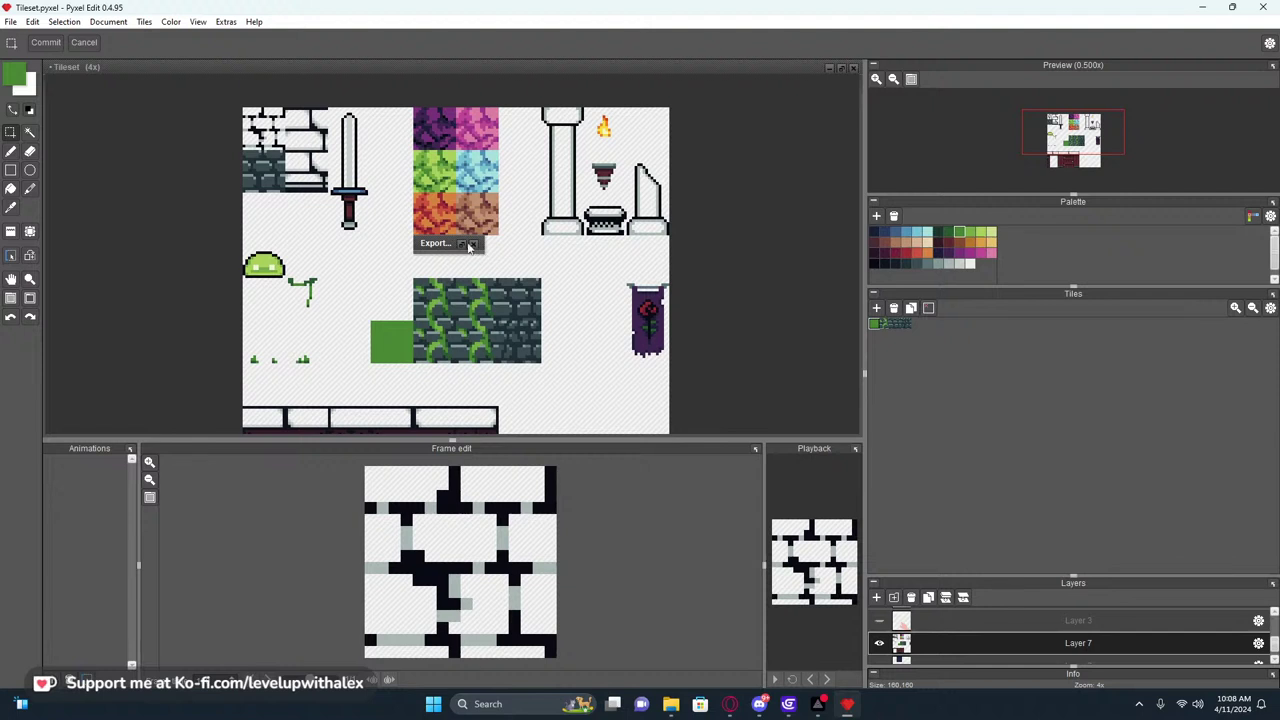
click(474, 244)
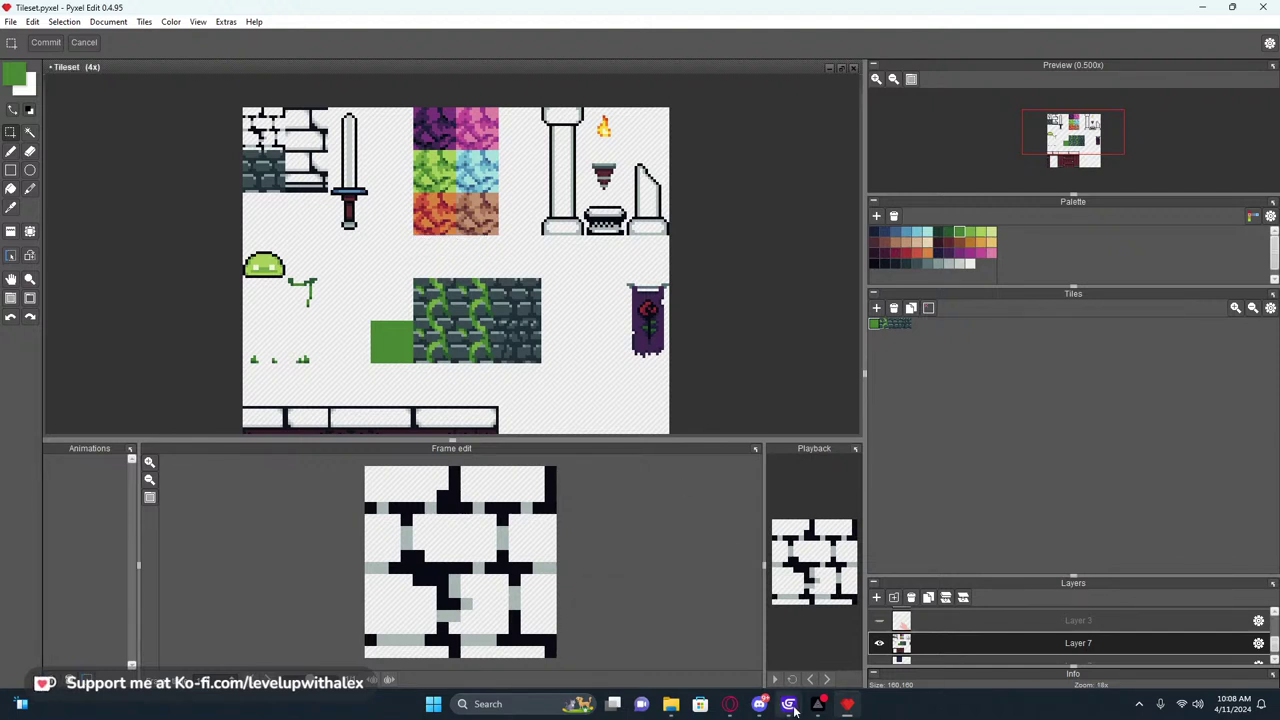
click(761, 705)
click(762, 711)
scroll(592, 402, down, 1)
middle_drag(694, 394, 586, 331)
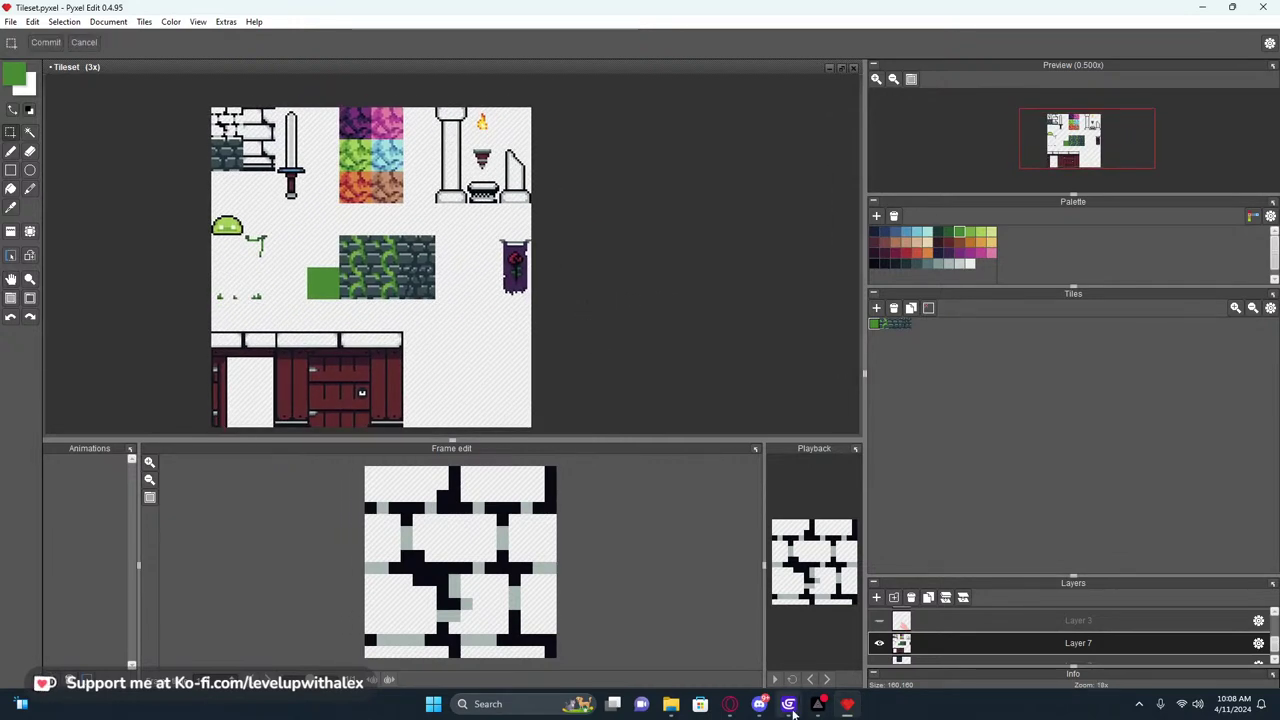
Switch to GDevelop, close the running ProjectDungeon preview and bring up the scene editor
mouse_move(790, 706)
click(930, 625)
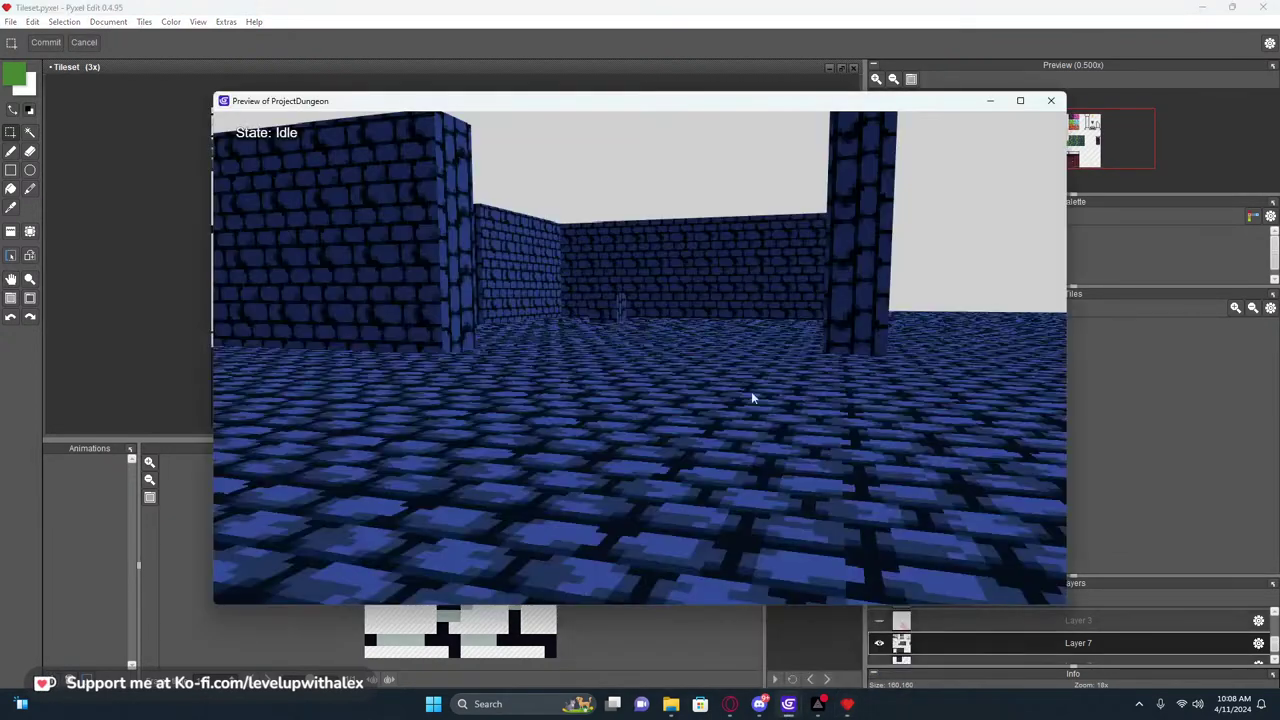
click(1051, 100)
mouse_move(788, 706)
click(930, 630)
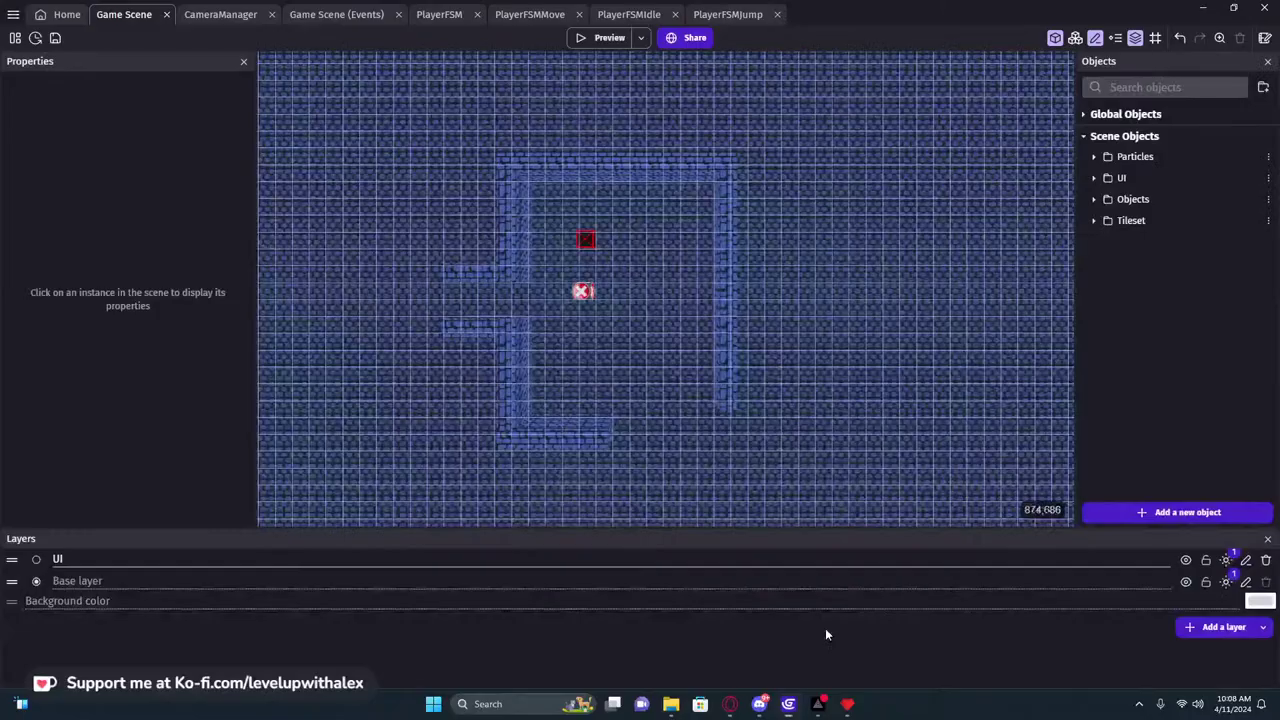
Open the Dungeon_Ground_Stone object from the Ground Tiles folder inside Tileset for editing
click(385, 277)
scroll(385, 277, down, 3)
middle_drag(385, 277, 454, 291)
click(1093, 220)
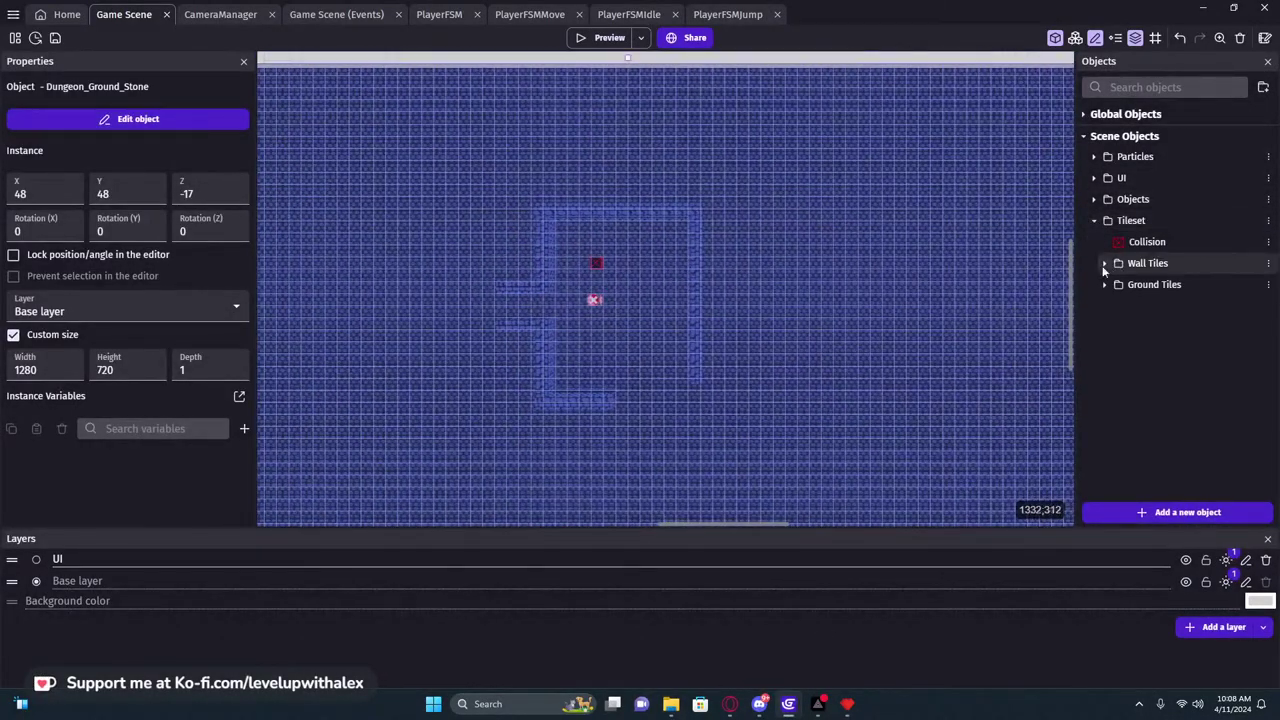
scroll(909, 301, down, 1)
middle_drag(909, 301, 880, 256)
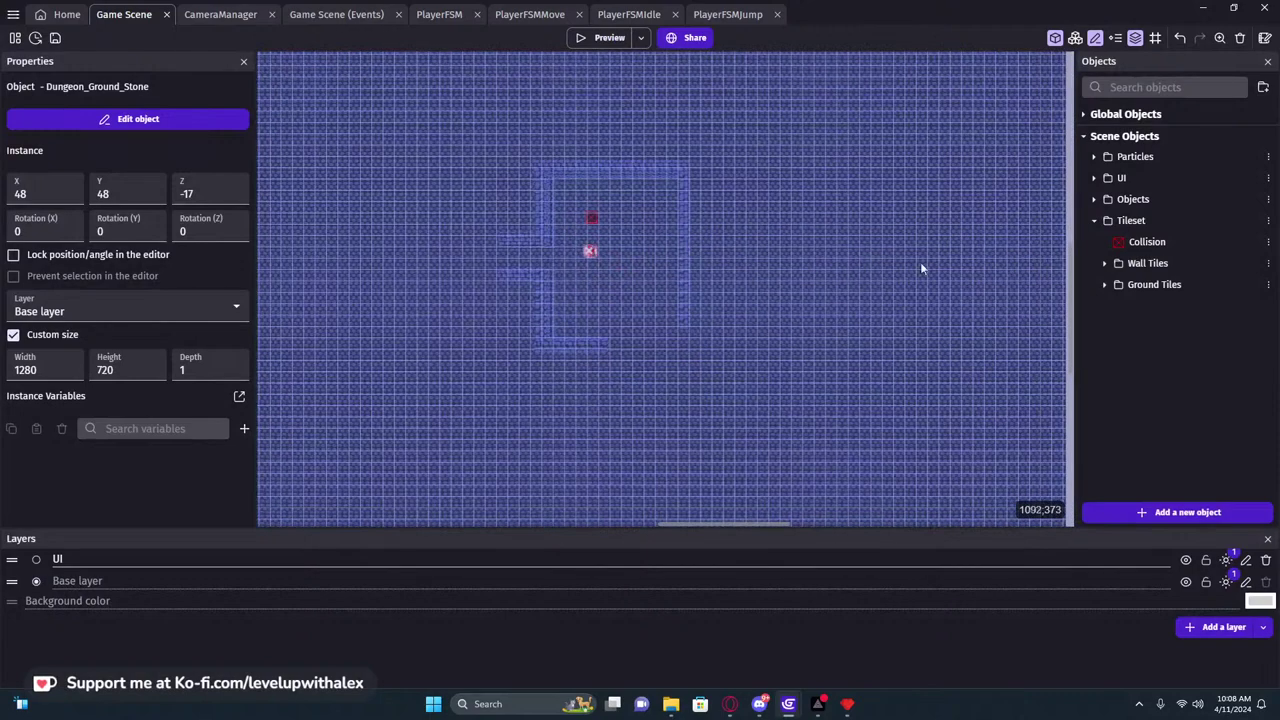
click(1098, 284)
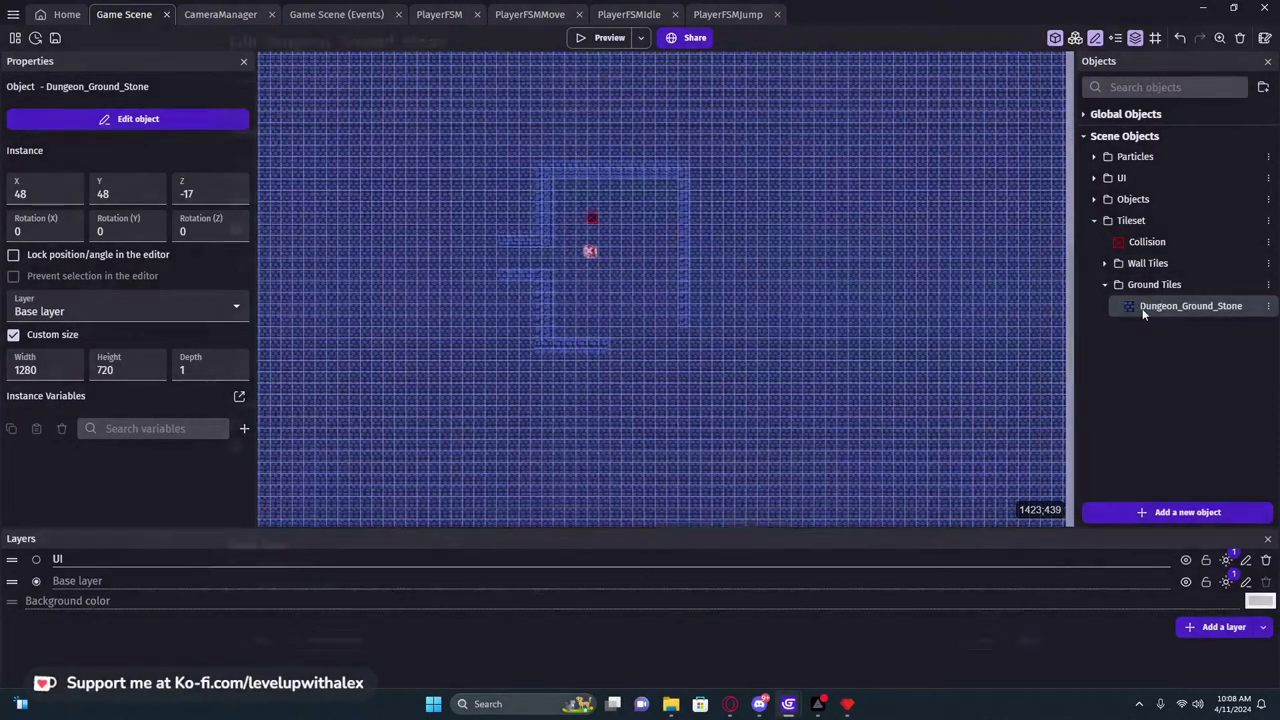
double_click(1143, 306)
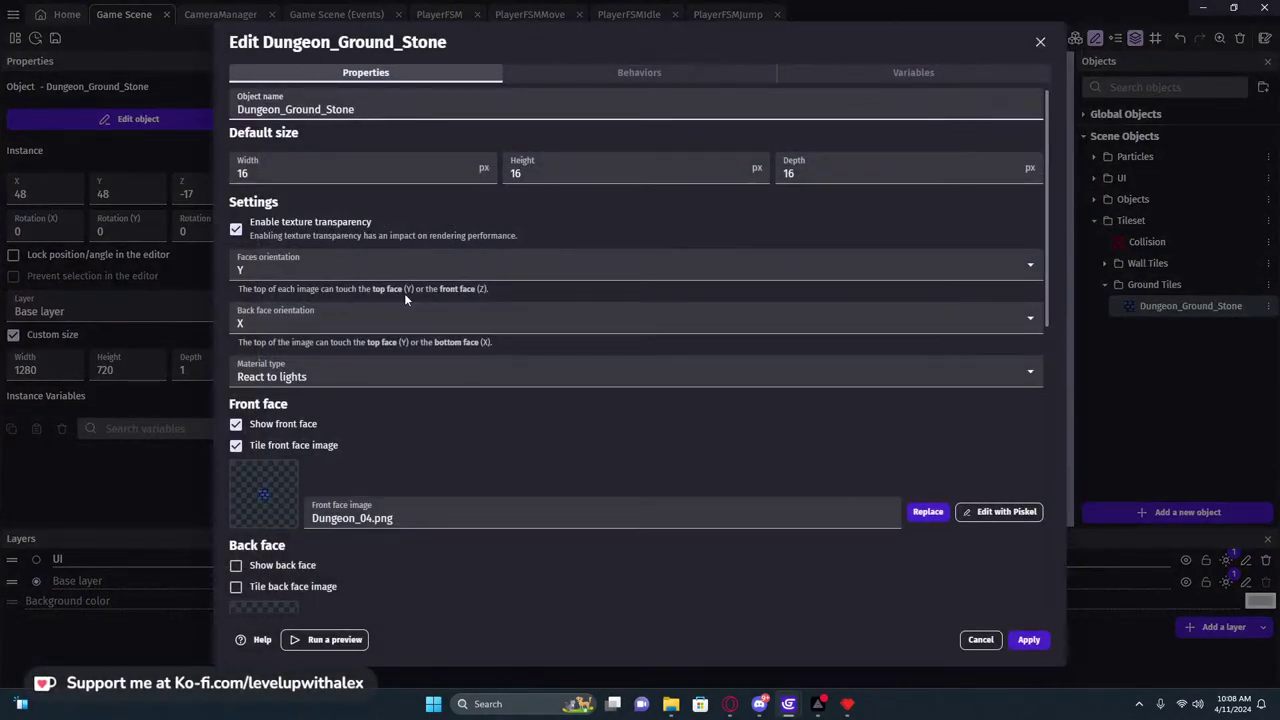
Replace the ground object's front face image with Level0_0 from the Intothedeep\Tileset\Into the Deep\Level 0 folder on drive E
scroll(530, 398, down, 2)
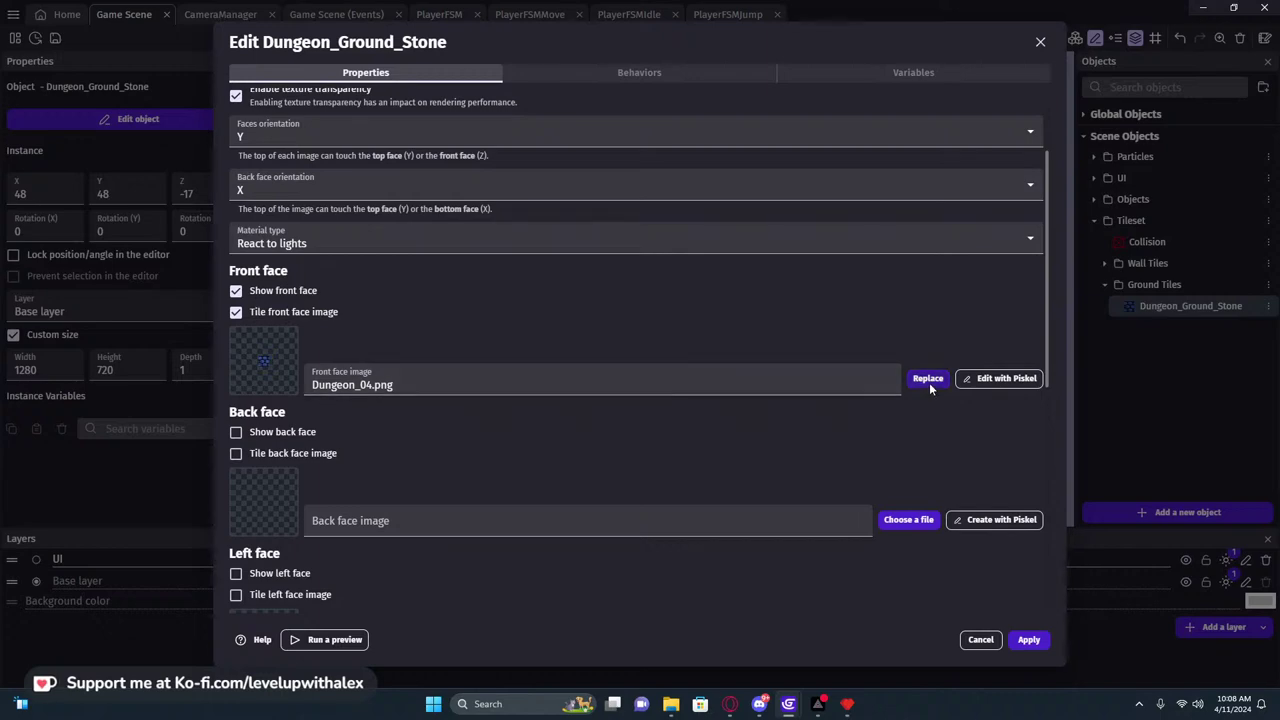
click(650, 390)
click(380, 407)
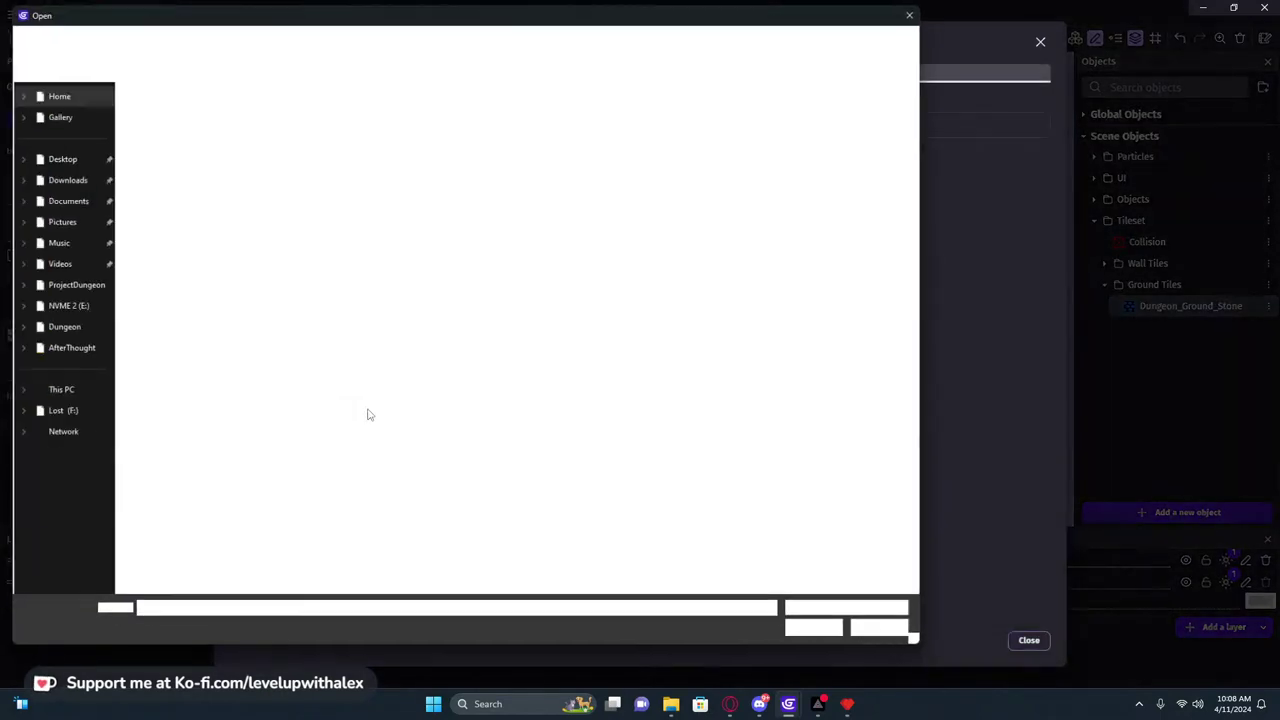
click(189, 38)
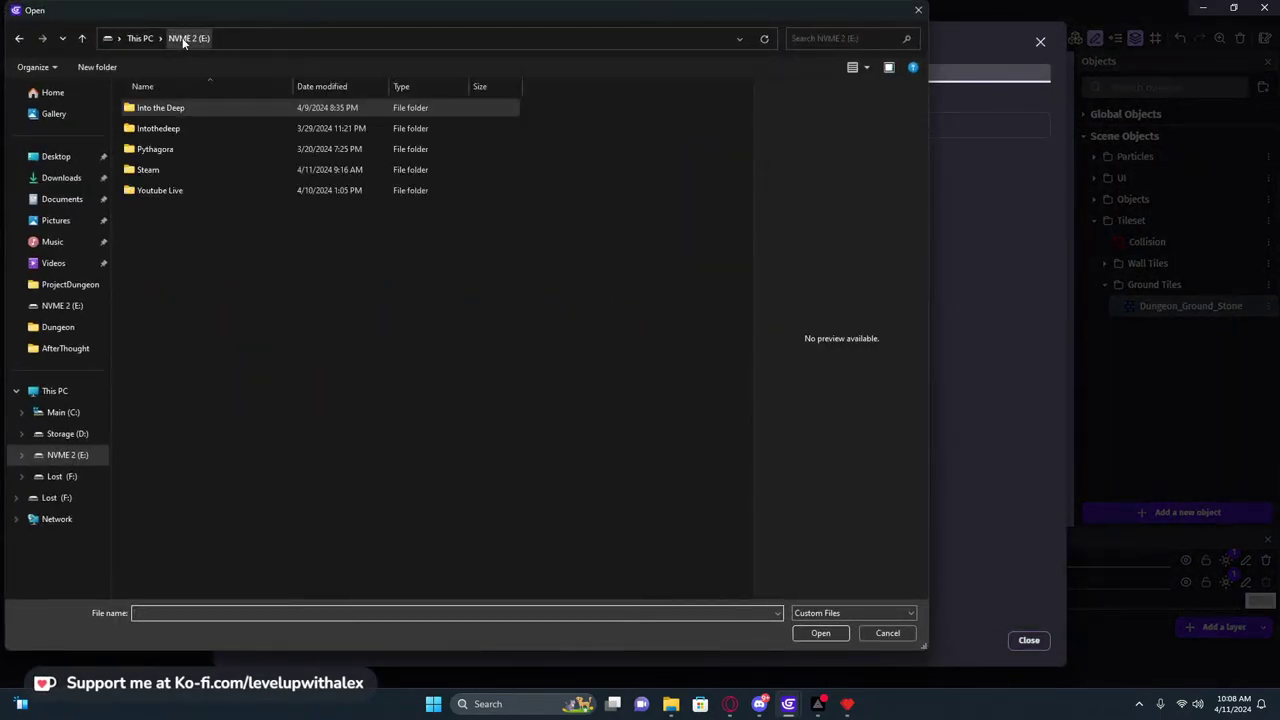
double_click(160, 126)
double_click(168, 108)
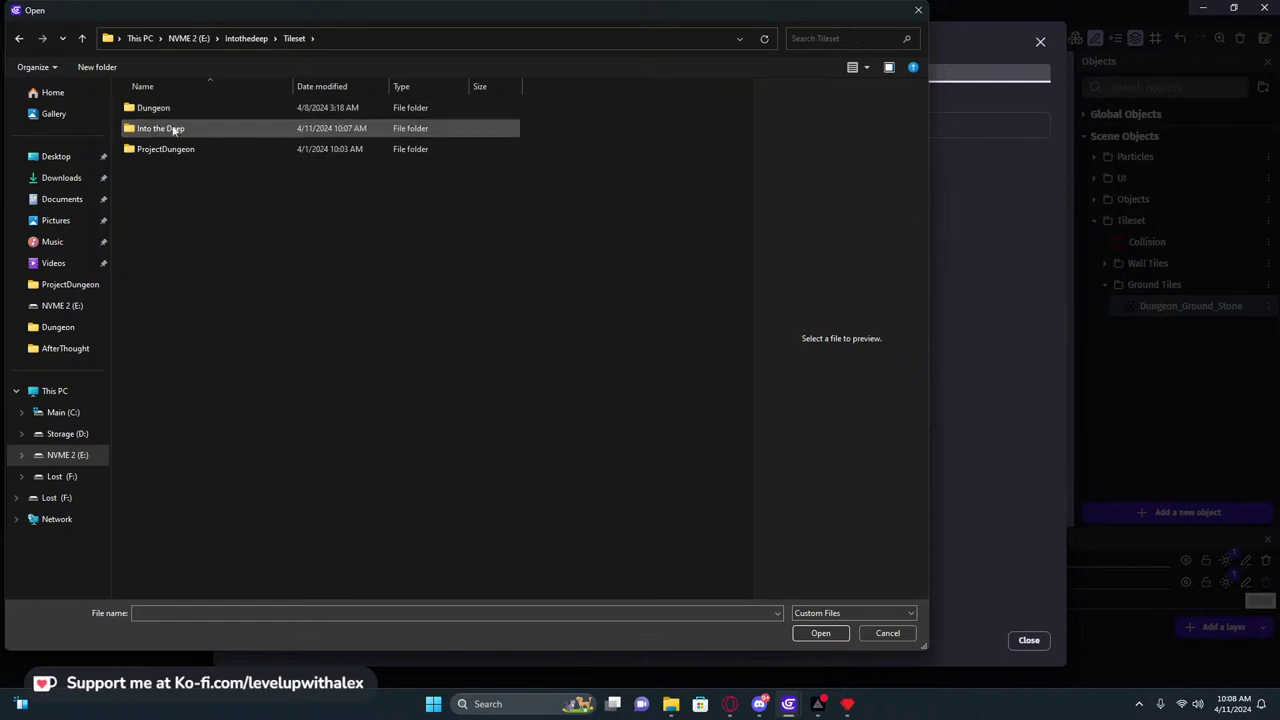
double_click(175, 128)
double_click(174, 112)
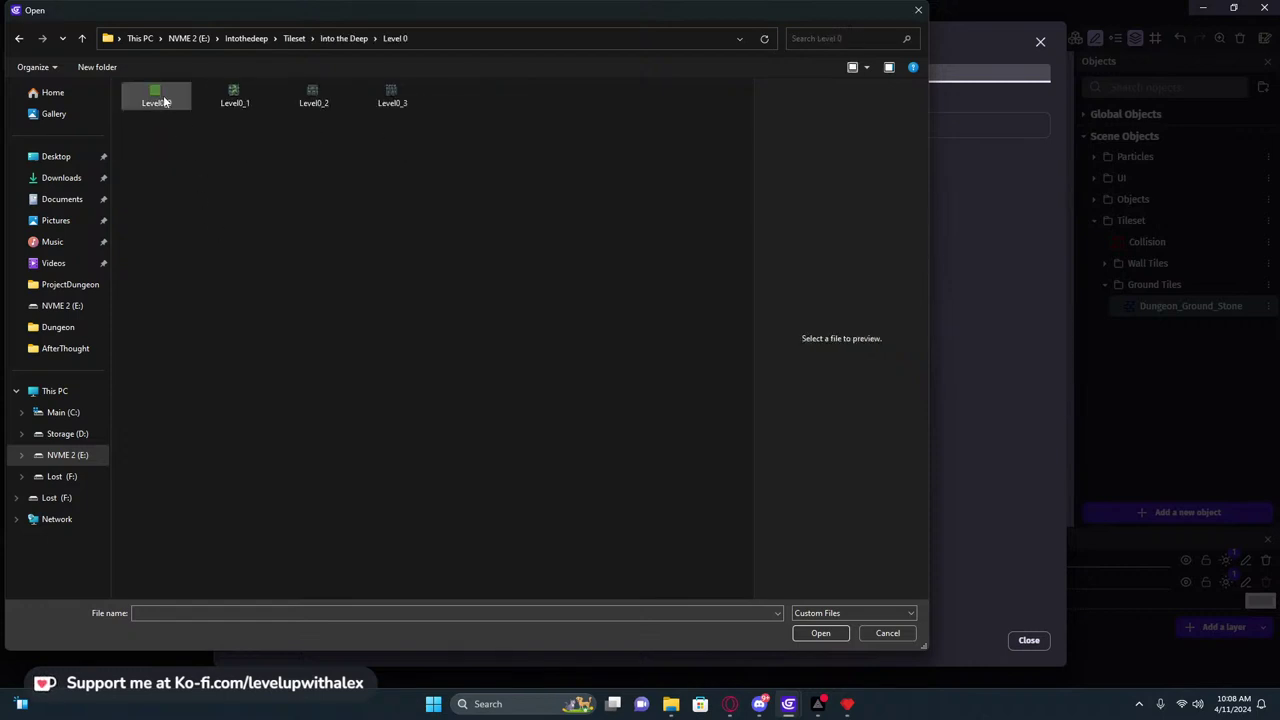
double_click(158, 97)
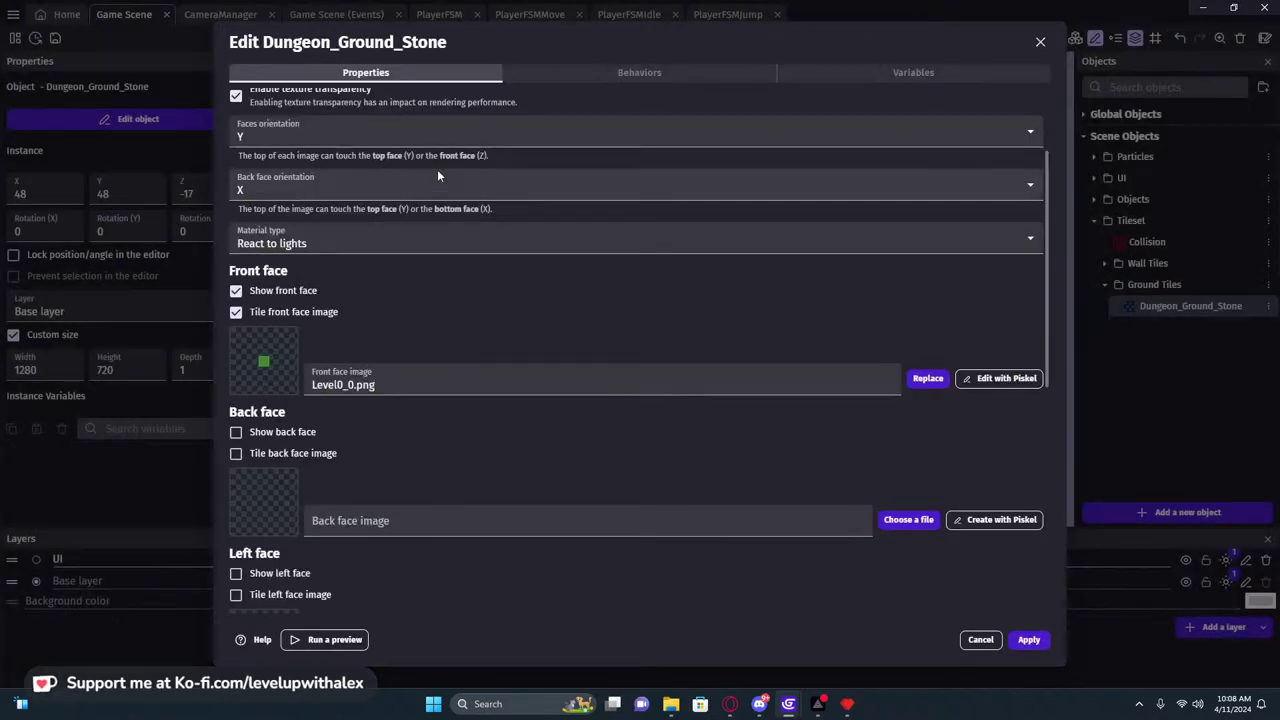
Rename the ground object to Common_Ground_Grass and apply the object changes
scroll(425, 169, up, 2)
drag(363, 111, 224, 115)
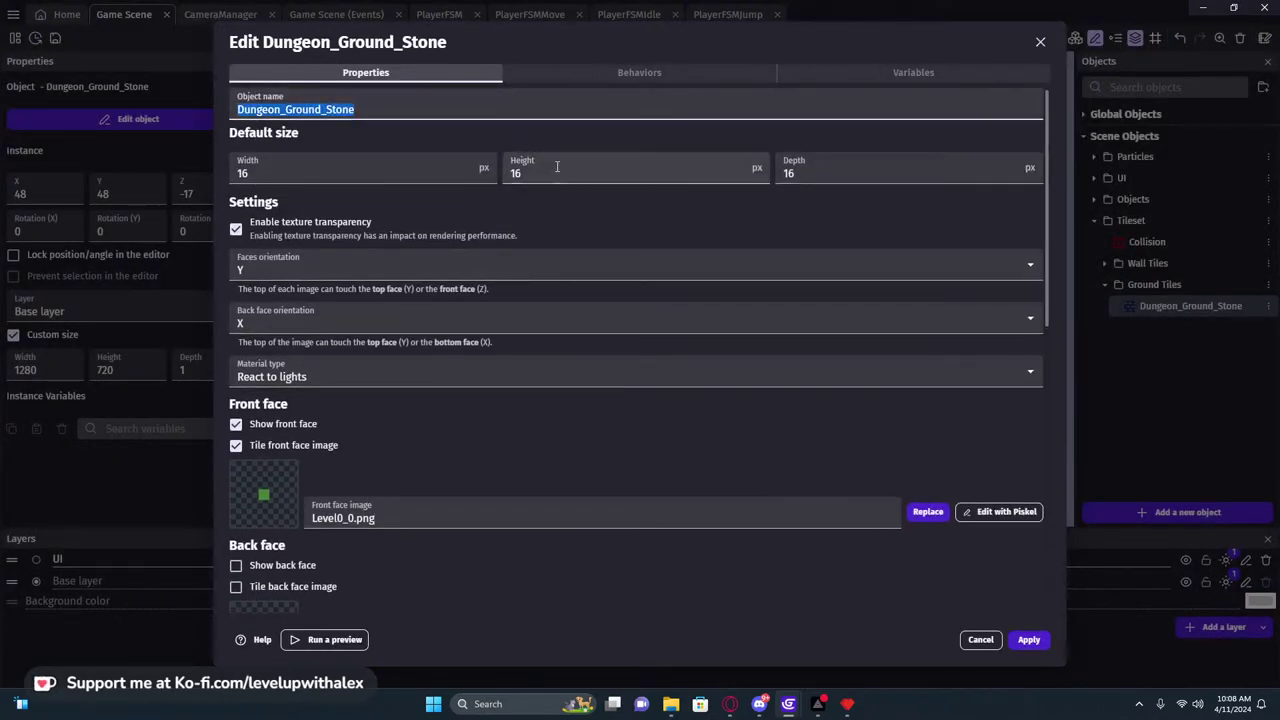
text(G)
key(BackSpace)
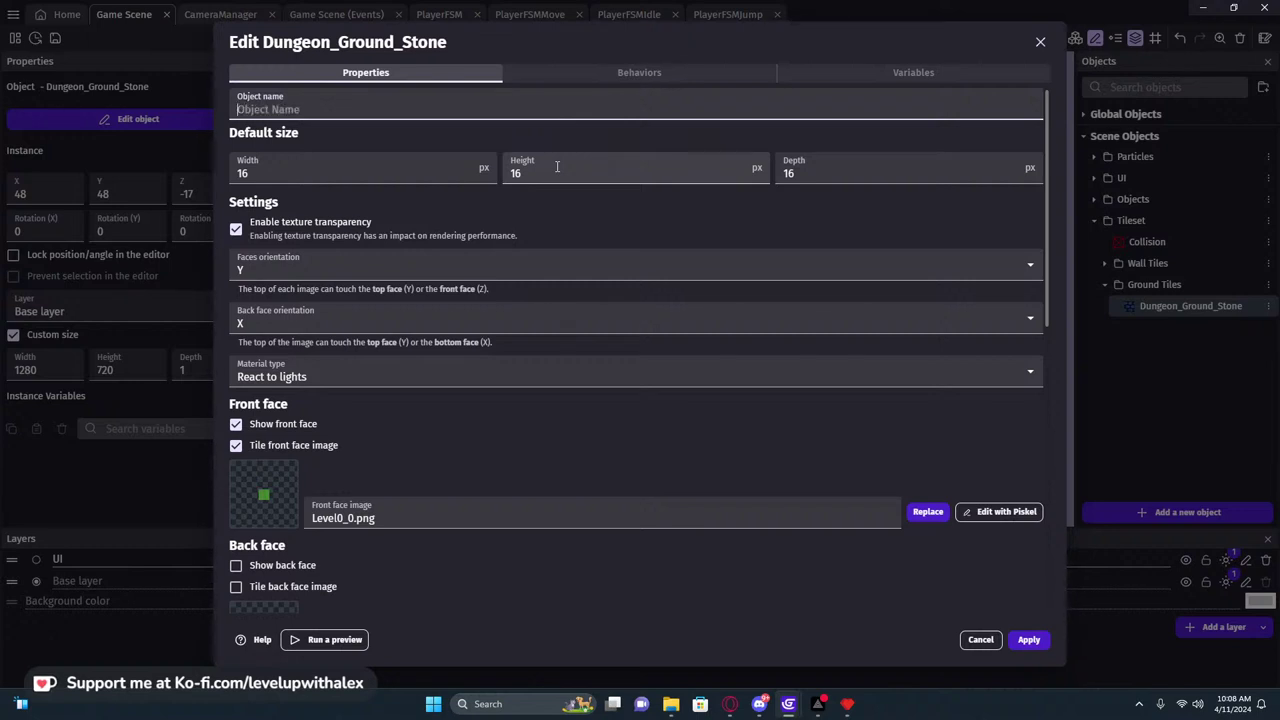
text(Common_Ground_Grass)
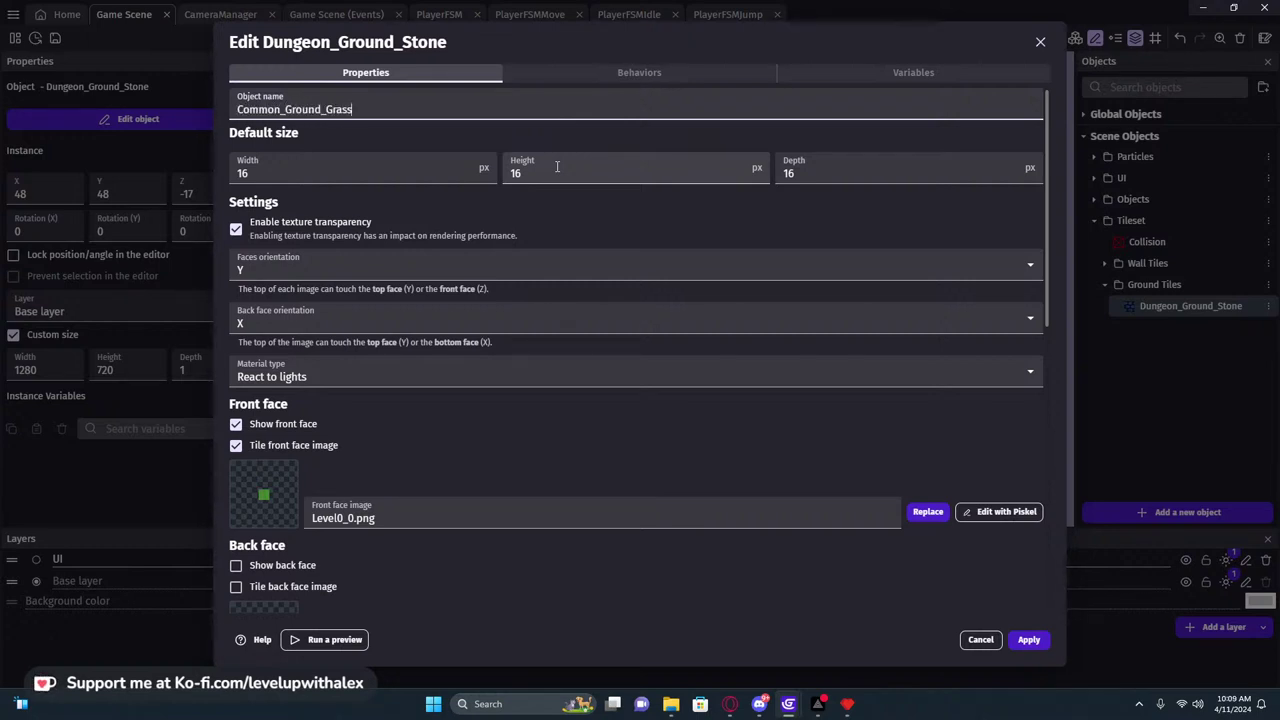
click(465, 430)
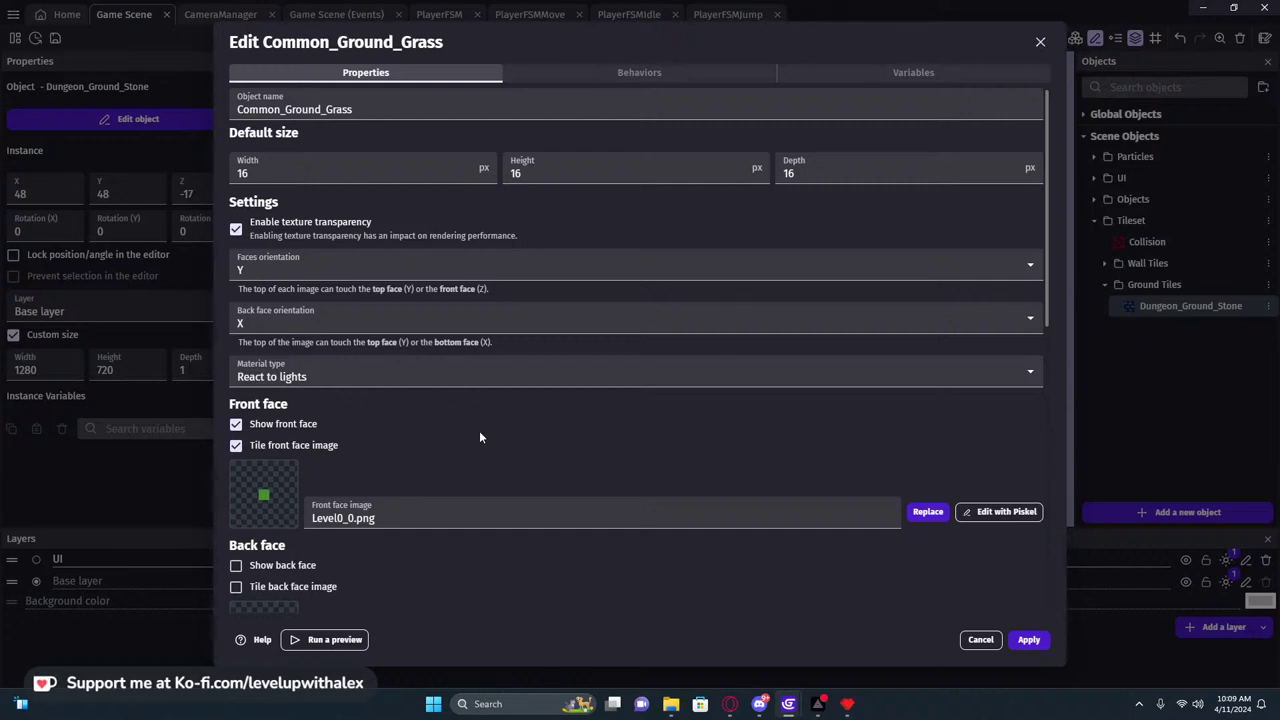
click(1028, 640)
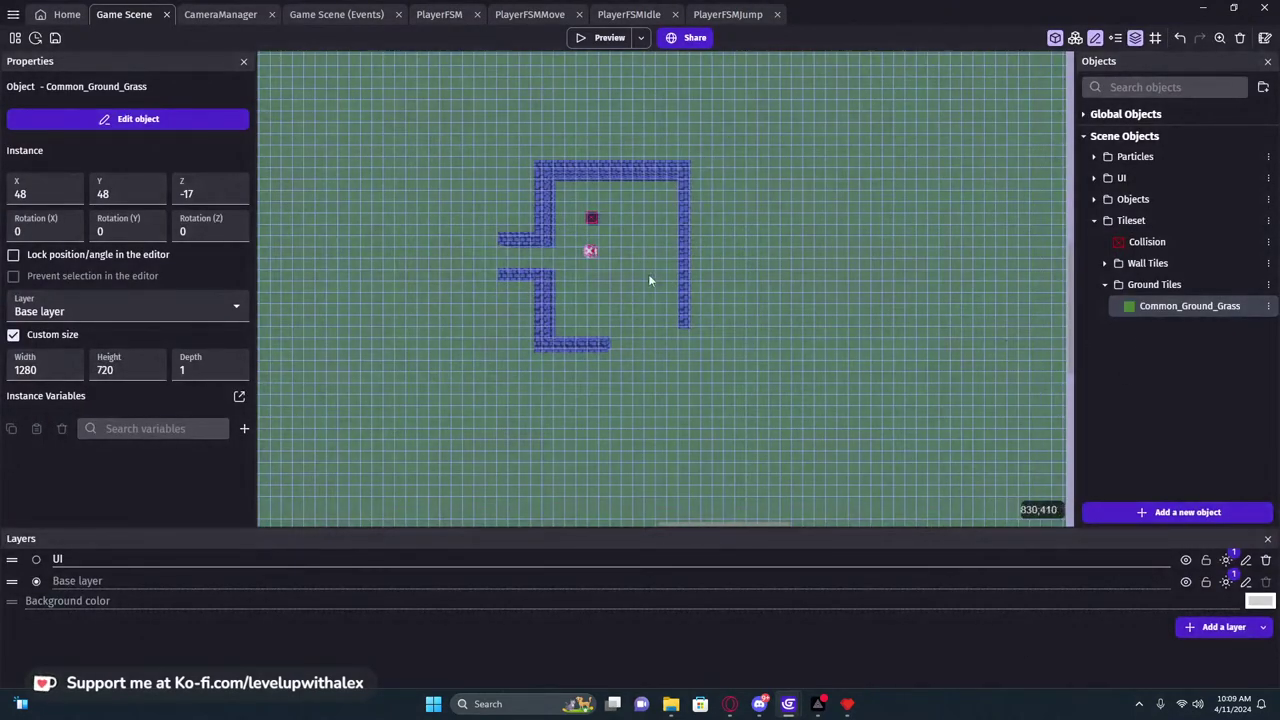
Shrink the grass ground to a width of 464, placed at X 0, Y 0, and move FirstPersonCamera to X 96, Y 336
ctrl+scroll(655, 260, down, 4)
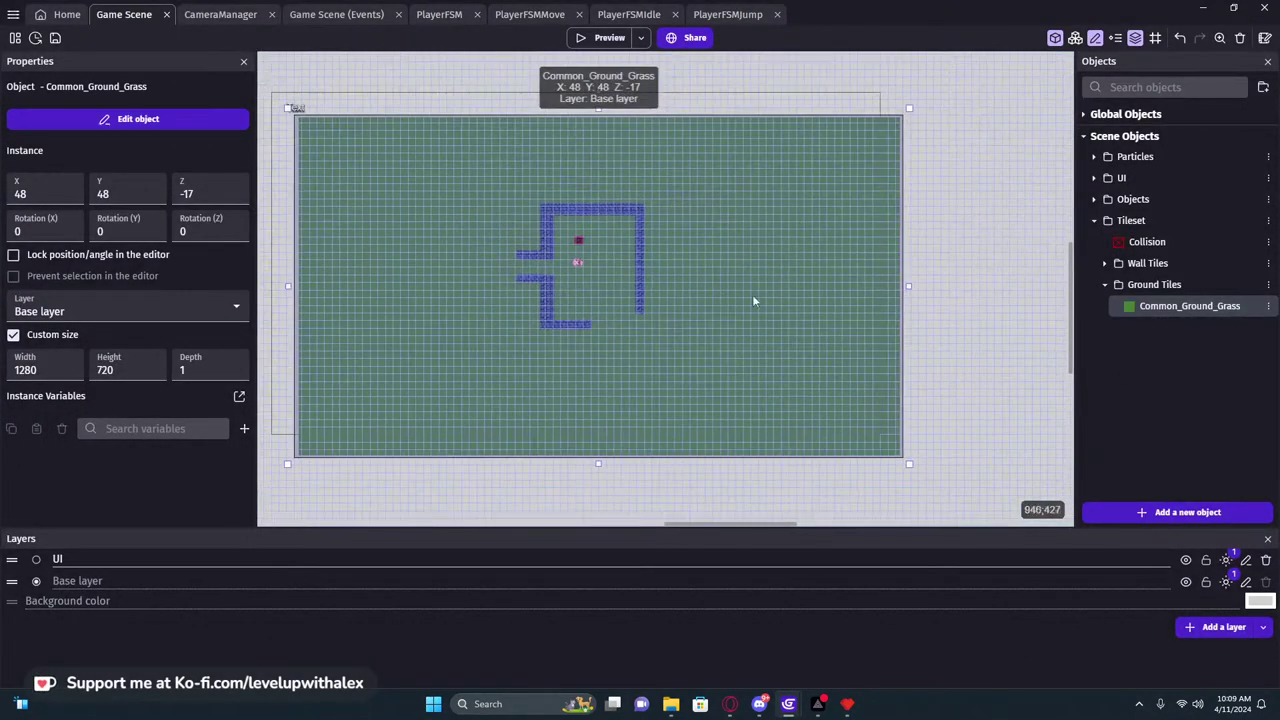
drag(908, 290, 313, 255)
click(578, 264)
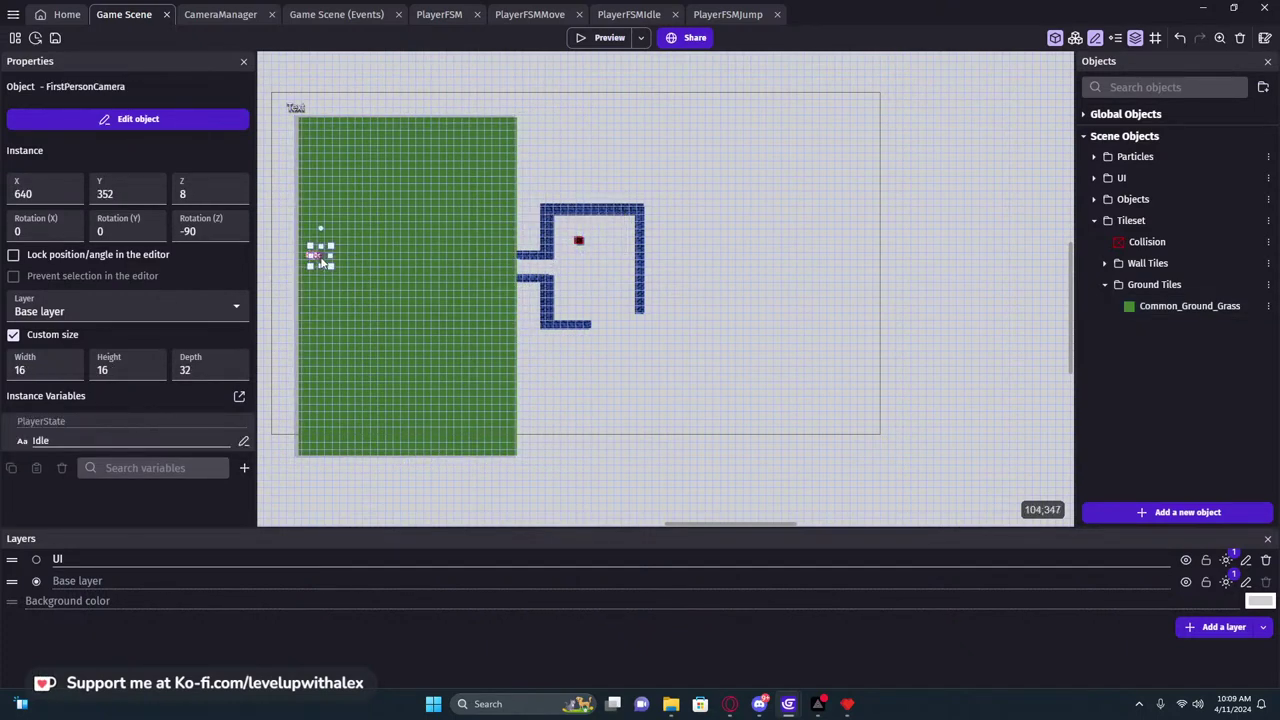
drag(400, 246, 396, 230)
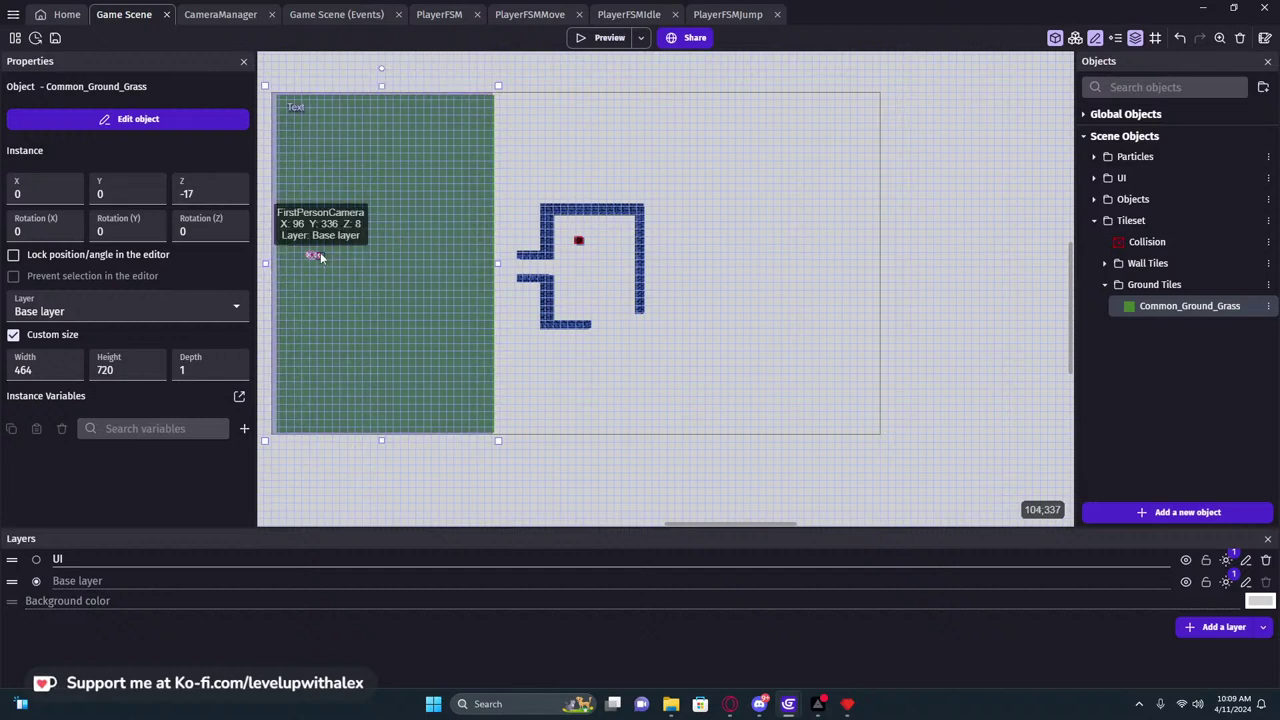
Move all the blue wall tiles together with the red object inside them onto the grass ground
drag(506, 188, 643, 319)
drag(579, 235, 426, 228)
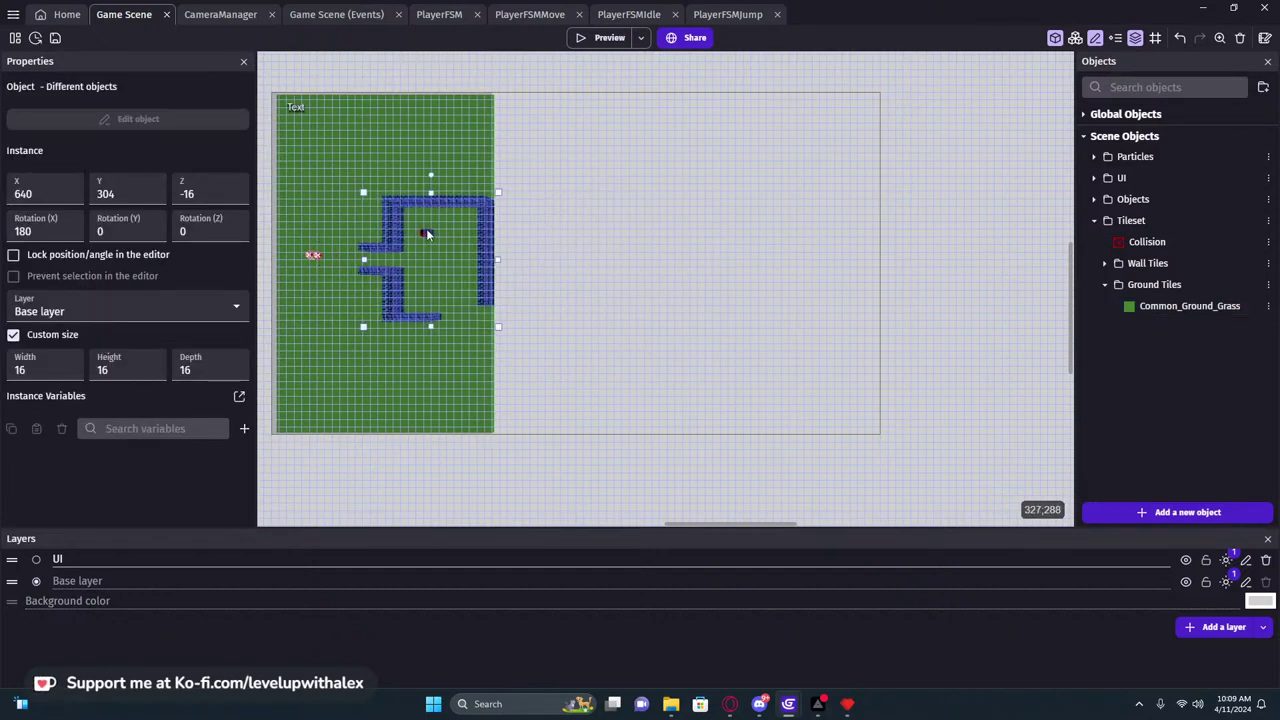
click(548, 235)
Duplicate the Common_Ground_Grass object and name the copy Dungeon_Ground_Cobble
middle_drag(411, 223, 586, 223)
scroll(509, 268, up, 3)
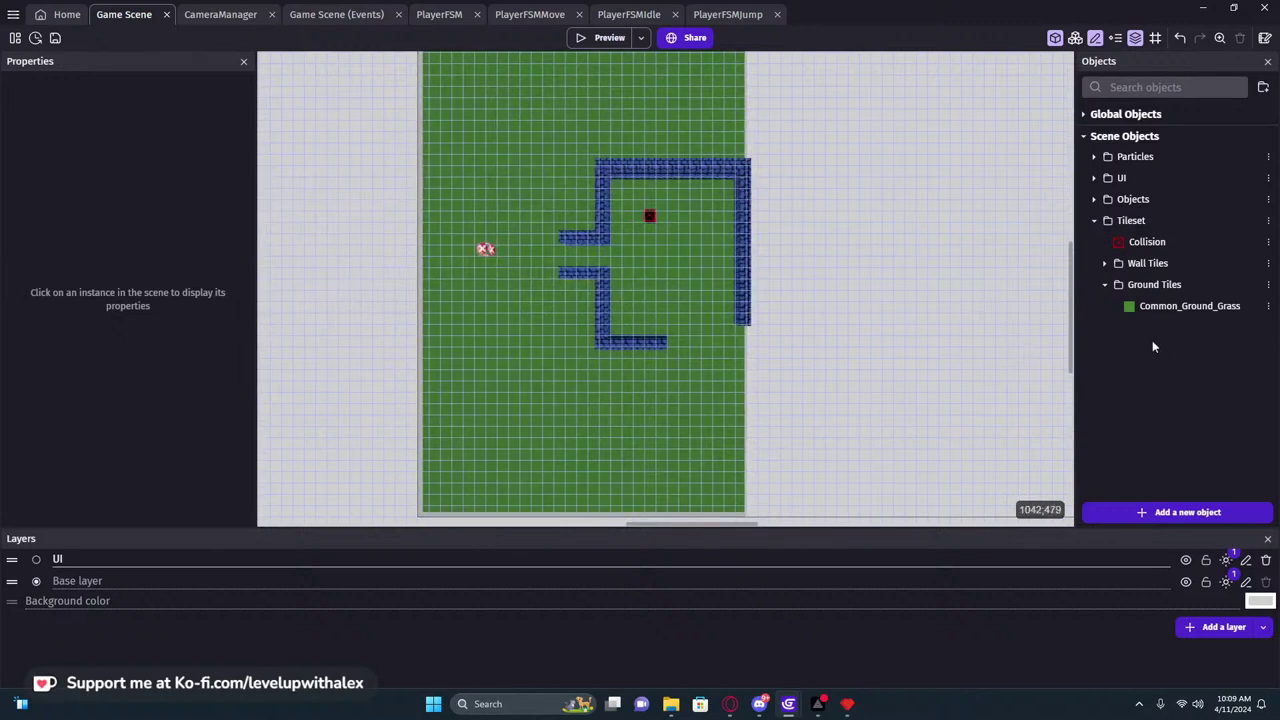
right_click(1159, 305)
click(1067, 365)
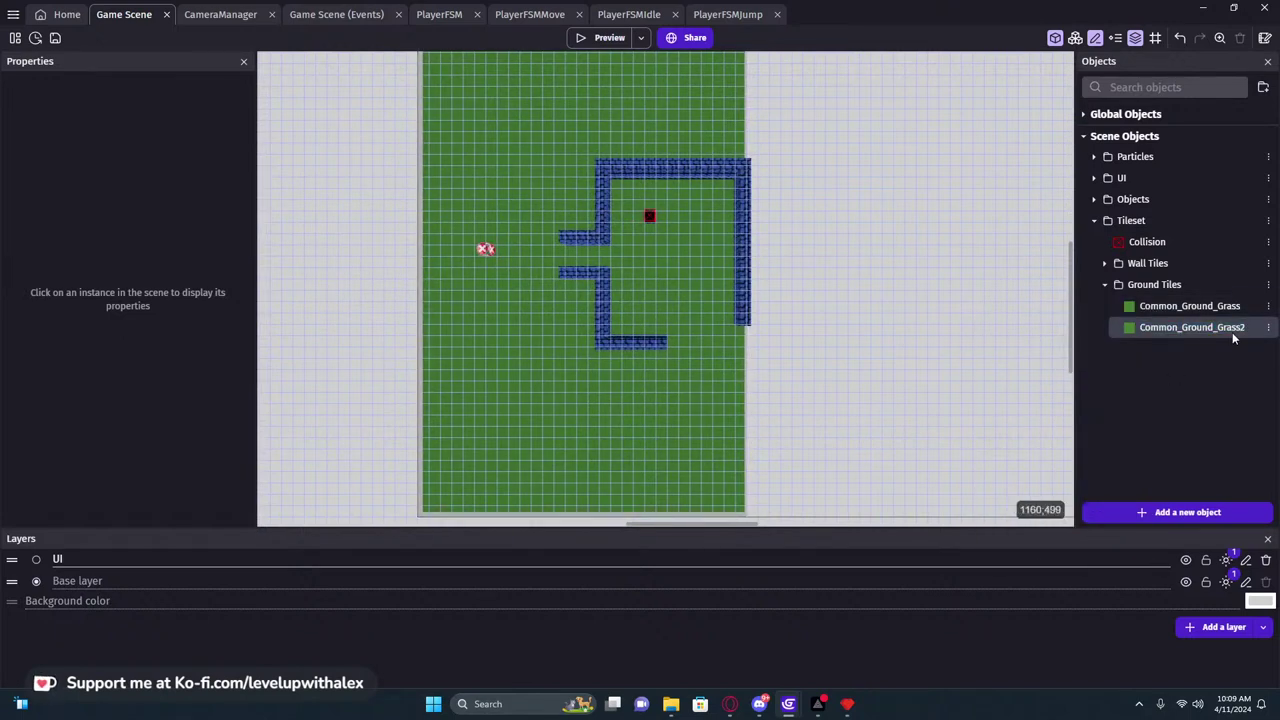
right_click(1240, 332)
click(1120, 406)
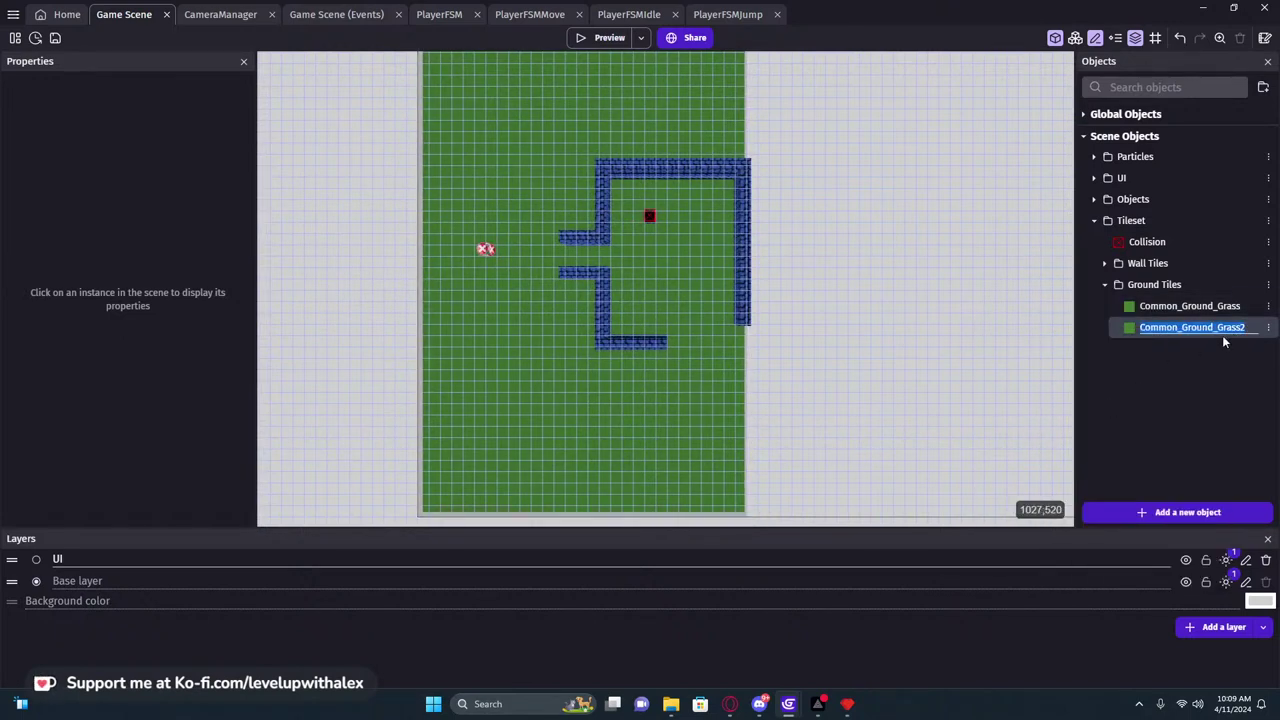
text(D)
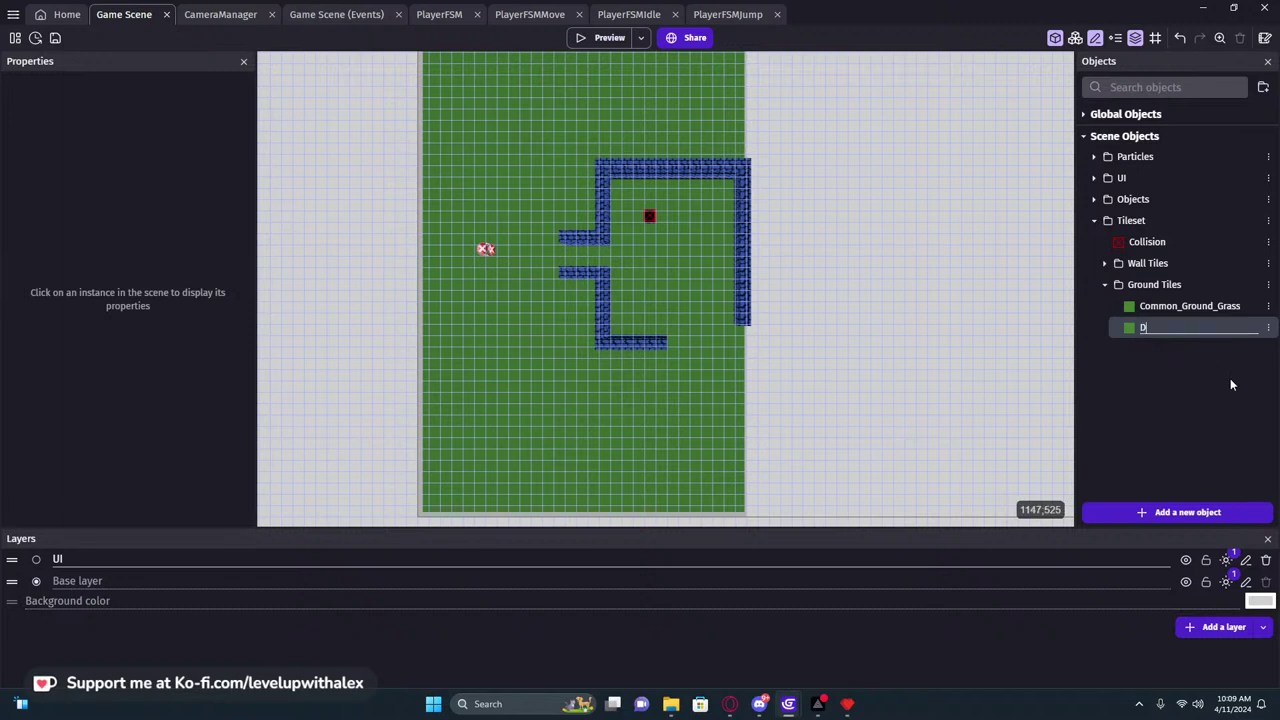
text(ungeon_Ground_Cobble)
key(Return)
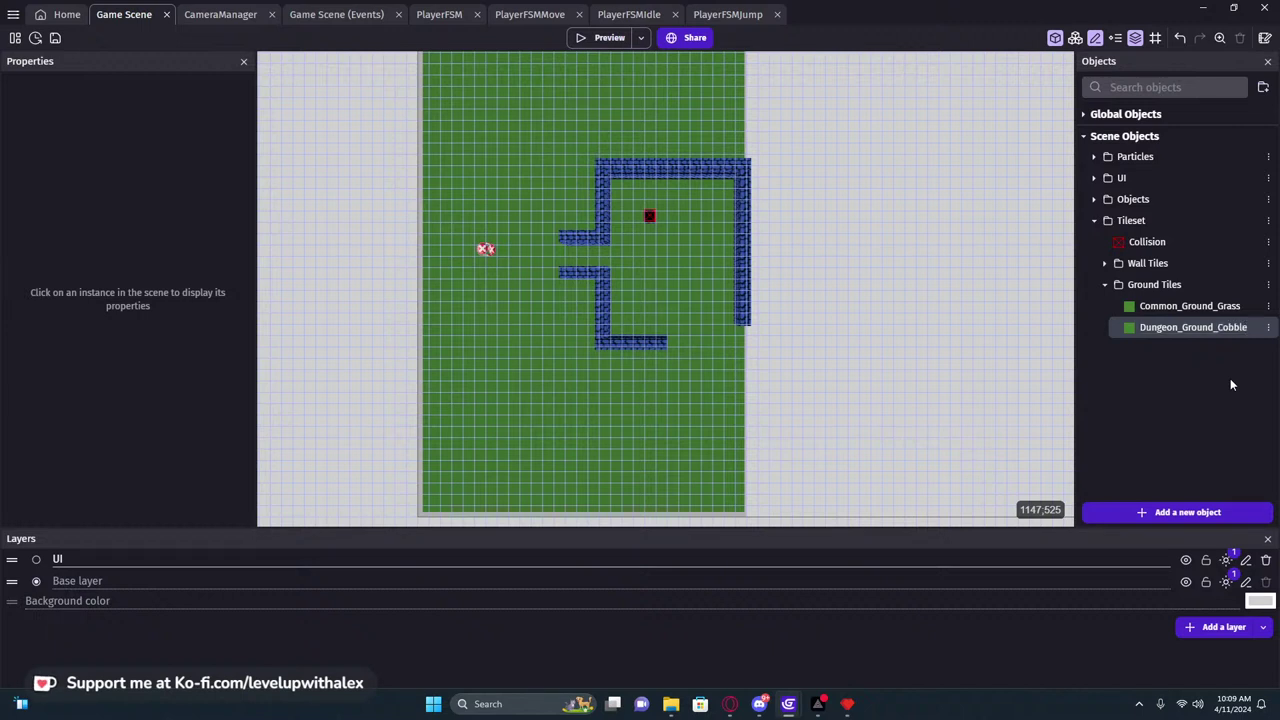
Set the front face image of Dungeon_Ground_Cobble to Level0_2 from the Level 0 folder and apply the change
double_click(1193, 329)
click(893, 520)
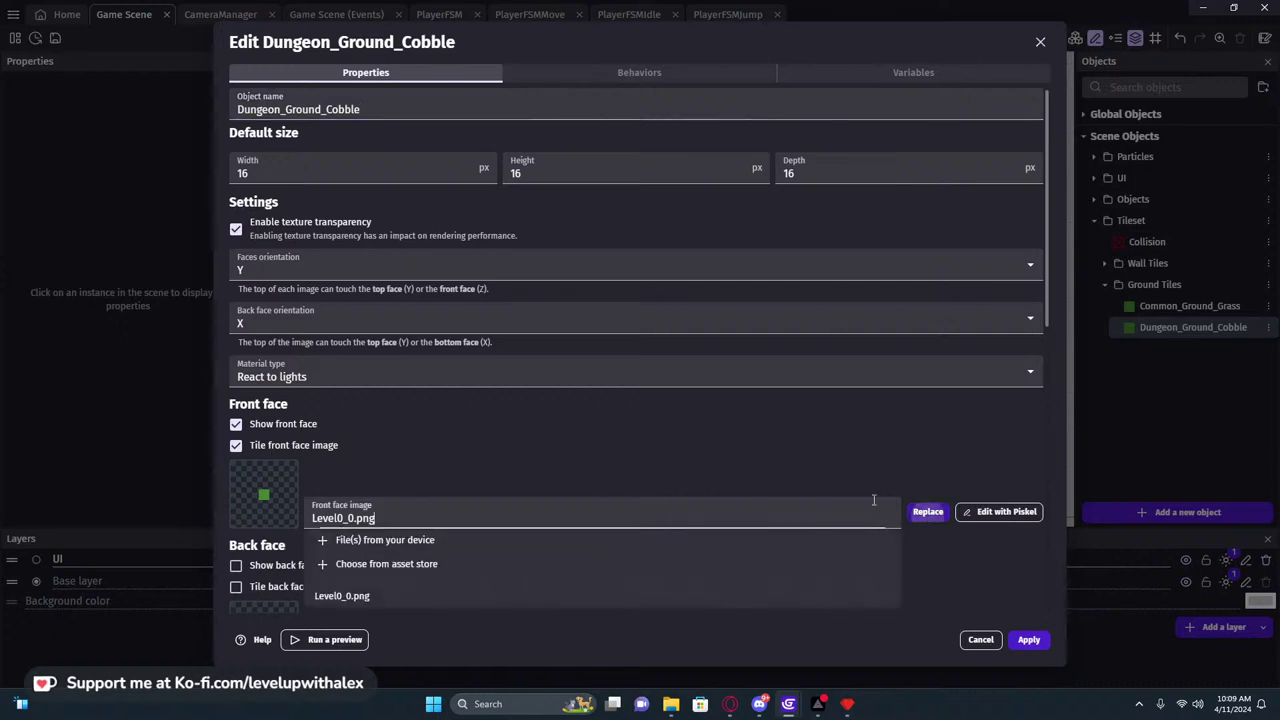
click(421, 541)
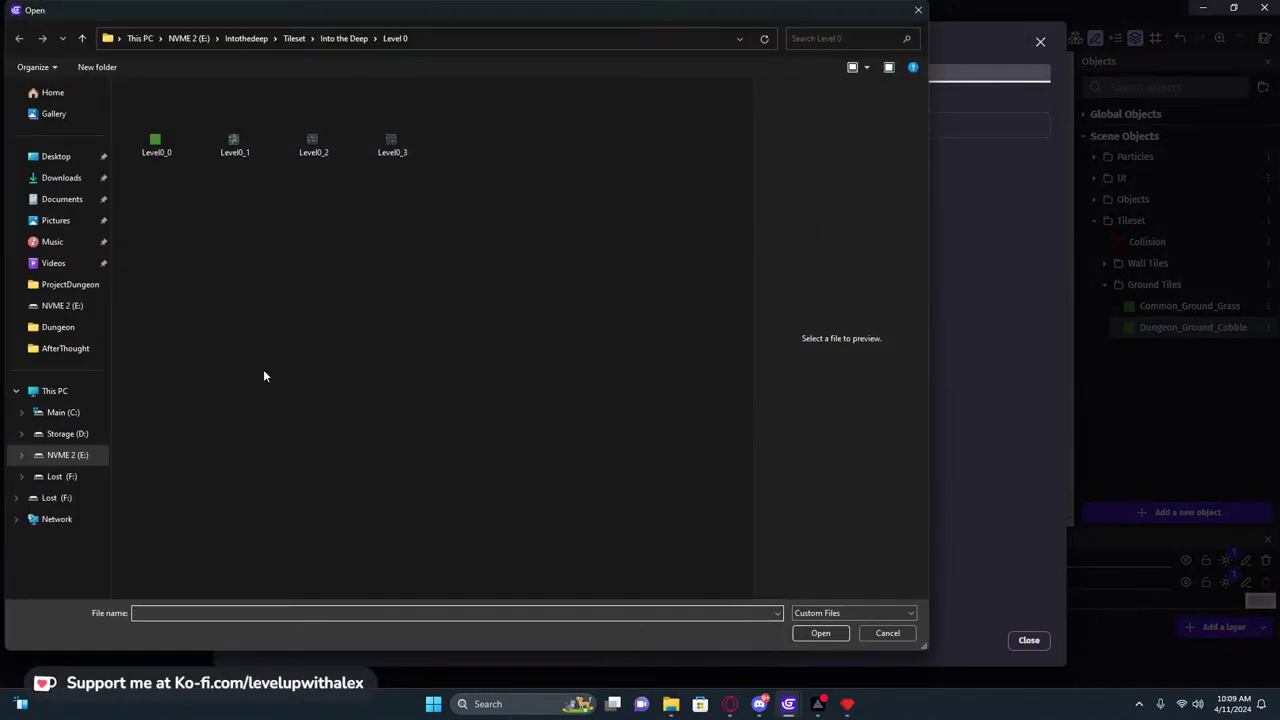
double_click(313, 148)
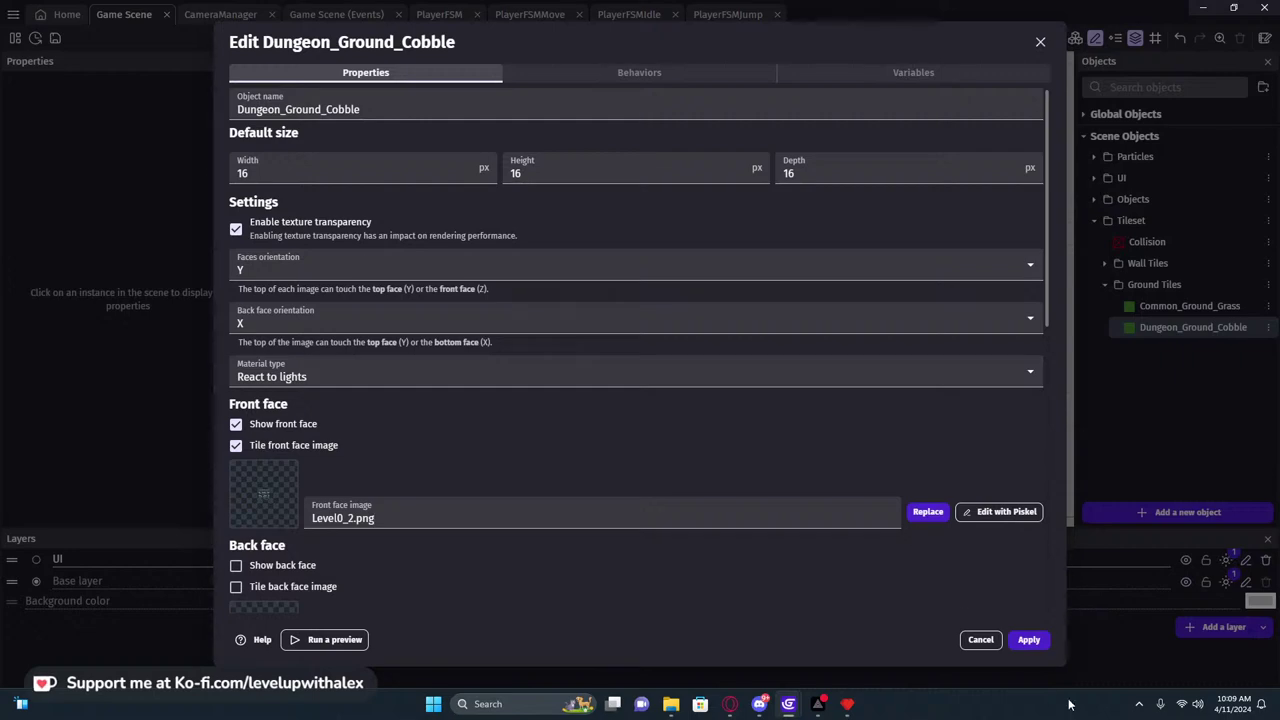
click(1030, 637)
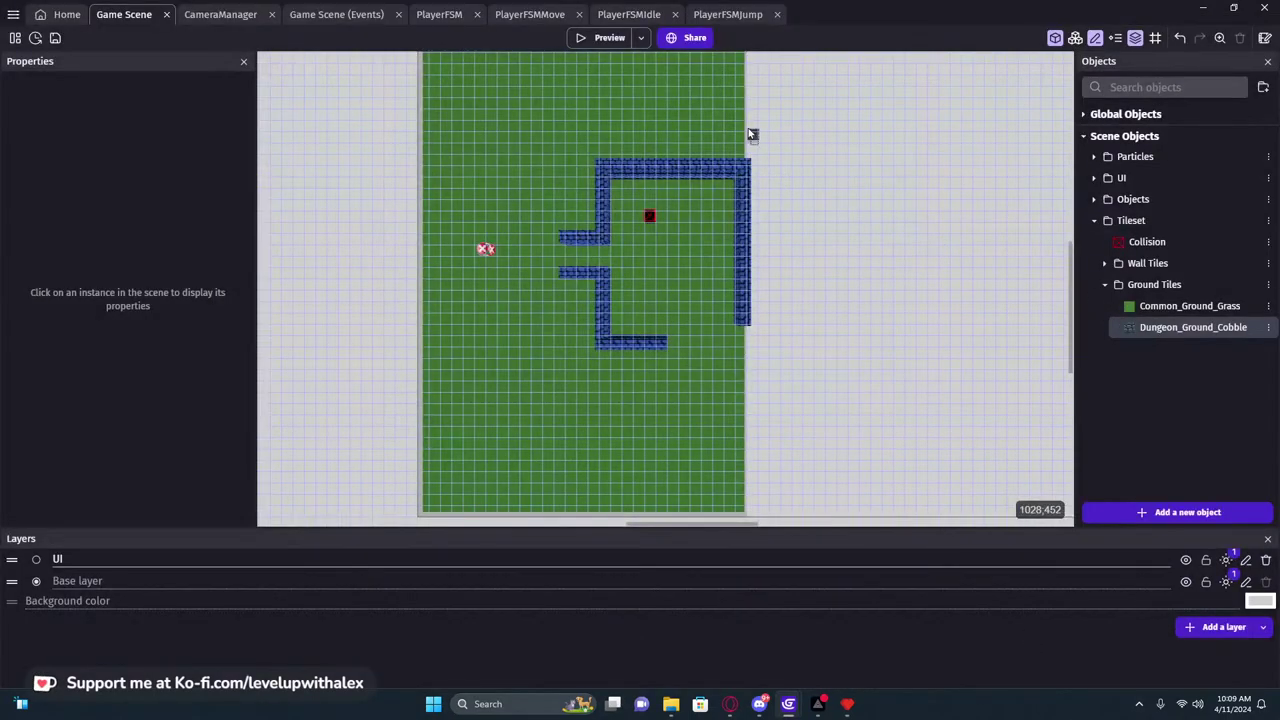
Place a Dungeon_Ground_Cobble tile on the grass at X 192, Y 272 and set its Z to -17
click(553, 205)
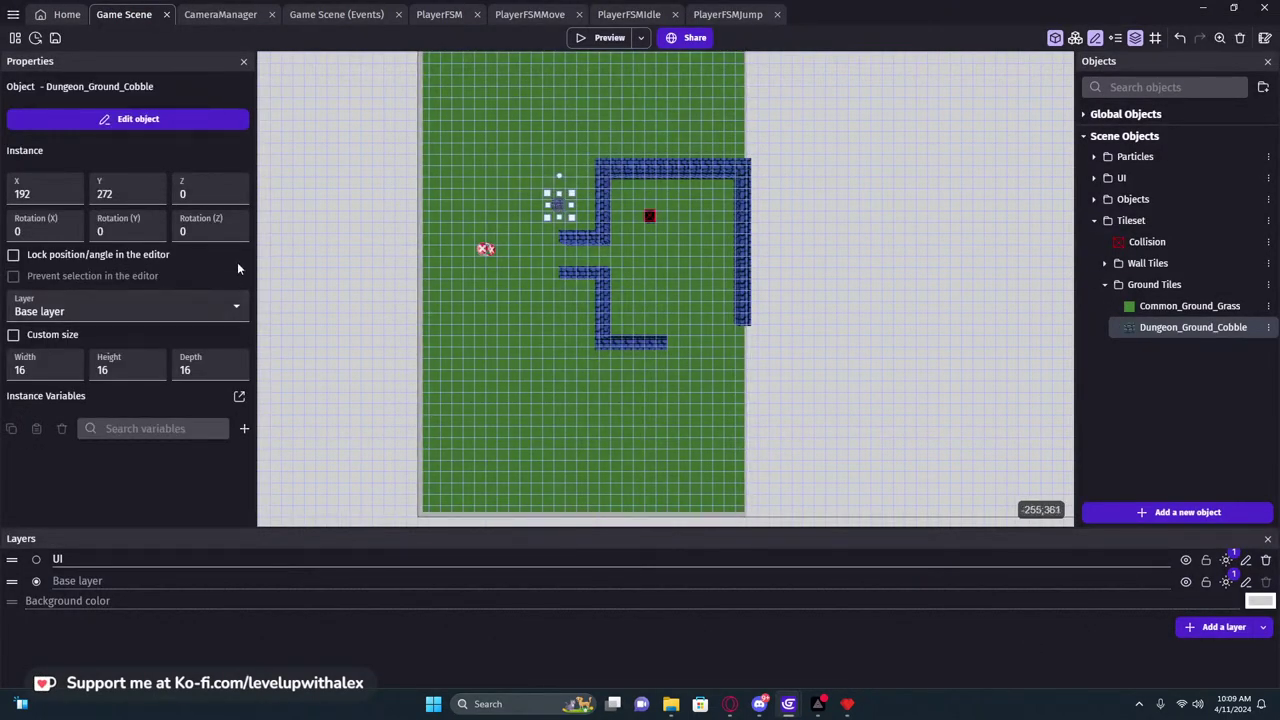
click(522, 326)
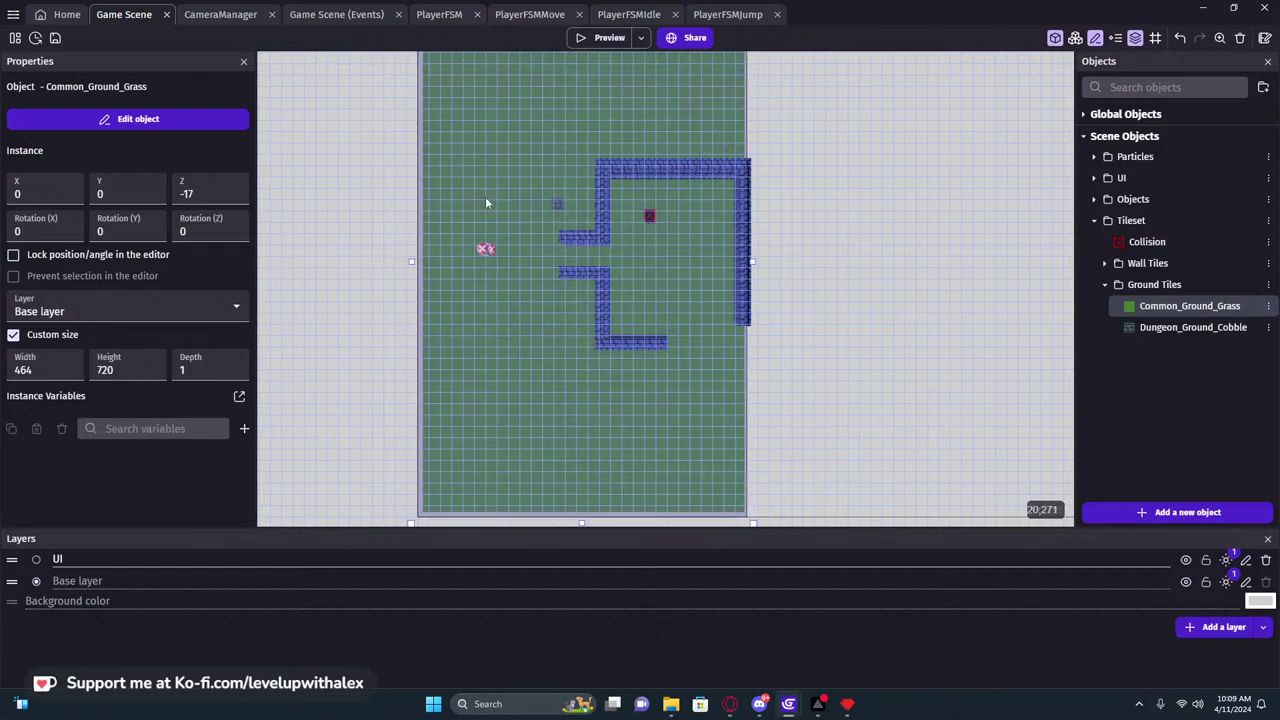
click(560, 205)
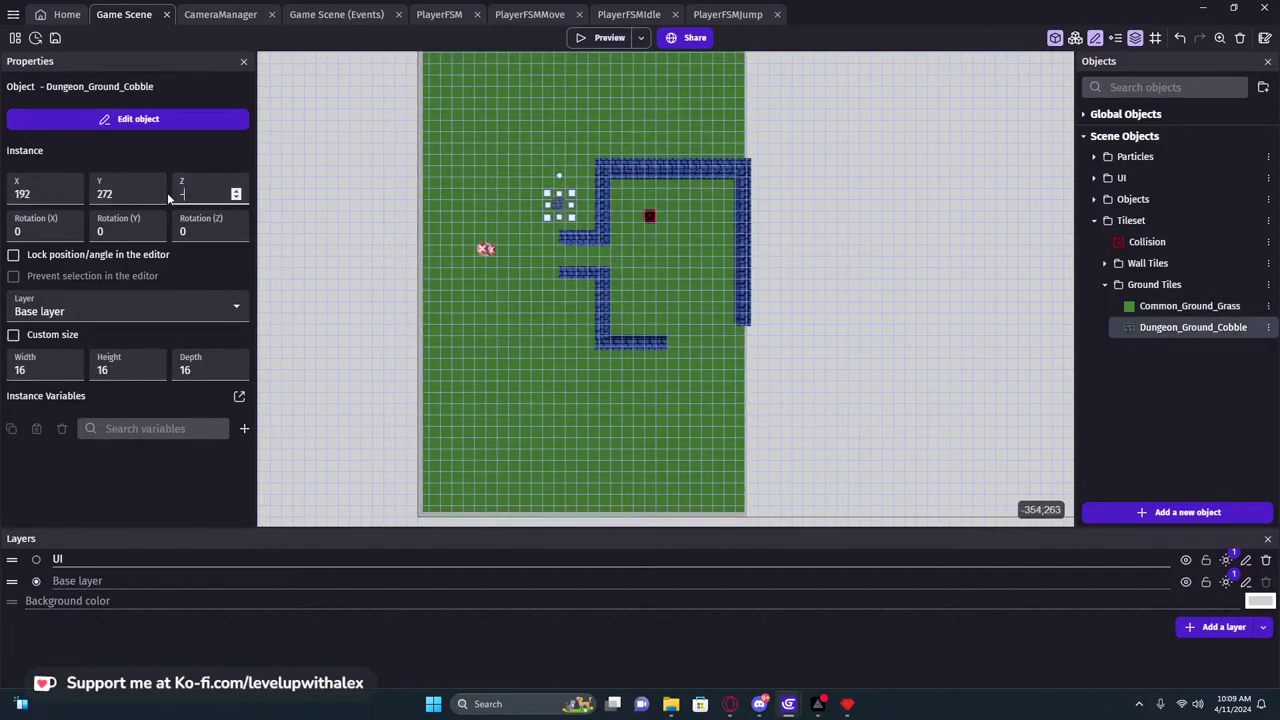
ctrl+scroll(590, 237, up, 6)
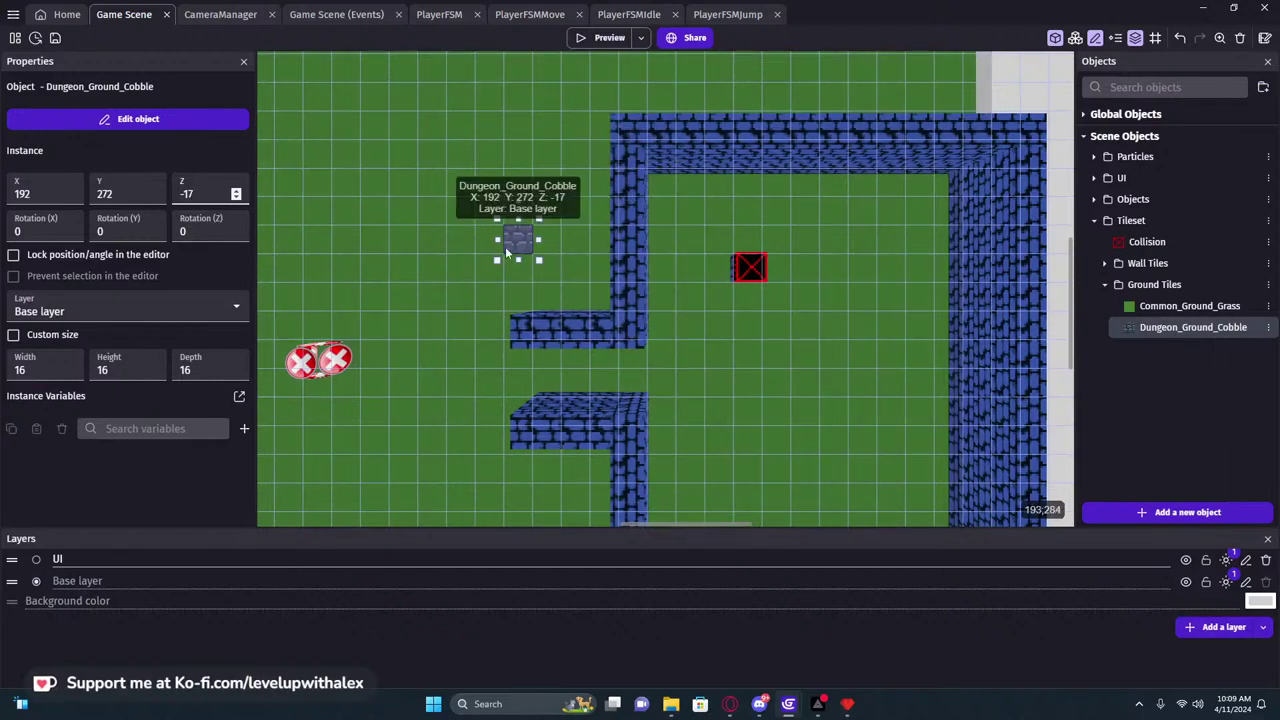
Lay a 256 by 32 cobble strip through the entrance at X 192, Y 336, and copy it above as a 176 by 32 strip
drag(519, 246, 968, 383)
middle_drag(758, 359, 498, 309)
ctrl+drag(441, 329, 581, 268)
drag(866, 264, 720, 266)
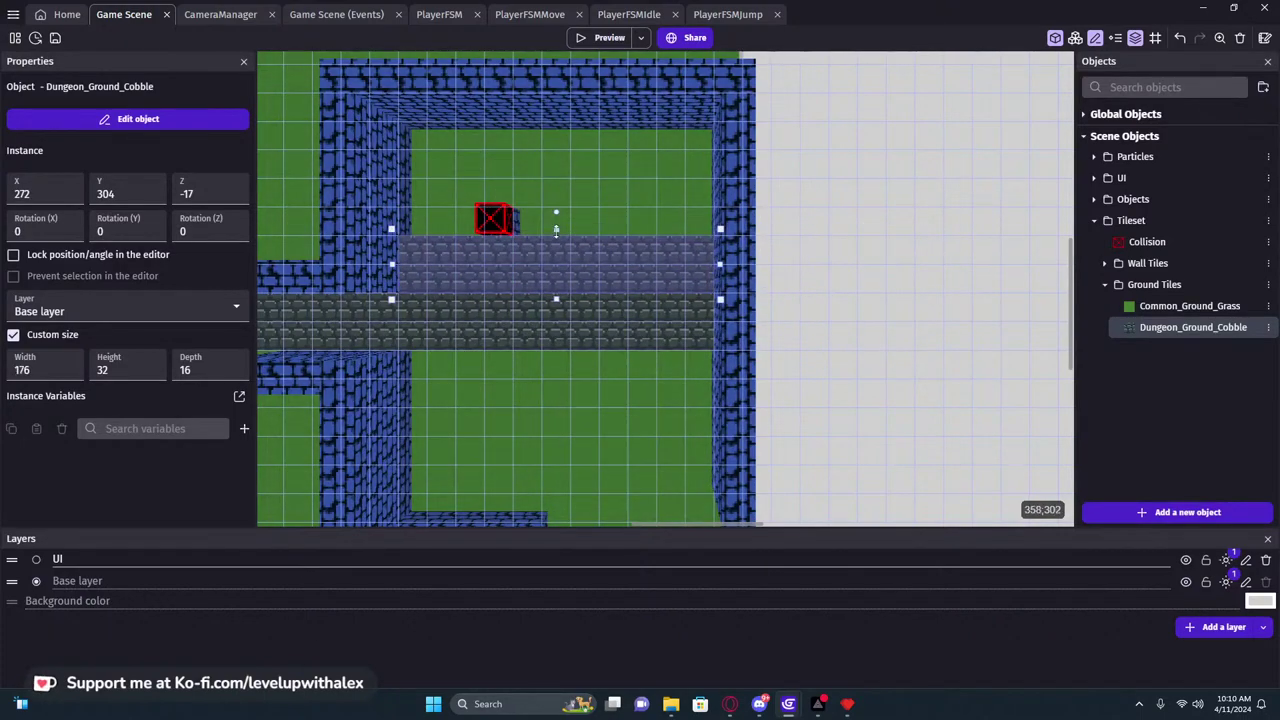
Extend the upper cobble strip to a height of 96 and duplicate it over the room's lower half at X 272, Y 368
drag(556, 229, 556, 115)
ctrl+drag(558, 174, 562, 400)
scroll(514, 338, down, 1)
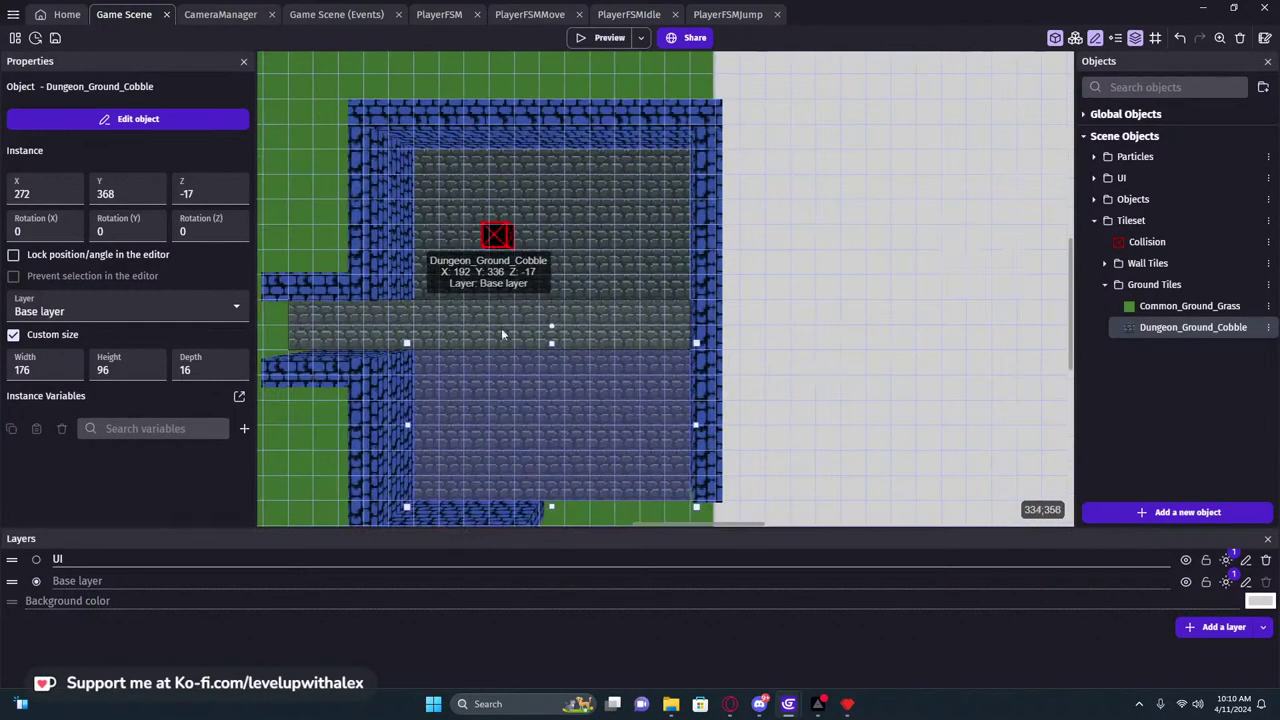
Extend the room's bottom wall to a width of 192 and lengthen the right wall downward to close the lower-right corner
middle_drag(488, 339, 593, 141)
click(626, 327)
click(626, 327)
drag(626, 327, 821, 308)
click(824, 274)
click(822, 316)
click(825, 305)
click(826, 310)
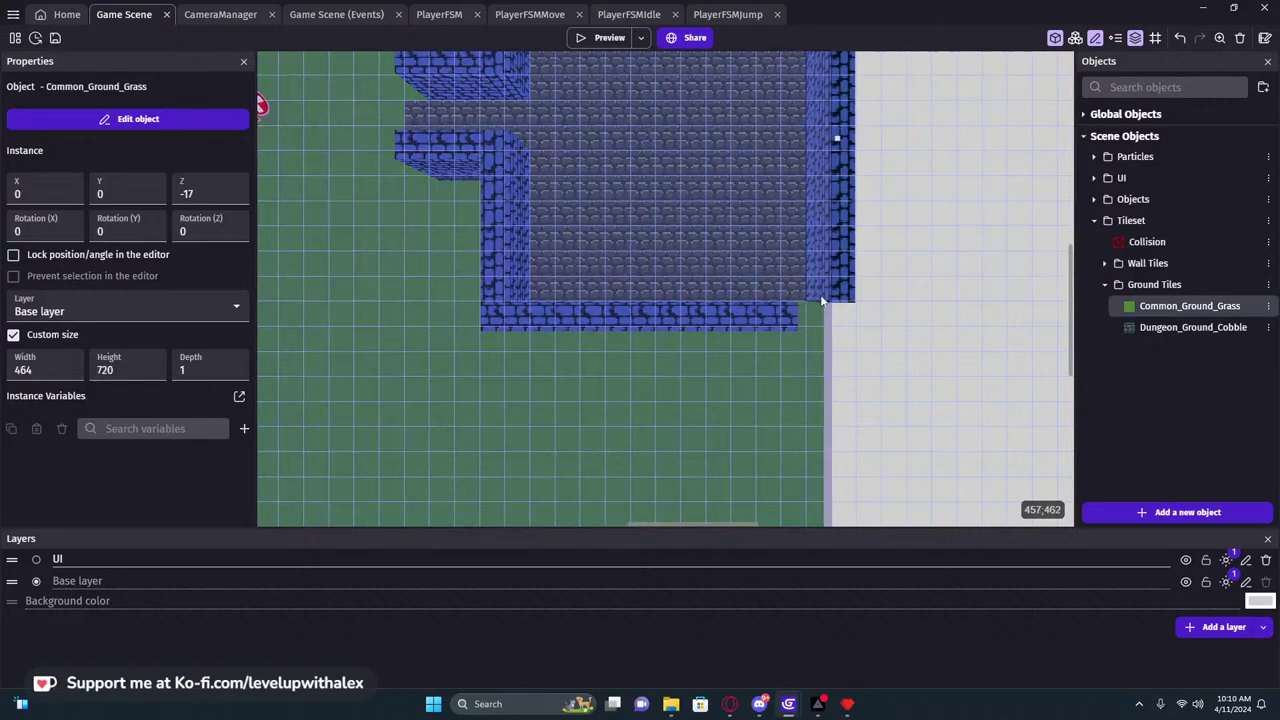
click(826, 310)
drag(818, 308, 812, 326)
click(797, 317)
middle_drag(824, 307, 603, 306)
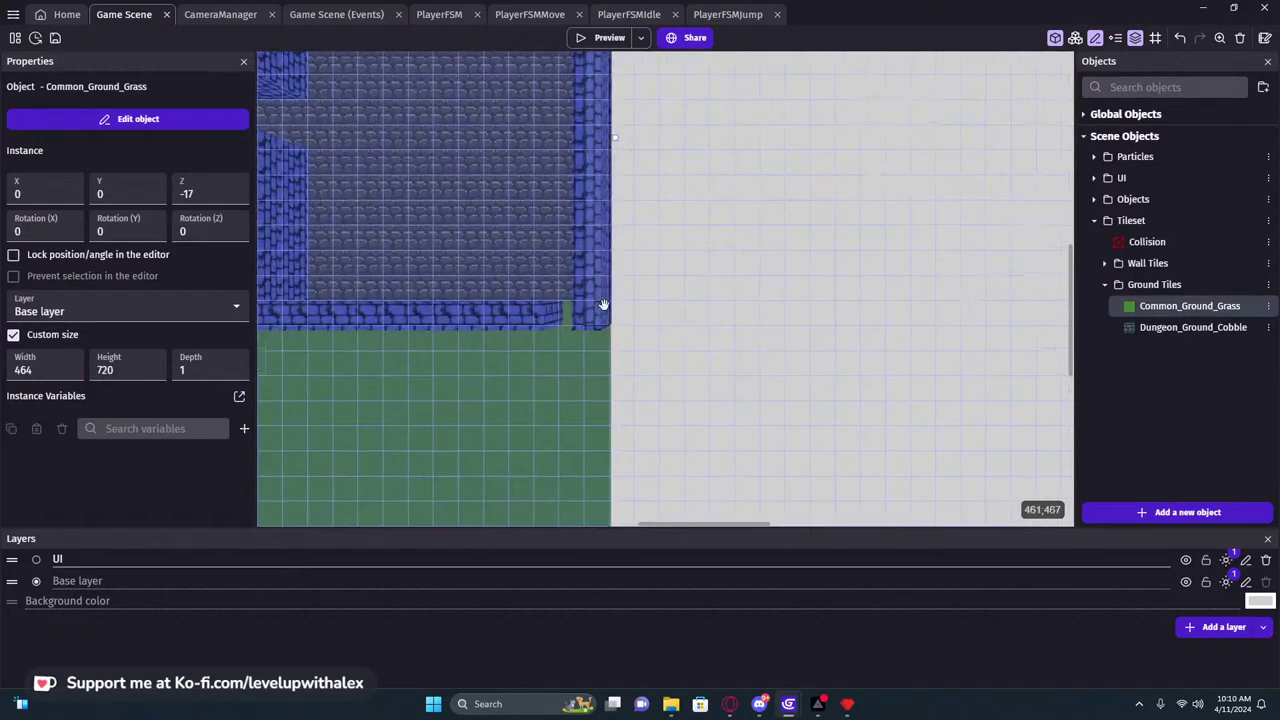
click(546, 318)
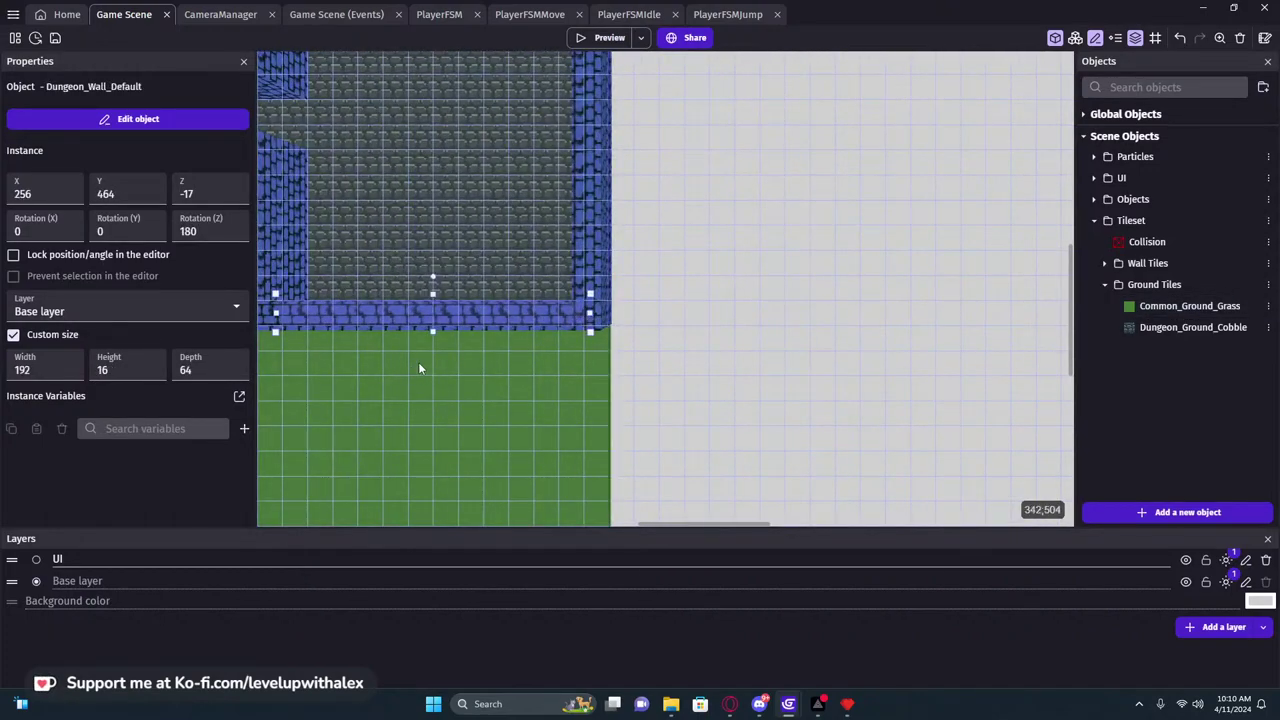
click(418, 362)
Save the project and preview the game, walking and jumping in the entrance to inspect the cobble floor's height
middle_drag(429, 353, 715, 402)
scroll(624, 360, down, 1)
middle_drag(512, 263, 437, 347)
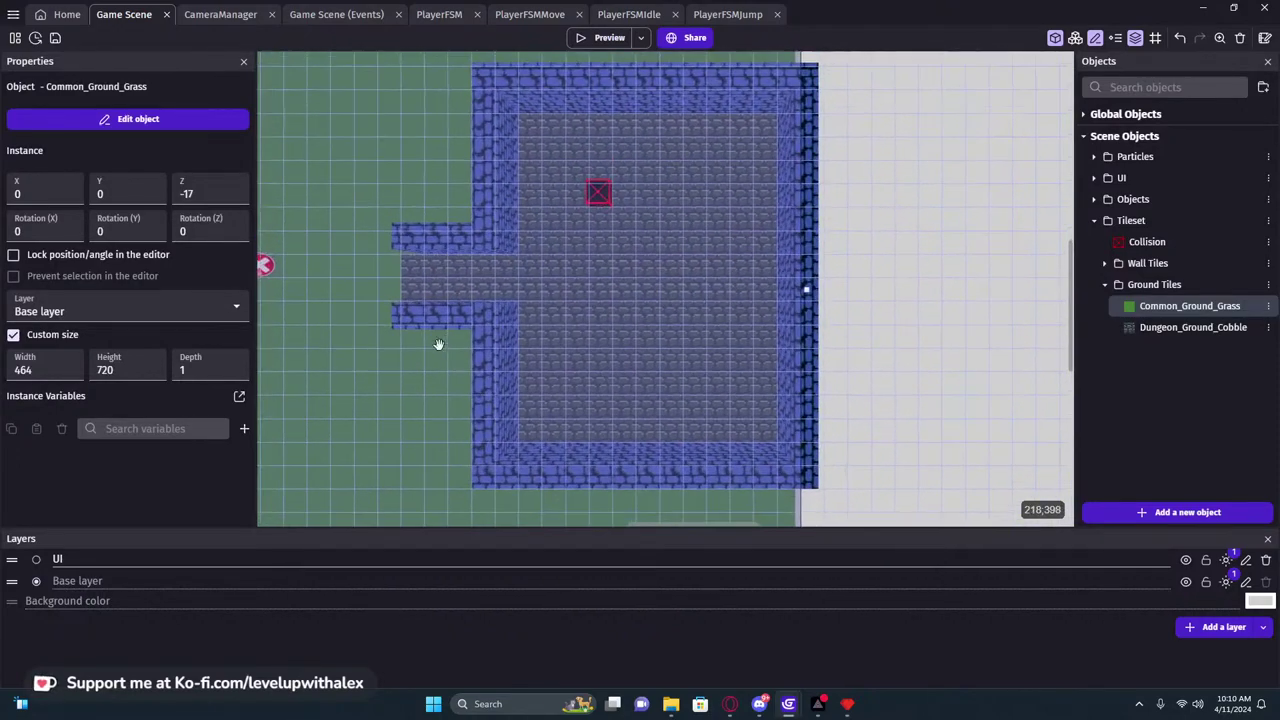
middle_drag(408, 277, 610, 284)
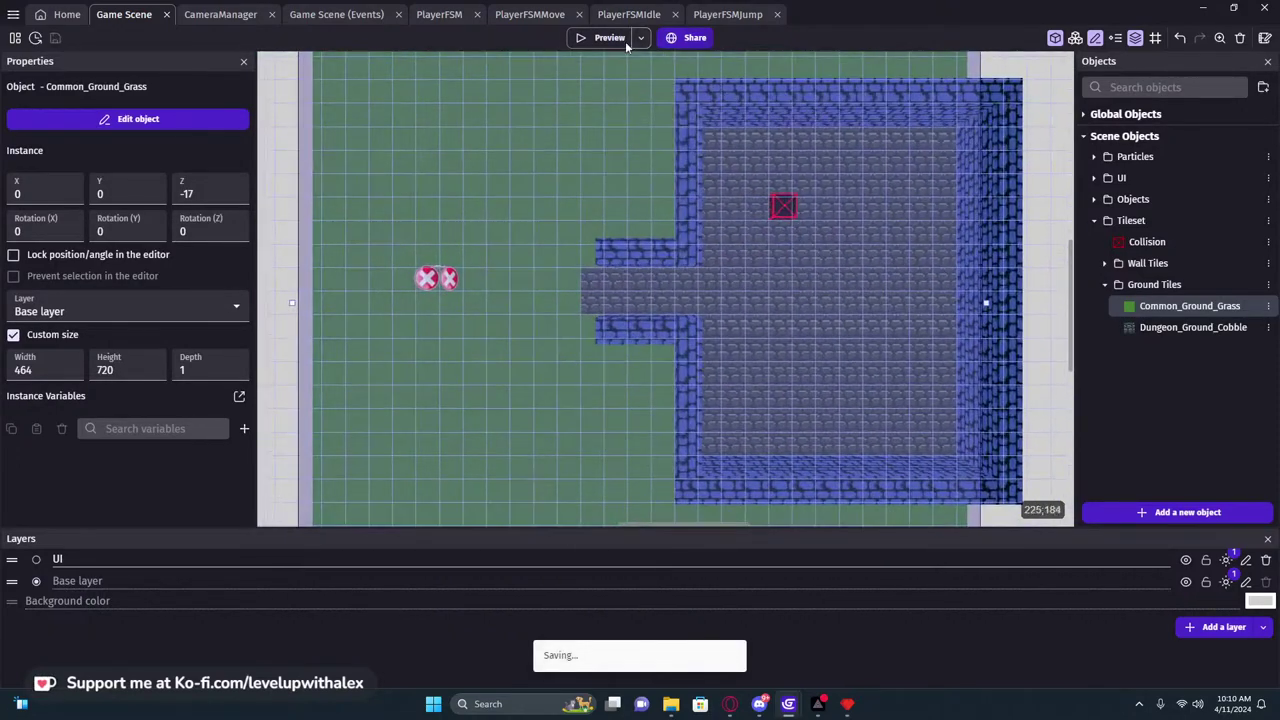
click(628, 40)
click(578, 305)
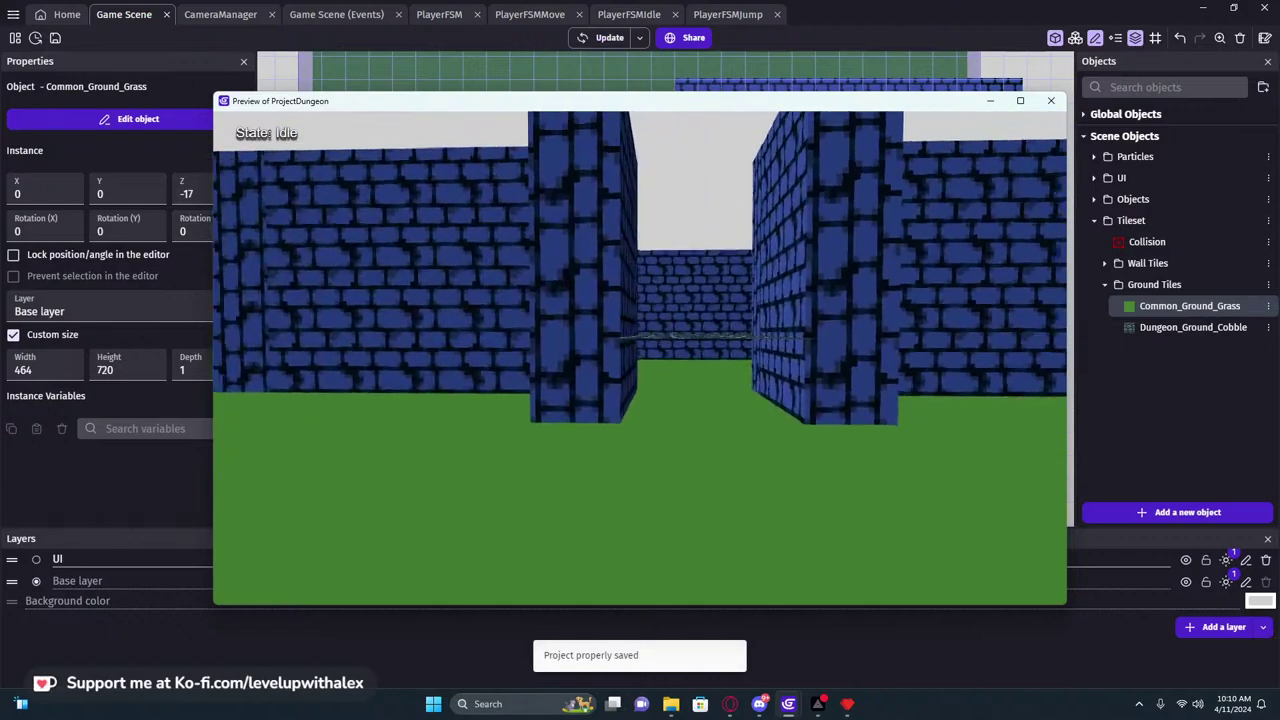
key(w)
key(space)
key(space)
key(space)
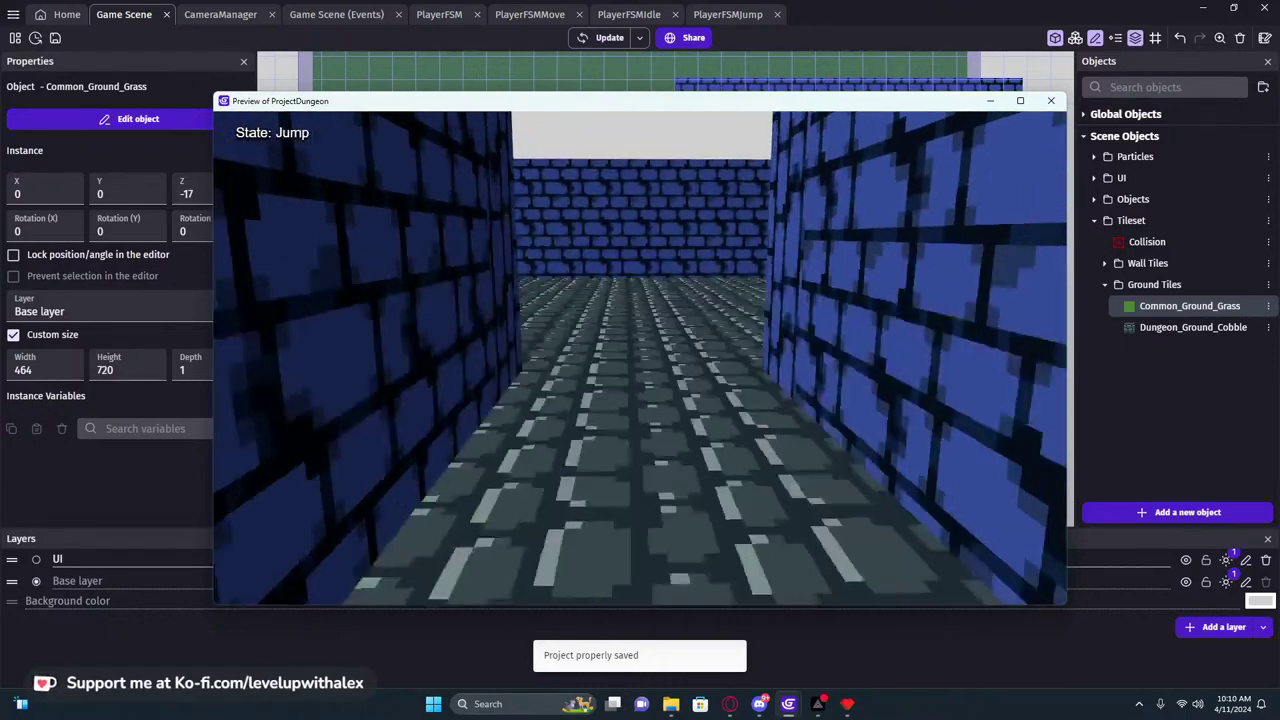
key(w)
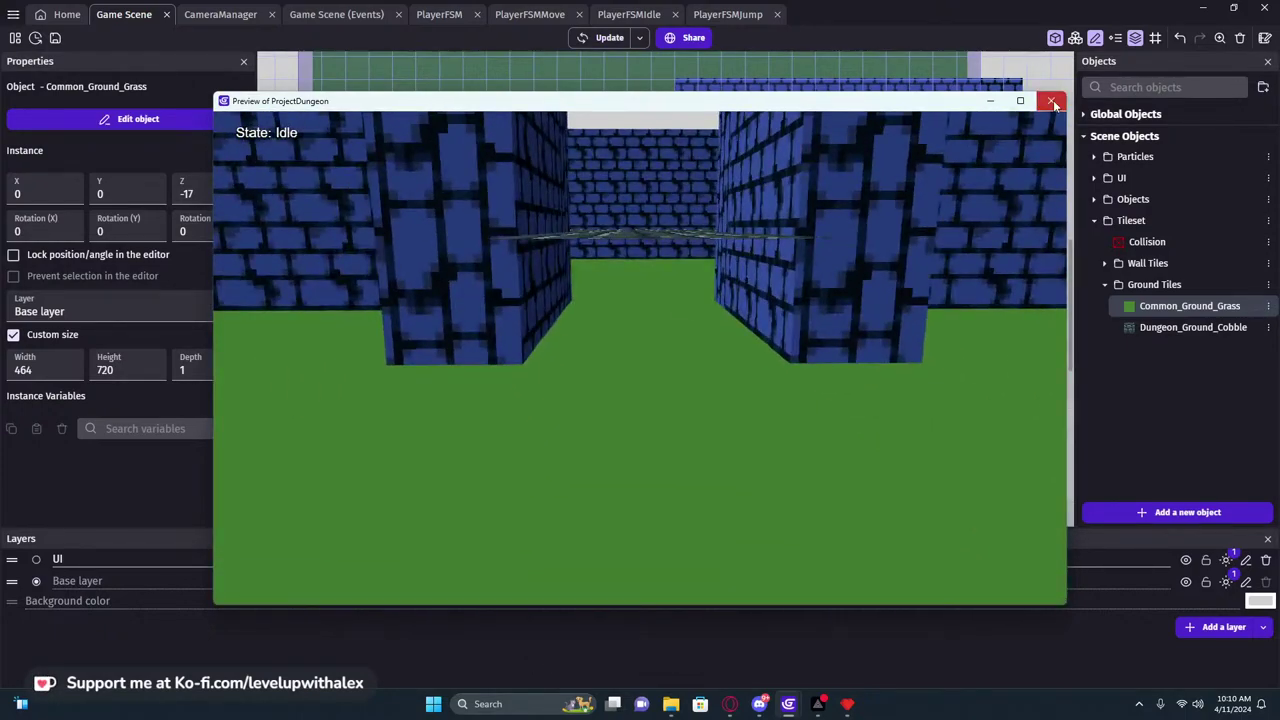
click(1050, 100)
Select all three cobble ground pieces together and enter -17 as their Z position
click(680, 296)
shift+click(840, 203)
shift+click(774, 405)
middle_drag(505, 304, 617, 318)
click(603, 331)
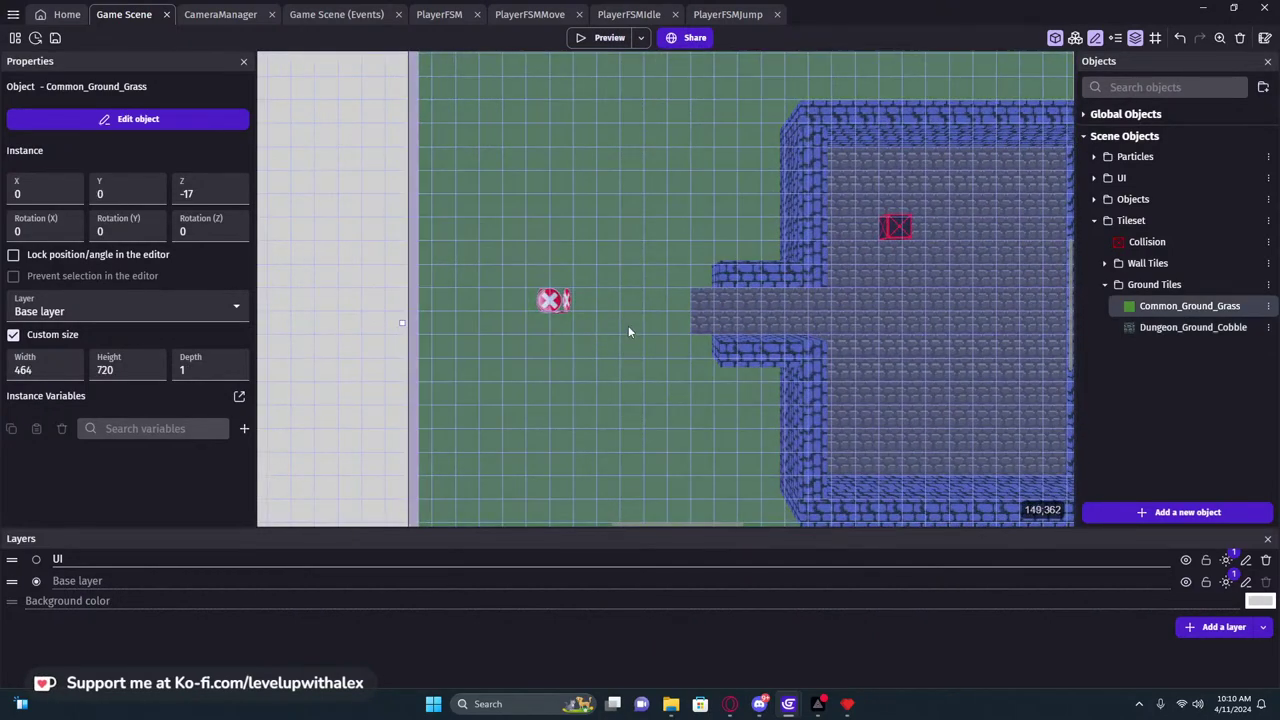
click(711, 318)
middle_drag(708, 316, 566, 299)
shift+click(796, 232)
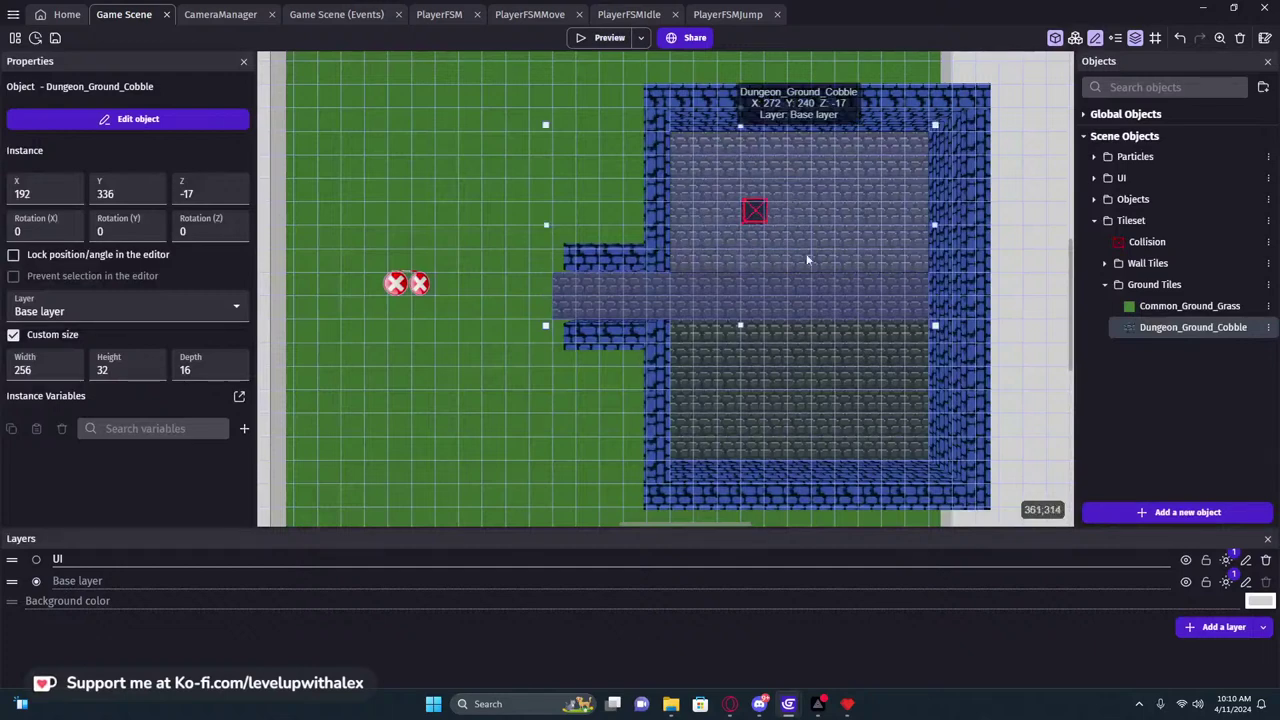
shift+click(780, 371)
click(180, 305)
click(180, 305)
drag(215, 194, 183, 194)
text(-17)
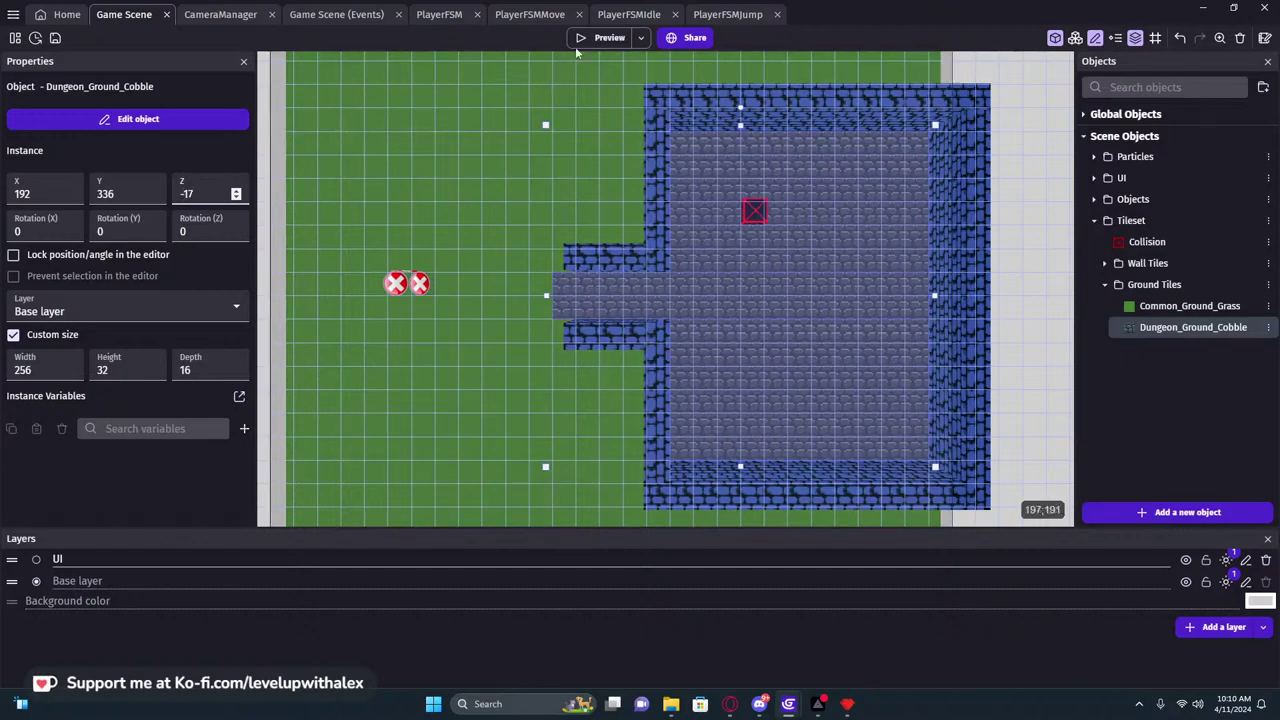
Preview the game again and move around outside the walls and entrance to compare the cobble and grass heights
click(605, 37)
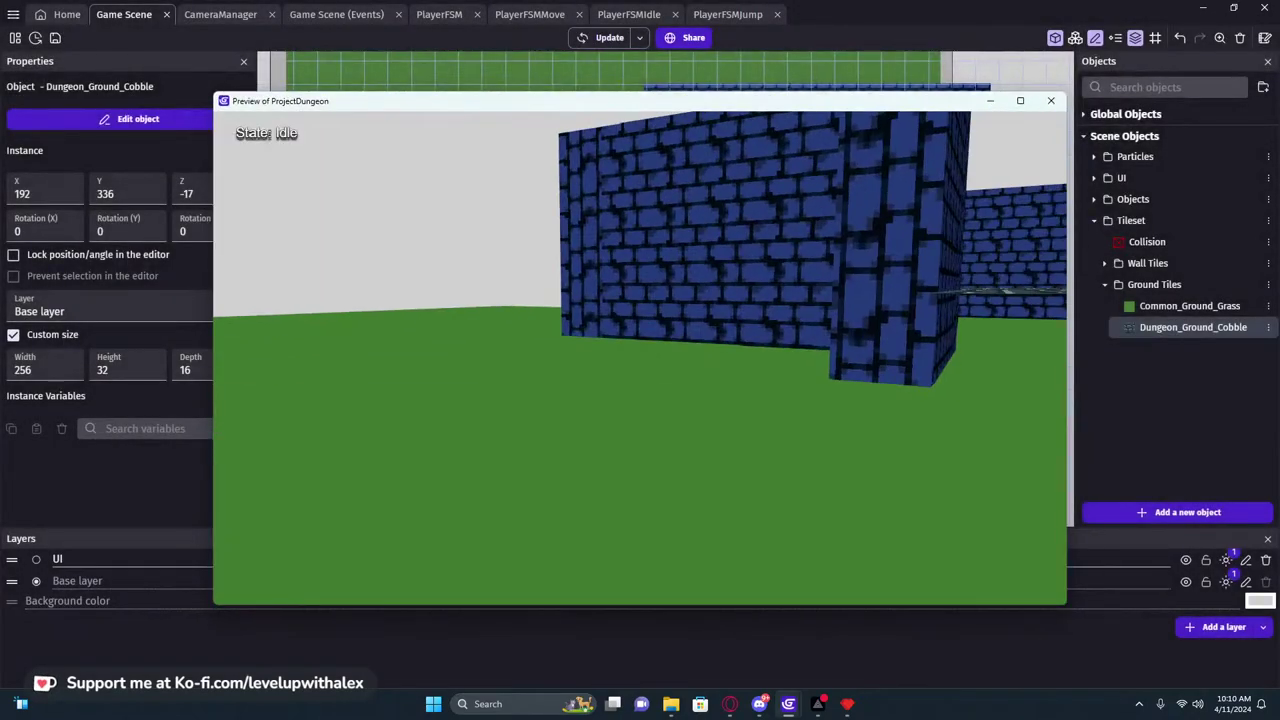
key(w)
key(space)
key(s)
key(a)
key(d)
key(space)
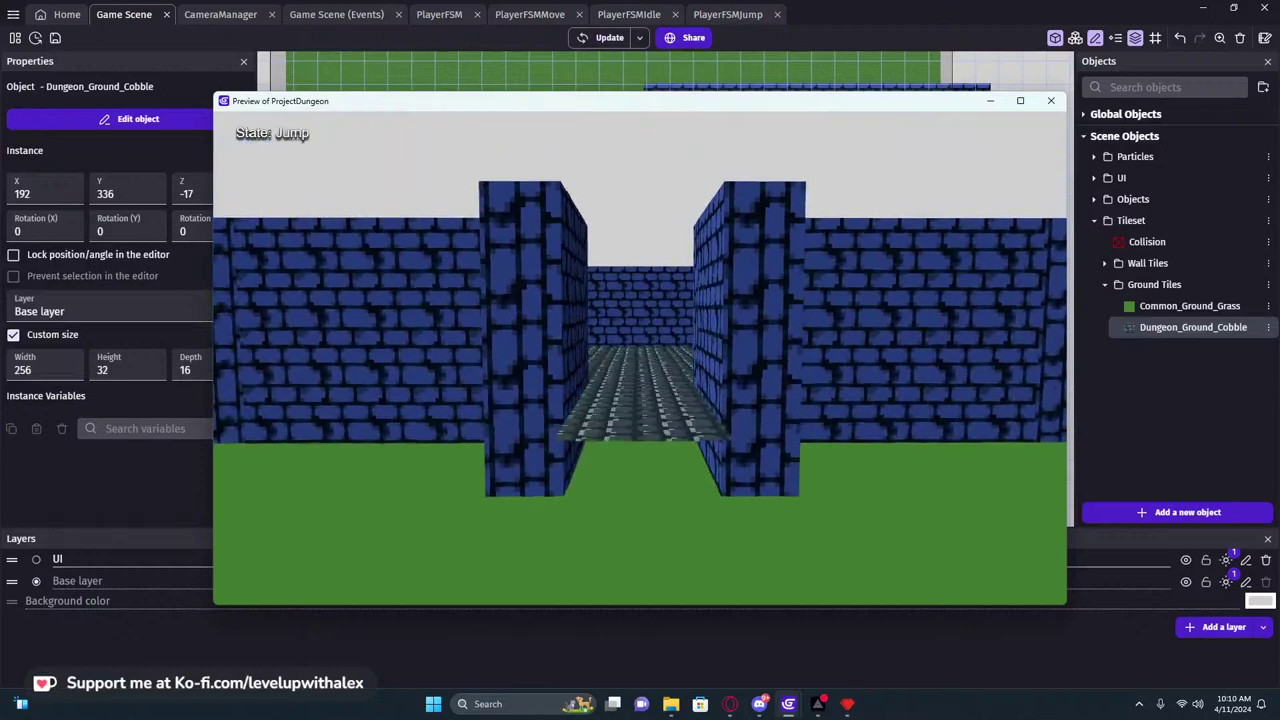
key(d)
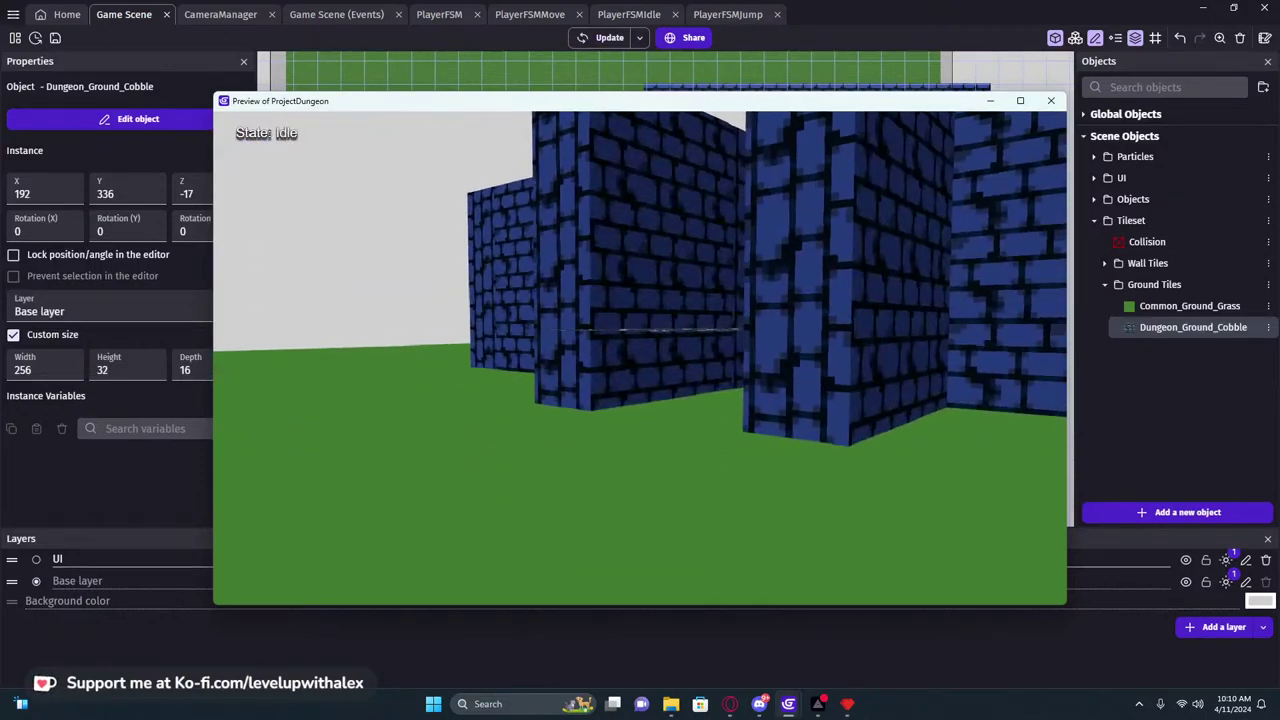
key(a)
key(d)
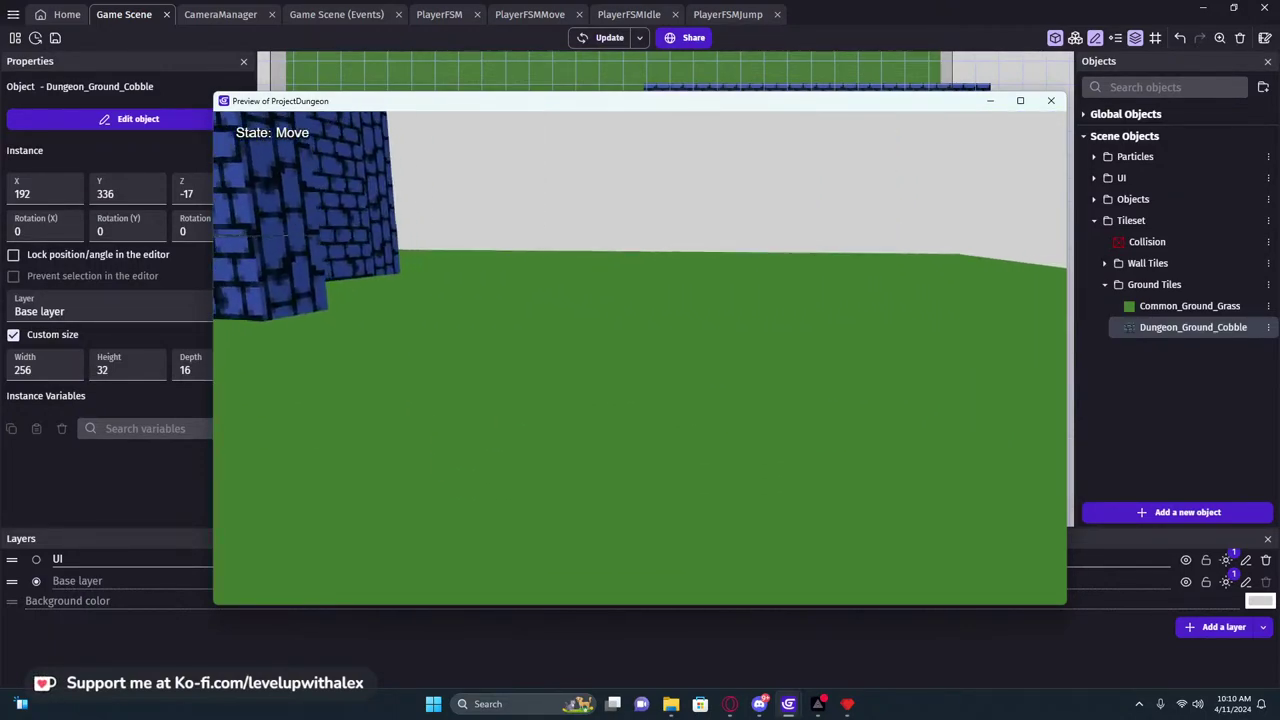
key(a)
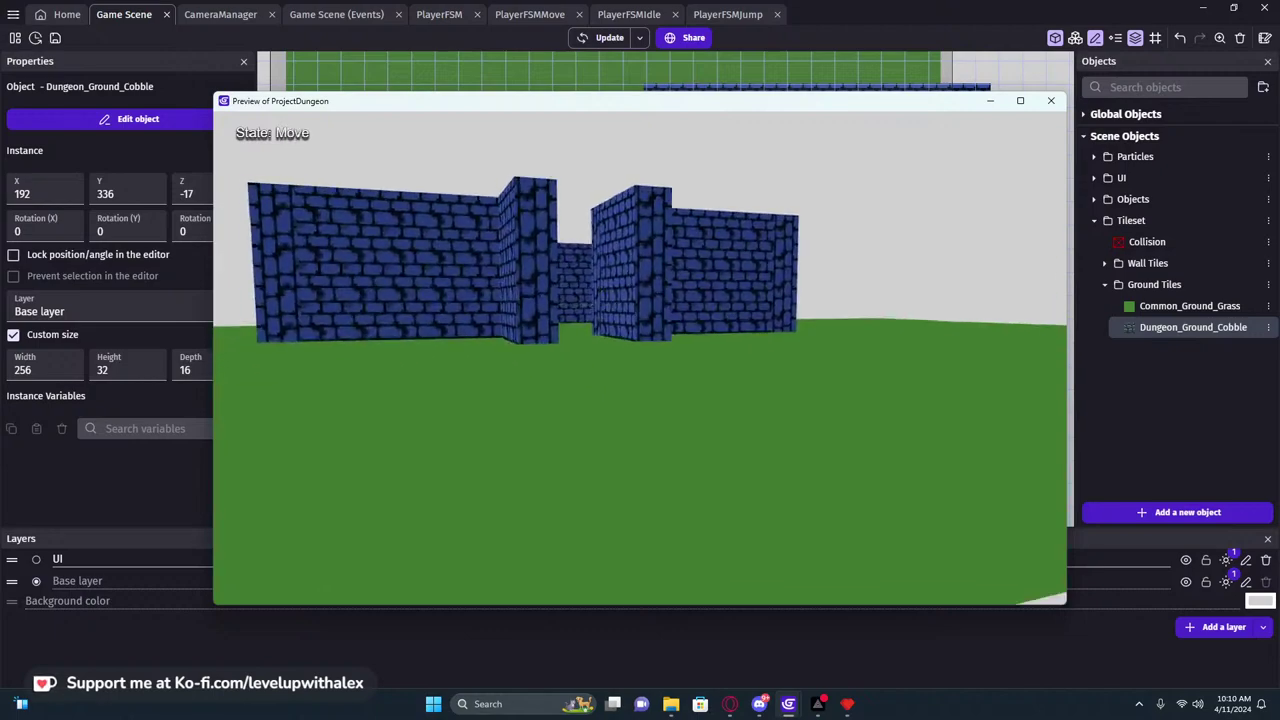
key(s)
key(d)
key(w)
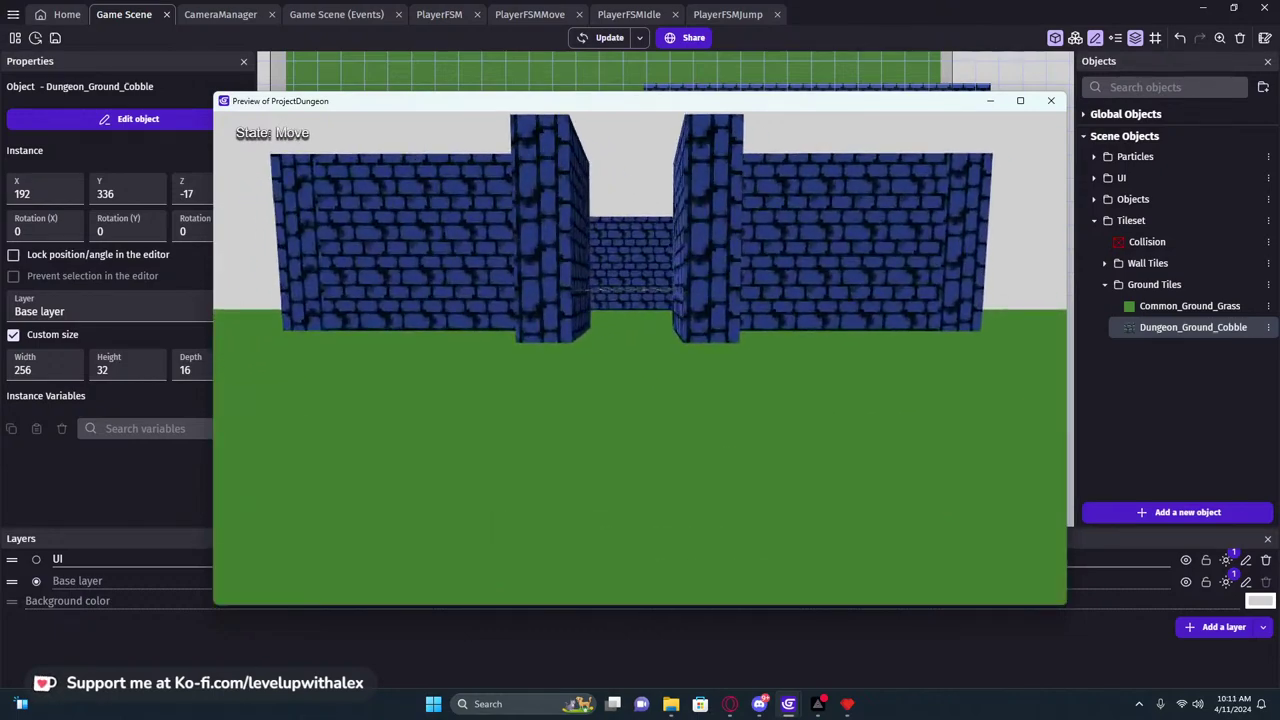
key(space)
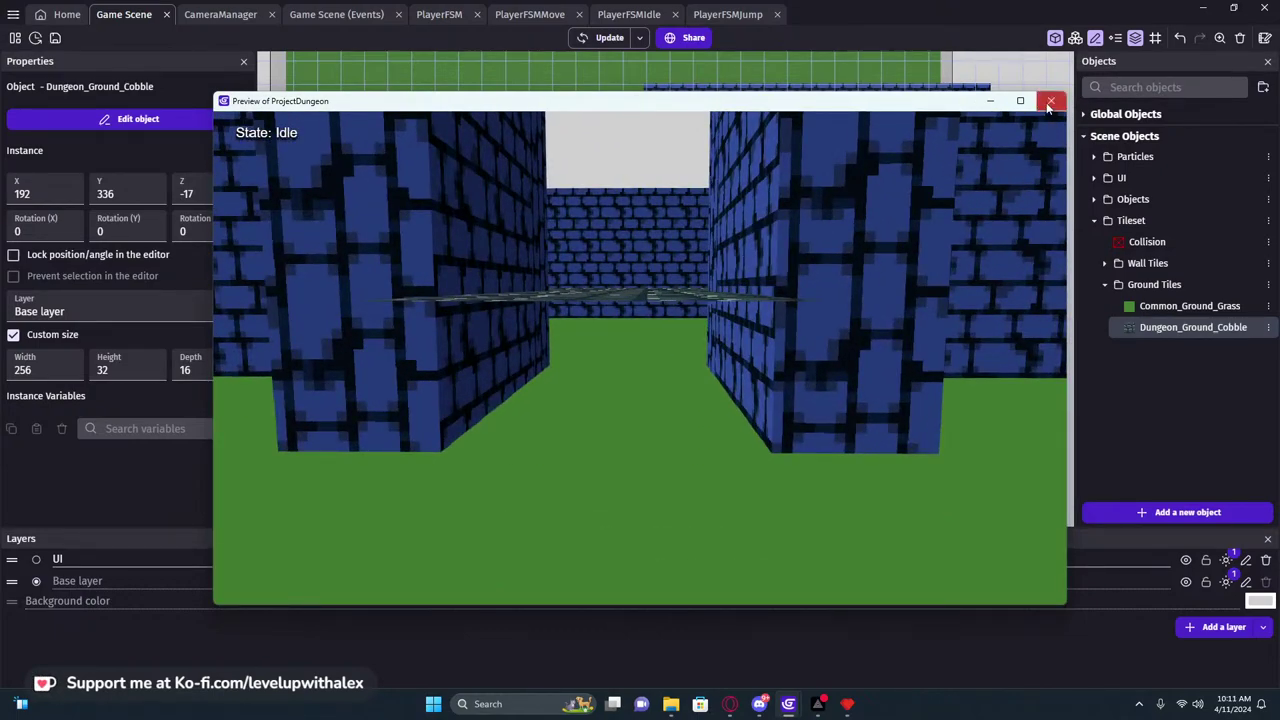
click(1050, 101)
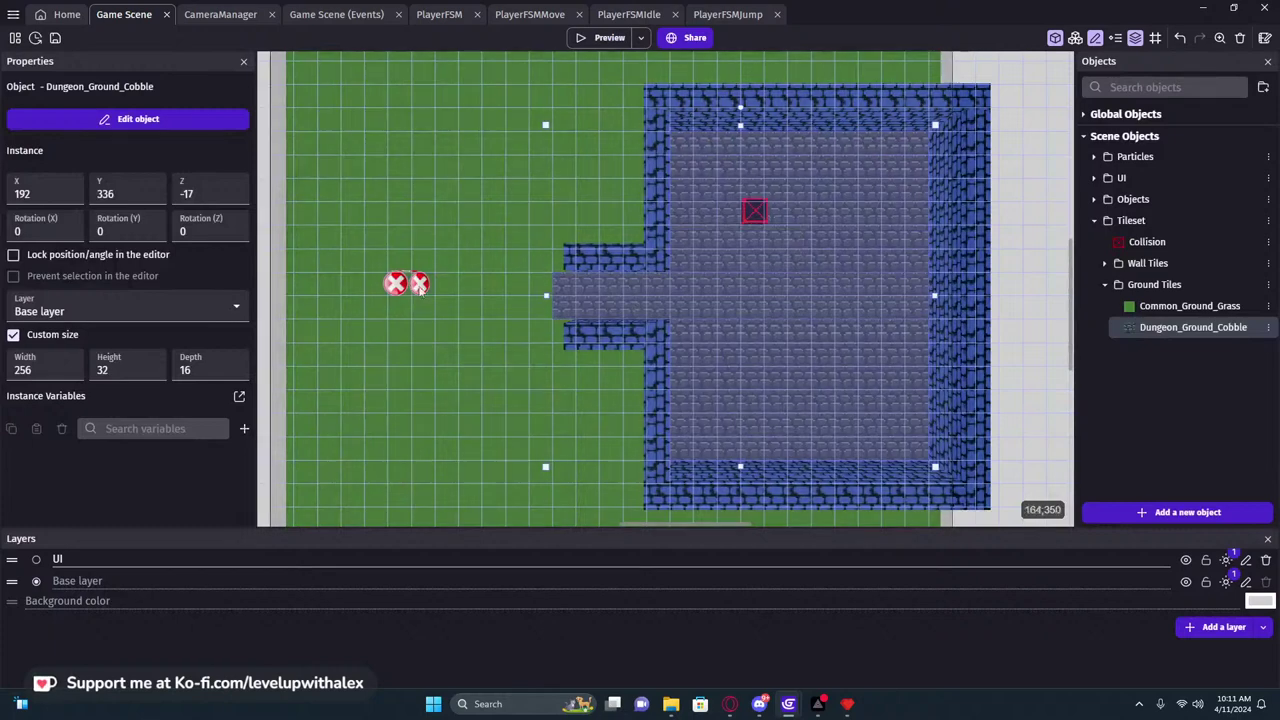
Set the depth of the three cobble ground pieces to 1
shift+click(708, 304)
shift+click(688, 342)
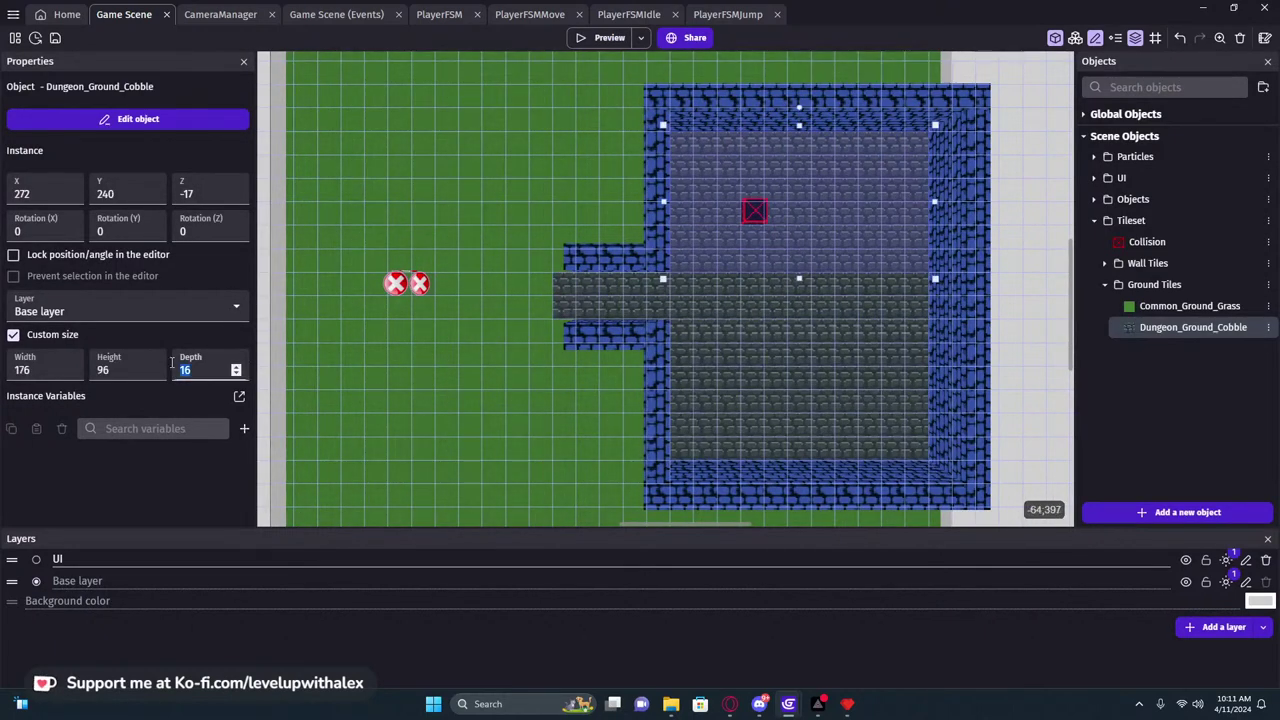
text(1)
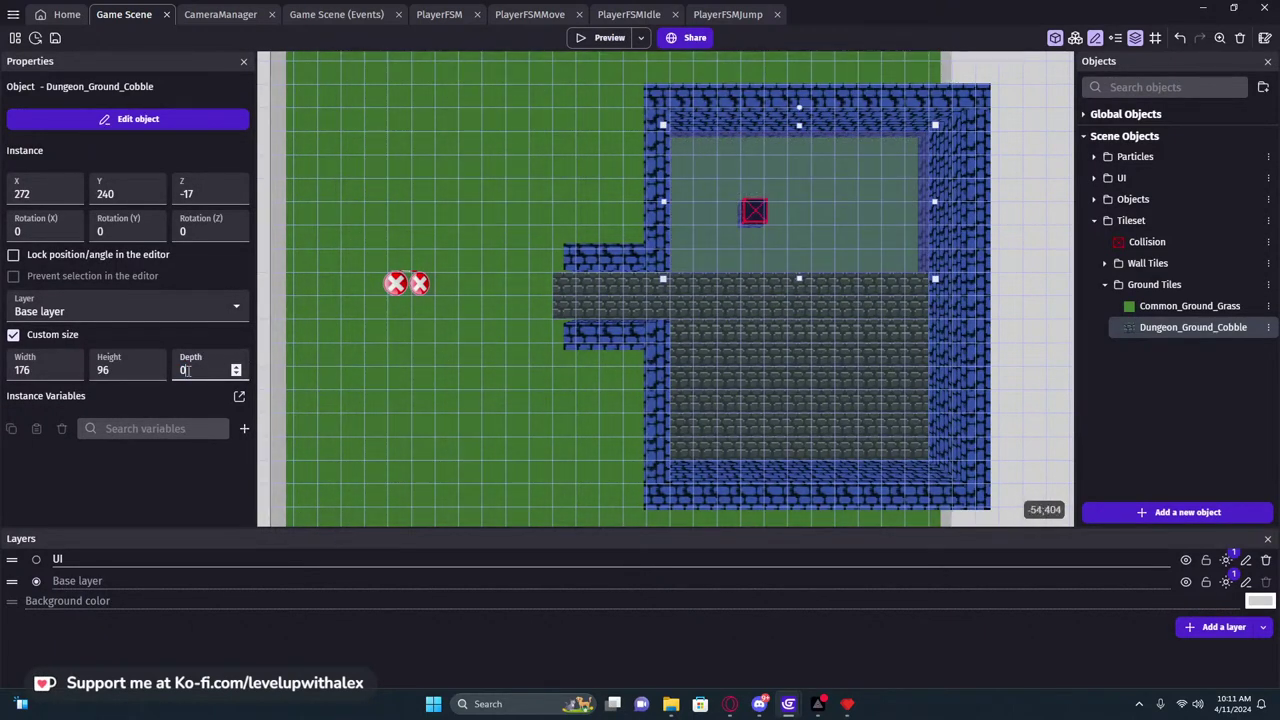
click(612, 300)
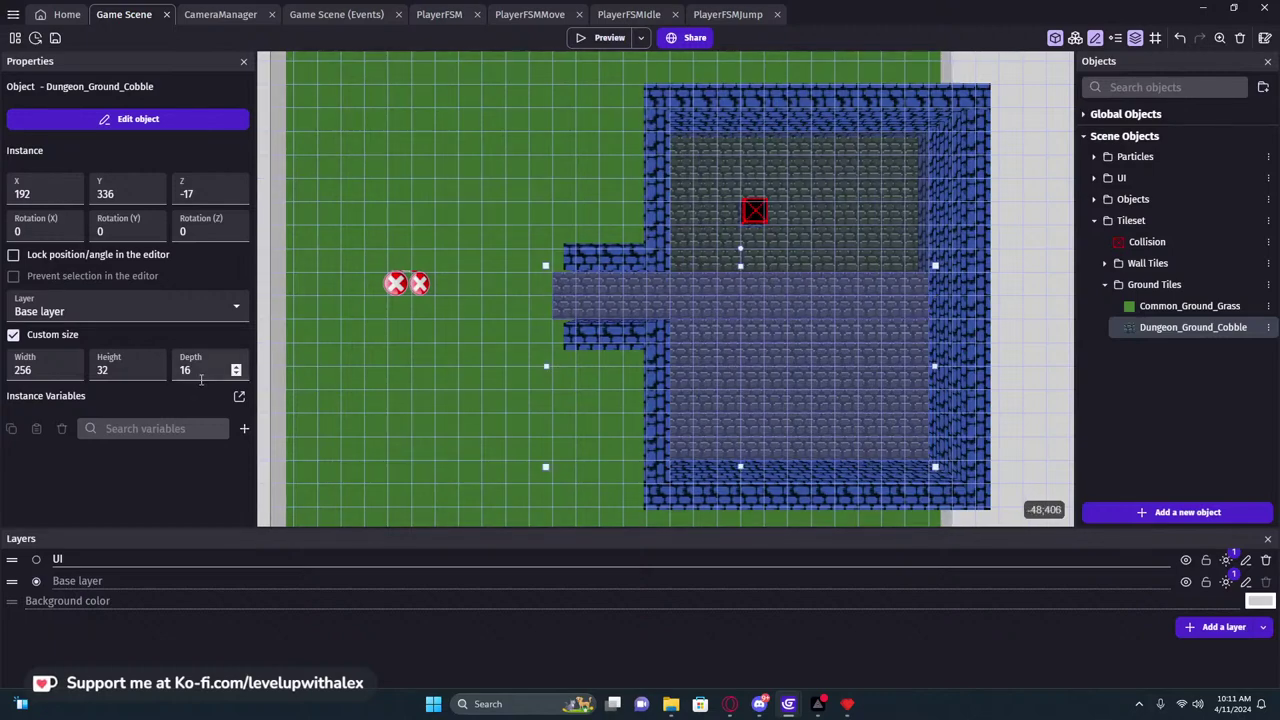
click(201, 379)
key(BackSpace)
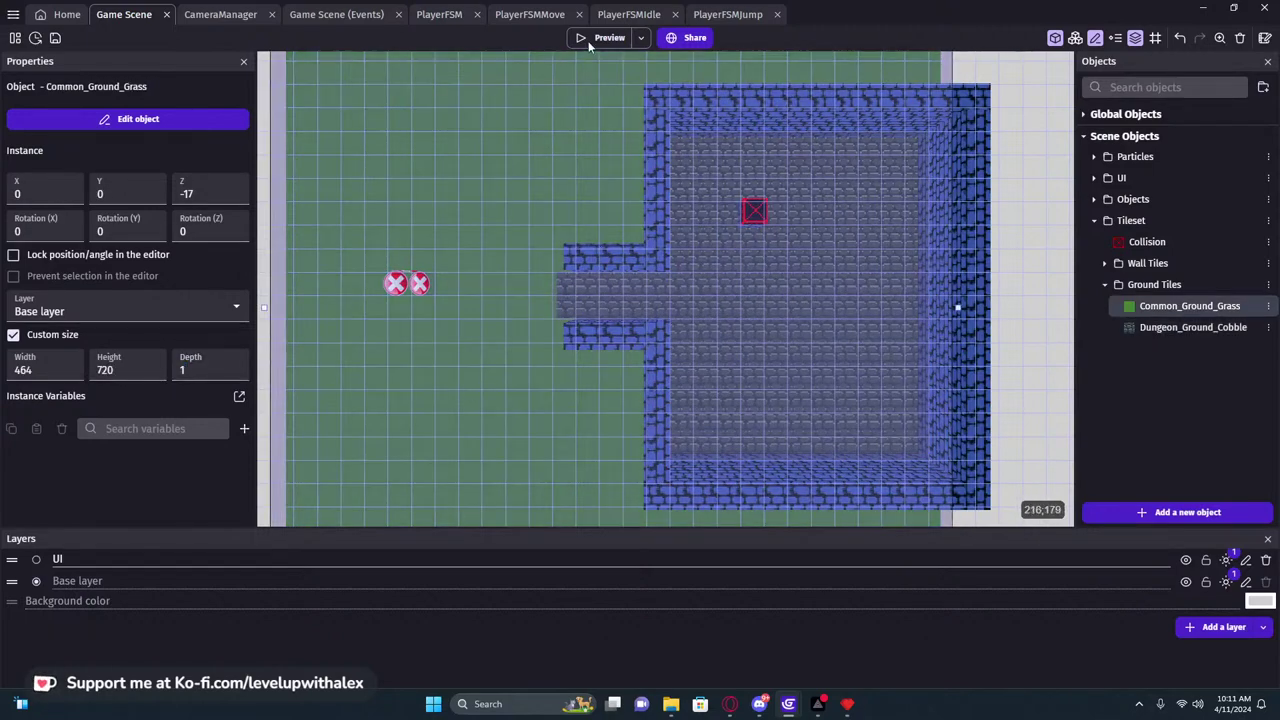
Preview the game and walk through the entrance to check how the thinner cobble floor meets the grass
click(586, 44)
key(w)
key(s)
key(w)
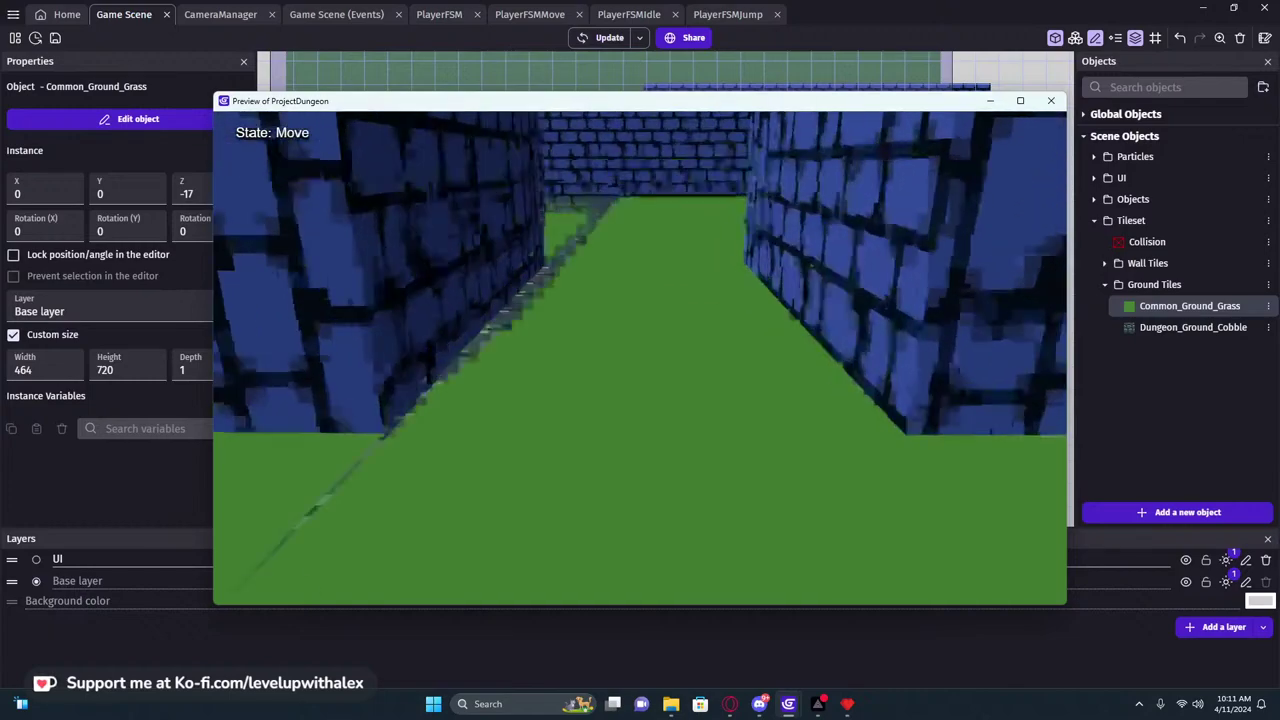
key(w)
click(1051, 100)
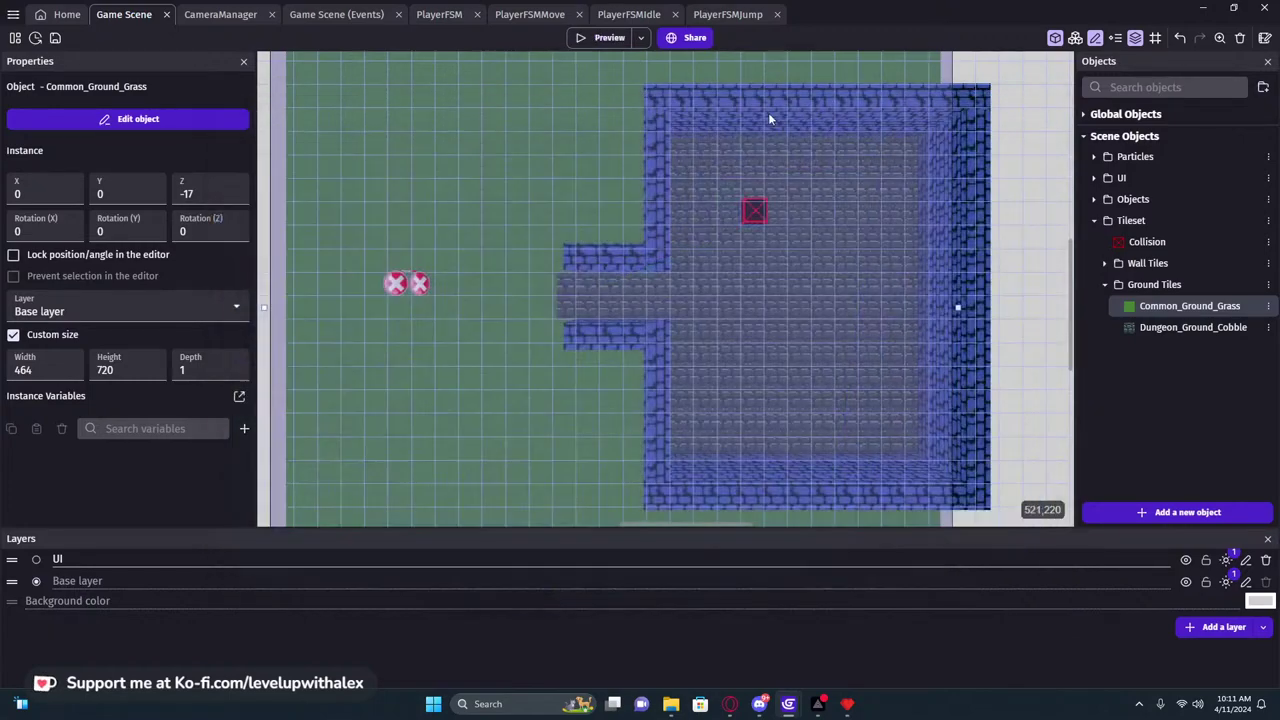
Set the Z position of the corridor and lower cobble pieces, selected together with the grass ground, to -16
click(606, 289)
shift+click(803, 202)
shift+click(786, 357)
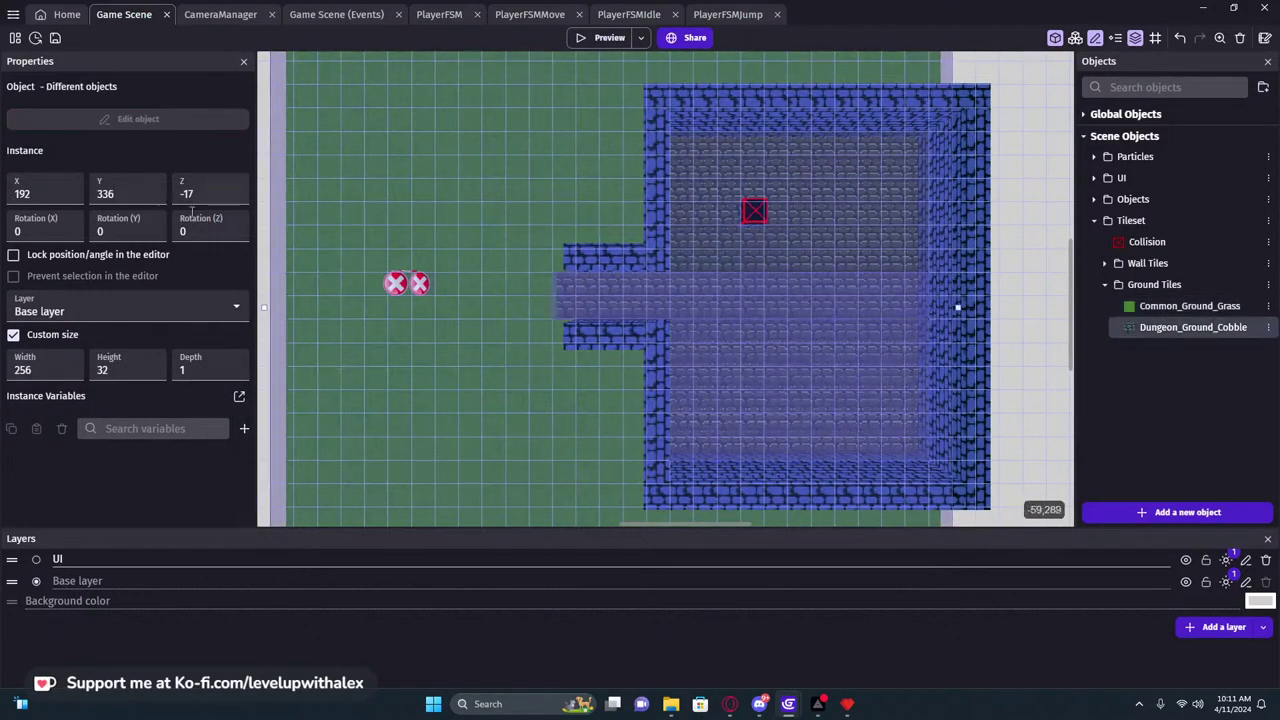
text(6)
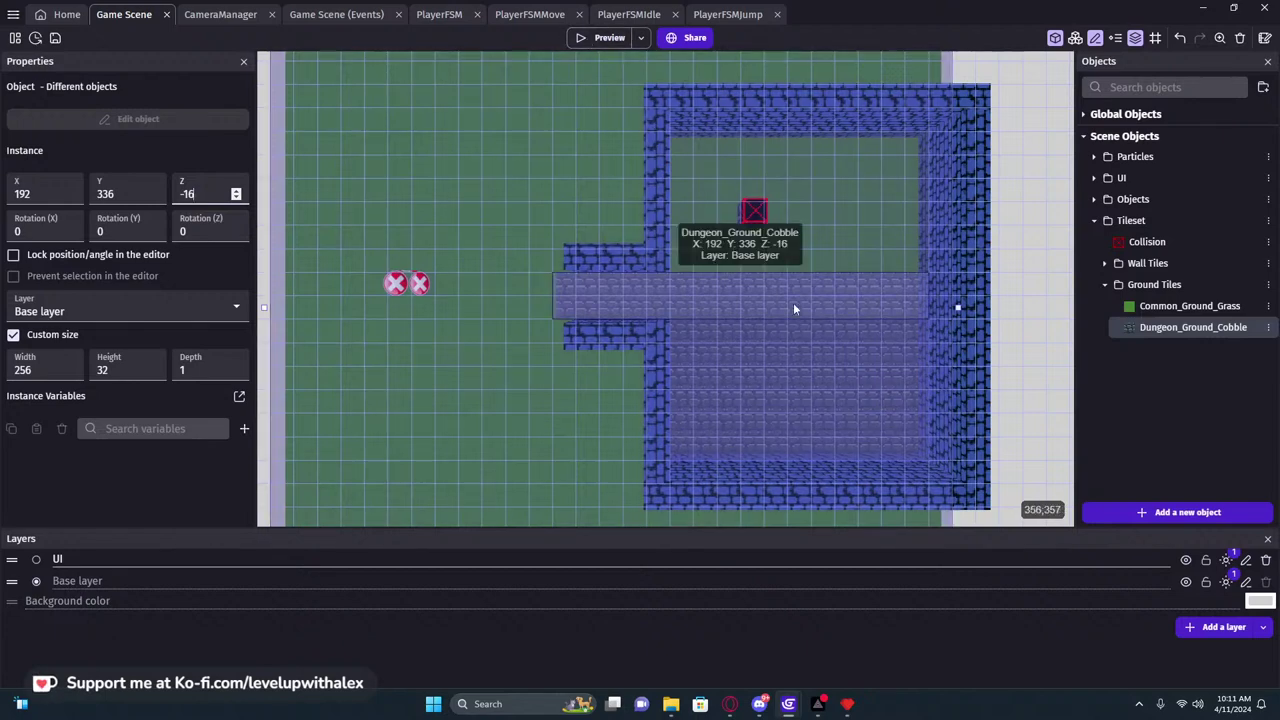
Select the cobble piece in the room's upper half and set its Z position to -16
click(843, 217)
middle_drag(973, 239, 792, 259)
click(878, 194)
click(703, 251)
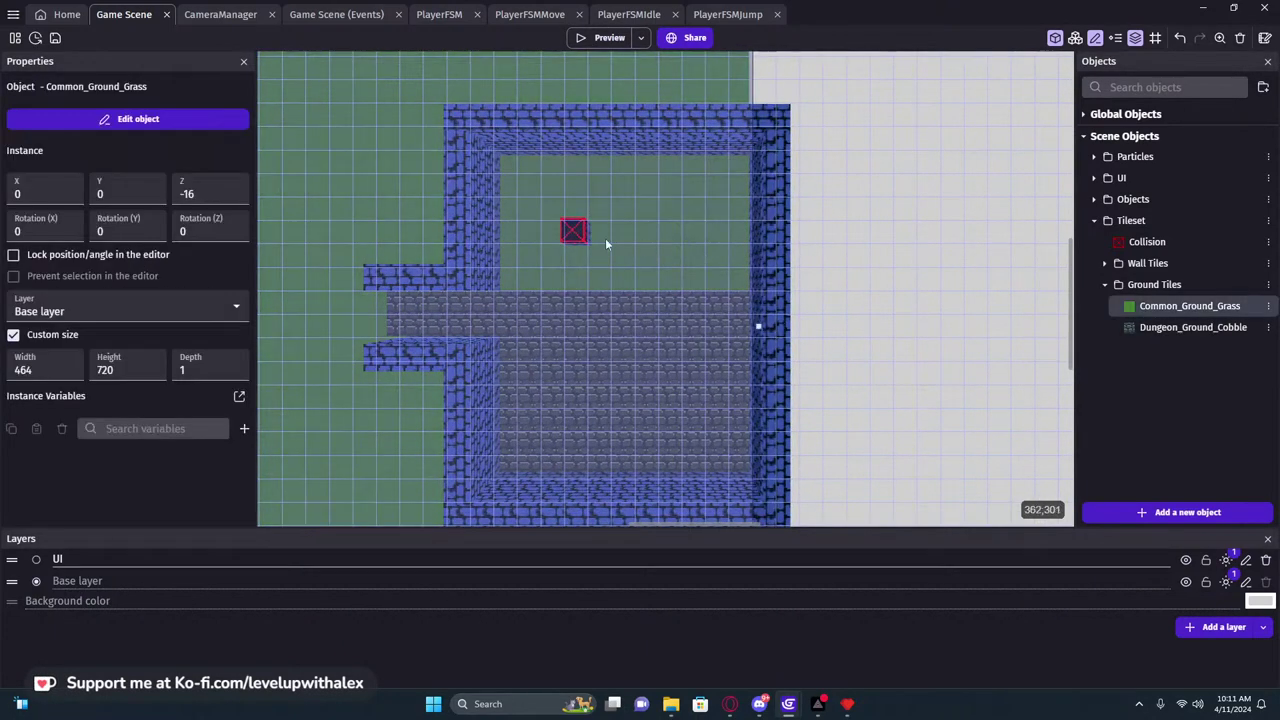
click(521, 237)
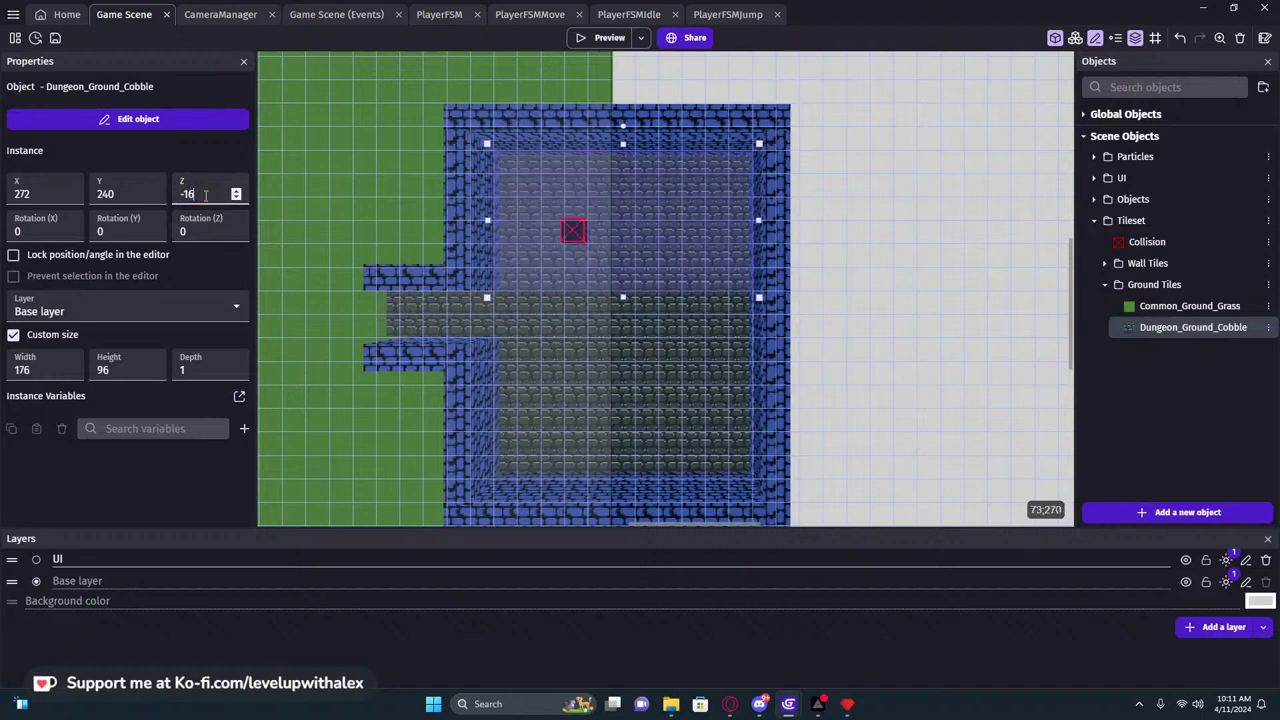
Narrow the grass ground to a width of 384 so it ends at the room's inner side of the entrance wall
click(815, 212)
click(520, 156)
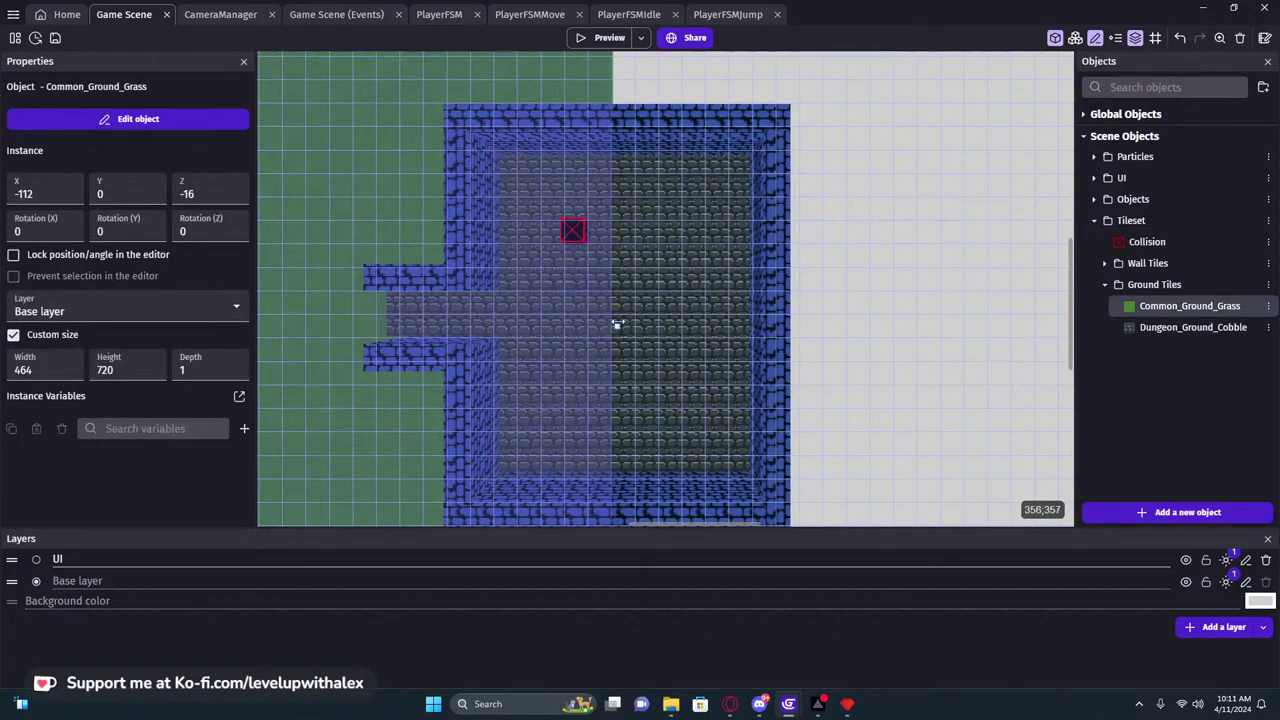
click(462, 316)
Preview the game and walk forward to examine the narrowed grass against the cobble corridor, ending the preview when done
key(F5)
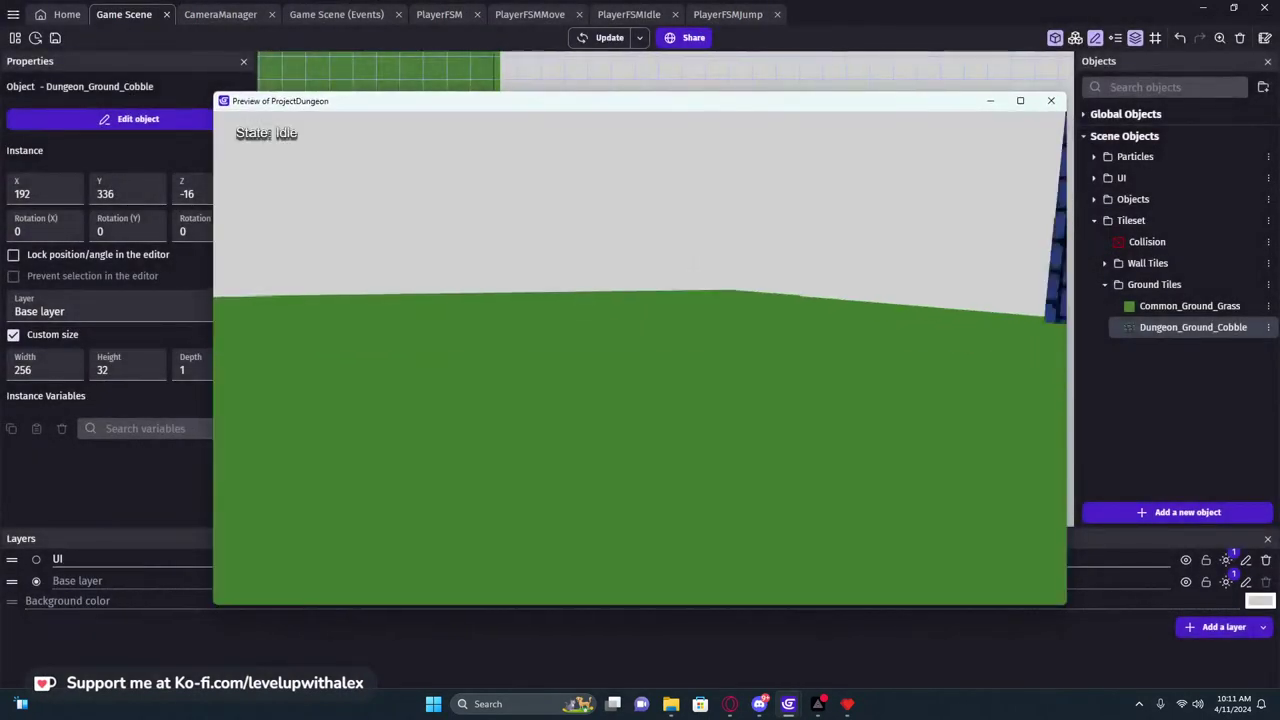
key(w)
key(w)
click(1051, 100)
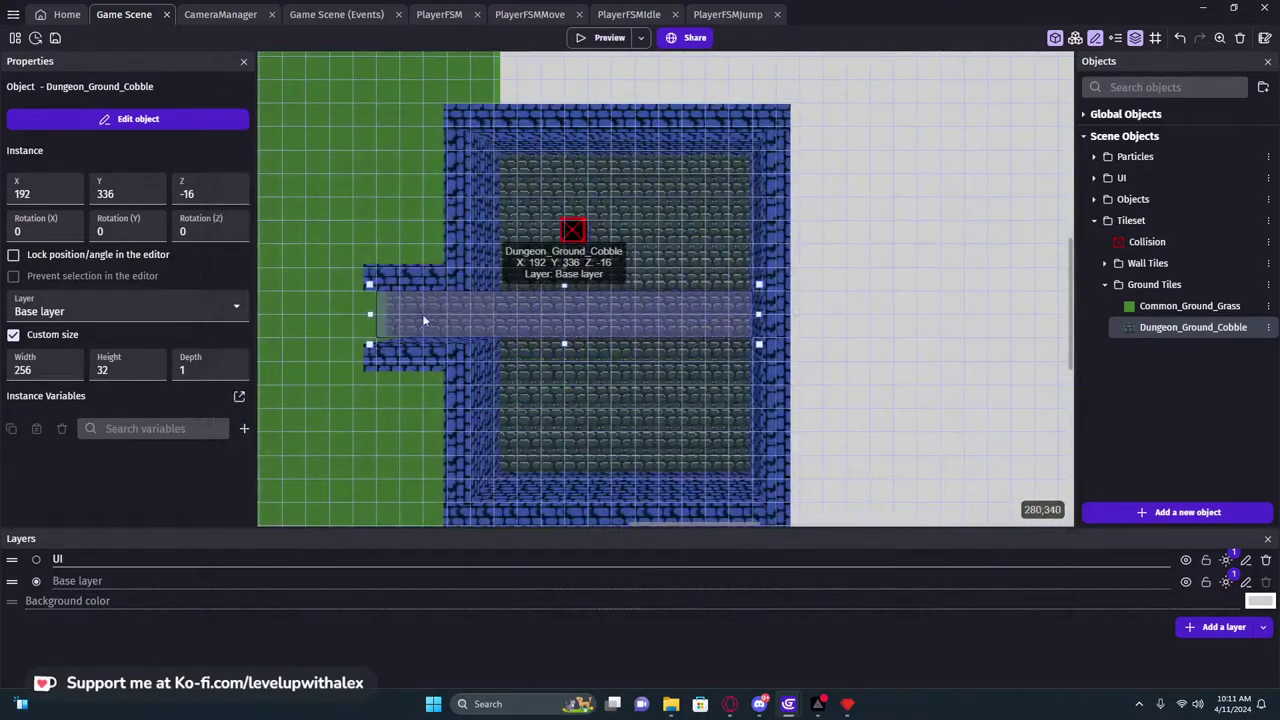
Set the Z position of the grass ground to -17
click(334, 341)
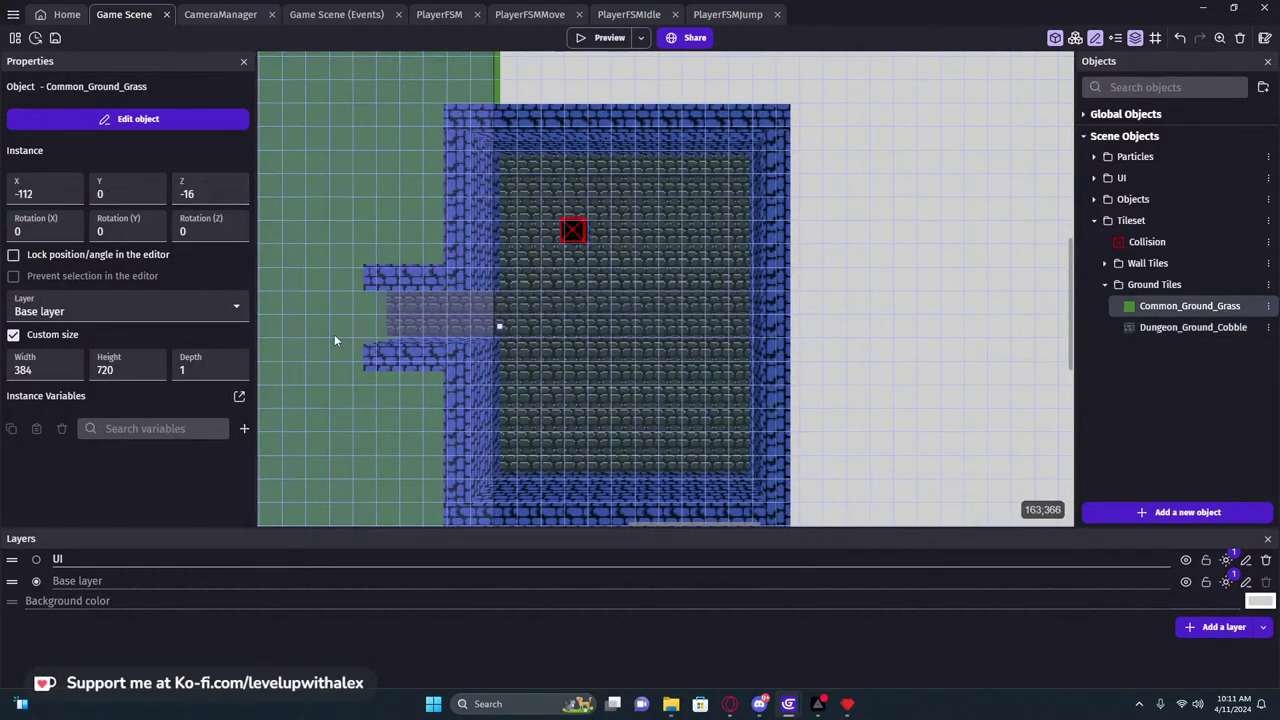
text(6)
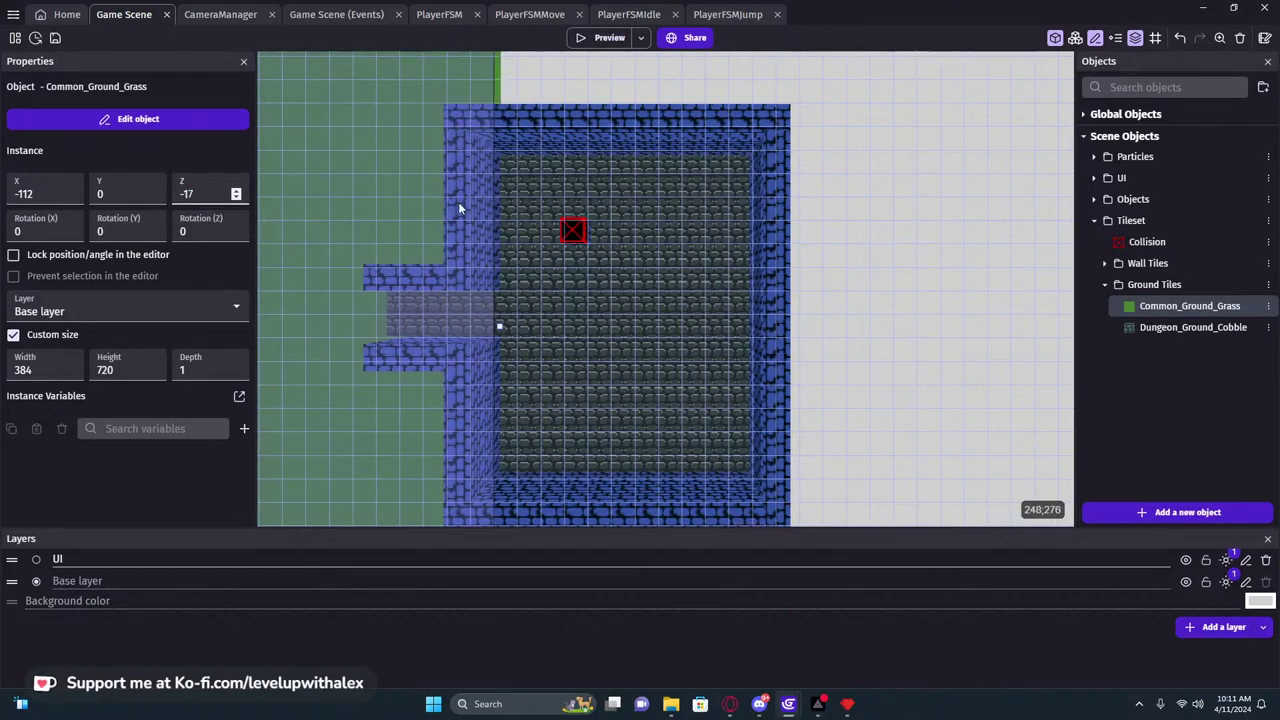
click(821, 159)
Preview the game and walk and jump through the corridor and room to examine how the cobble floor meets the walls and grass
click(603, 37)
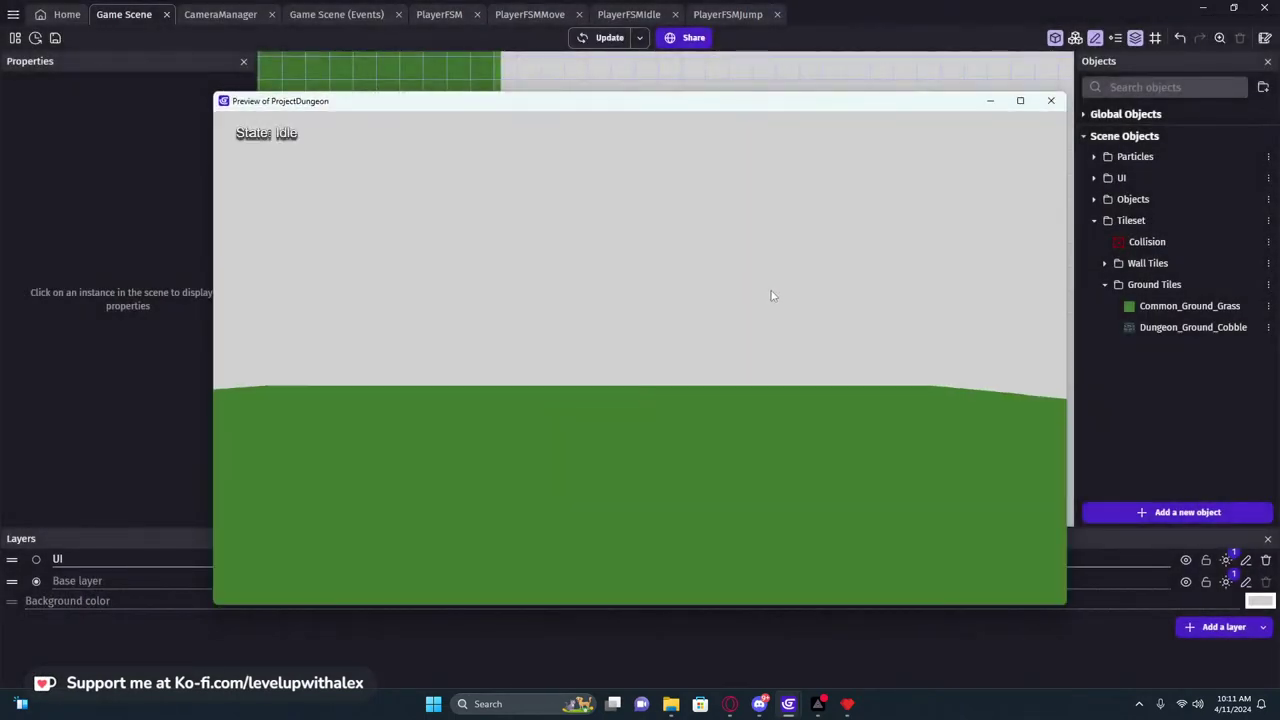
click(771, 294)
key(w)
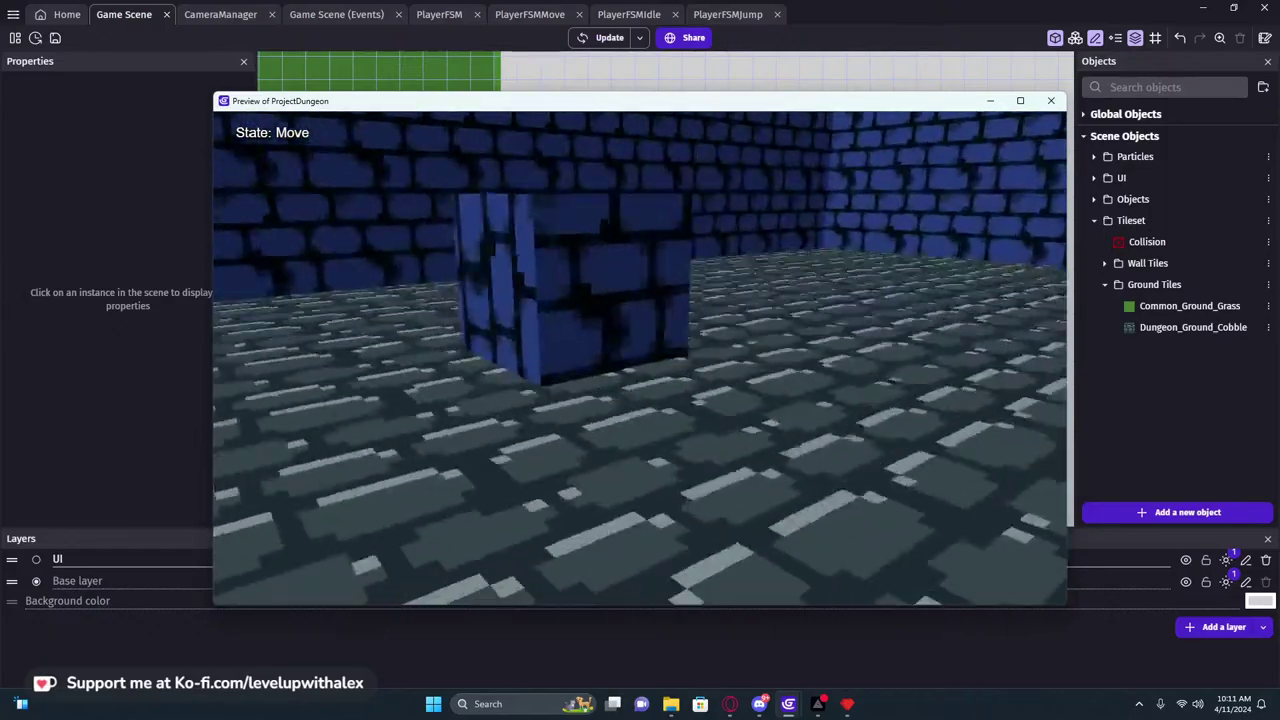
key(w)
key(space)
key(a)
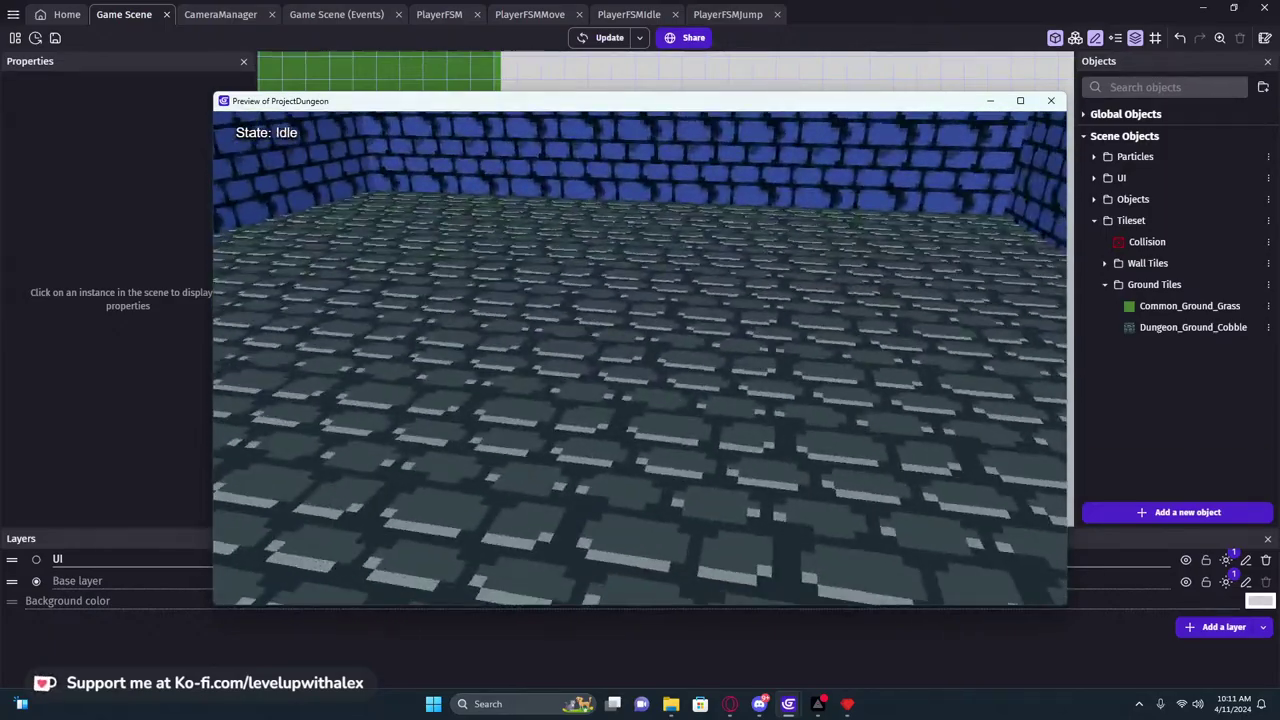
key(d)
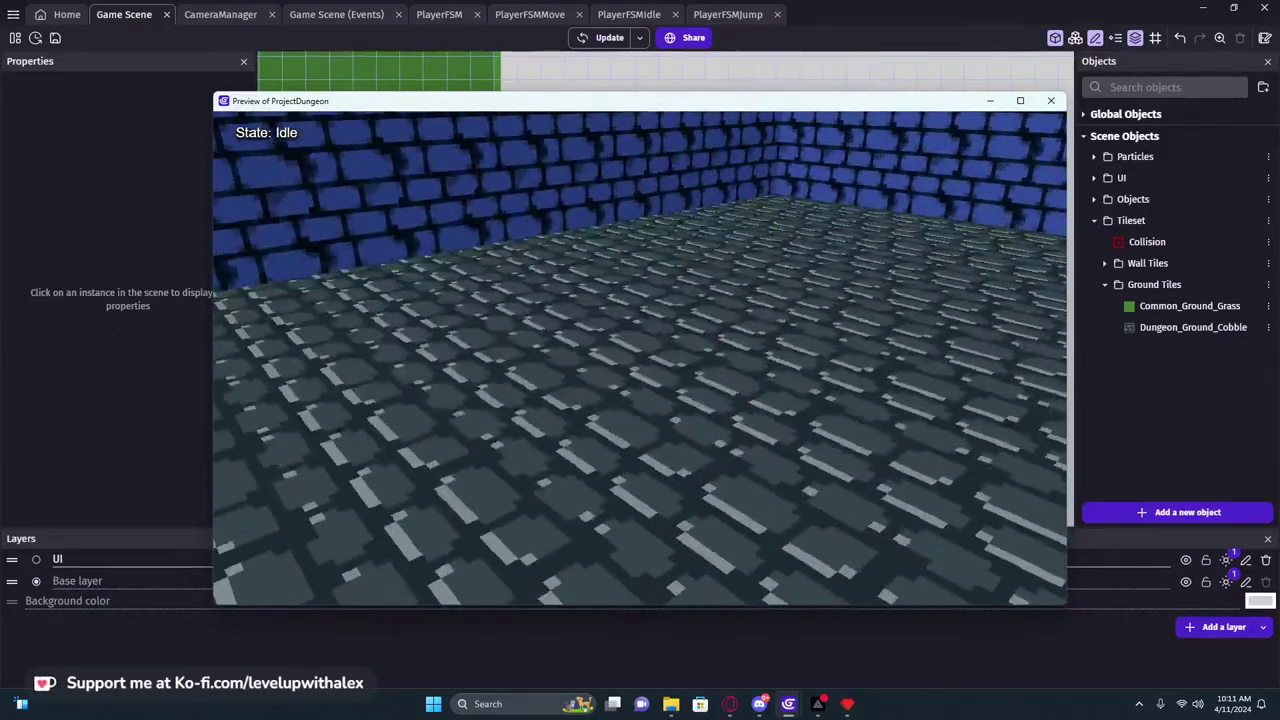
key(a)
key(w)
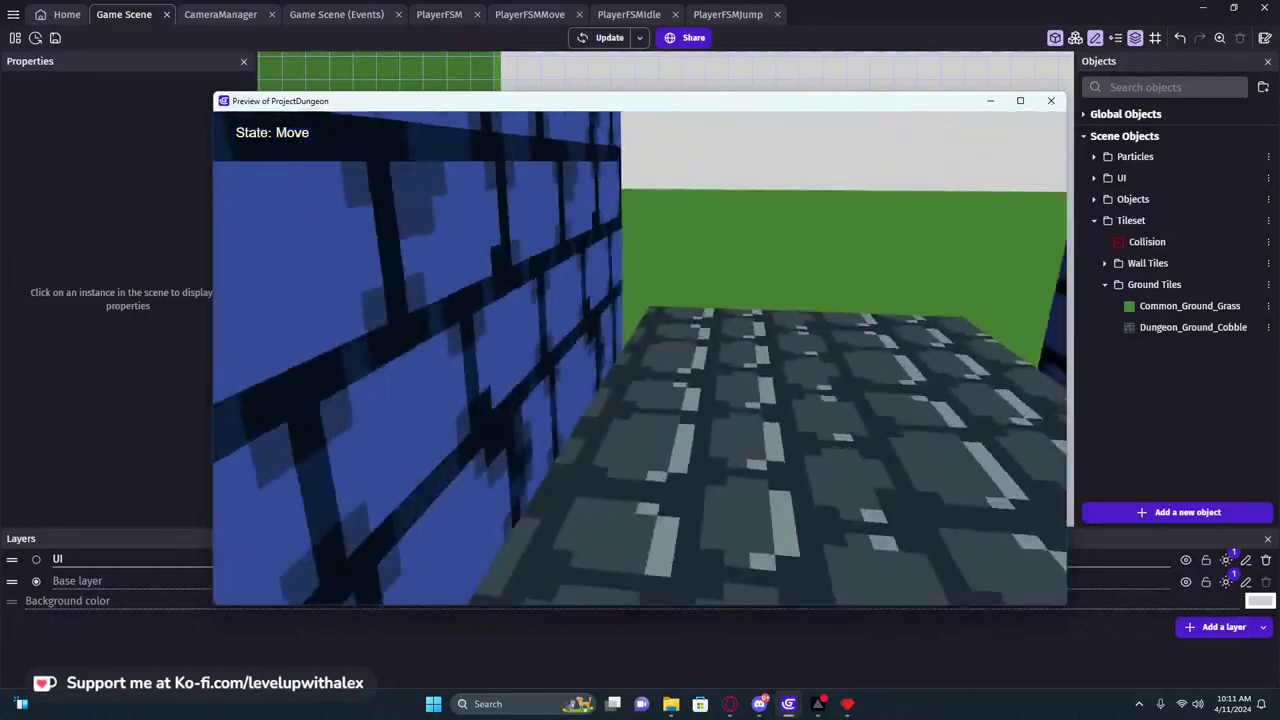
key(w)
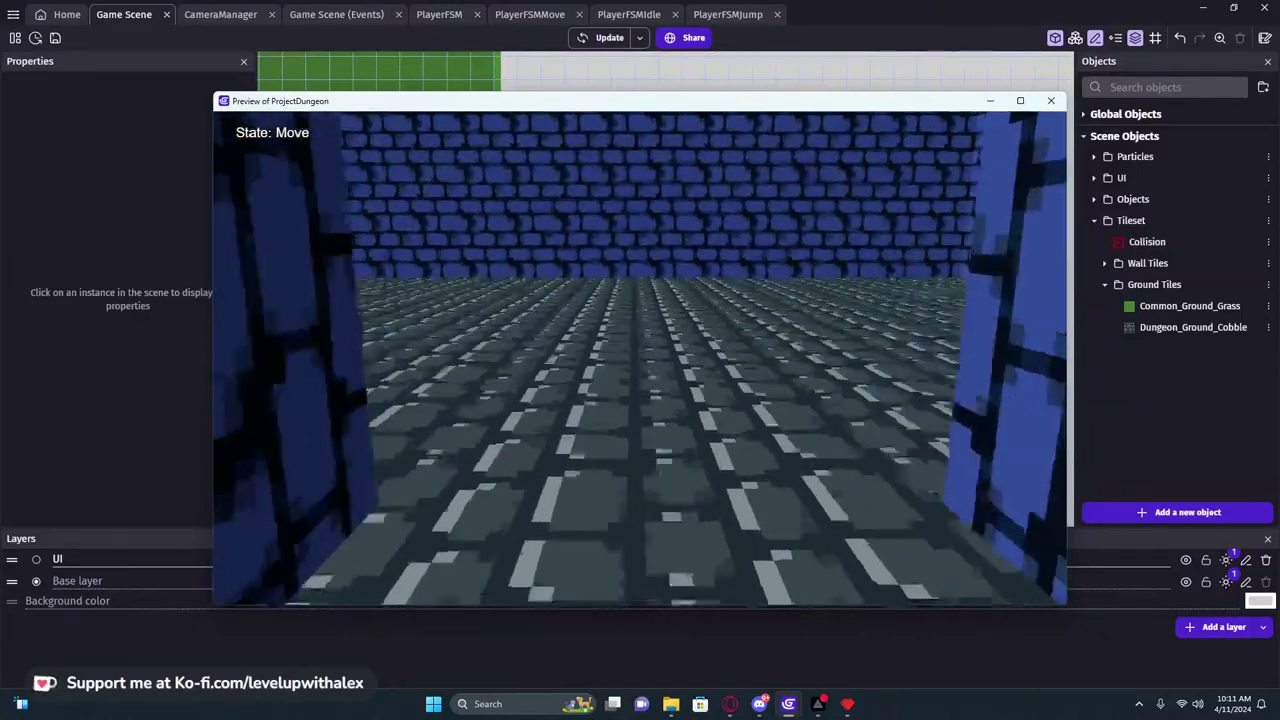
key(w)
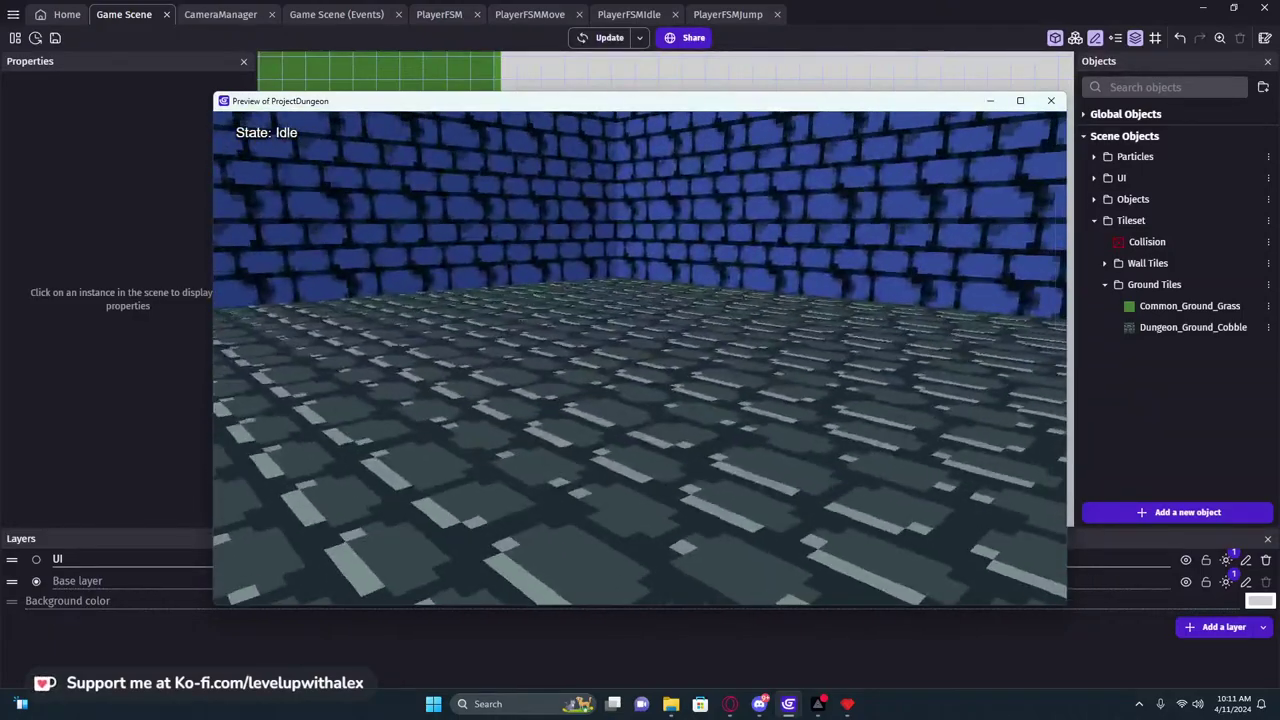
key(w)
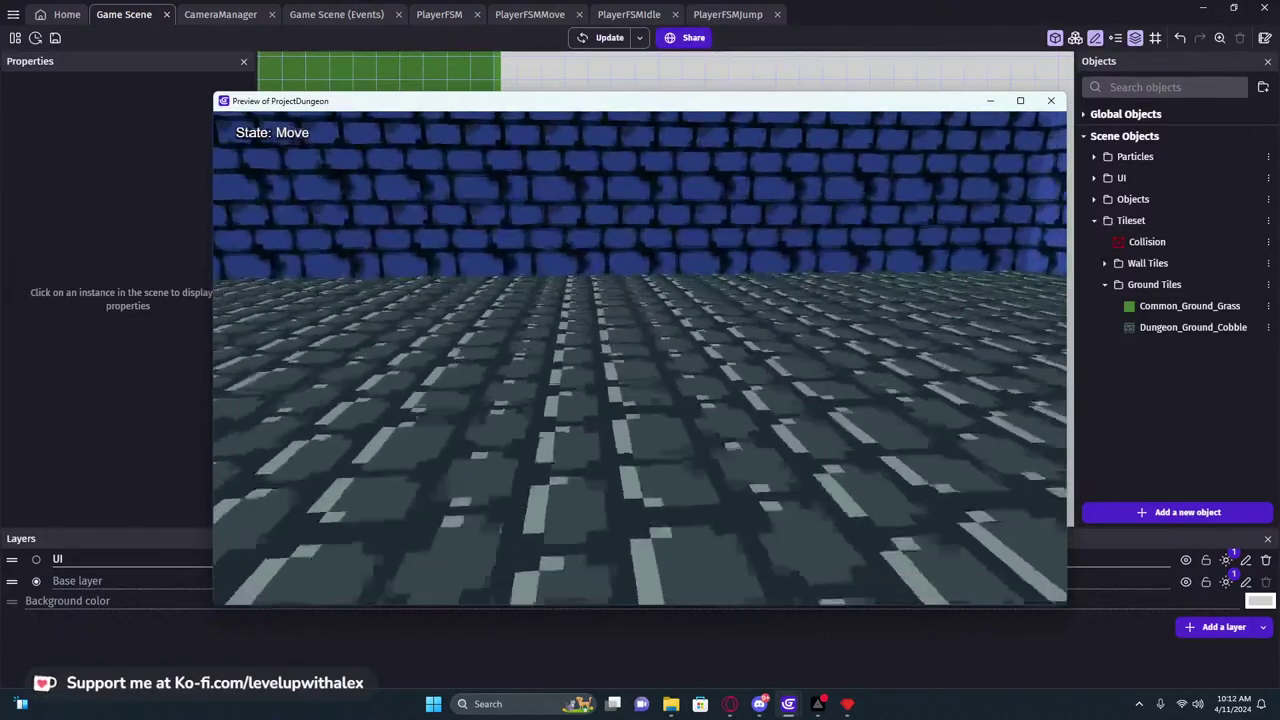
key(a)
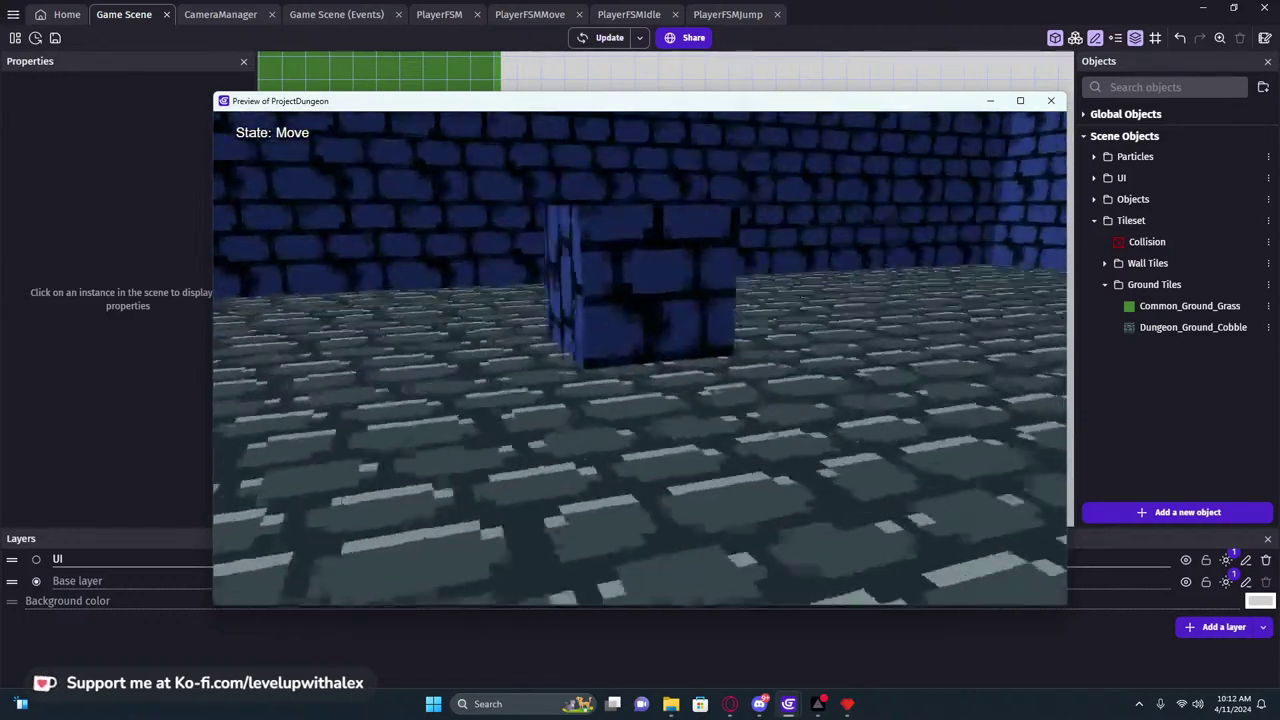
key(w)
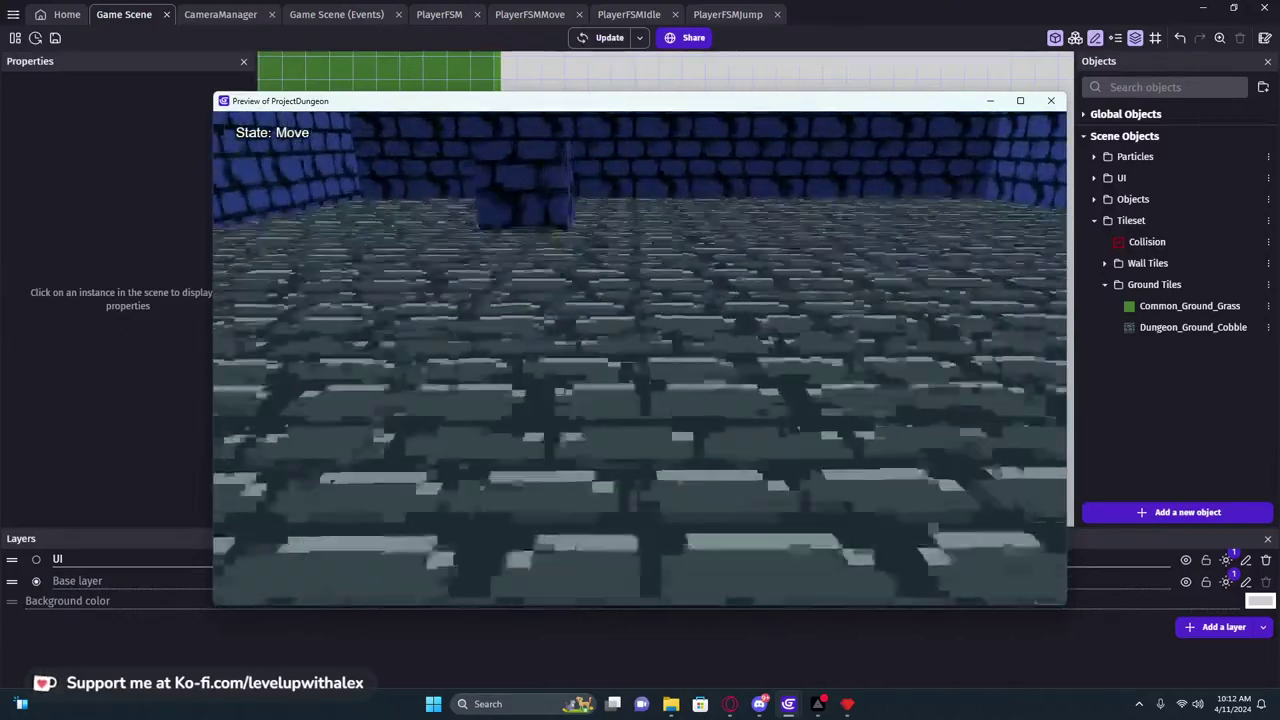
key(w)
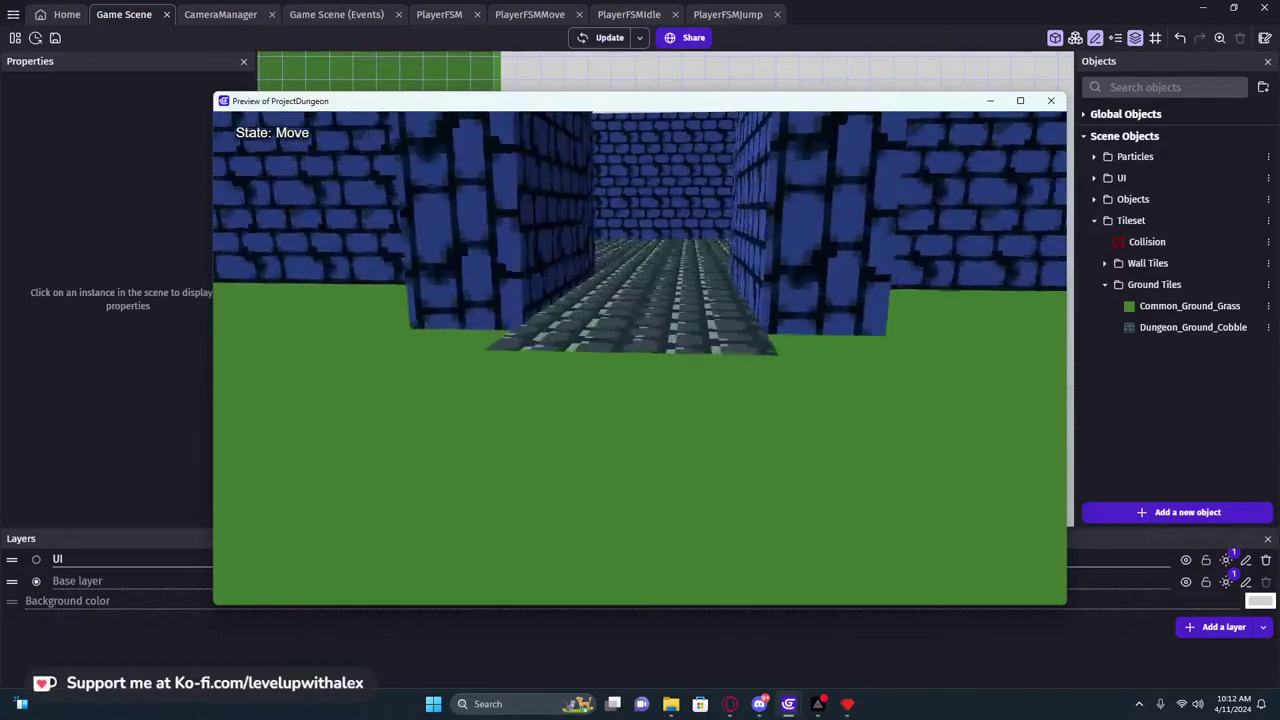
key(space)
key(w)
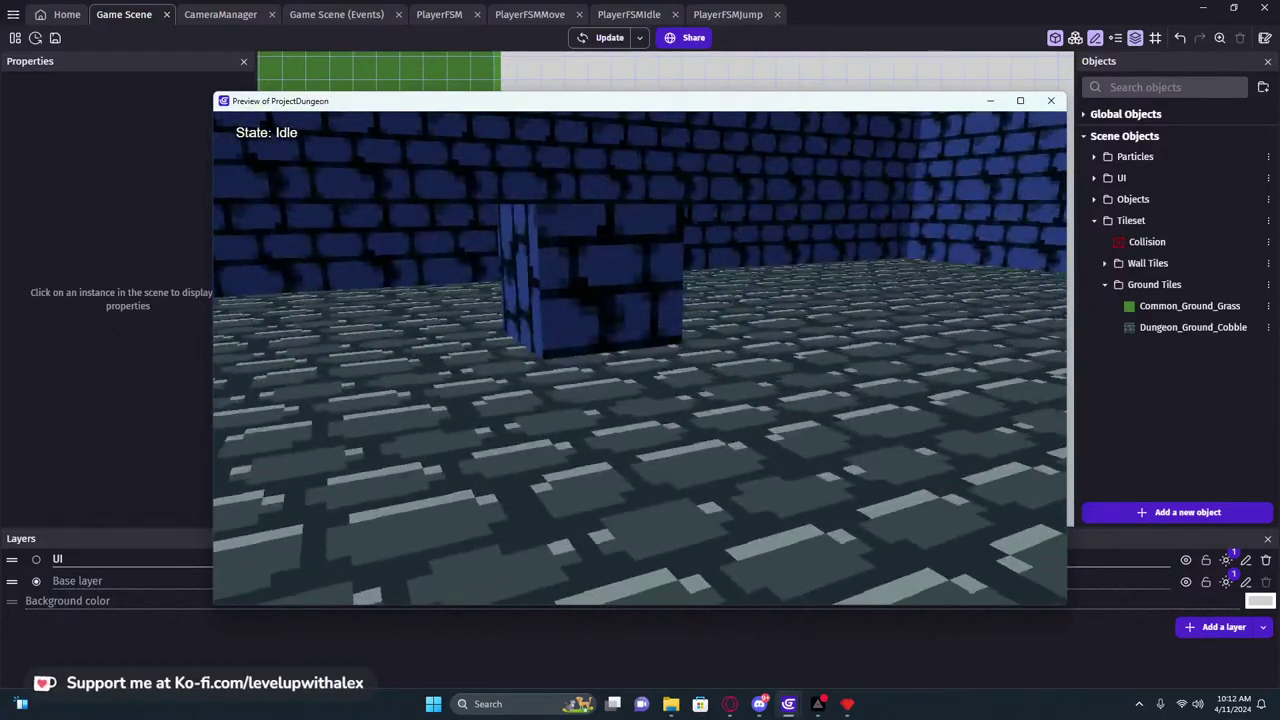
Leave the room and examine from outside where the cobble corridor's edge meets the grass at the entrance
key(w)
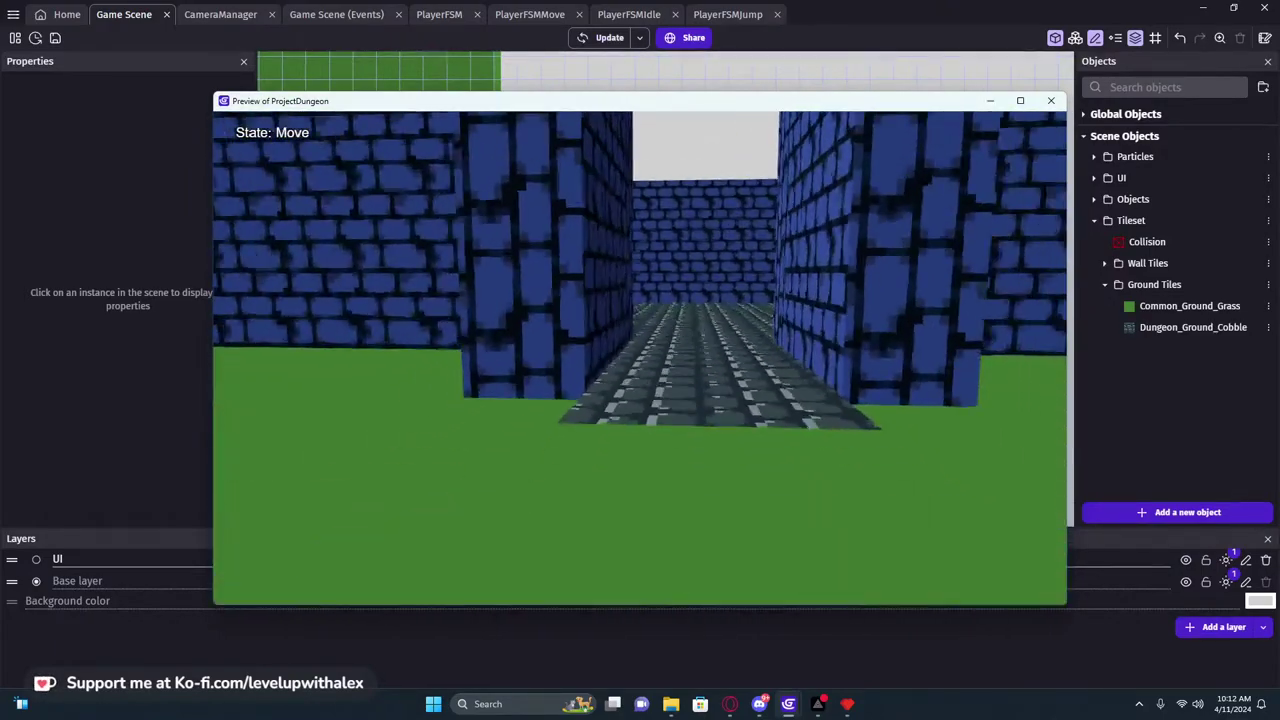
key(w)
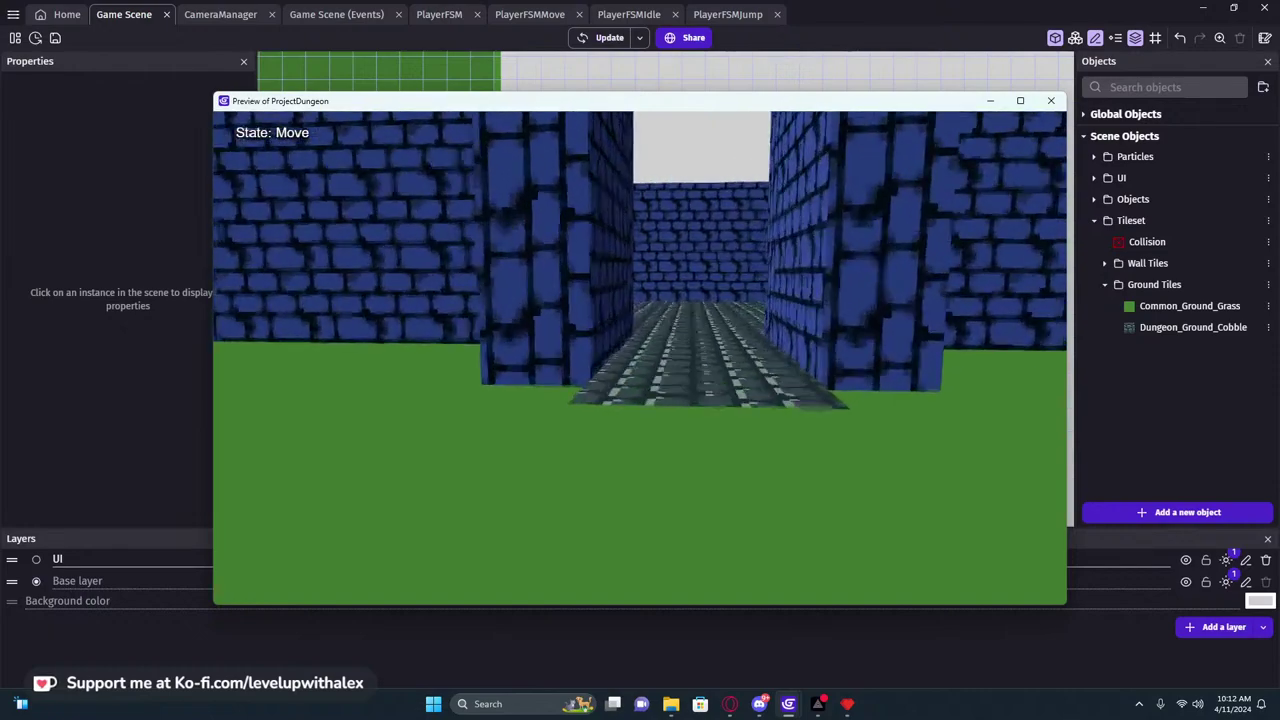
key(s)
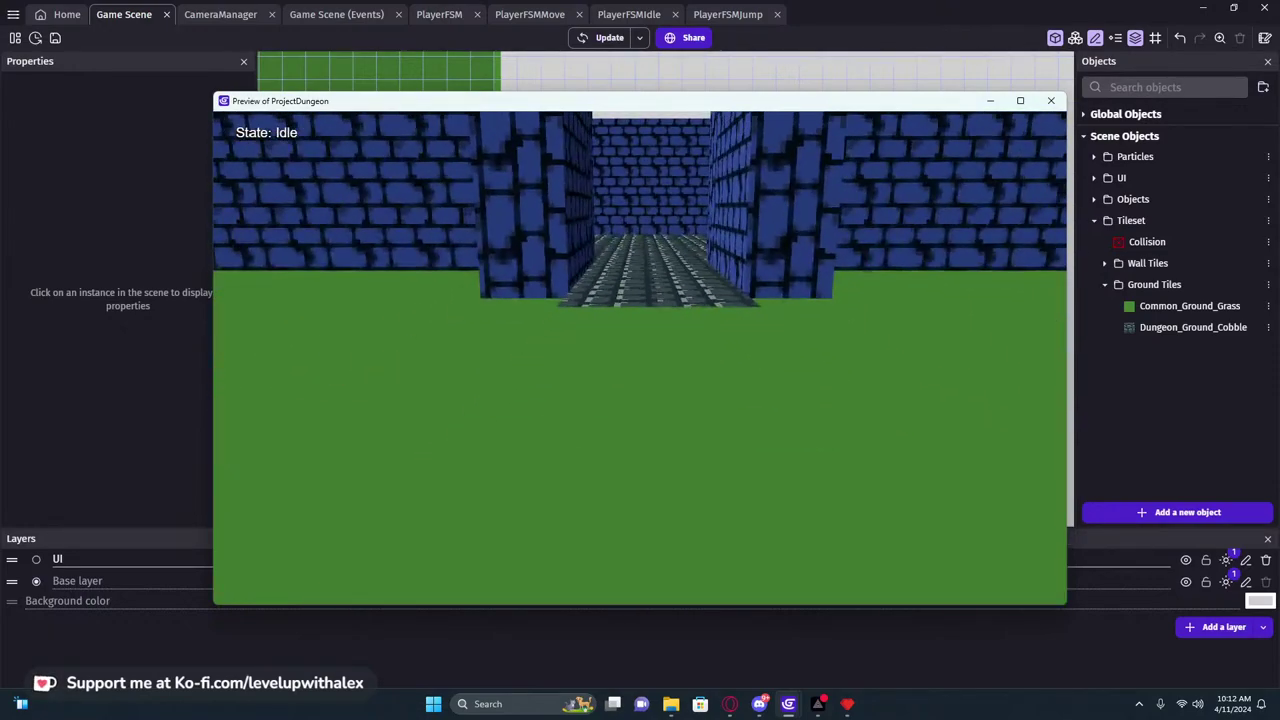
key(w)
key(d)
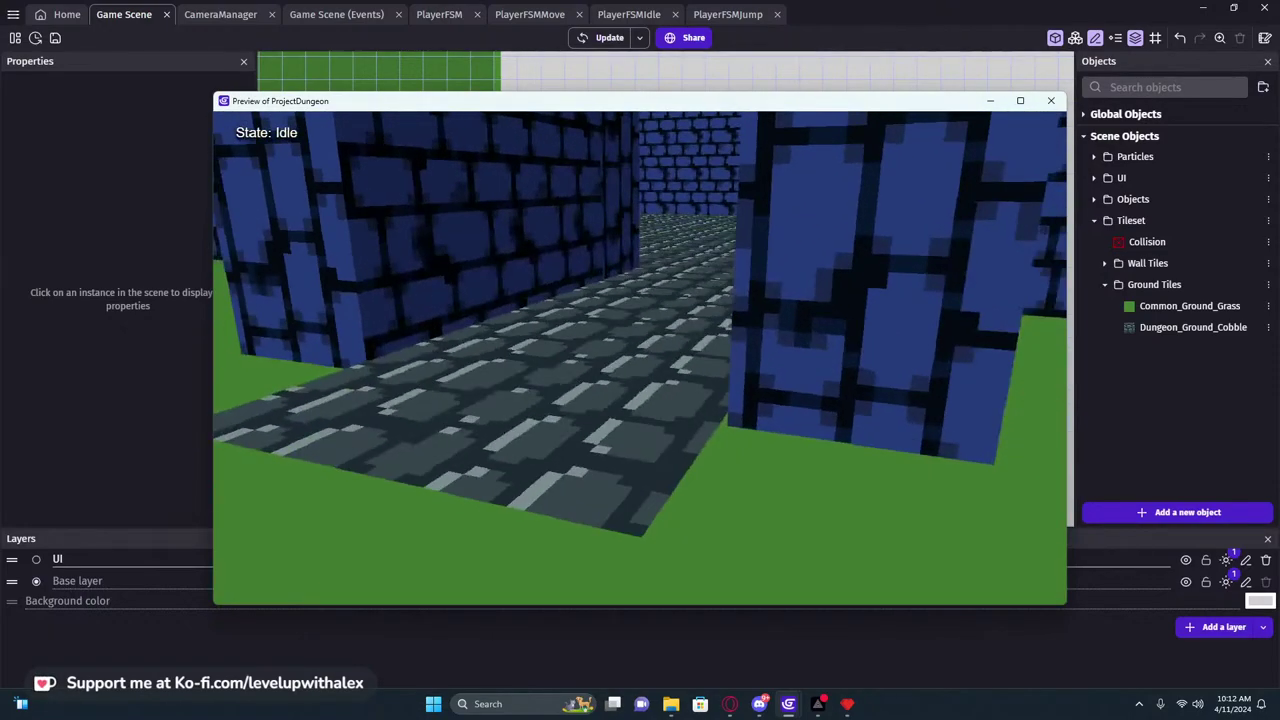
click(732, 709)
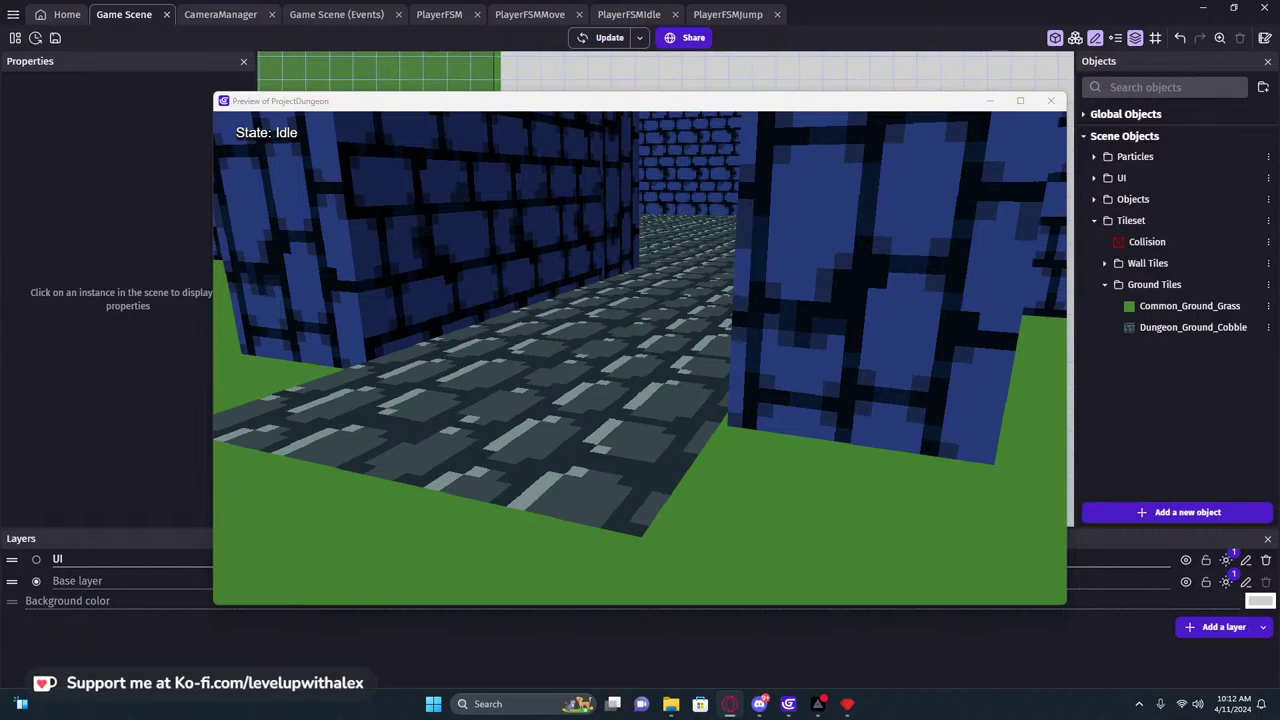
click(489, 303)
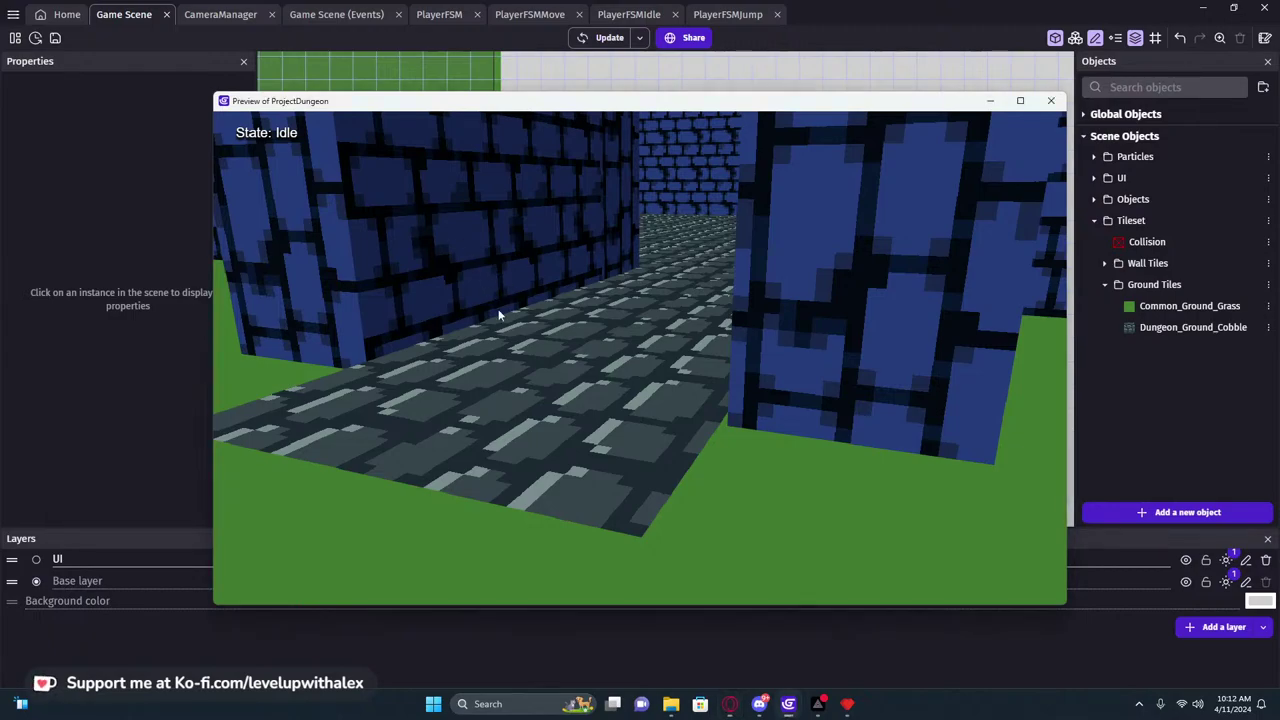
Walk and jump through the dungeon once more, inspect the entrance from the grass side, and end the preview
key(w)
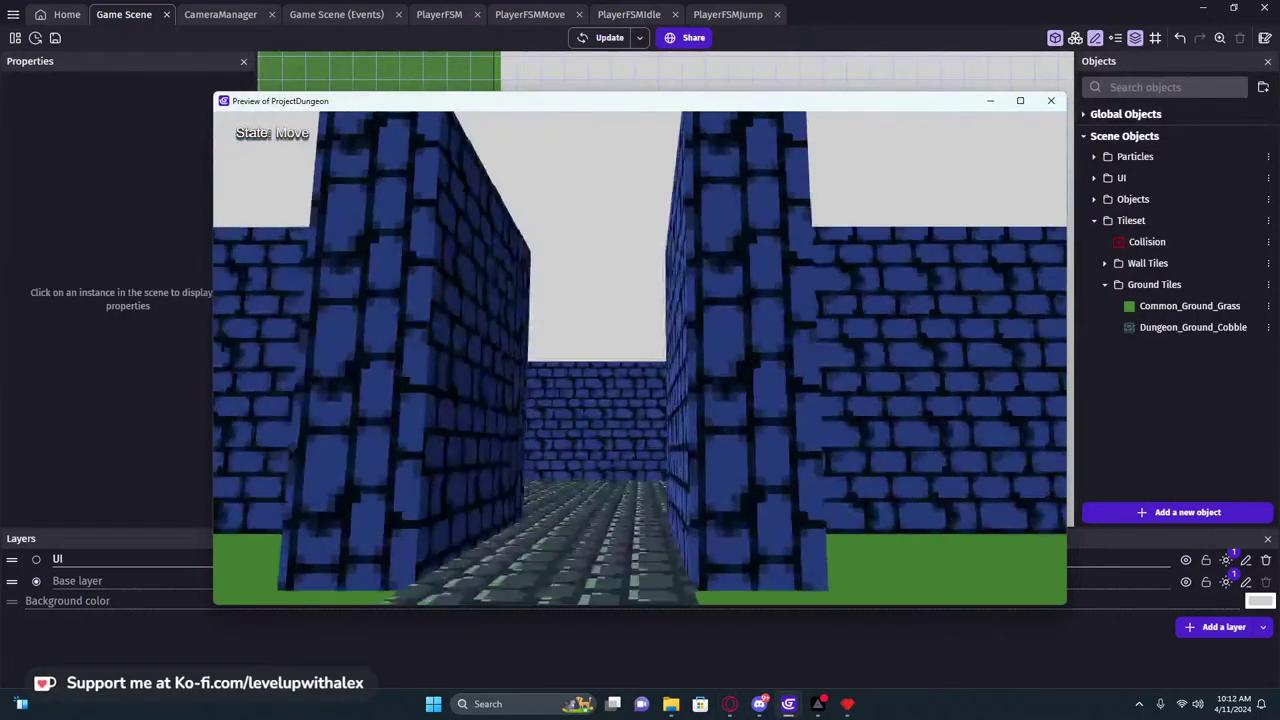
key(space)
key(w)
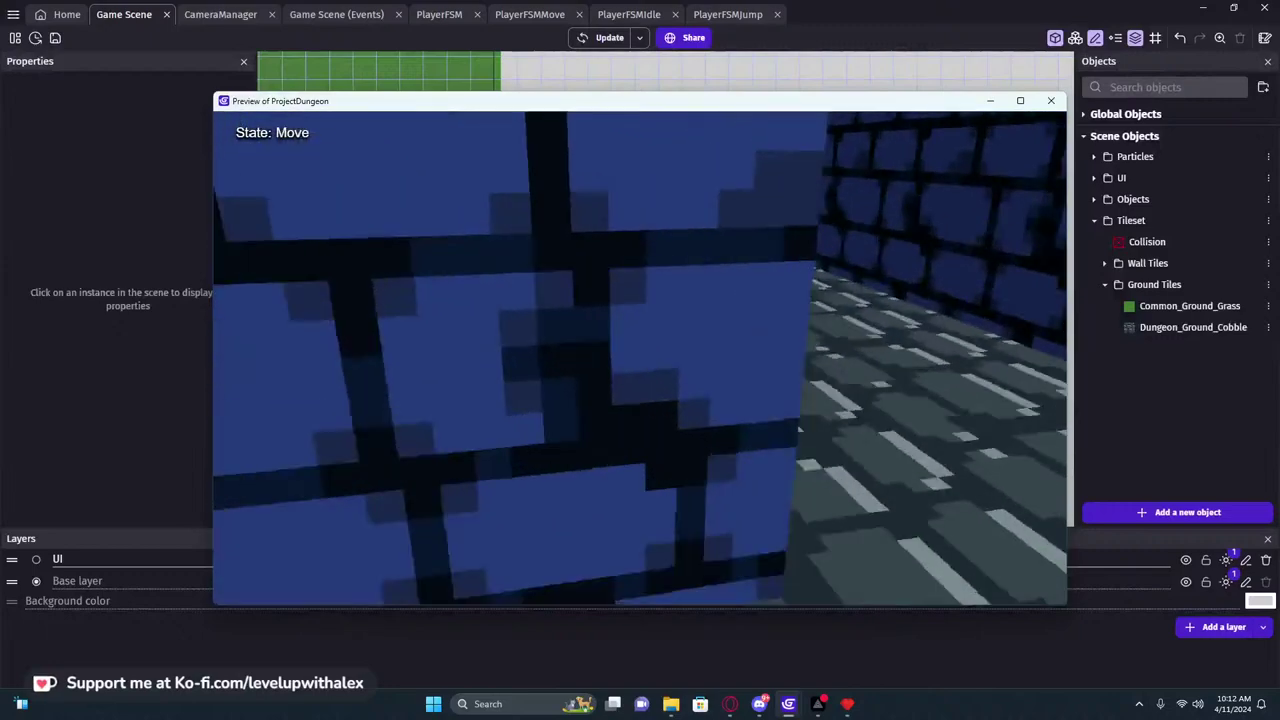
key(s)
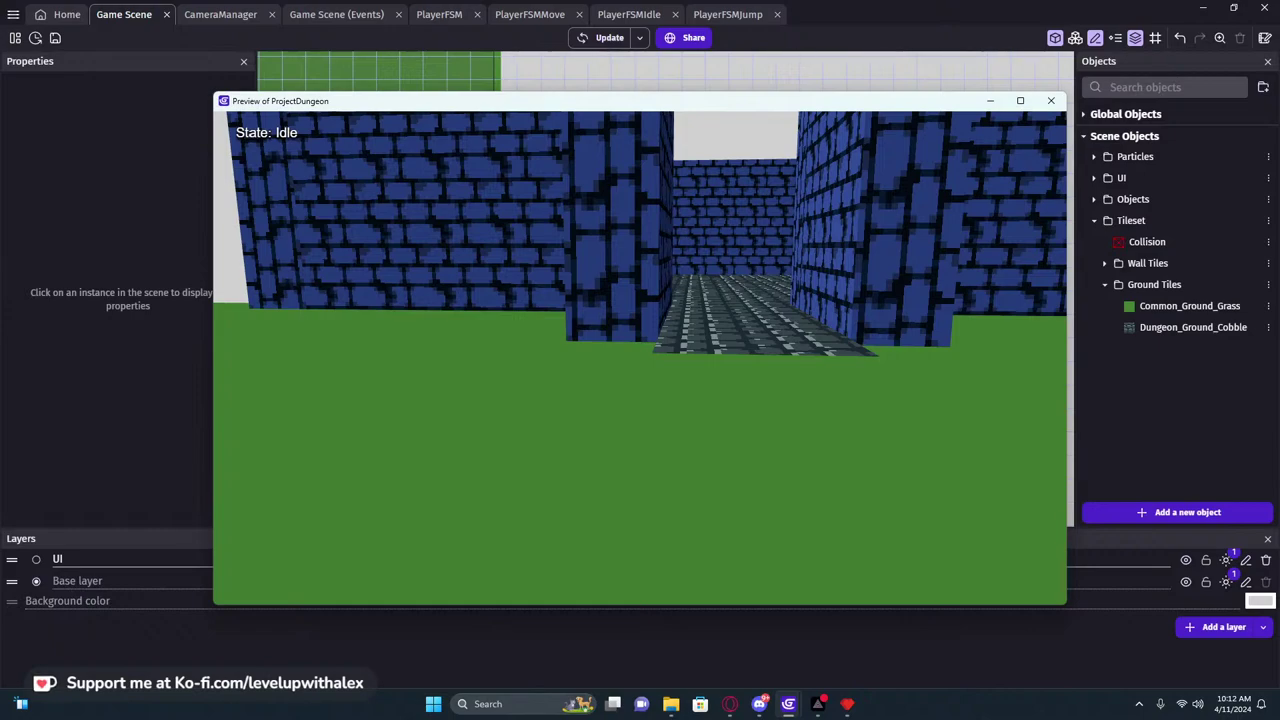
click(377, 449)
key(a)
key(d)
key(w)
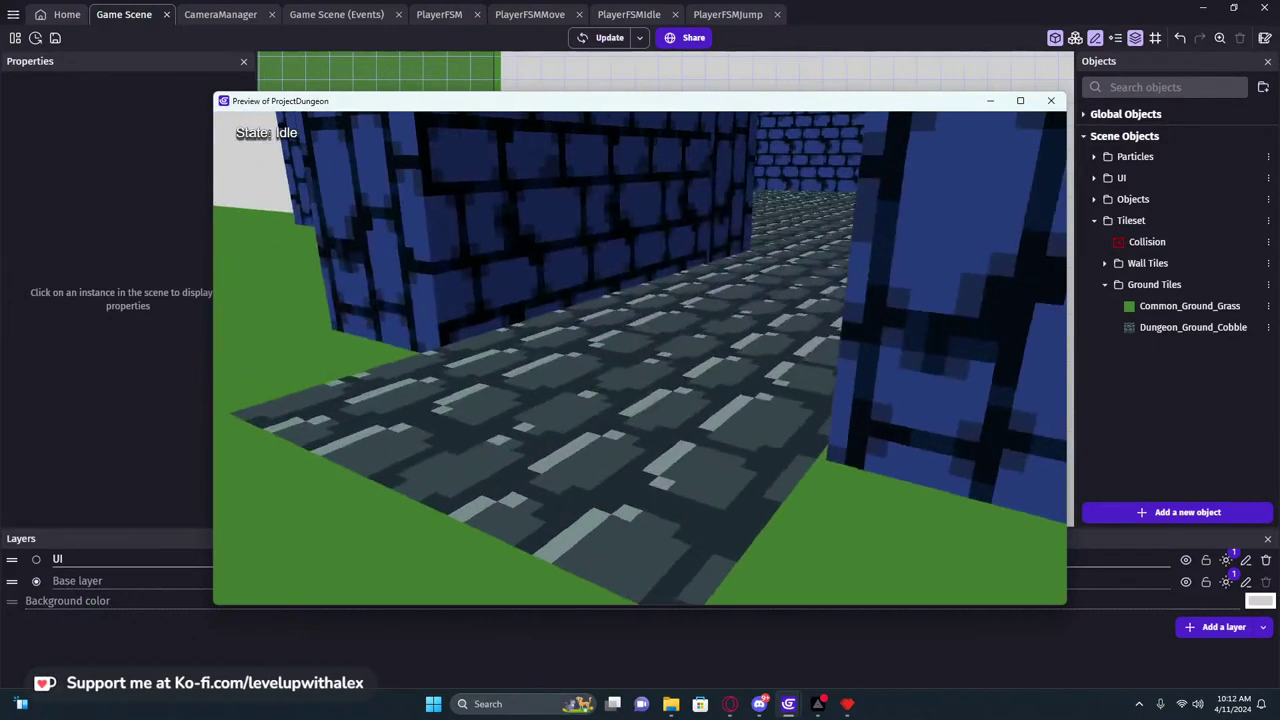
key(s)
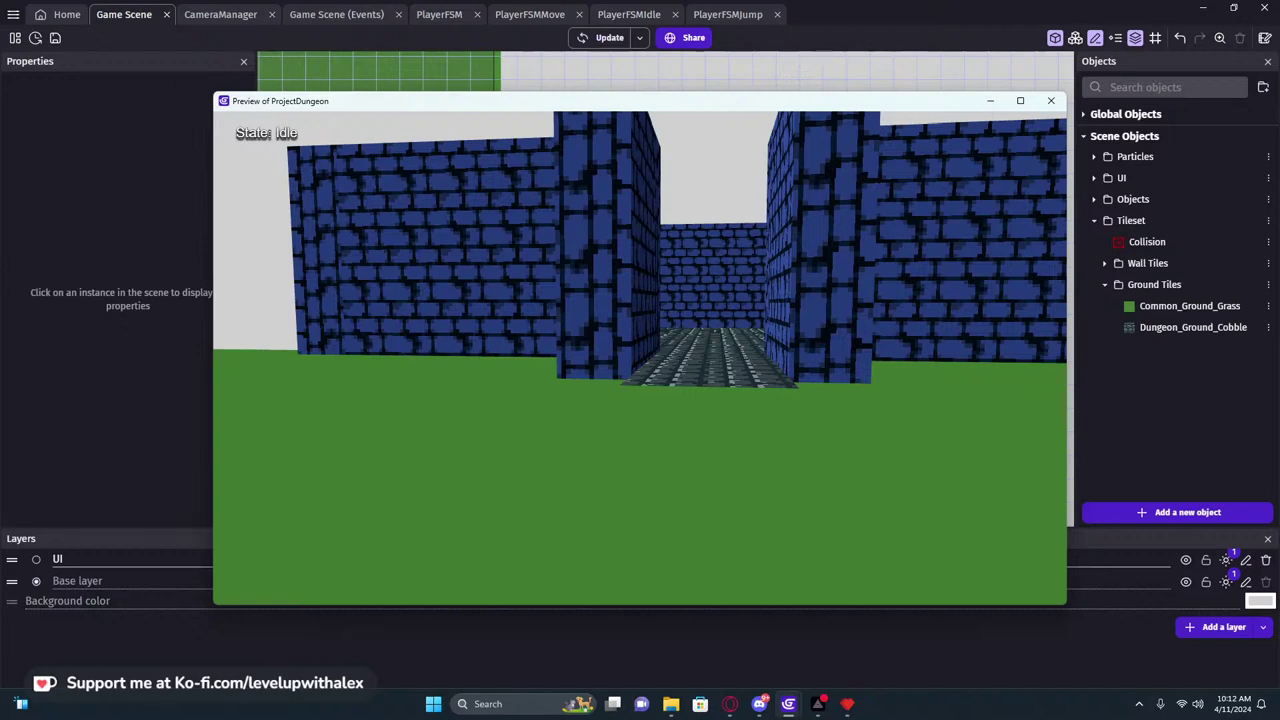
click(1050, 100)
Select the cobble corridor piece, and switch to the Tileset drawing in Pyxel Edit
click(569, 326)
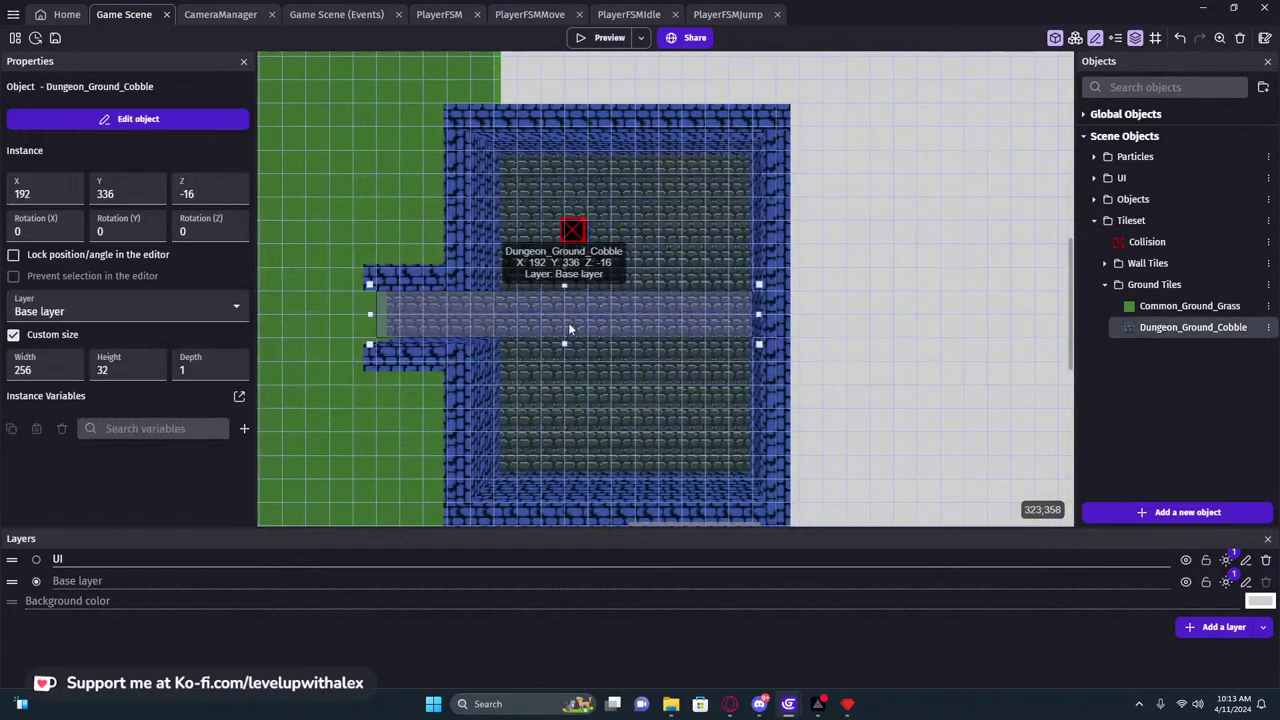
click(1211, 330)
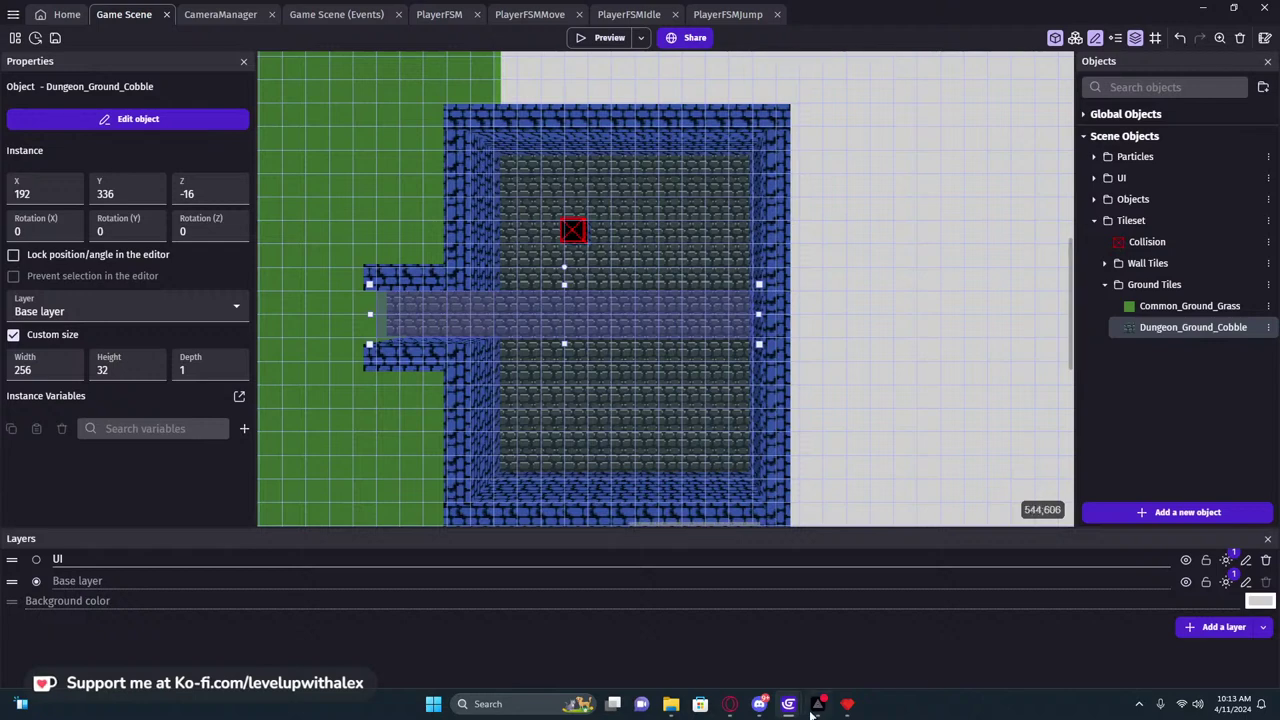
click(846, 705)
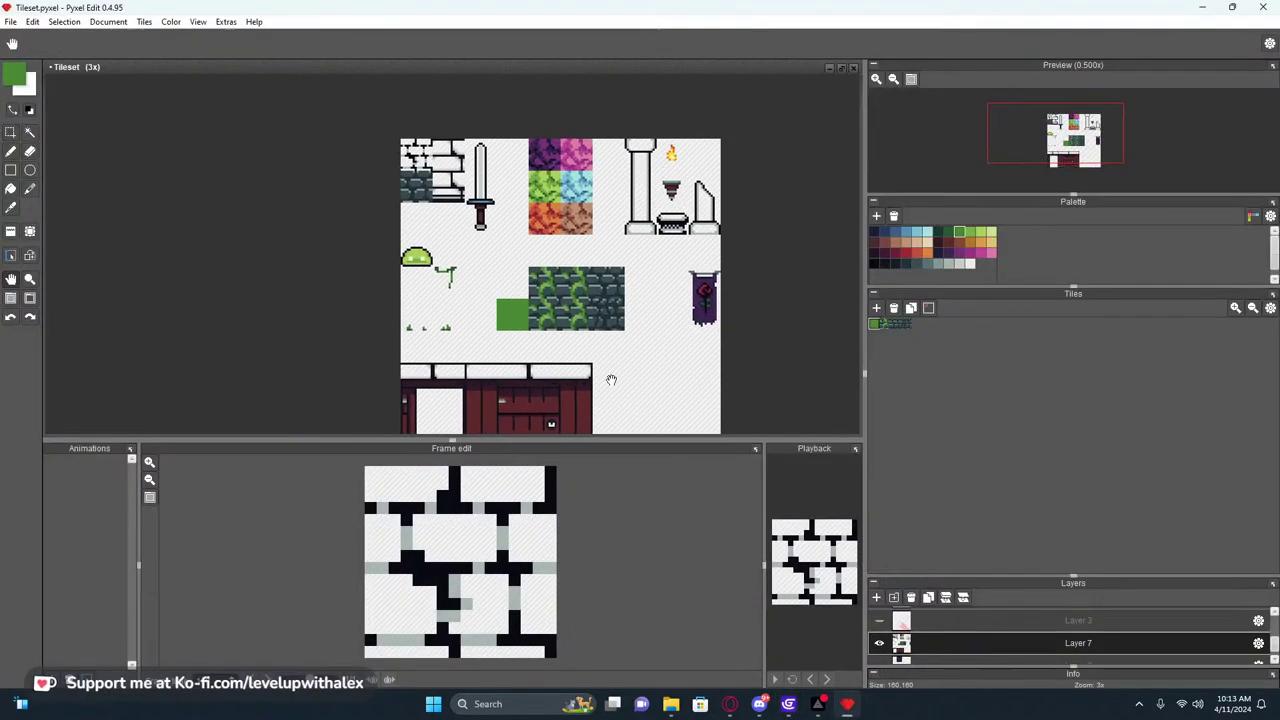
scroll(515, 284, up, 3)
key(b)
right_click(562, 241)
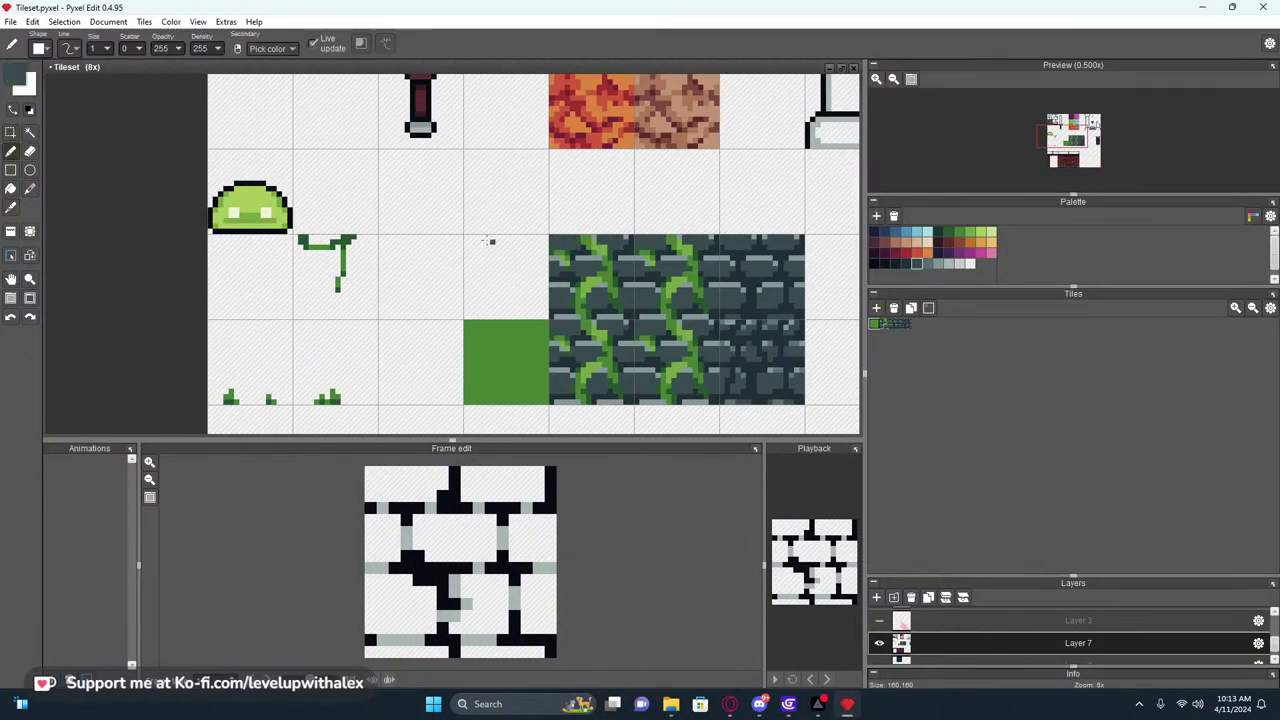
scroll(483, 240, up, 5)
drag(428, 229, 706, 416)
middle_drag(640, 362, 544, 267)
key(ctrl+z)
Sample the dark joint colour from the mossy cobble tile and draw an unfilled, tile-sized rectangle in the empty cell above the green tile
right_click(680, 280)
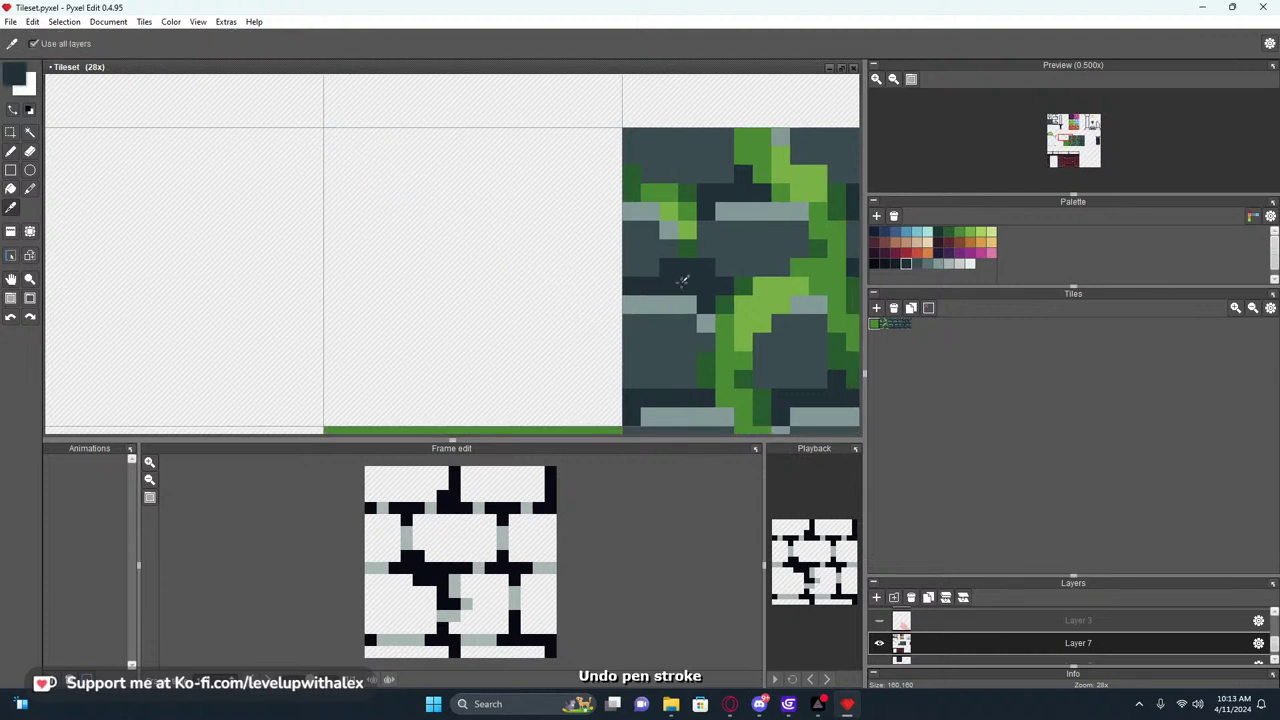
scroll(555, 268, down, 5)
key(r)
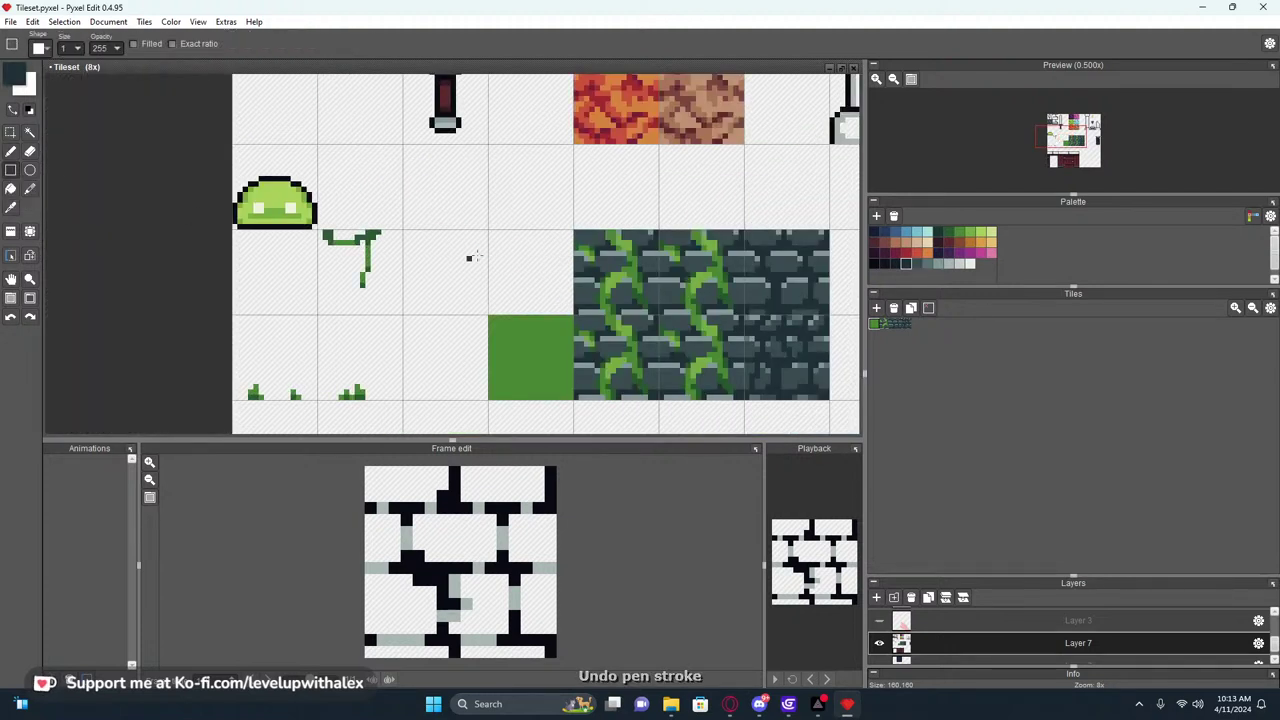
drag(491, 232, 570, 312)
scroll(530, 275, up, 3)
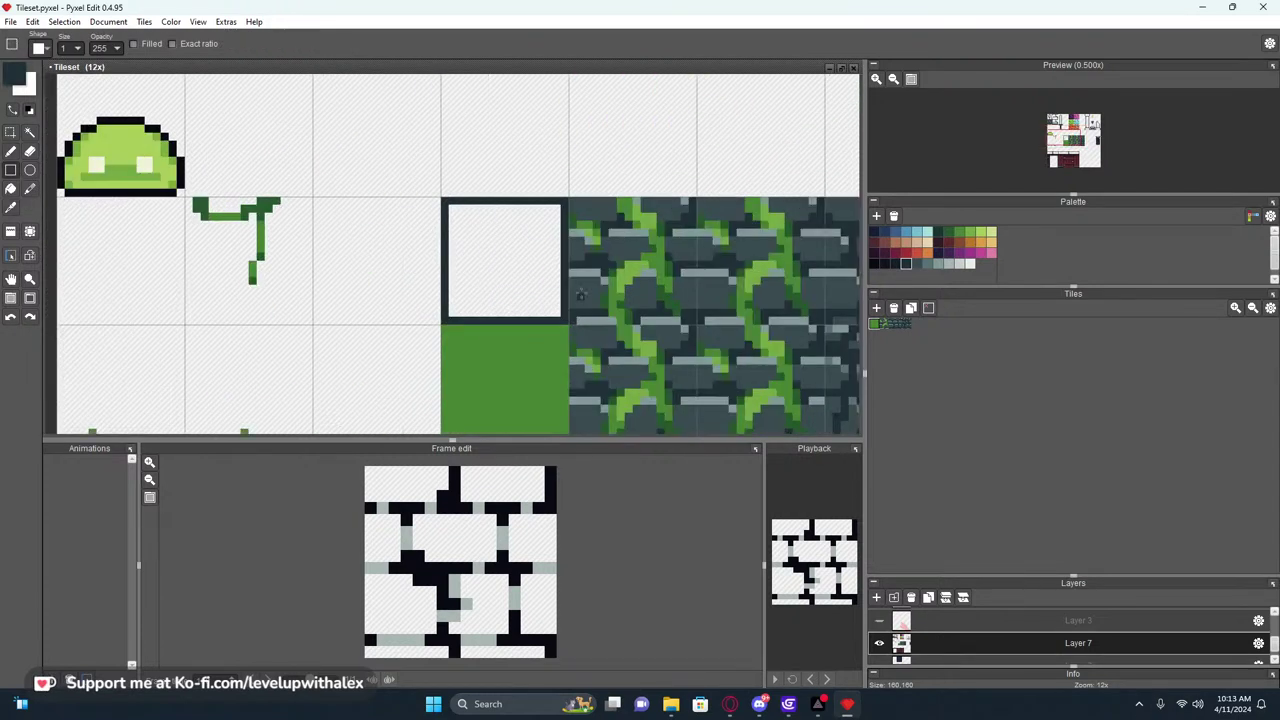
Fill the inside of the outlined tile above the green tile with slate grey
key(f)
click(491, 271)
scroll(498, 279, down, 4)
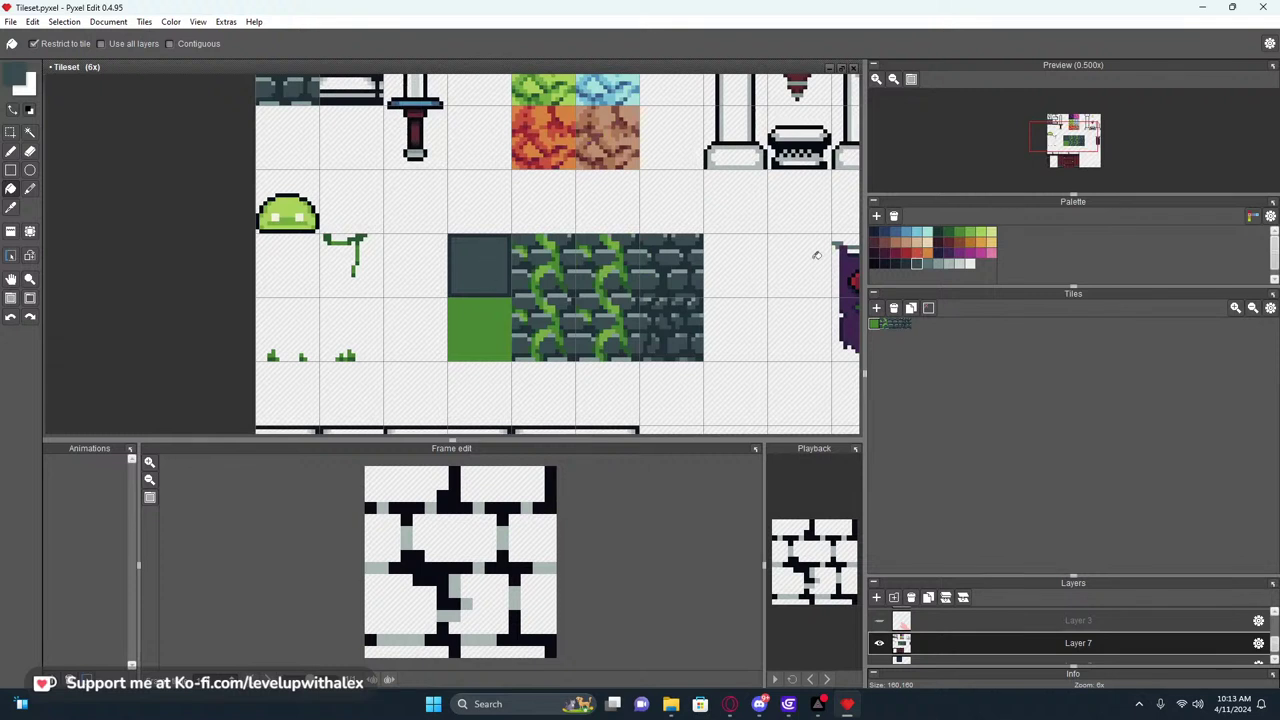
Draw a one-pixel light grey highlight along the upper and right inner edges of the slate tile
key(b)
scroll(550, 248, up, 2)
right_click(495, 296)
scroll(347, 227, up, 1)
mouse_move(362, 235)
mouse_down()
mouse_move(520, 237)
mouse_move(519, 386)
mouse_up()
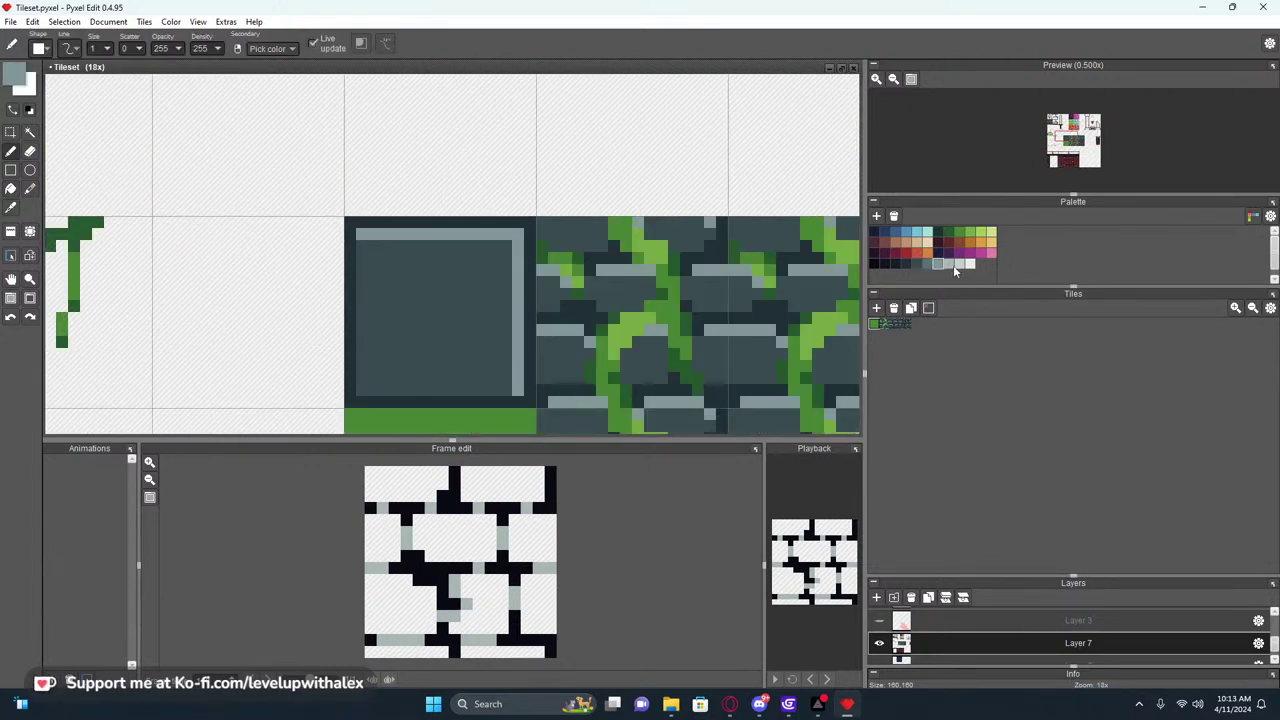
Recolour the slate tile's outer outline with the near-black blue from the palette
click(896, 264)
drag(362, 243, 358, 396)
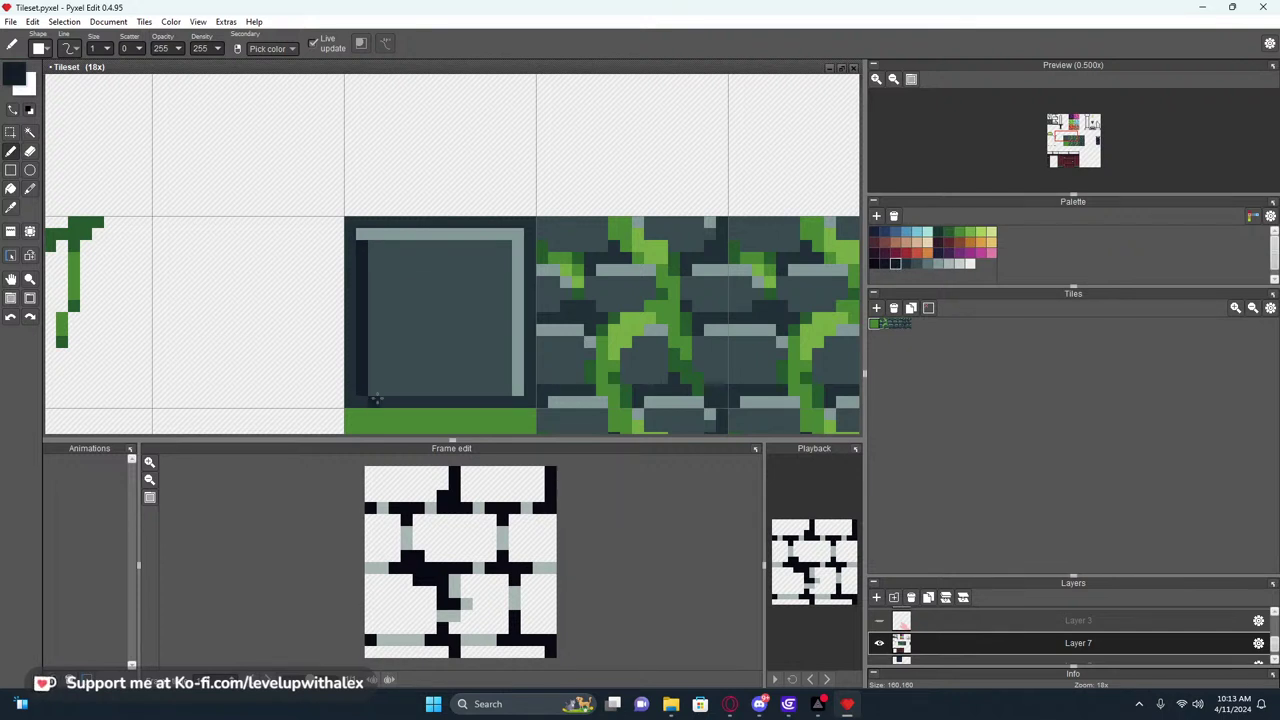
key(ctrl+z)
key(f)
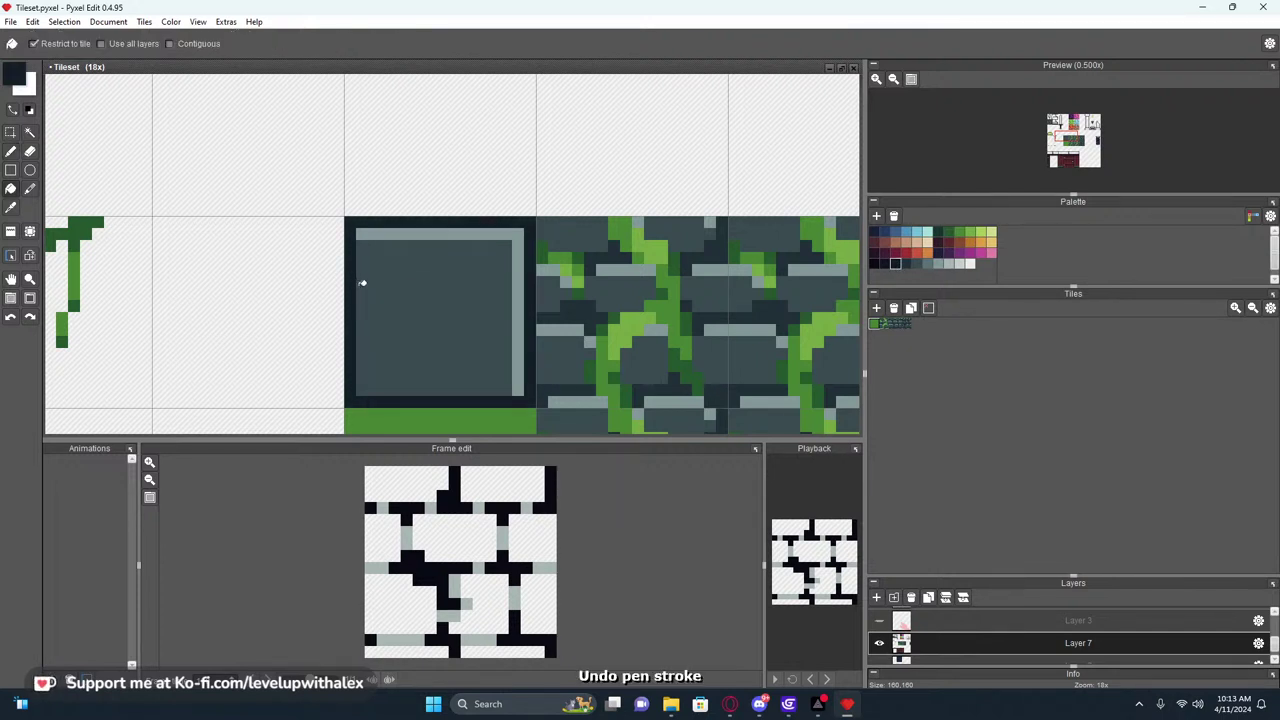
Sample the cobble's dark joint colour and shade the left and lower inner edges of the slate tile
key(i)
click(585, 309)
key(b)
mouse_move(362, 246)
mouse_down()
mouse_move(363, 388)
mouse_move(501, 391)
mouse_up()
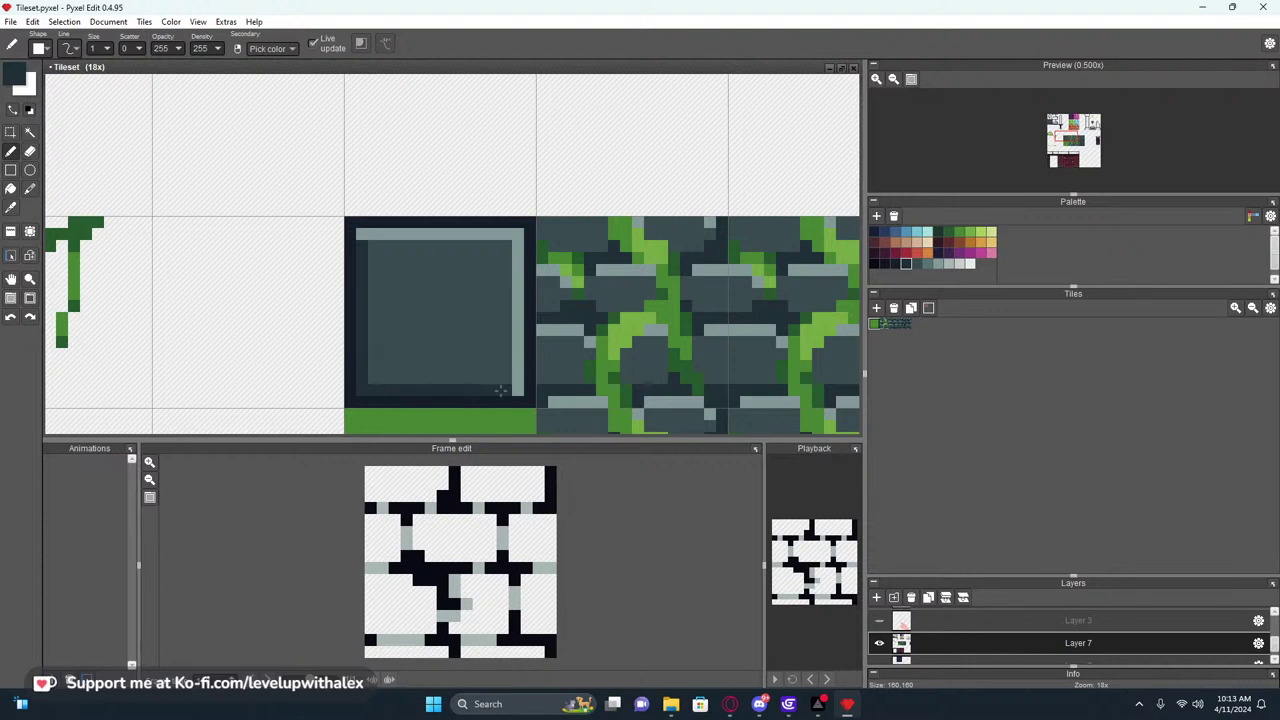
scroll(500, 390, down, 5)
scroll(492, 316, down, 2)
scroll(492, 316, up, 4)
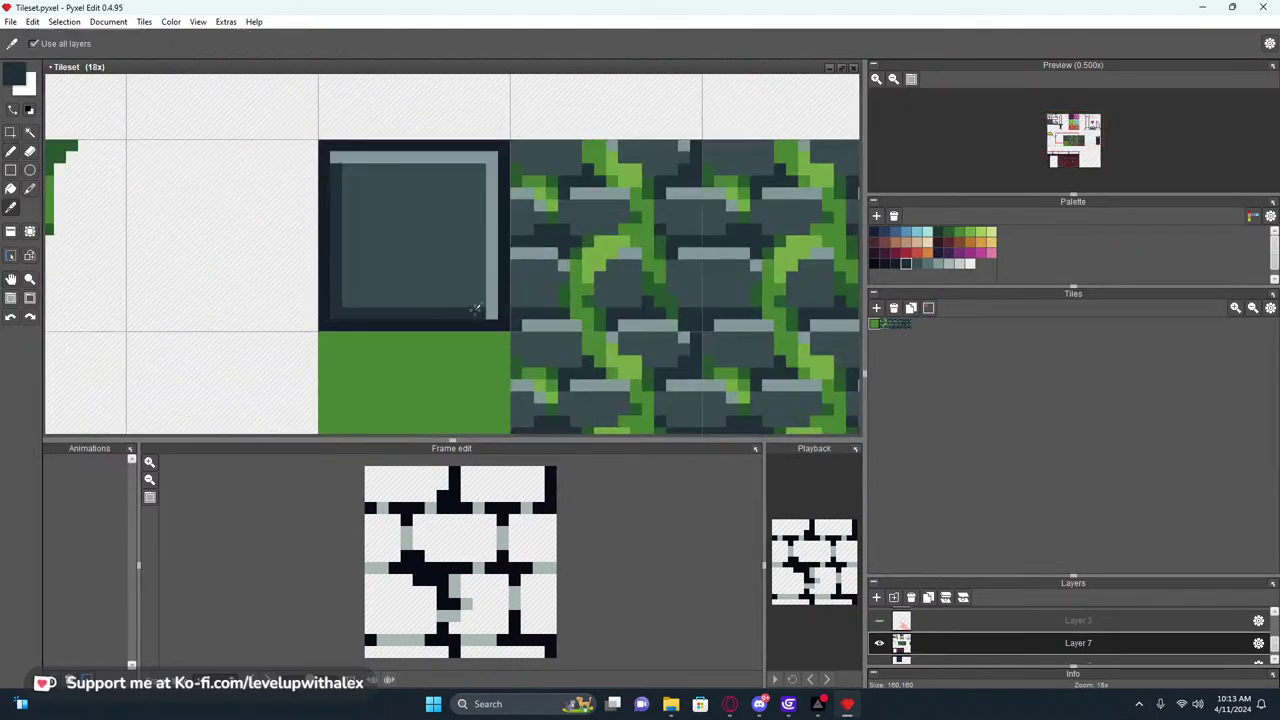
Darken the end pixels of the highlight at the tile's upper-left and lower-right inner corners
scroll(492, 316, down, 2)
scroll(445, 255, up, 3)
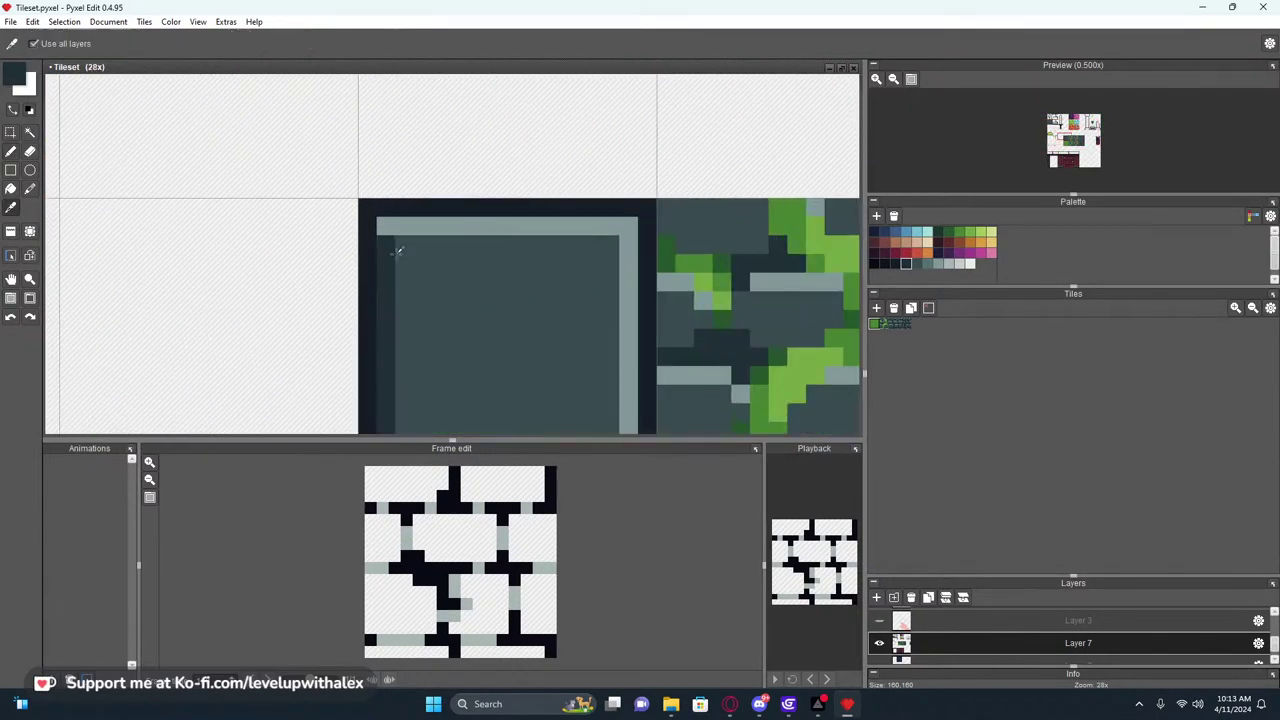
scroll(438, 245, down, 3)
scroll(437, 245, up, 4)
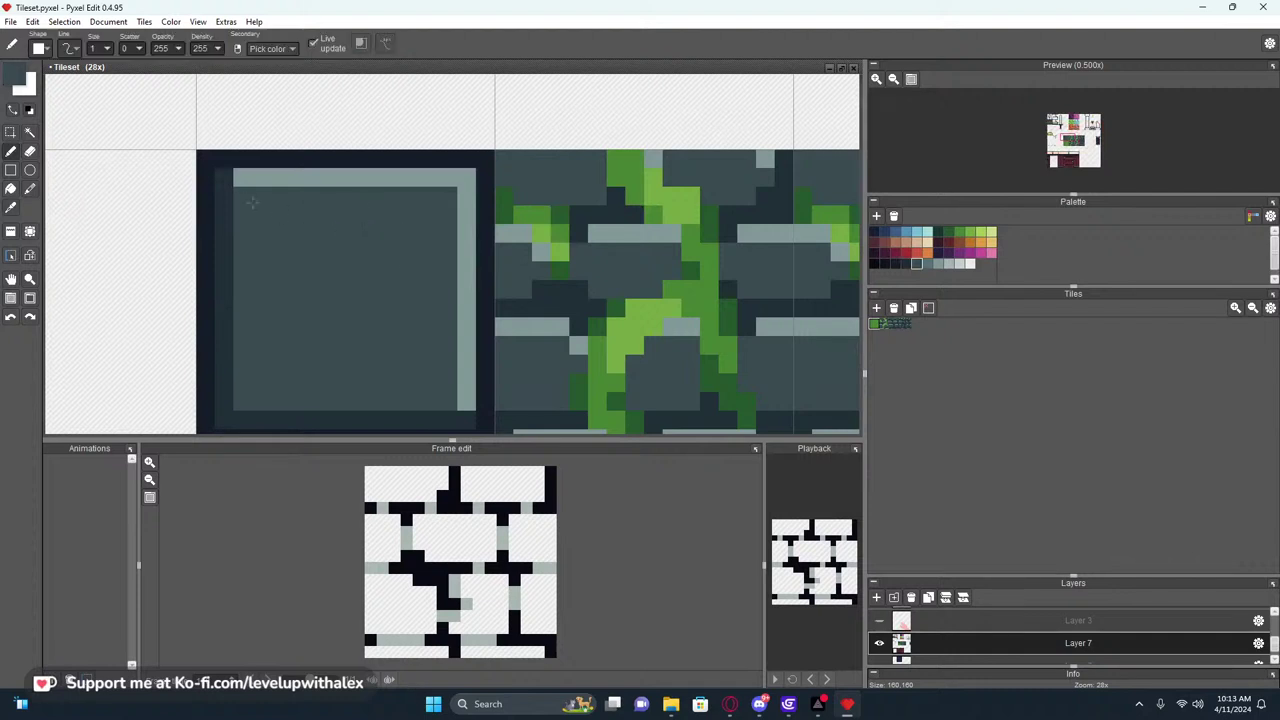
drag(233, 184, 314, 180)
key(ctrl+z)
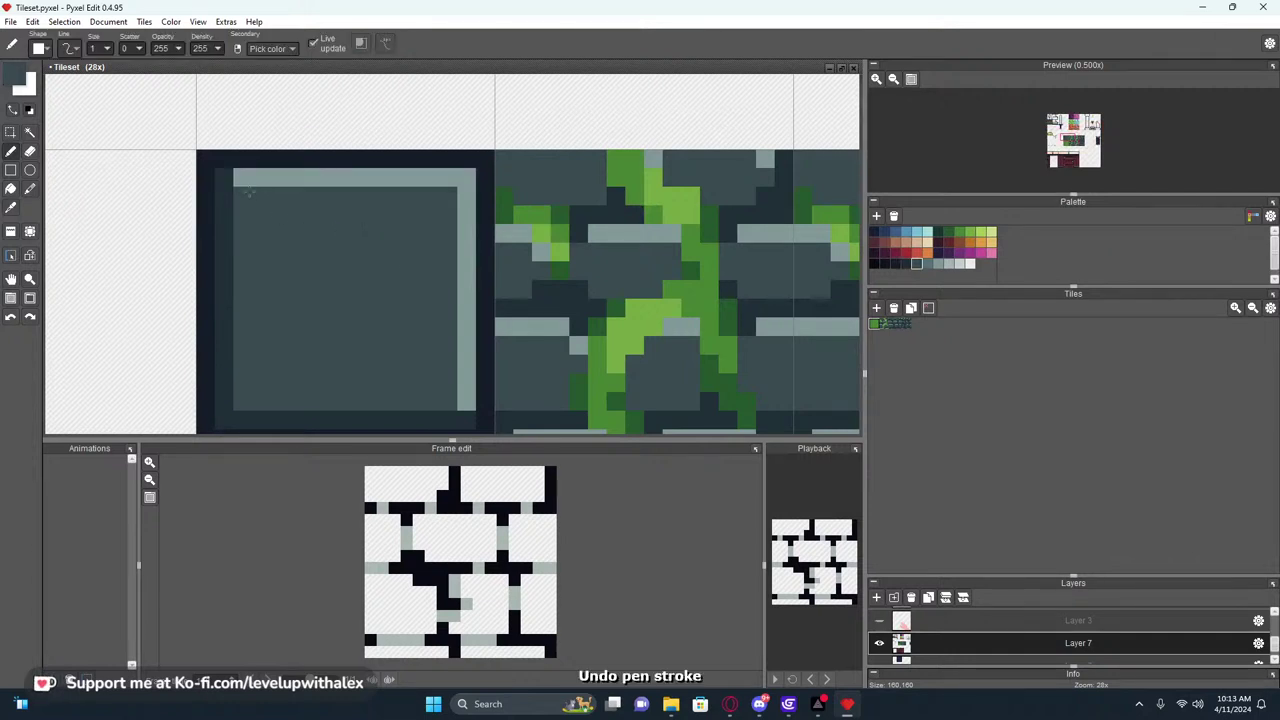
Replace the light highlight with the dark joint colour to form a full inner ring, adding a dark pixel inside each corner
right_click(241, 178)
click(225, 178)
key(e)
mouse_move(225, 196)
mouse_down()
mouse_move(225, 401)
mouse_move(226, 200)
mouse_move(371, 176)
mouse_move(466, 272)
mouse_move(466, 400)
mouse_move(448, 393)
mouse_move(466, 318)
mouse_move(466, 186)
mouse_move(290, 177)
mouse_move(227, 197)
mouse_move(240, 197)
mouse_move(224, 402)
mouse_move(265, 402)
mouse_up()
key(b)
right_click(265, 388)
right_click(465, 418)
scroll(435, 248, down, 5)
key(b)
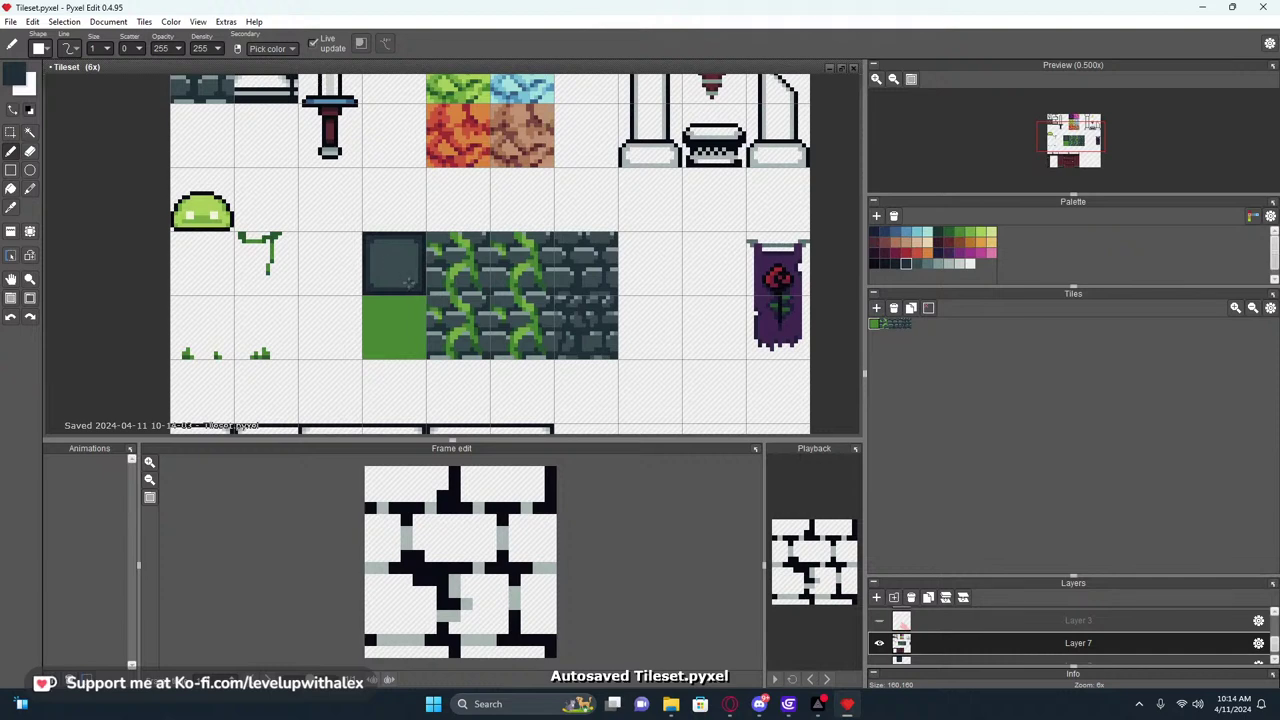
Fill the dark inner ring with the sampled slate face colour and place a near-black pixel in each inner corner
scroll(366, 243, up, 3)
key(i)
click(415, 345)
key(f)
middle_drag(419, 339, 377, 340)
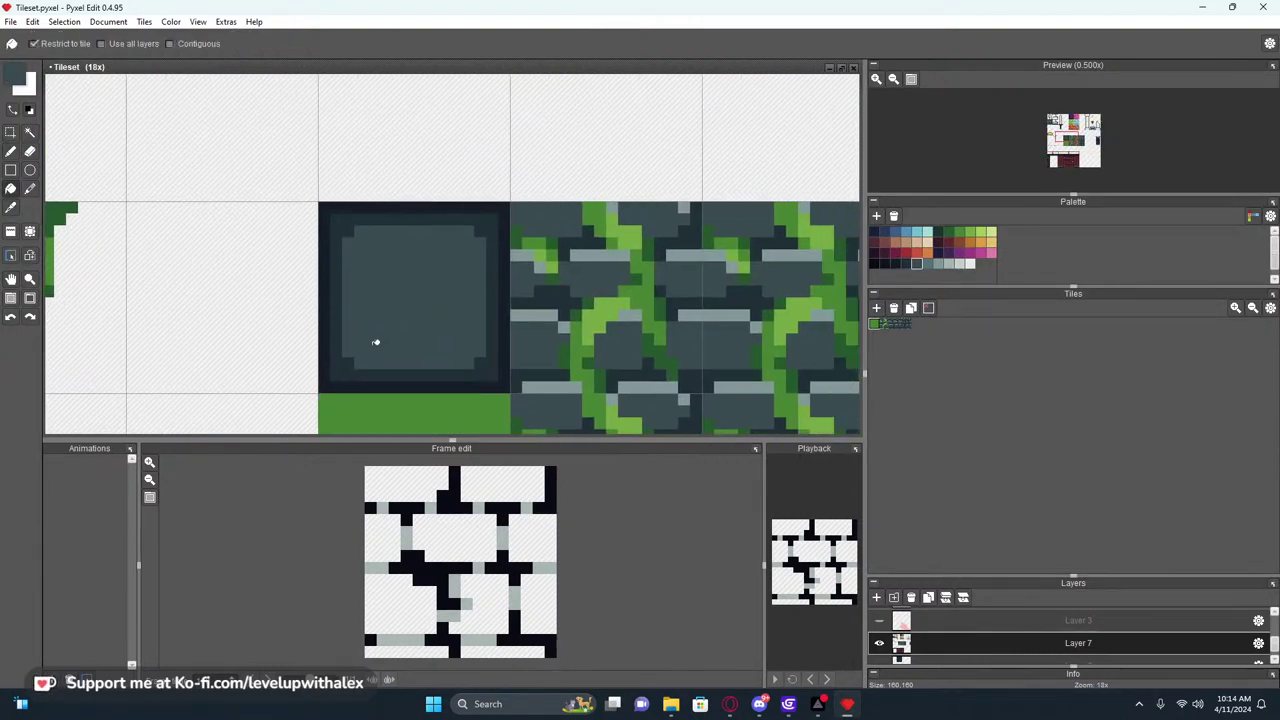
click(346, 365)
middle_drag(423, 297, 409, 276)
key(b)
right_click(321, 188)
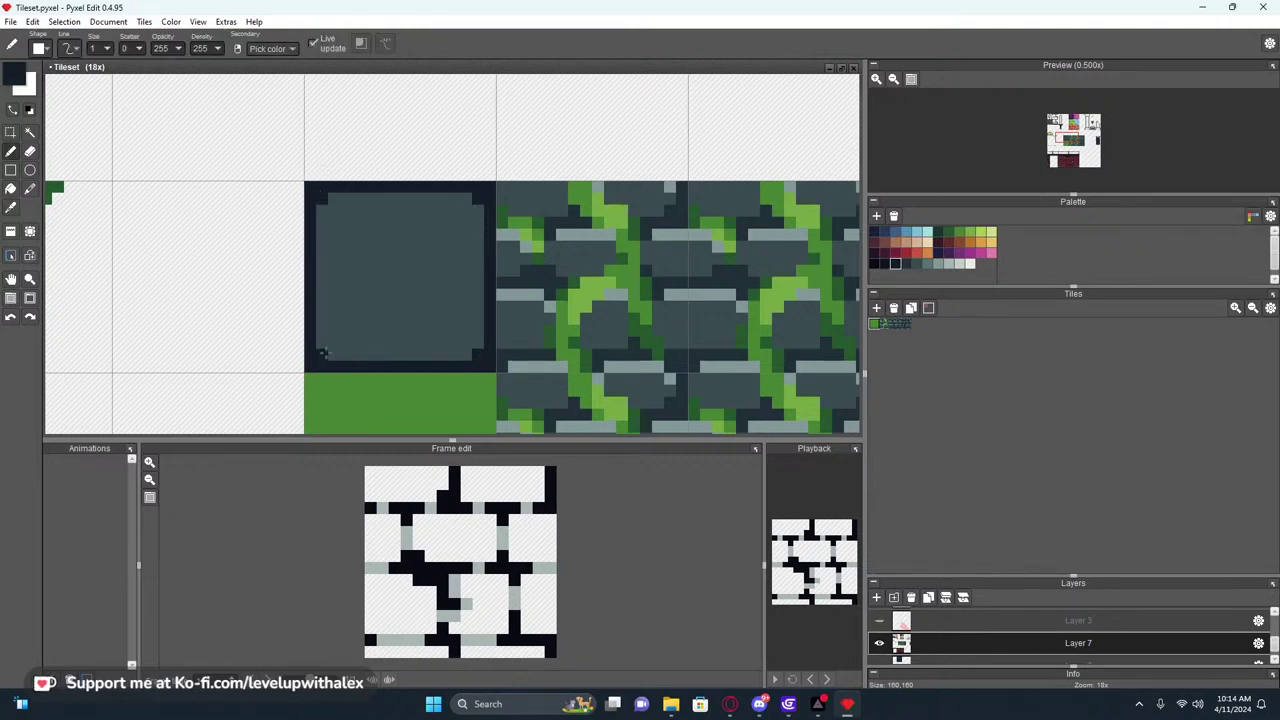
scroll(330, 355, down, 3)
middle_drag(407, 330, 478, 277)
scroll(454, 276, up, 3)
Sample the dark moss green from the cobble tile and fill the stone tile's outline with it
key(f)
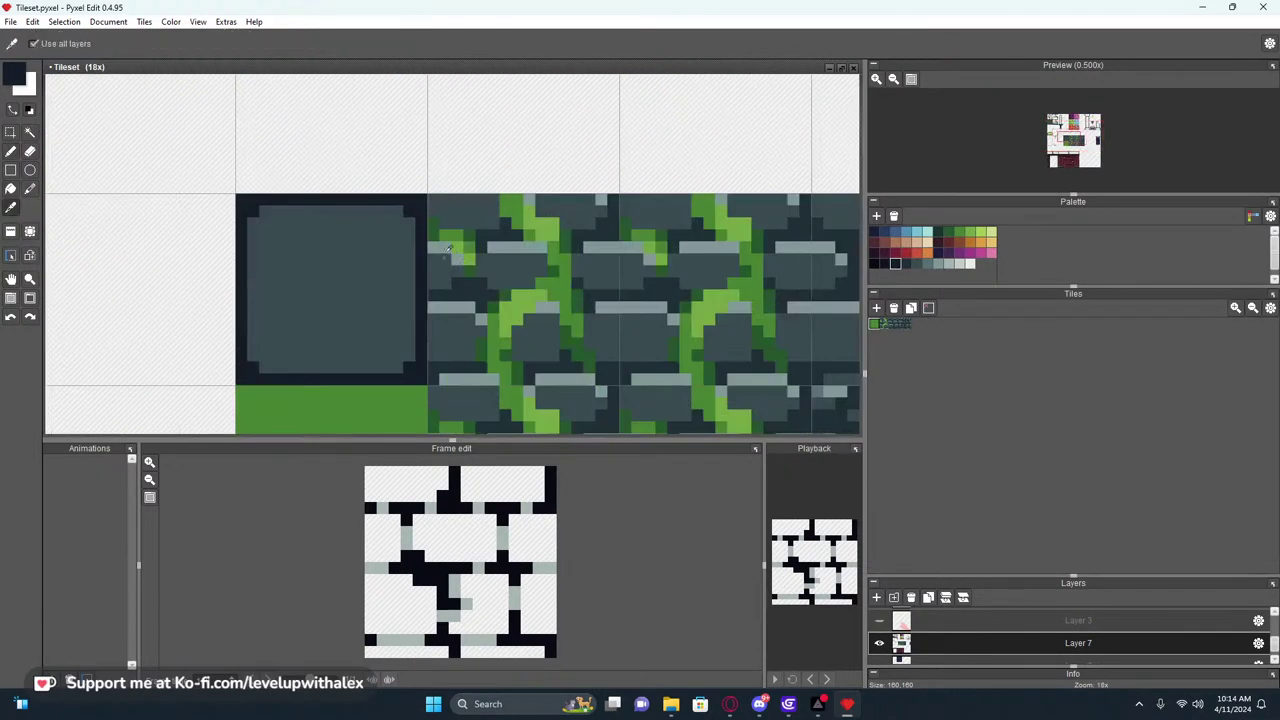
right_click(397, 264)
middle_drag(375, 241, 443, 263)
click(928, 265)
right_click(565, 236)
alt+click(566, 236)
key(g)
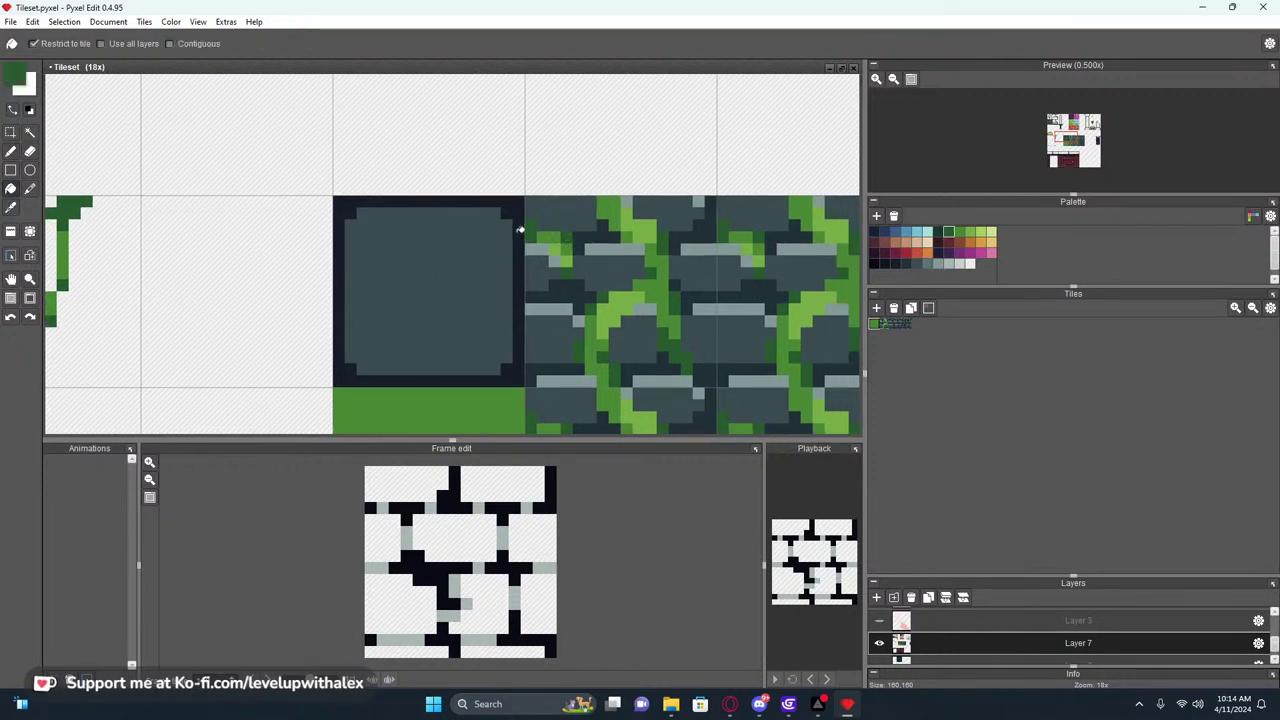
click(521, 230)
scroll(515, 232, down, 2)
scroll(507, 234, up, 4)
middle_drag(459, 264, 472, 234)
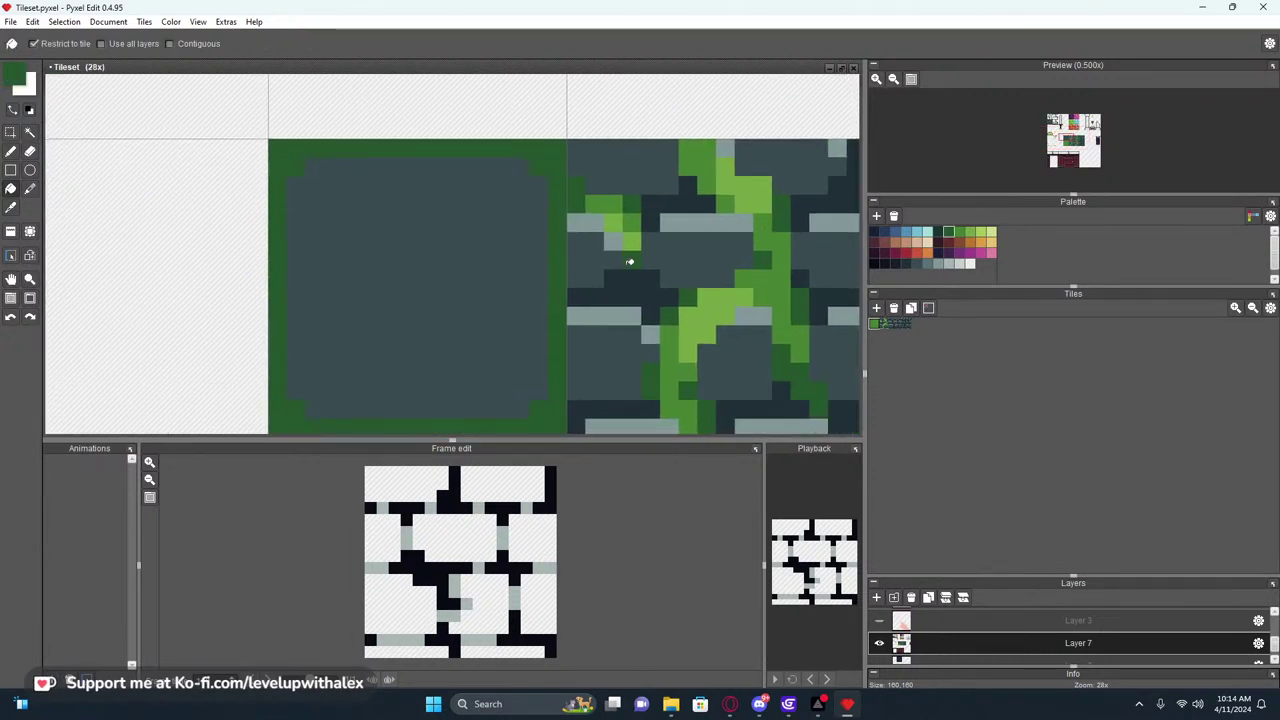
Fill the tile's face with the lighter blue-grey and its outline with the darkest green from the palette
alt+click(597, 314)
click(917, 264)
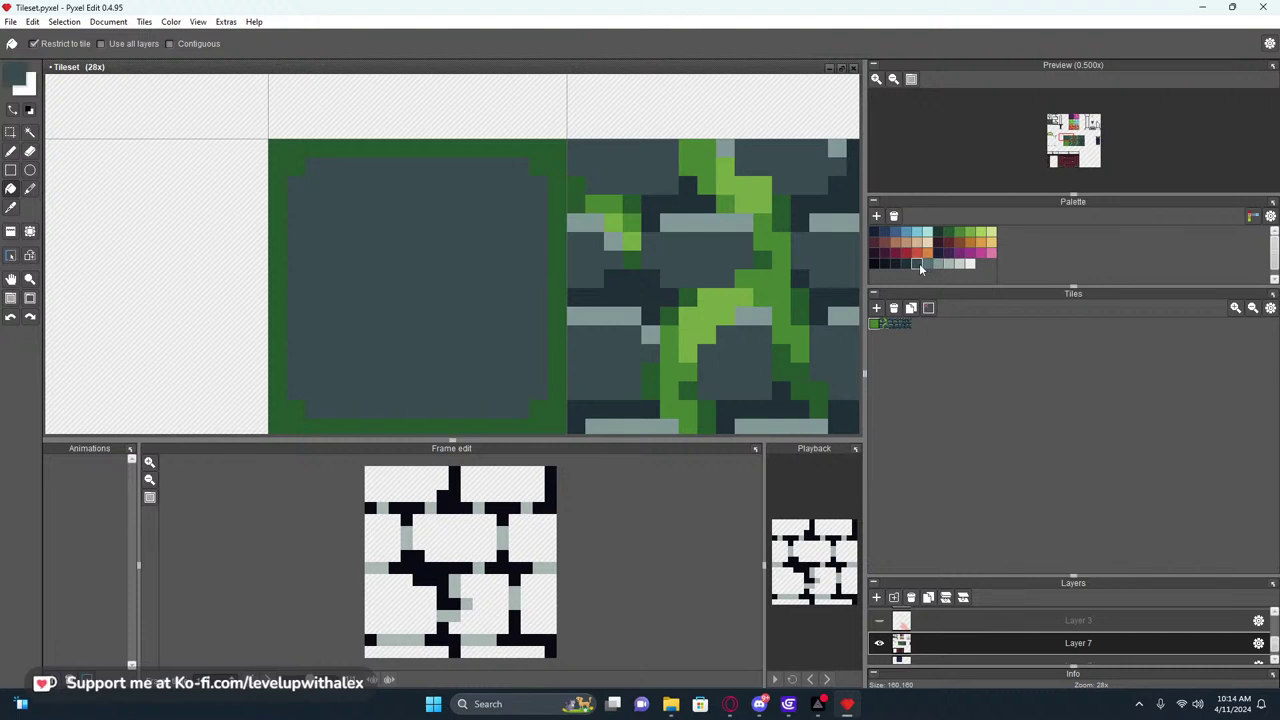
click(926, 264)
click(437, 260)
scroll(503, 237, down, 4)
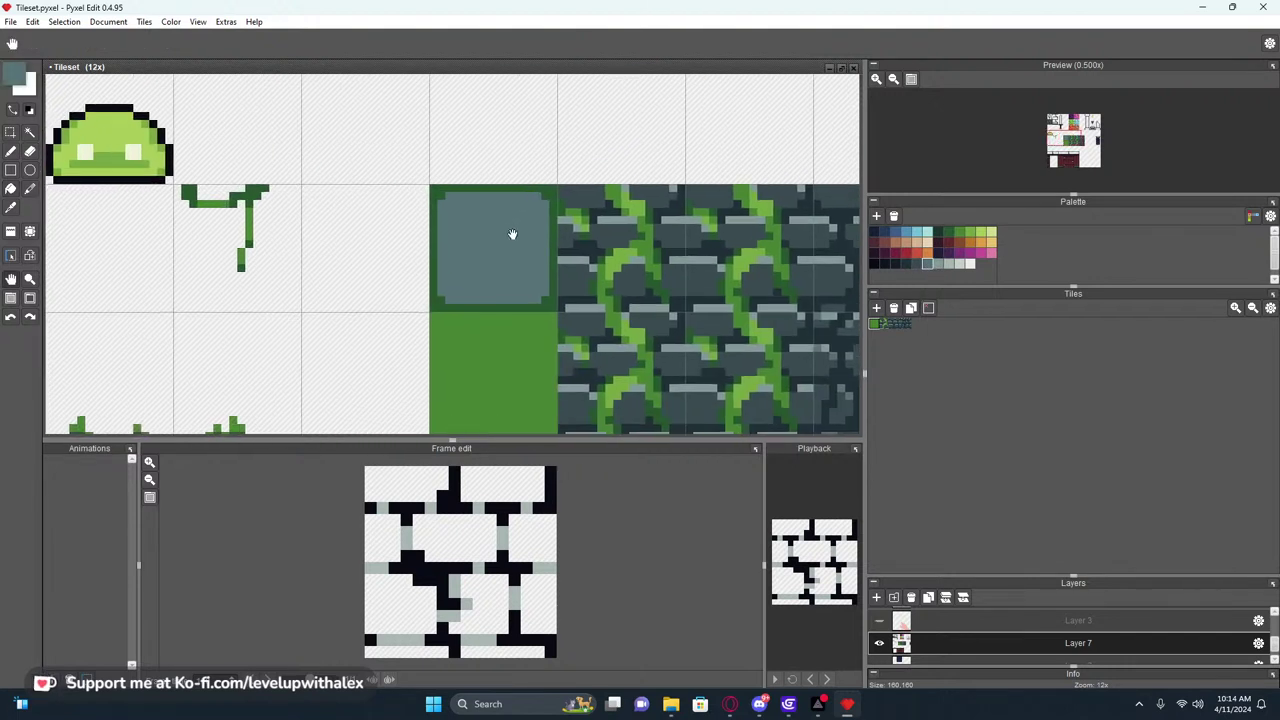
click(938, 232)
click(548, 244)
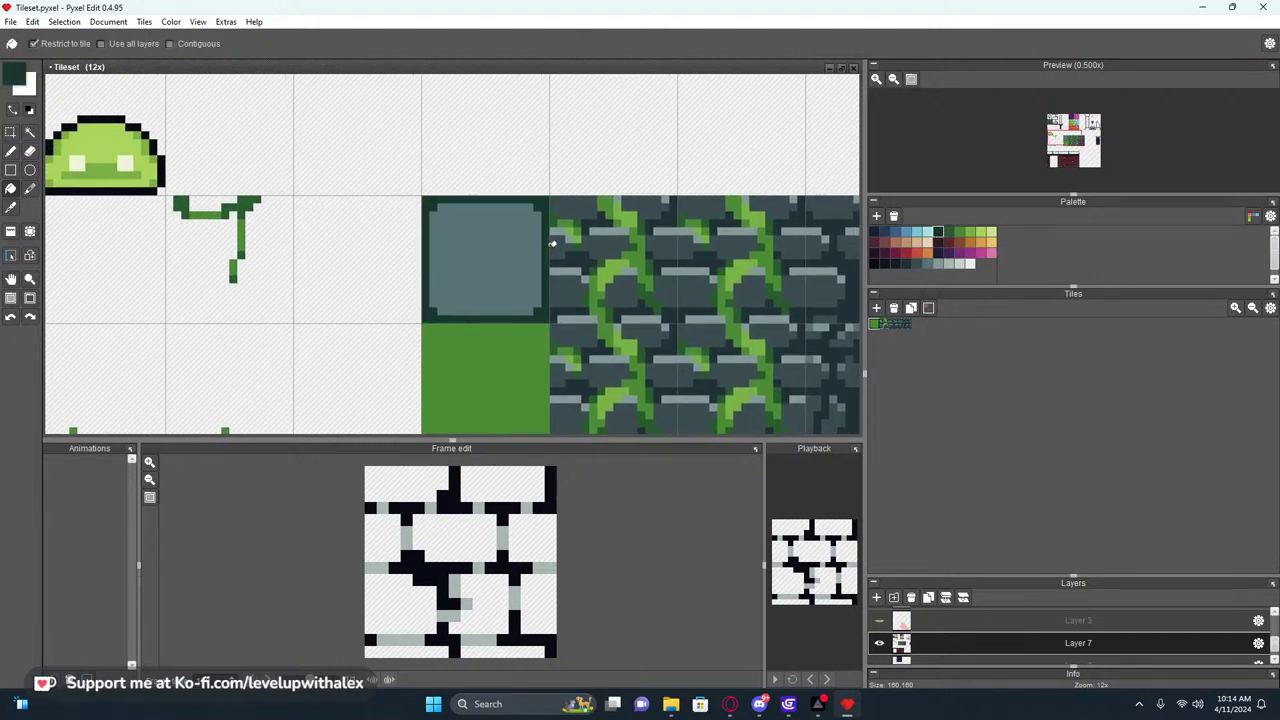
Draw dark green moss down the upper and middle part of the tile's right inner edge
scroll(539, 243, up, 1)
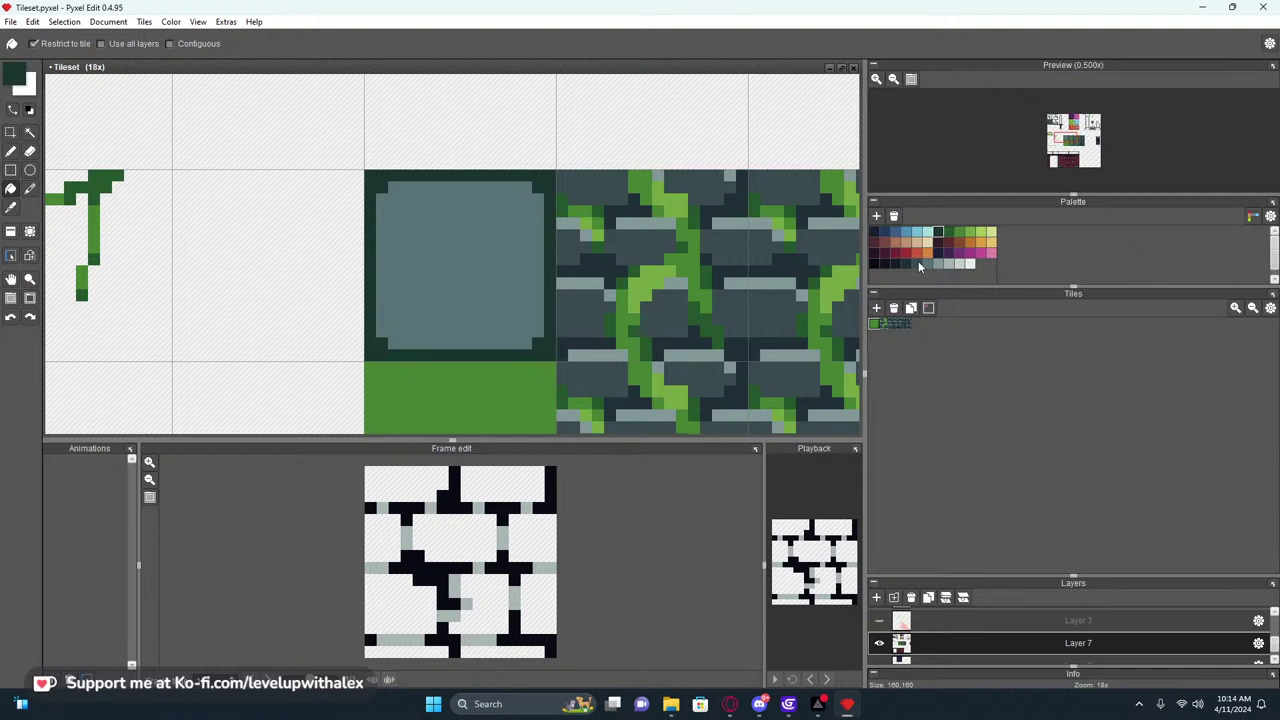
click(948, 231)
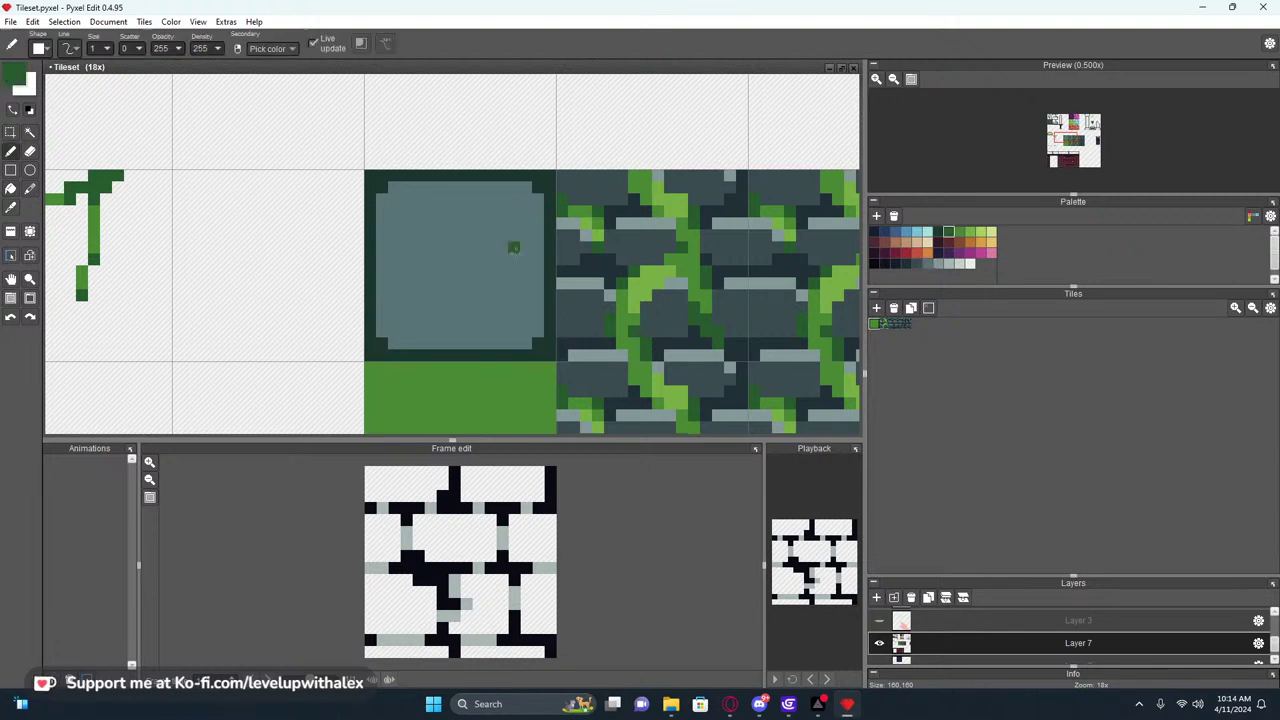
click(476, 252)
scroll(480, 251, down, 2)
scroll(498, 233, up, 2)
key(ctrl+z)
key(b)
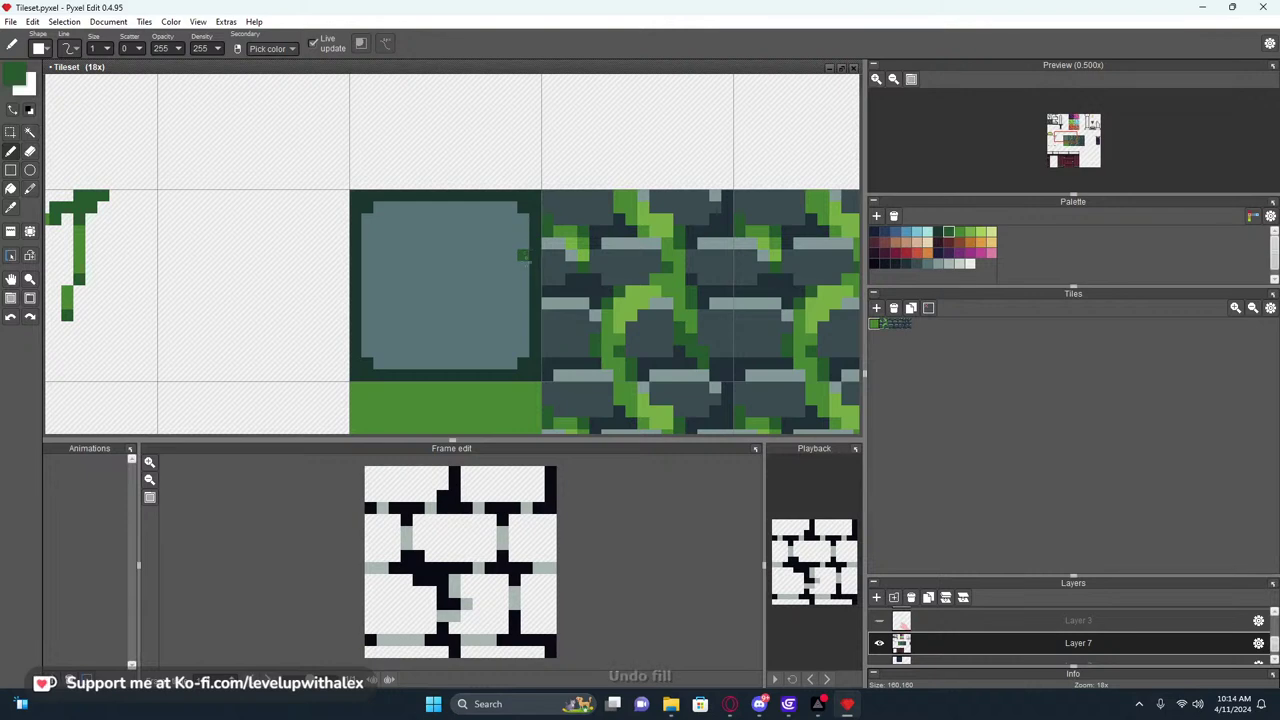
mouse_move(526, 245)
mouse_down()
mouse_move(524, 306)
mouse_move(510, 272)
mouse_up()
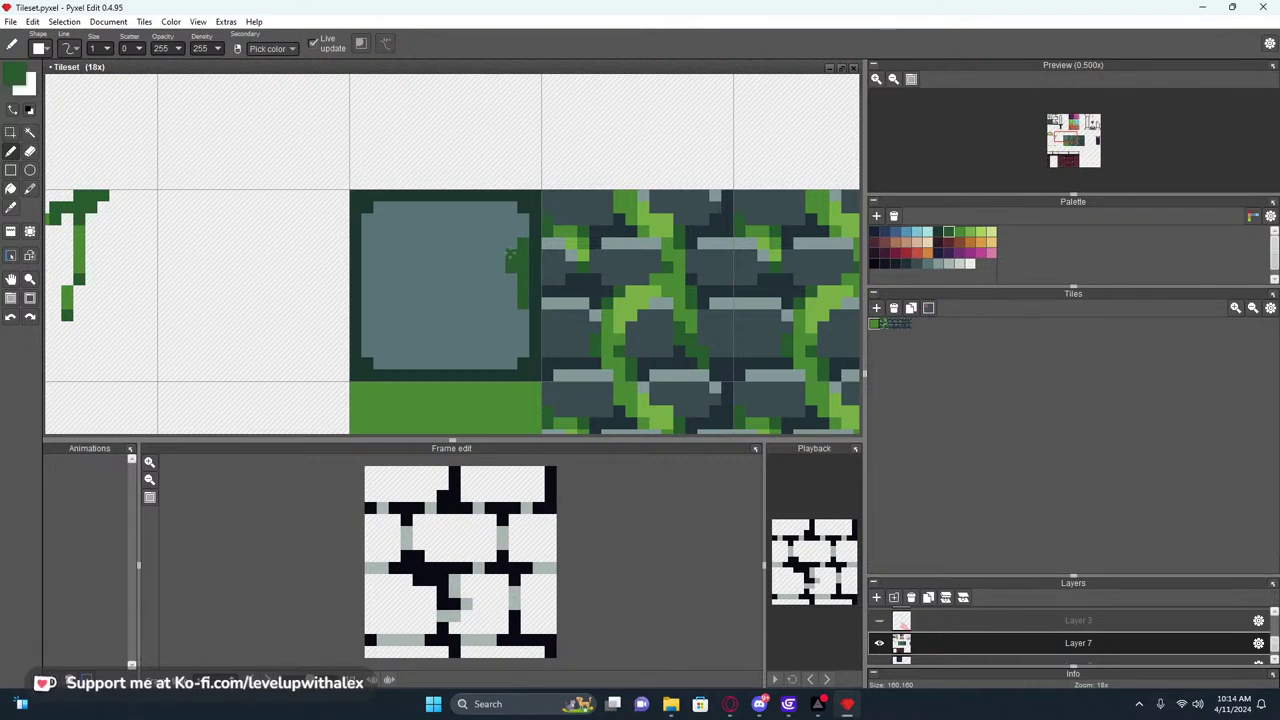
scroll(497, 251, down, 2)
scroll(494, 247, up, 2)
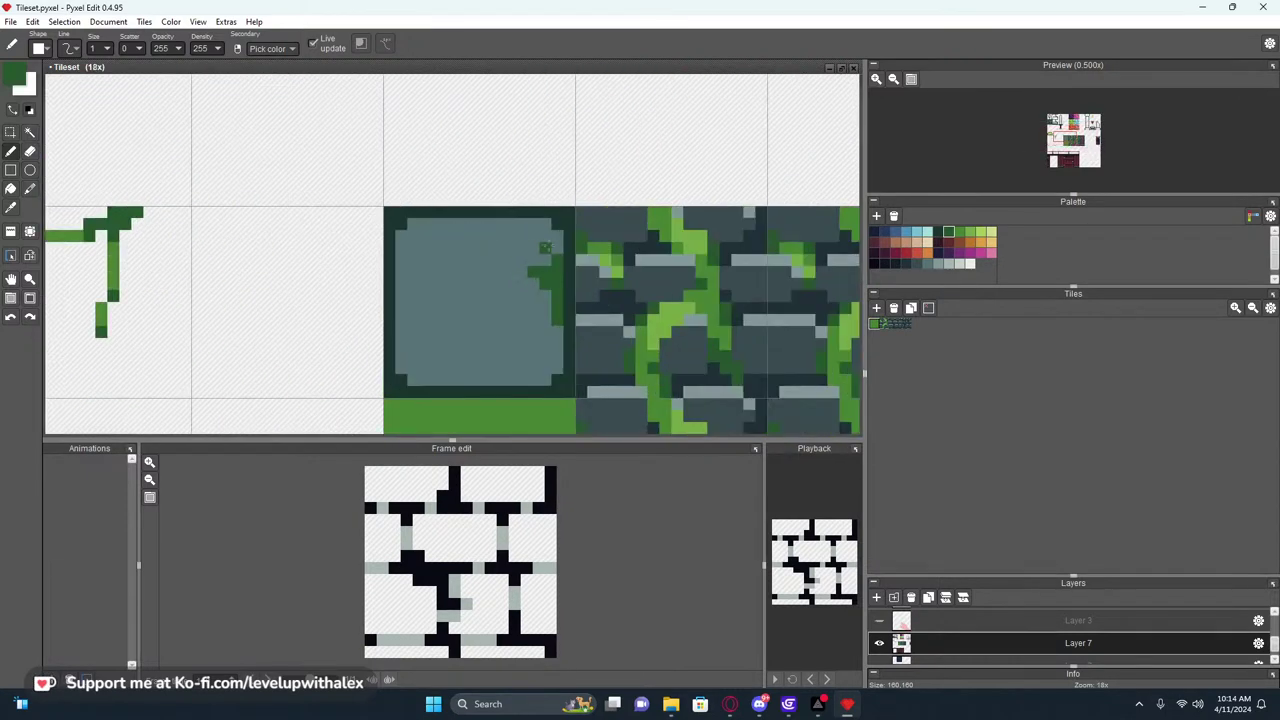
Add dark green moss pixels in the tile's lower inner corners and partway up its left inner edge
click(545, 380)
click(557, 368)
click(401, 368)
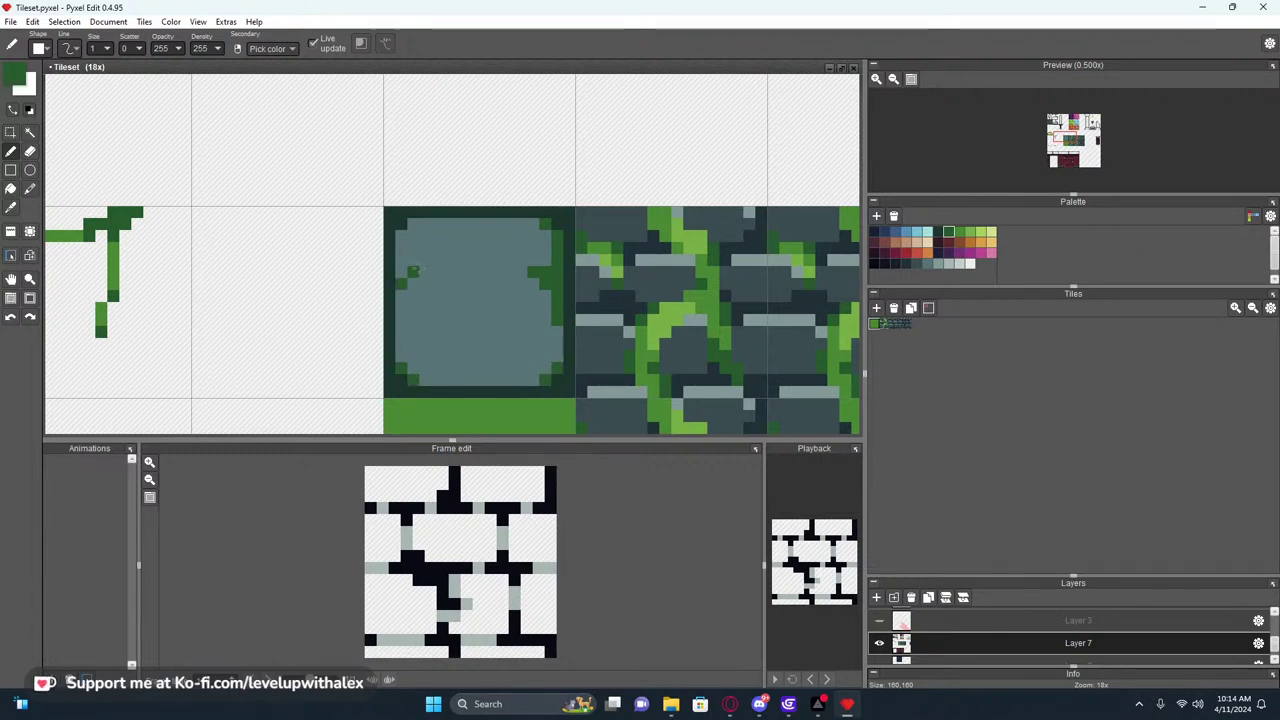
drag(412, 270, 400, 294)
right_click(425, 306)
scroll(420, 297, down, 4)
middle_drag(454, 306, 511, 277)
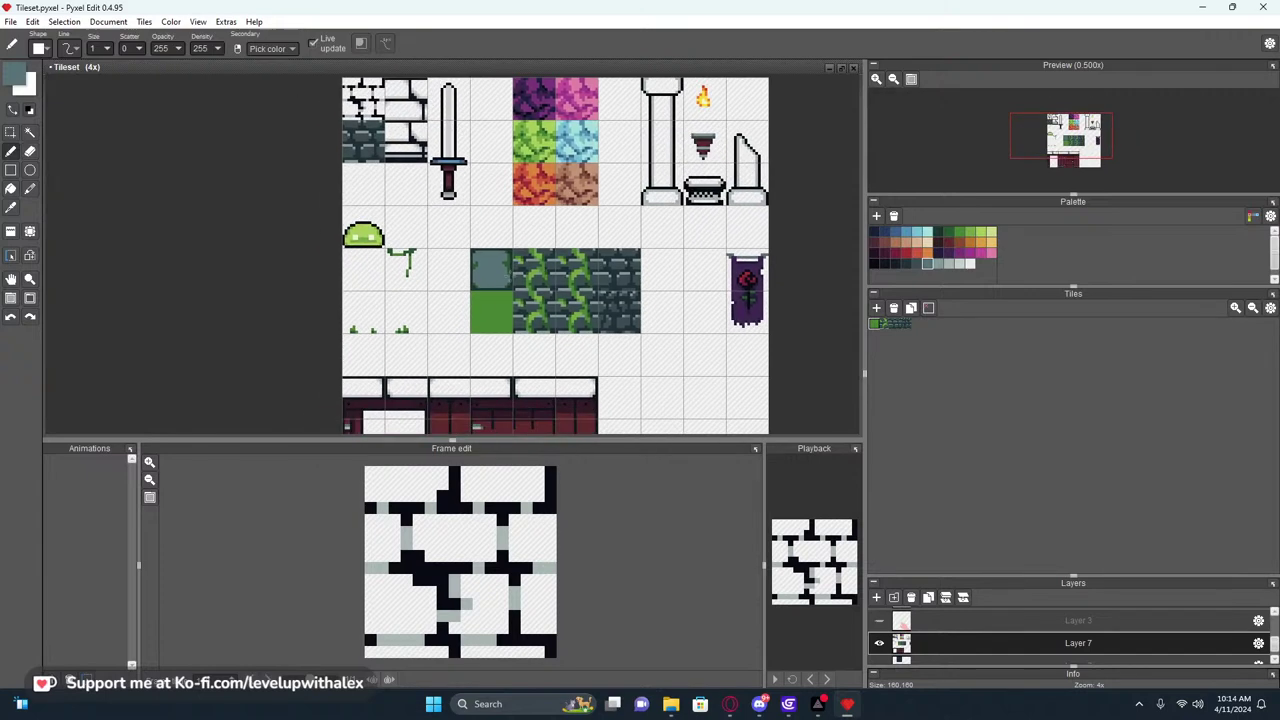
Duplicate the mossy framed stone tile into the empty cell on its left and clear the selection
scroll(511, 277, up, 1)
key(s)
double_click(502, 293)
ctrl+drag(501, 292, 436, 290)
click(486, 202)
scroll(411, 223, up, 1)
Try a darker slate fill on the framed stone tiles and undo it
key(f)
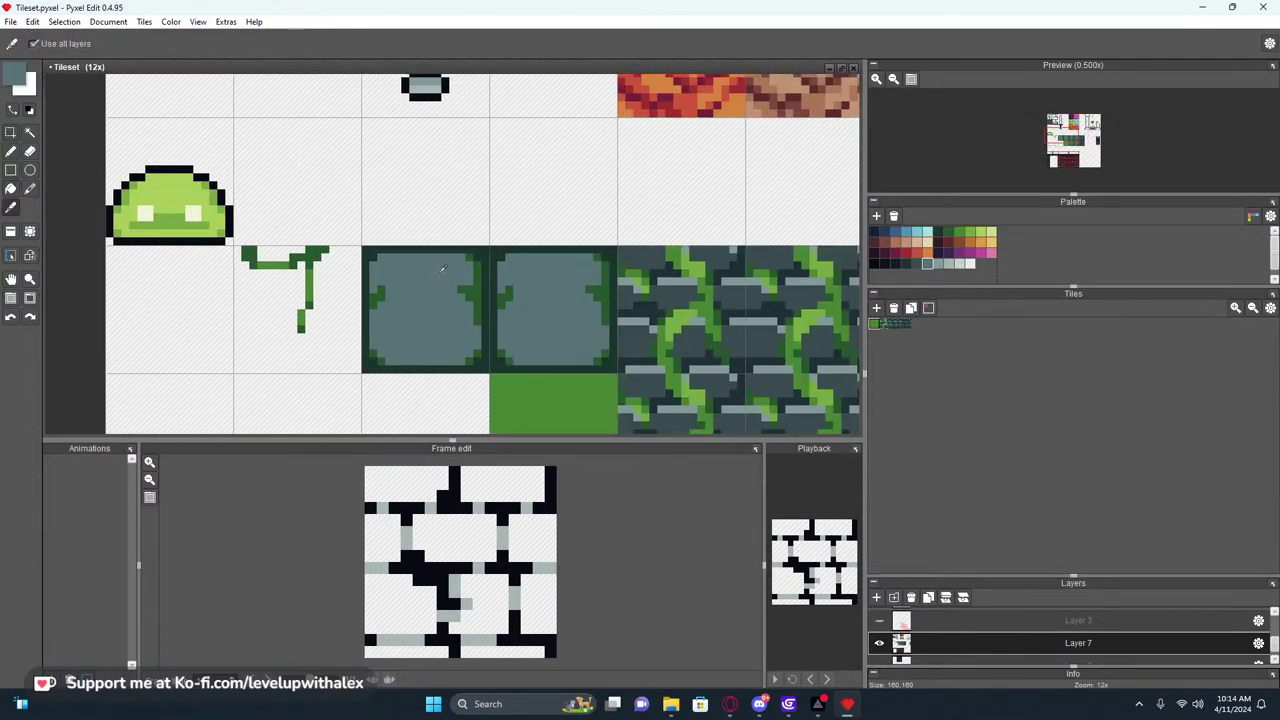
click(584, 259)
click(415, 281)
scroll(415, 281, down, 2)
key(h)
drag(467, 272, 533, 269)
key(ctrl+z)
key(ctrl+z)
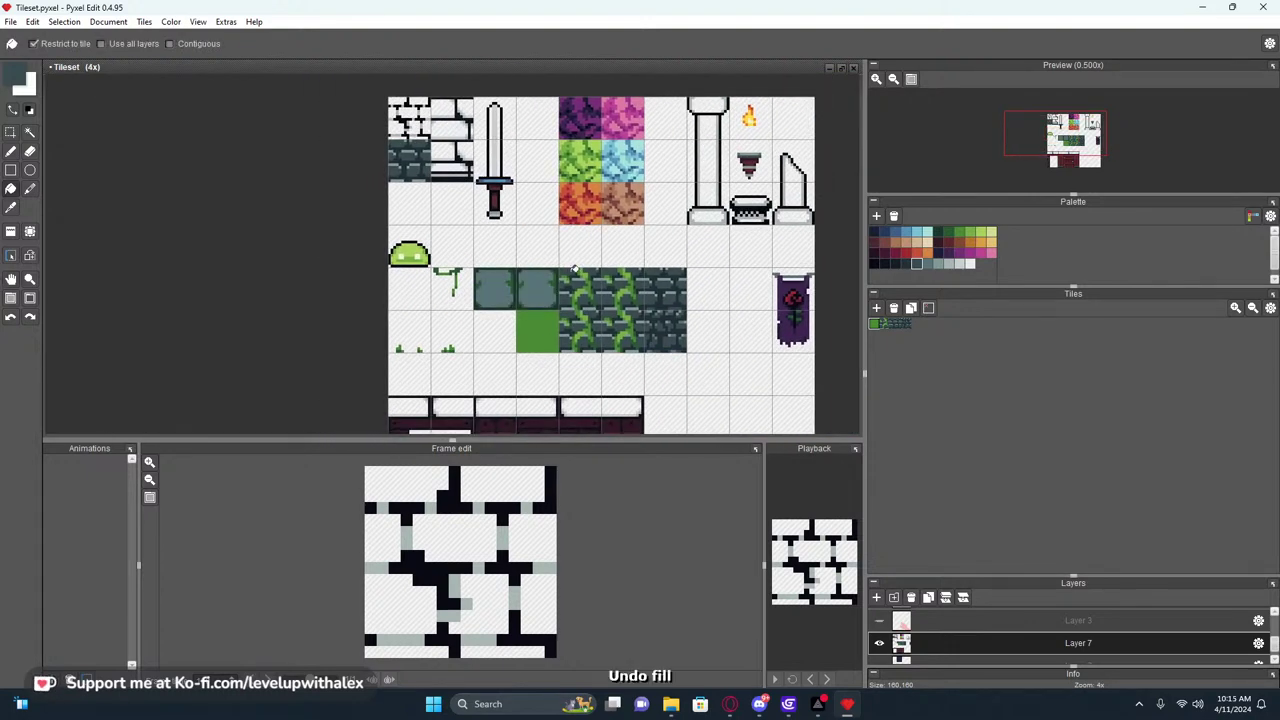
Recolour the stone highlights of the first mossy cobble tile with a lighter grey from the palette
scroll(573, 271, up, 3)
key(alt)
alt+click(474, 312)
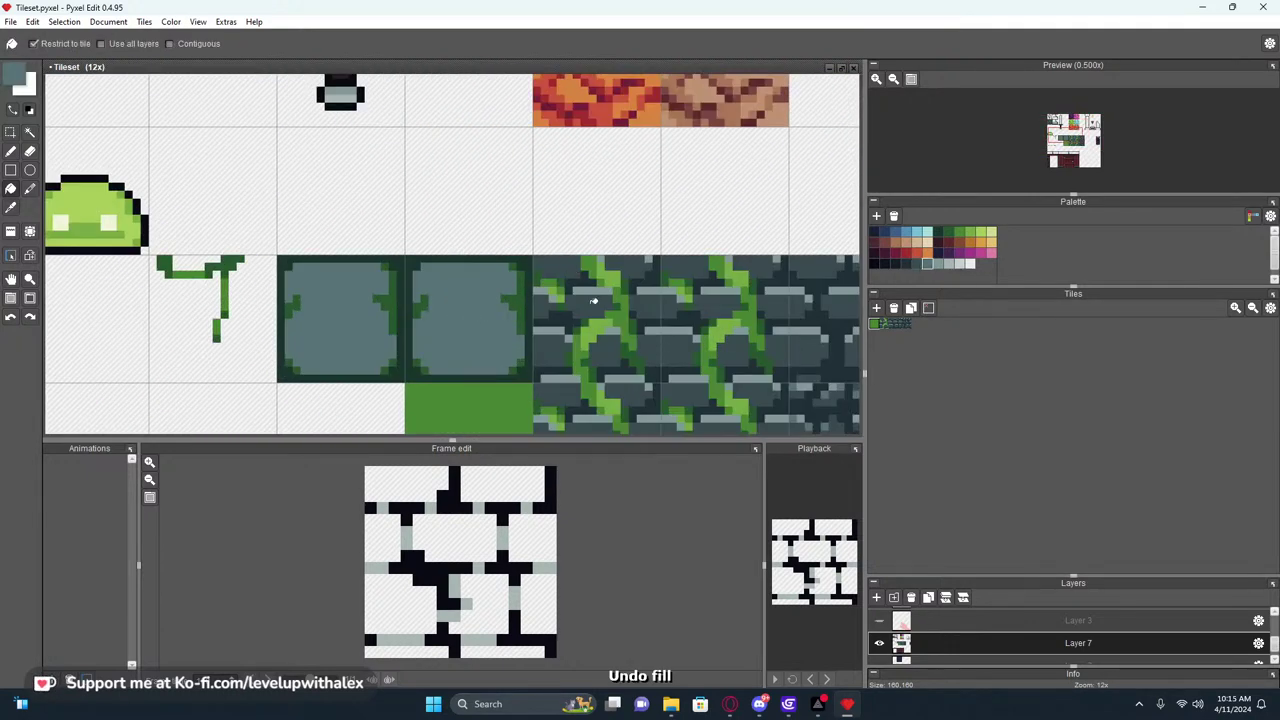
click(959, 265)
click(599, 286)
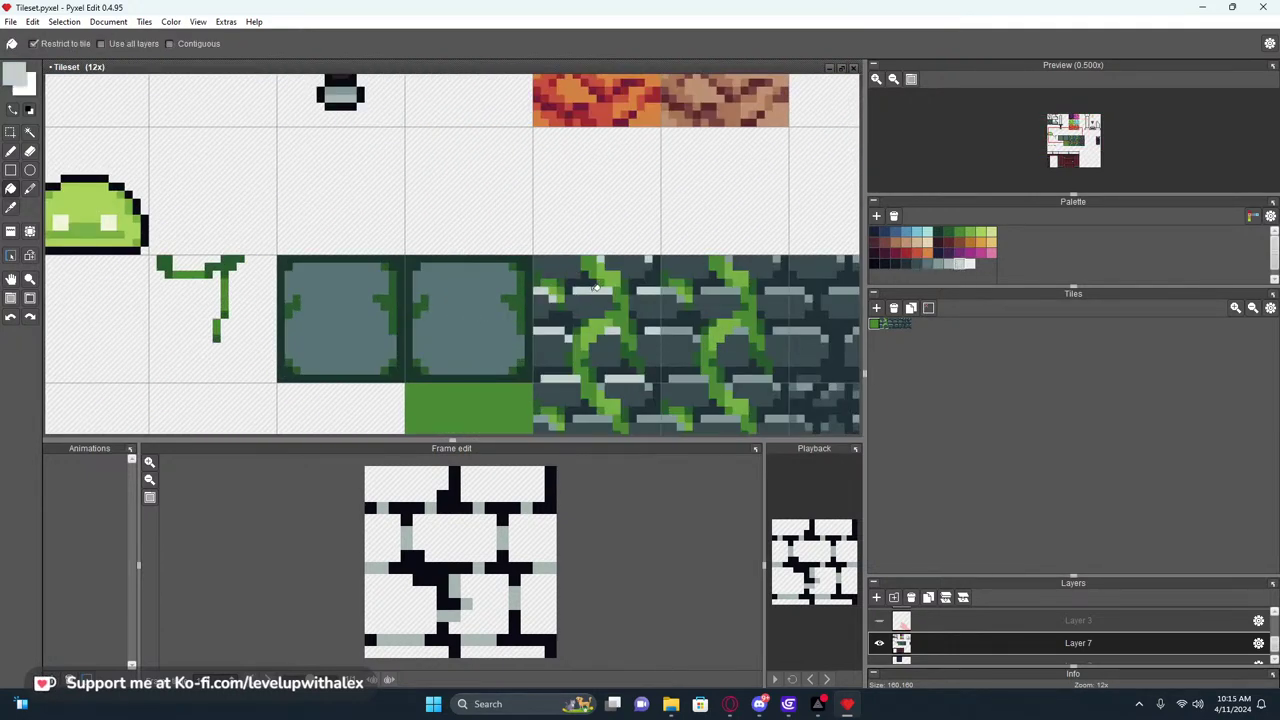
key(ctrl+z)
click(933, 265)
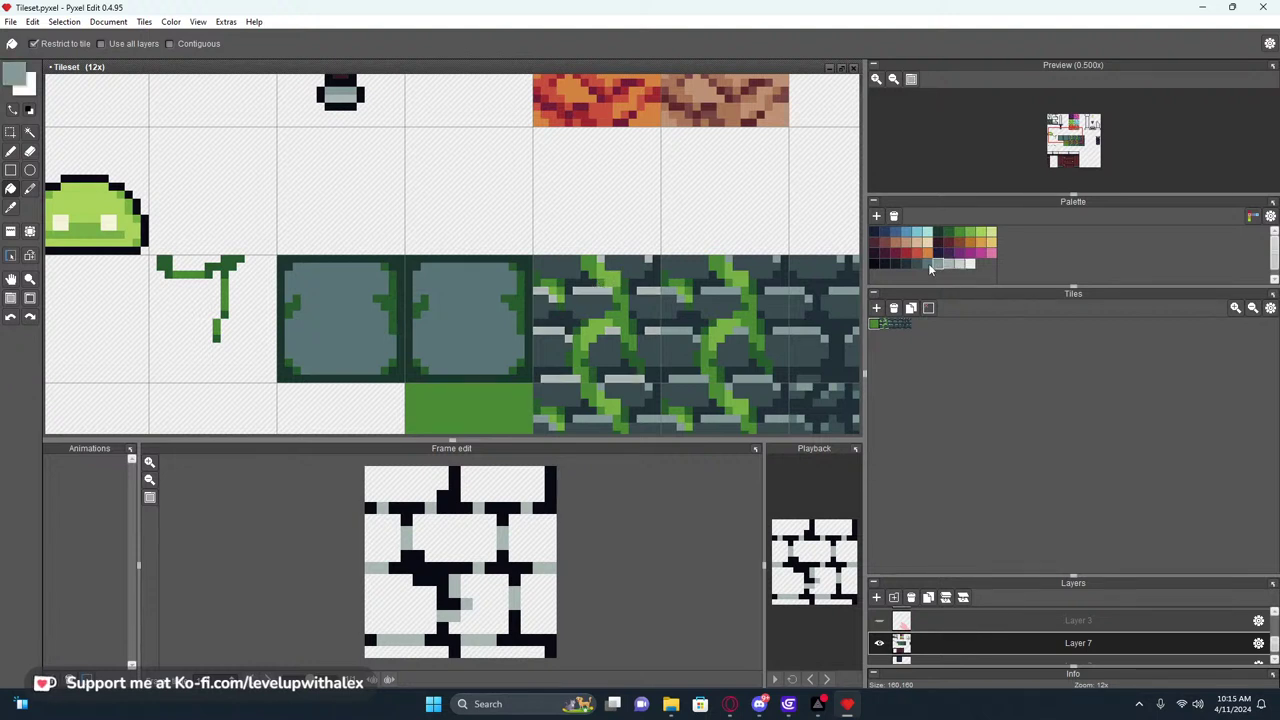
Fill that cobble tile's stone faces with the medium grey and its joints with the blue-grey
click(559, 267)
click(928, 265)
click(645, 281)
scroll(645, 284, down, 2)
middle_drag(671, 301, 593, 268)
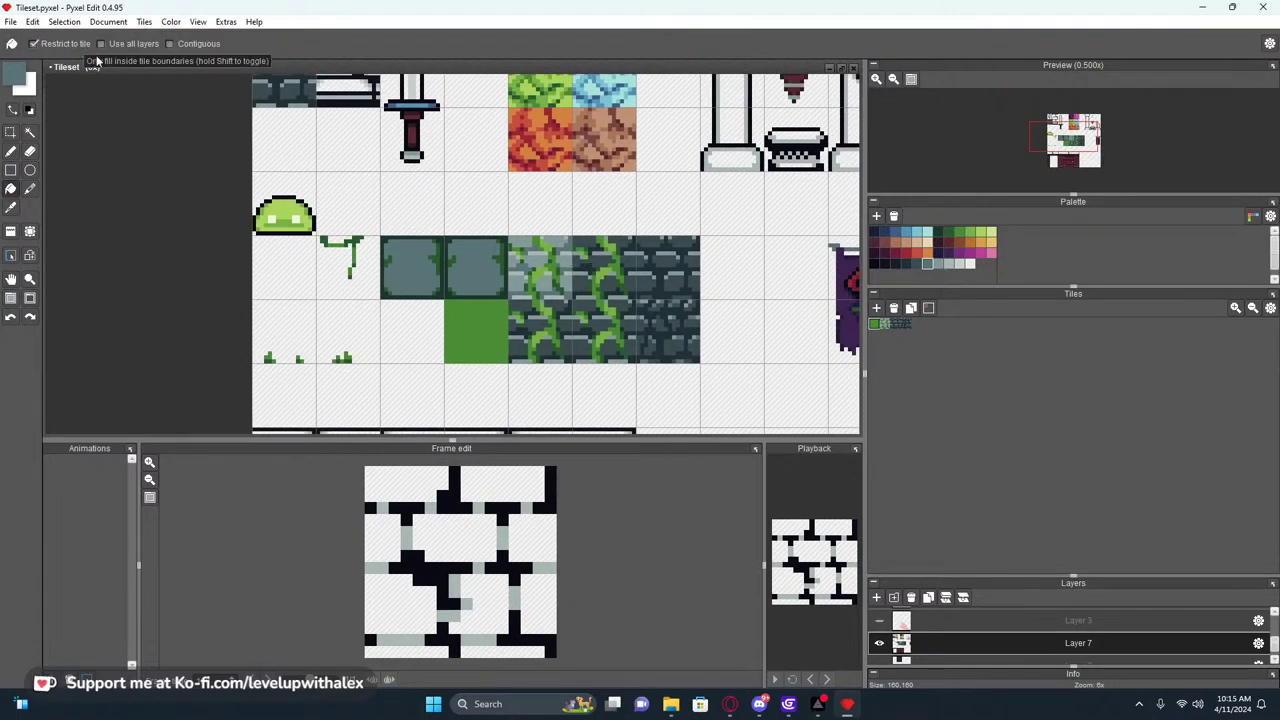
Sample the lightened cobble's stone grey and fill the faces of both framed stone tiles with it
scroll(458, 227, up, 2)
key(b)
key(f)
key(b)
key(f)
key(s)
click(532, 181)
key(f)
alt+click(597, 305)
click(525, 293)
click(383, 300)
scroll(407, 296, down, 2)
middle_drag(480, 273, 572, 251)
scroll(520, 273, up, 3)
Sample the mid green from the cobble's vines and add brighter moss accents on the left framed tile's side edges and lower-right corner
key(i)
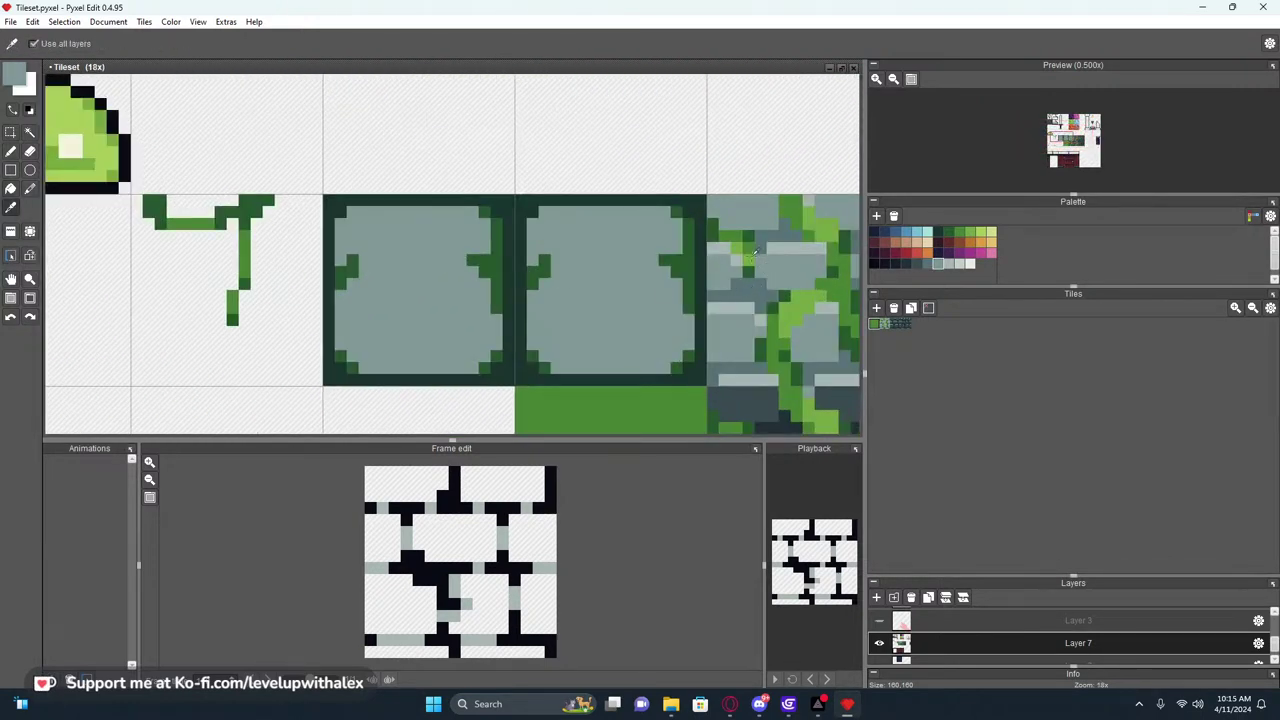
click(748, 245)
key(b)
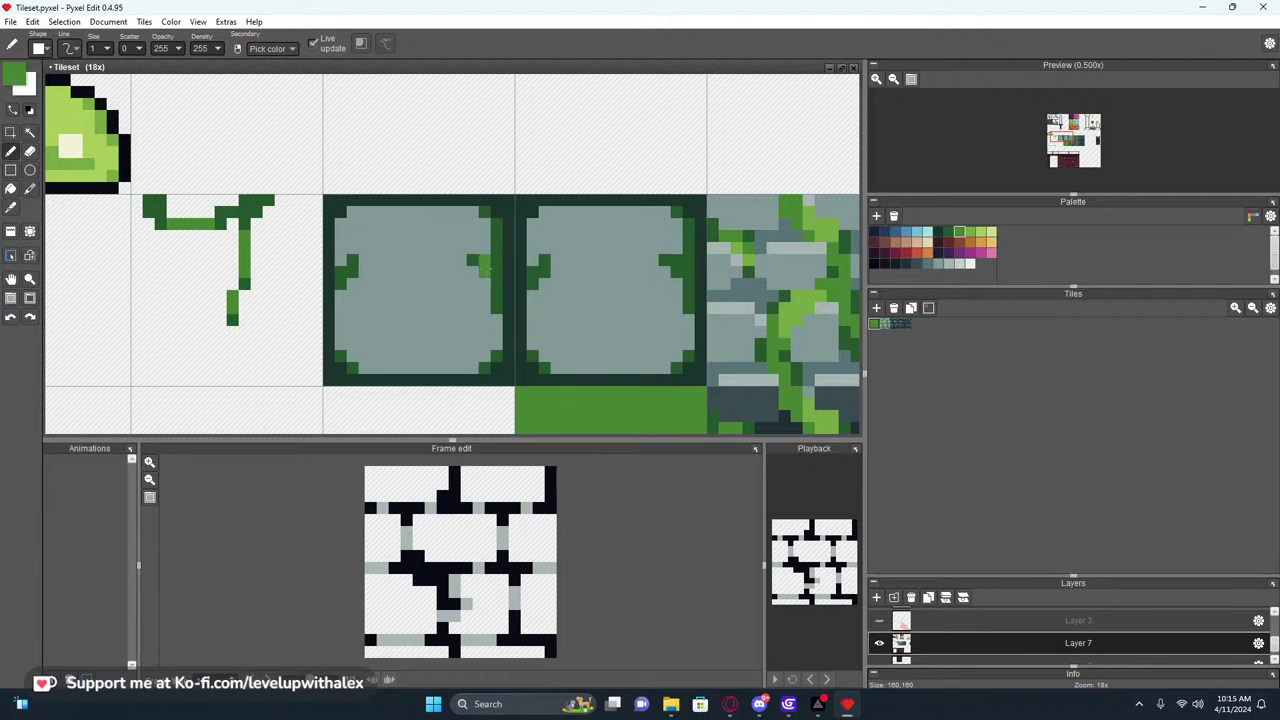
mouse_move(487, 262)
mouse_down()
mouse_move(497, 298)
mouse_move(497, 222)
mouse_move(485, 210)
mouse_up()
drag(353, 261, 341, 272)
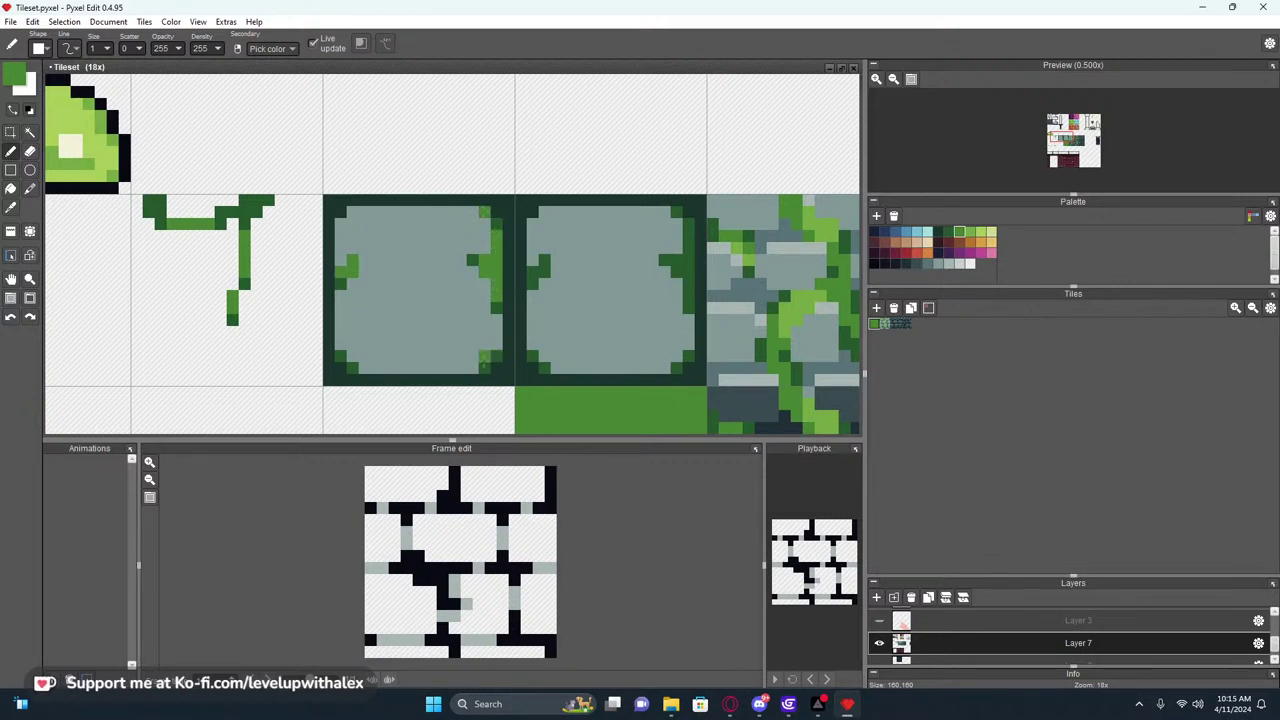
click(485, 368)
scroll(500, 331, down, 4)
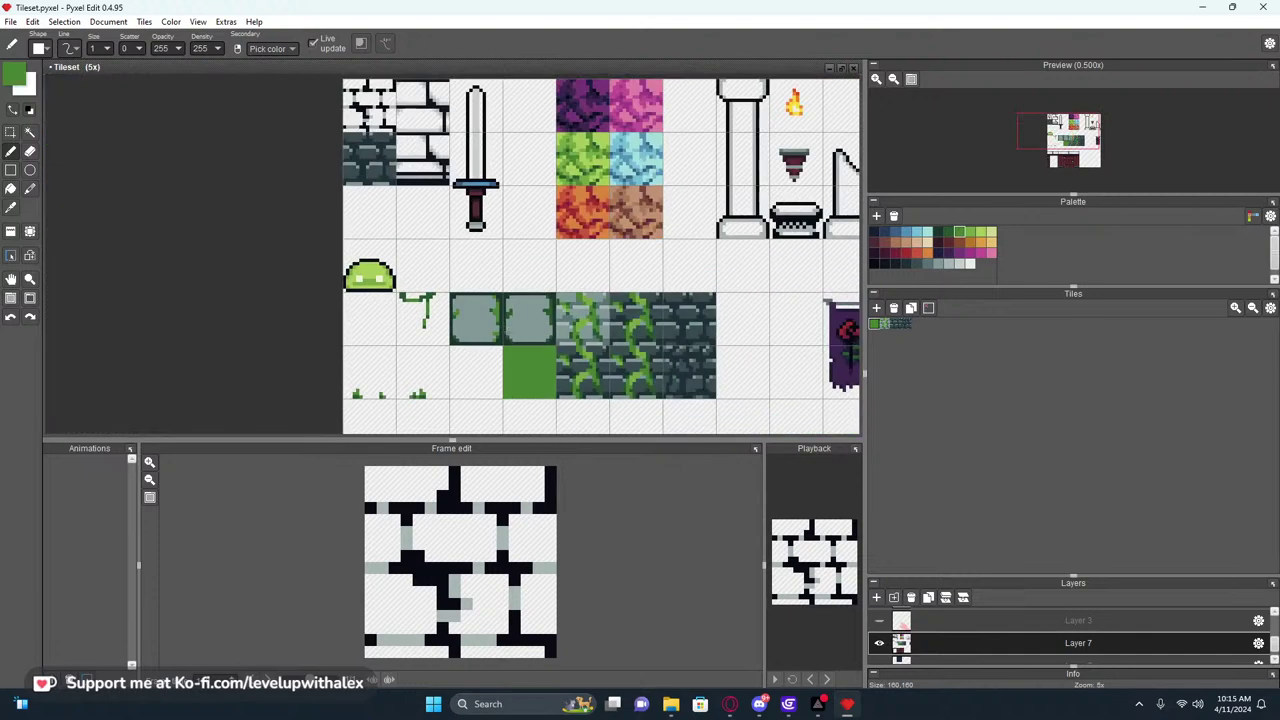
Duplicate the accented left framed tile into the two empty cells directly above the framed pair
middle_drag(506, 326, 475, 263)
scroll(458, 257, up, 3)
scroll(459, 251, down, 2)
key(s)
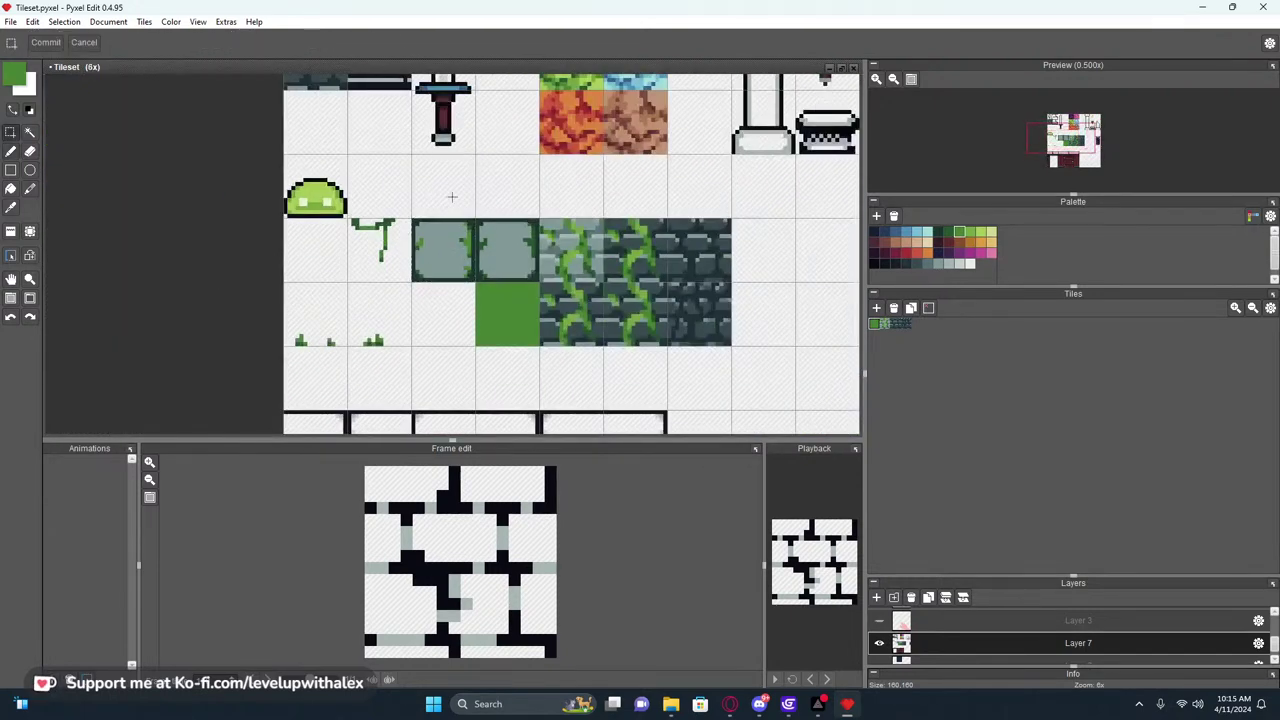
drag(463, 253, 513, 190)
key(ctrl+v)
key(ctrl+z)
key(ctrl+v)
click(597, 197)
scroll(597, 197, down, 3)
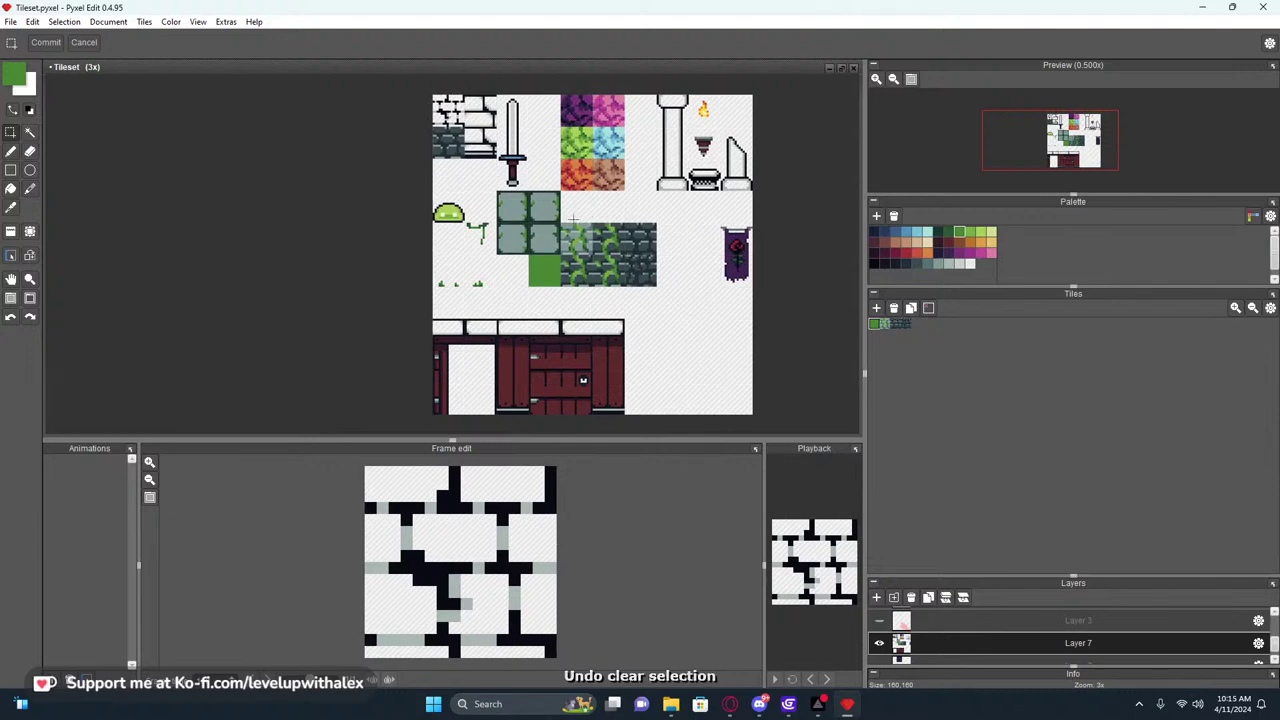
Try dark green moss in the upper-left corner of the top-right framed tile, undo it, and retouch the corner with the stone grey
scroll(560, 188, up, 2)
scroll(484, 194, up, 2)
key(b)
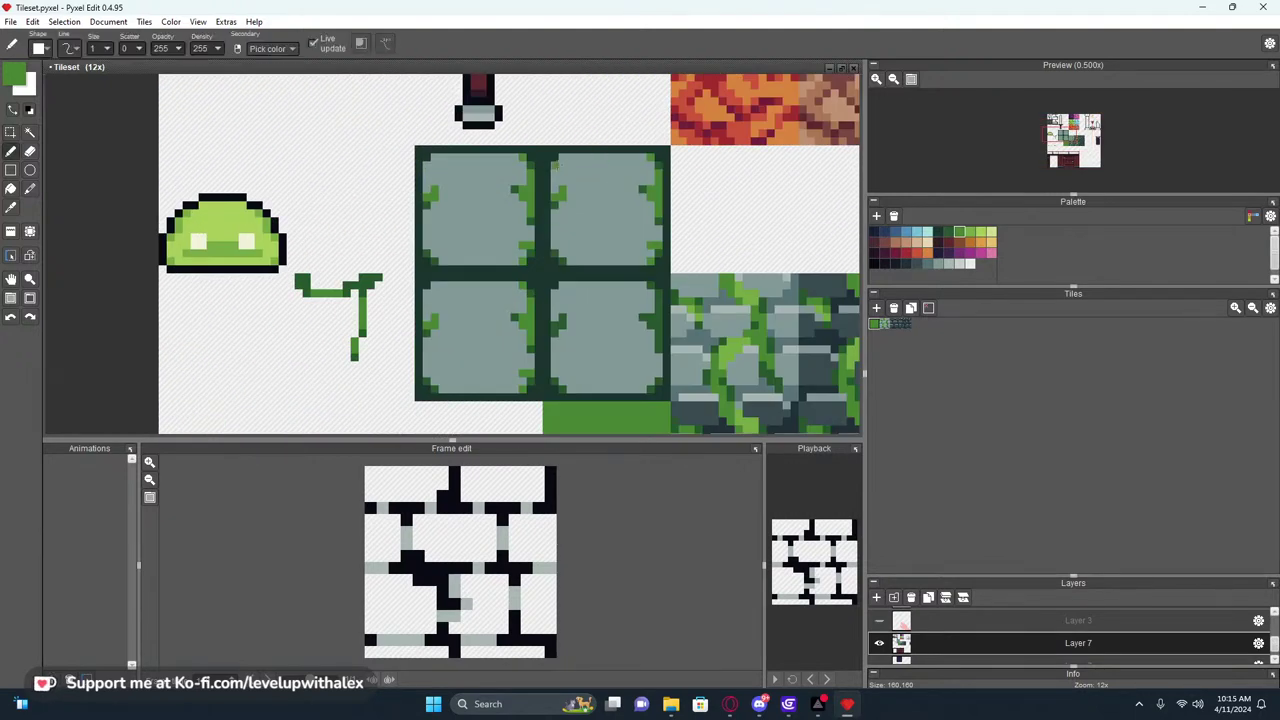
alt+click(556, 159)
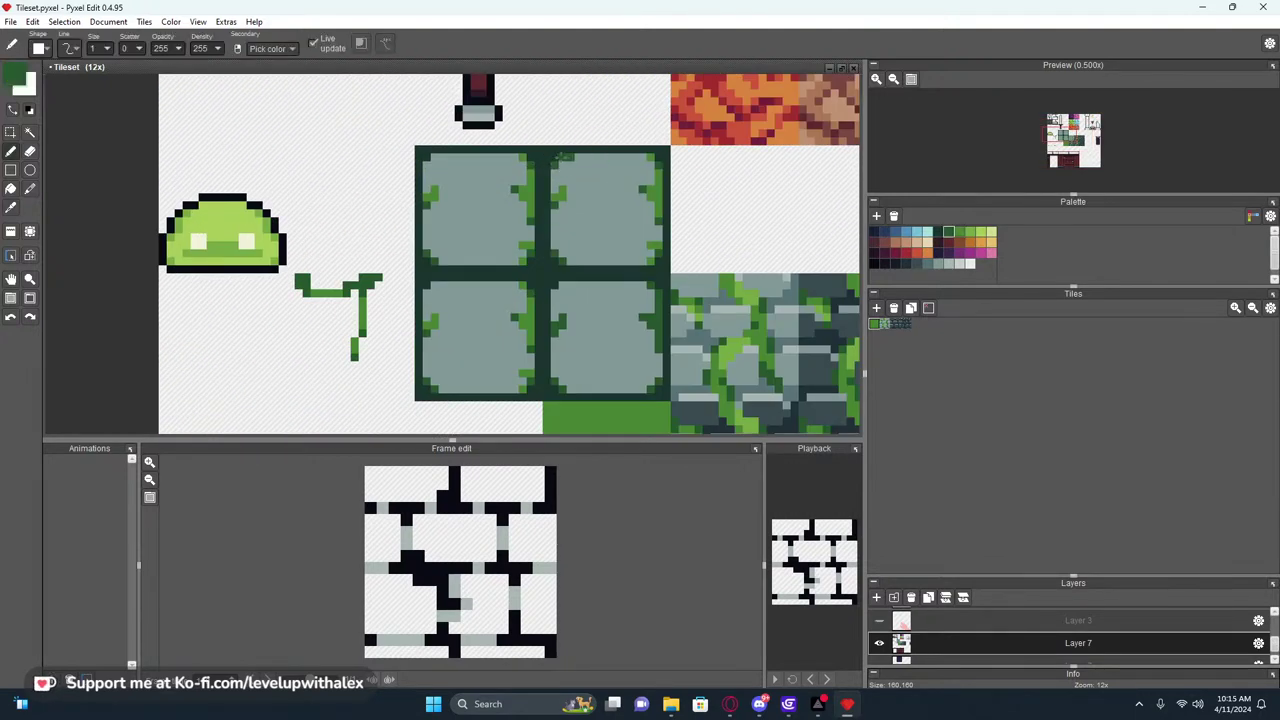
key(ctrl+z)
scroll(613, 161, down, 2)
middle_drag(613, 161, 585, 213)
scroll(585, 213, up, 2)
right_click(560, 222)
click(537, 241)
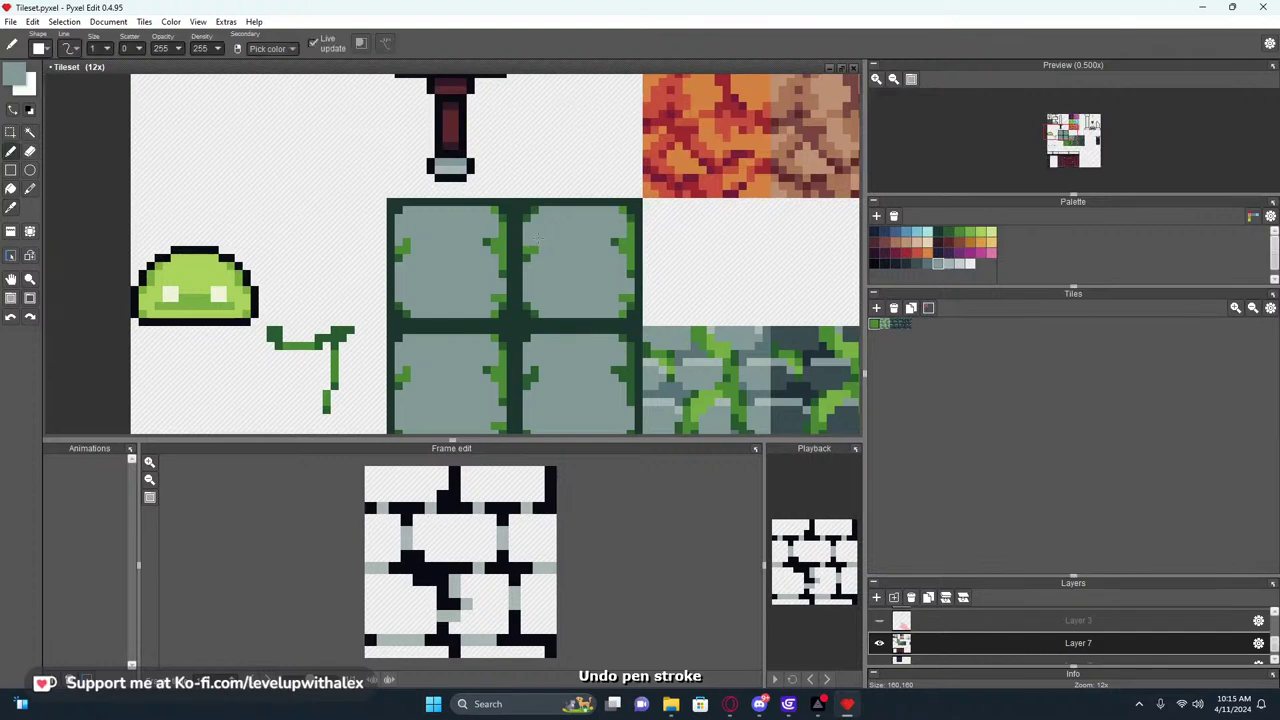
Rework the moss in the upper corners of the top-right framed tile with dark green and mid green pixels
alt+click(530, 212)
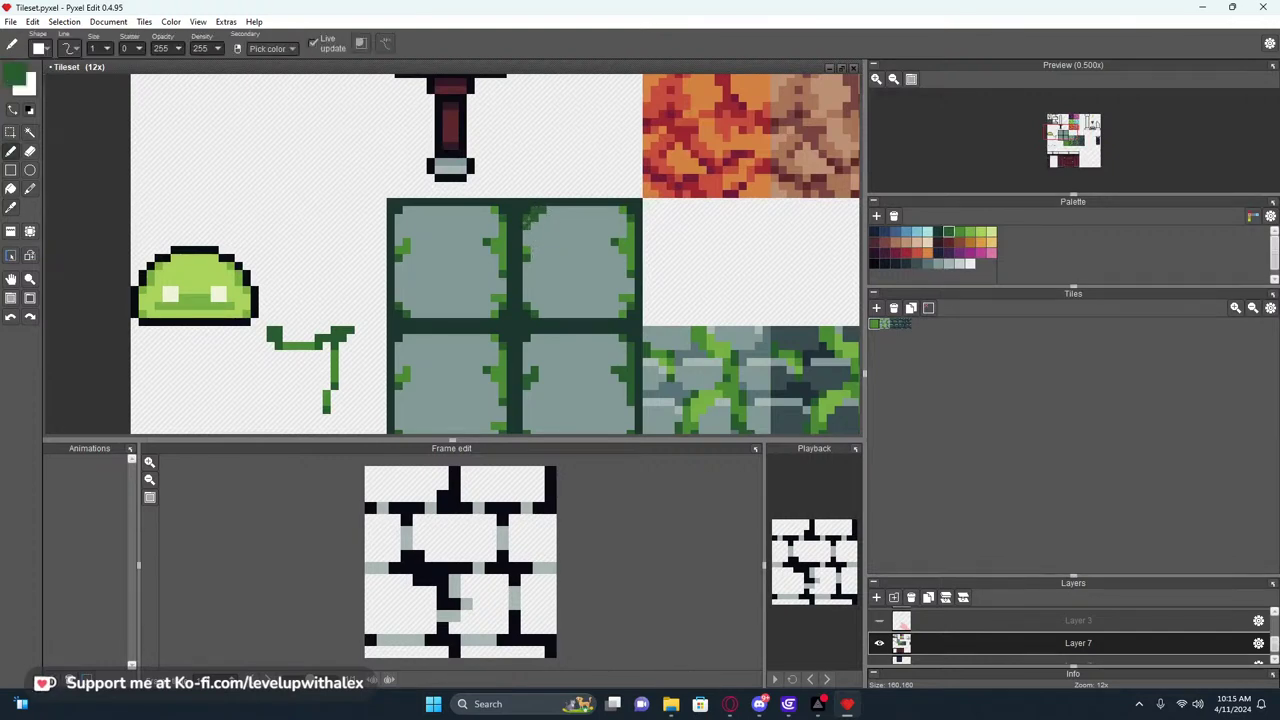
scroll(530, 220, down, 3)
scroll(554, 228, up, 3)
key(ctrl+z)
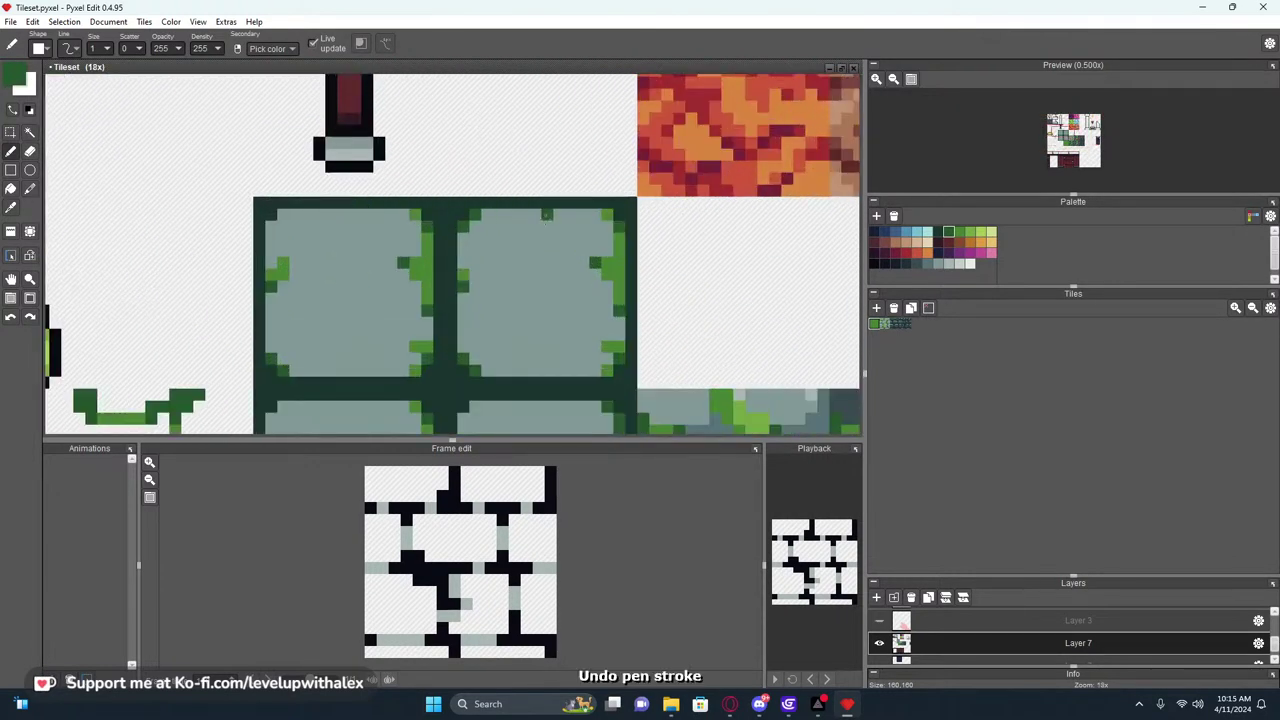
scroll(600, 228, up, 2)
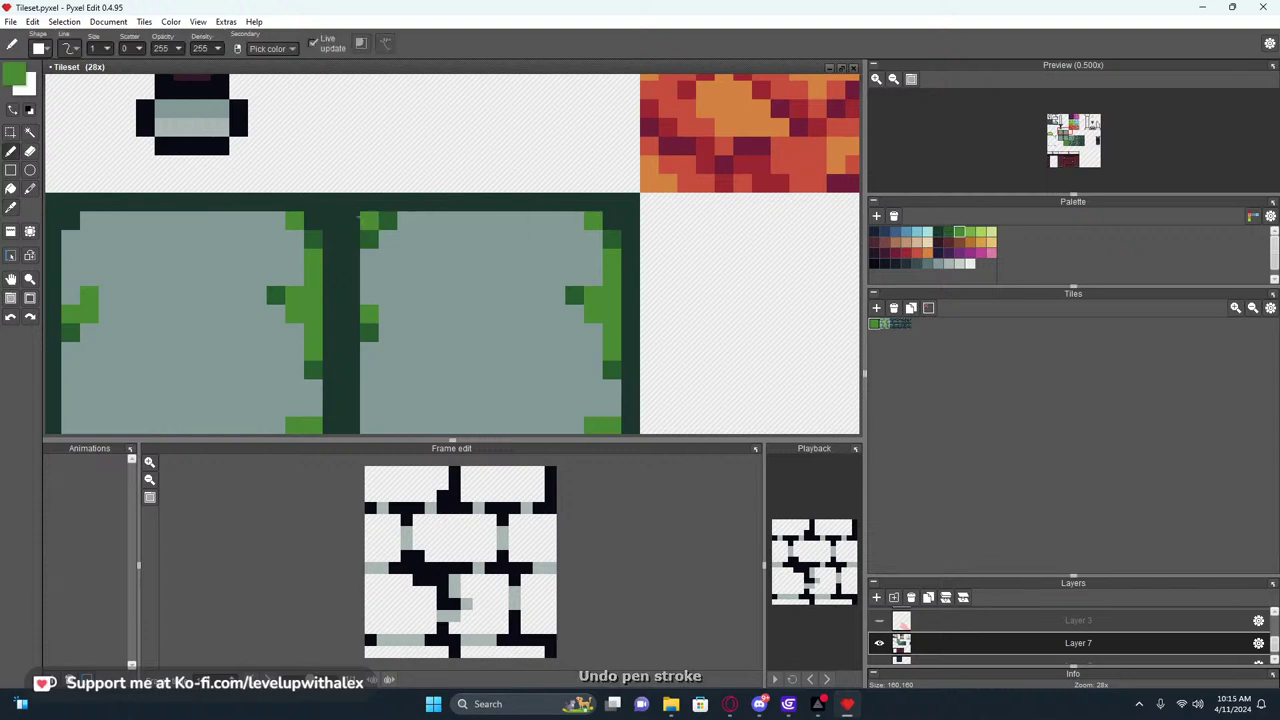
scroll(538, 185, down, 5)
scroll(538, 185, down, 1)
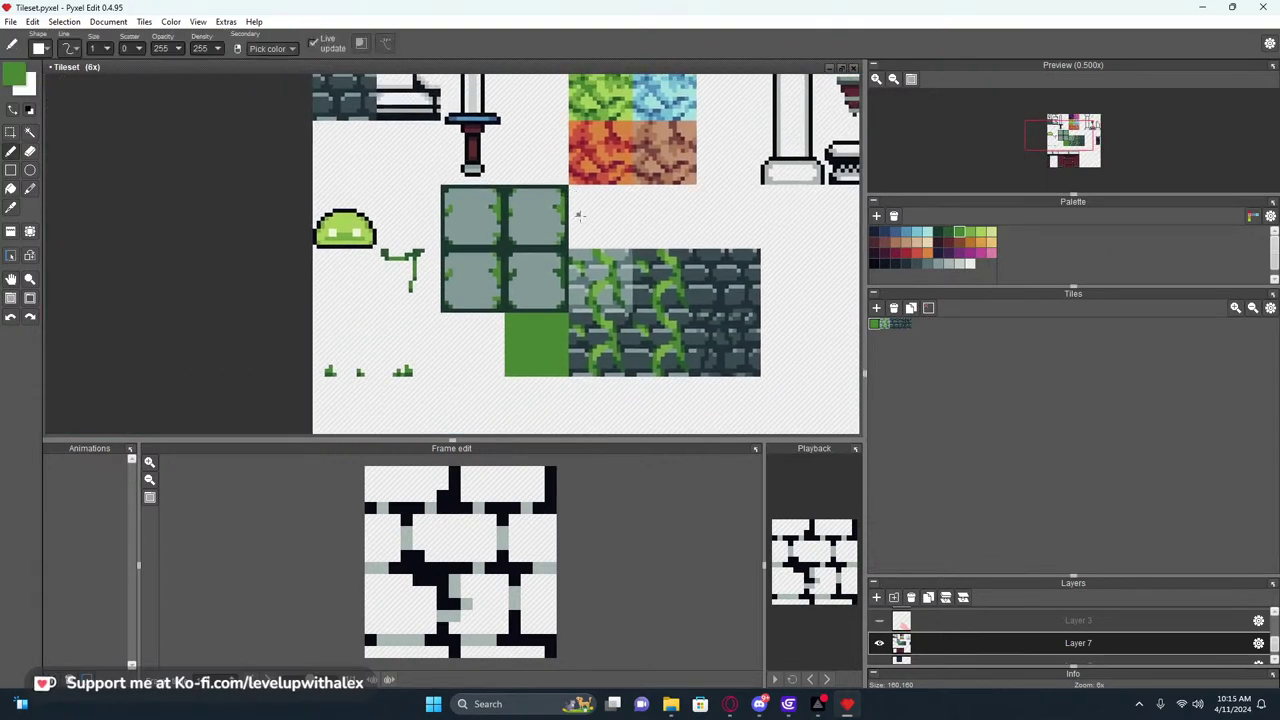
Sample the stone grey and touch up the moss edges of the framed tiles
scroll(528, 228, up, 1)
scroll(452, 250, up, 3)
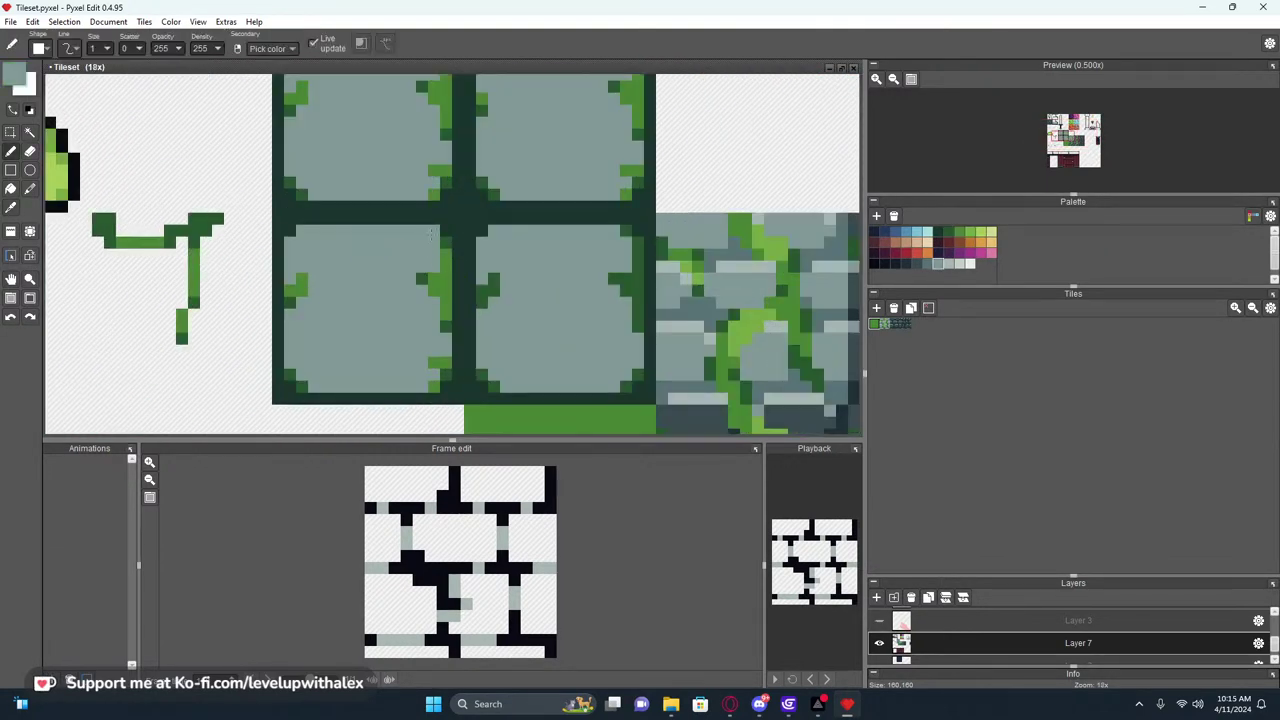
scroll(448, 249, down, 3)
scroll(450, 252, up, 3)
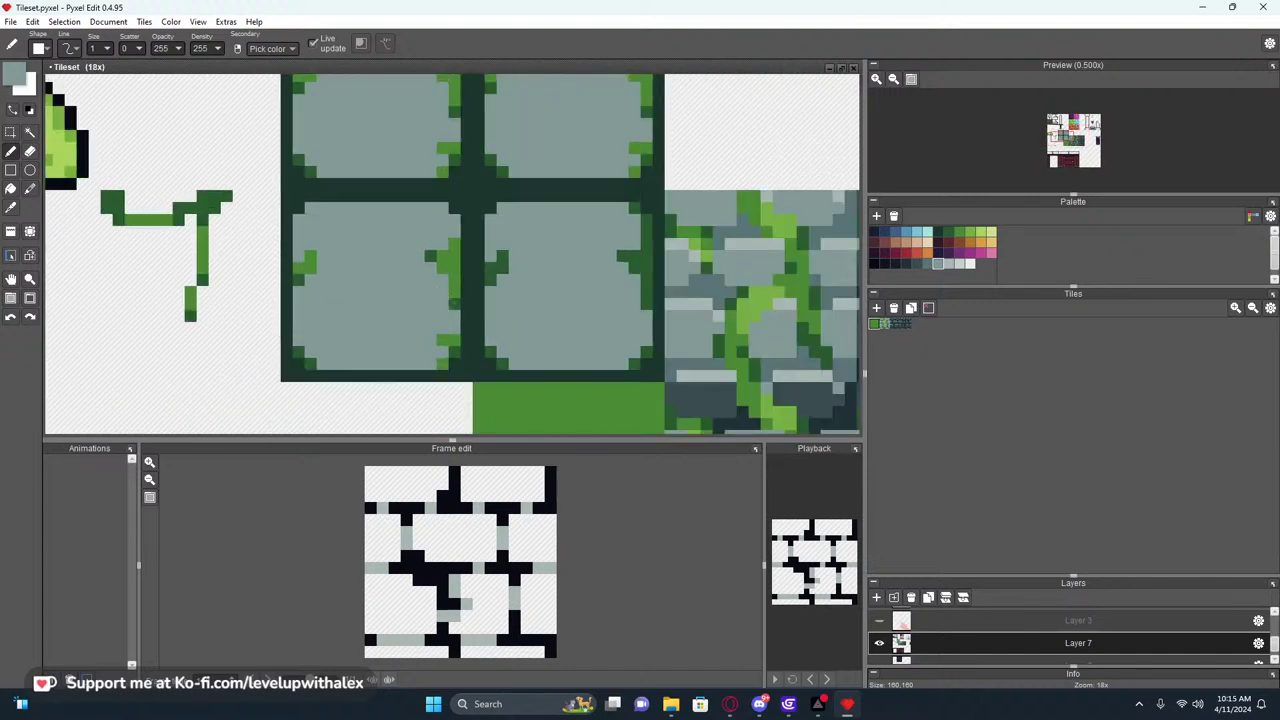
scroll(455, 300, down, 4)
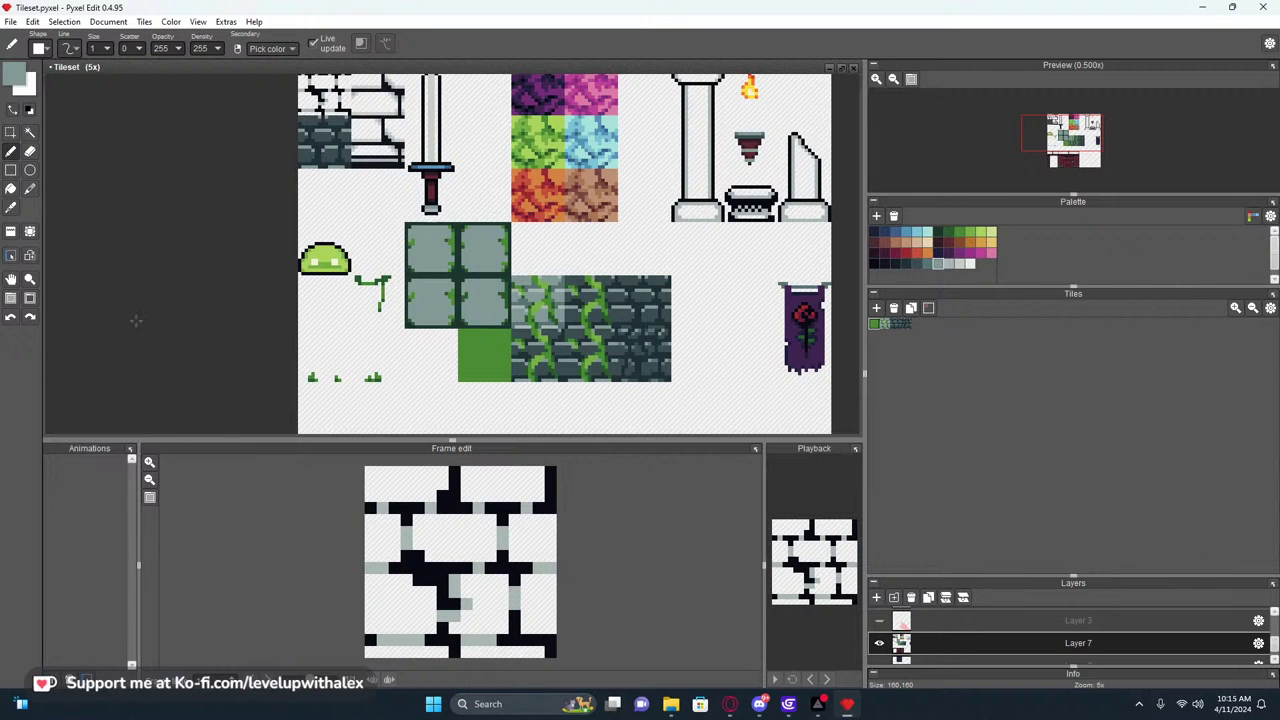
Select the four framed tiles' stone faces and speckle the top two with the darker blue-grey using a pen scatter of 2
scroll(455, 311, up, 4)
key(w)
click(455, 276)
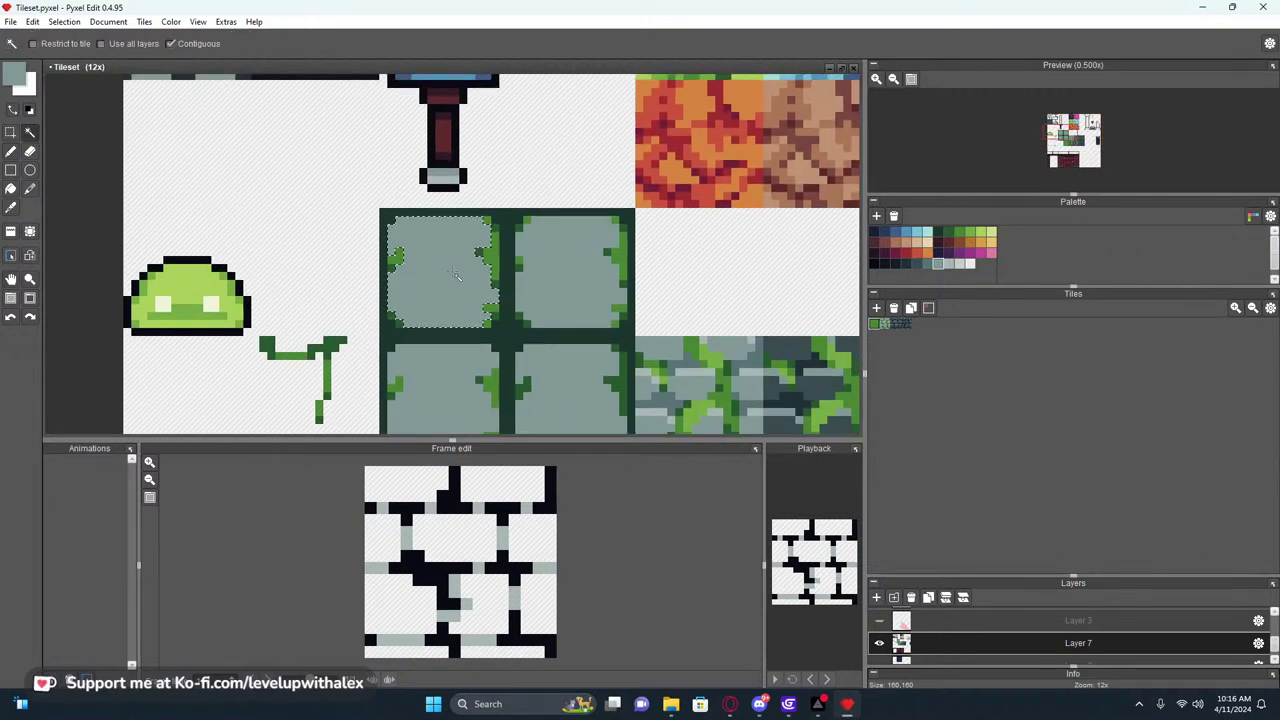
click(929, 262)
key(b)
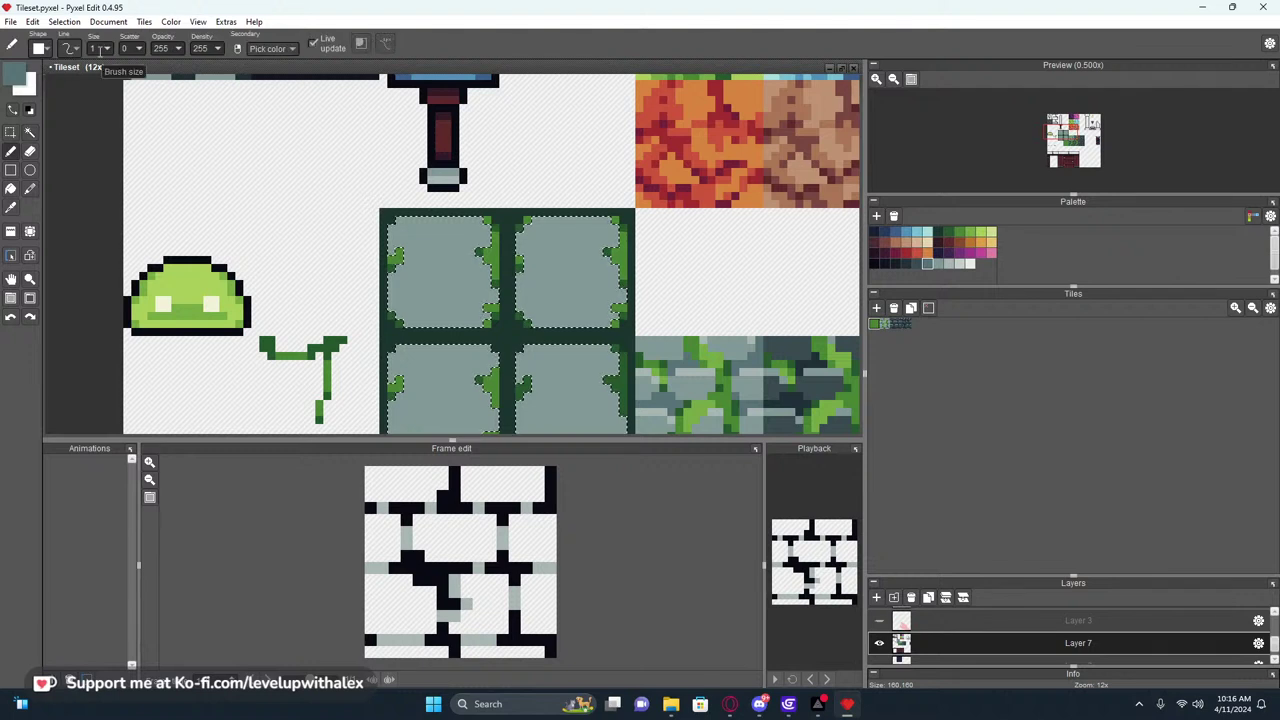
mouse_move(428, 226)
mouse_down()
mouse_move(462, 294)
mouse_move(464, 226)
mouse_move(407, 277)
mouse_move(404, 302)
mouse_move(452, 312)
mouse_up()
middle_drag(550, 274, 546, 286)
drag(556, 240, 499, 271)
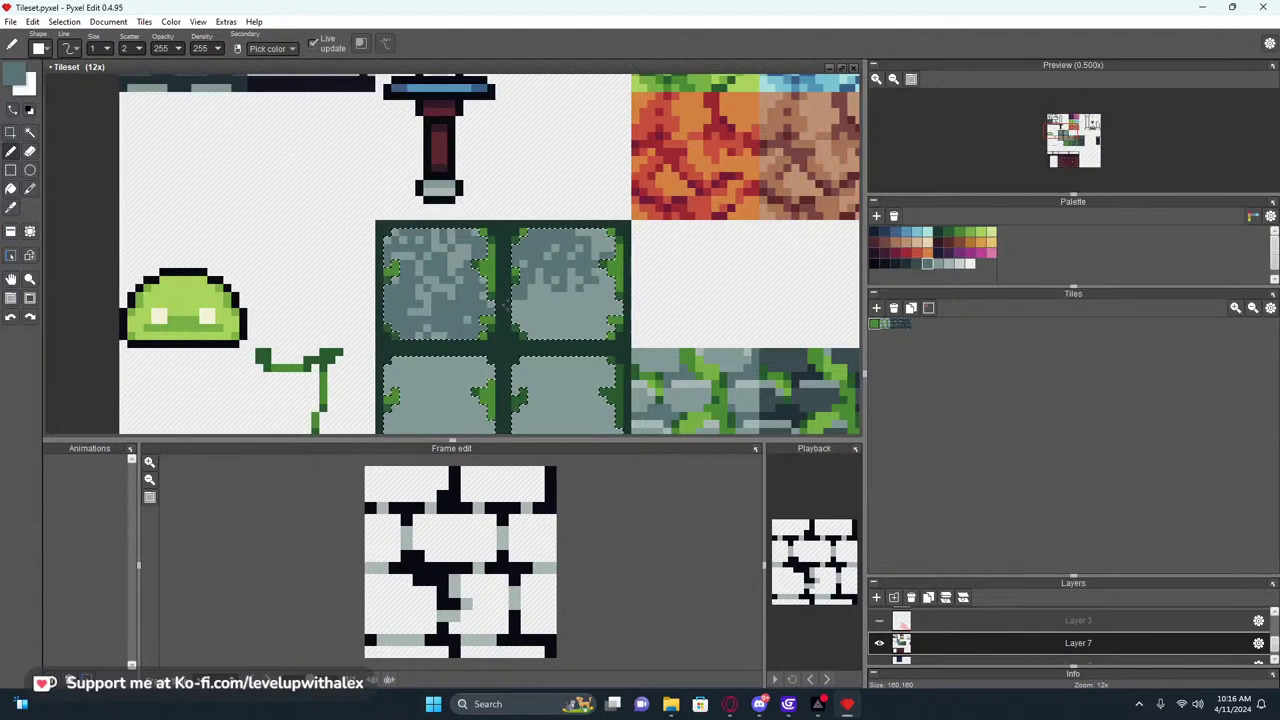
scroll(606, 312, down, 3)
key(ctrl+z)
mouse_move(577, 284)
mouse_down()
mouse_move(602, 290)
mouse_move(579, 303)
mouse_move(603, 312)
mouse_up()
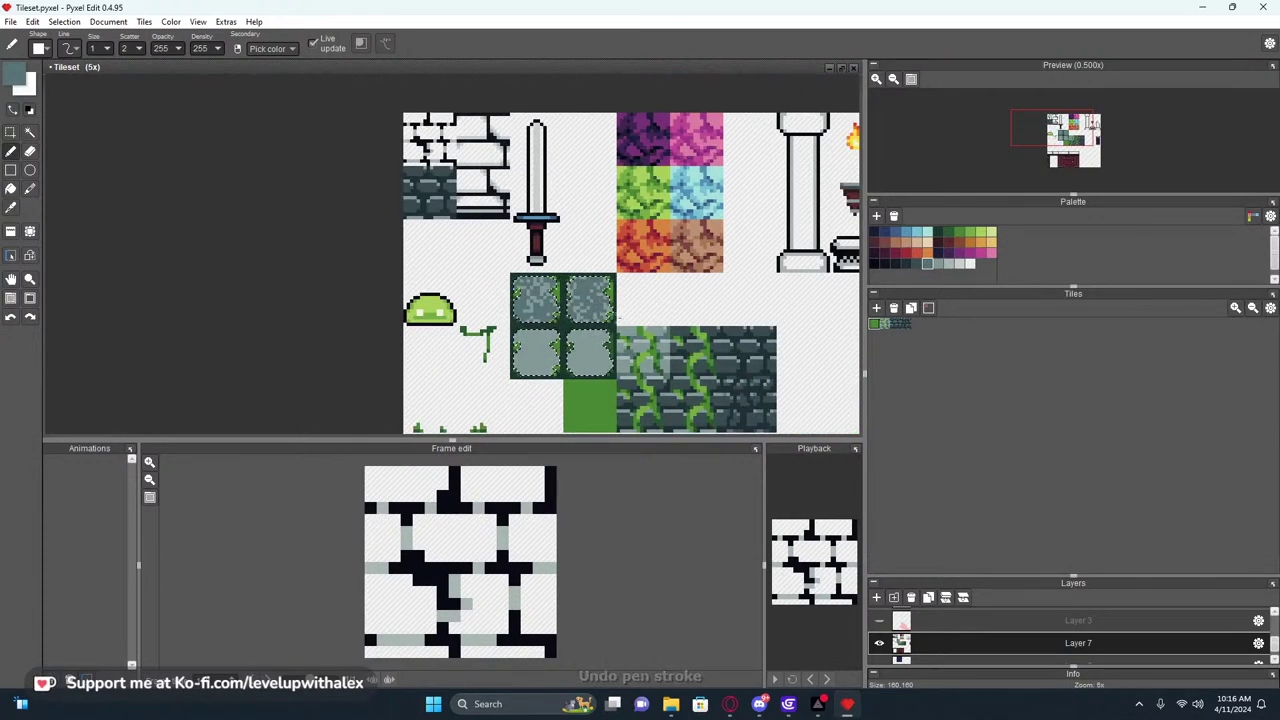
Clear the selection and scatter the lighter stone grey over the centre of the top-left framed tile
scroll(628, 301, down, 1)
scroll(628, 301, up, 2)
key(s)
click(636, 307)
scroll(639, 309, down, 1)
scroll(541, 320, up, 3)
key(p)
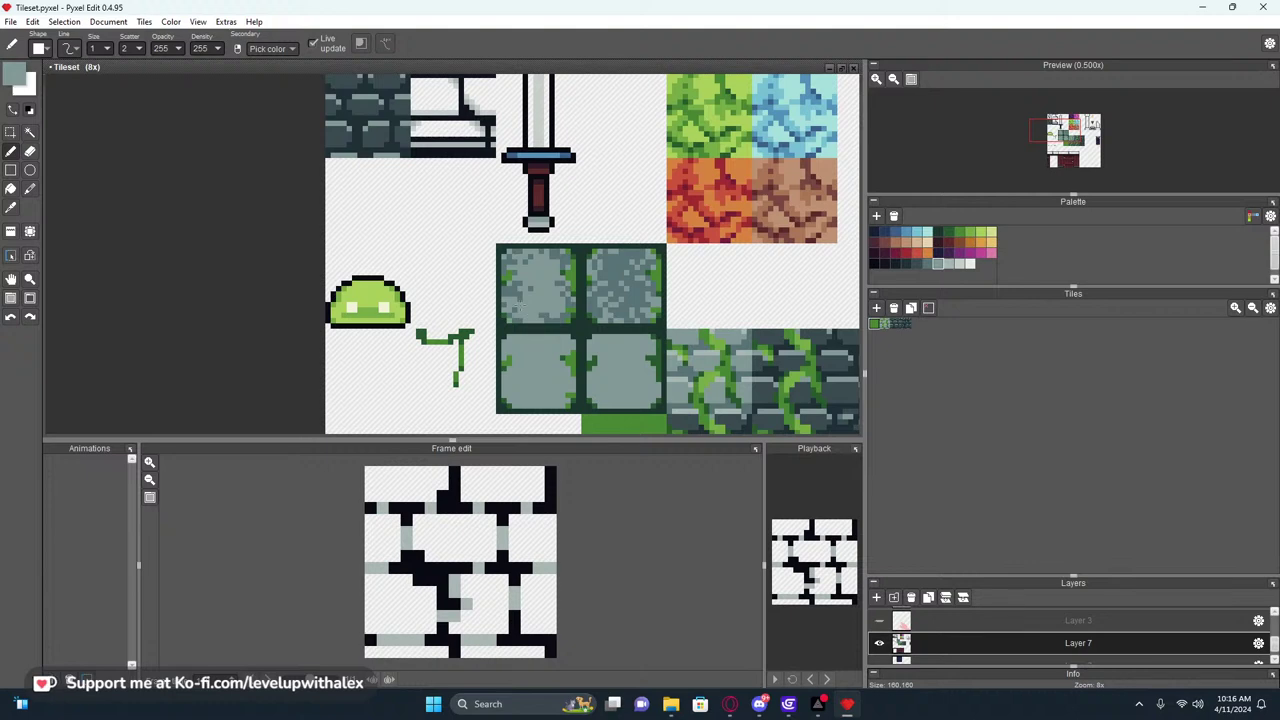
scroll(560, 290, down, 2)
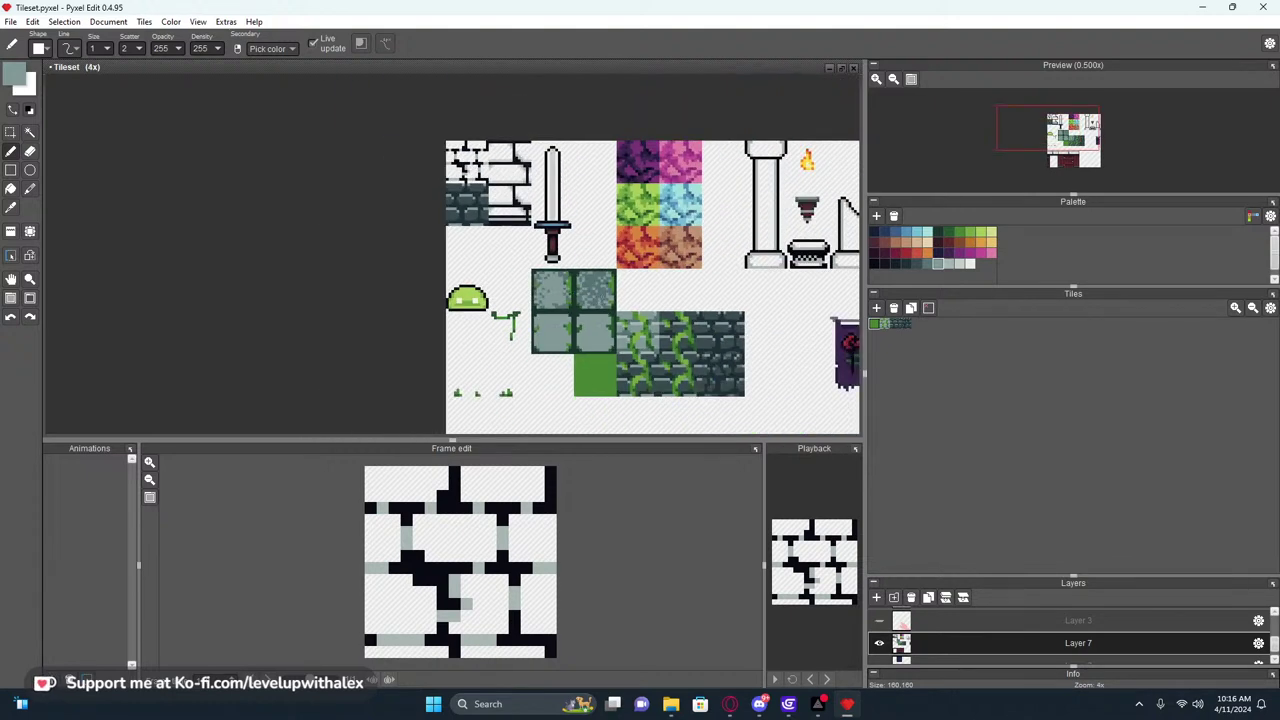
Paint out the stray blue-grey speckles in the top-left framed tile's centre with the lighter grey, keeping the speckled edges
scroll(560, 290, up, 4)
right_click(517, 294)
key(e)
key(b)
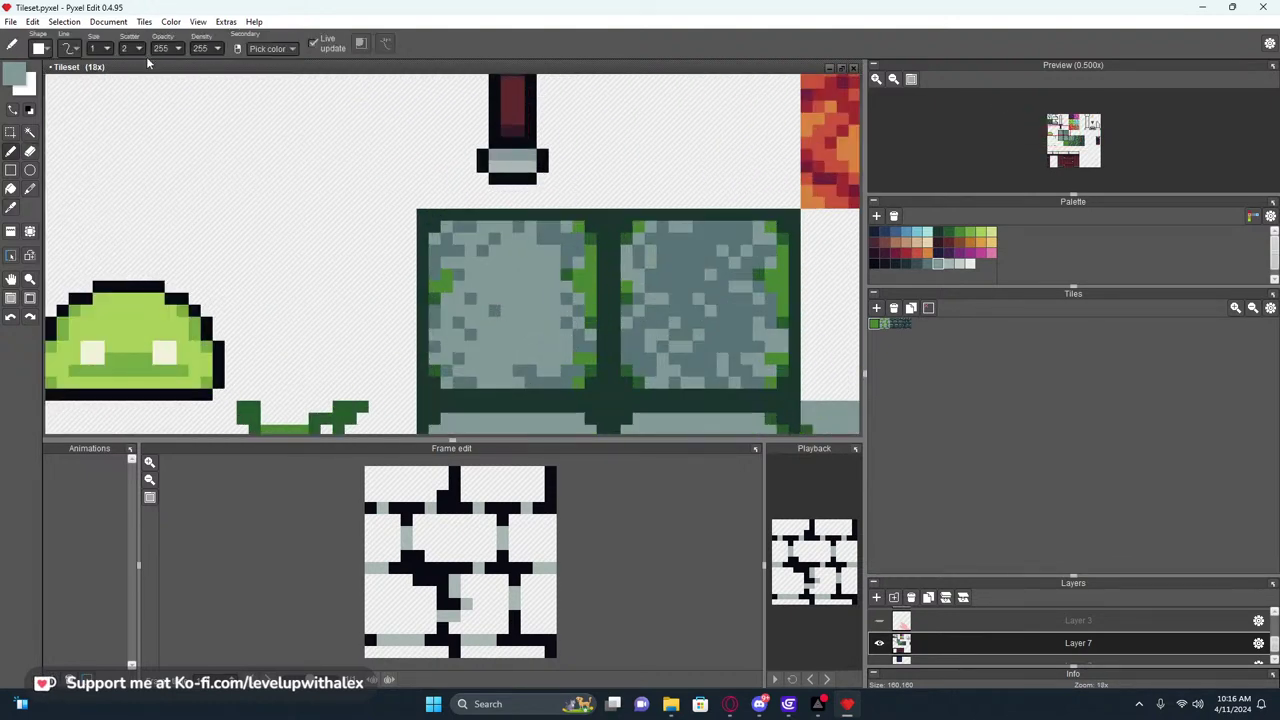
click(459, 323)
click(471, 299)
click(483, 250)
click(495, 239)
click(519, 227)
click(543, 239)
click(554, 239)
scroll(475, 266, down, 4)
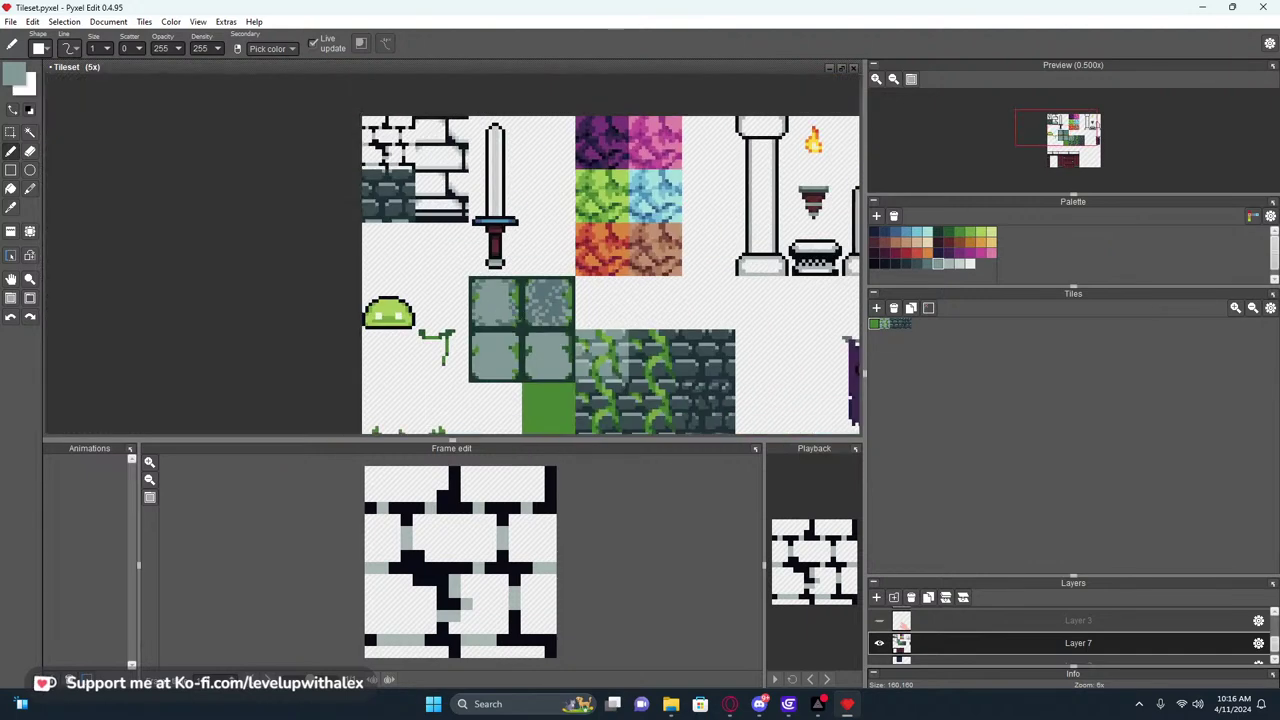
scroll(523, 321, up, 4)
scroll(463, 339, down, 4)
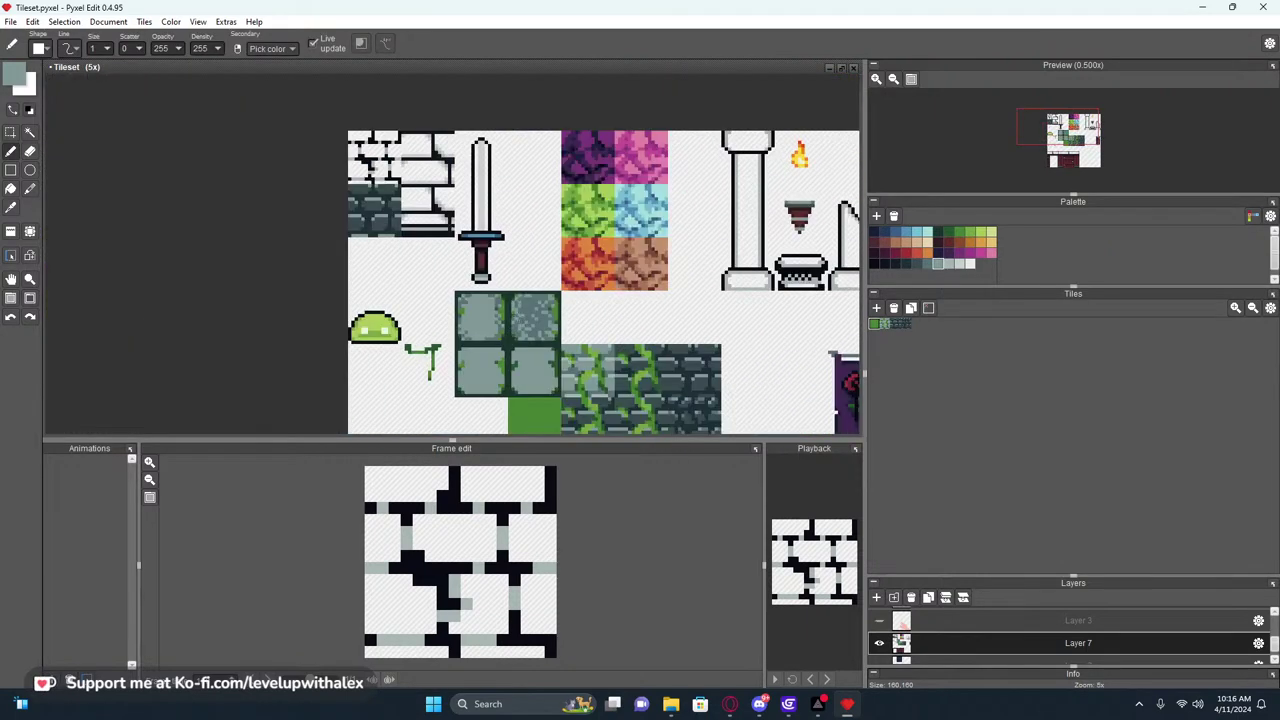
scroll(518, 318, up, 4)
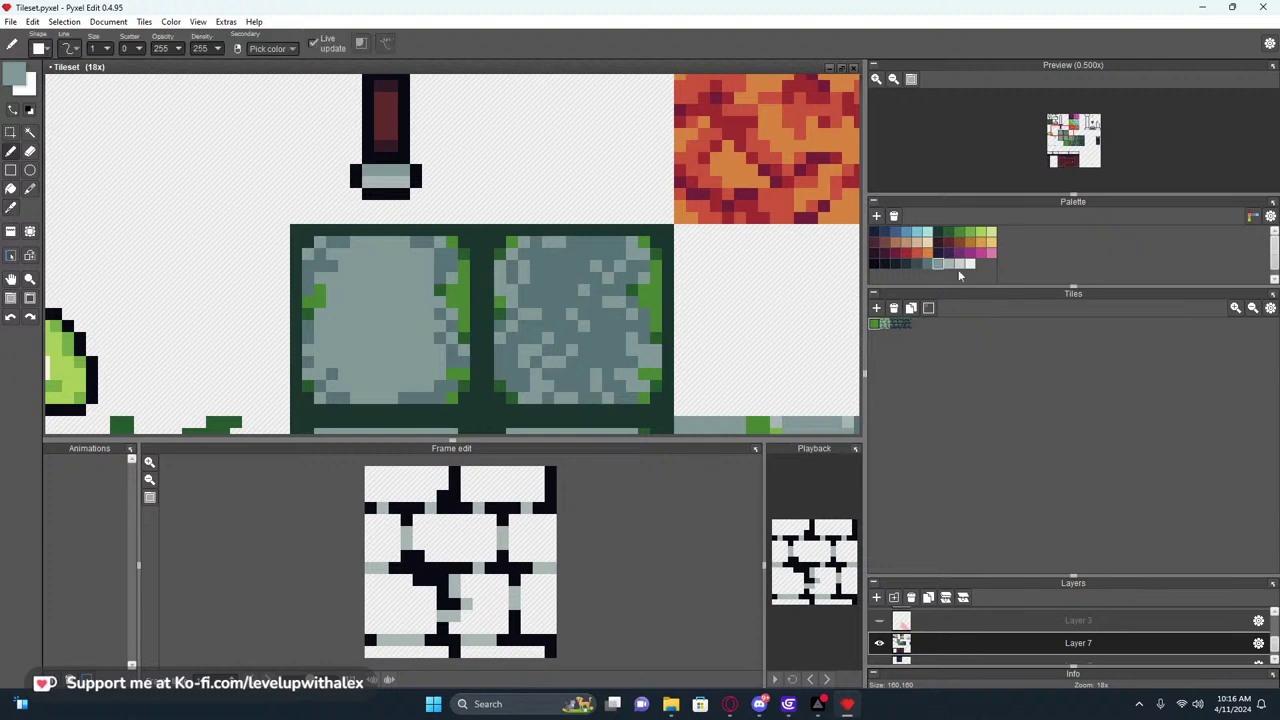
Fill the light grey centre of the top-left framed tile with the dark slate grey from the palette
click(918, 266)
key(f)
key(b)
key(f)
click(443, 262)
key(ctrl+z)
click(416, 278)
scroll(427, 277, down, 1)
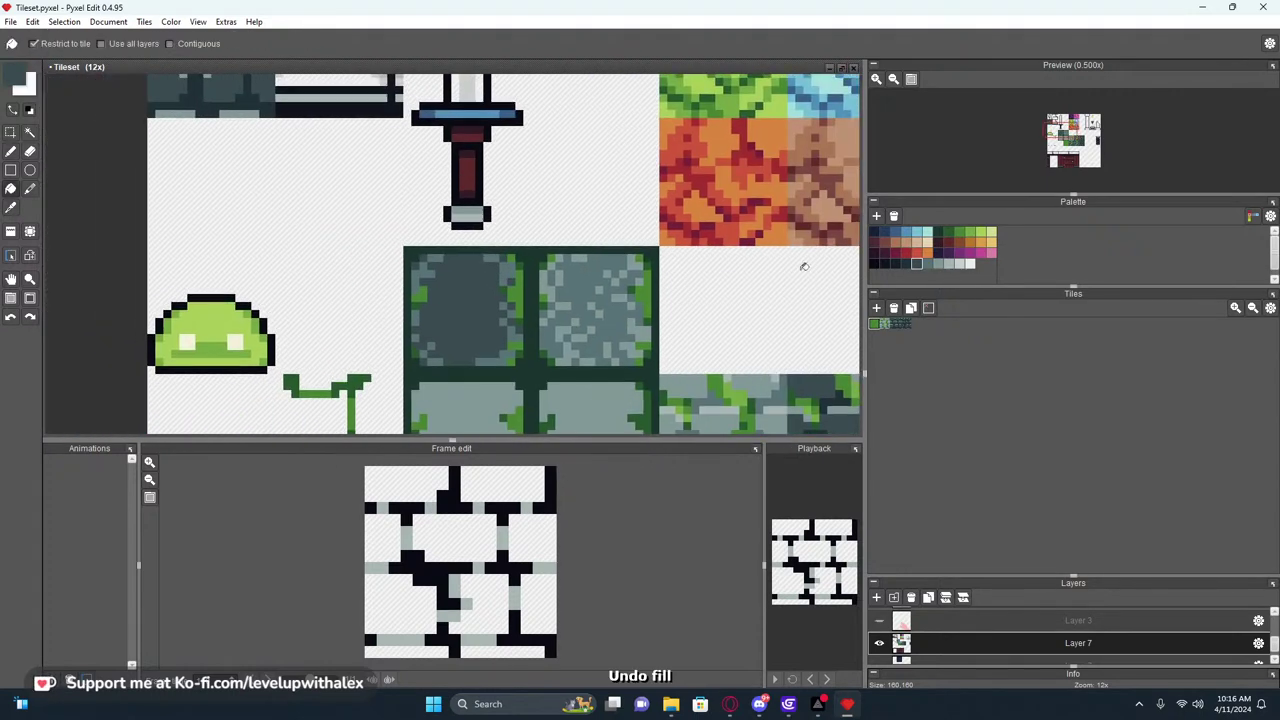
Try recolouring the top-left framed tile's face with a grey sampled from the speckled tile beside it
click(930, 265)
scroll(513, 267, up, 2)
scroll(513, 267, down, 3)
scroll(513, 267, up, 3)
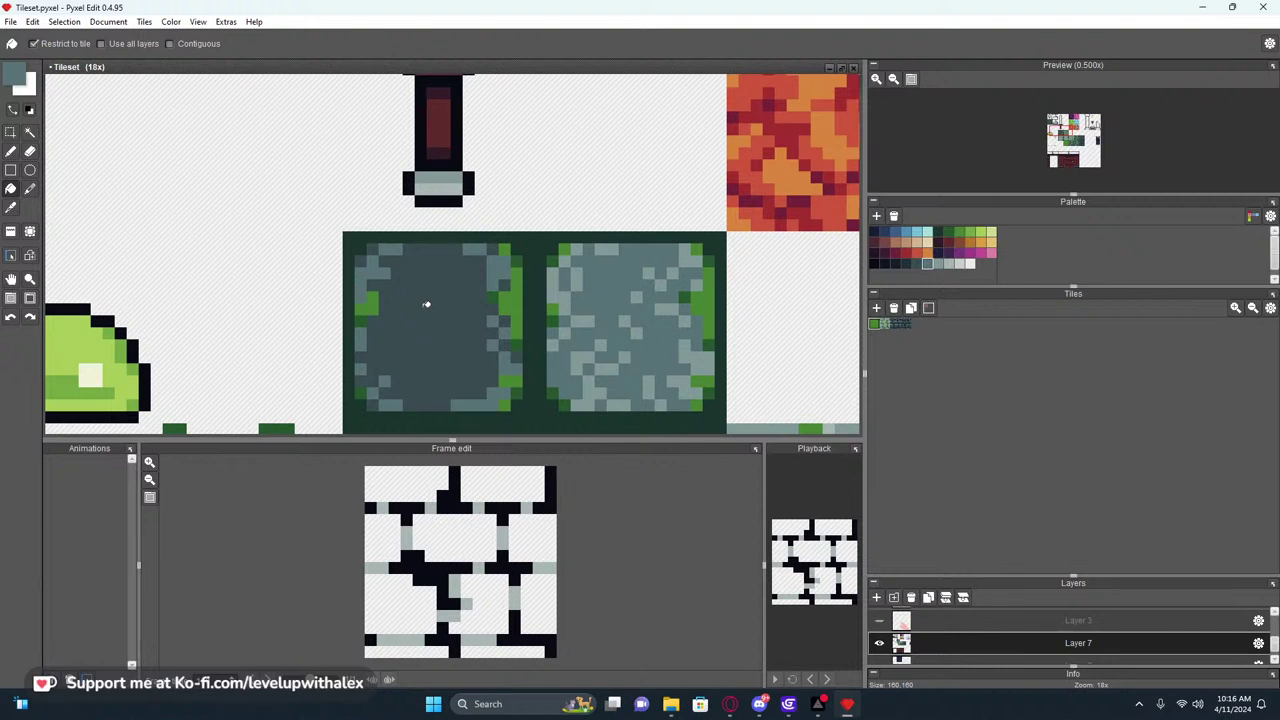
scroll(608, 325, up, 1)
middle_drag(419, 301, 444, 229)
scroll(549, 286, down, 1)
key(b)
alt+click(563, 267)
key(g)
click(443, 245)
key(ctrl+z)
Fill the edge speckles of the top-left framed tile with the sampled lighter grey and touch up its upper-left corner
key(alt)
alt+click(557, 232)
click(497, 213)
scroll(497, 216, down, 1)
middle_drag(500, 231, 519, 269)
scroll(541, 265, up, 1)
key(b)
alt+click(394, 217)
click(392, 212)
key(b)
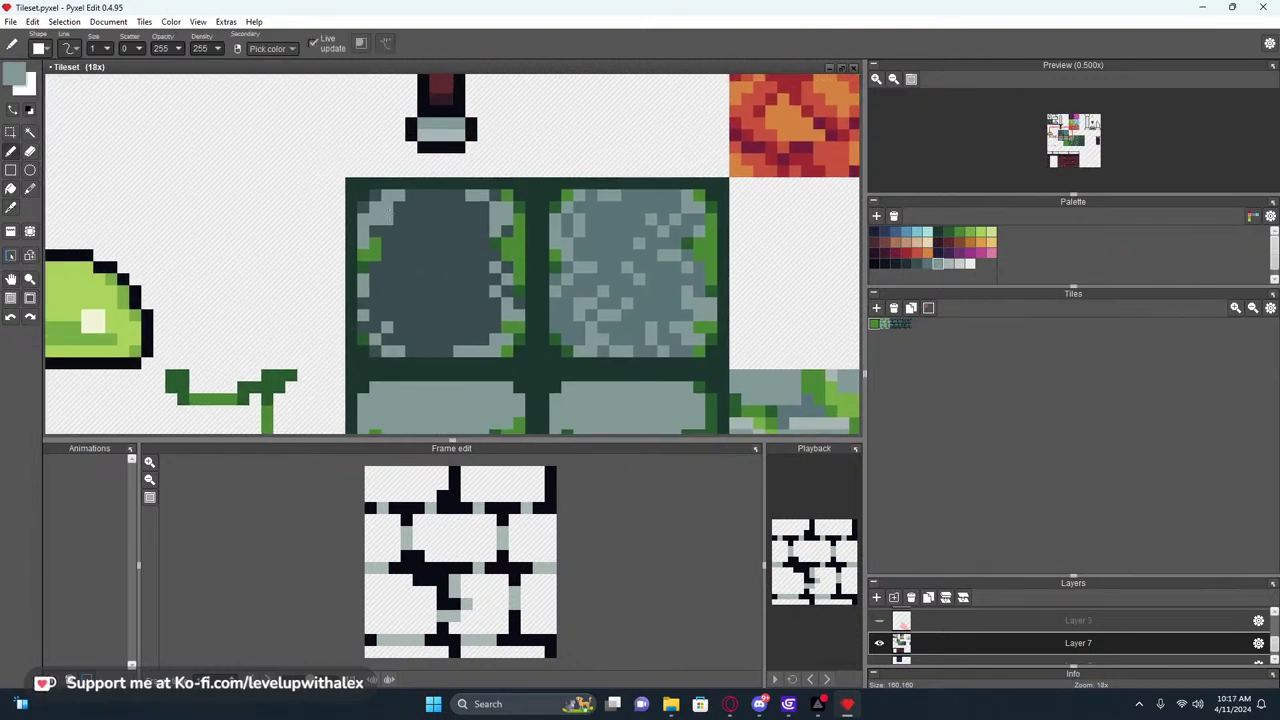
Switch to the browser and examine the One More Dungeon screenshots on Steam as reference for the dungeon textures
key(alt+Tab)
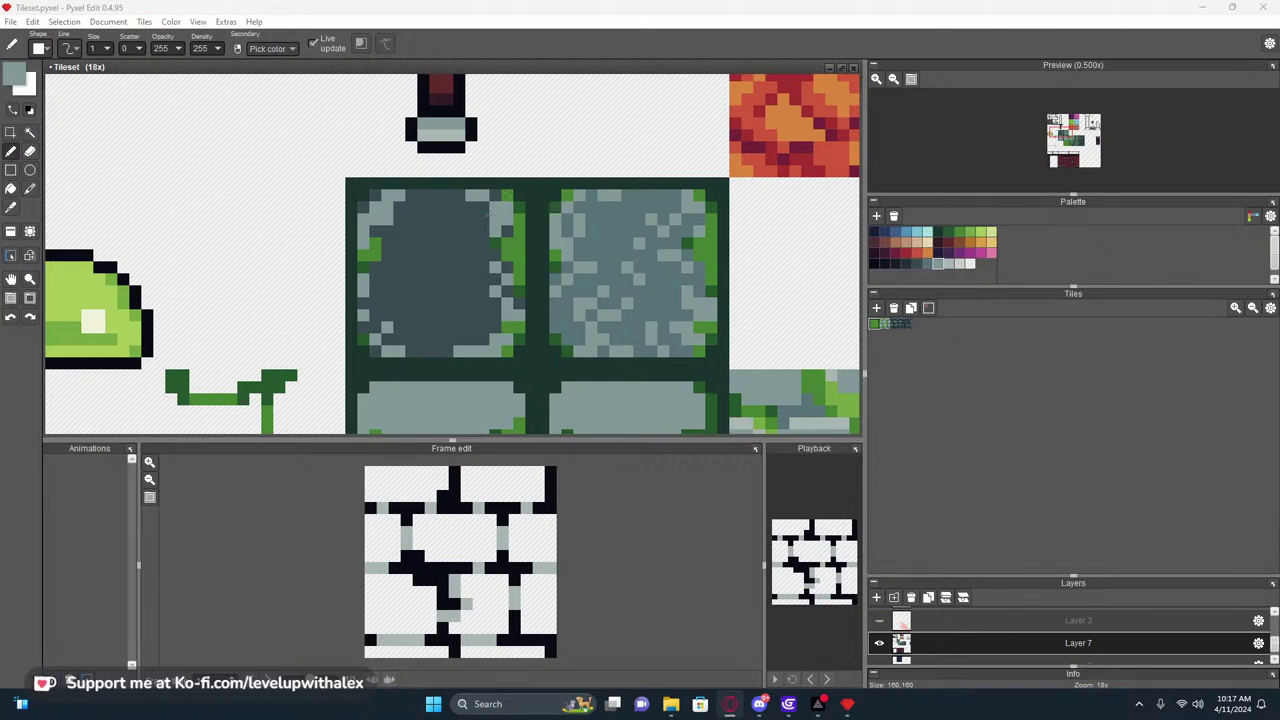
scroll(485, 218, down, 2)
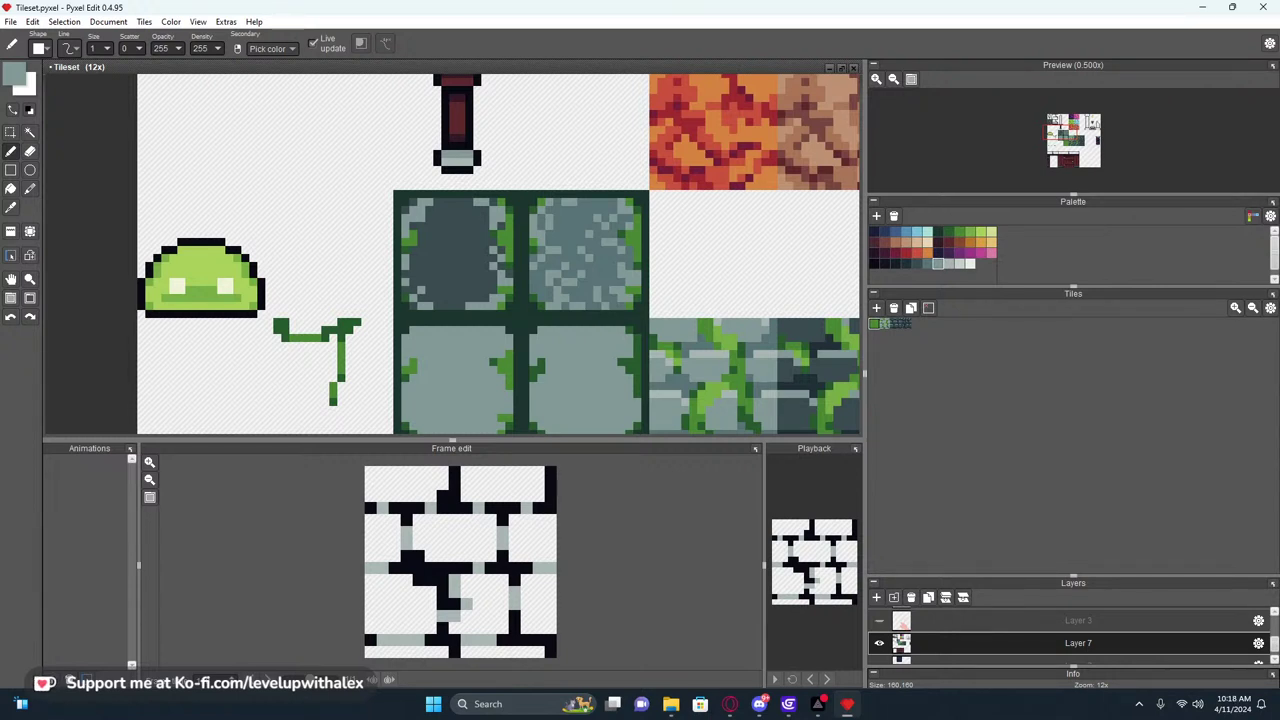
key(alt+Tab)
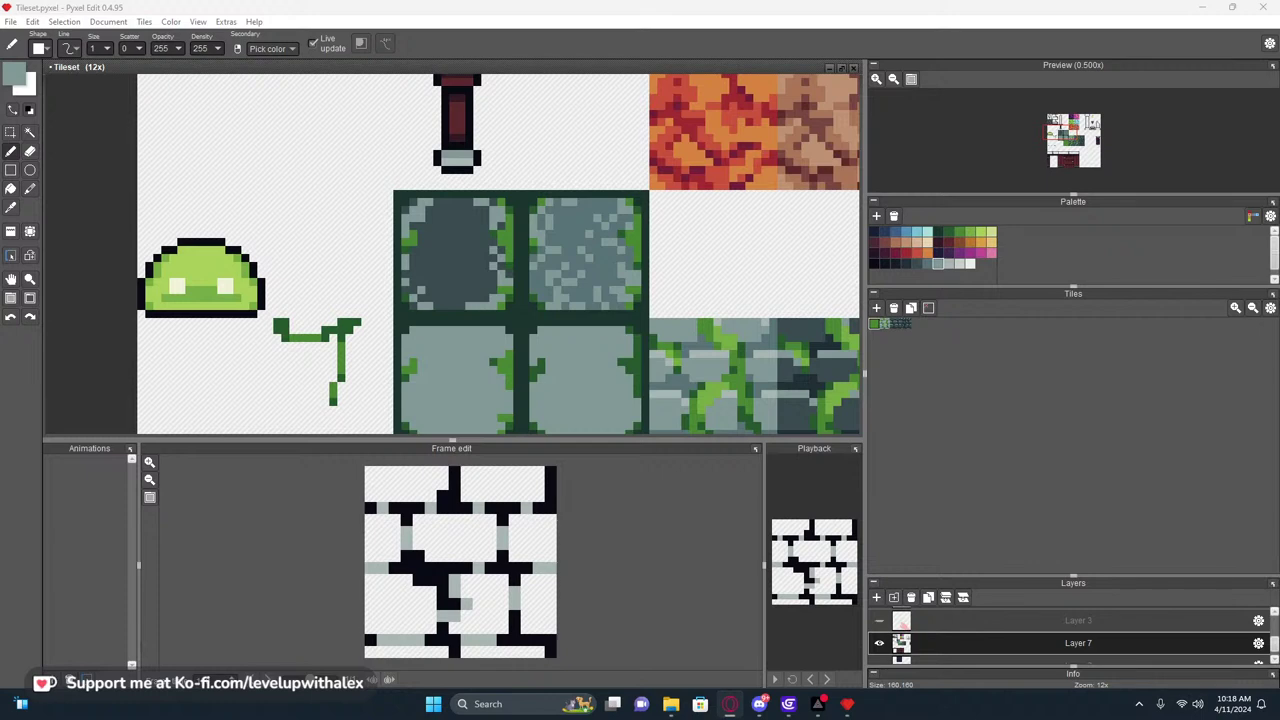
drag(0, 108, 386, 82)
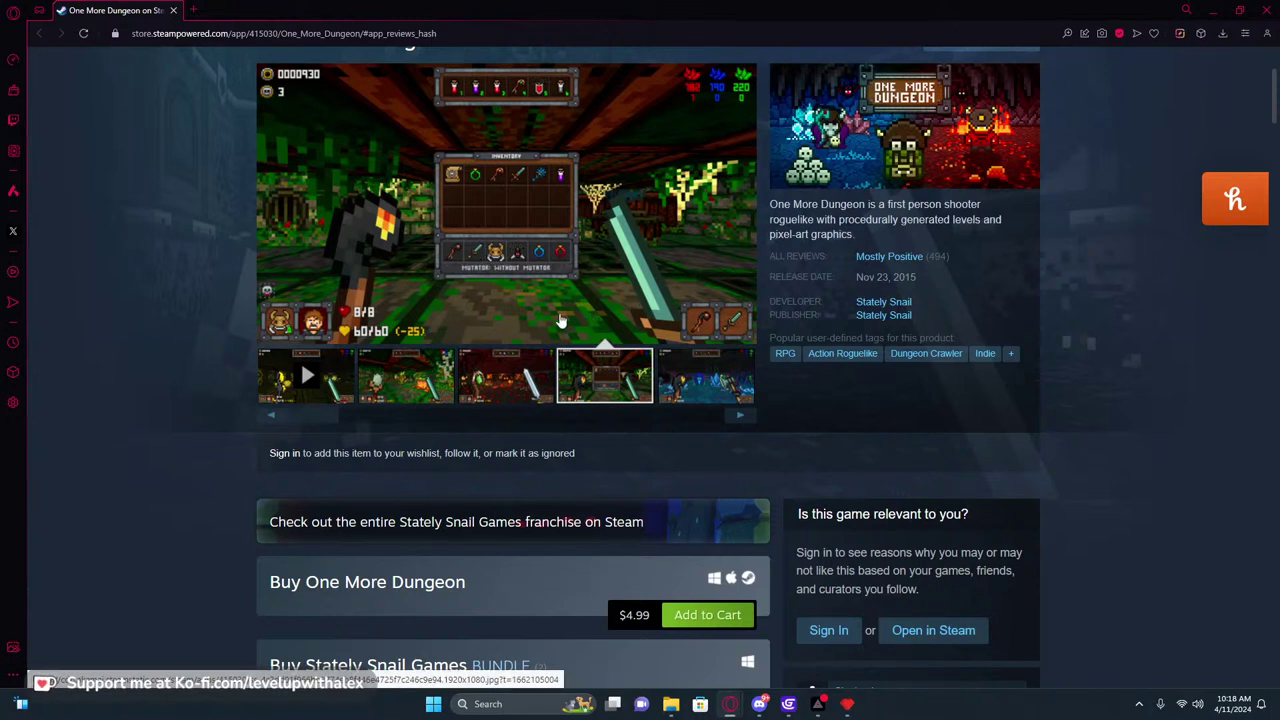
scroll(560, 320, up, 1)
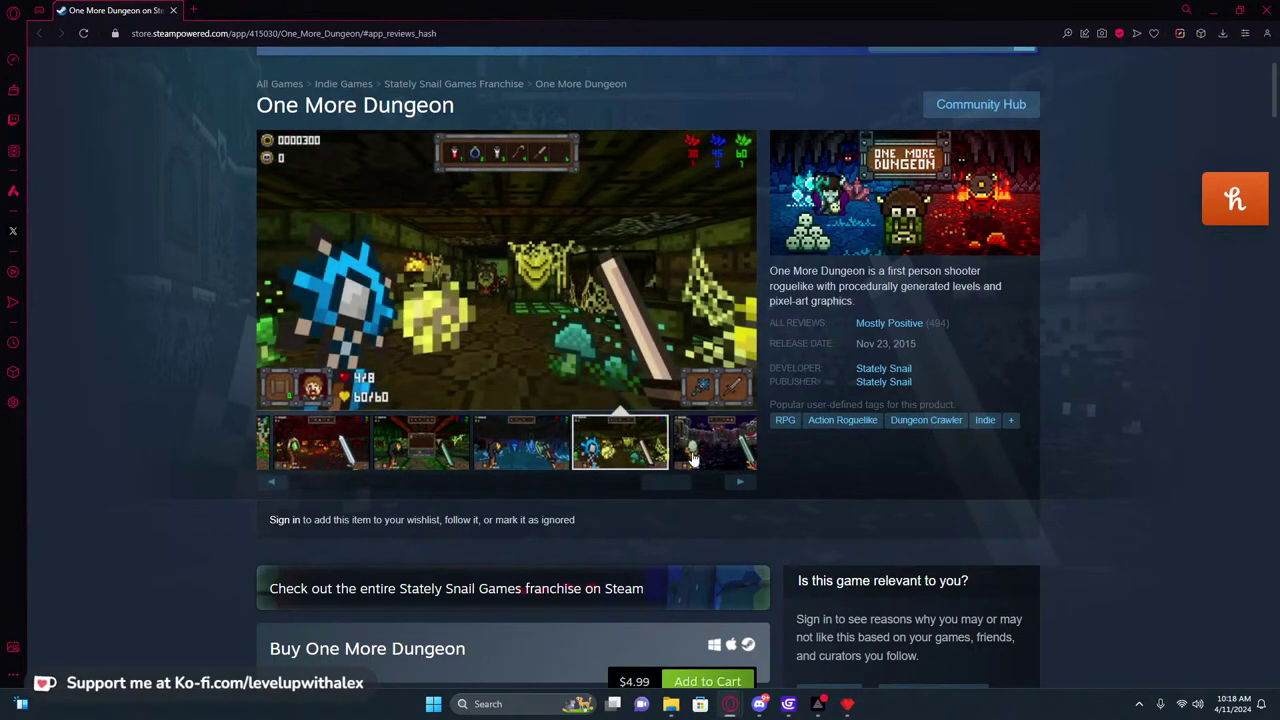
click(690, 446)
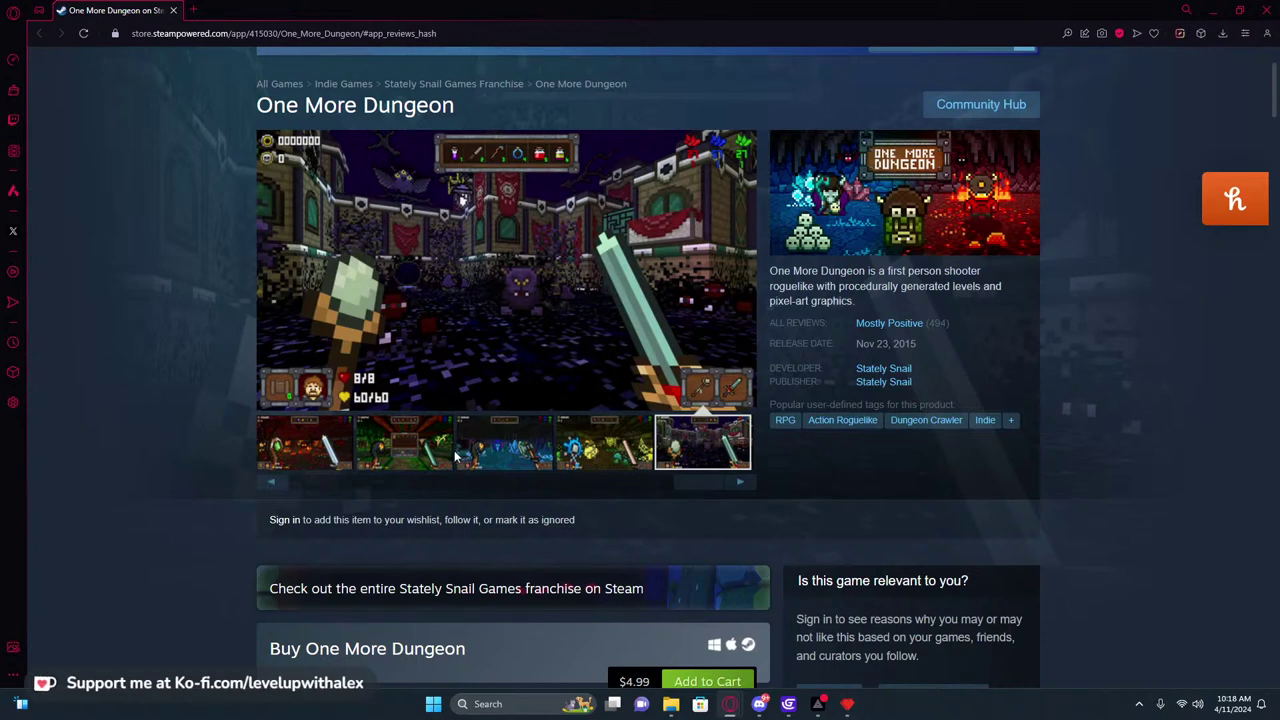
click(620, 455)
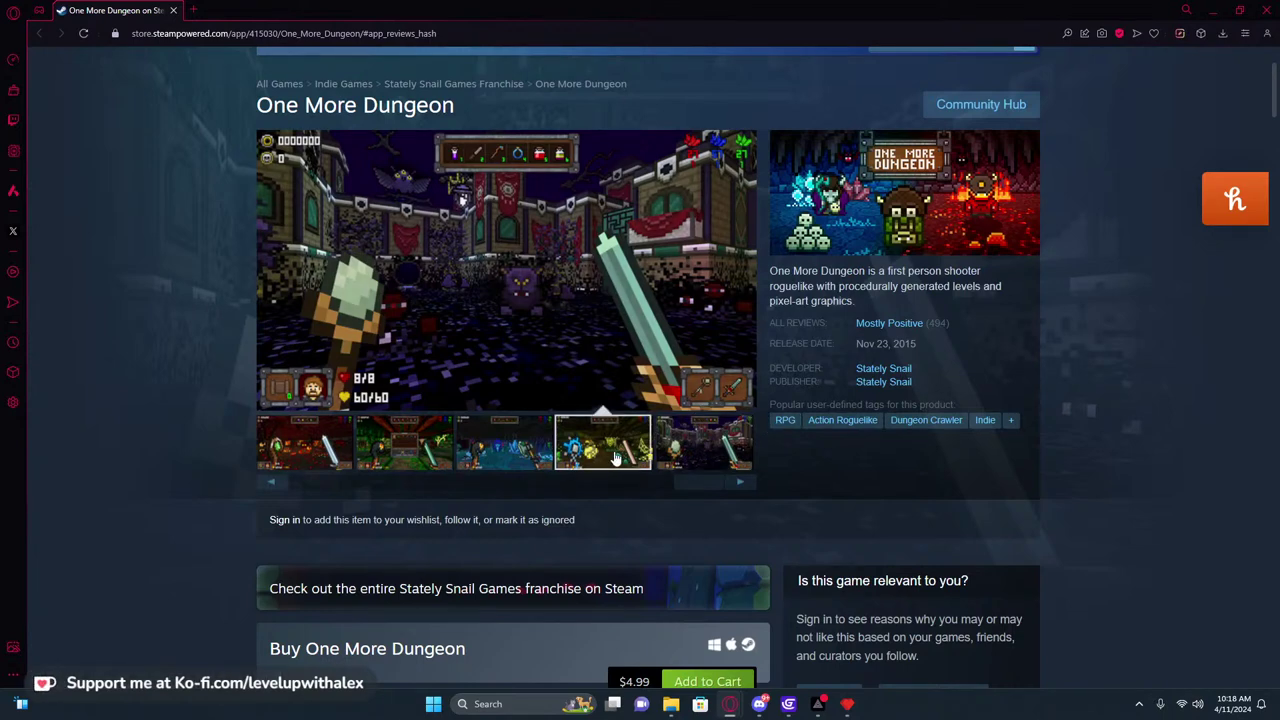
click(519, 459)
click(401, 459)
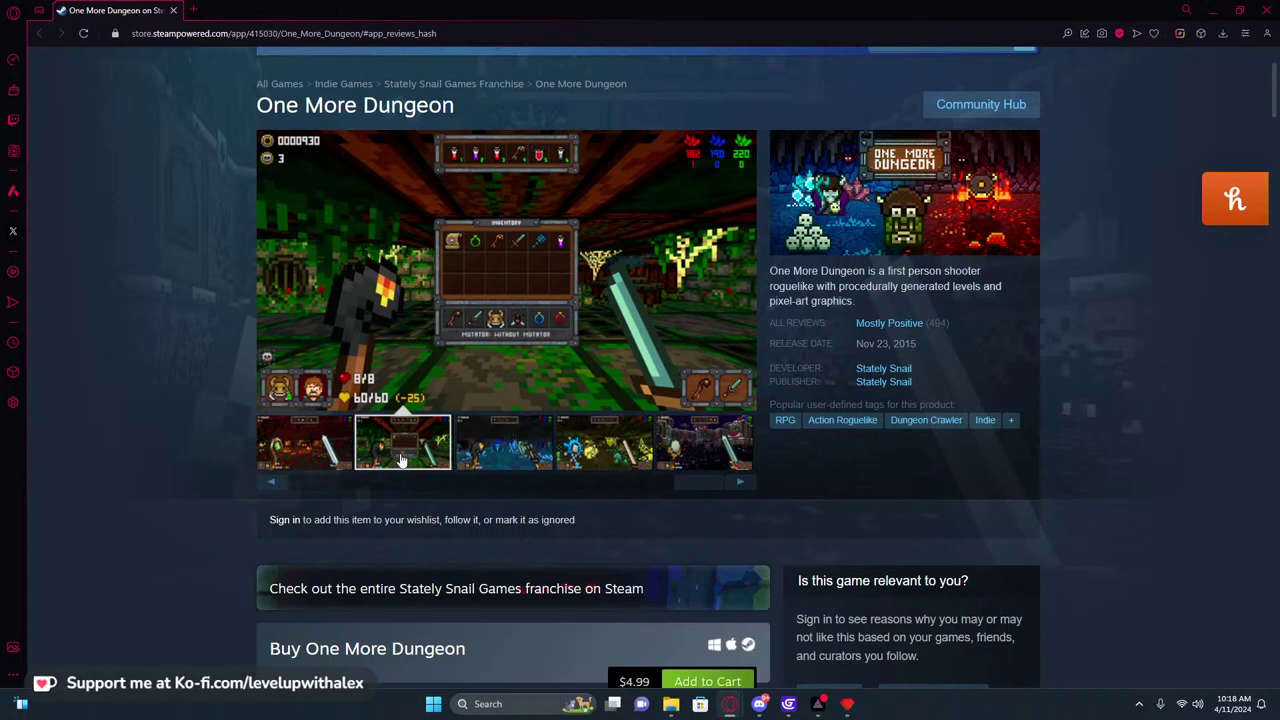
Switch to Pyxel Edit and fill the slate centre and green moss of the top-left framed tile with the current light grey
drag(884, 6, 0, 100)
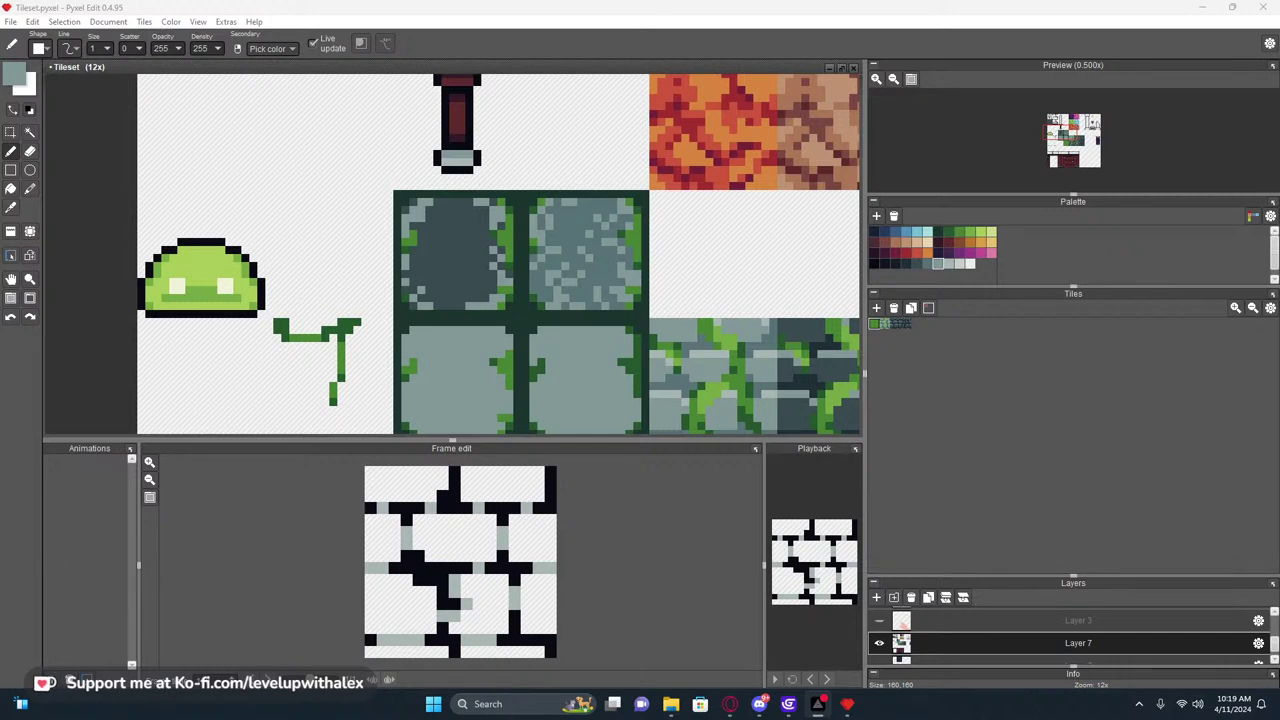
scroll(462, 271, down, 1)
scroll(463, 272, up, 1)
click(11, 189)
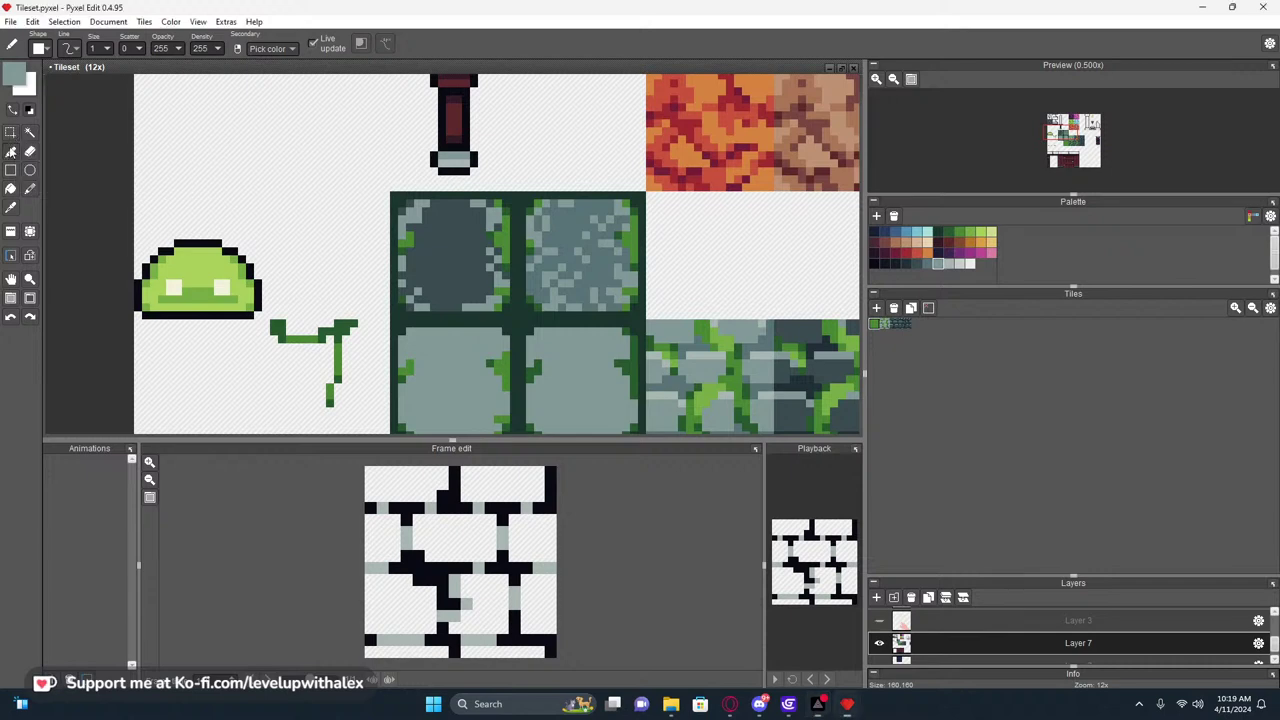
key(i)
key(f)
click(491, 298)
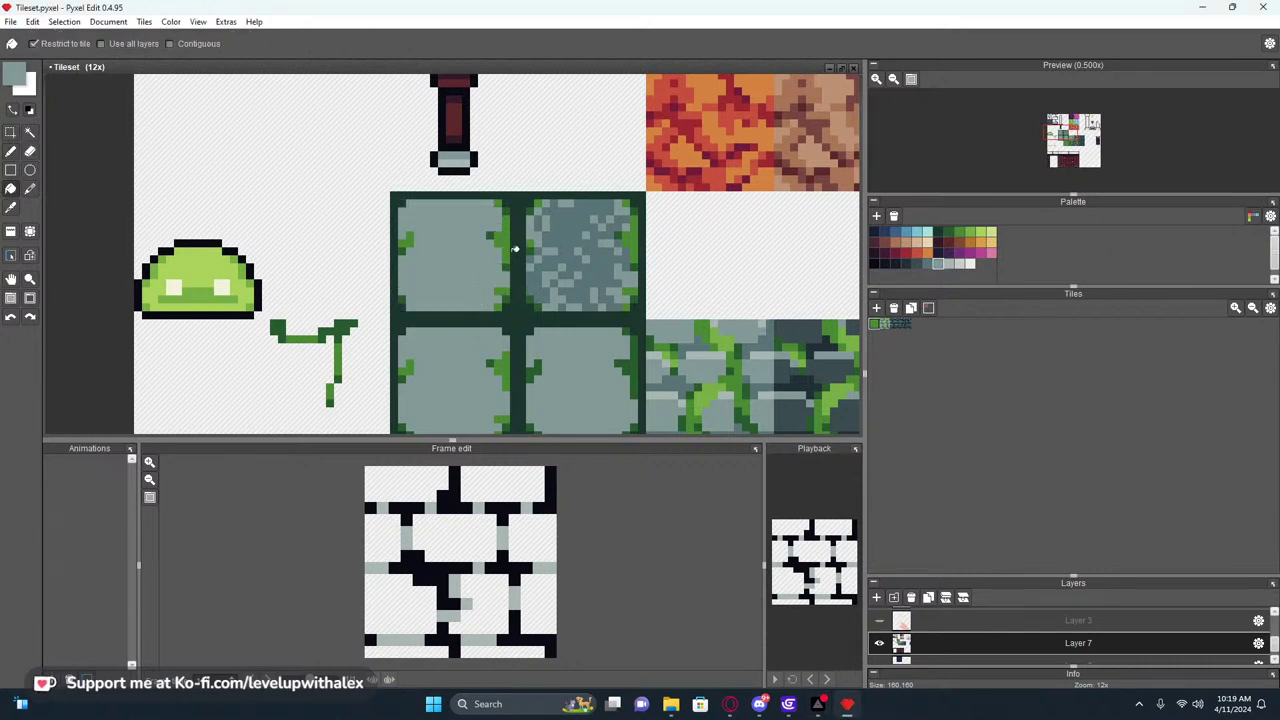
scroll(517, 249, up, 2)
click(493, 228)
click(505, 219)
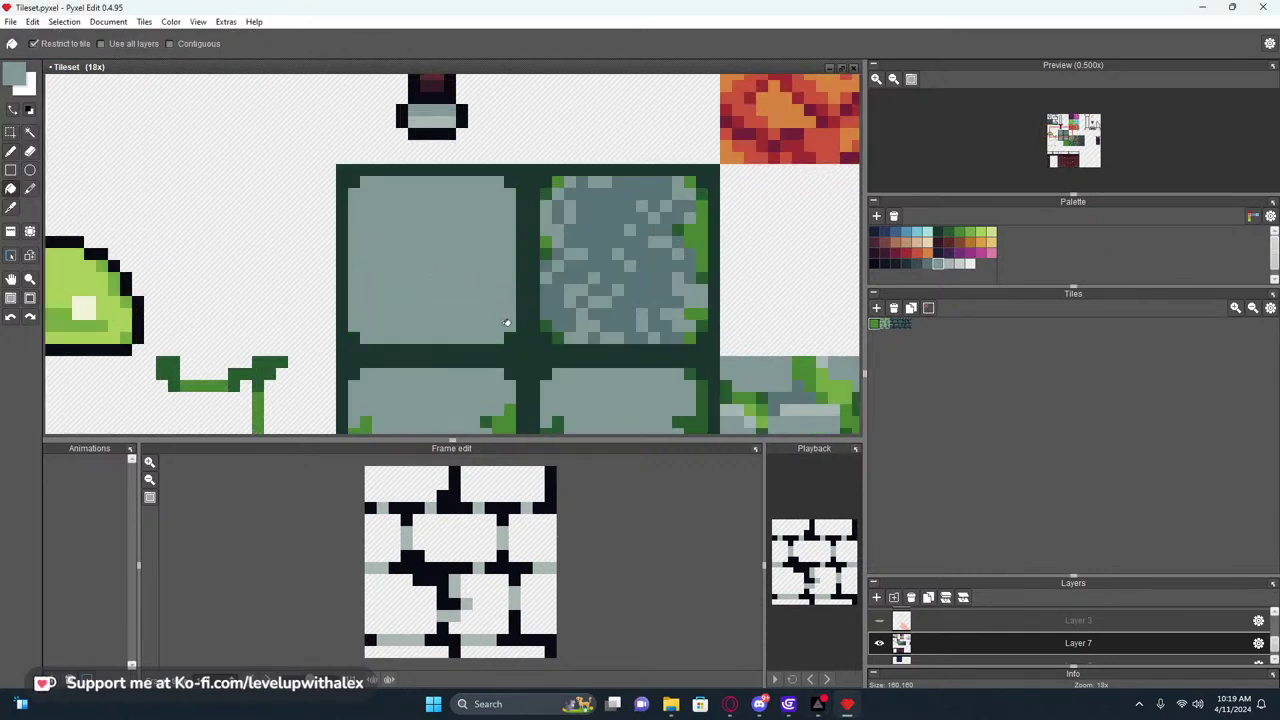
Fill the darker grey of the speckled top-right framed tile with the same light grey
scroll(495, 316, down, 4)
scroll(497, 310, up, 4)
key(b)
key(f)
click(567, 291)
Delete the upper and lower framed tiles in the right column of the two-by-two block
scroll(541, 294, down, 4)
key(s)
ctrl+click(555, 297)
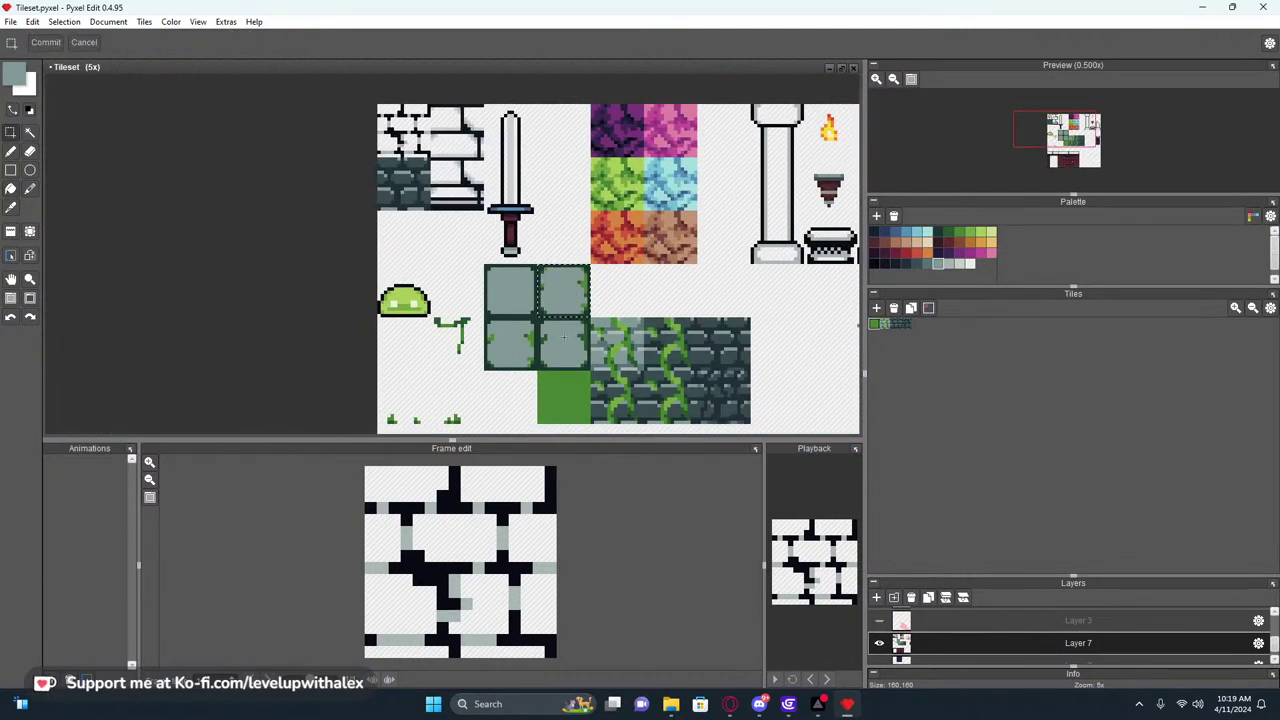
key(Delete)
ctrl+click(562, 360)
key(Delete)
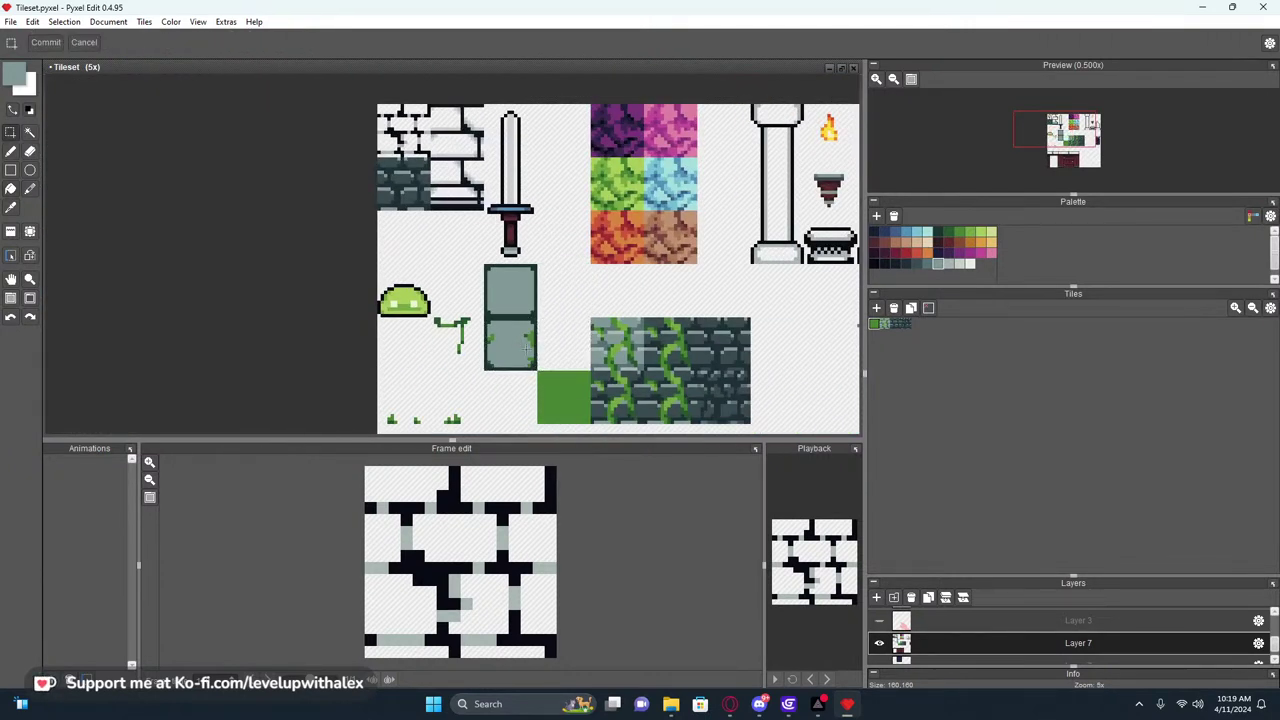
Turn the remaining lower-left mossy framed tile into a reusable tile and place it across the two-by-two block
ctrl+click(530, 345)
click(11, 231)
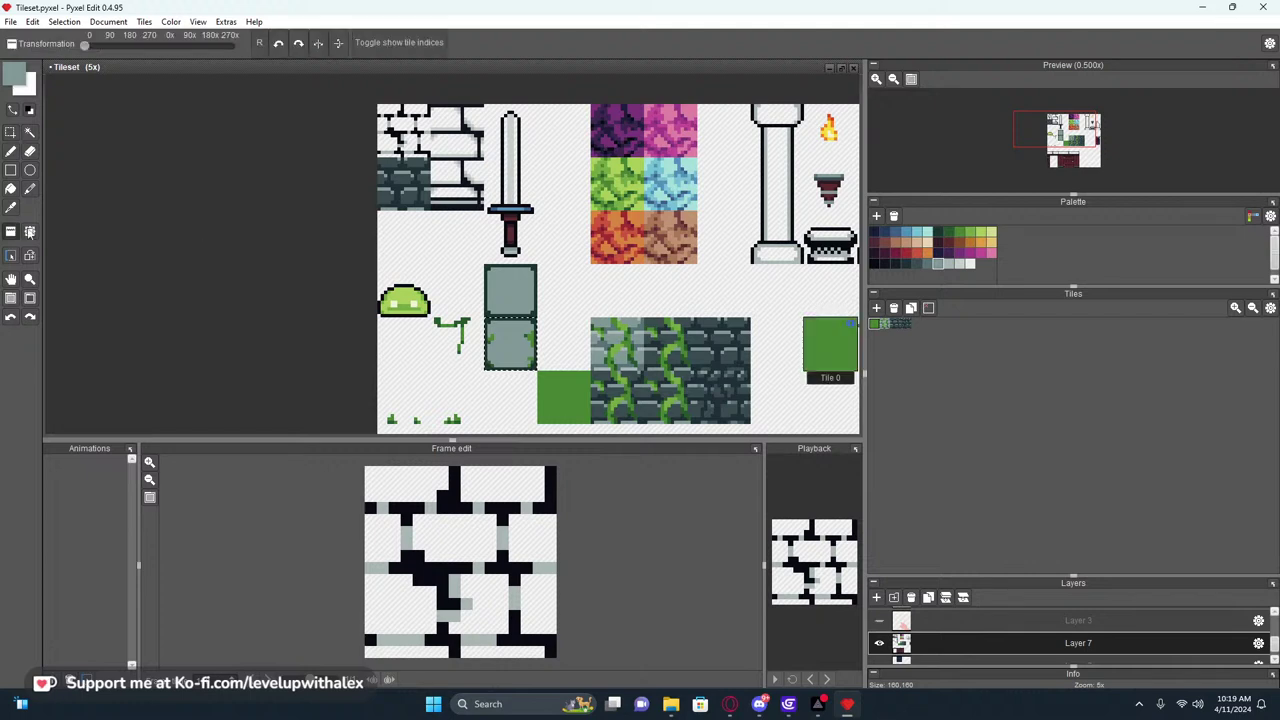
mouse_move(555, 345)
mouse_down()
mouse_move(563, 297)
mouse_move(512, 335)
mouse_up()
scroll(642, 379, down, 2)
middle_drag(729, 369, 662, 316)
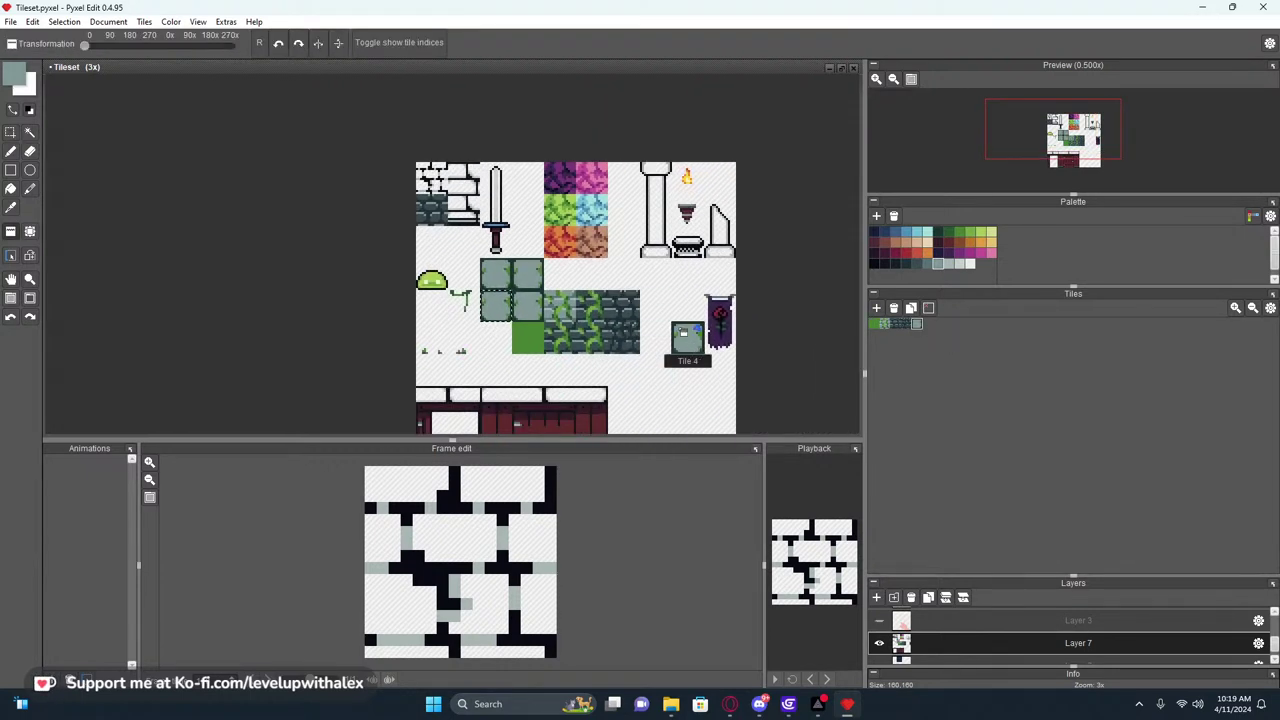
Draw dark green moss with small clumps along the upper and lower inner edges of the framed tile using its sampled green
key(s)
scroll(483, 262, up, 5)
key(b)
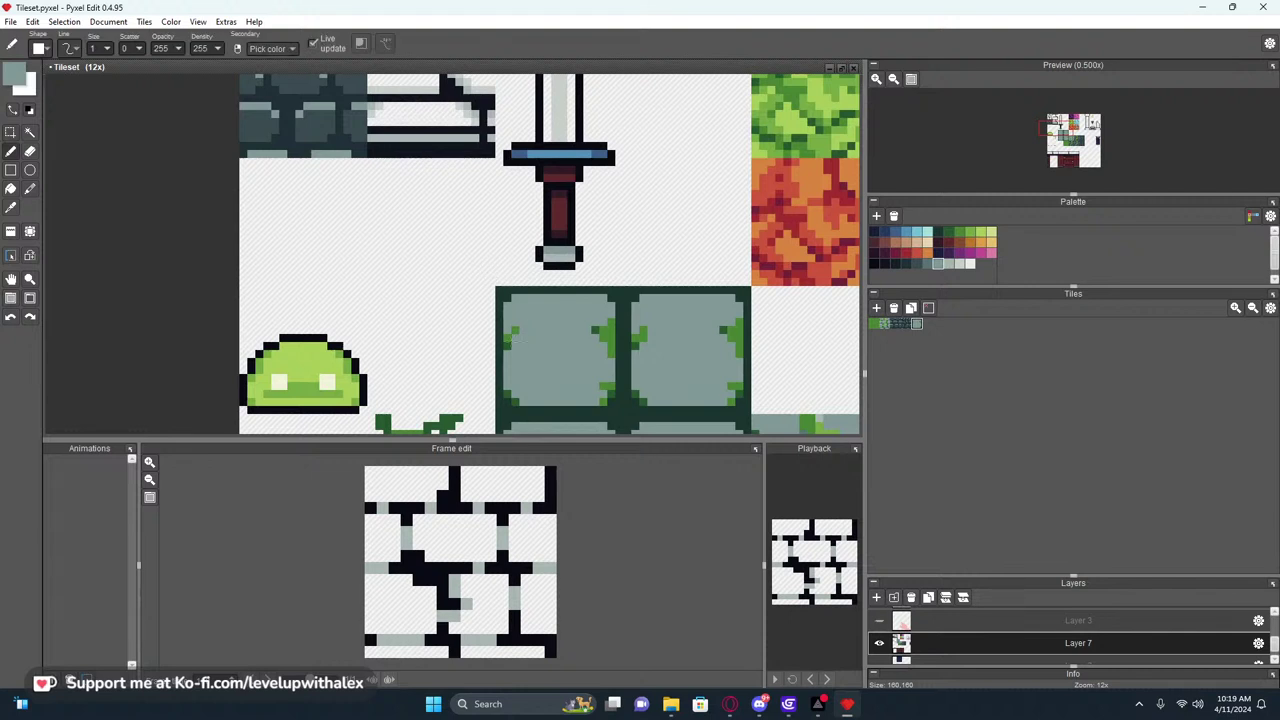
right_click(507, 344)
drag(505, 300, 606, 298)
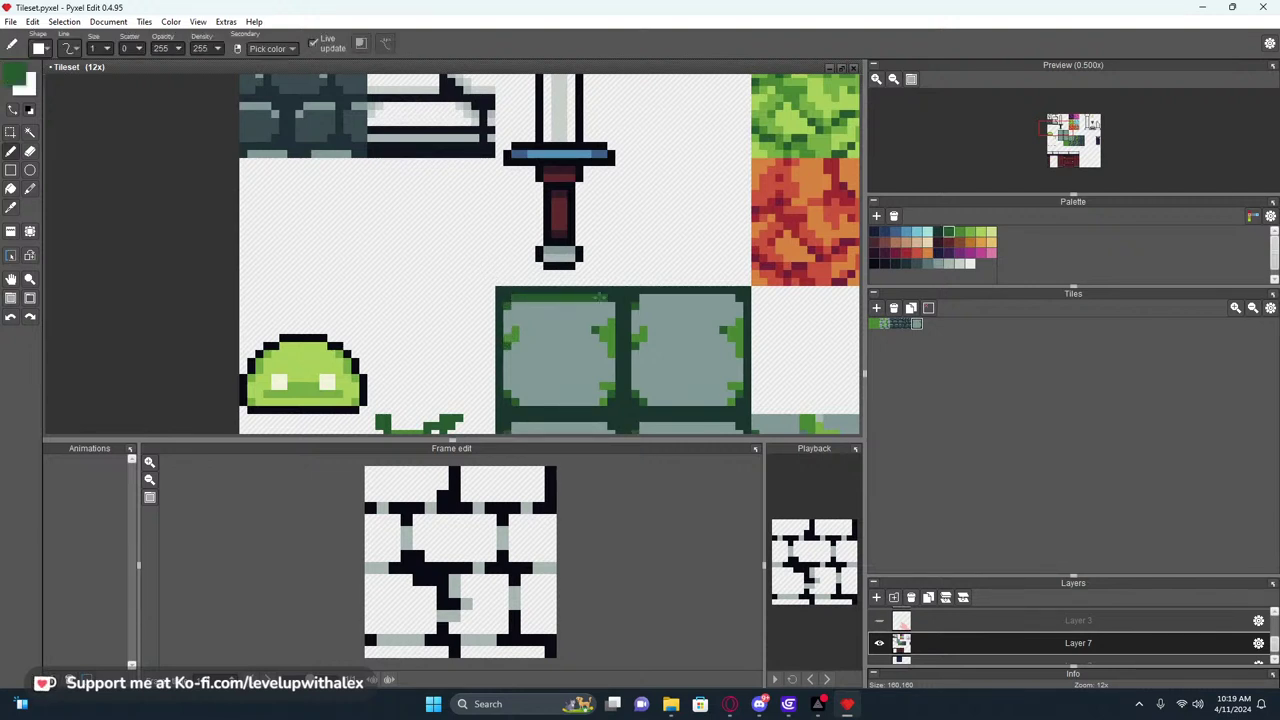
drag(612, 408, 528, 402)
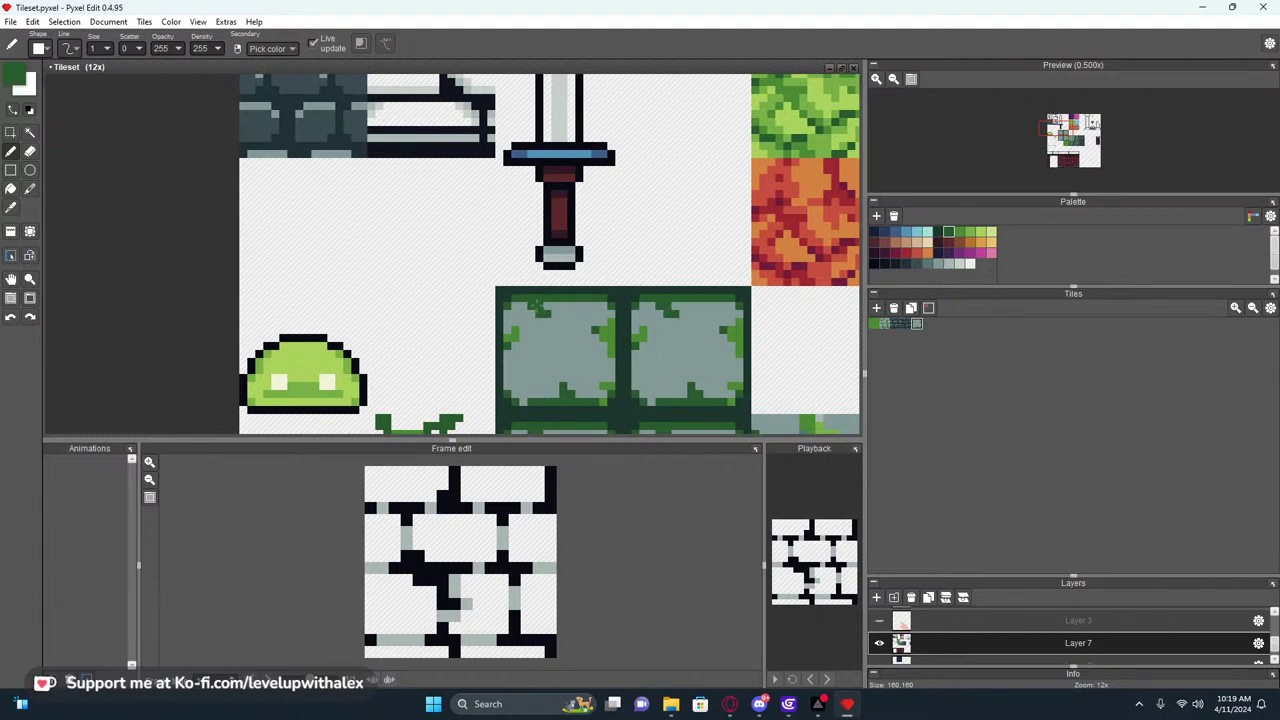
Accent the framed tile's moss clumps and lower edge with brighter green and add small dark shading pixels beside the moss
scroll(646, 316, down, 3)
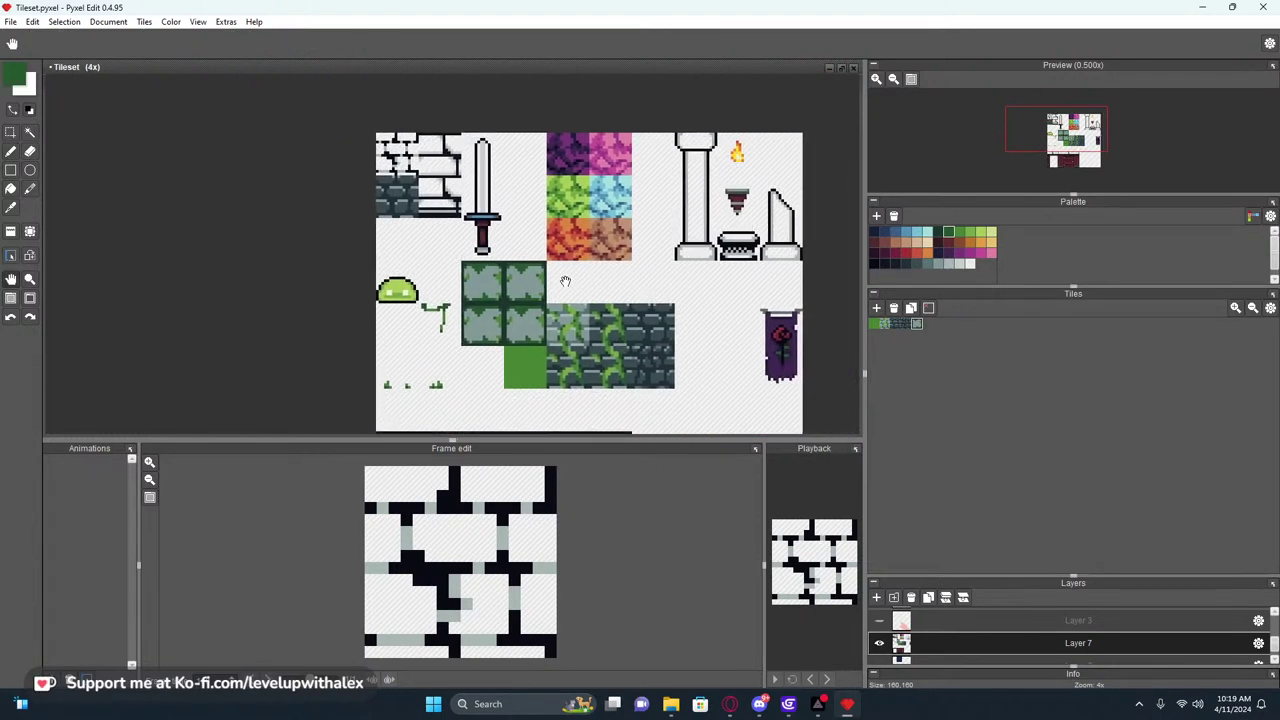
scroll(362, 293, up, 4)
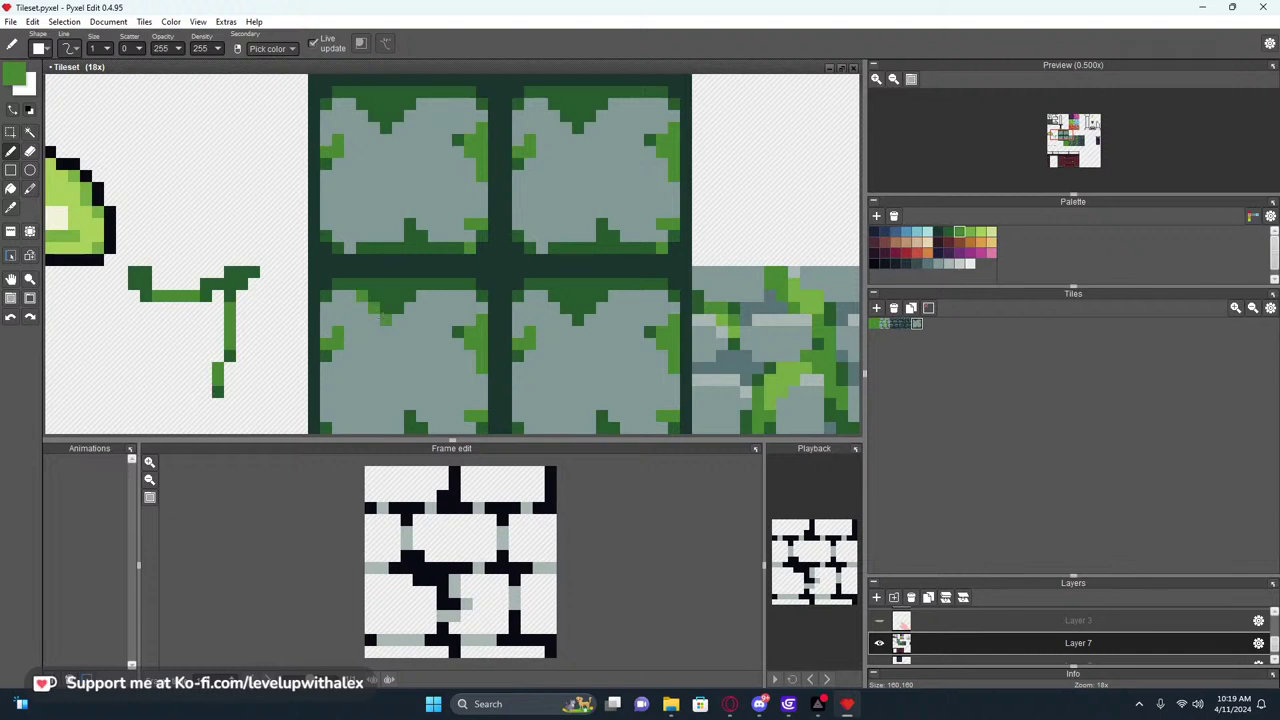
scroll(362, 295, down, 3)
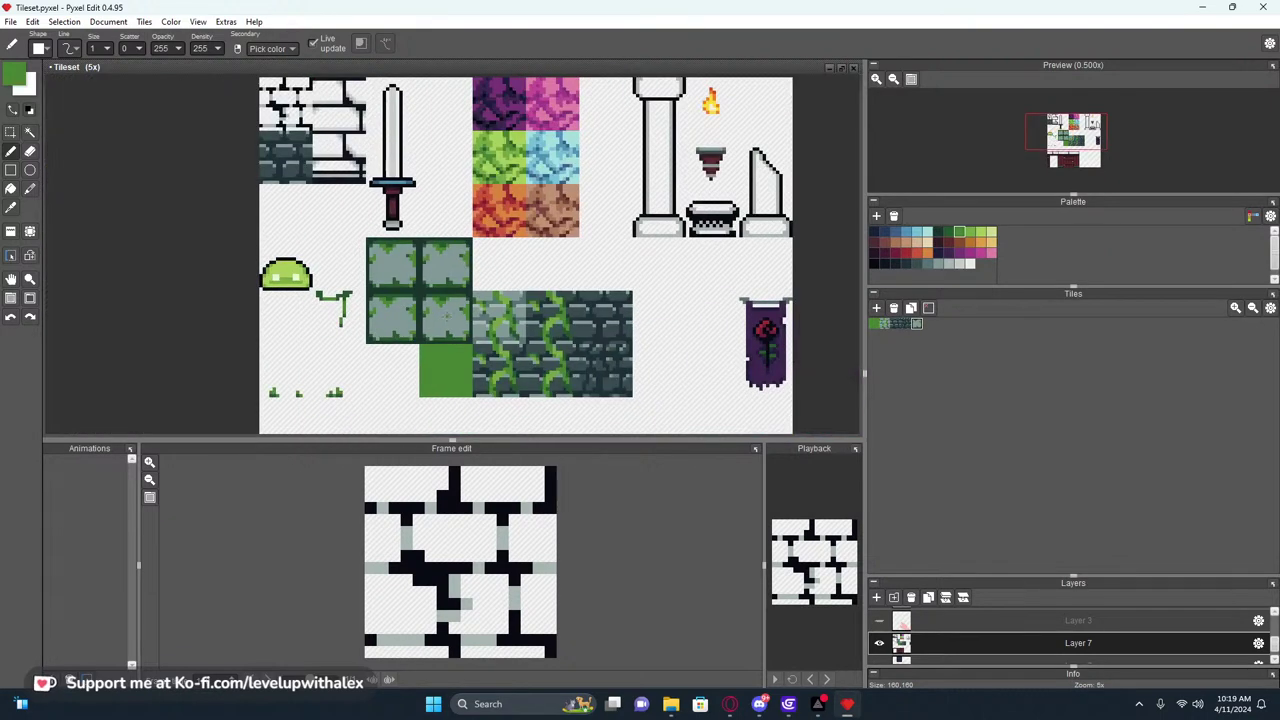
scroll(415, 311, up, 2)
scroll(380, 358, up, 1)
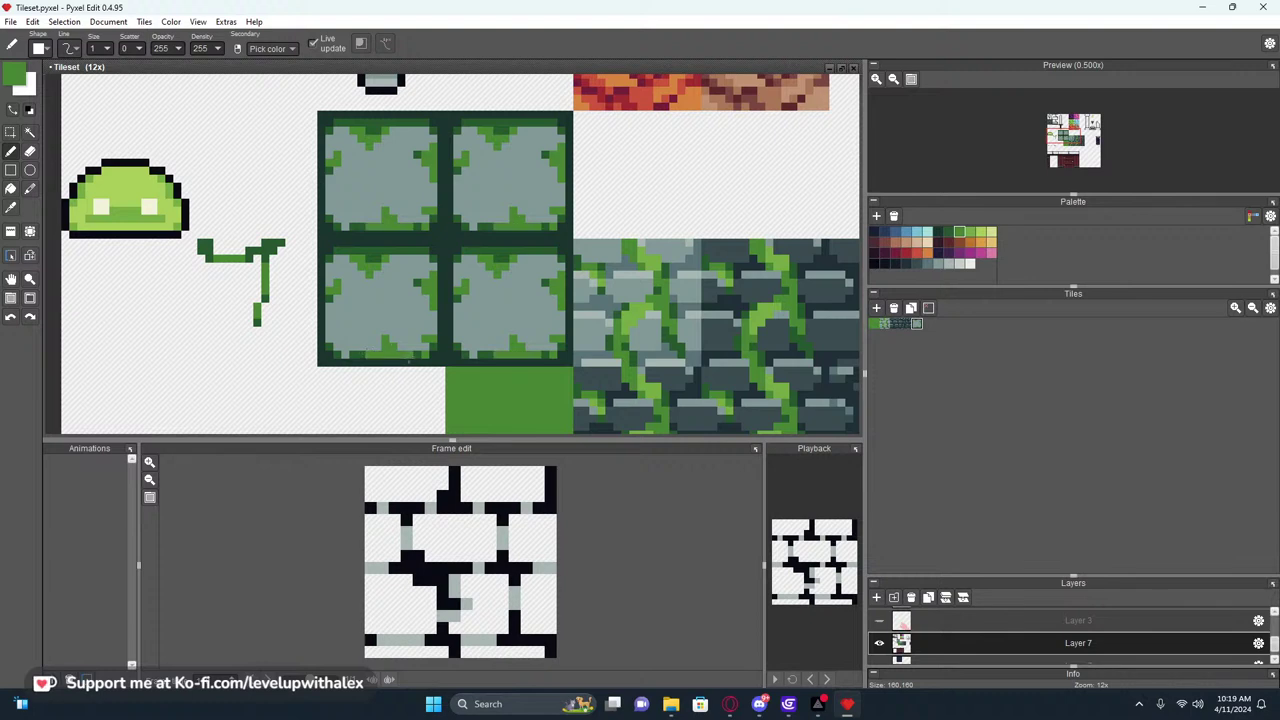
scroll(409, 358, down, 3)
scroll(378, 284, up, 4)
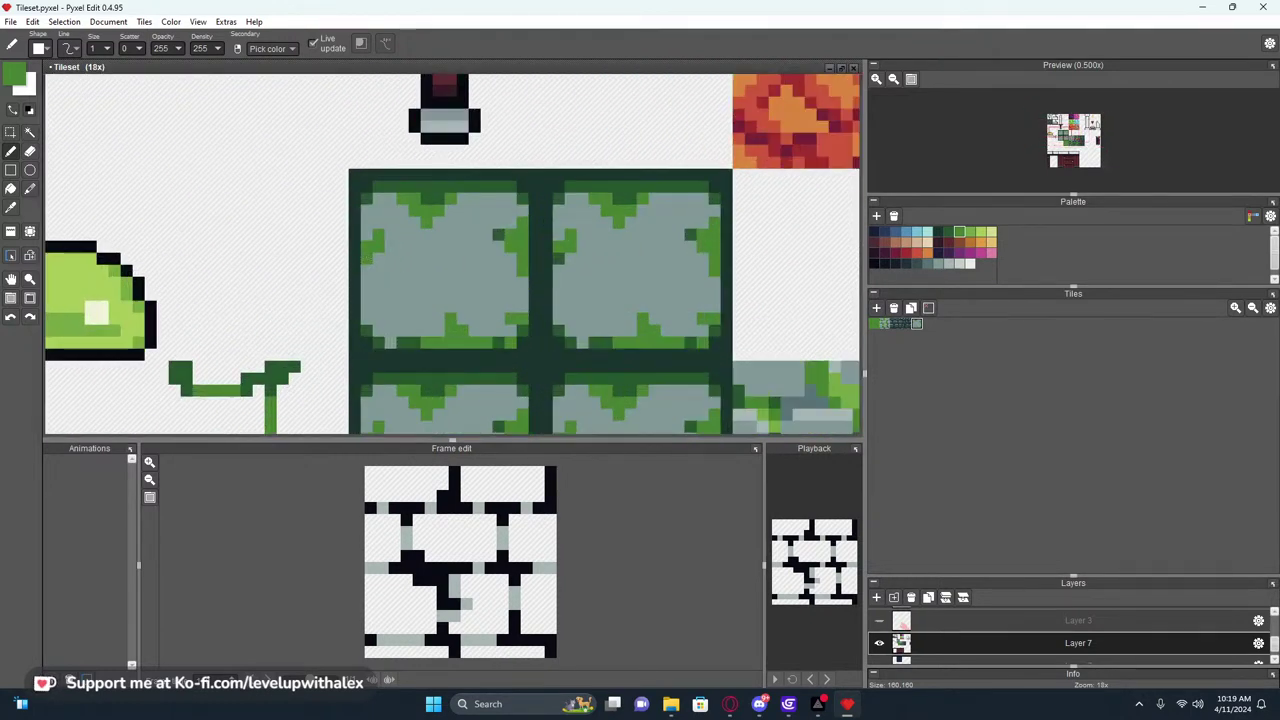
alt+click(390, 202)
scroll(380, 190, down, 3)
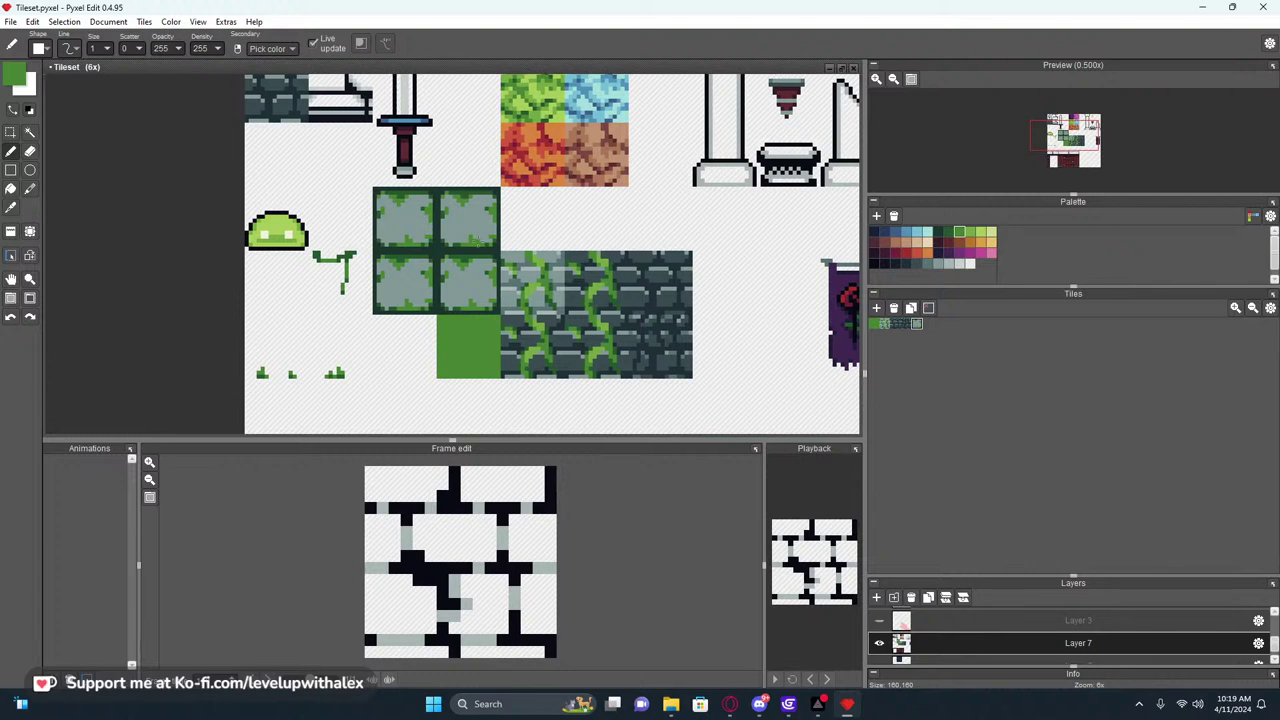
scroll(472, 250, down, 1)
scroll(472, 250, up, 1)
middle_drag(470, 252, 471, 286)
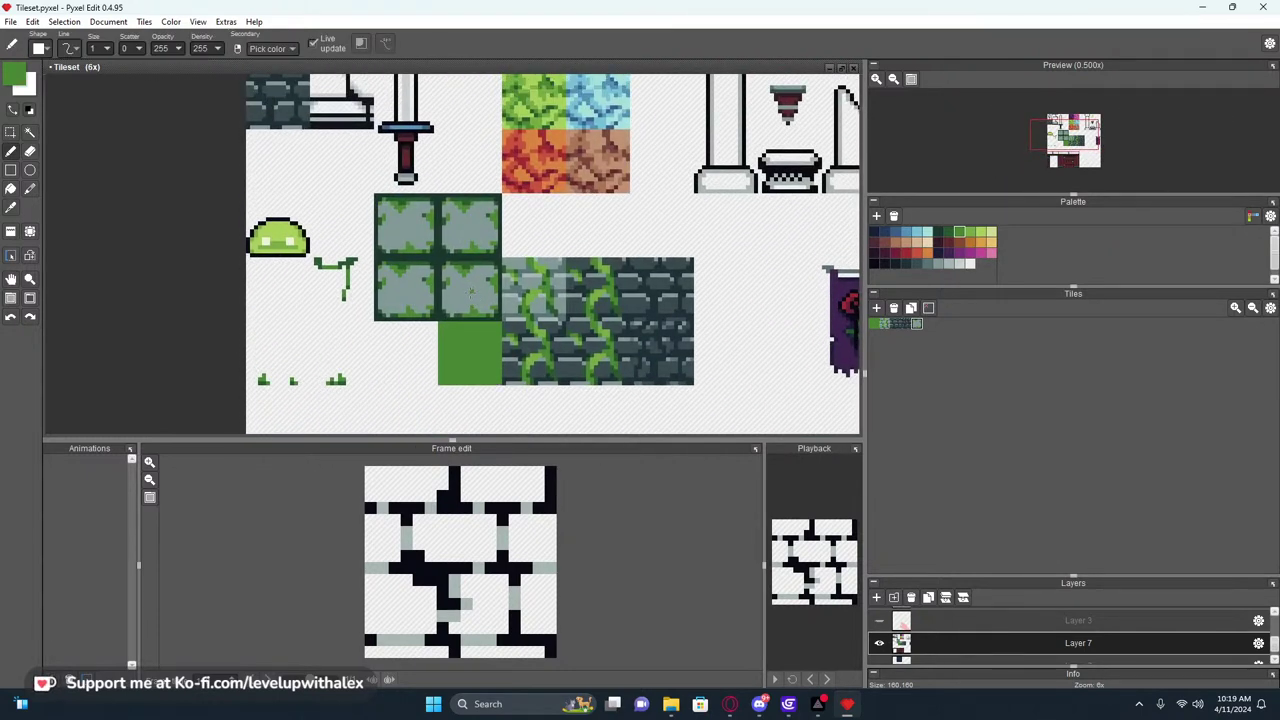
key(m)
double_click(455, 231)
key(Delete)
click(405, 233)
key(ctrl+z)
key(ctrl+z)
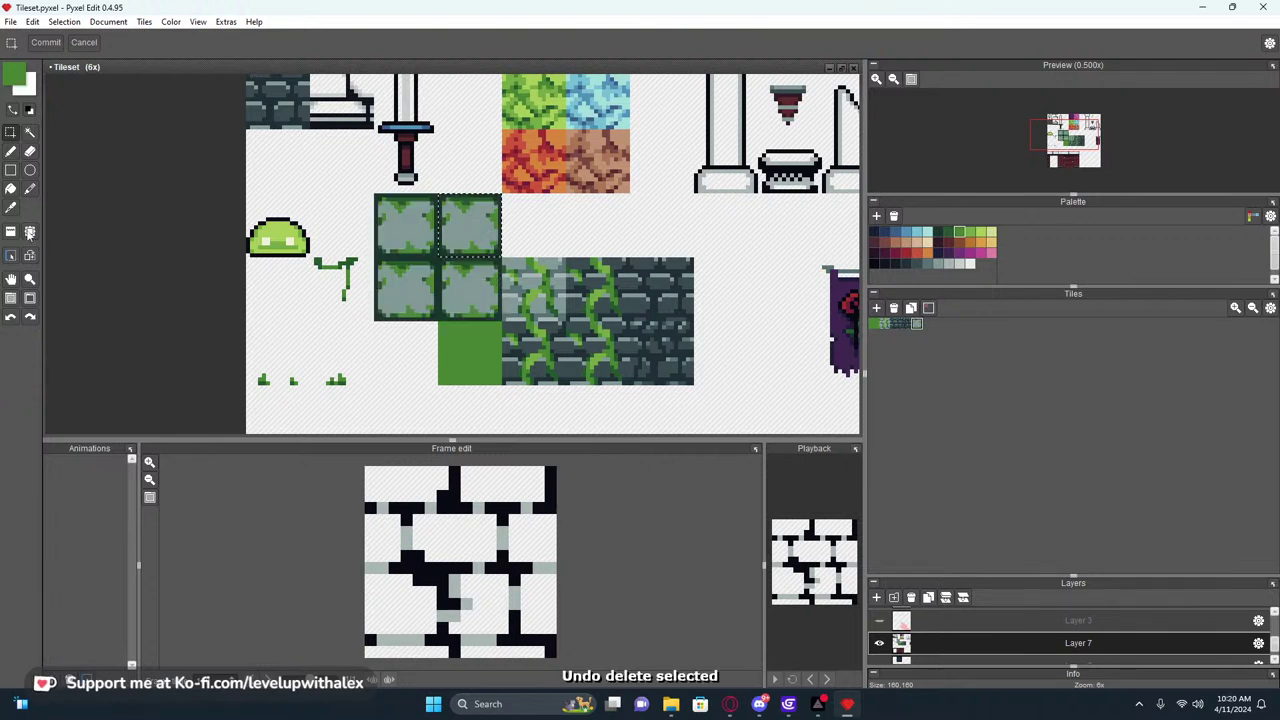
Clear the three extra framed tile placements, keeping only the one directly above the plain green tile
click(11, 232)
right_click(408, 232)
right_click(410, 284)
right_click(468, 230)
scroll(532, 257, down, 1)
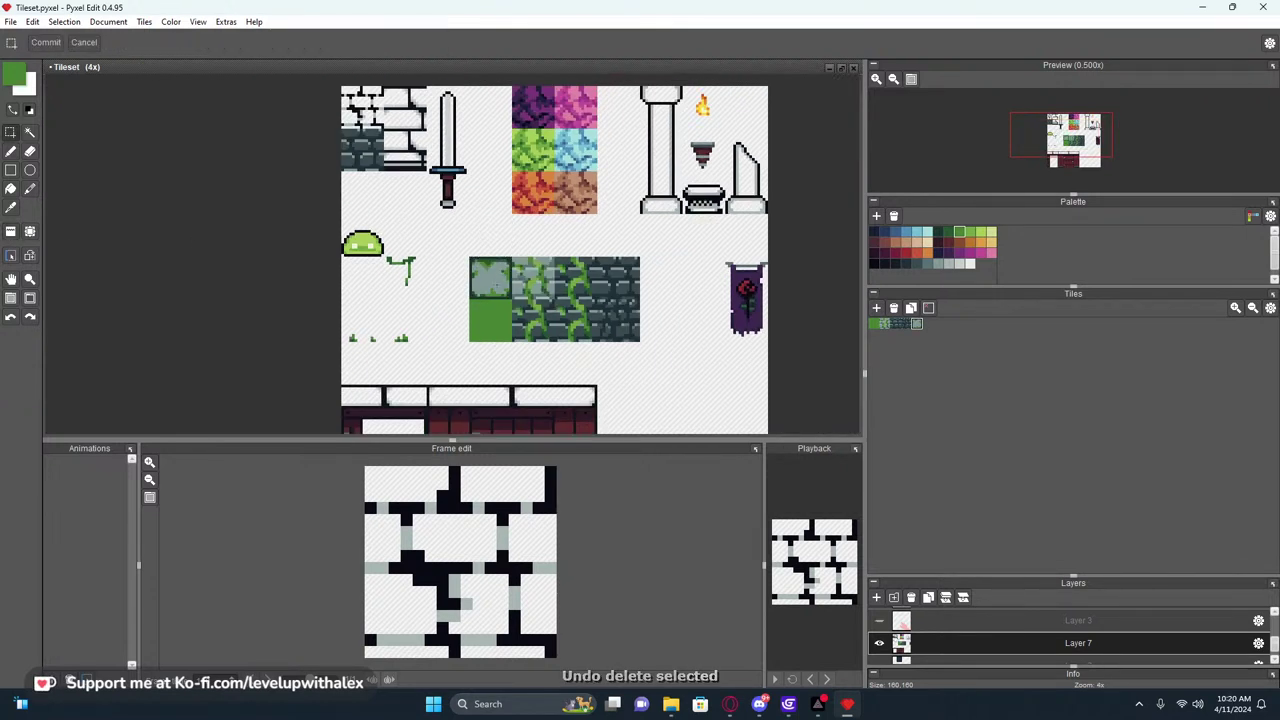
Start a full image export and choose the Level 0 folder inside Into the Deep as its destination
click(10, 21)
mouse_move(50, 151)
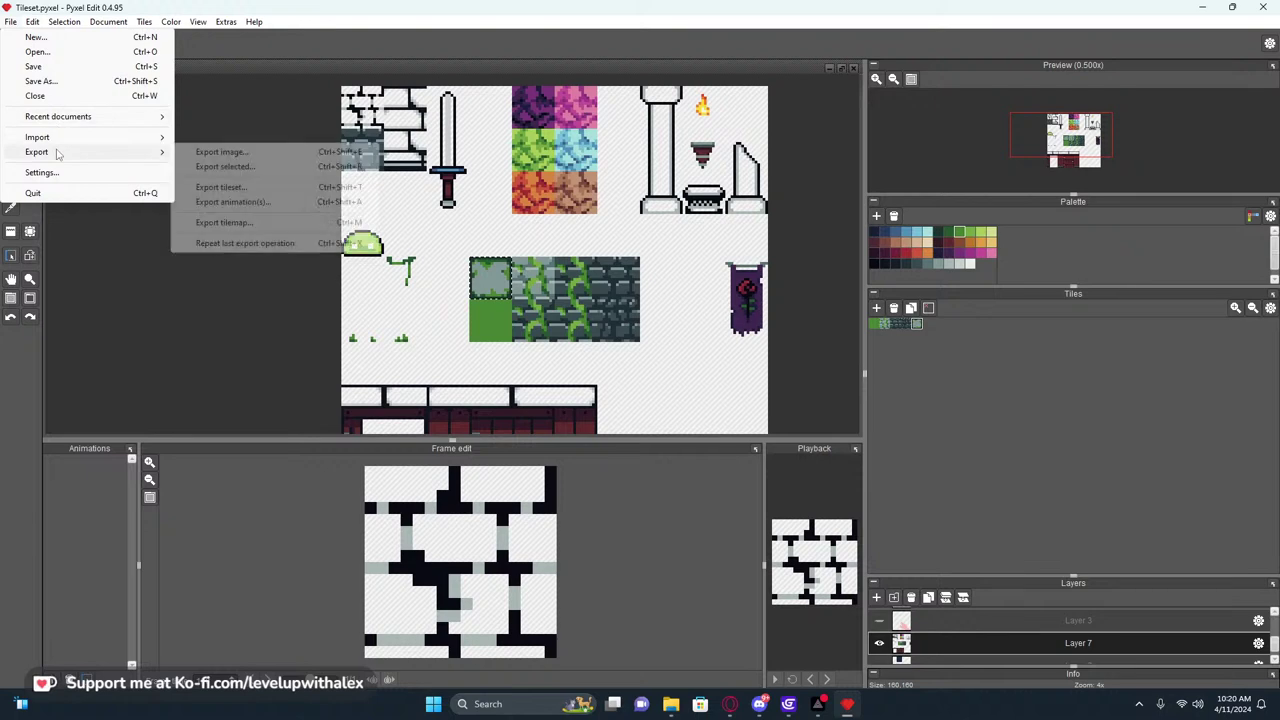
click(222, 152)
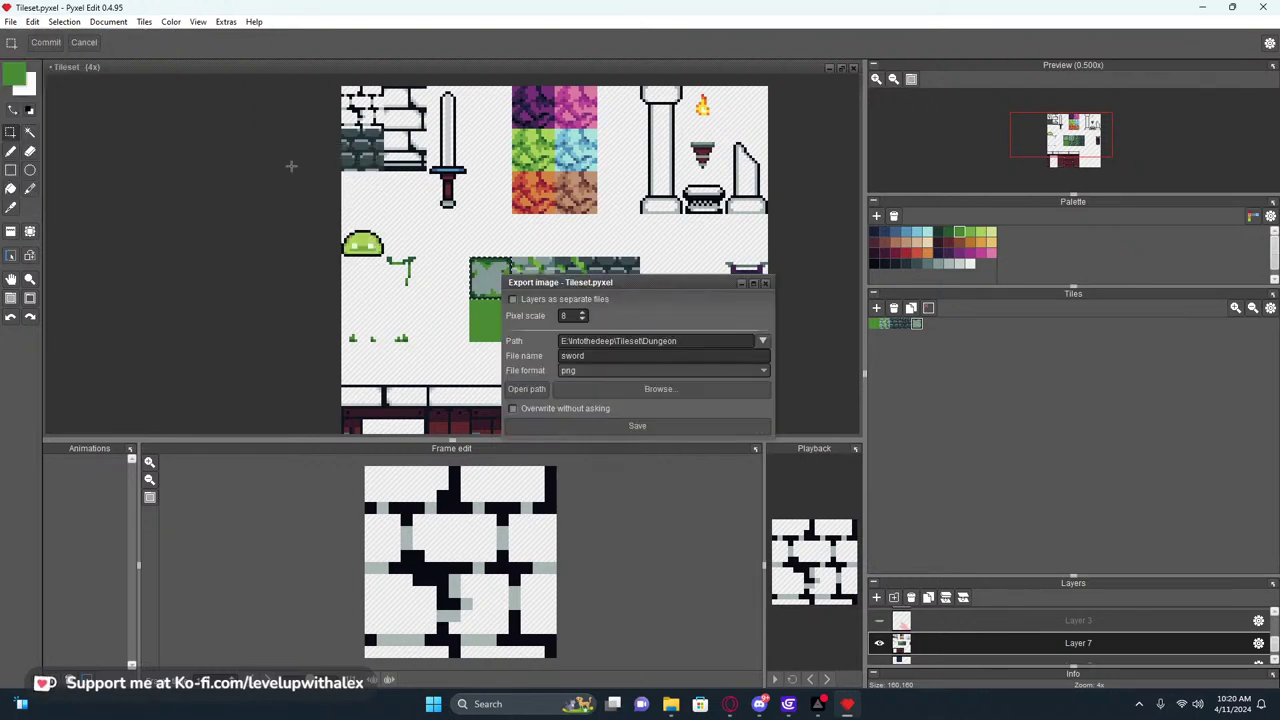
click(680, 386)
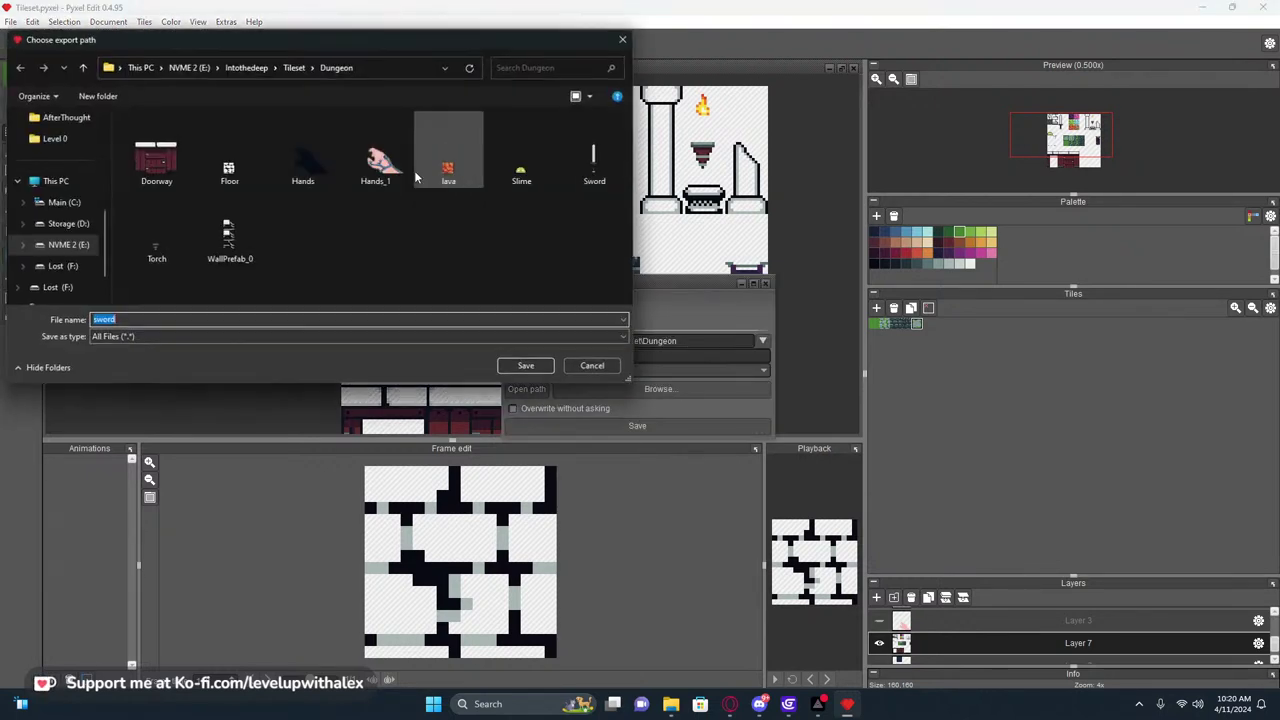
click(293, 67)
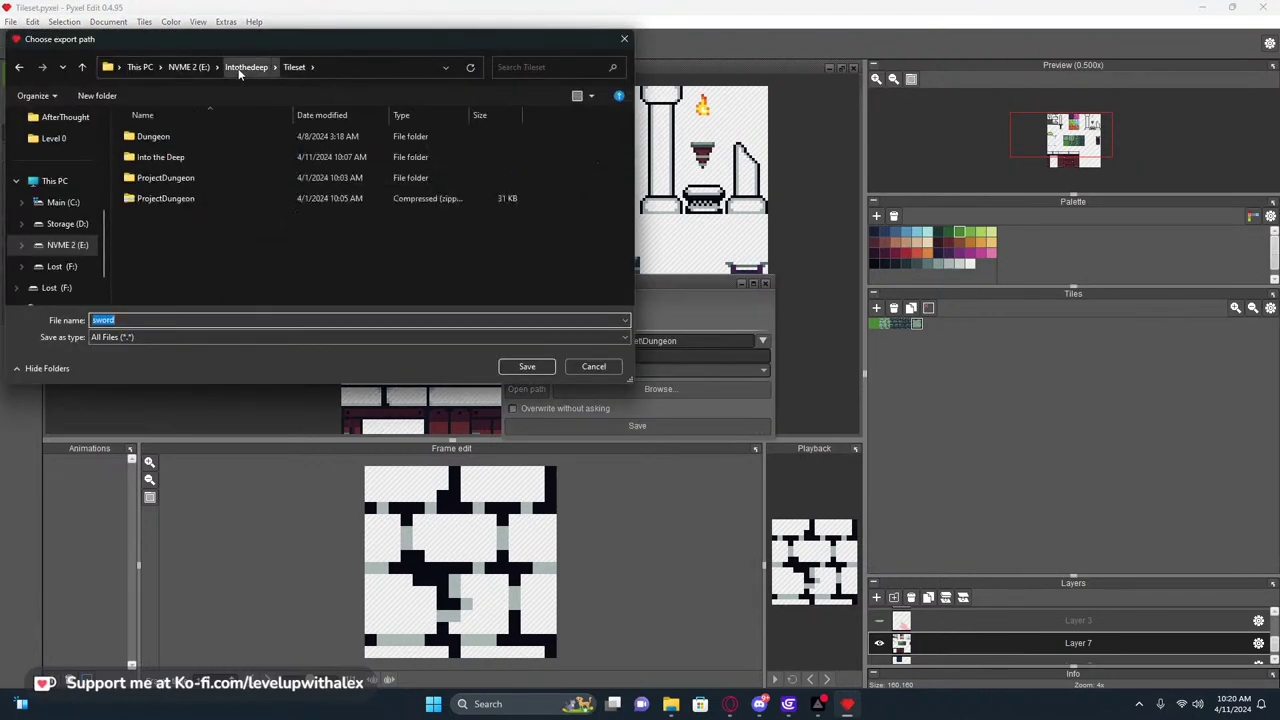
double_click(160, 157)
double_click(155, 136)
Name the exported file Level0_4 and accept the export path
double_click(251, 320)
text(Level_)
key(BackSpace)
text(_9)
key(BackSpace)
key(BackSpace)
text(0_54)
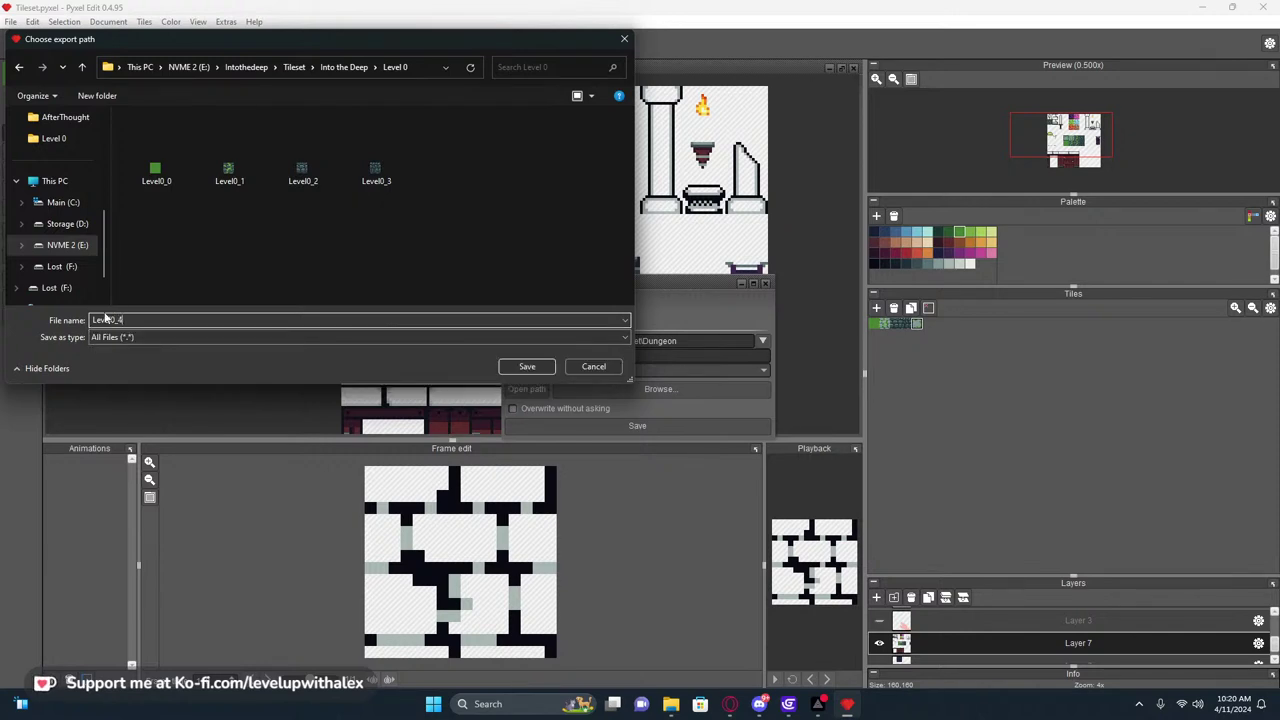
key(Return)
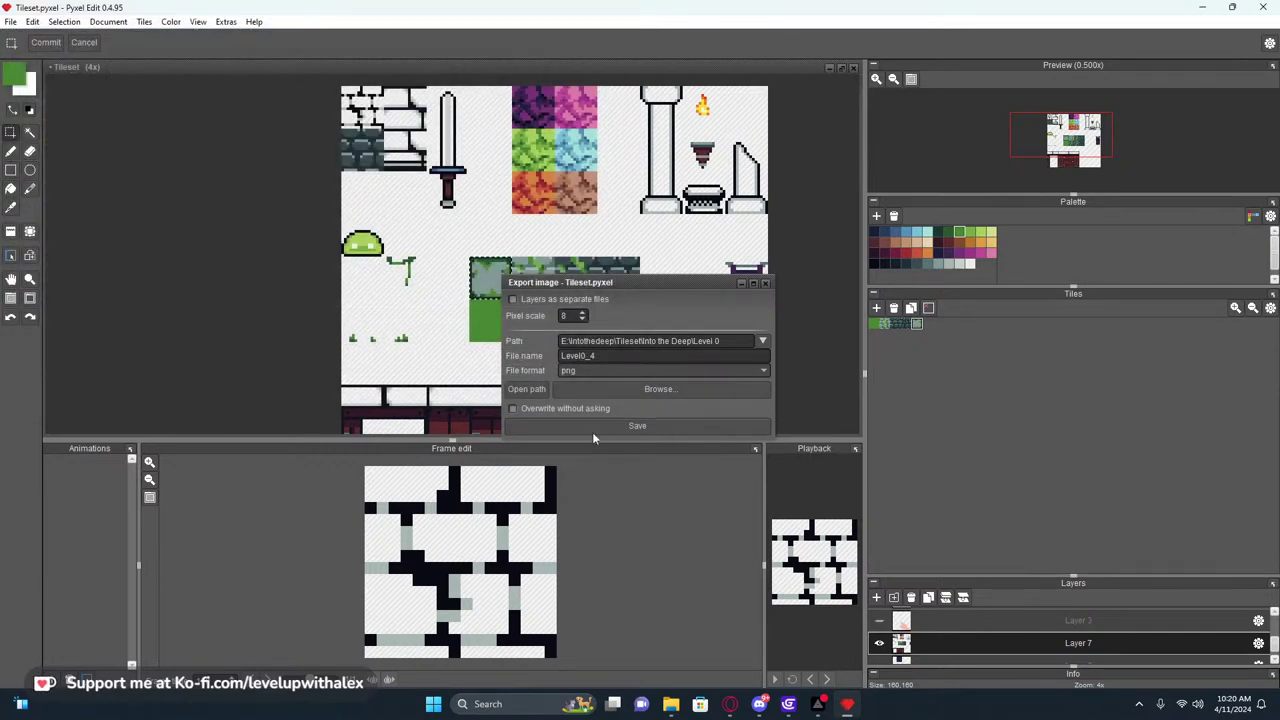
Lower the export's pixel scale, save the PNG and minimise the export dialog
click(585, 318)
click(623, 427)
click(741, 283)
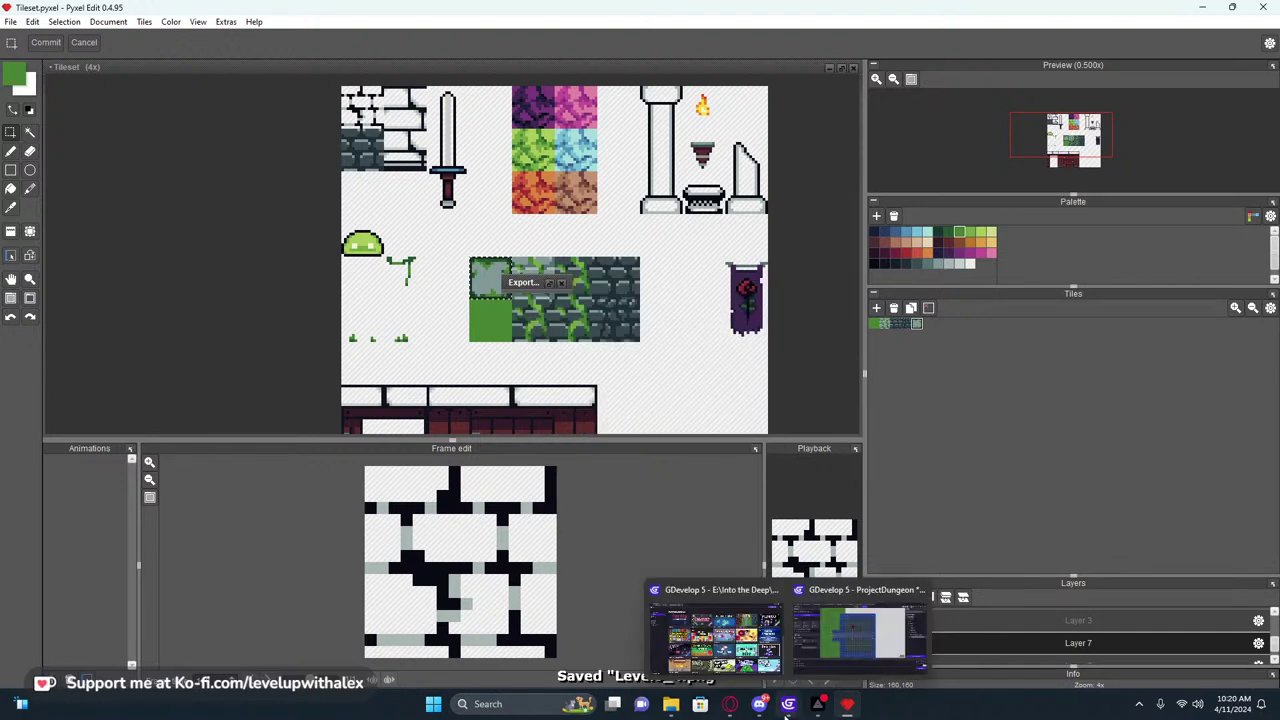
Switch to GDevelop, start replacing Dungeon_Ground_Cobble's front face image, check the Level 0 files and dismiss the file chooser
mouse_move(790, 708)
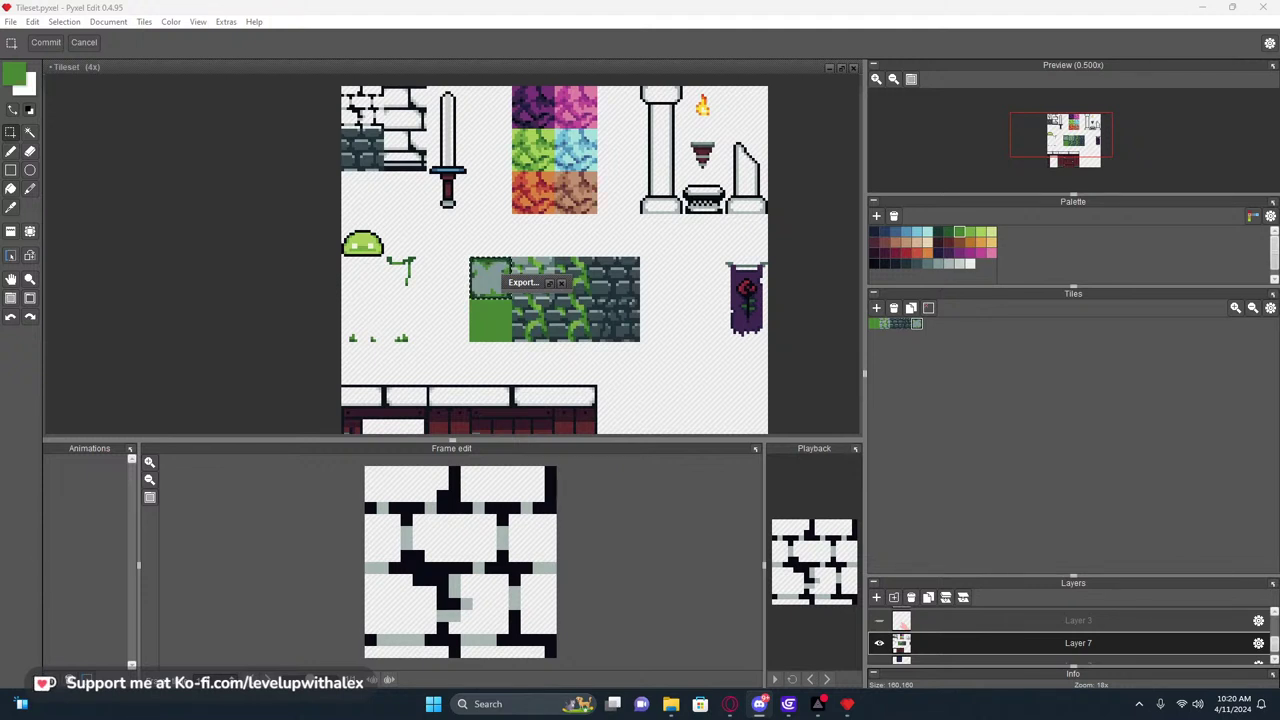
key(alt+Tab)
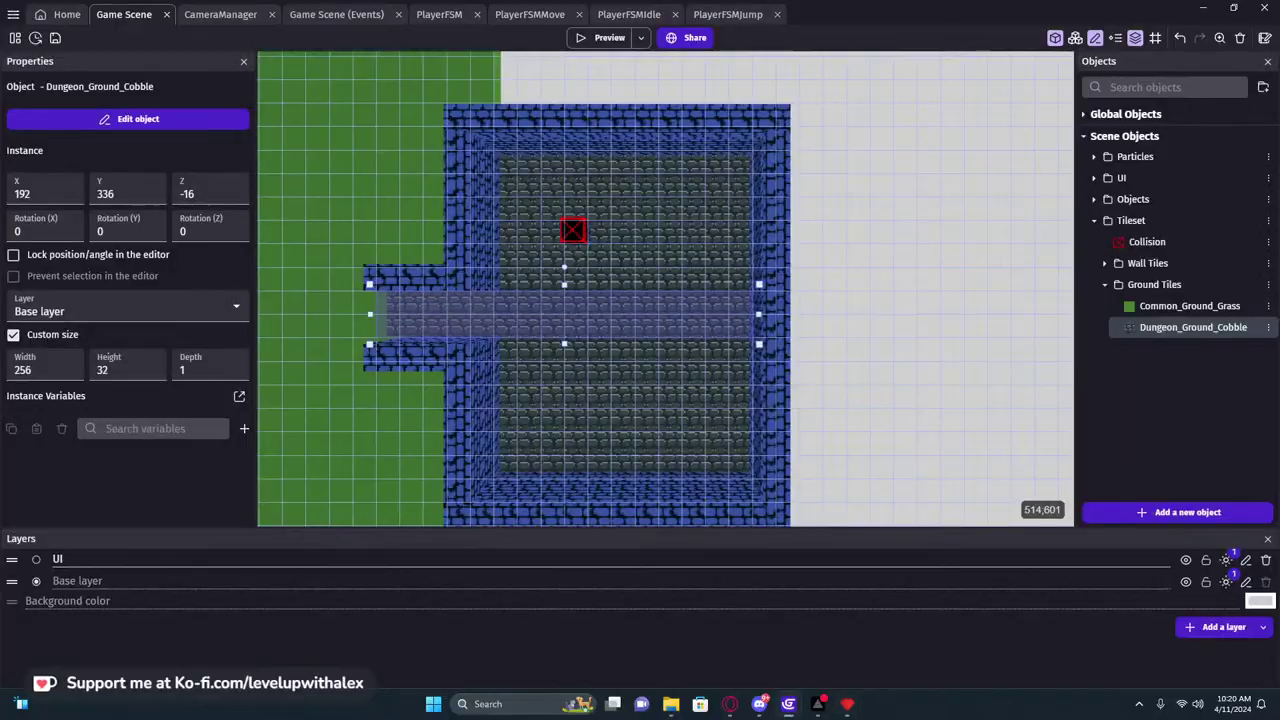
middle_drag(428, 350, 650, 330)
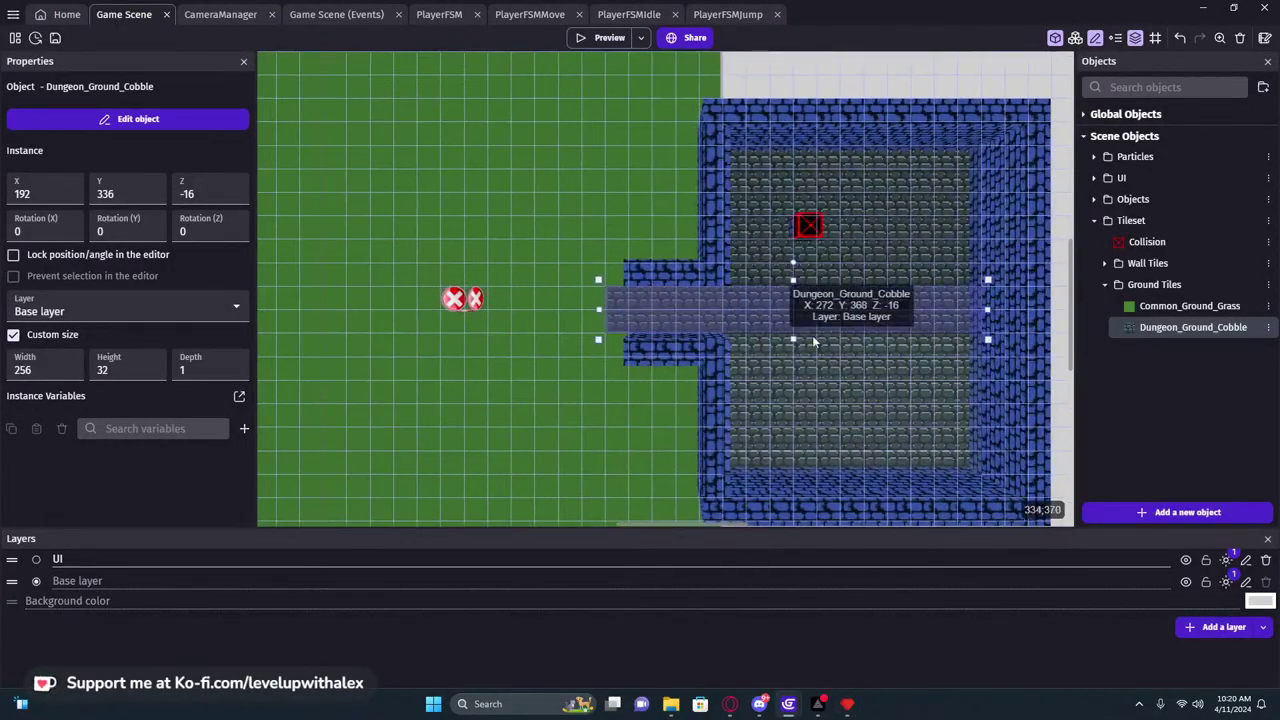
double_click(1190, 327)
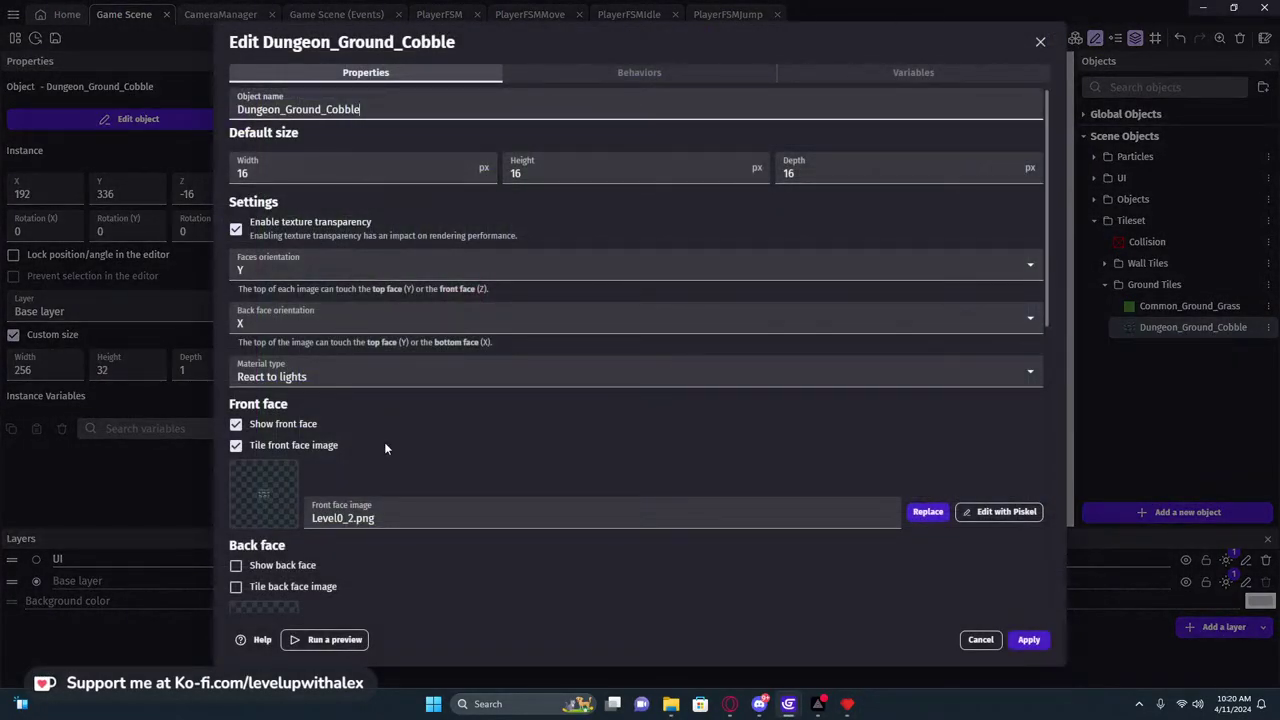
click(821, 514)
click(374, 540)
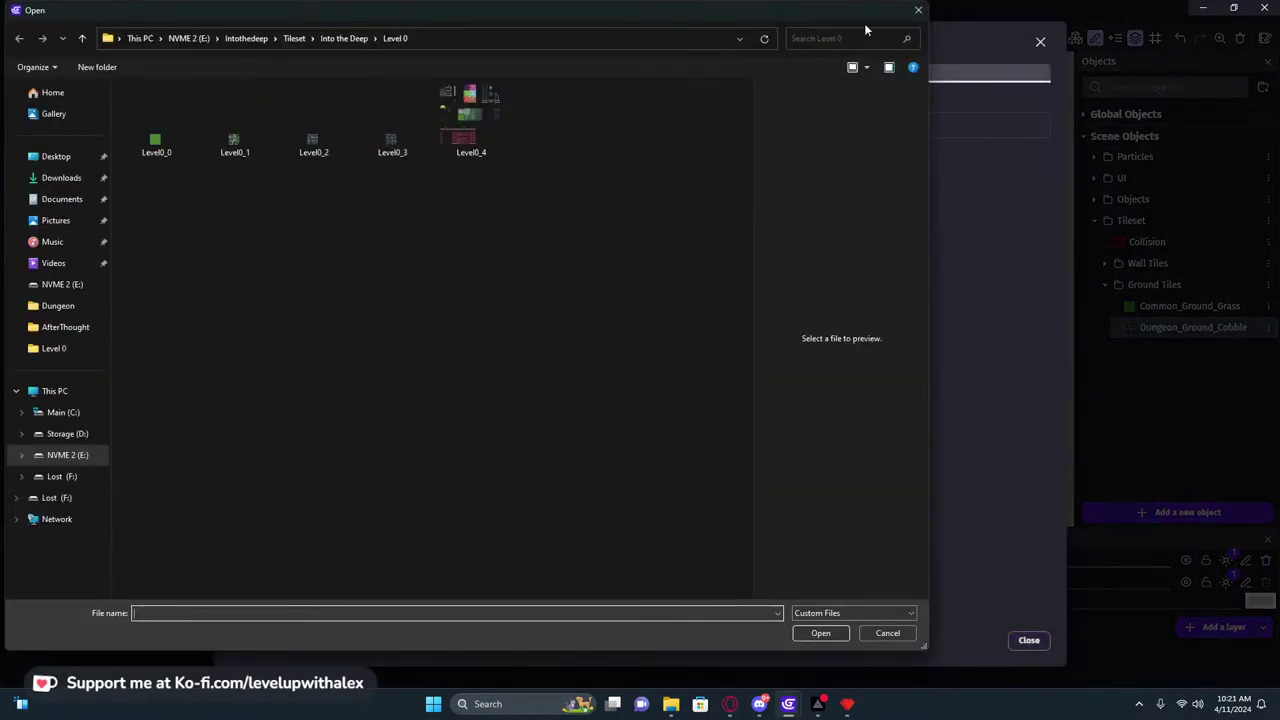
click(918, 10)
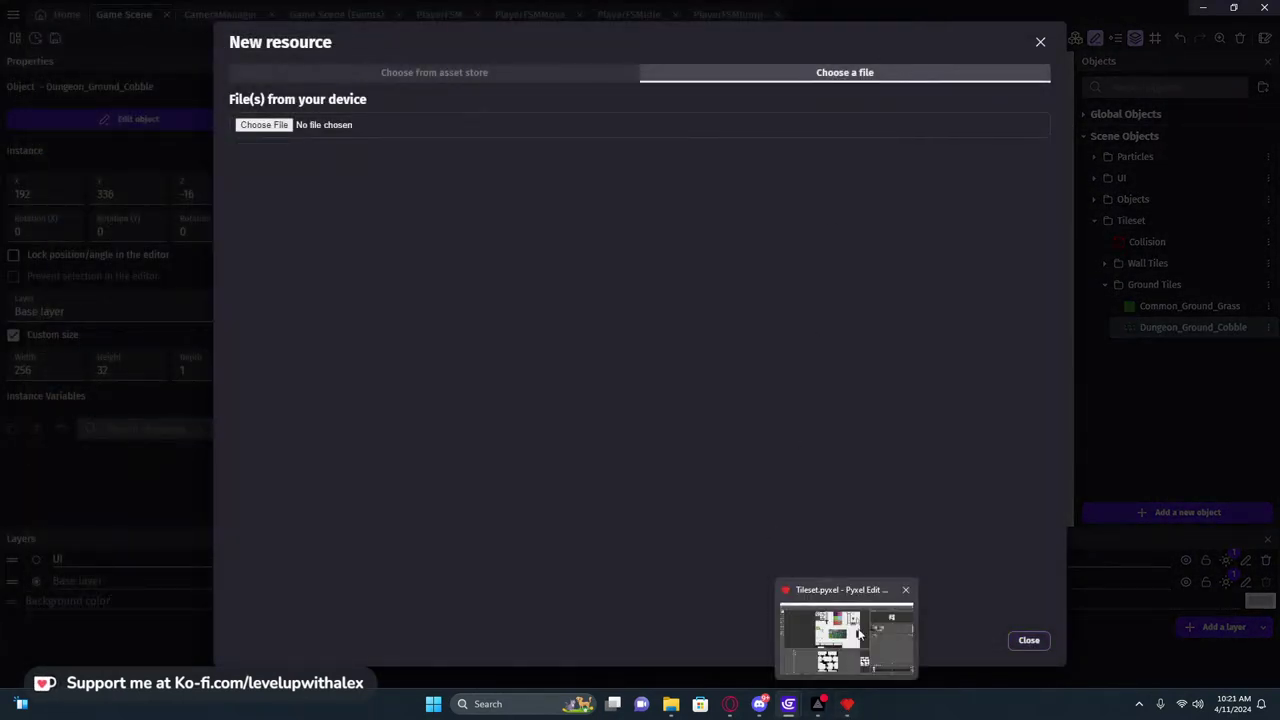
Switch to Pyxel Edit, start exporting only the selected tile and choose the Level 0 folder inside Into the Deep as destination
click(847, 704)
click(10, 21)
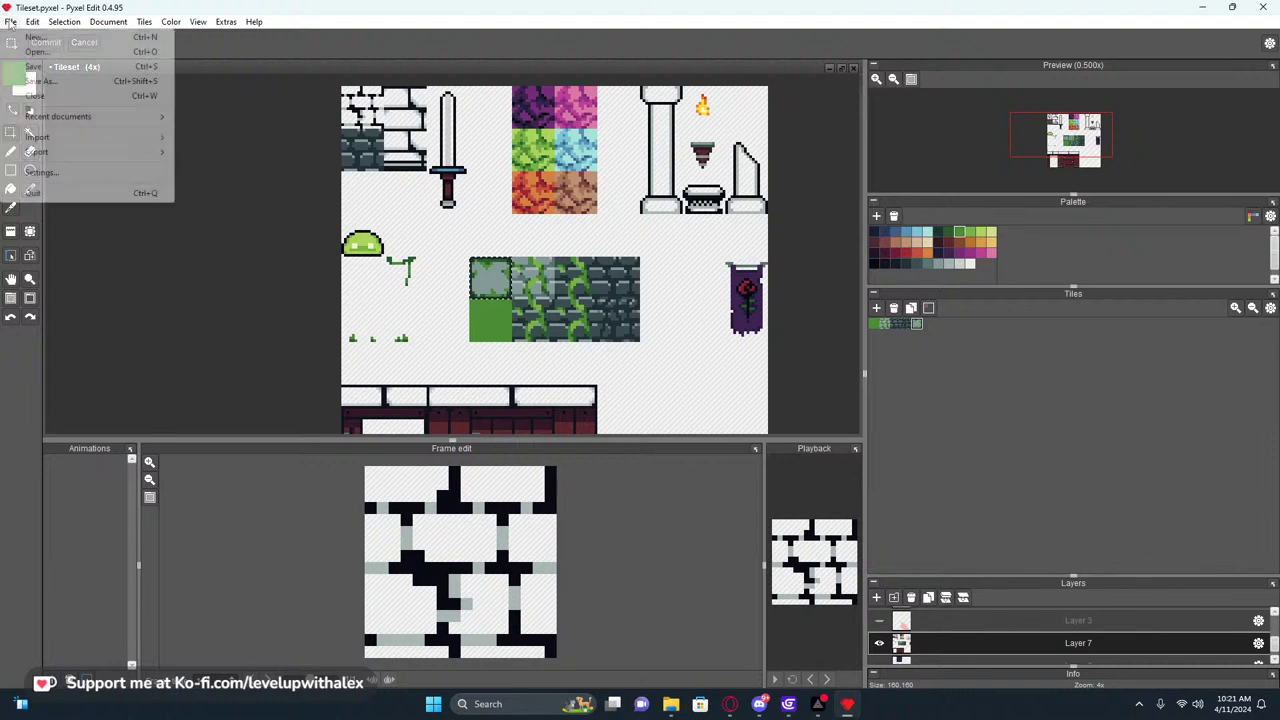
mouse_move(44, 156)
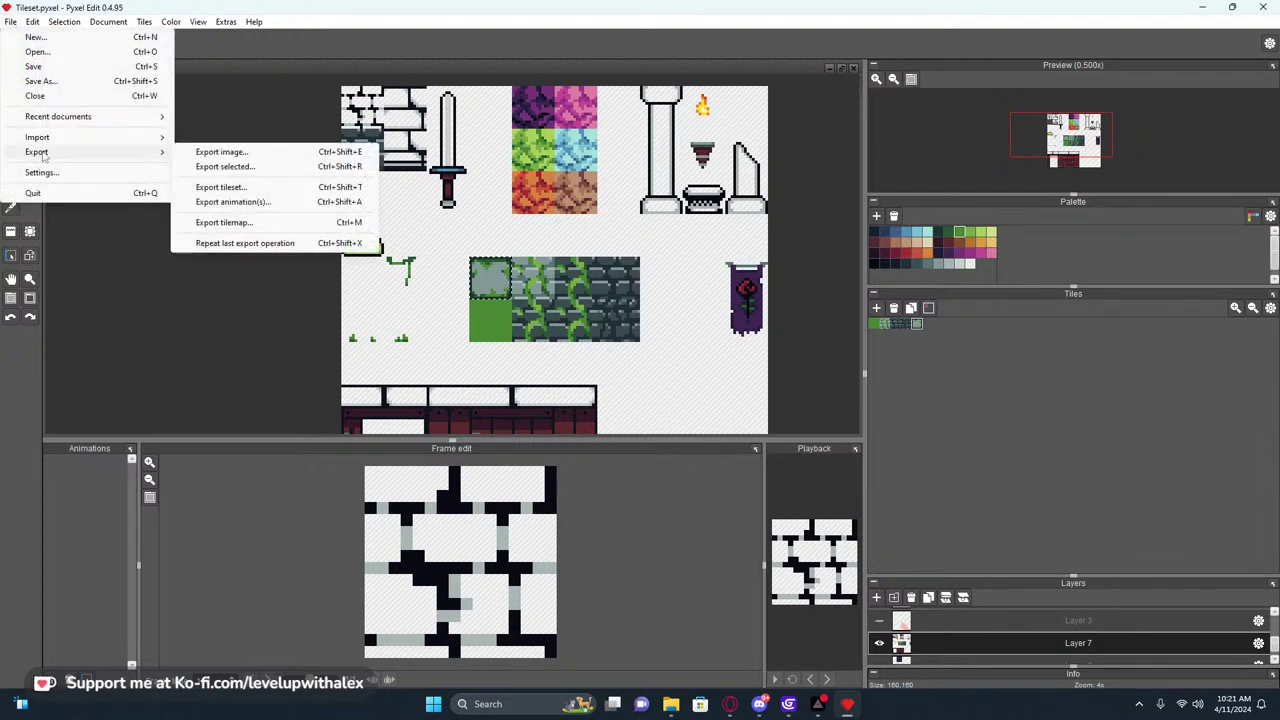
click(226, 166)
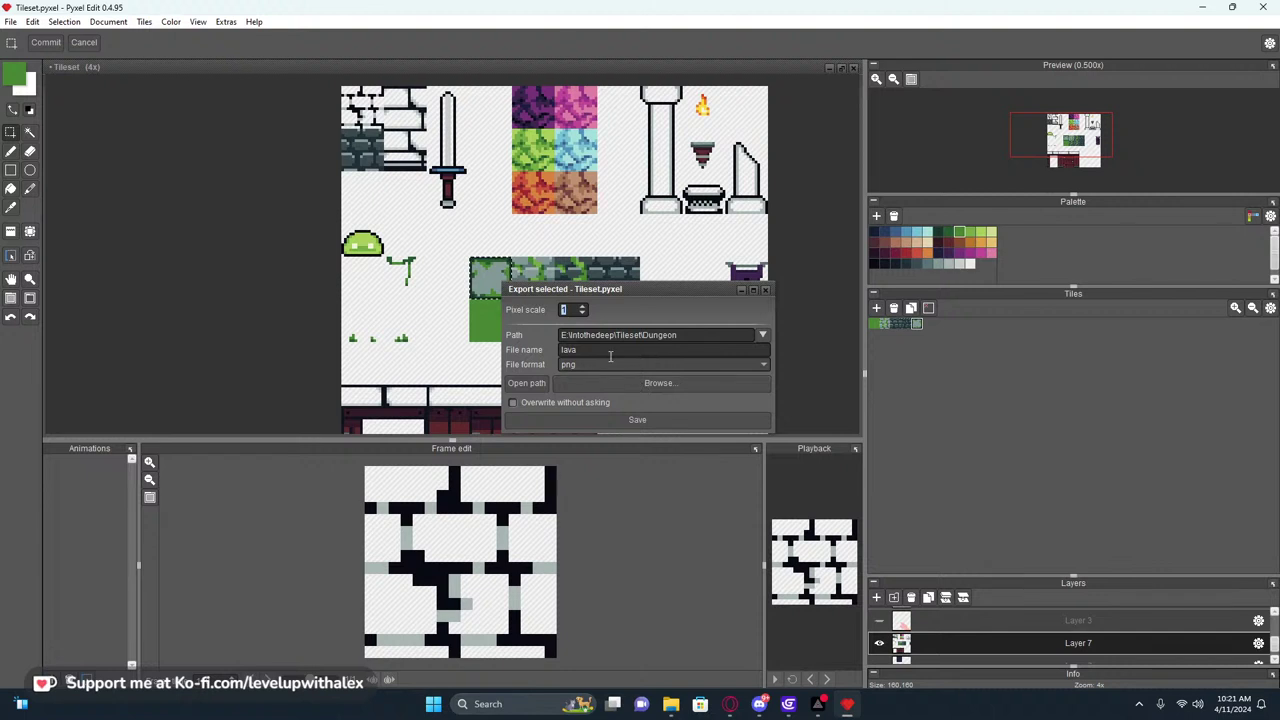
click(660, 383)
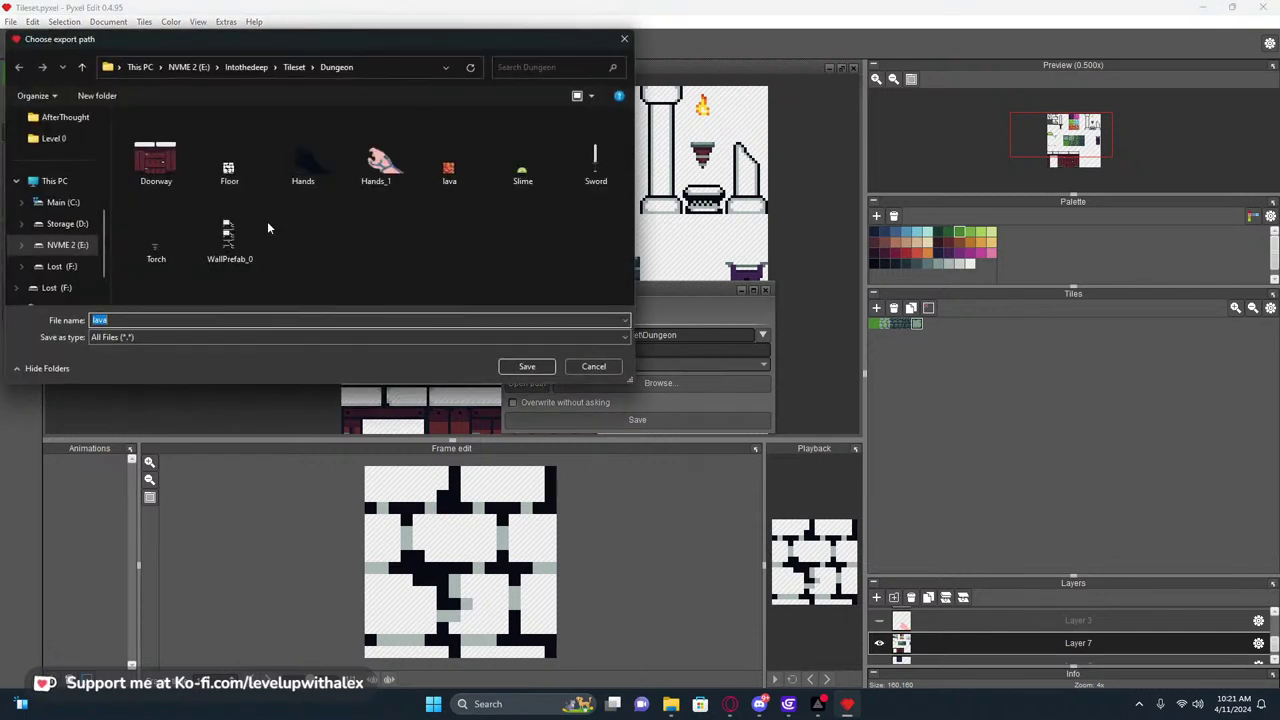
click(295, 67)
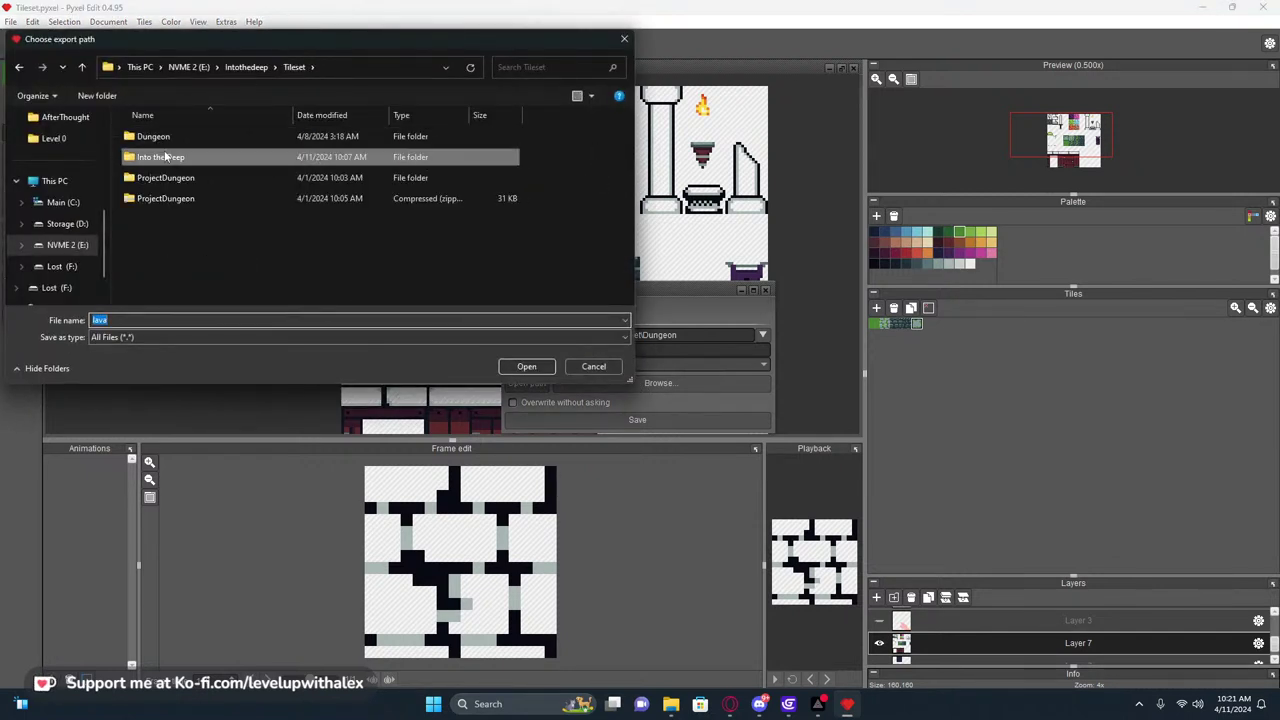
double_click(172, 155)
double_click(176, 136)
Export the selected tile over the existing Level0_4 PNG and minimise the export dialog
click(449, 150)
click(530, 366)
click(672, 351)
click(654, 420)
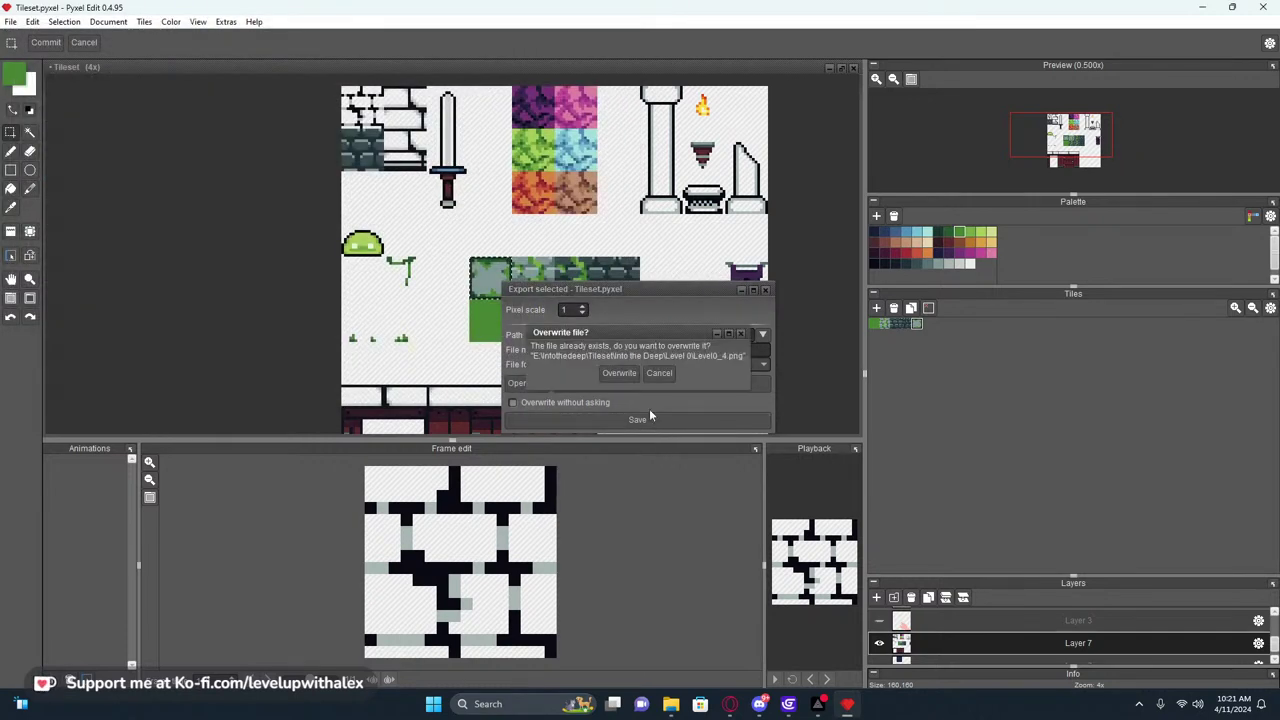
click(619, 374)
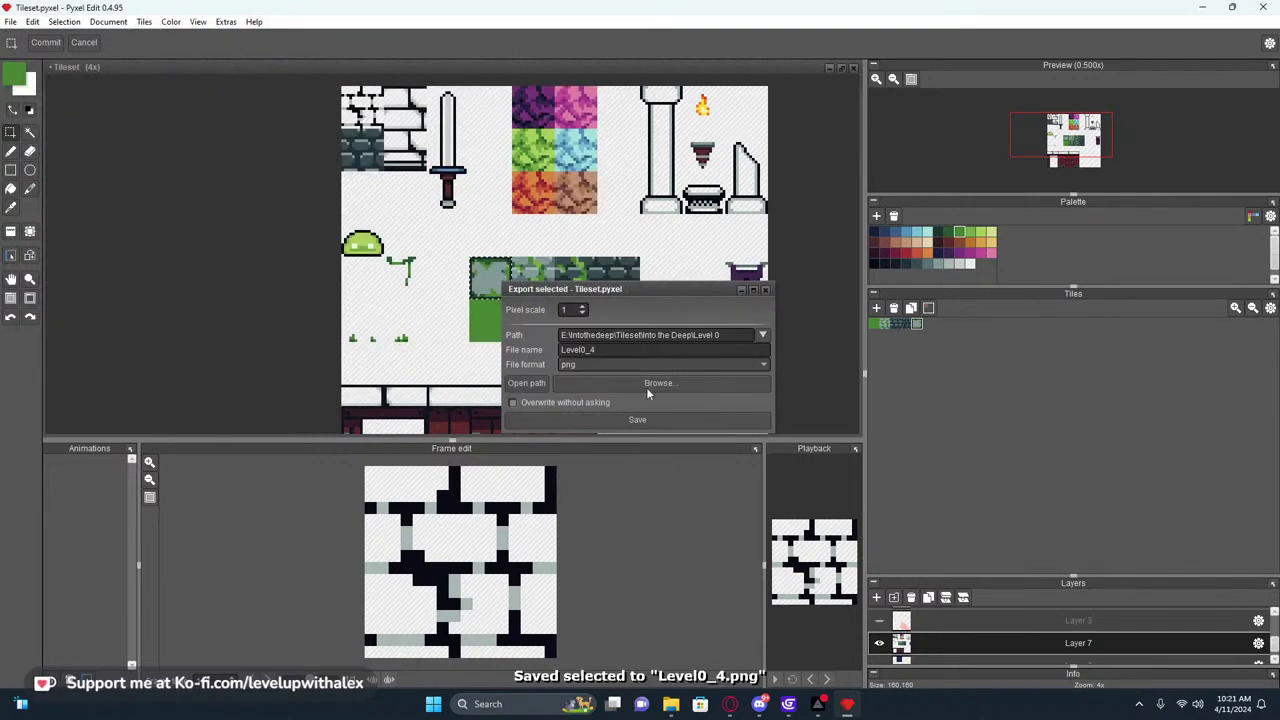
click(741, 290)
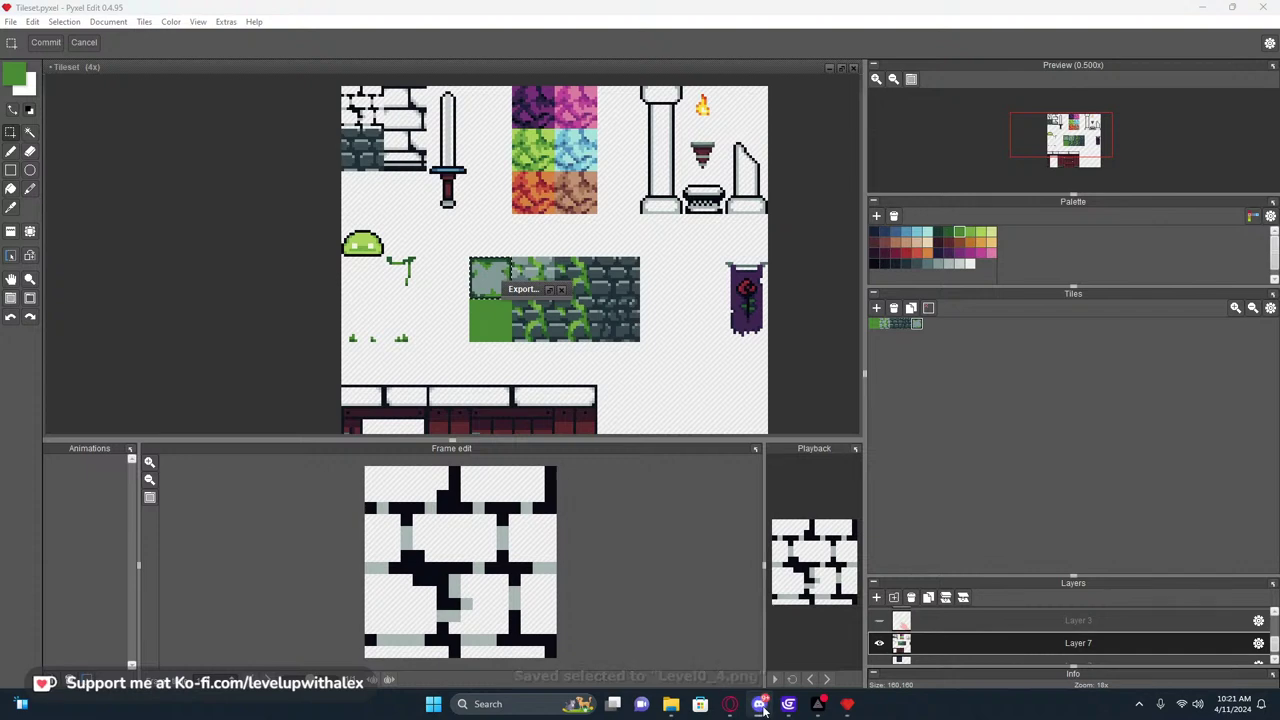
Switch to GDevelop, load Level0_4.png as Dungeon_Ground_Cobble's front face image and apply the object changes
click(797, 706)
click(860, 650)
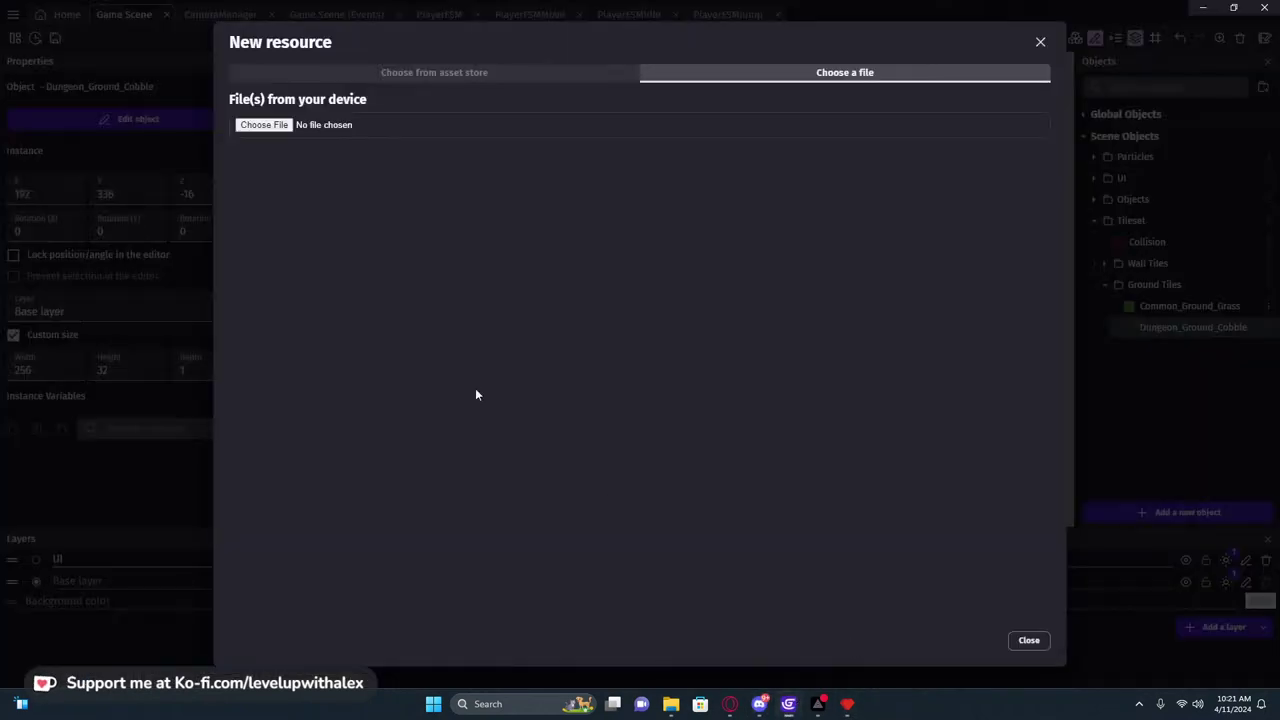
click(263, 126)
double_click(470, 145)
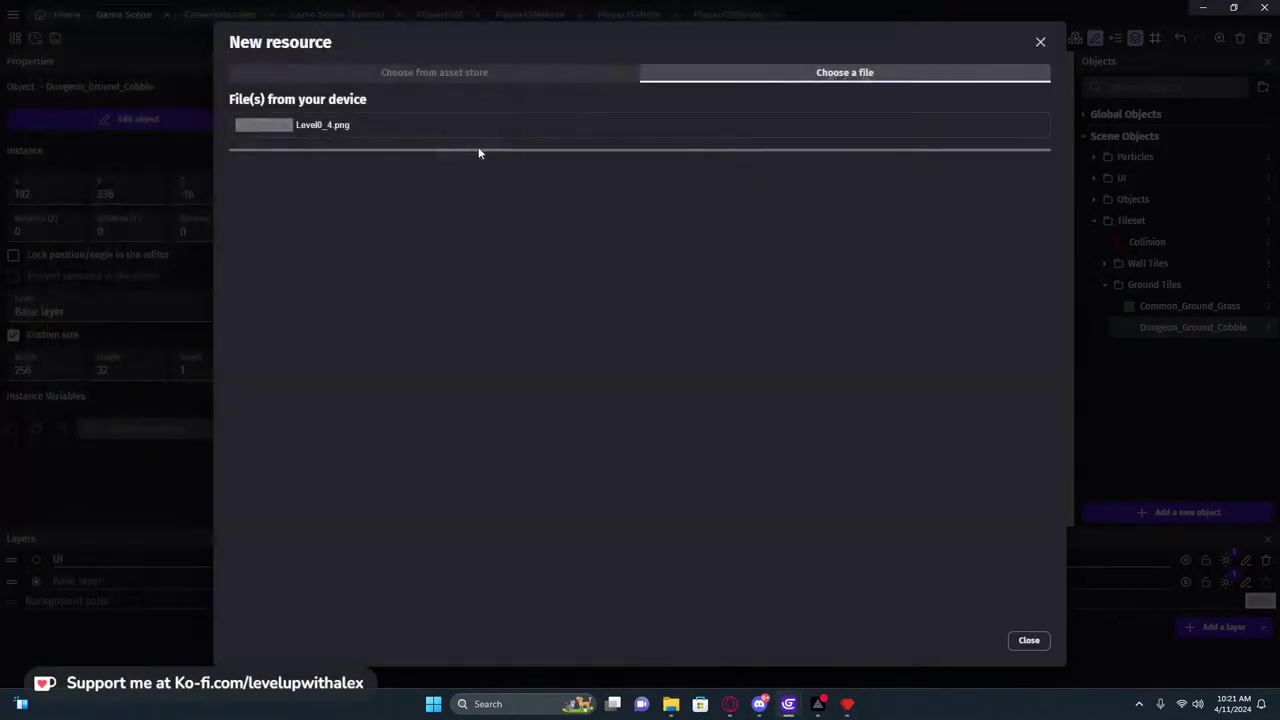
click(1033, 643)
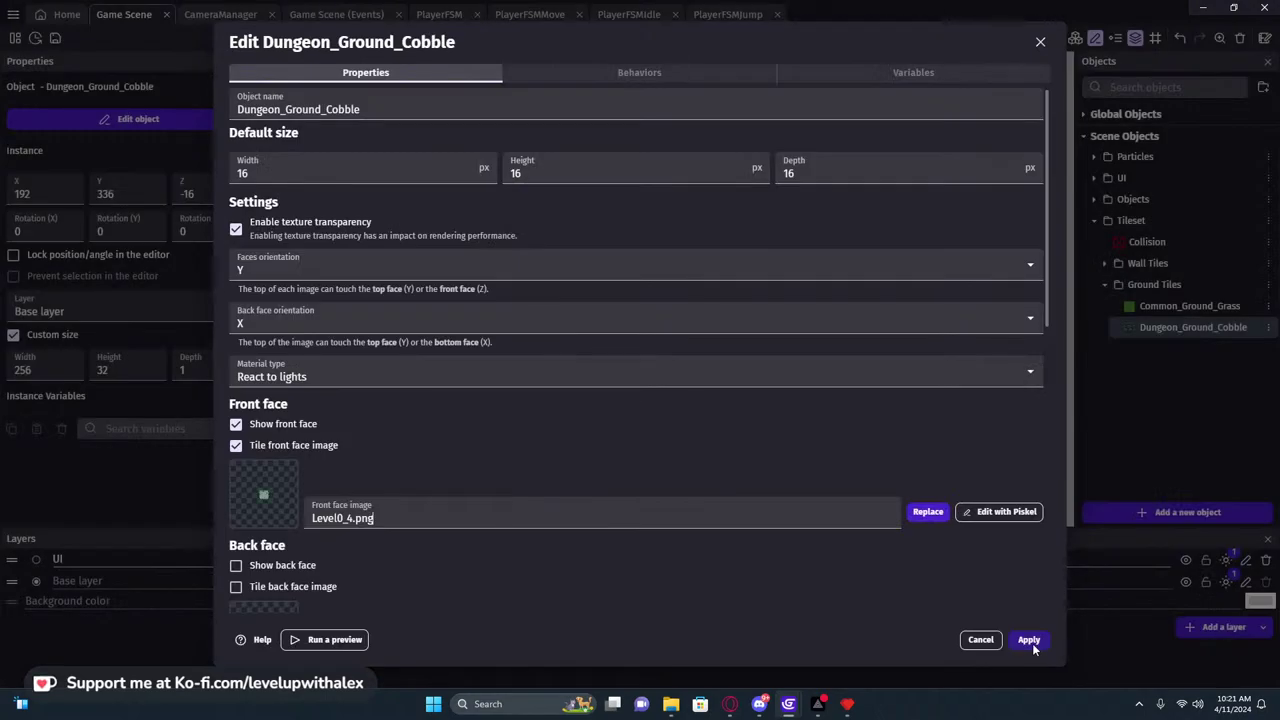
click(1032, 643)
Preview the game, walk and jump through the corridor and dungeon room to examine the new floor tiles, and close the preview
click(584, 378)
middle_drag(574, 371, 474, 354)
click(609, 38)
click(626, 354)
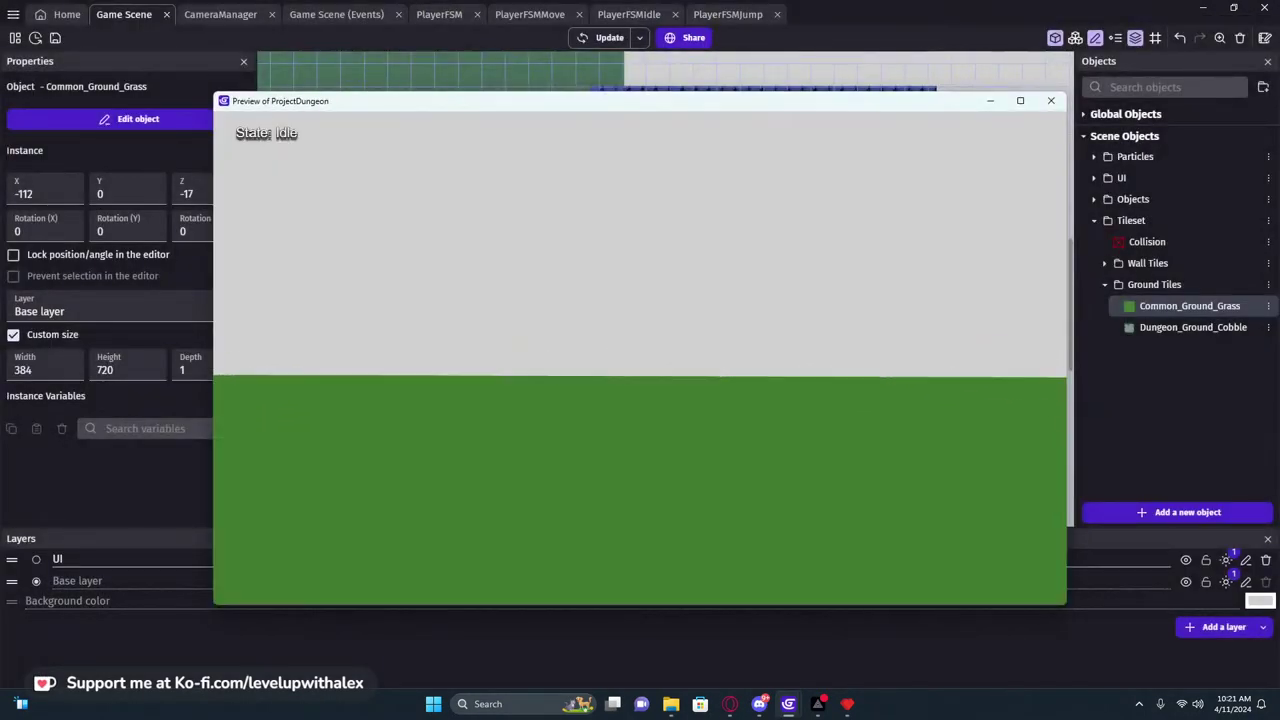
key(w)
key(w)
key(space)
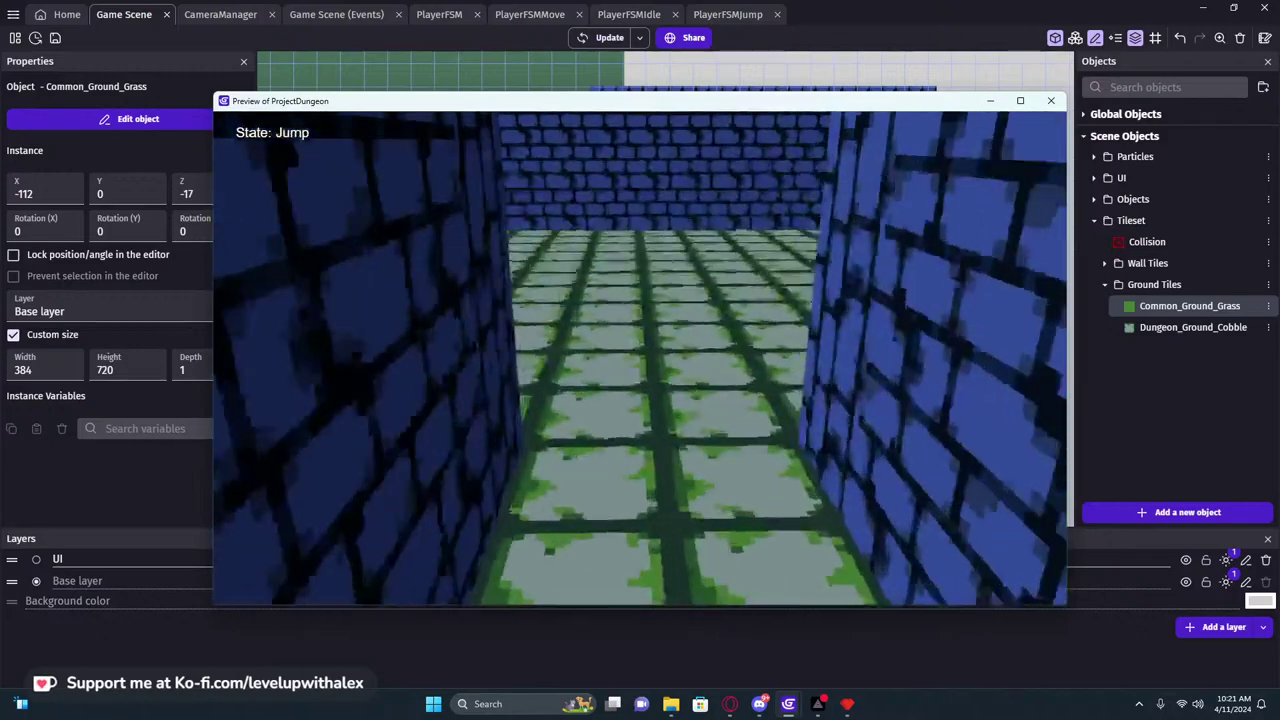
key(w)
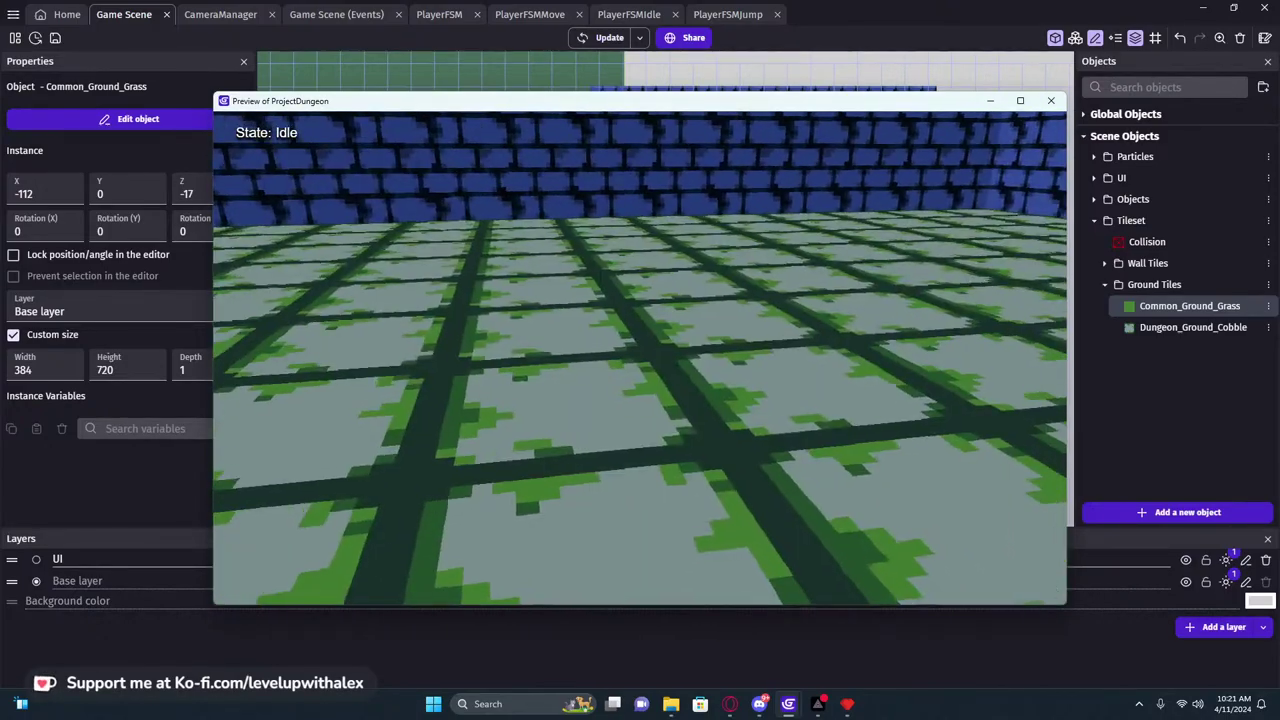
key(w)
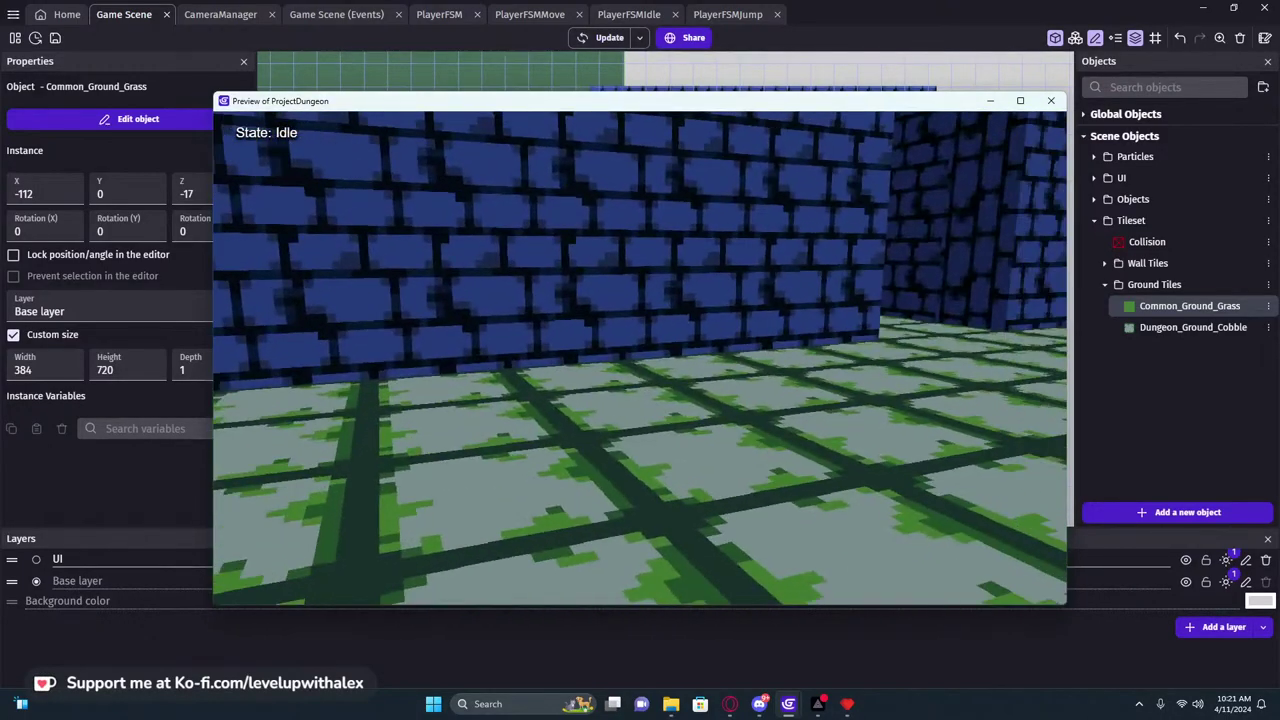
key(w)
key(w)
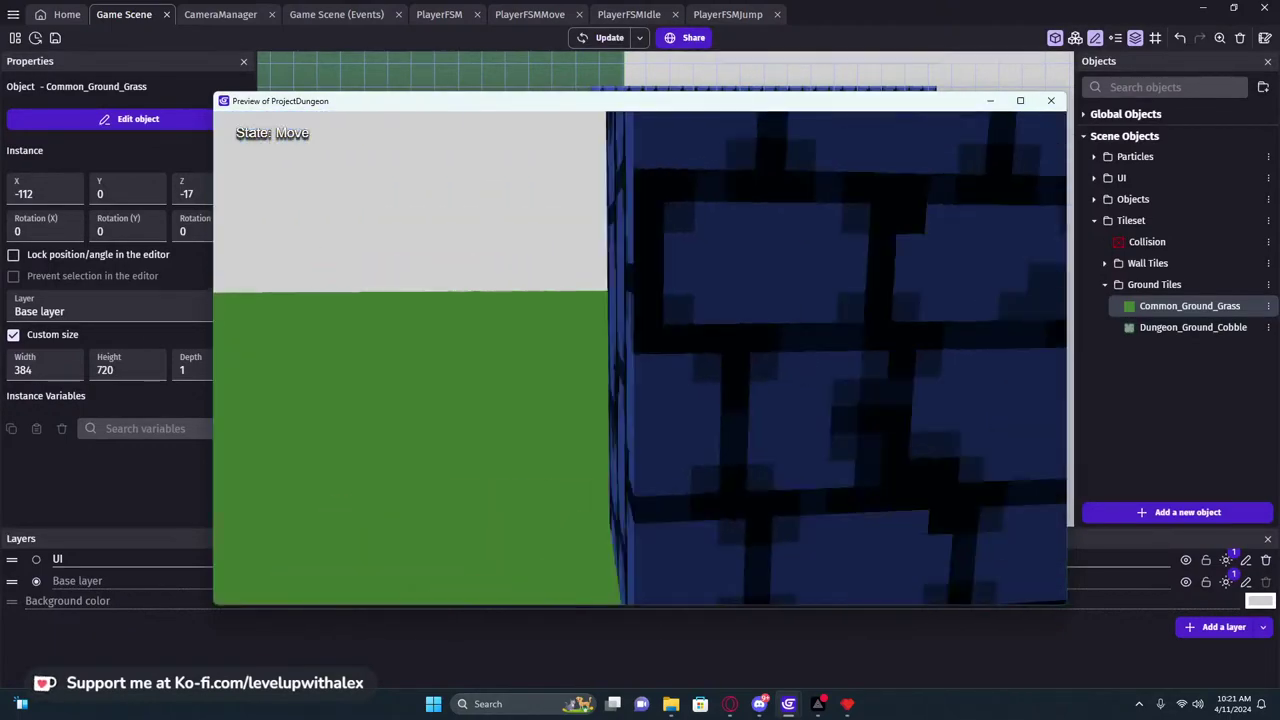
key(s)
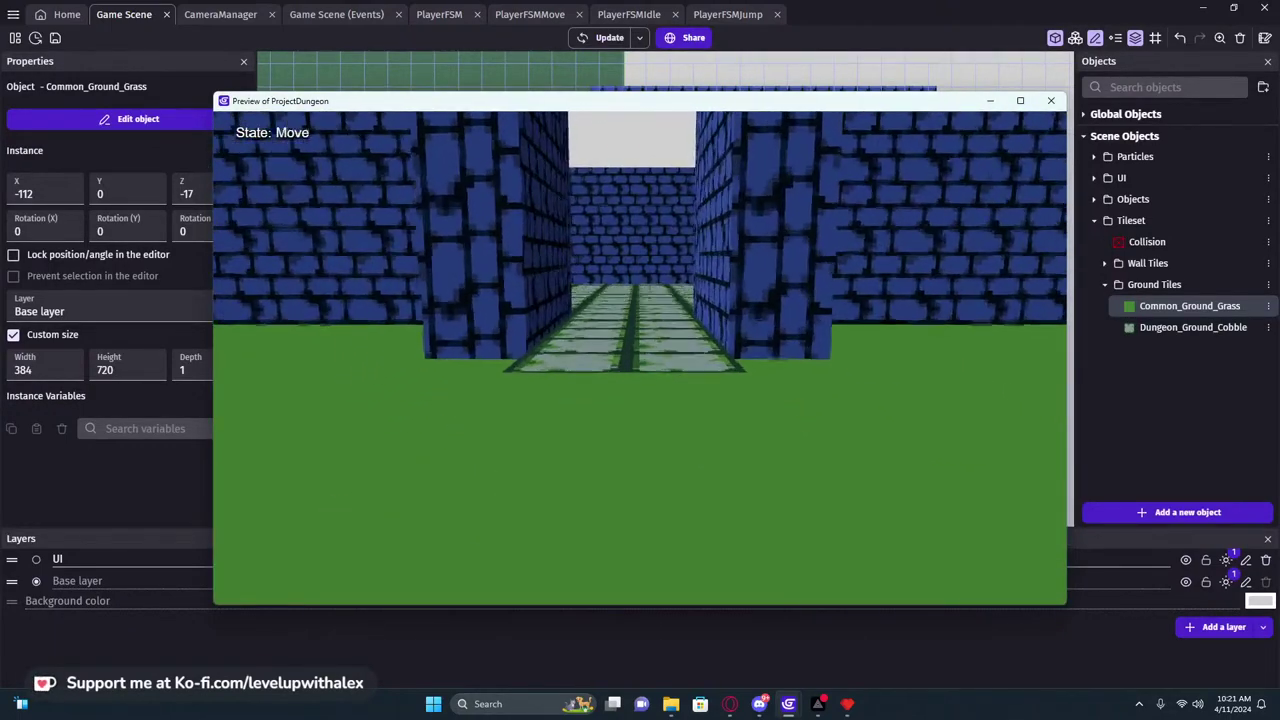
key(w)
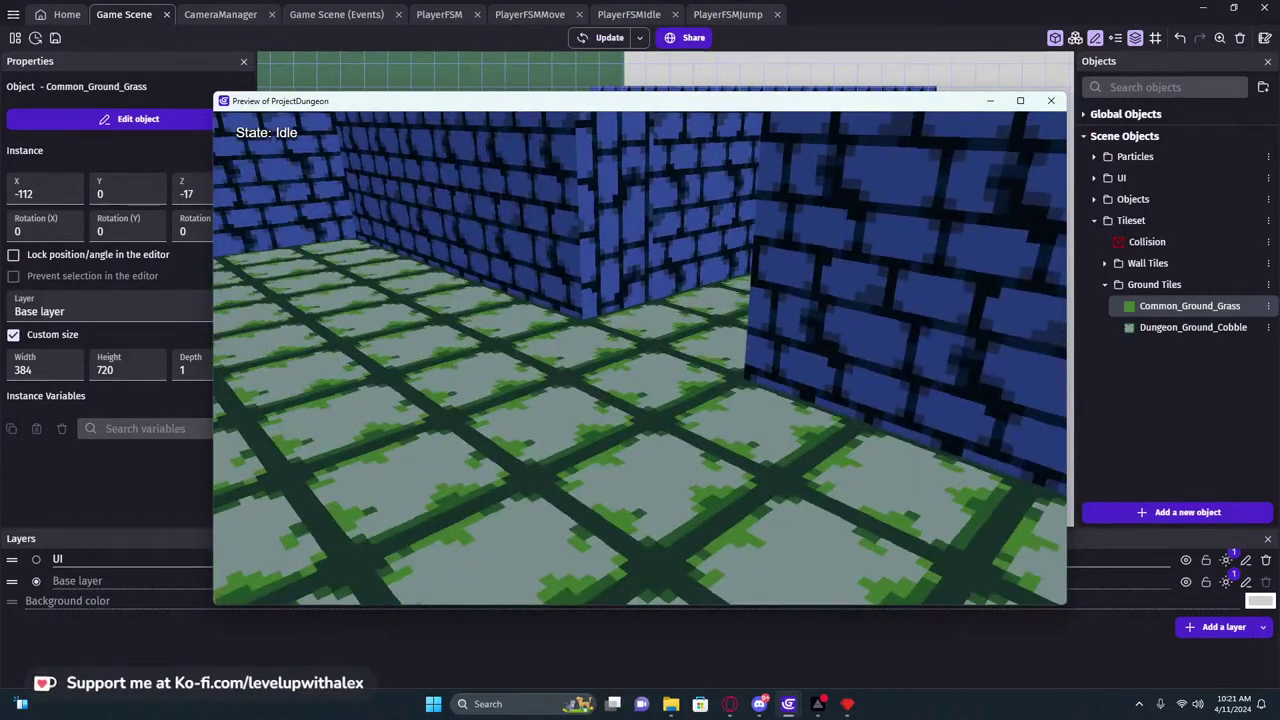
click(1051, 102)
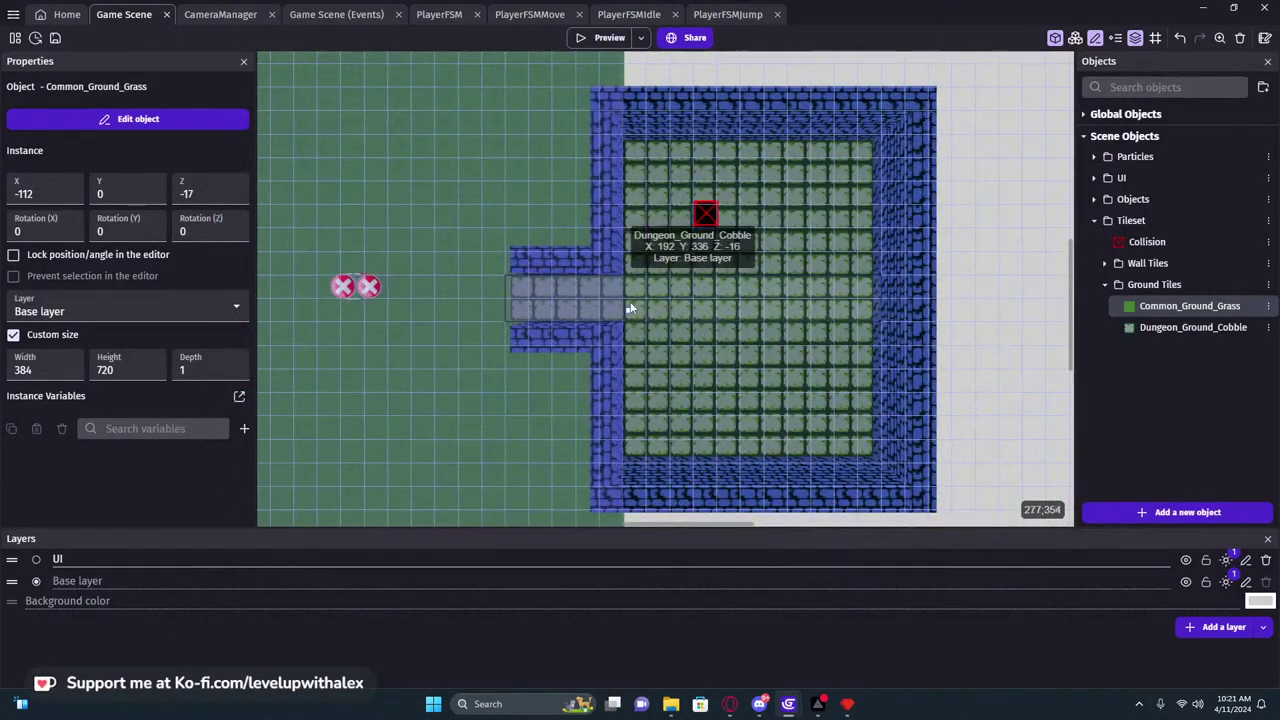
Narrow the Common_Ground_Grass area to a width of 304, place a copy at X 192 and narrow the copy to 48
scroll(452, 206, down, 3)
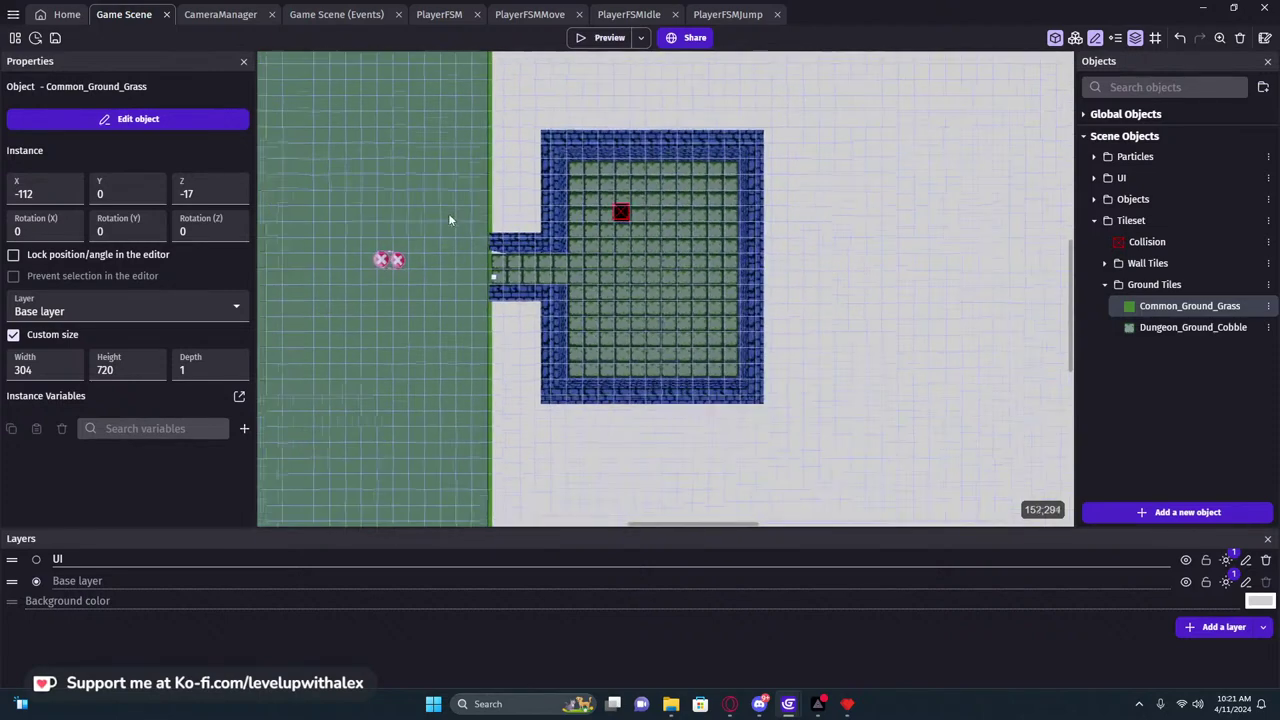
scroll(446, 266, down, 4)
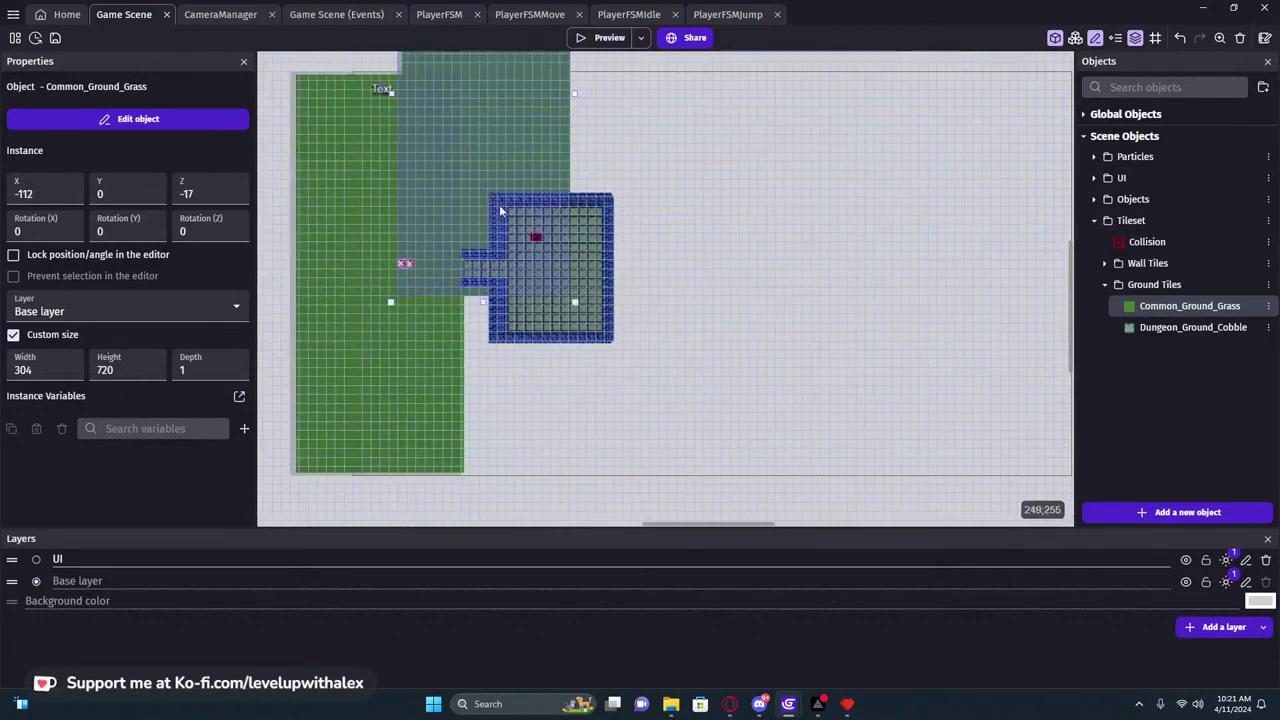
click(645, 260)
click(628, 247)
drag(638, 258, 491, 262)
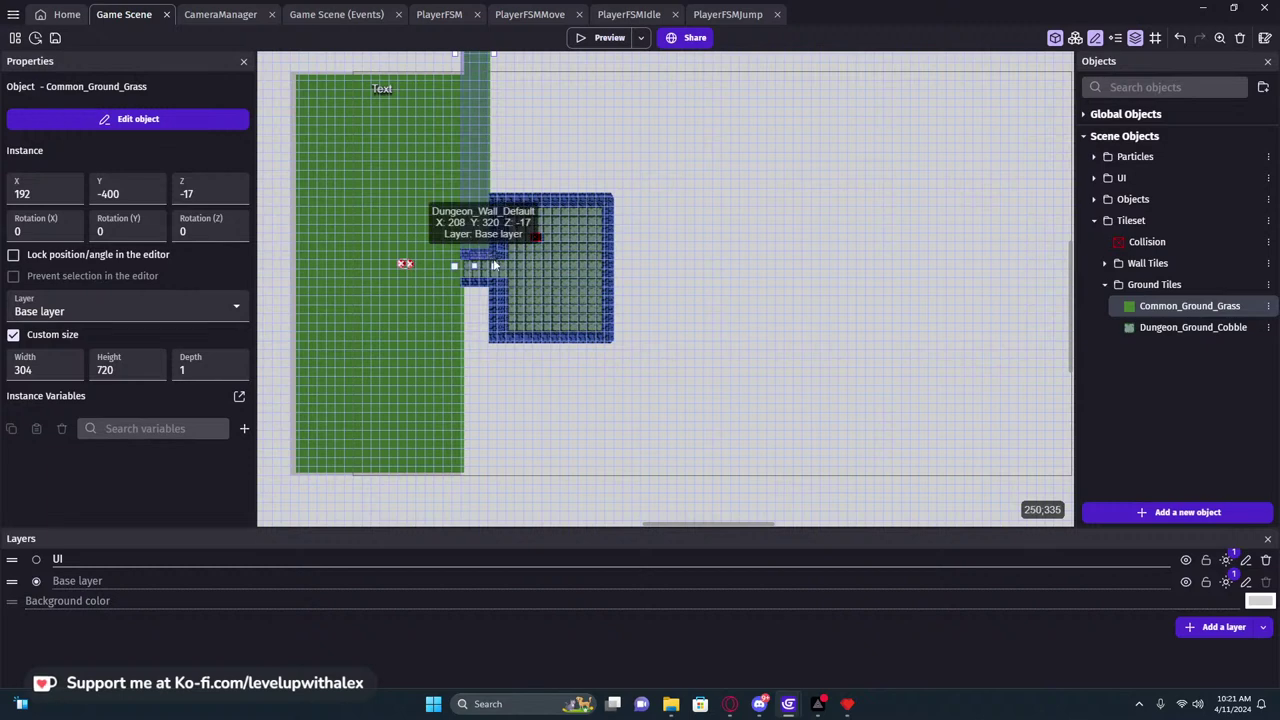
click(487, 257)
Shorten the grass strip above the corridor to a height of 336 starting at Y 0, and widen it to 64
middle_drag(484, 228, 484, 405)
click(483, 182)
scroll(485, 181, down, 3)
scroll(486, 181, down, 1)
middle_drag(486, 181, 487, 205)
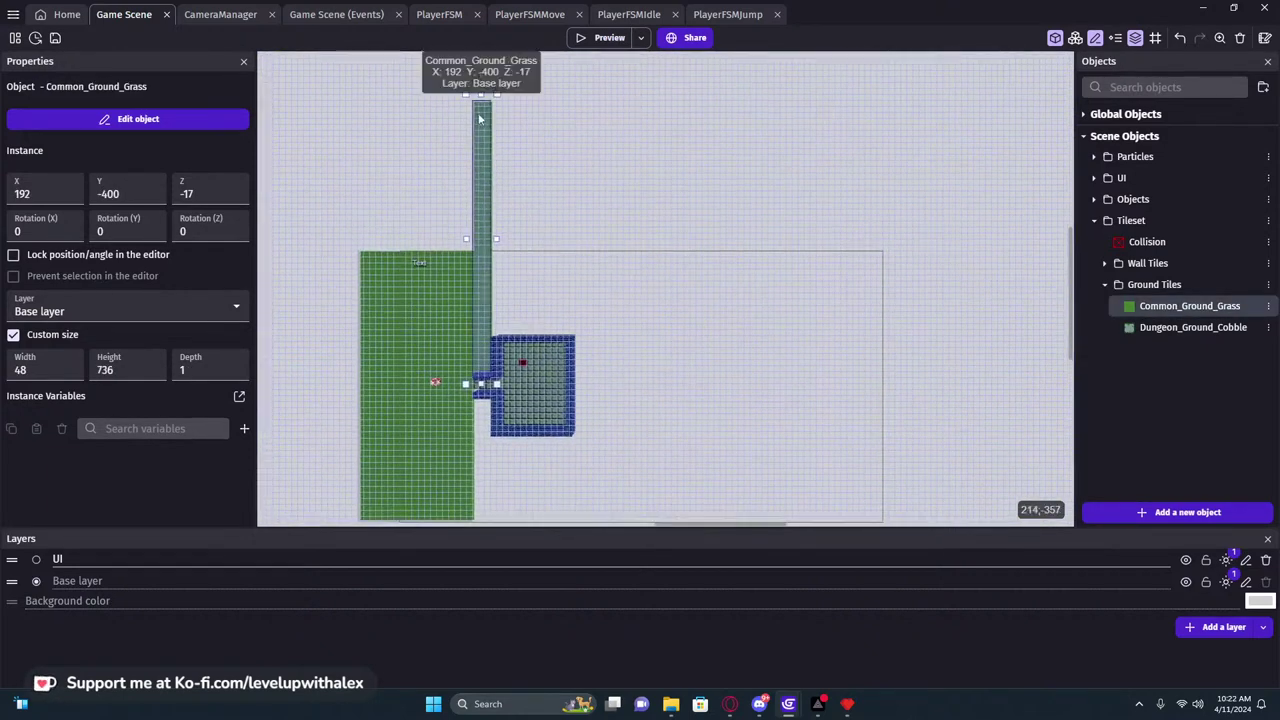
drag(481, 97, 485, 246)
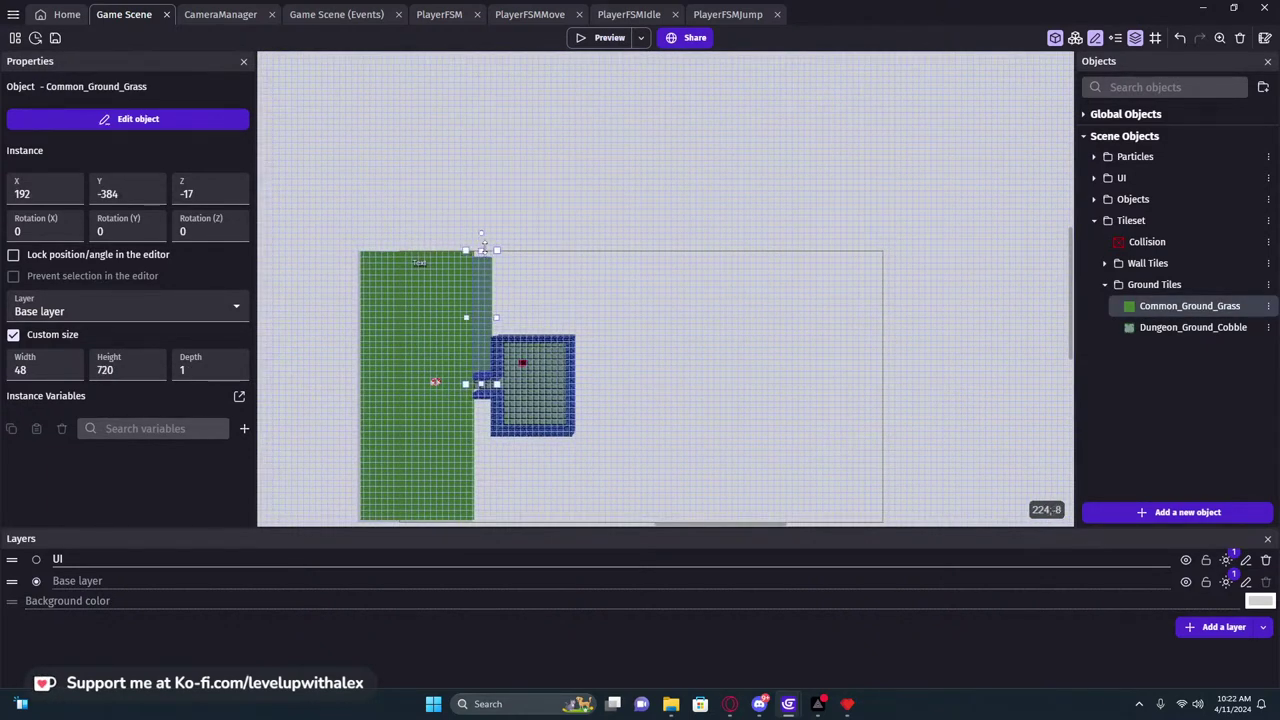
middle_drag(594, 408, 669, 168)
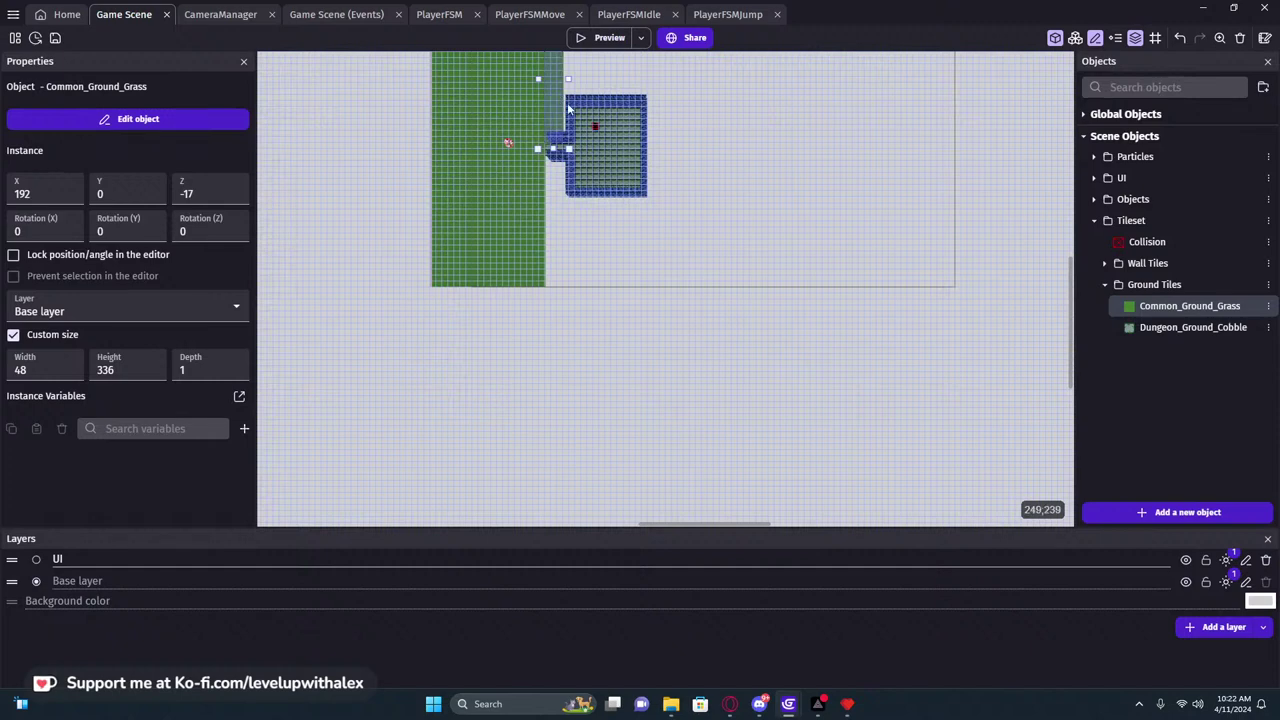
scroll(565, 88, up, 2)
middle_drag(590, 80, 733, 186)
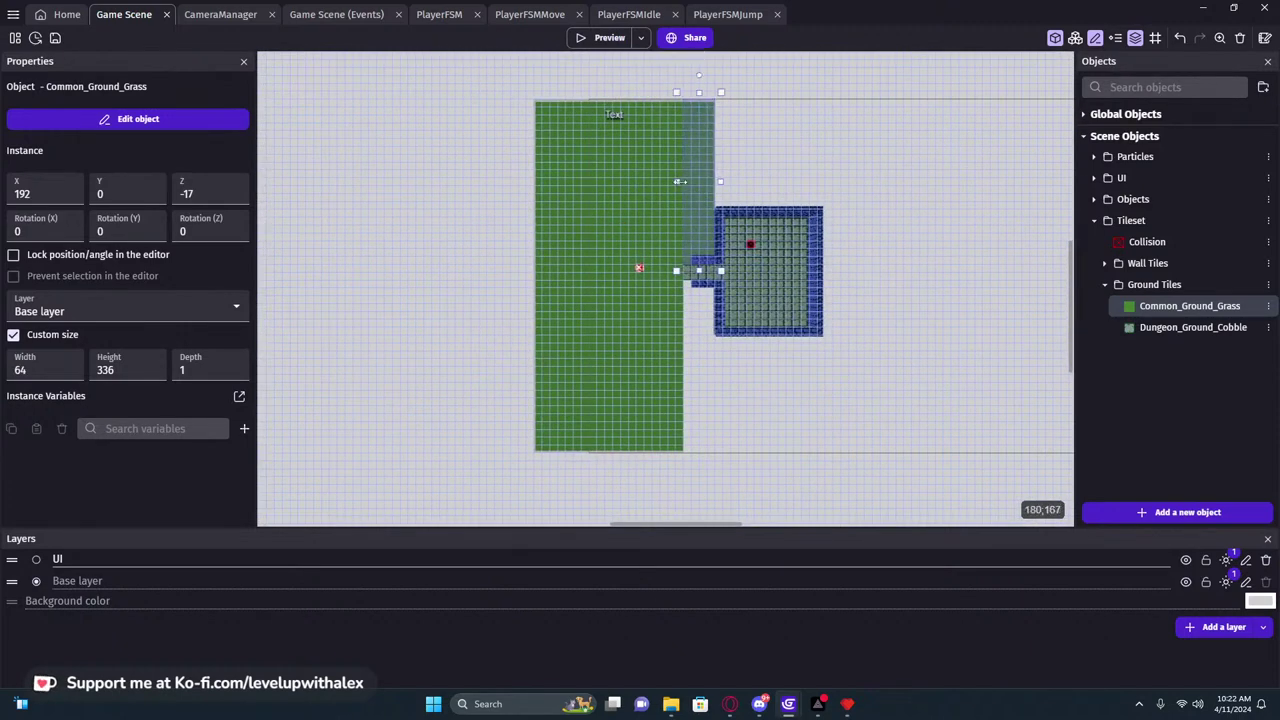
Duplicate the grass strip below the corridor at Y 368 and extend it to the lower edge of the main grass area
ctrl+drag(688, 207, 704, 434)
drag(689, 377, 688, 369)
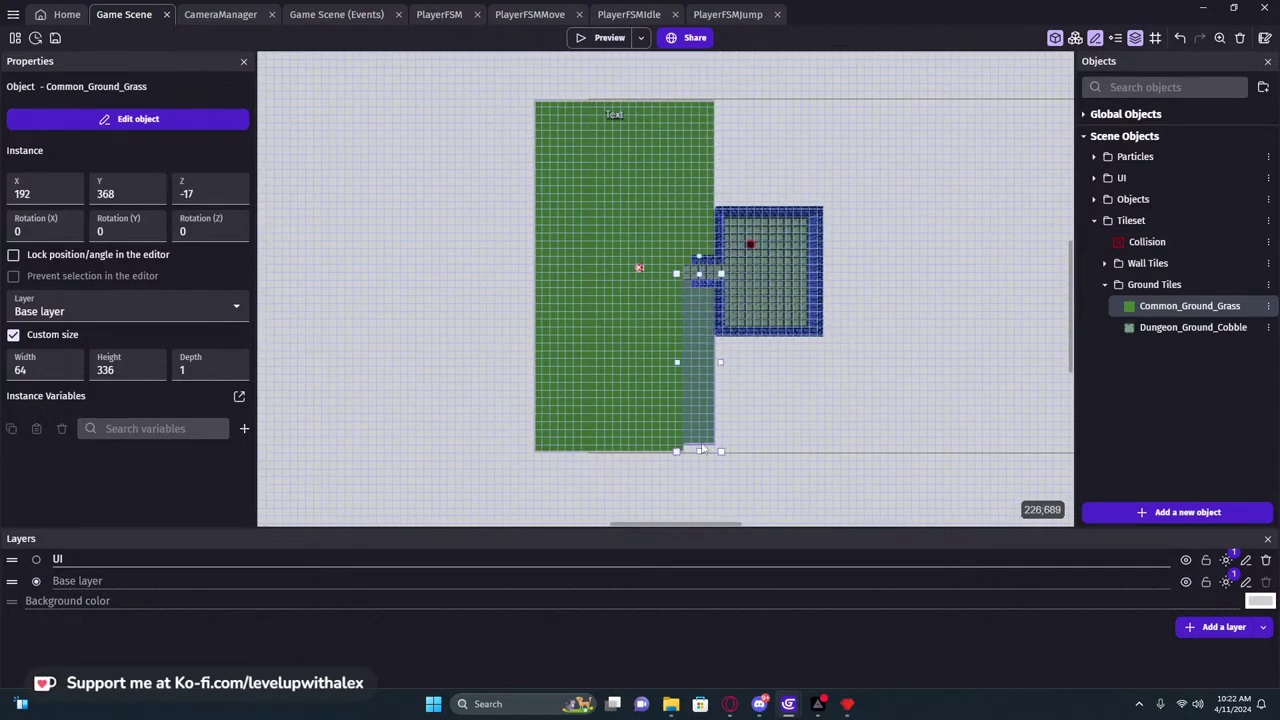
click(757, 421)
Extend the upper and lower corridor walls outward to the entrance edge of the cobble floor
scroll(700, 263, up, 1)
click(700, 263)
scroll(695, 262, up, 2)
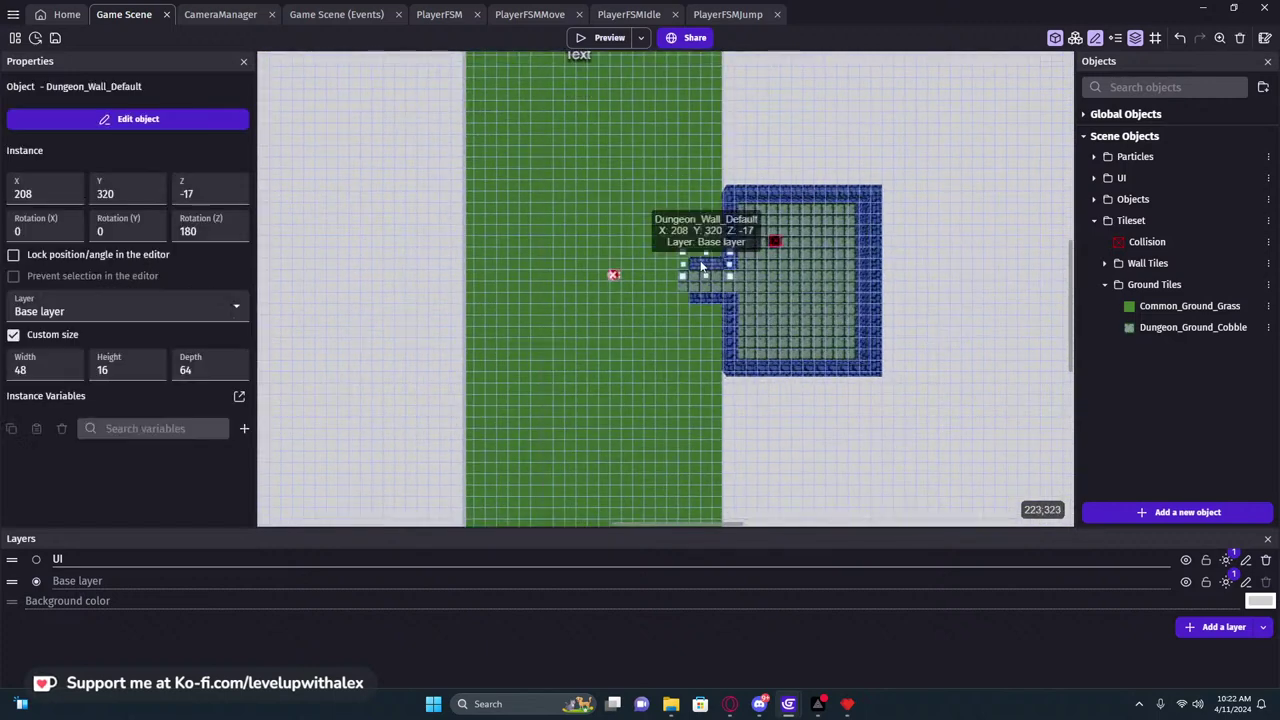
drag(675, 264, 673, 264)
click(701, 313)
drag(681, 311, 668, 311)
Set the Z position of the corridor and room Dungeon_Ground_Cobble floors to -15
click(727, 288)
shift+click(868, 234)
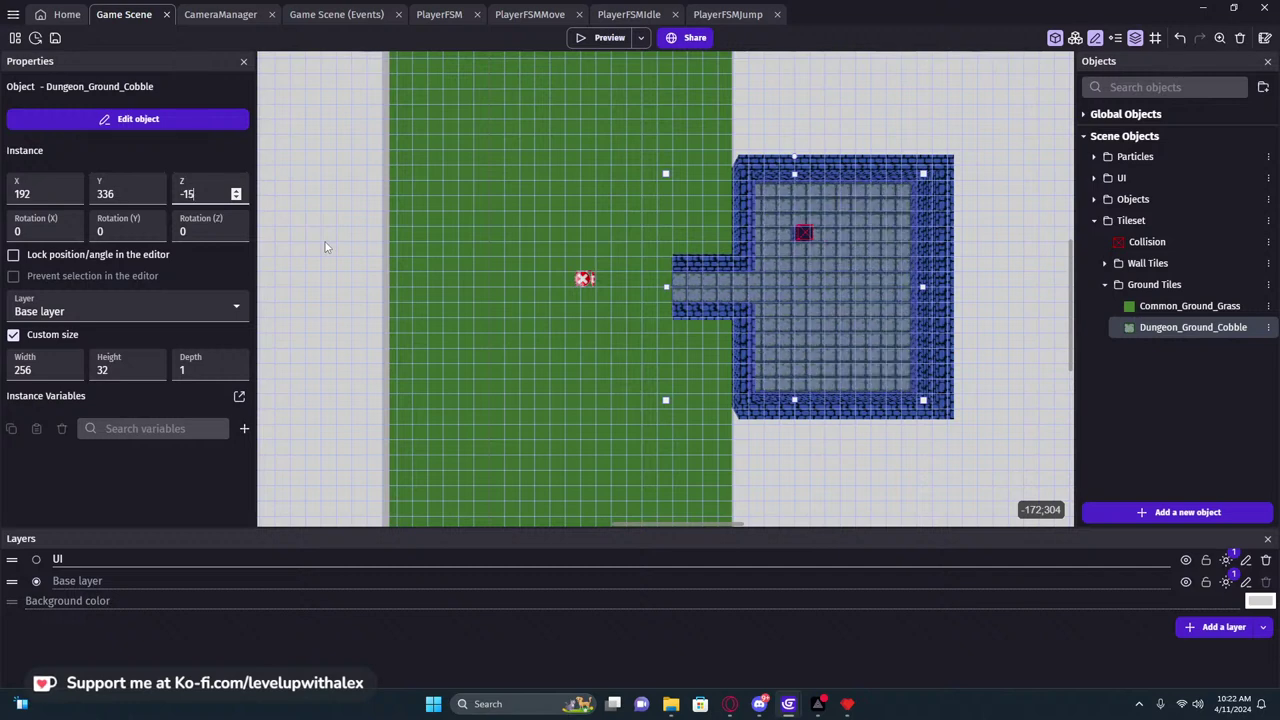
click(668, 380)
Preview the game and walk through the corridor and dungeon room to inspect the cobble floor and its walls
middle_drag(600, 348, 666, 366)
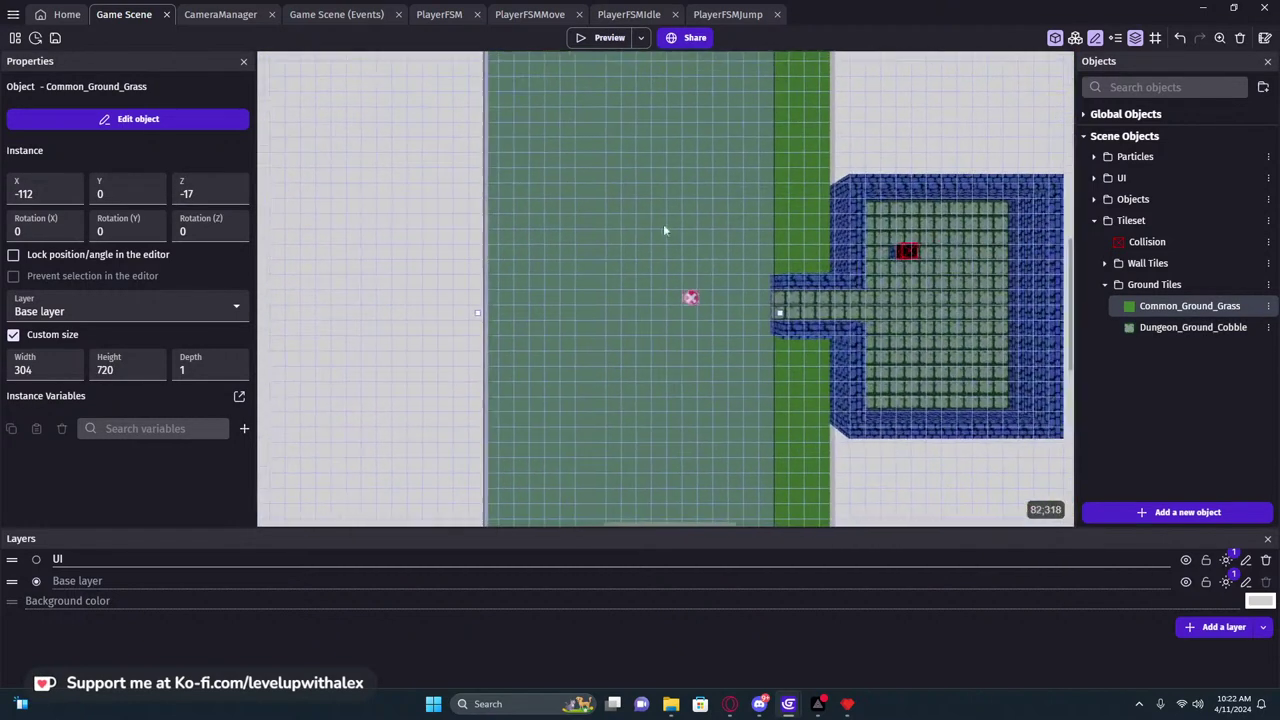
click(595, 37)
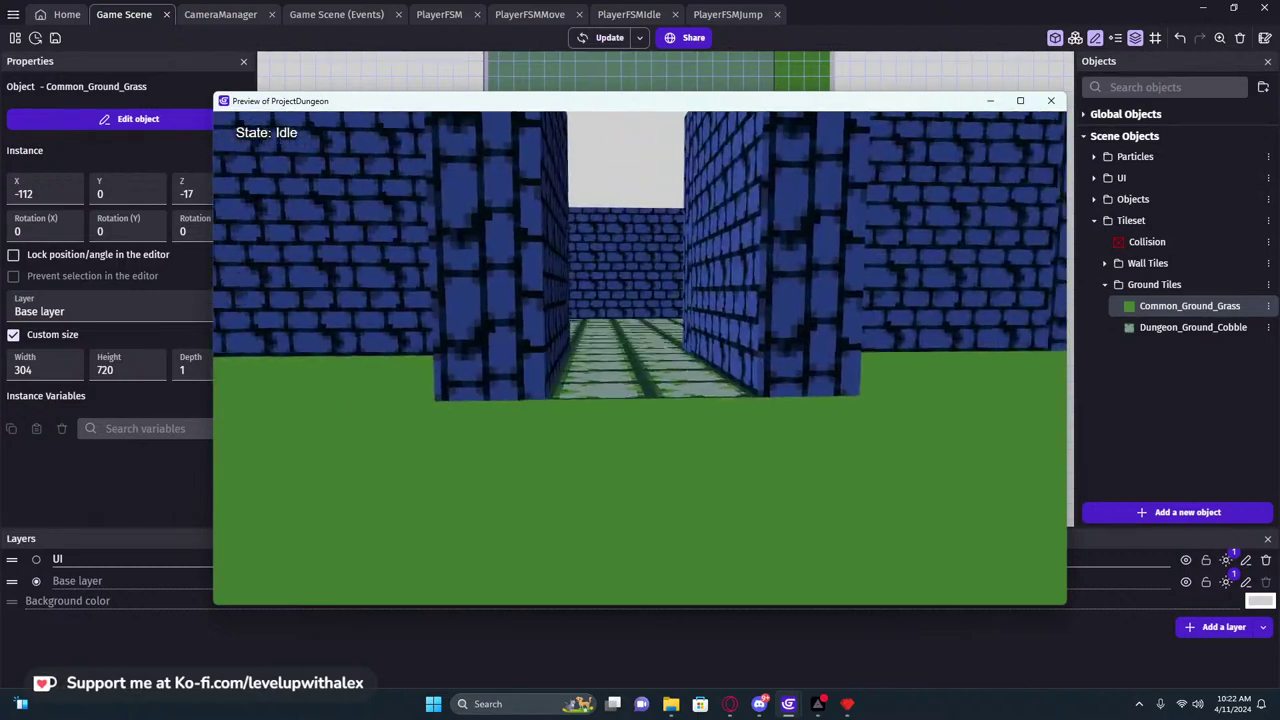
key(w)
key(w)
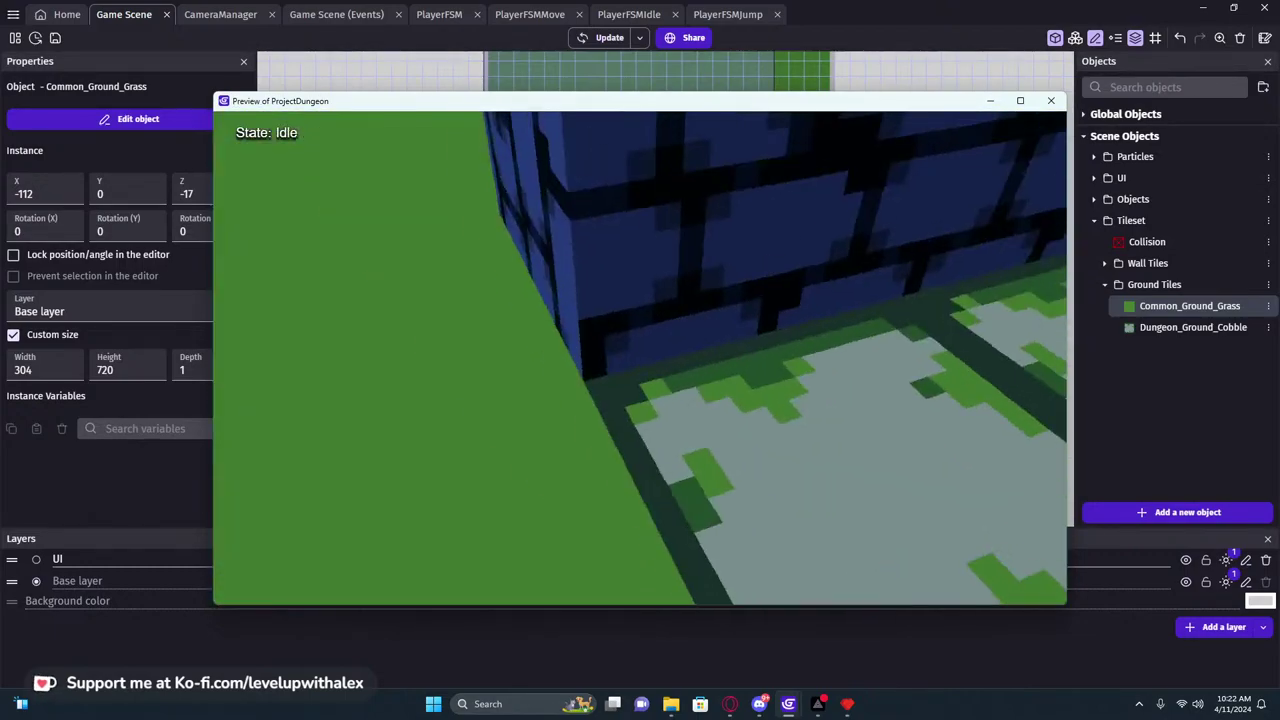
key(w)
key(w)
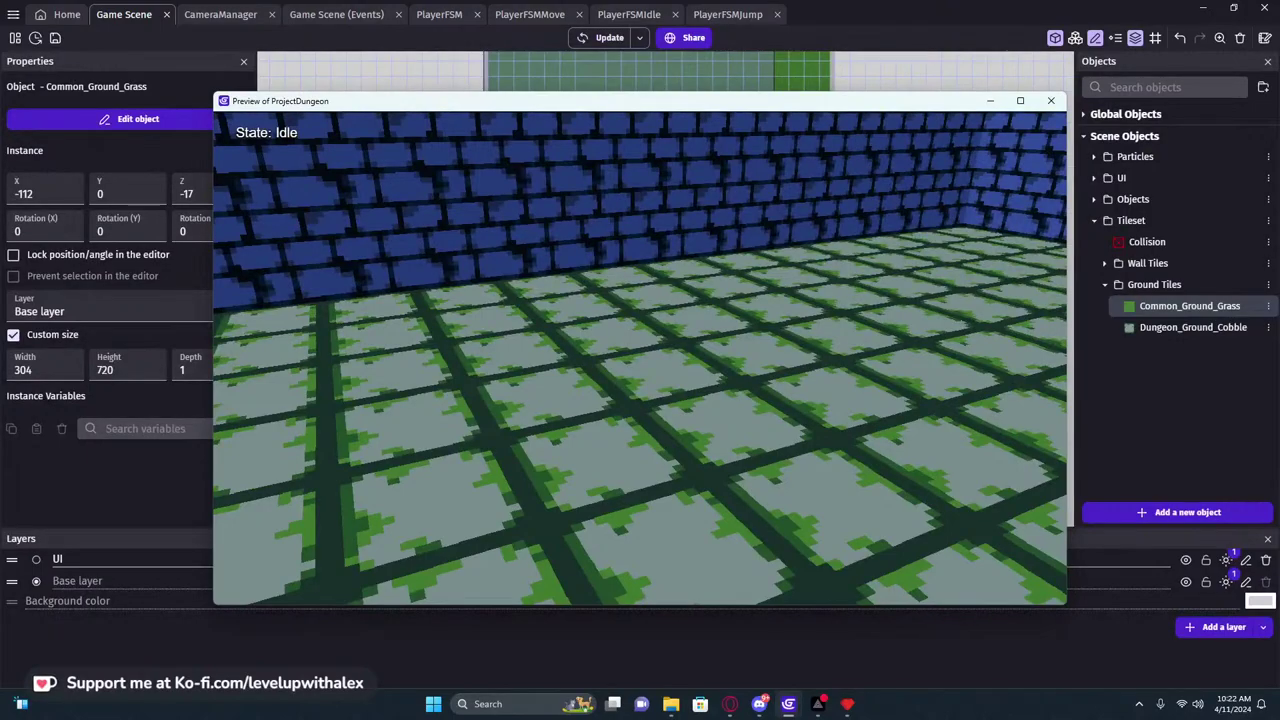
key(w)
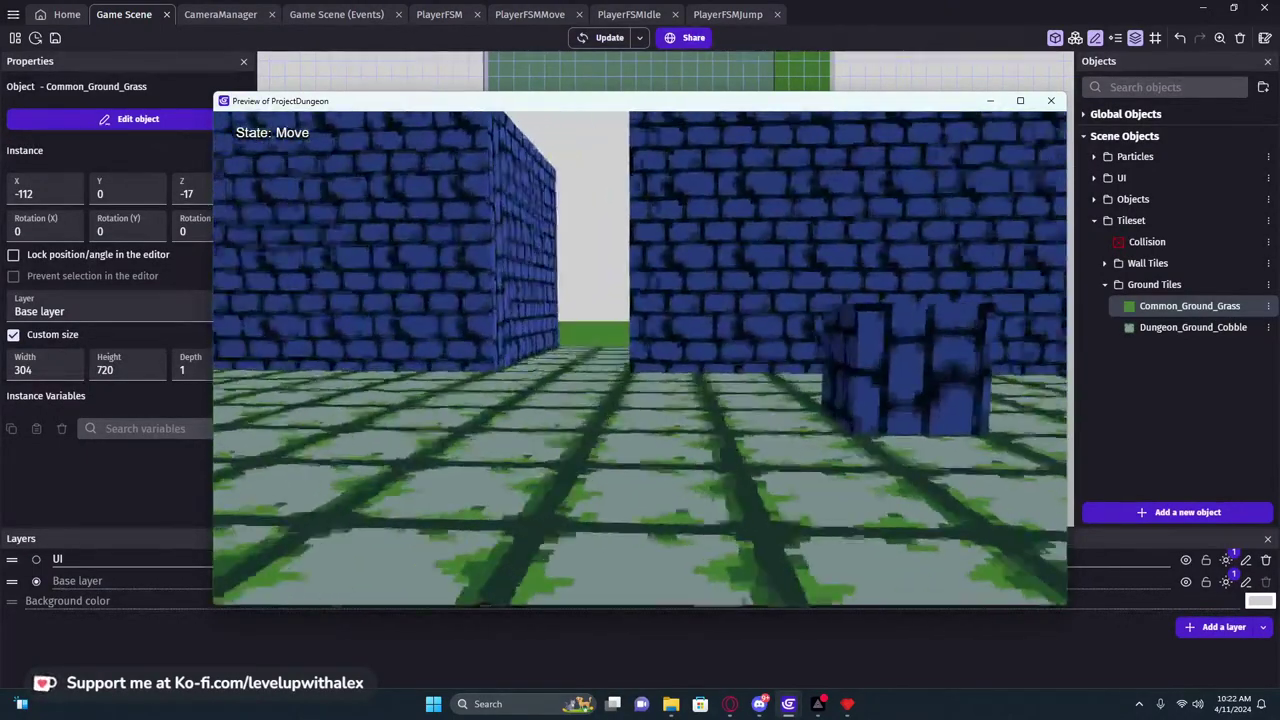
key(w)
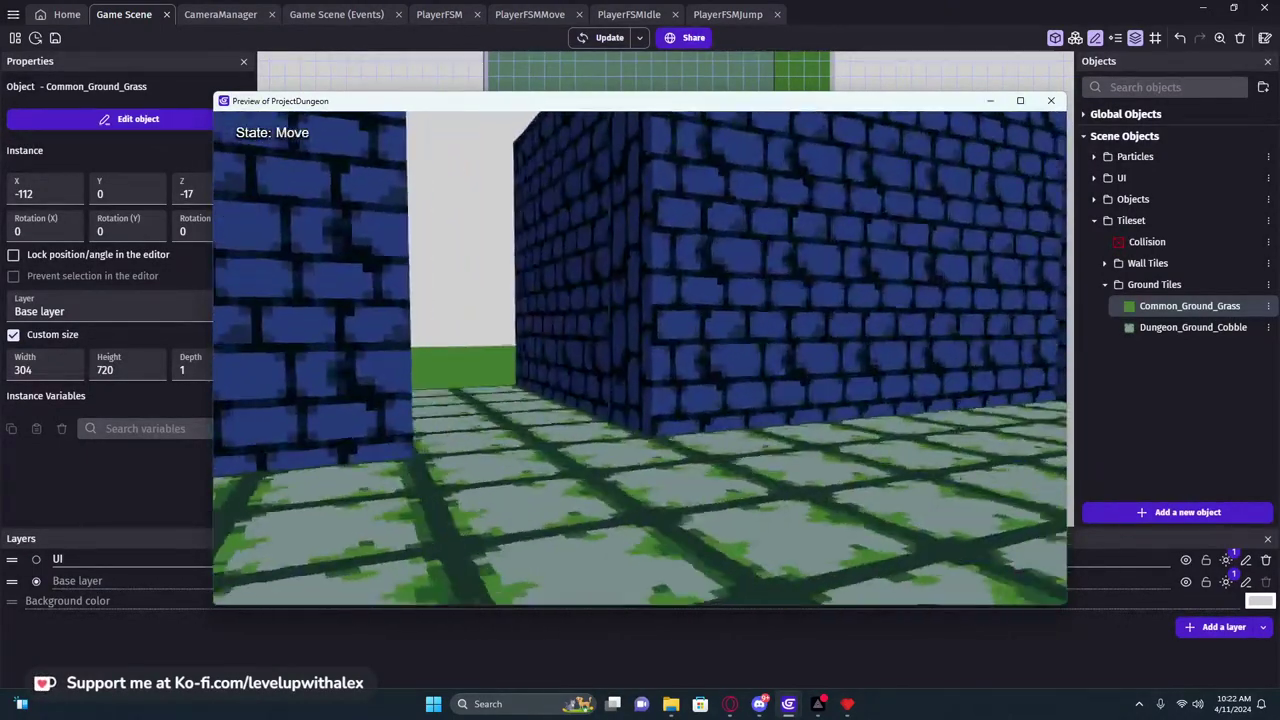
key(a)
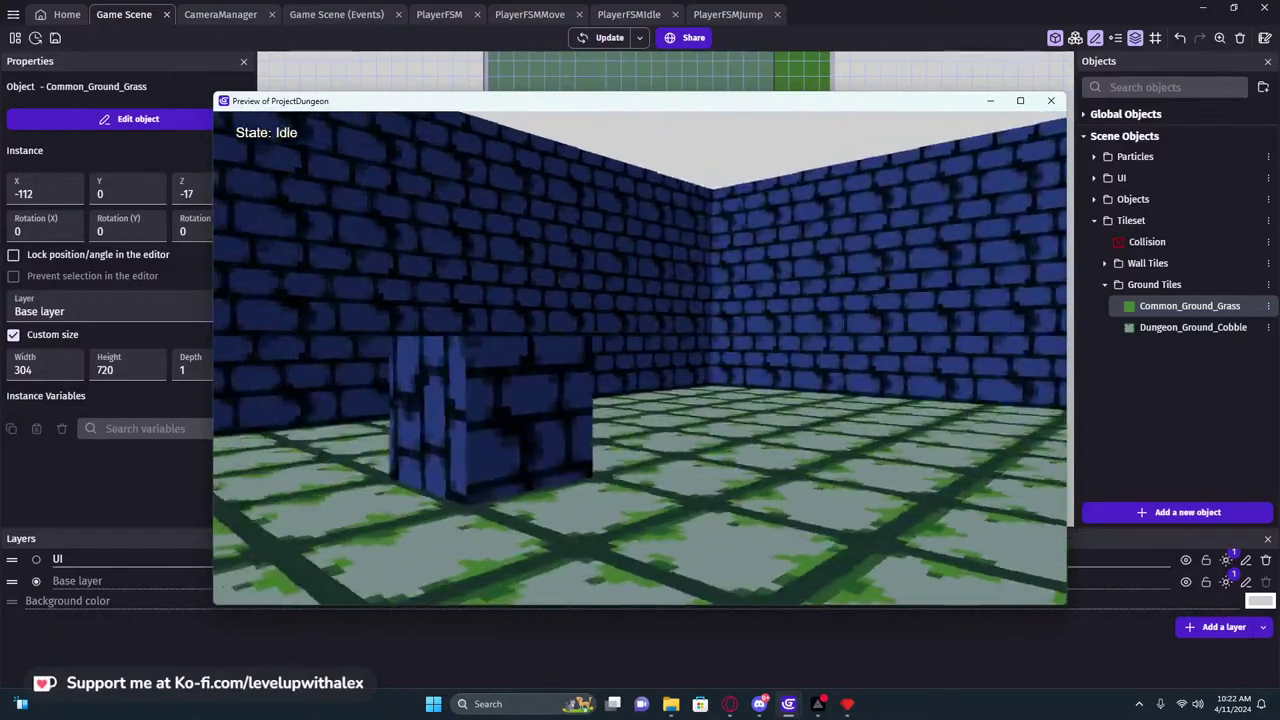
key(w)
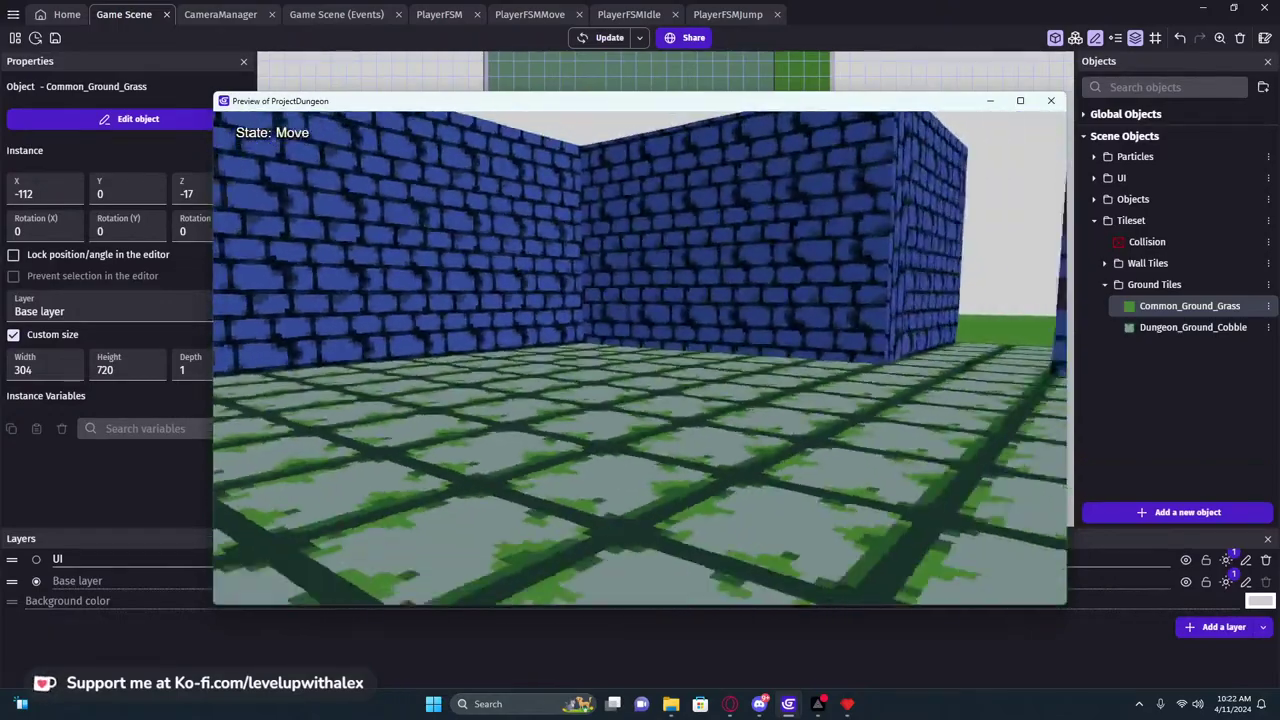
key(w)
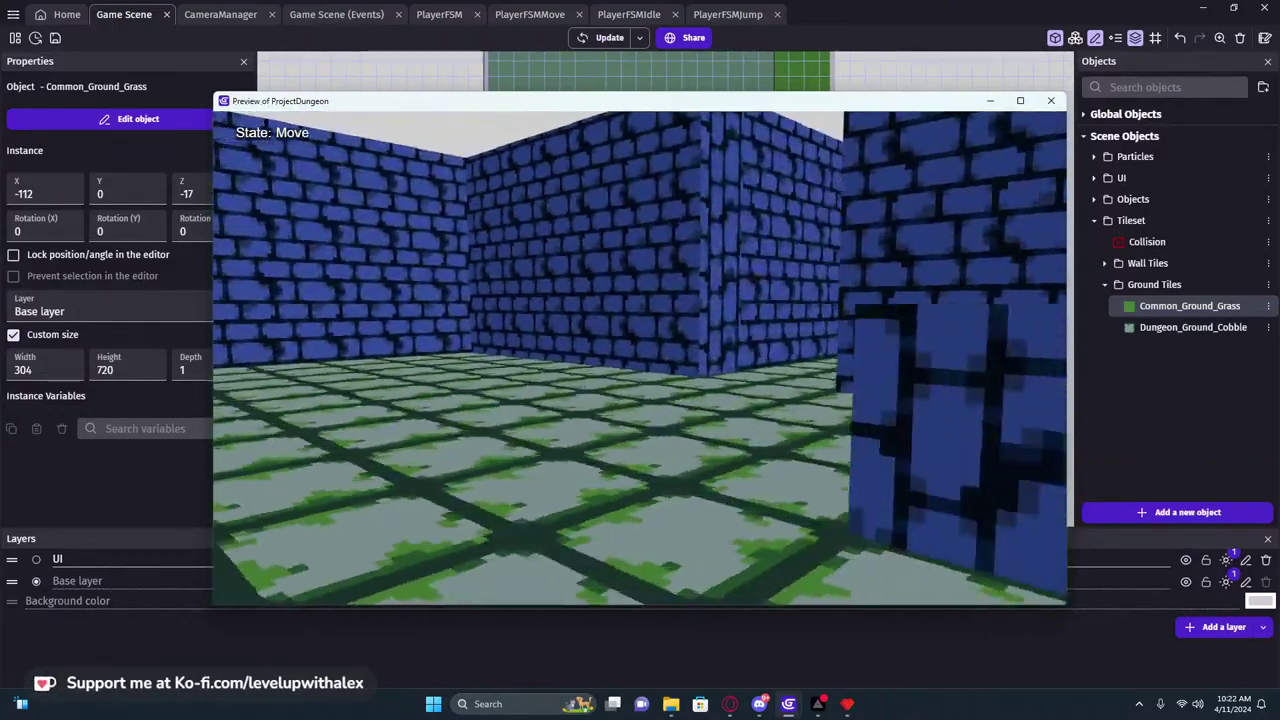
key(w)
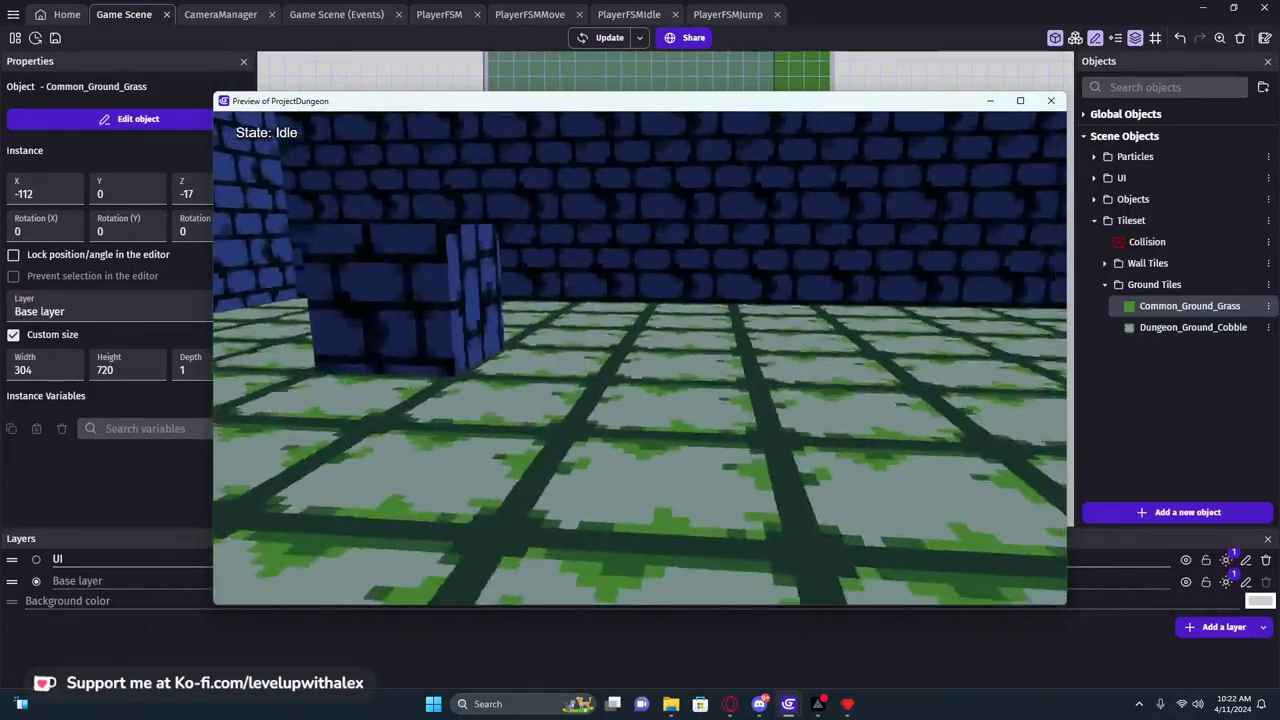
key(w)
key(w)
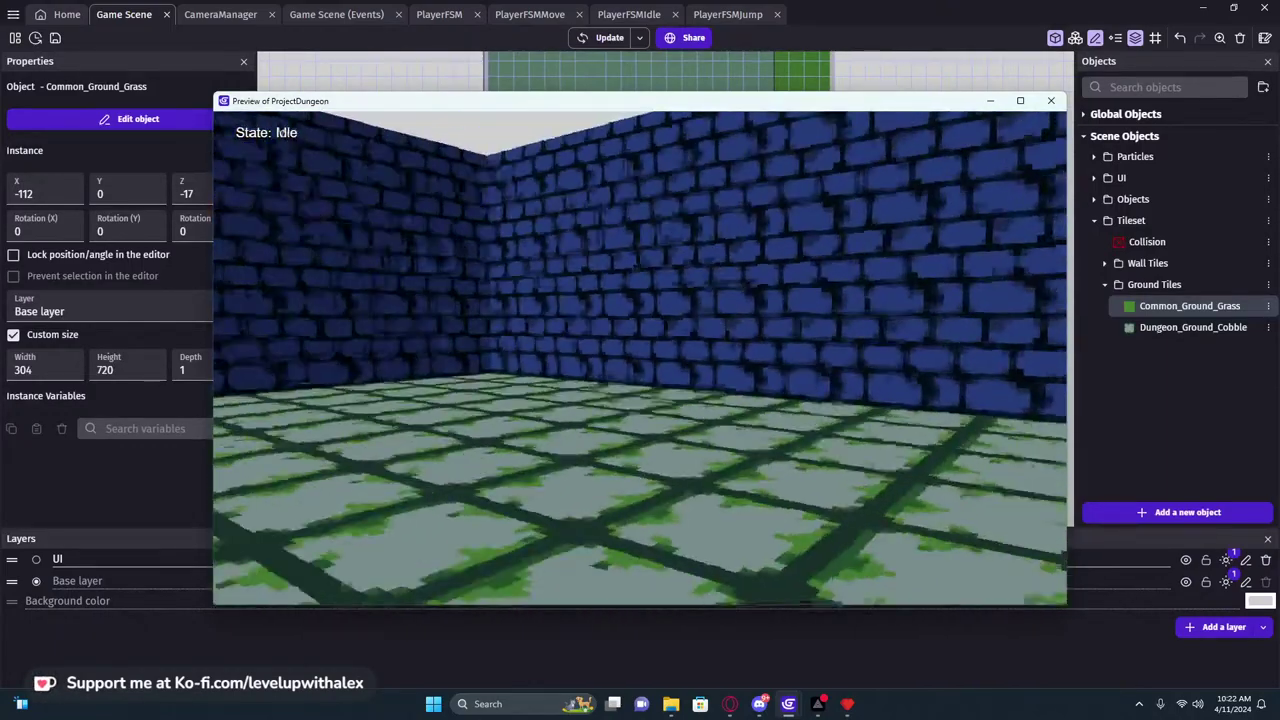
key(w)
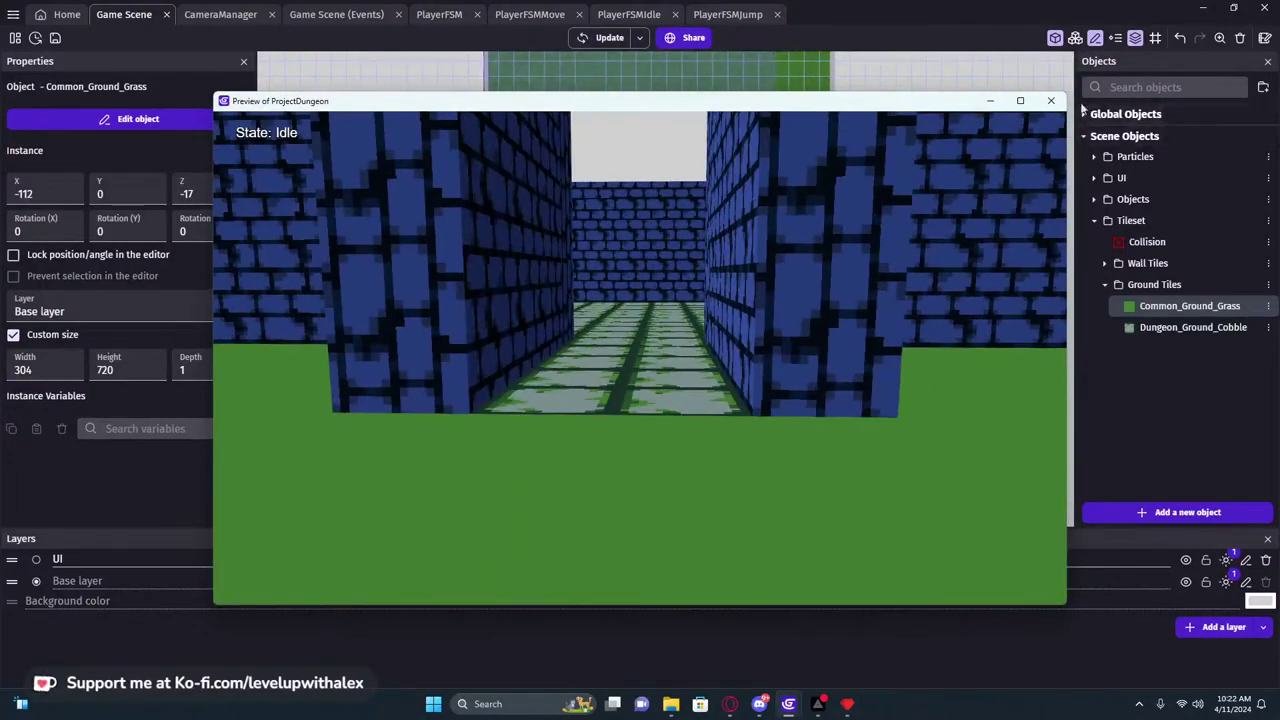
click(1052, 101)
Open the Dungeon_Wall_Default object for editing and review the images assigned to each of its faces
click(1105, 263)
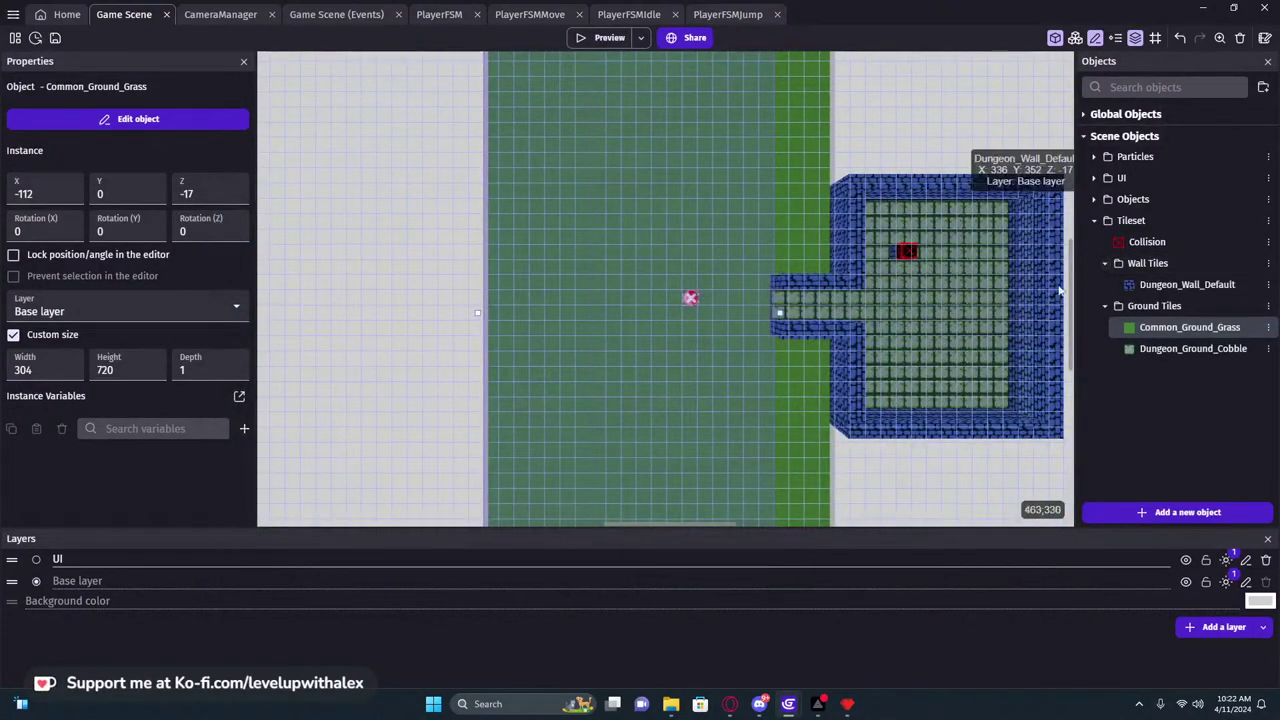
double_click(1187, 285)
scroll(763, 394, down, 3)
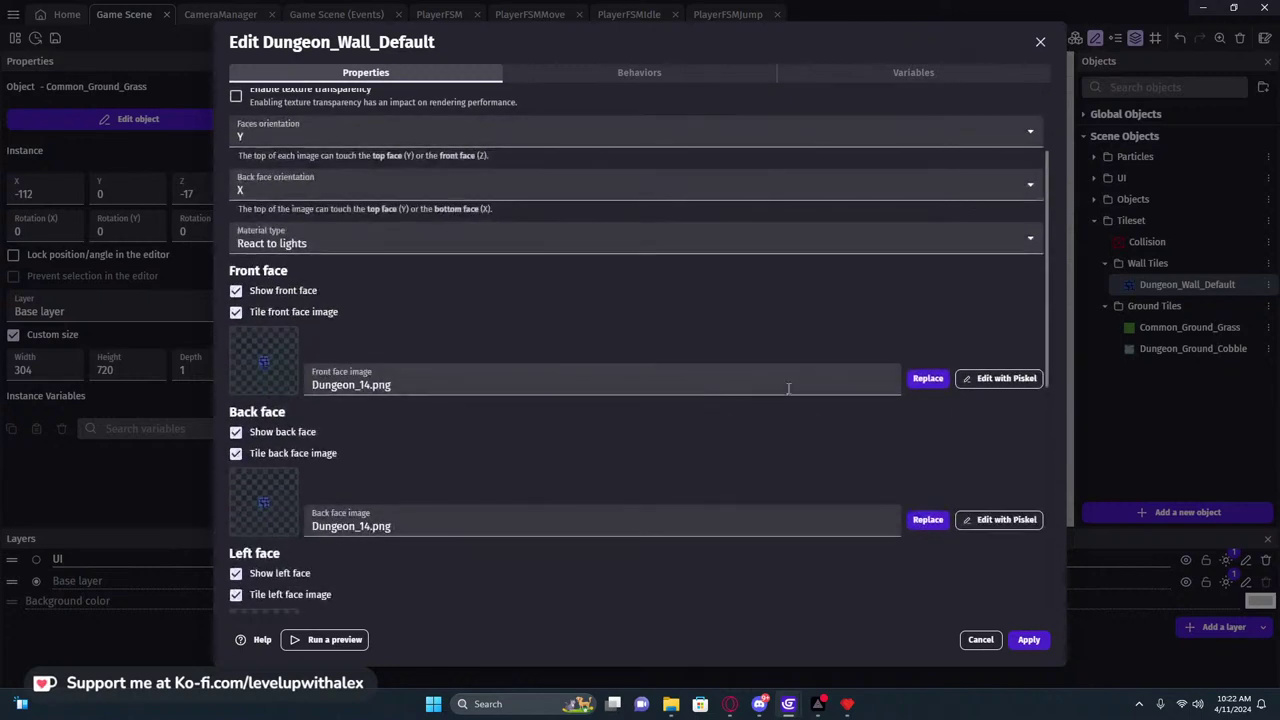
scroll(771, 458, down, 2)
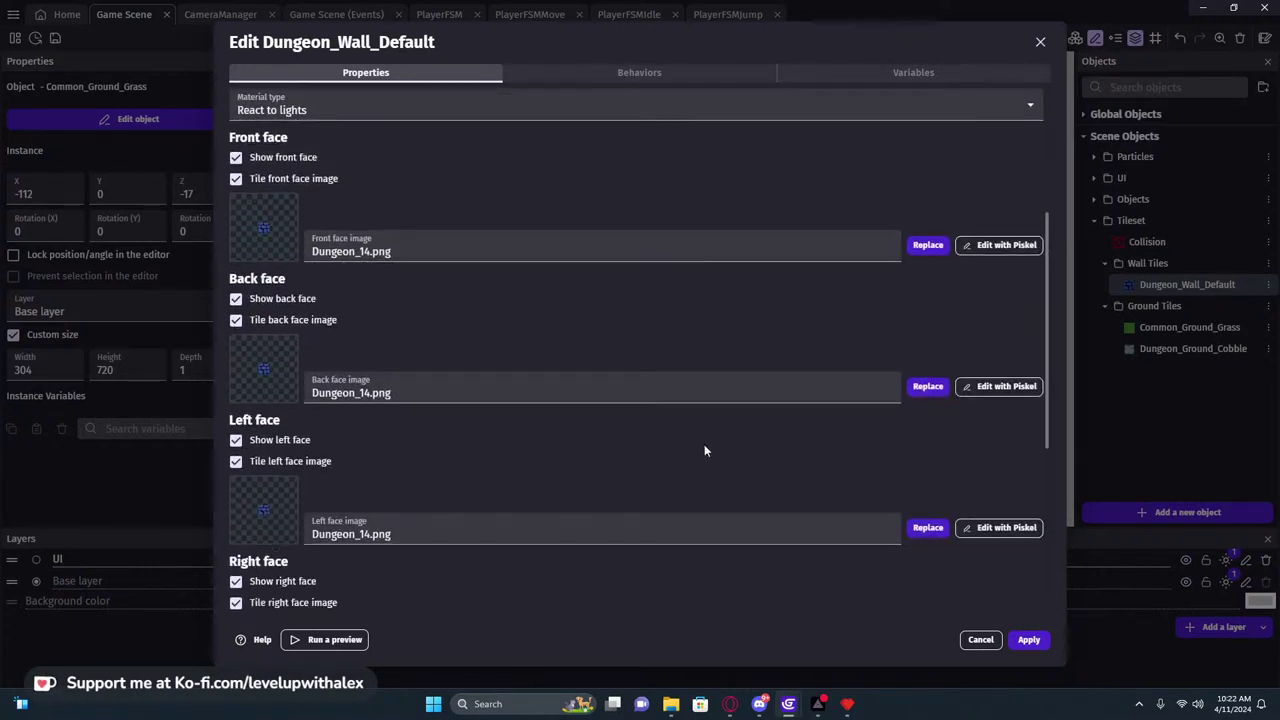
scroll(704, 448, down, 1)
scroll(704, 448, down, 3)
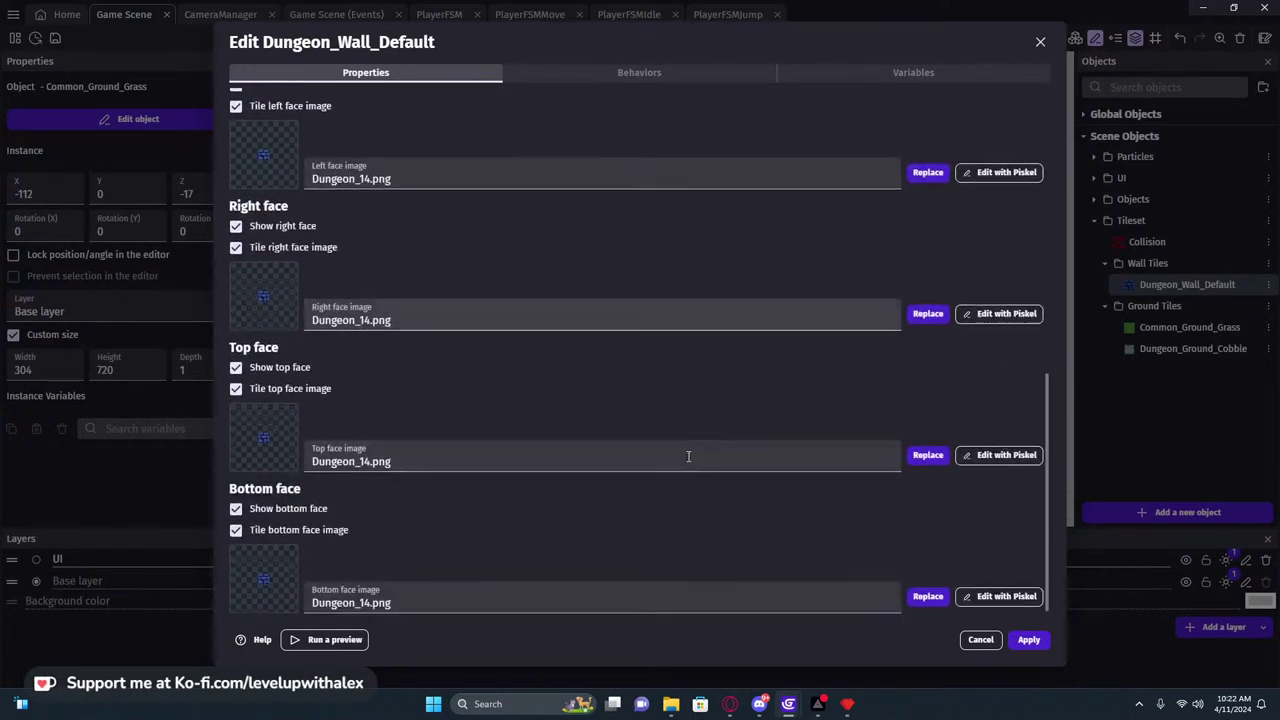
scroll(581, 567, up, 8)
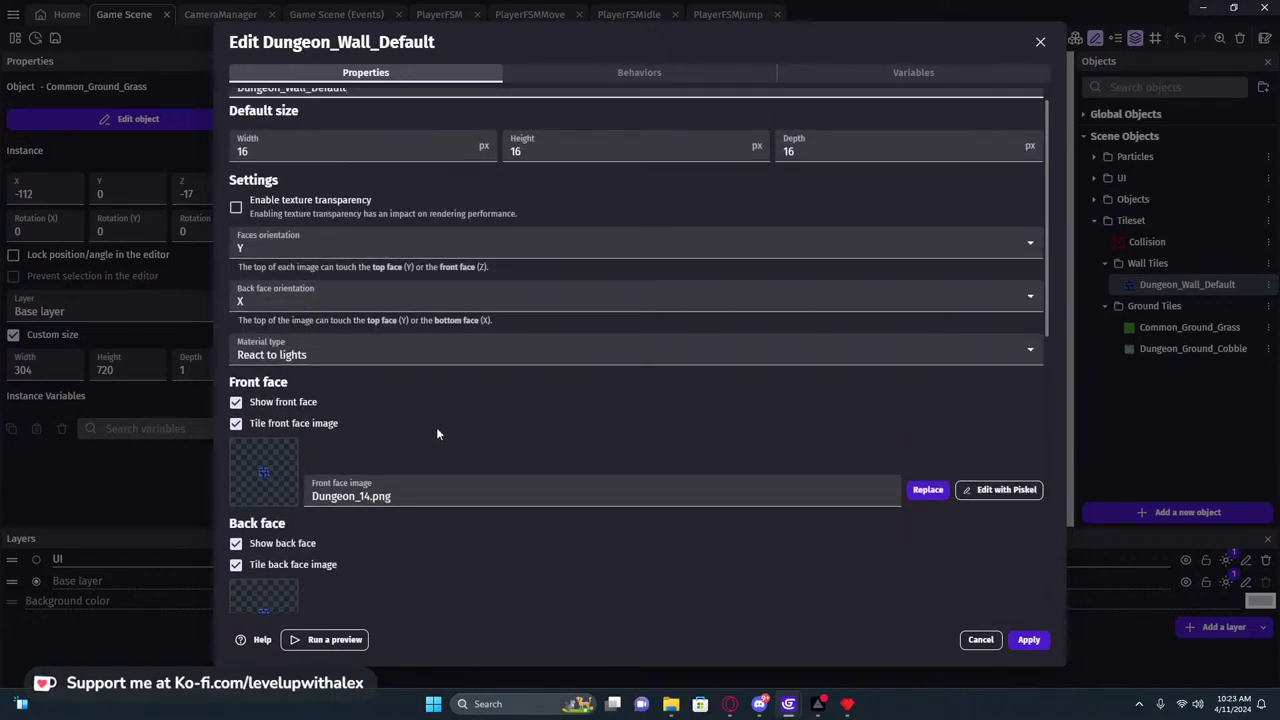
scroll(463, 440, down, 1)
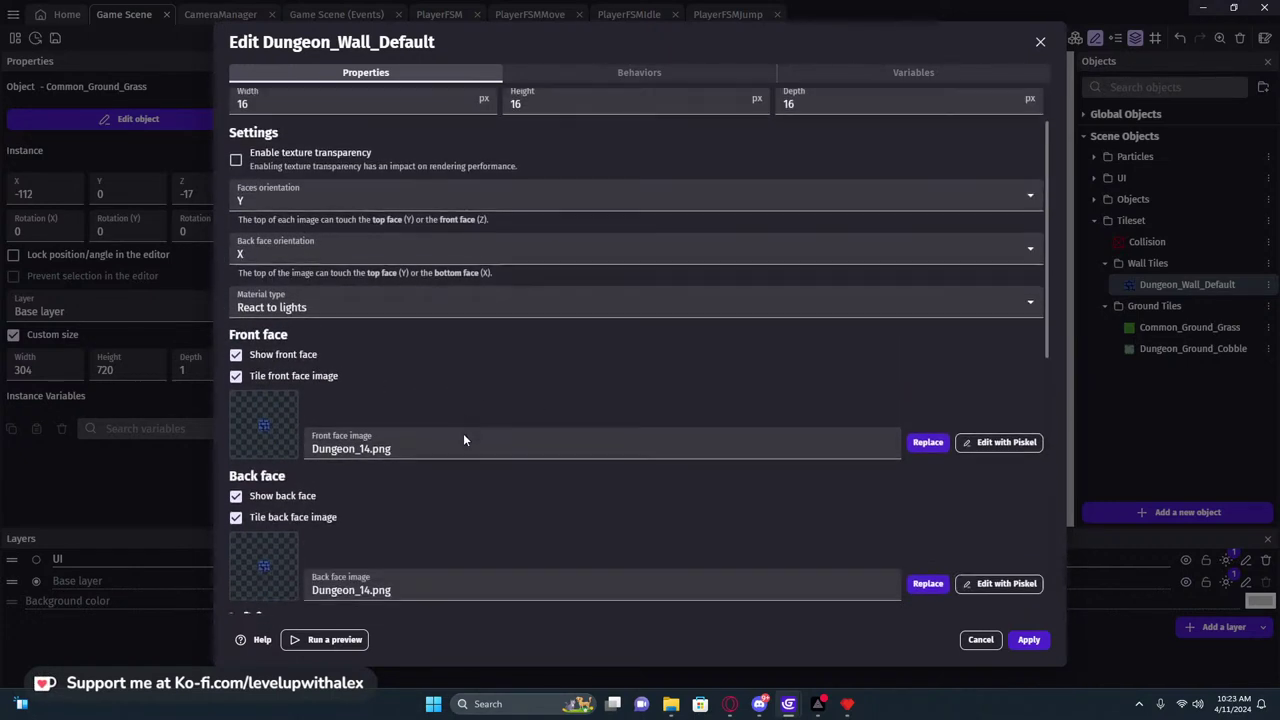
scroll(464, 433, down, 5)
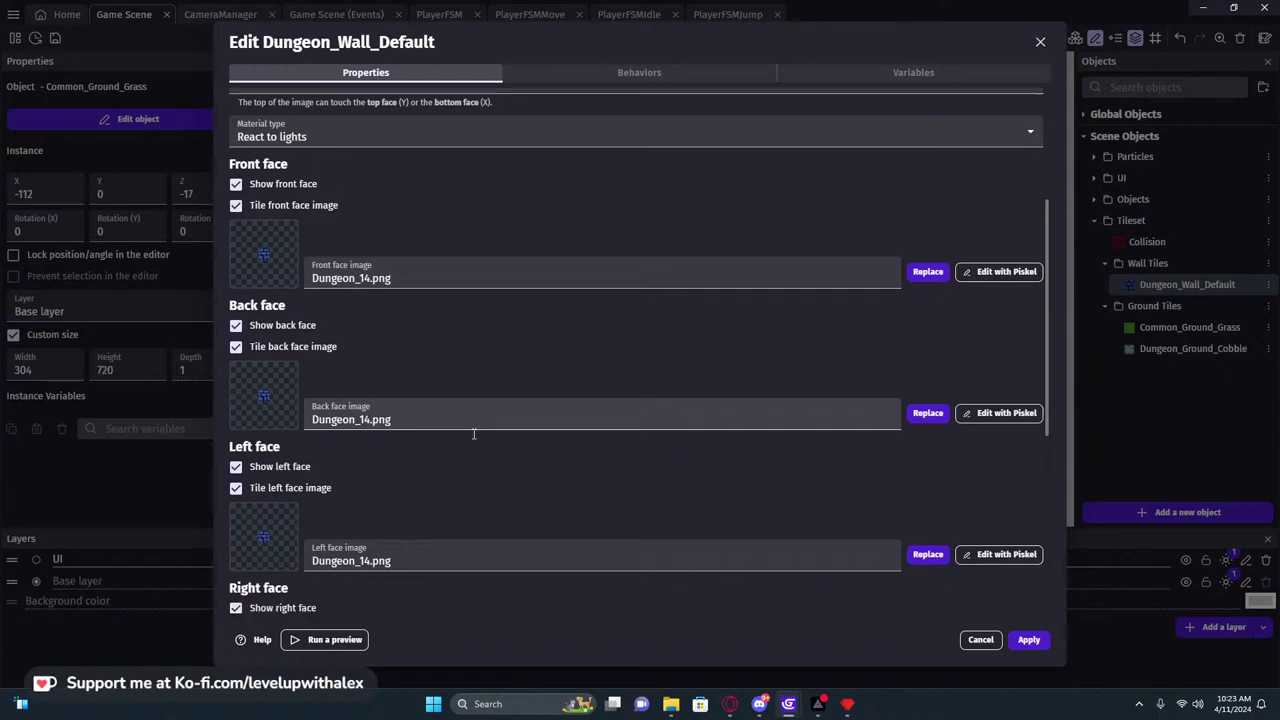
scroll(474, 433, down, 3)
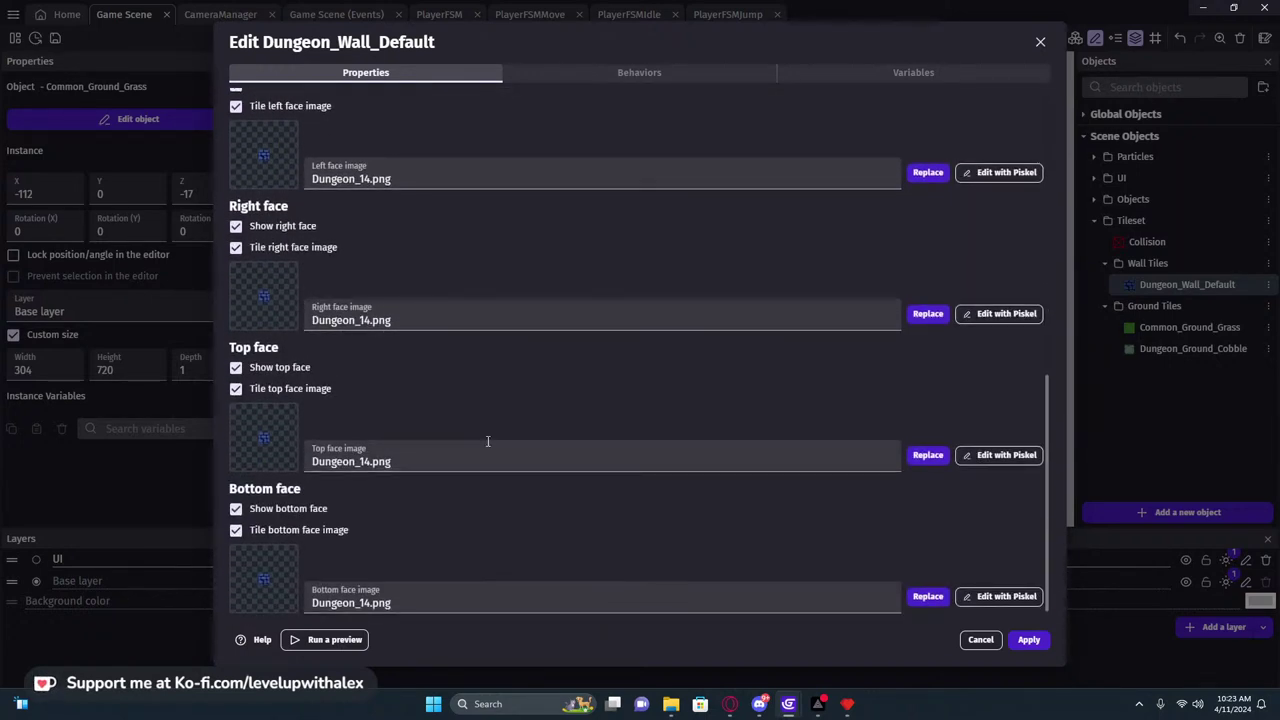
scroll(500, 450, up, 9)
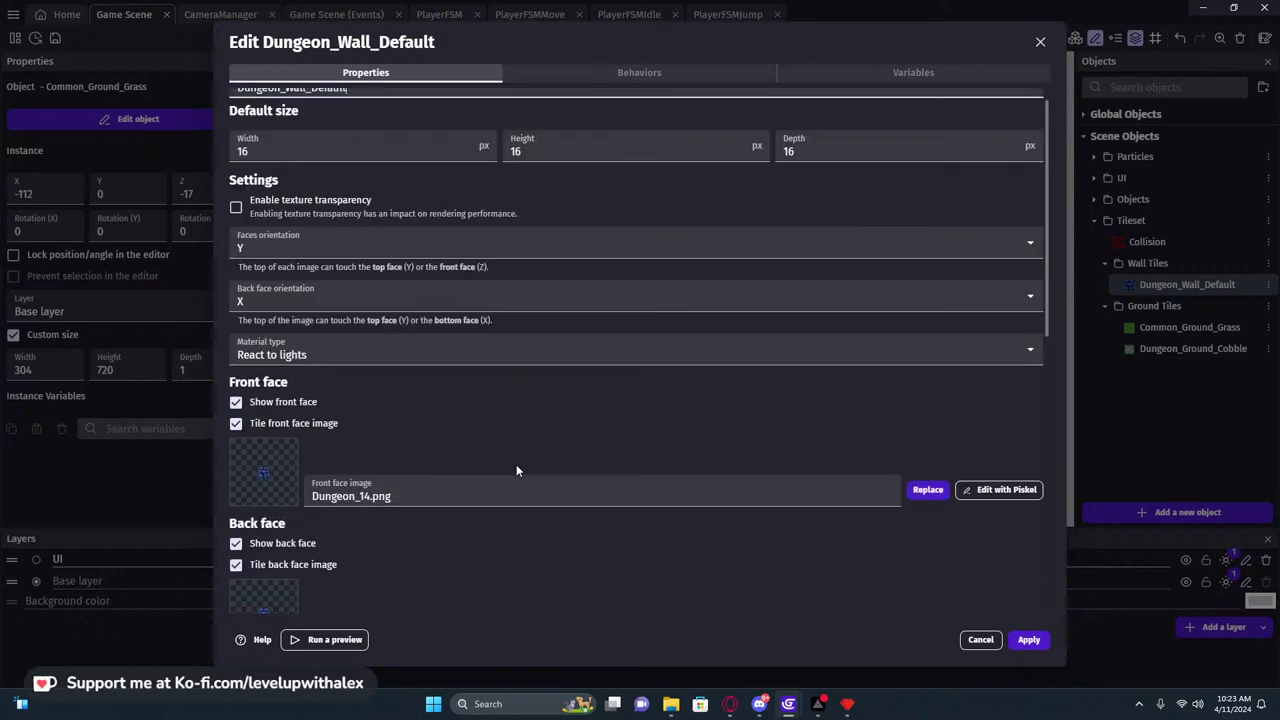
scroll(516, 465, down, 9)
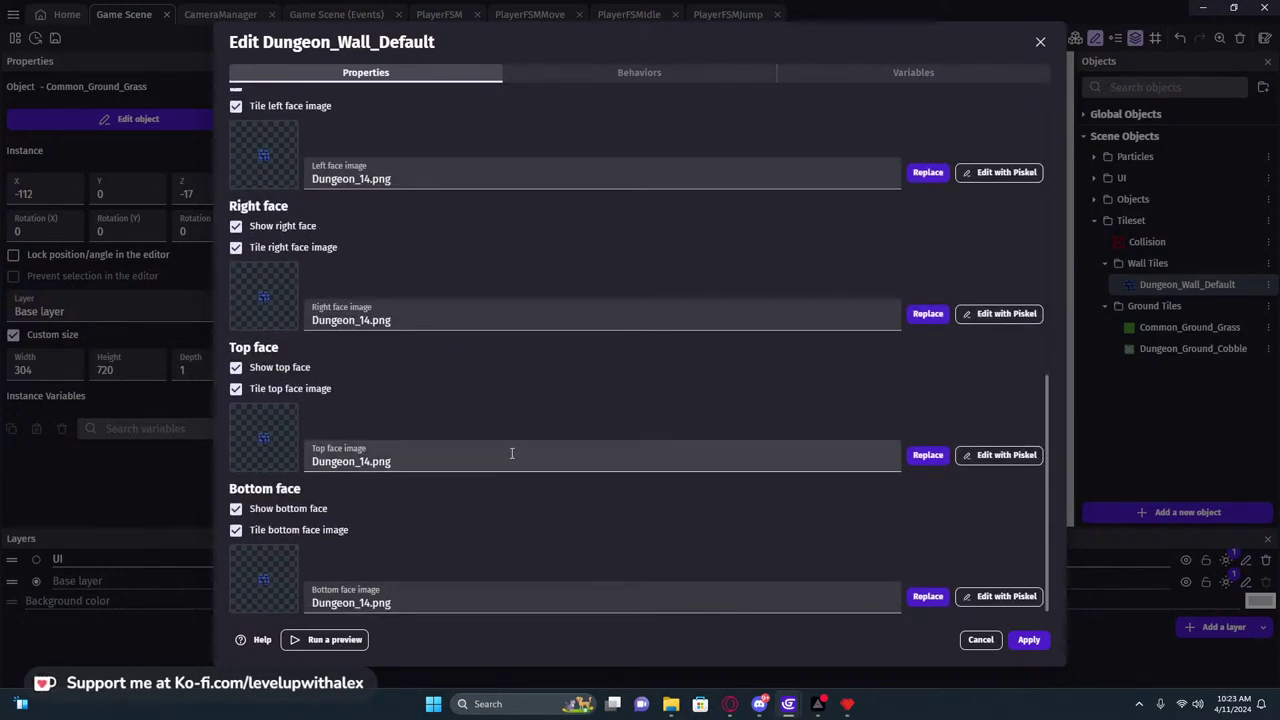
Replace the top face image of Dungeon_Wall_Default with Level0_1.png and apply the change
click(928, 456)
click(389, 485)
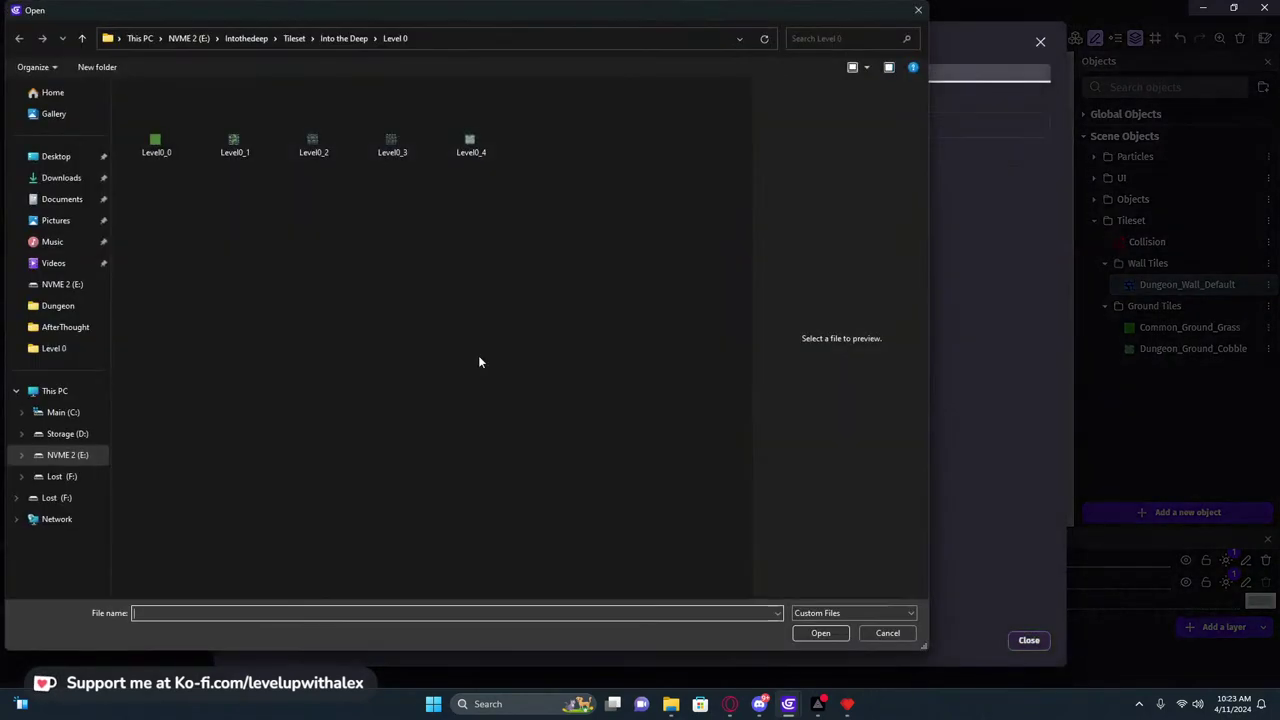
click(234, 156)
click(820, 634)
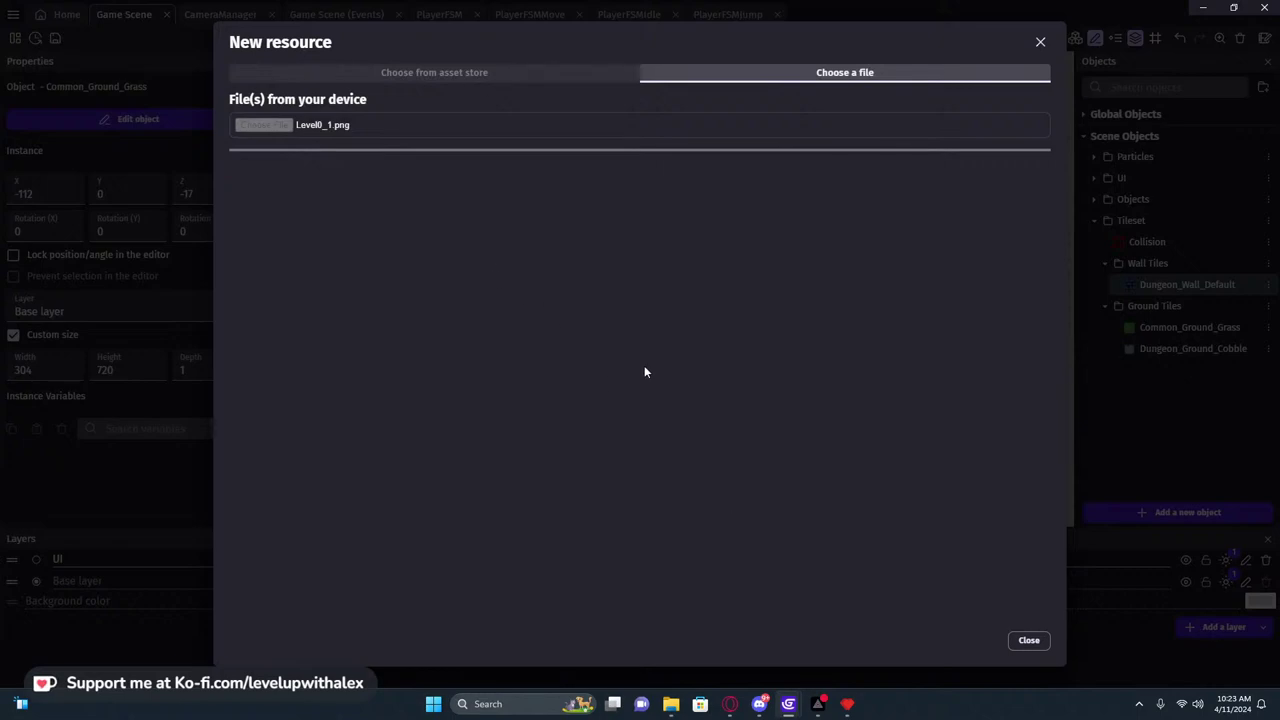
click(1023, 637)
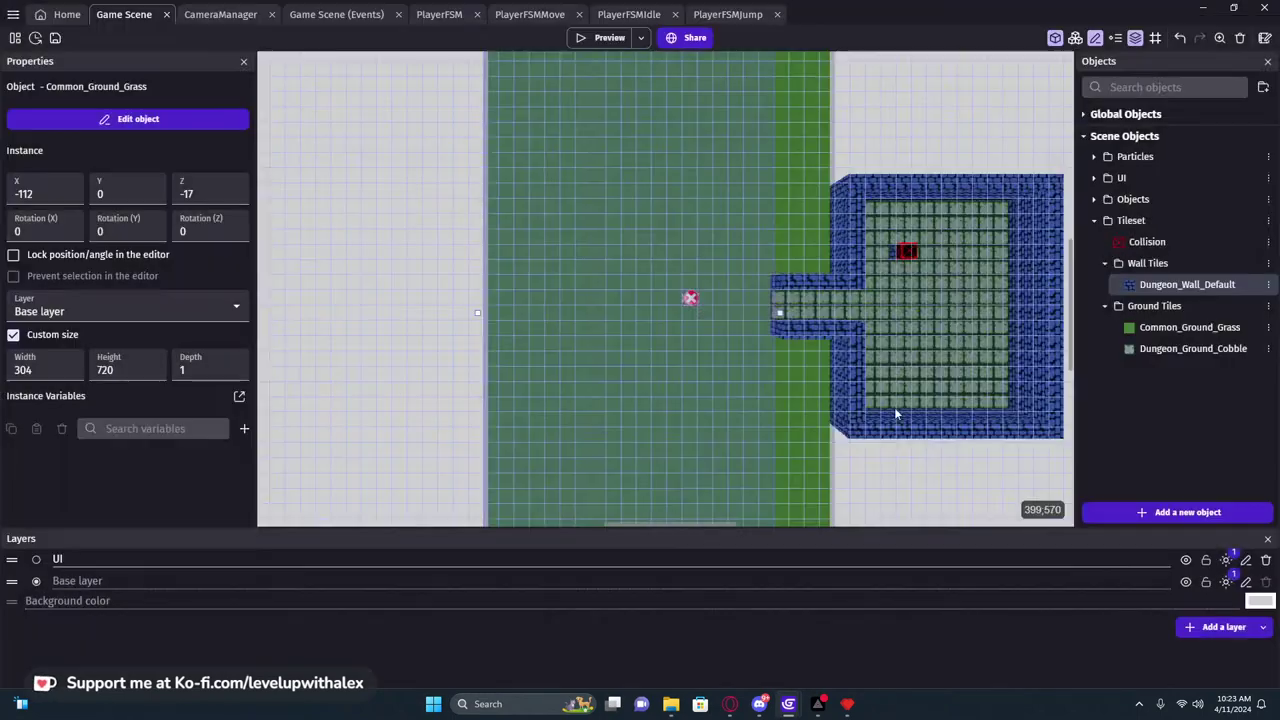
Preview the game again and inspect how the new top face texture appears on the corridor walls
middle_drag(888, 300, 770, 150)
click(592, 38)
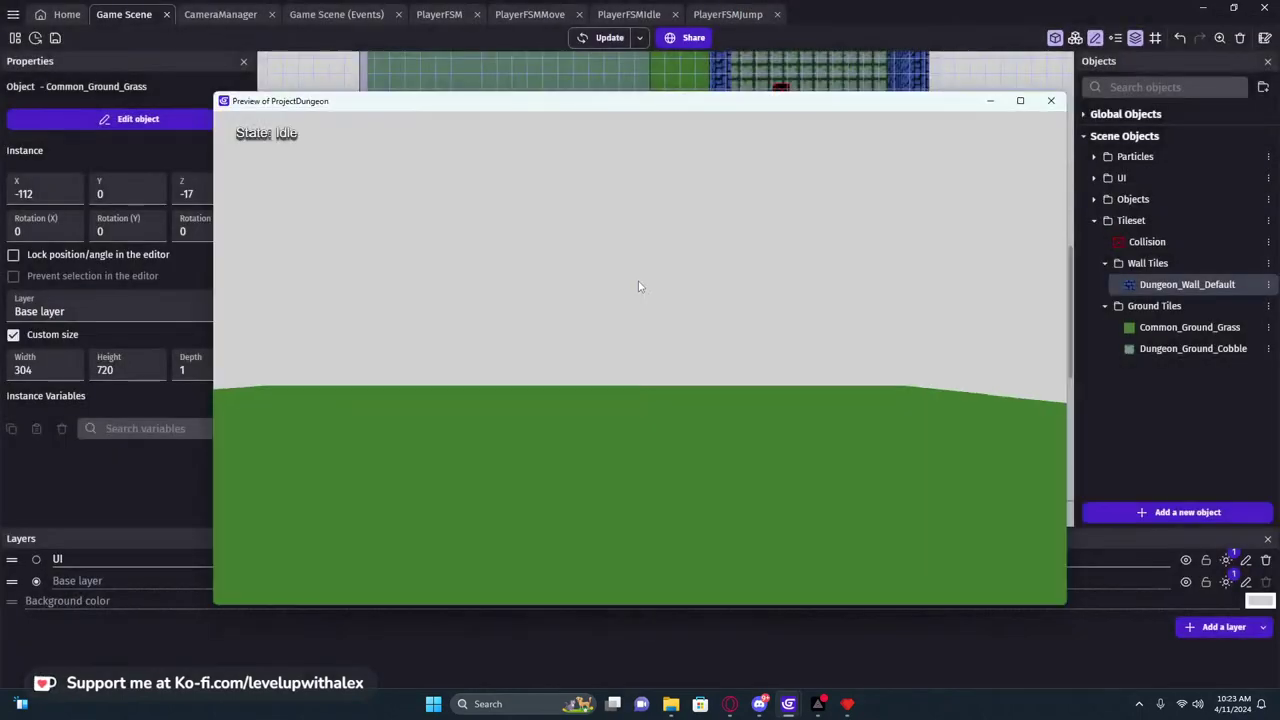
key(d)
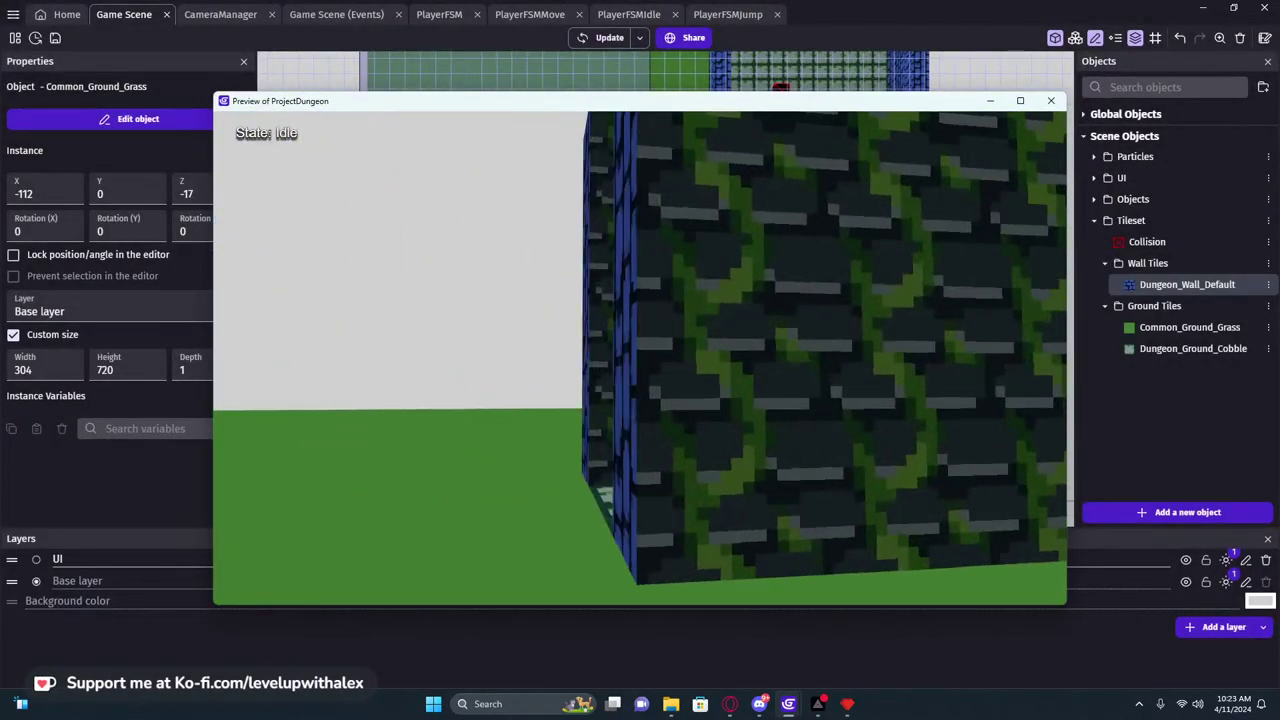
key(d)
key(a)
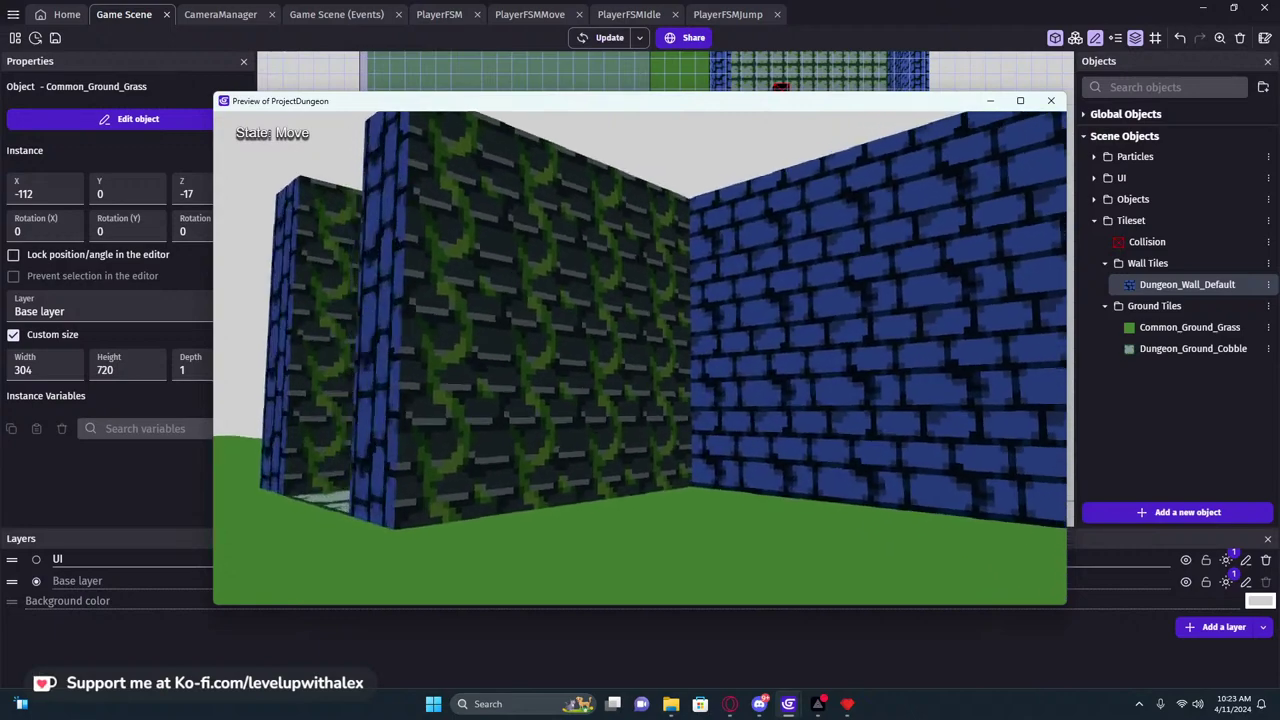
key(d)
key(s)
click(1003, 103)
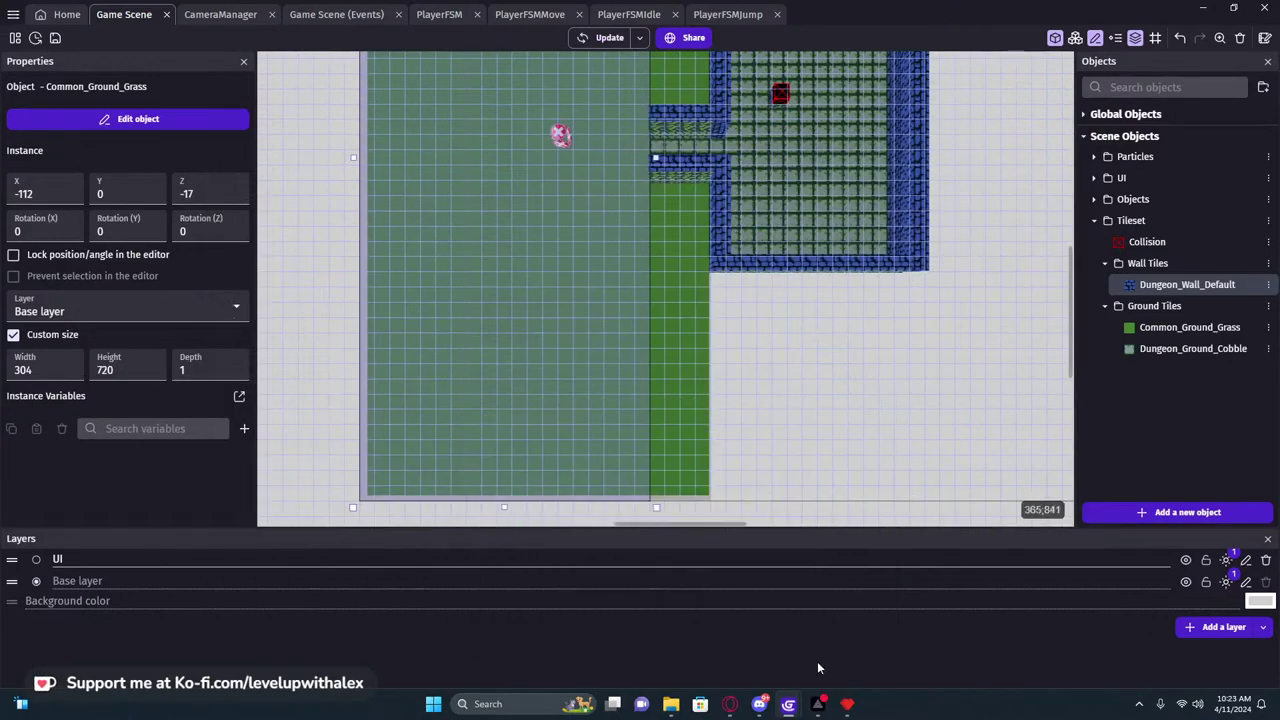
Switch to Pyxel Edit and erase the grass tile and the extra vine tiles, keeping one vine tile beside the mossy stone tile
click(849, 706)
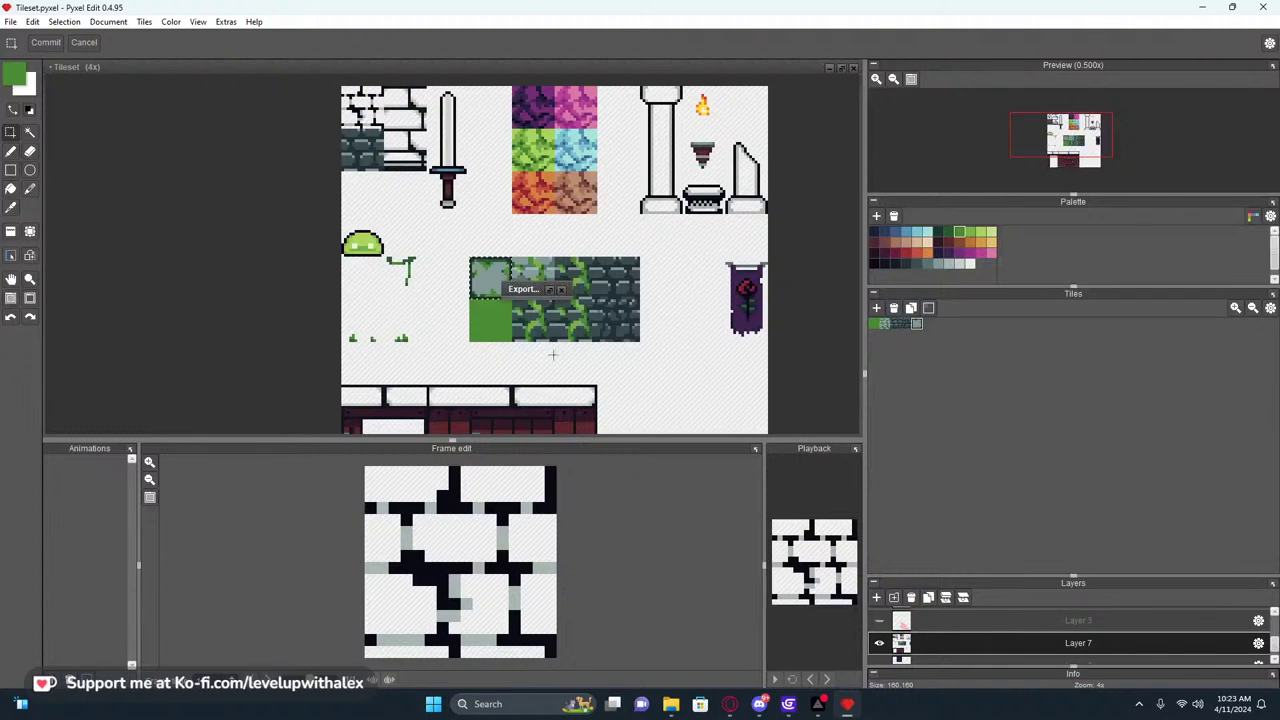
scroll(500, 274, up, 3)
middle_drag(661, 295, 569, 288)
click(887, 327)
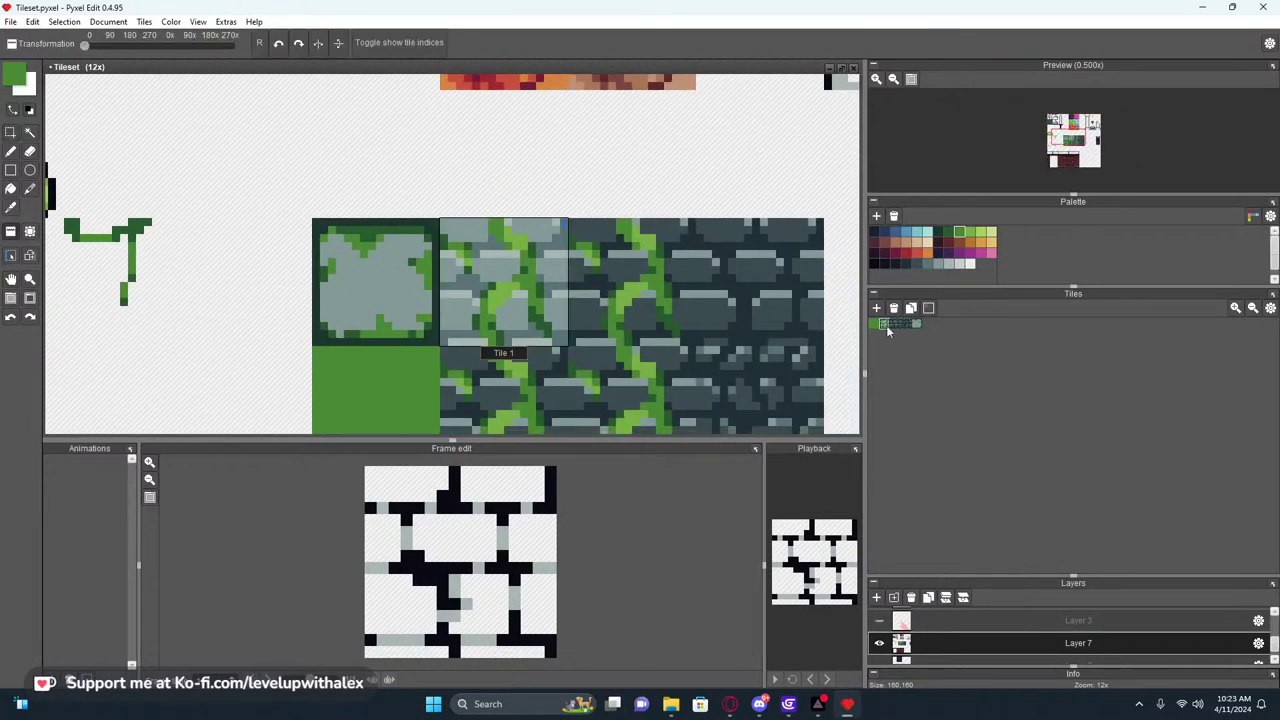
scroll(505, 304, down, 2)
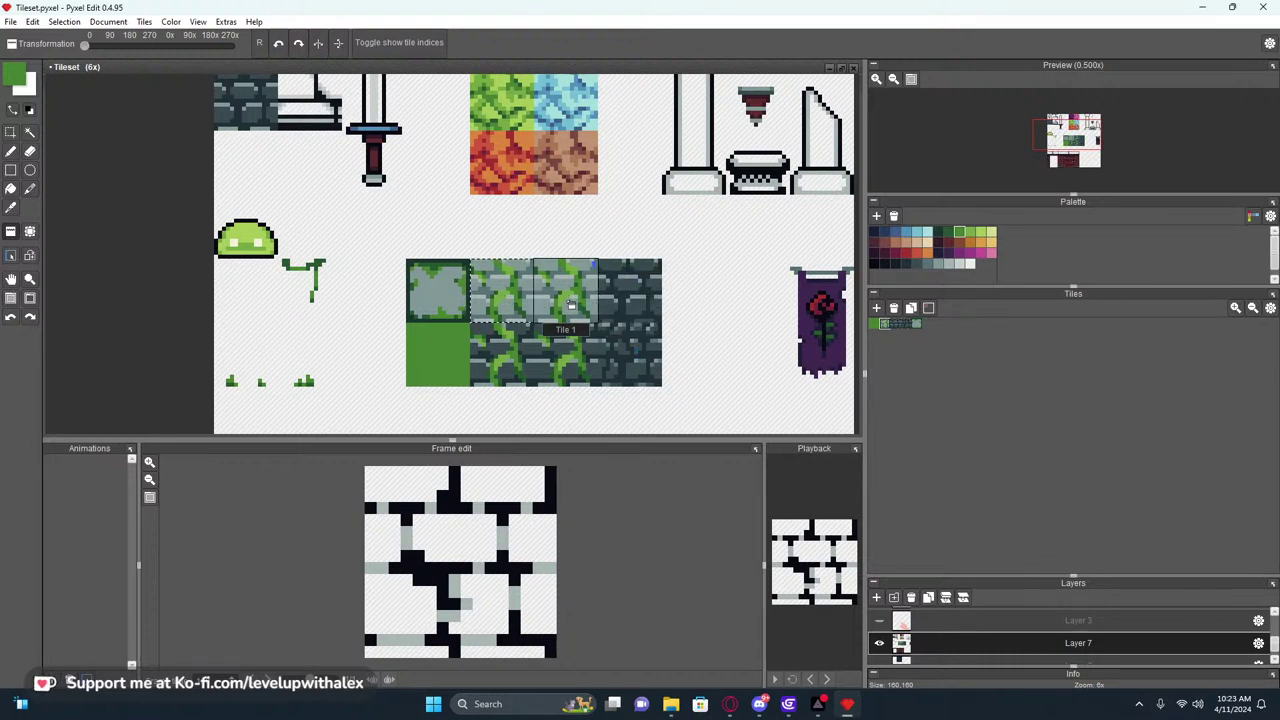
scroll(570, 304, down, 1)
right_click(562, 346)
right_click(568, 306)
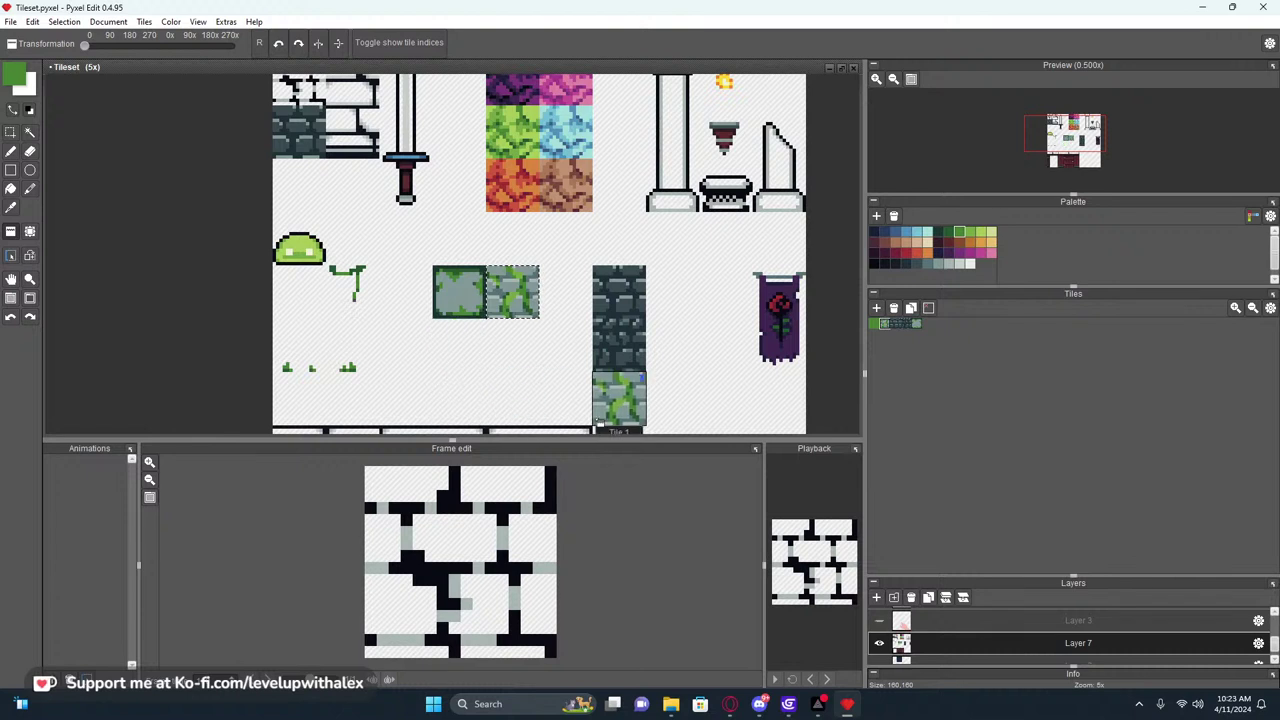
Move the upper dark stone brick tile directly beside the vine-covered stone tile
key(s)
scroll(578, 300, up, 1)
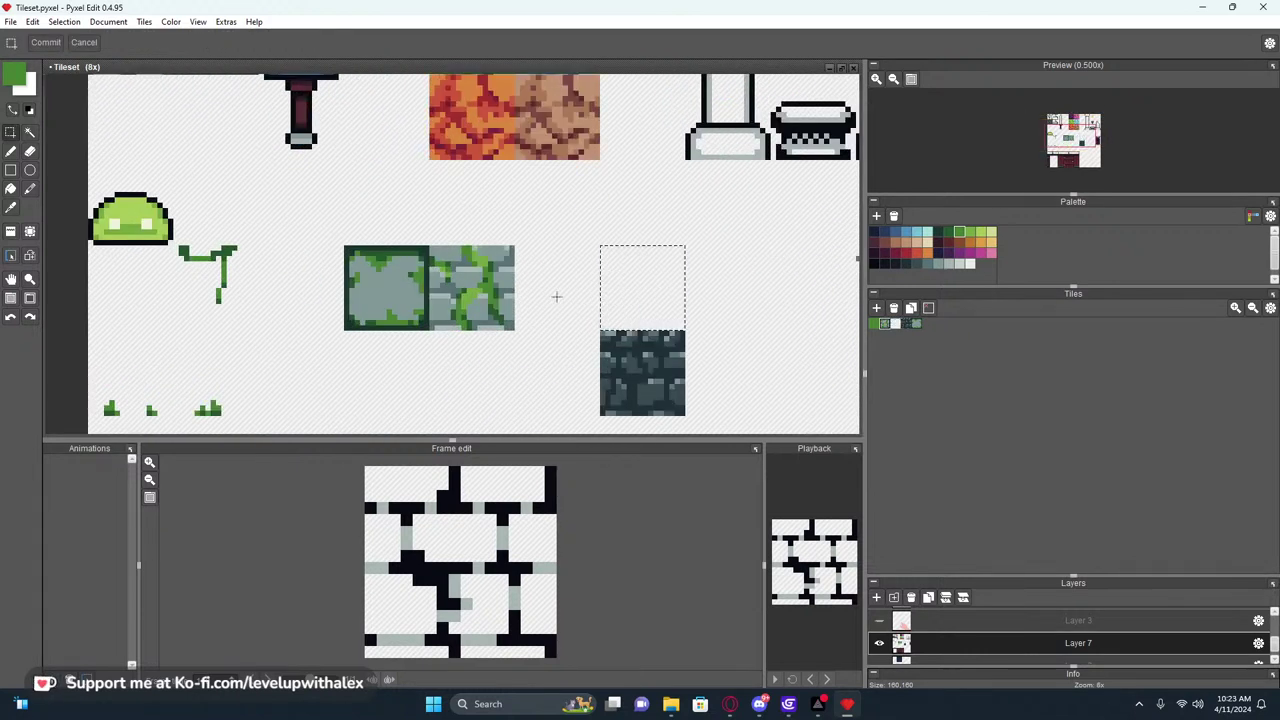
key(ctrl+v)
click(665, 308)
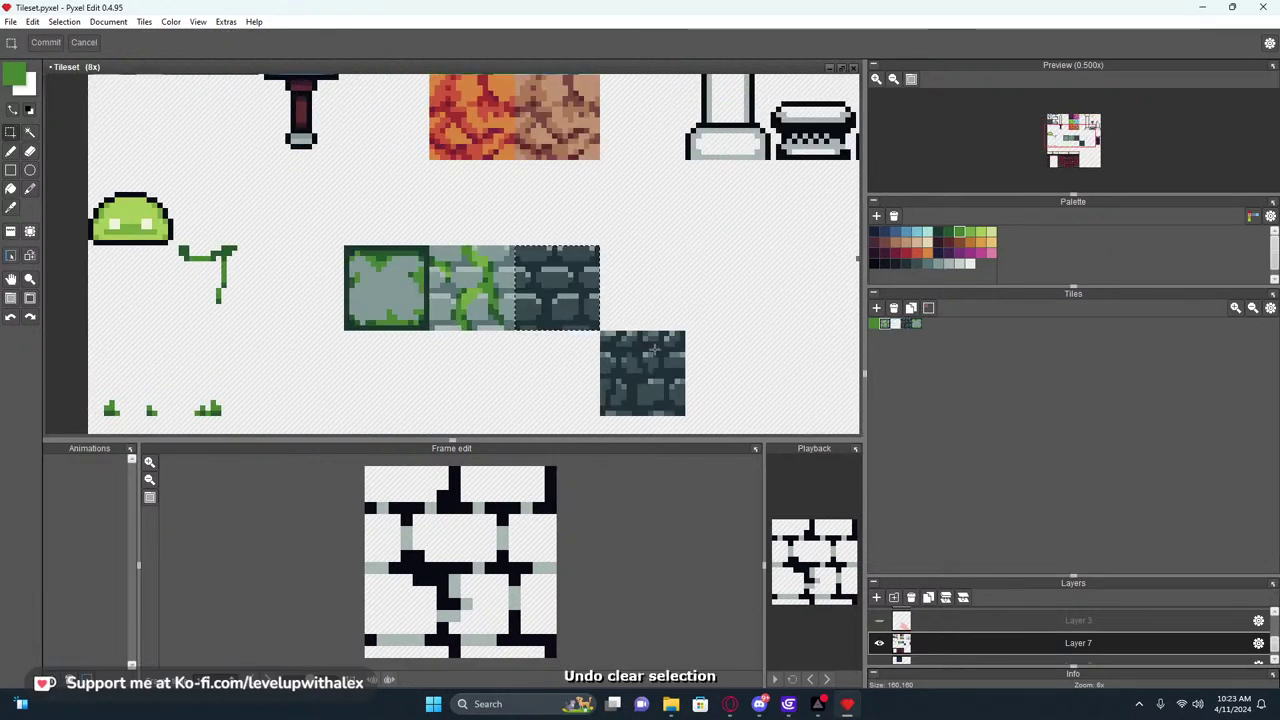
Undo the tile move and erasure, and place both dark stone tiles in the row beside the vine-covered stone tile
key(ctrl+z)
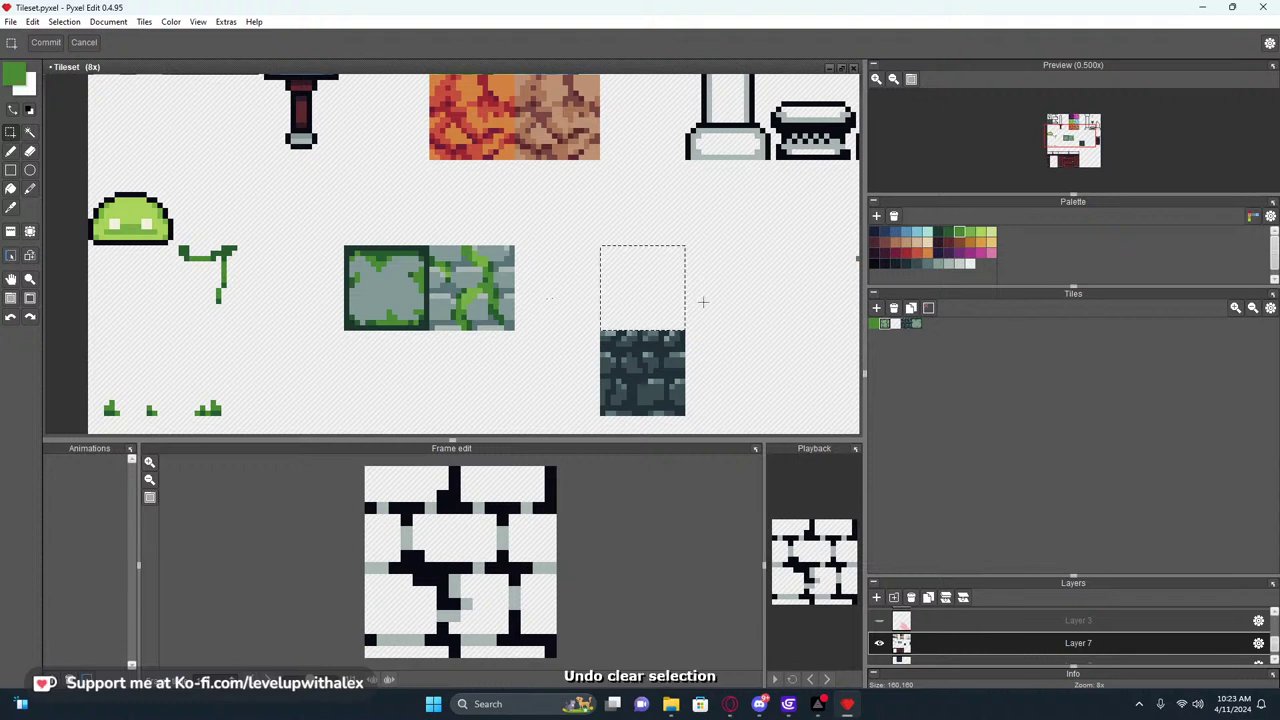
key(ctrl+z)
click(893, 326)
click(566, 298)
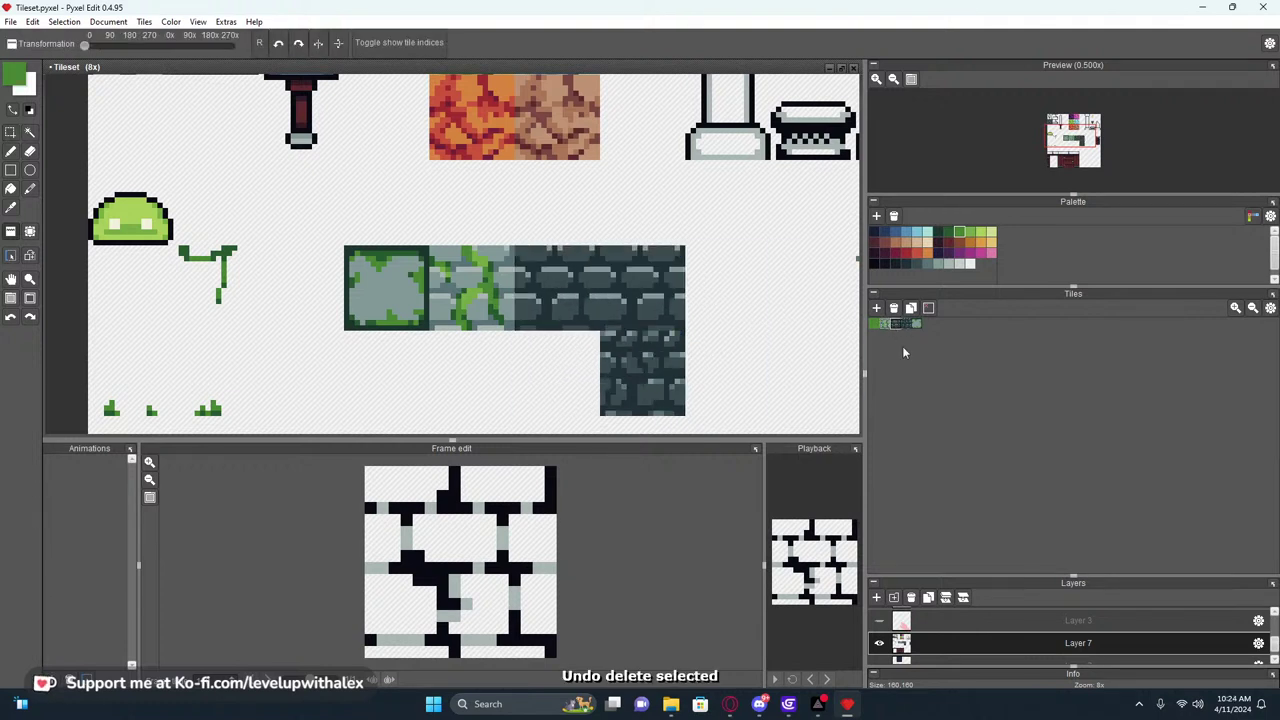
scroll(475, 330, up, 1)
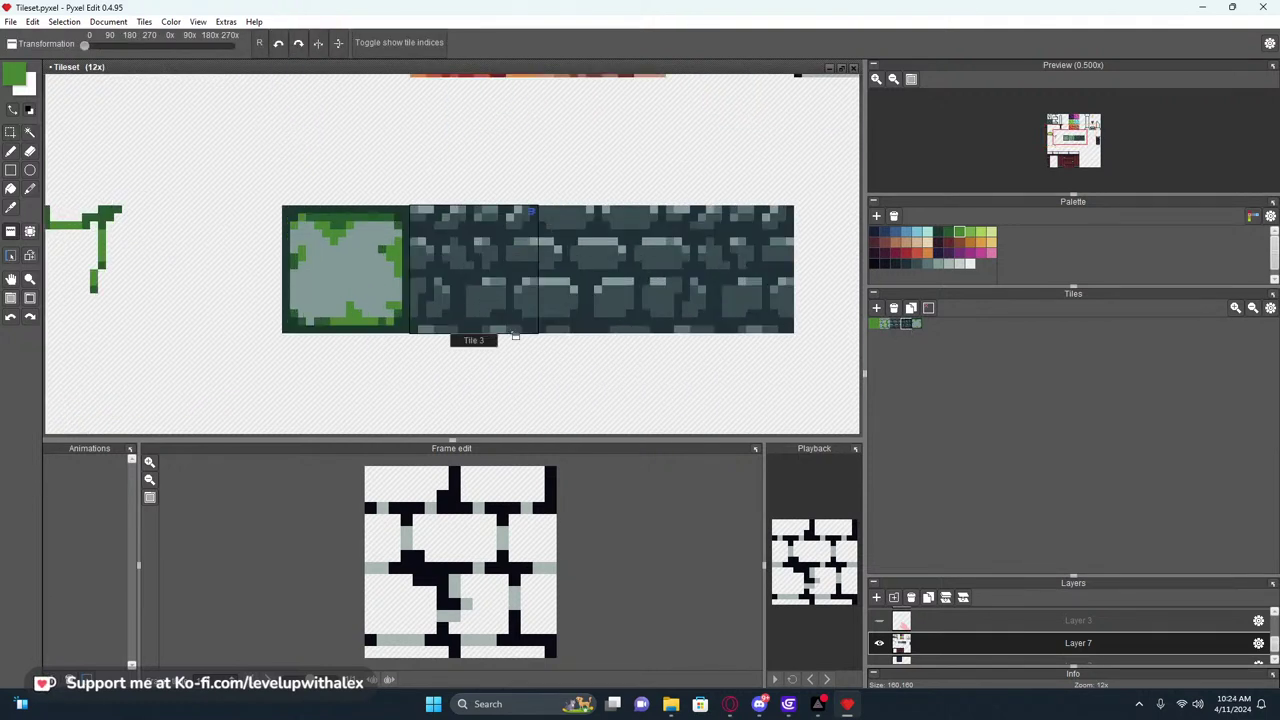
Fill the mortar of both dark stone tiles with the blue-grey mortar colour of the vine-covered stone tile
key(b)
scroll(548, 186, up, 1)
key(f)
click(477, 259)
click(657, 249)
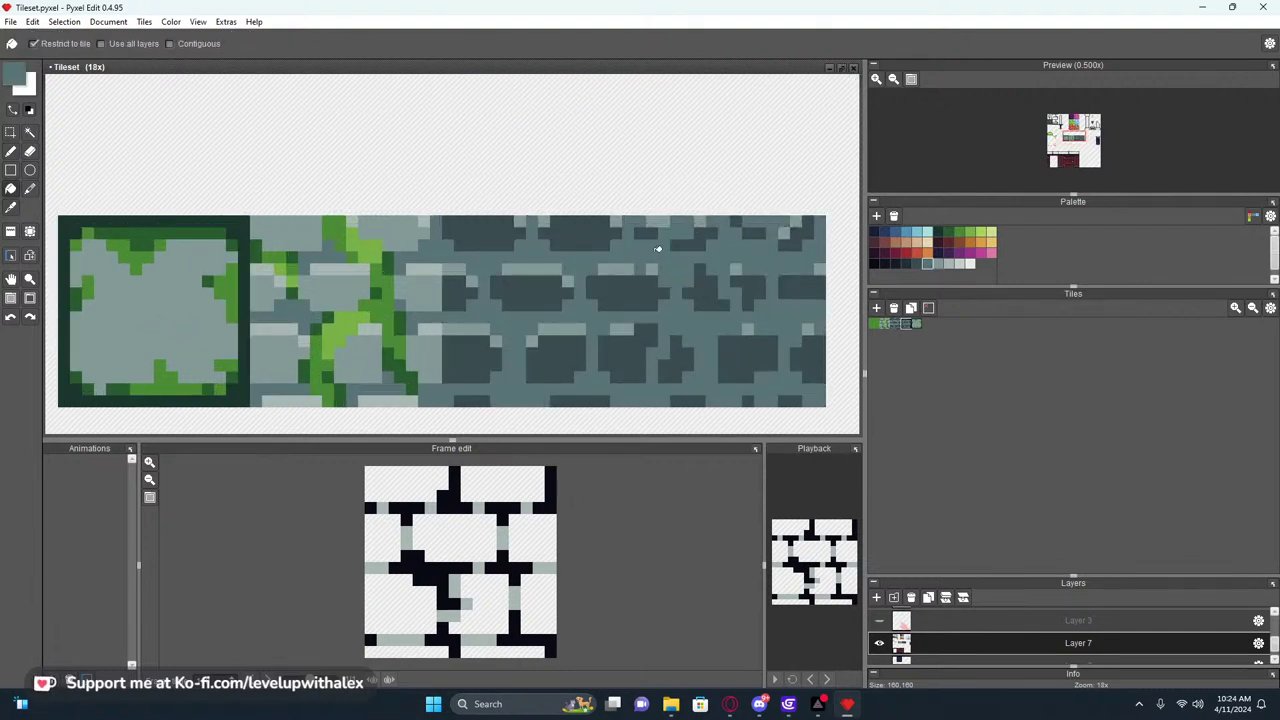
Fill the bricks of both dark stone tiles with the light grey stone colour, undoing the stray highlight fill
click(500, 231)
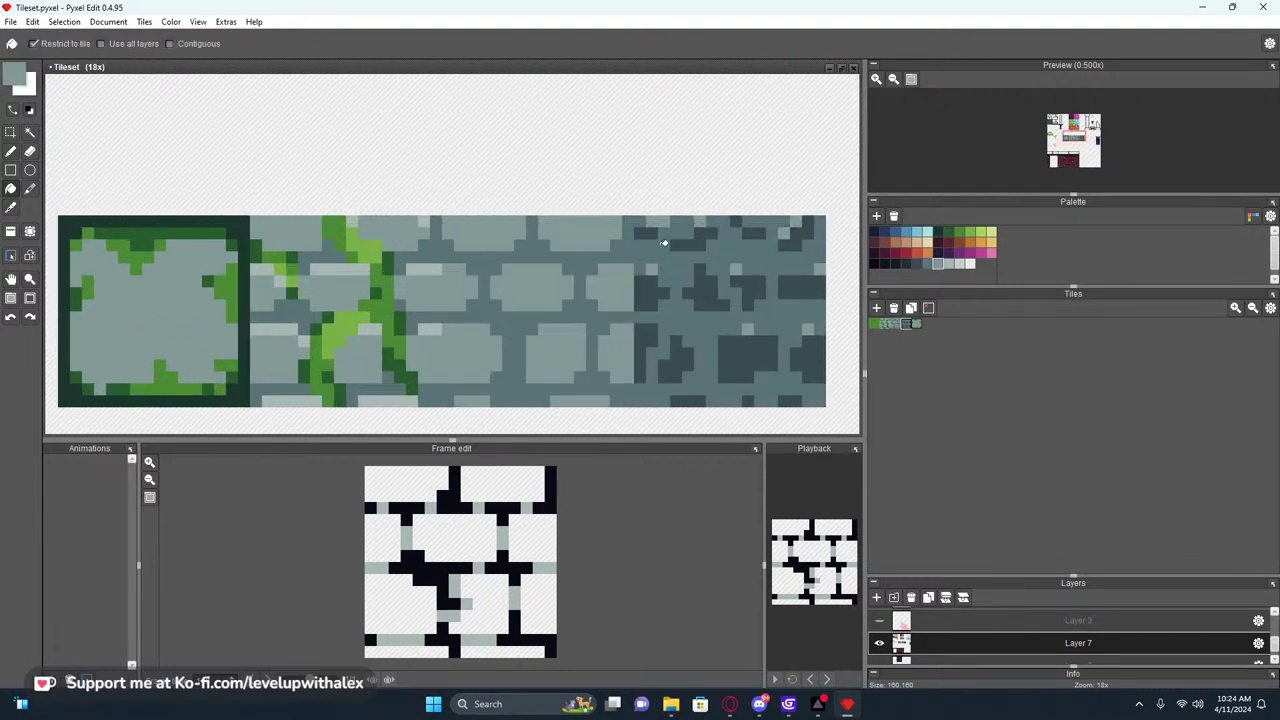
click(652, 230)
alt+click(425, 218)
key(ctrl+z)
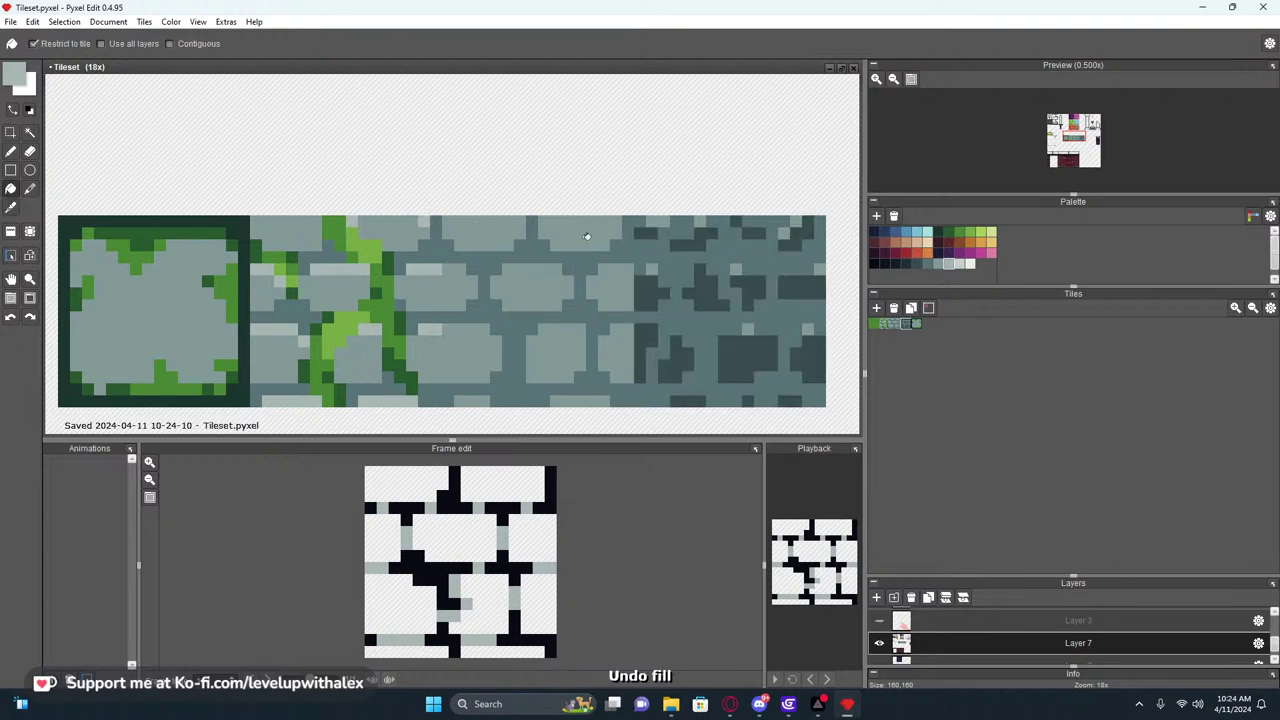
click(687, 261)
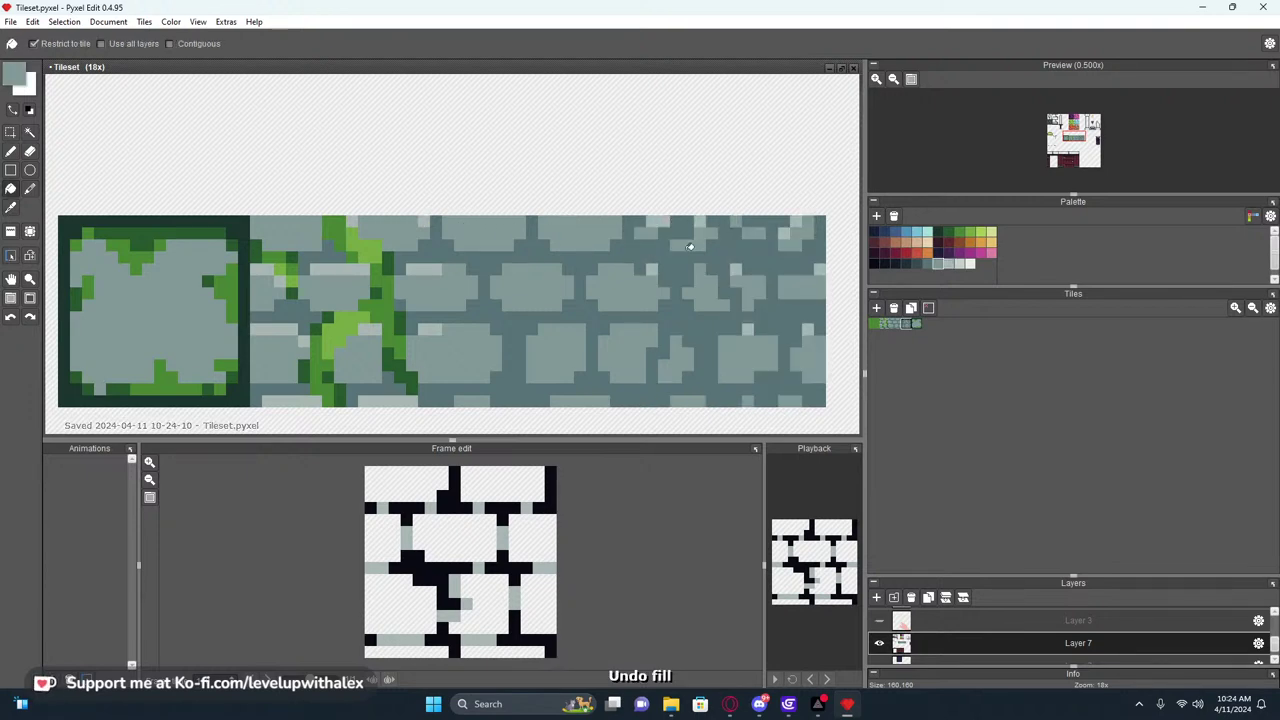
Select the cracked stone tile and paint dark slate shadow pixels along the edges of its stones
scroll(600, 250, down, 5)
scroll(530, 237, down, 1)
drag(551, 232, 636, 283)
scroll(630, 266, up, 2)
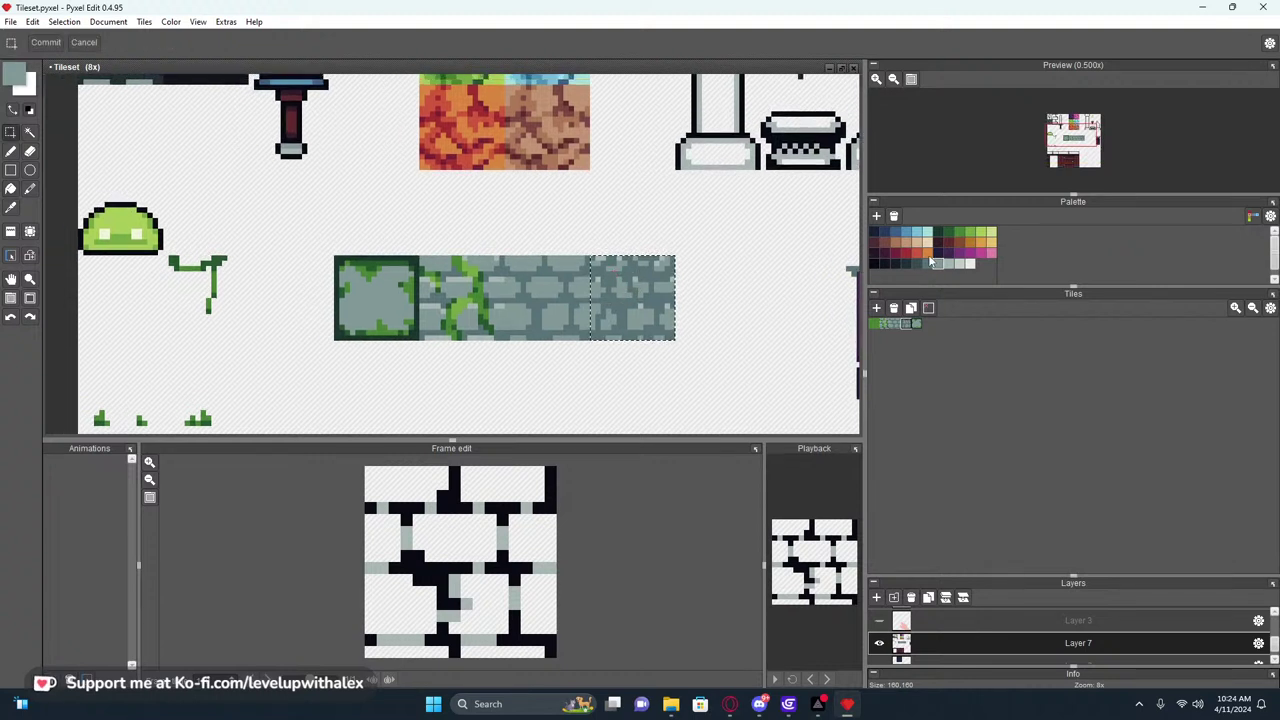
click(929, 263)
scroll(614, 275, up, 5)
key(b)
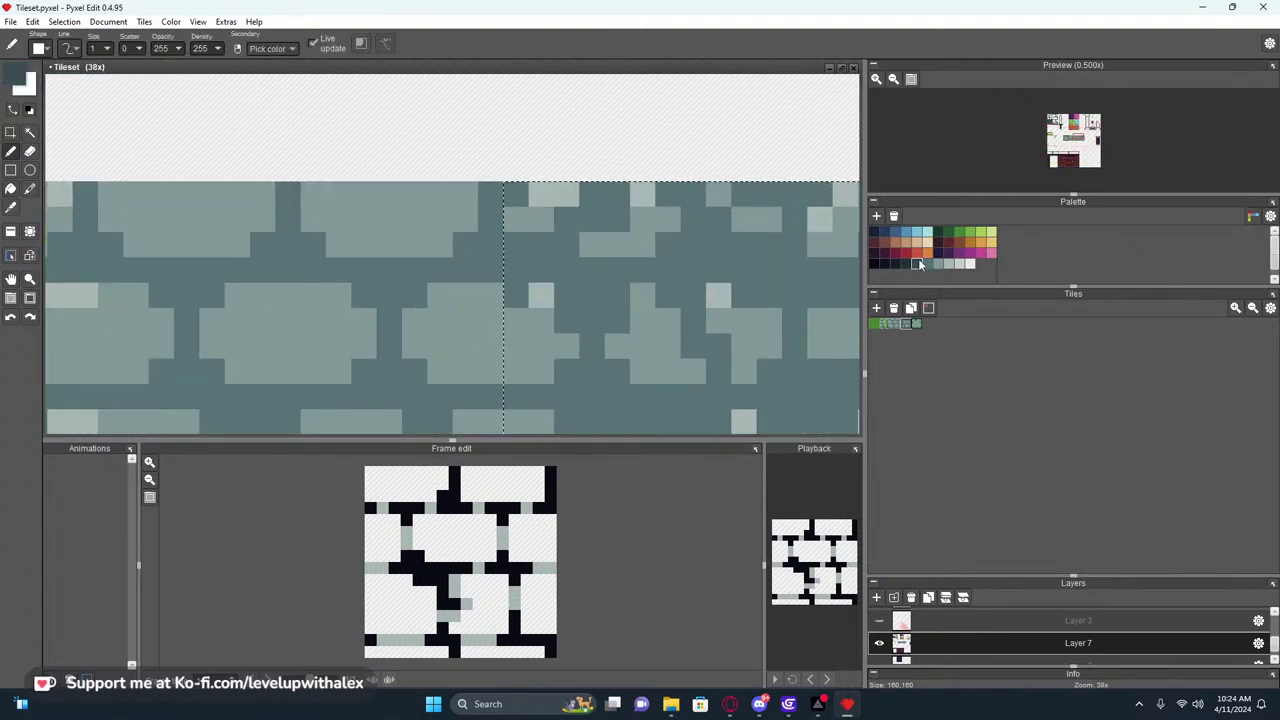
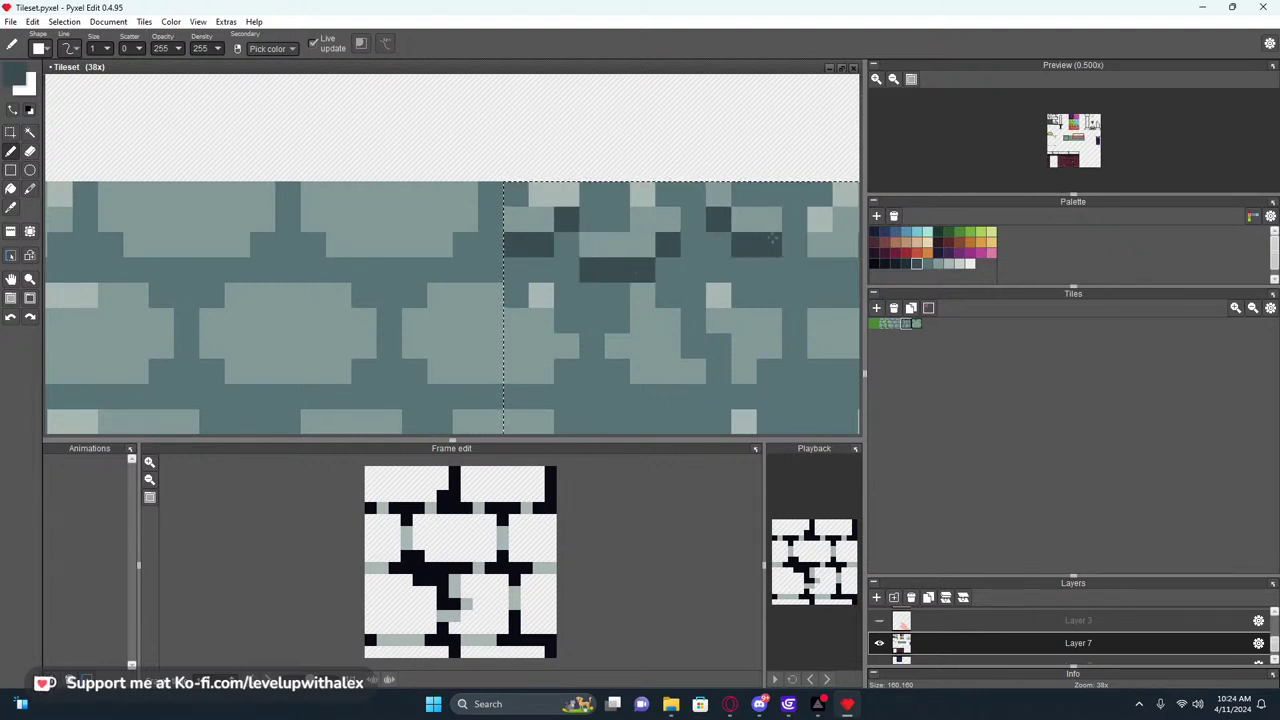
scroll(770, 237, down, 4)
scroll(580, 268, up, 4)
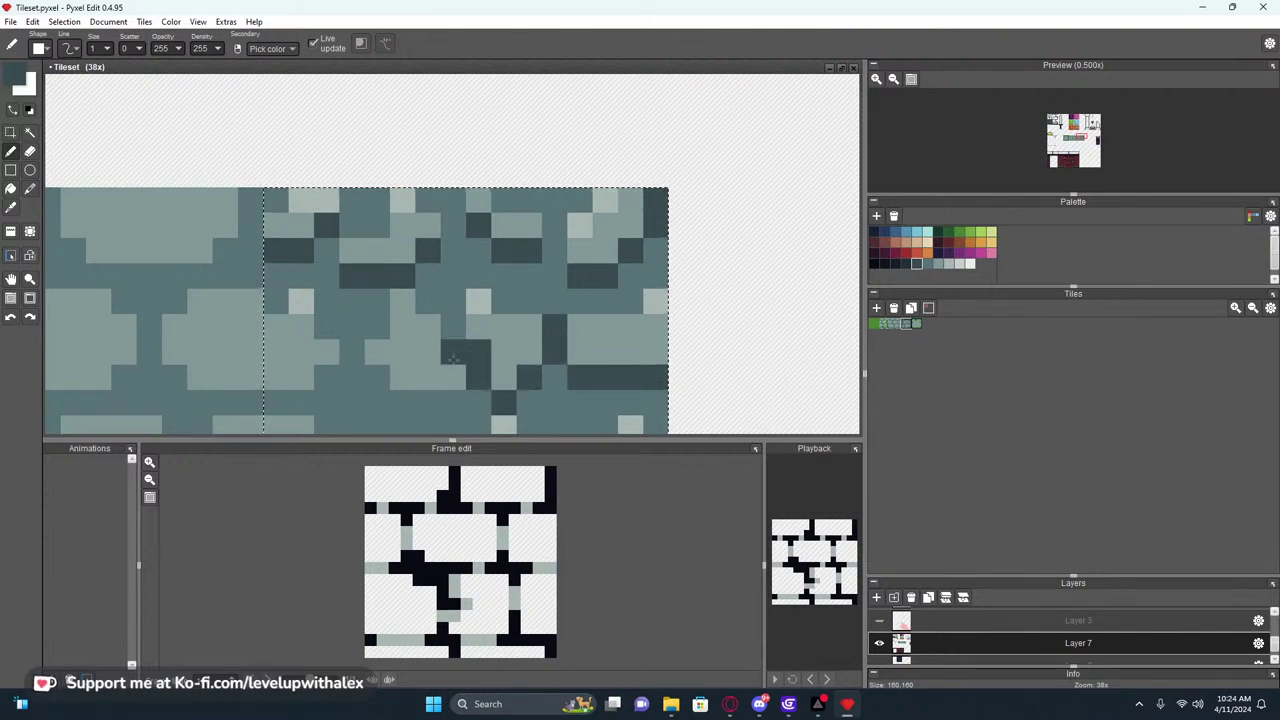
middle_drag(434, 342, 625, 284)
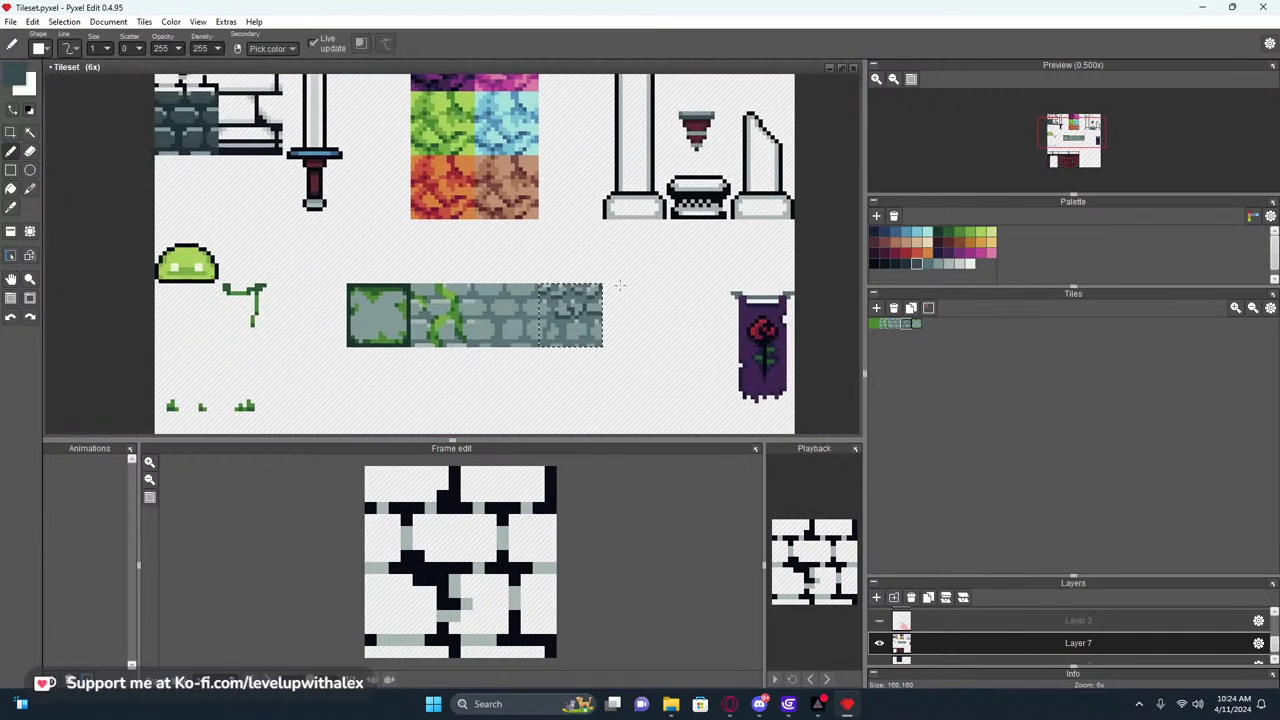
Undo the last shadow stroke, erase the cracked stone tile from the canvas and delete it from the tileset
key(ctrl+z)
key(s)
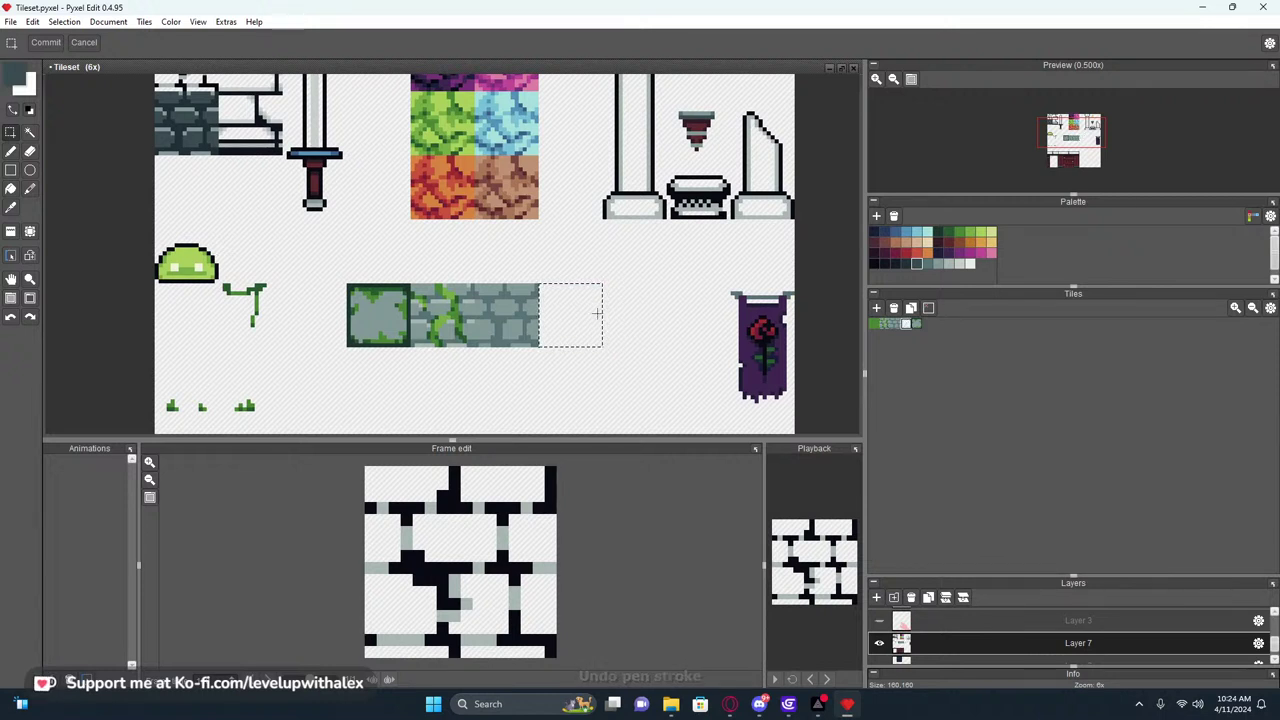
click(905, 326)
click(892, 310)
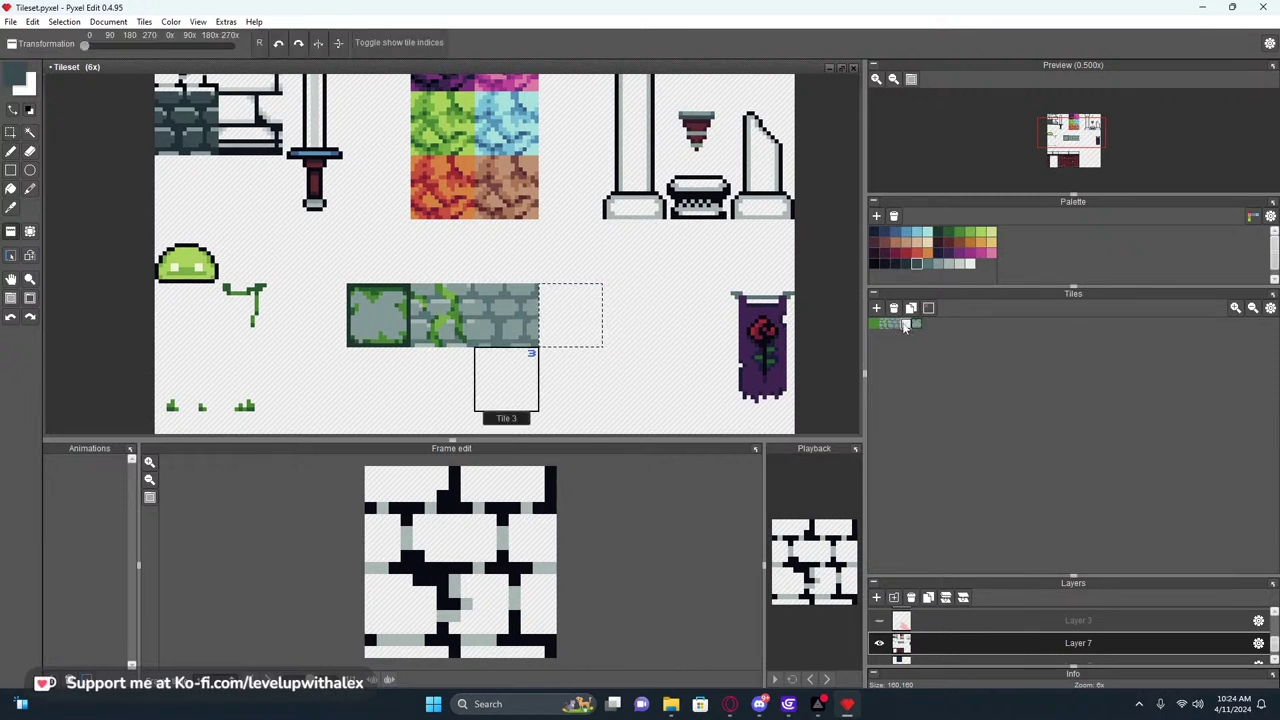
middle_drag(563, 323, 675, 303)
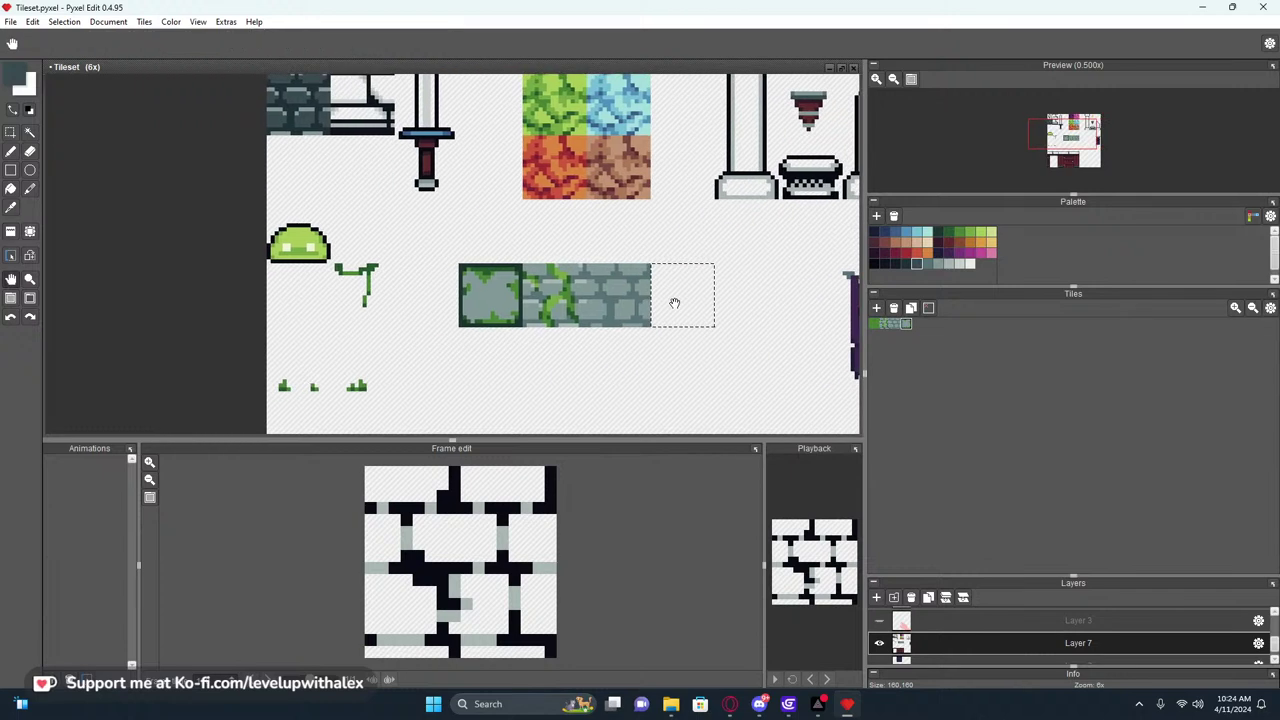
scroll(690, 295, up, 2)
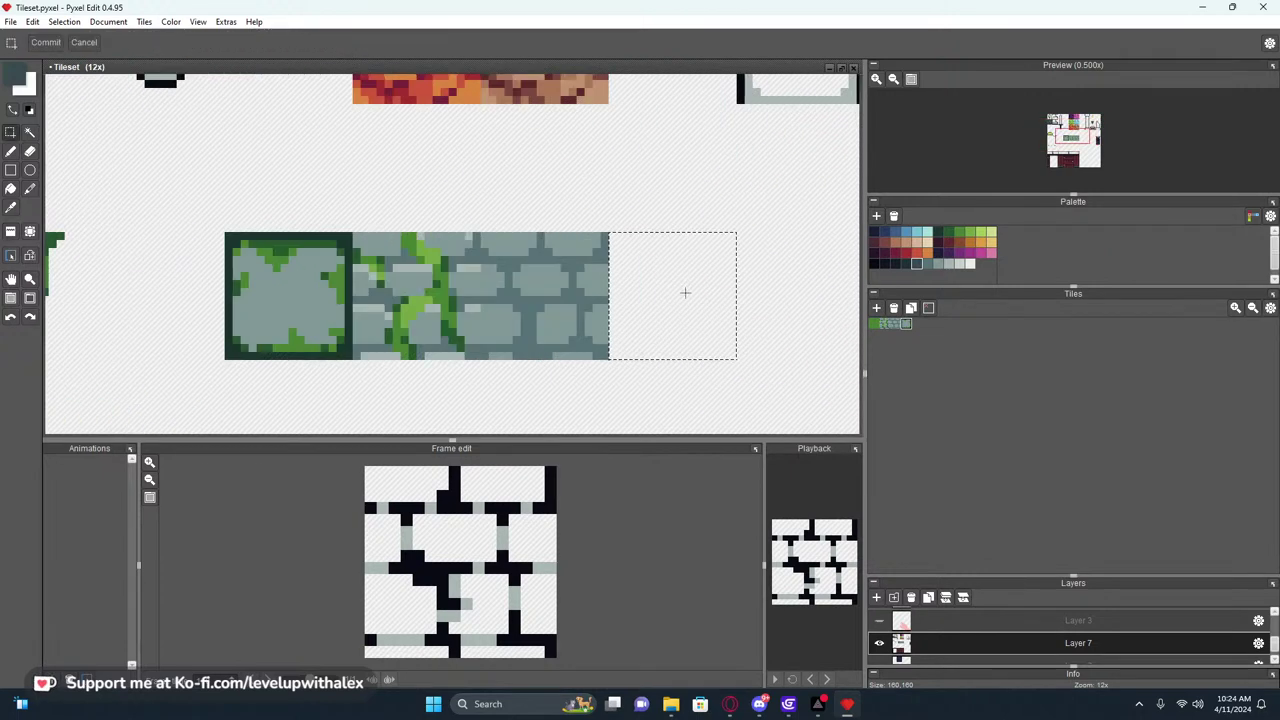
scroll(600, 225, down, 2)
drag(371, 204, 627, 302)
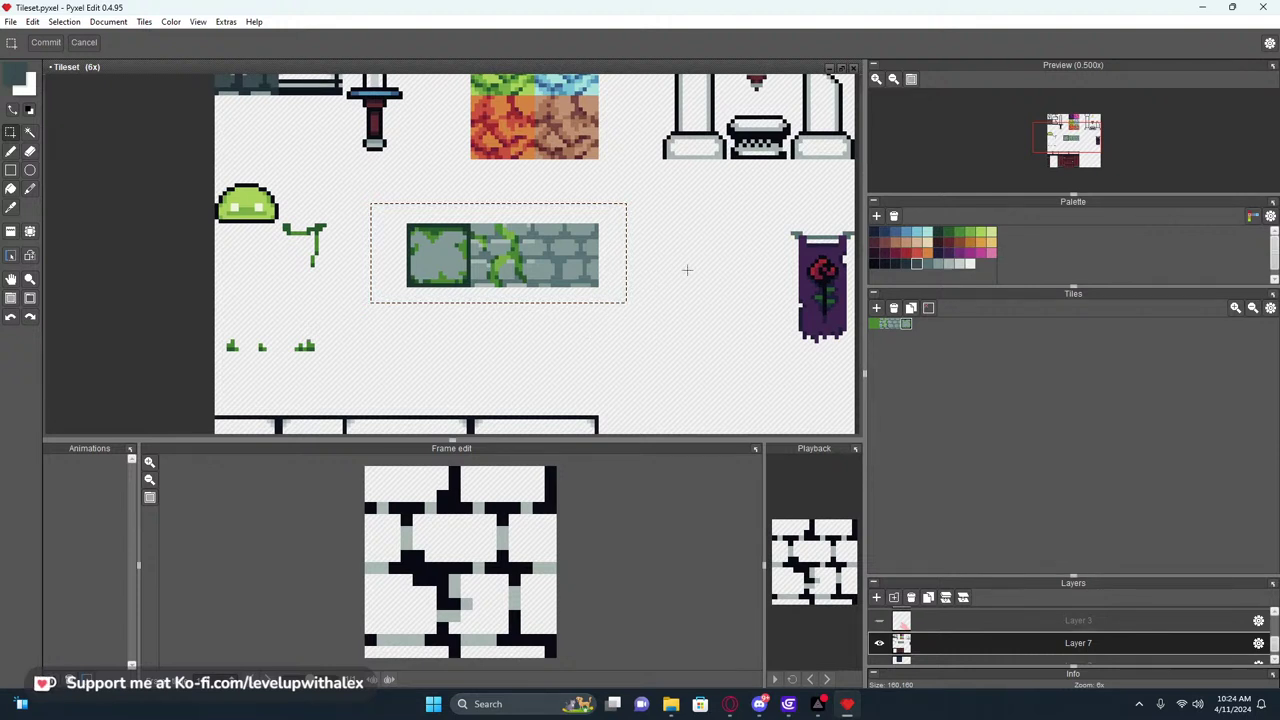
middle_drag(687, 269, 631, 289)
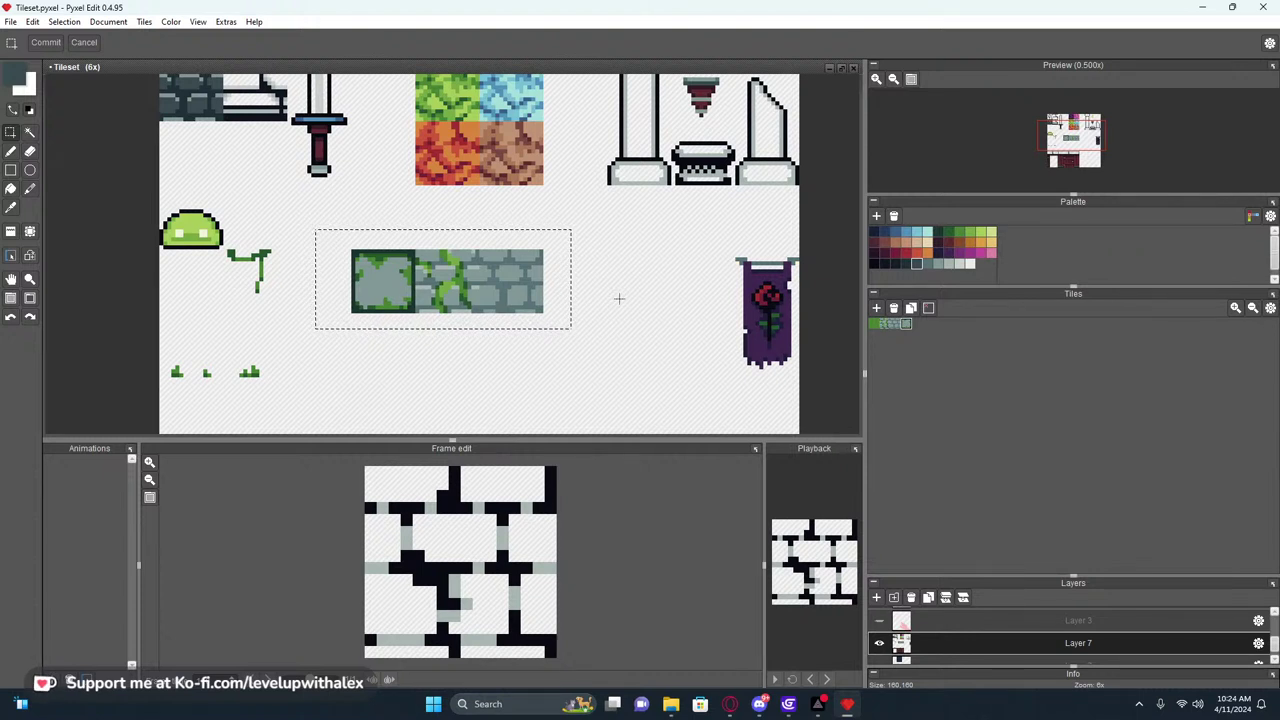
middle_drag(589, 214, 577, 251)
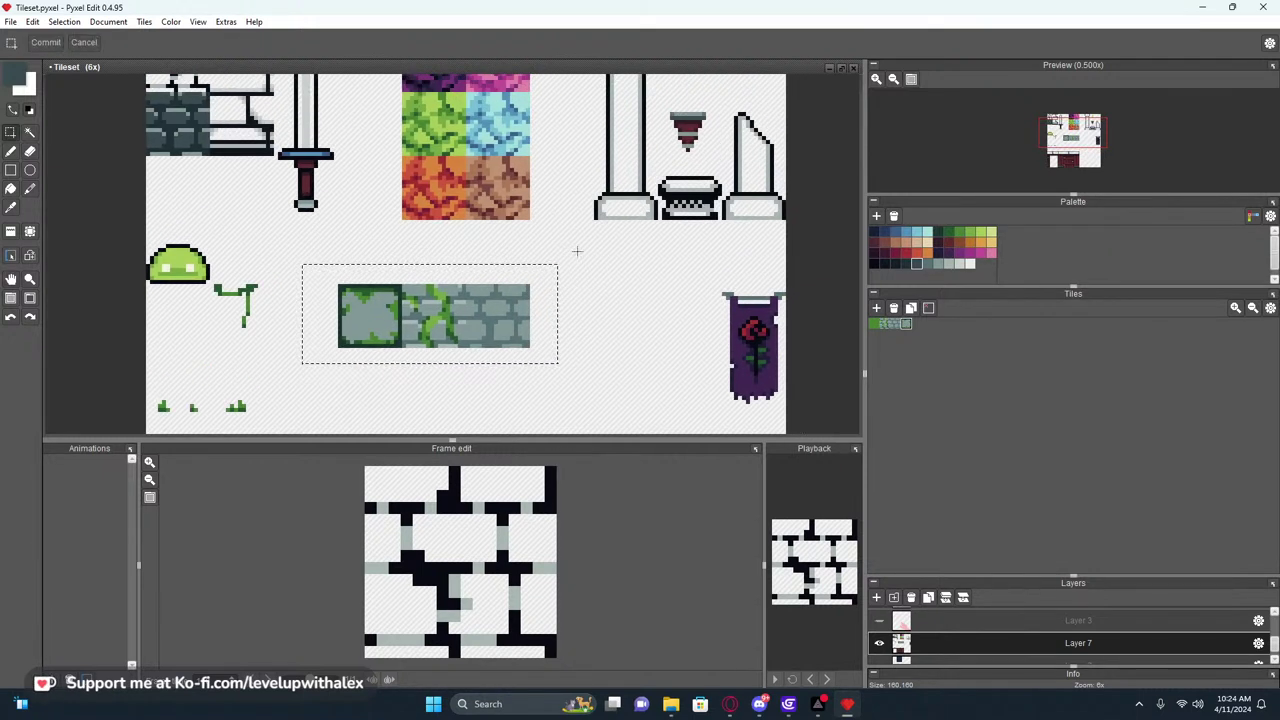
Place the plain green grass tile beside the mossy stone tile at the start of the tile row
click(46, 43)
click(877, 324)
click(325, 303)
key(space)
middle_drag(607, 258, 634, 229)
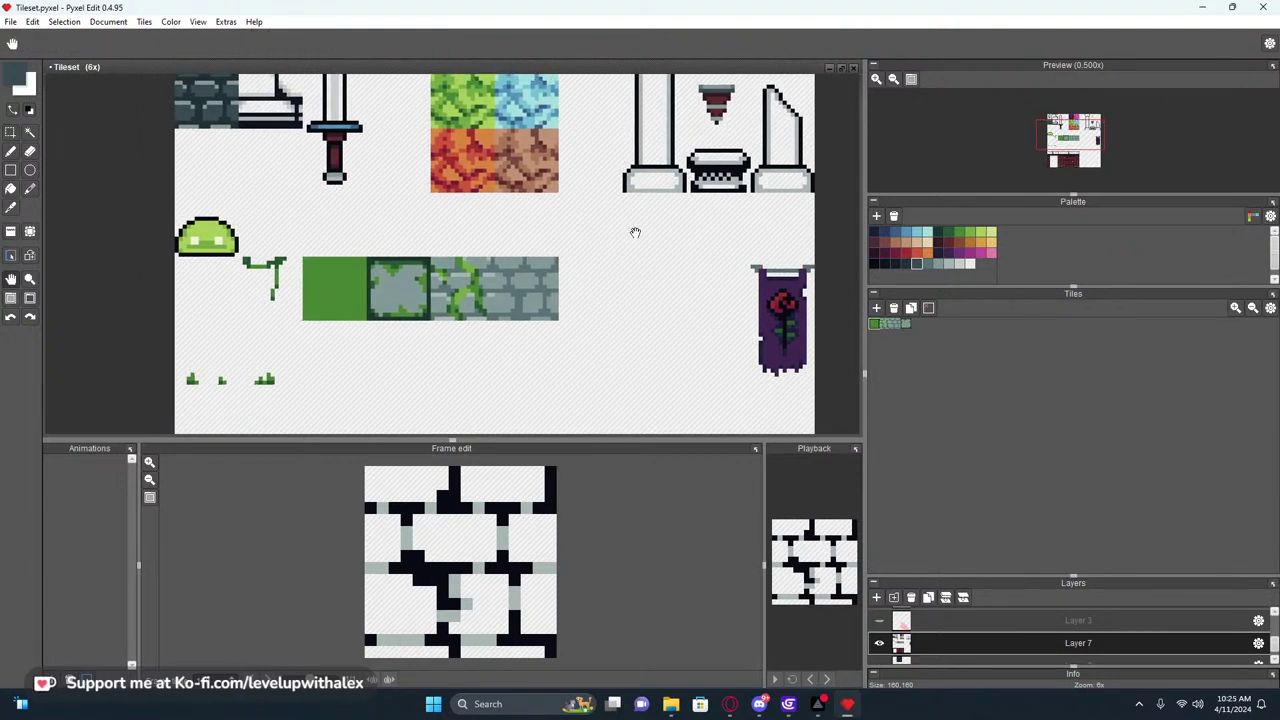
Select the sword sprite and export only that selection as Sword in png format to the Level 0 folder
middle_drag(457, 235, 362, 372)
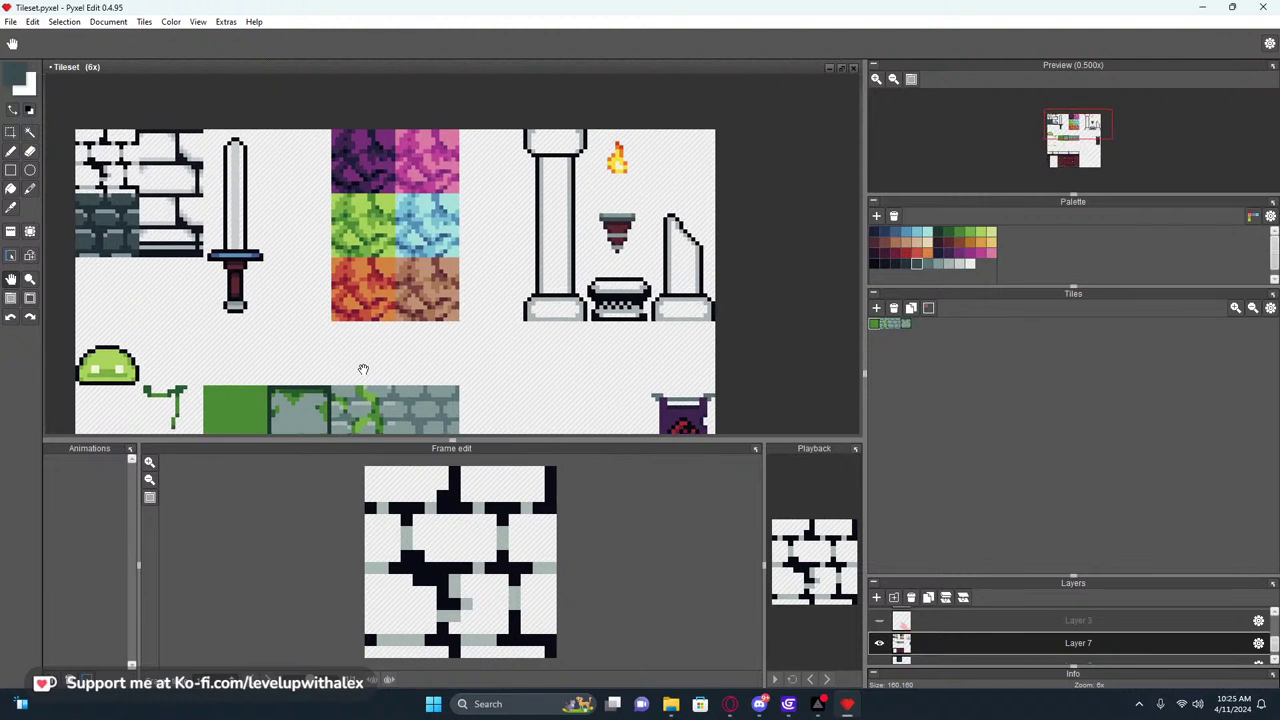
key(s)
drag(233, 145, 234, 305)
middle_drag(289, 263, 354, 216)
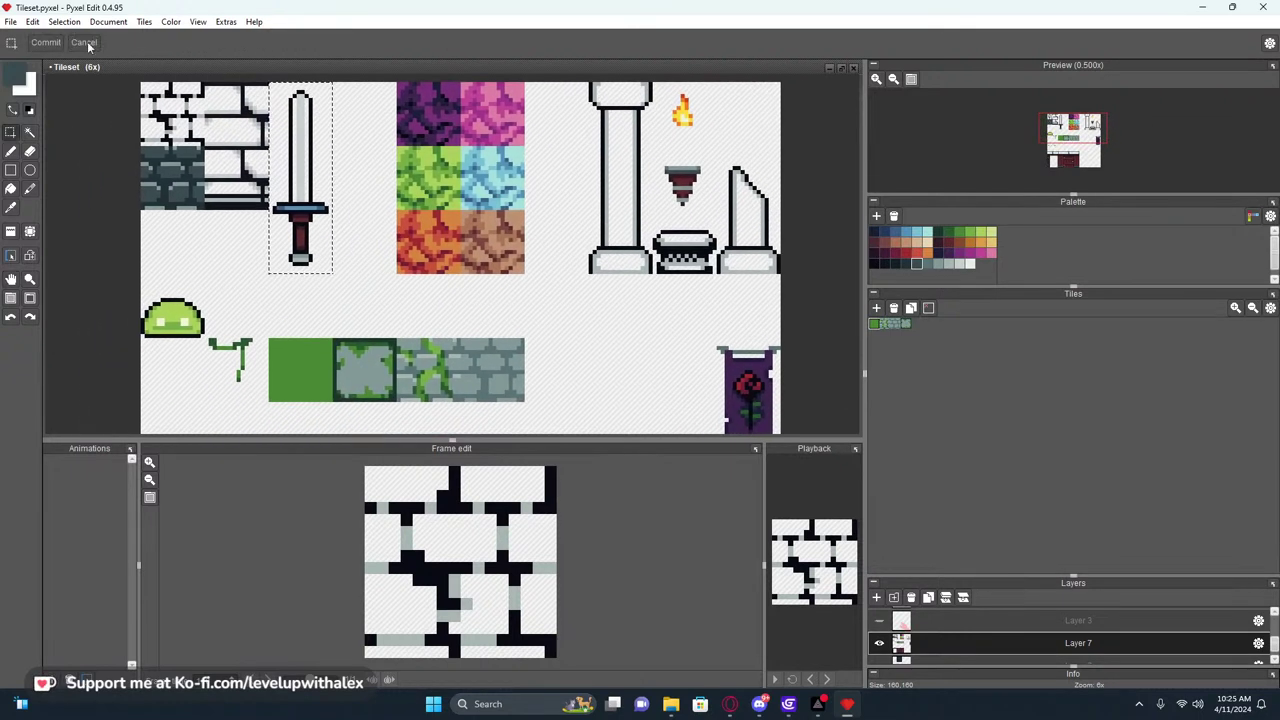
click(9, 22)
mouse_move(59, 157)
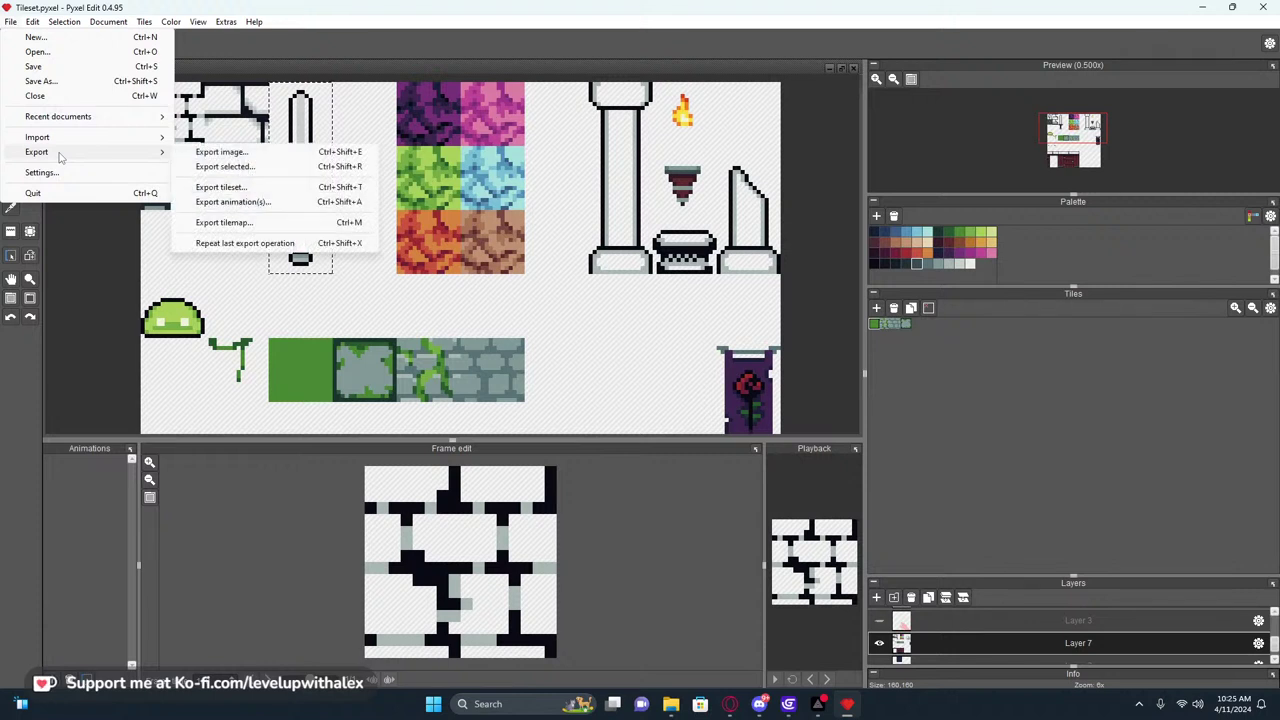
click(236, 167)
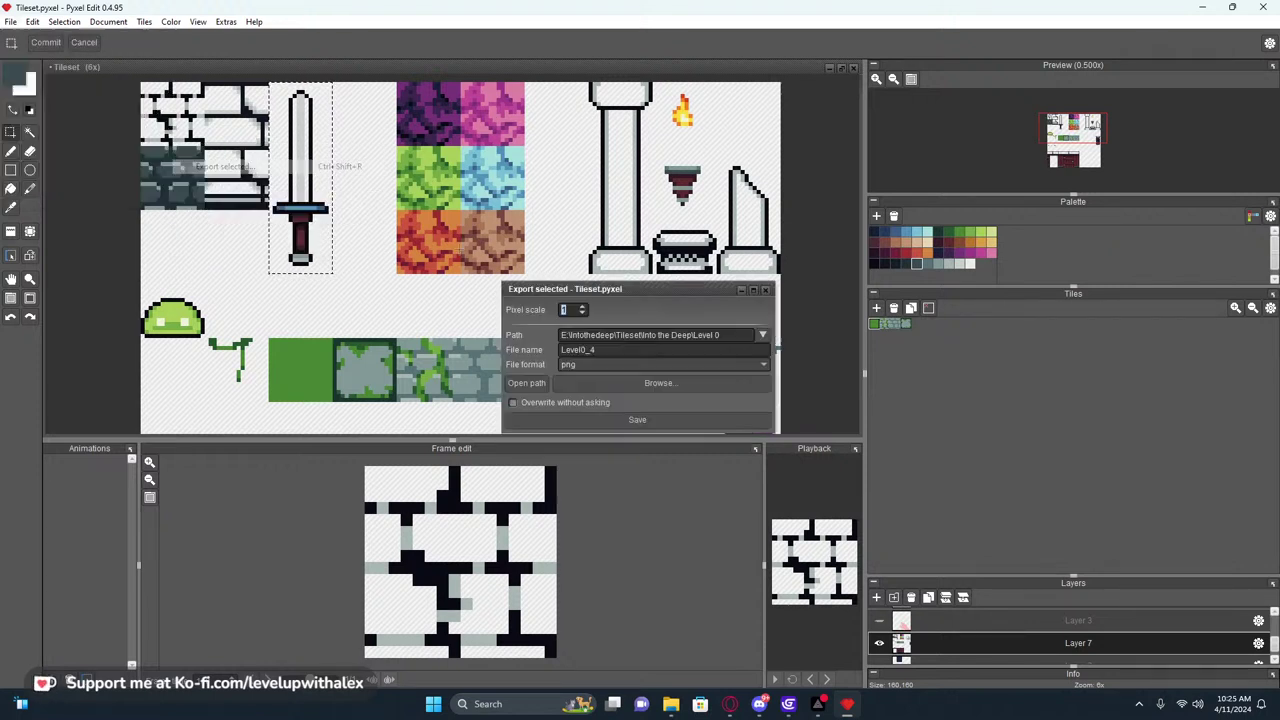
double_click(552, 349)
text(Sword)
click(669, 419)
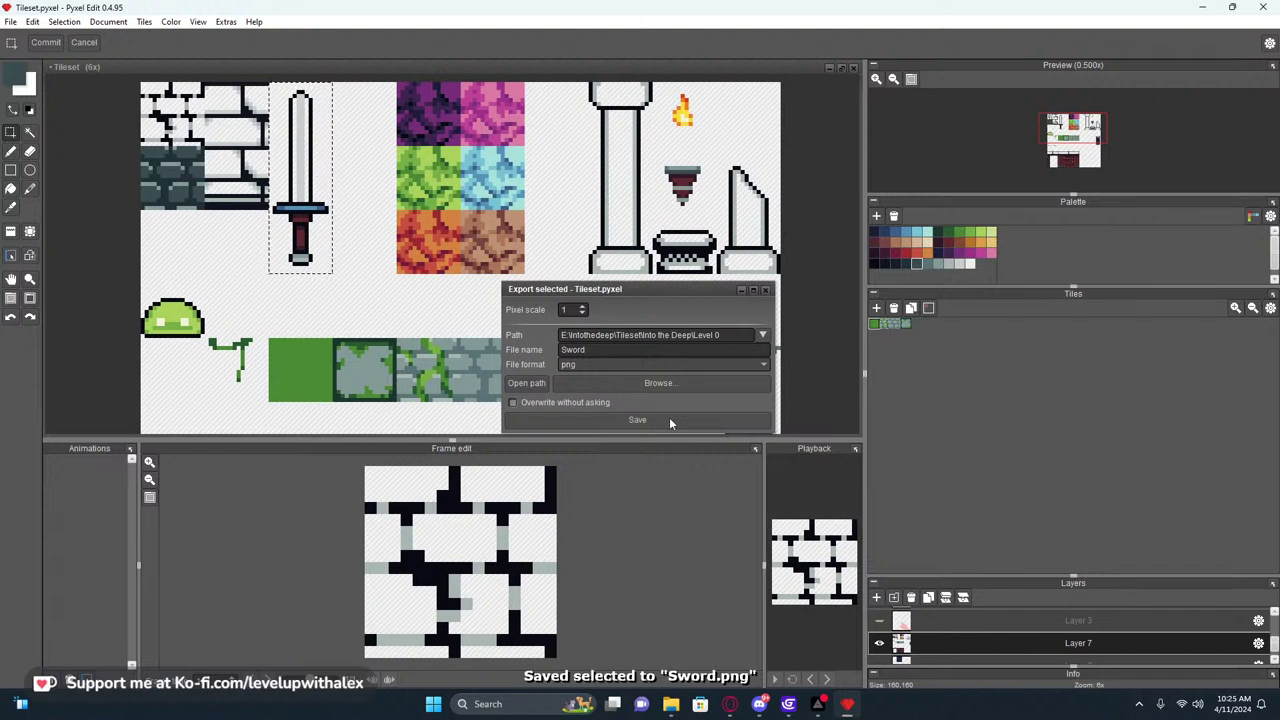
middle_drag(362, 317, 311, 247)
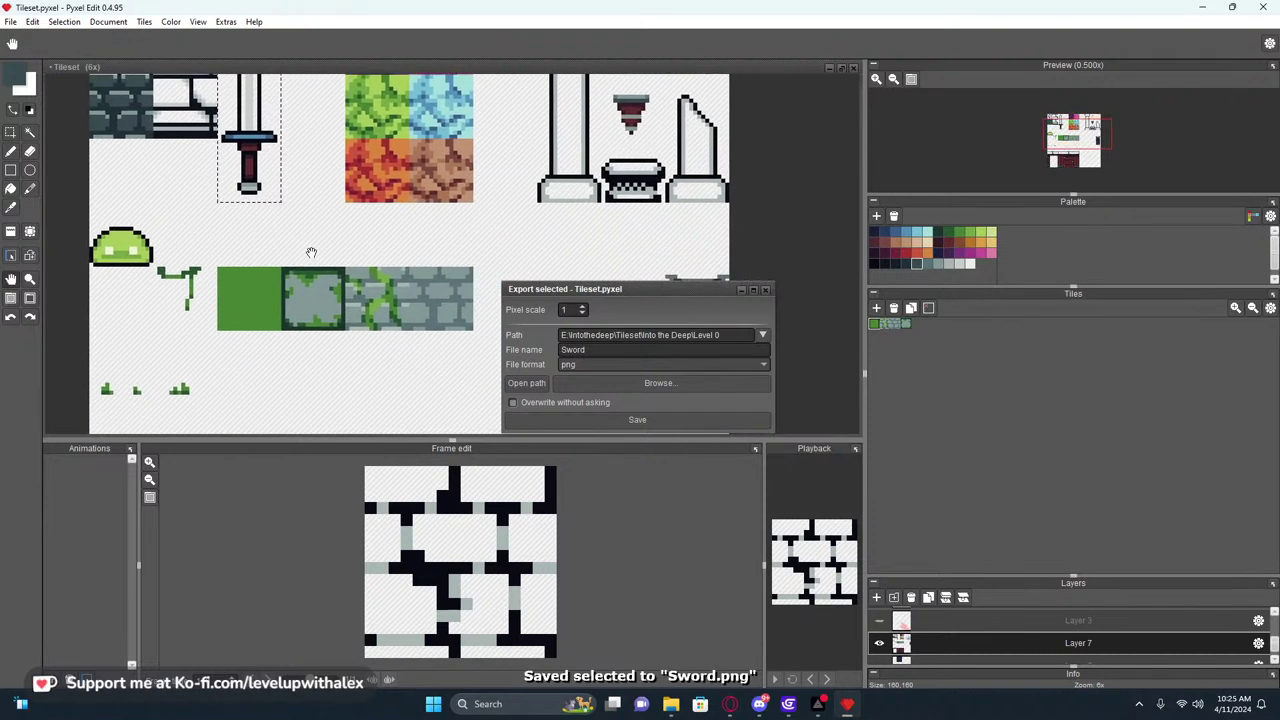
click(766, 289)
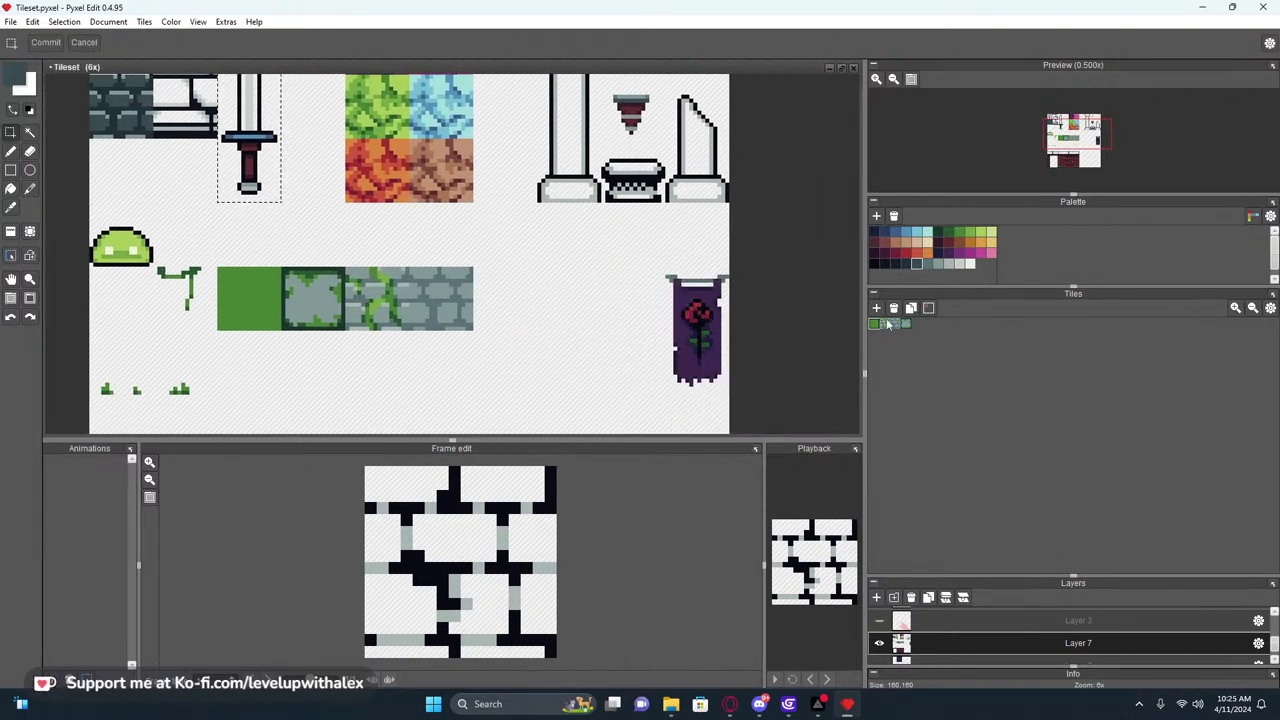
Export the tileset as separate png files named Level0 to the Level 0 folder, overwriting existing files without asking
click(10, 21)
mouse_move(40, 151)
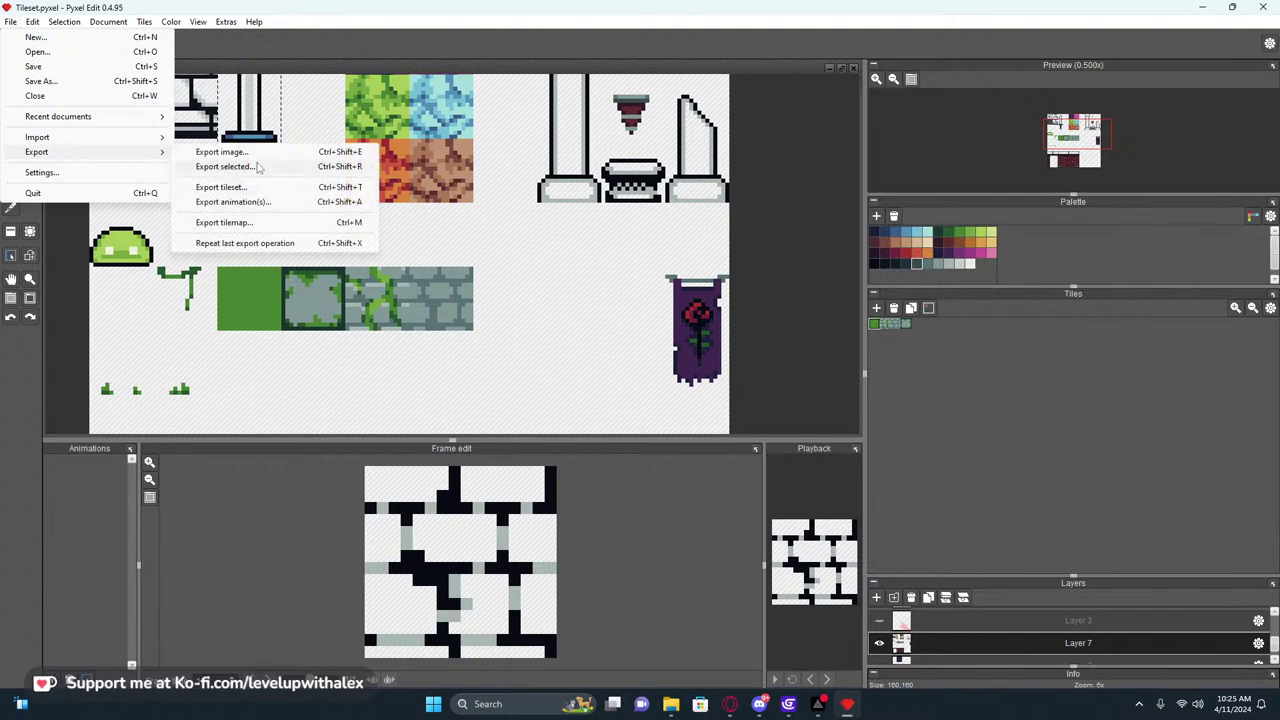
click(248, 189)
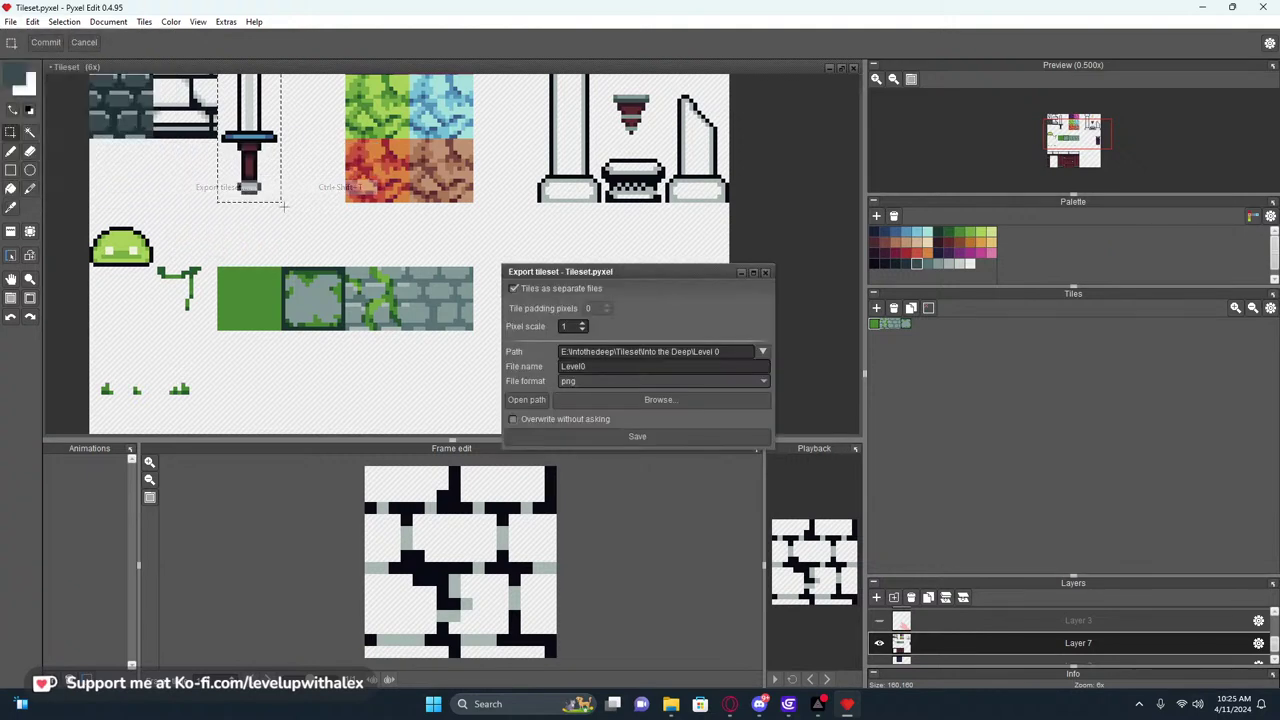
click(623, 400)
click(590, 368)
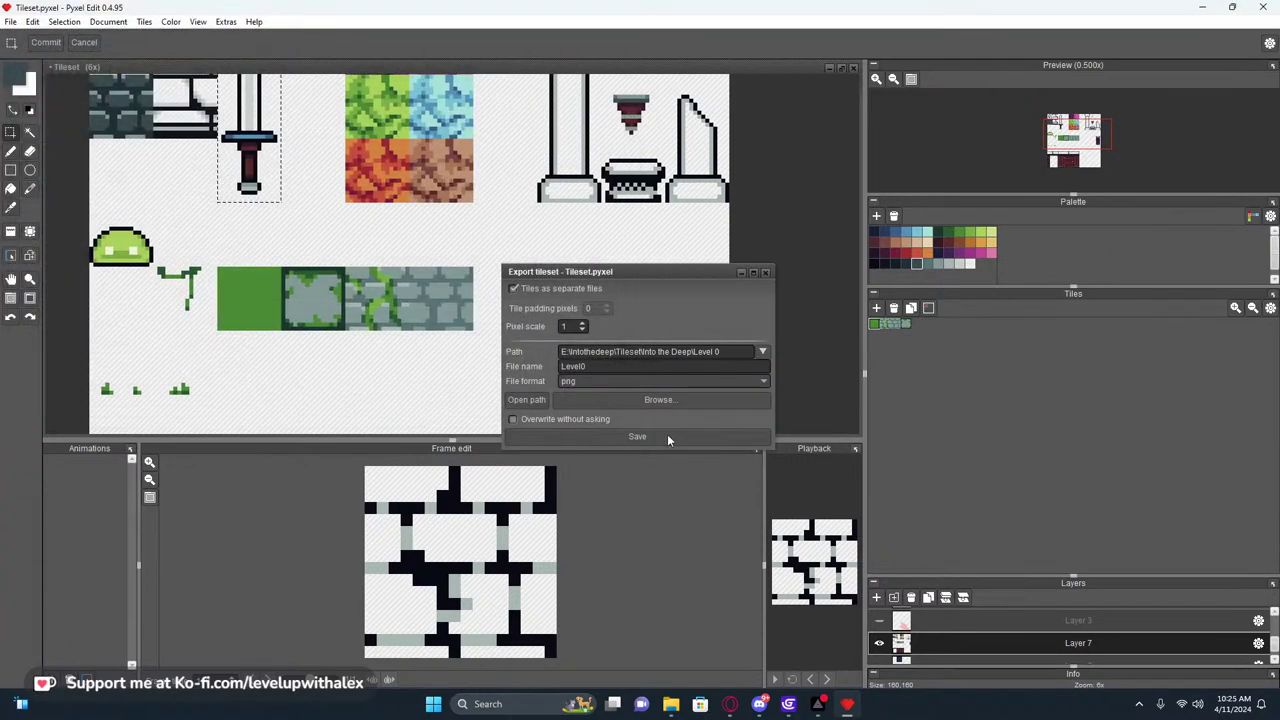
click(606, 440)
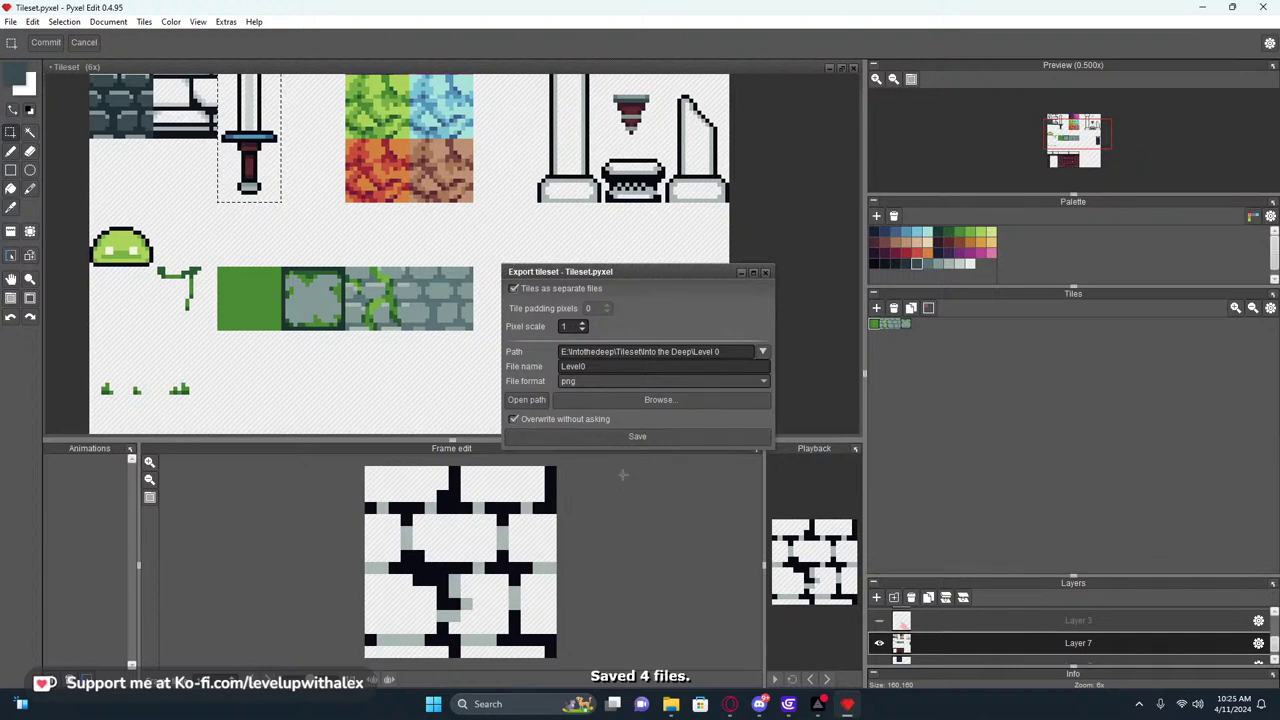
Close the running ProjectDungeon preview and switch to the GDevelop editor's Game Scene
mouse_move(668, 705)
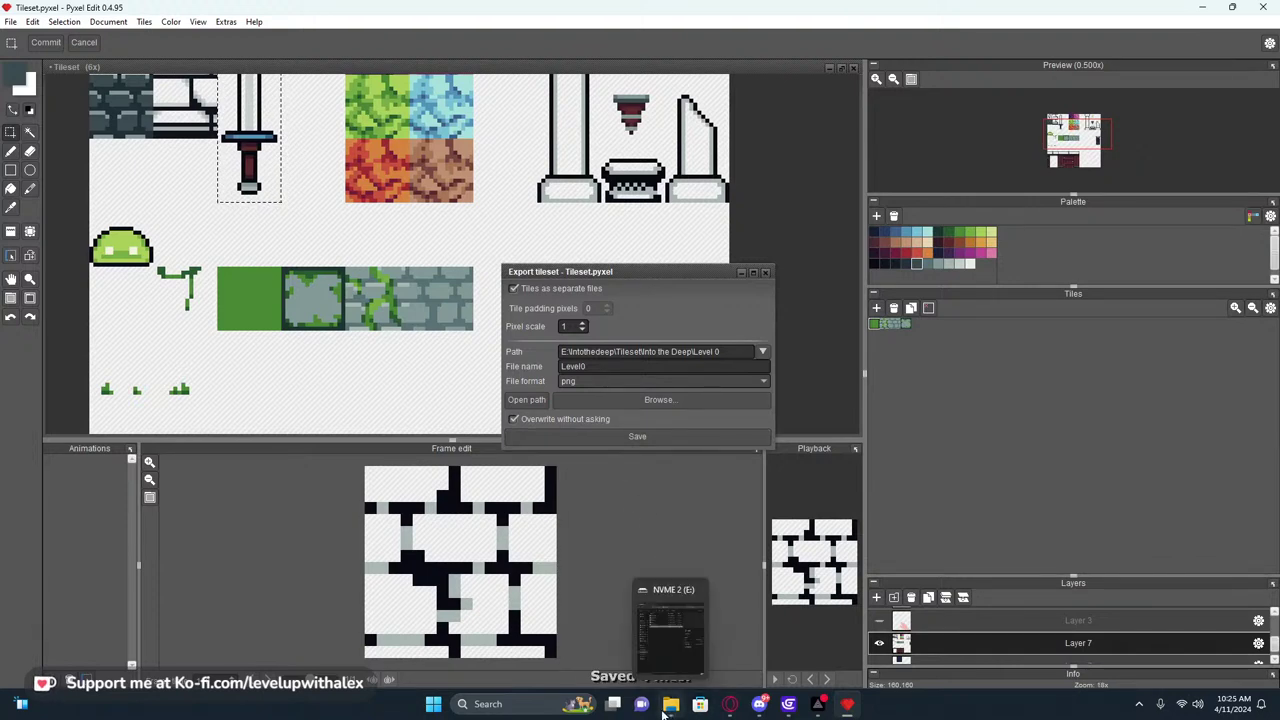
mouse_move(817, 705)
click(957, 630)
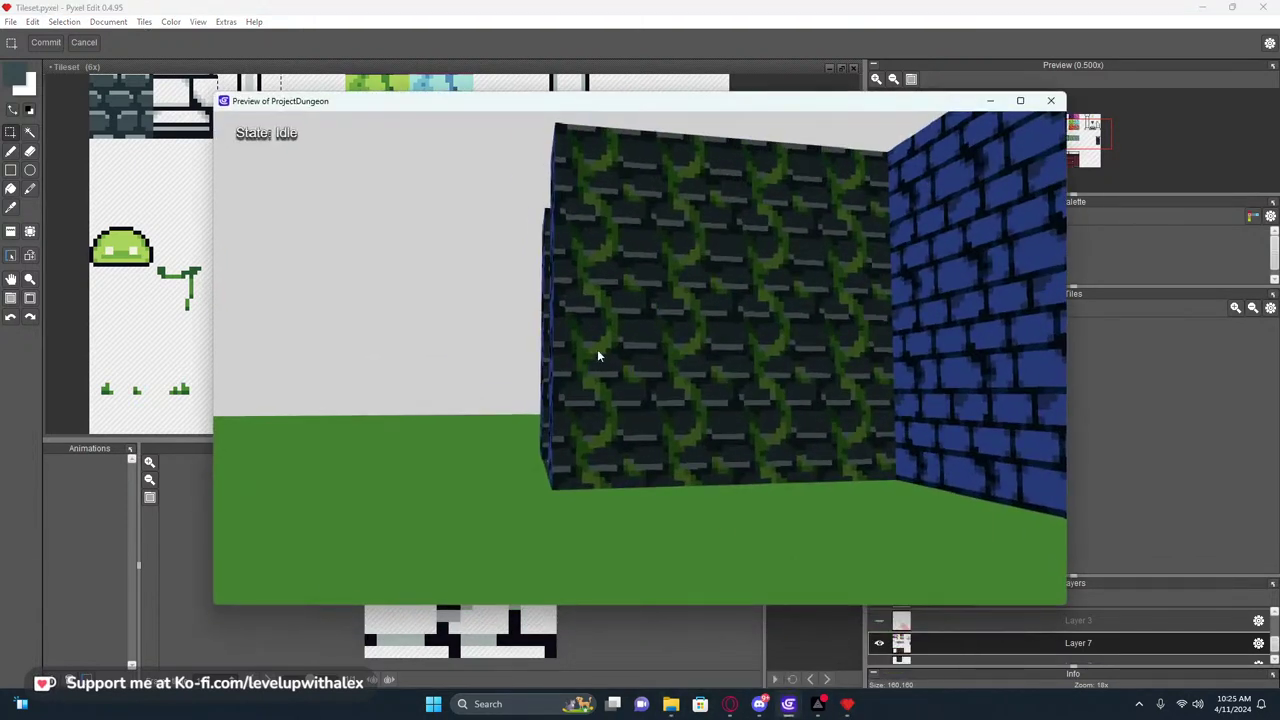
click(1051, 100)
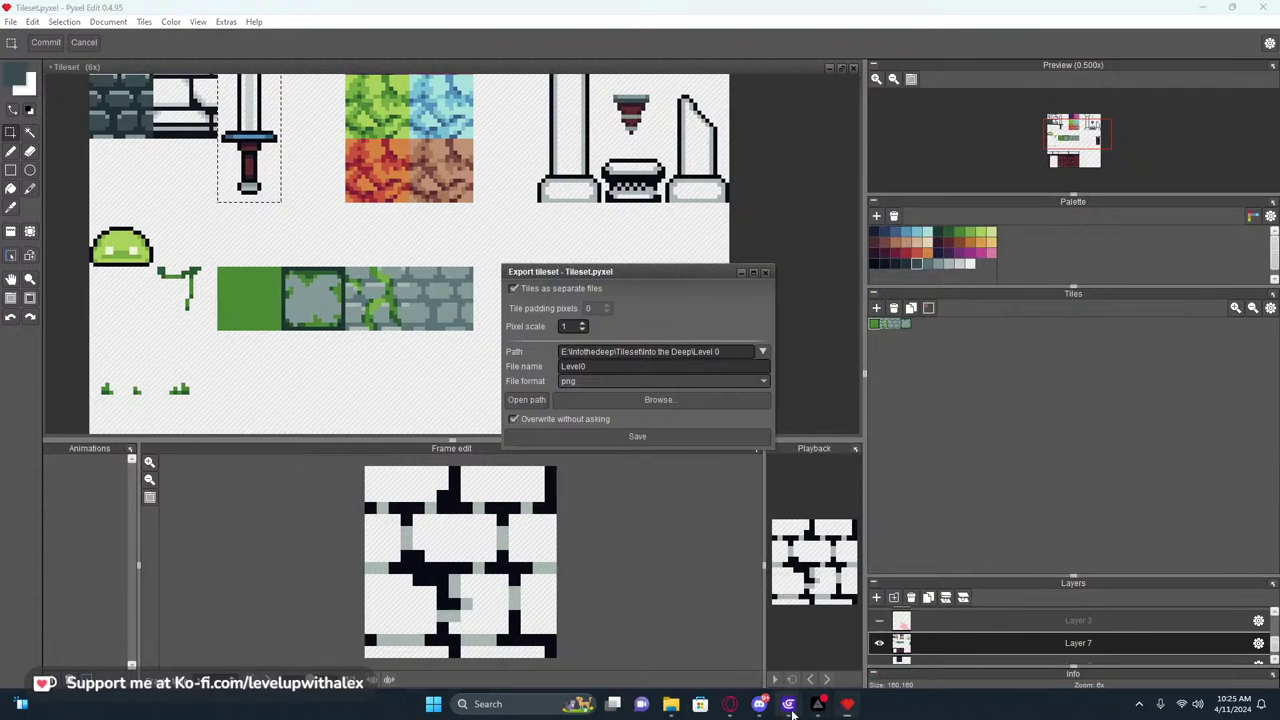
mouse_move(818, 704)
click(893, 630)
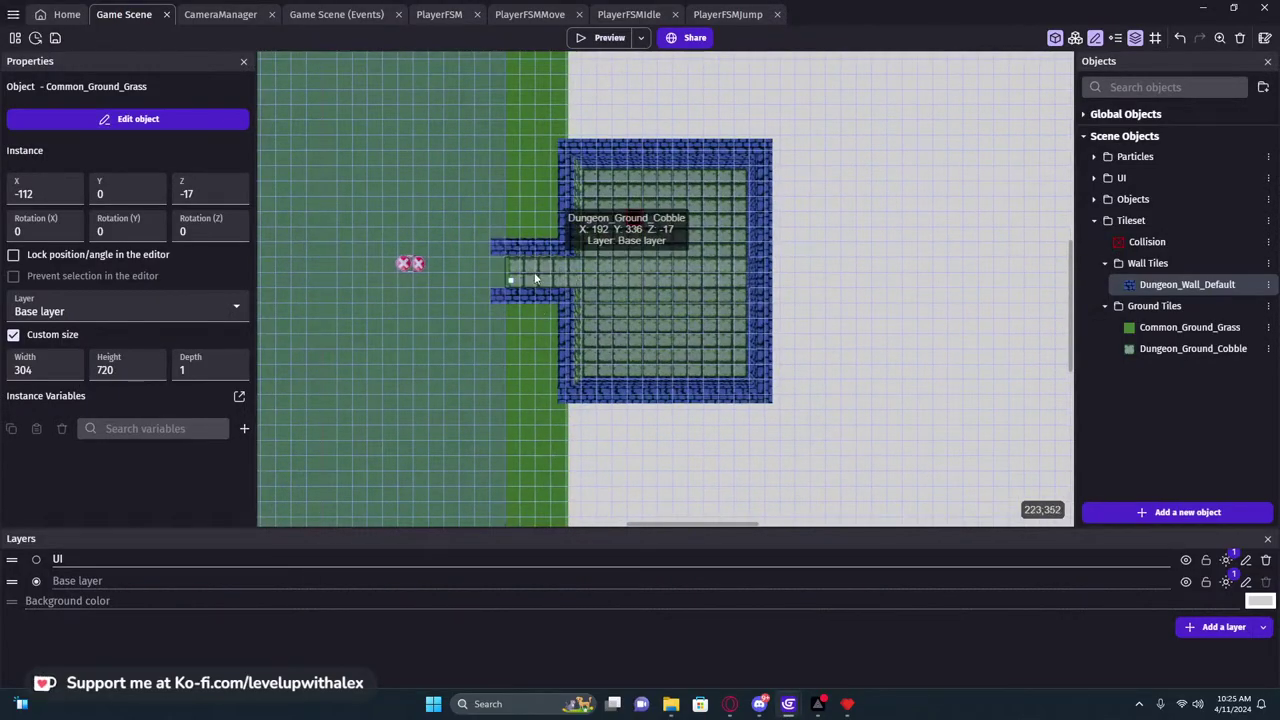
Open the top face image of Dungeon_Wall_Default for editing in Piskel
middle_drag(538, 283, 613, 266)
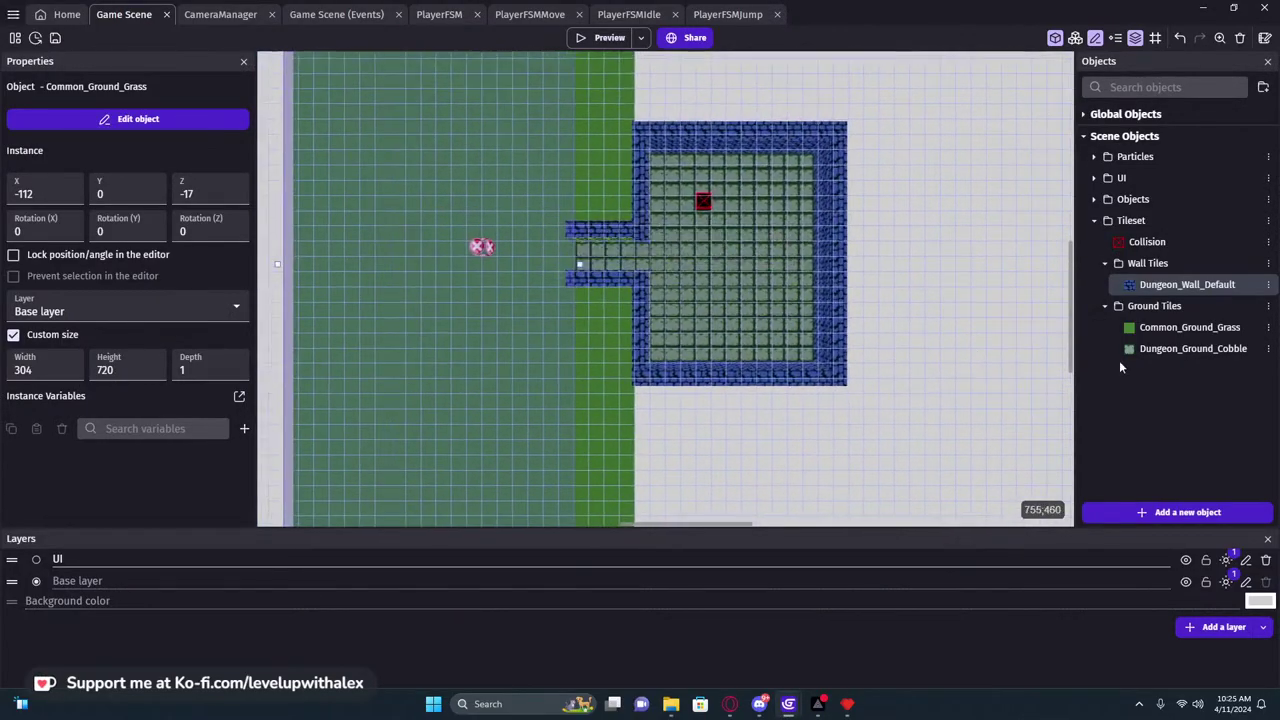
double_click(1187, 284)
scroll(459, 374, down, 3)
scroll(448, 443, down, 3)
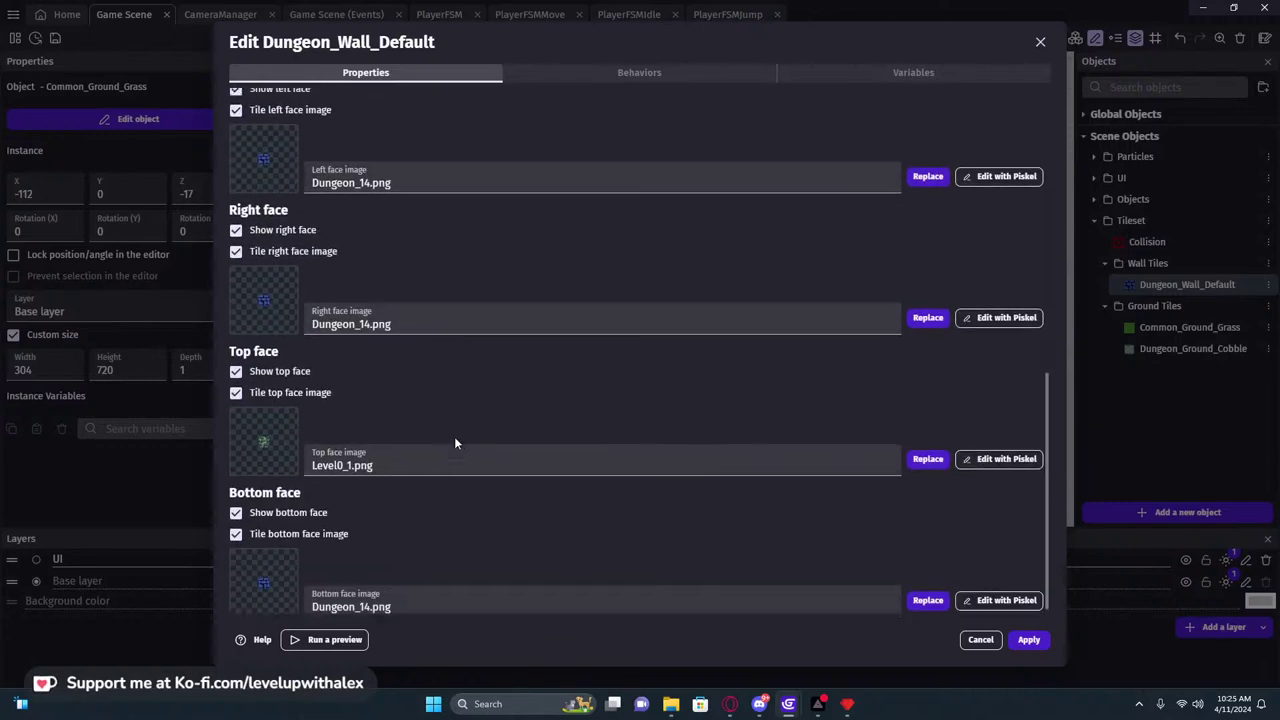
click(973, 456)
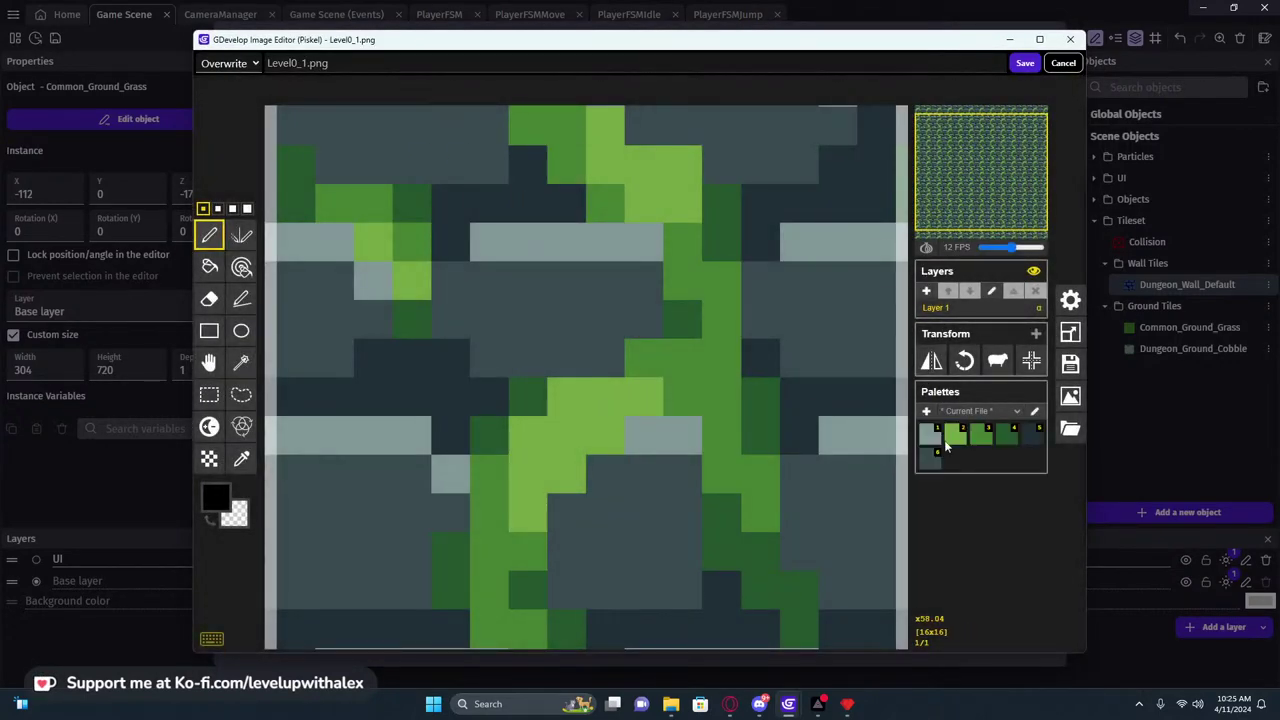
Import the Level0_1 picture from the Level 0 folder, replacing the current sprite, and save the top face image
click(1070, 427)
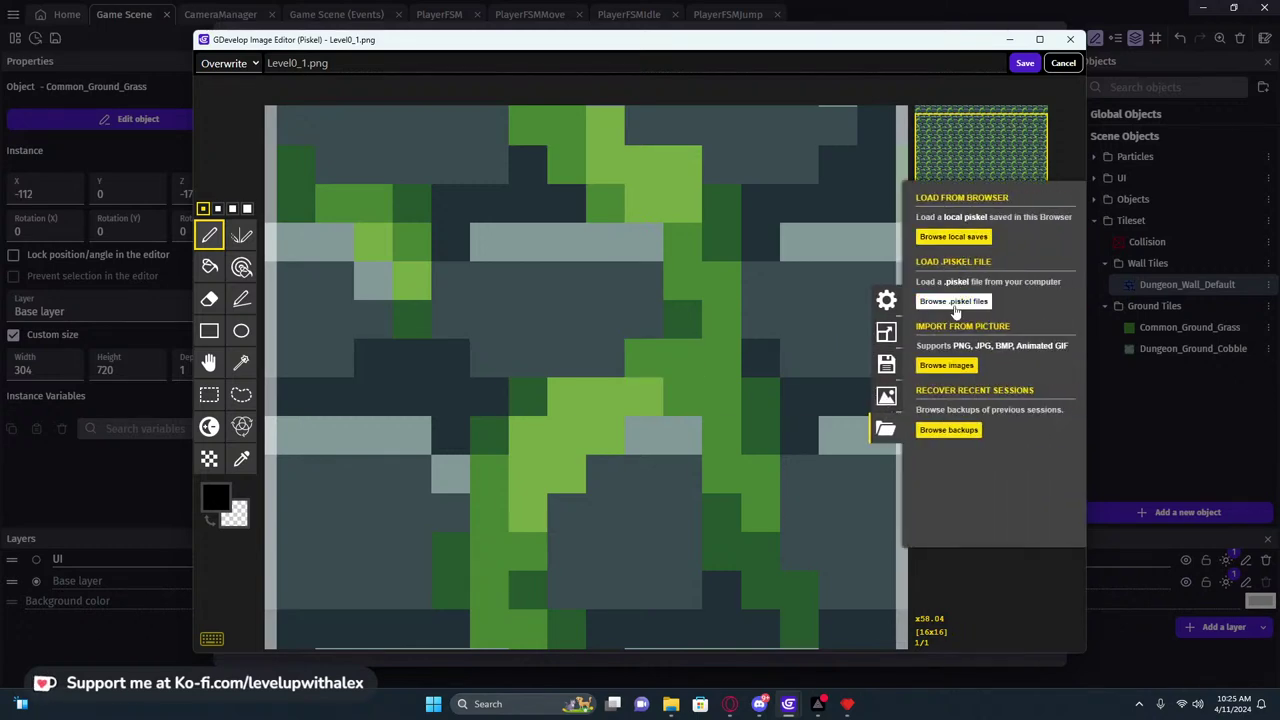
click(945, 366)
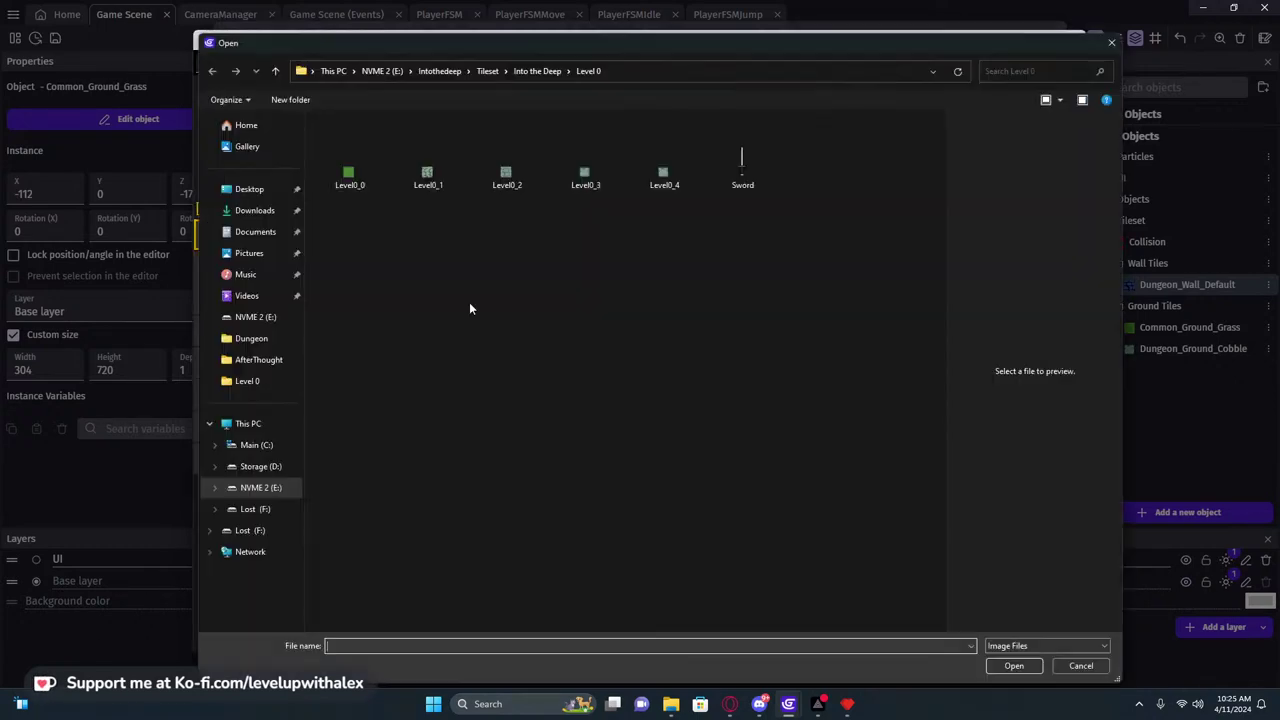
double_click(426, 178)
click(786, 465)
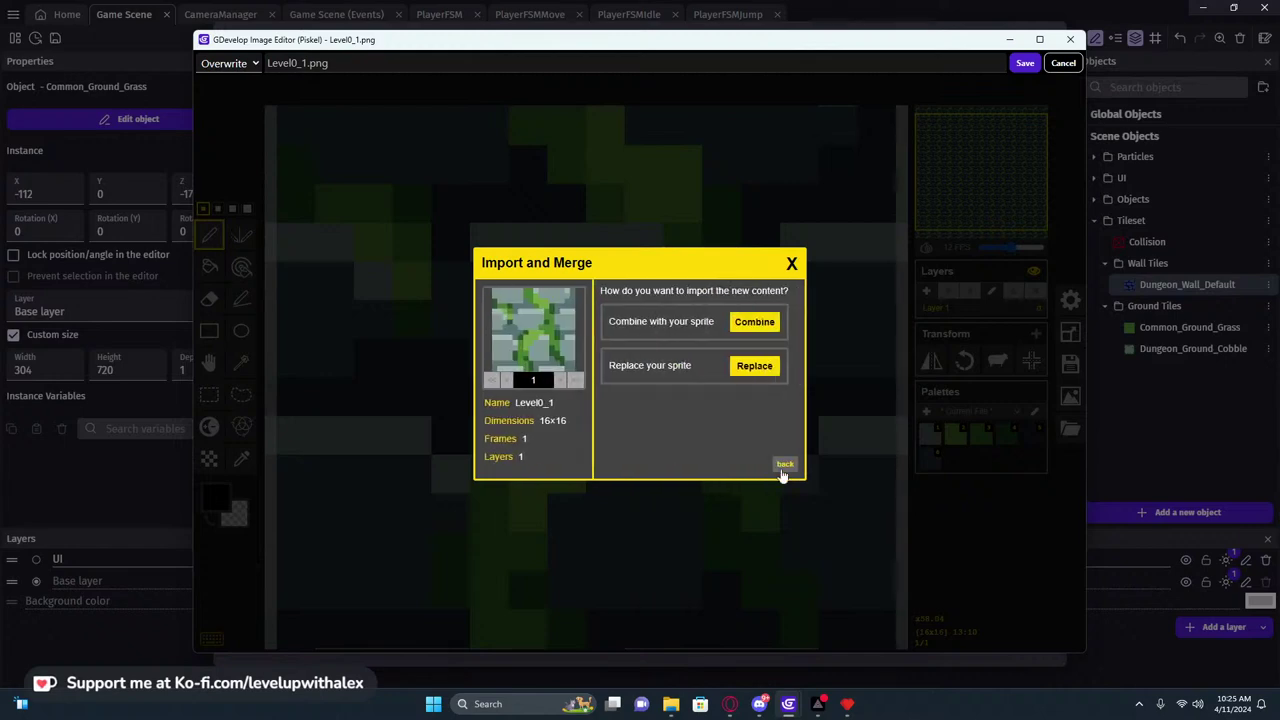
click(755, 366)
click(694, 349)
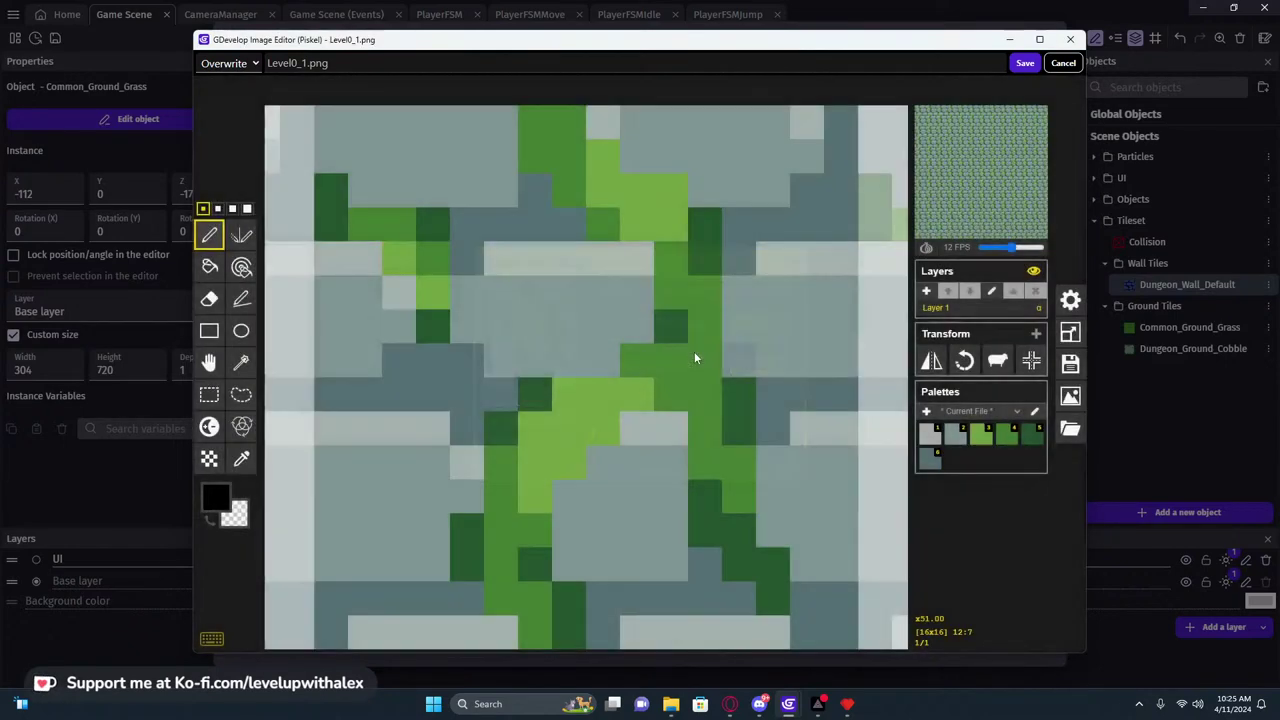
click(1025, 62)
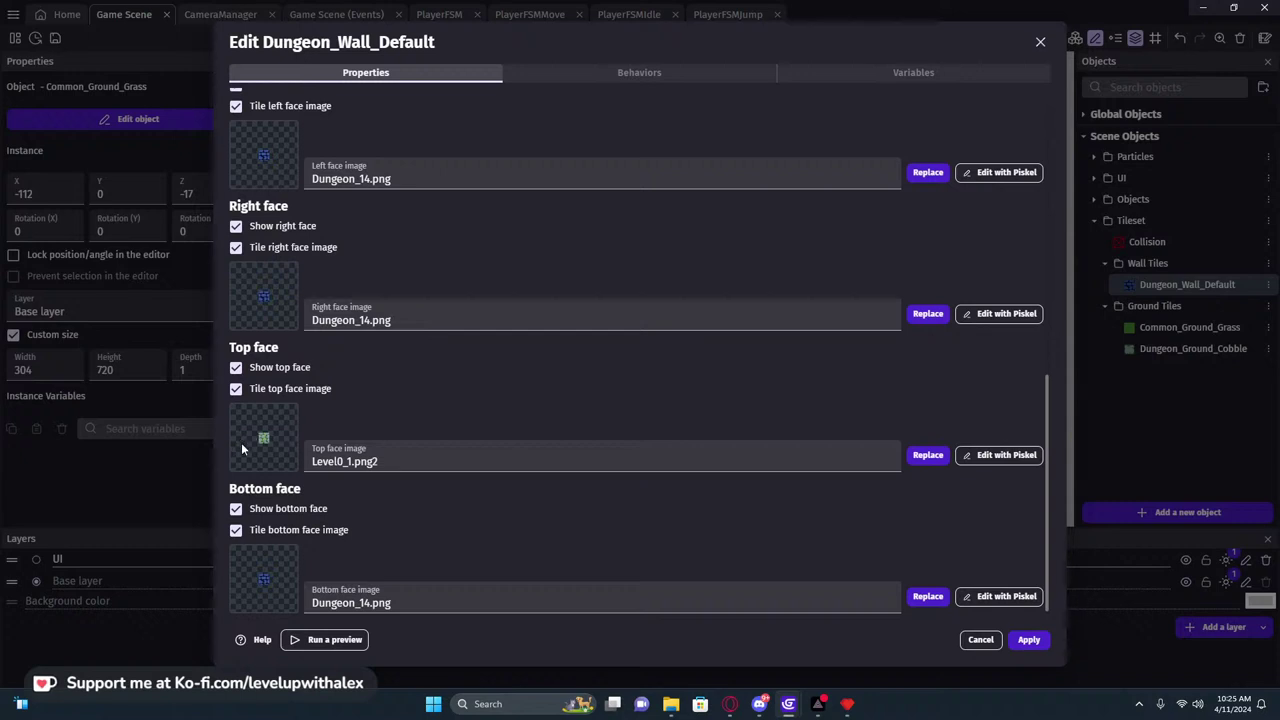
Set the right and bottom face images of Dungeon_Wall_Default to the top face's Level0_1.png2
click(355, 463)
key(ctrl+c)
click(415, 320)
click(343, 398)
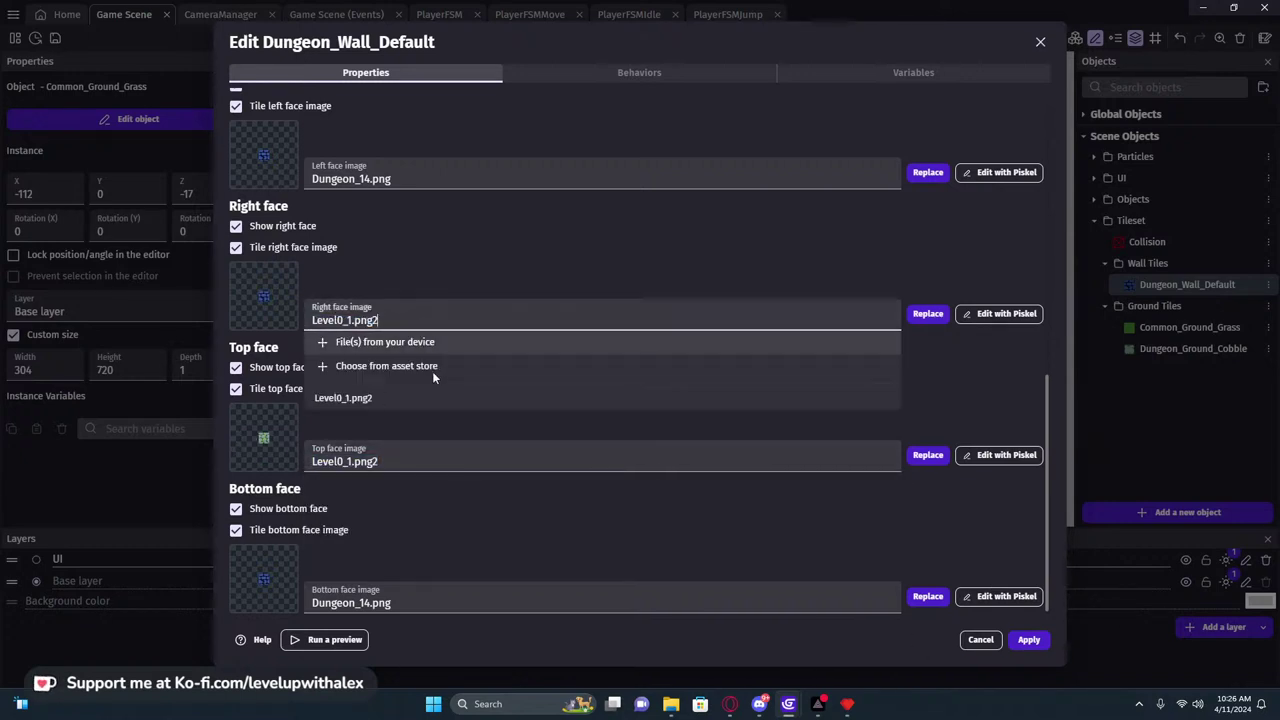
click(403, 603)
click(343, 569)
click(543, 475)
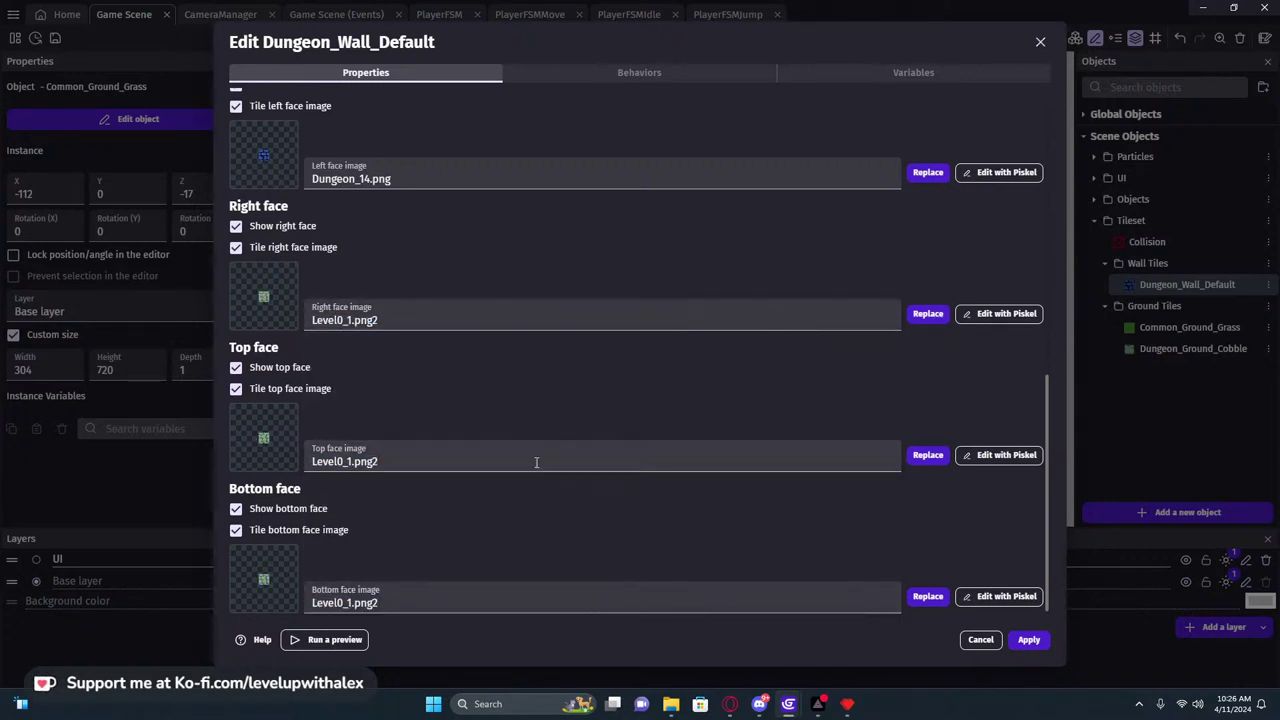
Set the left and back face images of Dungeon_Wall_Default to Level0_1.png2
scroll(460, 320, up, 2)
click(423, 306)
key(ctrl+v)
click(447, 250)
click(428, 167)
key(ctrl+v)
click(531, 277)
Set the front face image to Level0_1.png2 and apply the Dungeon_Wall_Default changes
scroll(510, 380, down, 1)
scroll(480, 330, up, 2)
scroll(460, 315, up, 4)
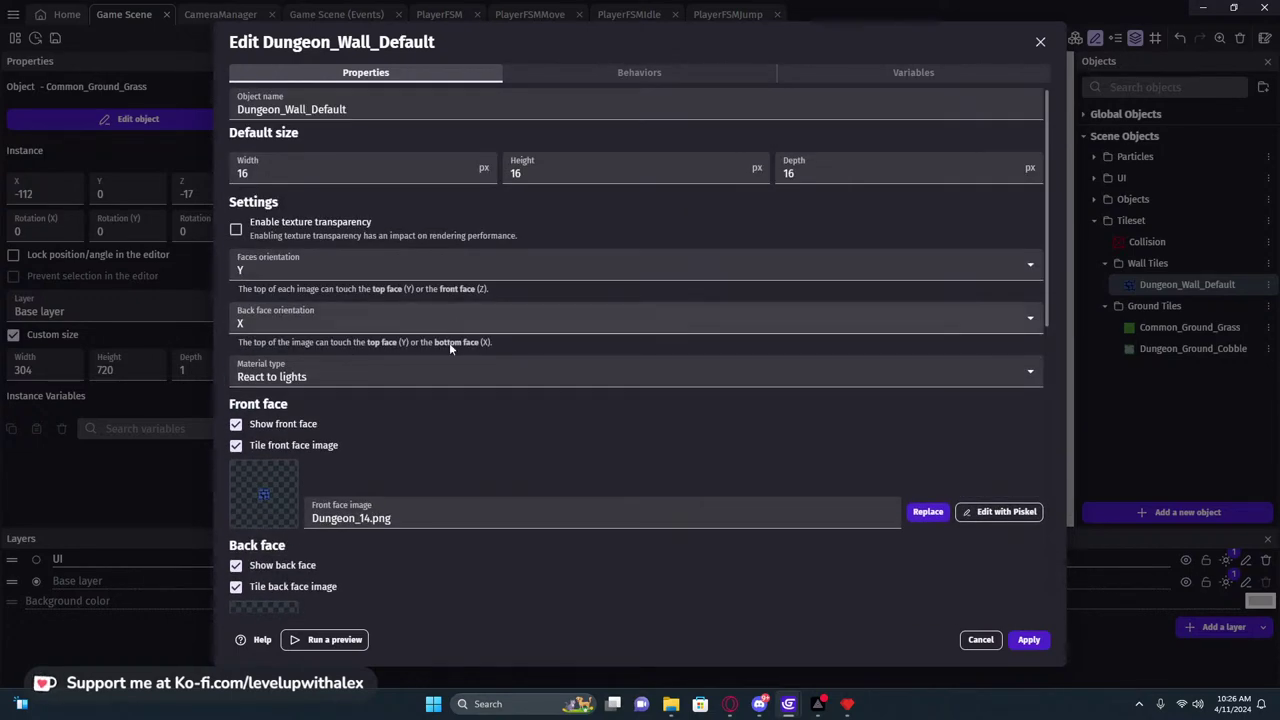
click(420, 514)
key(ctrl+v)
click(486, 445)
scroll(497, 444, down, 2)
scroll(497, 444, down, 3)
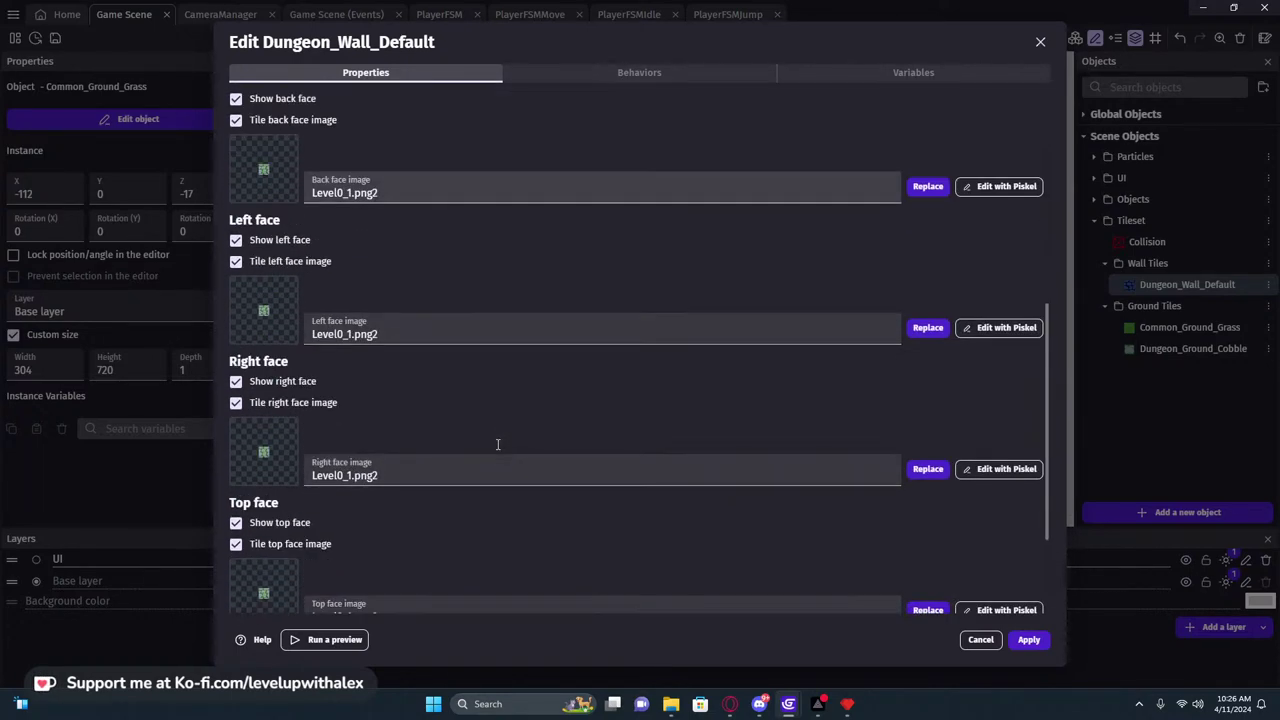
click(1029, 640)
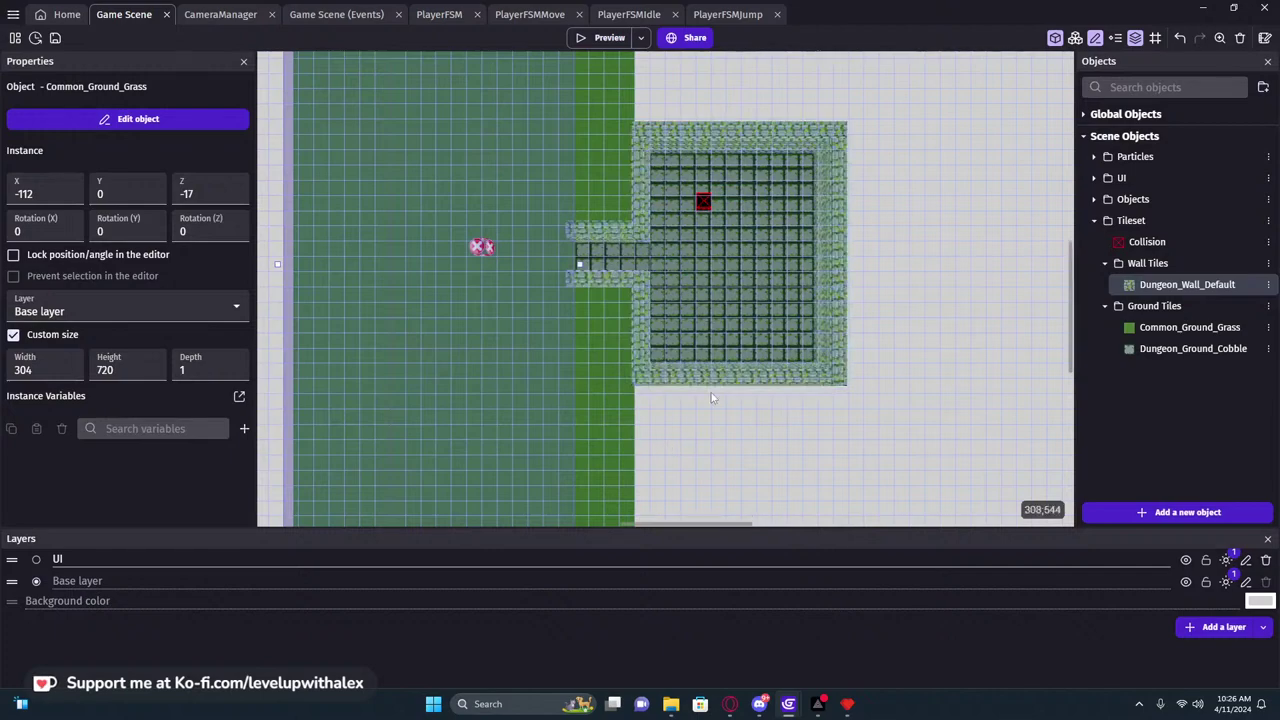
Preview the game and walk past the outer walls and through the corridor to examine the new mossy wall texture
scroll(600, 220, up, 3)
click(616, 37)
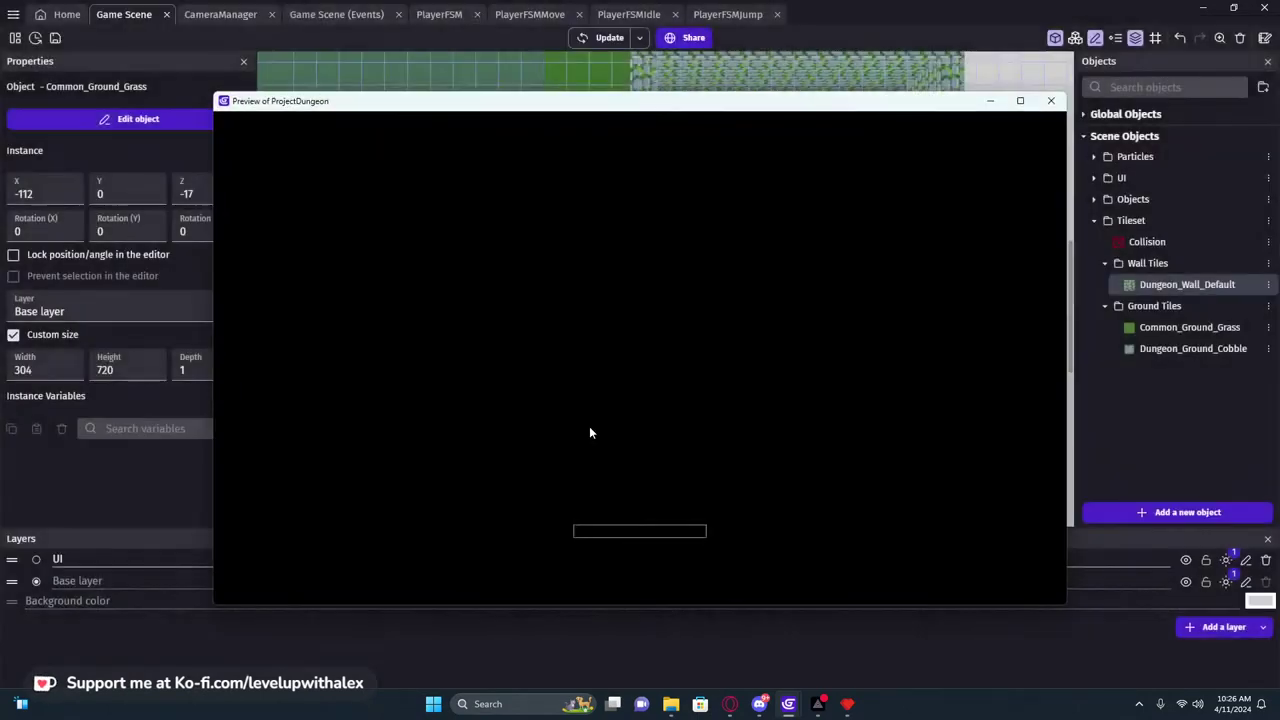
key(w)
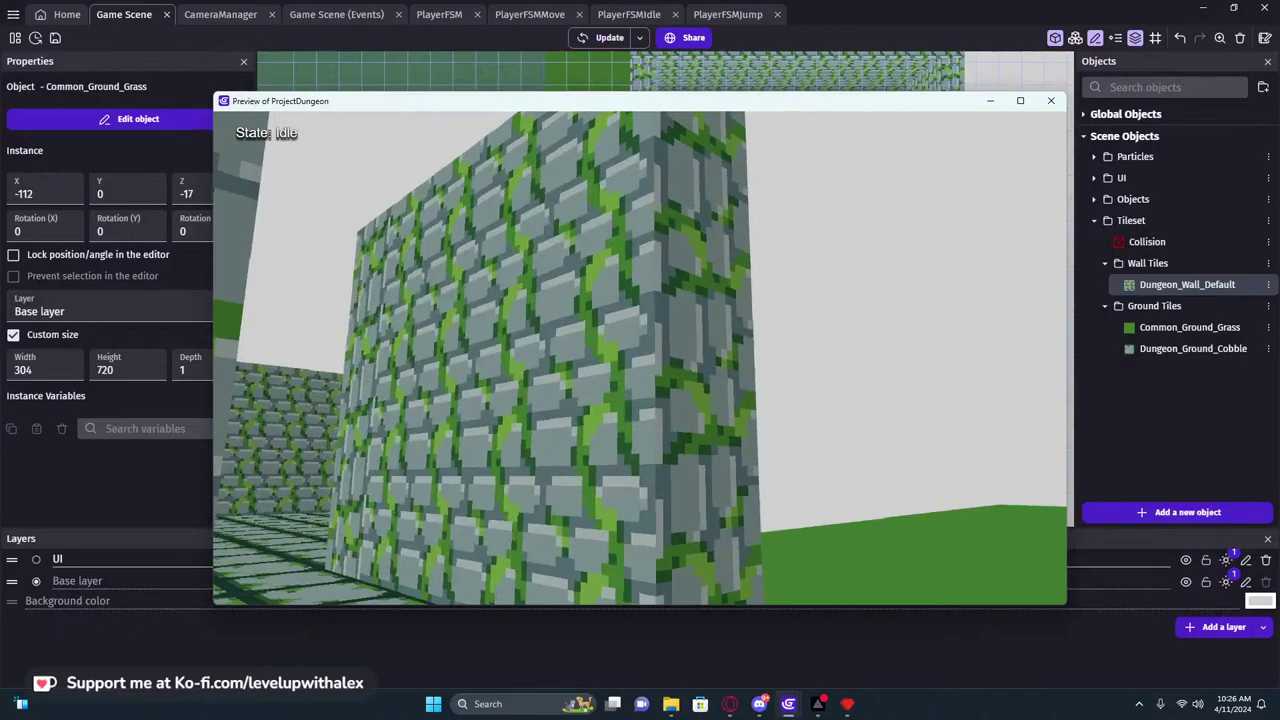
key(d)
key(w)
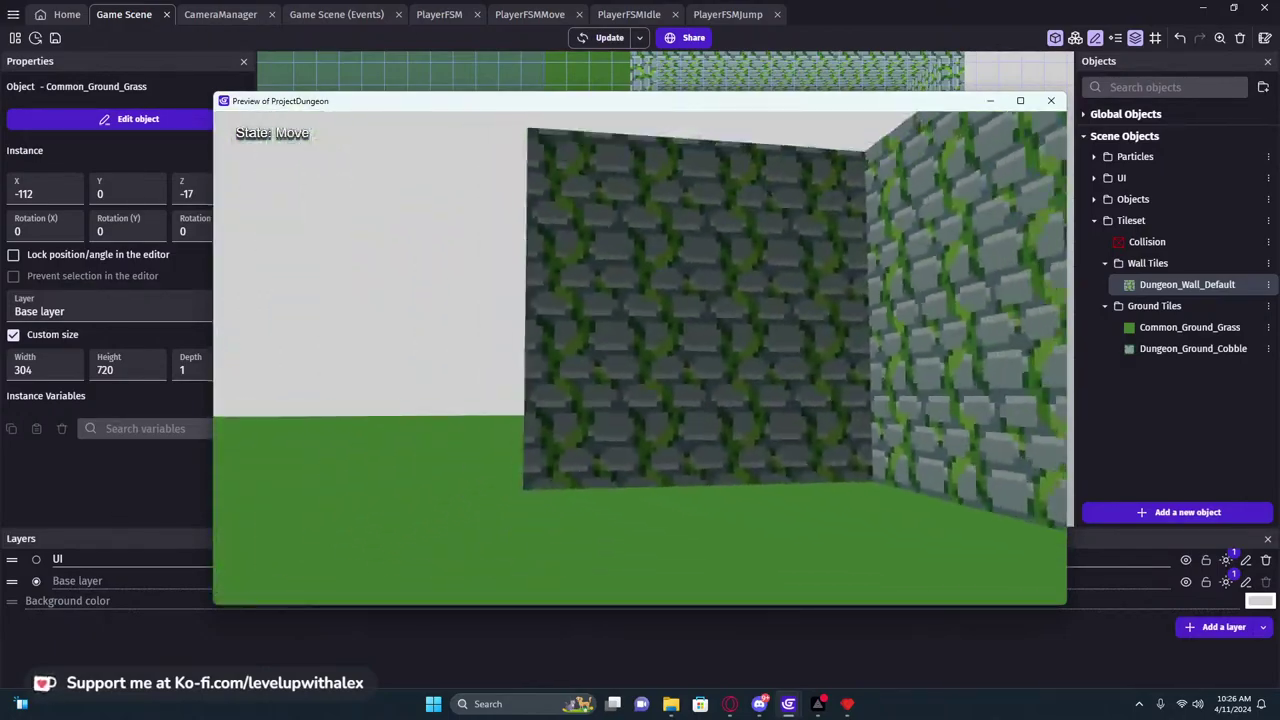
key(w)
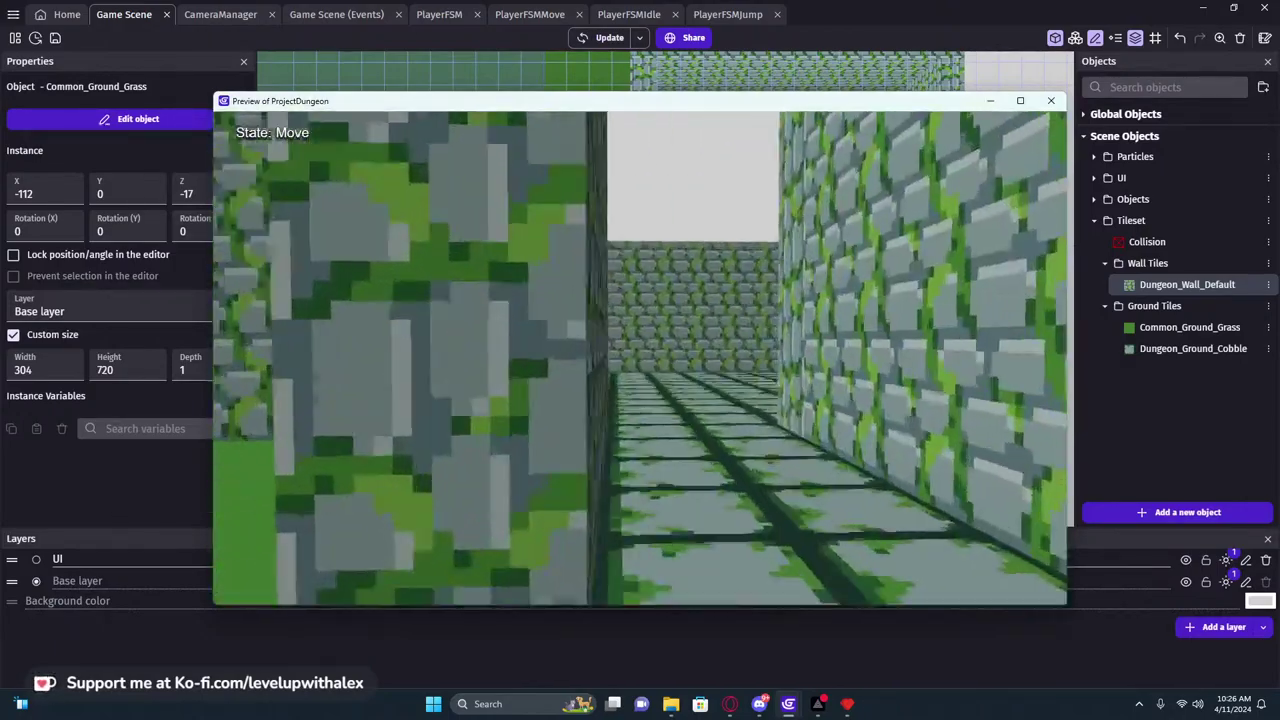
key(w)
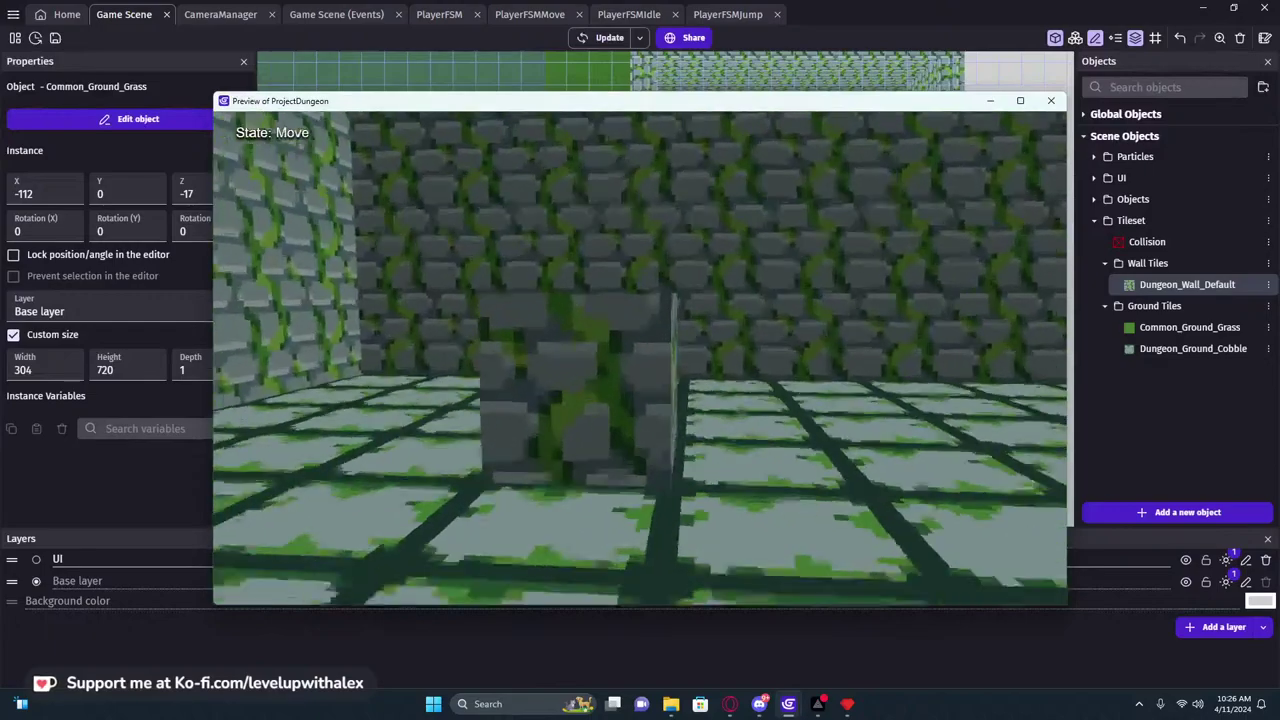
key(w)
key(w)
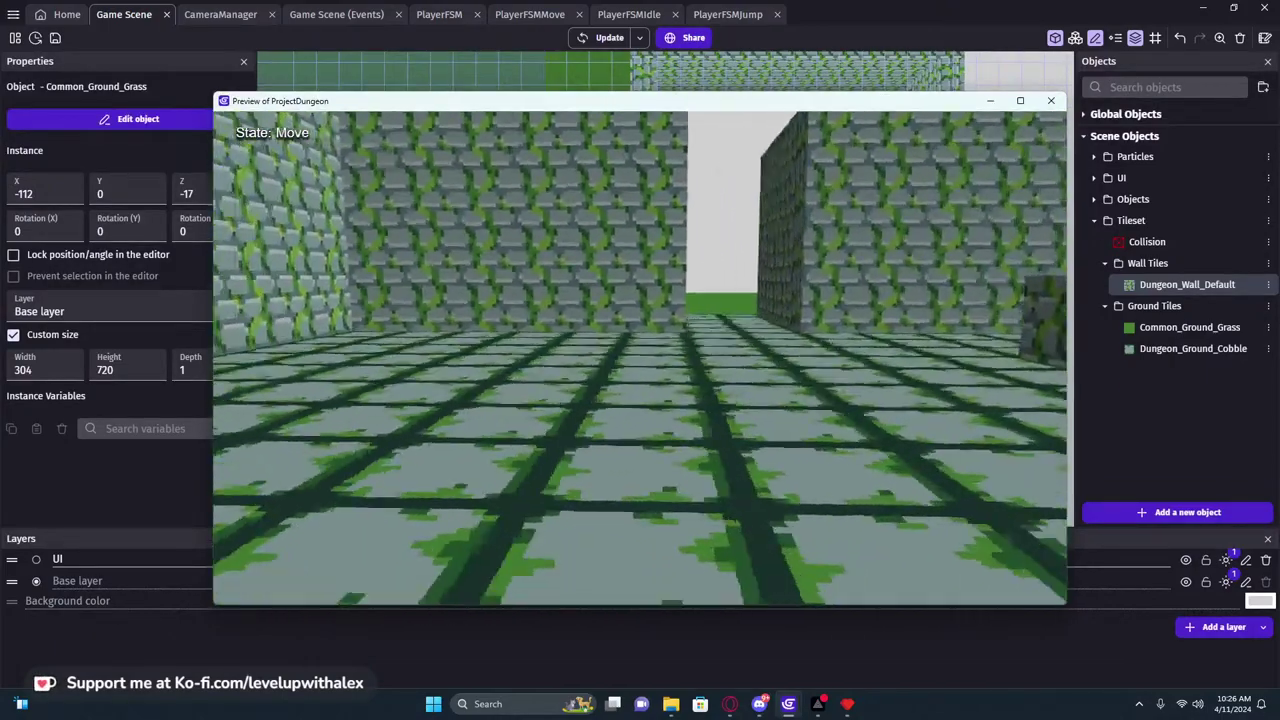
Walk between the grass and the dungeon room, examining the texture on the corridor's end walls and side walls
key(w)
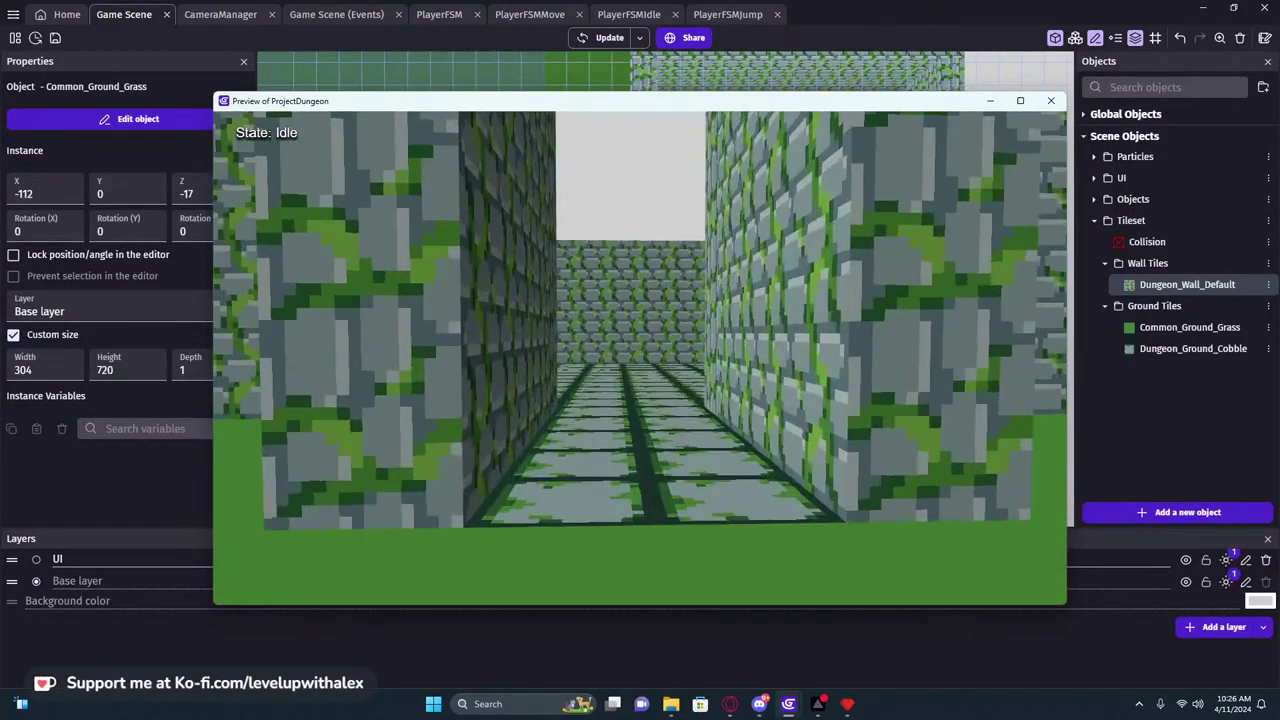
key(Left)
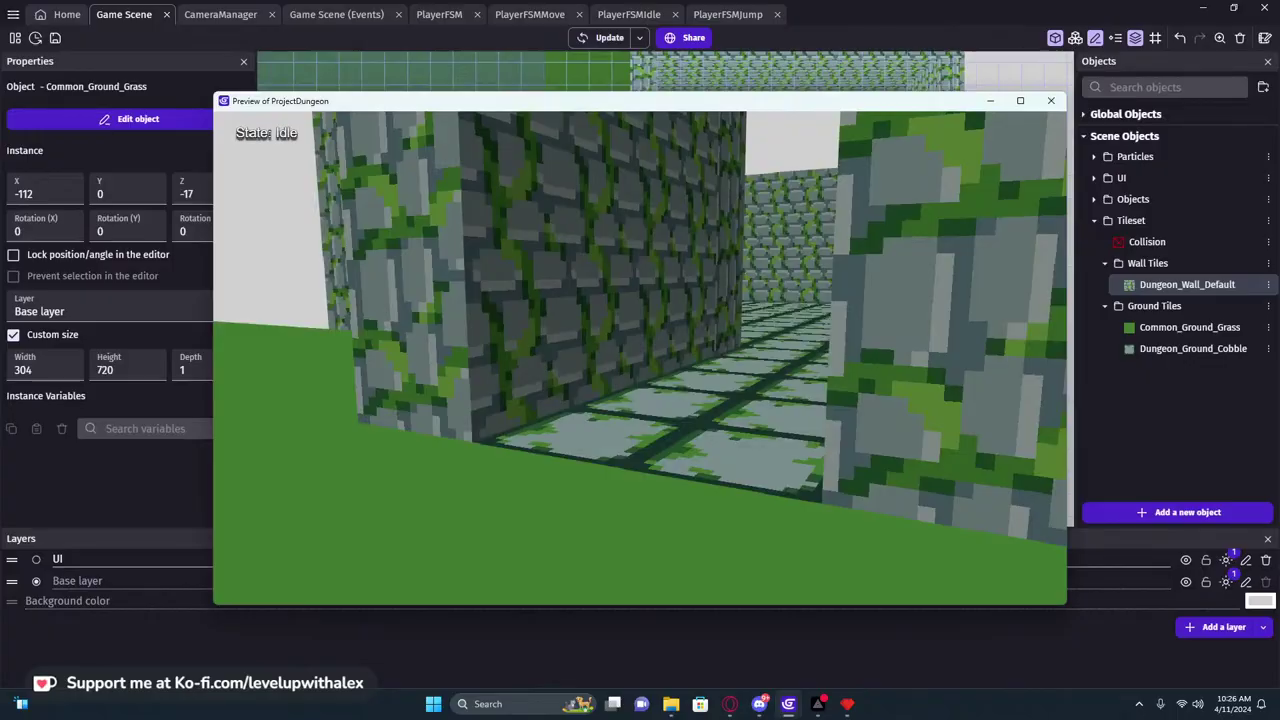
key(Up)
key(w)
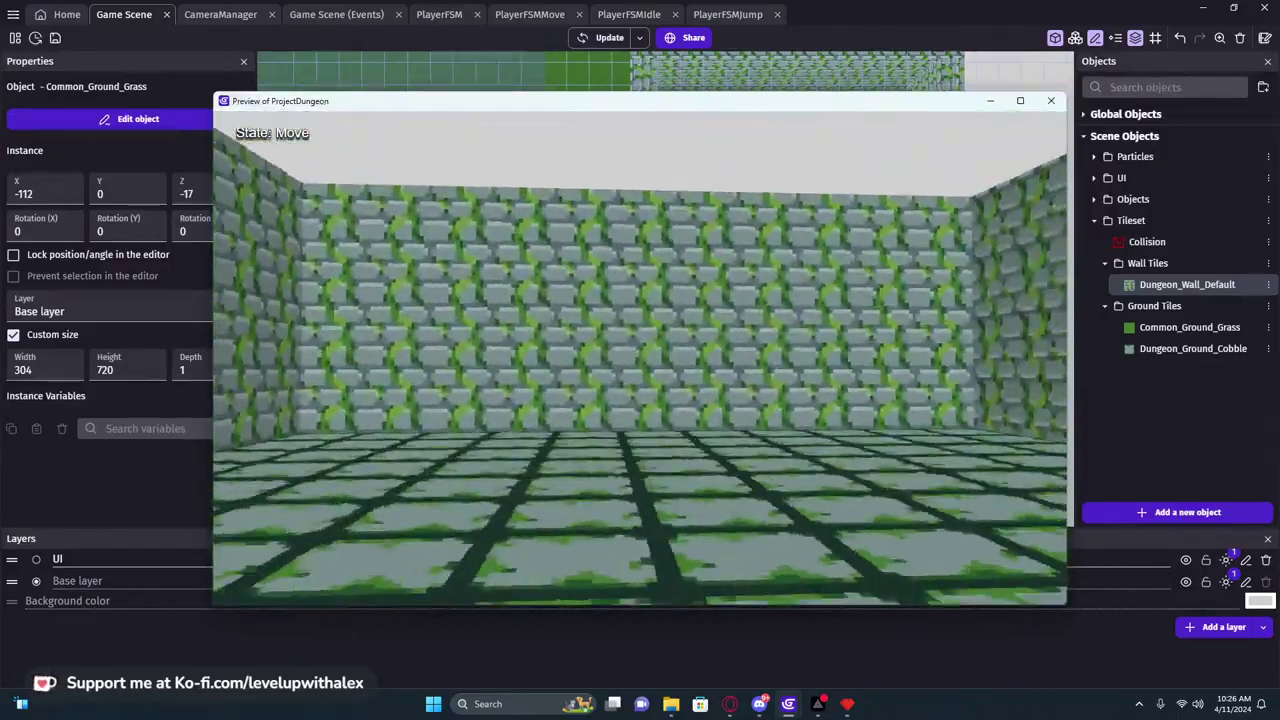
key(a)
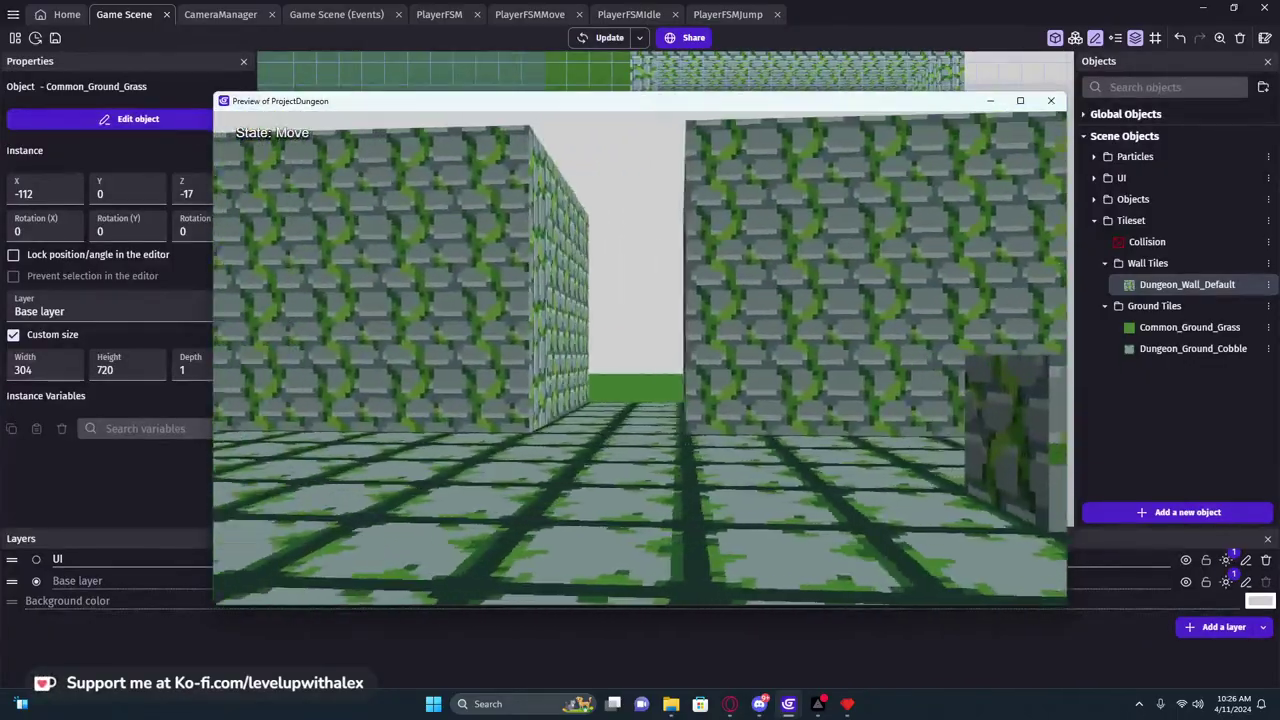
key(w)
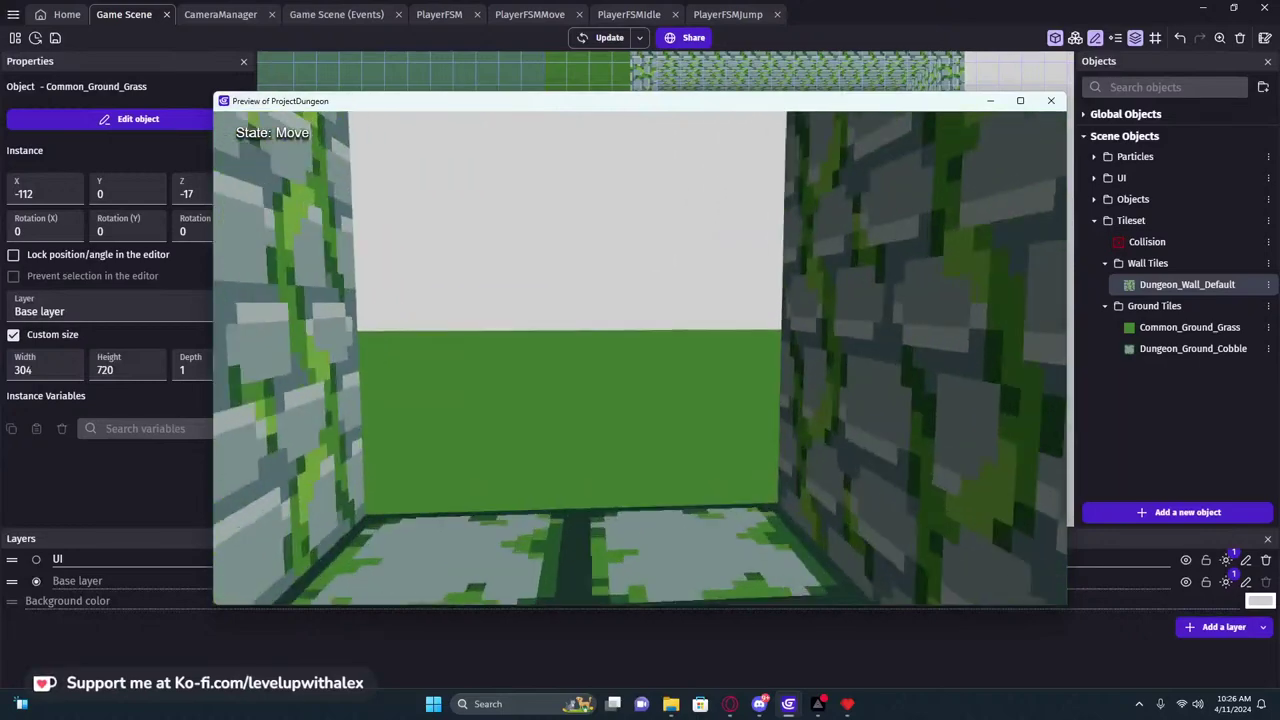
key(s)
key(w)
key(a)
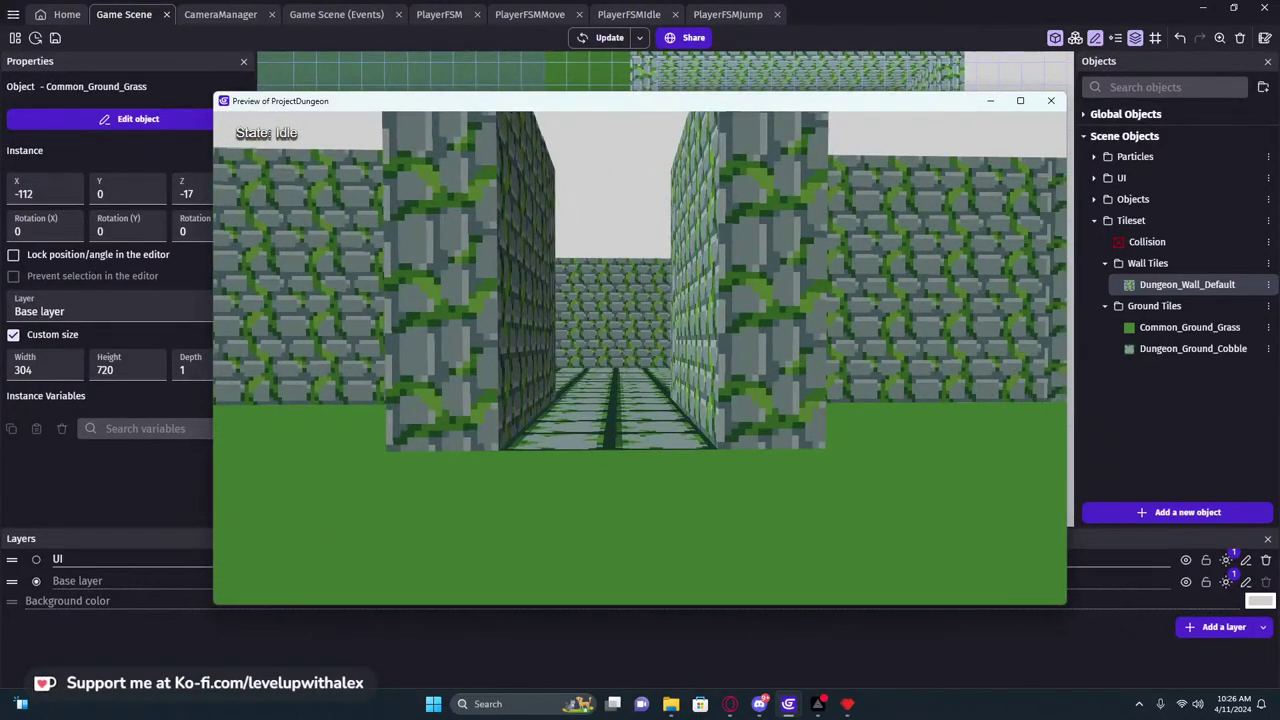
Re-enter the room and examine the texture direction on the wall corners and the small block's faces
key(Up)
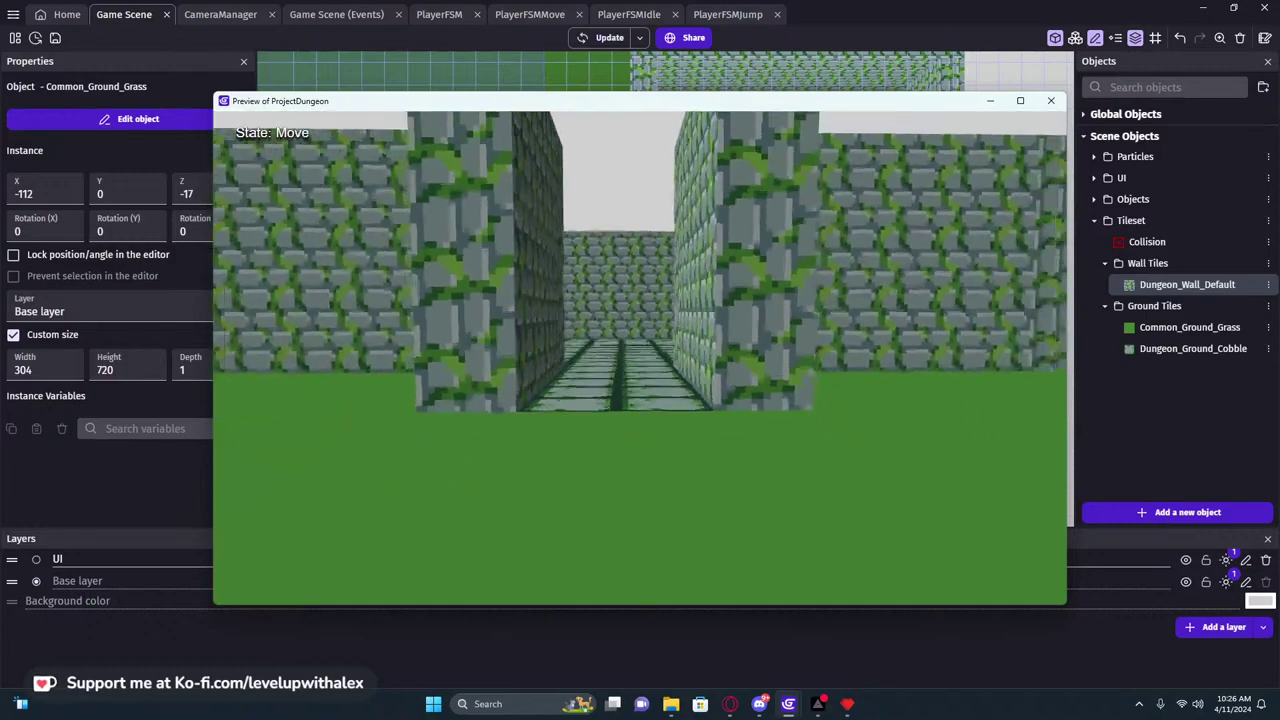
key(w)
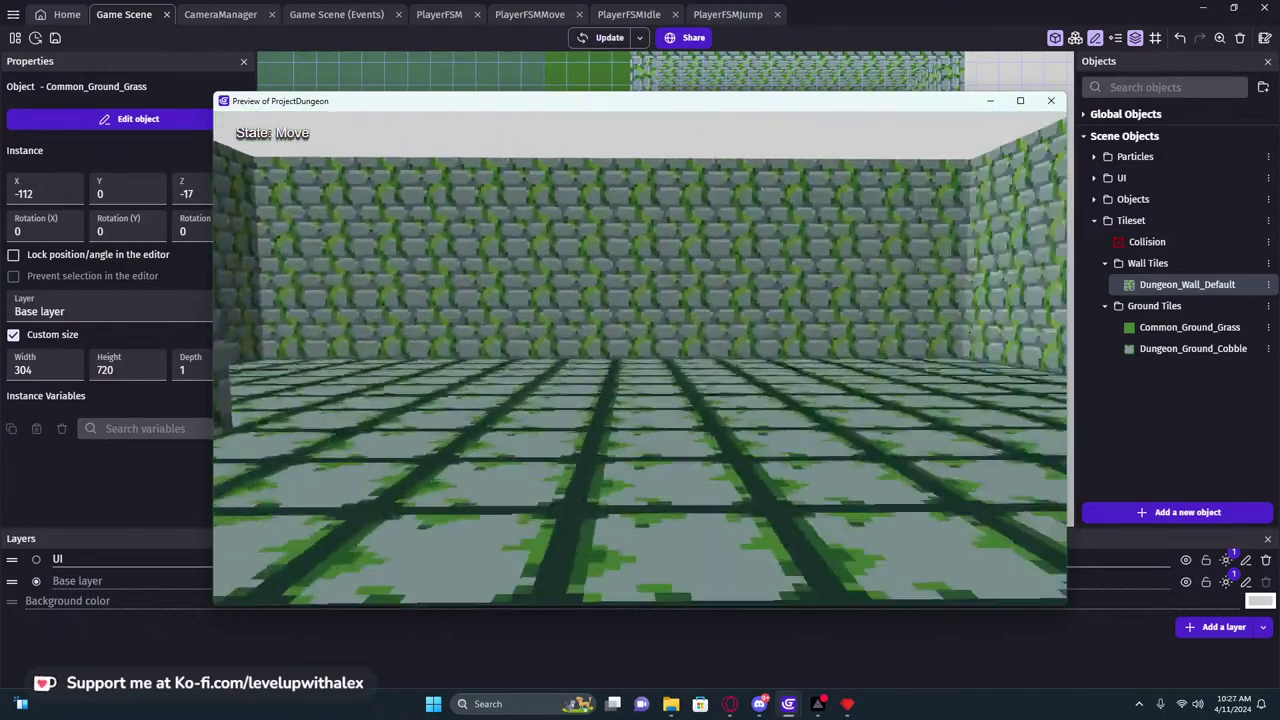
key(s)
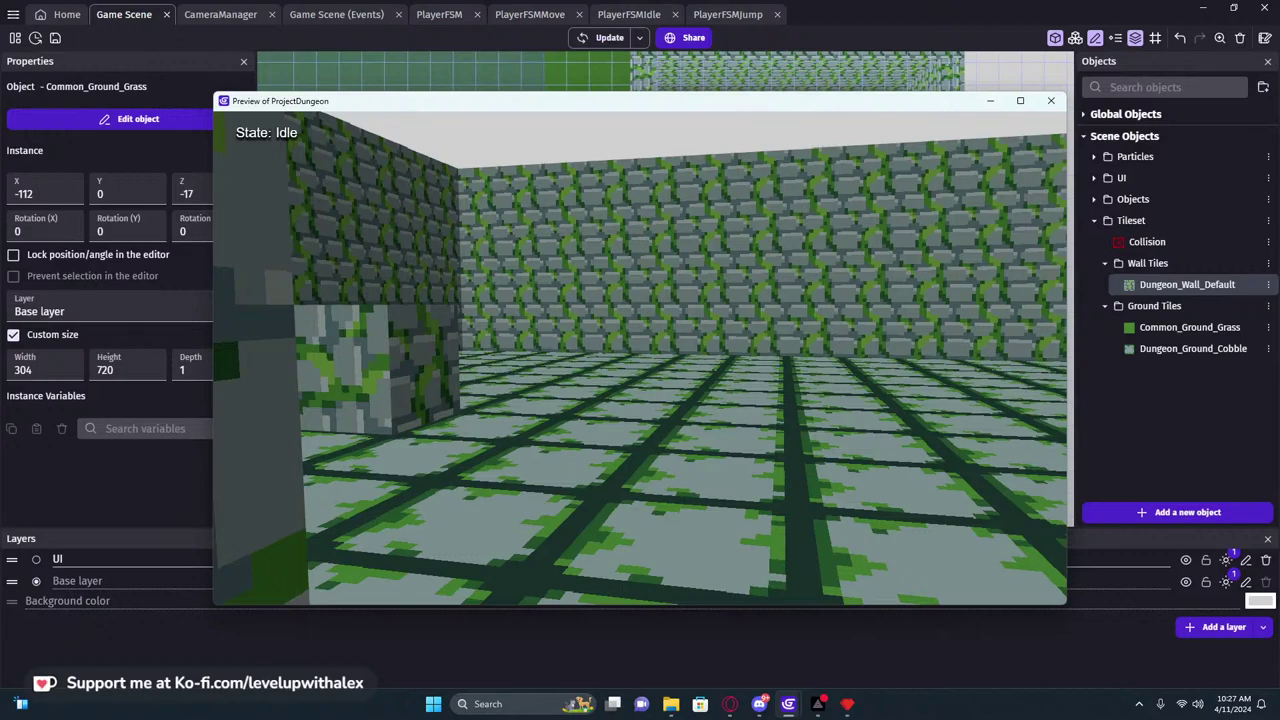
key(Right)
key(s)
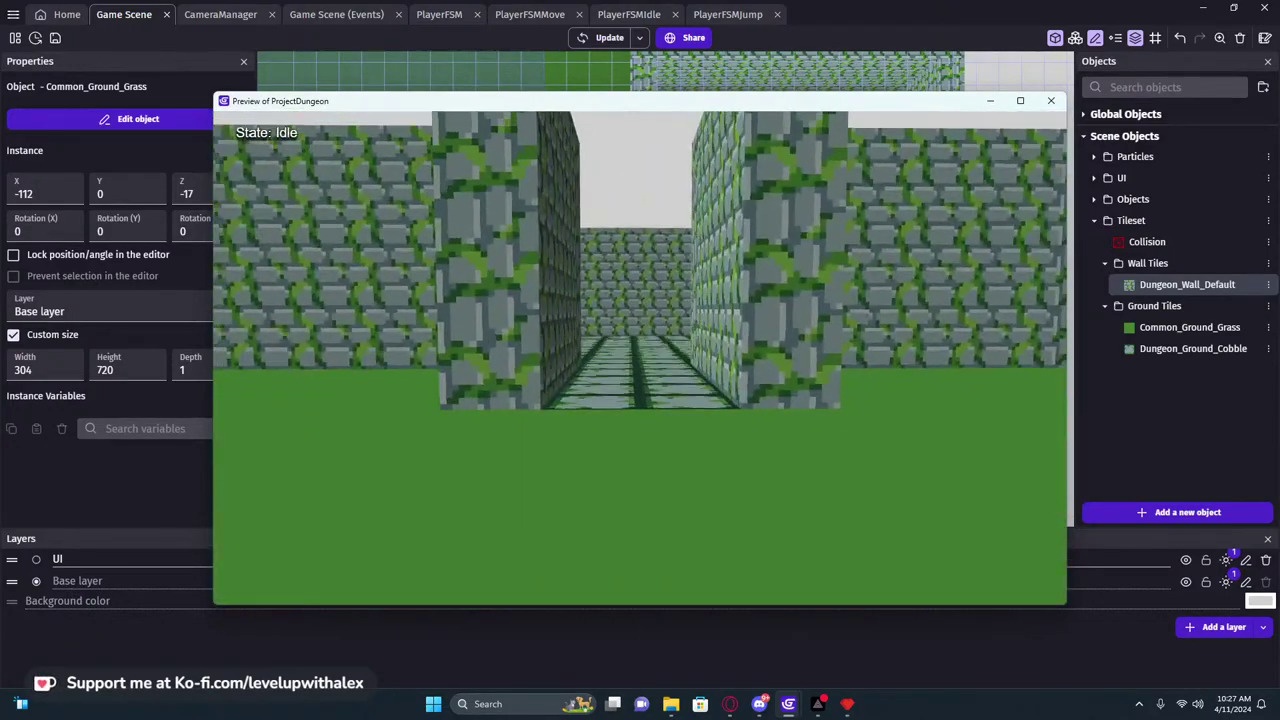
key(Down)
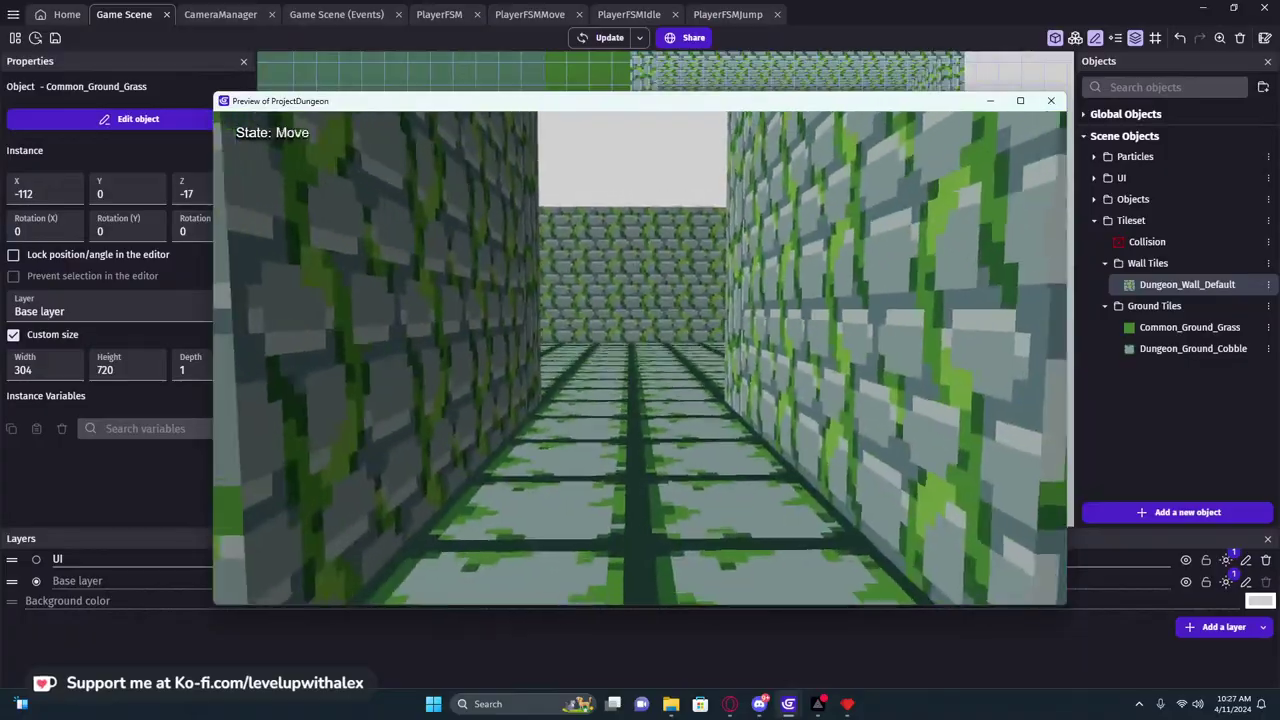
key(Right)
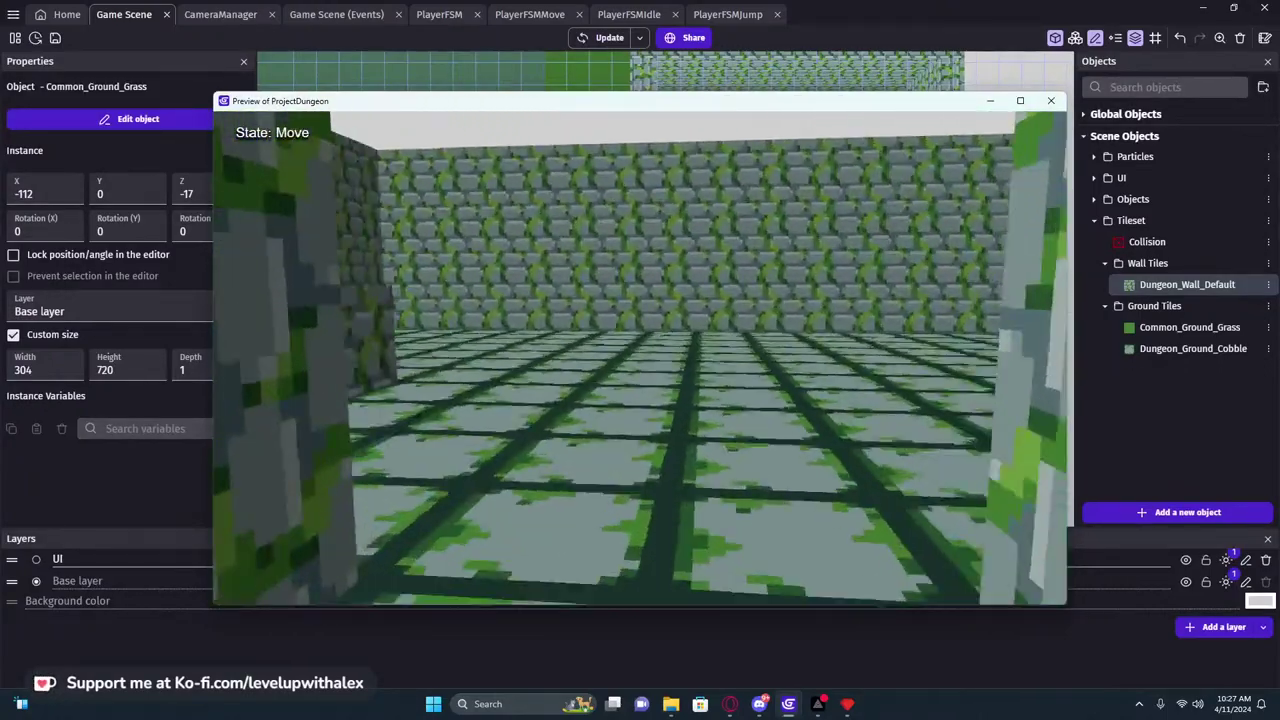
key(s)
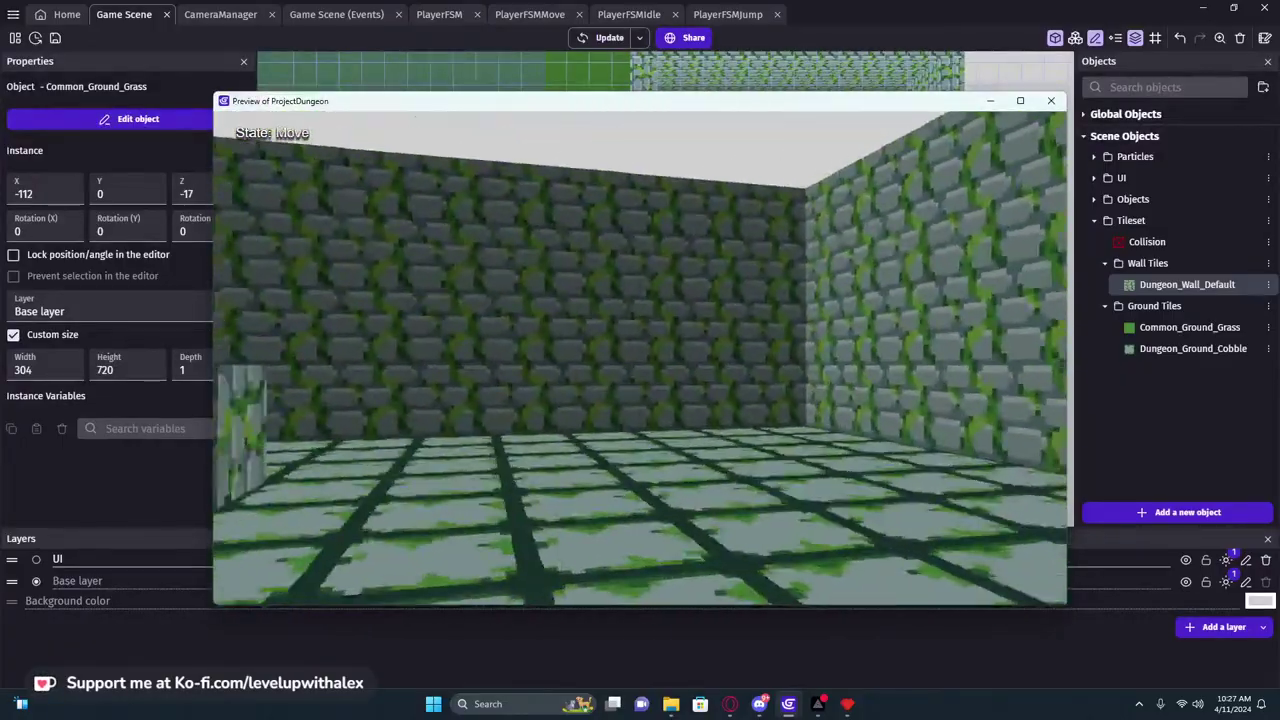
key(w)
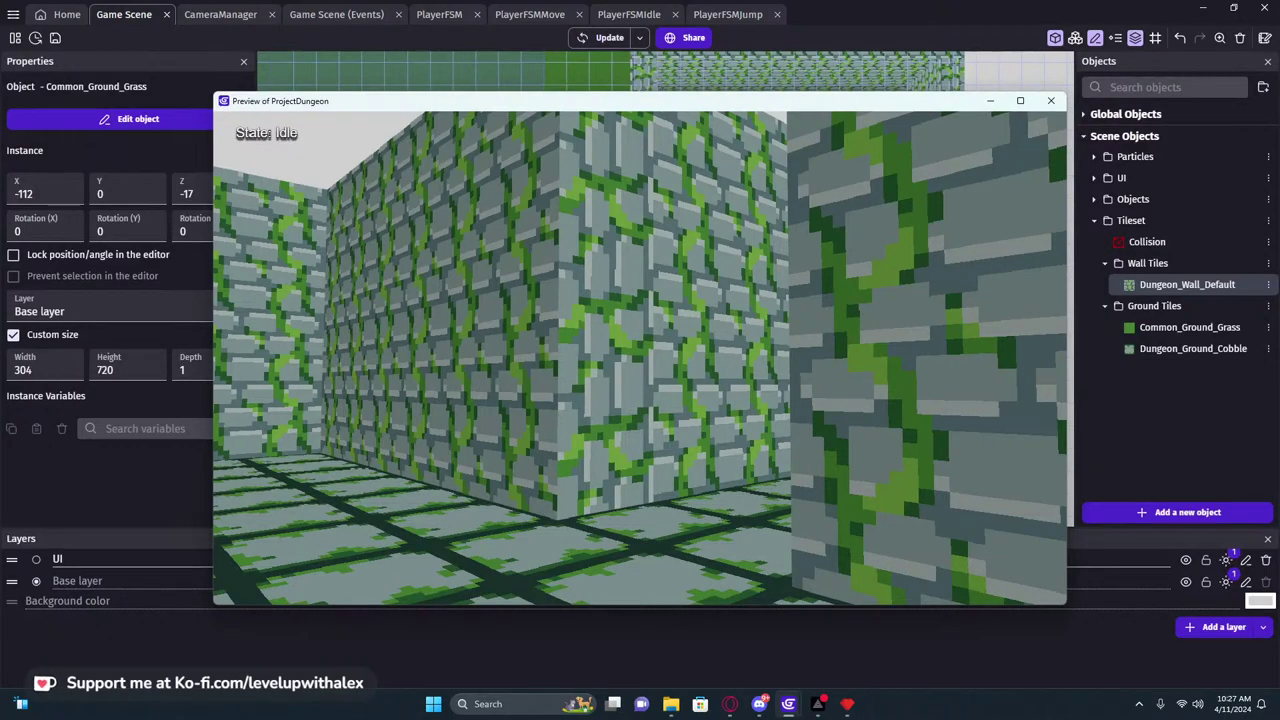
key(s)
key(s)
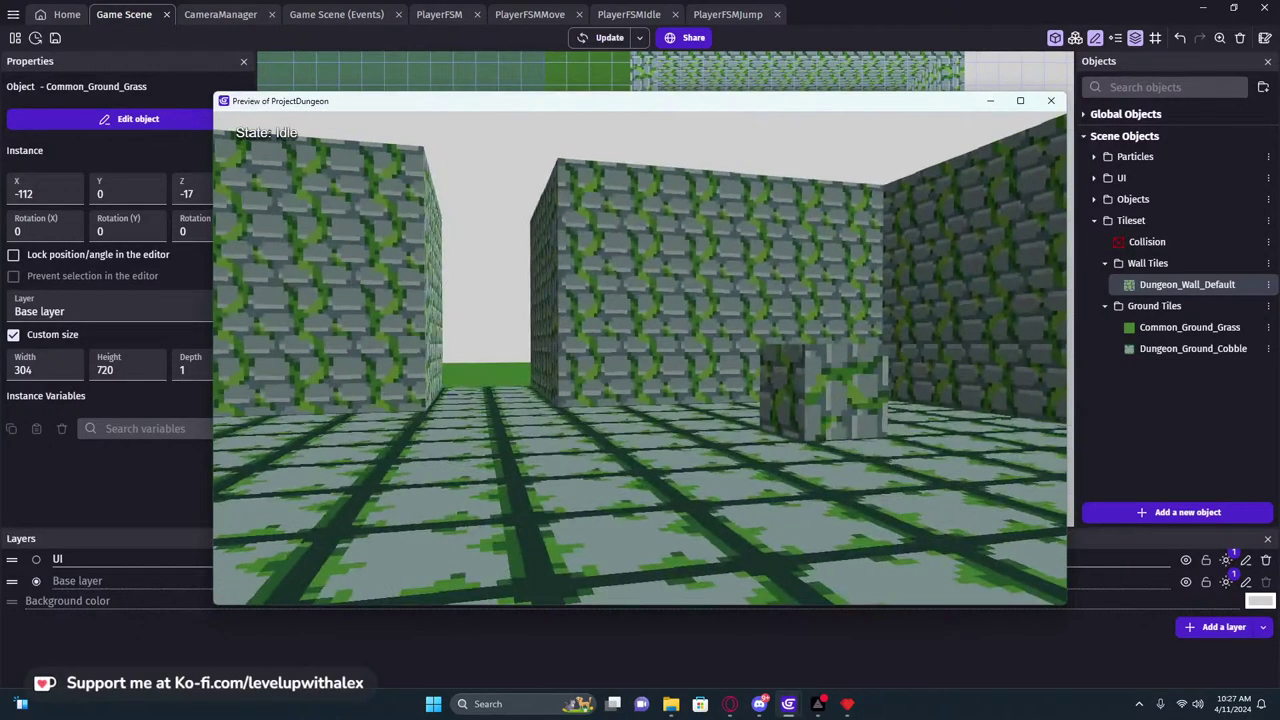
key(w)
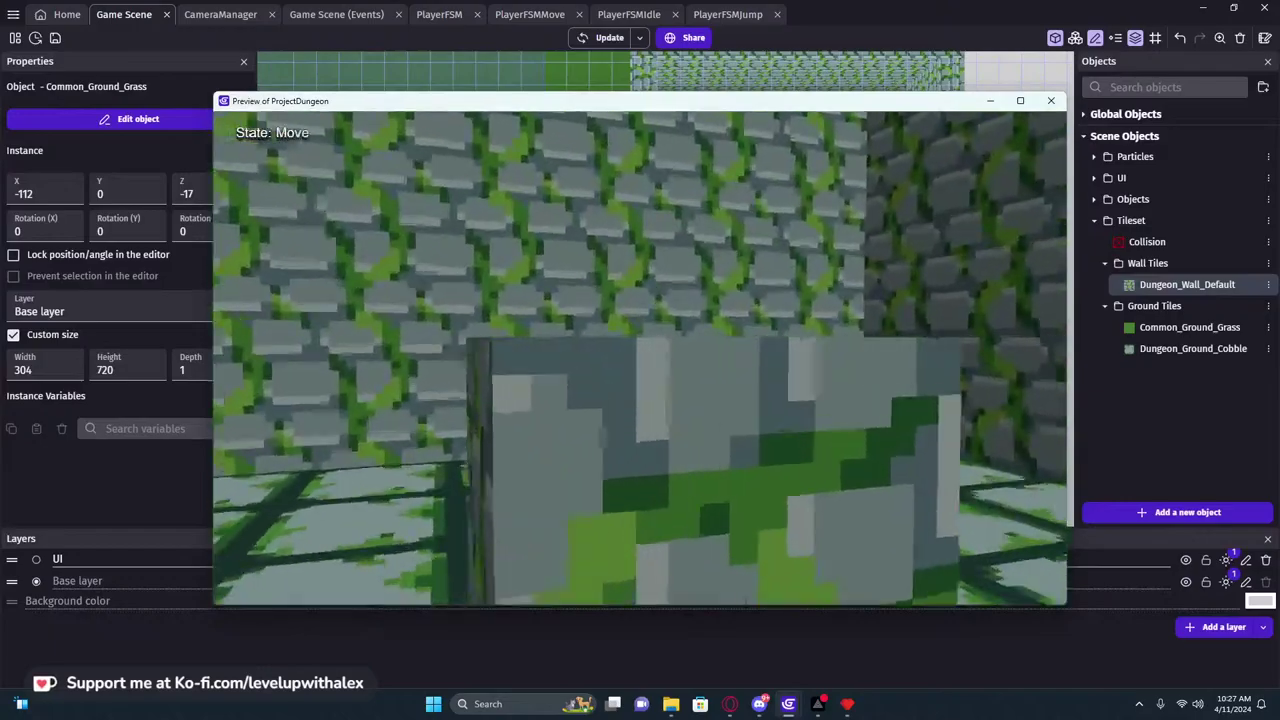
Leave the room through the corridor onto the grass and examine the dungeon entrance from outside
key(w)
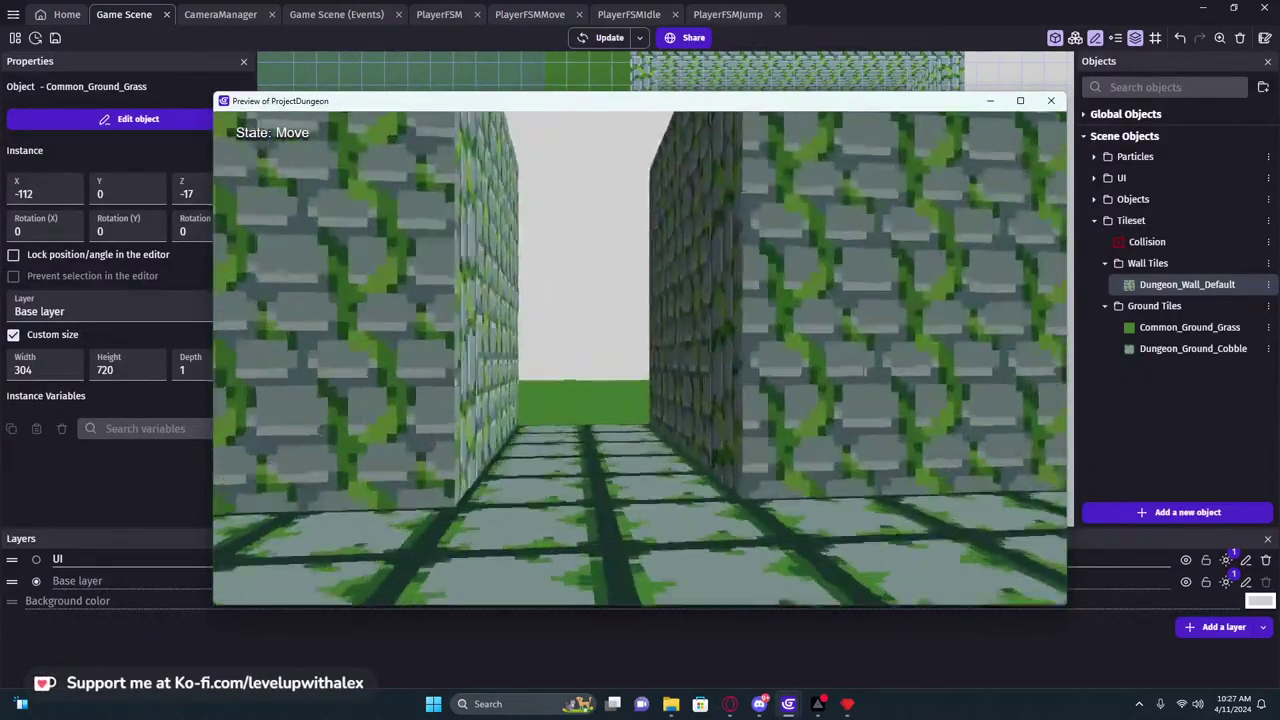
key(w)
key(w)
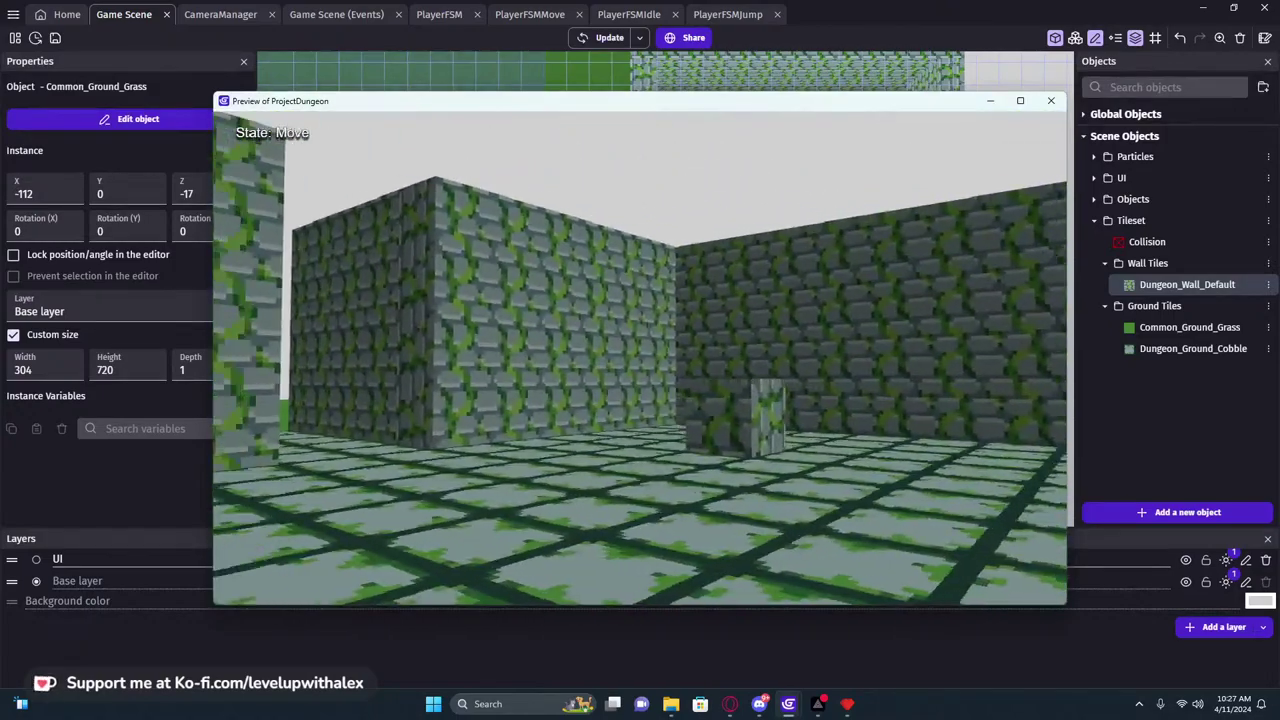
key(w)
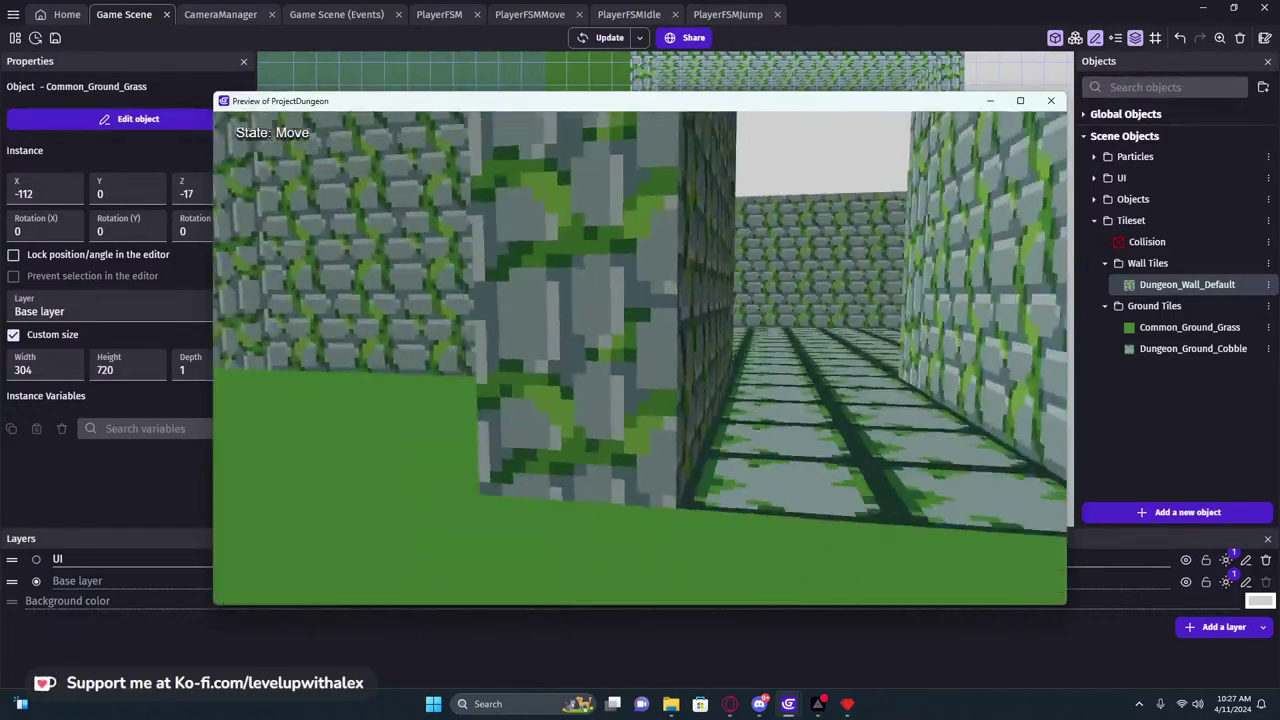
key(s)
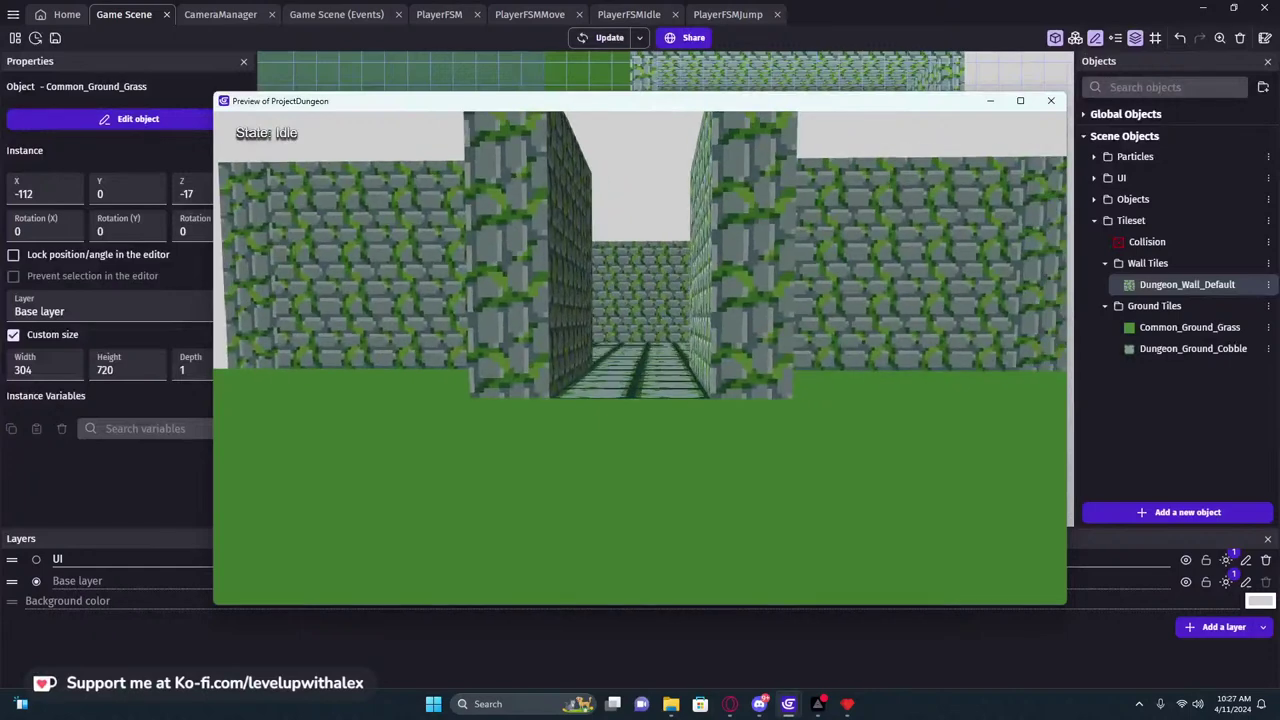
key(w)
key(s)
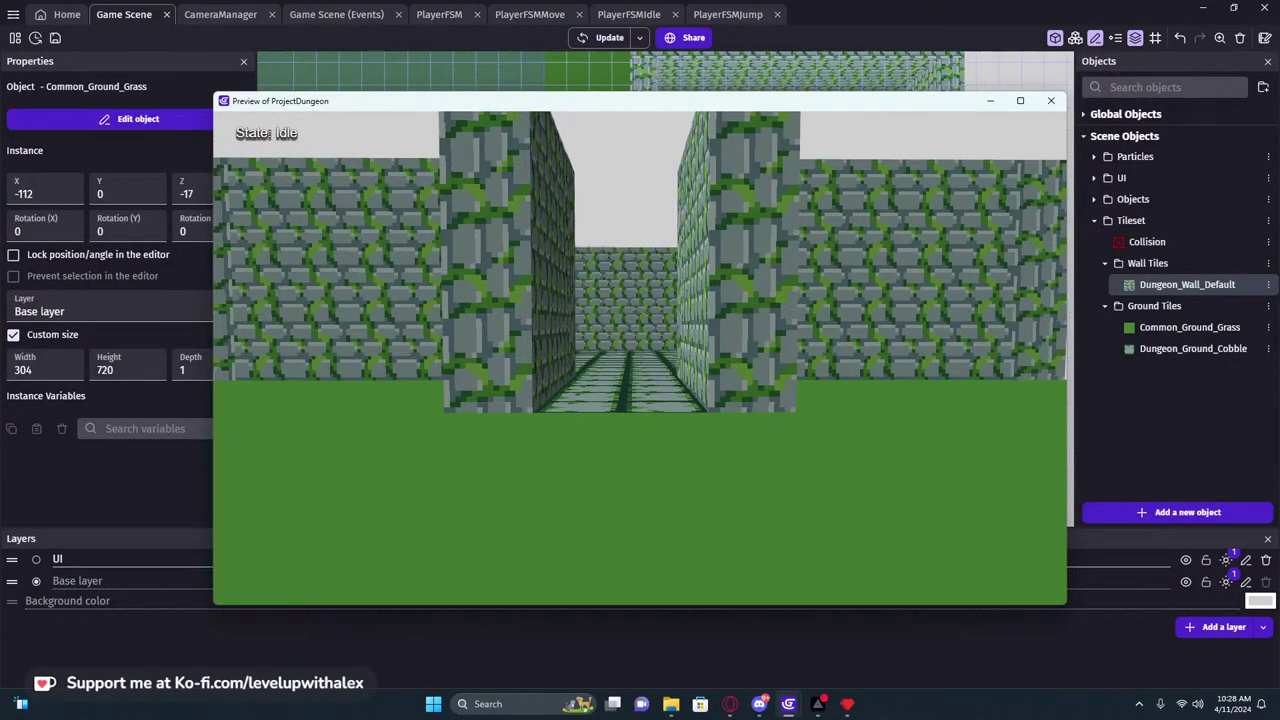
Move sideways, closer and farther on the grass to examine the texture of the entrance's end walls and the outer walls
key(a)
key(d)
key(a)
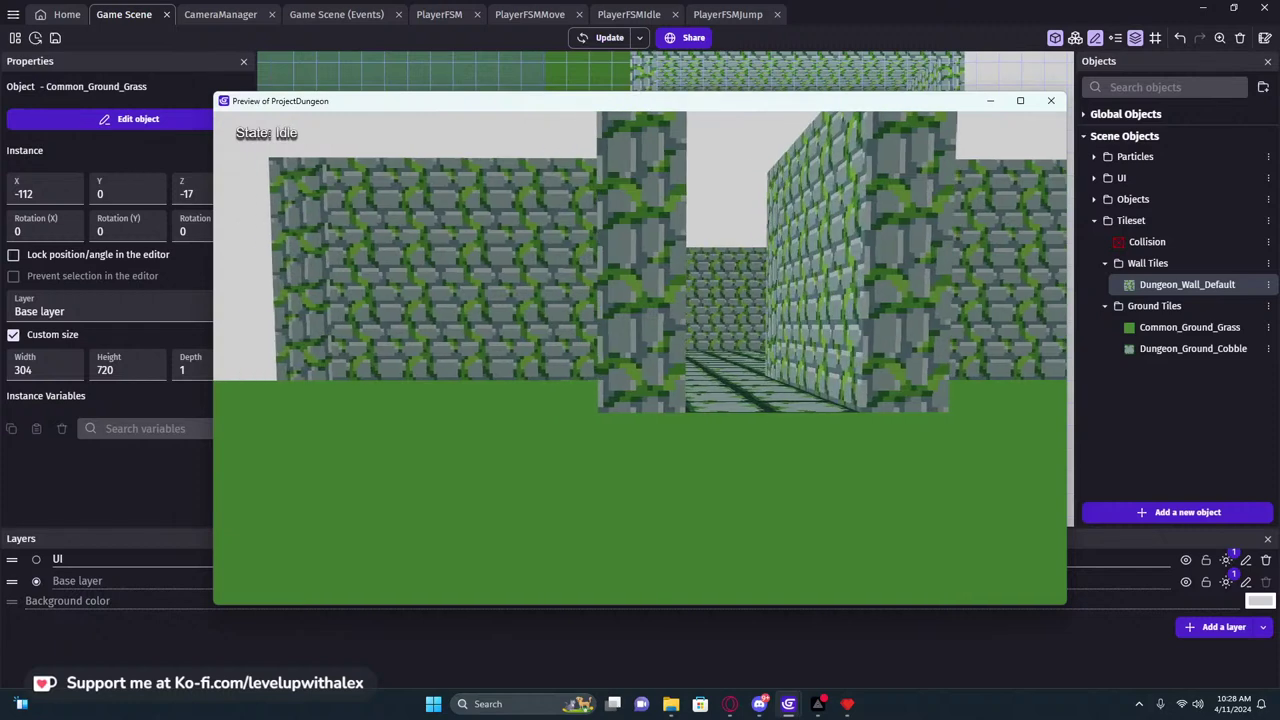
key(d)
key(w)
key(s)
key(d)
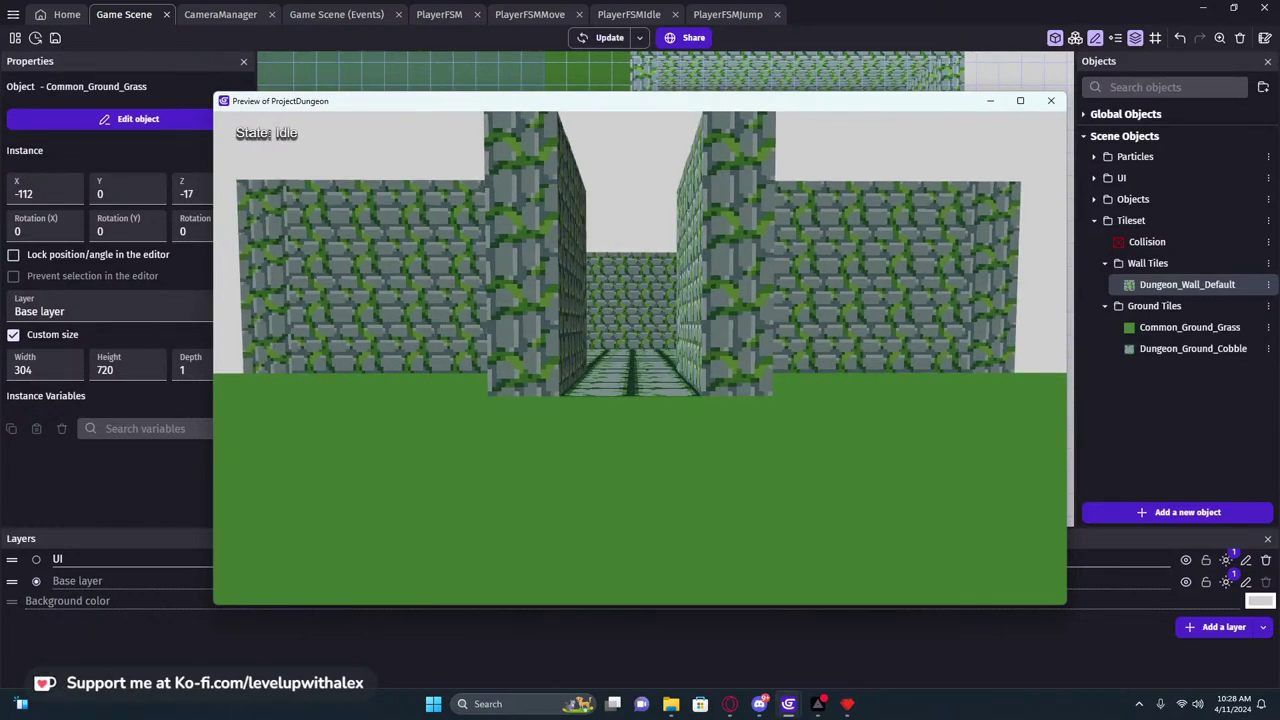
key(a)
key(w)
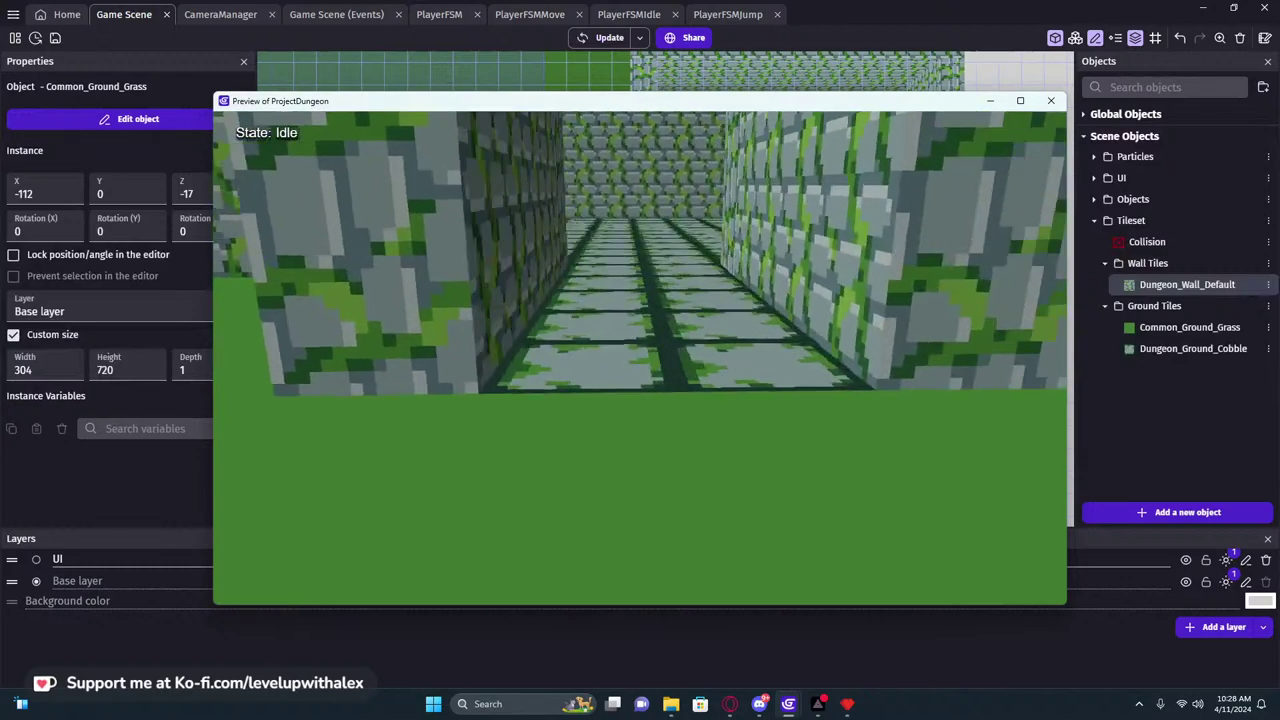
key(s)
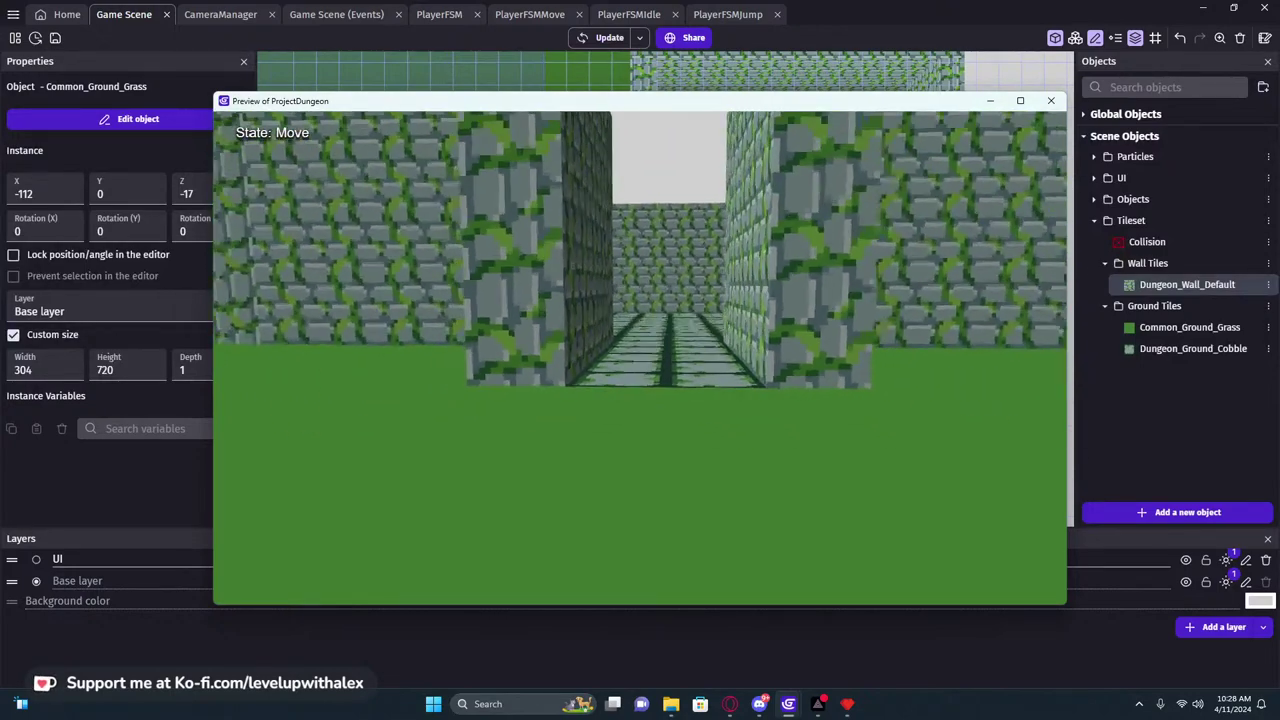
key(w)
key(w)
key(s)
key(a)
key(d)
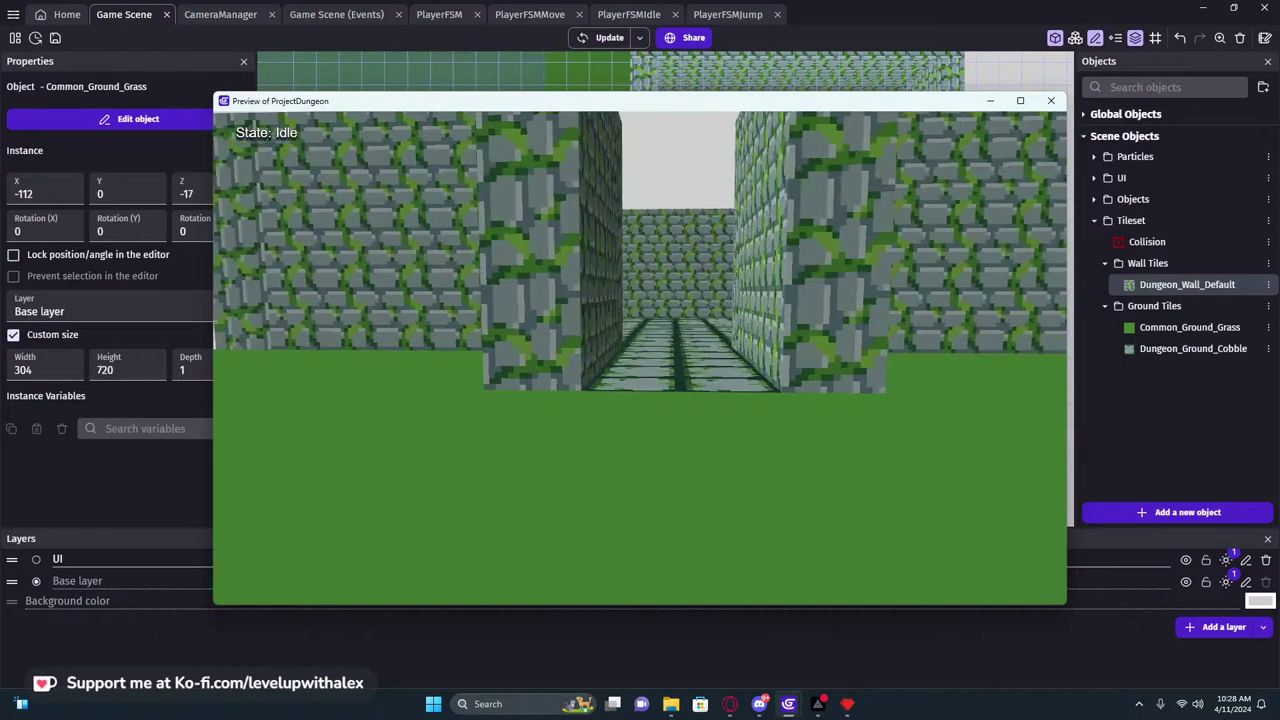
key(s)
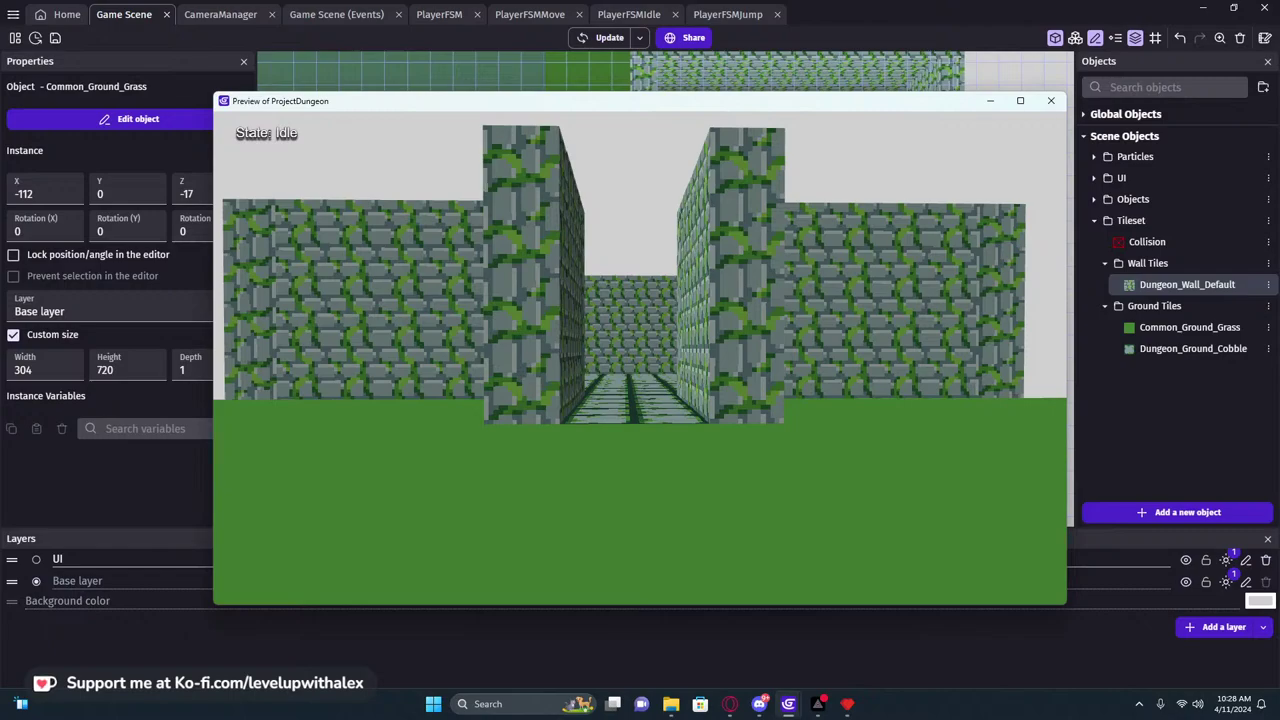
key(w)
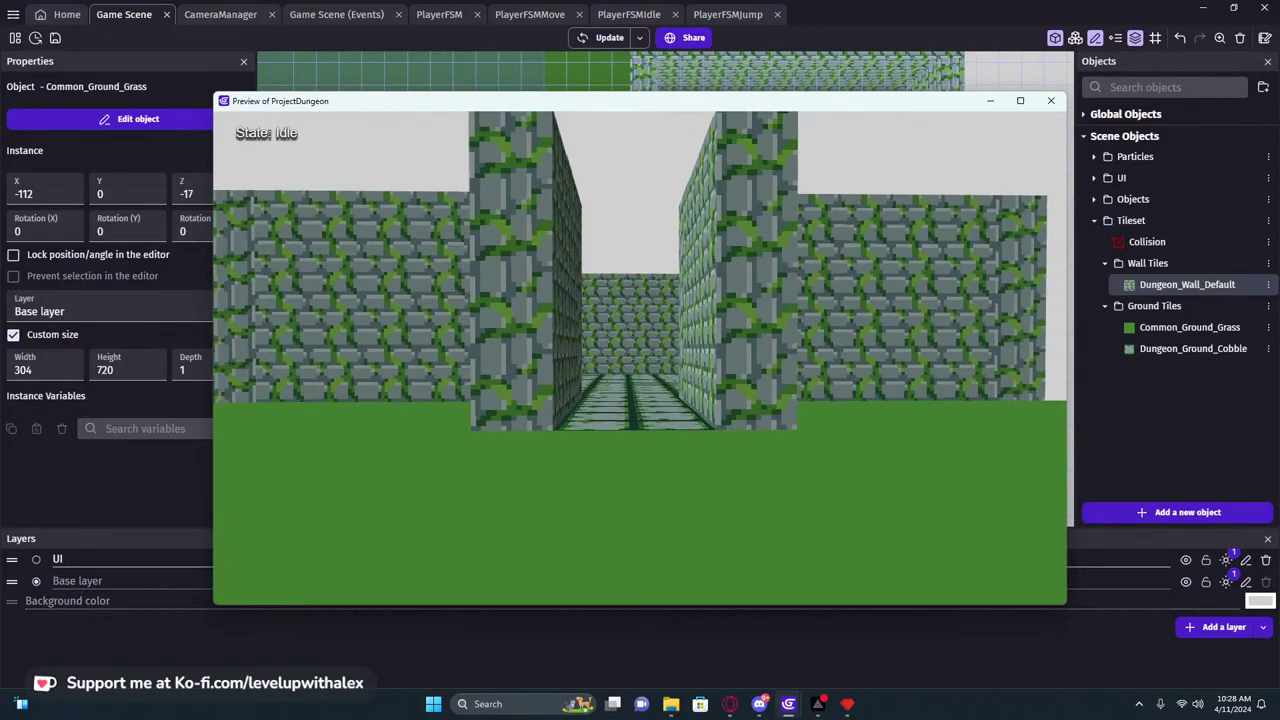
key(w)
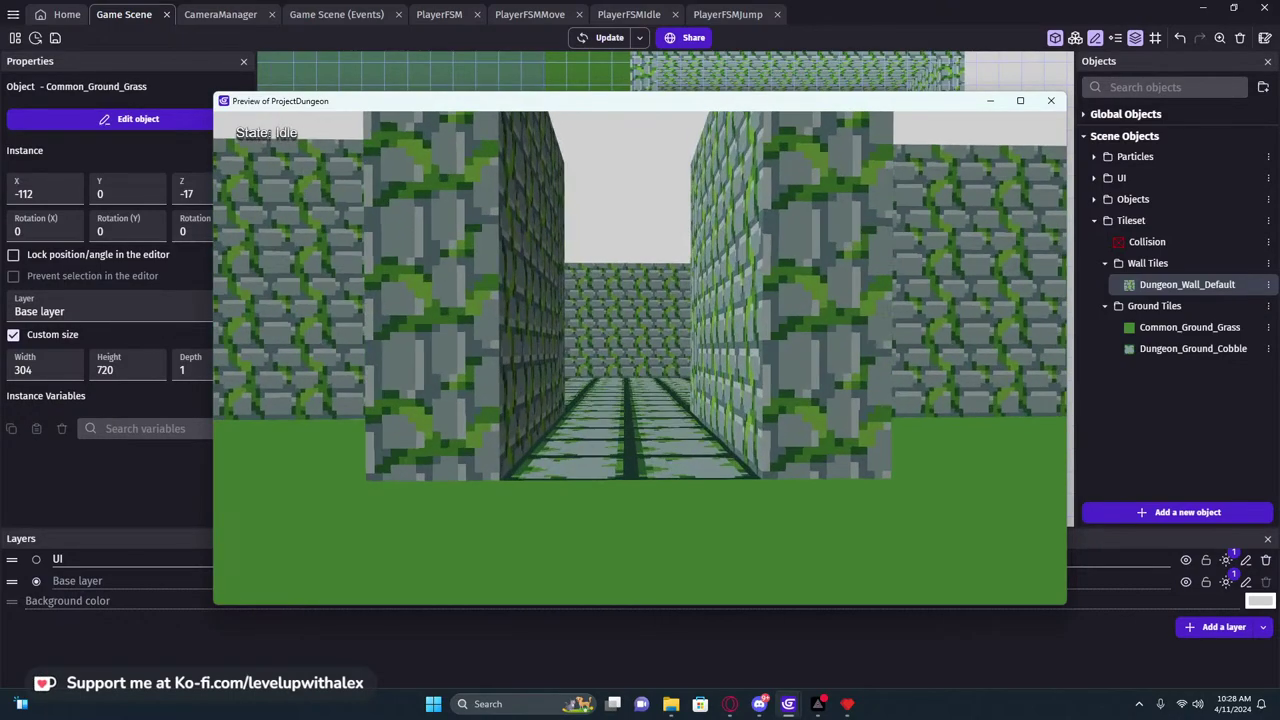
Jump and walk through the corridor into the room to examine its walls and floor, and return to the grass
key(space)
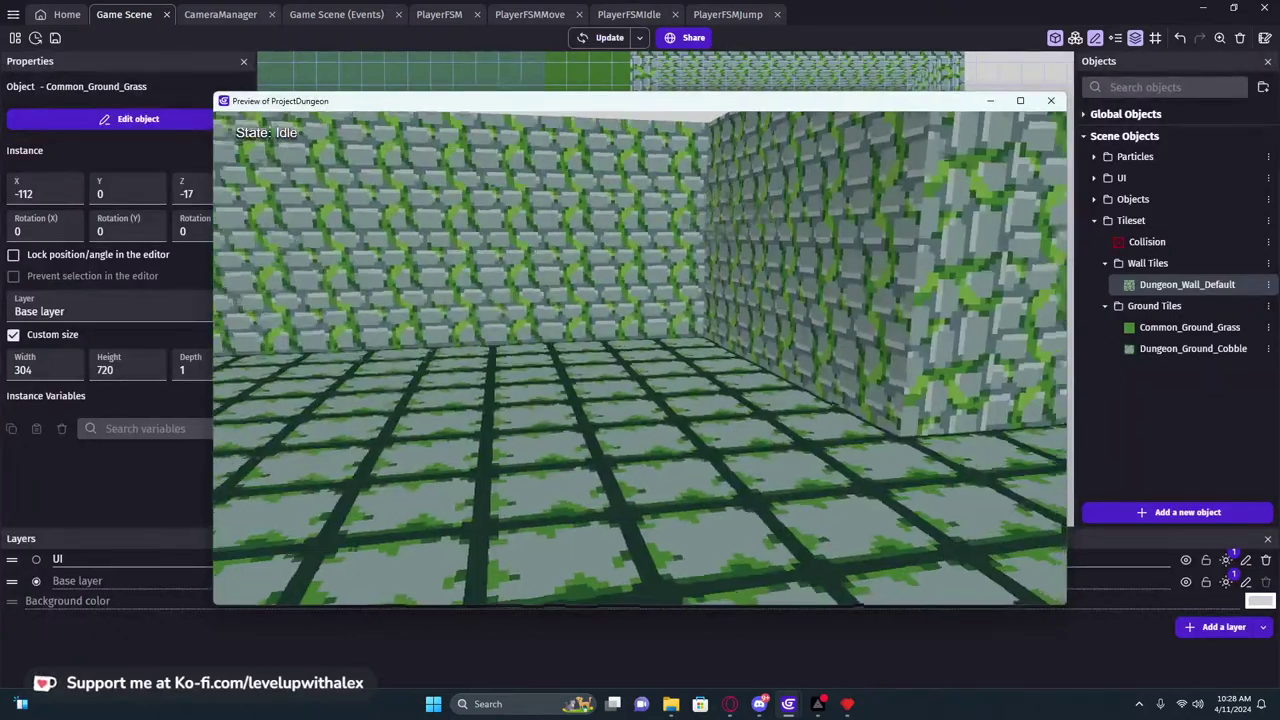
key(w)
key(space)
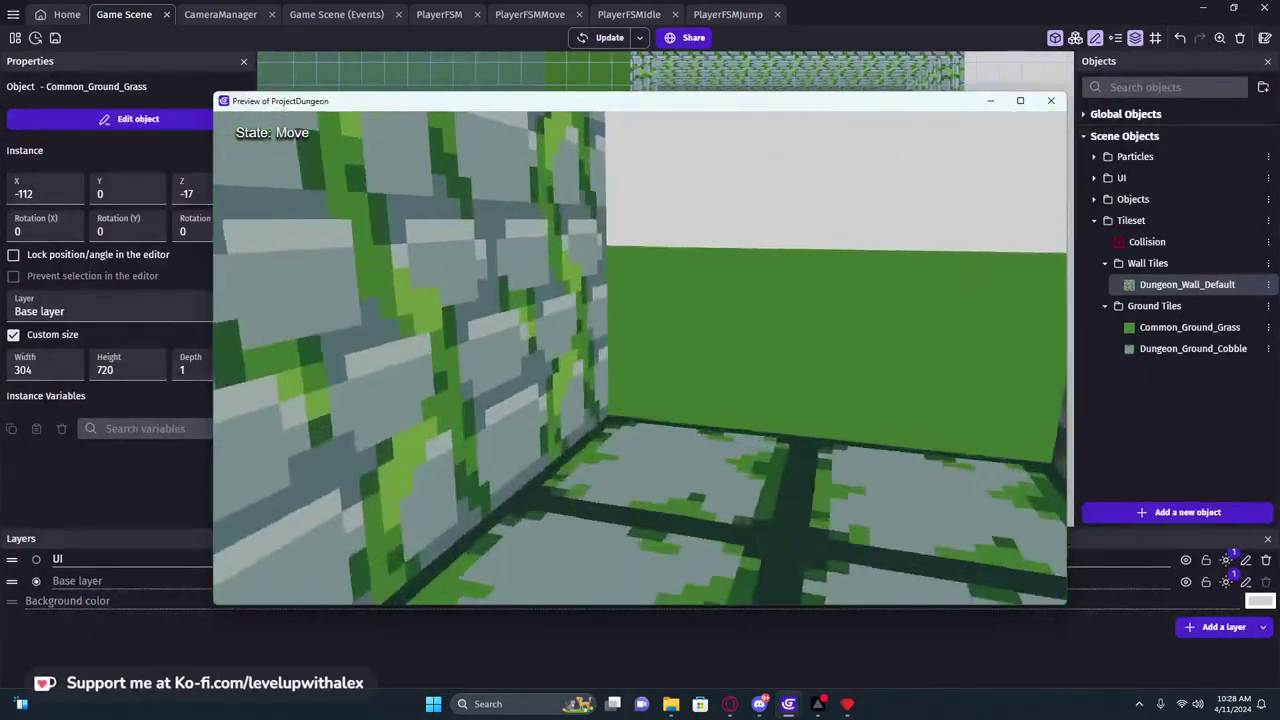
key(s)
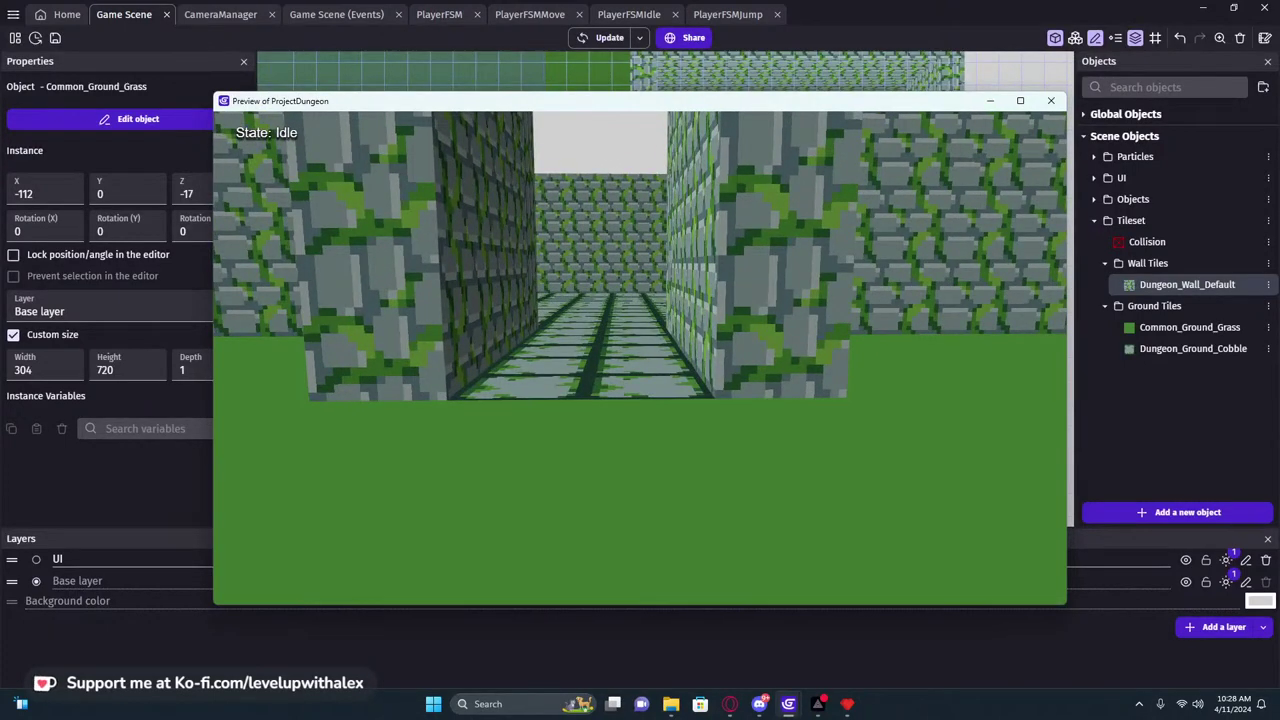
Re-enter the dungeon and jump around the room, examining the cobble floor, the small block and the shaded walls
key(w)
key(a)
key(s)
key(w)
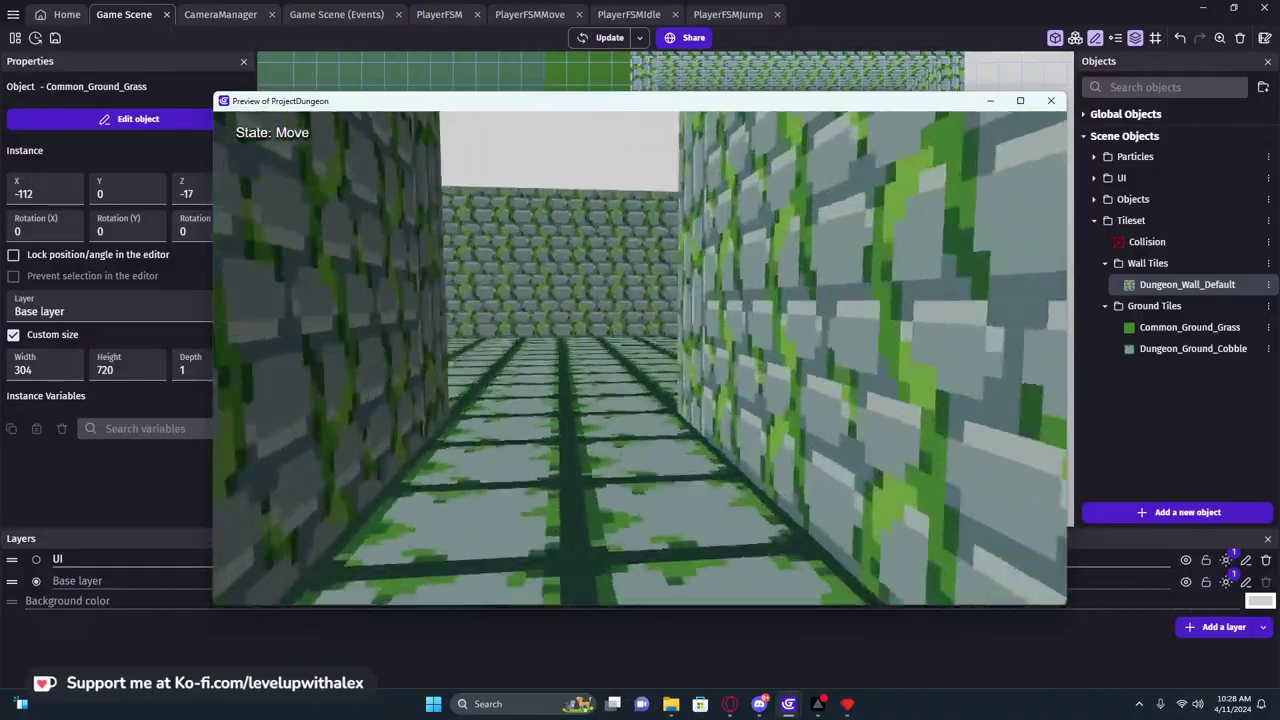
key(space)
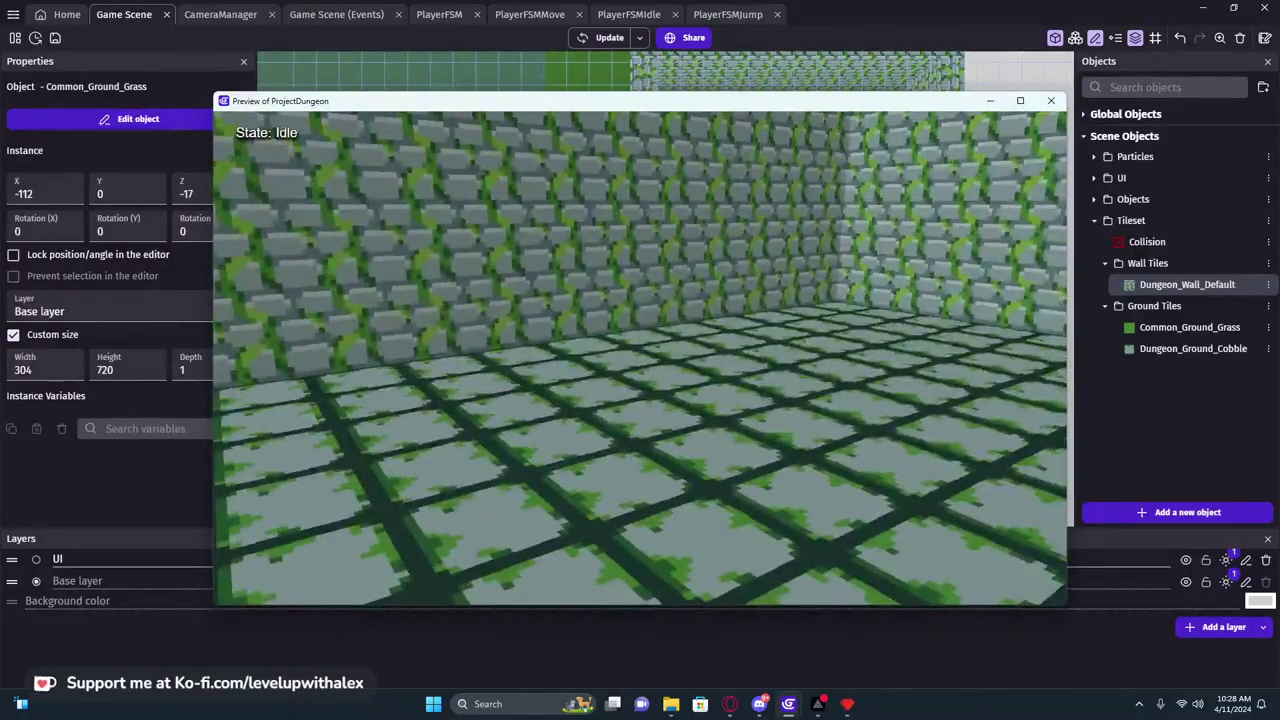
key(space)
key(w)
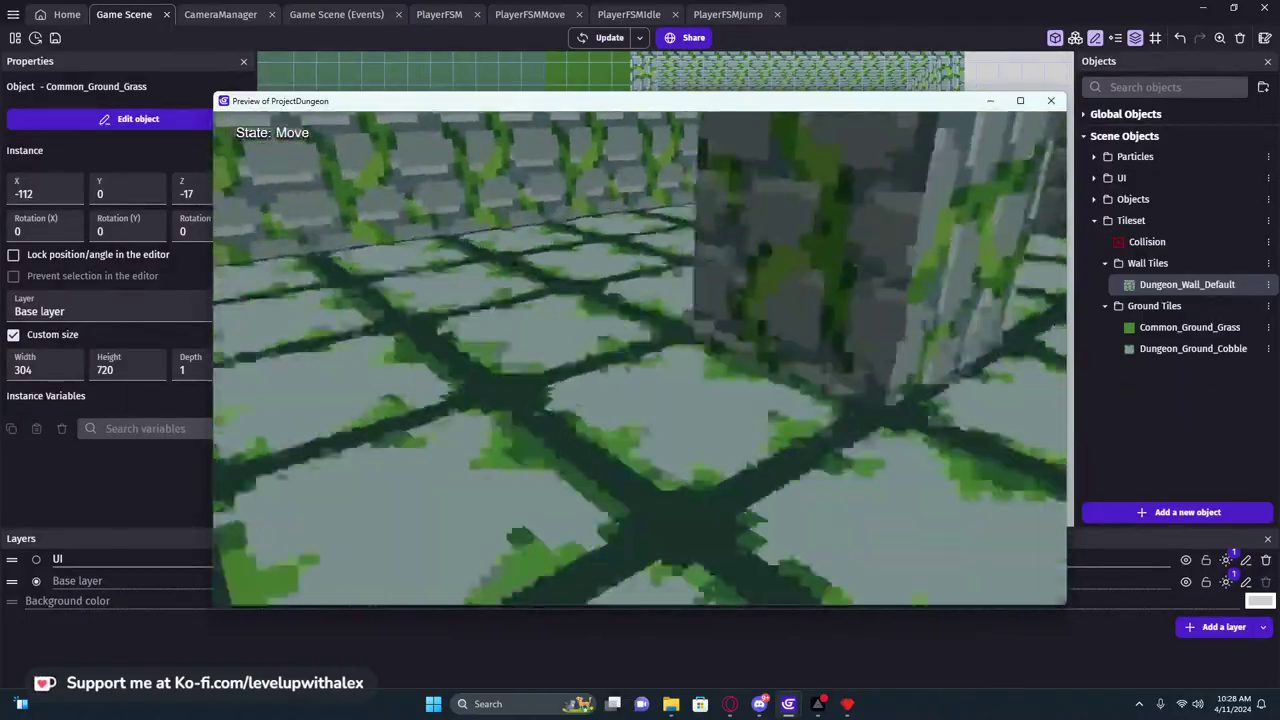
key(w)
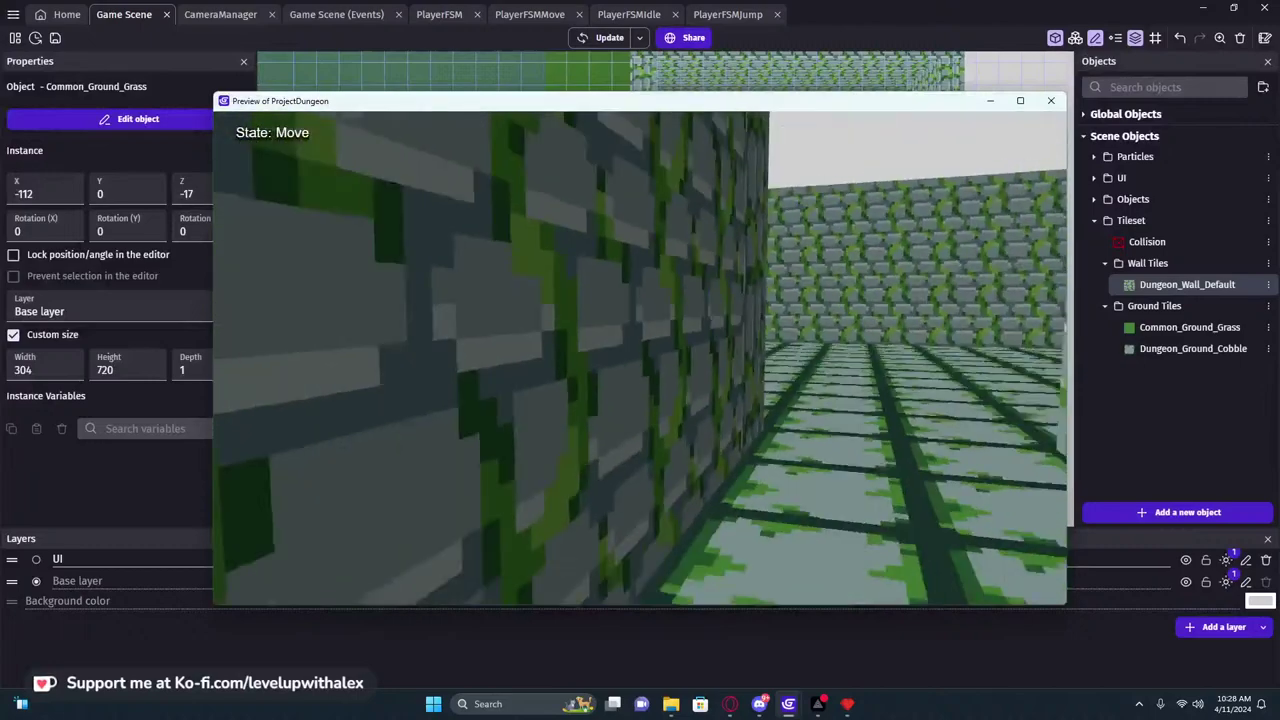
Back away from the wall in the running preview and close the preview window
key(s)
key(Escape)
click(1050, 101)
Try to set the width of all selected Dungeon_Wall_Default walls around the room and corridor to 64
click(645, 150)
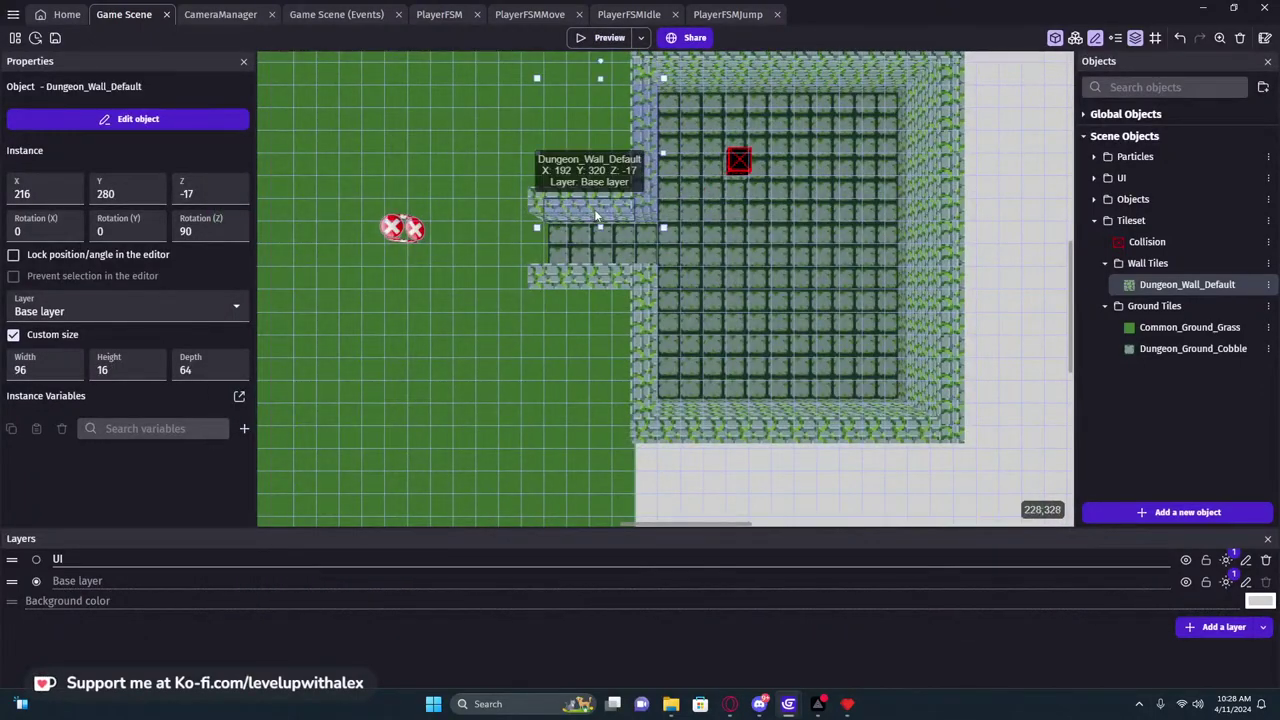
key(ctrl+v)
shift+click(576, 277)
shift+click(642, 343)
shift+click(678, 440)
shift+click(920, 422)
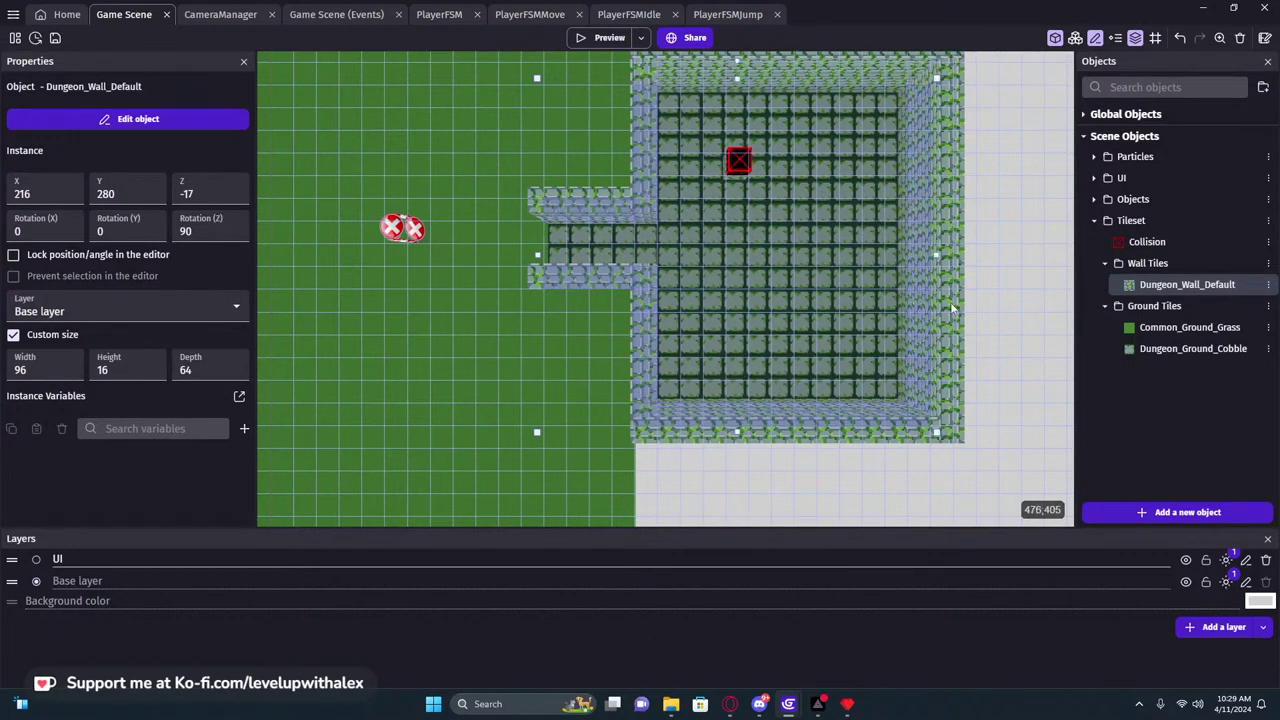
middle_drag(947, 328, 824, 401)
shift+click(606, 147)
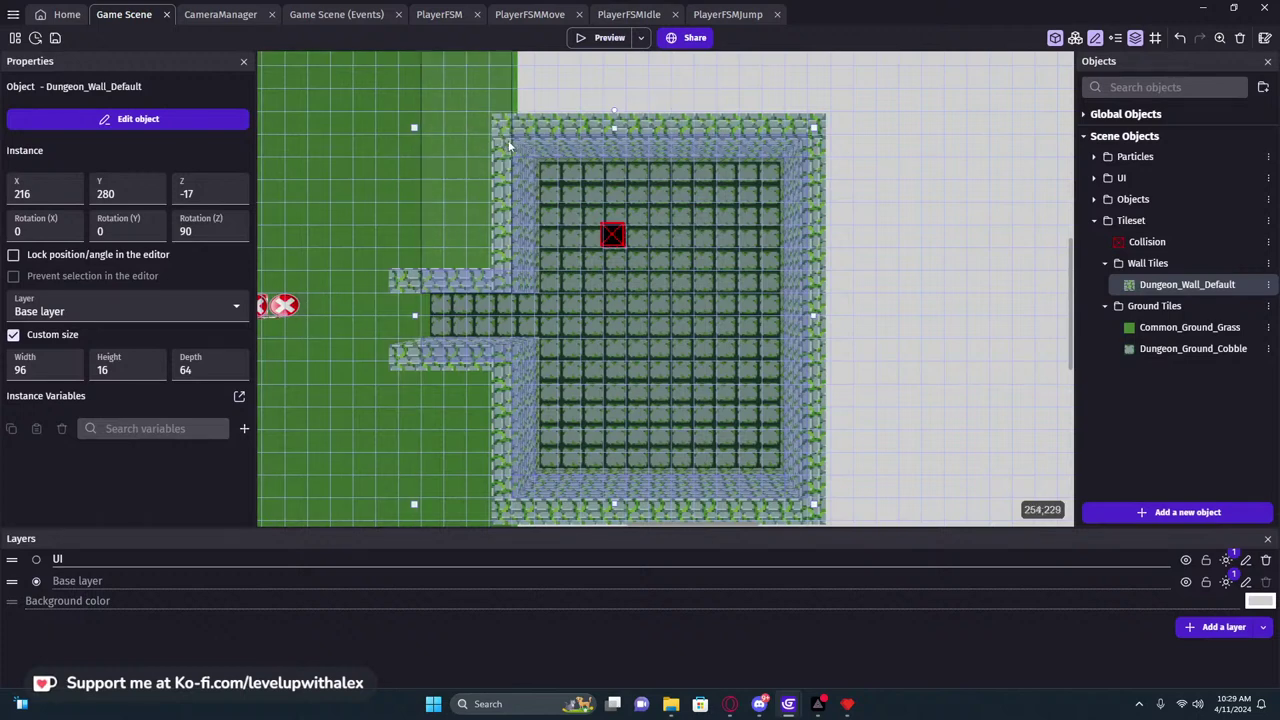
drag(71, 367, 6, 370)
click(70, 366)
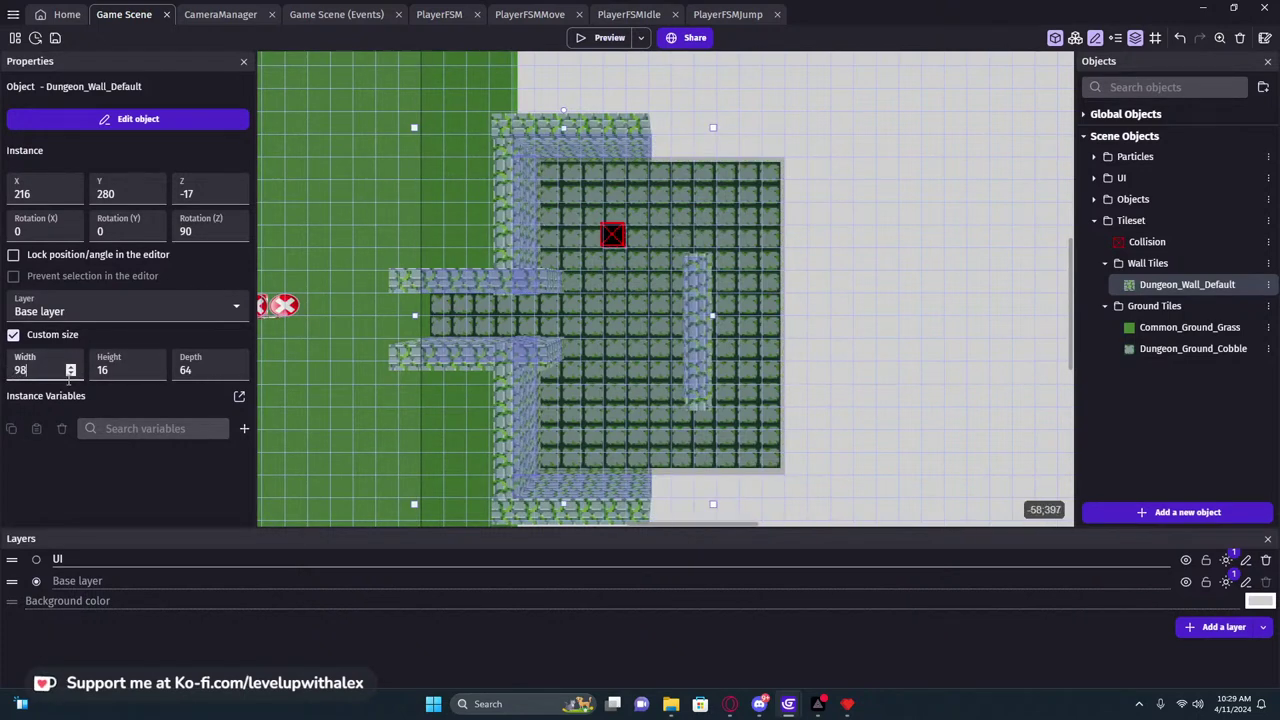
text(64)
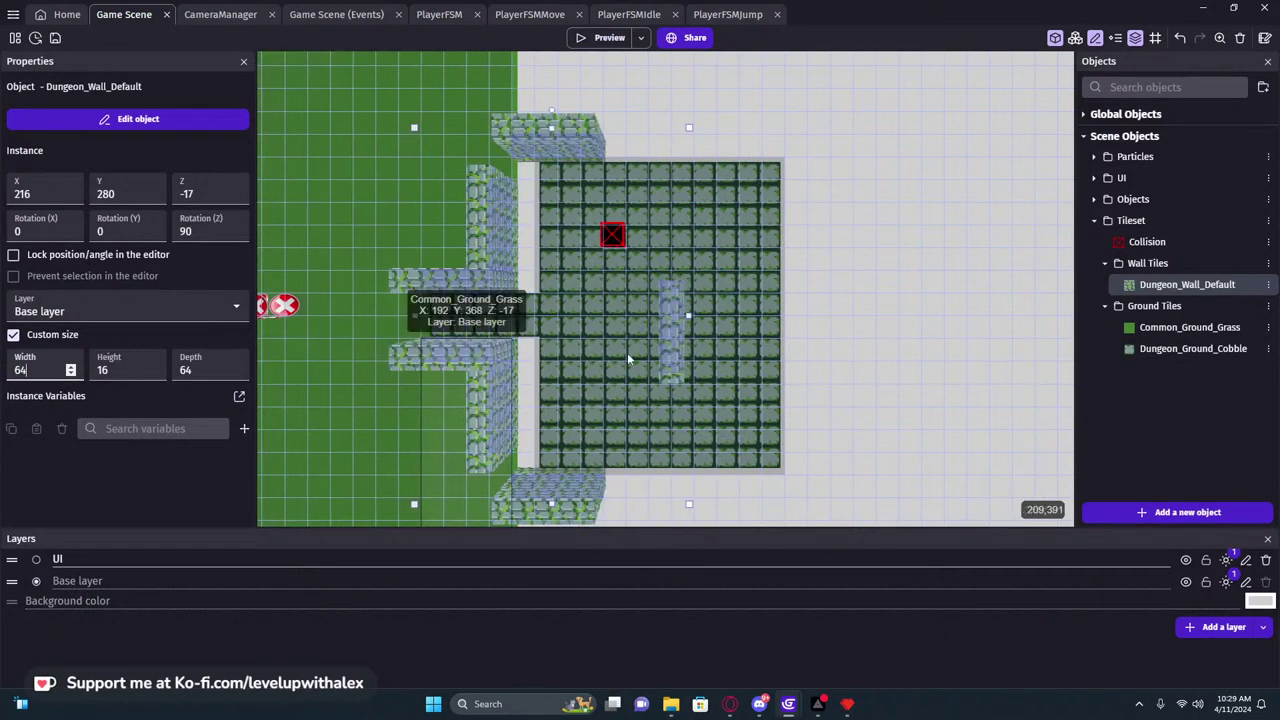
click(864, 270)
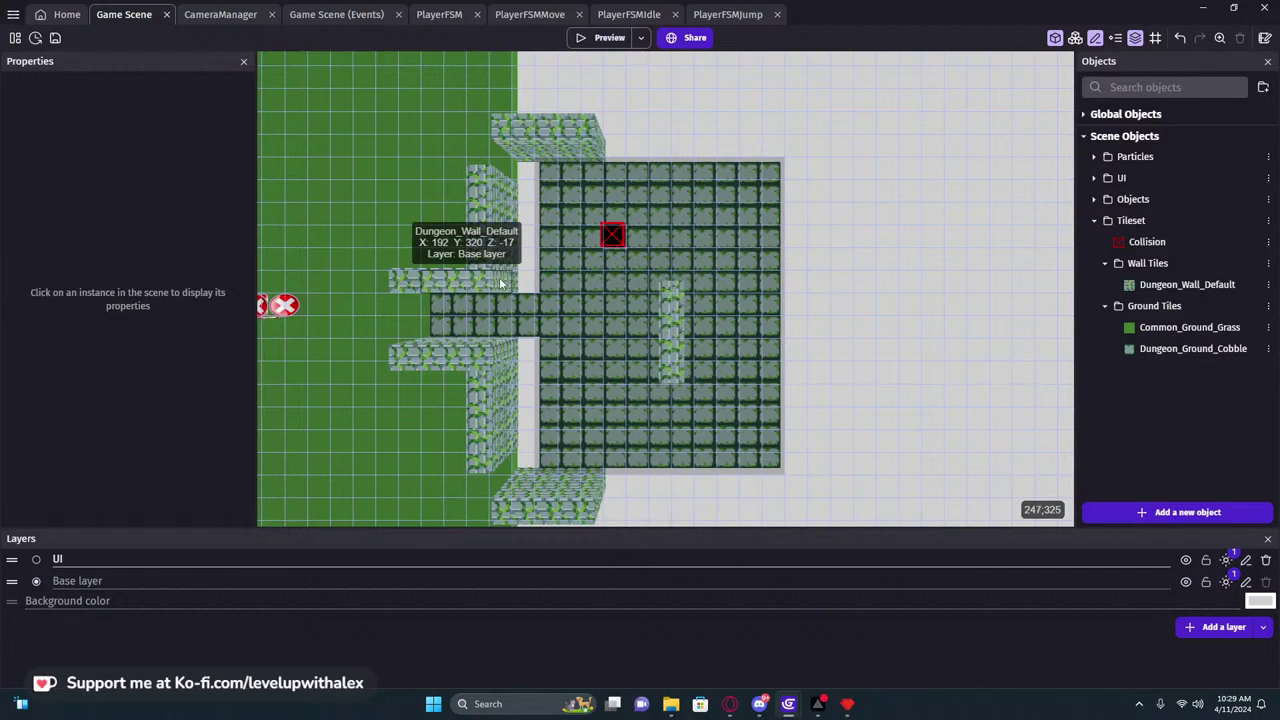
Undo the width change, select all the room and corridor walls together, and set their depth to 48
click(500, 284)
middle_drag(500, 284, 638, 301)
click(662, 291)
click(649, 303)
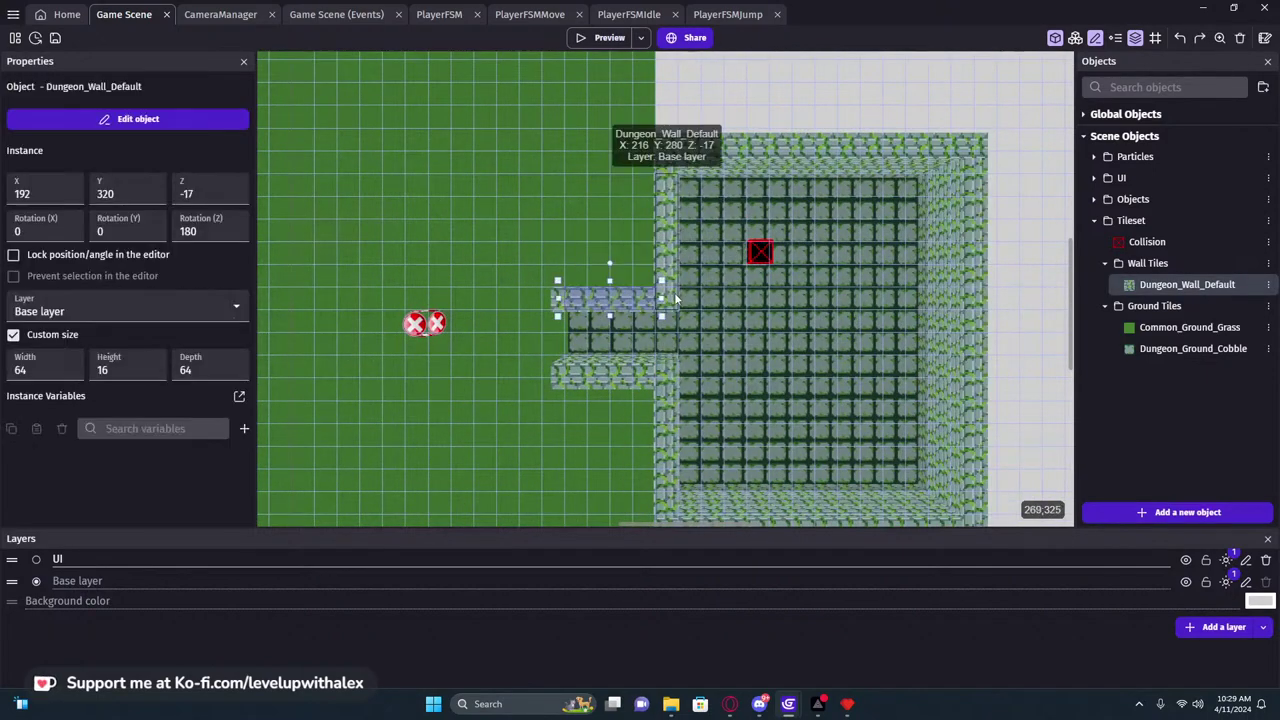
shift+click(671, 298)
shift+click(745, 162)
shift+click(946, 205)
middle_drag(981, 205, 762, 122)
shift+click(446, 313)
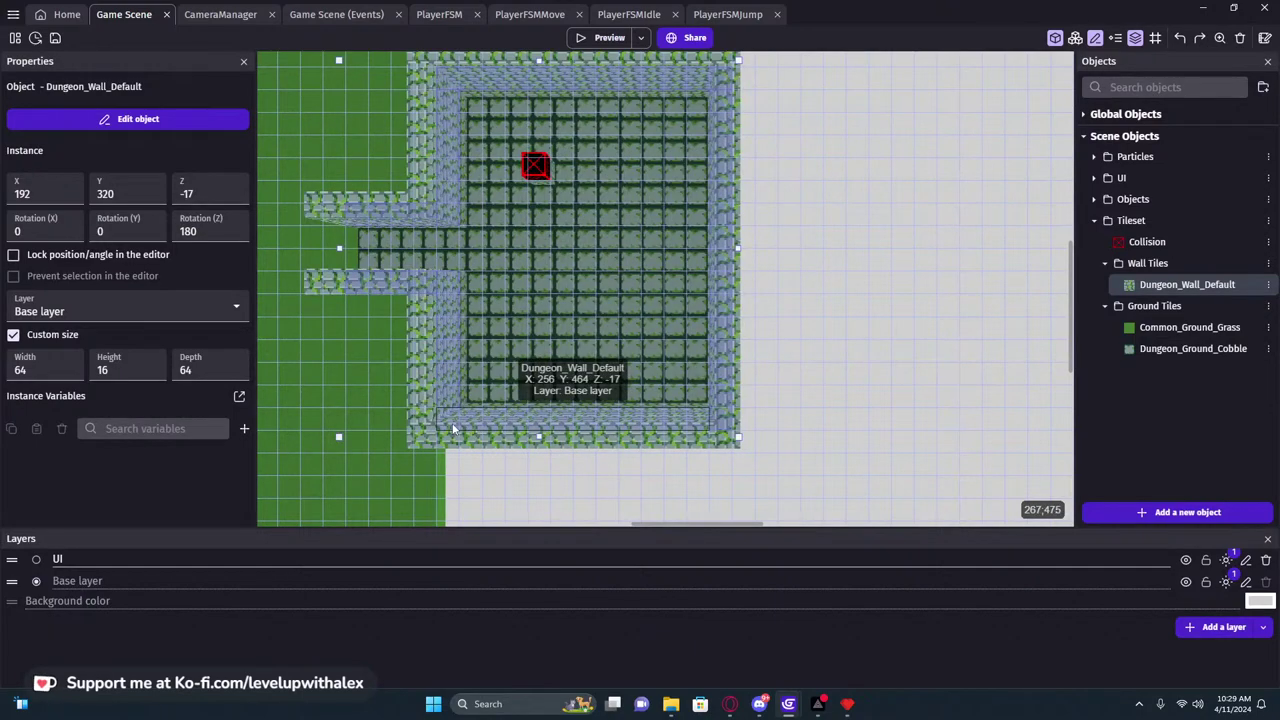
middle_drag(596, 299, 667, 302)
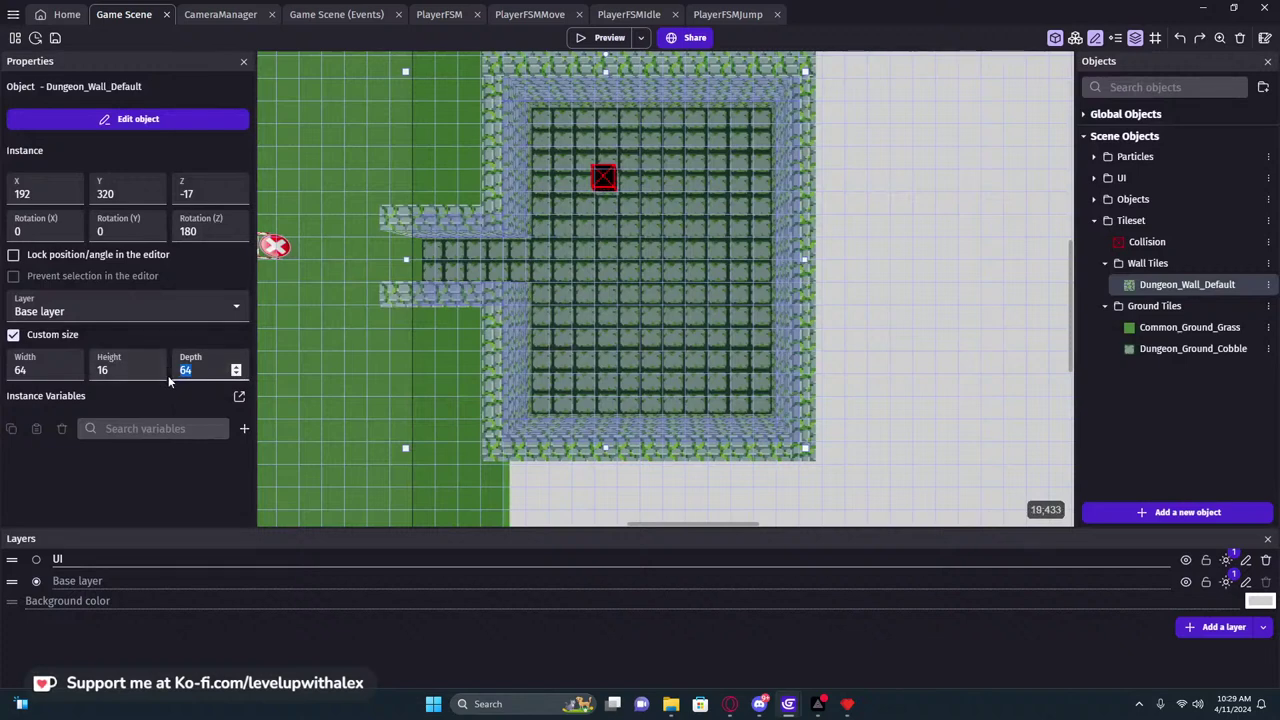
text(4)
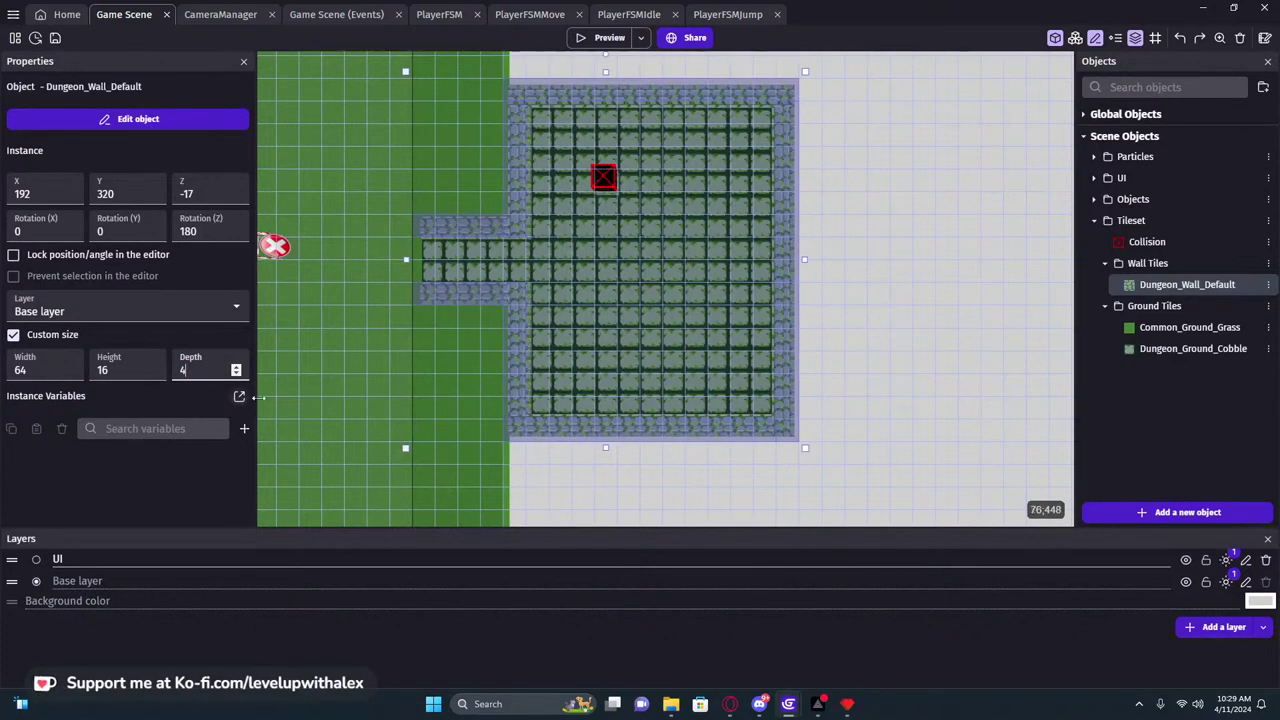
text(8)
click(895, 355)
Preview the game, walk into the dungeon and back to judge the wall height, and close the preview
click(606, 38)
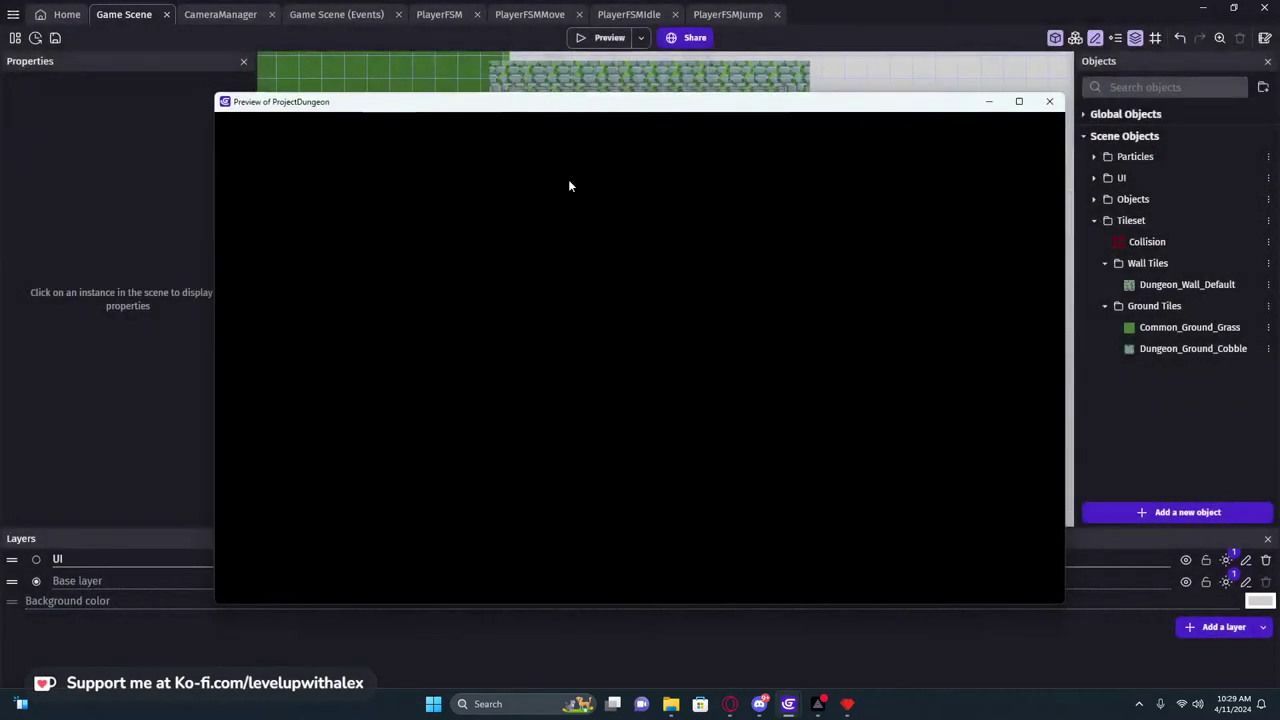
key(w)
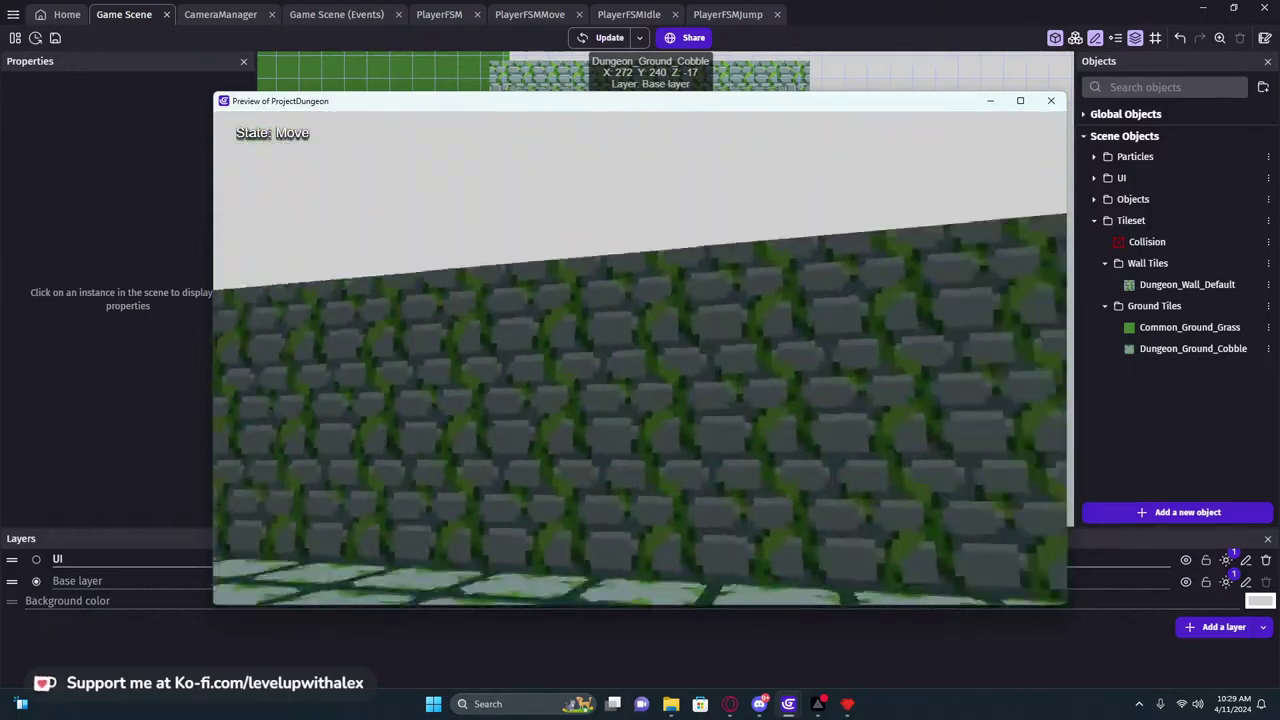
key(w)
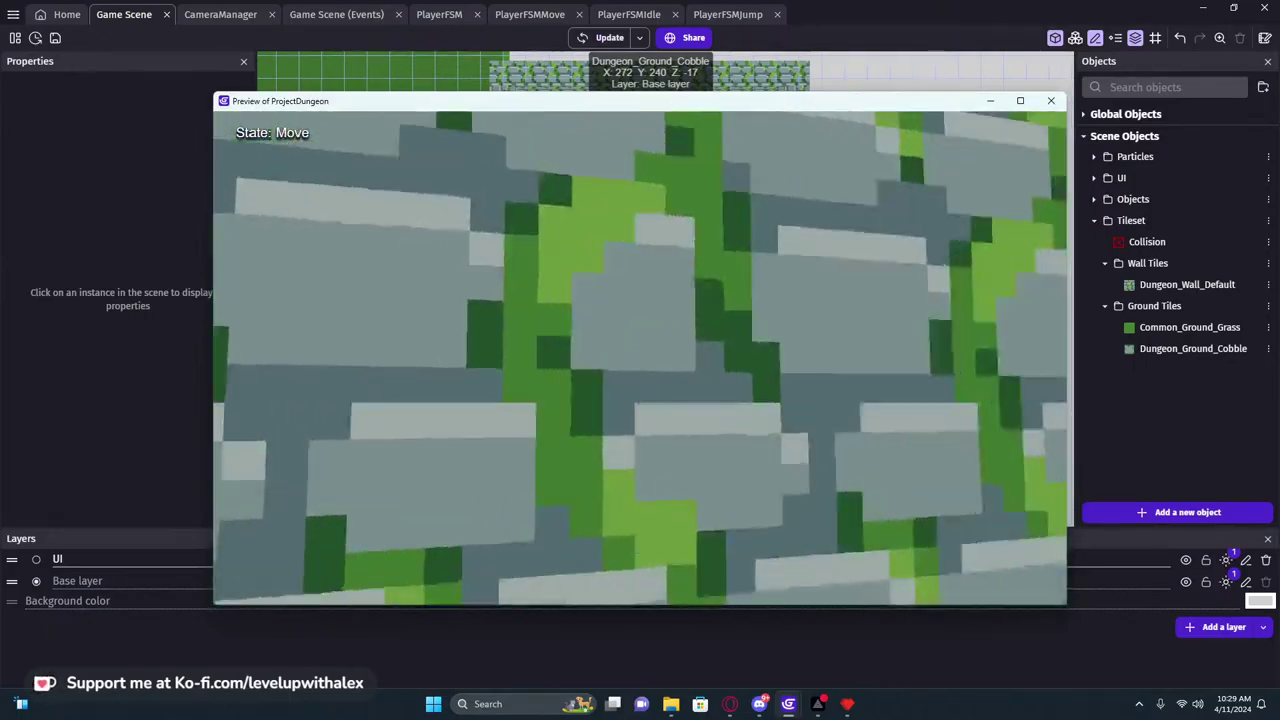
key(s)
key(Escape)
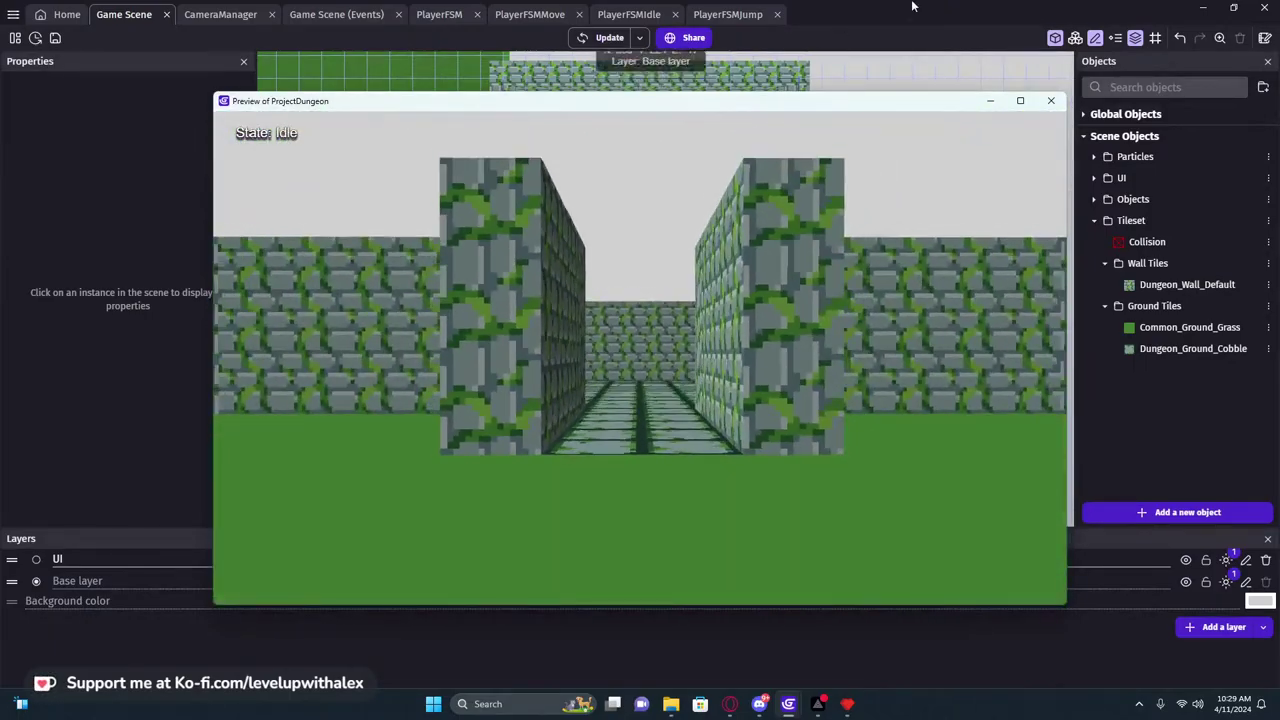
click(1054, 102)
Select all the room and corridor walls together and set their depth to 32
click(513, 172)
shift+click(462, 225)
drag(461, 299, 692, 95)
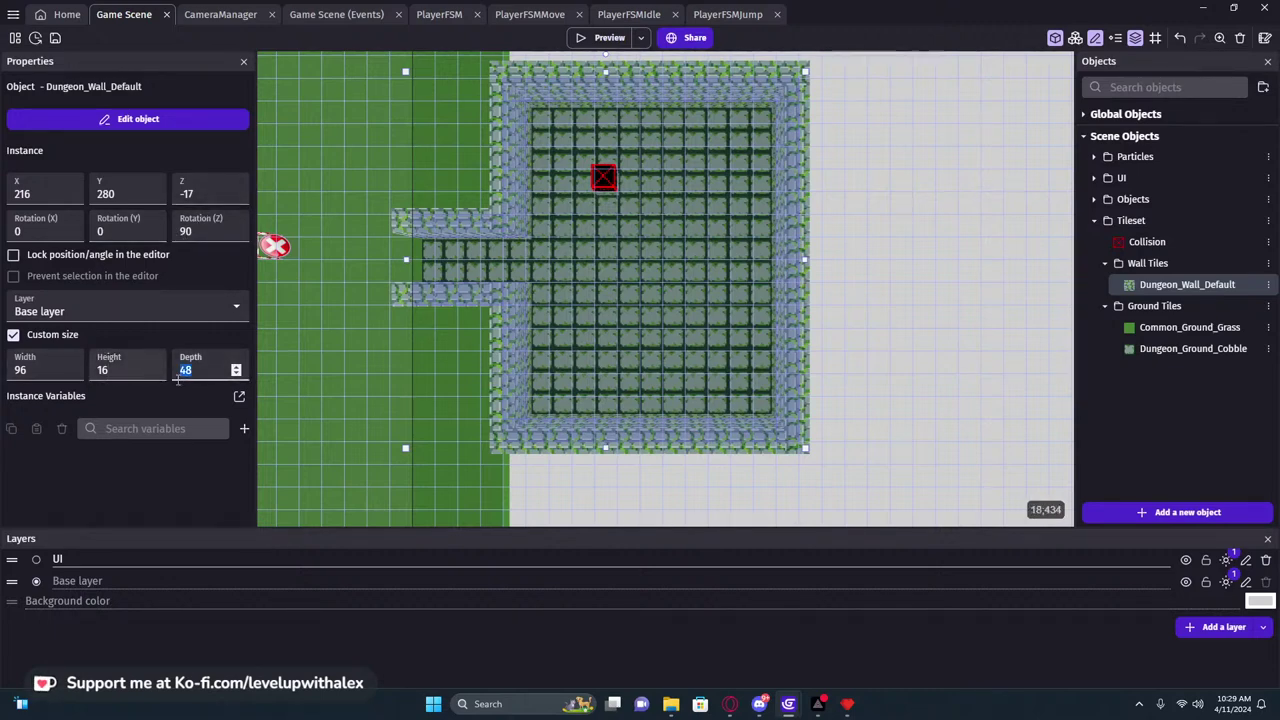
text(32)
Preview the game and walk through the corridor, around the room and past the outer walls to examine the lowered walls
click(596, 37)
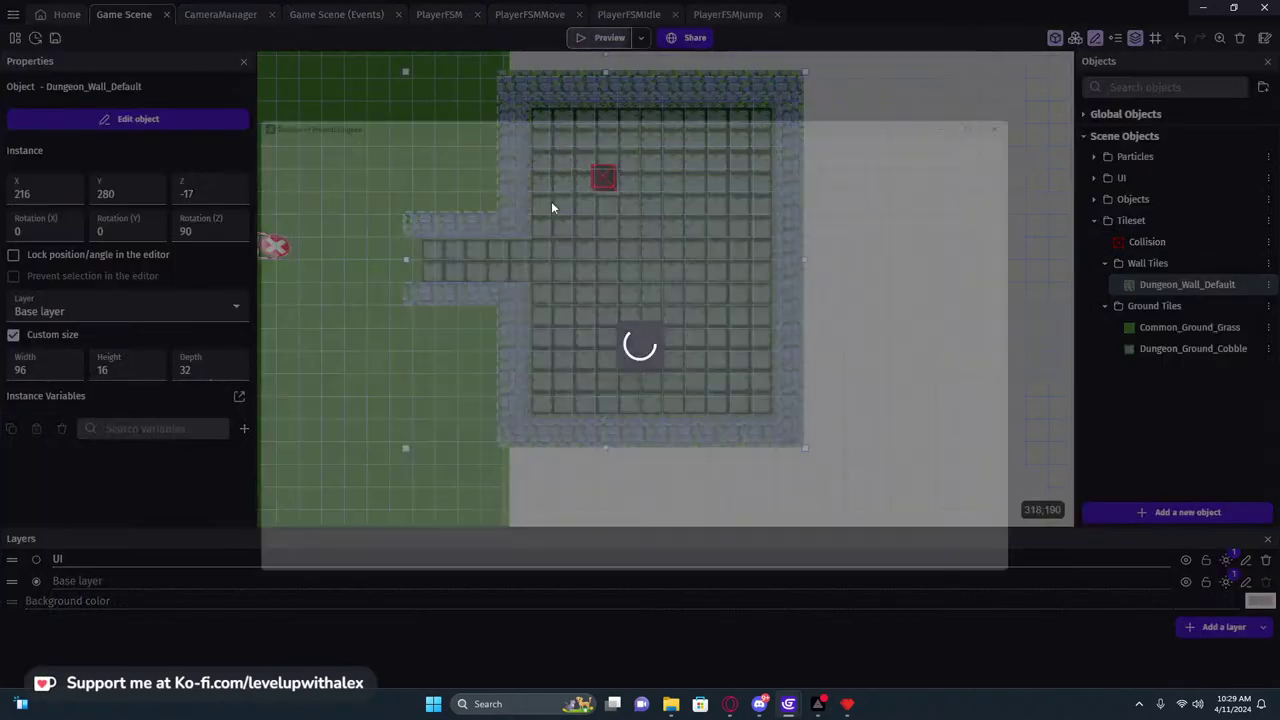
key(w)
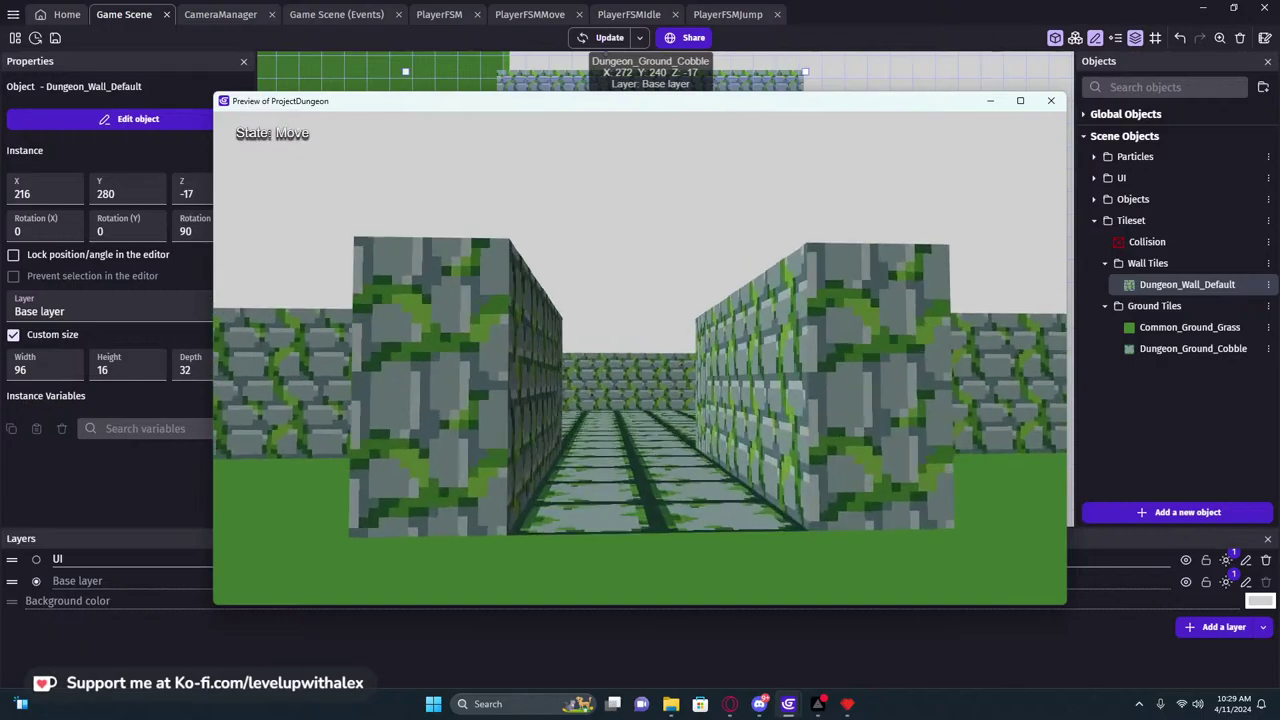
key(w)
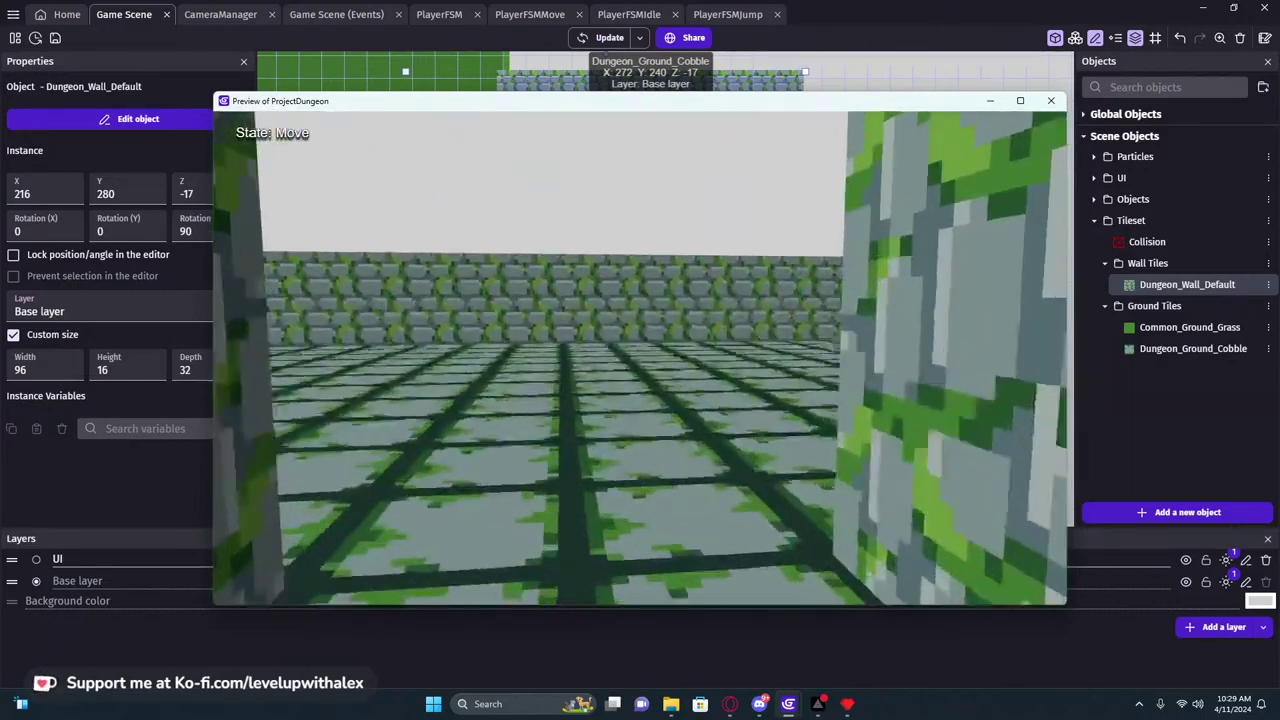
key(w)
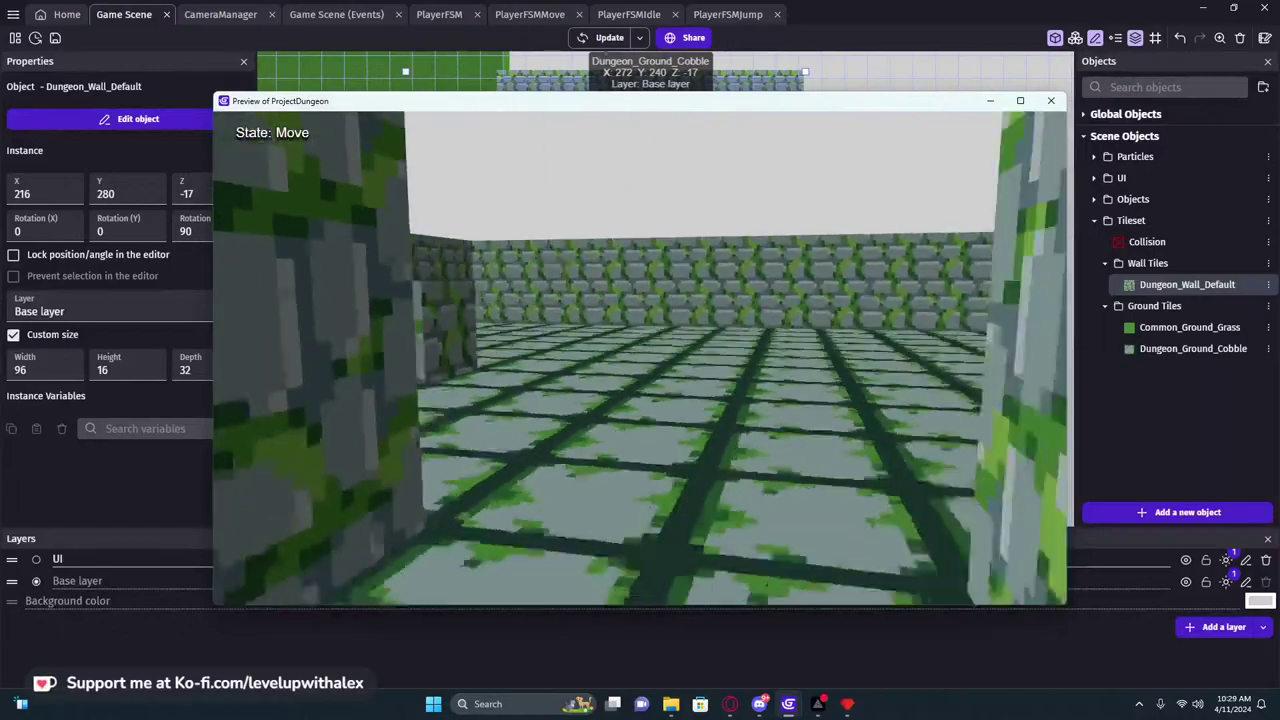
key(w)
key(w)
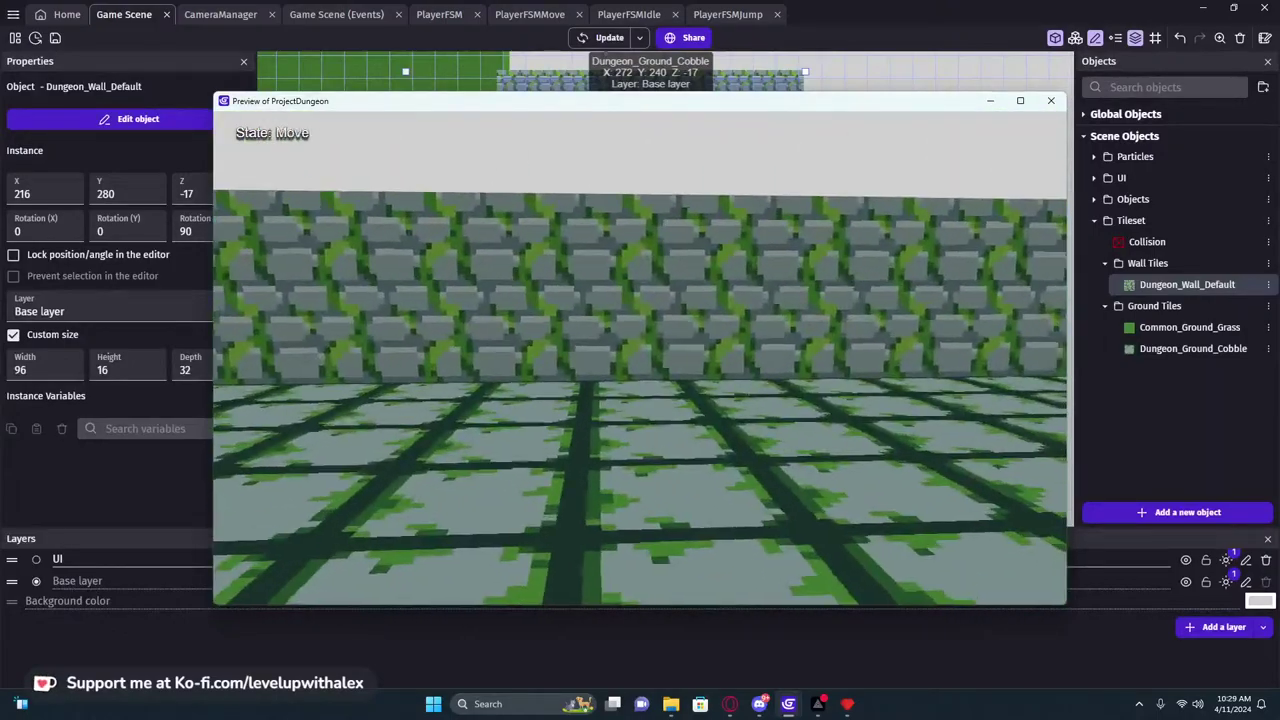
key(w)
key(w)
key(w)
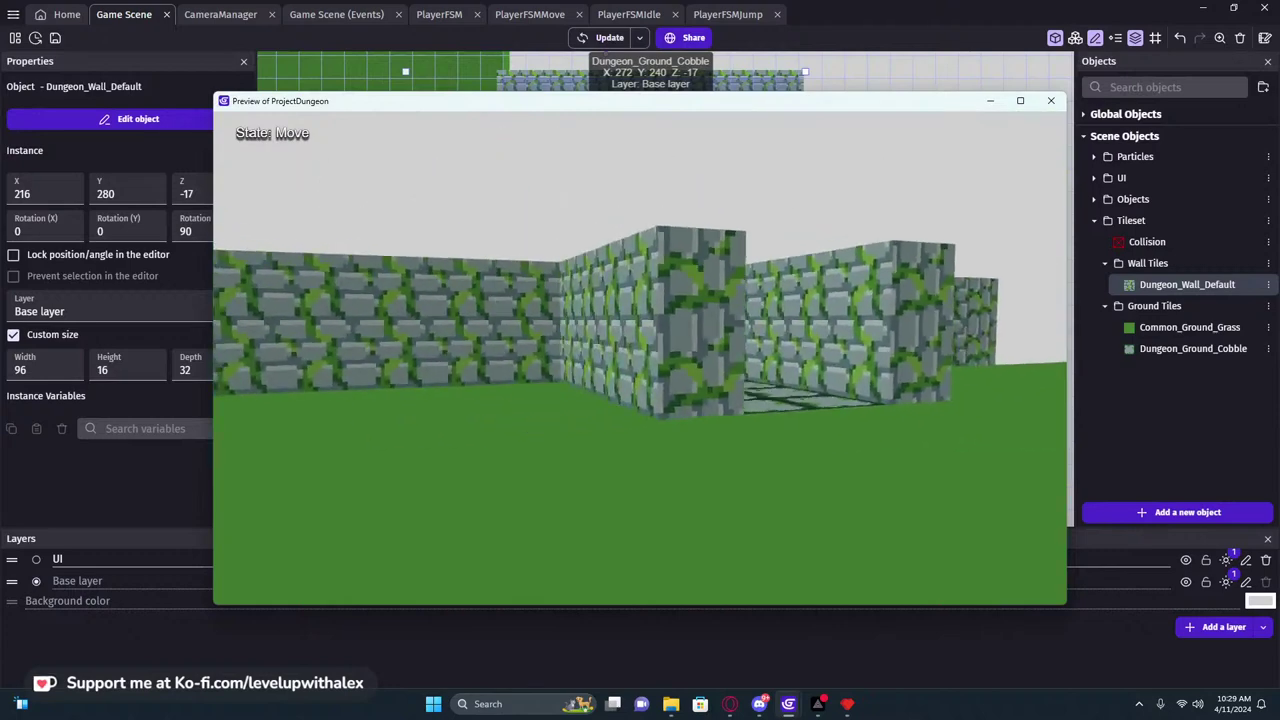
key(w)
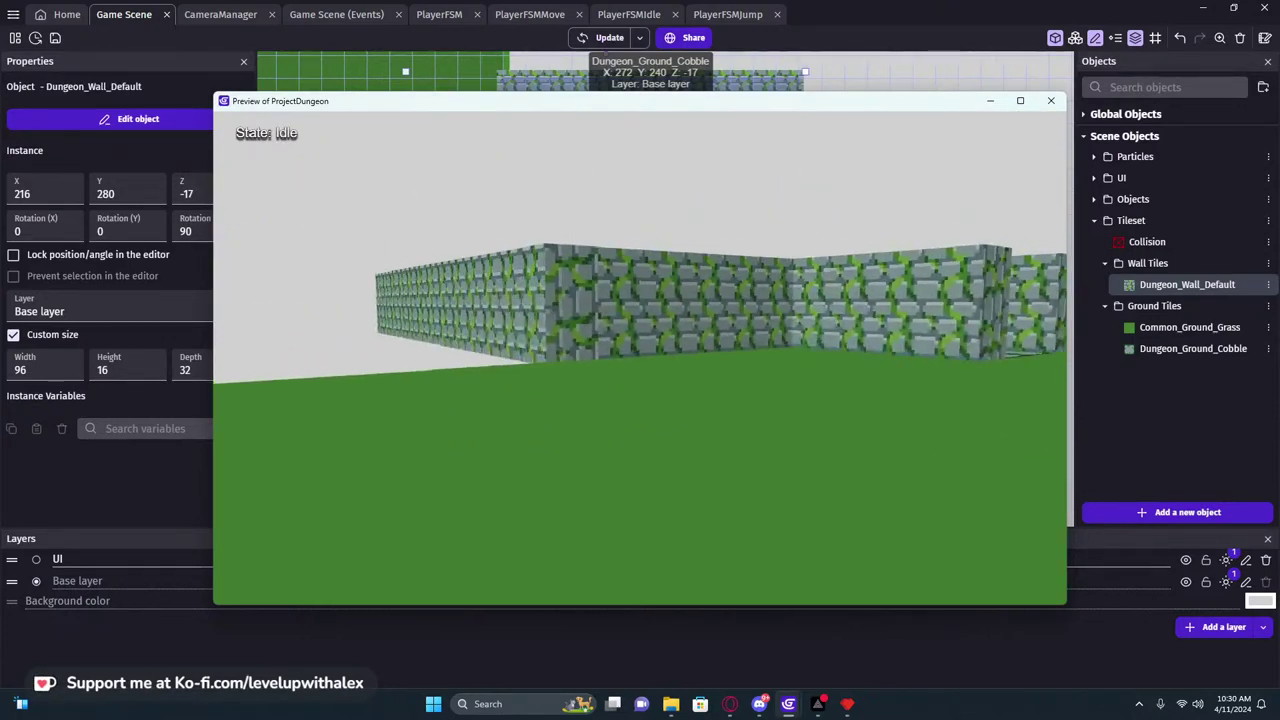
key(w)
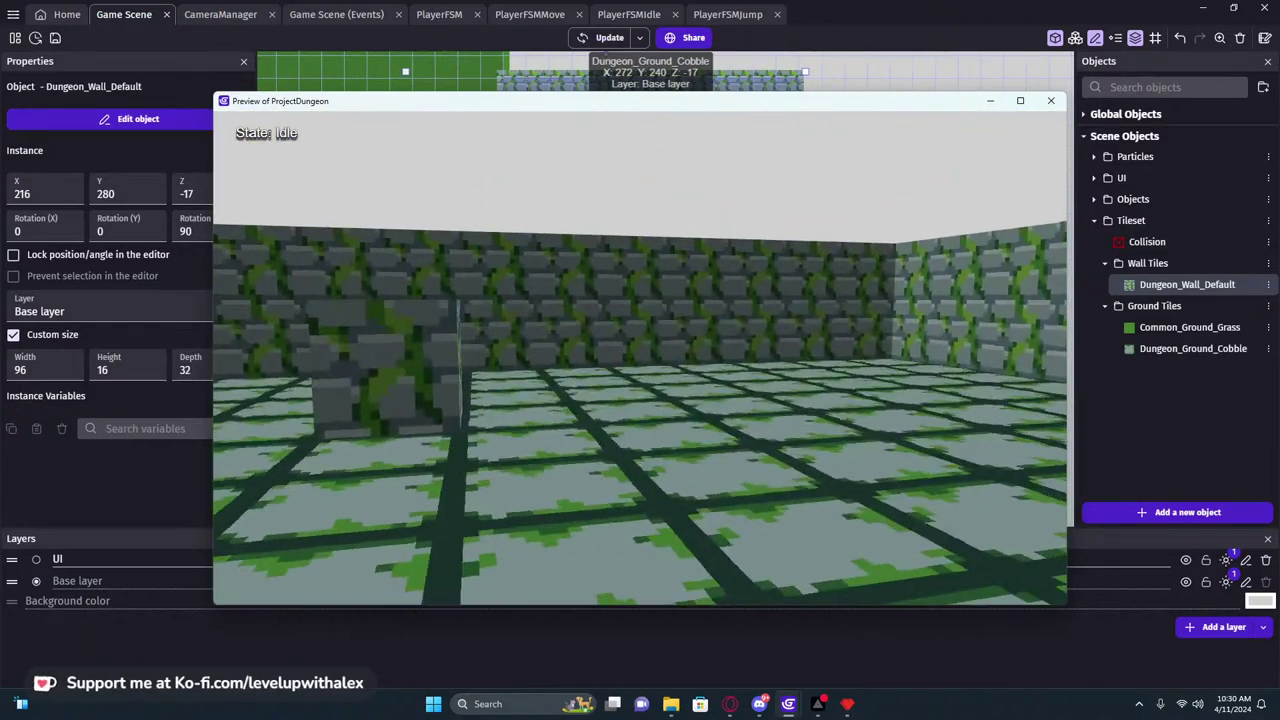
key(w)
Move around on the grass outside the dungeon to examine the entrance and front walls from several angles
key(s)
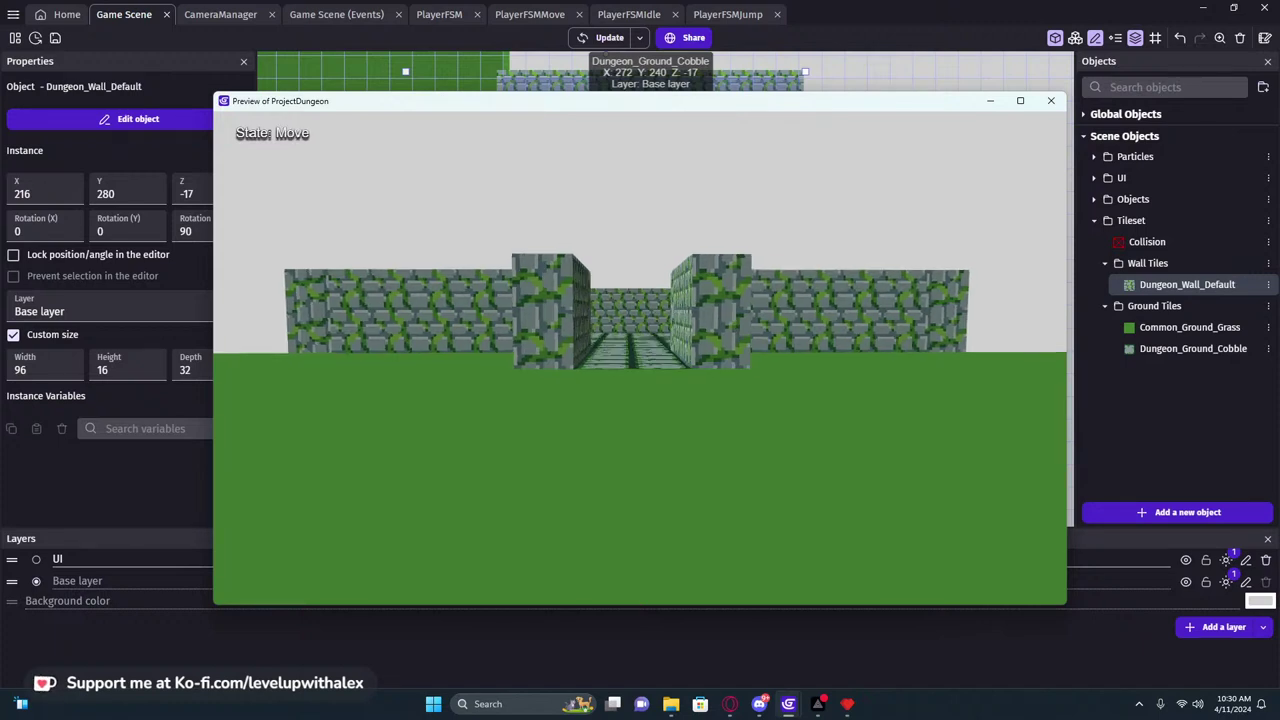
key(d)
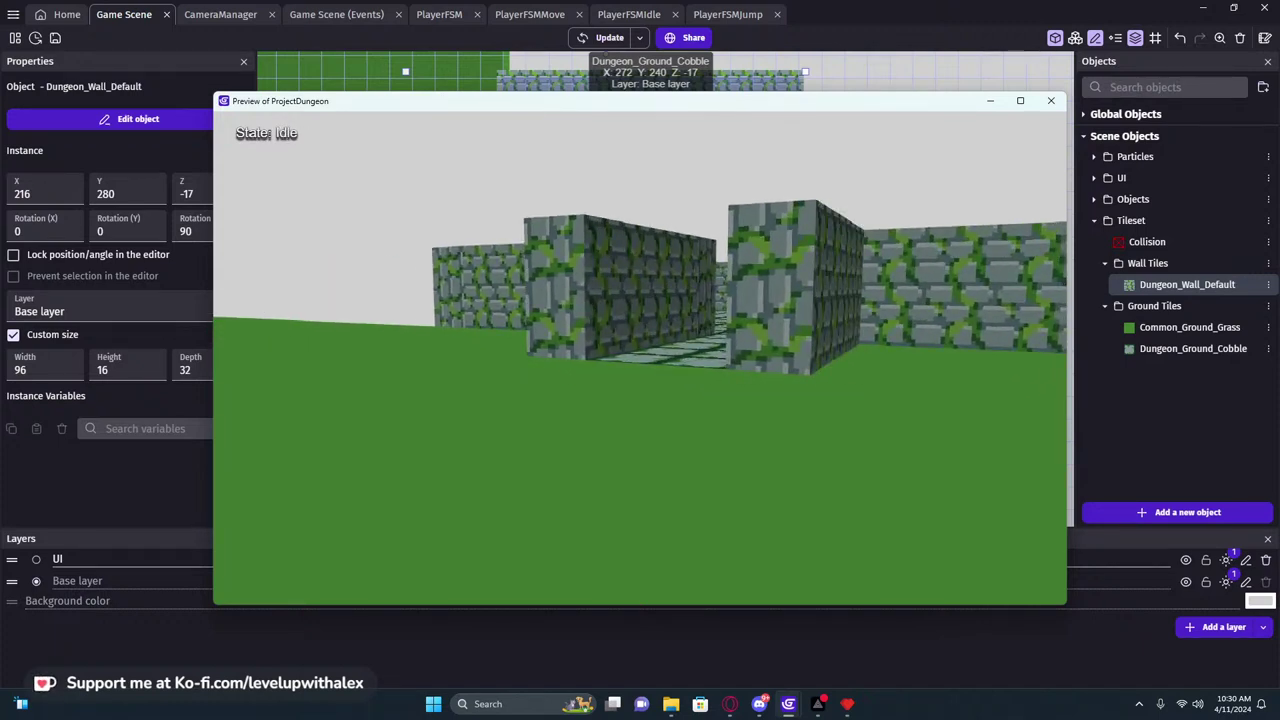
key(a)
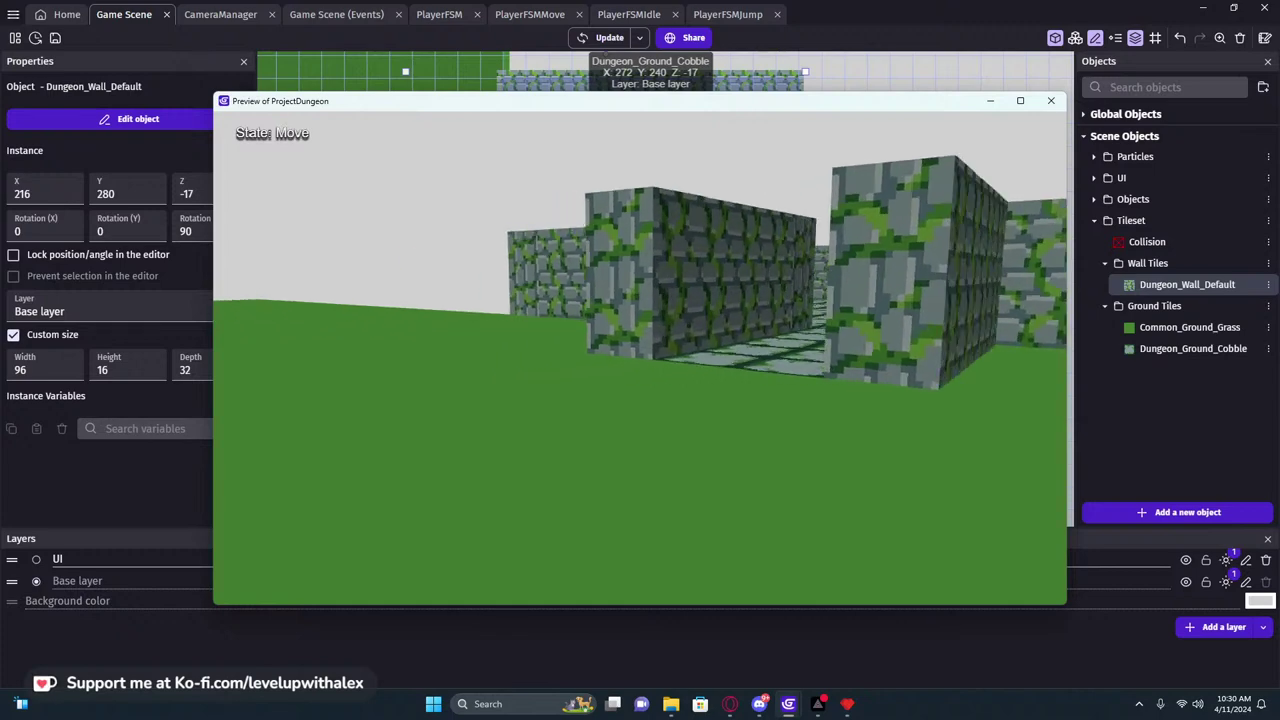
key(w)
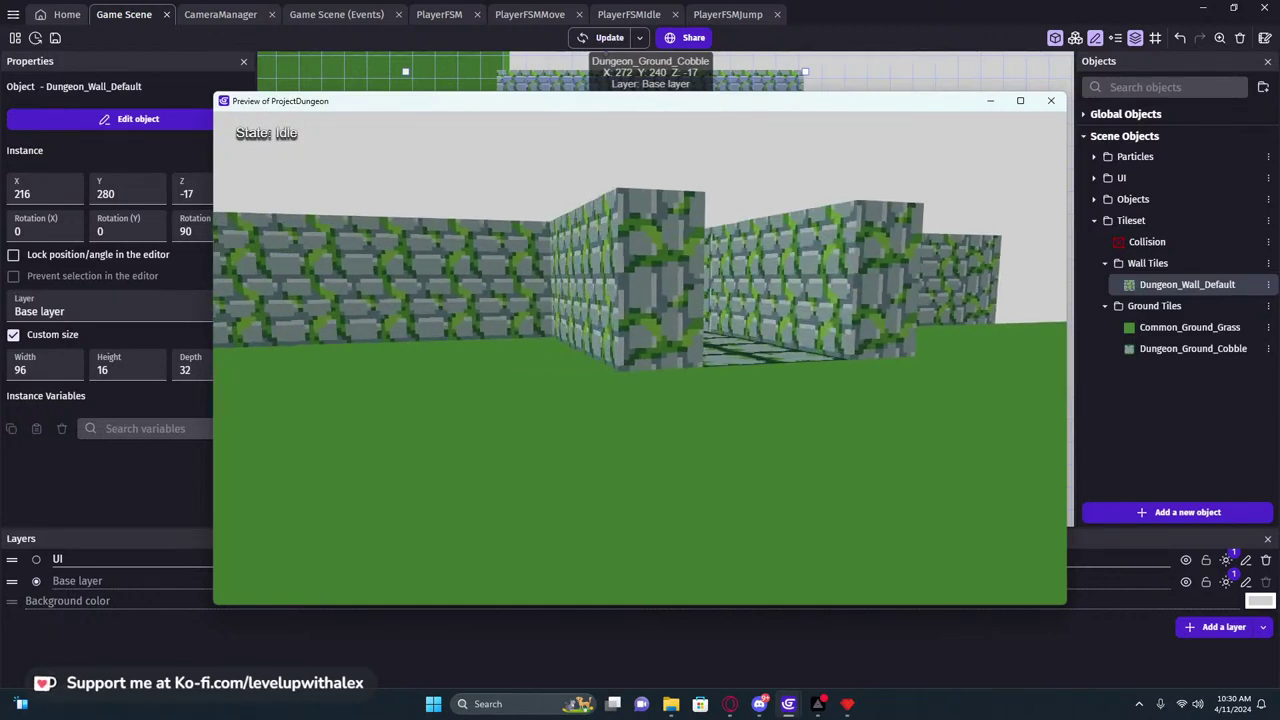
key(w)
key(w)
key(s)
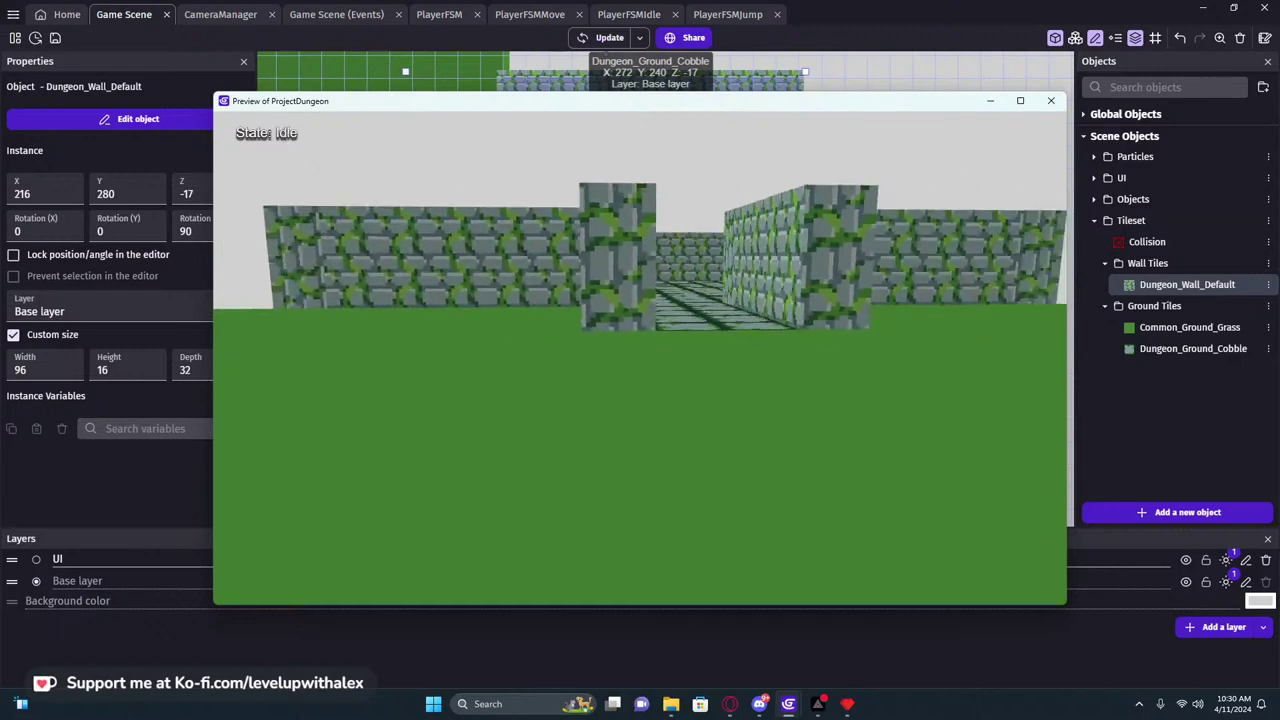
key(w)
key(s)
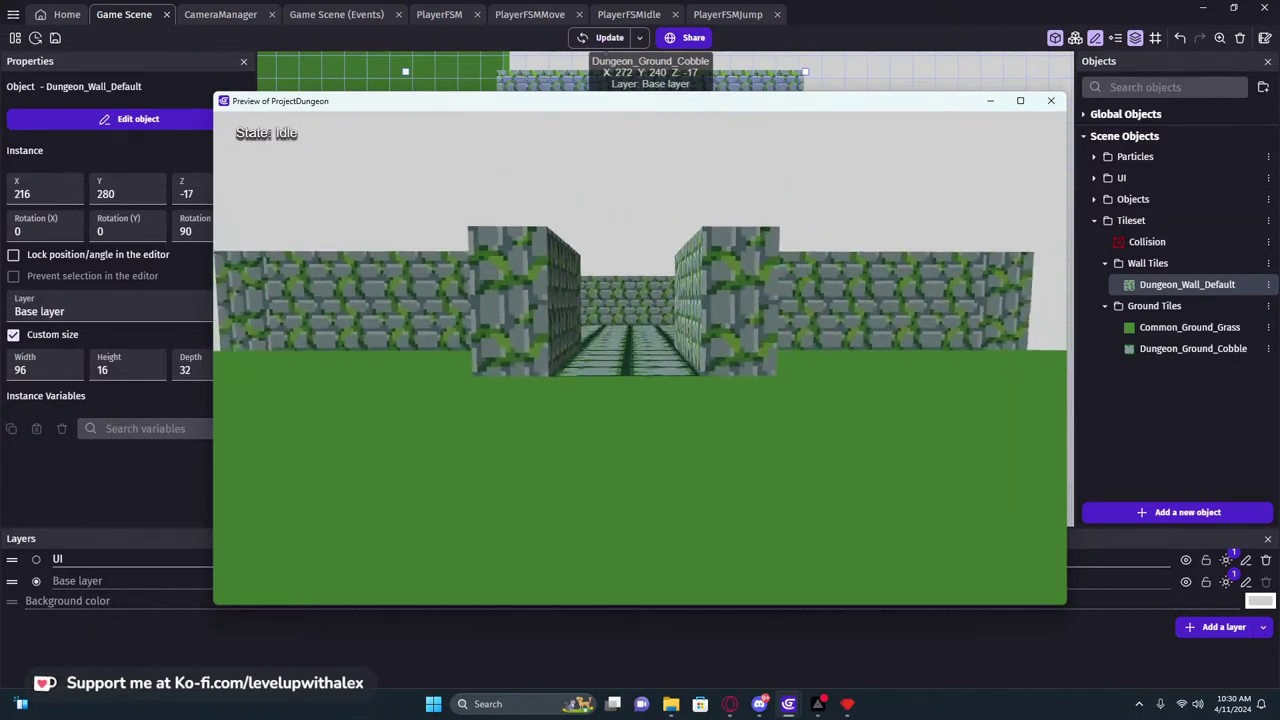
Walk back into the room to examine the block and the exit corridor from inside, and close the preview
key(w)
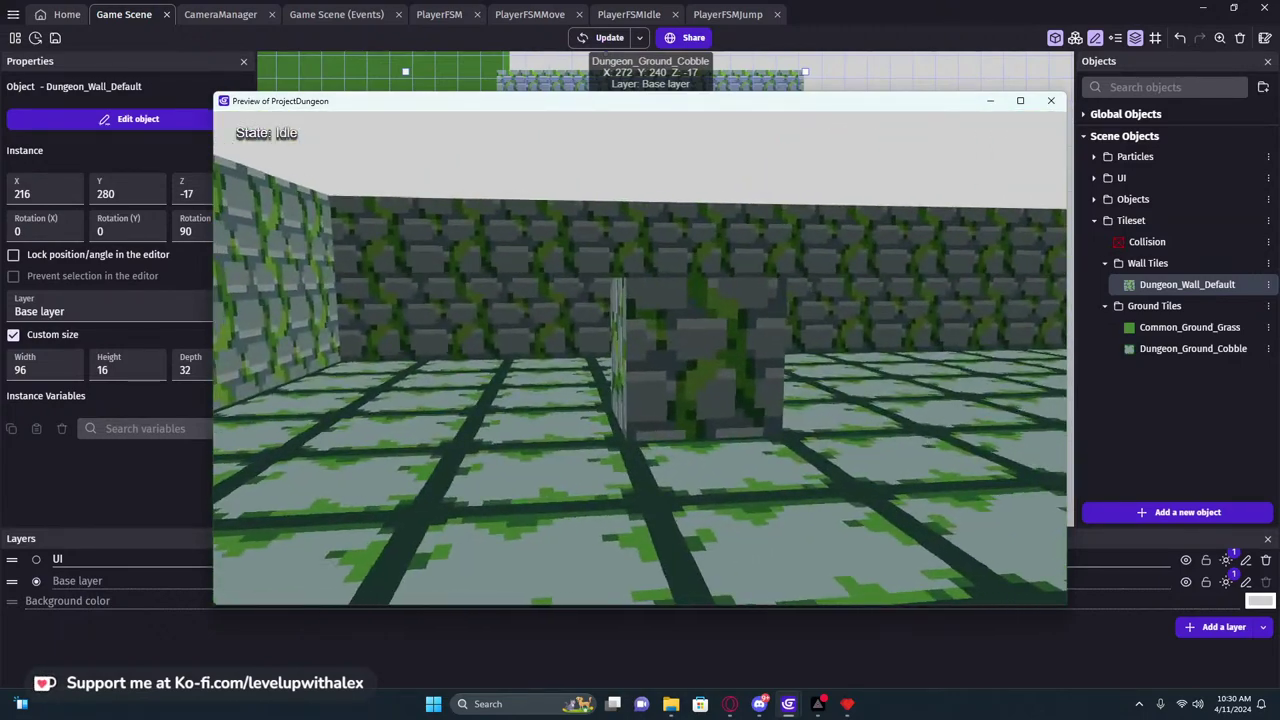
key(w)
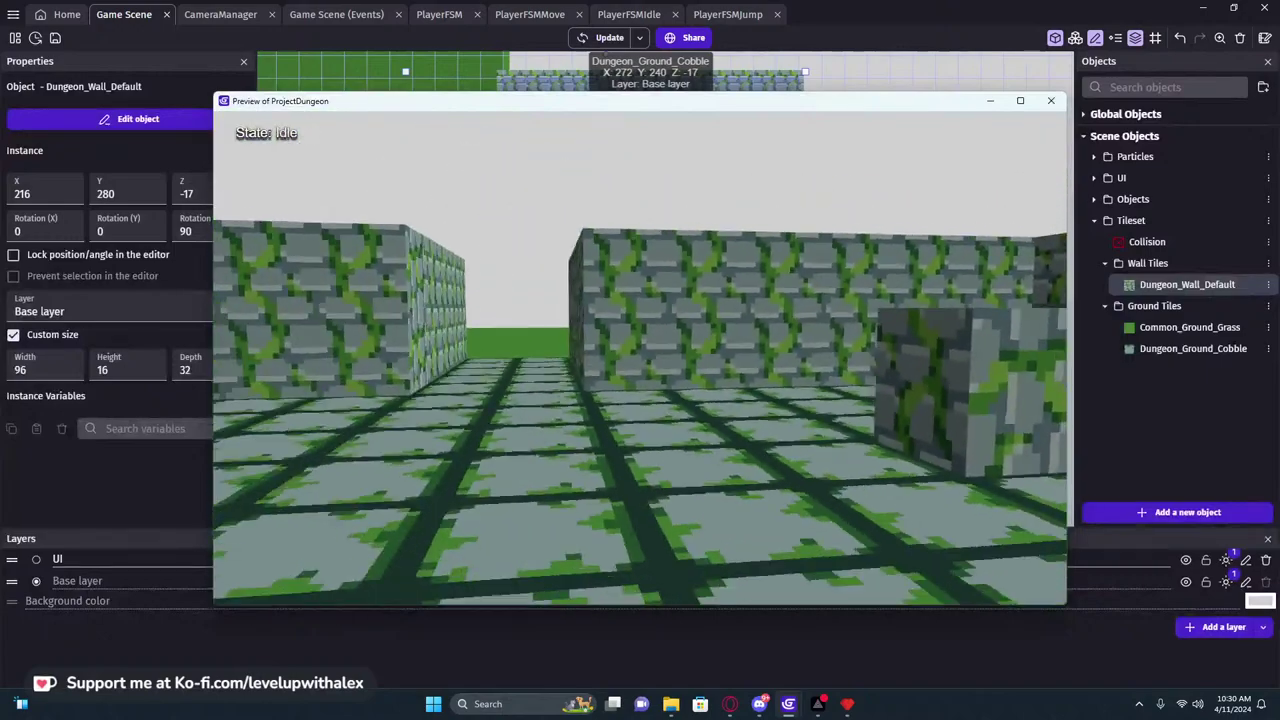
key(a)
key(w)
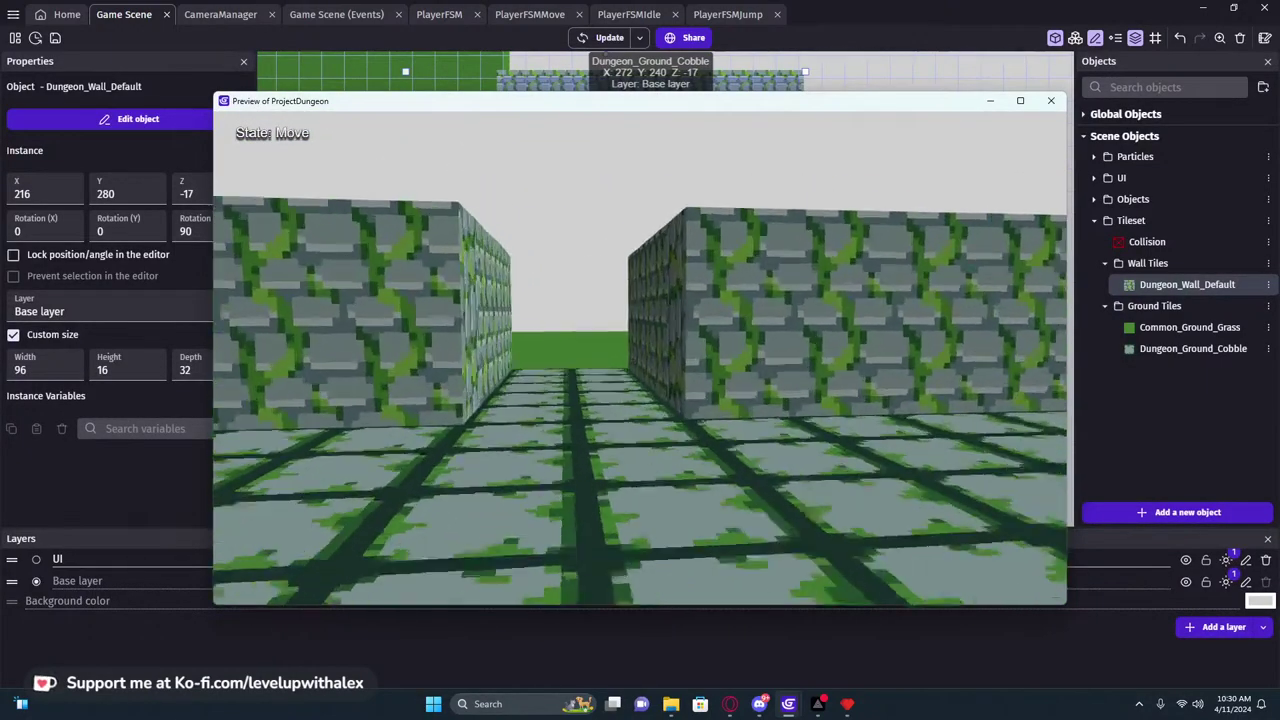
key(w)
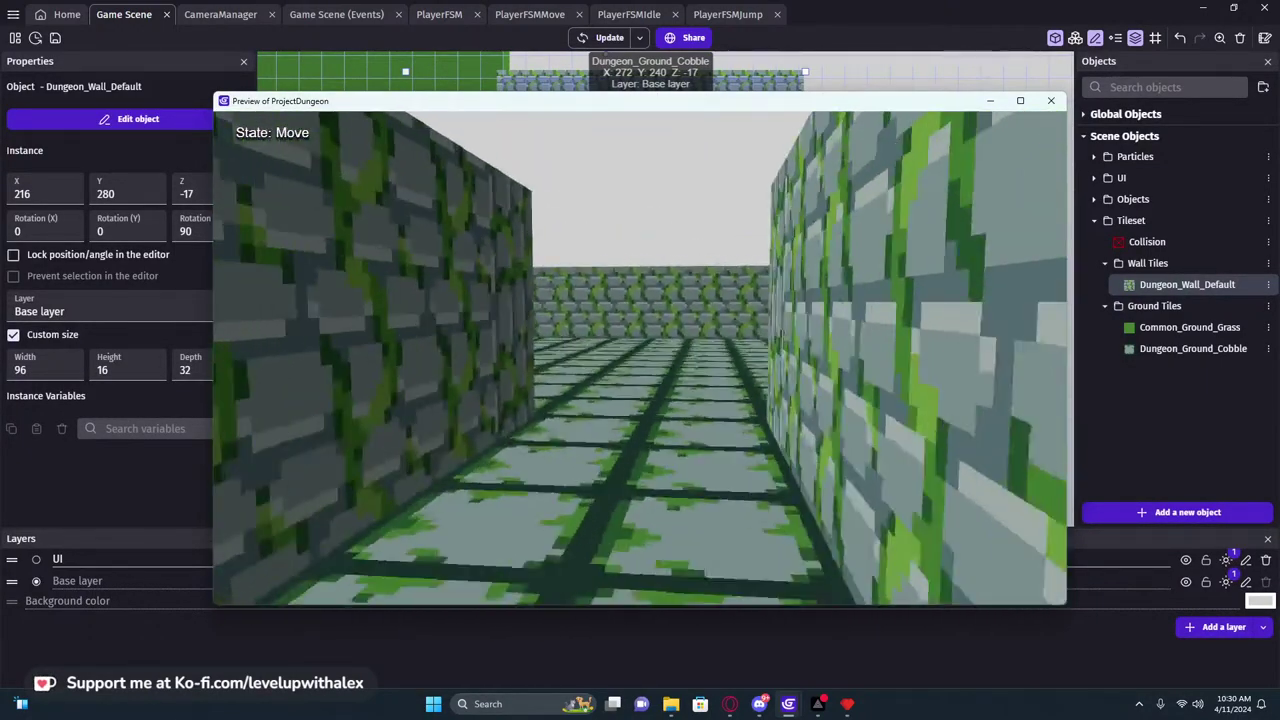
key(s)
key(Escape)
click(1058, 100)
Look over the room, corridor and grass area in the scene, and select the room's upper Dungeon_Ground_Cobble floor
click(831, 244)
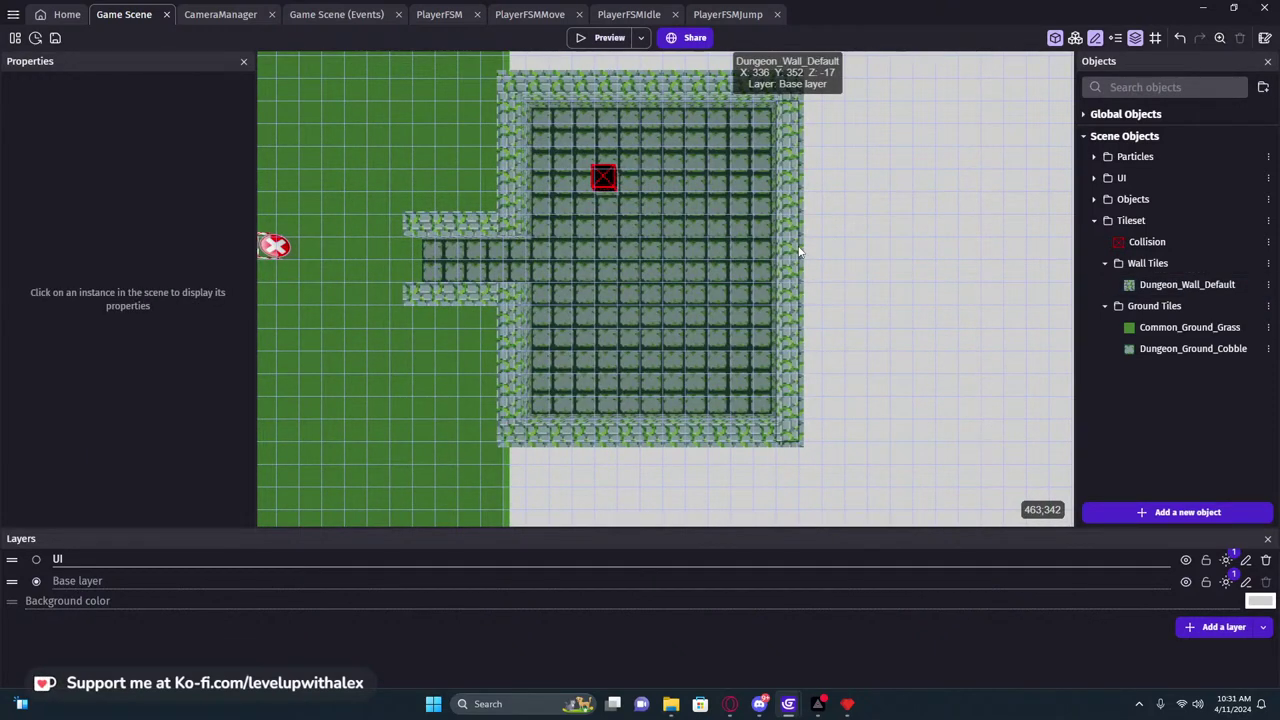
scroll(827, 252, up, 1)
middle_drag(606, 222, 577, 254)
scroll(577, 254, down, 1)
middle_drag(432, 256, 510, 280)
click(342, 288)
click(349, 306)
middle_drag(686, 222, 515, 262)
scroll(482, 290, up, 2)
middle_drag(360, 303, 384, 198)
scroll(384, 198, down, 1)
middle_drag(674, 272, 745, 304)
middle_drag(687, 302, 873, 325)
click(740, 328)
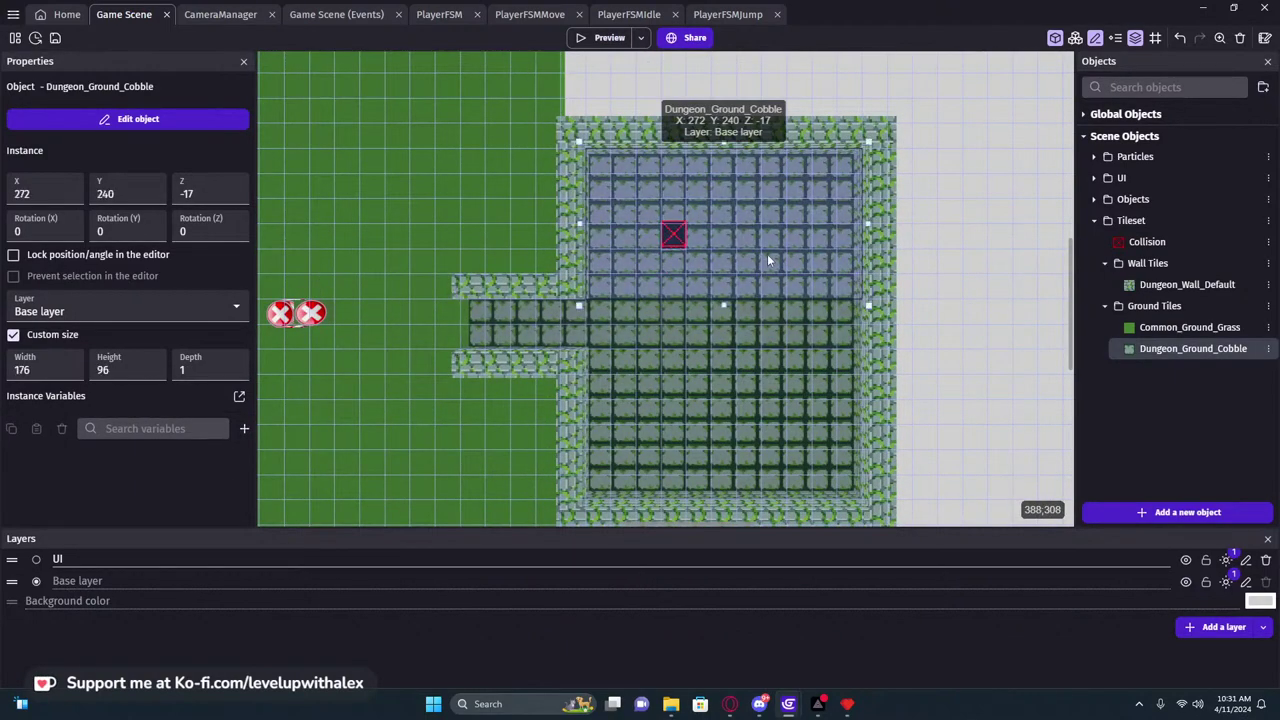
Duplicate the narrow grass strip above the room at X 256, Y 0, and resize the copy to 208 by 224
click(317, 318)
middle_drag(750, 267, 802, 371)
click(579, 224)
scroll(575, 200, down, 3)
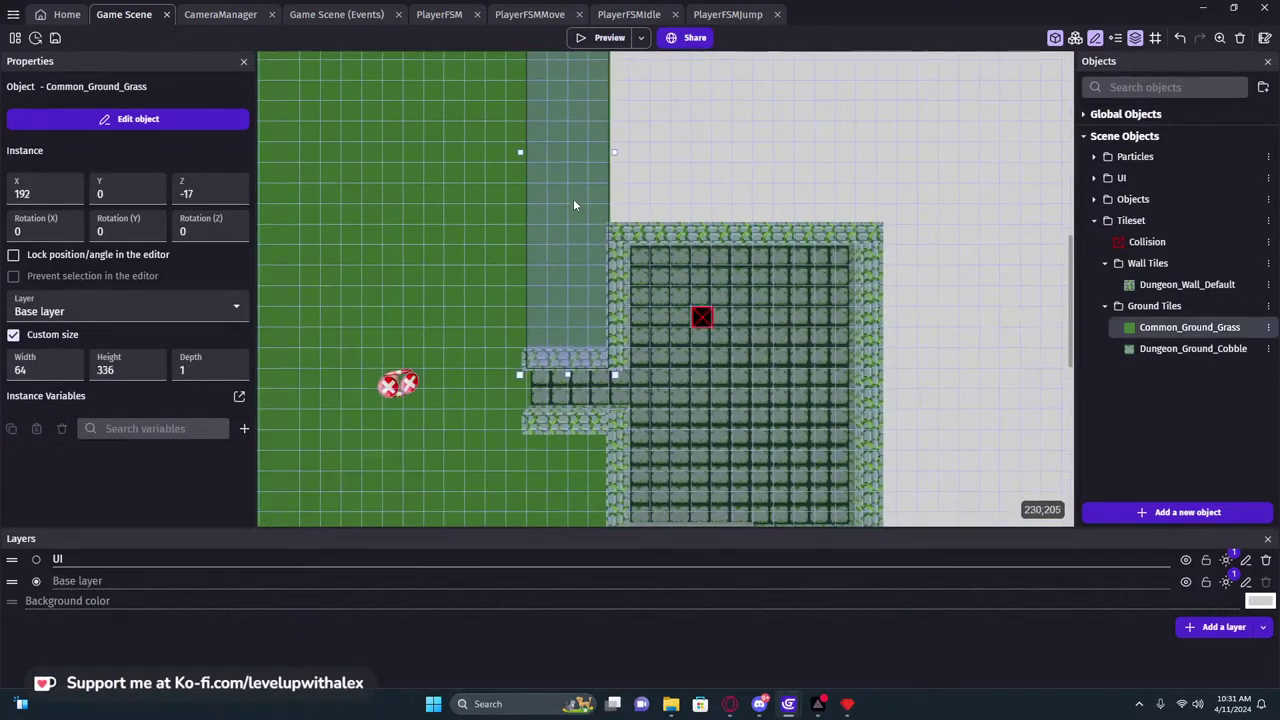
middle_drag(710, 103, 671, 302)
scroll(671, 302, down, 1)
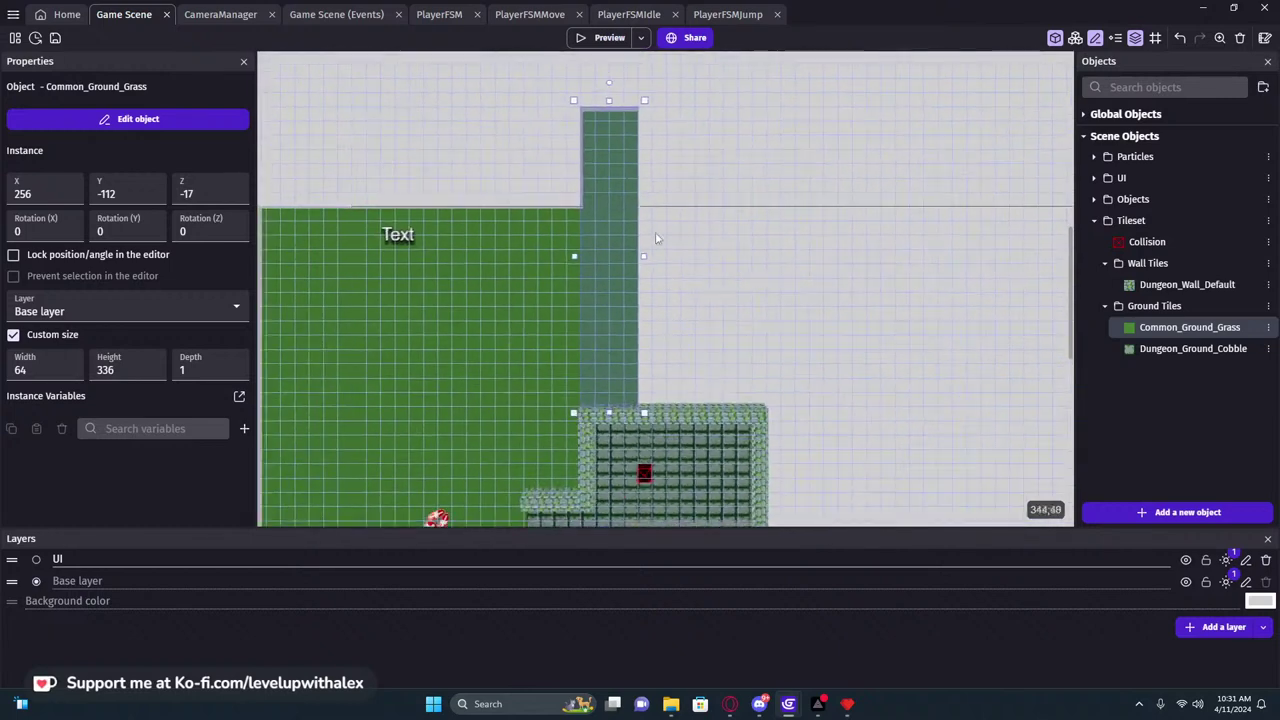
drag(611, 101, 611, 202)
drag(641, 305, 768, 320)
Duplicate the upper grass to the room's right side at X 464, Y 224, with a height of 256
scroll(881, 363, down, 1)
middle_drag(868, 368, 697, 254)
drag(632, 226, 773, 403)
key(ctrl+z)
drag(773, 447, 773, 471)
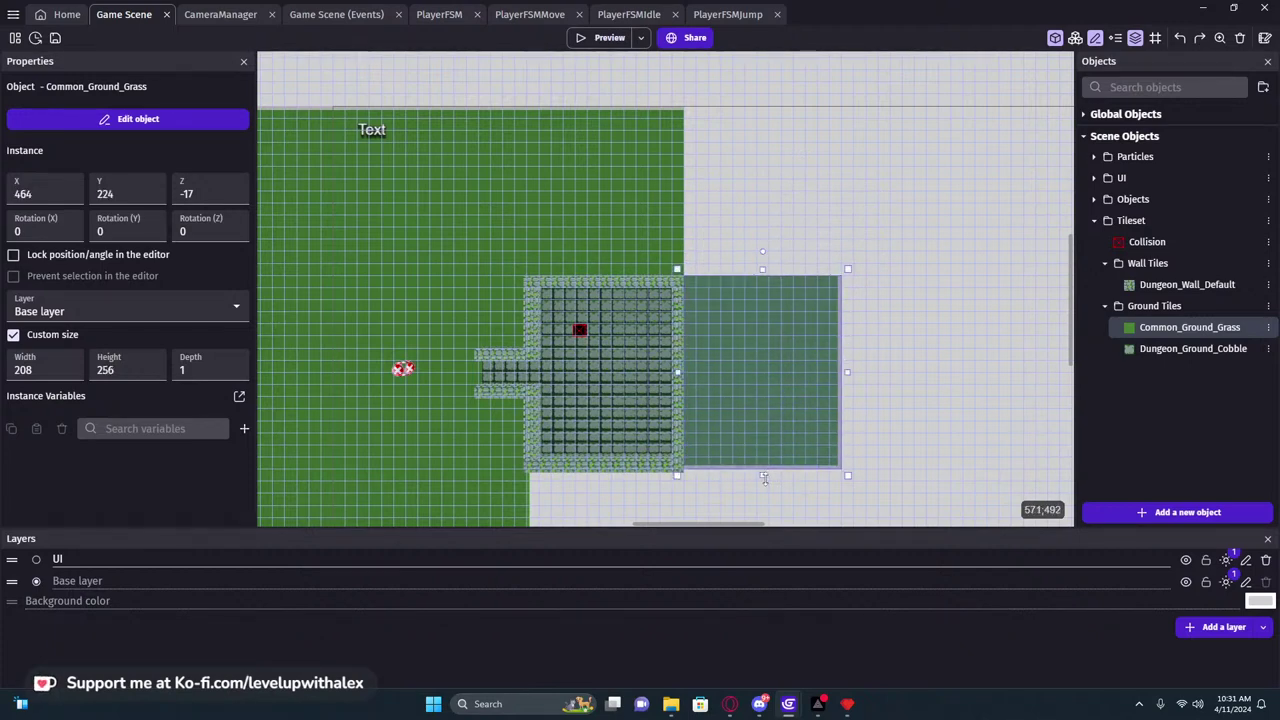
Place another grass copy below the room at X 256, Y 480, reaching the right grass area's outer edge
scroll(773, 471, down, 3)
drag(762, 268, 609, 476)
drag(686, 388, 1020, 392)
middle_drag(1020, 392, 740, 396)
drag(747, 390, 560, 391)
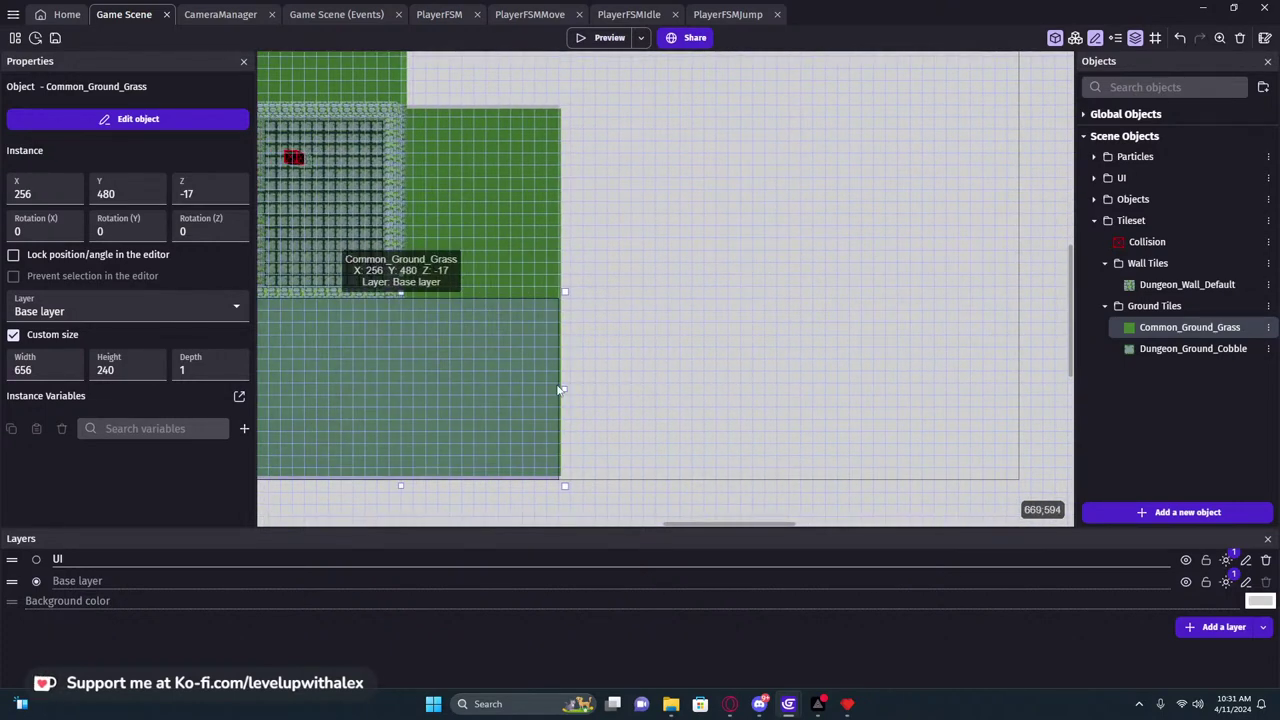
Widen the grass above the room to 416 so it ends level with the right grass area
middle_drag(530, 310, 678, 476)
click(543, 150)
drag(557, 185, 715, 222)
scroll(718, 222, down, 1)
click(732, 288)
middle_drag(755, 286, 937, 253)
scroll(900, 257, down, 2)
scroll(832, 266, up, 2)
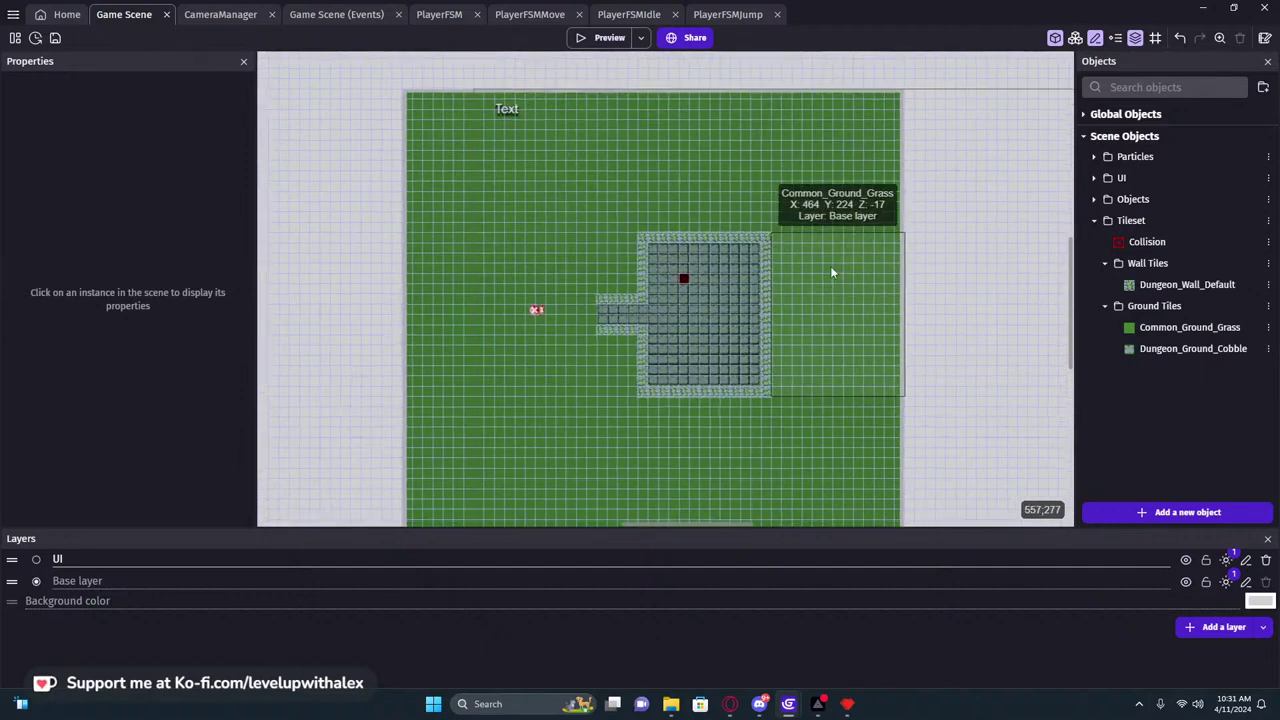
ctrl+scroll(686, 313, up, 3)
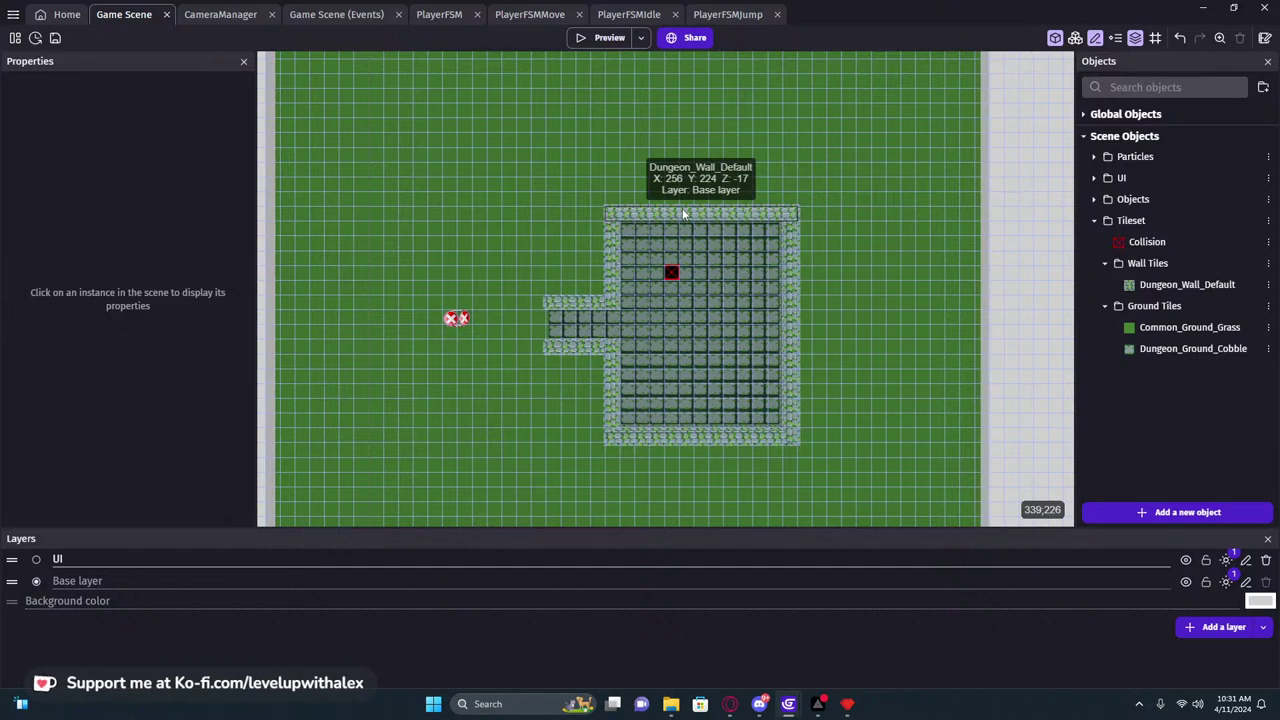
Move the room's right wall to X 240, Y 352 as a divider through the middle of the room
click(694, 210)
middle_drag(694, 210, 580, 307)
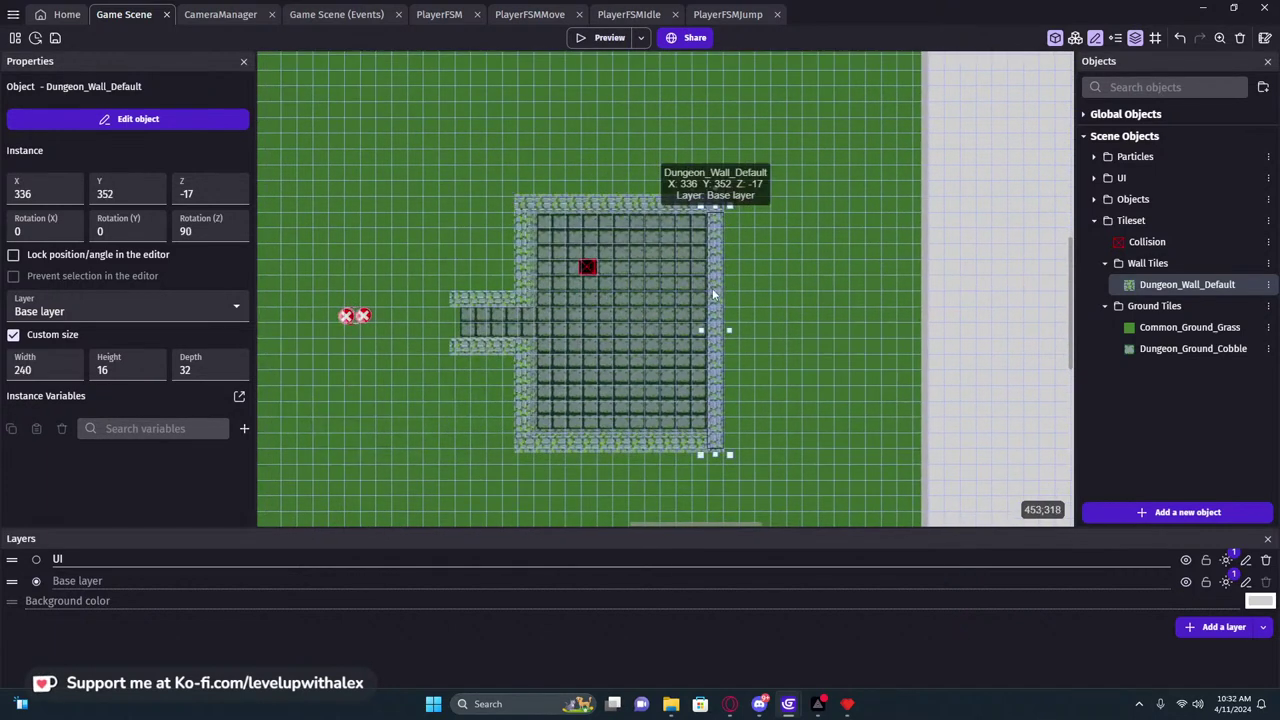
drag(696, 304, 609, 313)
key(ctrl+z)
key(ctrl+z)
key(ctrl+z)
key(ctrl+z)
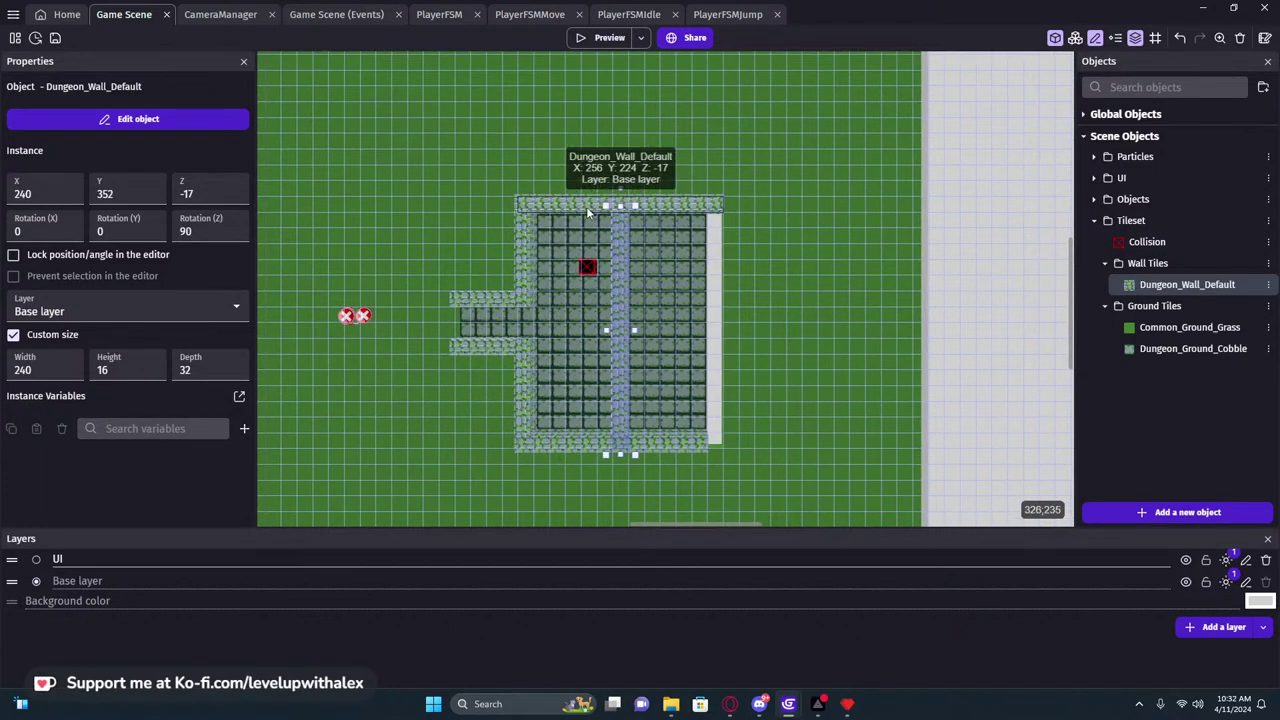
Duplicate the top wall upward to Y 160 and copy the upper left wall segment to connect both rows
drag(578, 214, 578, 140)
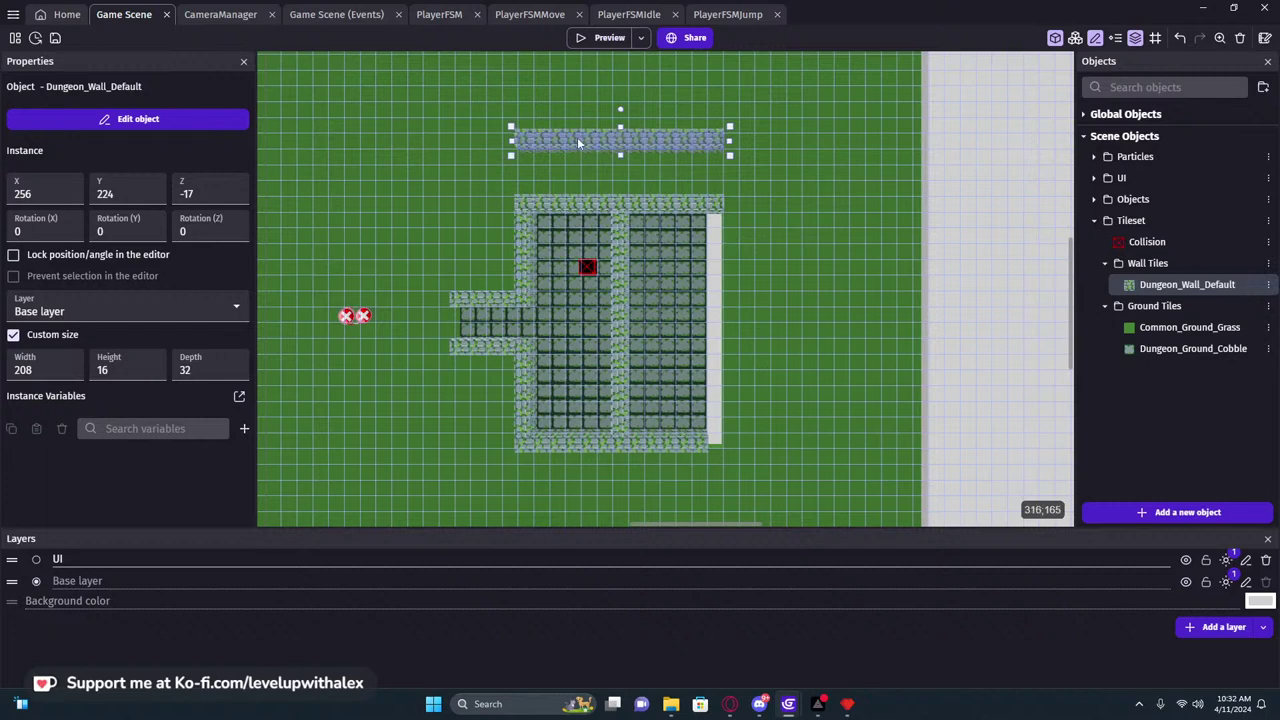
middle_drag(578, 140, 621, 197)
click(566, 313)
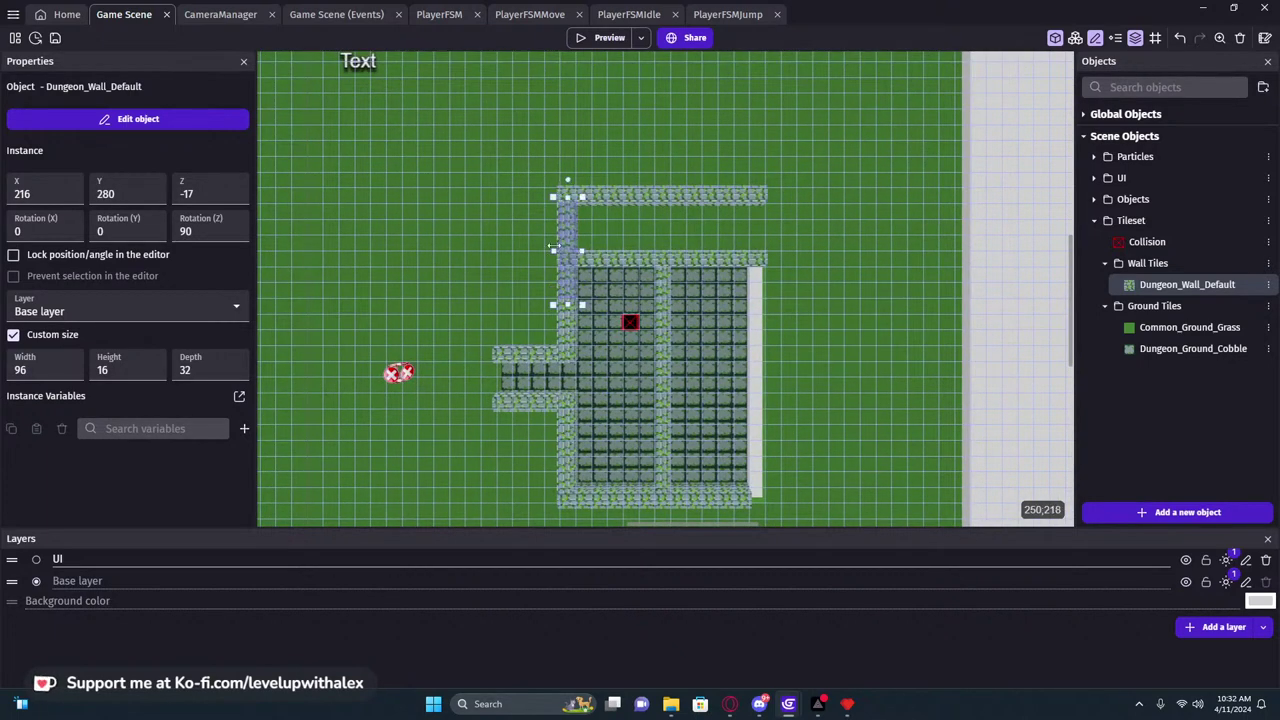
ctrl+drag(553, 234, 567, 256)
Shorten the old top wall and place a short duplicate at X 336, Y 224, leaving a doorway between the pieces
drag(771, 258, 649, 266)
middle_drag(749, 251, 673, 292)
click(570, 300)
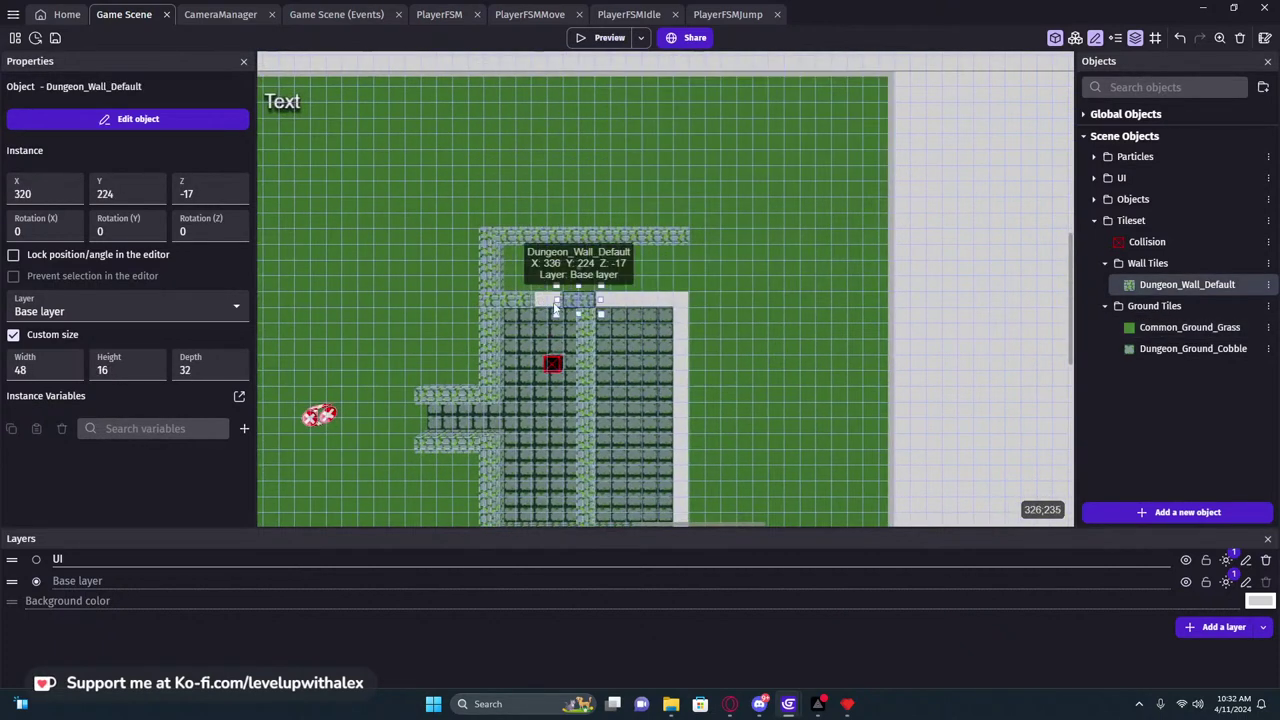
Reduce the upper grass height to 160 and extend the upper cobble floor to Y 176 with a height of 160
click(547, 301)
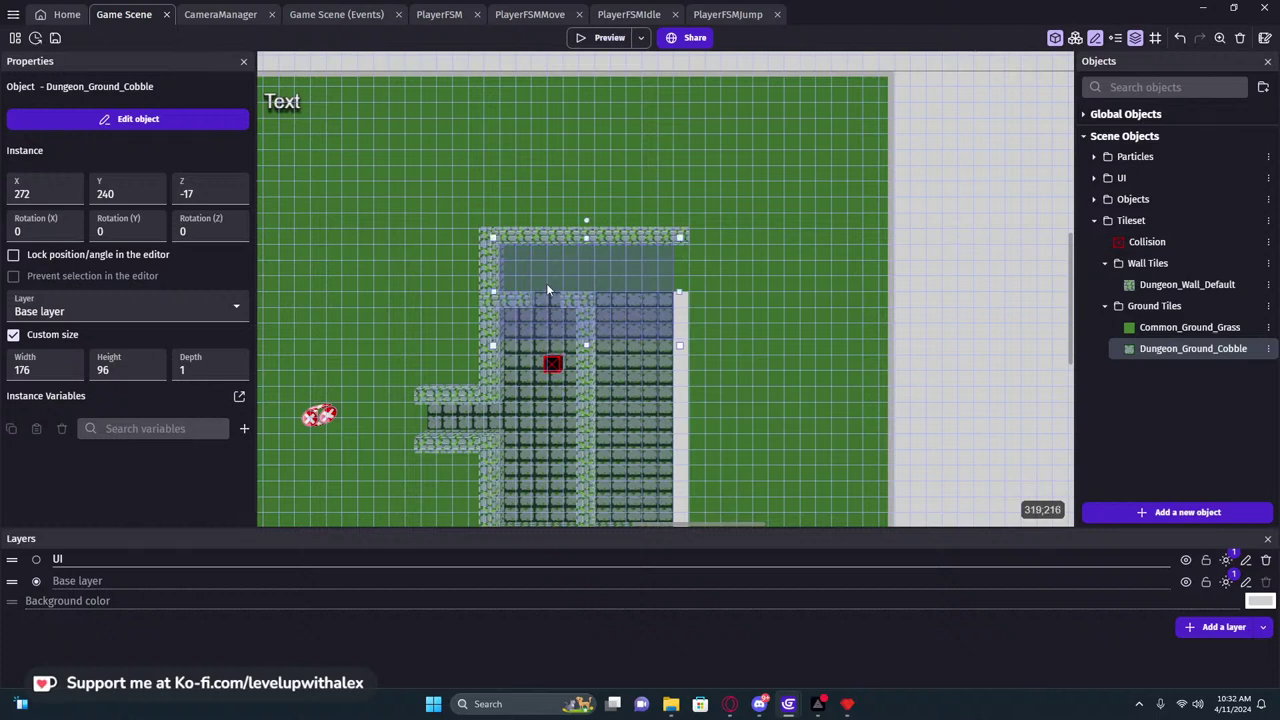
click(574, 262)
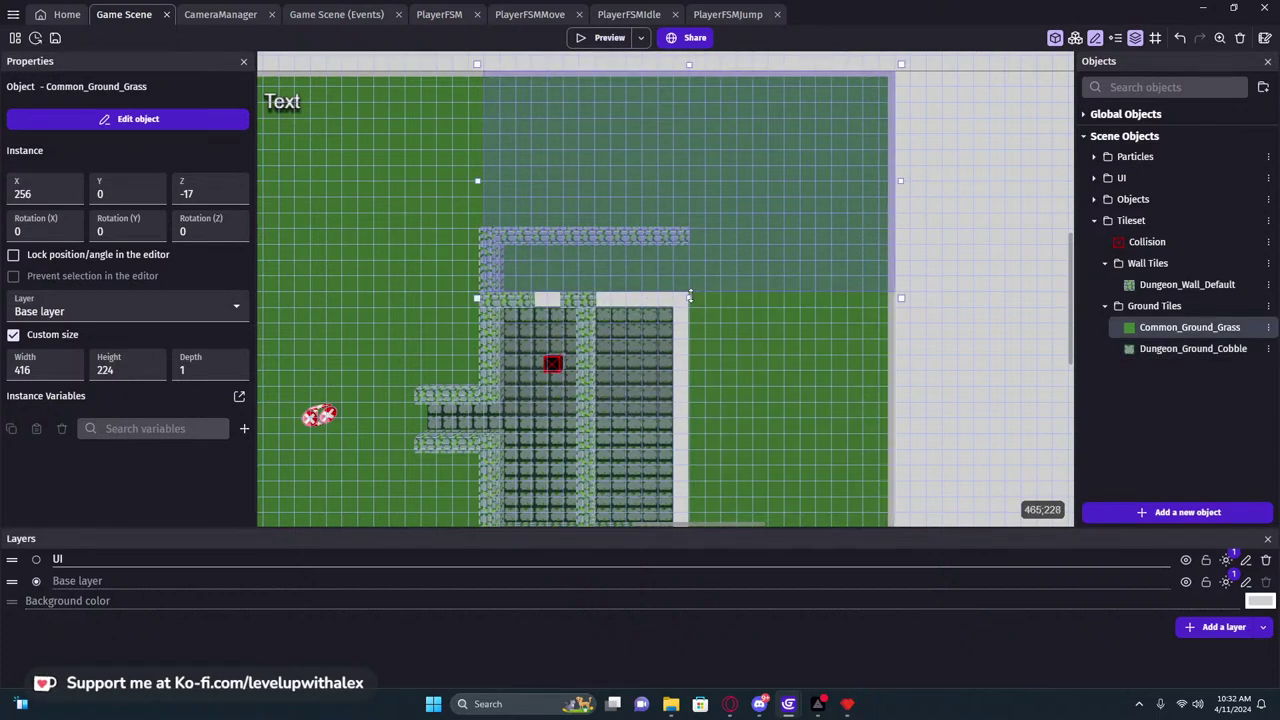
drag(689, 297, 689, 231)
click(561, 324)
drag(633, 358, 634, 278)
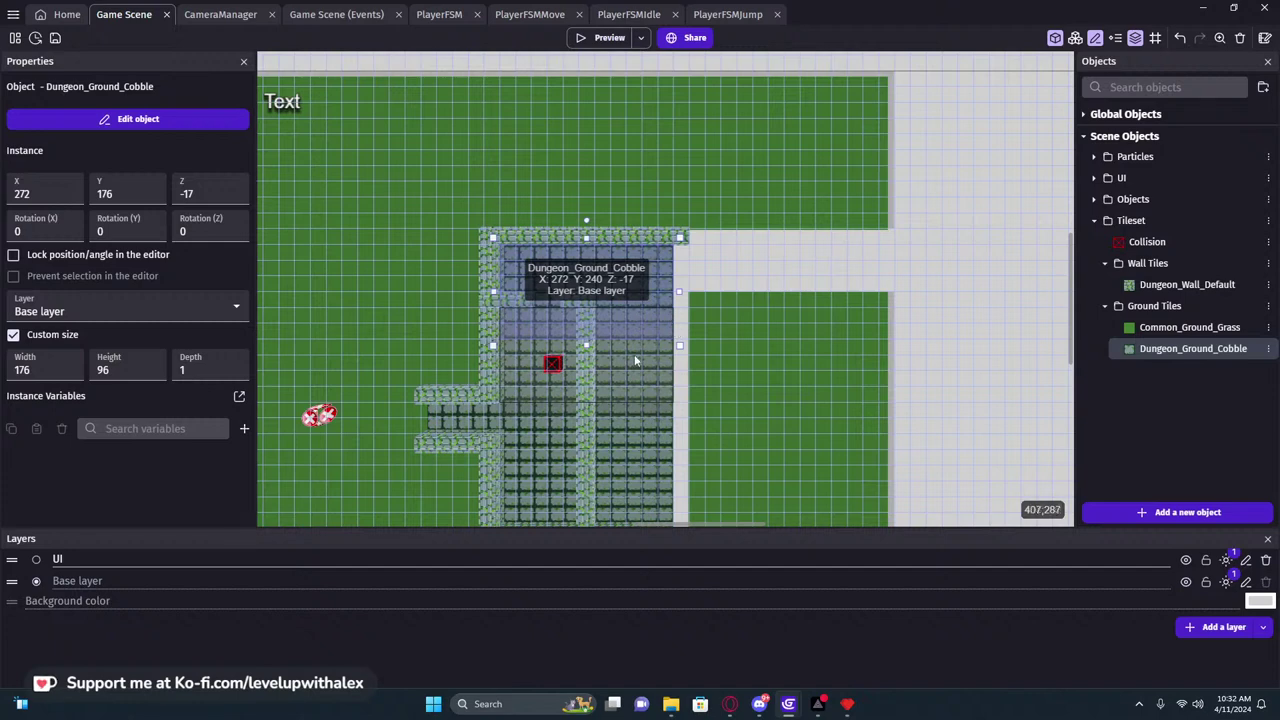
key(ctrl+z)
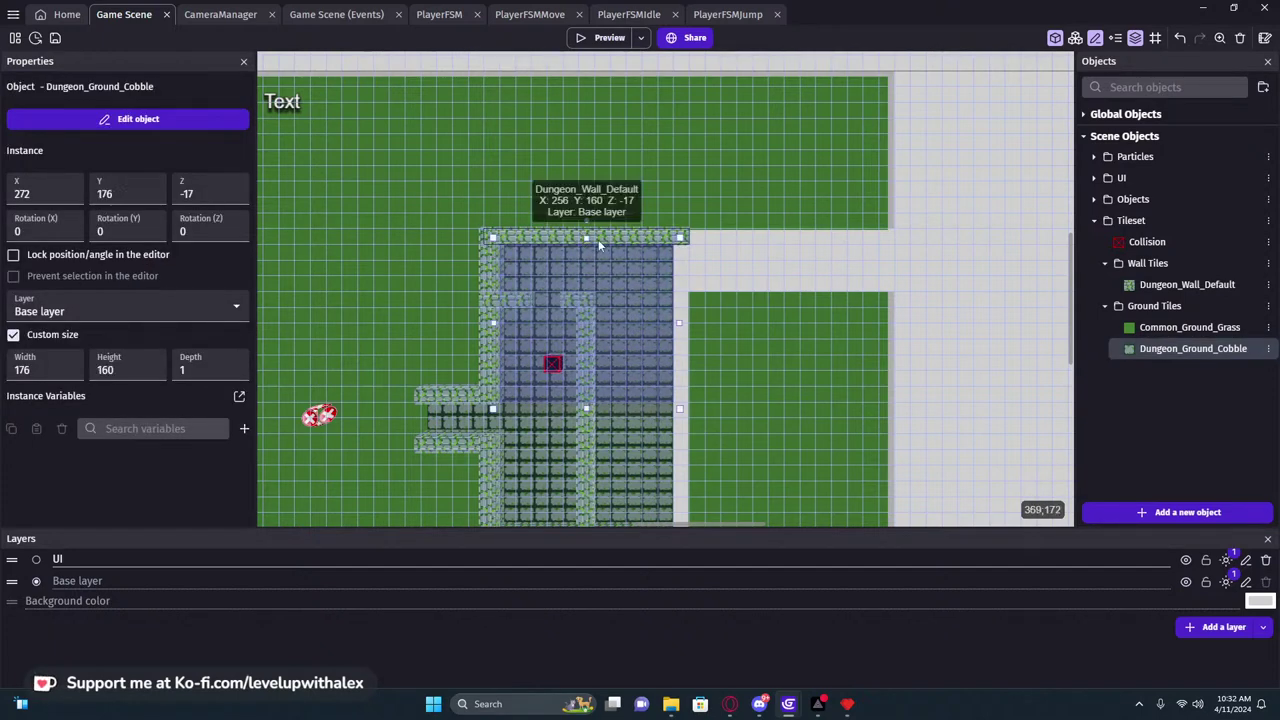
Extend the bottom wall to the room's outer right edge
scroll(595, 239, down, 3)
click(575, 396)
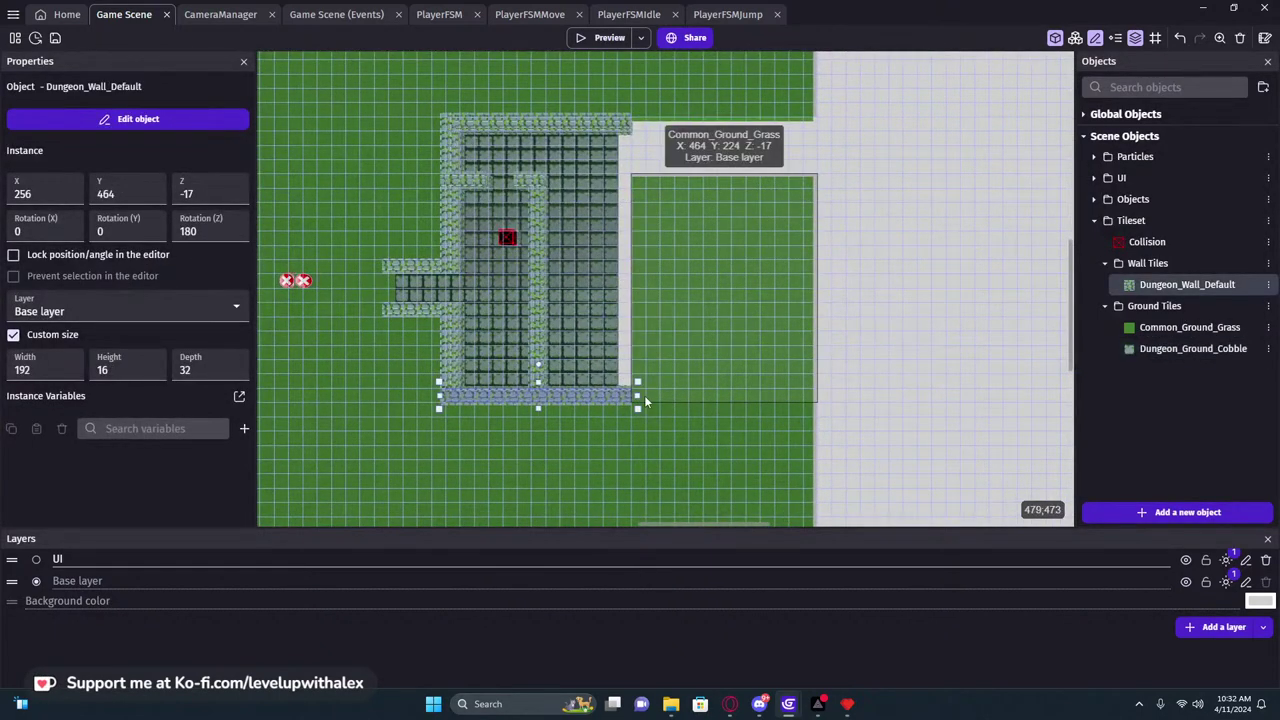
click(645, 400)
Duplicate the upper left wall segment onto the room's right side and lengthen it to 288 to close that side
middle_drag(623, 263, 574, 351)
click(529, 213)
click(402, 253)
ctrl+drag(405, 308, 578, 300)
click(575, 260)
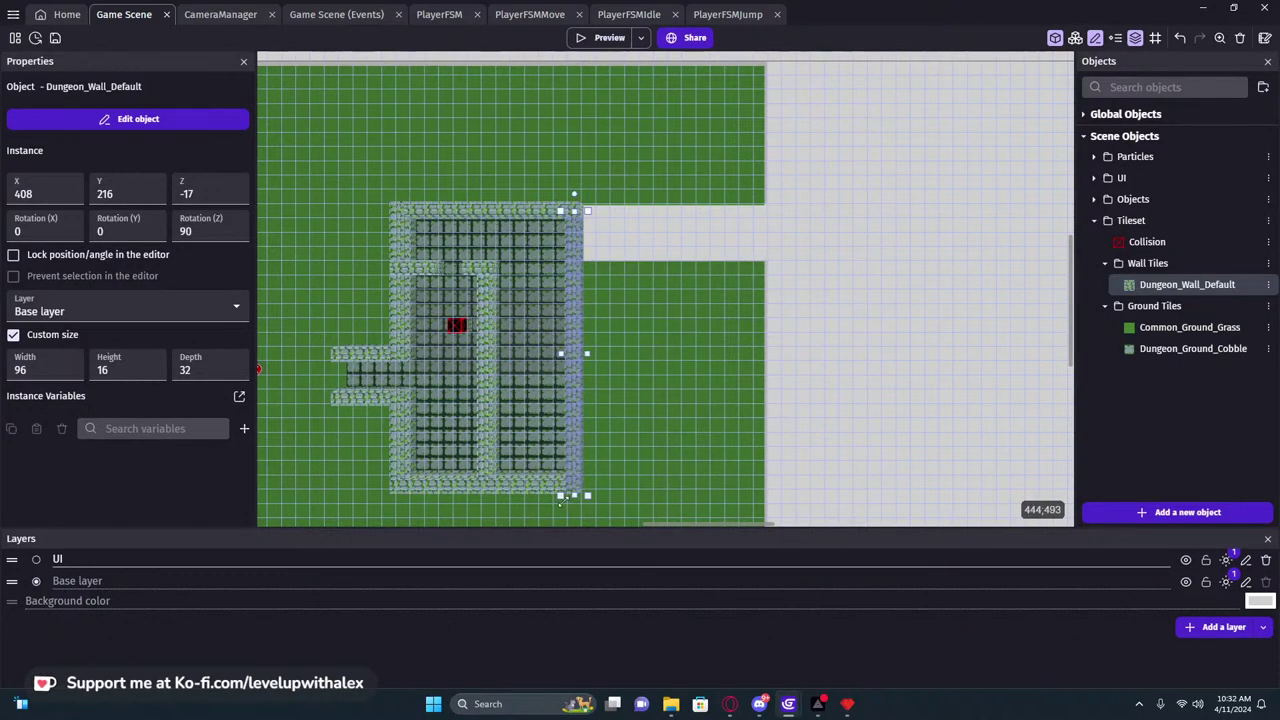
drag(573, 481, 573, 482)
Duplicate the two short doorway walls across the lower right part of the room as a partition with a gap
middle_drag(588, 360, 713, 328)
click(728, 325)
scroll(632, 256, up, 1)
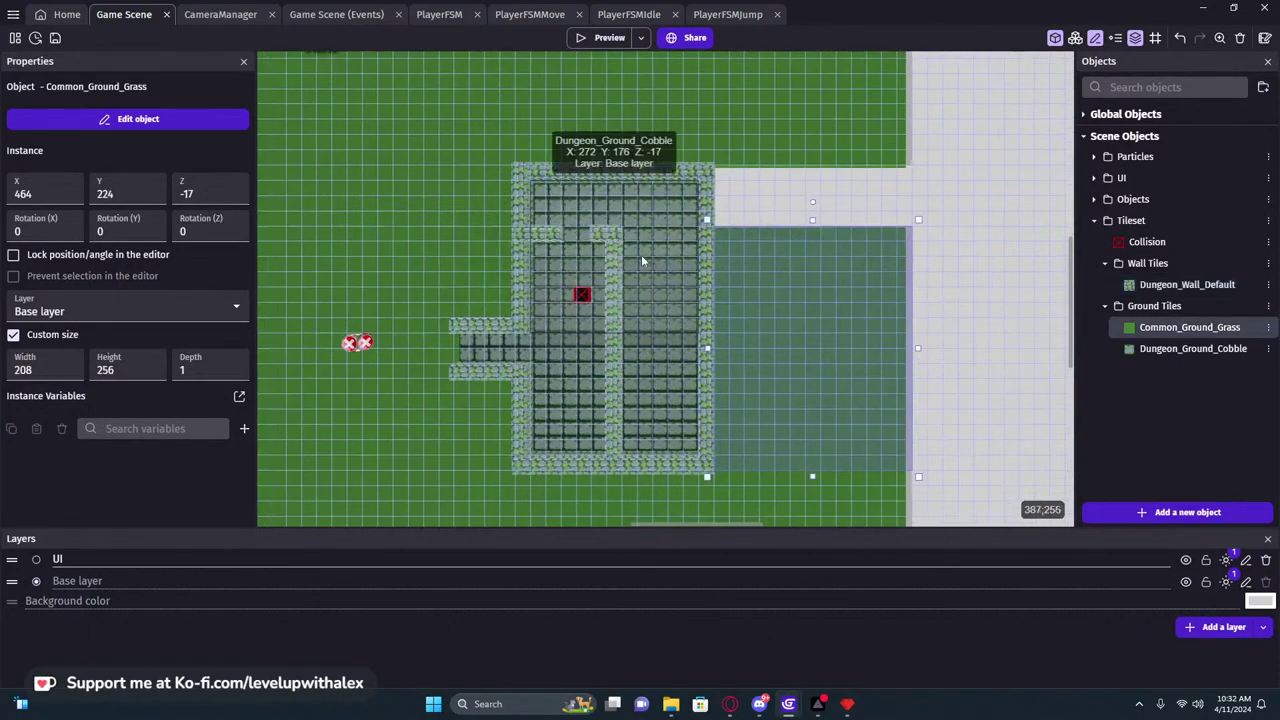
middle_drag(632, 235, 549, 264)
click(533, 268)
shift+click(468, 269)
ctrl+drag(524, 271, 621, 352)
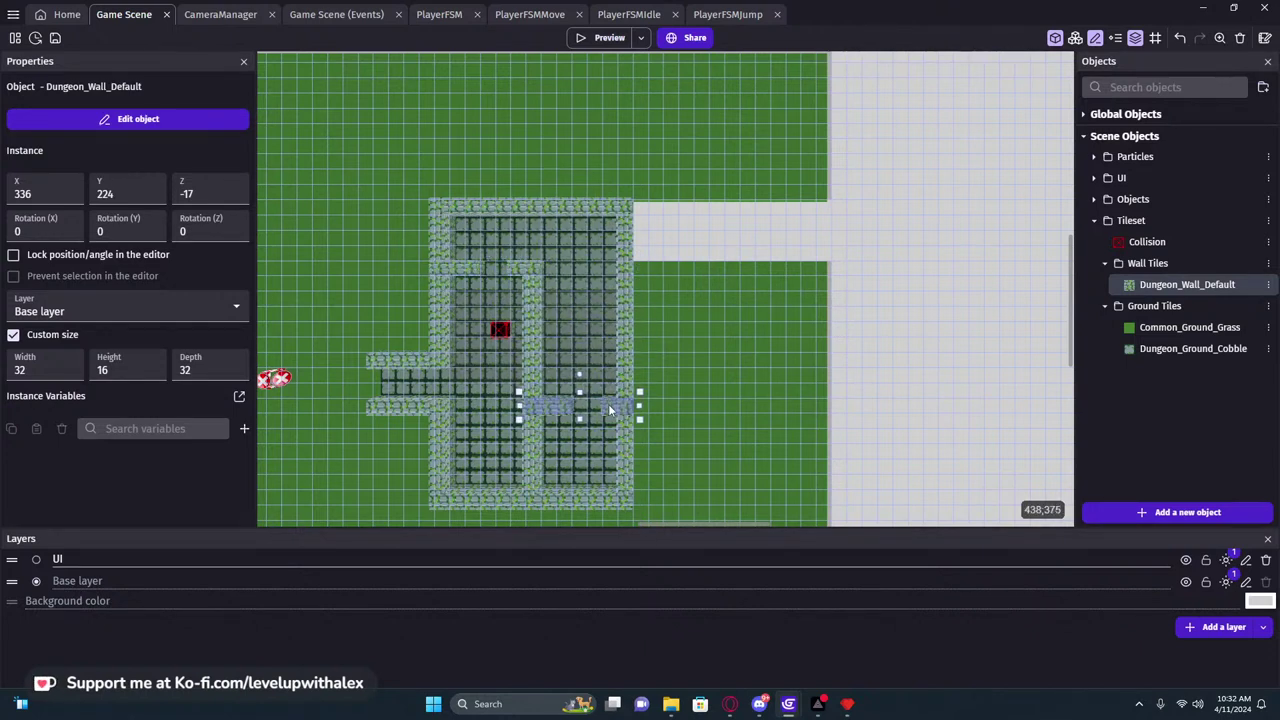
click(679, 305)
Place short doorway walls rotated 90 degrees on the right grass, and shorten the right outer wall at its upper end
click(505, 270)
shift+click(472, 270)
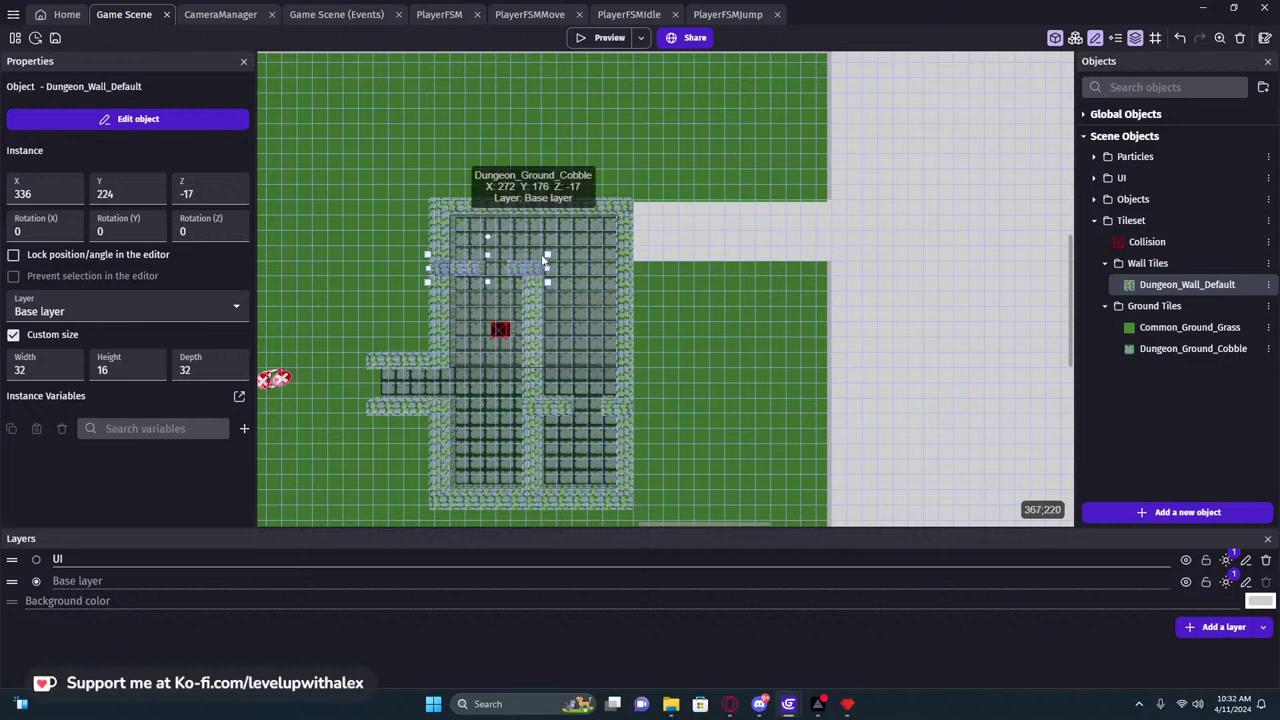
drag(517, 271, 847, 287)
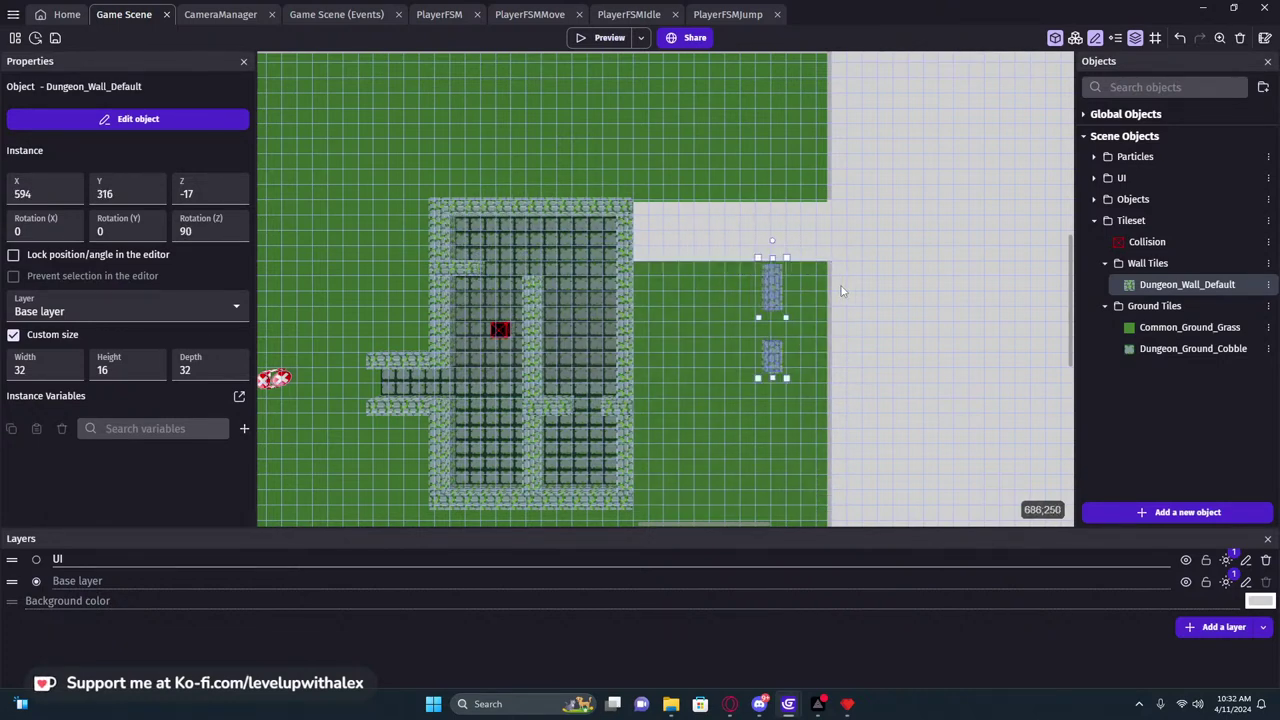
drag(628, 222, 625, 288)
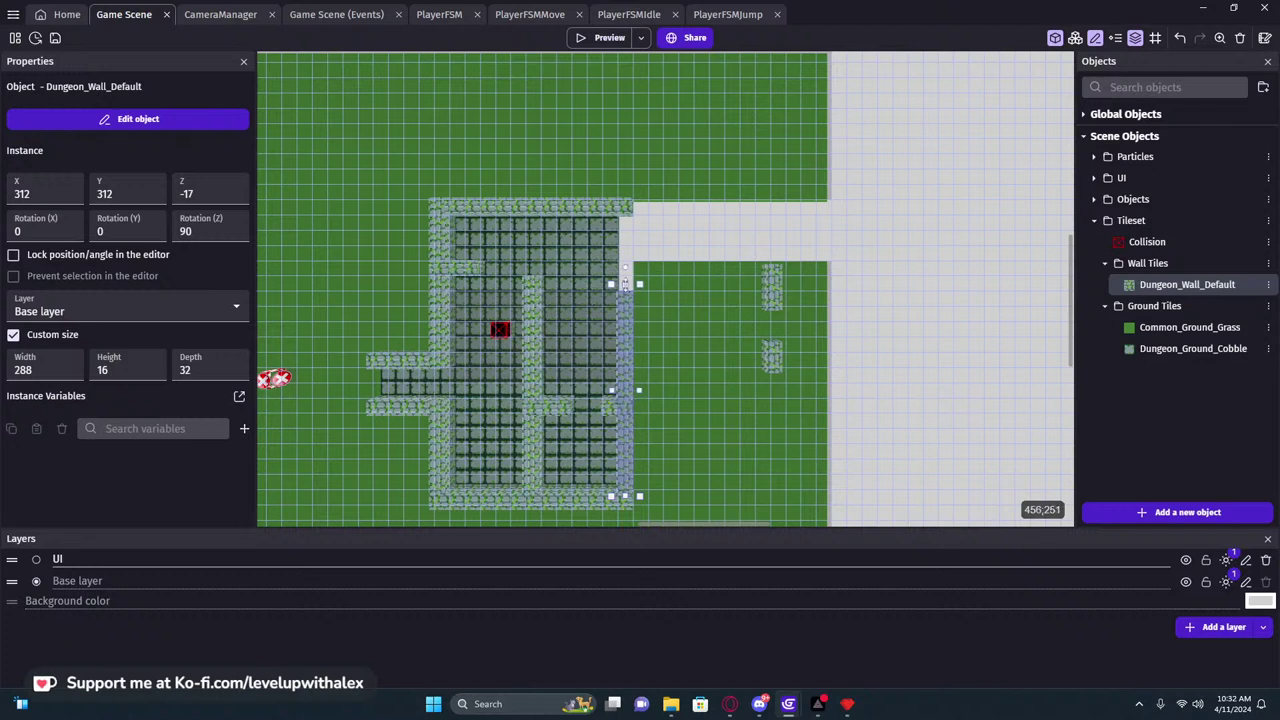
Move the rotated wall pieces into line above the shortened right wall and delete the piece crossing the top wall
click(771, 294)
shift+click(770, 356)
drag(770, 356, 612, 279)
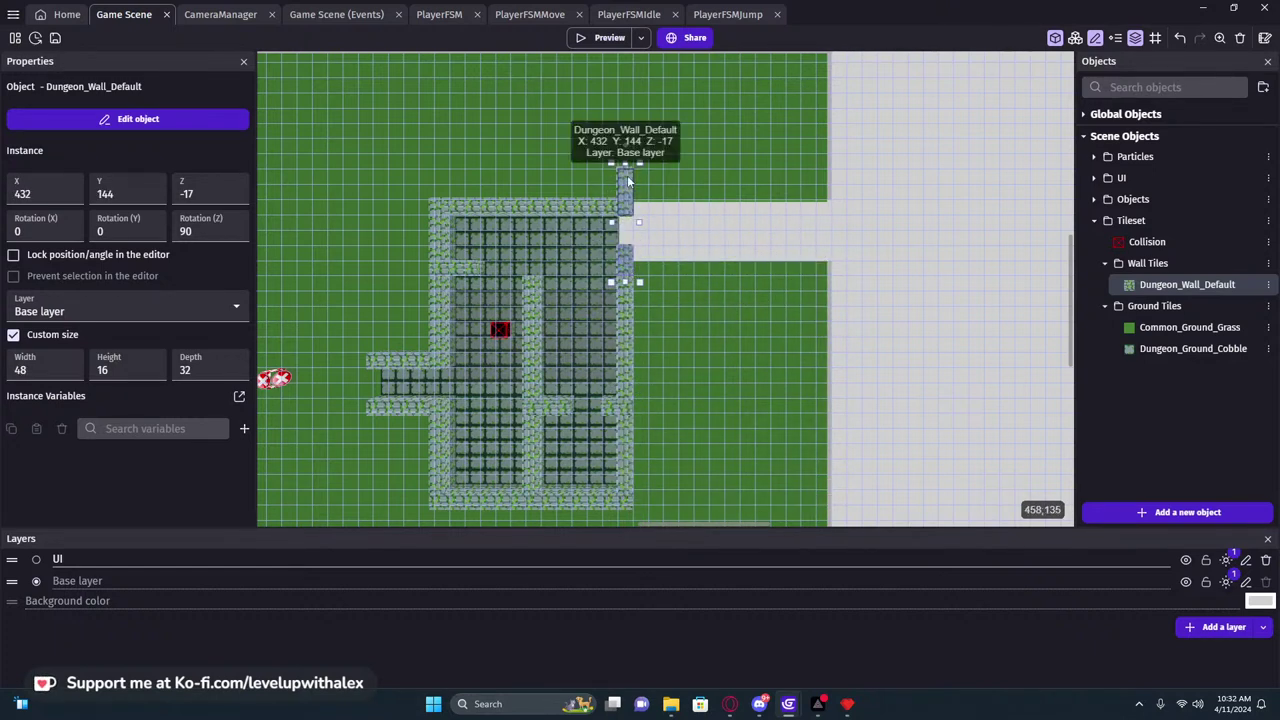
click(718, 230)
click(627, 210)
Duplicate the upper cobble floor through the right opening at X 448, Y 176, and shrink it to a short corridor 48 high
click(611, 228)
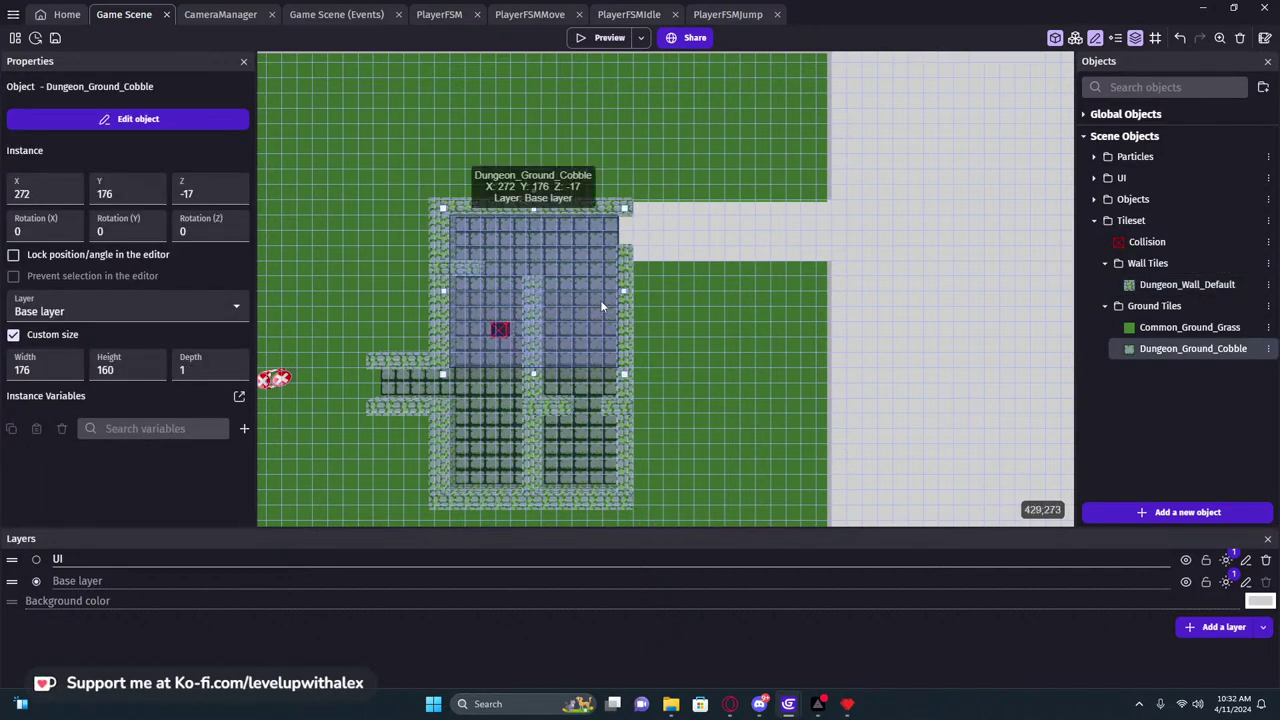
click(698, 263)
ctrl+drag(556, 310, 730, 327)
drag(703, 370, 703, 263)
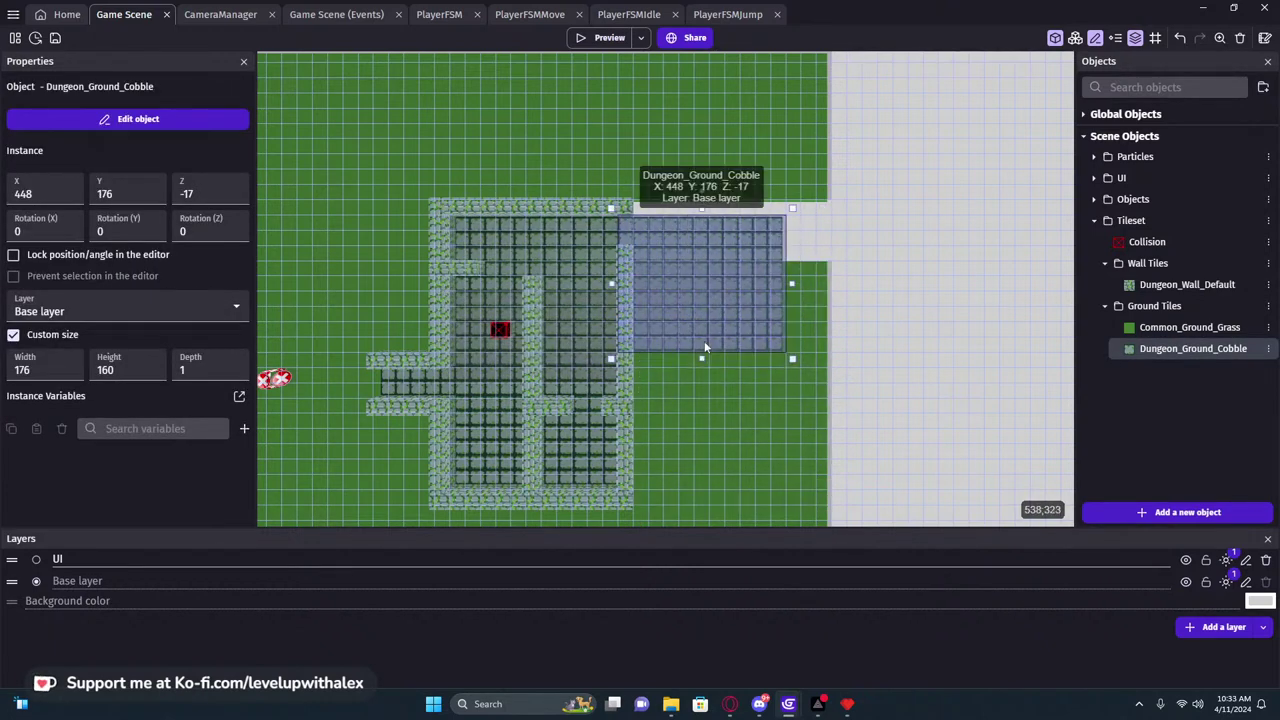
drag(790, 241, 690, 241)
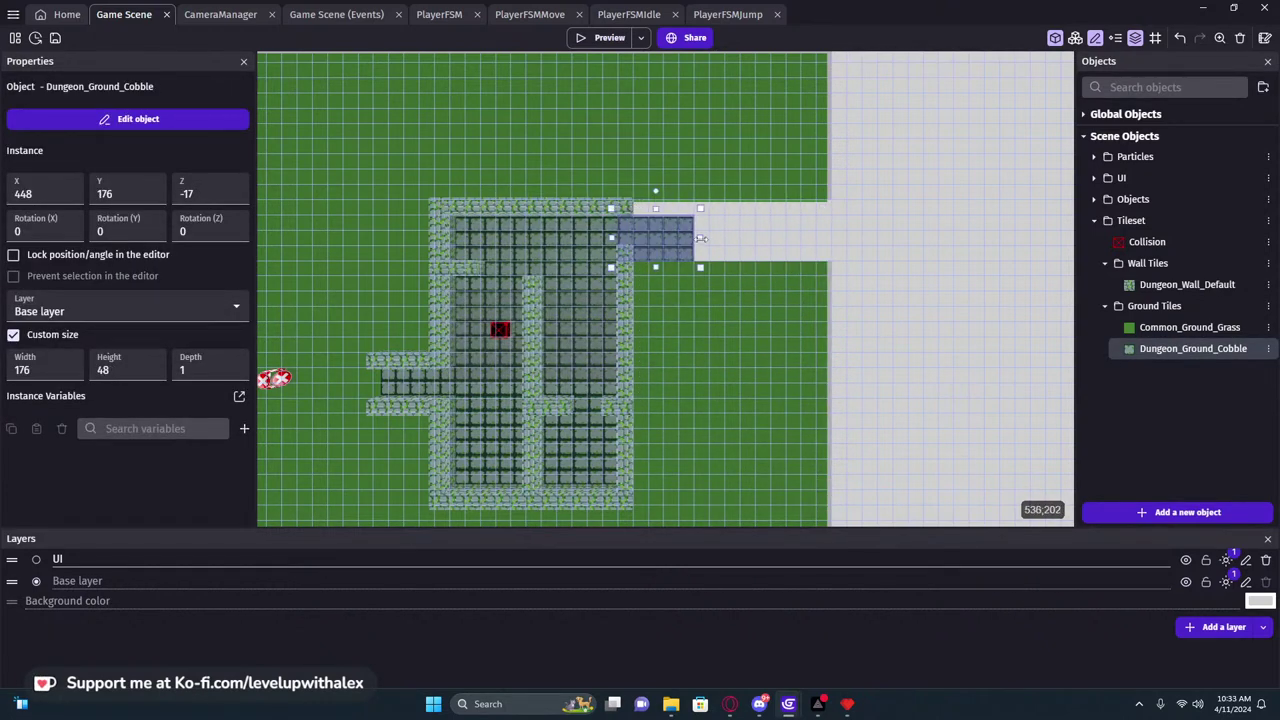
Extend the upper grass down to the corridor, and fill the gap beyond it with grass at X 528, Y 176, height 48
click(675, 290)
click(676, 198)
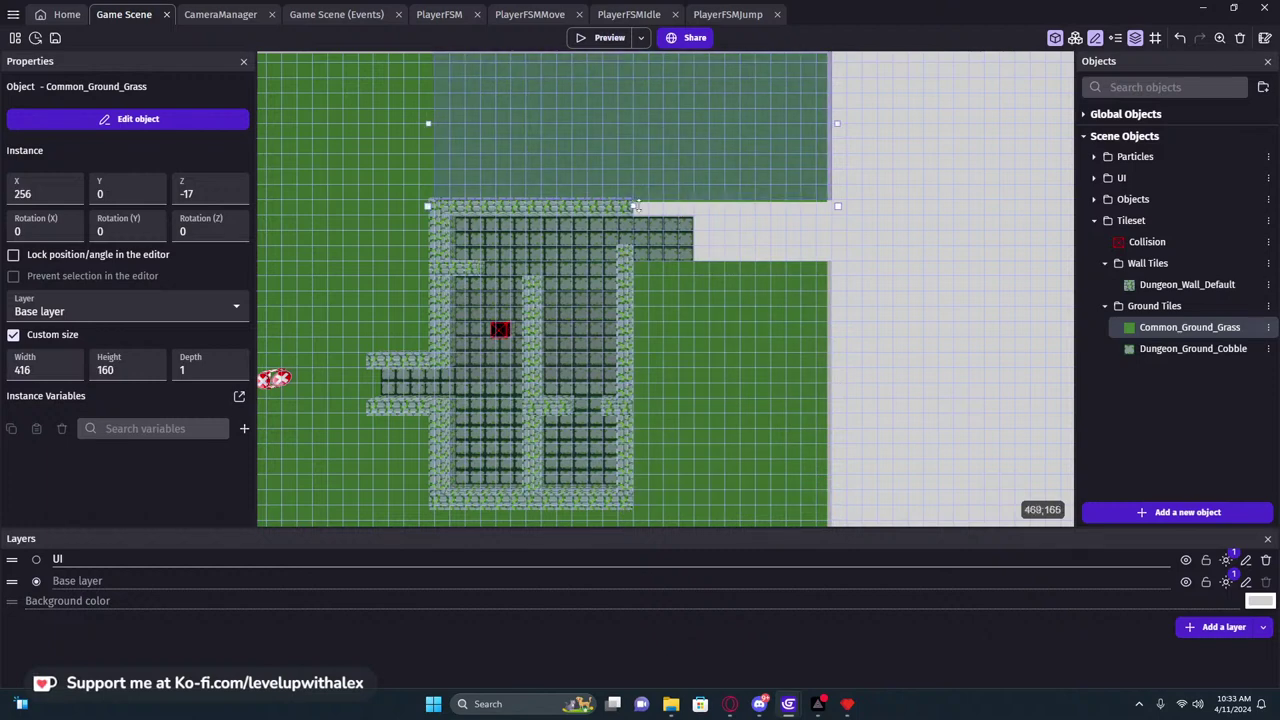
click(765, 288)
drag(703, 295, 778, 275)
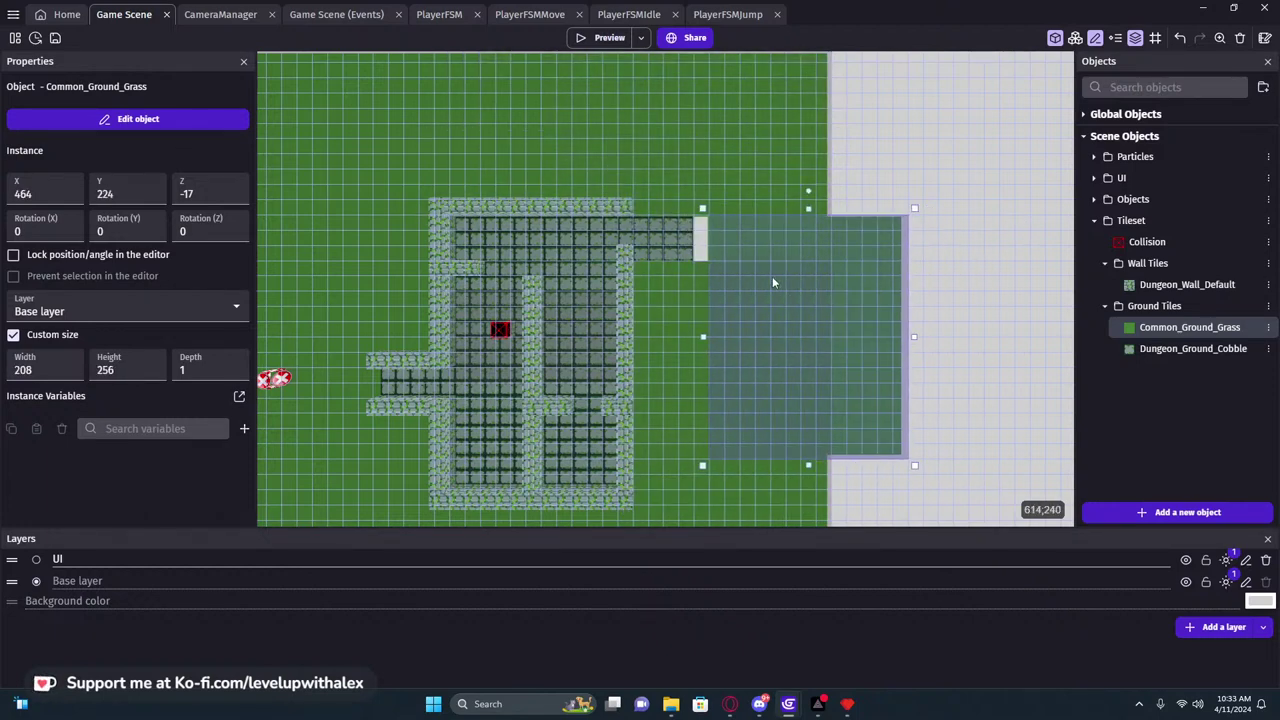
drag(794, 464, 794, 266)
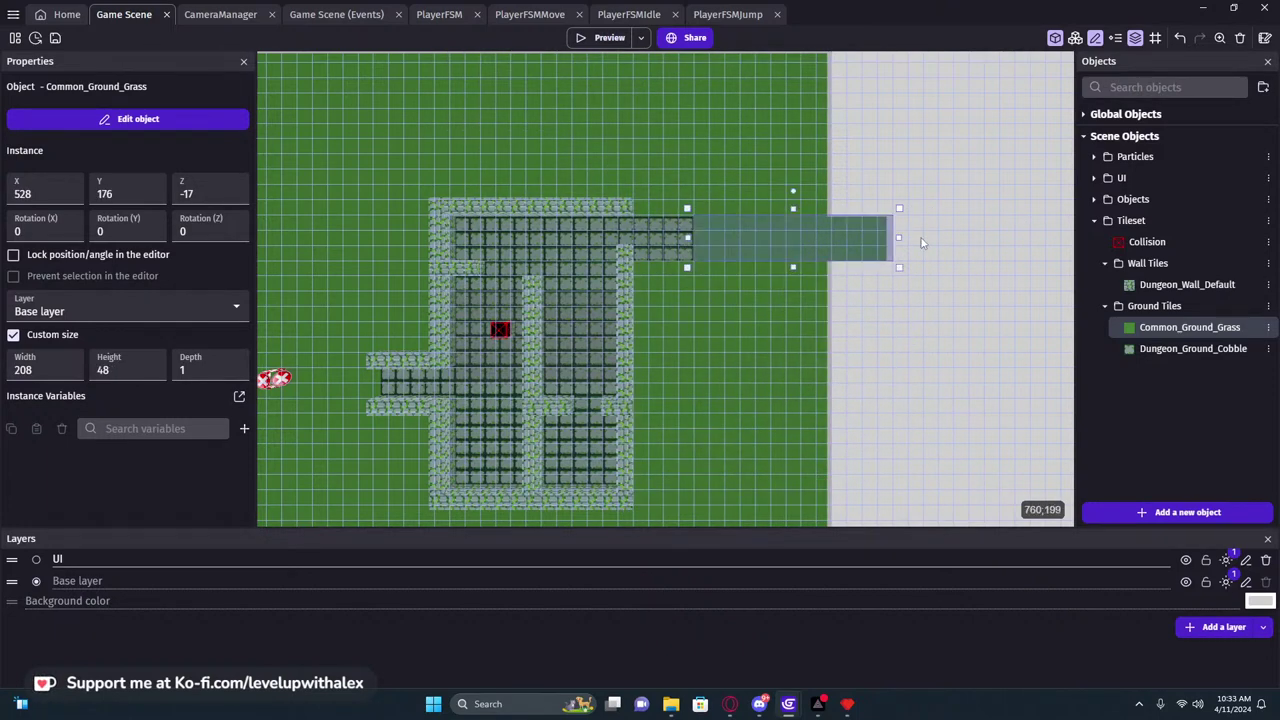
drag(898, 237, 833, 248)
click(871, 251)
scroll(871, 251, down, 2)
middle_drag(871, 251, 780, 275)
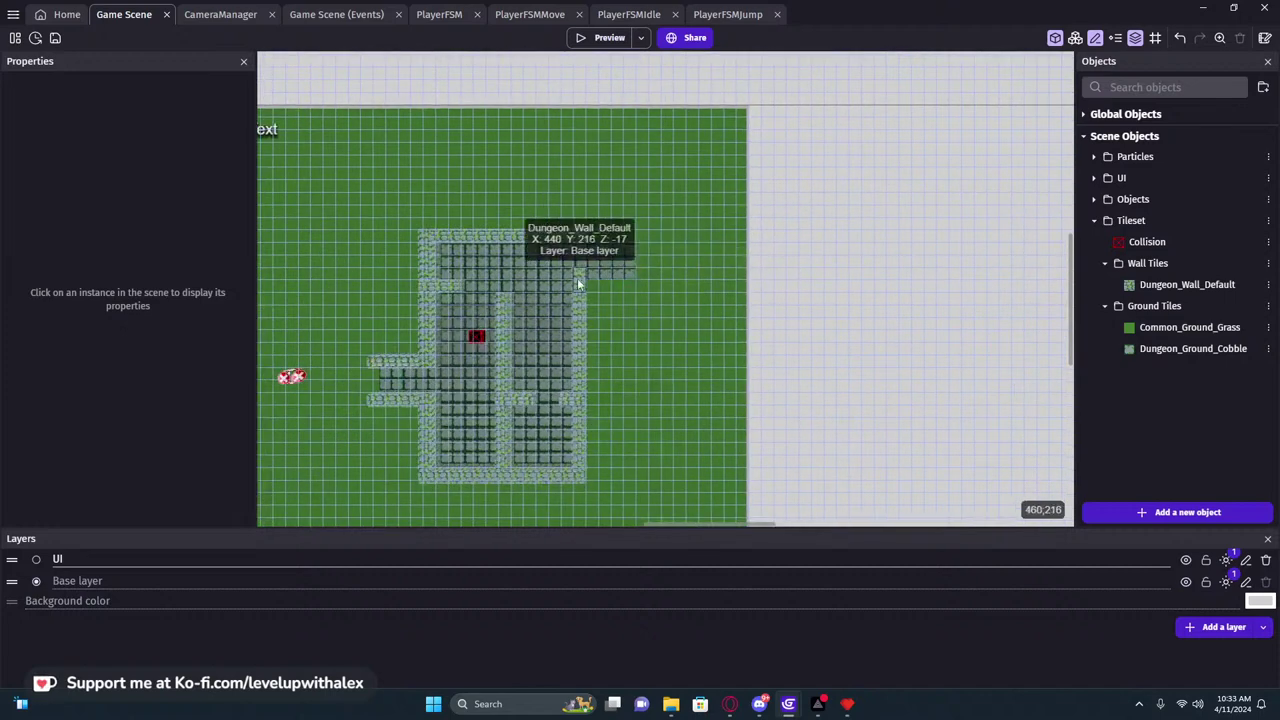
Enclose the right corridor with duplicated short walls along its lower and upper sides and a rotated one across its end
click(514, 404)
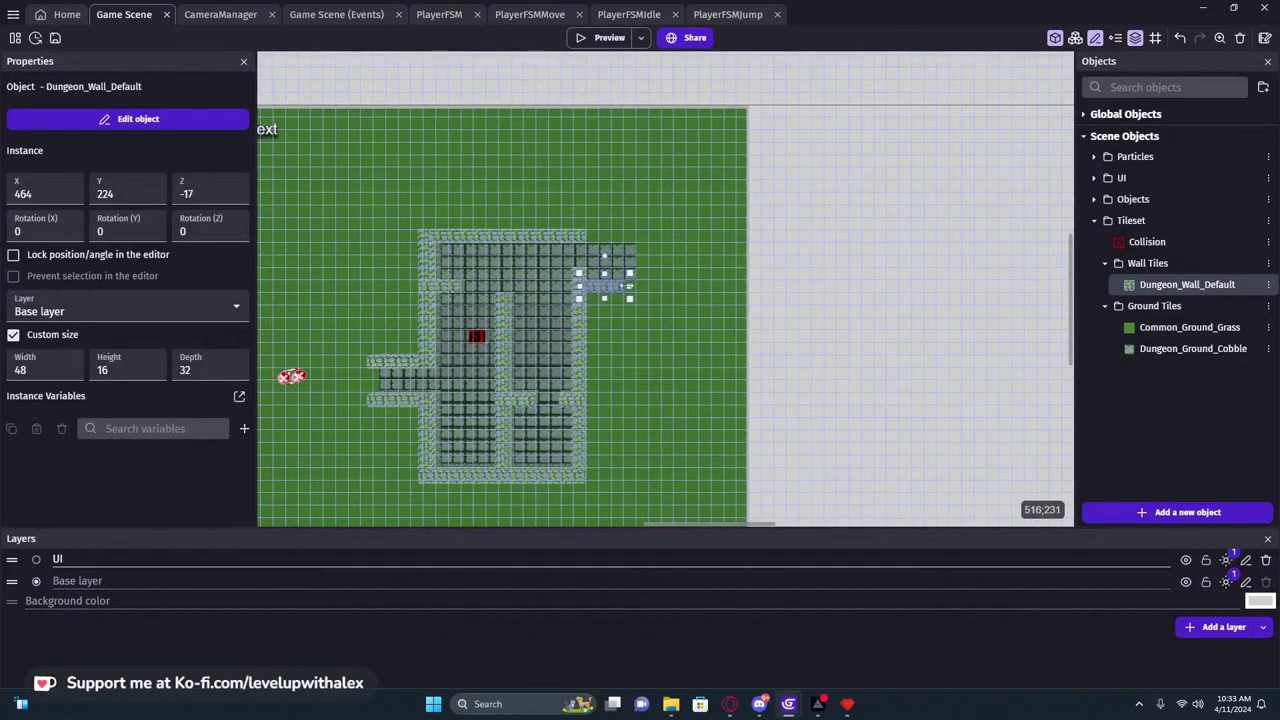
click(621, 237)
click(446, 291)
mouse_move(662, 222)
mouse_down()
mouse_move(698, 224)
mouse_move(668, 221)
mouse_up()
key(ctrl+z)
click(660, 246)
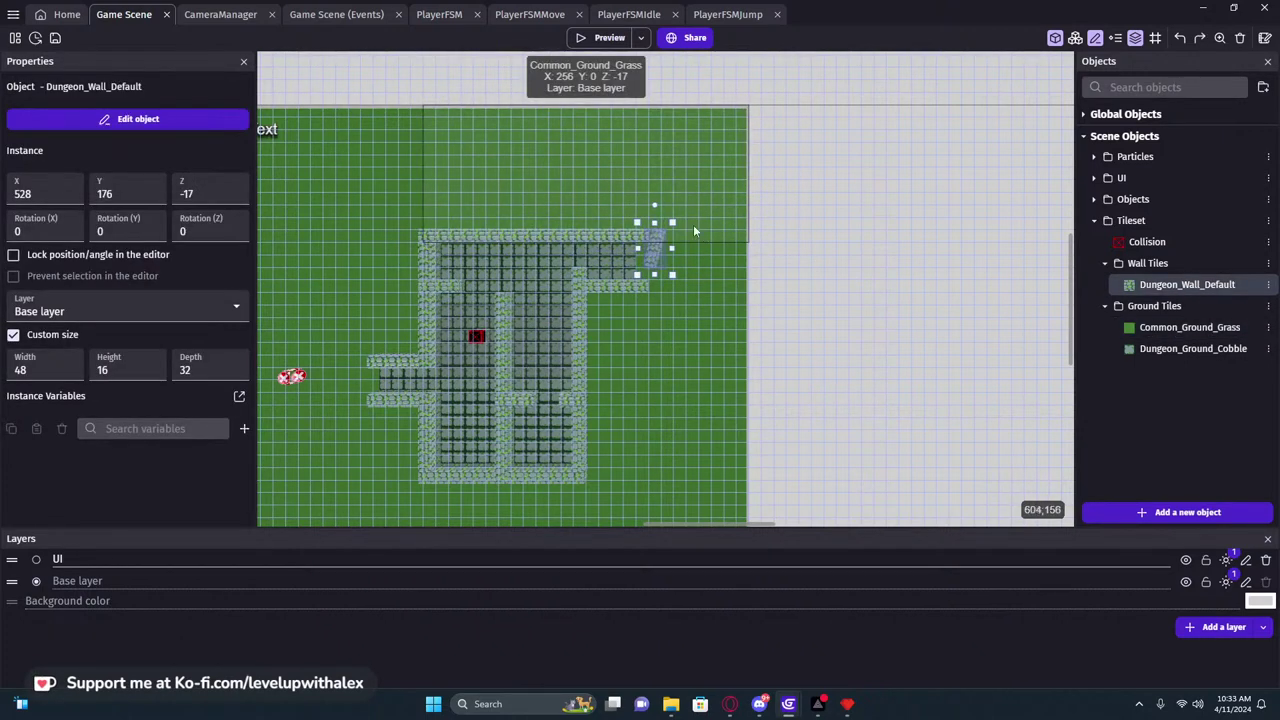
shift+click(672, 226)
click(755, 190)
drag(697, 208, 704, 192)
click(843, 203)
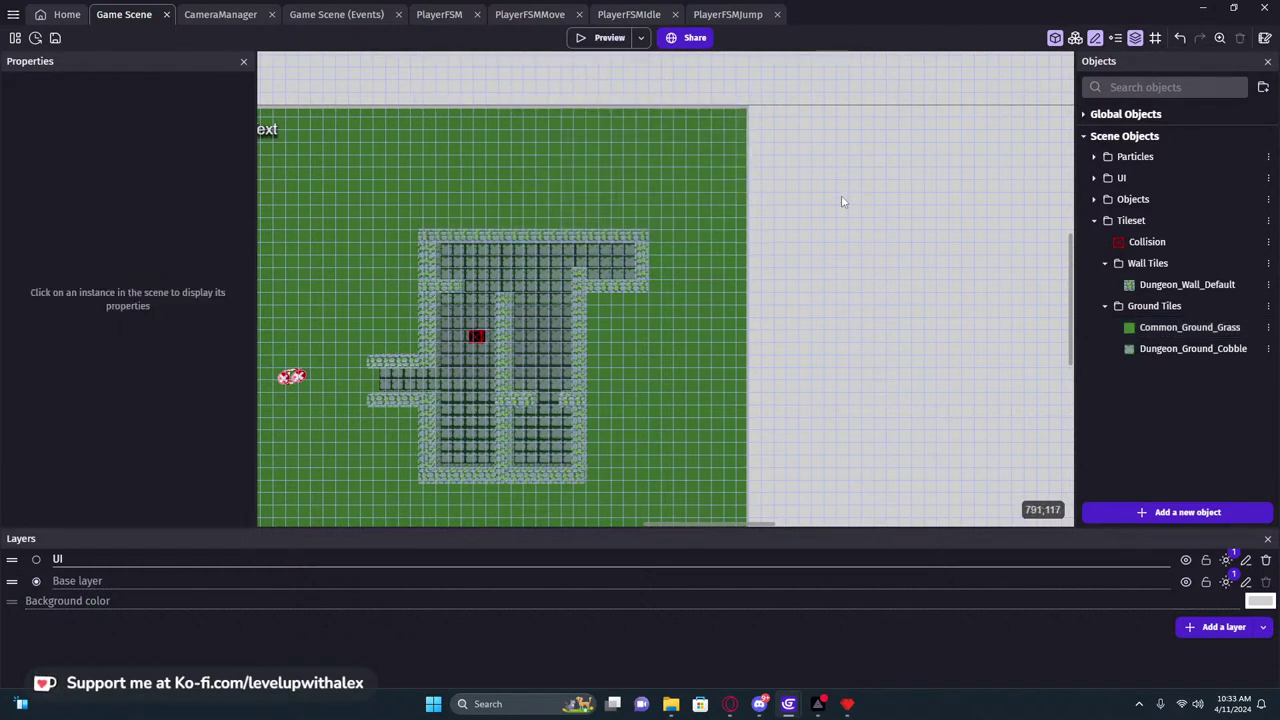
Check the enlarged dungeon layout in the scene and start a preview of the game
scroll(822, 209, down, 3)
middle_drag(806, 231, 783, 259)
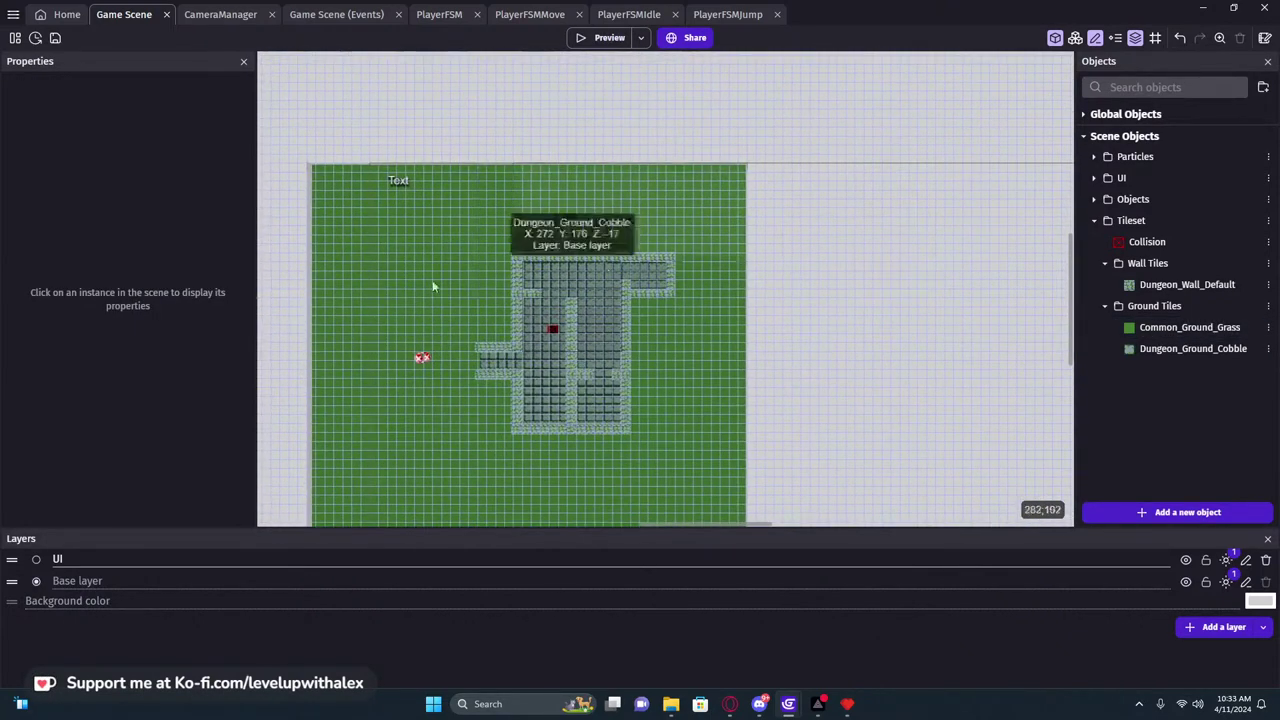
click(578, 41)
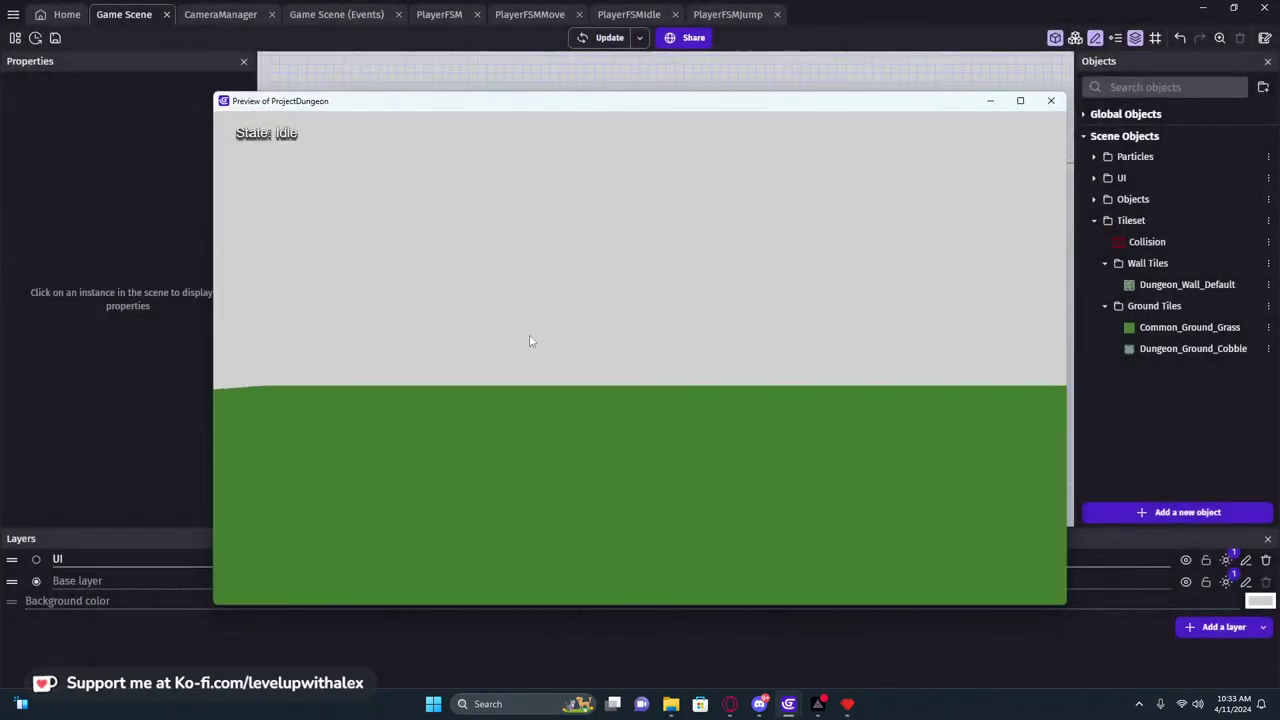
Walk through the dungeon's rooms, doorways and corridors in the preview to inspect the walls, and close the preview
click(530, 336)
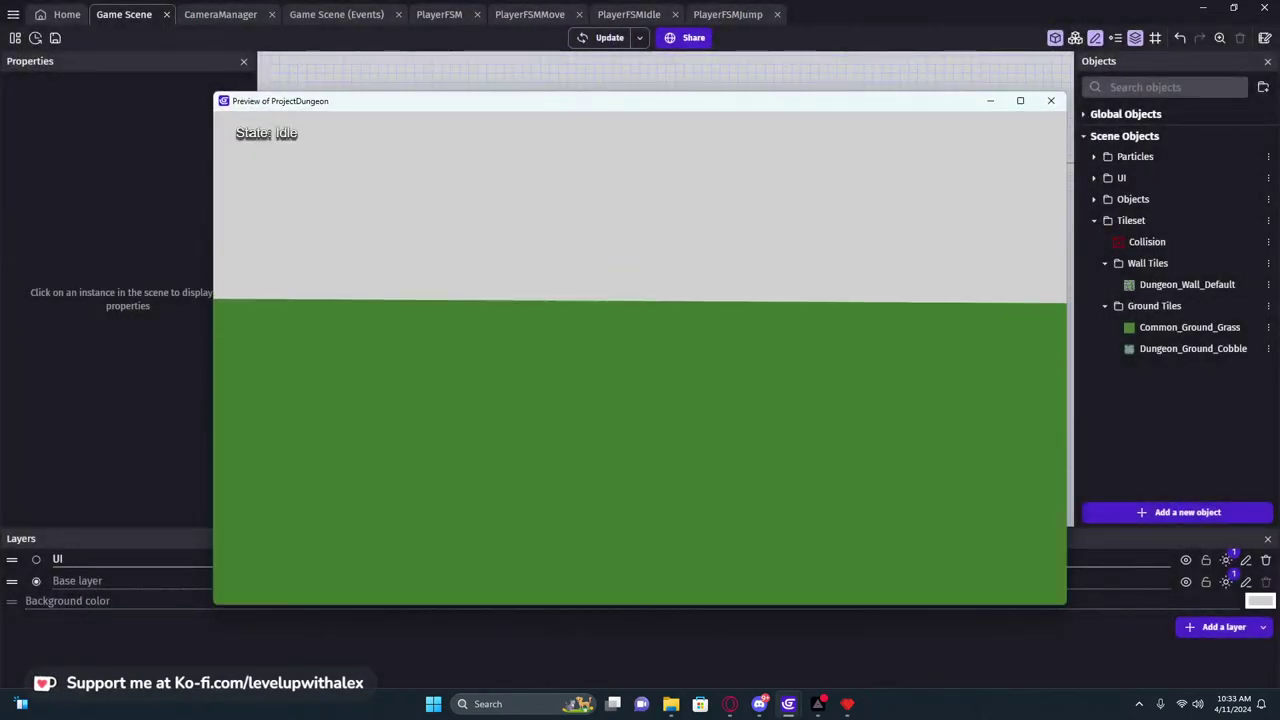
key(w)
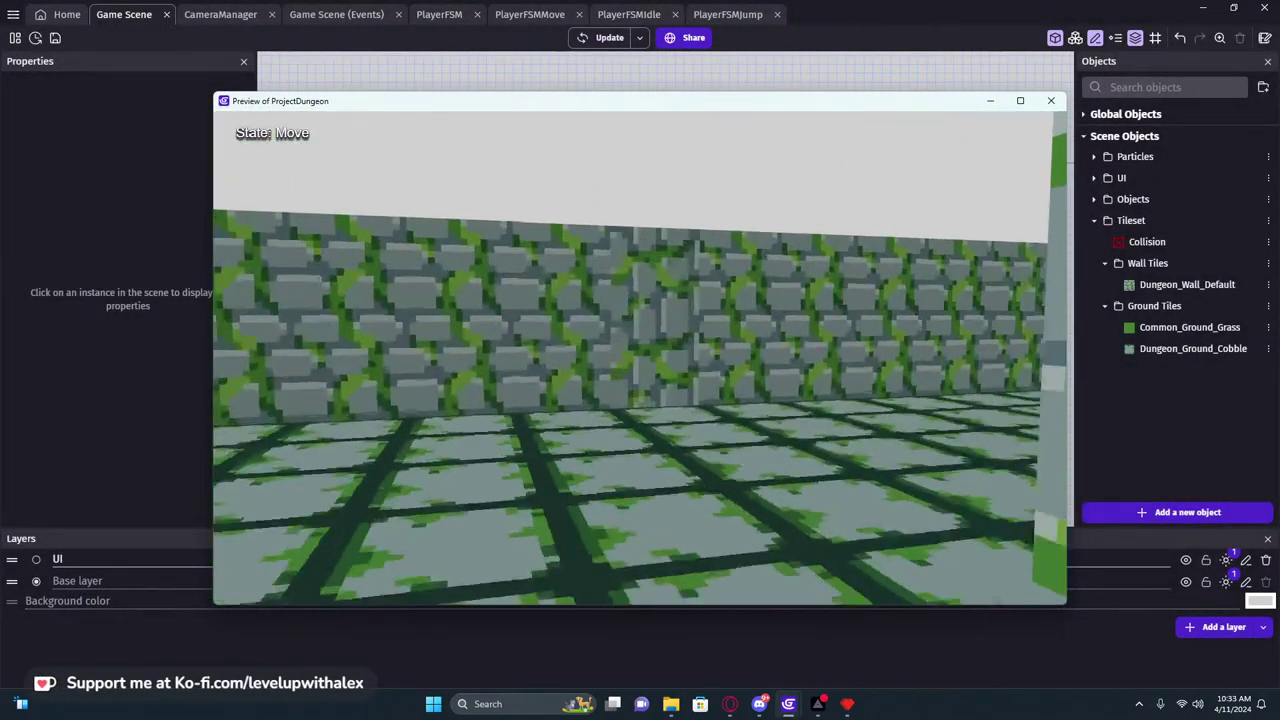
key(w)
key(w)
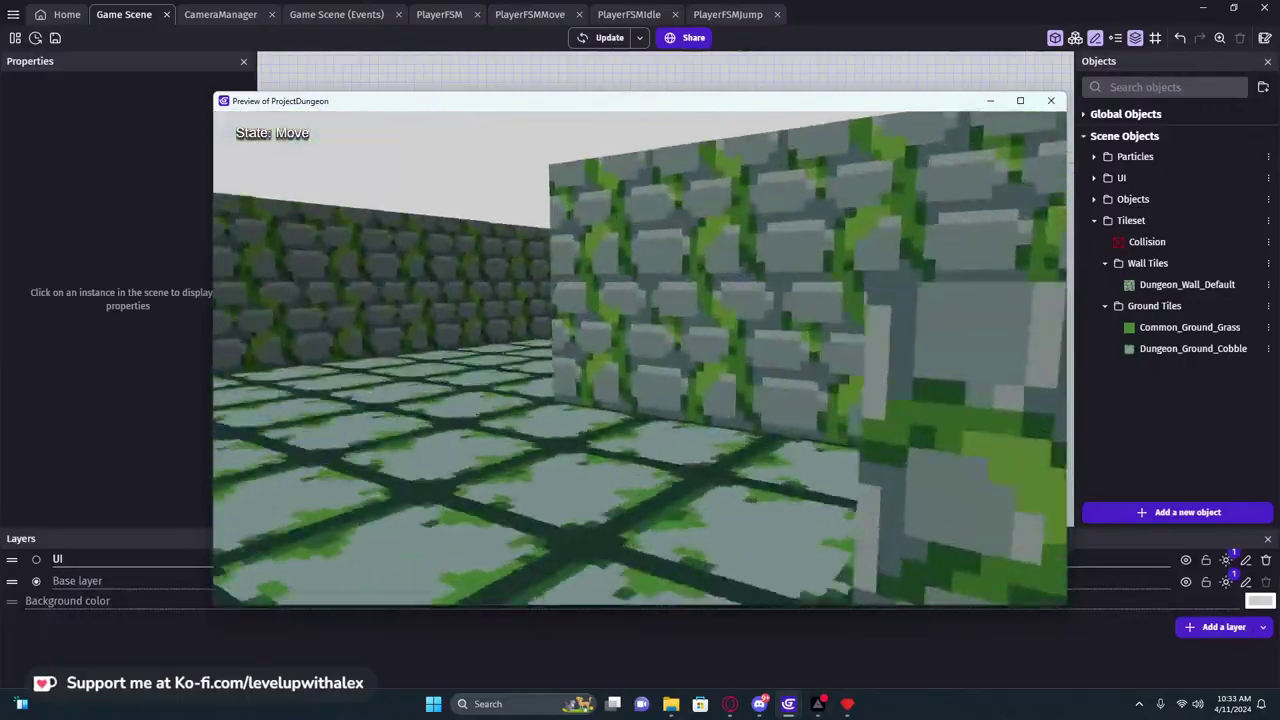
key(w)
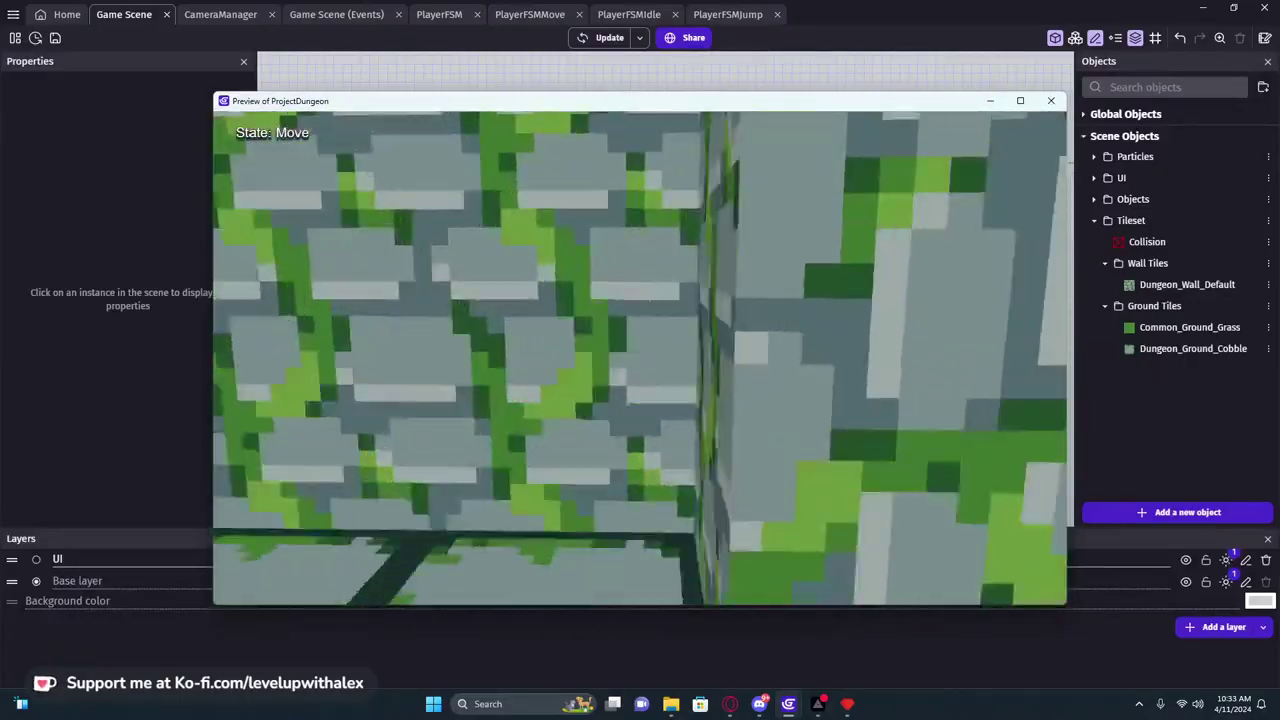
key(w)
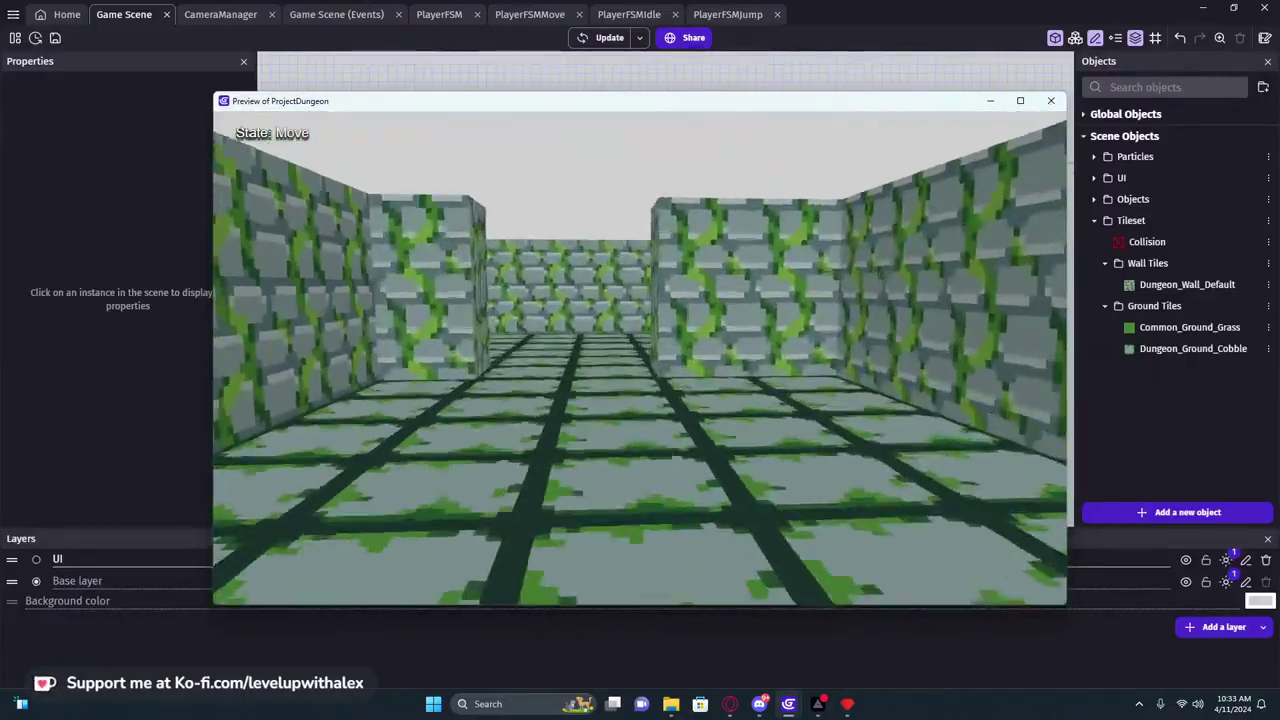
key(w)
key(w)
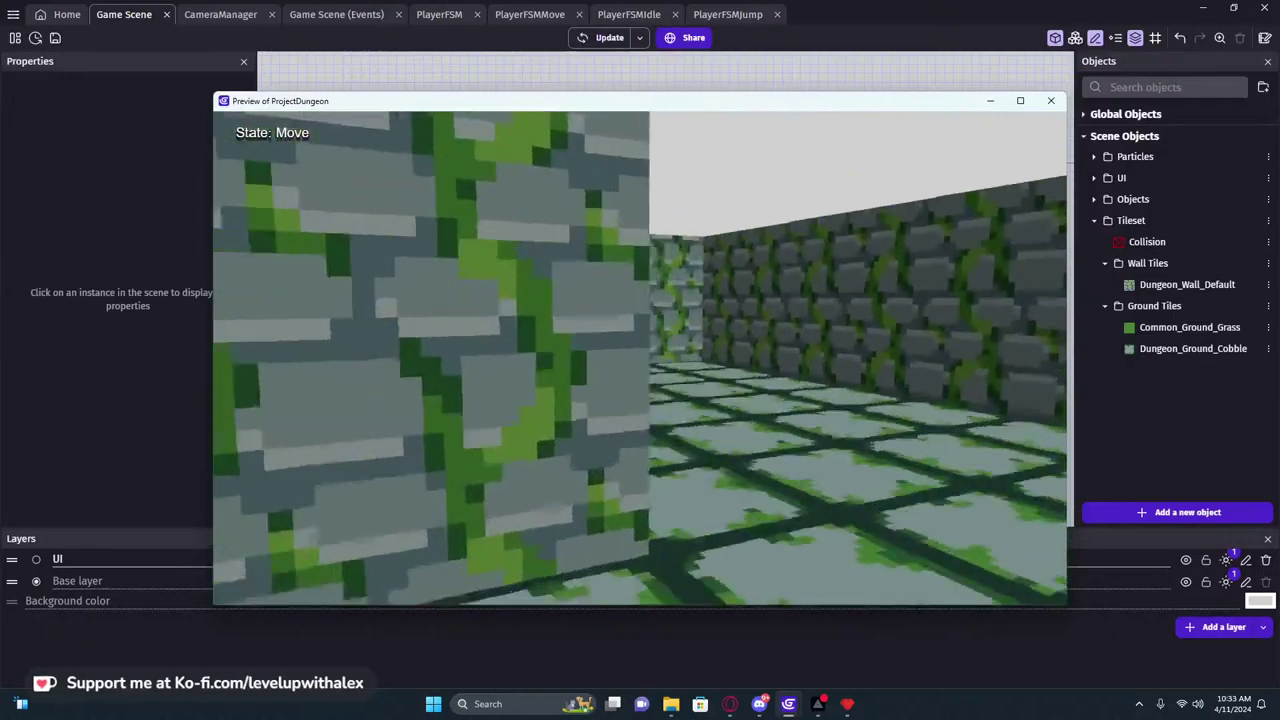
key(w)
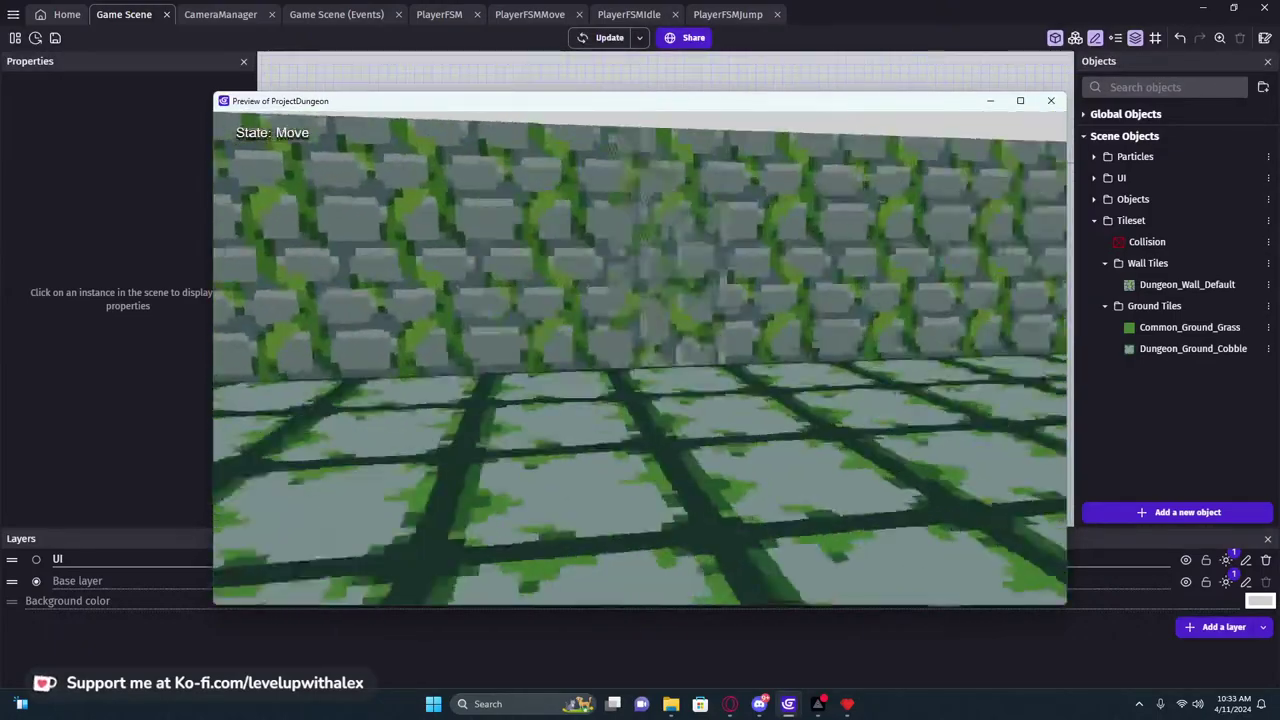
key(Escape)
click(1050, 101)
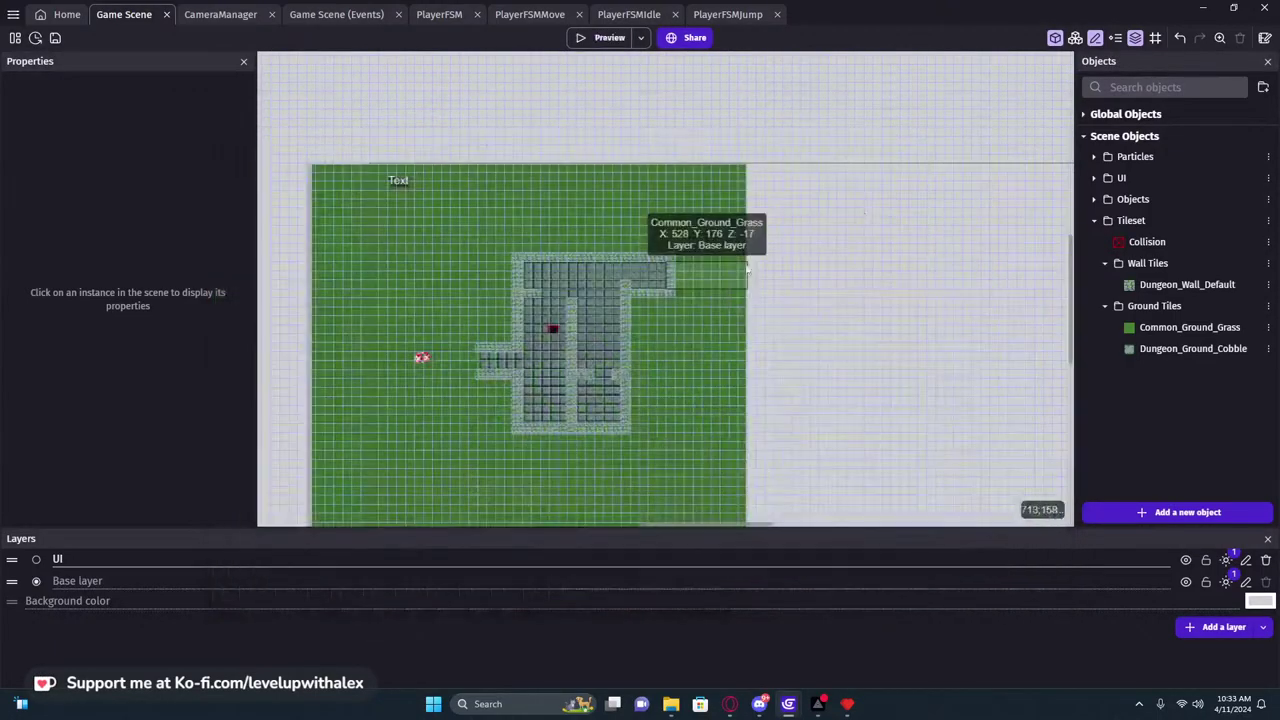
Replace the upper-left wall piece by extending the left wall upward to width 160, and trim the top wall to X 272, width 192
scroll(580, 365, up, 2)
click(566, 377)
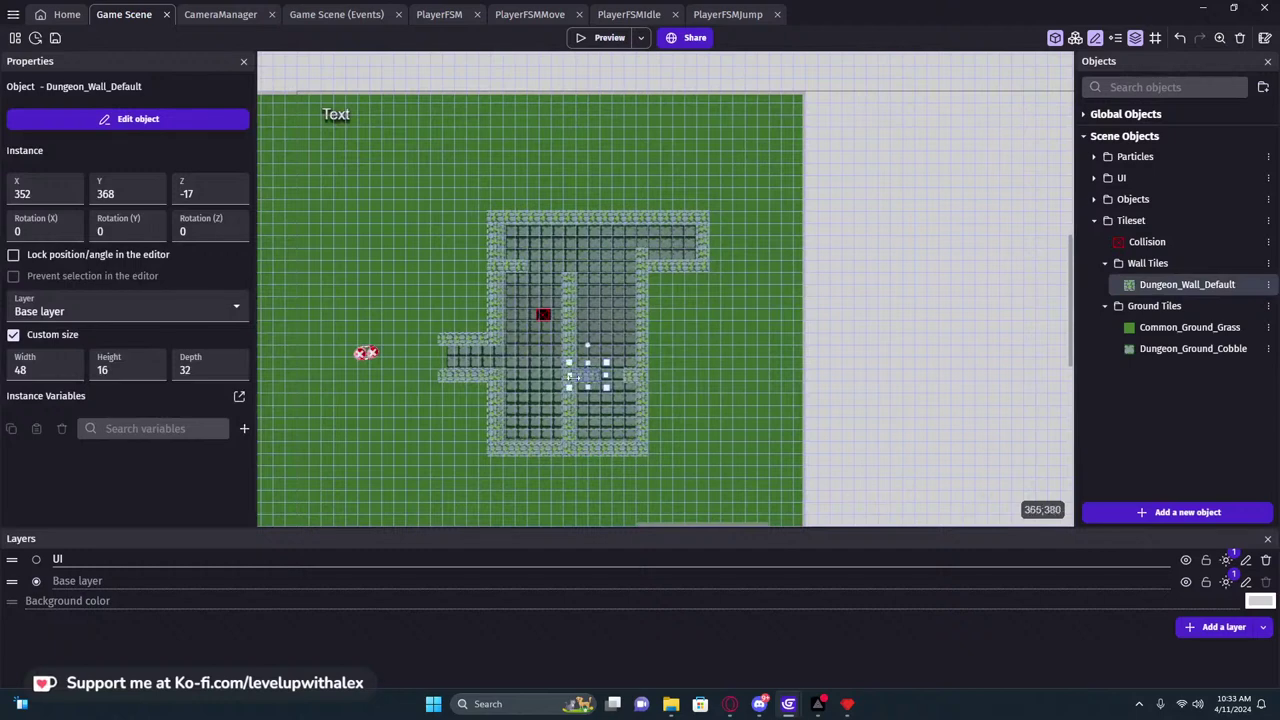
click(692, 396)
scroll(630, 352, up, 2)
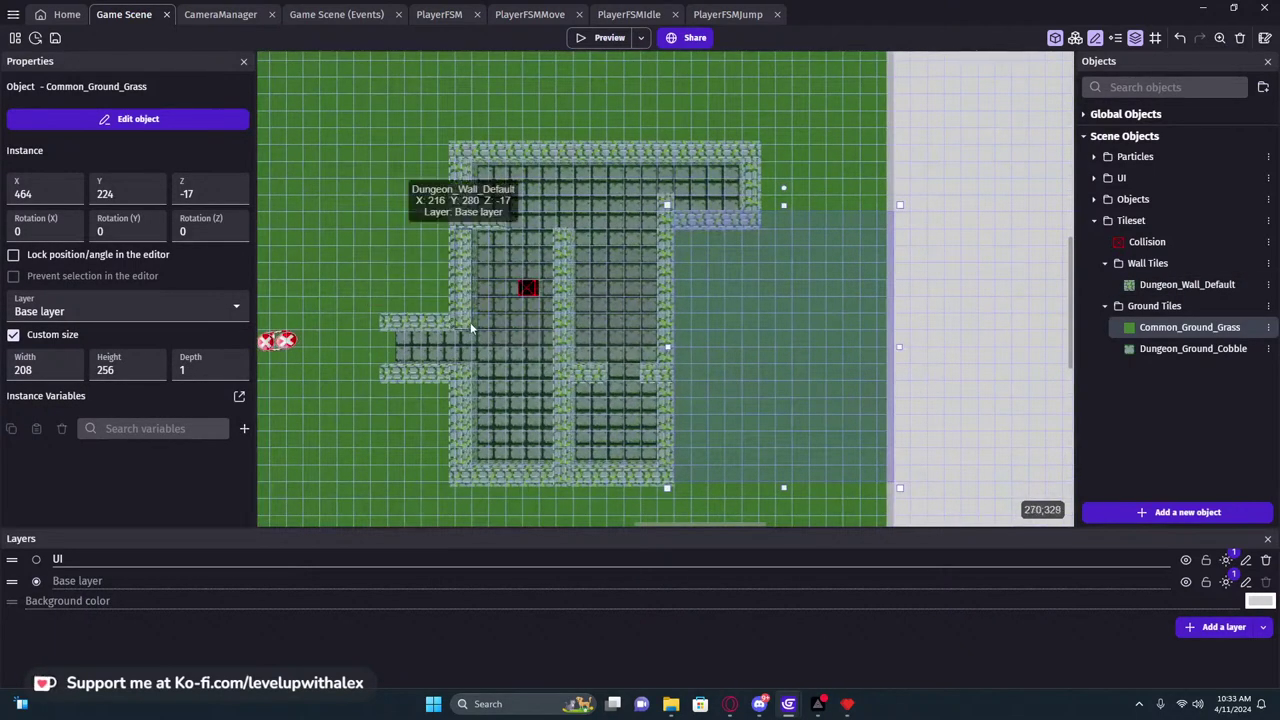
click(465, 227)
drag(534, 187, 547, 193)
middle_drag(547, 193, 768, 260)
click(682, 263)
click(680, 286)
click(676, 306)
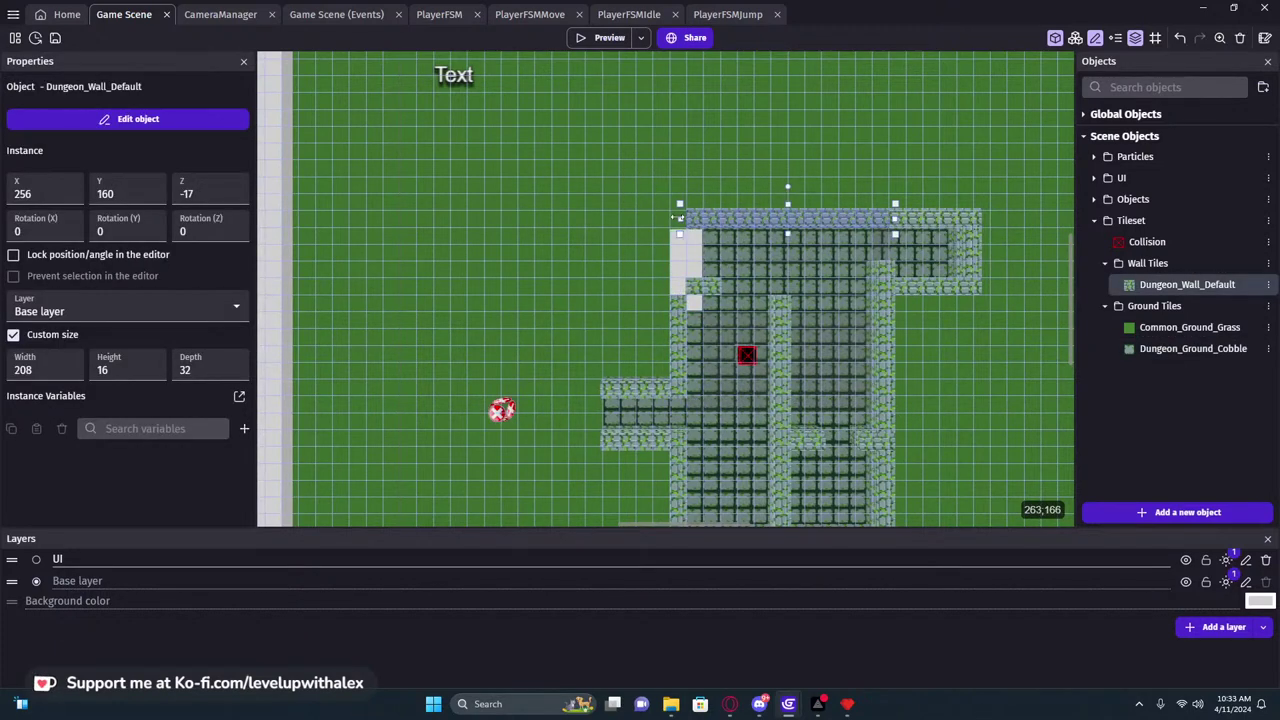
click(678, 307)
Reshape the upper cobble floor to X 272, Y 176, width 176 and height 80 to close the gap beside the left wall
click(730, 240)
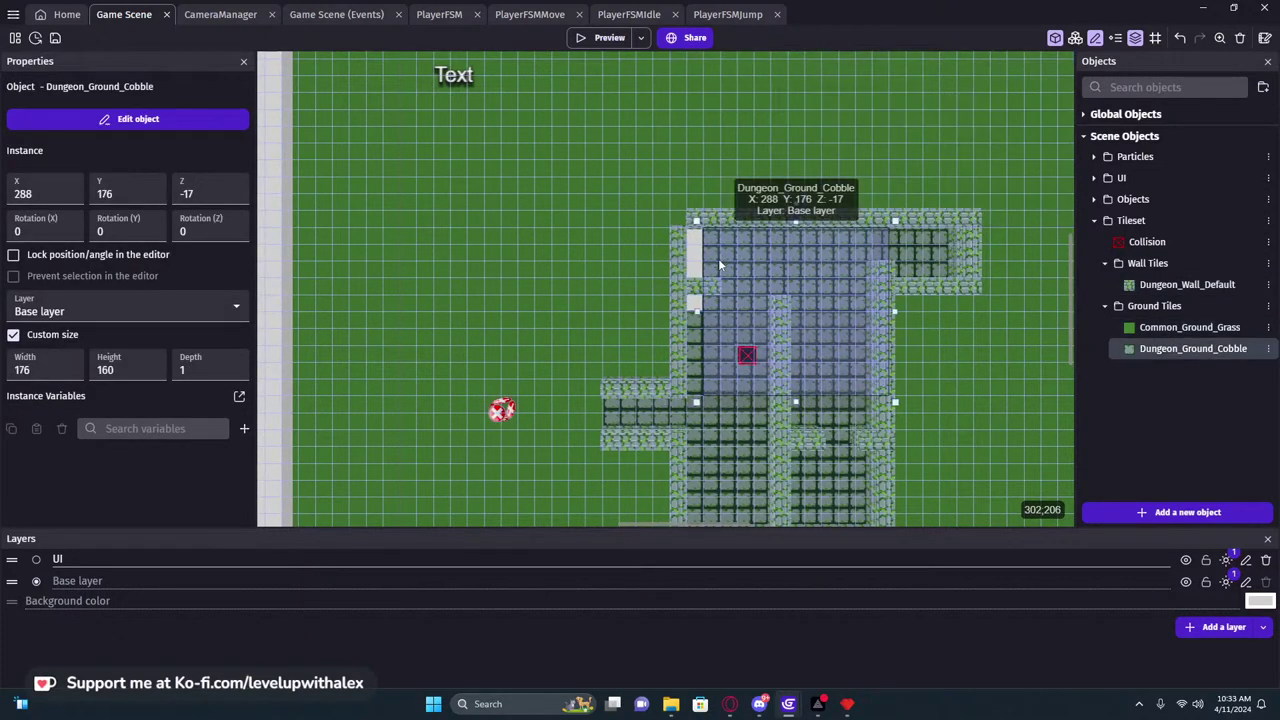
drag(786, 278, 766, 316)
click(984, 328)
middle_drag(982, 327, 797, 362)
Extend the left wall's upper end to the outer corner, giving it X 176, Y 240 and width 176
click(728, 298)
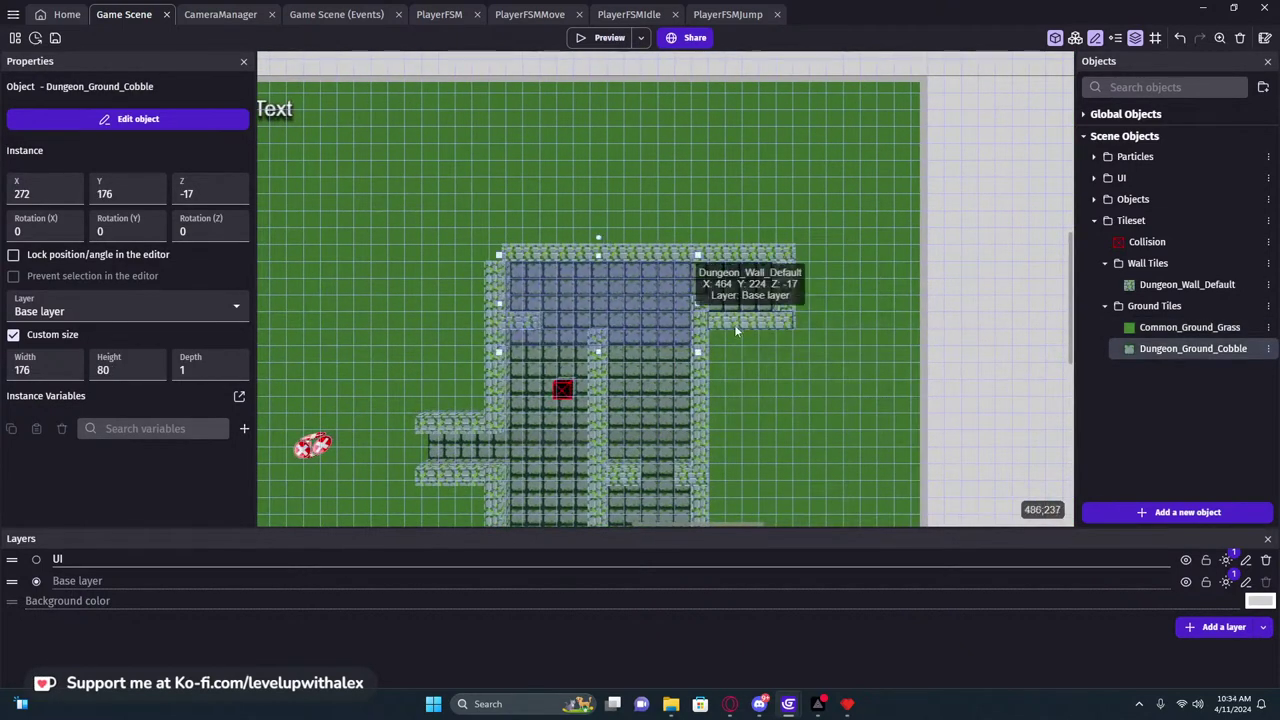
click(785, 285)
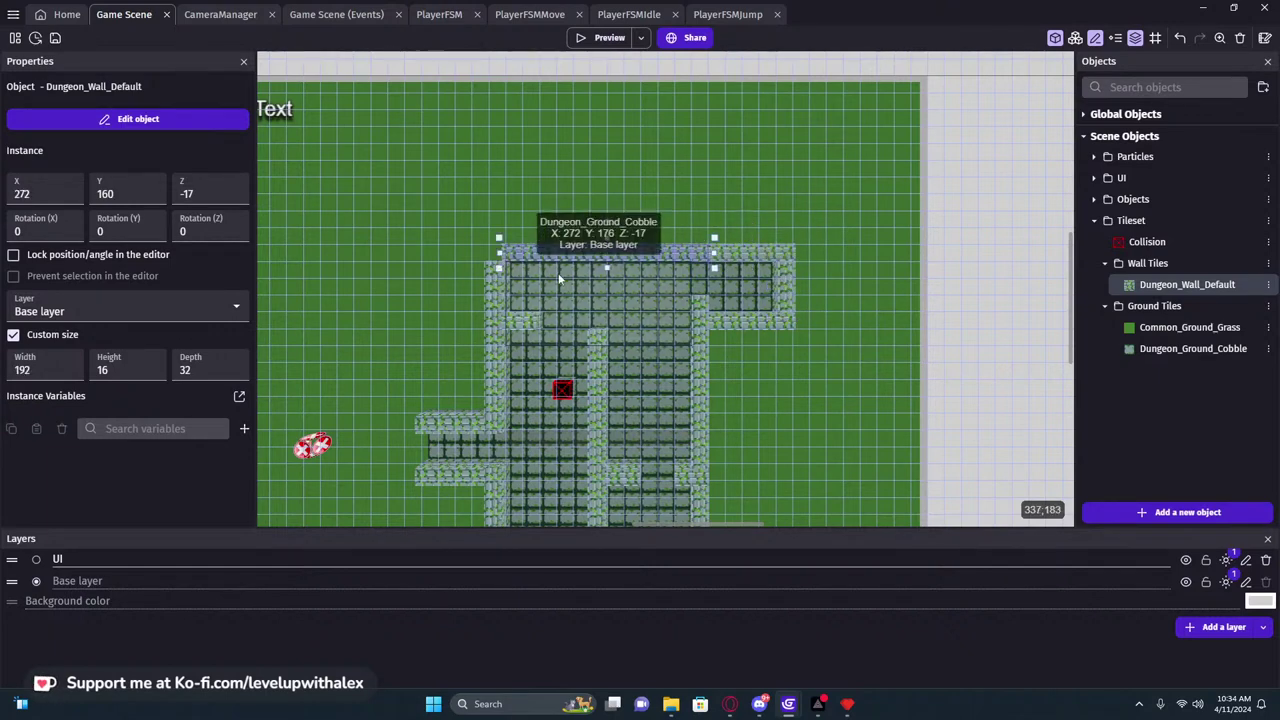
click(497, 251)
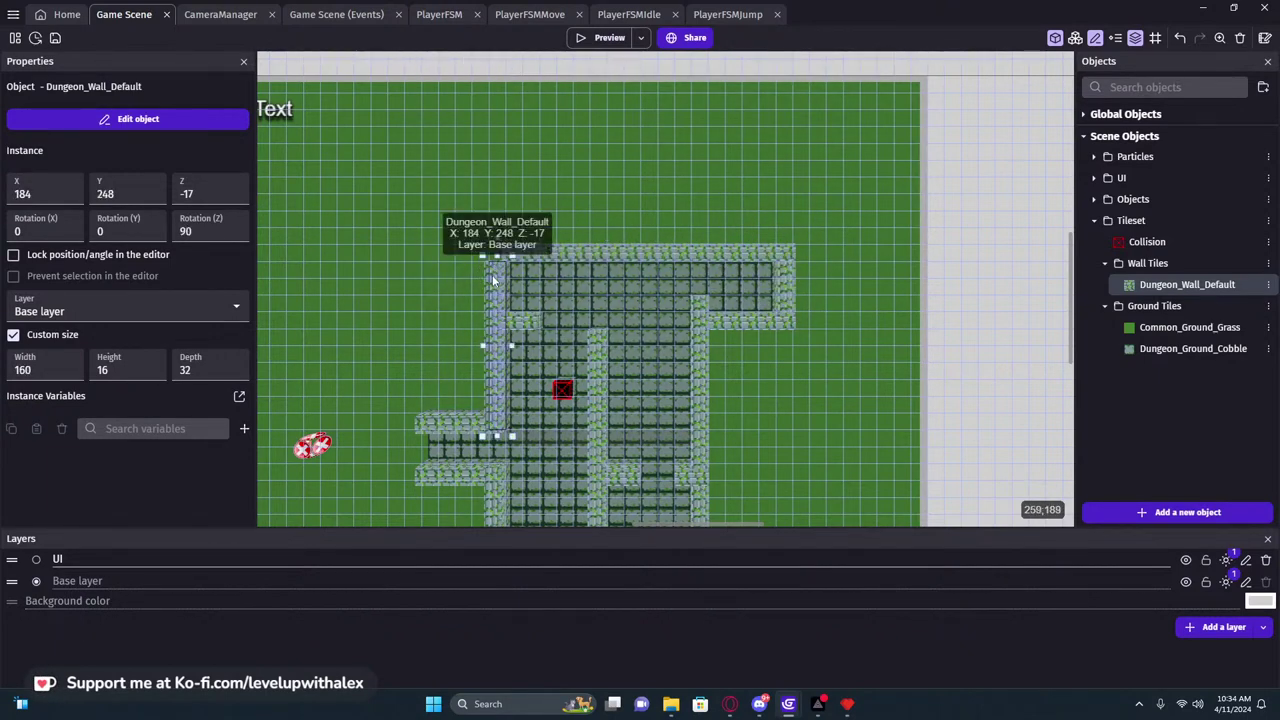
drag(497, 255, 498, 238)
middle_drag(605, 250, 745, 98)
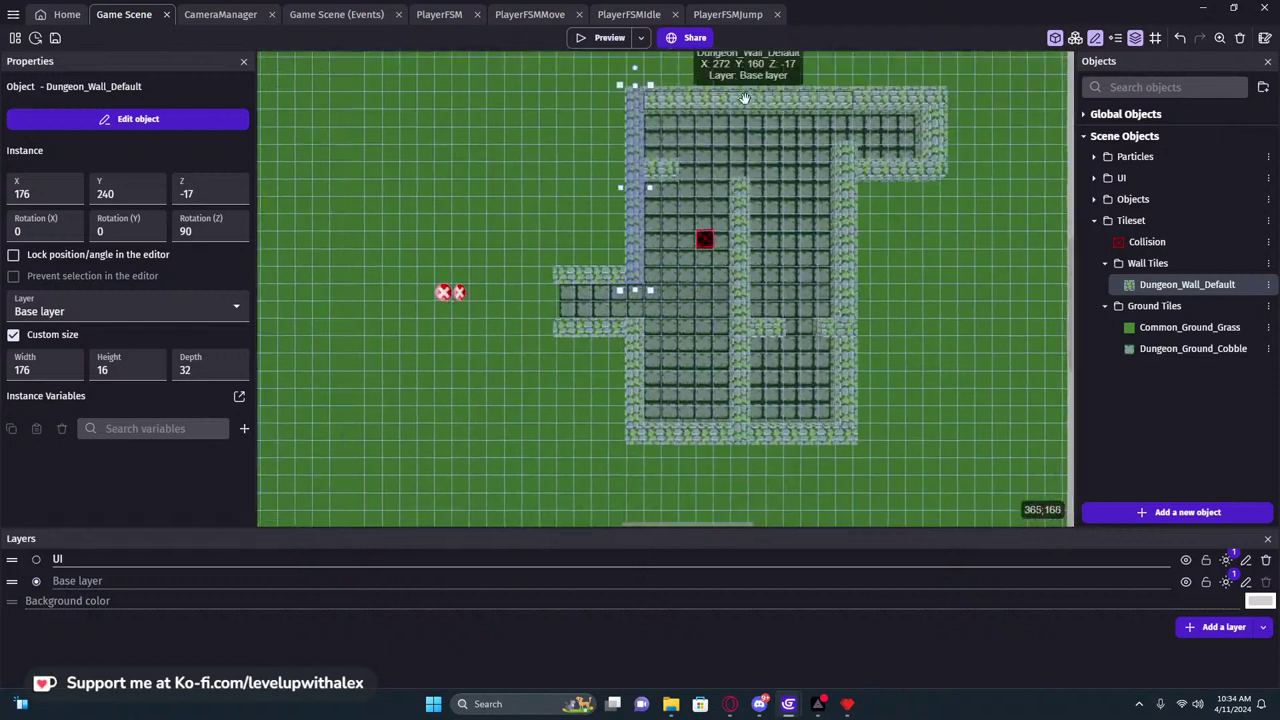
Shorten the central partition's lower end to meet the bottom wall, and resize the right wall to width 240 at X 336, Y 336
click(597, 330)
click(685, 431)
click(742, 408)
drag(739, 446, 740, 430)
click(846, 400)
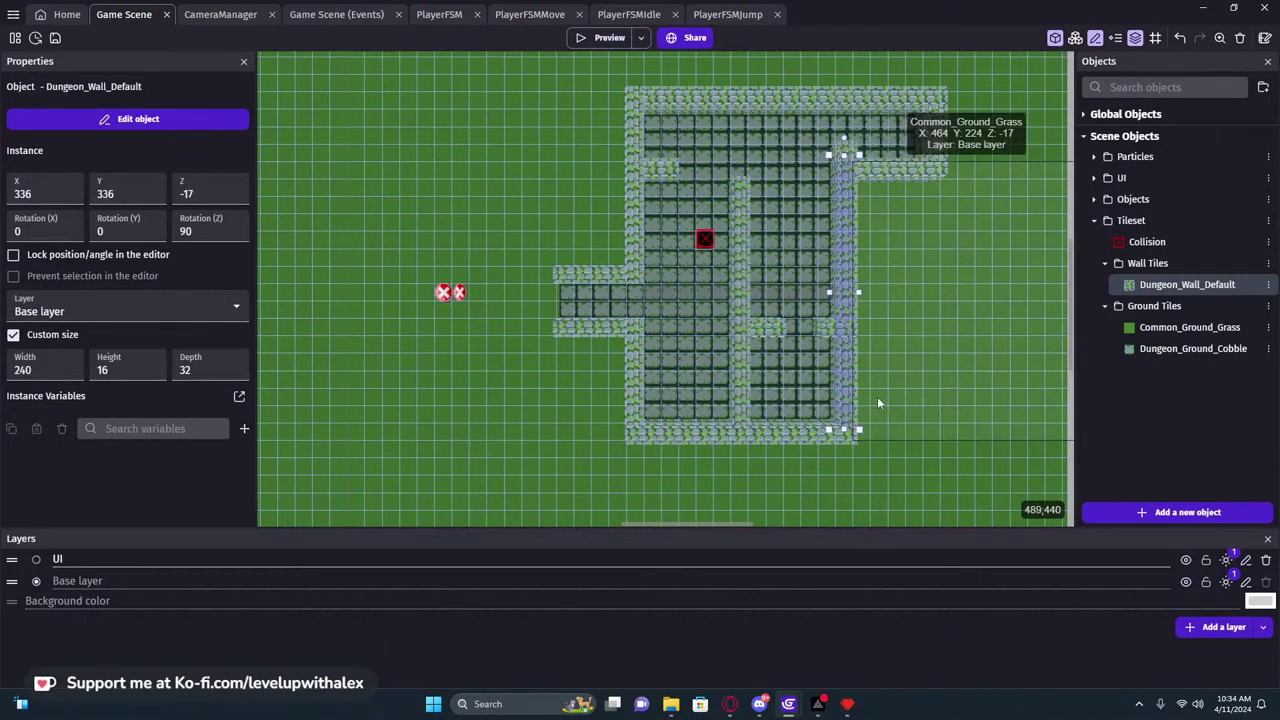
middle_drag(858, 374, 742, 386)
Extend the right wall's upper end into the corridor opening, giving it X 320, Y 320 and width 272
click(733, 347)
click(730, 168)
click(819, 215)
middle_drag(819, 215, 775, 328)
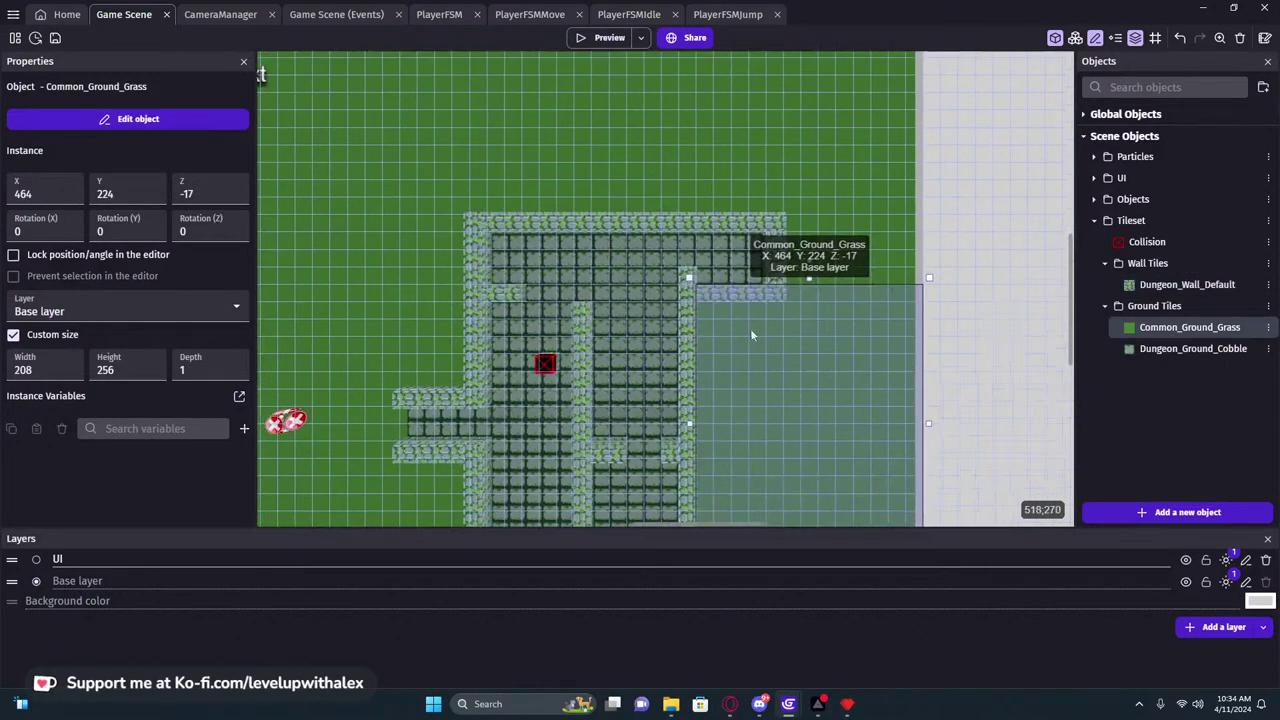
scroll(683, 293, up, 3)
click(688, 280)
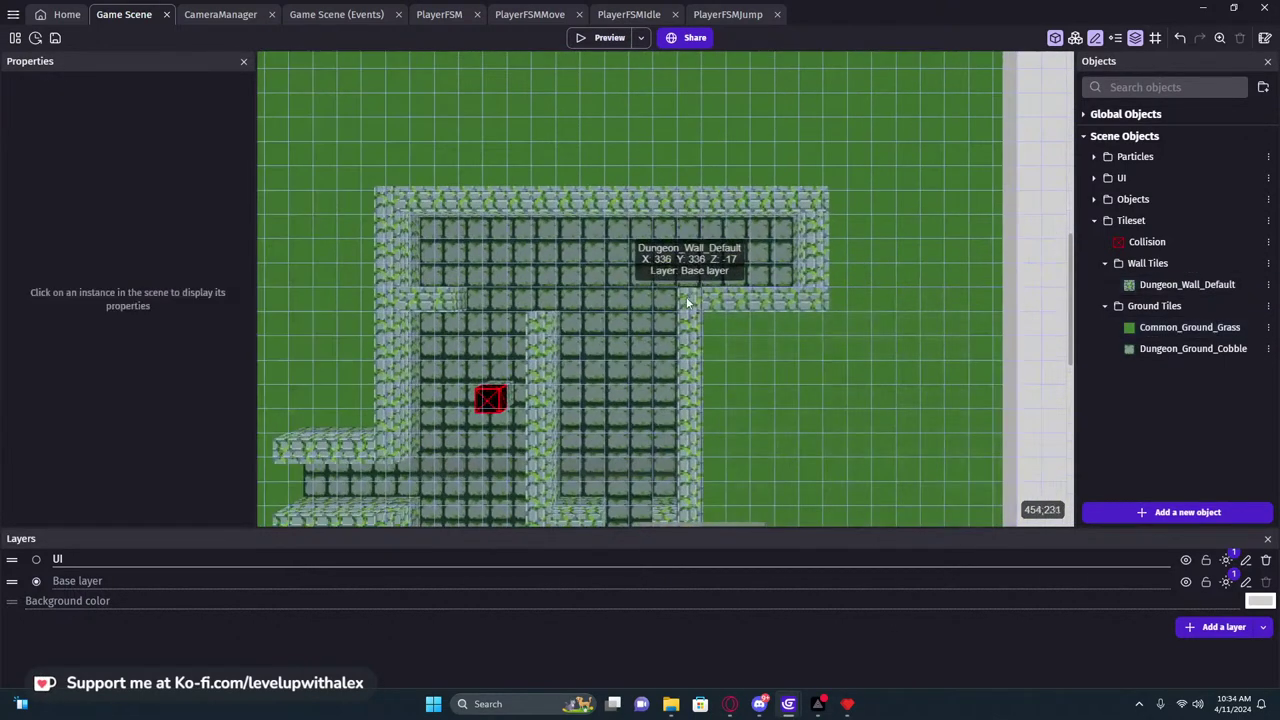
scroll(830, 280, down, 4)
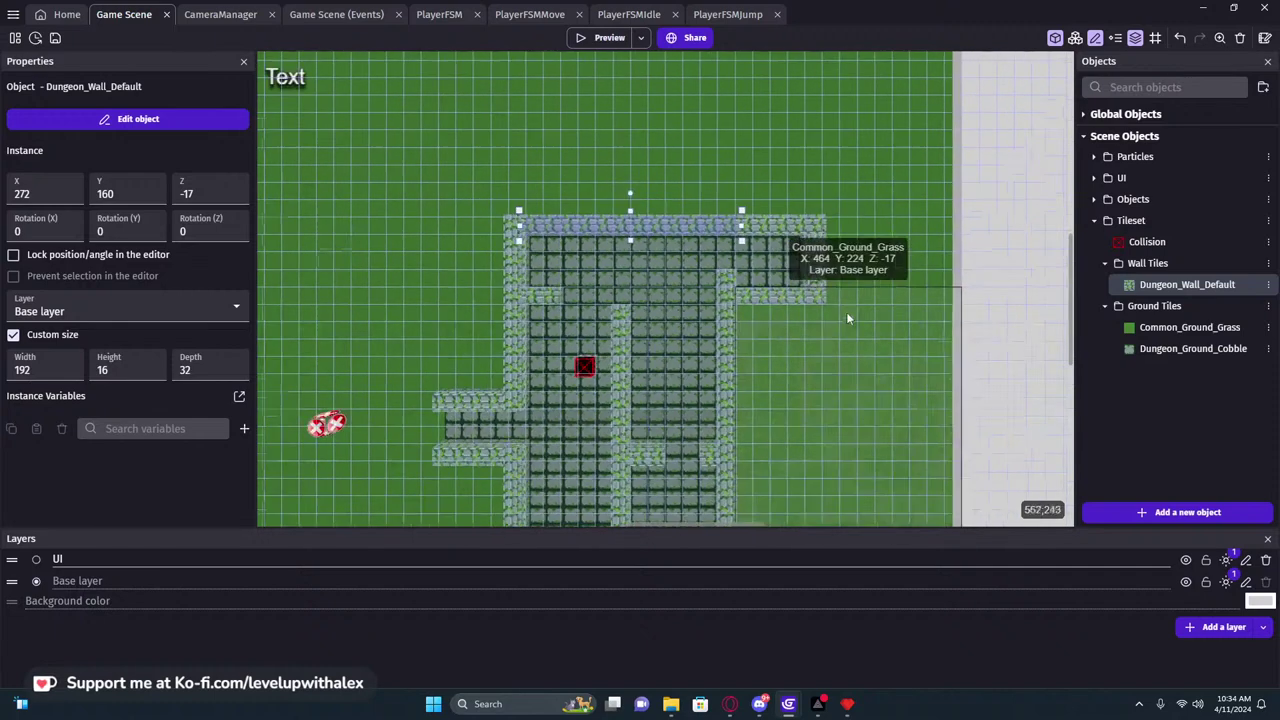
click(839, 303)
middle_drag(730, 284, 730, 198)
click(720, 186)
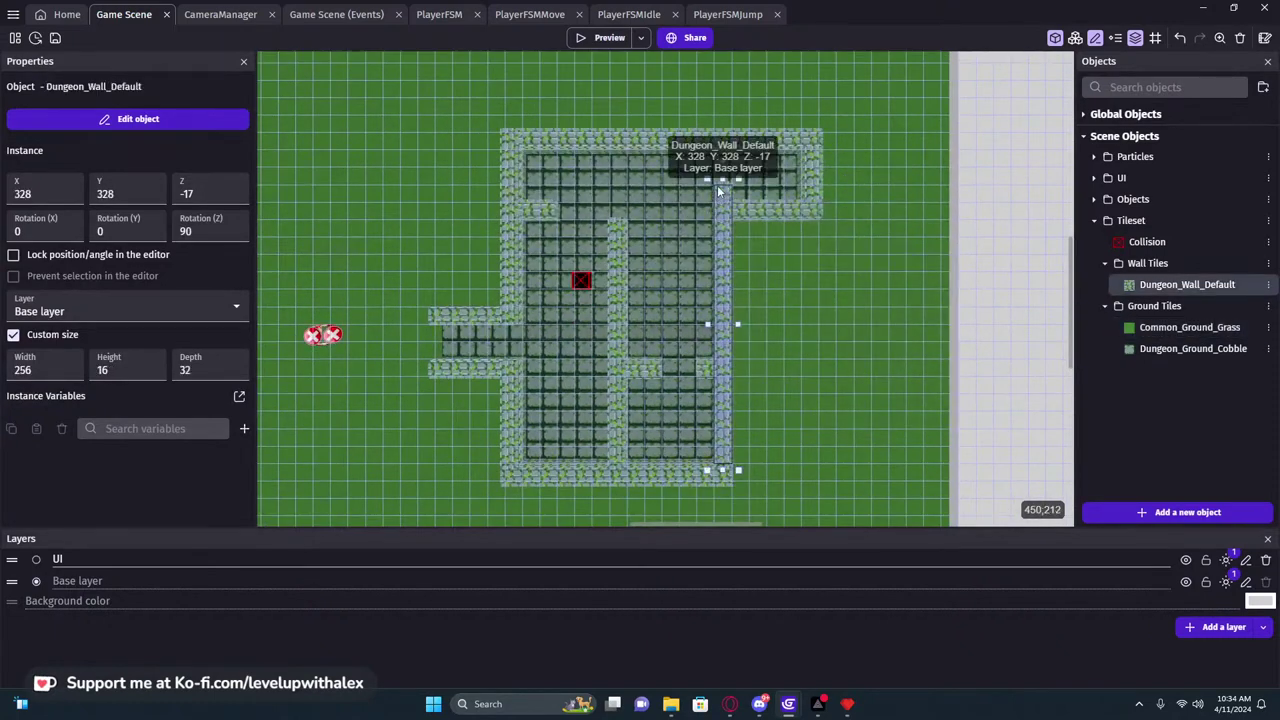
click(724, 170)
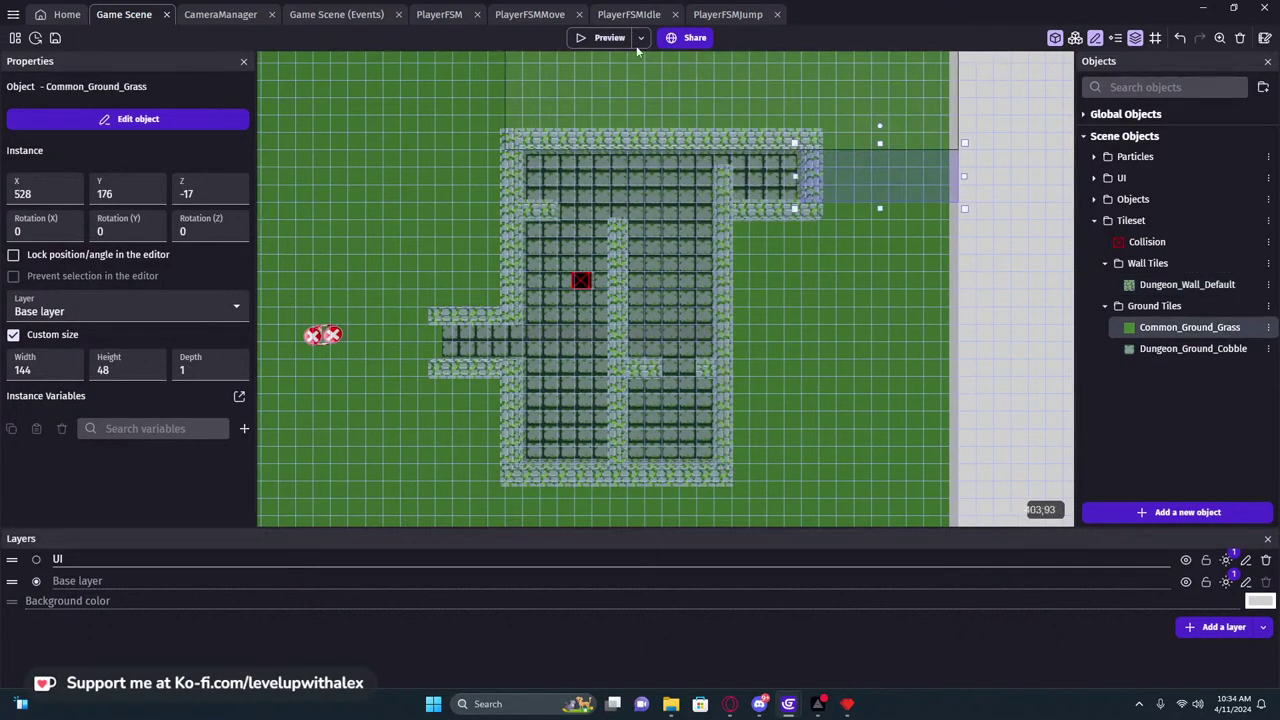
Preview the game, walk past the extended right wall to check the corridor opening, and close the preview
click(605, 37)
key(w)
key(w)
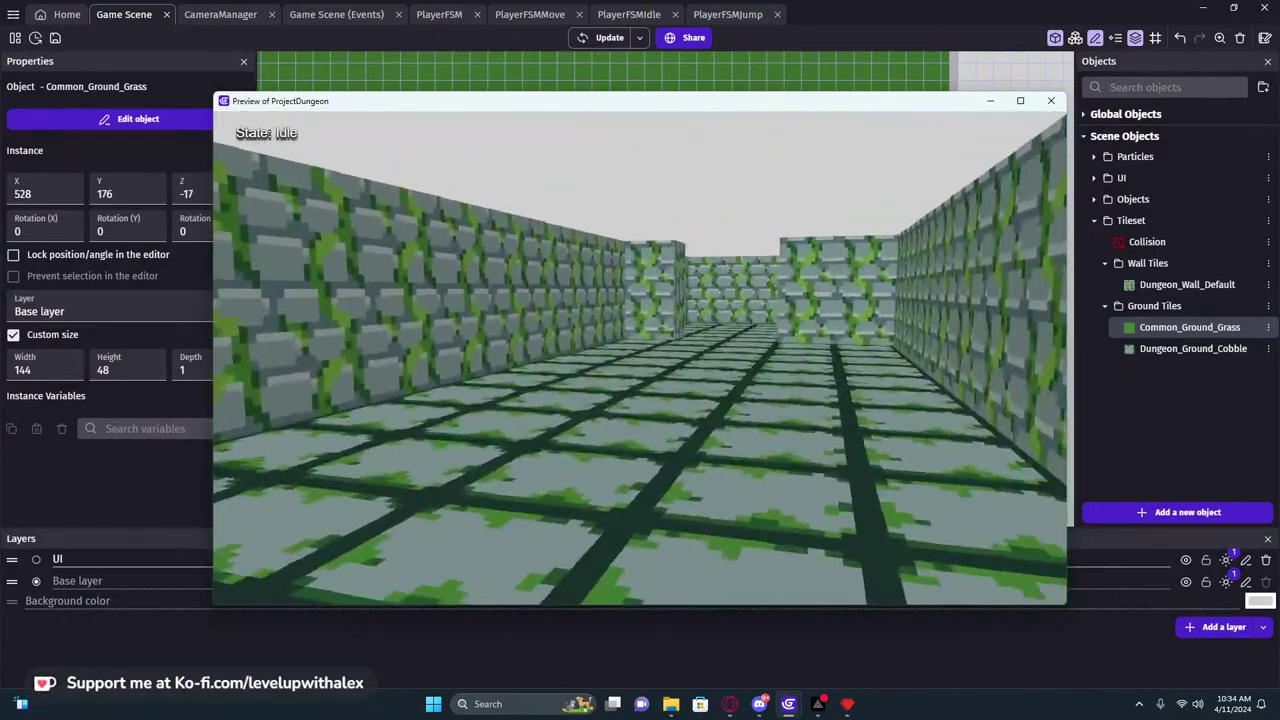
key(w)
key(w)
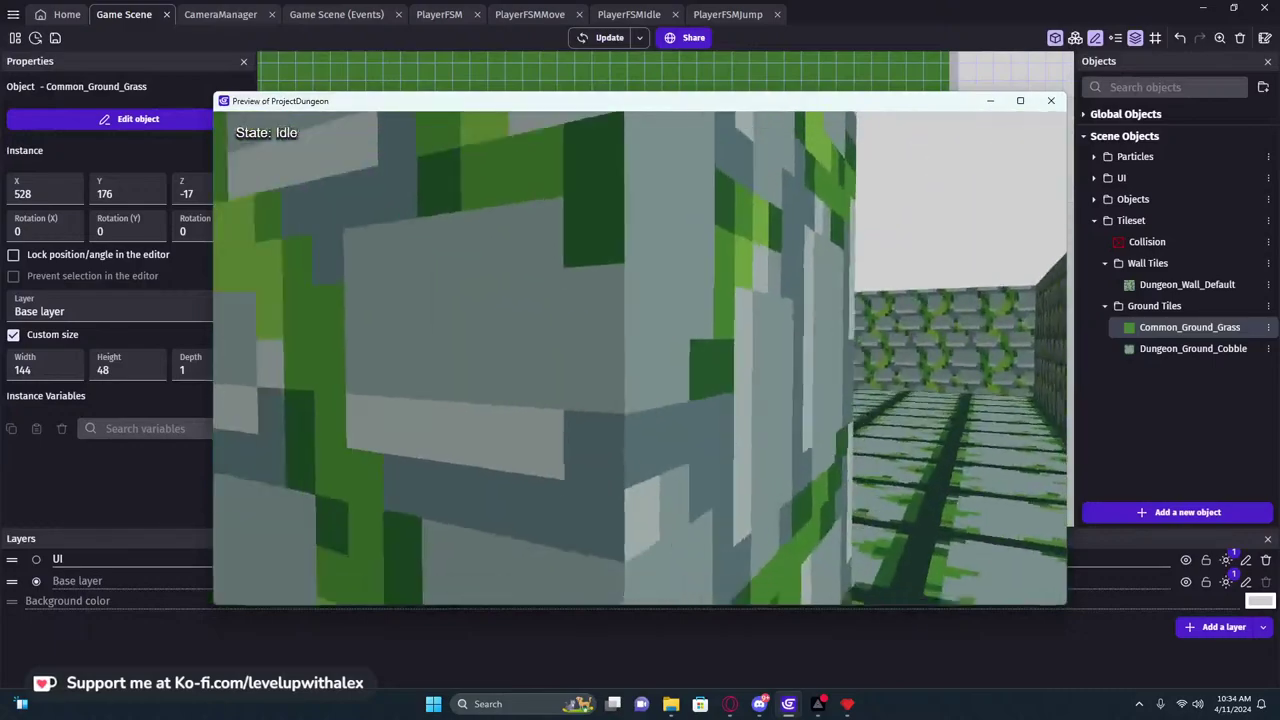
key(w)
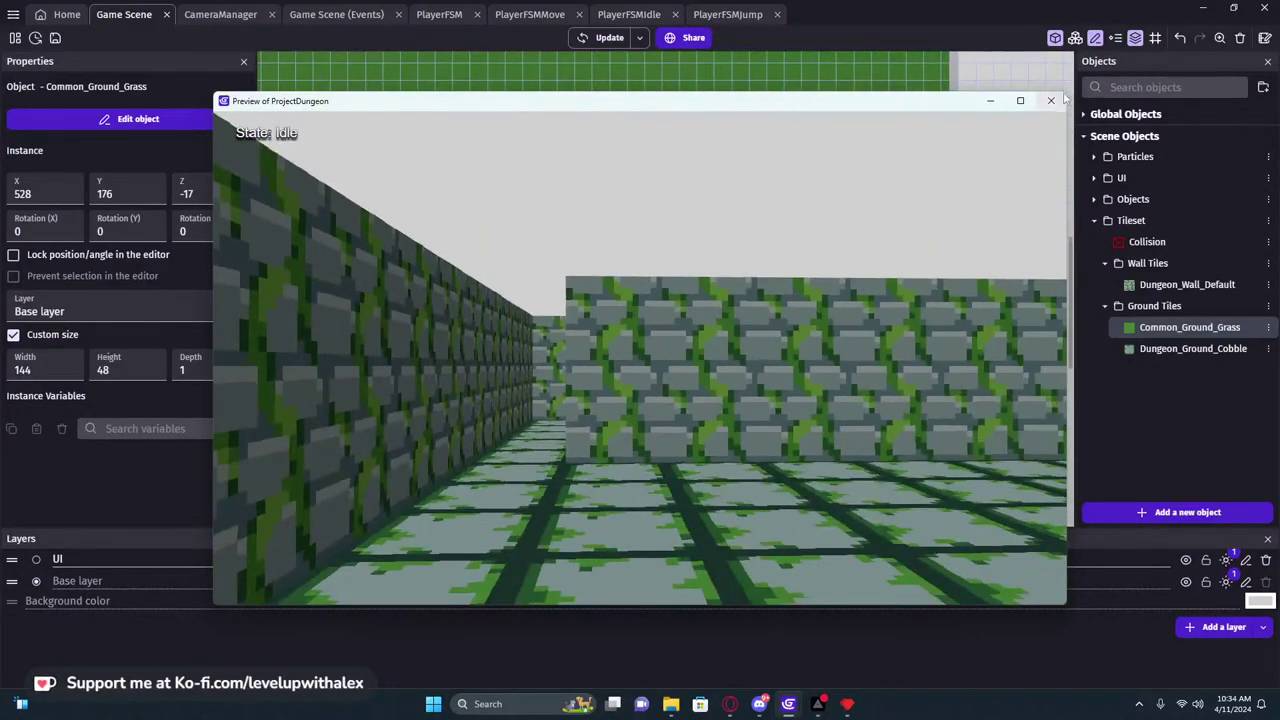
click(1051, 100)
Pull the right wall's upper end back by one tile to widen the corridor opening
click(778, 140)
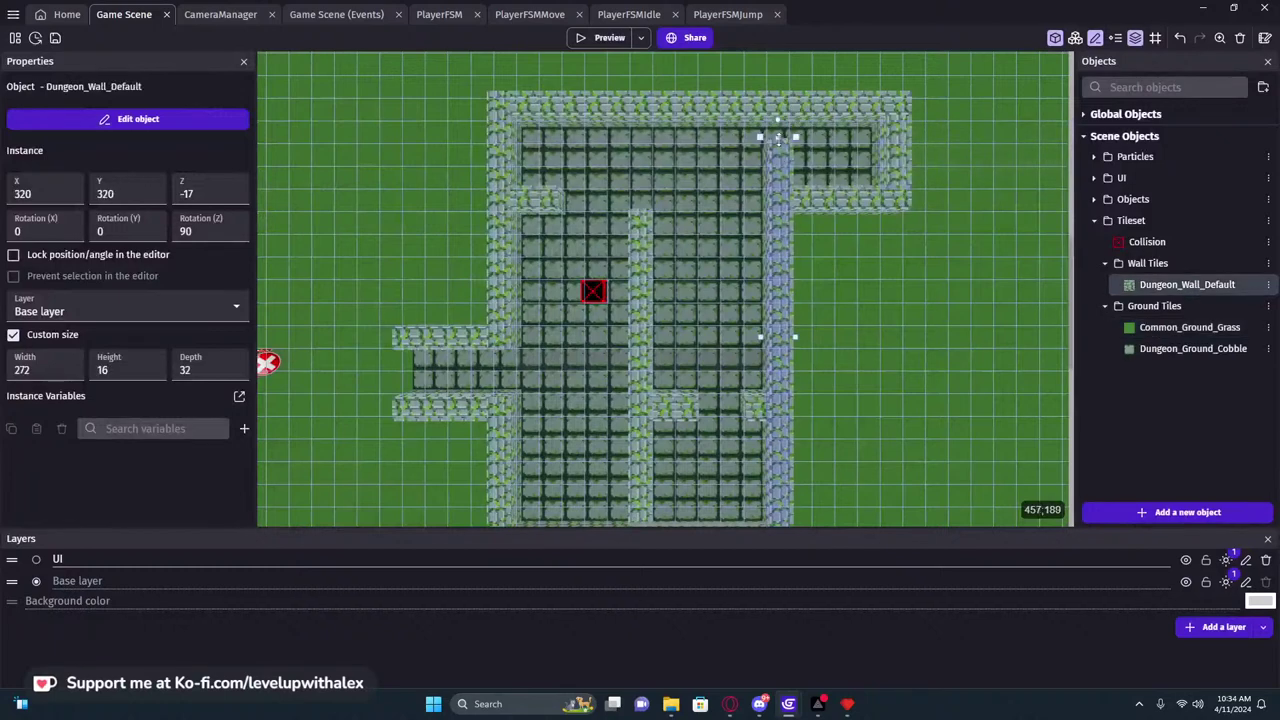
click(839, 193)
Extend the central partition's upper end by one tile, and widen the short upper-left wall at X 272, Y 224 to 48
click(640, 222)
drag(641, 206, 641, 191)
click(550, 200)
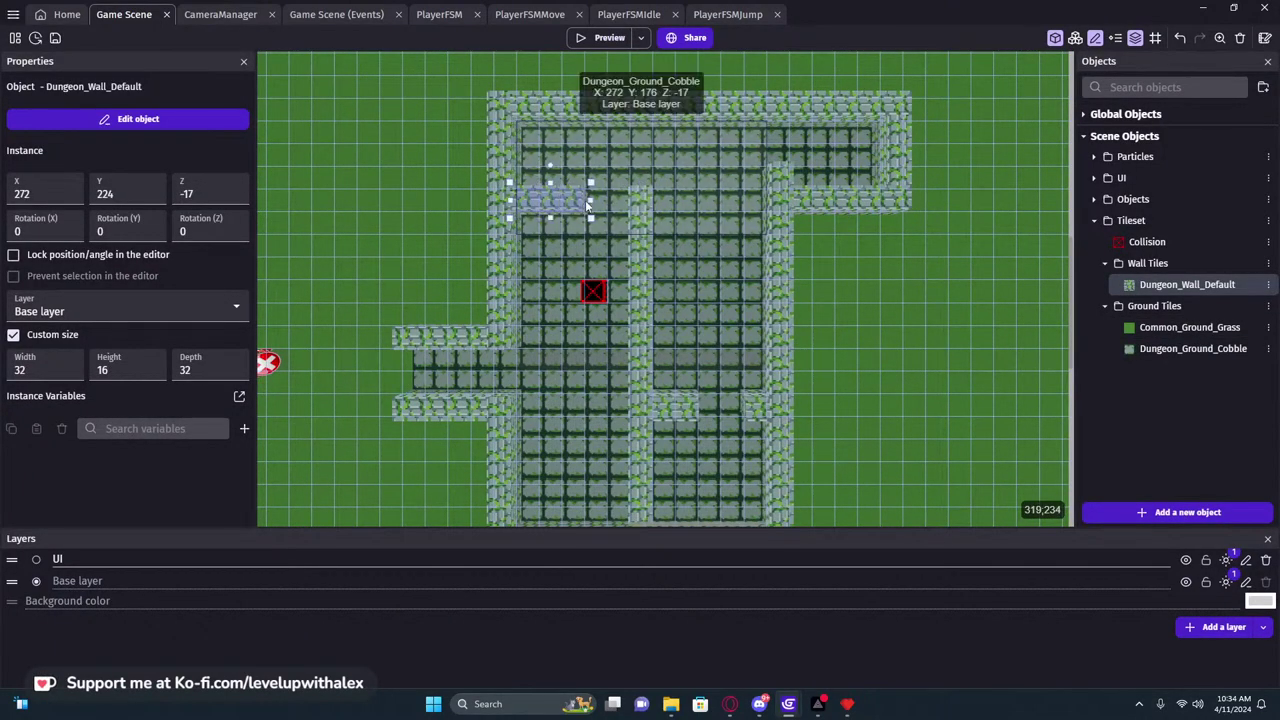
Preview the game again, walk into the dungeon and jump at the low block in the first room
click(605, 37)
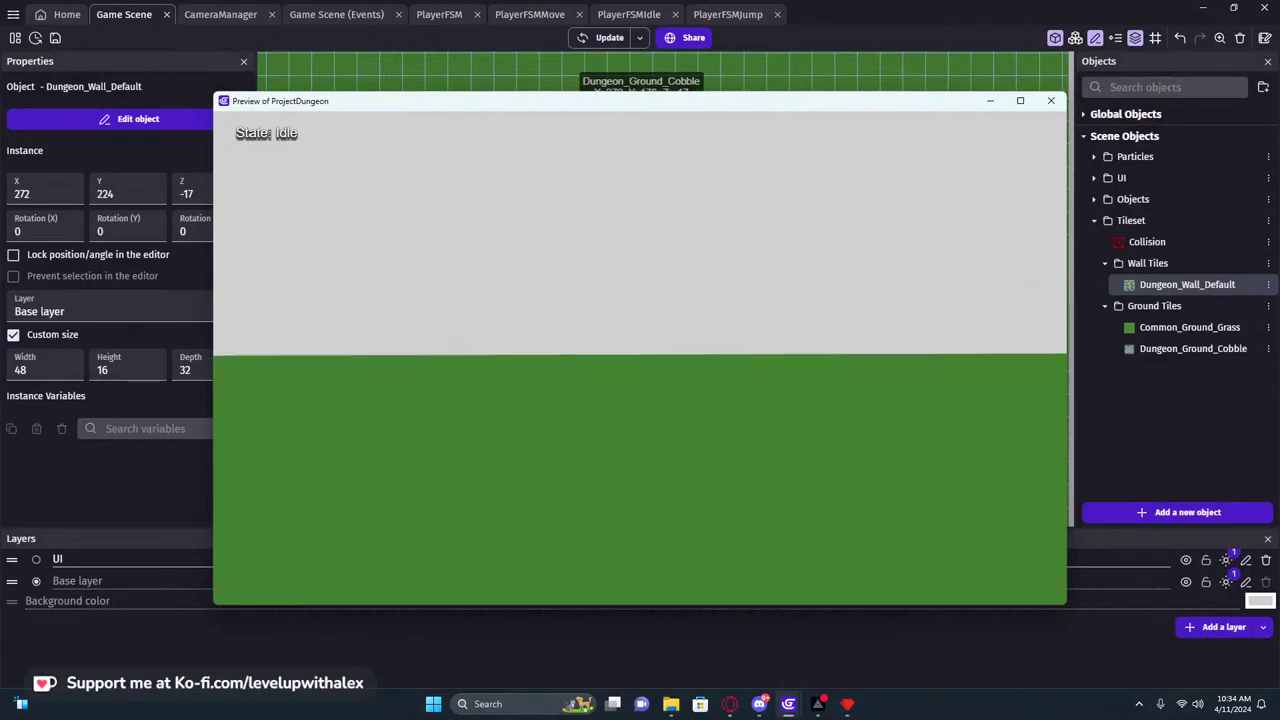
key(w)
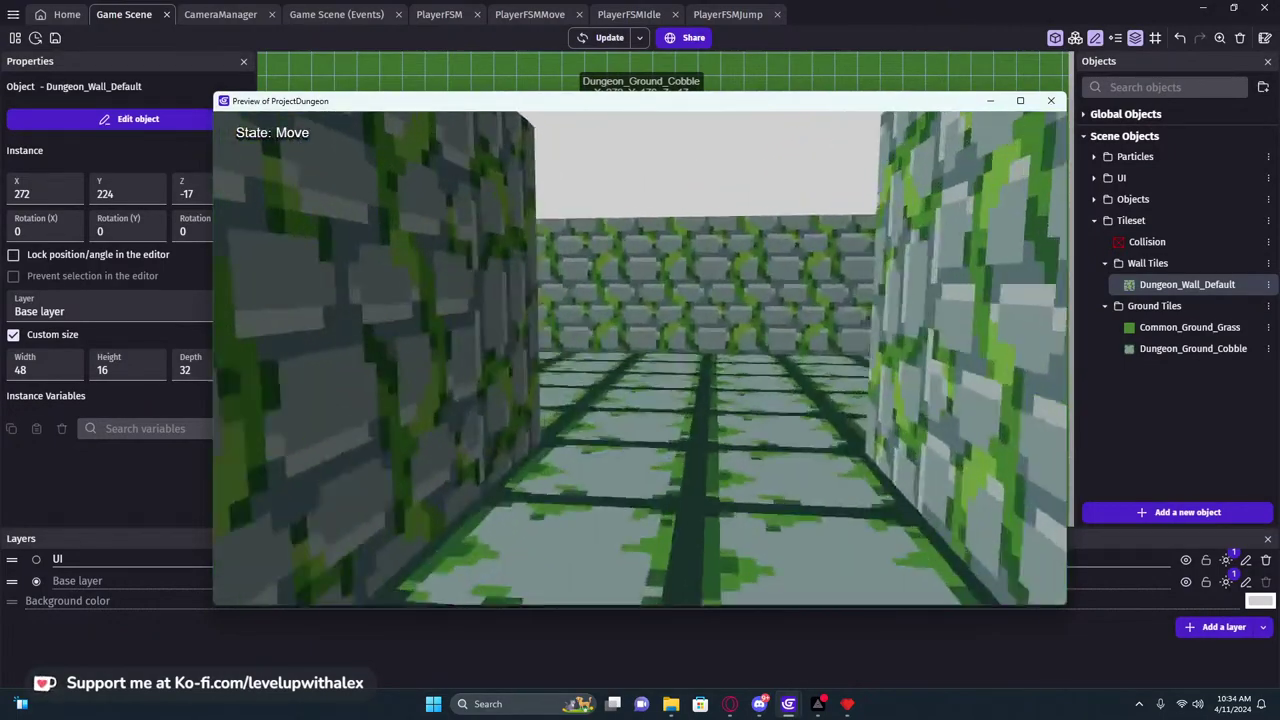
key(w)
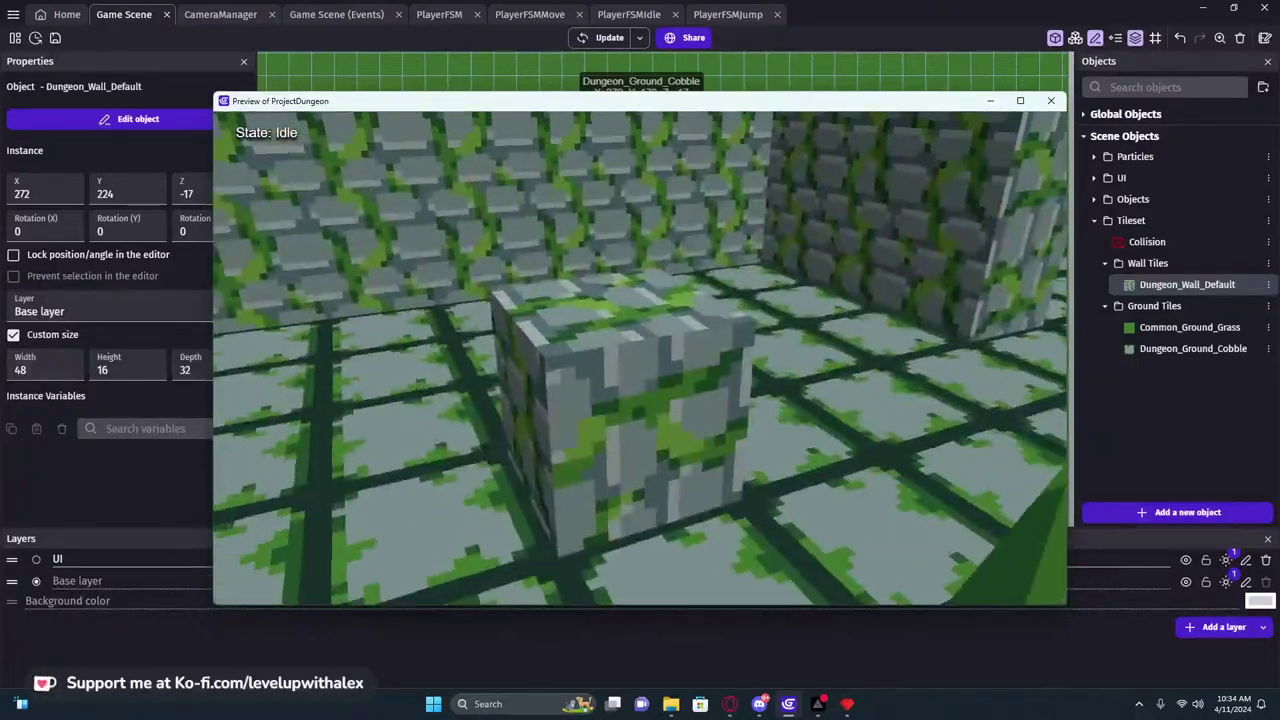
key(space)
key(w)
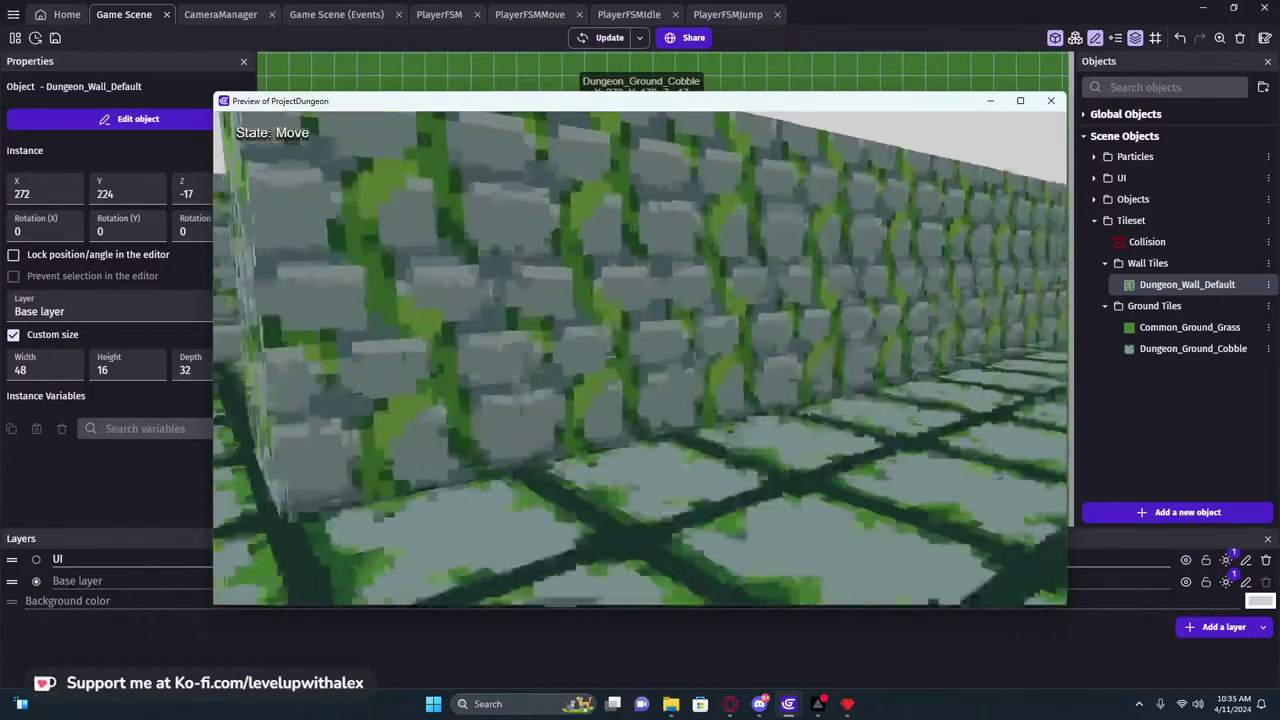
key(w)
Walk through the remaining rooms and back out of the entrance corridor to check the adjusted walls
key(s)
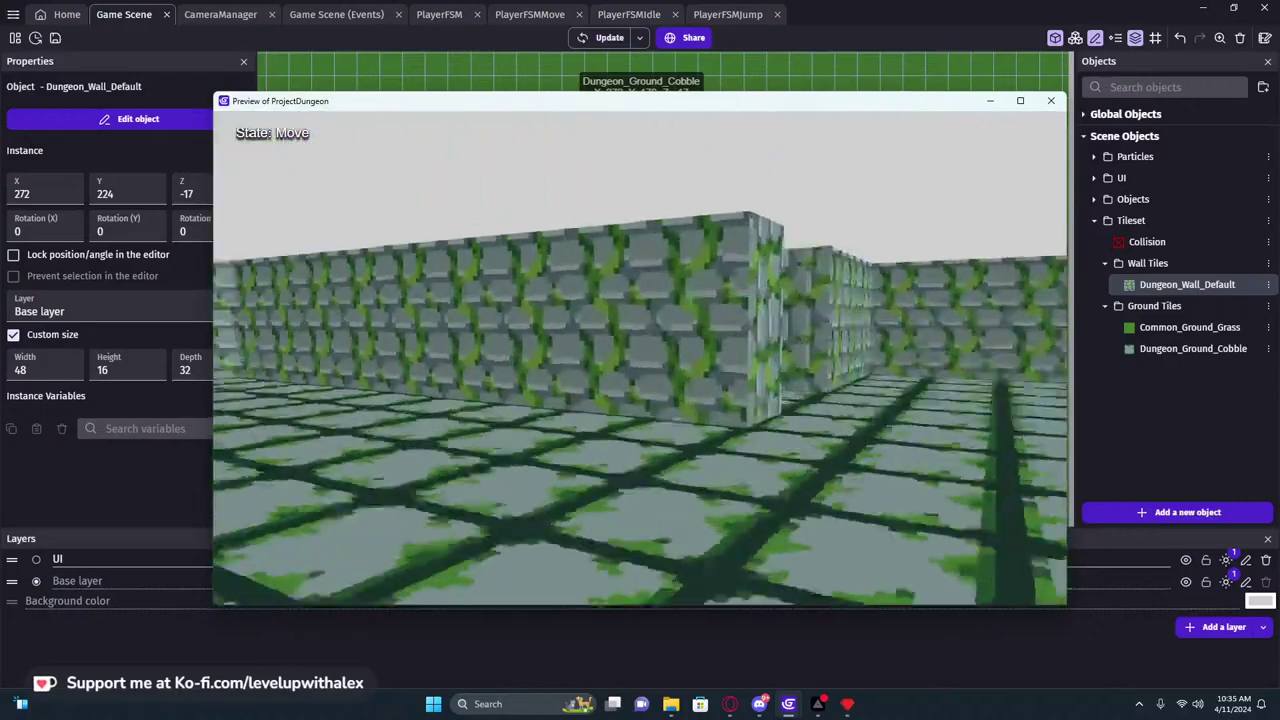
key(w)
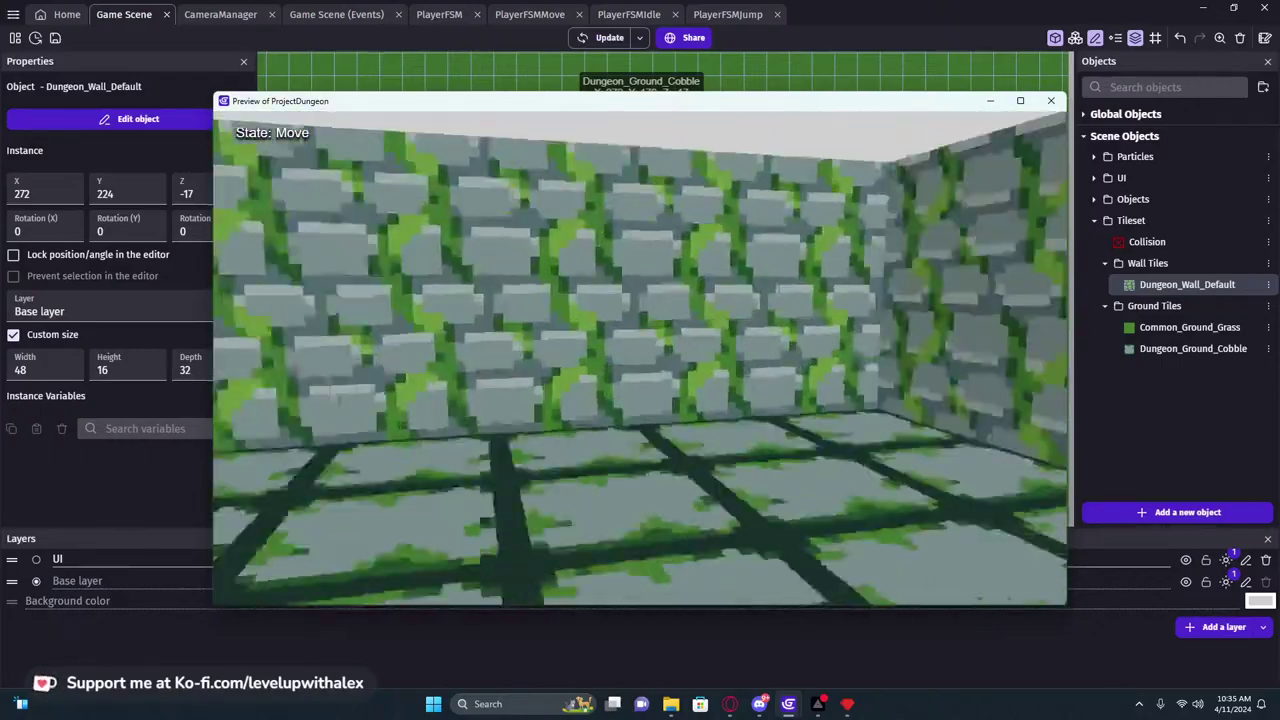
key(w)
key(s)
key(w)
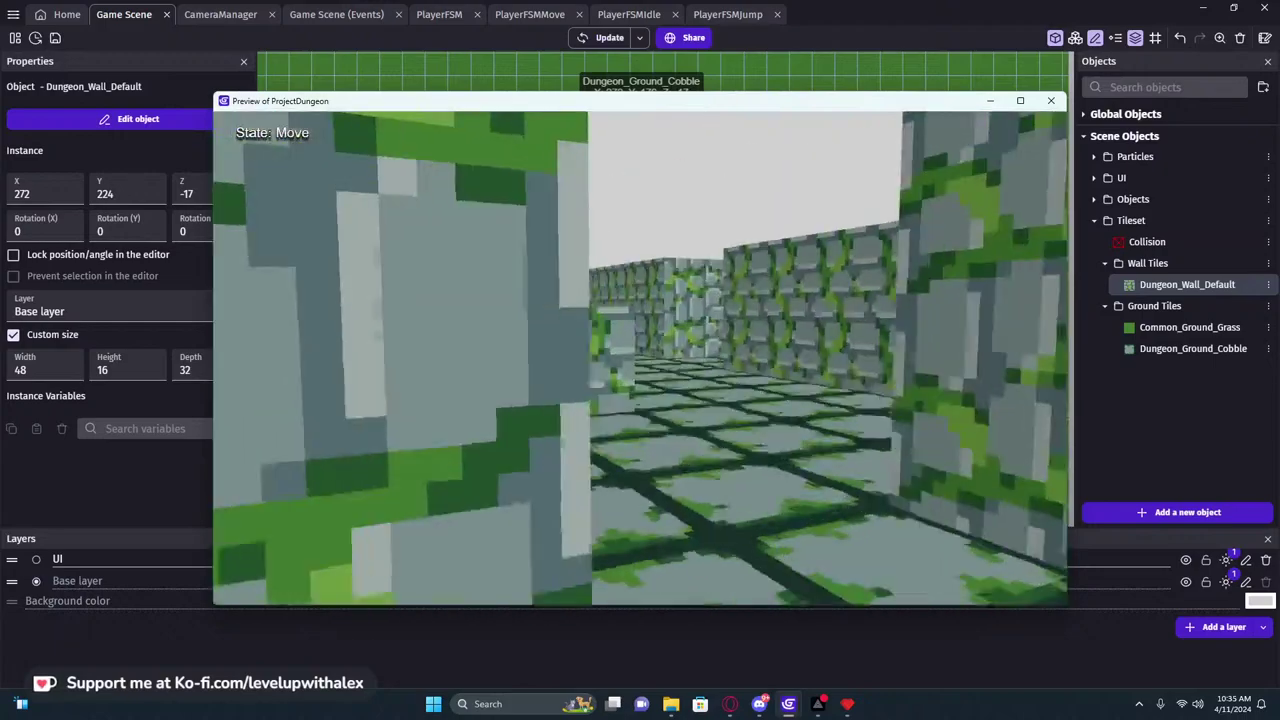
key(s)
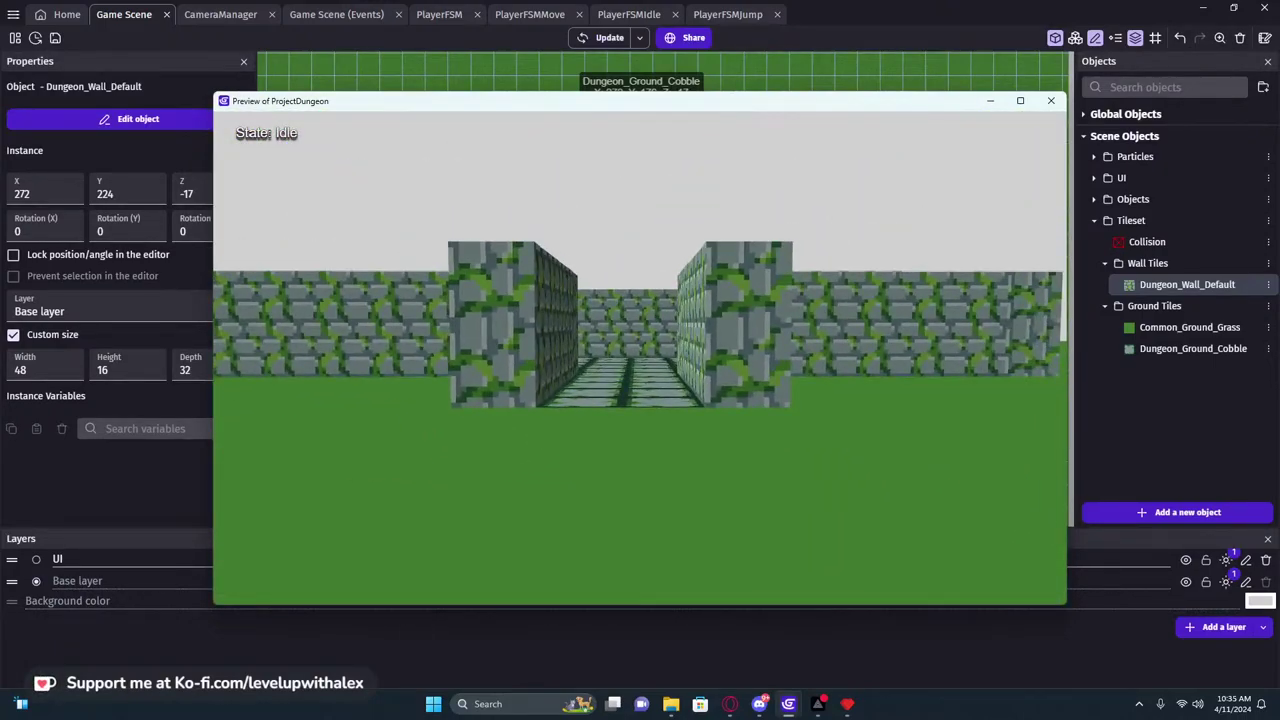
Walk into the dungeon in the preview and jump over its low blocks and walls to inspect the rooms from above
key(alt+Tab)
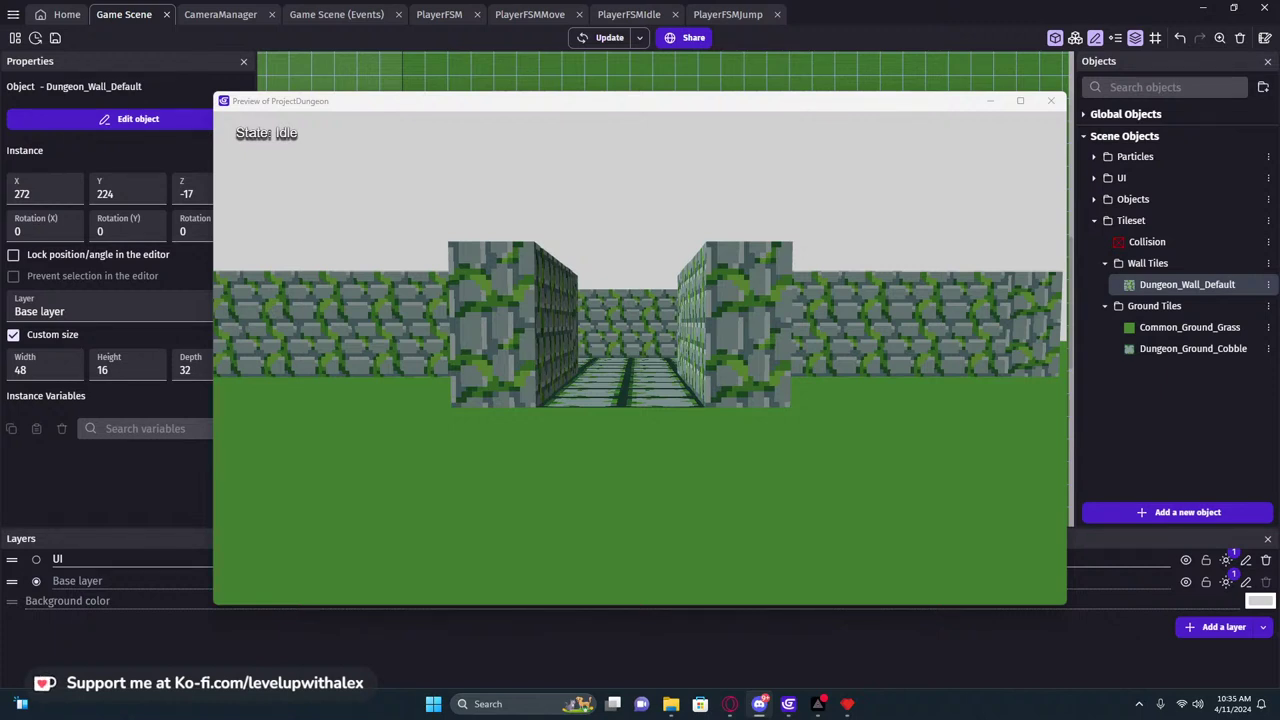
key(alt+Tab)
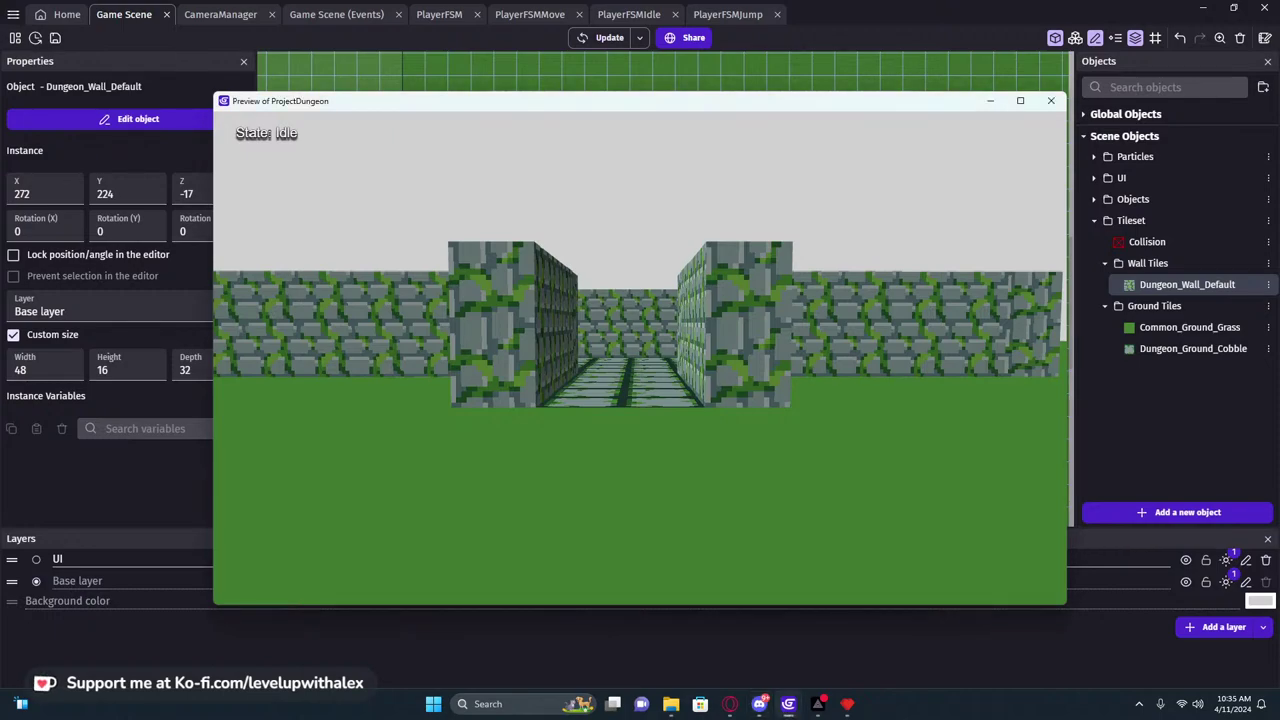
key(w)
key(space)
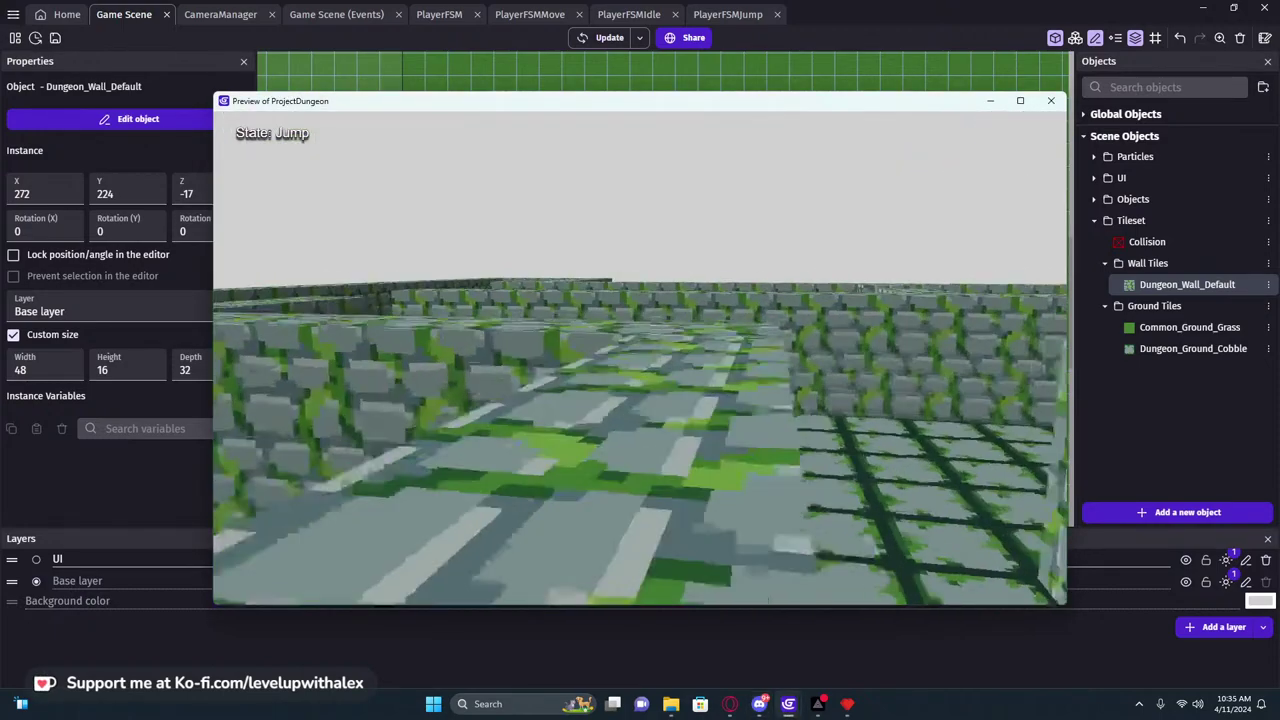
key(space)
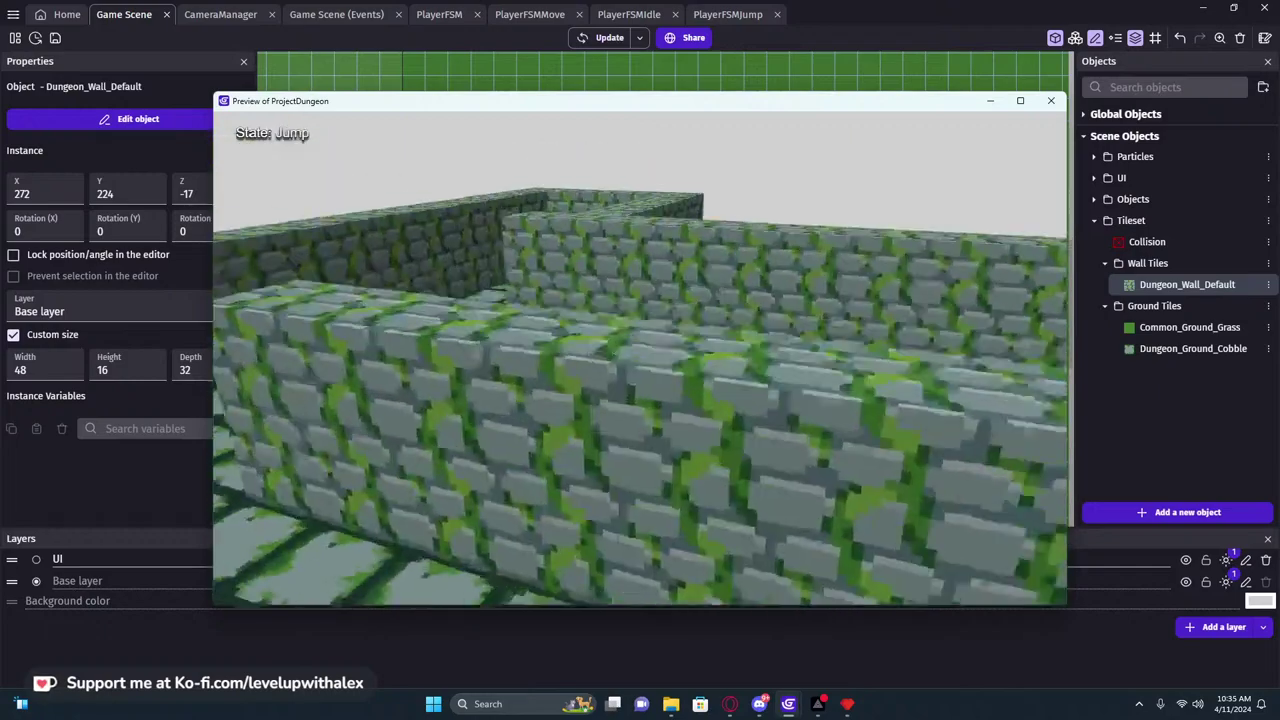
key(space)
key(w)
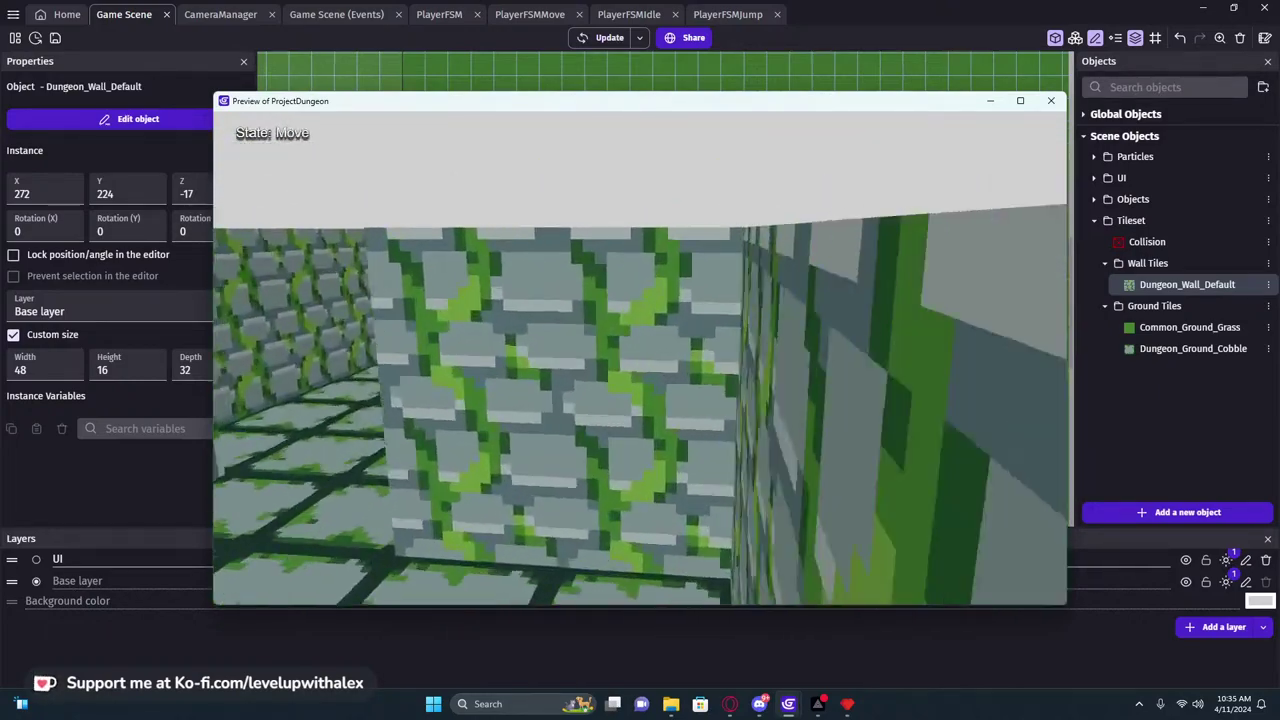
key(d)
key(a)
key(d)
key(w)
key(space)
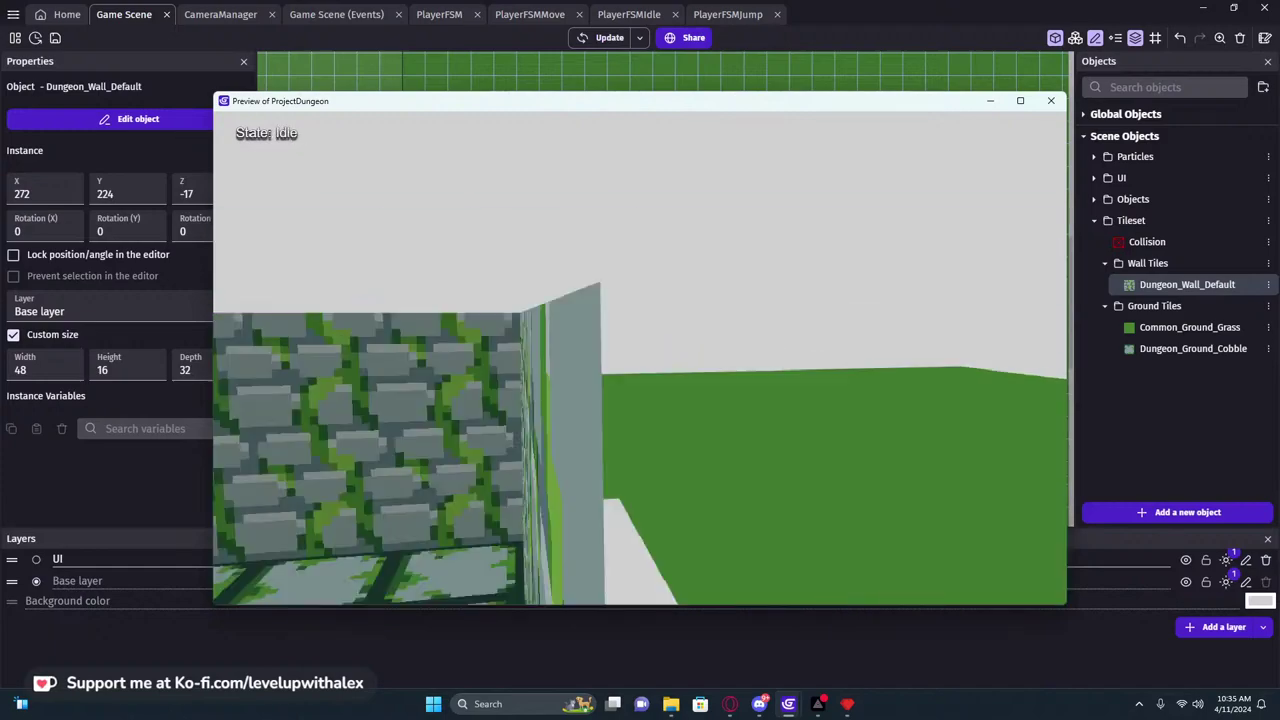
Check where the cobble floor, outer walls and surrounding grass meet in the preview, and close it
key(w)
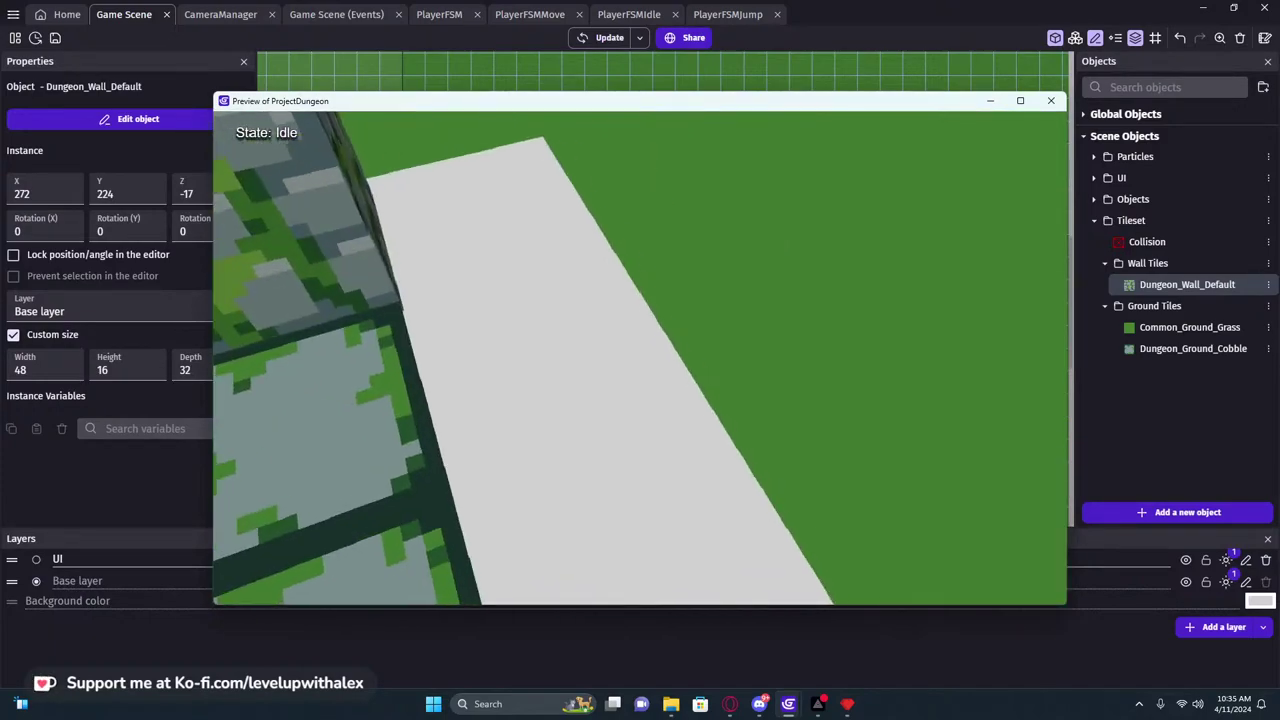
key(w)
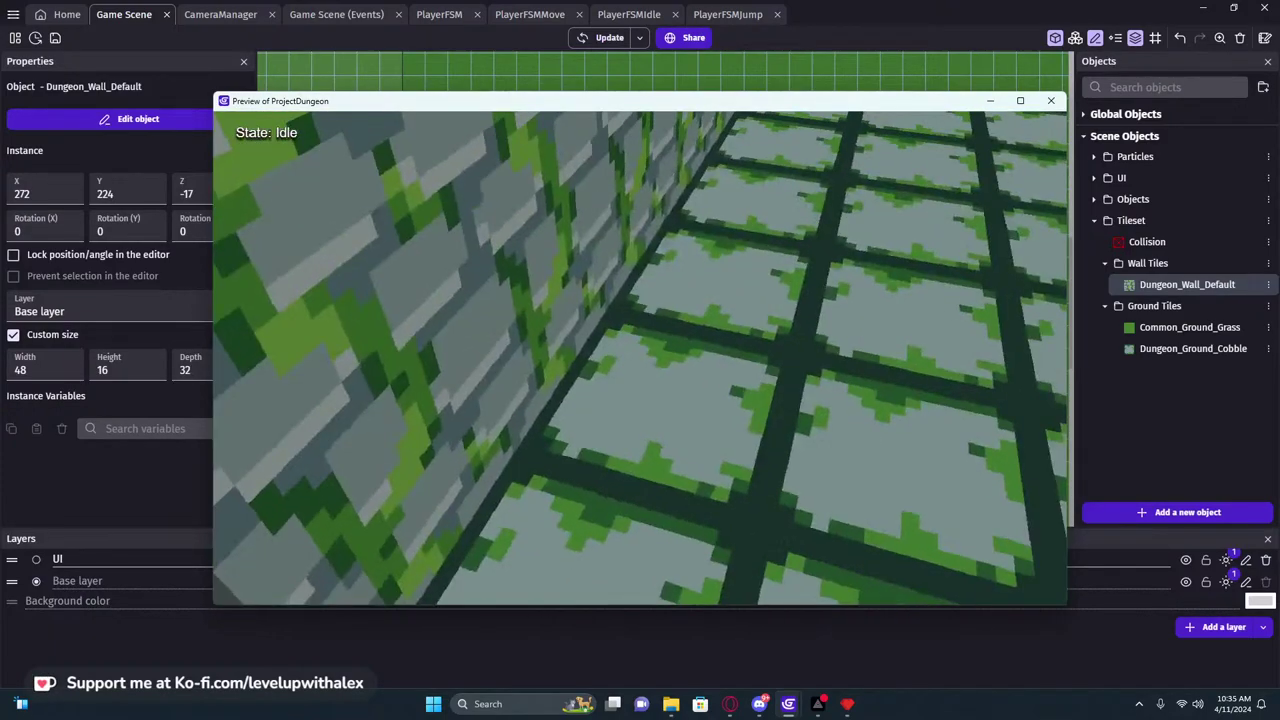
key(w)
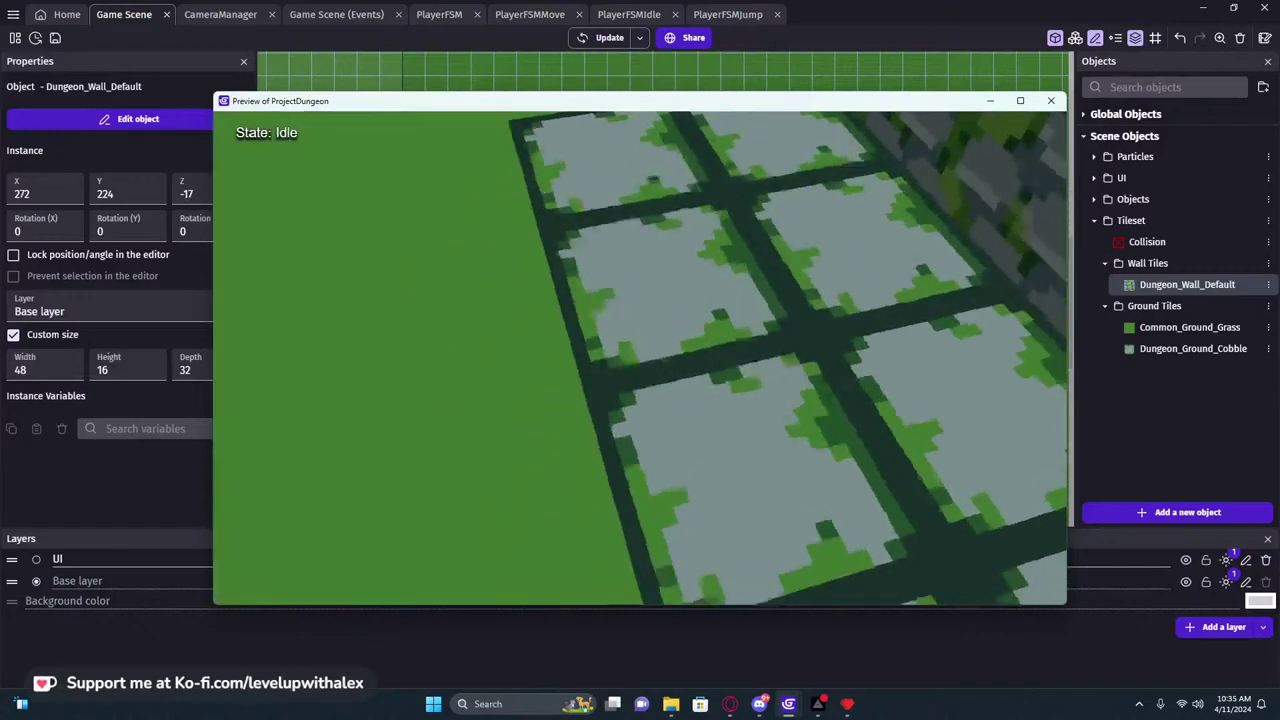
key(w)
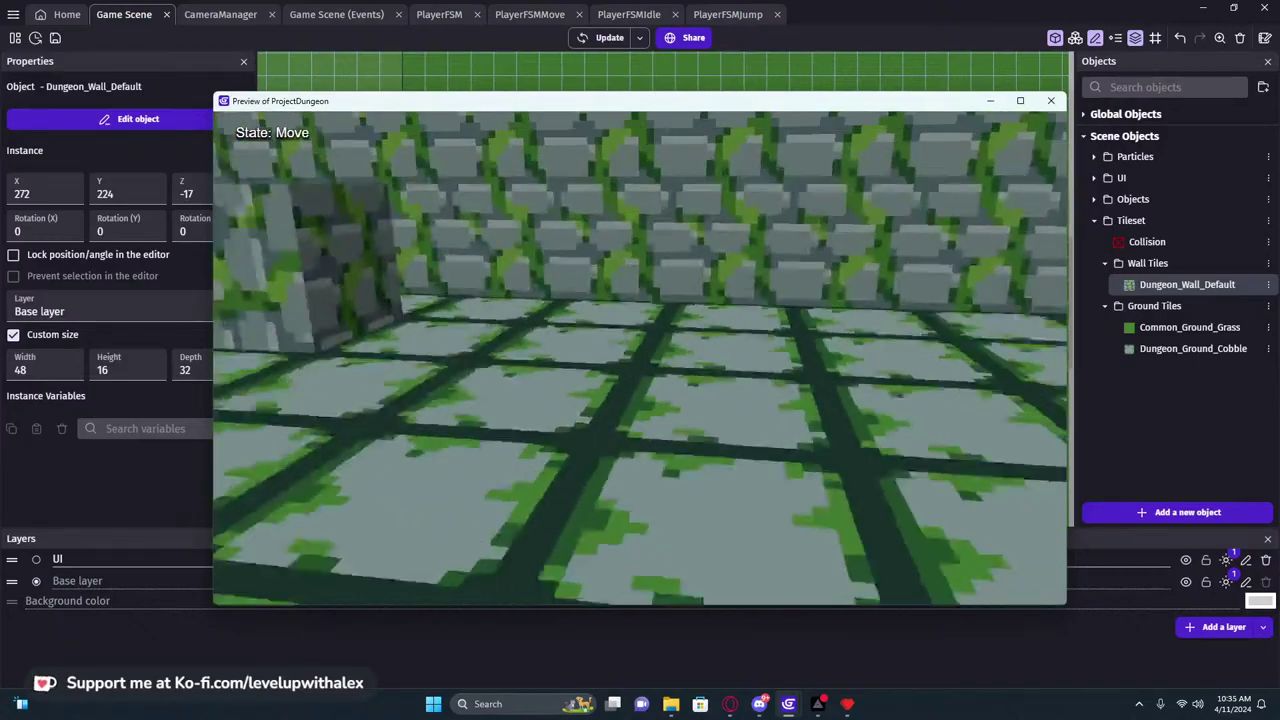
key(w)
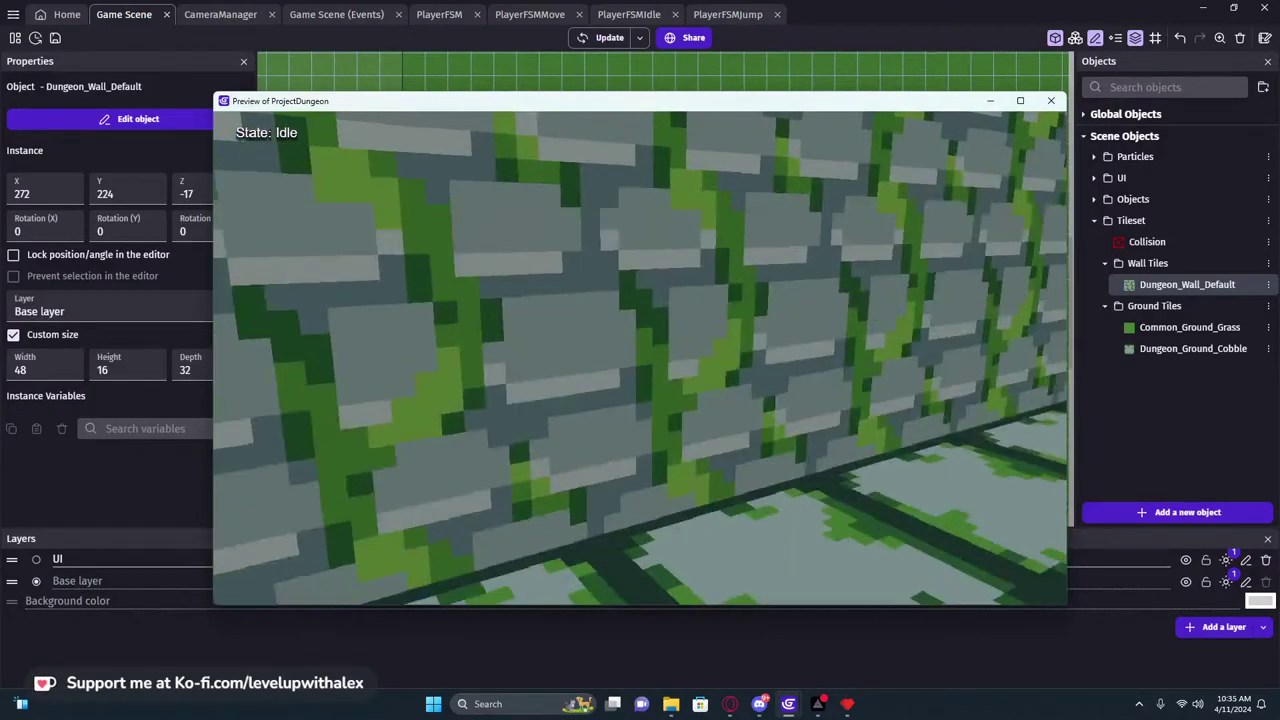
click(1051, 100)
Switch to the tileset in Pyxel Edit and dismiss the tileset export dialog
click(849, 708)
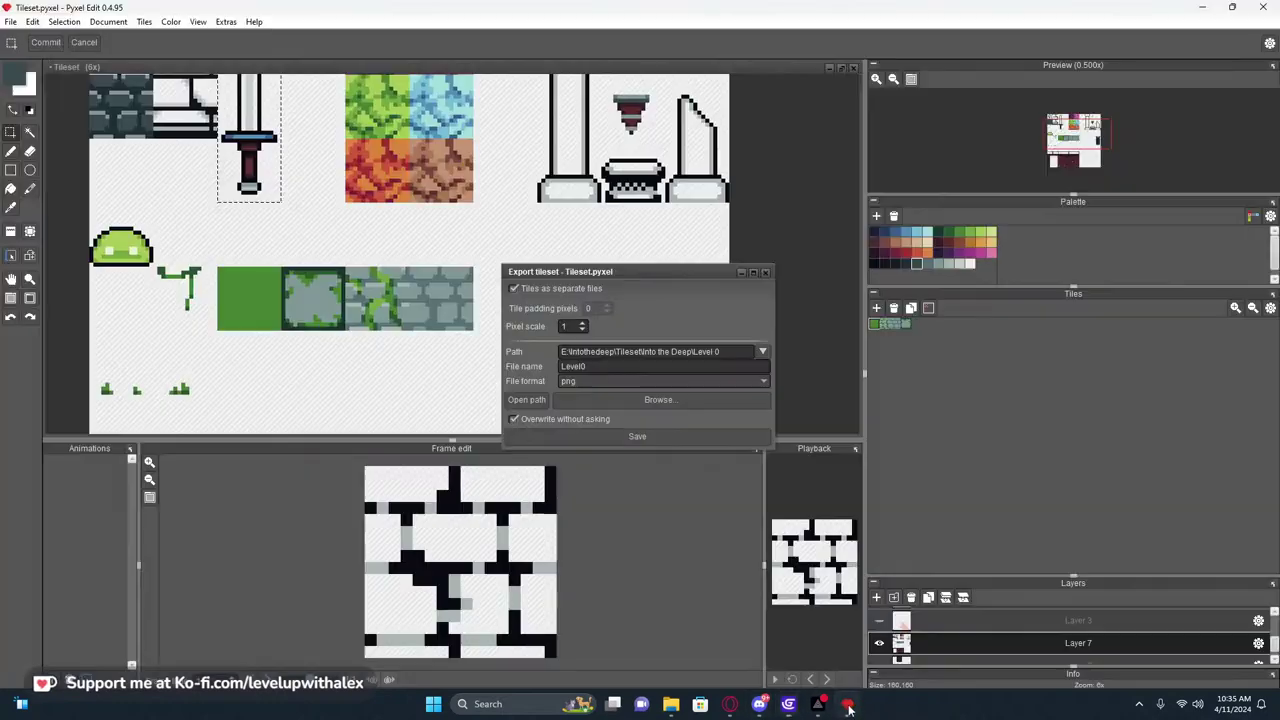
click(768, 273)
middle_drag(560, 306, 652, 293)
key(m)
middle_drag(560, 318, 619, 339)
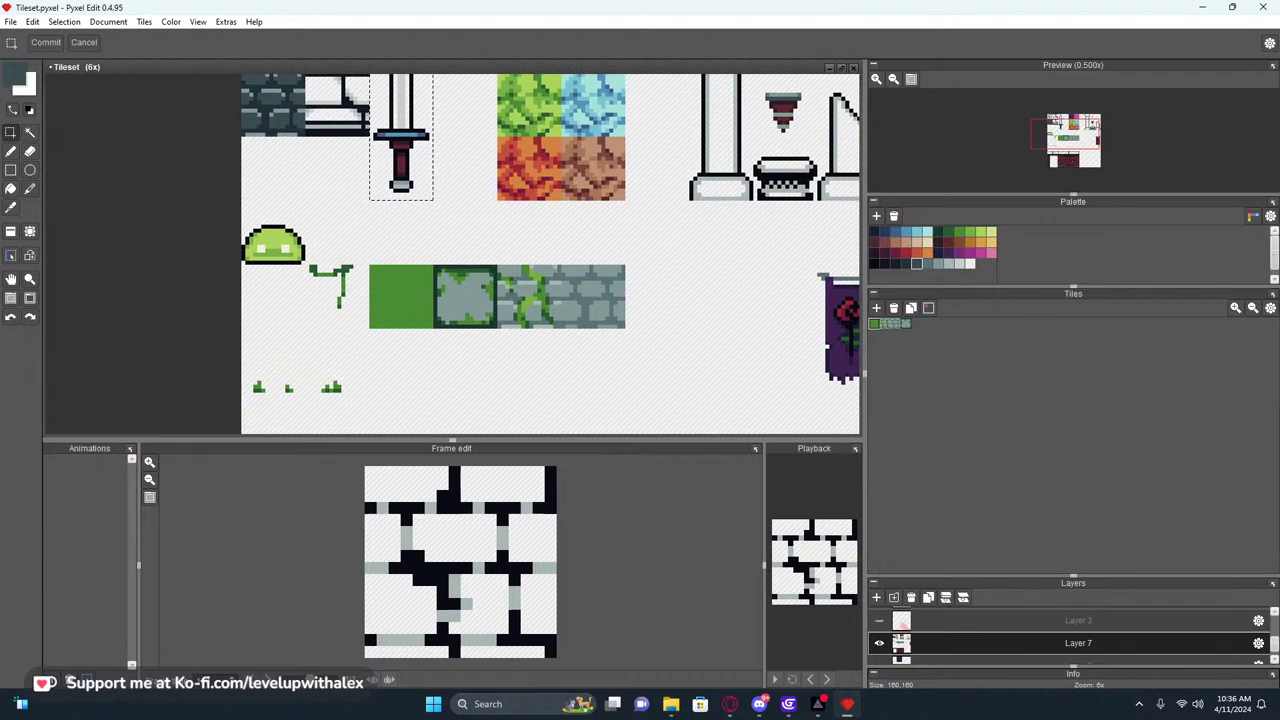
Delete the mossy and plain stone wall artwork beside the cobble ground tile
key(alt+Tab)
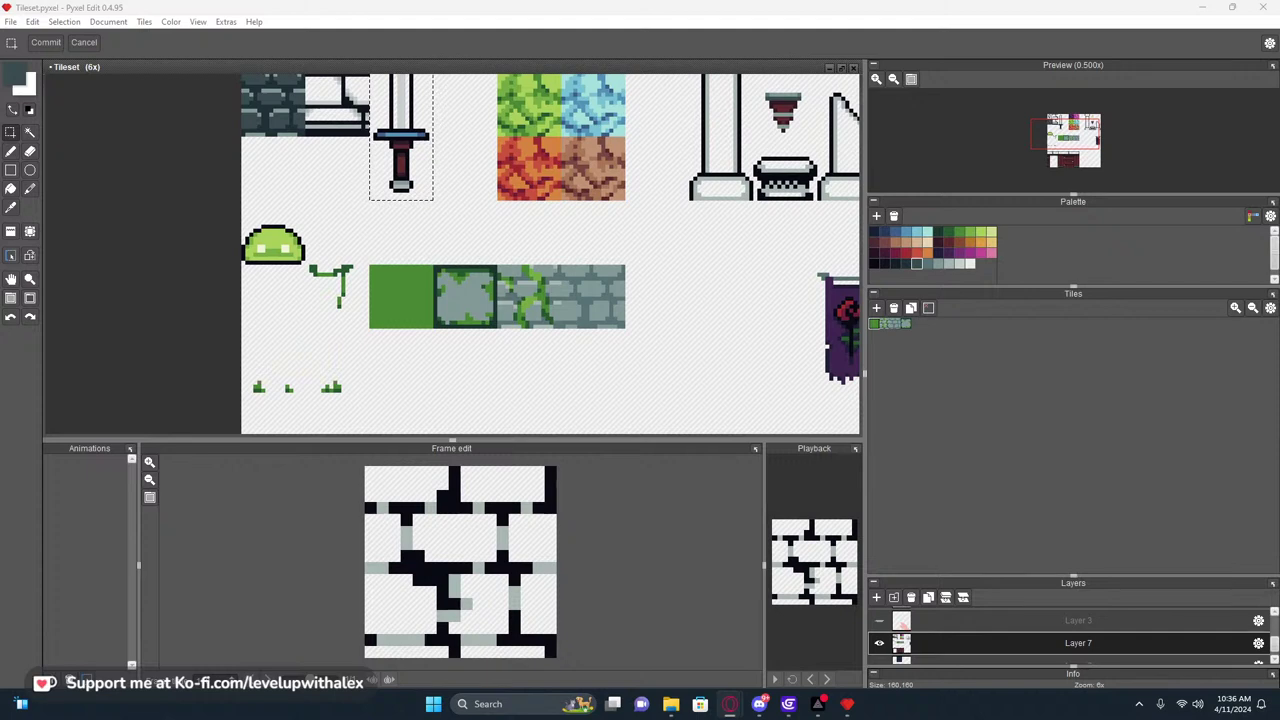
scroll(341, 272, down, 4)
scroll(436, 330, up, 2)
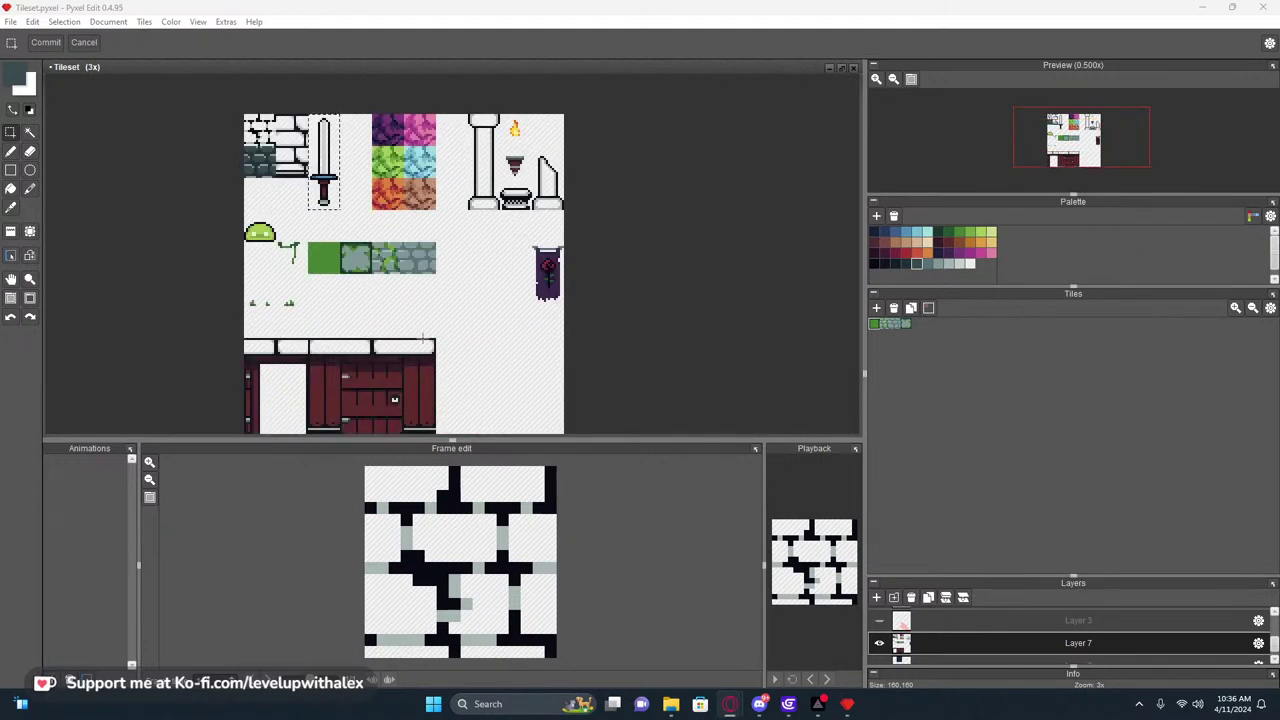
middle_drag(419, 302, 469, 362)
key(s)
click(430, 311)
key(Delete)
double_click(472, 298)
key(Delete)
click(514, 291)
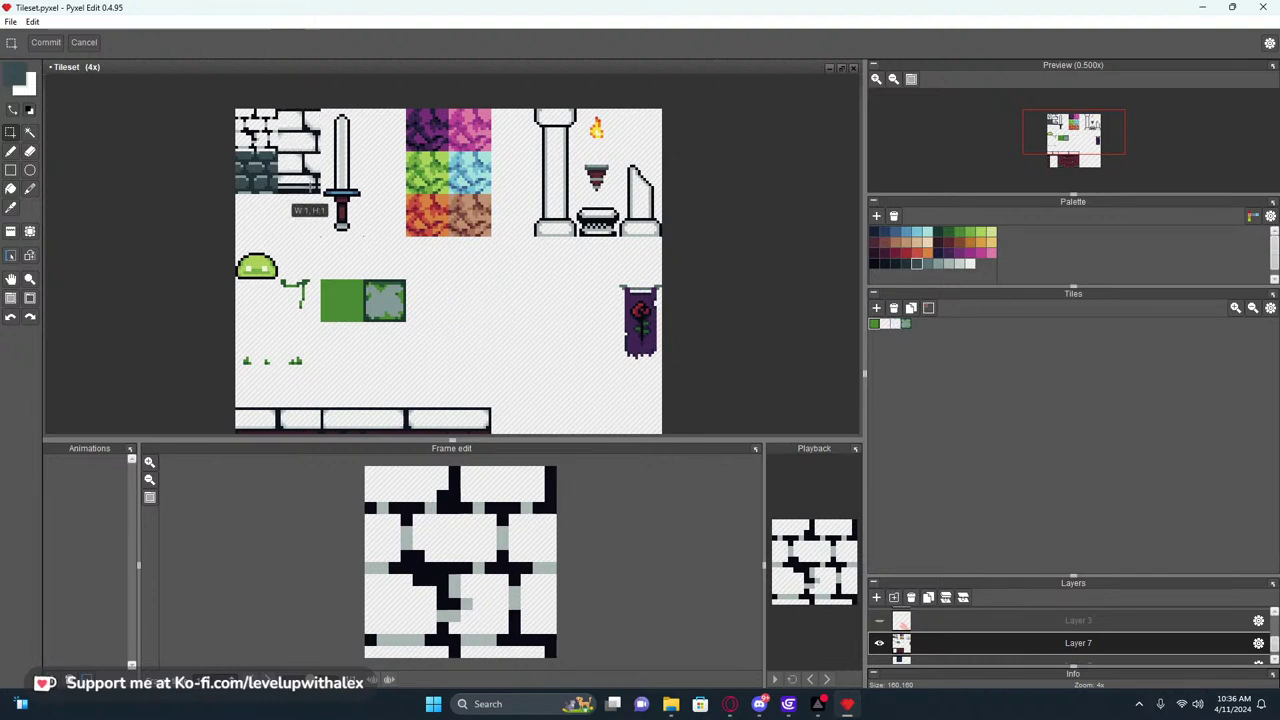
Copy the two-tile-high white brick wall and place it beside the cobble tile, with its base aligned to that row
drag(311, 186, 300, 135)
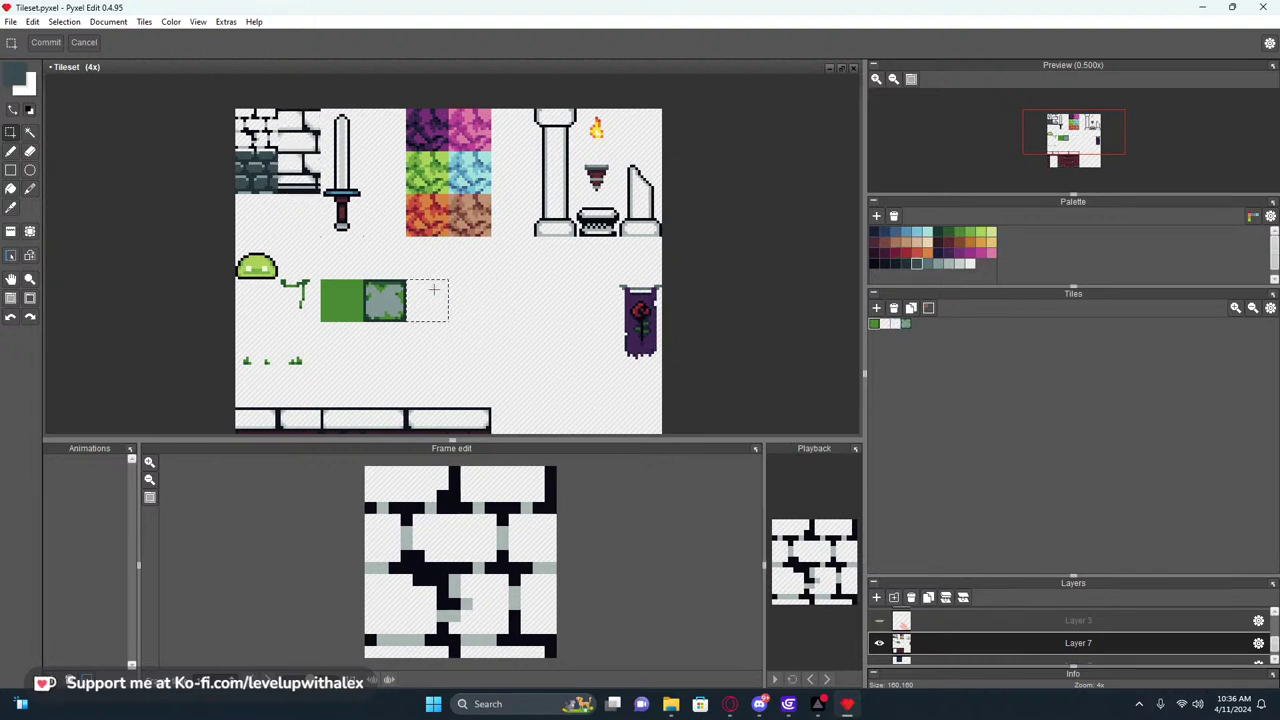
key(ctrl+v)
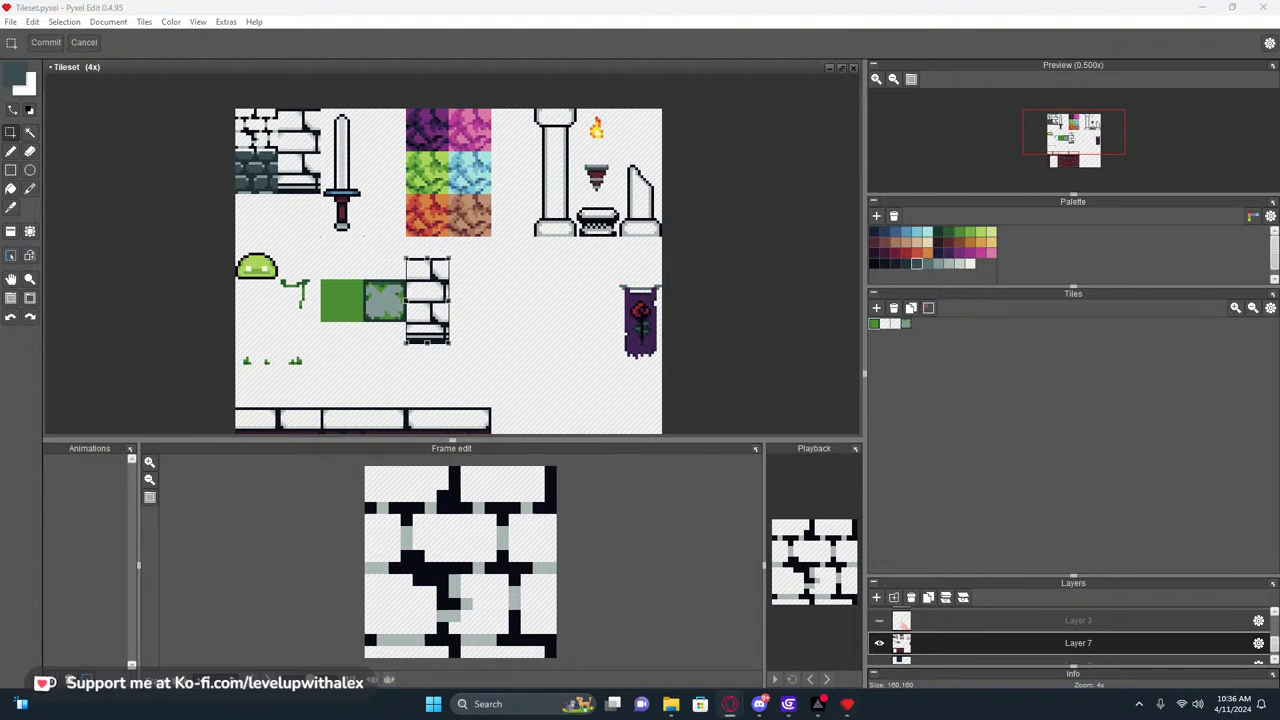
click(137, 259)
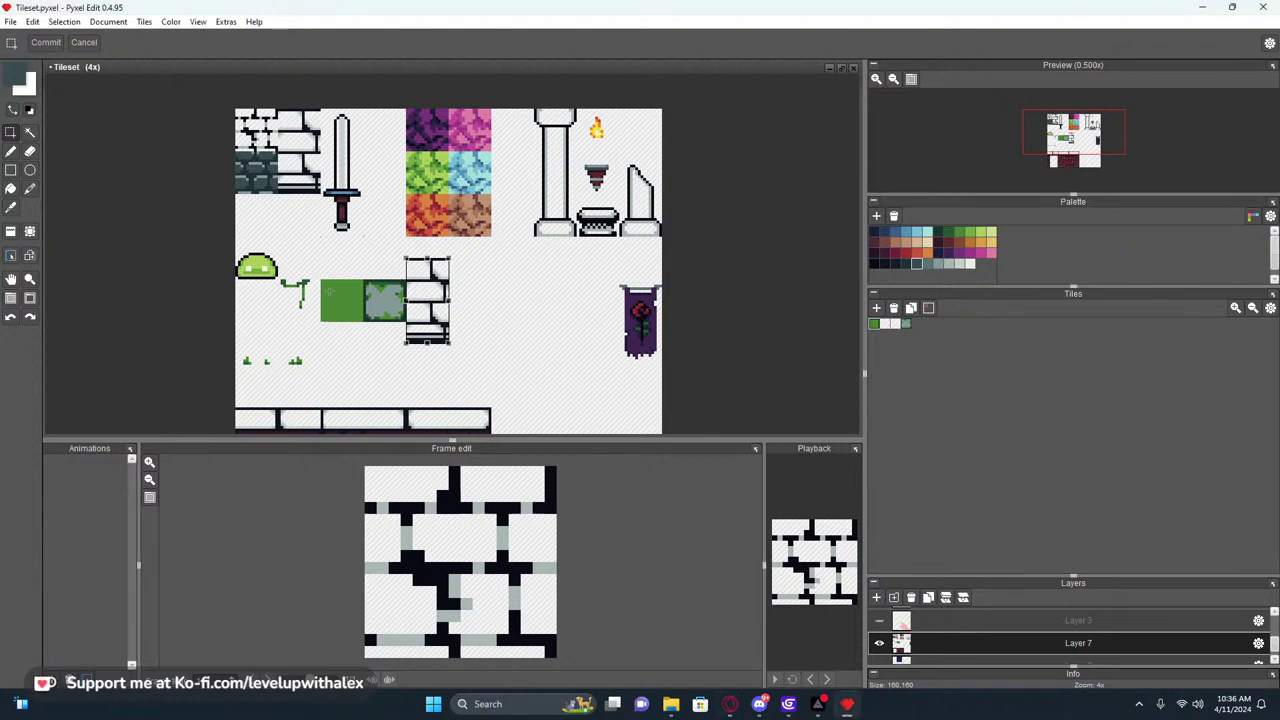
scroll(348, 280, up, 1)
drag(469, 377, 469, 348)
Try filling the pasted wall's upper bricks with the cobble tile's grey and recolouring with a lighter palette grey, and undo the fills
scroll(557, 304, up, 1)
scroll(500, 285, down, 2)
scroll(450, 265, up, 3)
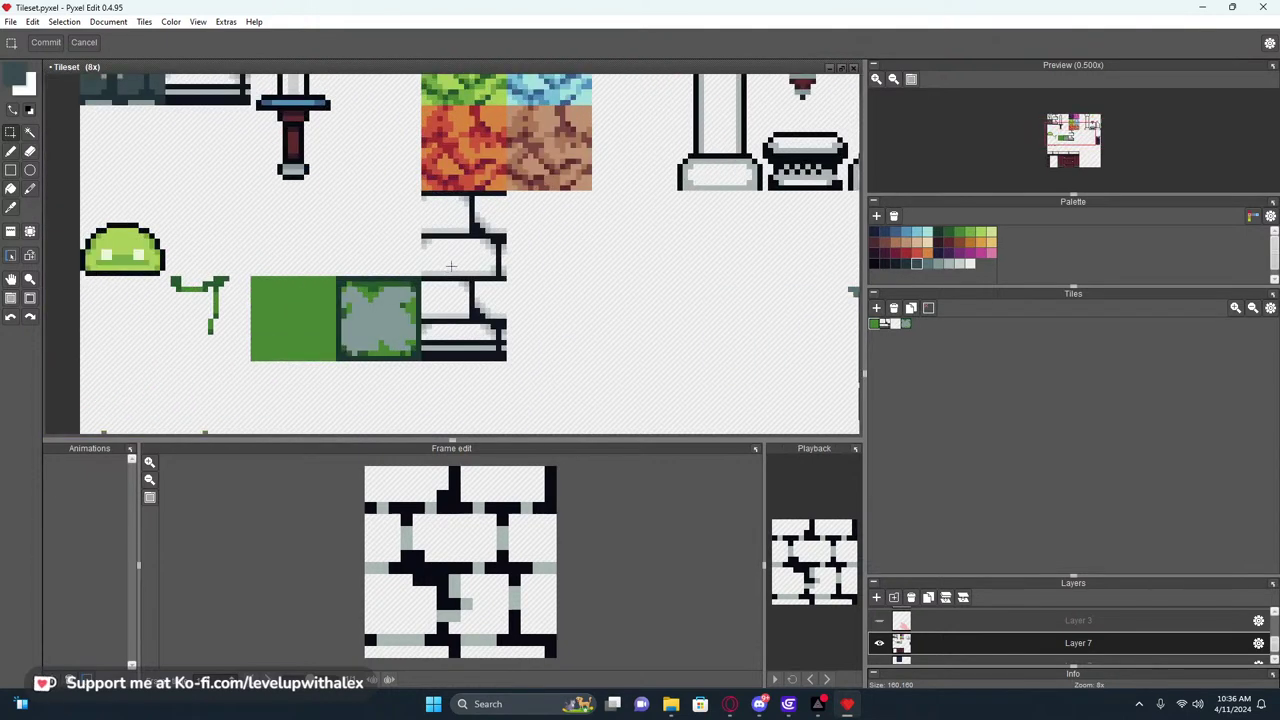
scroll(386, 280, up, 2)
key(g)
alt+click(389, 314)
click(509, 222)
middle_drag(509, 221, 472, 247)
drag(472, 247, 501, 219)
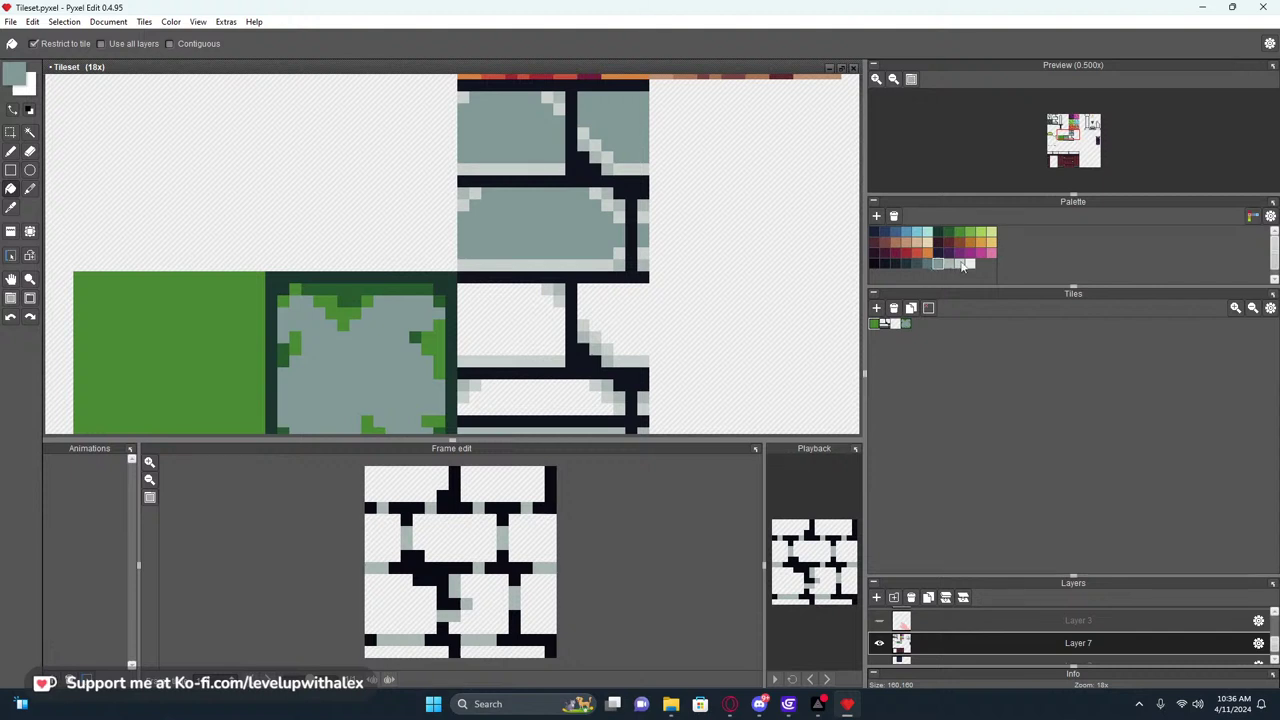
click(961, 263)
click(609, 190)
scroll(608, 190, down, 2)
key(ctrl+z)
key(ctrl+z)
Replace the cobble tile's grey centre with the colour sampled from the inside of a pasted brick
middle_drag(634, 225, 596, 292)
scroll(595, 291, up, 2)
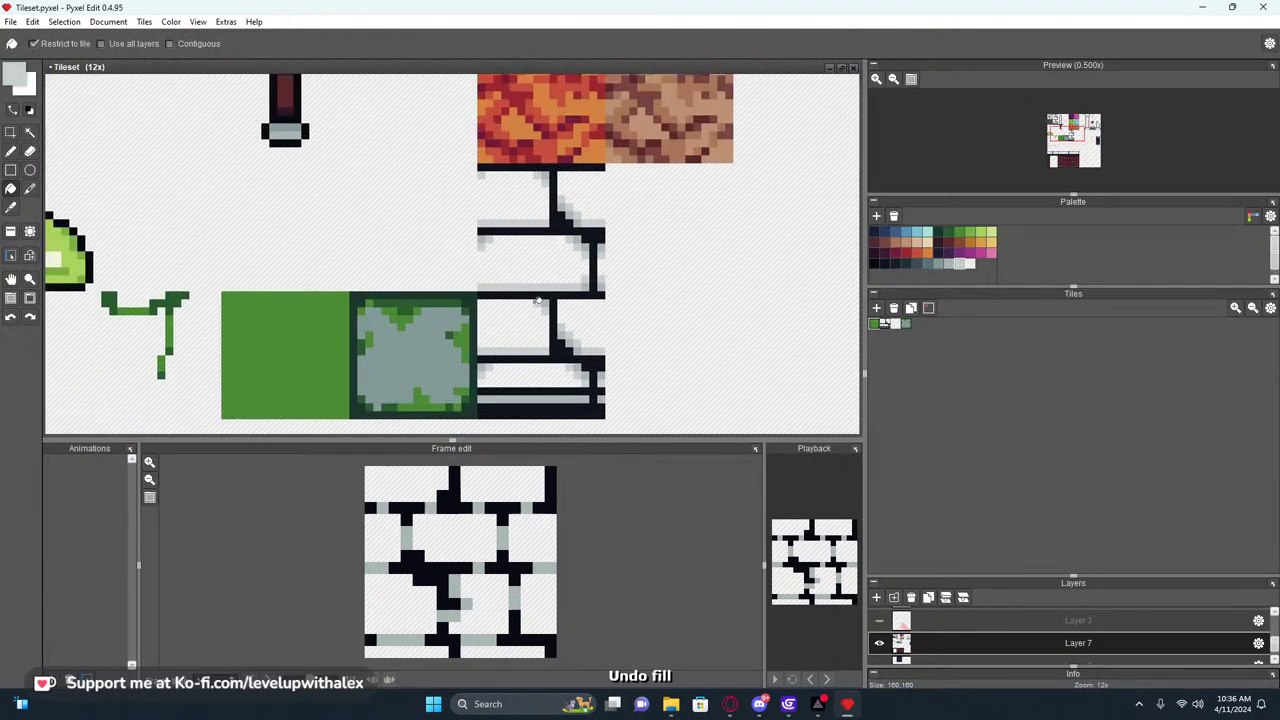
right_click(529, 266)
click(436, 342)
scroll(436, 342, down, 3)
middle_drag(441, 338, 491, 318)
scroll(490, 318, up, 1)
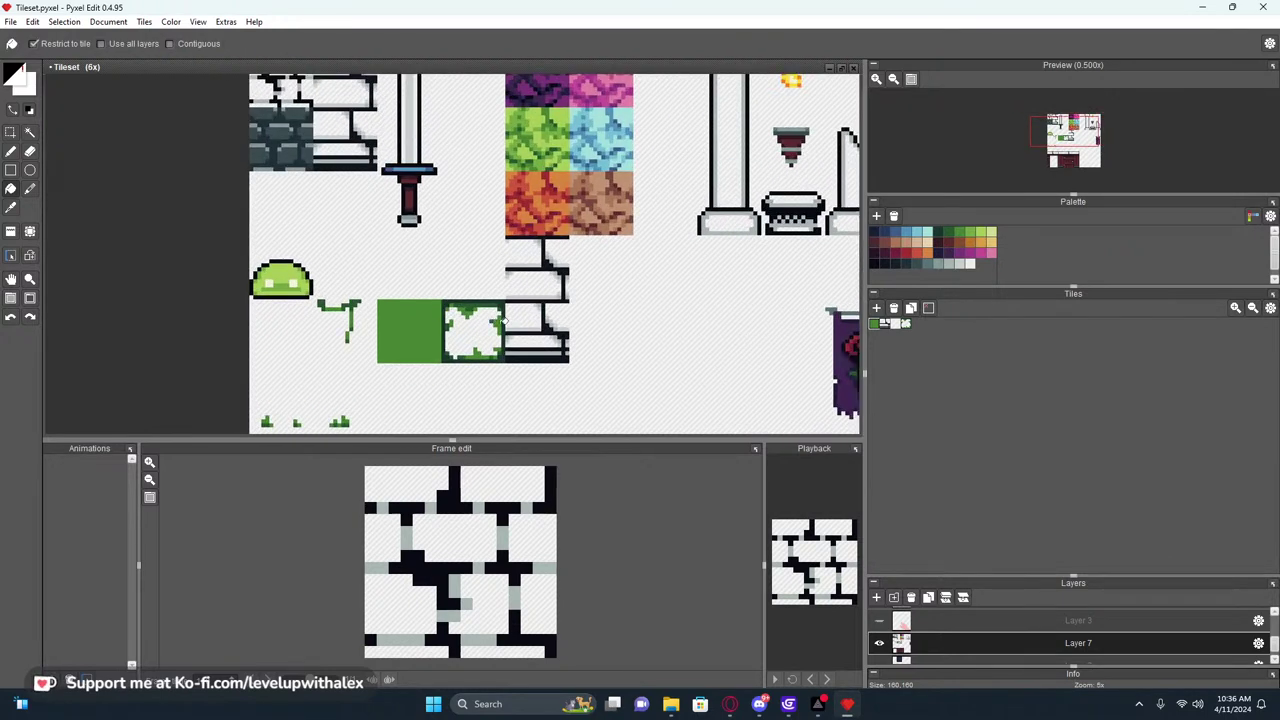
Sample the light grey shading of the pasted brick wall as the Pen colour
scroll(527, 315, up, 2)
key(b)
right_click(547, 297)
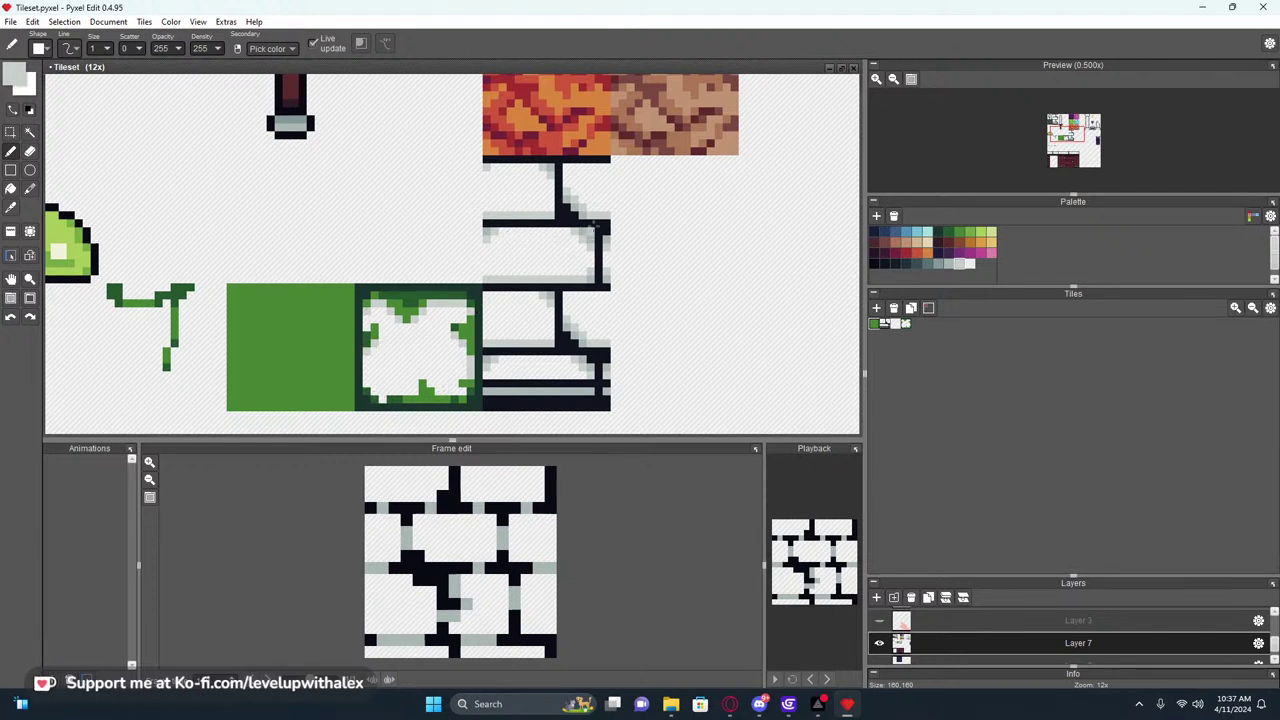
scroll(546, 216, down, 3)
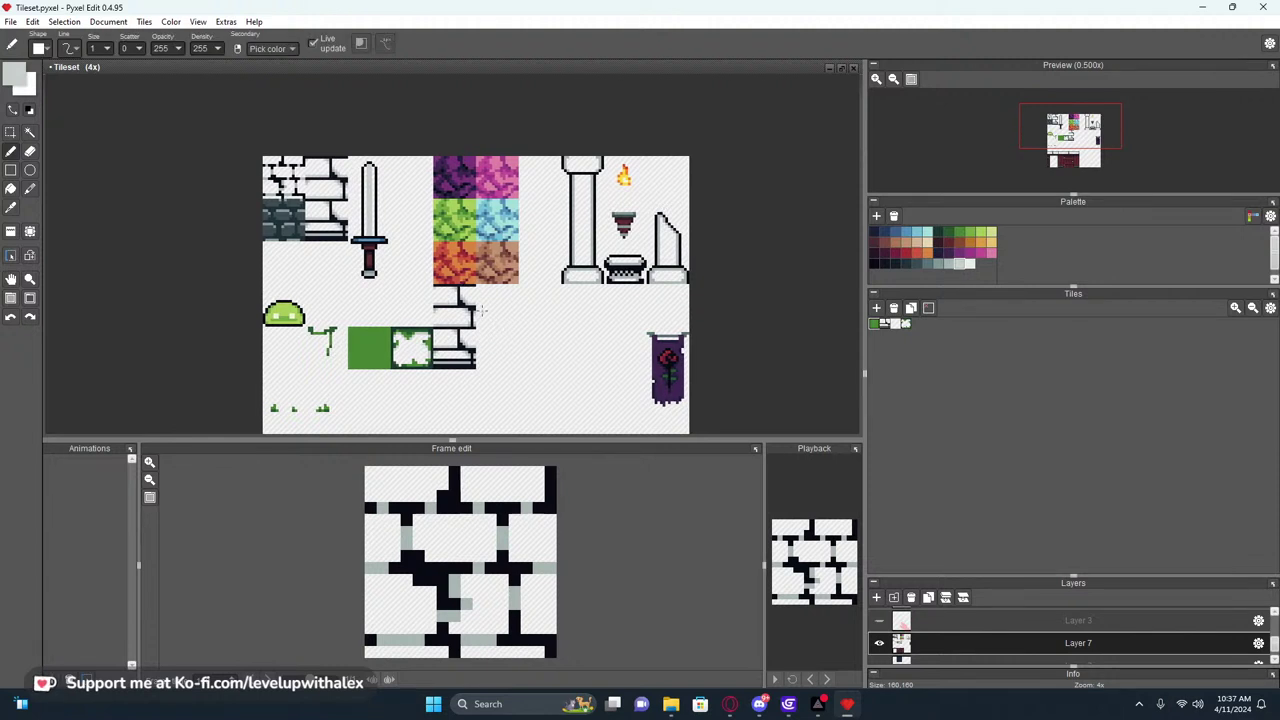
scroll(412, 322, up, 1)
middle_drag(396, 260, 398, 278)
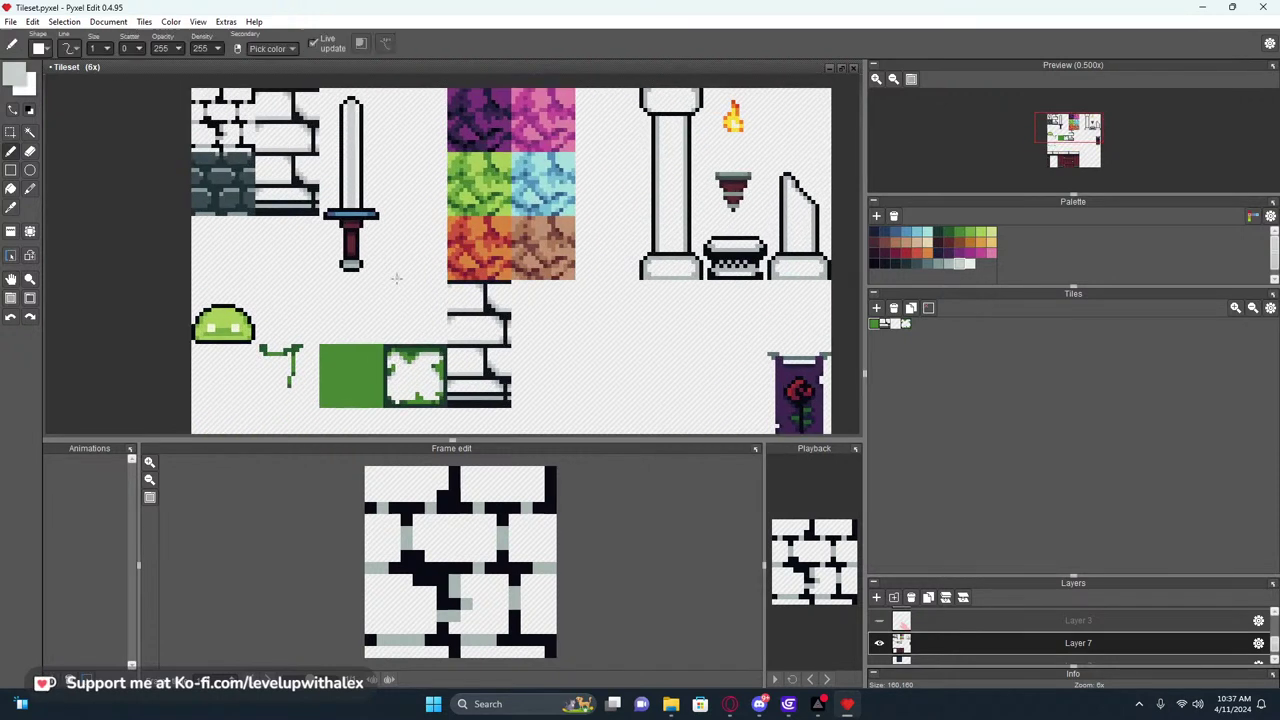
Rework the tile list so that both halves of the pasted brick wall are stored as tiles
click(884, 325)
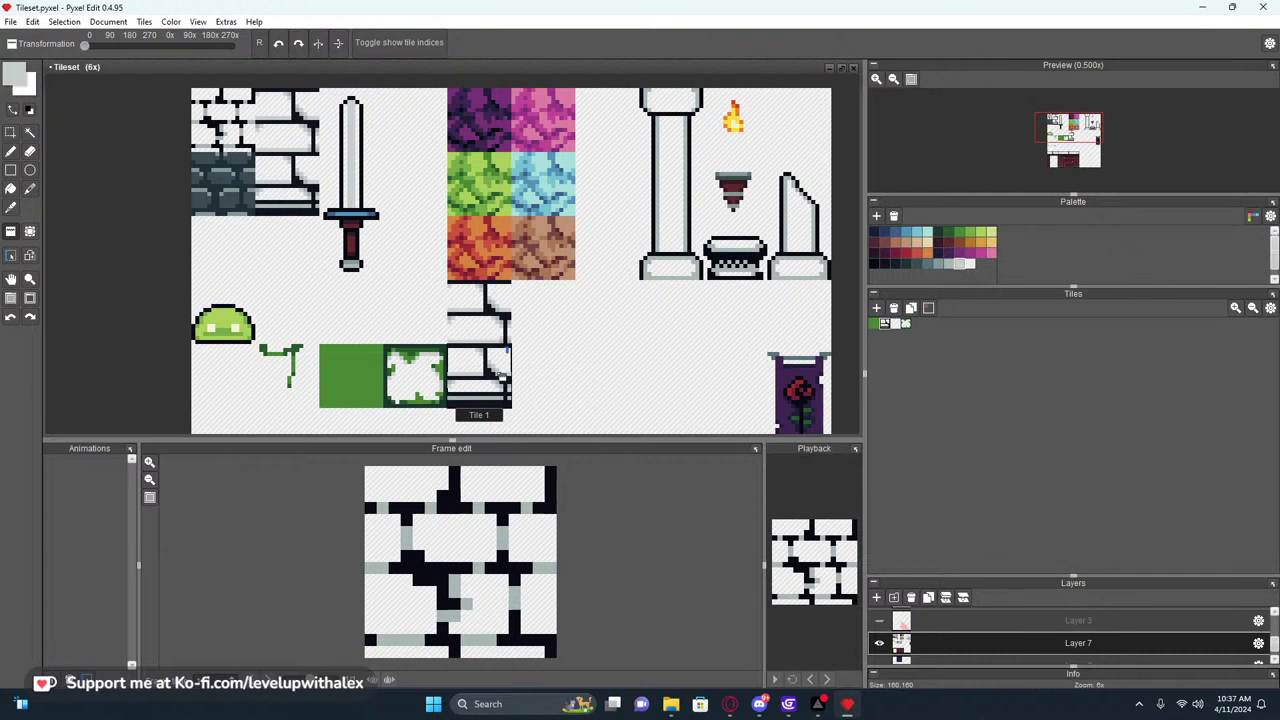
ctrl+shift+click(502, 375)
click(917, 325)
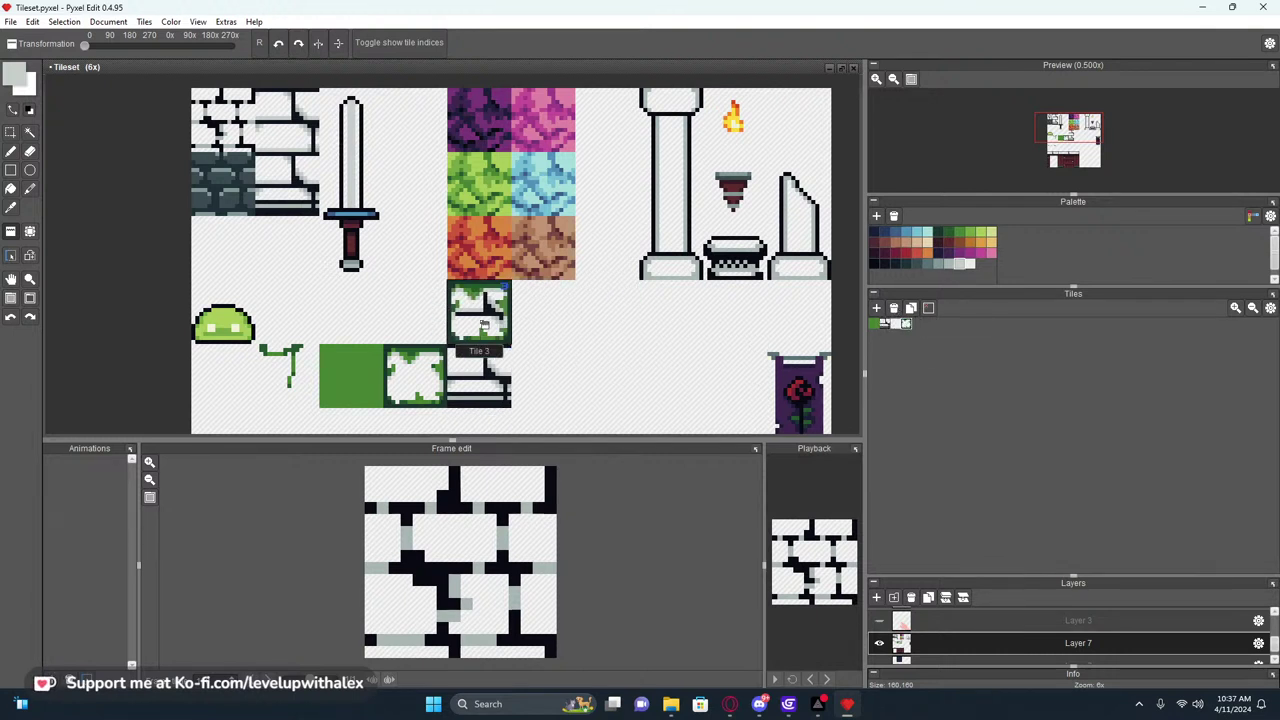
click(915, 325)
click(896, 309)
key(s)
click(474, 318)
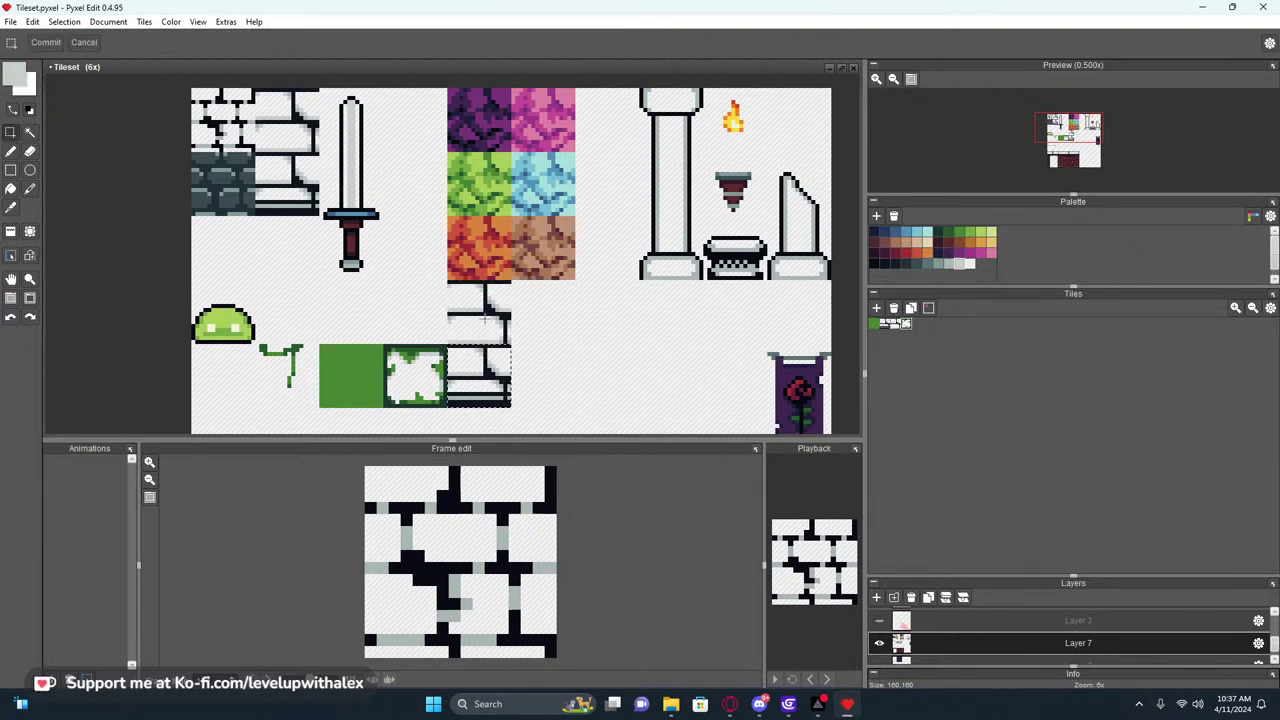
scroll(513, 390, down, 1)
click(533, 384)
Try filling the pasted wall's lower bricks with dark maroon from the palette, and undo the fill
scroll(492, 326, down, 2)
middle_drag(515, 348, 463, 316)
scroll(458, 310, up, 5)
scroll(463, 316, down, 2)
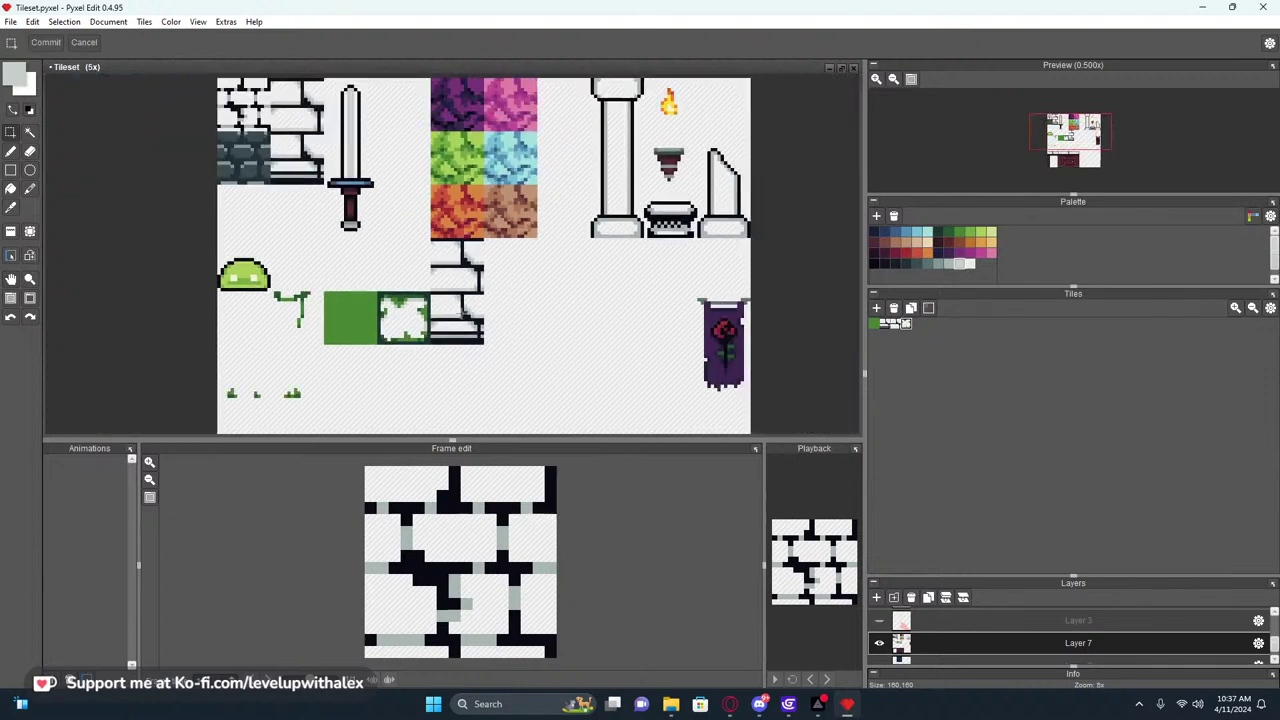
scroll(452, 322, up, 4)
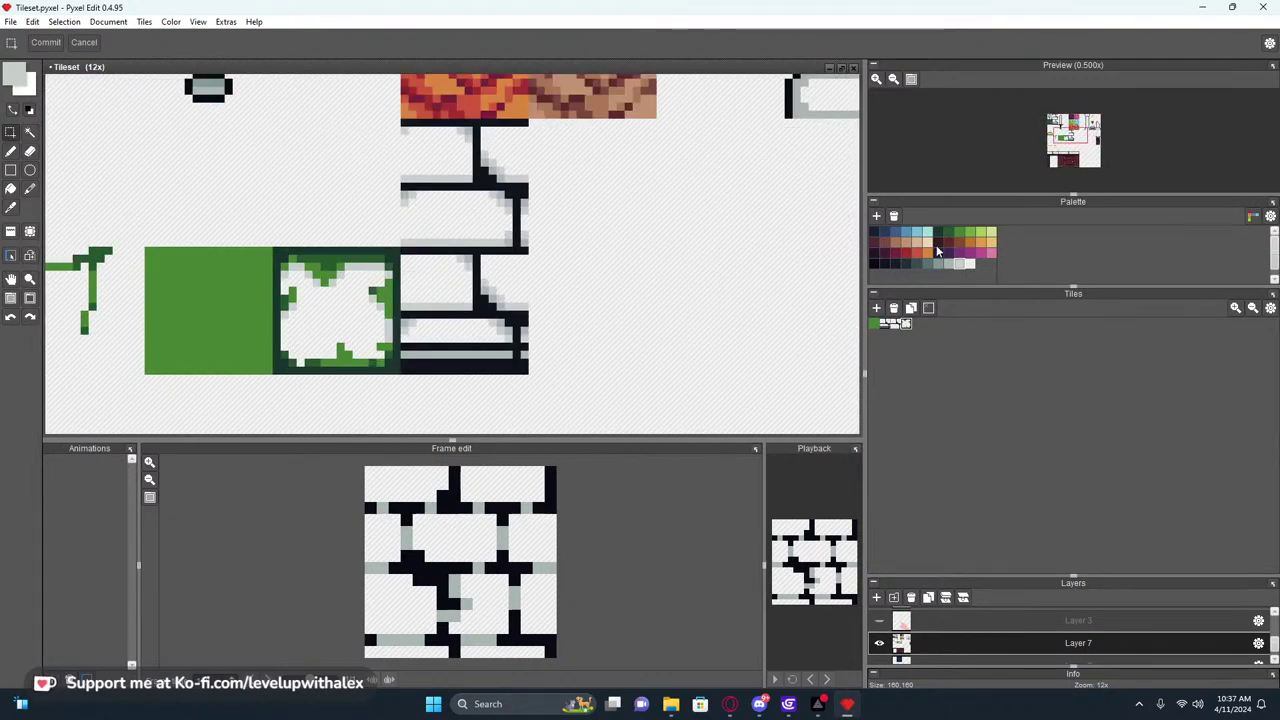
click(938, 246)
key(f)
click(421, 278)
key(ctrl+z)
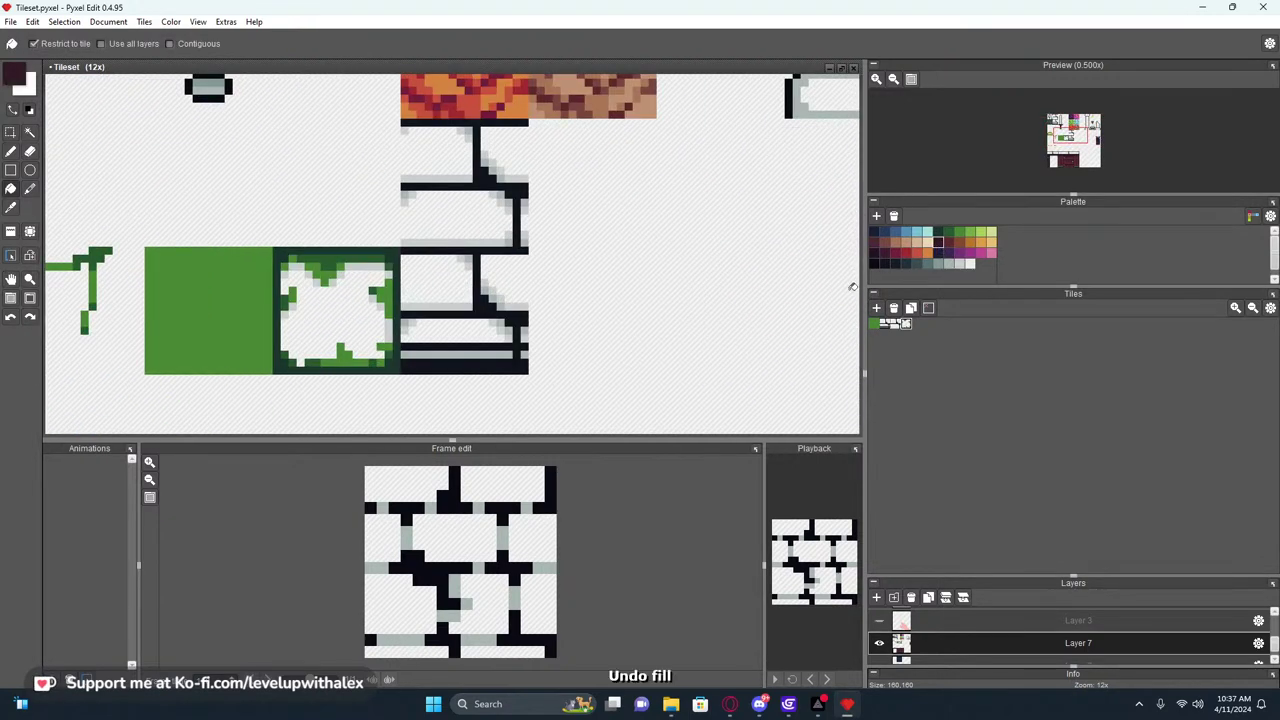
Try filling the pasted wall's bricks with light tan from the palette, and undo the fill
click(920, 246)
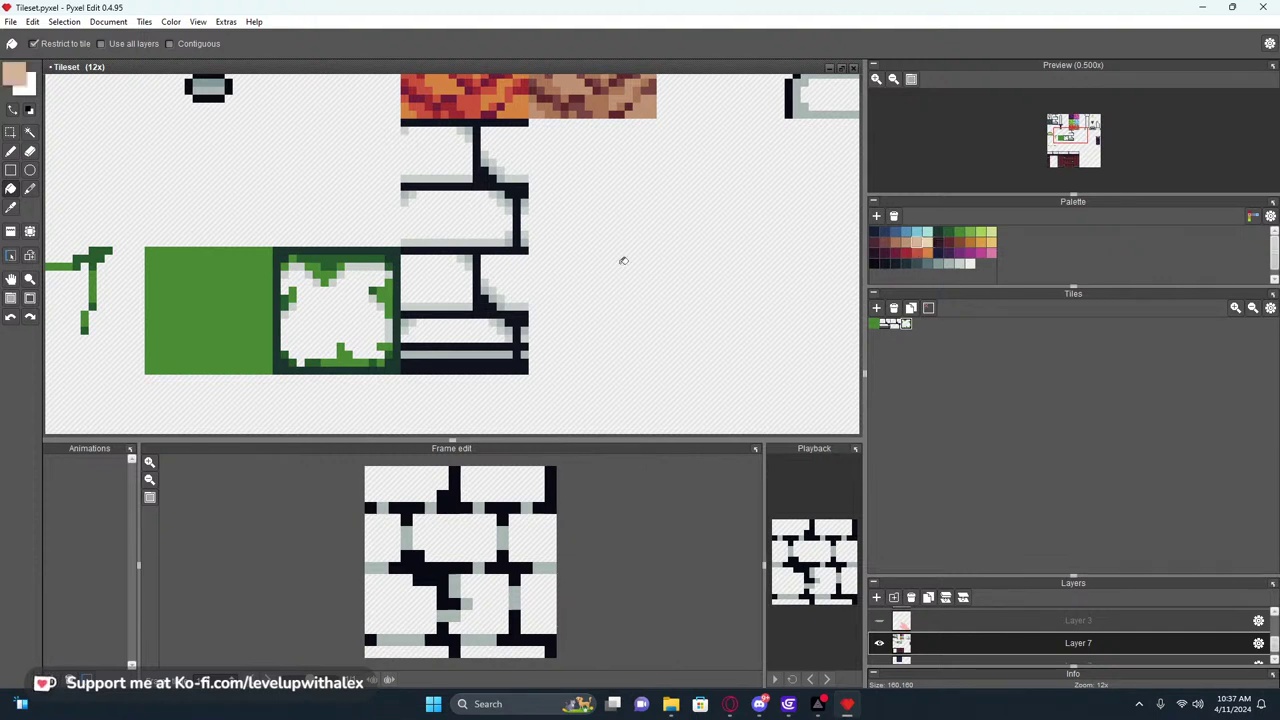
scroll(423, 257, up, 2)
click(449, 257)
scroll(463, 253, down, 2)
key(ctrl+z)
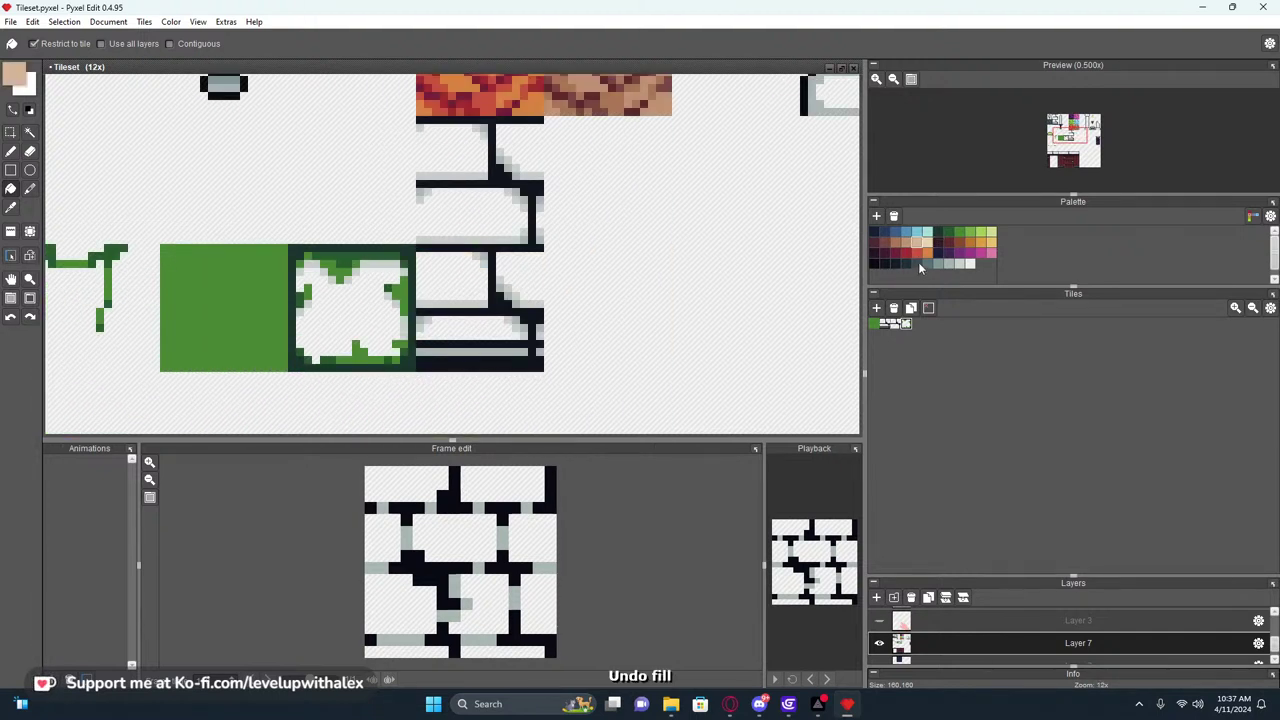
scroll(450, 268, down, 2)
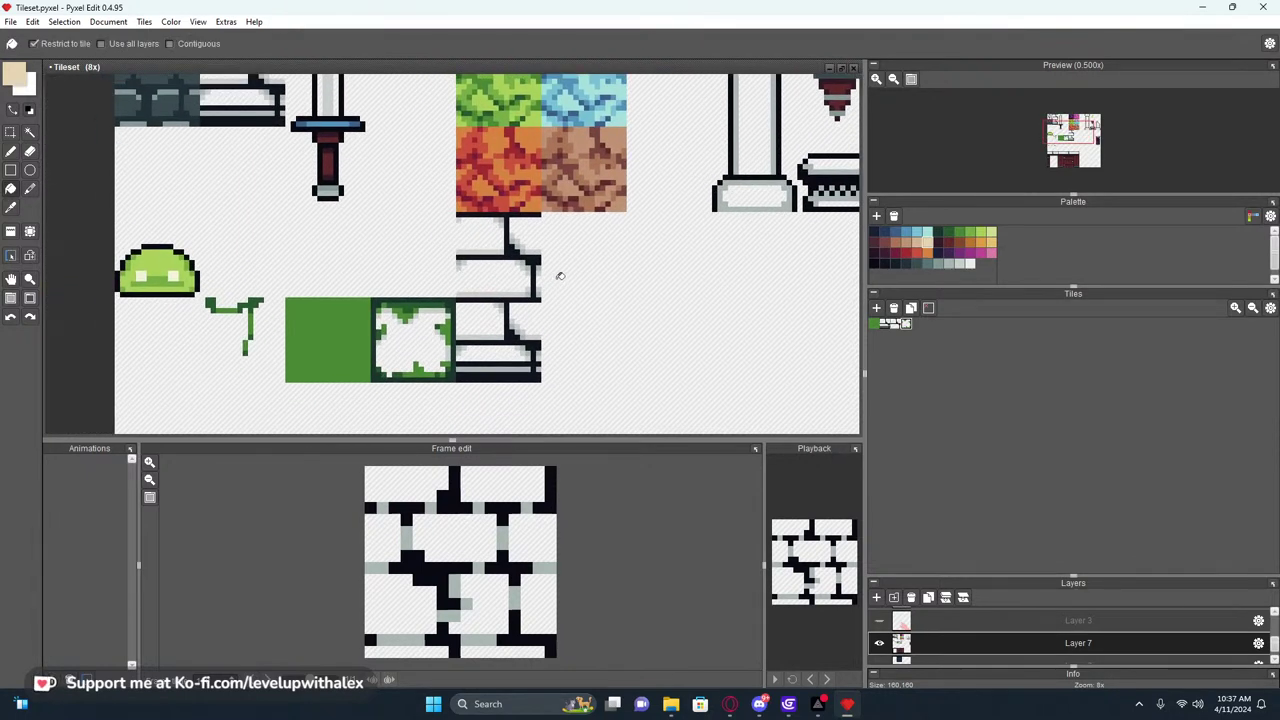
scroll(560, 276, down, 1)
scroll(574, 270, down, 1)
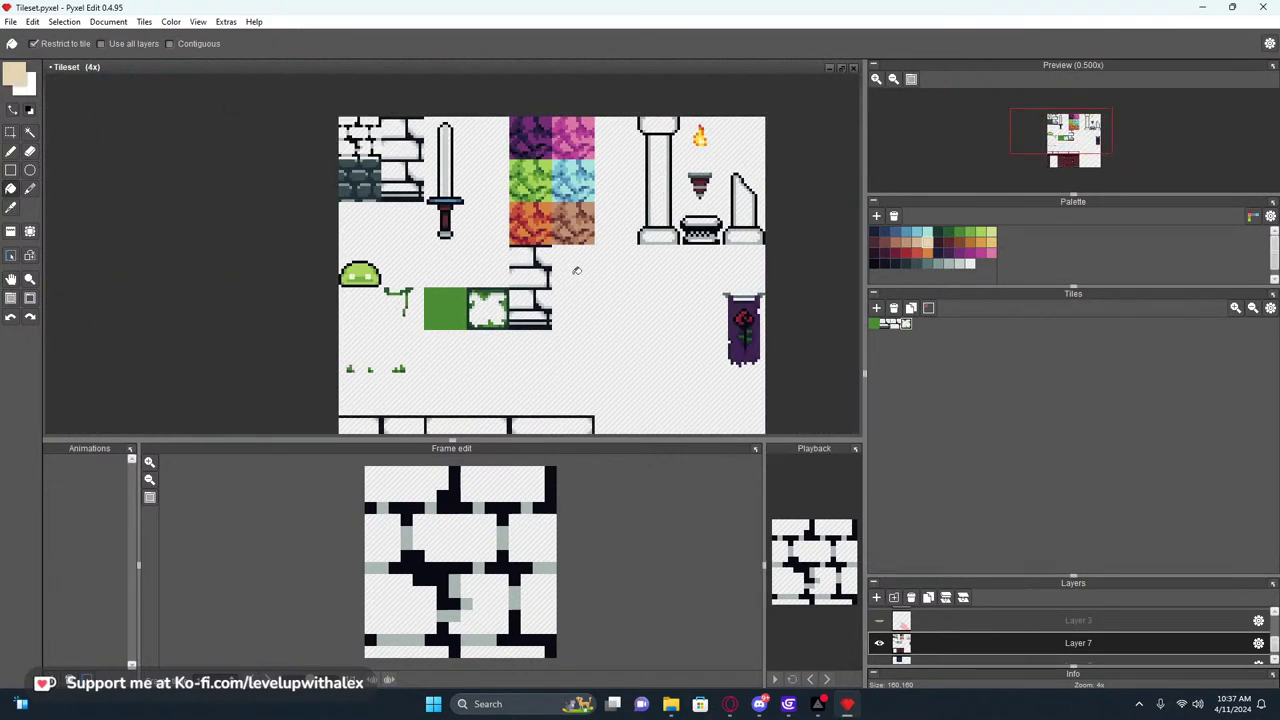
mouse_move(577, 301)
middle_down()
mouse_move(549, 202)
mouse_move(535, 294)
mouse_move(594, 303)
middle_up()
scroll(476, 296, up, 2)
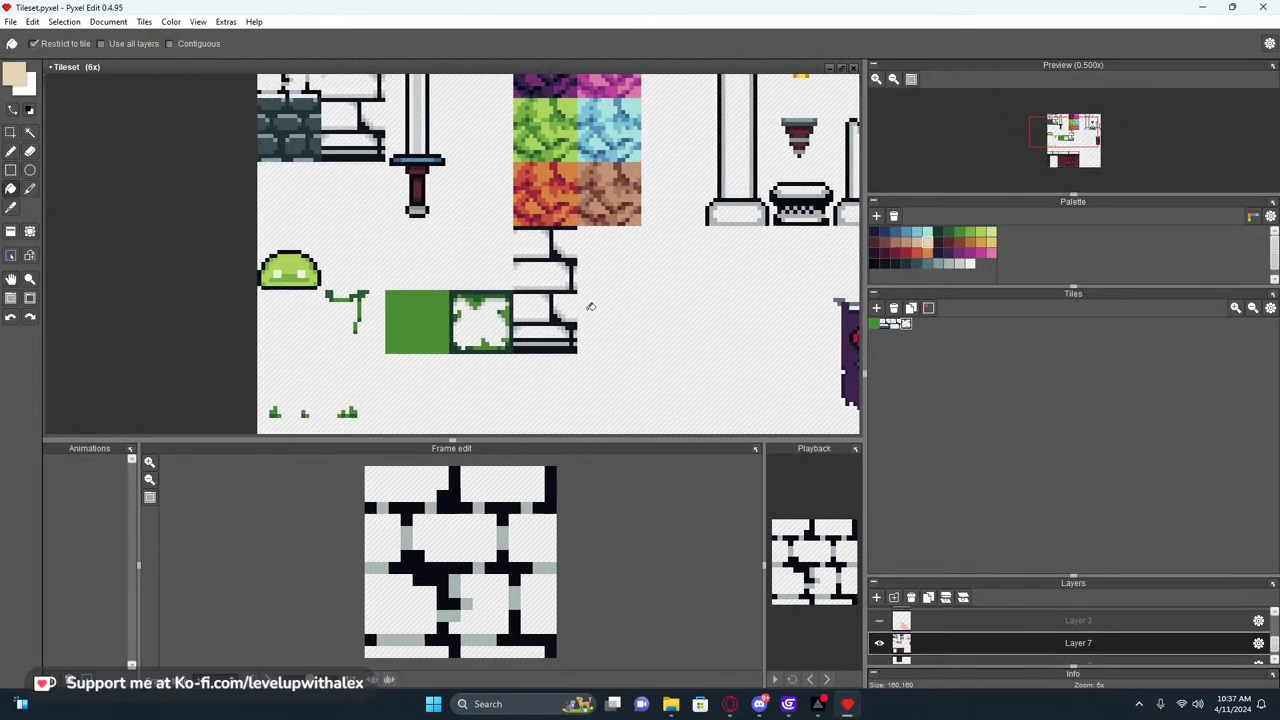
ctrl+scroll(575, 300, up, 1)
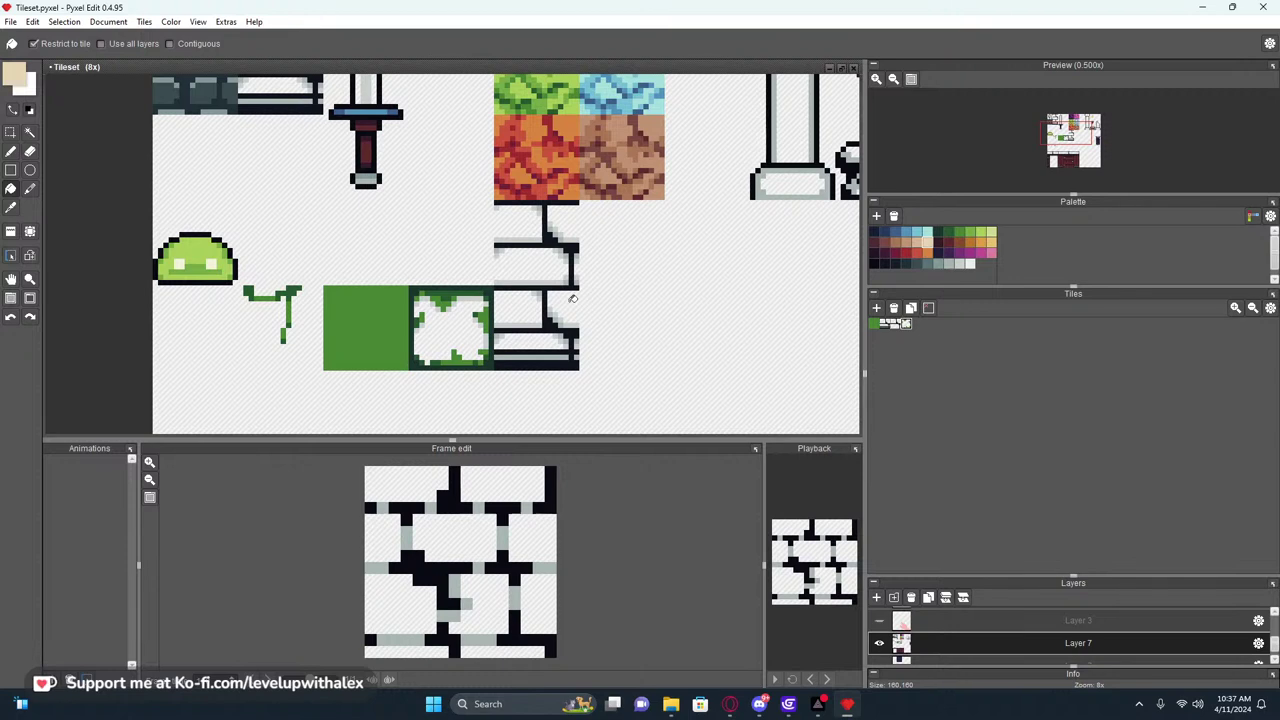
mouse_move(565, 304)
middle_down()
mouse_move(527, 336)
mouse_move(547, 322)
middle_up()
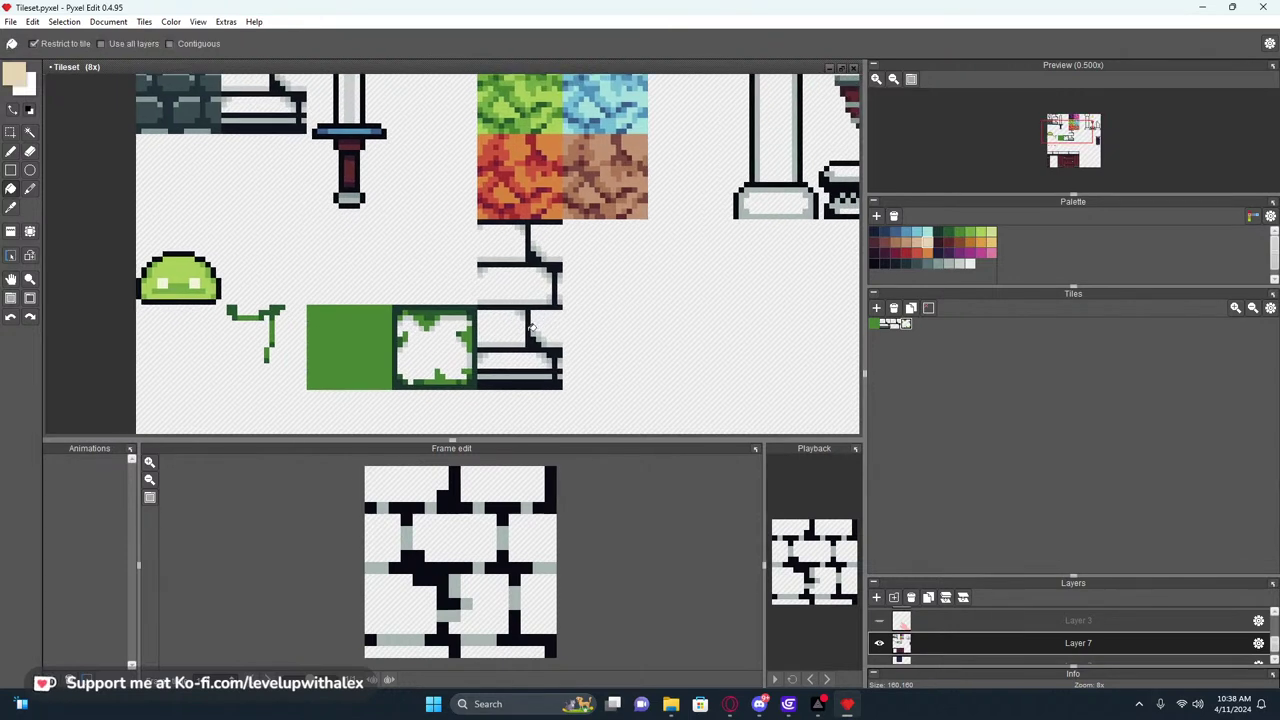
Select both halves of the pasted brick wall and export the selection as the PNG Dungeon_Stone_Walls in the Level 0 folder
scroll(541, 322, down, 1)
key(m)
double_click(550, 327)
scroll(553, 328, up, 2)
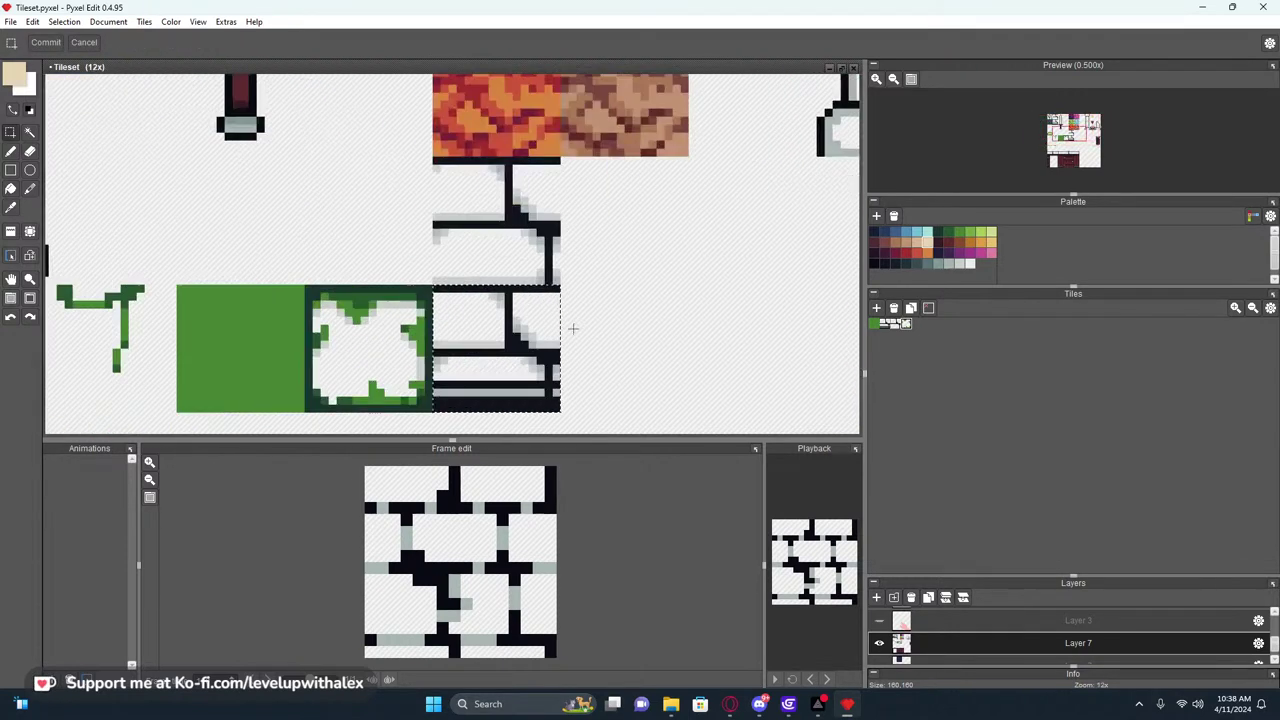
ctrl+scroll(505, 324, down, 2)
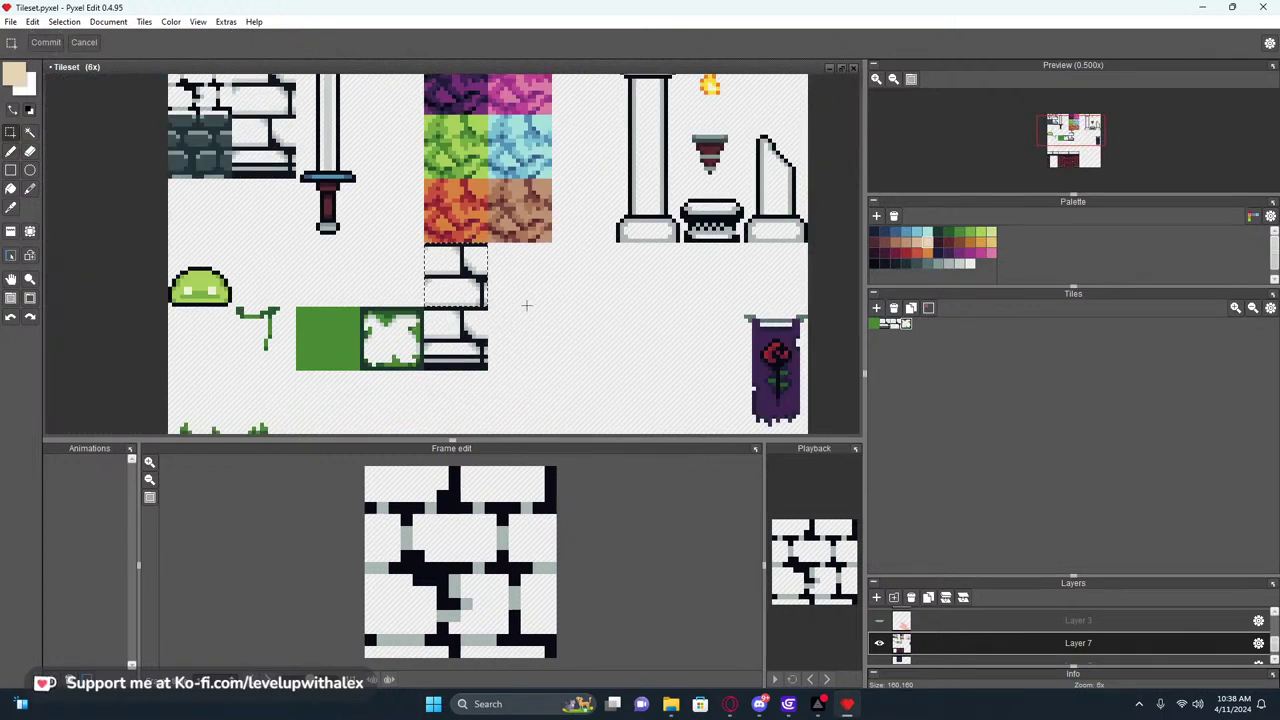
click(11, 22)
mouse_move(40, 153)
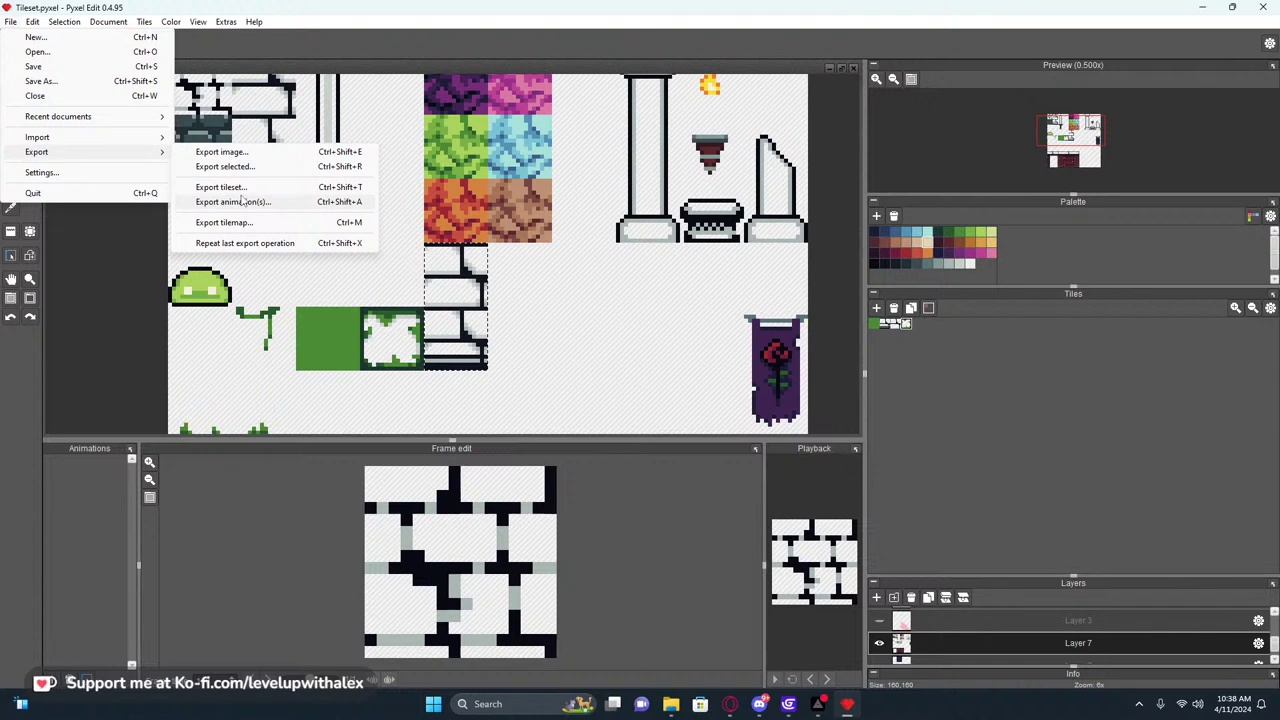
click(225, 166)
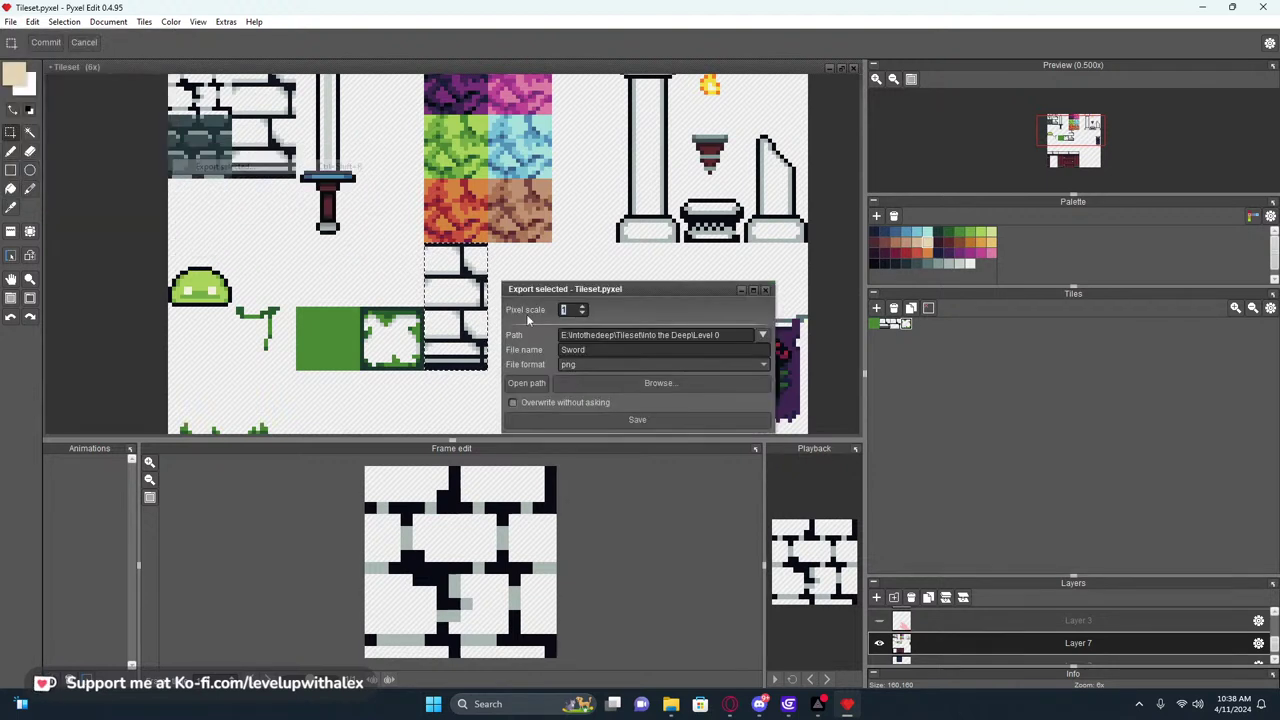
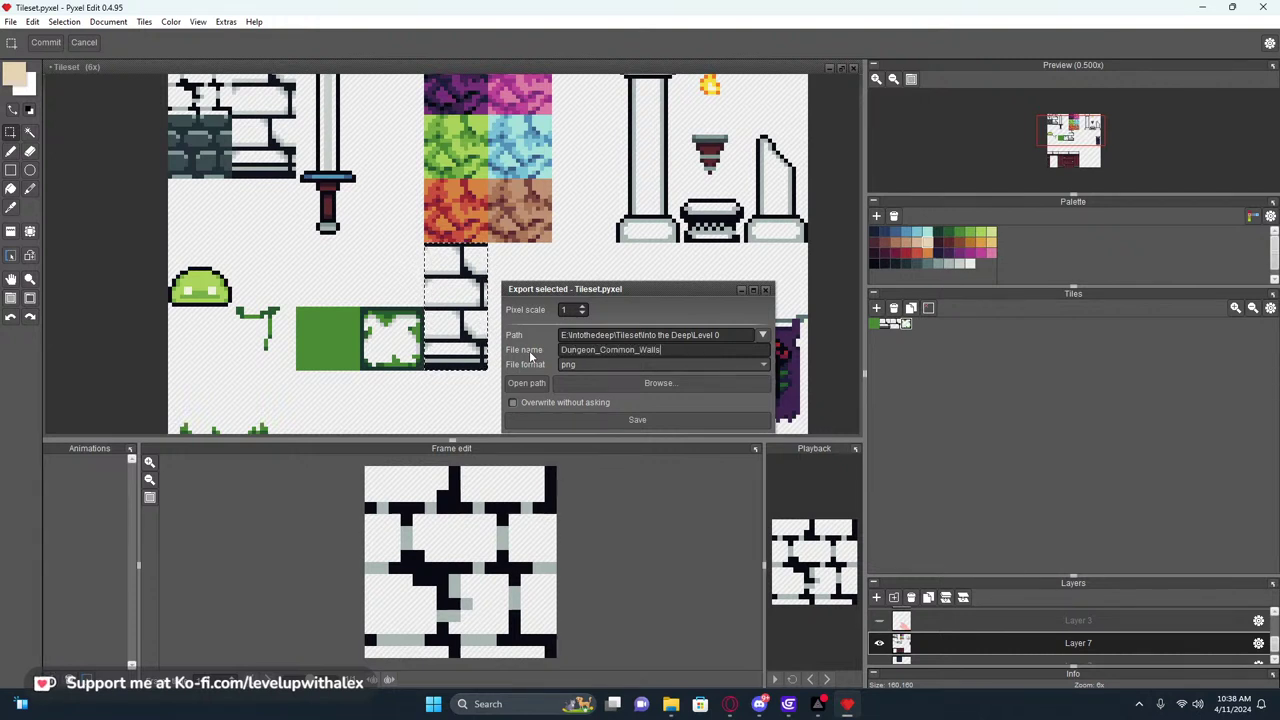
click(641, 352)
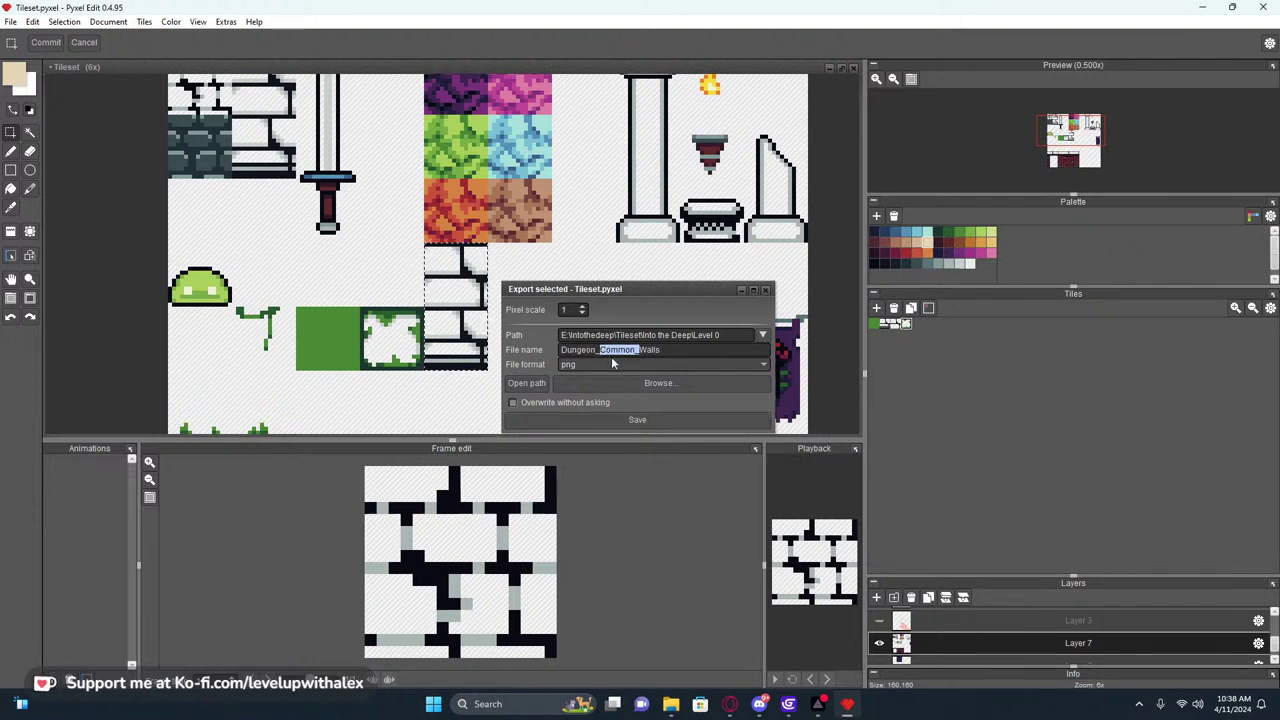
text(Stone)
click(627, 422)
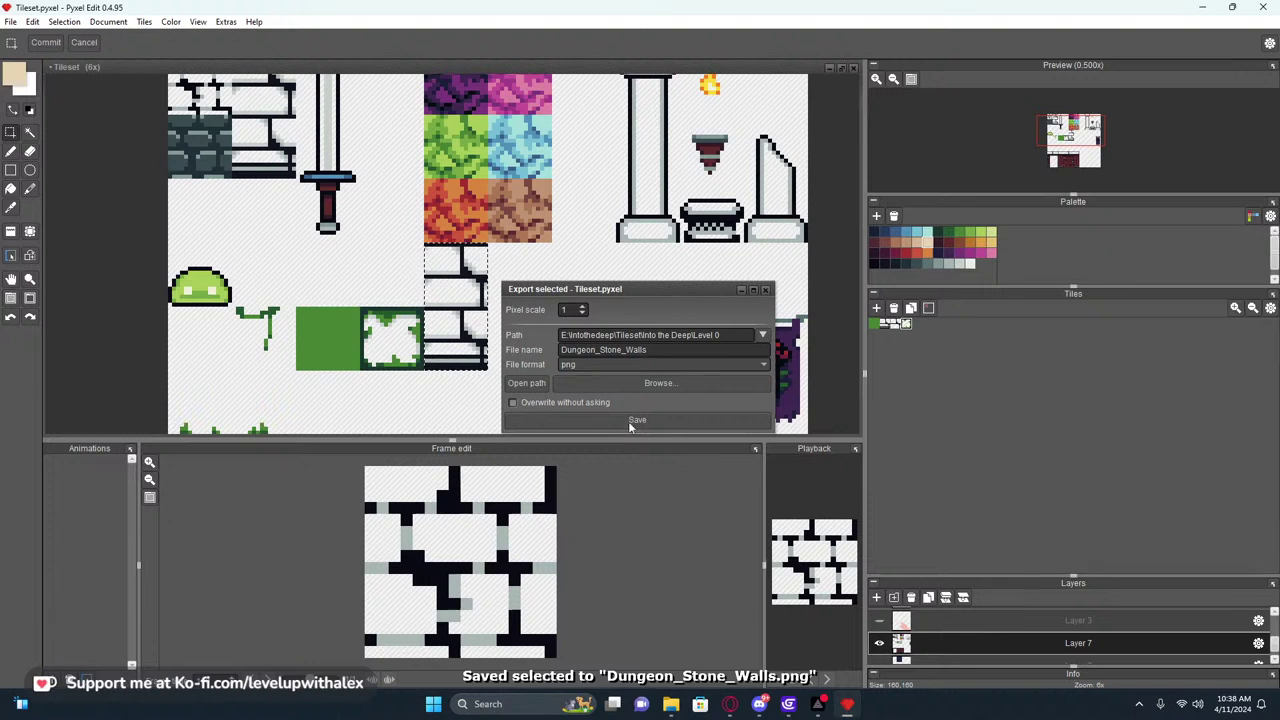
click(744, 291)
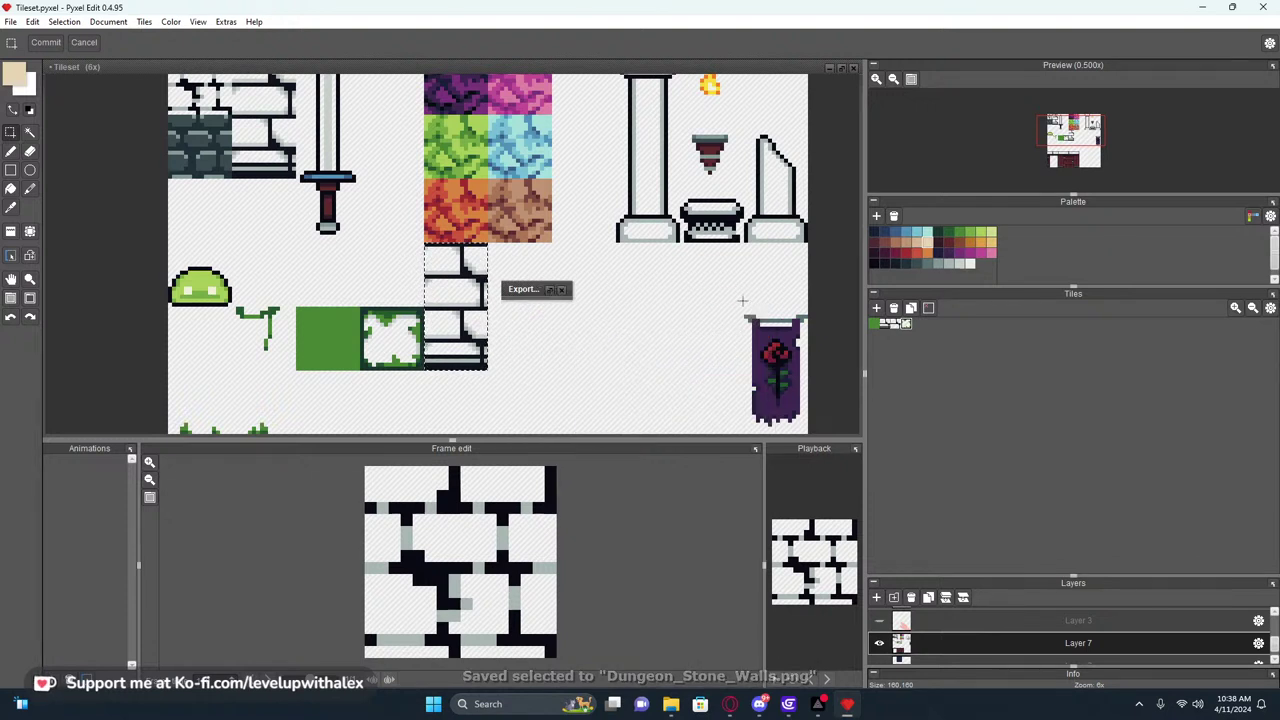
Switch to GDevelop and open the Dungeon_Wall_Default object for editing
mouse_move(789, 710)
click(845, 638)
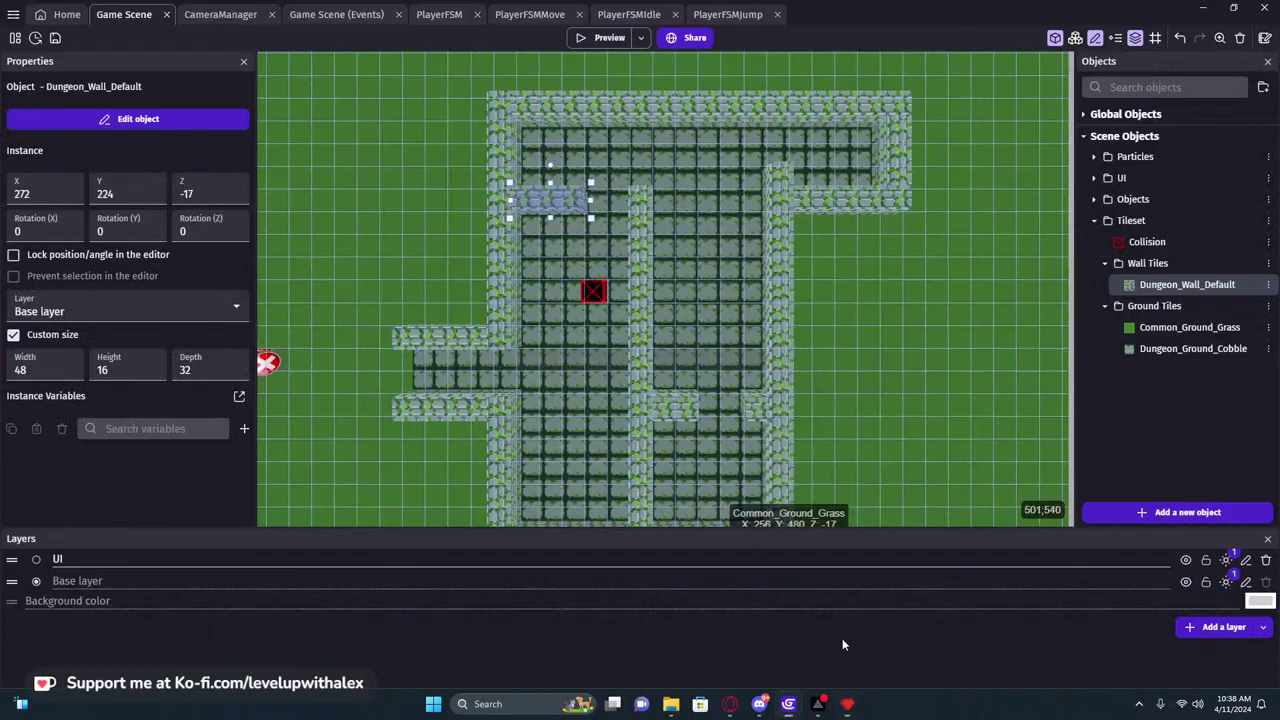
double_click(510, 340)
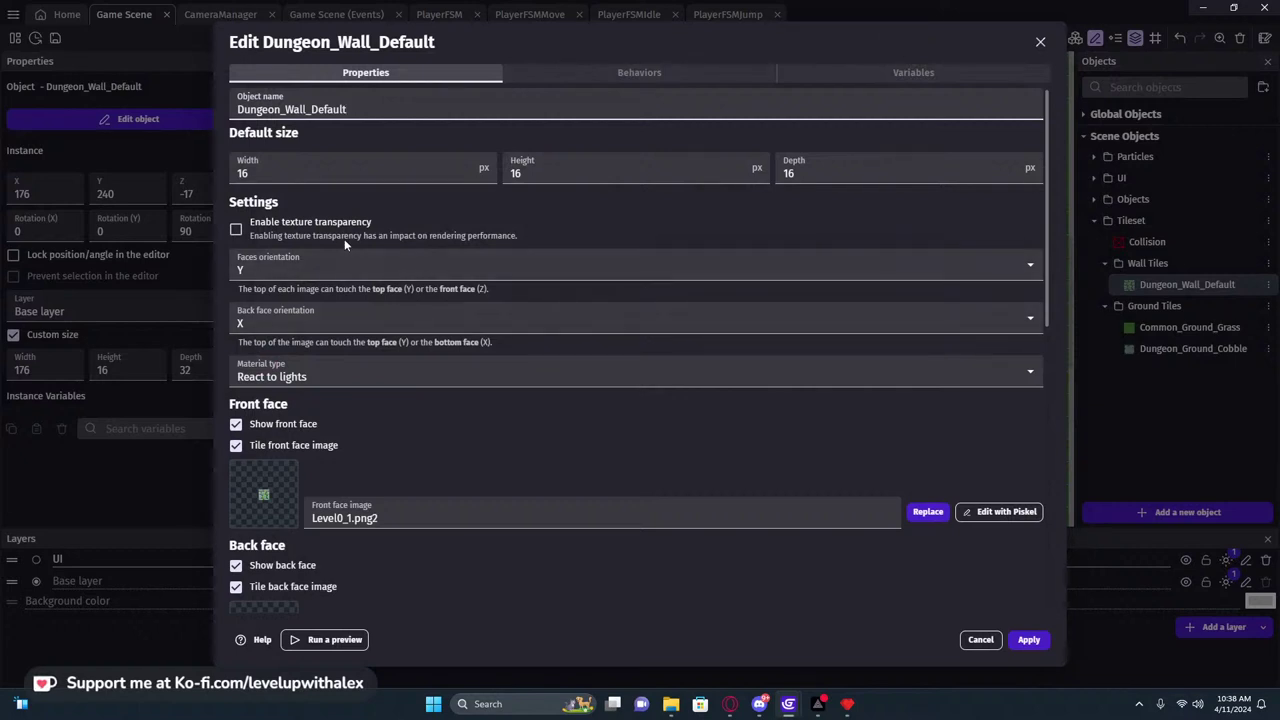
scroll(405, 445, down, 1)
scroll(335, 170, up, 1)
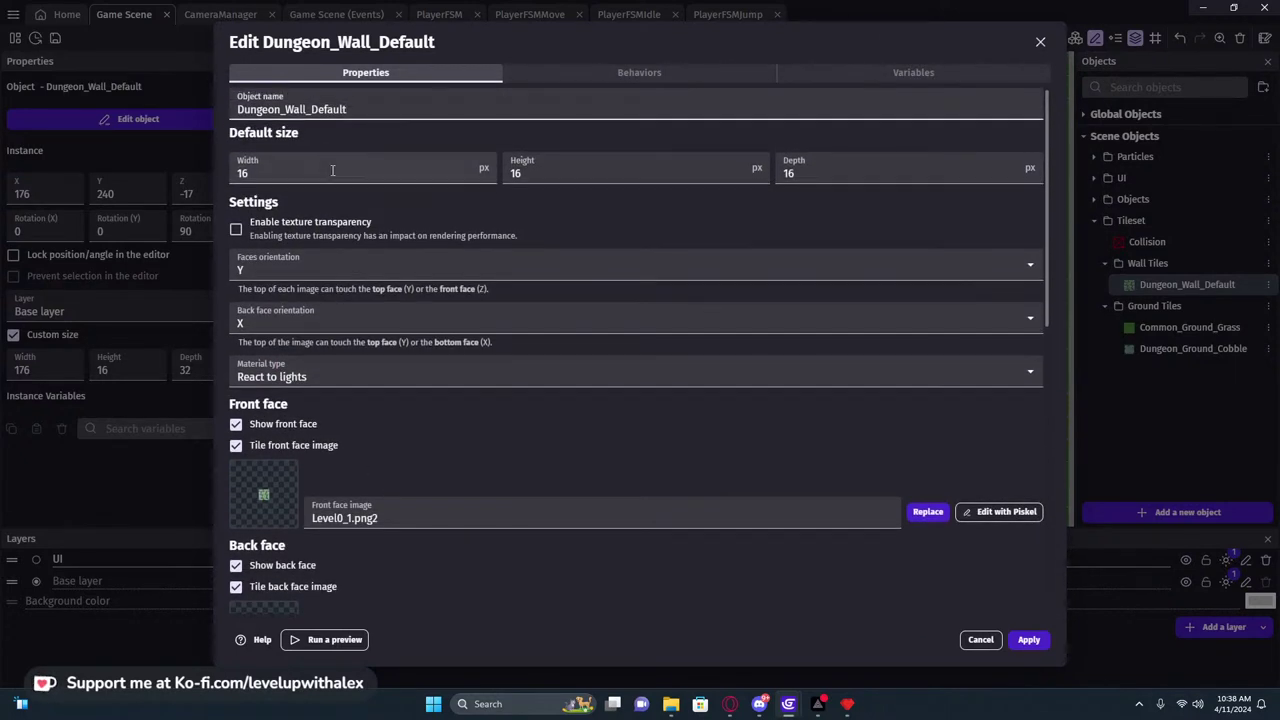
drag(551, 172, 506, 173)
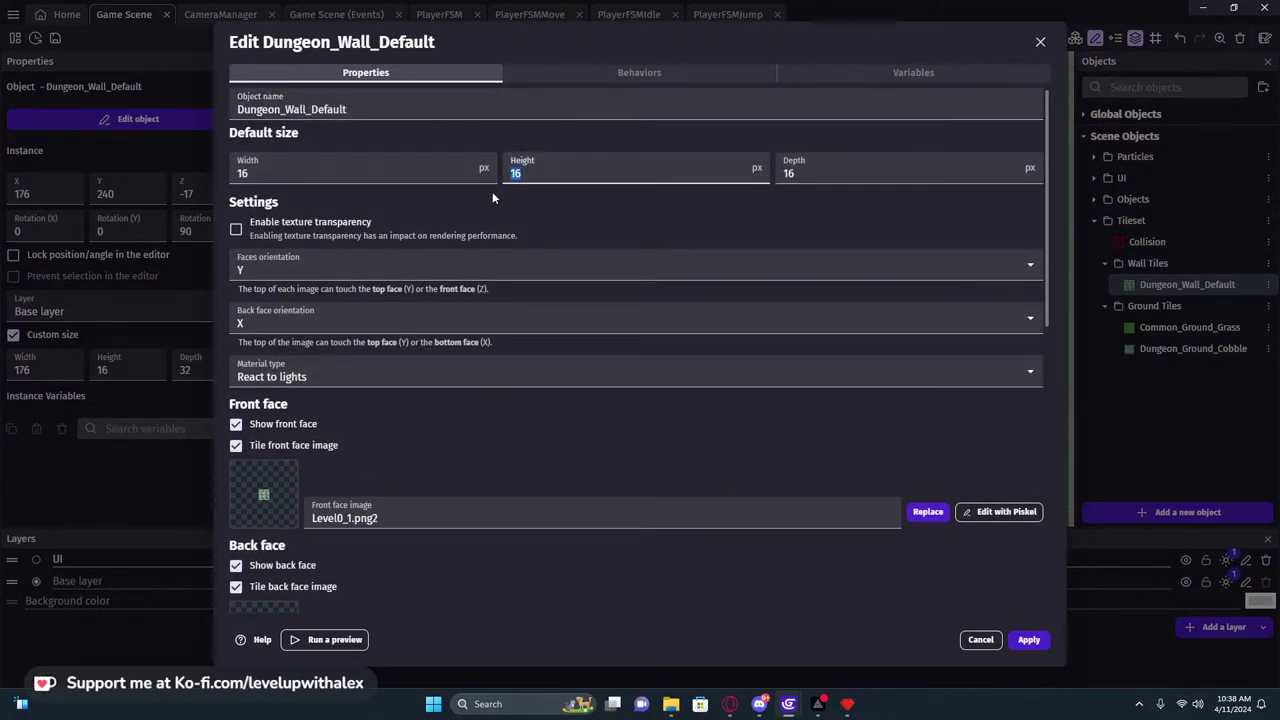
click(290, 203)
Browse the Level 0 folder for a new front face image for the wall object, and dismiss the file chooser
scroll(402, 370, down, 2)
click(409, 380)
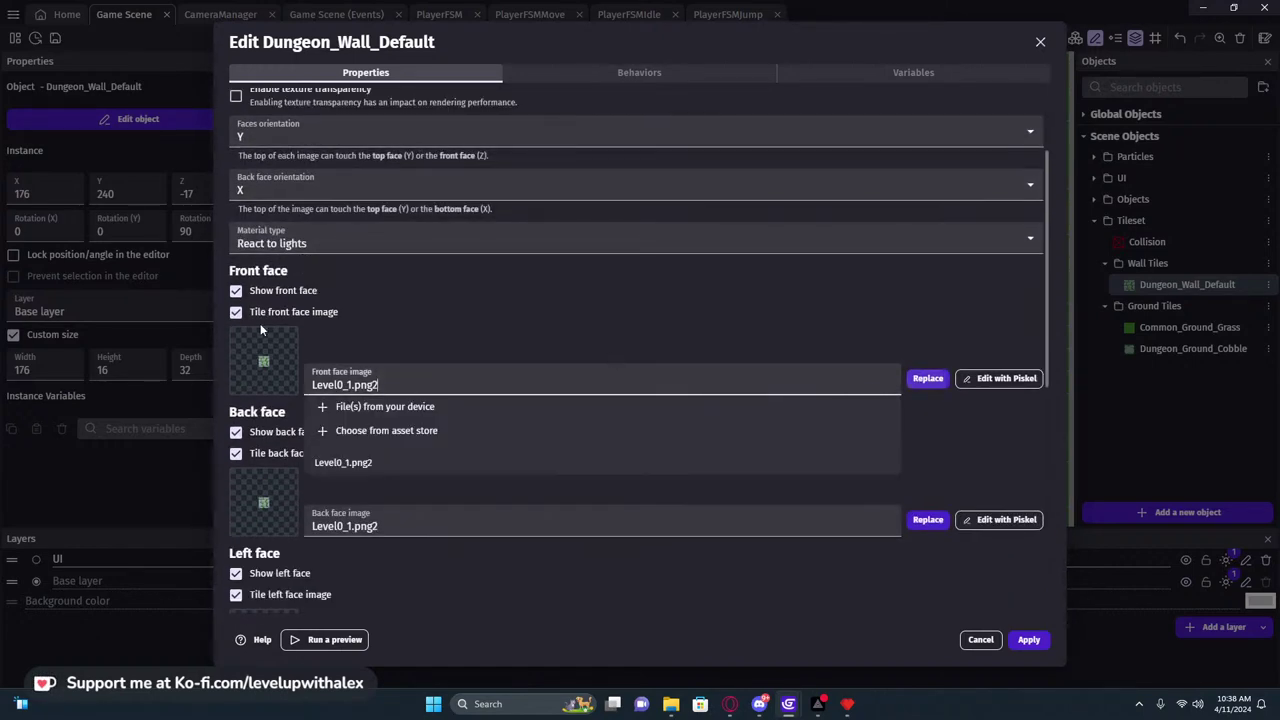
click(427, 407)
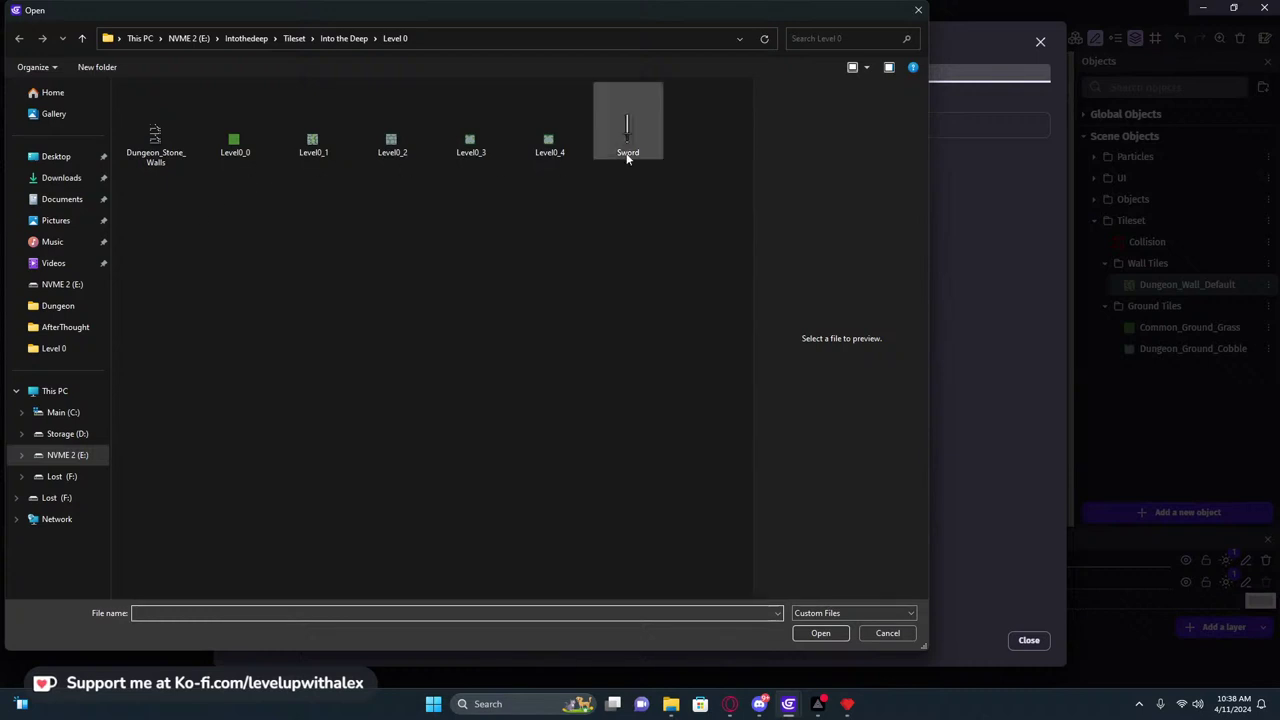
click(918, 10)
Switch to Pyxel Edit and fill the bricks of both pasted wall tiles with off-white
mouse_move(797, 706)
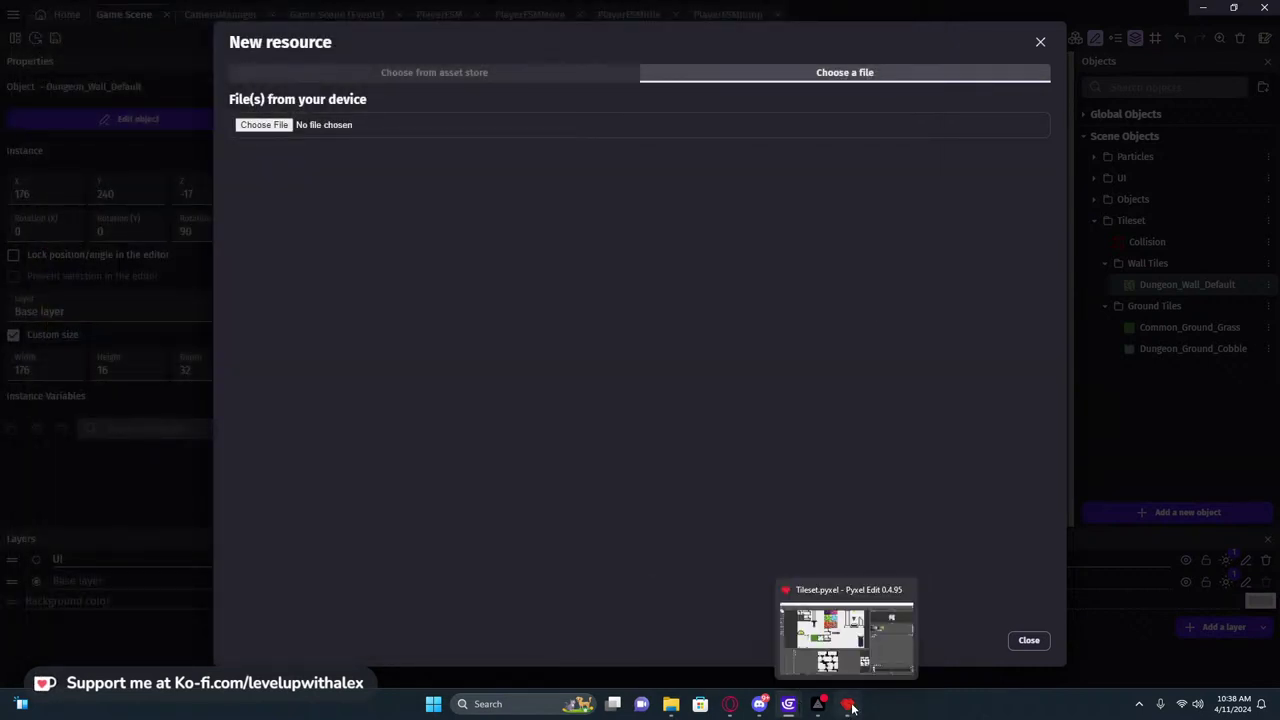
click(849, 705)
key(f)
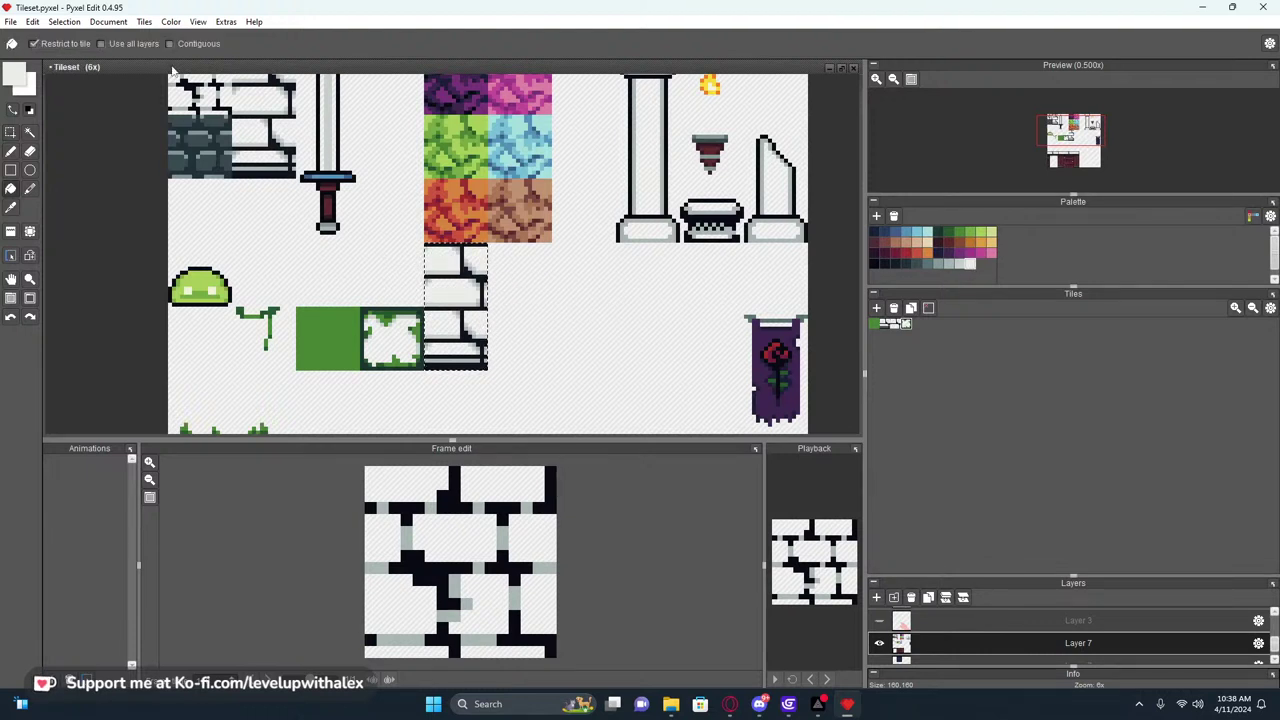
scroll(444, 316, up, 2)
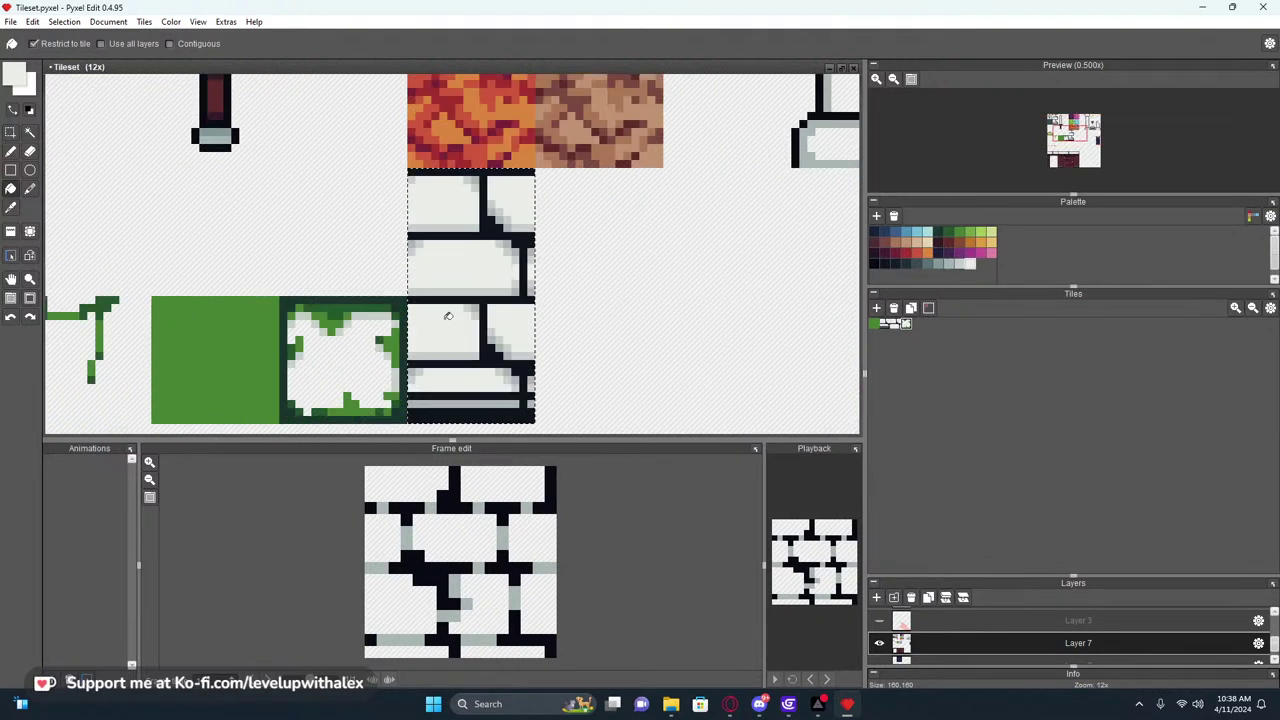
scroll(938, 645, down, 1)
Fill the entire canvas of the empty lower Layer 7 with dark maroon as a contrasting background
click(938, 655)
click(879, 652)
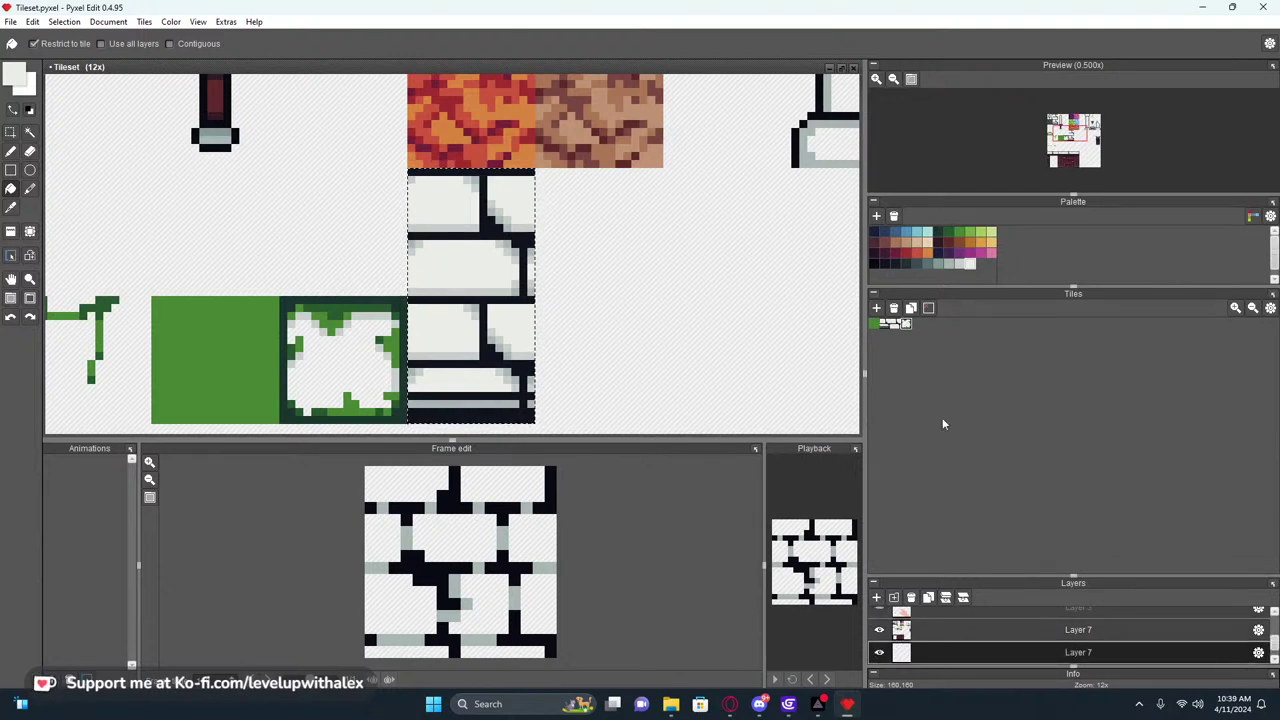
click(939, 244)
key(m)
click(730, 333)
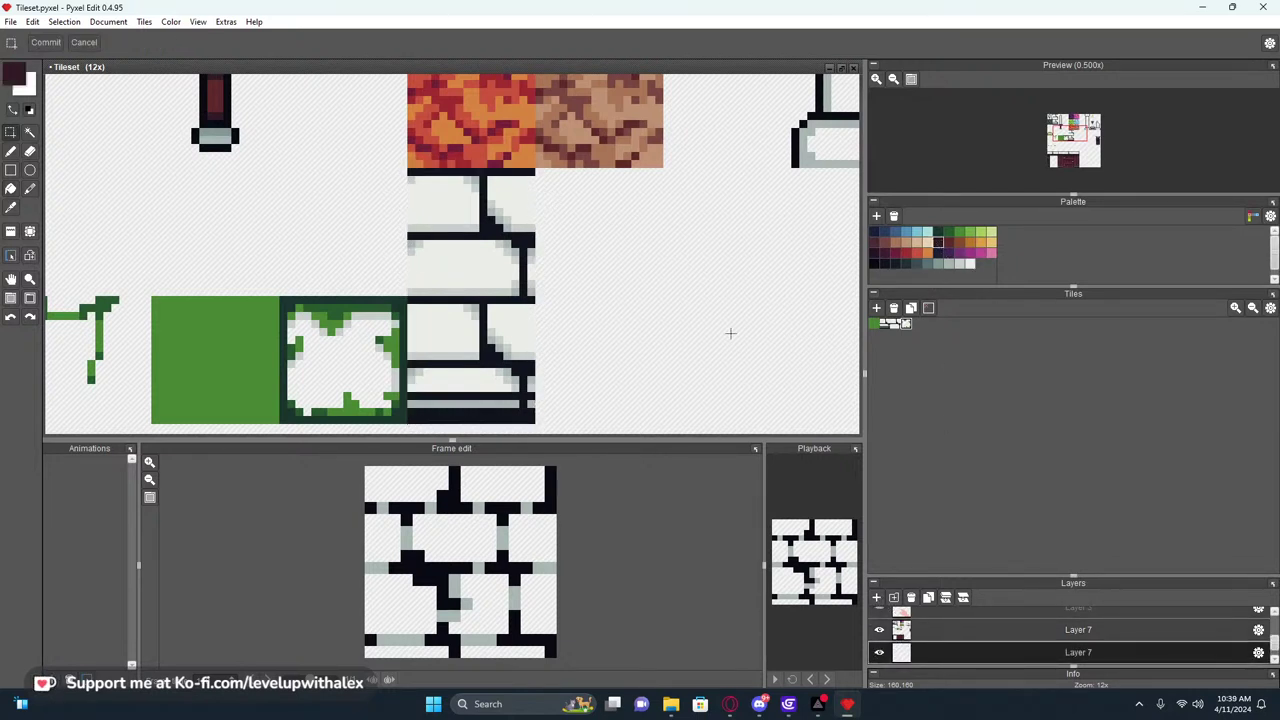
key(f)
click(681, 288)
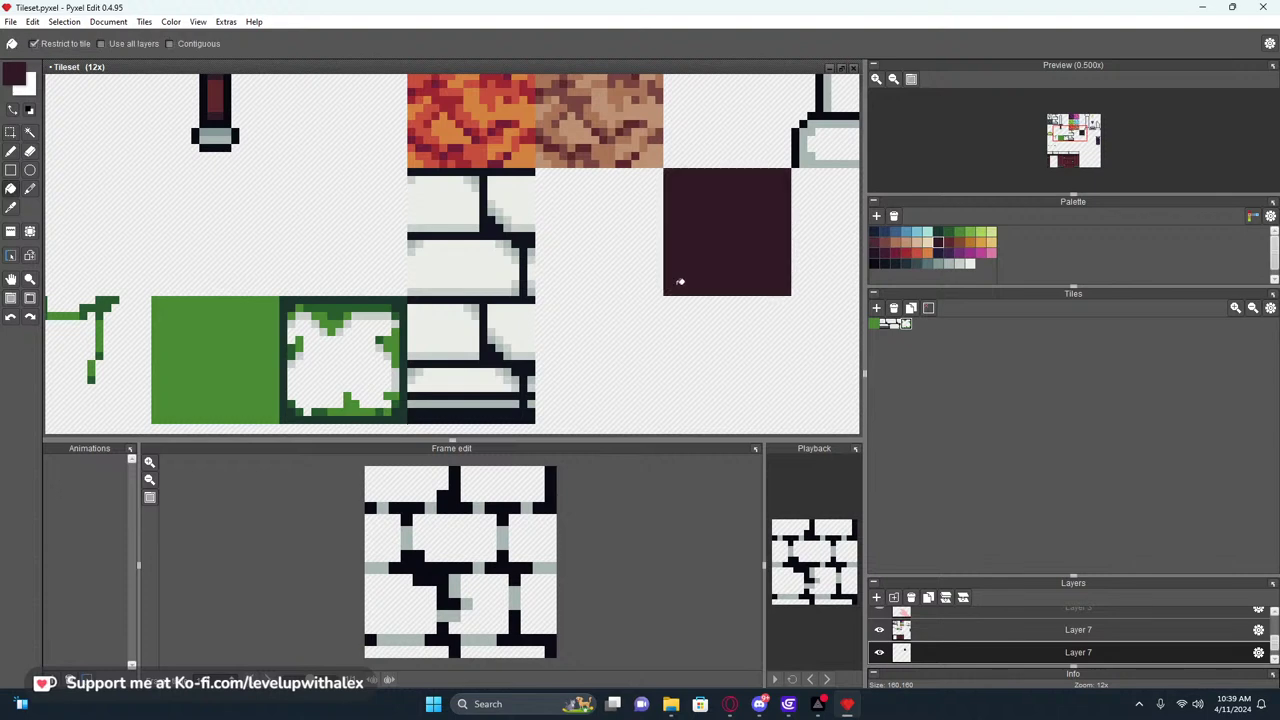
scroll(681, 288, down, 2)
key(ctrl+z)
click(443, 217)
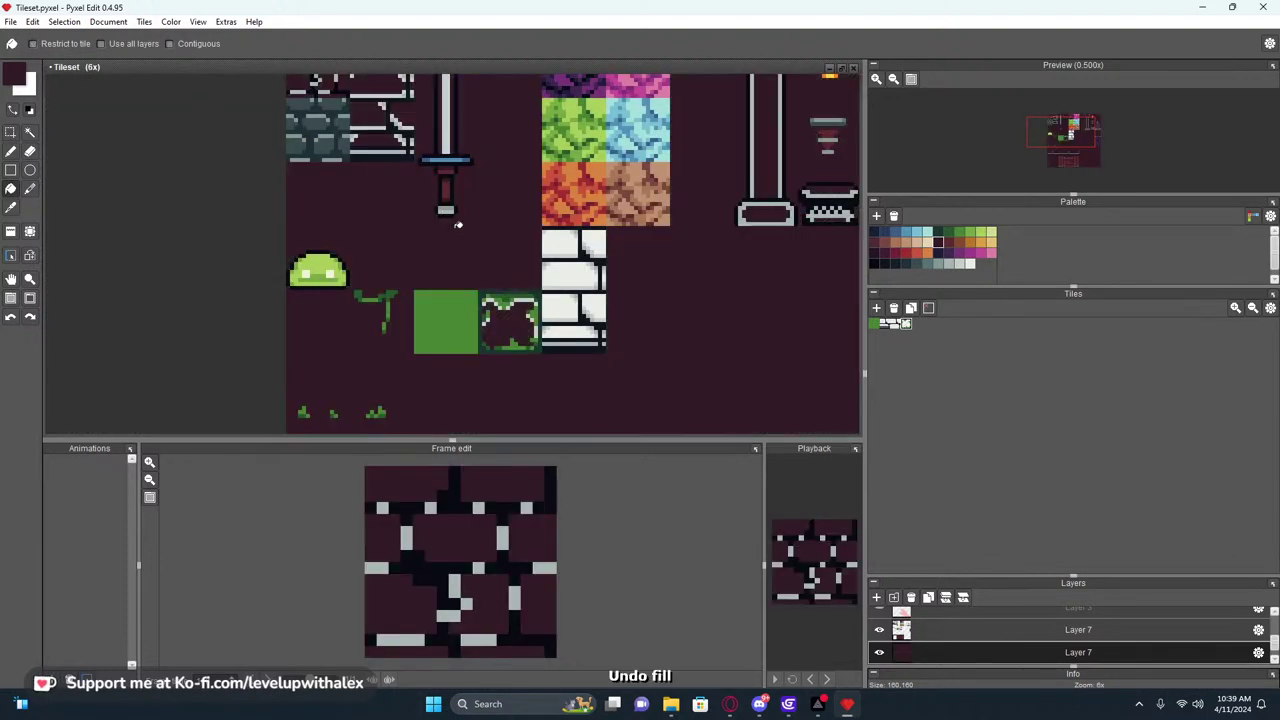
Fill the centre of the green-bordered tile beside the pasted wall with off-white
scroll(557, 299, up, 2)
right_click(556, 305)
key(ctrl+z)
scroll(499, 342, down, 2)
scroll(490, 340, up, 1)
key(ctrl+y)
click(468, 354)
scroll(470, 354, down, 2)
scroll(499, 354, up, 4)
scroll(488, 350, down, 3)
scroll(597, 334, down, 2)
scroll(606, 338, up, 1)
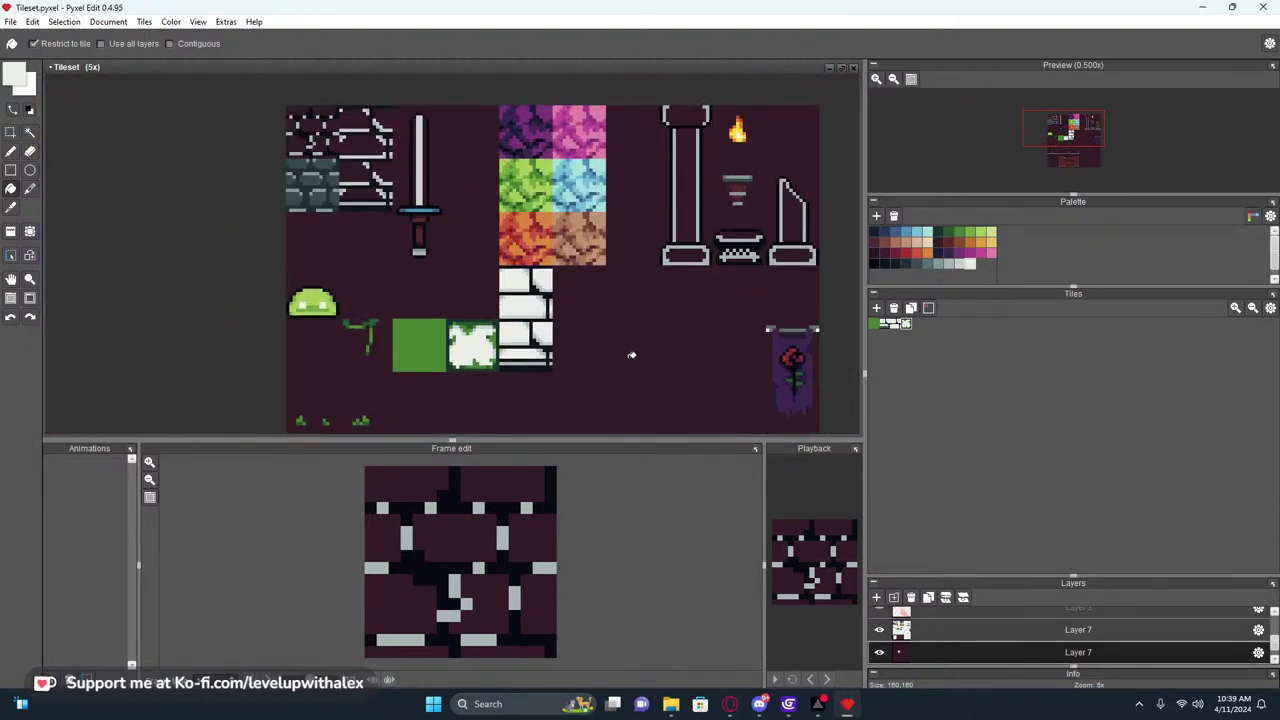
Limit the fill tool to contiguous areas within one tile, testing off-white fills on the sword blade and undoing them
scroll(423, 160, up, 2)
click(427, 136)
key(ctrl+z)
click(73, 43)
click(424, 141)
key(ctrl+z)
click(419, 141)
key(ctrl+z)
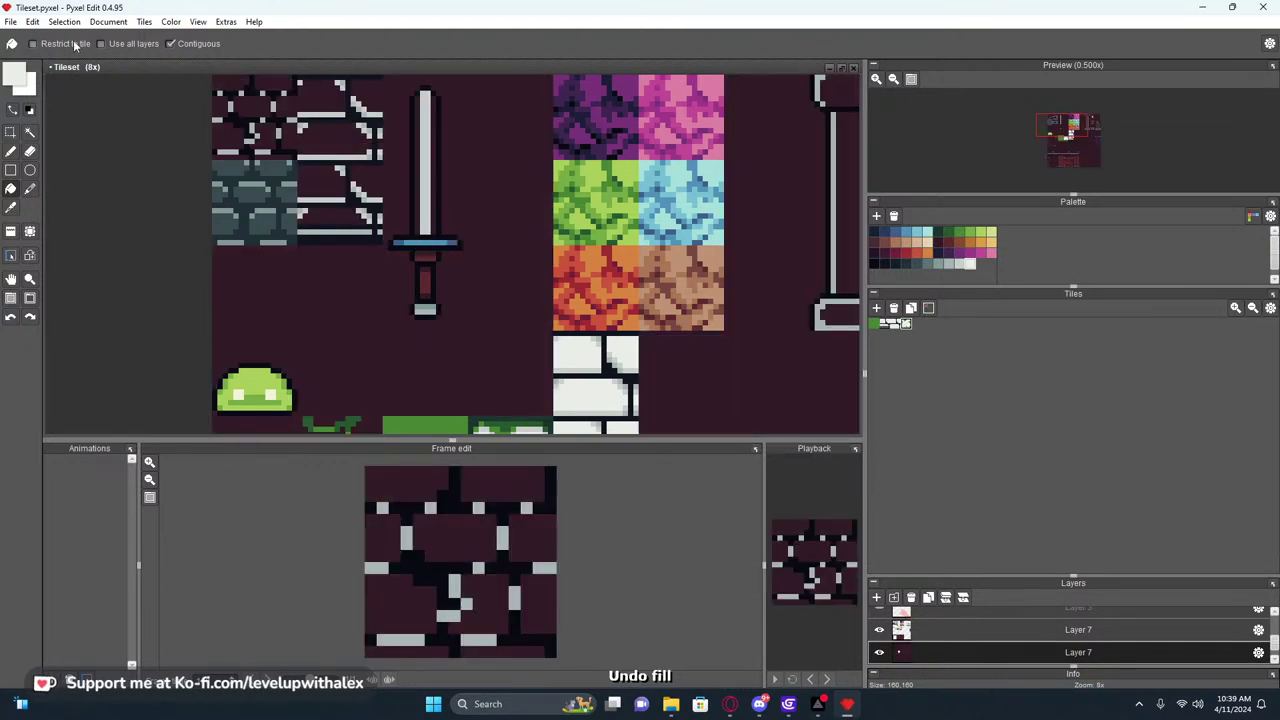
click(419, 130)
key(ctrl+z)
Fill the transparent edge strips of the sword blade with off-white on the upper Layer 7
scroll(420, 80, up, 3)
click(976, 632)
scroll(929, 604, up, 1)
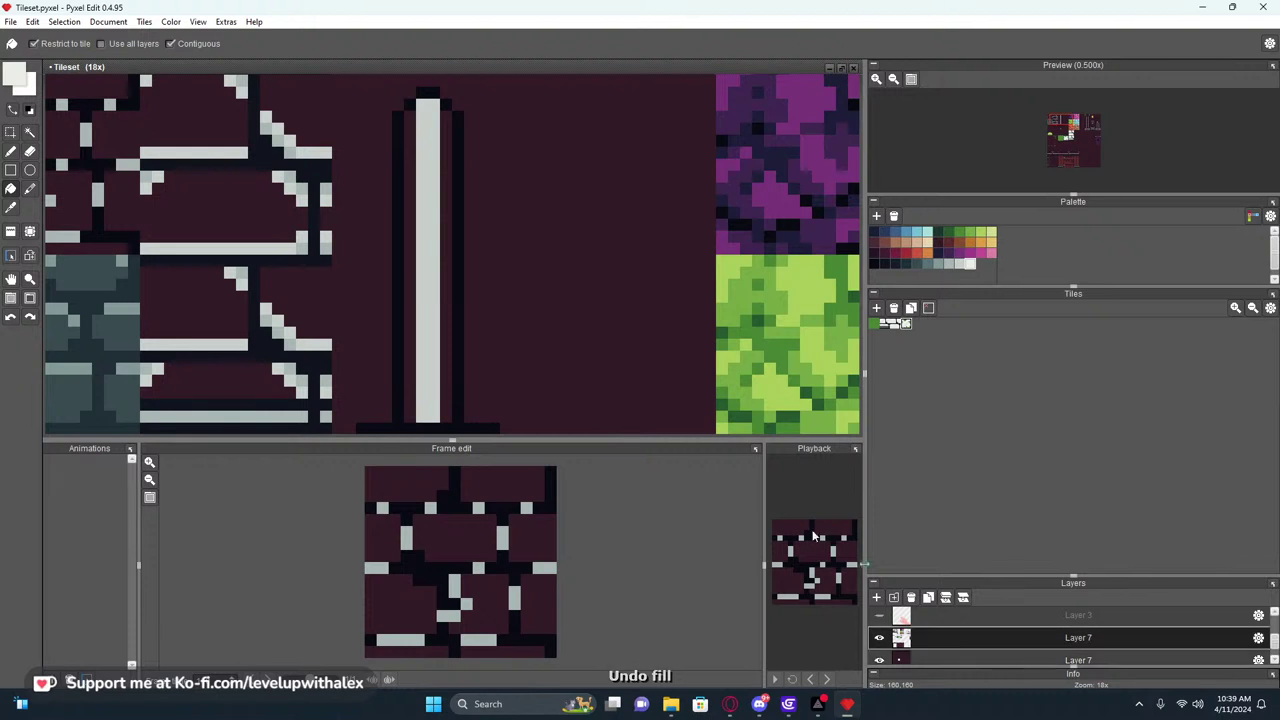
click(410, 200)
click(446, 193)
click(414, 300)
click(448, 306)
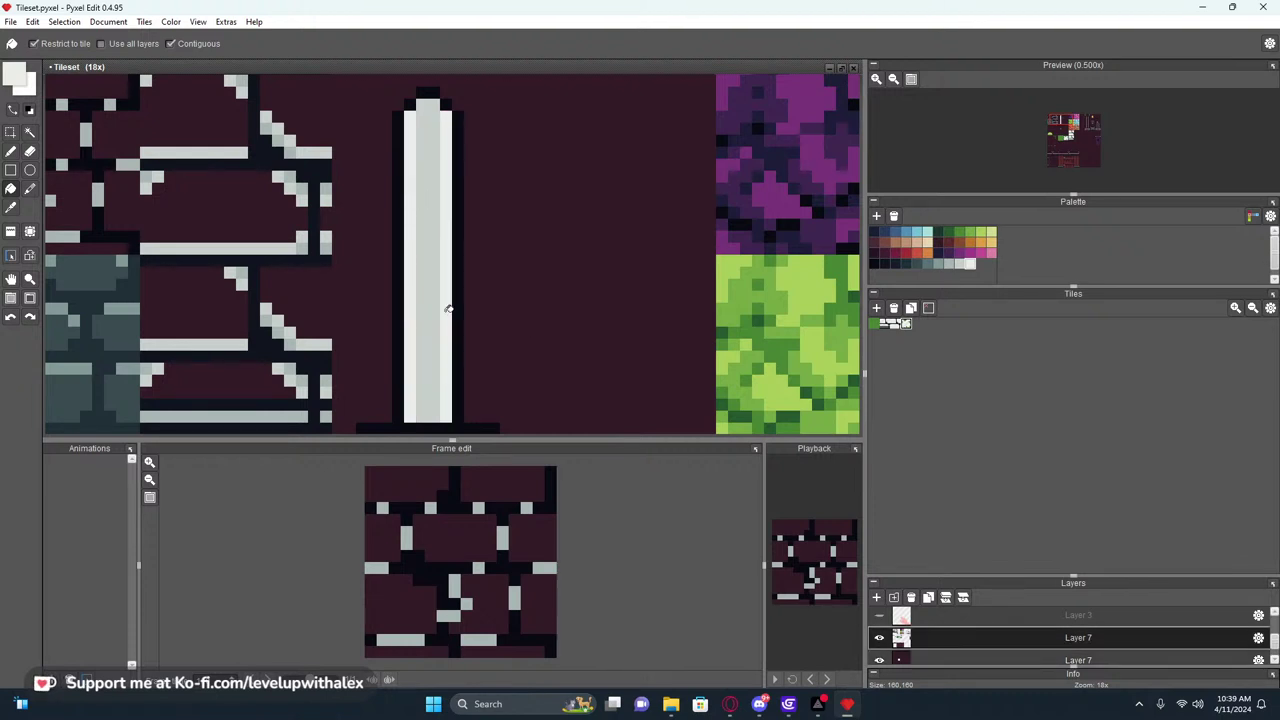
Check the filled brick wall against the maroon background, and hide the maroon layer
scroll(514, 206, down, 5)
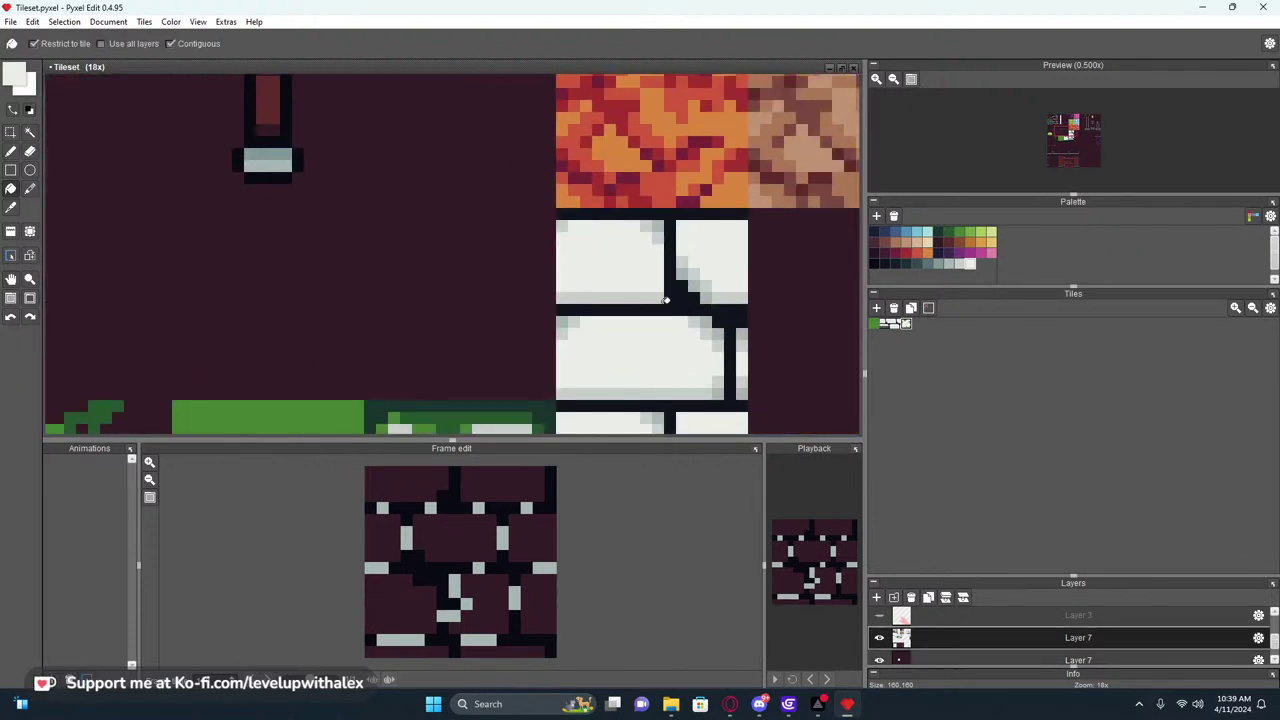
scroll(668, 284, down, 3)
click(879, 660)
middle_drag(597, 303, 546, 281)
scroll(534, 368, down, 3)
Select the two-tile brick wall and export the selection as Dungeon_Stone_Walls.png, overwriting the existing file
key(s)
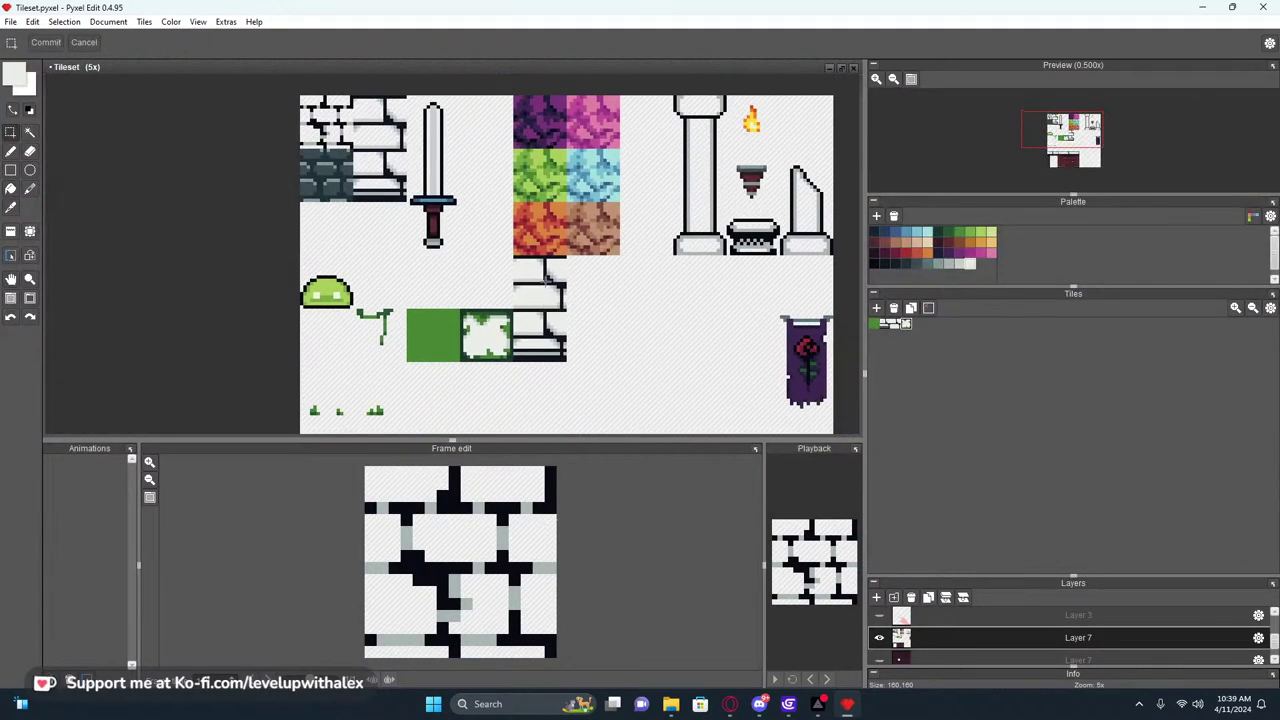
click(11, 21)
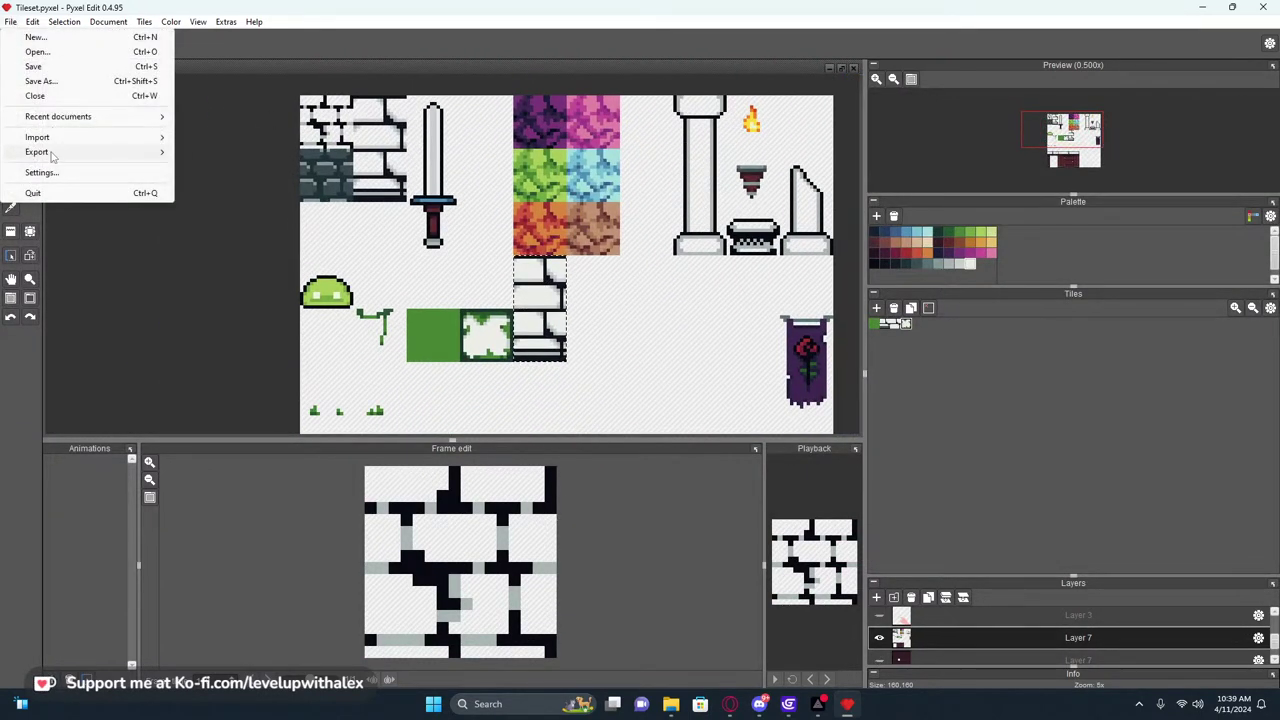
mouse_move(137, 156)
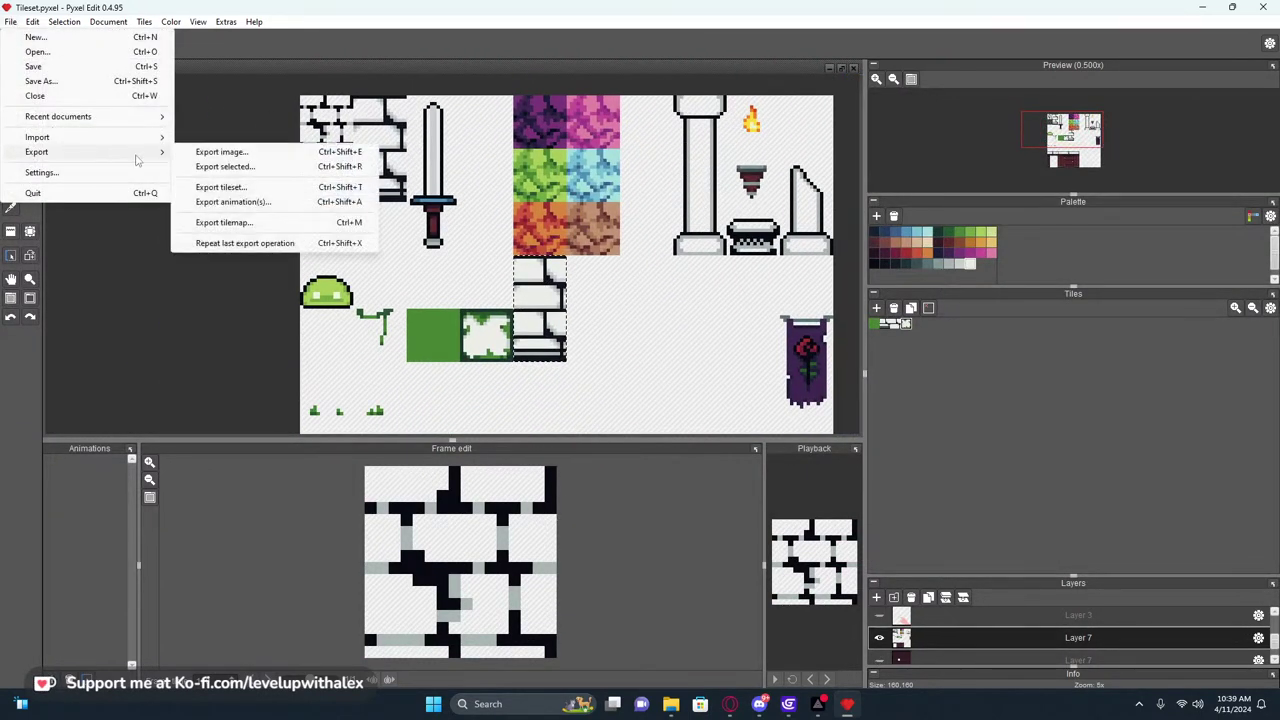
click(225, 167)
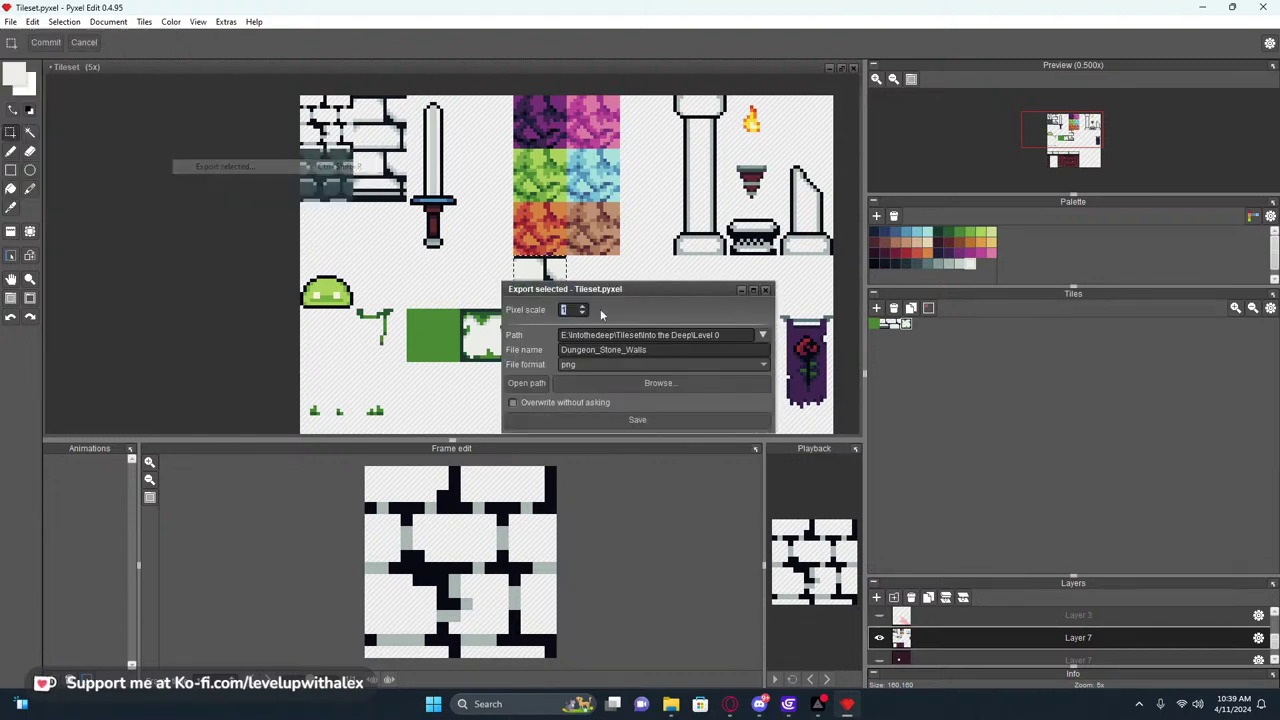
click(659, 421)
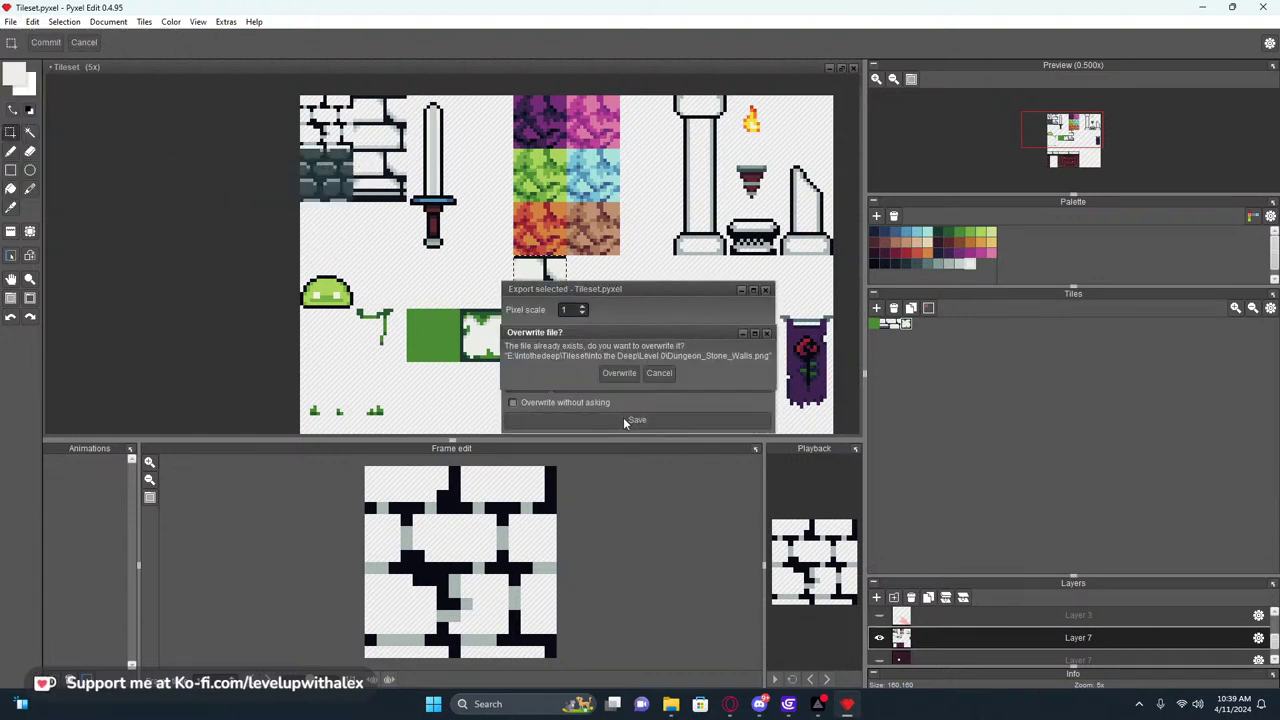
click(622, 373)
click(765, 290)
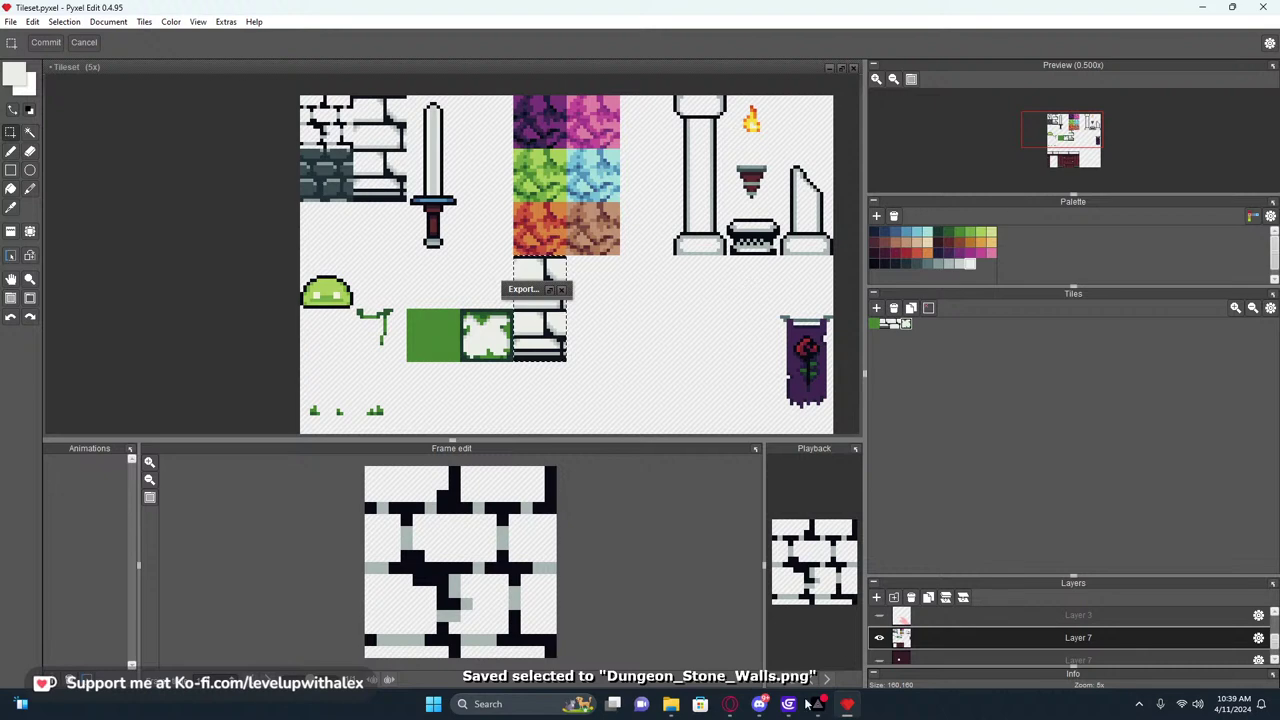
Switch to GDevelop and load Dungeon_Stone_Walls.png as the front face image of Dungeon_Wall_Default
mouse_move(788, 704)
click(857, 634)
click(270, 125)
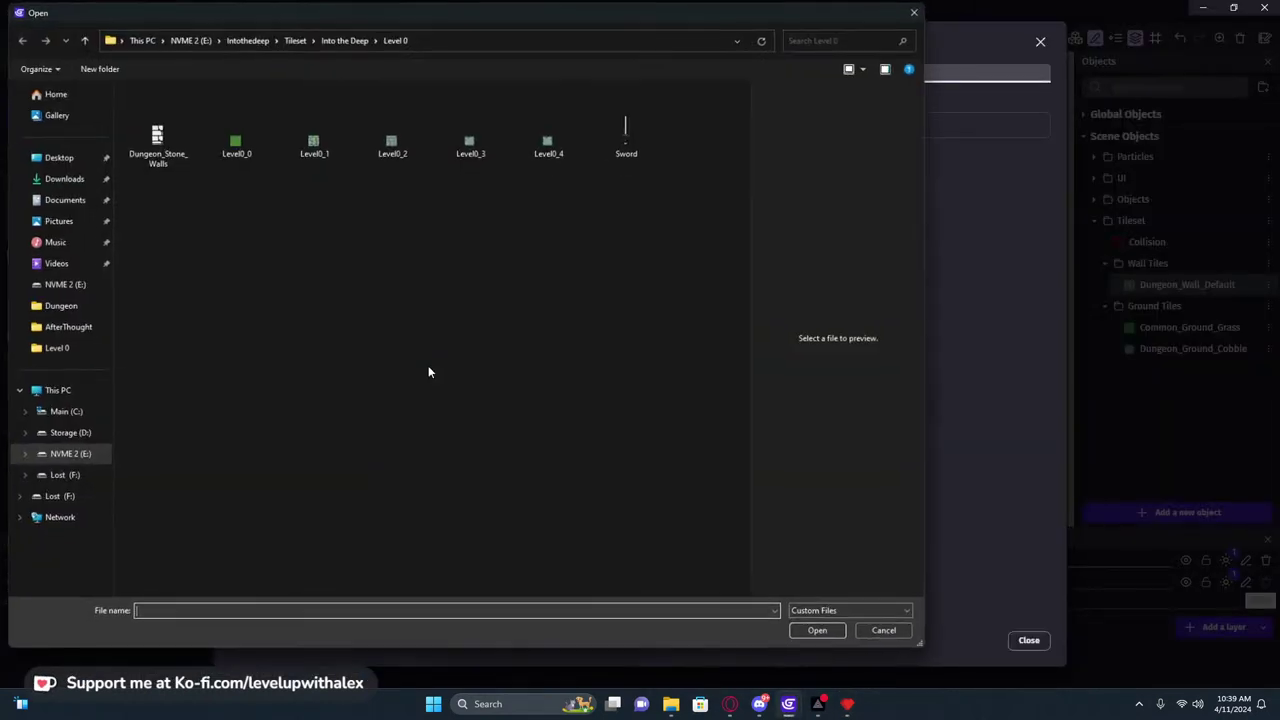
double_click(151, 130)
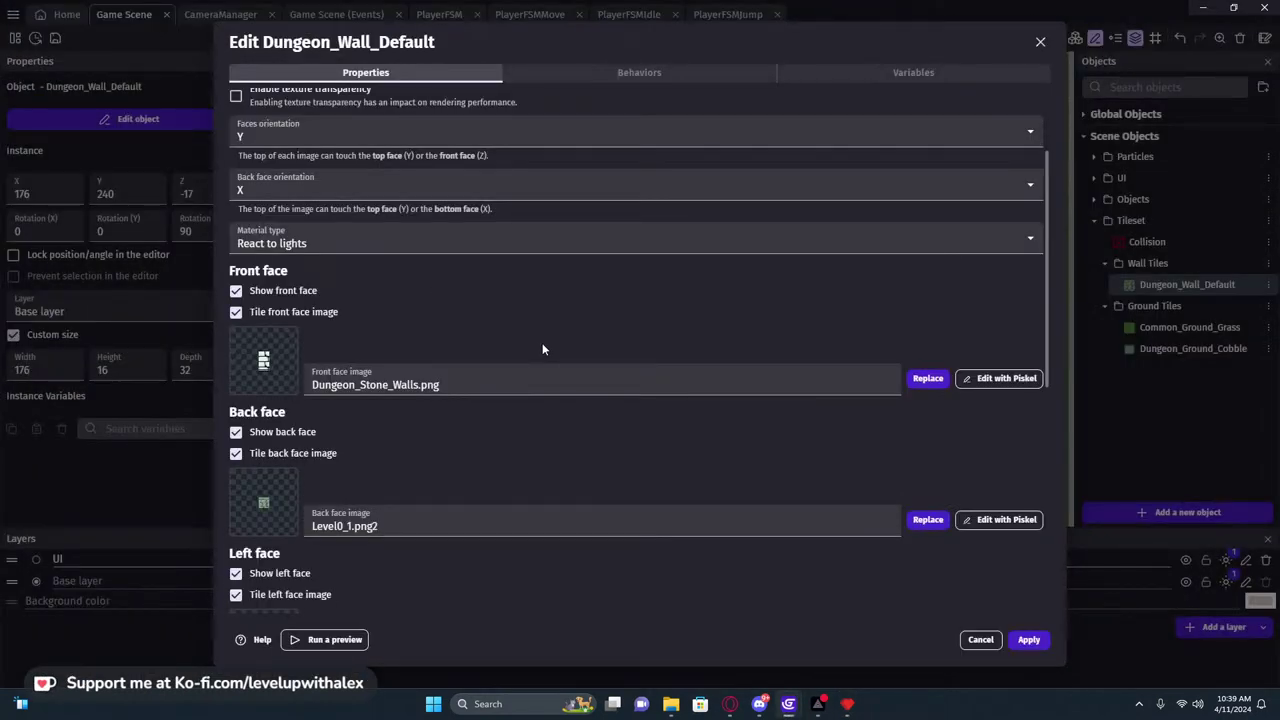
Reuse the front face's image name Dungeon_Stone_Walls.png for the wall's back and left faces
triple_click(451, 384)
key(ctrl+c)
triple_click(394, 527)
key(ctrl+v)
click(446, 475)
scroll(445, 475, down, 2)
click(450, 526)
click(370, 606)
Set the wall's right face image to Dungeon_Stone_Walls.png
scroll(443, 494, down, 2)
click(414, 533)
key(ctrl+v)
key(ctrl+a)
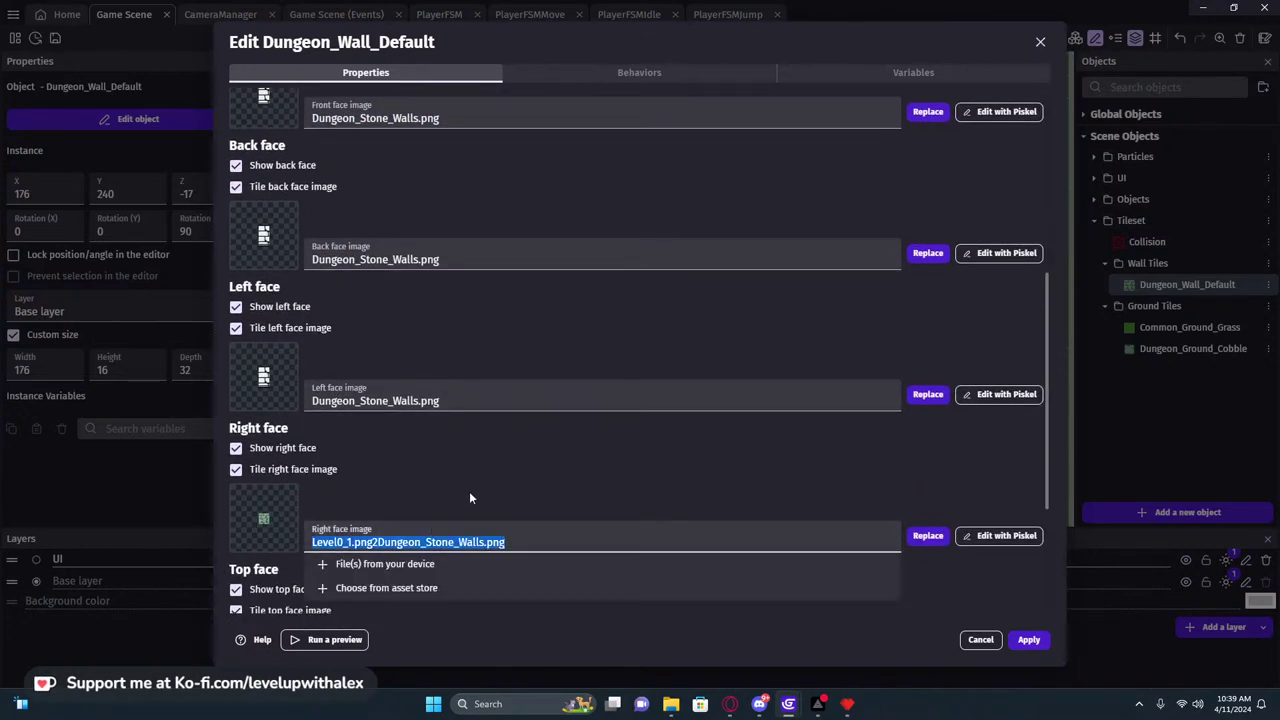
key(ctrl+v)
click(469, 490)
middle_click(469, 490)
middle_click(451, 563)
Set the wall's top and bottom face images to Dungeon_Stone_Walls.png and apply the object changes
click(426, 495)
key(ctrl+a)
key(ctrl+v)
key(Return)
scroll(450, 470, down, 1)
click(415, 592)
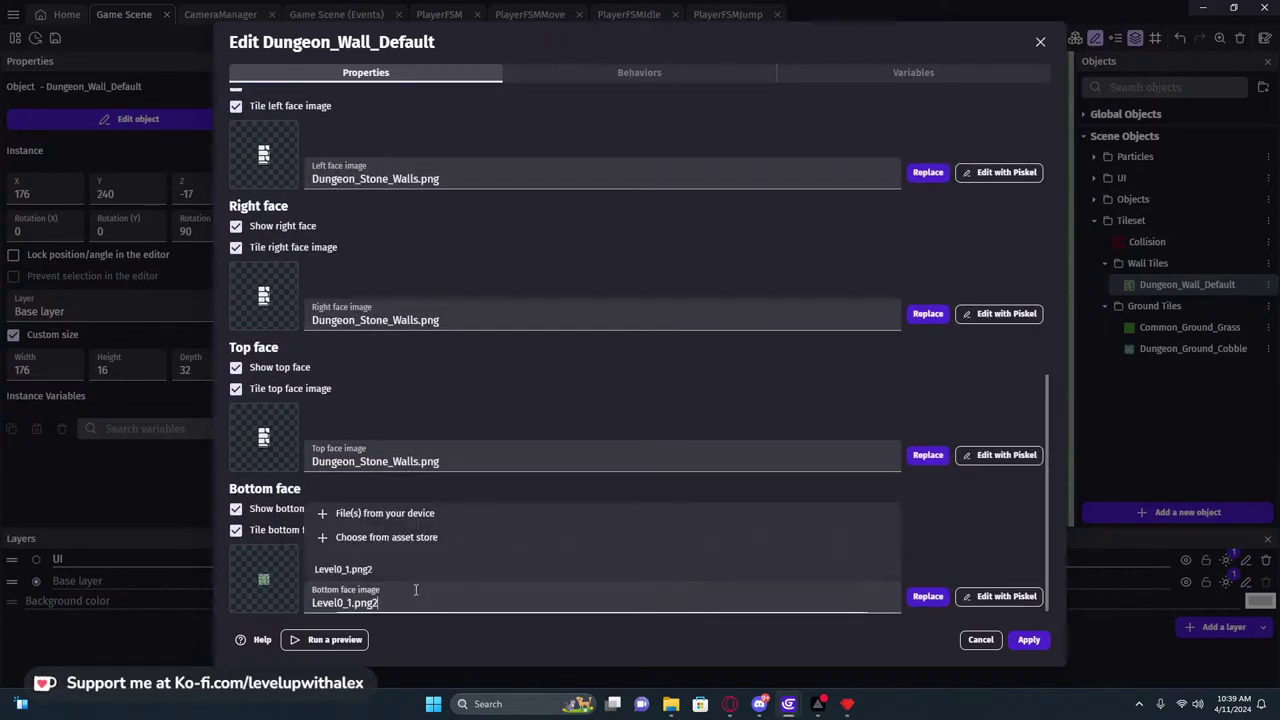
key(ctrl+v)
key(Return)
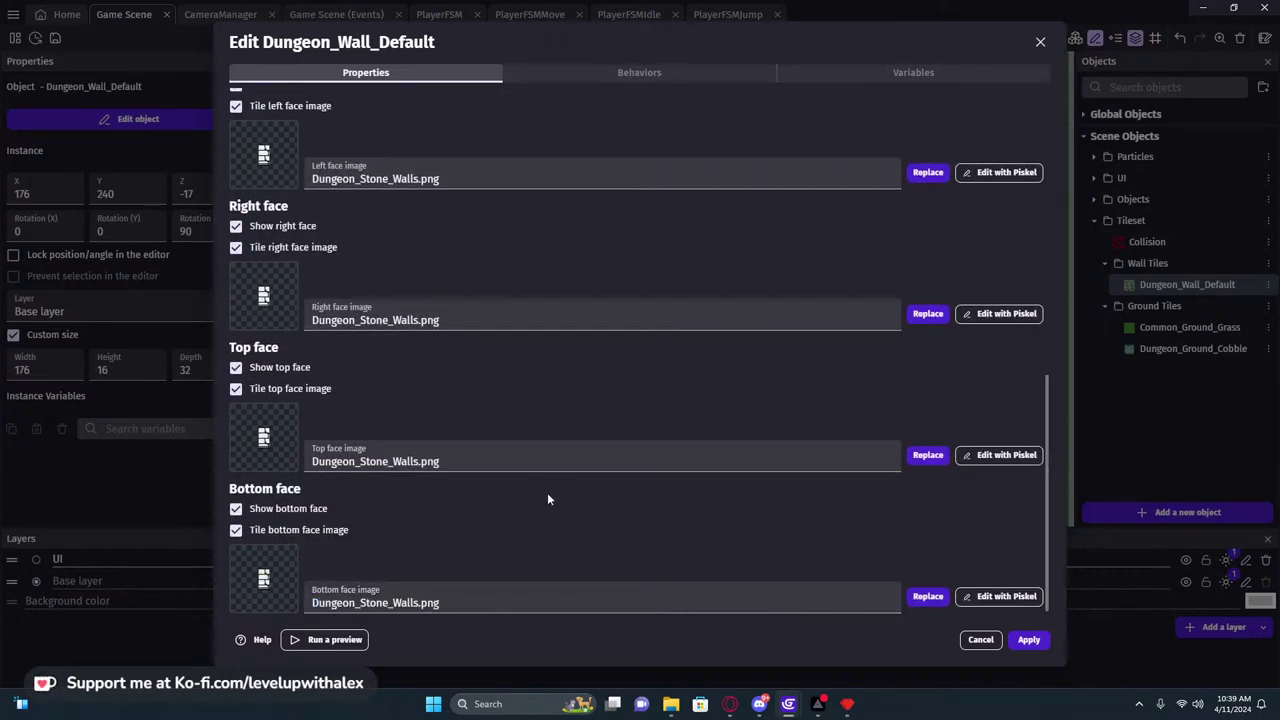
click(1030, 640)
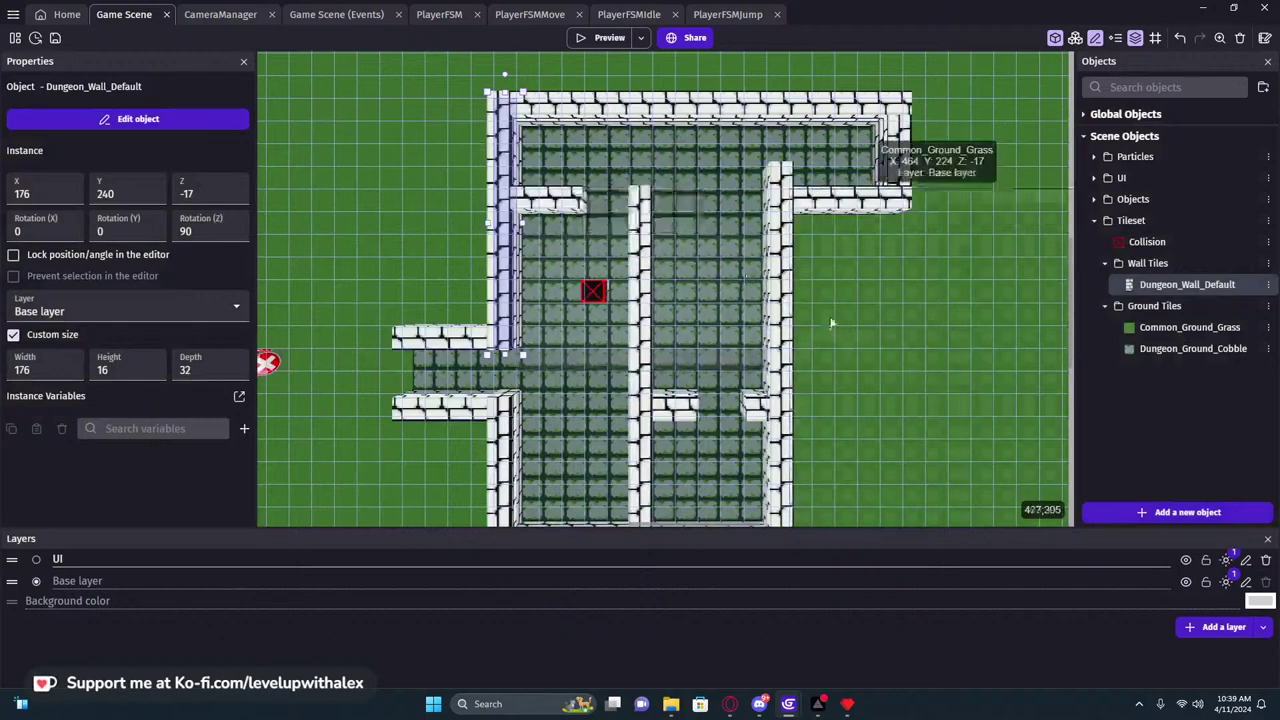
Run the game preview and walk through the dungeon rooms to examine the new brick texture on the walls
click(609, 37)
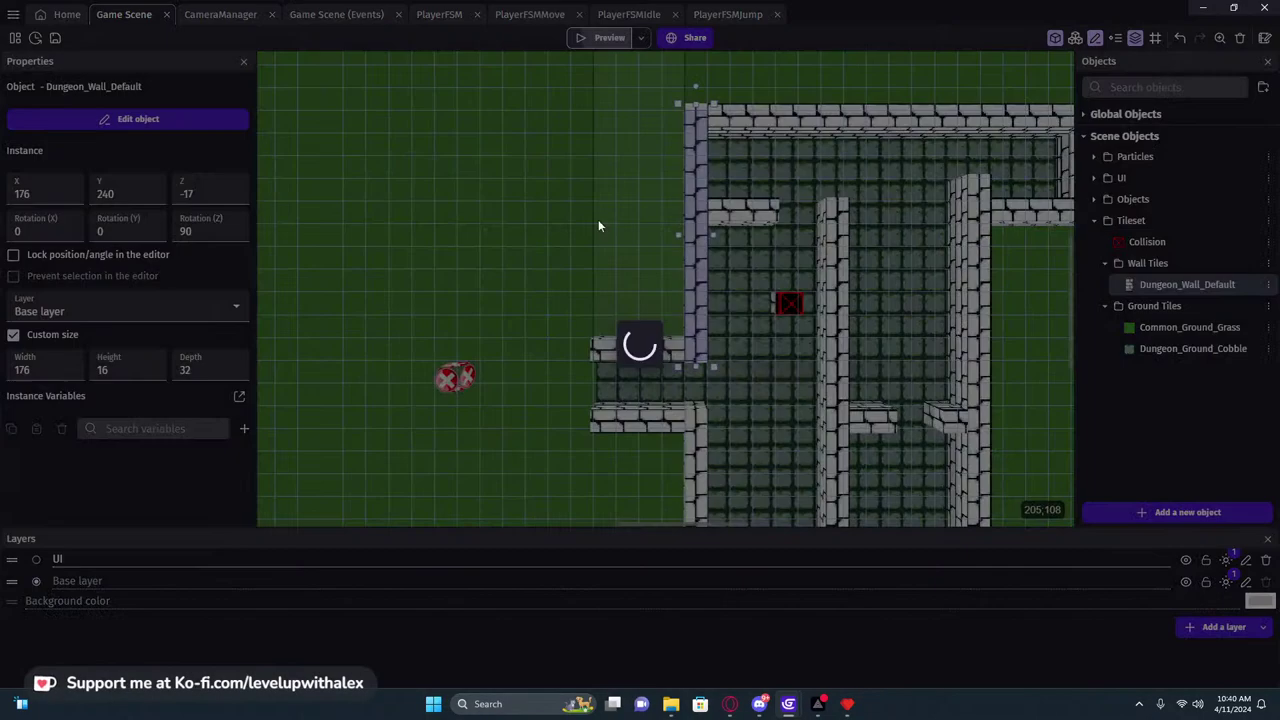
key(w)
key(d)
key(a)
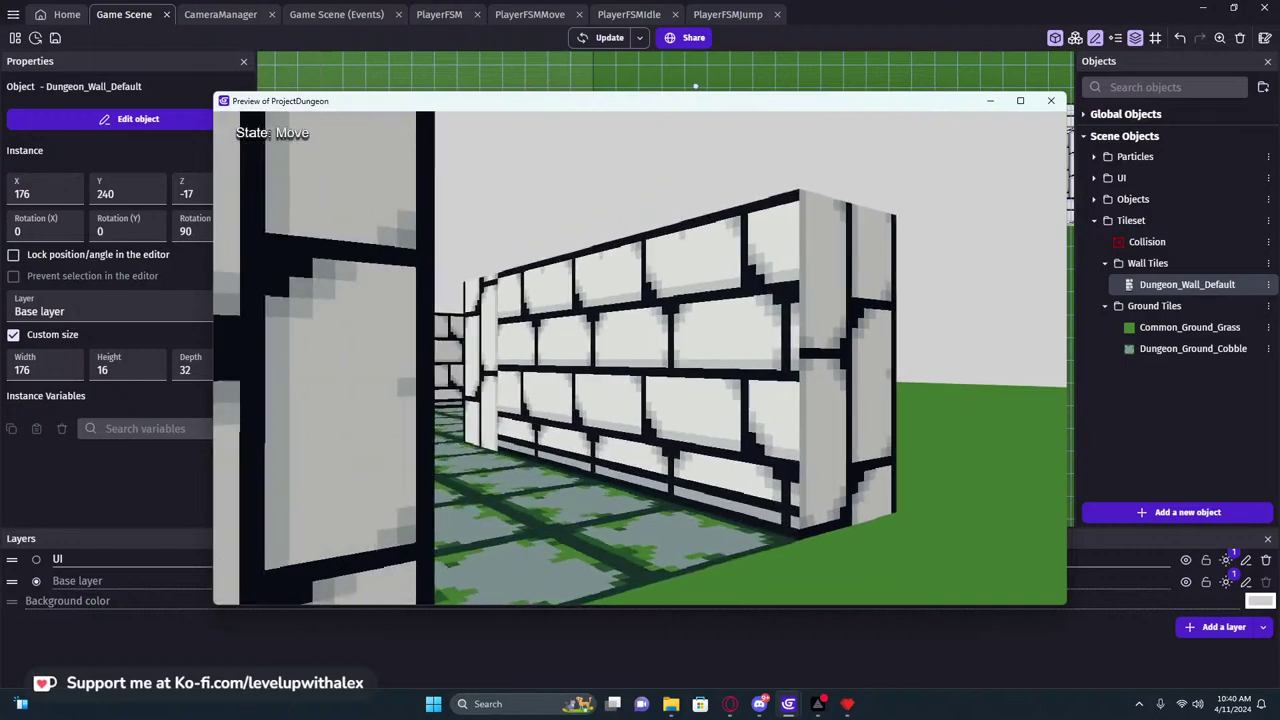
key(d)
key(a)
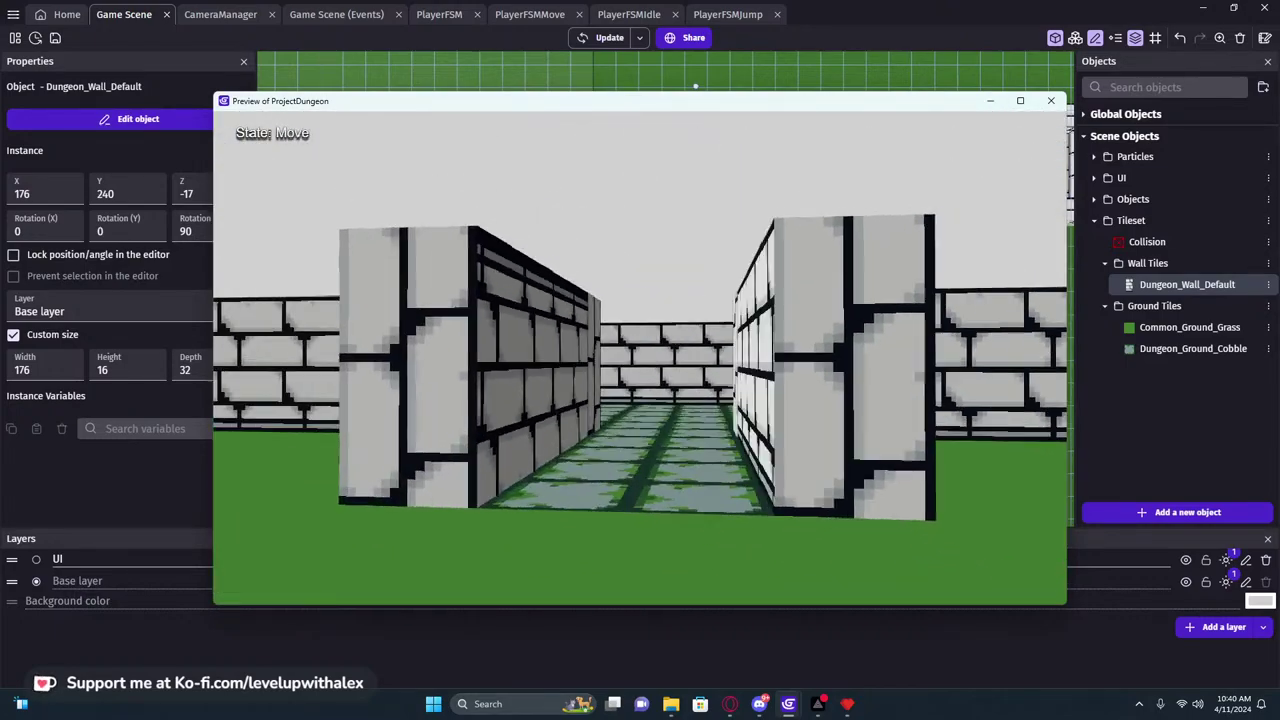
key(w)
key(d)
key(w)
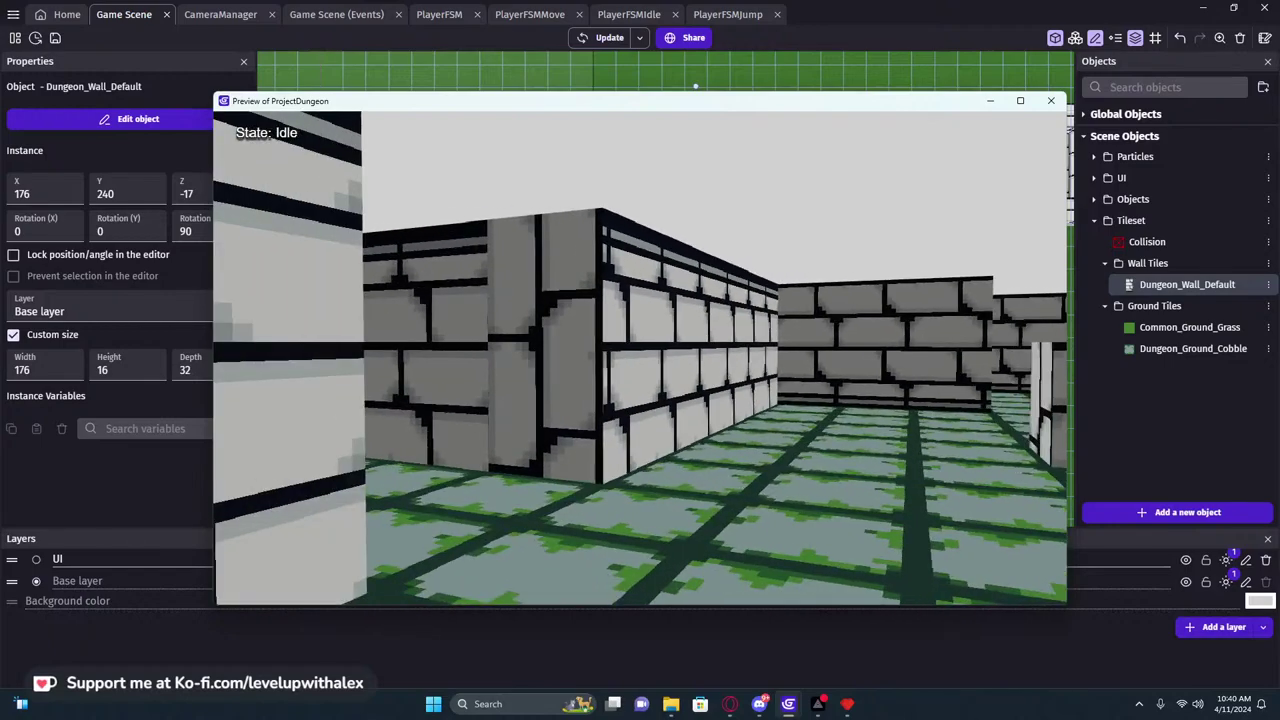
key(w)
key(w)
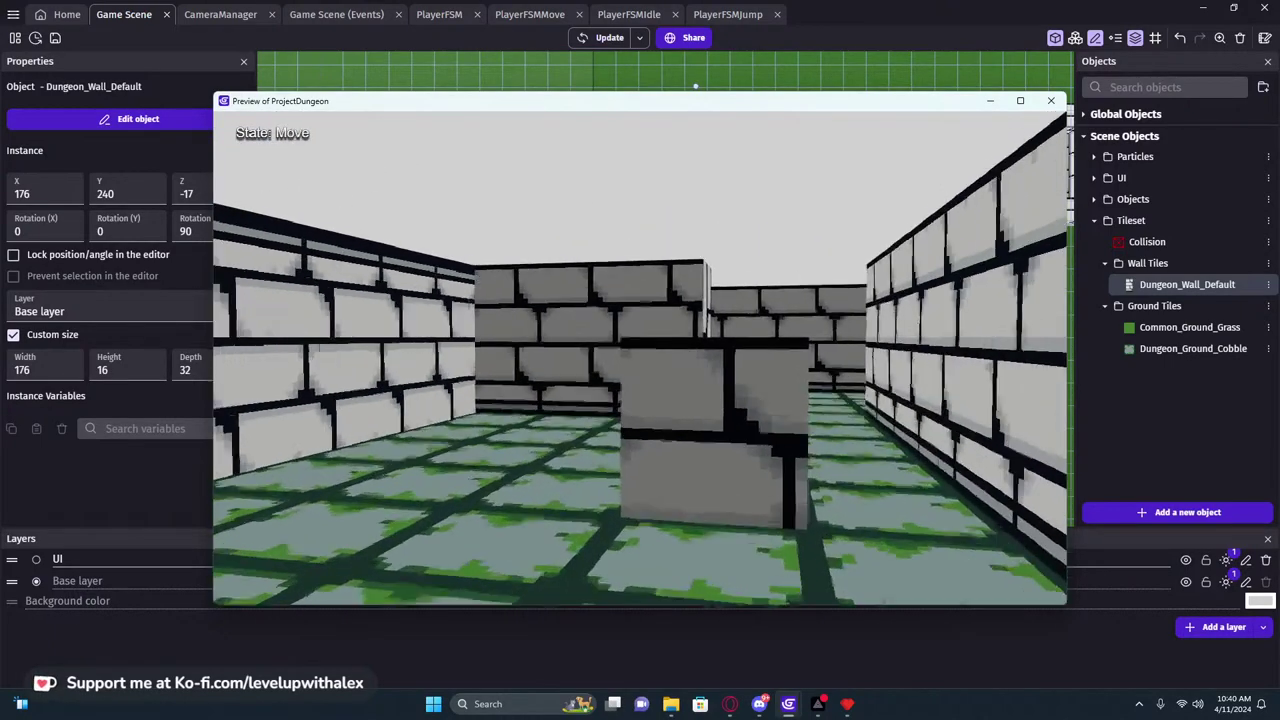
key(w)
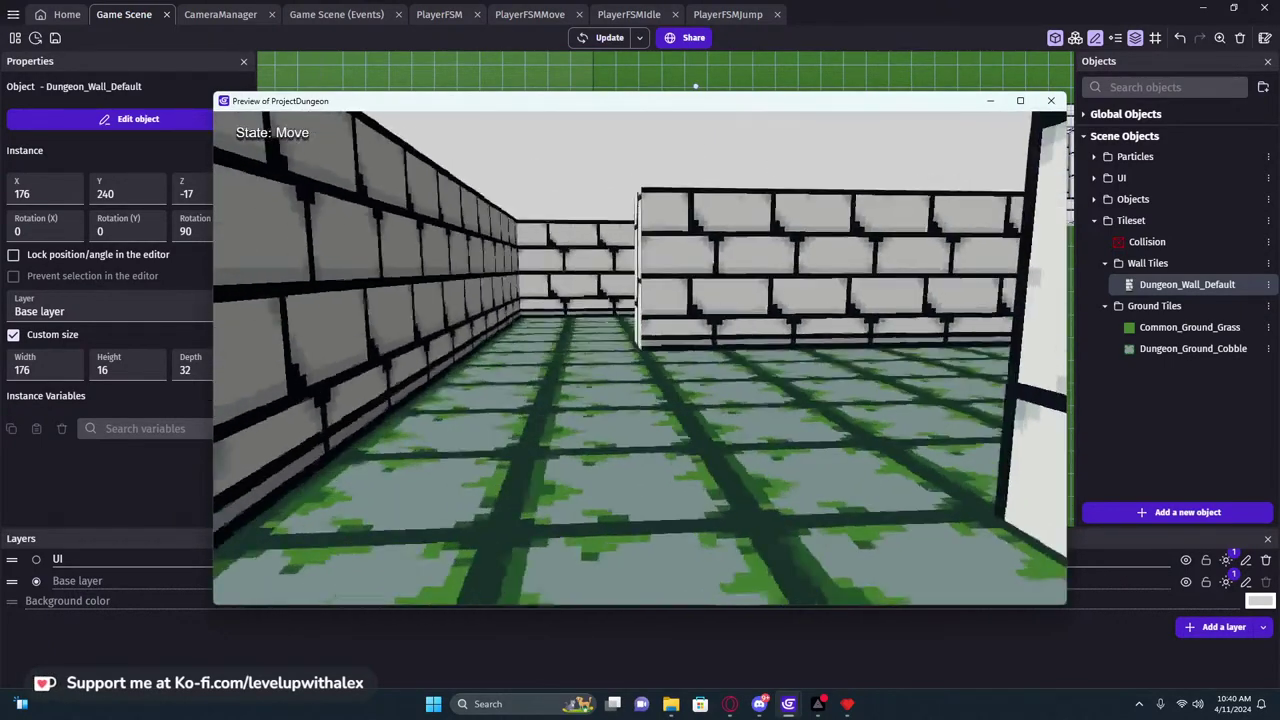
key(w)
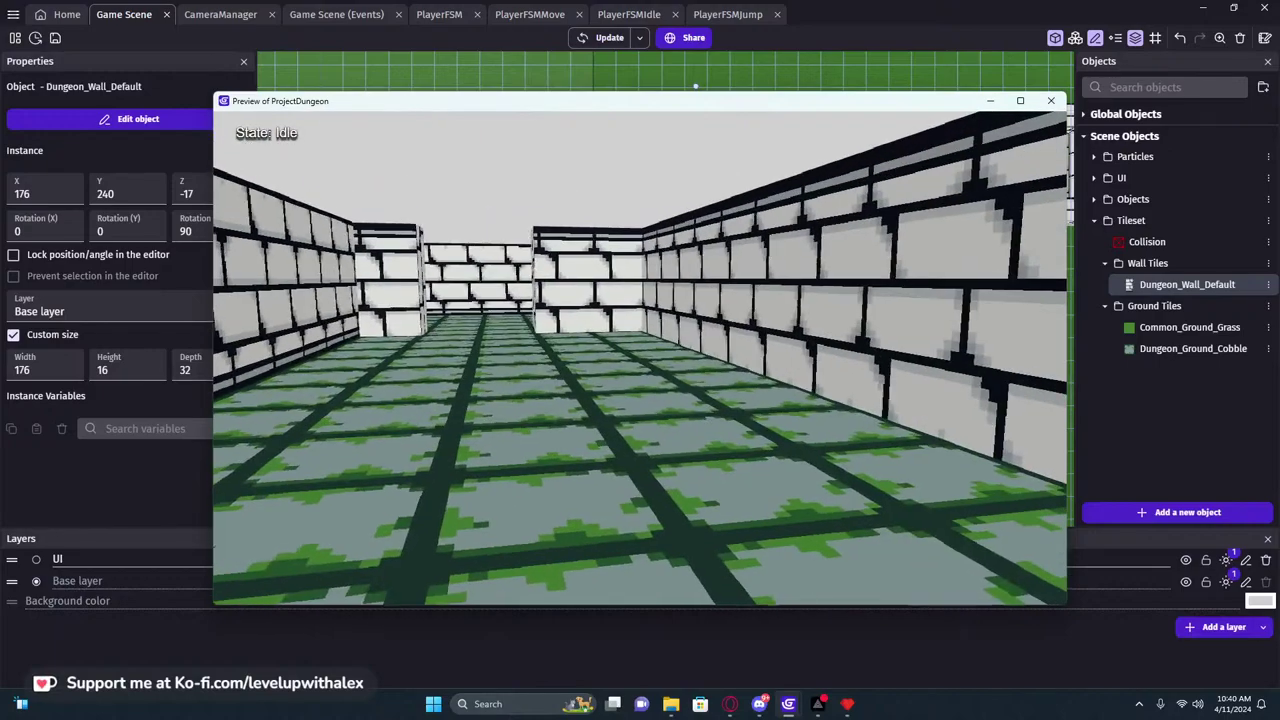
key(w)
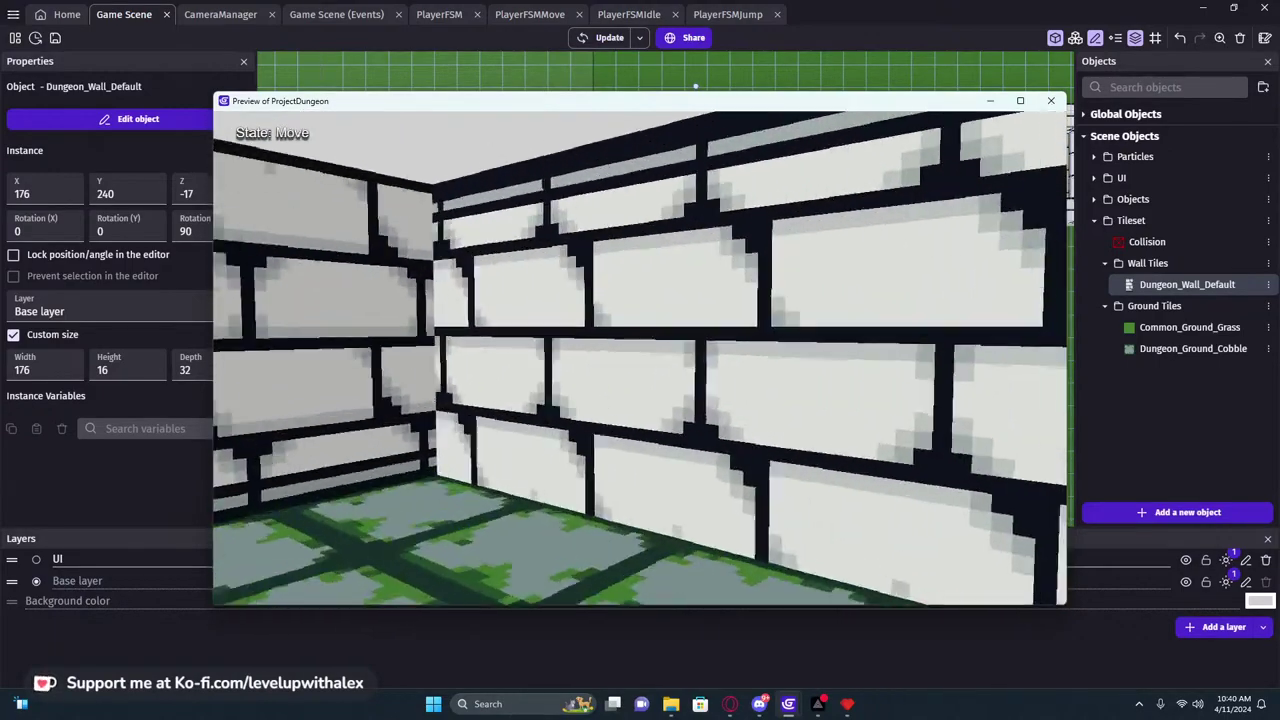
key(w)
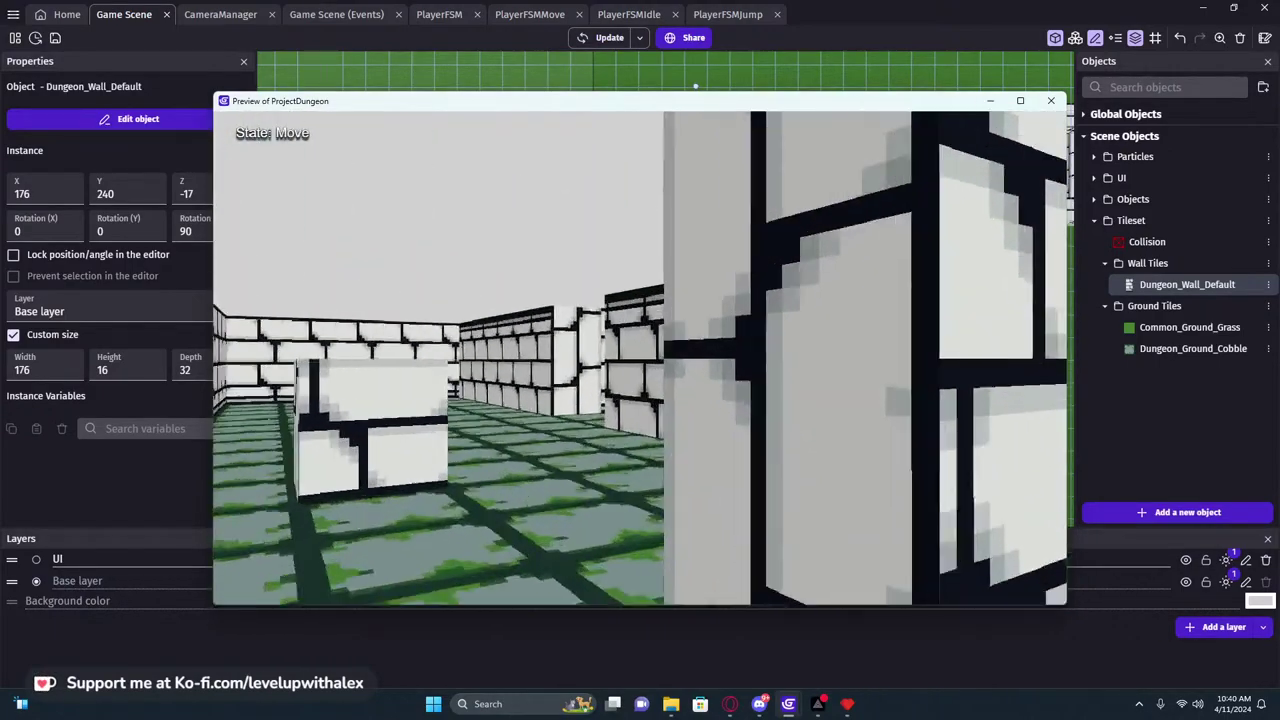
key(w)
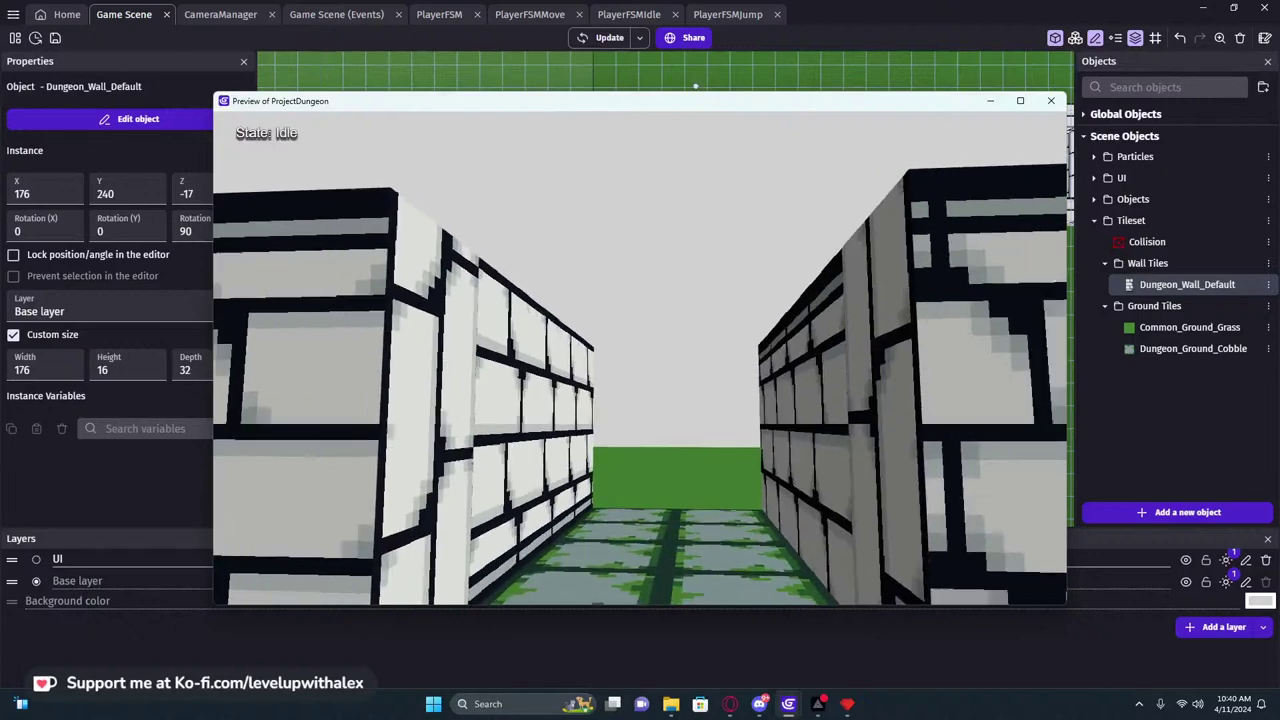
Walk out onto the grass to inspect the dungeon's outer walls and entrance, and close the preview
key(w)
key(w)
key(w)
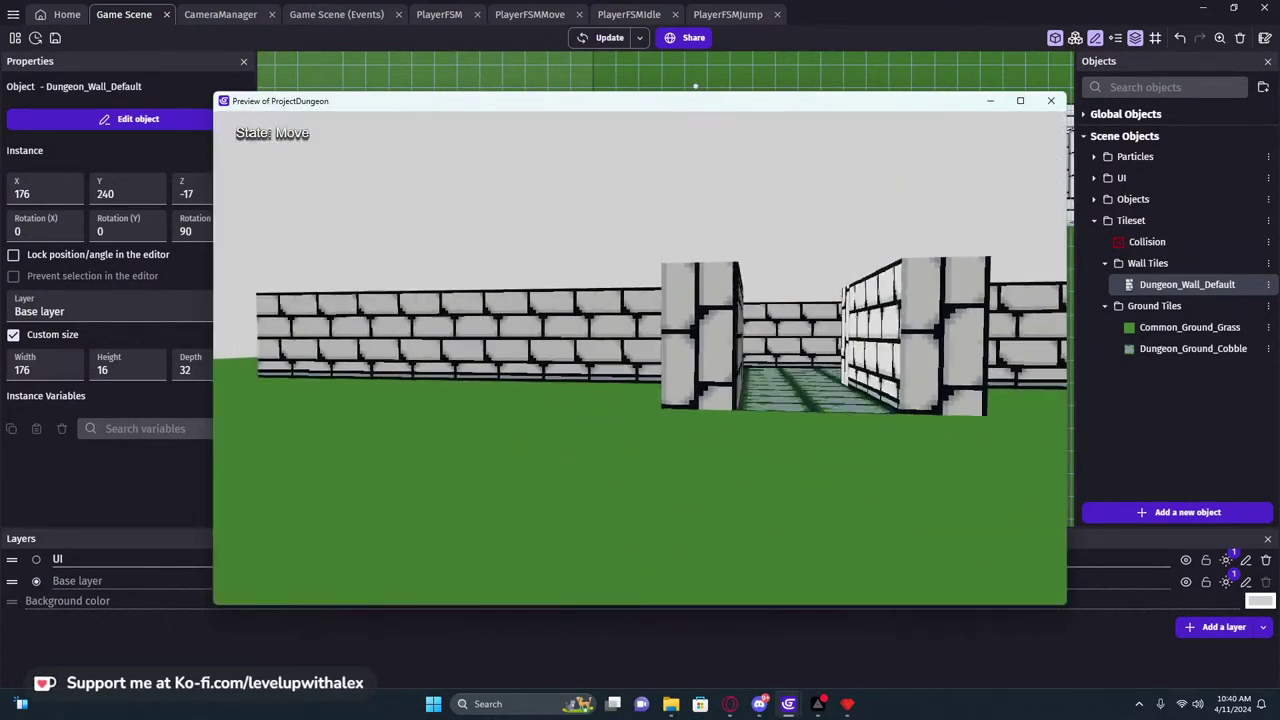
key(d)
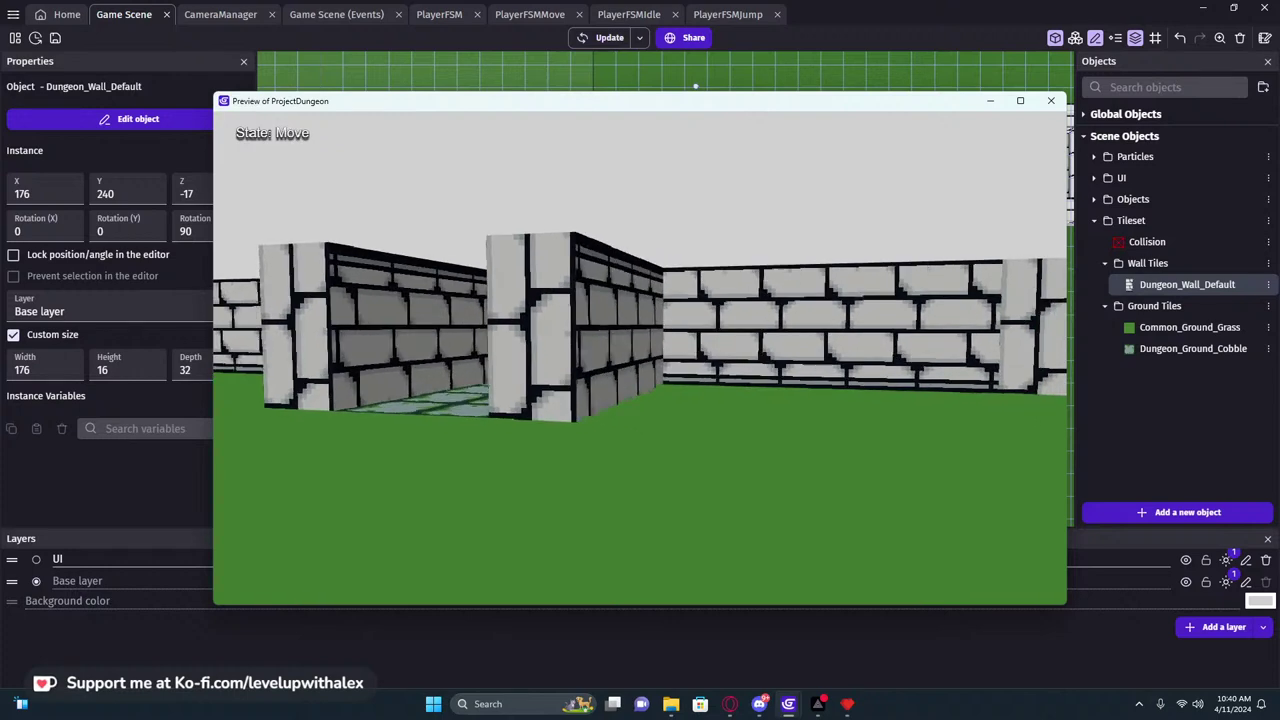
key(d)
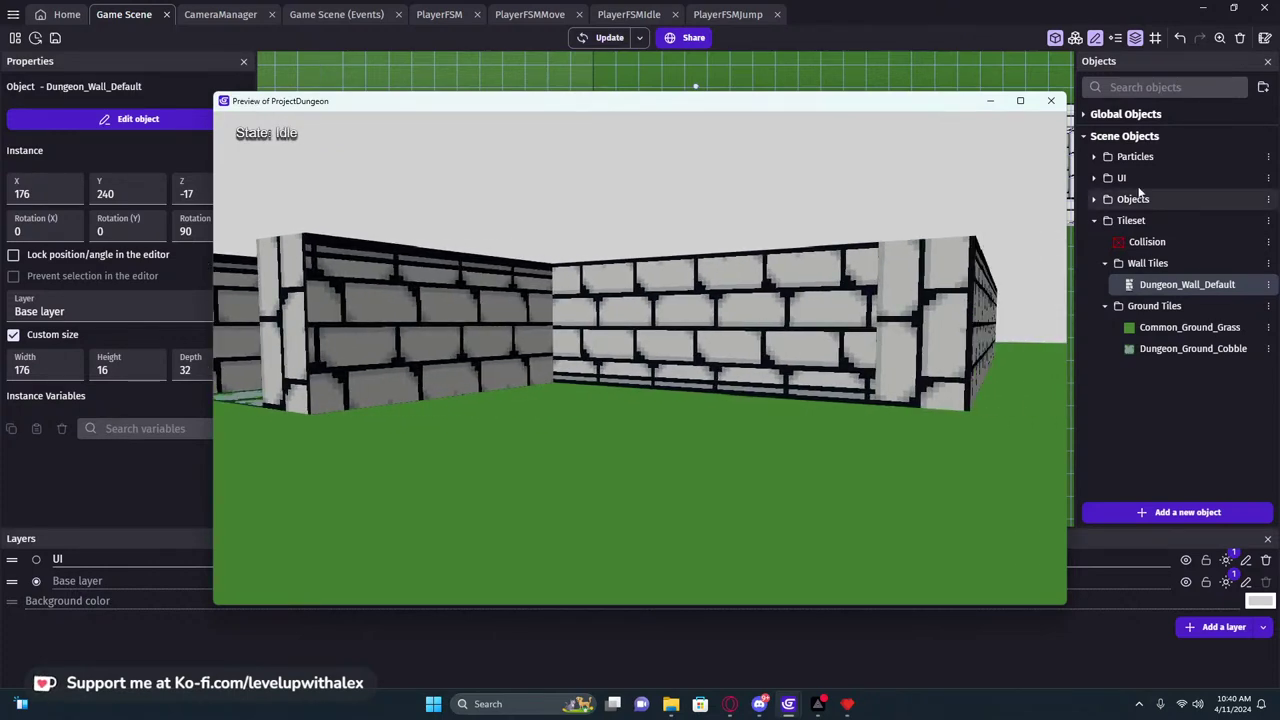
click(1051, 100)
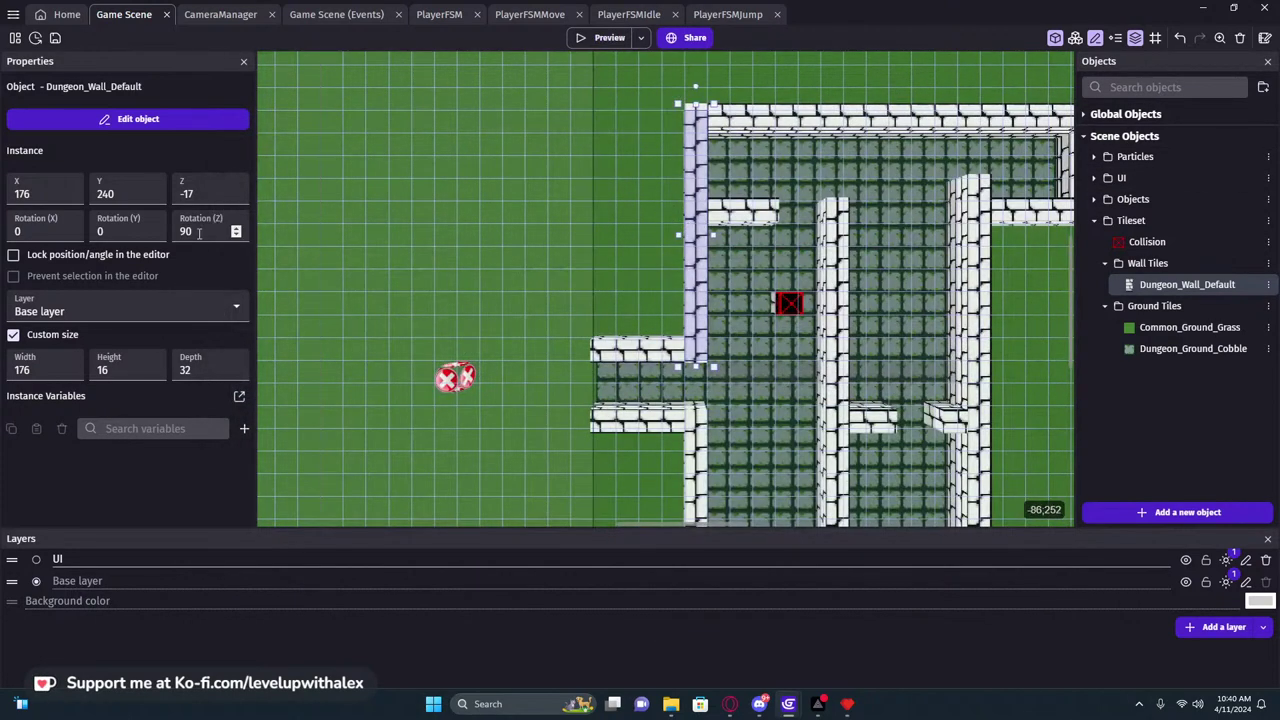
Select all the dungeon wall instances together and open their shared Z position for editing
click(767, 120)
middle_drag(738, 158, 592, 161)
shift+click(592, 211)
shift+click(557, 229)
shift+click(692, 274)
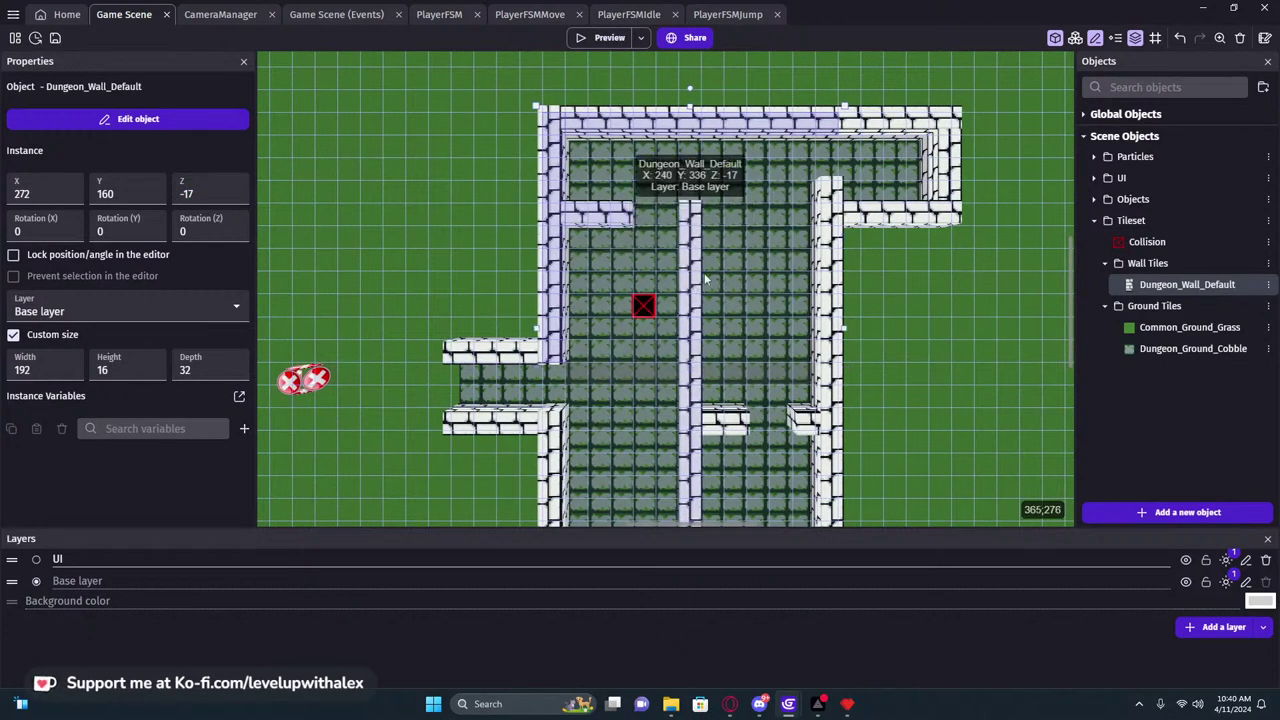
shift+click(833, 252)
shift+click(872, 219)
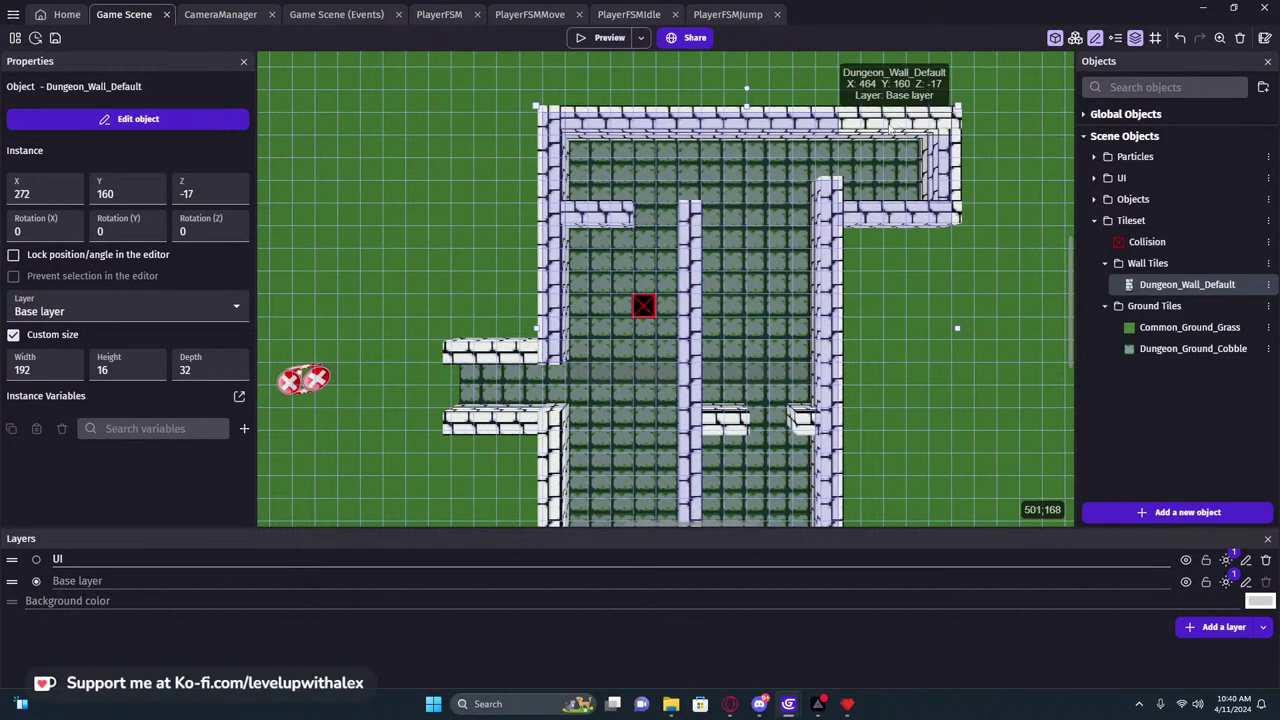
shift+click(803, 424)
shift+click(724, 420)
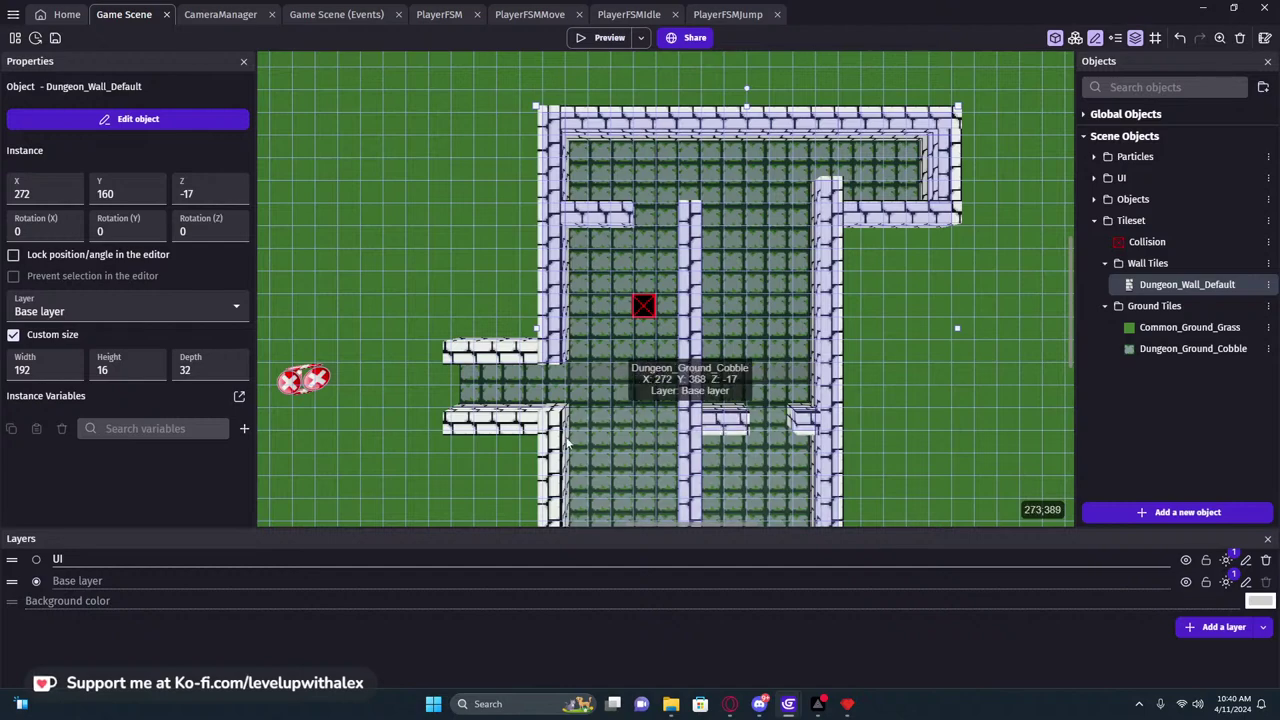
shift+click(506, 424)
shift+click(551, 443)
ctrl+scroll(638, 400, down, 1)
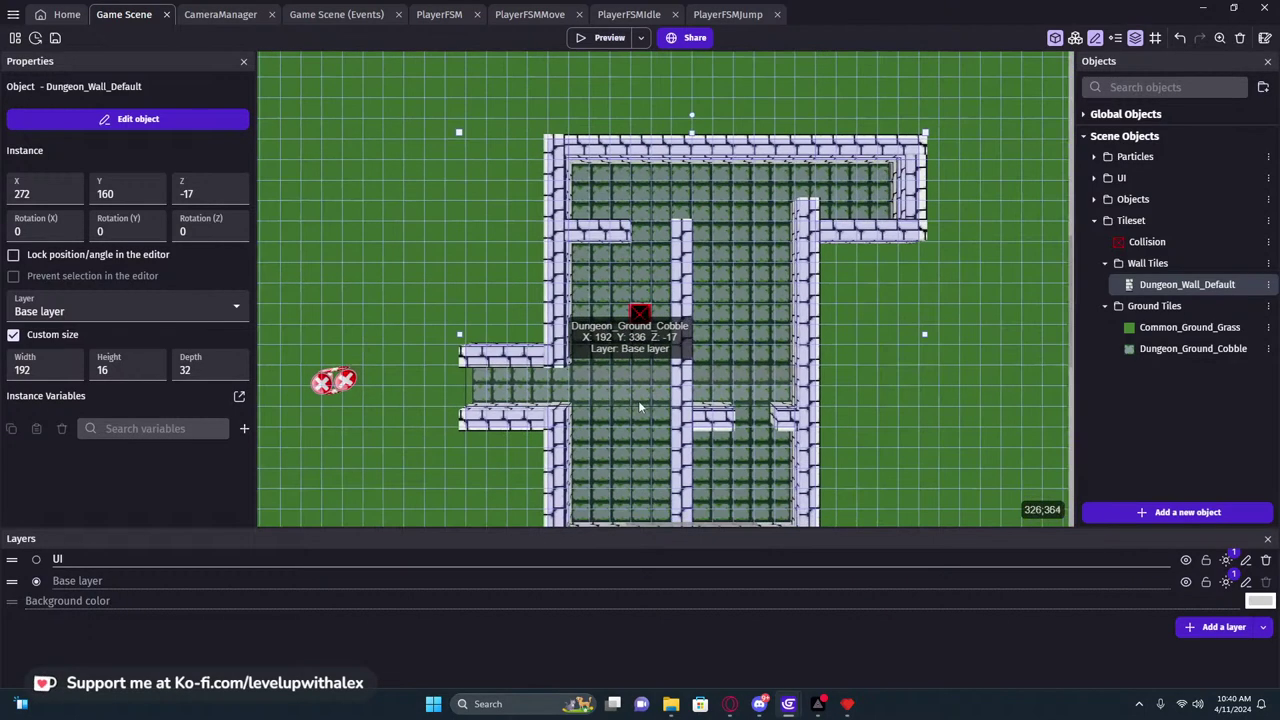
scroll(600, 370, down, 3)
shift+click(565, 348)
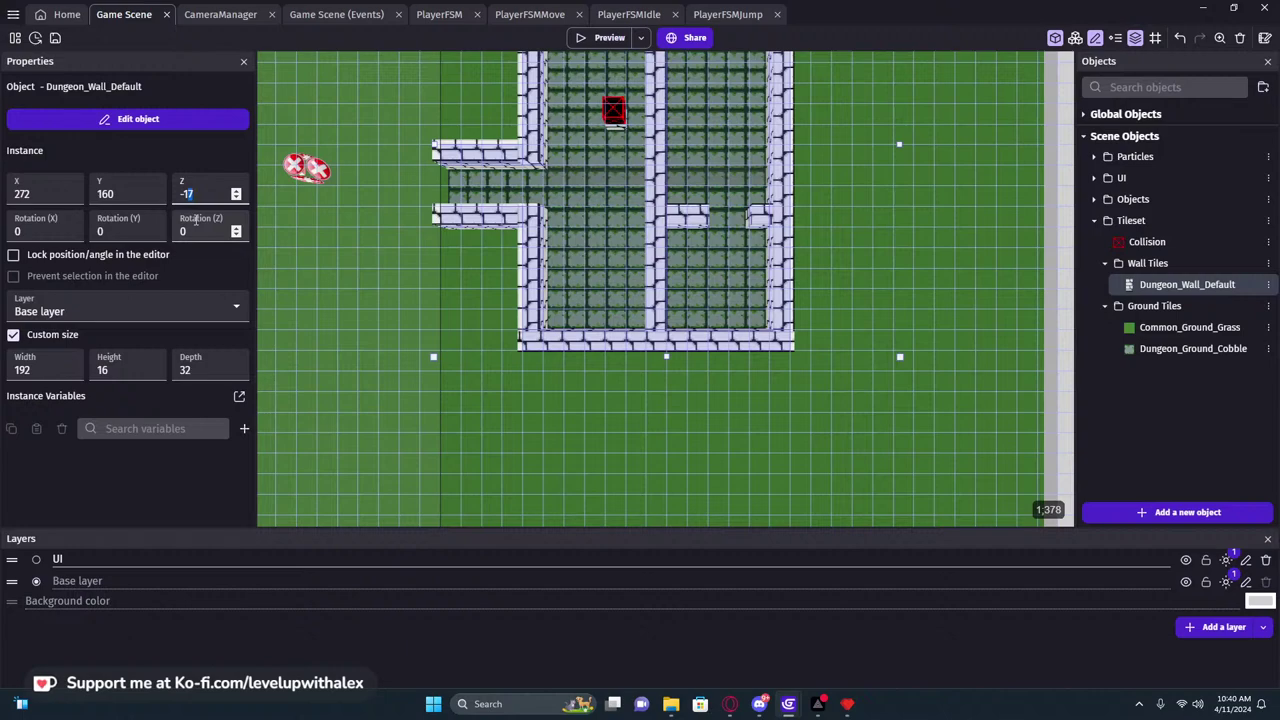
click(480, 240)
Set the selected walls' Z position to -16 and walk through the corridor and rooms in a preview to check them
click(603, 37)
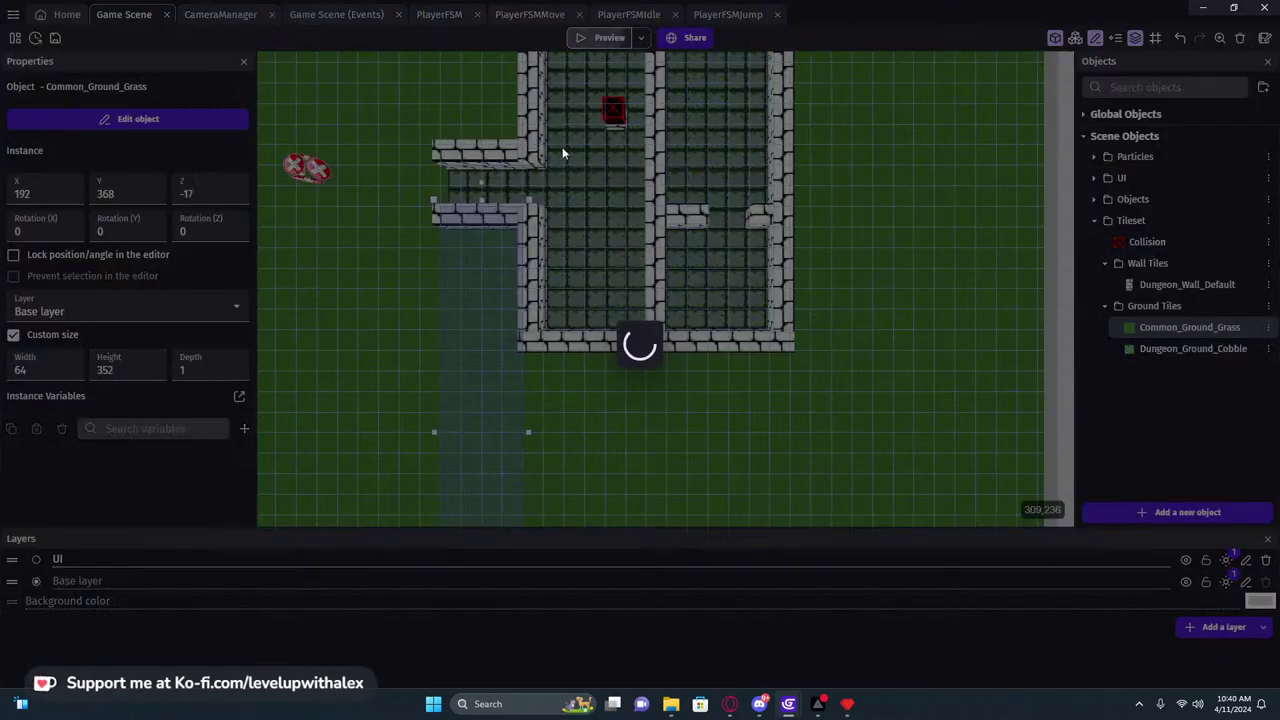
key(w)
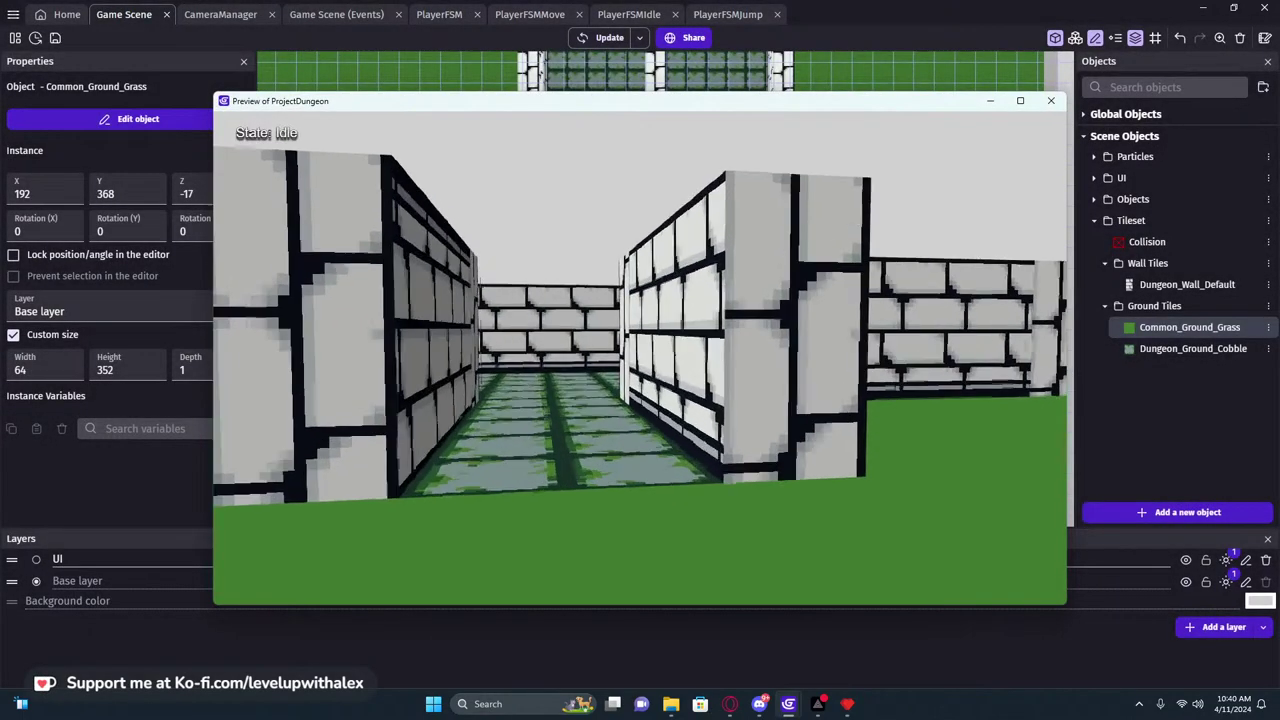
key(w)
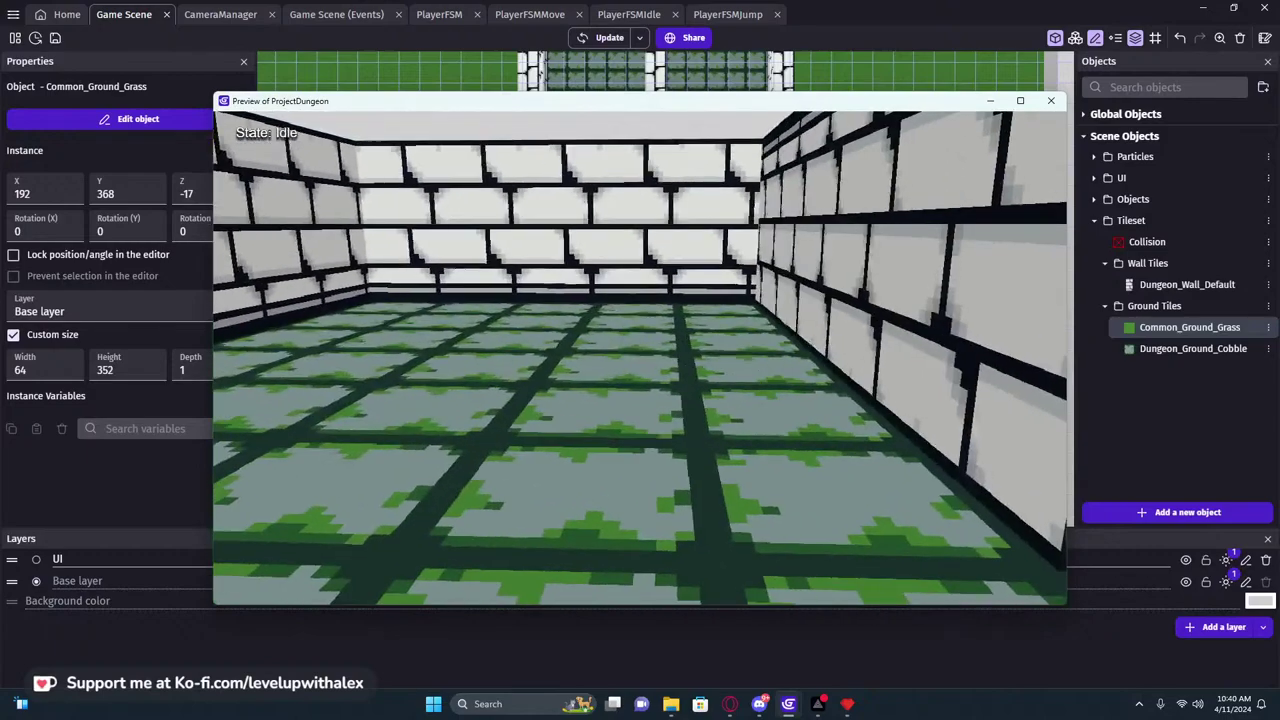
key(w)
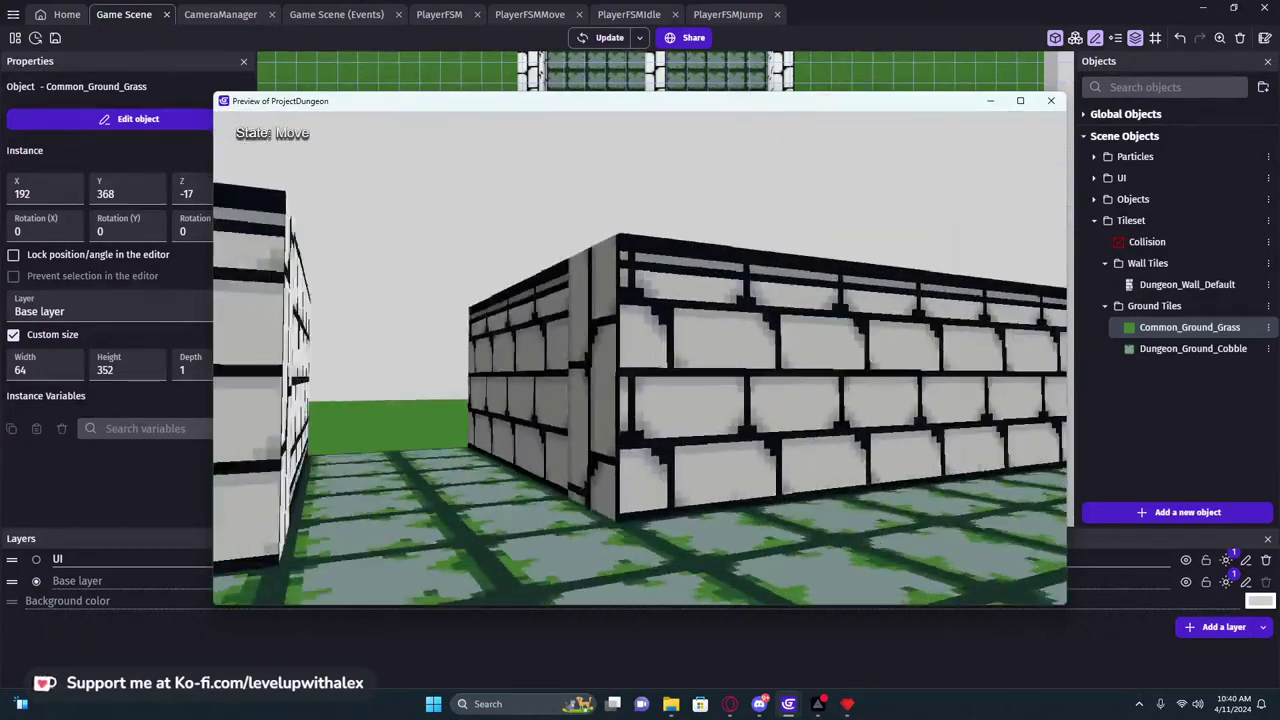
key(a)
key(d)
key(a)
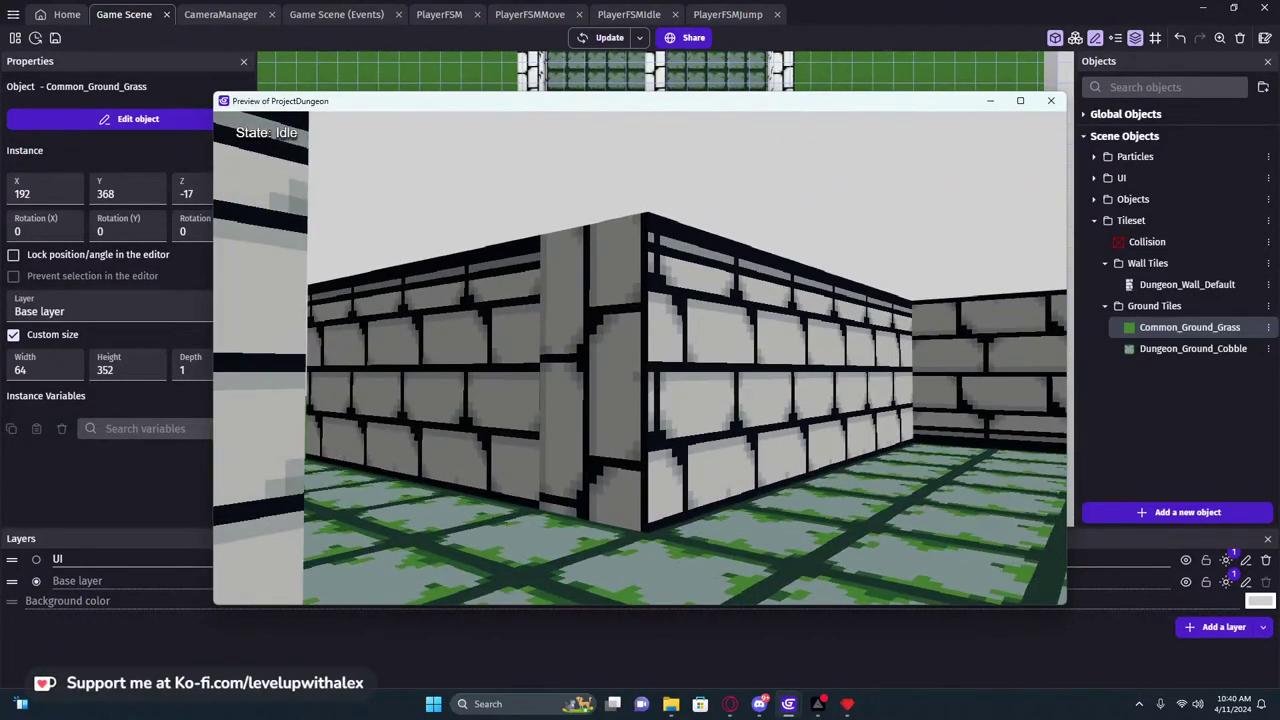
click(1051, 100)
Delete the upper west outer wall that runs from the north wall down to the entrance corridor
click(542, 136)
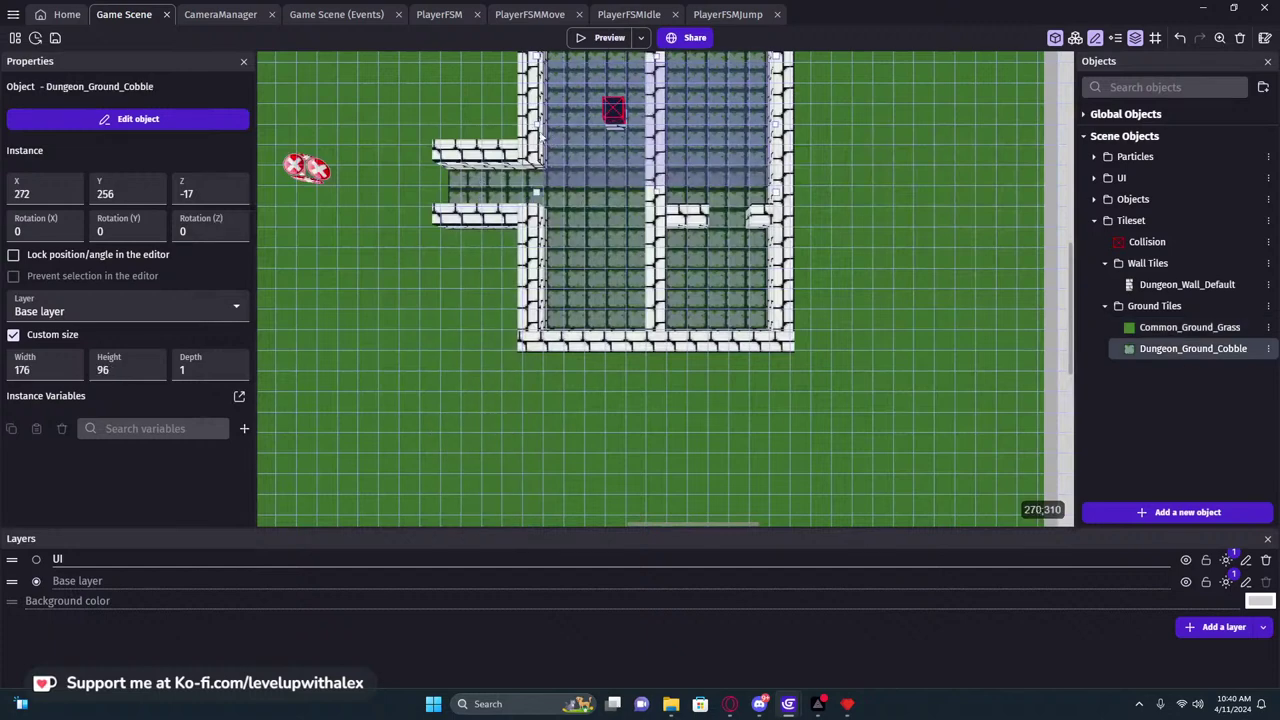
click(535, 138)
middle_drag(583, 124, 530, 342)
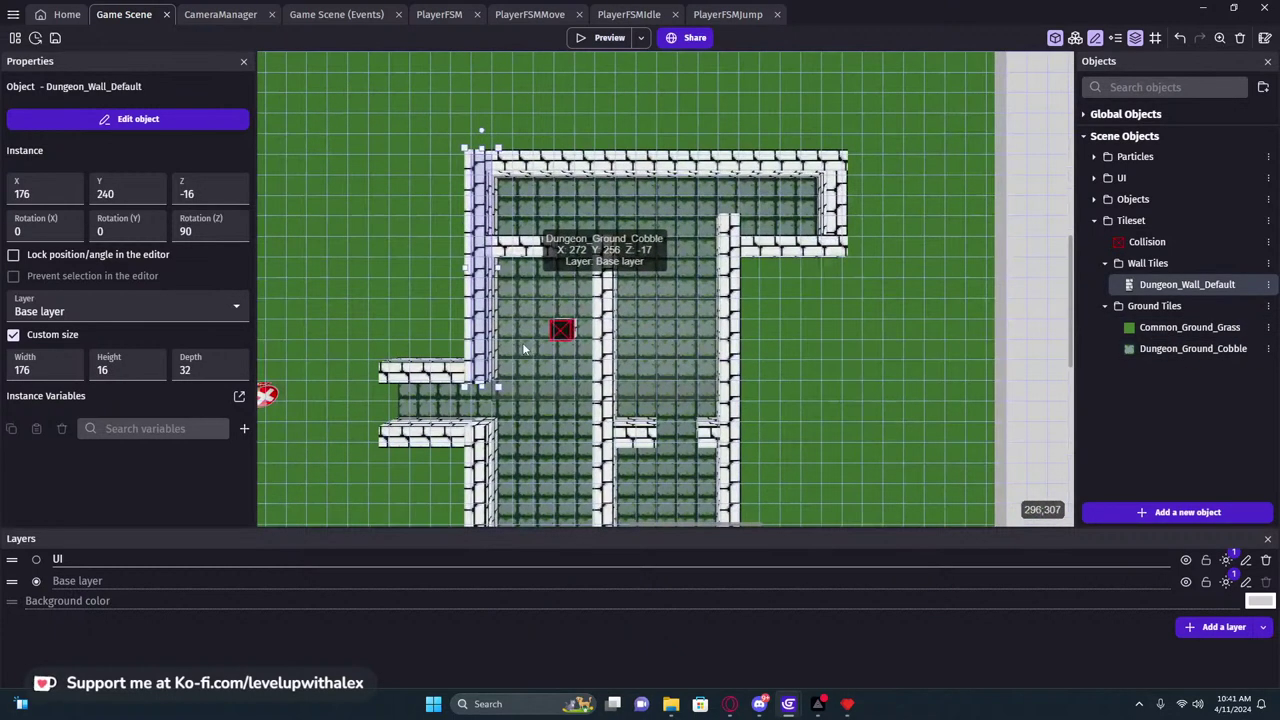
key(Delete)
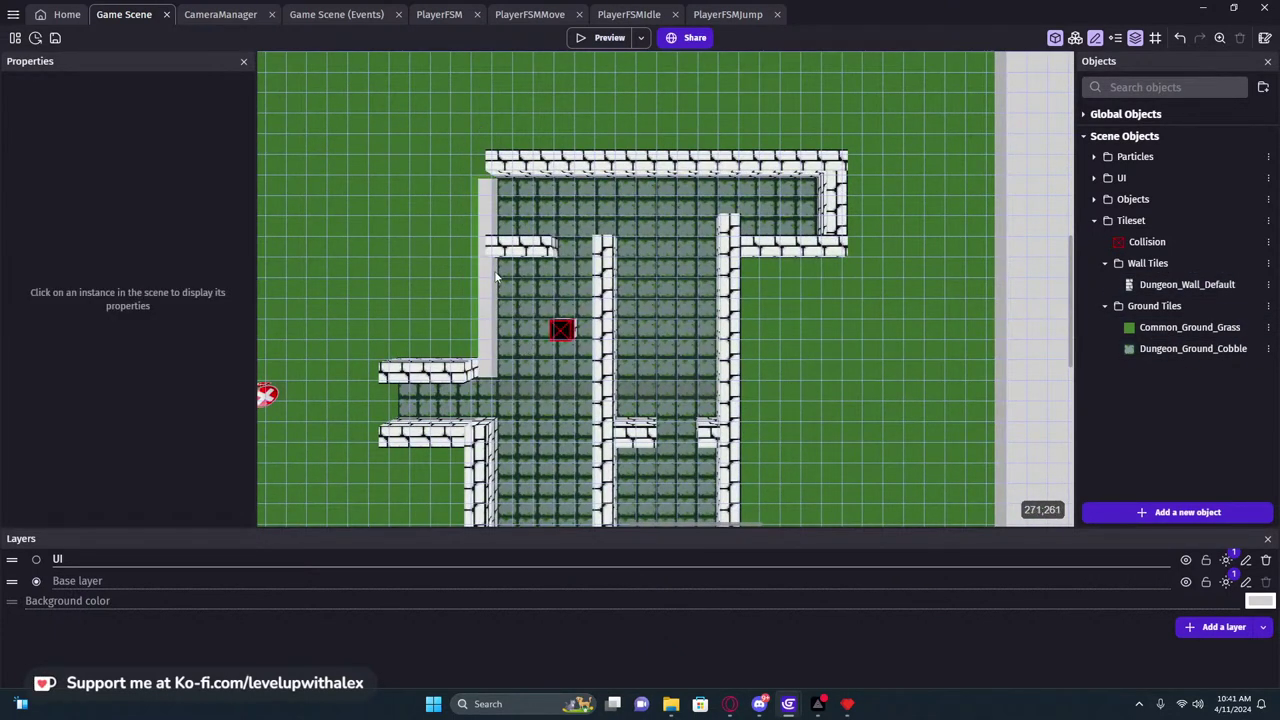
Widen the west grass strip to 80 to fill the gap, and pull in the left edge of the north grass
click(462, 235)
click(503, 160)
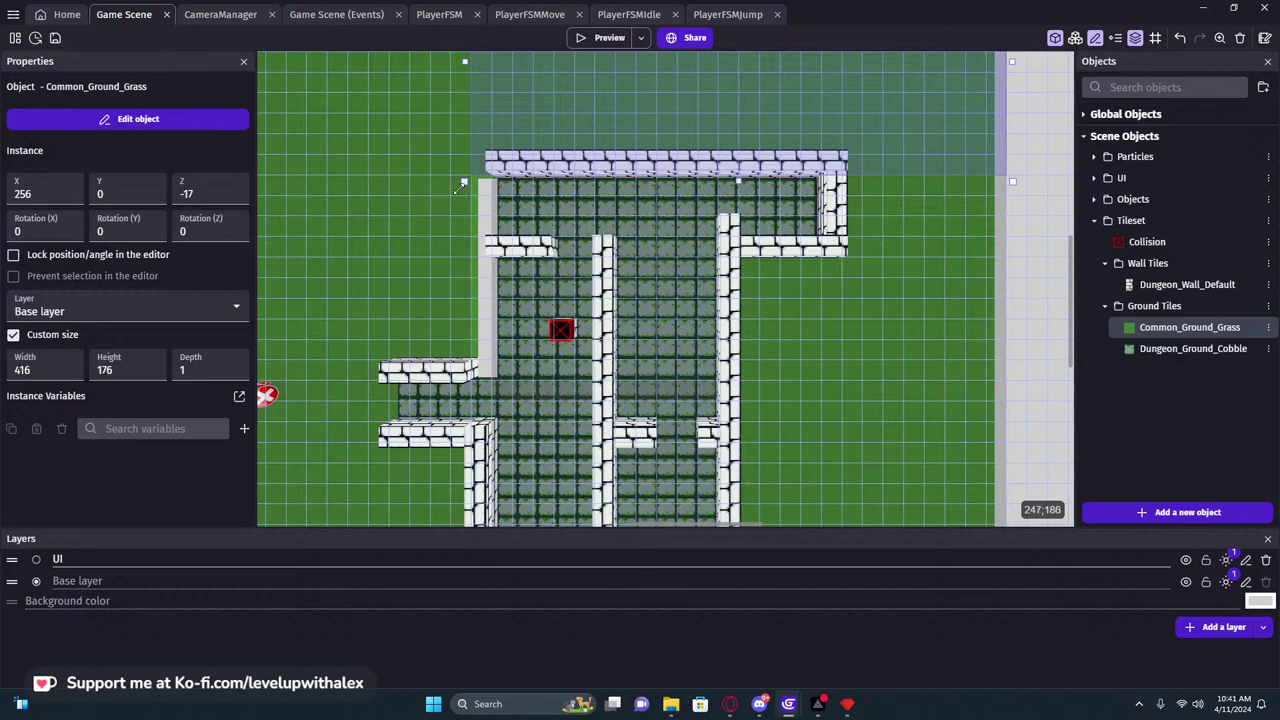
click(464, 175)
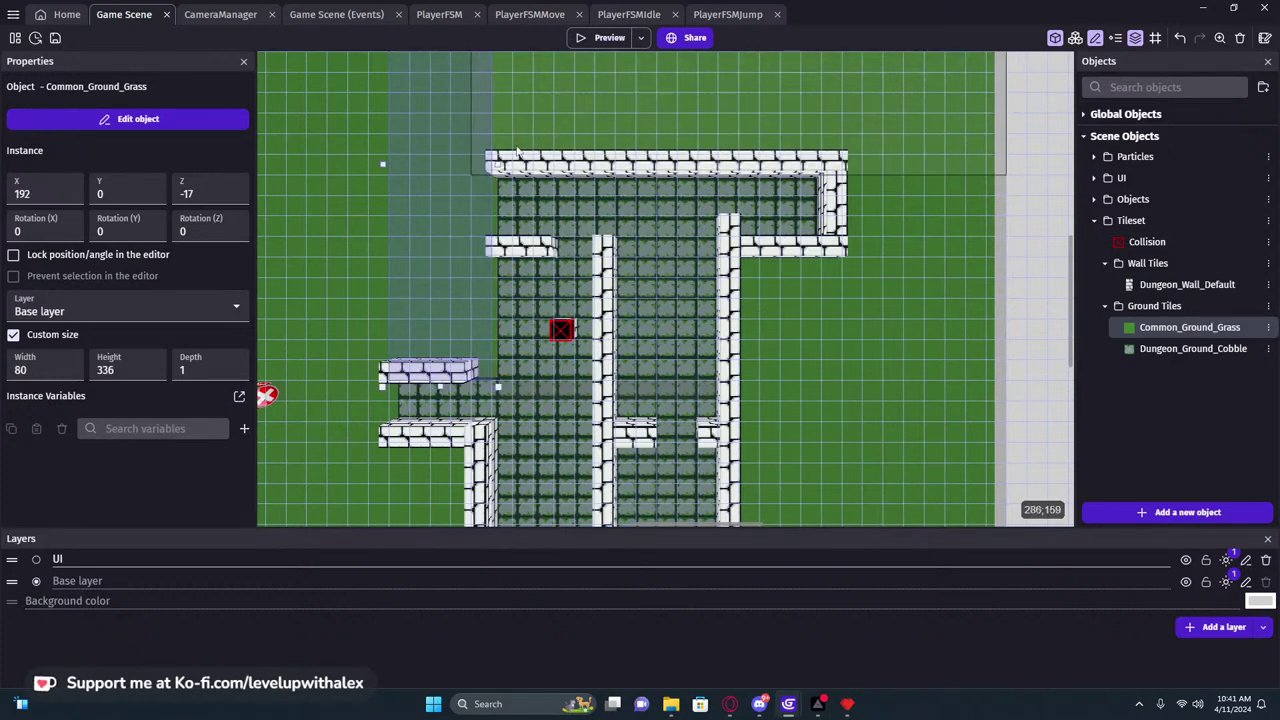
click(478, 183)
drag(467, 65, 488, 64)
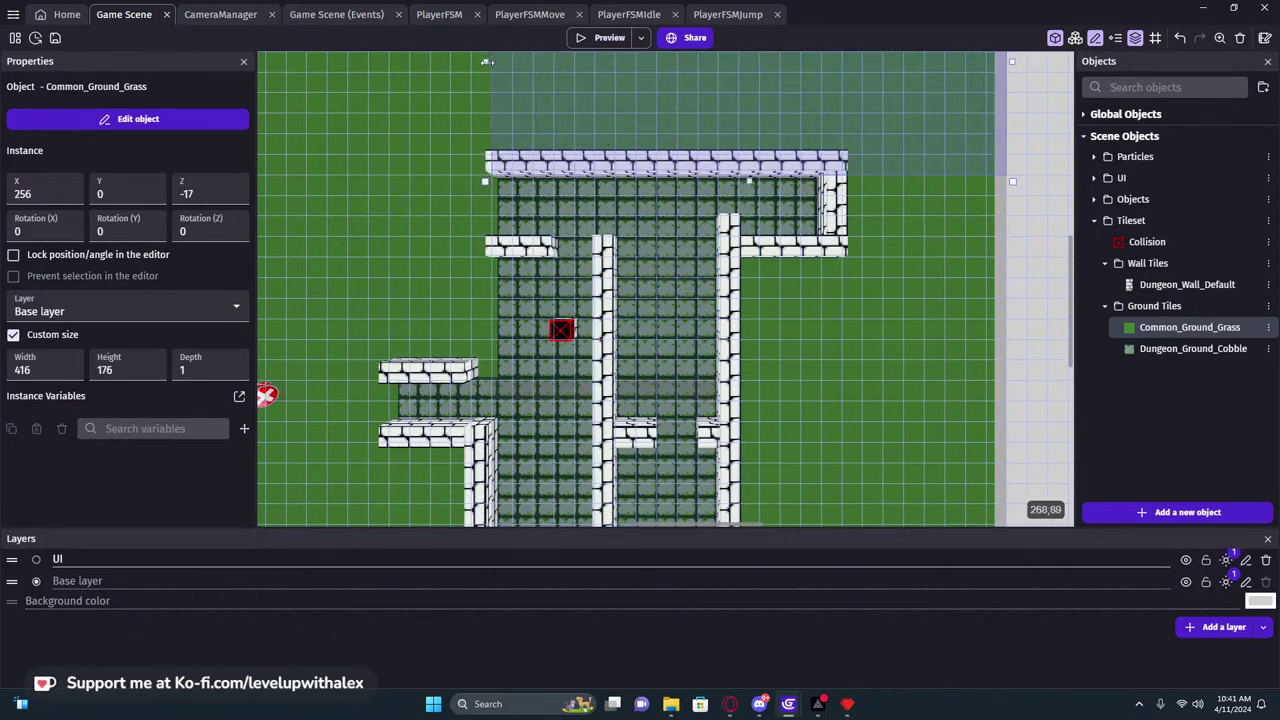
Lengthen the corridor's upper wall to 80 and build a west wall from its copy, rotated to 270 and stretched to the north wall
click(456, 371)
mouse_move(480, 356)
mouse_down()
mouse_move(574, 312)
mouse_move(483, 344)
mouse_move(497, 366)
mouse_up()
scroll(455, 383, up, 2)
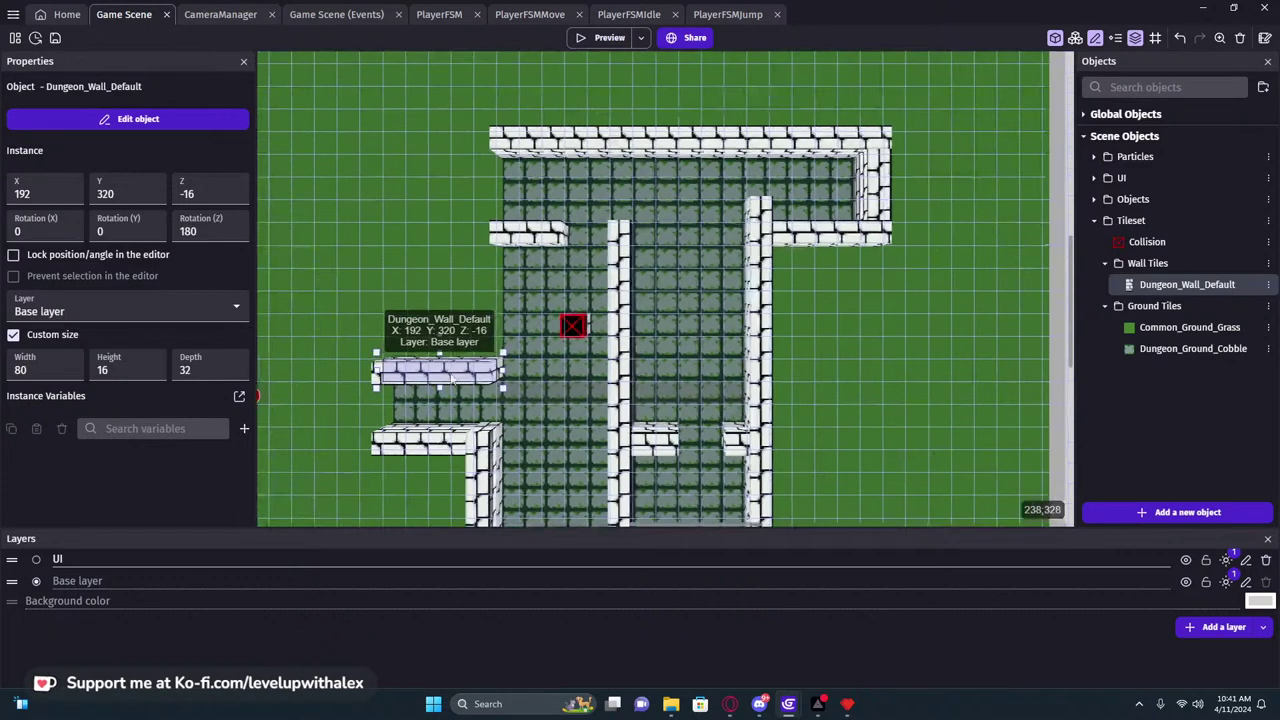
drag(455, 383, 450, 355)
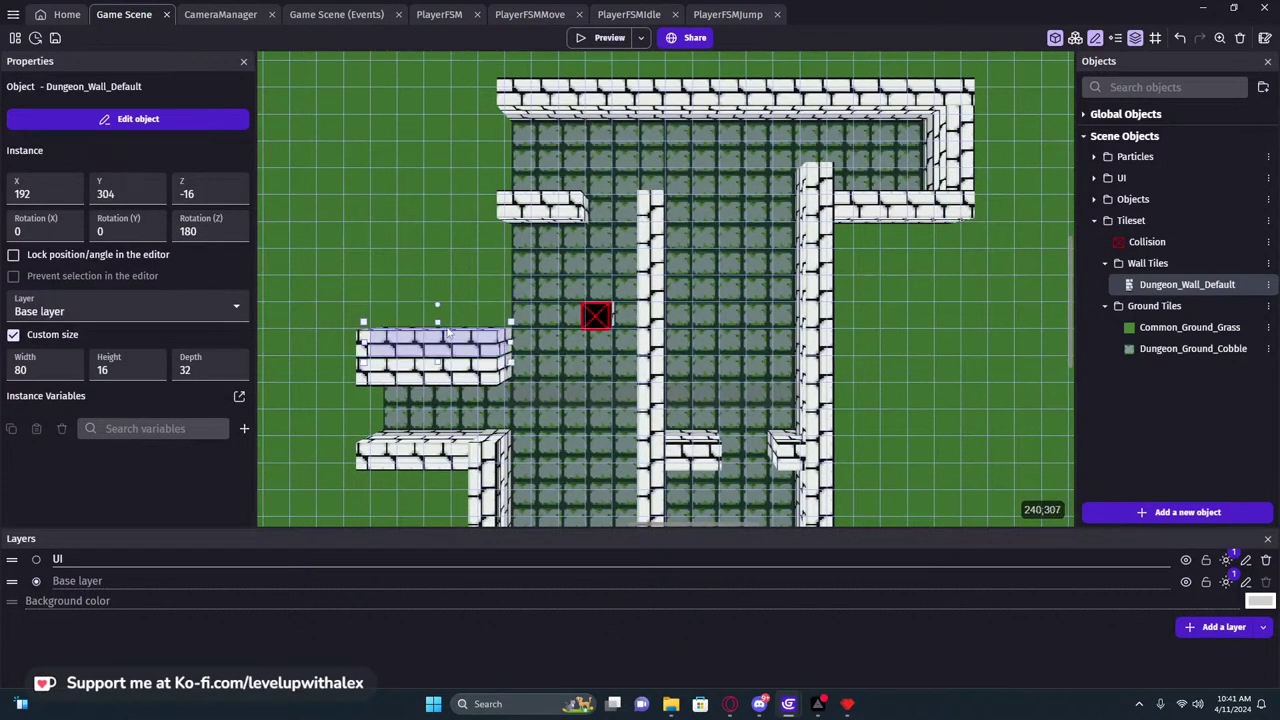
drag(440, 302, 495, 280)
drag(493, 217, 495, 86)
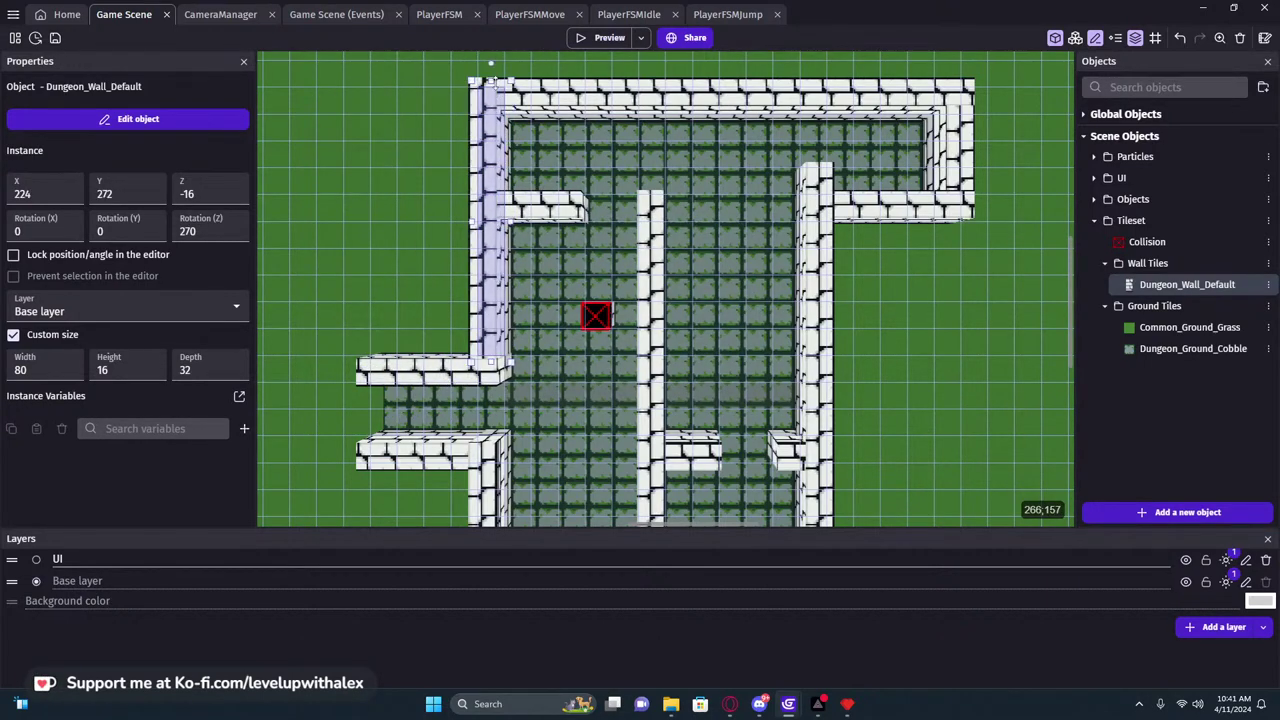
Select the central dividing wall and the east wall together and delete both
middle_drag(903, 254, 698, 214)
click(620, 234)
shift+click(433, 241)
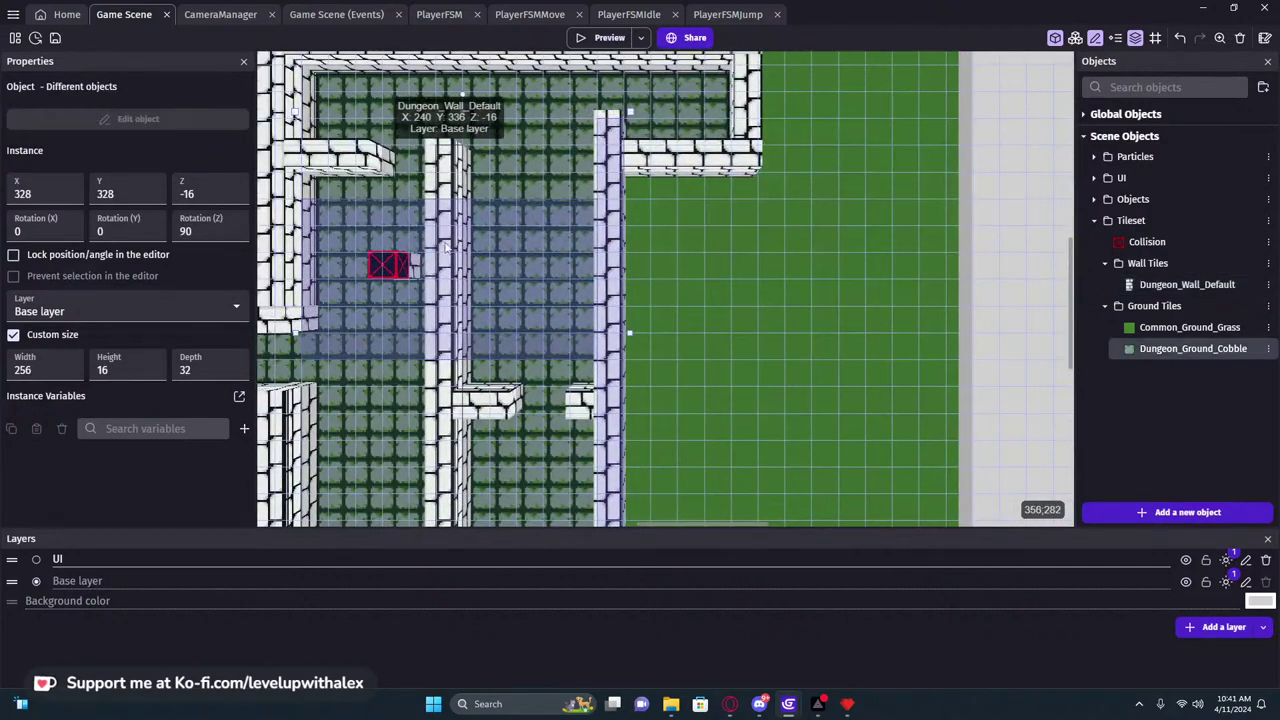
shift+click(444, 243)
click(624, 205)
click(609, 205)
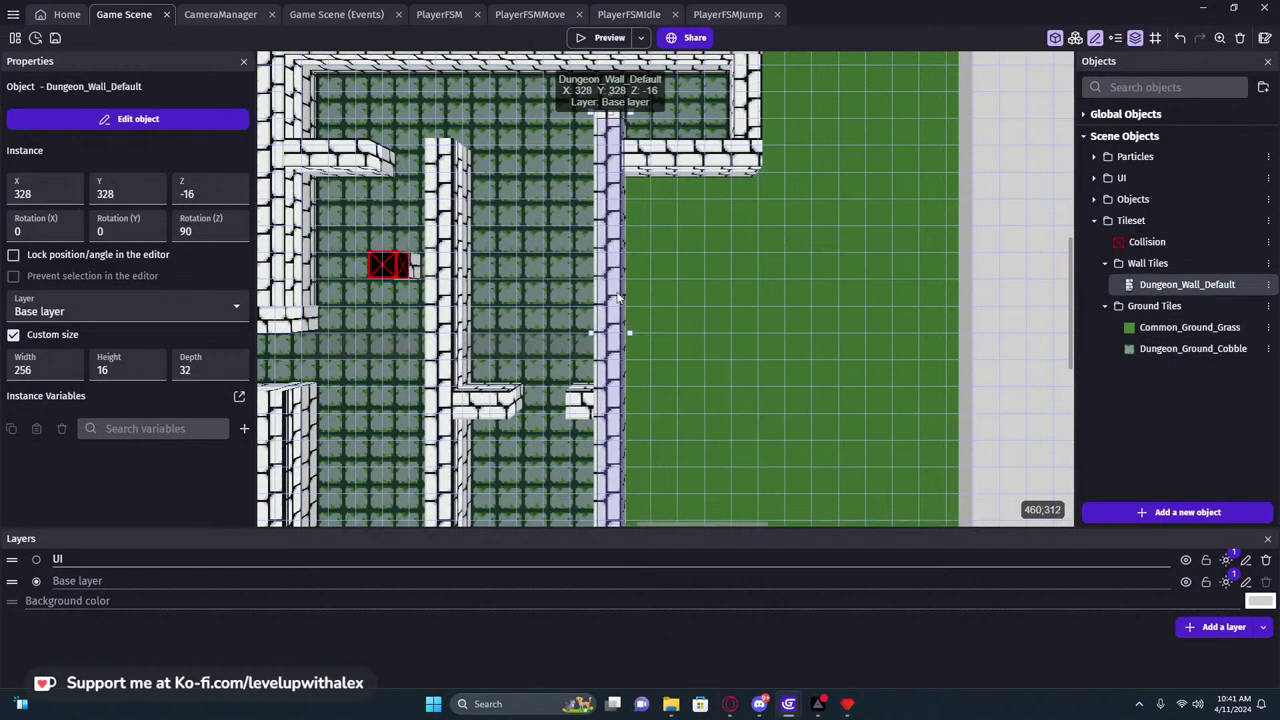
shift+click(445, 240)
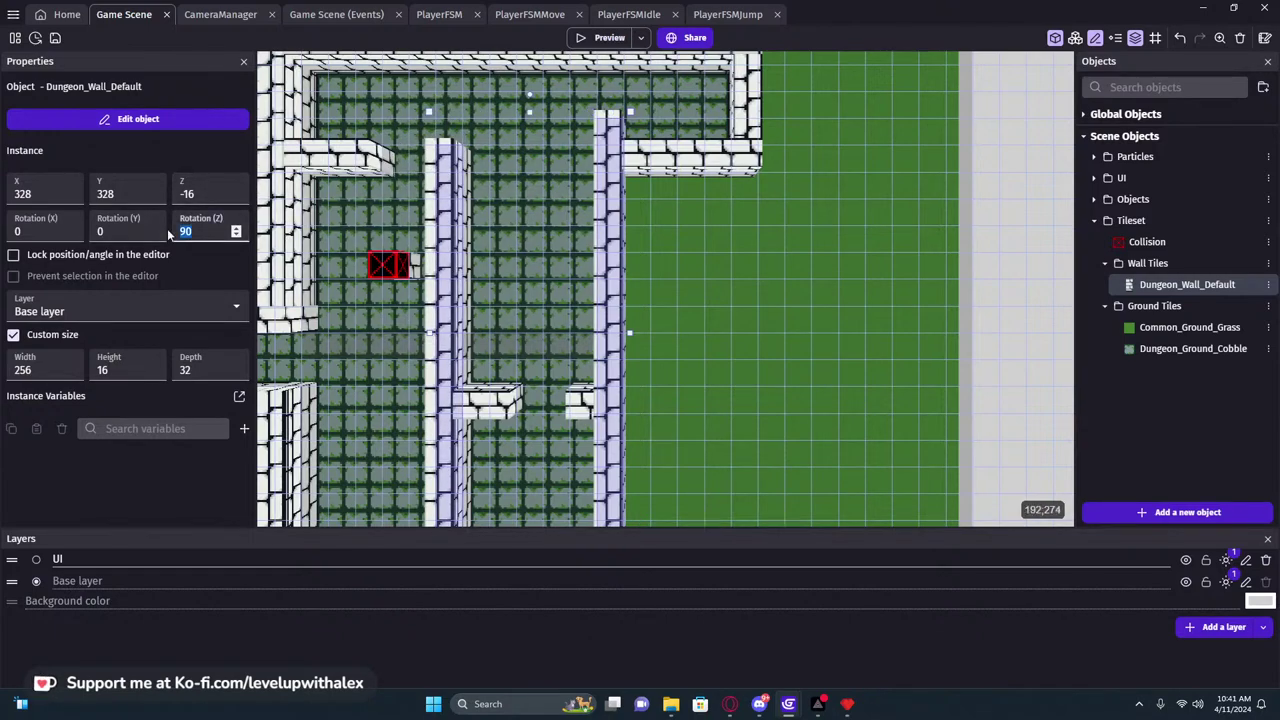
text(0)
key(ctrl+z)
middle_drag(646, 272, 632, 193)
key(Delete)
Delete the west wall below the corridor and shorten the corridor's upper wall to a width of 64
click(477, 494)
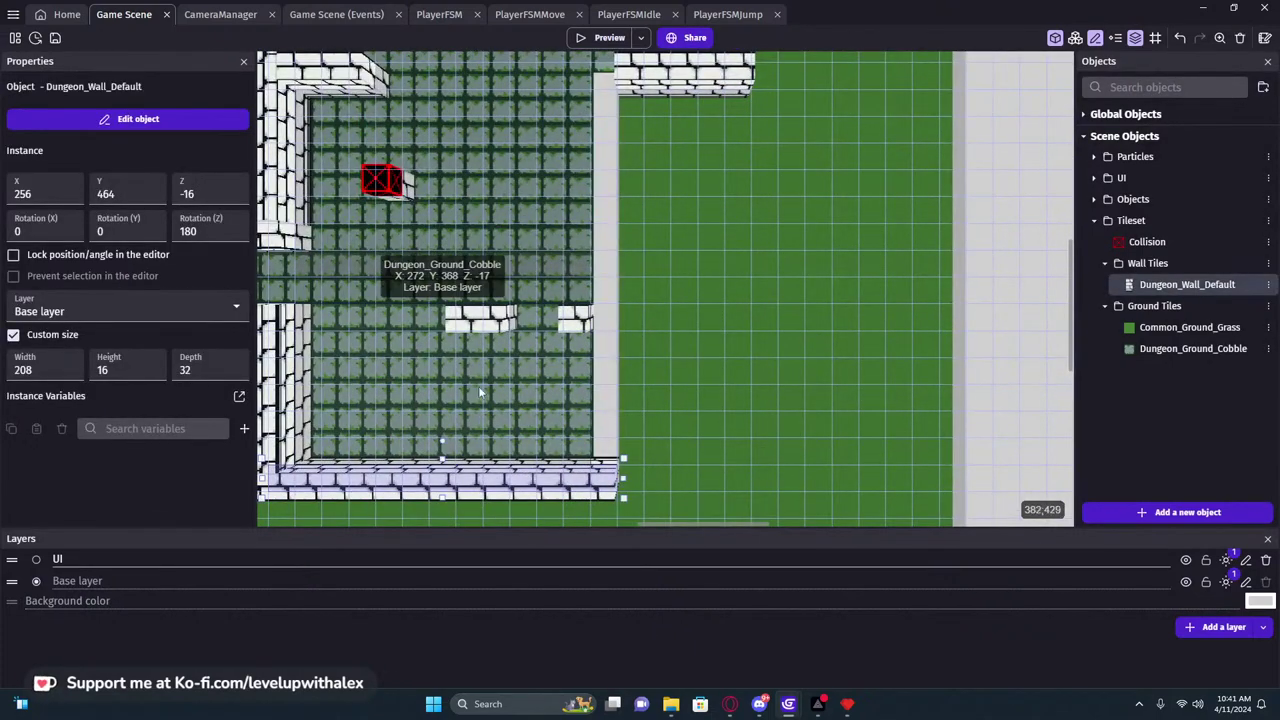
middle_drag(420, 332, 600, 289)
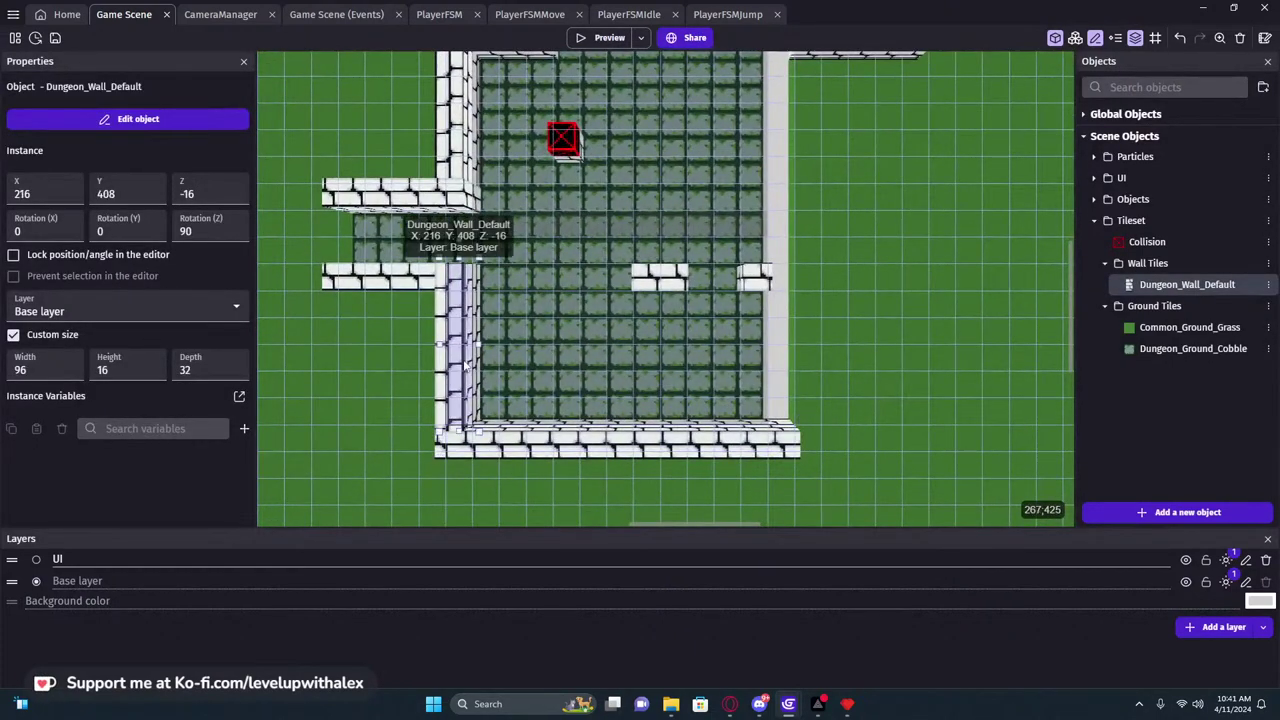
click(450, 196)
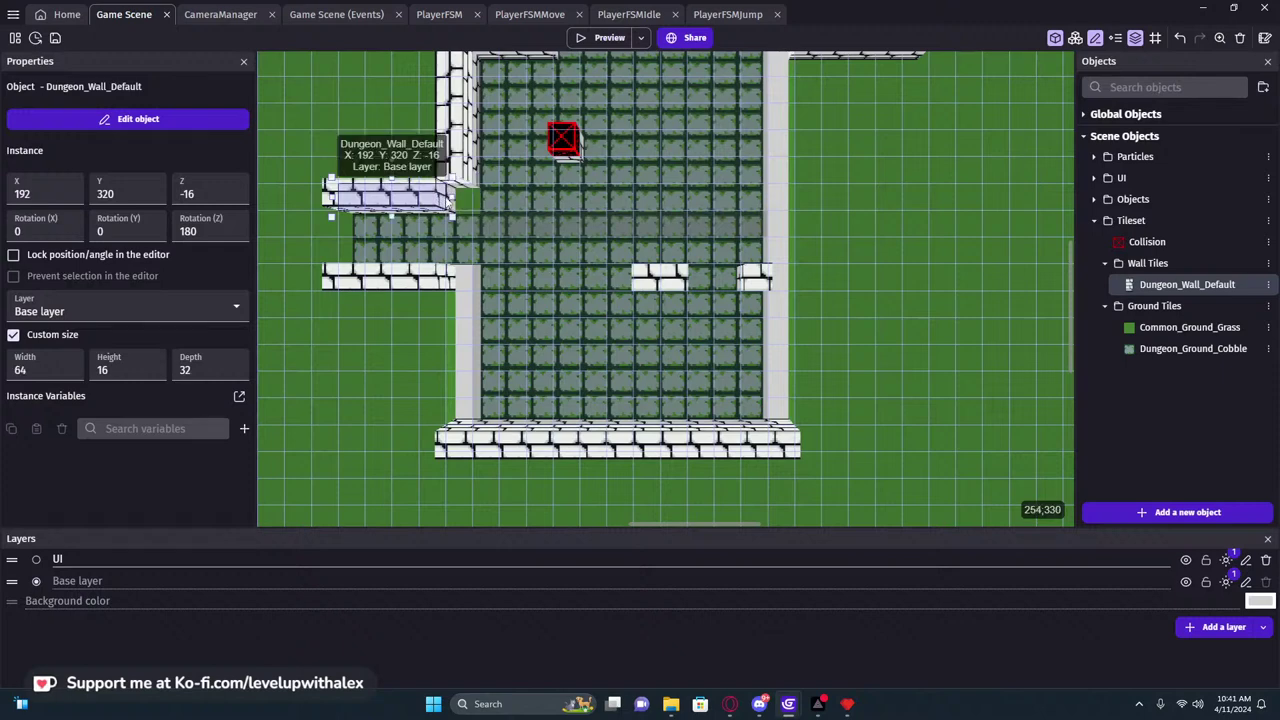
Rebuild the west wall below the corridor from a copy of the upper west wall, 96 wide with a Z rotation of 270
click(470, 190)
drag(459, 212, 472, 526)
click(431, 282)
middle_drag(541, 437, 499, 243)
drag(419, 313, 417, 230)
middle_drag(568, 254, 529, 380)
Place a copy of the lower west wall on the east side at X 408 and stretch it up to the northeast room
click(690, 354)
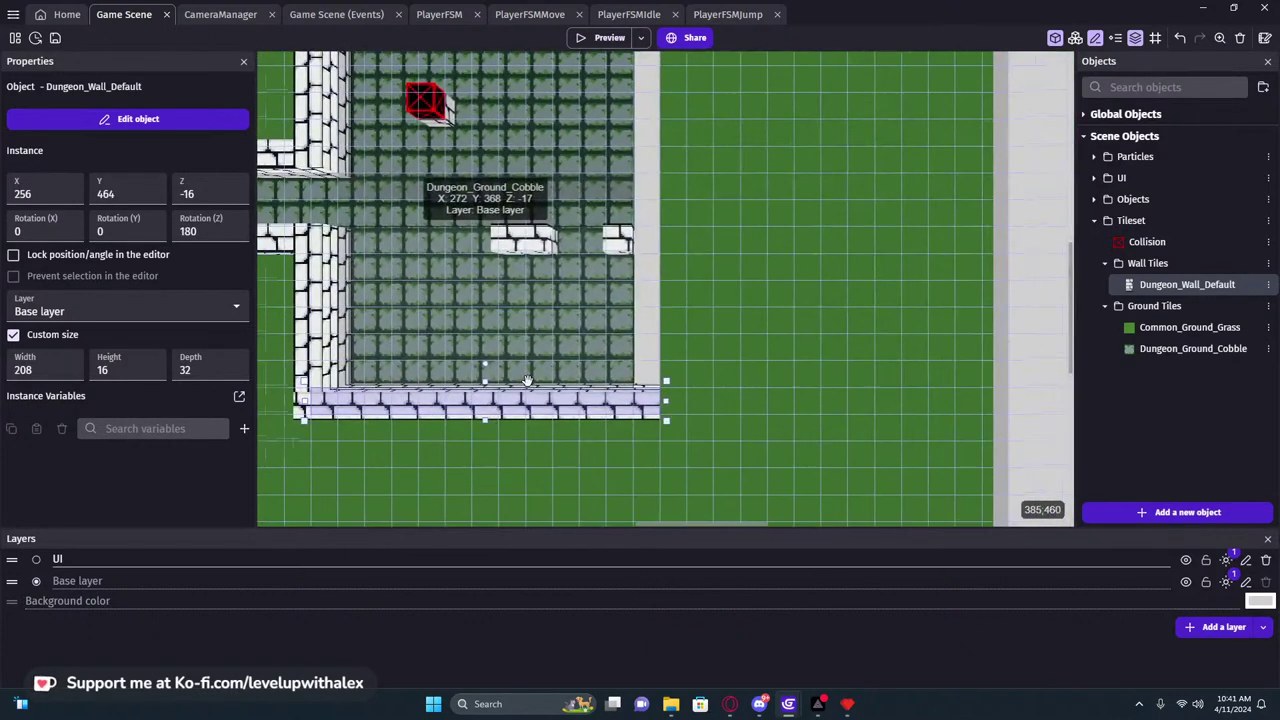
click(335, 320)
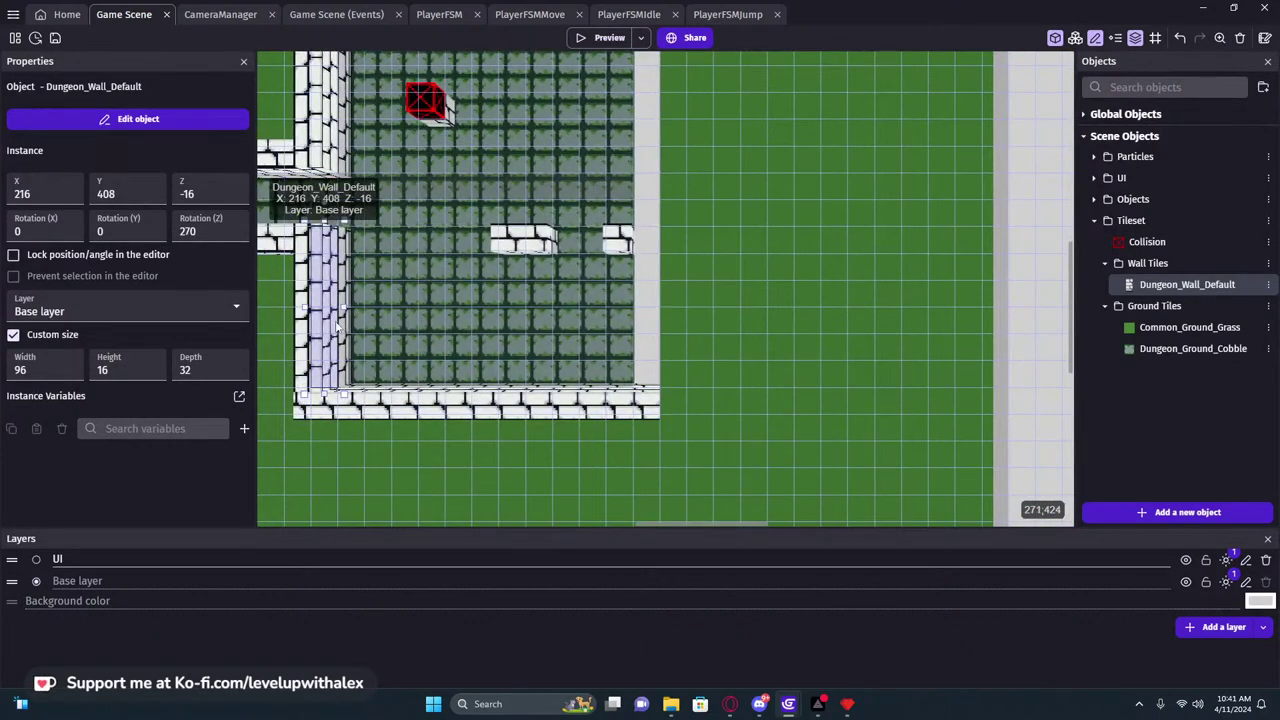
drag(337, 325, 685, 291)
scroll(685, 291, up, 3)
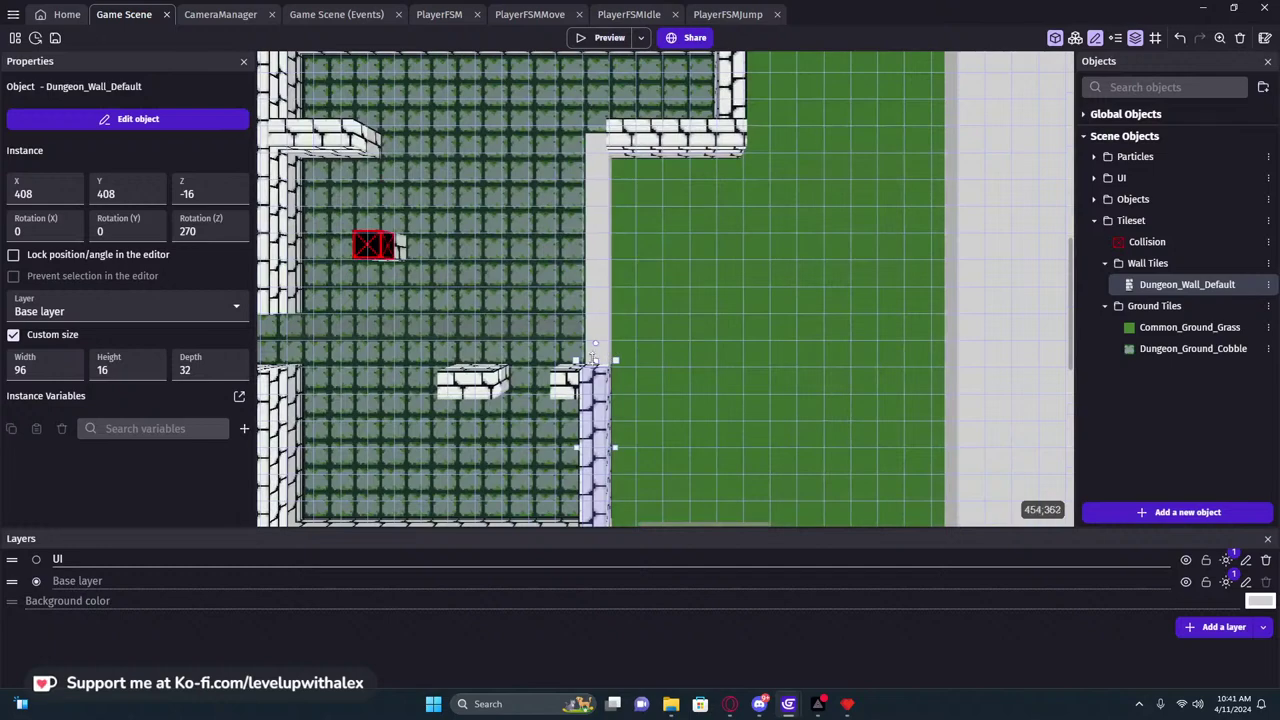
drag(594, 360, 594, 135)
Duplicate the east wall into the middle of the dungeon as the dividing wall, with a width of 240
scroll(767, 271, down, 3)
middle_drag(767, 271, 790, 149)
ctrl+drag(740, 253, 598, 252)
scroll(805, 208, down, 1)
middle_drag(811, 208, 911, 260)
click(670, 41)
click(935, 99)
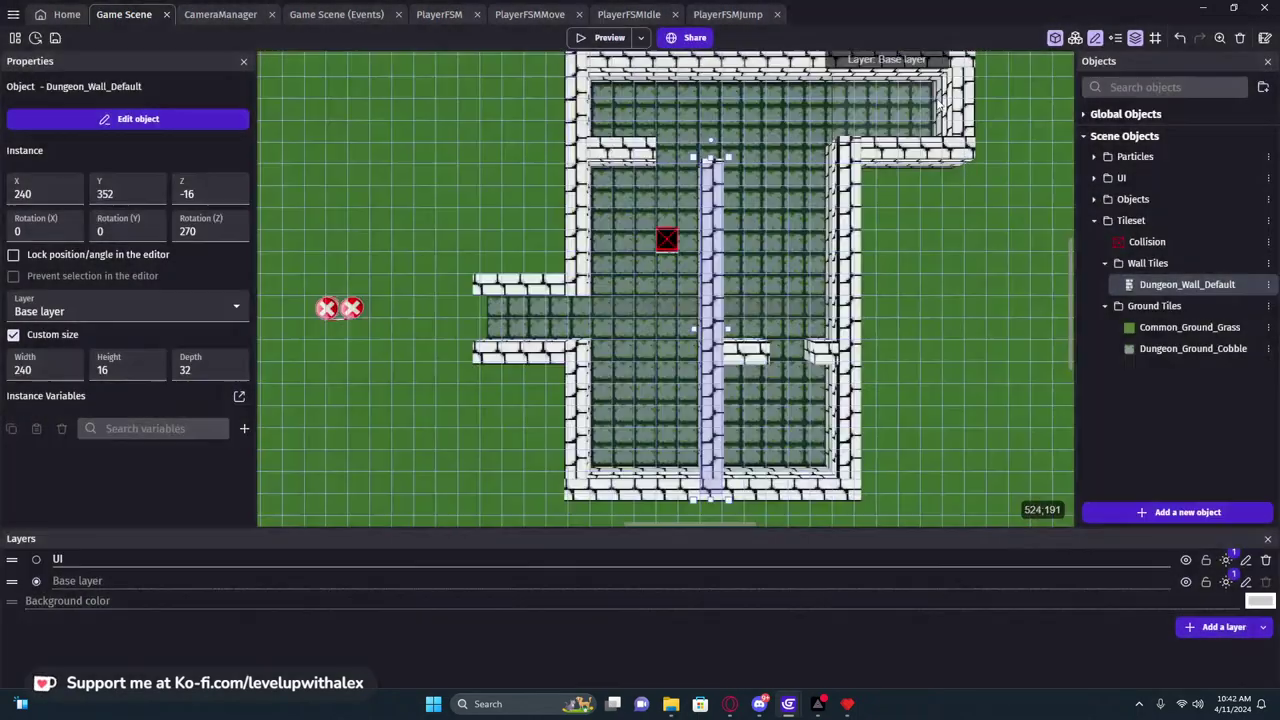
Run the game preview, walk through the rooms to examine the brick orientation on the rebuilt walls, and close it
click(603, 37)
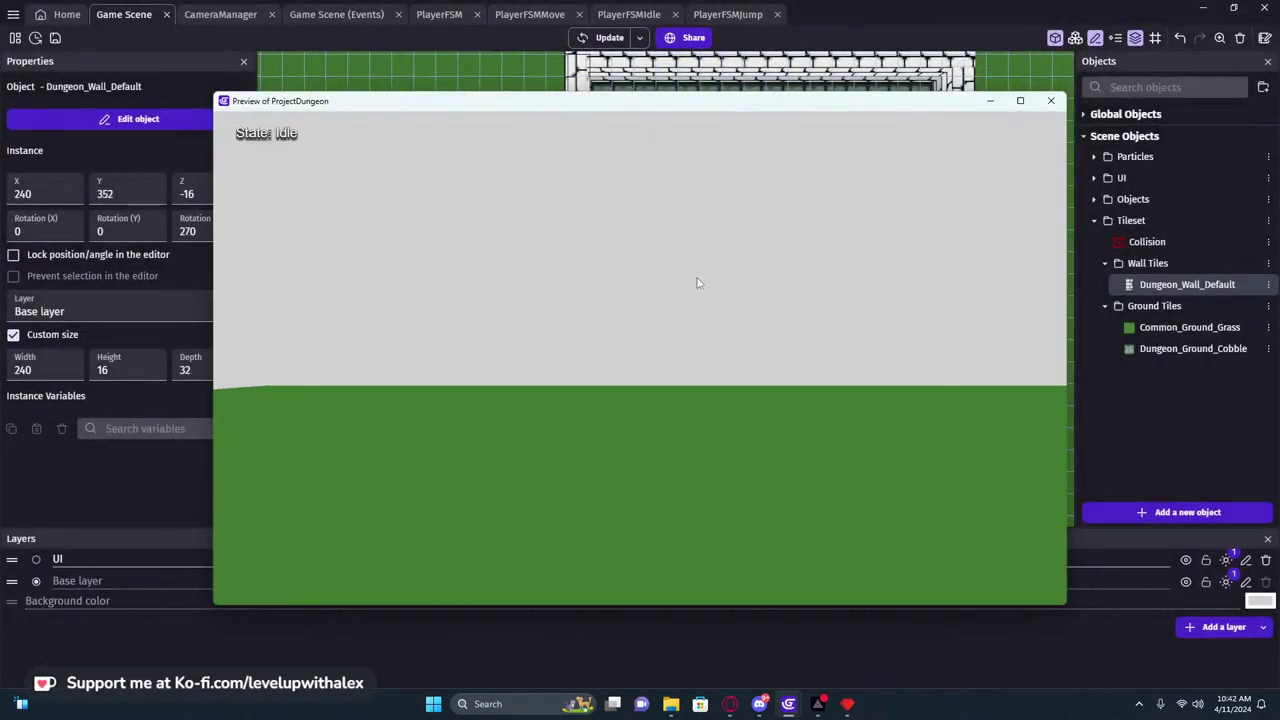
key(w)
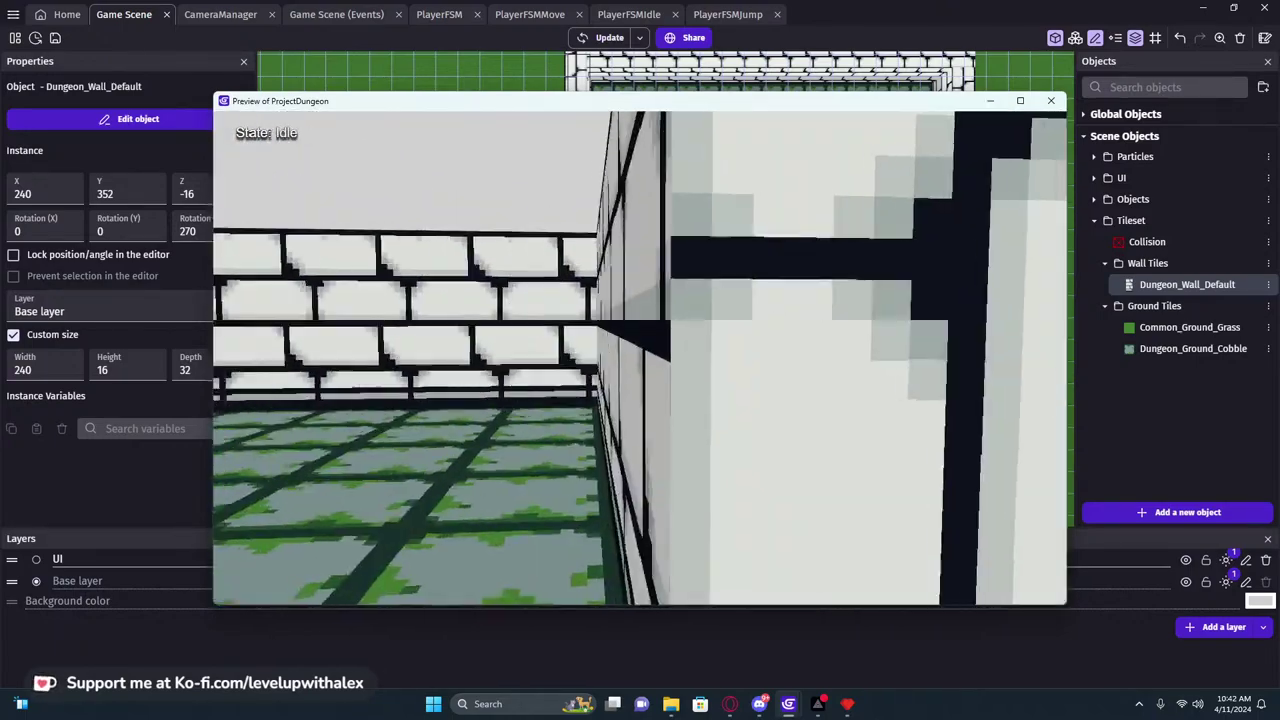
key(w)
key(w)
key(w)
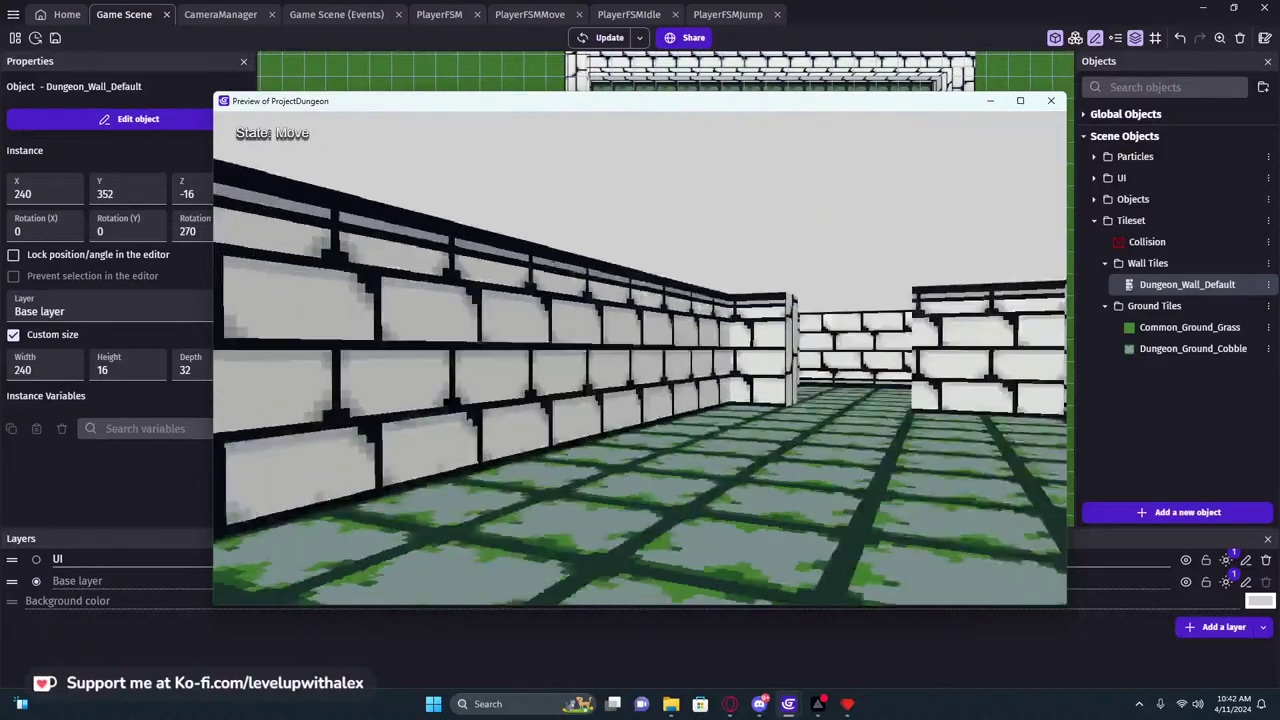
key(w)
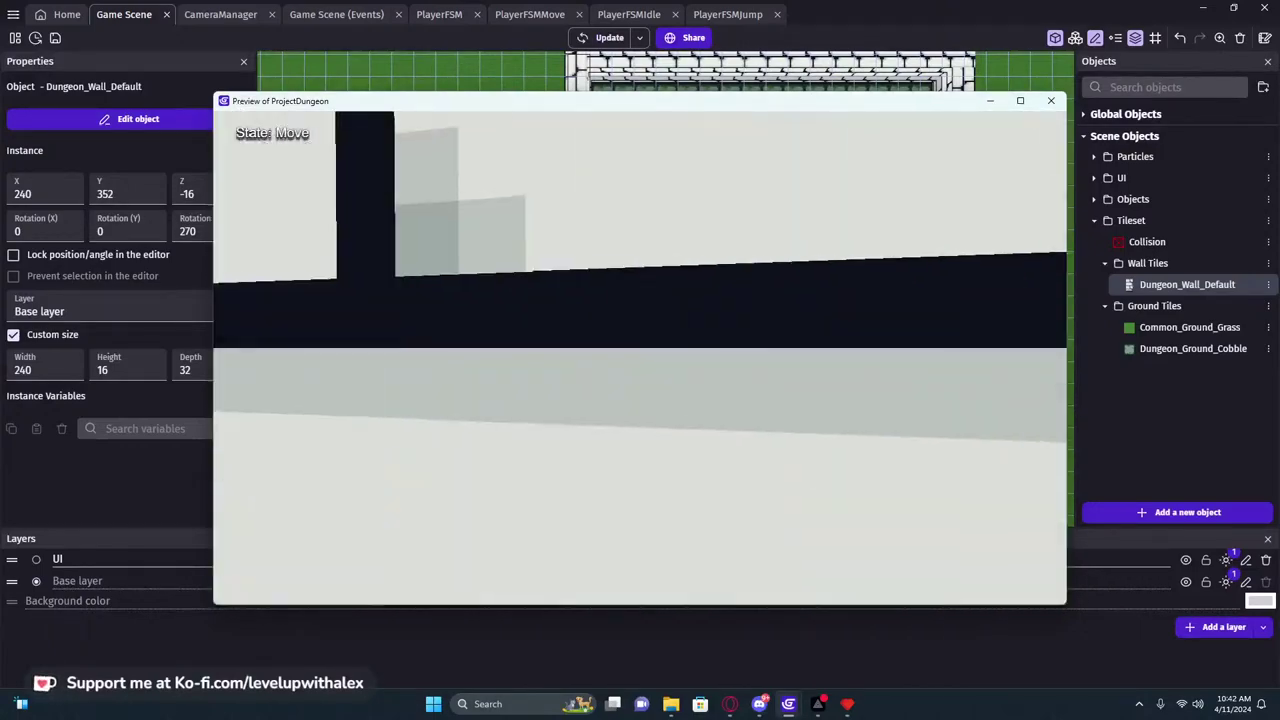
key(w)
key(w)
key(Escape)
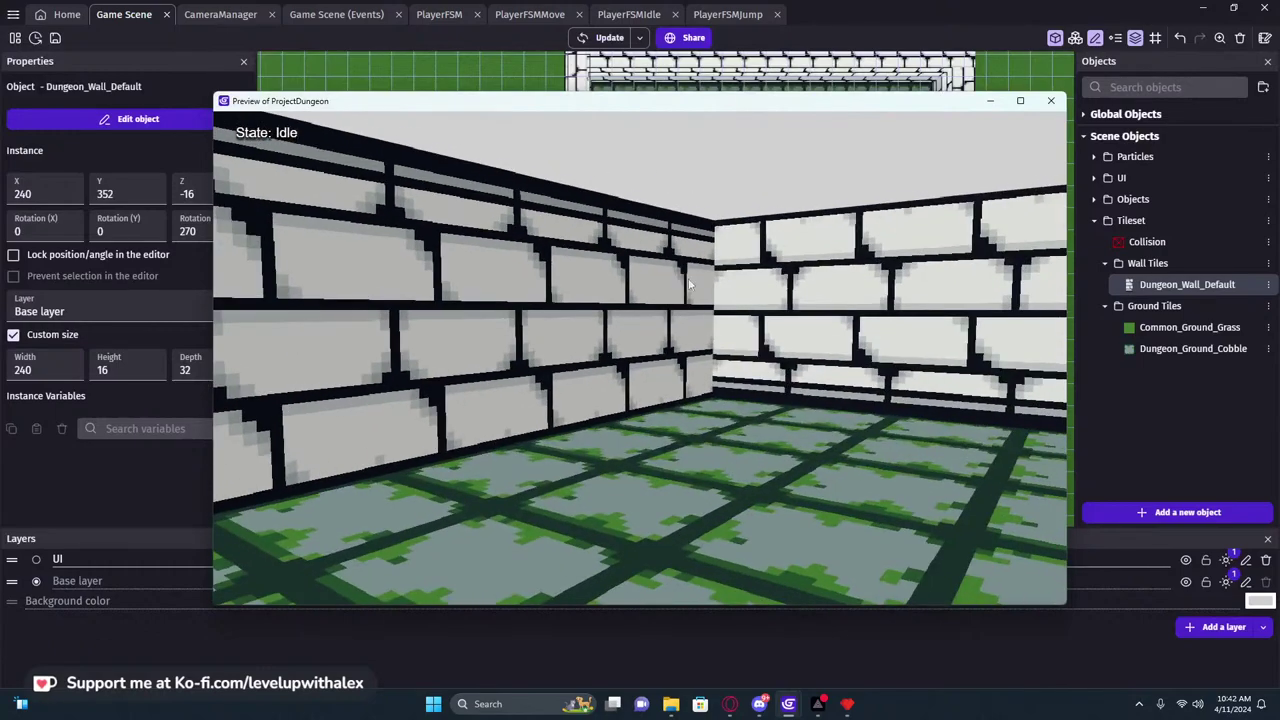
click(1050, 100)
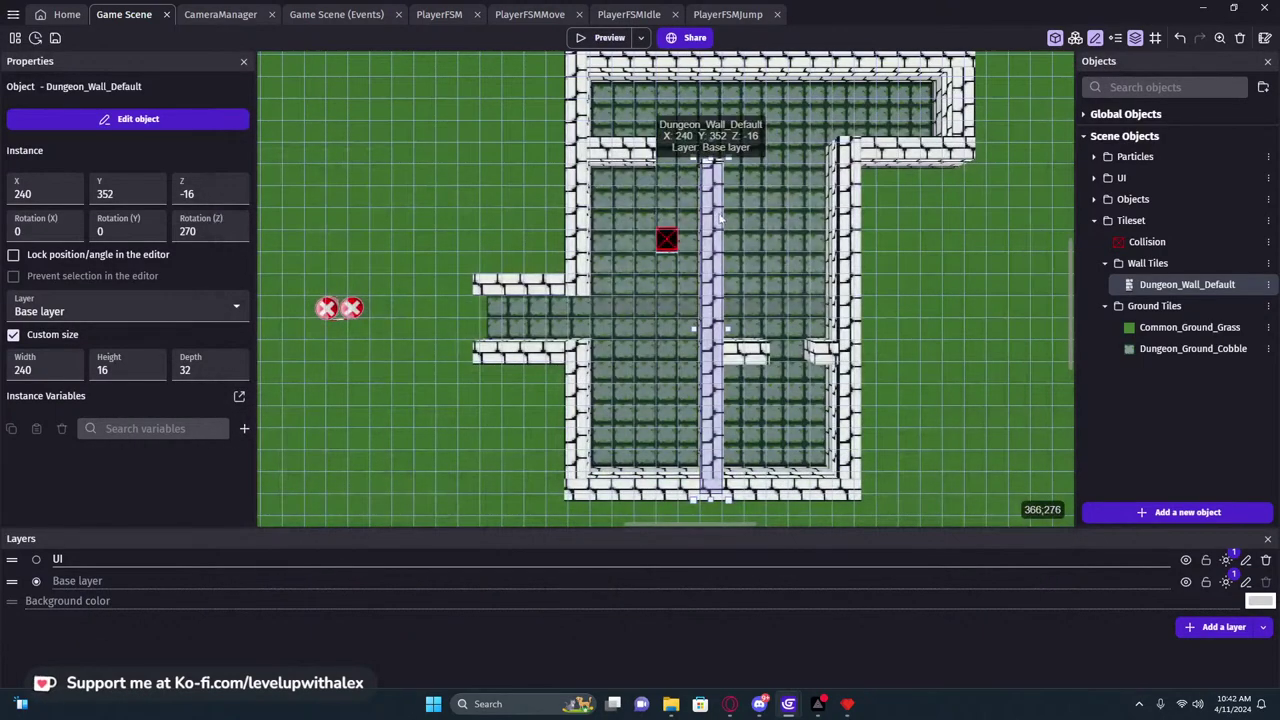
Try a Z rotation of 0 on the dividing wall and undo it
middle_drag(868, 221, 661, 241)
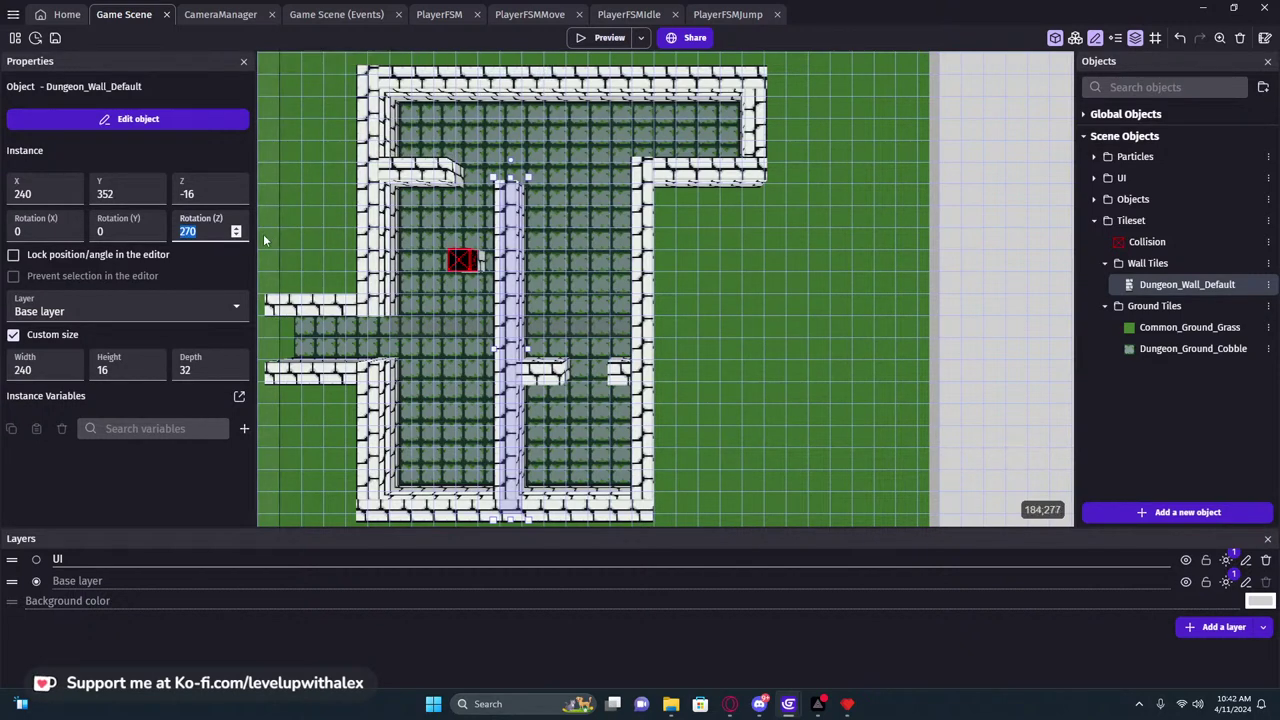
text(0)
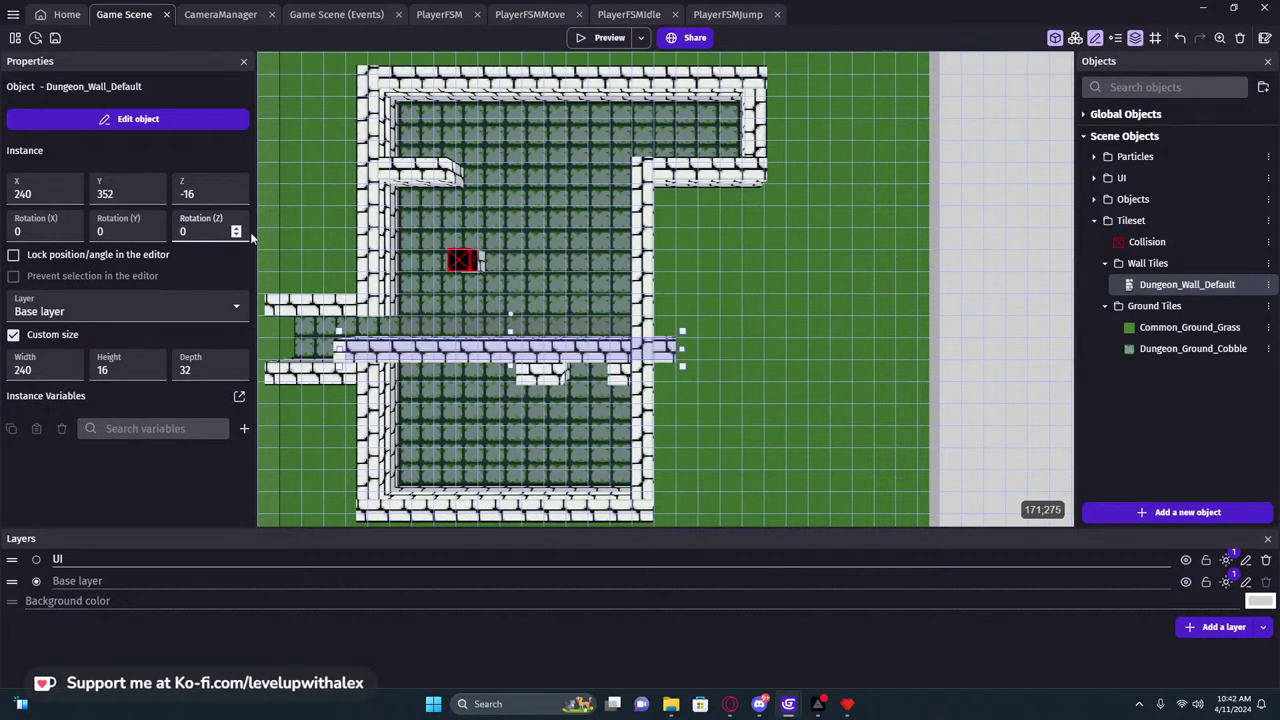
key(ctrl+z)
Move the entrance corridor's upper wall out onto the grass west of the dungeon, at X 112, Y 288
scroll(468, 325, up, 5)
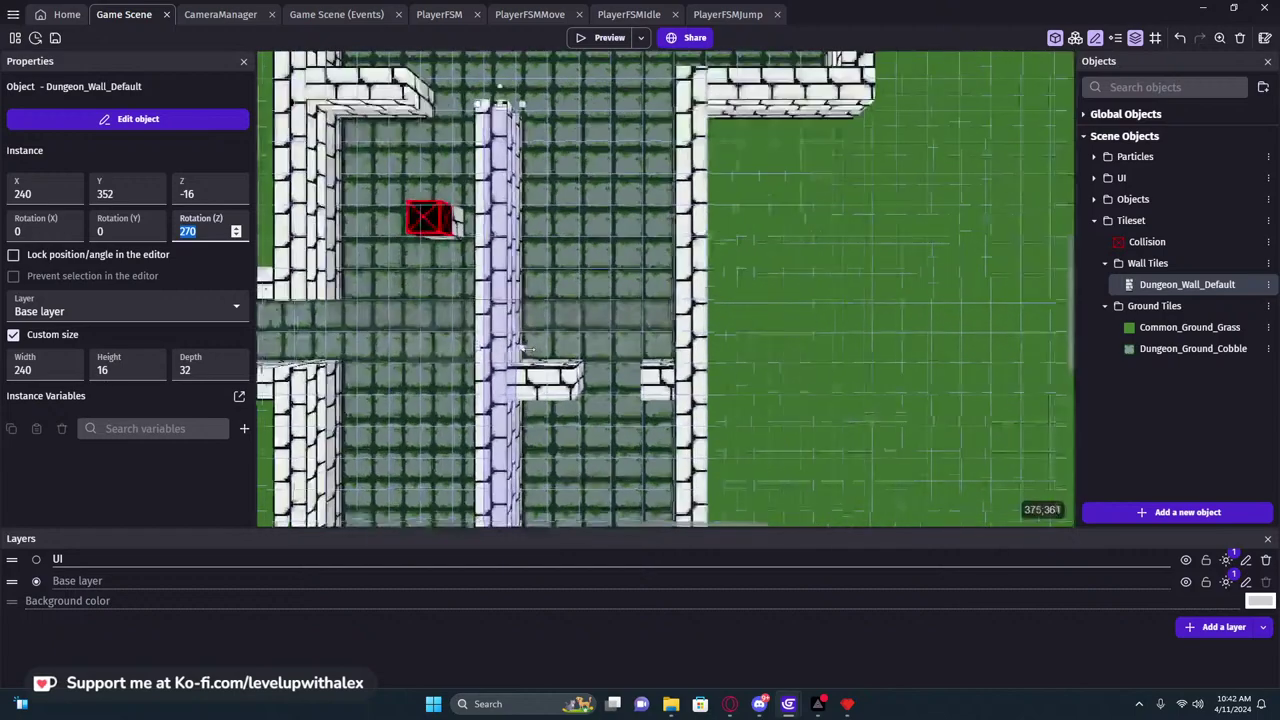
middle_drag(659, 303, 930, 150)
middle_drag(440, 201, 587, 280)
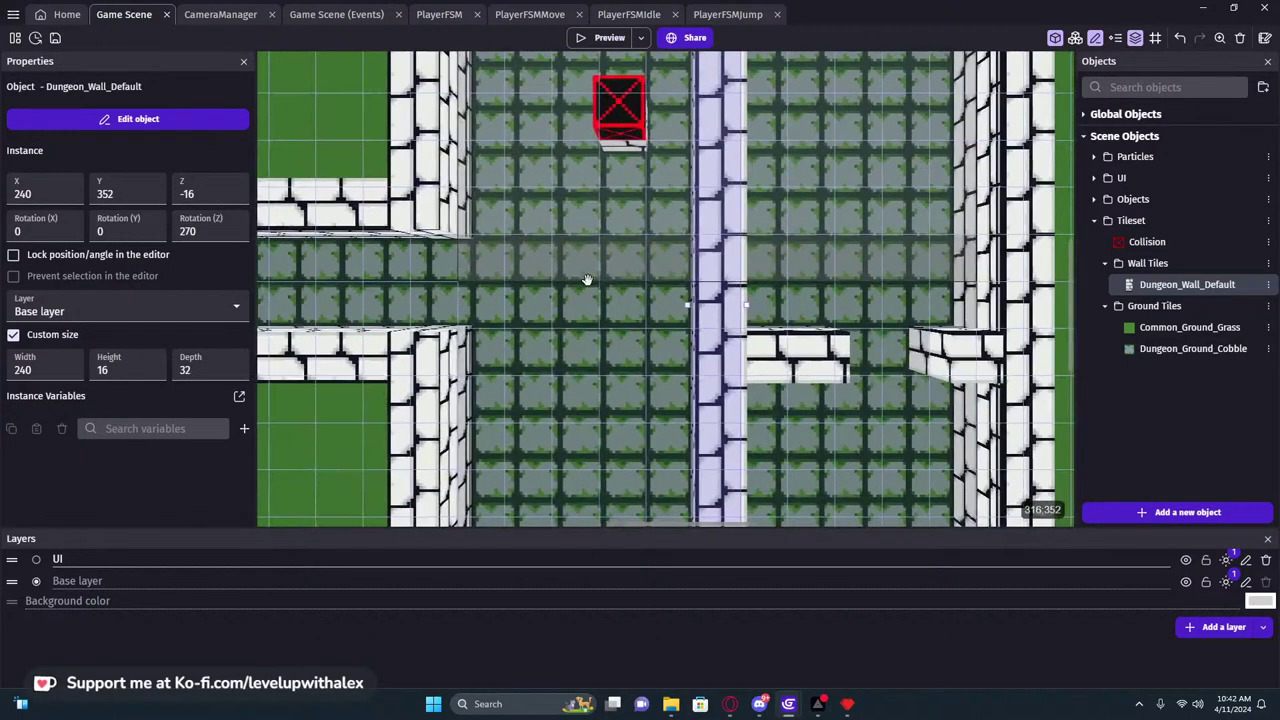
middle_drag(432, 153, 880, 143)
scroll(880, 143, up, 1)
drag(748, 212, 500, 118)
middle_drag(548, 220, 472, 219)
scroll(680, 266, down, 1)
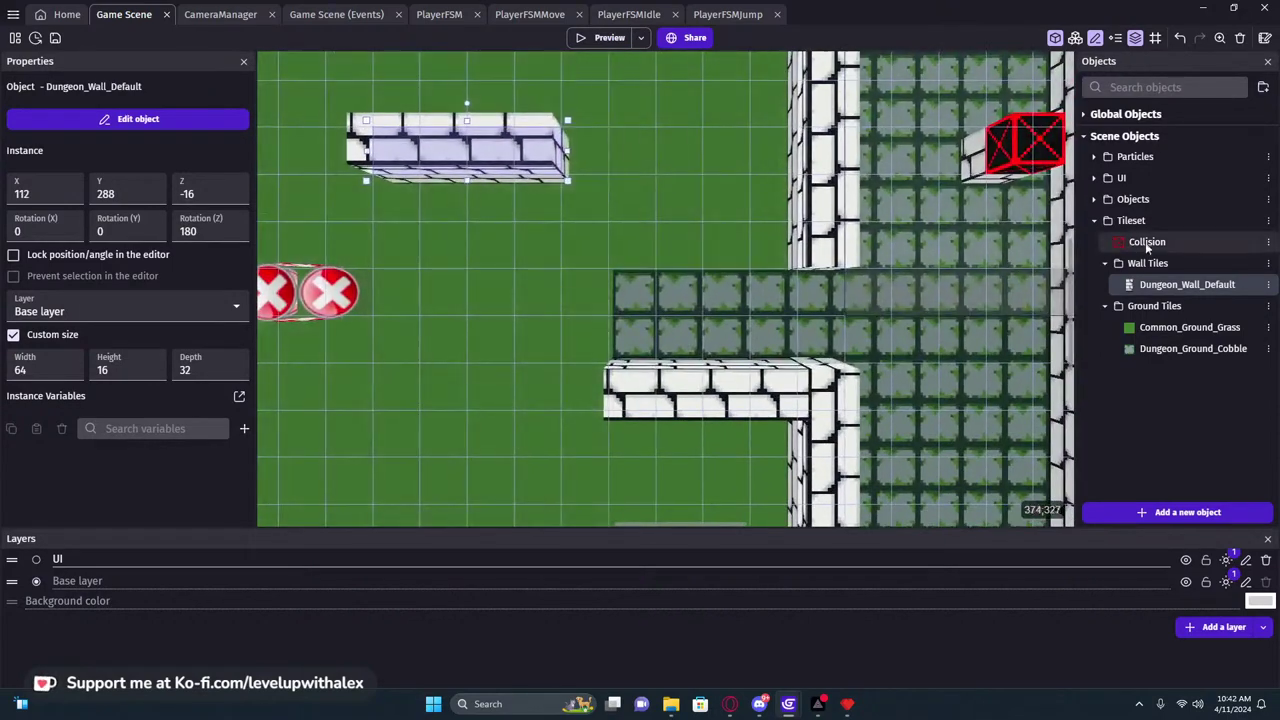
In the Dungeon_Wall_Default settings, turn off the front face and its tiling and clear its image
double_click(1160, 286)
scroll(428, 205, down, 4)
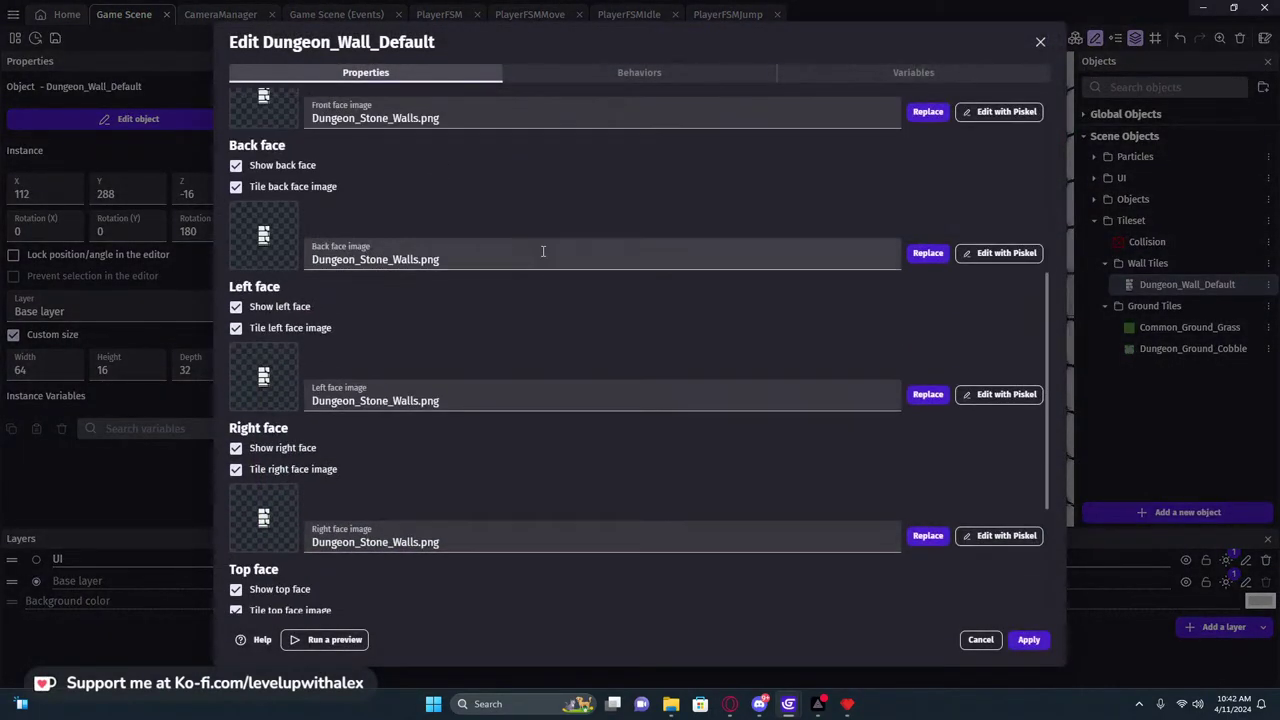
scroll(335, 279, up, 1)
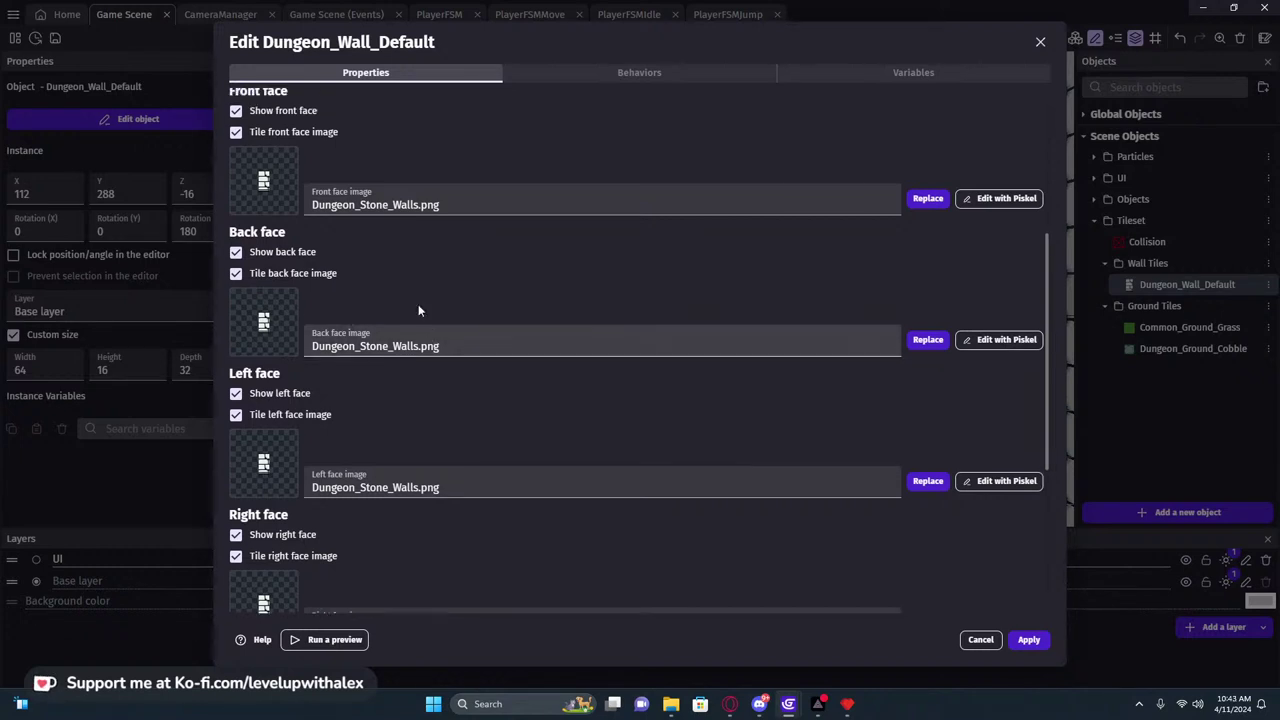
scroll(423, 308, up, 2)
scroll(306, 298, up, 1)
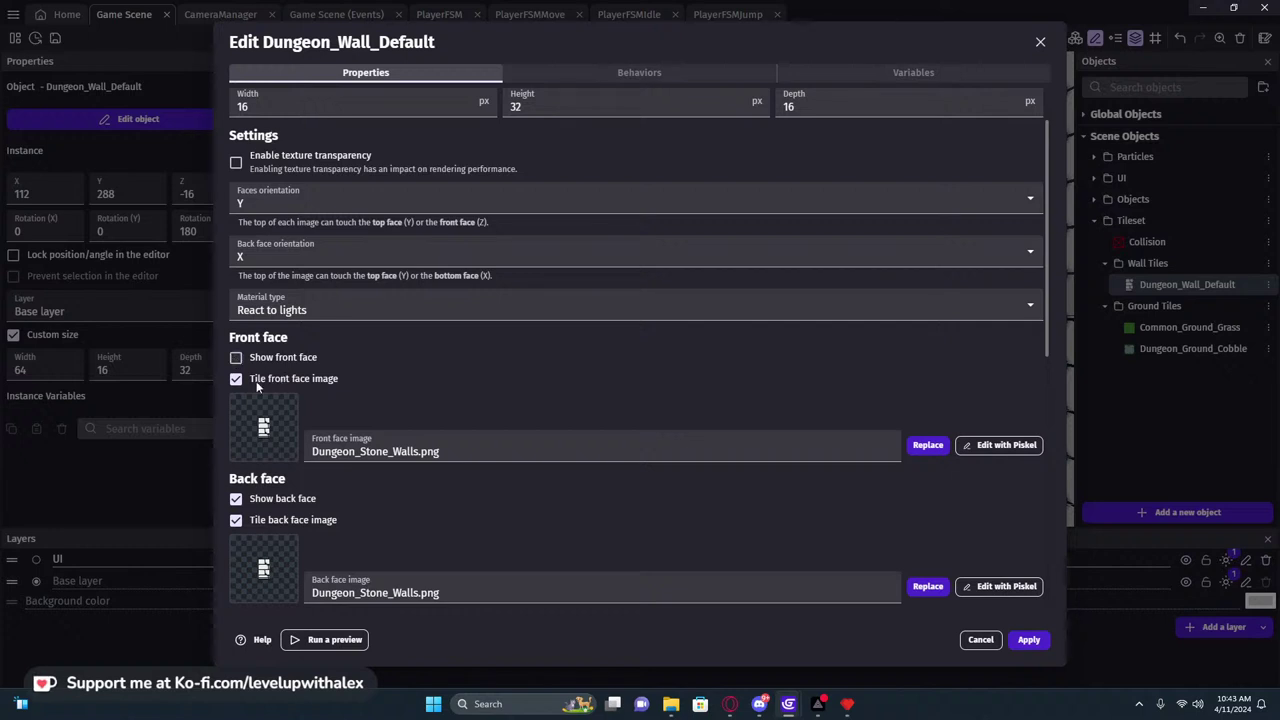
click(235, 380)
scroll(438, 378, down, 1)
drag(462, 386, 312, 387)
key(BackSpace)
click(418, 344)
scroll(440, 330, down, 1)
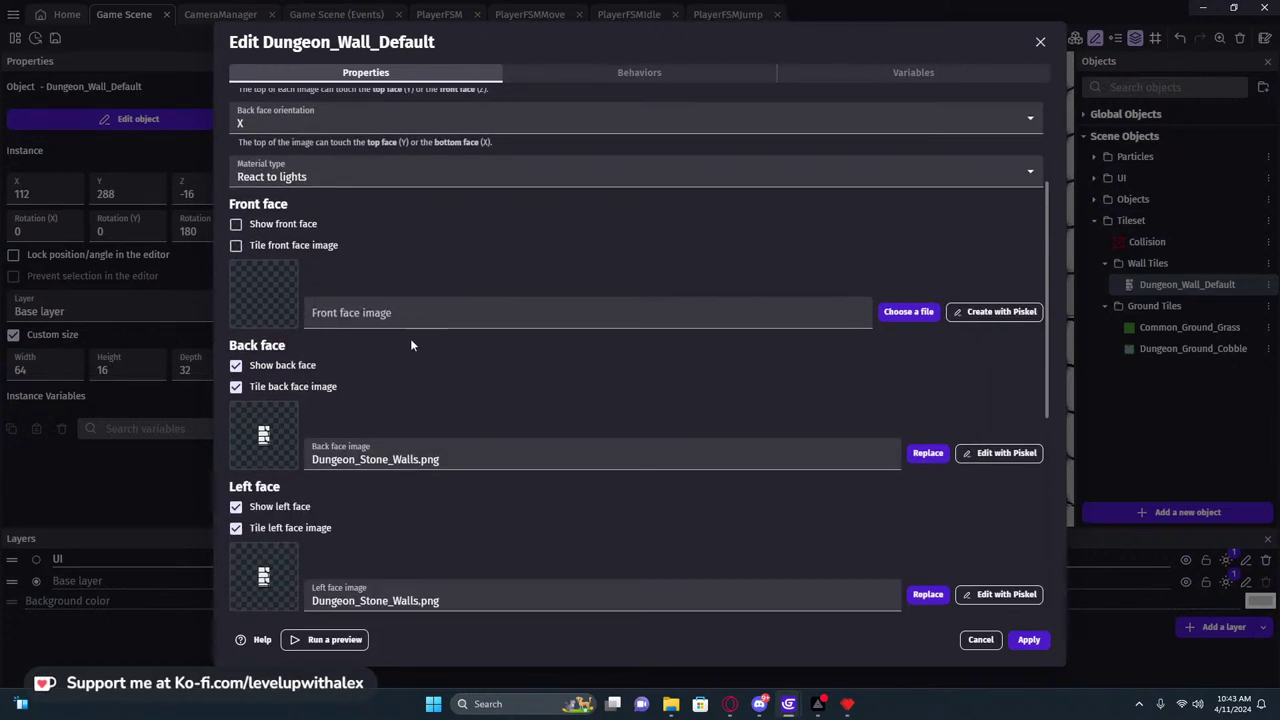
Re-enable the front face with tiling and create a solid white image for it in Piskel, saved as Dungeon_Wall_Default_Front
scroll(428, 280, down, 1)
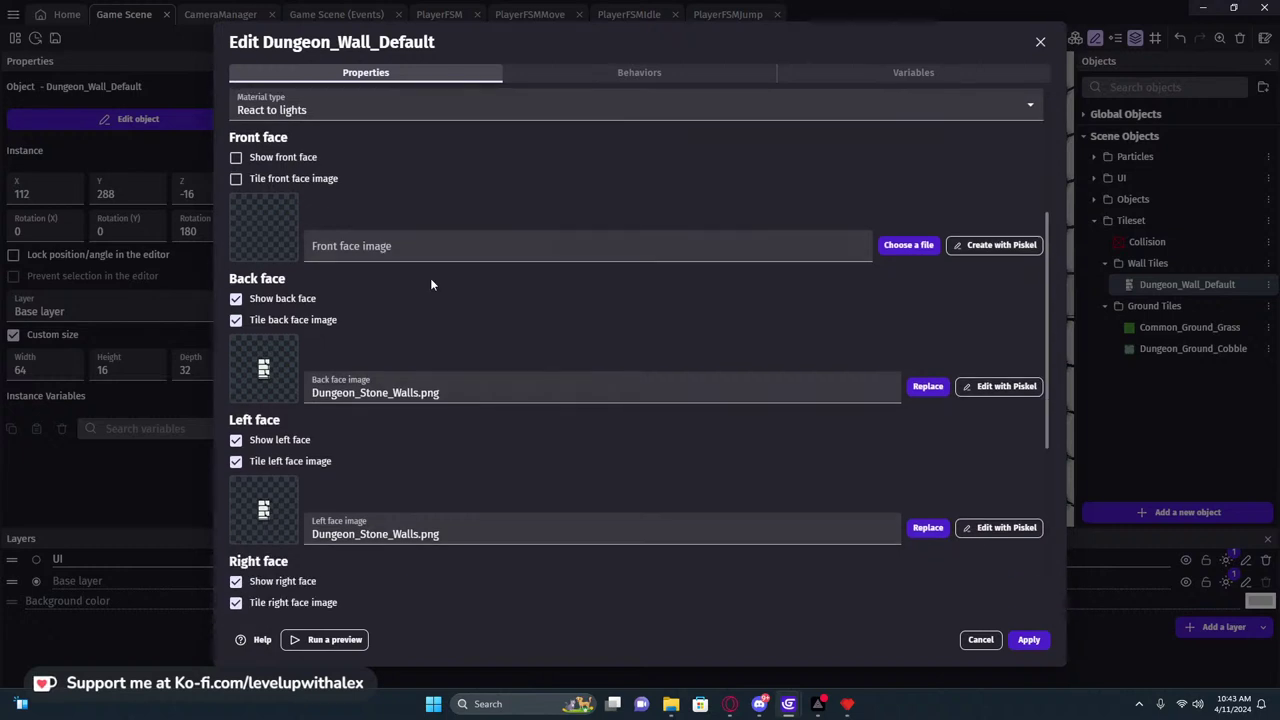
scroll(431, 285, up, 2)
scroll(431, 285, down, 1)
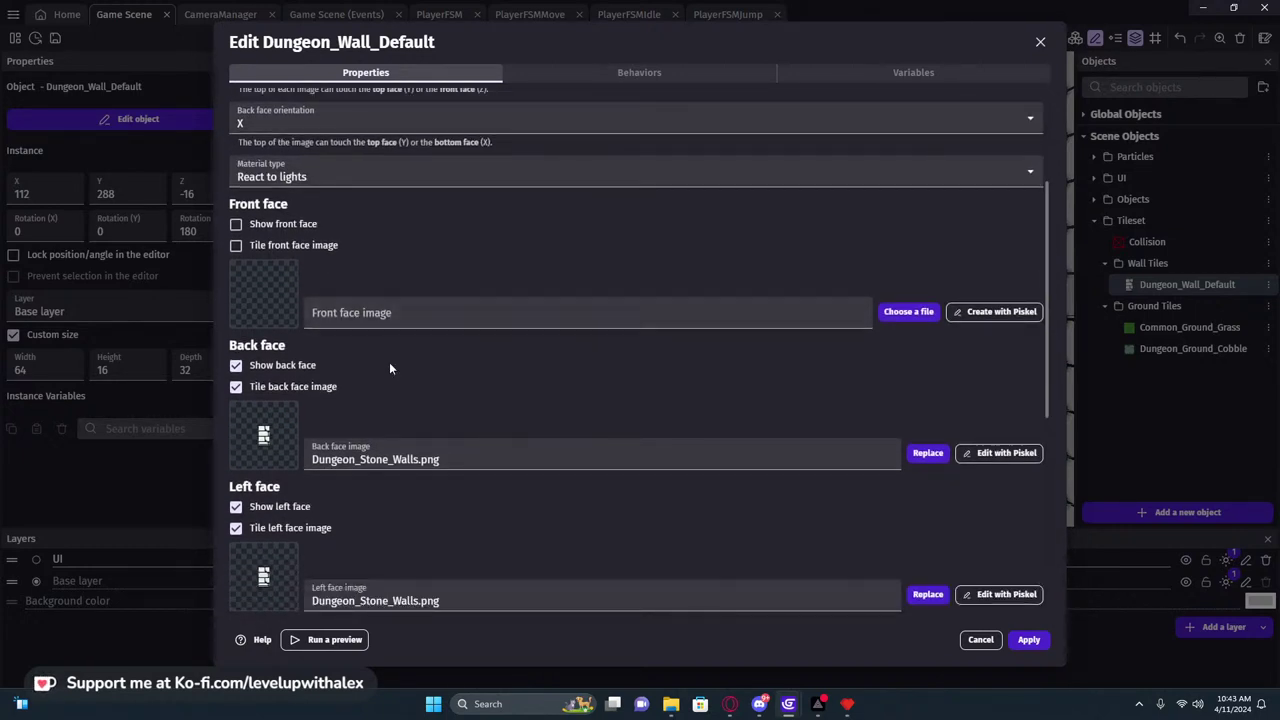
scroll(330, 370, down, 1)
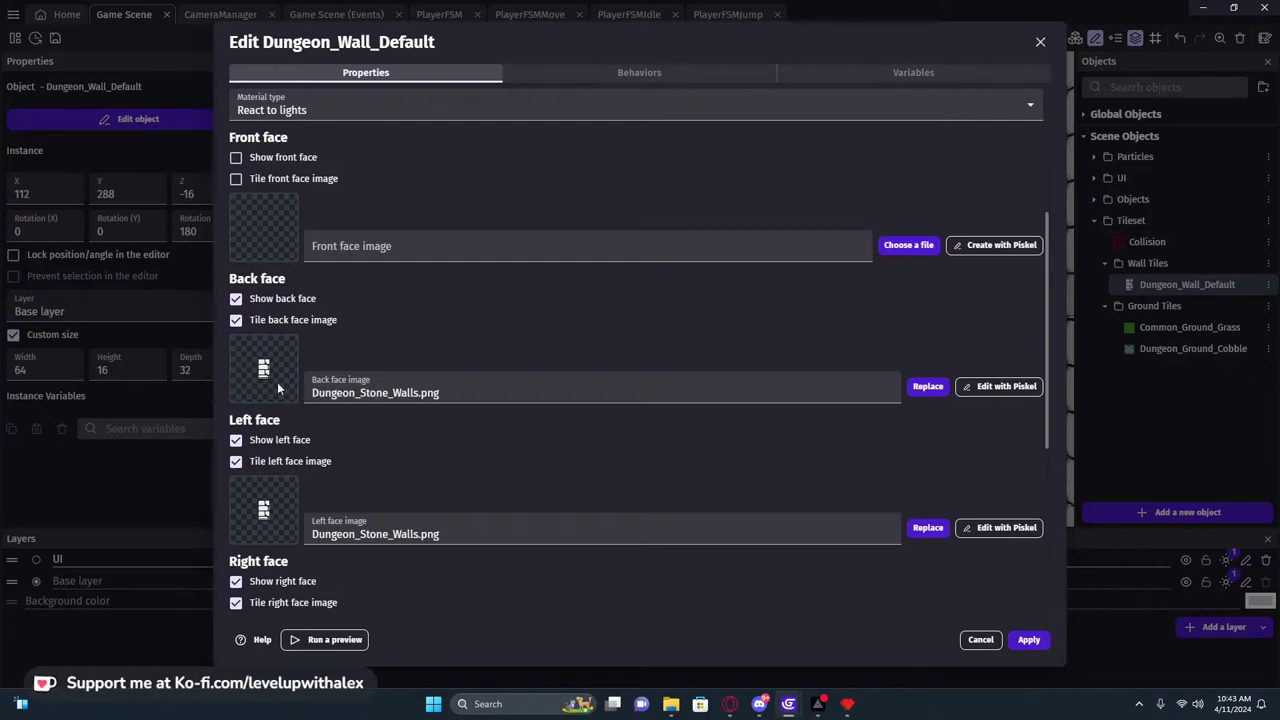
click(236, 180)
click(982, 246)
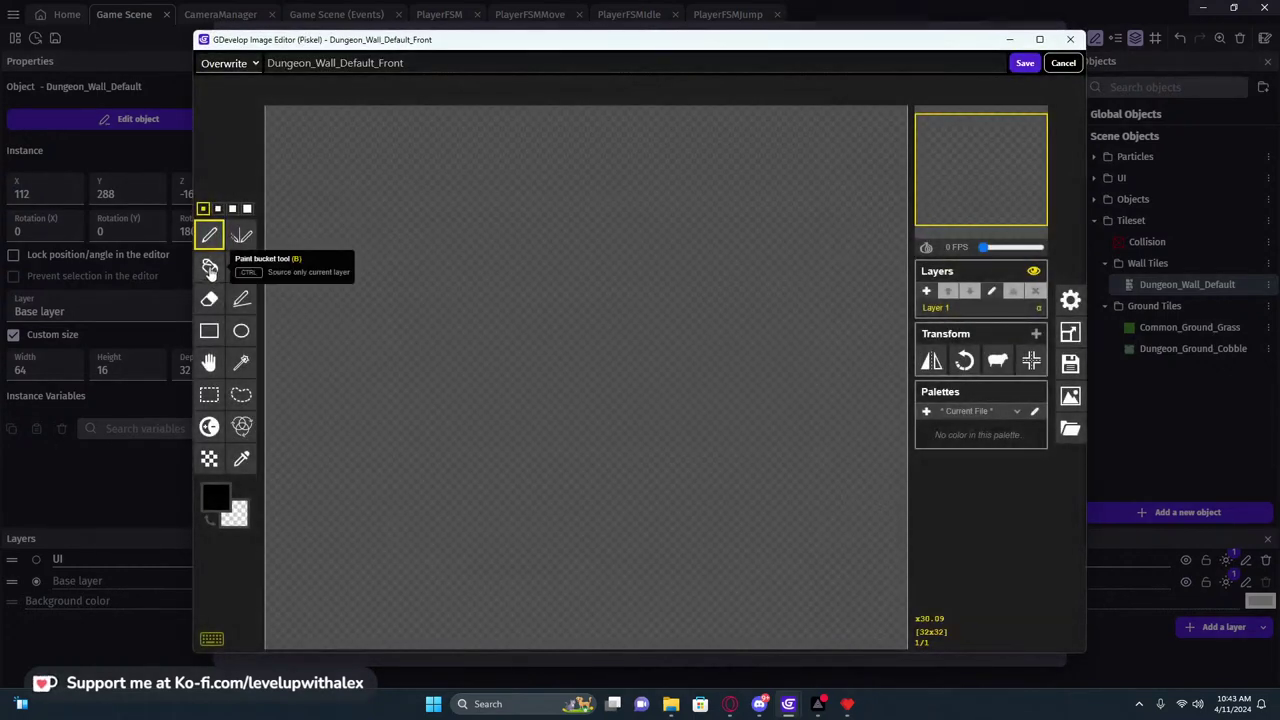
click(209, 266)
click(209, 518)
click(218, 497)
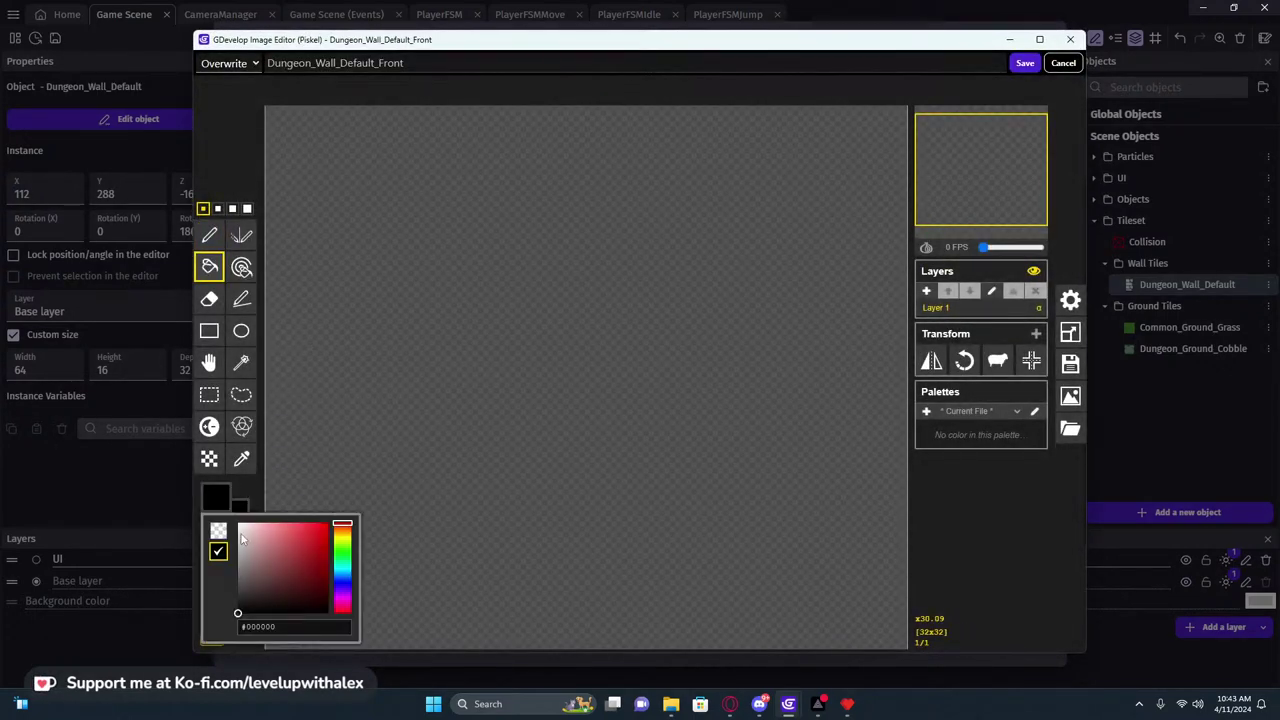
click(452, 359)
click(1022, 65)
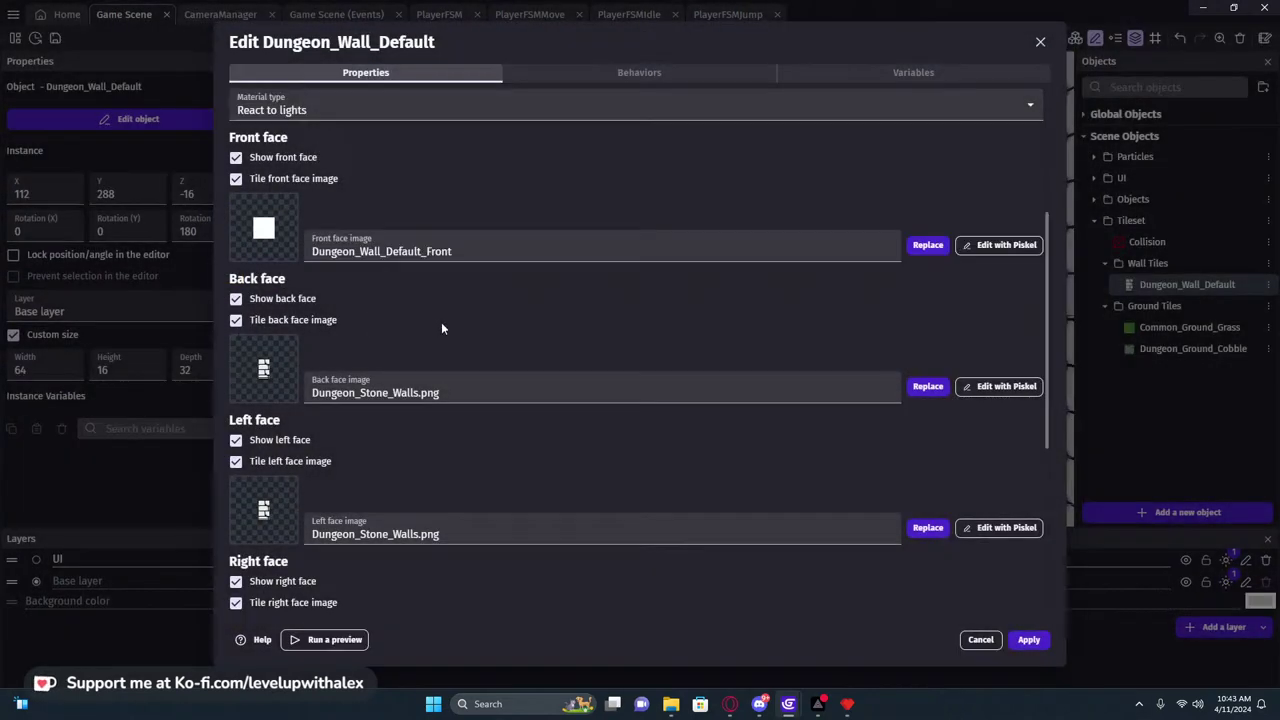
Copy the front face's image name and review the image settings of the other faces
scroll(428, 327, down, 2)
click(440, 118)
key(ctrl+c)
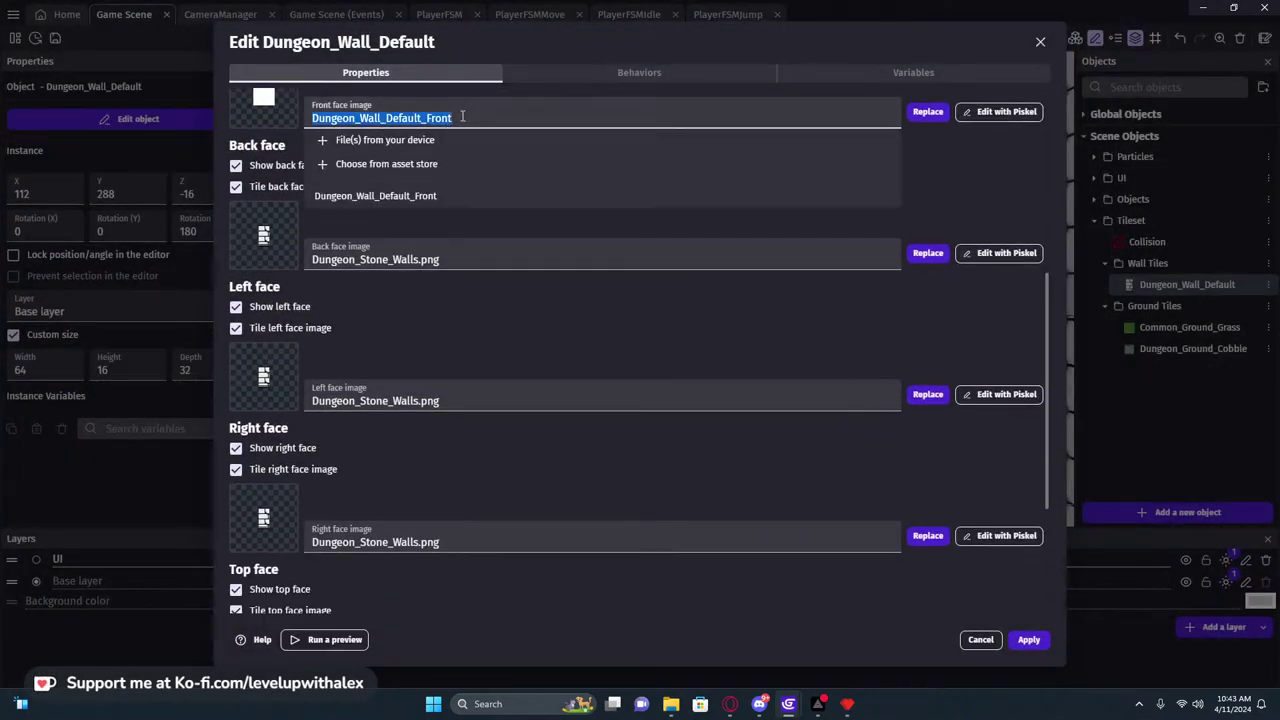
click(446, 338)
scroll(446, 338, down, 1)
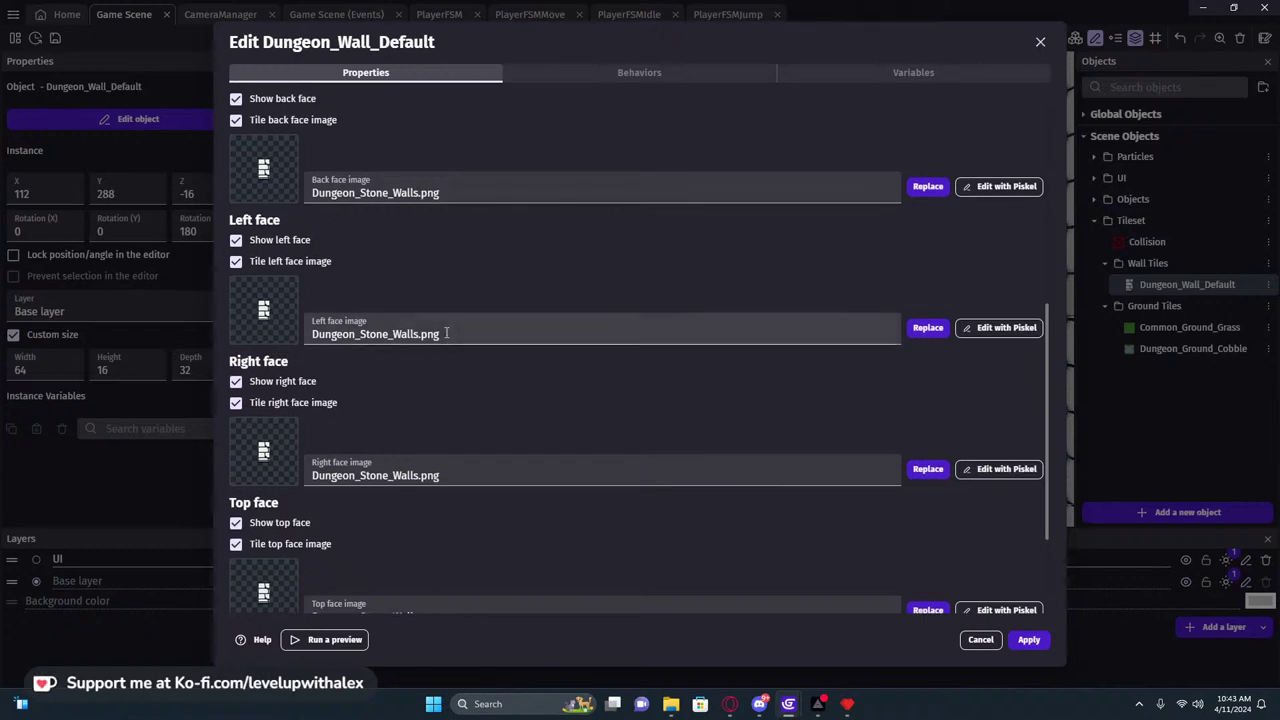
scroll(463, 293, down, 1)
scroll(463, 293, up, 2)
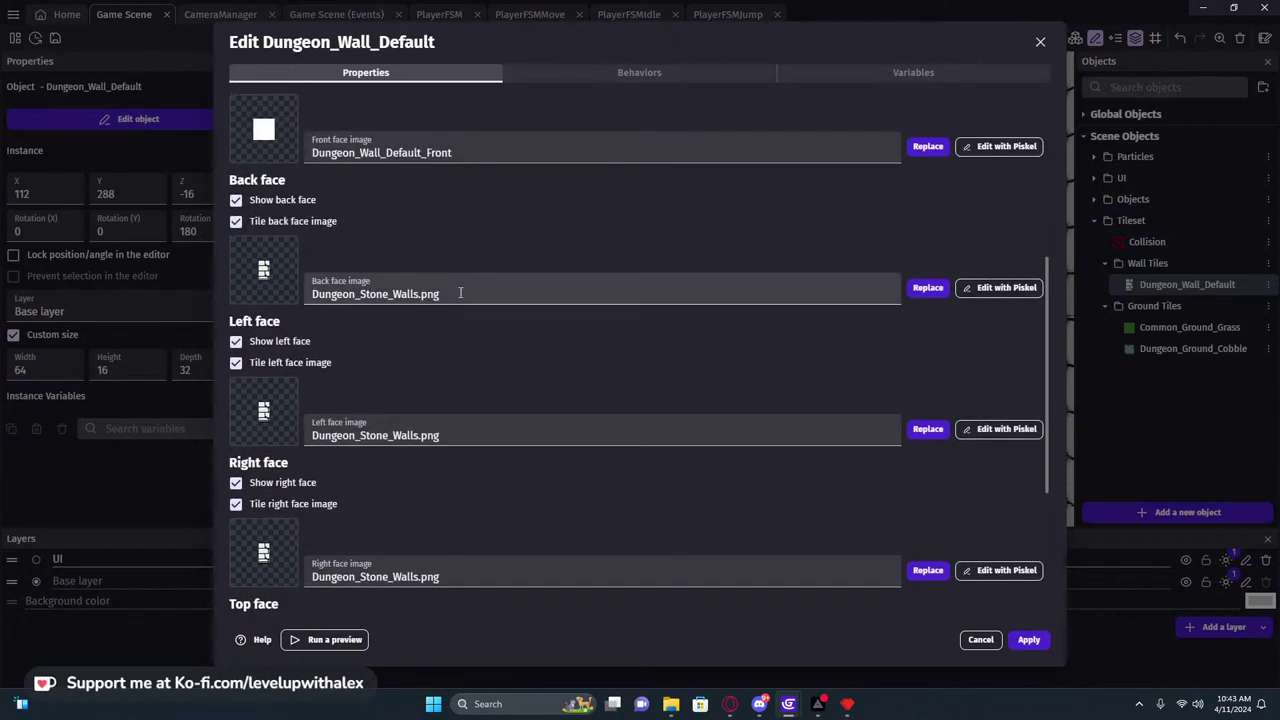
scroll(460, 293, down, 1)
scroll(460, 295, down, 3)
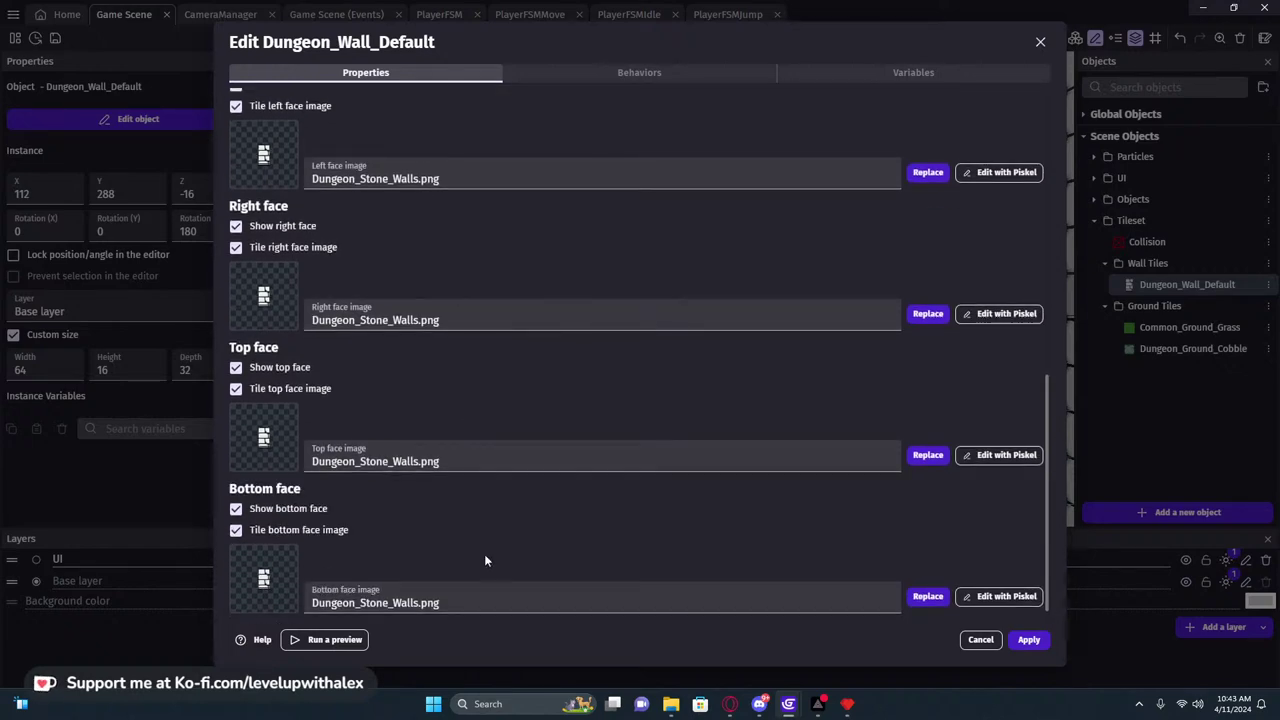
scroll(594, 194, up, 3)
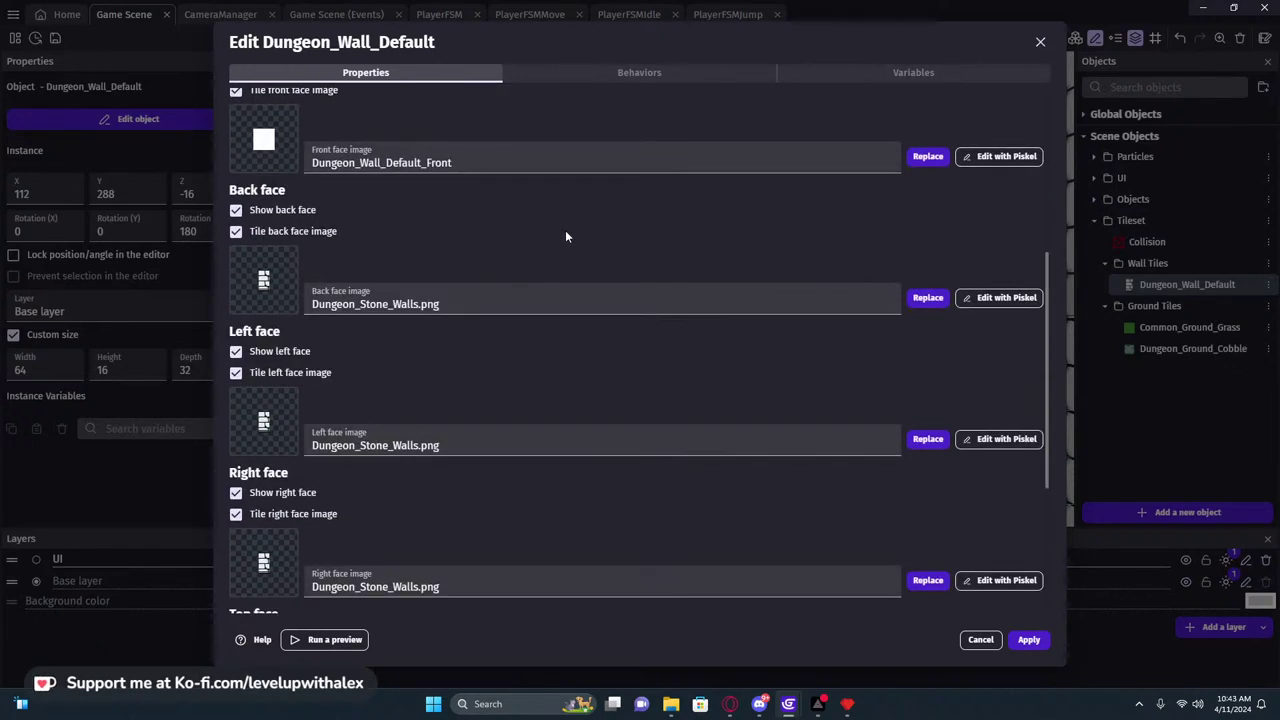
scroll(565, 230, down, 3)
scroll(233, 296, up, 6)
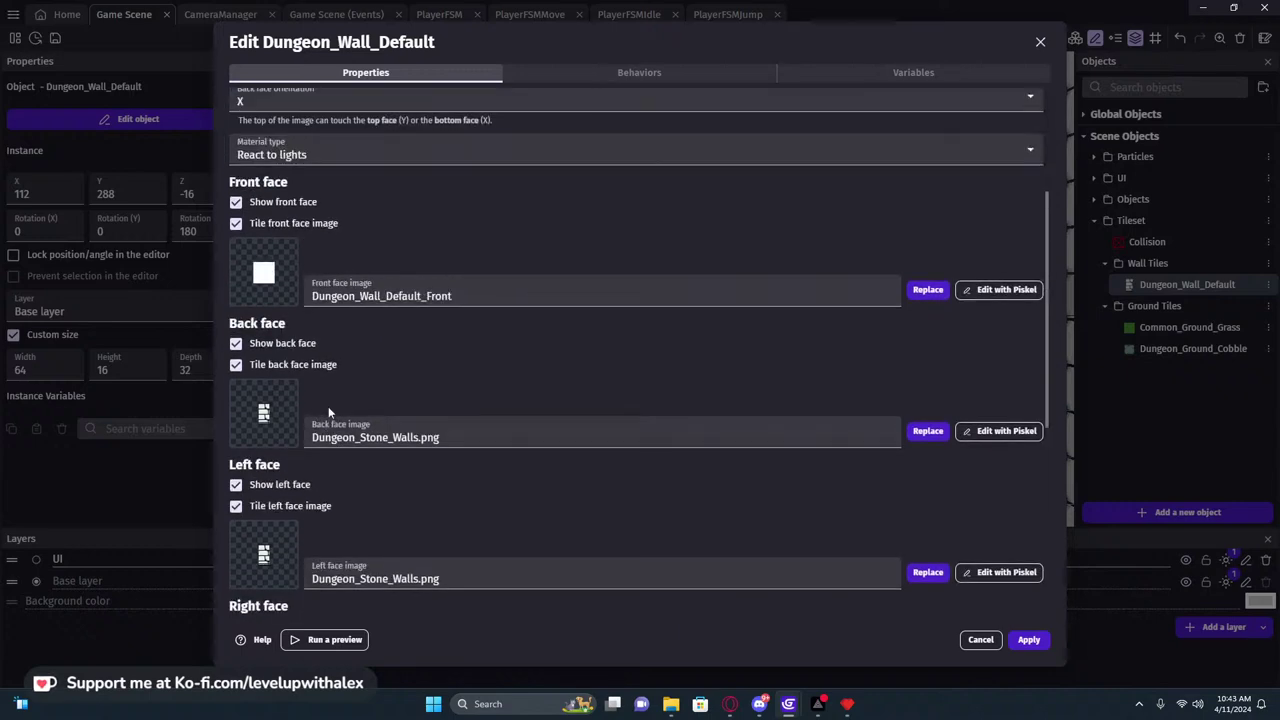
Turn off the front and bottom faces with their tiling, and set the bottom face image to Dungeon_Wall_Default_Front
scroll(233, 240, down, 2)
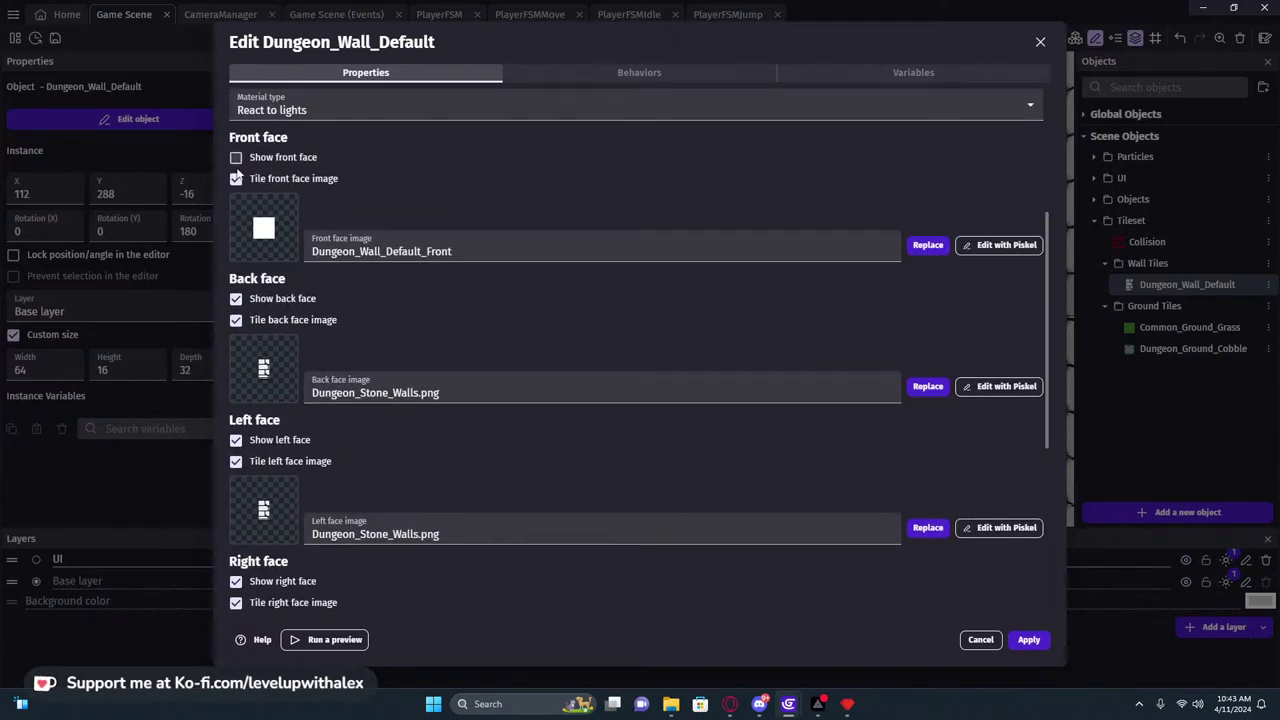
scroll(429, 386, down, 5)
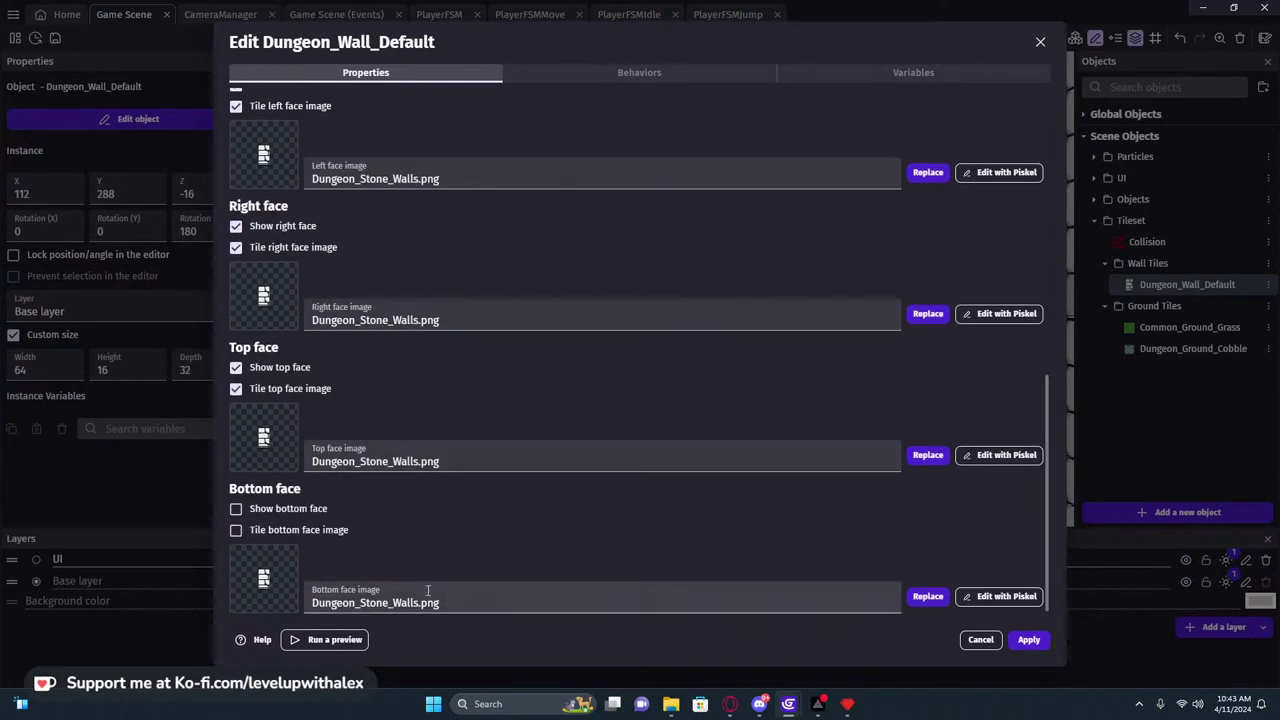
click(451, 602)
key(ctrl+a)
key(ctrl+v)
click(556, 479)
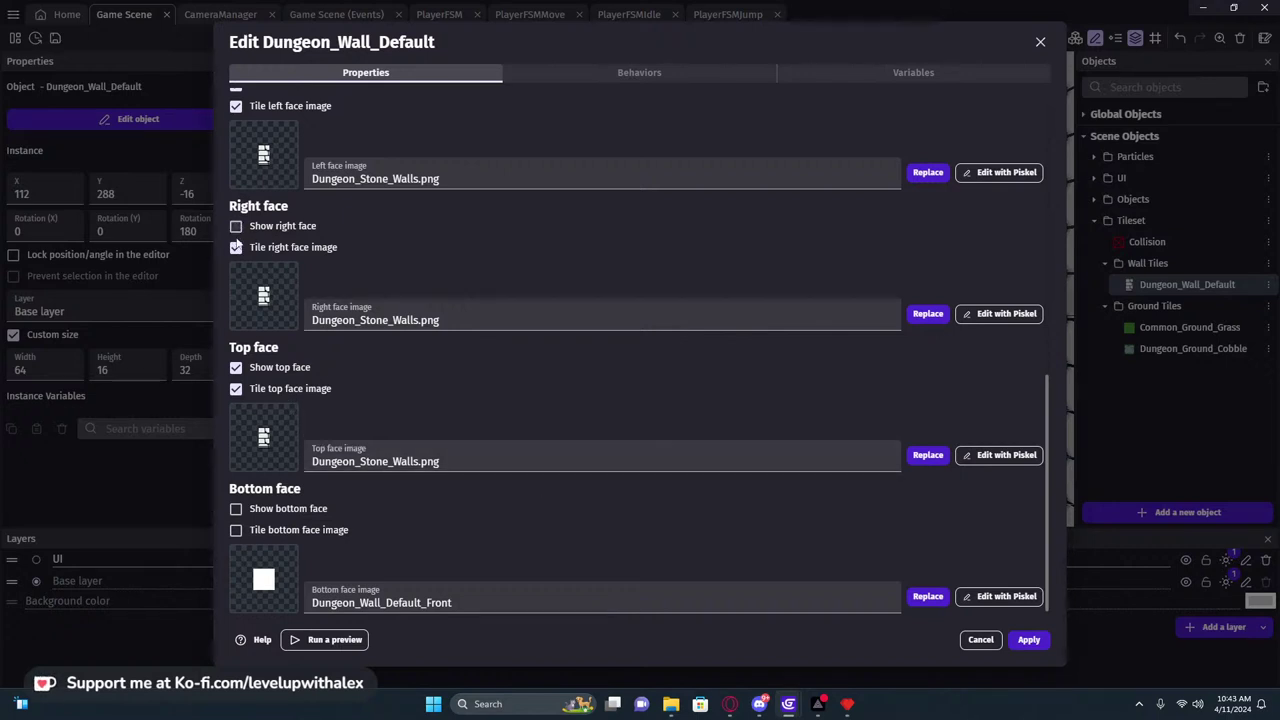
Turn off the right, back and left faces with their tiling, leaving only the top face shown, and apply the changes
scroll(240, 270, up, 3)
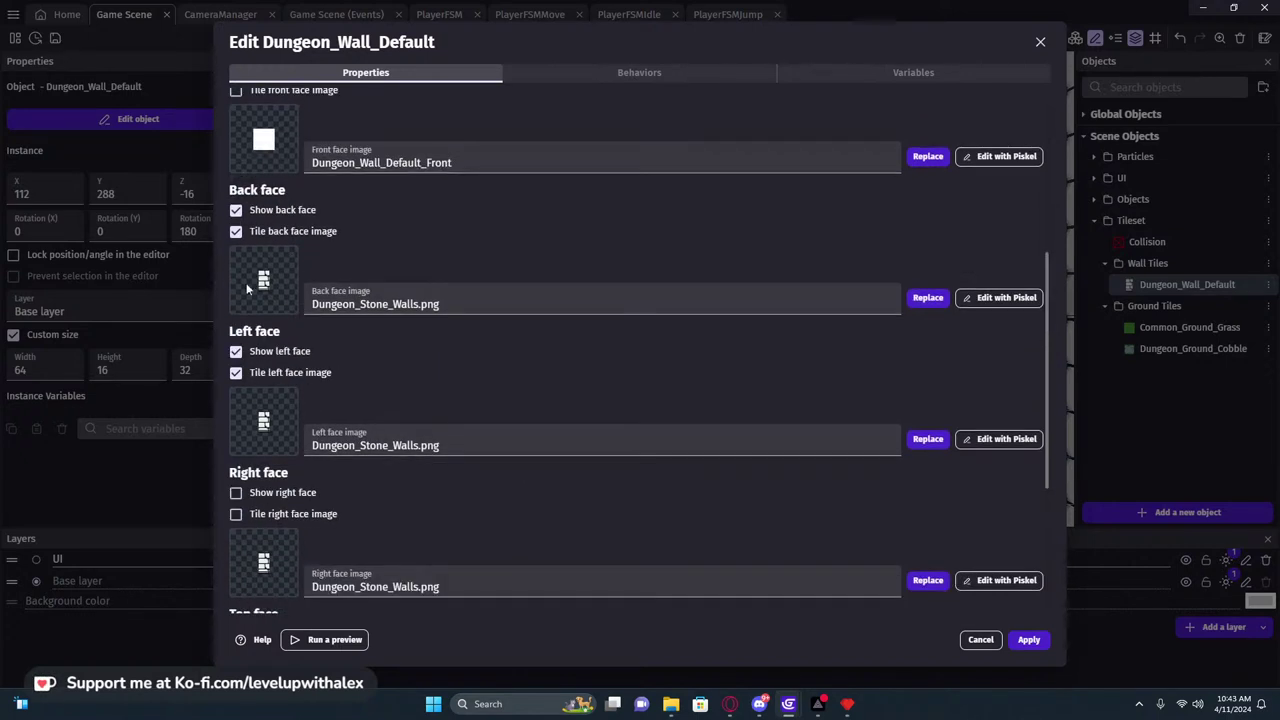
click(236, 232)
scroll(260, 260, down, 2)
scroll(378, 265, up, 6)
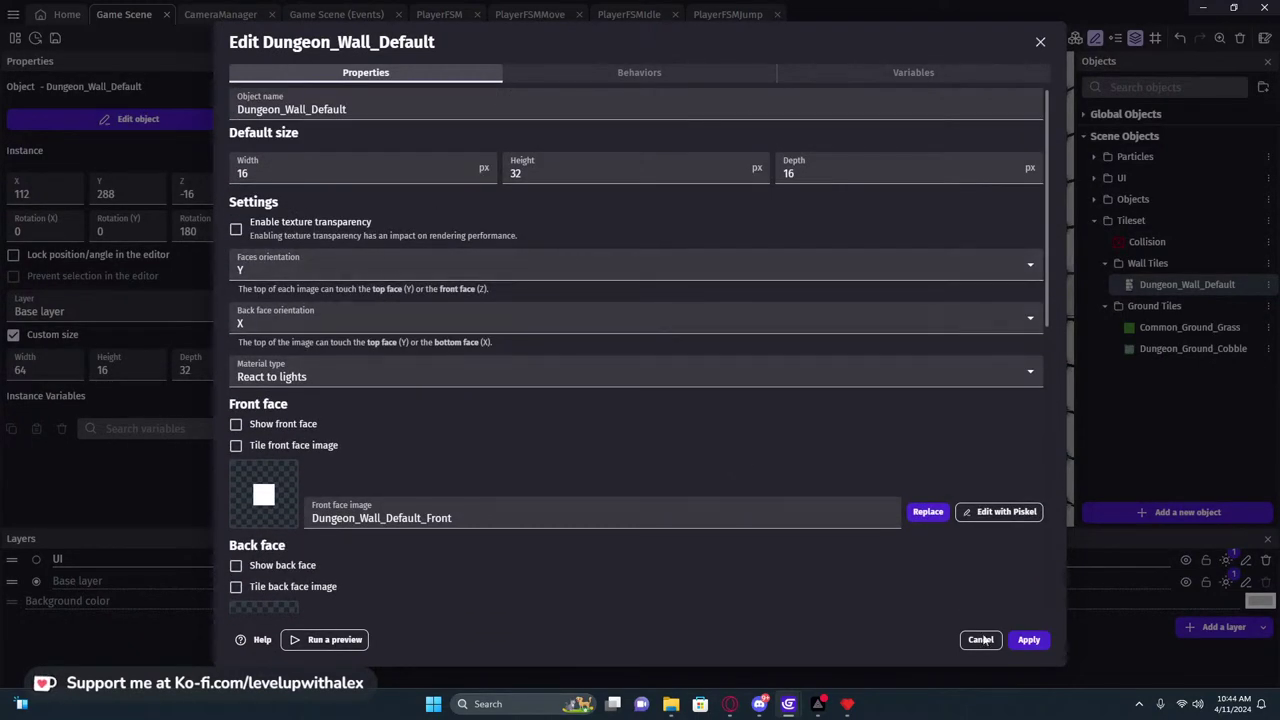
click(1019, 638)
middle_drag(494, 200, 664, 125)
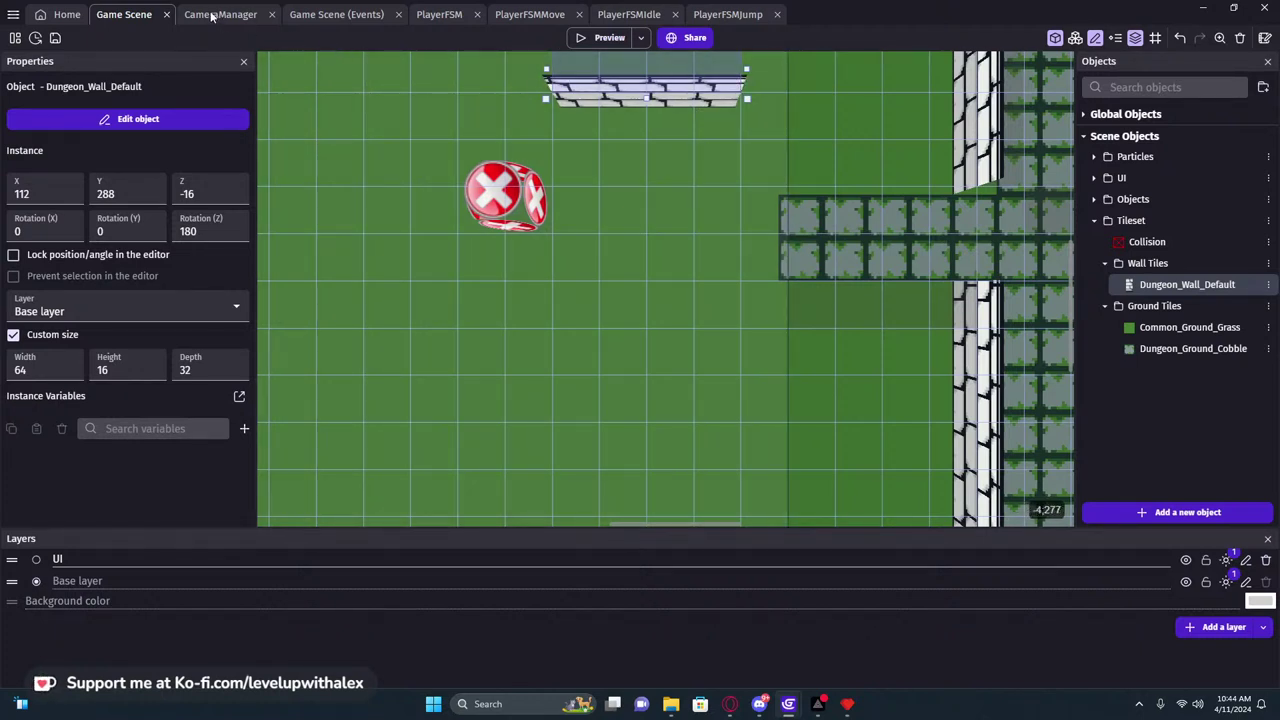
click(524, 703)
text(mp3 converter)
key(Return)
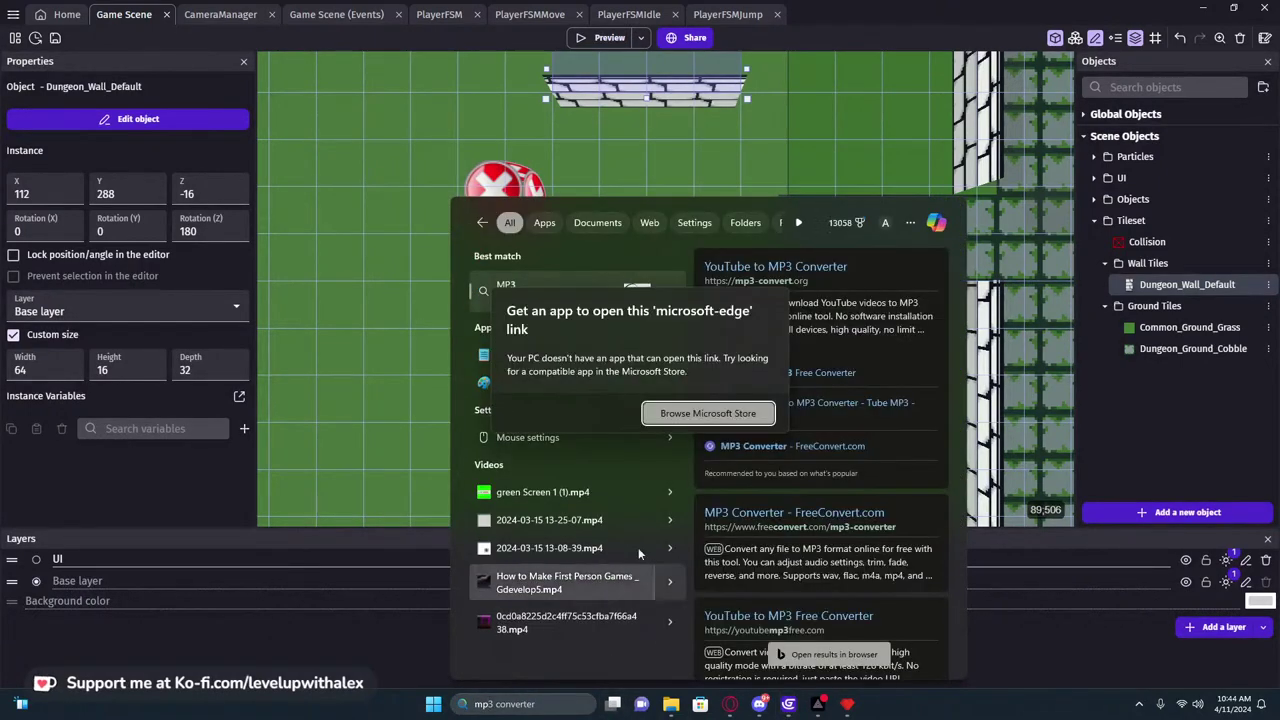
click(603, 248)
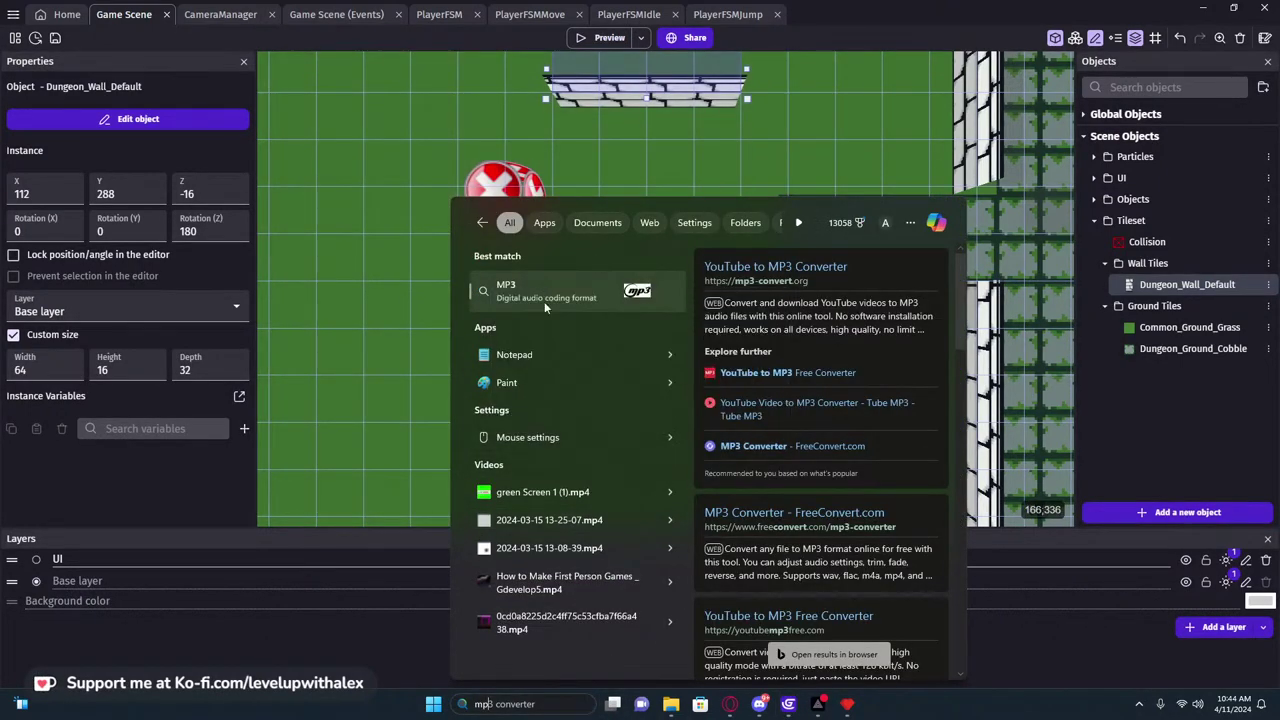
text(wo)
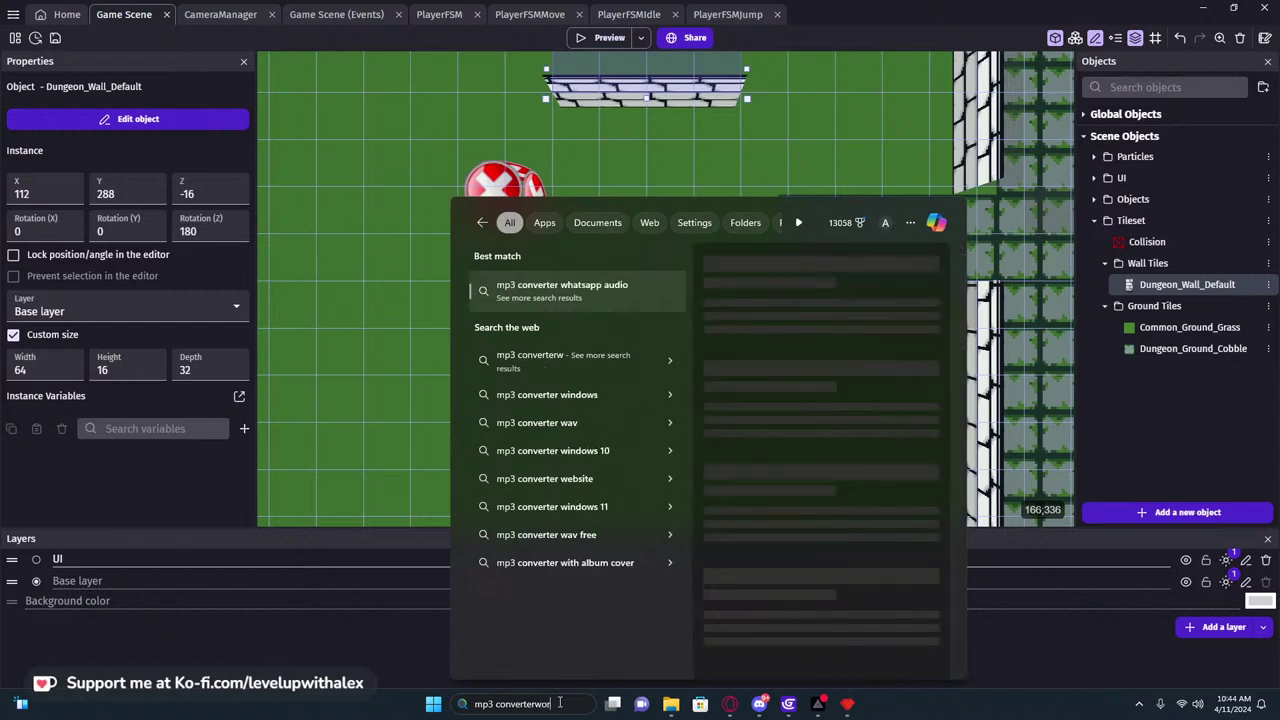
key(ctrl+a)
key(BackSpace)
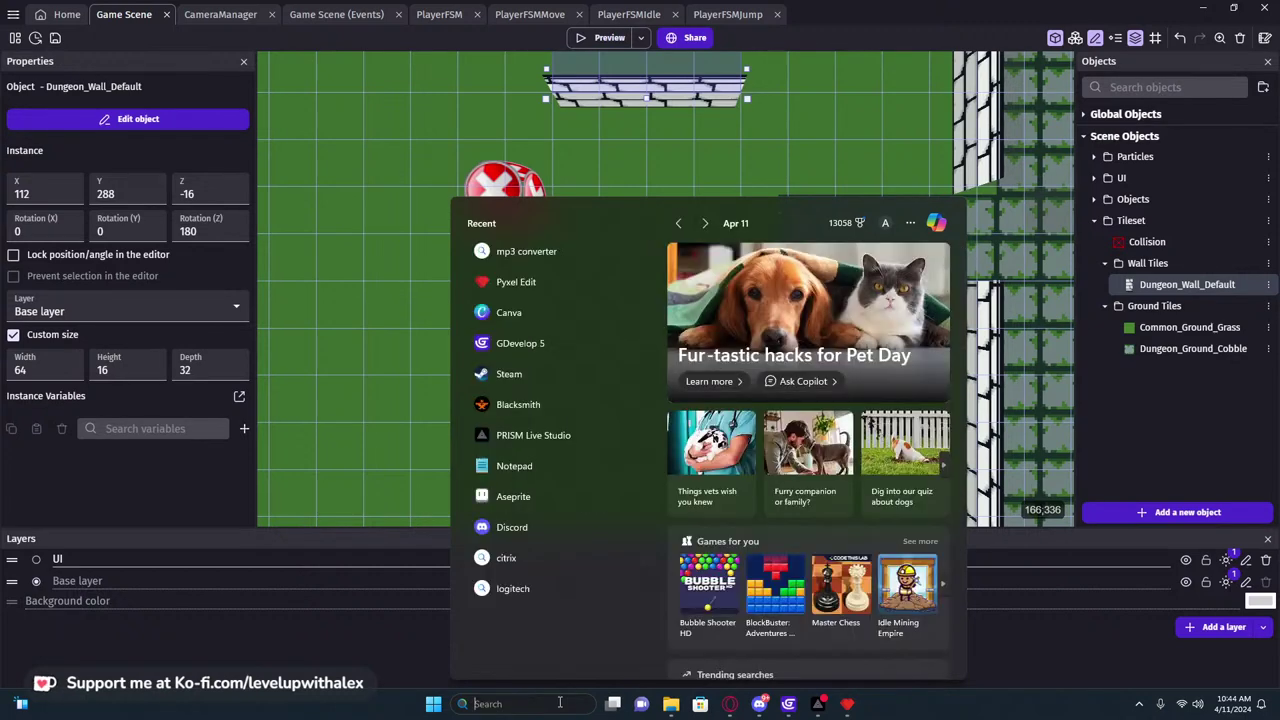
Find and open WordPad, then shrink its window and place it over the left part of the scene editor
text(do)
key(BackSpace)
key(BackSpace)
text(wordPad)
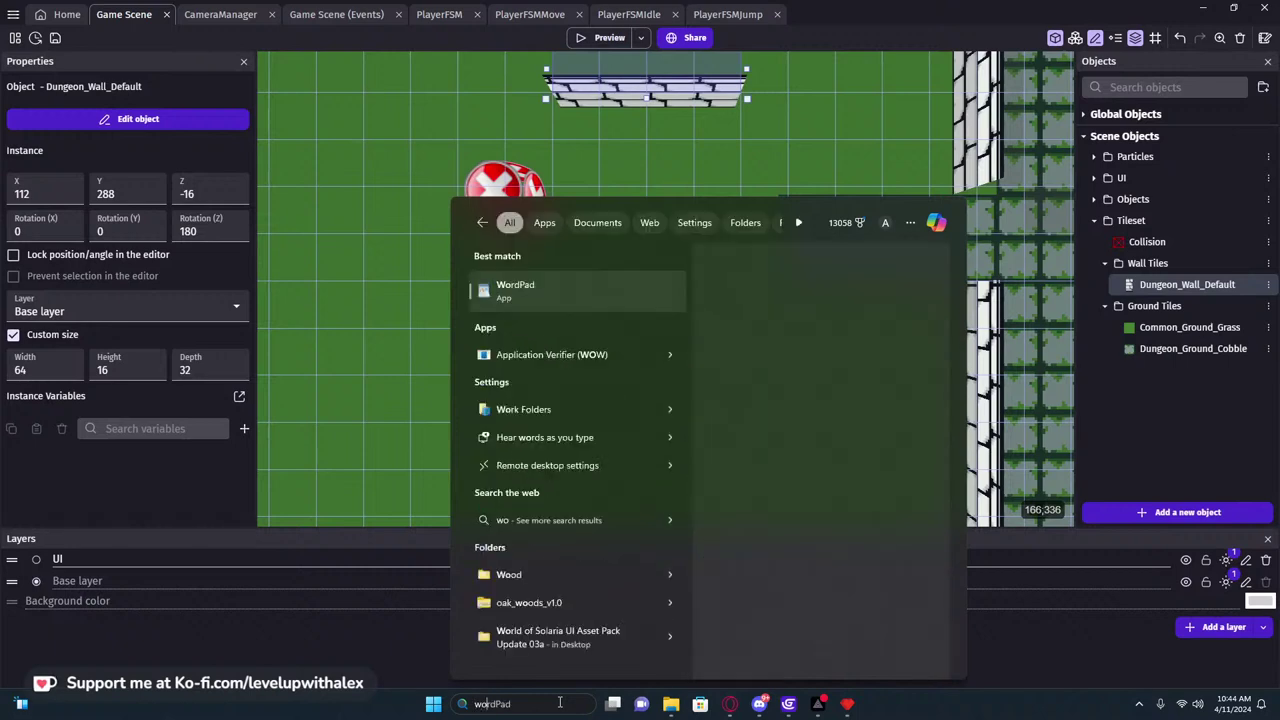
key(Return)
drag(1040, 163, 396, 163)
drag(291, 101, 257, 112)
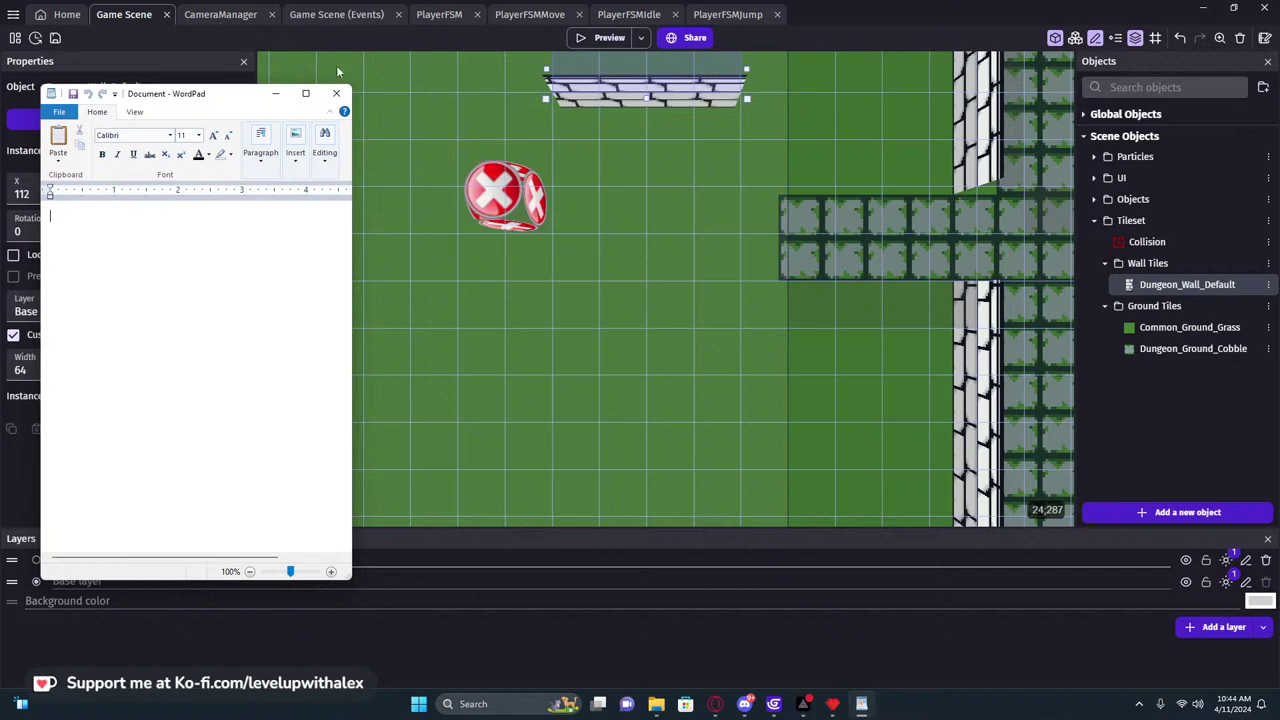
Return to GDevelop and reopen the Dungeon_Wall_Default settings at the top face options
click(785, 135)
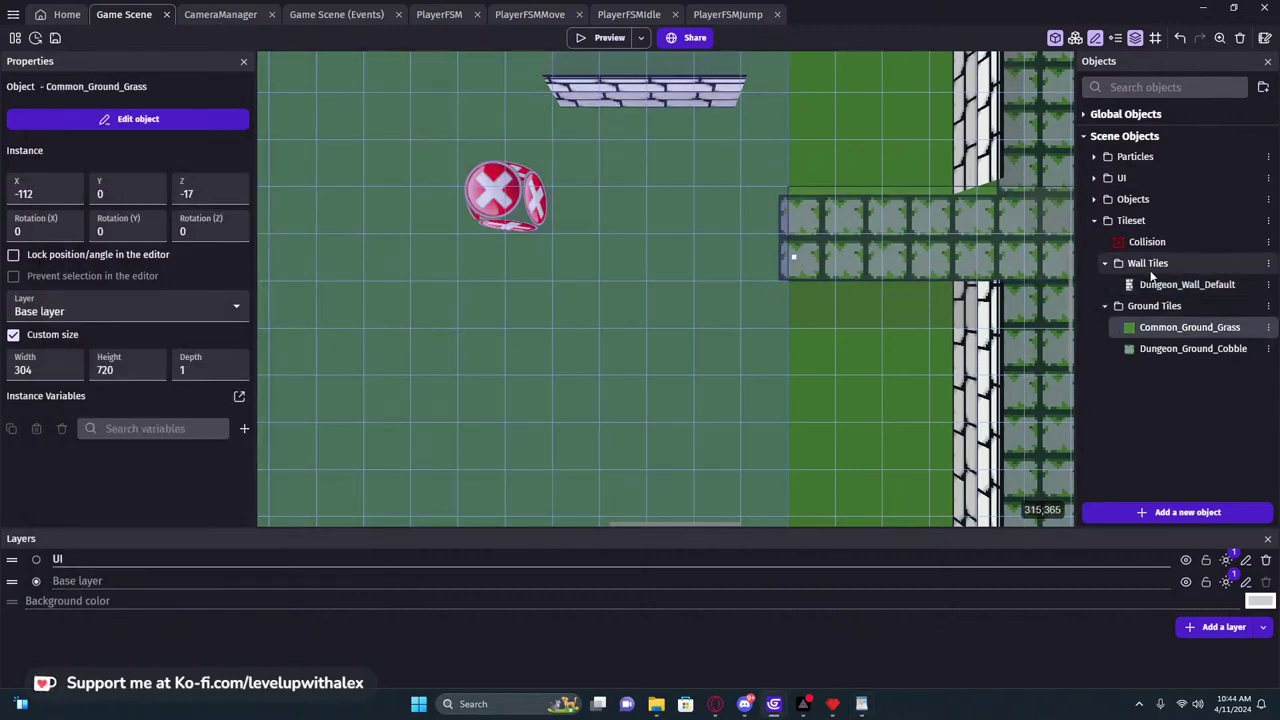
double_click(1187, 284)
scroll(397, 320, down, 5)
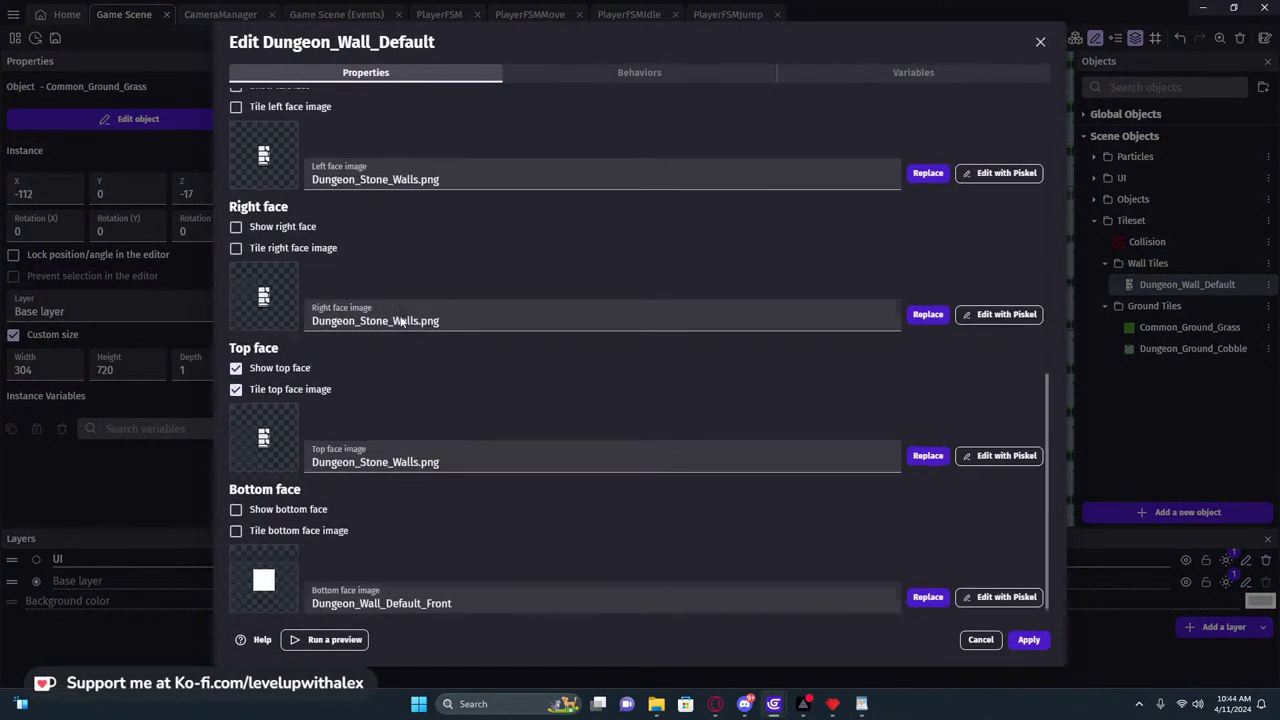
Switch to WordPad and write a note line for the Top Face with its vertical orientation
mouse_move(866, 705)
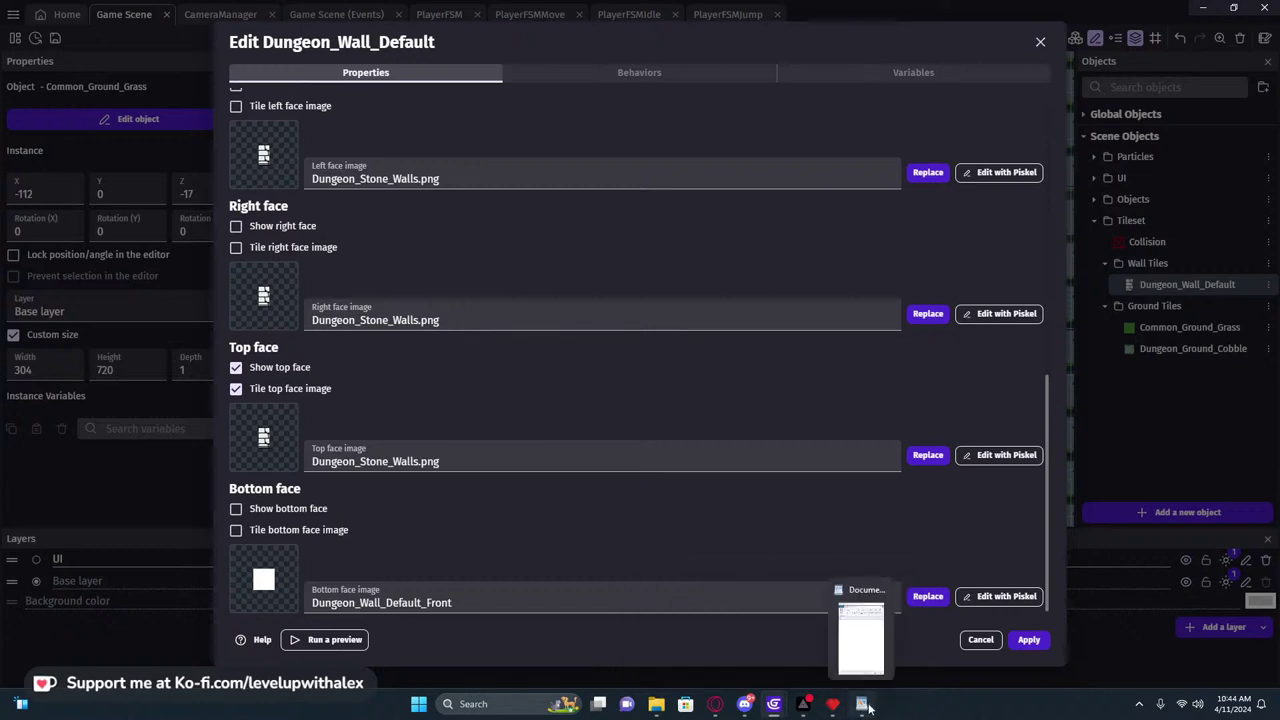
click(869, 650)
text(Top Face)
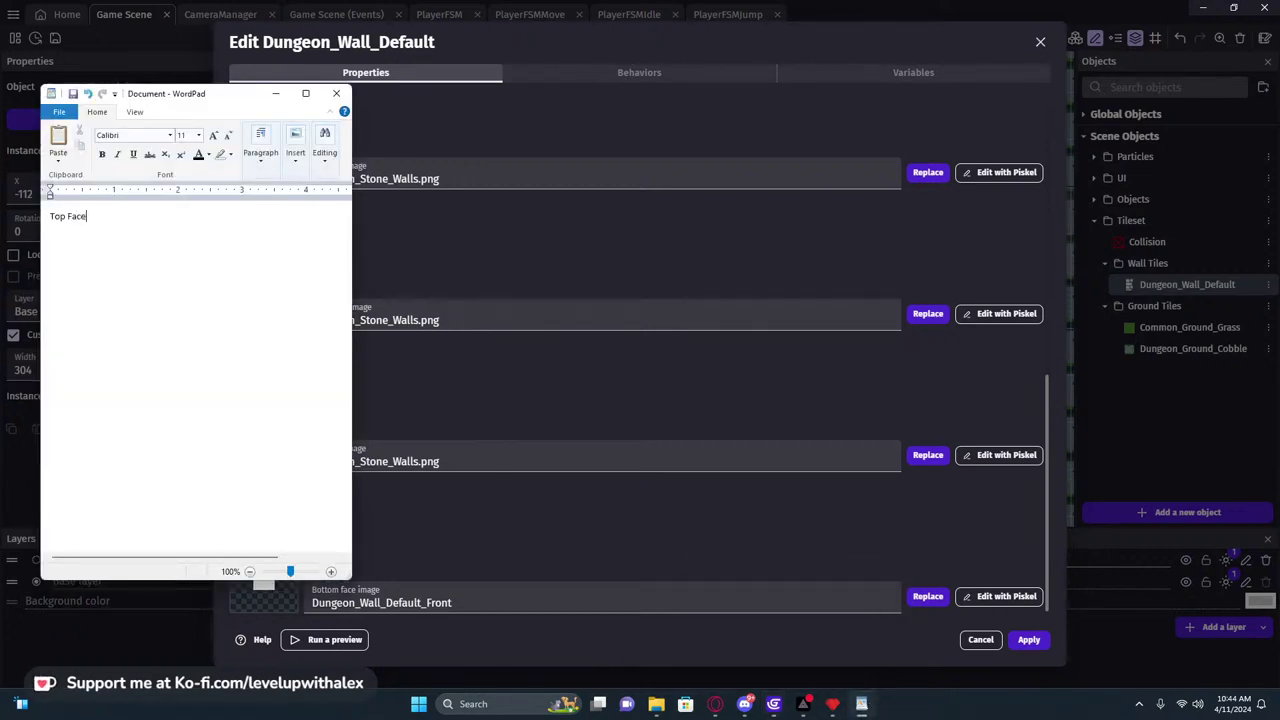
text( - Virticle)
key(BackSpace)
key(BackSpace)
key(BackSpace)
key(BackSpace)
key(BackSpace)
key(BackSpace)
key(BackSpace)
text(e)
key(ctrl+a)
click(167, 301)
key(Return)
Back in the wall settings, edit the top face image in Piskel and set it to save as new under Dungeon_Stone_Wall_TopFace
click(509, 268)
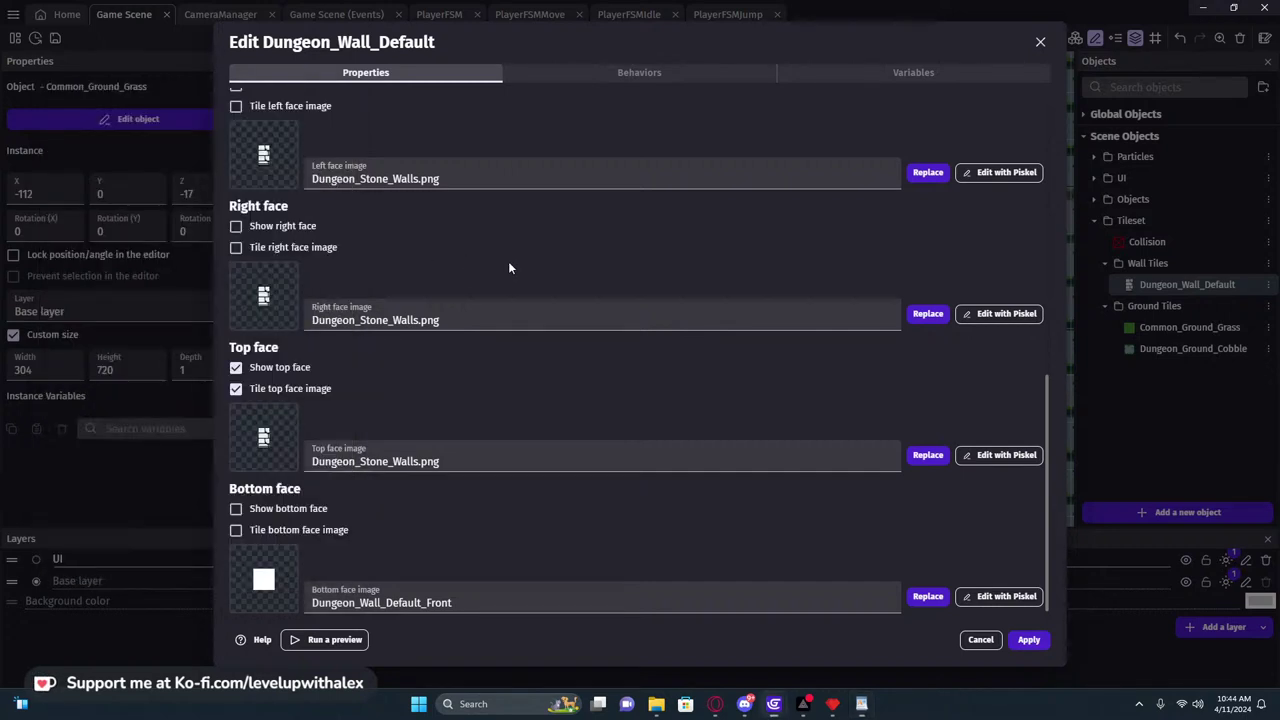
click(973, 460)
click(227, 63)
click(231, 96)
drag(392, 63, 344, 63)
text(T)
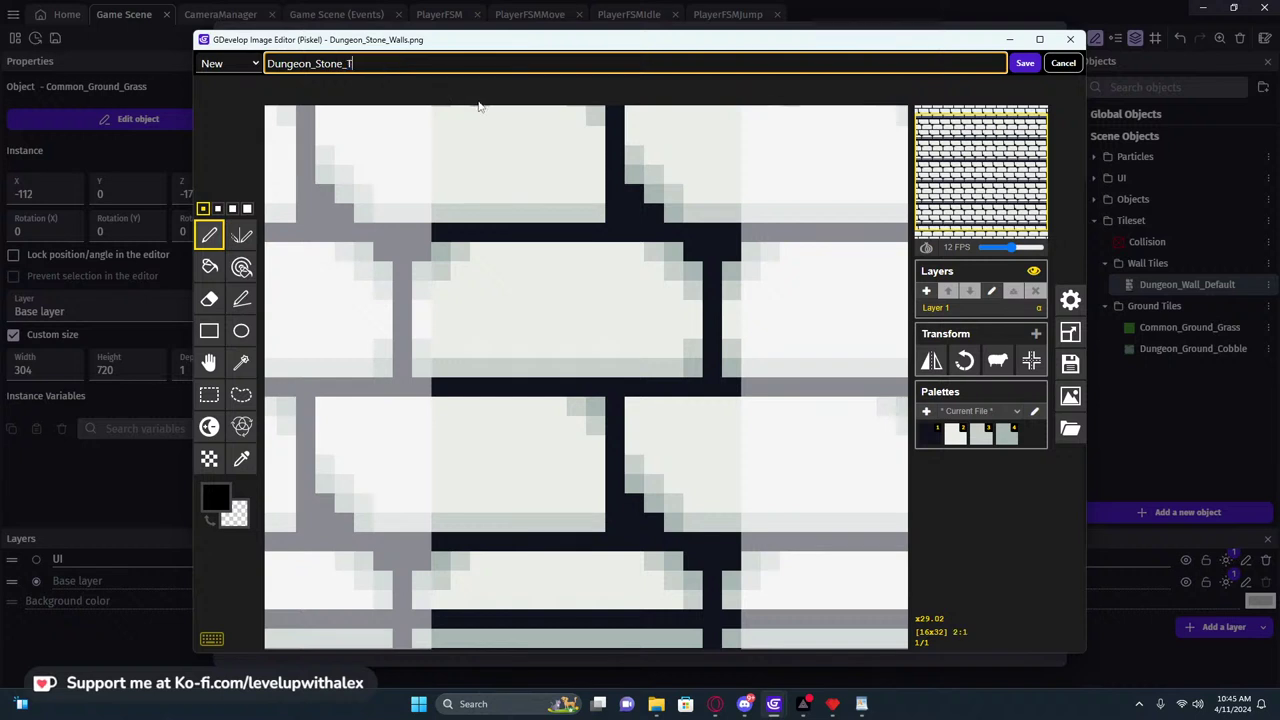
text(op)
text(Wall)
text(_)
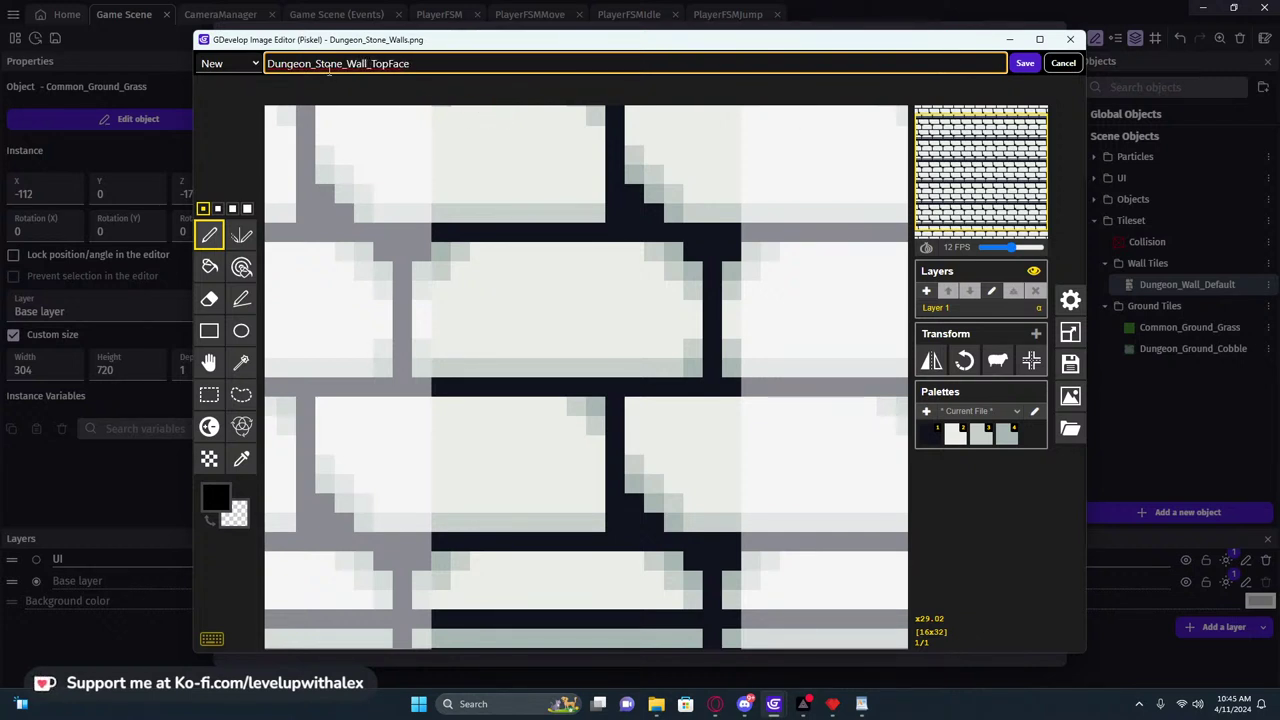
Shorten the name for the new top face image to Stone_Wall_TopFace
drag(316, 63, 266, 63)
key(BackSpace)
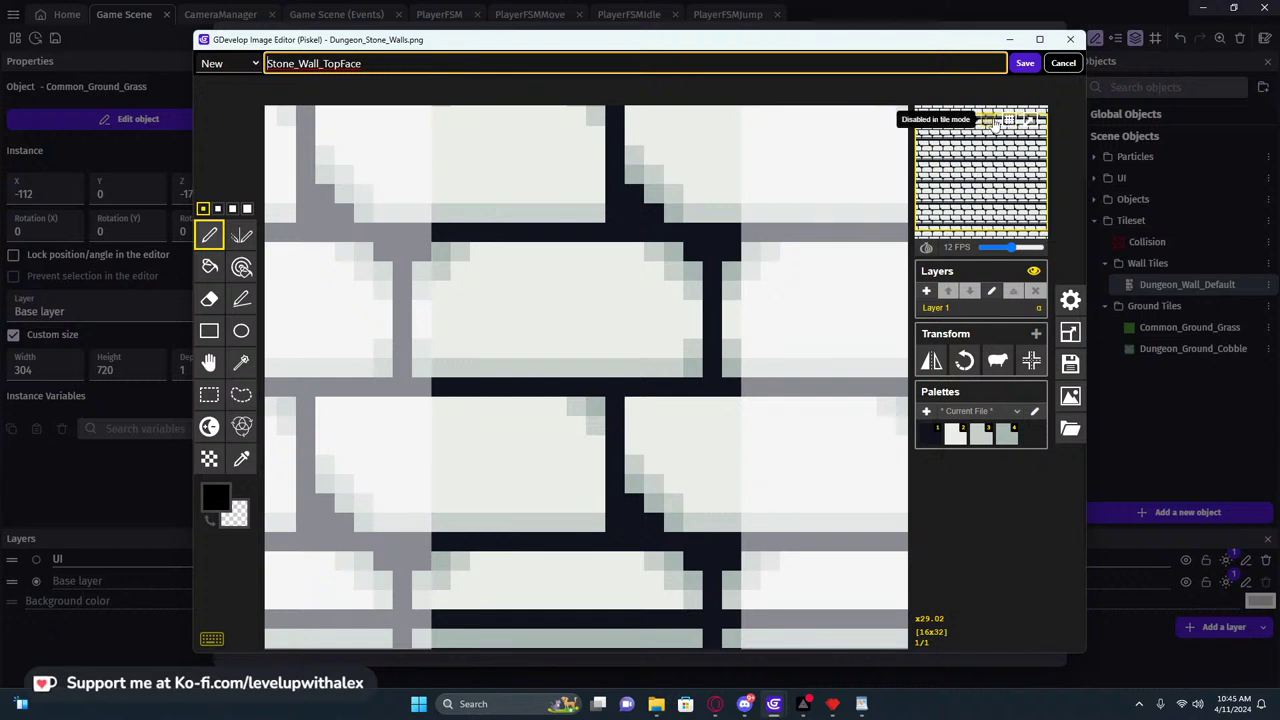
click(989, 123)
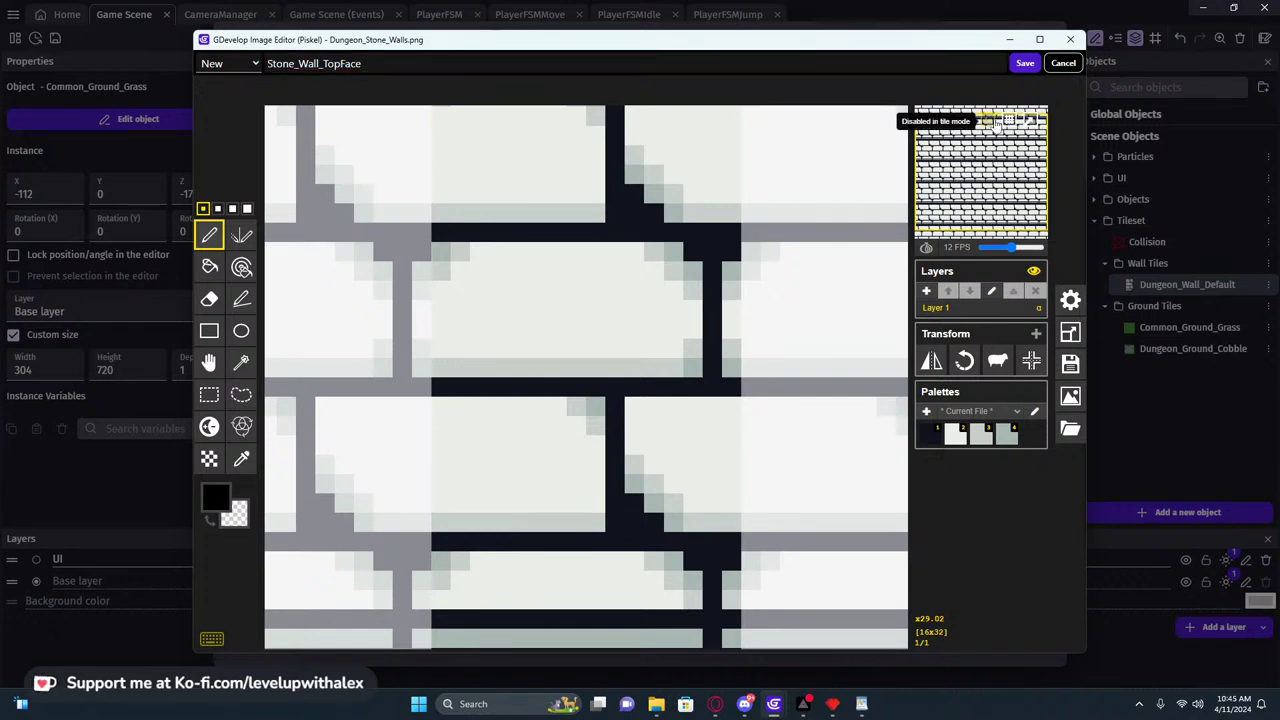
scroll(655, 268, down, 4)
scroll(655, 268, down, 1)
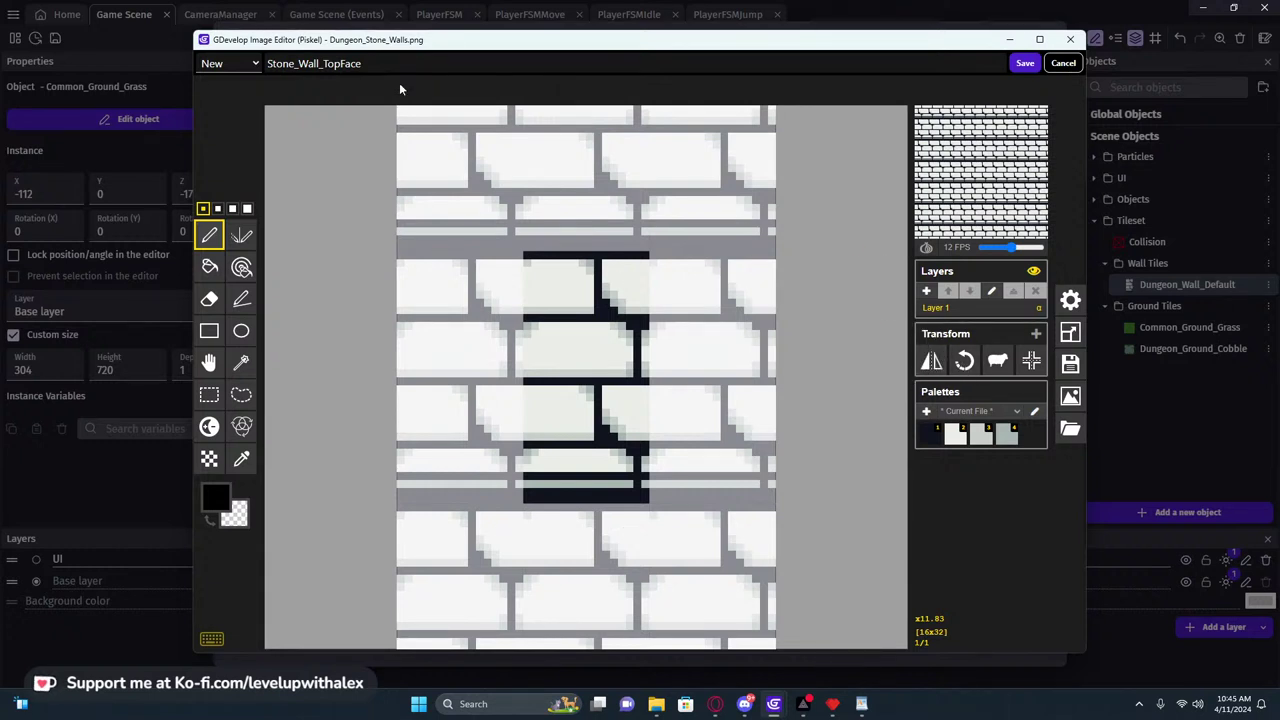
Flip the brick image upside down, save it as the wall's top face image, and apply the object settings
click(933, 364)
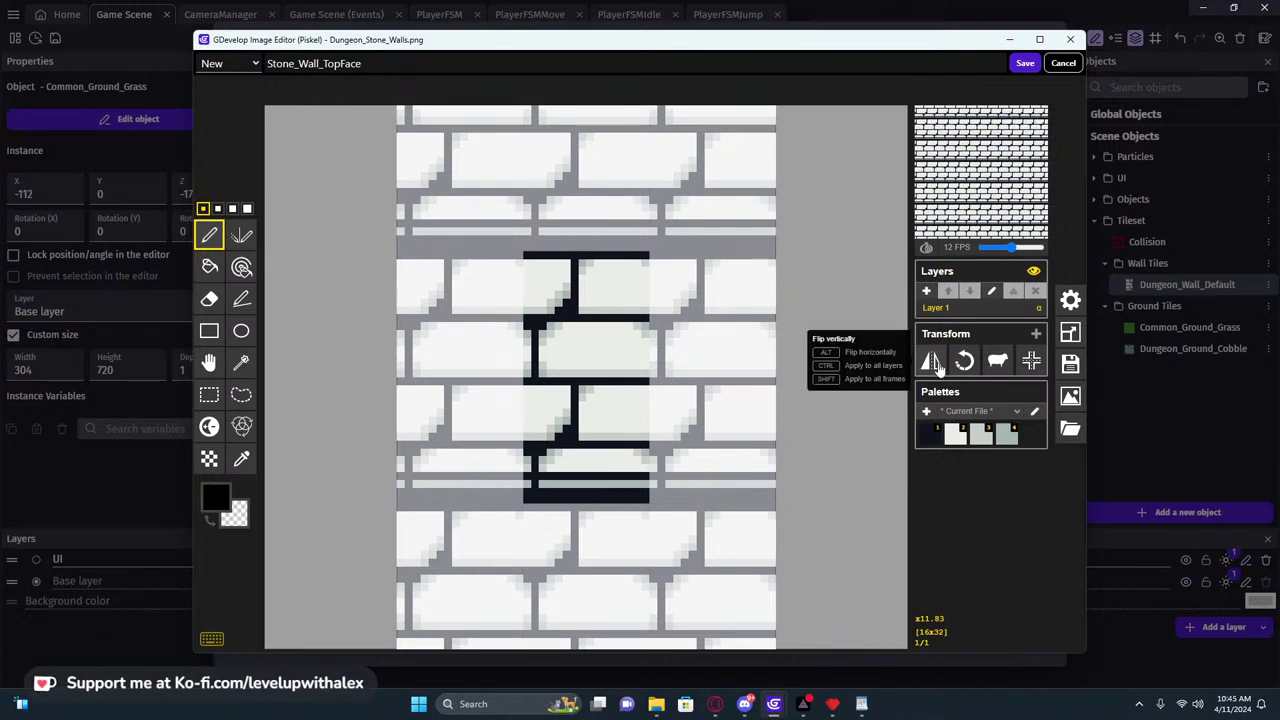
click(935, 366)
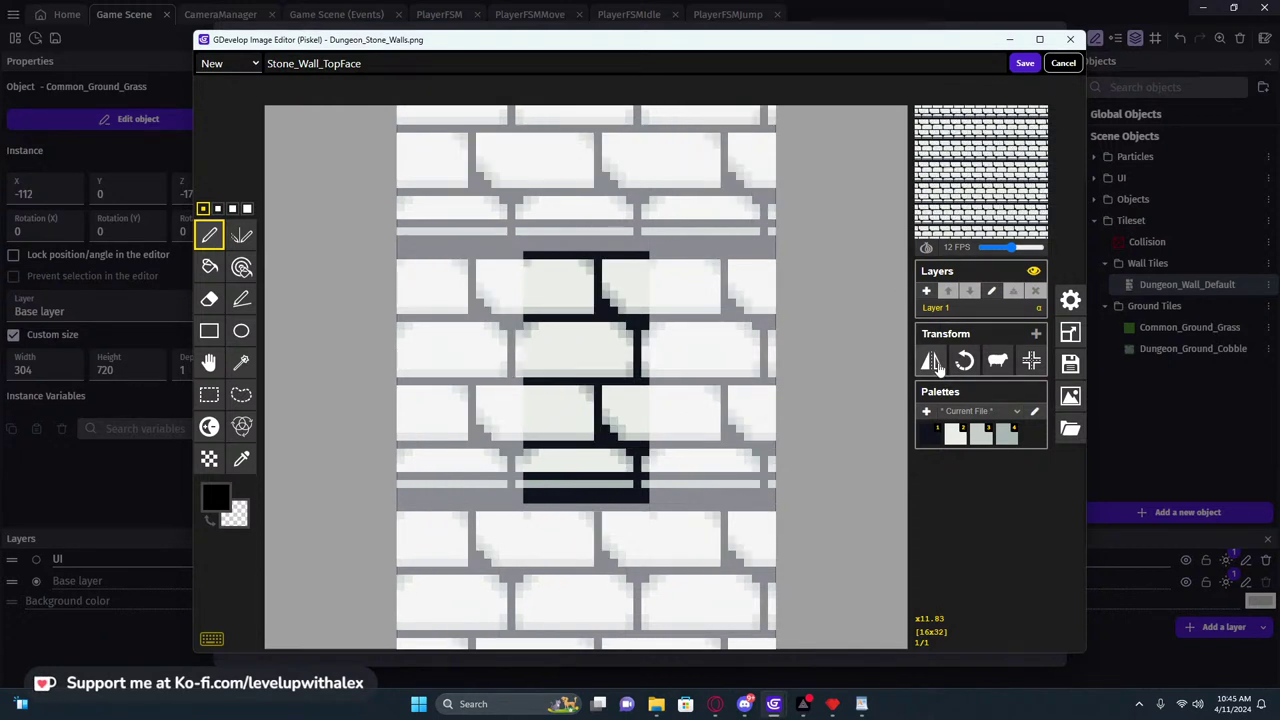
click(935, 366)
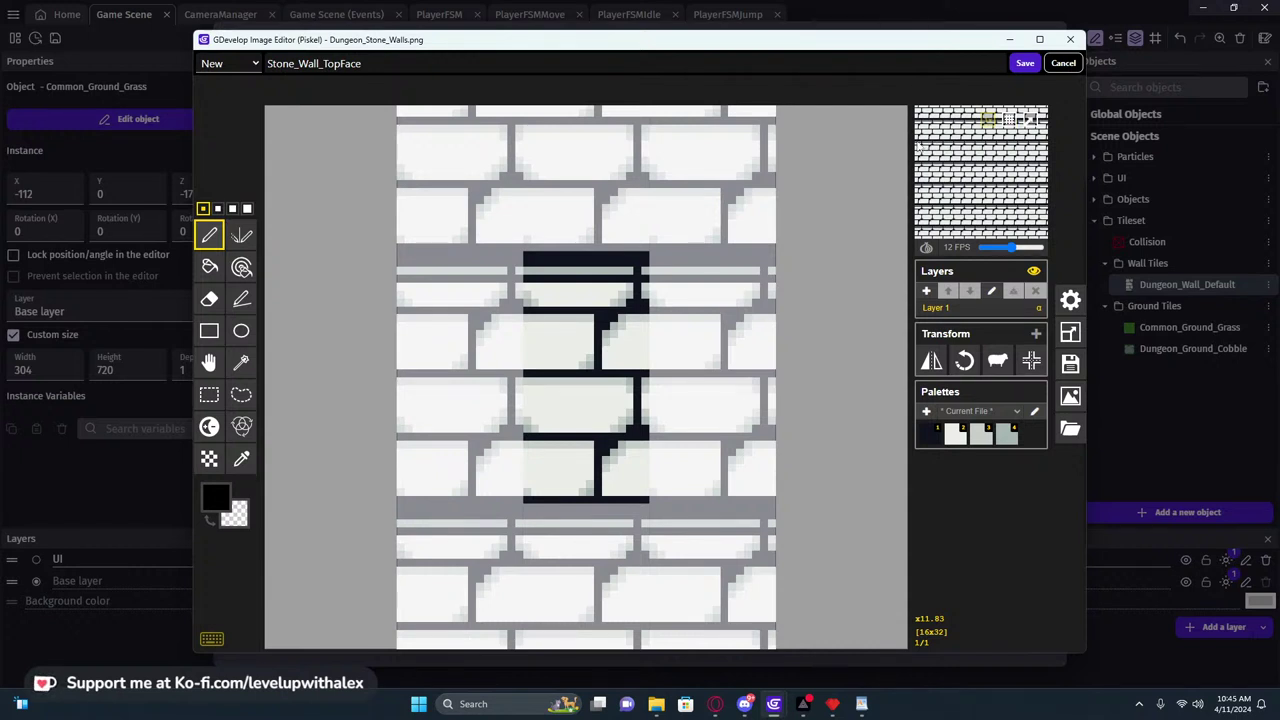
scroll(690, 266, down, 4)
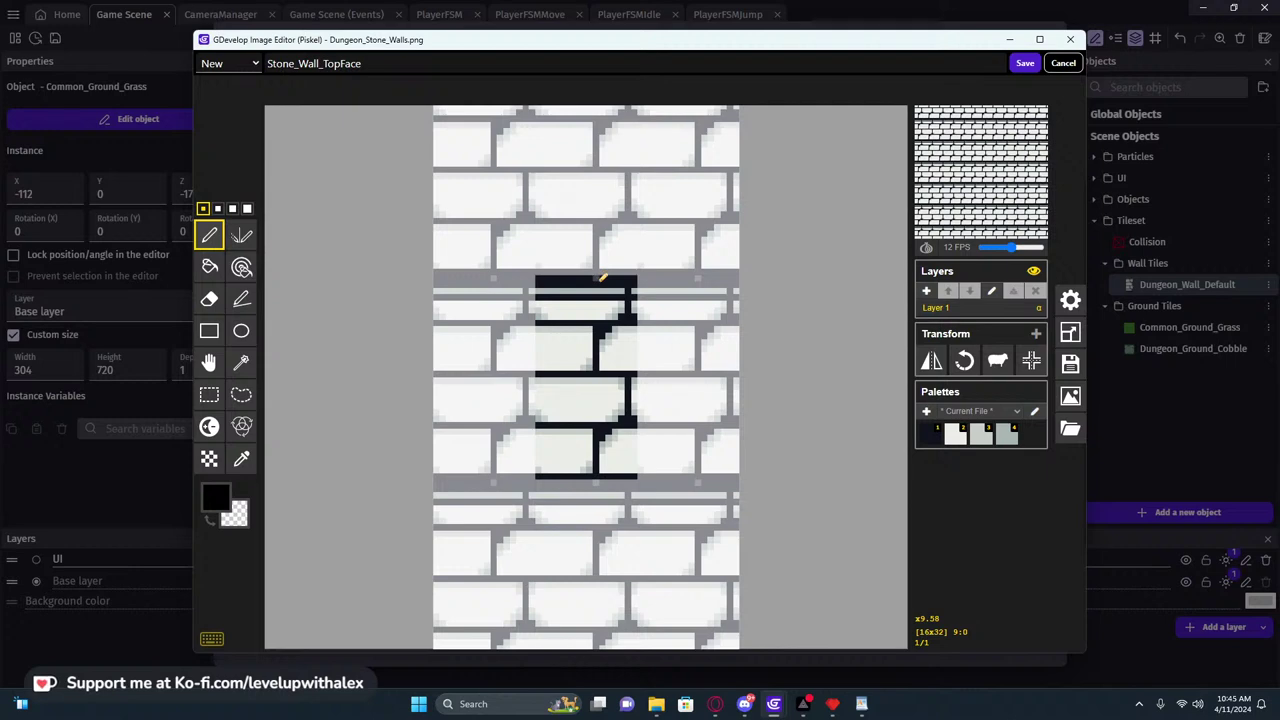
click(1024, 64)
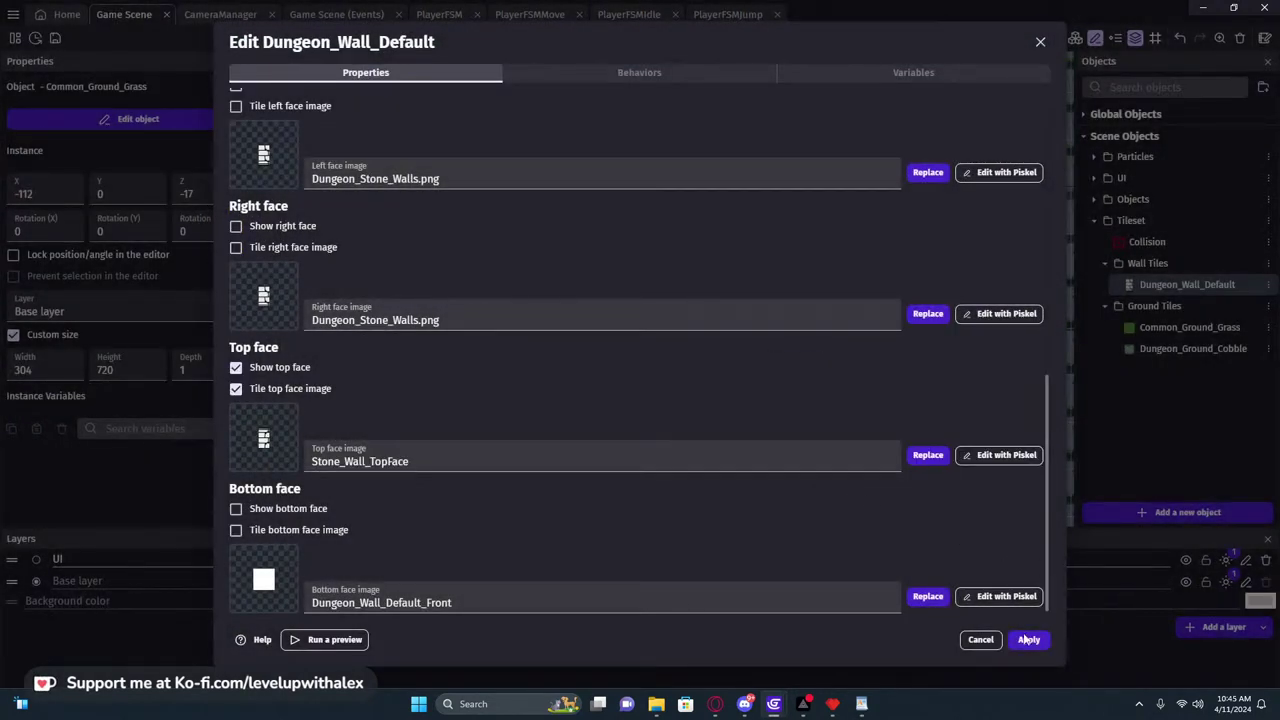
click(1028, 640)
Examine the wall's brick faces in the scene from several angles, selecting the separate Dungeon_Wall_Default piece on the grass
middle_drag(673, 343, 584, 364)
middle_drag(567, 246, 652, 336)
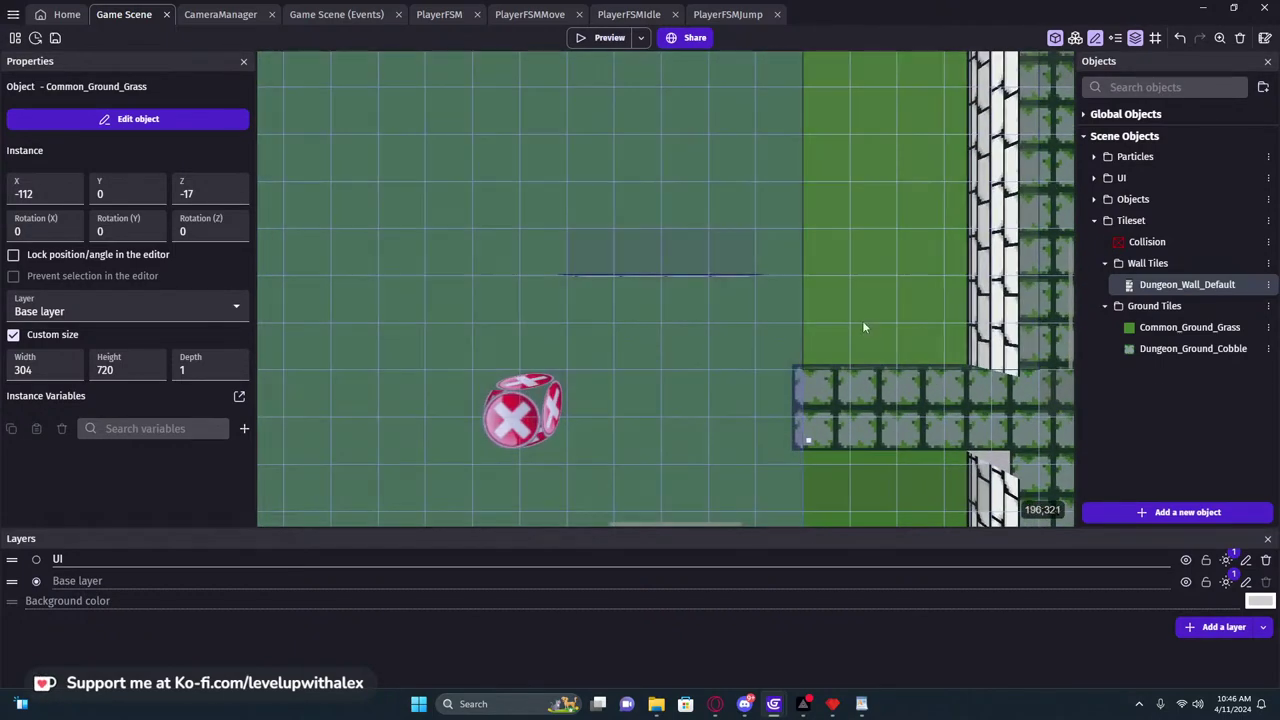
mouse_move(943, 320)
middle_down()
mouse_move(741, 355)
mouse_move(401, 364)
mouse_move(958, 304)
middle_up()
click(660, 259)
middle_drag(840, 298, 683, 168)
middle_drag(655, 211, 896, 335)
mouse_move(783, 714)
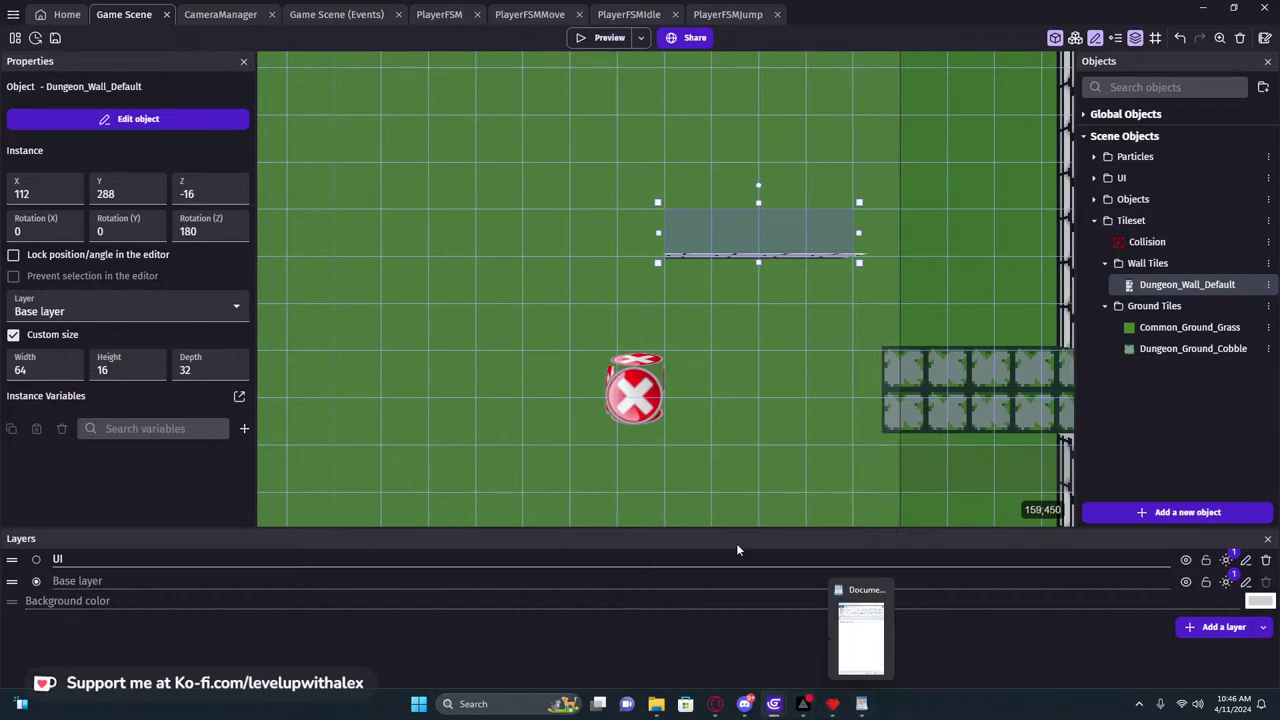
In the selected wall's object settings, enable showing the bottom face and tiling its image, then close the settings
double_click(751, 228)
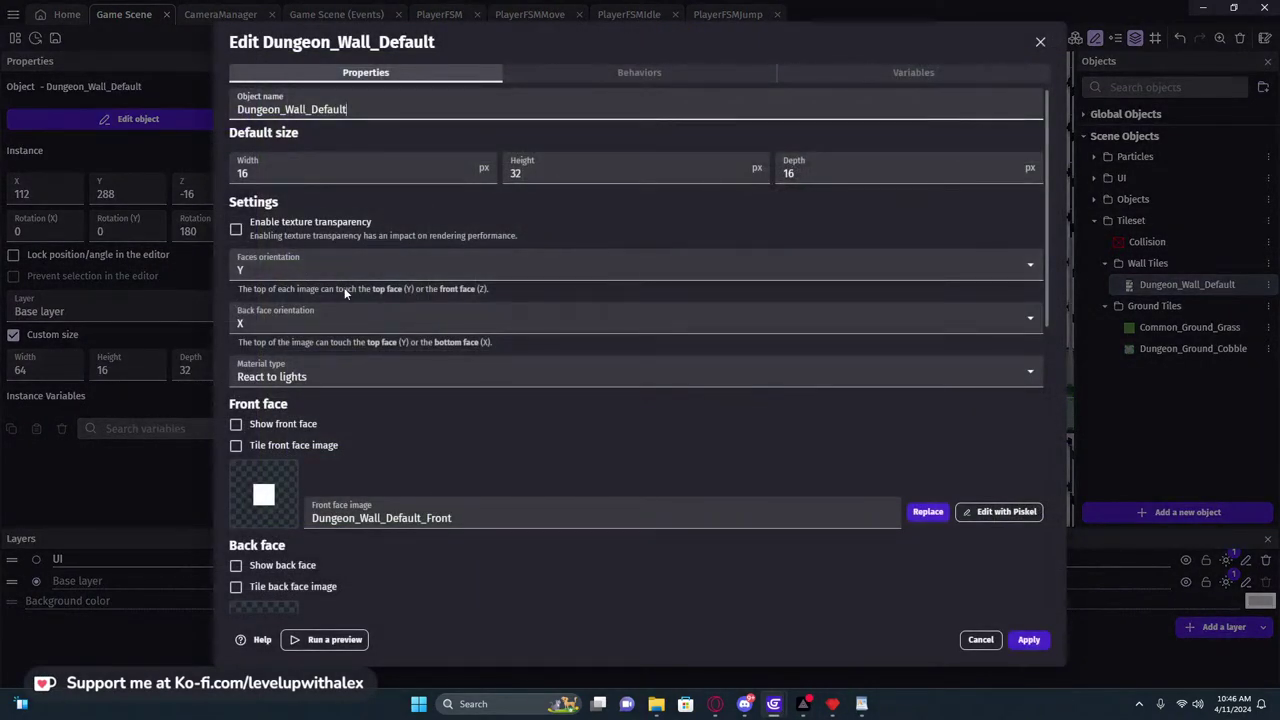
scroll(428, 370, down, 4)
scroll(429, 380, down, 2)
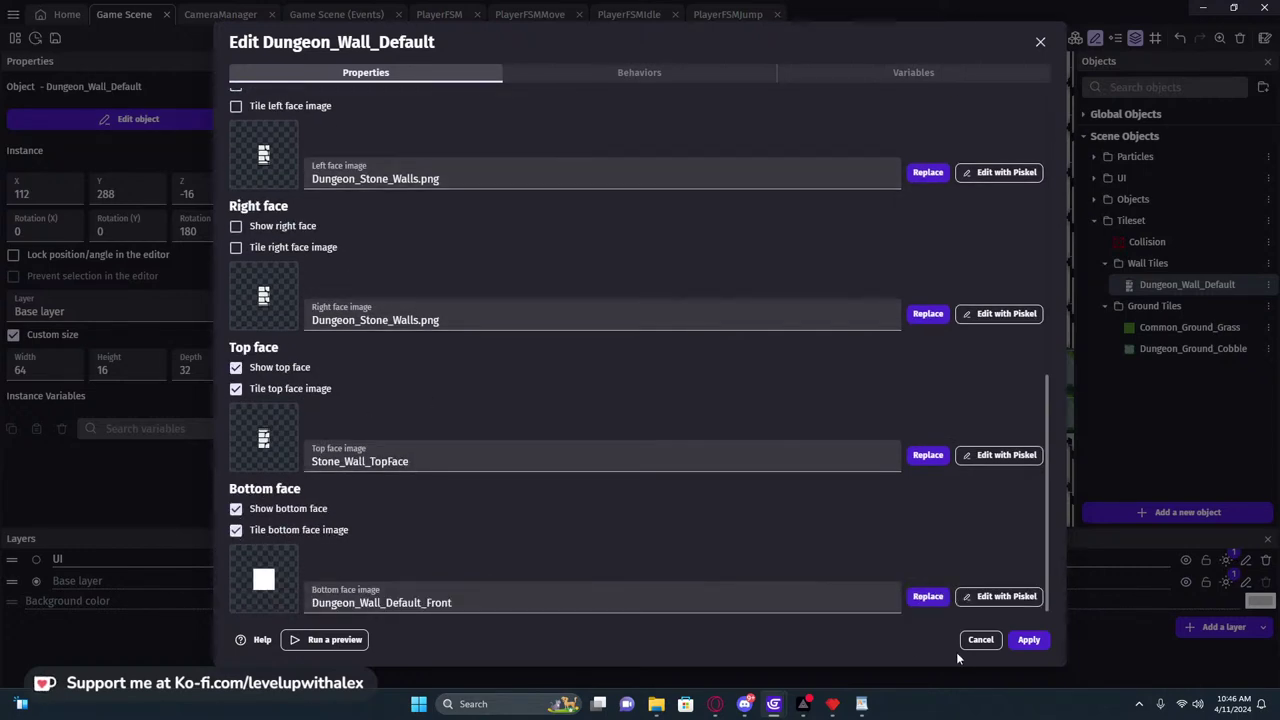
click(981, 638)
Switch to WordPad, add a second note line starting with "Back Face -", and return to GDevelop
middle_drag(804, 398, 670, 476)
click(861, 704)
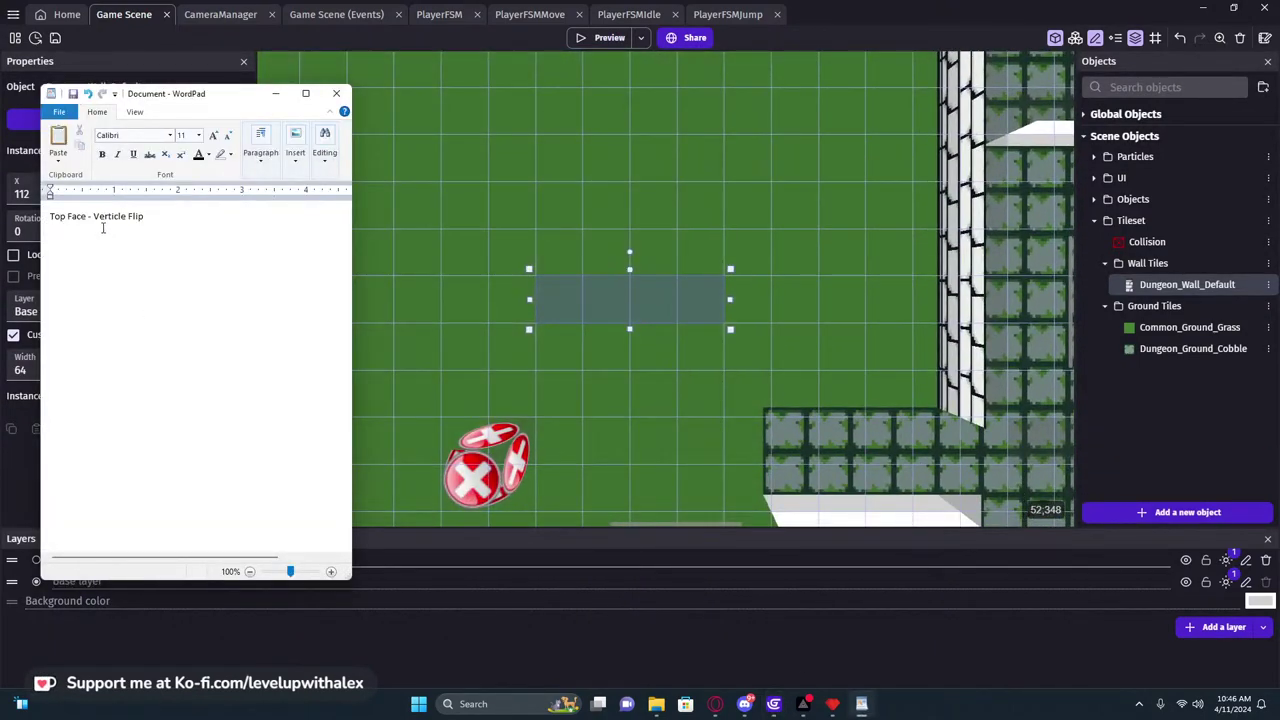
text(B)
text(ott)
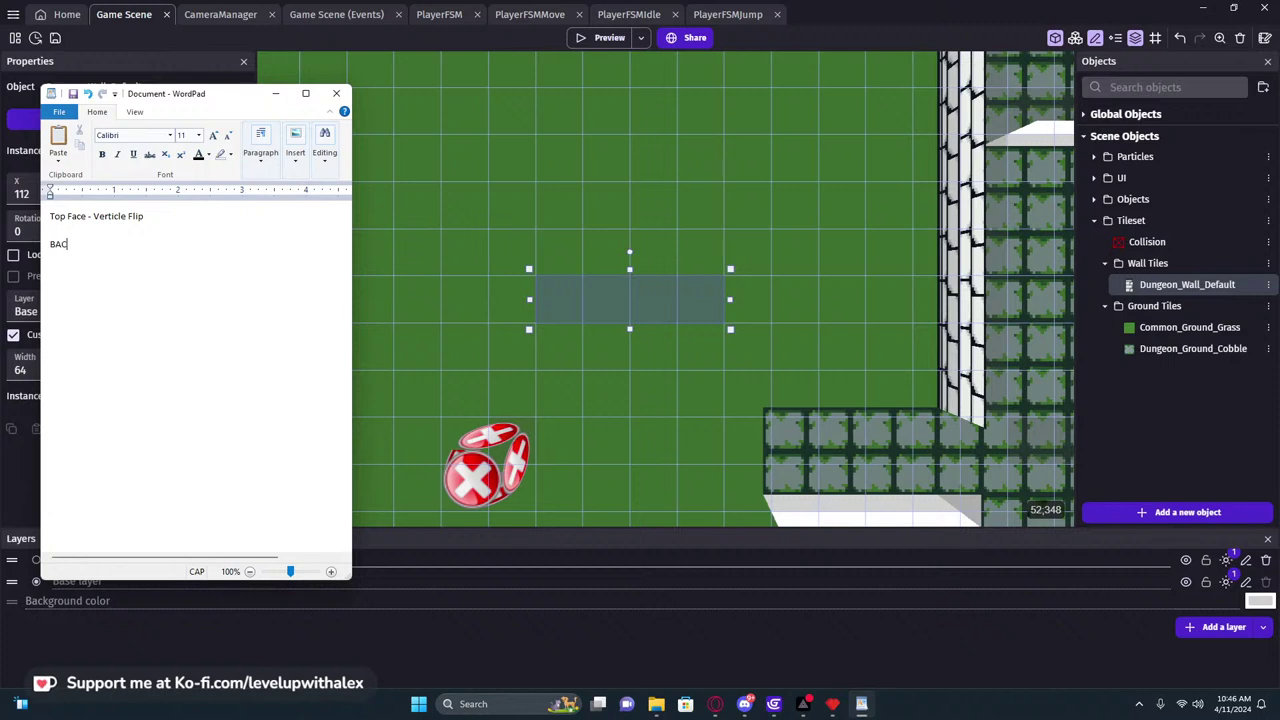
key(BackSpace)
key(BackSpace)
key(BackSpace)
text(bck Face -)
mouse_move(800, 710)
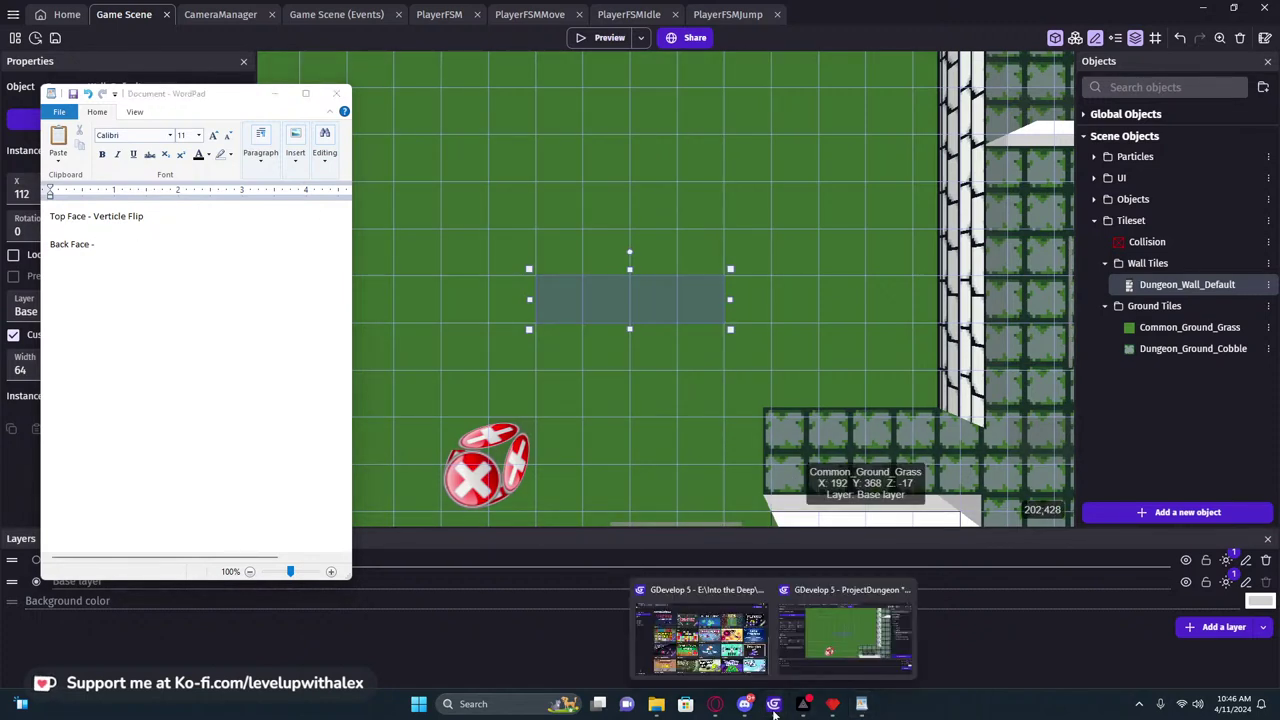
click(826, 634)
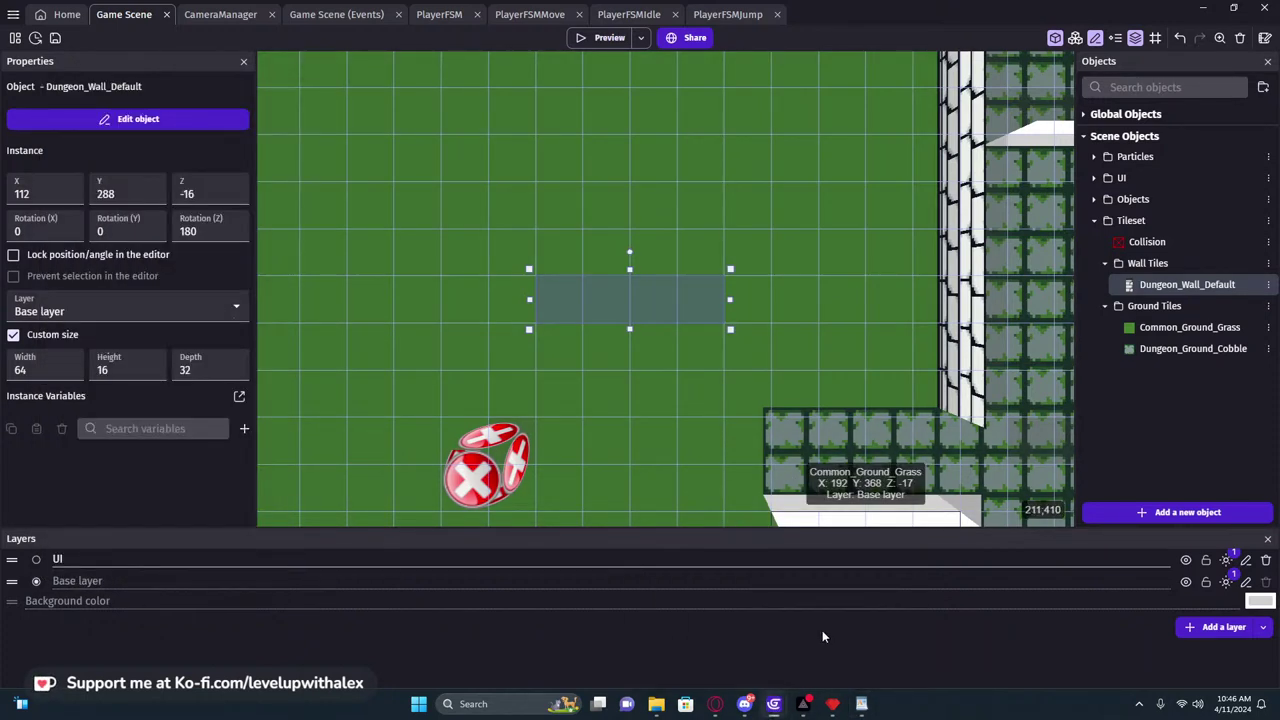
mouse_move(834, 707)
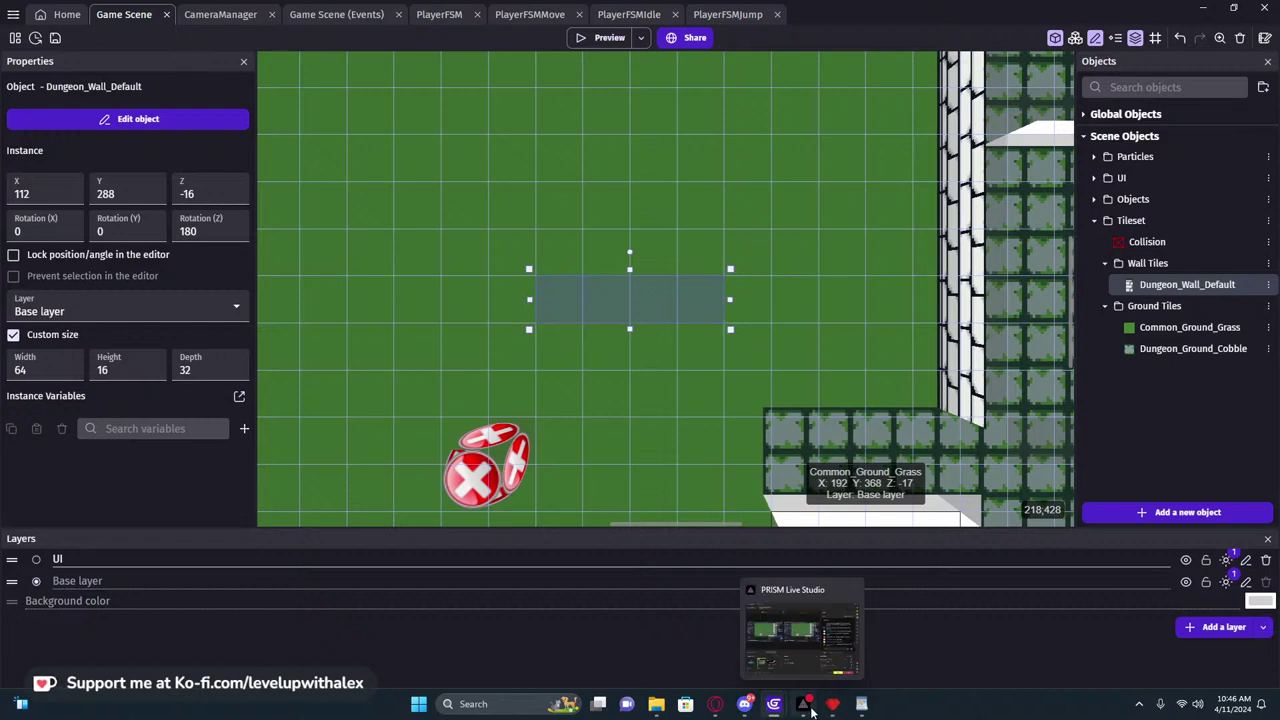
click(831, 640)
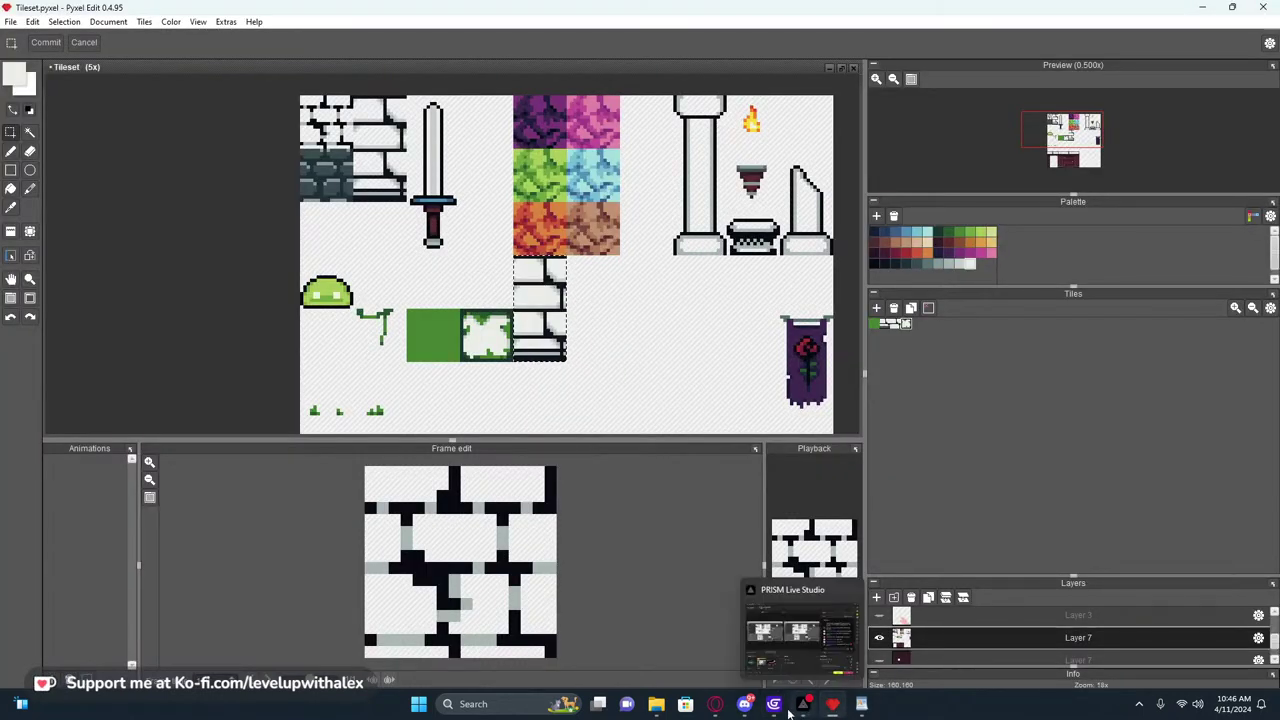
mouse_move(803, 704)
click(831, 624)
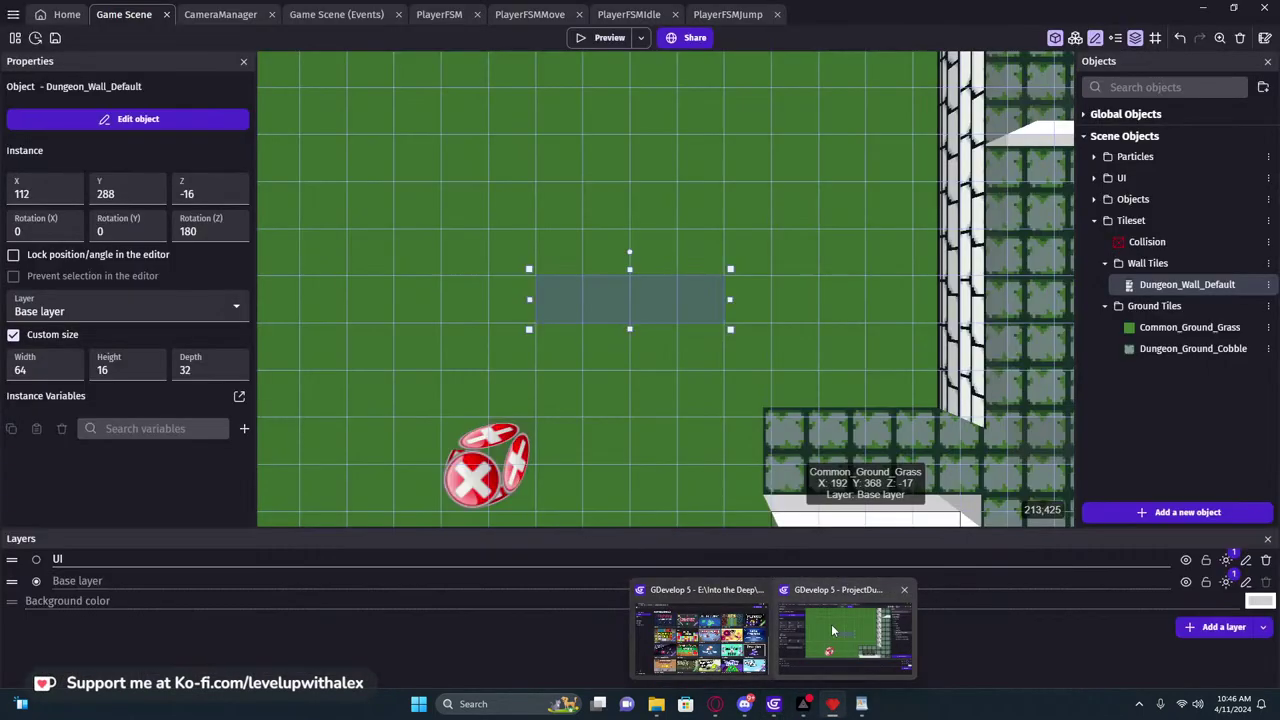
Reuse the top face image name Stone_Wall_TopFace as the wall's bottom face image and apply it
double_click(593, 302)
scroll(441, 467, down, 6)
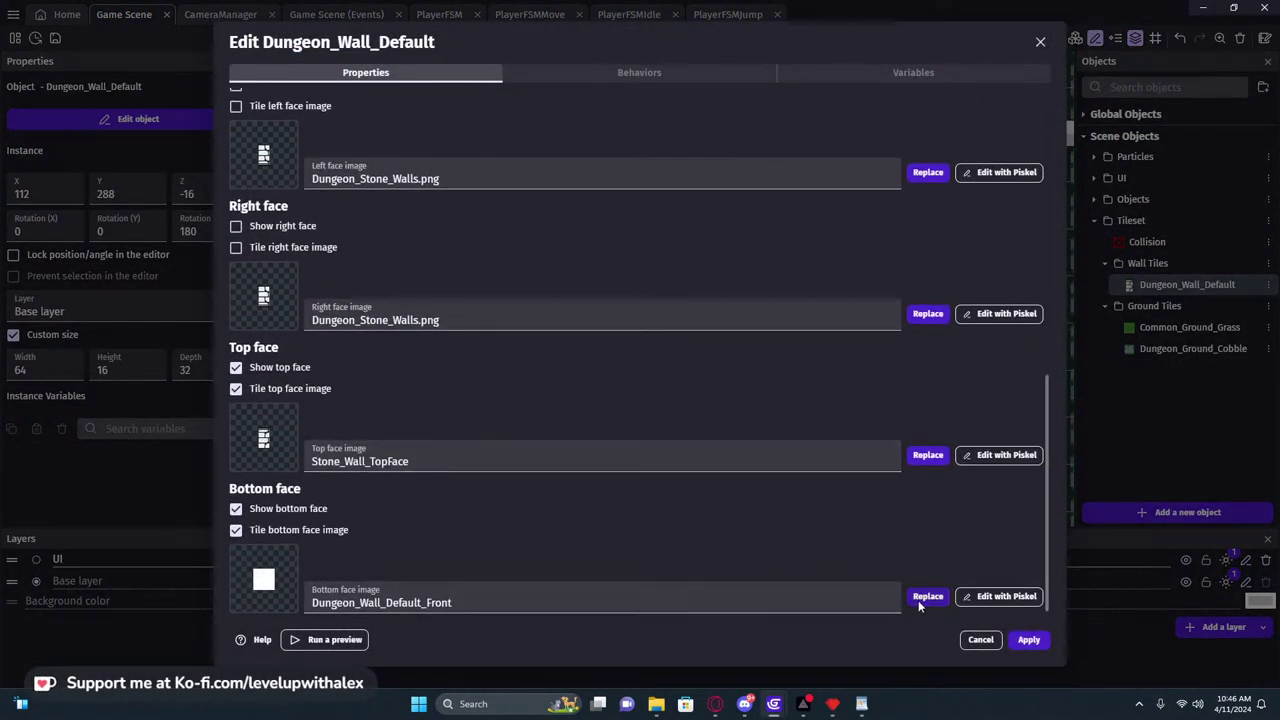
click(430, 602)
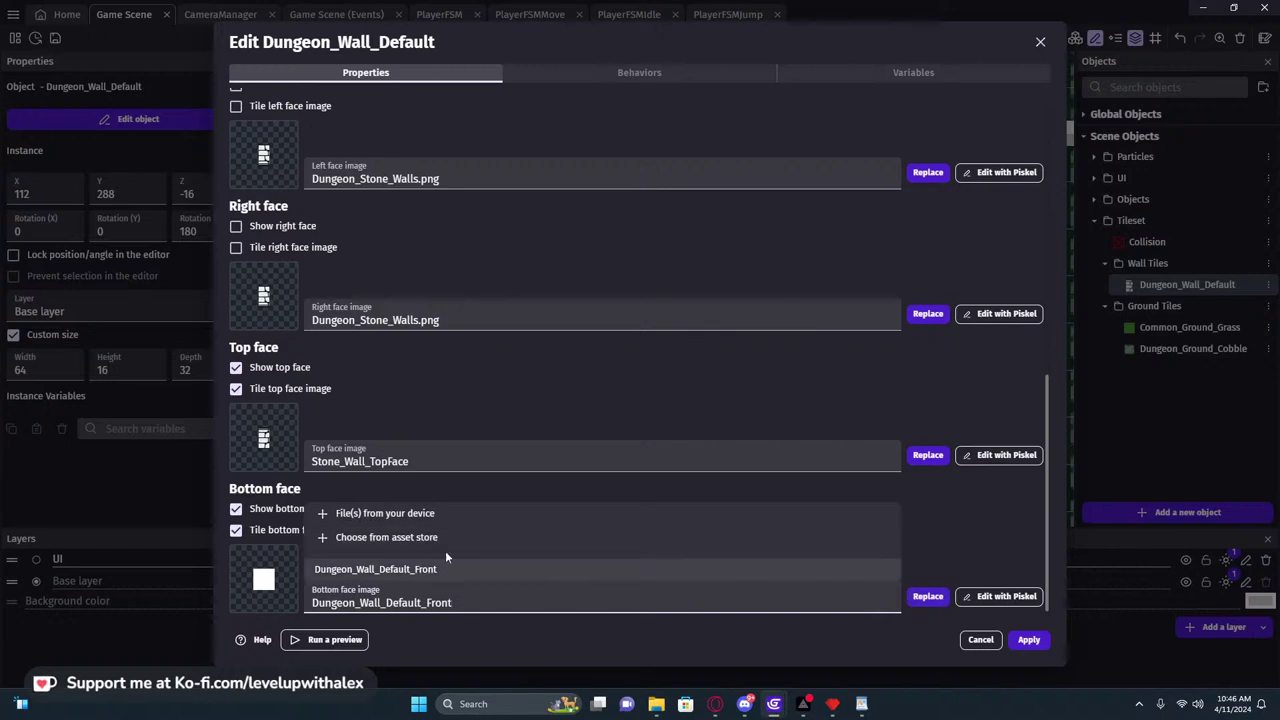
click(442, 461)
double_click(442, 461)
key(ctrl+c)
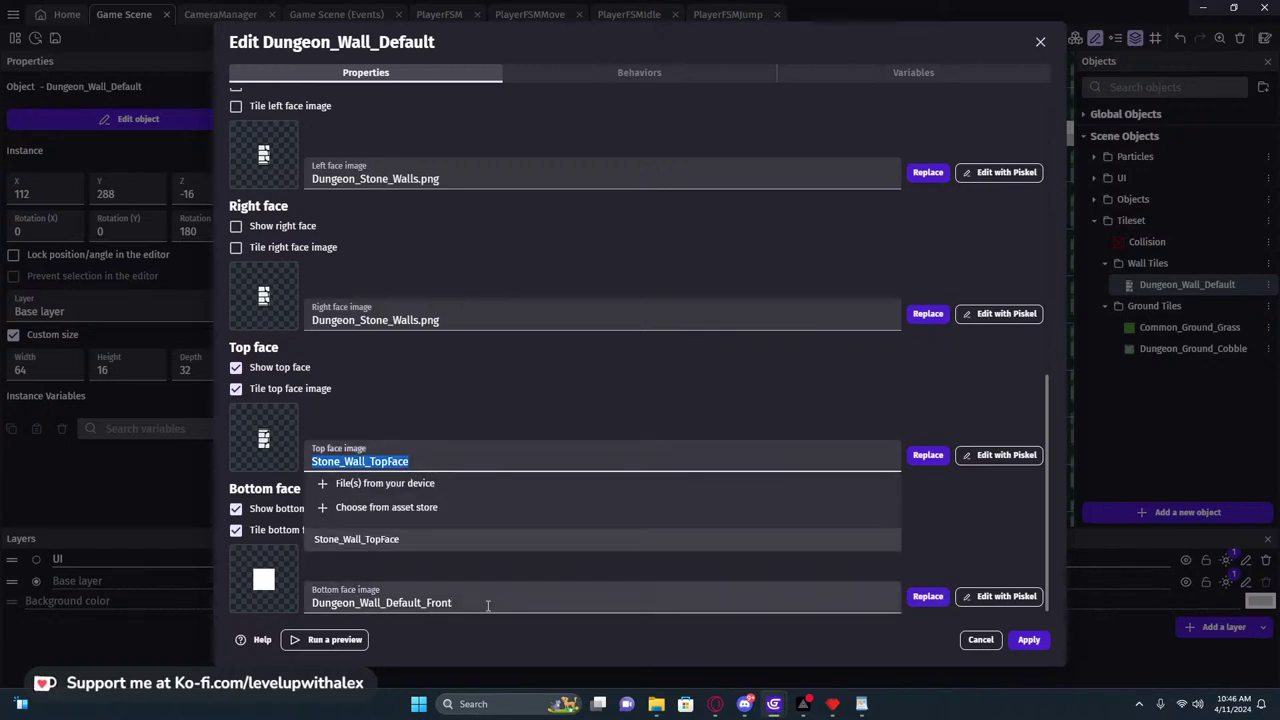
double_click(488, 605)
key(ctrl+v)
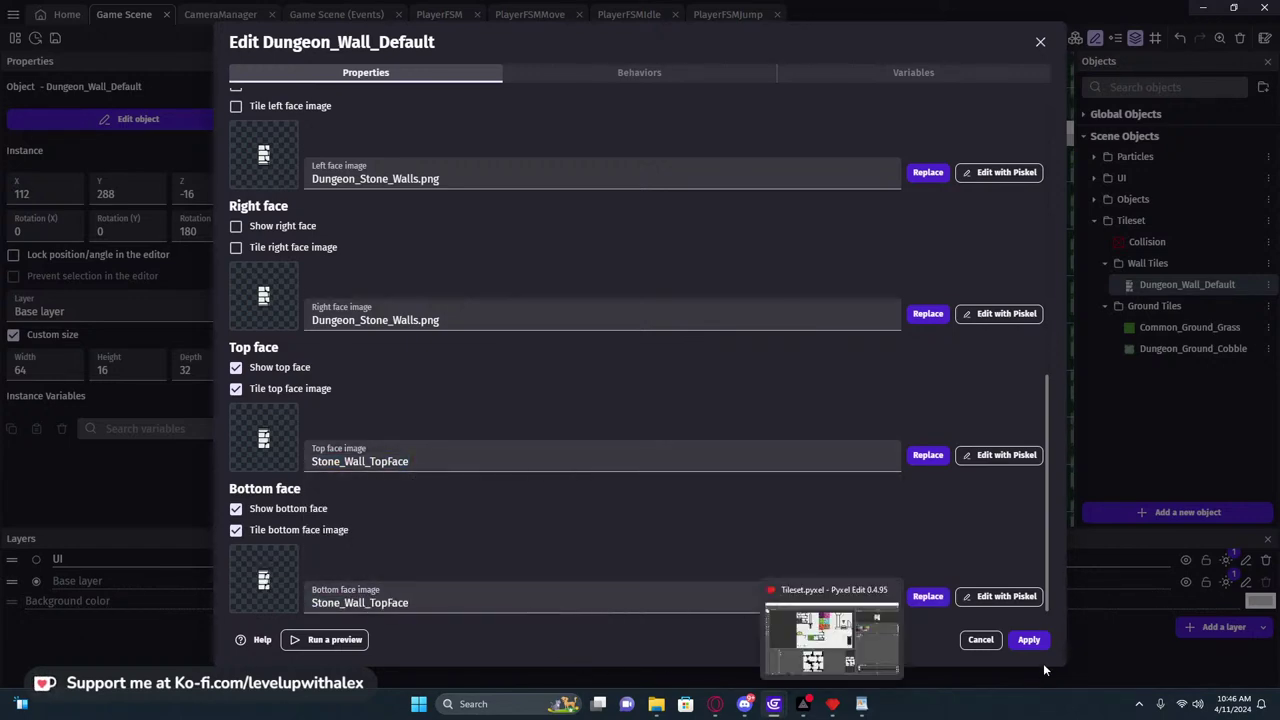
click(1028, 639)
Check the wall's bottom face in the scene, then complete the WordPad Back Face note with "Default format"
middle_drag(692, 394, 644, 225)
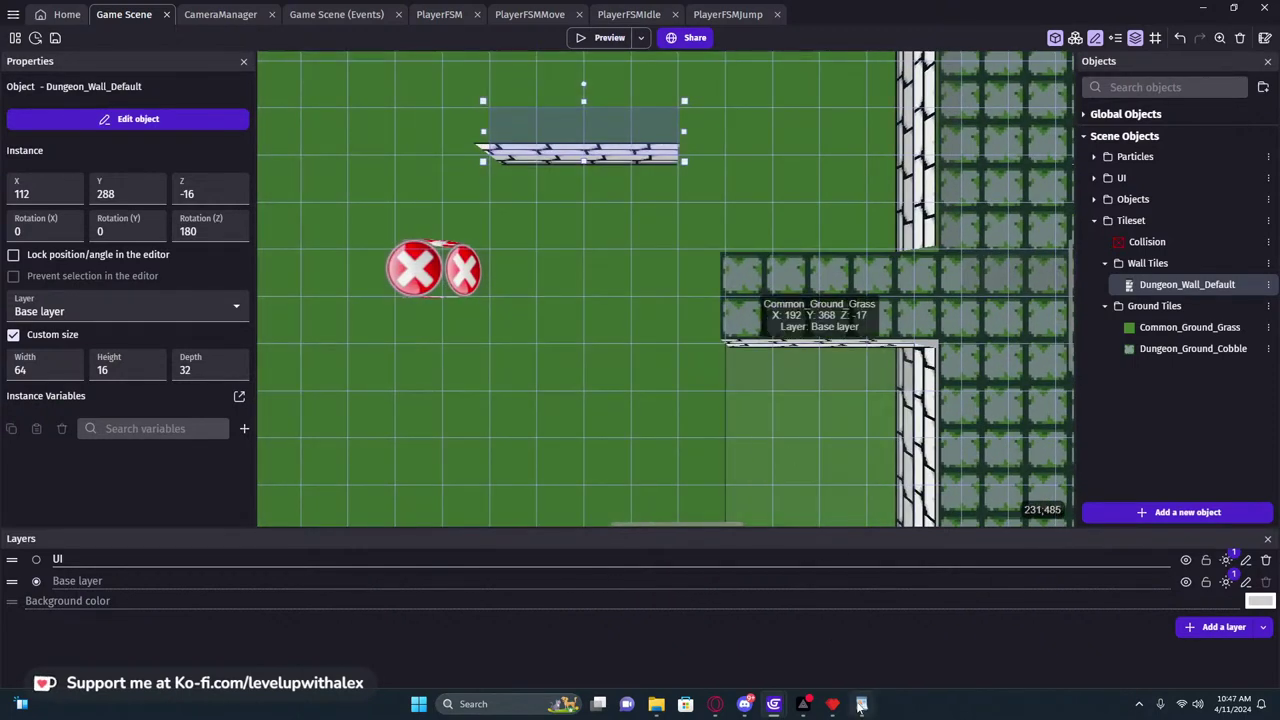
click(861, 704)
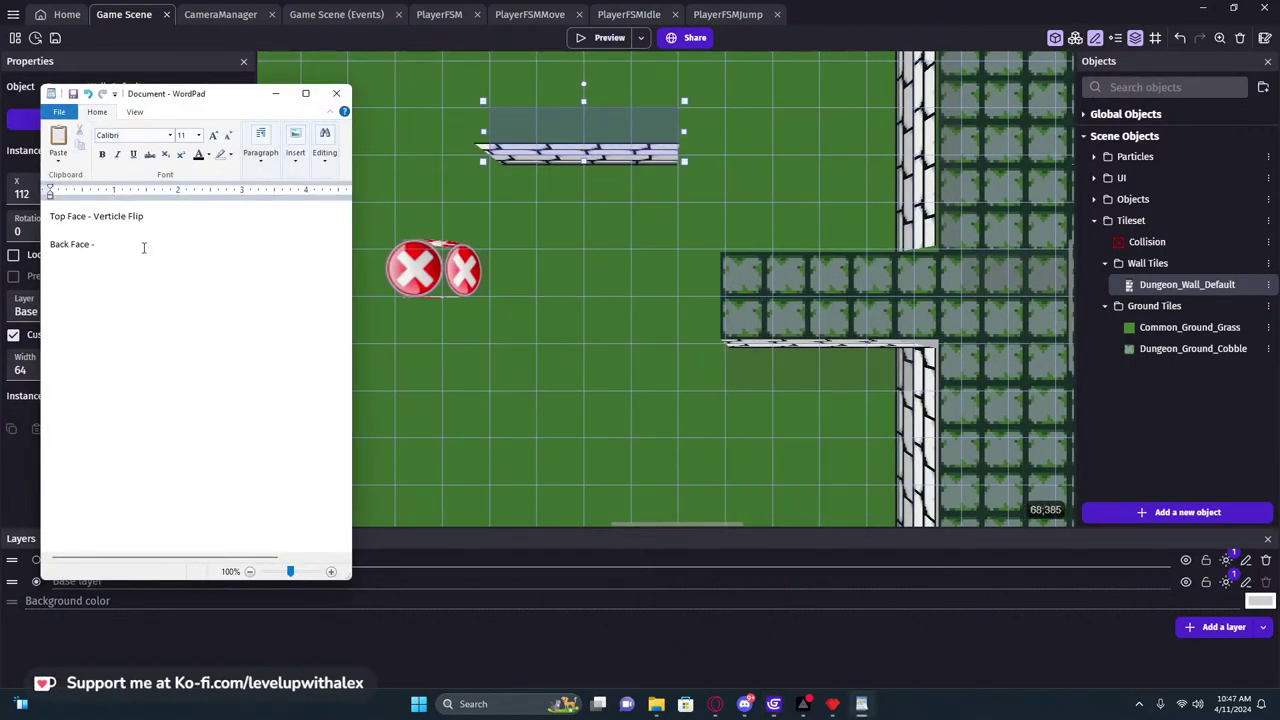
text(Default format)
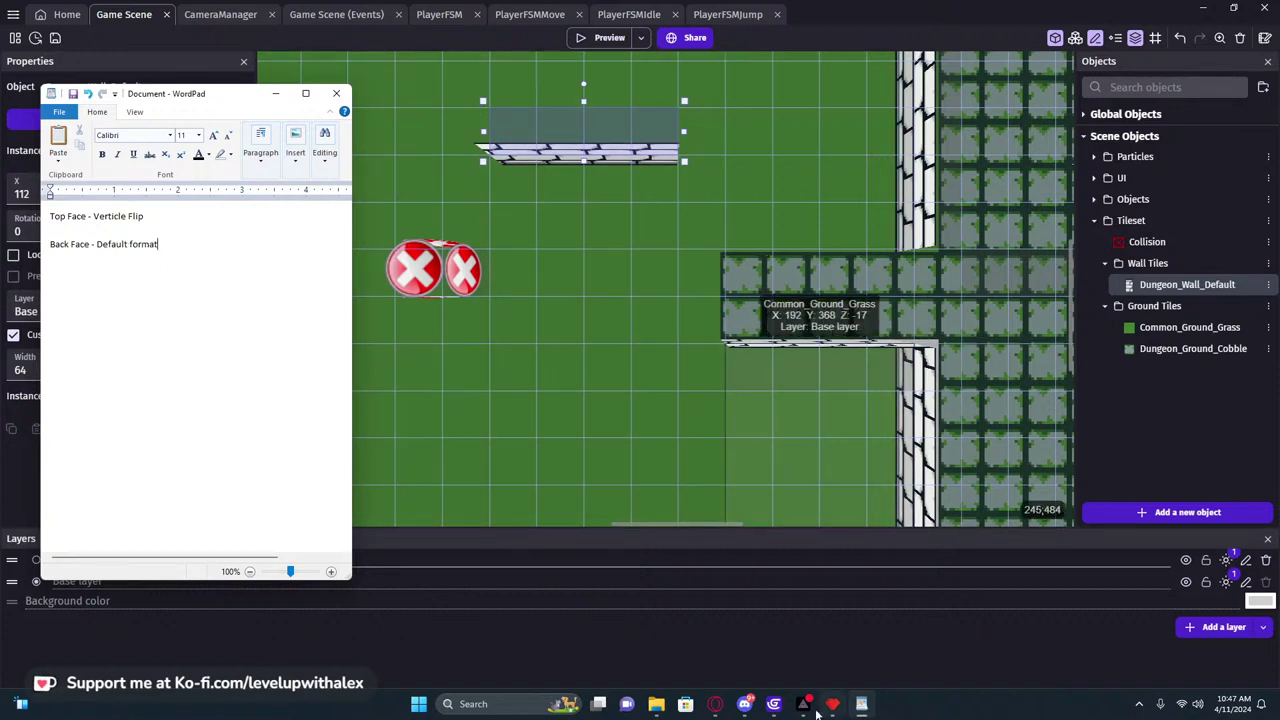
mouse_move(829, 708)
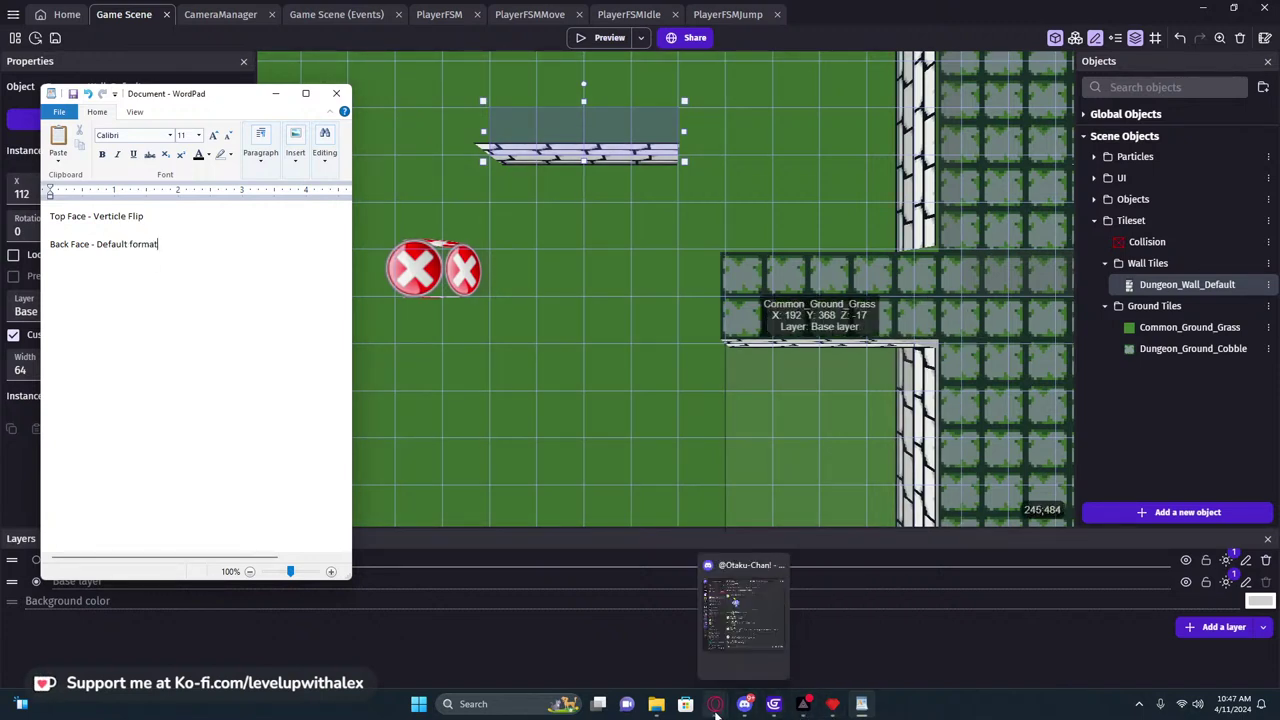
mouse_move(715, 705)
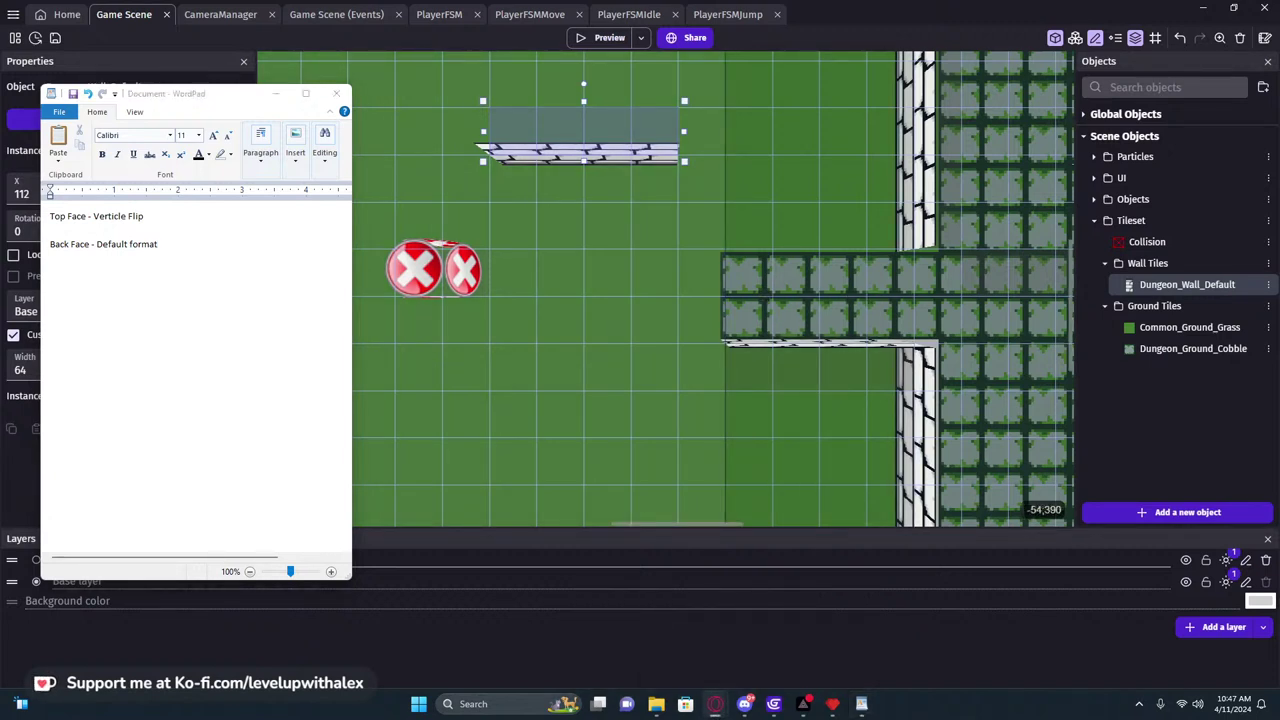
click(159, 244)
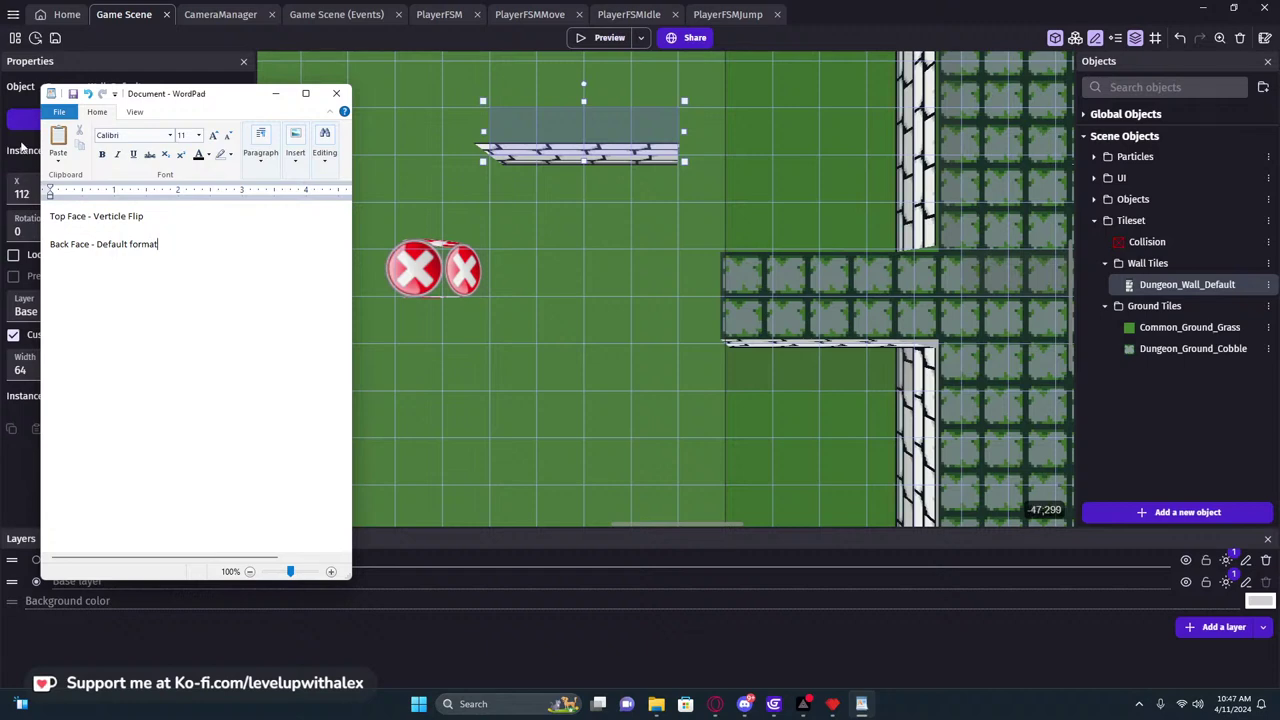
Back in GDevelop, reopen the Dungeon_Wall_Default settings and change the bottom face image to Dungeon_Stone_Walls.png
middle_drag(552, 237, 518, 403)
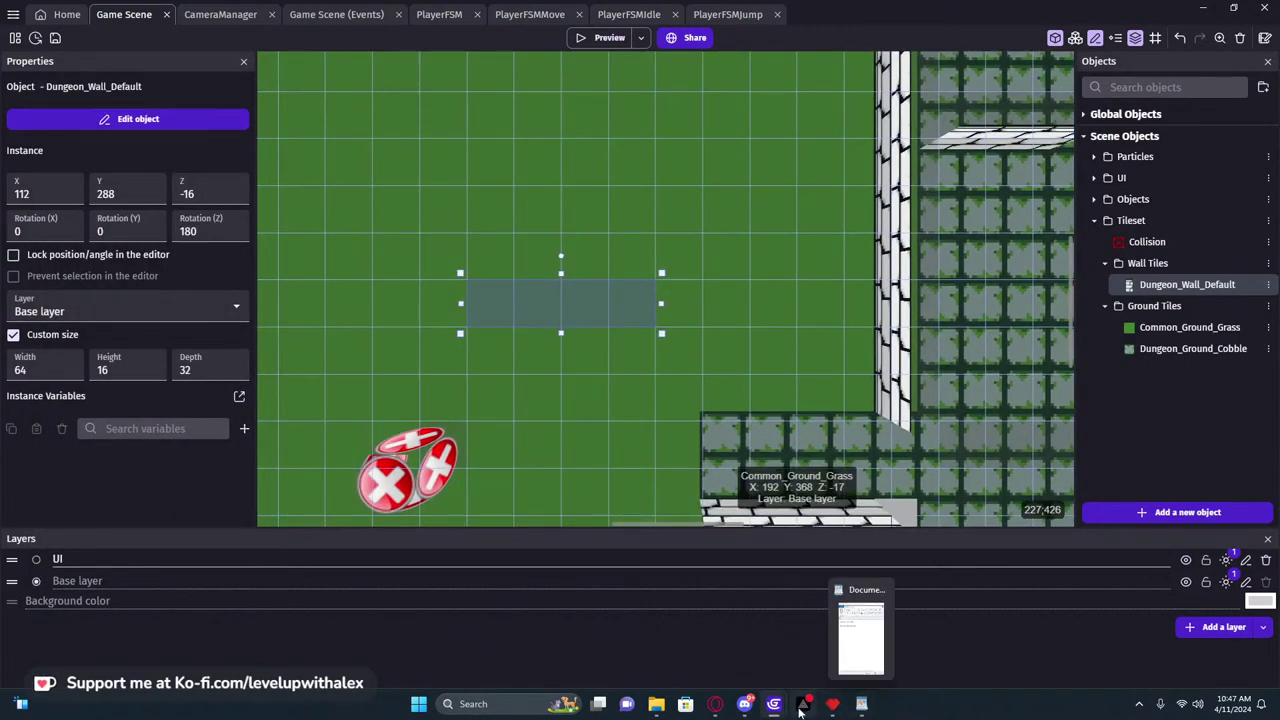
mouse_move(776, 710)
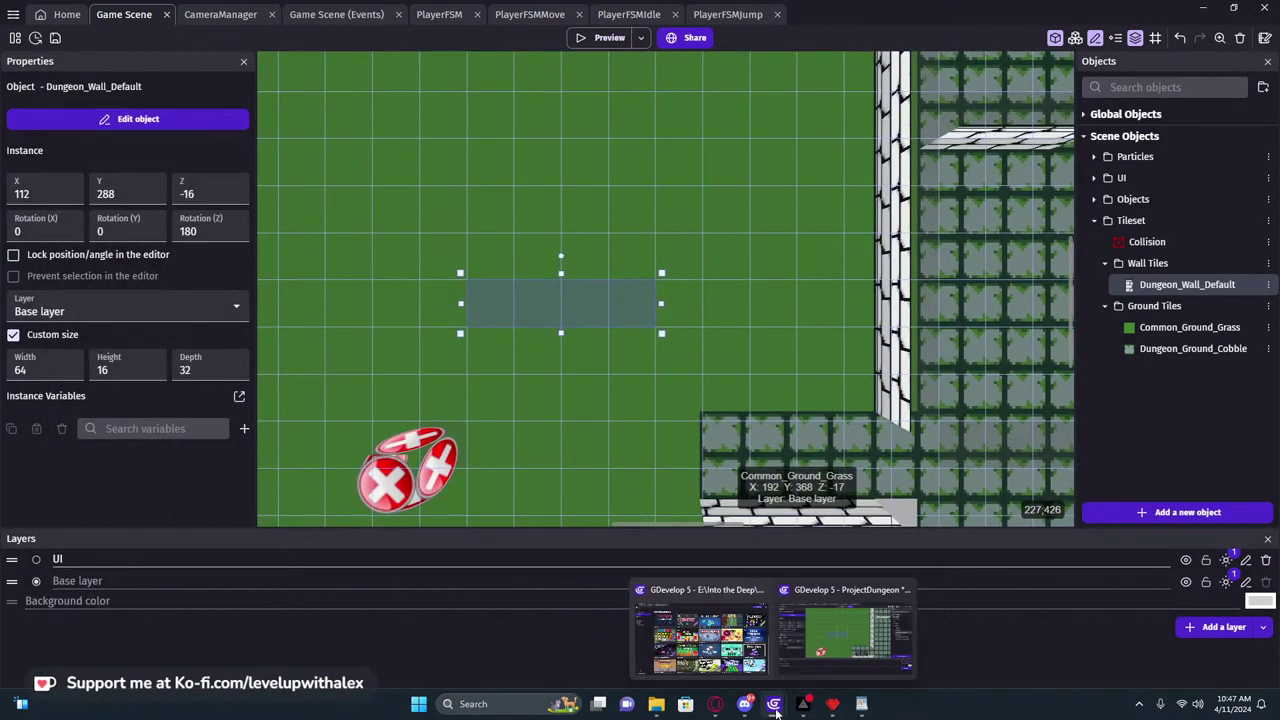
double_click(1174, 285)
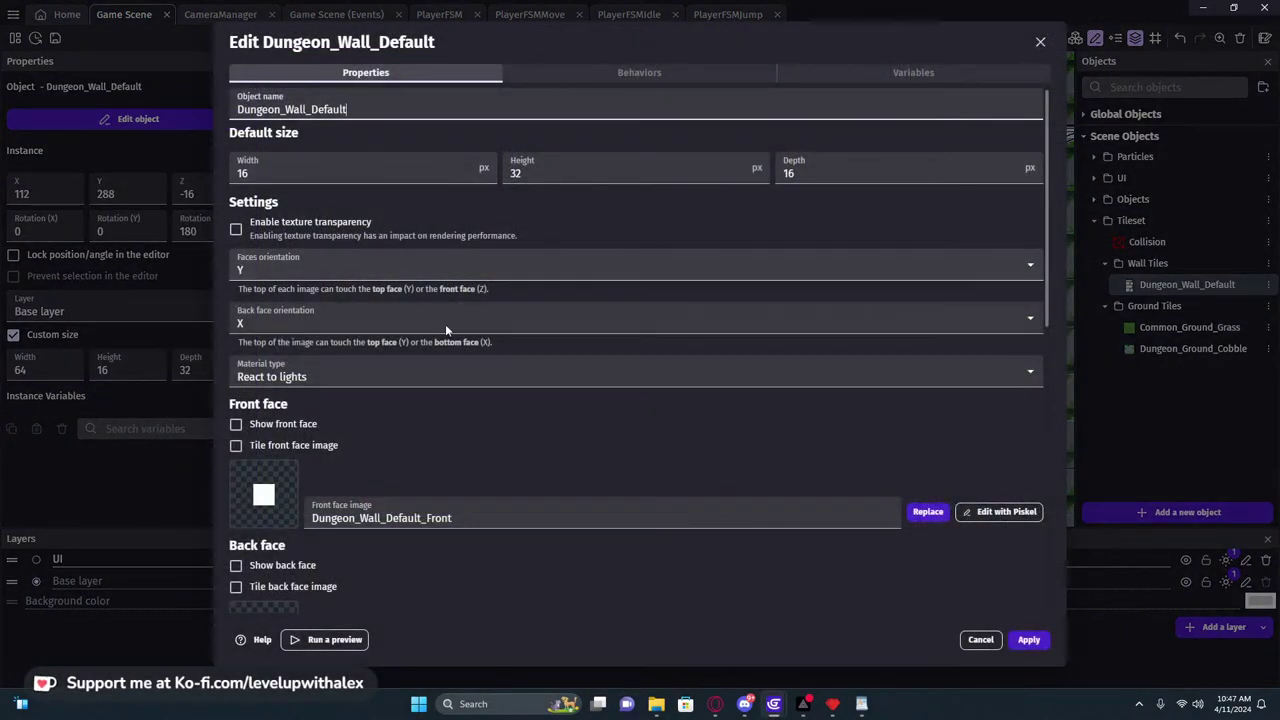
scroll(429, 413, down, 2)
click(435, 458)
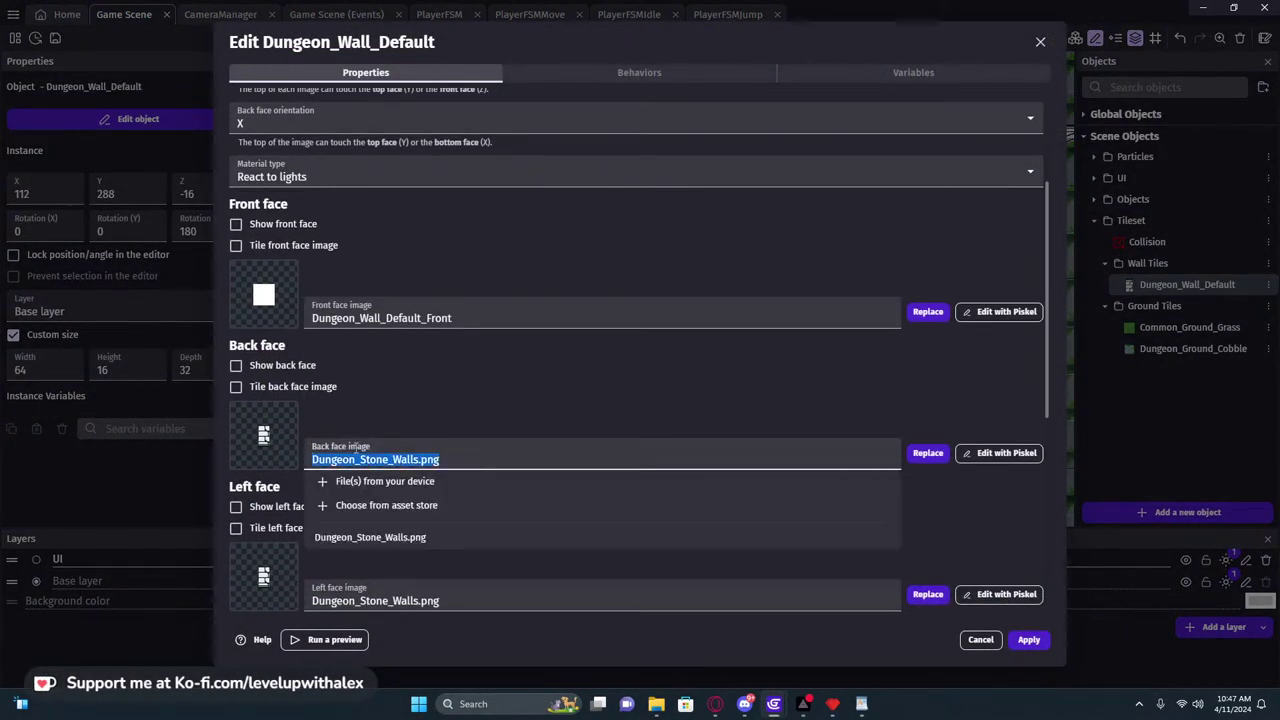
scroll(436, 435, down, 4)
click(423, 603)
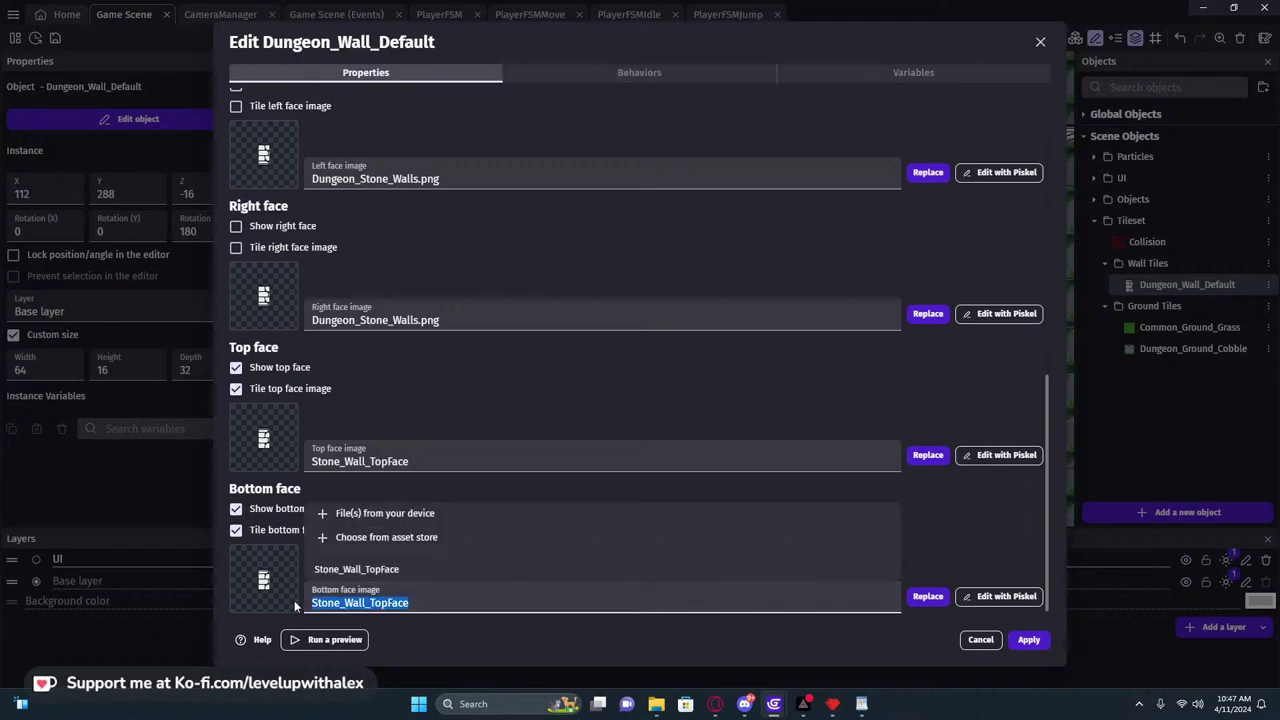
text(Dungeon_Stone_Walls.png)
click(560, 374)
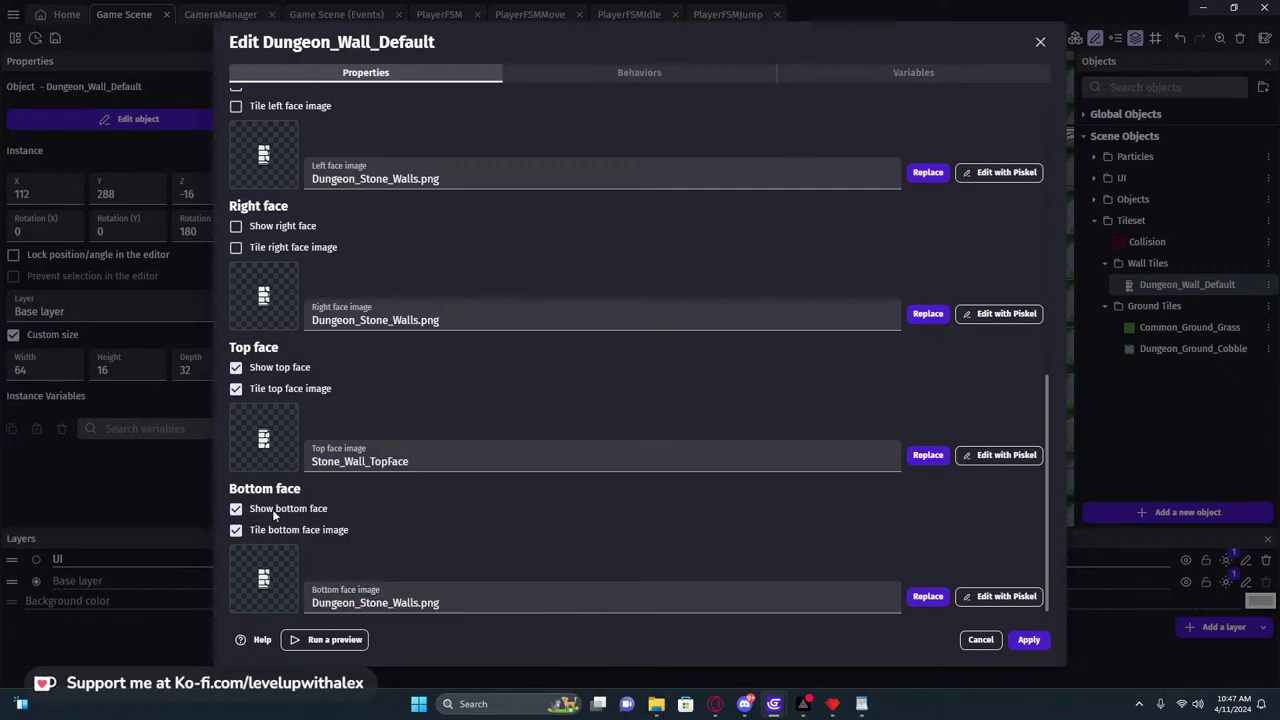
Apply the wall's bottom face image change and inspect the wall's top and bottom faces from both sides in the scene
click(1038, 639)
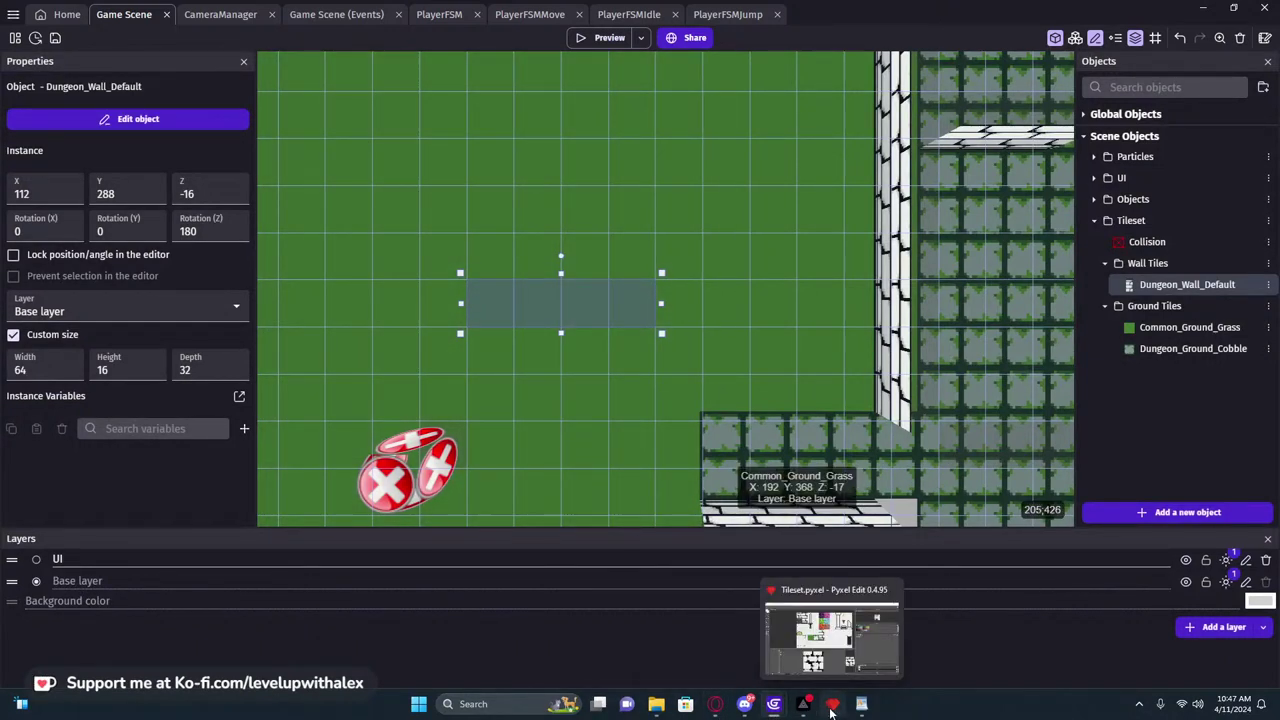
middle_drag(569, 405, 543, 550)
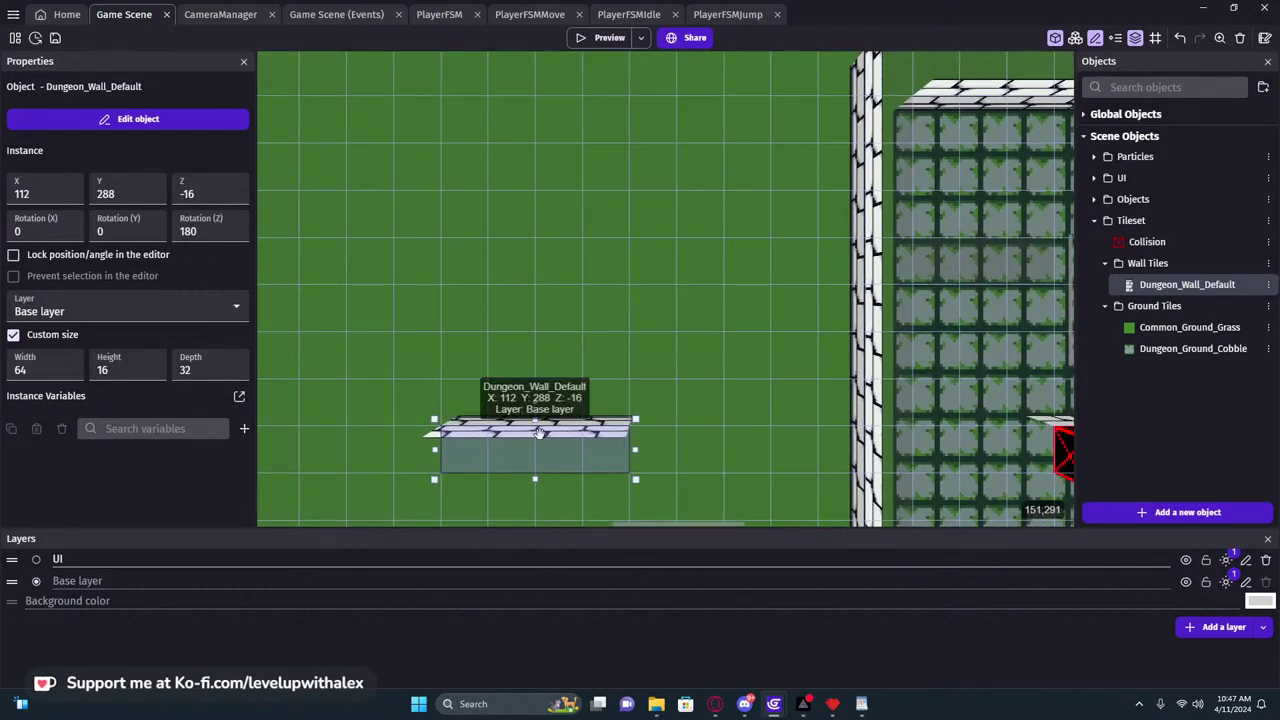
middle_drag(547, 458, 595, 154)
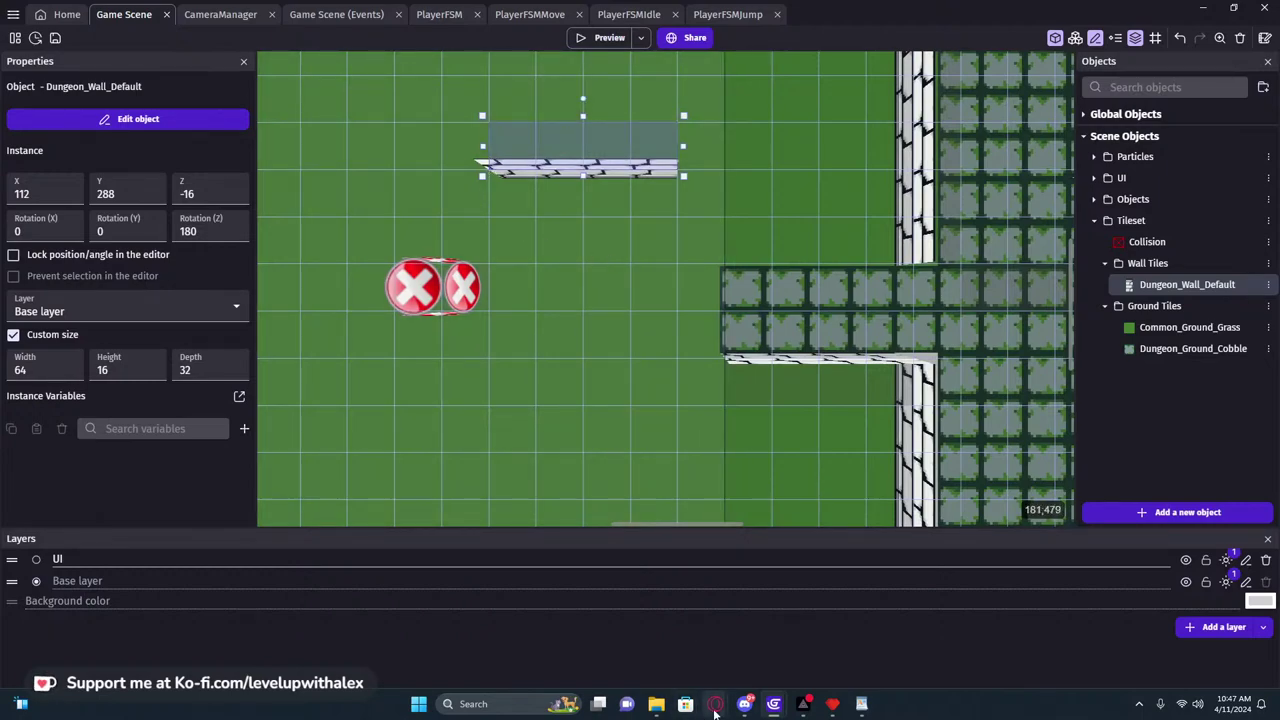
middle_drag(560, 352, 482, 307)
middle_drag(482, 307, 469, 630)
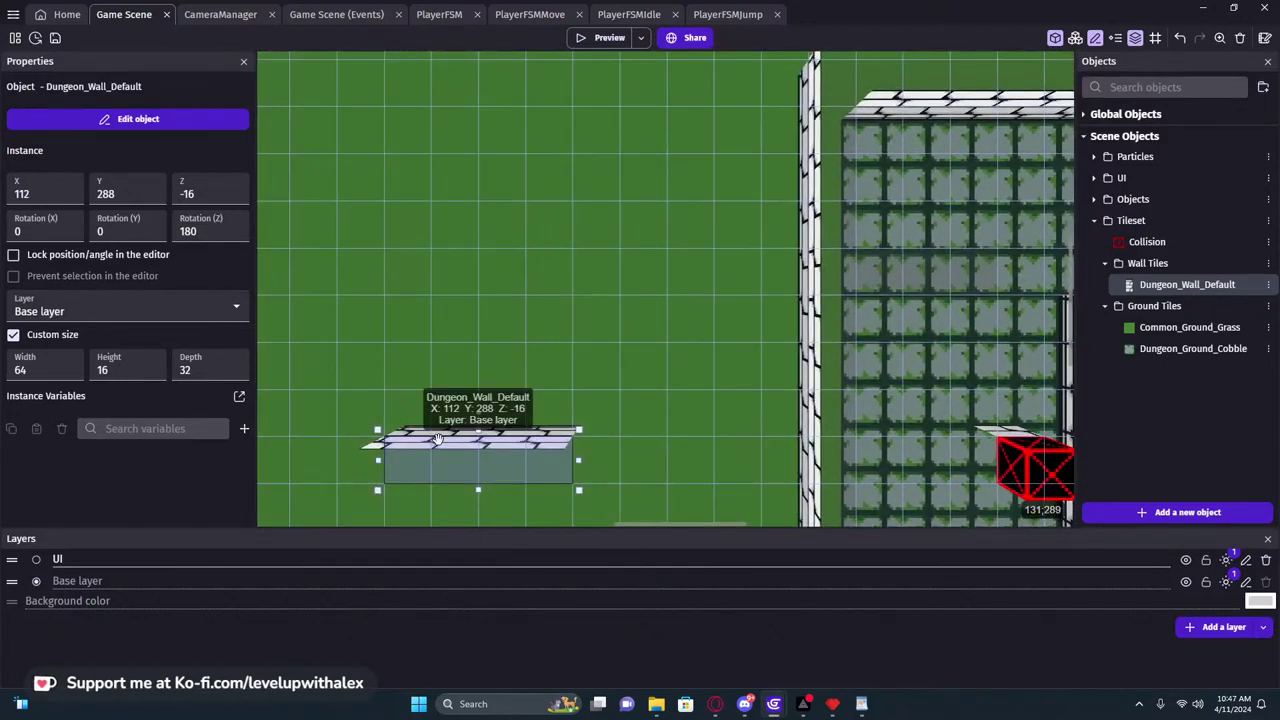
middle_drag(456, 381, 525, 134)
middle_drag(535, 306, 635, 345)
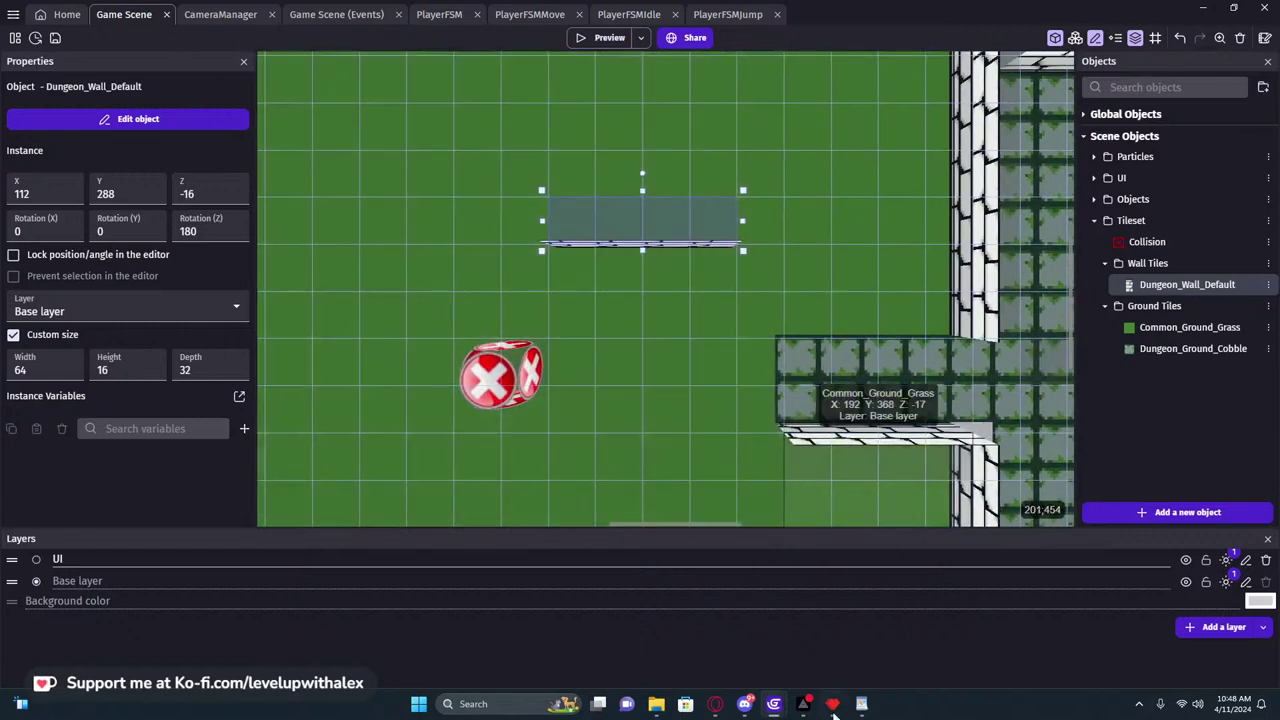
mouse_move(773, 704)
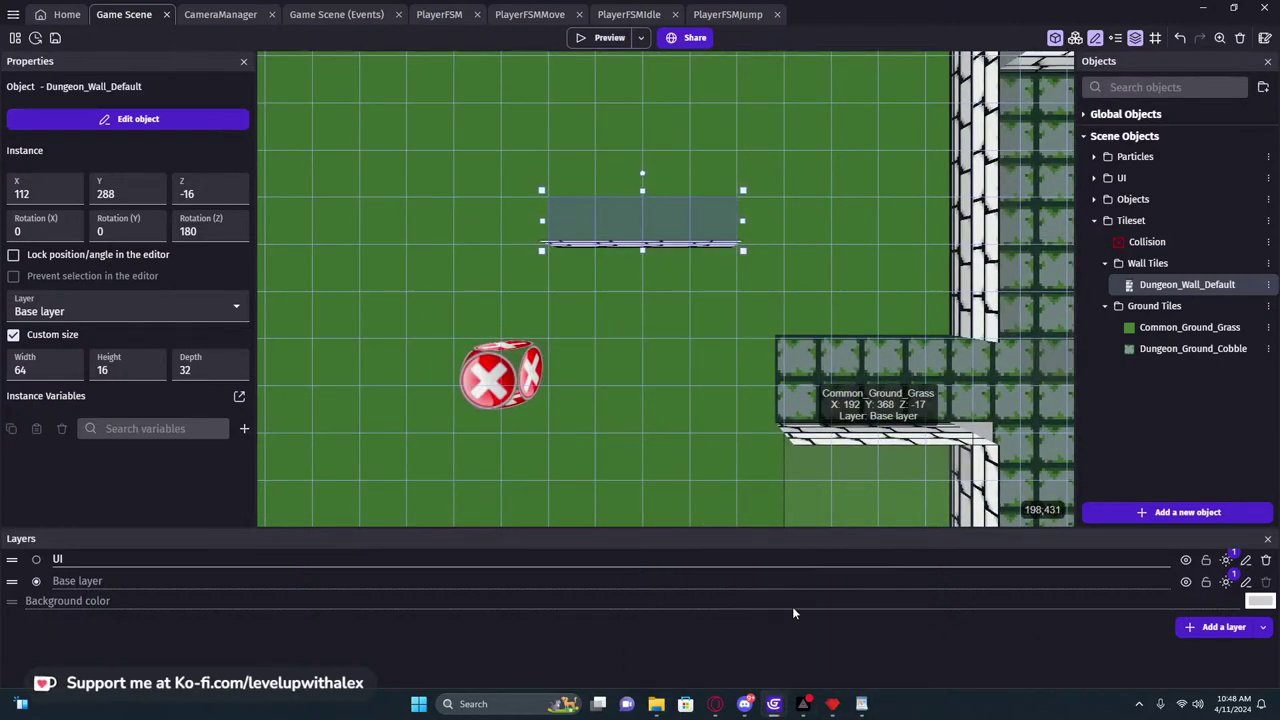
middle_drag(669, 429, 407, 352)
middle_drag(635, 366, 988, 386)
Reopen the Dungeon_Wall_Default settings and reuse the front face image name Dungeon_Wall_Default_Front as the back face image
double_click(591, 196)
scroll(337, 441, down, 5)
click(473, 464)
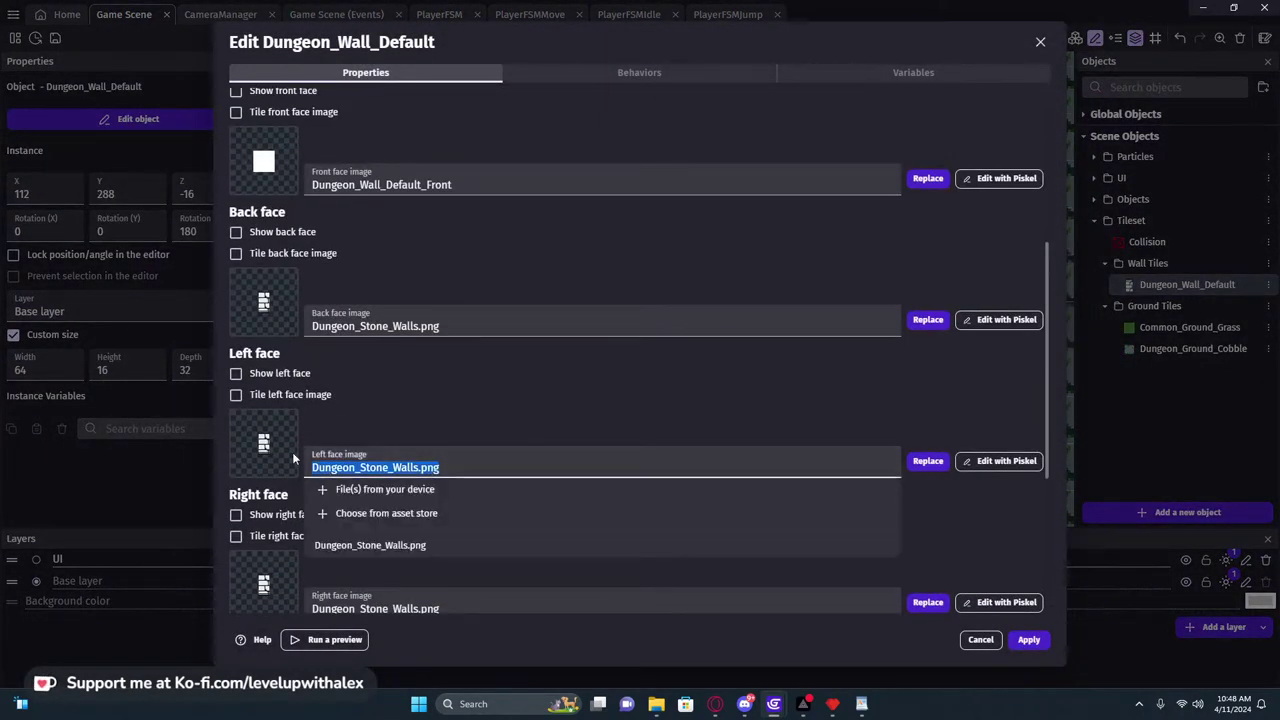
click(465, 323)
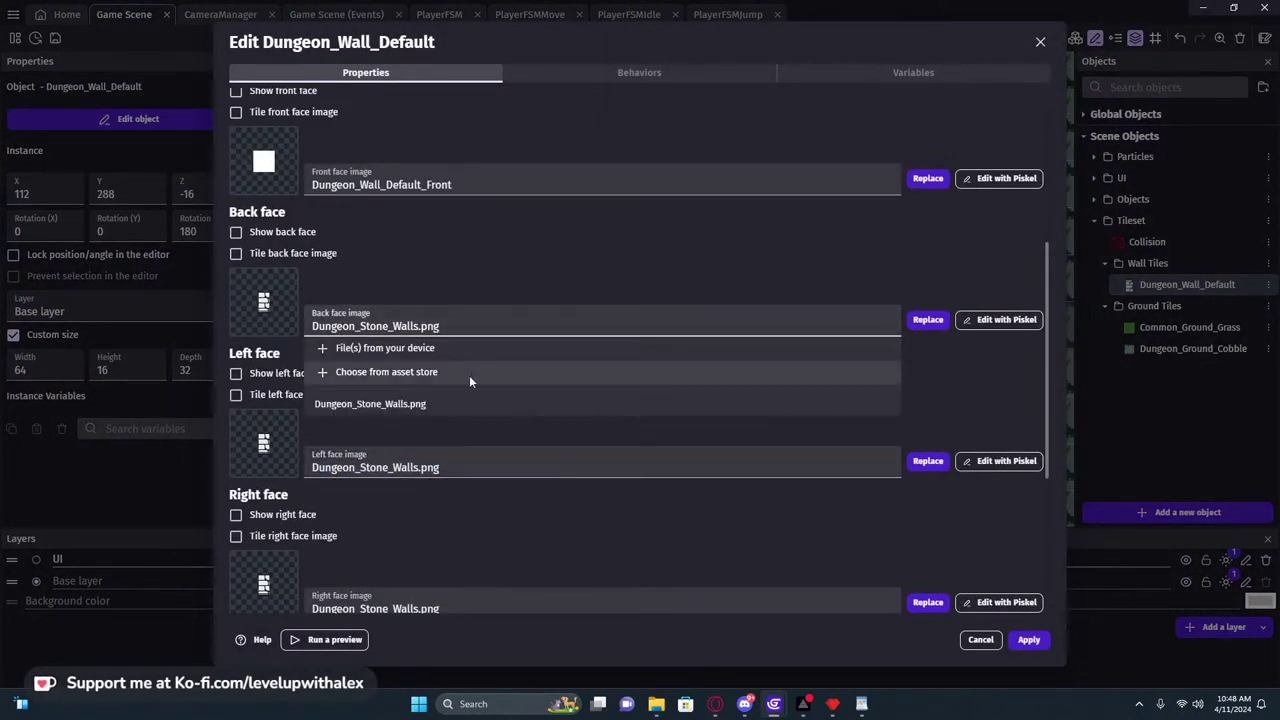
click(317, 254)
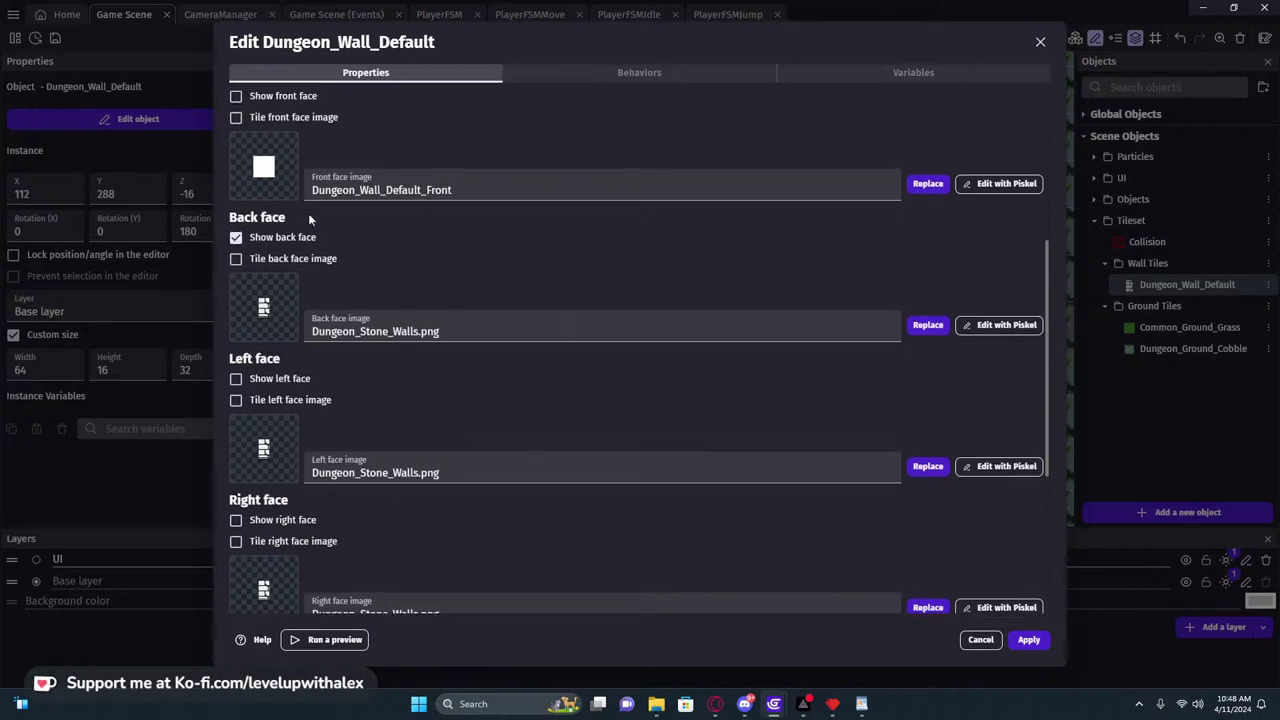
scroll(270, 358, up, 2)
scroll(262, 435, down, 2)
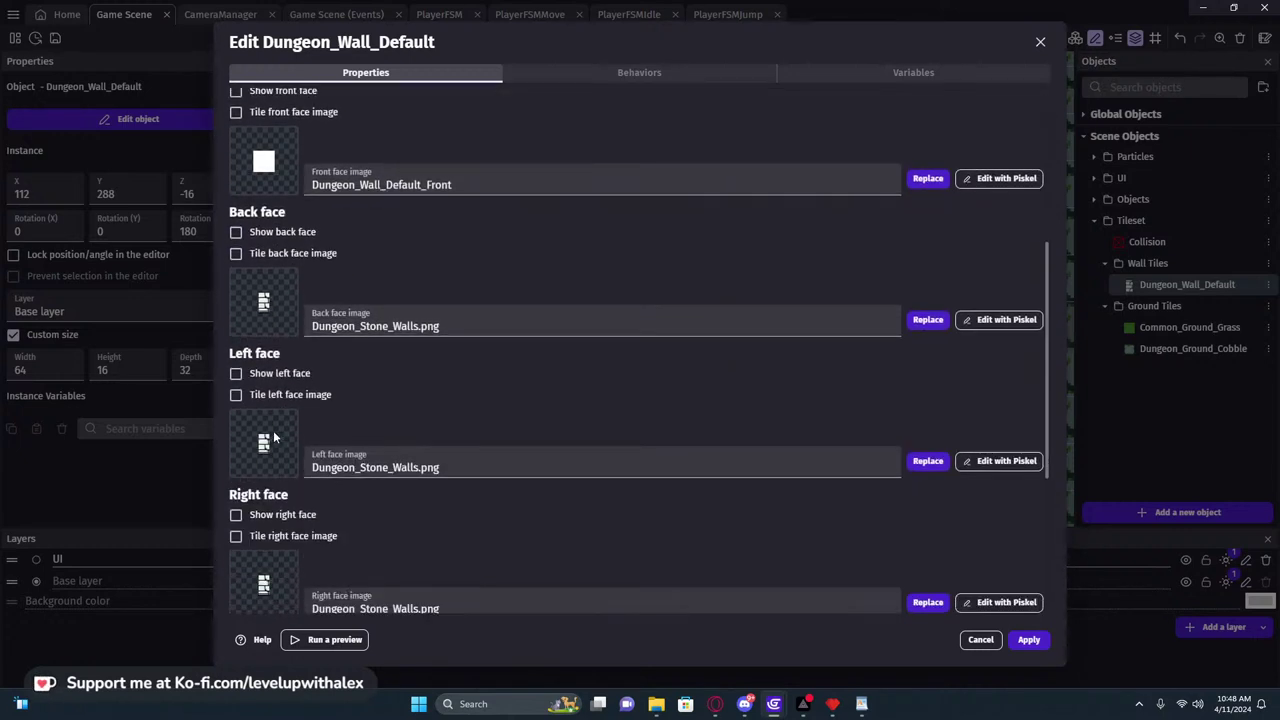
click(455, 184)
key(ctrl+c)
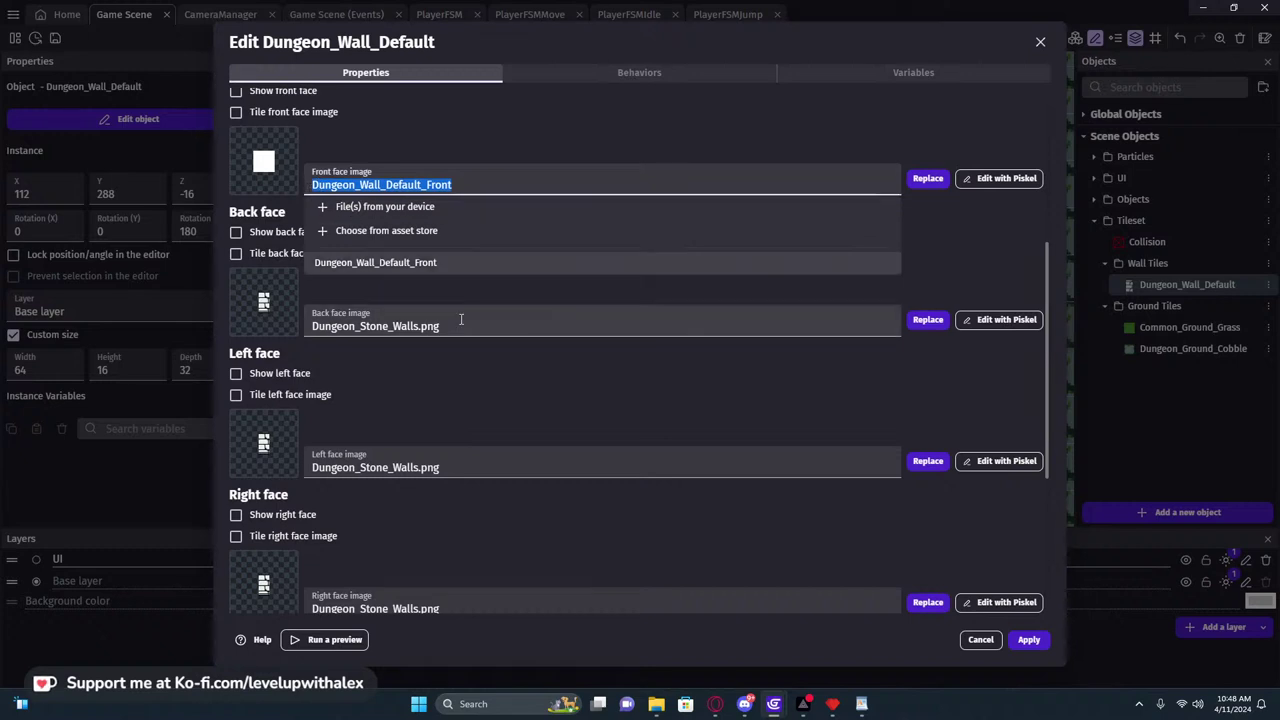
click(440, 326)
key(ctrl+v)
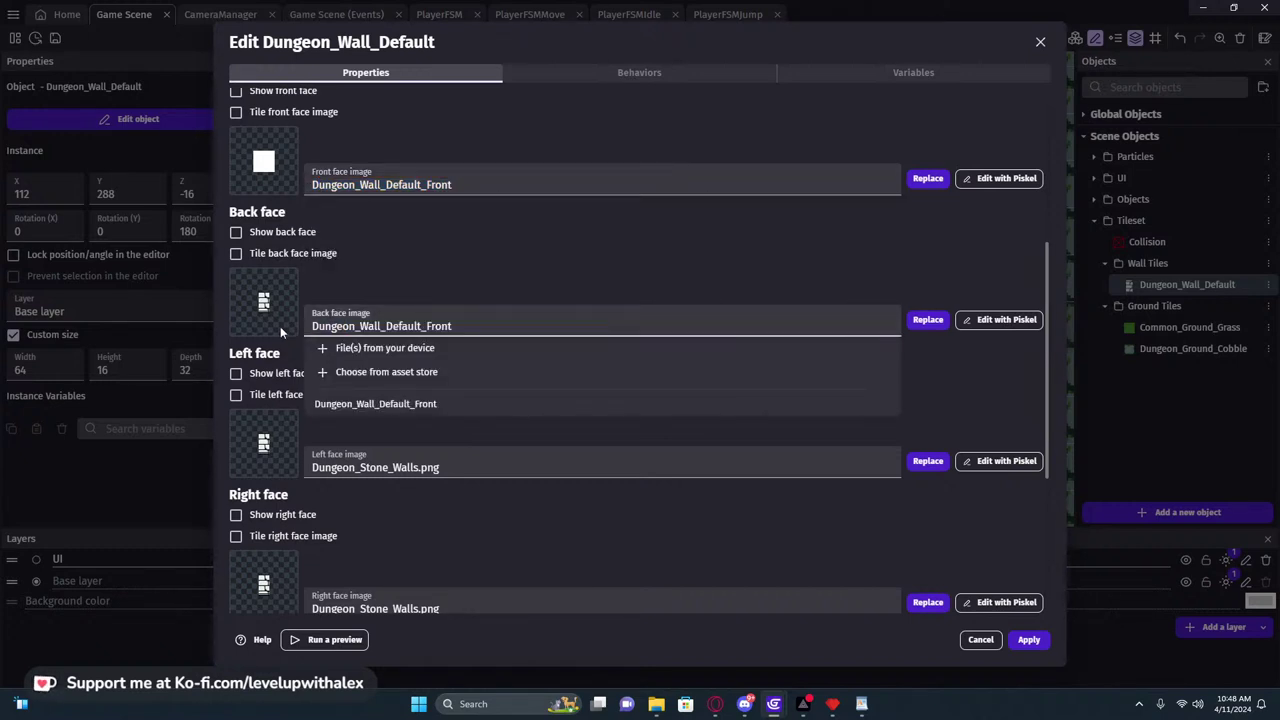
Enable showing and image tiling for the wall's front, back, left and right faces and apply the settings
click(338, 282)
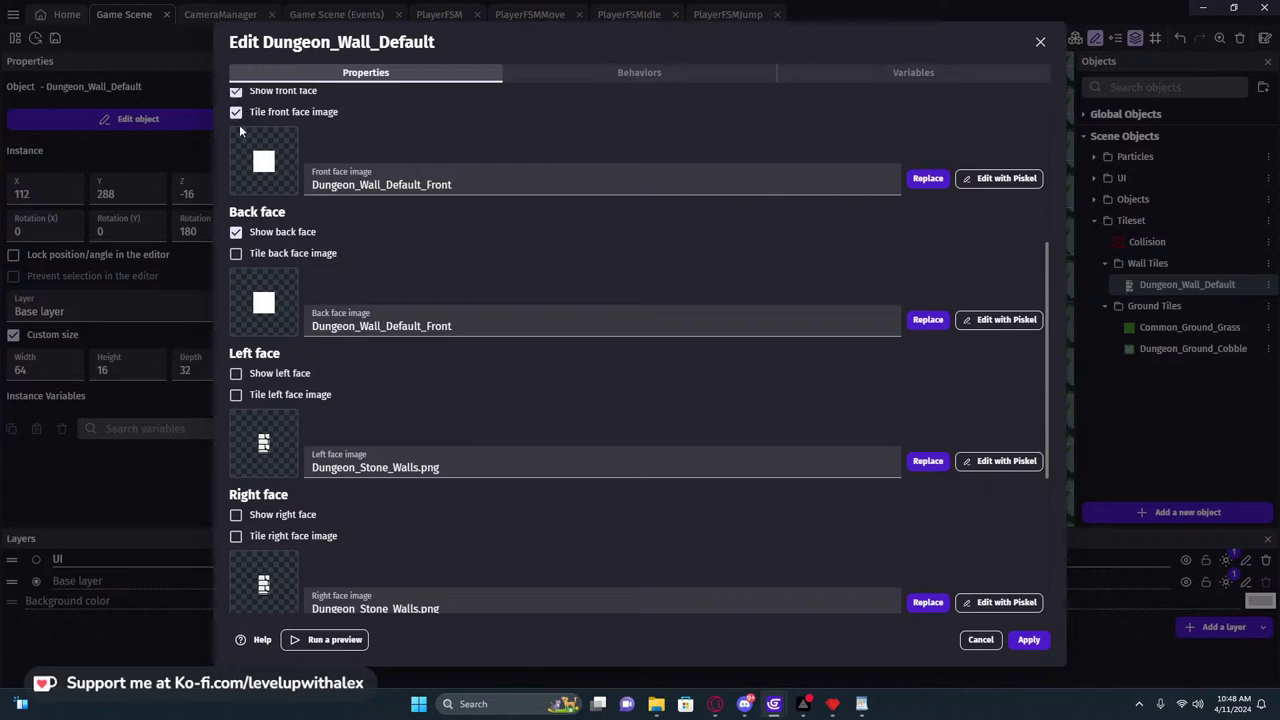
scroll(340, 330, down, 1)
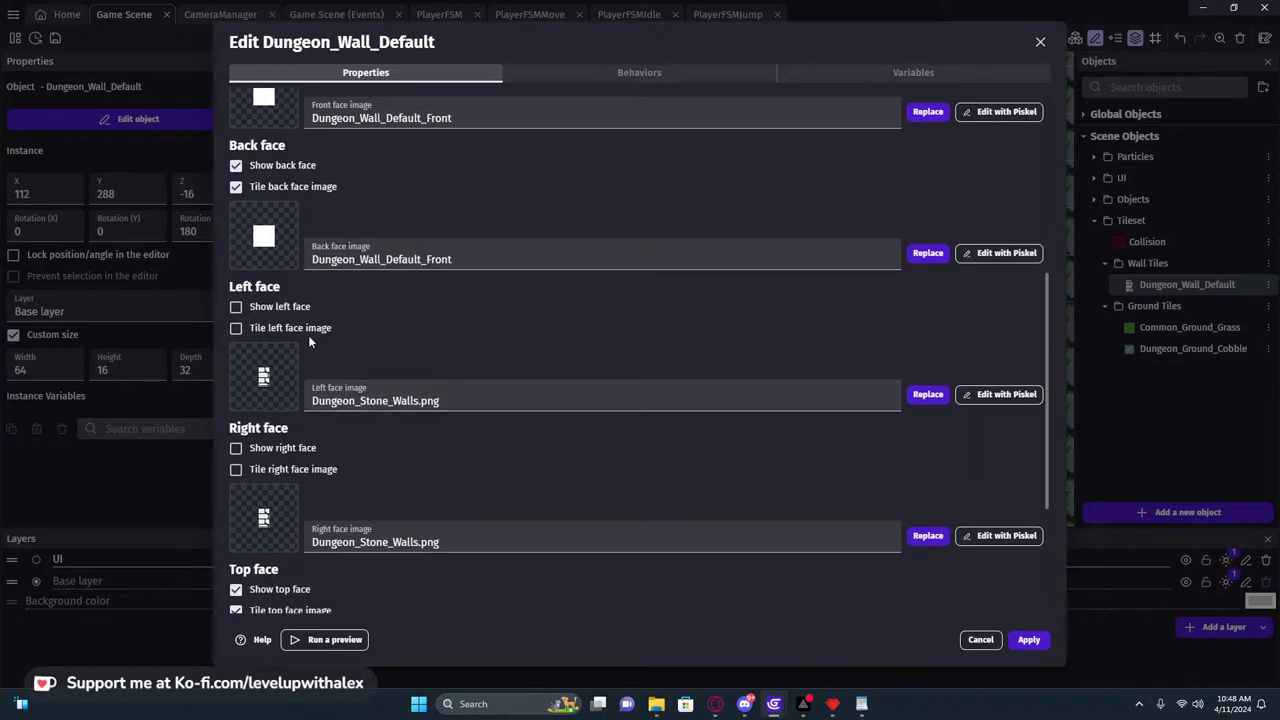
scroll(280, 445, down, 1)
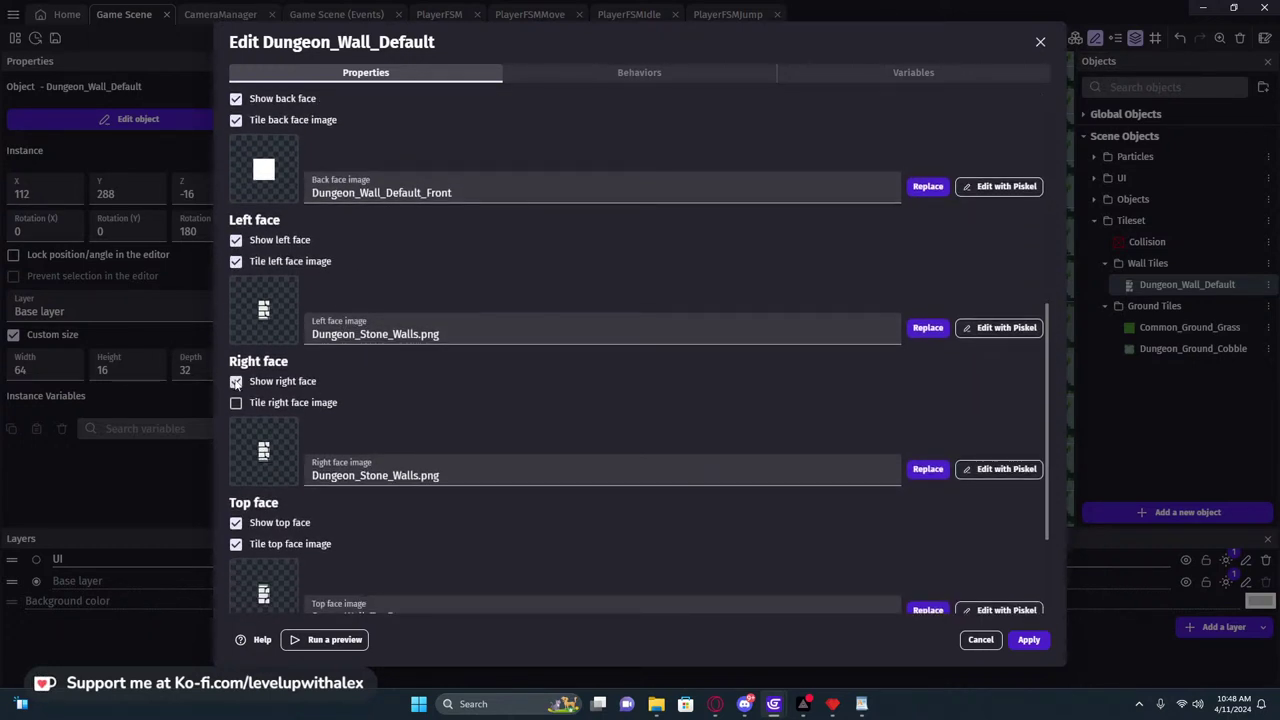
click(1029, 639)
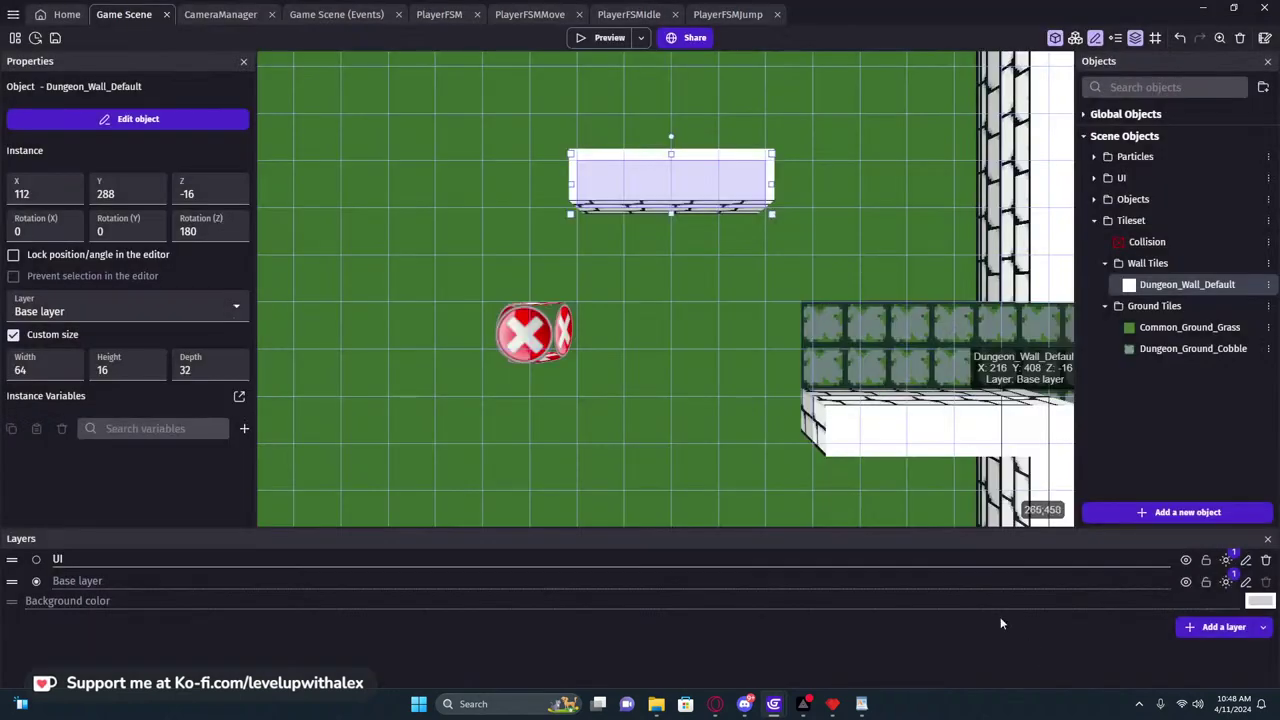
Check the wall in the scene, add the WordPad note "Left / Righ - Horizontal rotate 90" and return to GDevelop
click(702, 286)
middle_drag(558, 239, 609, 270)
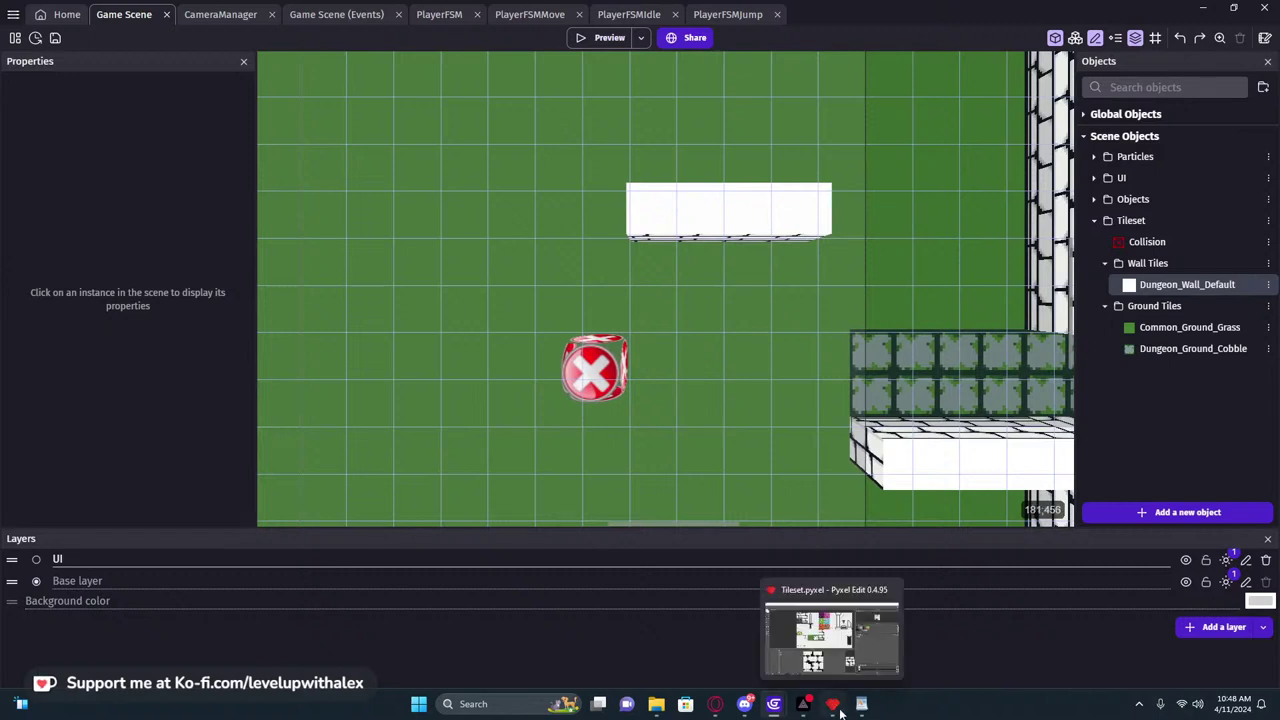
click(861, 703)
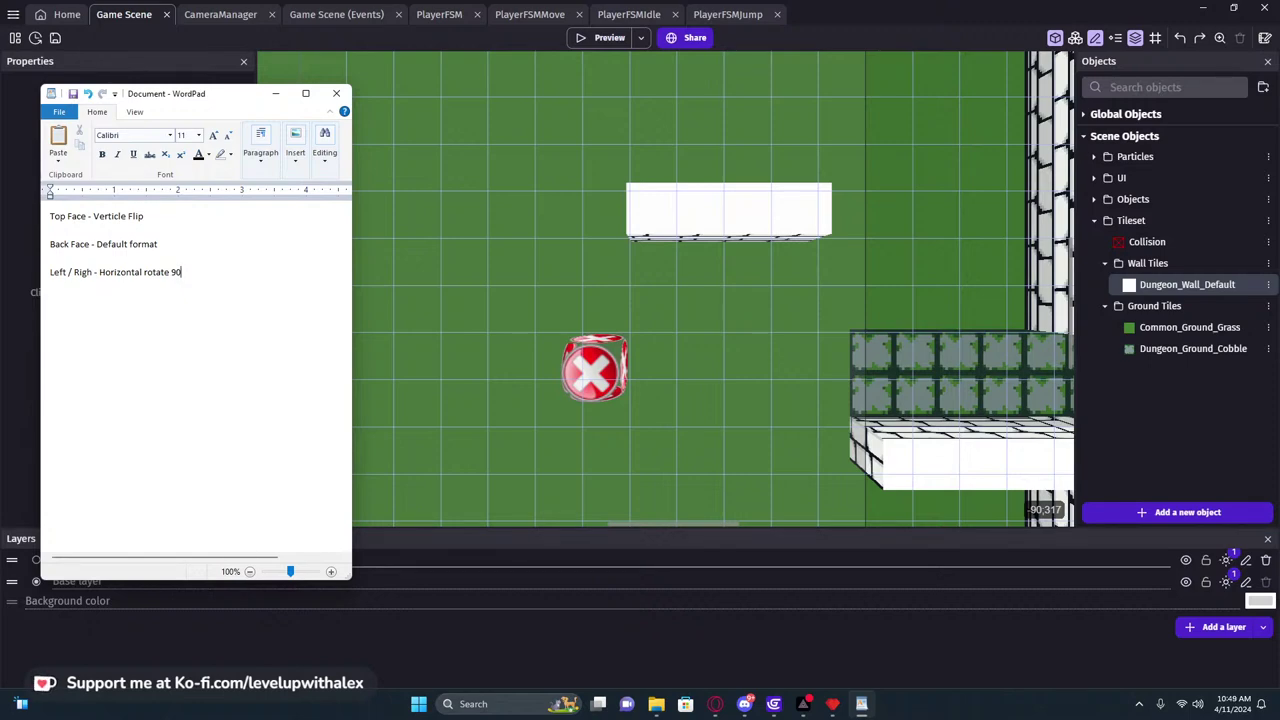
click(861, 703)
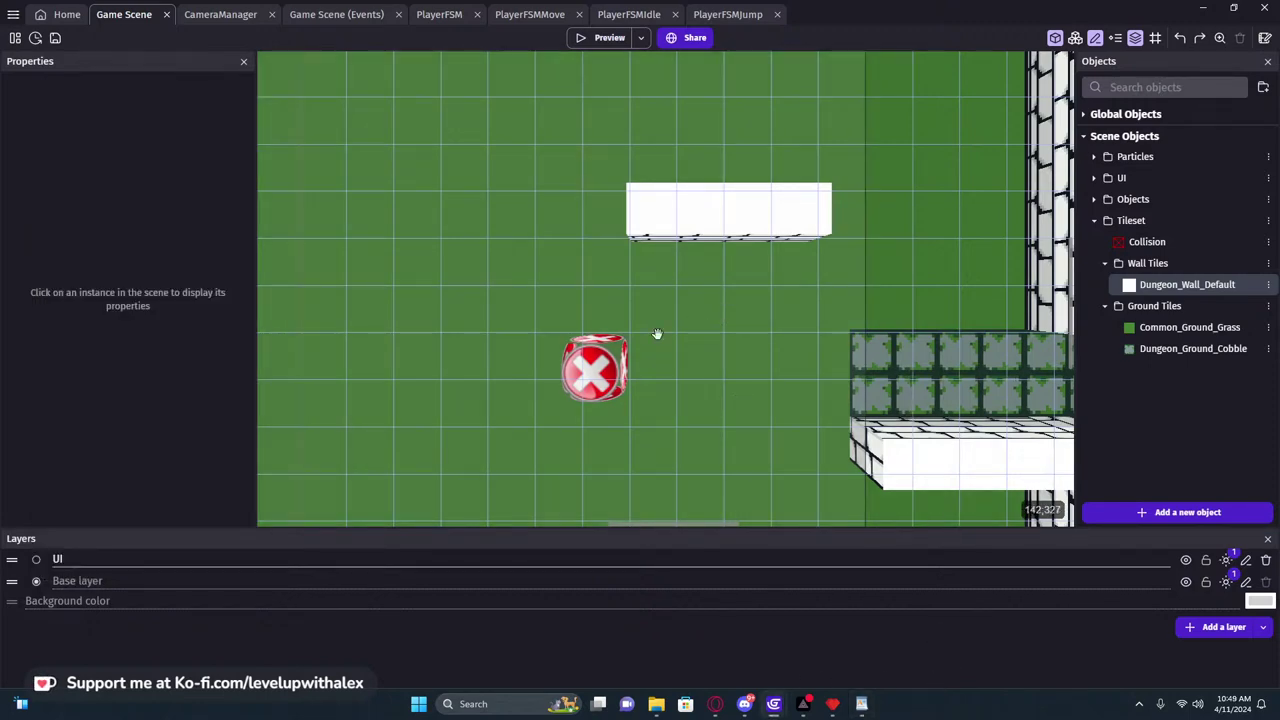
Open the wall's left face image in Piskel and set it to save as a new image named Dungeon_Stone_WallLeft.png
middle_drag(698, 316, 787, 351)
double_click(830, 243)
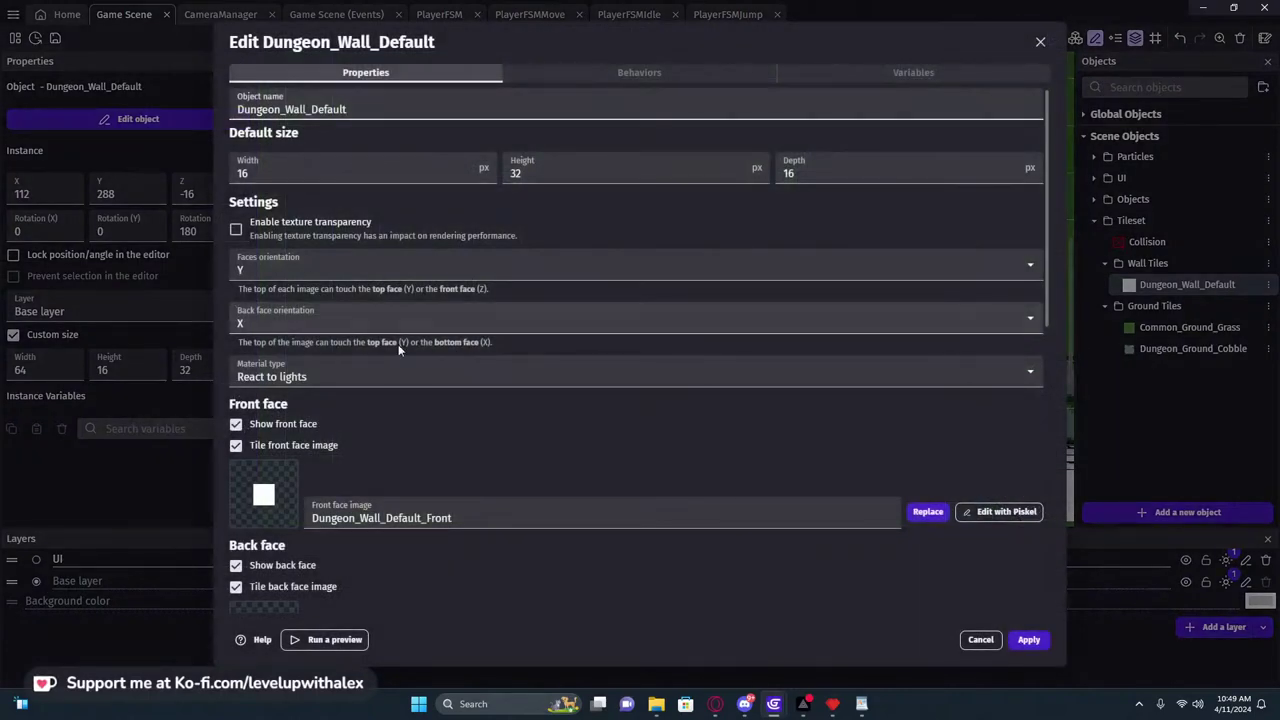
scroll(495, 380, down, 3)
scroll(495, 380, down, 3)
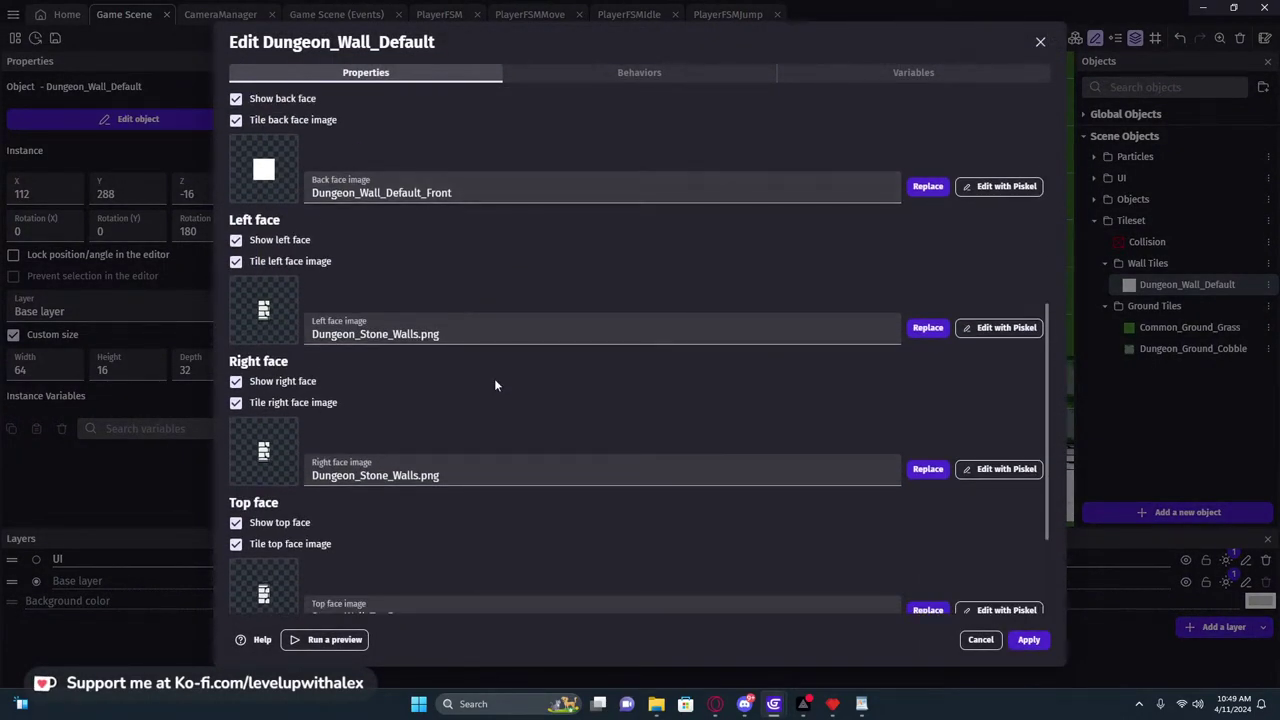
scroll(494, 384, up, 1)
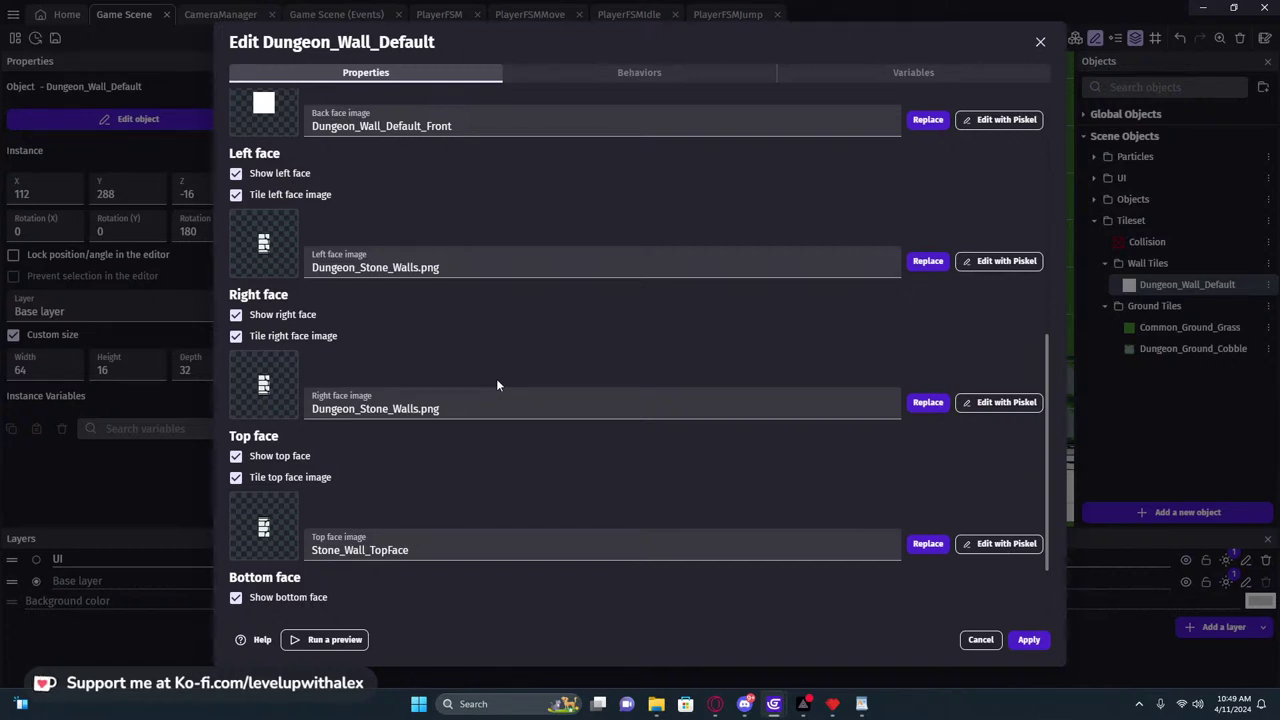
click(987, 262)
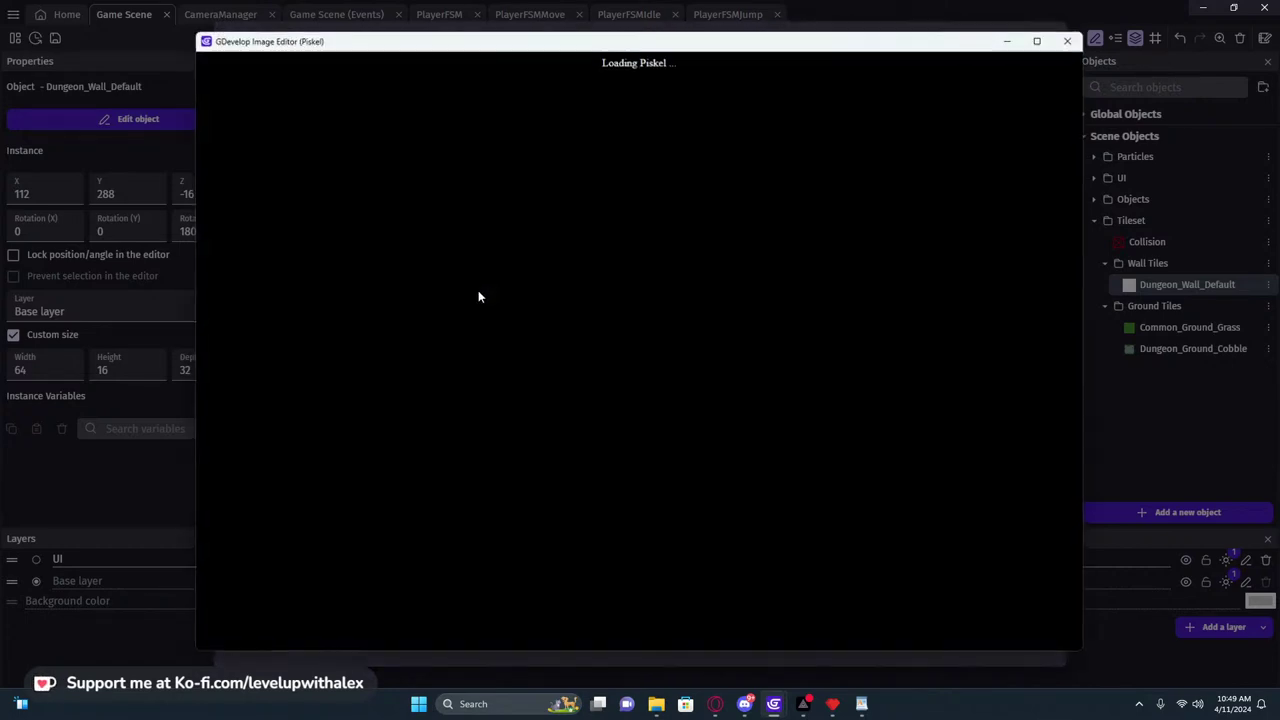
scroll(700, 335, down, 5)
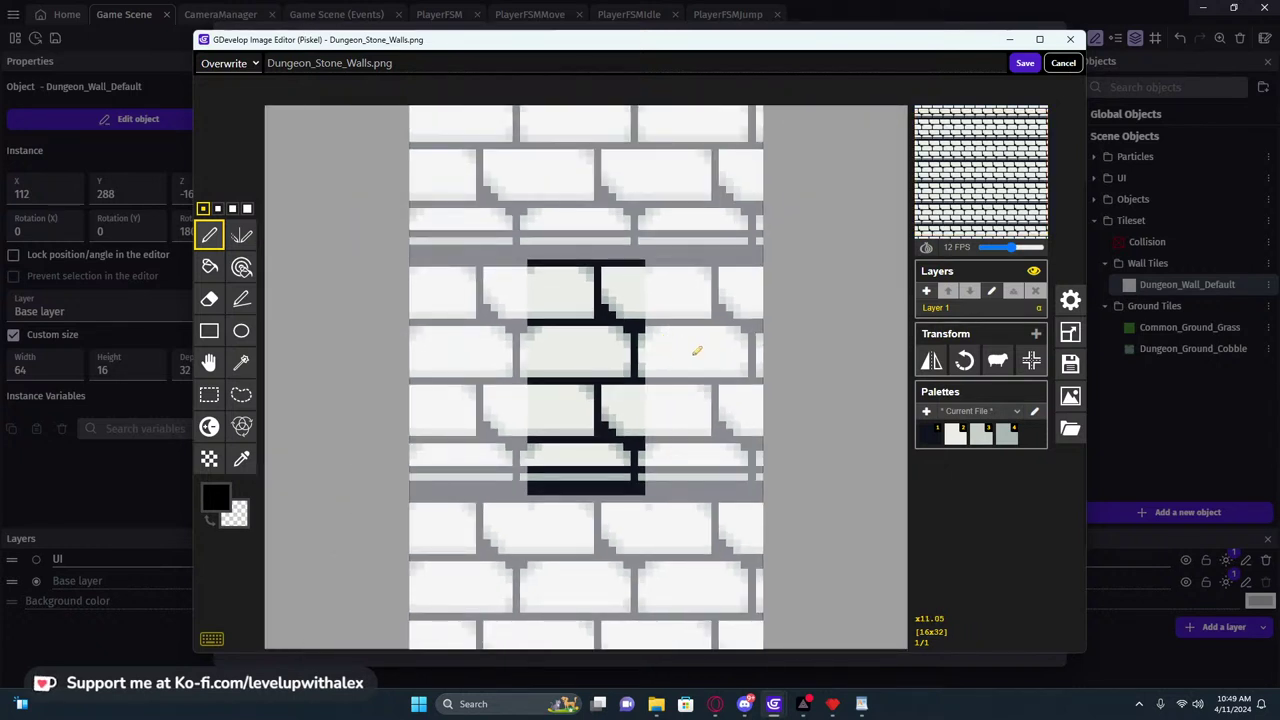
click(228, 63)
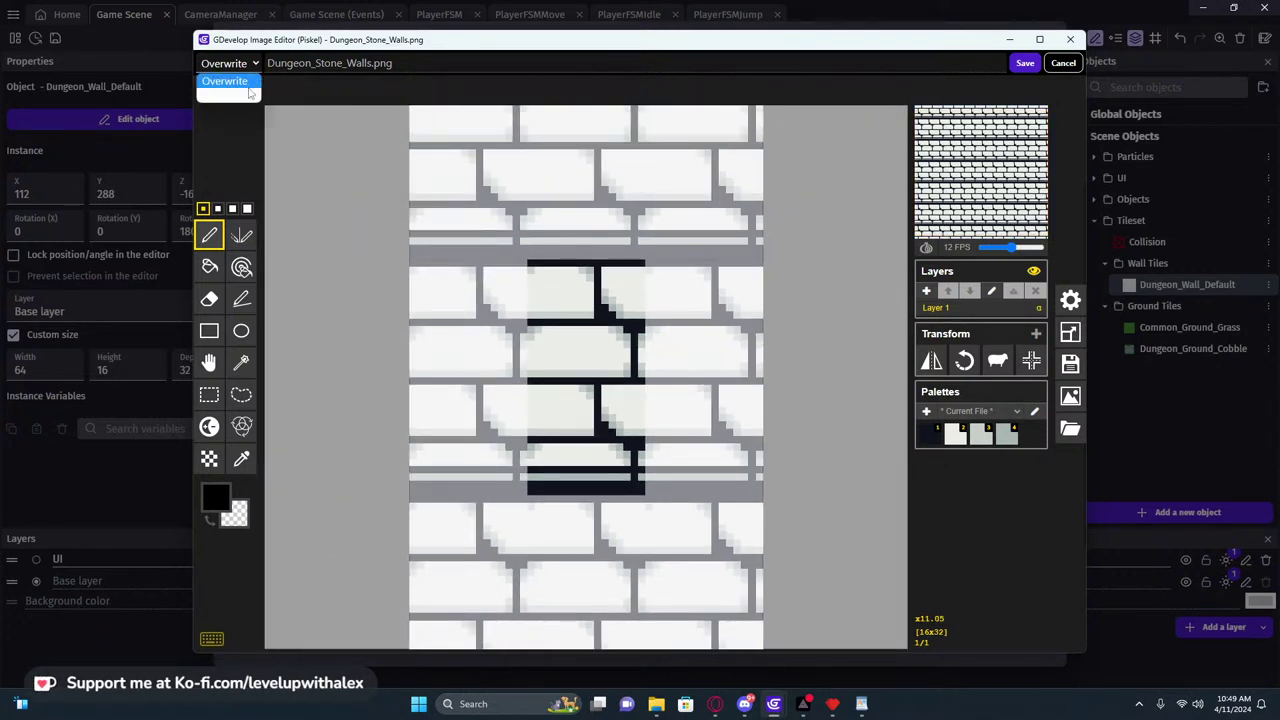
click(215, 90)
click(399, 63)
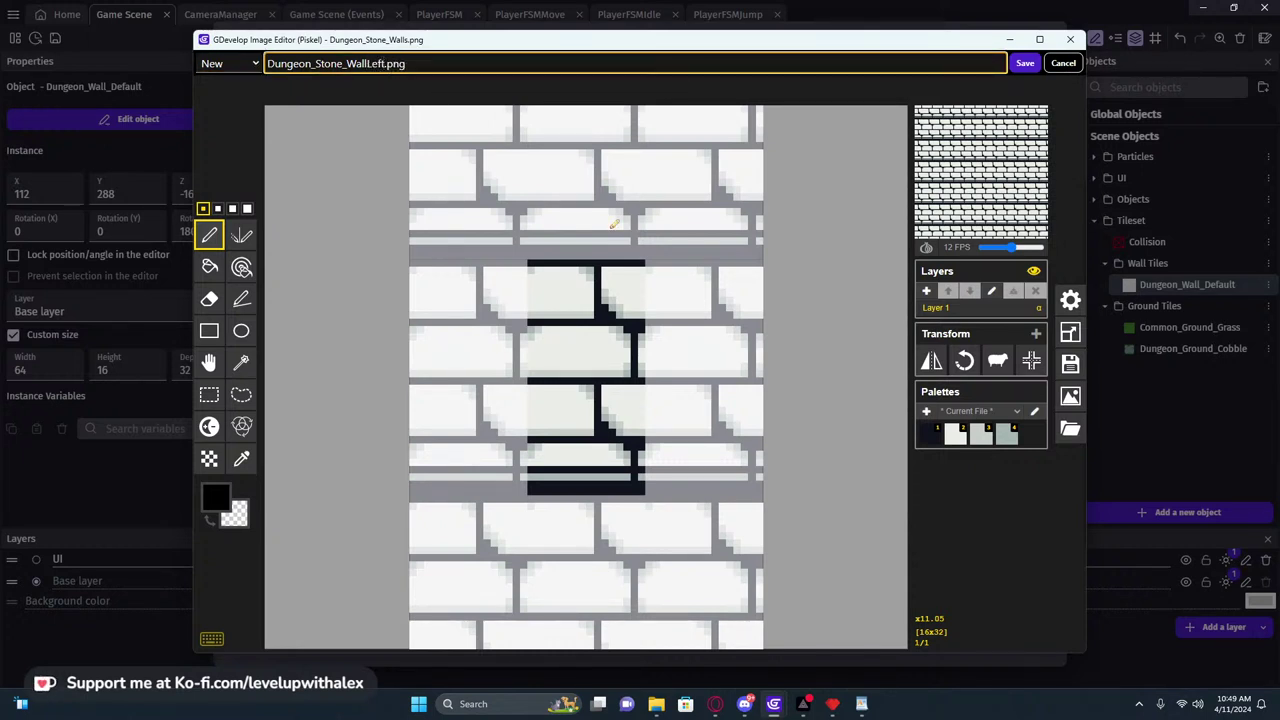
click(986, 540)
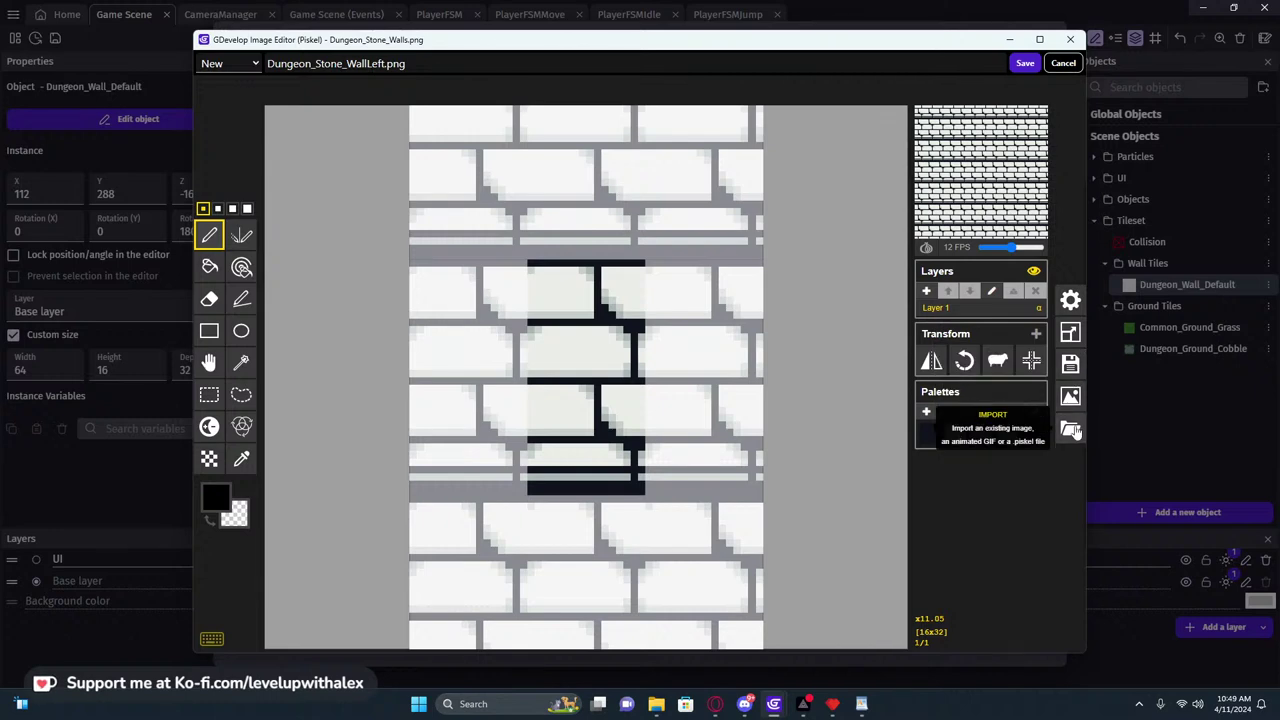
Rotate the left face image 90° counterclockwise, save it, apply the wall settings and check the left face in the scene
click(963, 362)
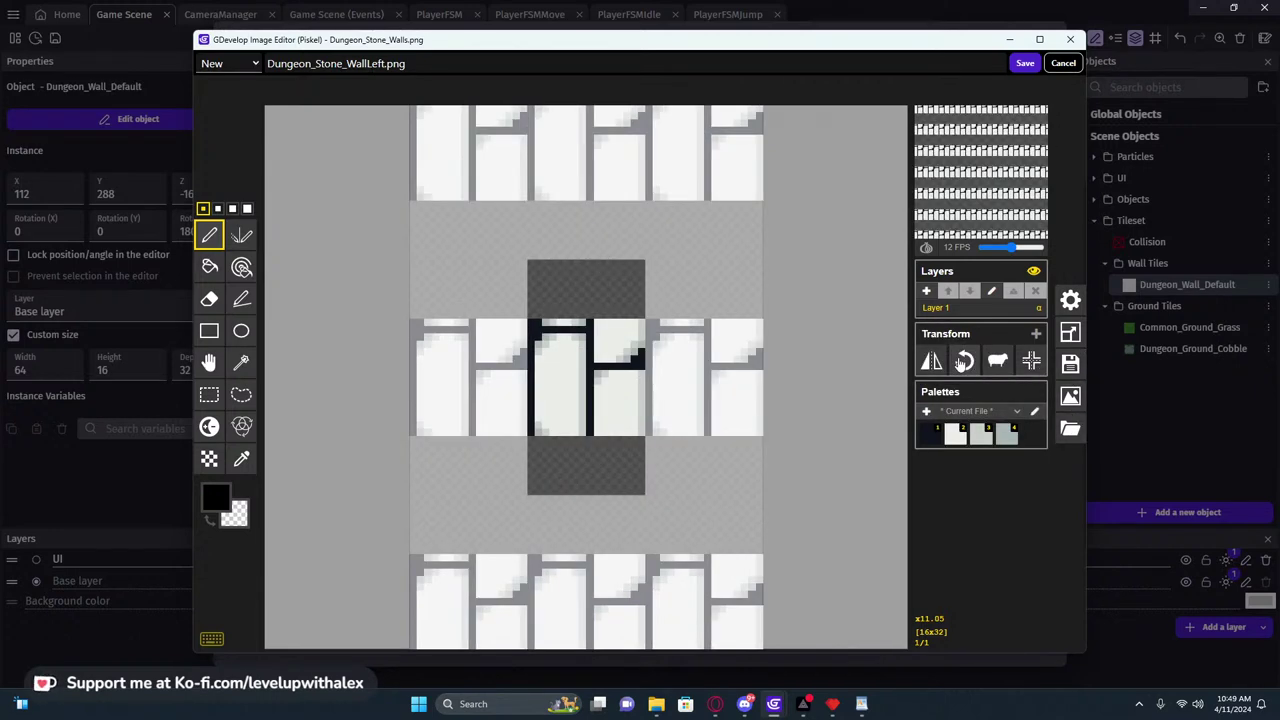
click(1024, 63)
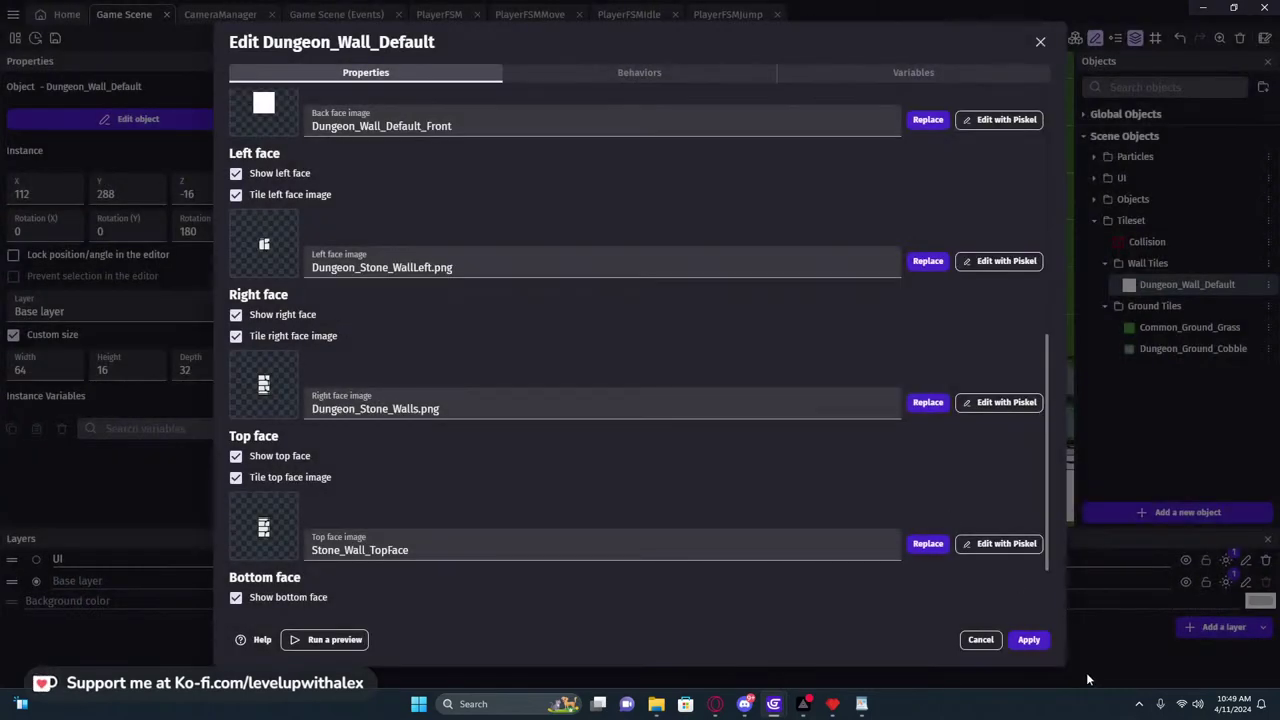
click(1019, 639)
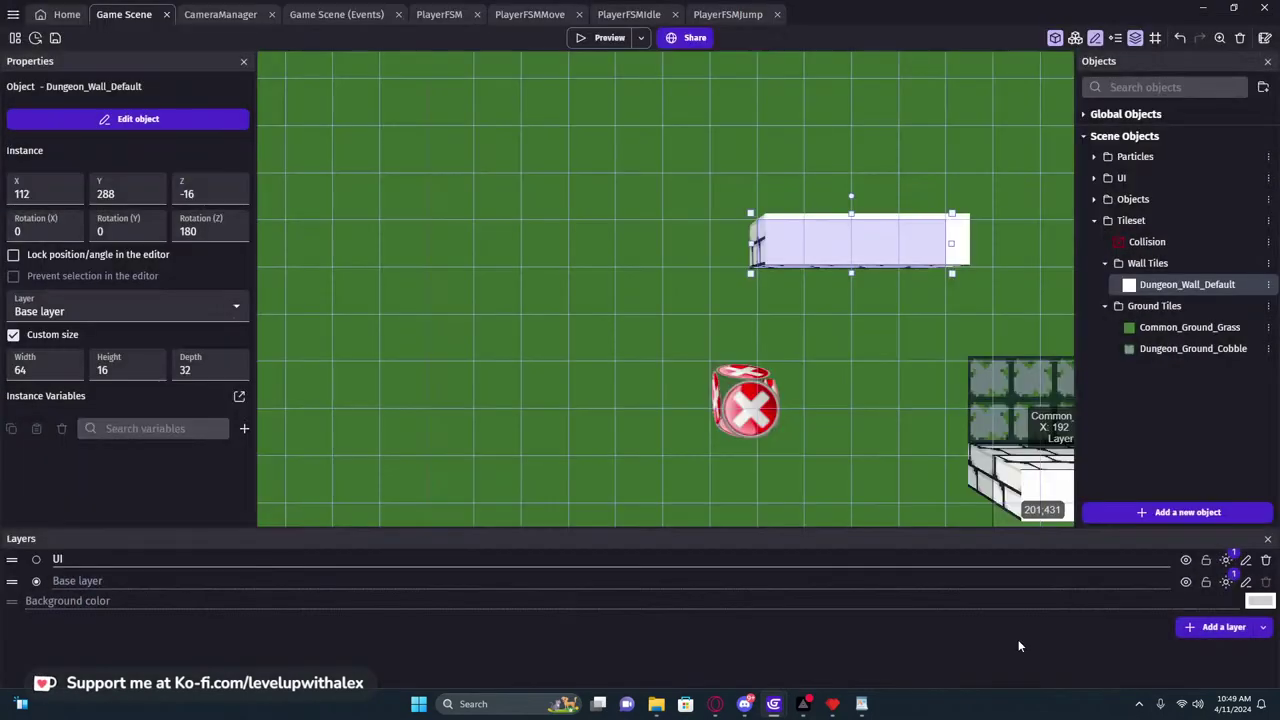
middle_drag(734, 343, 520, 380)
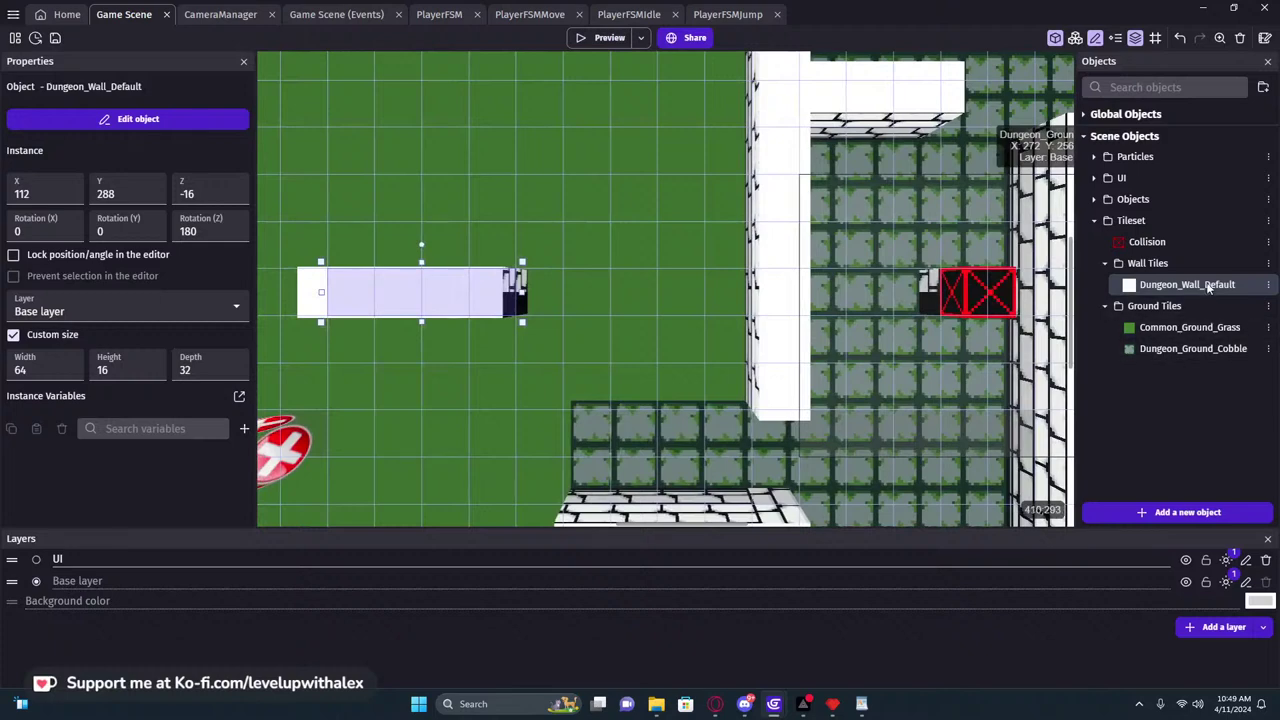
Open the wall object's left face image, Dungeon_Stone_WallLeft.png, in Piskel for editing
double_click(514, 293)
scroll(457, 418, down, 10)
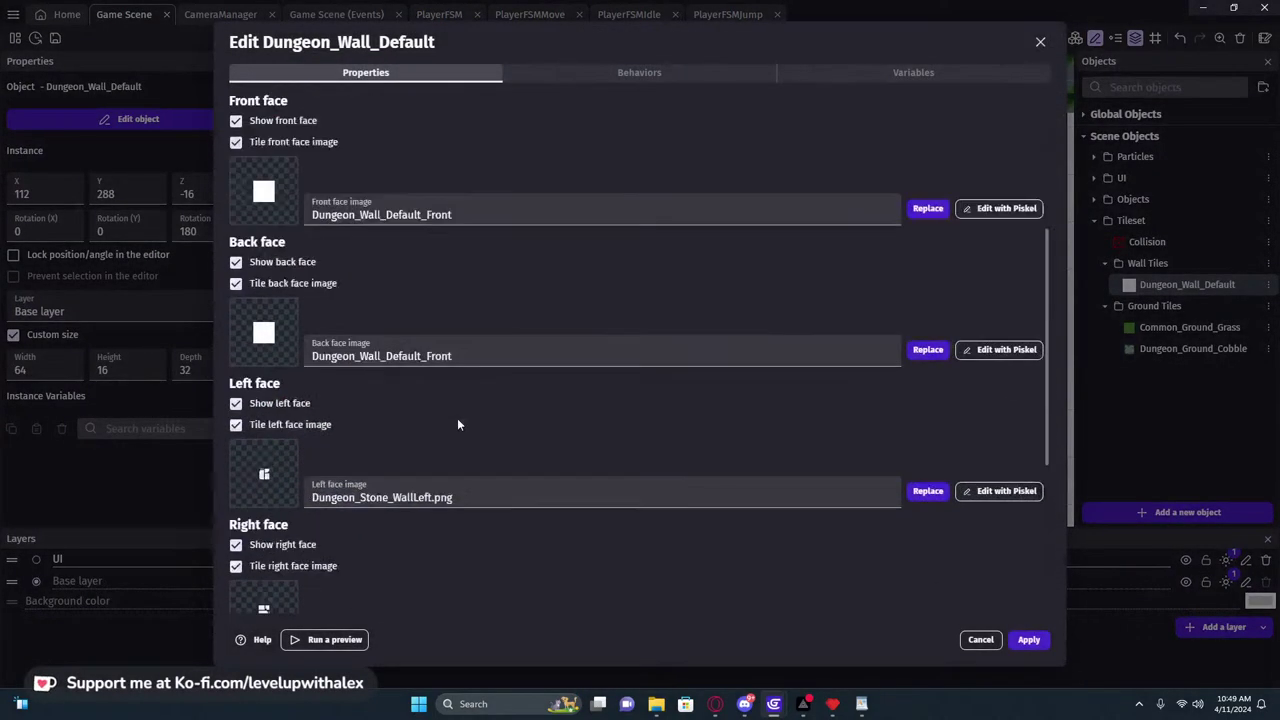
click(929, 331)
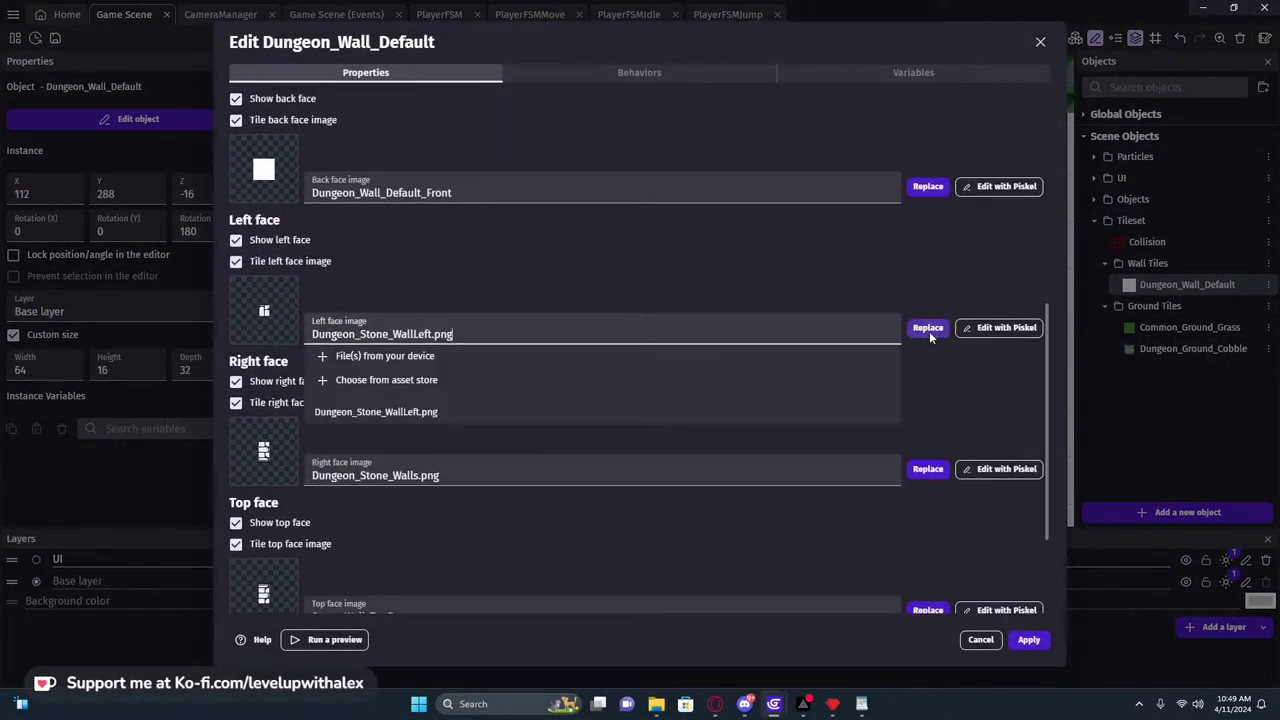
click(440, 356)
click(988, 331)
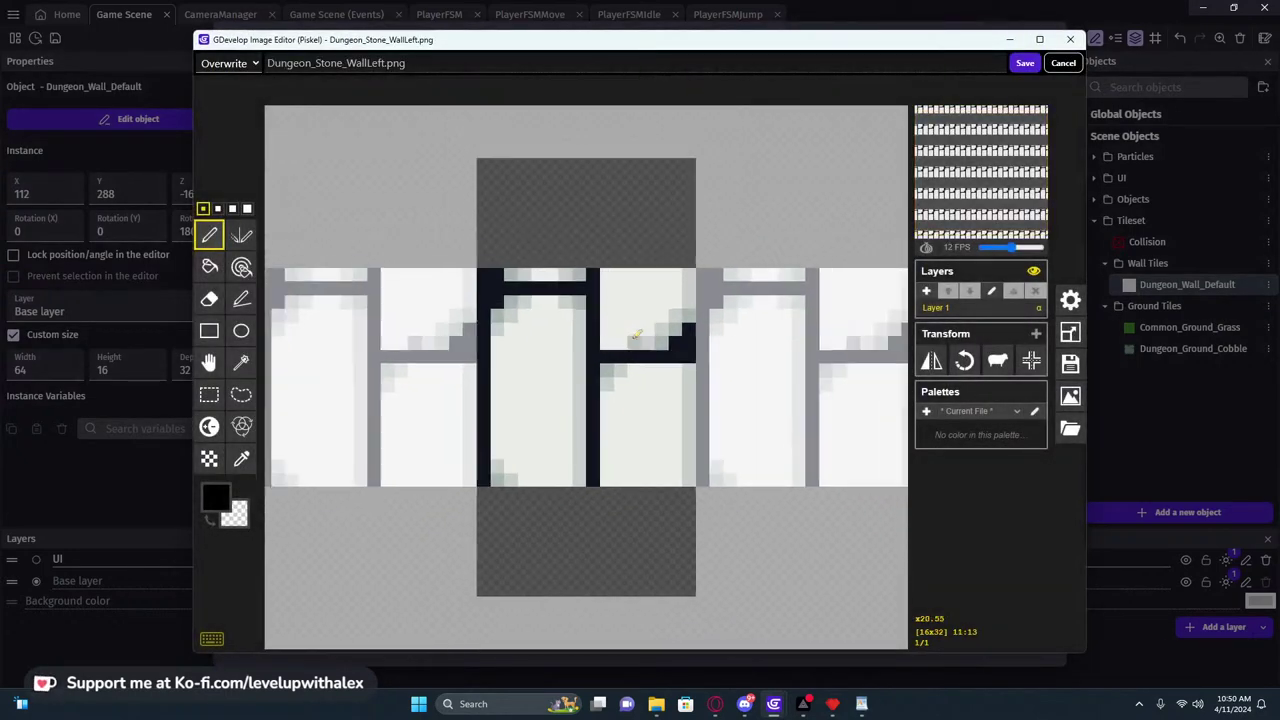
Select the brick block in the middle of the 16x32 canvas and move it up to the canvas's upper edge
key(s)
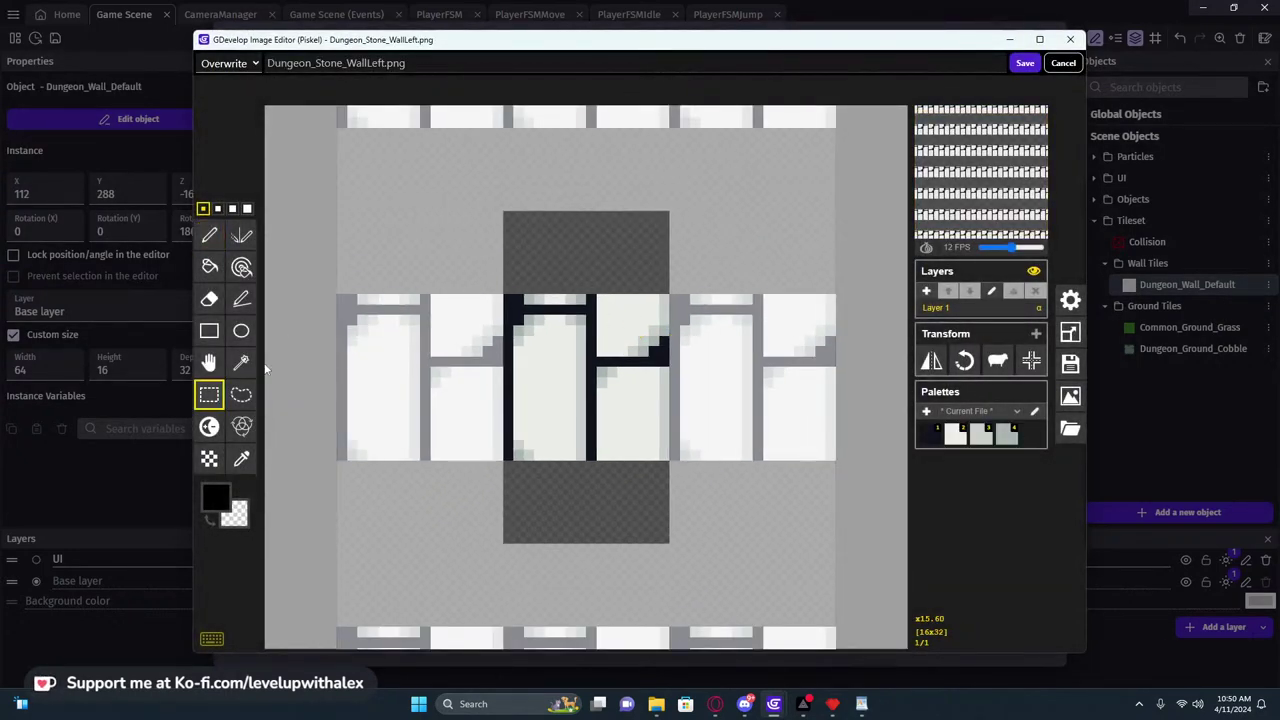
drag(504, 290, 645, 464)
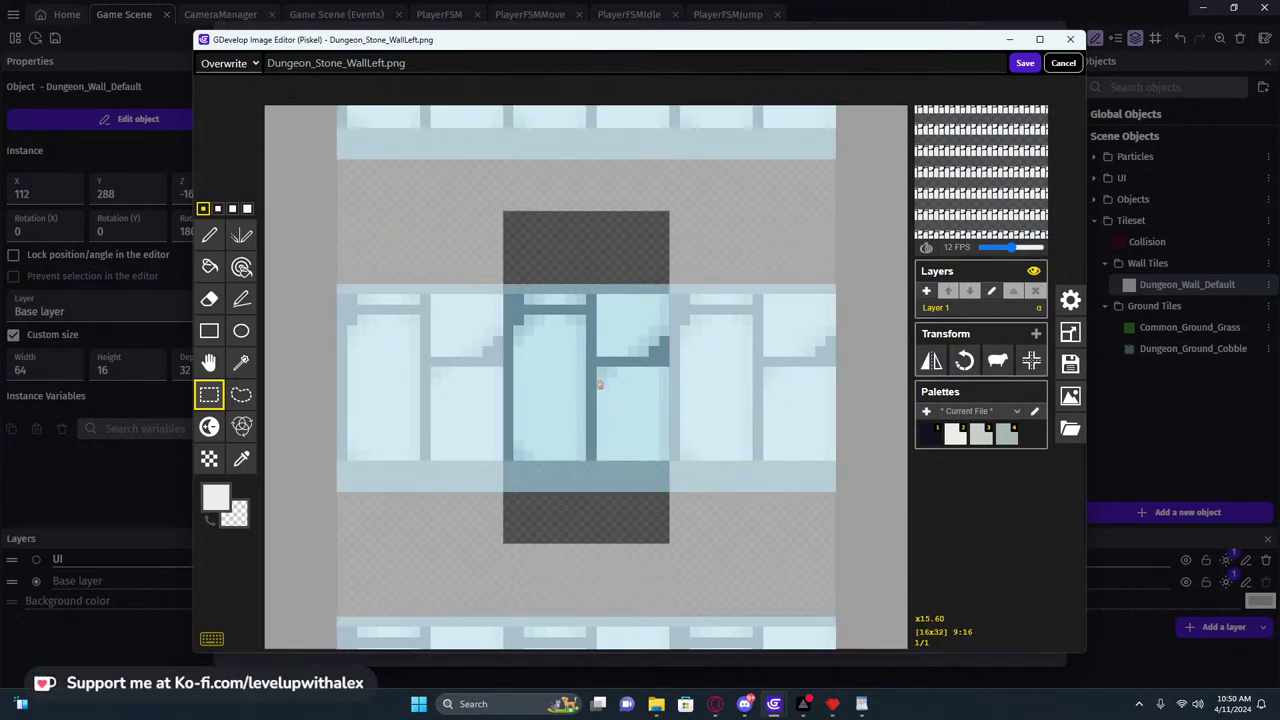
key(Delete)
drag(579, 391, 591, 309)
click(671, 186)
drag(508, 217, 671, 393)
mouse_move(634, 351)
shift+mouse_down()
mouse_move(624, 324)
mouse_move(631, 358)
mouse_move(631, 342)
shift+mouse_up()
key(ctrl+z)
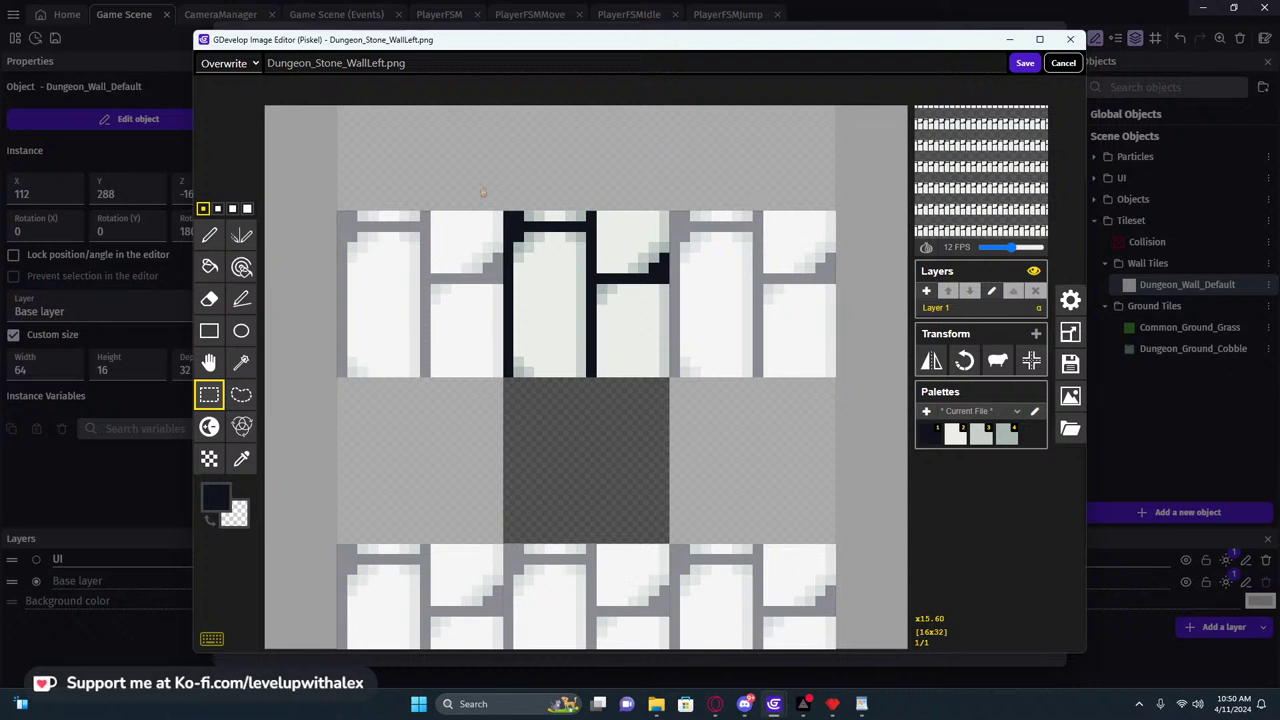
drag(505, 212, 669, 375)
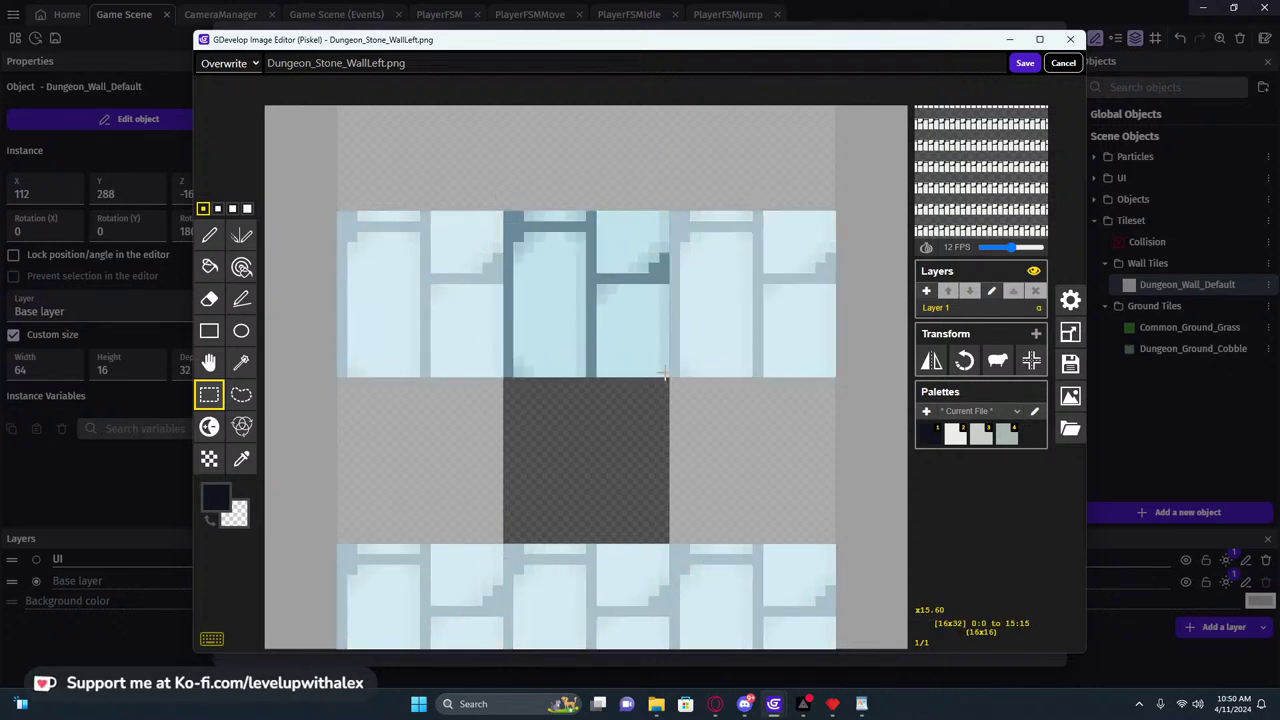
key(ctrl+z)
key(ctrl+z)
click(669, 181)
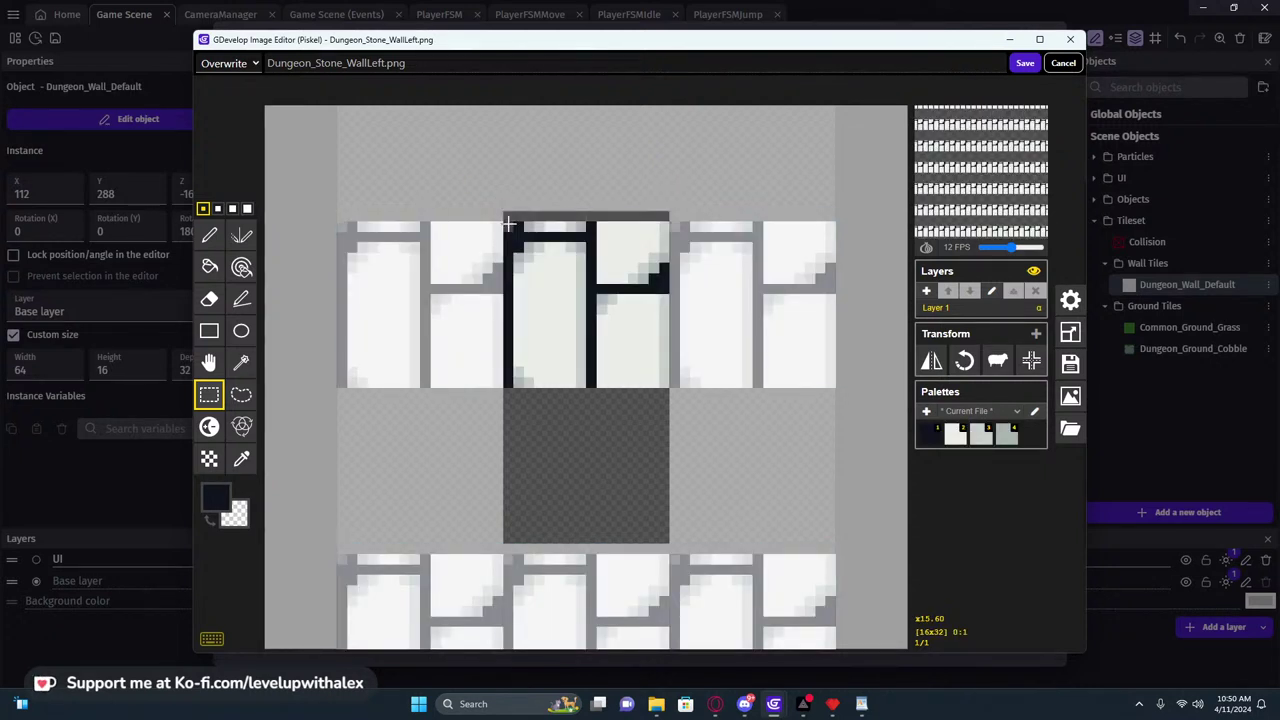
key(d)
drag(509, 217, 664, 217)
click(643, 242)
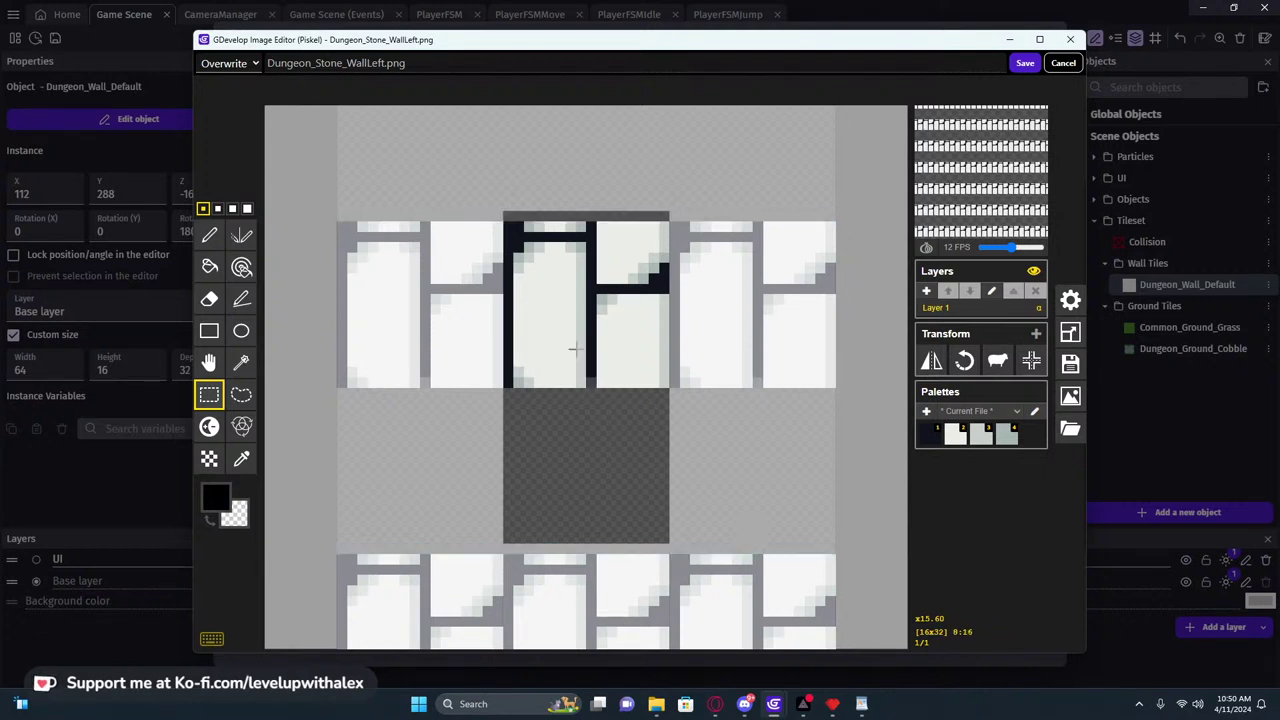
Reselect the brick block and shift it up one pixel so it sits flush with the canvas's upper edge
drag(508, 221, 645, 361)
key(Delete)
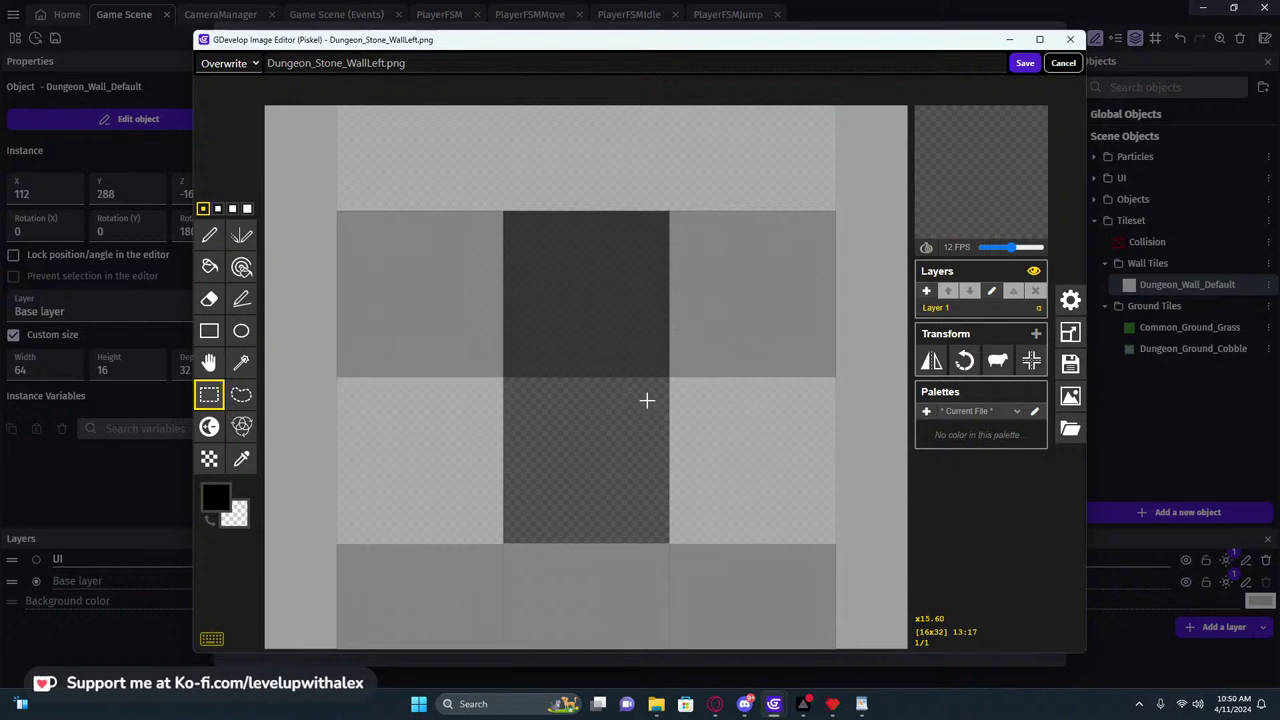
click(646, 382)
drag(510, 215, 632, 508)
click(794, 457)
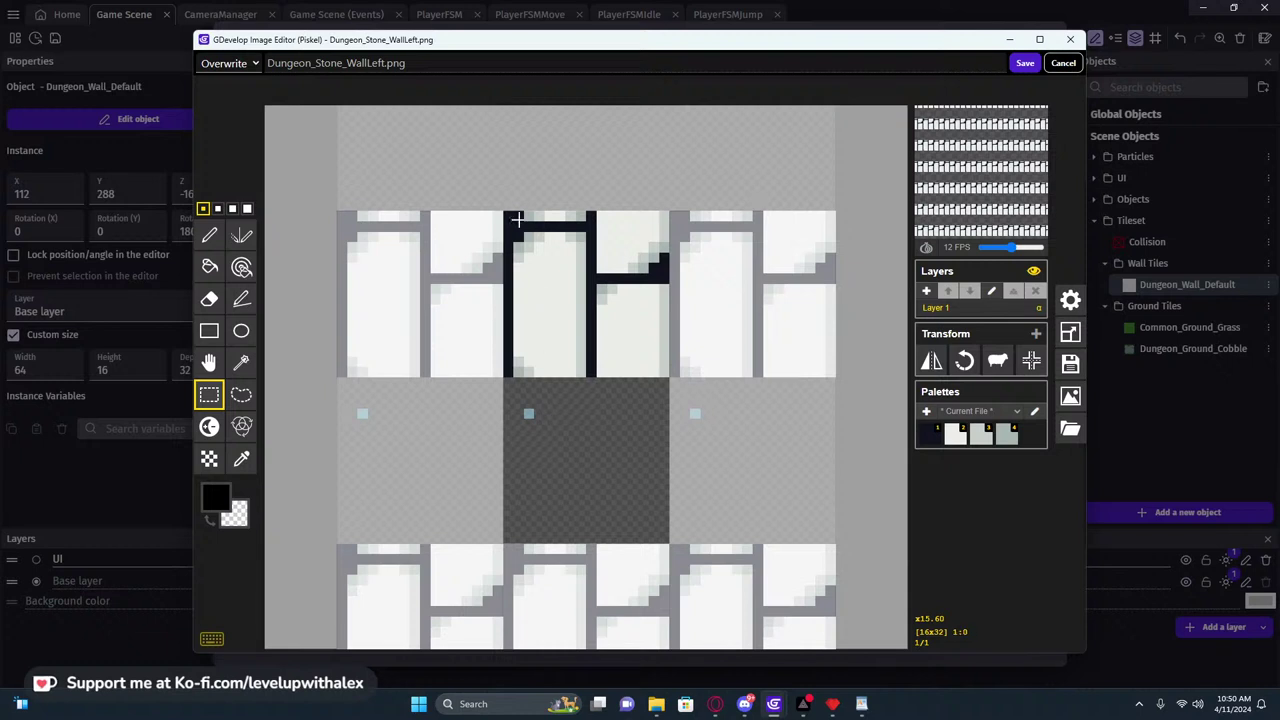
Copy the 16x16 brick block from the canvas's upper half and paste it into the empty lower half
drag(516, 215, 668, 378)
click(590, 428)
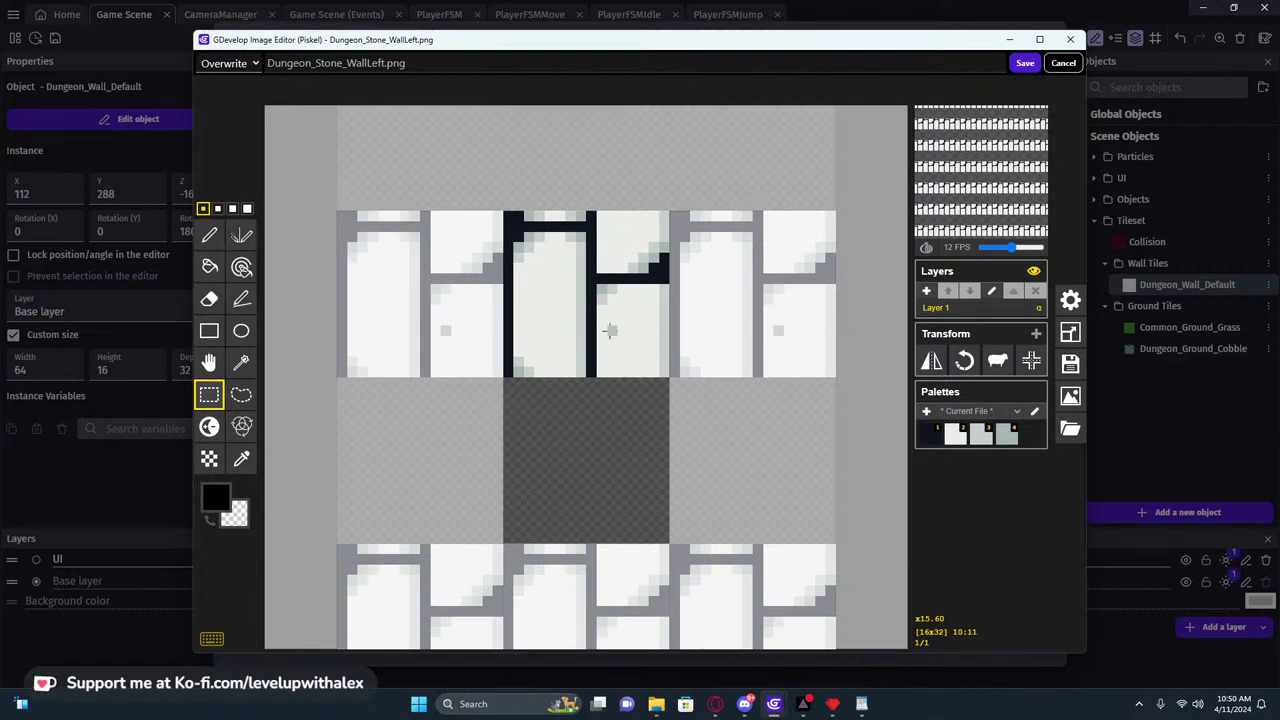
drag(508, 214, 663, 378)
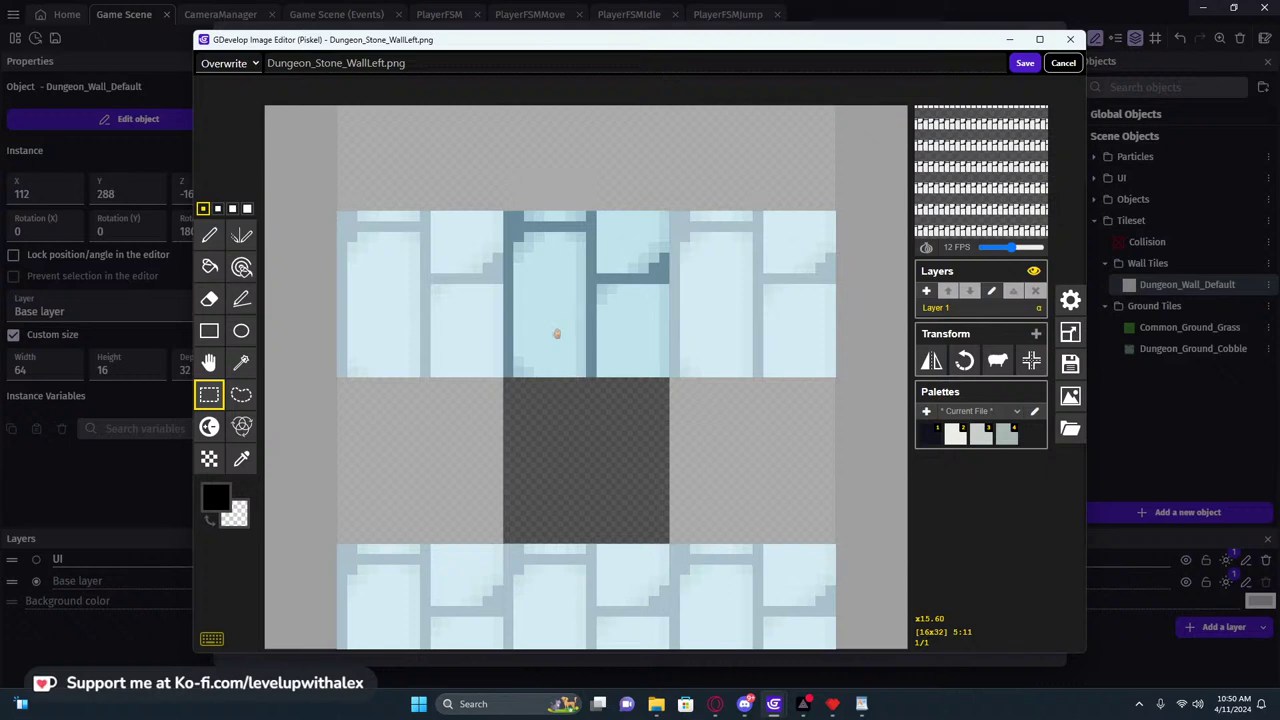
click(557, 328)
drag(594, 300, 578, 466)
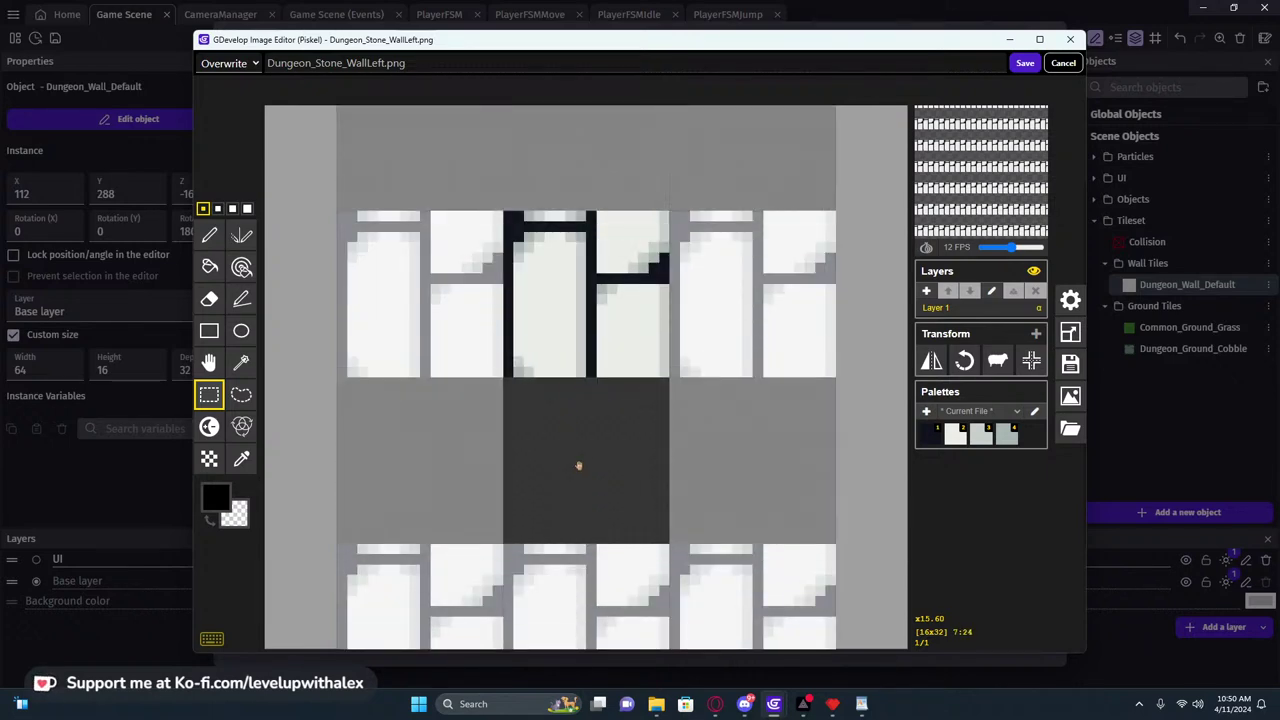
key(ctrl+v)
click(878, 181)
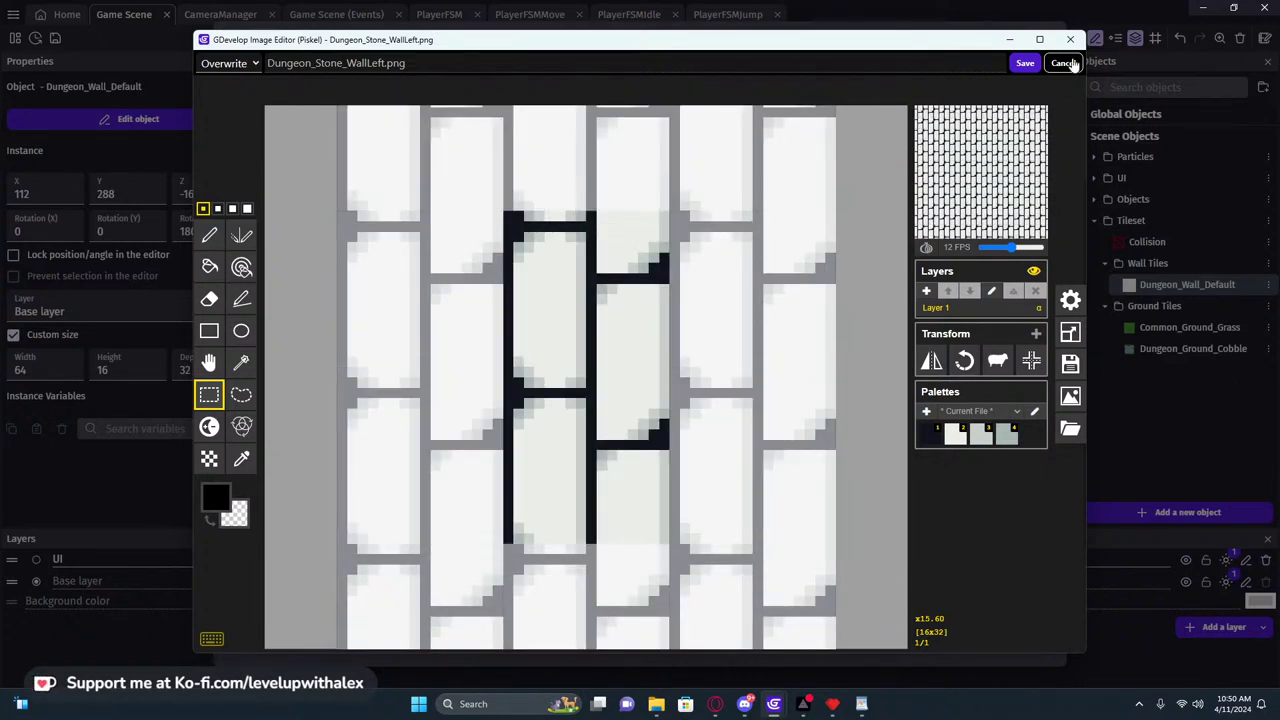
Save the edited left face image over the existing file and apply the wall object's settings
click(1025, 63)
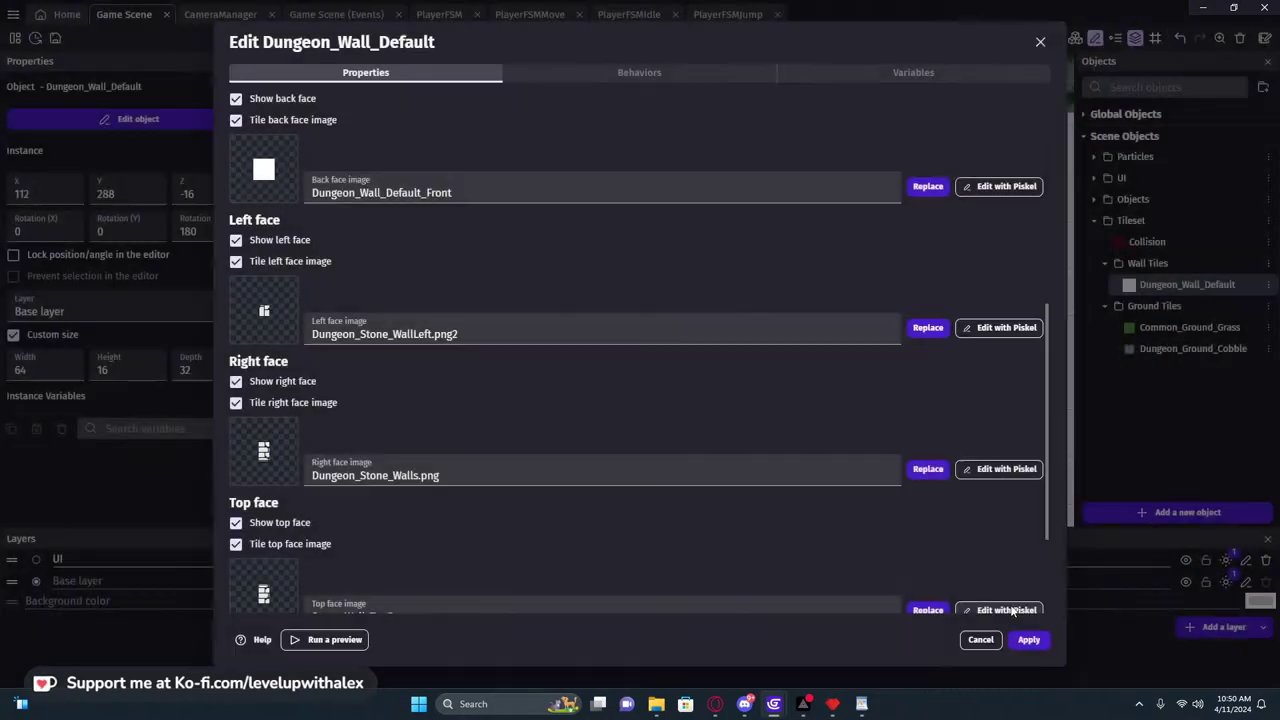
click(1029, 639)
middle_drag(575, 296, 956, 296)
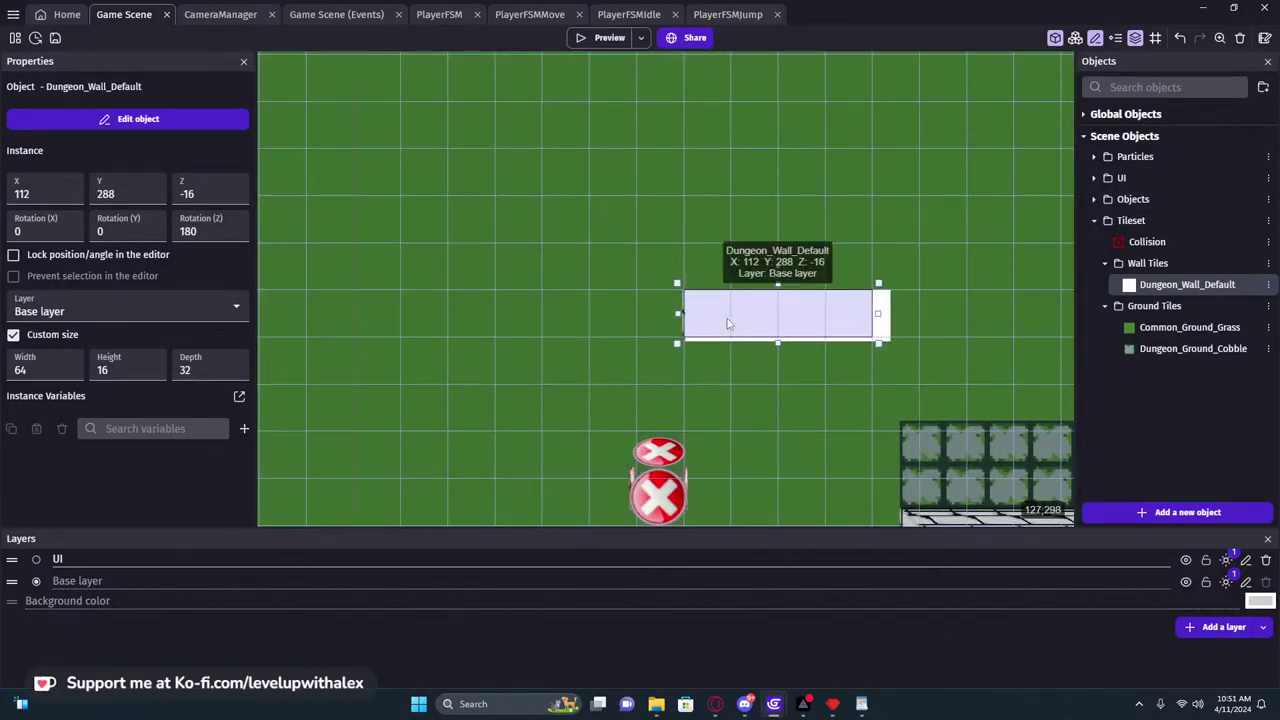
Reuse the left face image Dungeon_Stone_WallLeft.png2 as the wall's right face image and apply the settings
double_click(728, 323)
scroll(500, 445, down, 5)
click(325, 400)
key(ctrl+c)
click(491, 541)
key(ctrl+v)
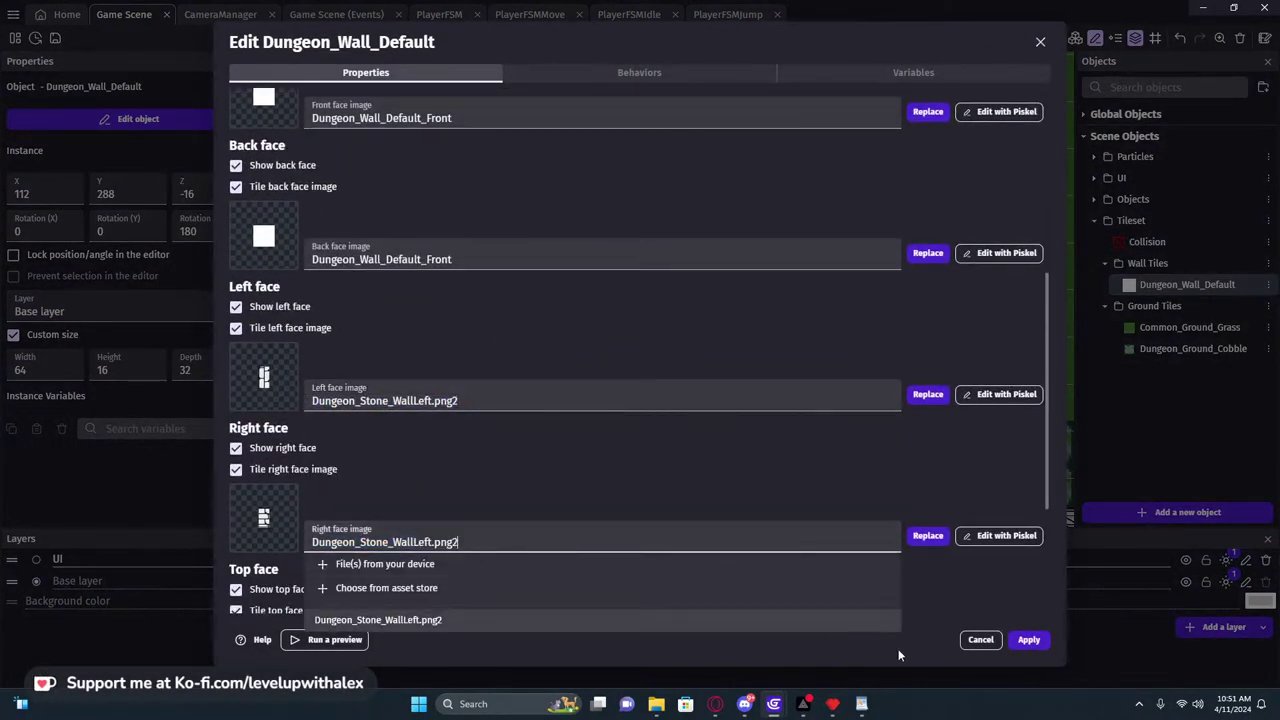
click(1029, 639)
Preview the game and walk around the wall to examine the brick texture on its end faces
click(606, 37)
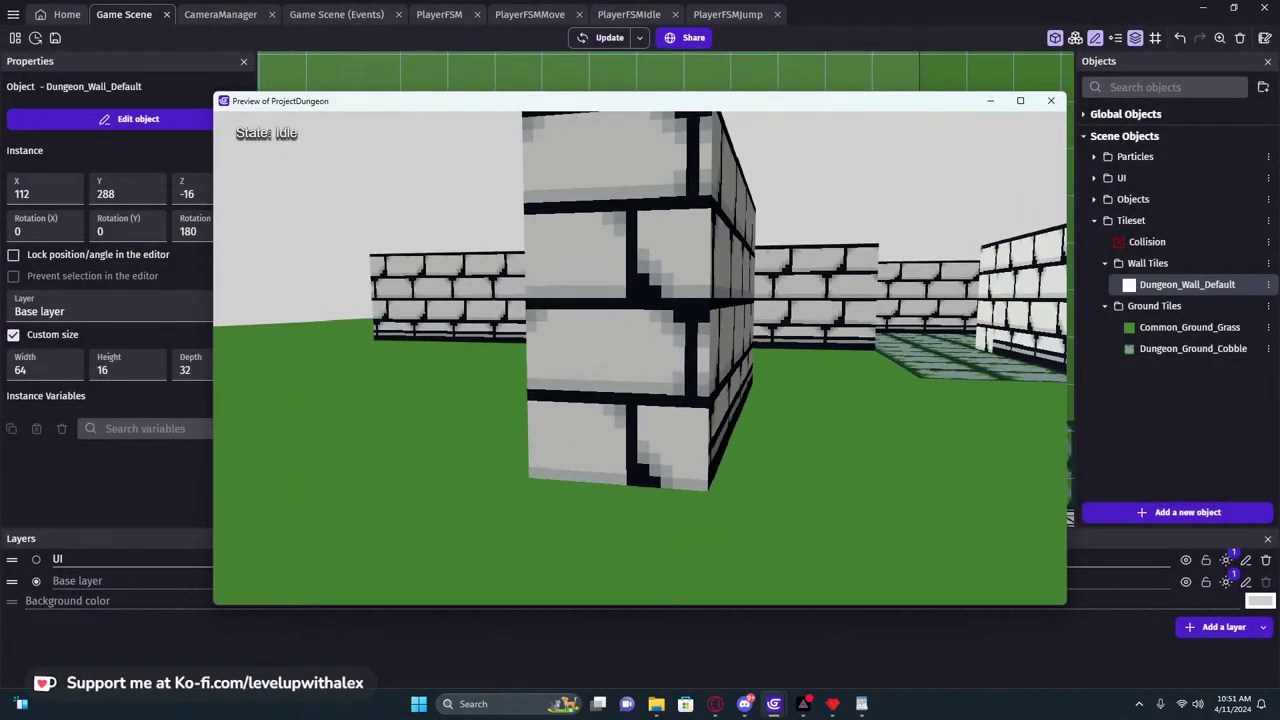
key(d)
key(a)
key(a)
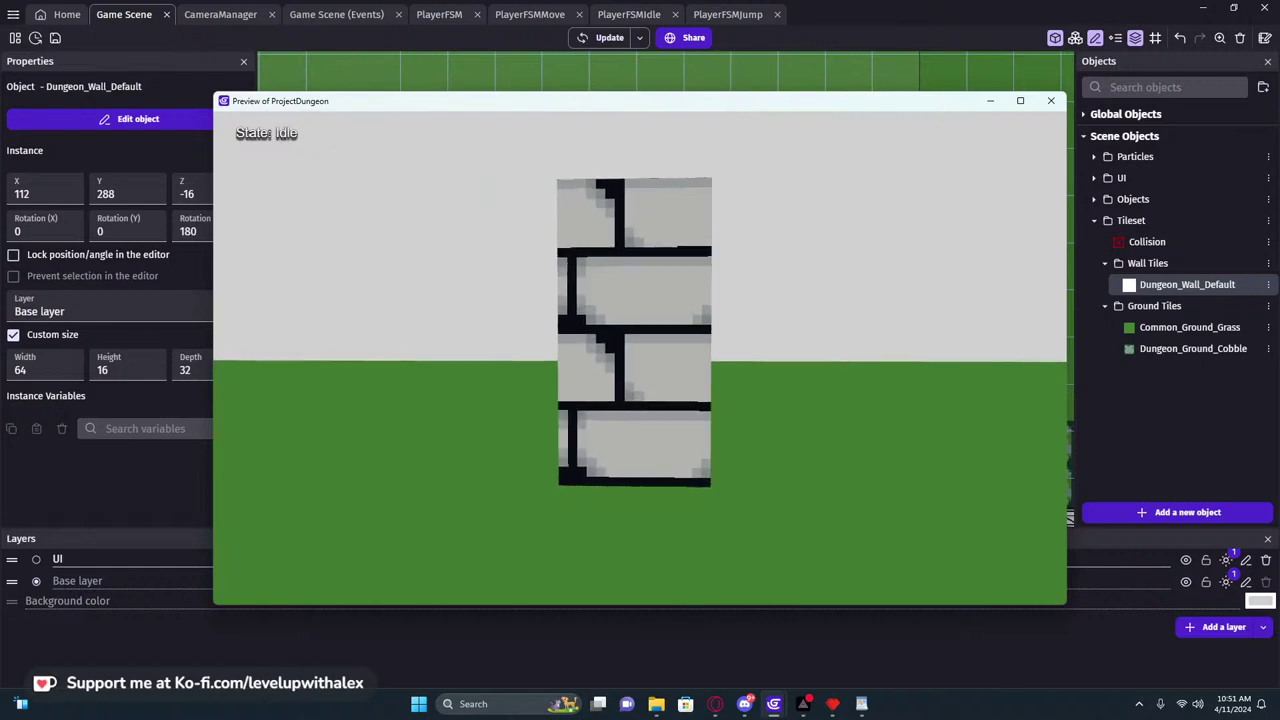
Inspect the end and long side of the brick wall in the game preview, and close the preview
key(d)
key(a)
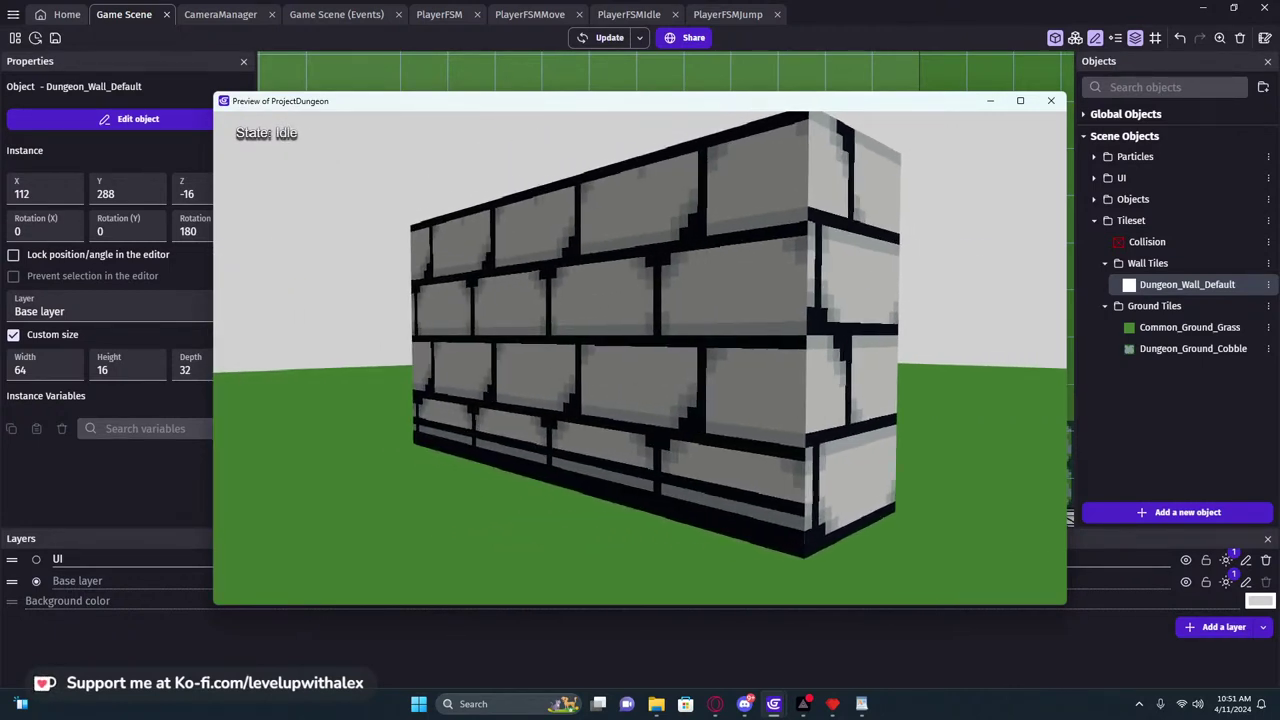
key(d)
key(s)
key(Escape)
click(1051, 101)
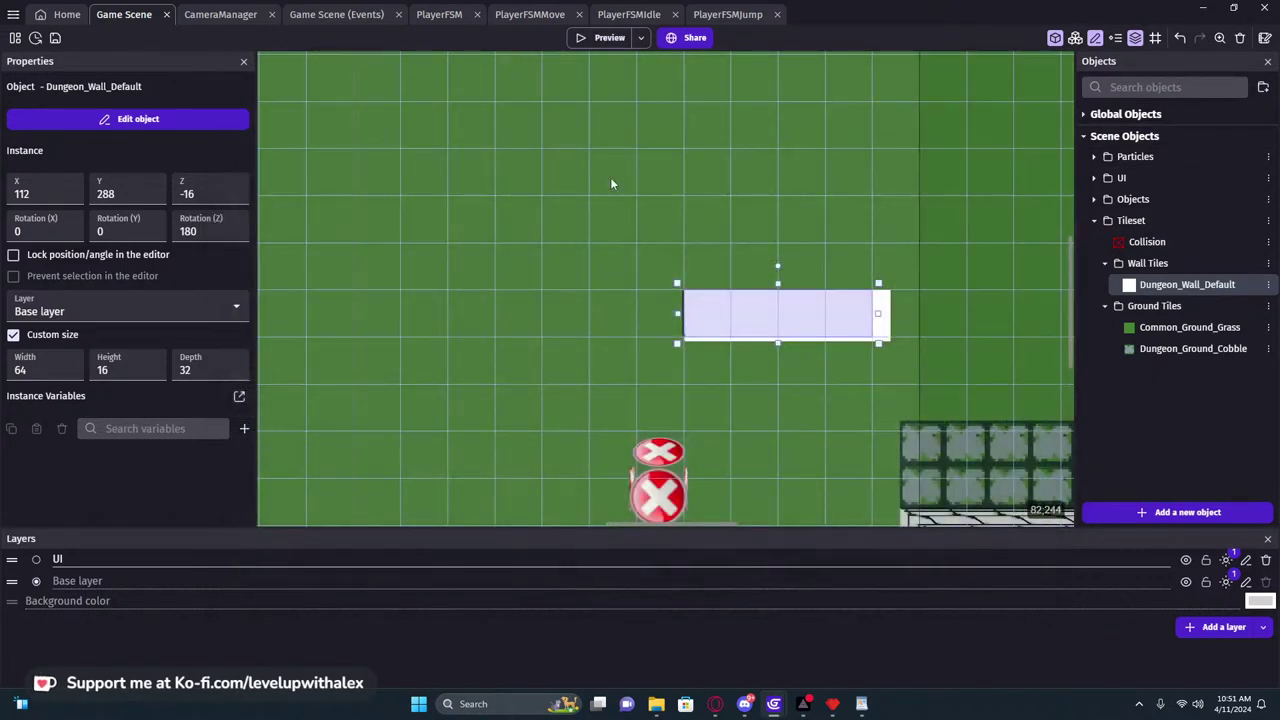
click(517, 16)
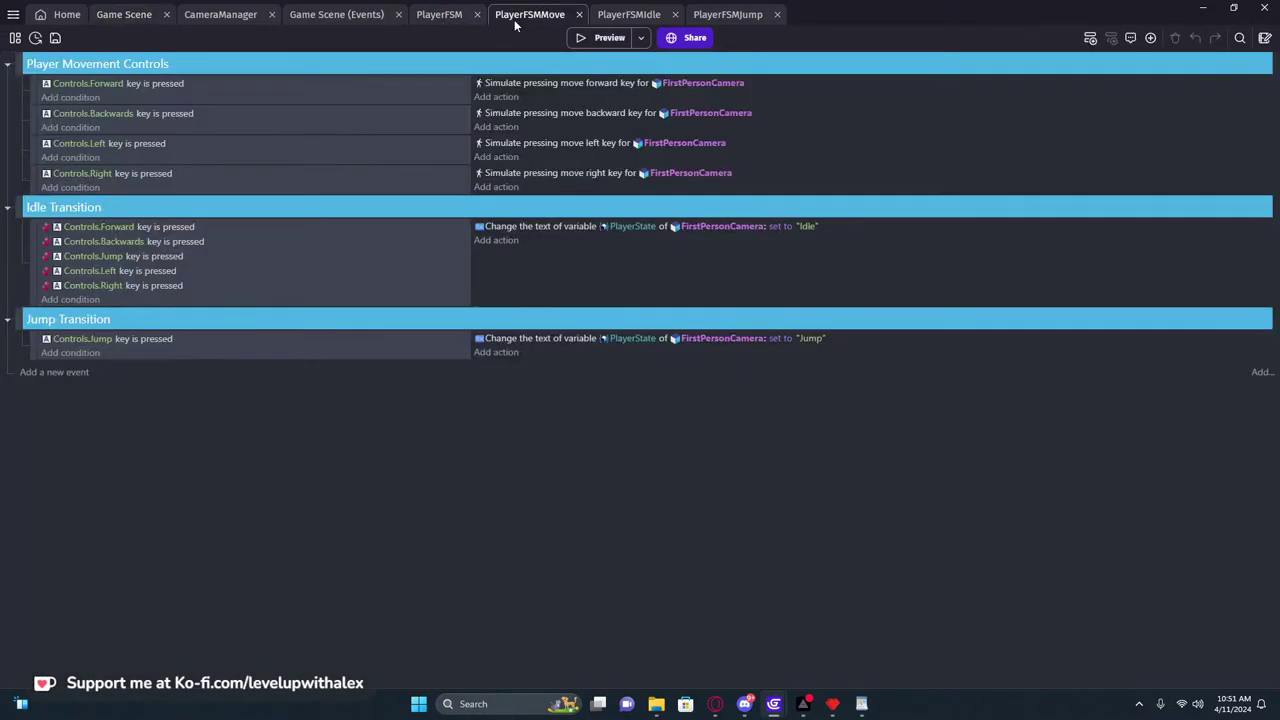
click(441, 16)
click(348, 15)
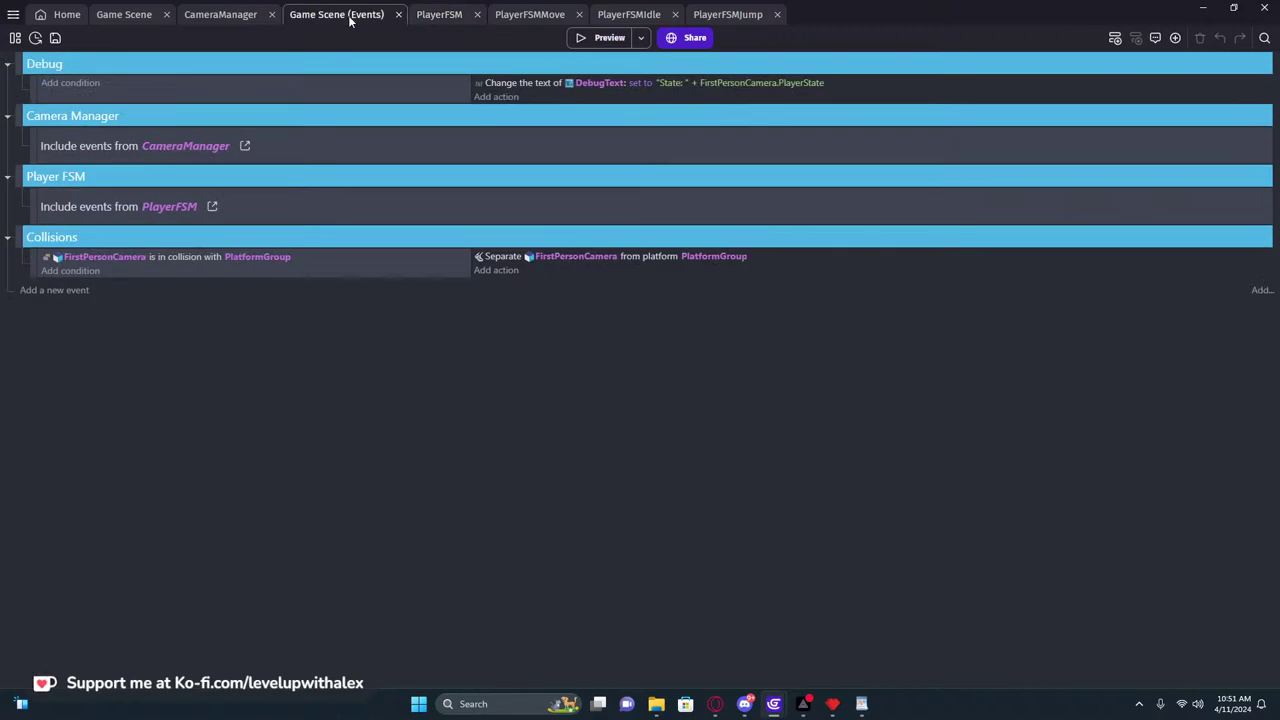
Switch to Pyxel Edit and clear the bricks above the dark base strip in the rightmost stone wall tile
click(832, 704)
middle_drag(550, 340, 595, 305)
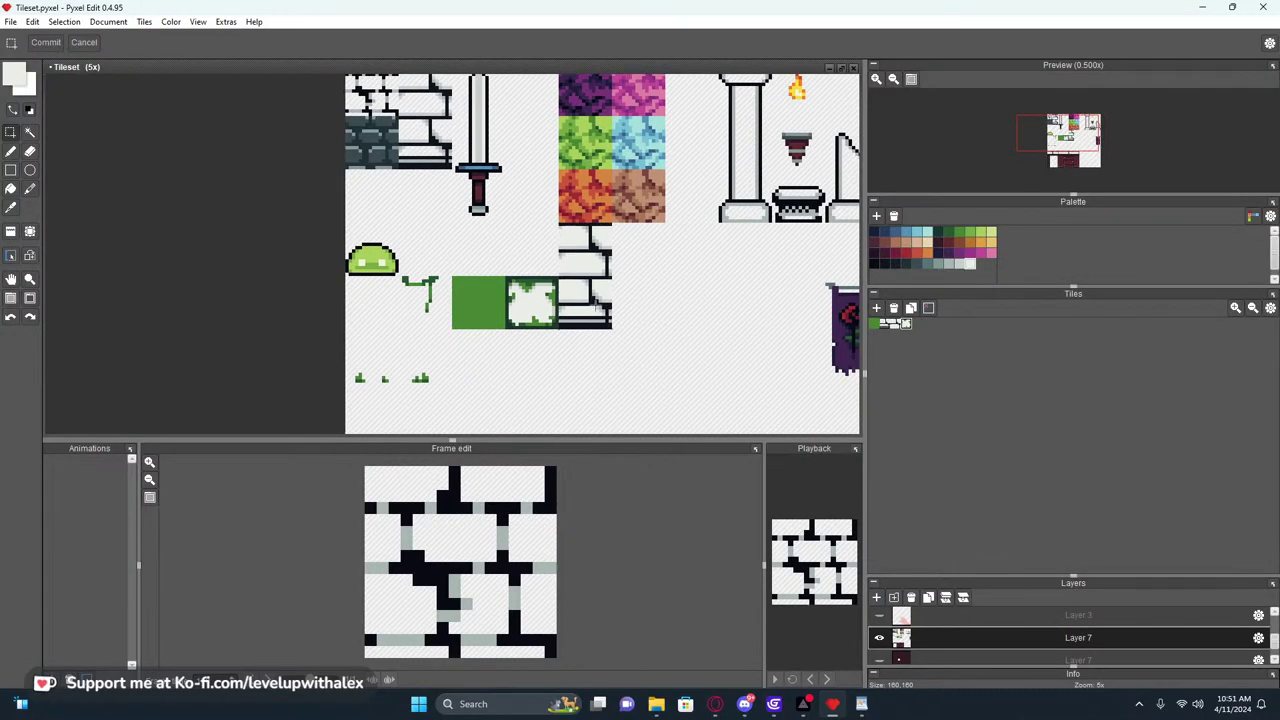
scroll(499, 285, up, 4)
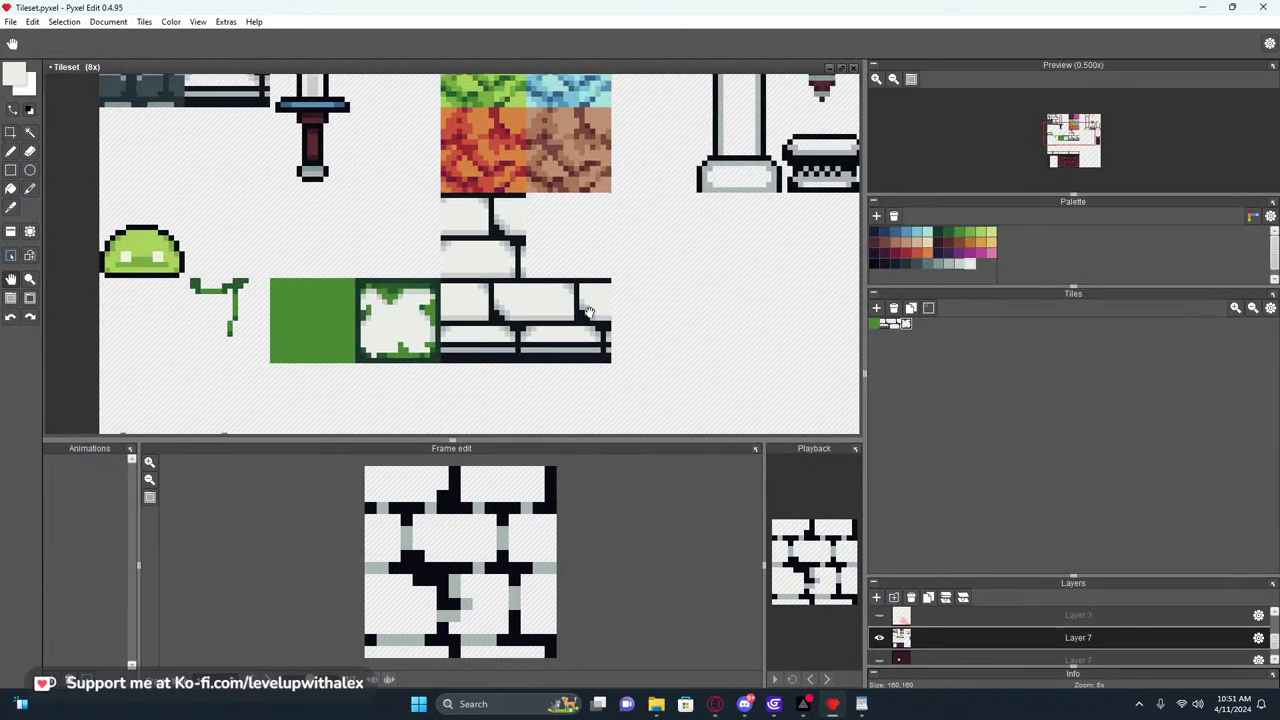
drag(503, 289, 636, 383)
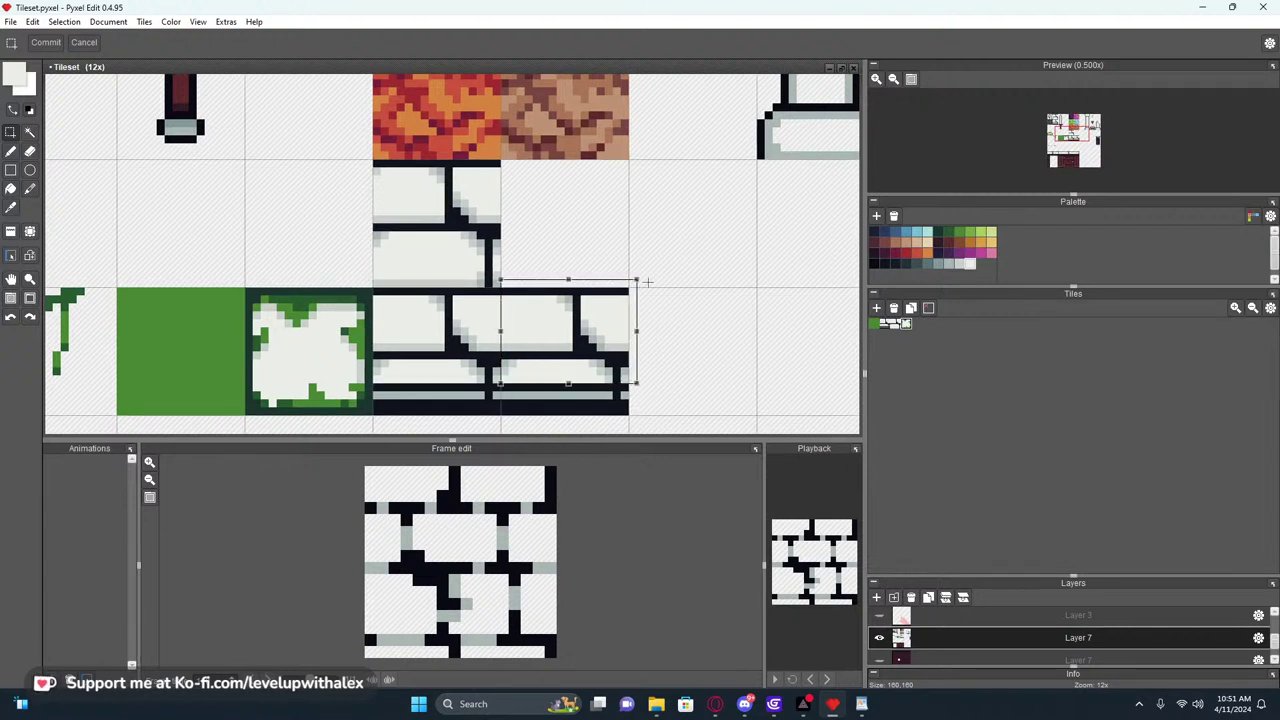
drag(655, 294, 618, 355)
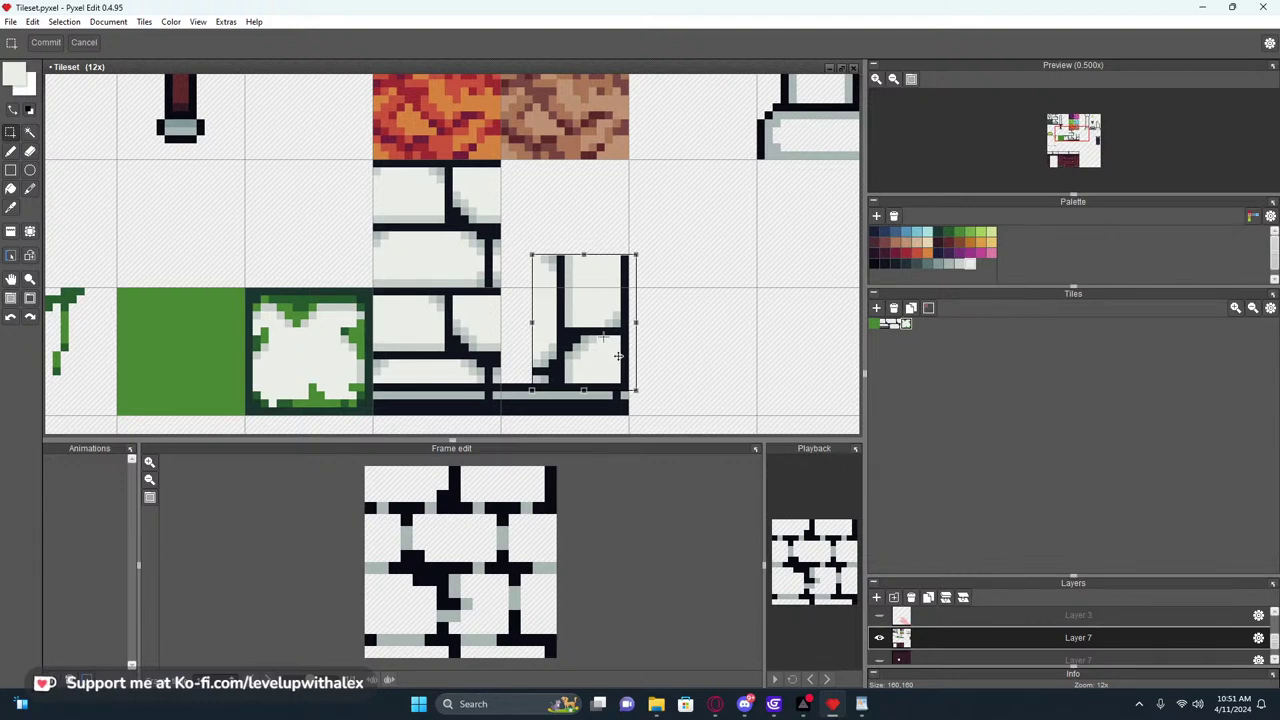
key(Return)
key(ctrl+z)
key(ctrl+z)
scroll(654, 329, down, 4)
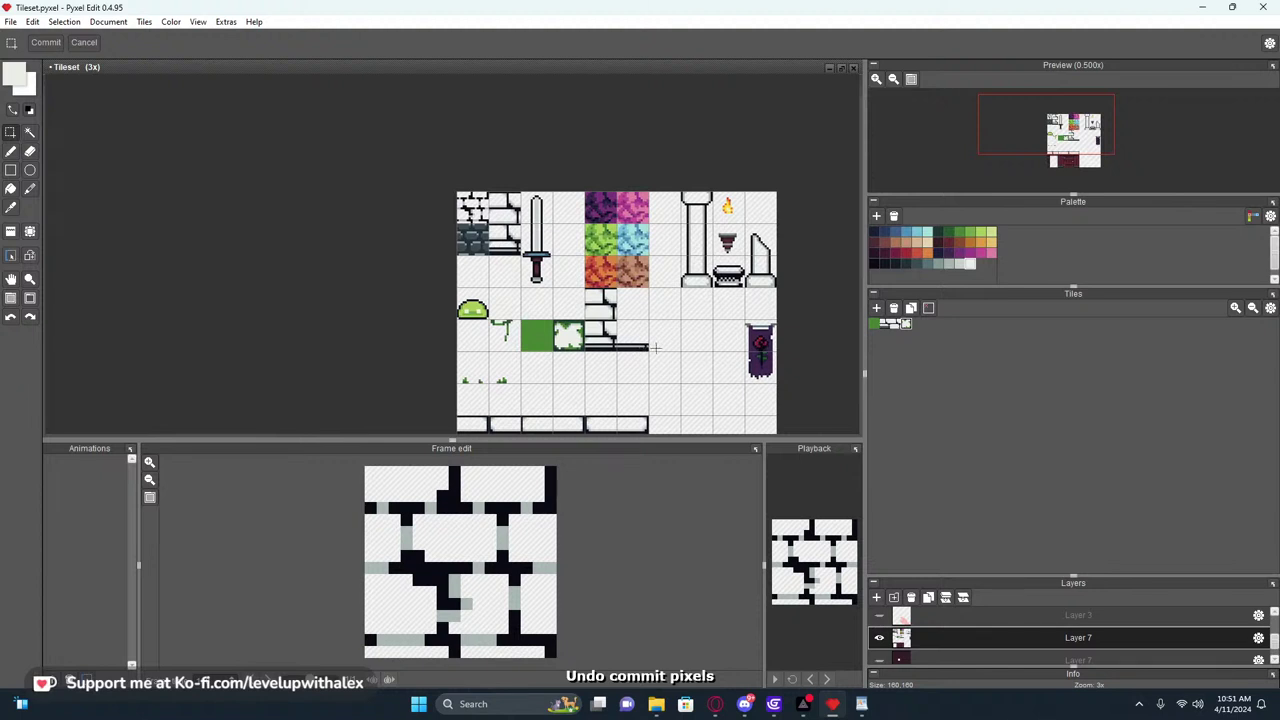
Select and copy the remaining base strip beside the stone wall tile
scroll(654, 347, up, 3)
drag(514, 284, 599, 309)
key(ctrl+z)
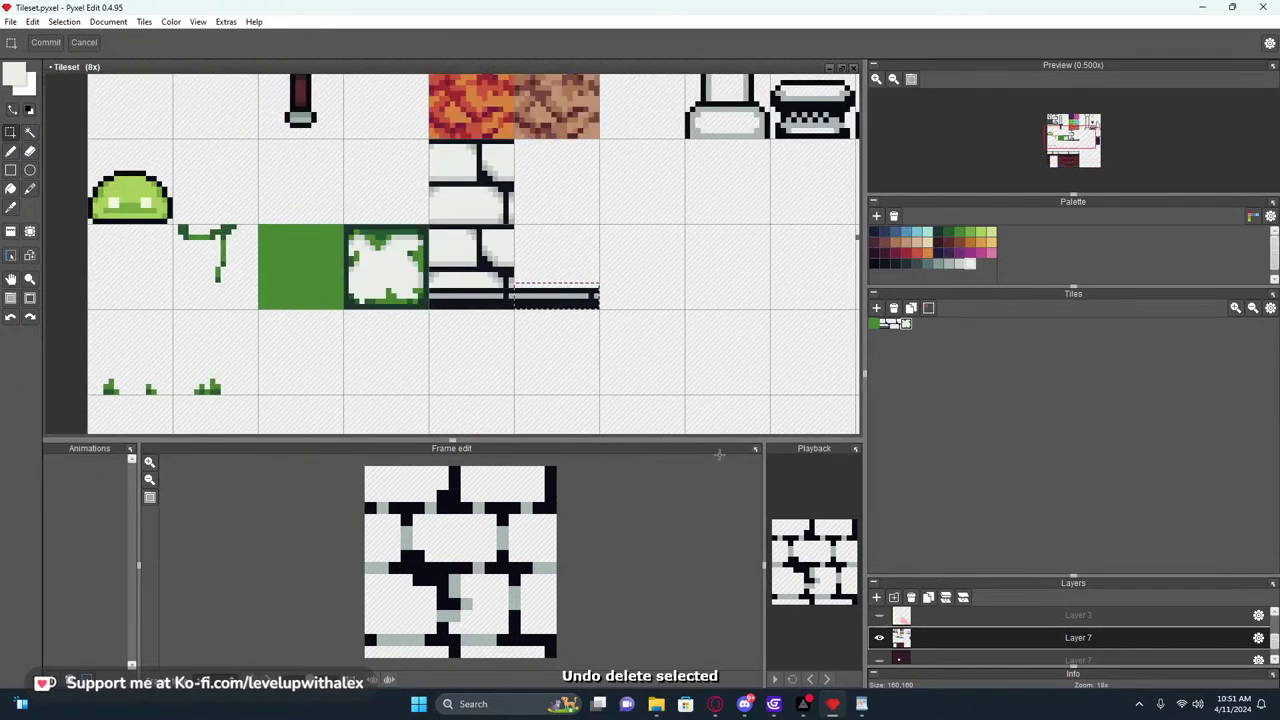
Switch back to GDevelop and open the left face image of Dungeon_Wall_Default in Piskel
mouse_move(778, 710)
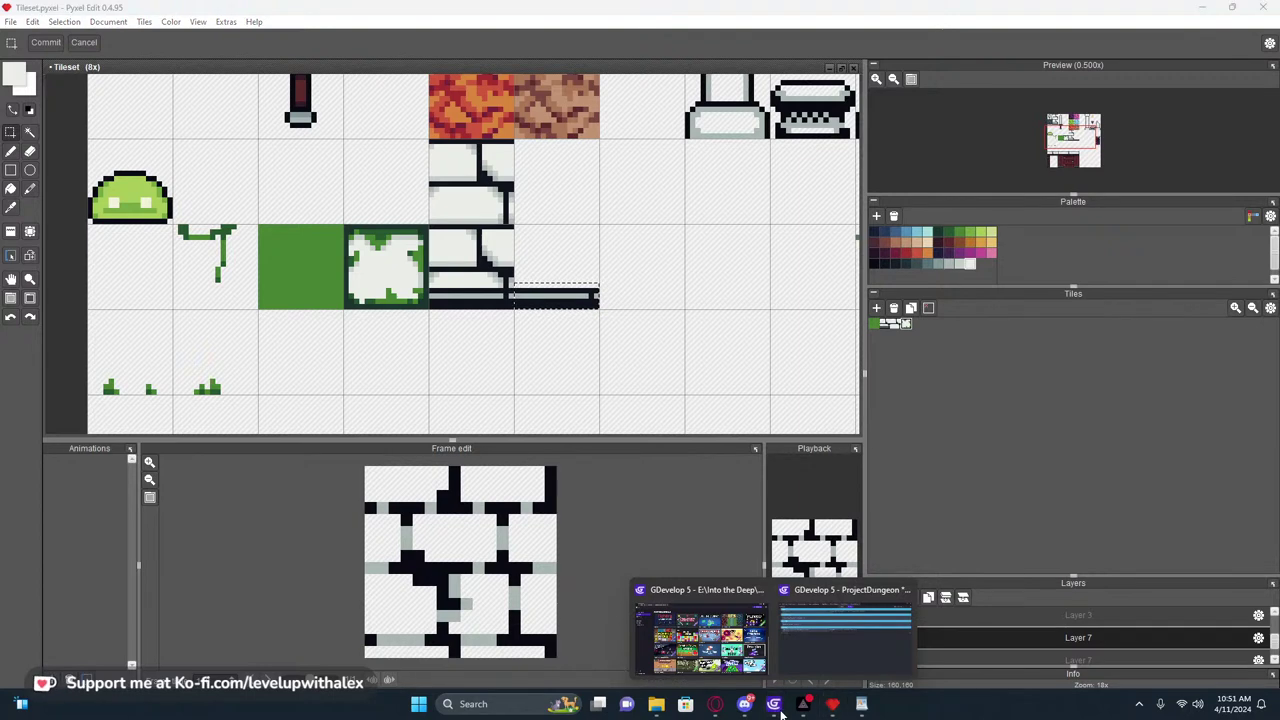
click(703, 632)
click(235, 18)
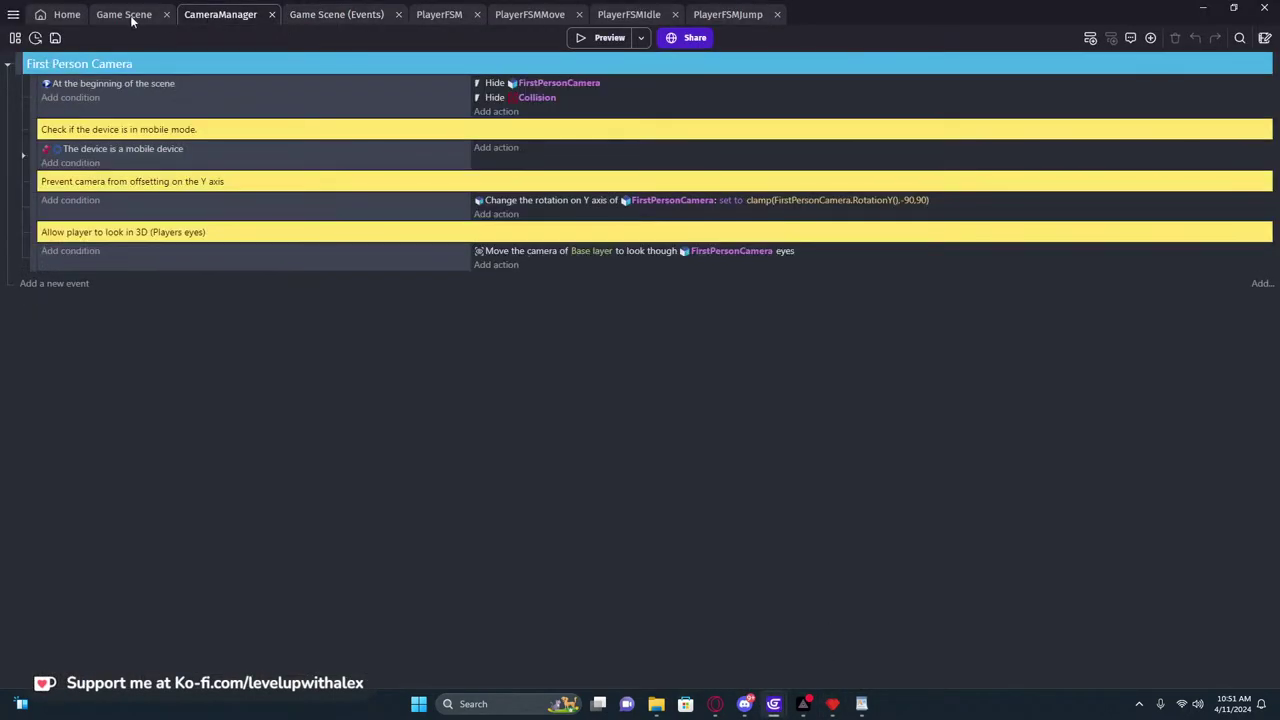
click(140, 17)
double_click(783, 316)
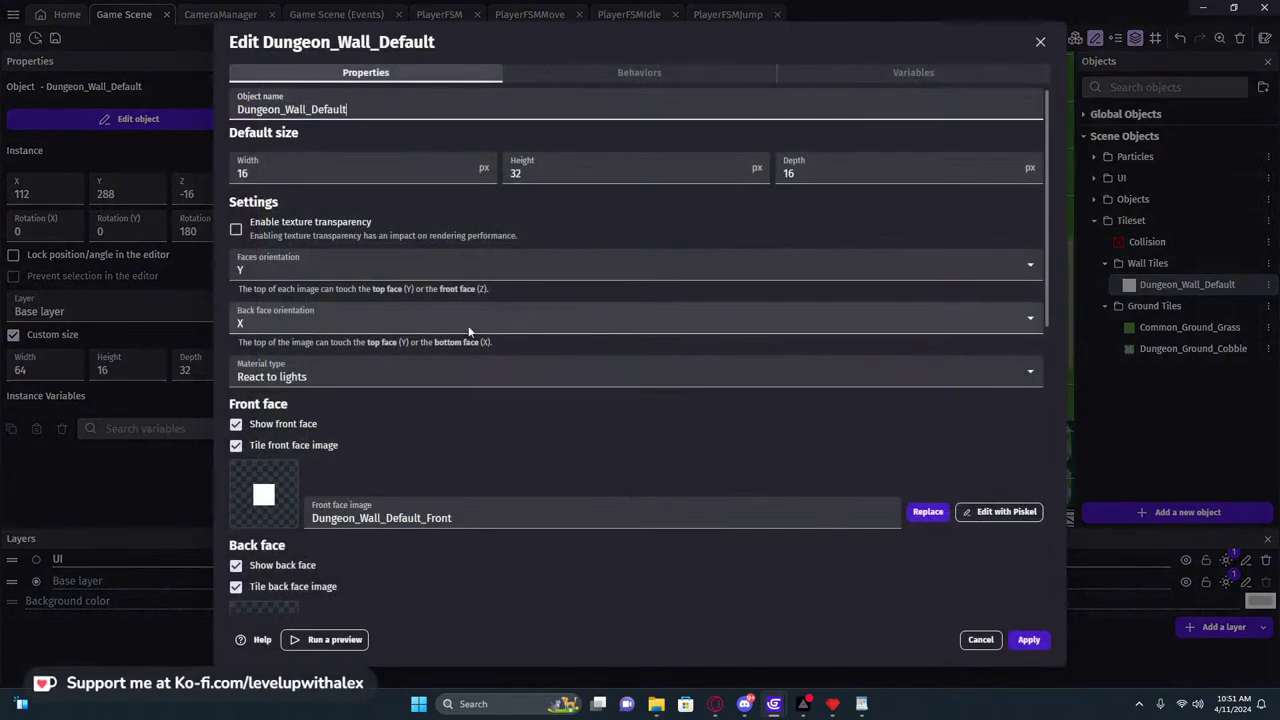
scroll(349, 442, down, 5)
scroll(394, 452, down, 1)
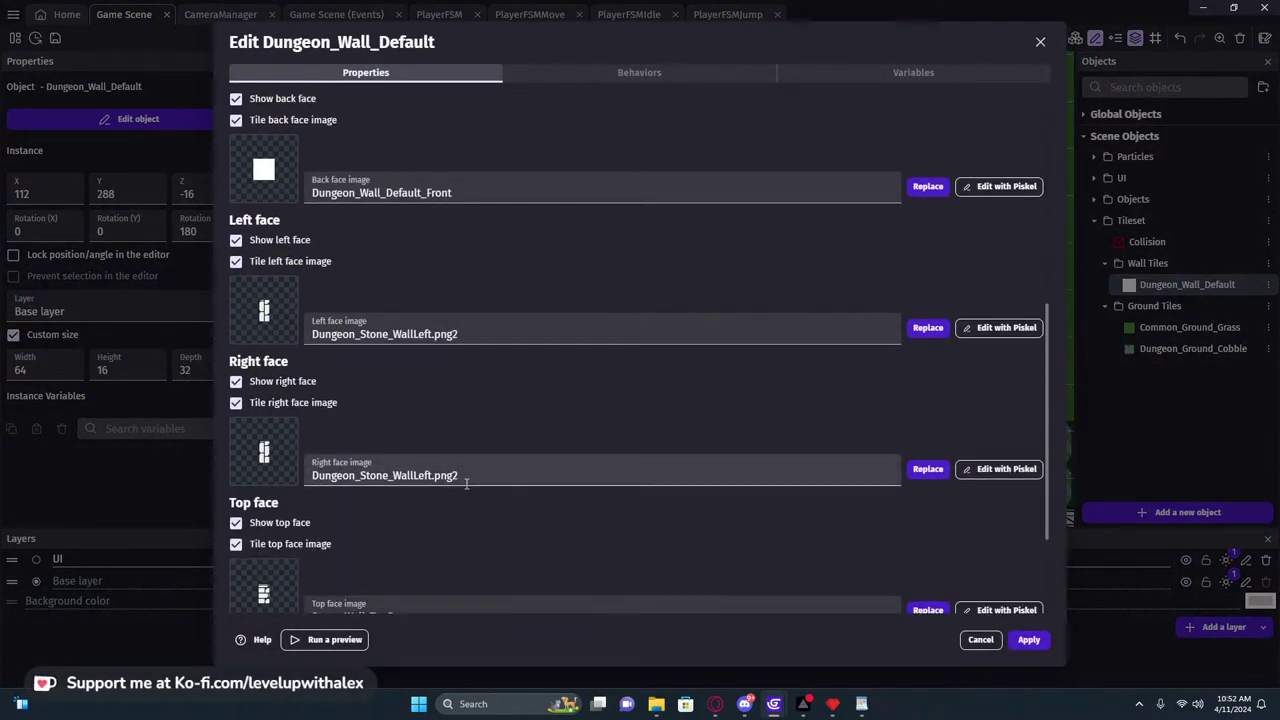
click(927, 327)
click(986, 329)
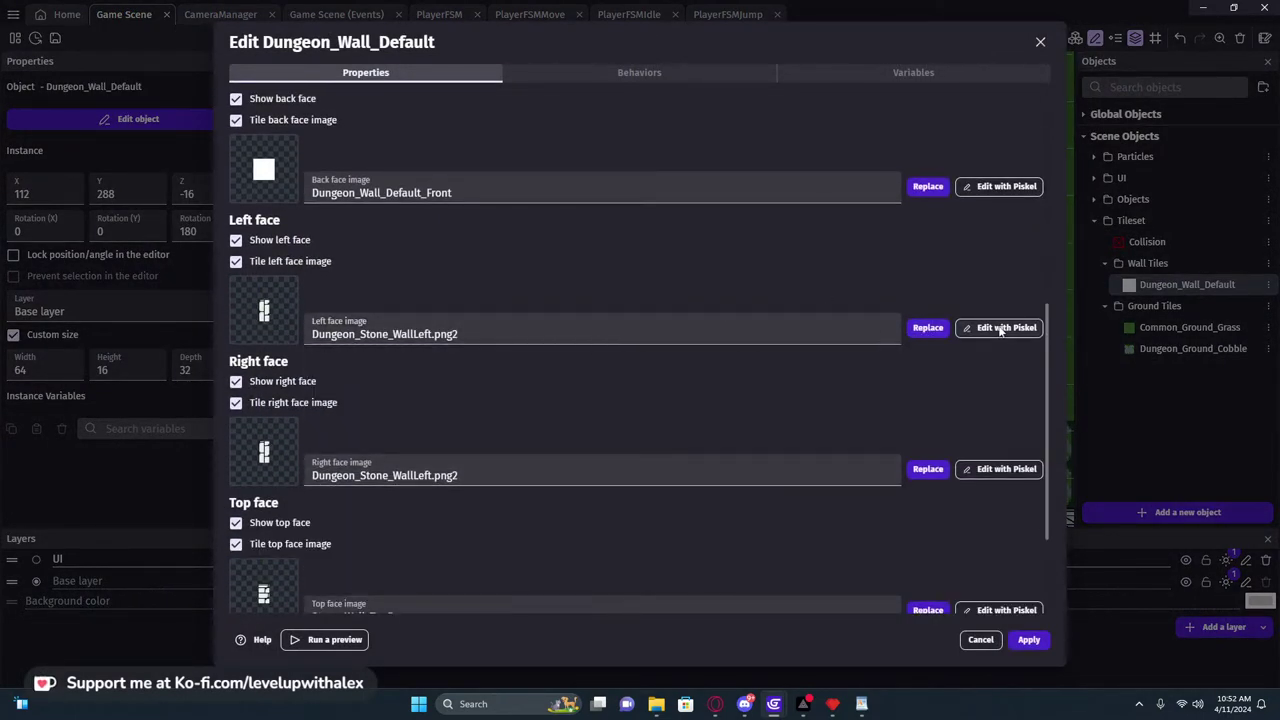
click(1000, 327)
Try to paste the base strip directly onto the image's existing layer
scroll(557, 393, down, 3)
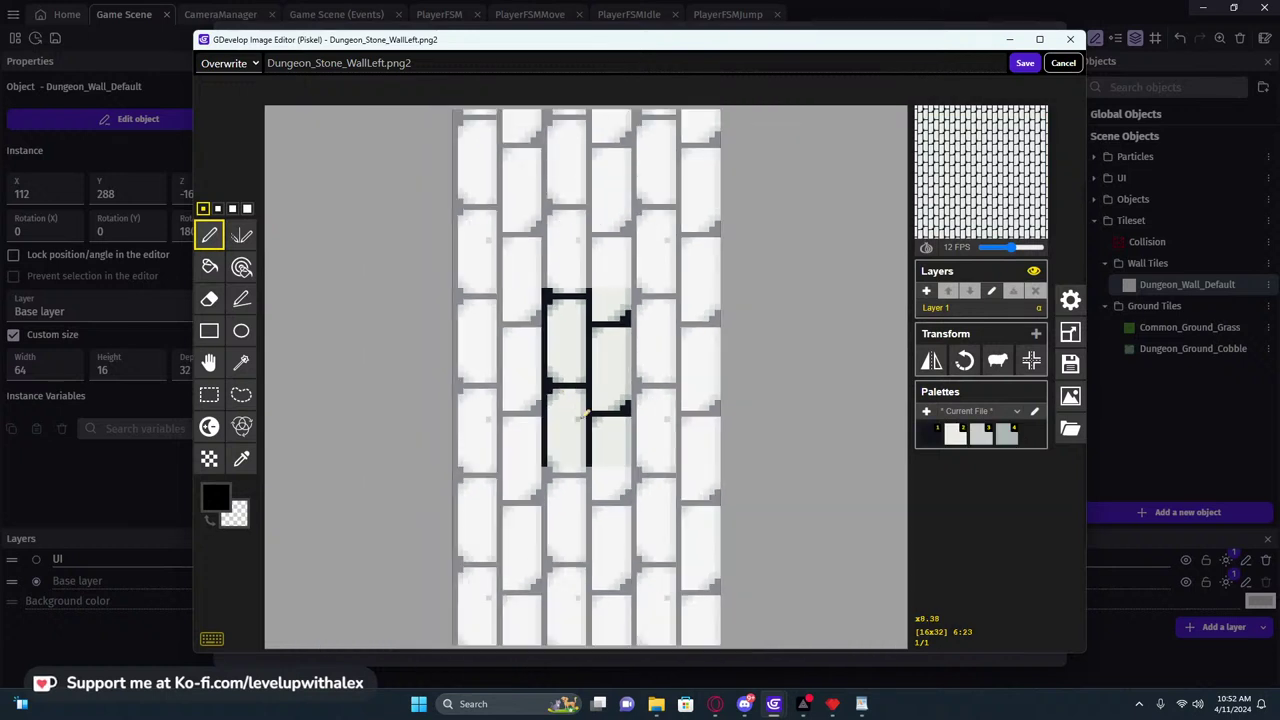
click(579, 384)
key(ctrl+z)
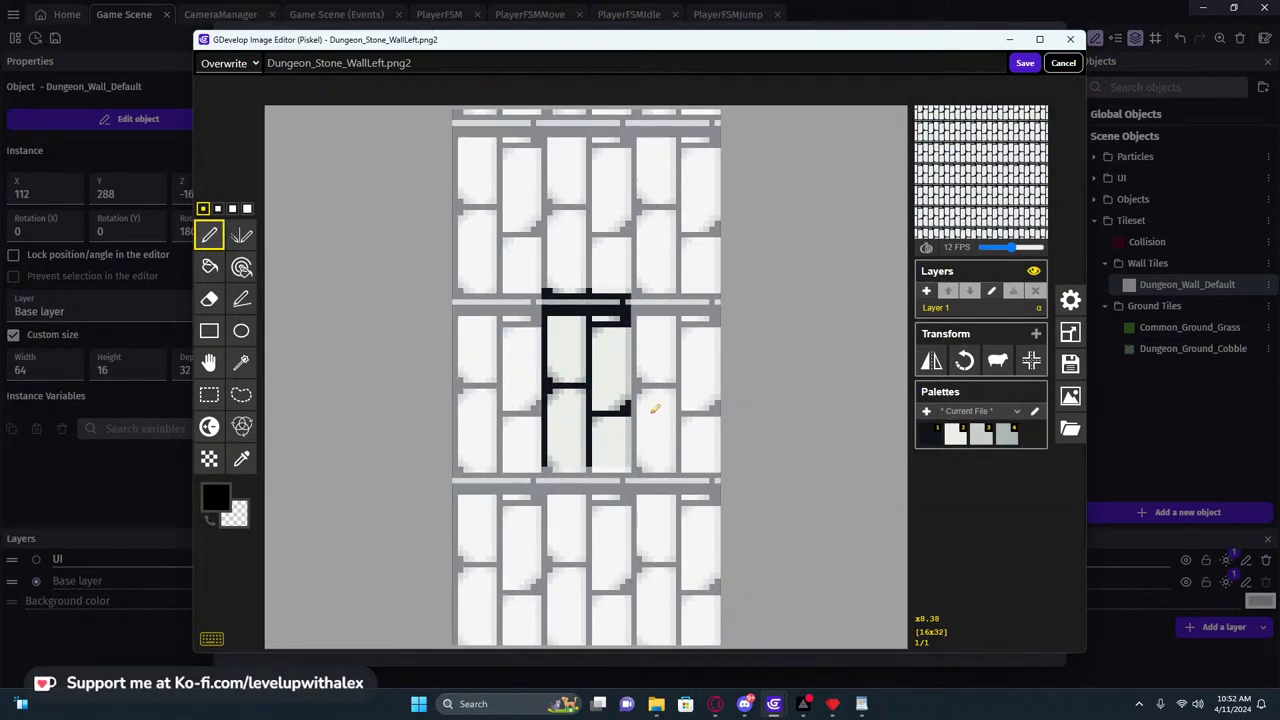
scroll(590, 291, up, 1)
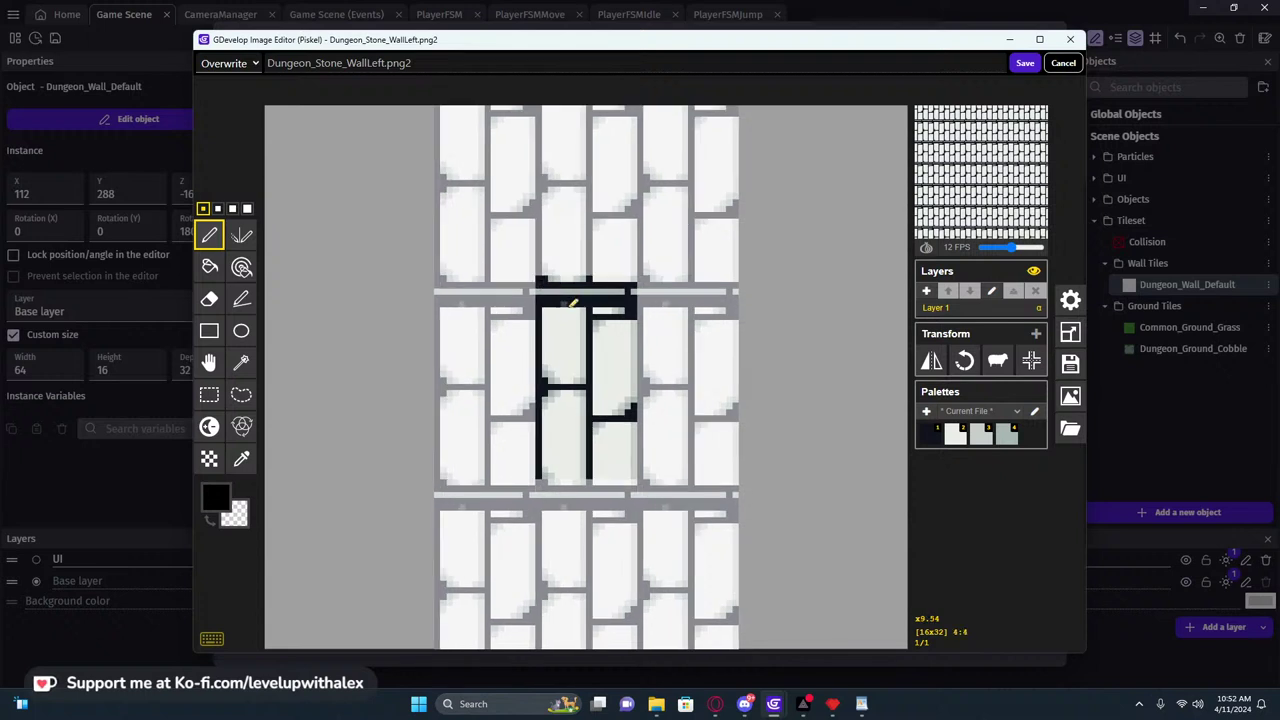
Add a new layer with the base strip on it and move the strip down to the image's lower edge
click(926, 290)
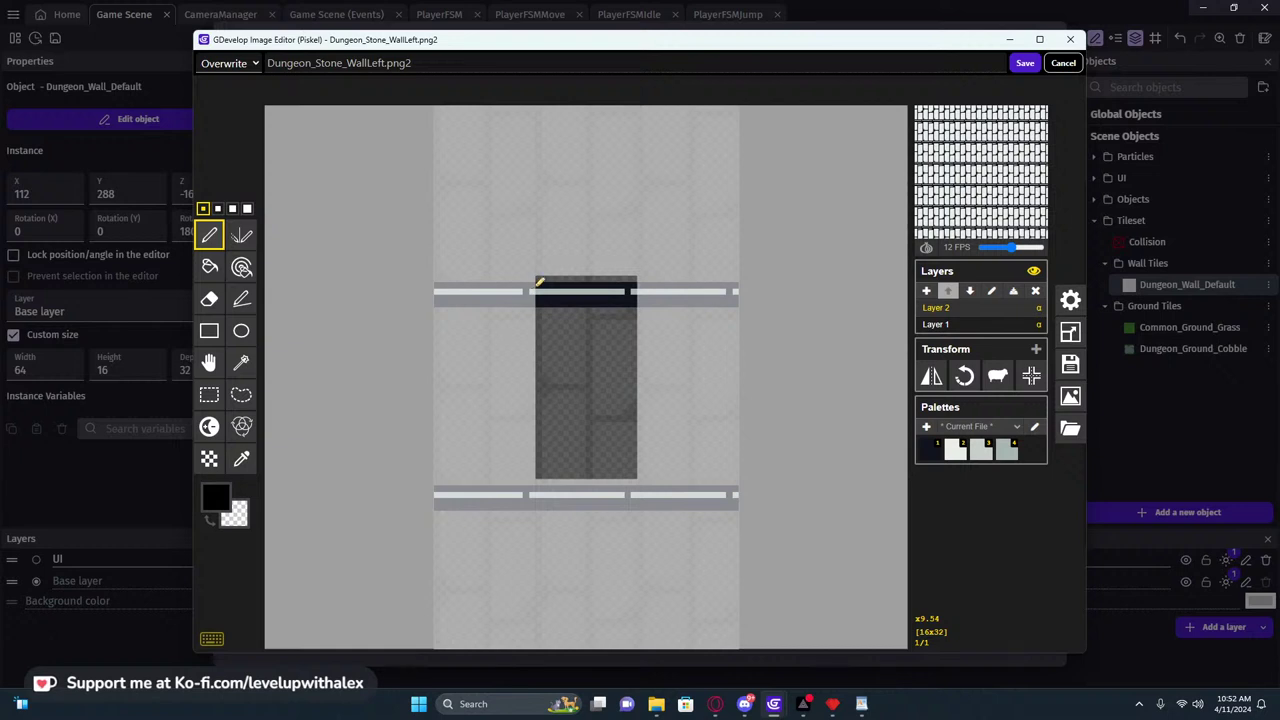
click(209, 330)
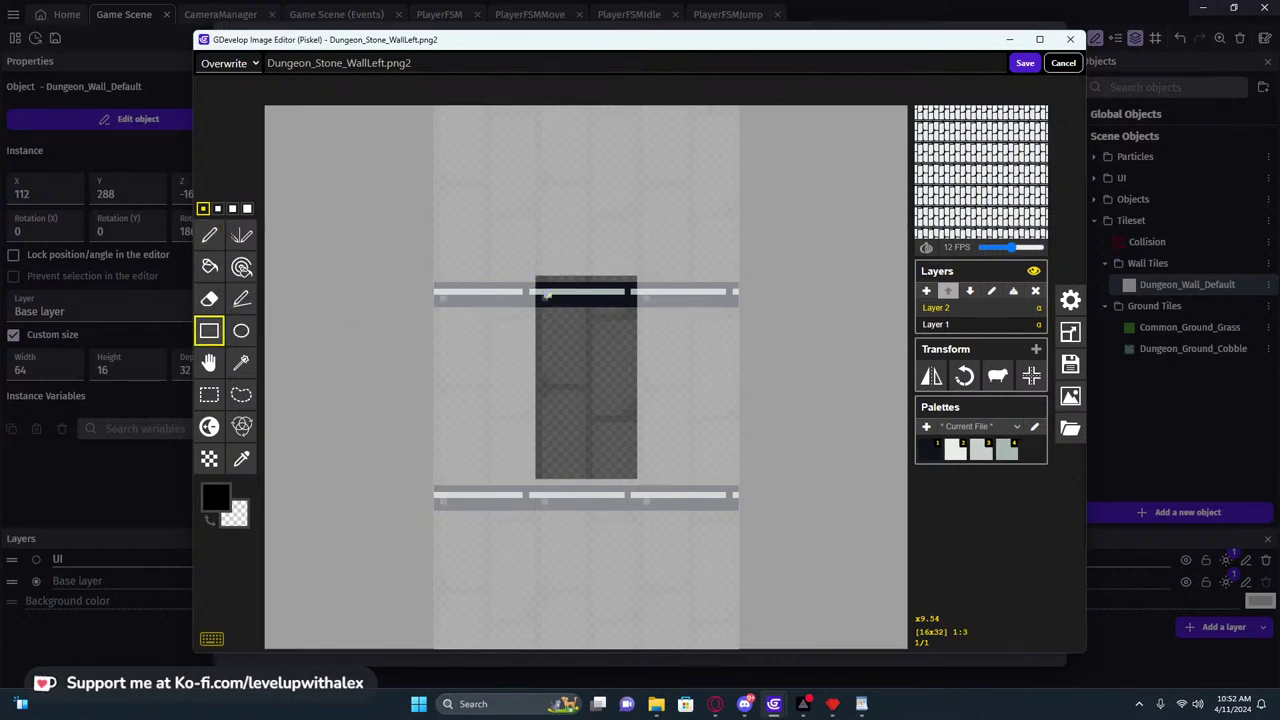
click(209, 394)
drag(544, 288, 632, 304)
shift+drag(622, 299, 621, 472)
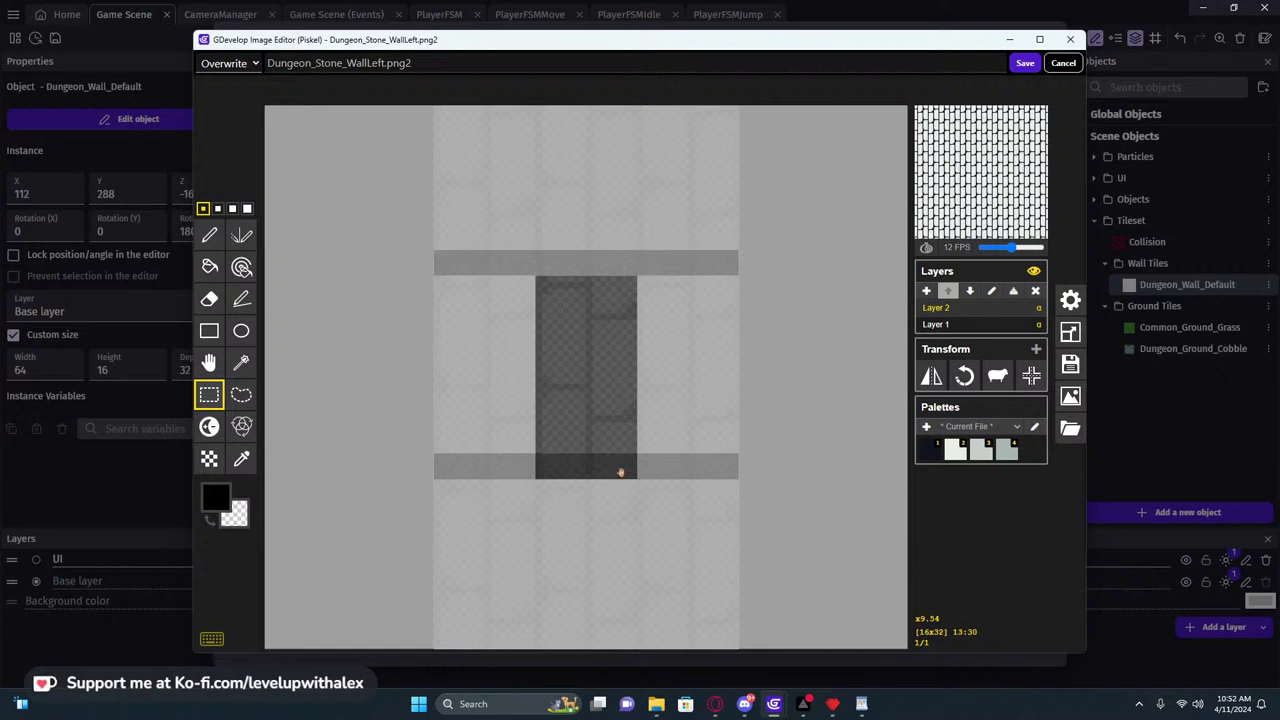
click(729, 398)
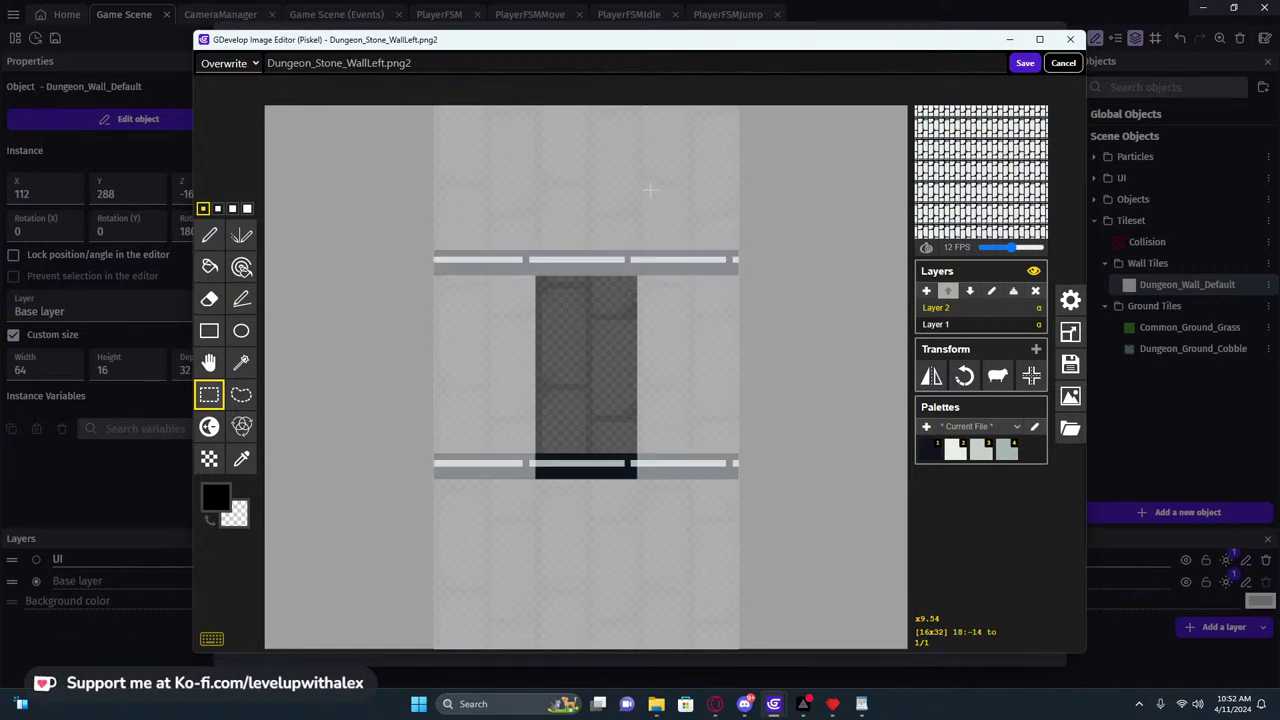
Draw a one-pixel black line across the full upper edge of the image on Layer 2
scroll(594, 289, up, 1)
scroll(563, 280, up, 1)
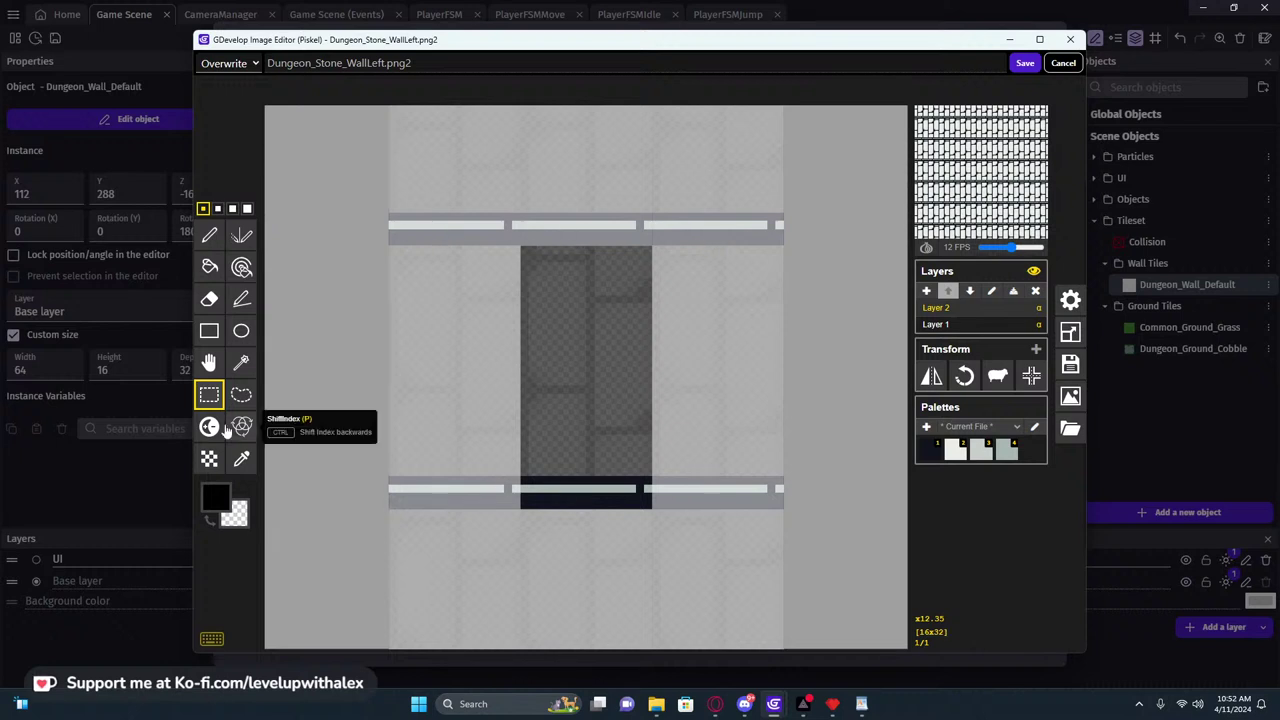
key(o)
click(525, 253)
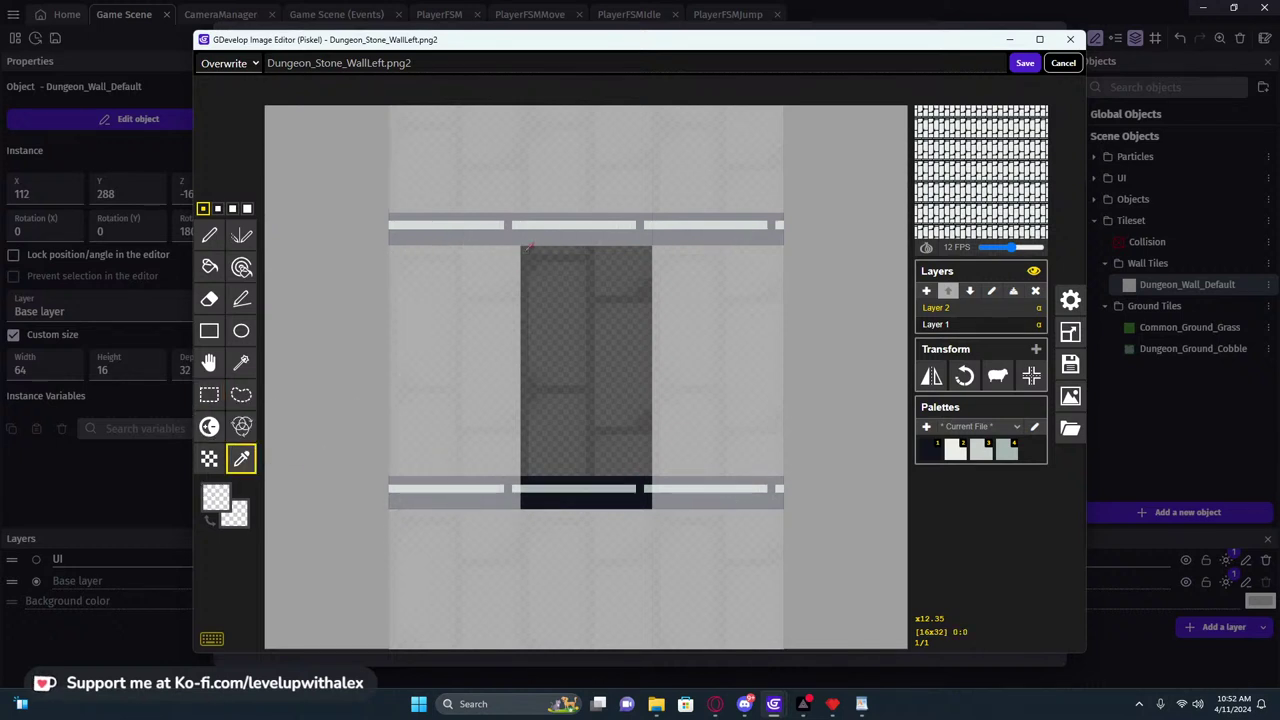
key(s)
key(d)
drag(525, 252, 648, 252)
click(688, 269)
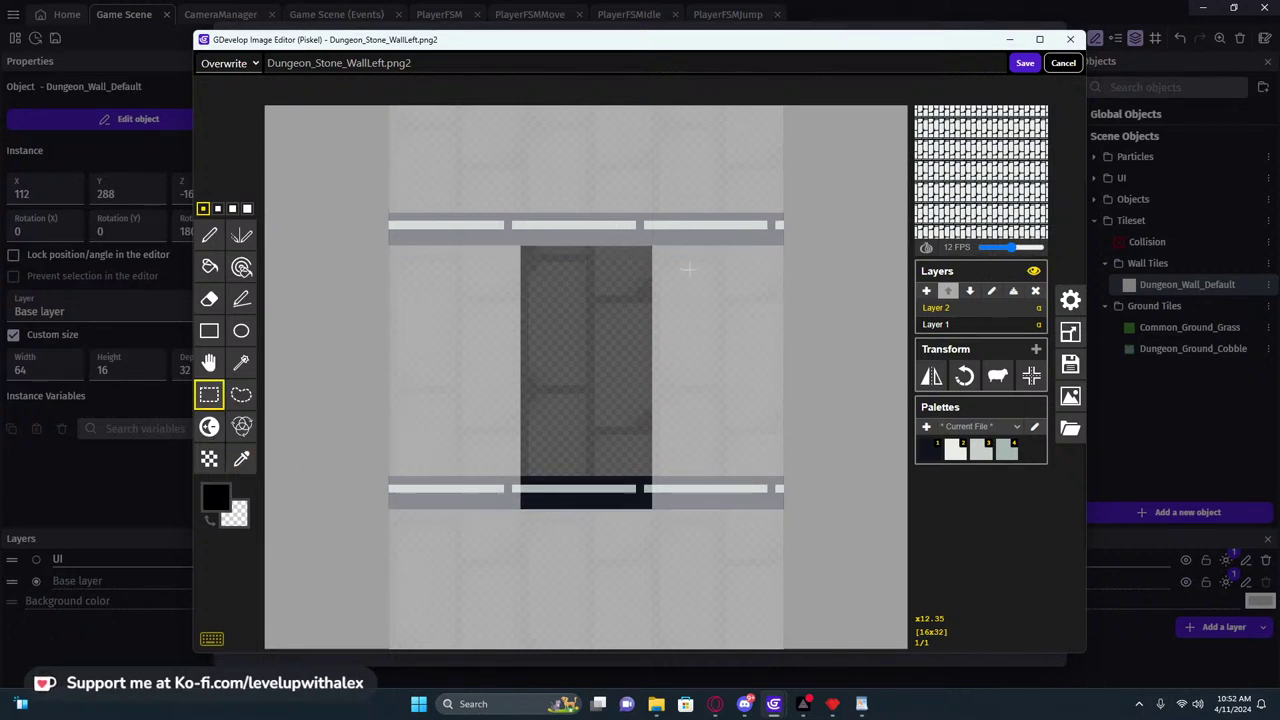
key(p)
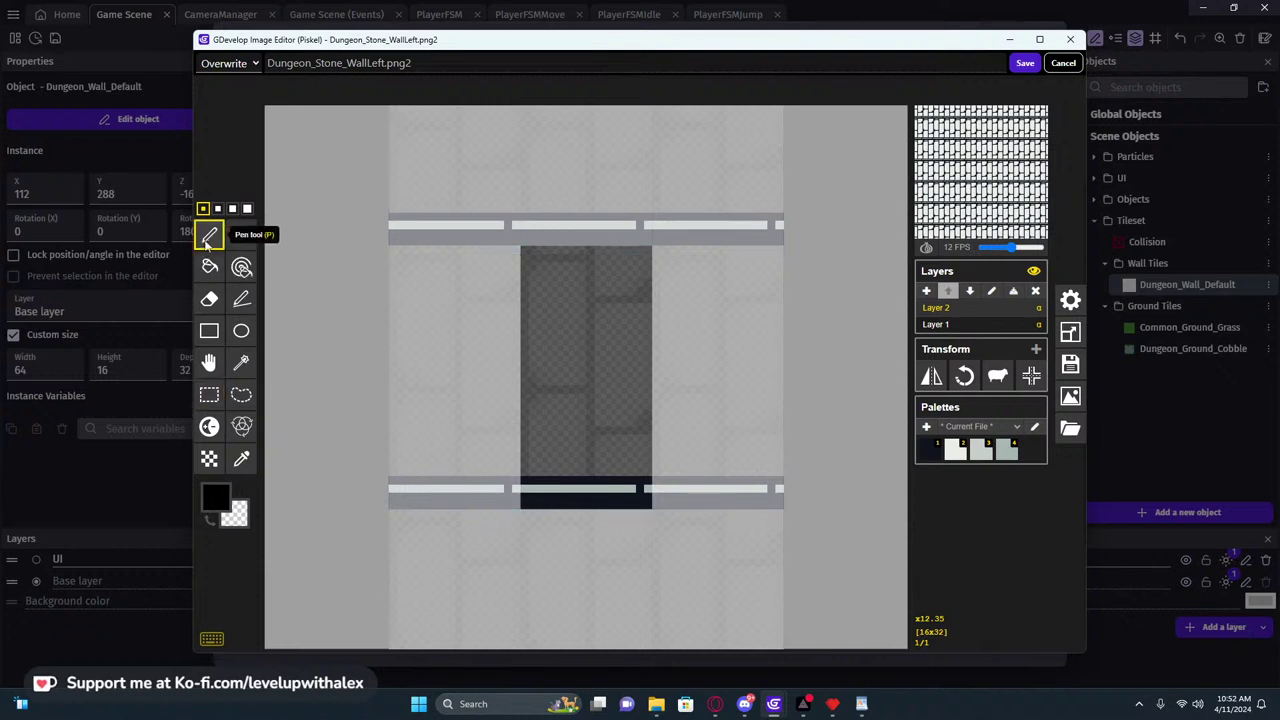
drag(522, 250, 652, 250)
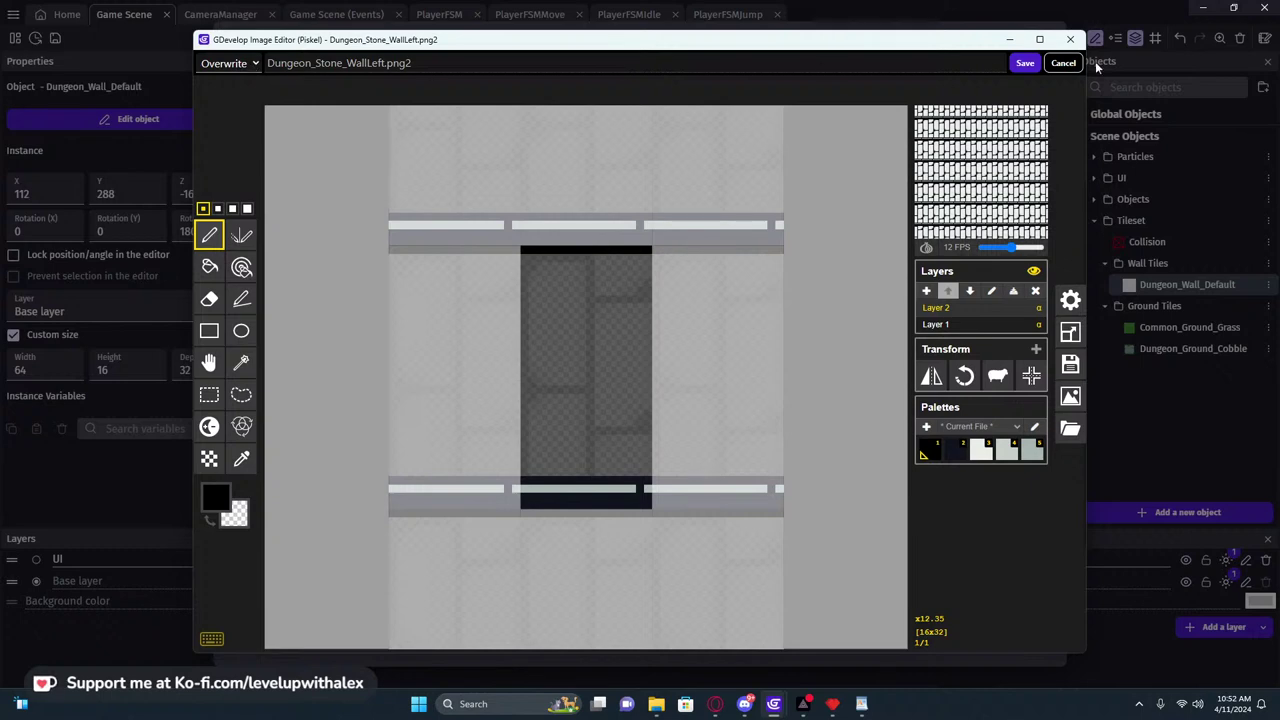
Save the edited left face image to the wall object and check the result in a preview
click(1024, 64)
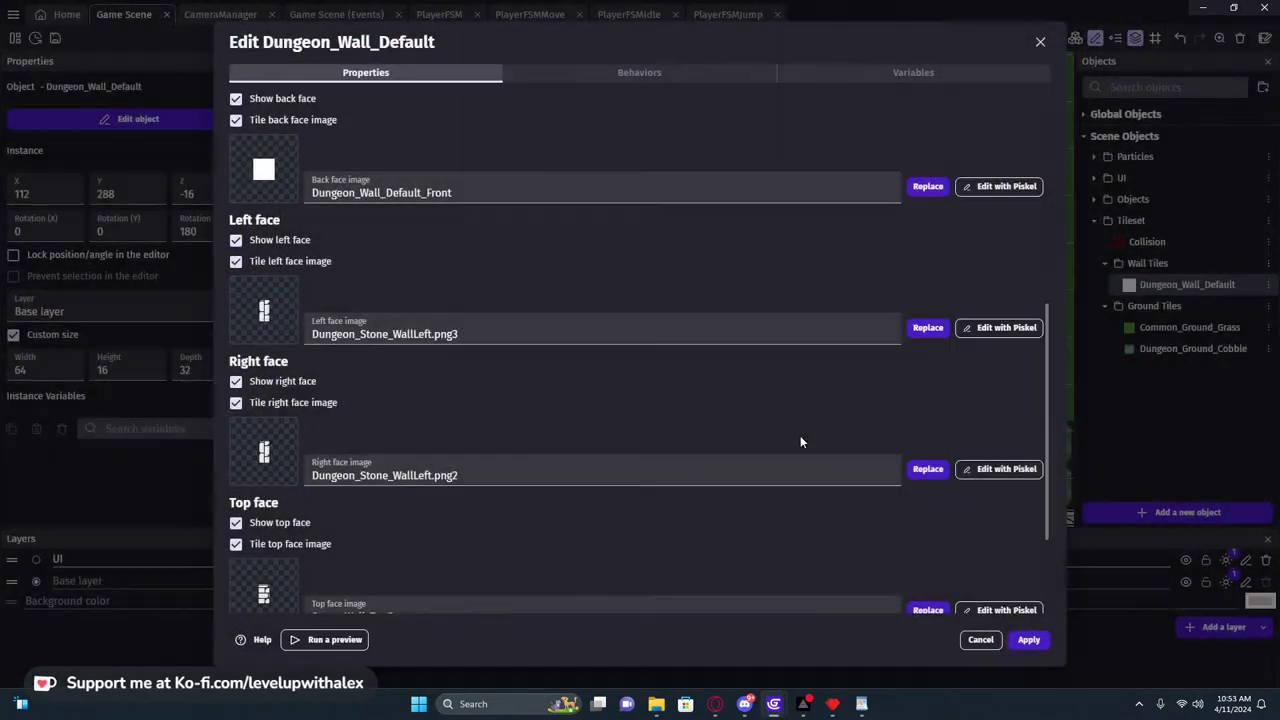
click(1029, 640)
middle_drag(728, 262, 801, 311)
click(610, 37)
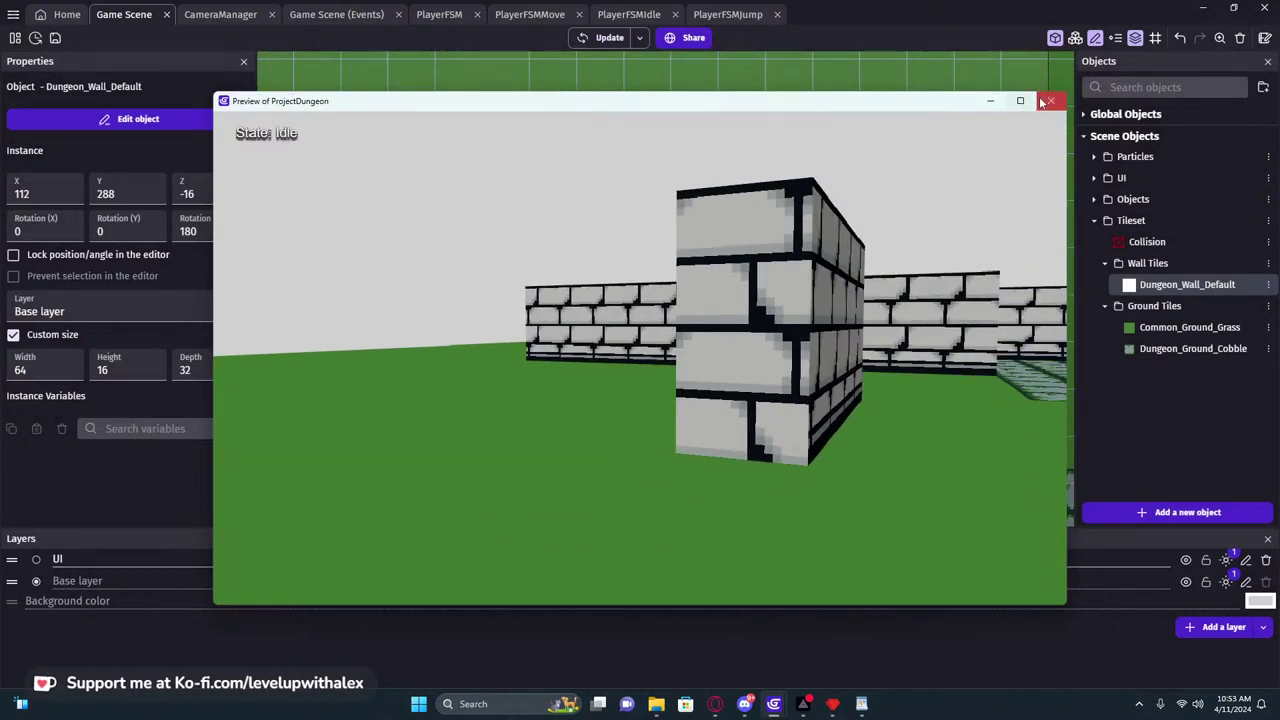
click(1047, 103)
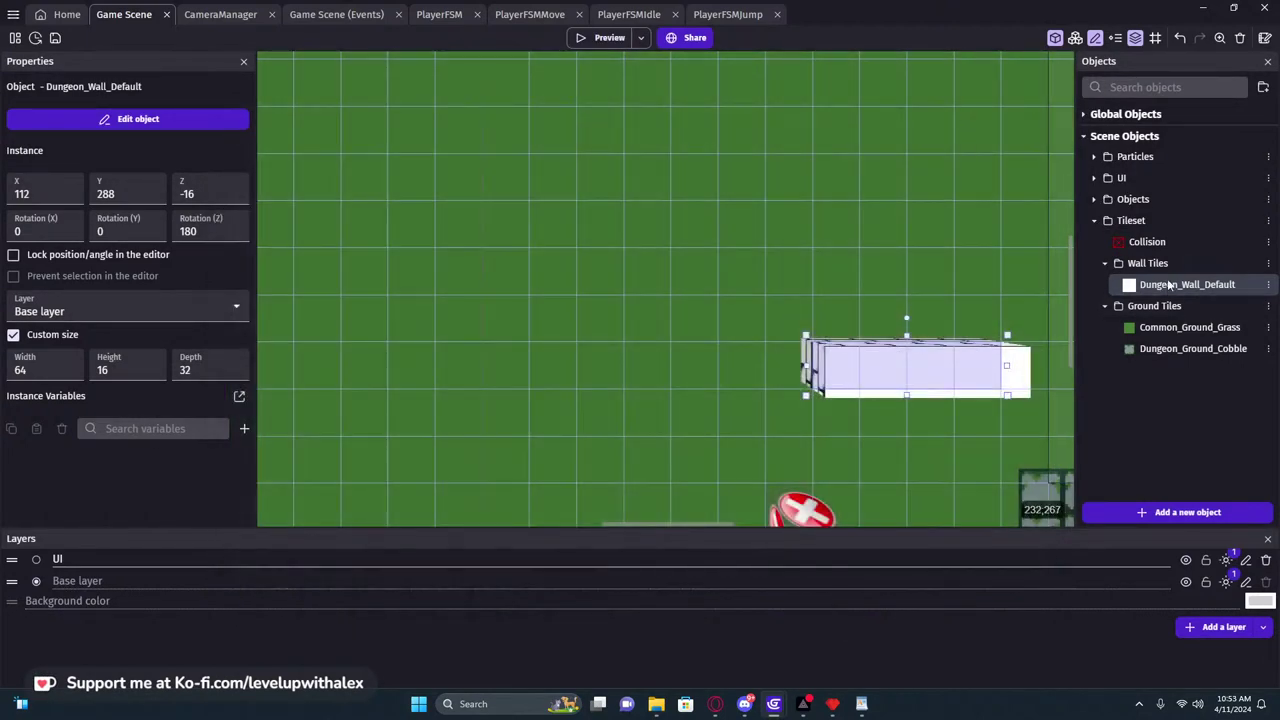
Set the right face image of Dungeon_Wall_Default to Dungeon_Stone_WallLeft.png3 and apply the change
double_click(1168, 285)
scroll(633, 317, down, 5)
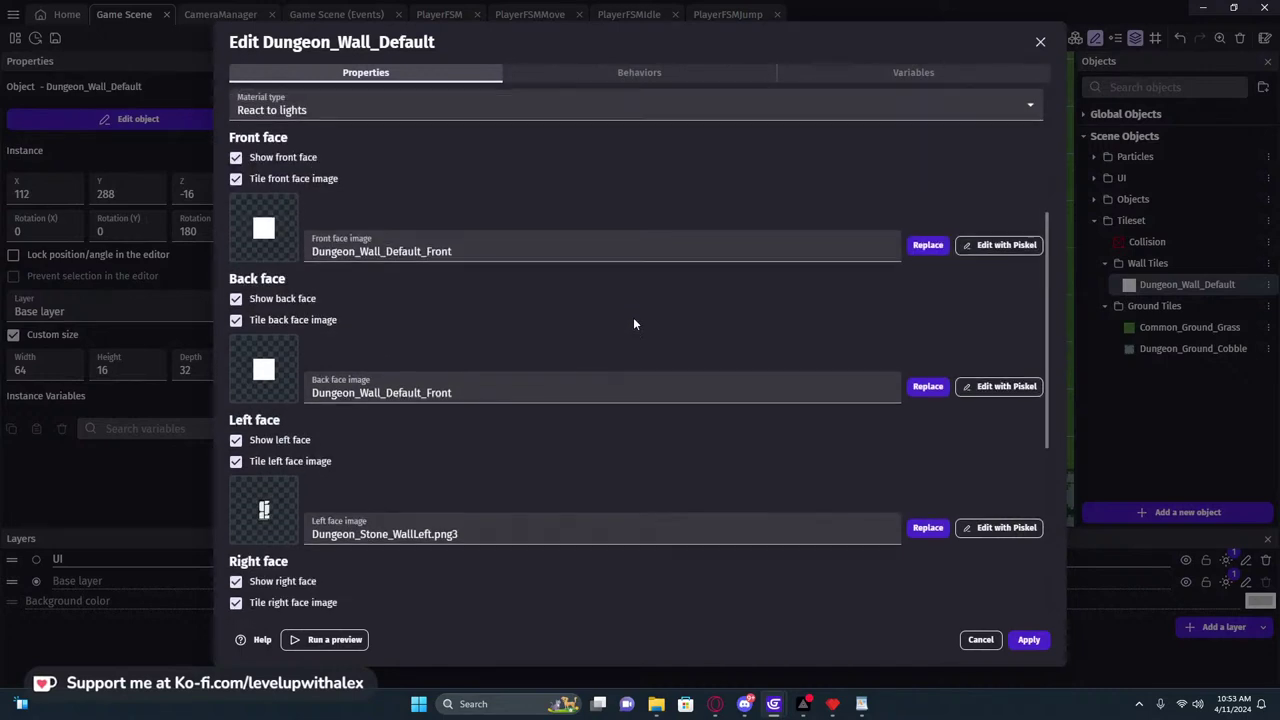
double_click(633, 324)
key(ctrl+c)
double_click(473, 474)
key(ctrl+v)
click(603, 412)
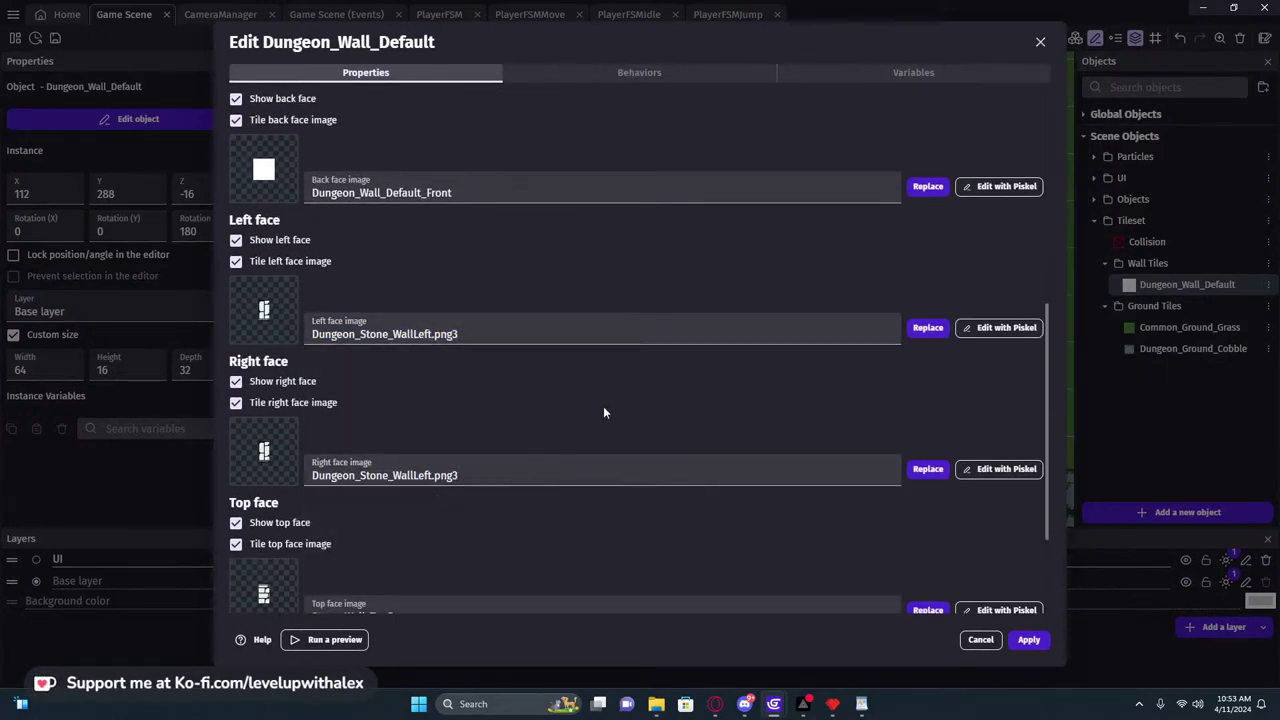
click(1030, 640)
Preview the game and walk around the wall to inspect its end and side faces
click(604, 37)
key(d)
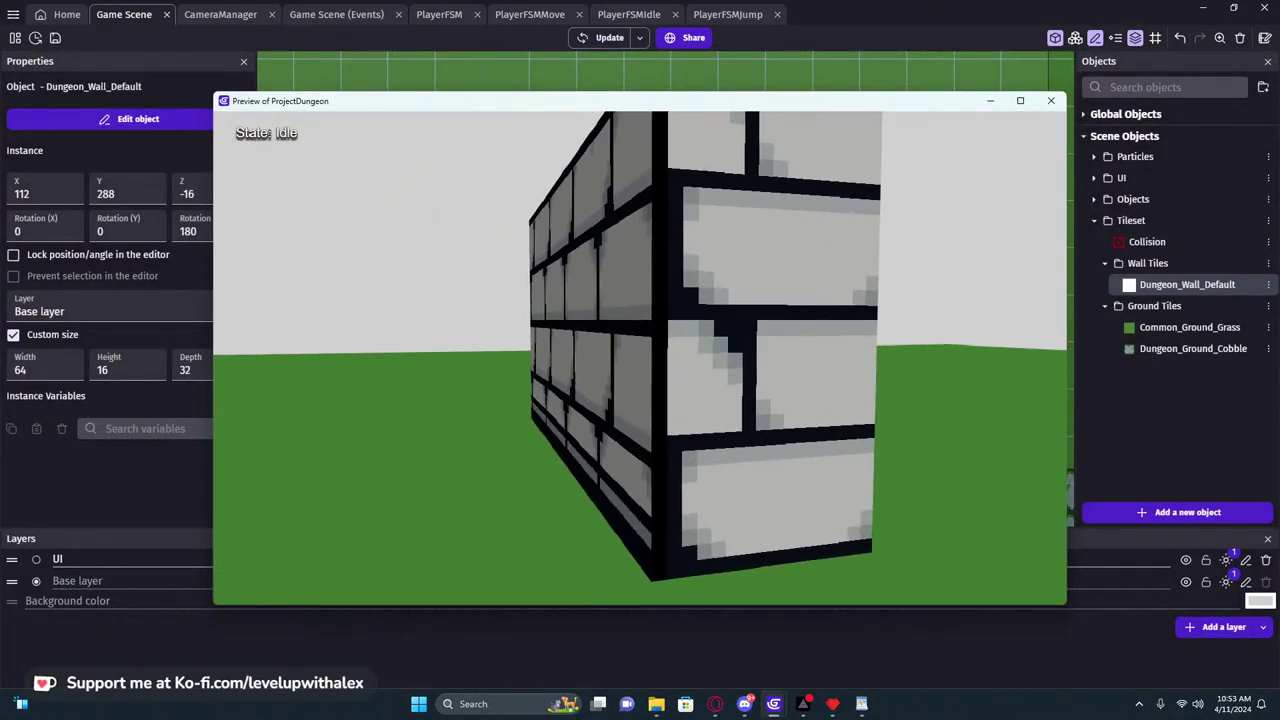
key(s)
key(d)
key(a)
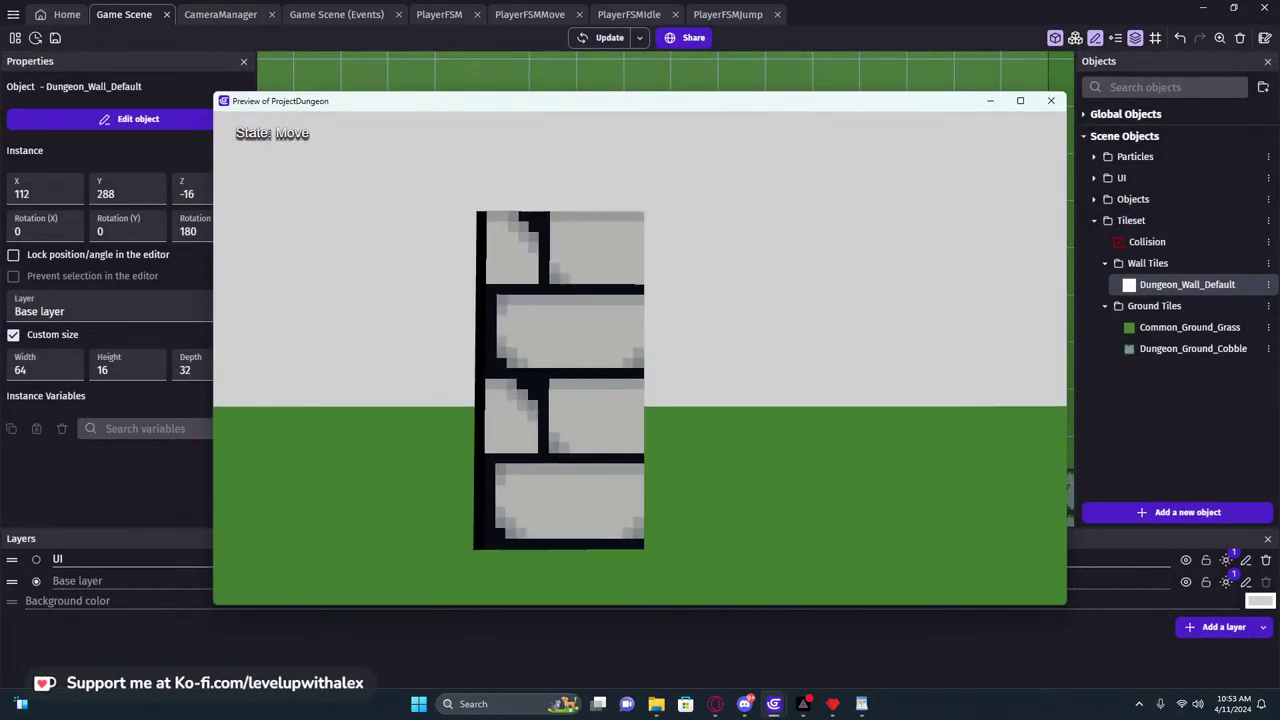
key(Escape)
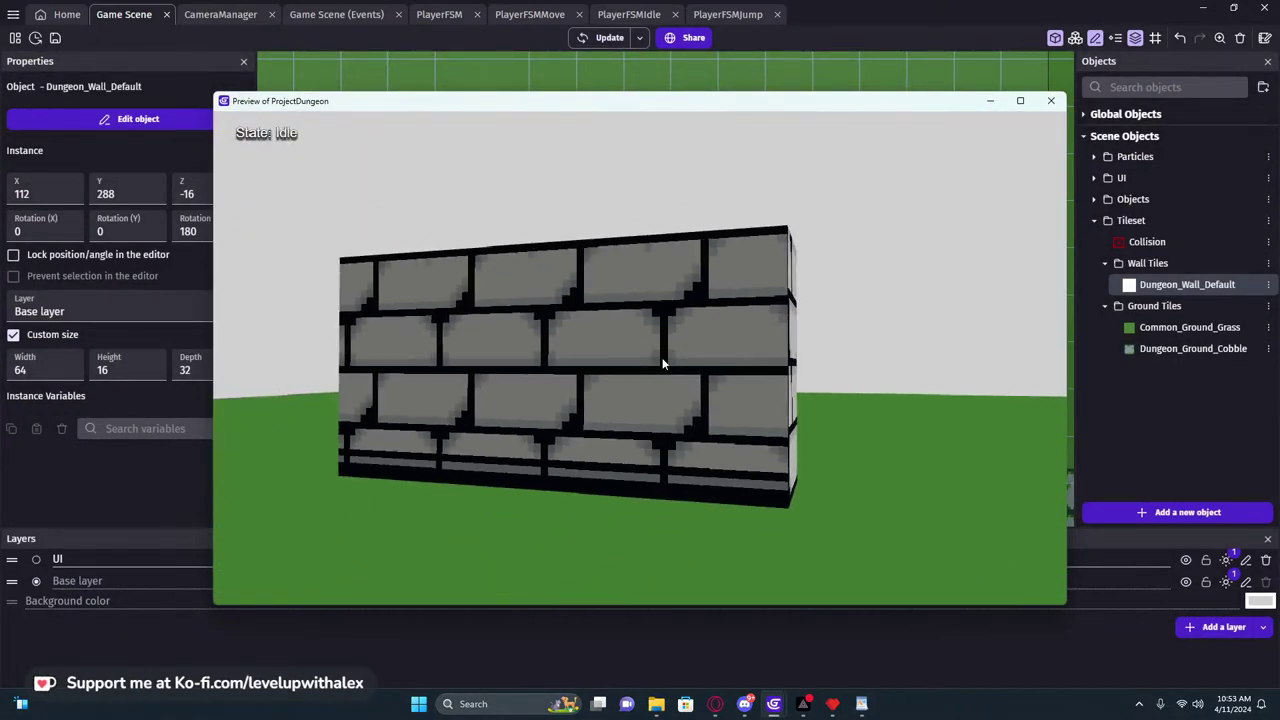
Close the preview and check which images are assigned to the side faces of Dungeon_Wall_Default
click(1053, 102)
double_click(817, 360)
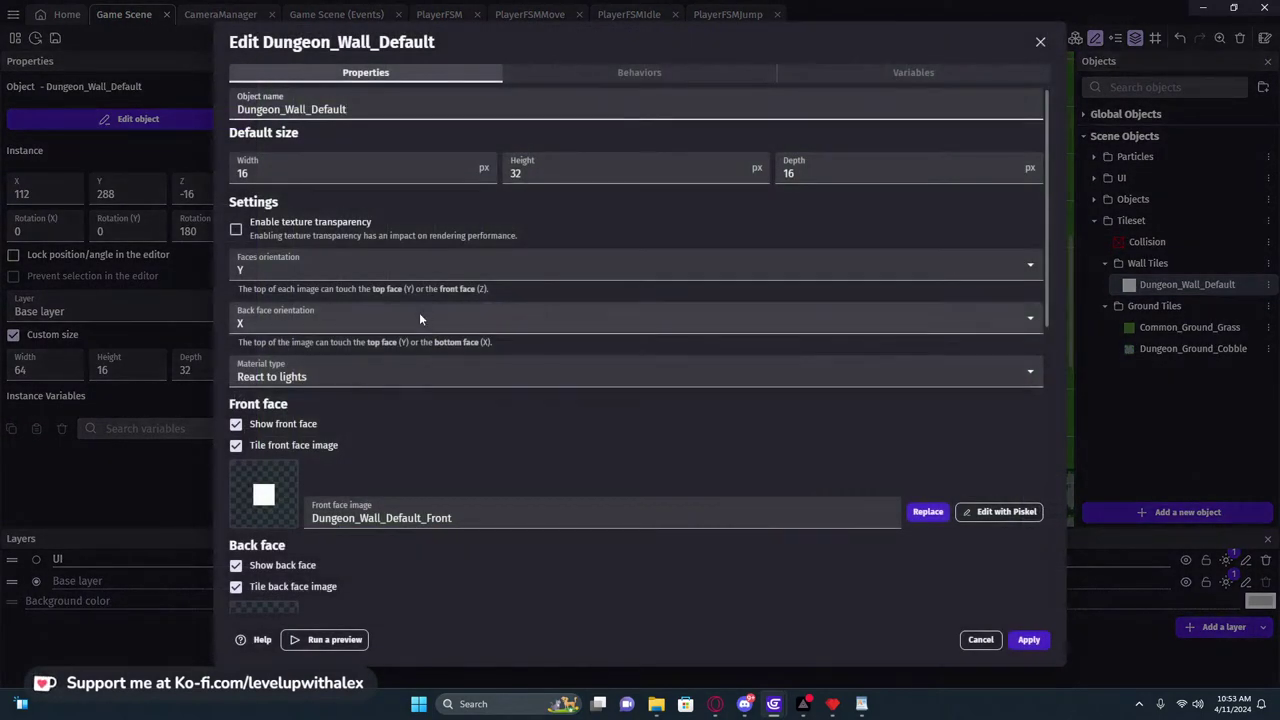
scroll(503, 396, down, 3)
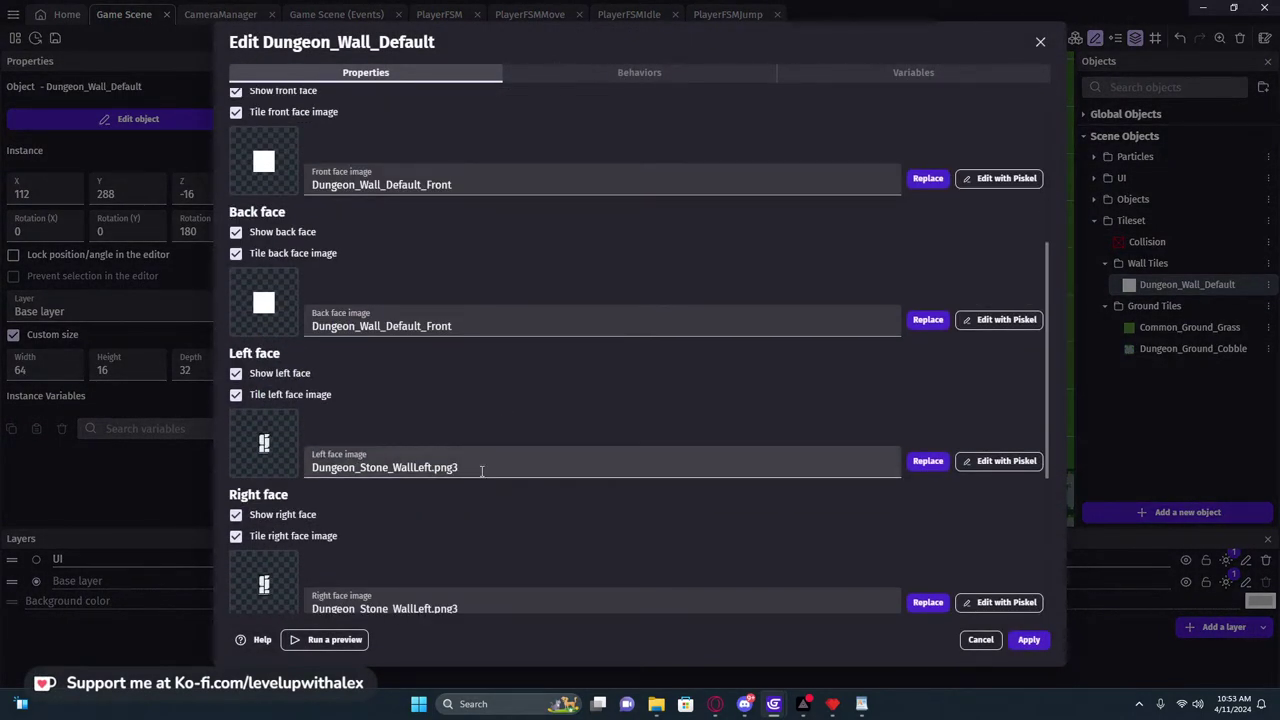
scroll(481, 470, down, 1)
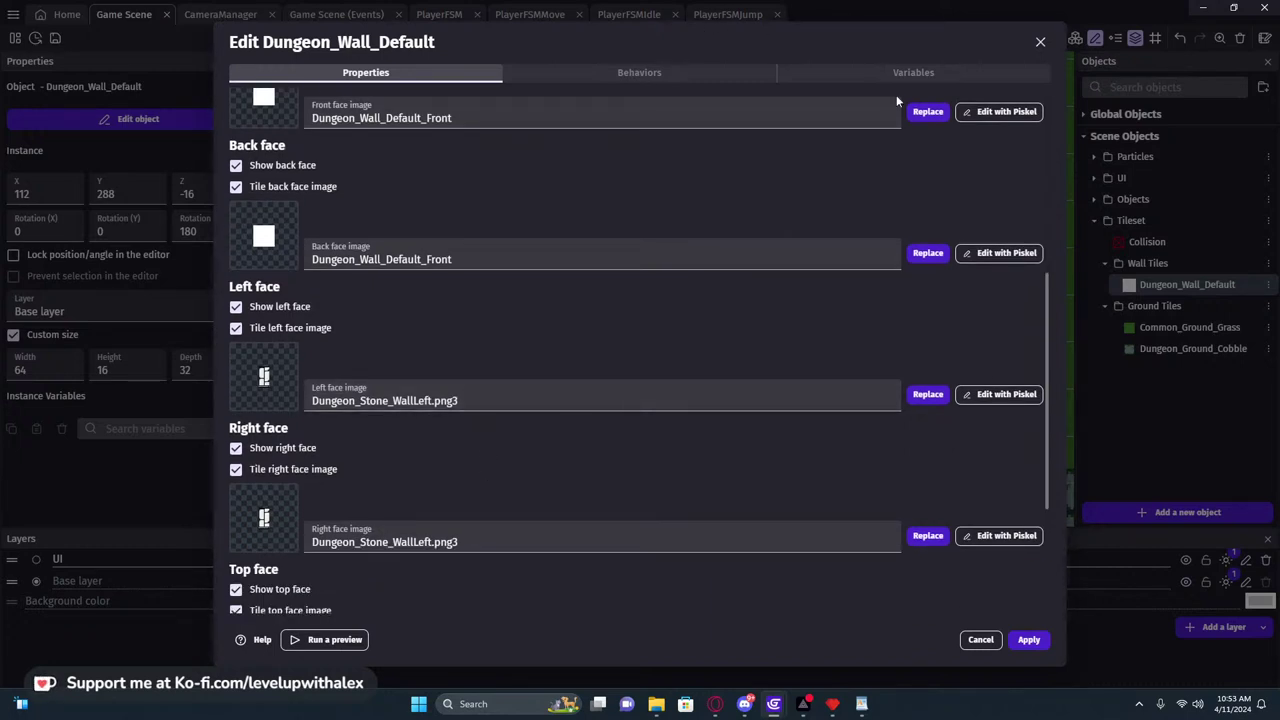
mouse_move(779, 706)
click(1028, 639)
middle_drag(762, 333, 505, 427)
click(609, 488)
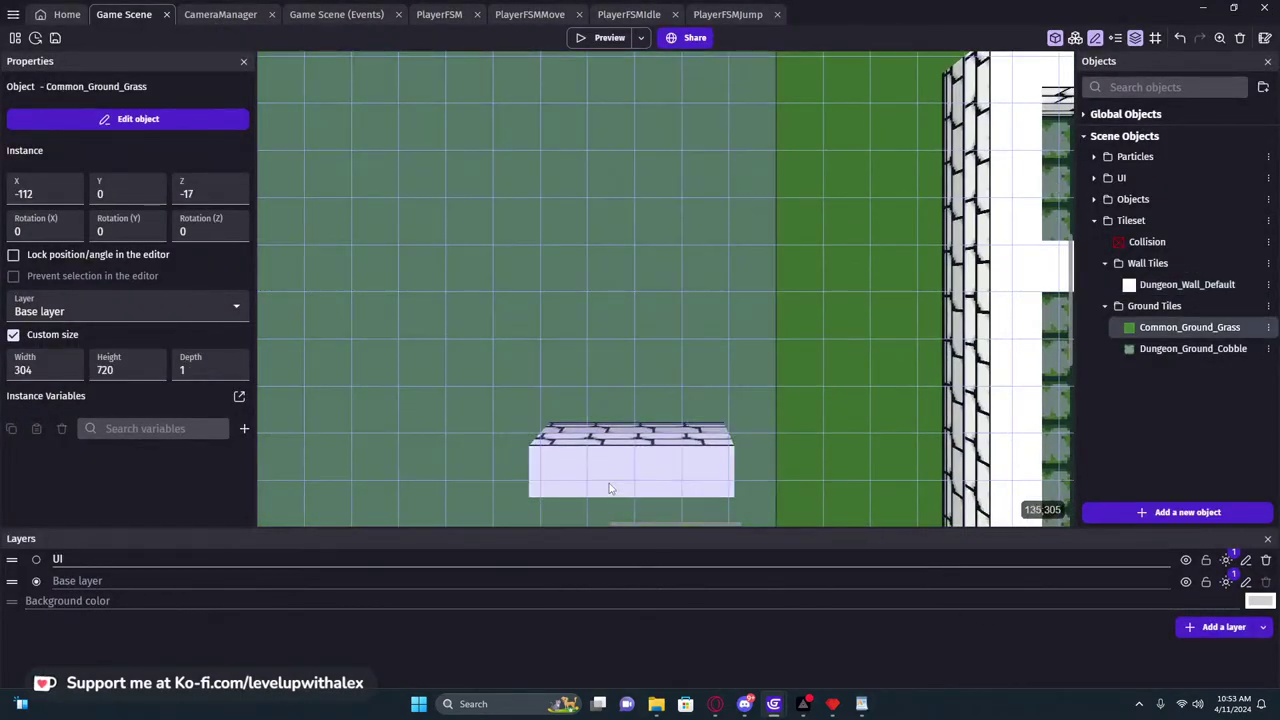
double_click(610, 488)
click(488, 368)
click(503, 406)
scroll(504, 406, down, 1)
scroll(503, 406, down, 3)
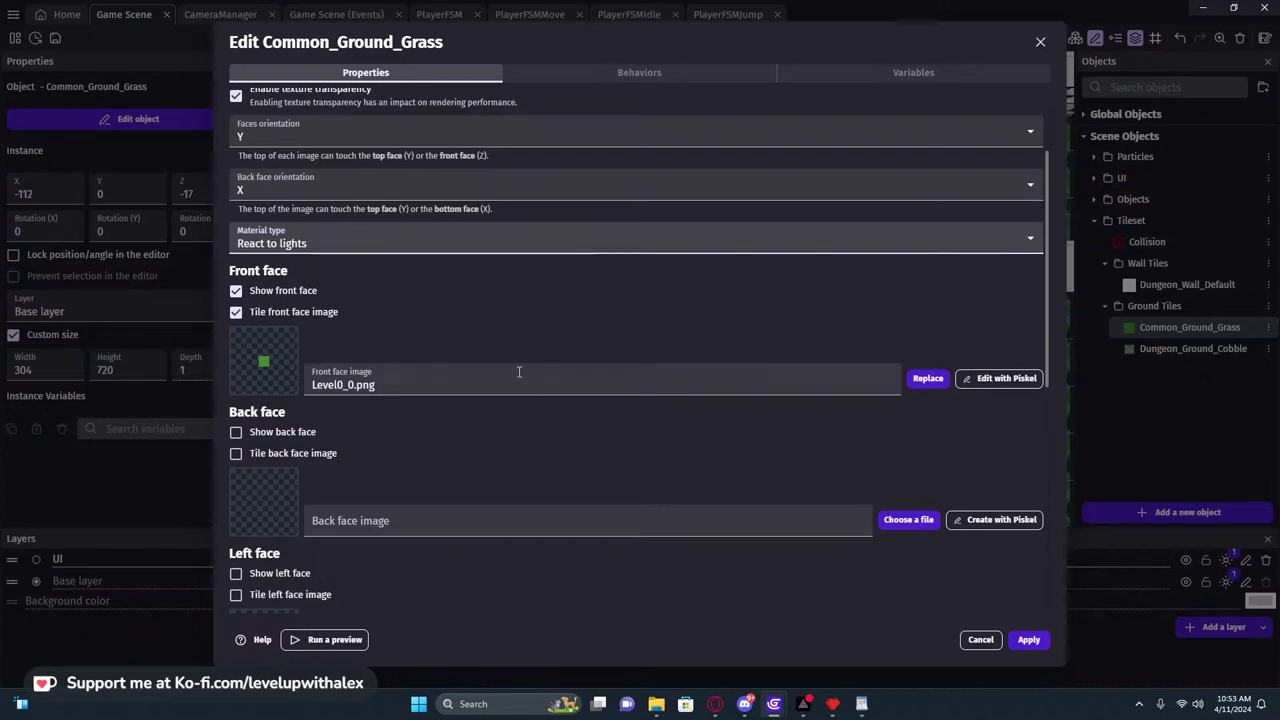
click(1040, 41)
Reopen Dungeon_Wall_Default, review its left, right, top and bottom face images, and leave without changes
click(612, 430)
double_click(612, 430)
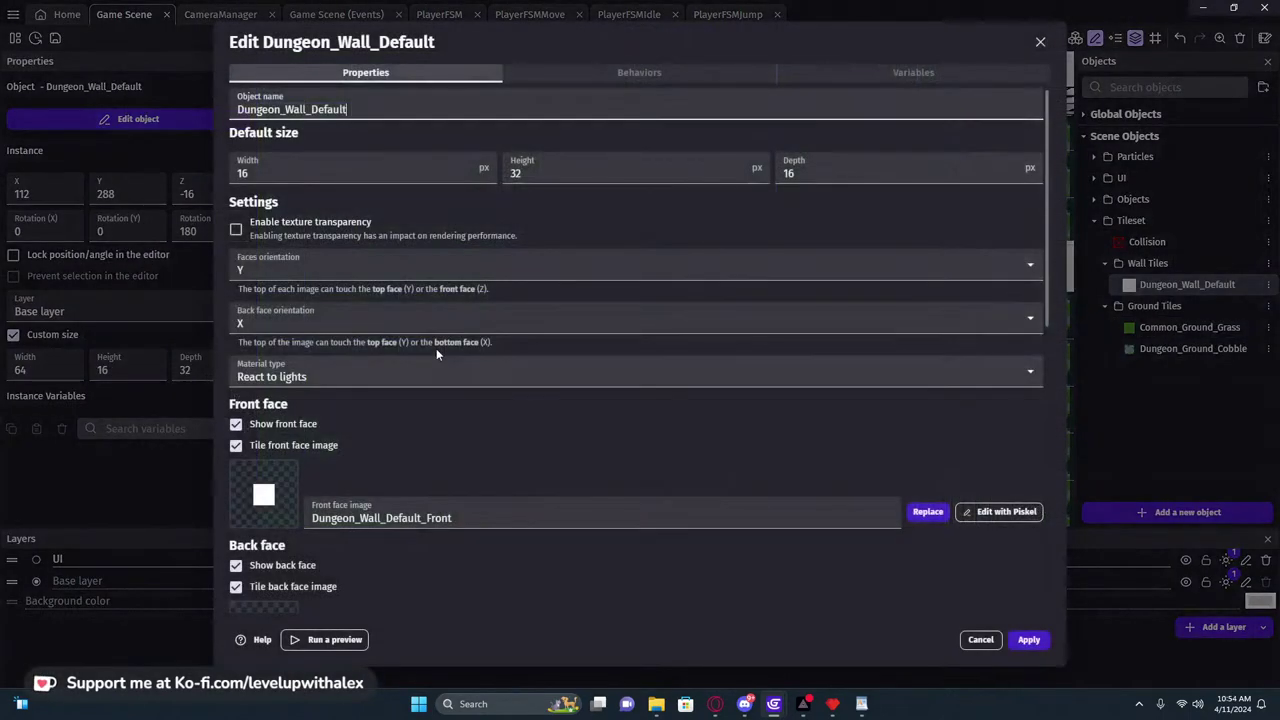
scroll(434, 346, down, 3)
scroll(473, 362, down, 5)
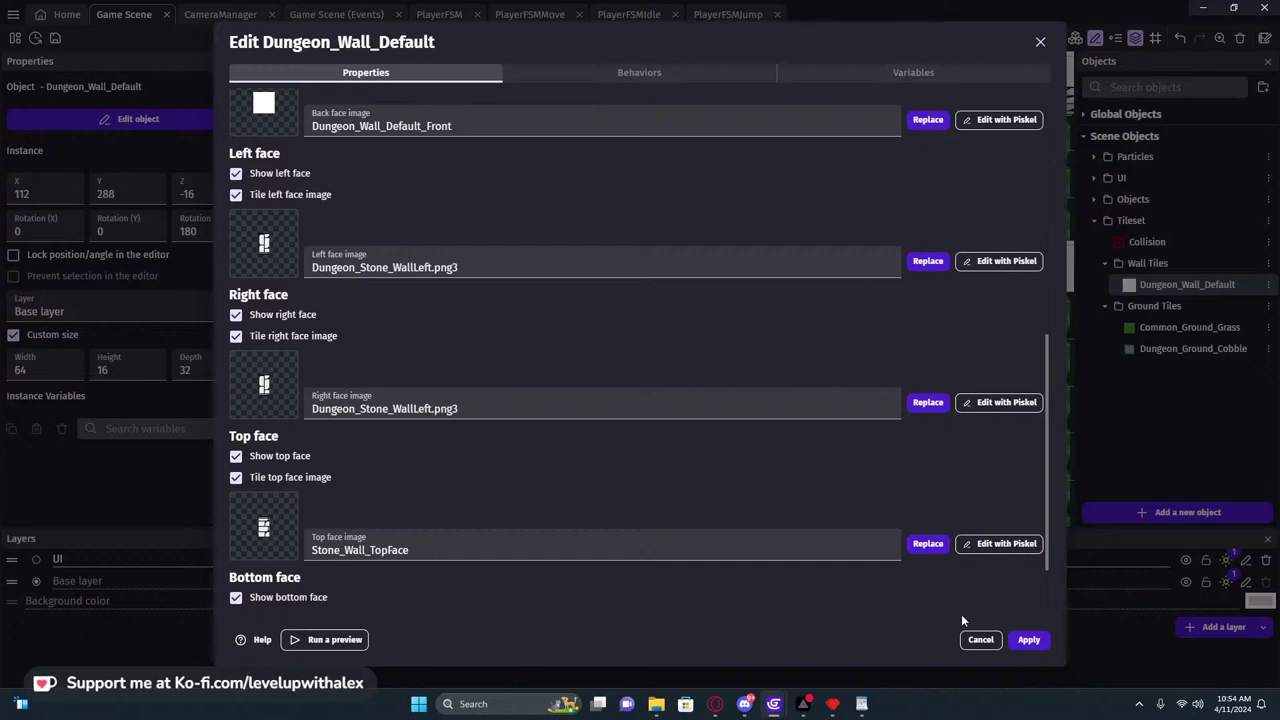
scroll(300, 411, up, 2)
scroll(293, 406, down, 3)
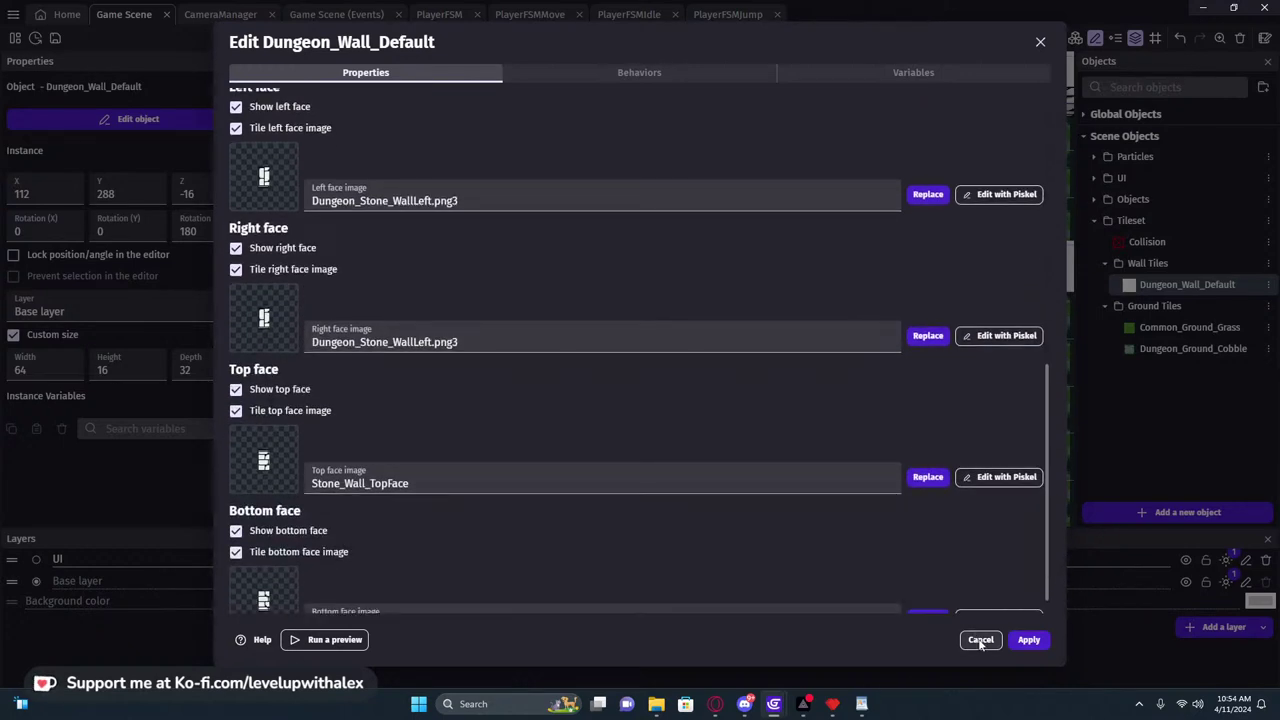
click(980, 639)
Try stretching the wall instance in the scene to two grid cells high and shrink it back to one cell
middle_drag(593, 349, 346, 428)
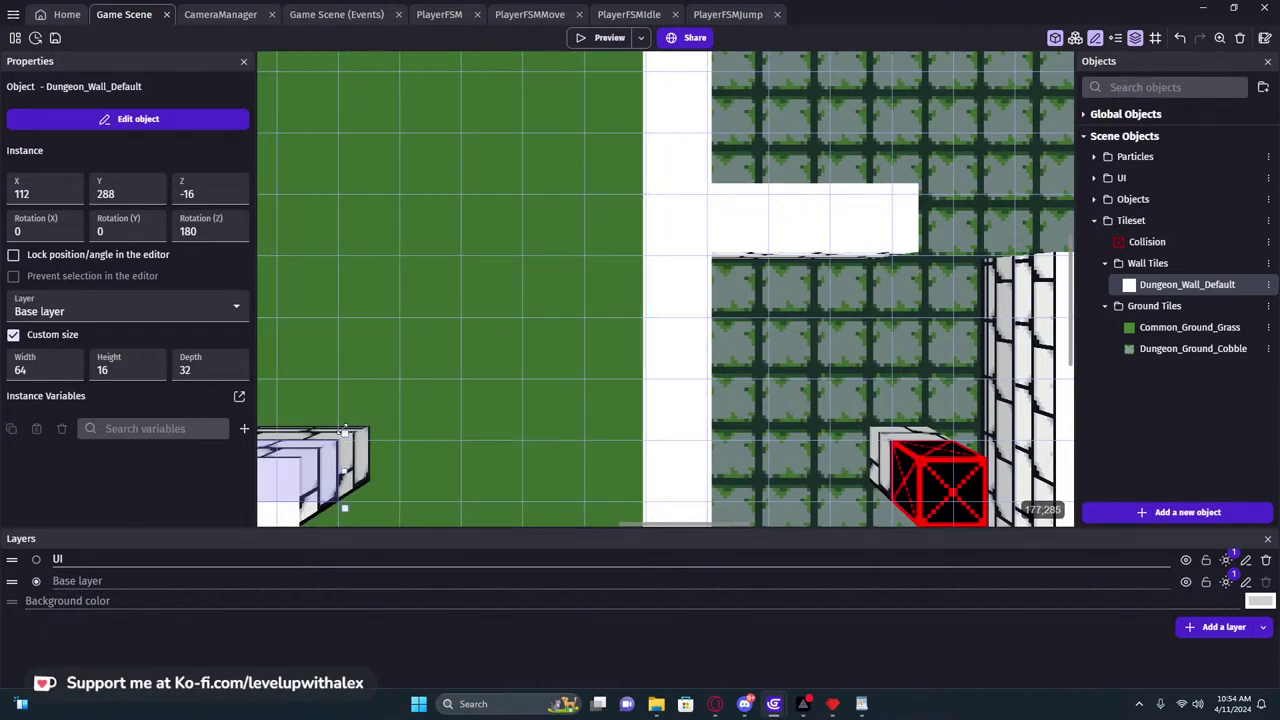
middle_drag(357, 483, 578, 348)
drag(440, 390, 439, 431)
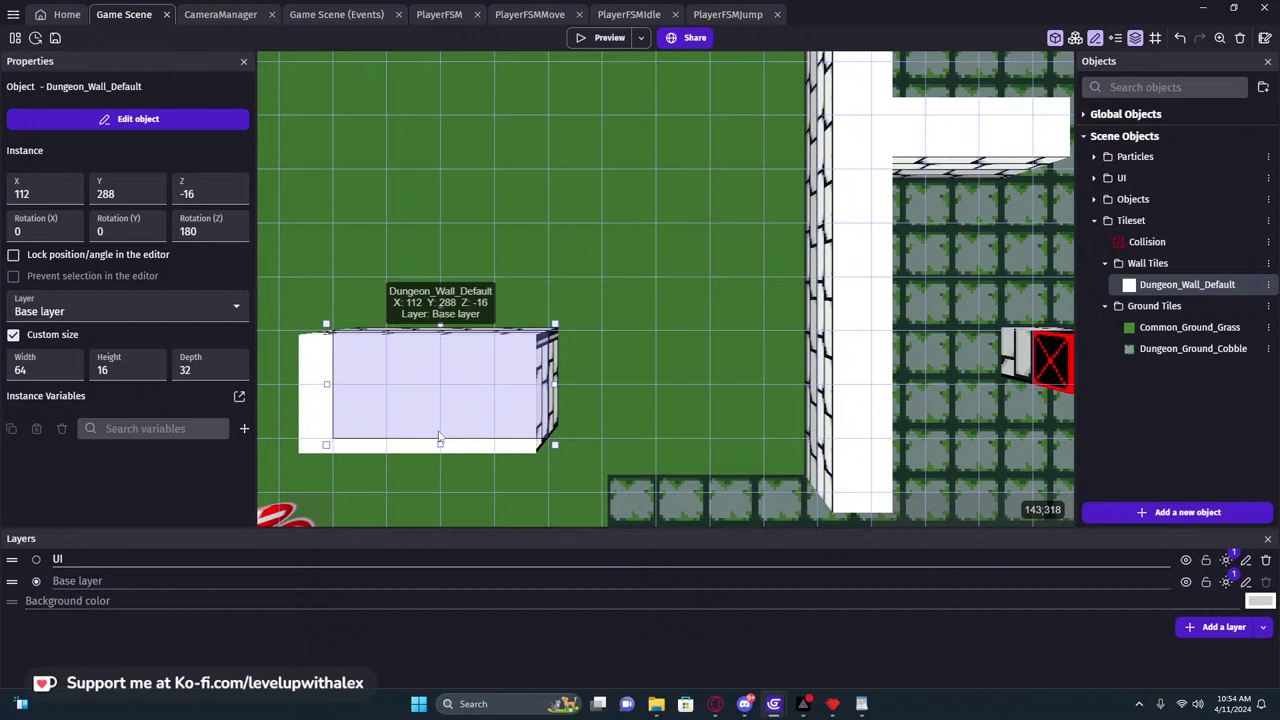
drag(438, 431, 438, 410)
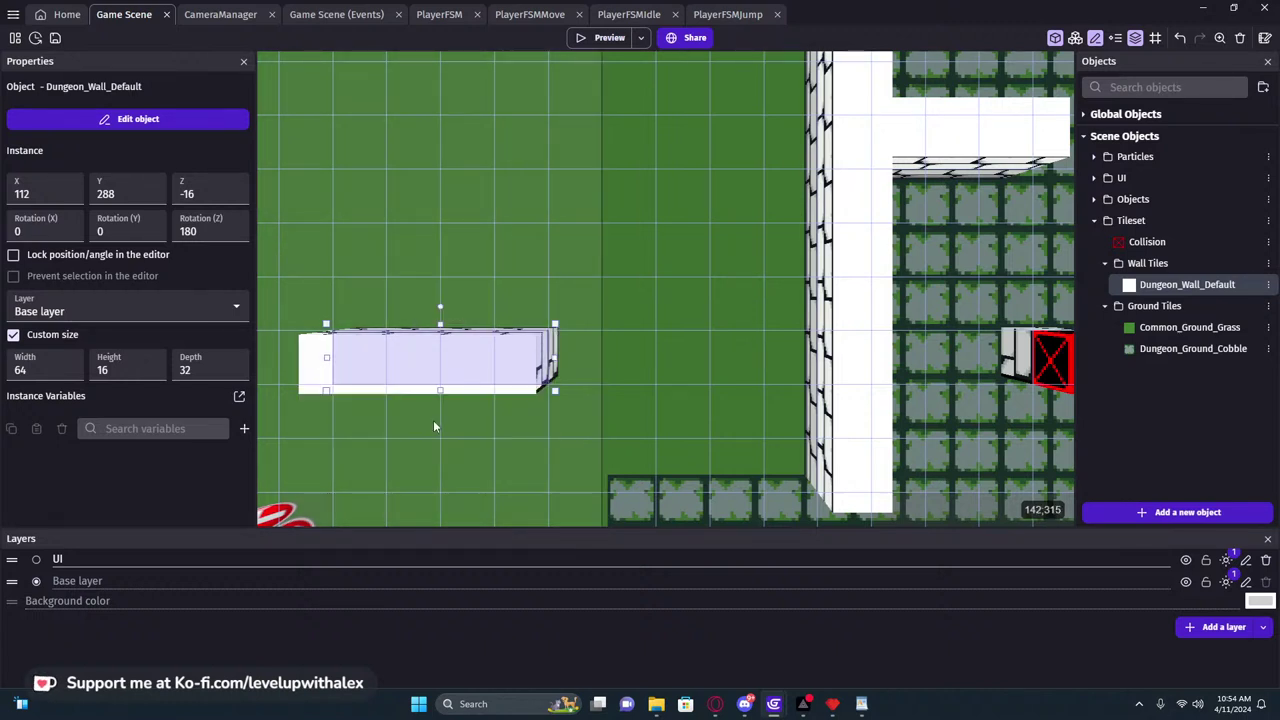
drag(432, 413, 433, 434)
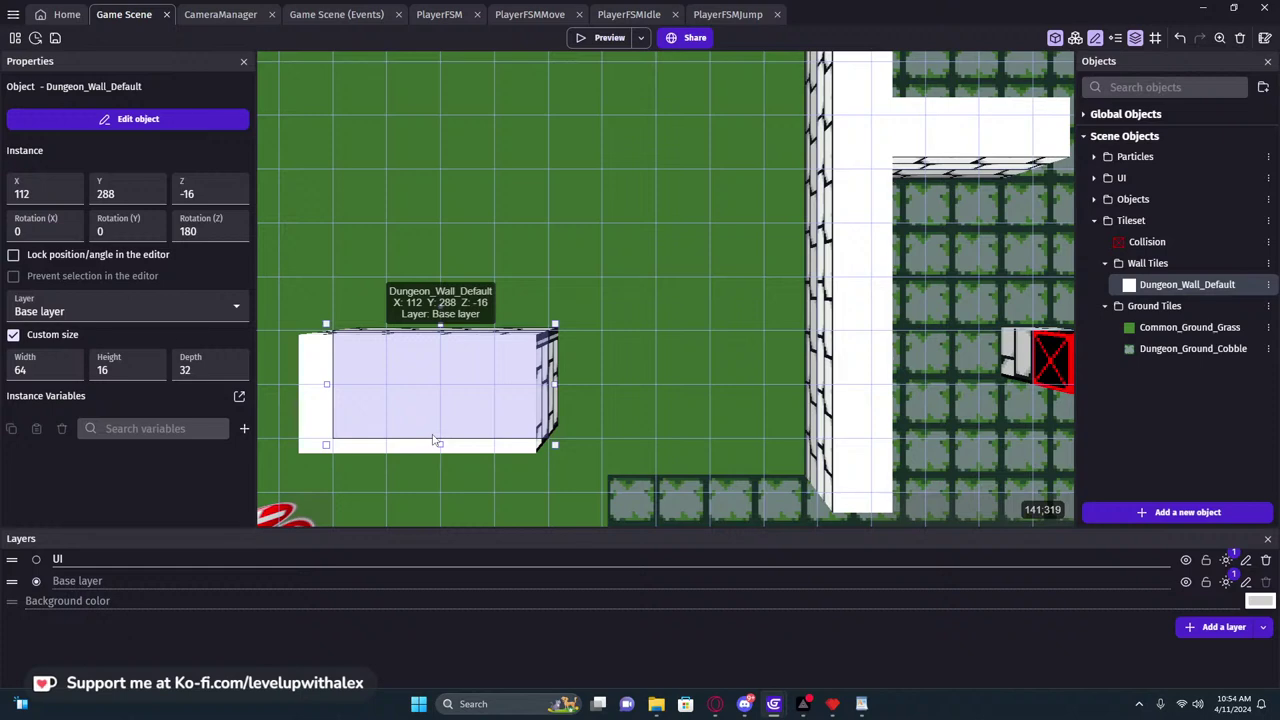
drag(433, 437, 431, 414)
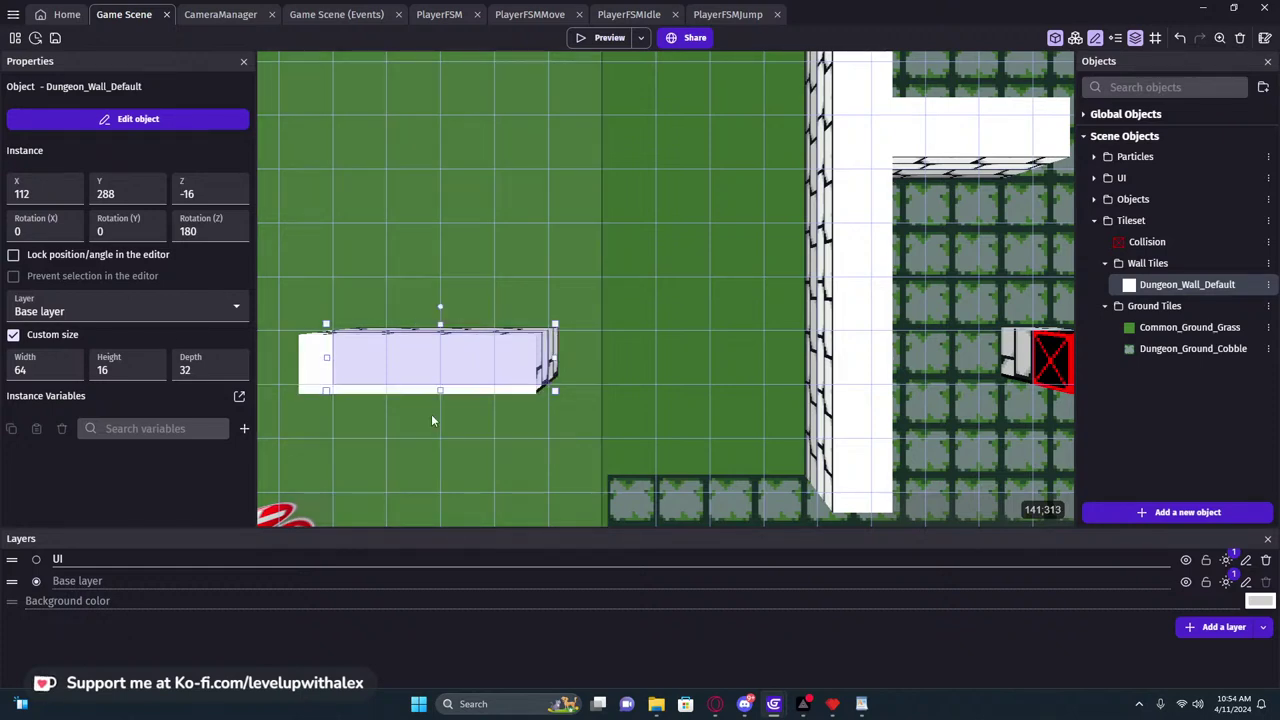
middle_drag(421, 416, 680, 390)
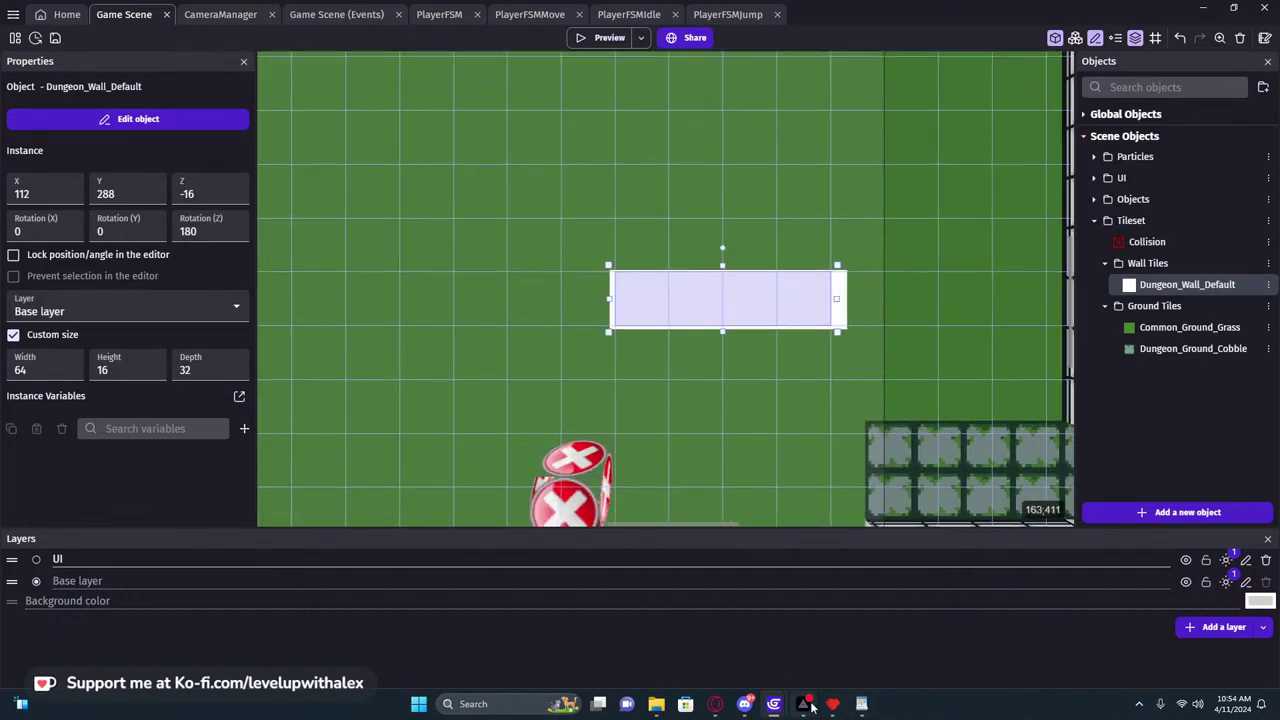
Switch to Pyxel Edit and copy the lower brick wall tile that has the base strip
click(832, 704)
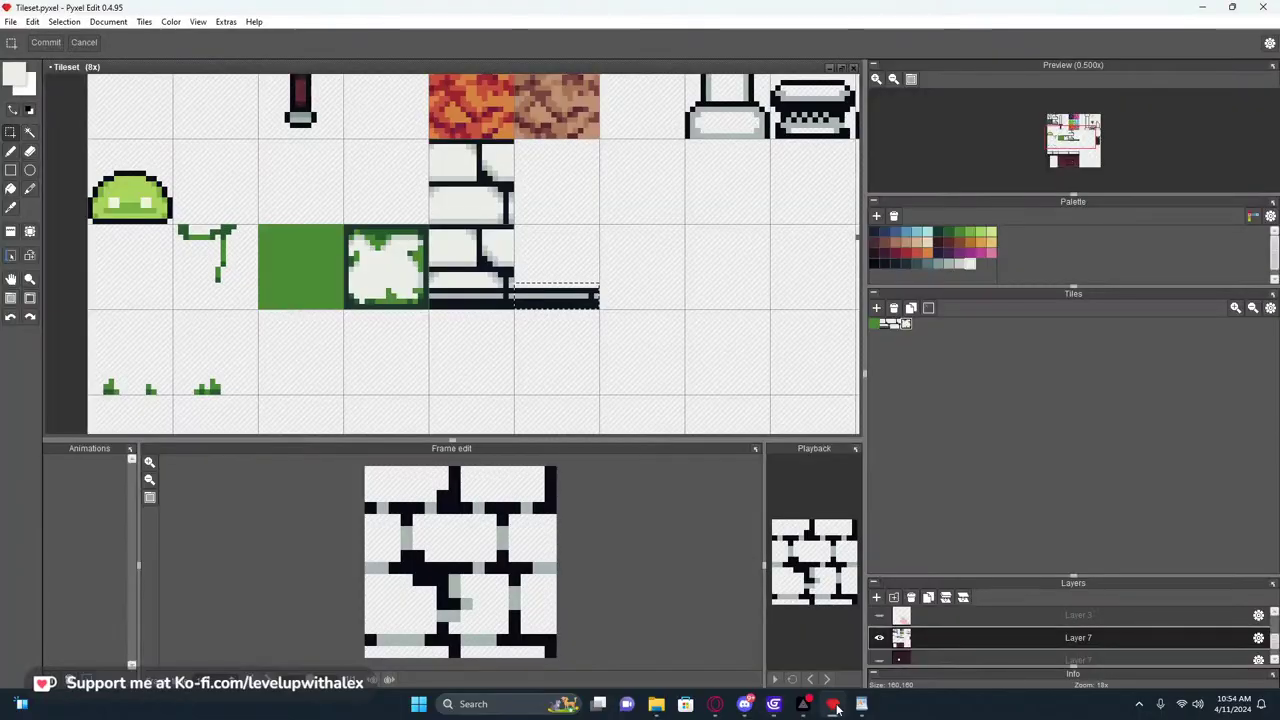
scroll(572, 305, down, 2)
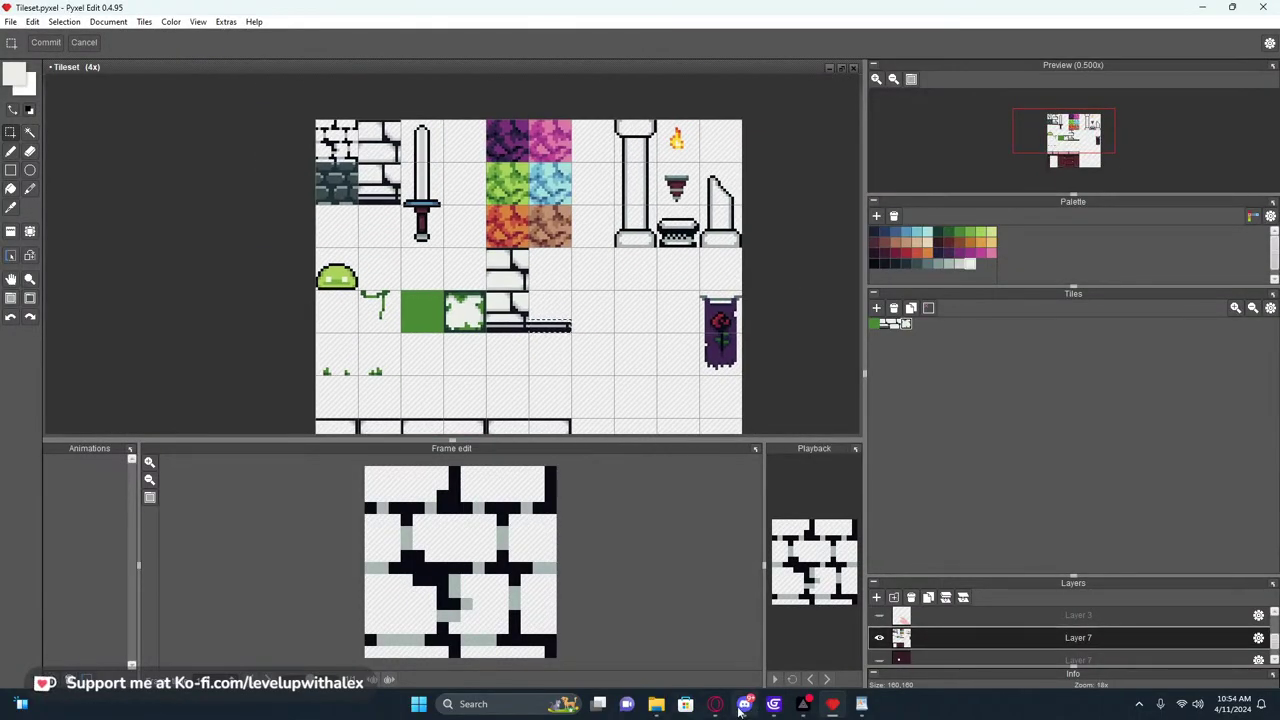
mouse_move(716, 706)
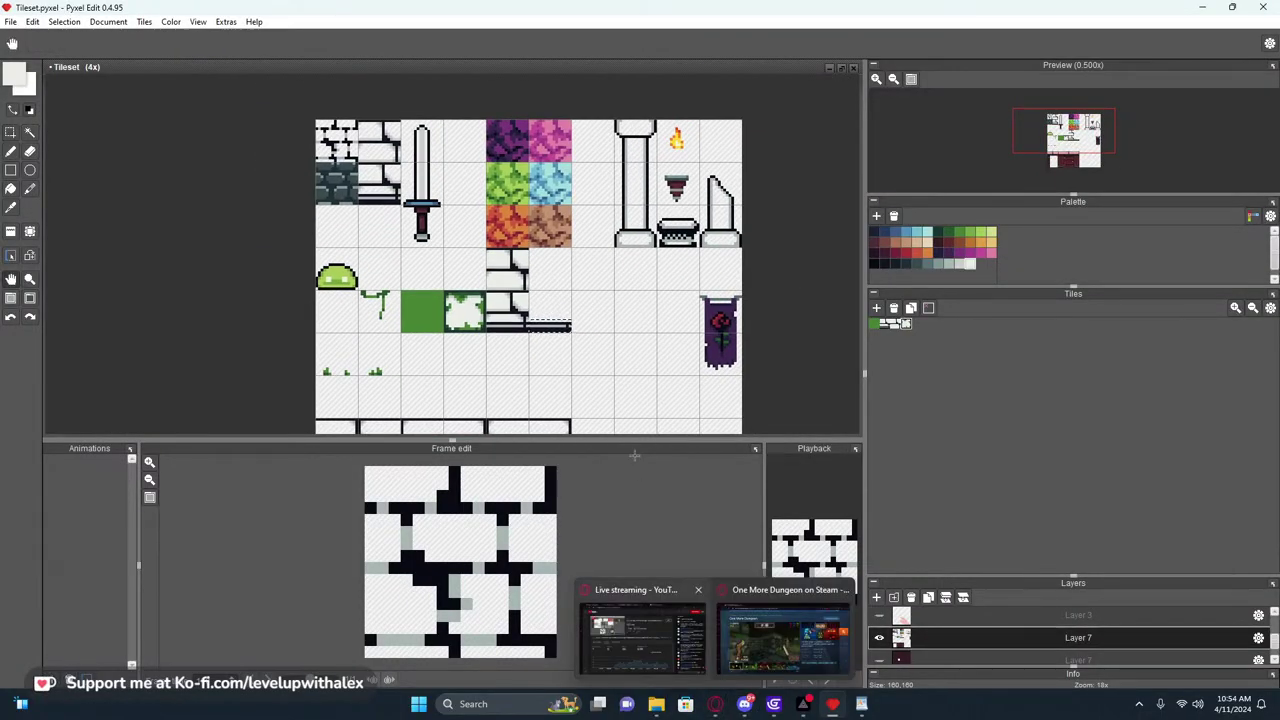
middle_drag(659, 474, 593, 464)
scroll(541, 316, up, 2)
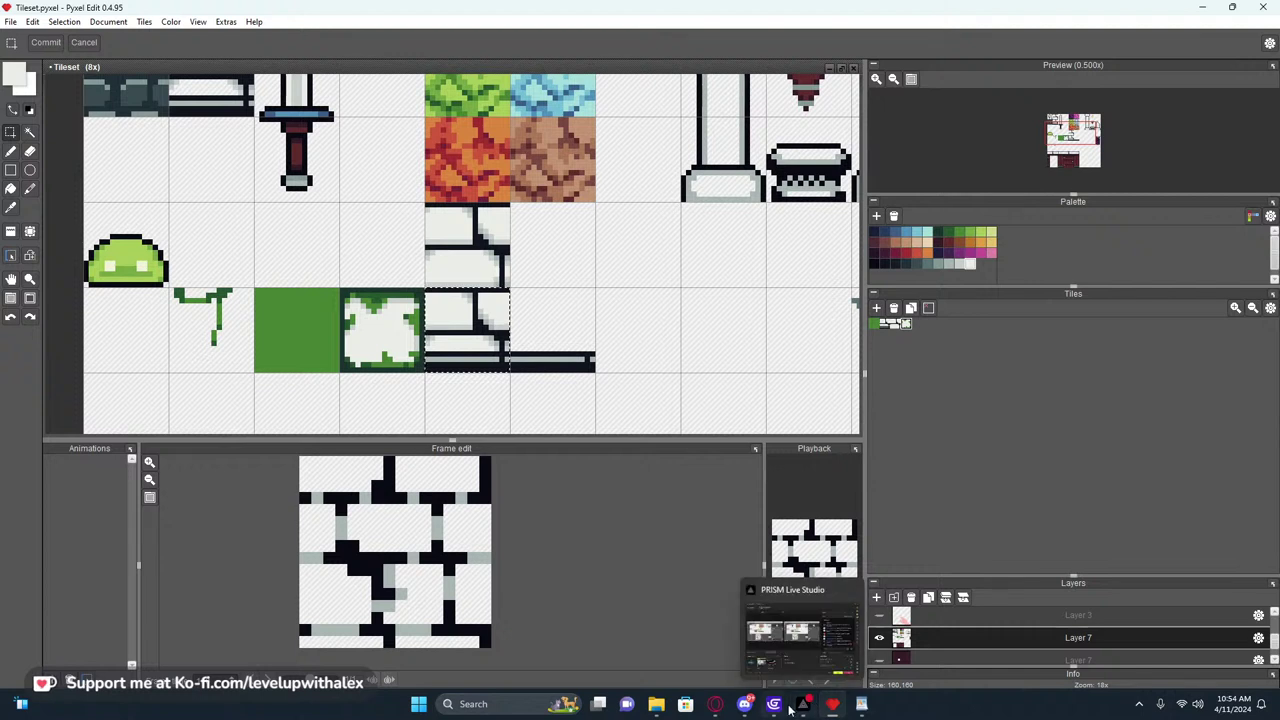
Switch back to the ProjectDungeon window in GDevelop and open Dungeon_Wall_Default's right face image for editing in Piskel
mouse_move(786, 706)
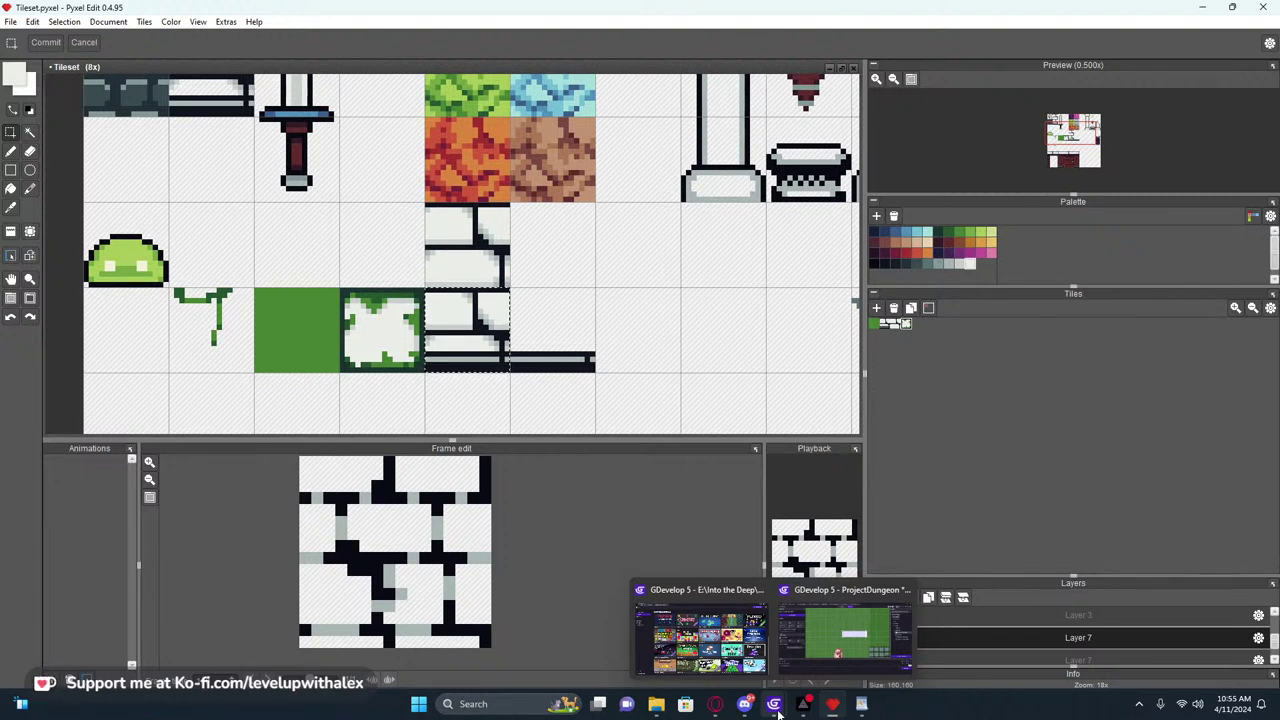
click(843, 632)
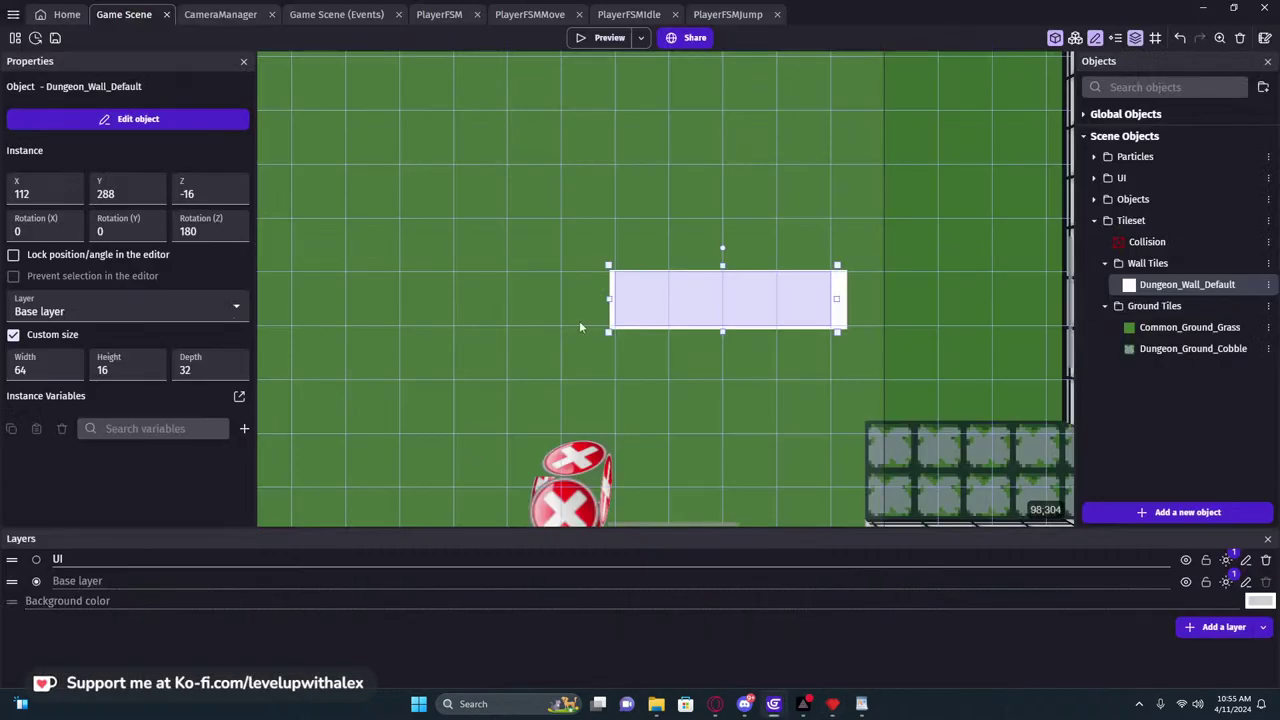
double_click(700, 295)
scroll(396, 432, down, 6)
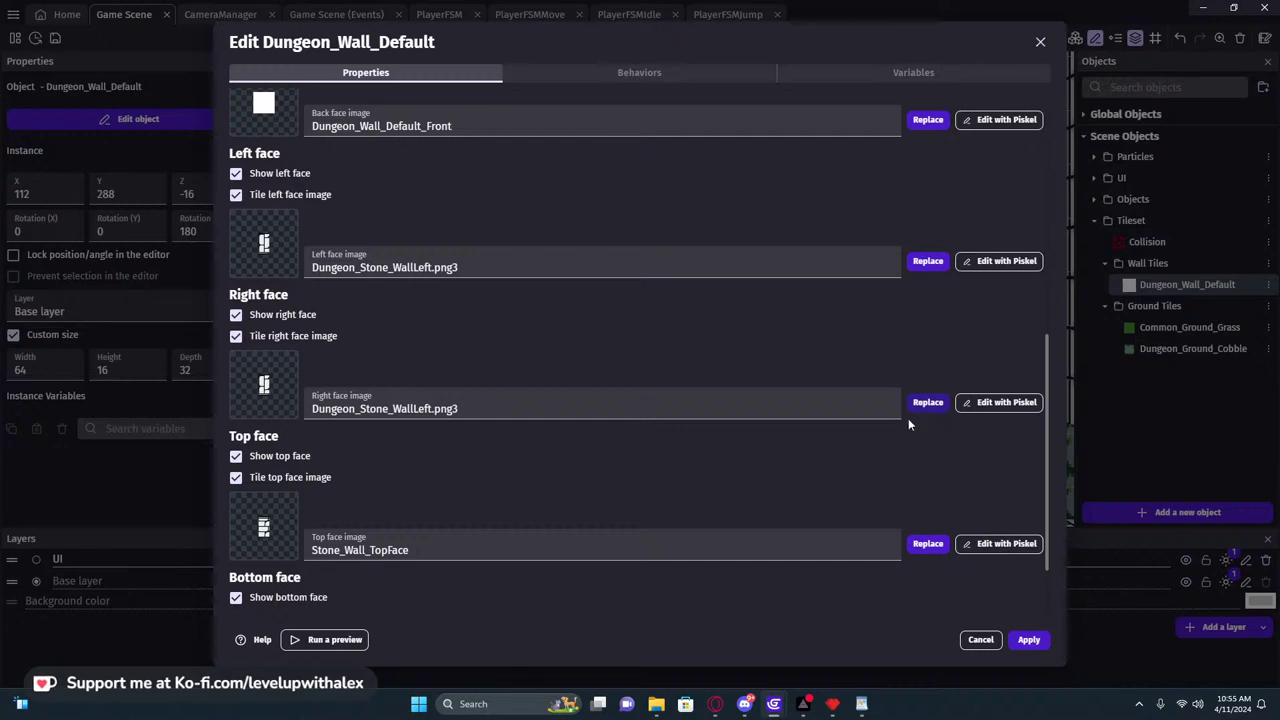
click(1000, 402)
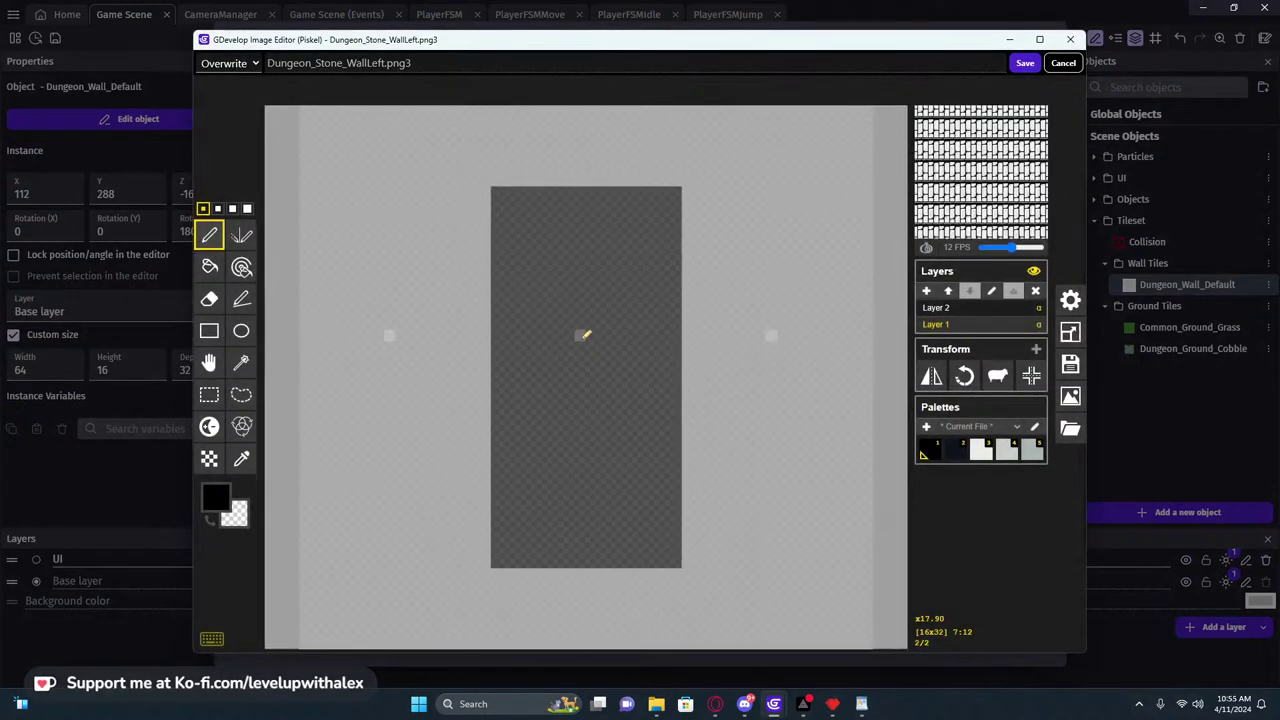
Delete Layer 1 with the old brick artwork, keeping only Layer 2
click(956, 310)
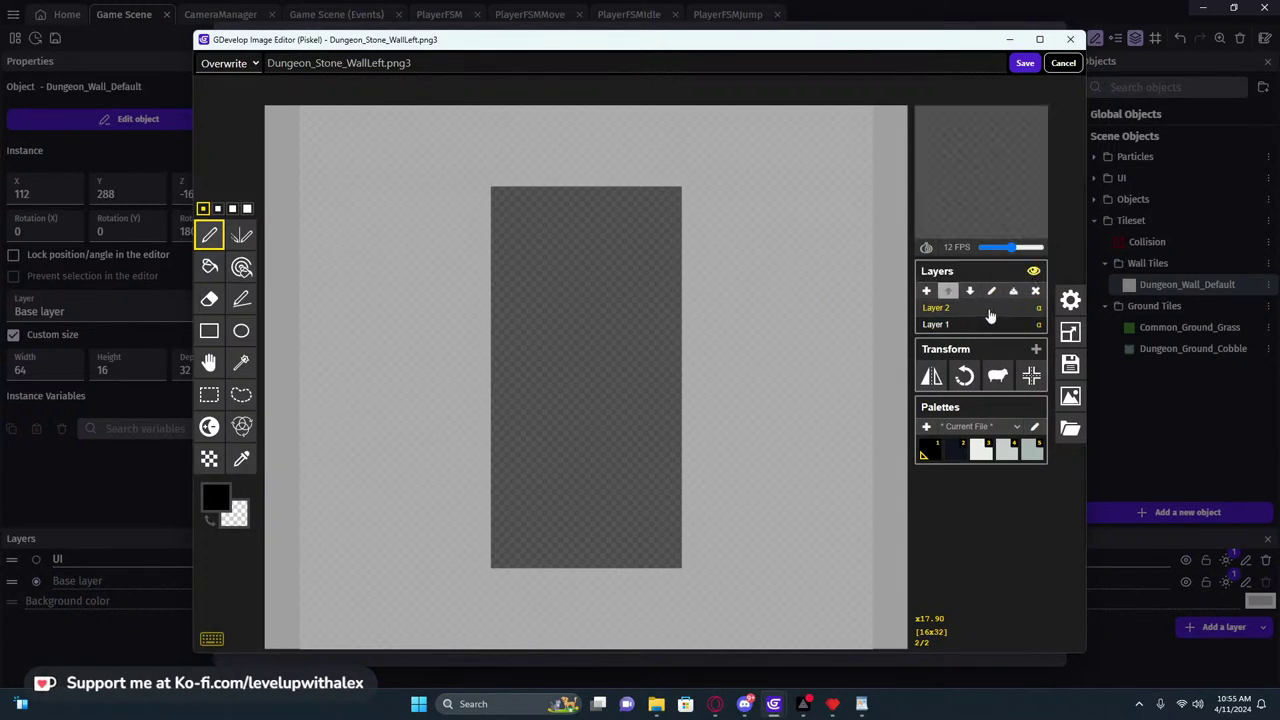
click(935, 325)
click(948, 290)
click(969, 290)
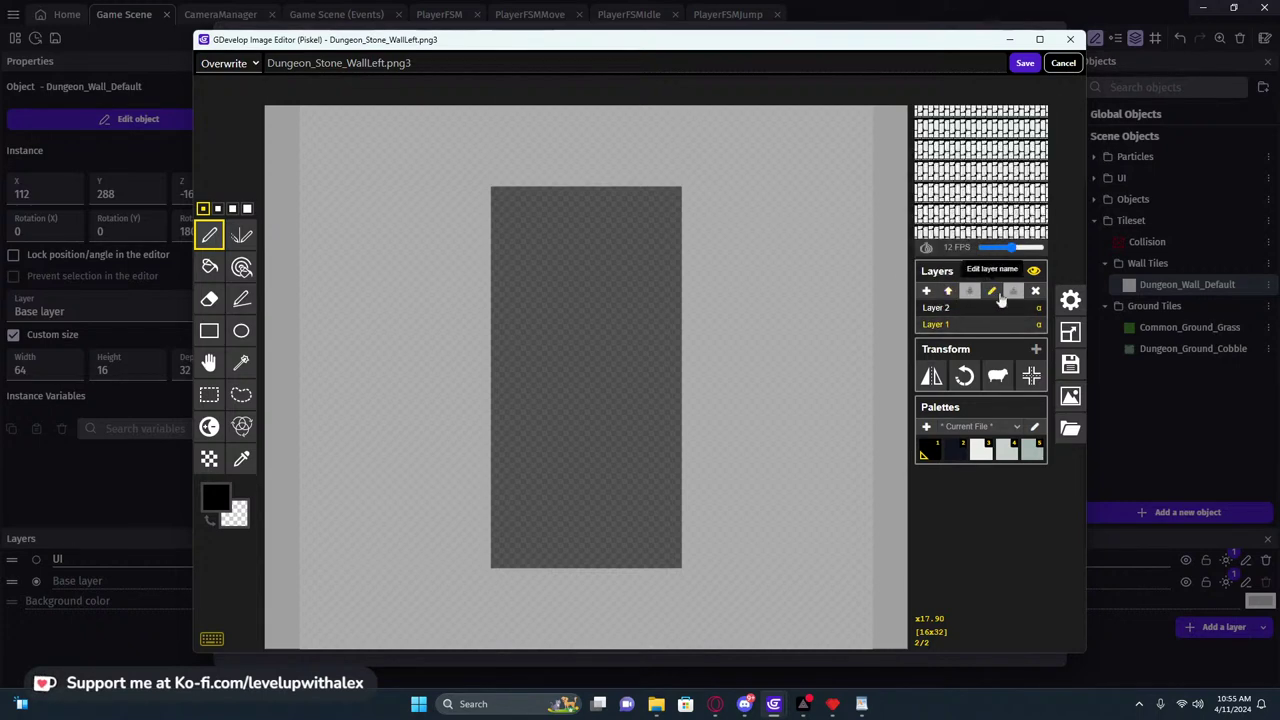
click(1038, 291)
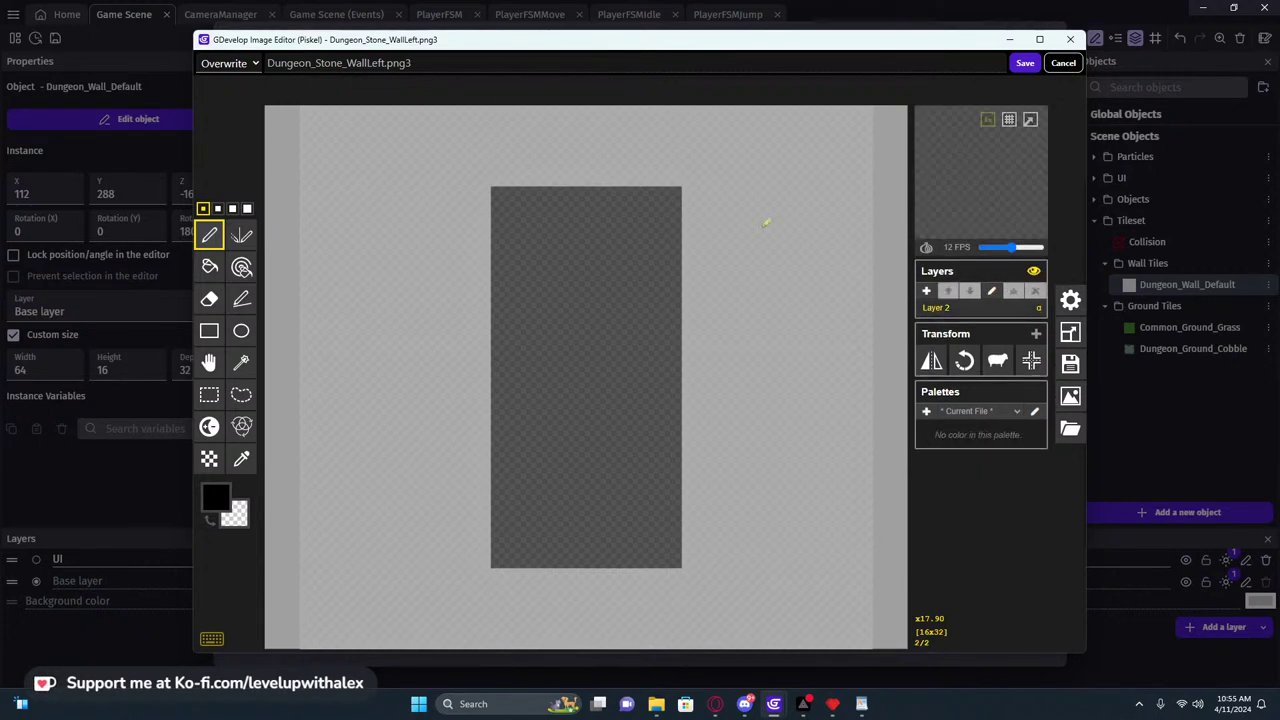
Paste the copied brick tile with the base strip into the upper half of the image on Layer 2
key(ctrl+v)
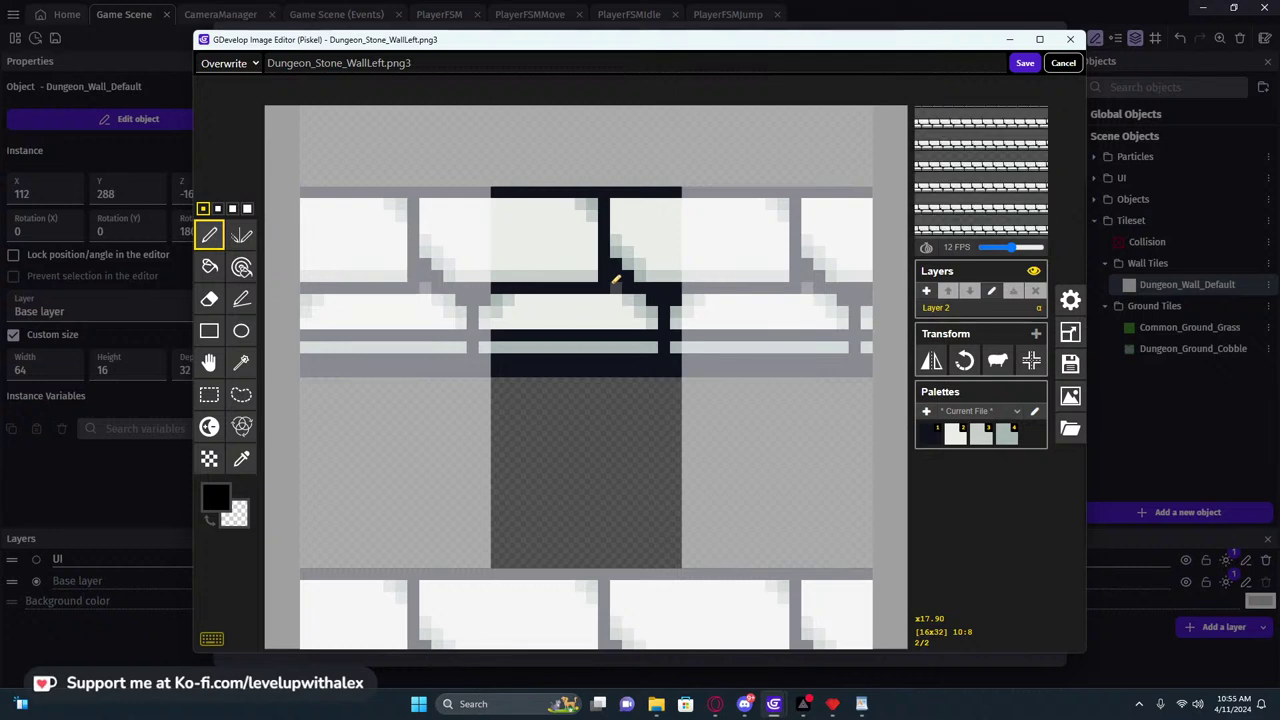
scroll(616, 279, down, 1)
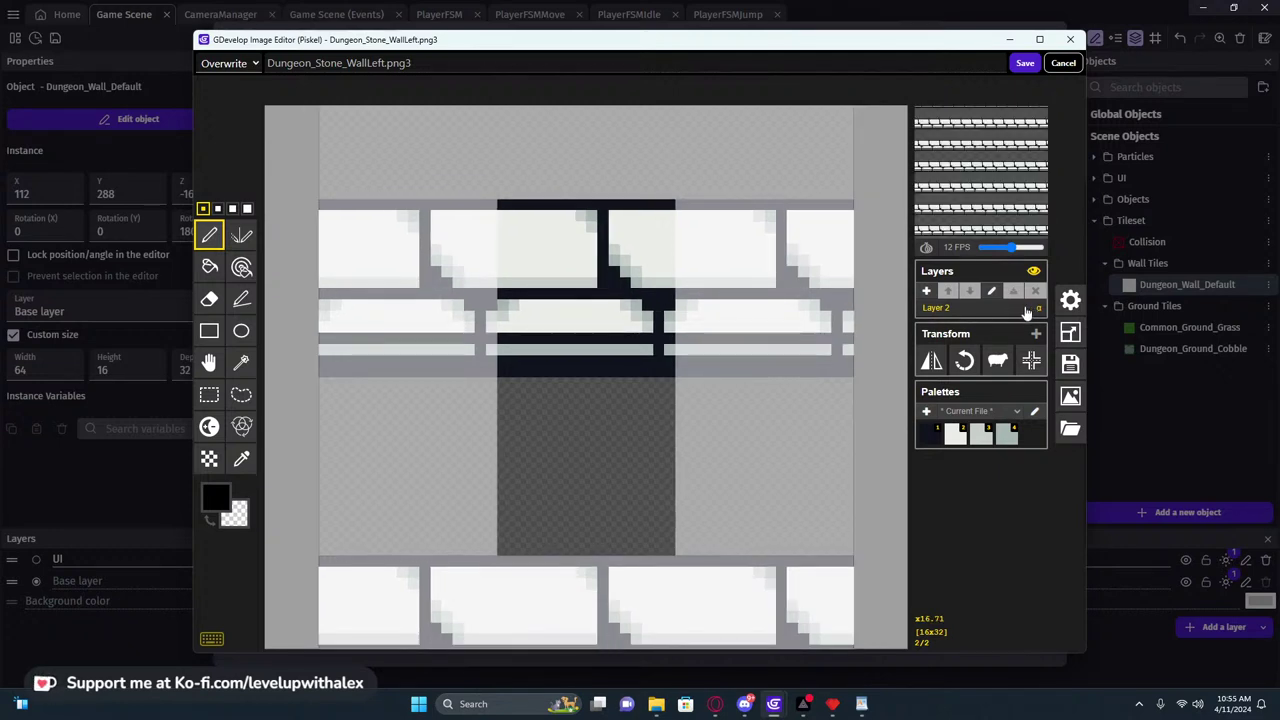
scroll(717, 502, down, 1)
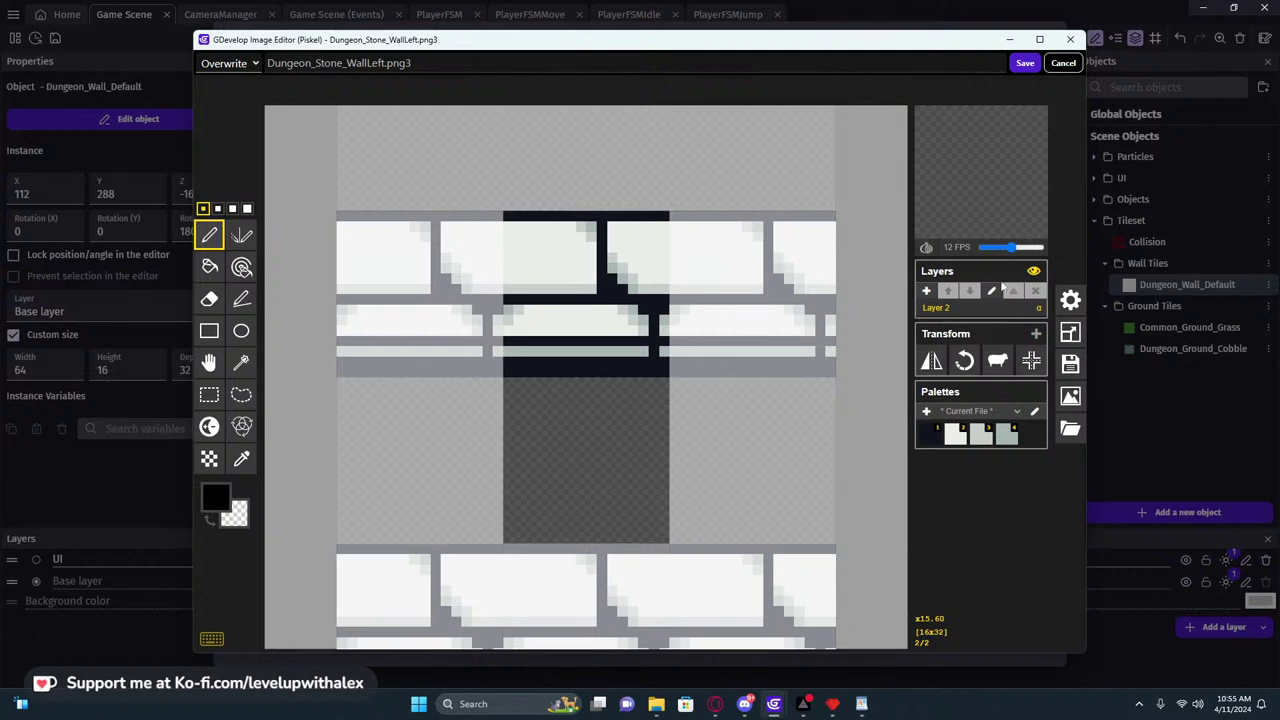
scroll(507, 155, up, 2)
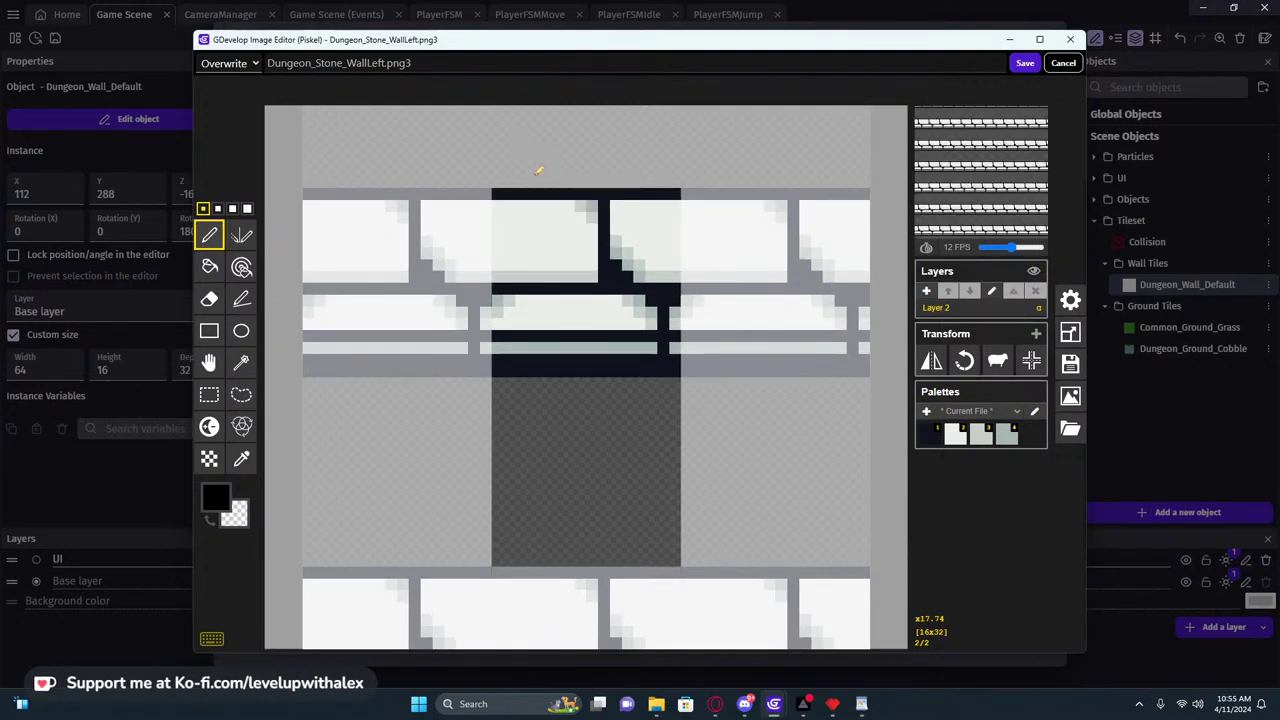
click(661, 217)
click(625, 237)
click(637, 252)
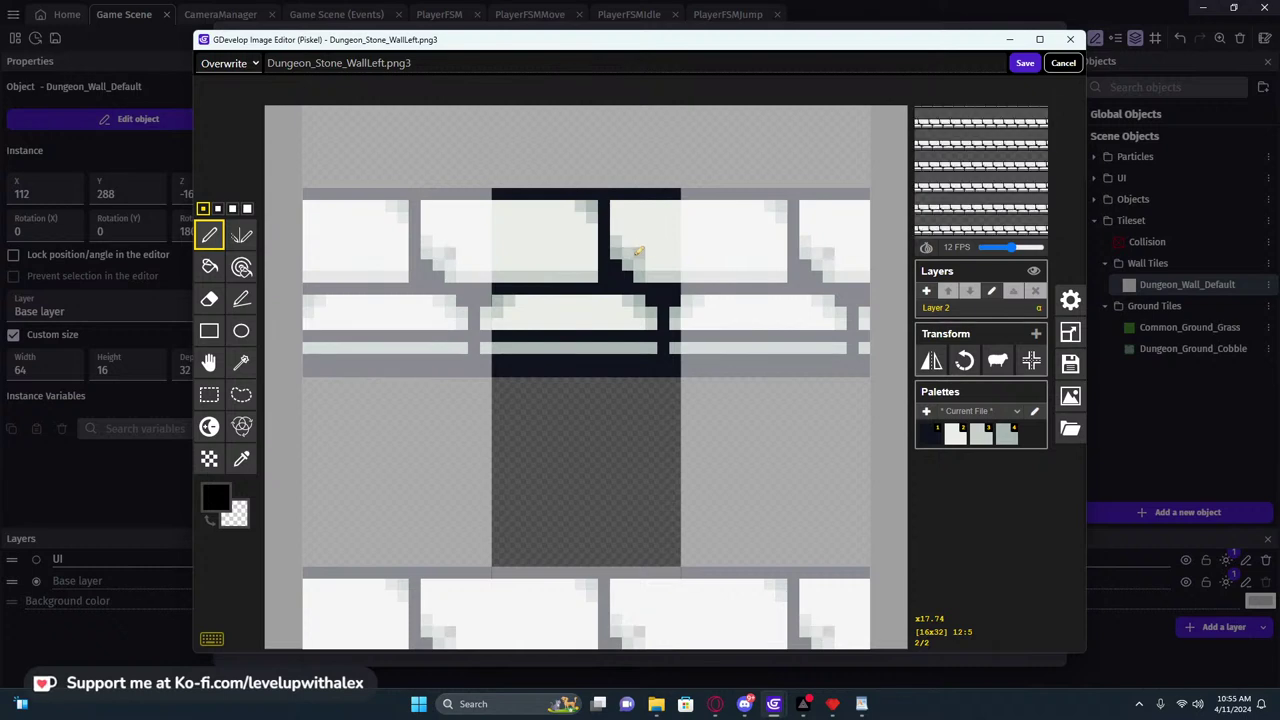
Try rotating the whole layer counter-clockwise repeatedly to turn the pasted brick tile
mouse_move(996, 127)
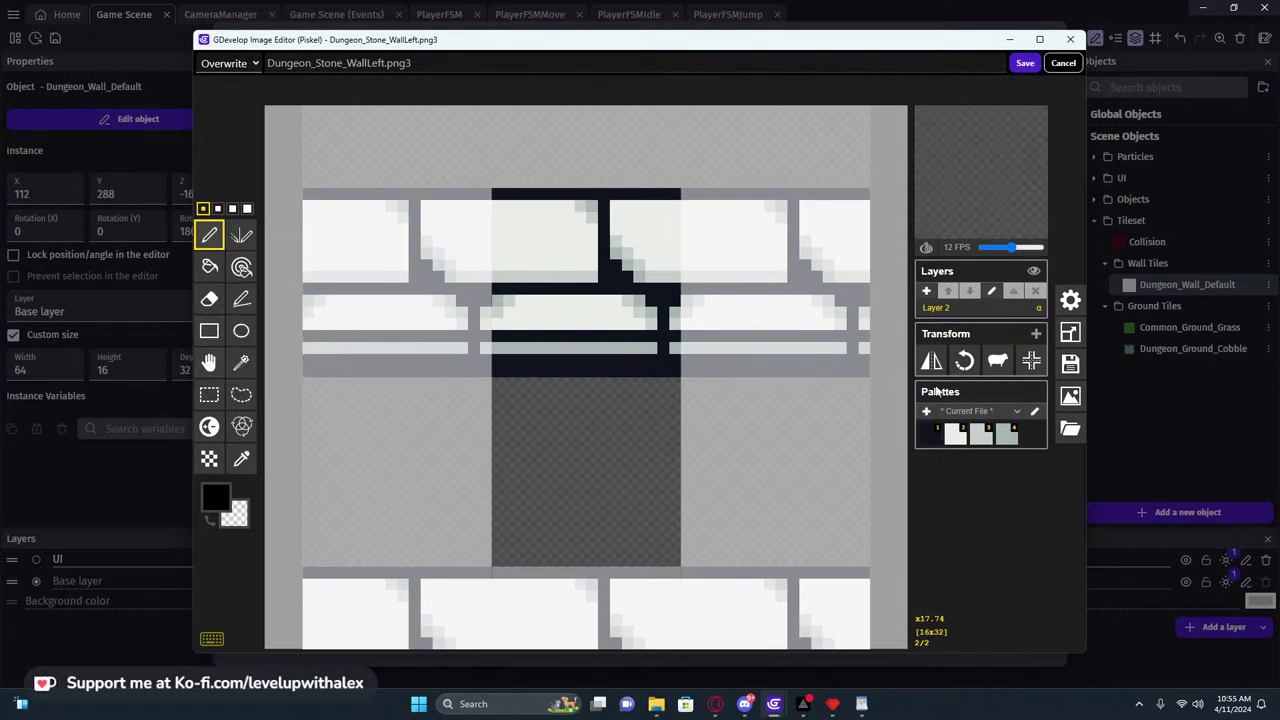
click(962, 362)
click(962, 362)
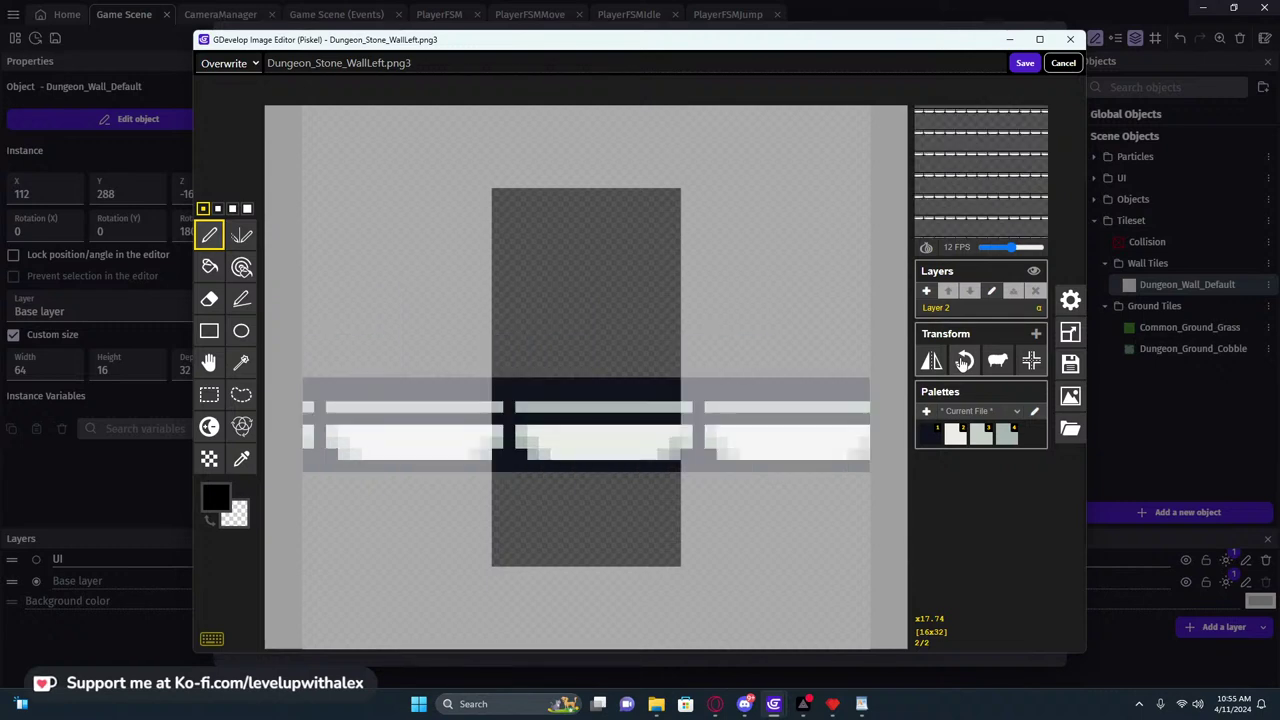
click(962, 362)
click(962, 362)
click(962, 362)
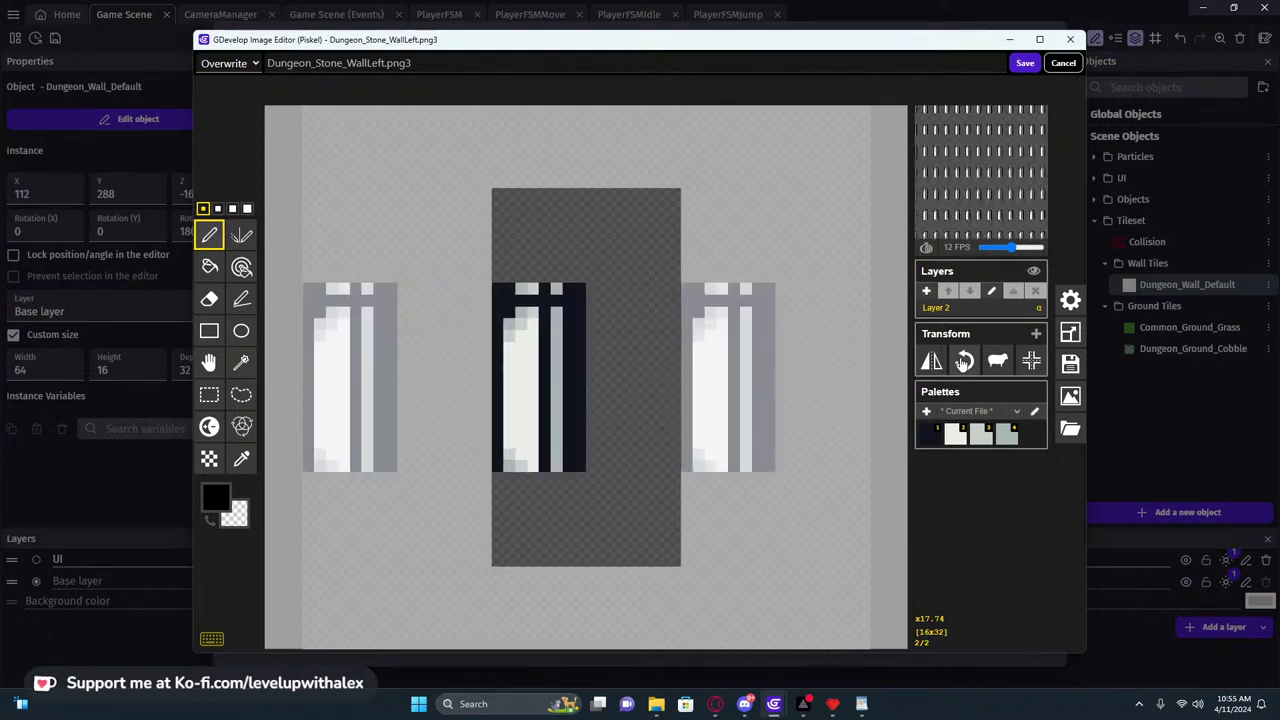
click(962, 362)
Select the brick tile in the upper half of the image and try to rotate only that selection counter-clockwise
click(209, 394)
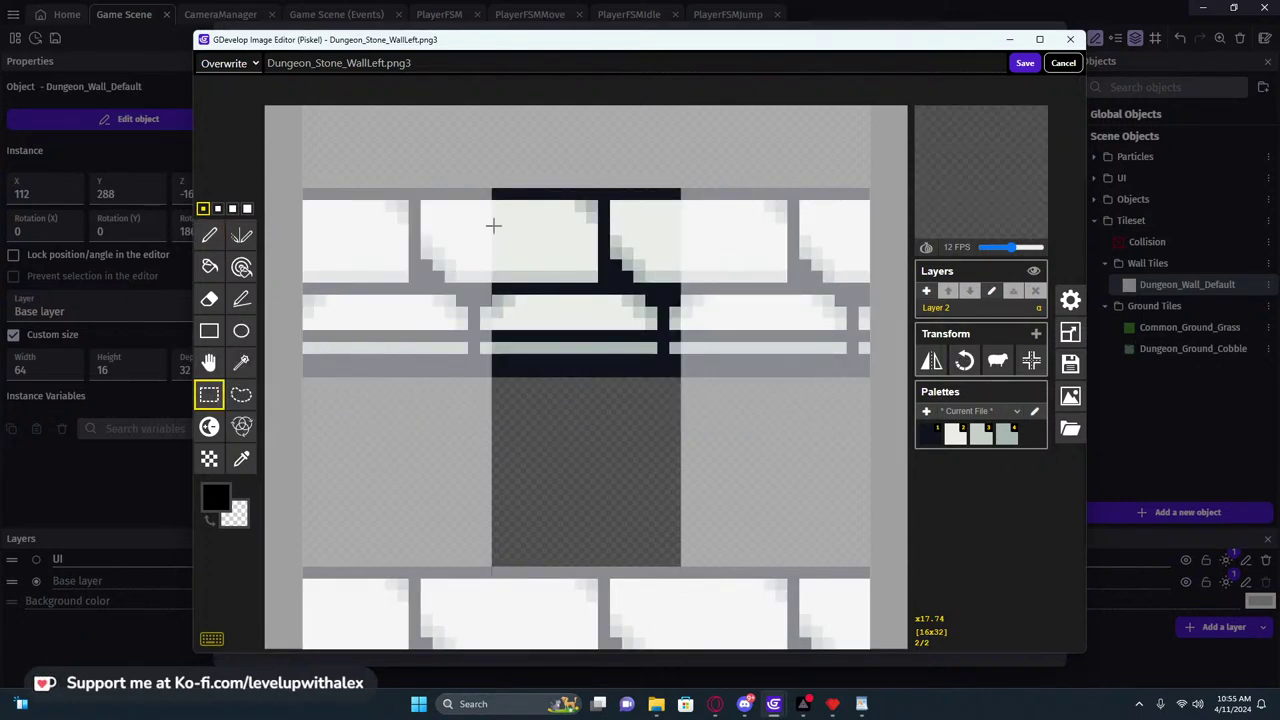
drag(494, 192, 675, 372)
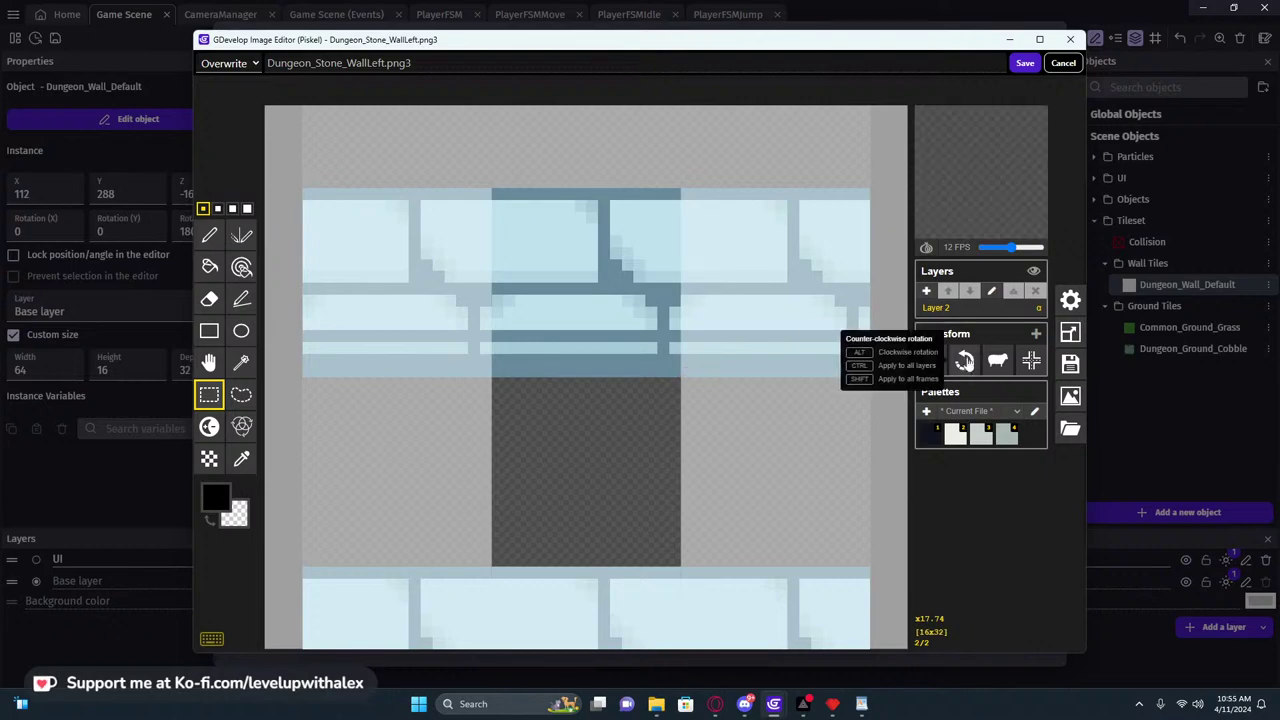
click(964, 362)
click(964, 362)
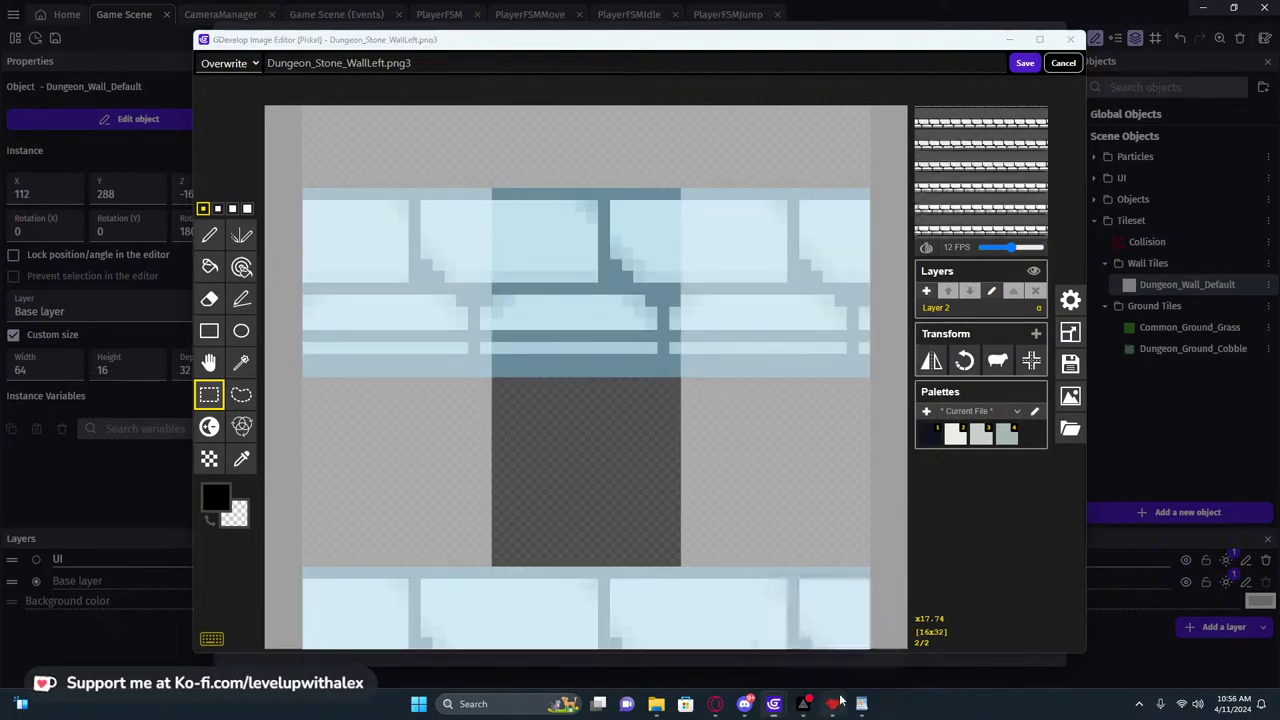
Switch to Pyxel Edit, paste the brick tile into an empty cell and rotate it 90° counter-clockwise for copying
click(832, 704)
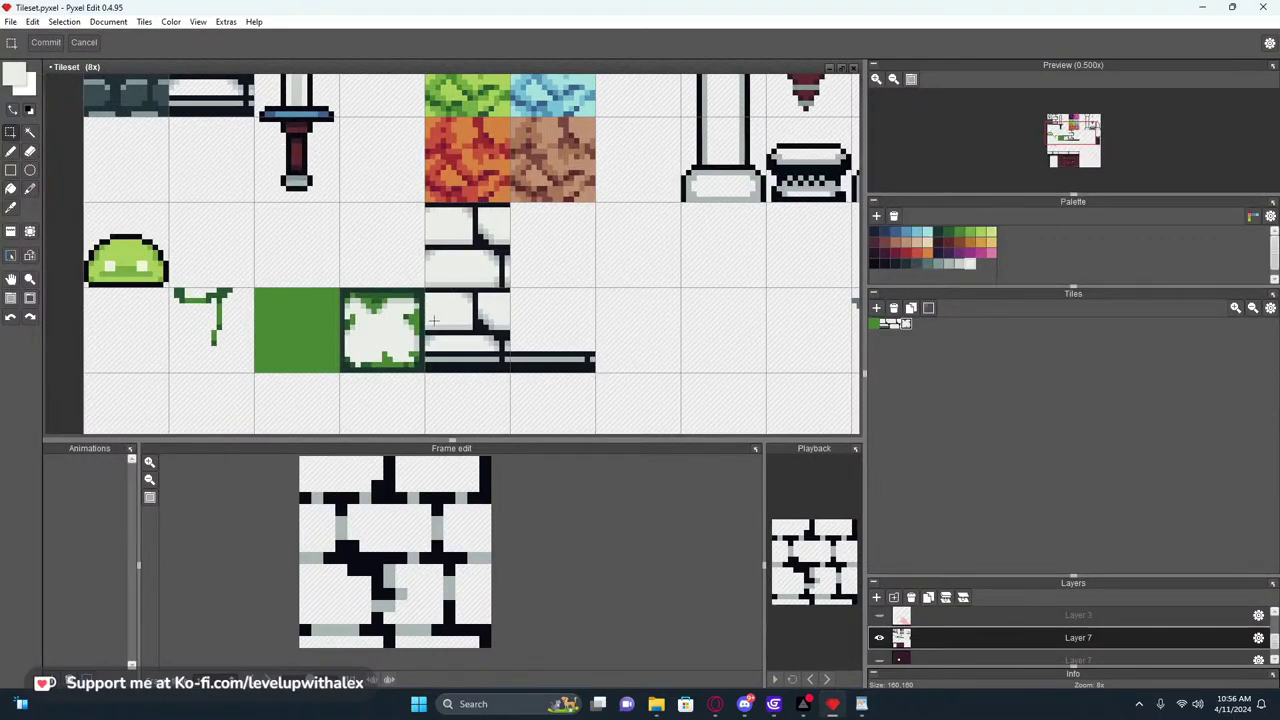
key(ctrl+v)
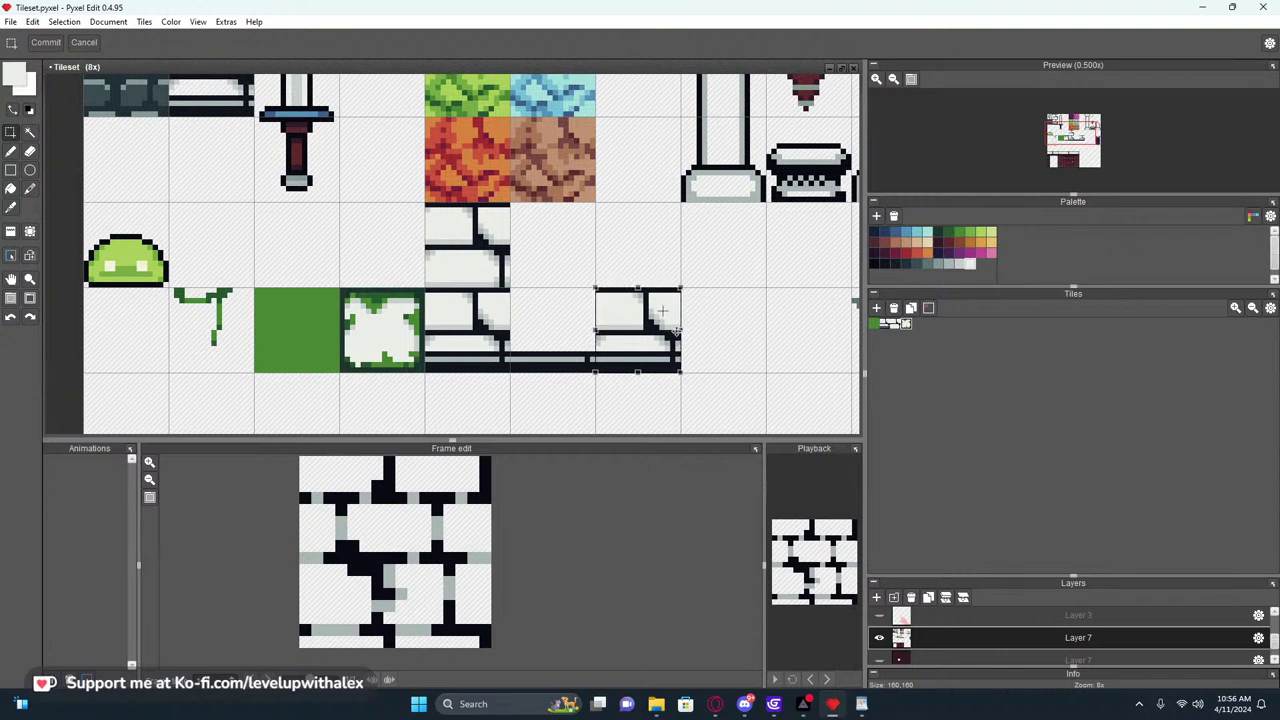
drag(682, 296, 589, 280)
click(729, 318)
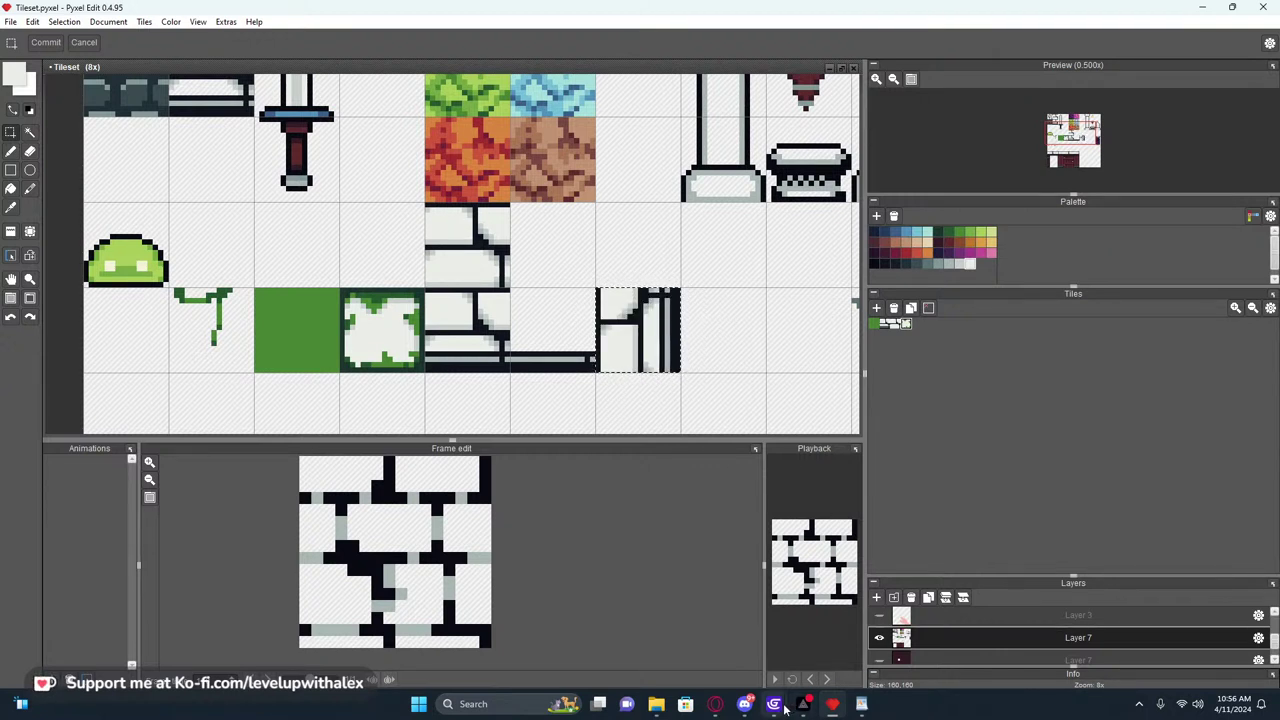
Return to the ProjectDungeon image editor, paste the rotated brick tile into the image's upper half and save the image
mouse_move(783, 706)
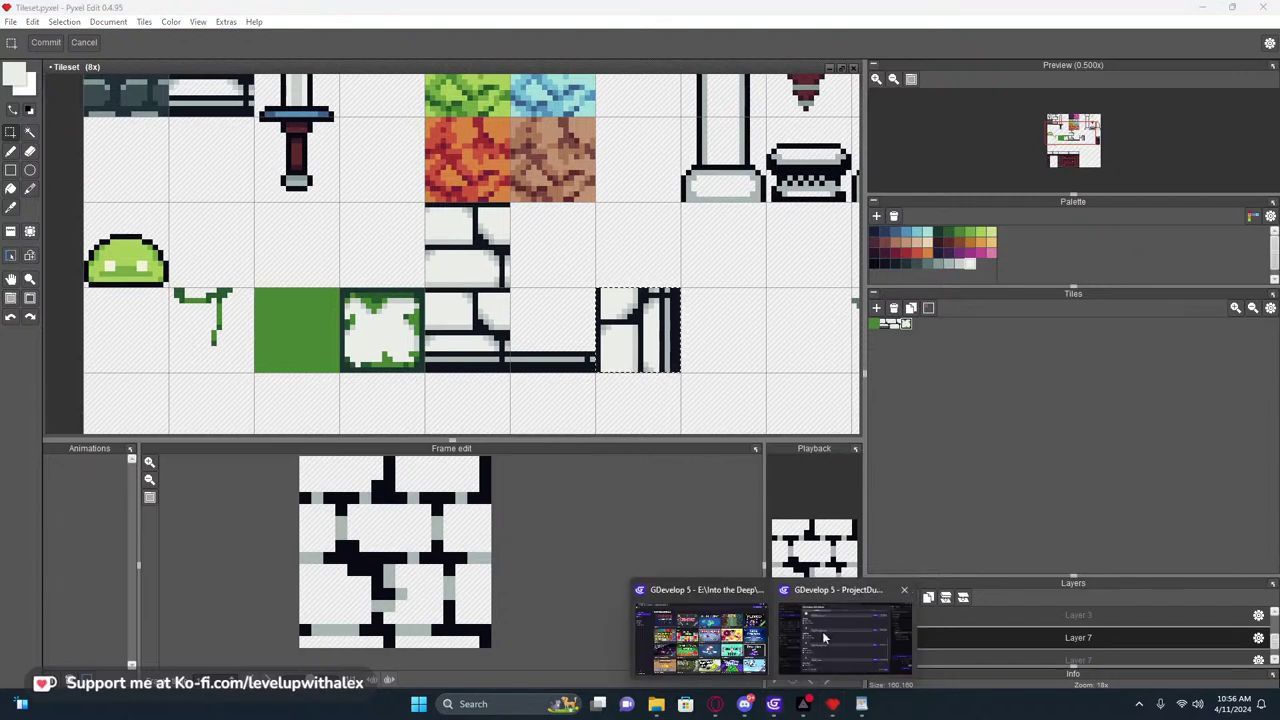
mouse_move(828, 633)
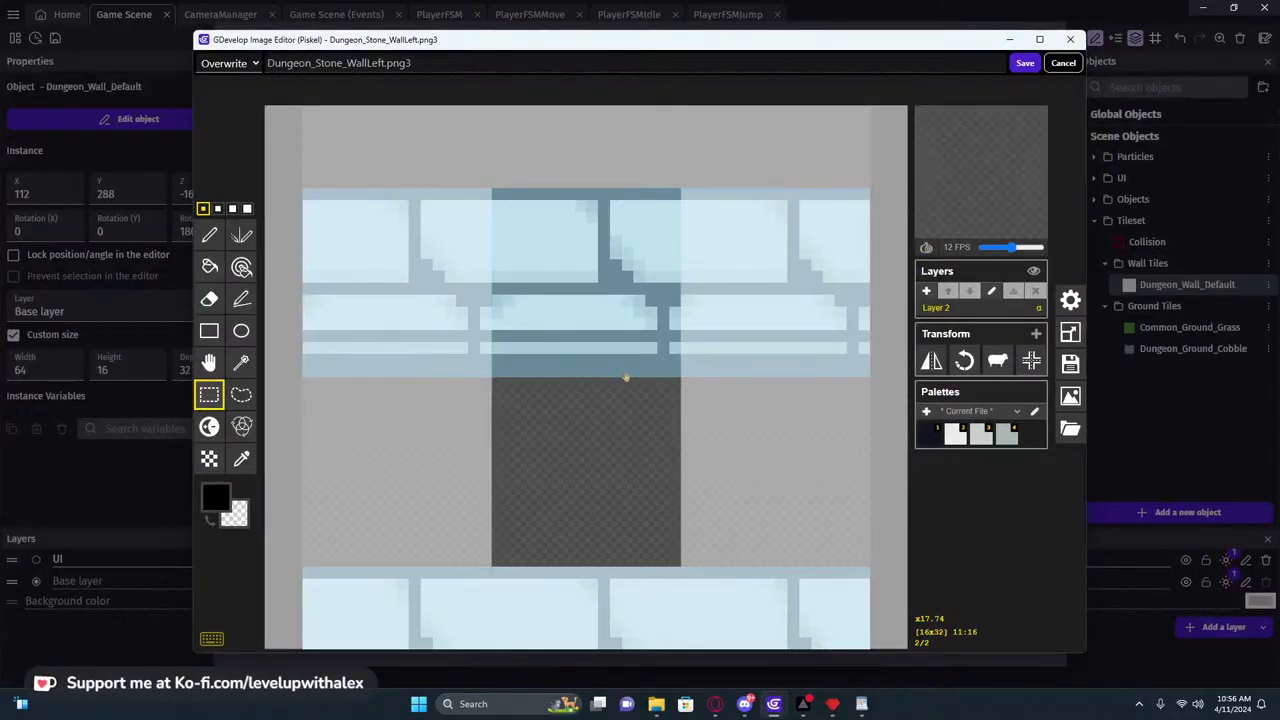
click(592, 443)
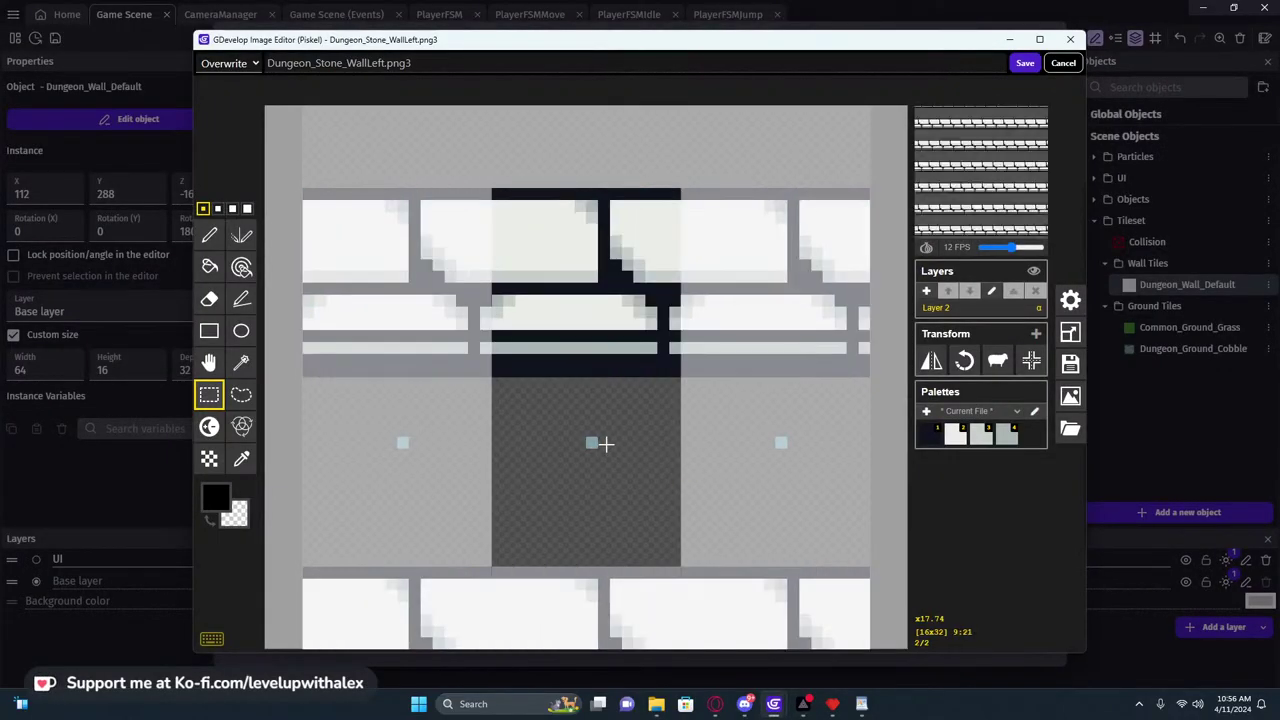
key(ctrl+z)
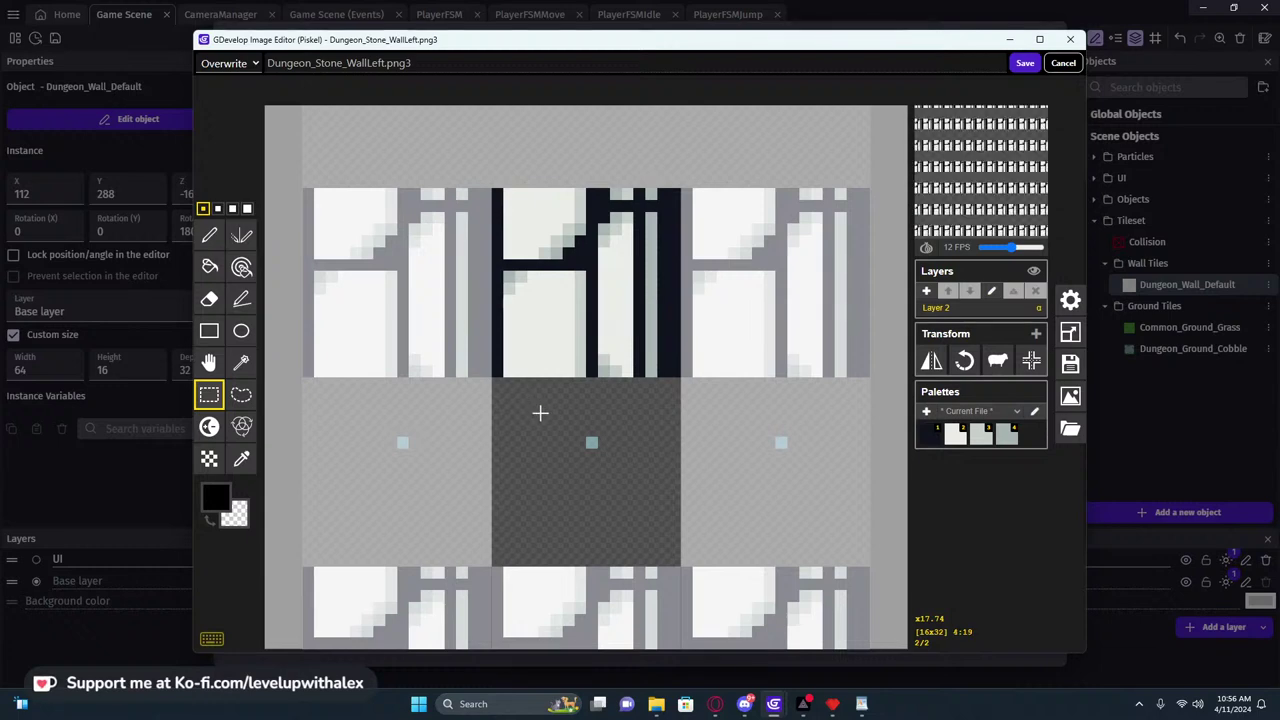
drag(523, 209, 662, 543)
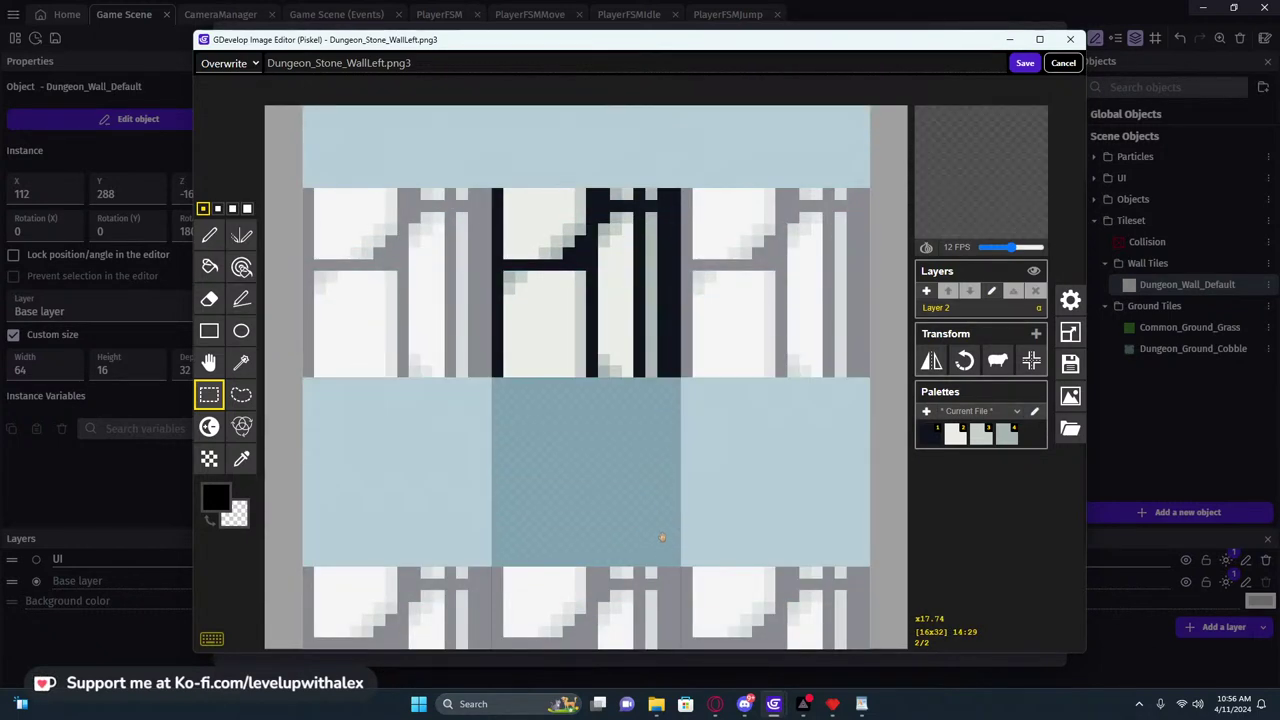
click(568, 443)
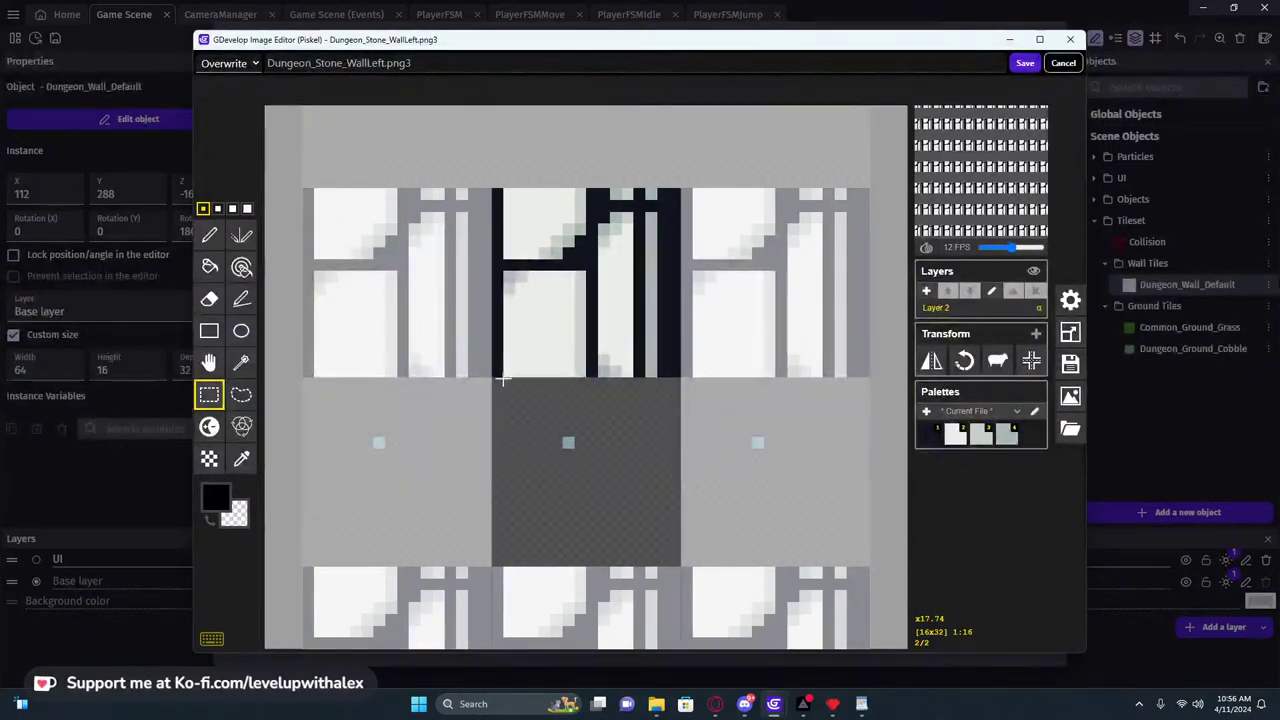
key(e)
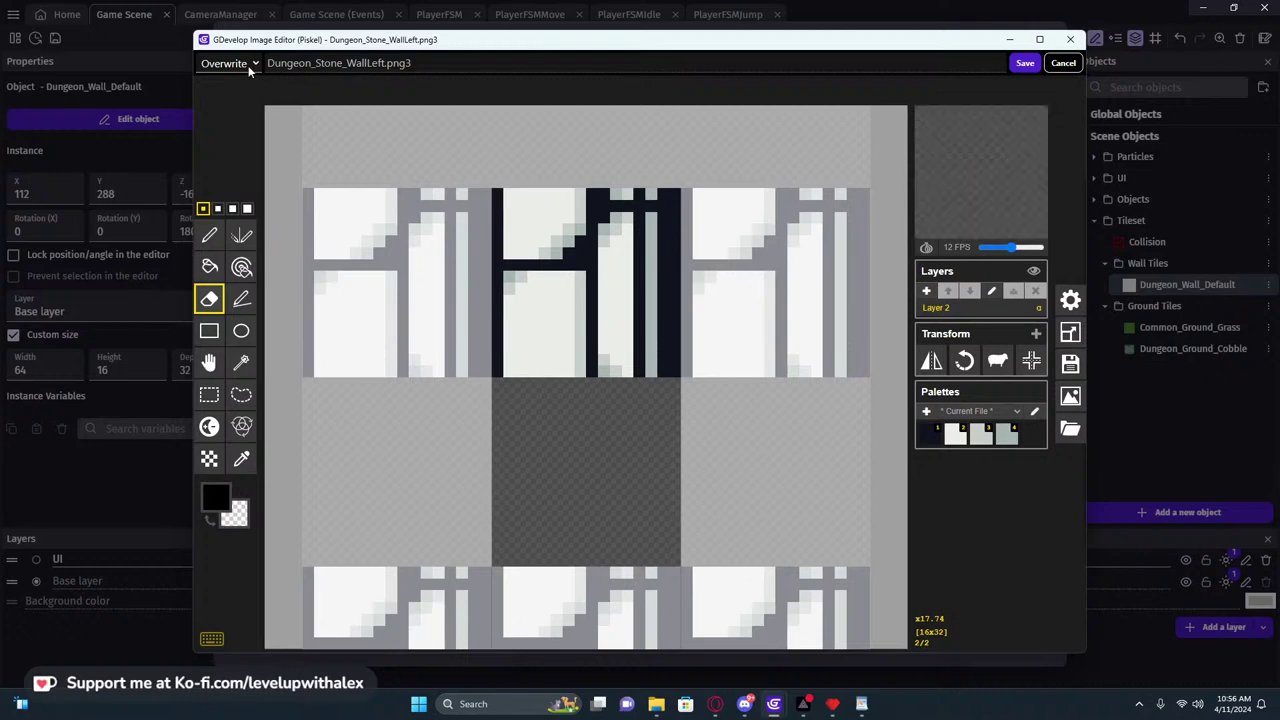
click(1025, 62)
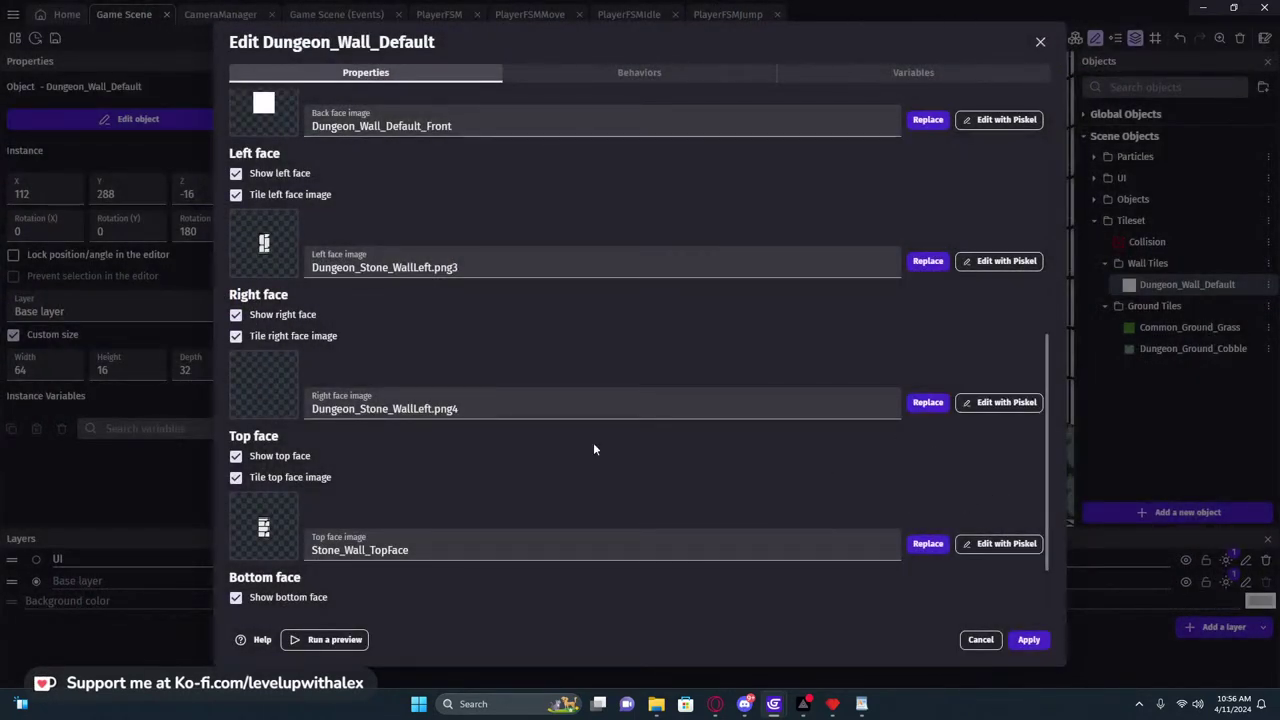
Set the left face image to the right face's Dungeon_Stone_WallLeft.png4 and apply the object changes
click(489, 405)
key(ctrl+c)
click(498, 272)
key(ctrl+v)
key(ctrl+a)
key(ctrl+v)
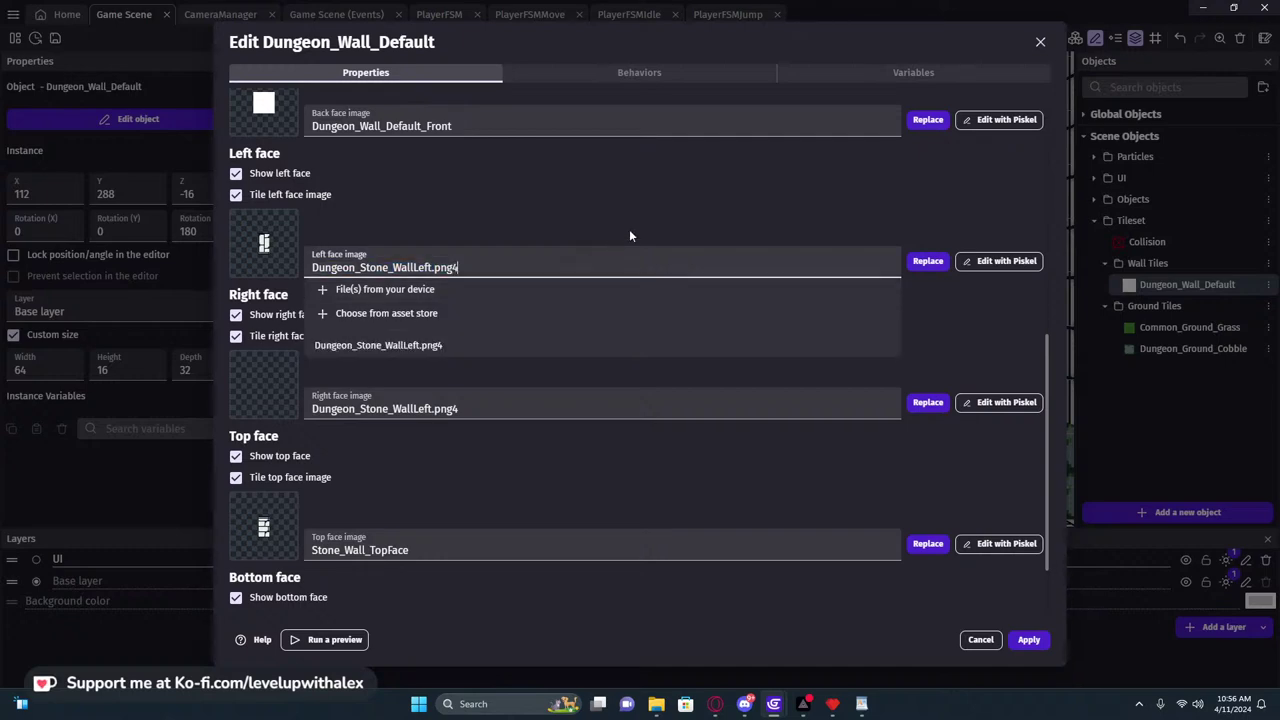
click(622, 237)
click(1028, 640)
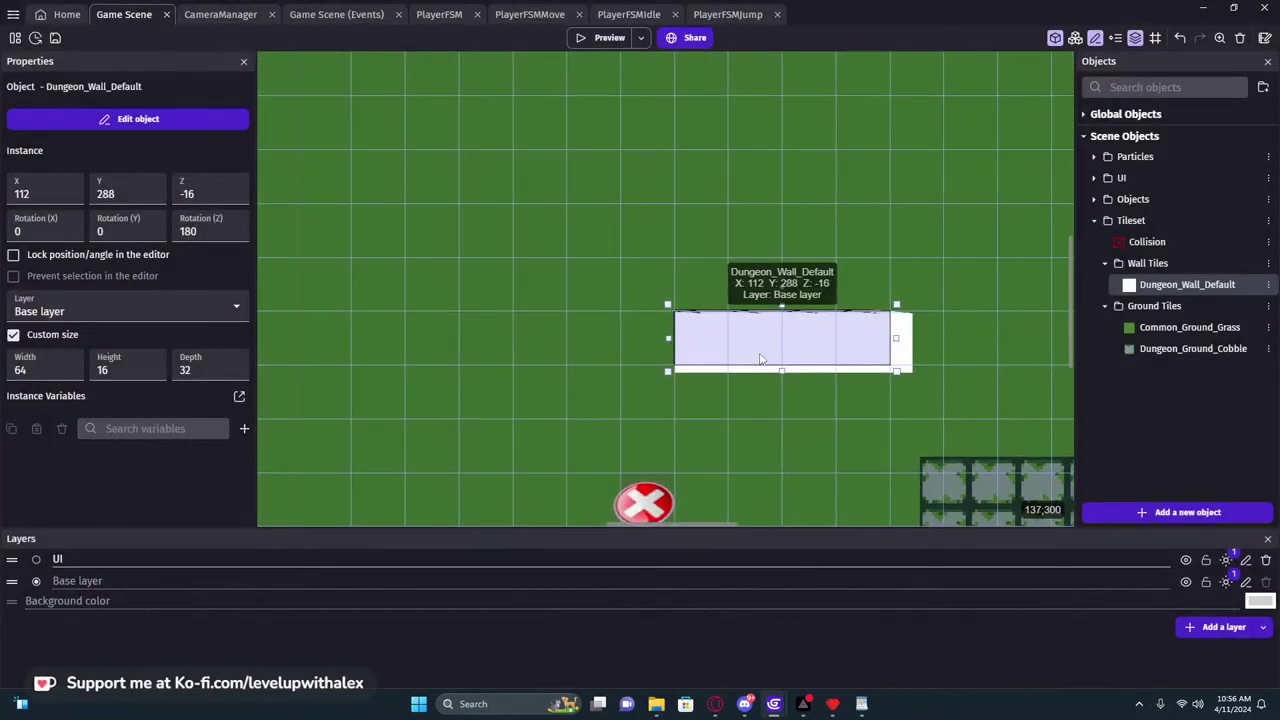
Reopen Dungeon_Wall_Default and open its left face image for editing in Piskel, removing any stray pixel
double_click(760, 358)
scroll(470, 423, down, 3)
scroll(470, 423, up, 3)
scroll(470, 423, down, 3)
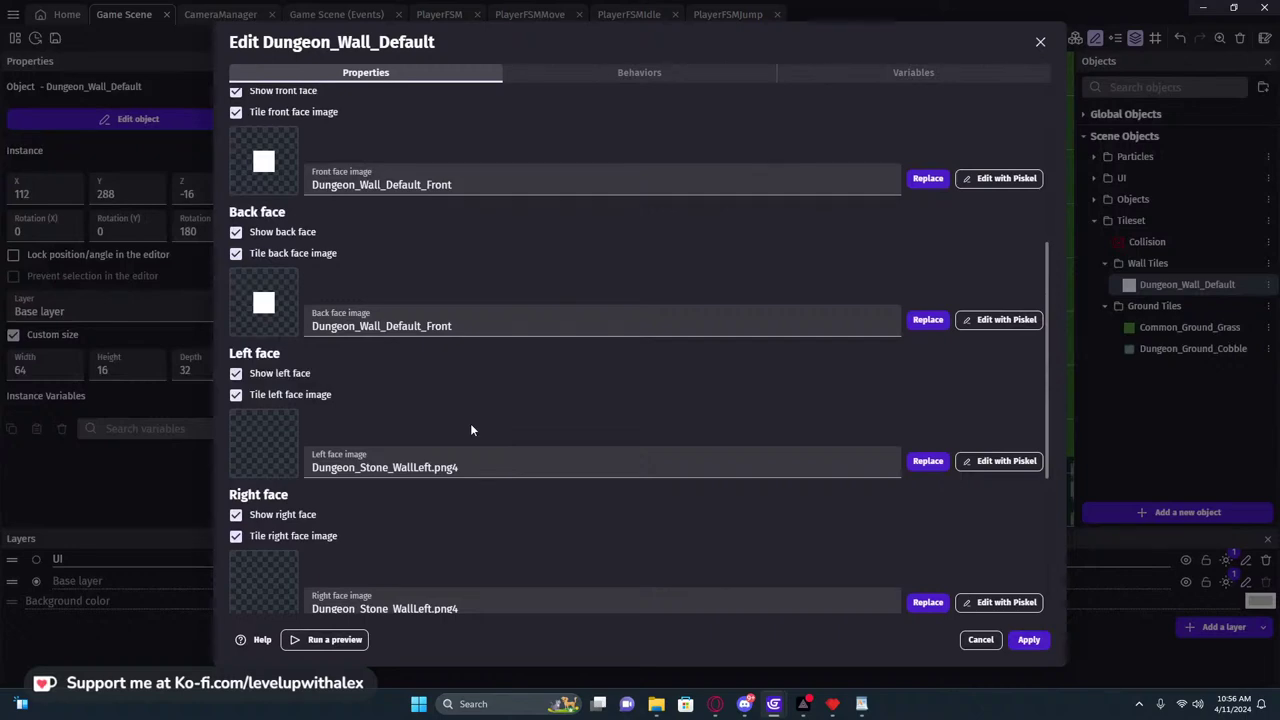
scroll(470, 423, down, 1)
click(1003, 396)
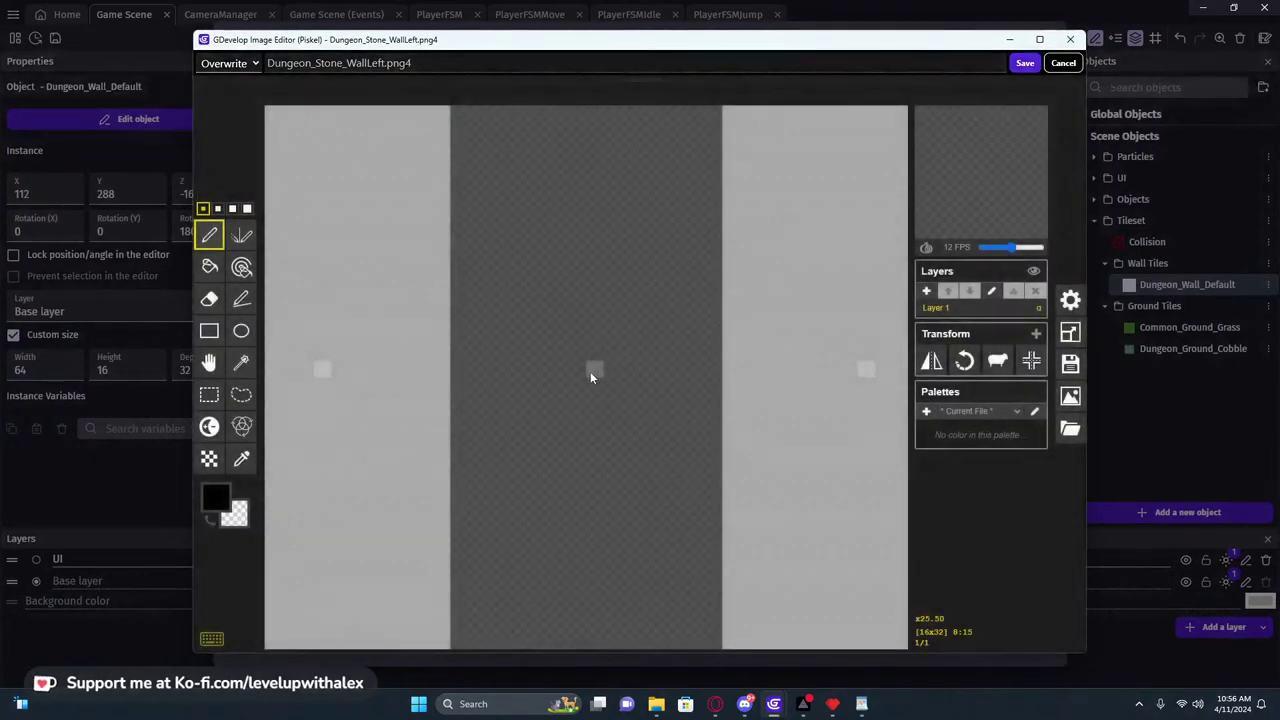
click(544, 316)
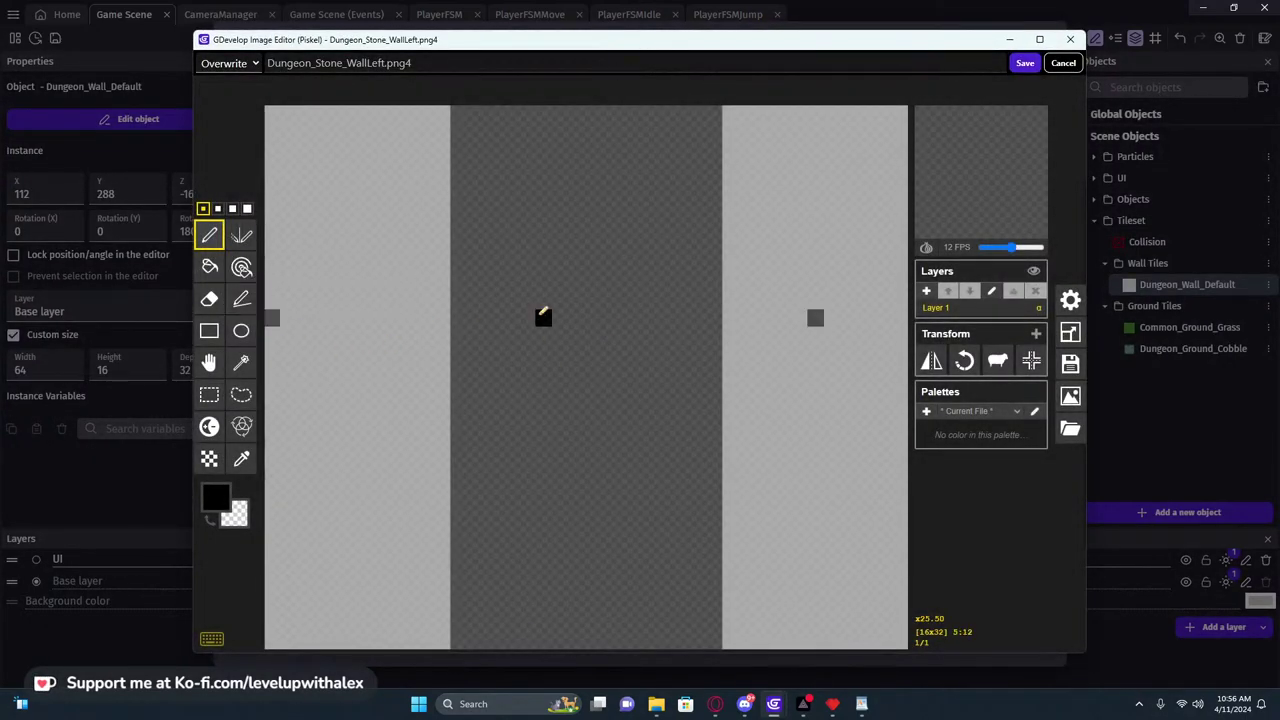
key(ctrl+z)
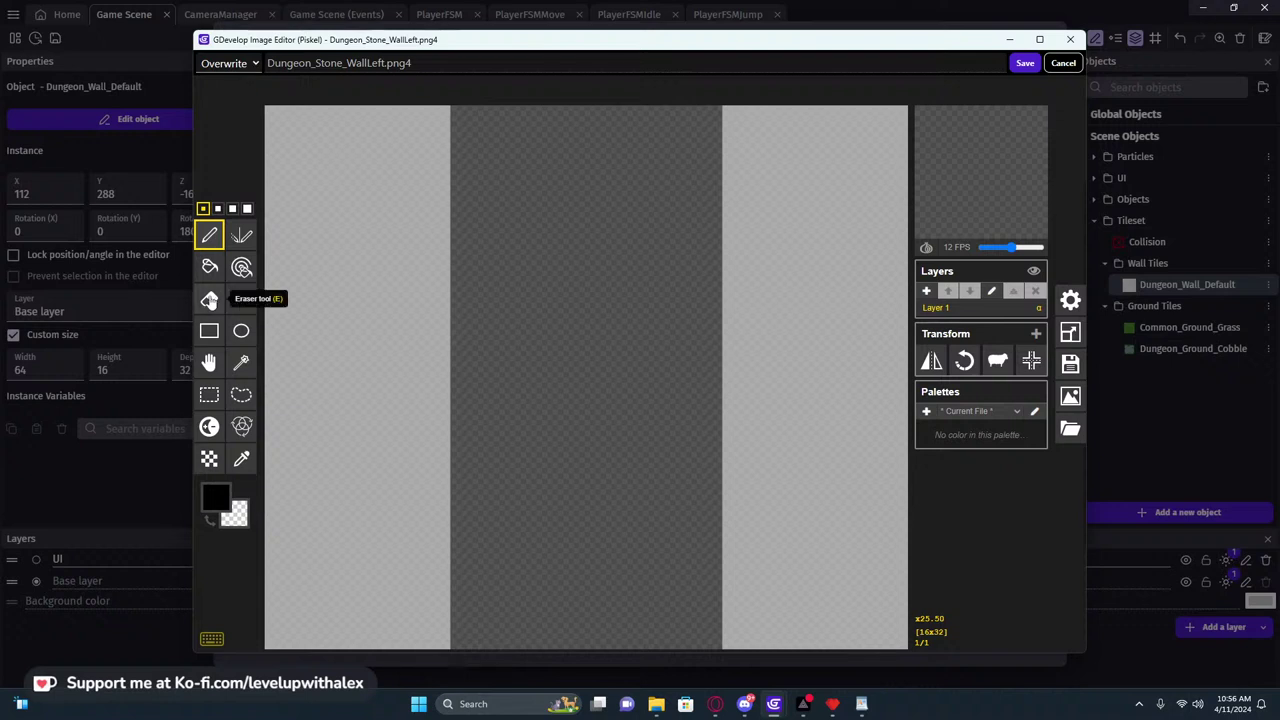
Fetch the rotated brick tile from the Pyxel Edit tileset and return to the ProjectDungeon image editor
click(209, 394)
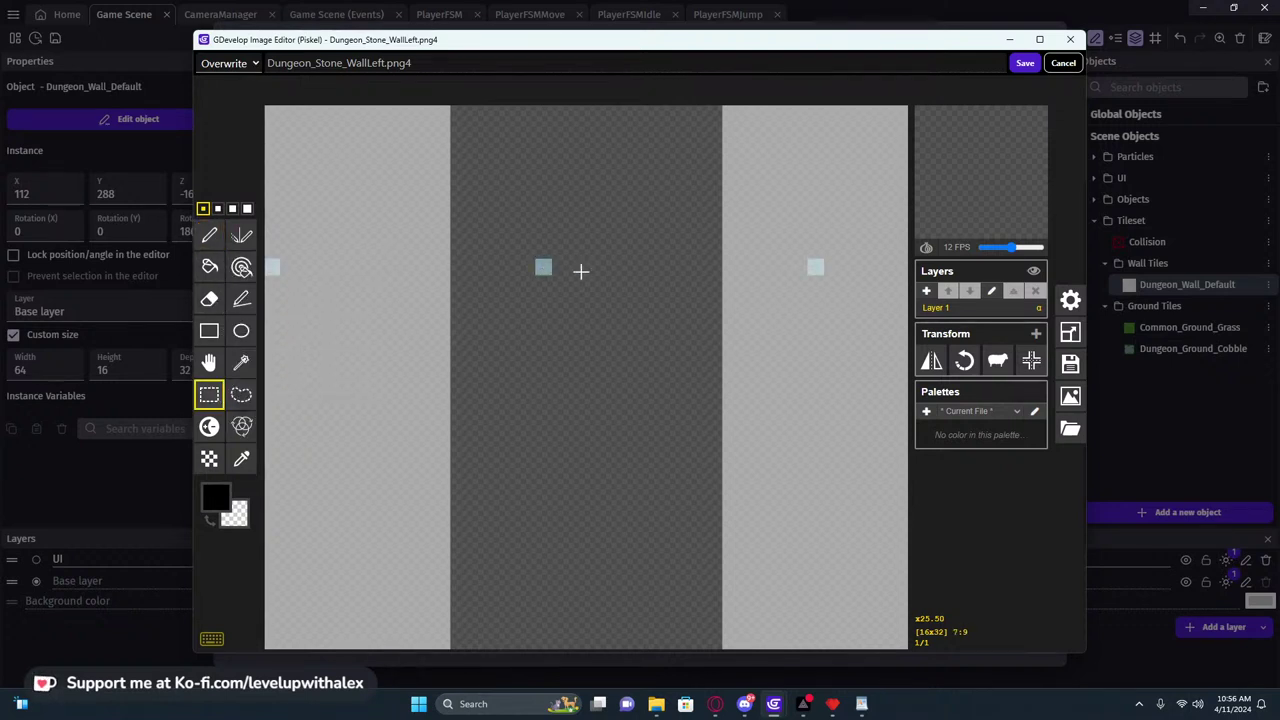
scroll(650, 415, down, 2)
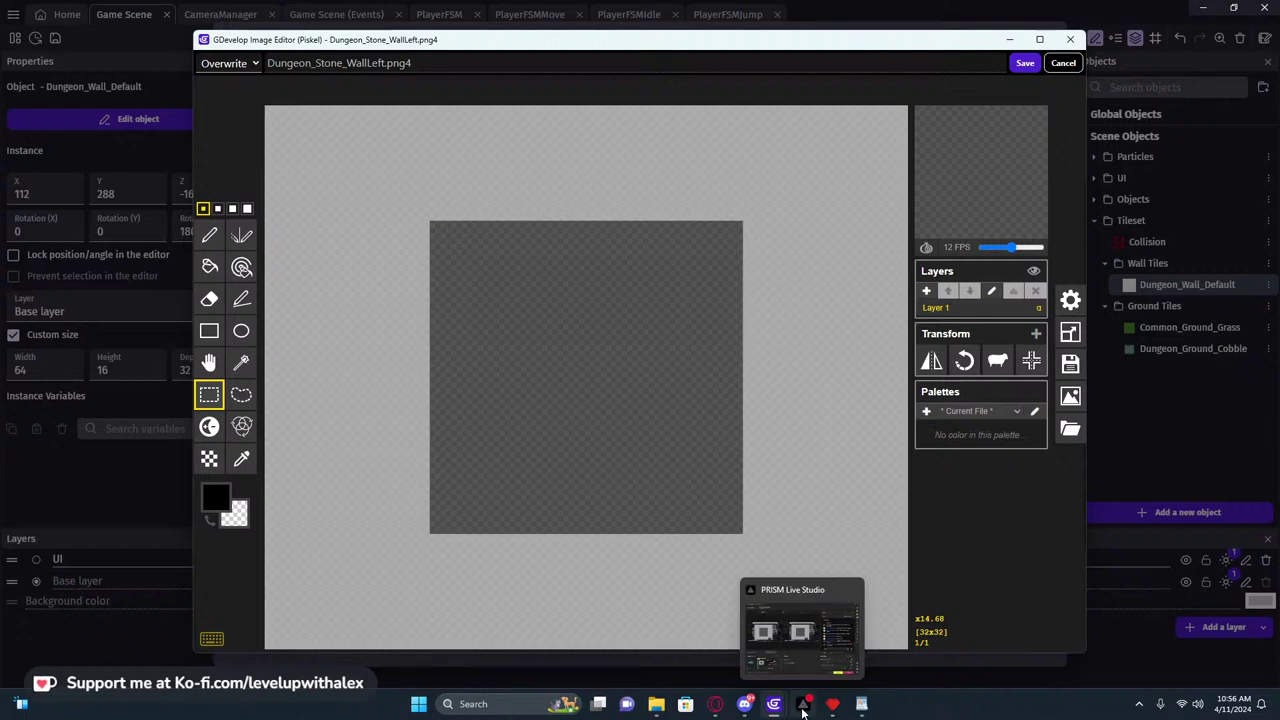
mouse_move(767, 710)
click(832, 704)
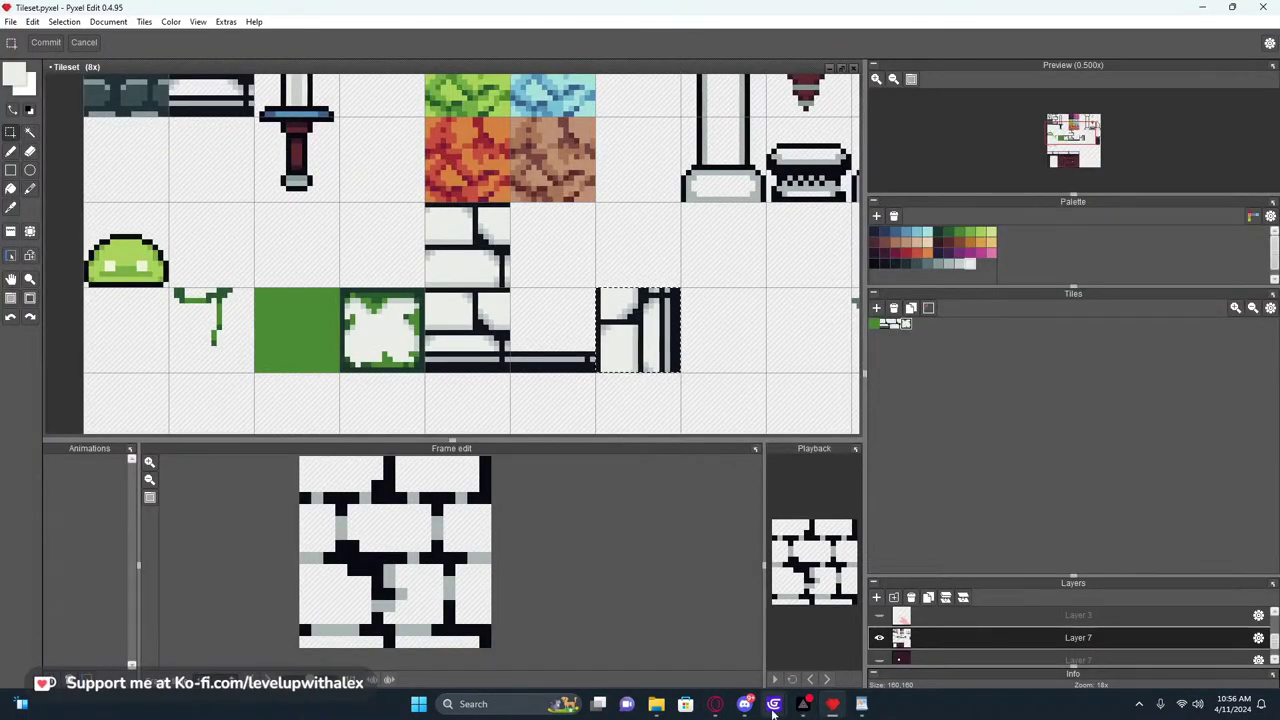
mouse_move(773, 710)
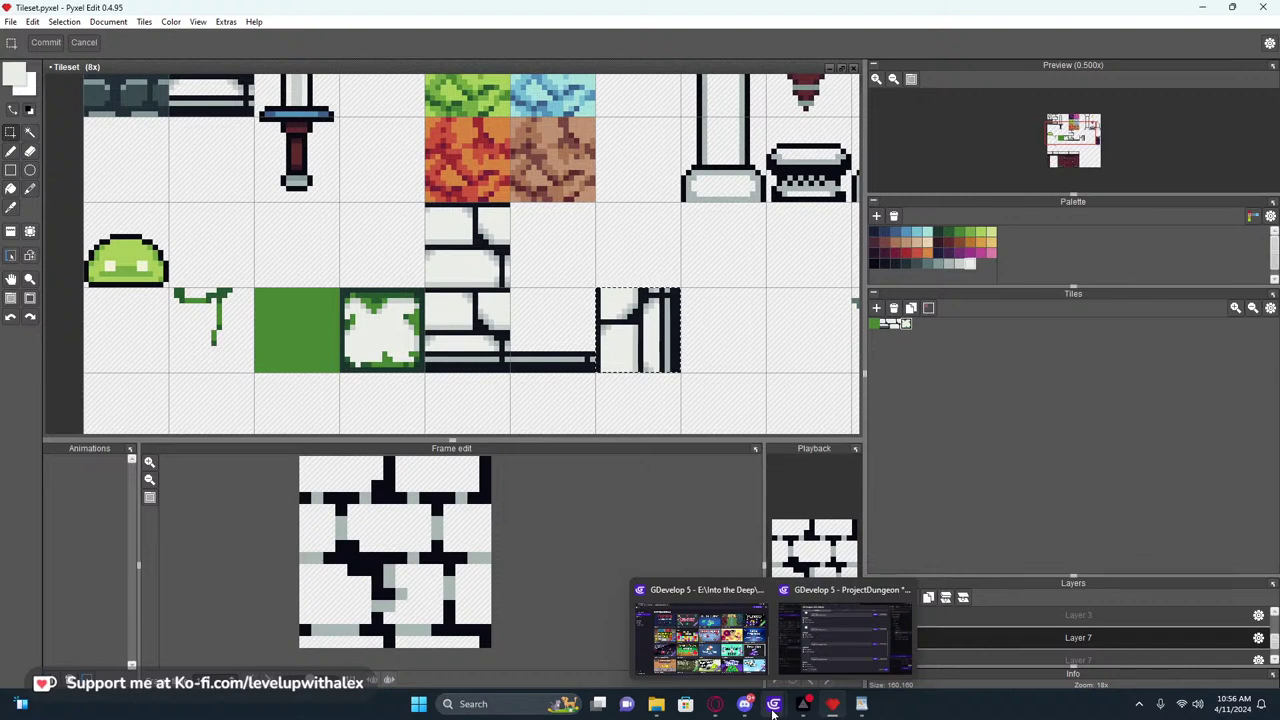
click(845, 635)
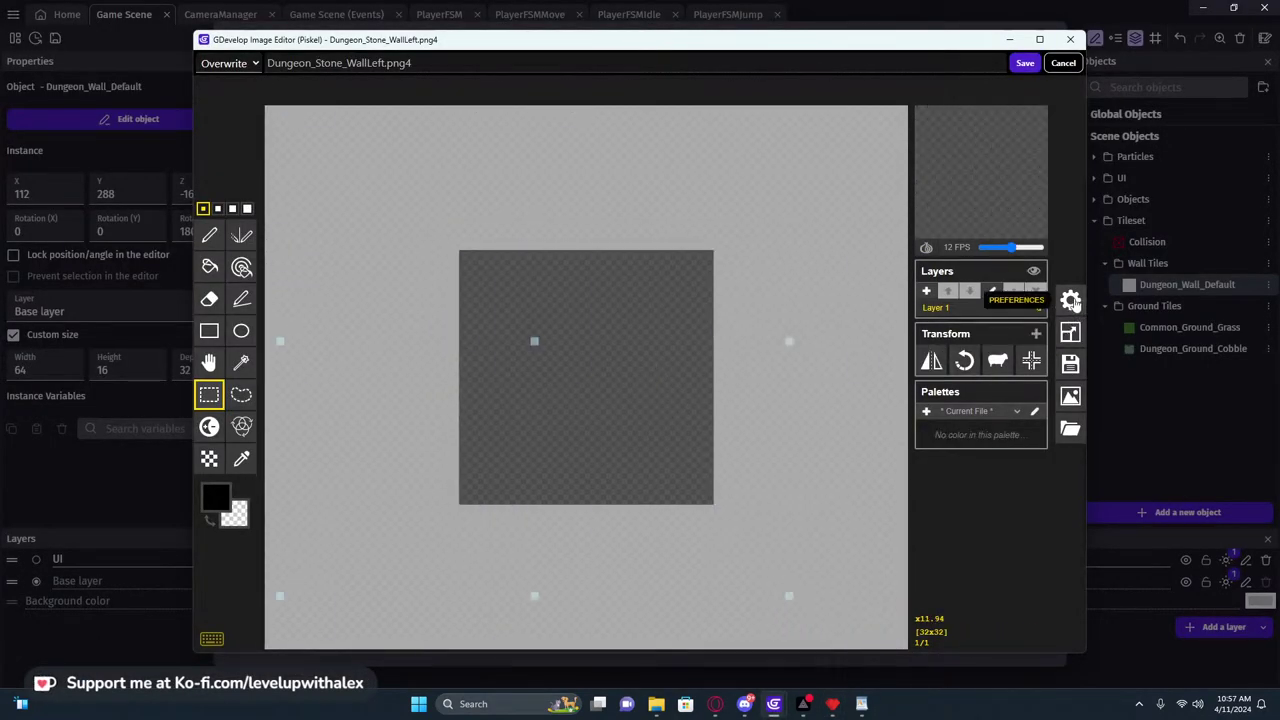
Resize the left face image's canvas to 16 × 16 px
click(1071, 301)
click(886, 300)
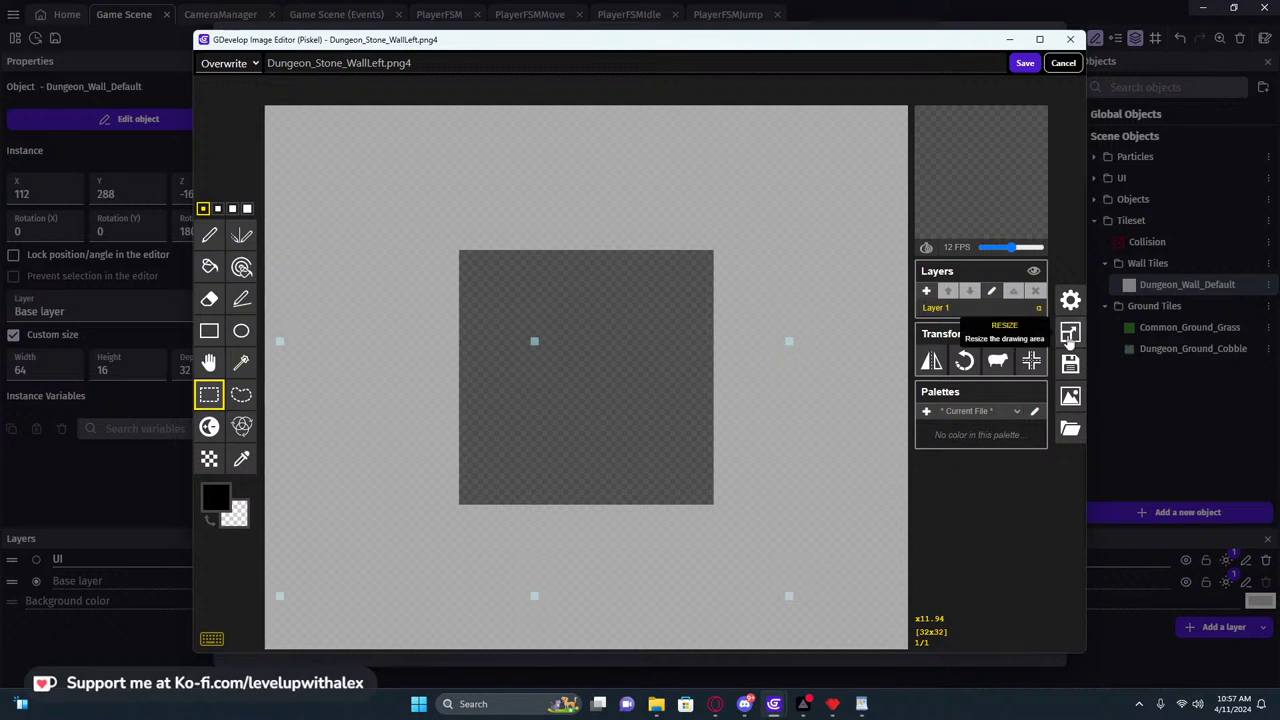
click(1070, 336)
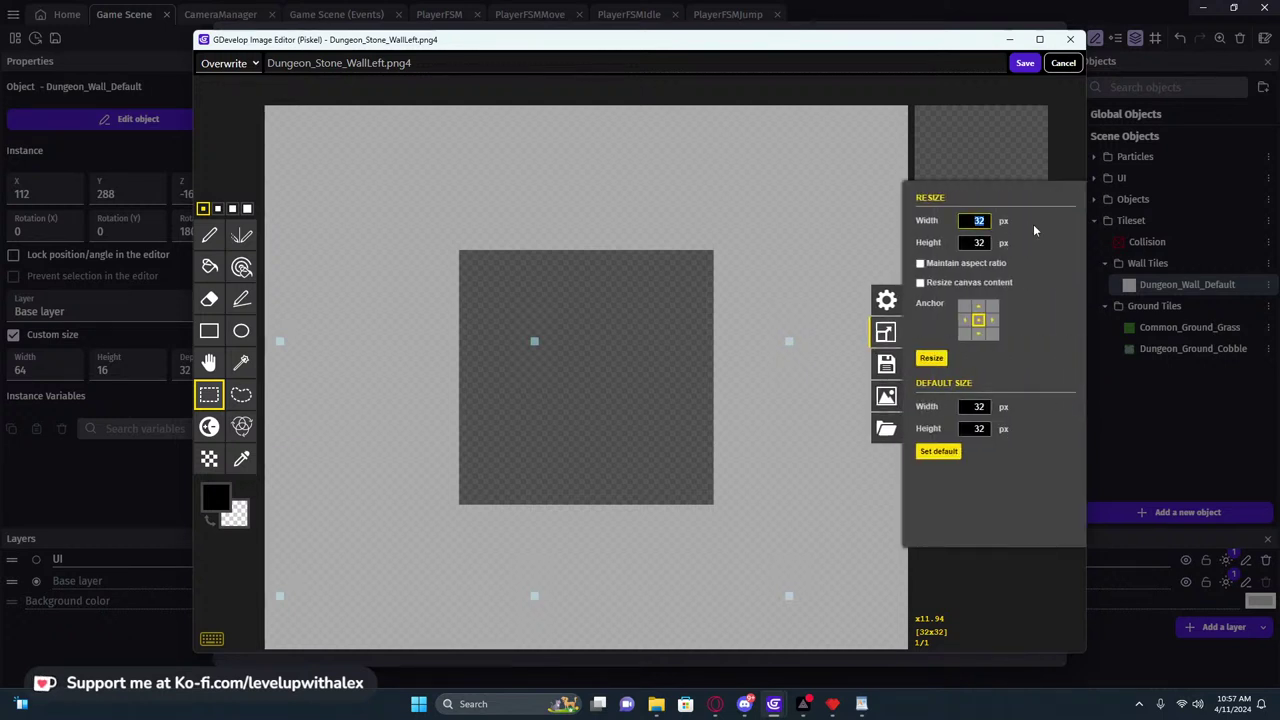
text(16)
key(Tab)
click(940, 360)
Fill the 16 × 16 canvas with the pasted rotated brick tile and save the left face image
scroll(710, 311, down, 6)
scroll(572, 372, up, 7)
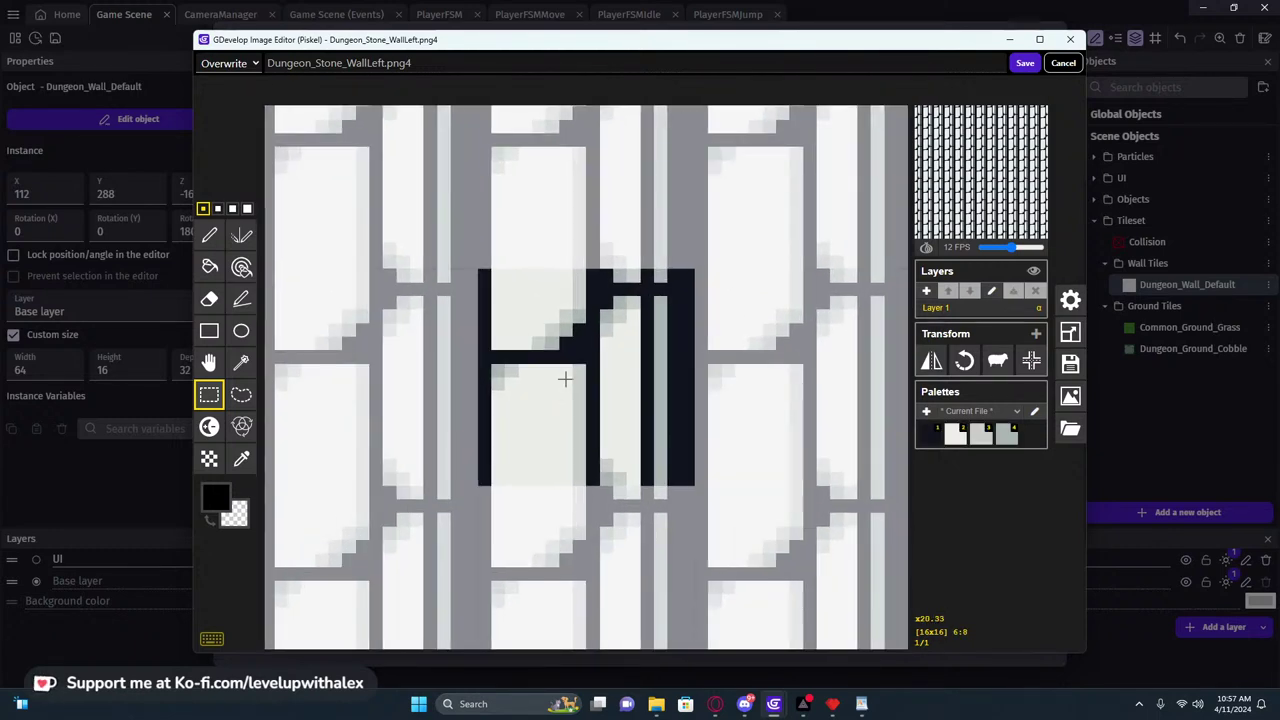
click(1026, 63)
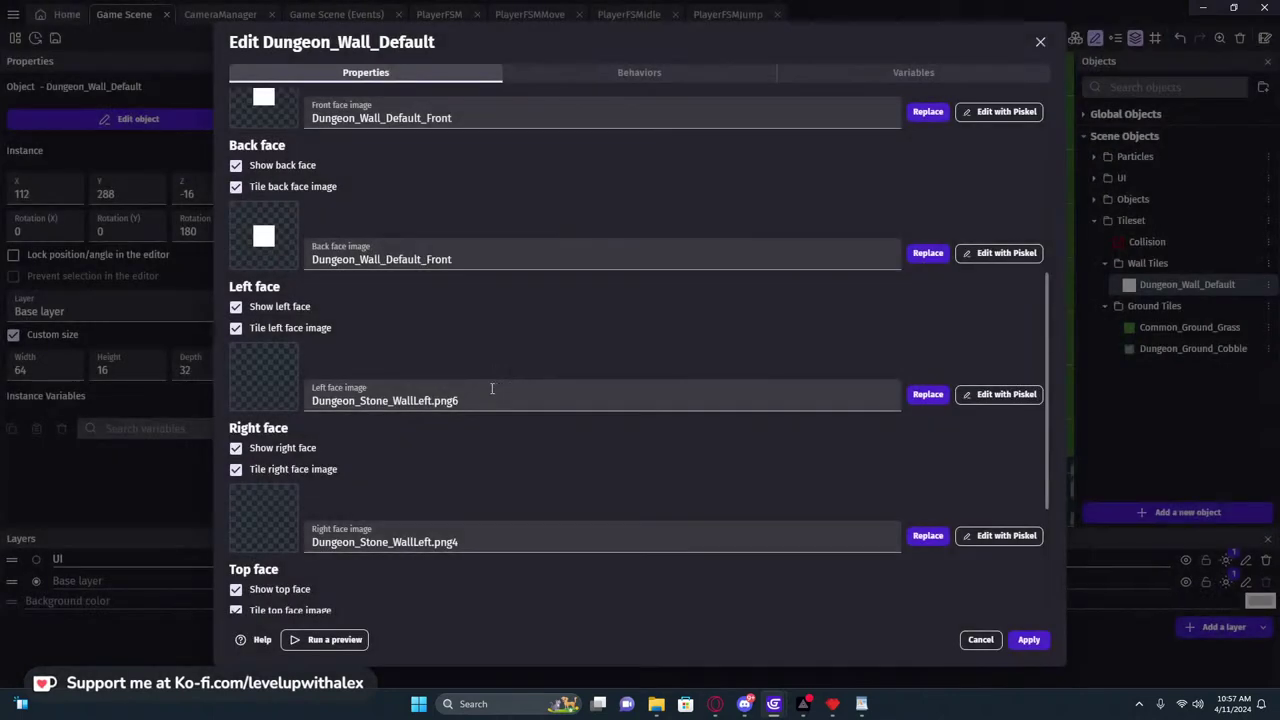
Set the right face image to the left face's Dungeon_Stone_WallLeft.png6 and apply the object changes
double_click(486, 401)
key(ctrl+c)
double_click(474, 542)
key(ctrl+v)
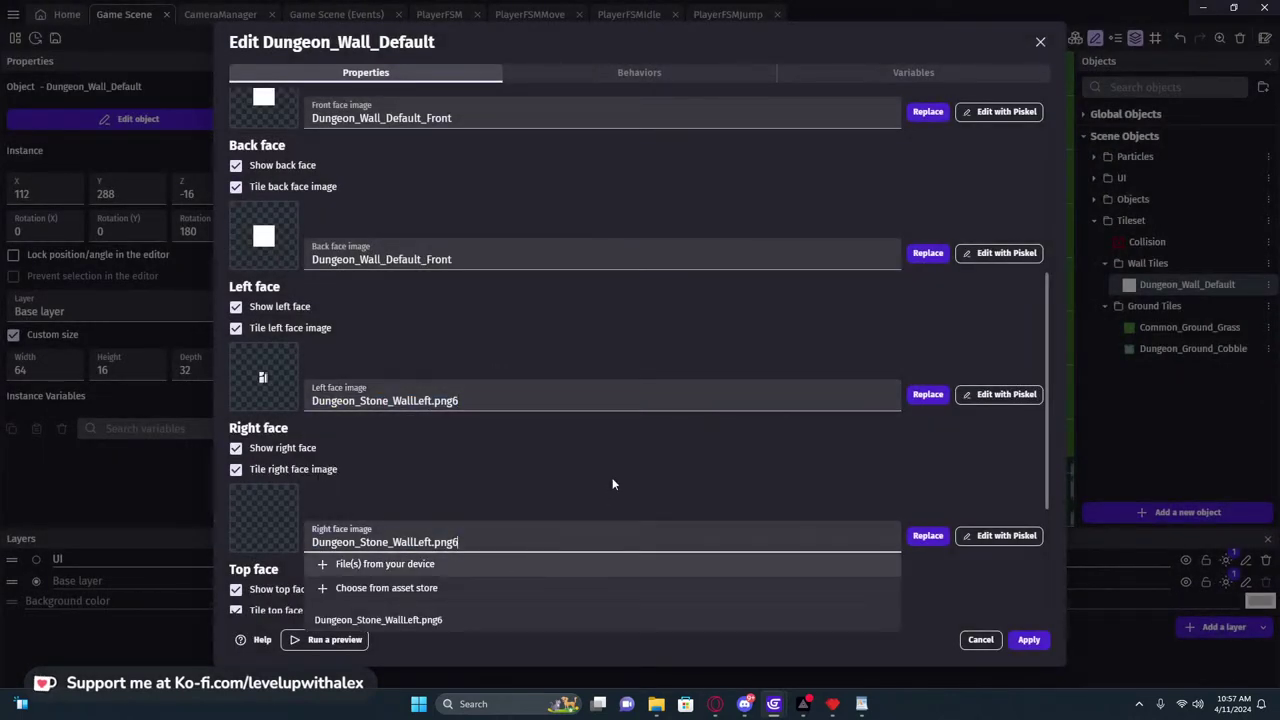
click(614, 478)
click(1030, 640)
Preview the game and walk around the walls to examine how the brick texture and base strip look on the side faces
middle_drag(627, 206, 154, 194)
middle_drag(466, 291, 342, 266)
click(605, 37)
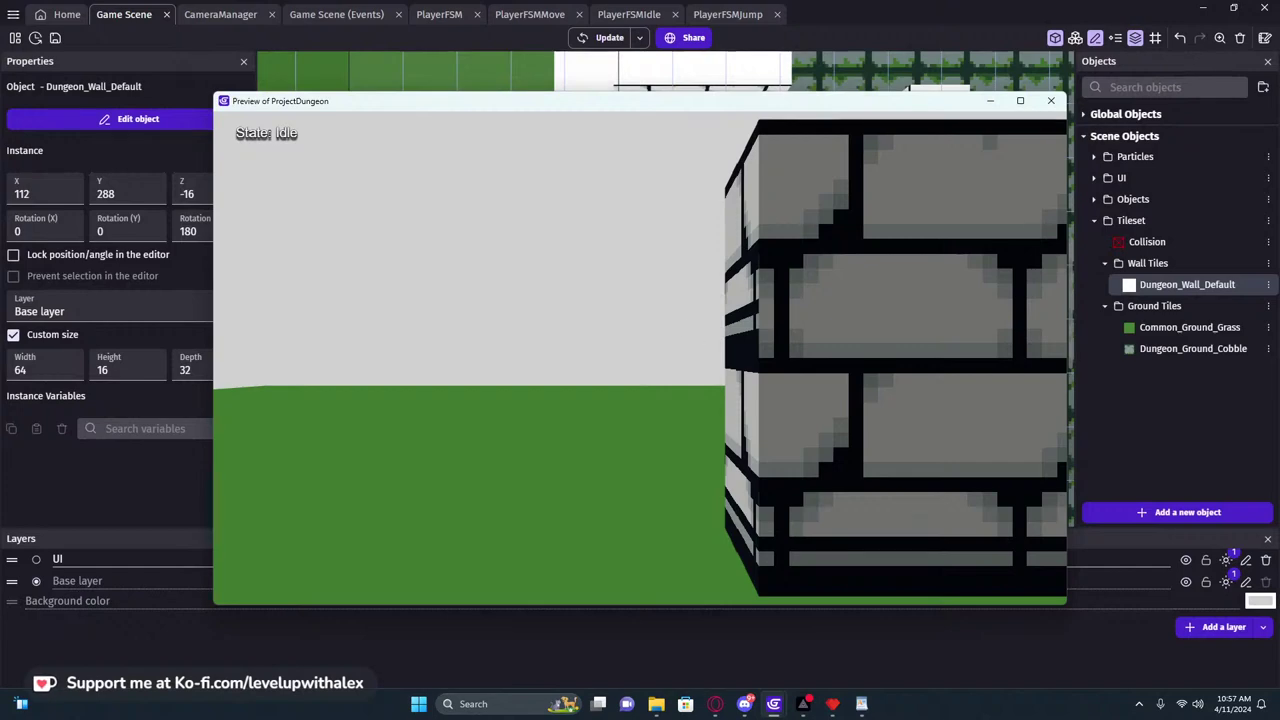
click(697, 341)
key(w)
key(d)
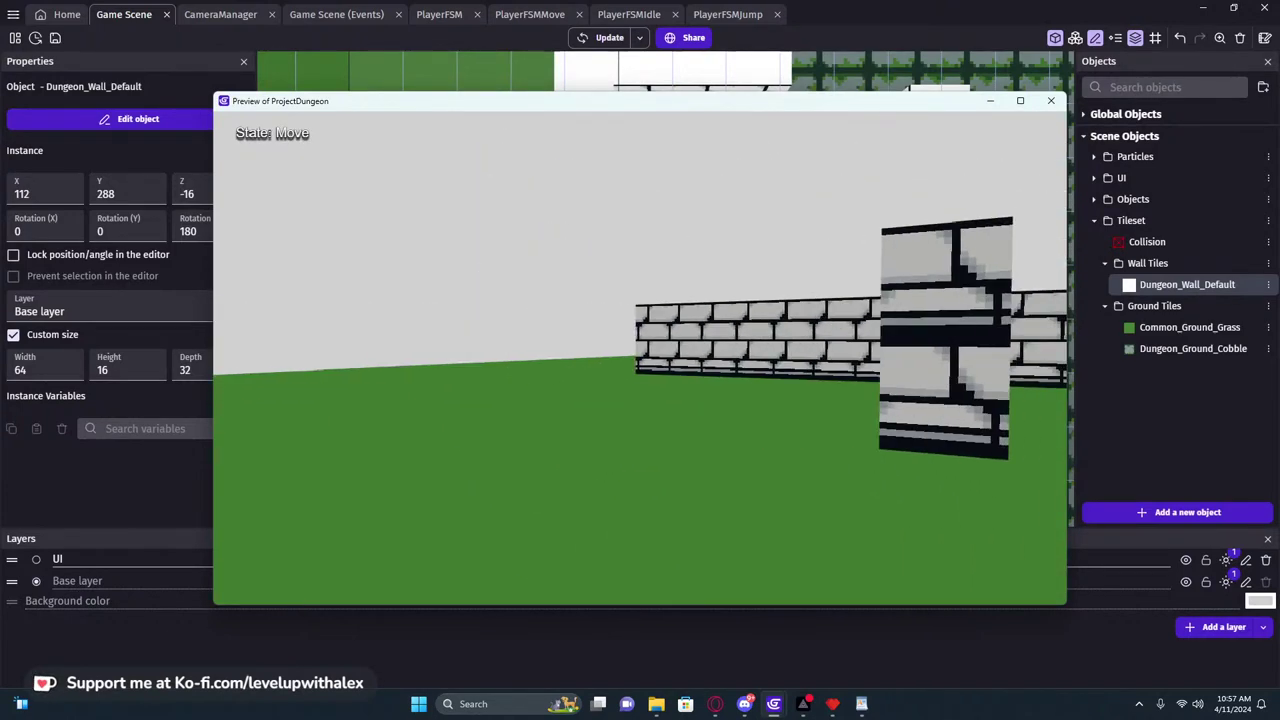
key(w)
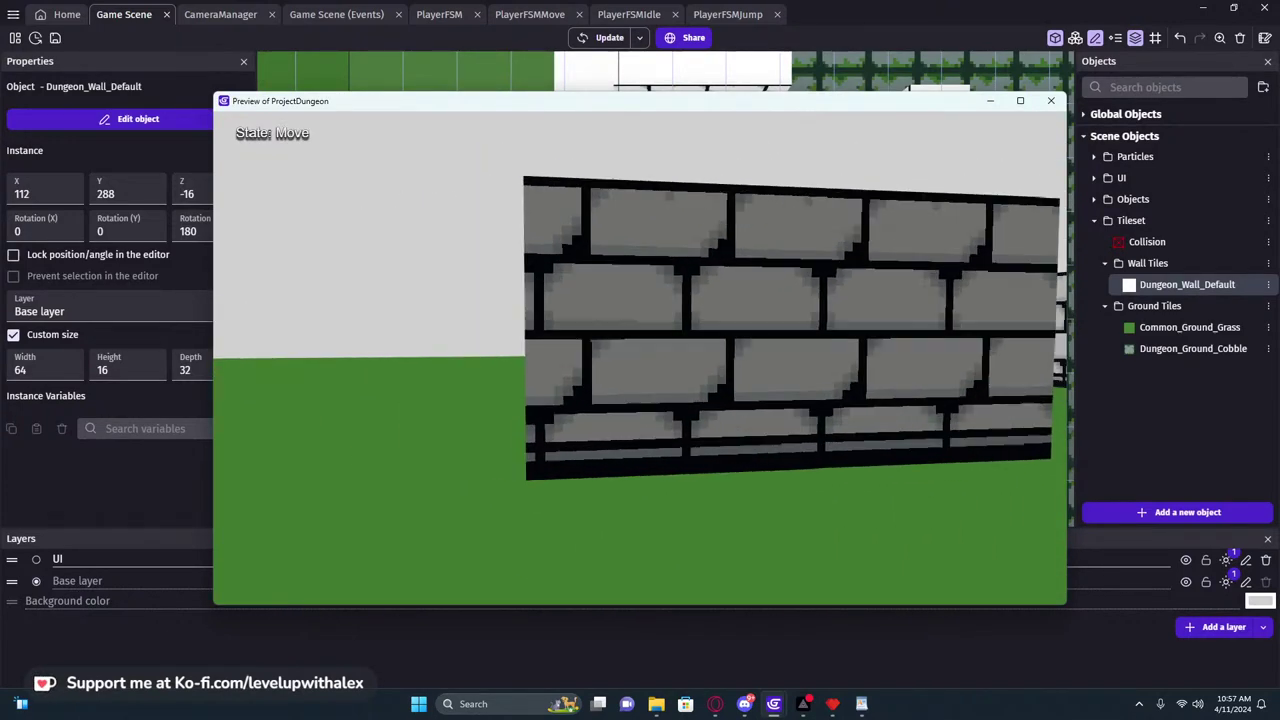
key(w)
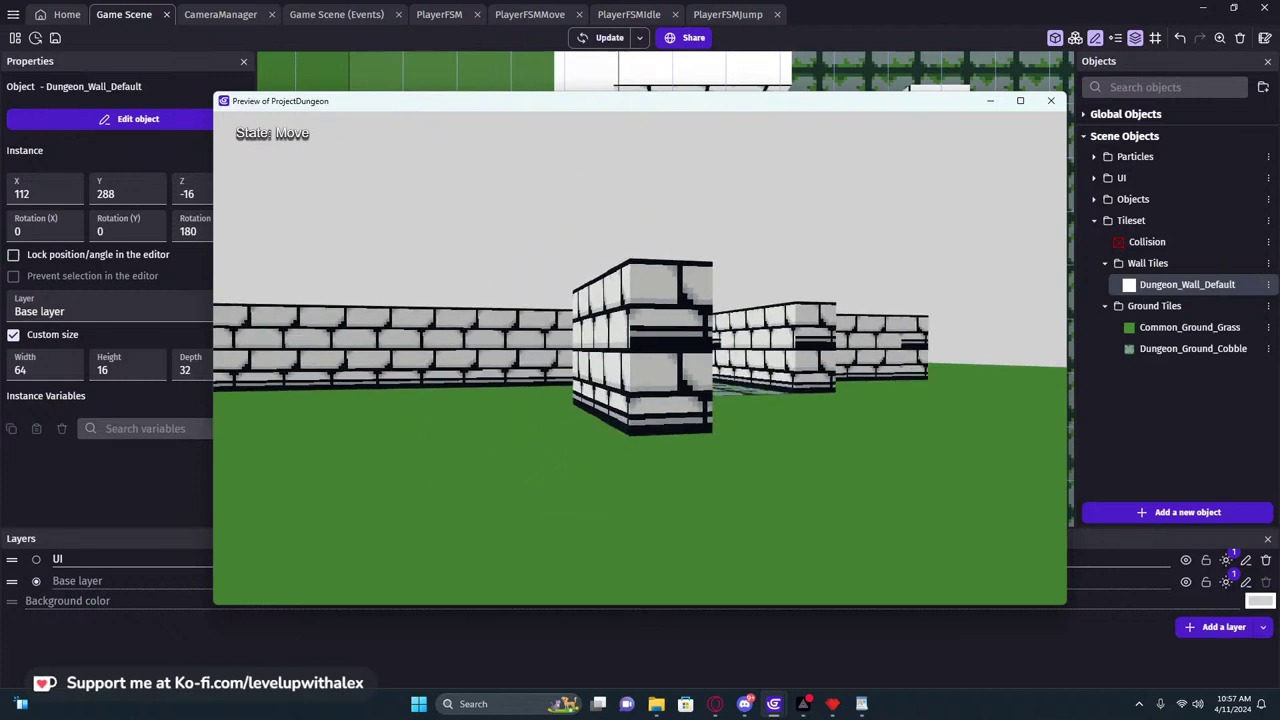
key(w)
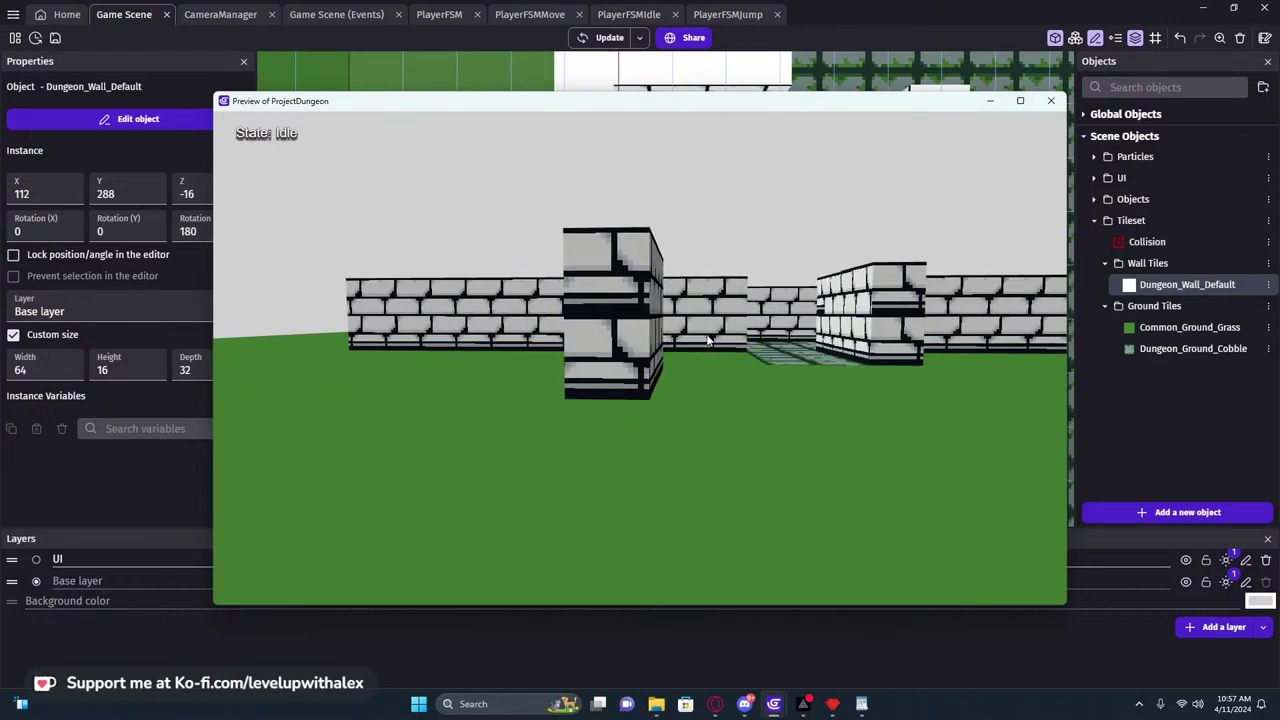
Examine the free-standing wall's end faces, corners and base strips from all sides in the running preview, and close the preview
key(w)
key(a)
key(d)
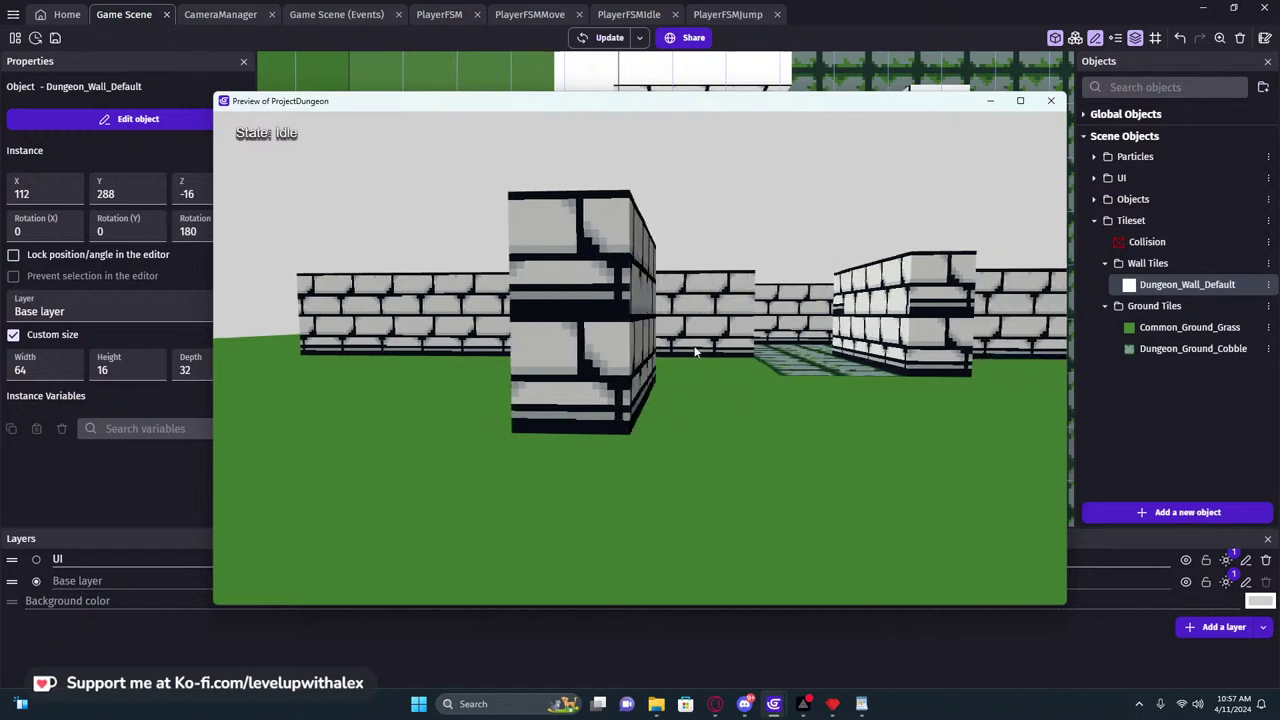
key(s)
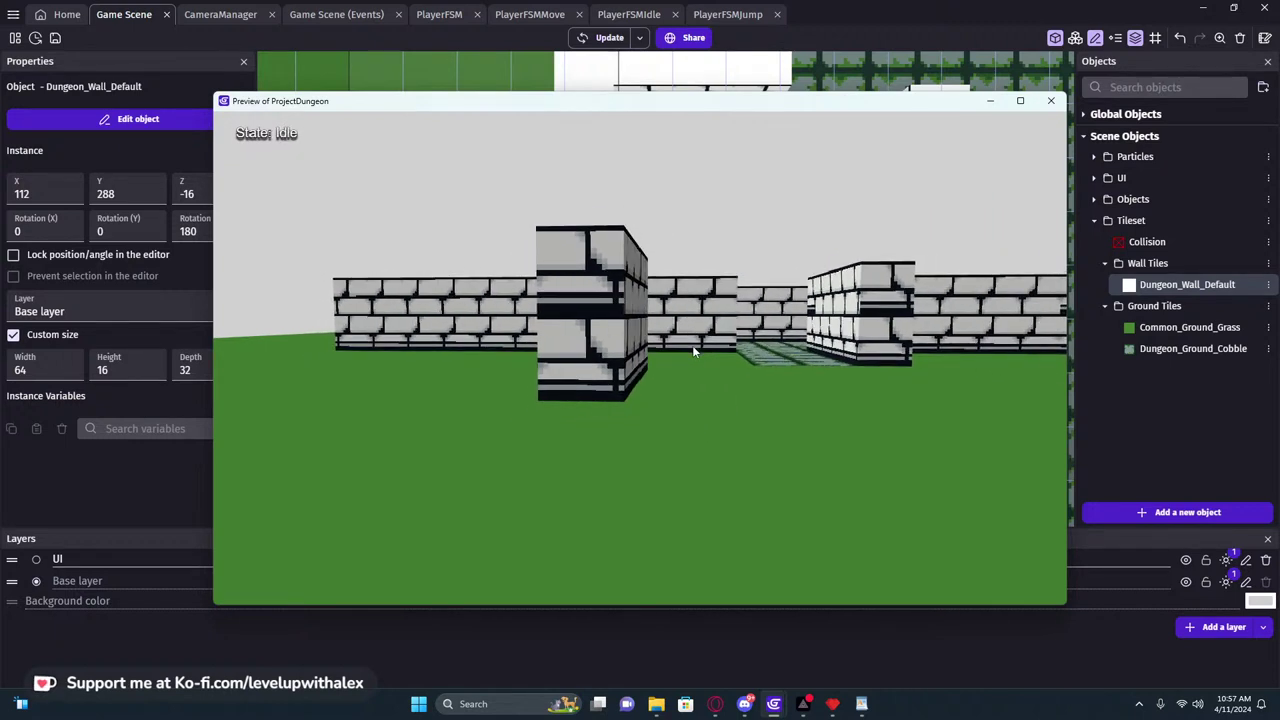
key(a)
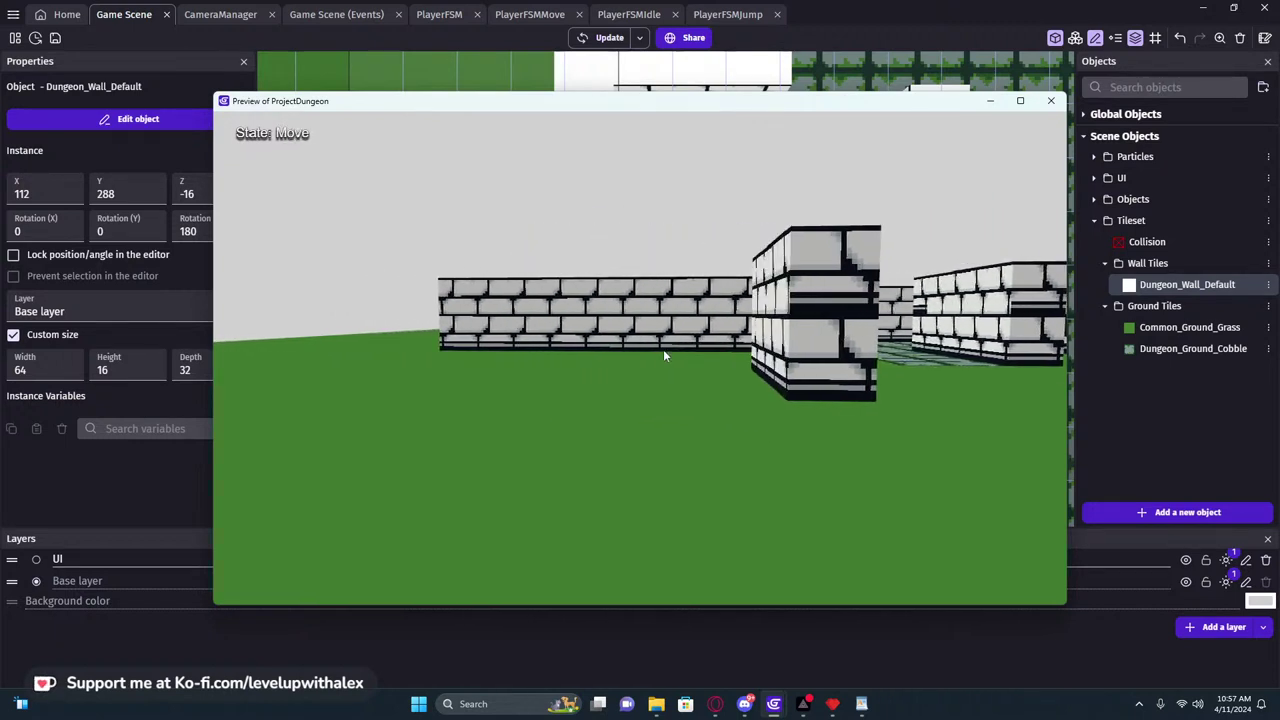
key(d)
key(w)
key(d)
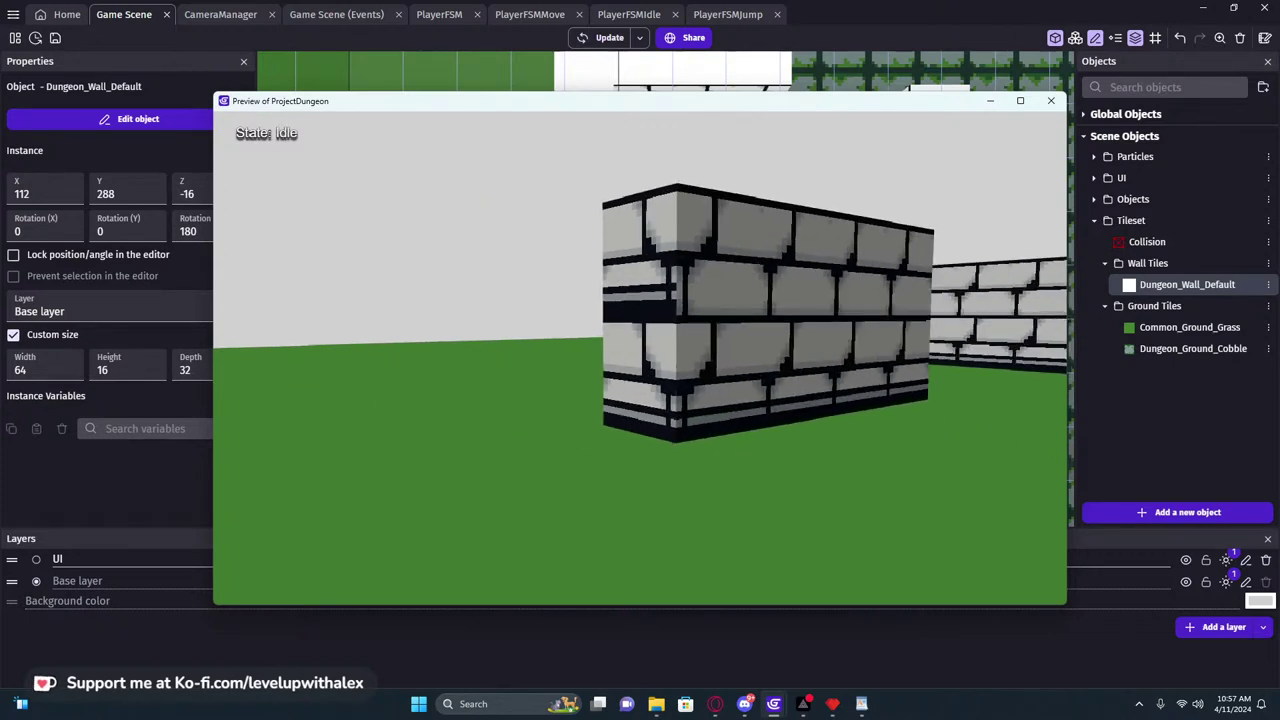
key(s)
key(a)
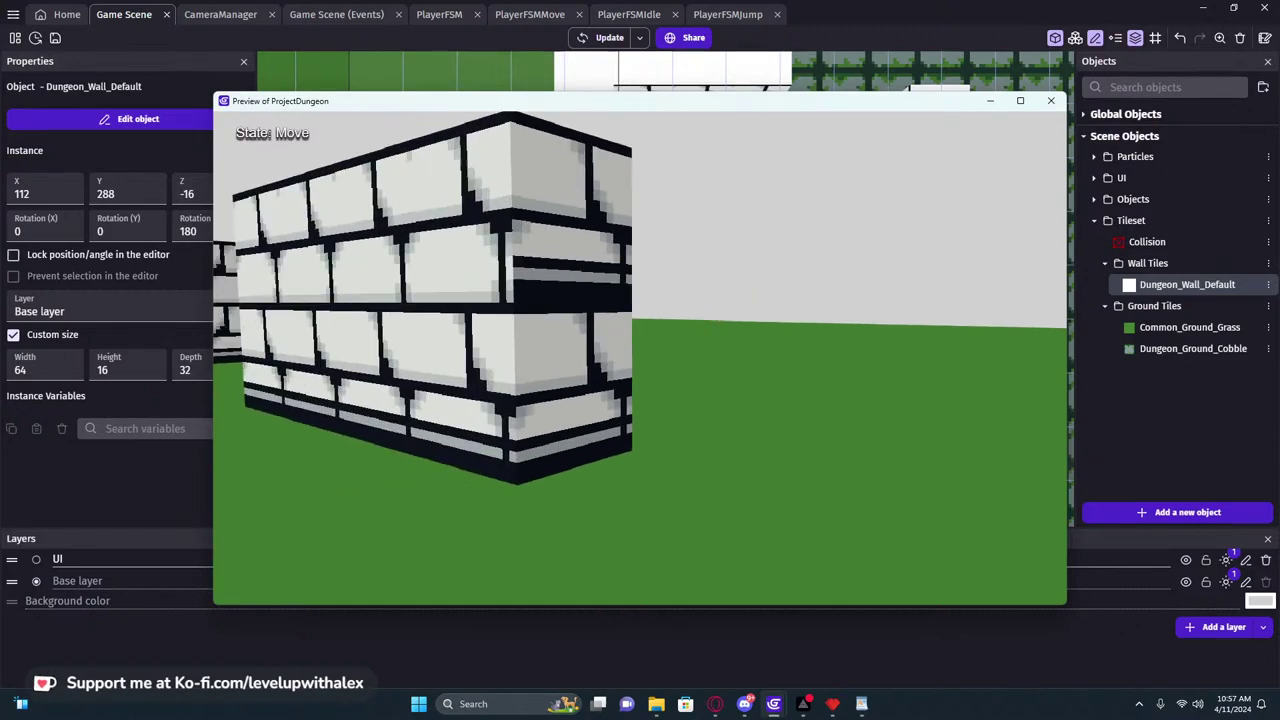
key(w)
key(s)
key(w)
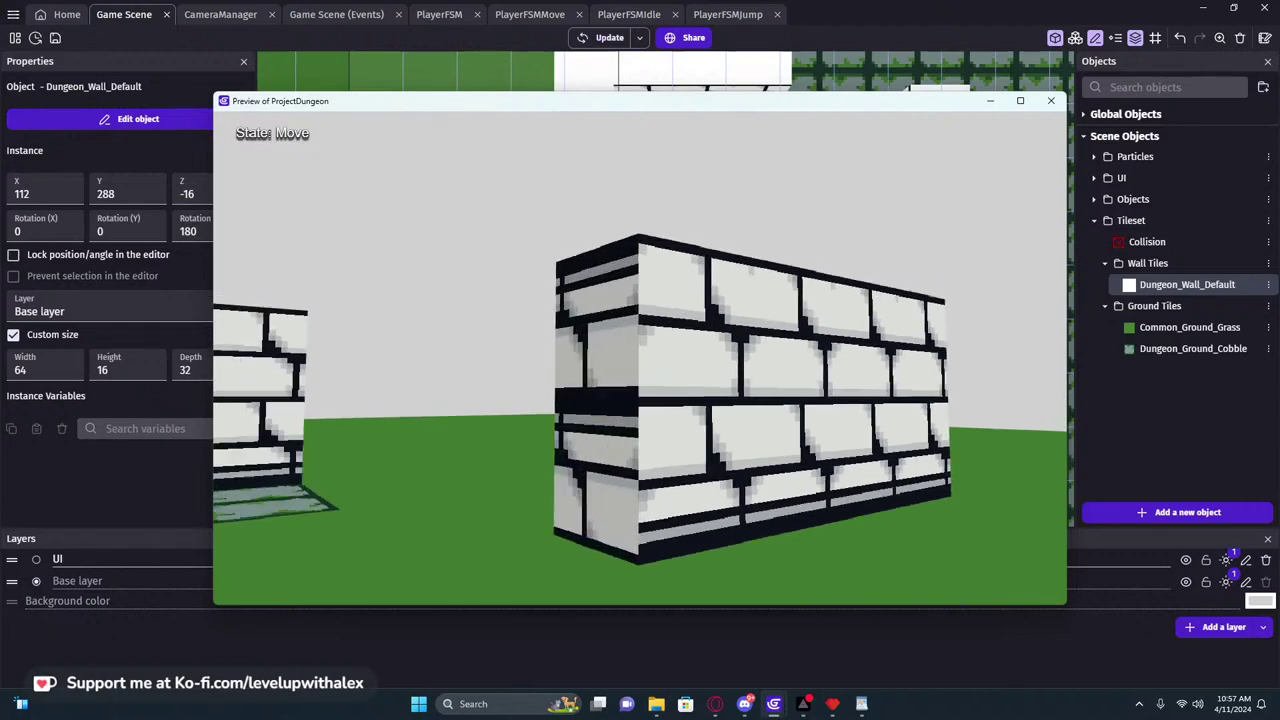
key(d)
key(d)
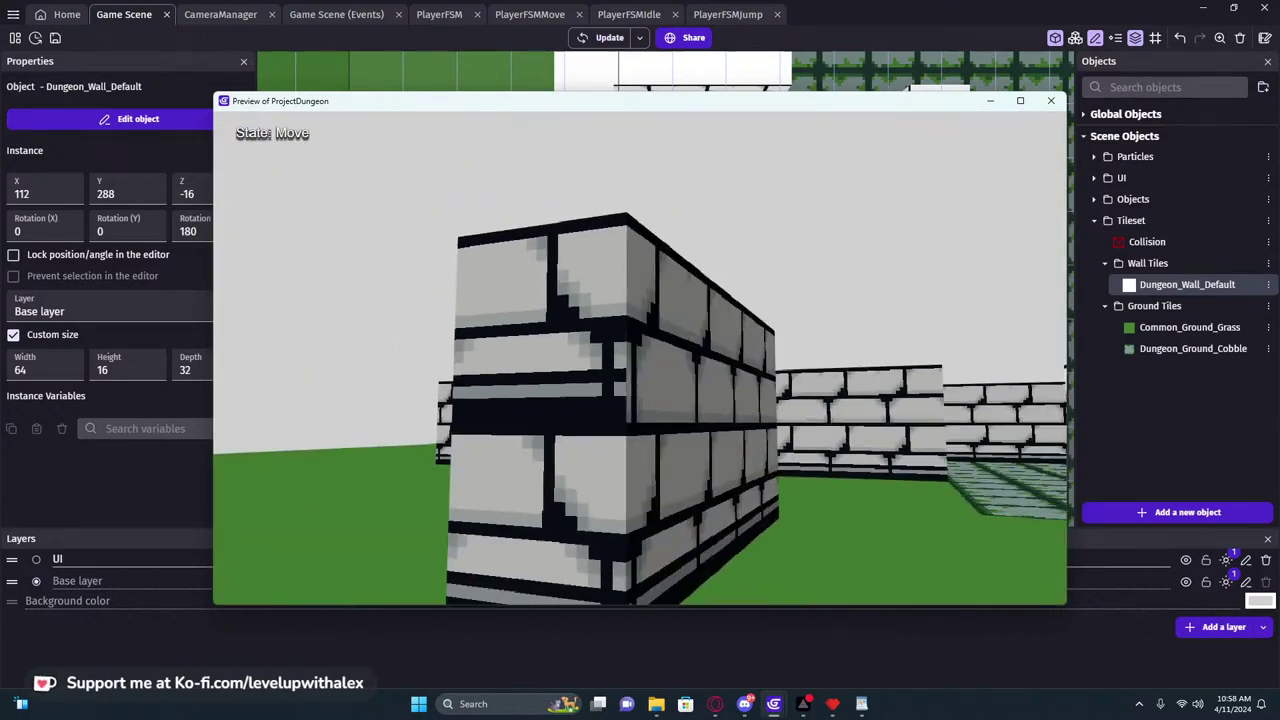
key(a)
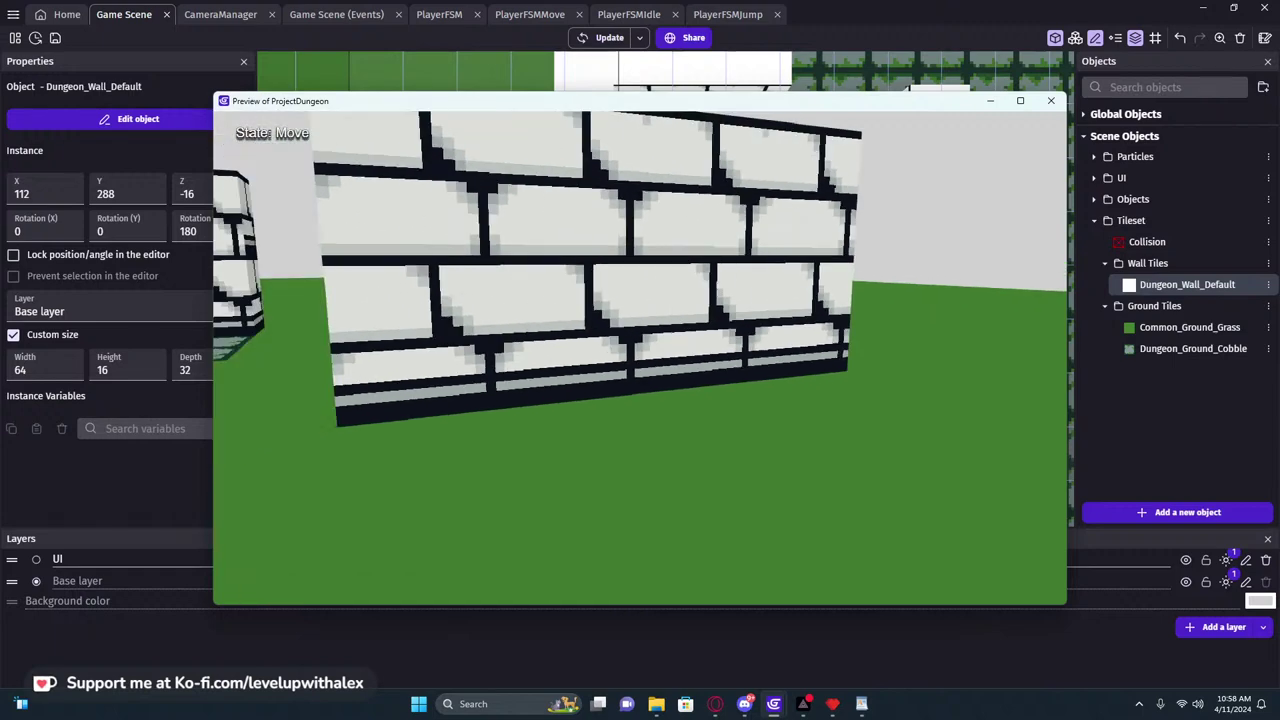
key(d)
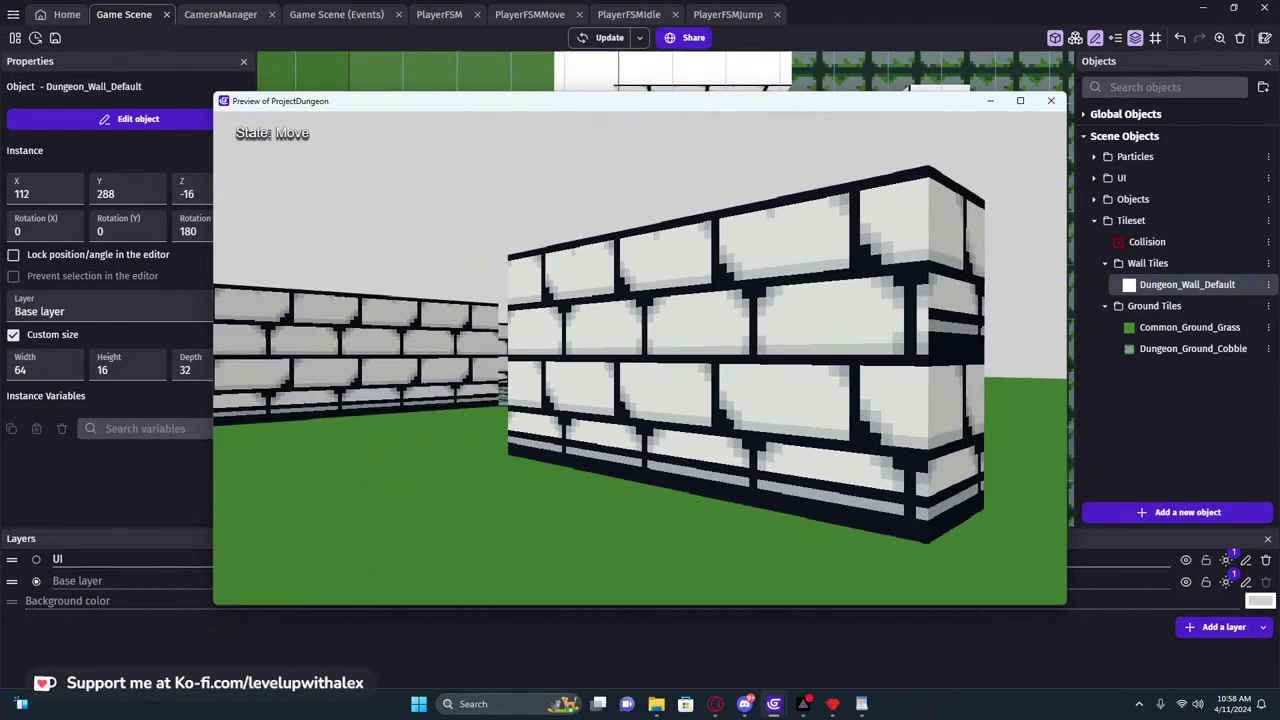
key(s)
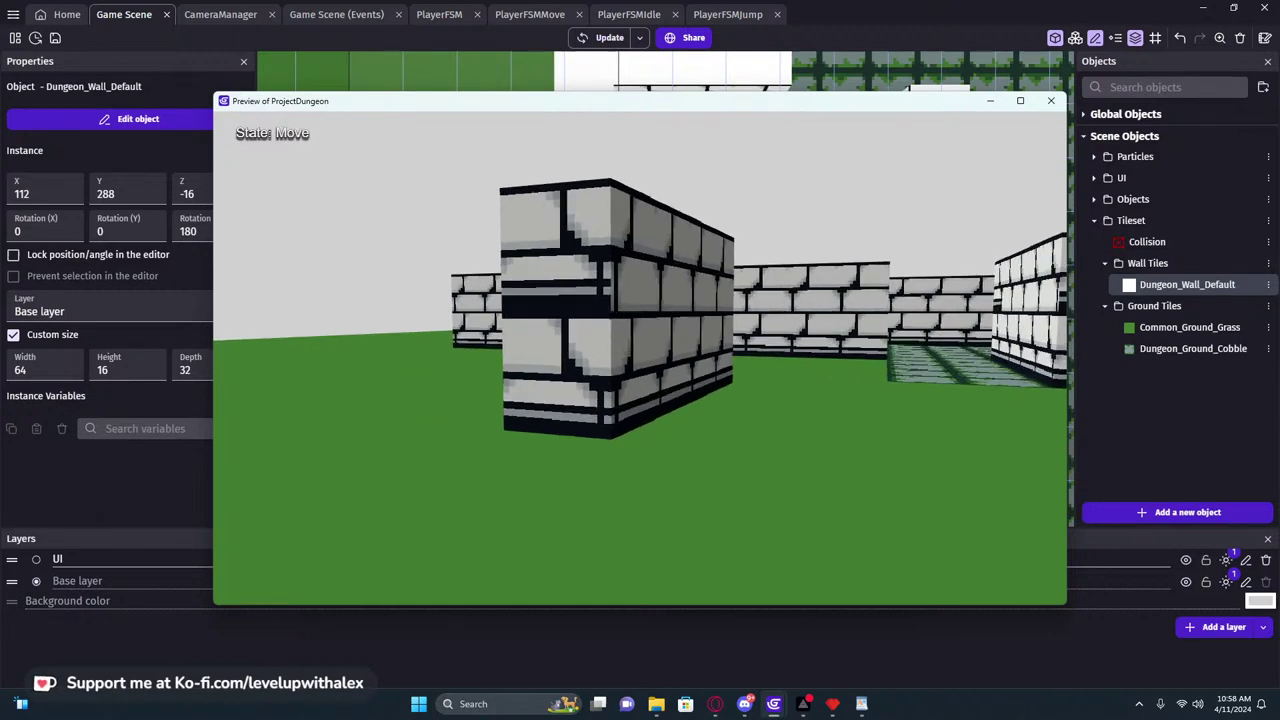
key(w)
key(d)
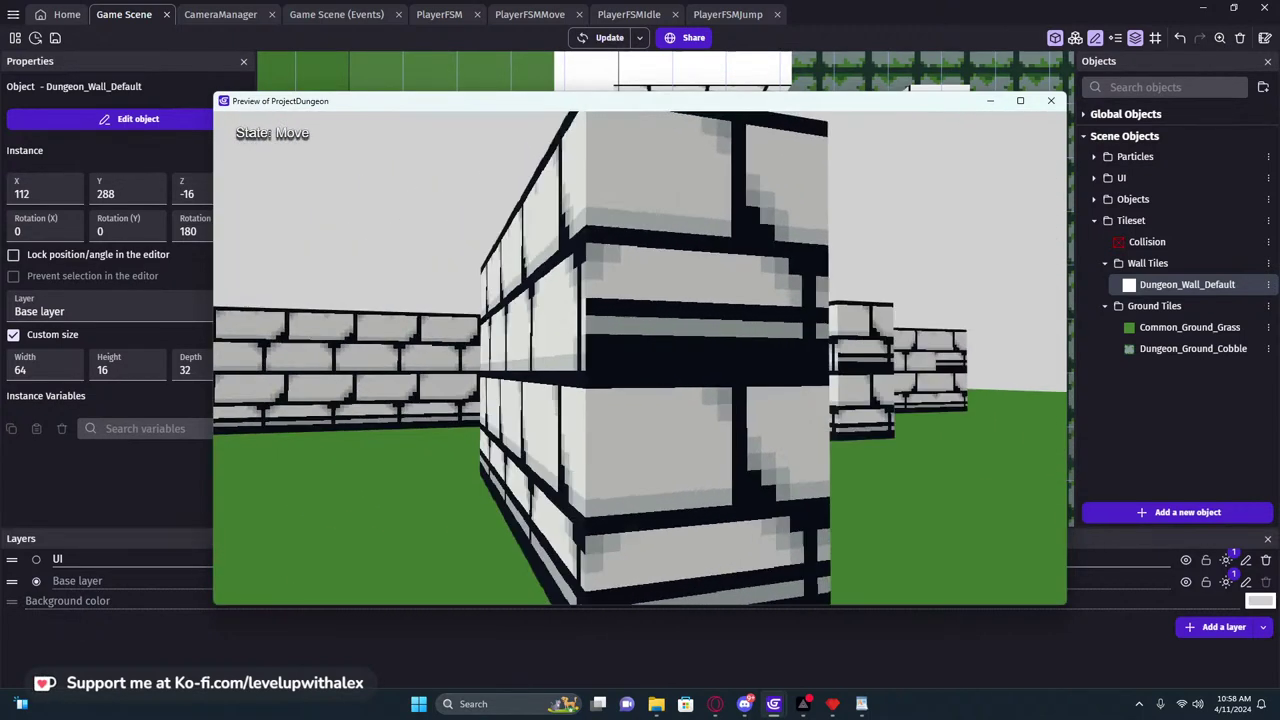
key(s)
key(d)
key(a)
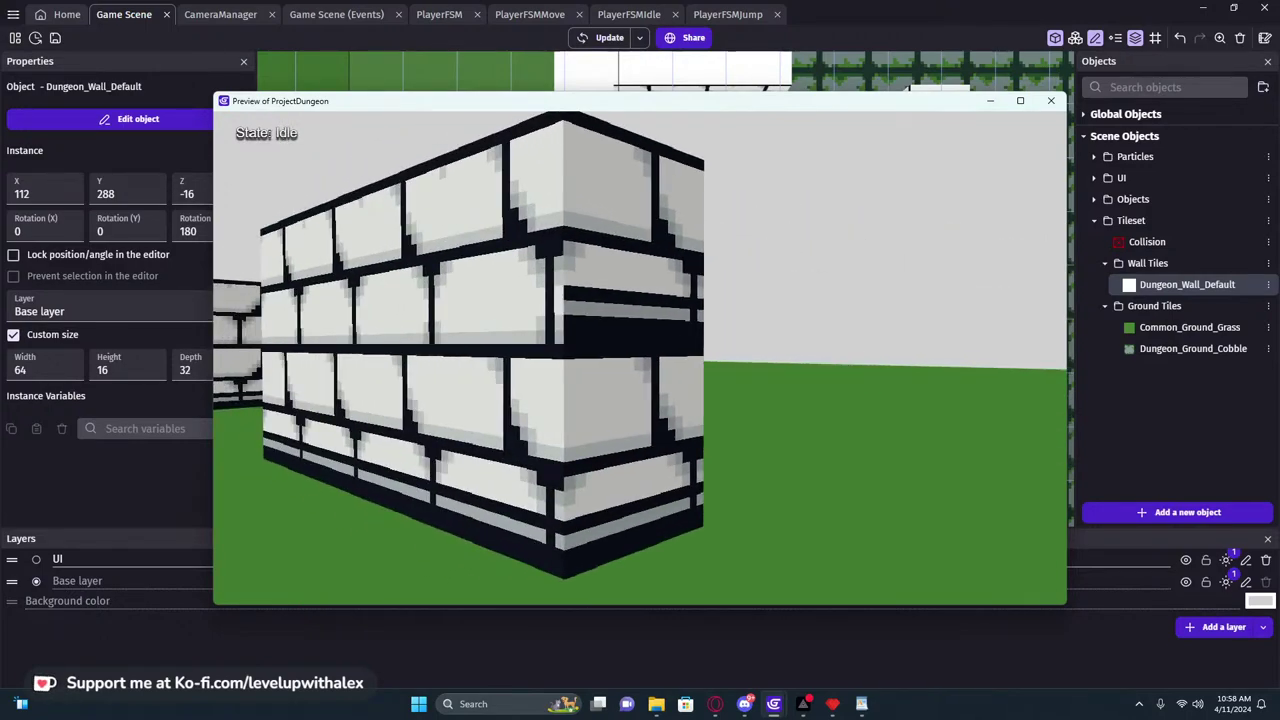
key(a)
key(w)
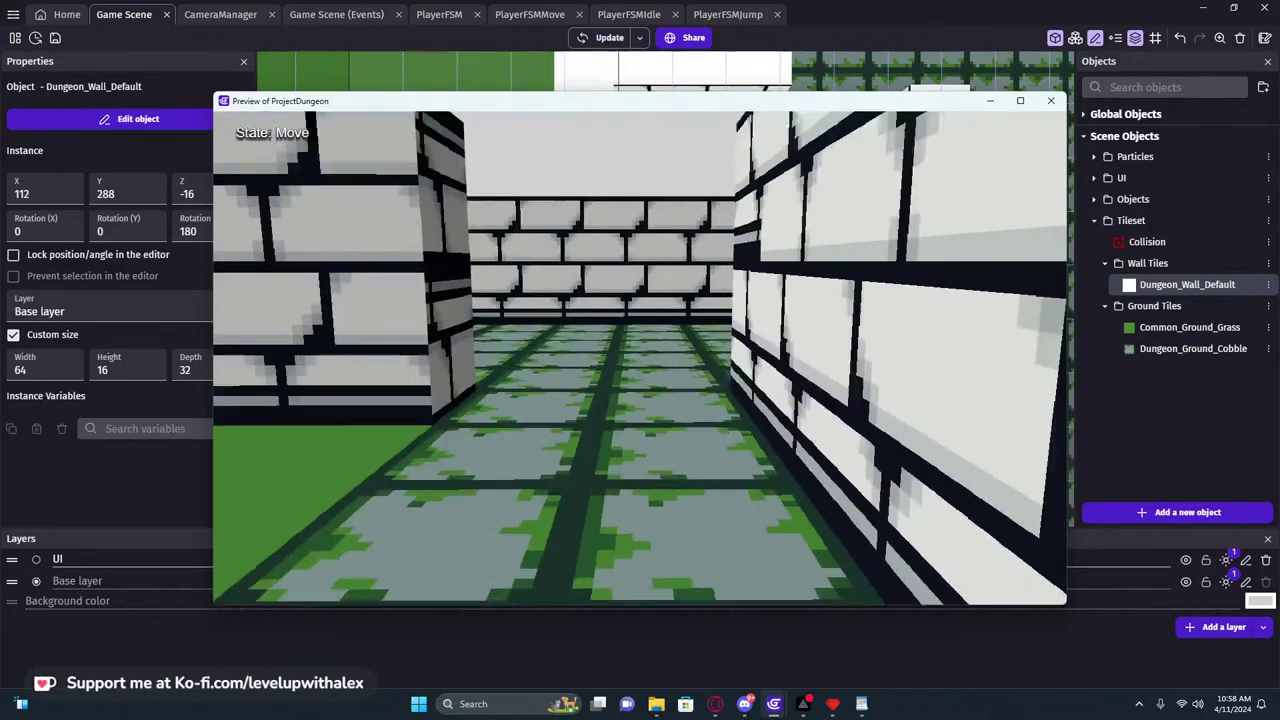
key(w)
key(w)
key(w)
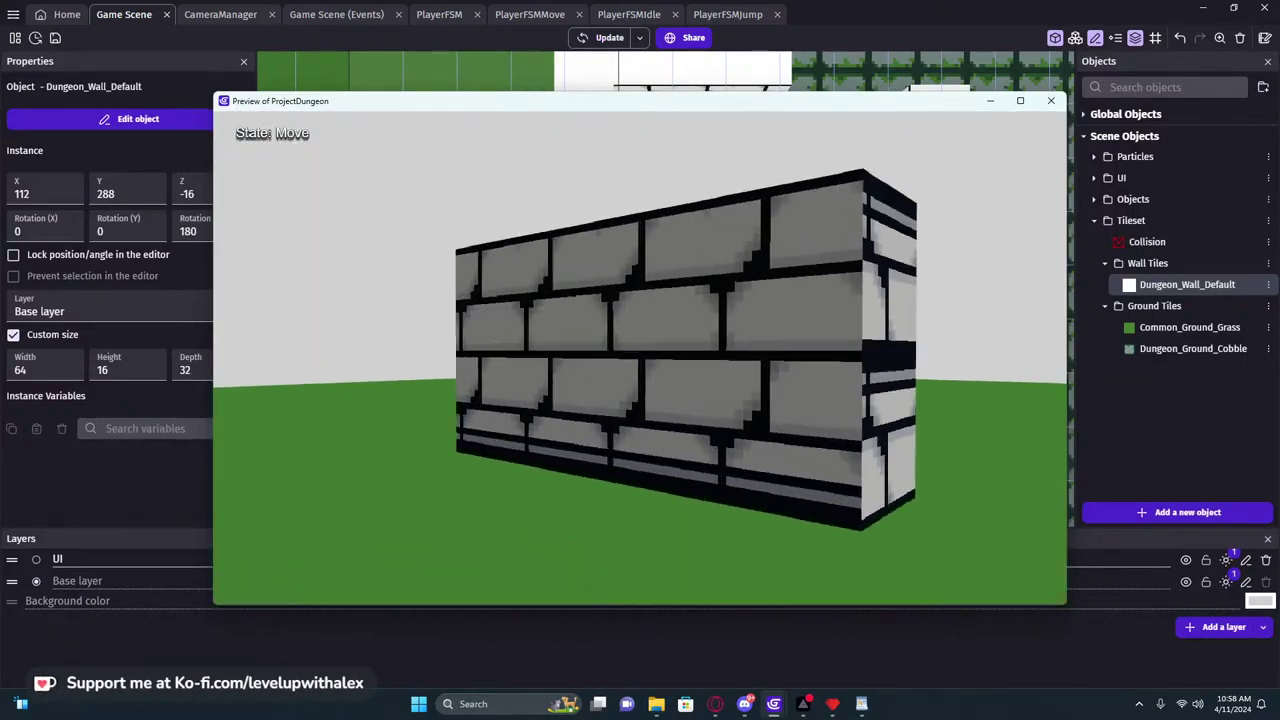
key(w)
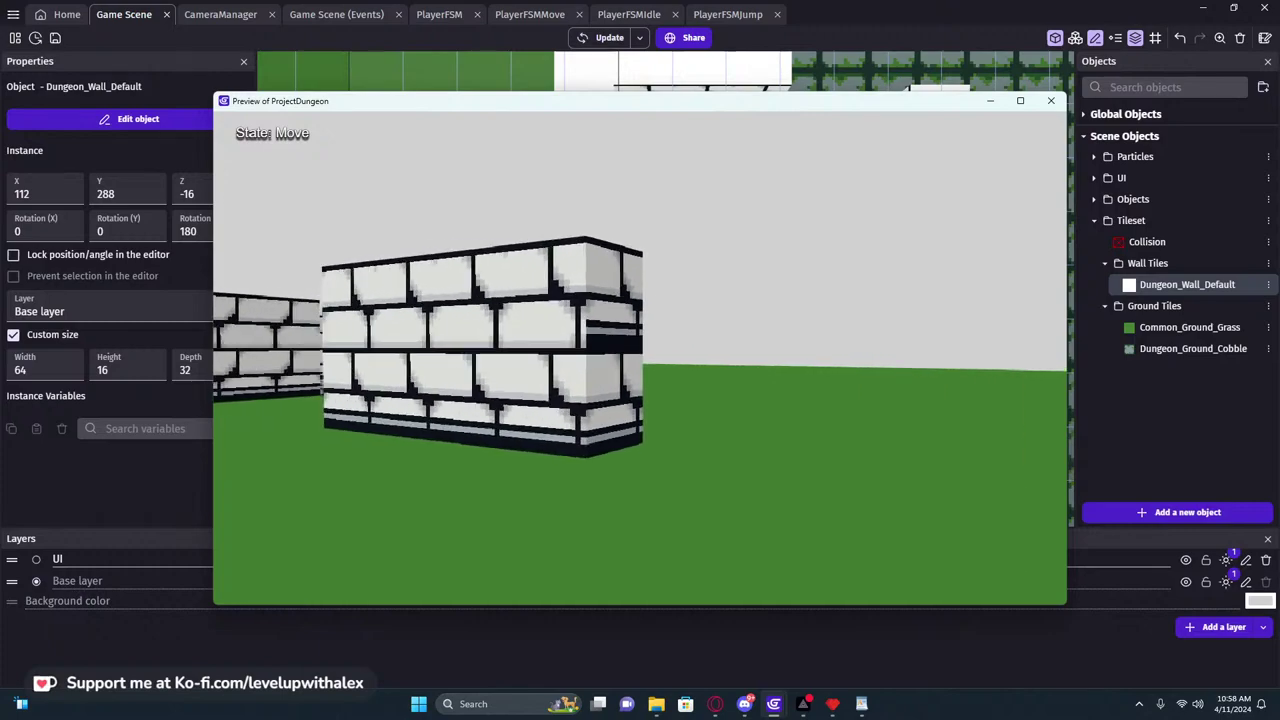
key(w)
key(w)
key(s)
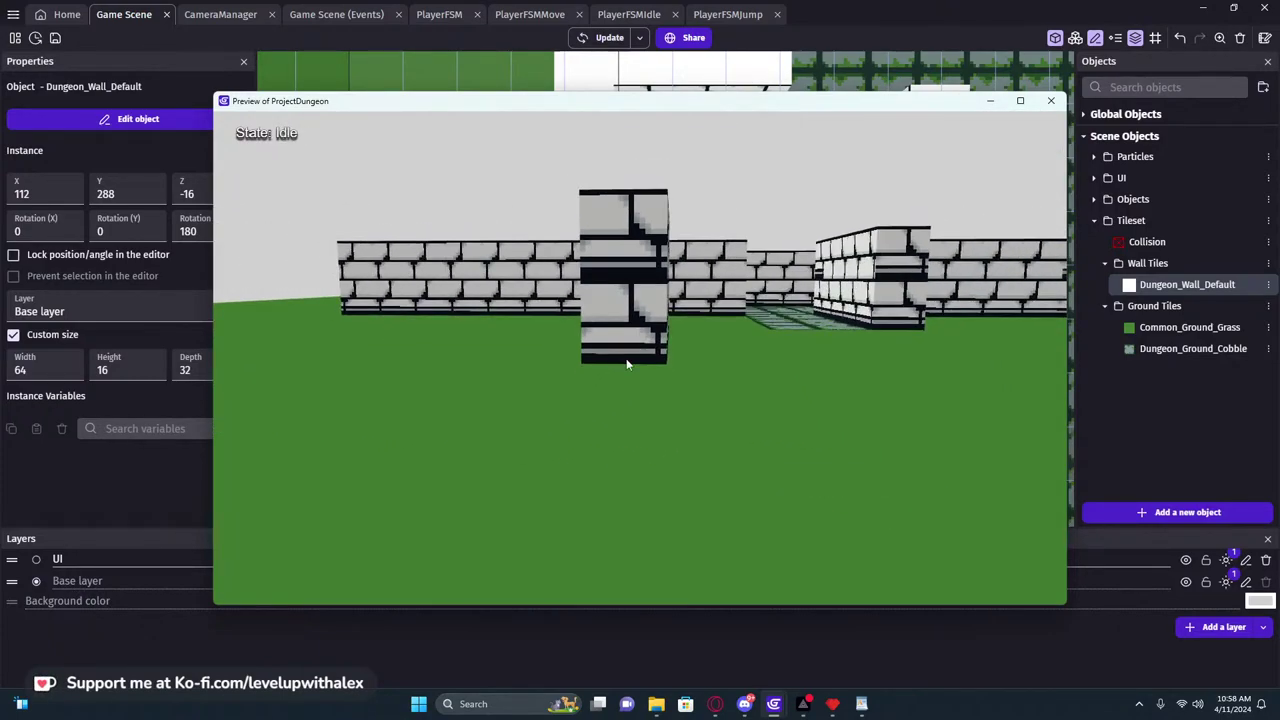
click(1051, 101)
Duplicate the Dungeon_Wall_Default object in the Wall Tiles folder
scroll(785, 278, down, 2)
scroll(731, 280, down, 2)
middle_drag(649, 307, 761, 280)
right_click(1152, 286)
click(1092, 355)
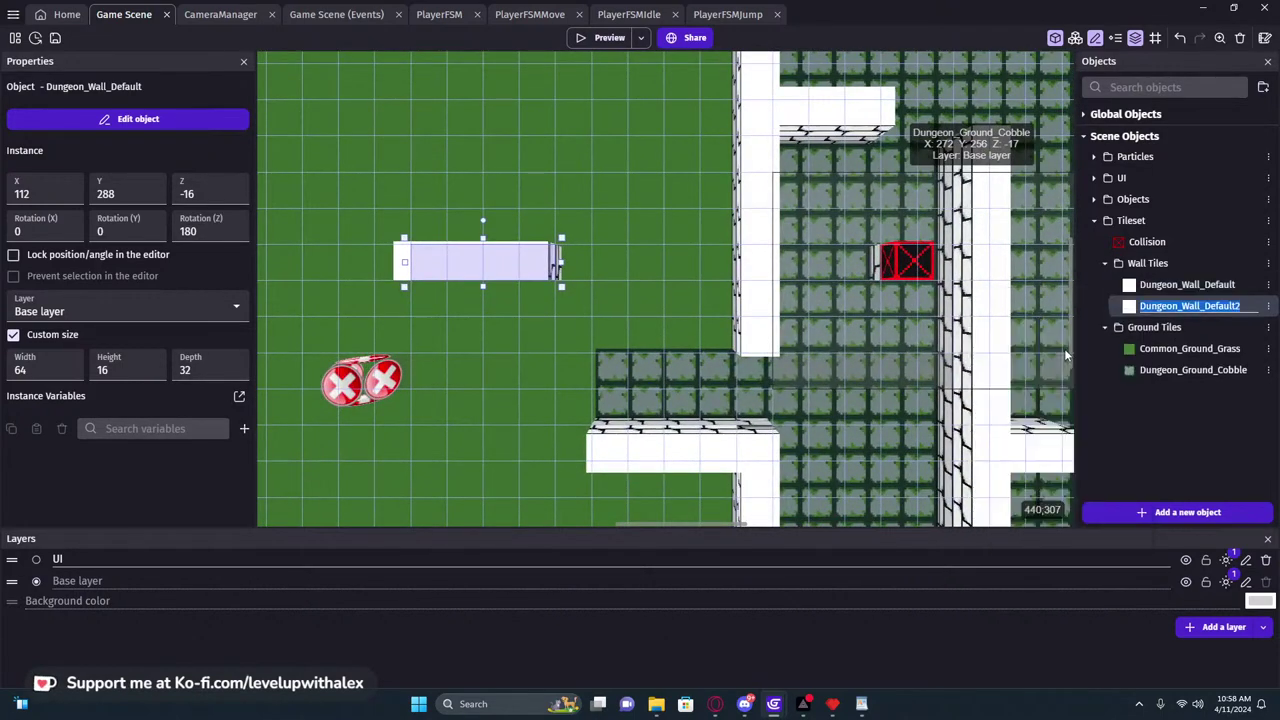
Set the depth of the free-standing Dungeon_Wall_Default instance on the grass to 16
click(1170, 286)
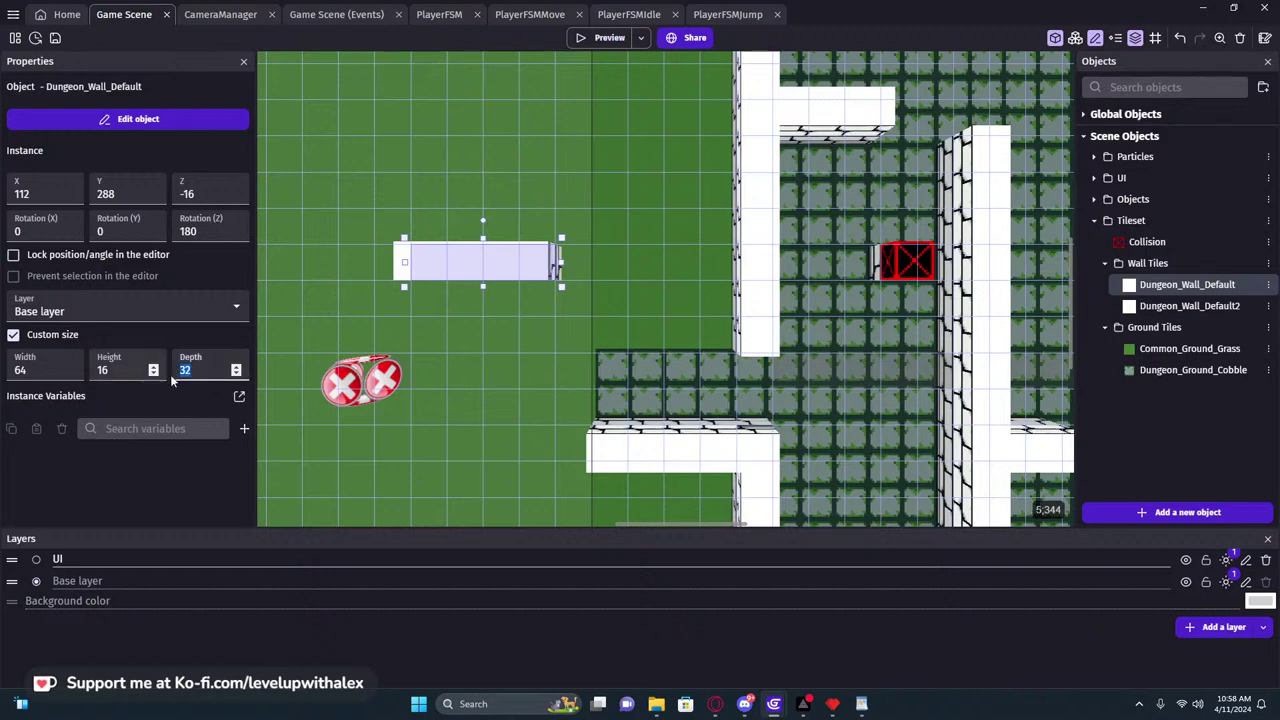
click(668, 244)
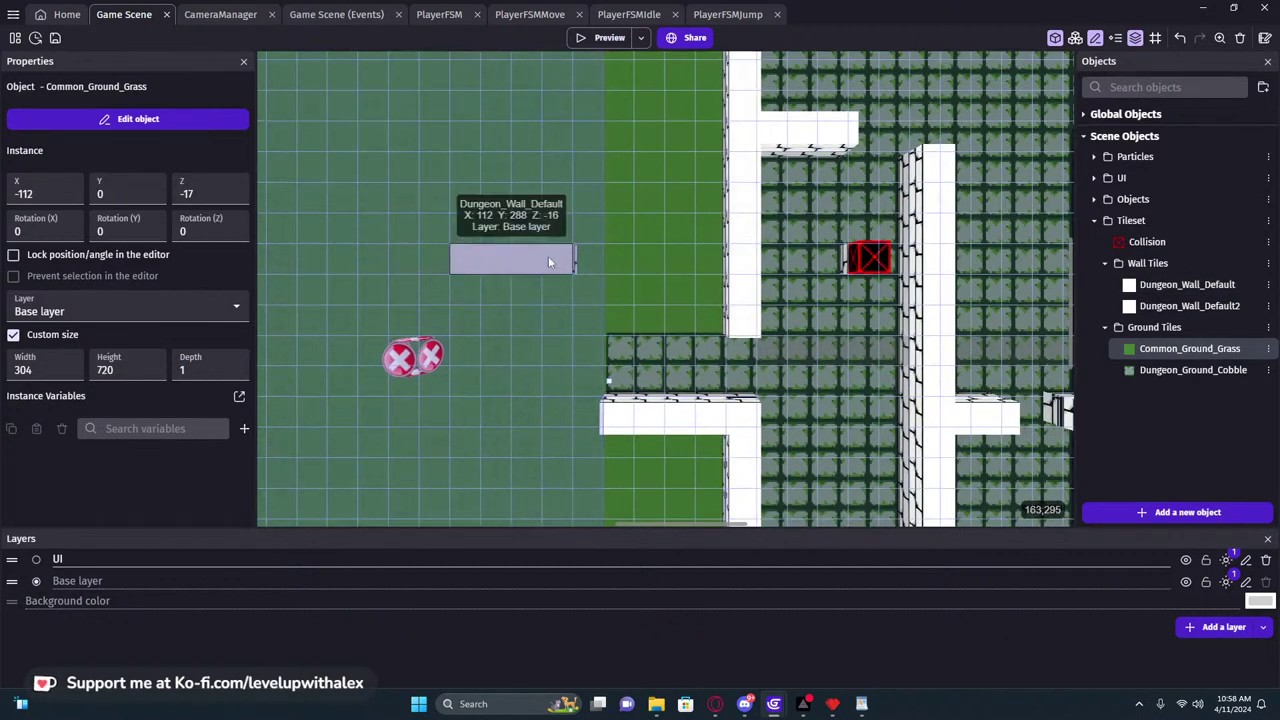
click(548, 258)
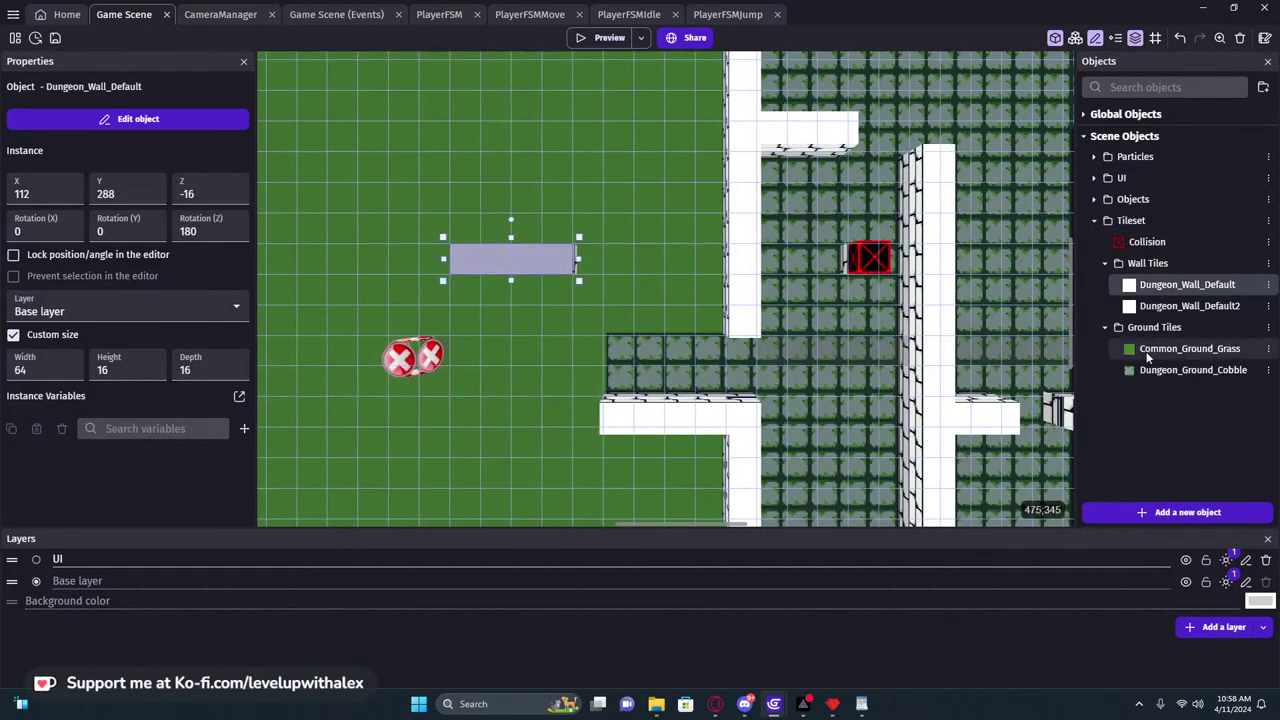
Rename the Dungeon_Wall_Default object as Wall_Stone_Bottom in its object settings
double_click(1190, 285)
drag(347, 109, 318, 110)
text(Bottom)
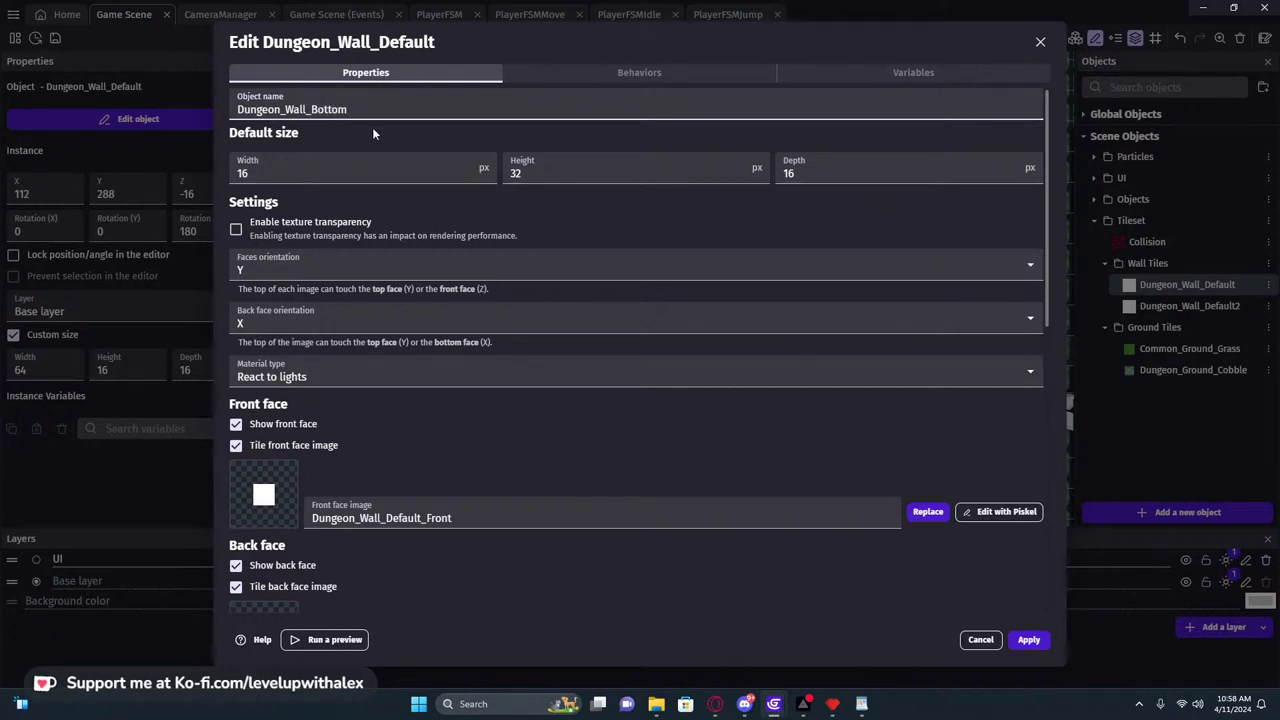
drag(285, 110, 230, 114)
key(BackSpace)
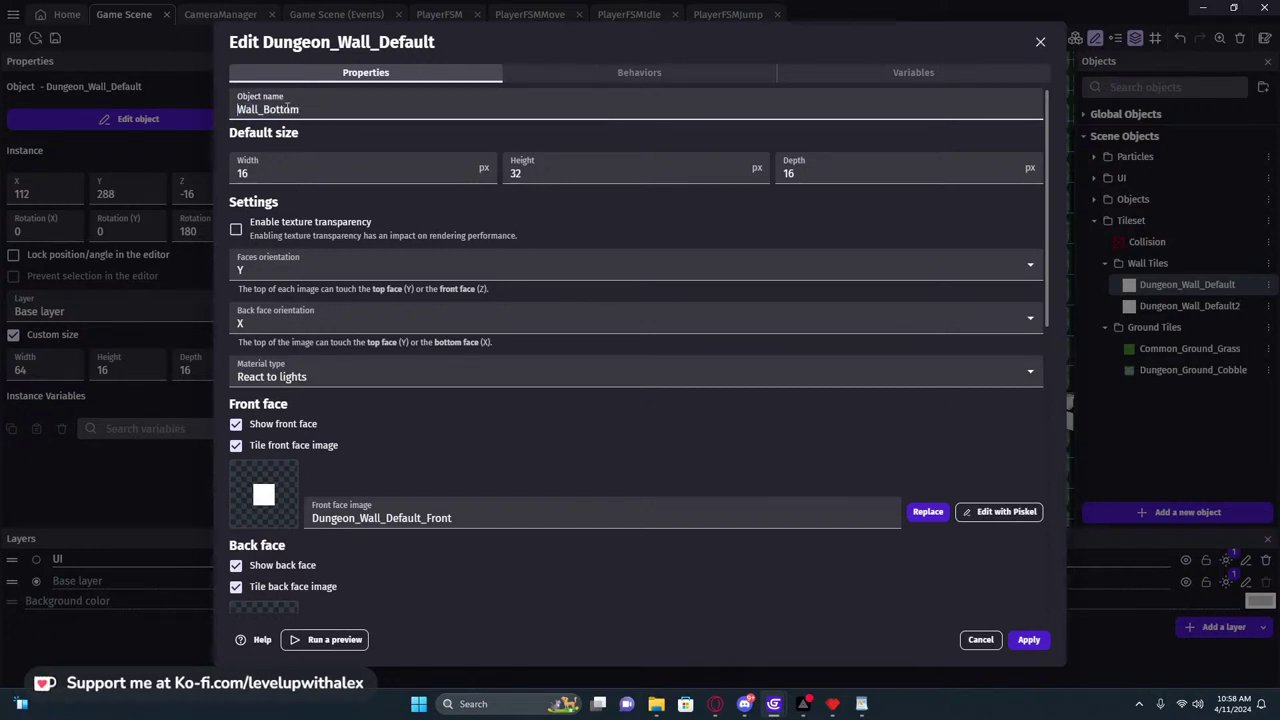
text(_STone)
click(344, 140)
Review the images assigned to each face of Wall_Stone_Bottom and check them against the tileset in Pyxel Edit
scroll(462, 345, down, 4)
scroll(463, 346, up, 2)
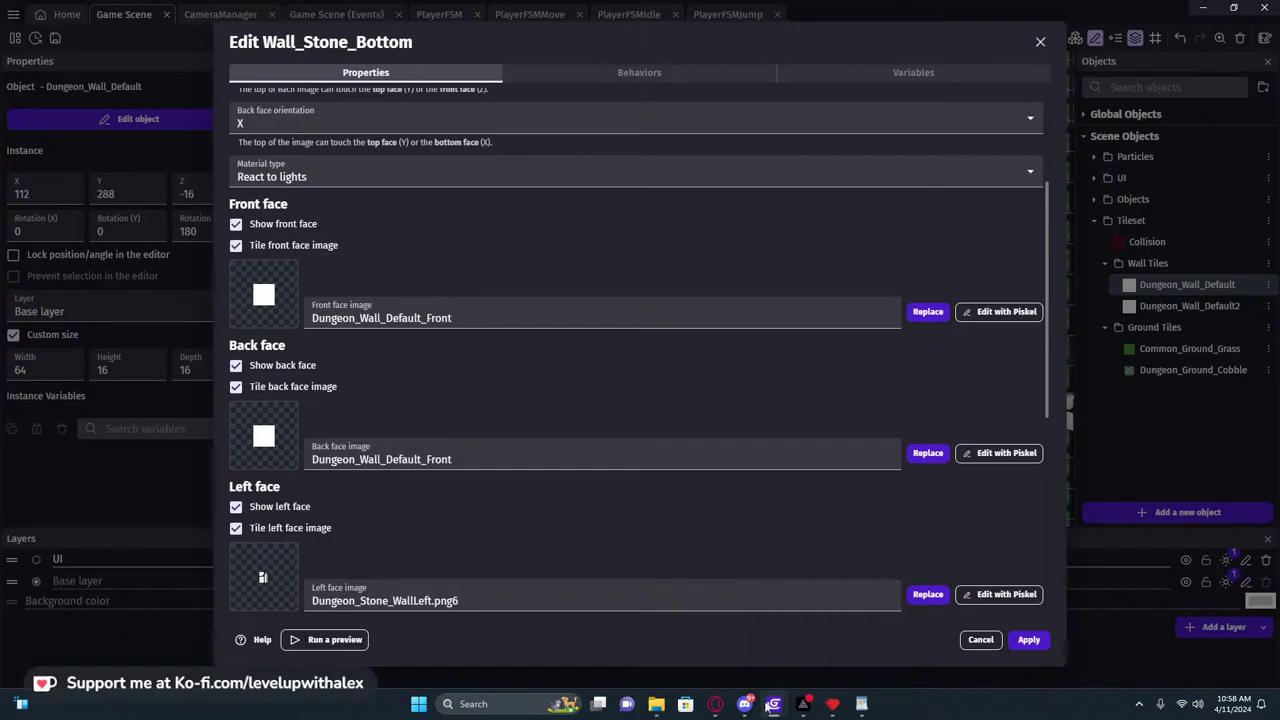
click(830, 715)
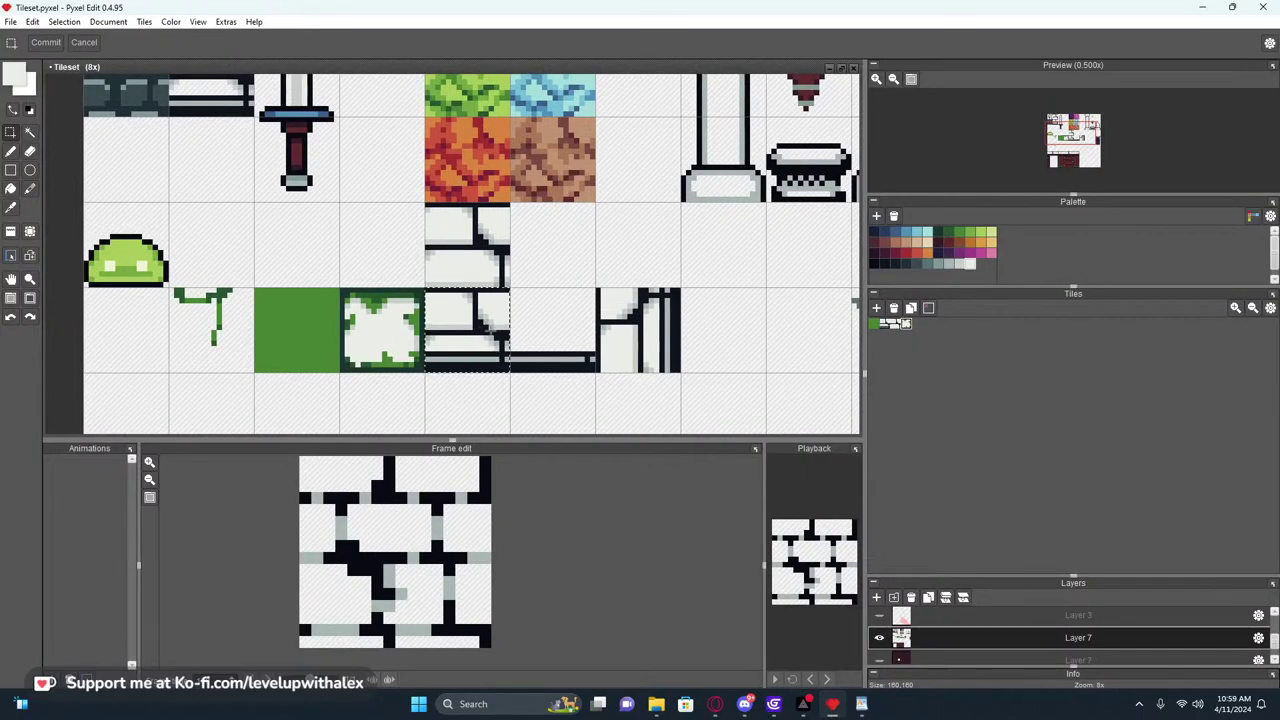
mouse_move(778, 708)
click(690, 628)
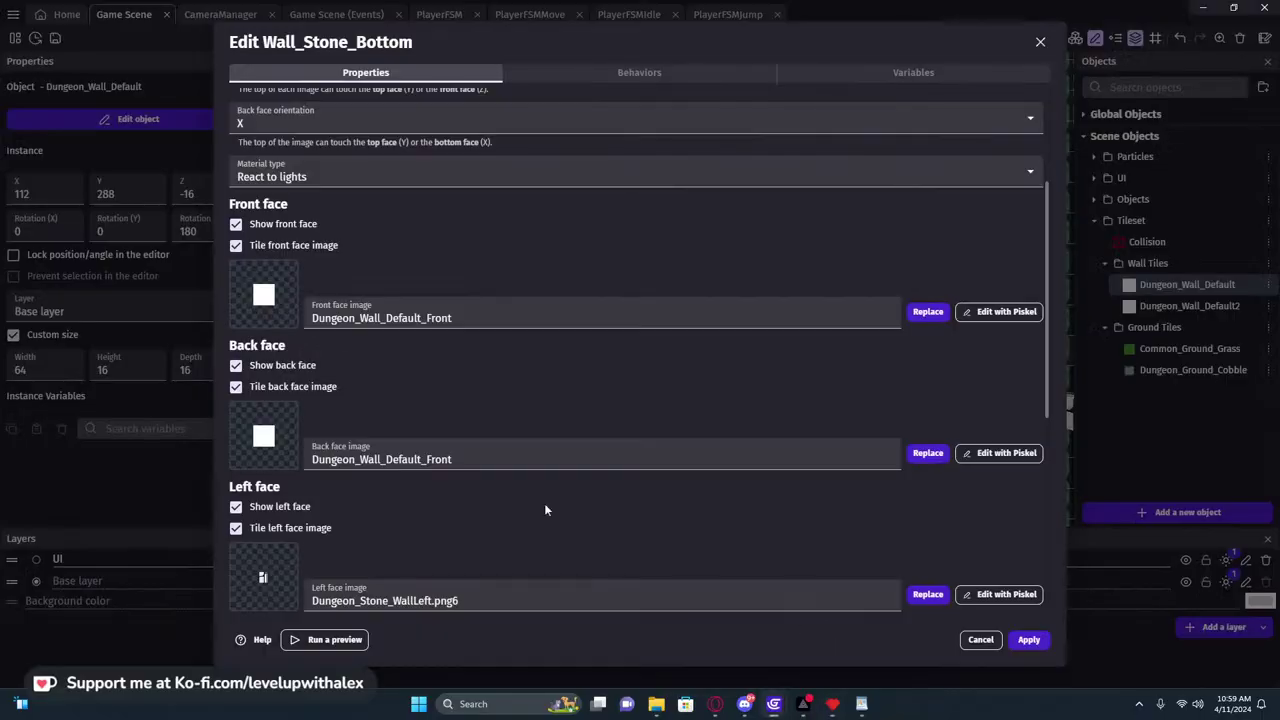
scroll(478, 370, down, 1)
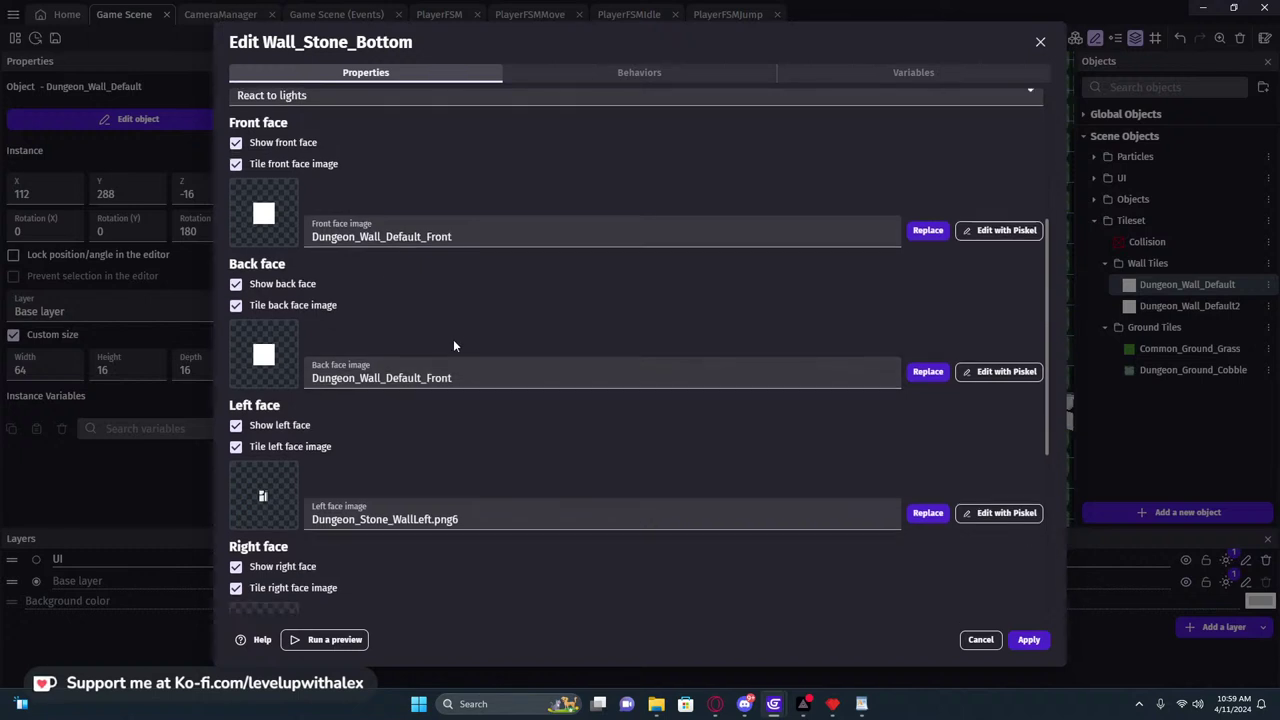
scroll(453, 339, down, 3)
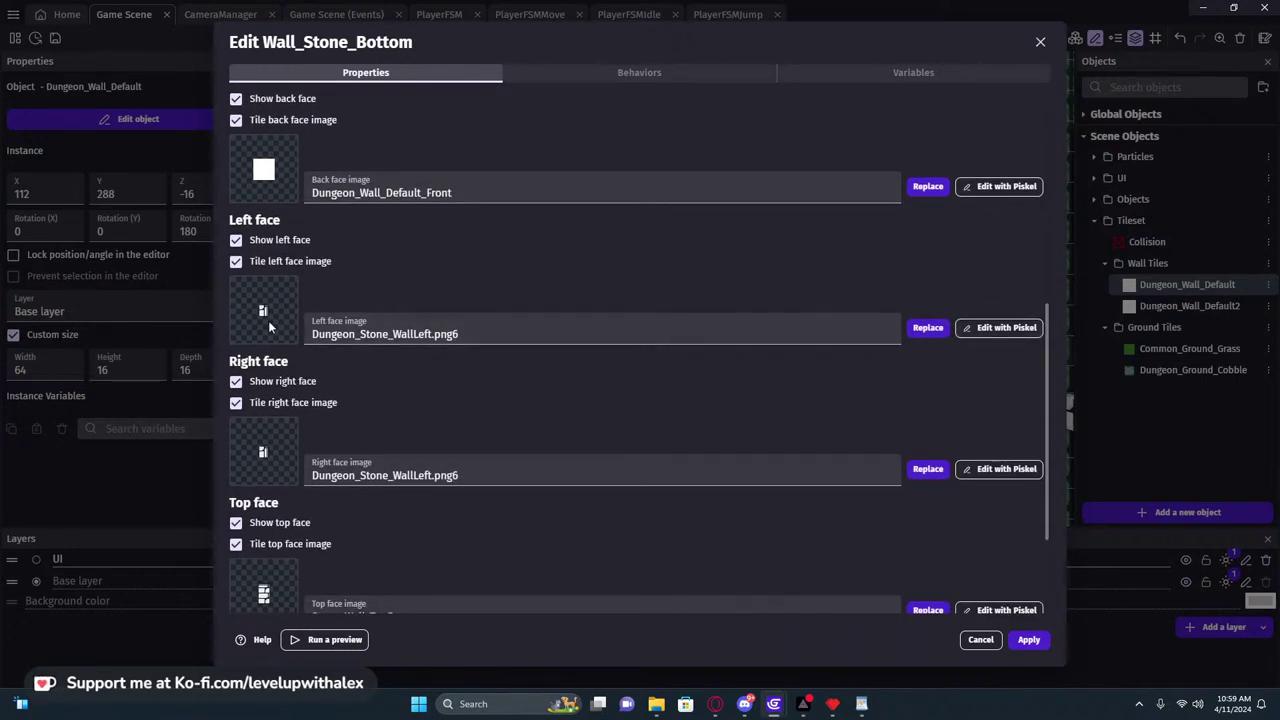
scroll(396, 454, down, 2)
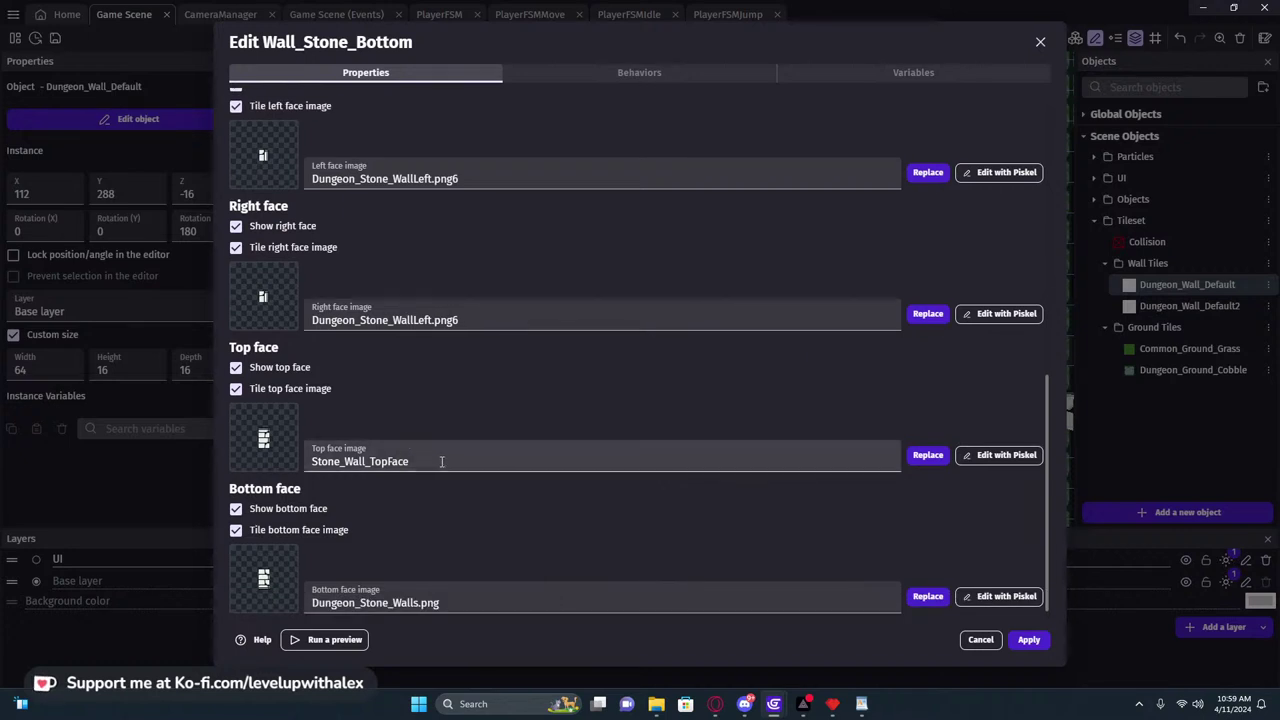
Open the Stone_Wall_TopFace image for editing, and paste its flipped brick tile into the Pyxel Edit tileset beside the rotated brick tile
click(492, 459)
drag(410, 461, 302, 461)
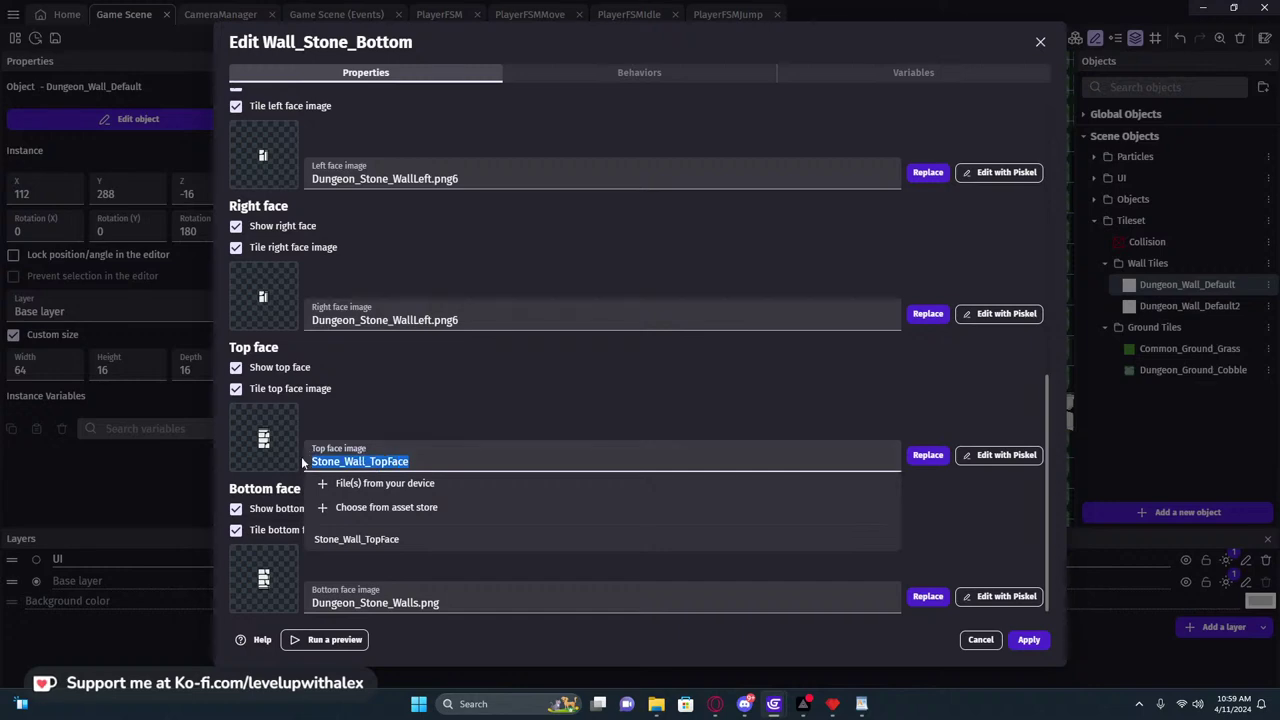
click(1000, 456)
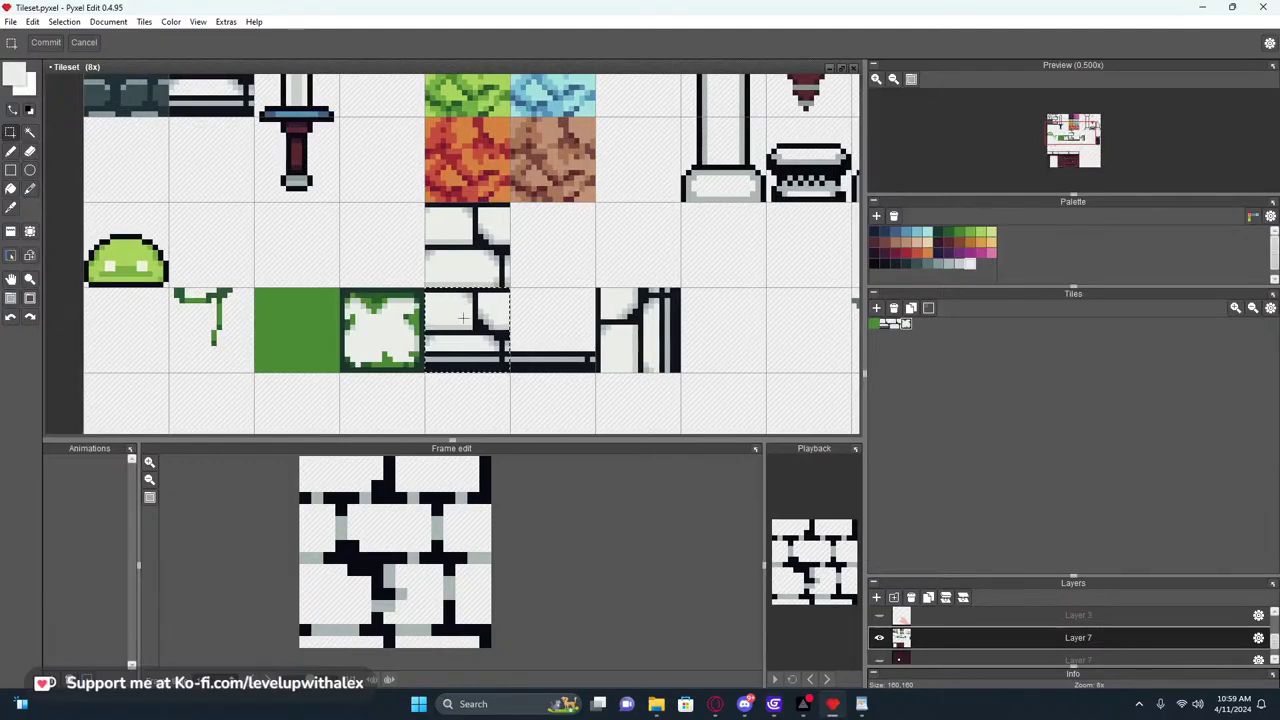
key(ctrl+v)
drag(772, 283, 671, 407)
click(706, 394)
scroll(598, 353, down, 1)
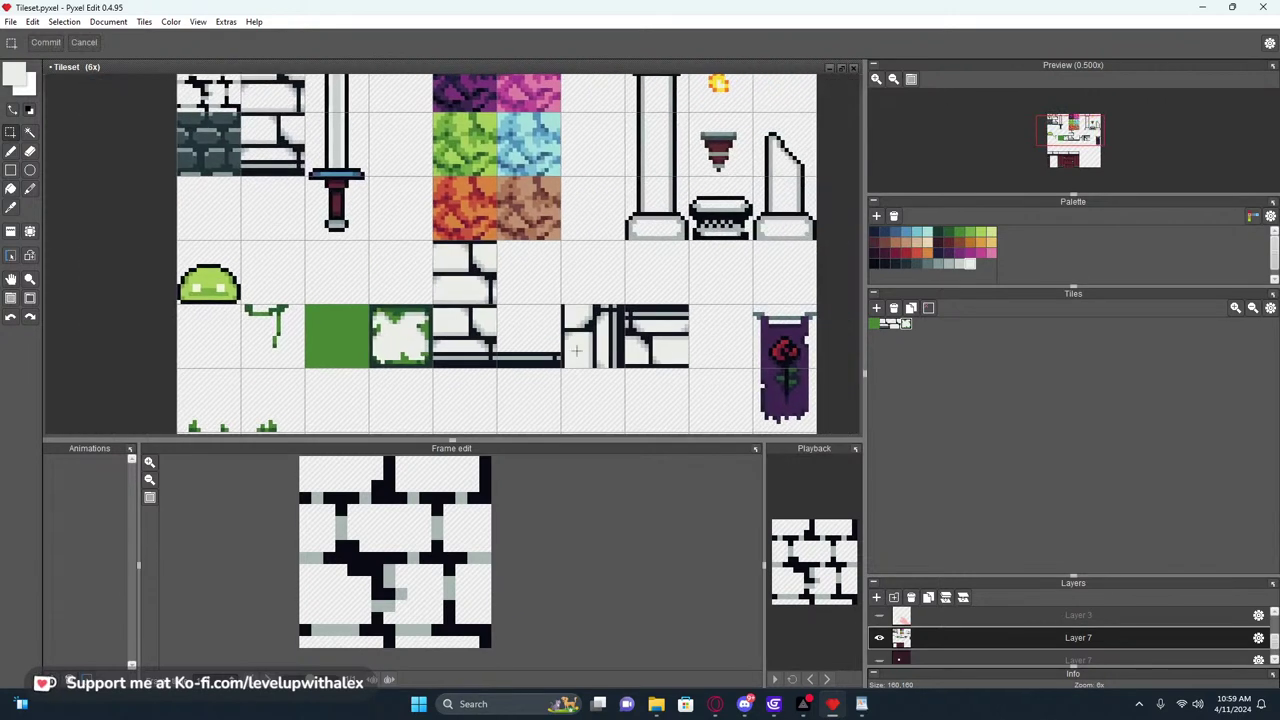
Move the upright brick tile with the base strip next to the flipped tile, and delete the leftover base-strip tile
drag(479, 339, 677, 342)
click(657, 397)
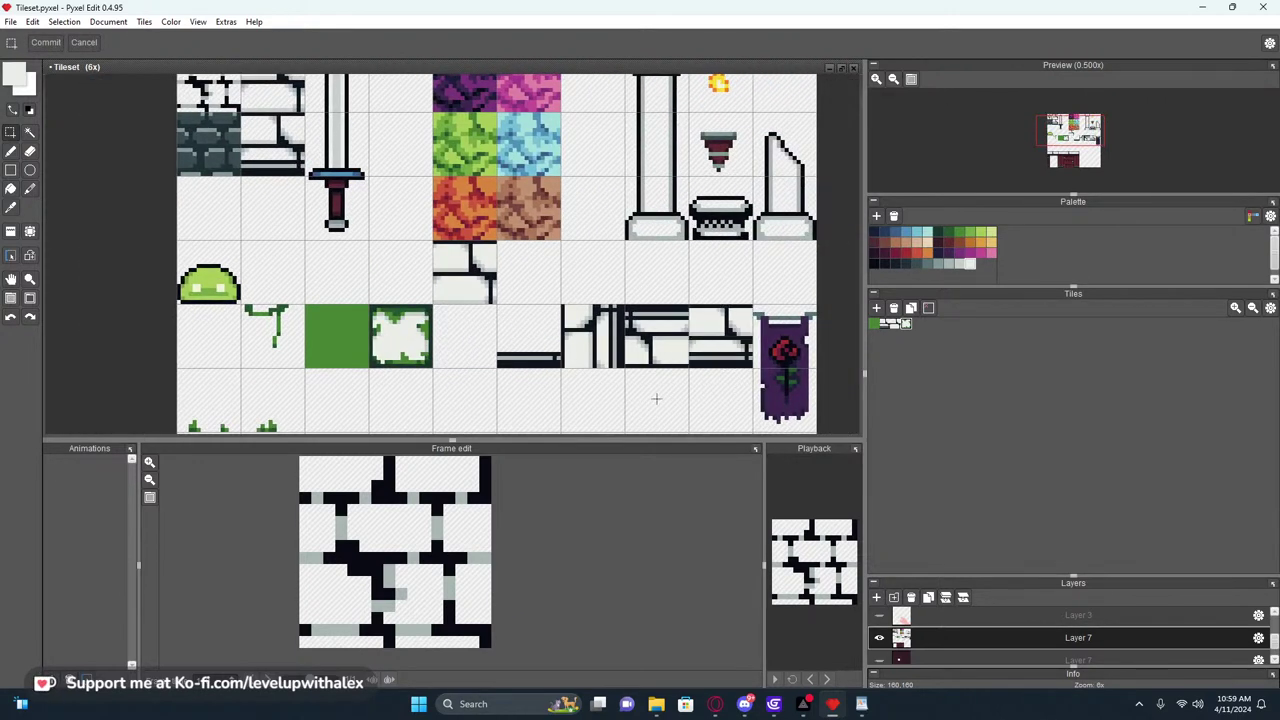
middle_drag(657, 397, 534, 401)
key(Delete)
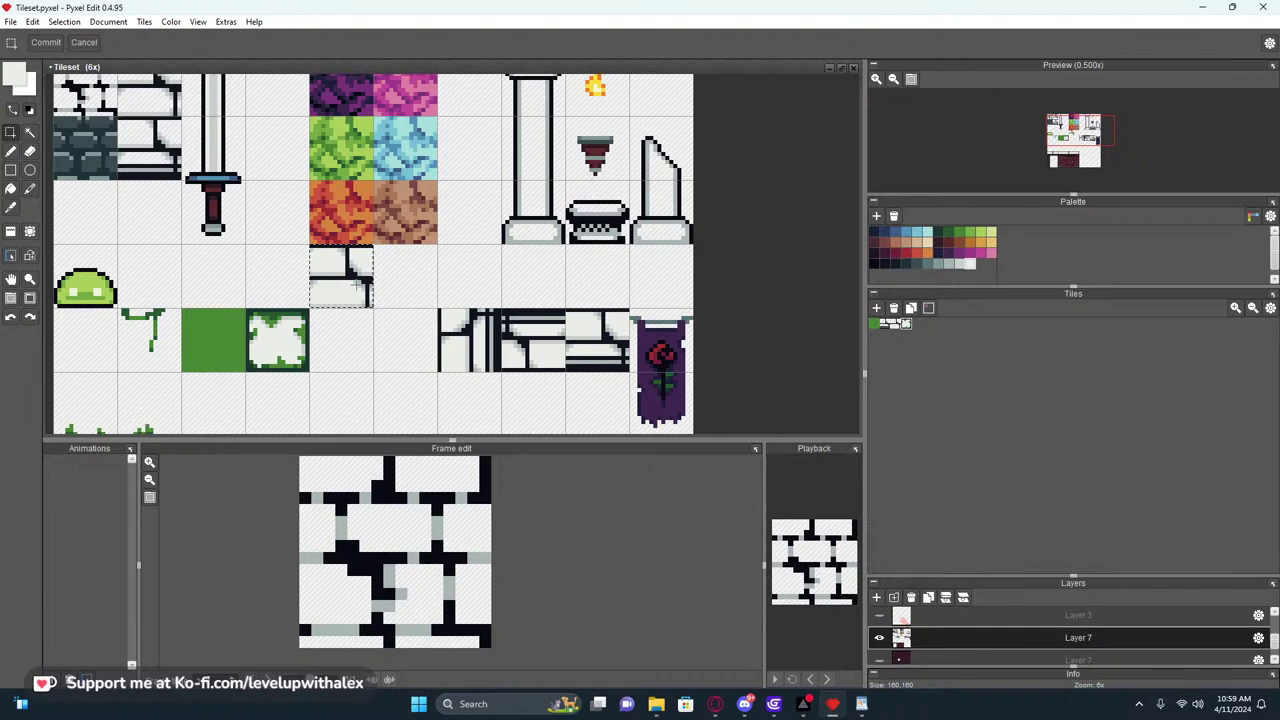
Move the rotated, flipped and upright brick tiles together one row down, starting in the column of the plain brick tile
drag(440, 313, 630, 370)
key(Delete)
middle_drag(400, 396, 464, 310)
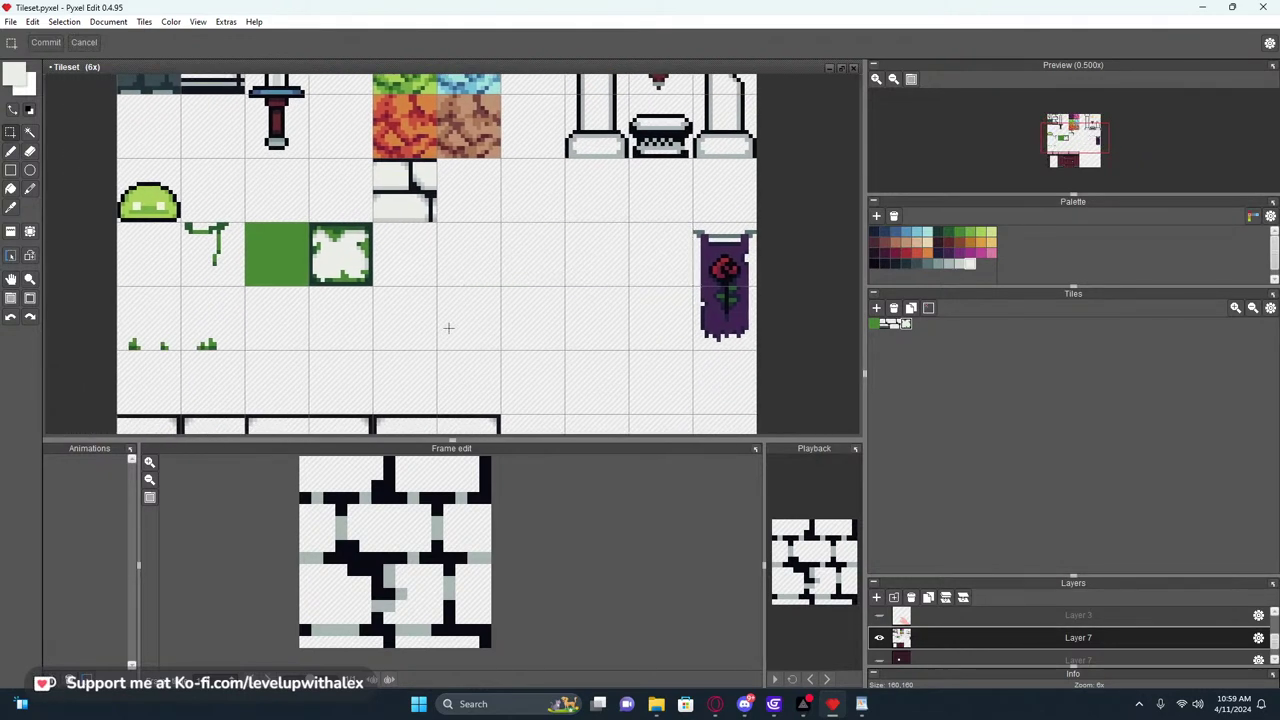
key(ctrl+z)
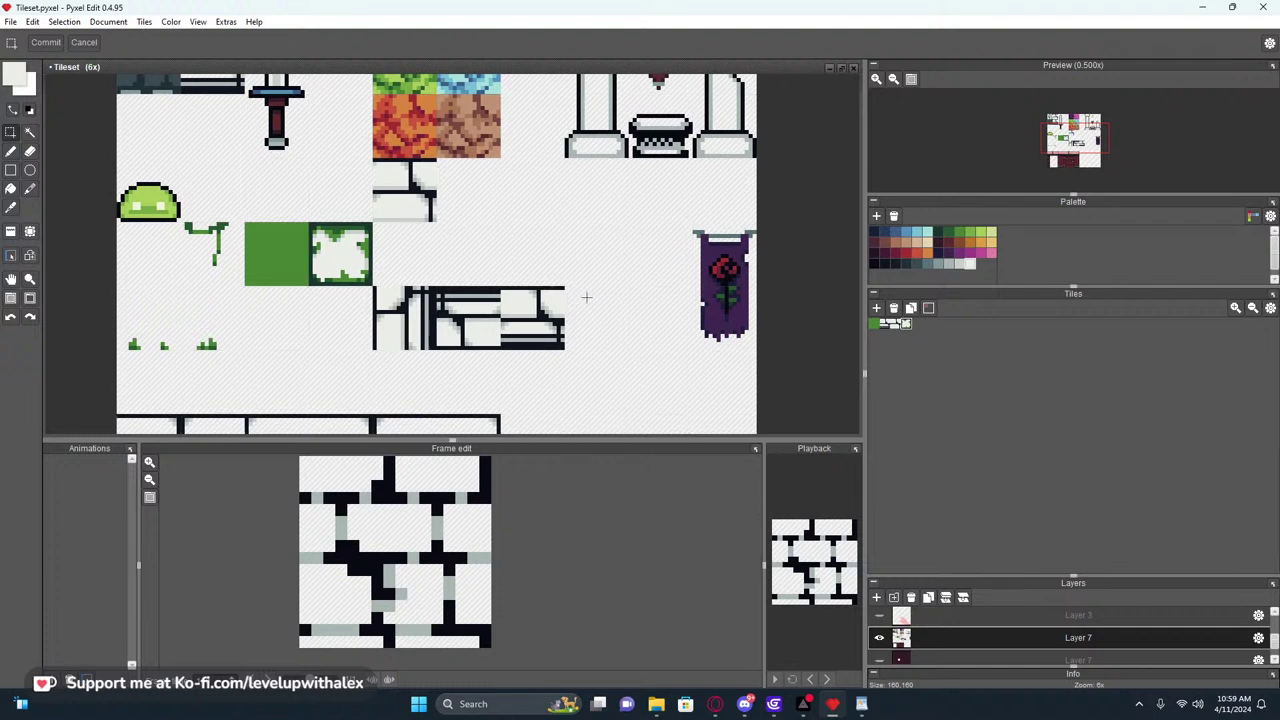
Switch to GDevelop and open the Wall_Stone_Bottom object's bottom face image, Dungeon_Stone_Walls.png, for editing in Piskel
scroll(586, 297, up, 2)
scroll(586, 297, down, 1)
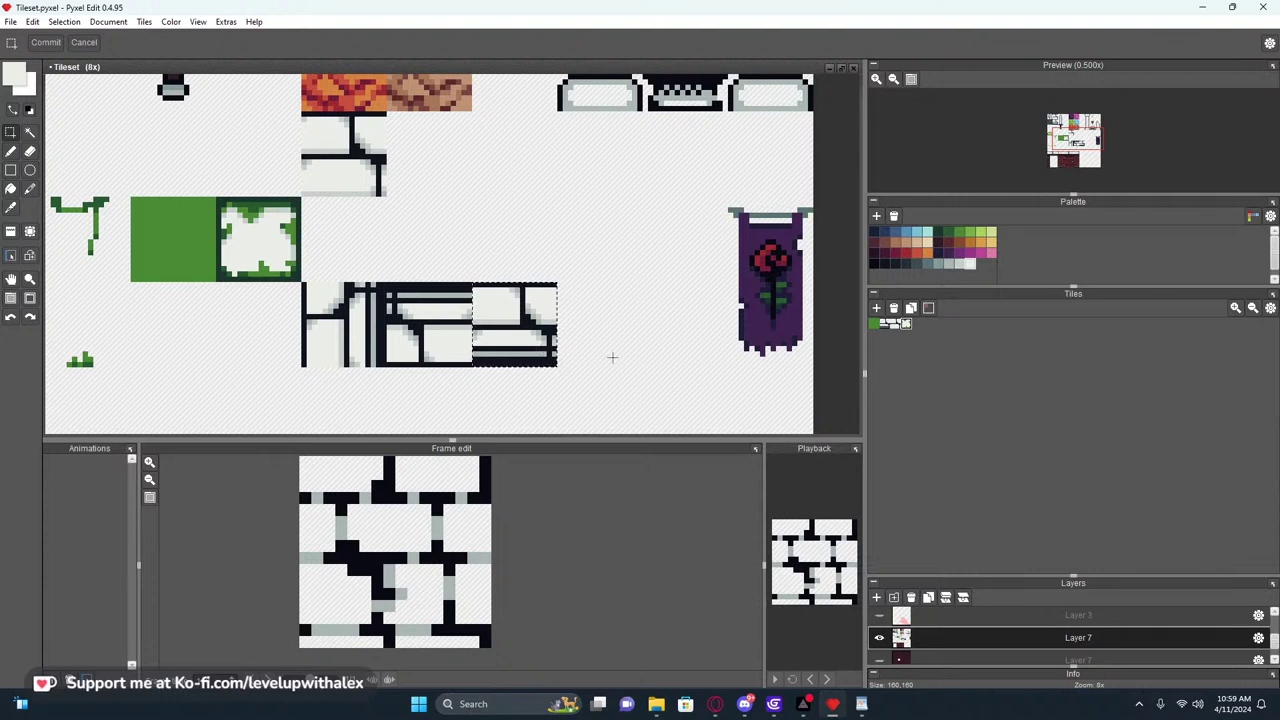
mouse_move(774, 705)
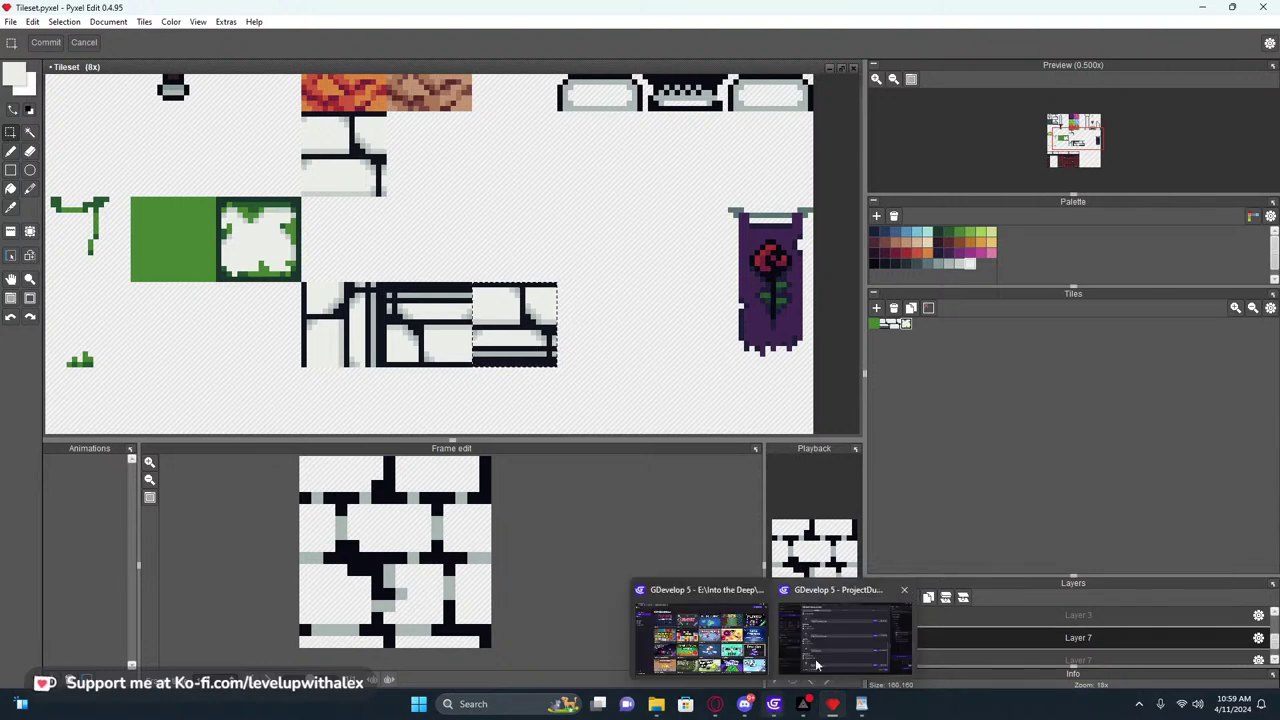
click(815, 645)
click(448, 401)
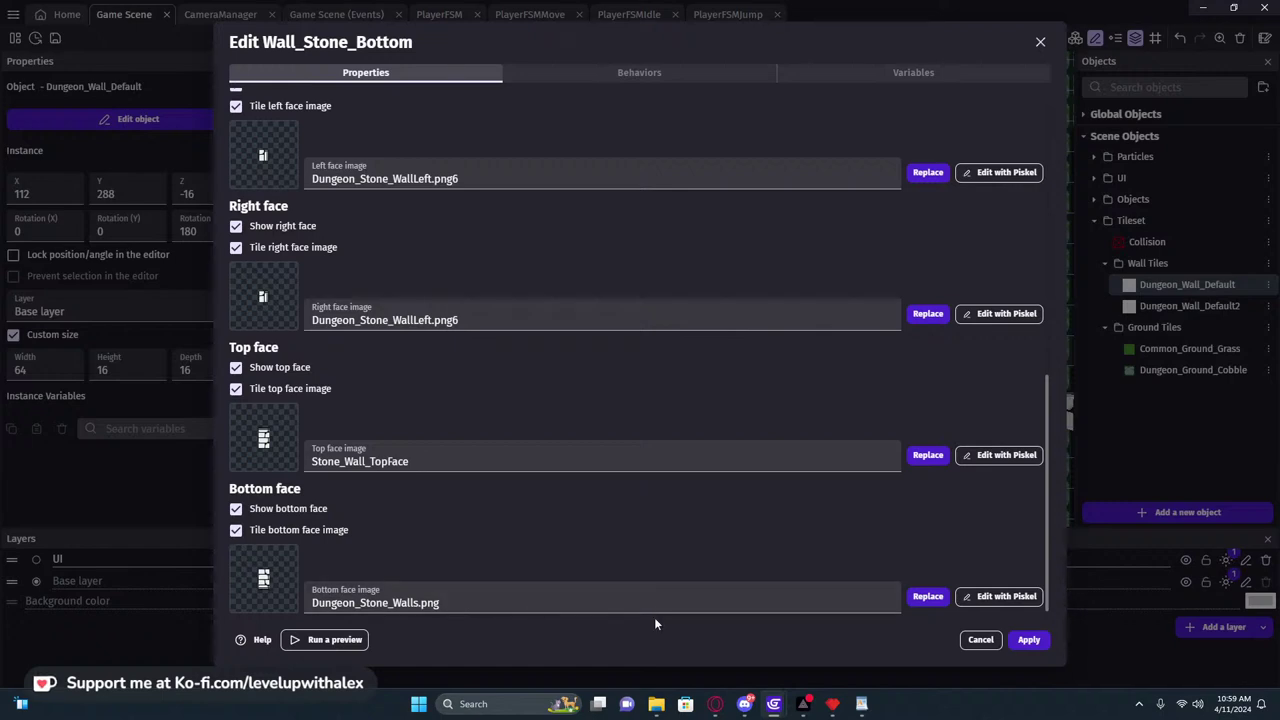
click(1024, 598)
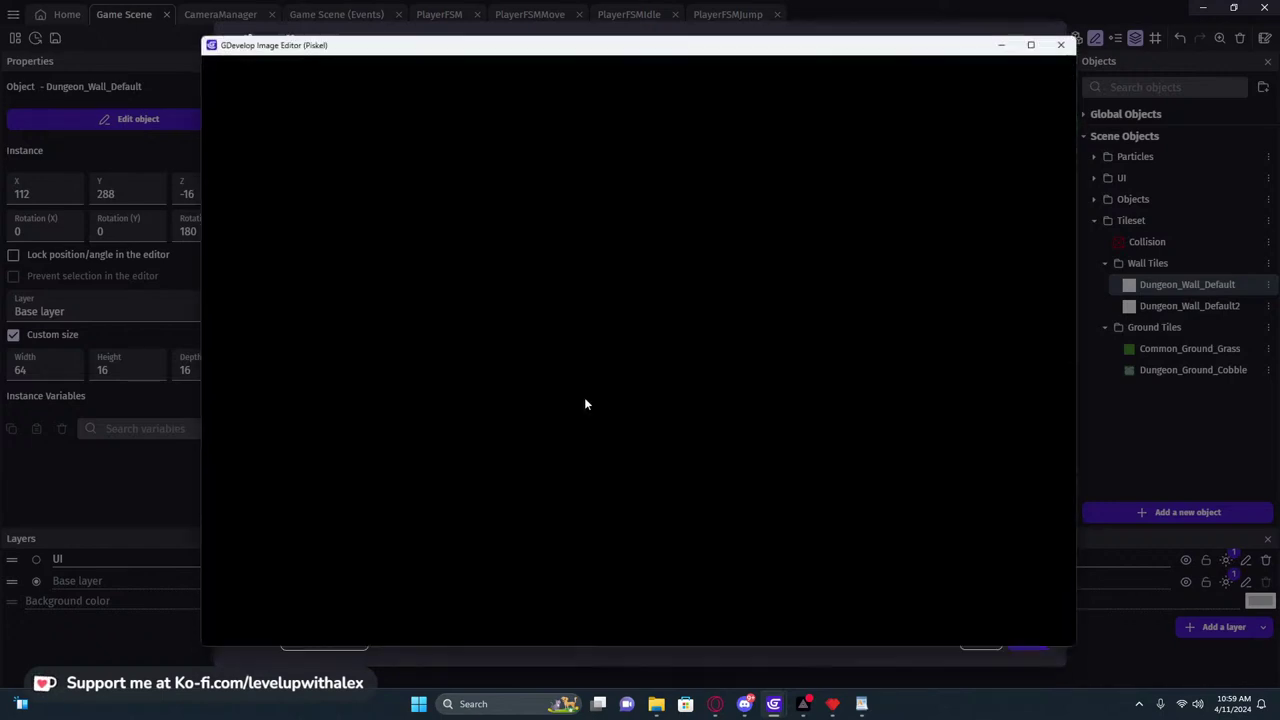
Crop the bottom face image to 16 × 16 px without scaling, keeping its lower half with the base strip, and save it
click(1070, 336)
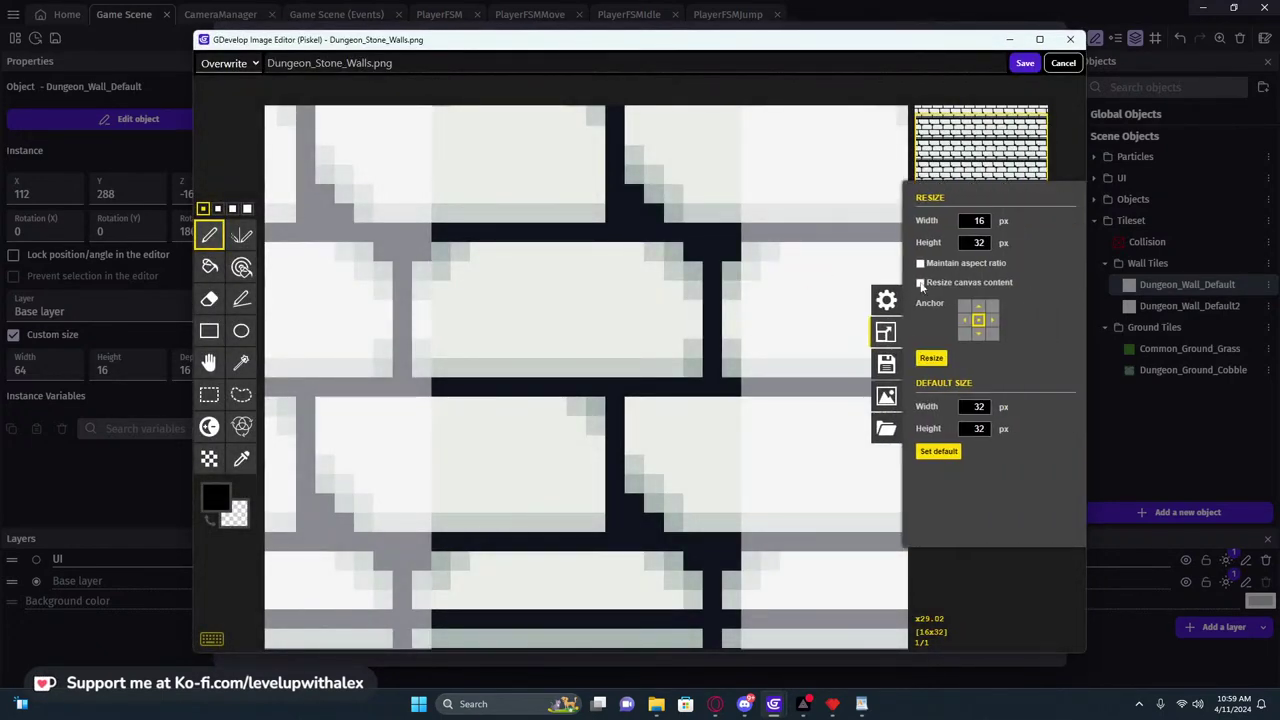
click(943, 449)
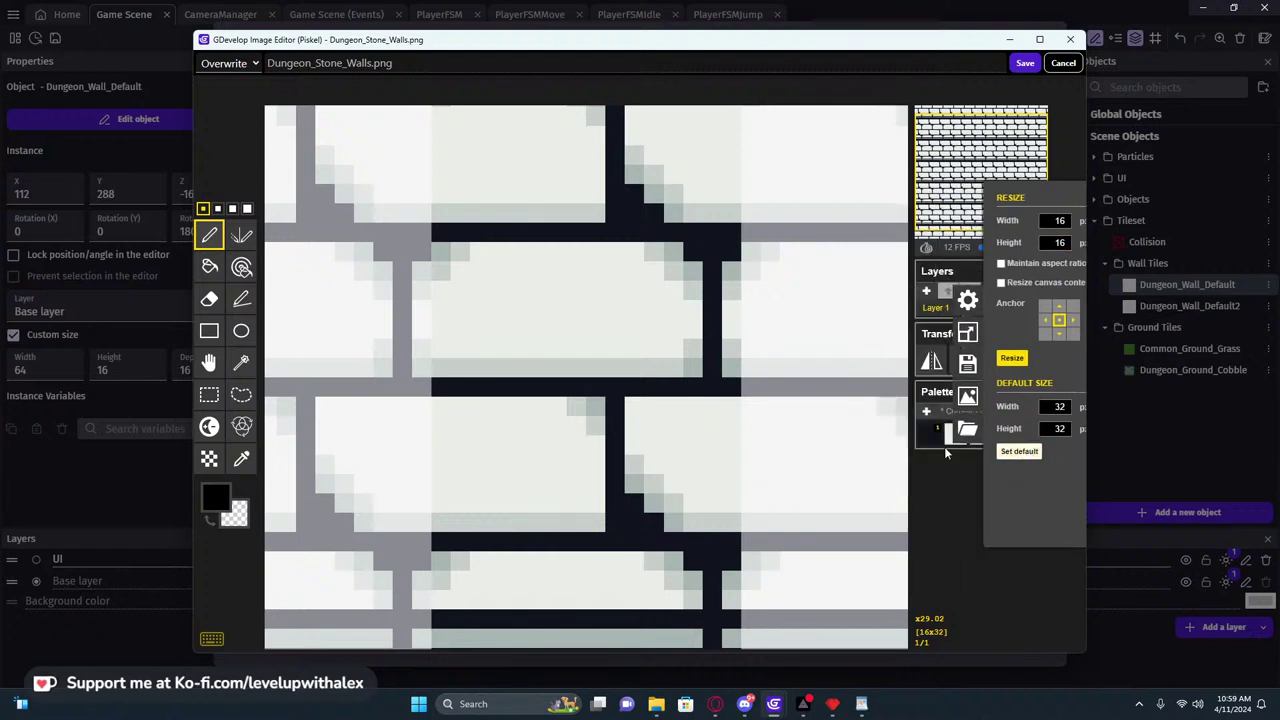
scroll(660, 348, down, 16)
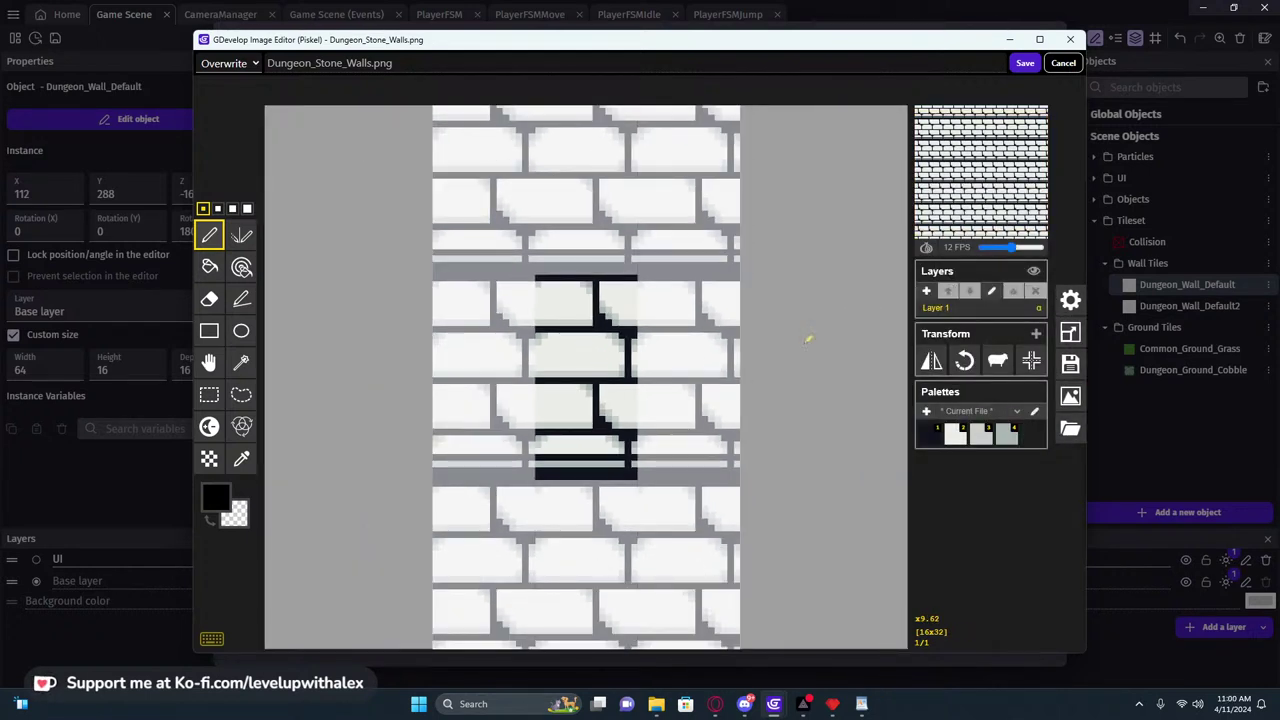
click(1070, 336)
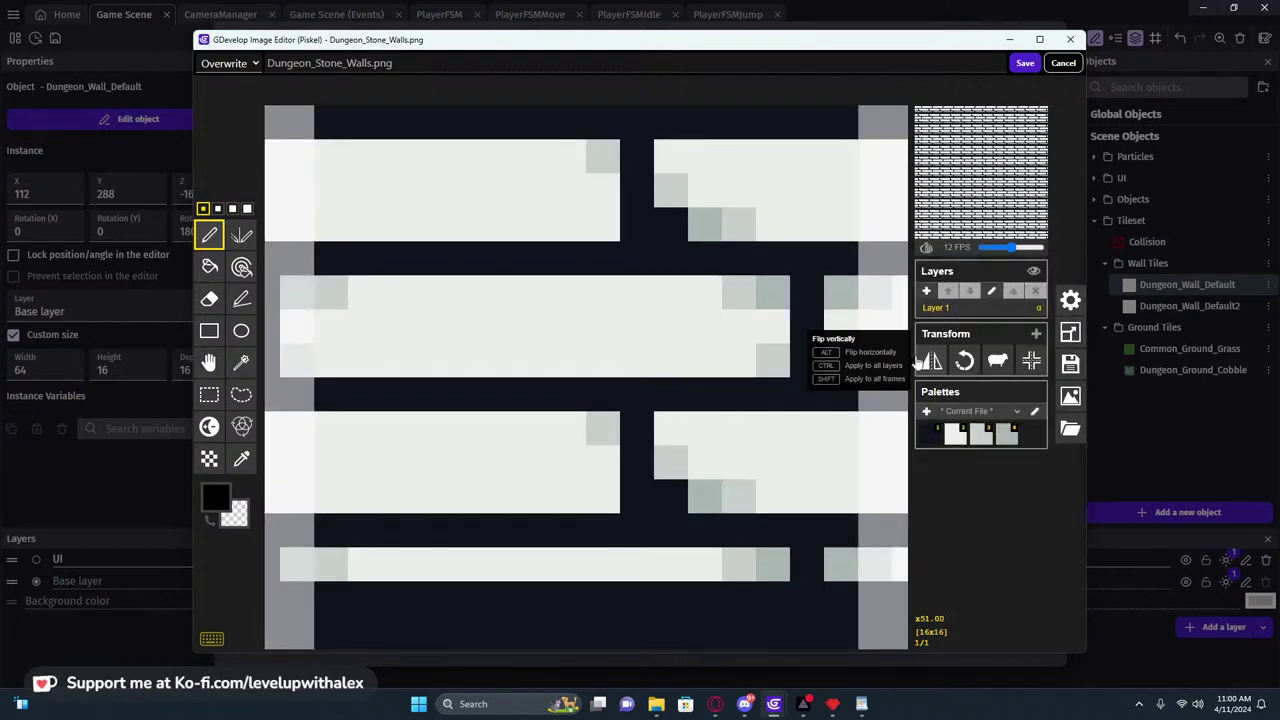
click(931, 358)
scroll(668, 352, down, 2)
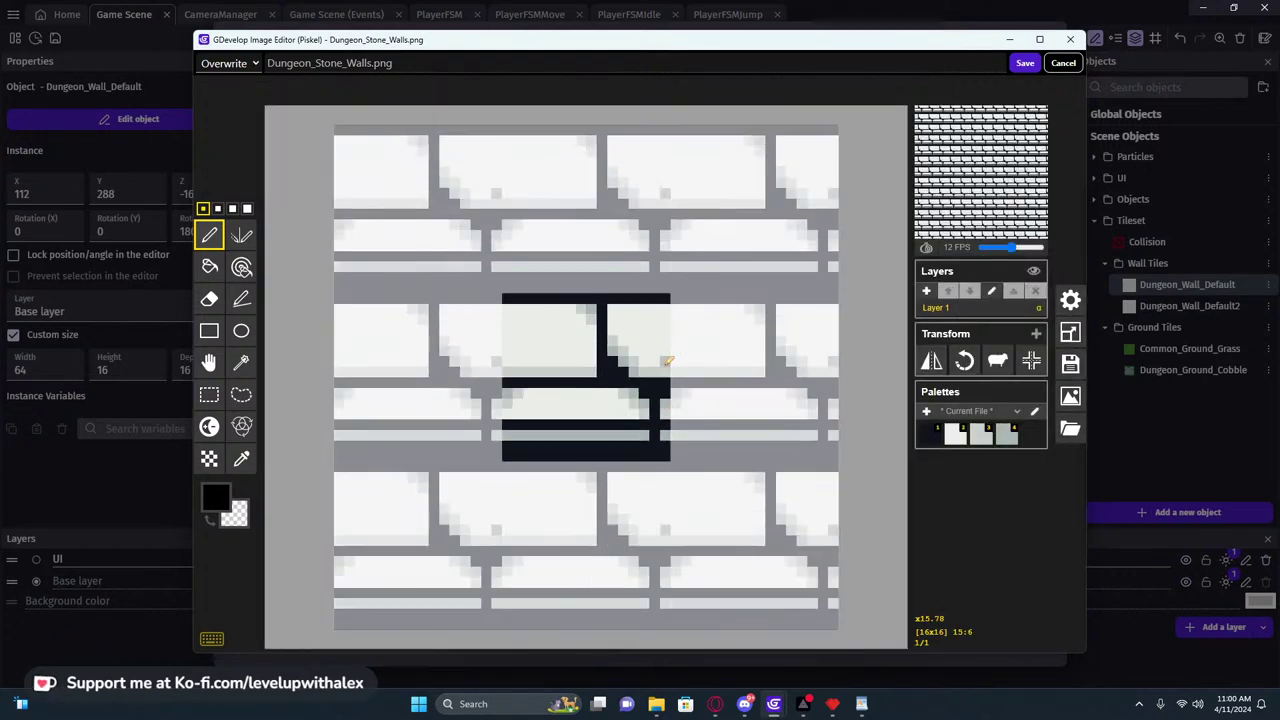
click(1024, 63)
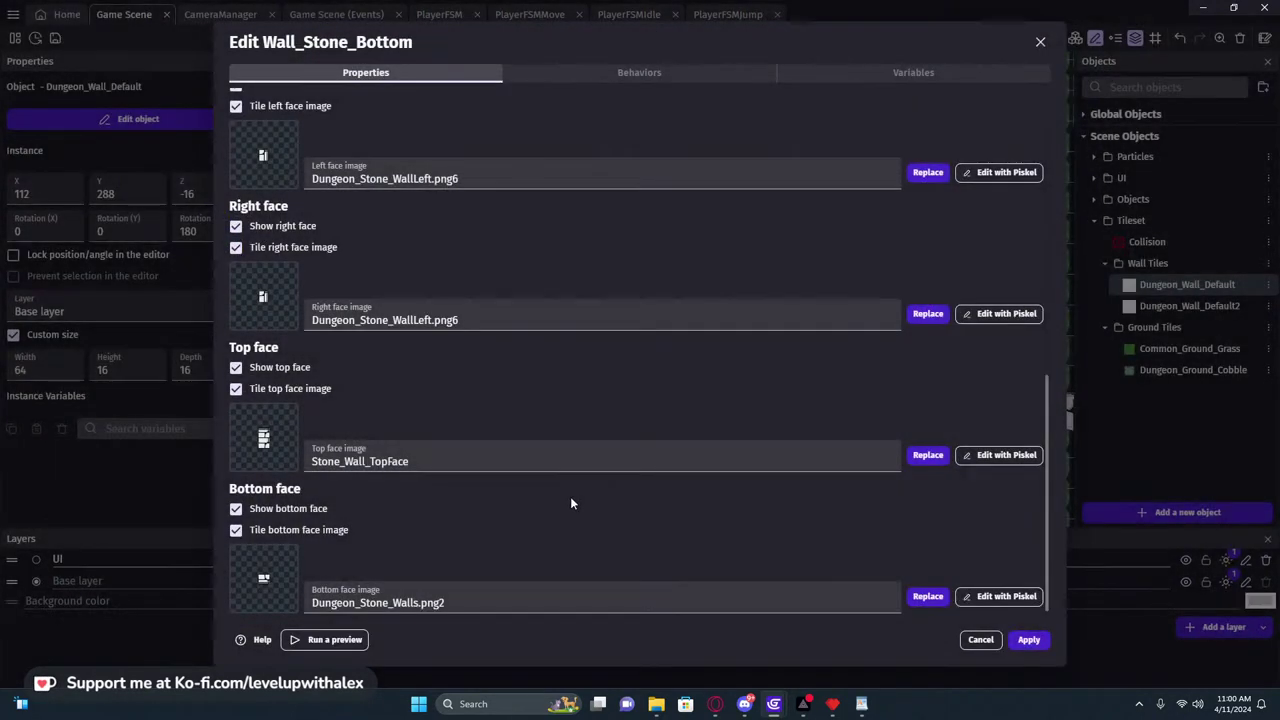
Check the brick tiles in Pyxel Edit, and crop the Stone_Wall_TopFace image to 16 × 16 px, keeping its upper half with the base strip
click(493, 602)
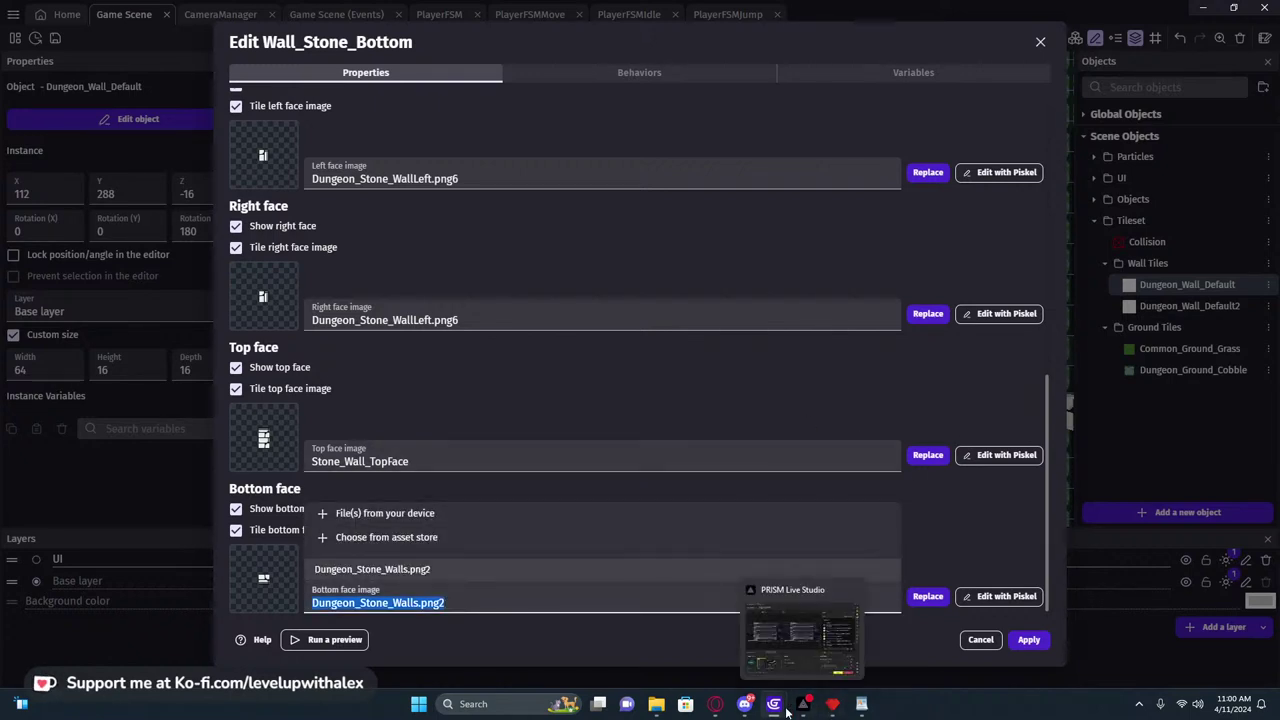
click(831, 705)
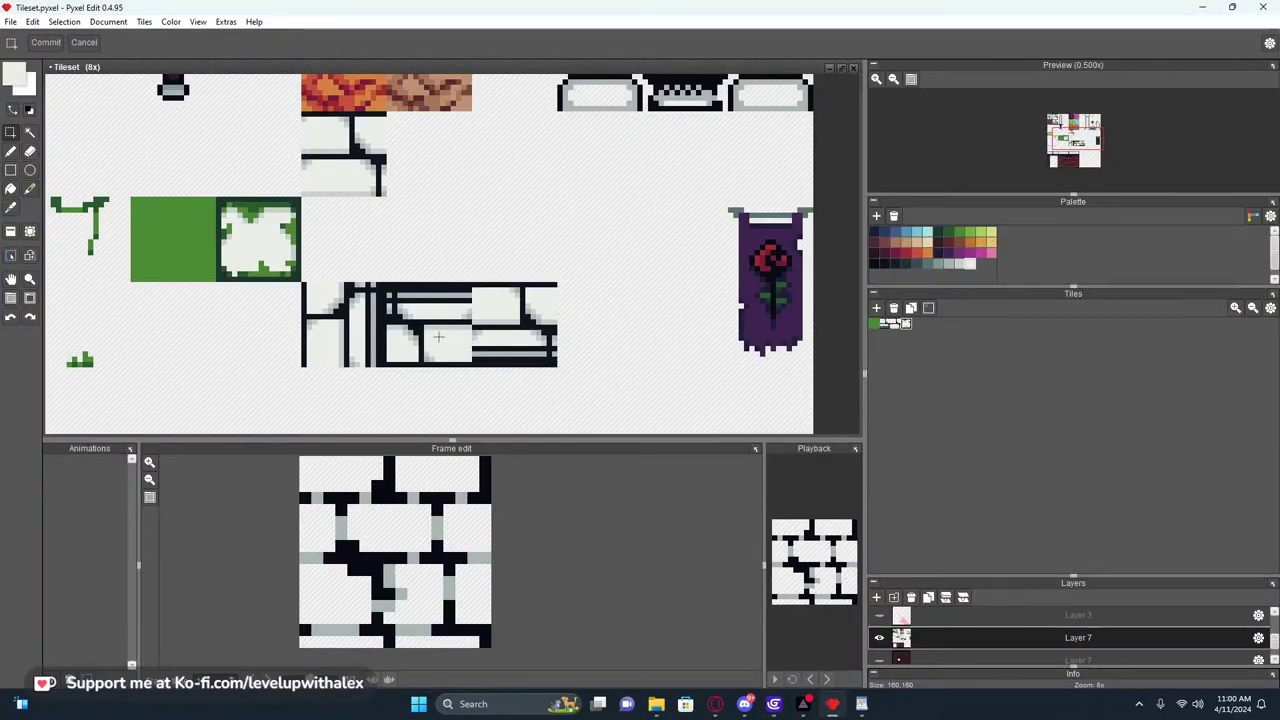
click(1202, 7)
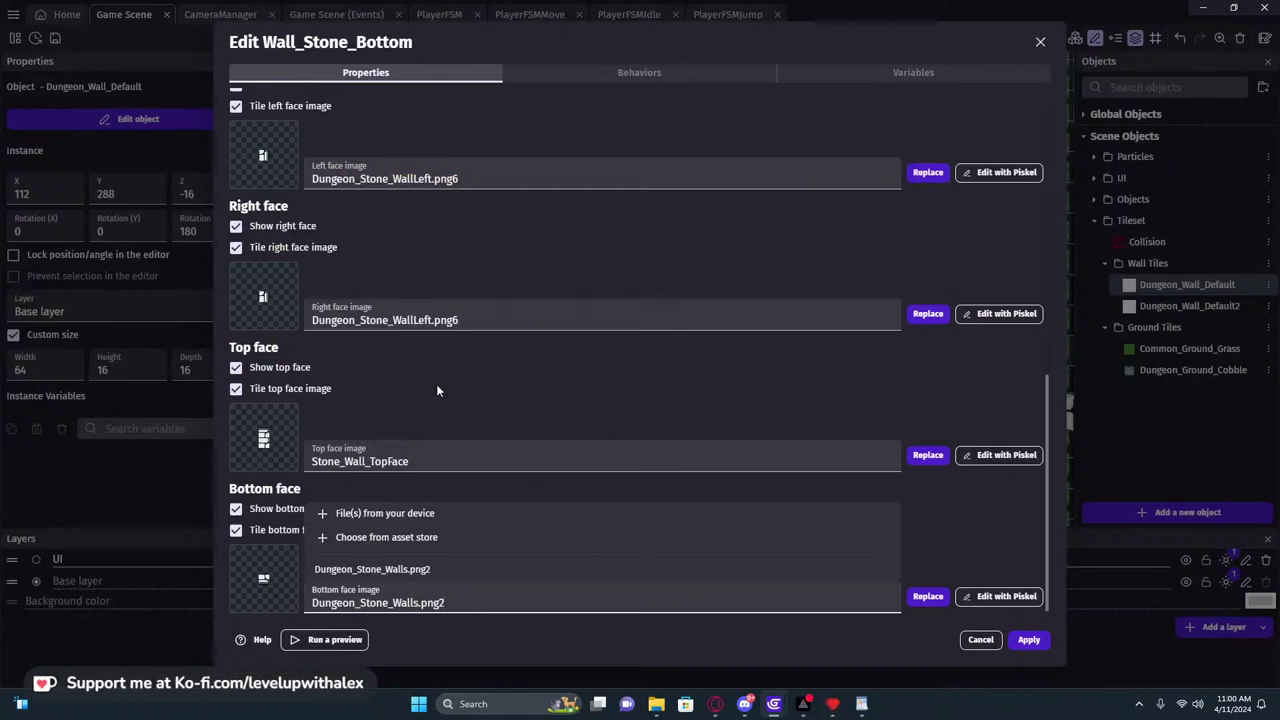
click(997, 455)
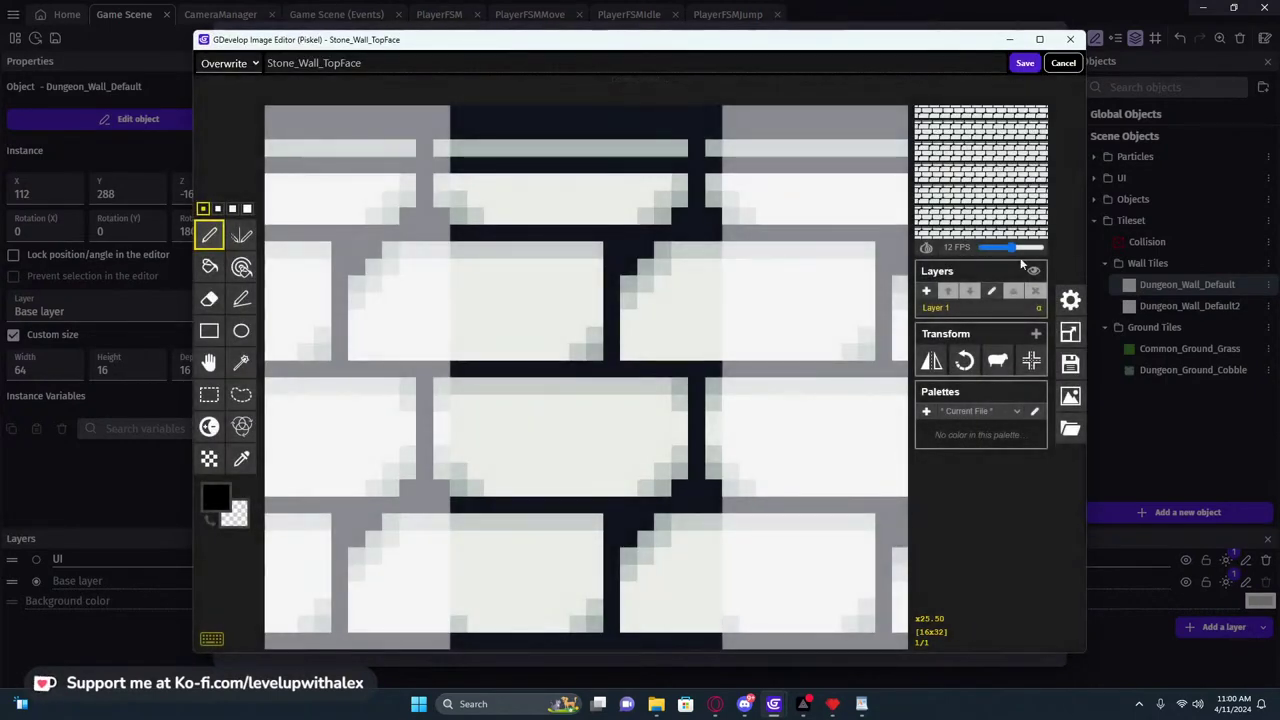
click(1071, 331)
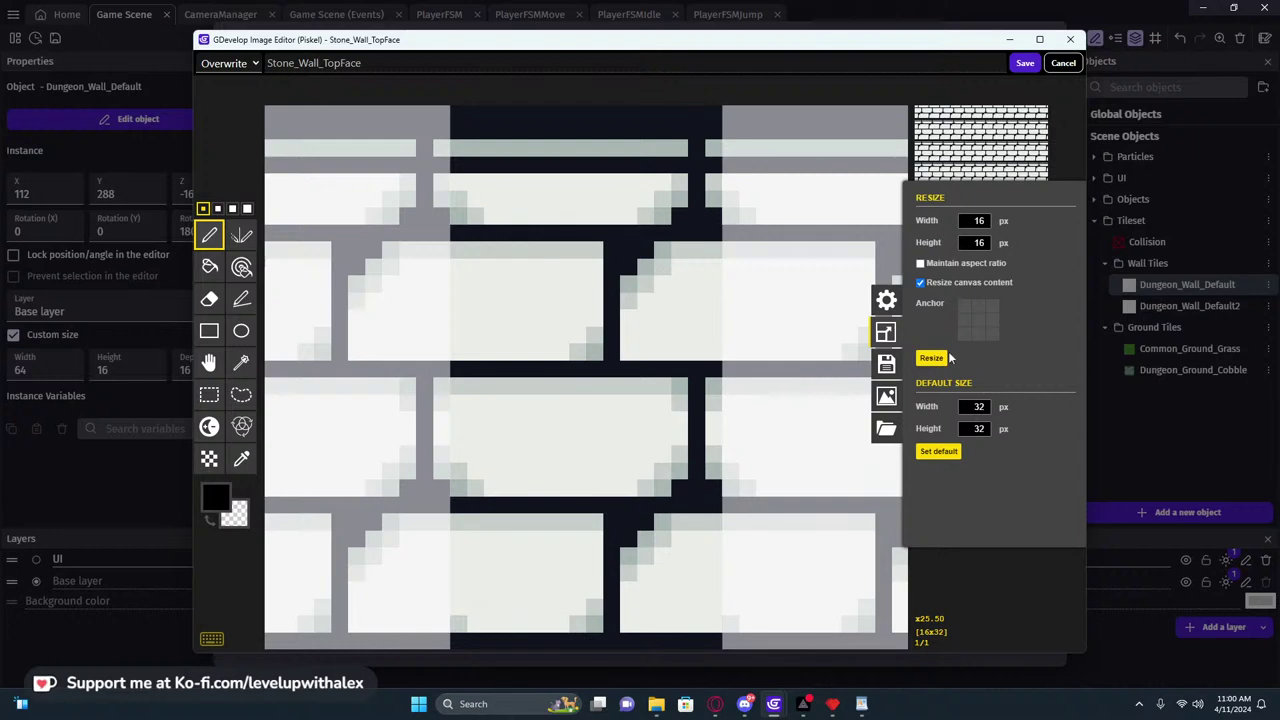
click(933, 357)
scroll(700, 314, down, 3)
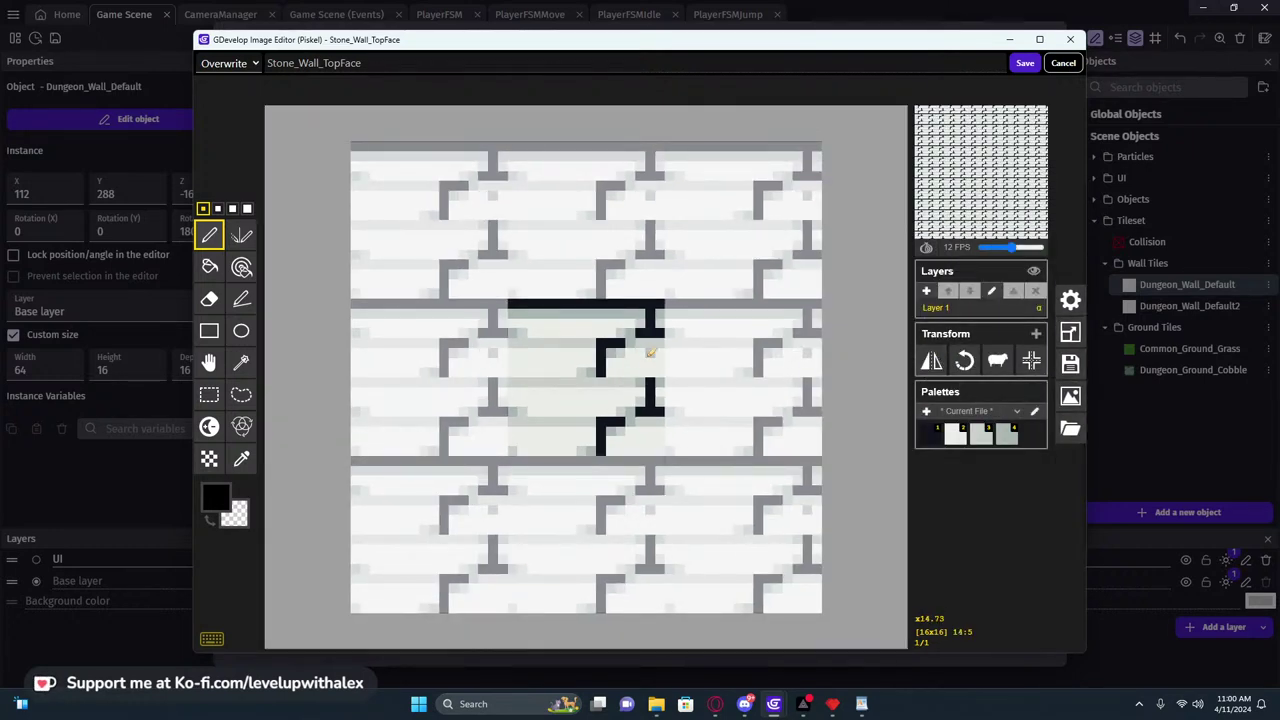
click(1025, 62)
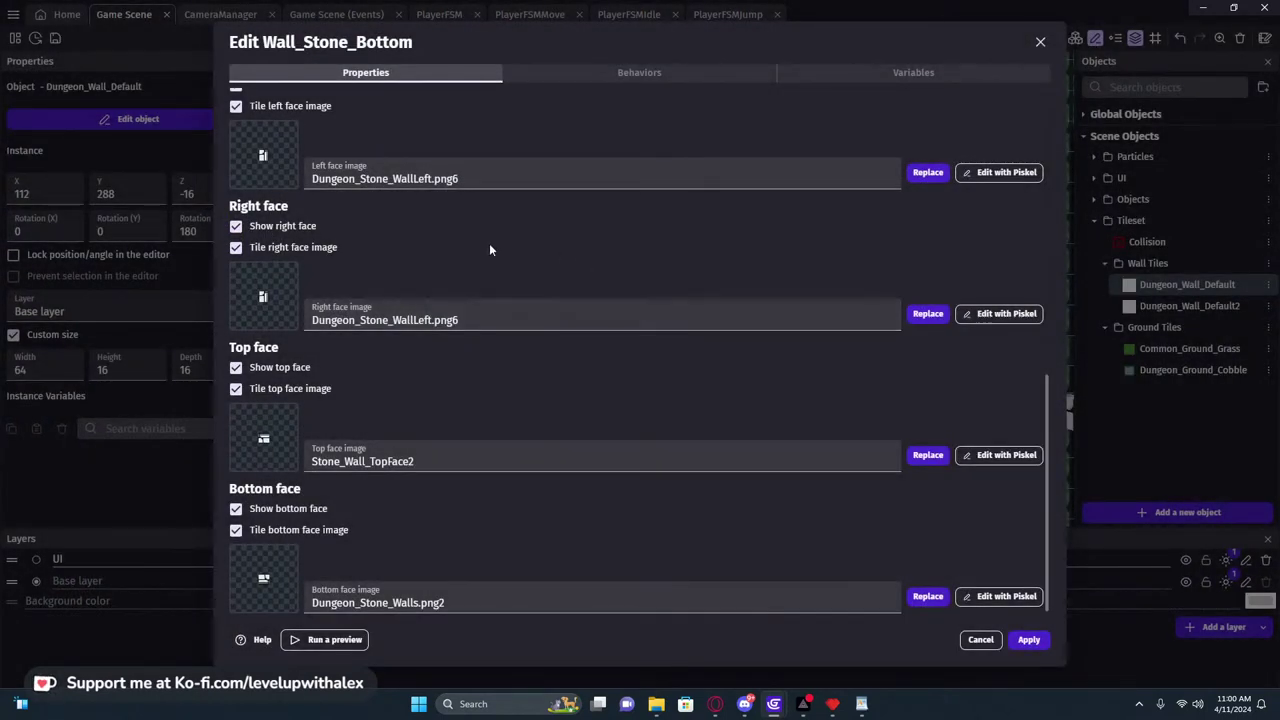
Review the other face images of Wall_Stone_Bottom and apply the object's changes
scroll(494, 267, up, 1)
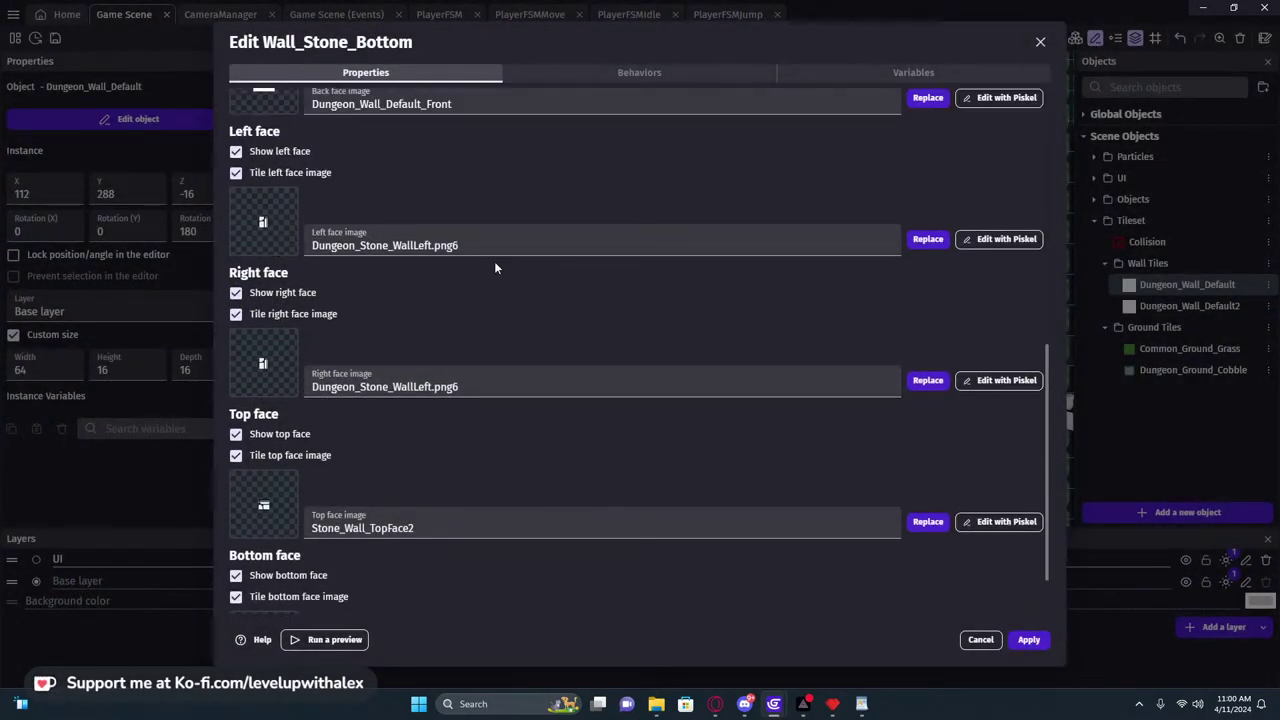
scroll(494, 261, up, 2)
scroll(490, 266, up, 4)
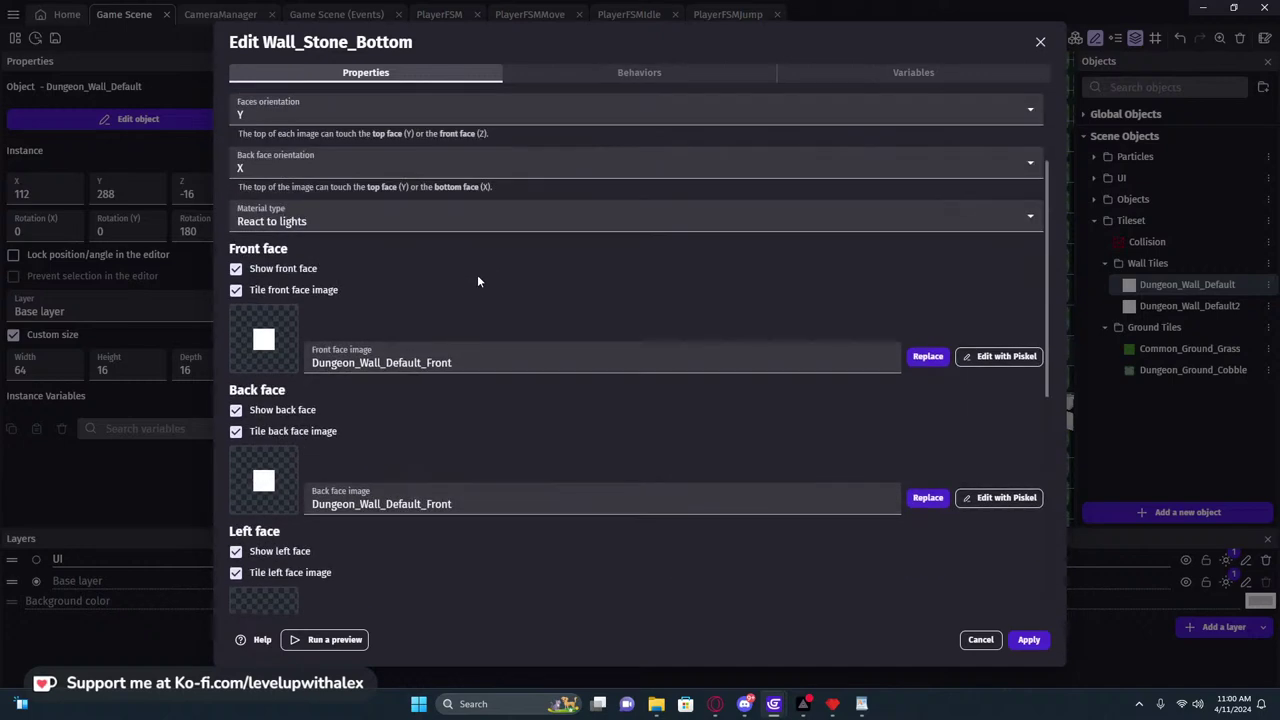
click(1029, 641)
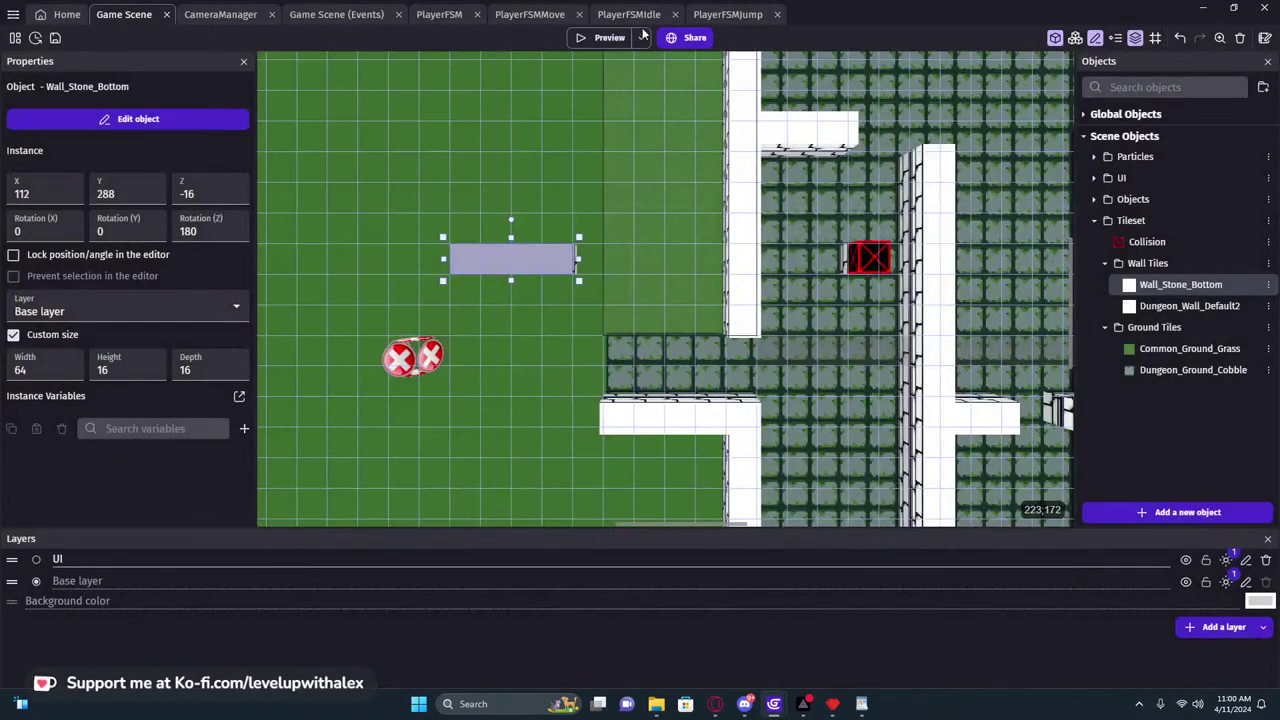
Preview the scene and walk around the stone wall to examine the brick and base strip on every side, then close the preview
click(603, 40)
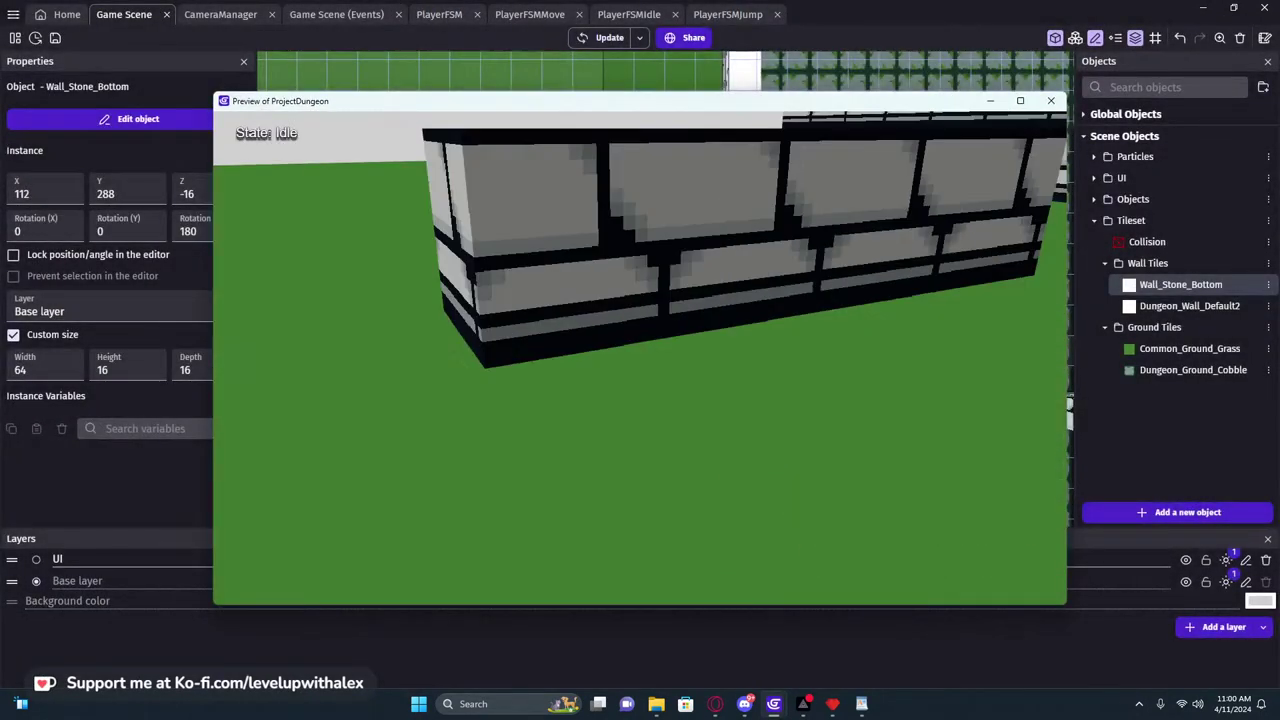
key(w)
key(space)
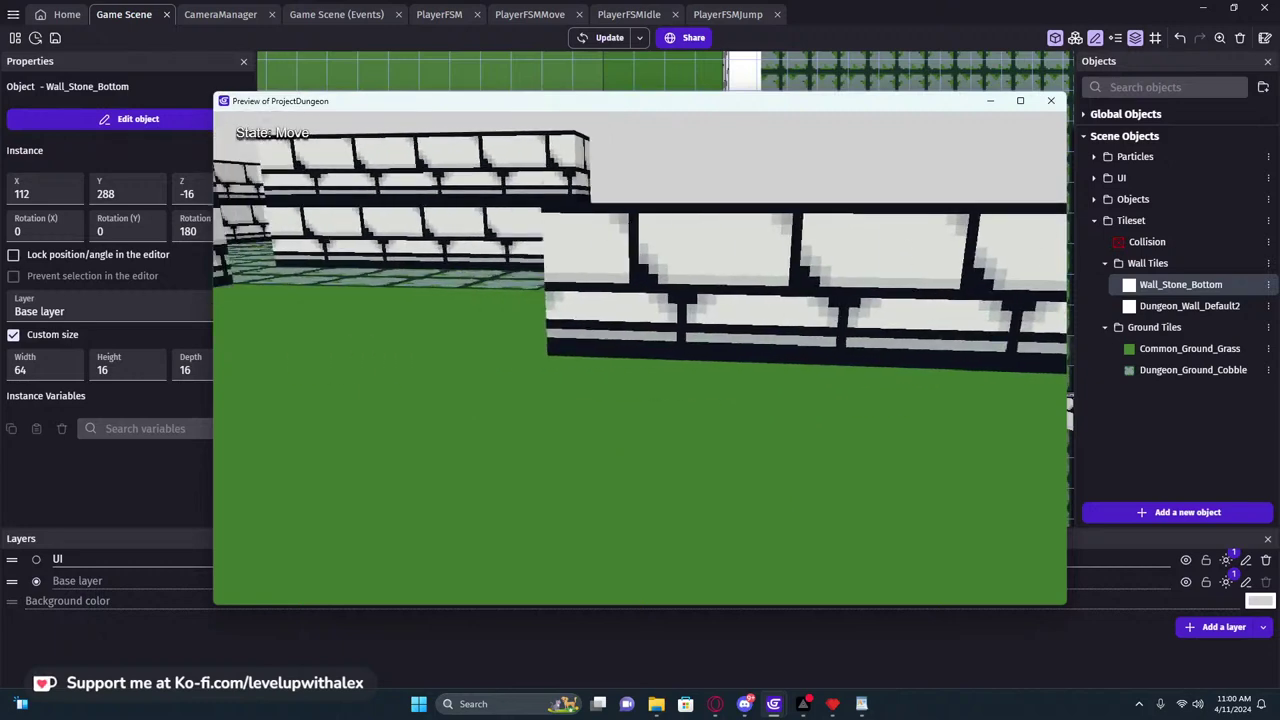
key(a)
key(d)
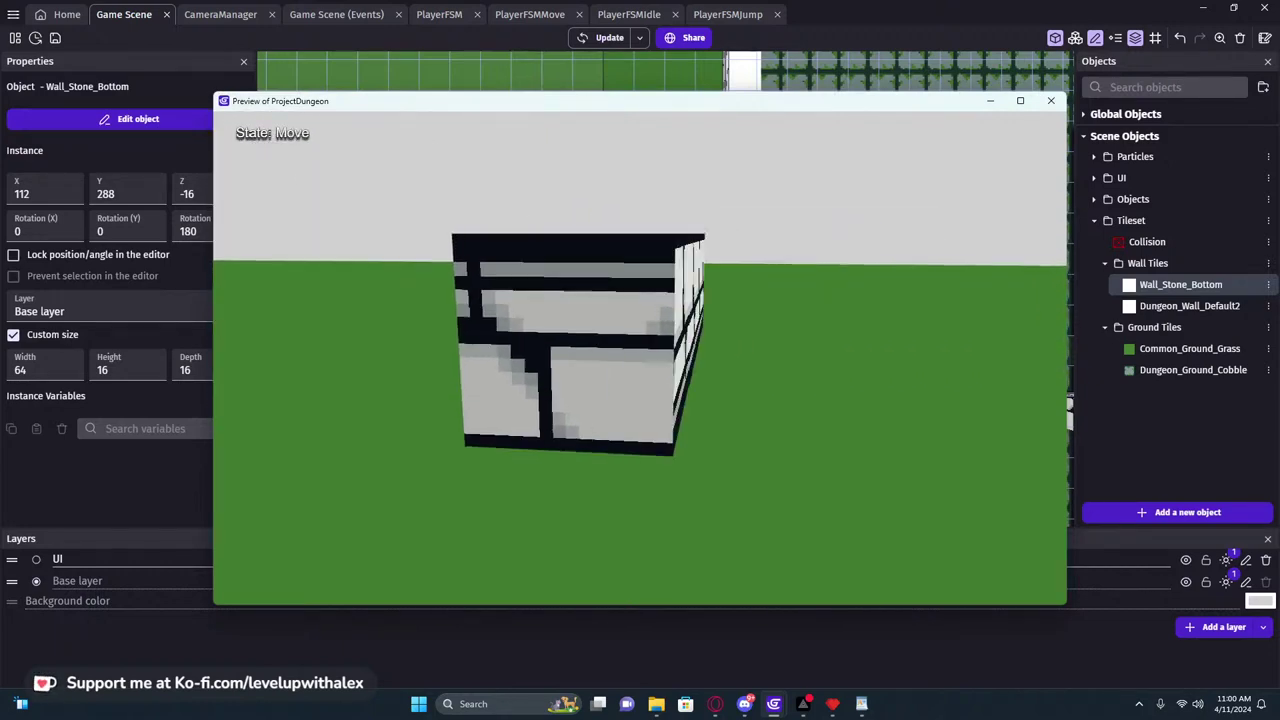
key(d)
key(a)
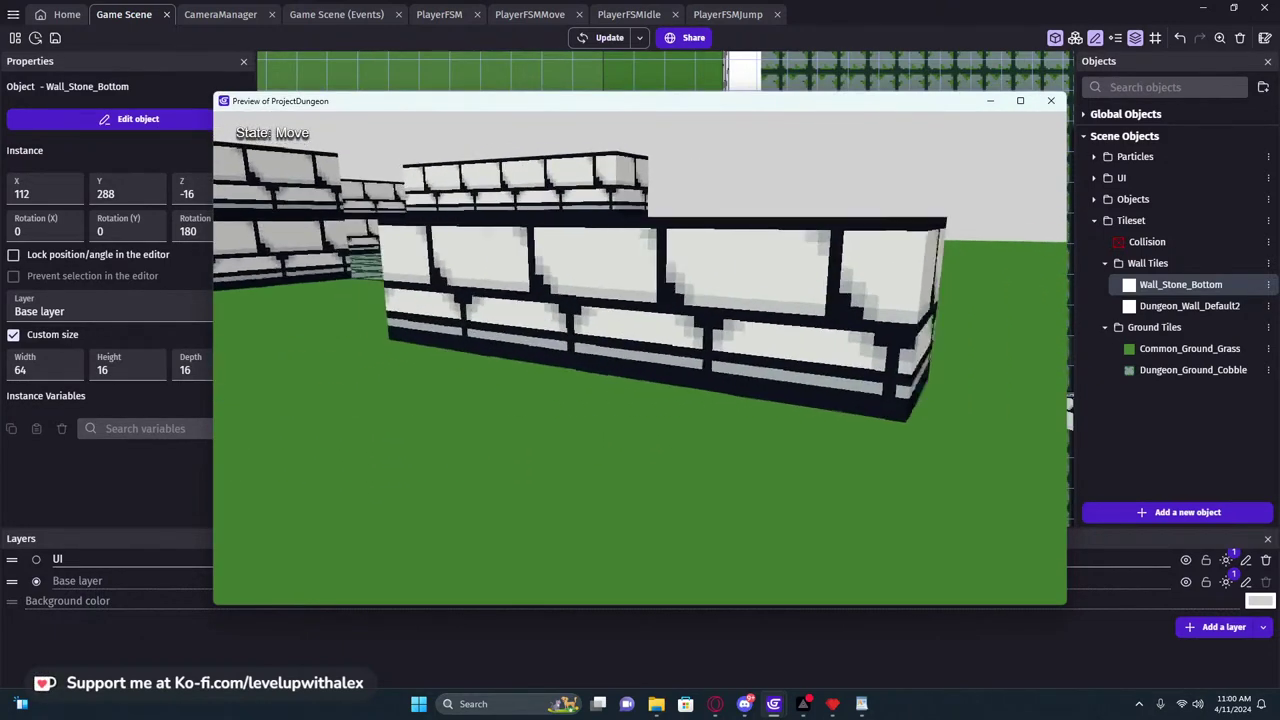
key(a)
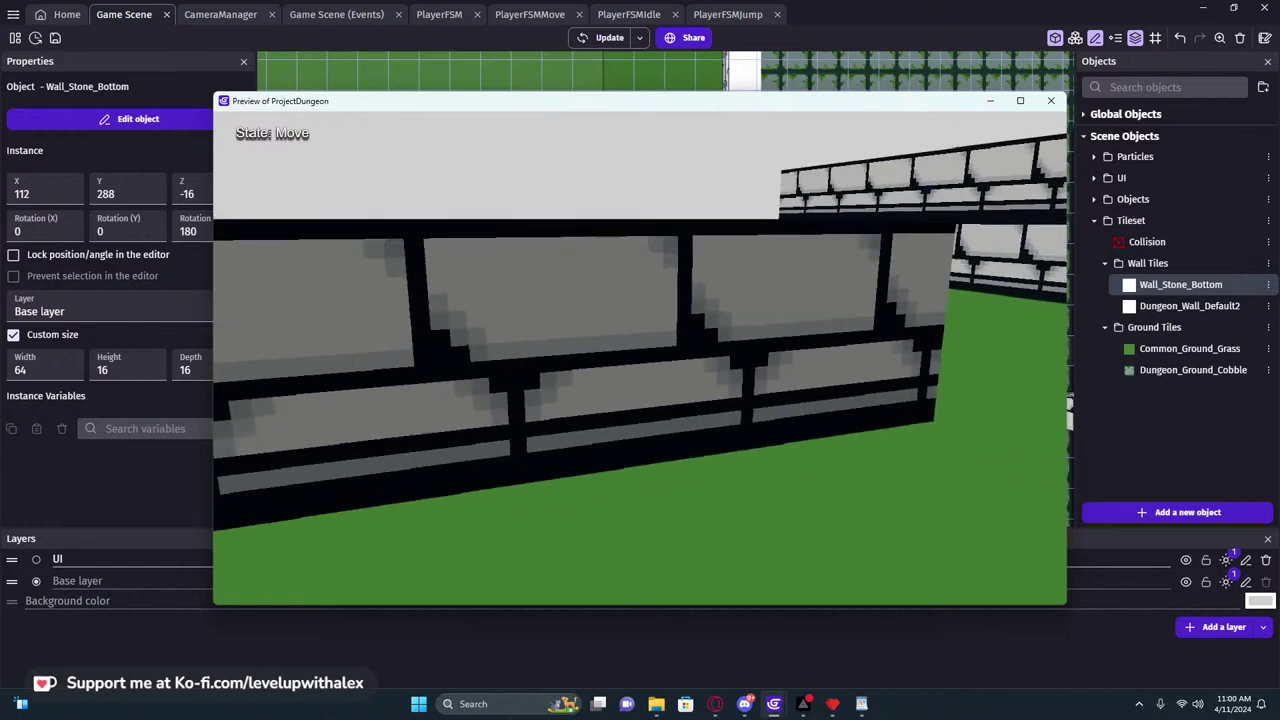
key(d)
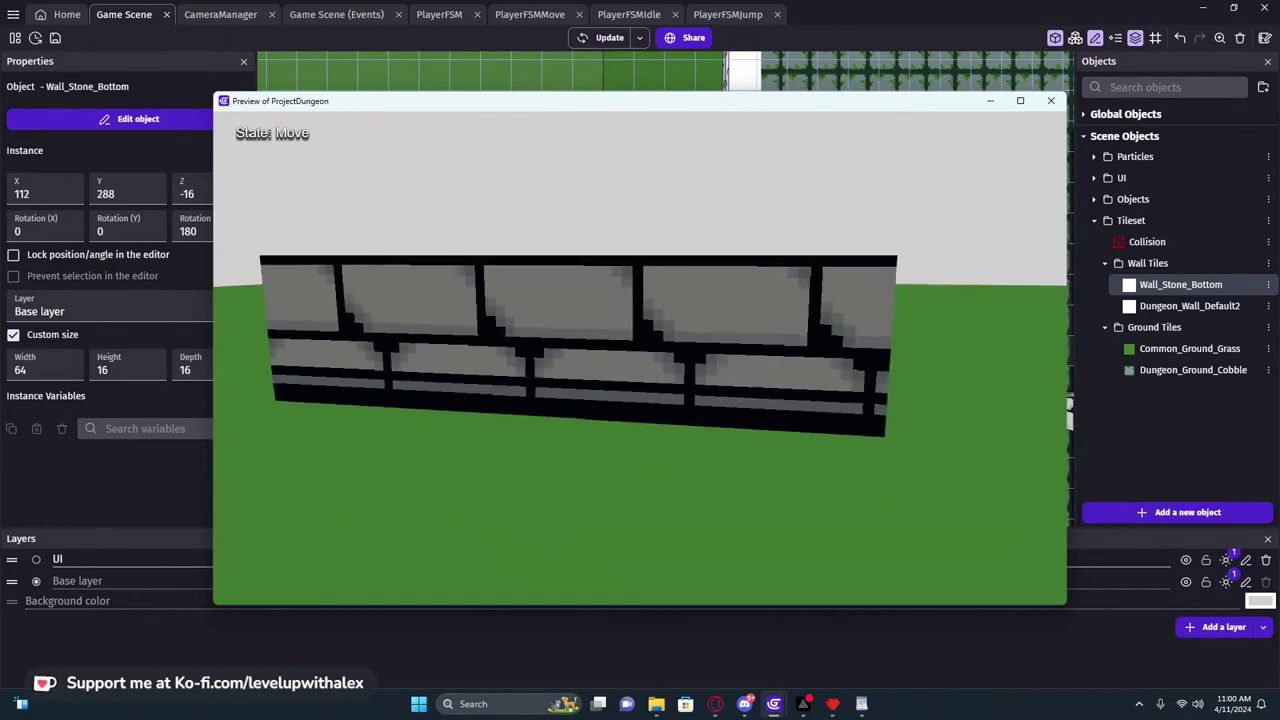
click(1051, 100)
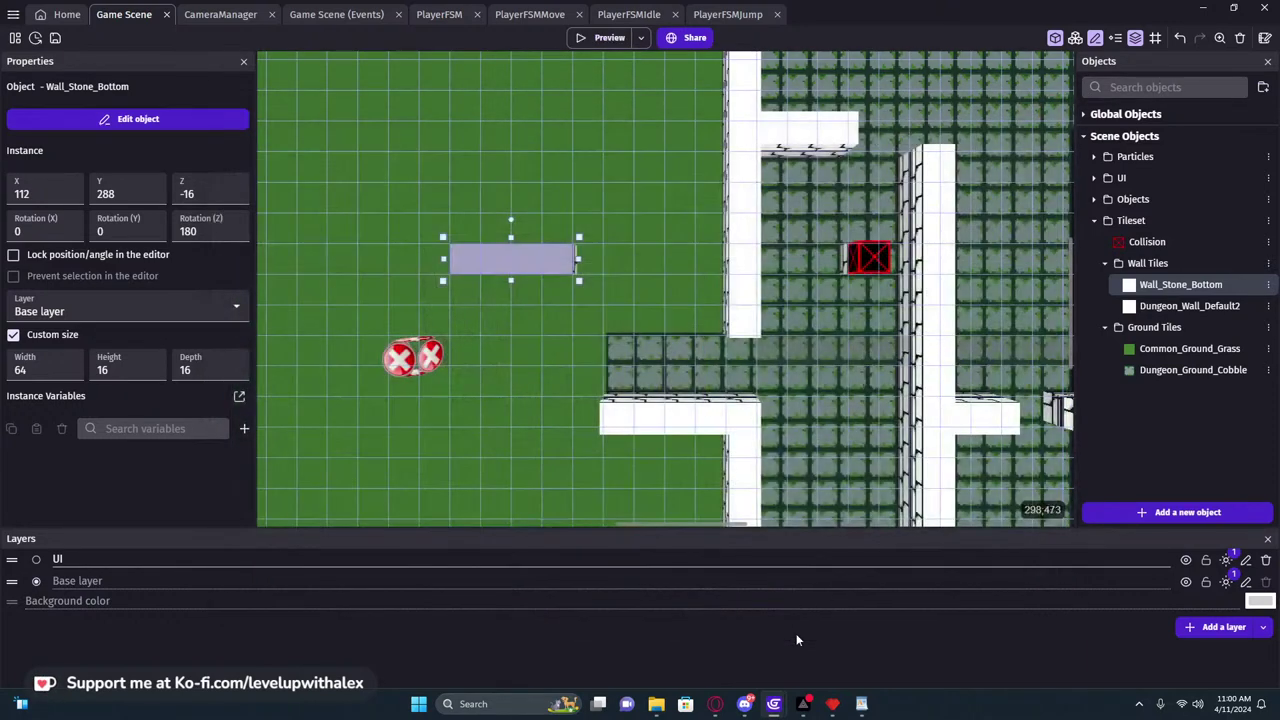
In Pyxel Edit, move the upright brick tile above the flipped tile, and add a 180°-turned copy of the rotated tile on its free side
click(831, 706)
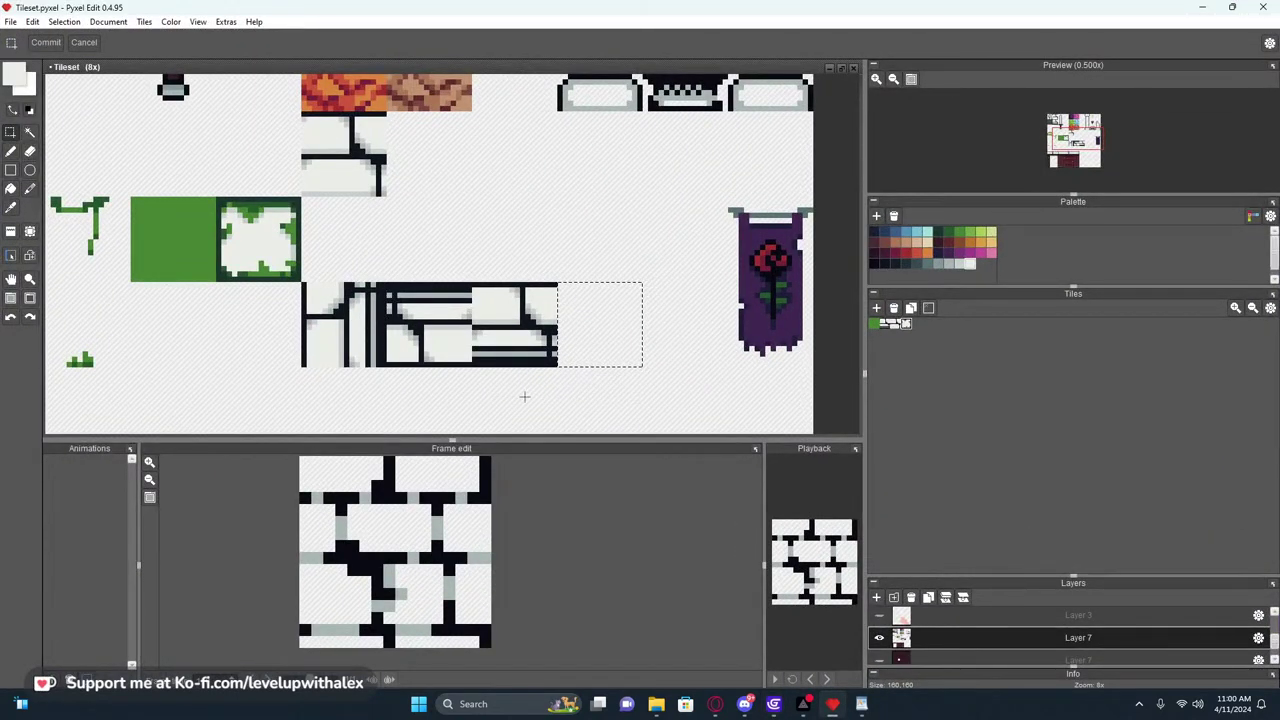
drag(517, 339, 431, 253)
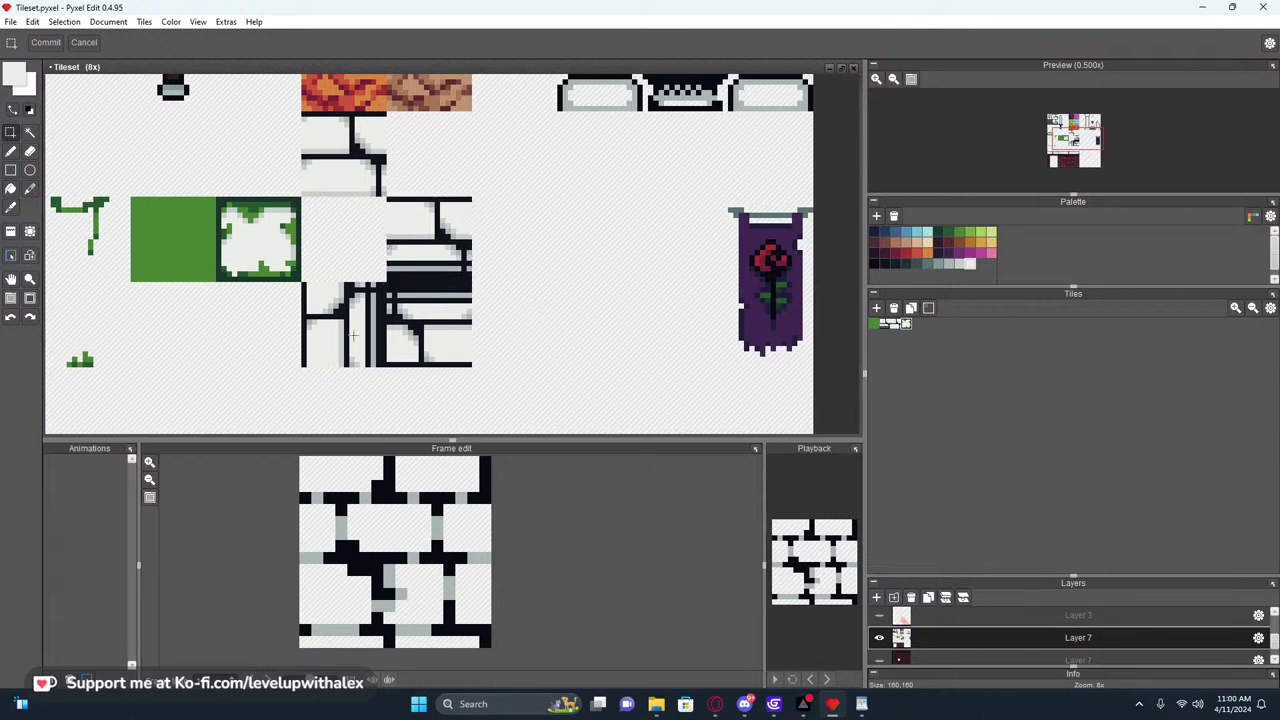
drag(367, 337, 383, 401)
click(618, 318)
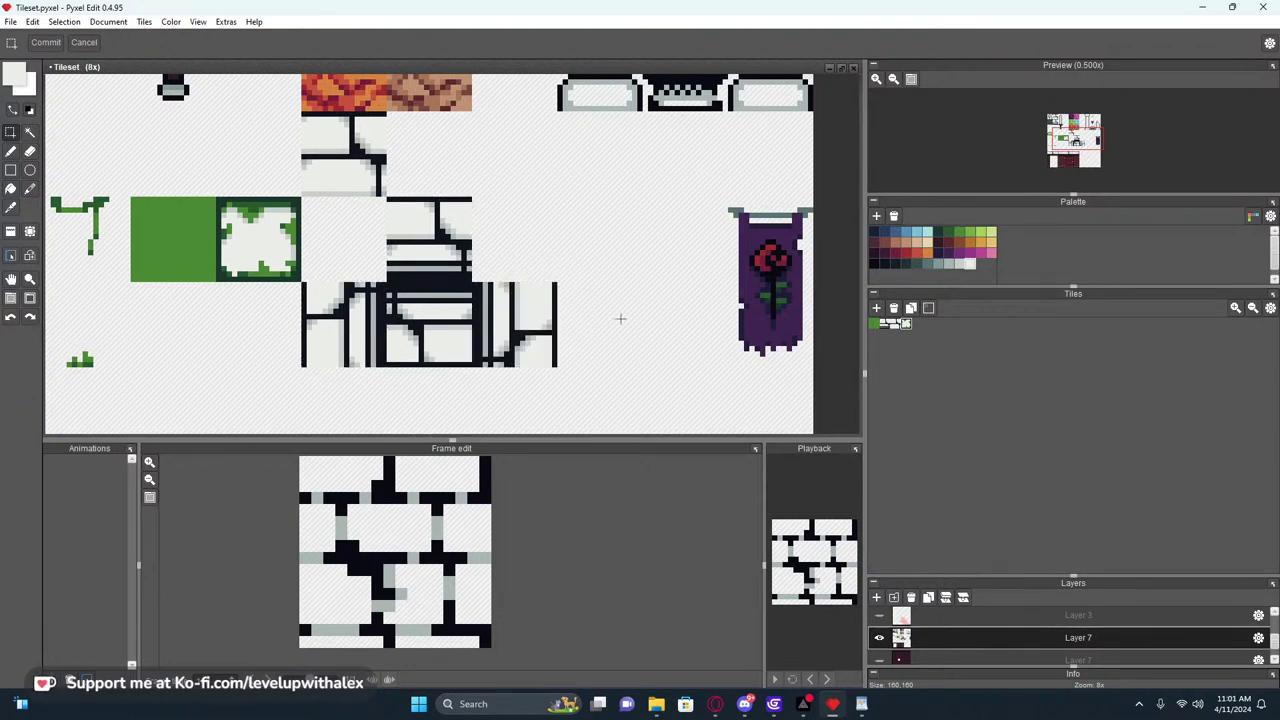
Move the four arranged brick tiles together into the lower-right corner of the tileset
scroll(619, 318, down, 1)
scroll(468, 254, up, 1)
drag(447, 247, 667, 387)
click(682, 376)
middle_drag(594, 387, 534, 329)
drag(402, 266, 644, 398)
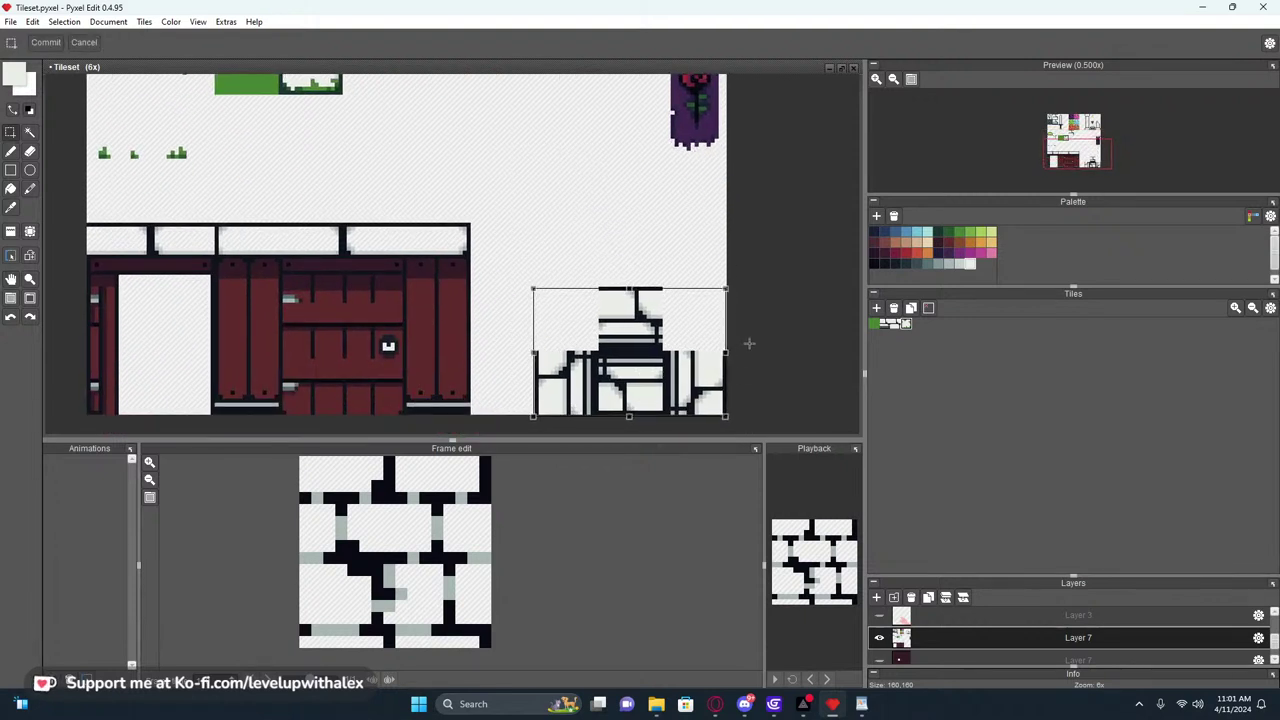
Show the dark maroon background layer, and fill the white centre of the mossy cobble tile with its colour
middle_drag(745, 343, 623, 332)
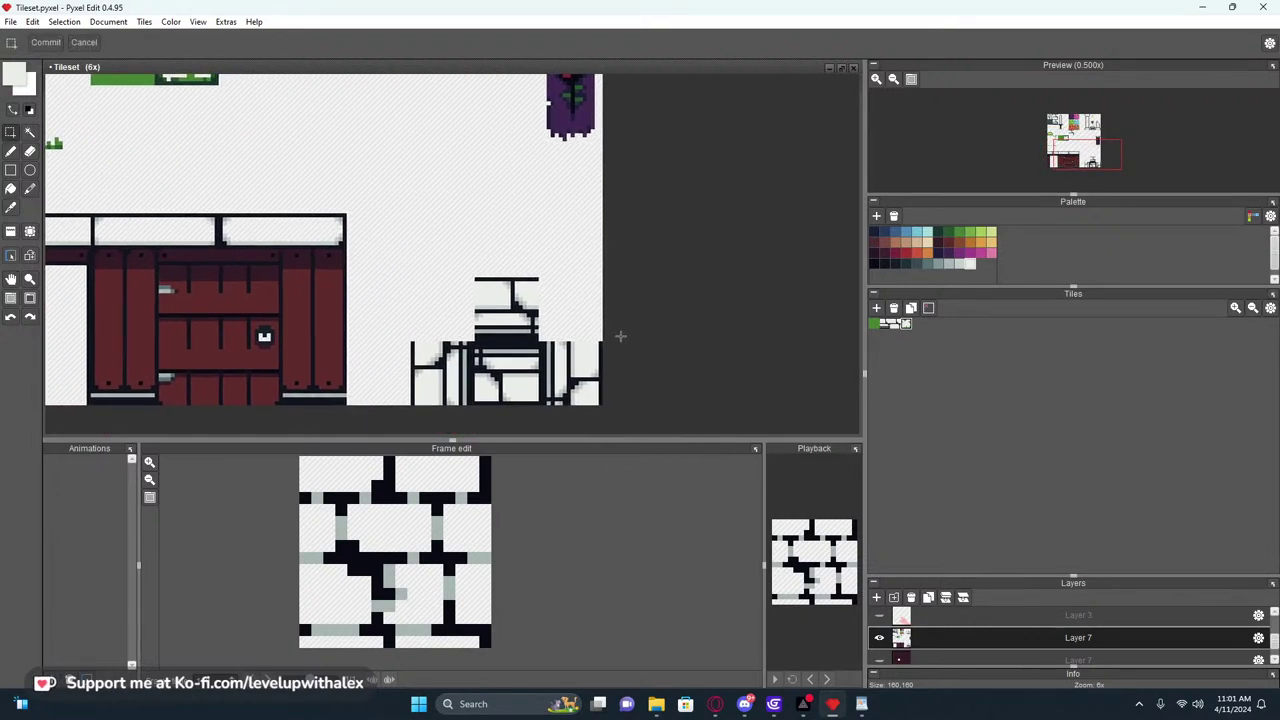
scroll(946, 643, down, 1)
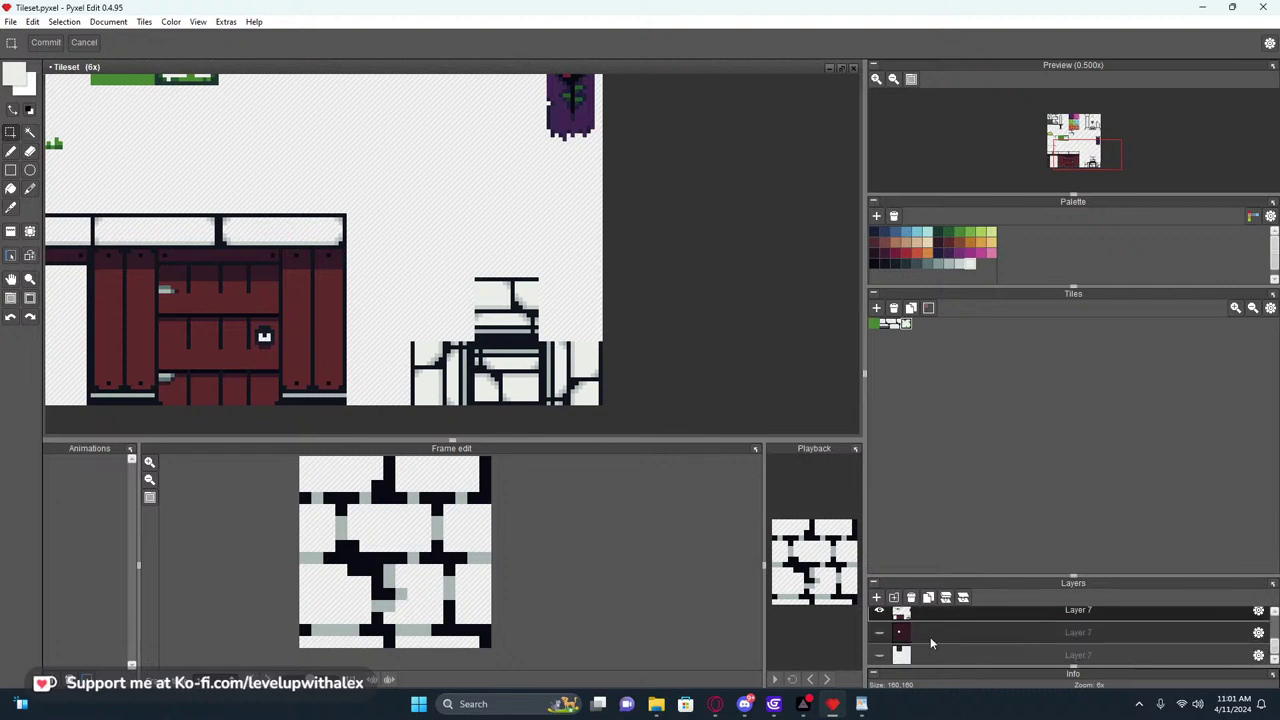
click(879, 633)
middle_drag(488, 358, 778, 523)
key(f)
key(alt)
alt+click(506, 321)
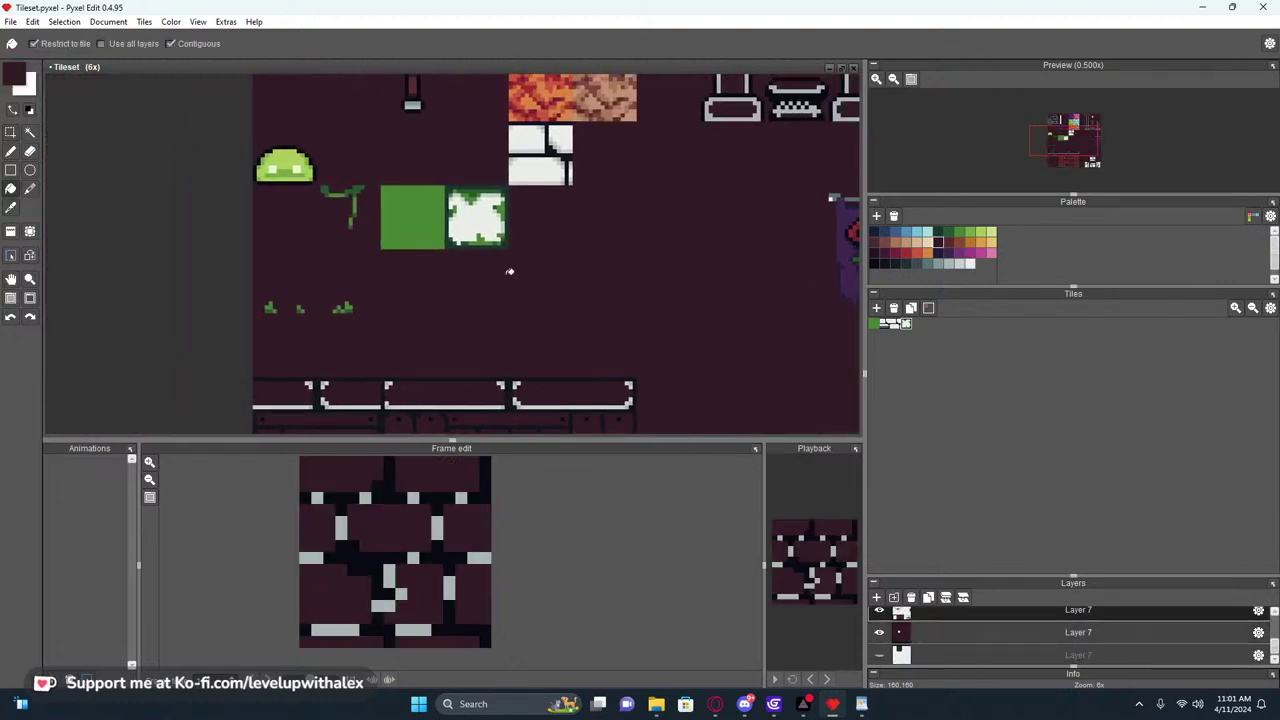
scroll(509, 281, down, 1)
middle_drag(557, 290, 454, 239)
click(387, 188)
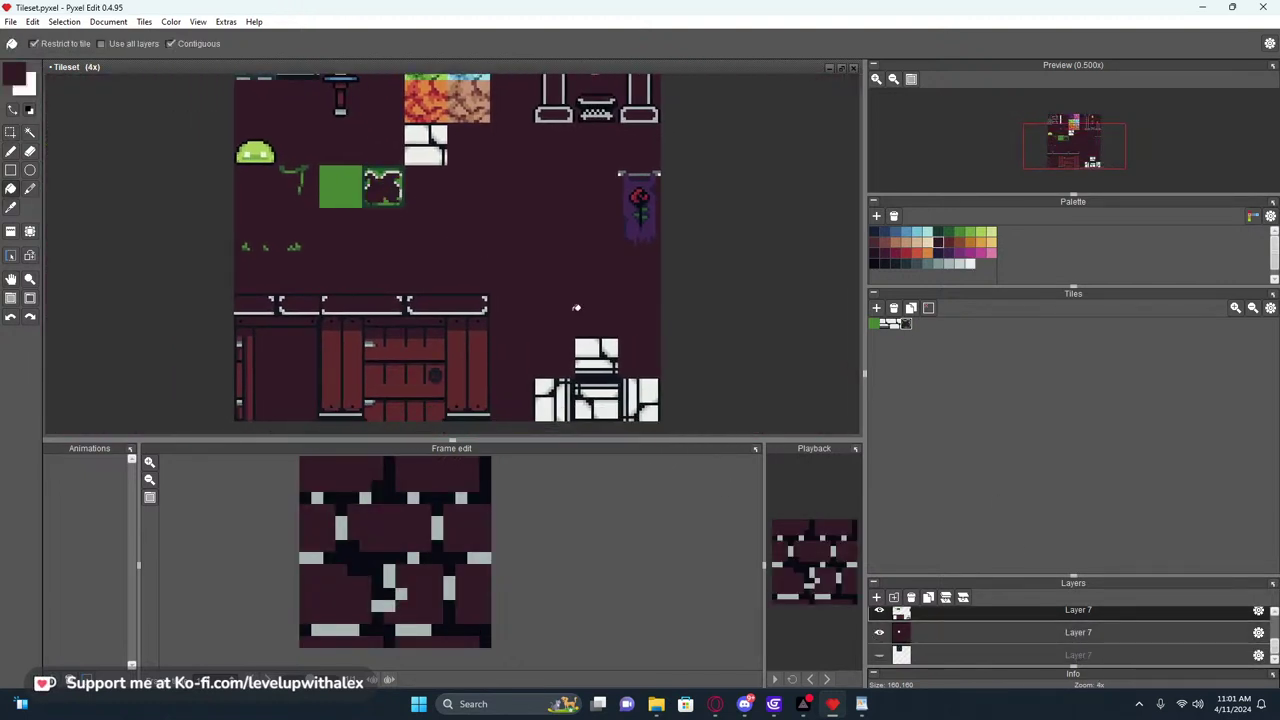
Undo the maroon fills on the mossy cobble tile to restore its white centre
key(ctrl+z)
click(376, 187)
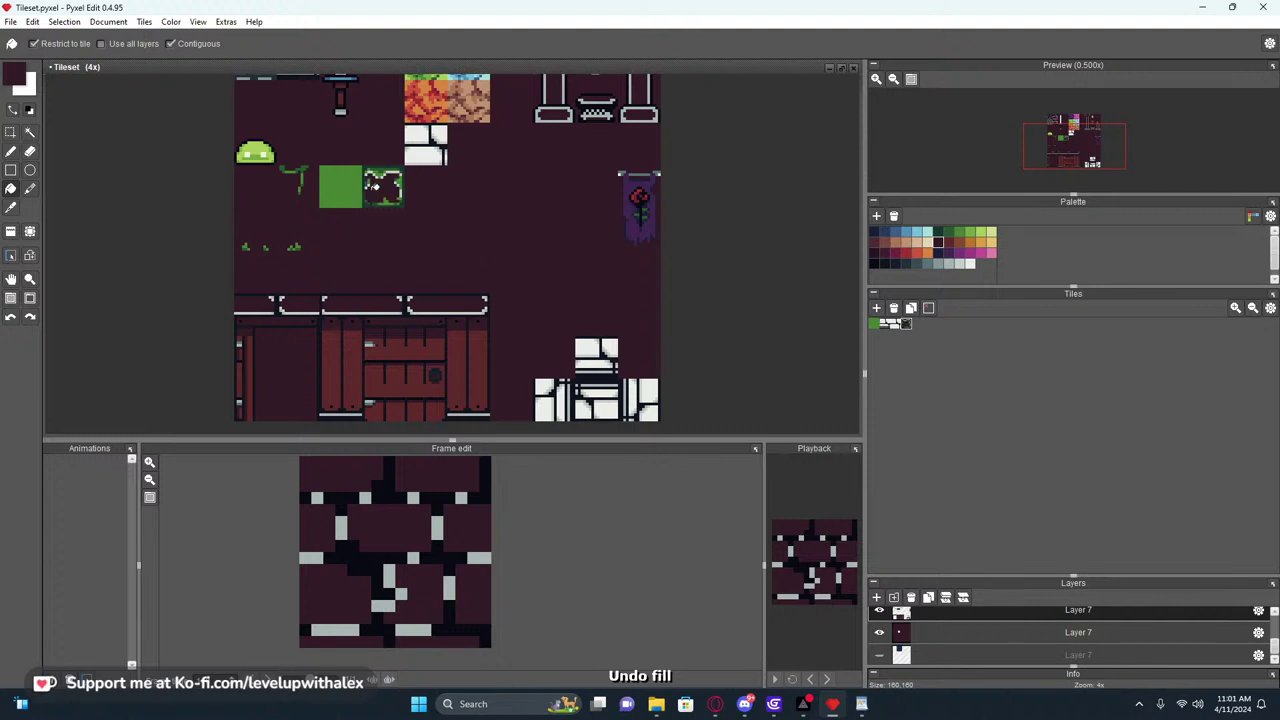
scroll(920, 620, up, 1)
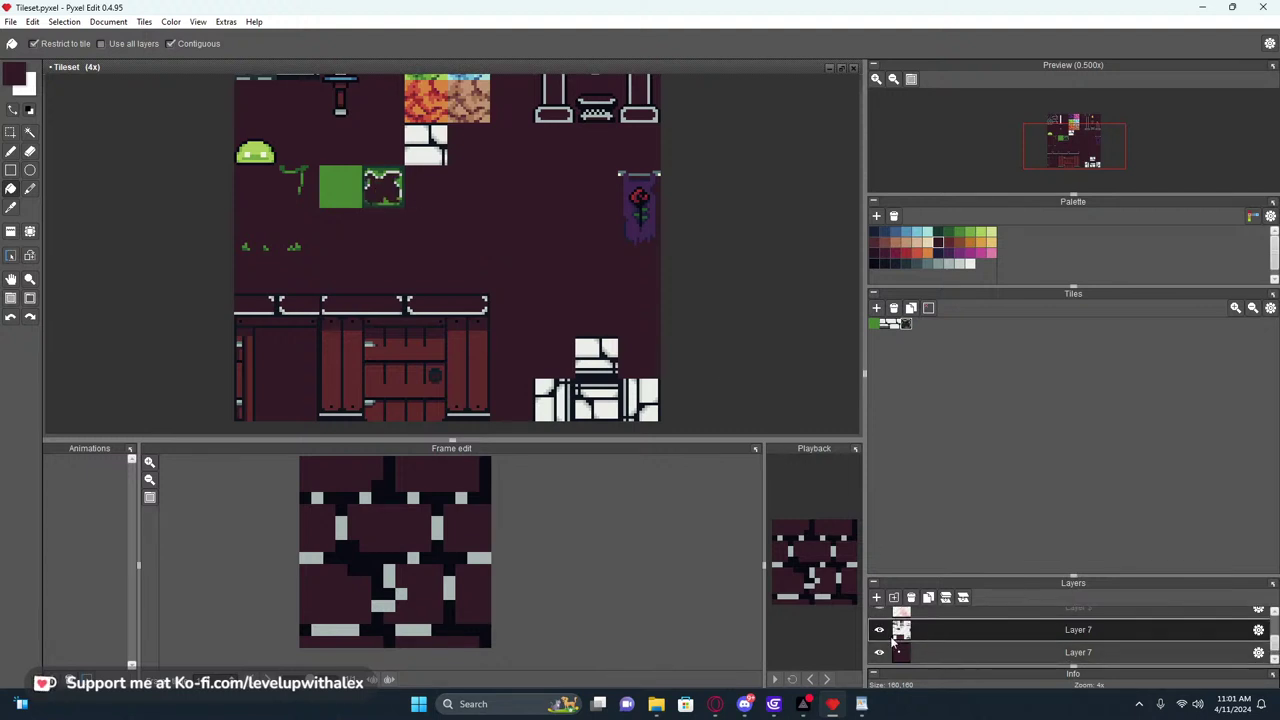
key(ctrl+z)
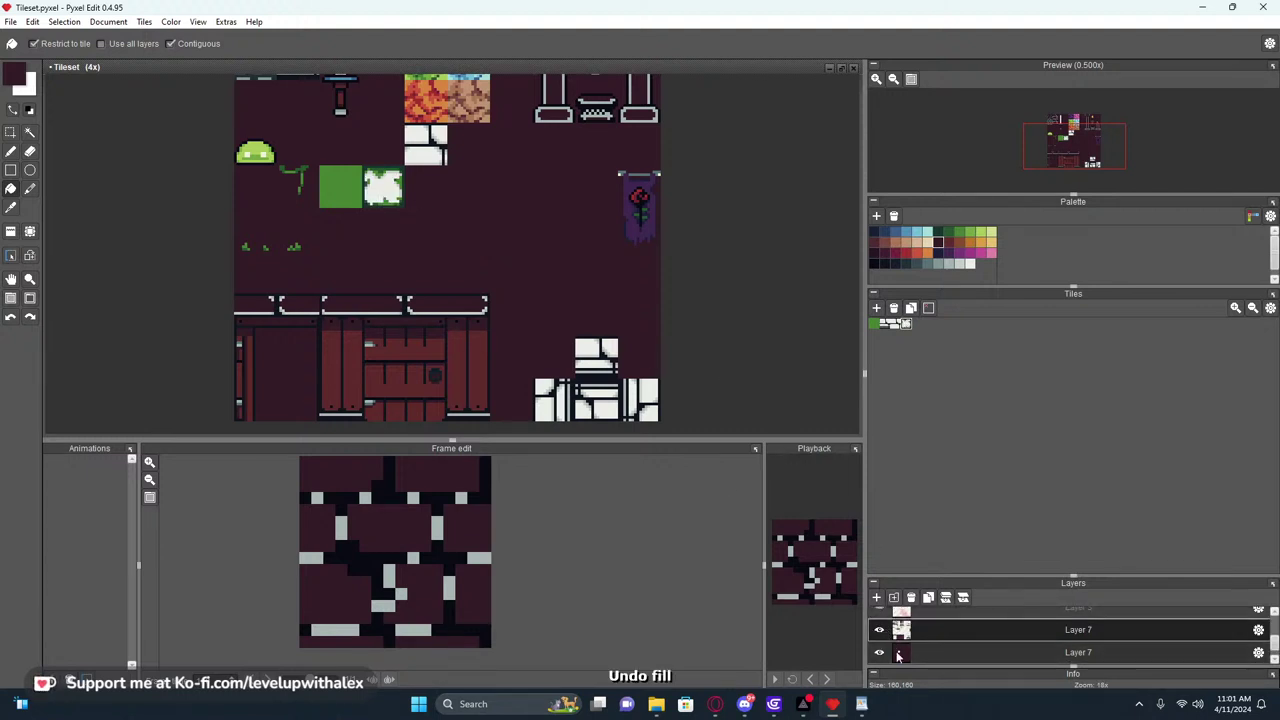
Activate the dark maroon background layer and marquee-select the brick tile in the lower-right corner of the tileset
click(926, 655)
middle_drag(499, 242, 427, 248)
key(m)
scroll(456, 290, down, 2)
scroll(432, 323, up, 4)
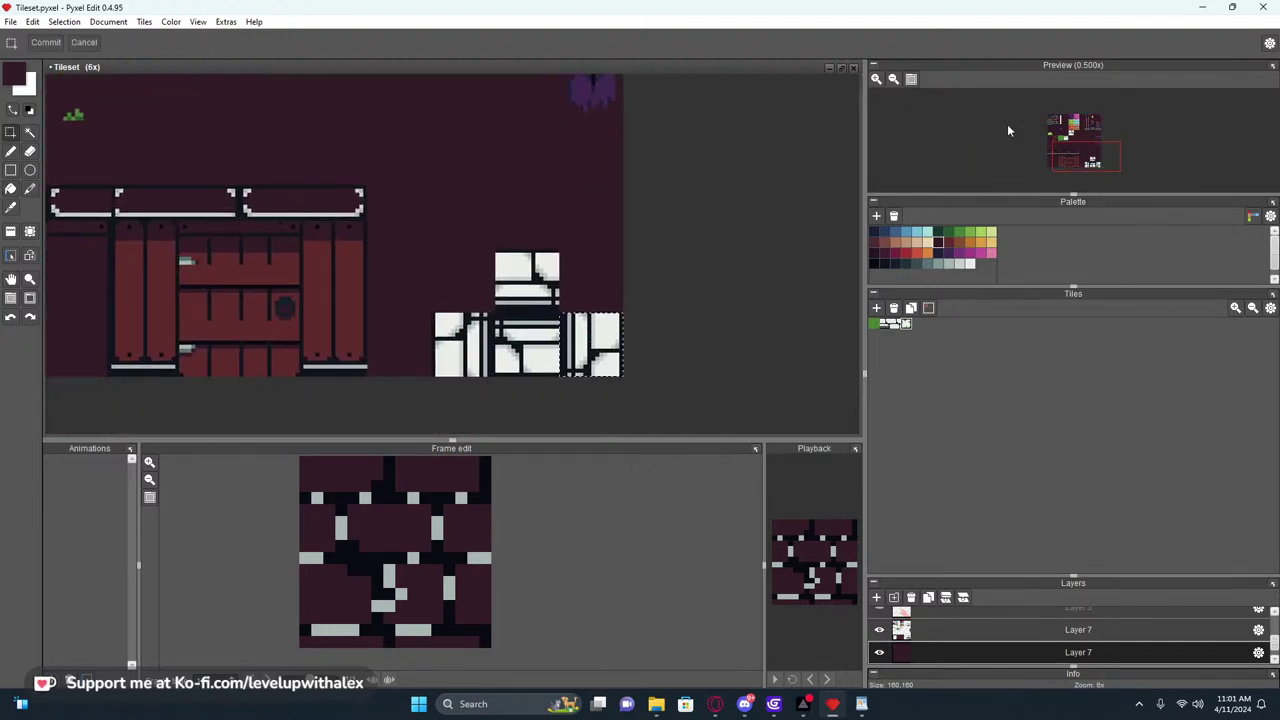
In GDevelop, shorten the isolated Wall_Stone_Bottom instance on the grass to a width of 48
click(1201, 8)
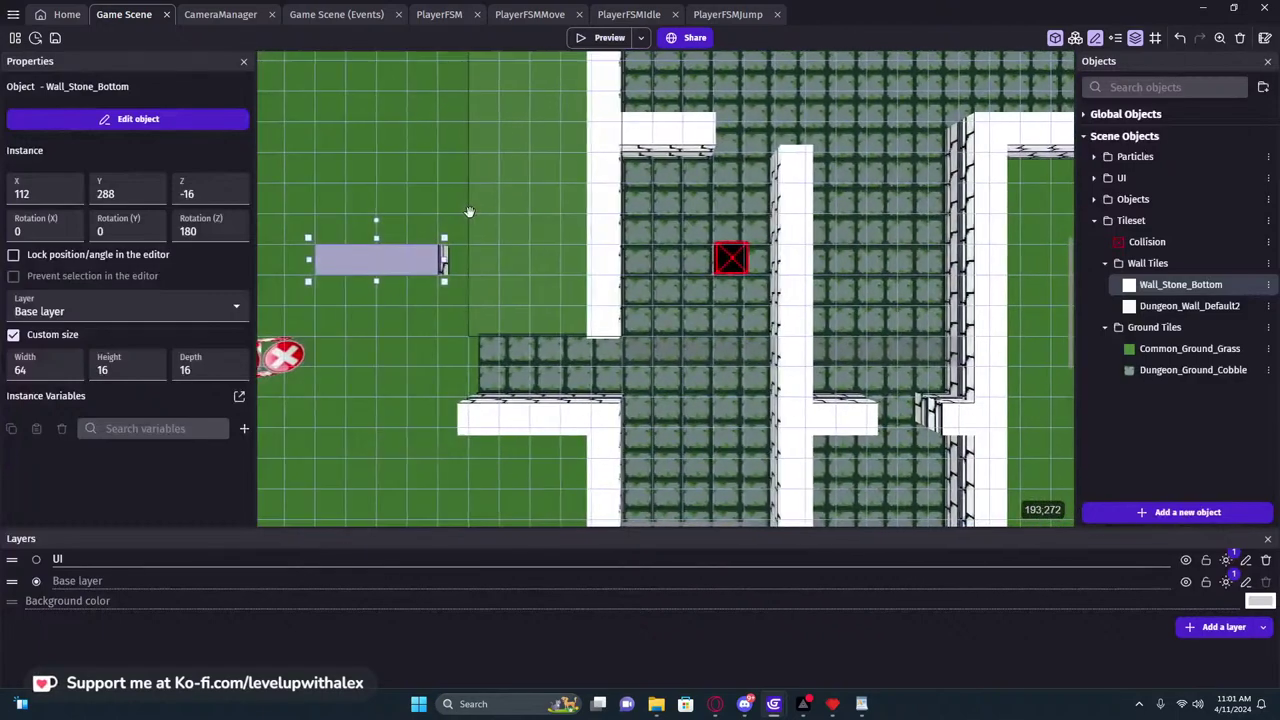
middle_drag(470, 212, 464, 215)
scroll(441, 277, up, 4)
middle_drag(441, 278, 482, 375)
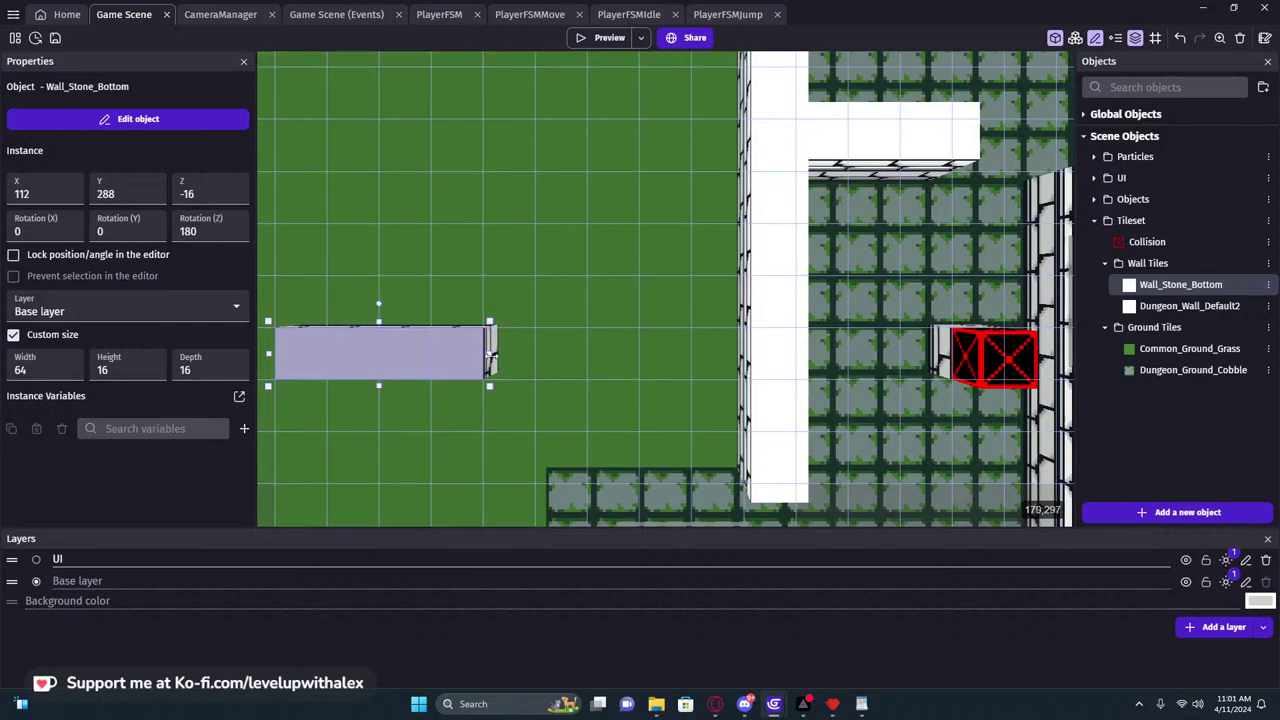
drag(491, 354, 441, 355)
scroll(441, 350, up, 3)
scroll(437, 332, down, 3)
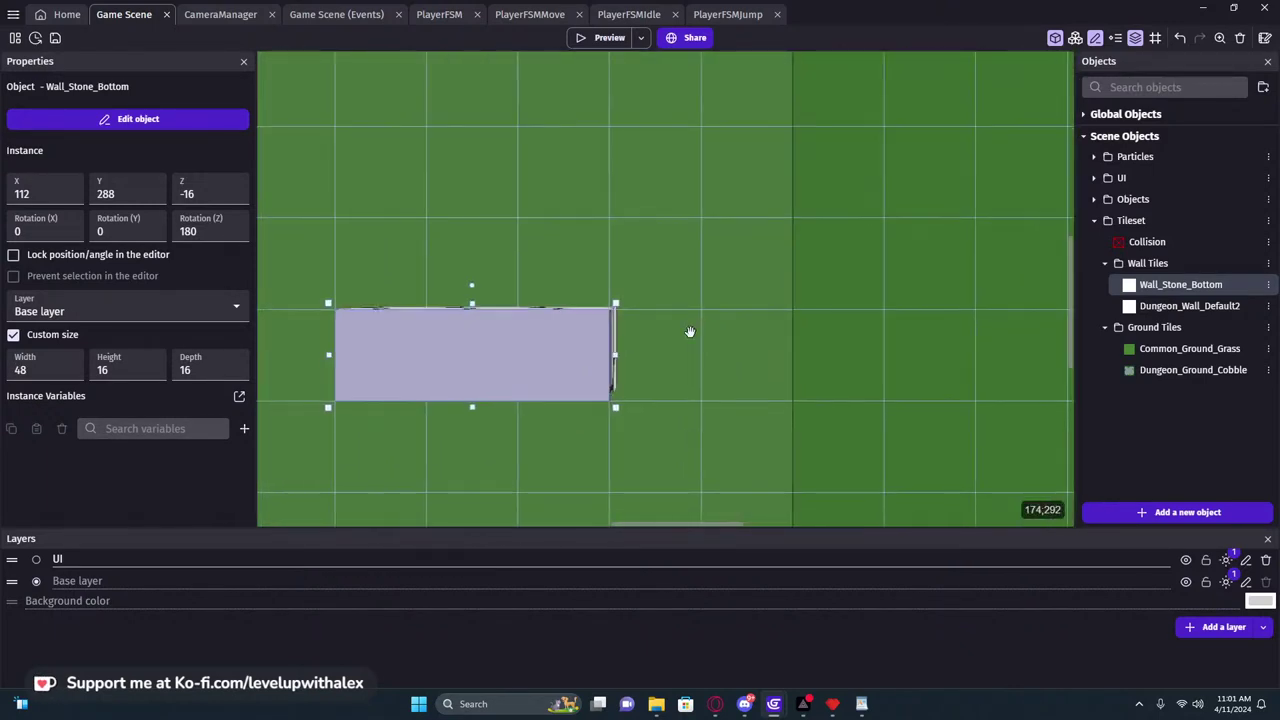
Edit the right face image of Wall_Stone_Bottom with Piskel, setting it to save as a new image named Dungeon_Stone_WallLeft.png7
double_click(516, 338)
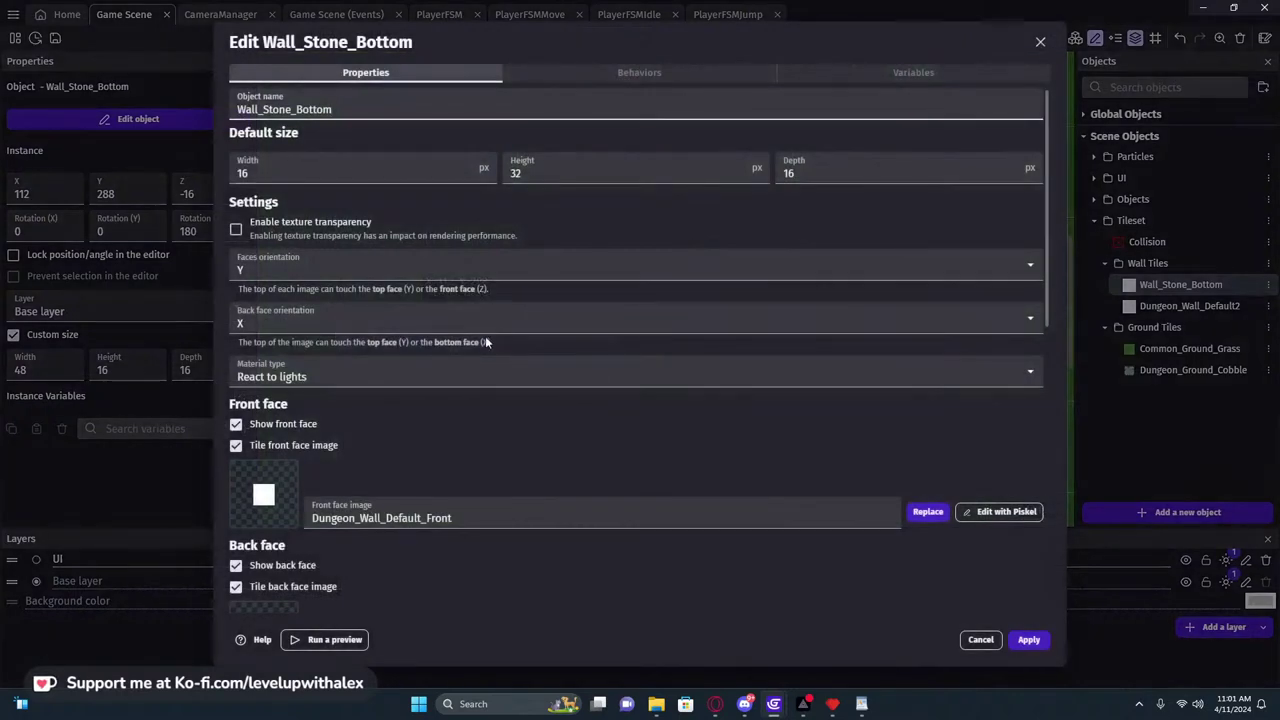
scroll(425, 365, down, 5)
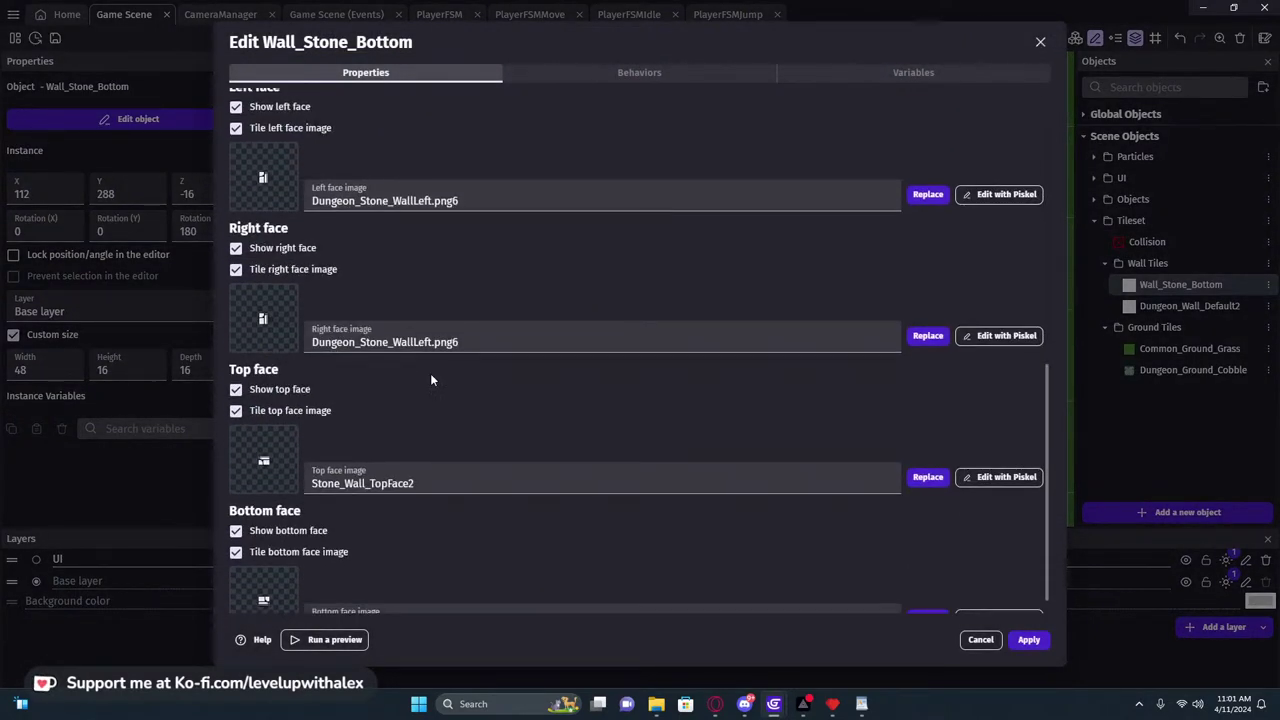
scroll(431, 380, up, 1)
click(495, 408)
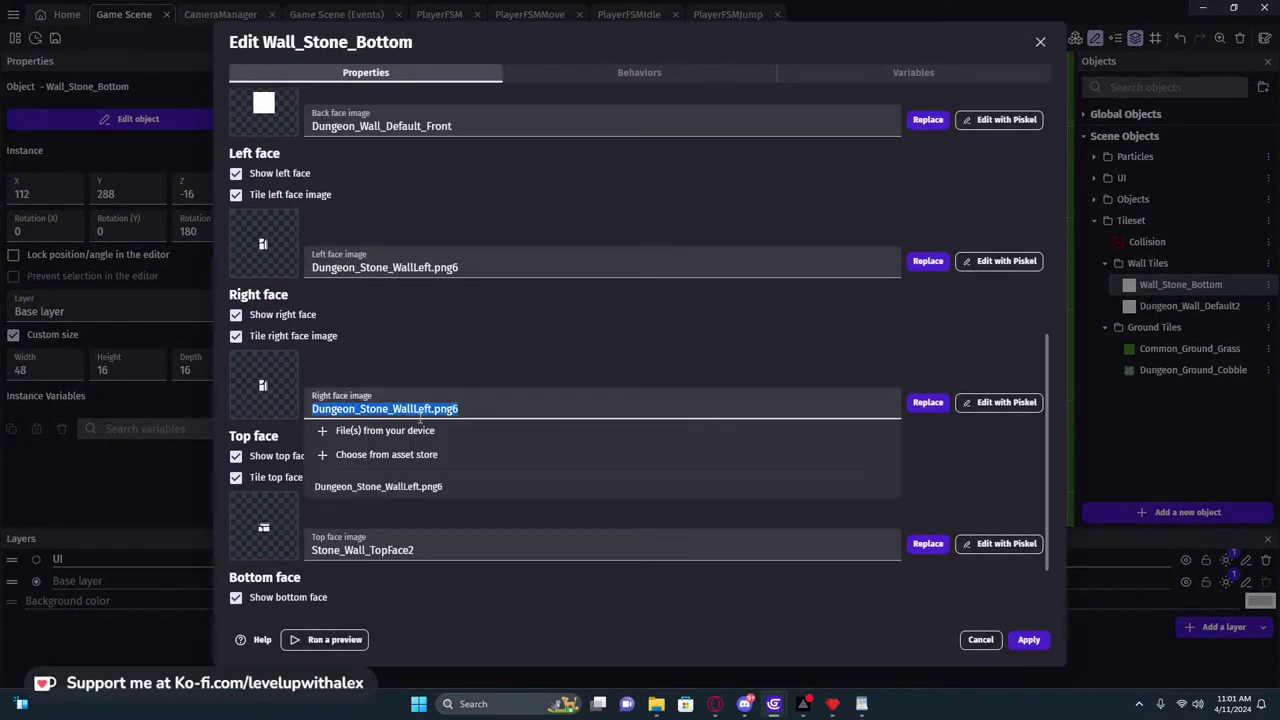
click(1006, 403)
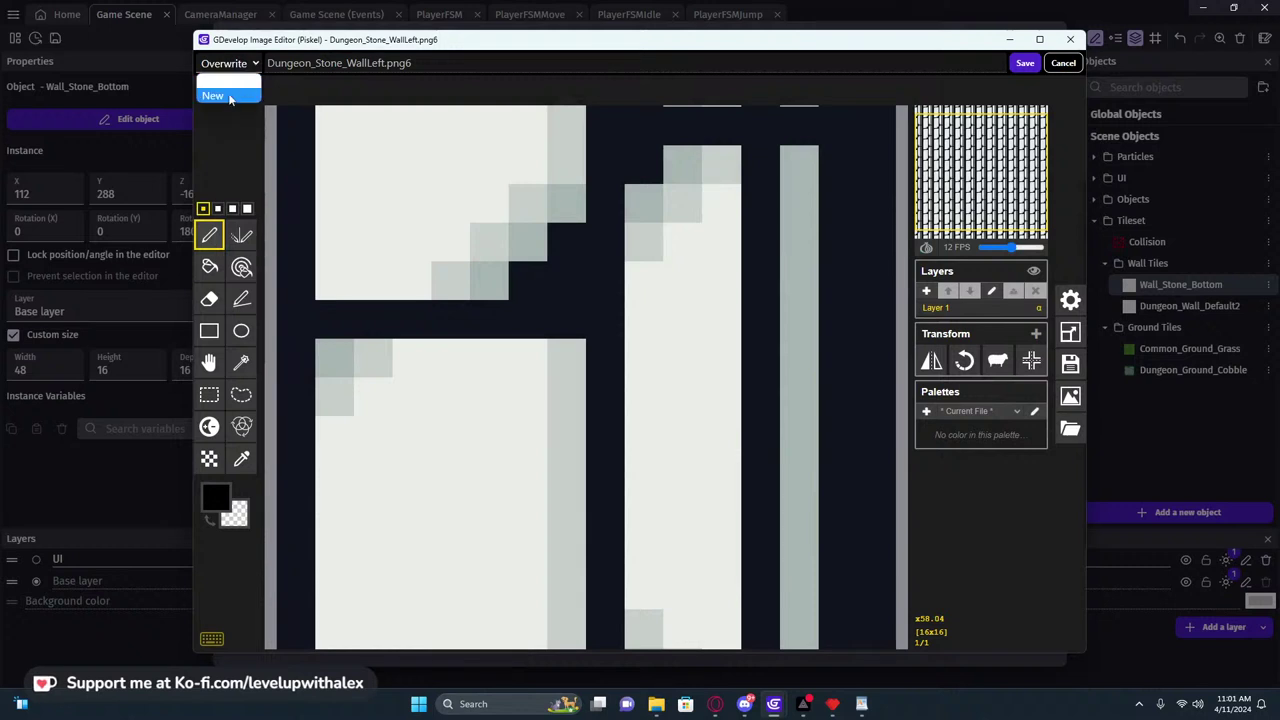
click(414, 63)
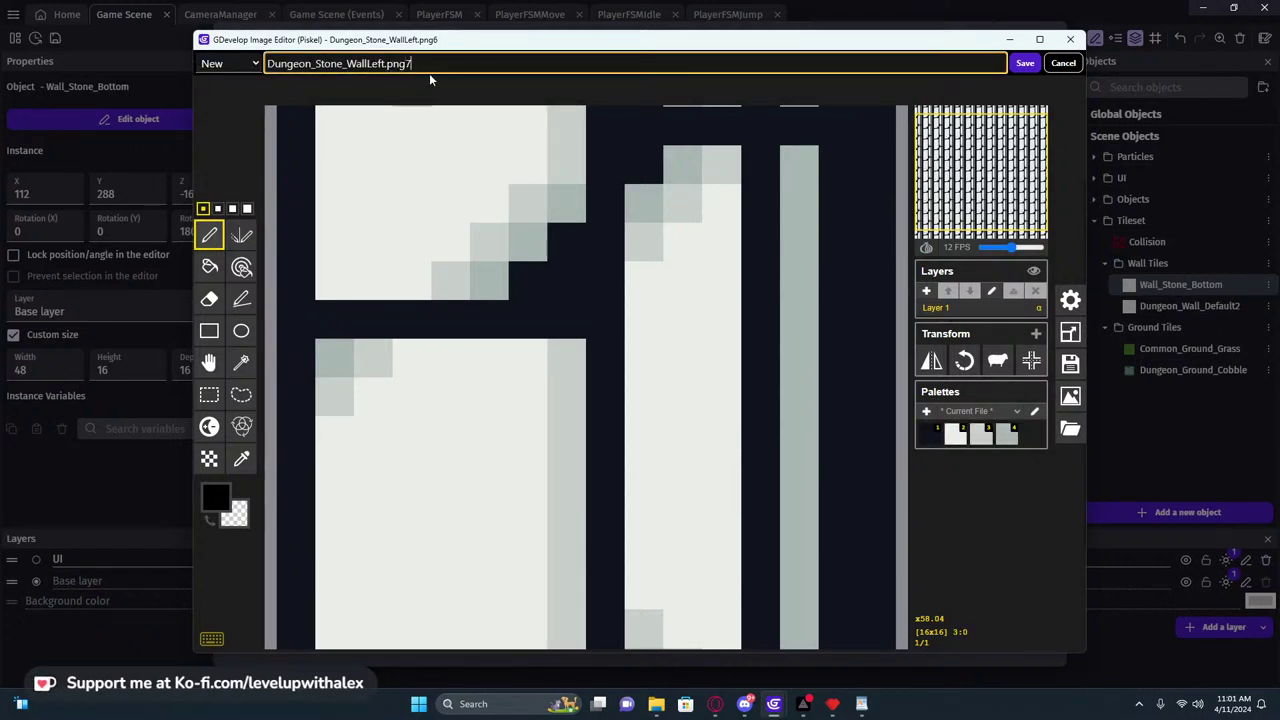
click(435, 97)
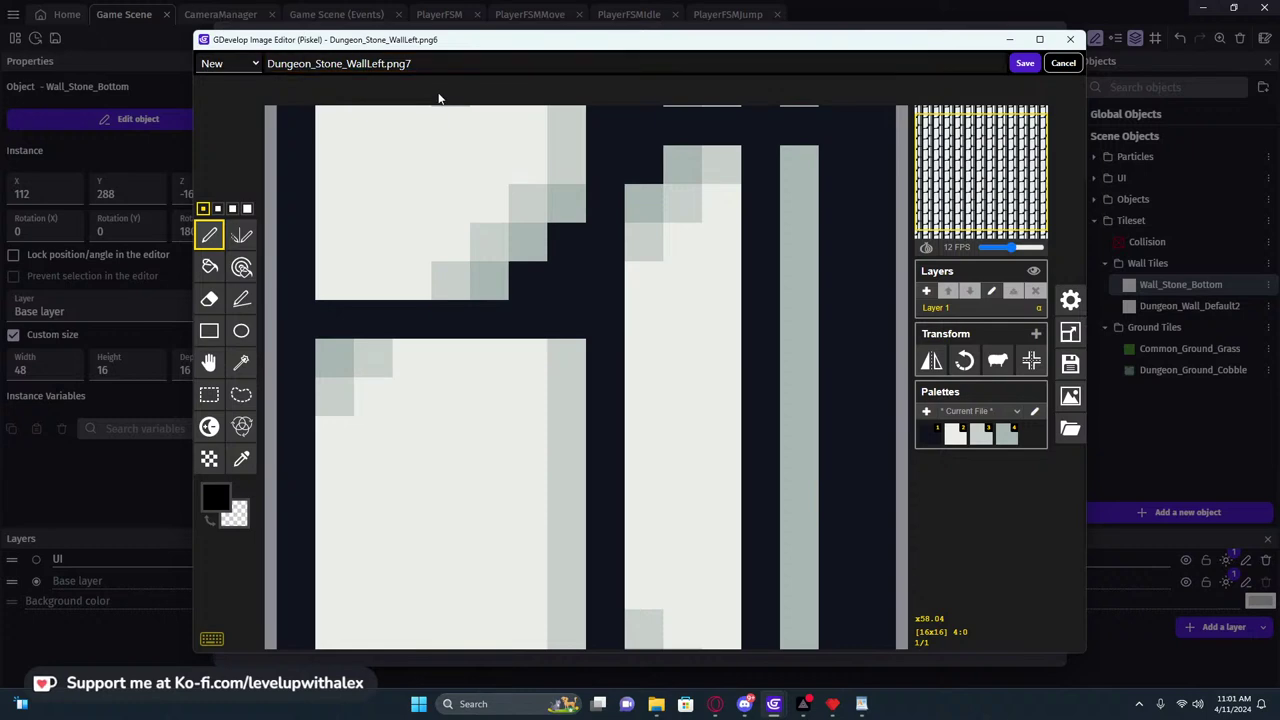
Try to paste the tile selected in Pyxel Edit over the right face image, then undo the paste
key(ctrl+v)
scroll(575, 152, down, 4)
key(ctrl+z)
mouse_move(746, 704)
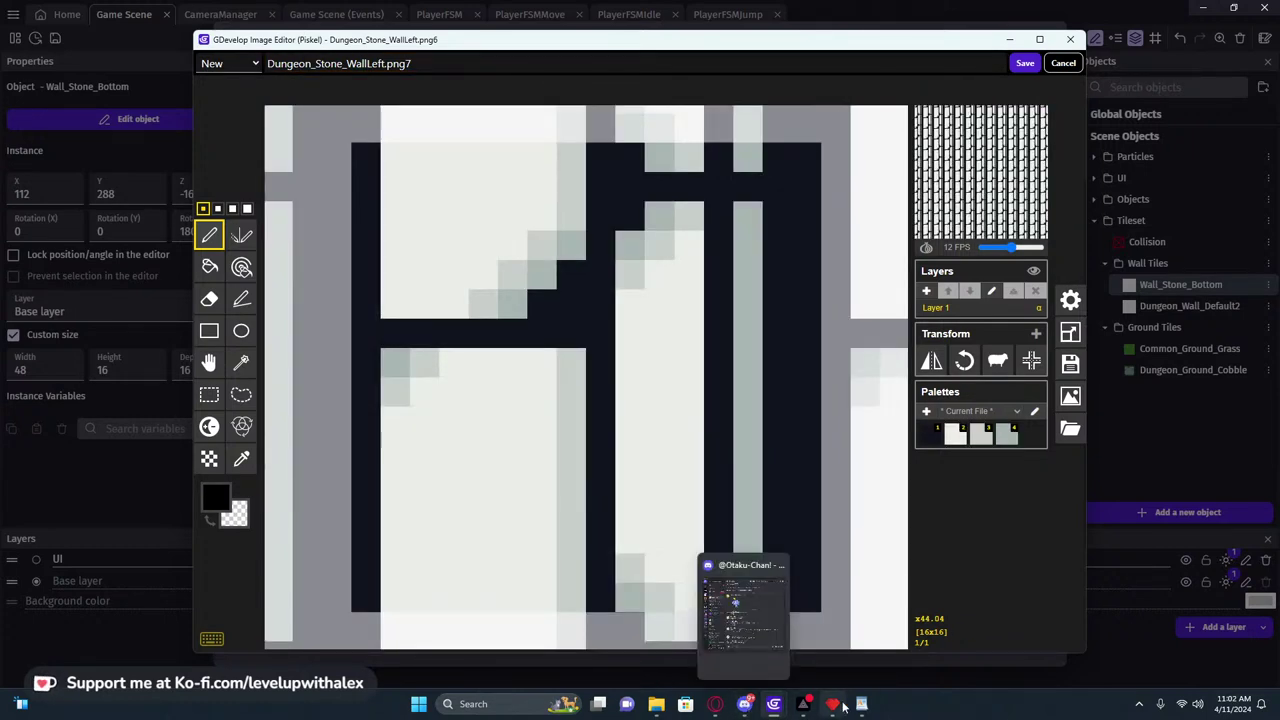
mouse_move(786, 706)
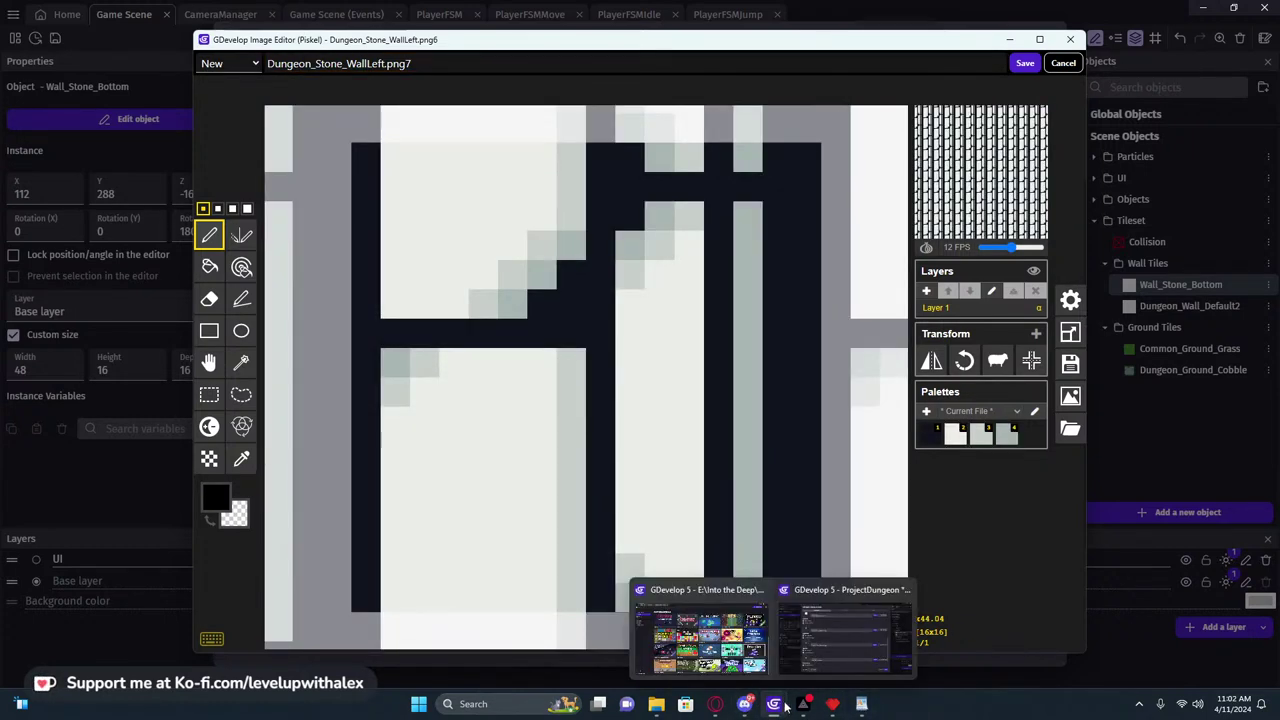
click(861, 705)
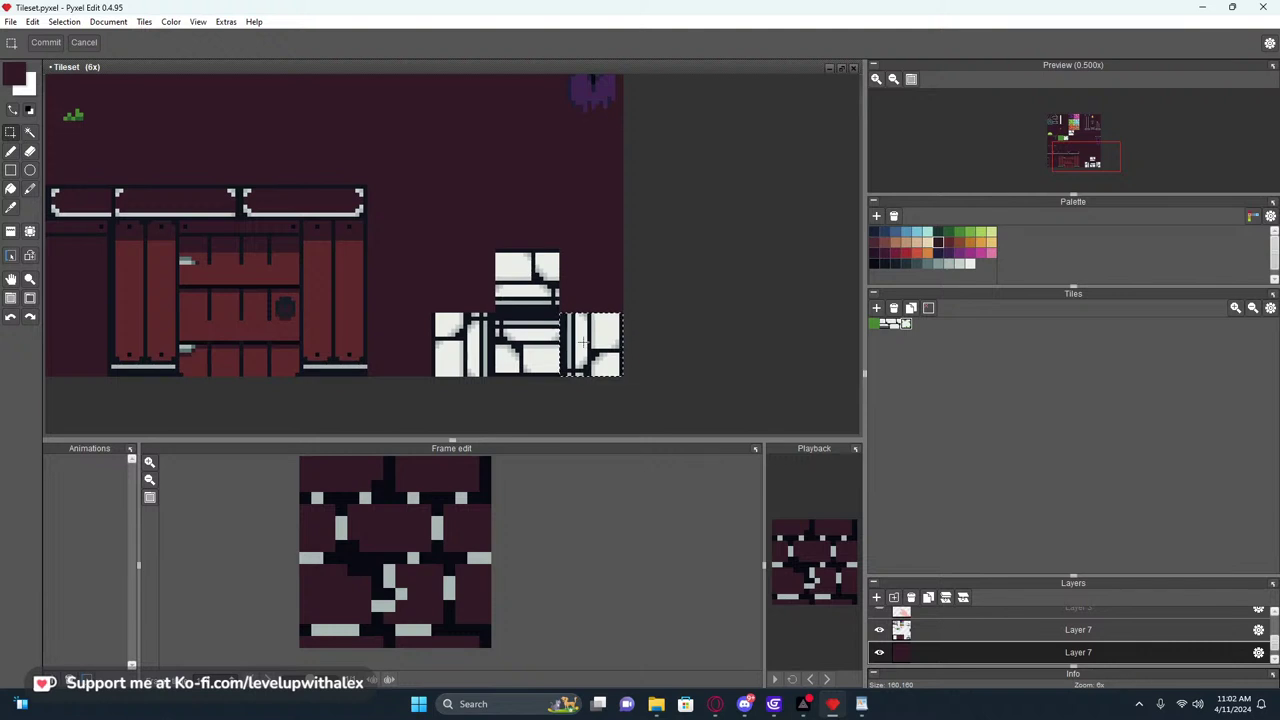
mouse_move(814, 708)
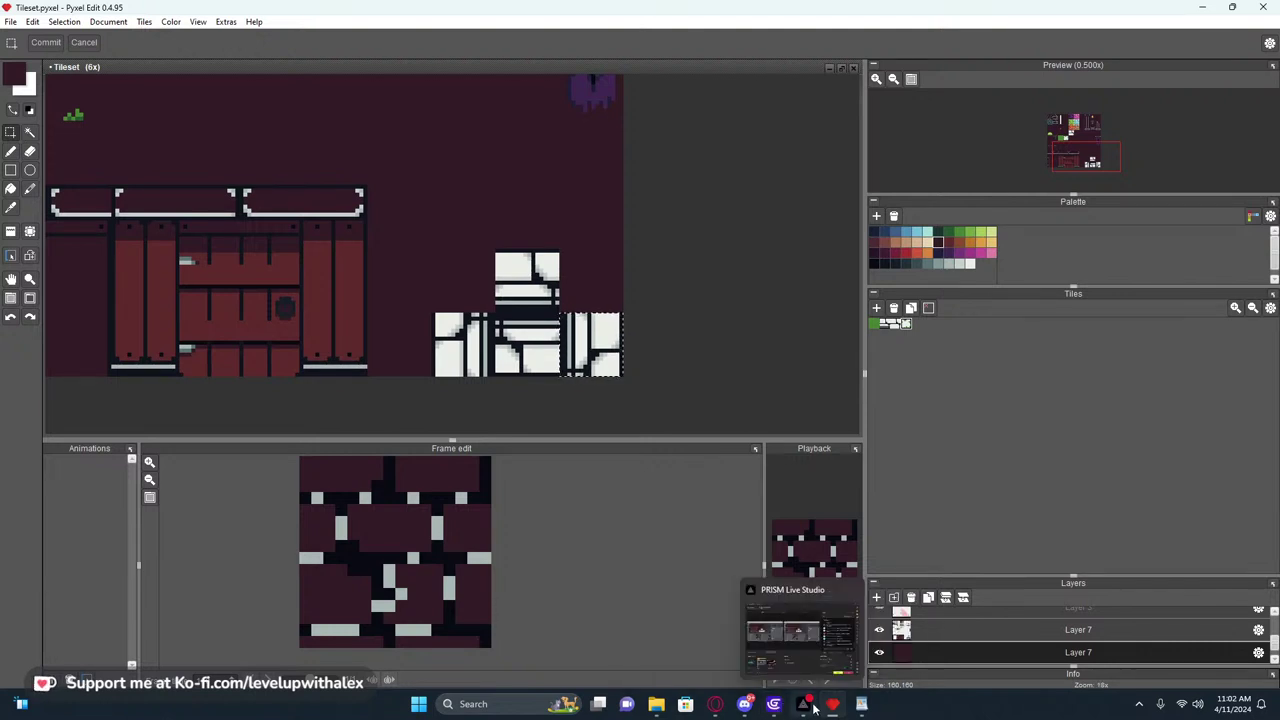
click(812, 654)
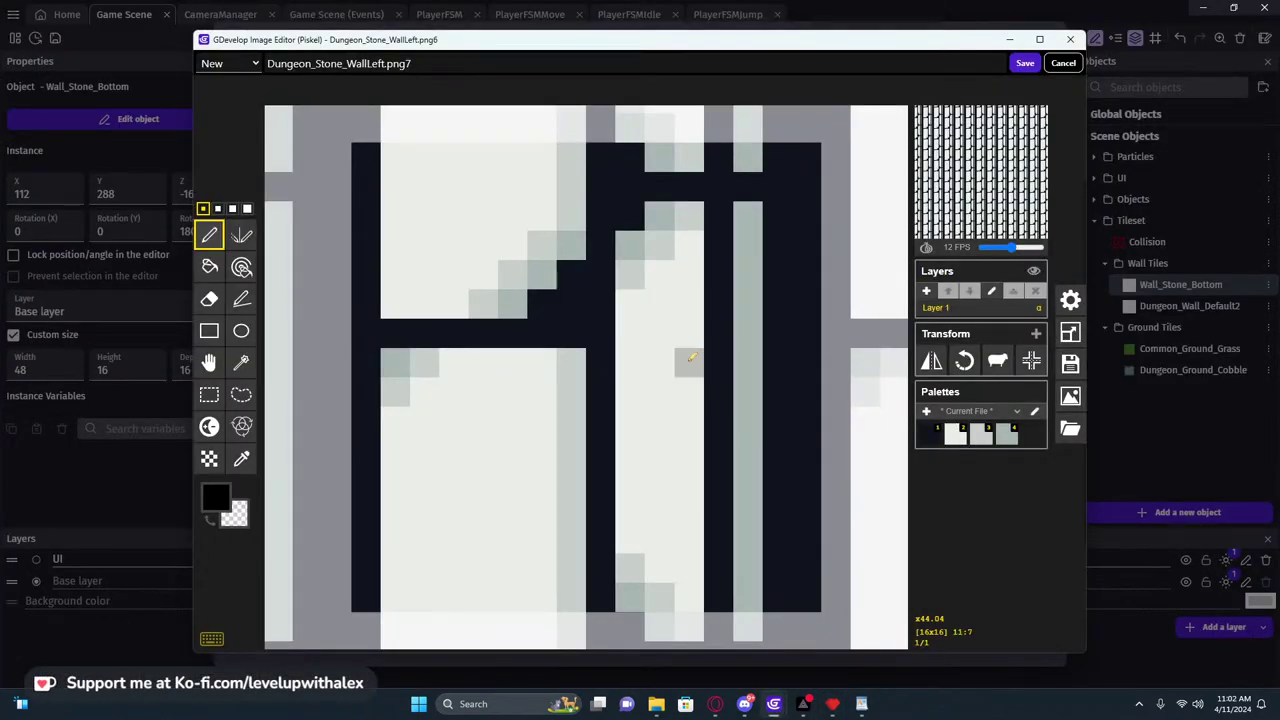
key(ctrl+v)
key(ctrl+z)
scroll(684, 363, down, 5)
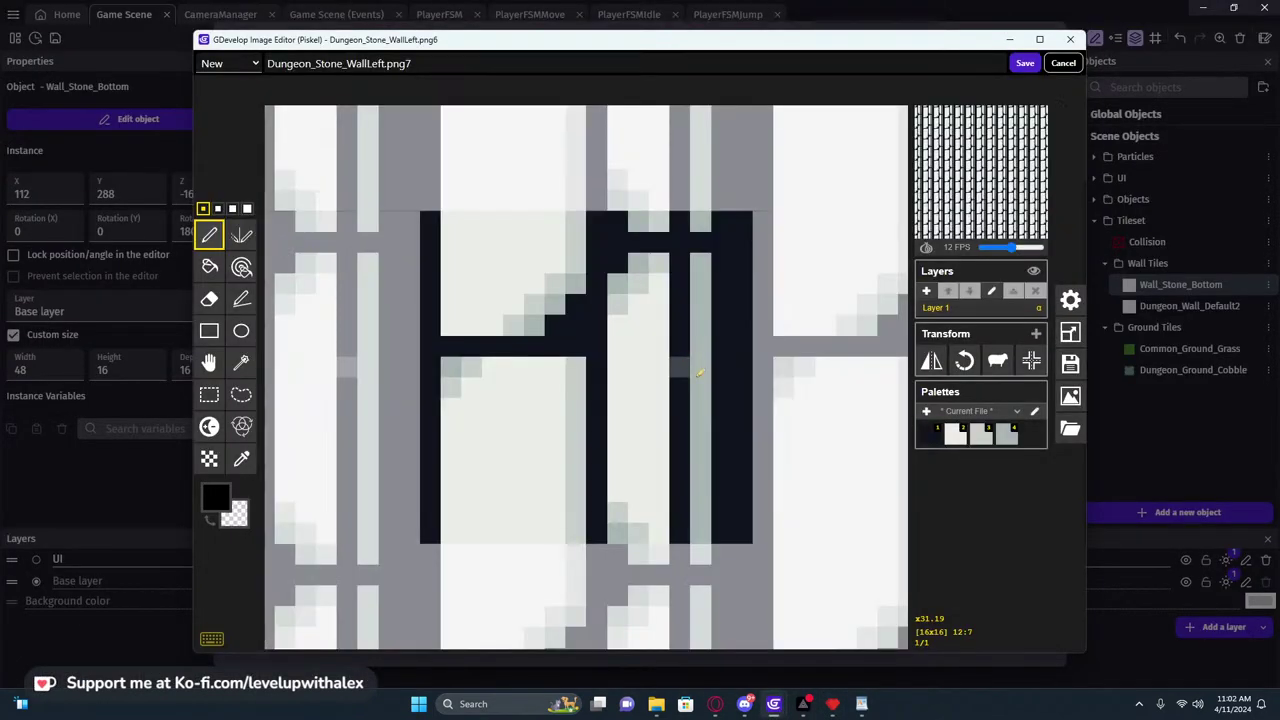
Copy the selected brick tile from Pyxel Edit's brick layer, paste it into the Piskel image, save it and apply the object changes
click(834, 706)
scroll(590, 327, up, 3)
scroll(590, 327, down, 2)
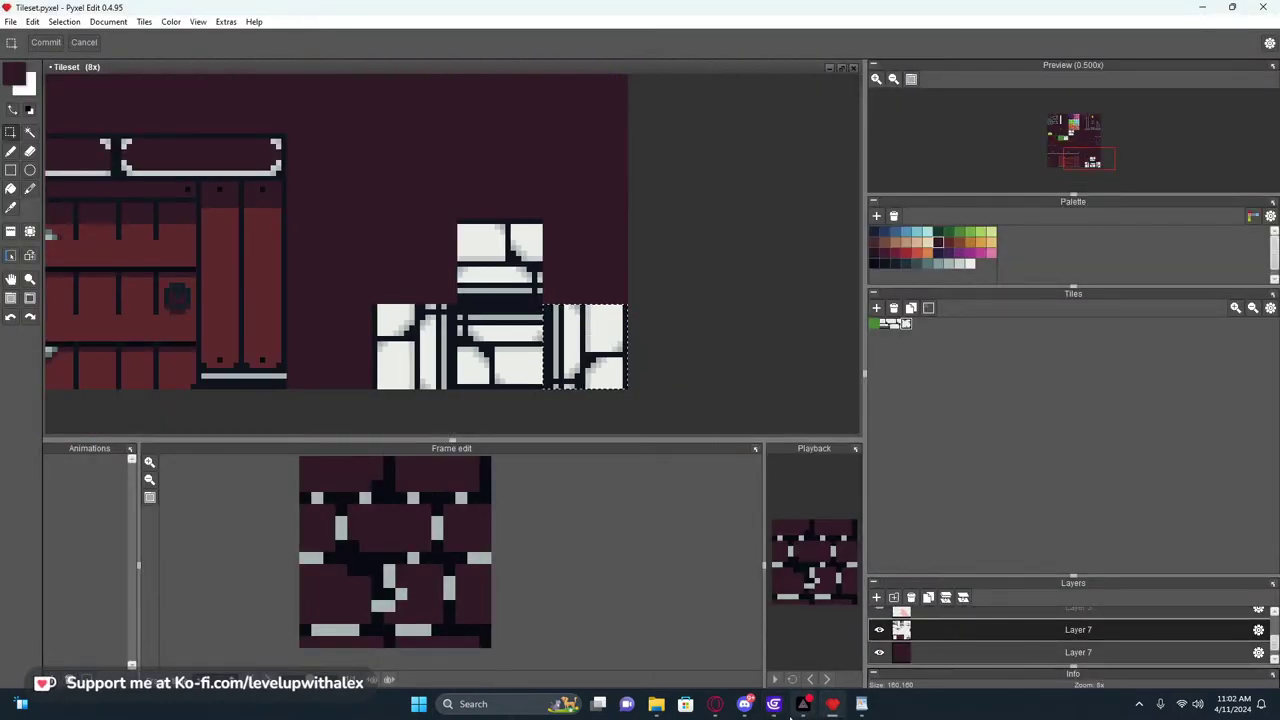
mouse_move(773, 704)
click(830, 660)
scroll(530, 366, down, 3)
click(1026, 64)
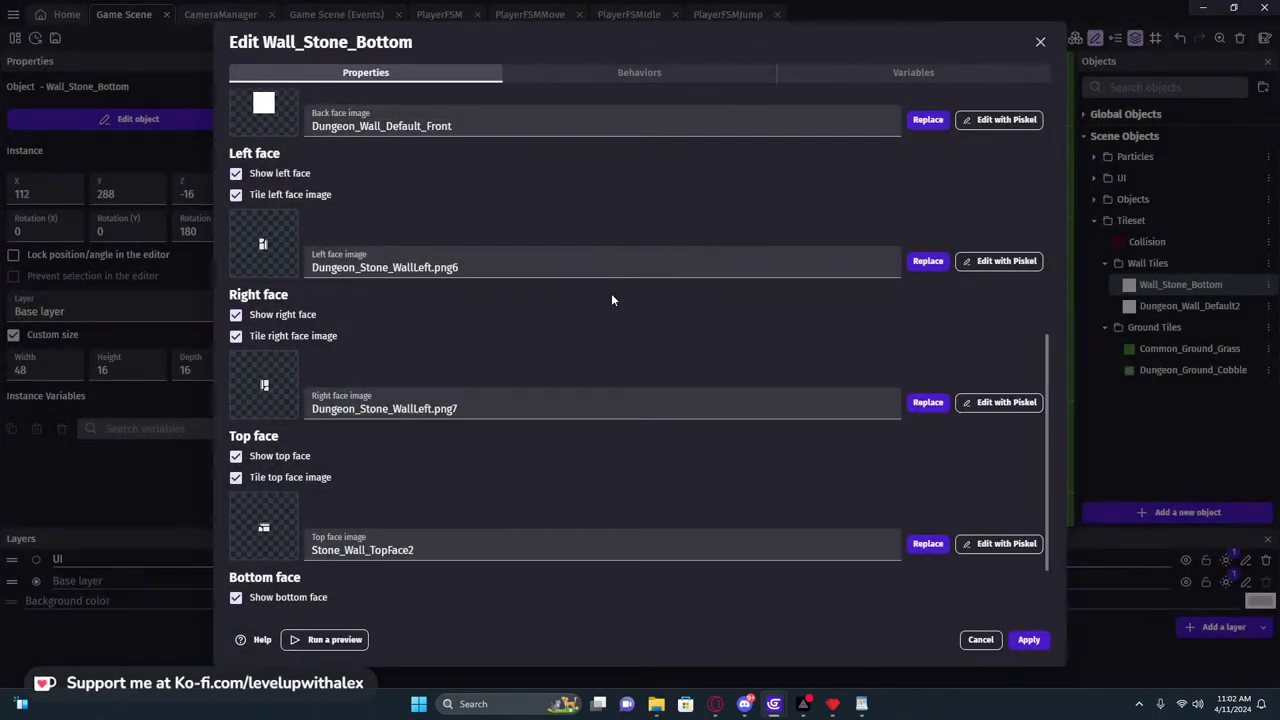
click(1027, 640)
middle_drag(625, 348, 775, 286)
Swap the side images of Wall_Stone_Bottom: Dungeon_Stone_WallLeft.png6 for the right face and Dungeon_Stone_WallLeft.png7 for the left face
double_click(1190, 285)
scroll(490, 400, down, 10)
click(430, 267)
key(ctrl+c)
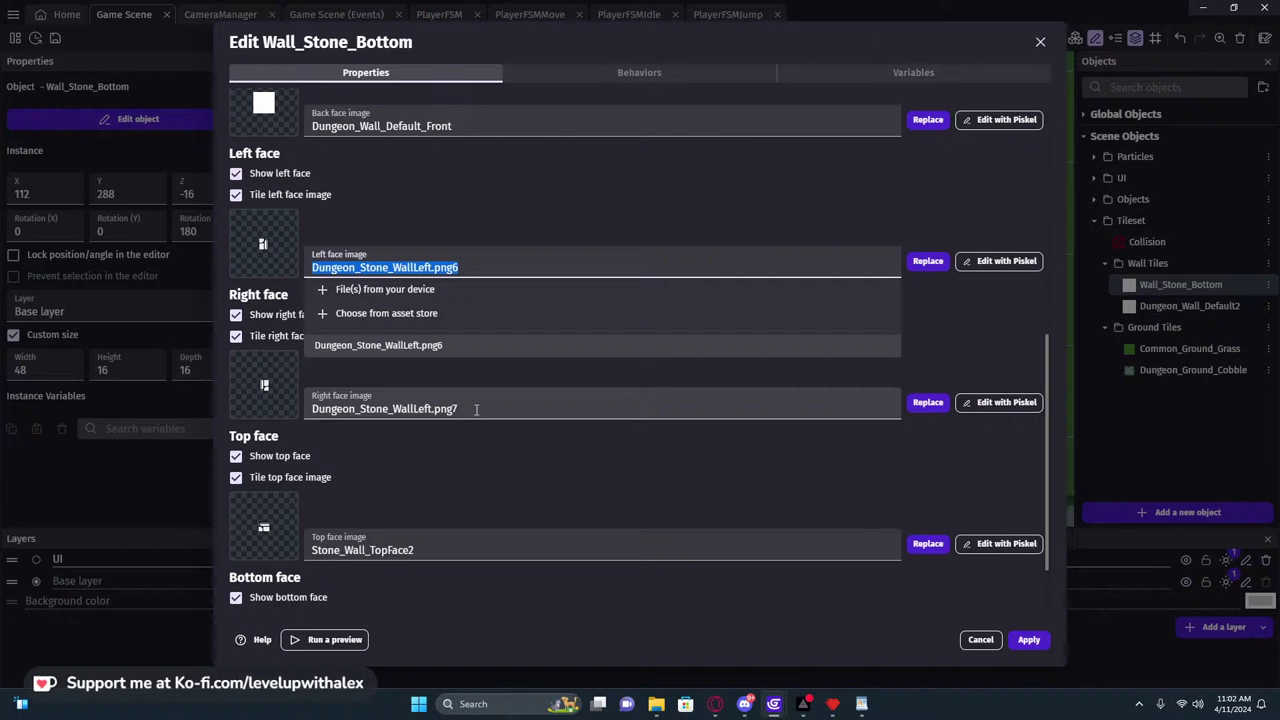
click(476, 409)
key(ctrl+v)
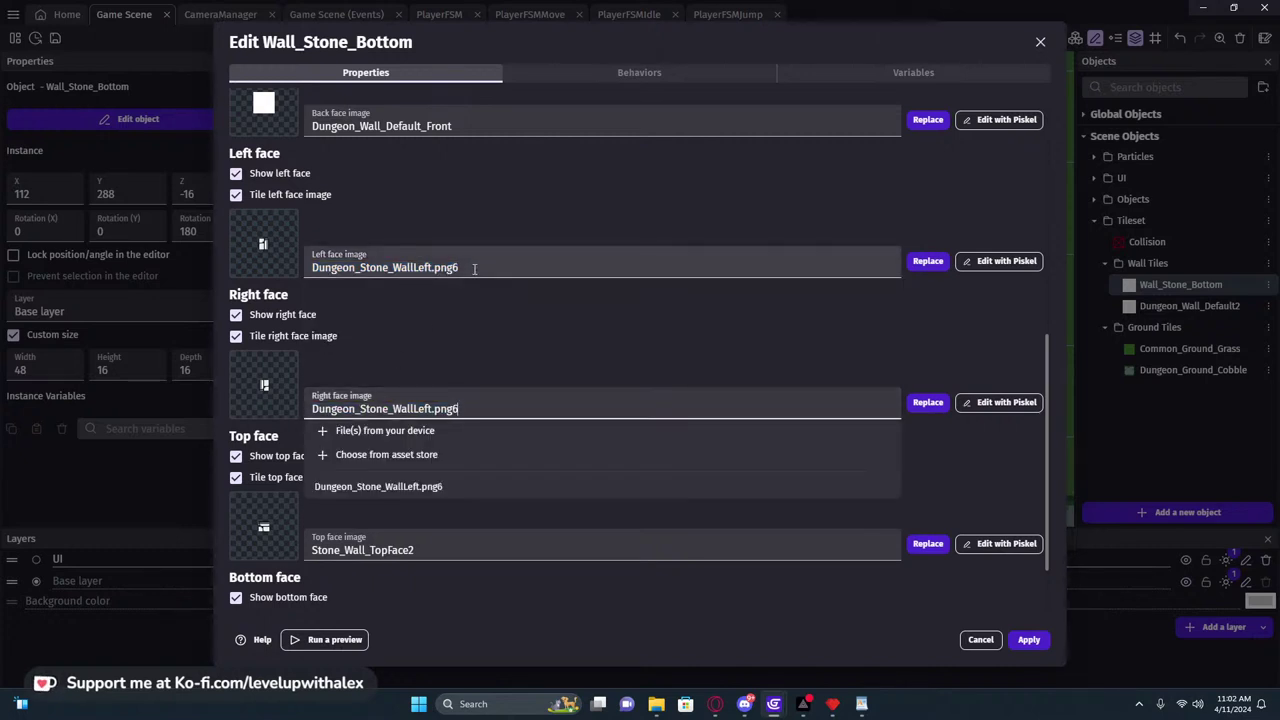
drag(474, 268, 303, 270)
key(ctrl+v)
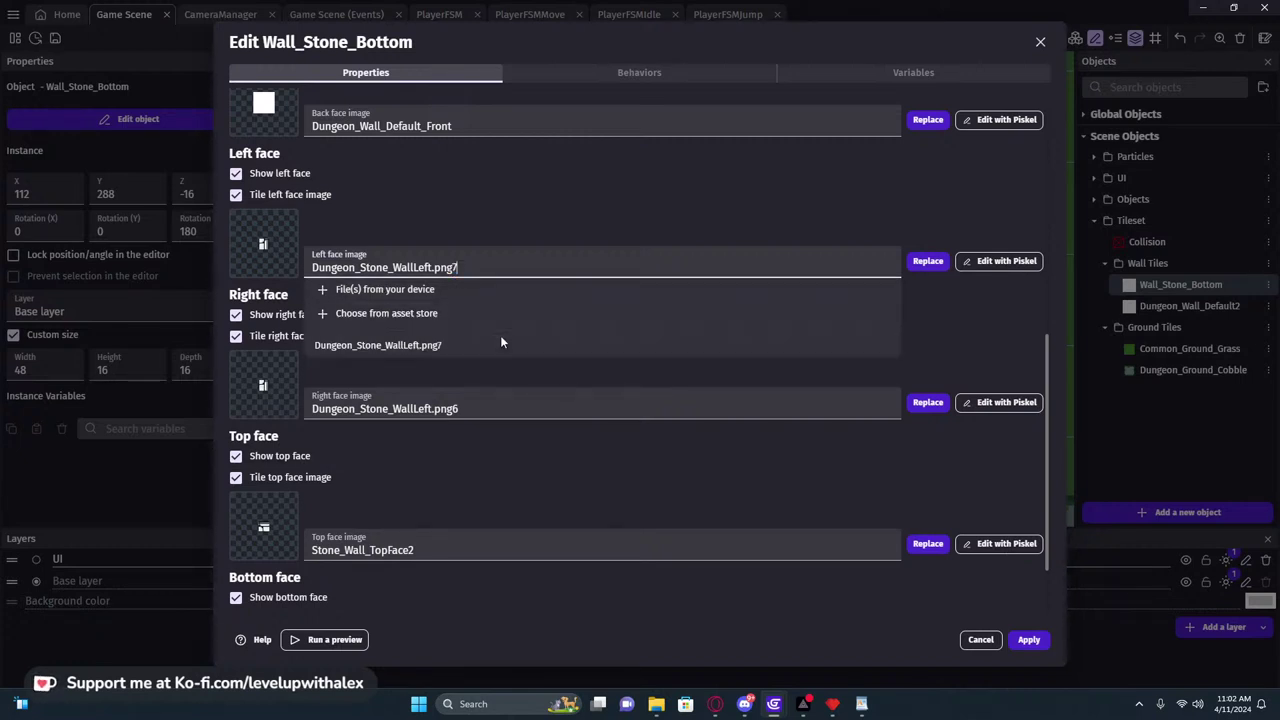
text(7)
click(582, 210)
In the WordPad notes, change the left face entry to "Left - Top Faces Right" on its own line
mouse_move(861, 704)
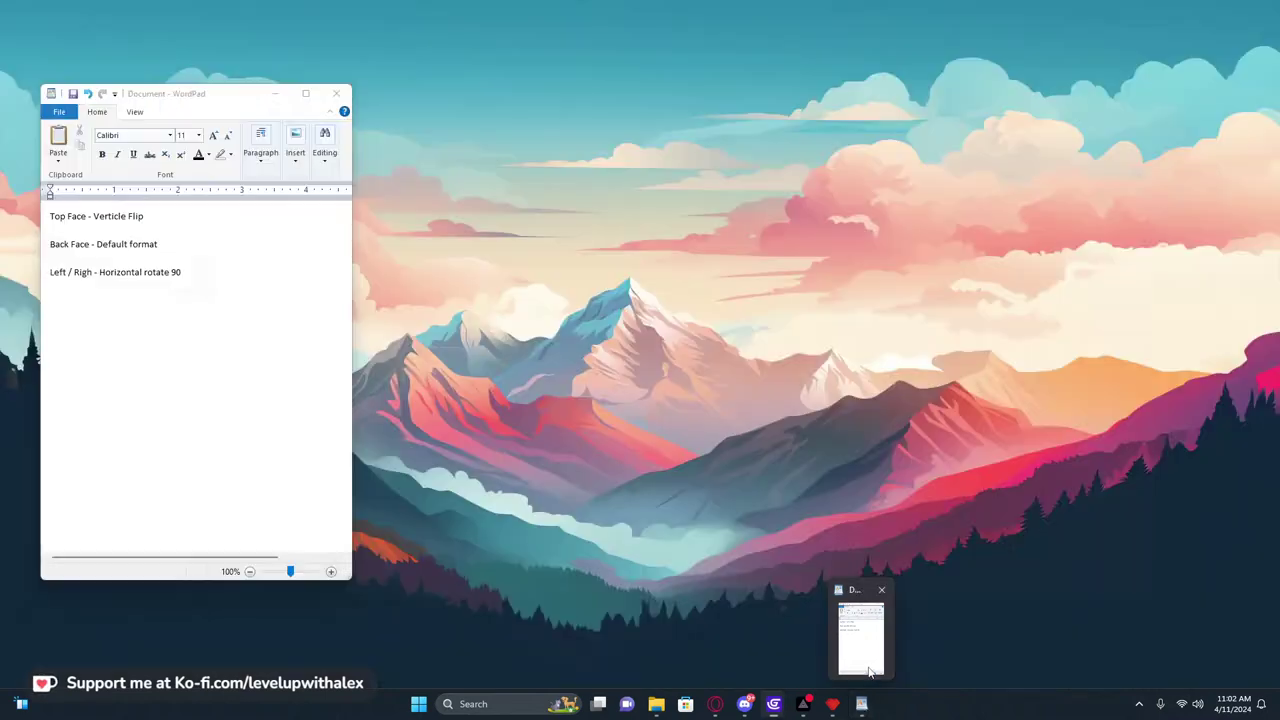
click(855, 625)
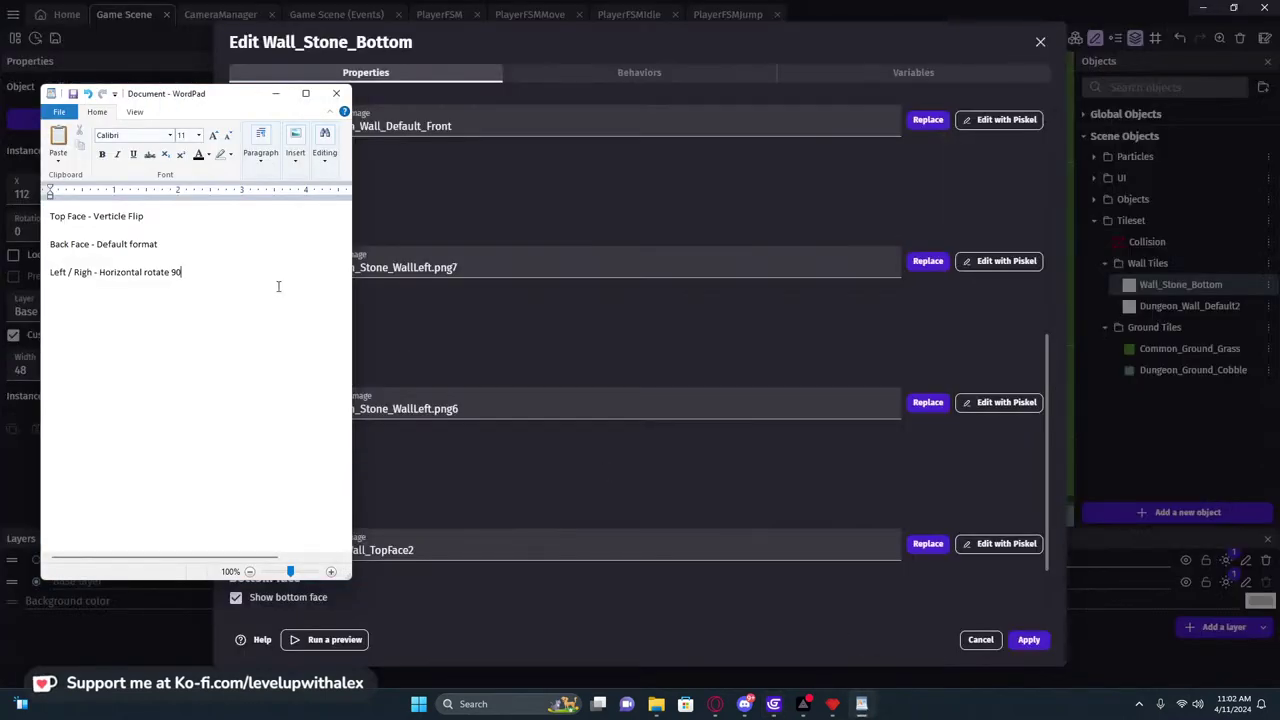
click(72, 272)
text(- )
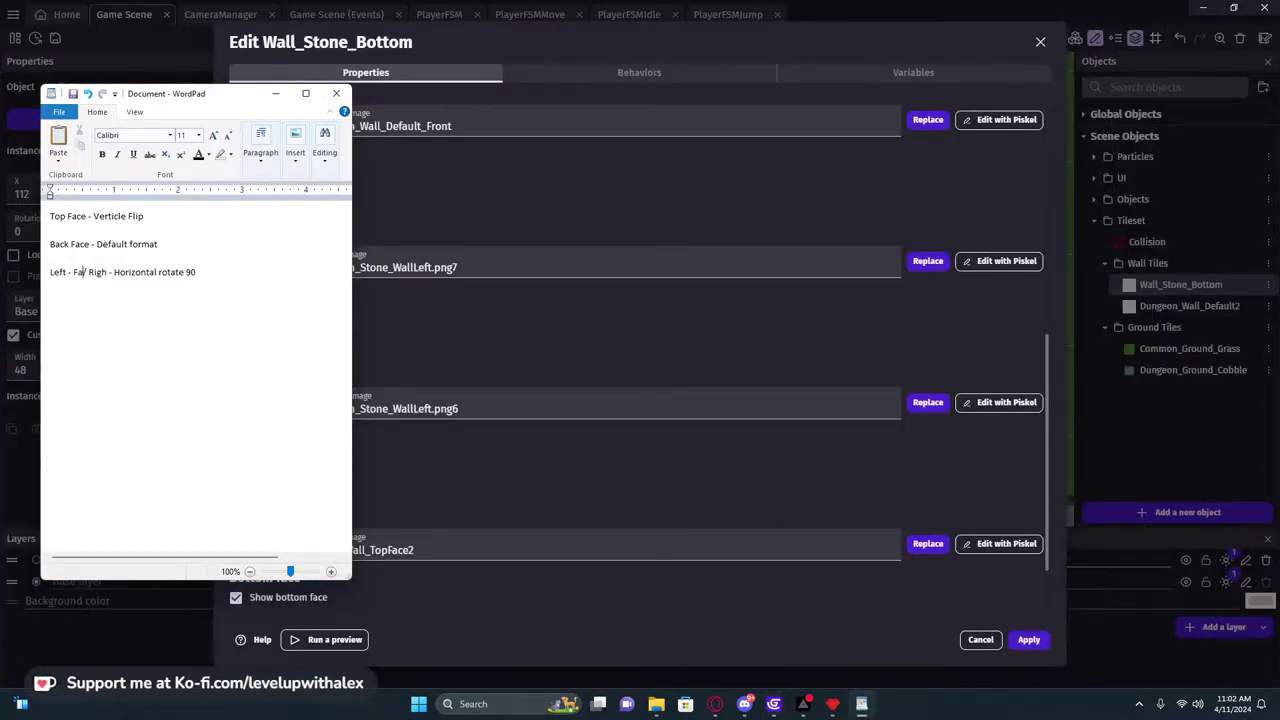
text(Faces Right)
key(Return)
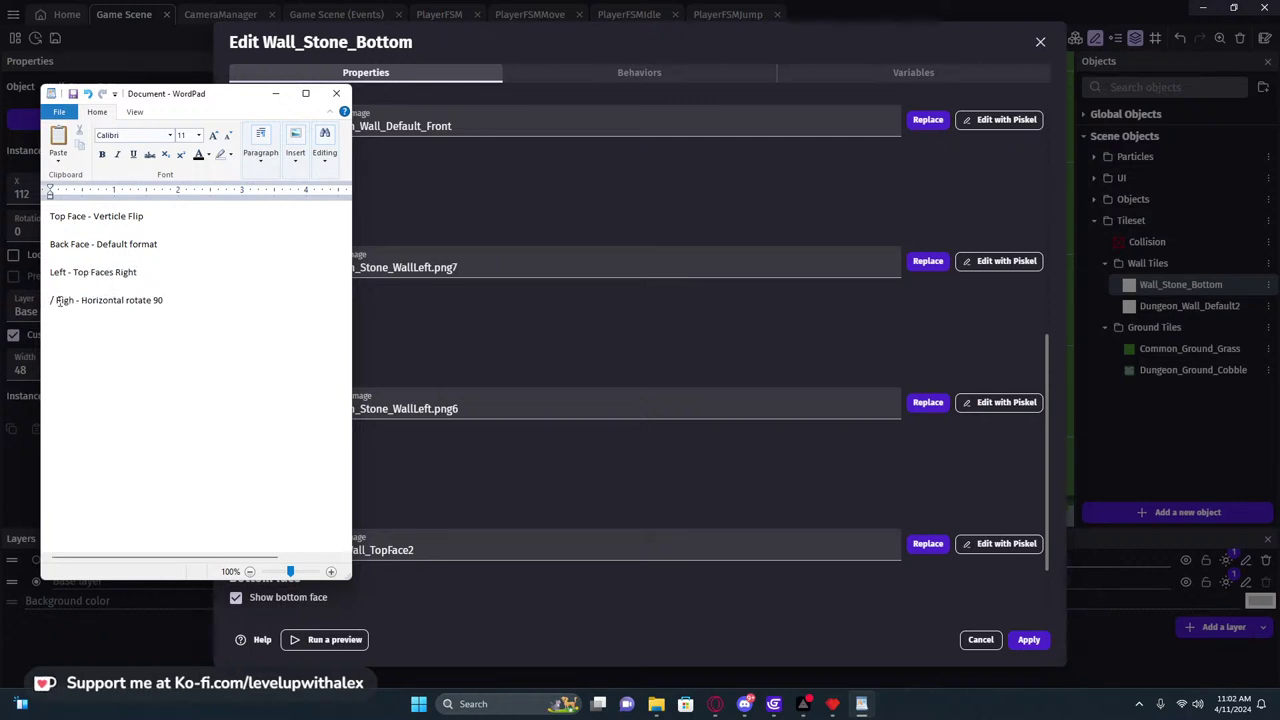
Rewrite the line beneath it as "Right - Top Faces Right" and minimize the notes
key(BackSpace)
key(BackSpace)
key(shift+Return)
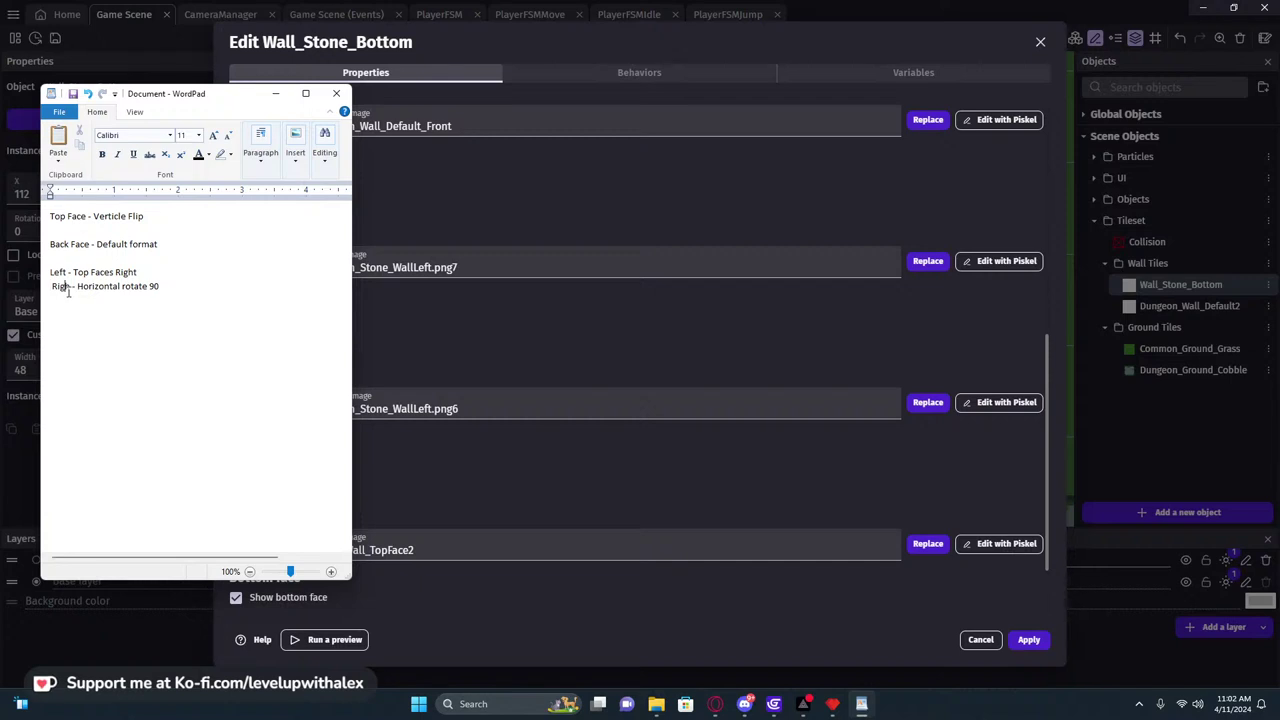
text(t)
key(BackSpace)
key(shift+Return)
drag(188, 292, 74, 288)
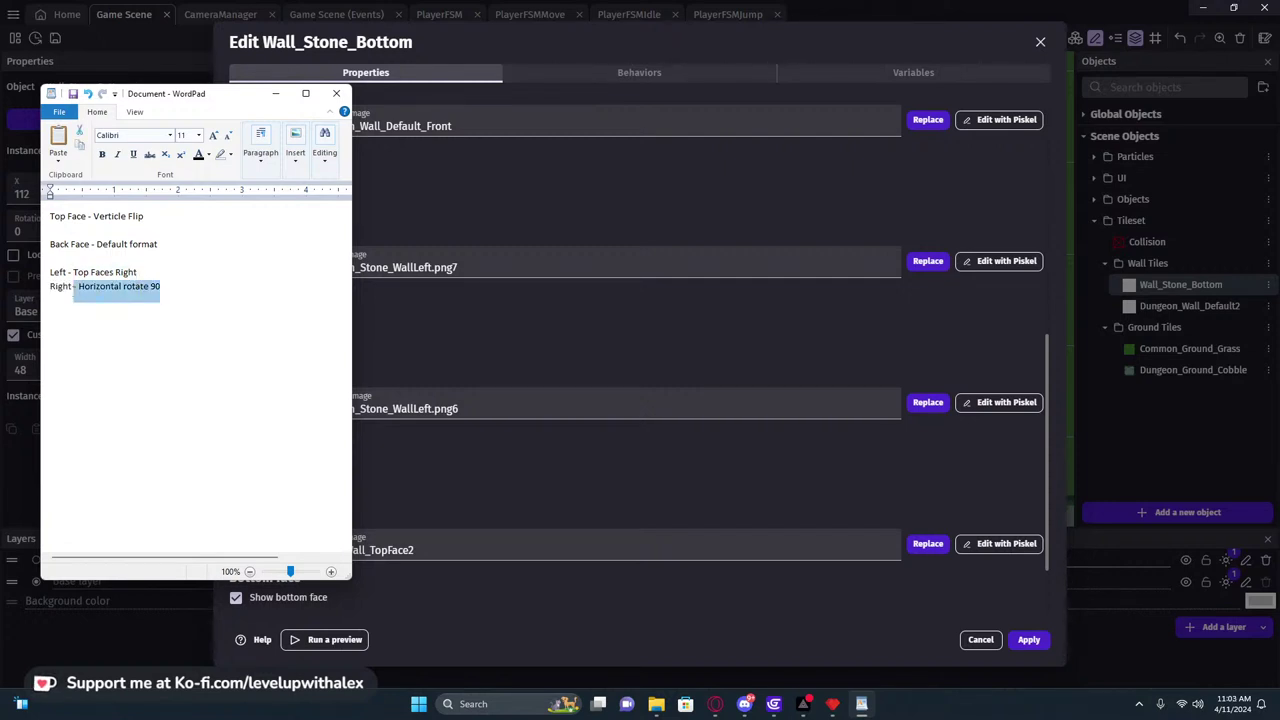
text(Top Faces Right)
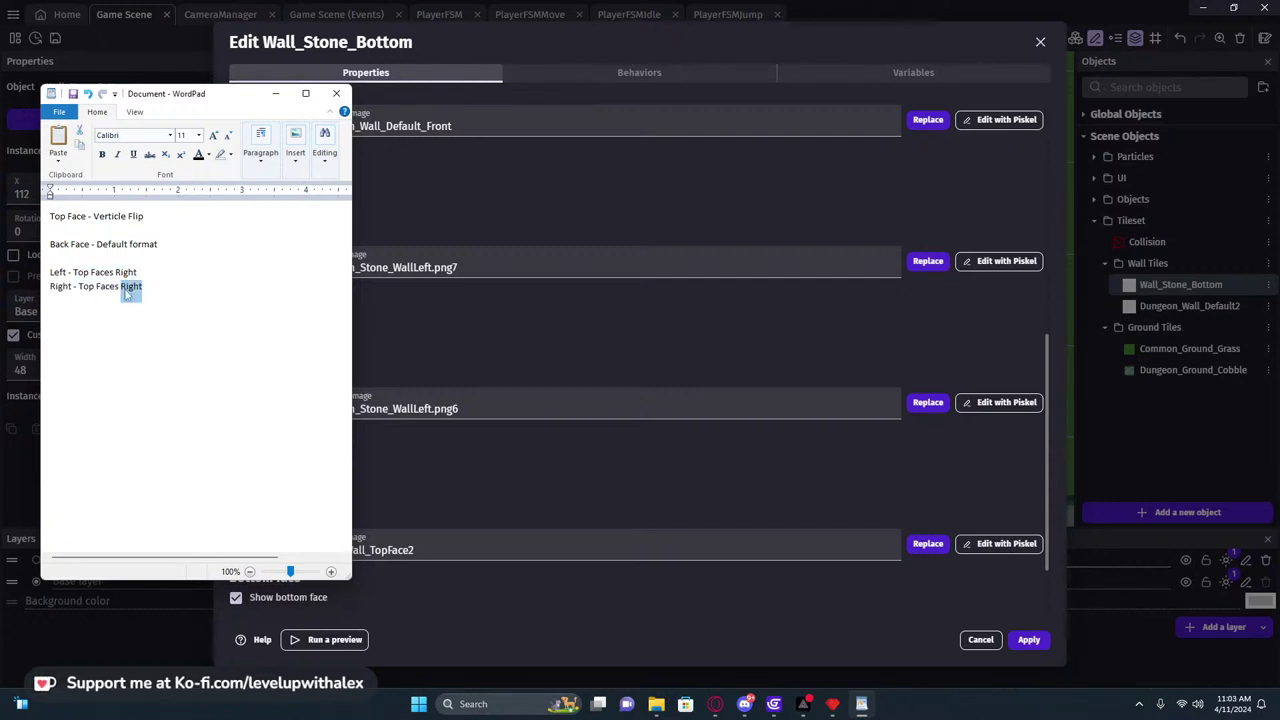
click(276, 94)
Apply the face image changes to Wall_Stone_Bottom and start a preview of the game
scroll(600, 350, down, 2)
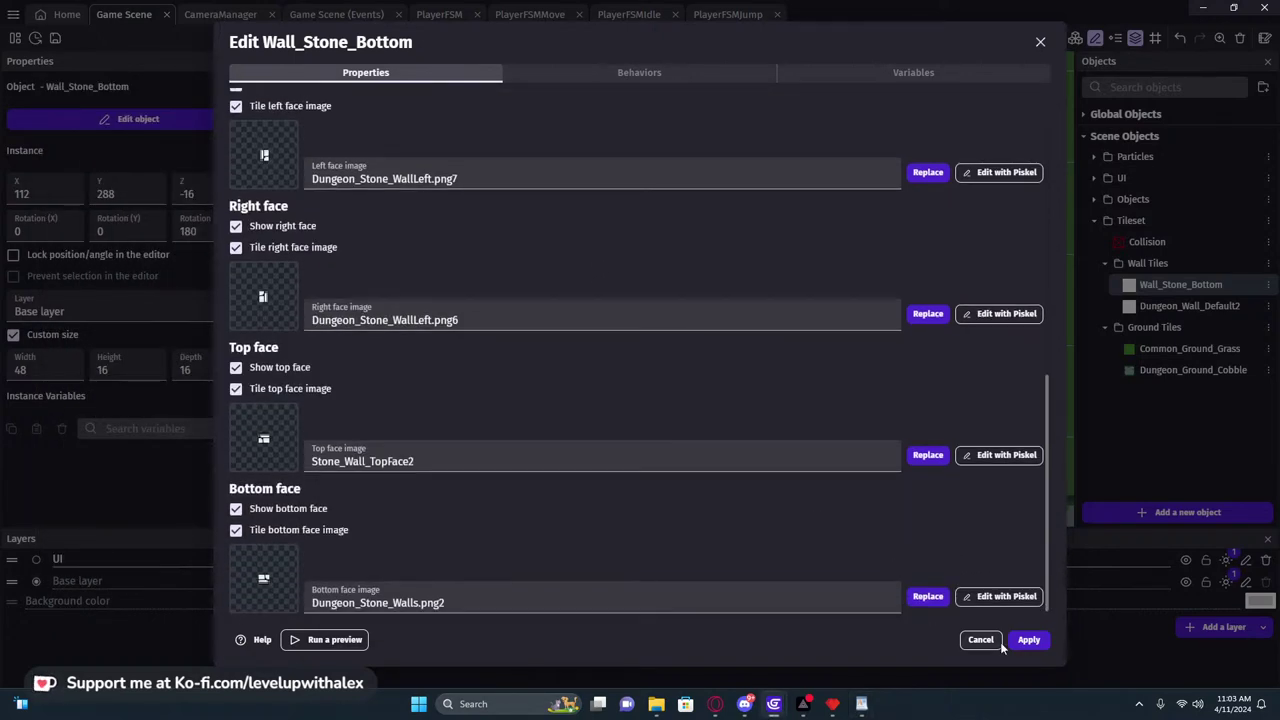
click(1040, 639)
middle_drag(583, 396, 457, 350)
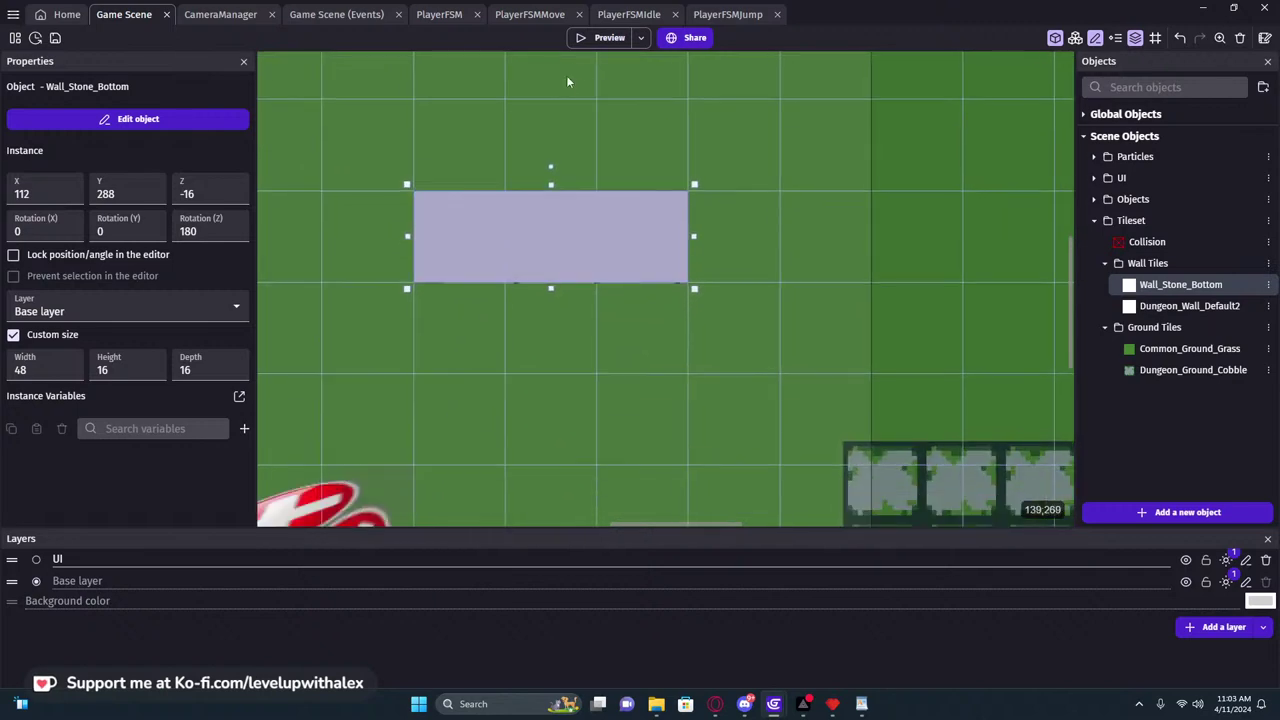
click(600, 37)
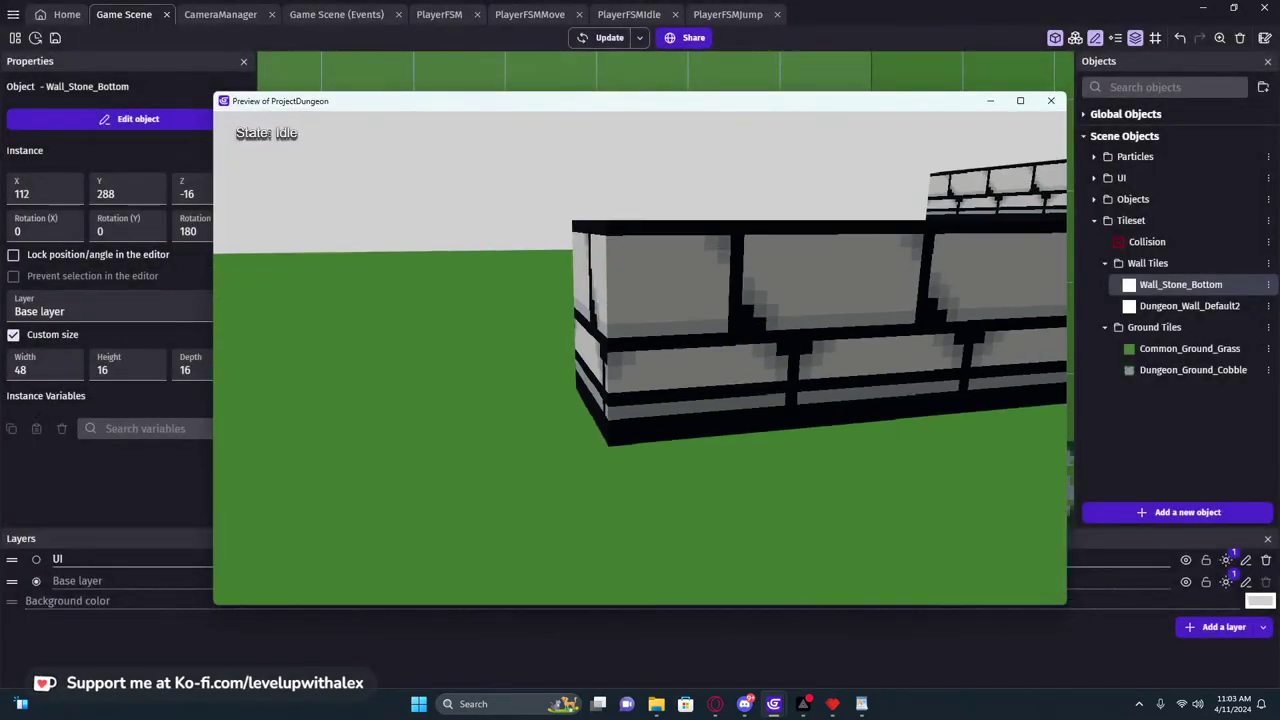
Walk around the short test wall in the preview, examine the brick orientation on each face, and close the preview
key(a)
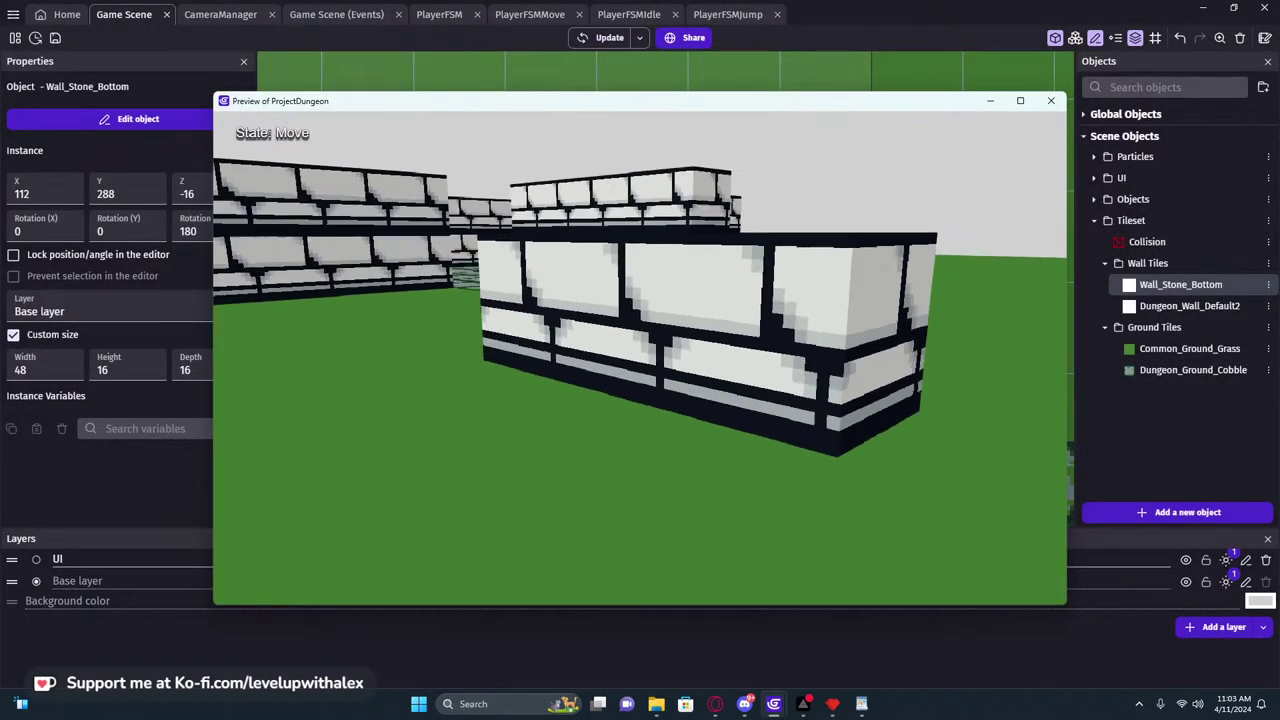
key(a)
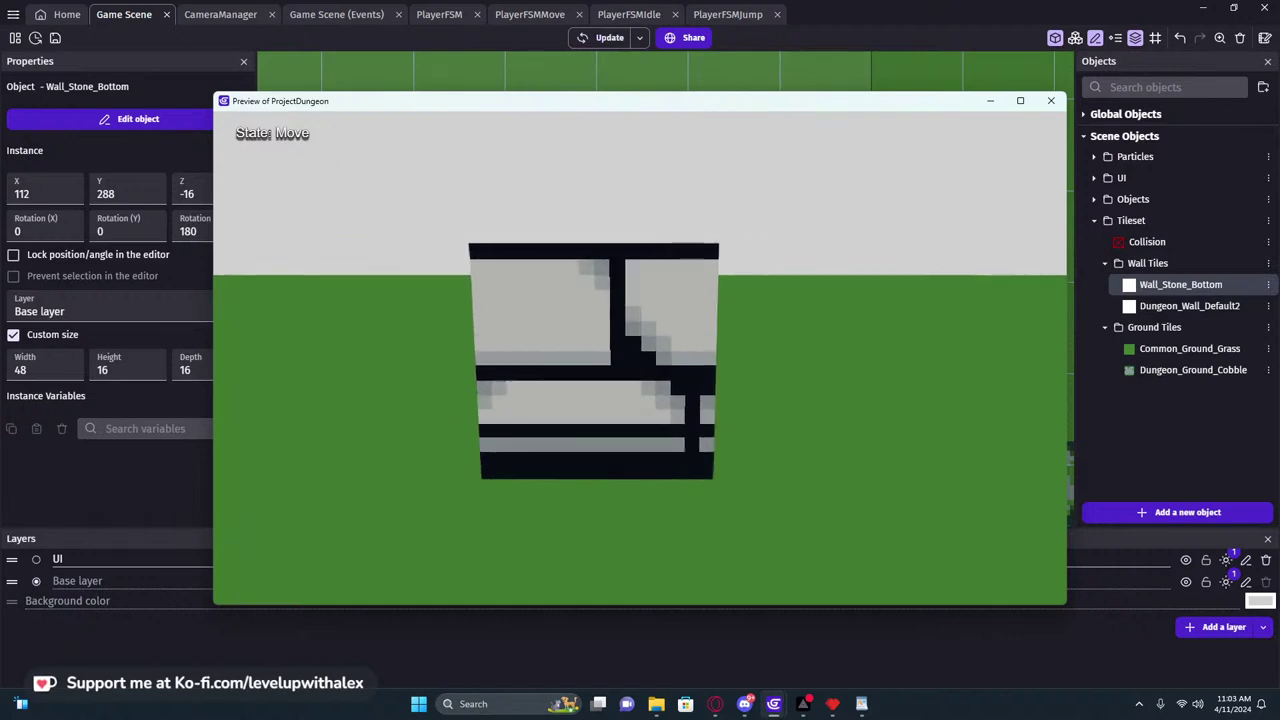
key(space)
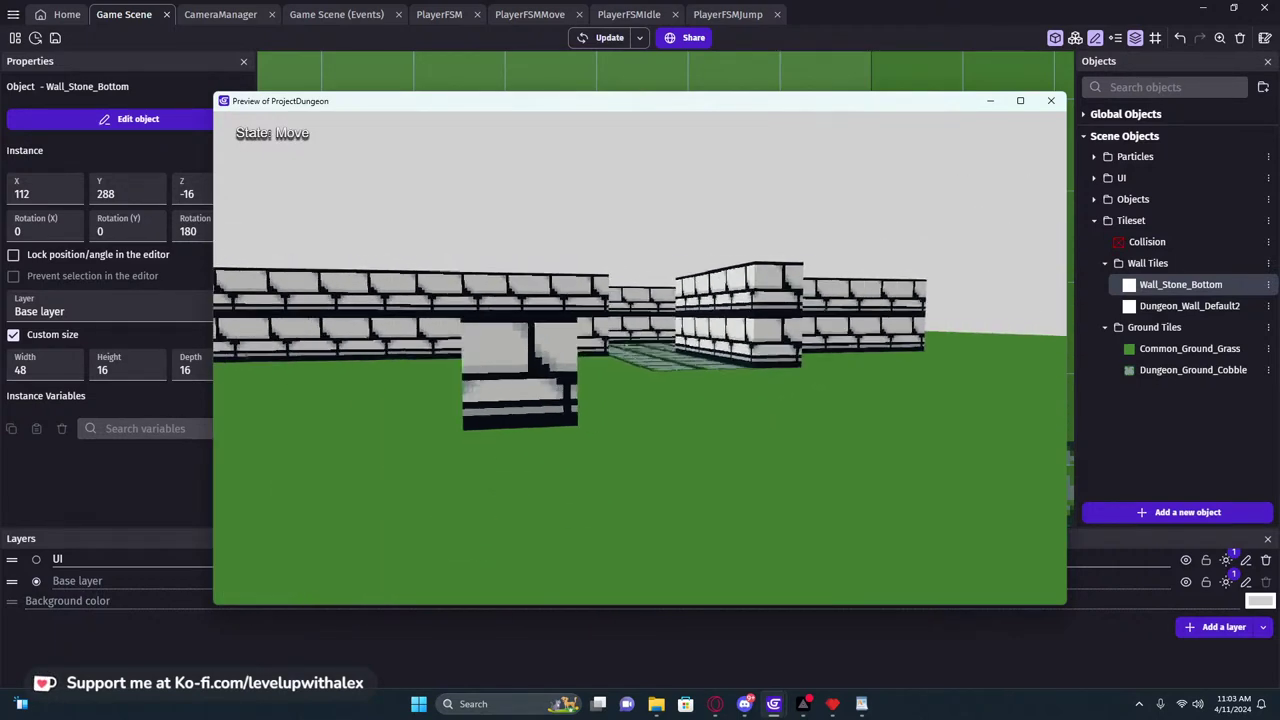
key(d)
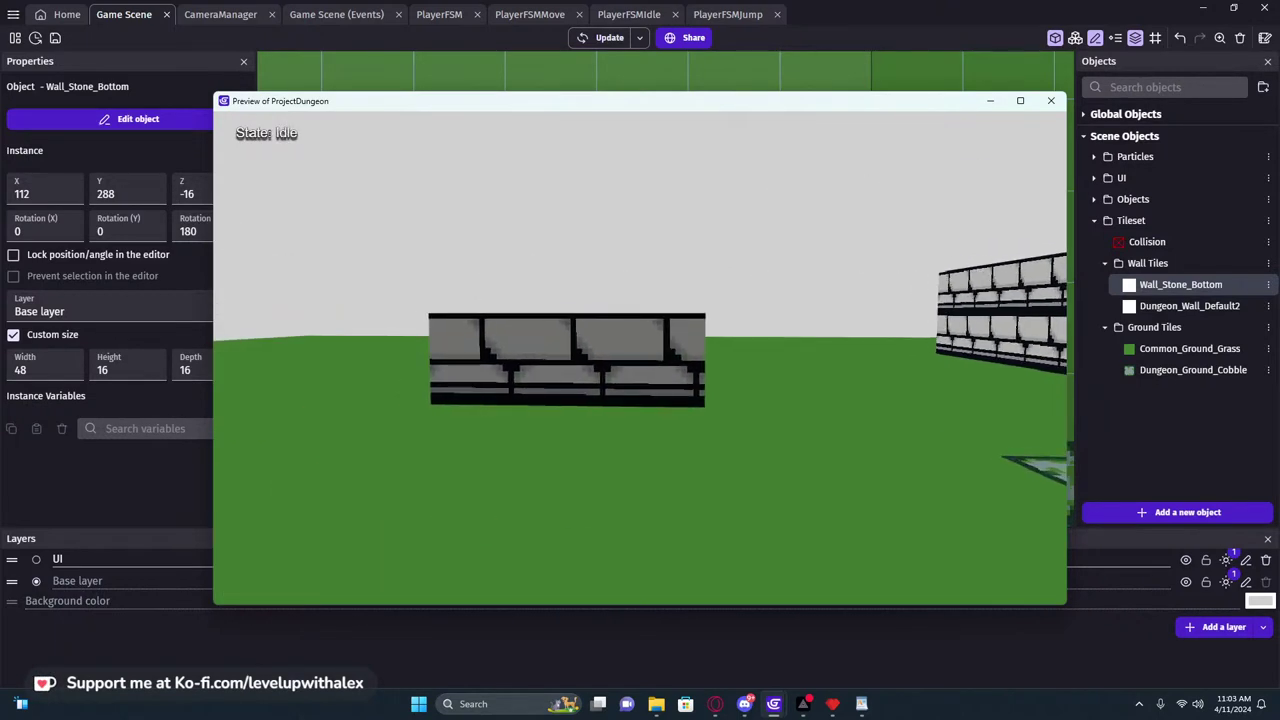
key(w)
key(d)
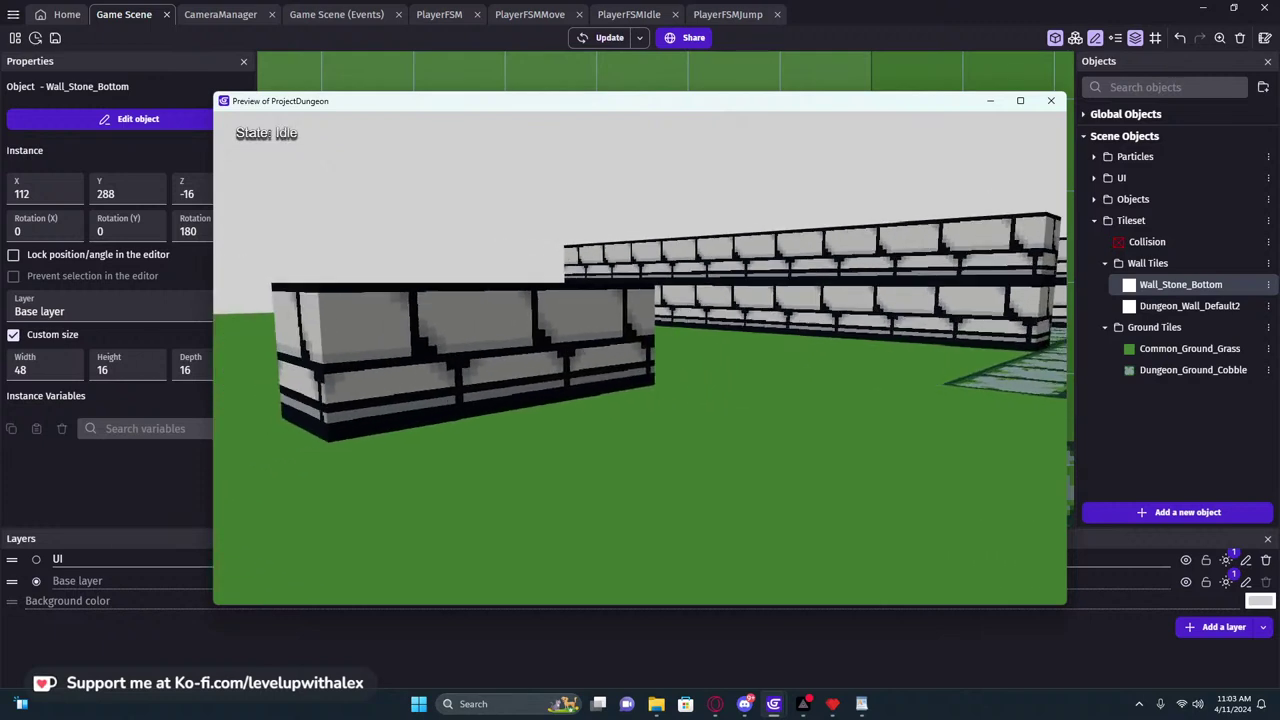
click(1051, 100)
Delete the wall segments running along the west side of the cobble floor, above and below the entrance path
scroll(800, 225, down, 2)
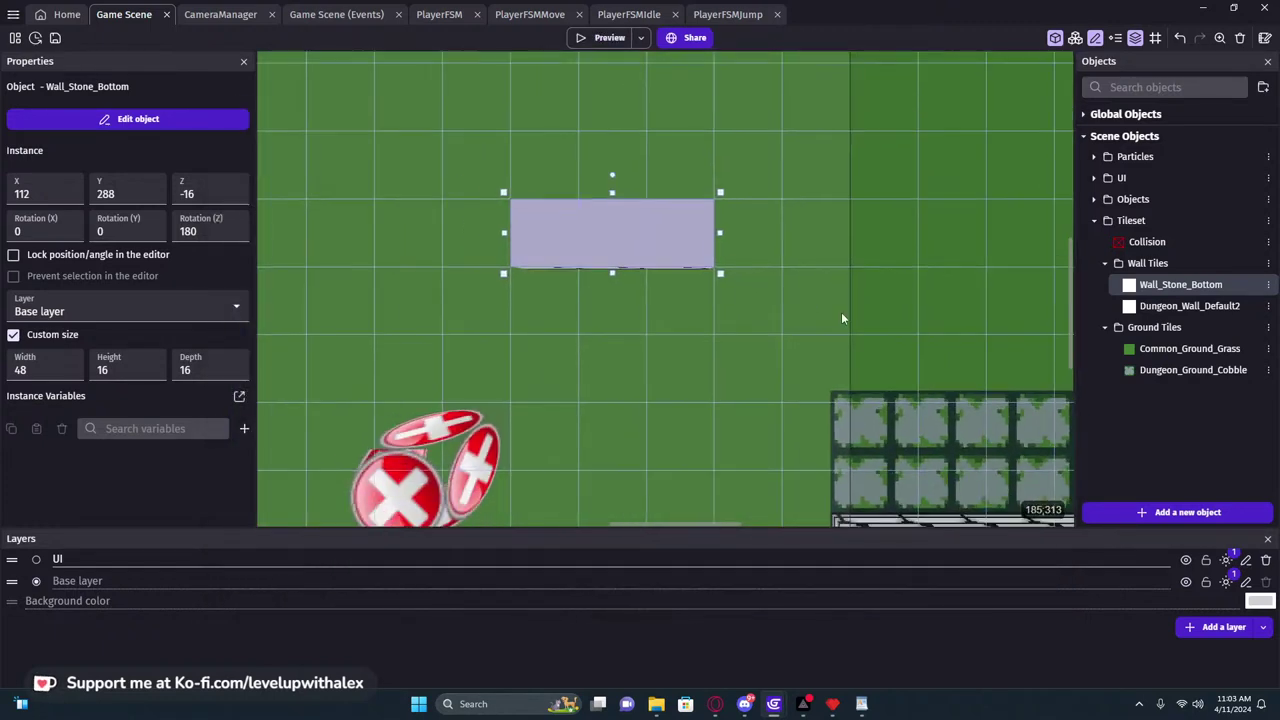
middle_drag(809, 303, 489, 143)
scroll(545, 236, down, 3)
click(591, 331)
key(Delete)
click(687, 179)
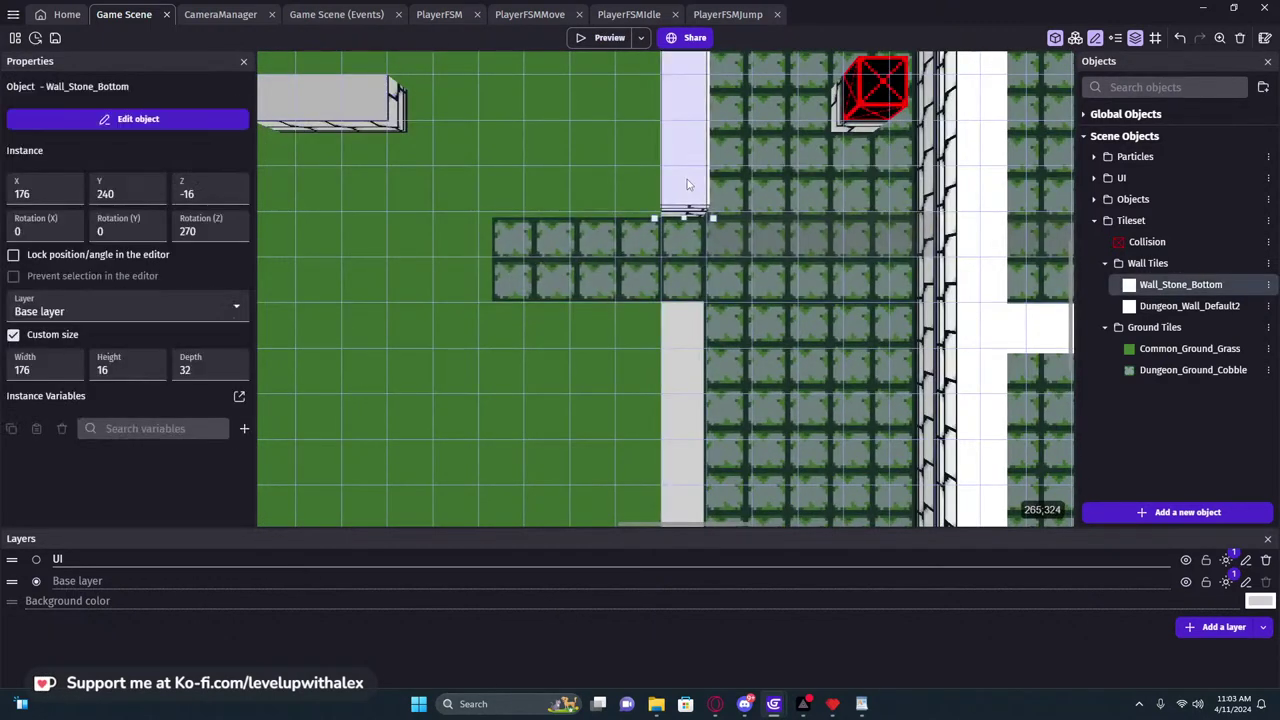
key(Delete)
Widen the grass block southwest of the cobble floor to cover the gap where the west wall stood
ctrl+scroll(680, 400, down, 2)
click(662, 400)
ctrl+scroll(670, 400, down, 2)
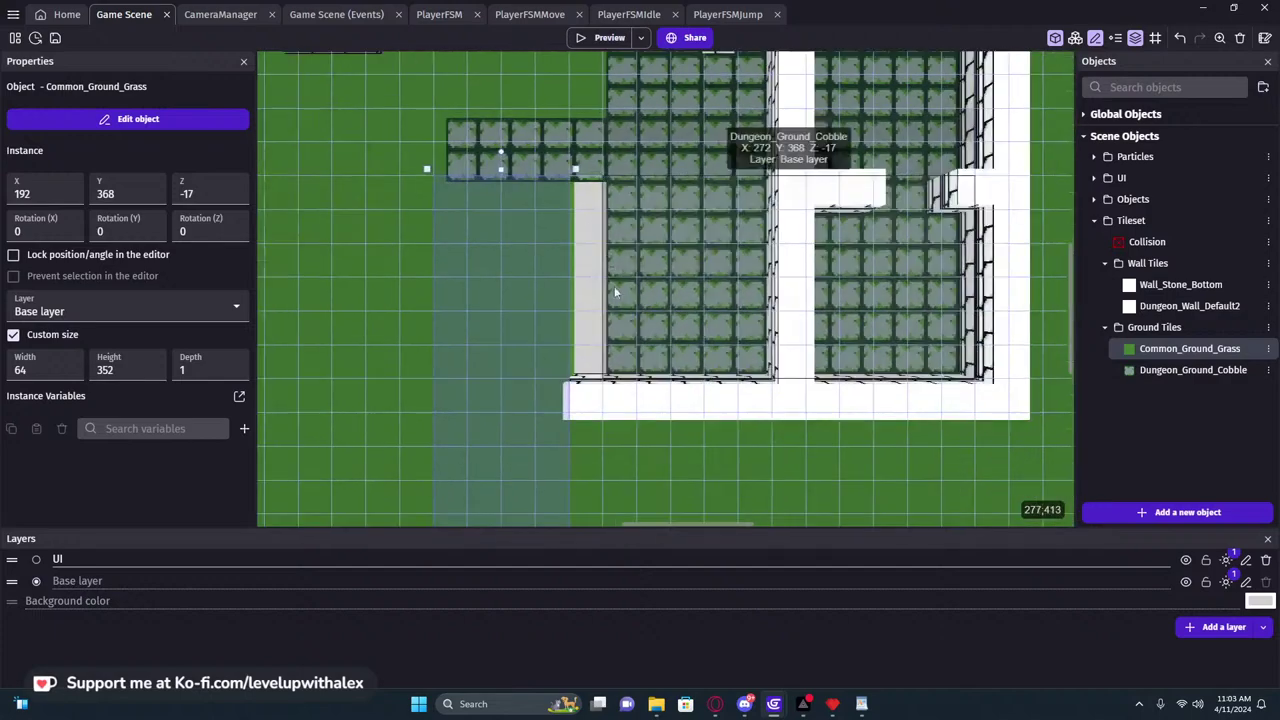
ctrl+scroll(593, 331, down, 2)
click(620, 458)
scroll(560, 415, down, 3)
drag(557, 389, 549, 390)
Delete the long interior dividing wall and the southern outer wall of the dungeon
middle_drag(675, 317, 614, 433)
click(603, 328)
key(Delete)
click(612, 297)
key(Delete)
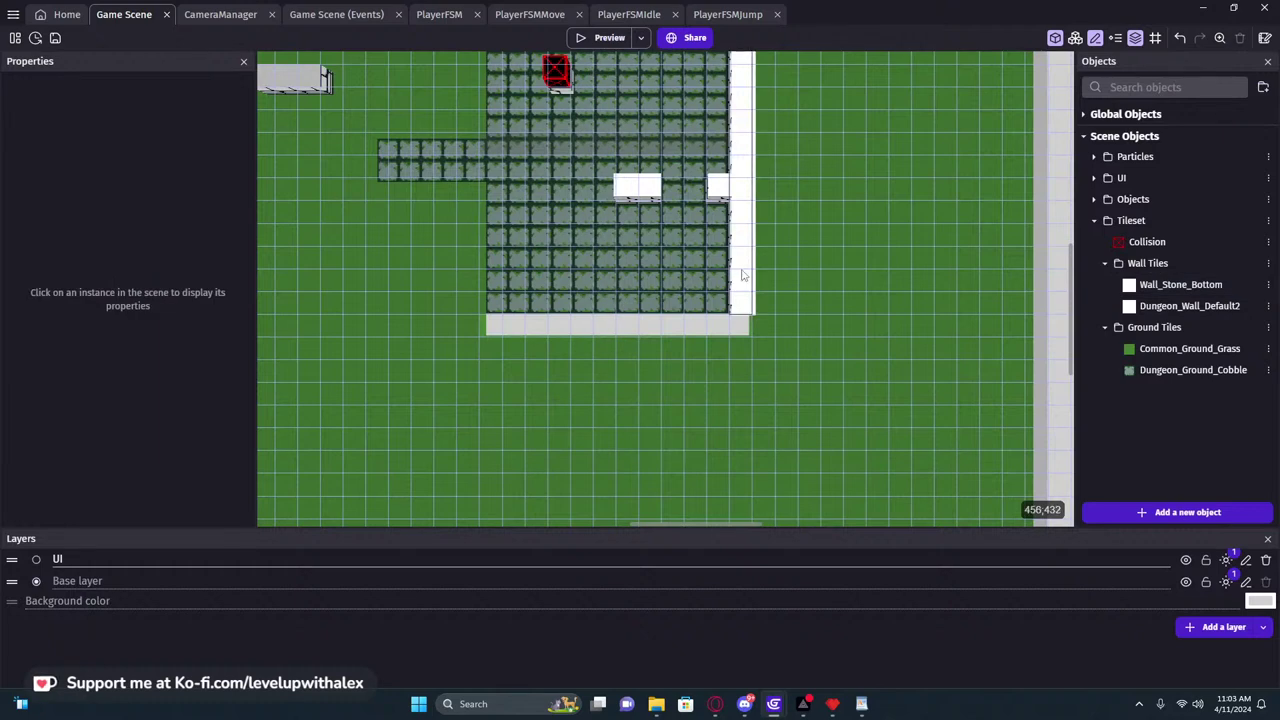
Remove the eastern outer wall, extend the southern grass to the cobble floor and trim the eastern grass to meet it
click(676, 355)
drag(760, 331, 764, 309)
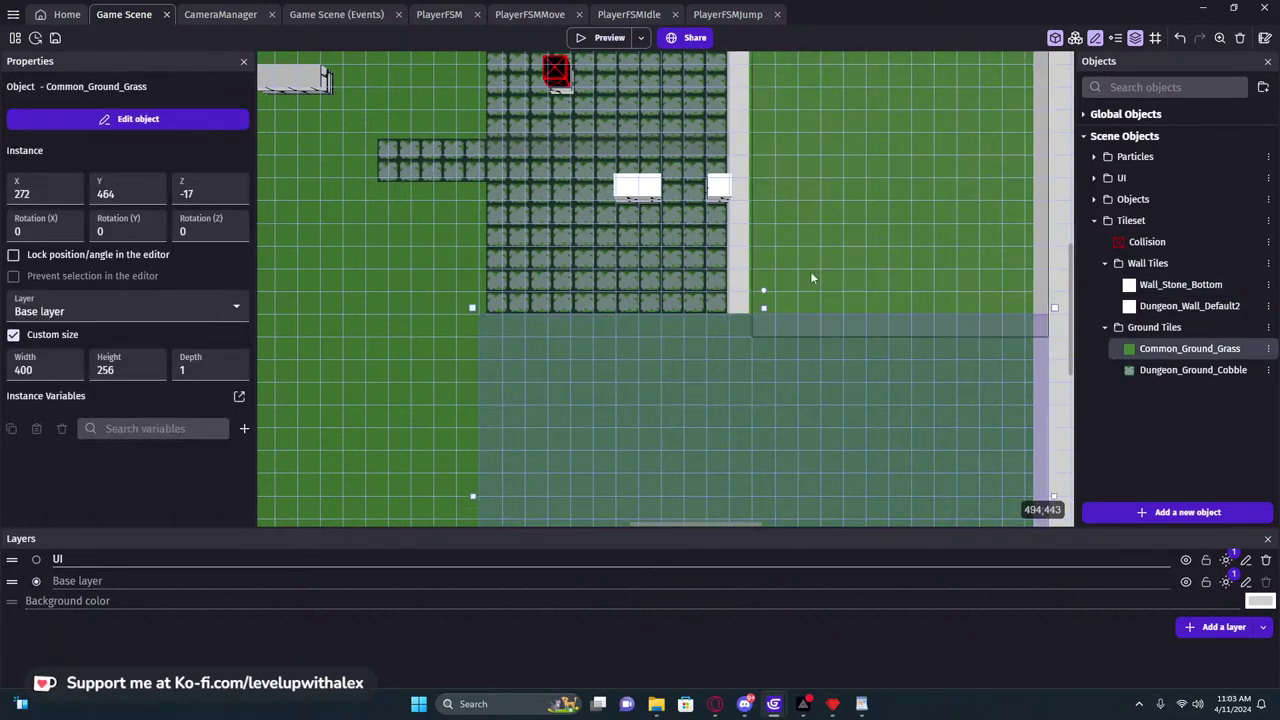
click(818, 288)
drag(897, 344, 898, 321)
Delete the two short wall pieces standing inside the southern half of the cobble floor
middle_drag(740, 233, 696, 404)
click(676, 358)
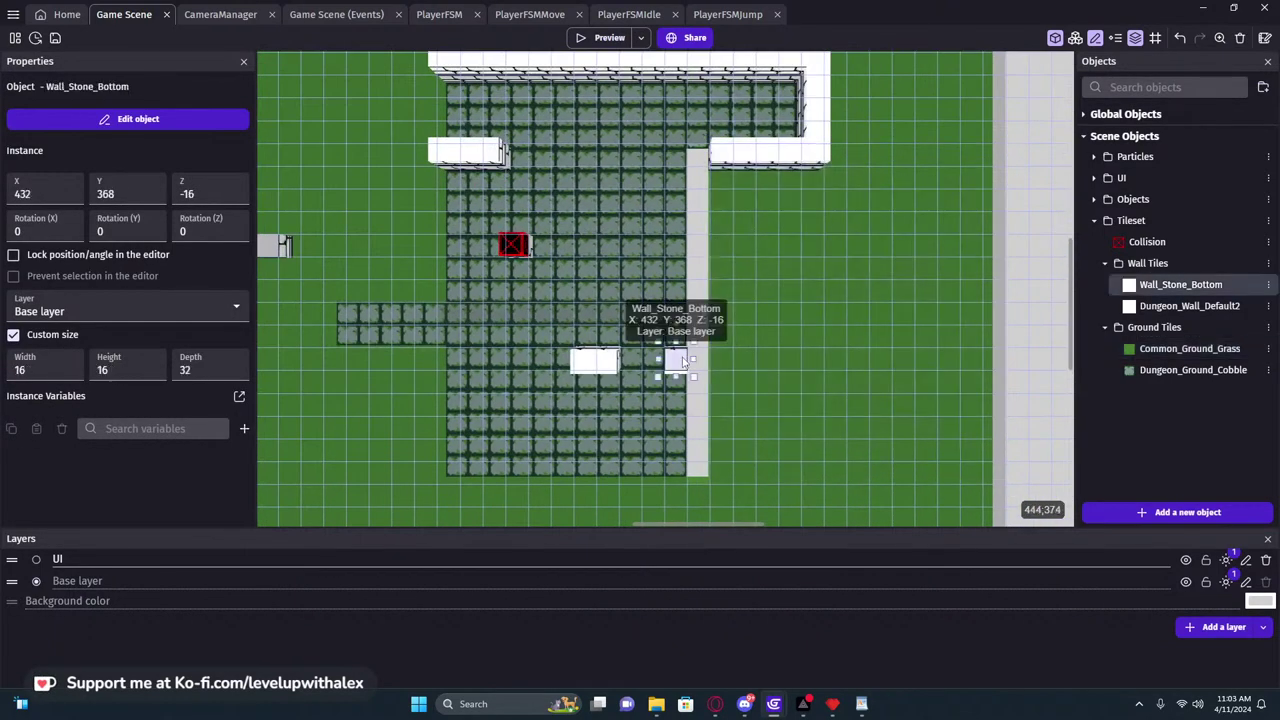
key(Delete)
click(594, 360)
key(Delete)
Delete all the remaining wall pieces around the northern part of the cobble floor
click(748, 160)
key(Delete)
click(814, 112)
key(Delete)
middle_drag(814, 114, 804, 242)
click(764, 192)
key(Delete)
click(660, 203)
key(Delete)
click(460, 280)
key(Delete)
Extend the eastern grass block to the cobble floor's edge at X 448 and select the 48 × 16 test wall
middle_drag(717, 353, 782, 254)
click(782, 256)
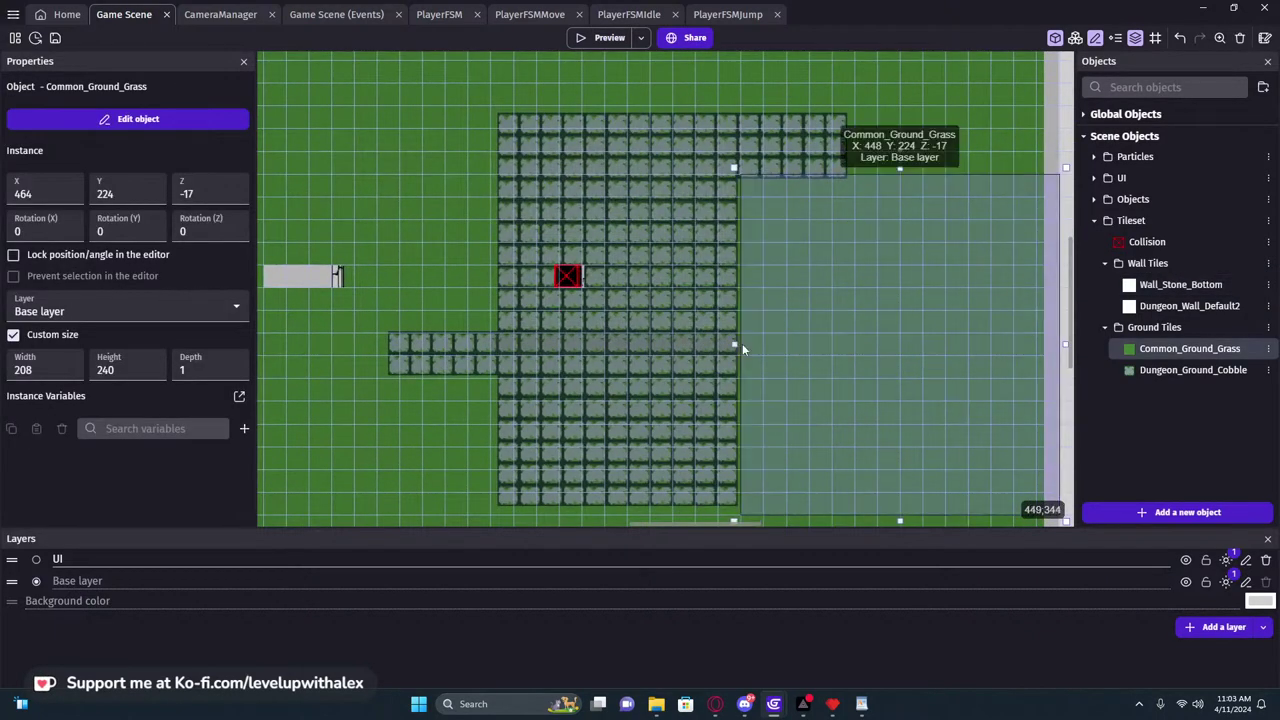
click(426, 286)
middle_drag(426, 286, 825, 301)
click(655, 298)
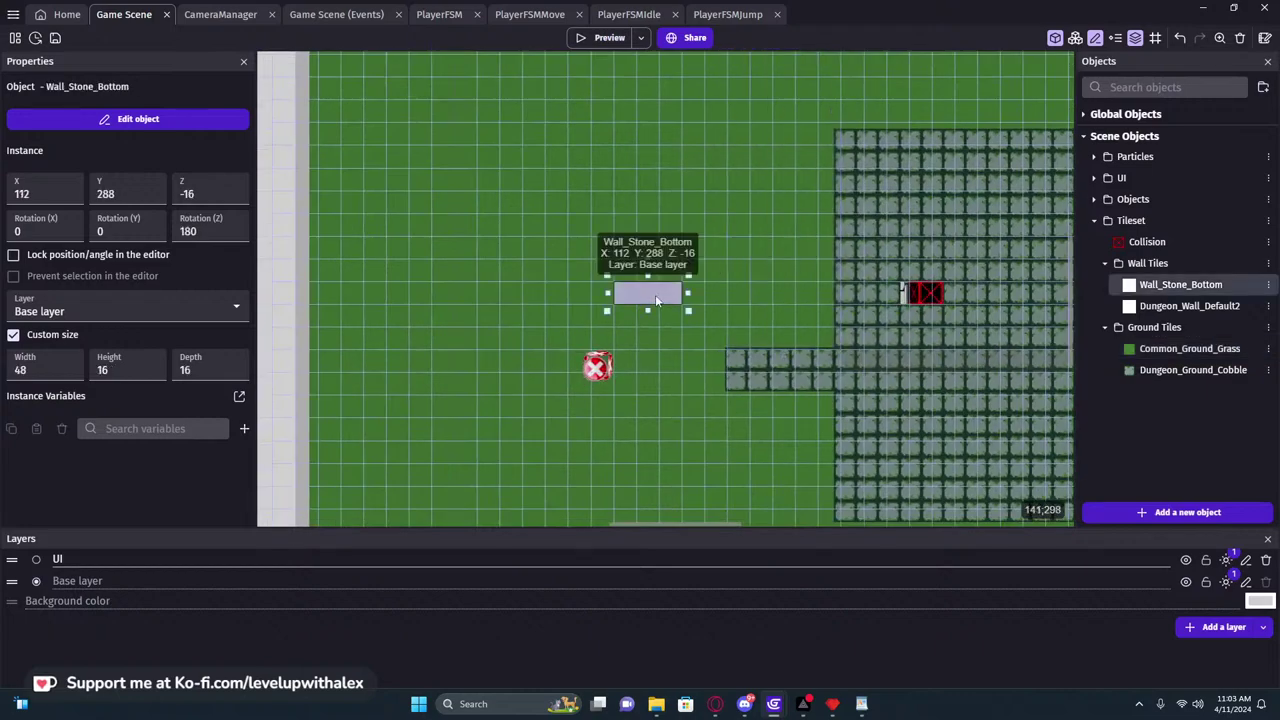
scroll(700, 300, up, 2)
Delete the Dungeon_Wall_Default2 object together with all its references in groups and events
click(1160, 305)
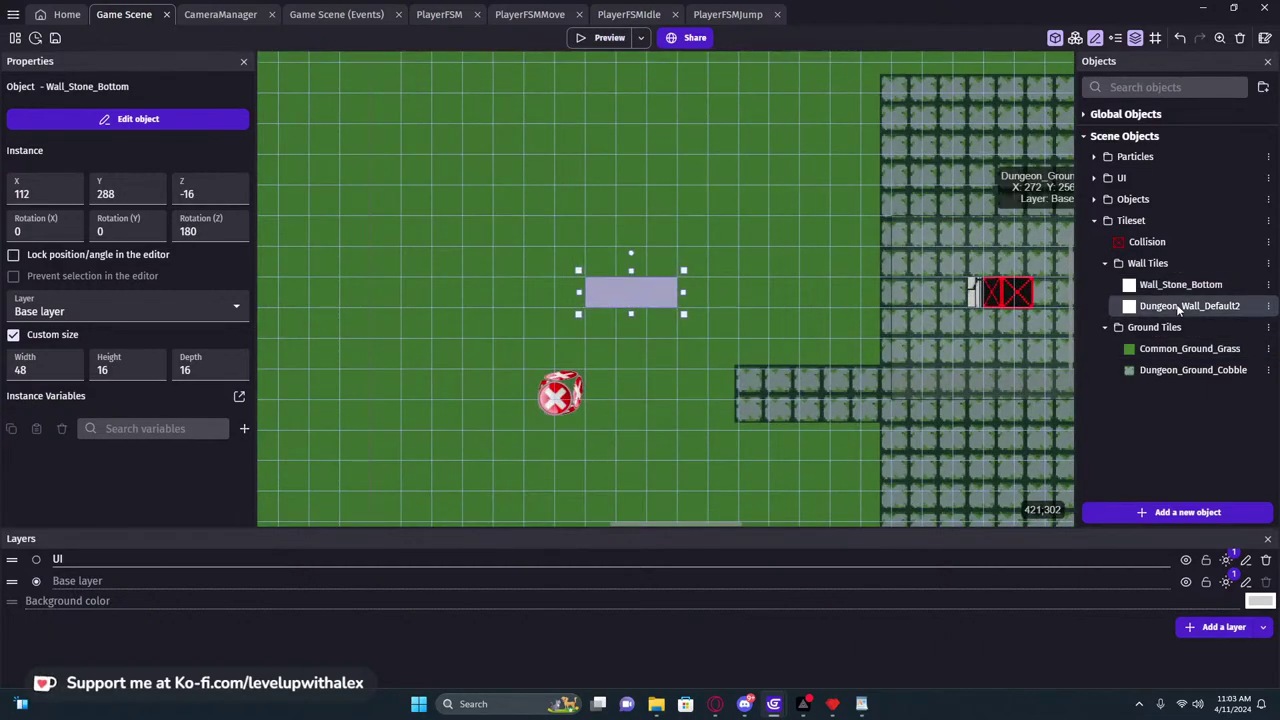
key(Delete)
click(801, 396)
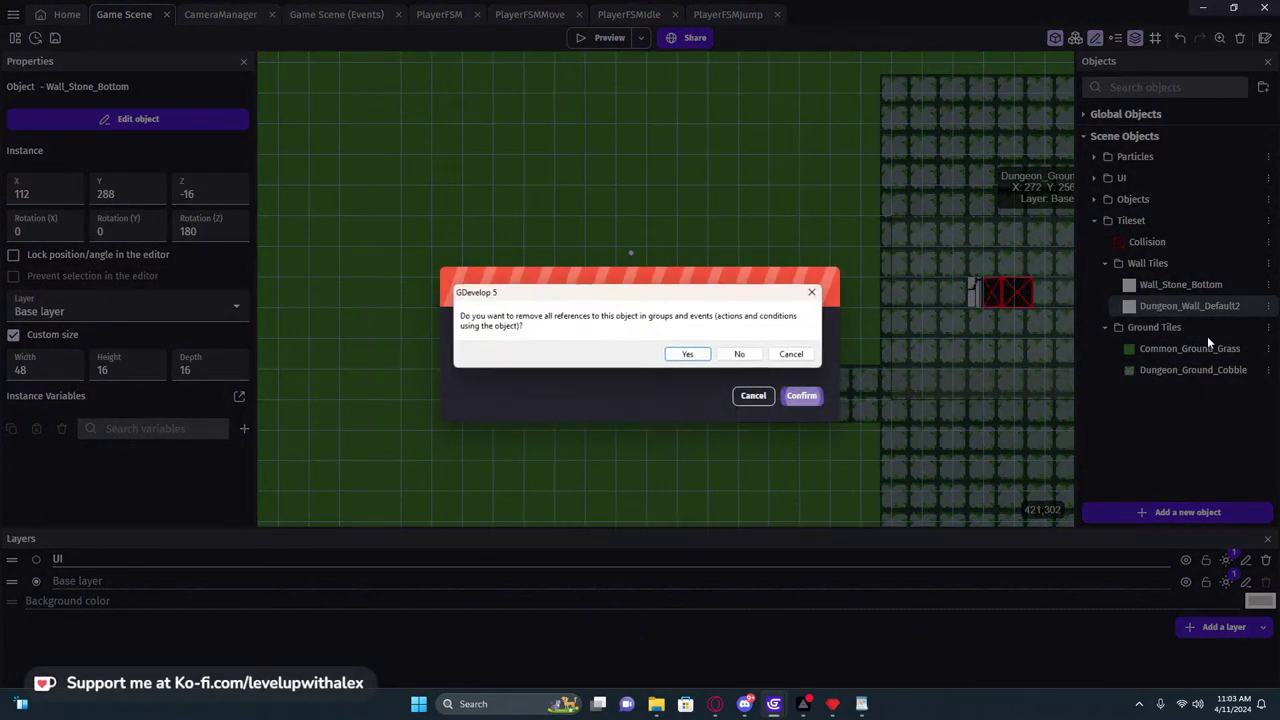
click(690, 354)
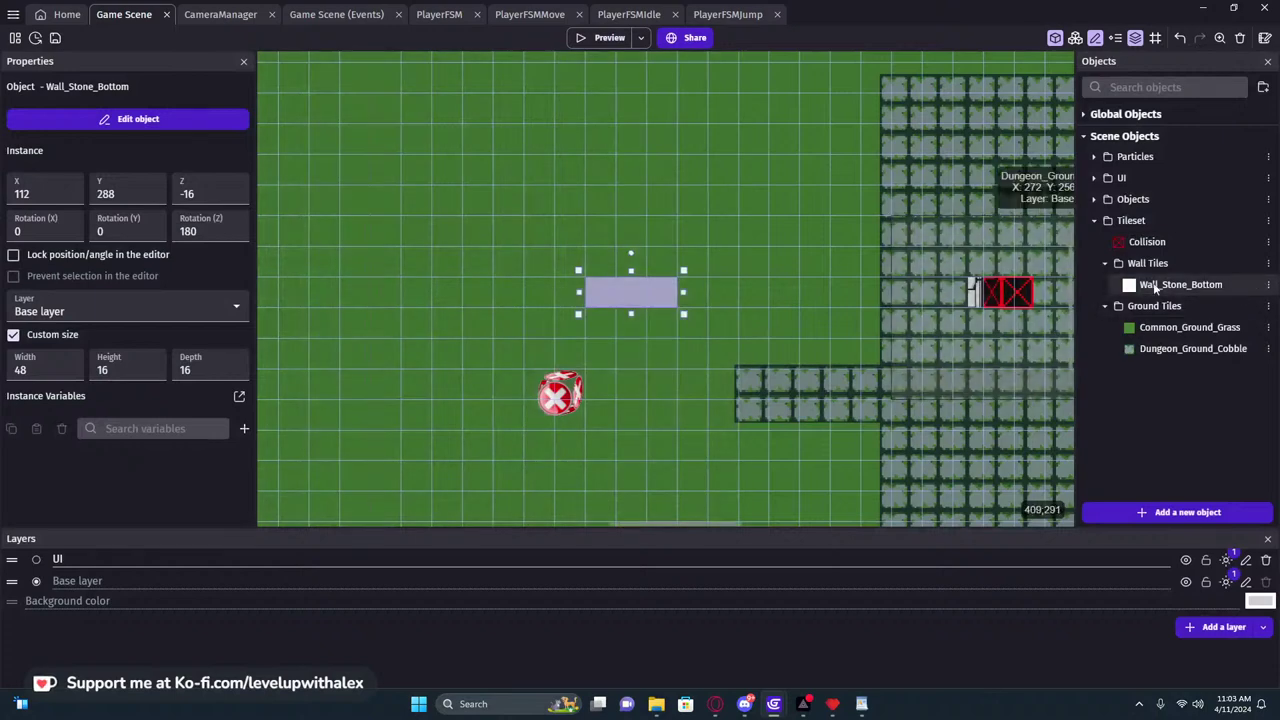
Duplicate the Wall_Stone_Bottom object and rename the copy as Wall_Stone_Top
right_click(1155, 288)
click(1030, 345)
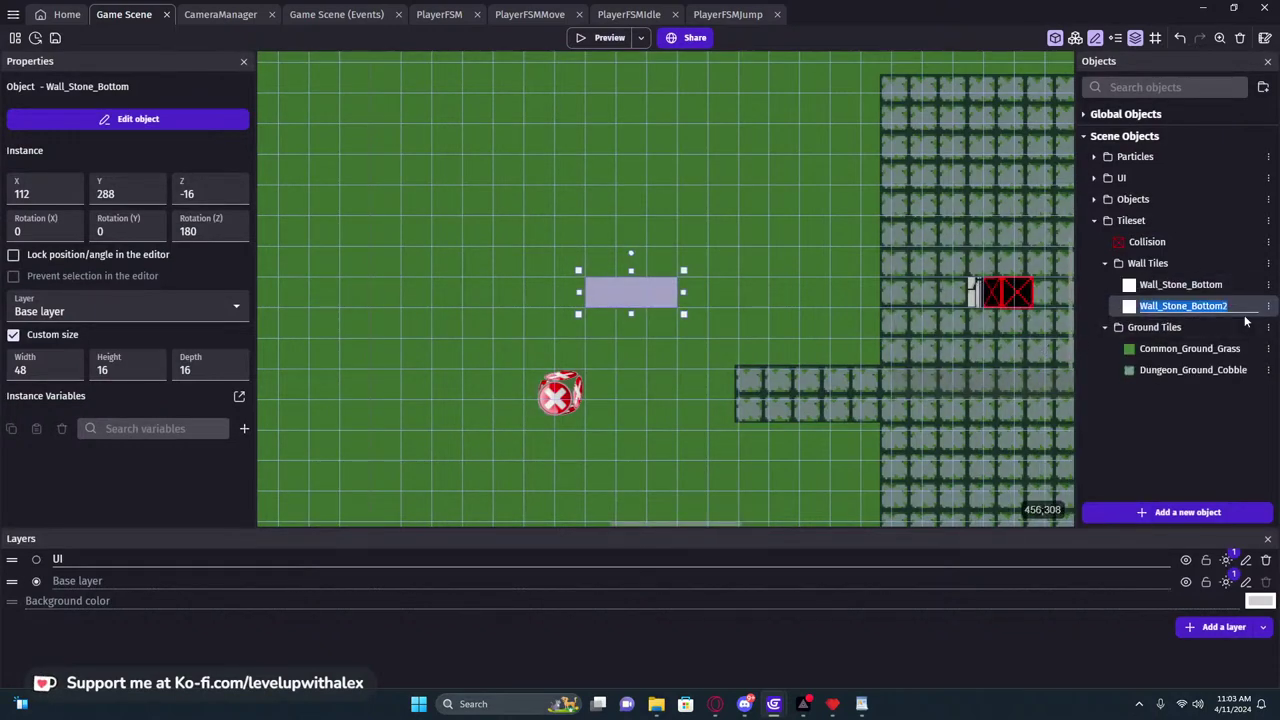
double_click(1175, 308)
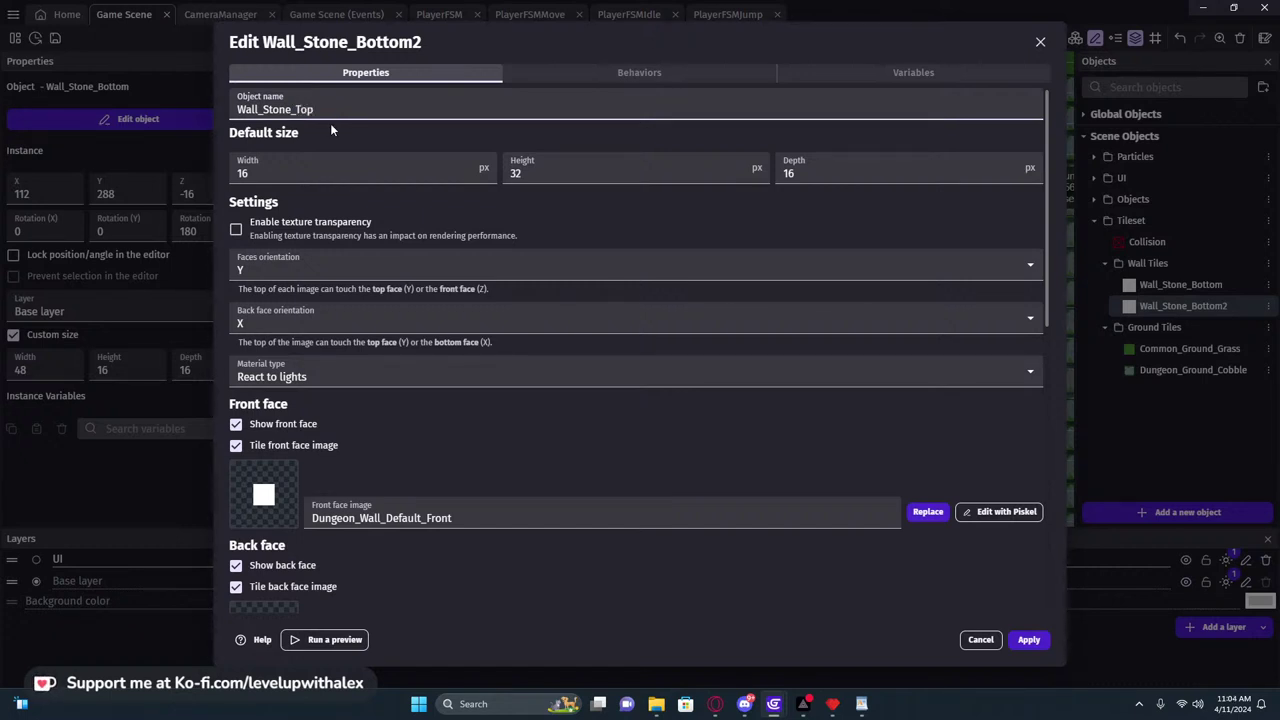
scroll(609, 401, down, 2)
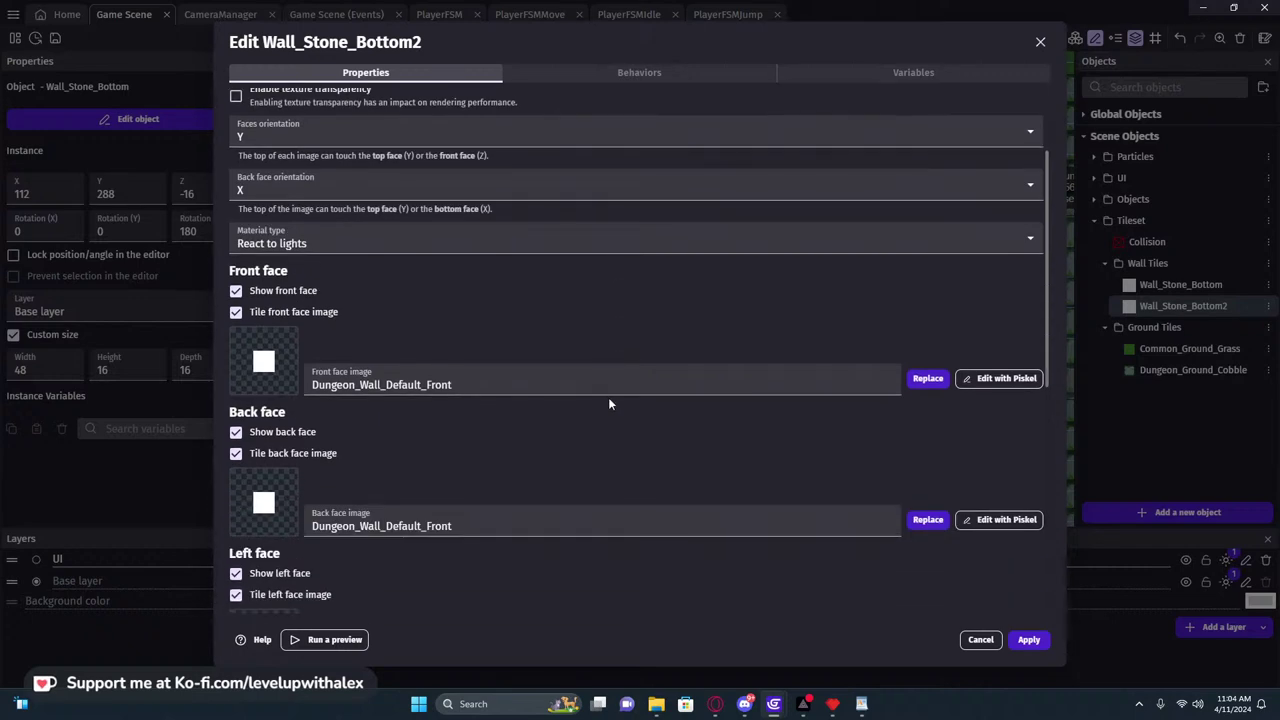
Switch to Pyxel Edit and copy the plain 16 × 16 brick tile below the orange and brown rock textures
mouse_move(832, 704)
click(825, 643)
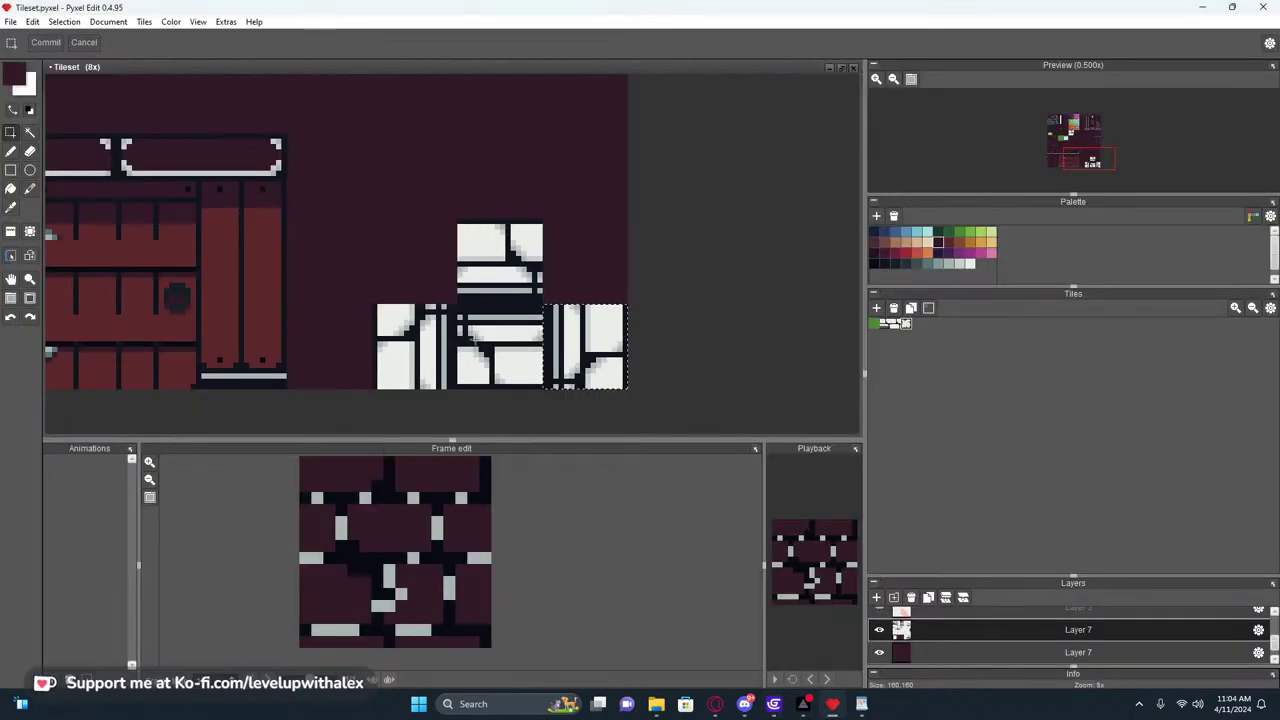
middle_drag(524, 309, 762, 373)
scroll(690, 320, down, 5)
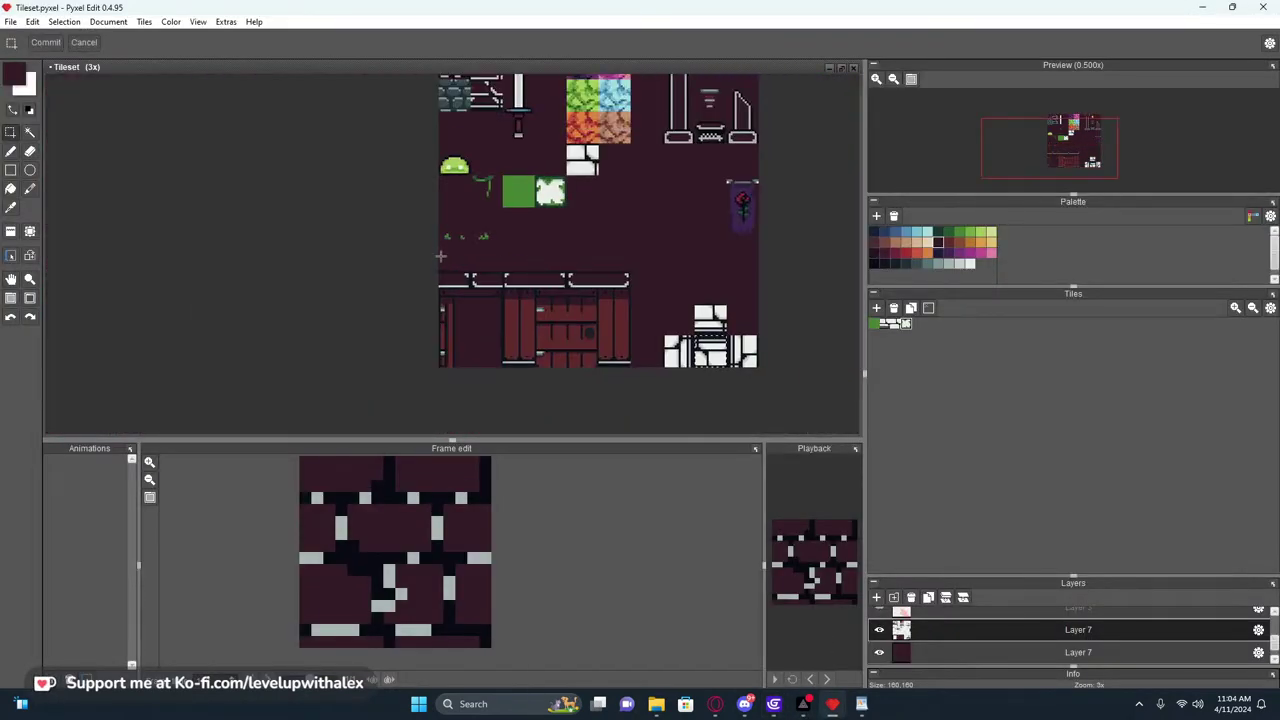
scroll(574, 156, up, 3)
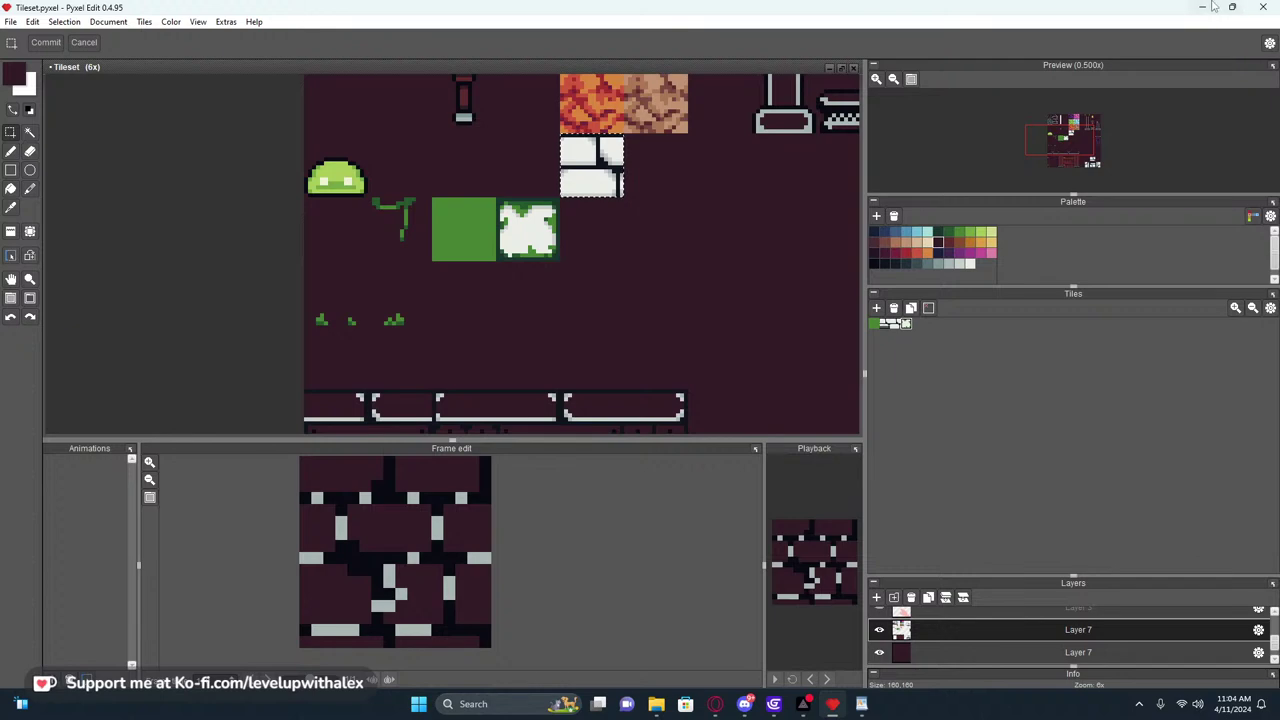
Return to GDevelop and review the face images assigned to Wall_Stone_Top
click(1202, 7)
scroll(800, 198, up, 2)
scroll(660, 491, down, 8)
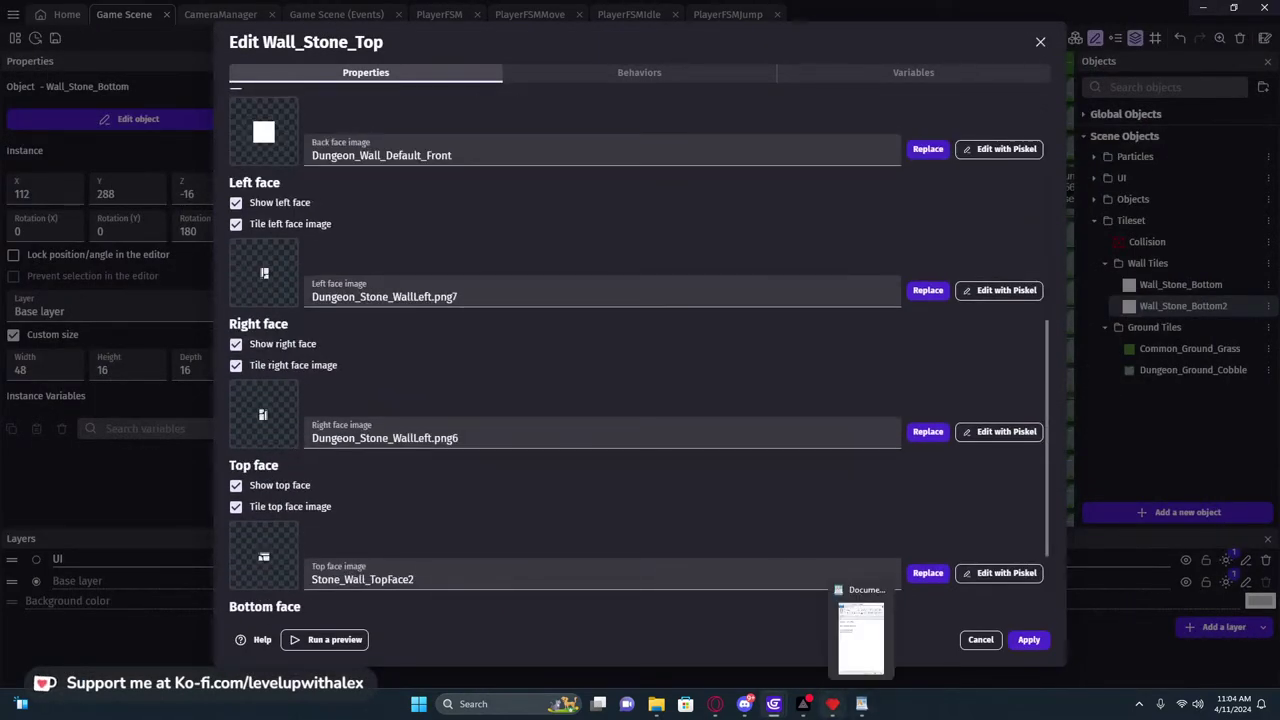
In Pyxel Edit, hide the dark background layer and paste the plain brick tile above the existing bottom-wall tiles
mouse_move(833, 710)
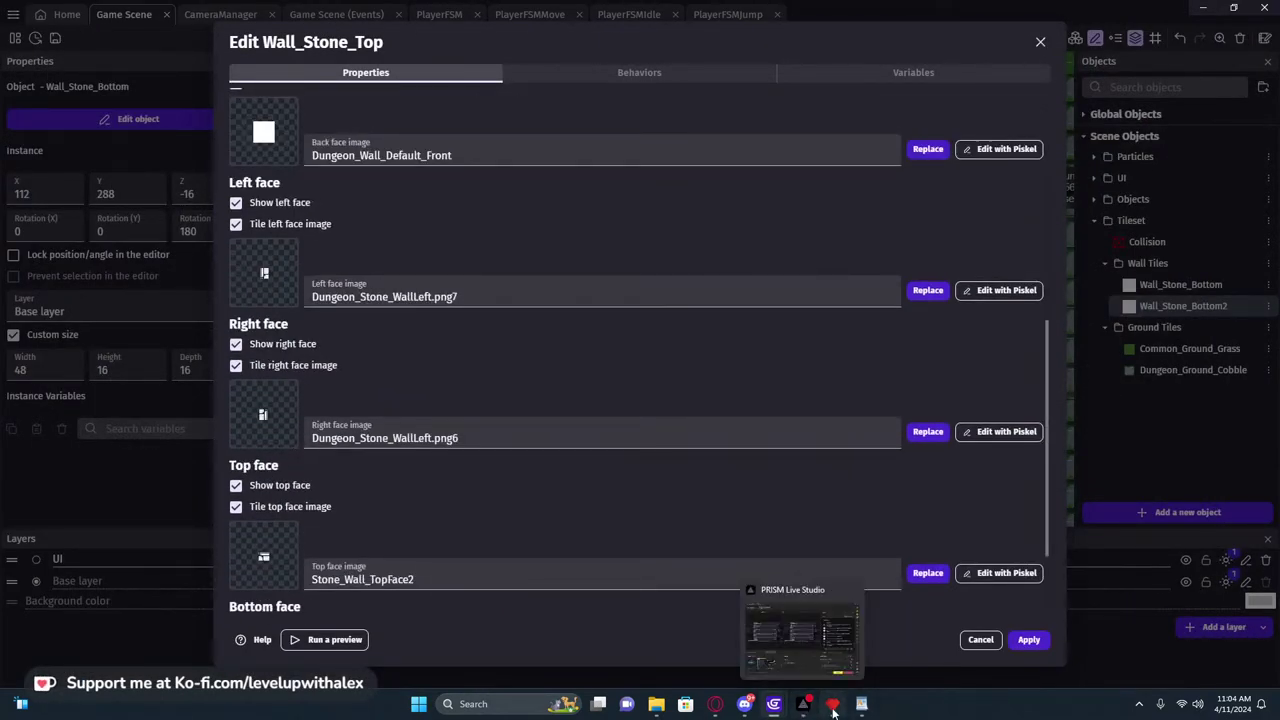
click(833, 704)
scroll(960, 630, down, 1)
click(879, 630)
middle_drag(624, 343, 341, 172)
middle_drag(527, 248, 565, 293)
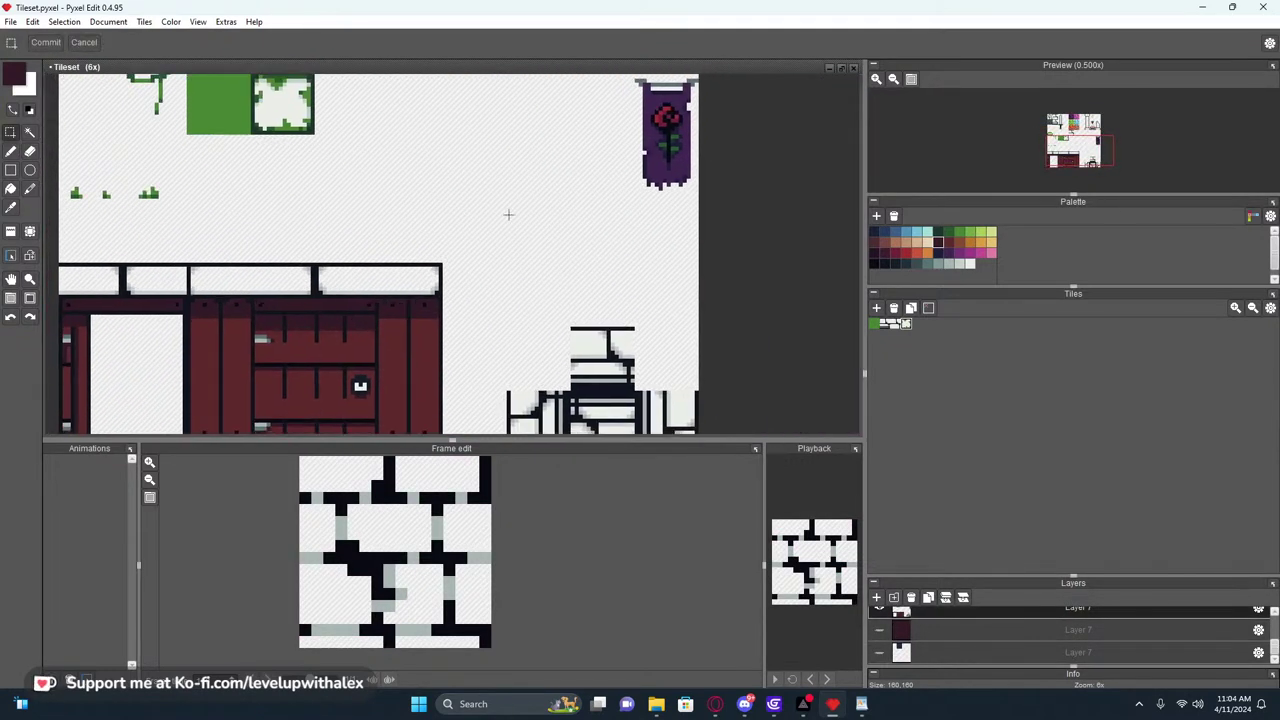
key(ctrl+v)
middle_drag(576, 236, 544, 220)
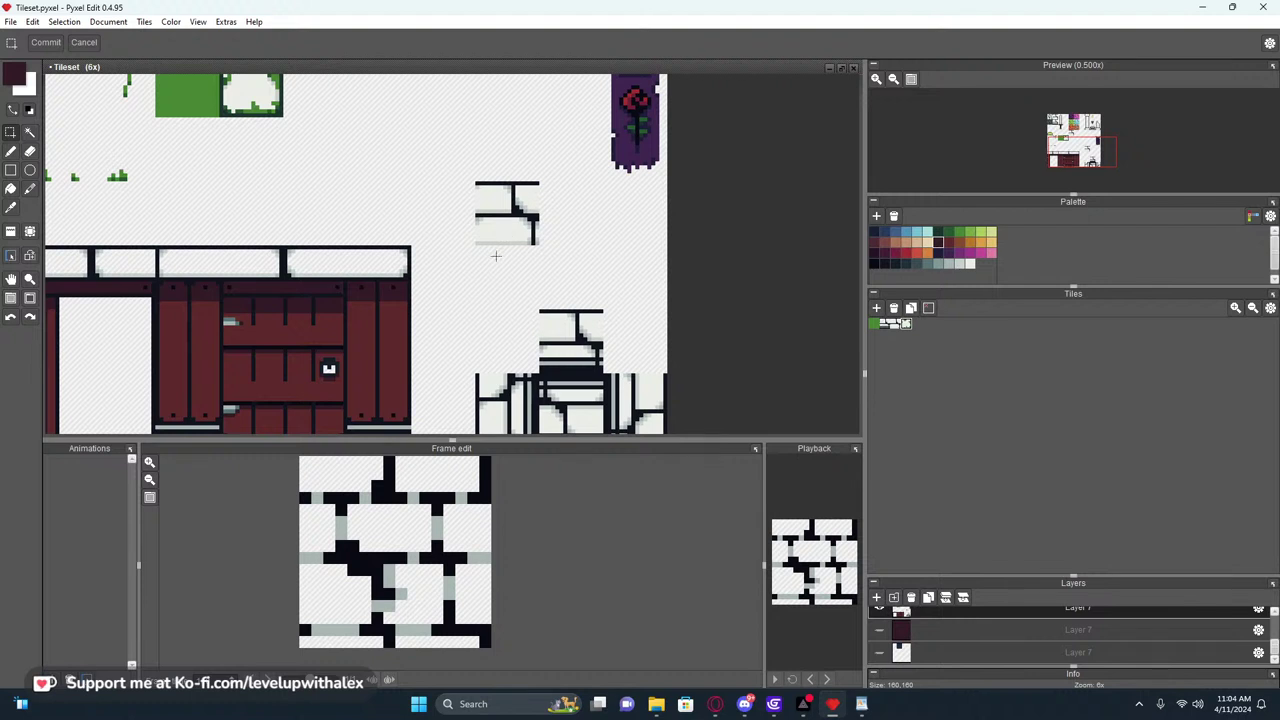
Paste a second copy of the brick tile directly below the first and flip it vertically
scroll(507, 225, up, 2)
key(ctrl+v)
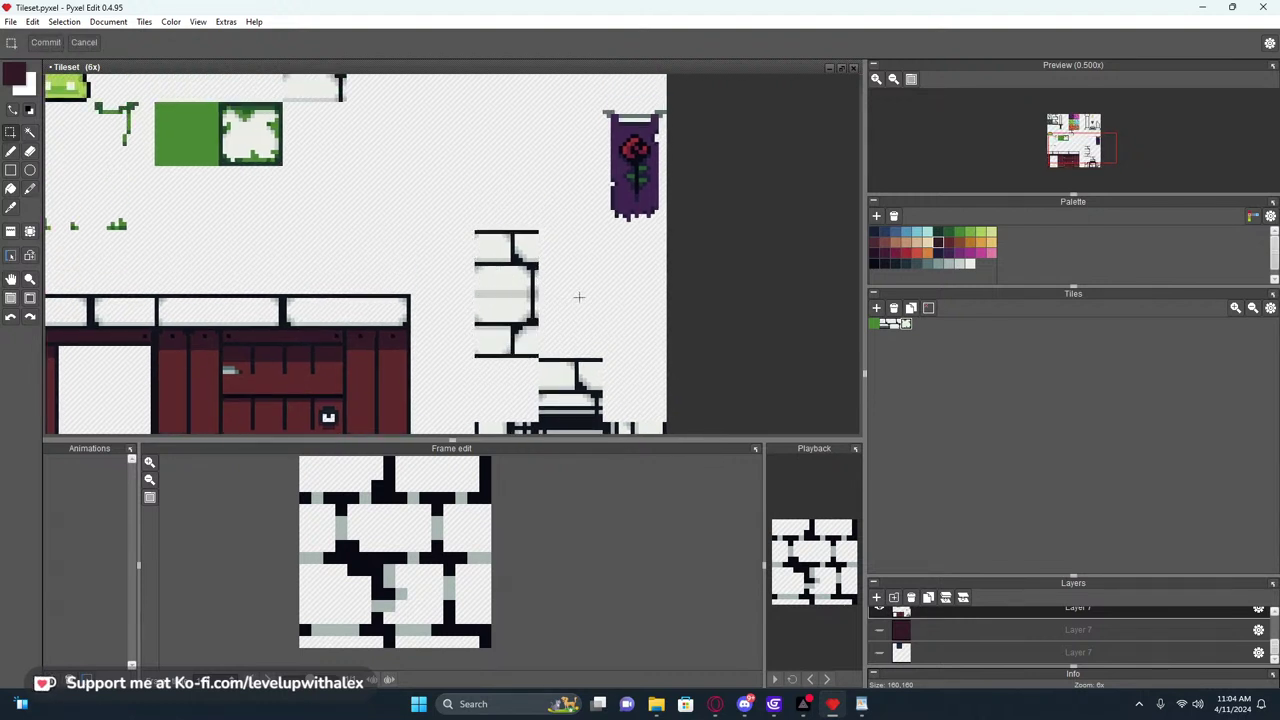
middle_drag(565, 293, 561, 273)
Pick the dark outline colour and draw a one-pixel line across the seam between the two stacked brick tiles
scroll(530, 275, up, 6)
key(b)
right_click(525, 275)
drag(518, 278, 264, 273)
scroll(300, 275, down, 8)
middle_drag(391, 274, 502, 268)
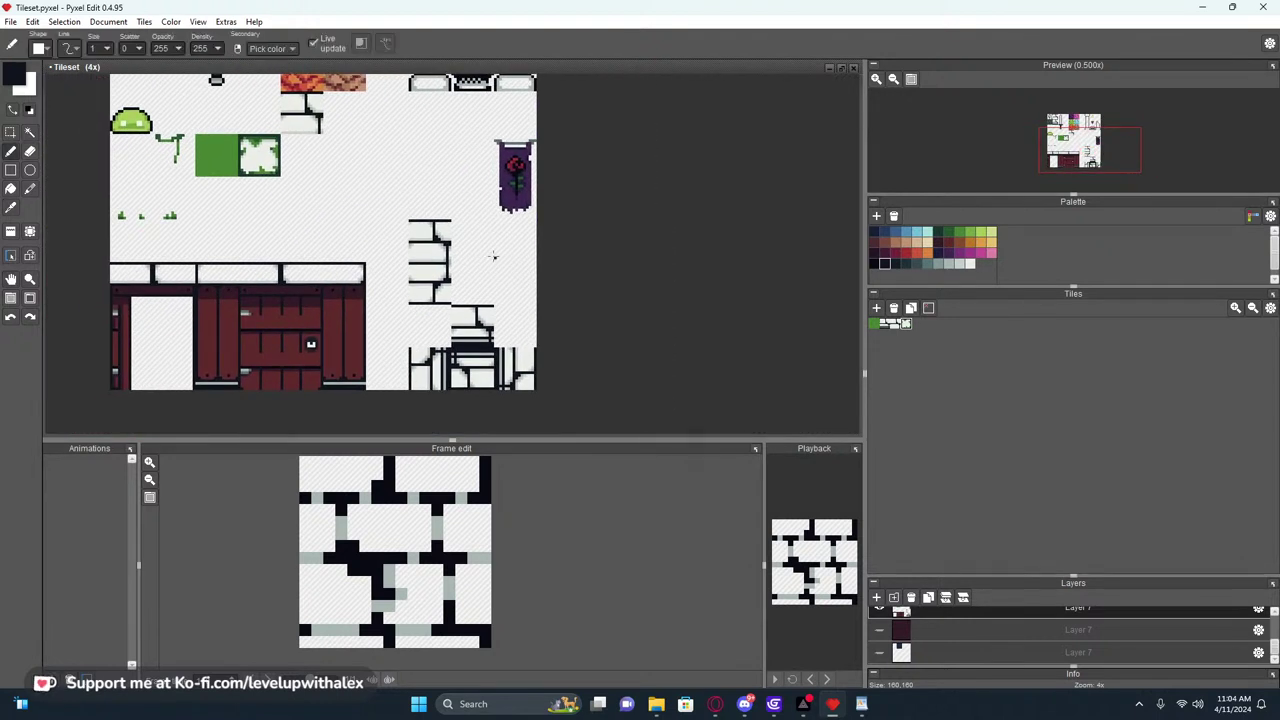
Show the tile grid, then select and copy the upper brick tile with its dark bottom edge
scroll(443, 245, up, 2)
key(m)
key(g)
scroll(482, 240, down, 3)
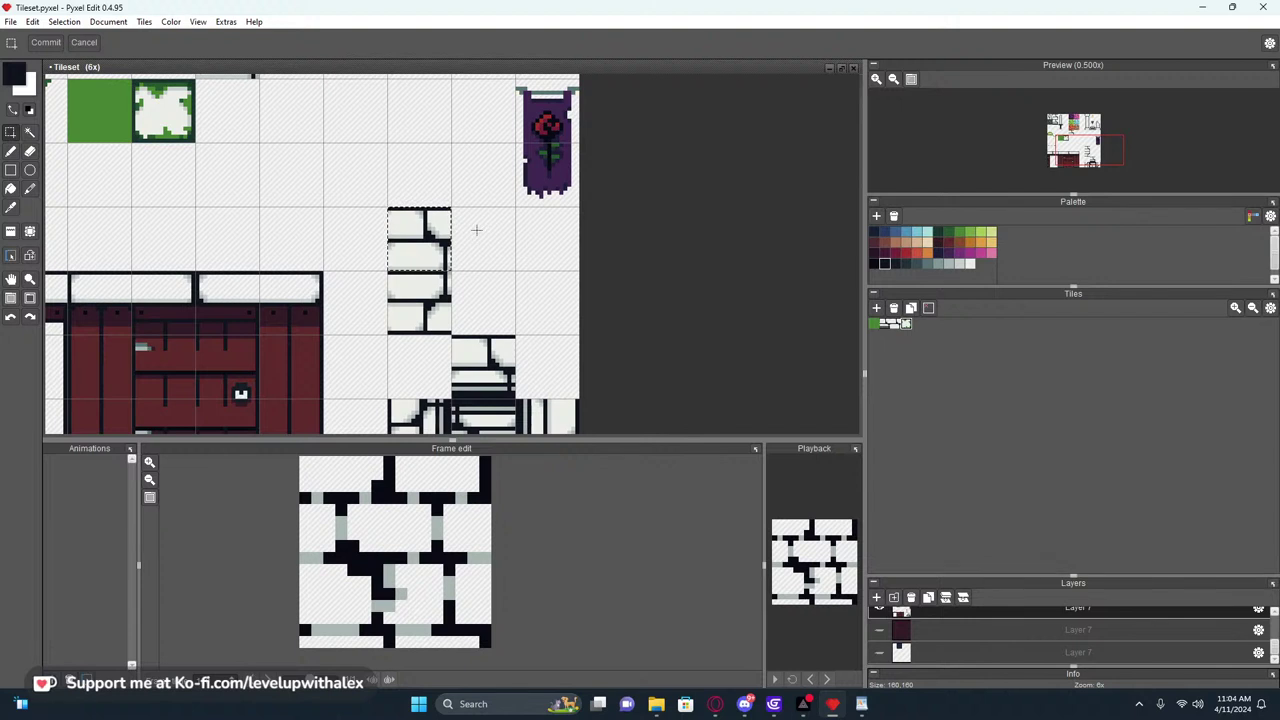
Paste the copied brick tile beside the lower tile of the stack and rotate it 90° clockwise
key(ctrl+v)
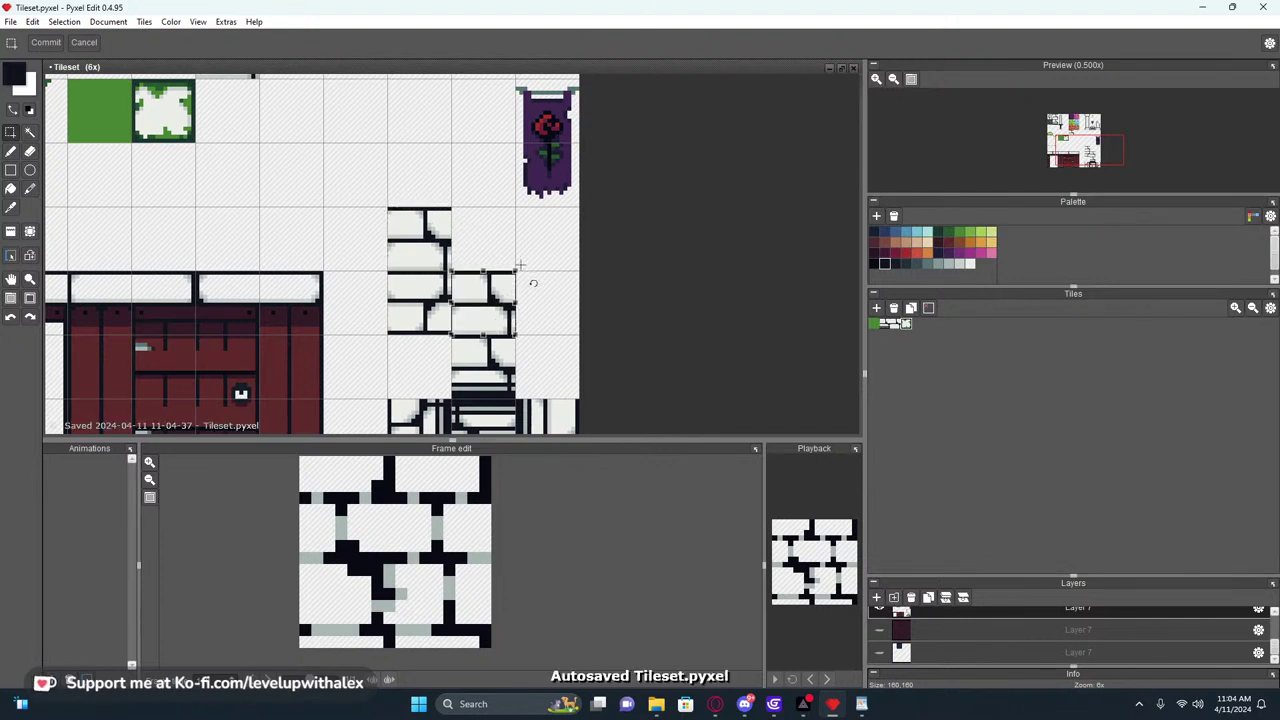
drag(523, 267, 530, 341)
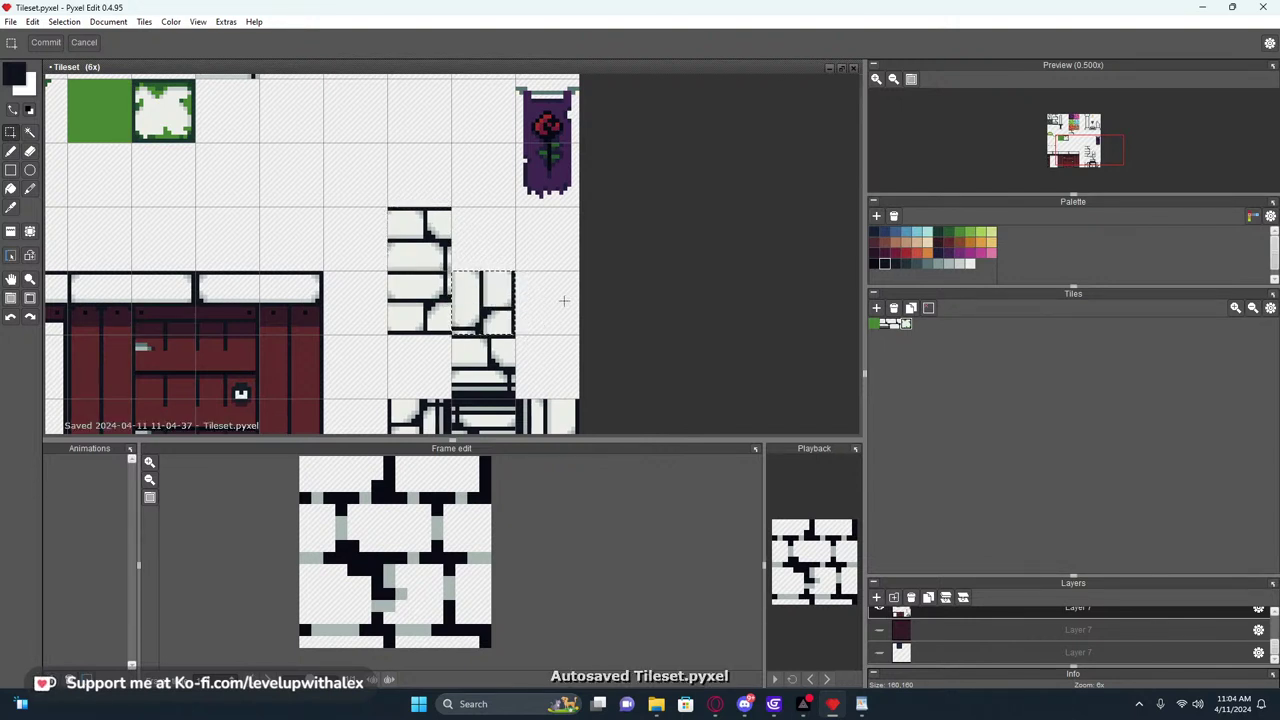
key(Return)
Paste another copy on the opposite side of the stack and rotate and flip it into a mirror image of the first side tile
key(ctrl+v)
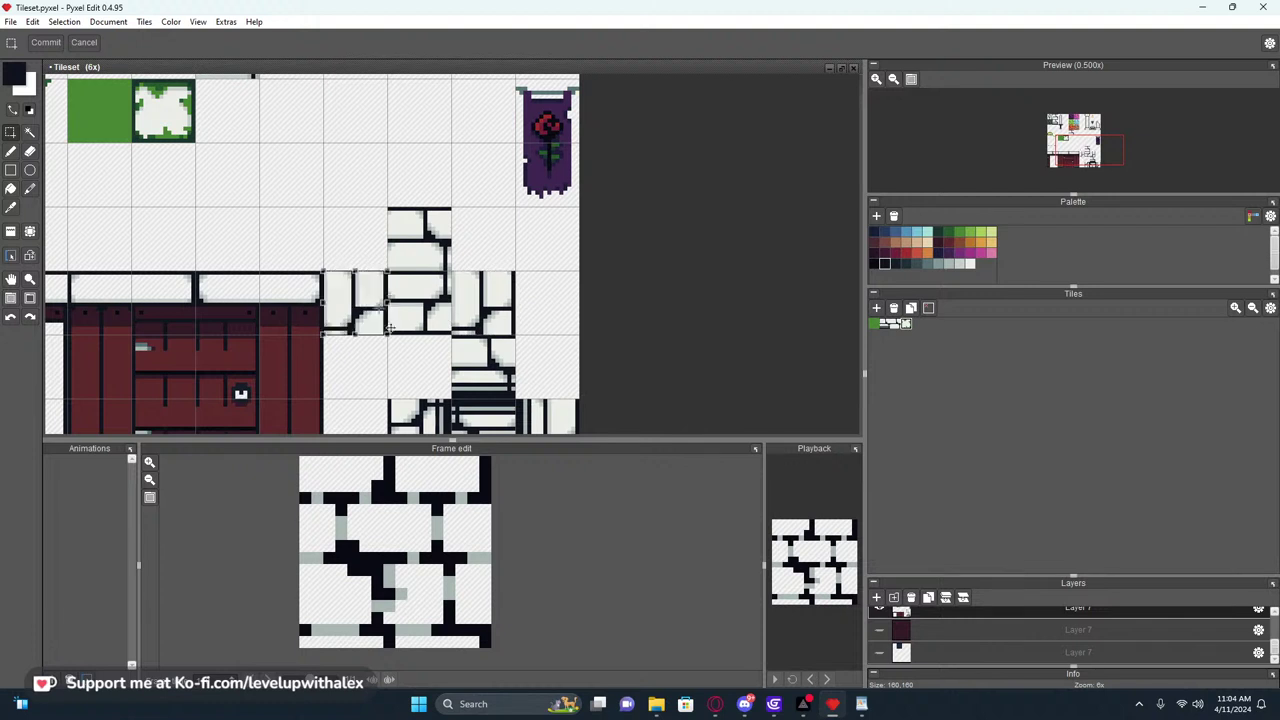
key(Return)
key(shift+v)
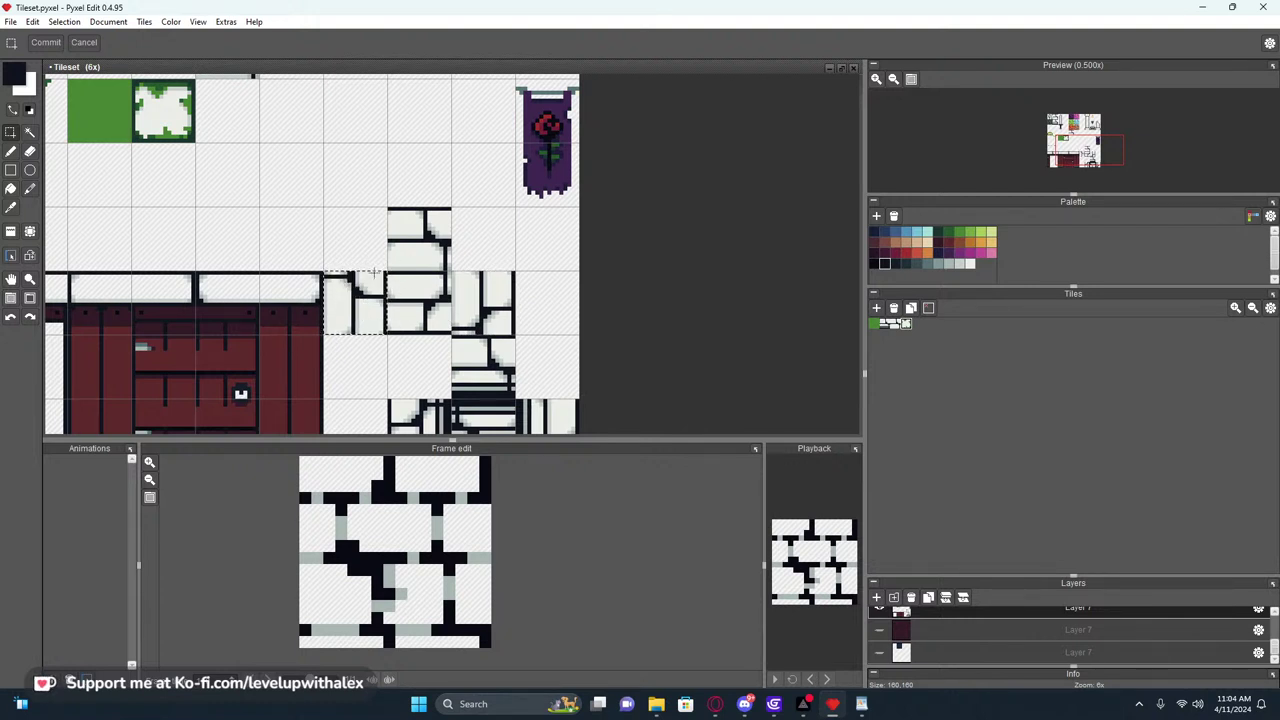
scroll(372, 272, up, 2)
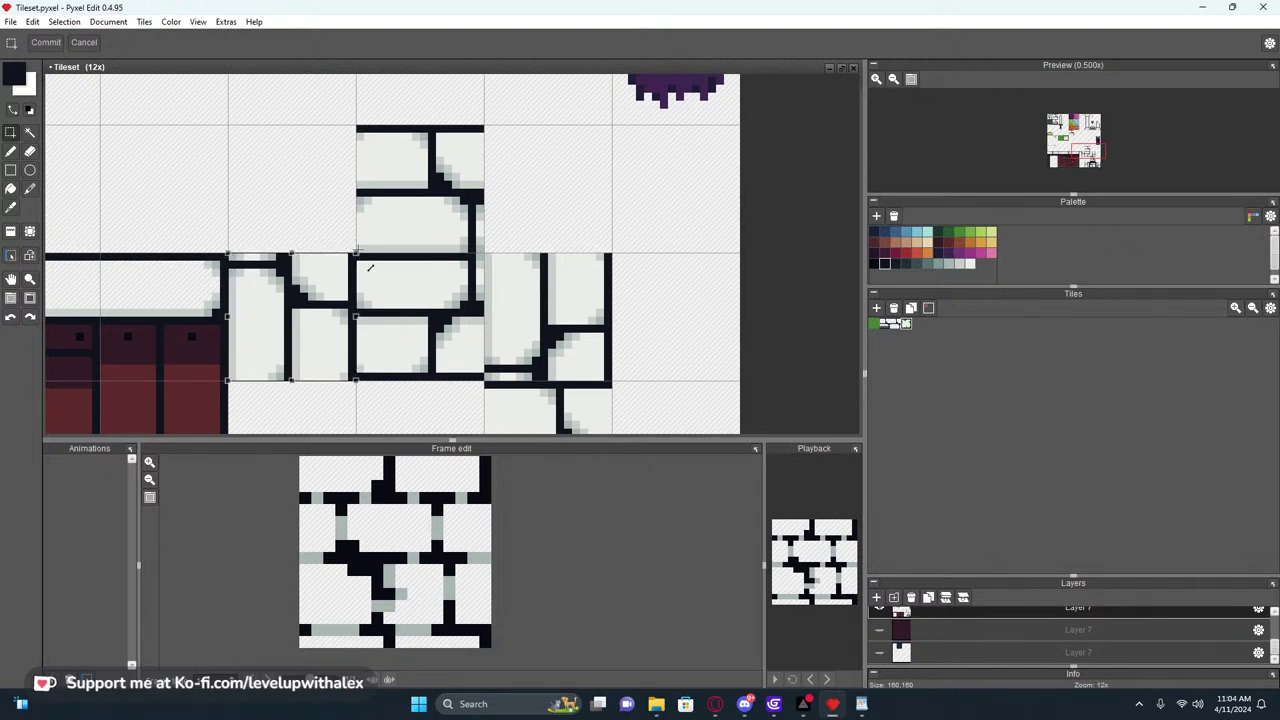
drag(363, 251, 206, 359)
scroll(613, 242, down, 4)
scroll(552, 250, up, 2)
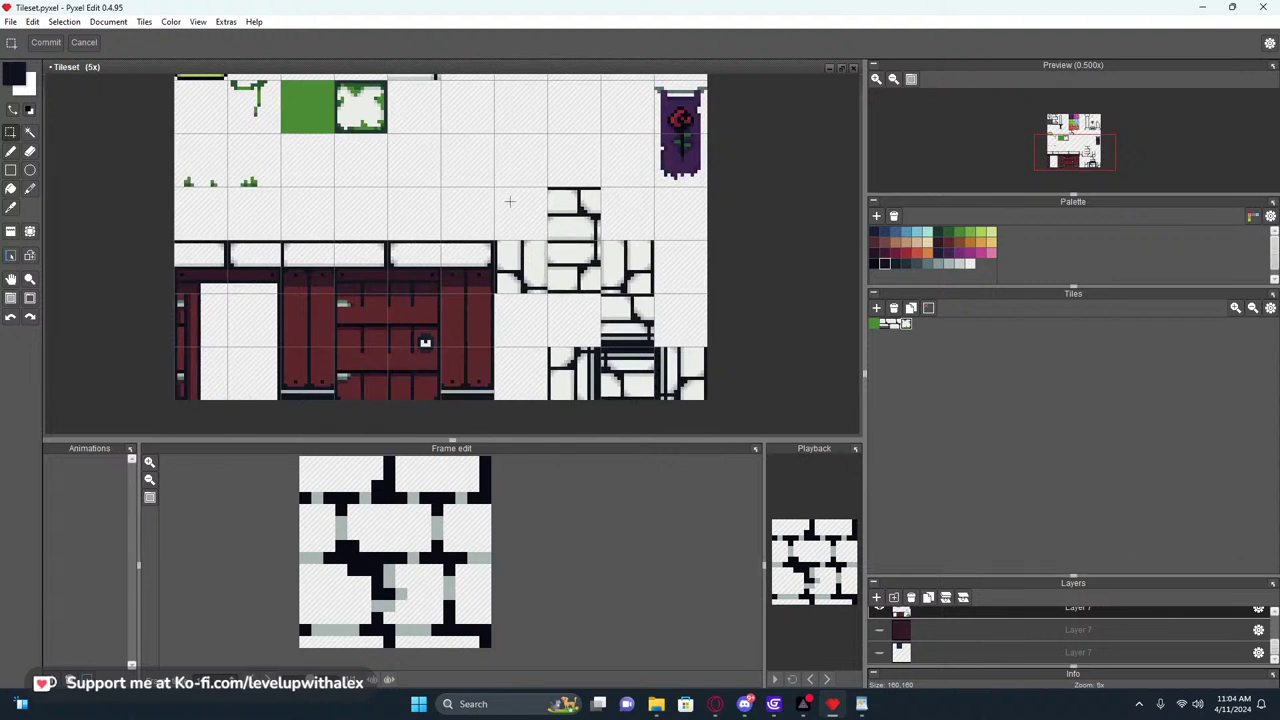
Move the new group of brick tiles one tile to the right so it lines up above the existing bottom-wall tiles
shift+click(503, 260)
shift+click(564, 266)
shift+click(620, 268)
drag(620, 268, 673, 265)
click(762, 246)
middle_drag(743, 251, 677, 282)
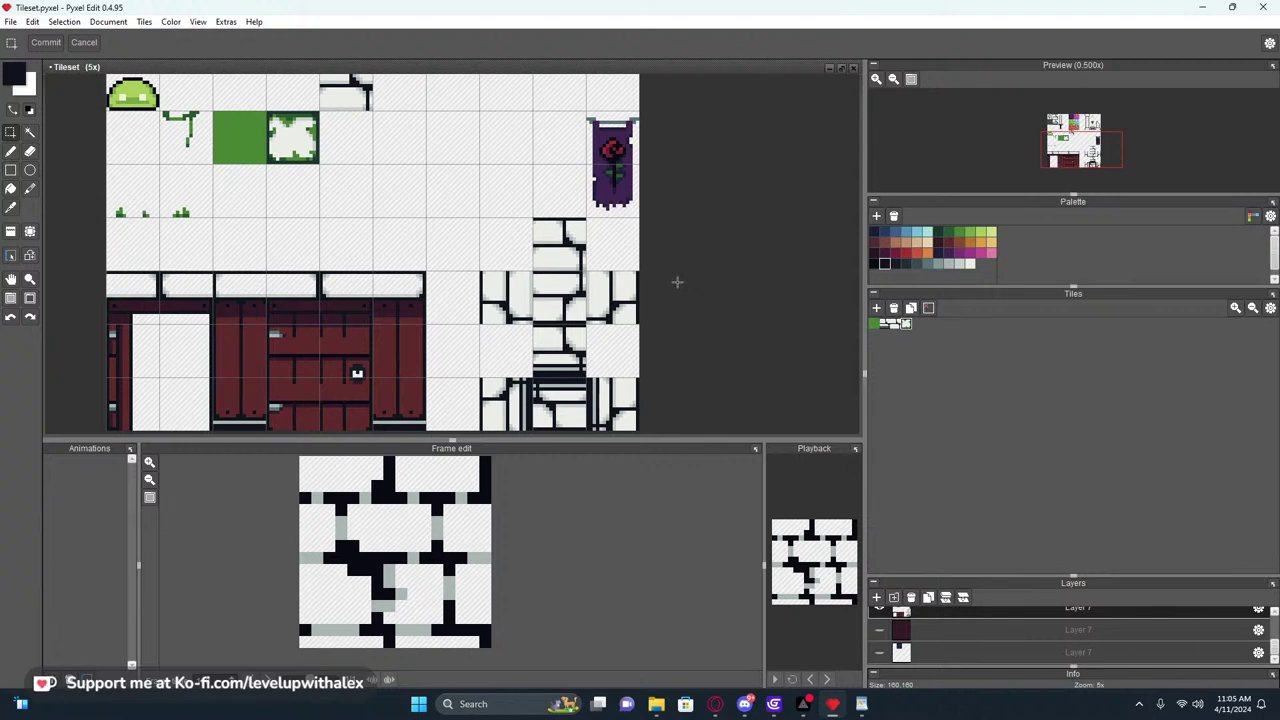
Select and copy the vertically flipped brick tile at the centre of the three-tile row
scroll(676, 282, down, 1)
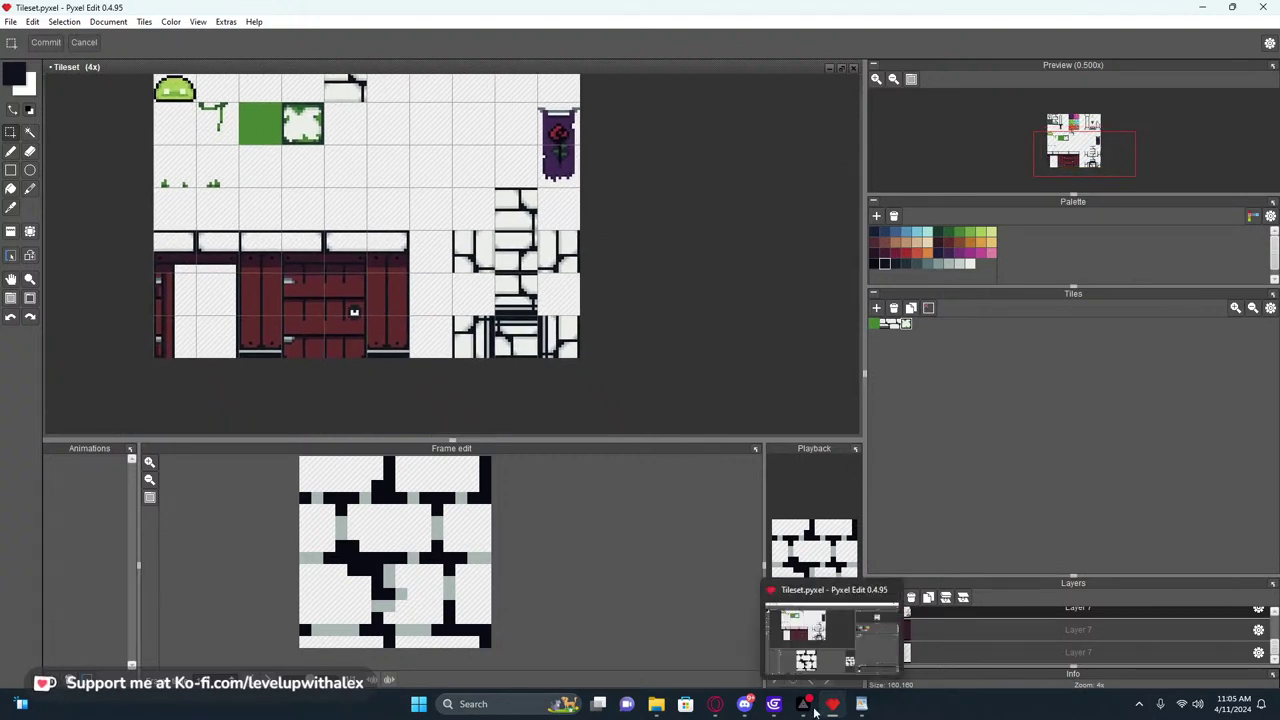
scroll(593, 241, up, 2)
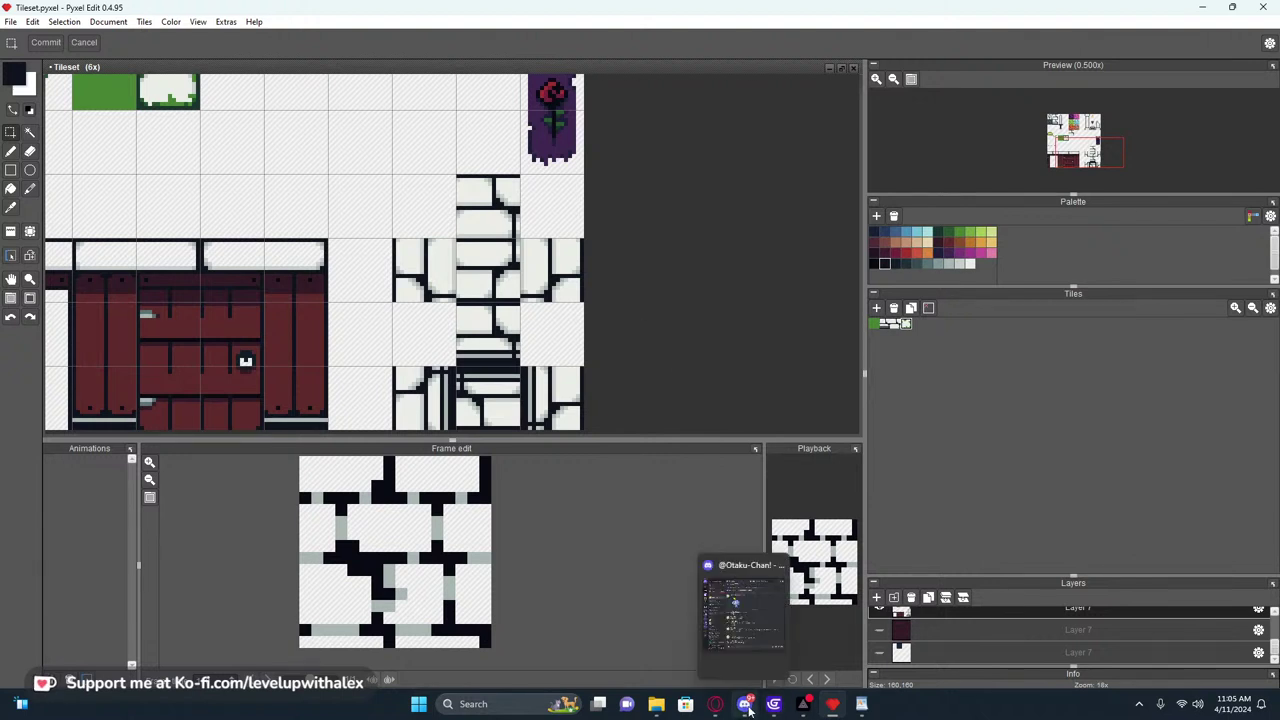
mouse_move(775, 705)
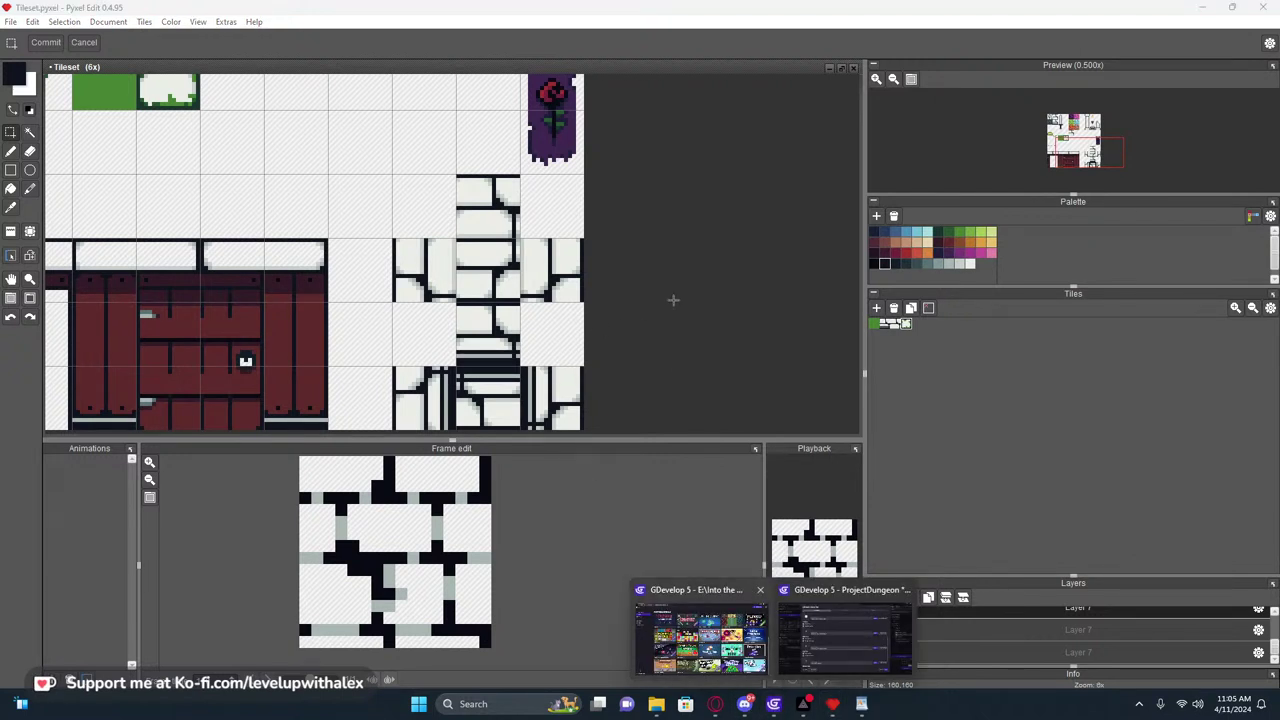
scroll(674, 300, up, 2)
scroll(595, 300, down, 1)
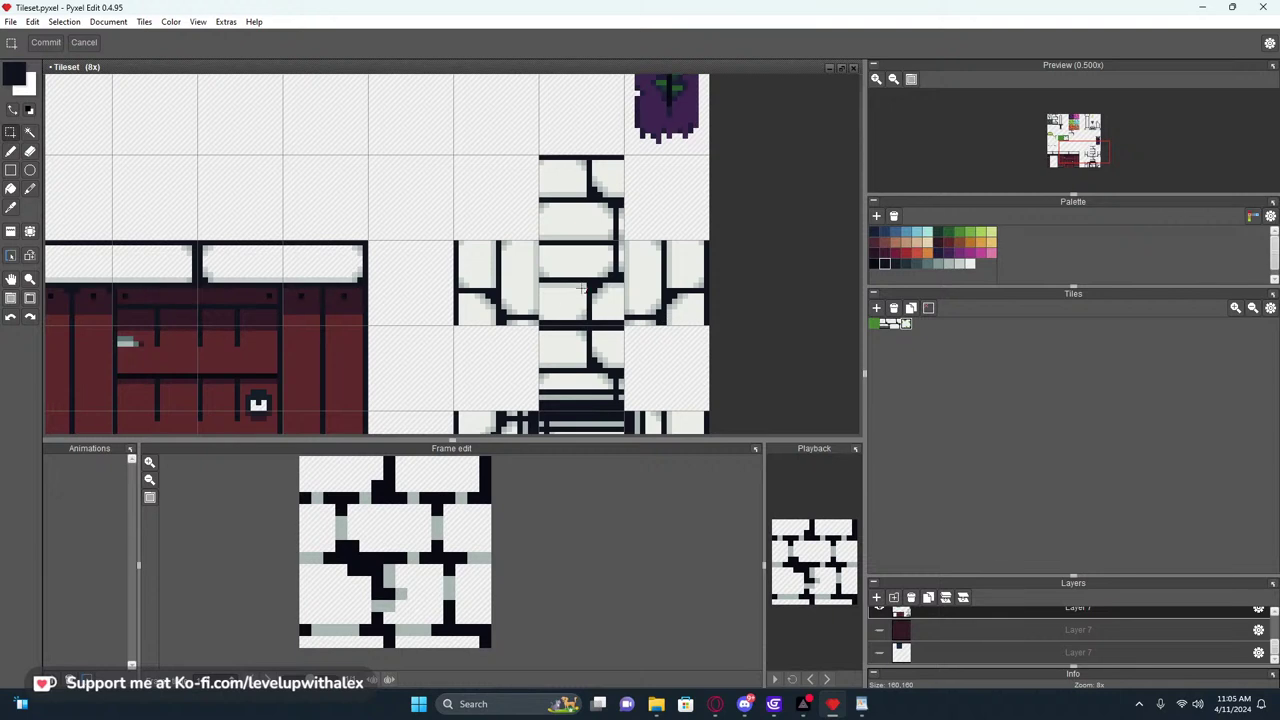
scroll(728, 388, down, 1)
middle_drag(777, 379, 697, 269)
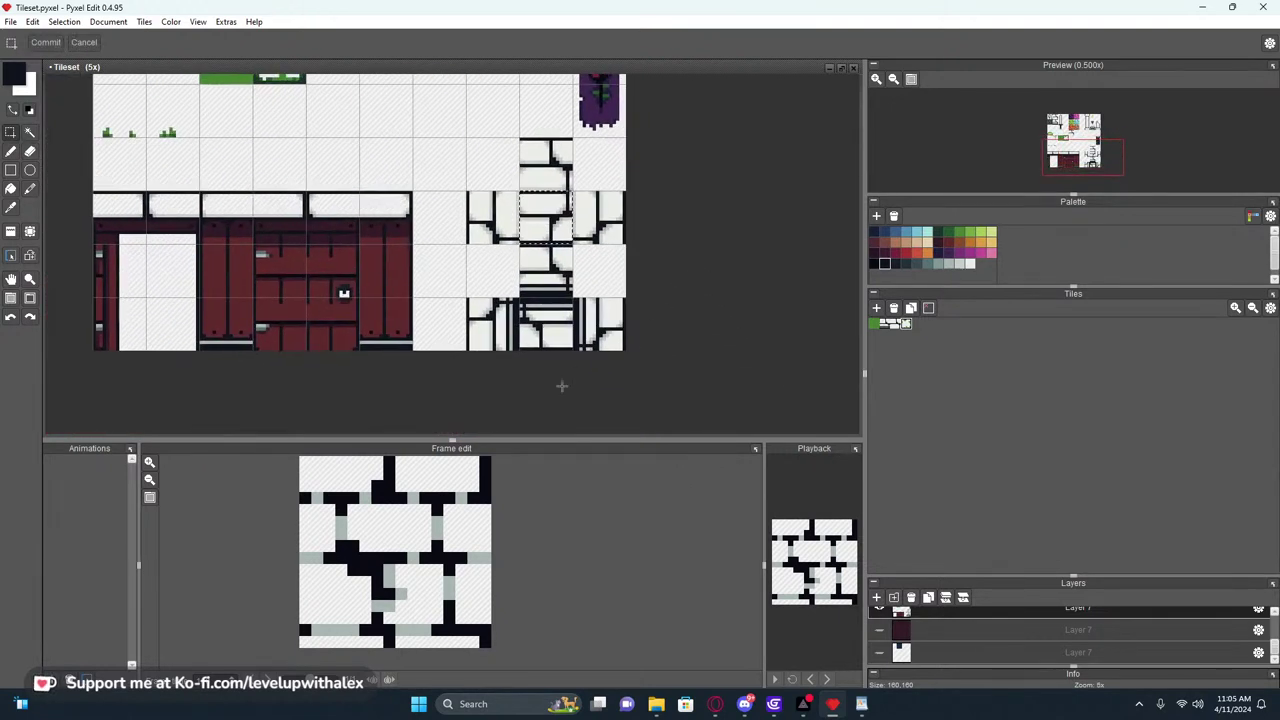
mouse_move(773, 703)
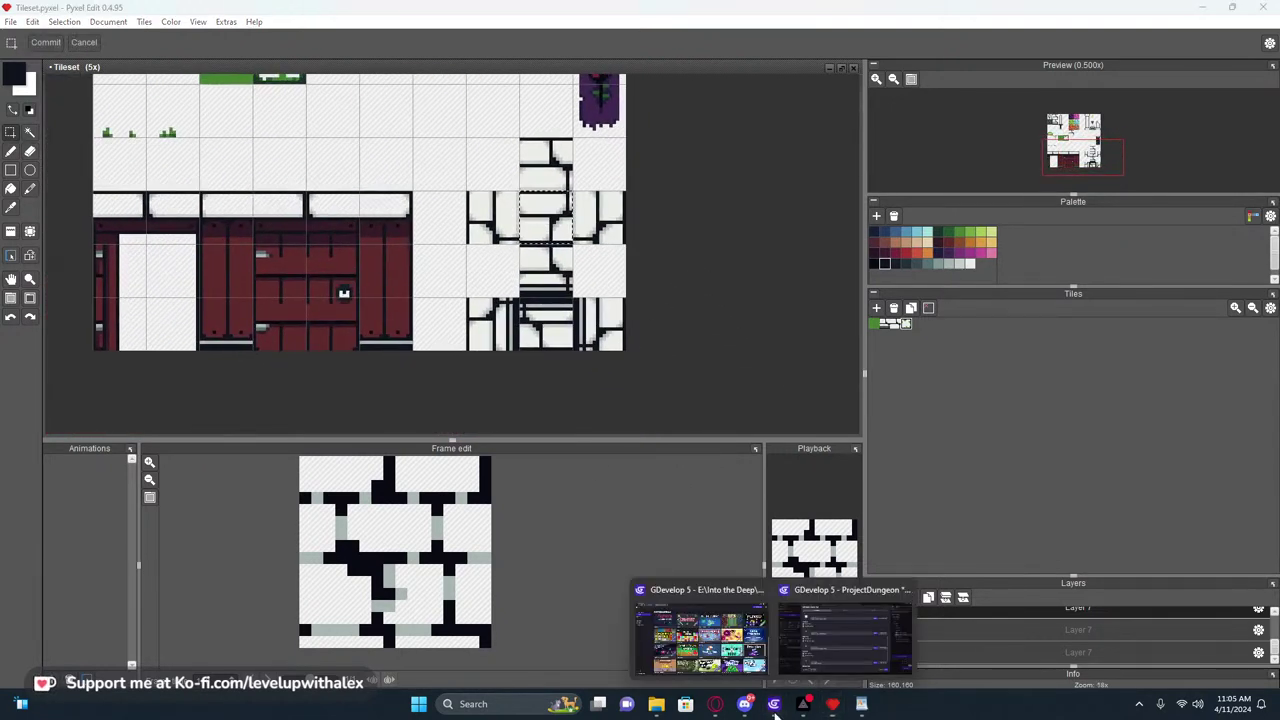
Switch to GDevelop and open the bottom face image of Wall_Stone_Top in Piskel
click(840, 640)
scroll(429, 244, down, 2)
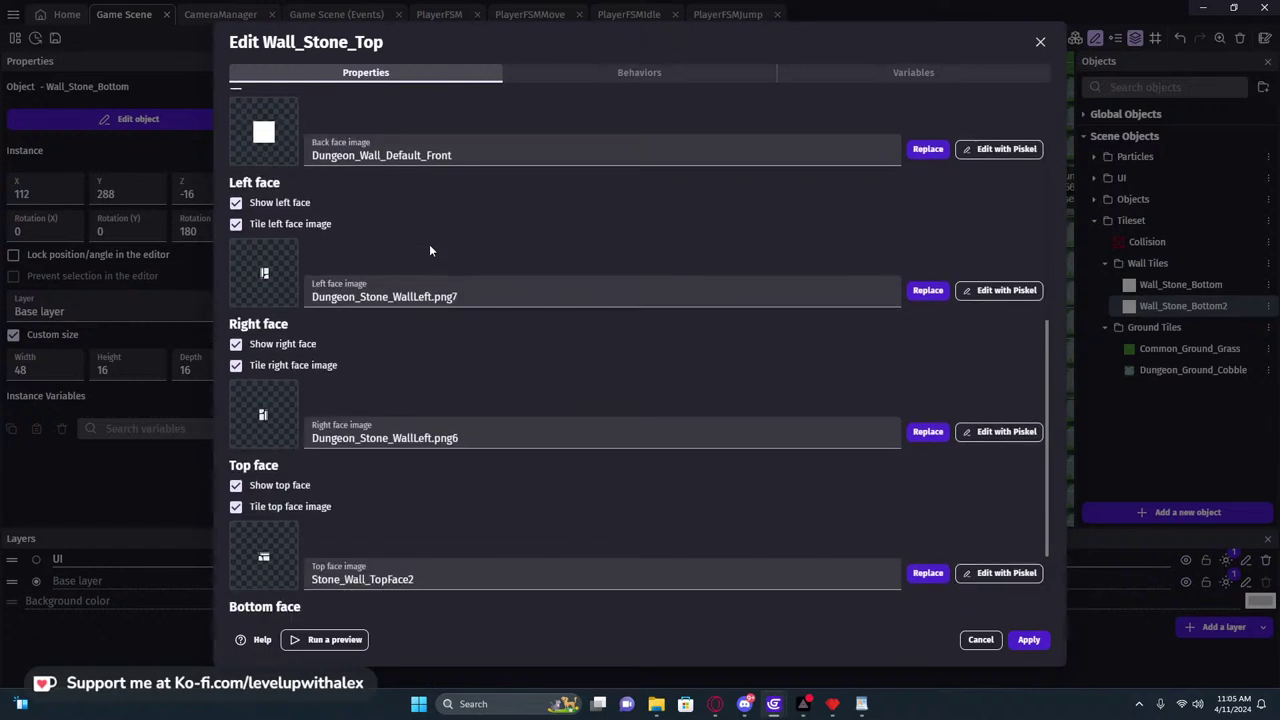
scroll(448, 380, down, 2)
scroll(448, 385, up, 1)
scroll(460, 420, down, 1)
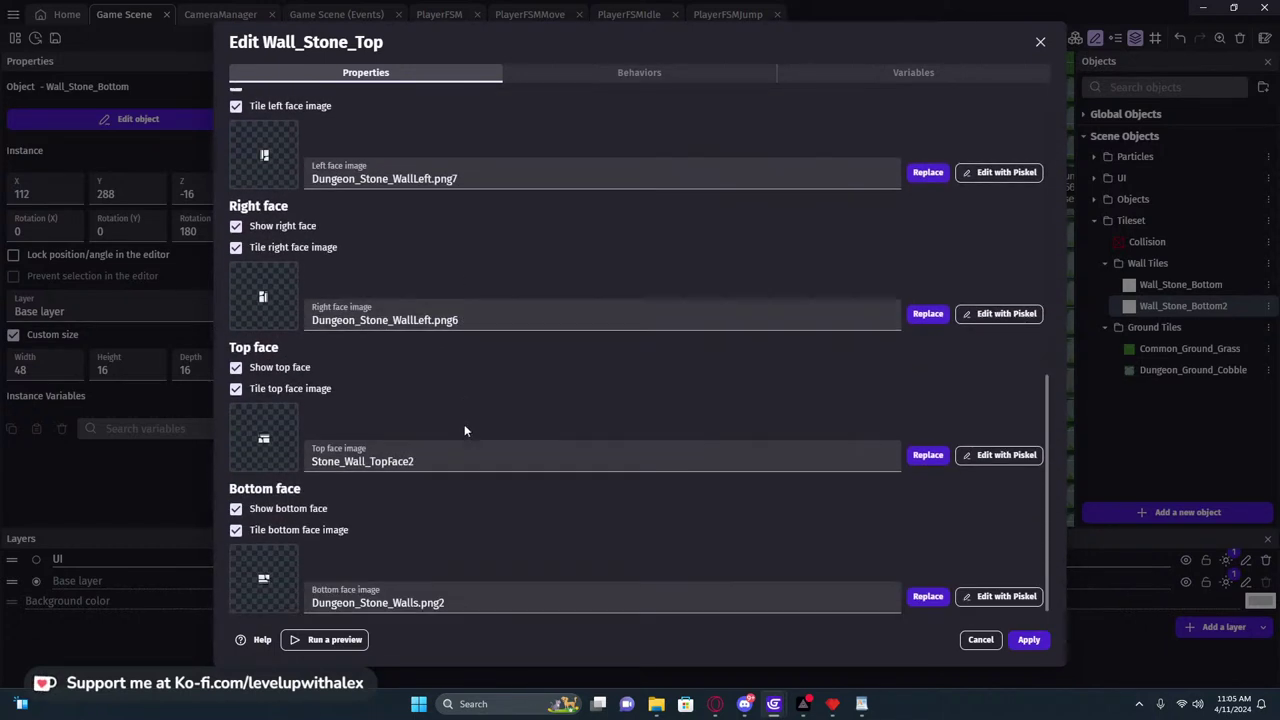
click(990, 597)
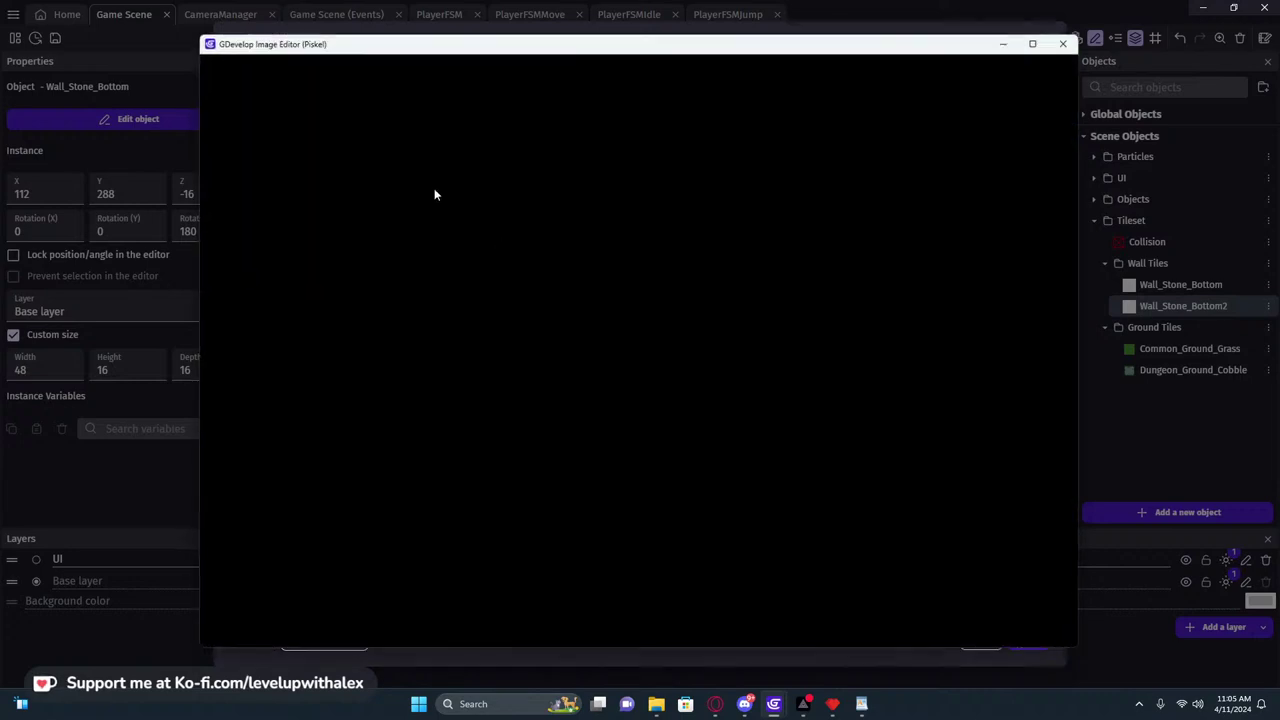
Set the bottom face image to save as New and replace its pixels with the copied brick tile
click(204, 66)
click(234, 95)
click(496, 203)
scroll(508, 200, down, 3)
key(ctrl+z)
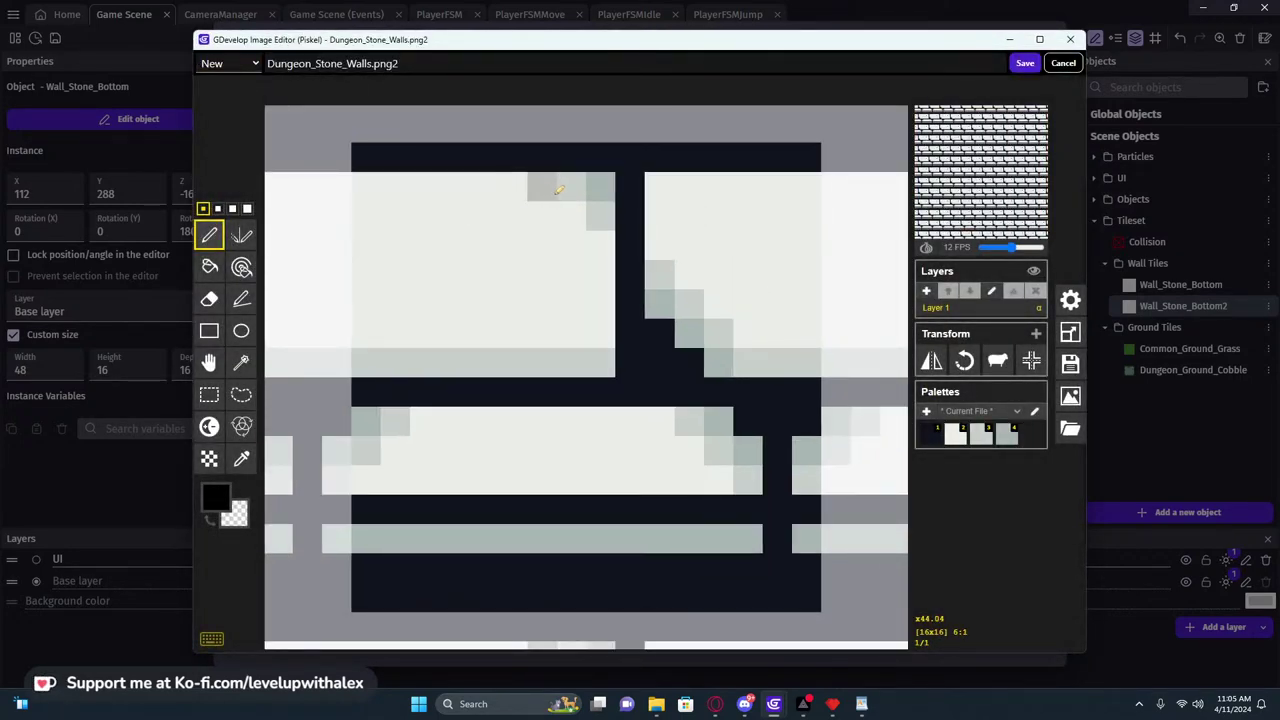
scroll(560, 188, down, 3)
Name the new bottom face image Stone_wall_top and save it to the object
drag(399, 63, 302, 77)
text(St)
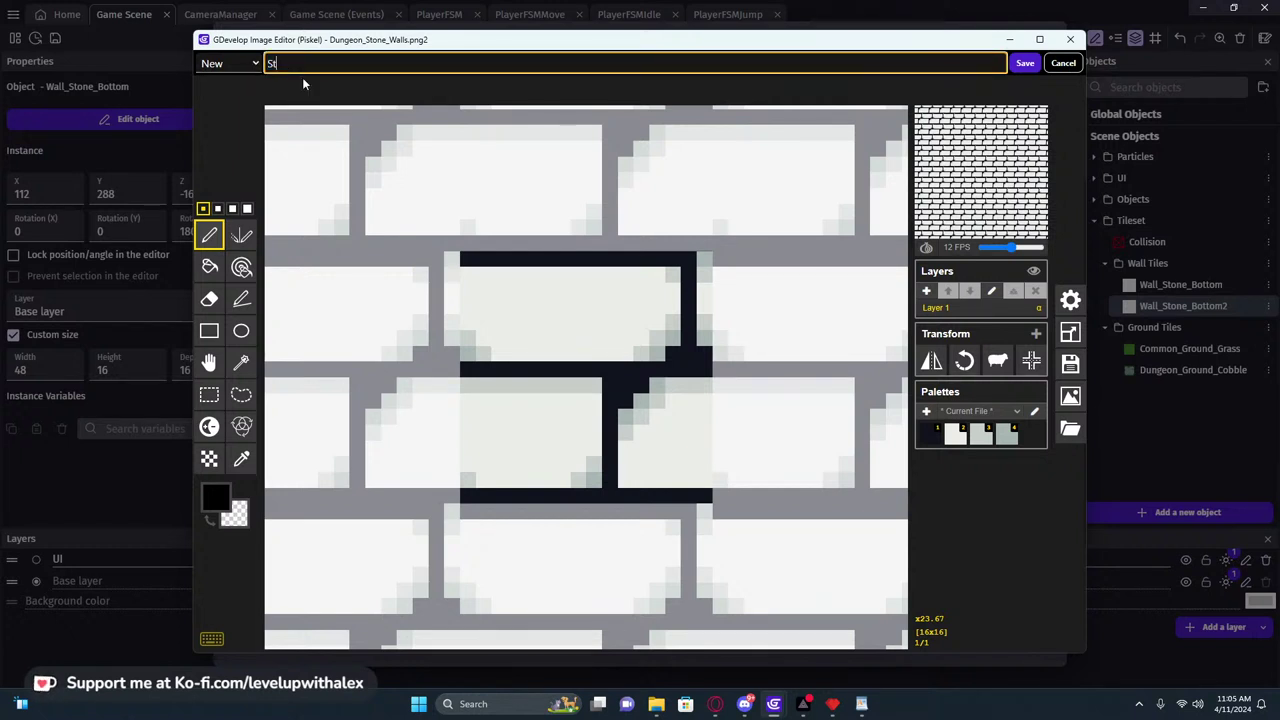
text(one_walls_t)
key(BackSpace)
key(BackSpace)
key(BackSpace)
text(_top)
click(1024, 63)
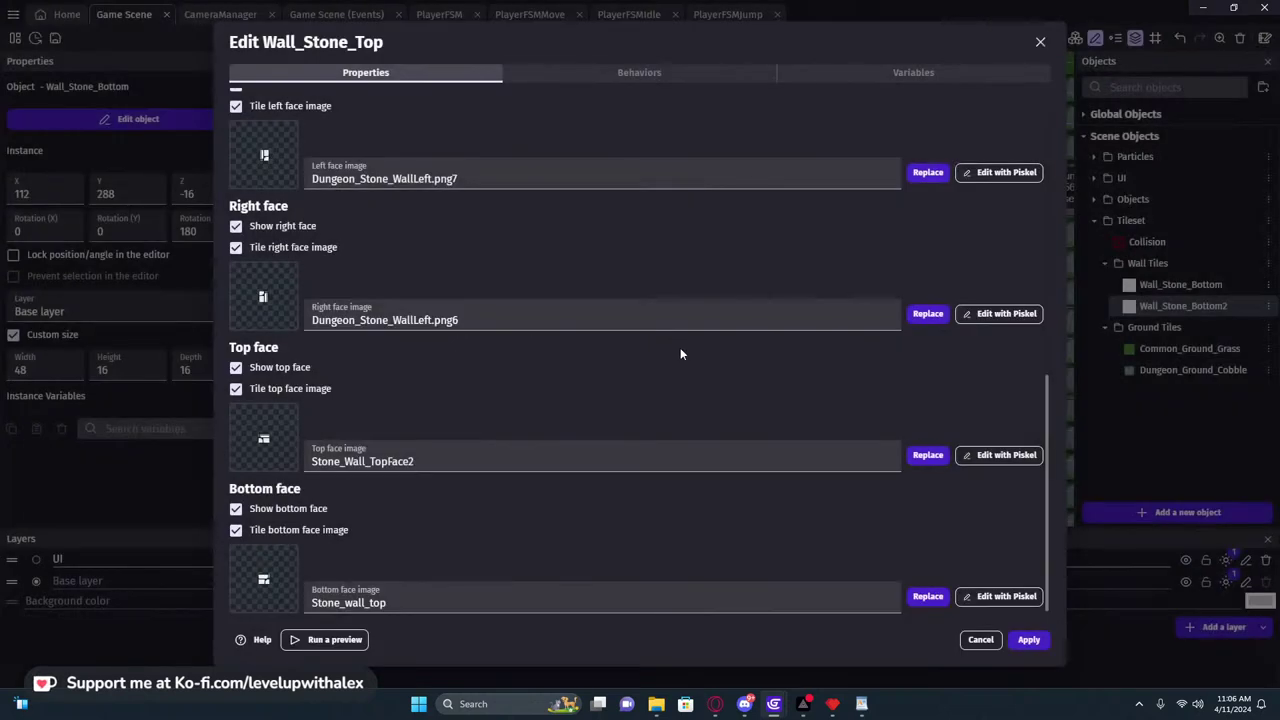
click(405, 612)
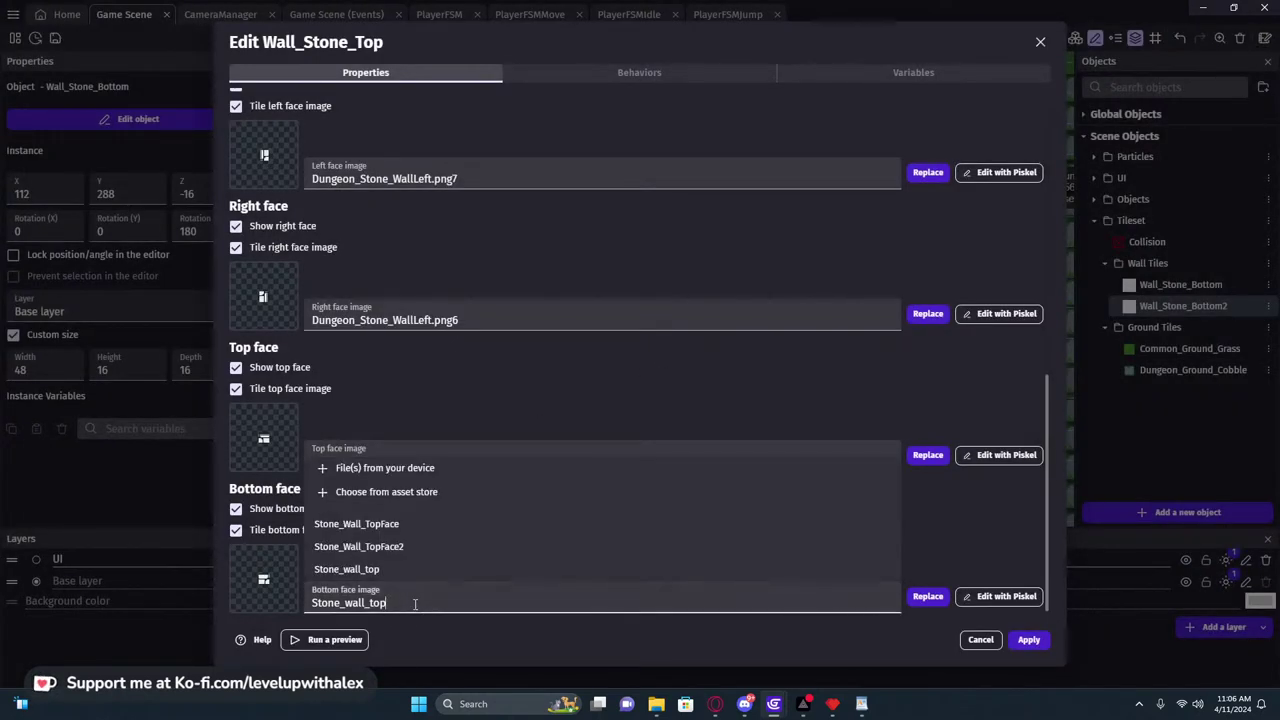
click(495, 393)
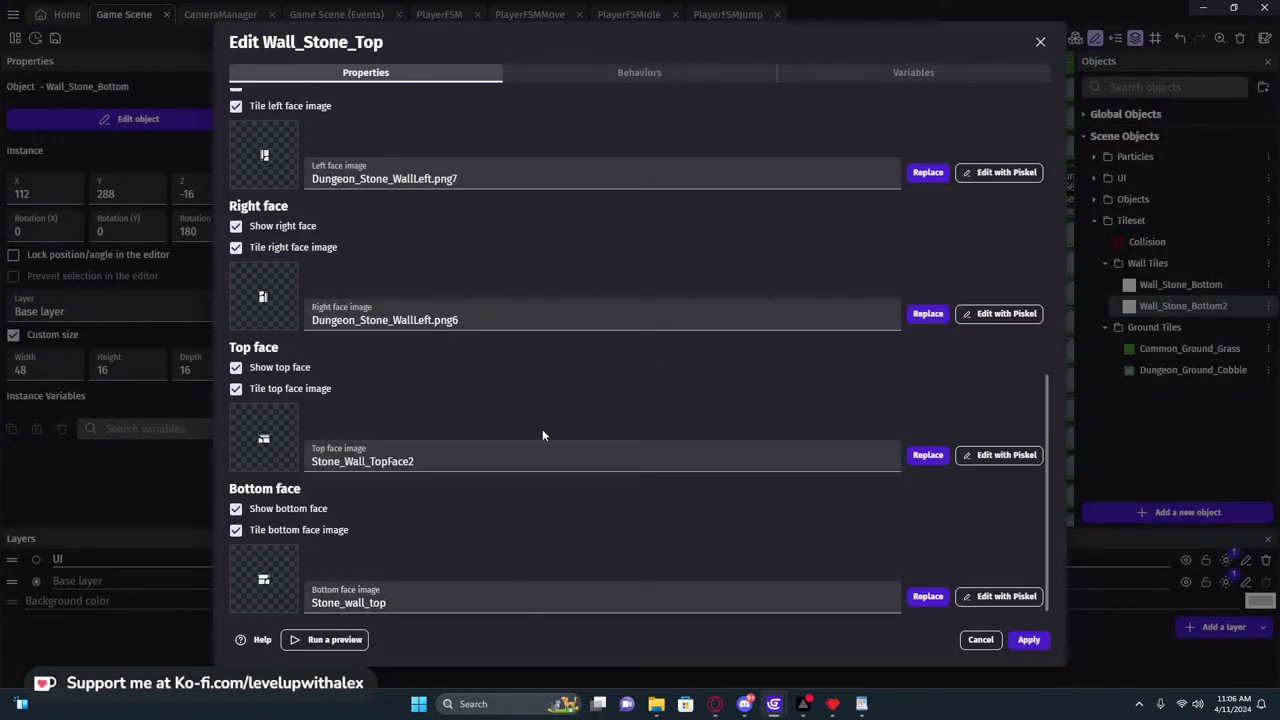
Copy the topmost brick tile in Pyxel Edit and return to the Wall_Stone_Top settings in GDevelop
click(832, 704)
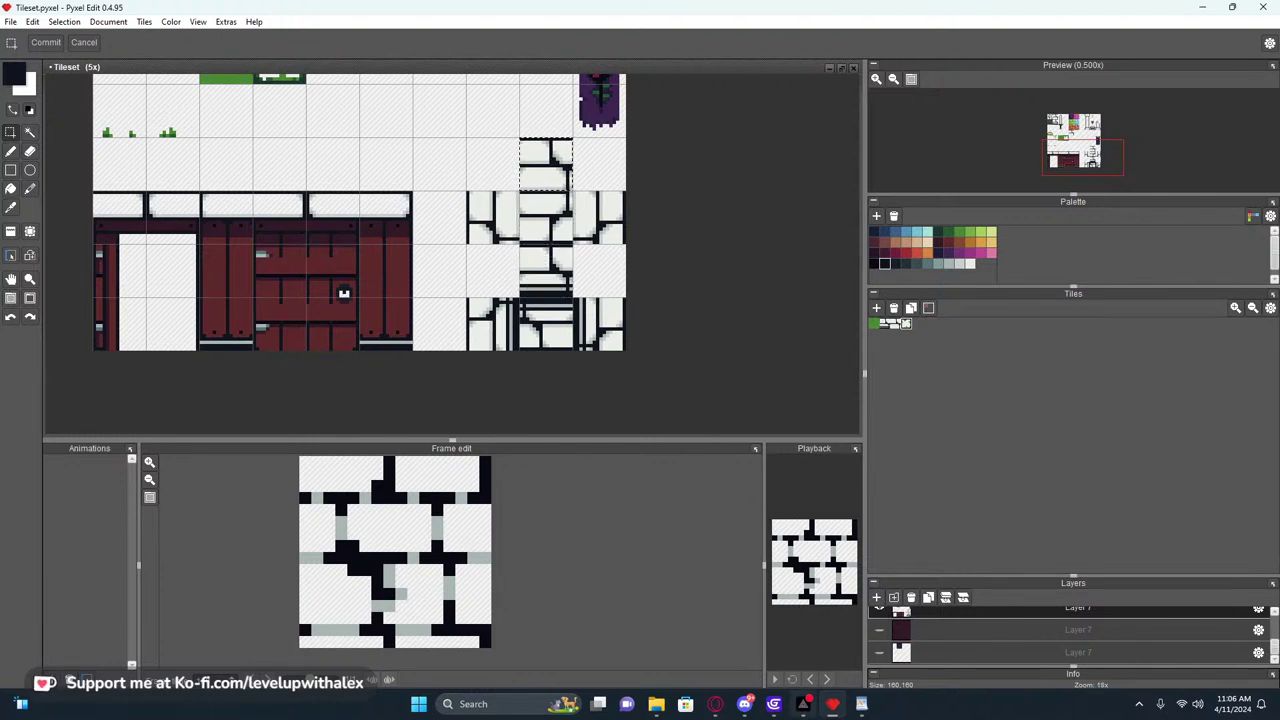
mouse_move(786, 711)
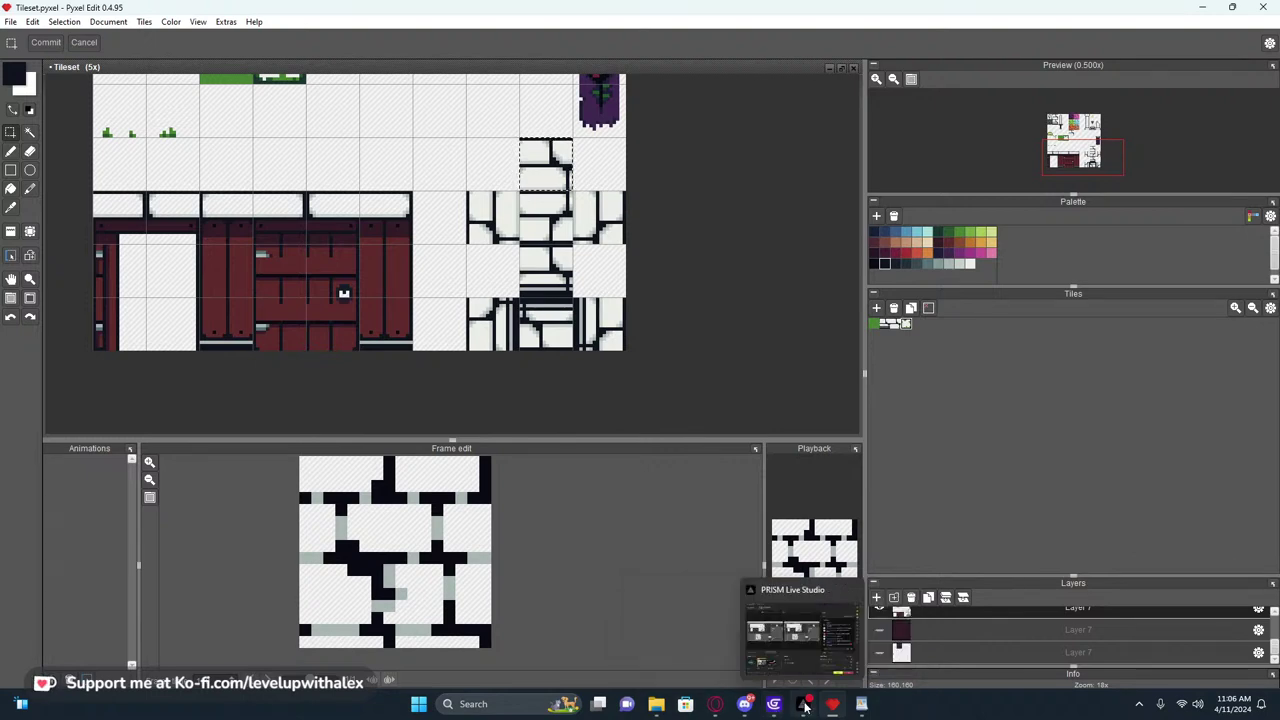
click(812, 658)
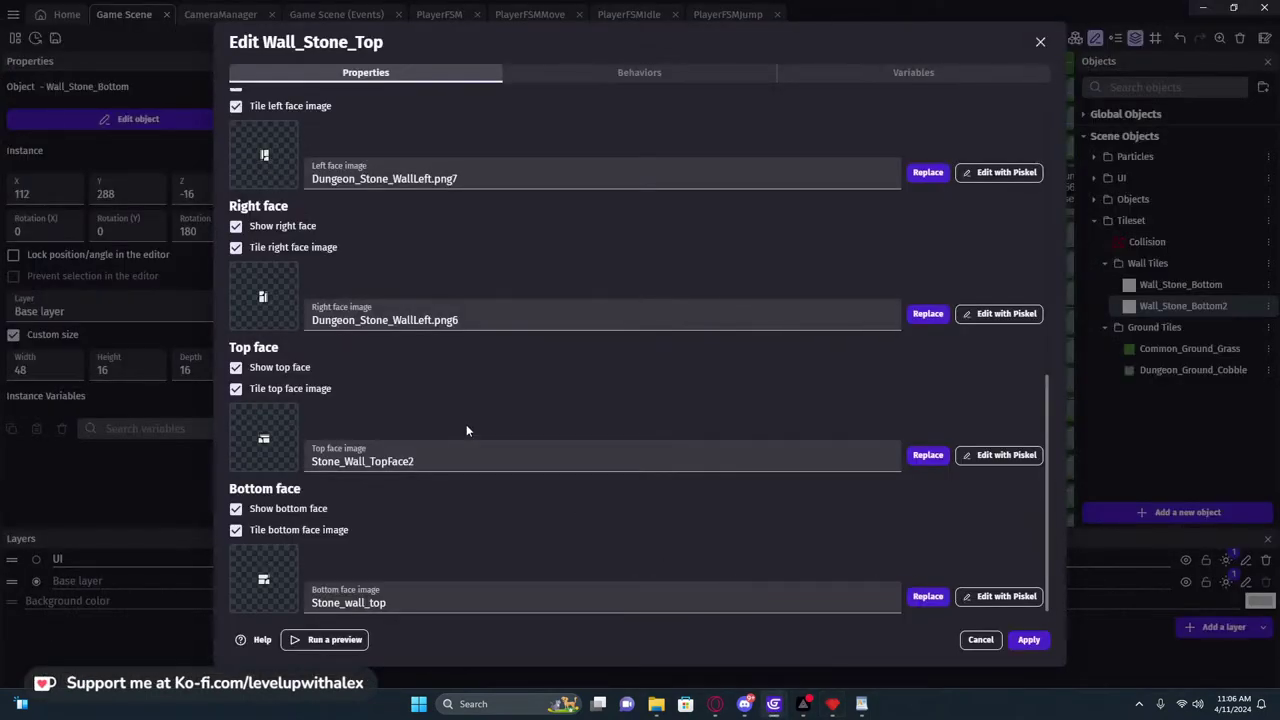
Replace the pixels of the Stone_wall_top bottom face image with the copied tile and save it in Overwrite mode
click(962, 600)
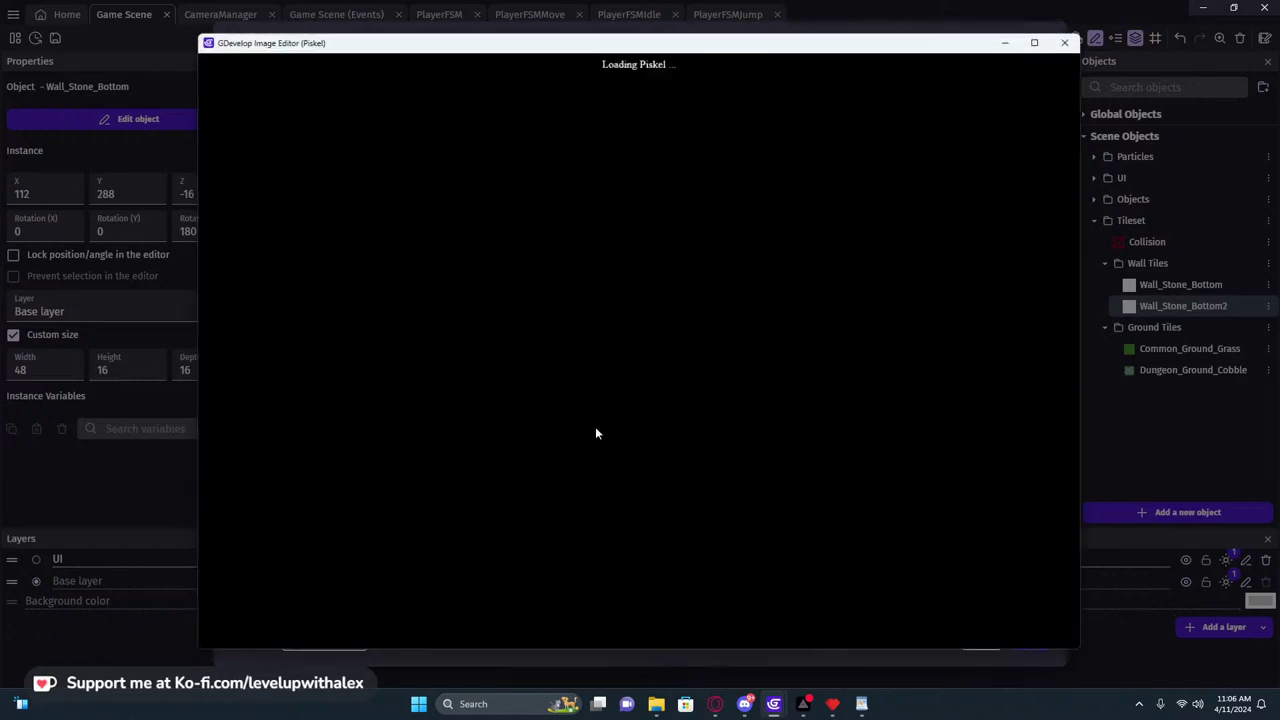
scroll(541, 327, down, 3)
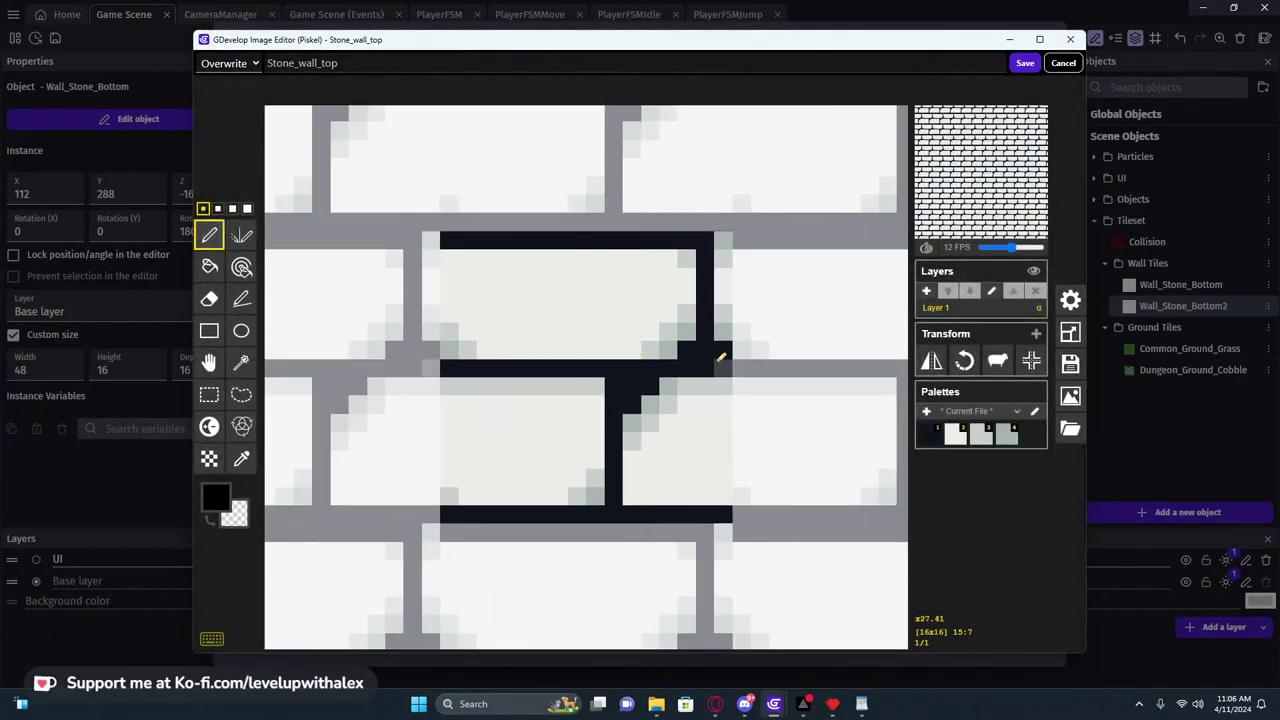
click(720, 357)
key(ctrl+a)
click(428, 194)
key(ctrl+z)
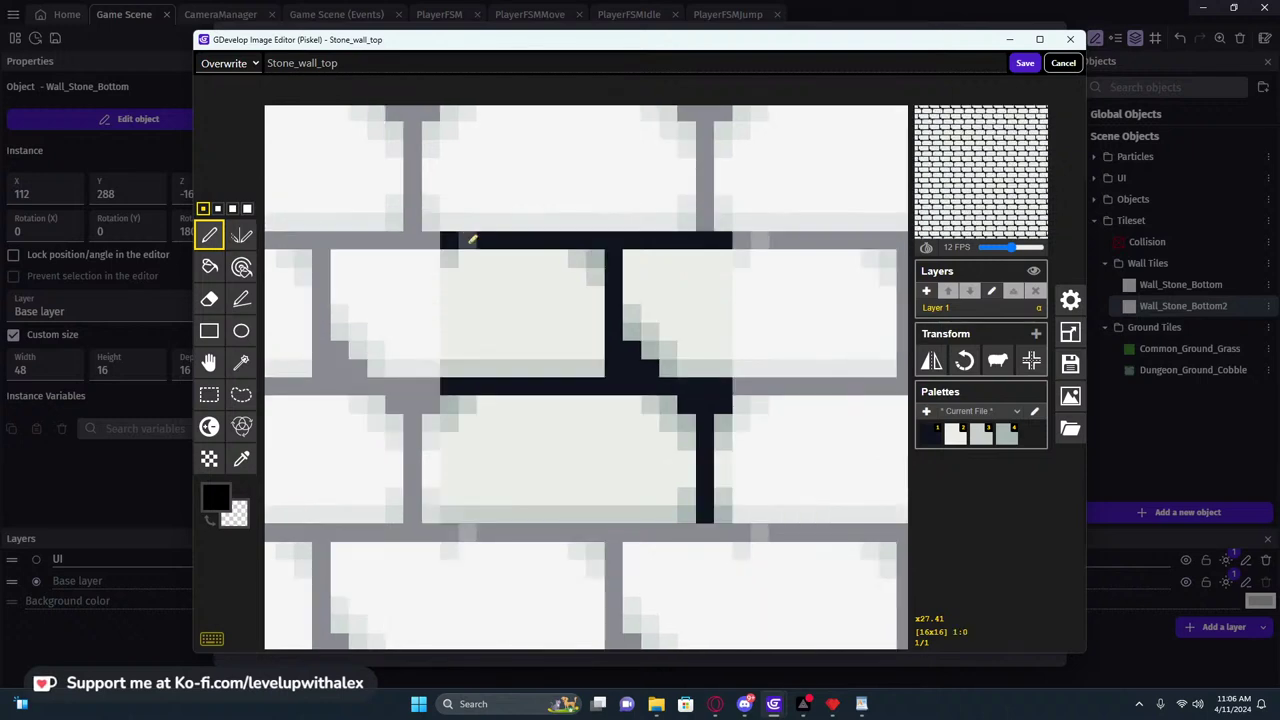
scroll(558, 368, down, 2)
click(1025, 63)
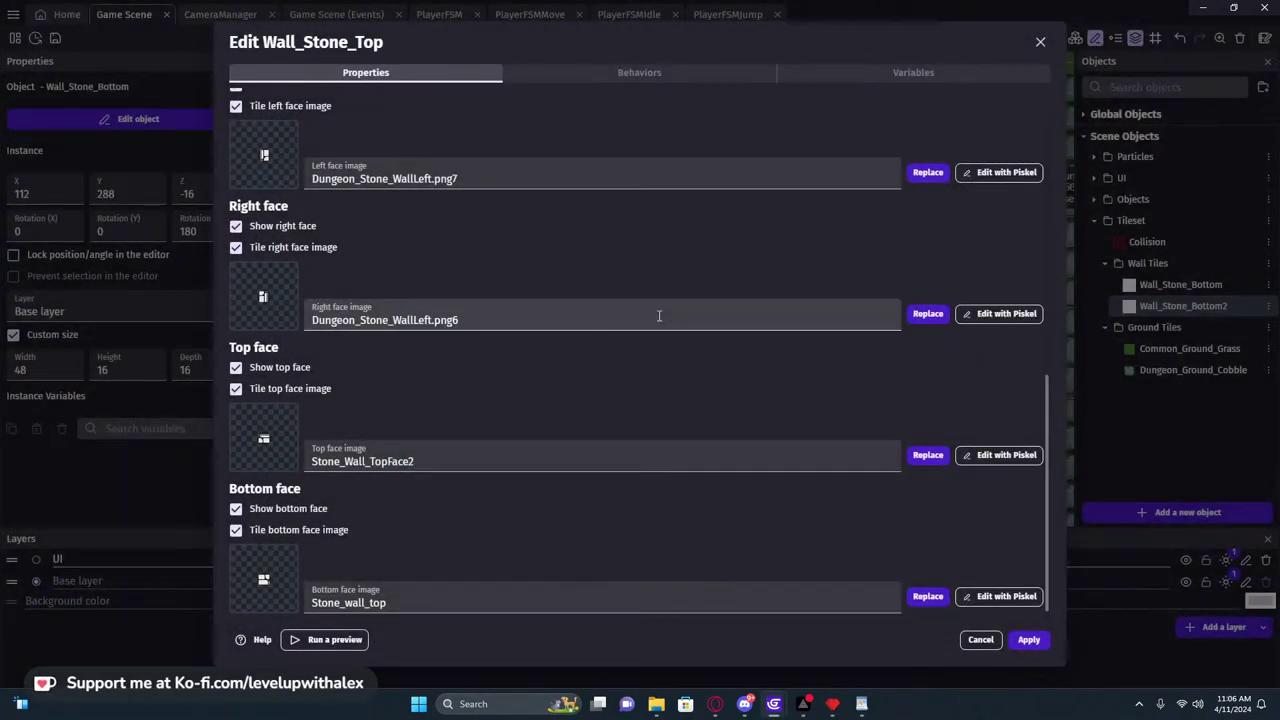
Copy the vertically flipped centre brick tile in Pyxel Edit and return to GDevelop
click(832, 704)
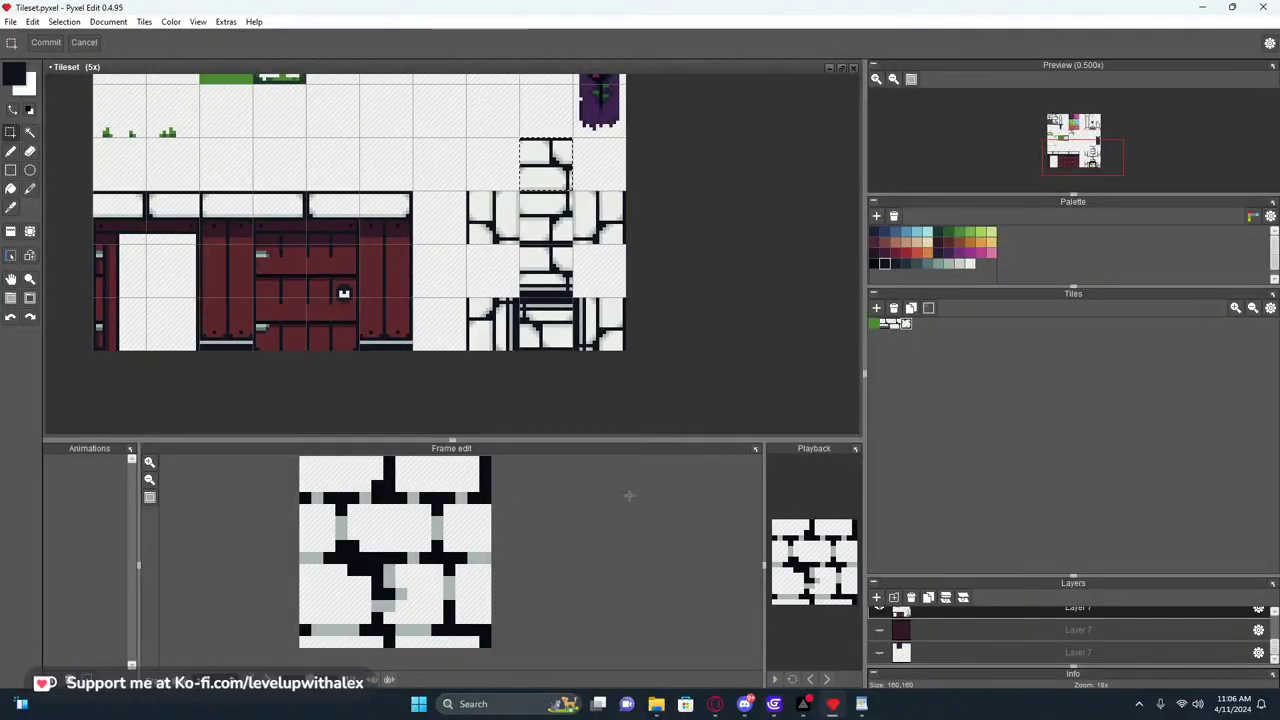
click(556, 219)
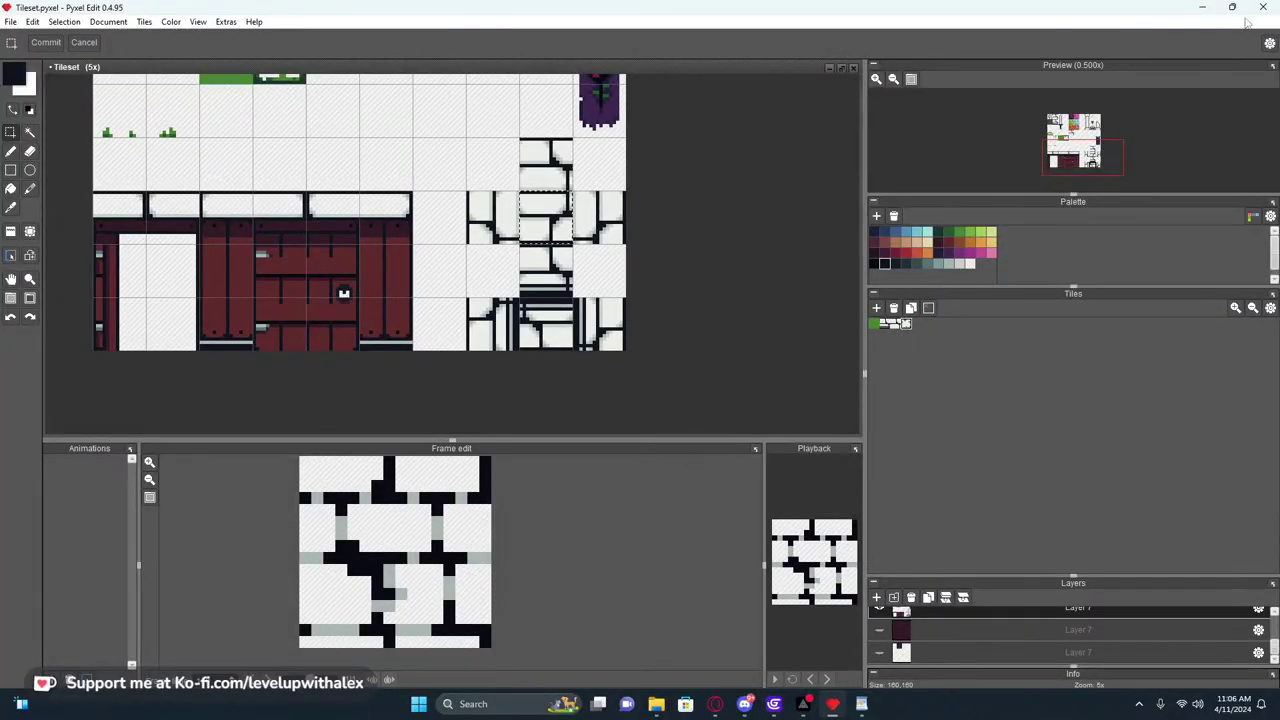
click(1205, 9)
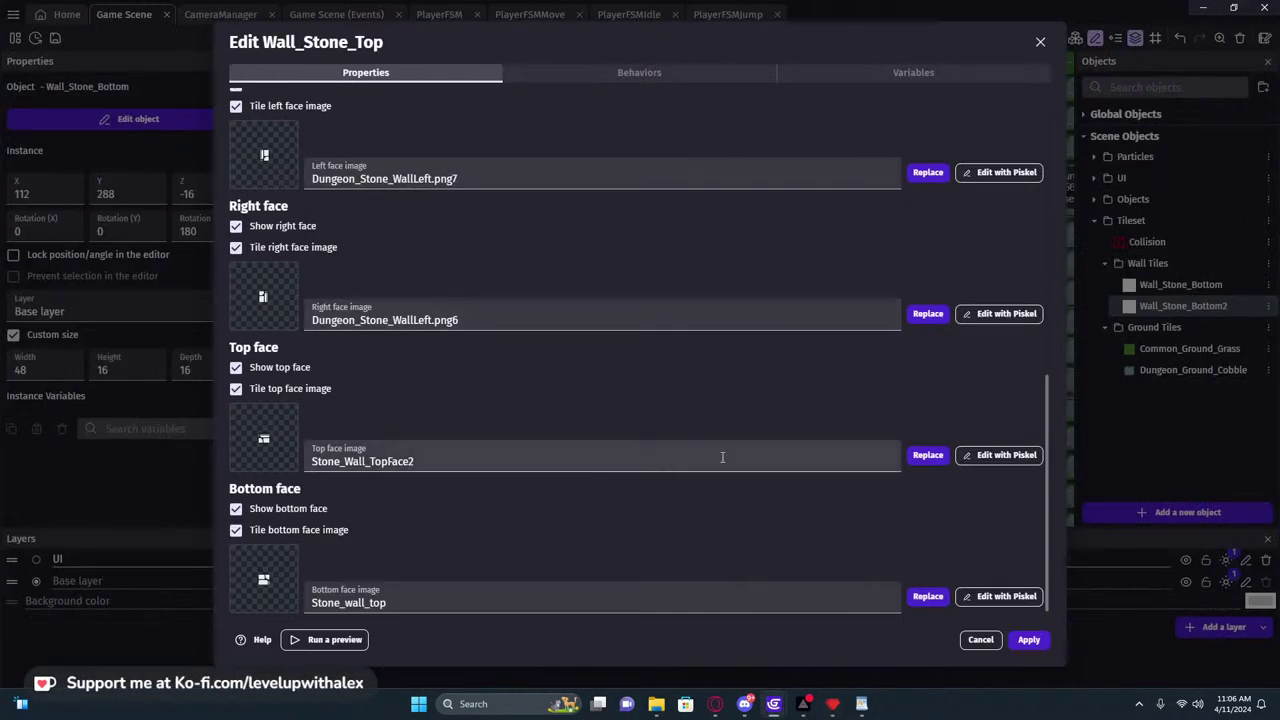
Replace the top face image of Wall_Stone_Top with the copied flipped tile in Piskel and save it as a New image
click(999, 455)
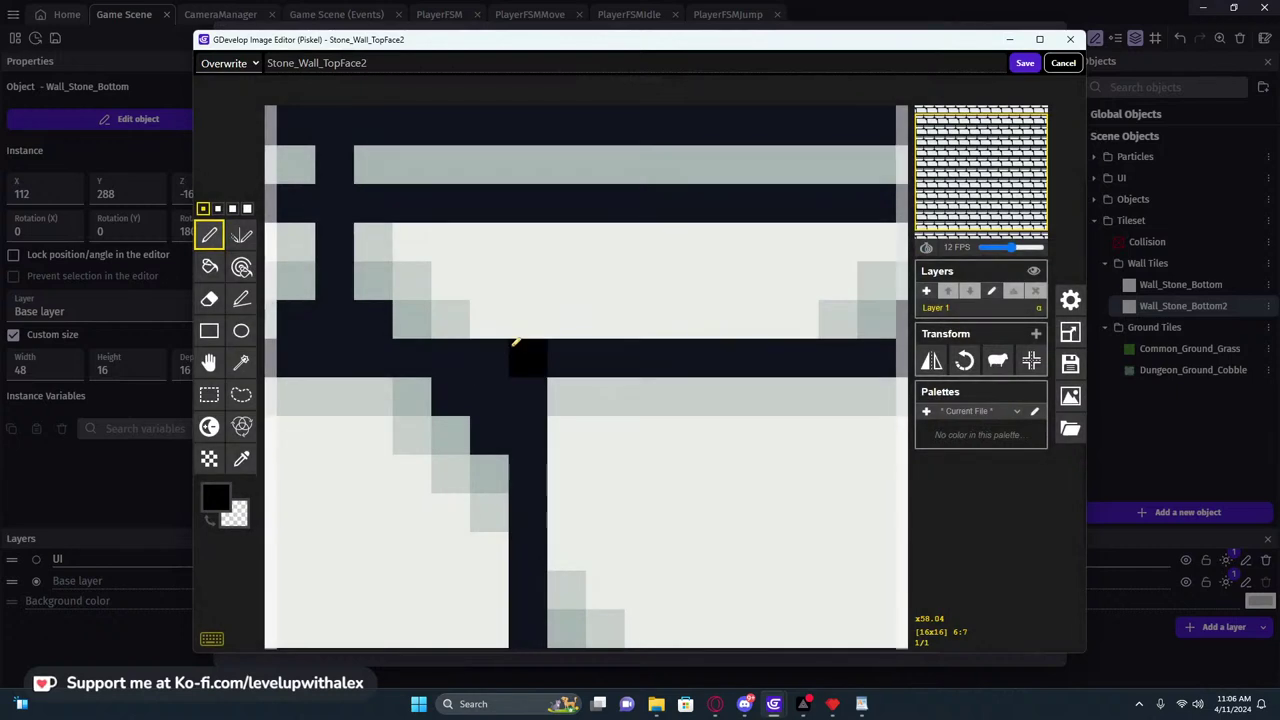
click(245, 62)
click(222, 90)
click(1025, 62)
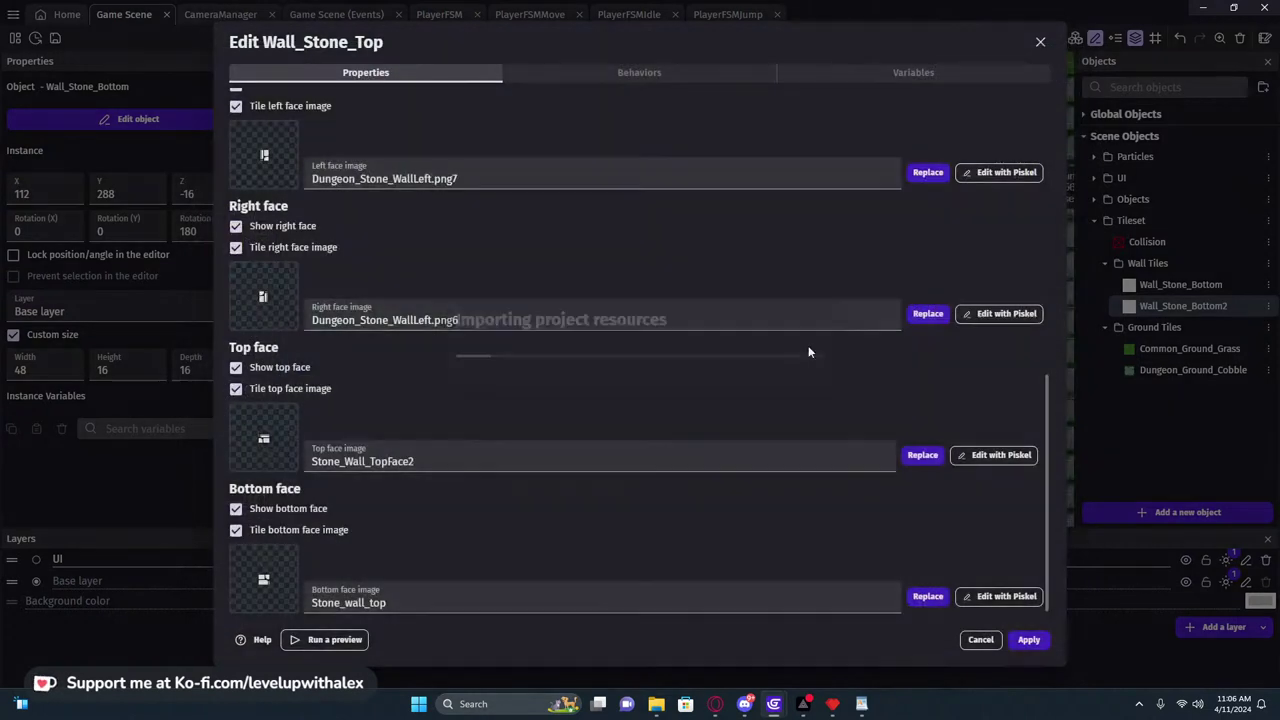
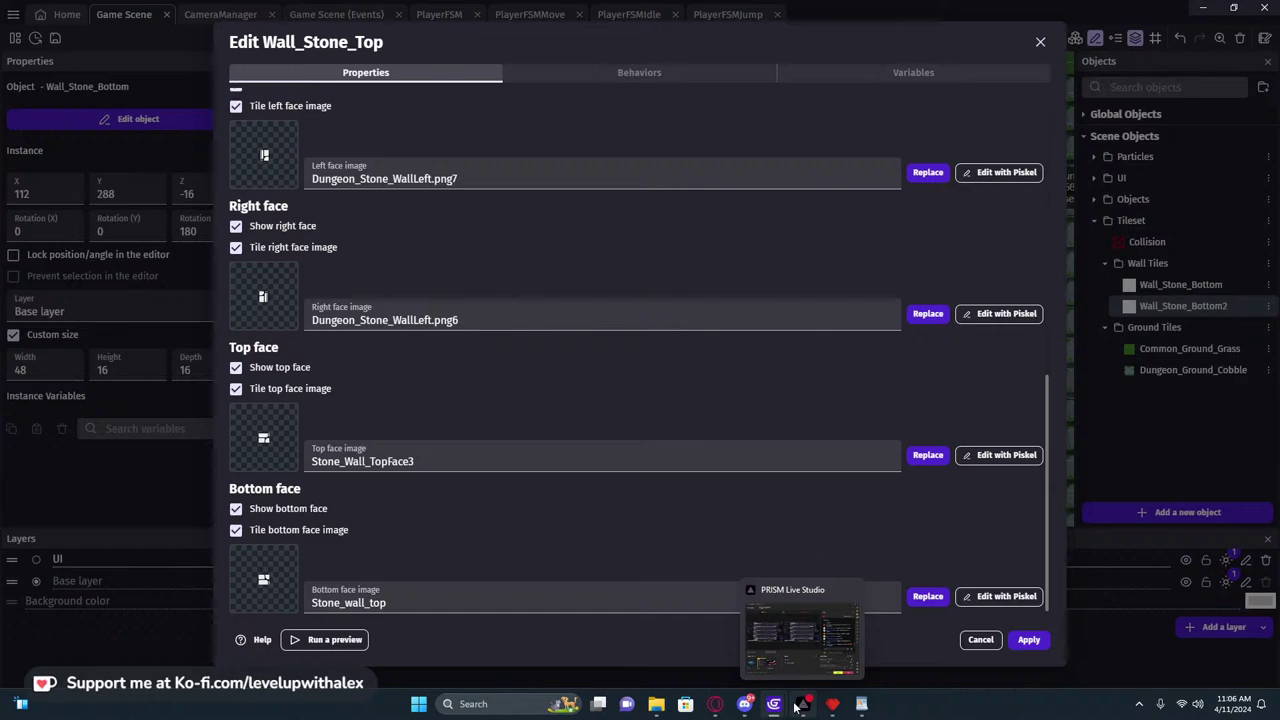
Switch to Pyxel Edit, flip the brick tile right of the centre vertically, and copy the brick tile left of the centre for GDevelop
click(832, 704)
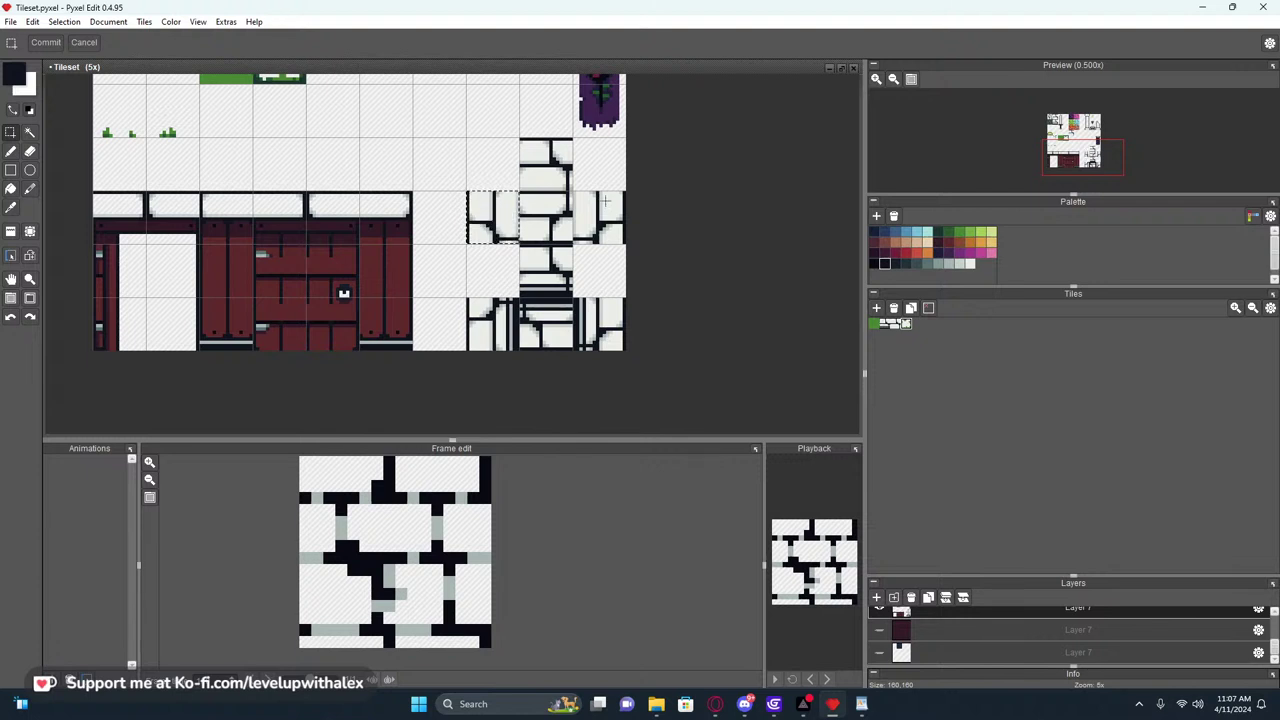
drag(604, 201, 661, 227)
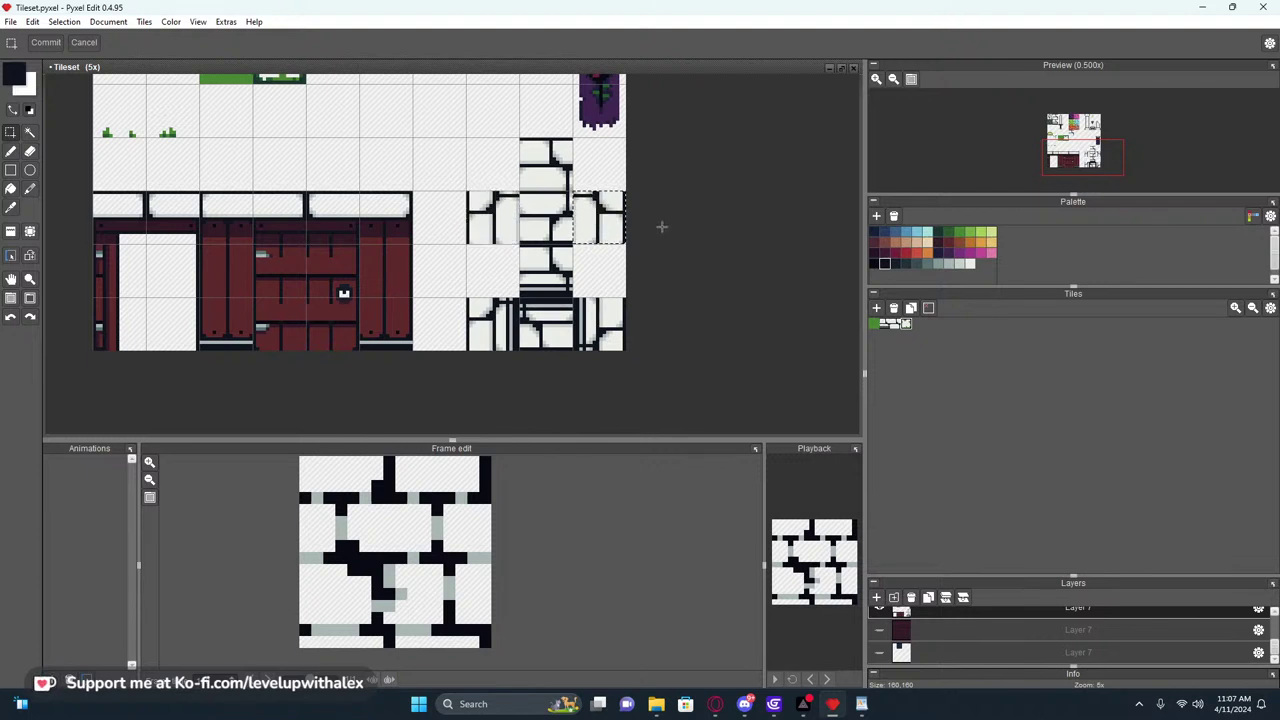
key(shift+v)
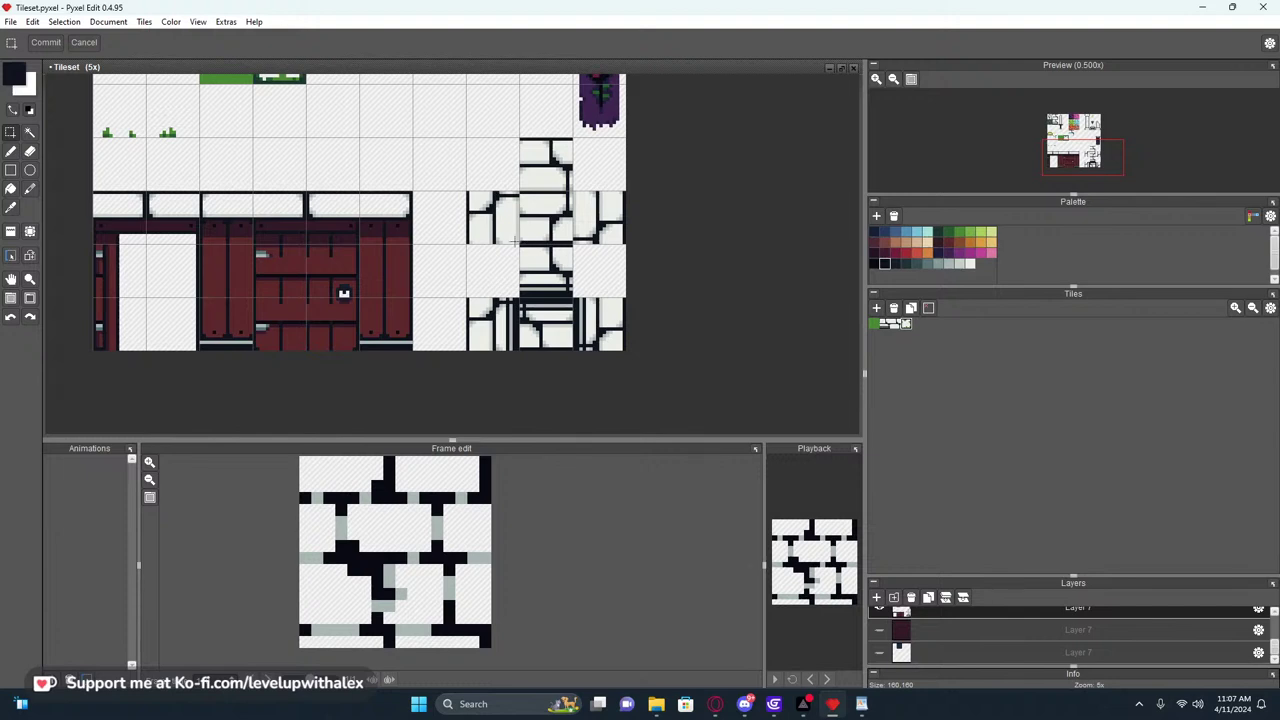
click(514, 240)
click(1204, 8)
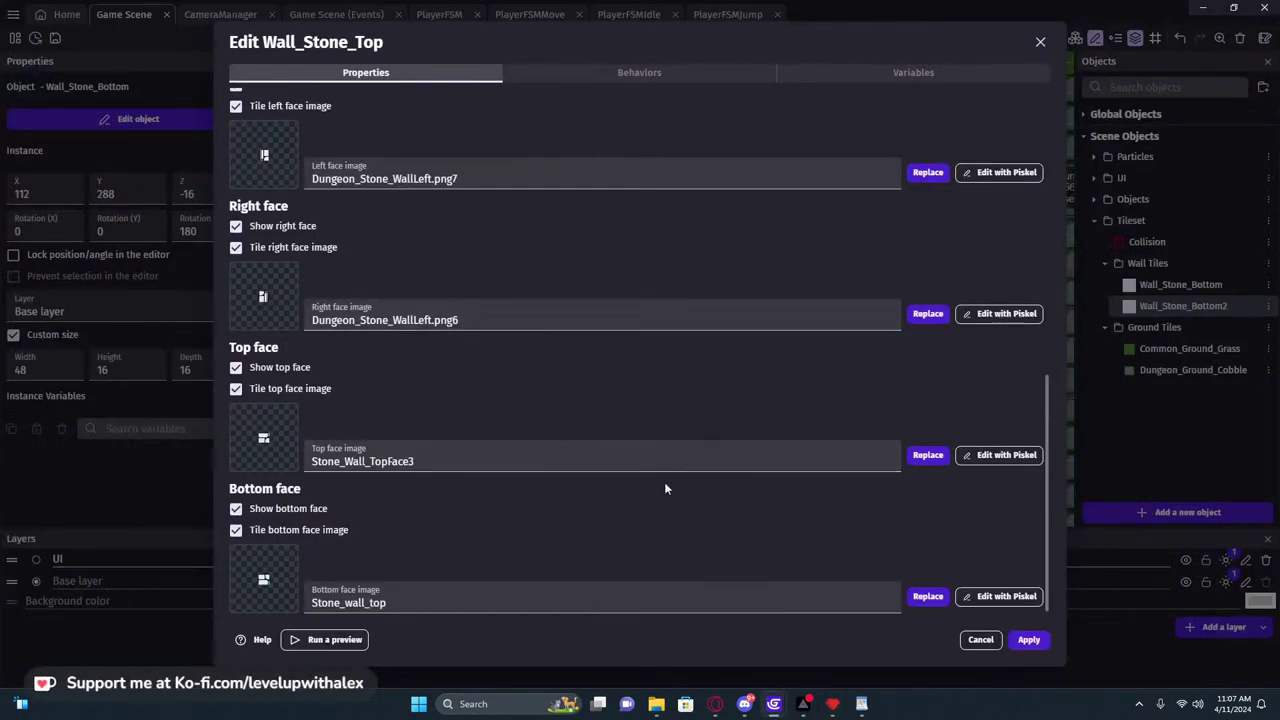
Replace the right face image of Wall_Stone_Top with the copied tile in Piskel and save it in Overwrite mode
click(998, 313)
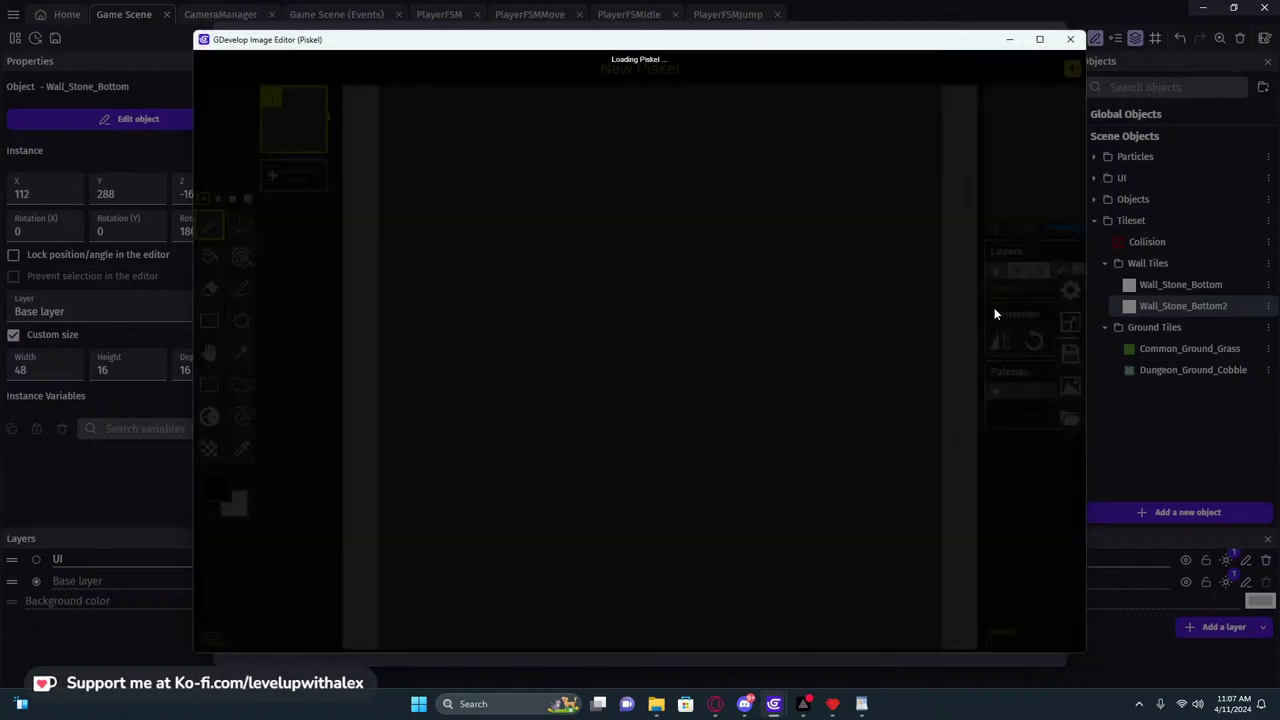
key(ctrl+a)
scroll(600, 325, down, 8)
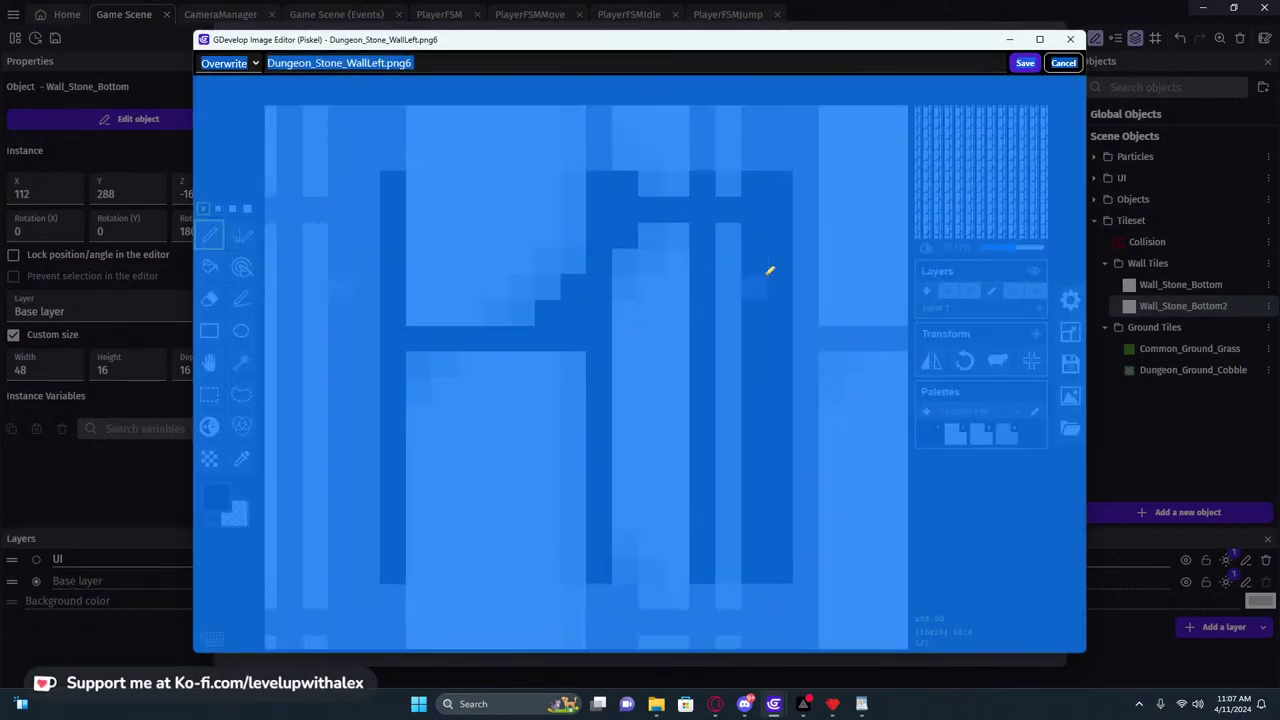
click(815, 249)
key(ctrl+v)
scroll(816, 249, down, 2)
click(1025, 62)
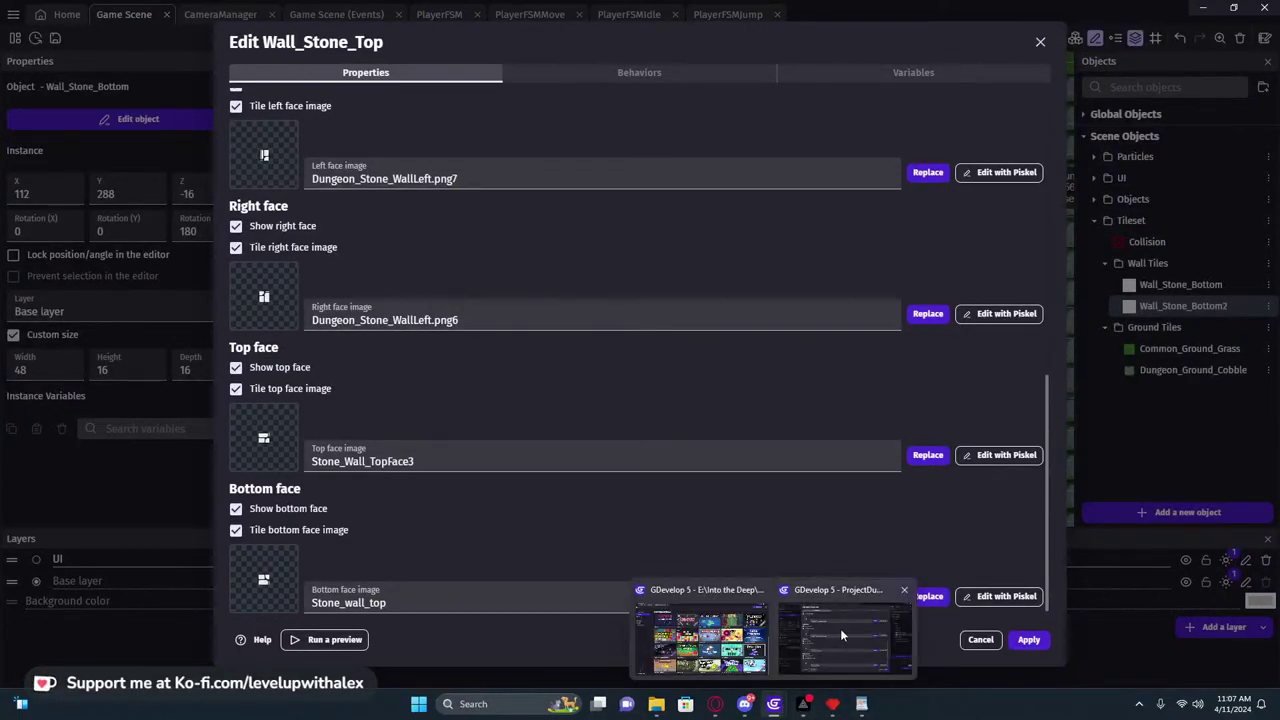
Copy the brick tile right of the centre tile in Pyxel Edit and return to the Wall_Stone_Top settings in GDevelop
click(832, 705)
click(588, 210)
click(1202, 7)
Replace the left face image of Wall_Stone_Top with the copied tile, save it as a New image and apply the object's changes
scroll(400, 255, up, 3)
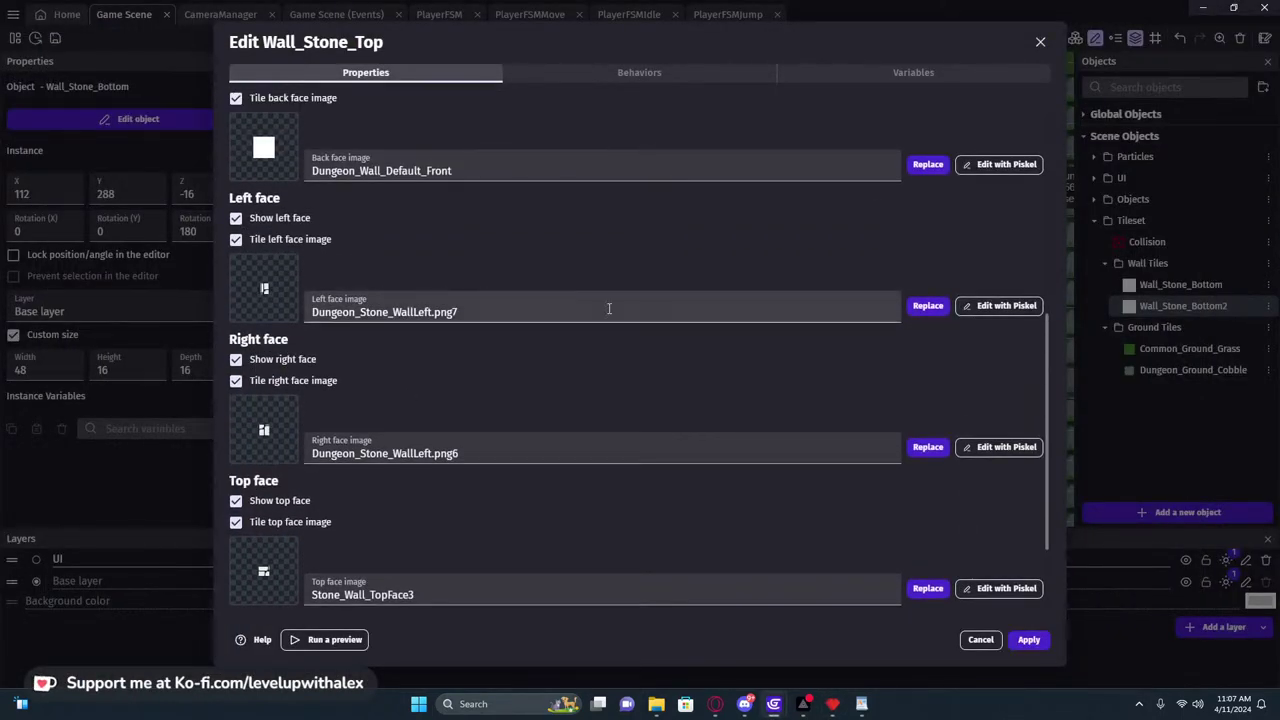
click(999, 305)
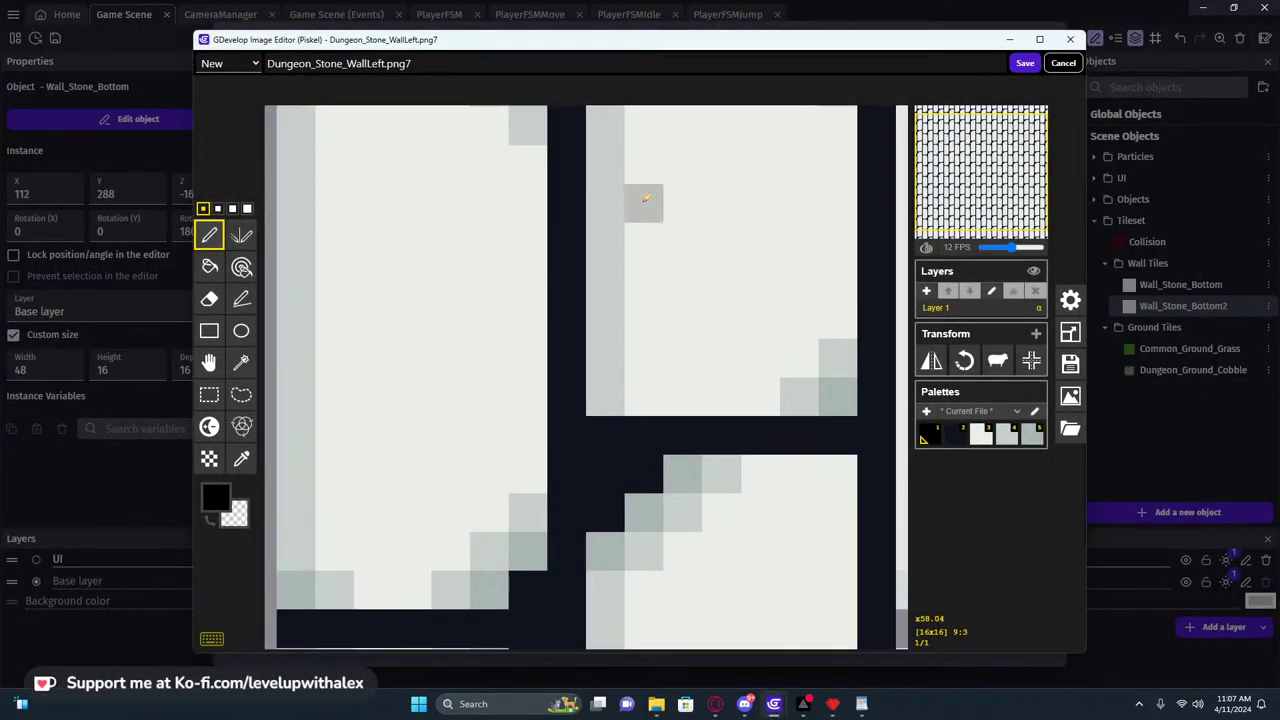
scroll(820, 182, down, 2)
click(1025, 63)
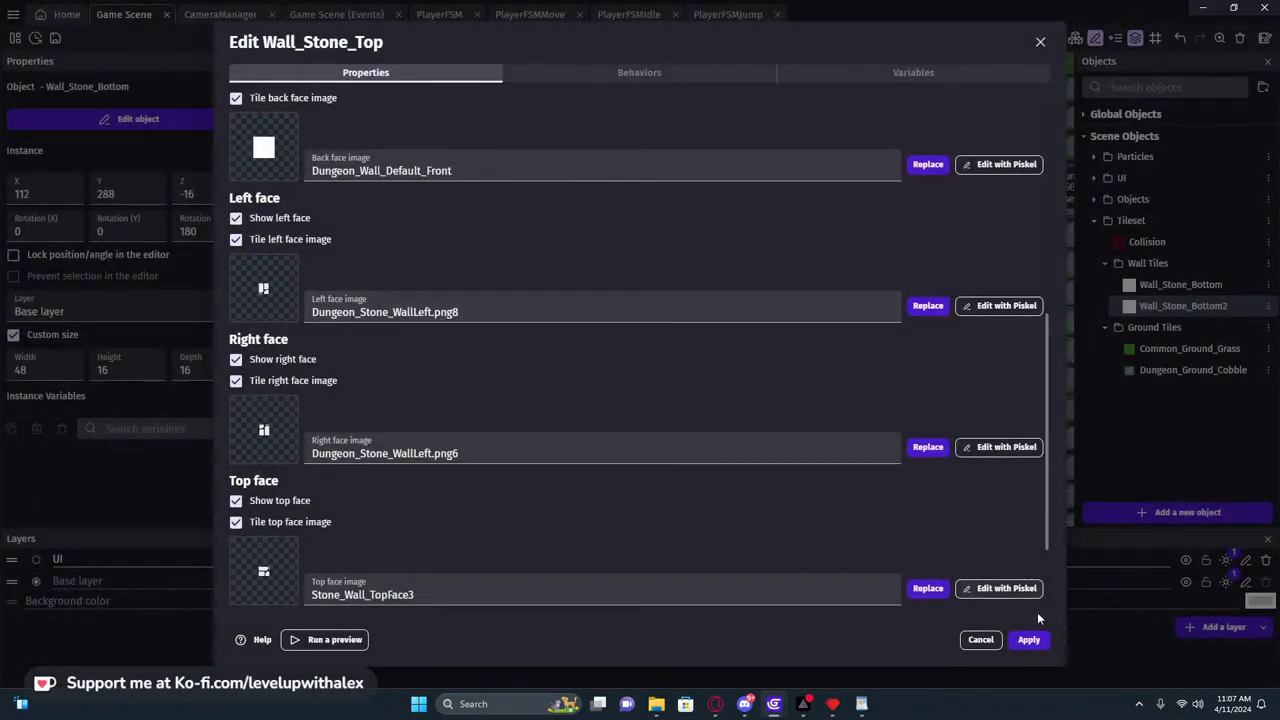
click(1029, 639)
Preview the scene and walk around the stacked wall to inspect how the top and bottom bricks line up on each side
drag(1165, 308, 675, 292)
click(606, 39)
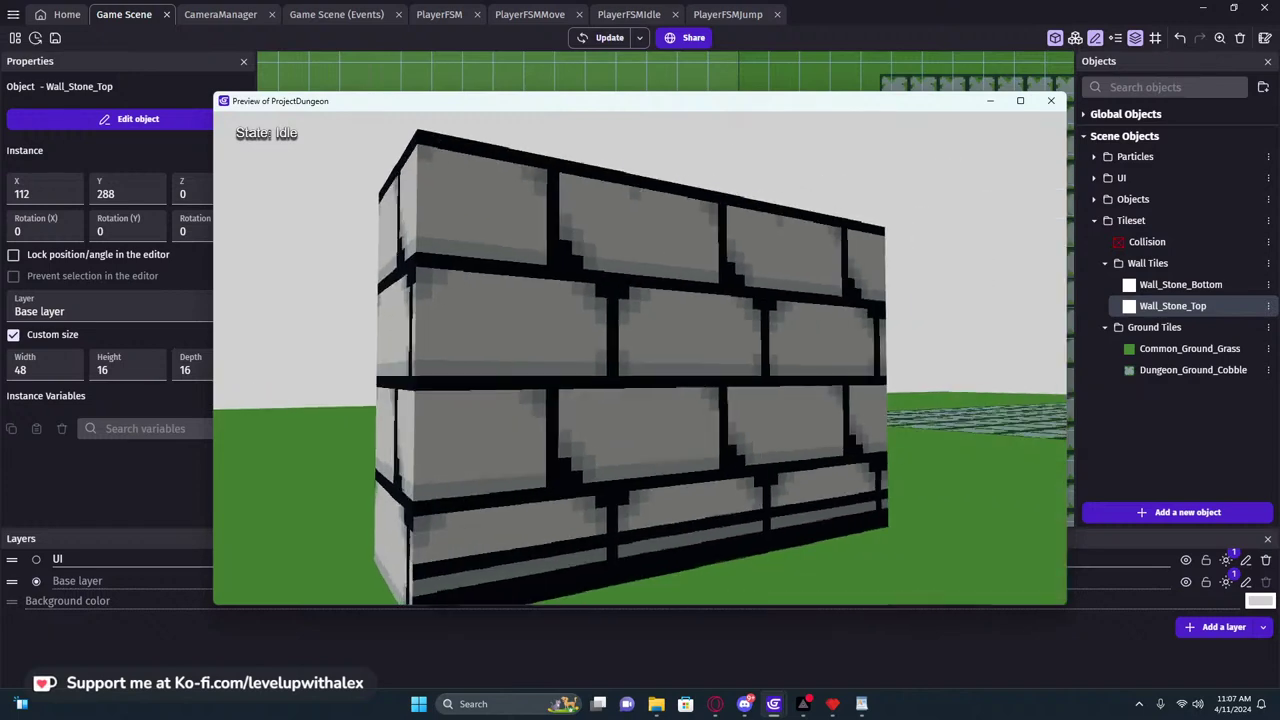
key(s)
key(a)
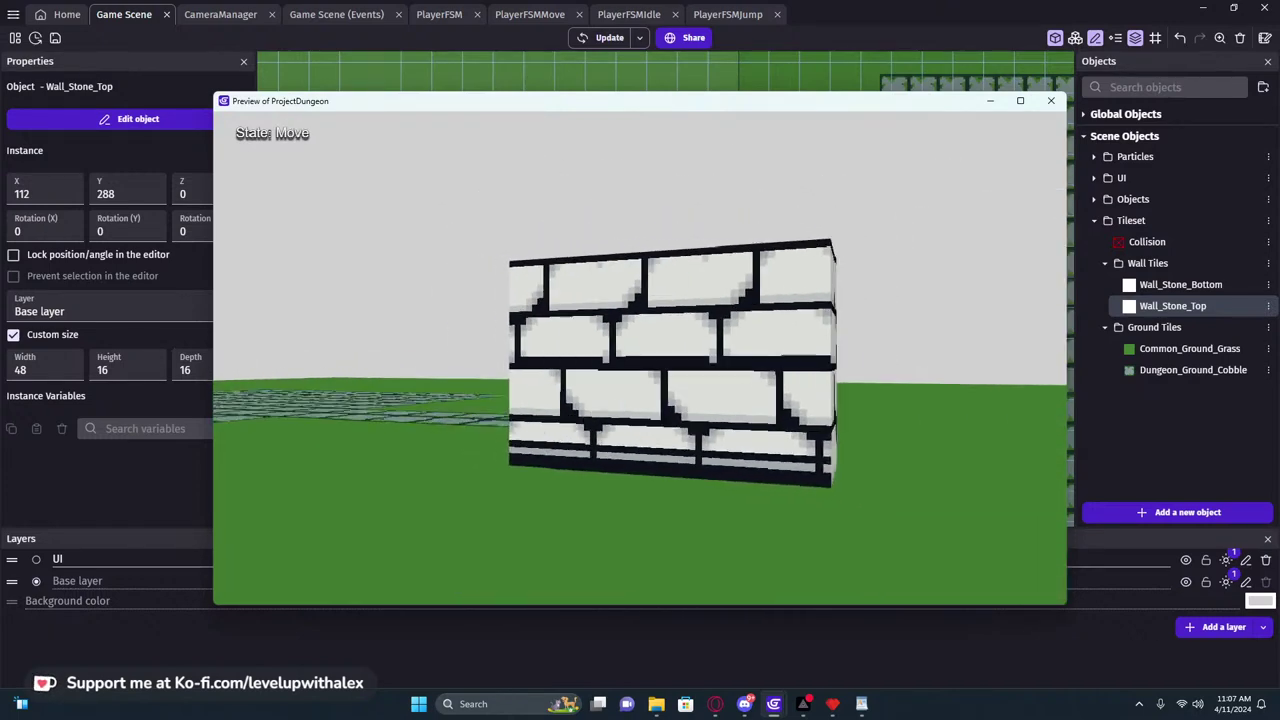
key(d)
key(w)
key(w)
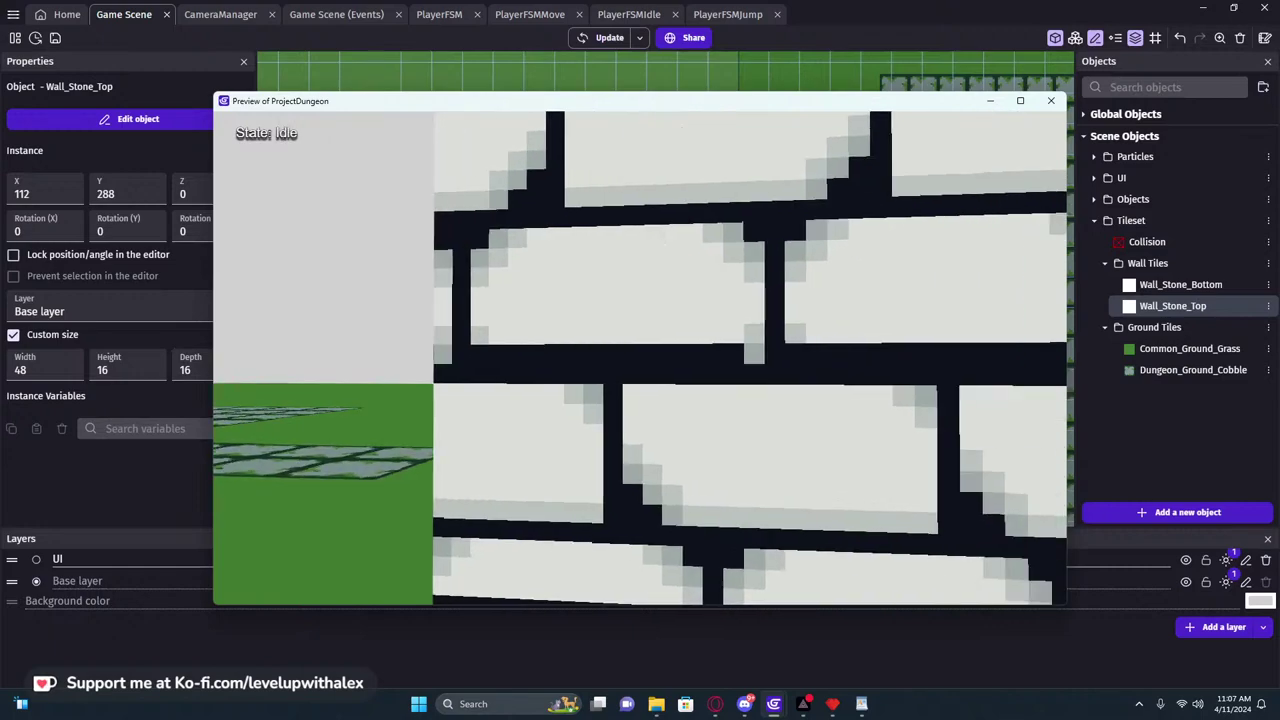
key(s)
key(Escape)
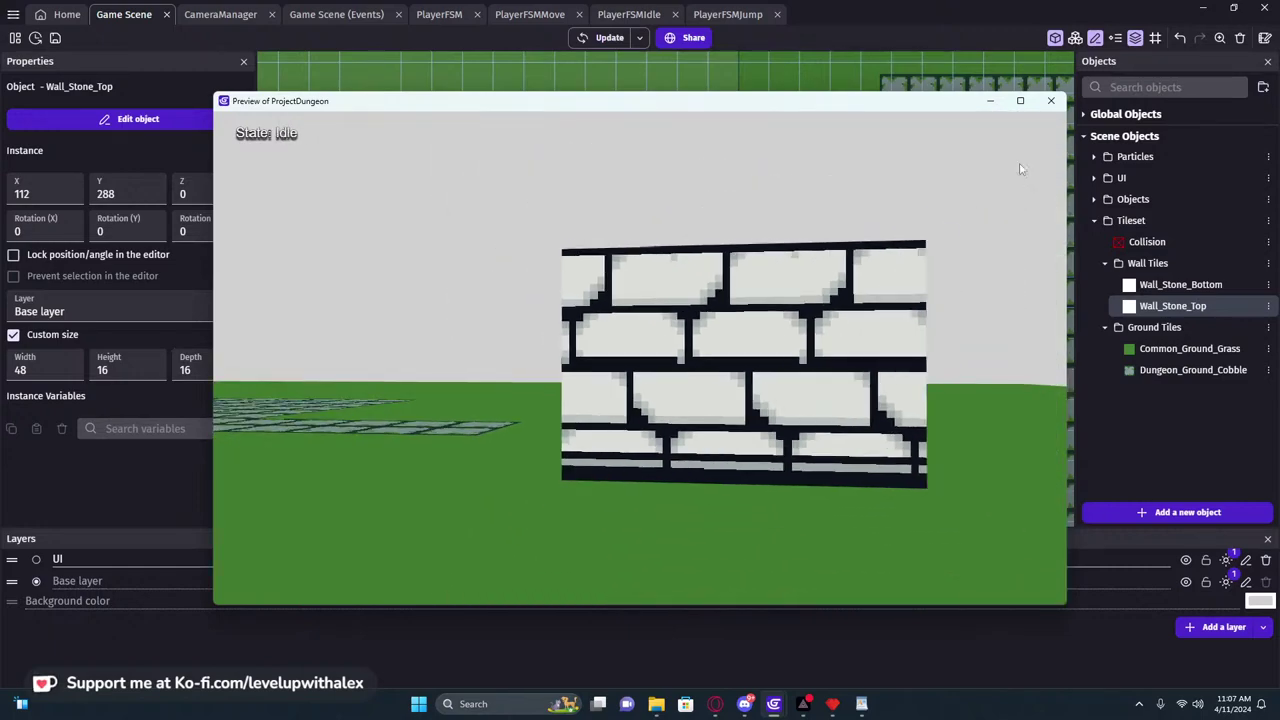
click(1050, 100)
Move the Wall_Stone_Top instance off the bottom wall to X 160, Y 288
middle_drag(807, 392, 946, 263)
scroll(778, 152, up, 4)
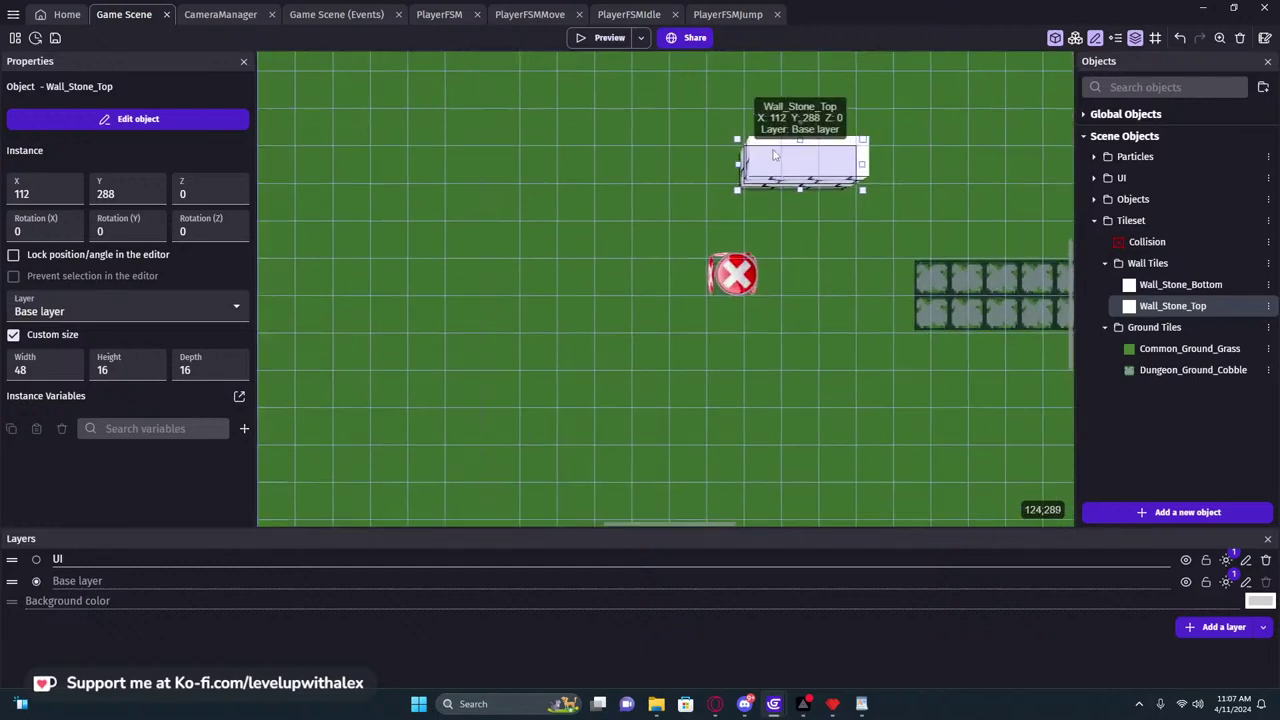
middle_drag(757, 222, 565, 153)
key(n)
key(Escape)
middle_drag(591, 108, 711, 161)
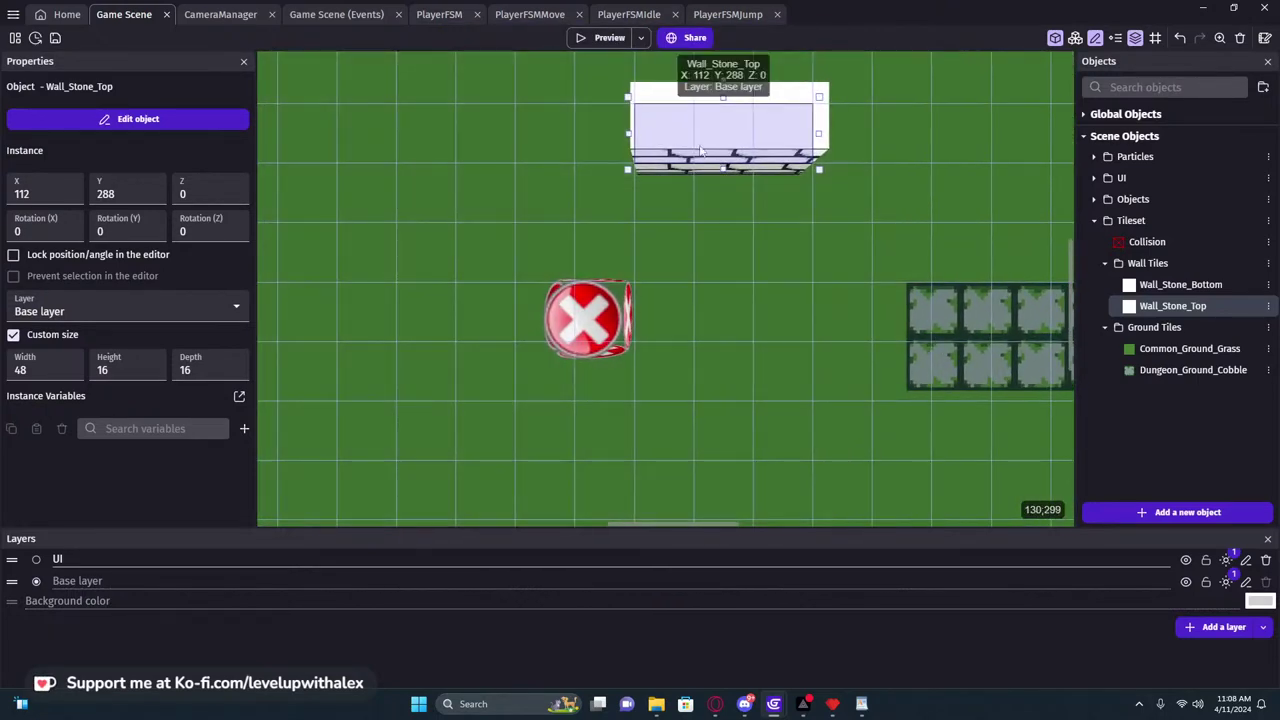
ctrl+drag(714, 158, 903, 154)
Preview the scene to inspect the separated top and bottom wall pieces, and close the preview
click(609, 37)
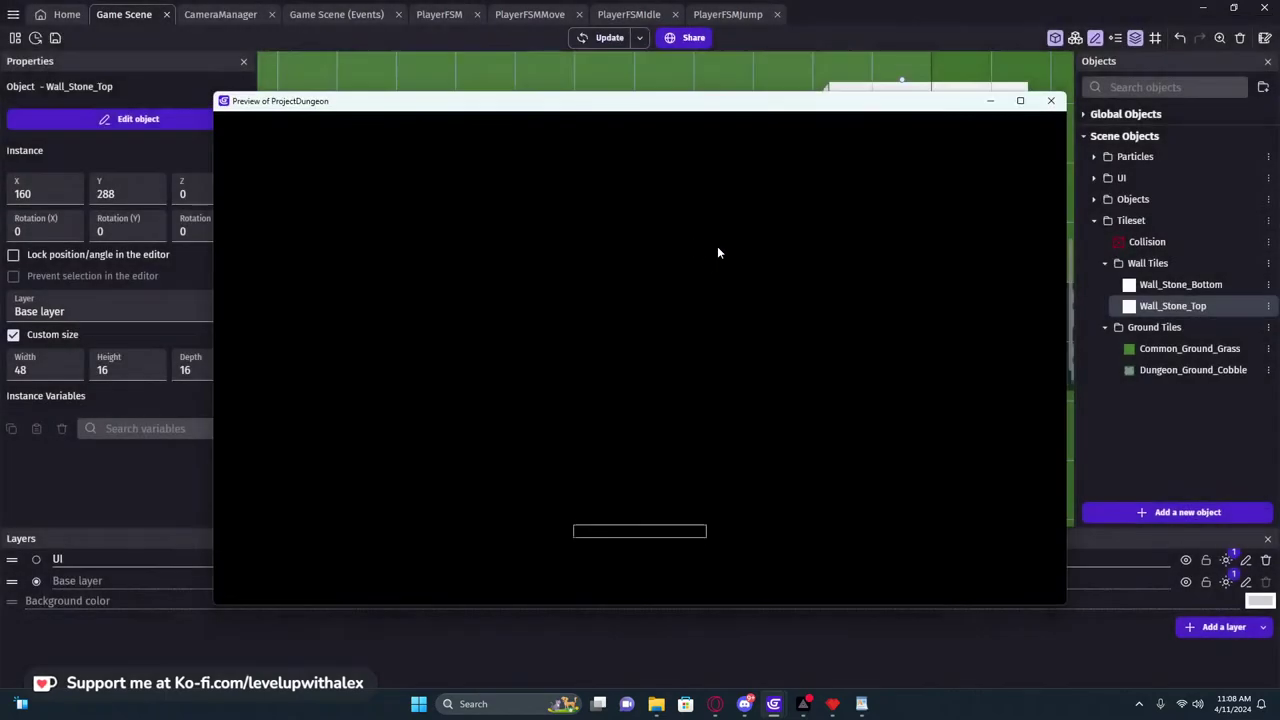
key(a)
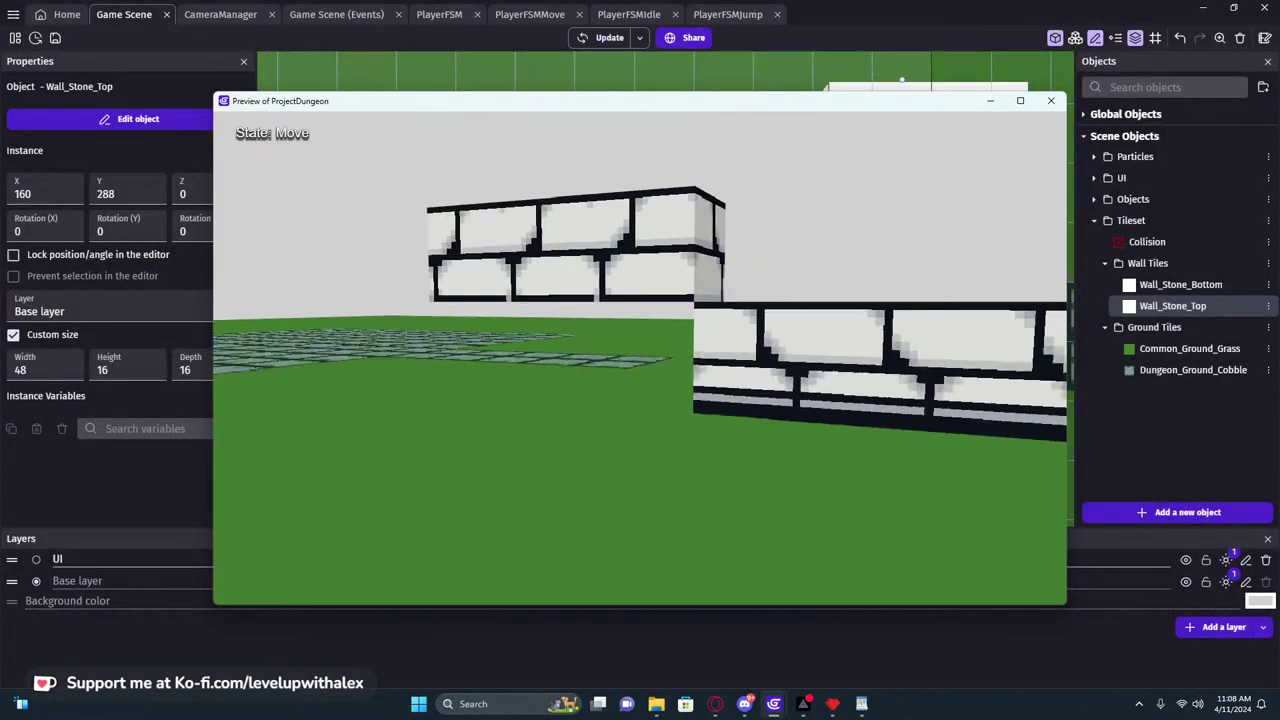
key(a)
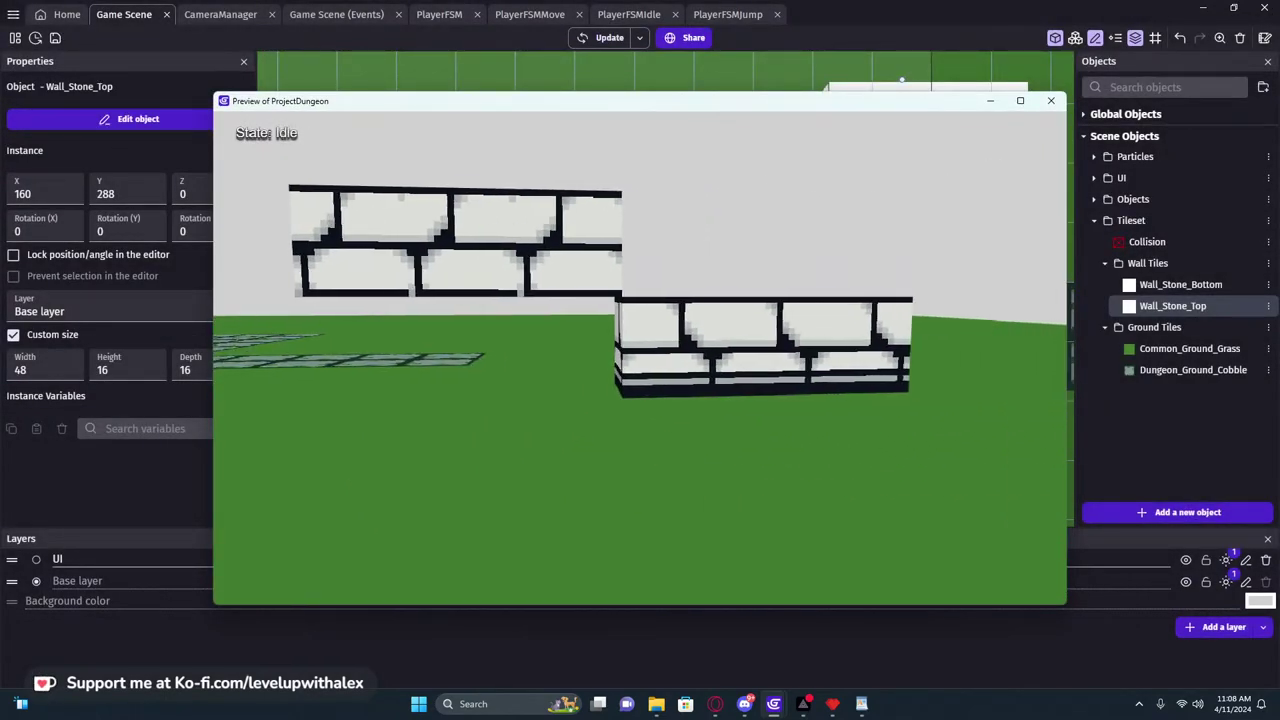
click(1051, 100)
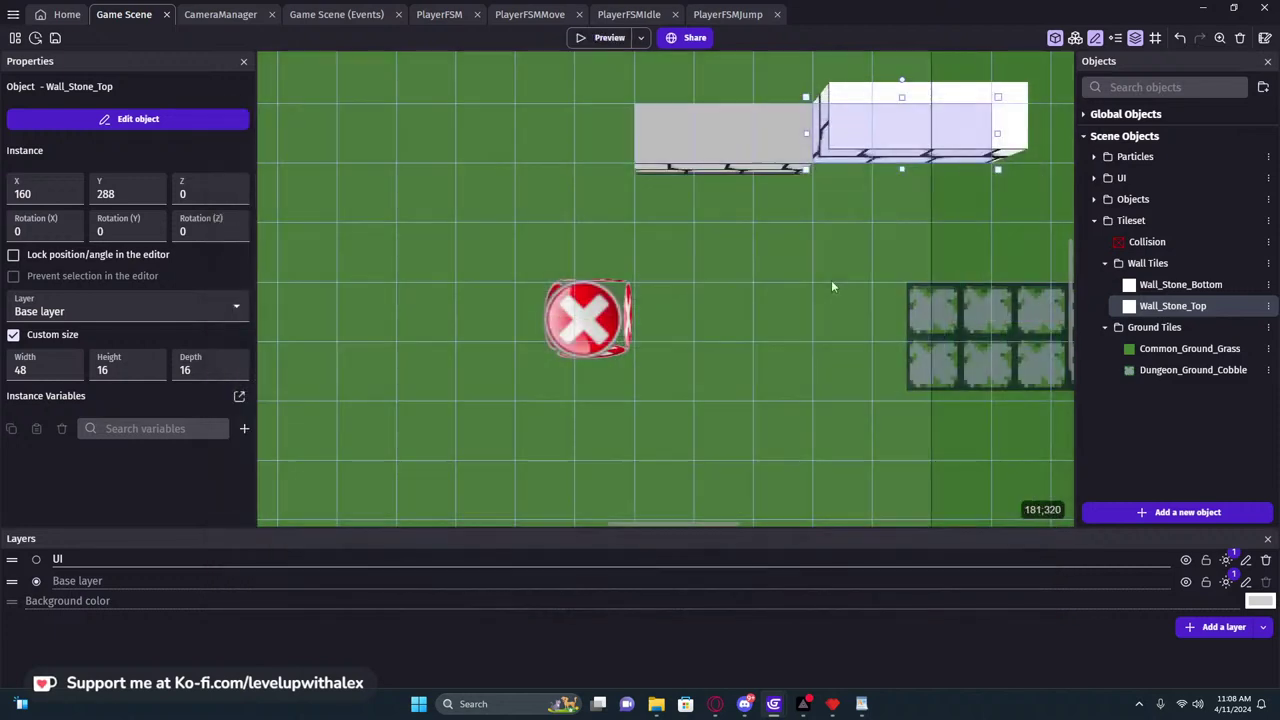
In Pyxel Edit, replace the centre brick tile with a copy of the topmost brick tile rotated 180 degrees
click(832, 704)
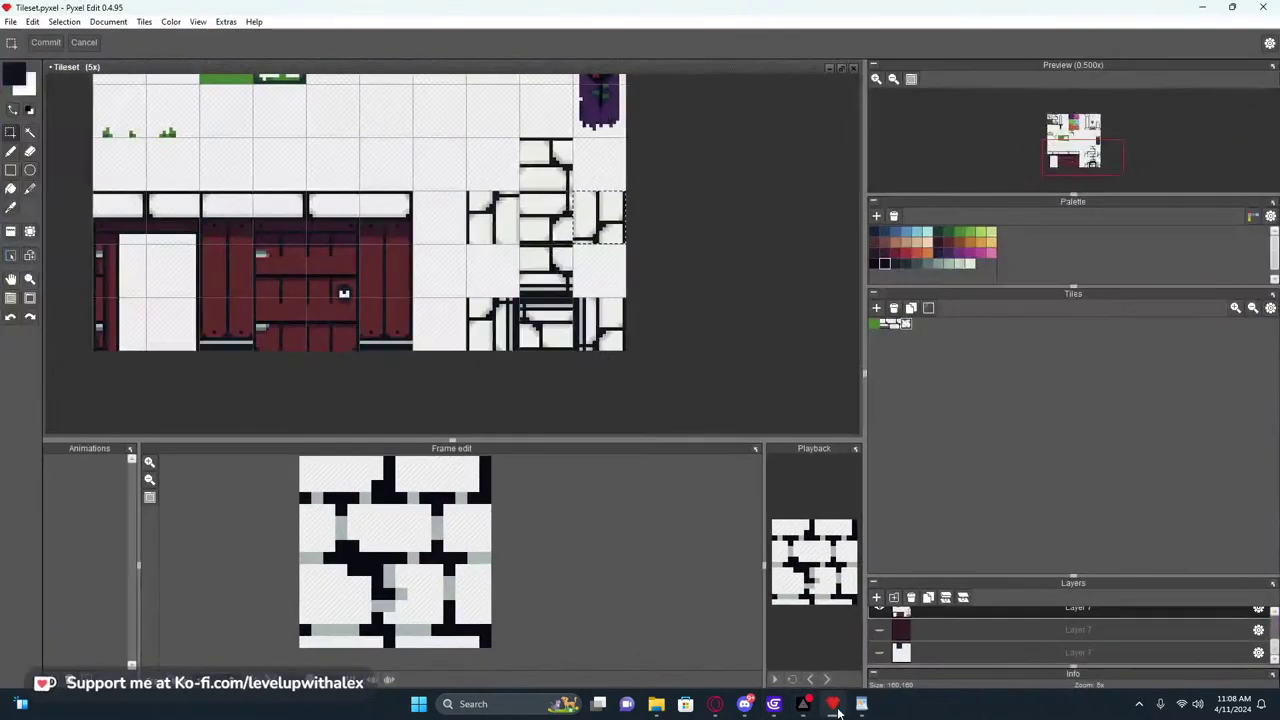
mouse_move(468, 157)
middle_down()
mouse_move(548, 217)
mouse_move(531, 235)
middle_up()
key(e)
middle_drag(600, 140, 505, 121)
key(alt)
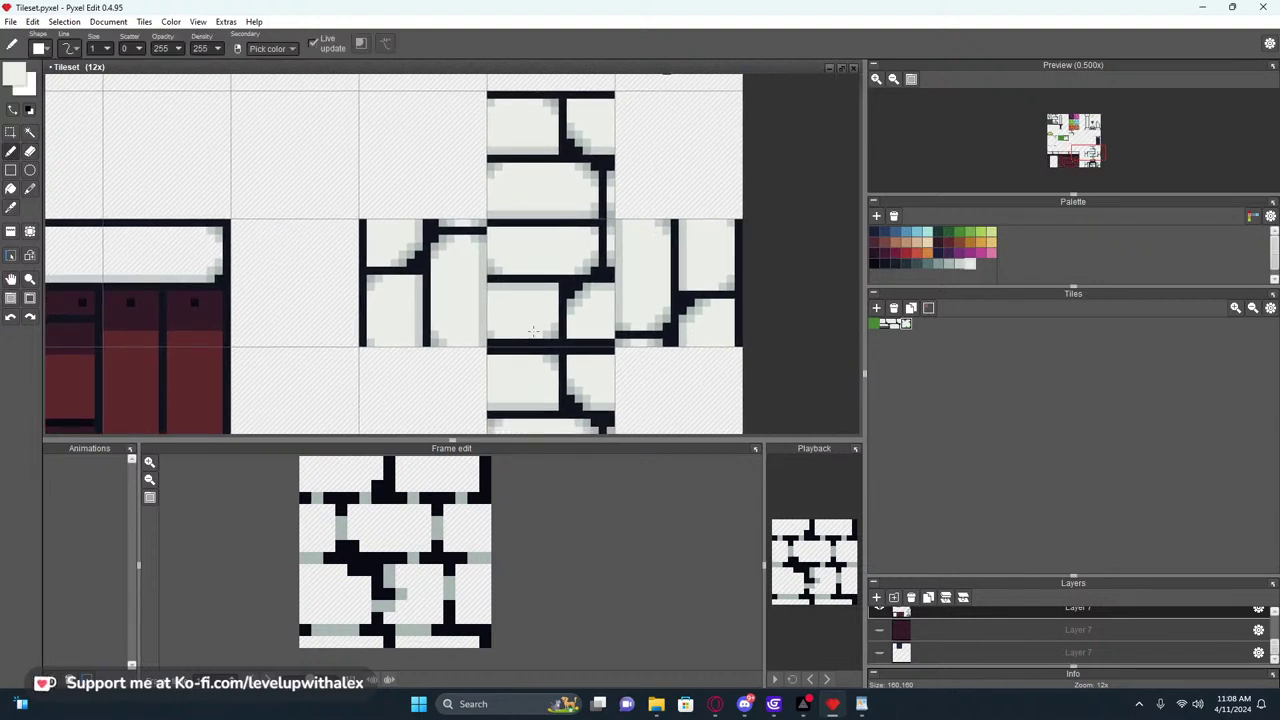
middle_drag(535, 342, 523, 374)
key(s)
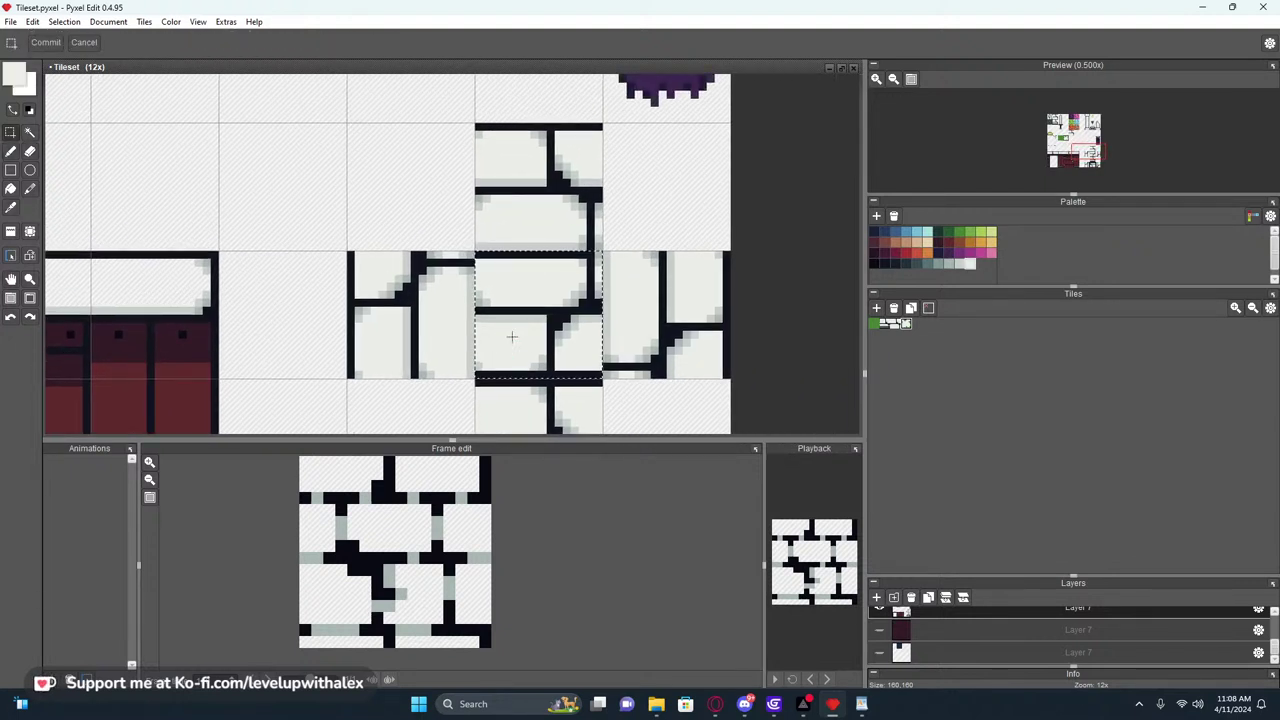
key(Delete)
key(ctrl+v)
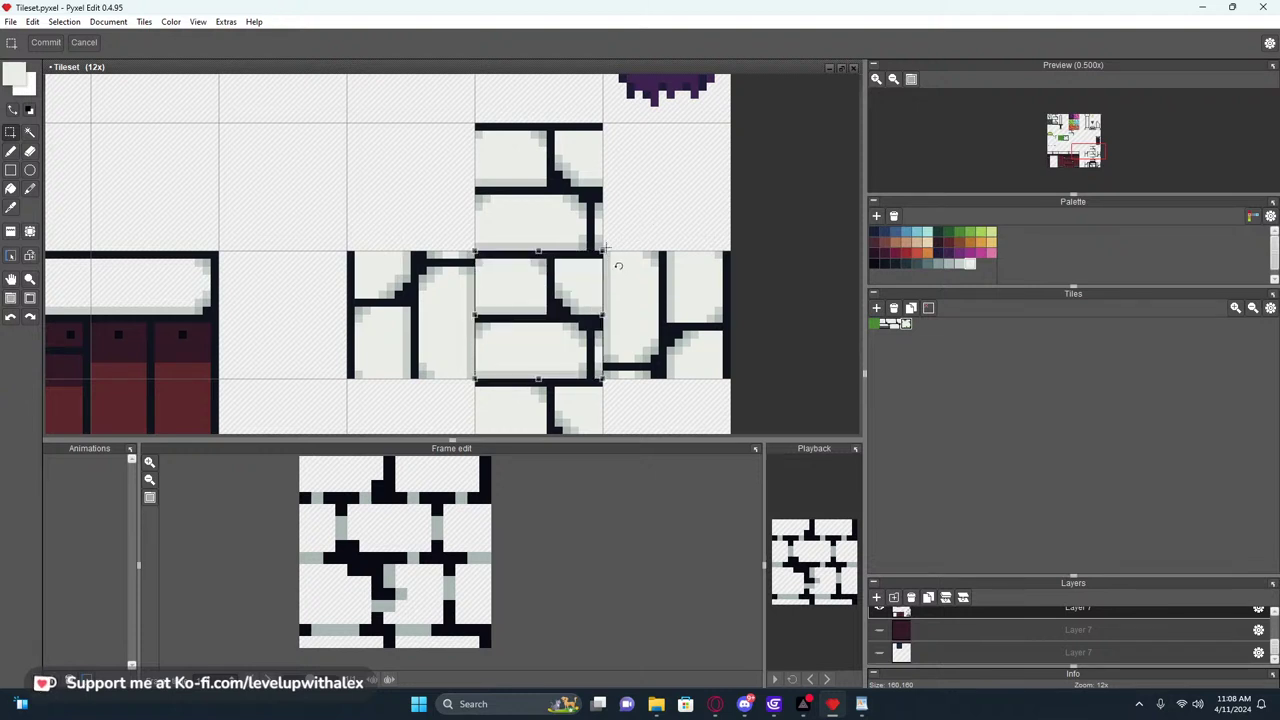
shift+drag(606, 248, 481, 397)
click(682, 206)
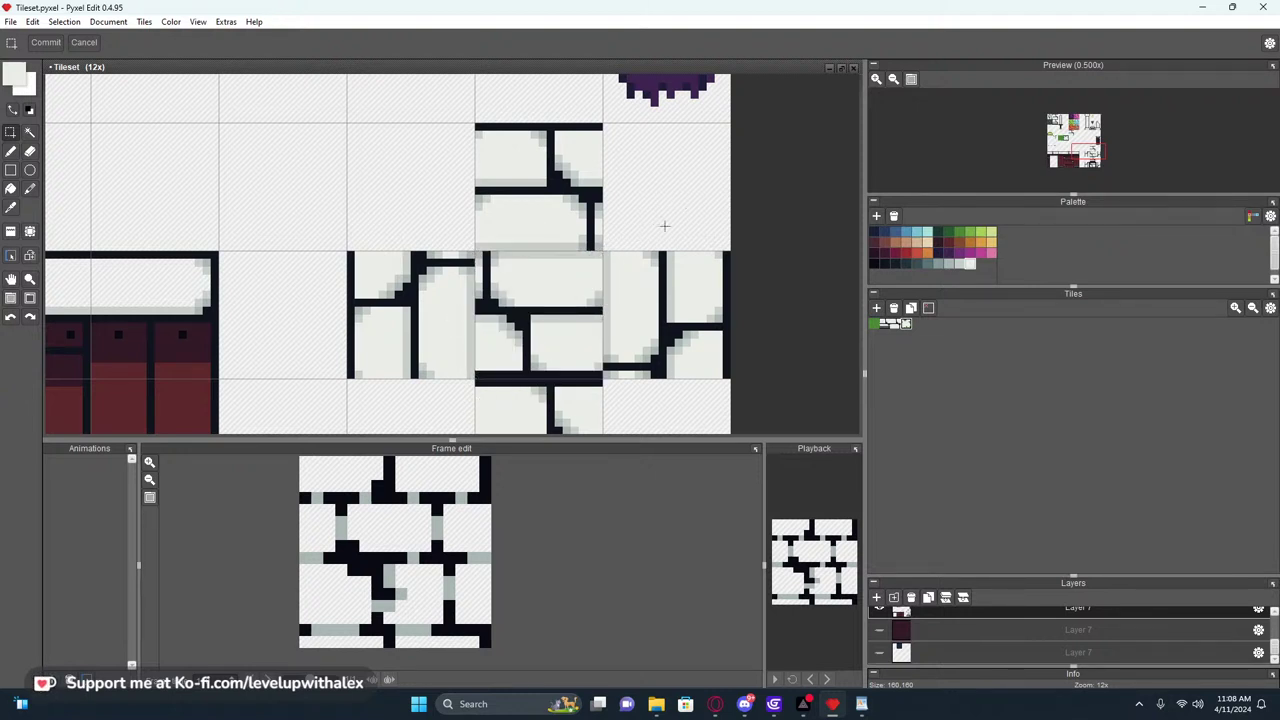
Copy the rotated centre brick tile, keeping its 180-degree orientation, and return to GDevelop
key(v)
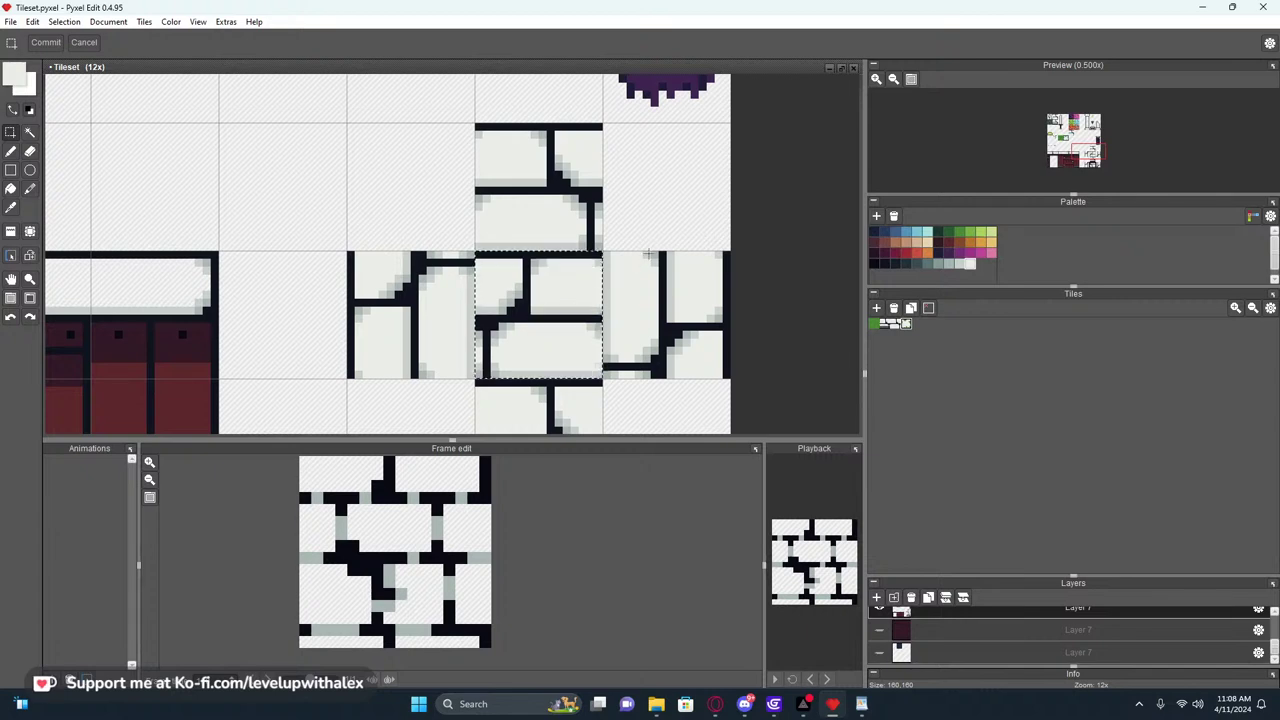
key(v)
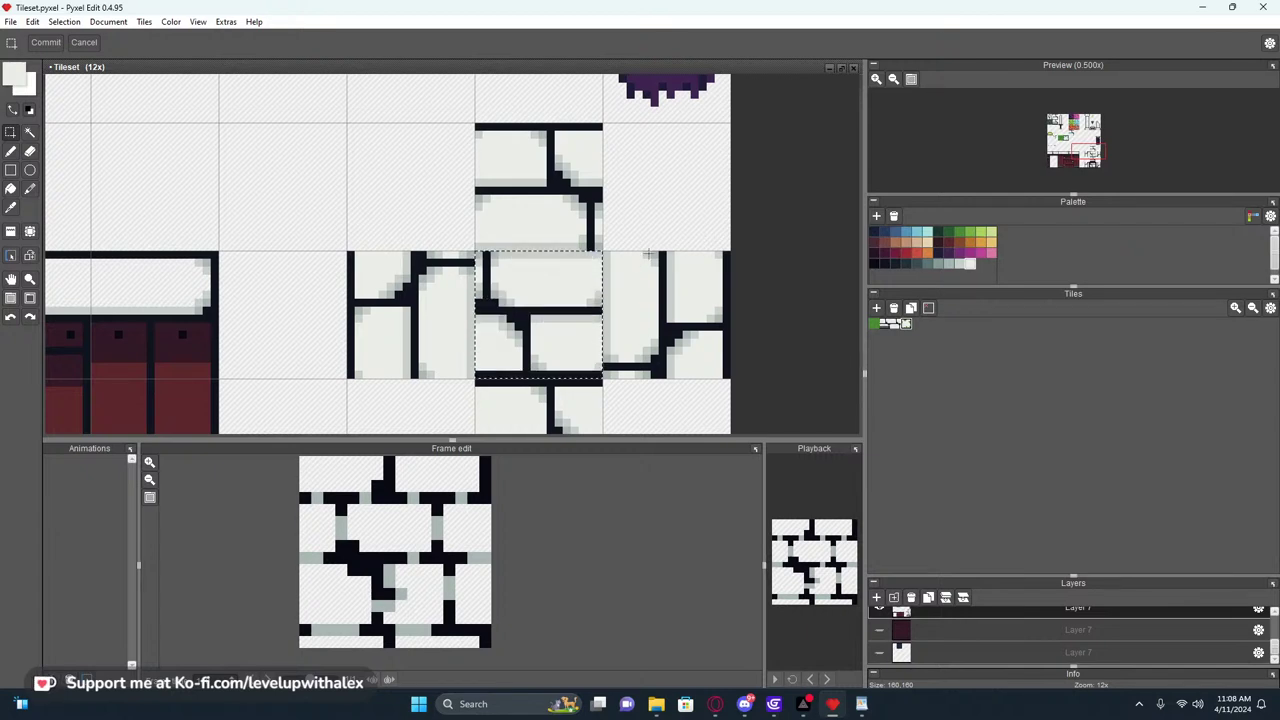
scroll(650, 243, down, 3)
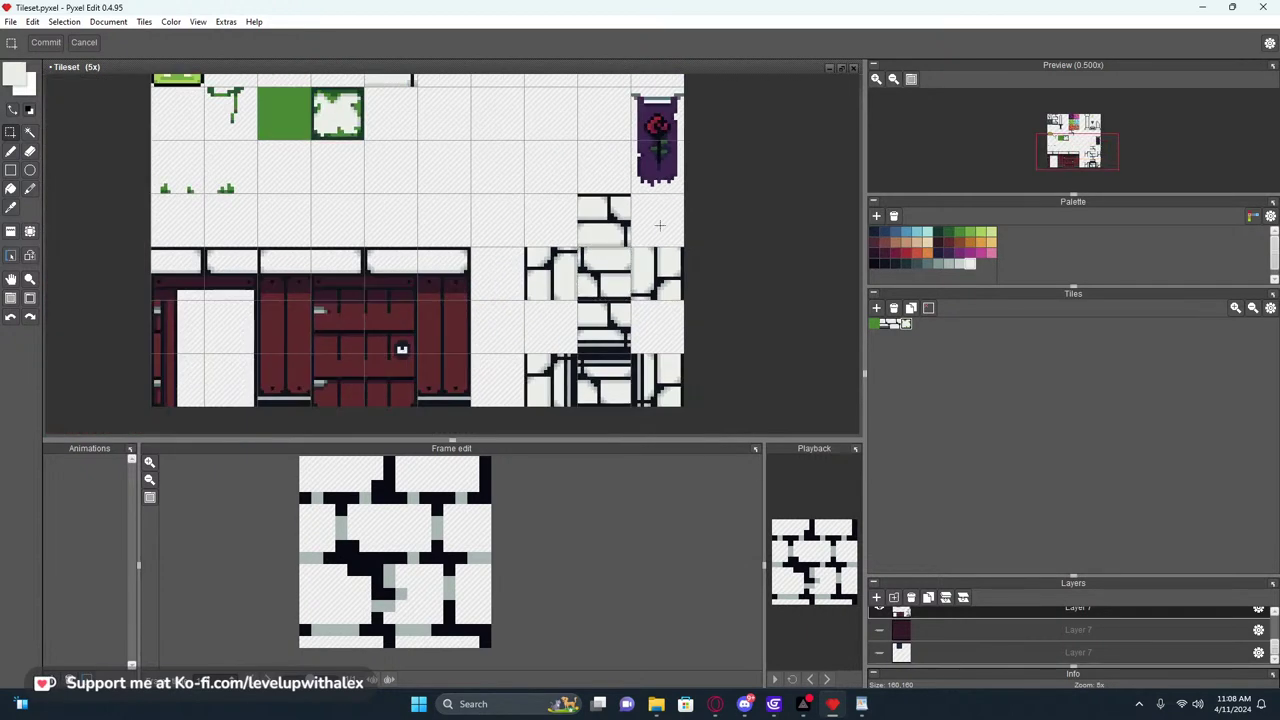
click(1201, 12)
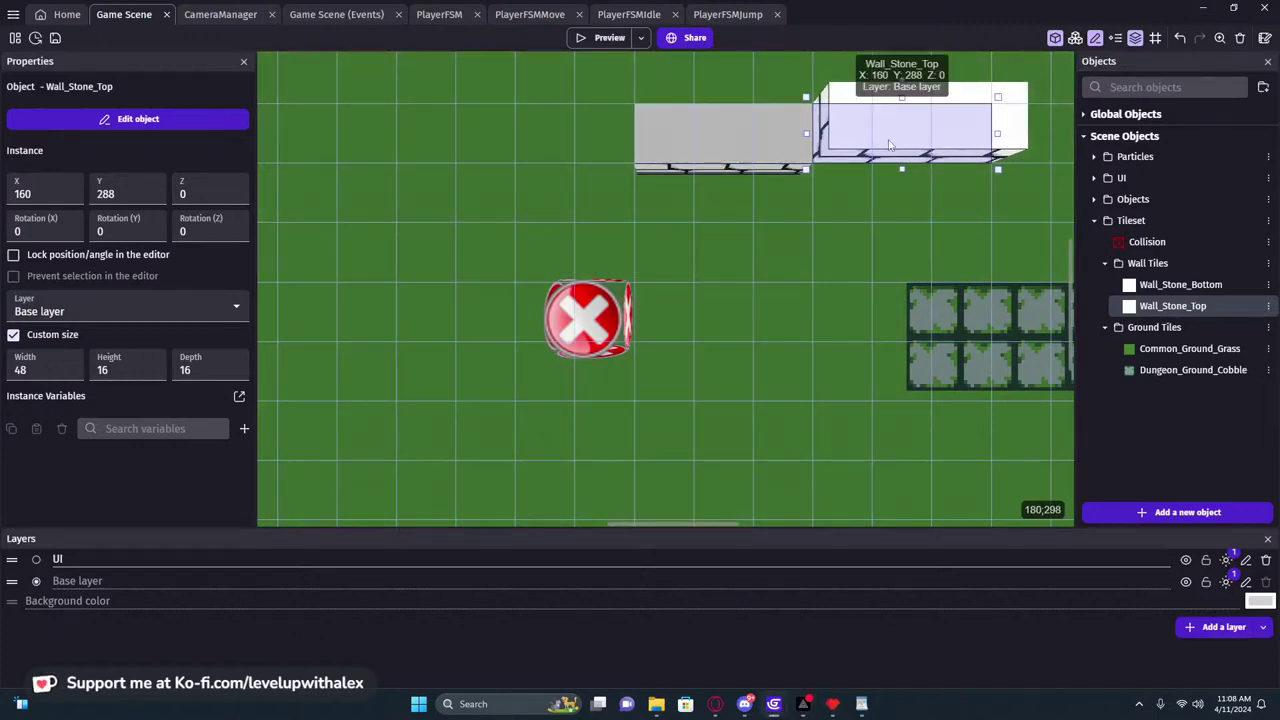
Replace the Stone_Wall_TopFace3 top face image of Wall_Stone_Top with the copied tile in Overwrite mode and apply the changes
double_click(890, 145)
scroll(546, 263, down, 10)
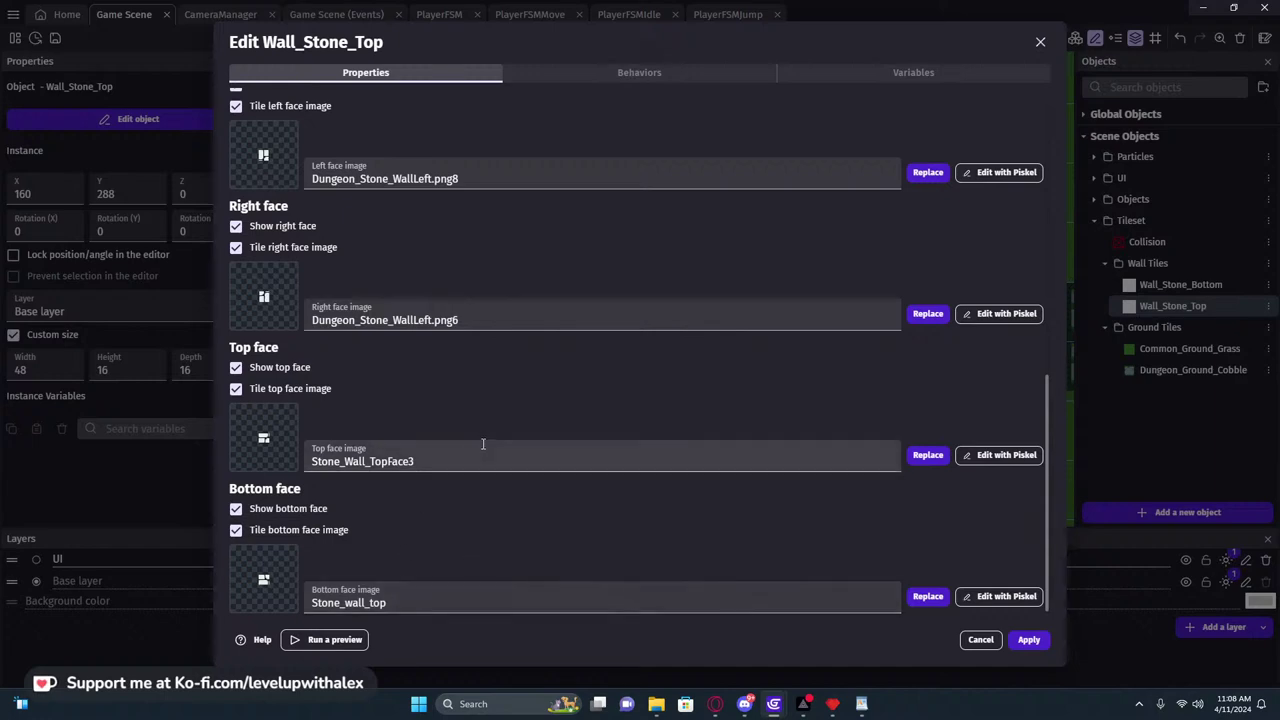
click(975, 458)
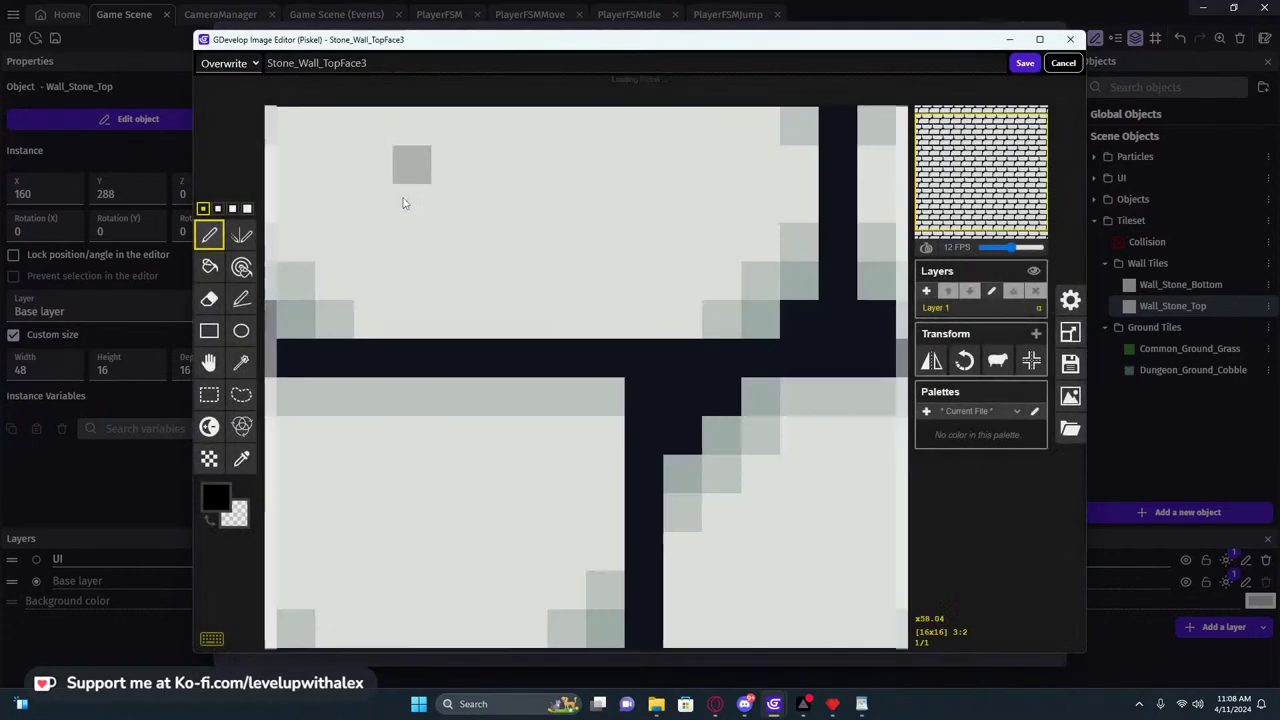
key(ctrl+a)
scroll(463, 223, down, 5)
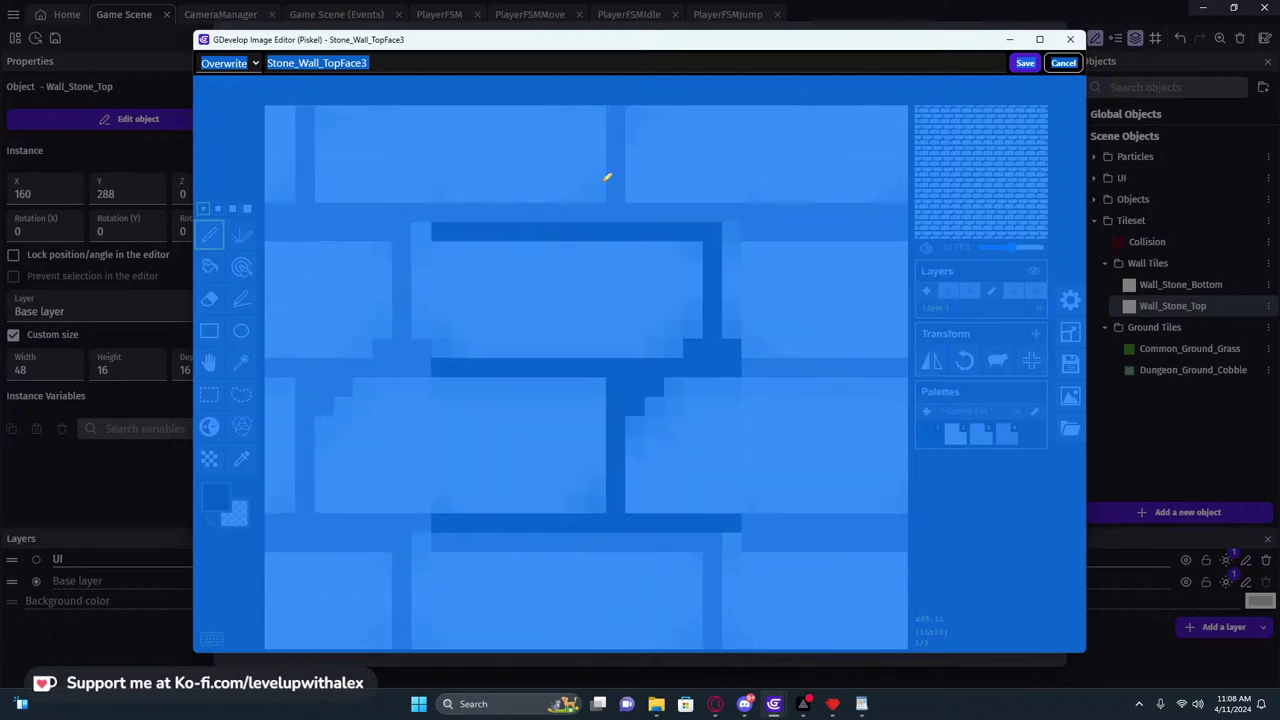
click(613, 164)
key(ctrl+v)
scroll(615, 161, down, 5)
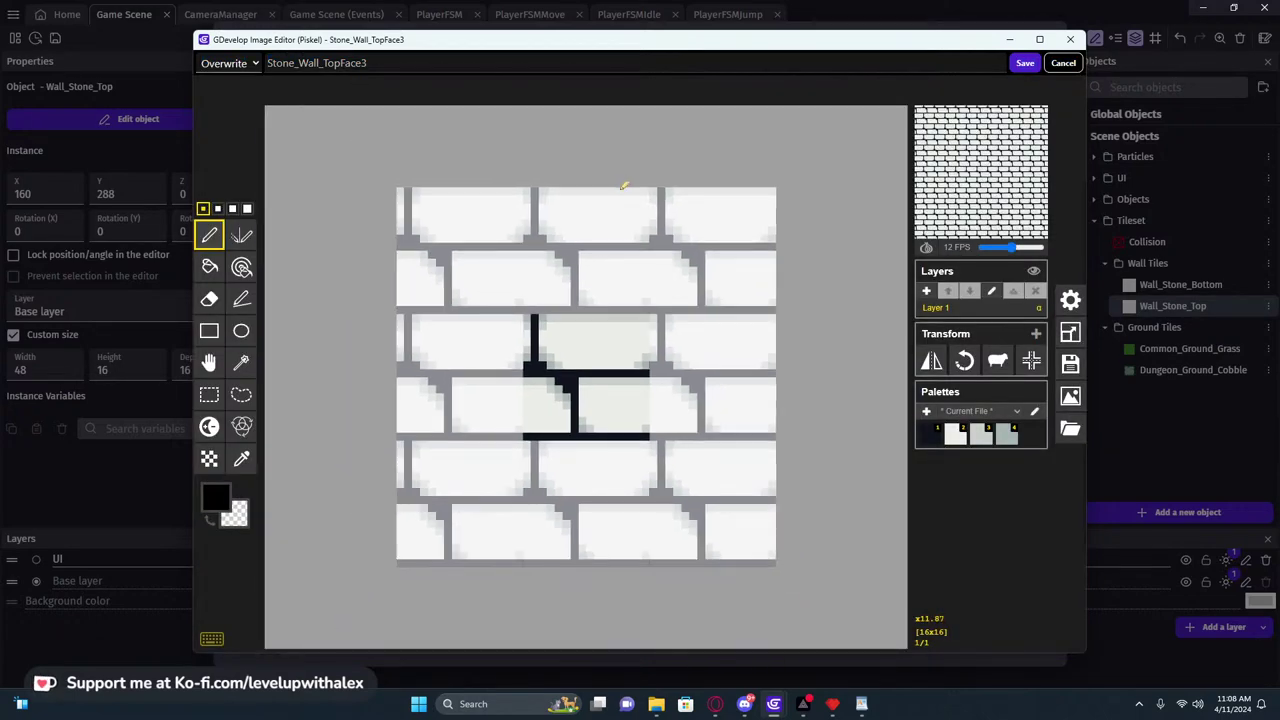
click(1025, 66)
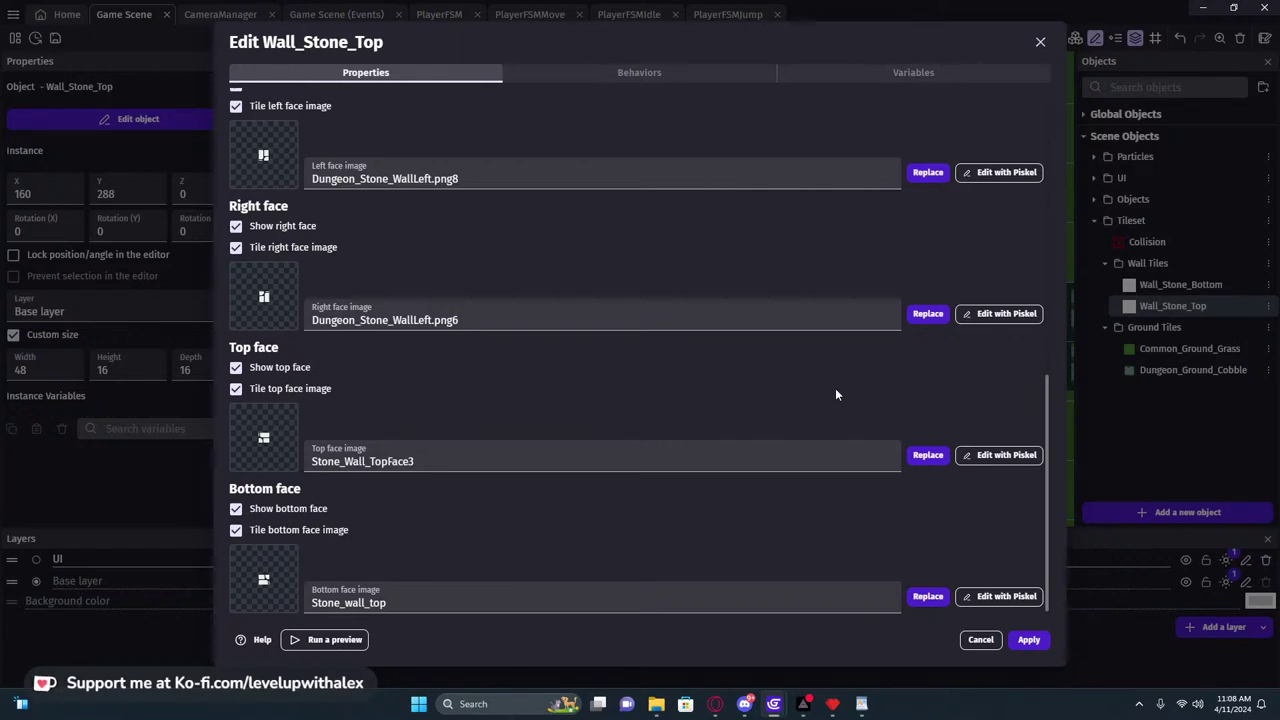
click(1029, 641)
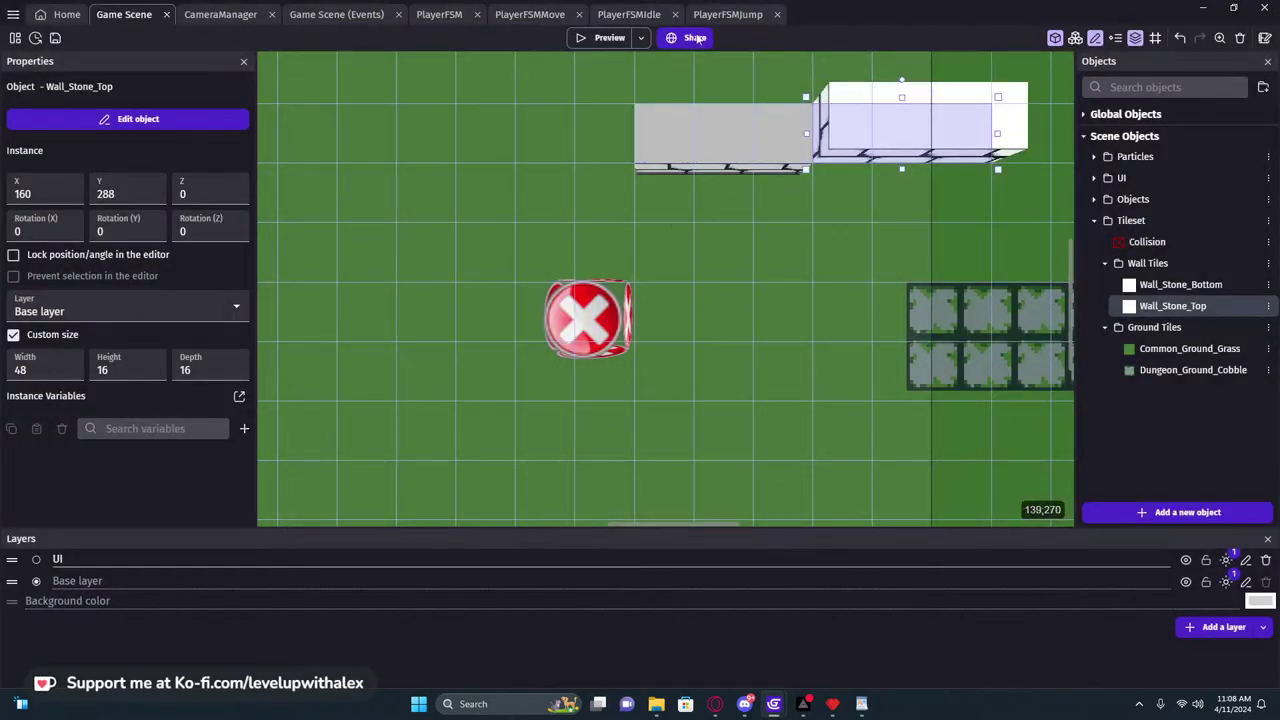
Preview the retextured wall, close the preview, and place Wall_Stone_Top over Wall_Stone_Bottom at X 112, Y 288
click(603, 40)
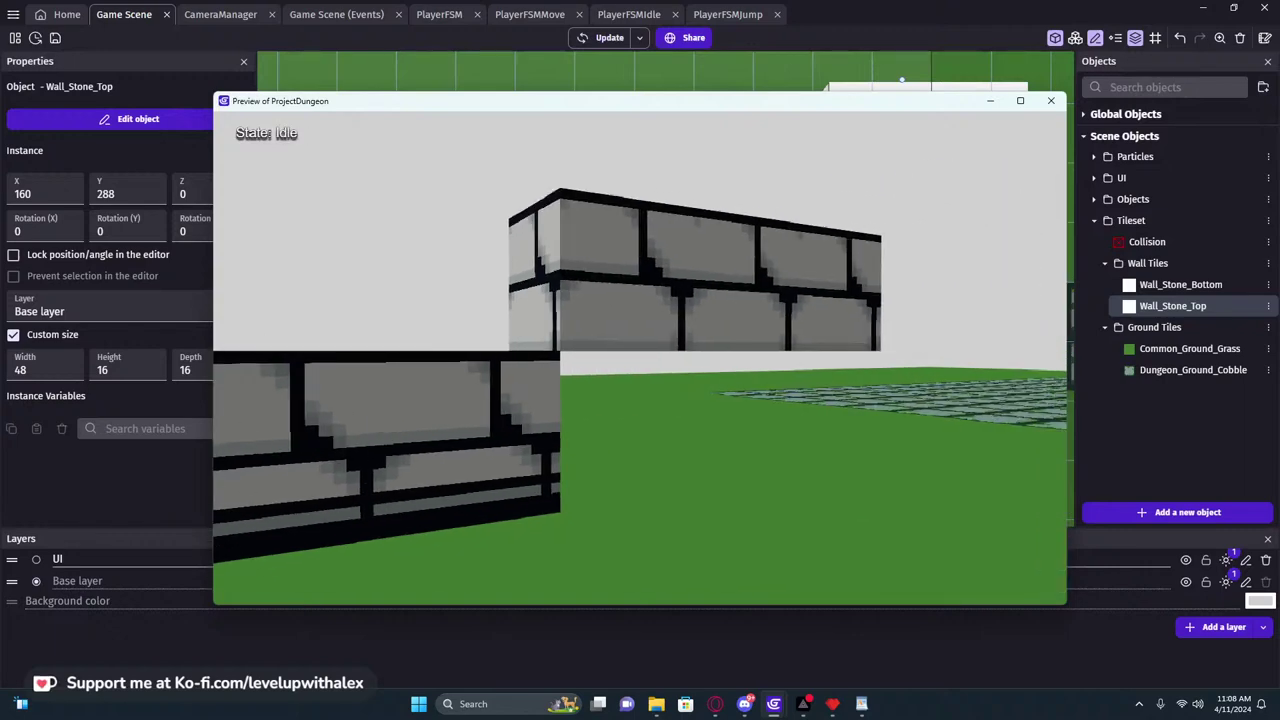
click(1055, 102)
drag(886, 142, 713, 139)
Preview the scene, walk around the stacked wall to inspect its brick pattern from several sides, and close the preview
click(605, 38)
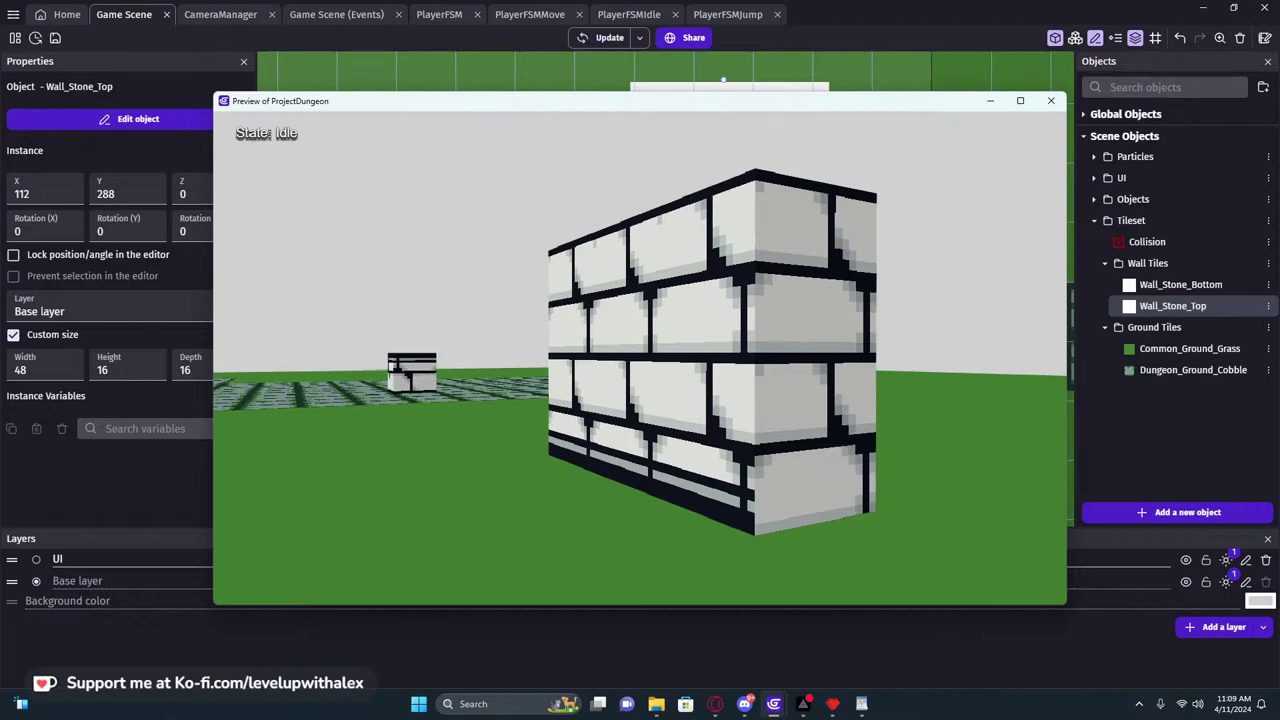
key(d)
key(d)
key(d)
key(Left)
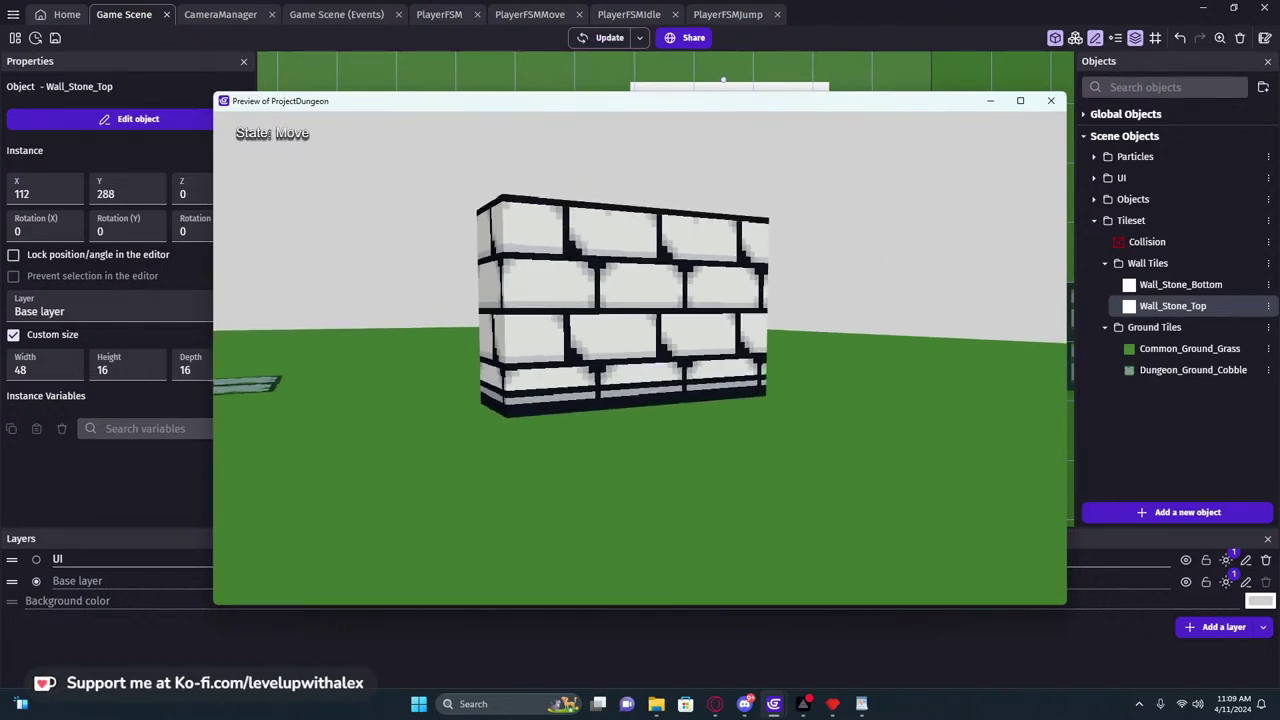
key(s)
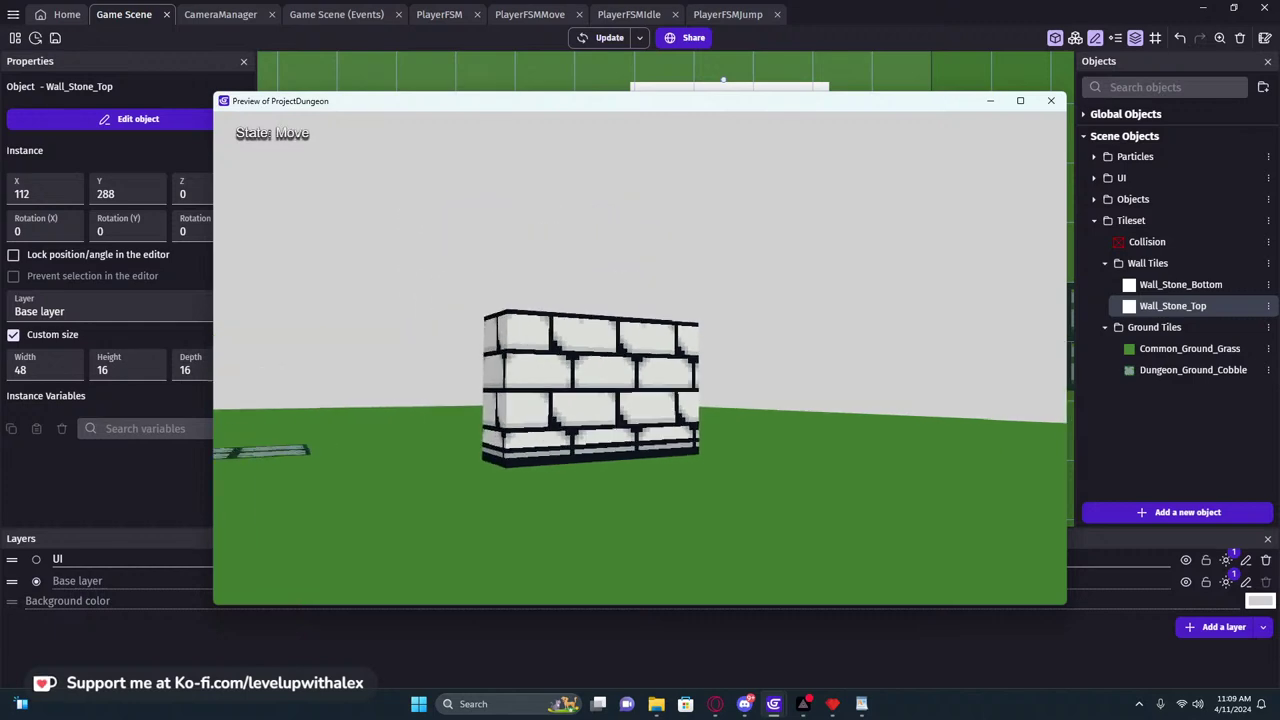
key(Escape)
click(1053, 101)
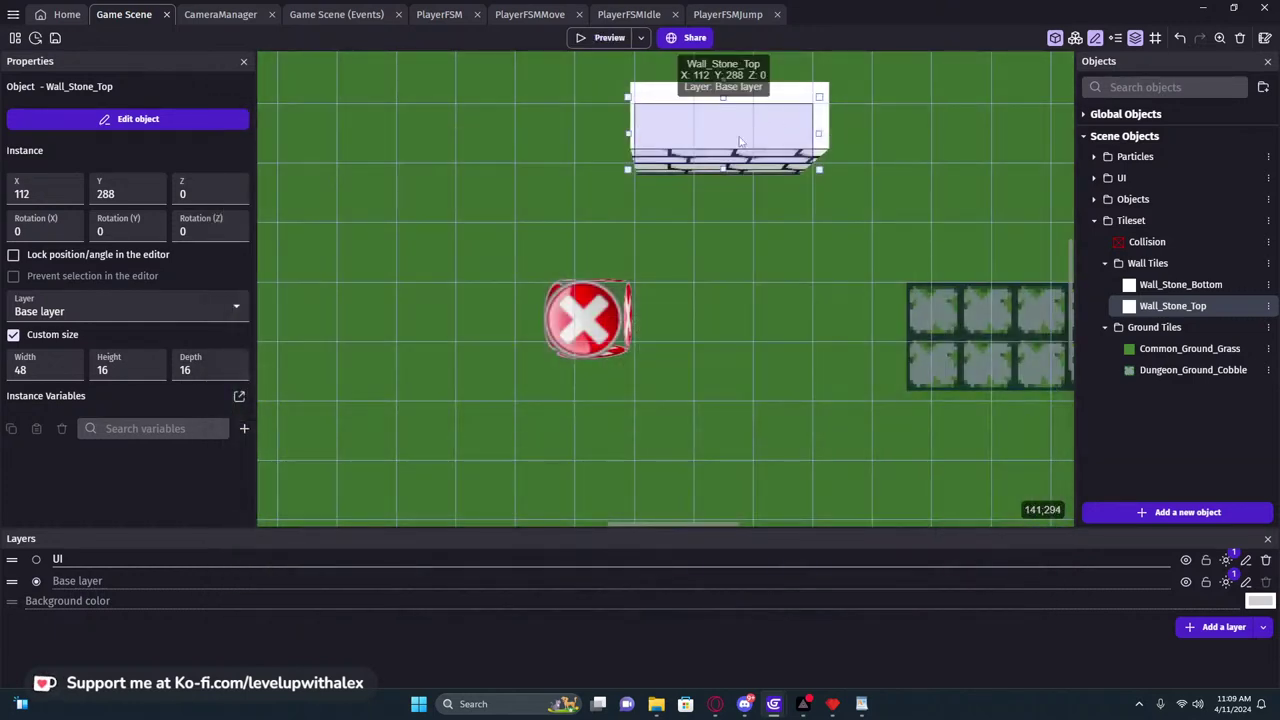
Select the Common_Ground_Grass instances surrounding the cobble floor and open the list of scene instances
click(873, 160)
click(540, 169)
middle_drag(876, 162, 446, 262)
shift+click(573, 195)
scroll(574, 206, down, 6)
click(589, 184)
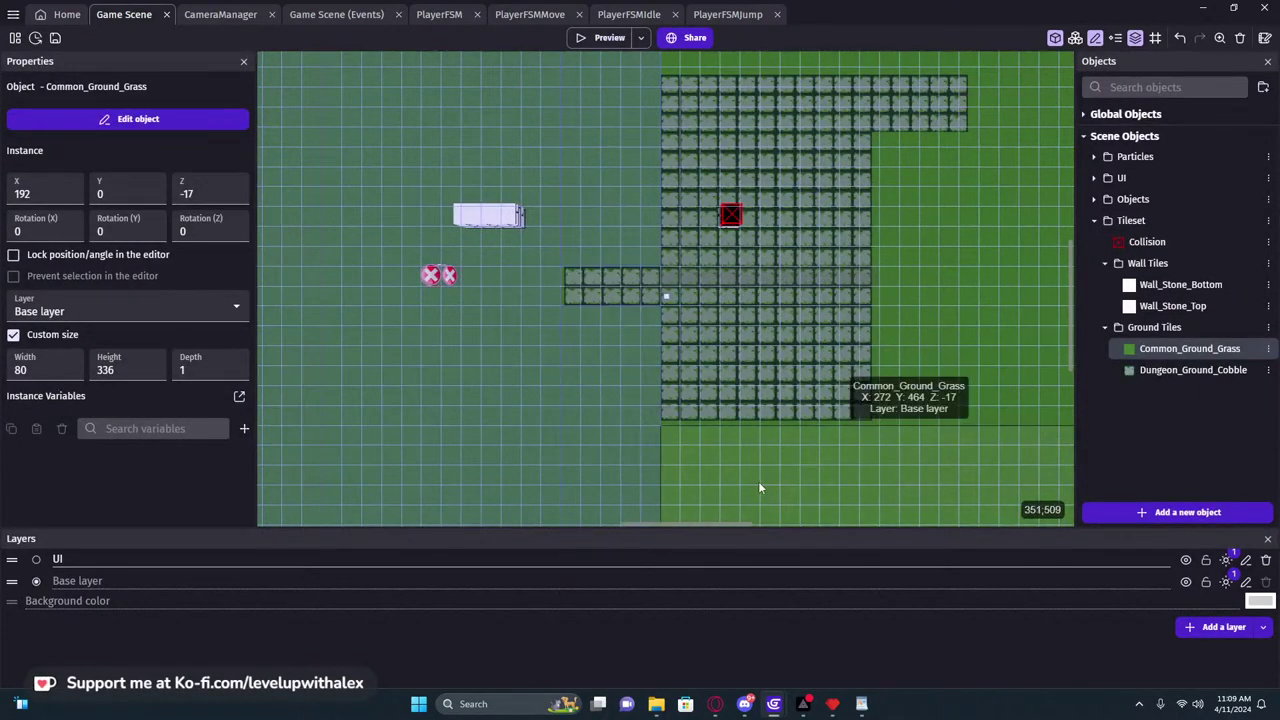
shift+click(758, 483)
shift+click(982, 298)
scroll(962, 212, down, 2)
shift+click(892, 174)
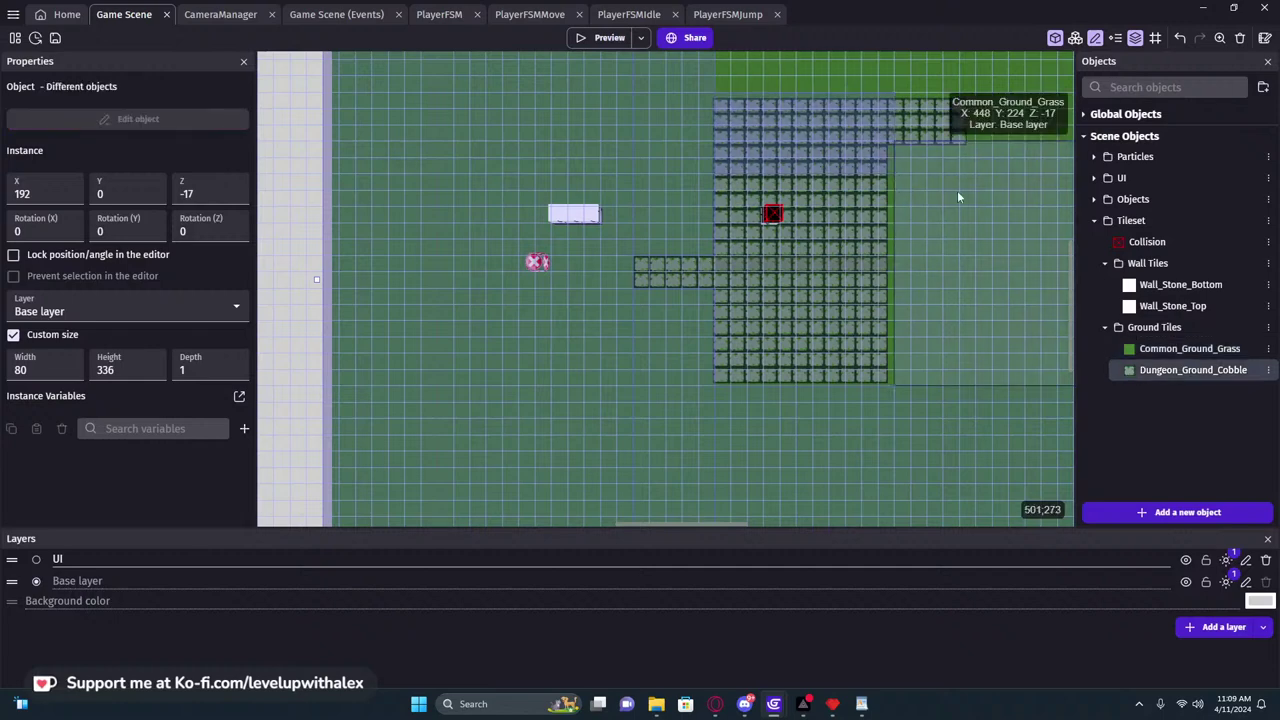
middle_drag(935, 197, 652, 340)
click(663, 160)
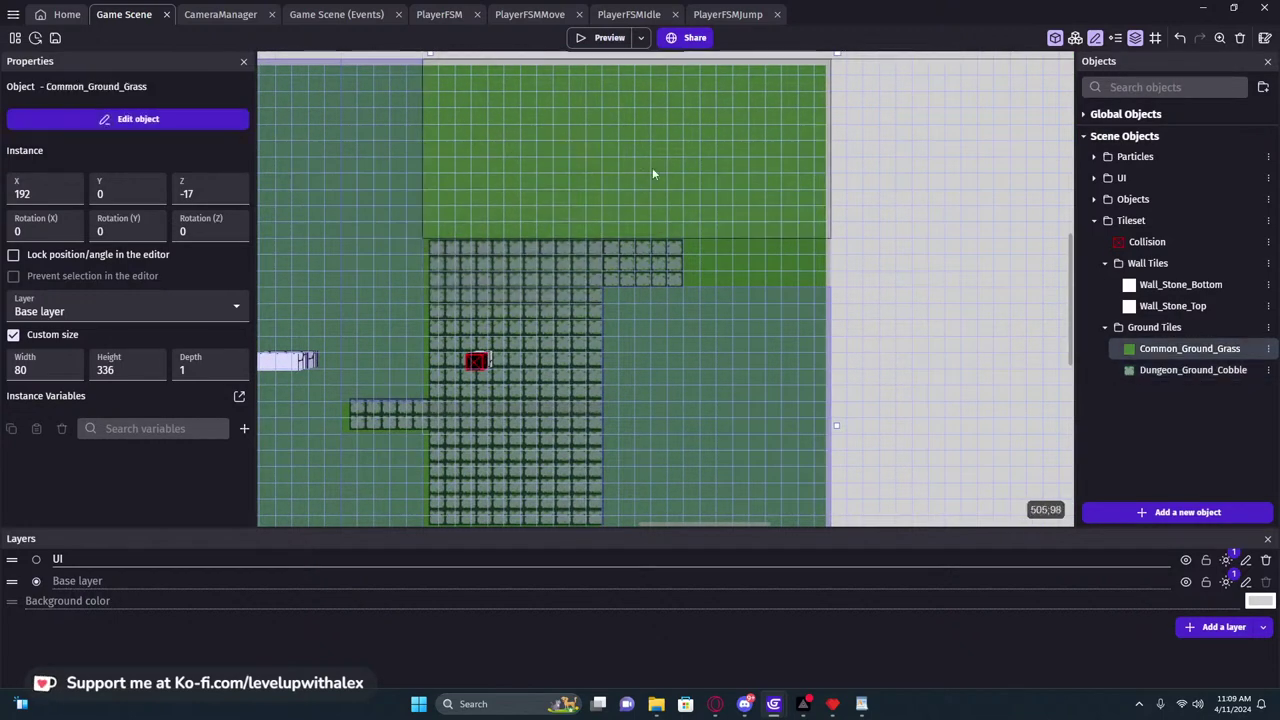
middle_drag(485, 266, 560, 190)
scroll(702, 256, down, 2)
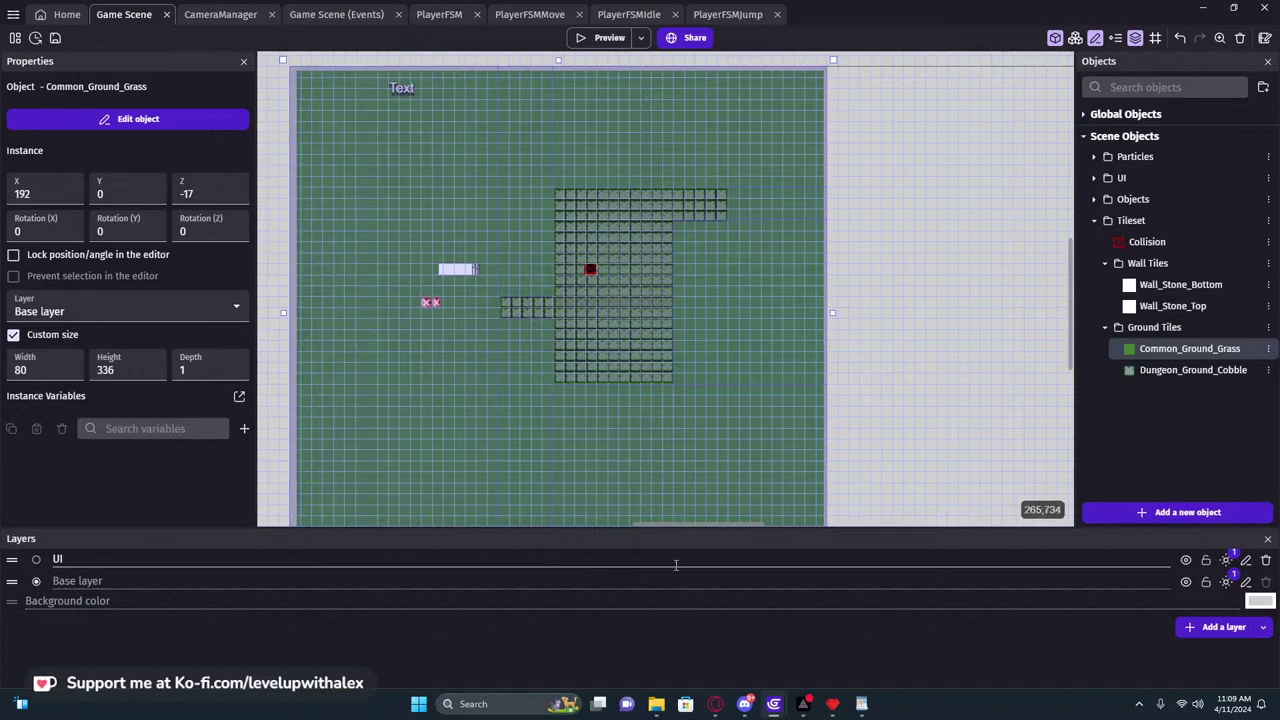
click(1116, 37)
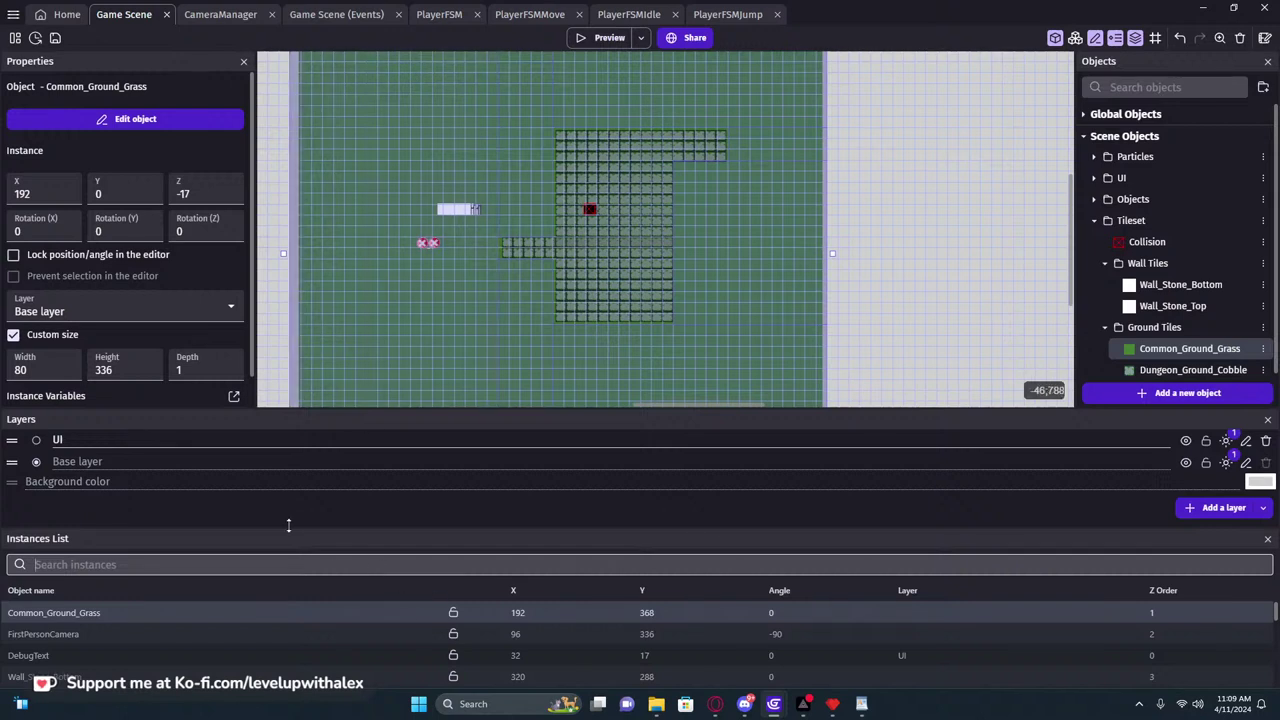
Add a layer named Grass and place it below the Base layer
click(1214, 508)
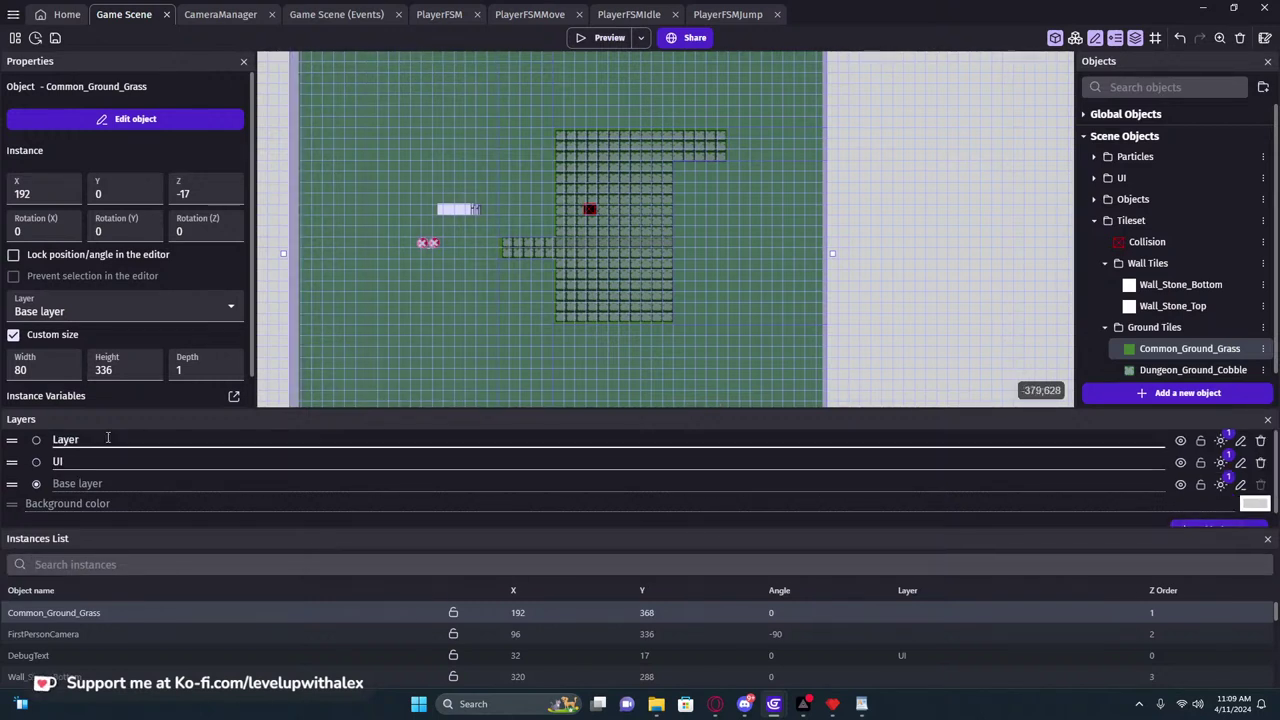
text(Grass)
drag(16, 445, 16, 500)
Assign the selected Common_Ground_Grass instances to the Grass layer and lock that layer
click(90, 308)
click(51, 329)
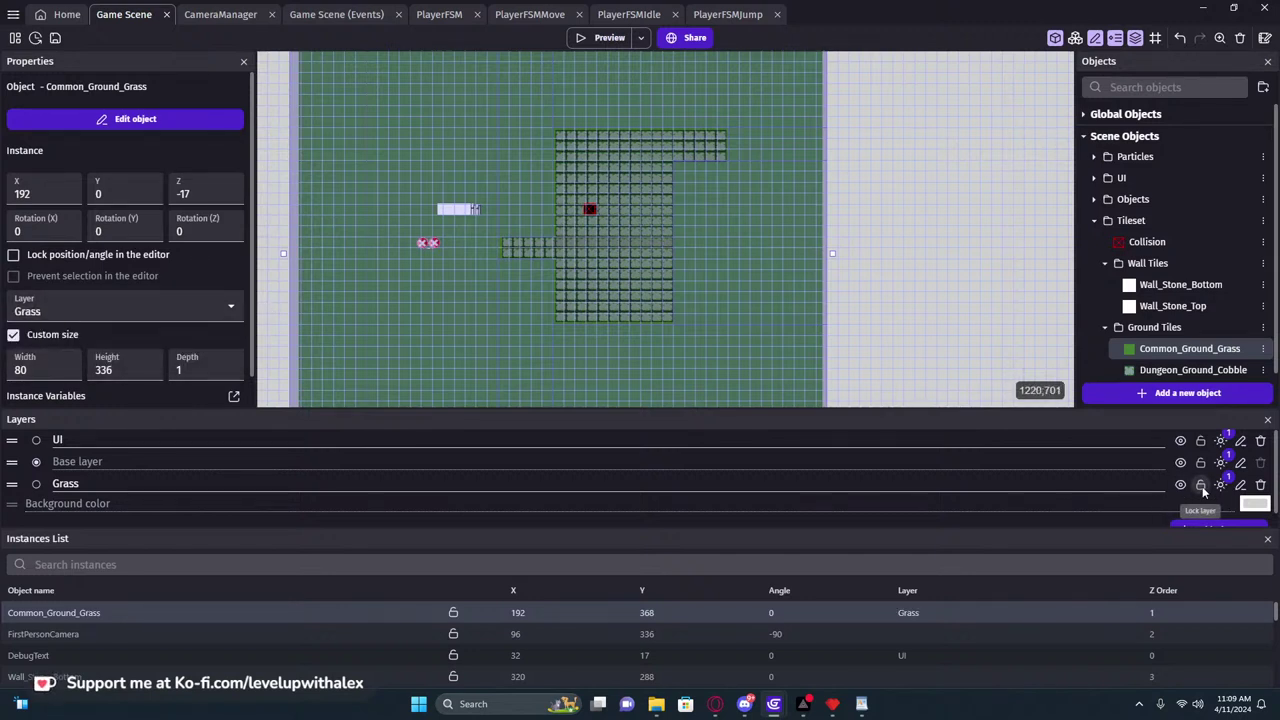
click(719, 300)
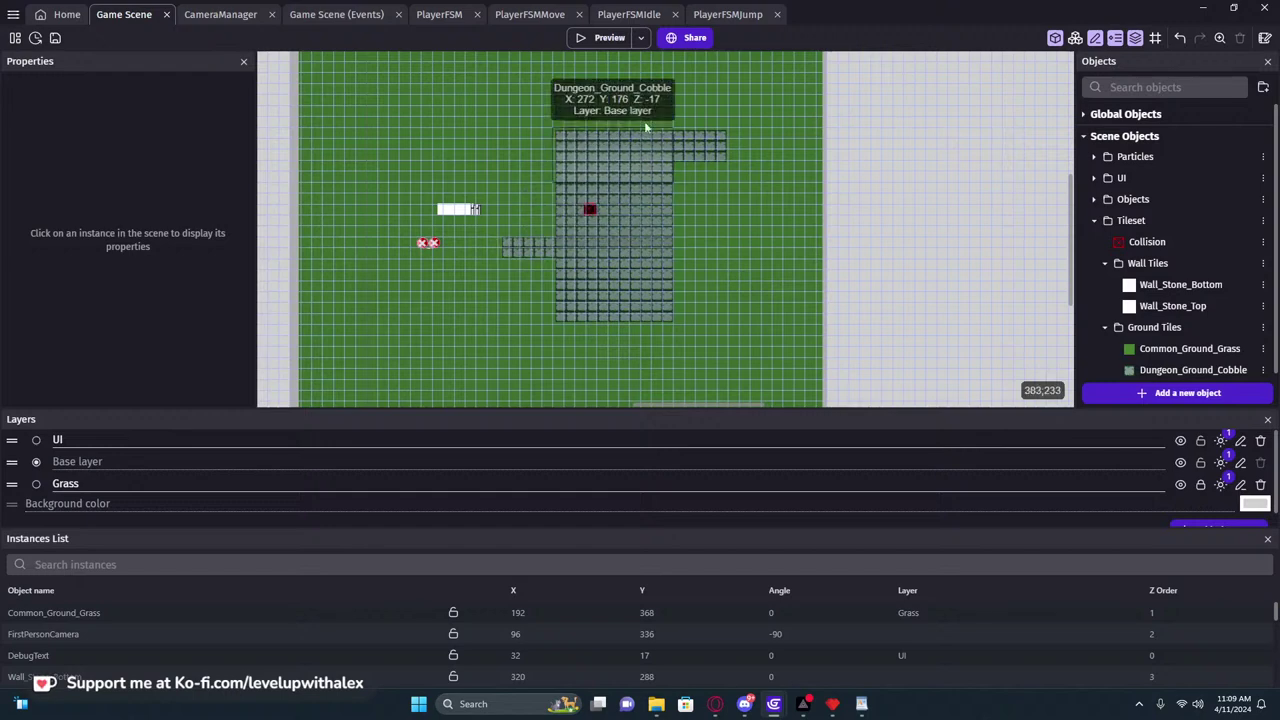
Preview the scene to check how the ground renders from the Grass layer, and close the preview
key(F5)
key(s)
click(1050, 103)
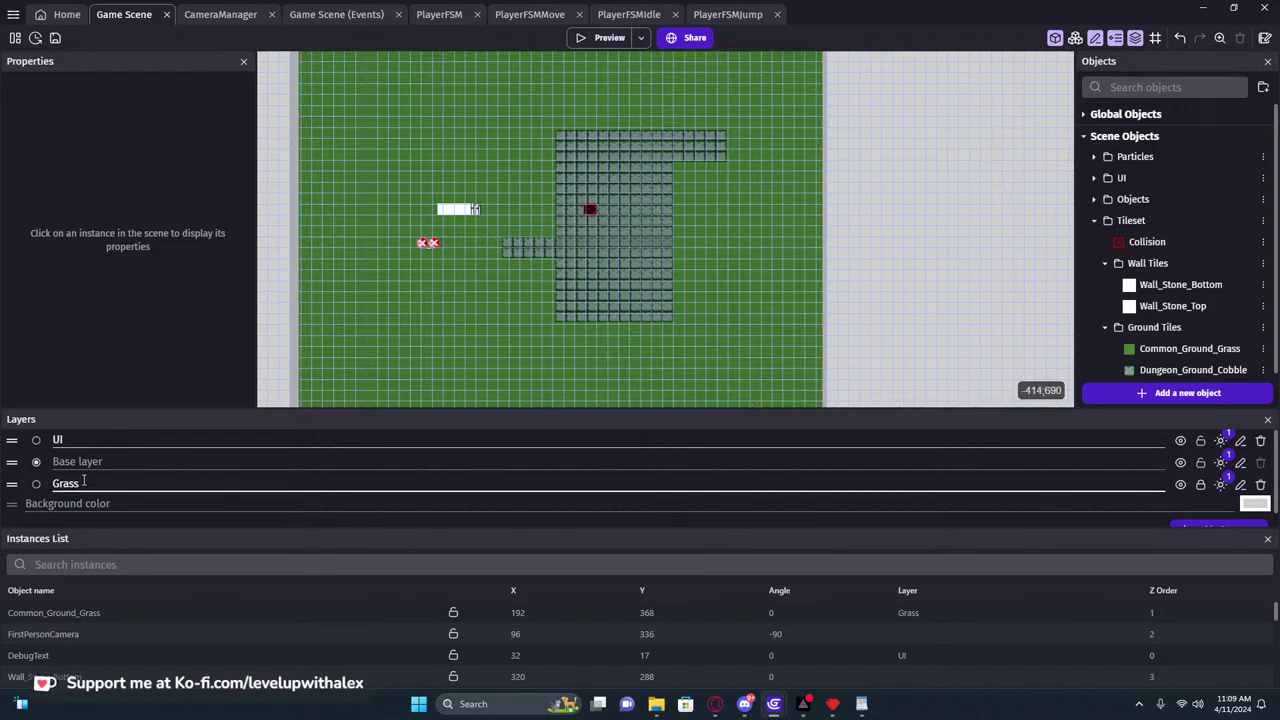
Make Grass the active layer, unlock it, and select the Common_Ground_Grass instances together again
click(36, 484)
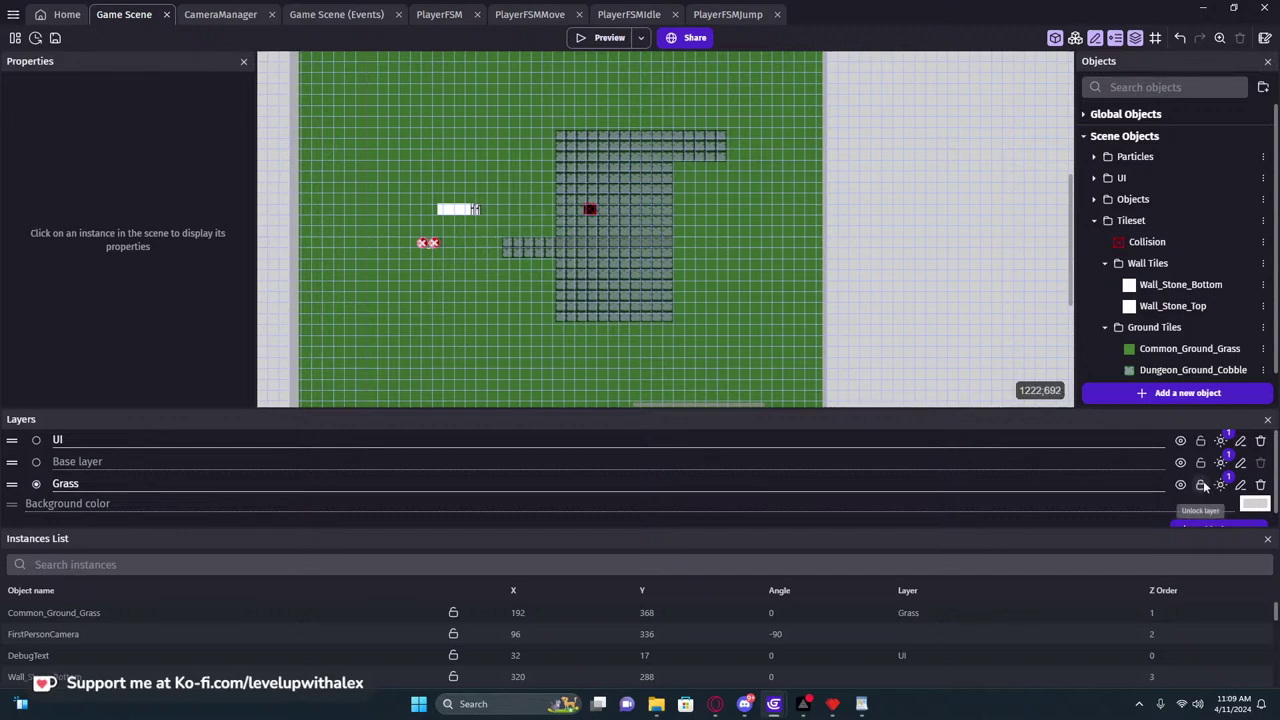
click(382, 341)
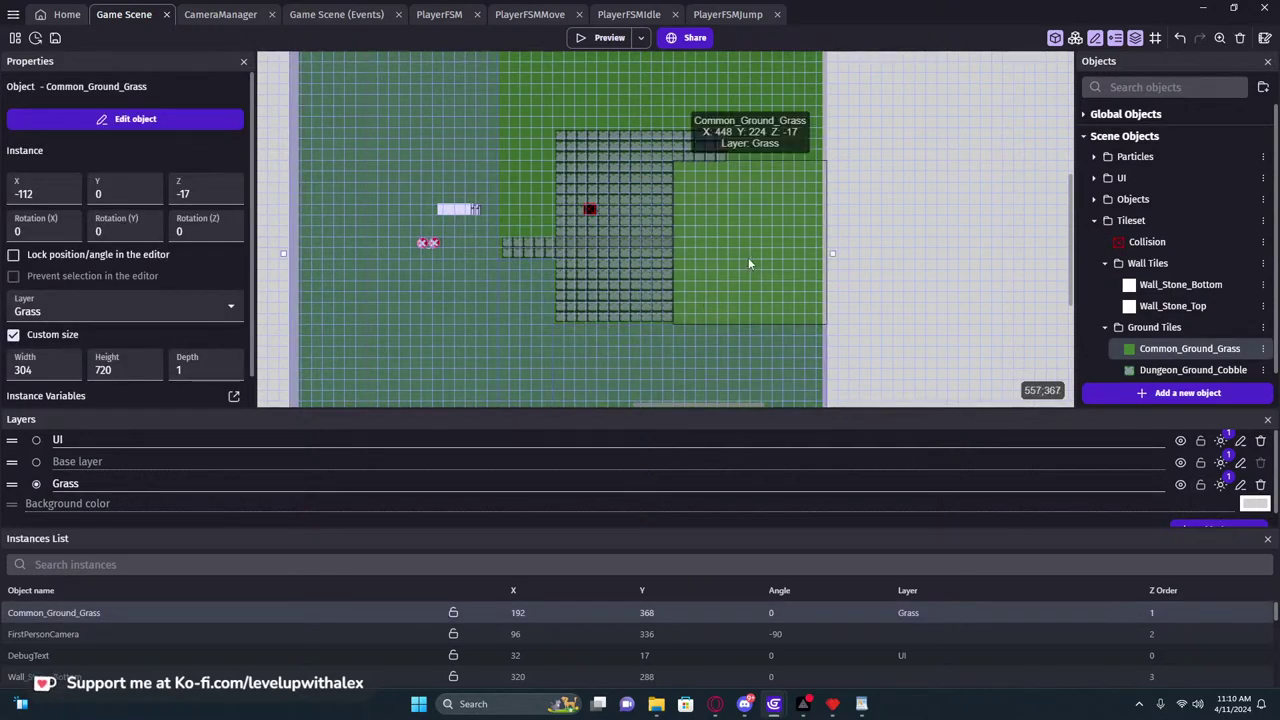
shift+click(708, 106)
shift+click(535, 136)
shift+click(783, 152)
scroll(782, 152, down, 3)
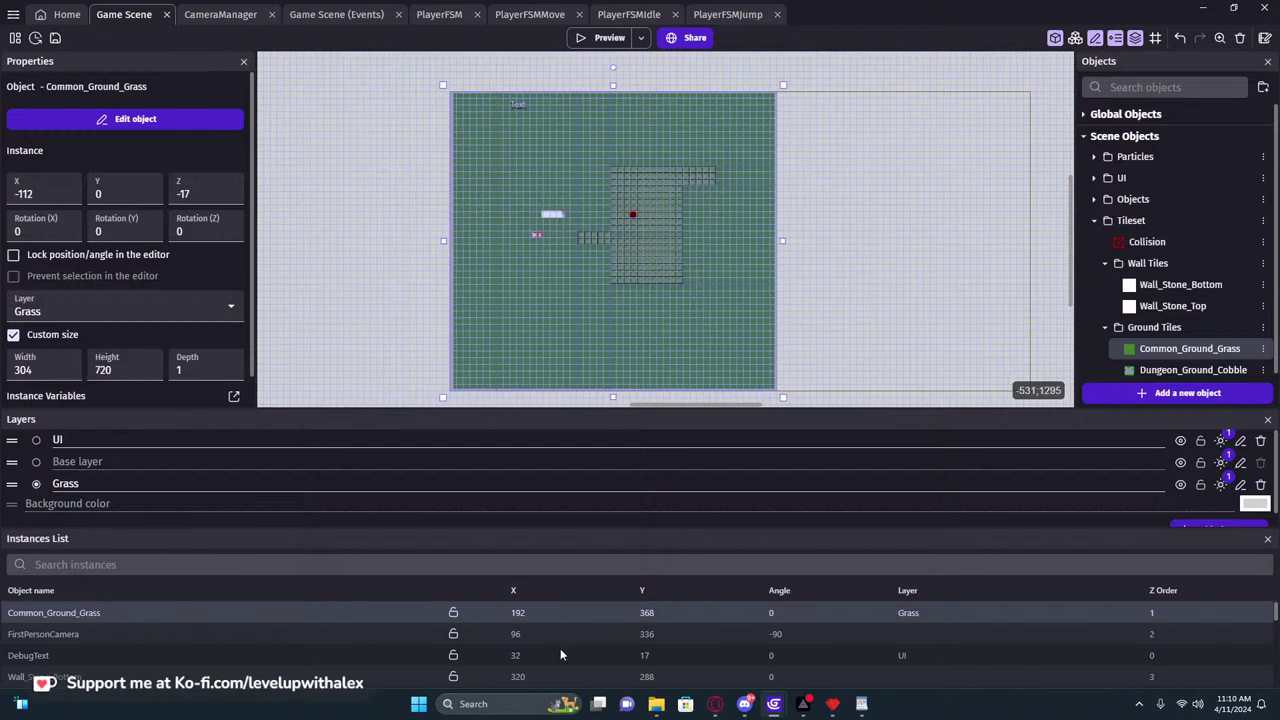
Filter the instances by Grass and lock every Common_Ground_Grass instance against both moving and selection in the editor
click(451, 614)
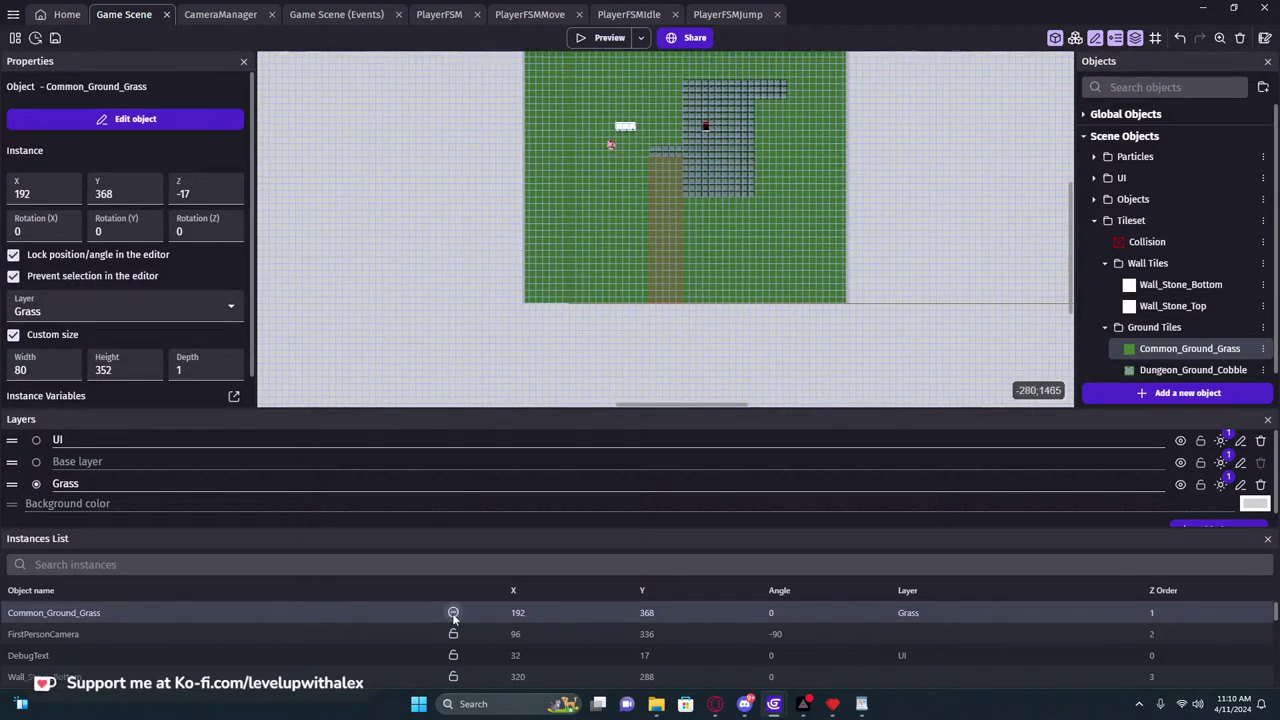
scroll(456, 622, down, 5)
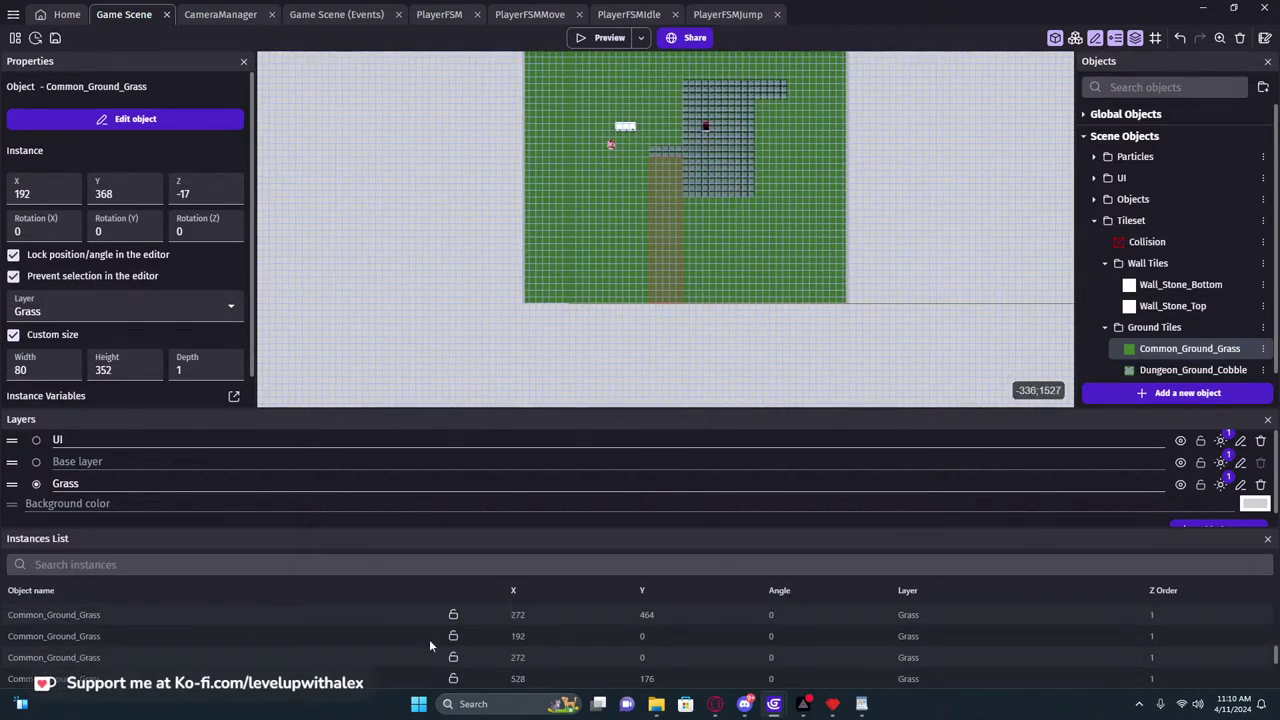
click(165, 564)
text(Grass)
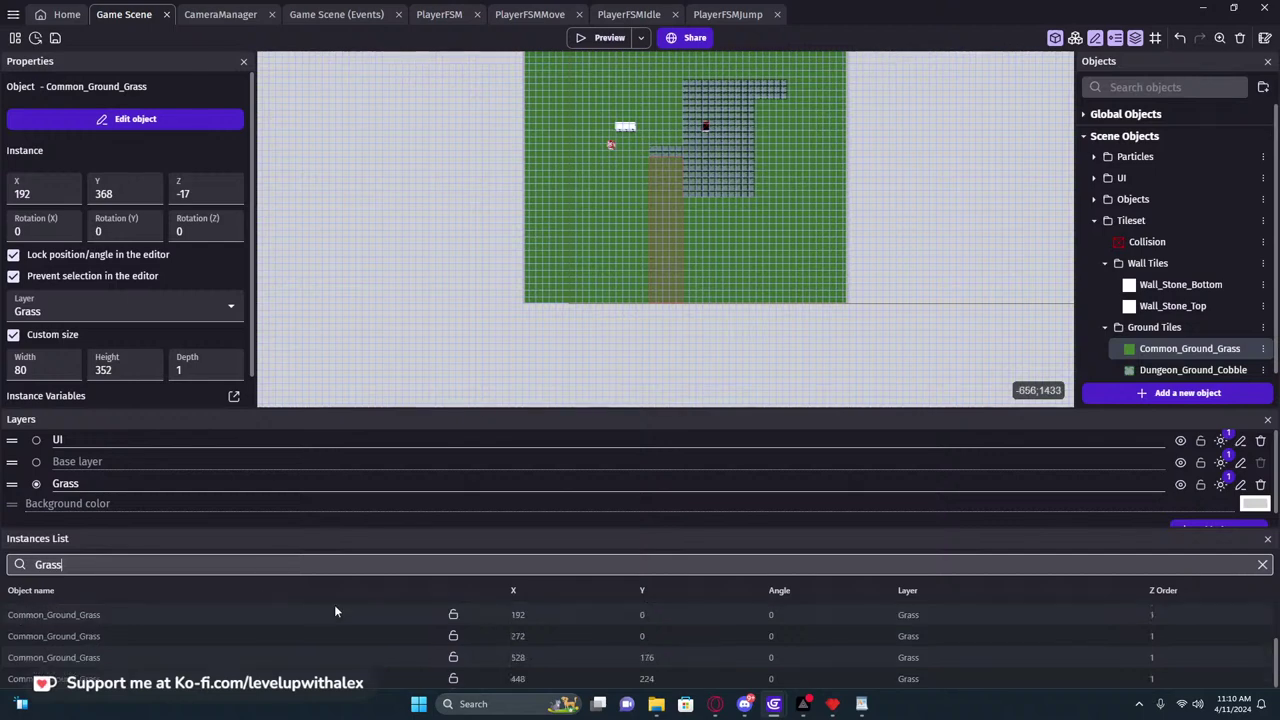
click(452, 615)
click(453, 636)
click(455, 657)
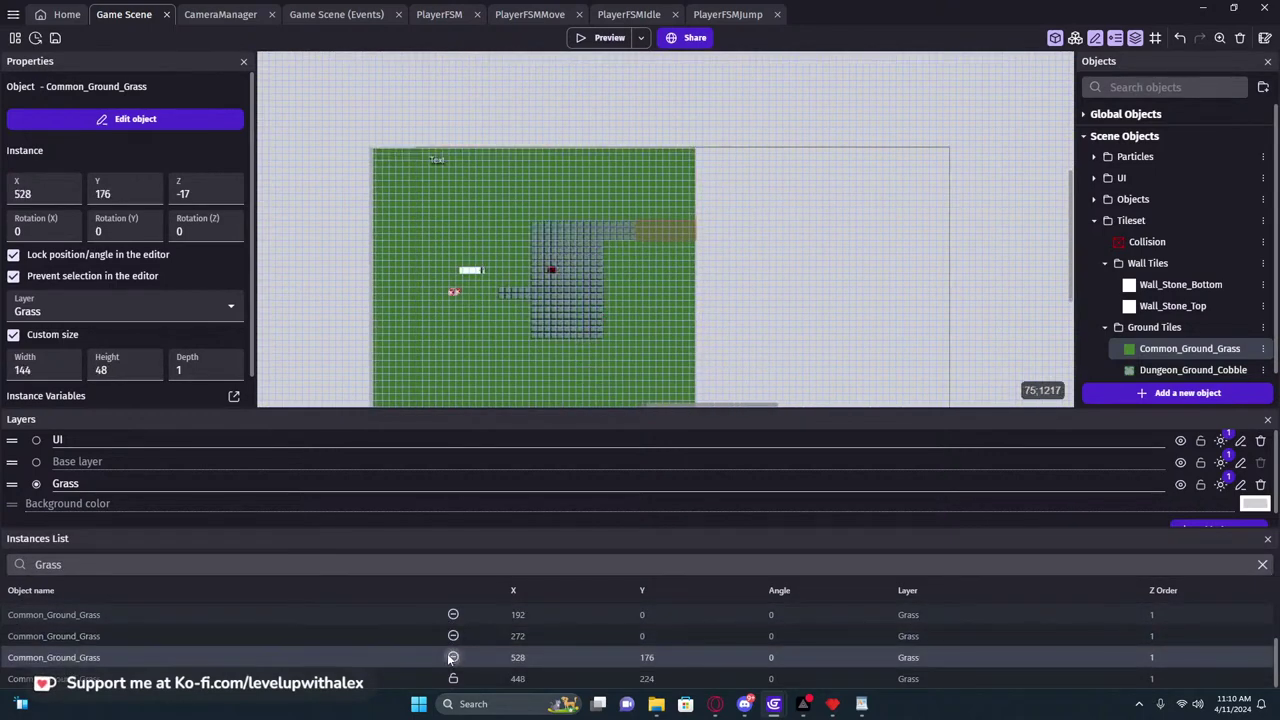
click(452, 679)
scroll(460, 659, down, 3)
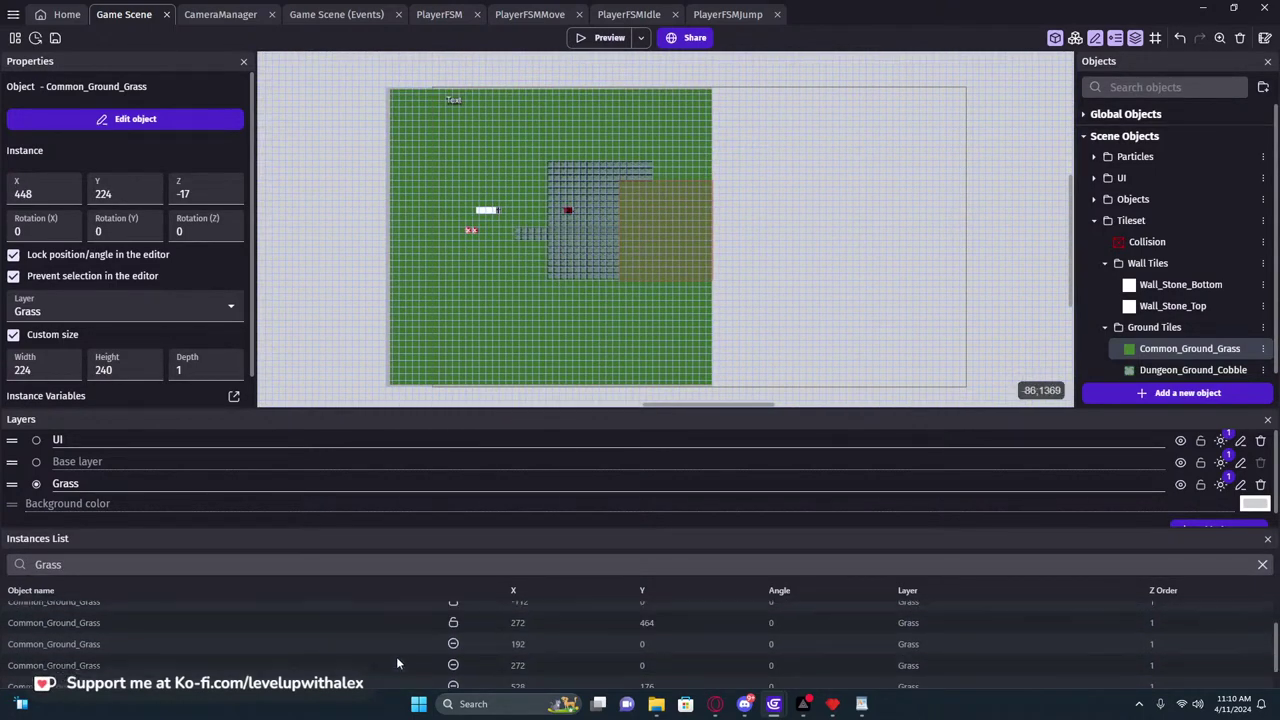
click(455, 656)
click(455, 635)
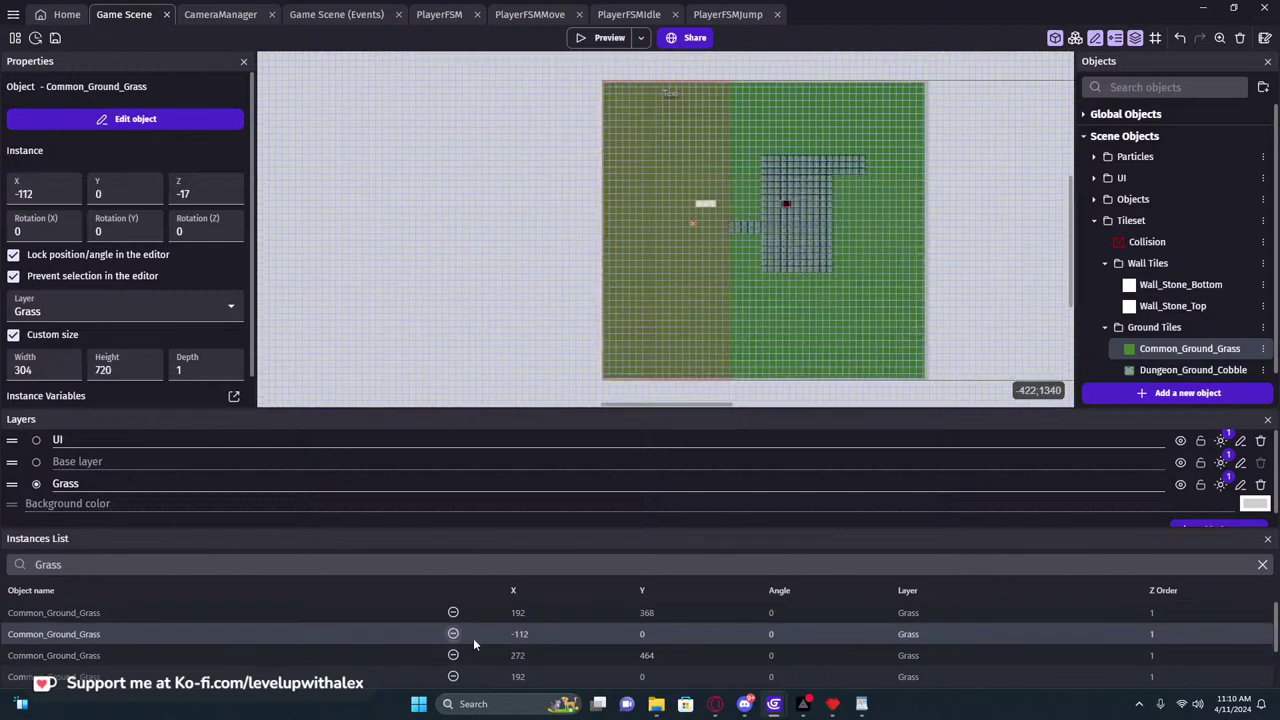
click(684, 233)
middle_drag(695, 220, 401, 365)
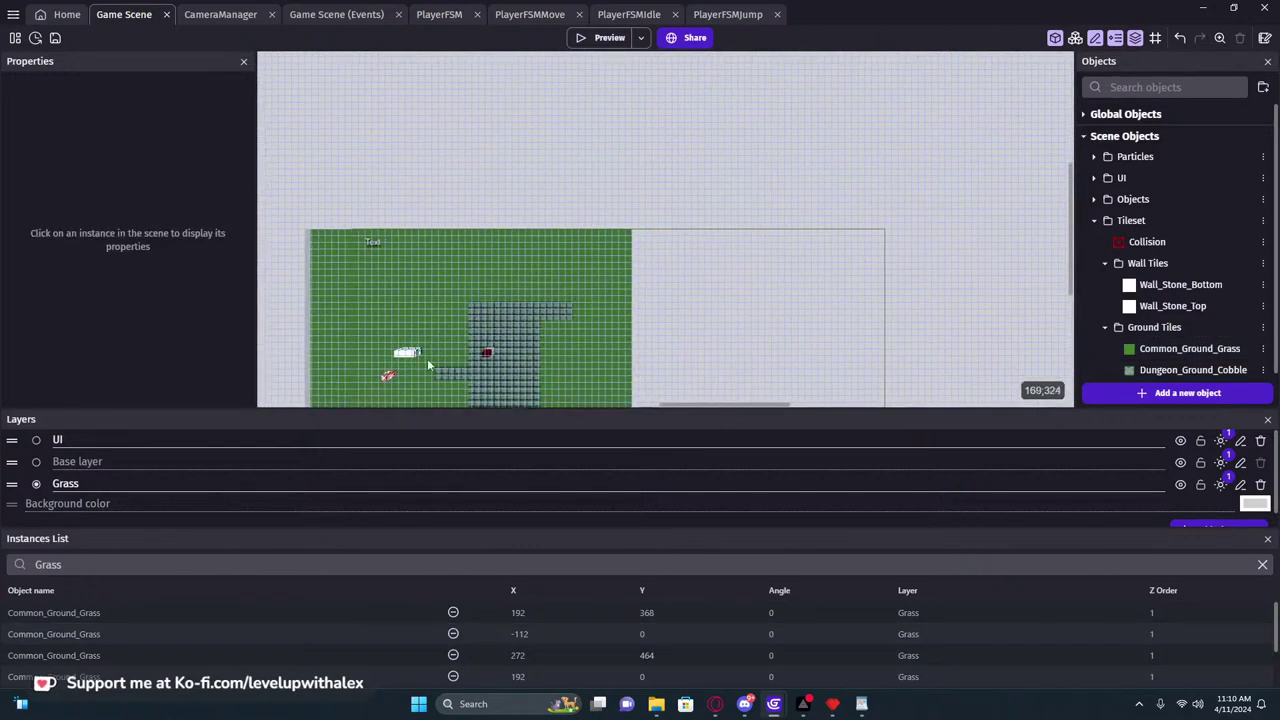
scroll(401, 356, up, 3)
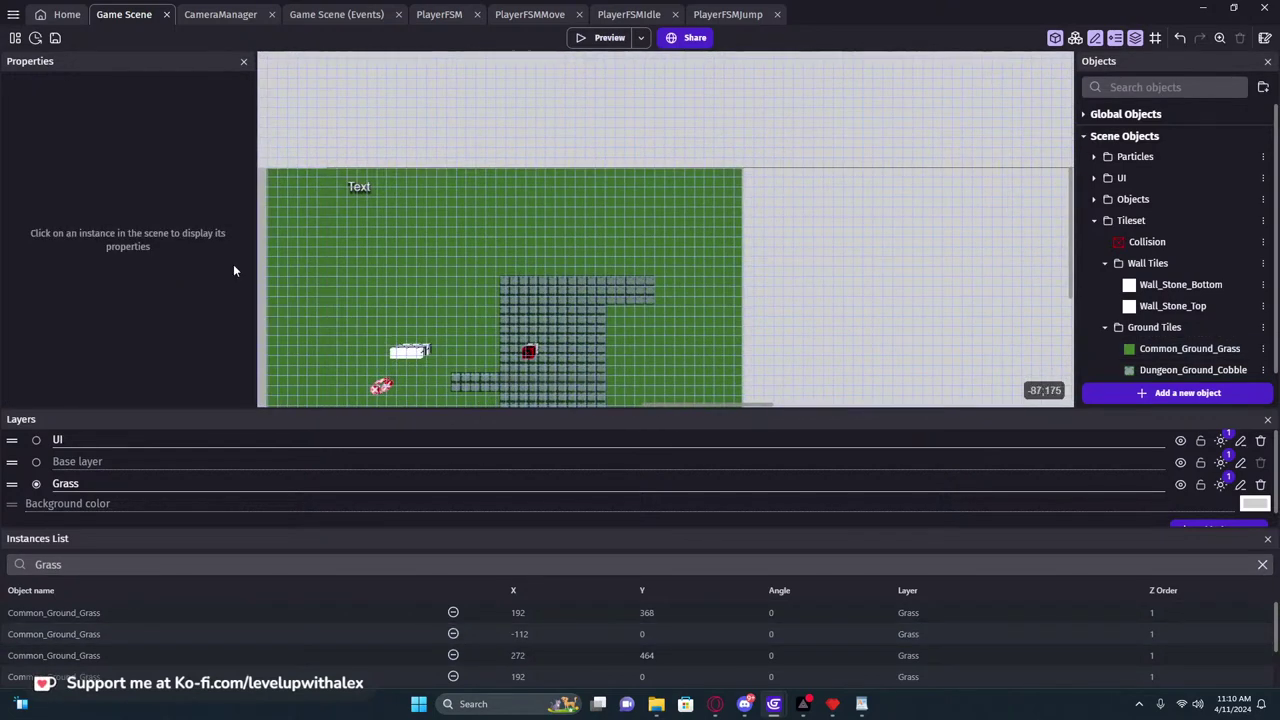
Reassign all Common_Ground_Grass instances to the Base layer and delete the Grass layer
click(74, 614)
shift+click(76, 636)
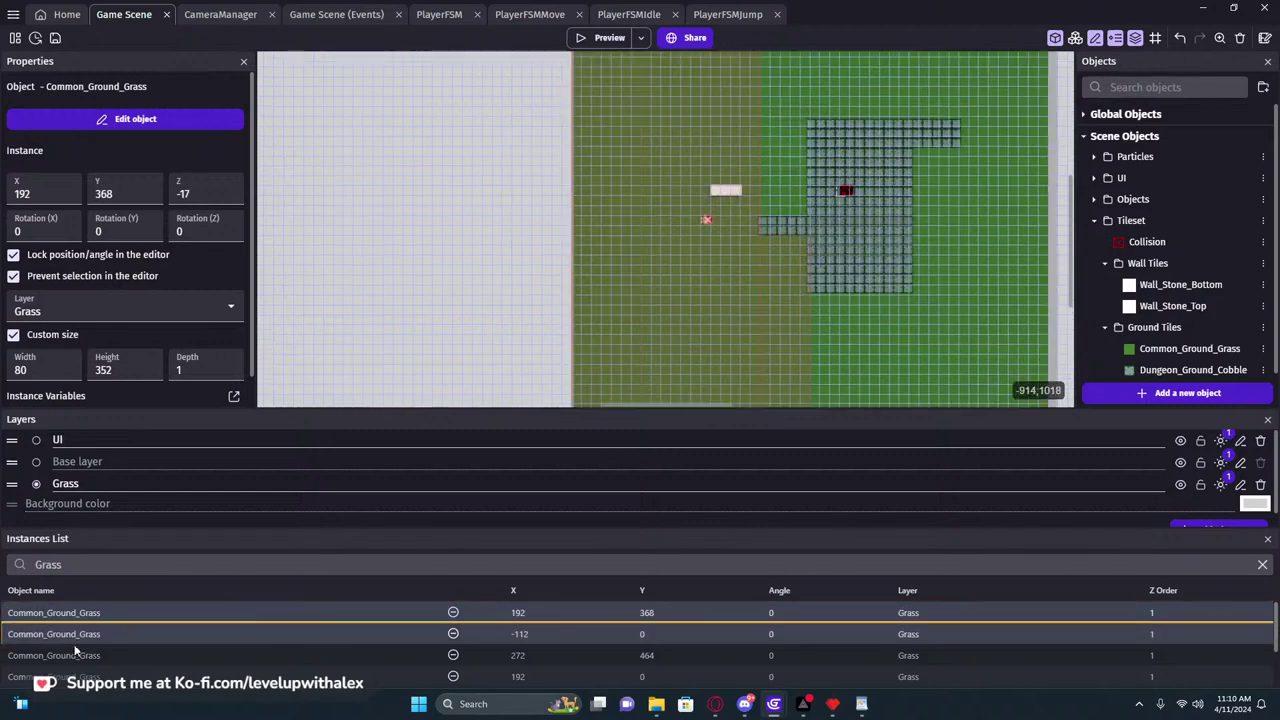
shift+click(76, 656)
shift+click(76, 676)
scroll(146, 625, down, 1)
shift+click(102, 638)
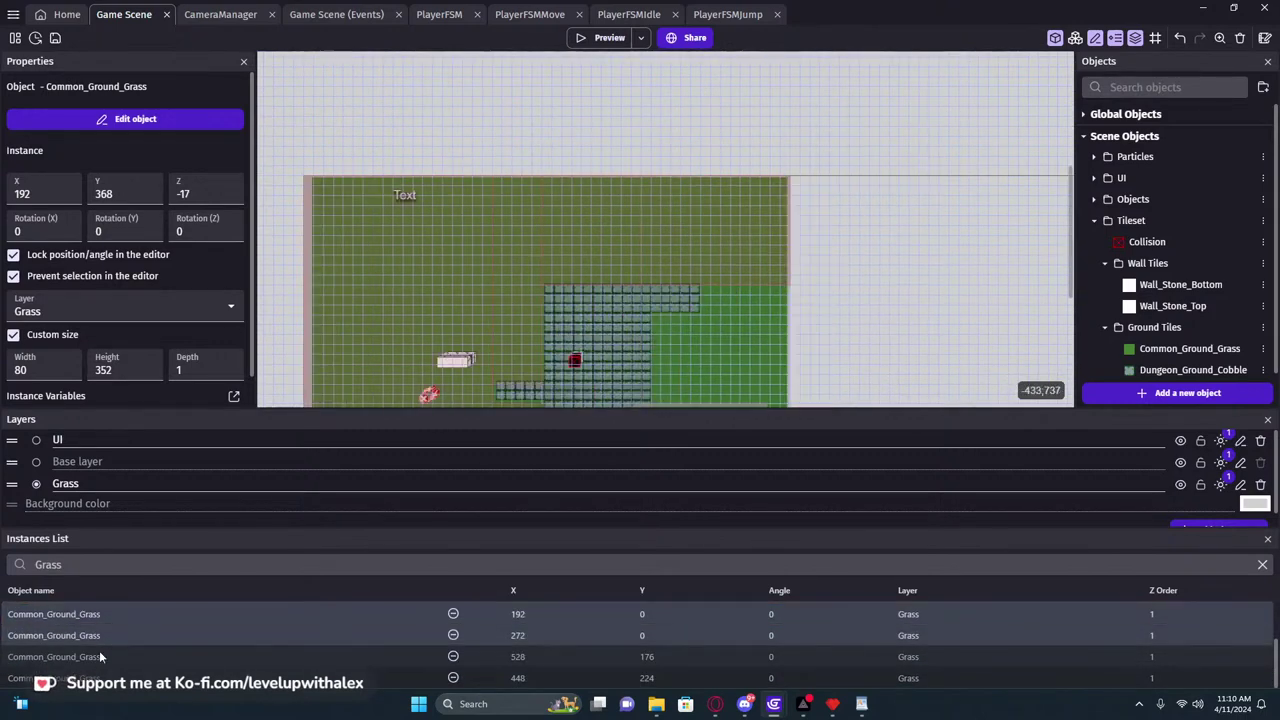
shift+click(98, 657)
scroll(143, 650, up, 2)
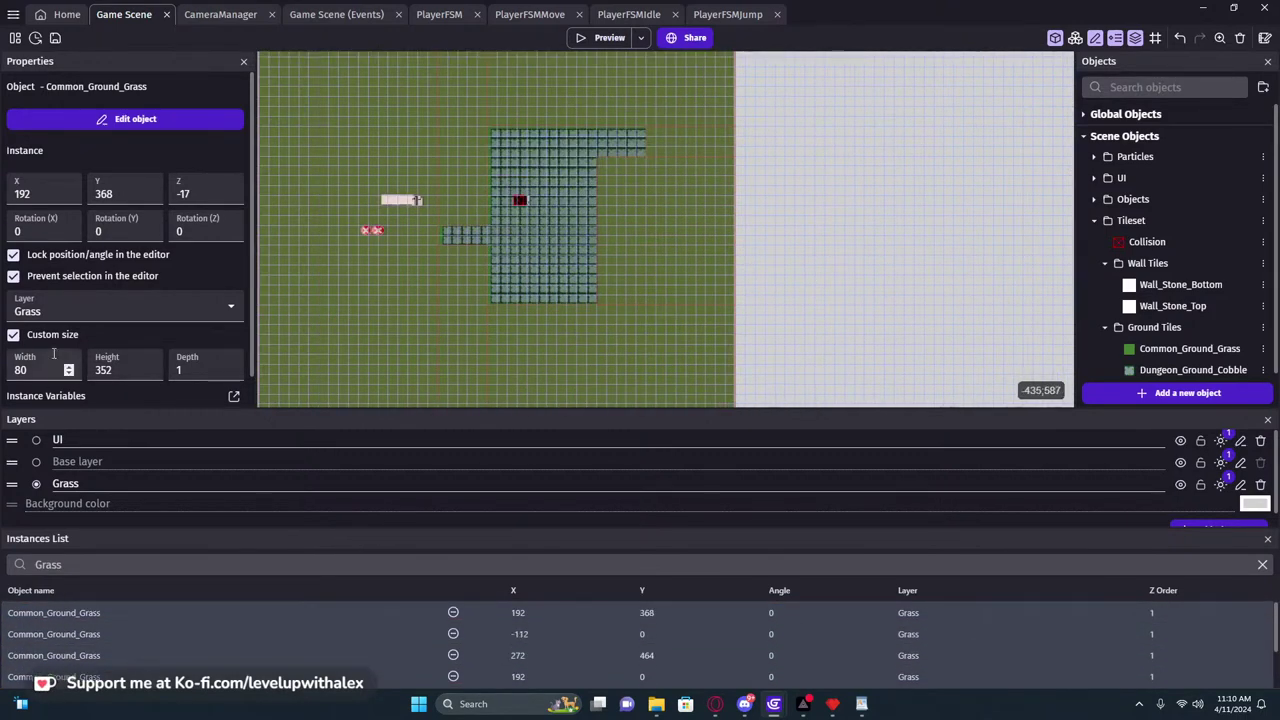
click(56, 311)
click(40, 342)
click(343, 289)
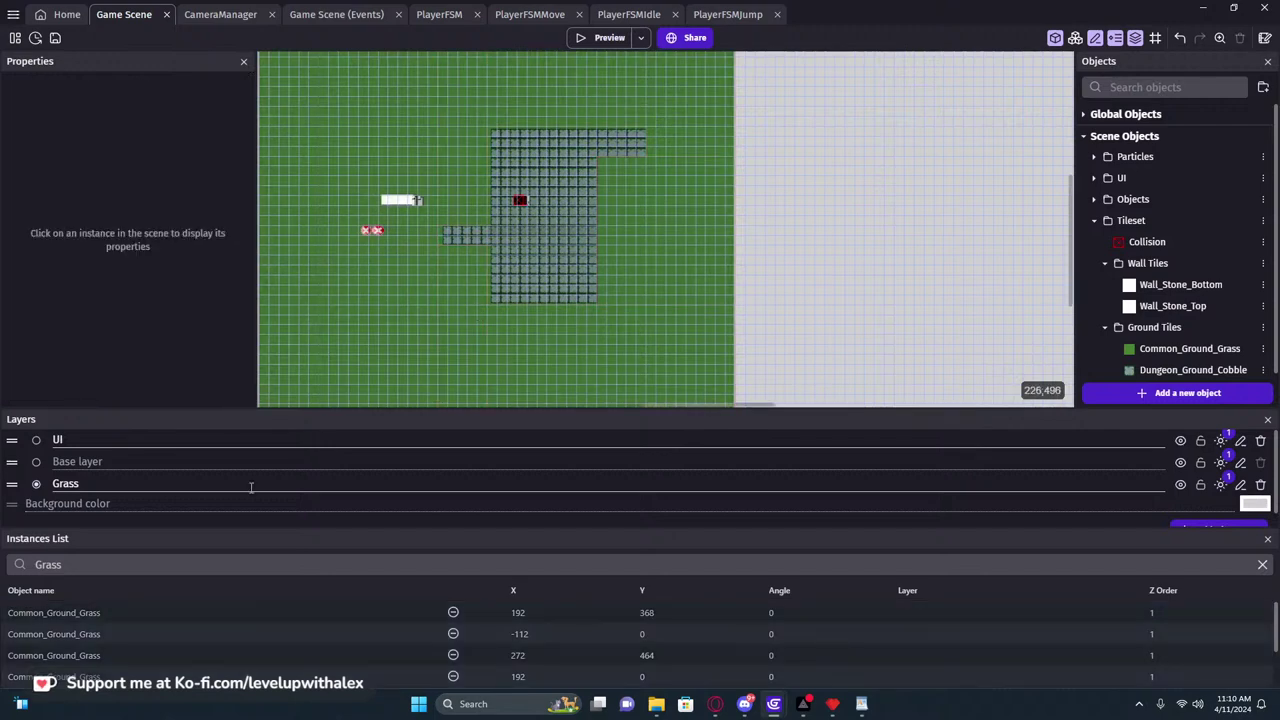
click(1261, 484)
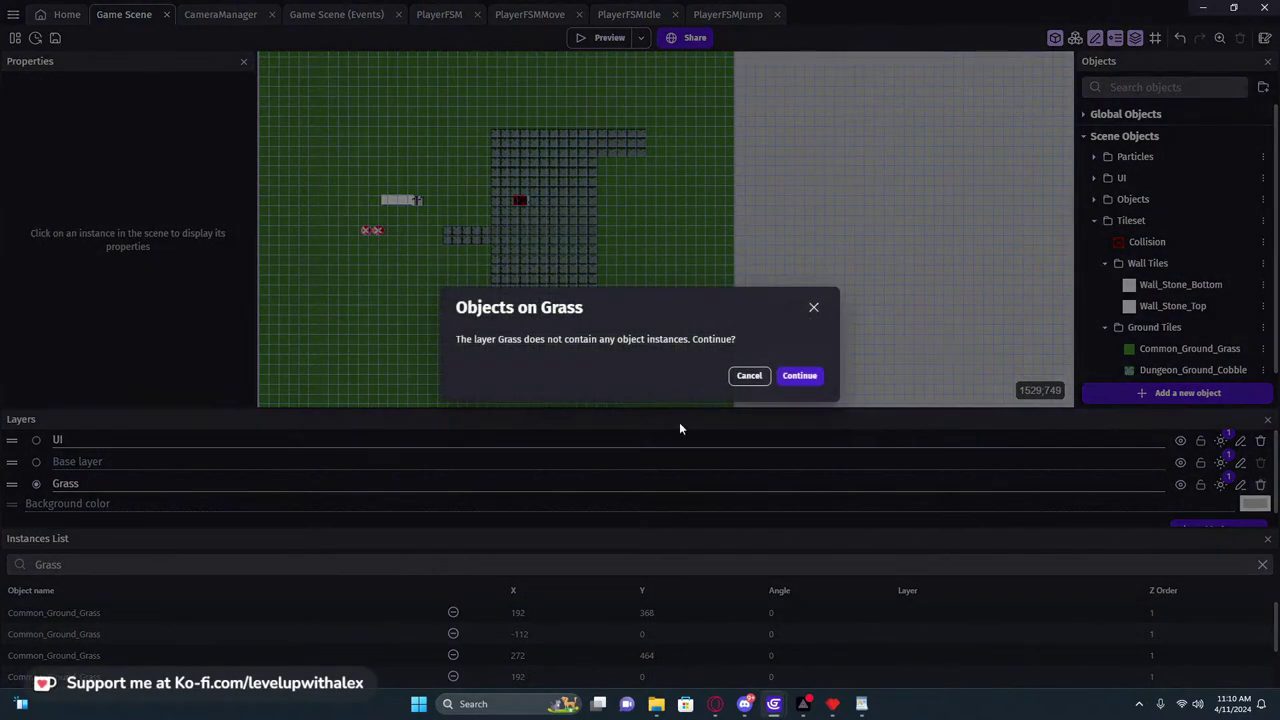
click(799, 378)
Preview the scene, walk across the grass and cobble floor to check the ground, and close the preview
click(607, 38)
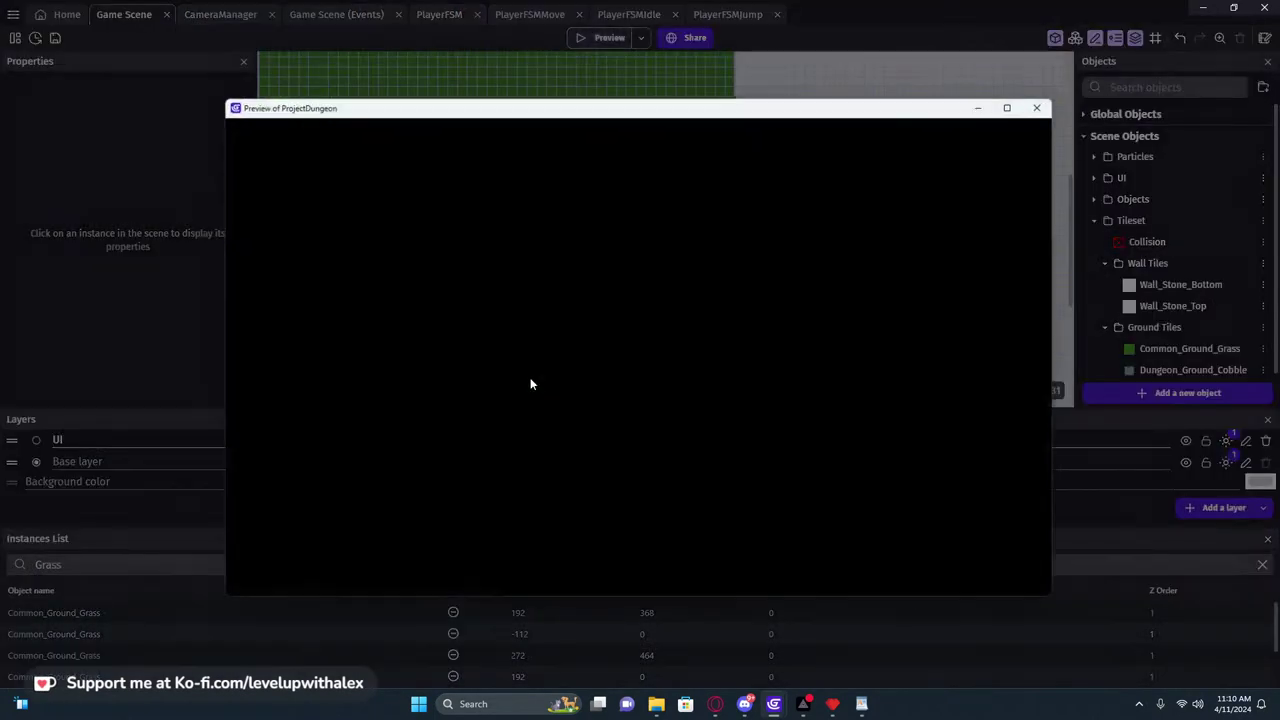
key(w)
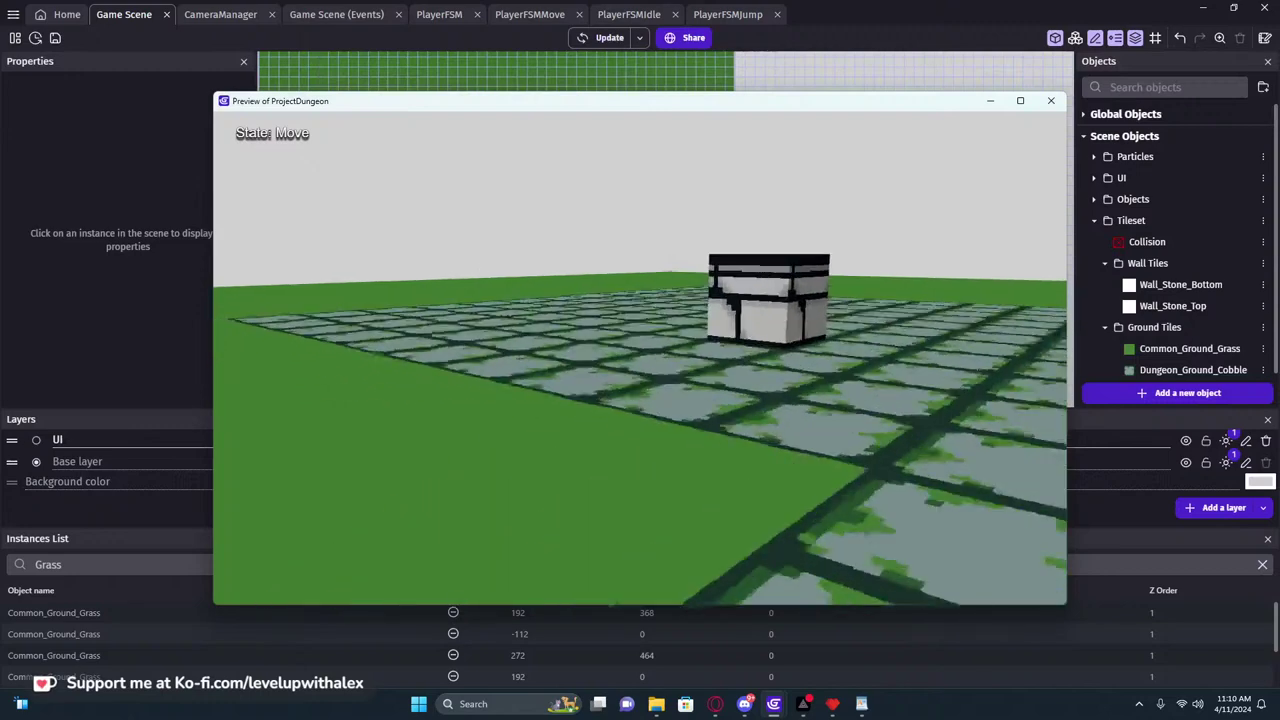
key(Escape)
click(1051, 100)
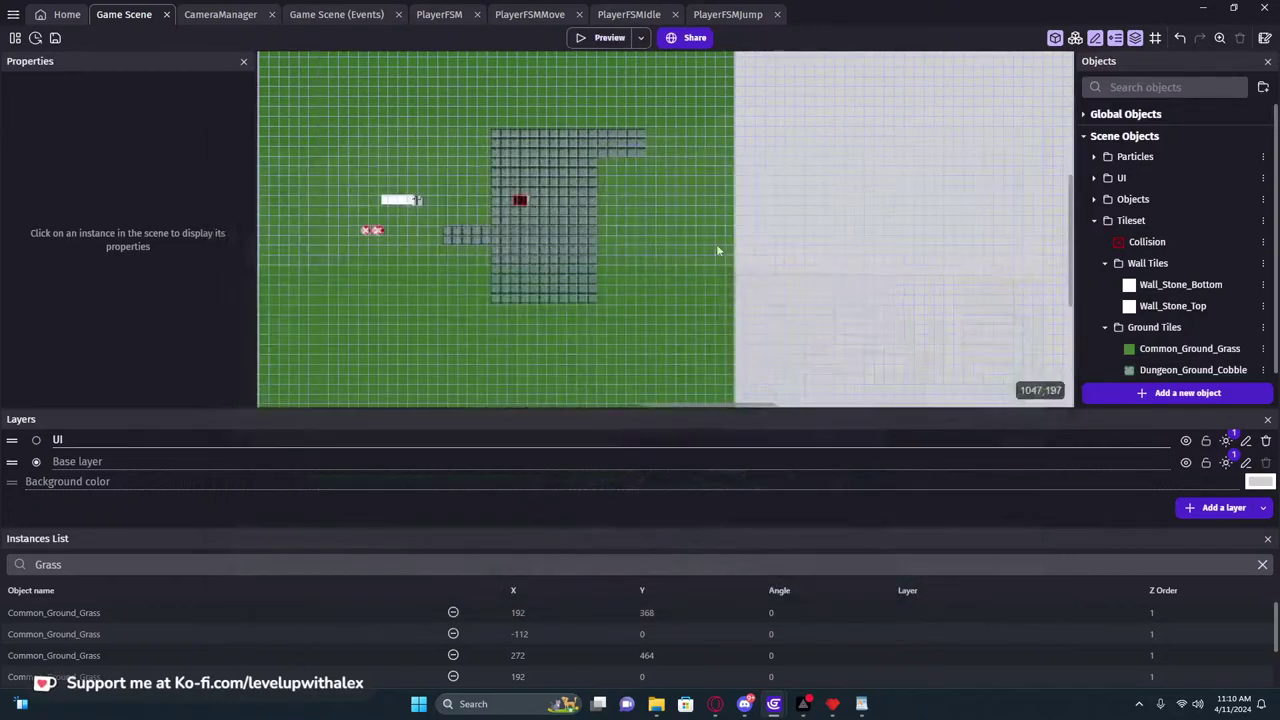
Move the red-marked collision block off the cobble floor onto the grass just north of the stone wall
drag(520, 203, 304, 132)
middle_drag(474, 212, 806, 270)
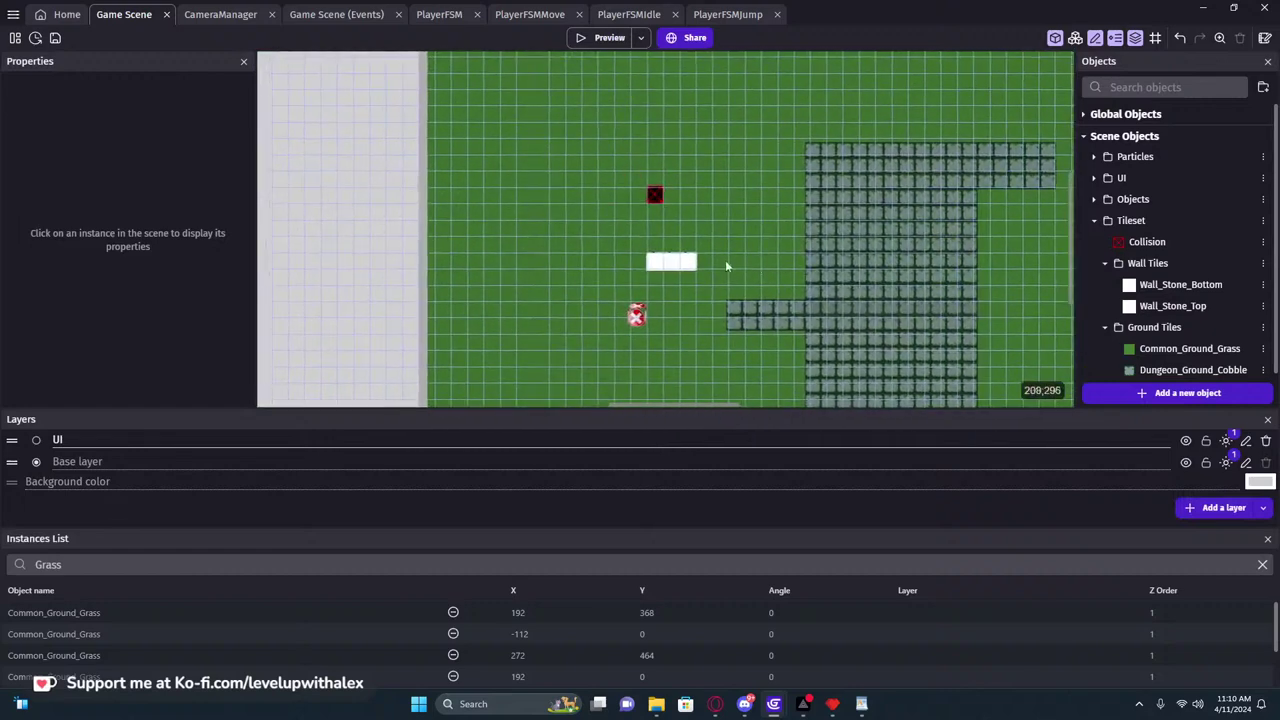
scroll(670, 263, up, 3)
Move the Wall_Stone_Top piece off the bottom piece to Y 272, one tile north of it
click(668, 265)
middle_drag(722, 257, 376, 272)
scroll(345, 270, up, 1)
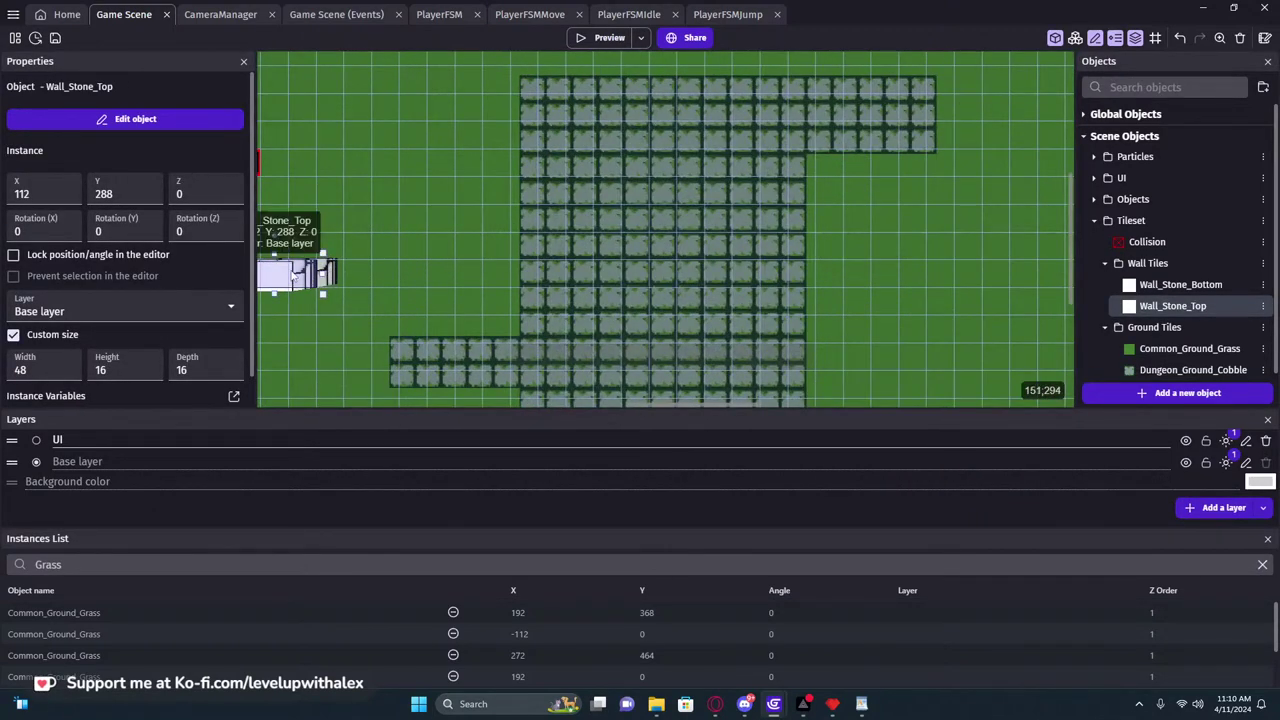
drag(337, 284, 287, 246)
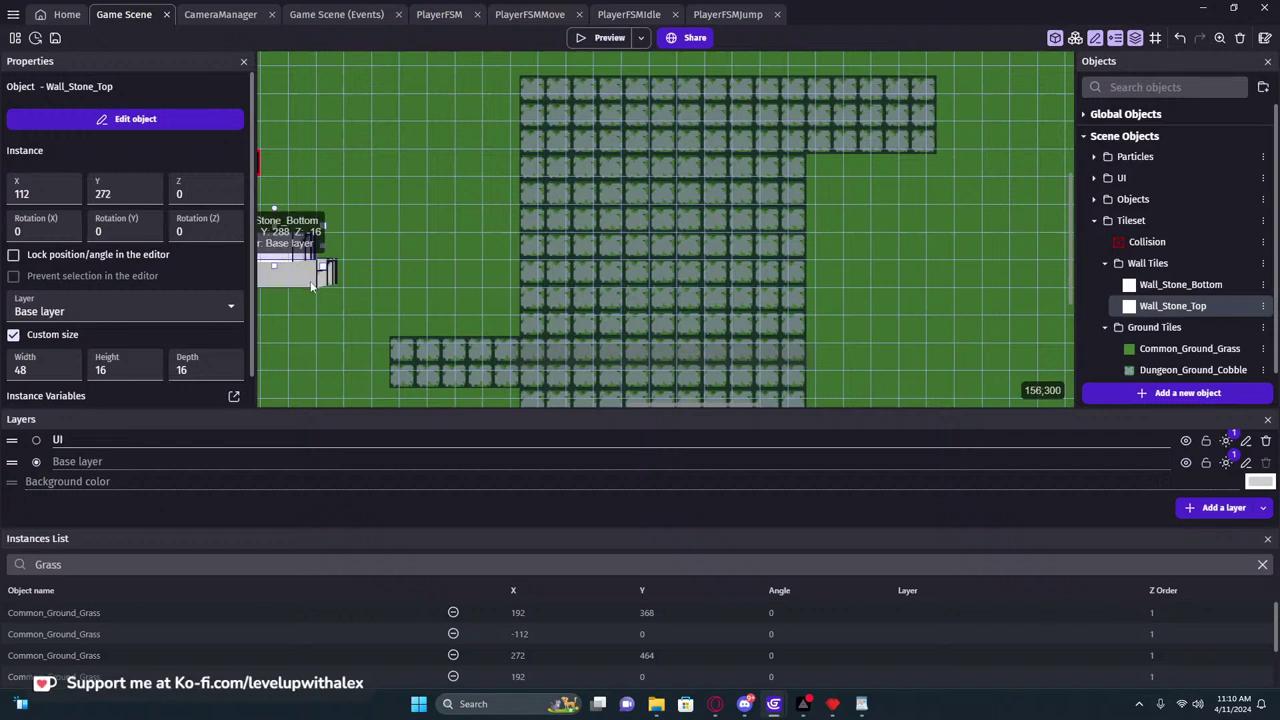
Copy the Wall_Stone_Bottom piece to the north edge of the western cobble corridor, rotated 180° and 80 wide
shift+click(309, 279)
middle_drag(393, 274, 547, 279)
click(546, 279)
click(455, 285)
ctrl+drag(455, 285, 684, 334)
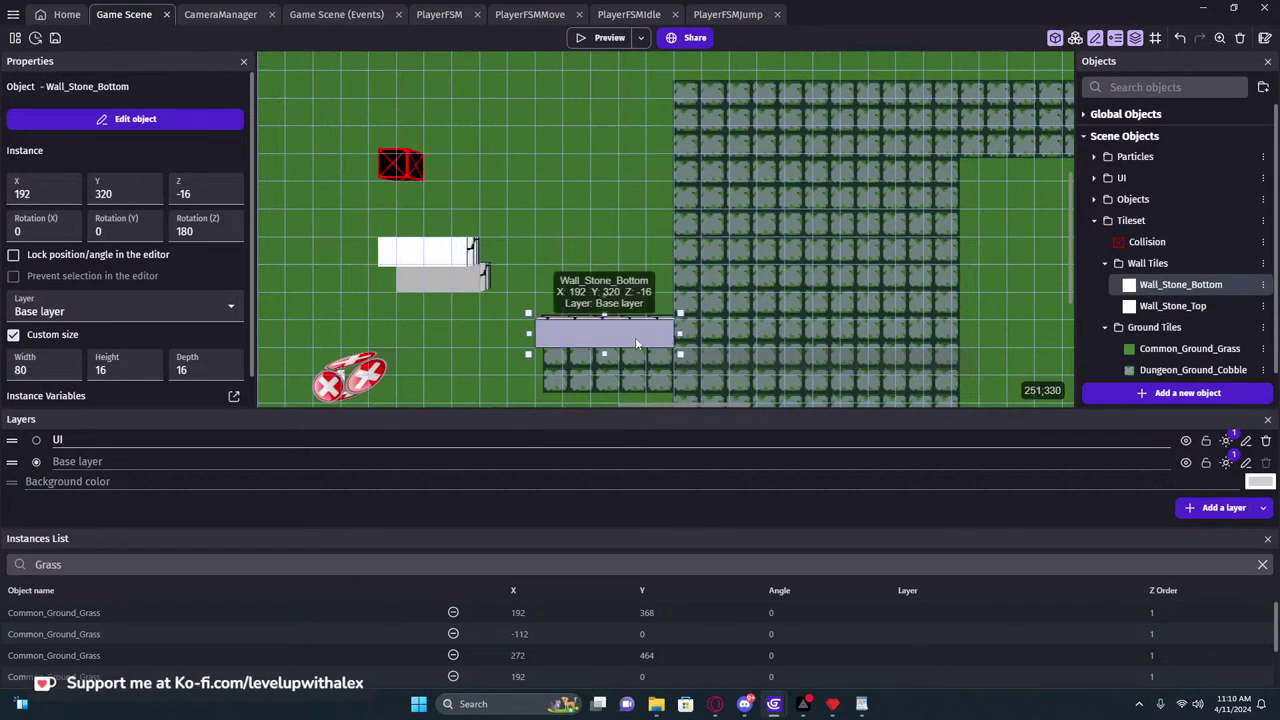
Copy the corridor wall, rotate it to 270° and place it along the room's west edge above the corridor
middle_drag(746, 314, 617, 362)
drag(510, 378, 554, 324)
drag(470, 337, 541, 285)
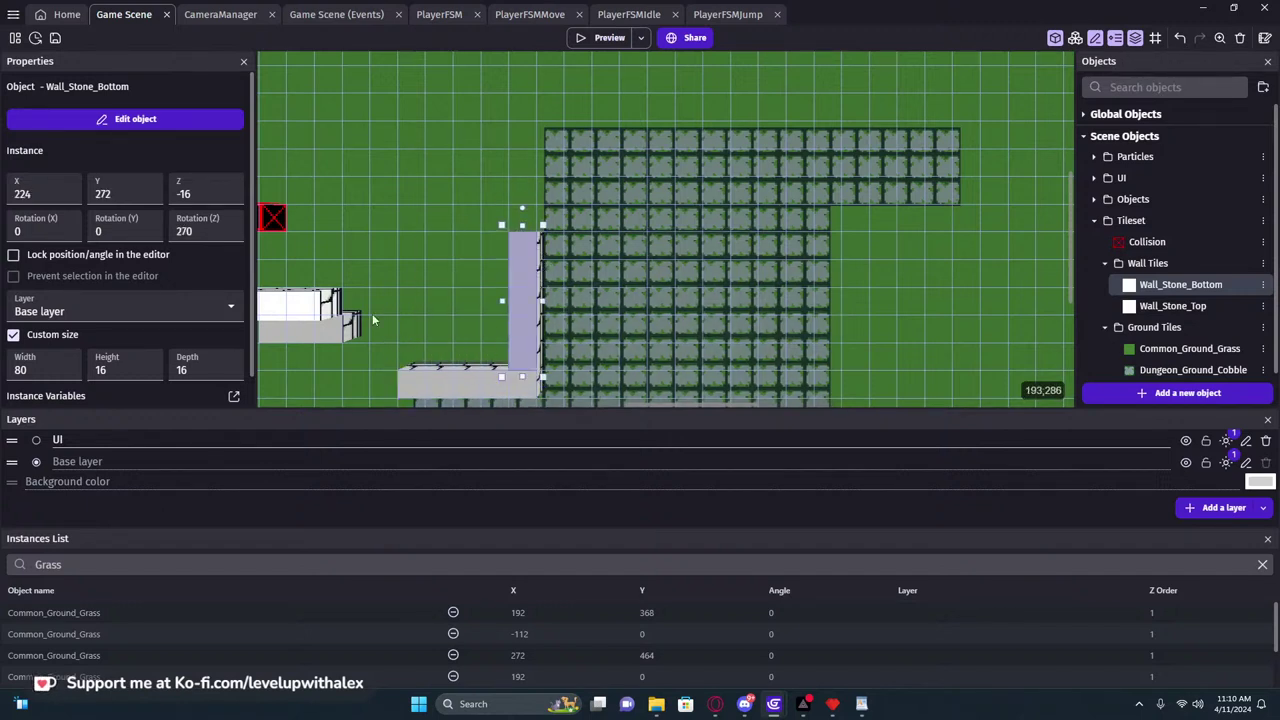
Stretch the original Wall_Stone_Bottom, rotated 180°, along the room's whole north edge and extend the west wall up to it, 144 wide
click(327, 317)
click(320, 345)
drag(320, 345, 600, 113)
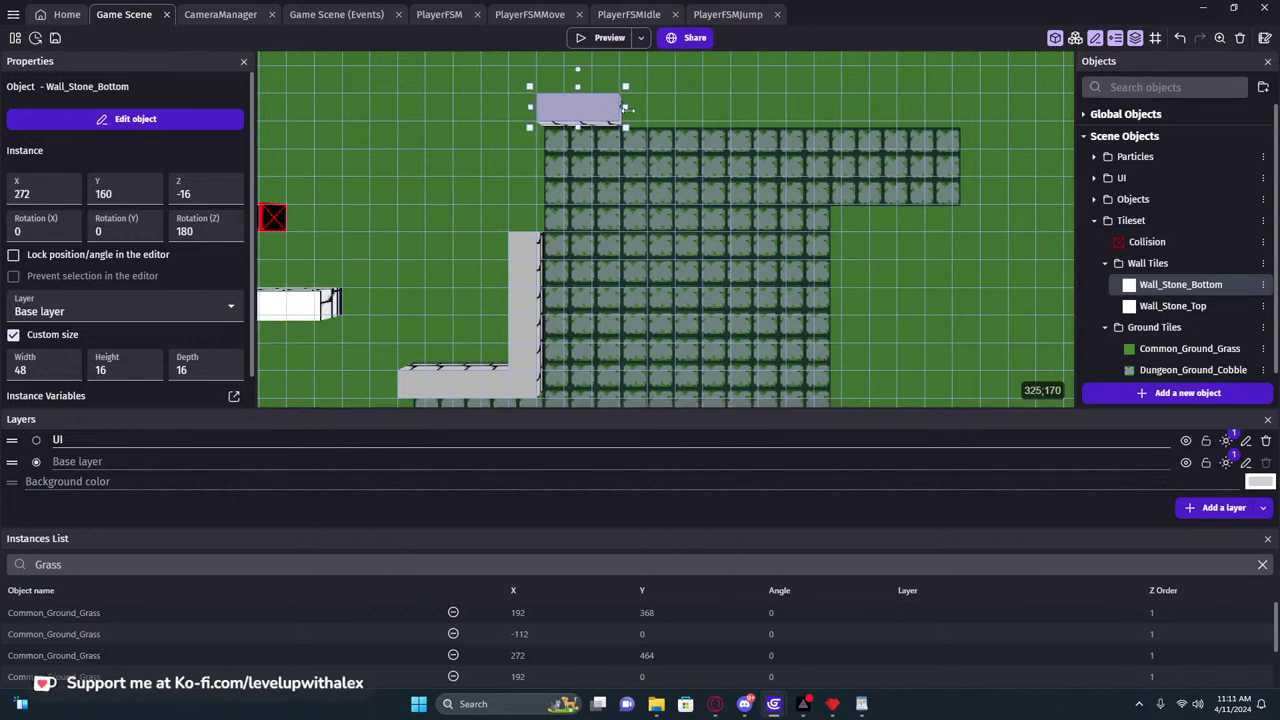
drag(795, 112, 982, 110)
click(534, 252)
drag(541, 226, 522, 116)
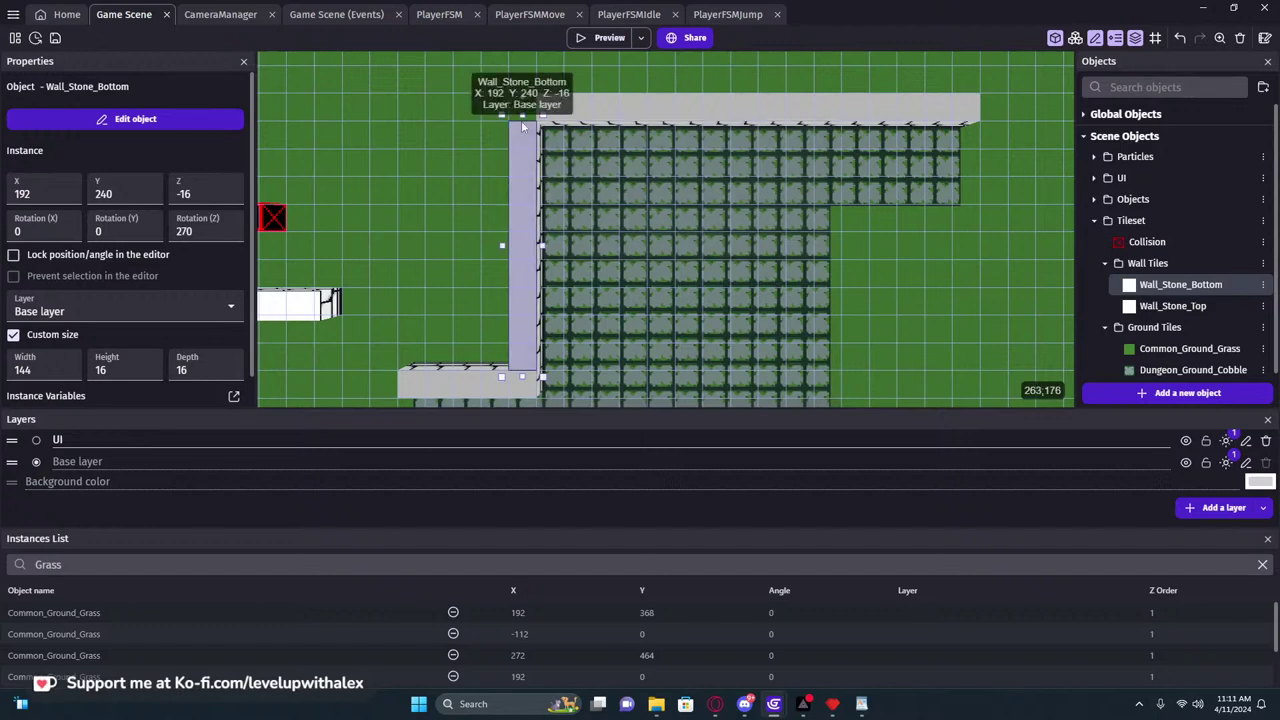
Move the spare Wall_Stone_Top piece away from the corridor onto the grass north of the cobble room
middle_drag(474, 187, 411, 140)
scroll(376, 166, down, 2)
drag(290, 230, 762, 130)
middle_drag(788, 137, 445, 260)
drag(435, 258, 438, 92)
scroll(371, 183, down, 2)
Copy the corridor's north Wall_Stone_Bottom piece to the corridor's south edge
middle_drag(275, 222, 683, 214)
scroll(681, 212, down, 1)
middle_drag(614, 250, 583, 150)
drag(455, 266, 454, 323)
Copy the west wall to the room's west edge below the corridor and shorten it to the floor's south end
click(494, 241)
middle_drag(494, 241, 506, 150)
ctrl+drag(506, 150, 505, 402)
middle_drag(507, 400, 520, 285)
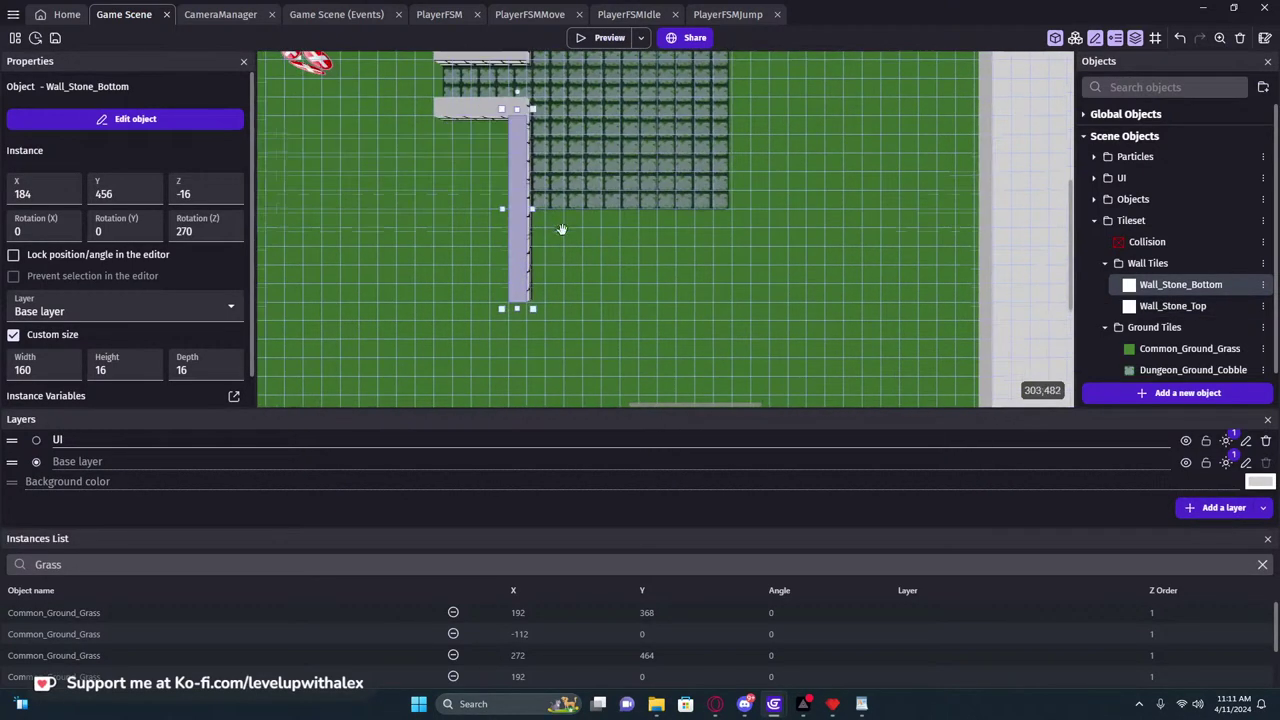
drag(517, 300, 520, 212)
Copy a corridor wall to the room's south edge and stretch it to 176 wide, spanning the cobble floor
scroll(601, 204, down, 1)
middle_drag(601, 204, 574, 274)
click(466, 197)
ctrl+drag(464, 197, 674, 287)
middle_drag(615, 274, 446, 362)
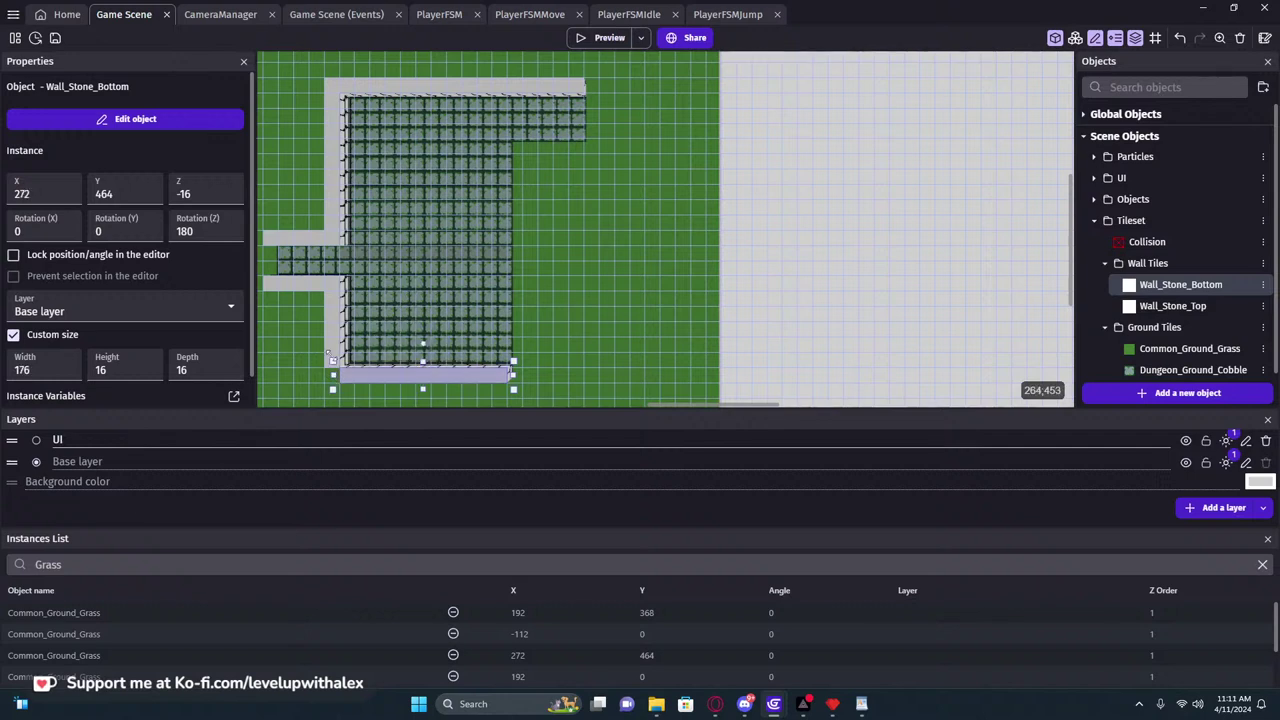
Copy the south Wall_Stone_Bottom piece and stand it upright inside the room as a dividing wall, 176 wide
click(331, 366)
click(492, 287)
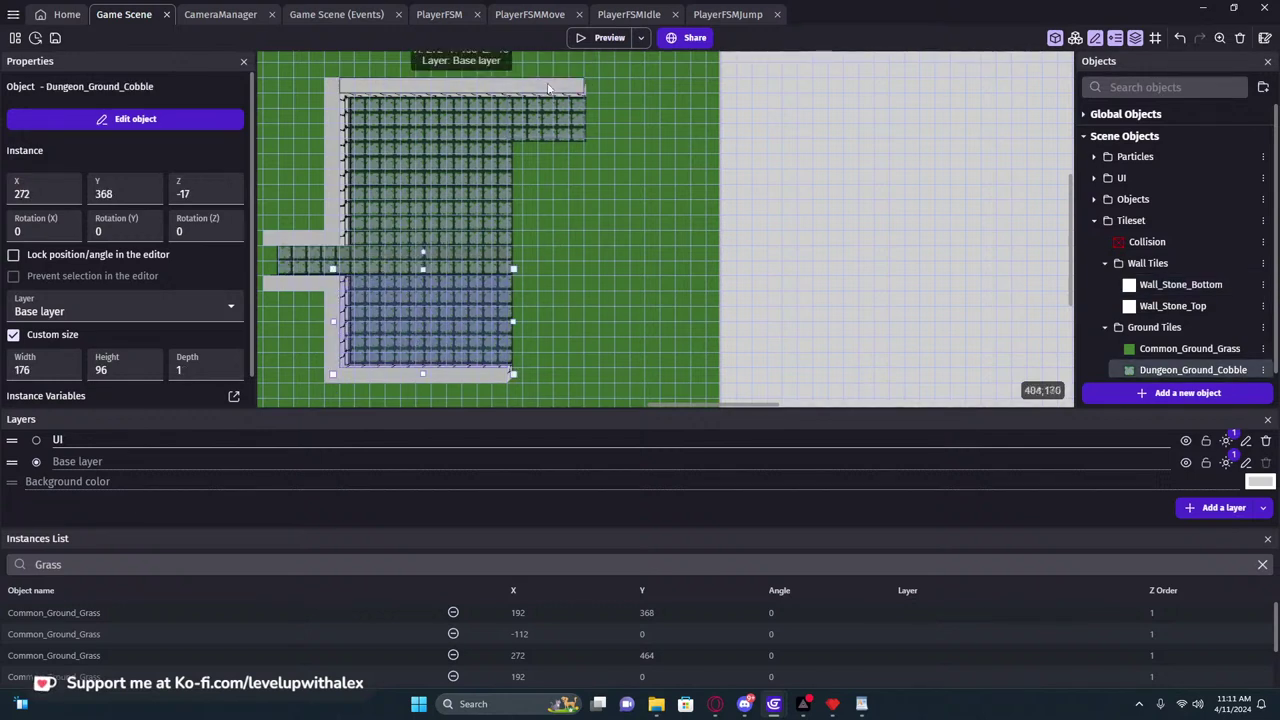
click(400, 376)
ctrl+drag(400, 376, 564, 263)
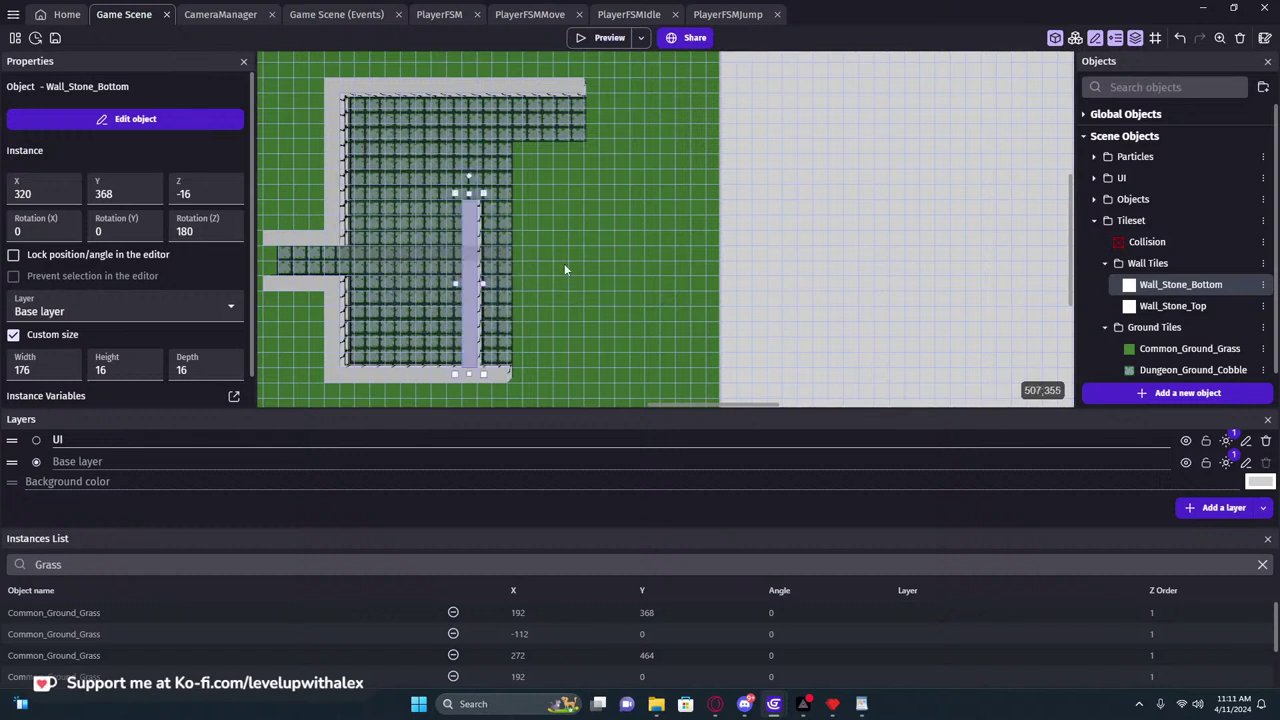
Place Wall_Stone_Bottom copies, 64 wide, for the east end and the south side of the room's northeast extension
drag(476, 293, 593, 166)
drag(591, 252, 579, 178)
drag(575, 113, 646, 152)
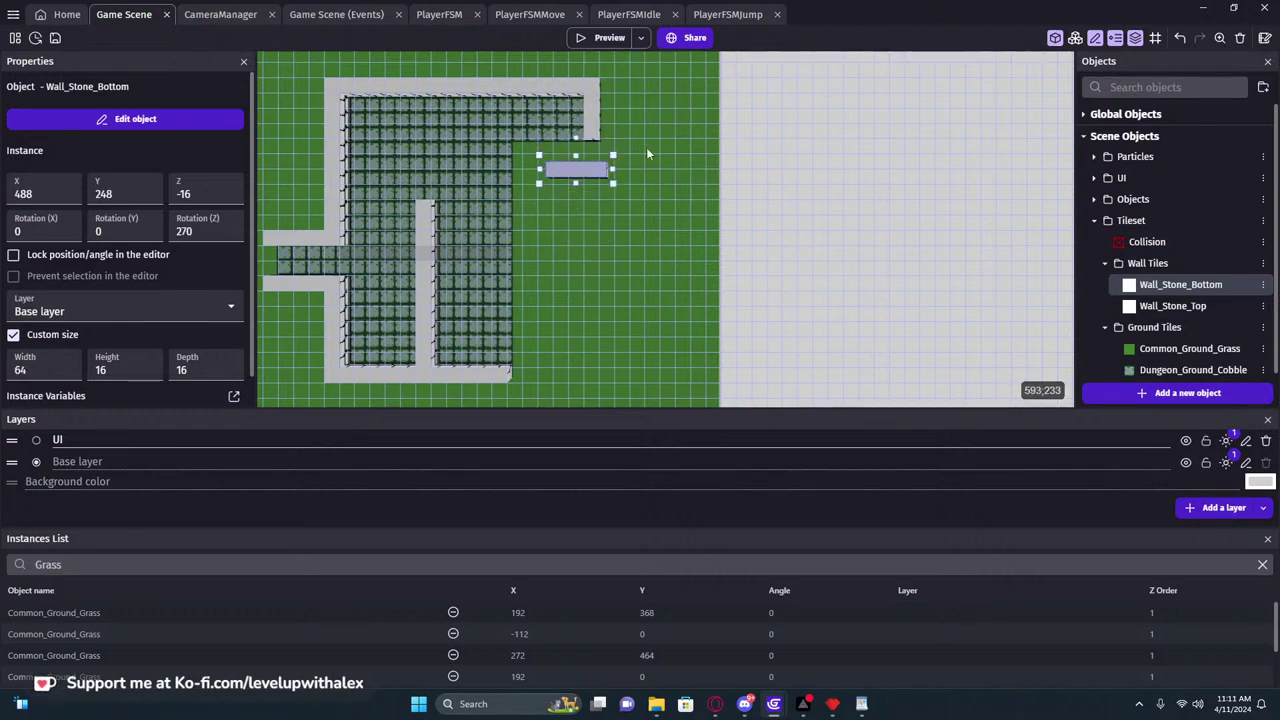
Fit the extension's south wall and add a Wall_Stone_Bottom piece along the main room's east edge
drag(593, 185, 517, 390)
click(603, 120)
click(592, 120)
click(566, 330)
Move the Wall_Stone_Top piece onto the west wall above the corridor and stretch it to 176 wide
scroll(567, 306, down, 2)
middle_drag(549, 225, 669, 276)
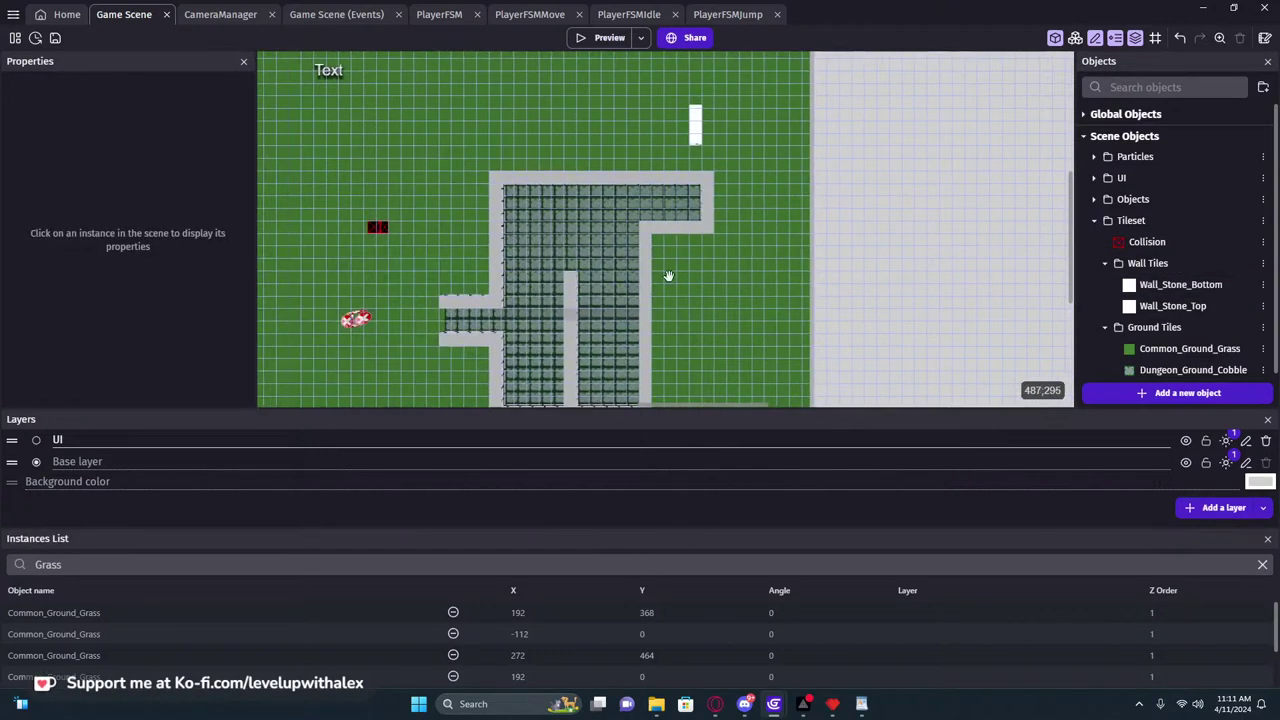
click(695, 124)
drag(695, 124, 494, 152)
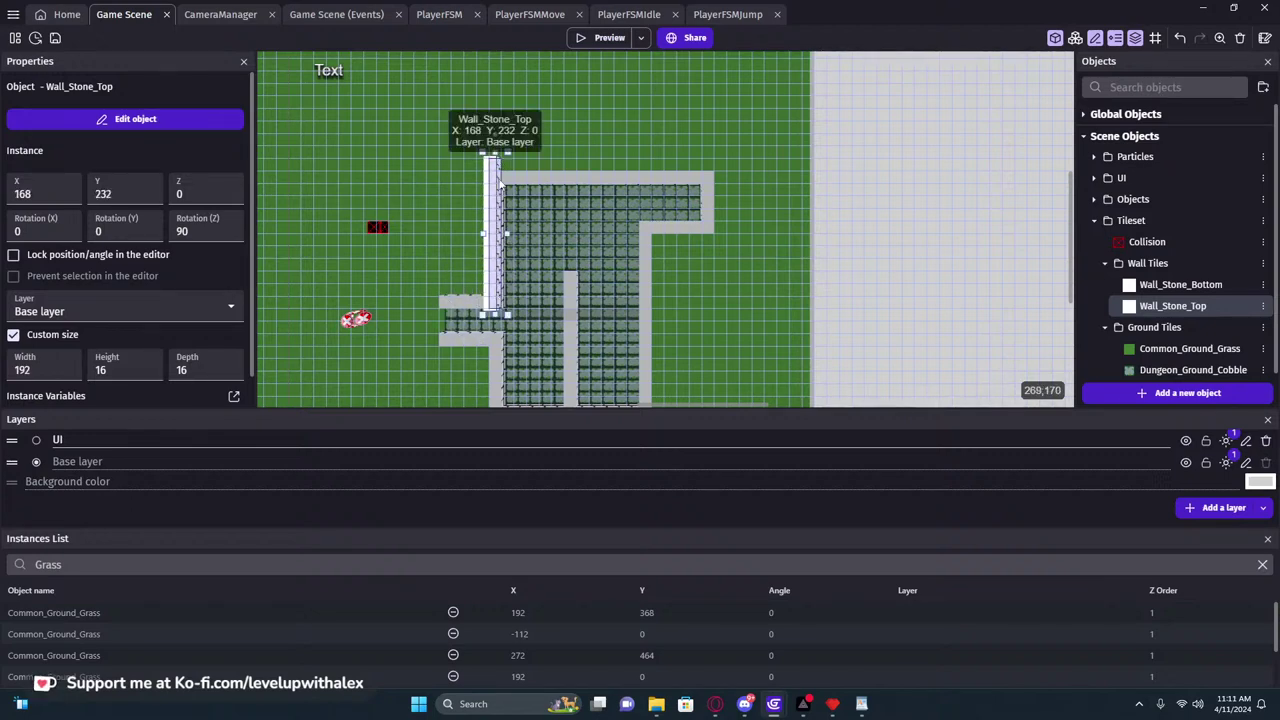
Copy the Wall_Stone_Top piece onto the room's east wall and stretch it down to the south corner
ctrl+drag(494, 236, 644, 288)
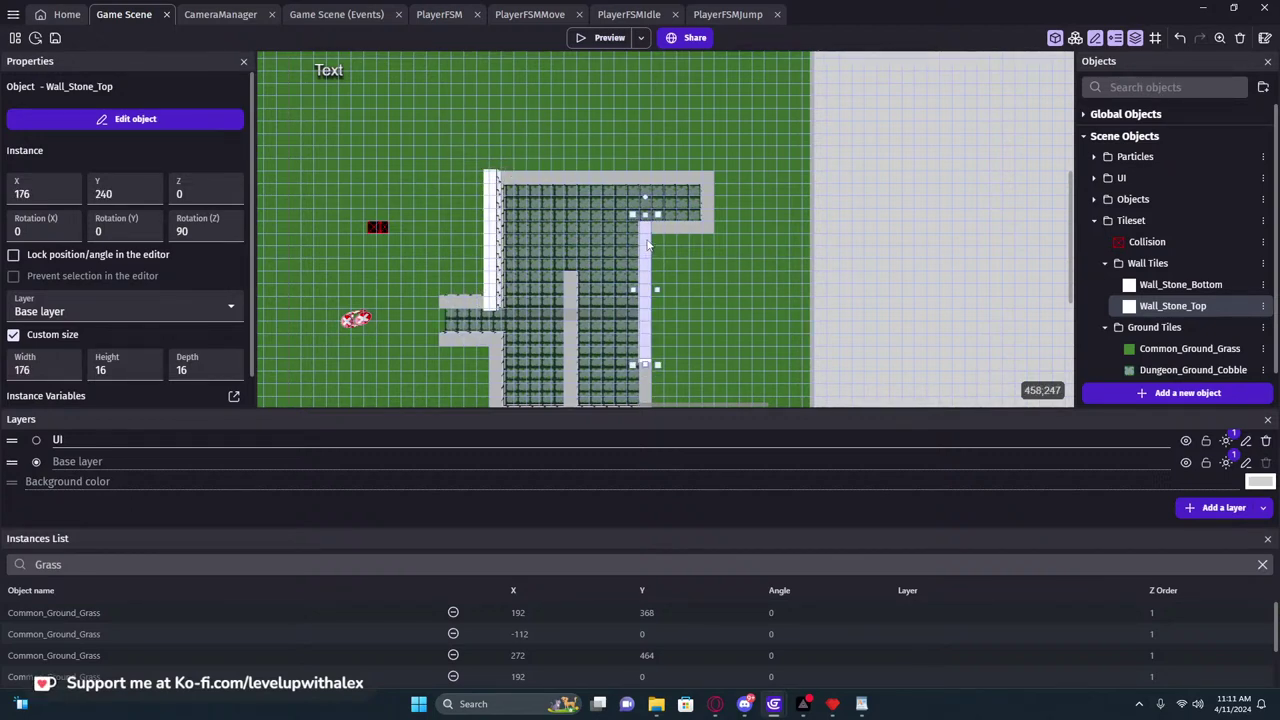
middle_drag(702, 286, 653, 153)
drag(597, 235, 595, 298)
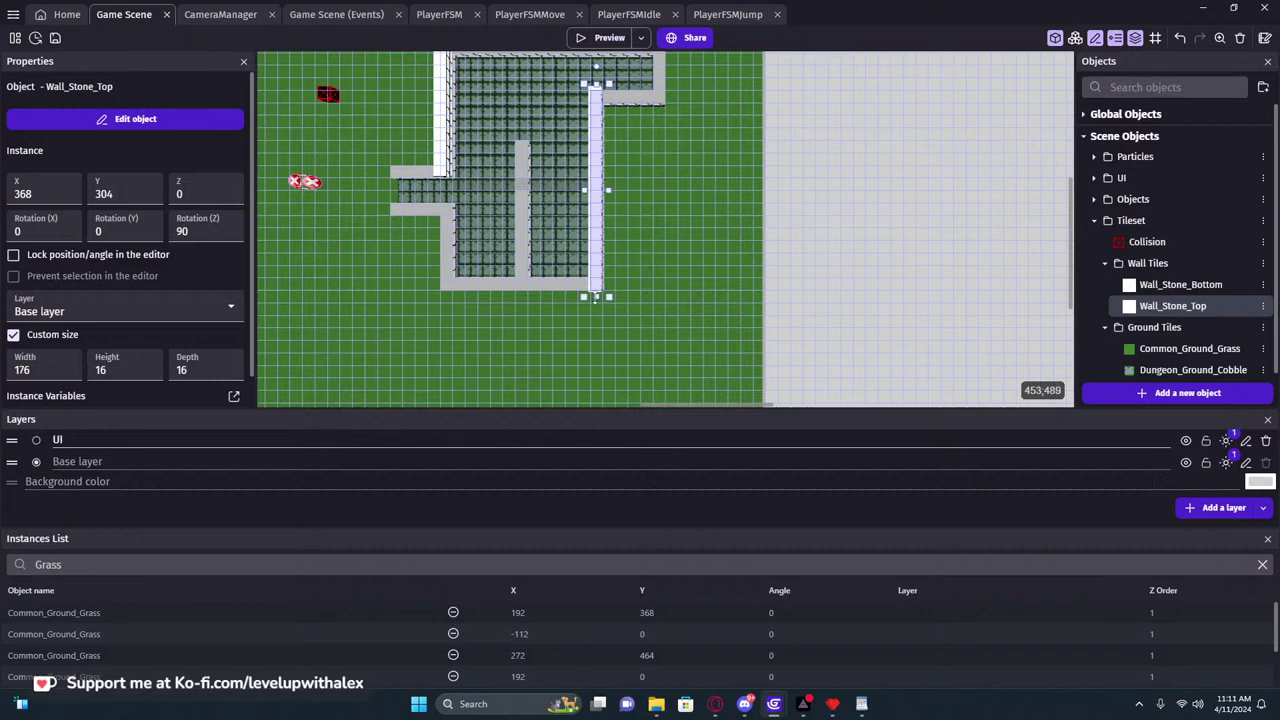
Cover the west wall below the corridor and the whole south wall with Wall_Stone_Top copies
middle_drag(629, 265, 686, 329)
ctrl+drag(502, 206, 502, 371)
middle_drag(534, 373, 531, 308)
drag(512, 322, 661, 262)
Cover the corridor's south and north walls with horizontal Wall_Stone_Top copies, 64 wide
middle_drag(510, 191, 566, 280)
click(541, 272)
click(561, 292)
ctrl+drag(561, 293, 508, 303)
drag(517, 245, 366, 288)
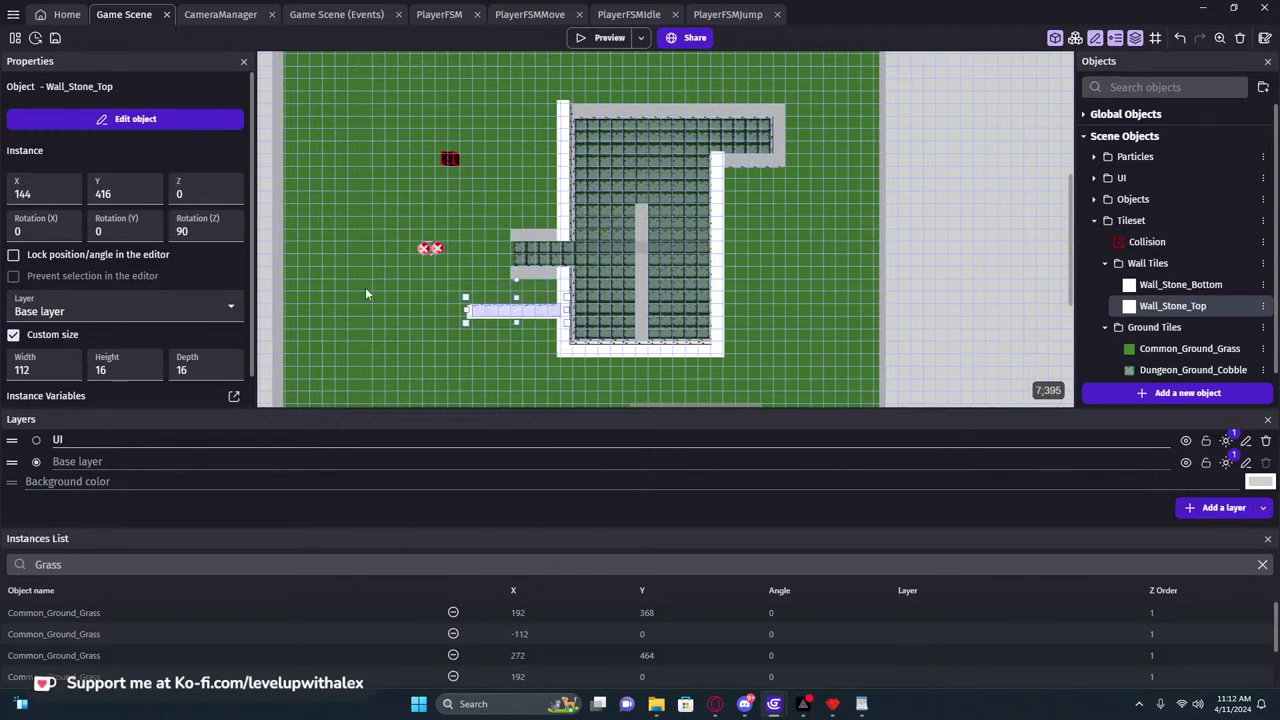
drag(512, 313, 510, 235)
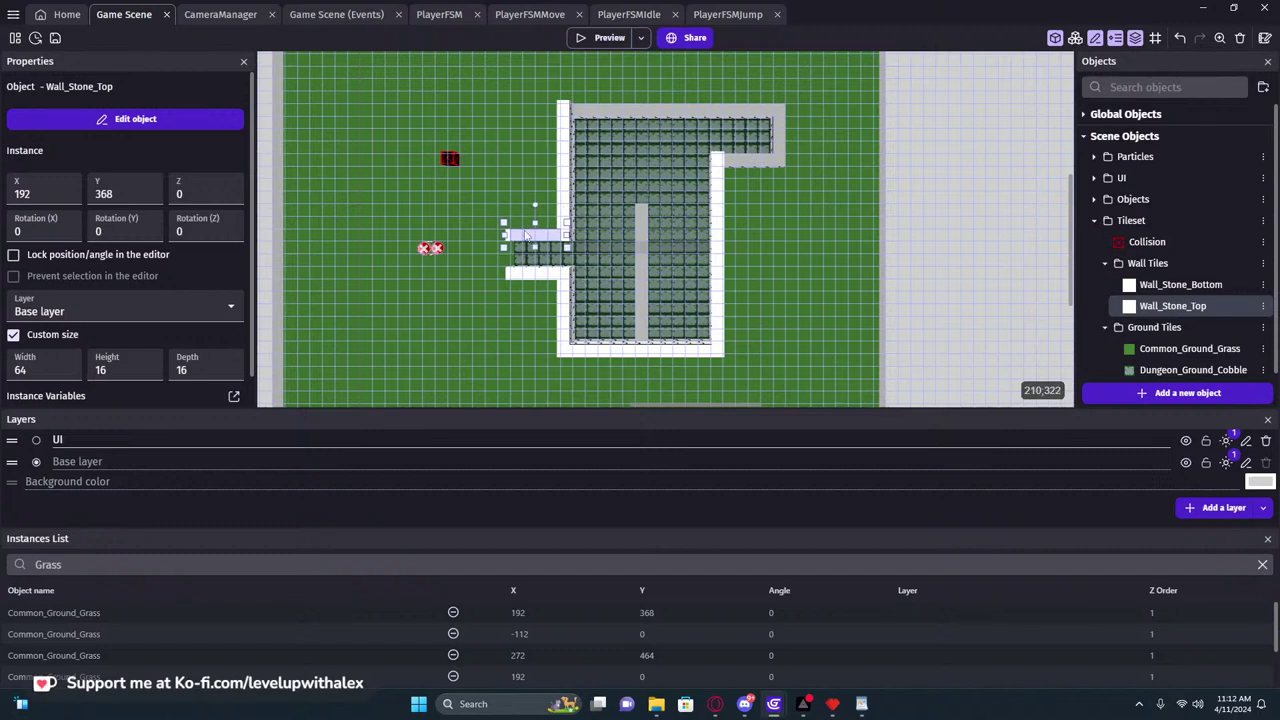
Copy a corridor Wall_Stone_Top piece to the west end of the room's north wall
click(656, 173)
middle_drag(650, 186, 550, 286)
click(449, 311)
click(510, 203)
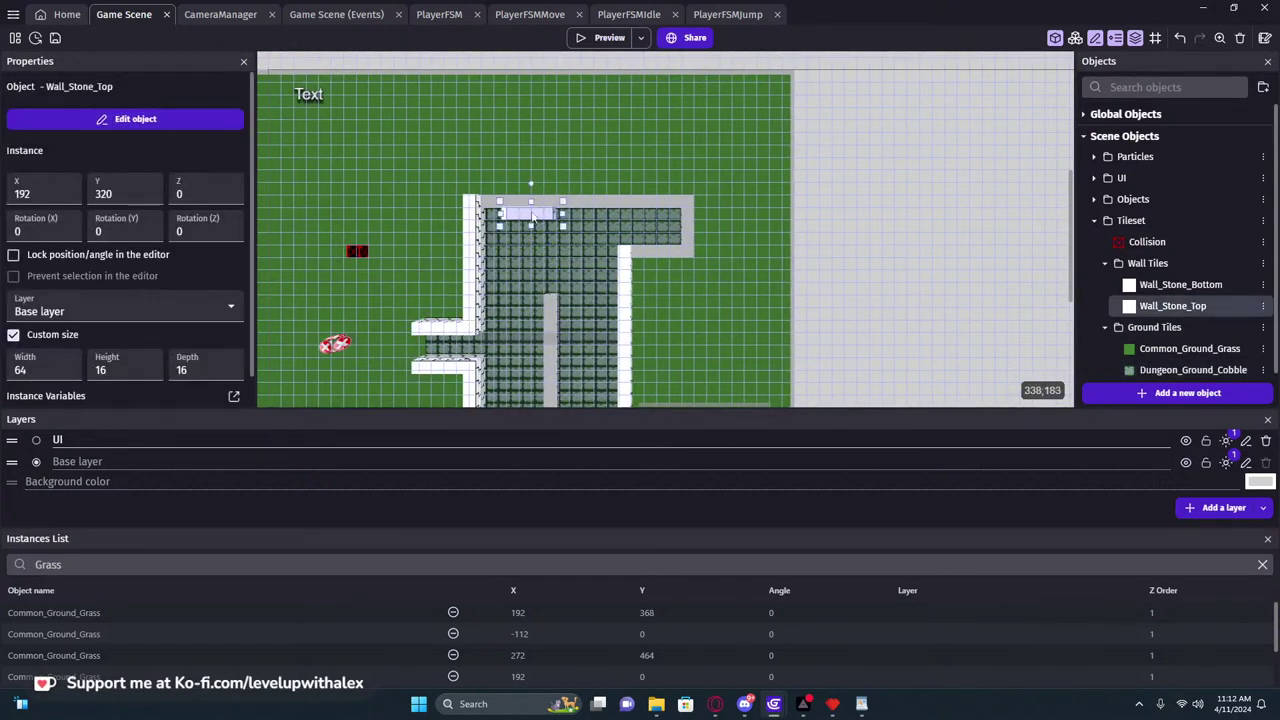
Cap the room's northern wall and eastern alcove with Wall_Stone_Top copies, including a 48-wide piece rotated 90° at X 512, Y 192
drag(535, 201, 708, 199)
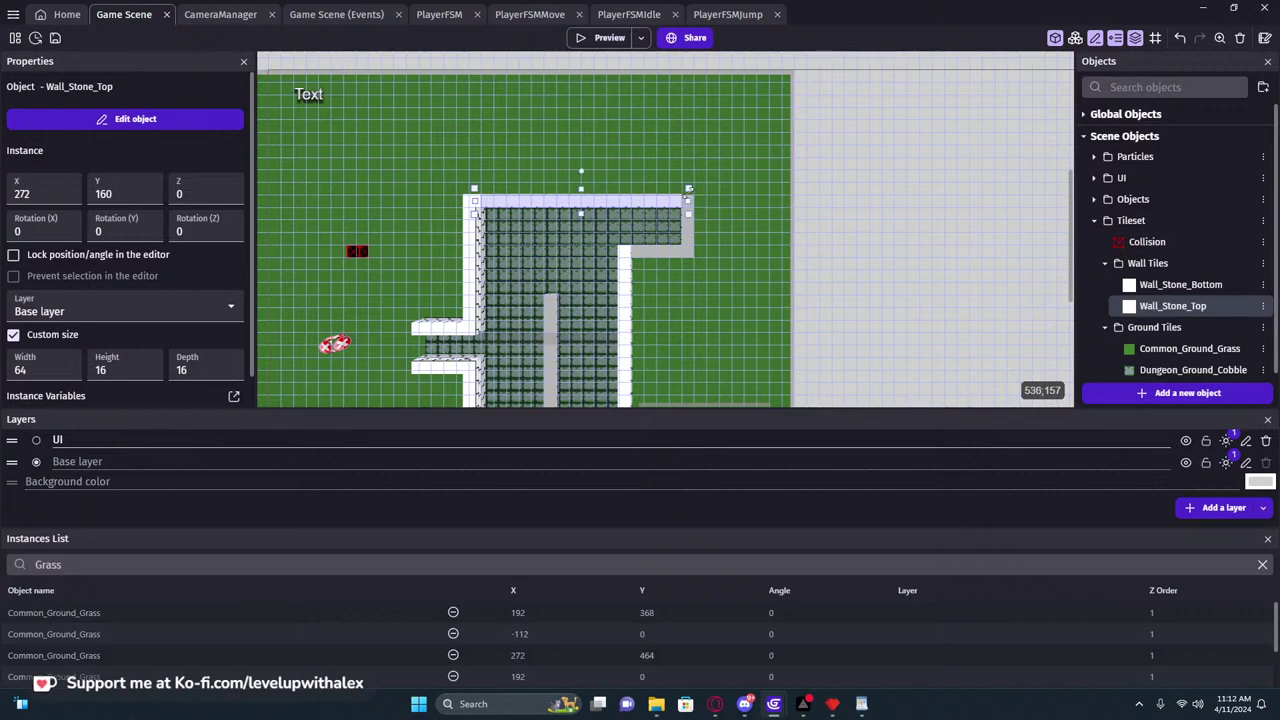
middle_drag(714, 208, 537, 205)
ctrl+drag(413, 201, 556, 251)
drag(665, 249, 585, 188)
drag(509, 226, 596, 175)
ctrl+drag(530, 223, 508, 250)
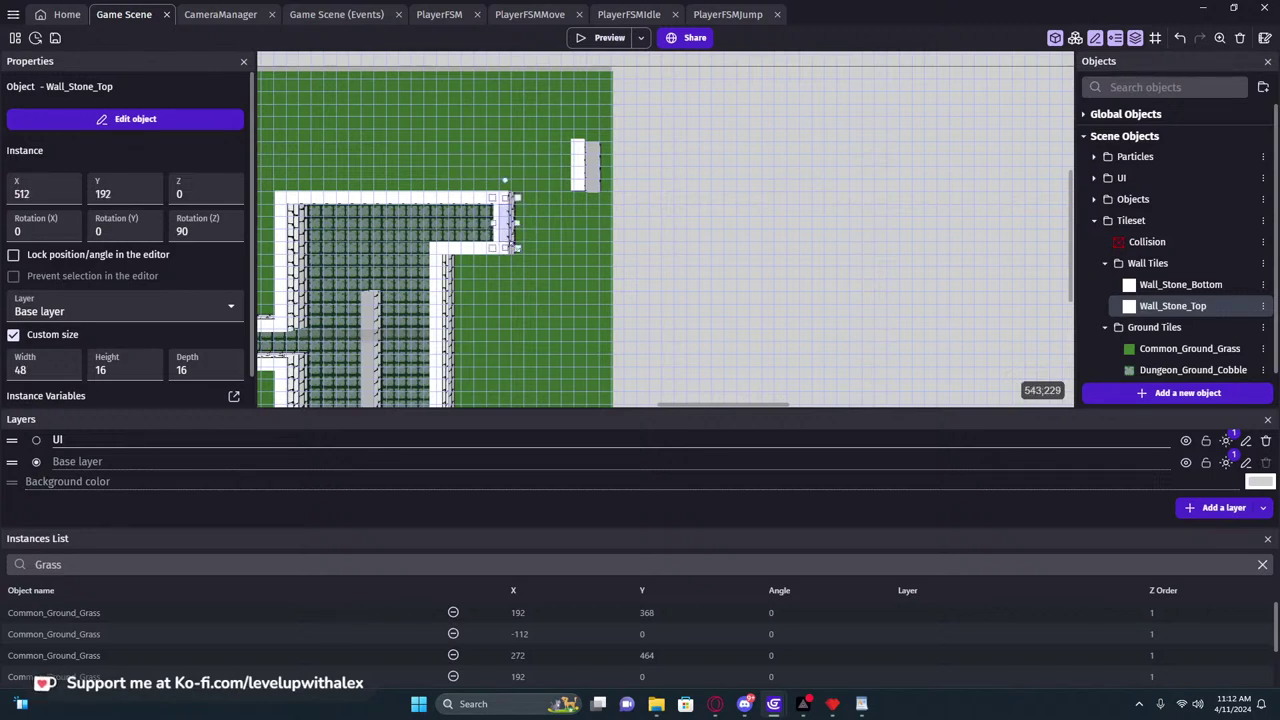
click(552, 254)
Place a vertical Wall_Stone_Top copy over the room's central divider at X 272, Y 368 and stretch it to width 176
scroll(554, 254, down, 2)
middle_drag(557, 250, 783, 205)
scroll(713, 190, up, 3)
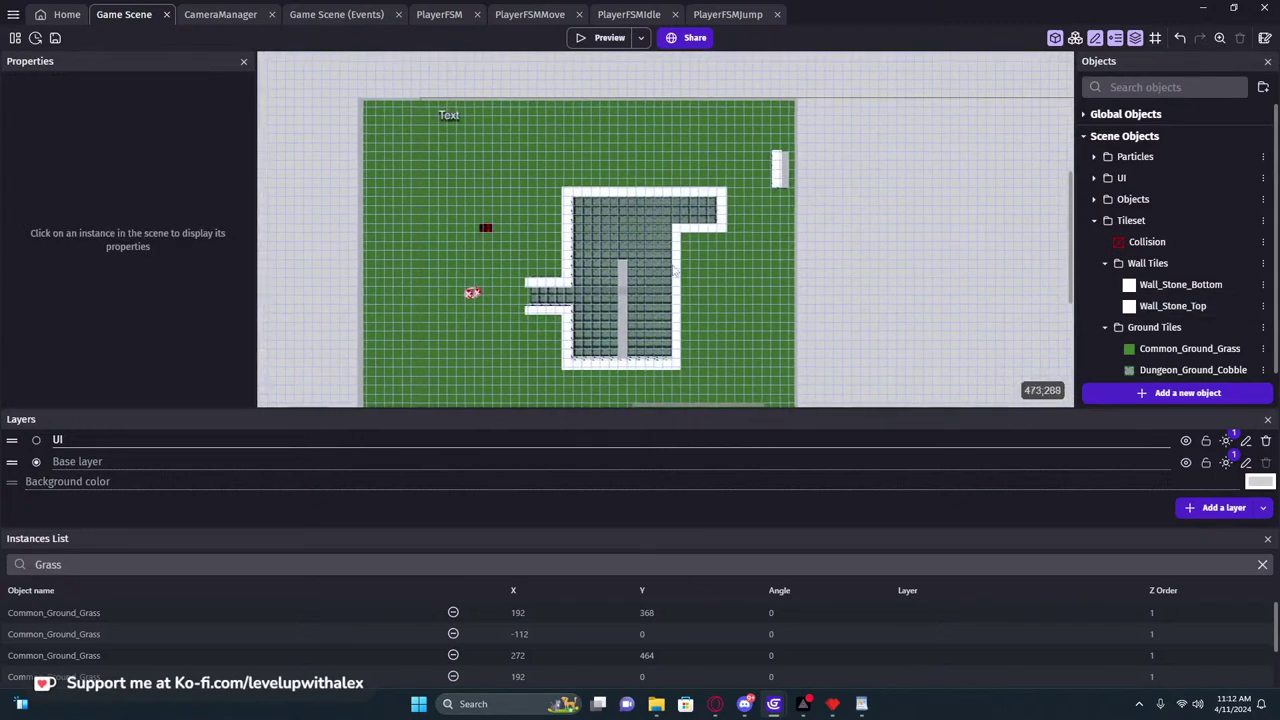
drag(846, 114, 618, 282)
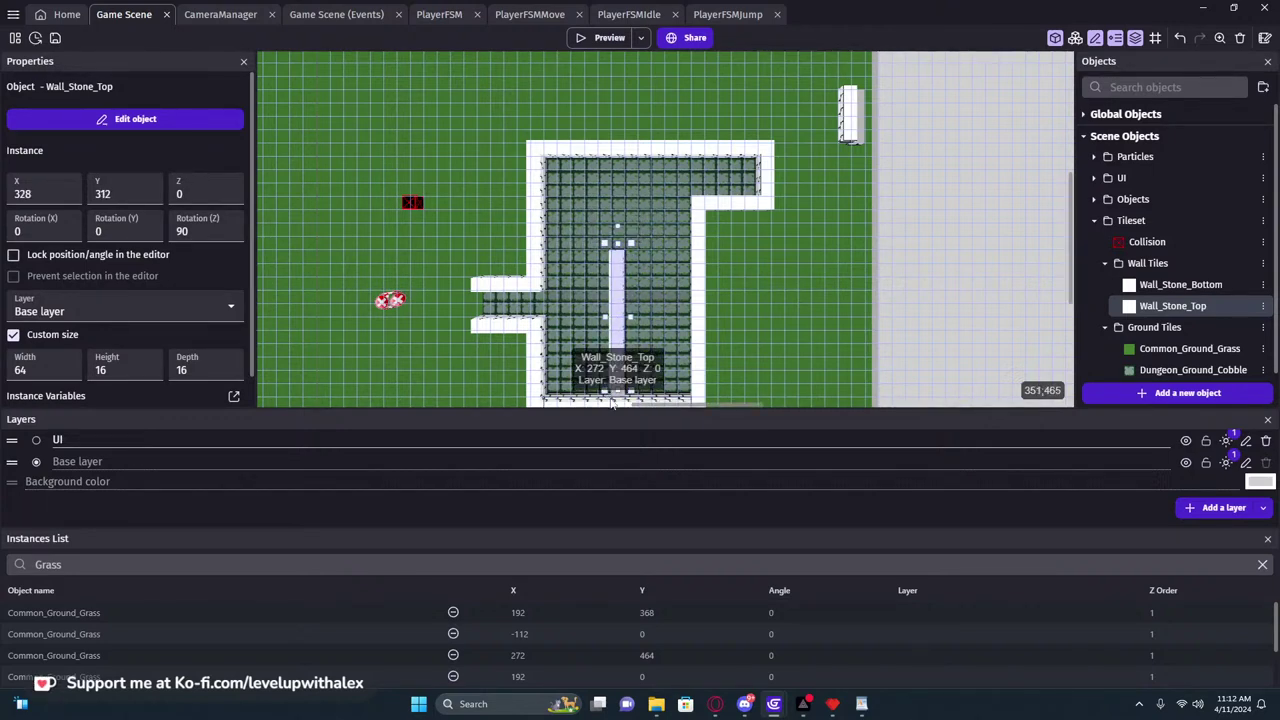
Preview the game and walk through the entrance corridor into the dungeon room, examining the walls and the alcove
click(609, 37)
click(697, 308)
key(w)
key(w)
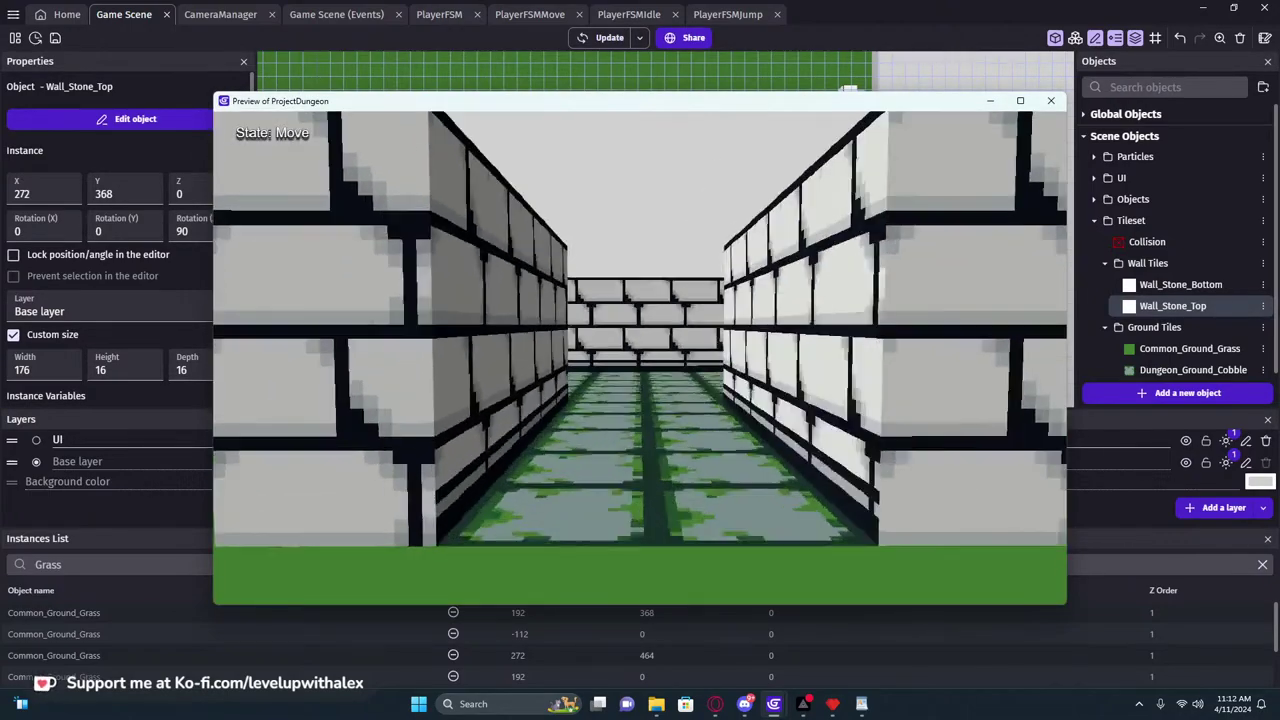
key(Left)
key(Right)
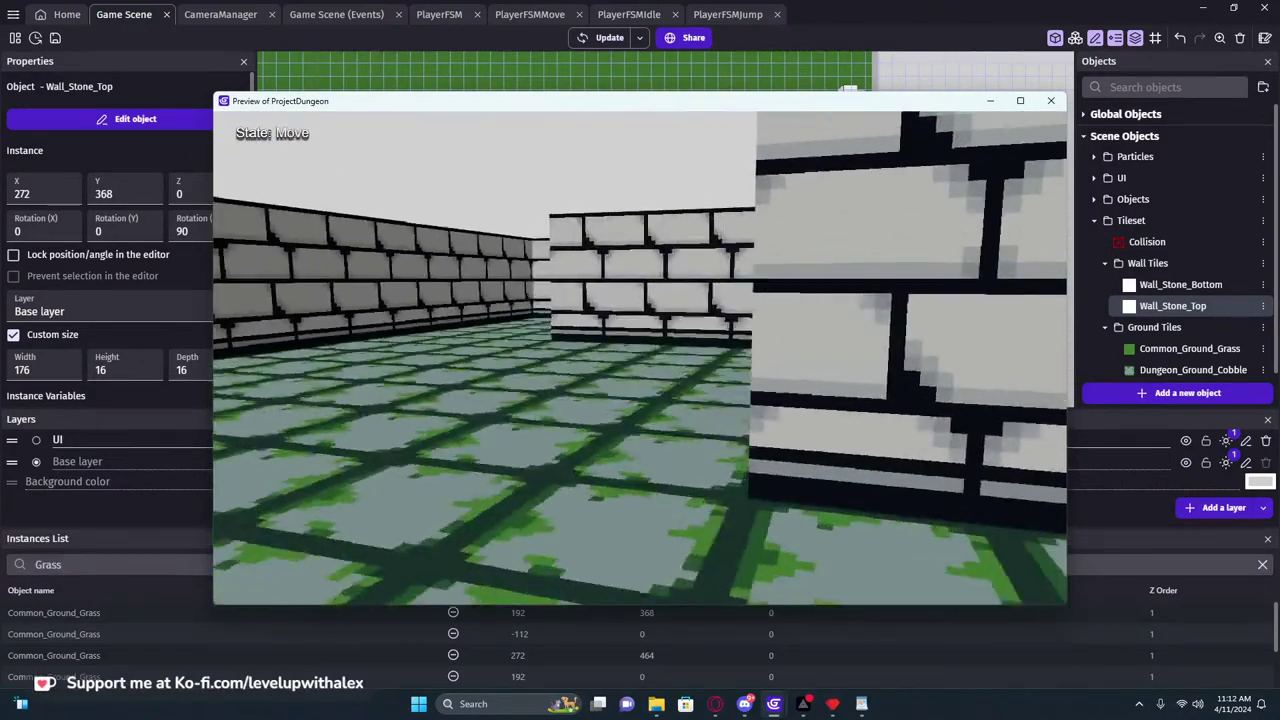
key(Right)
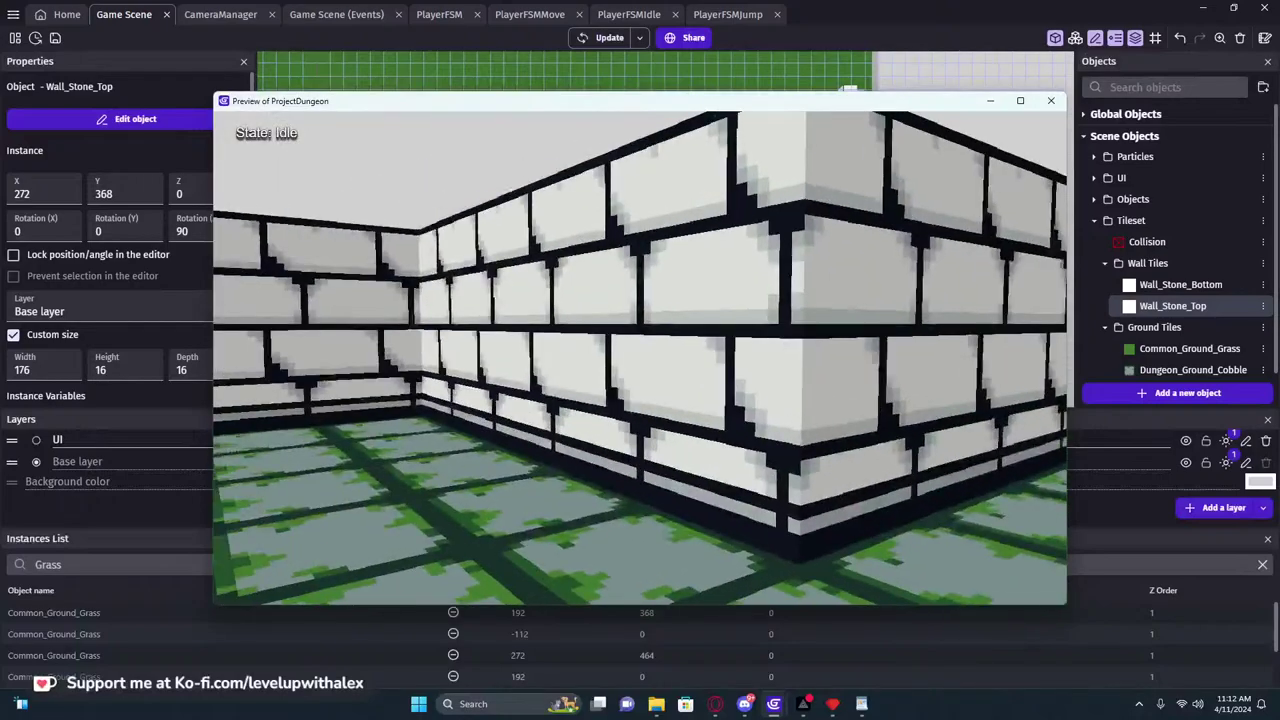
key(s)
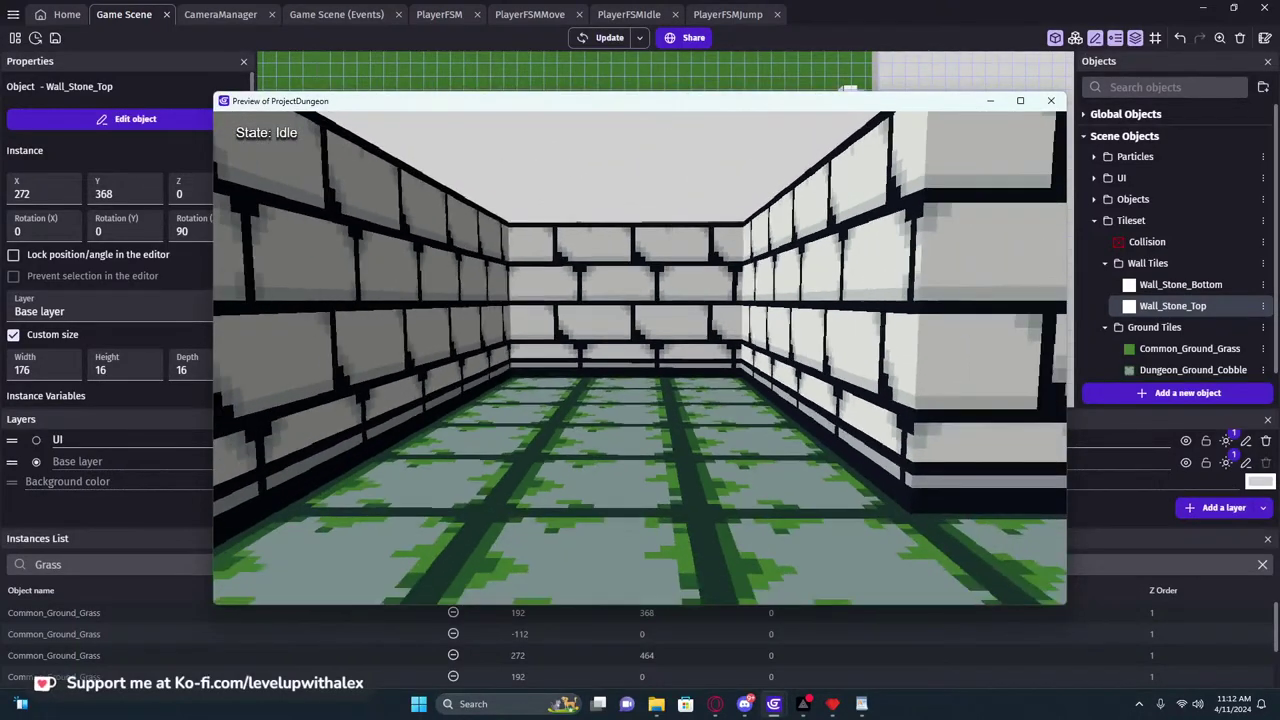
key(s)
key(d)
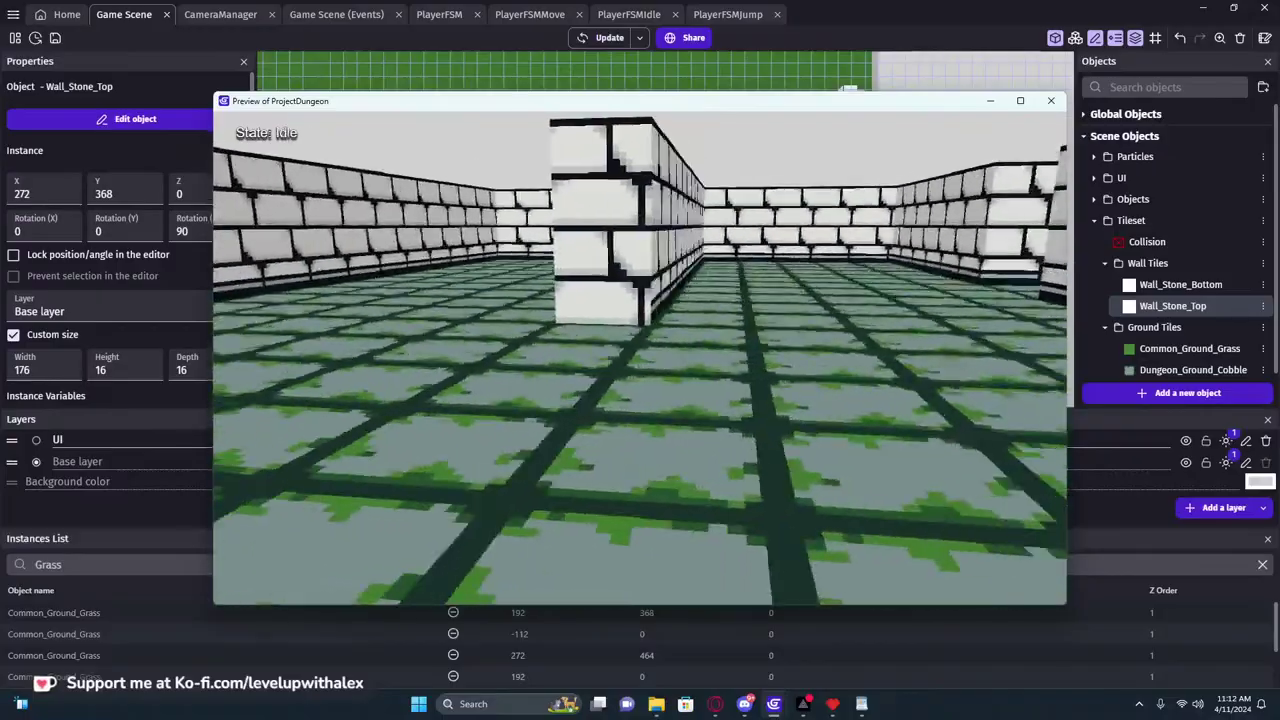
Move around the central divider wall in the preview to check the brick textures on its end and sides
key(a)
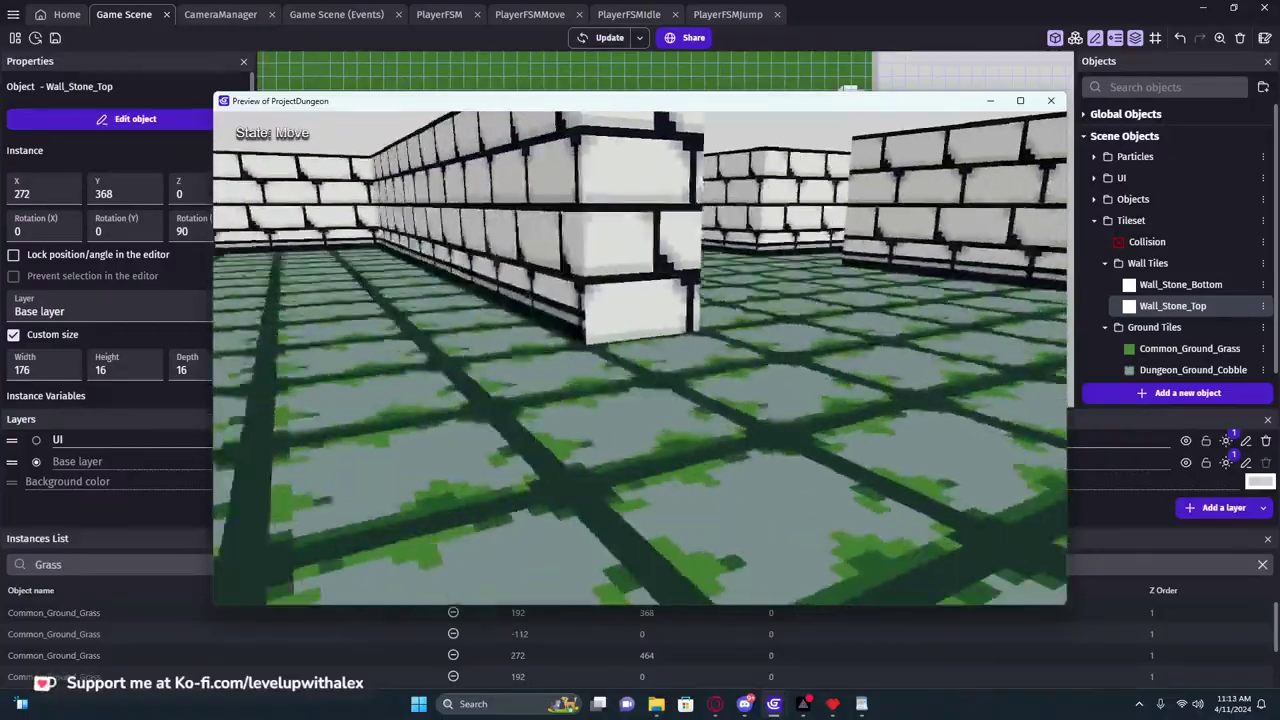
key(d)
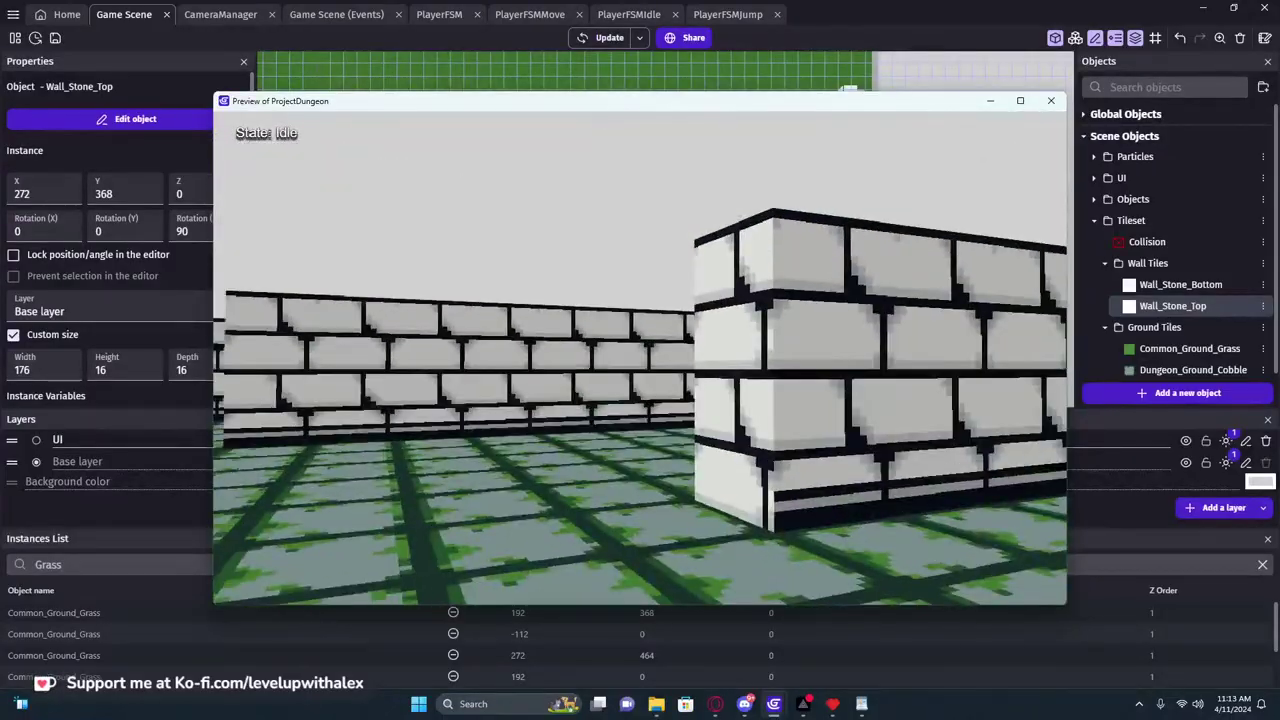
key(a)
key(s)
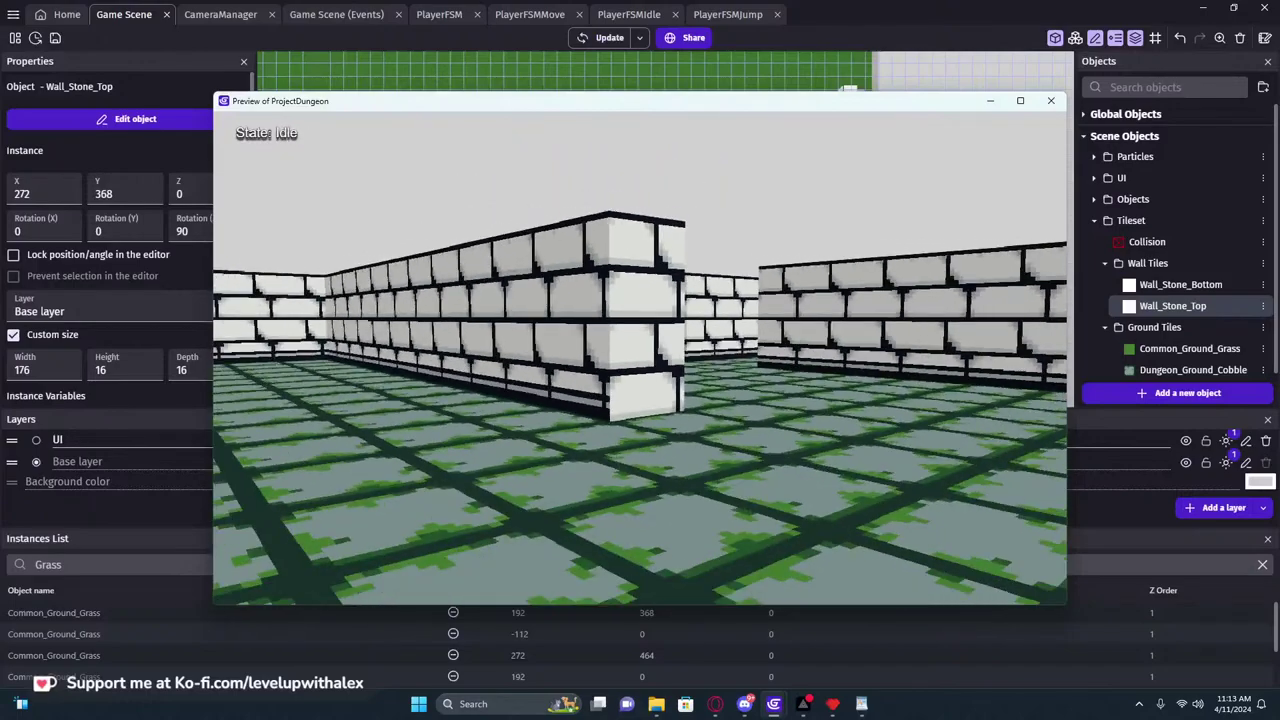
key(d)
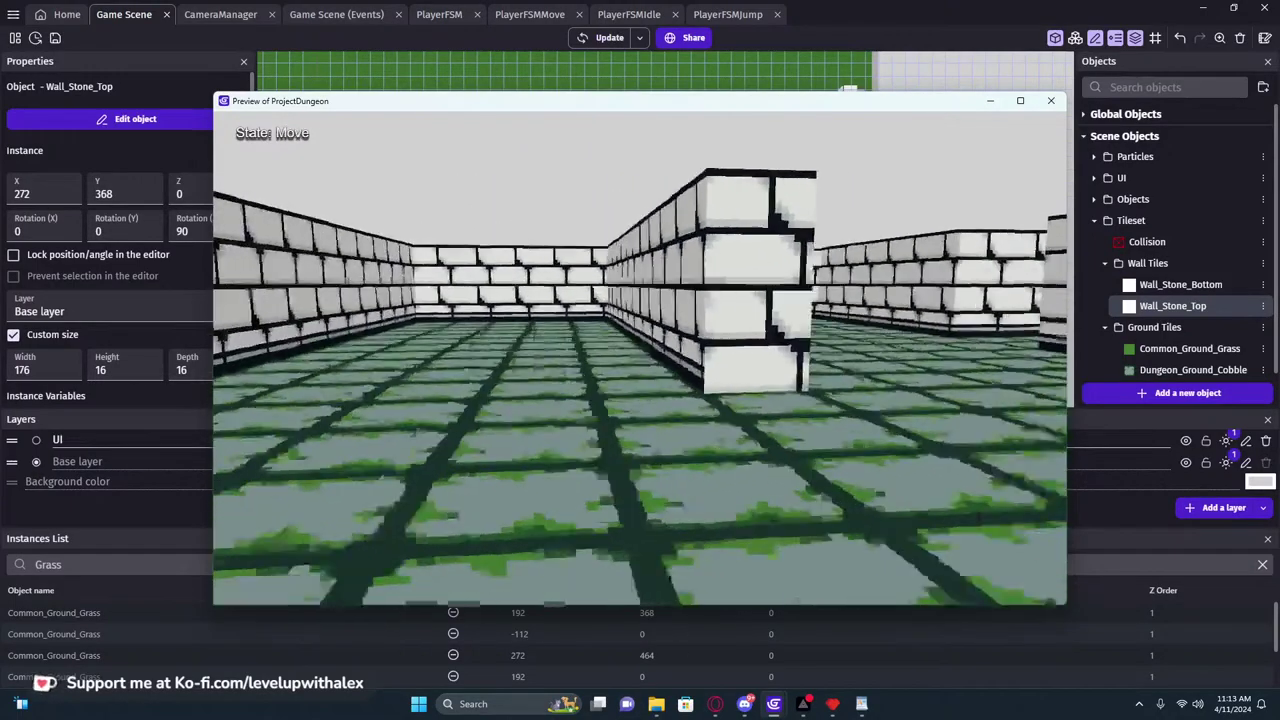
key(a)
Leave the dungeon through the corridor, inspect the outer walls from the grass, and close the preview
key(w)
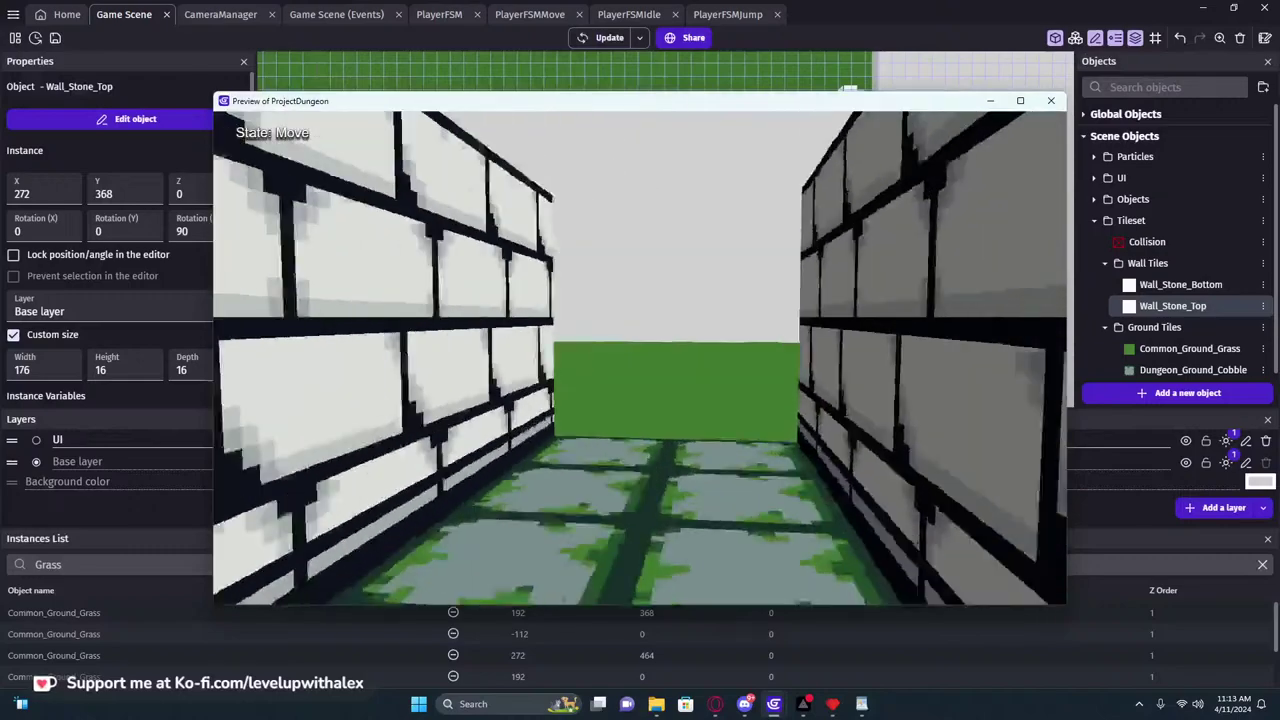
key(s)
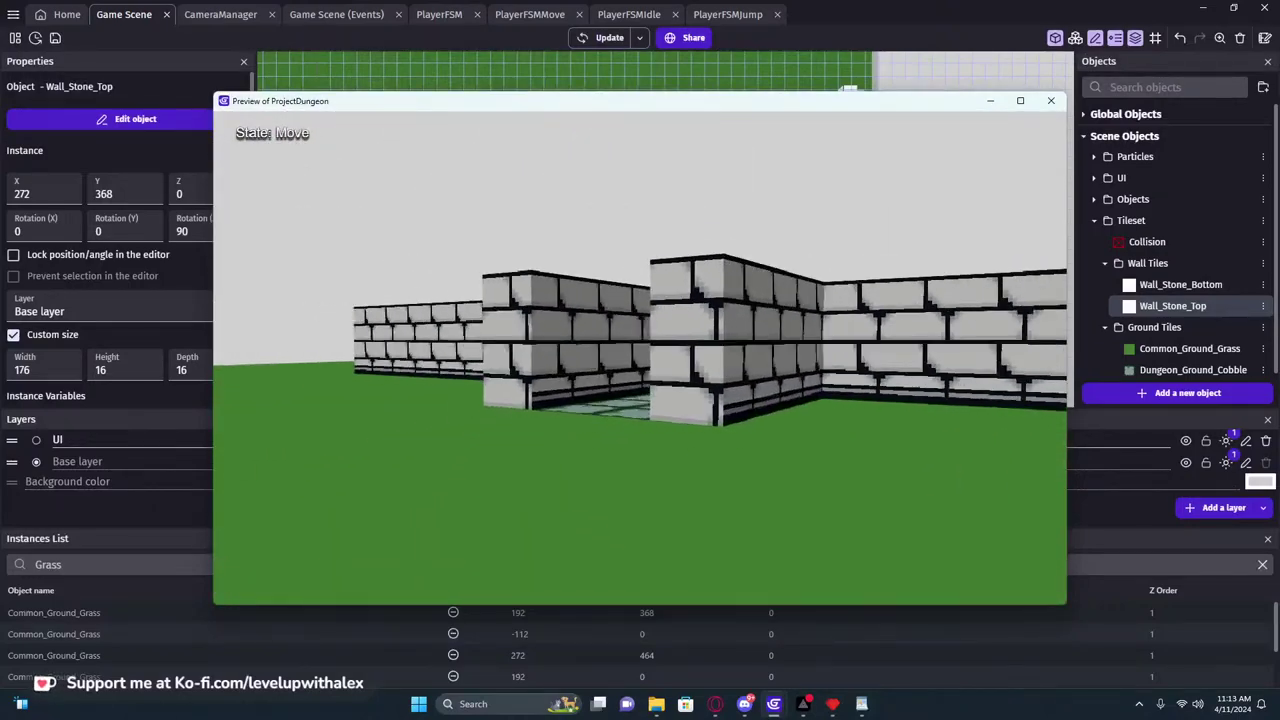
key(s)
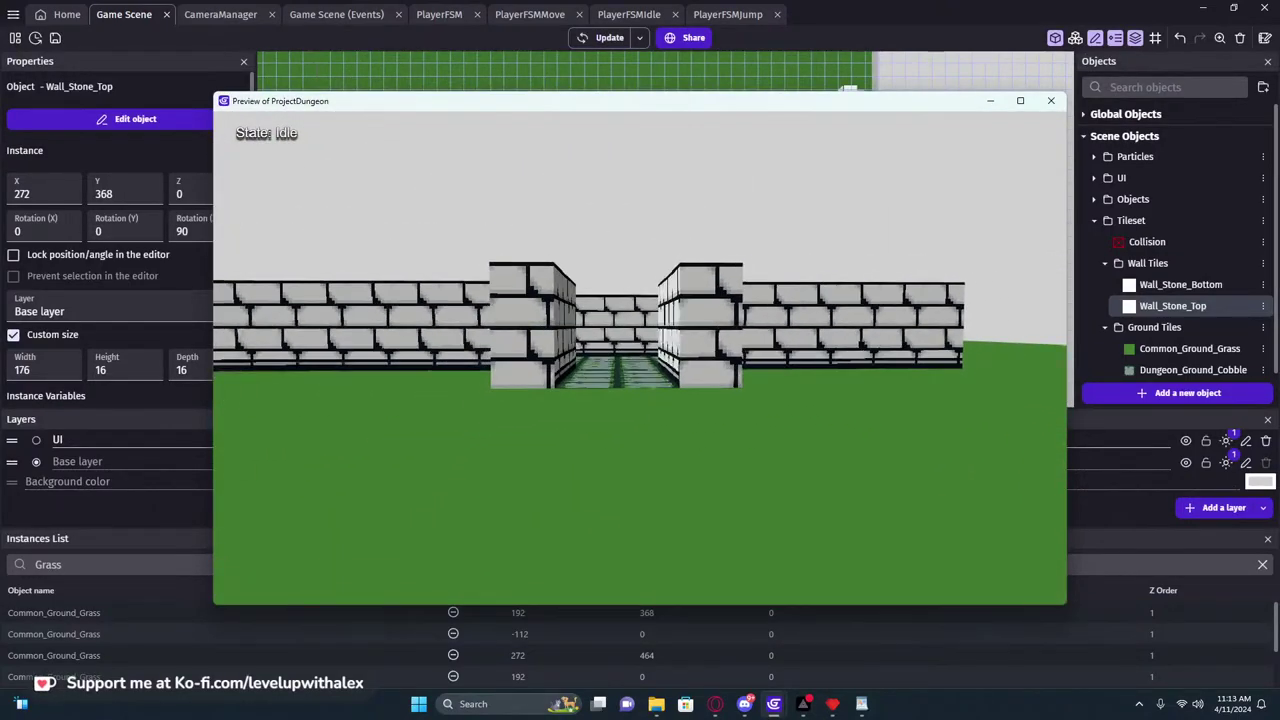
key(d)
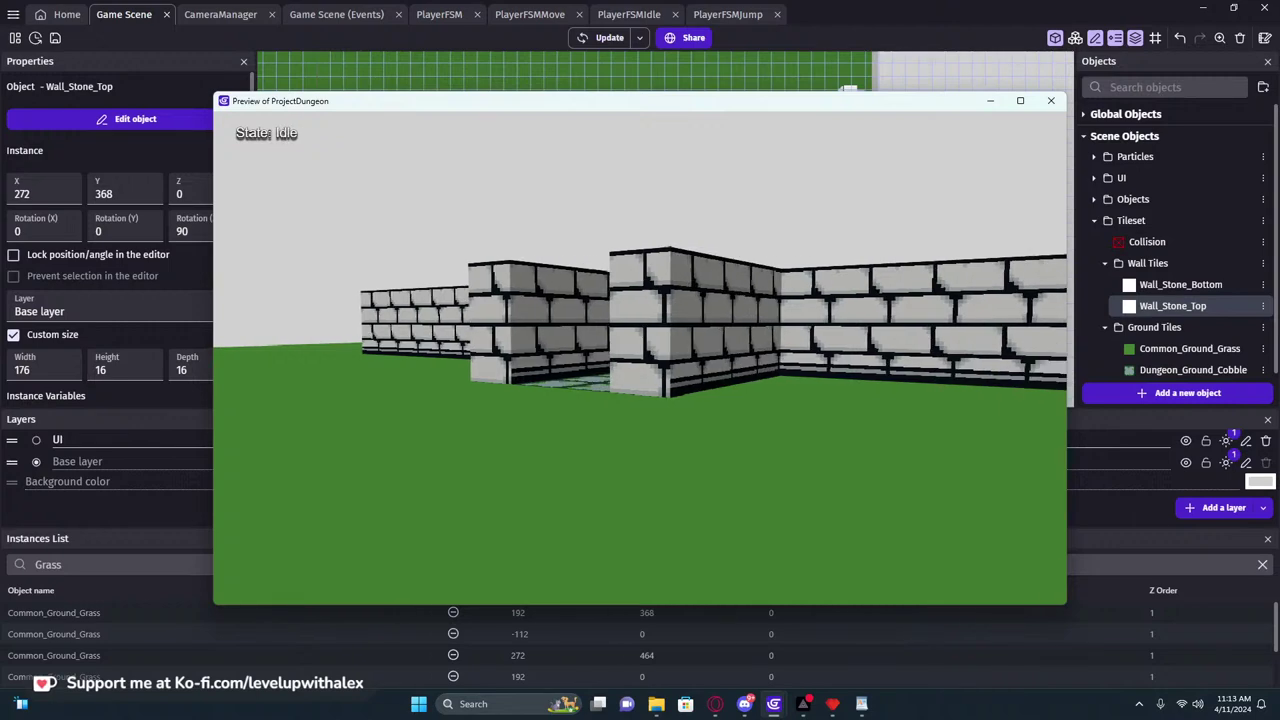
key(d)
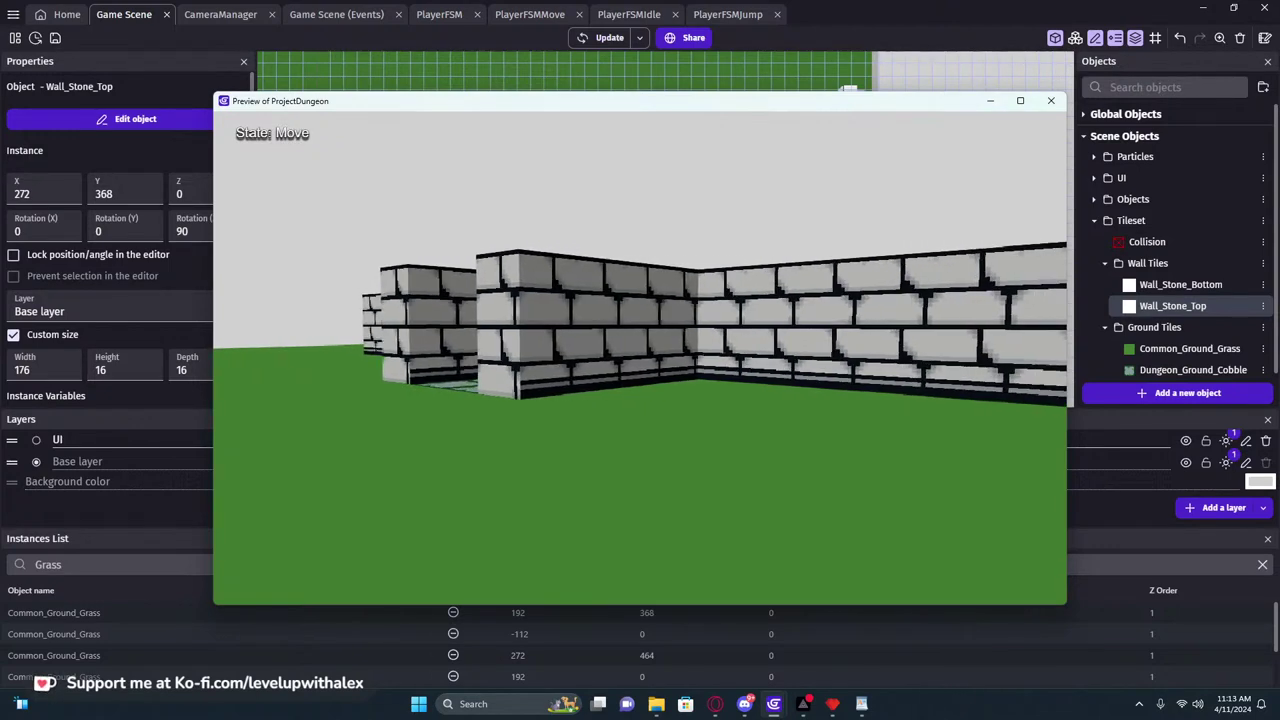
click(1050, 101)
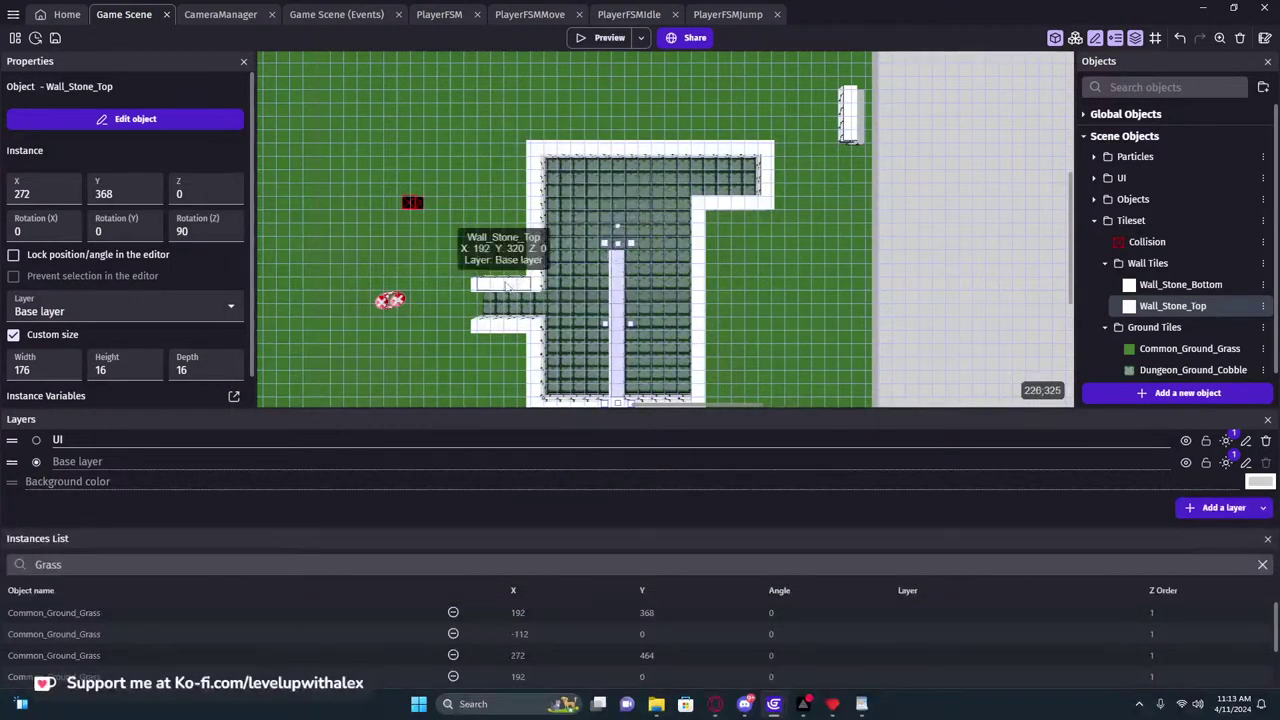
Place a 64-wide Wall_Stone_Top copy at X 48, Y 320 and a vertical Wall_Stone_Bottom copy at X 136, Y 248 on the grass
click(392, 286)
ctrl+drag(382, 288, 382, 288)
ctrl+drag(493, 286, 385, 286)
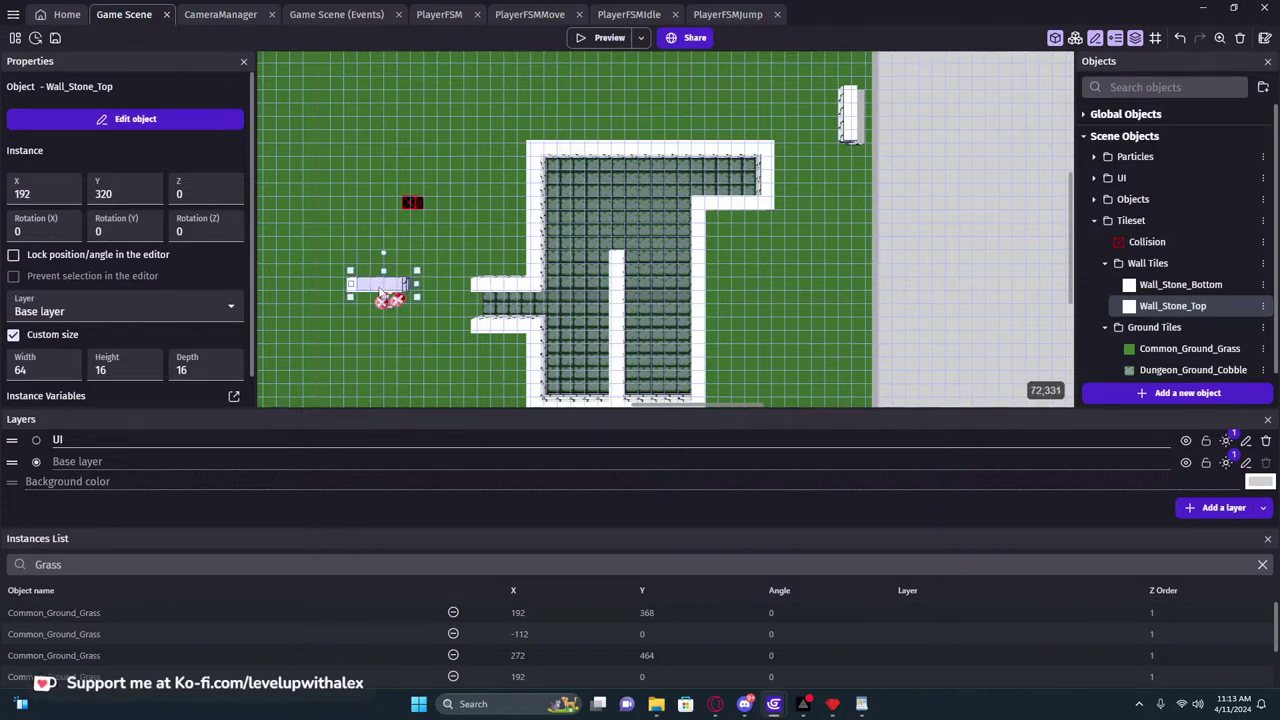
key(Delete)
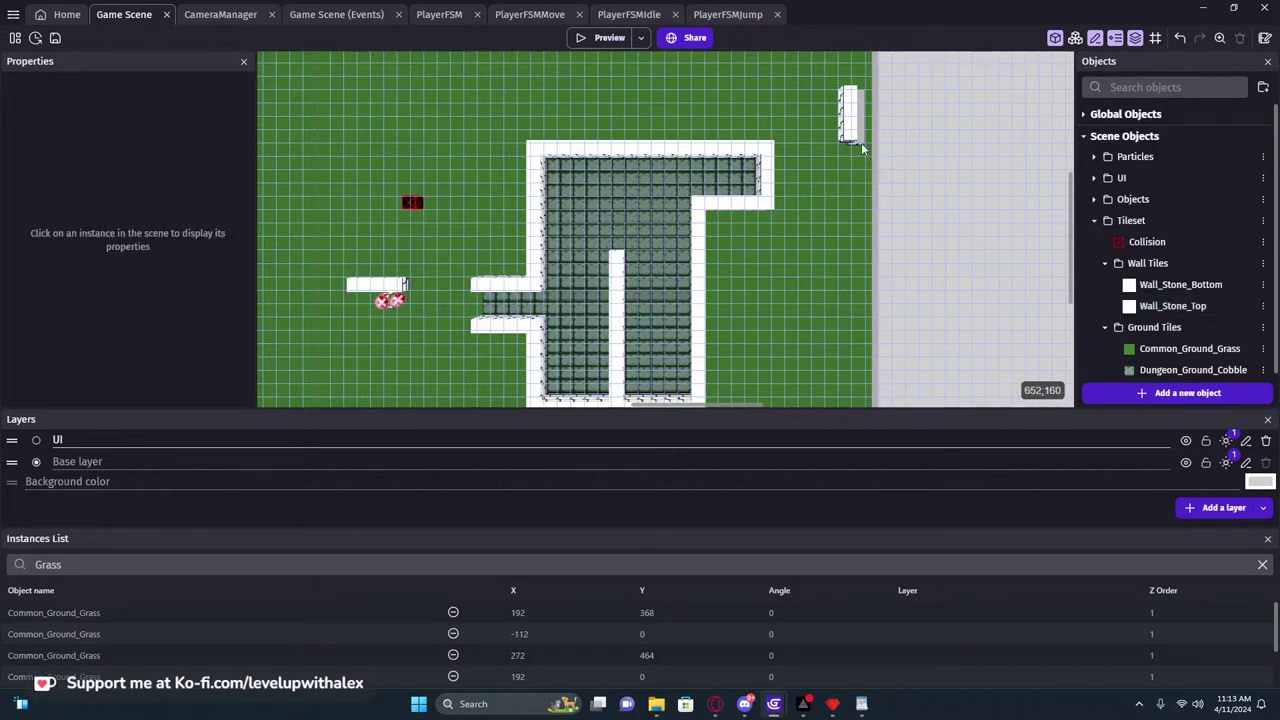
click(855, 139)
ctrl+drag(855, 139, 462, 244)
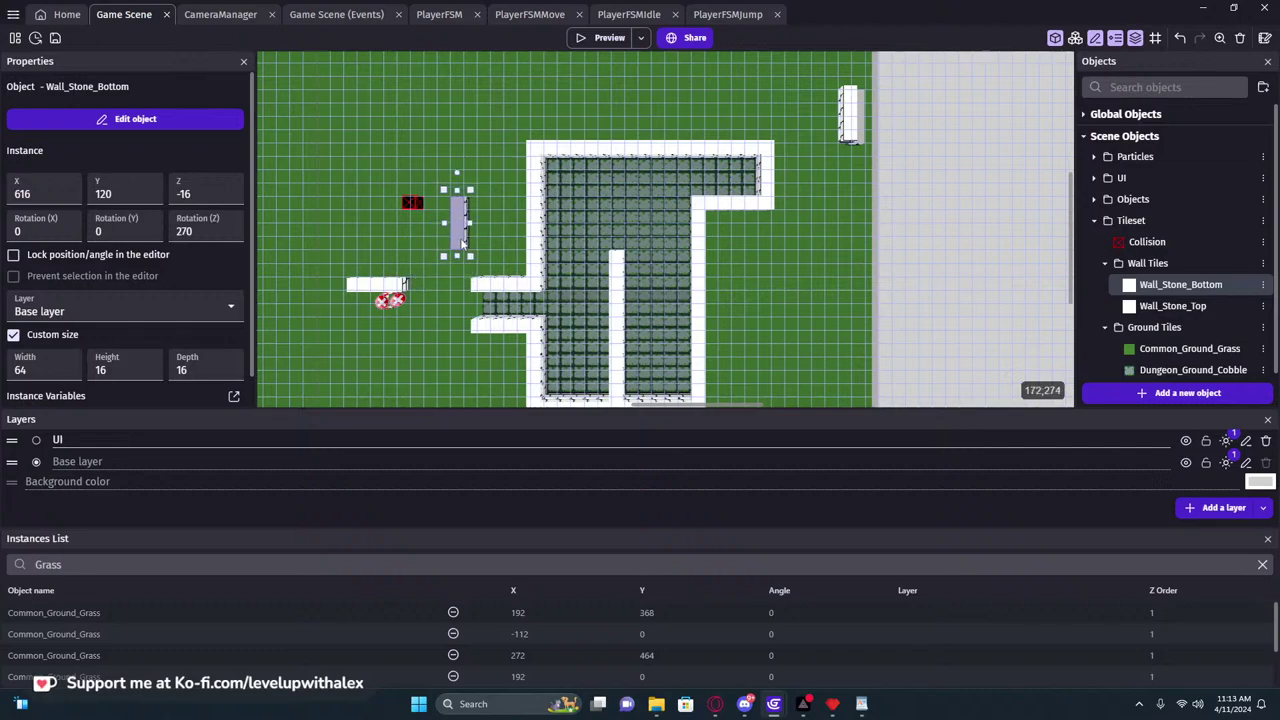
Preview the game, walk around the separate top and bottom wall blocks to compare their side textures, and close the preview
click(600, 40)
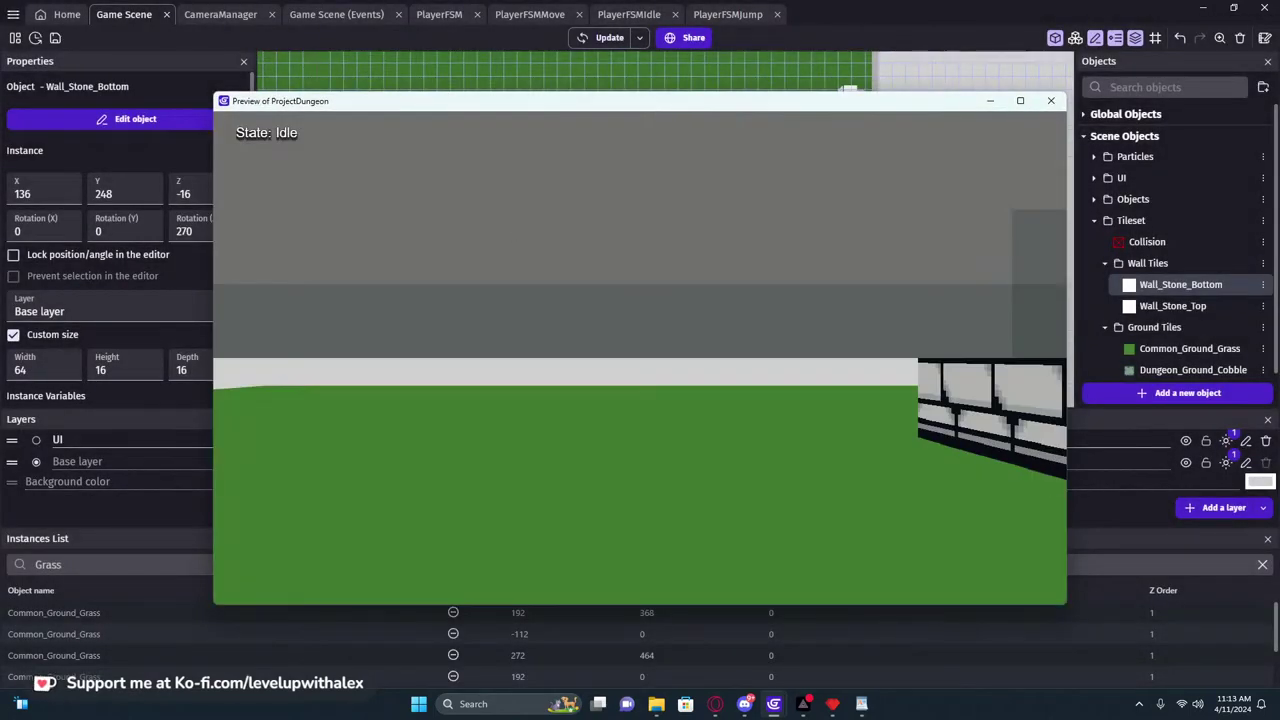
key(w)
key(w)
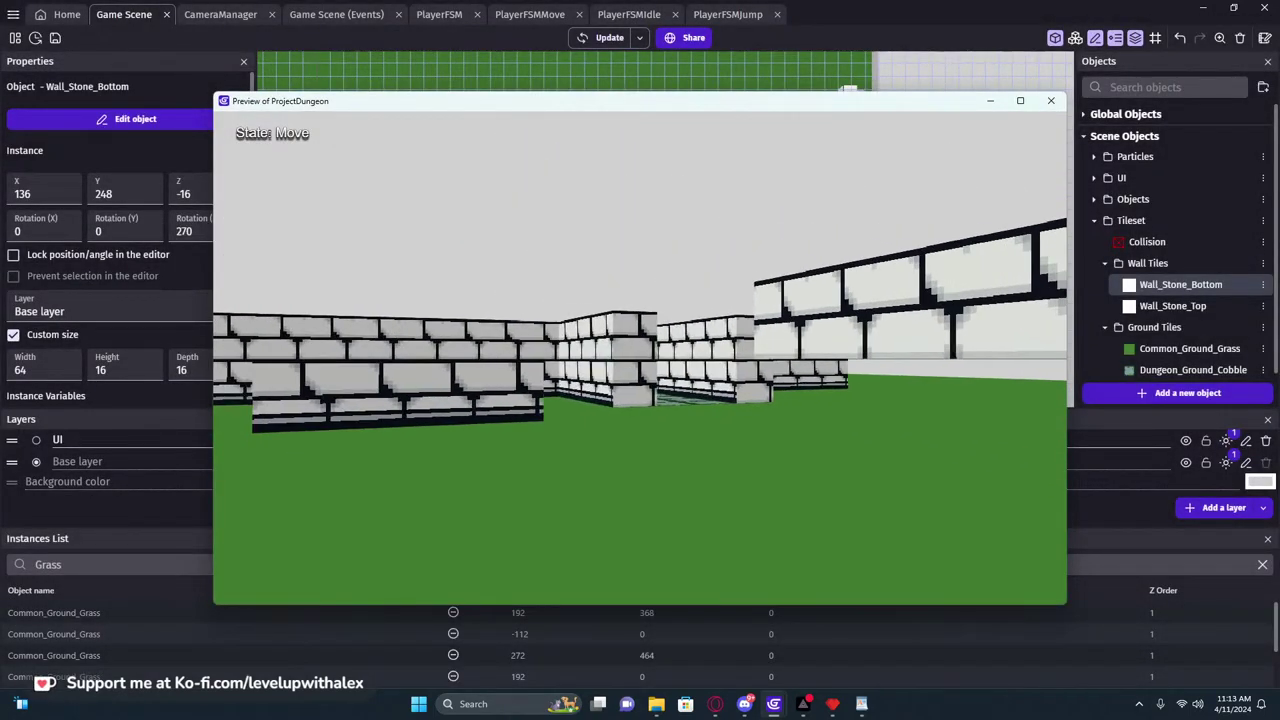
key(a)
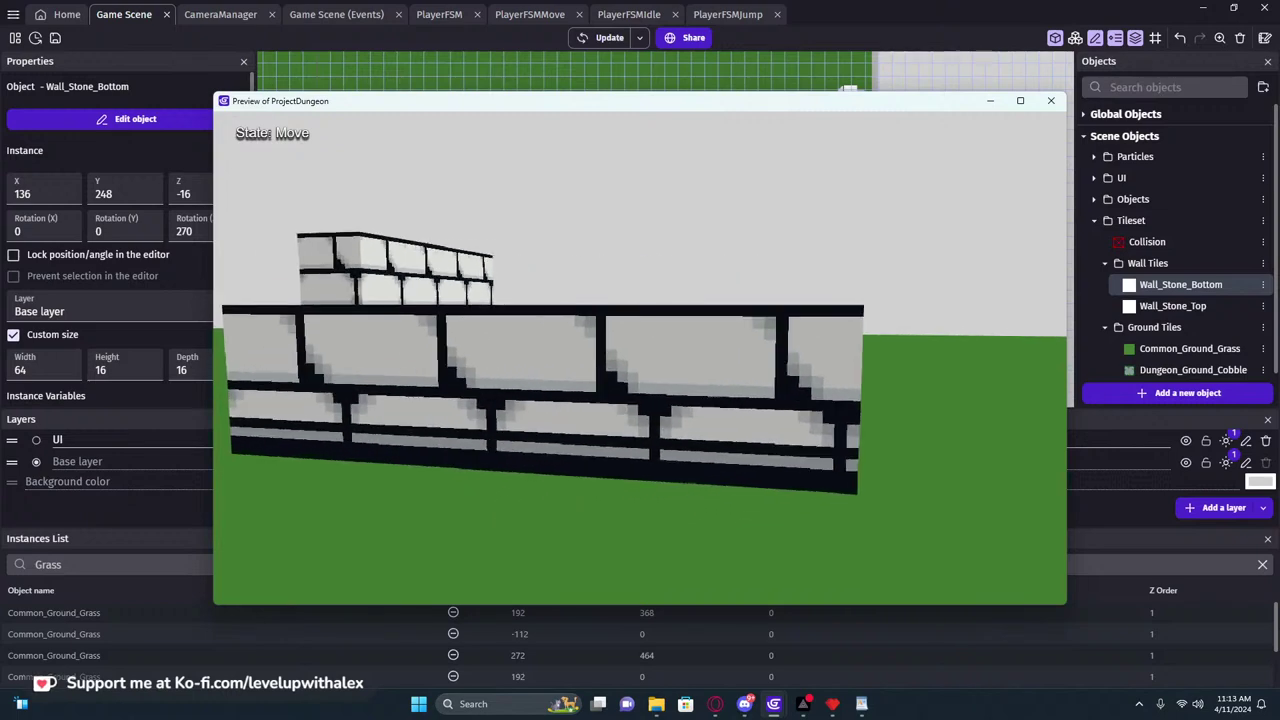
key(a)
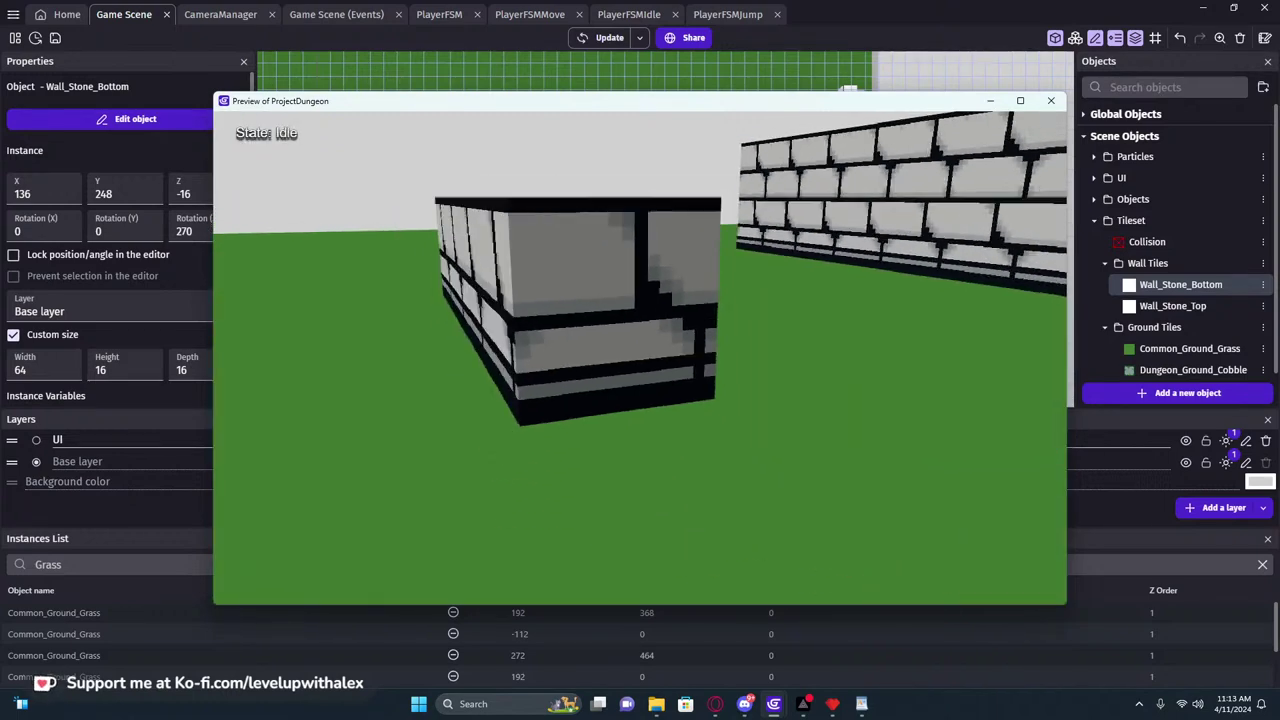
key(d)
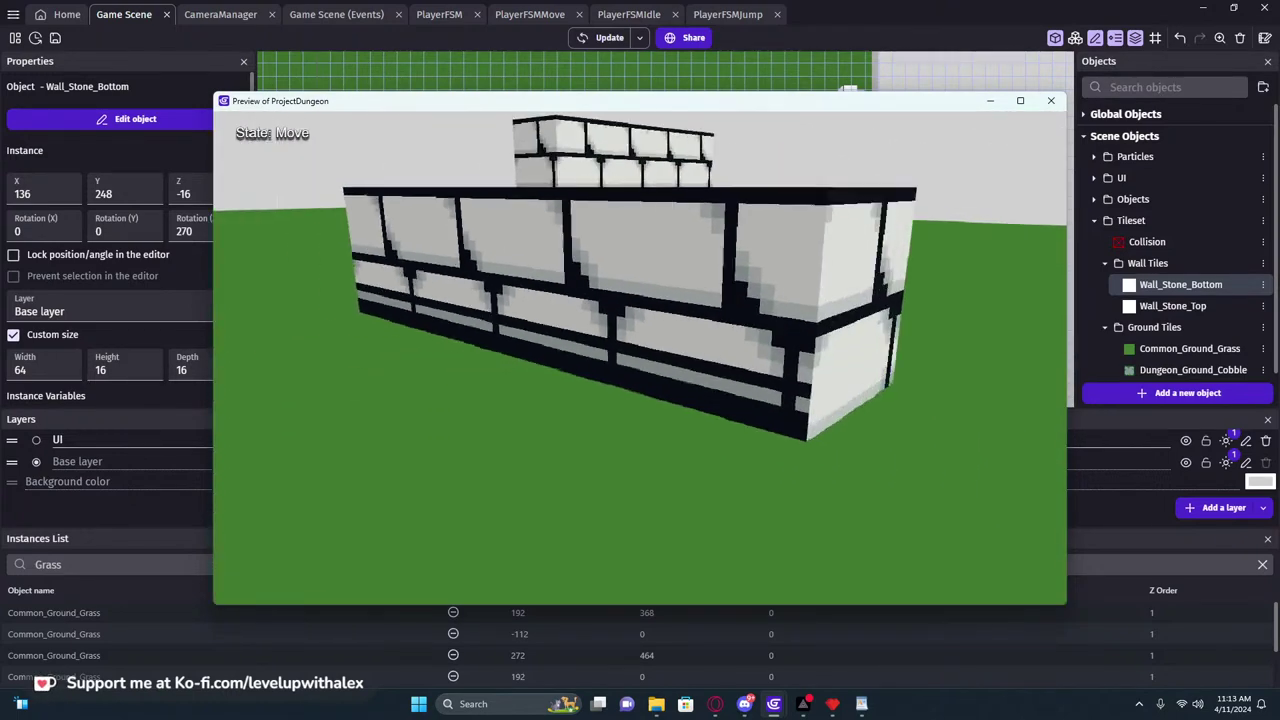
key(d)
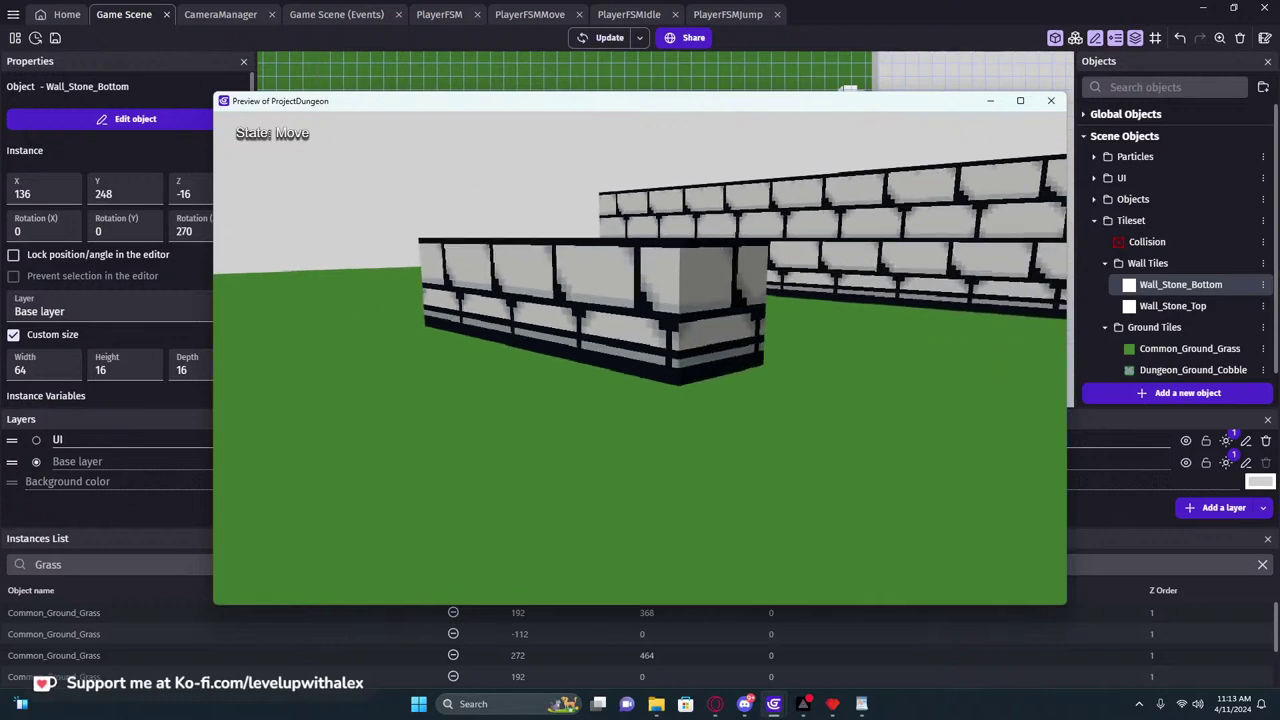
key(a)
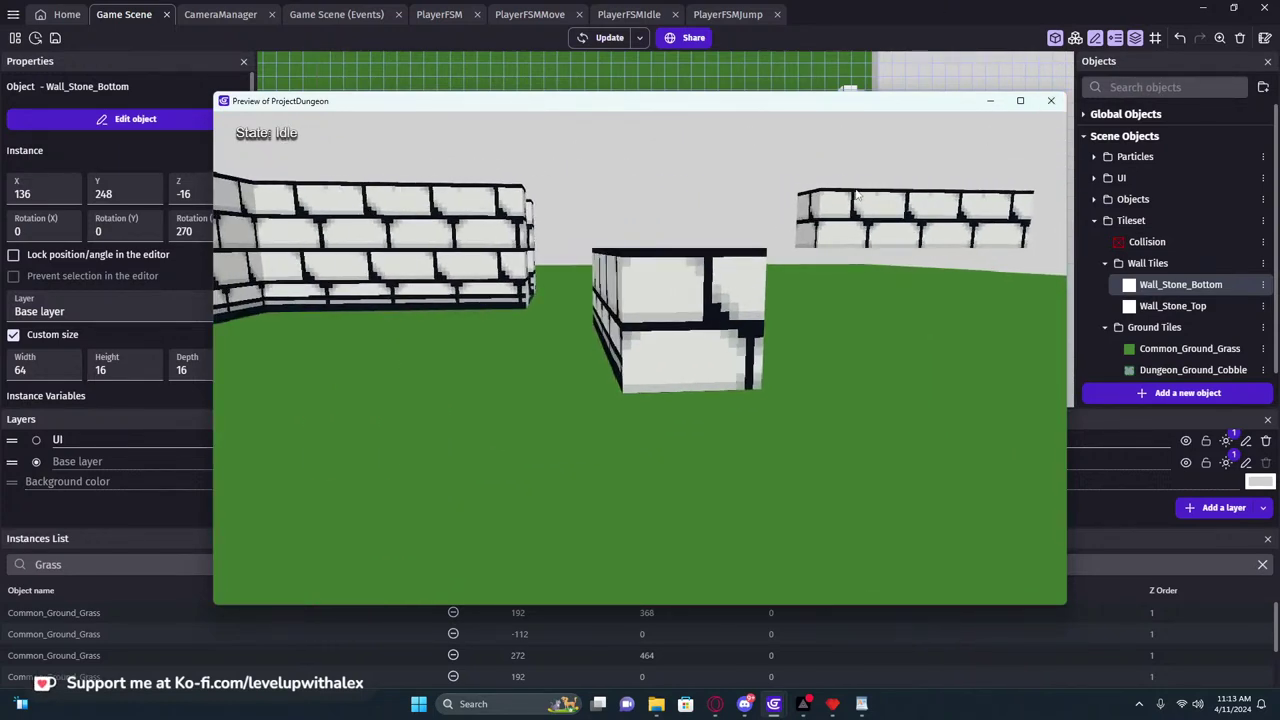
click(1053, 102)
Open the Wall_Stone_Top object for editing, review its face images, and close it without changes
middle_drag(389, 291, 430, 299)
click(523, 198)
scroll(521, 202, up, 1)
scroll(885, 265, up, 7)
scroll(447, 233, up, 1)
double_click(515, 268)
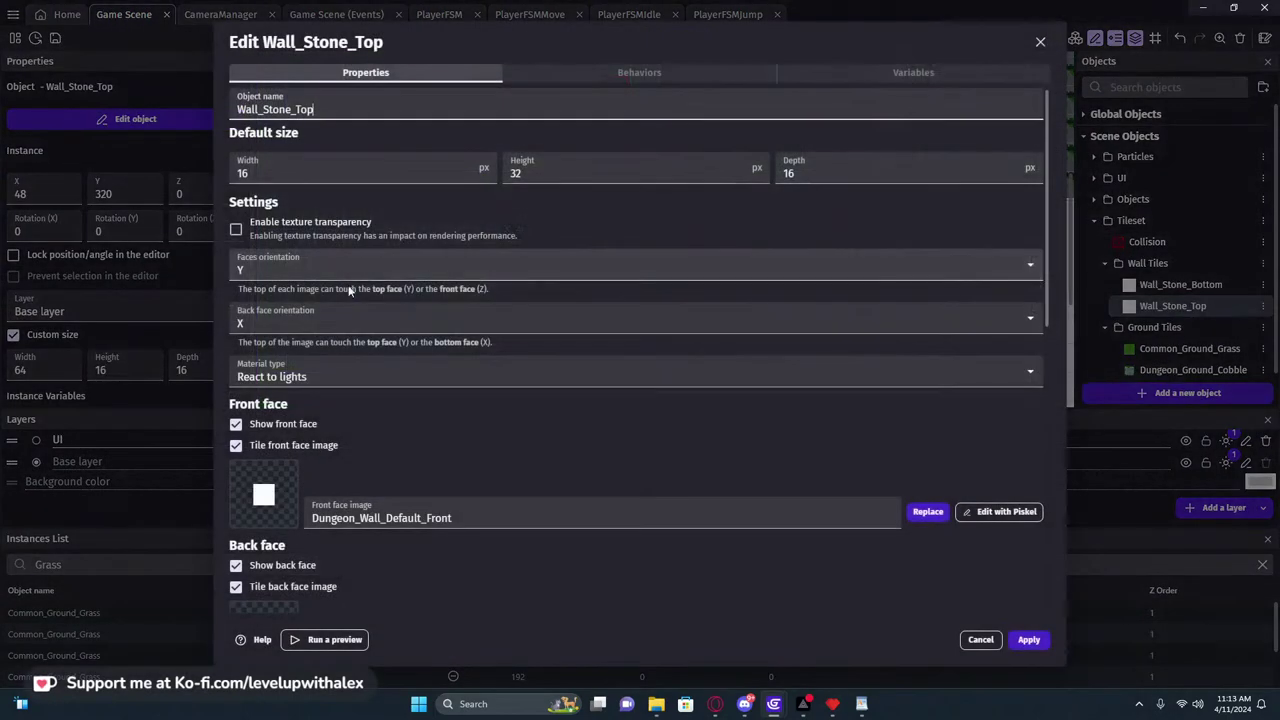
scroll(379, 360, down, 10)
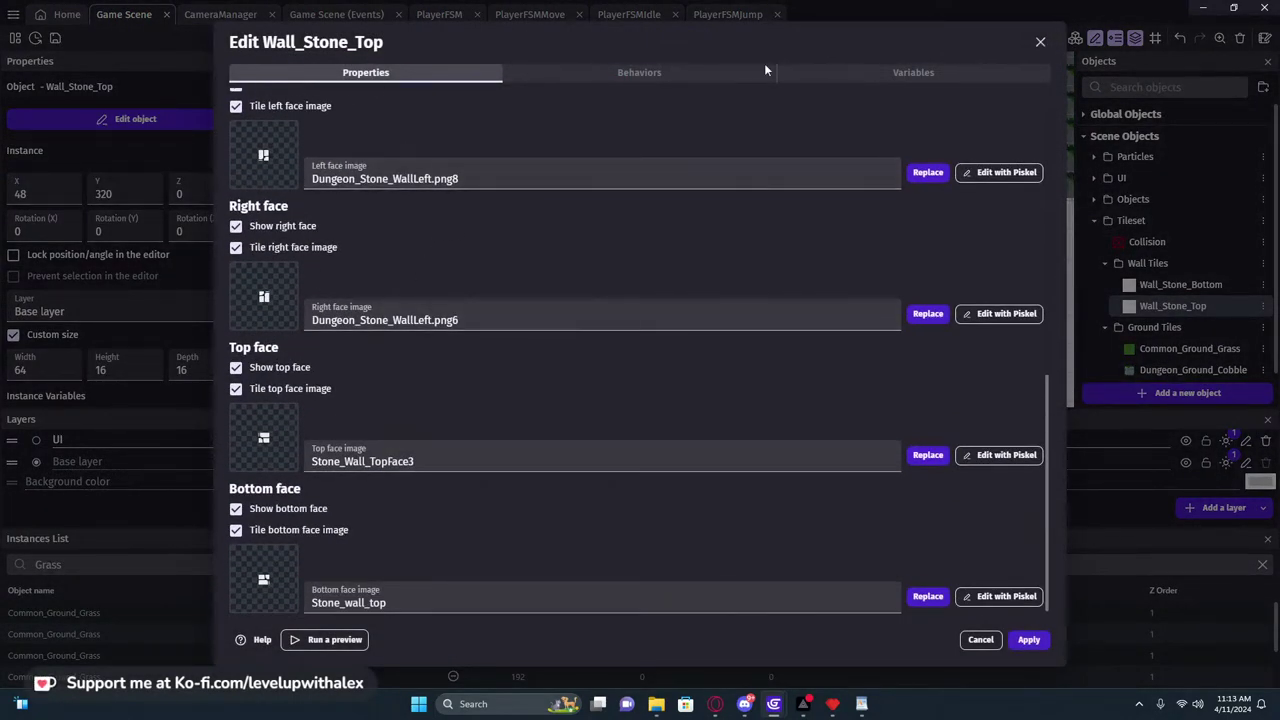
click(1040, 42)
Open the Wall_Stone_Bottom object for editing and review its left, right, top and bottom face images
double_click(1180, 284)
scroll(467, 278, down, 2)
scroll(495, 340, down, 5)
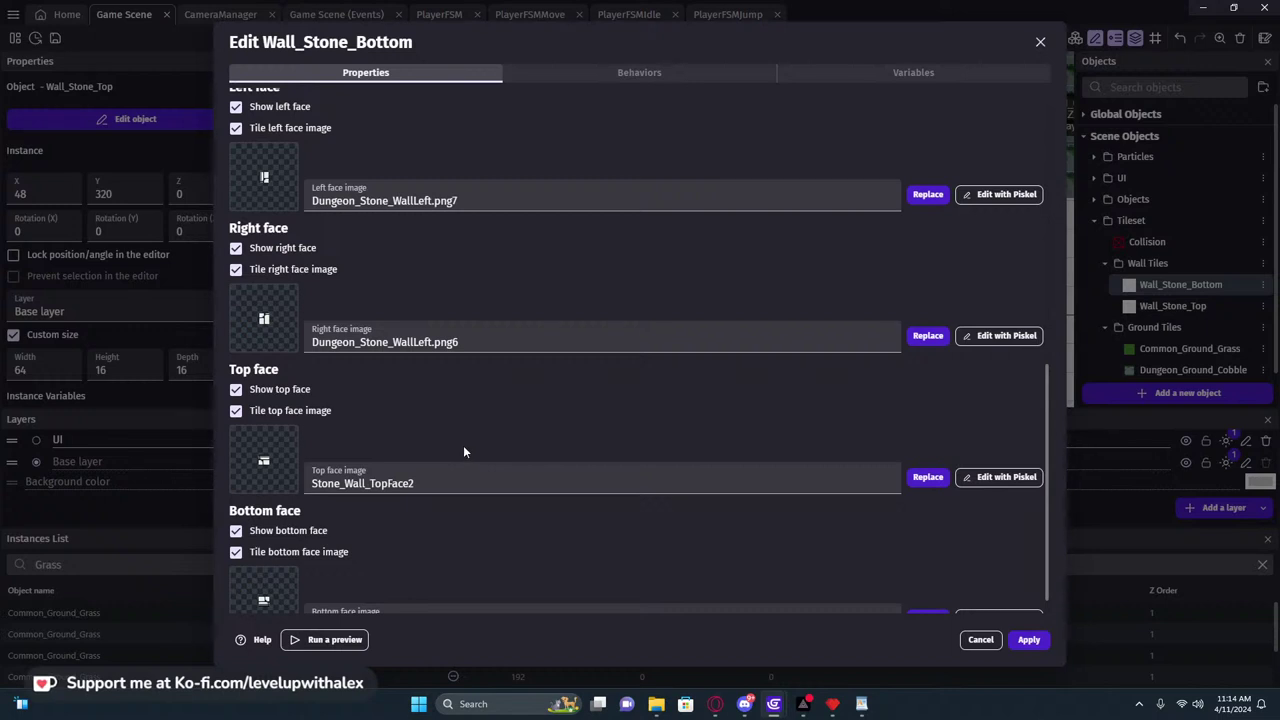
scroll(340, 335, up, 1)
scroll(329, 323, down, 1)
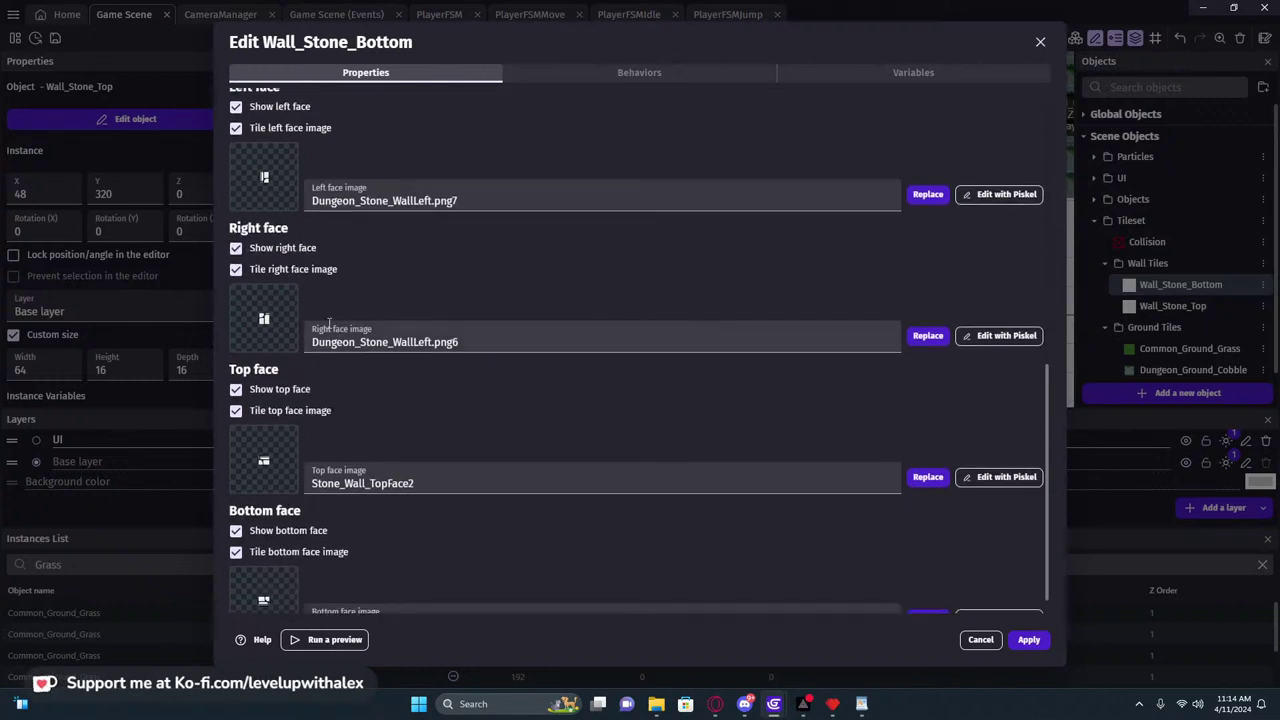
click(476, 334)
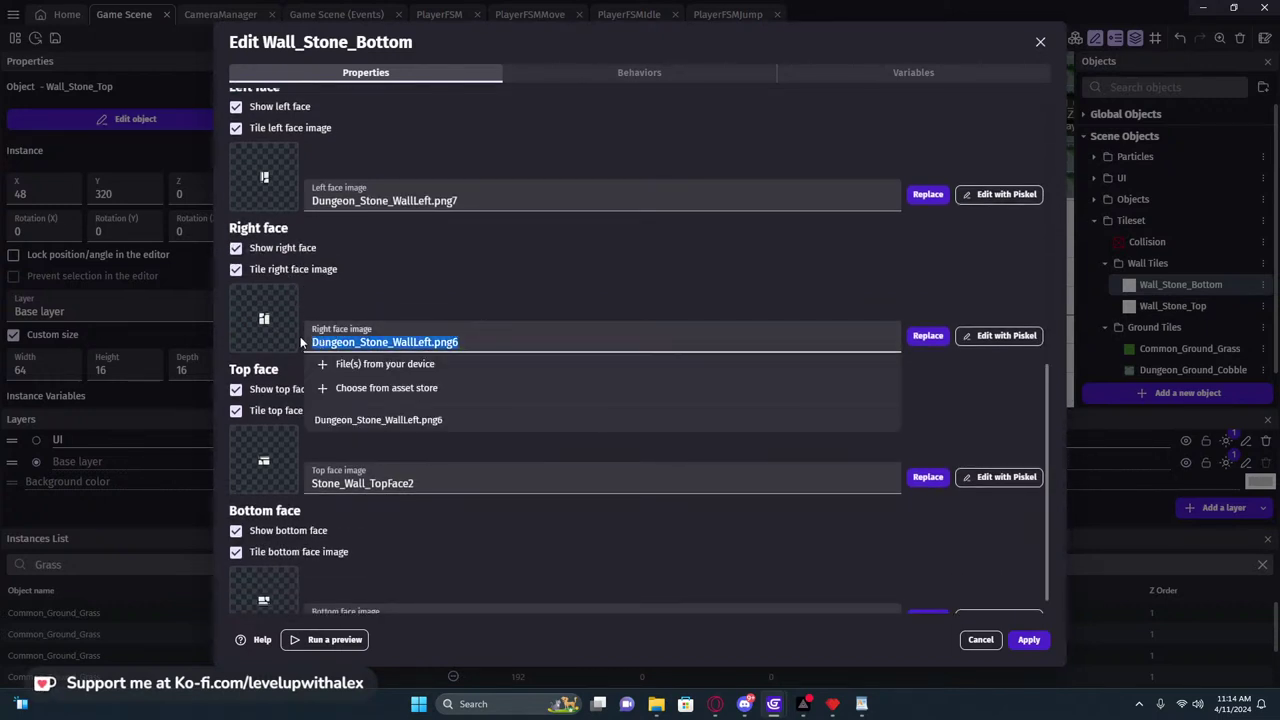
click(478, 290)
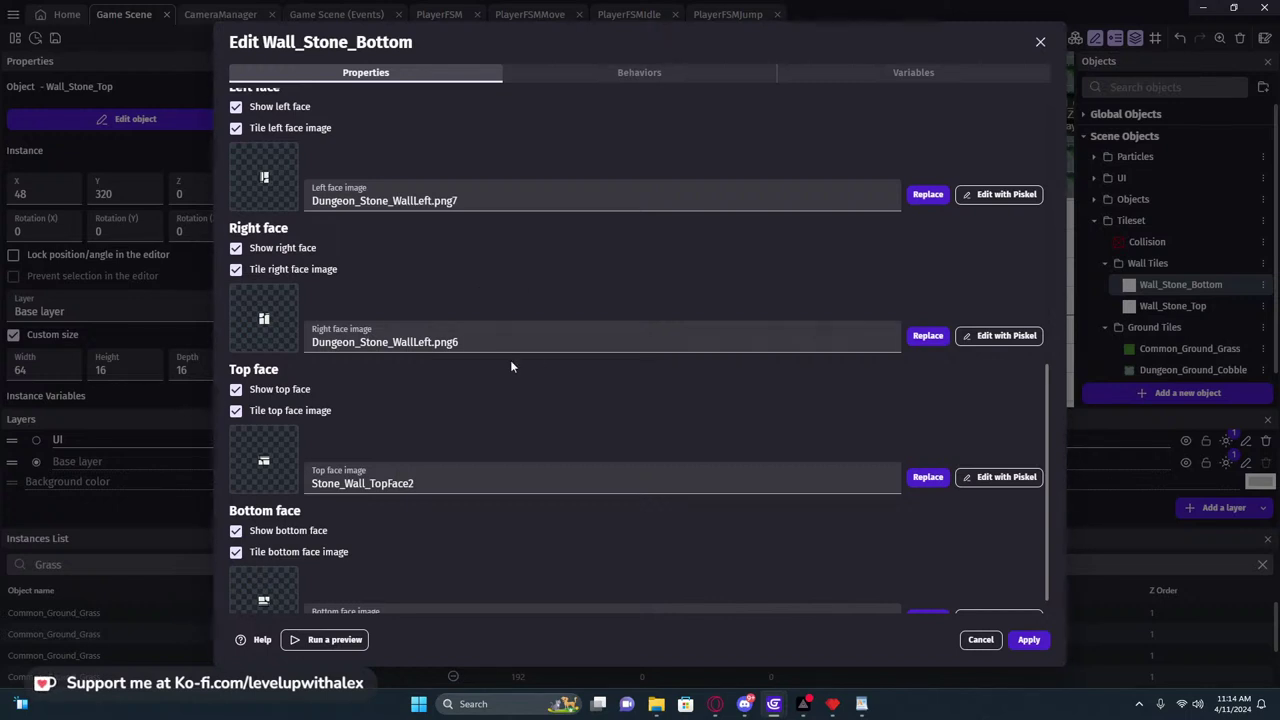
Switch to Pyxel Edit, examine the stone wall side tiles with base trim in the tileset, and return to the Wall_Stone_Bottom face images
click(832, 706)
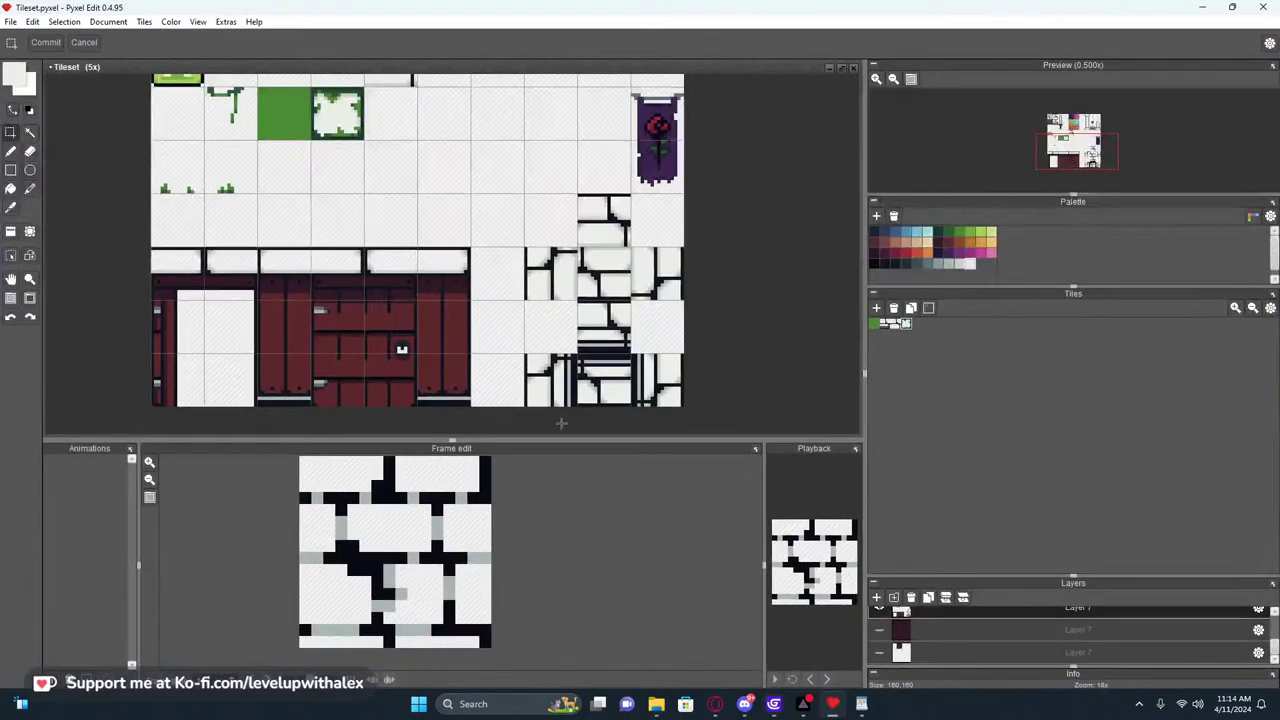
scroll(653, 281, up, 1)
scroll(654, 284, down, 1)
middle_drag(659, 325, 642, 298)
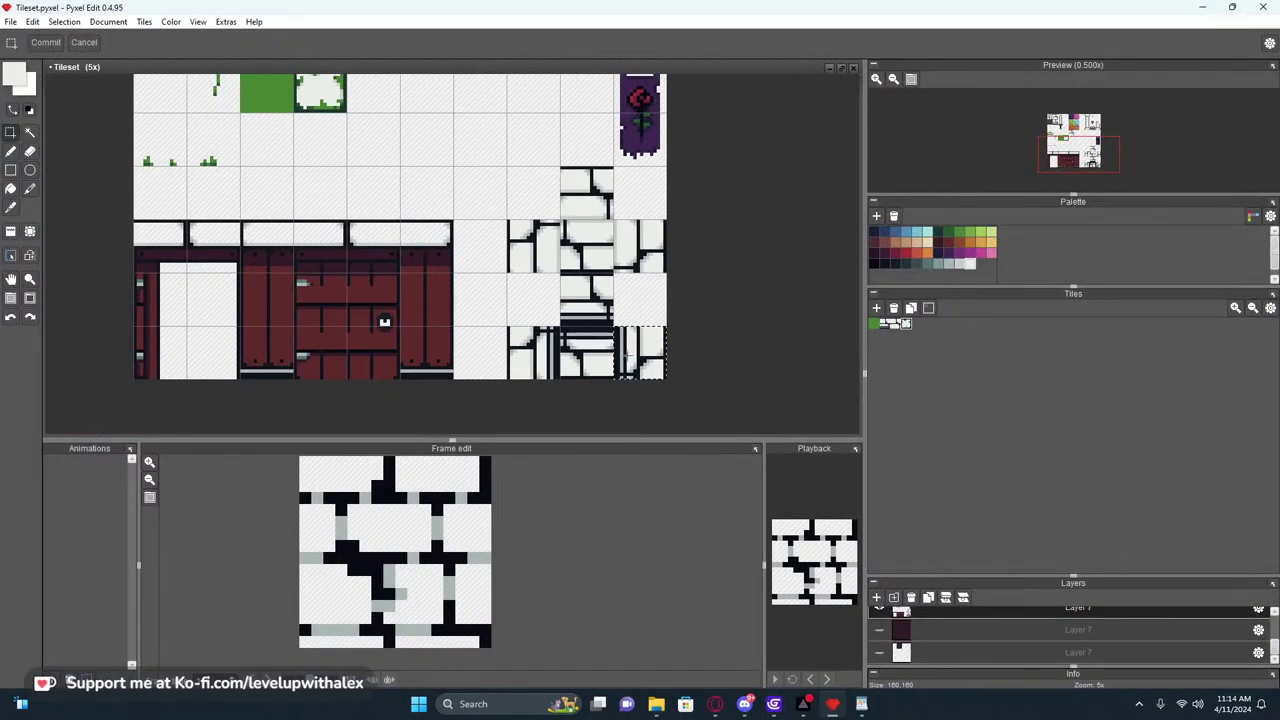
click(1205, 8)
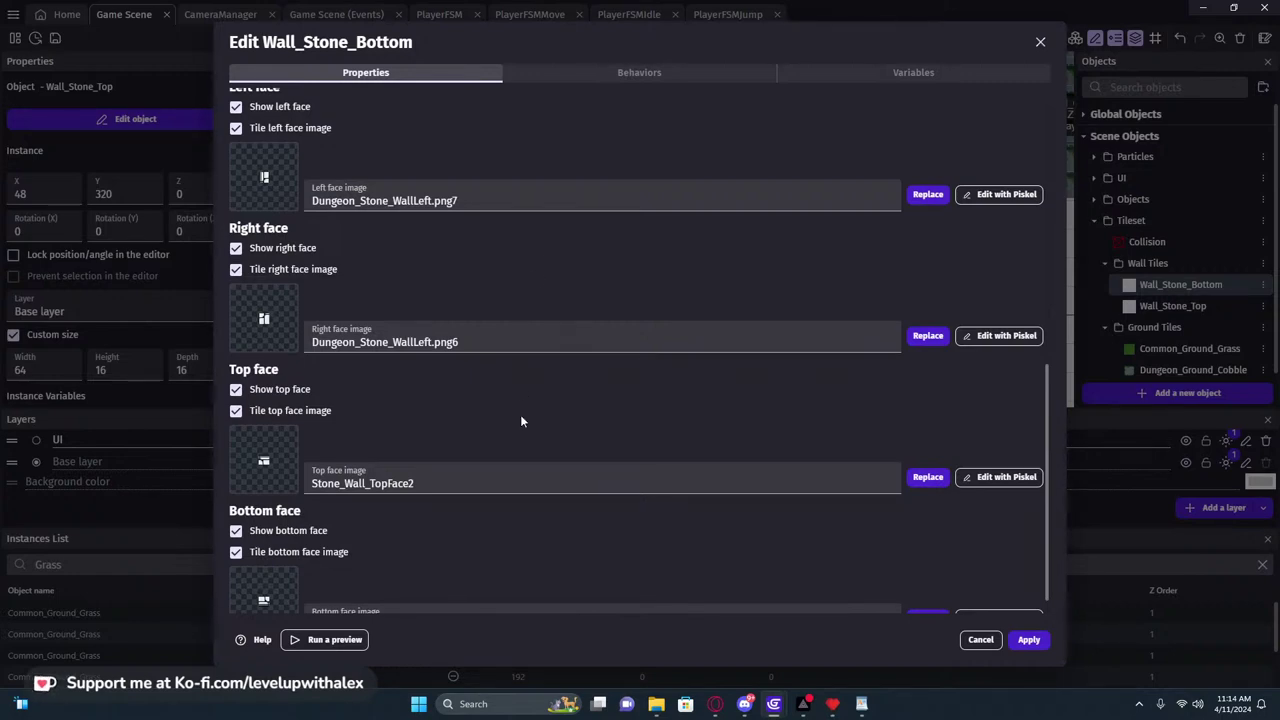
click(833, 704)
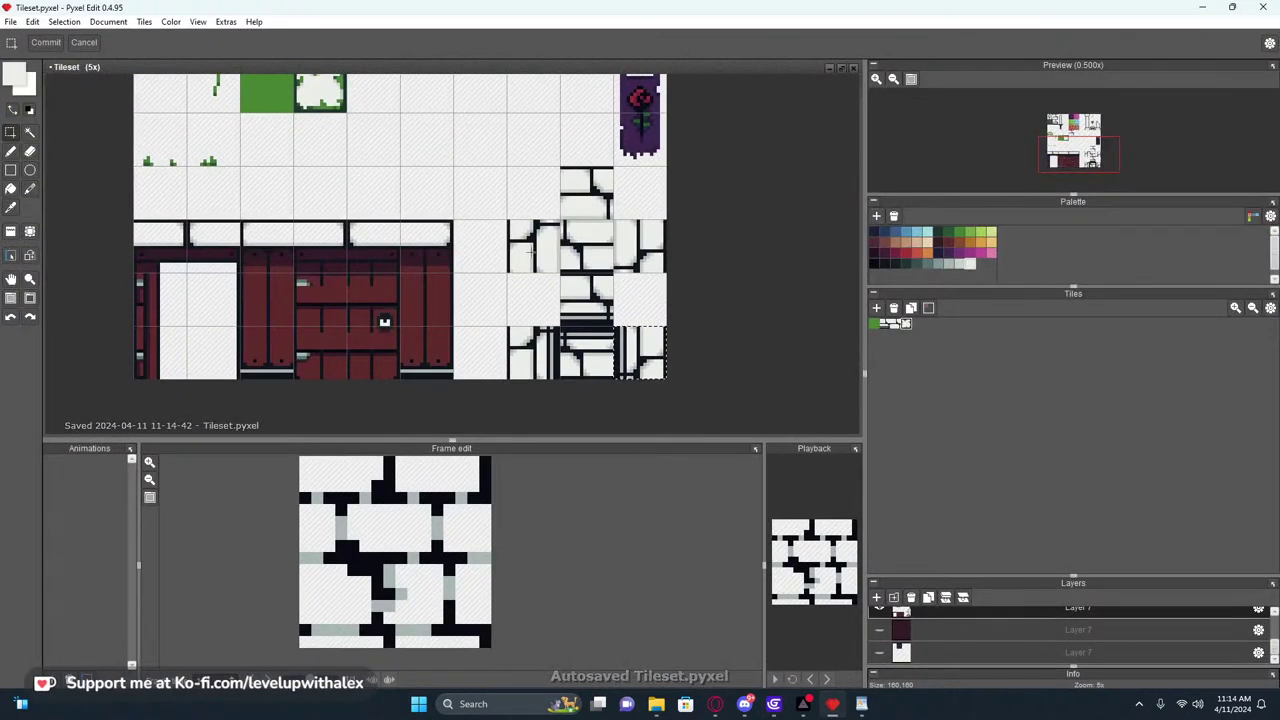
click(1201, 8)
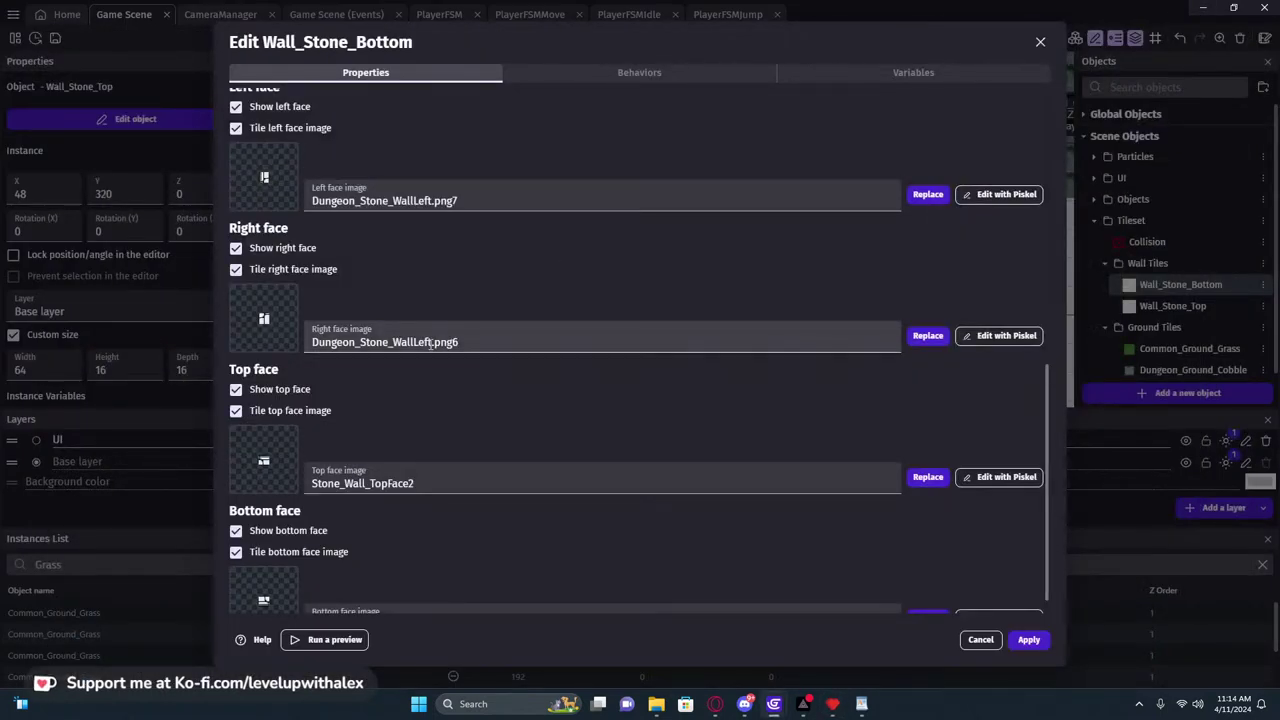
Replace the right face artwork of Wall_Stone_Bottom in Piskel with the base-trimmed stone side tile, save it, and apply the object changes
click(966, 337)
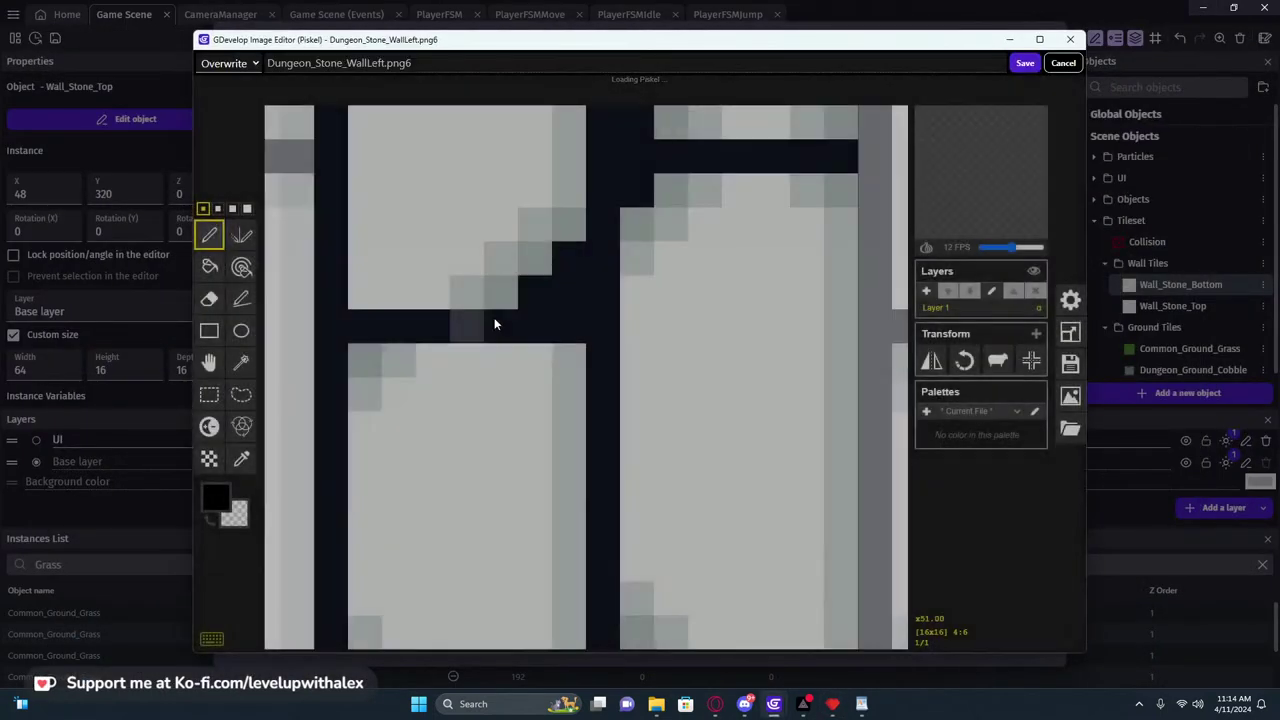
key(ctrl+a)
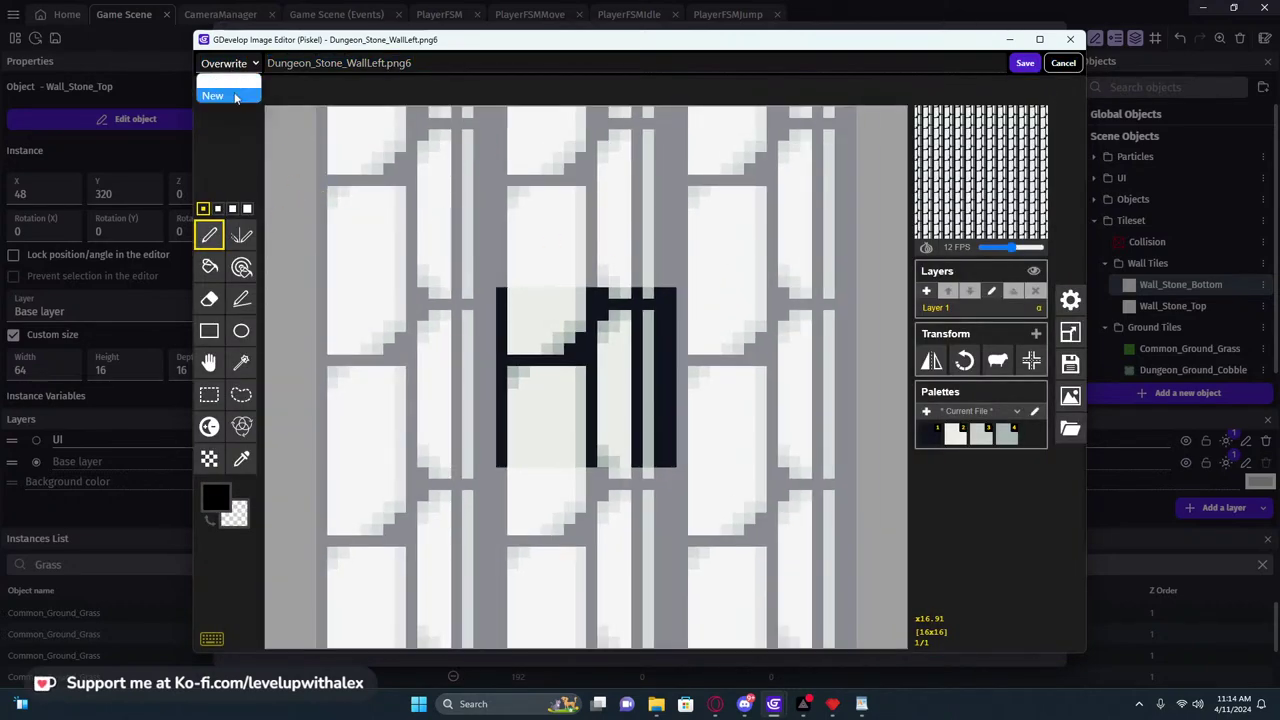
click(1024, 64)
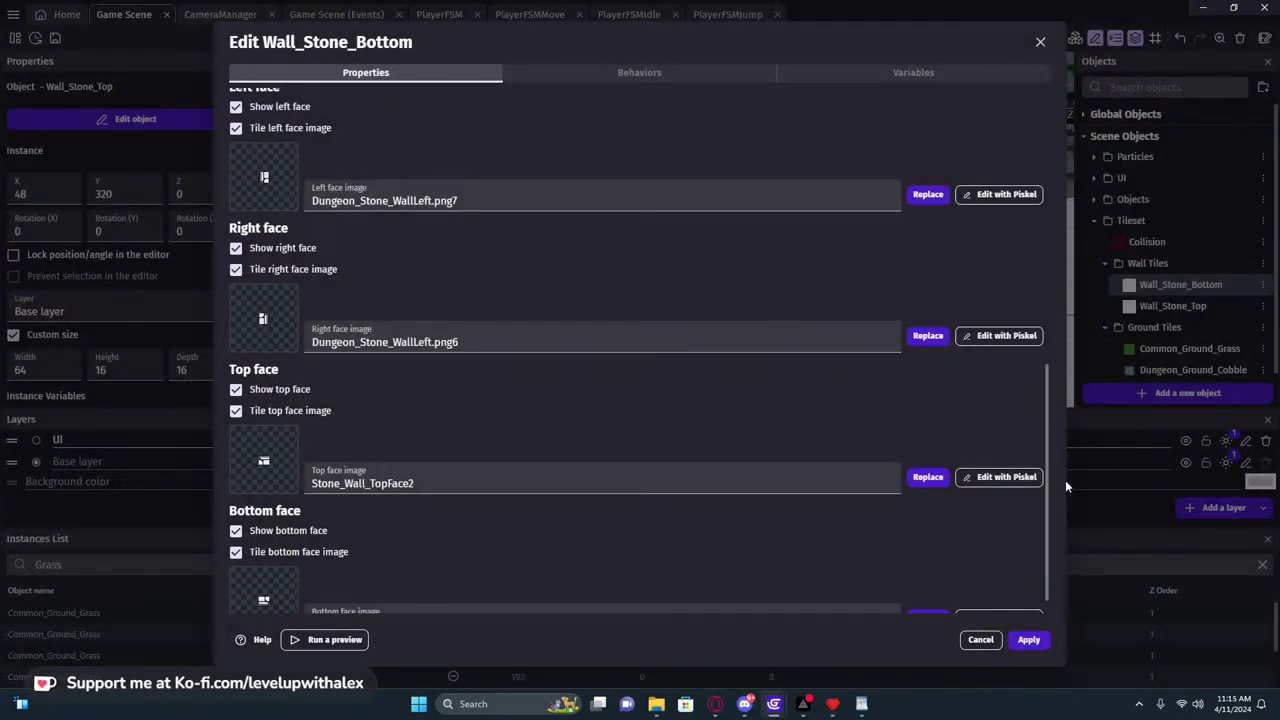
click(1030, 640)
Preview the game, walk around the stone wall blocks to check the Wall_Stone_Bottom side textures, and close the preview
click(602, 37)
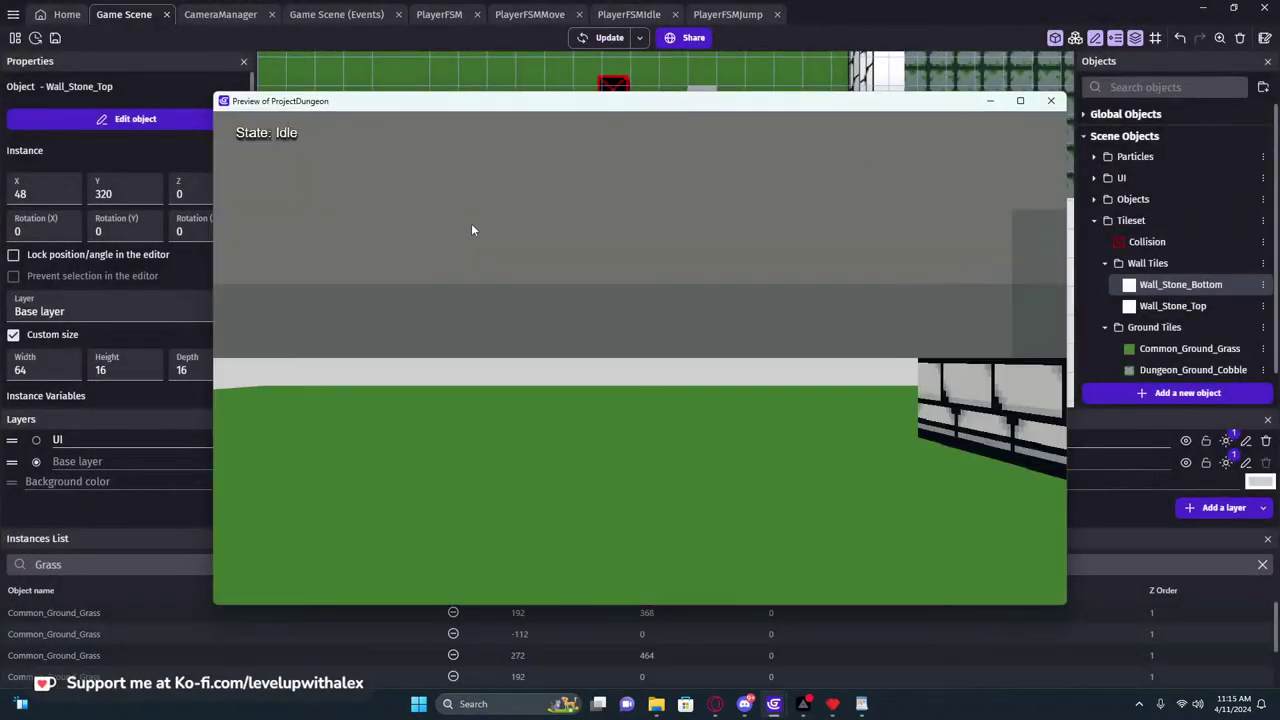
click(471, 226)
key(s)
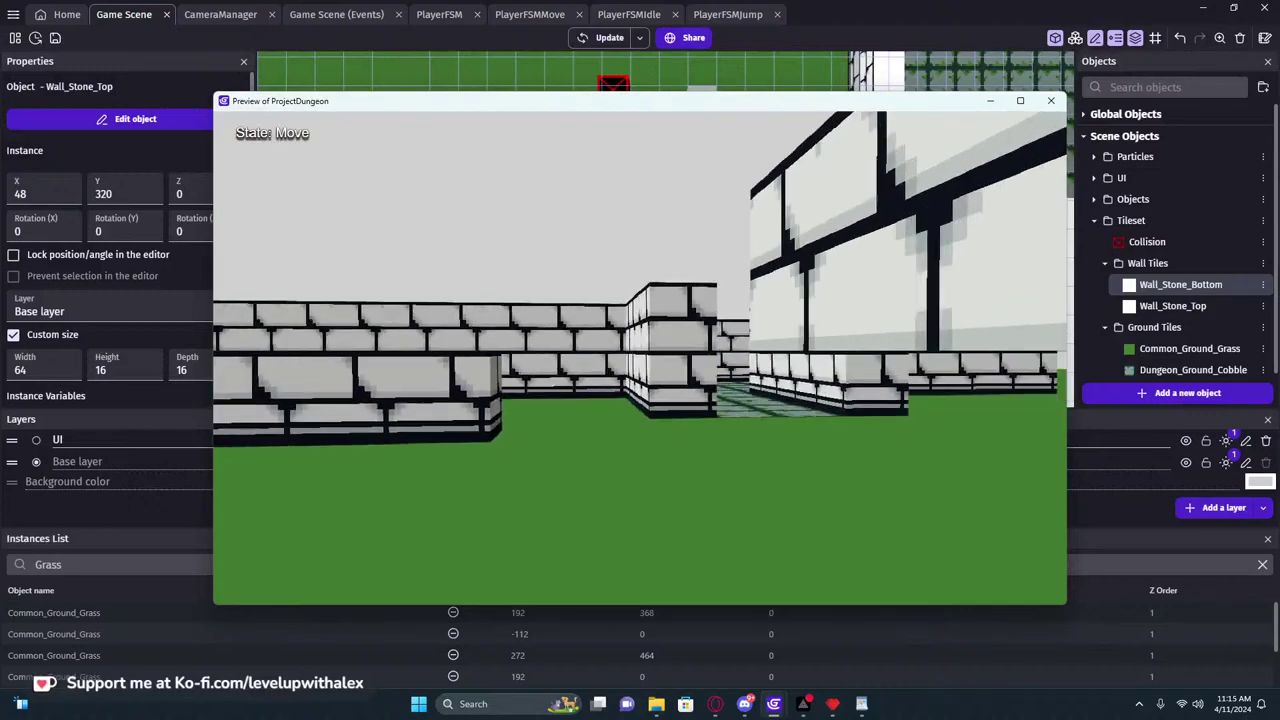
key(w)
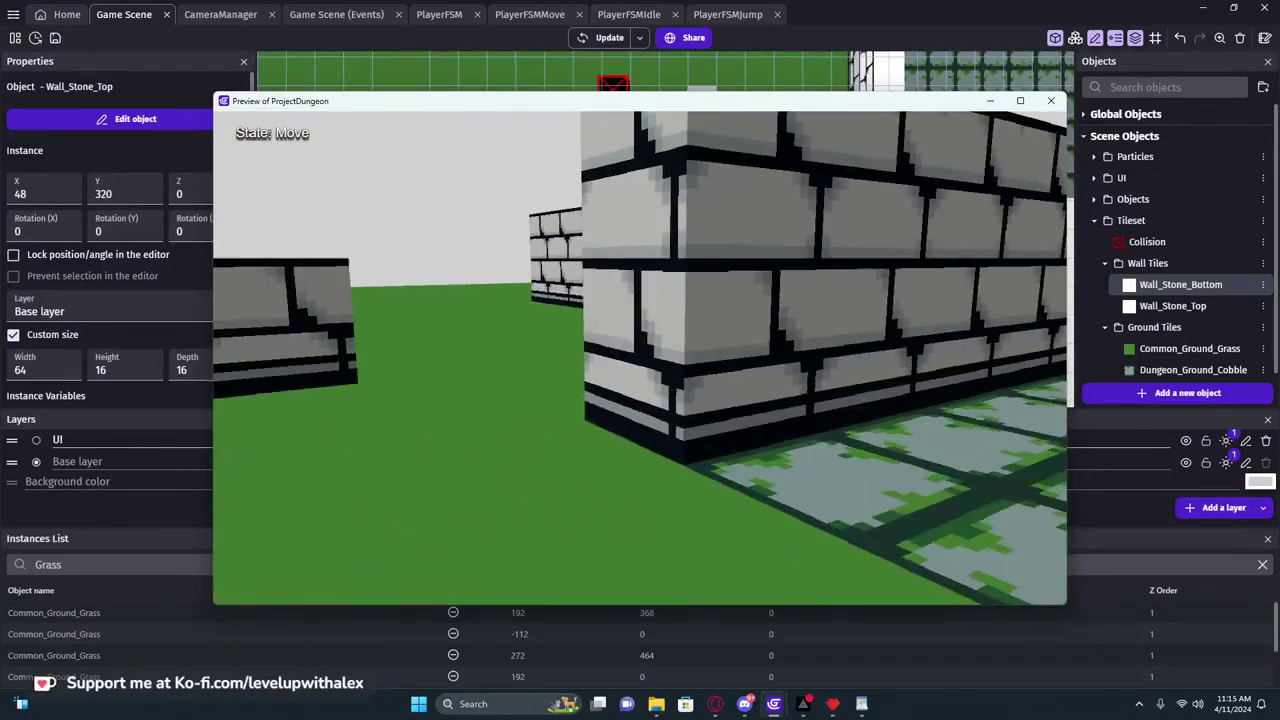
key(s)
key(Escape)
click(1051, 101)
Move the Wall_Stone_Top block on the grass so that it crosses the vertical Wall_Stone_Bottom block
scroll(650, 180, down, 4)
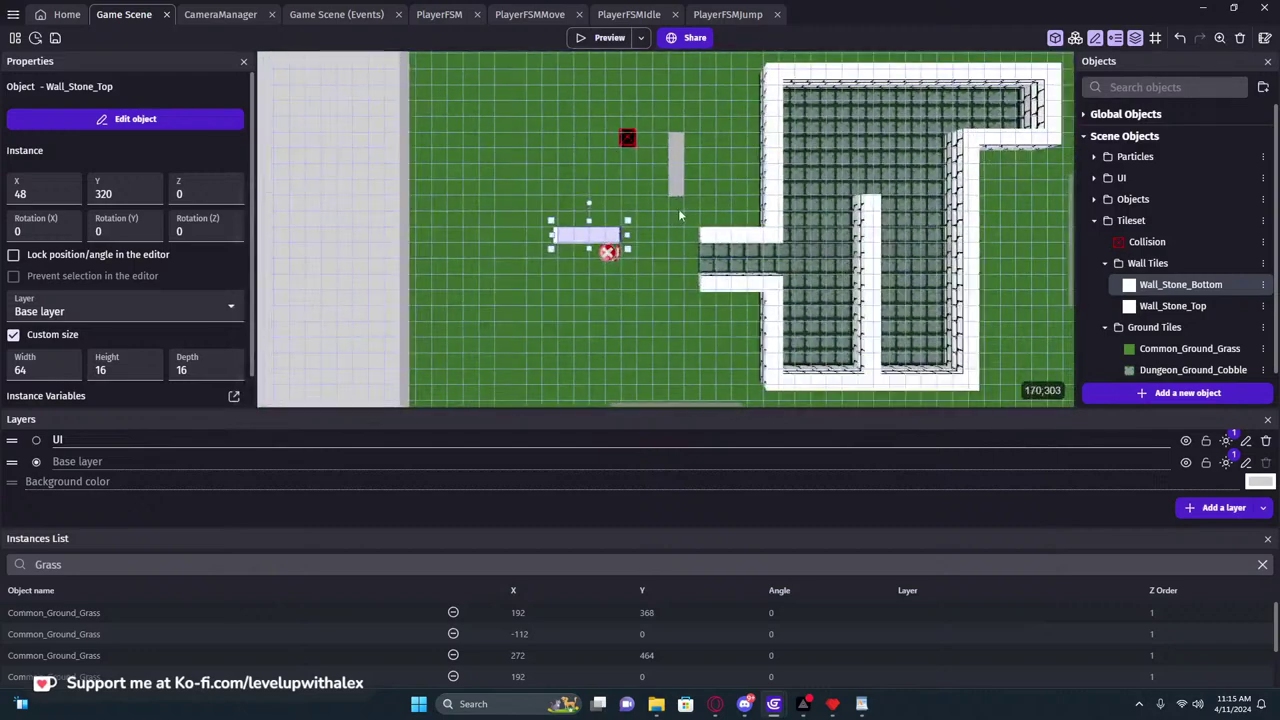
middle_drag(615, 230, 505, 275)
click(585, 211)
drag(490, 279, 574, 211)
click(665, 220)
Delete the vertical Wall_Stone_Top block at X 600, Y 120 and the Wall_Stone_Bottom block beneath it
middle_drag(588, 280, 341, 326)
click(789, 123)
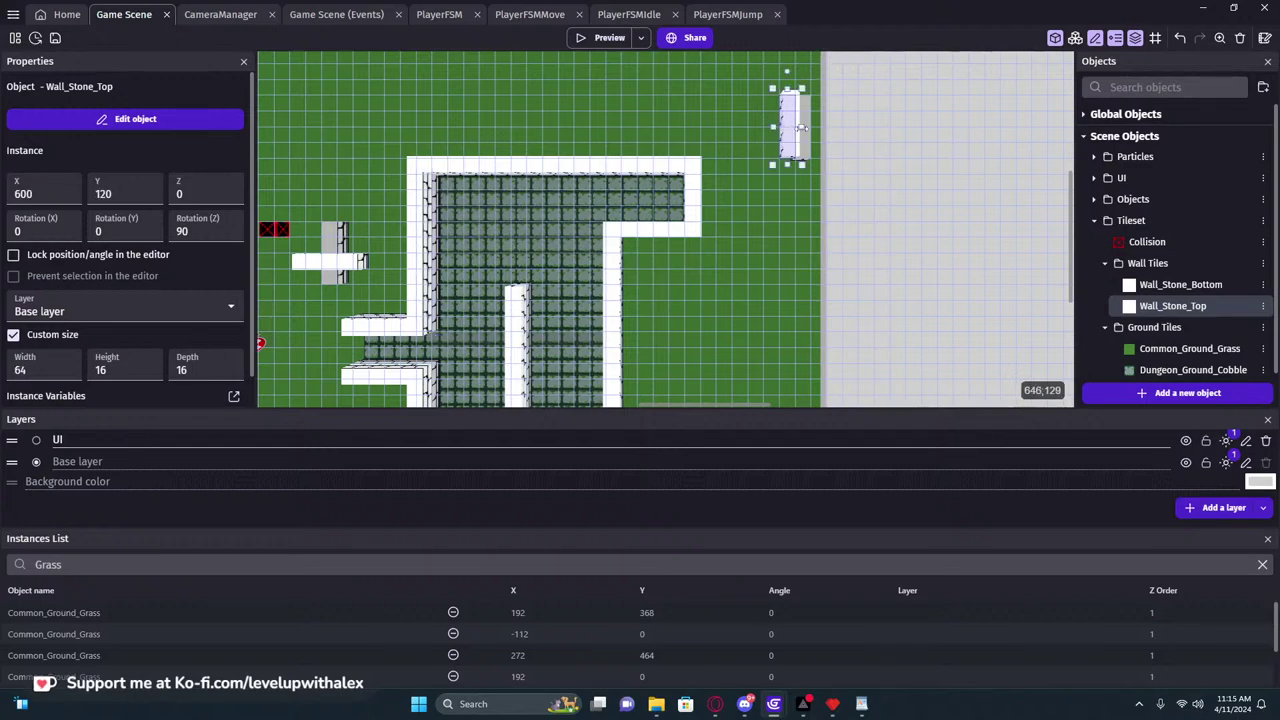
key(Delete)
click(804, 130)
key(Delete)
Copy the Wall_Stone_Bottom and Wall_Stone_Top blocks into the room as a stacked 48-wide horizontal stub wall at X 272, Y 288
scroll(523, 229, down, 1)
middle_drag(477, 244, 601, 198)
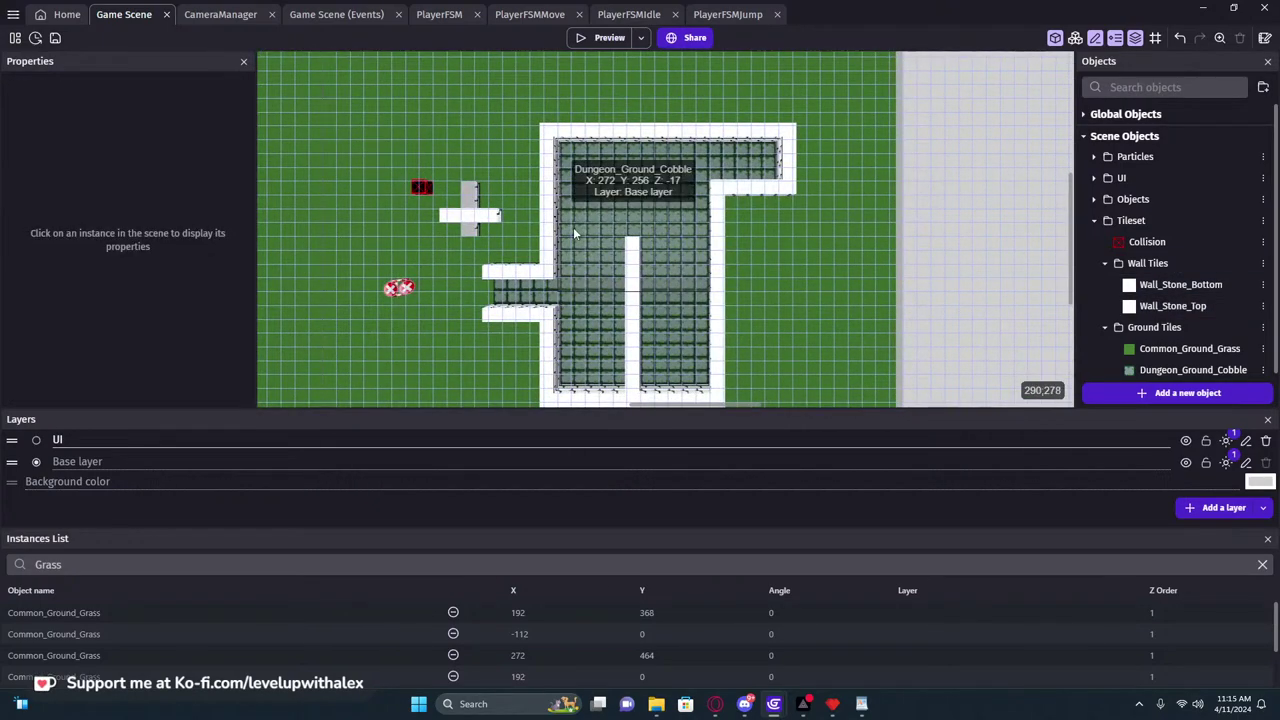
scroll(434, 291, up, 3)
middle_drag(687, 271, 581, 298)
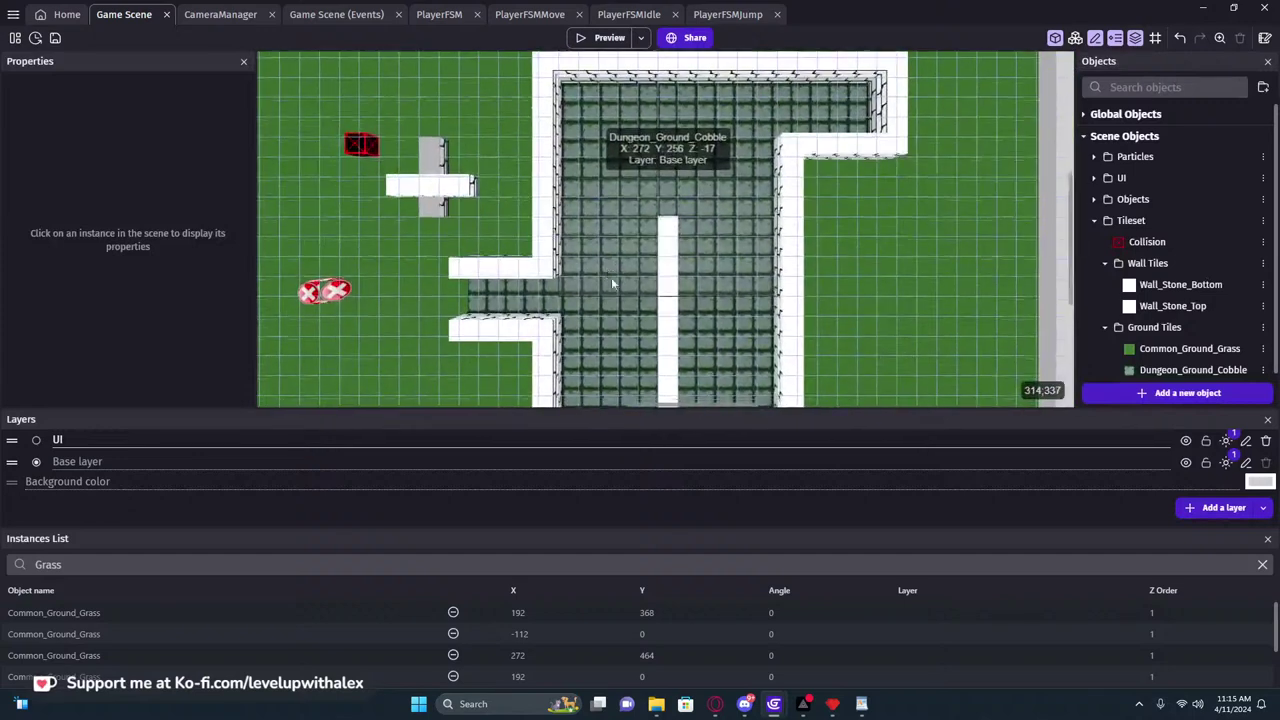
click(430, 208)
drag(430, 208, 569, 206)
drag(560, 108, 624, 228)
click(439, 190)
ctrl+drag(437, 191, 618, 232)
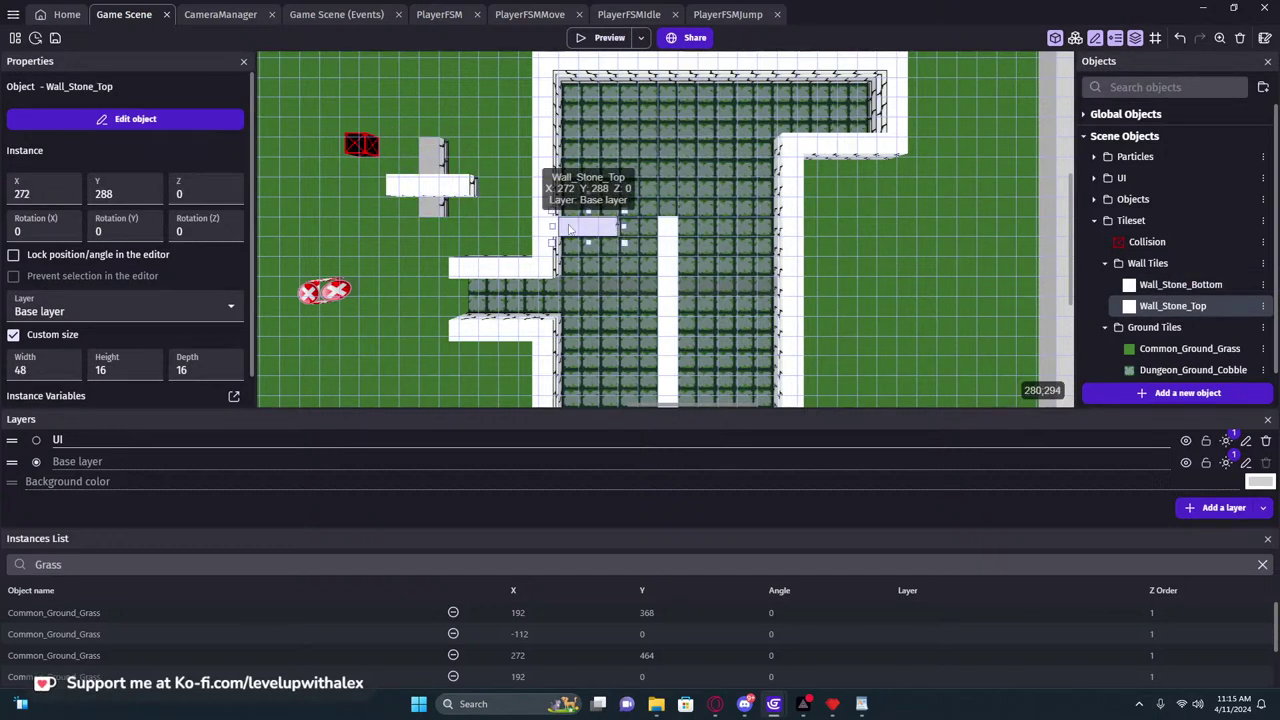
middle_drag(790, 152, 668, 286)
double_click(667, 277)
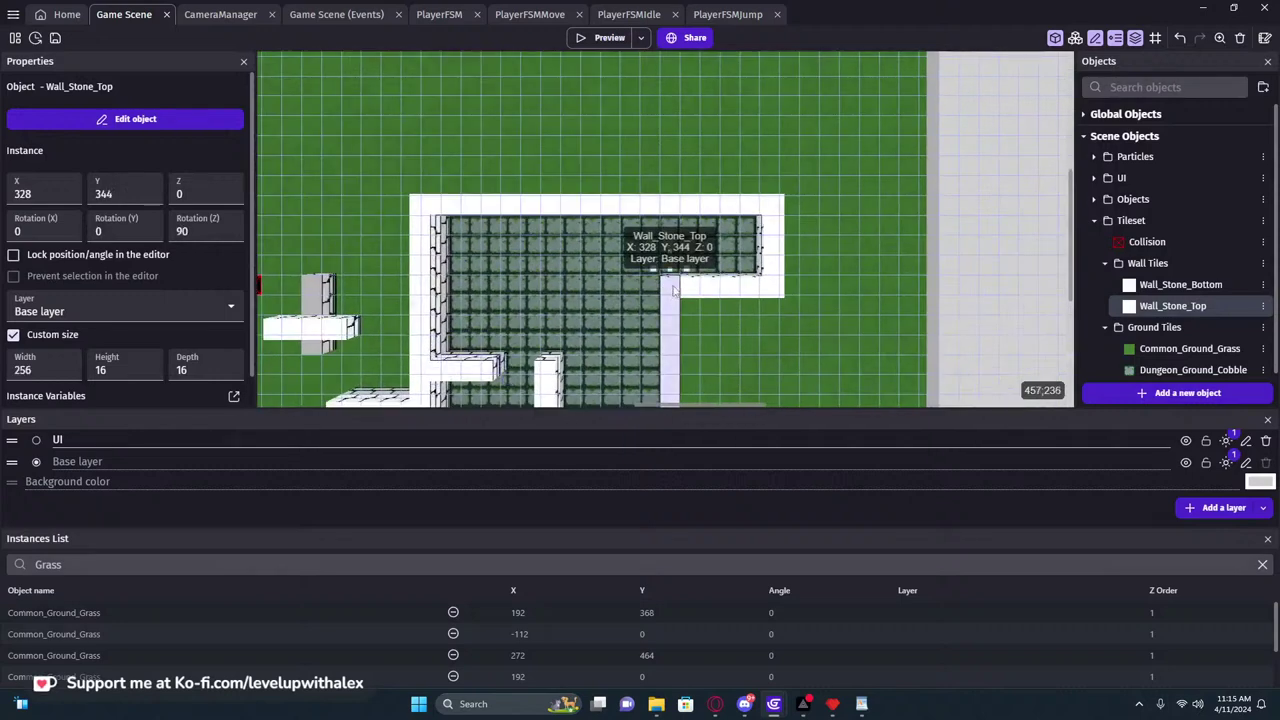
click(1040, 42)
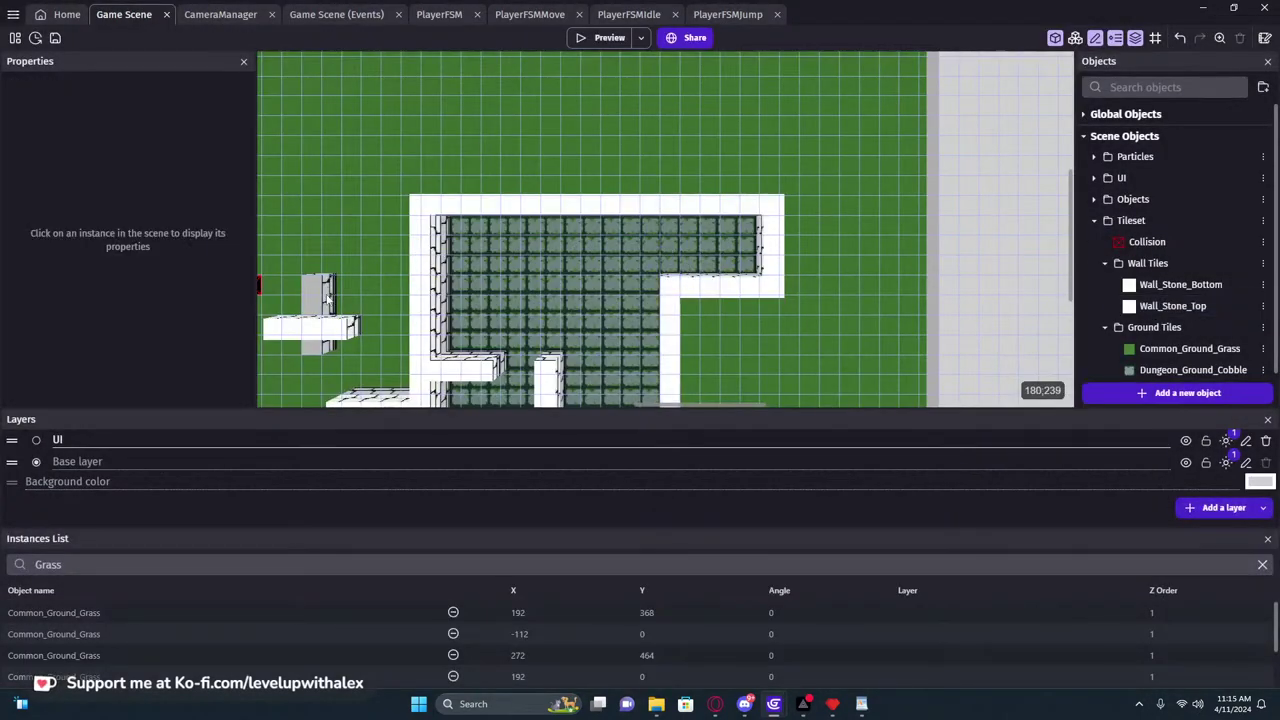
Copy the Wall_Stone_Bottom and Wall_Stone_Top blocks to the room's inner alcove corner as a short stacked extension of the vertical wall
scroll(385, 215, down, 1)
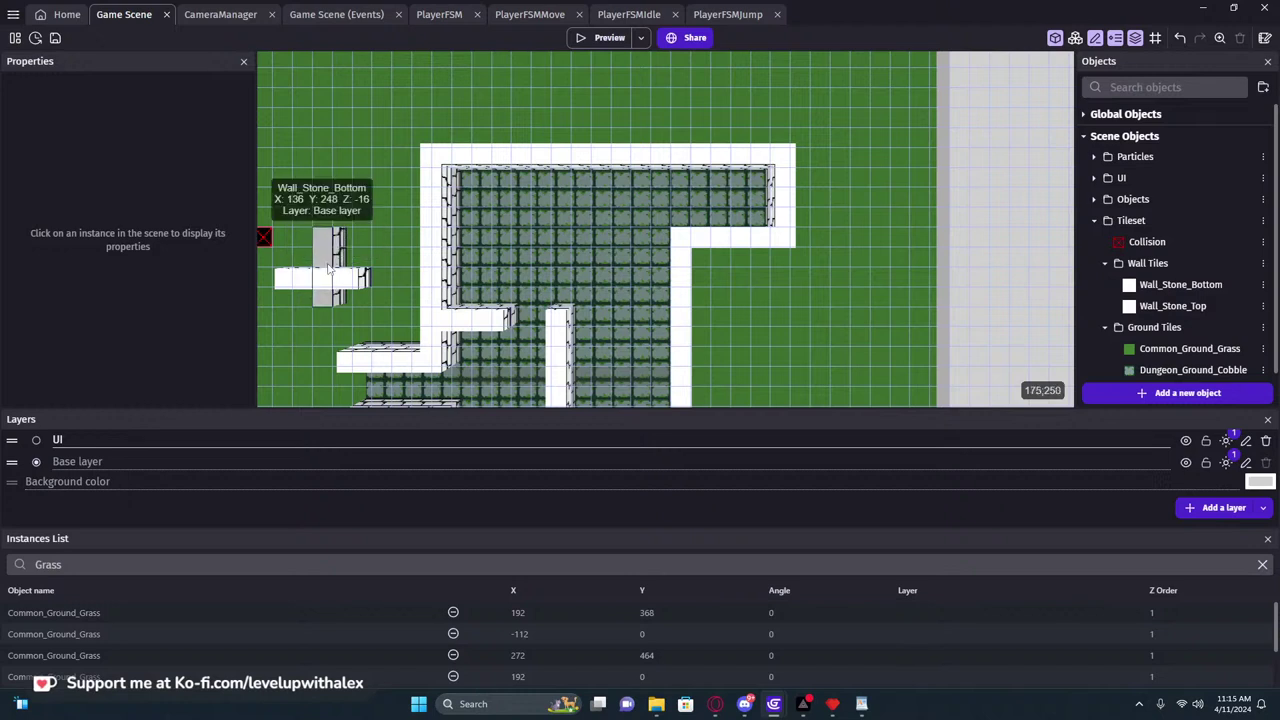
click(328, 262)
ctrl+drag(328, 262, 685, 192)
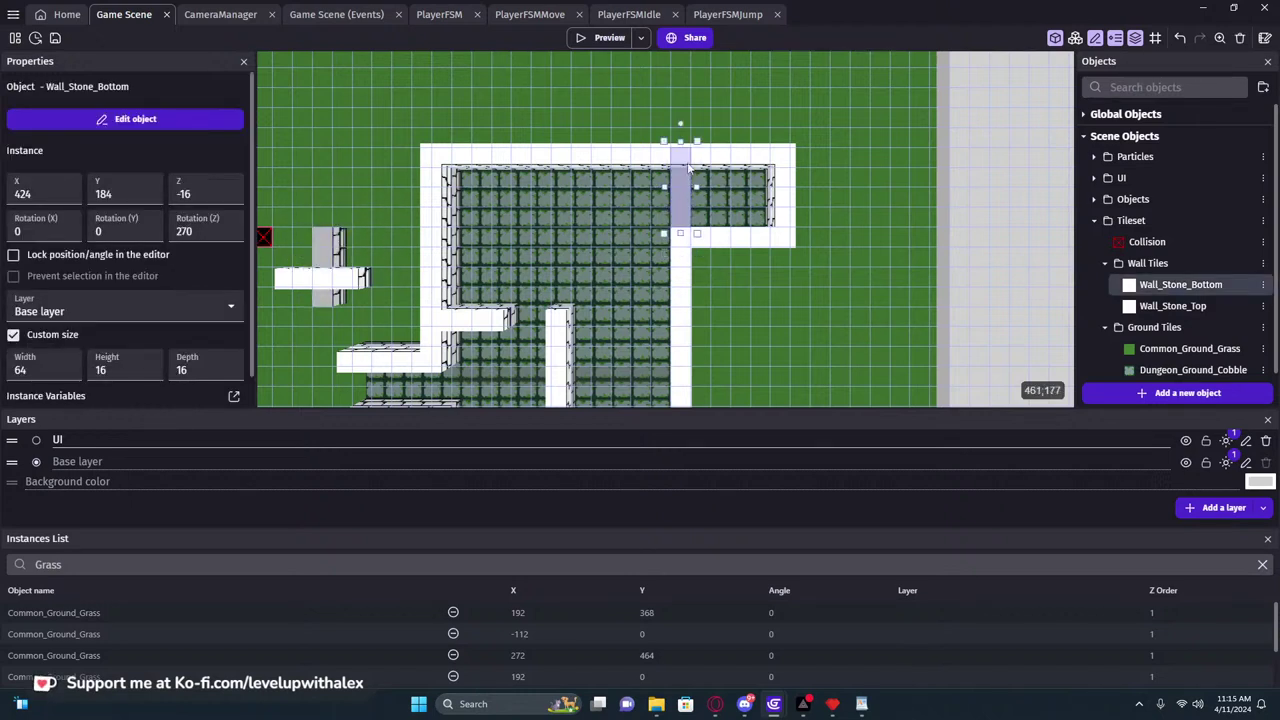
click(302, 285)
drag(302, 285, 326, 222)
ctrl+drag(326, 222, 678, 206)
click(805, 248)
click(813, 262)
Move the spare Wall_Stone_Top block on the grass to X 128, Y 192 and the vertical Wall_Stone_Bottom block to X 168, Y 216
scroll(688, 212, up, 2)
click(560, 230)
scroll(480, 229, down, 4)
scroll(376, 229, down, 1)
middle_drag(376, 229, 564, 204)
drag(540, 200, 511, 173)
click(511, 231)
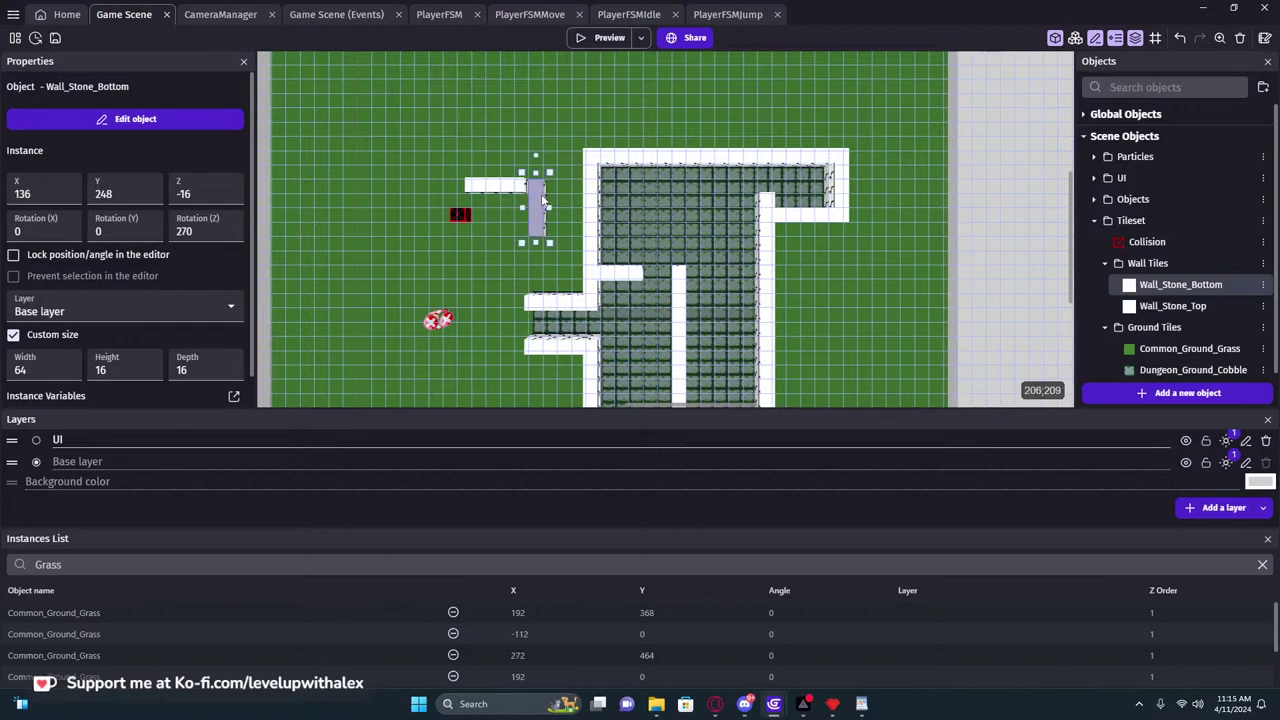
click(548, 200)
Copy the Wall_Stone_Bottom and Wall_Stone_Top blocks as a shortened, stacked horizontal stub beside the room's inner divider at X 368, Y 384
ctrl+scroll(548, 200, up, 3)
ctrl+scroll(483, 198, down, 3)
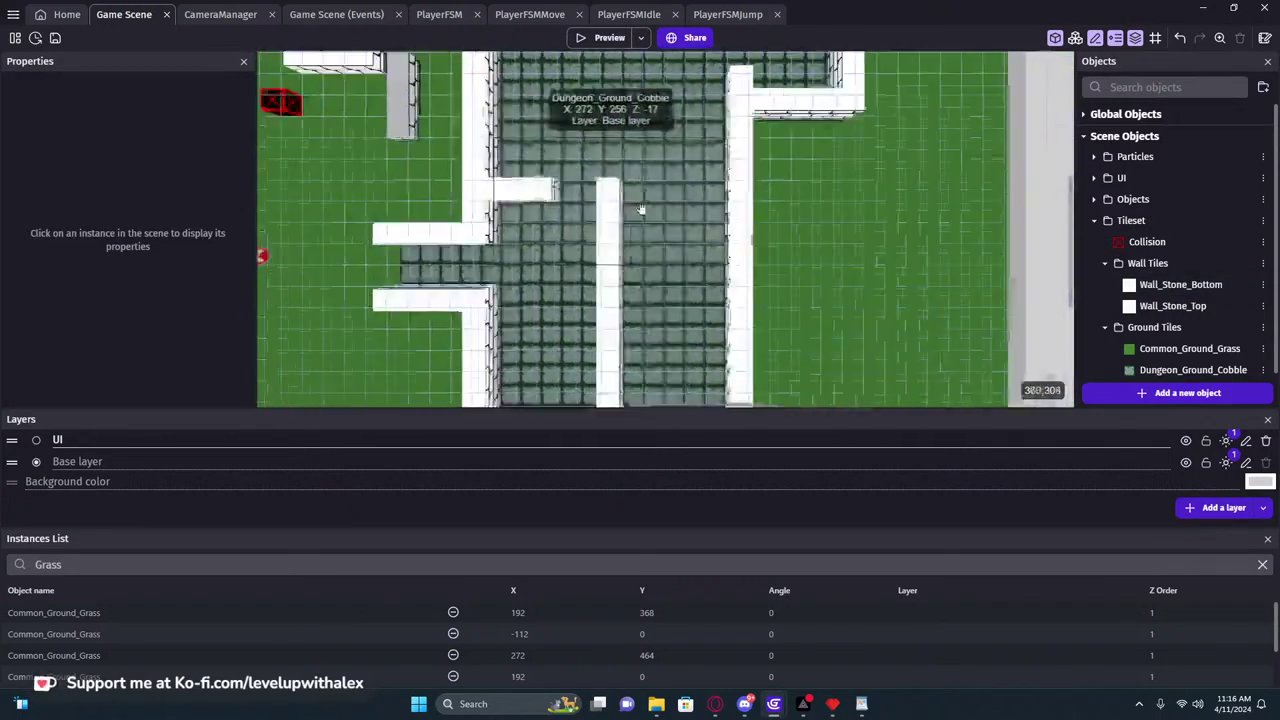
click(496, 135)
ctrl+drag(500, 140, 700, 262)
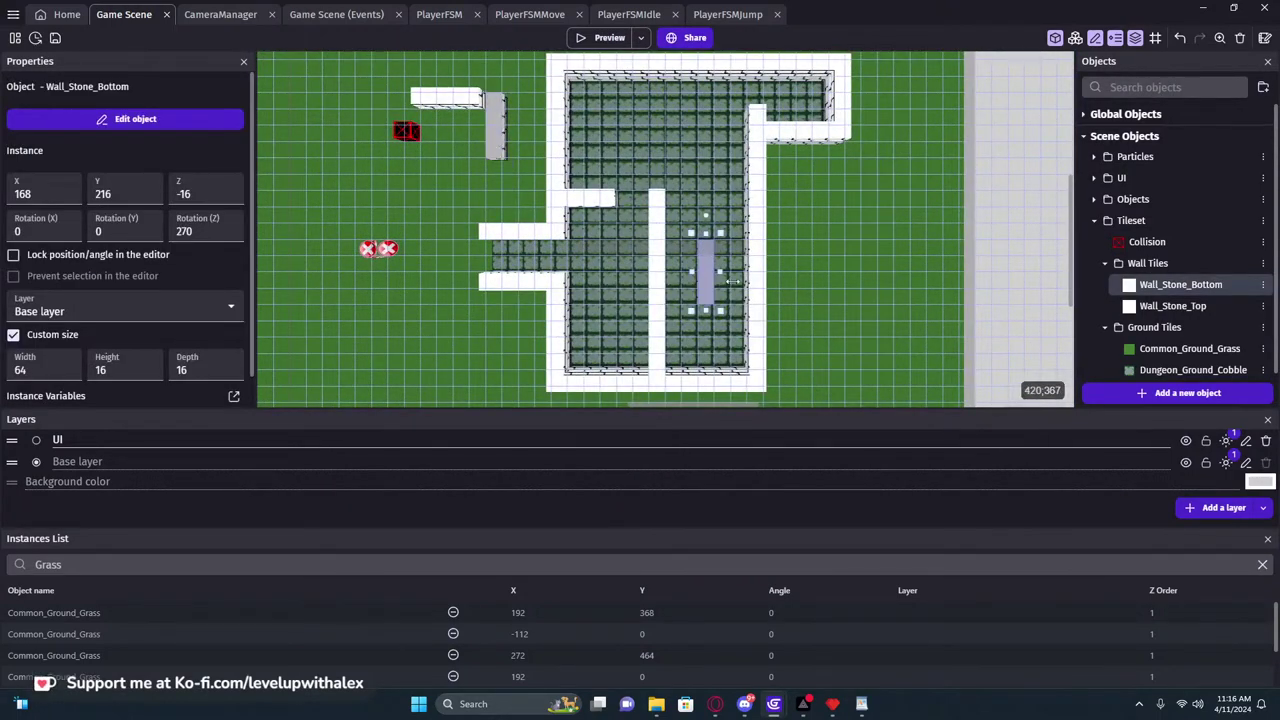
drag(673, 216, 735, 250)
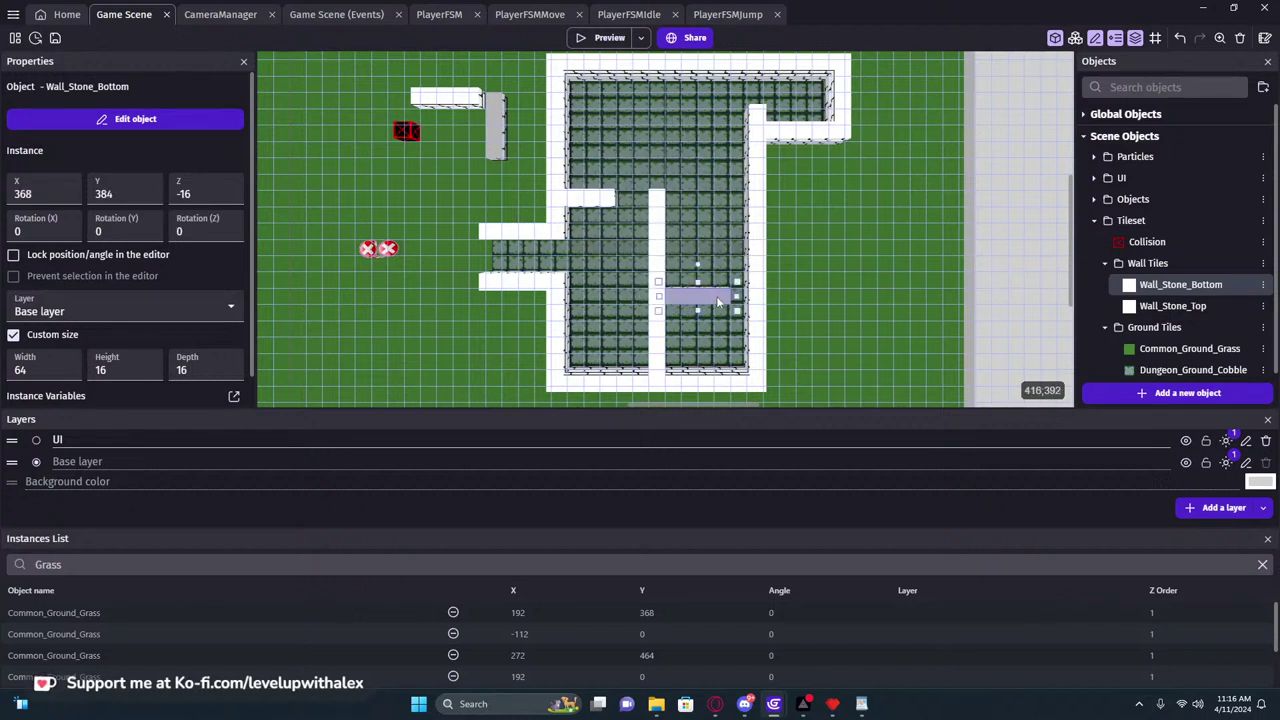
click(795, 281)
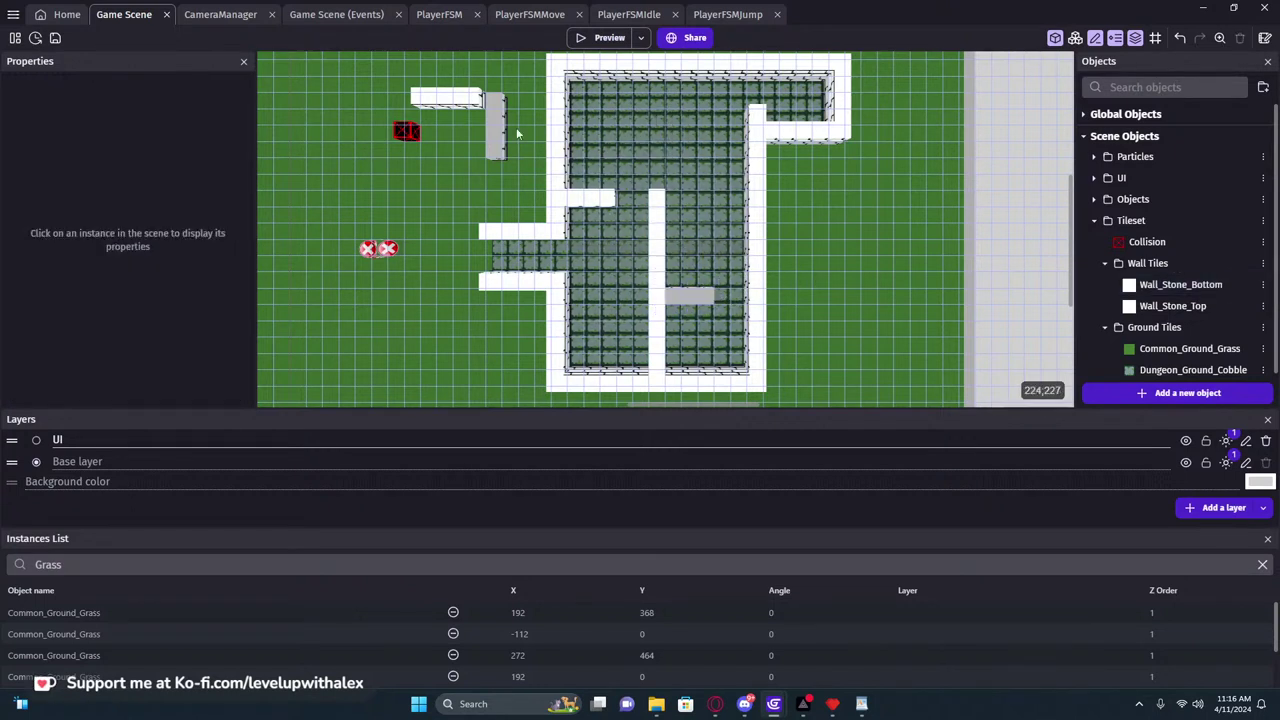
click(467, 104)
ctrl+drag(458, 101, 766, 282)
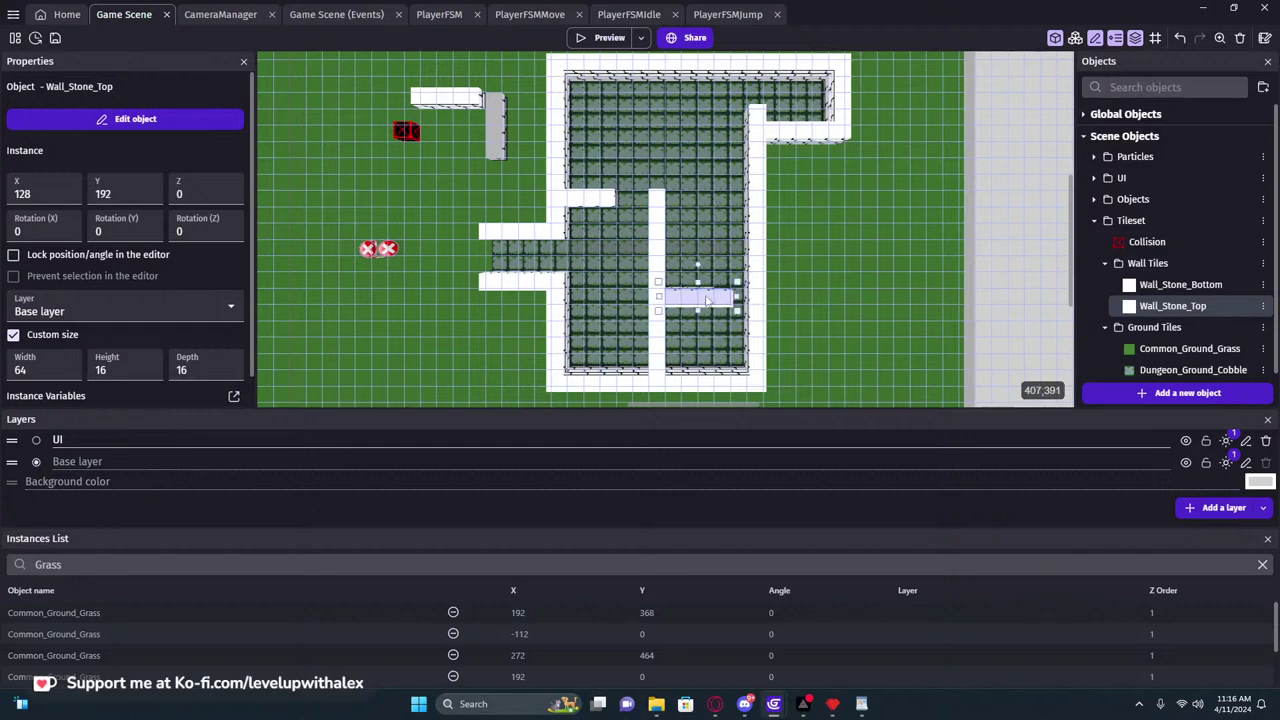
Preview the game, walk through the dungeon room to inspect the new stub walls and their end textures, and close the preview
click(609, 37)
click(613, 130)
key(w)
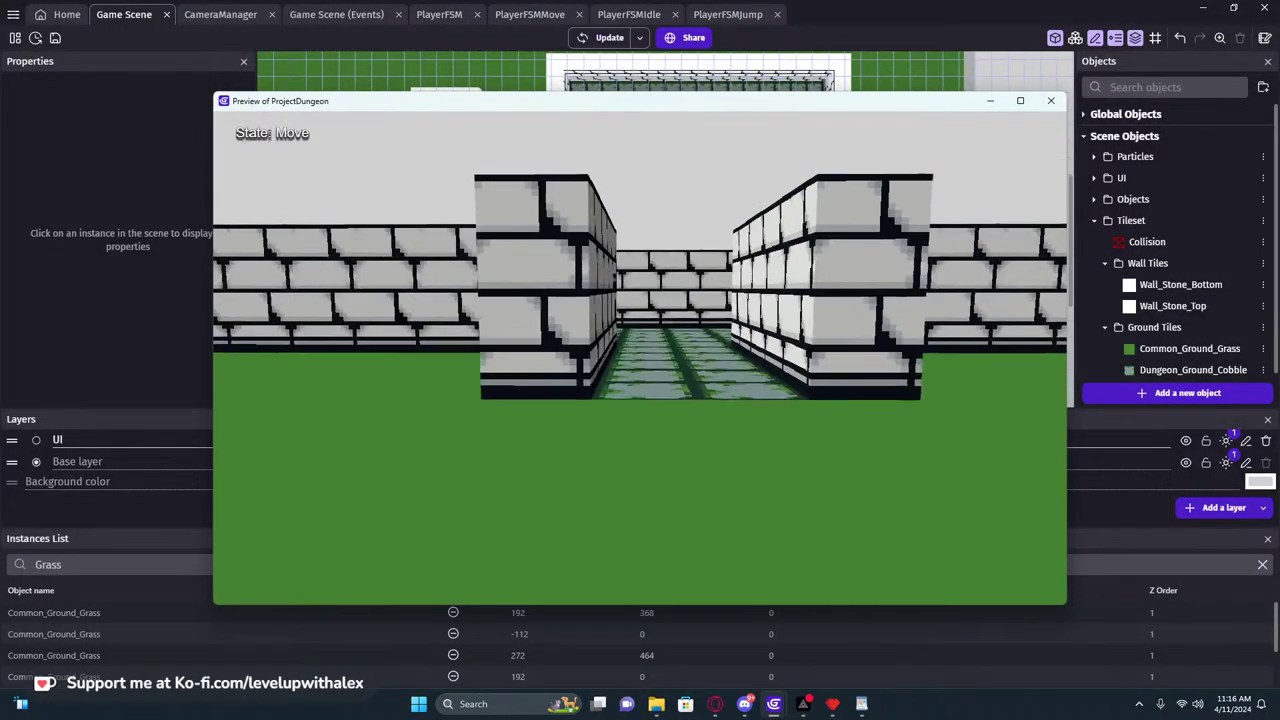
key(w)
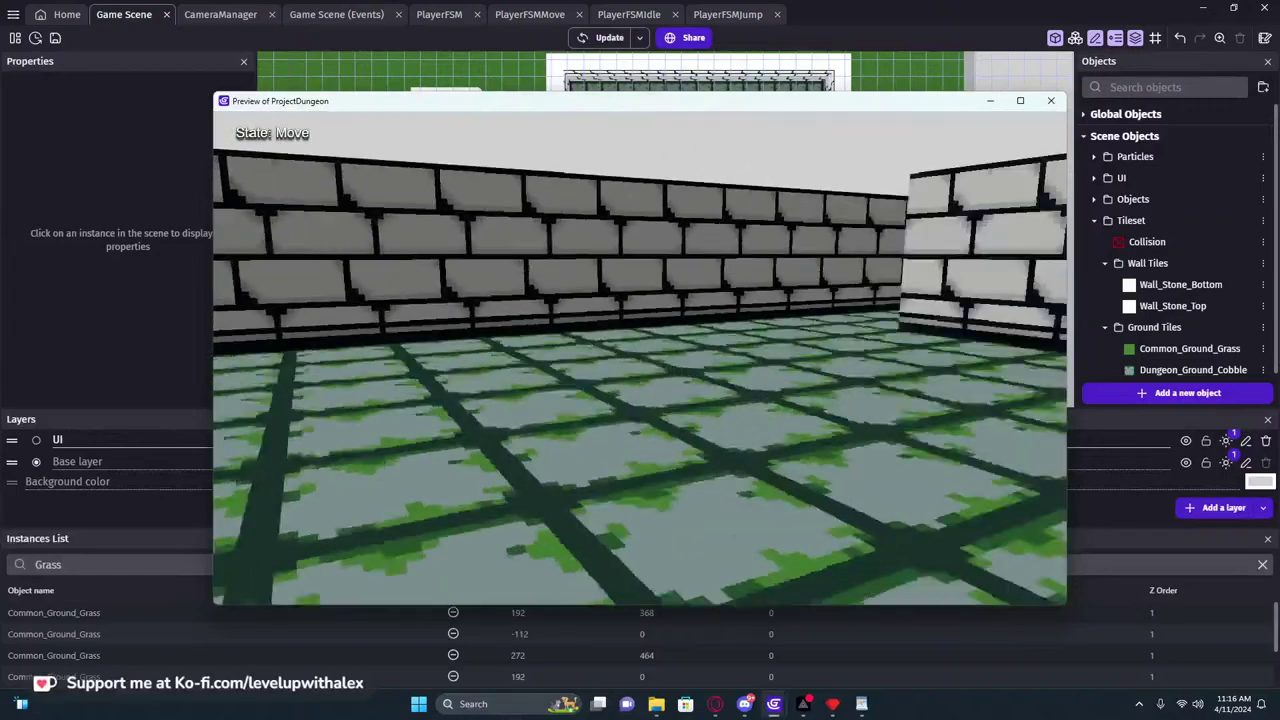
key(w)
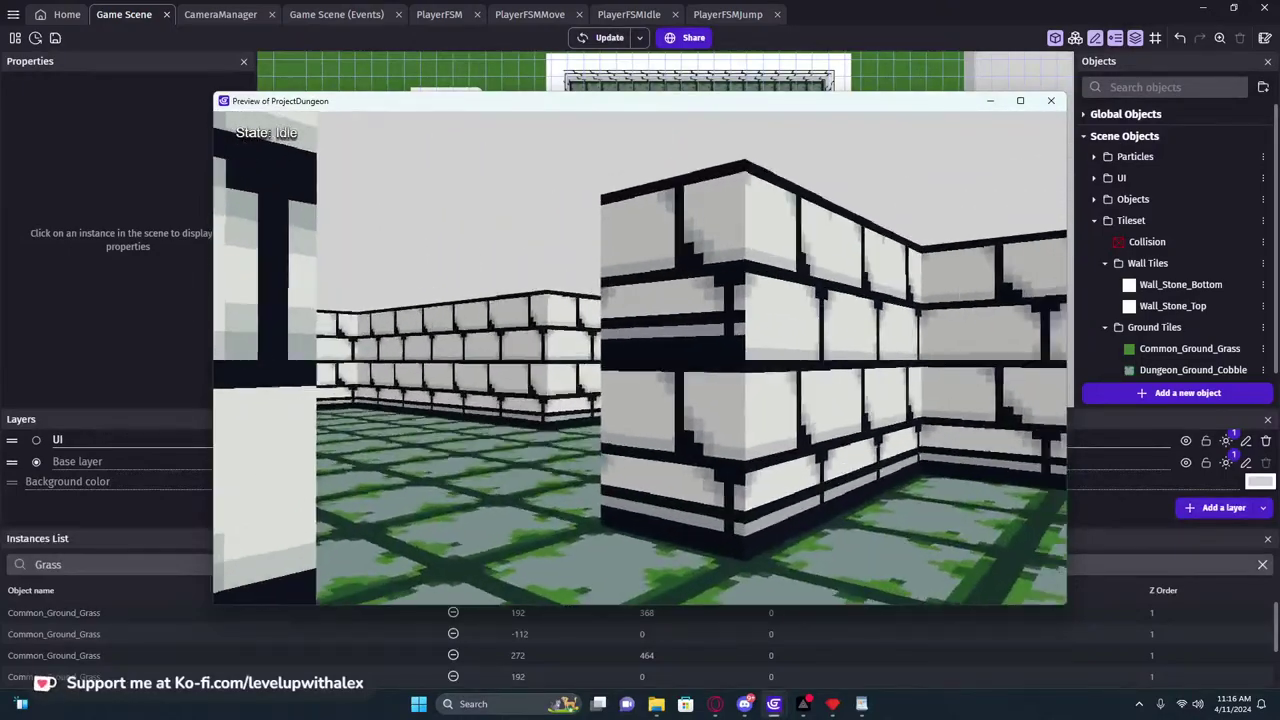
key(w)
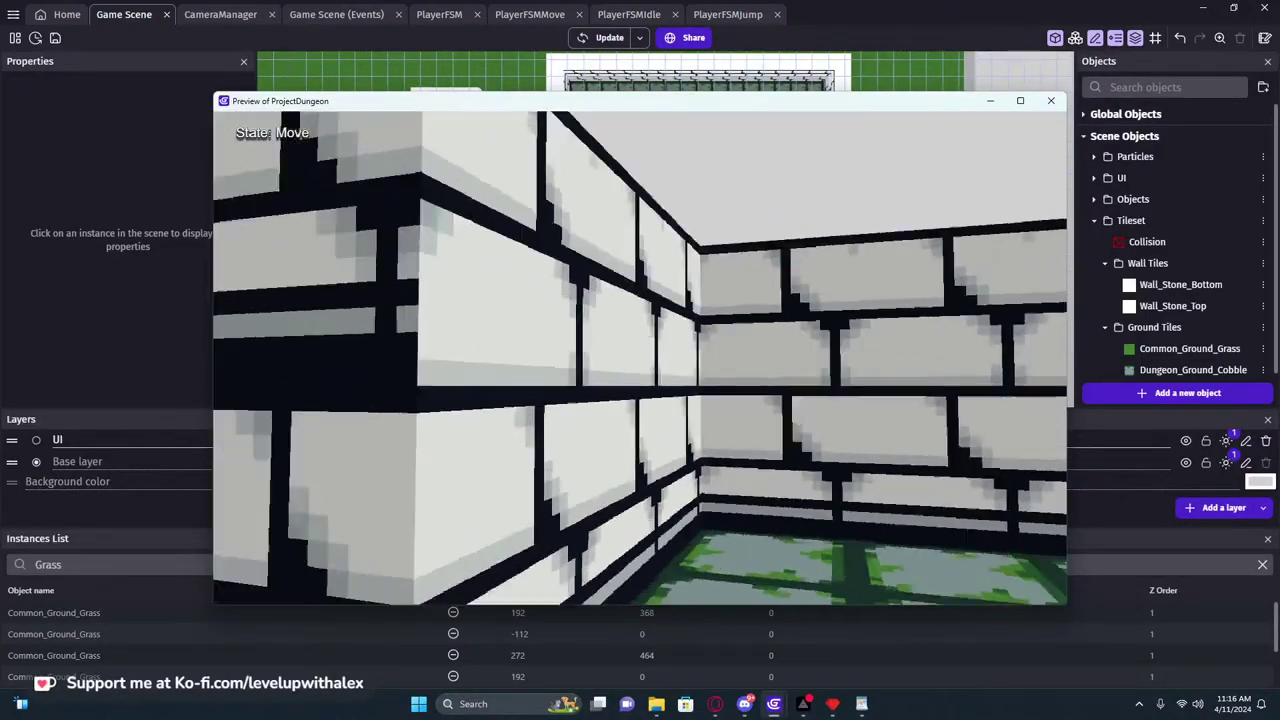
key(w)
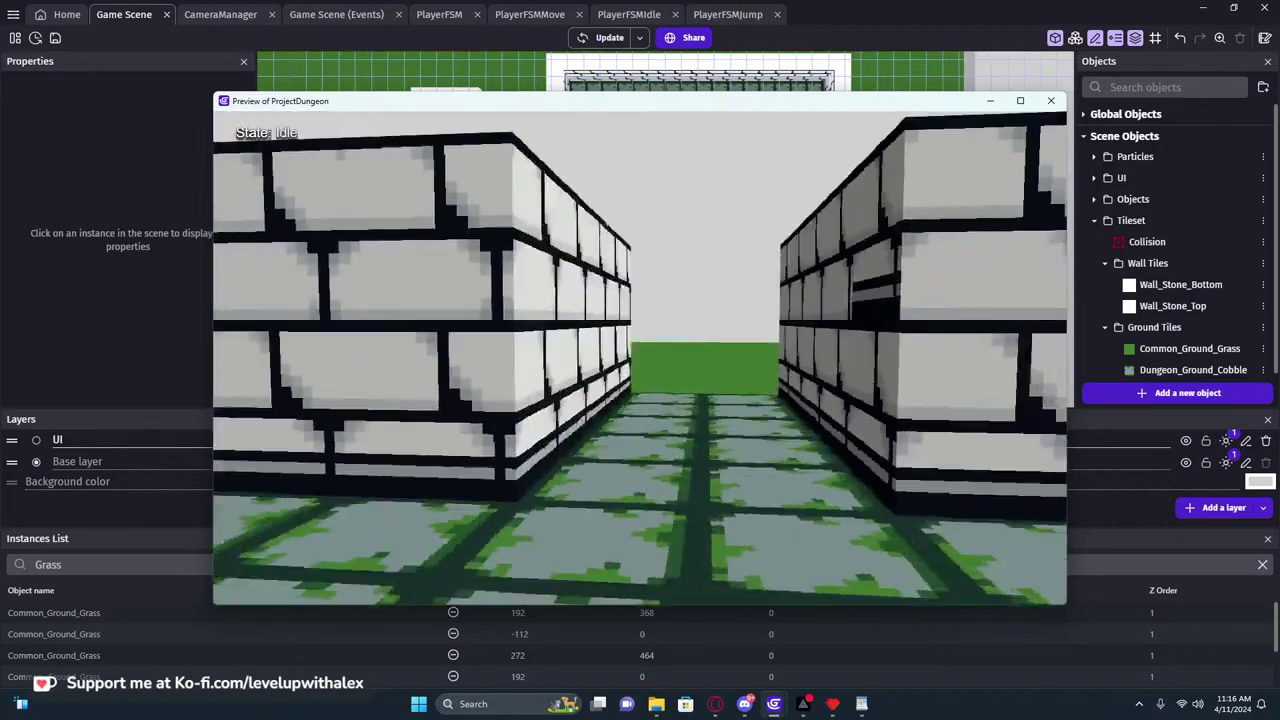
key(w)
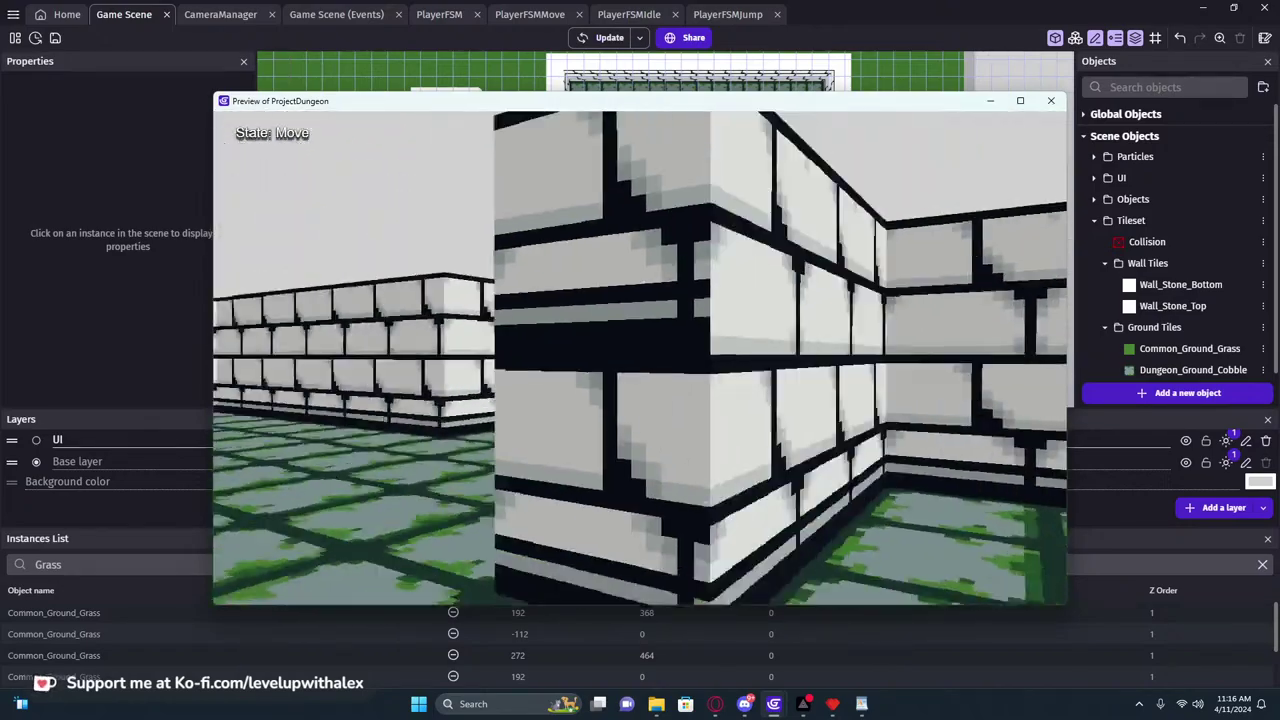
key(w)
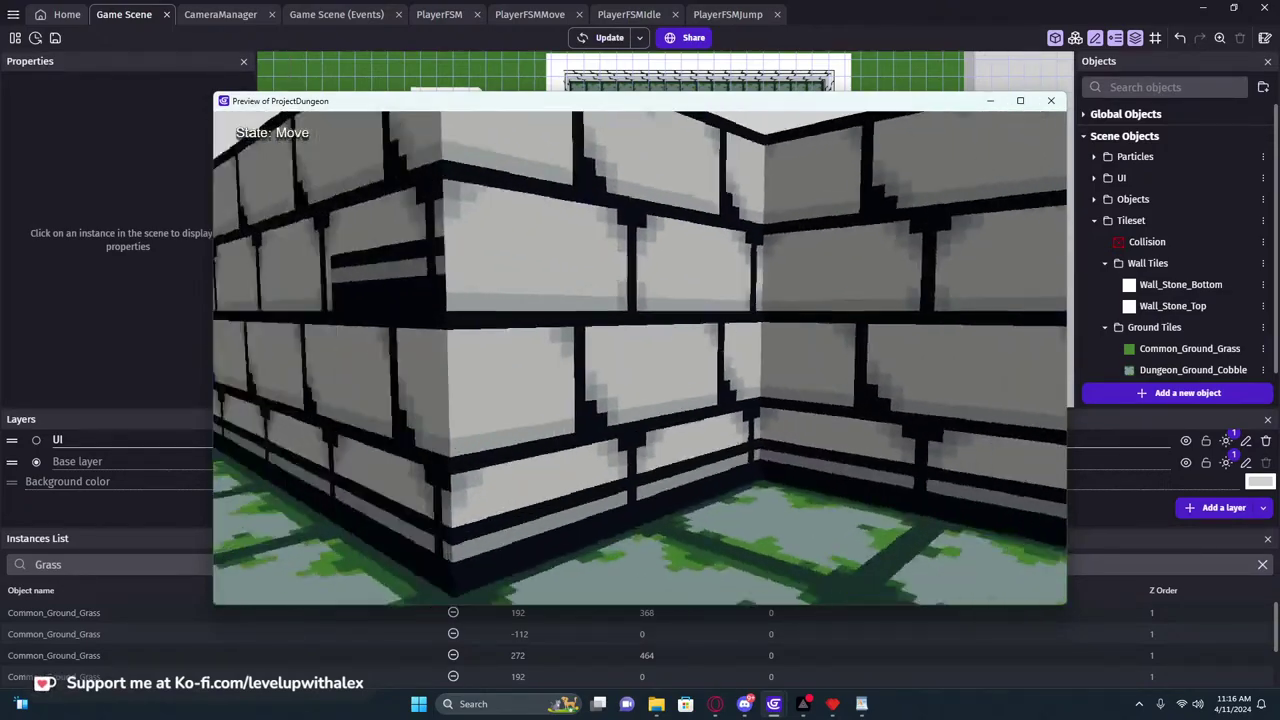
key(w)
key(s)
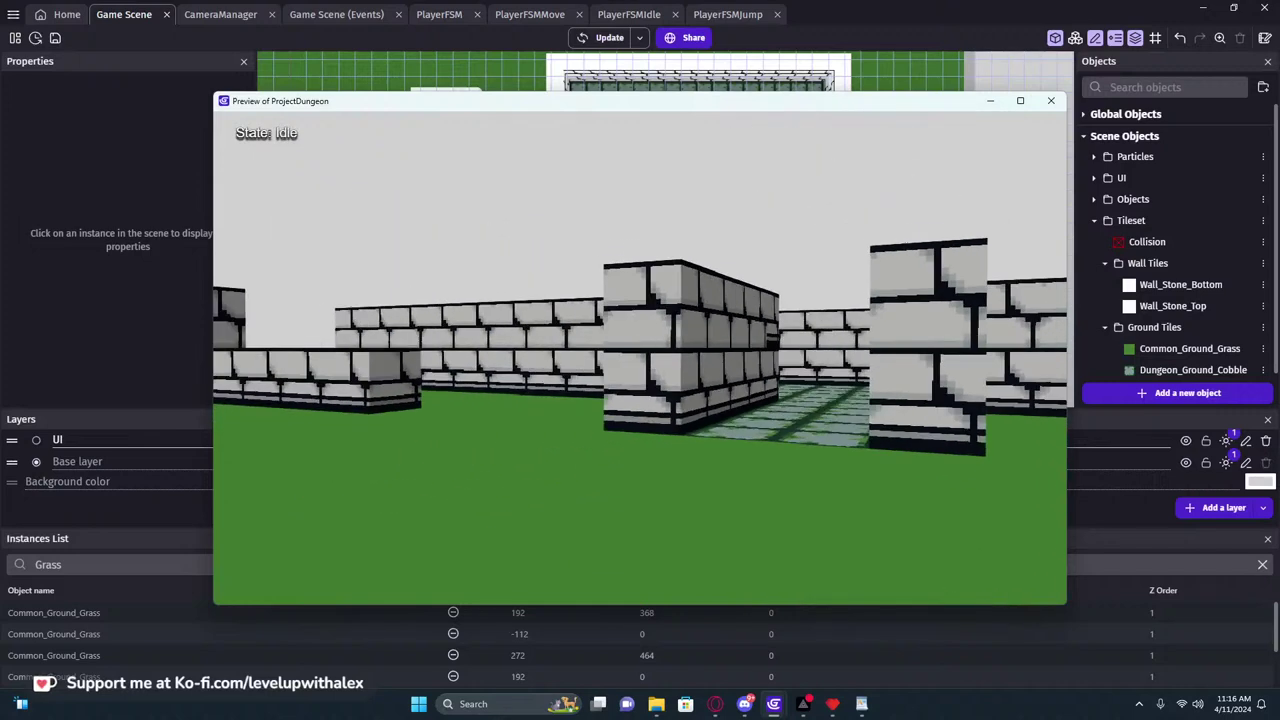
click(1049, 102)
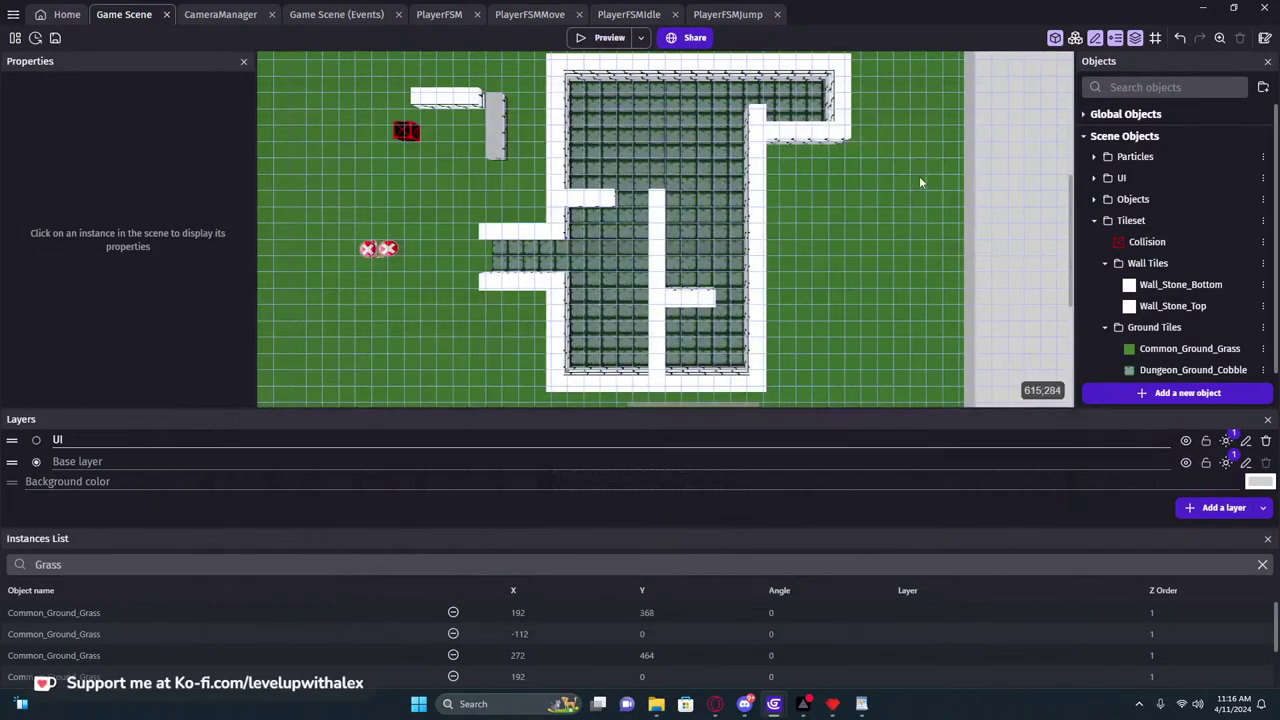
click(838, 708)
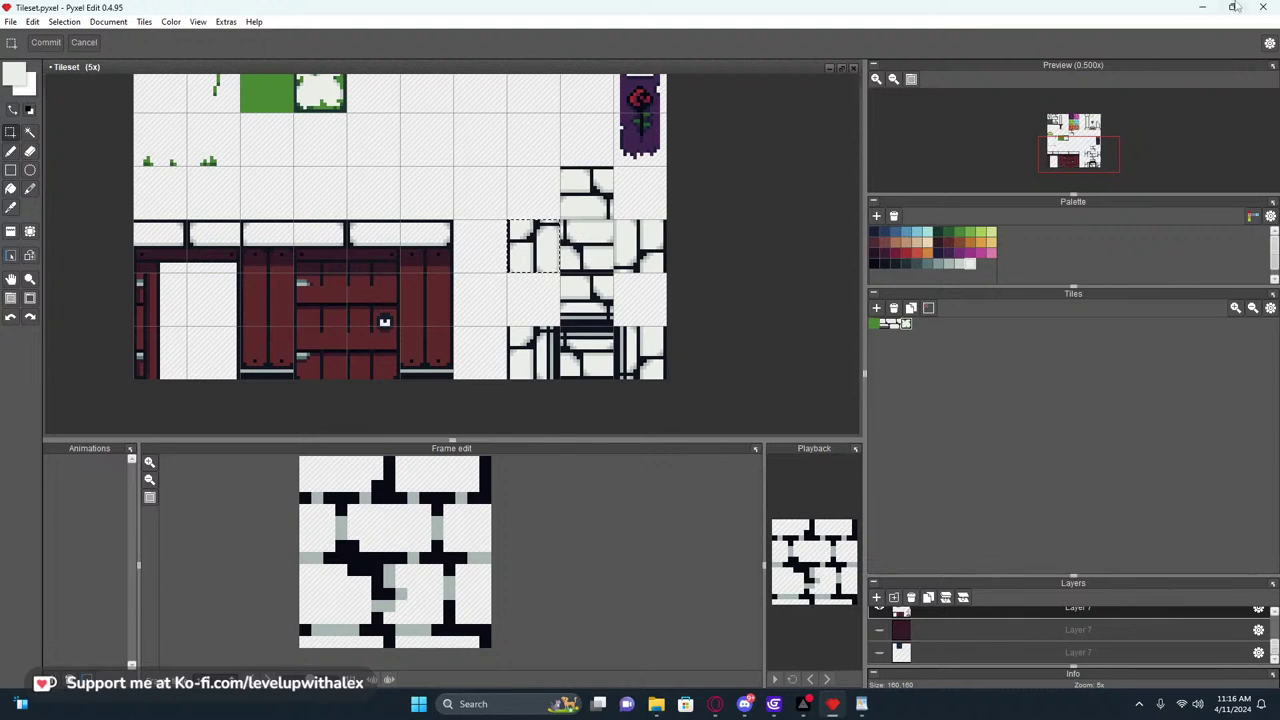
click(1205, 8)
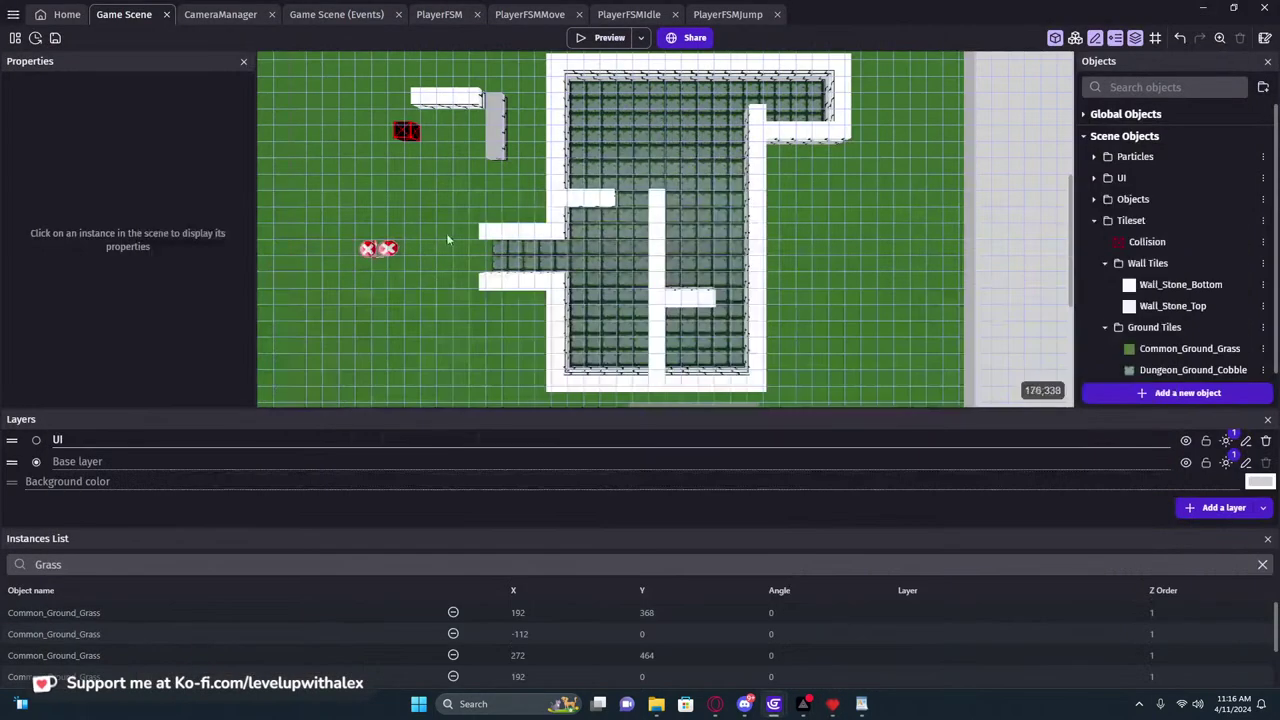
click(331, 15)
click(246, 14)
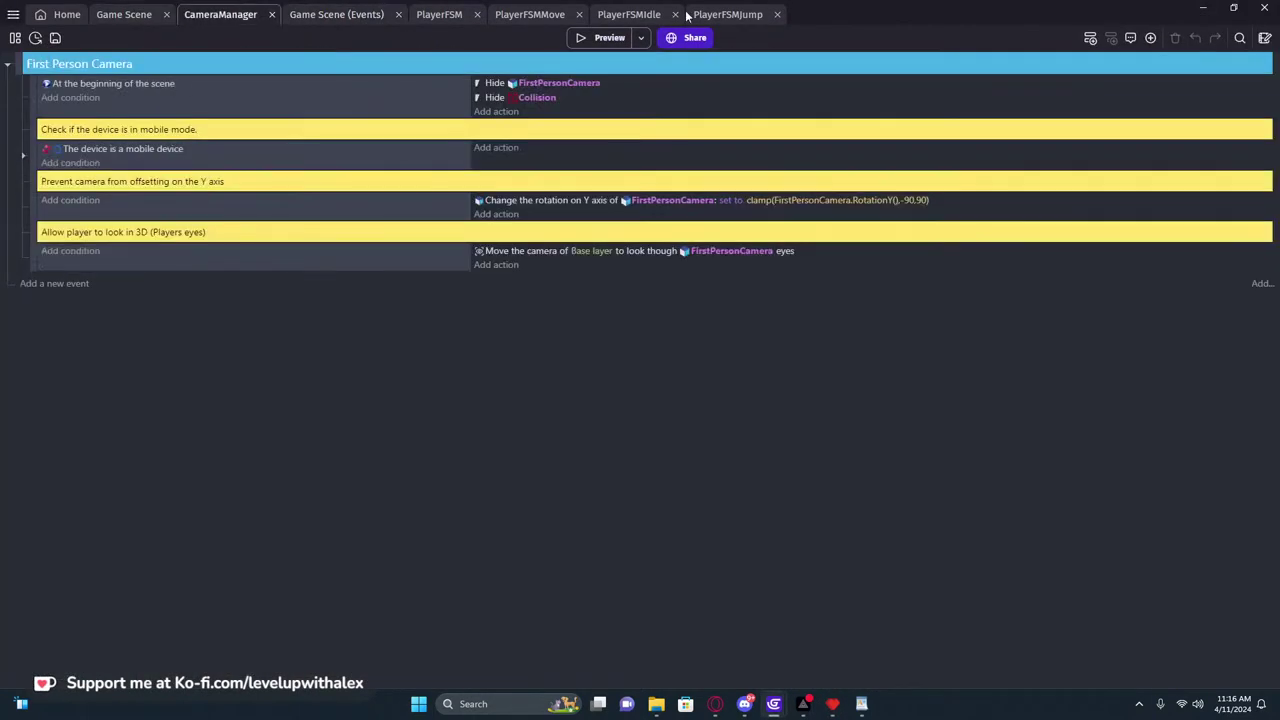
click(124, 14)
Paste the corrected stone texture over Wall_Stone_Top's right face image in Piskel, save it as a new image, and apply the object changes
click(465, 101)
double_click(465, 101)
scroll(537, 426, down, 5)
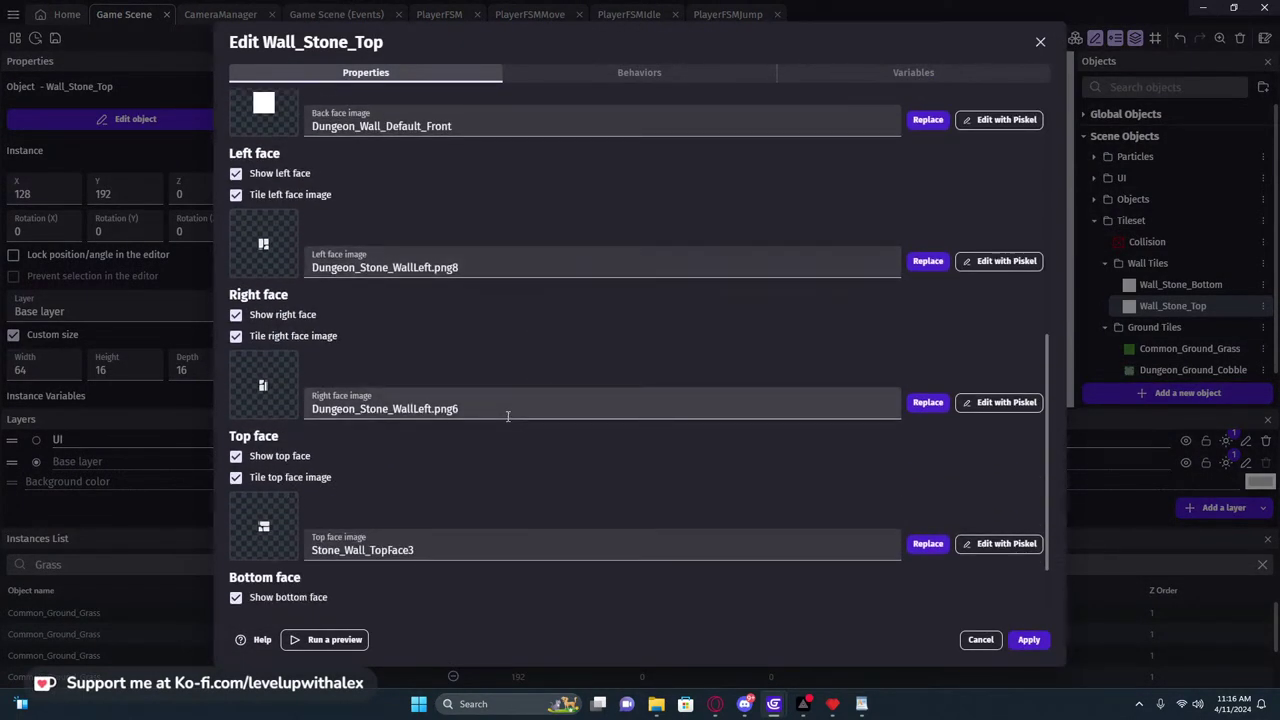
click(993, 403)
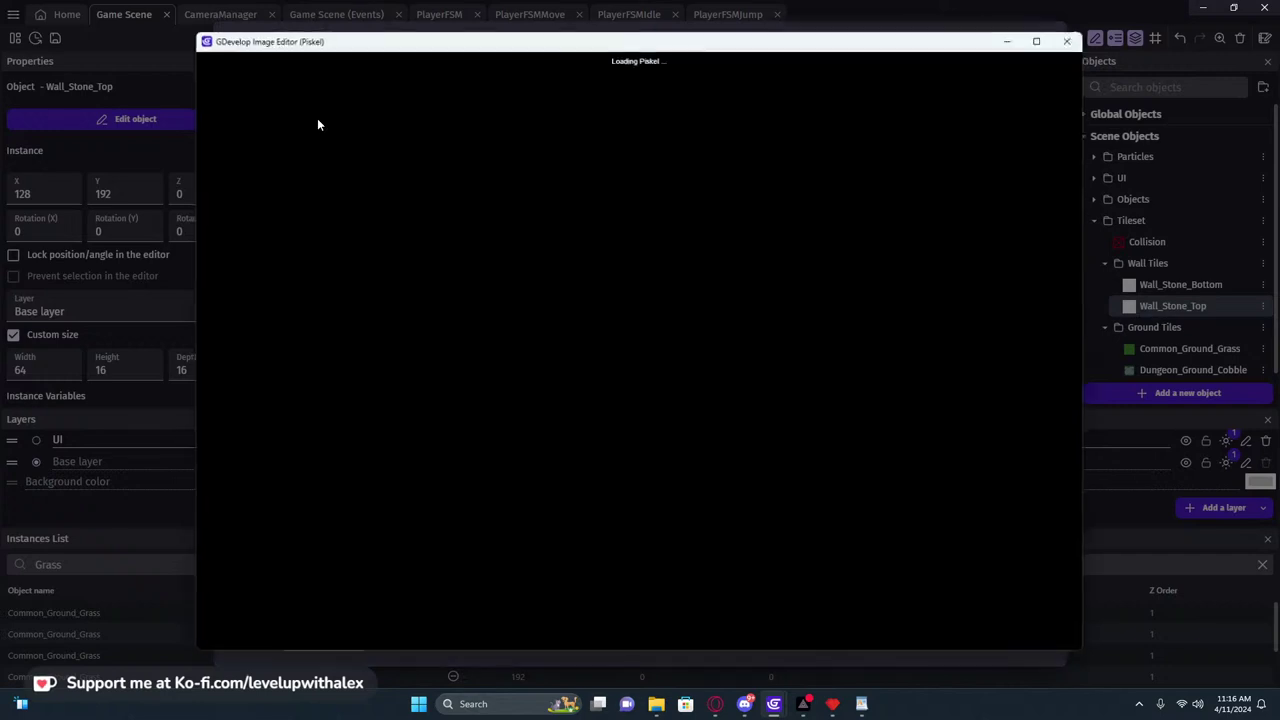
key(ctrl+a)
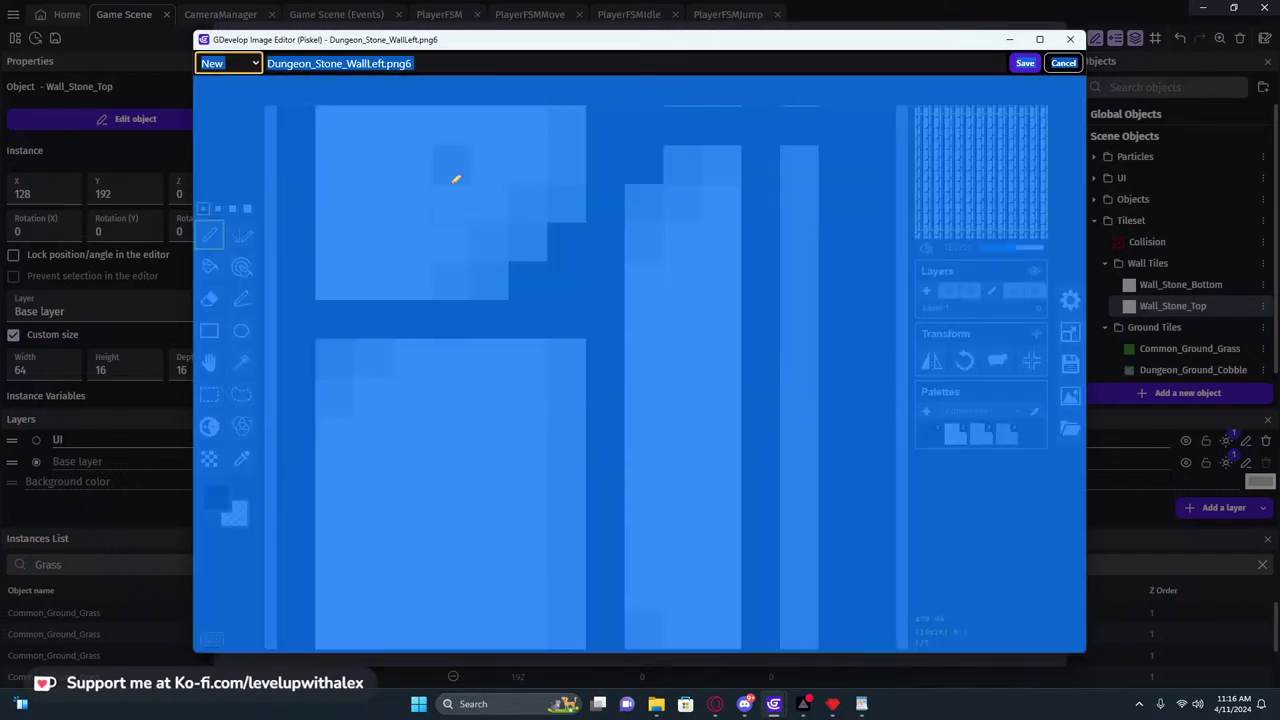
click(250, 132)
key(ctrl+v)
scroll(528, 165, down, 10)
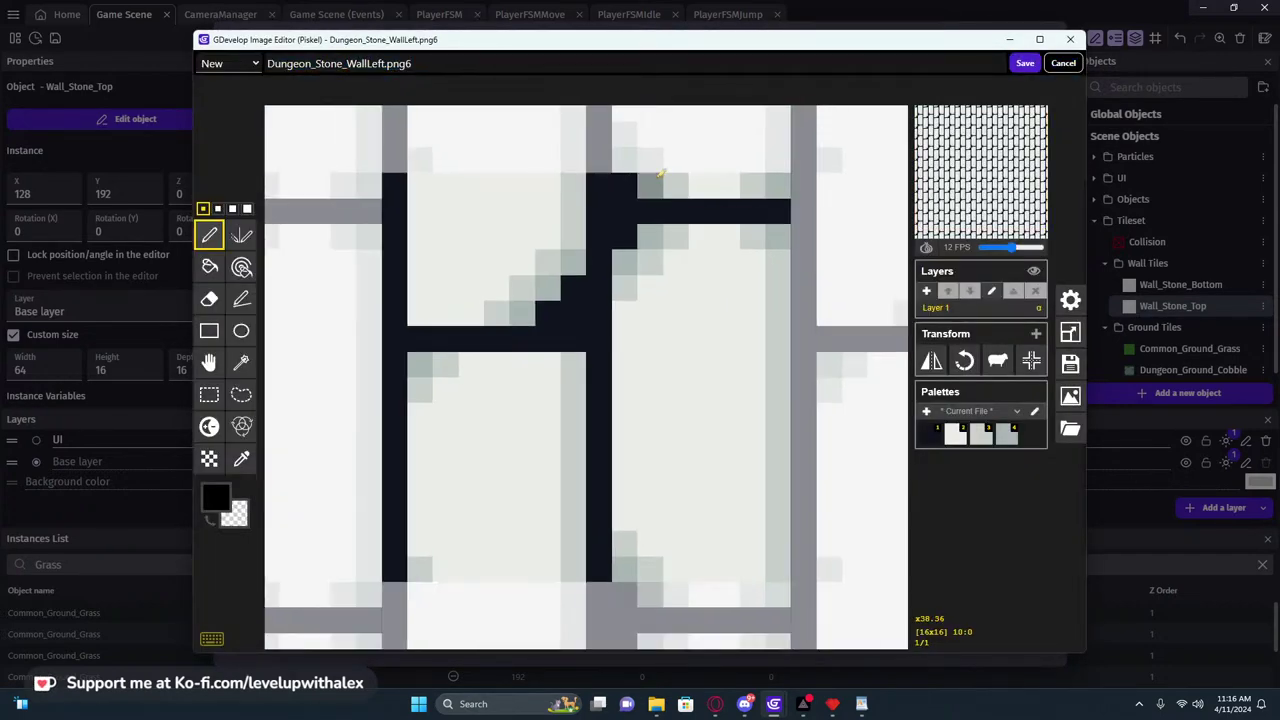
click(1024, 63)
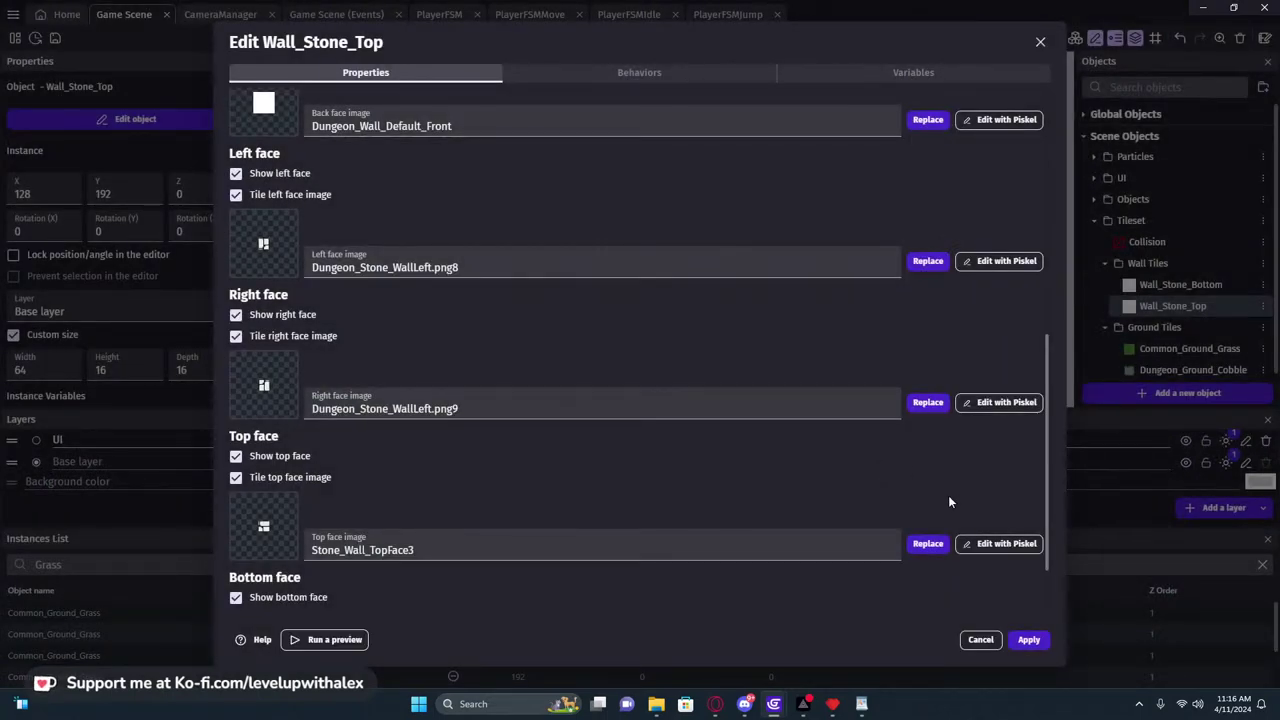
click(1029, 640)
Preview the game, walk around the entrance, loose wall blocks and room interior to check the wall end textures, and close the preview
click(603, 37)
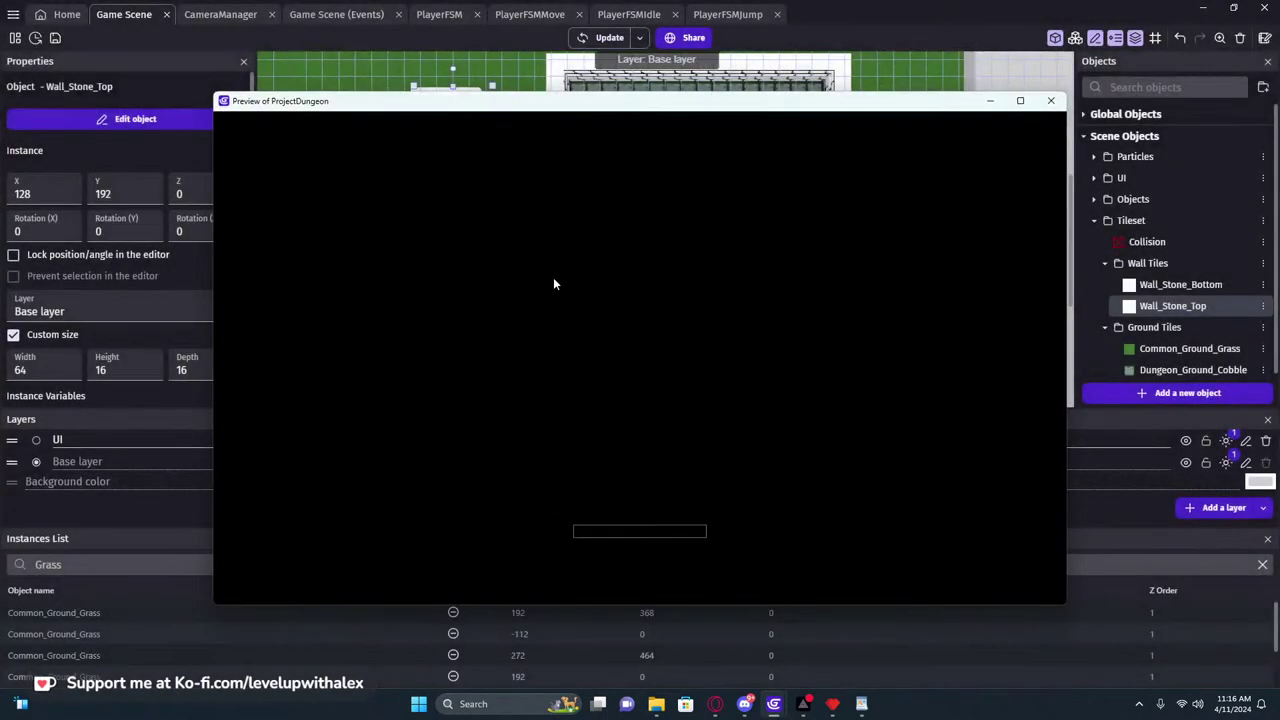
click(616, 311)
key(w)
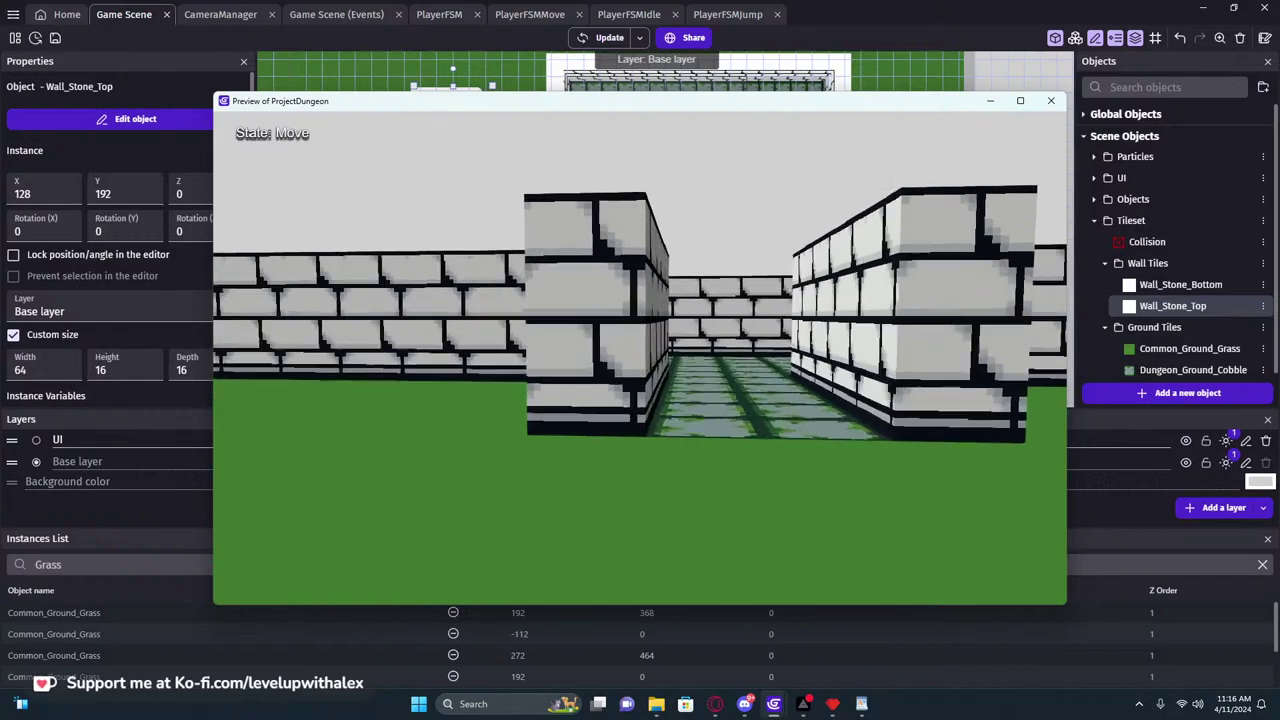
key(w)
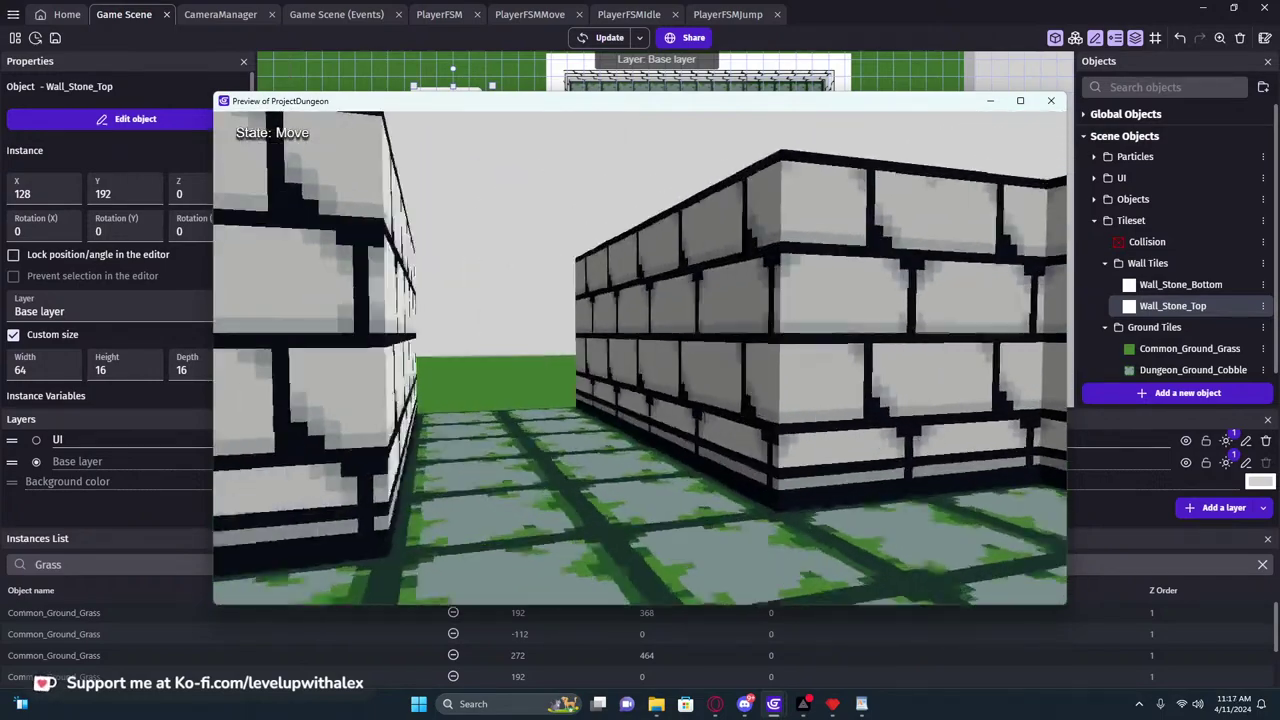
key(s)
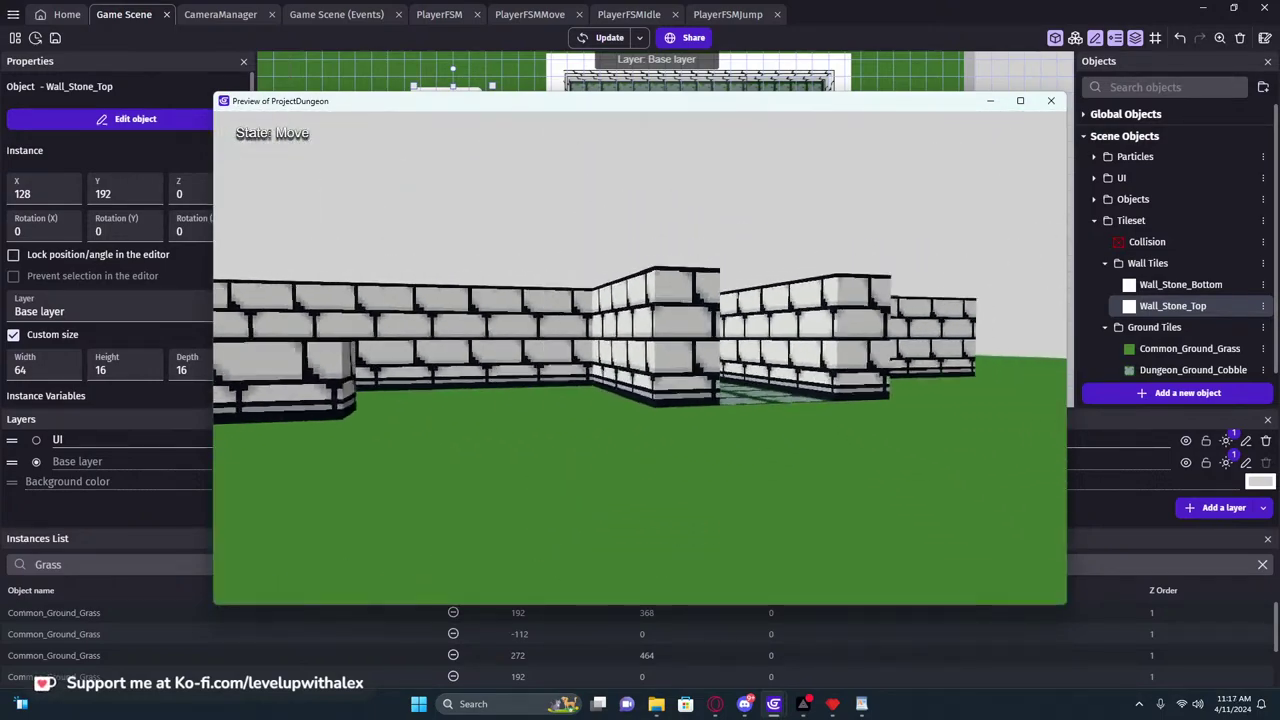
key(w)
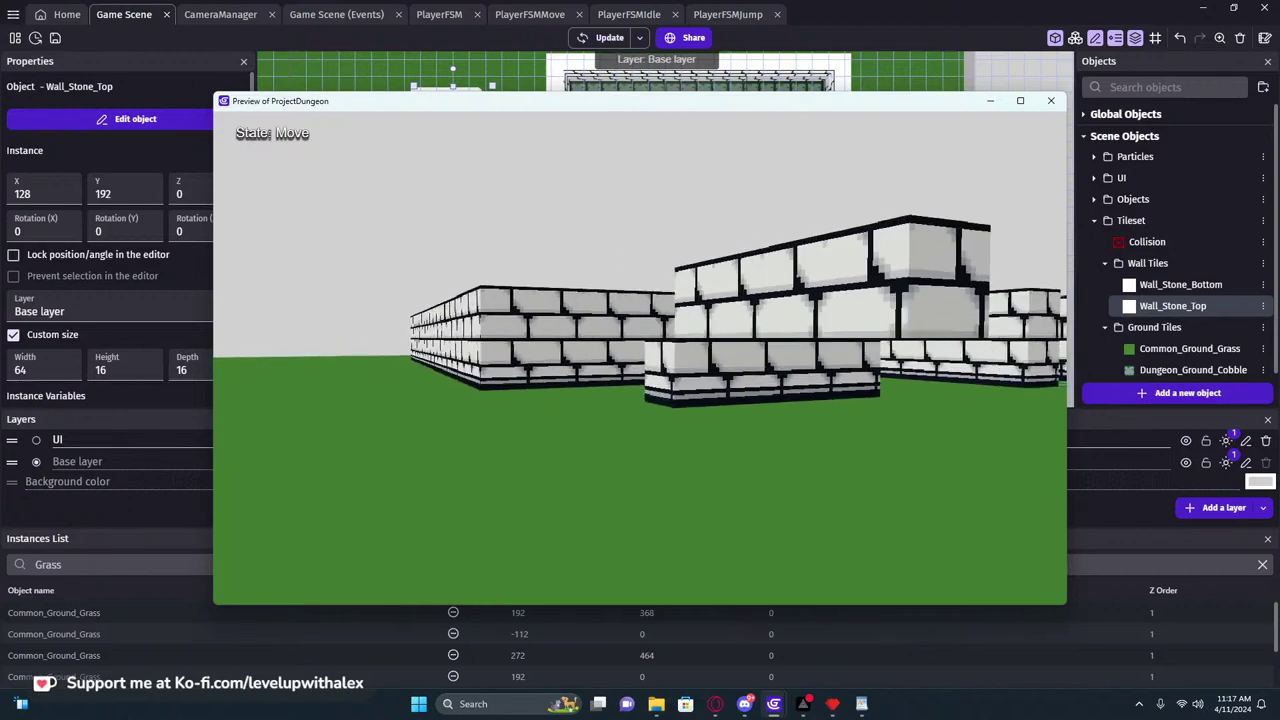
key(w)
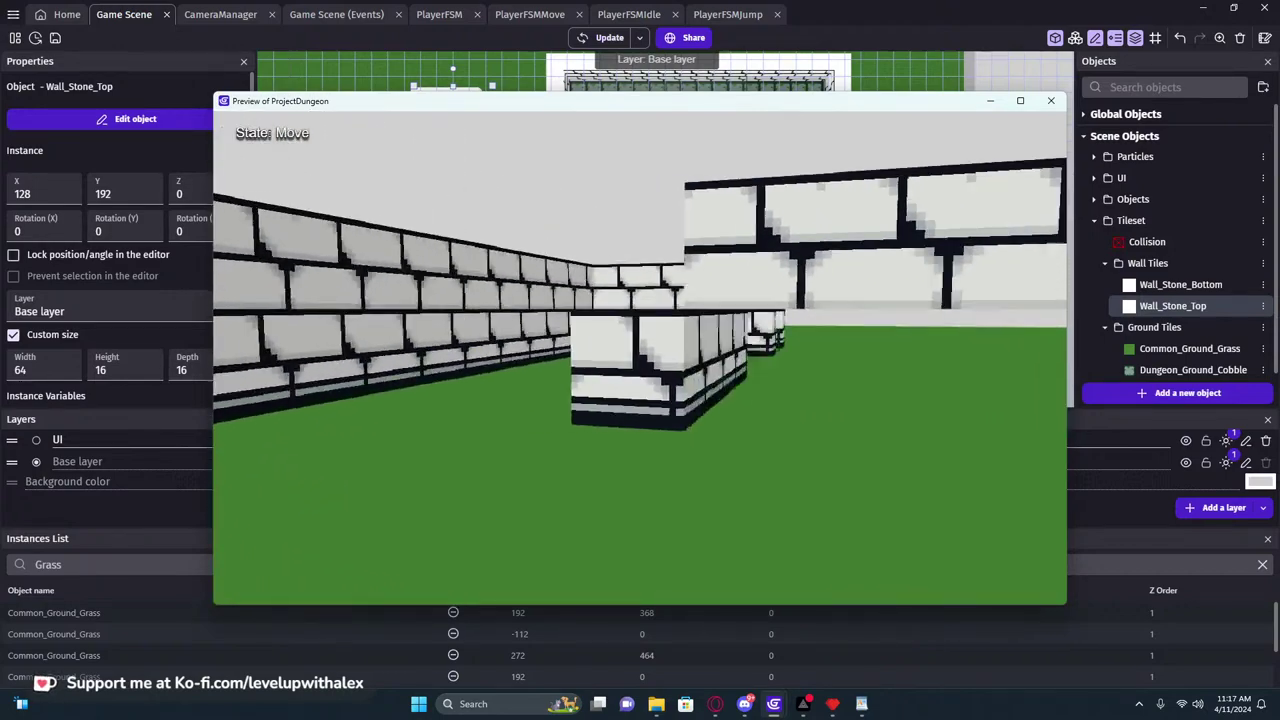
key(w)
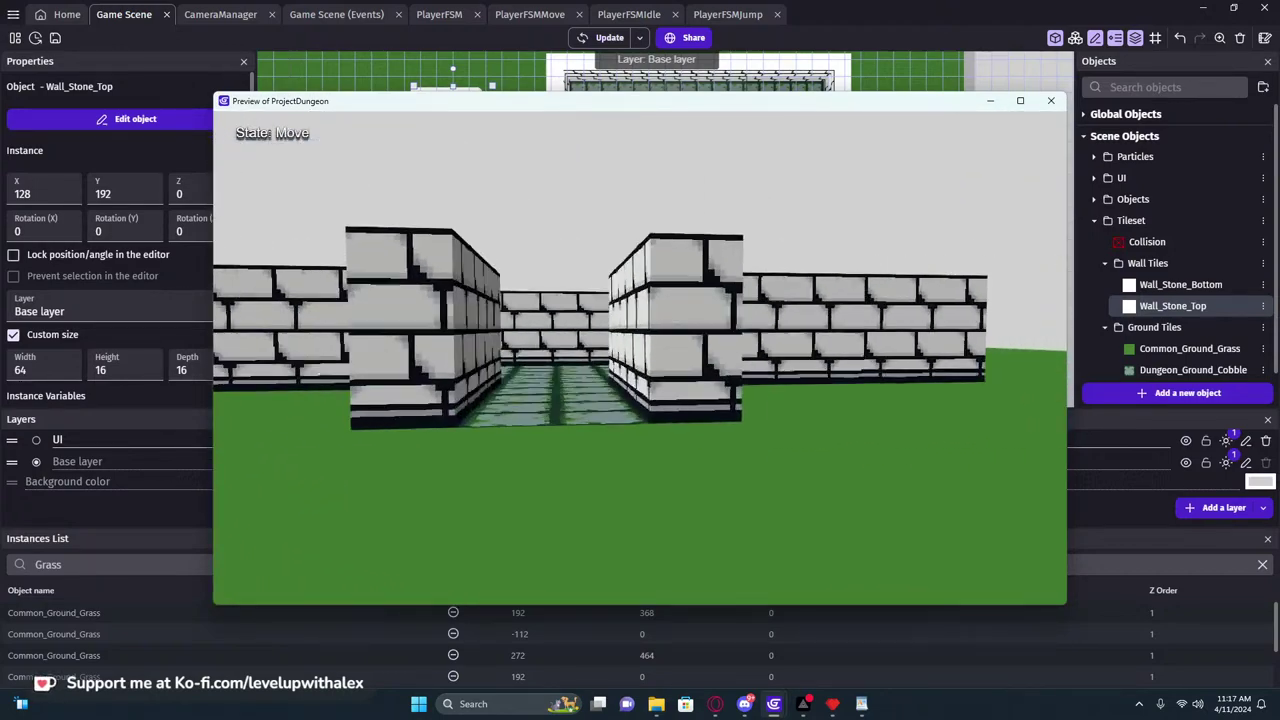
key(w)
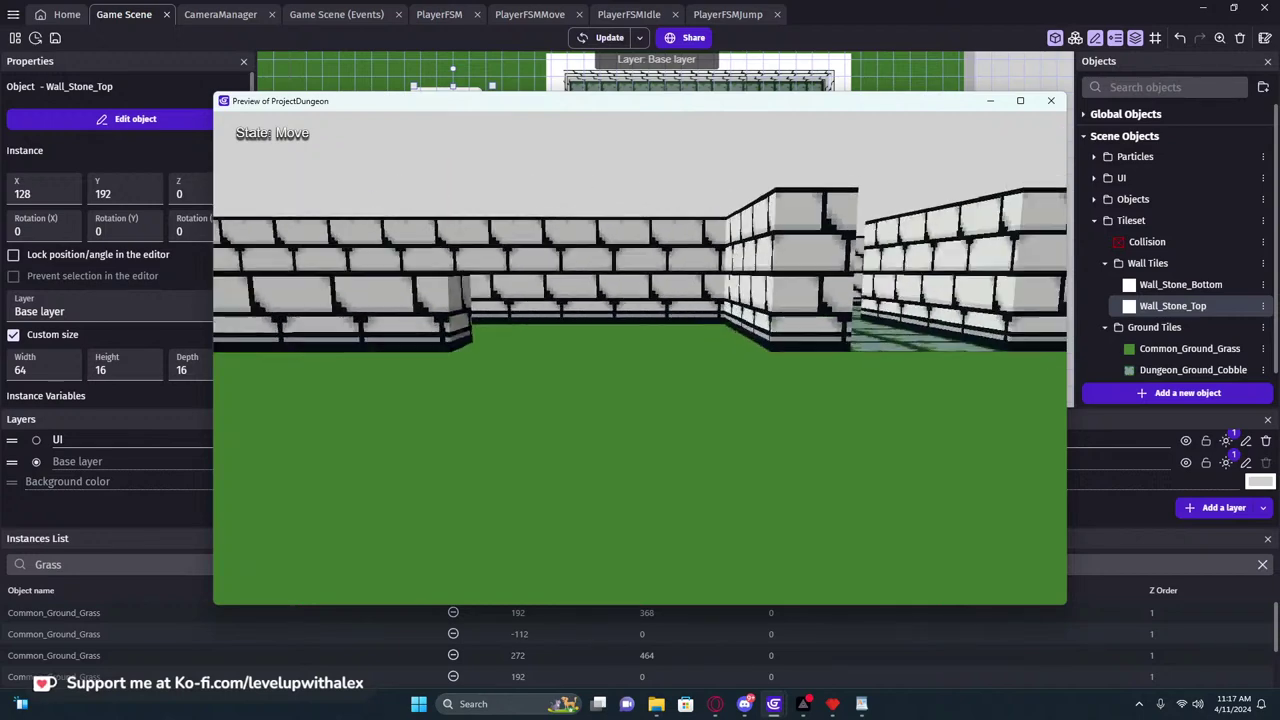
key(w)
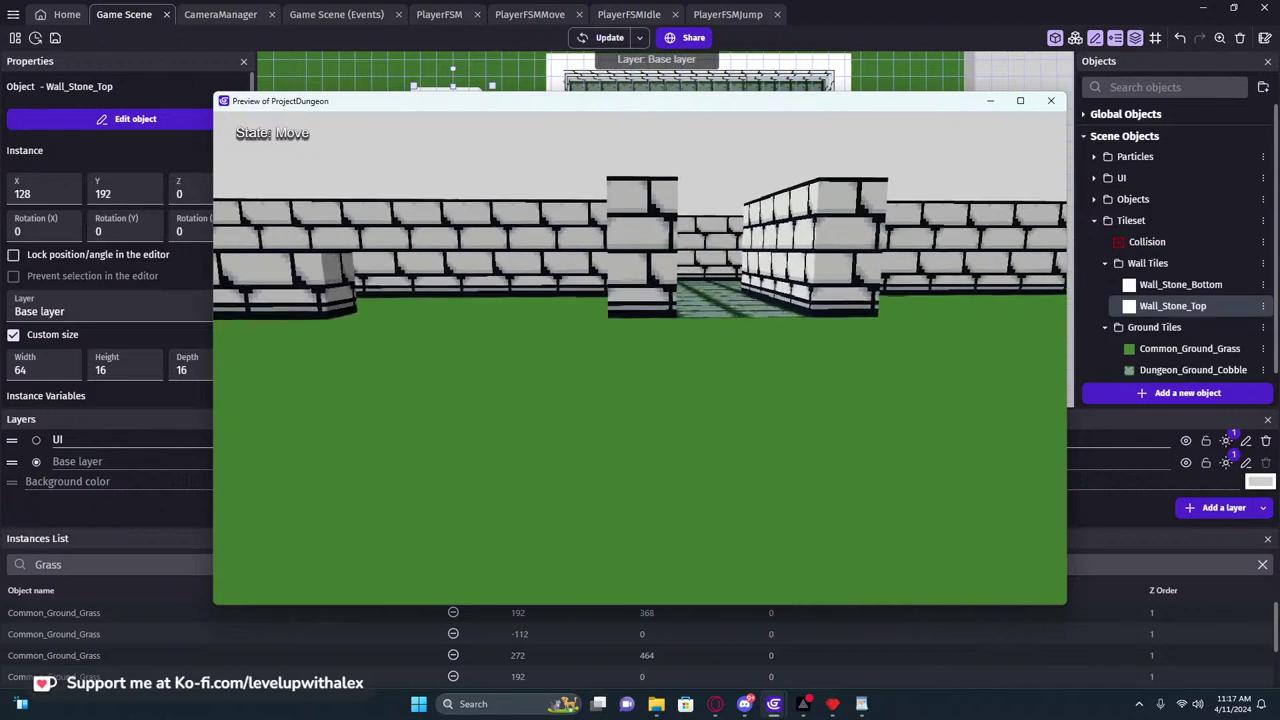
key(w)
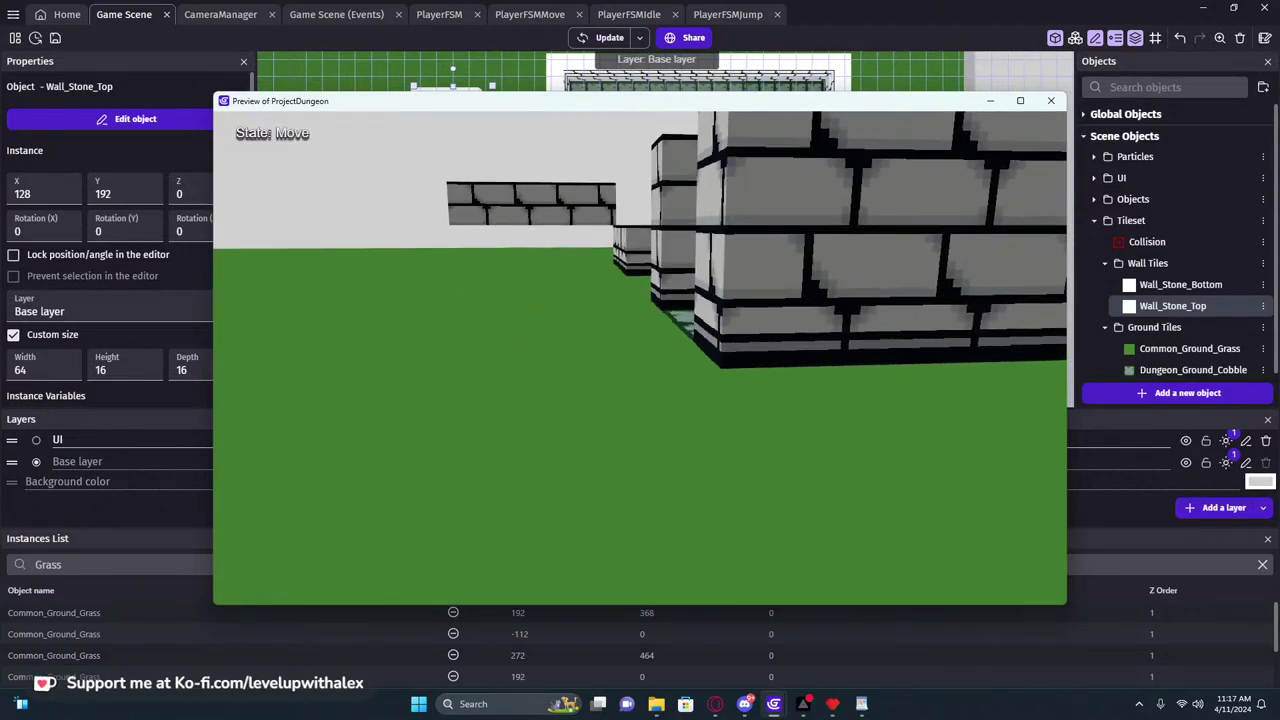
key(s)
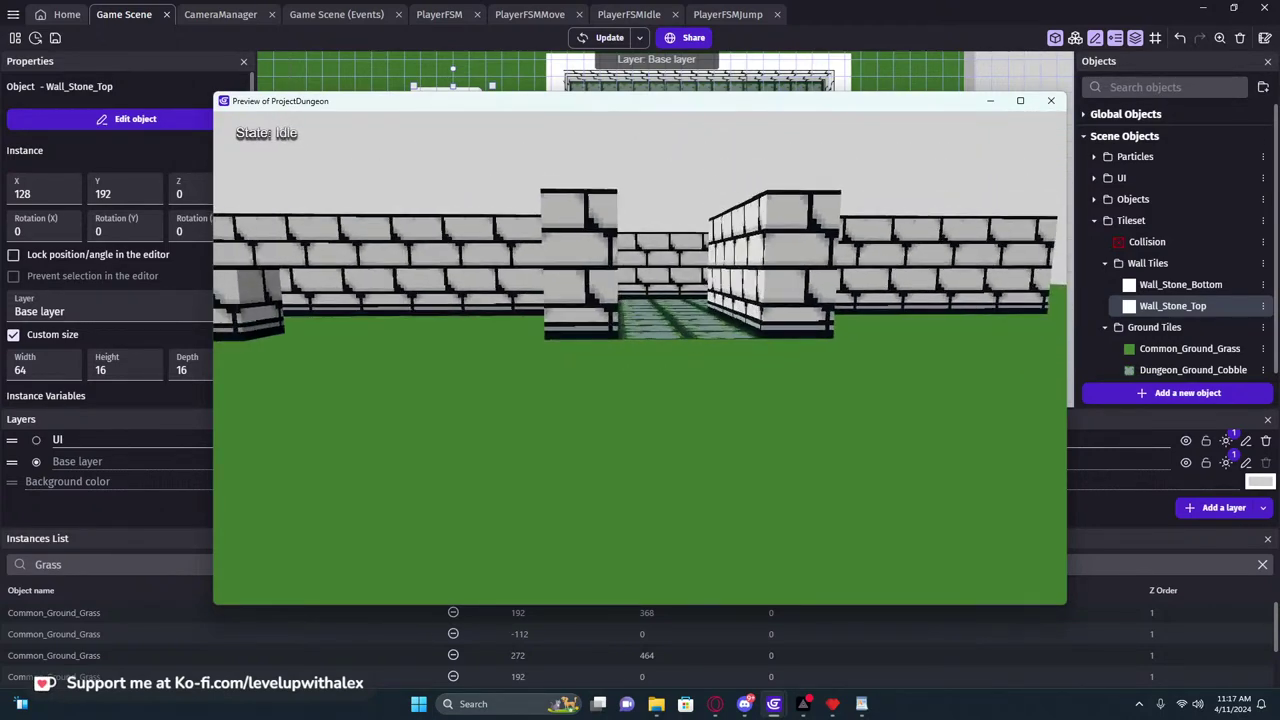
key(w)
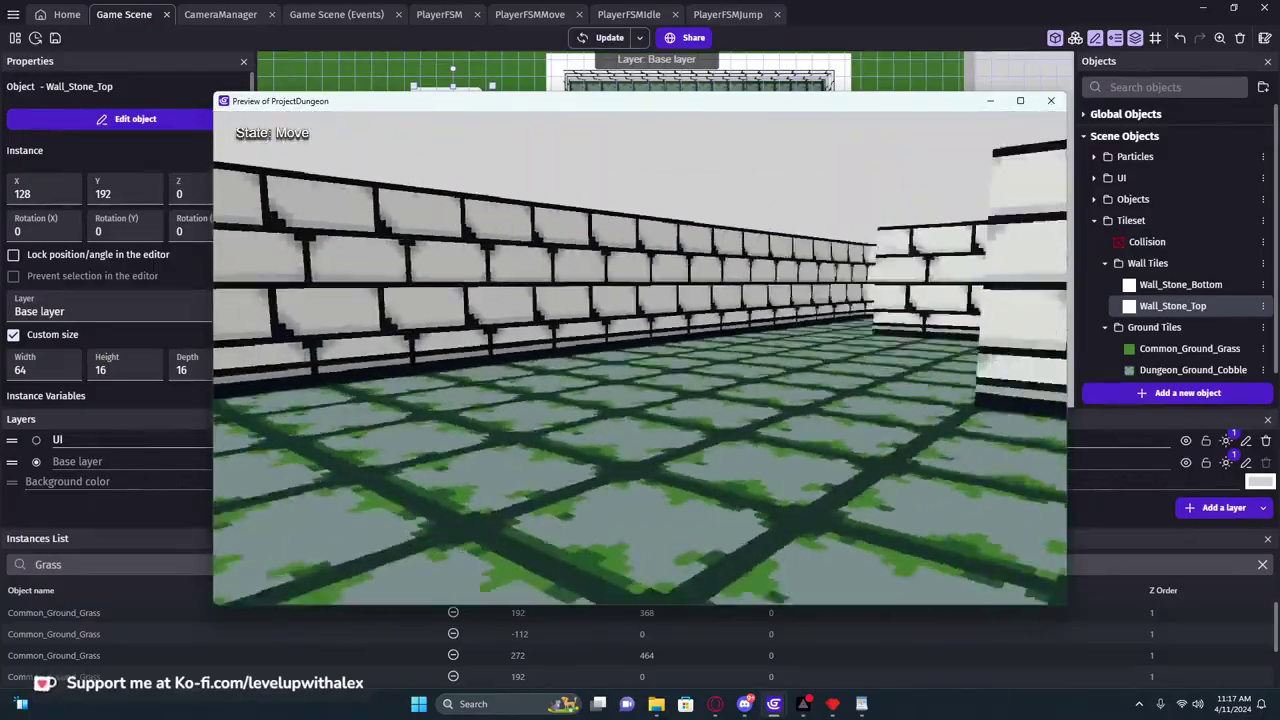
key(w)
key(w)
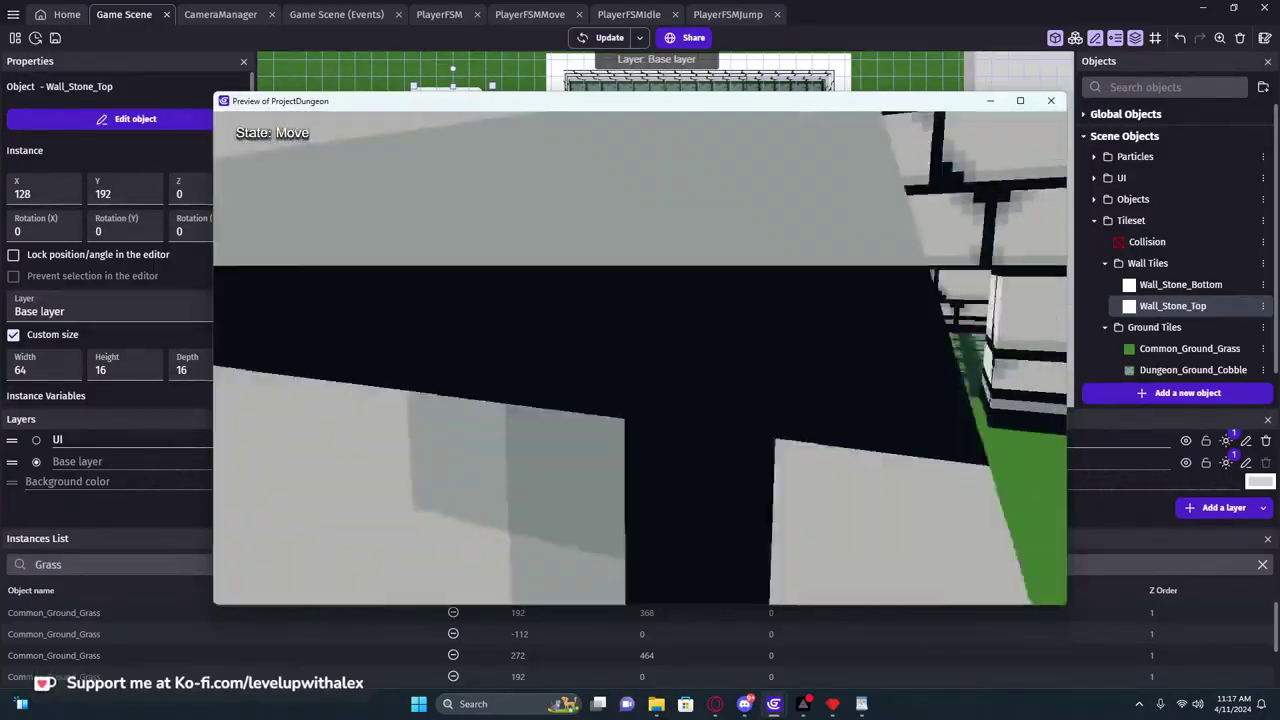
key(s)
key(Escape)
click(1053, 101)
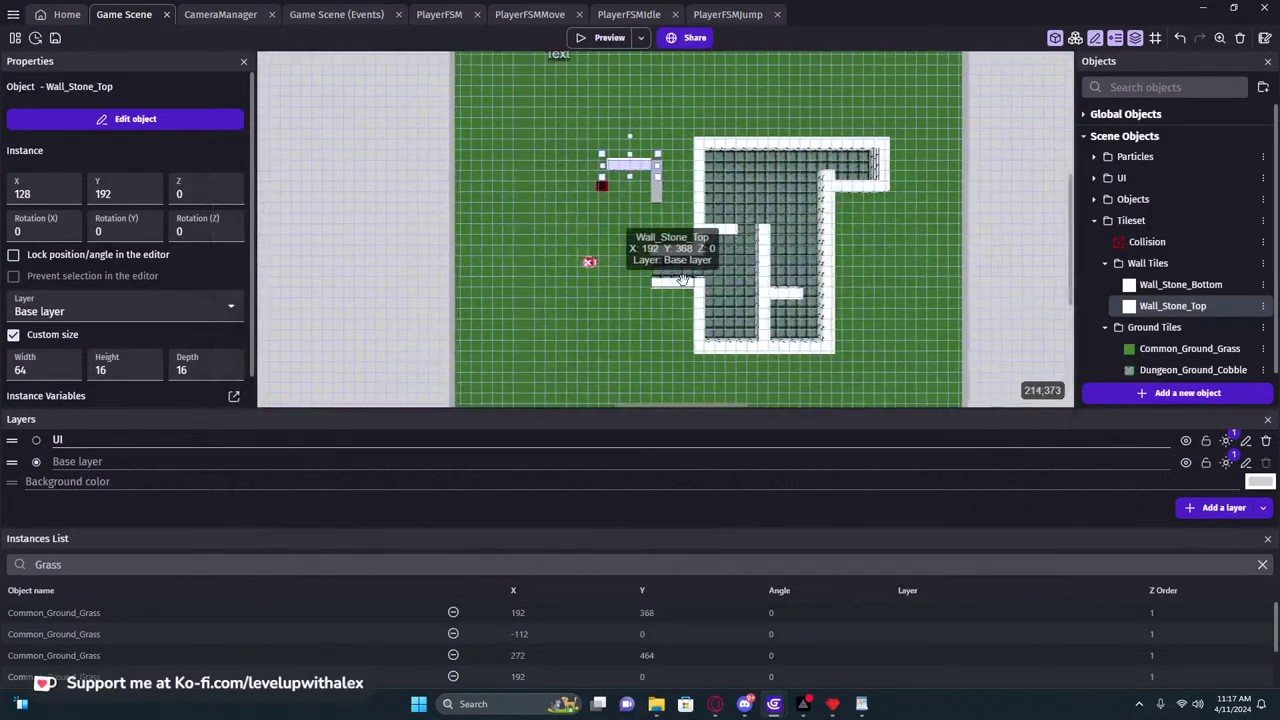
Collapse the Wall Tiles and Ground Tiles folders and add a new folder named Deco inside the Tileset folder
click(1094, 220)
click(1094, 199)
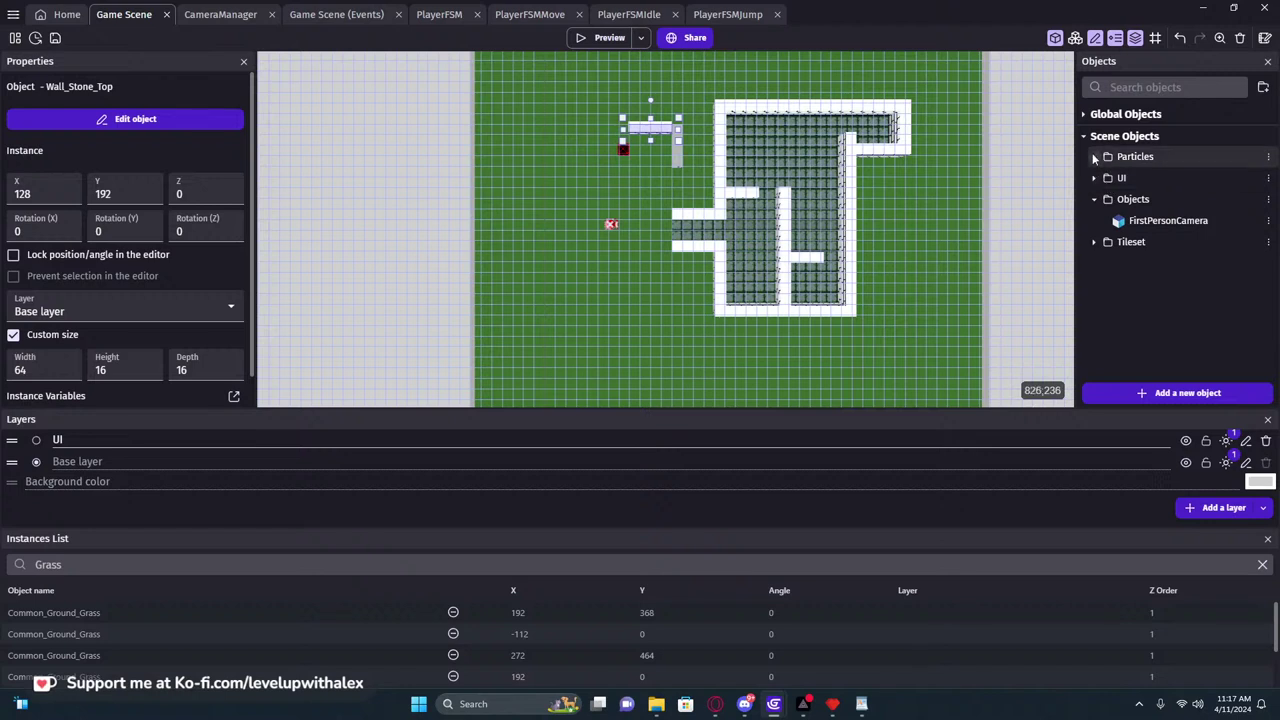
click(1094, 242)
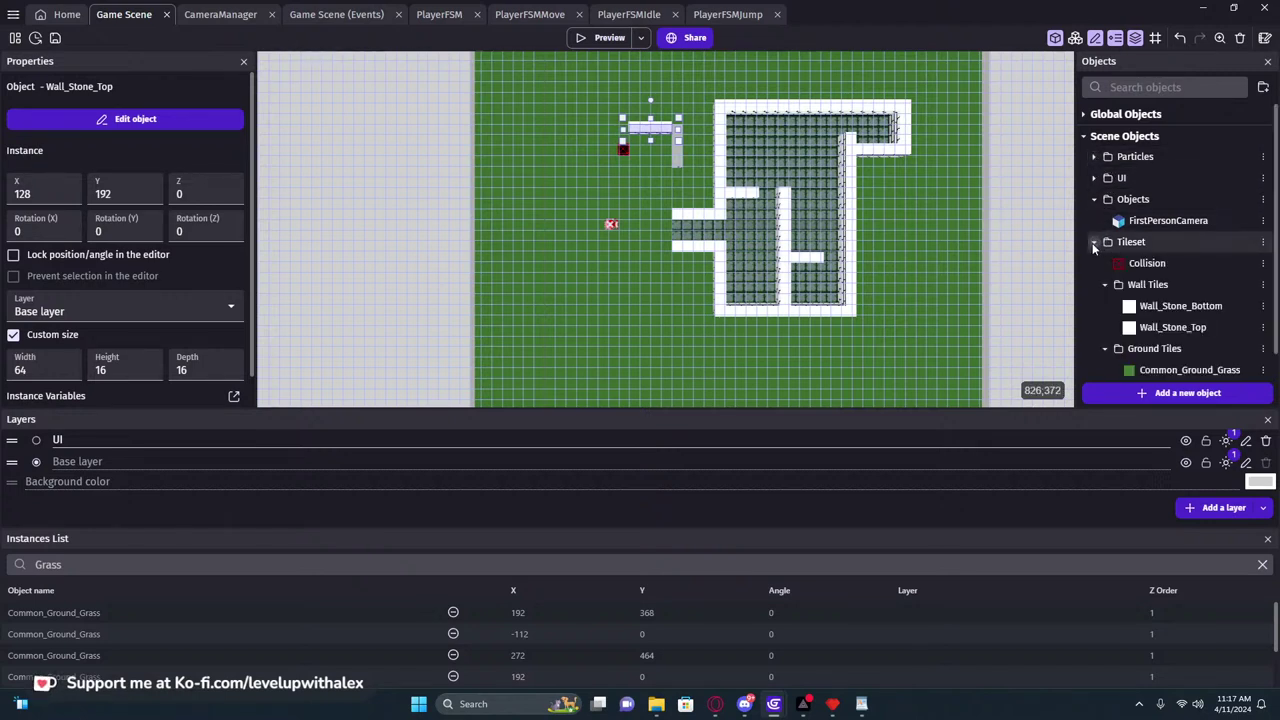
click(1104, 285)
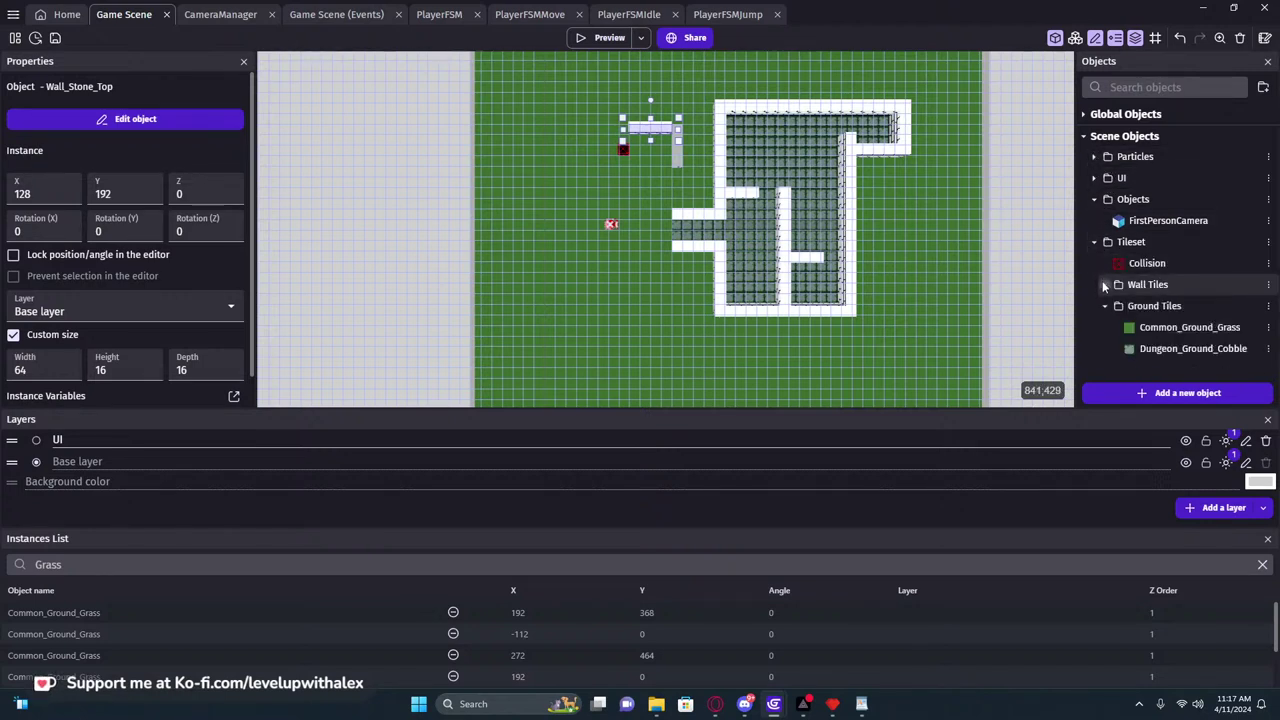
click(1102, 305)
right_click(1128, 243)
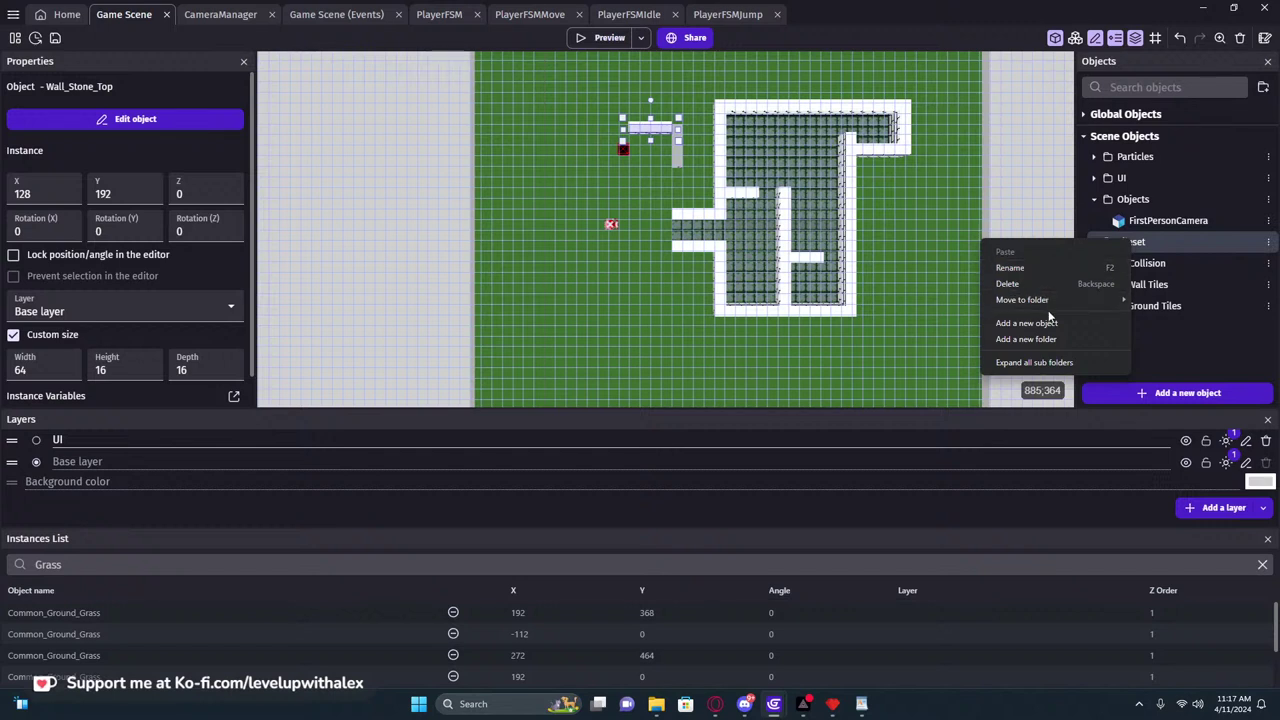
click(1028, 338)
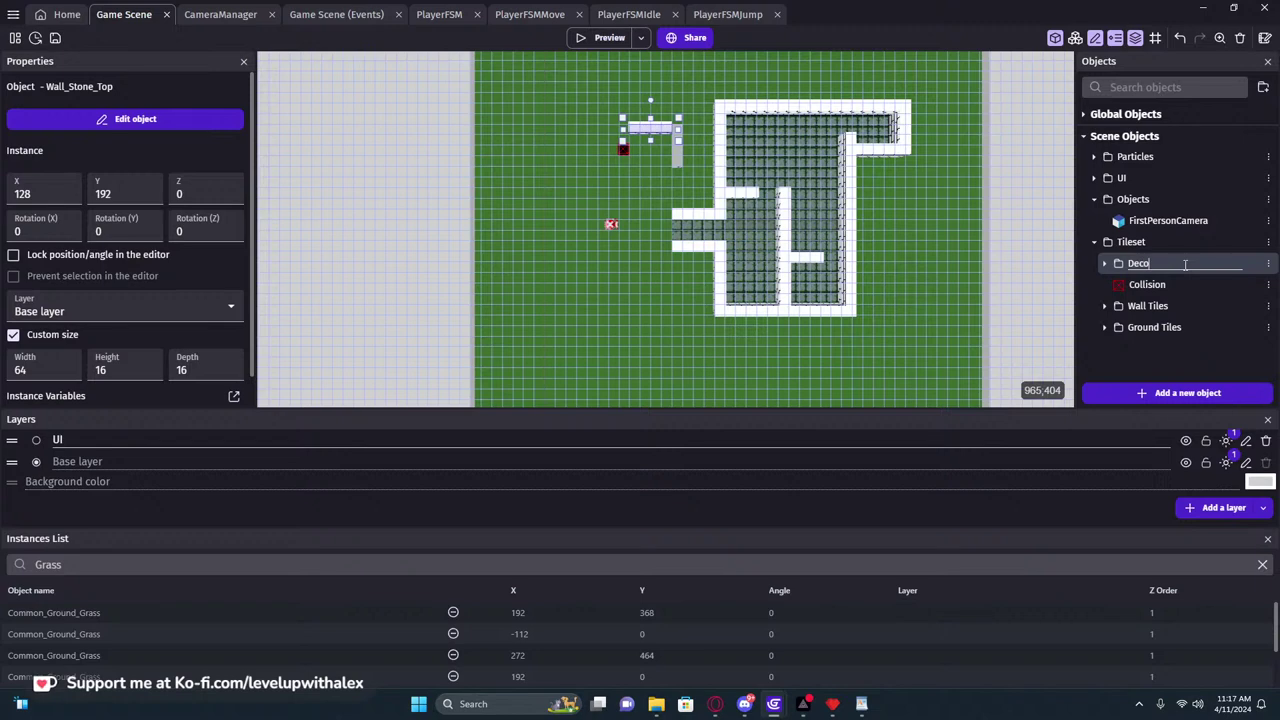
scroll(1043, 195, up, 3)
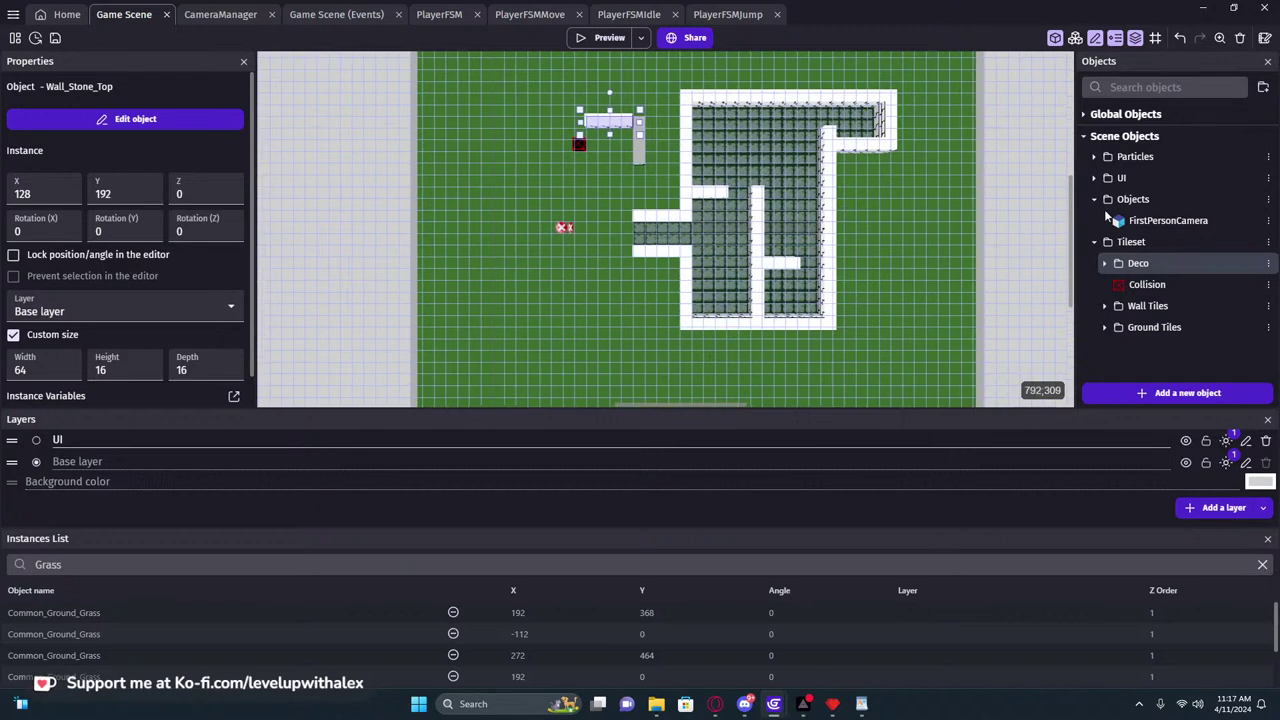
right_click(1163, 265)
click(1110, 346)
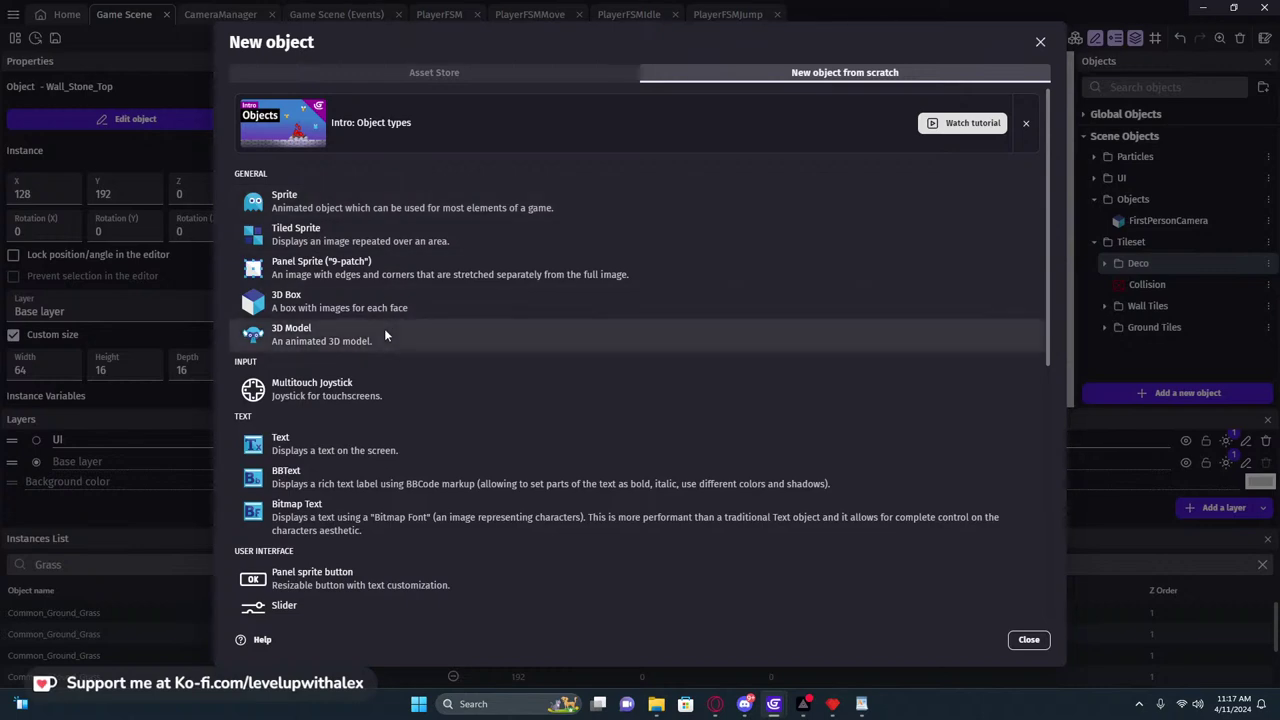
scroll(385, 335, down, 3)
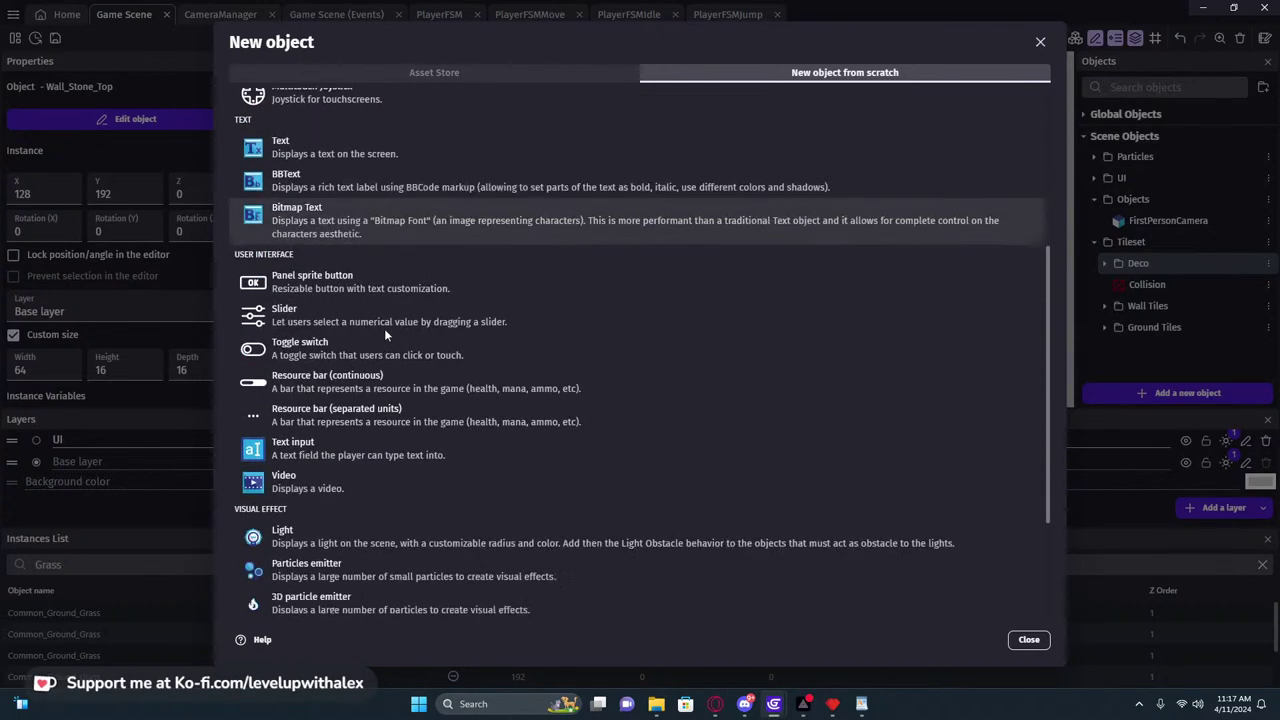
scroll(384, 328, up, 2)
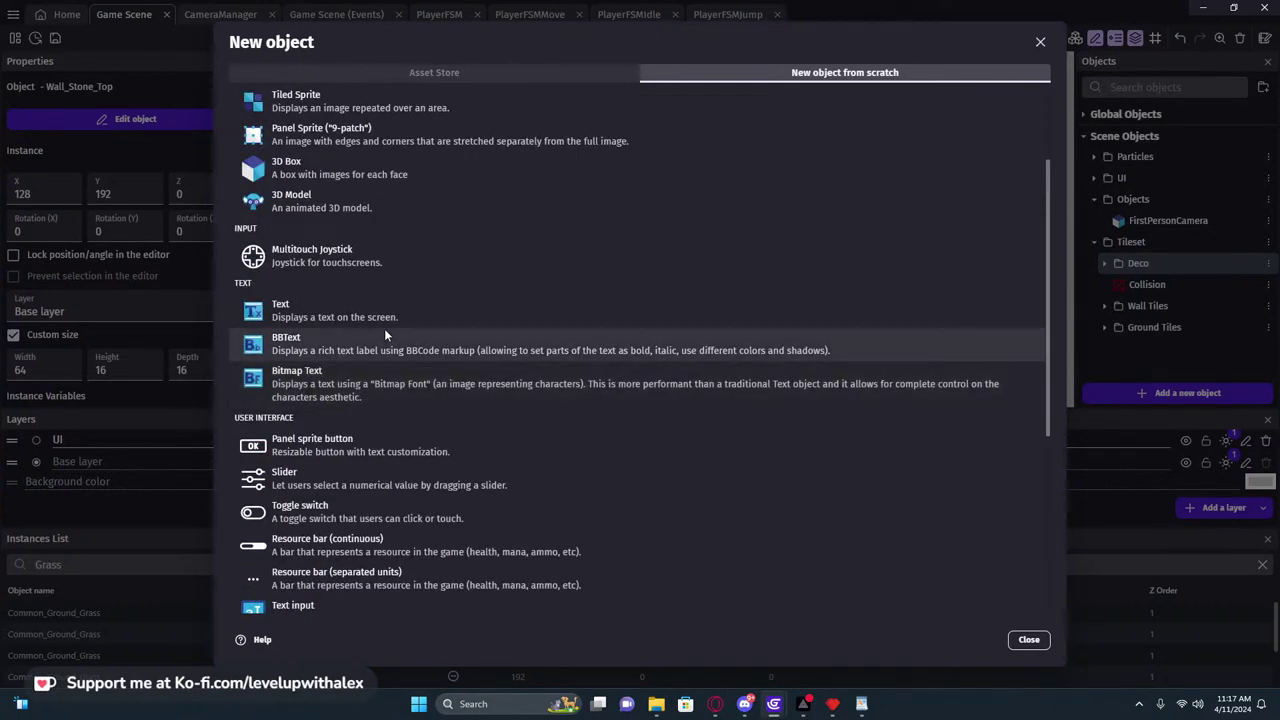
scroll(384, 331, down, 5)
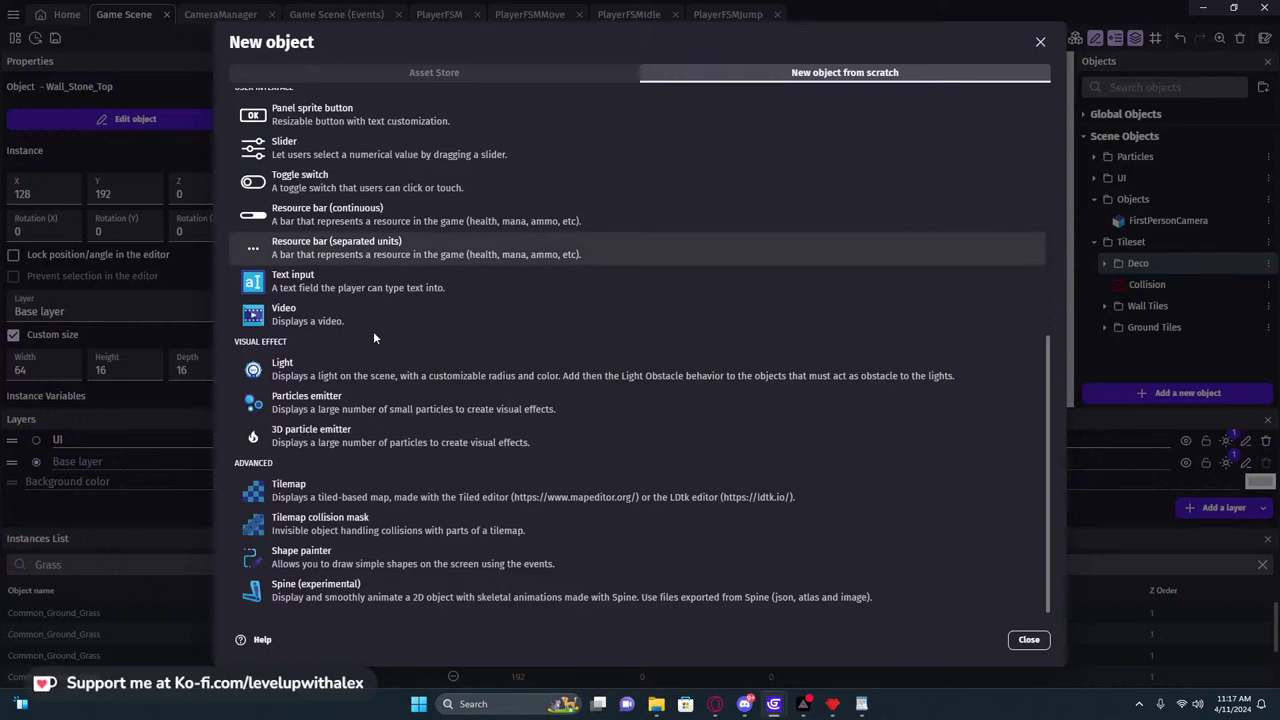
click(1040, 41)
Save the project and return to the home page with the project list
key(ctrl+s)
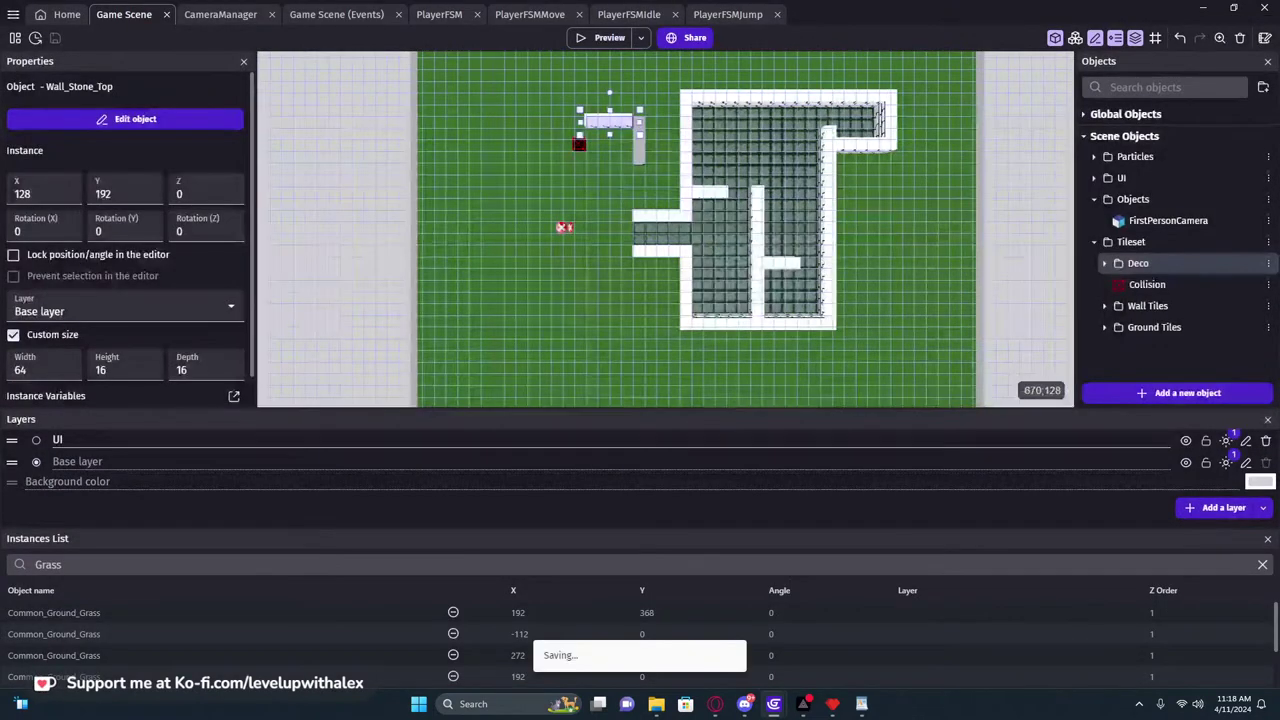
click(15, 37)
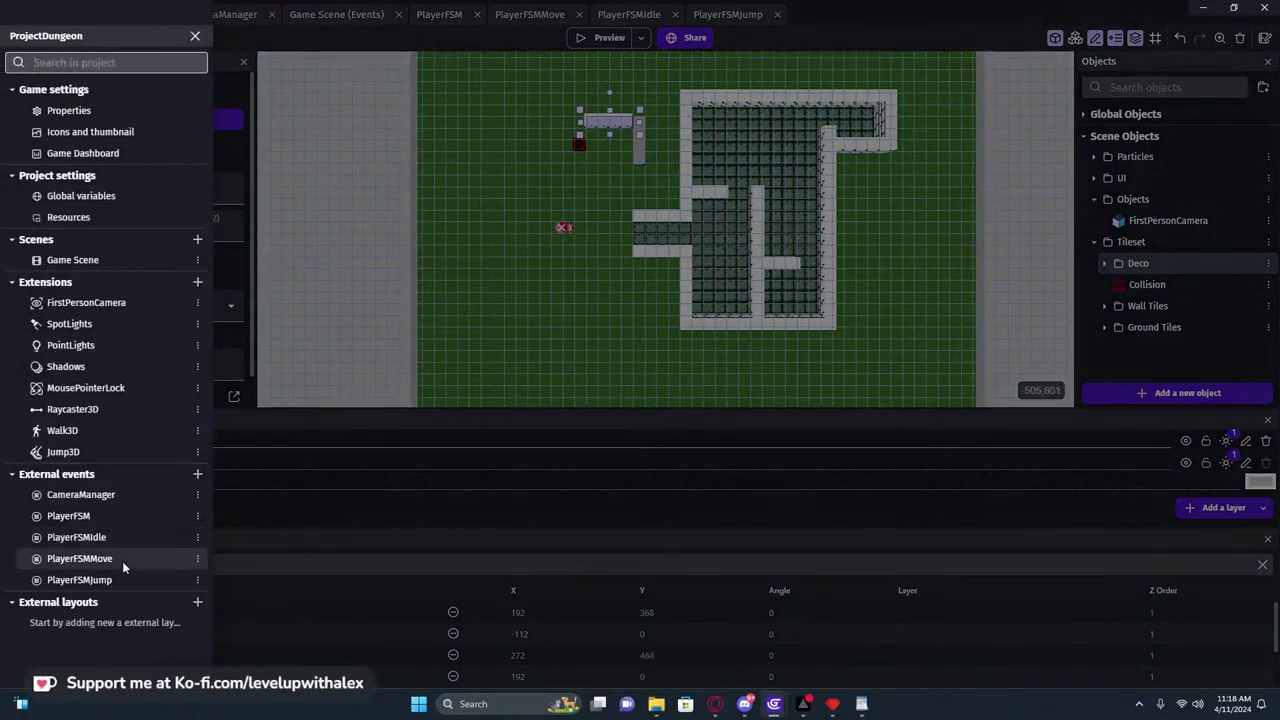
click(362, 372)
click(66, 16)
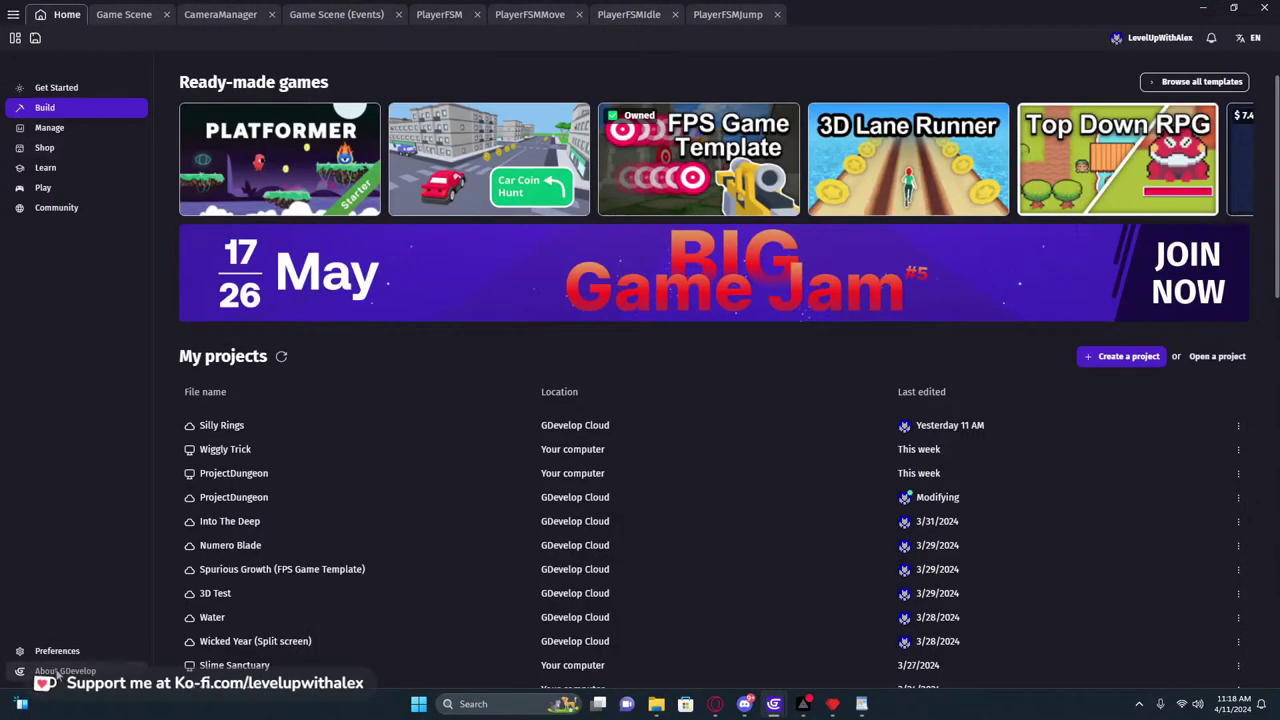
Check for GDevelop updates in the program's version information and close it
click(65, 671)
click(617, 487)
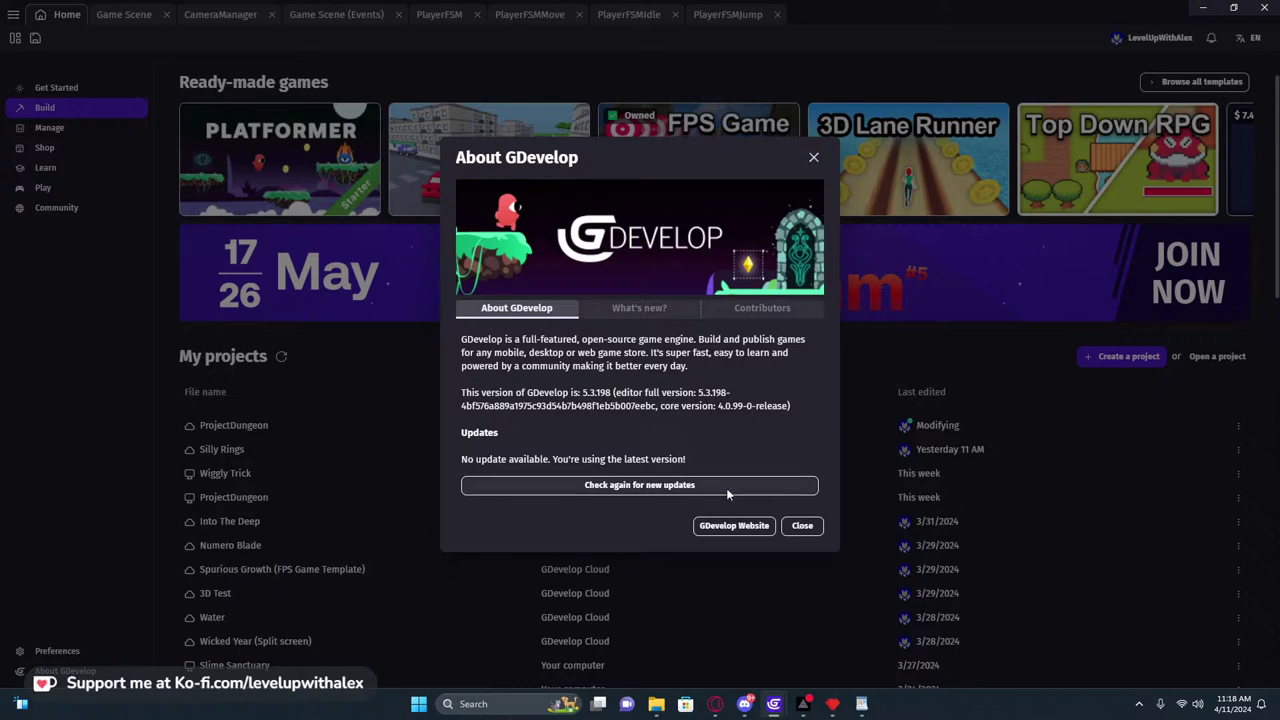
click(805, 527)
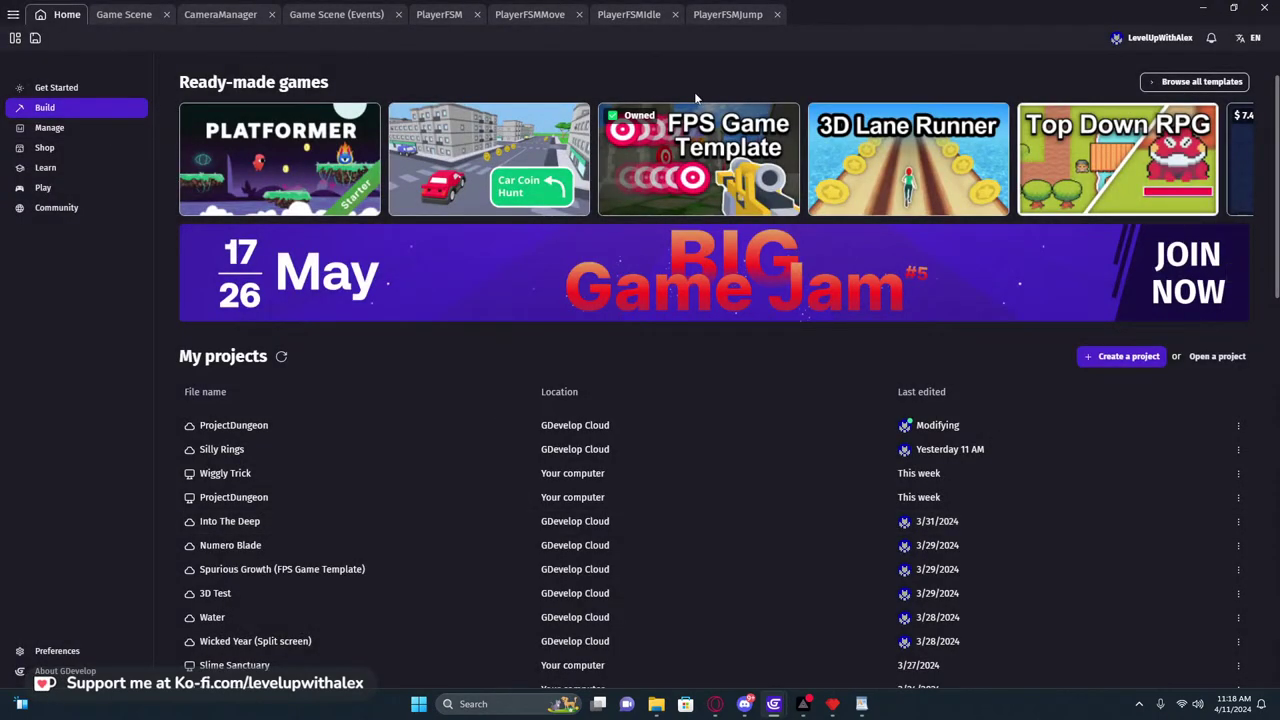
Return to the Game Scene, search the extensions for 3D, and install the 3D sprite community extension in the project
click(125, 14)
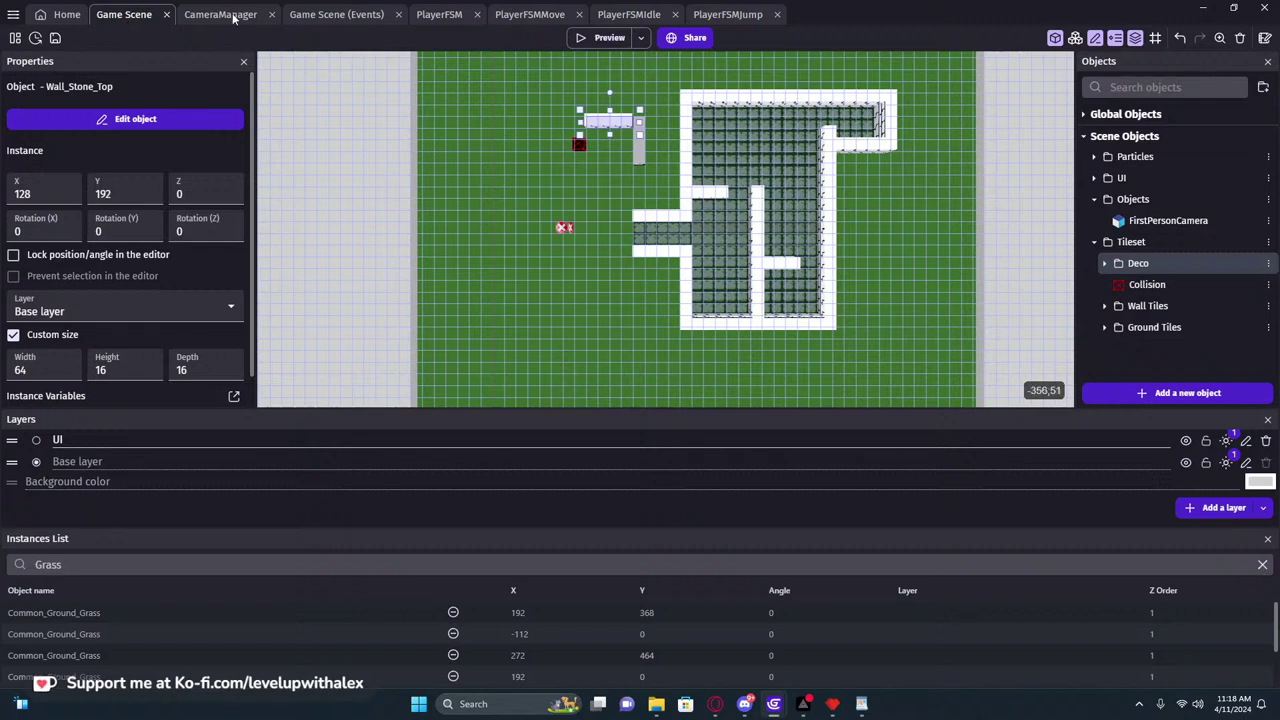
click(15, 38)
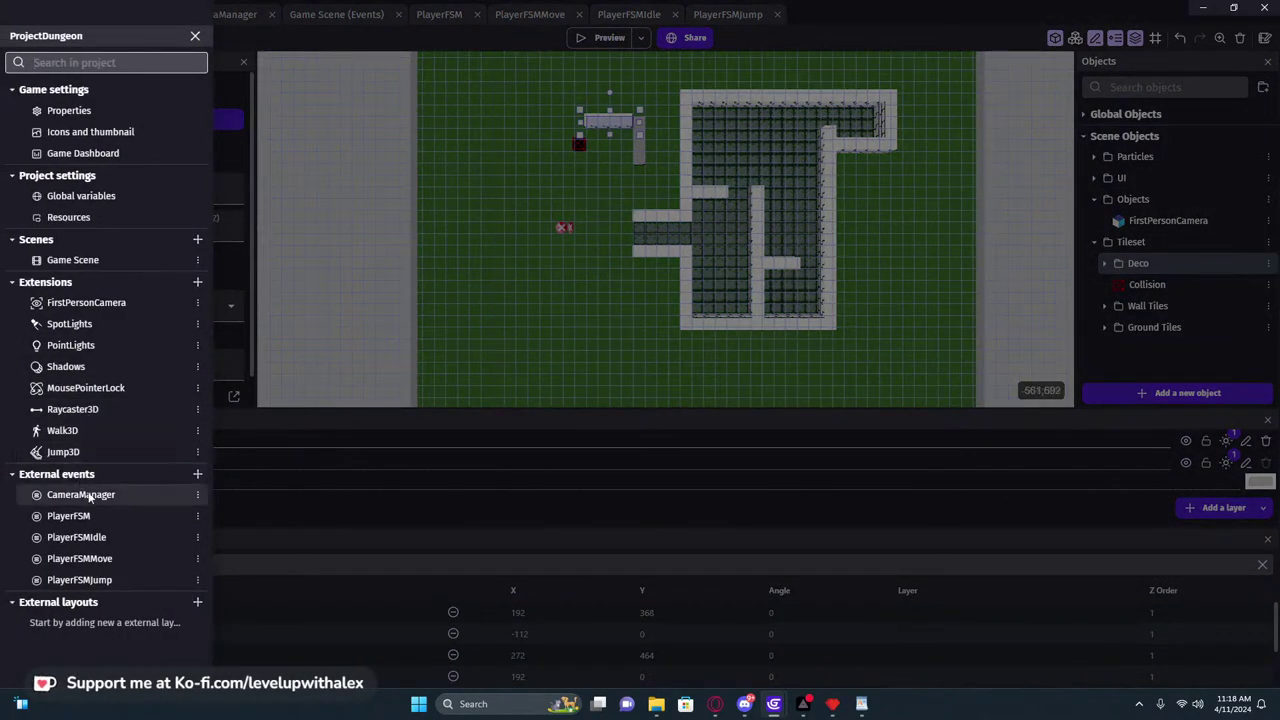
click(197, 283)
text(3D)
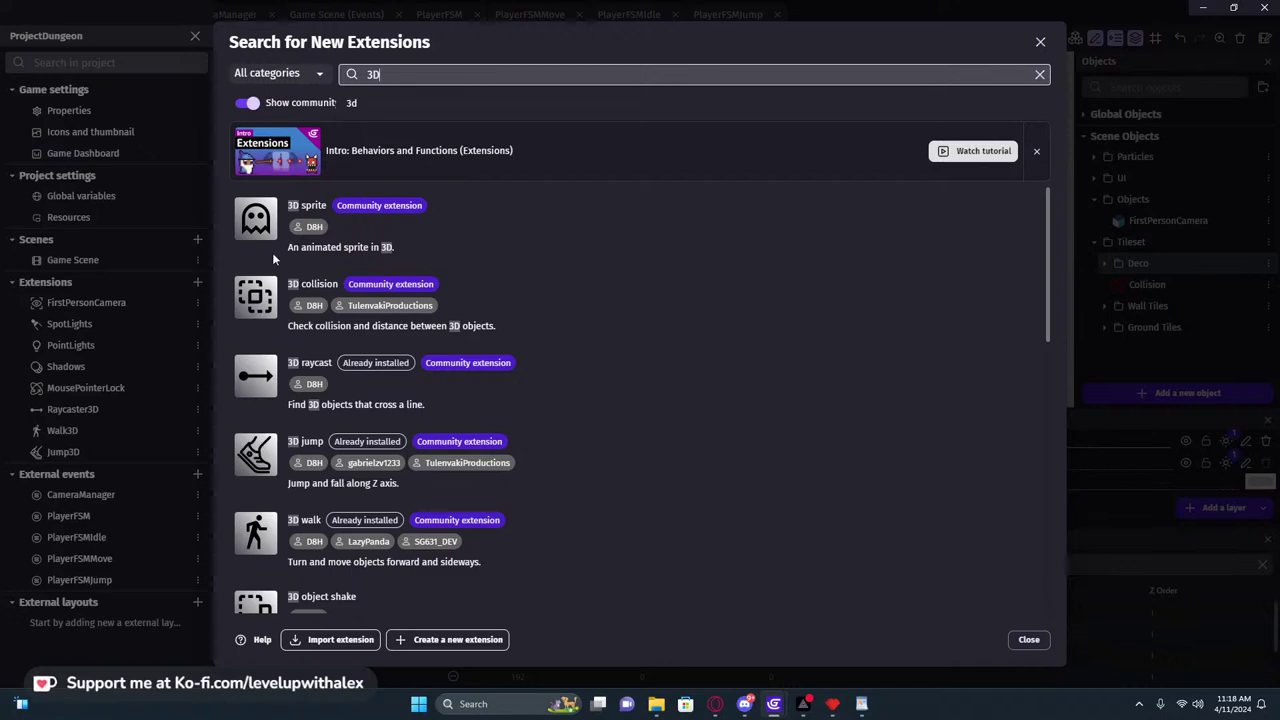
click(516, 247)
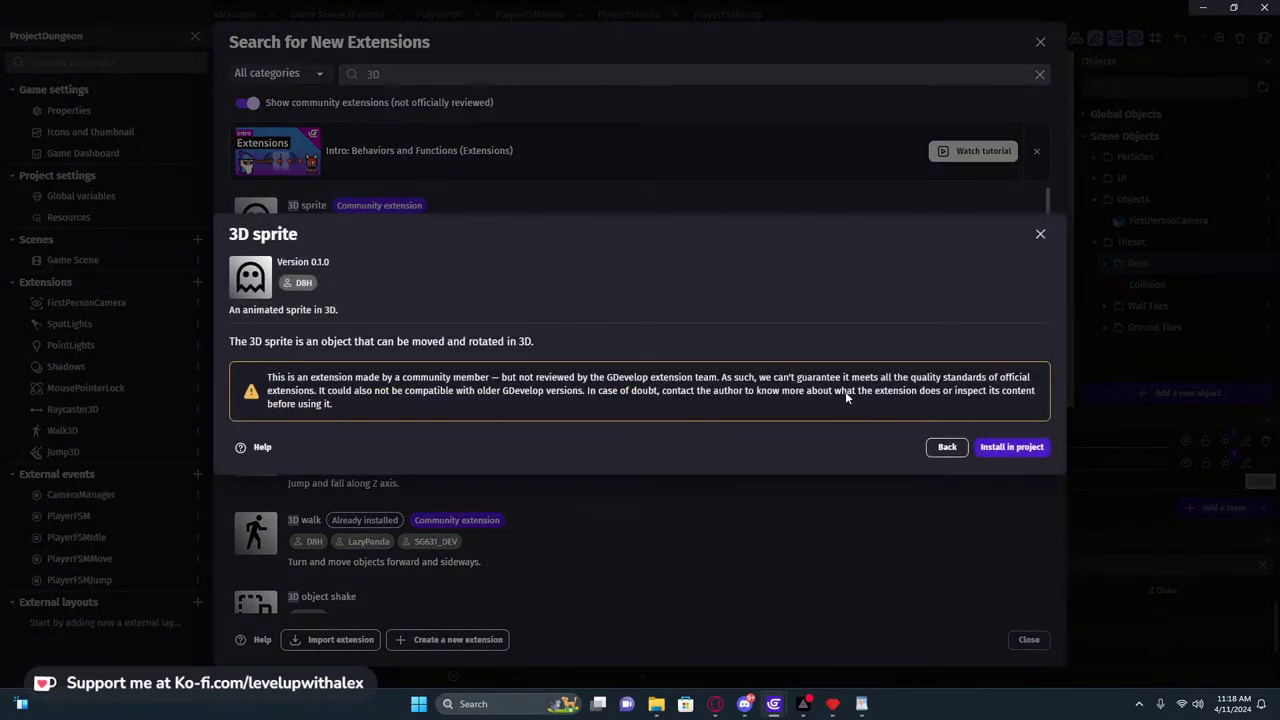
click(1010, 447)
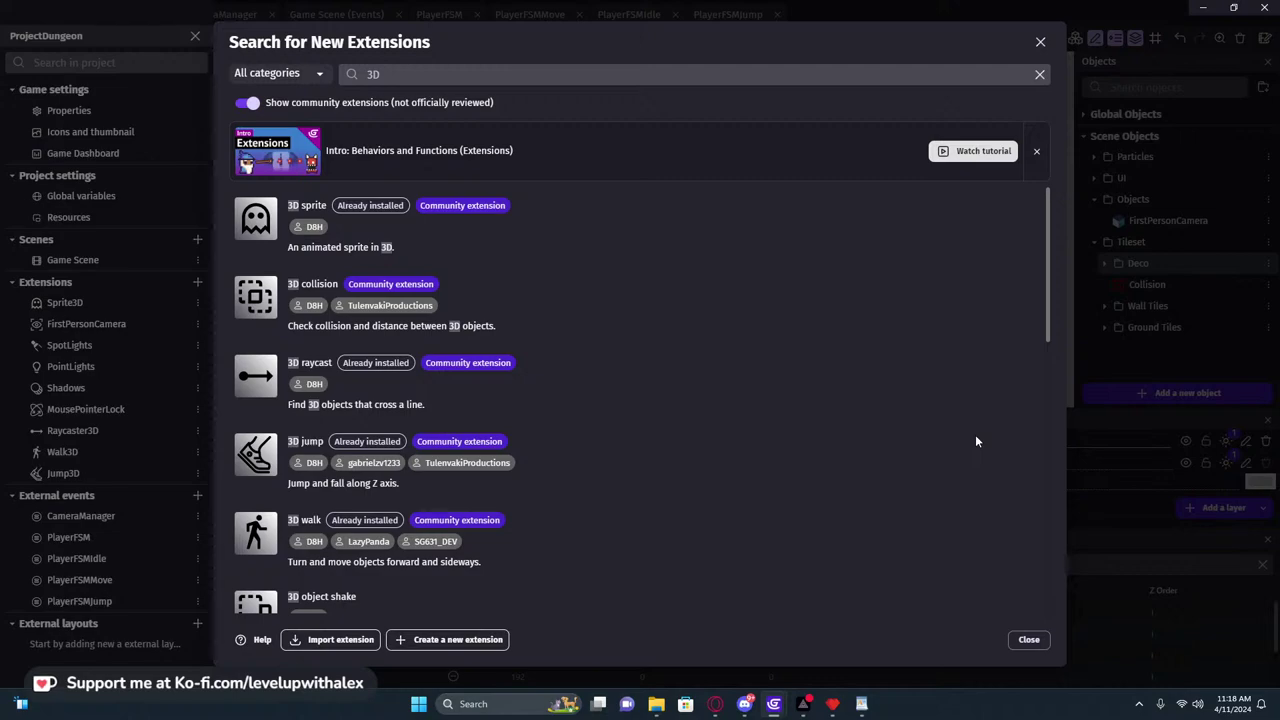
click(1030, 642)
click(624, 285)
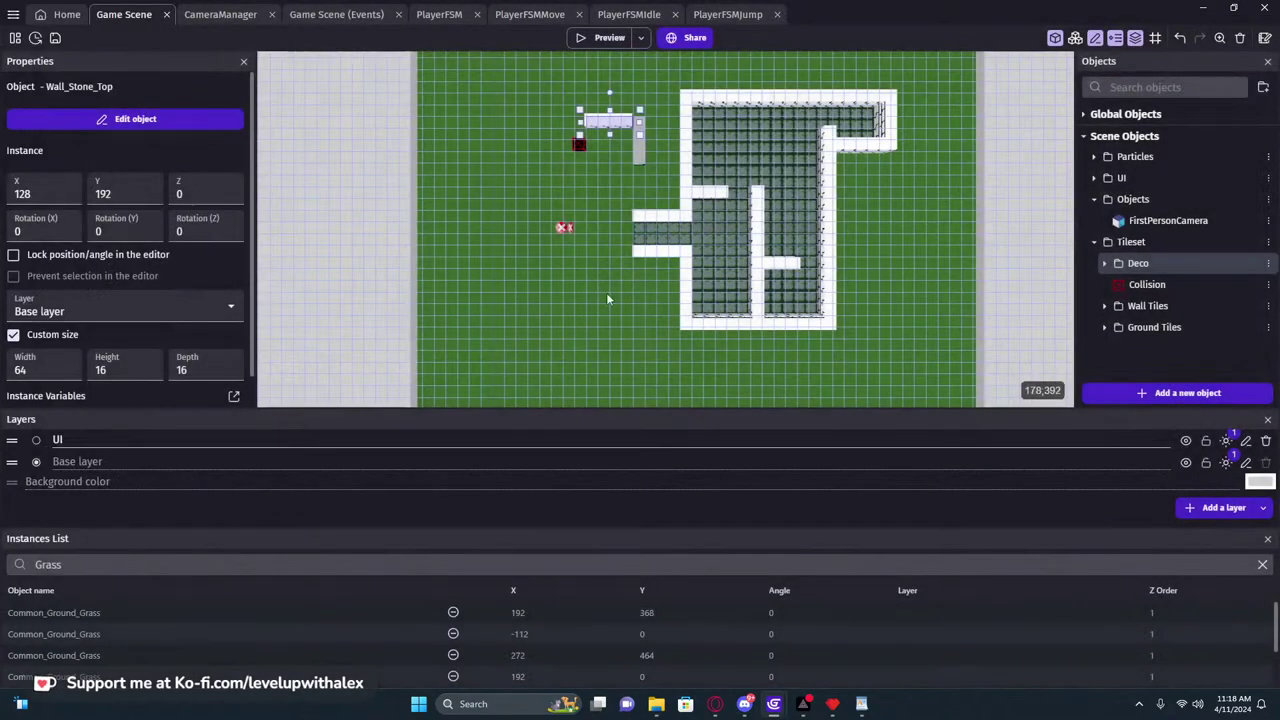
middle_drag(619, 180, 563, 300)
click(520, 222)
middle_drag(516, 215, 514, 190)
middle_drag(551, 309, 603, 297)
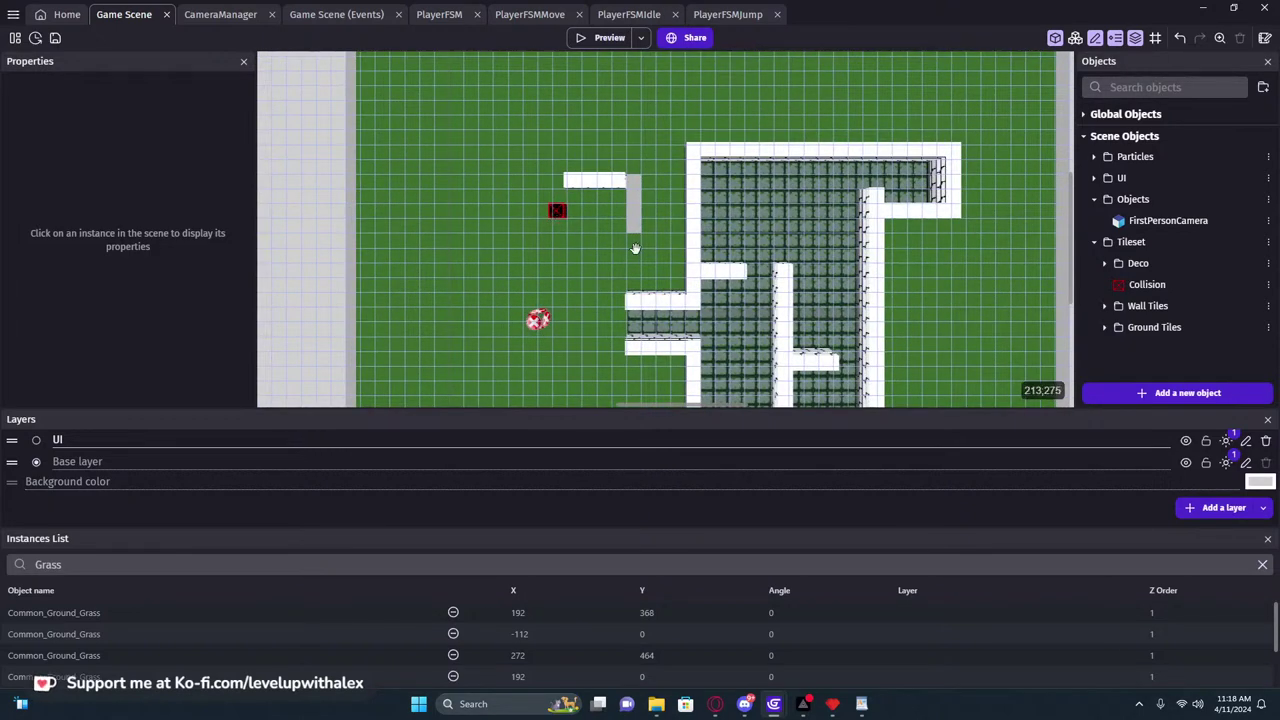
middle_drag(645, 250, 511, 209)
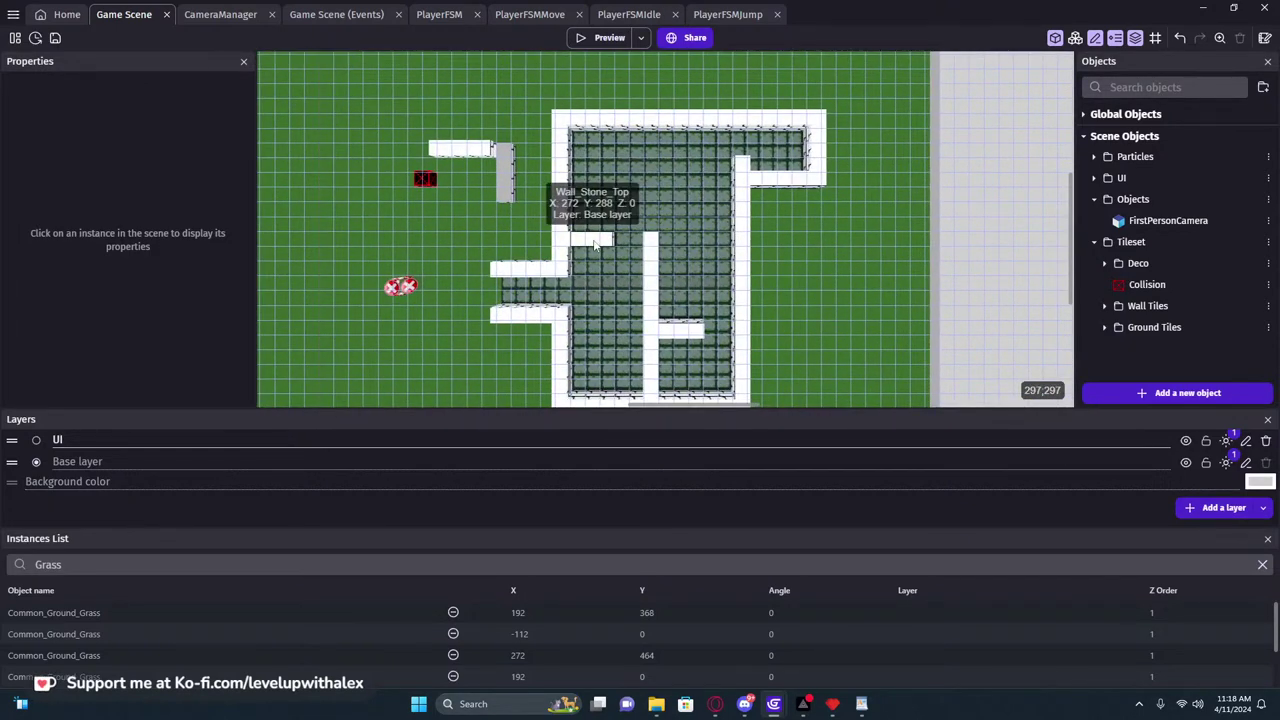
scroll(515, 225, up, 2)
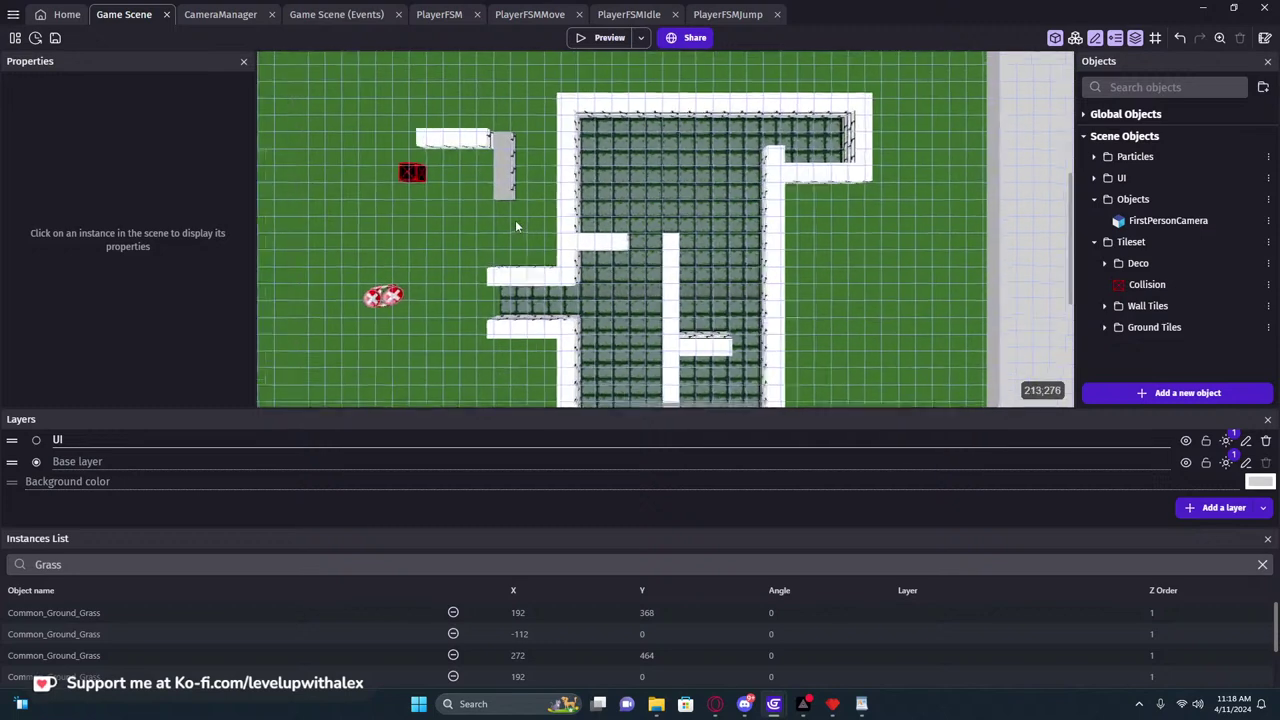
middle_drag(469, 246, 565, 272)
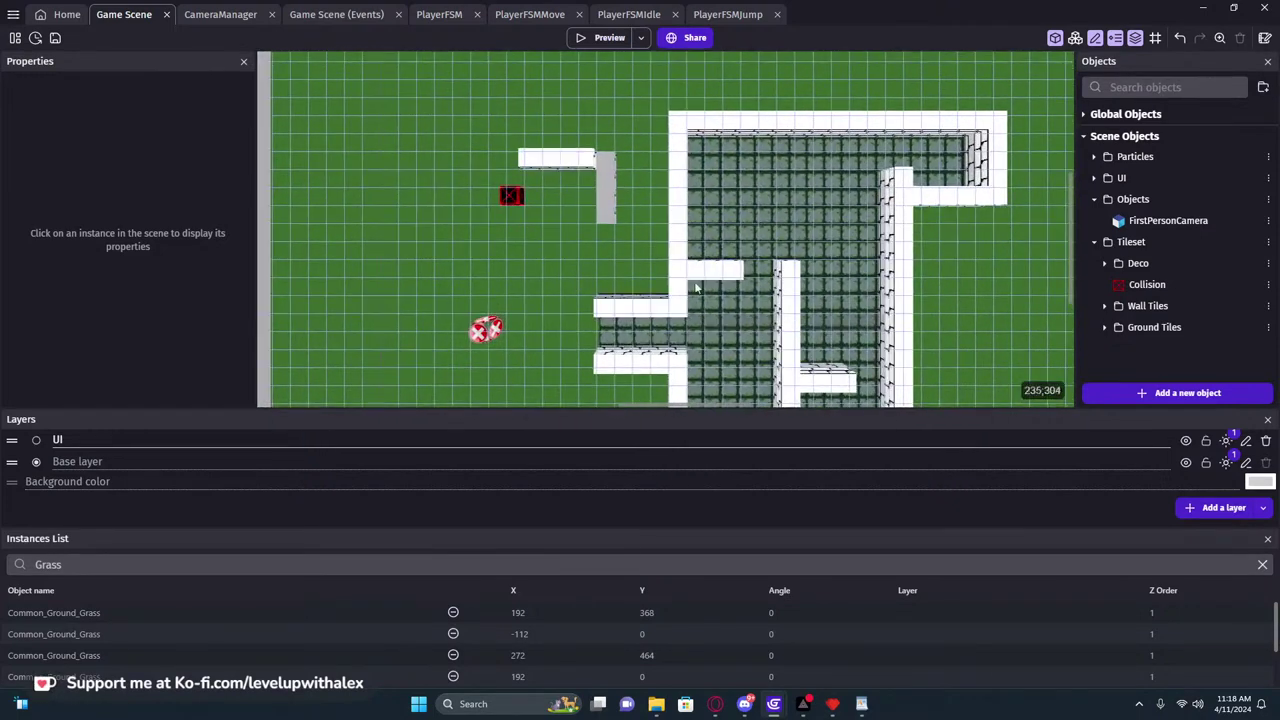
Place the Collision object above the Deco folder inside Tileset and expand the Deco folder
right_click(1110, 265)
click(1207, 274)
drag(1135, 288, 1135, 251)
click(1138, 285)
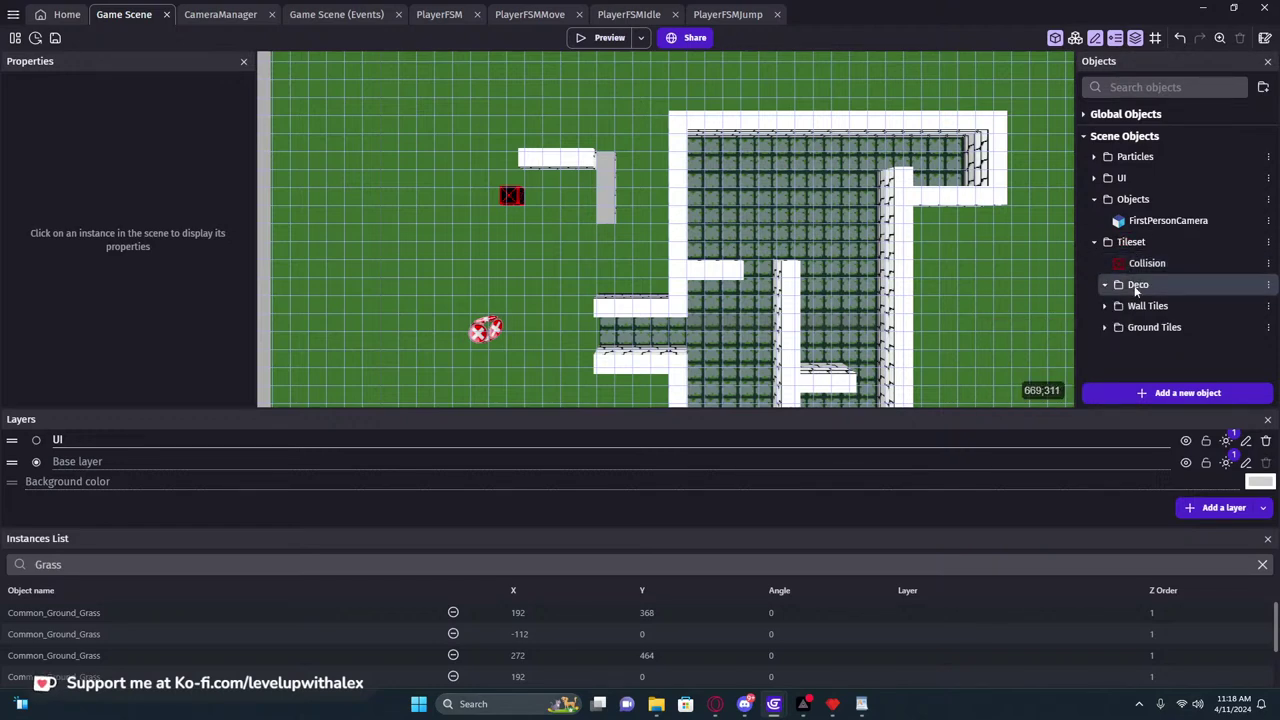
Add a new 3D sprite object to the Deco folder and name it Pillar
click(1180, 393)
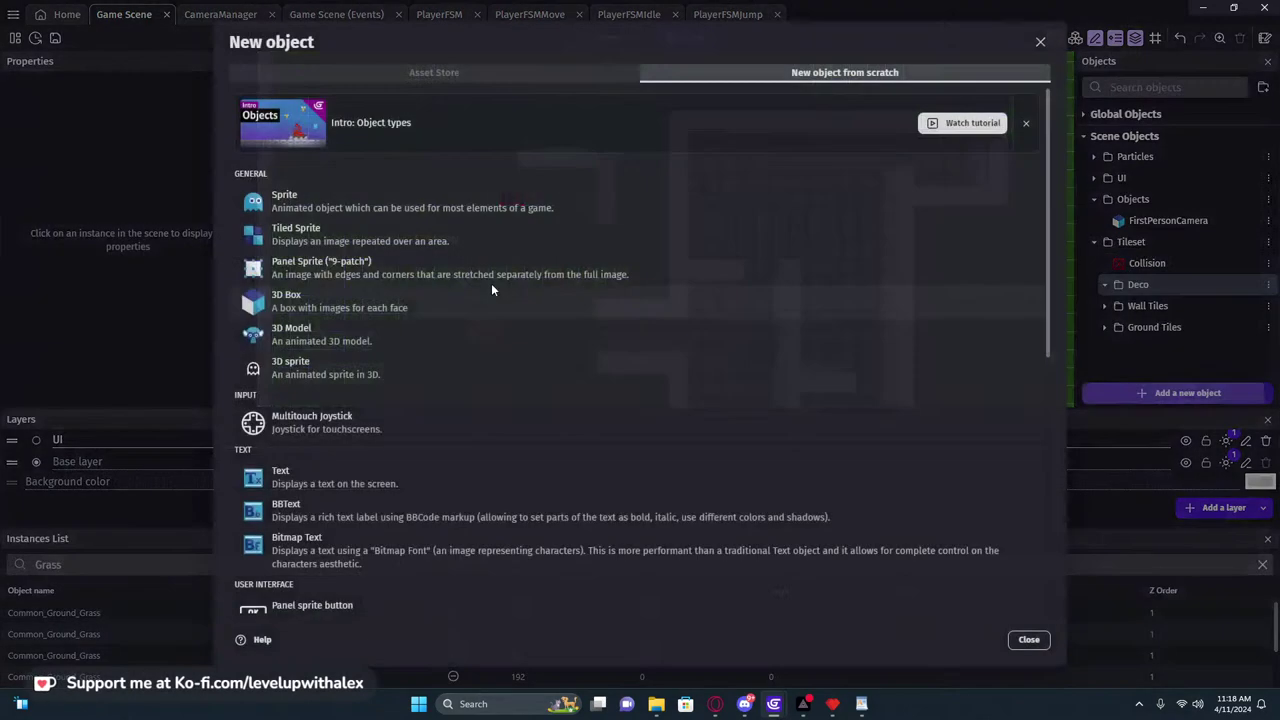
click(358, 370)
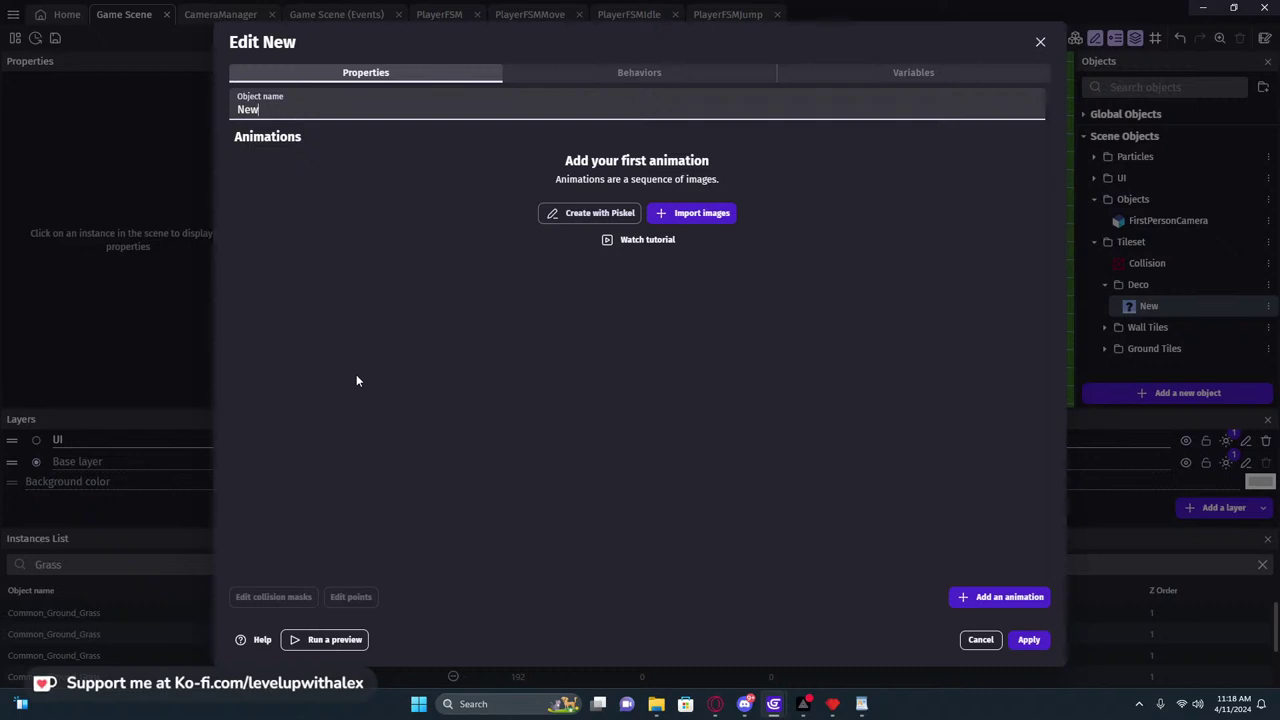
drag(290, 117, 184, 100)
key(BackSpace)
text(Filler)
key(BackSpace)
key(BackSpace)
key(BackSpace)
key(BackSpace)
key(BackSpace)
key(BackSpace)
text(Pillar)
click(444, 240)
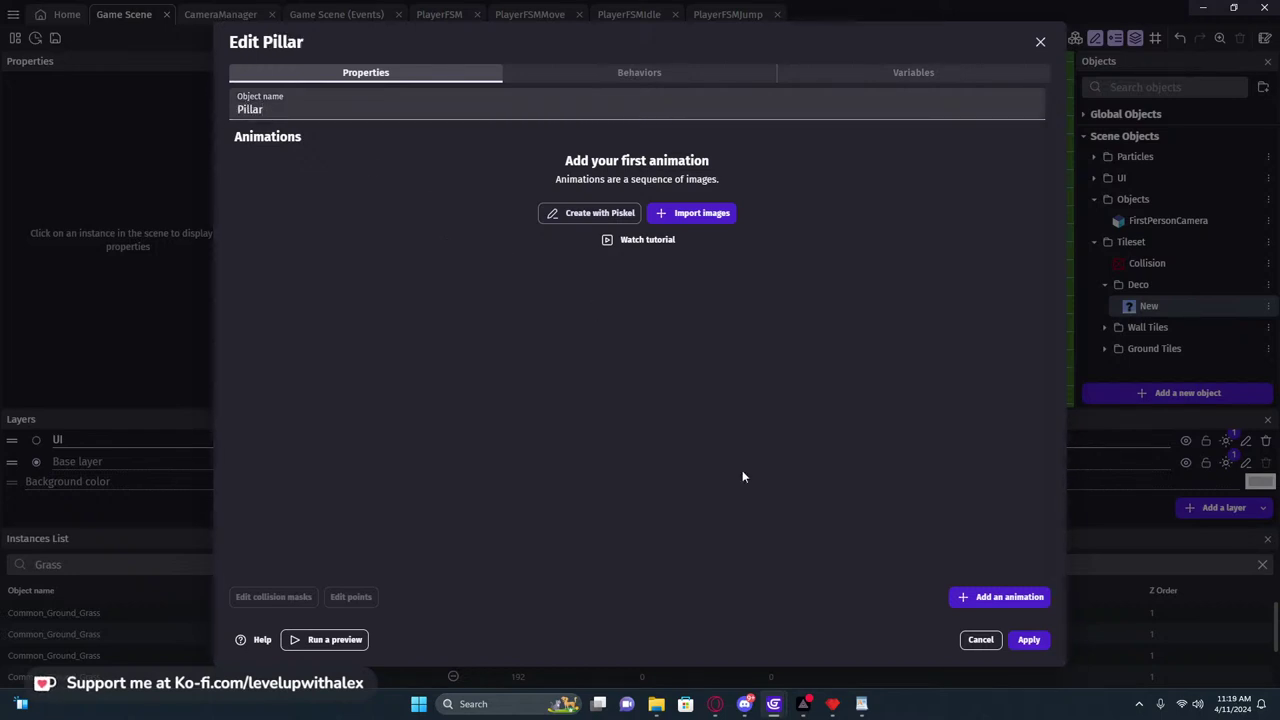
Switch to the Tileset document in Pyxel Edit to work on the tall pillar artwork
mouse_move(750, 712)
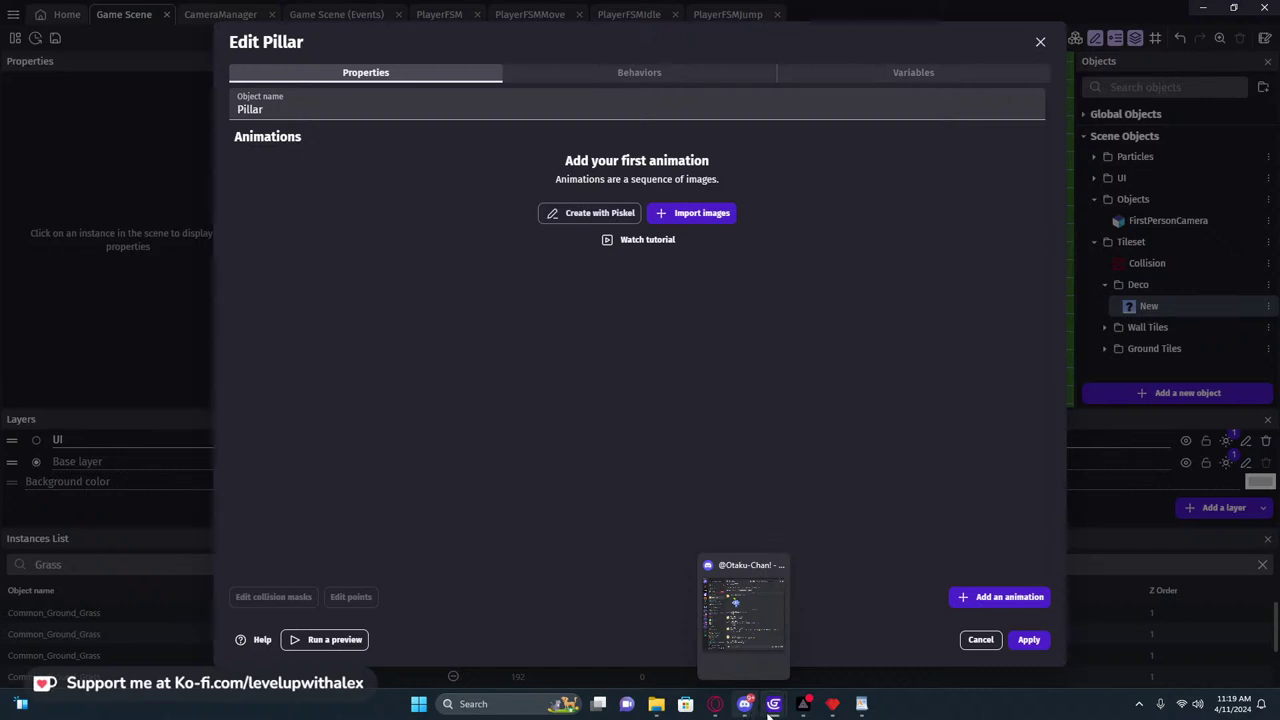
click(832, 704)
scroll(709, 323, up, 4)
middle_drag(631, 254, 655, 323)
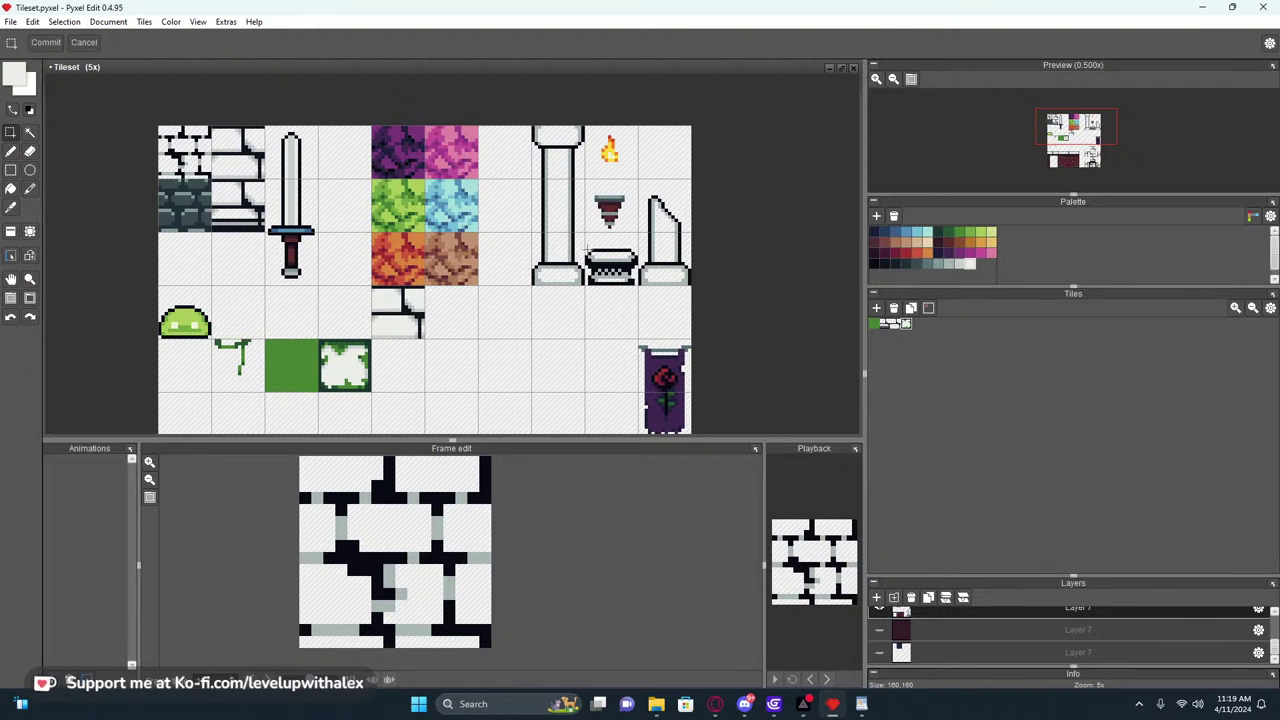
drag(568, 157, 568, 147)
middle_drag(709, 228, 684, 232)
click(10, 21)
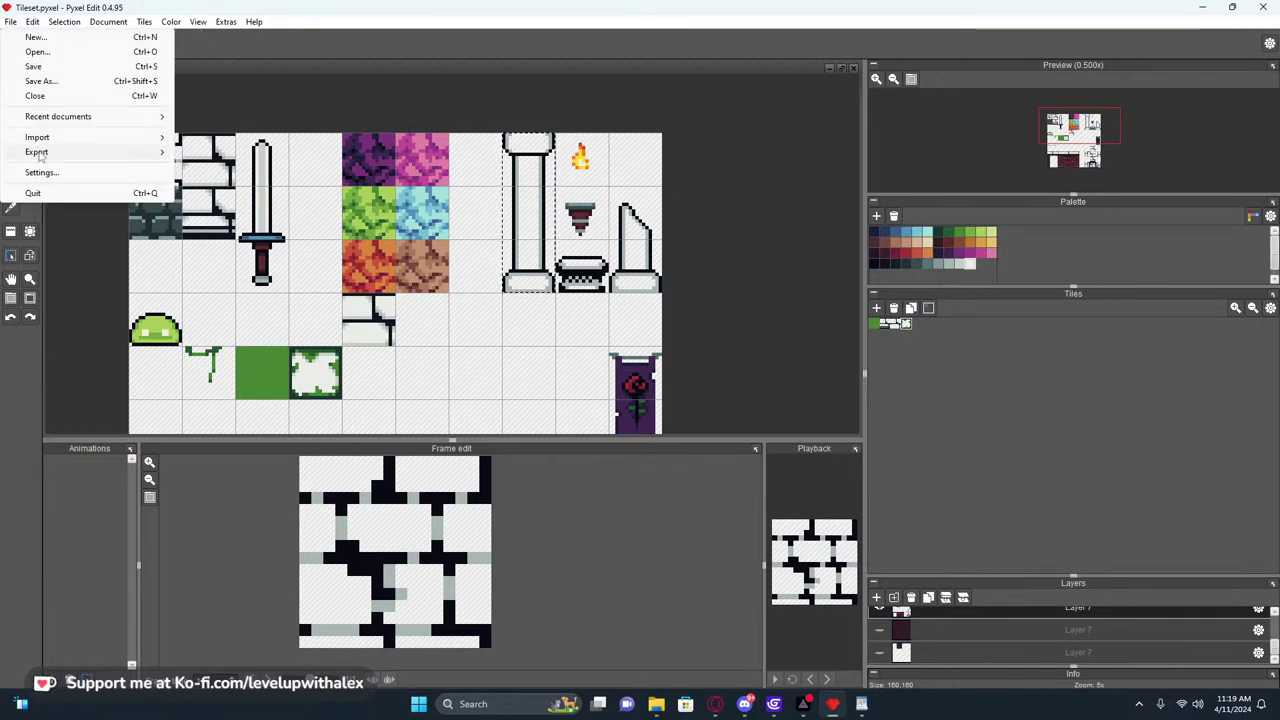
mouse_move(40, 153)
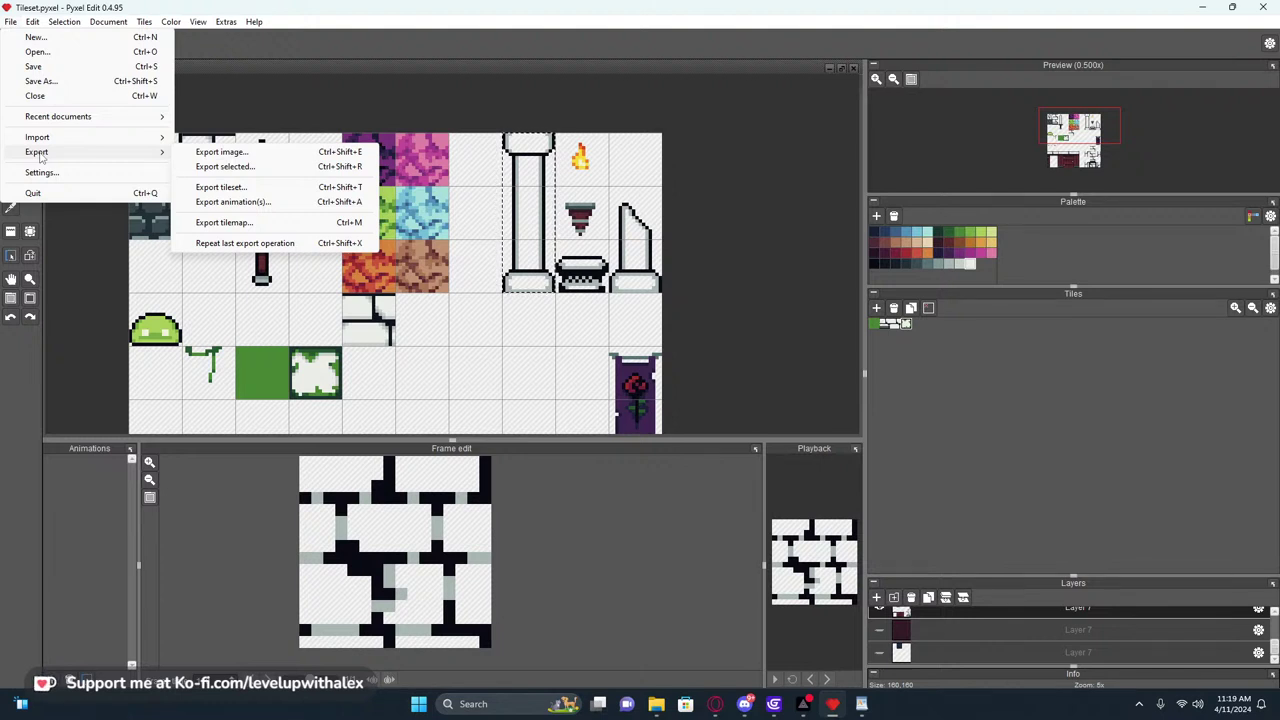
click(695, 168)
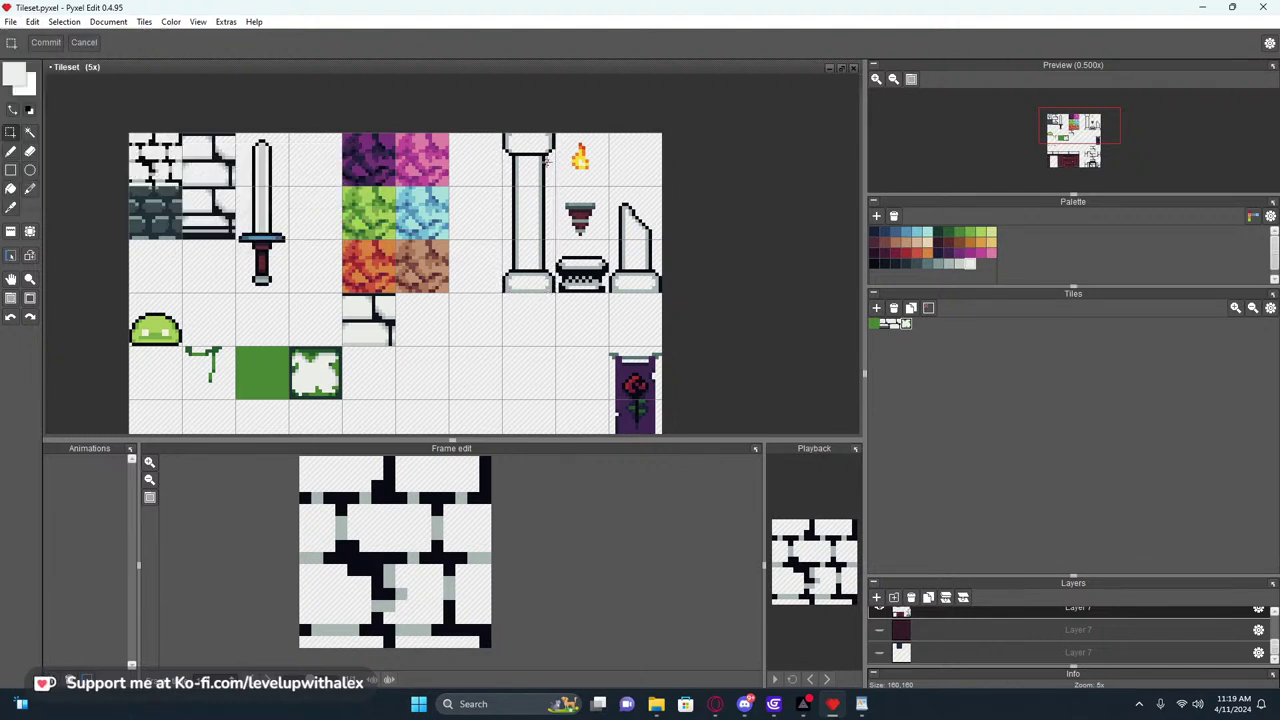
Shorten the tall pillar to two tiles by moving its middle section aside and joining its upper and lower parts
drag(533, 212, 480, 212)
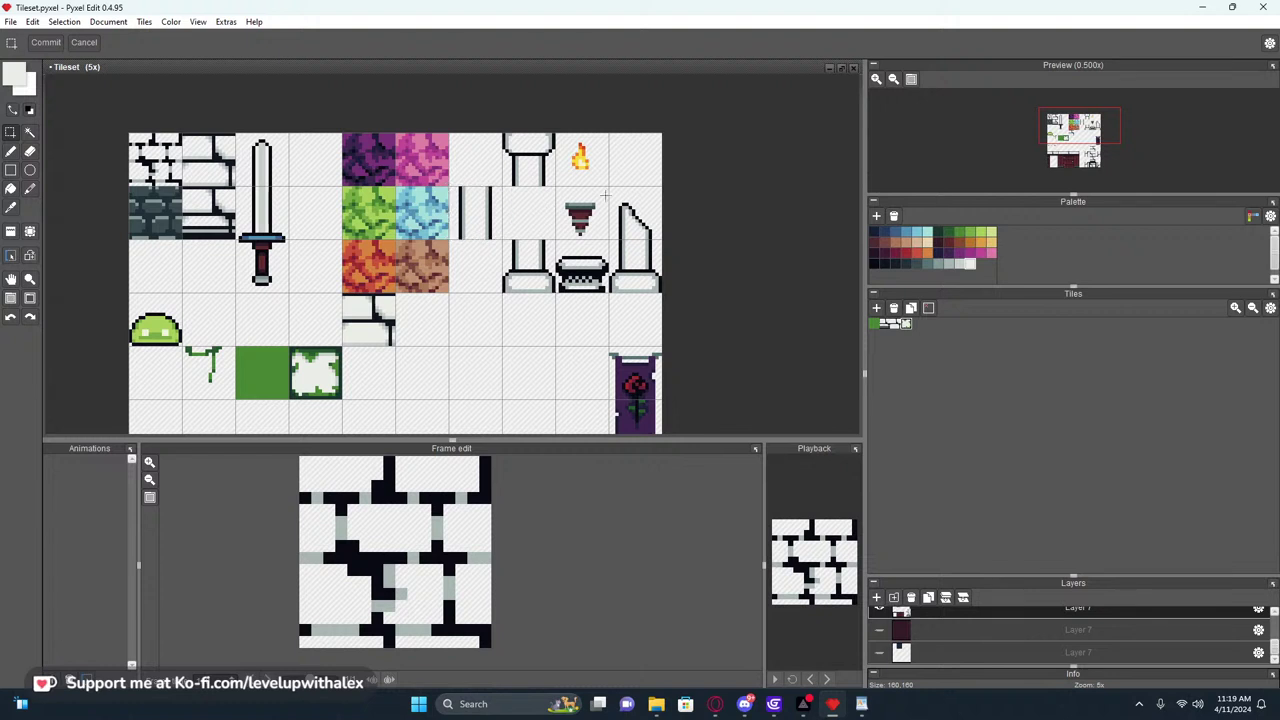
scroll(640, 232, up, 1)
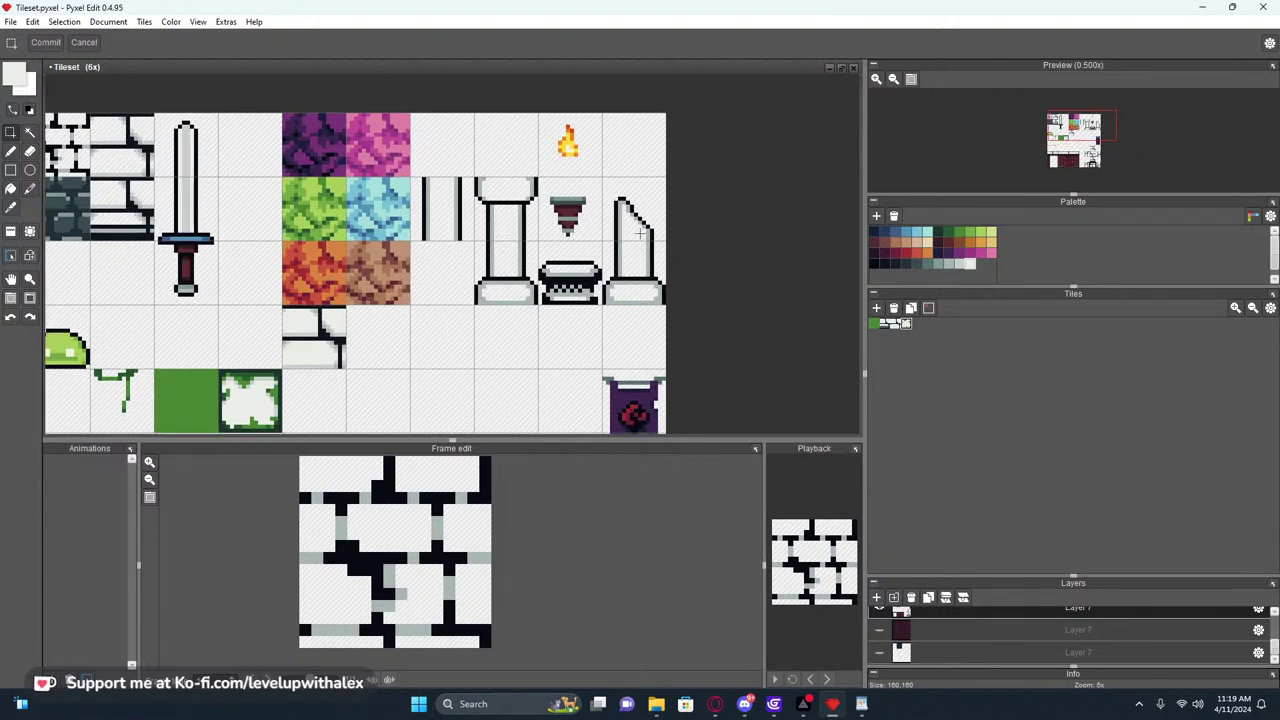
Export the selected two-tile pillar as a PNG named Pillar_Default in the Level 0 folder
click(10, 21)
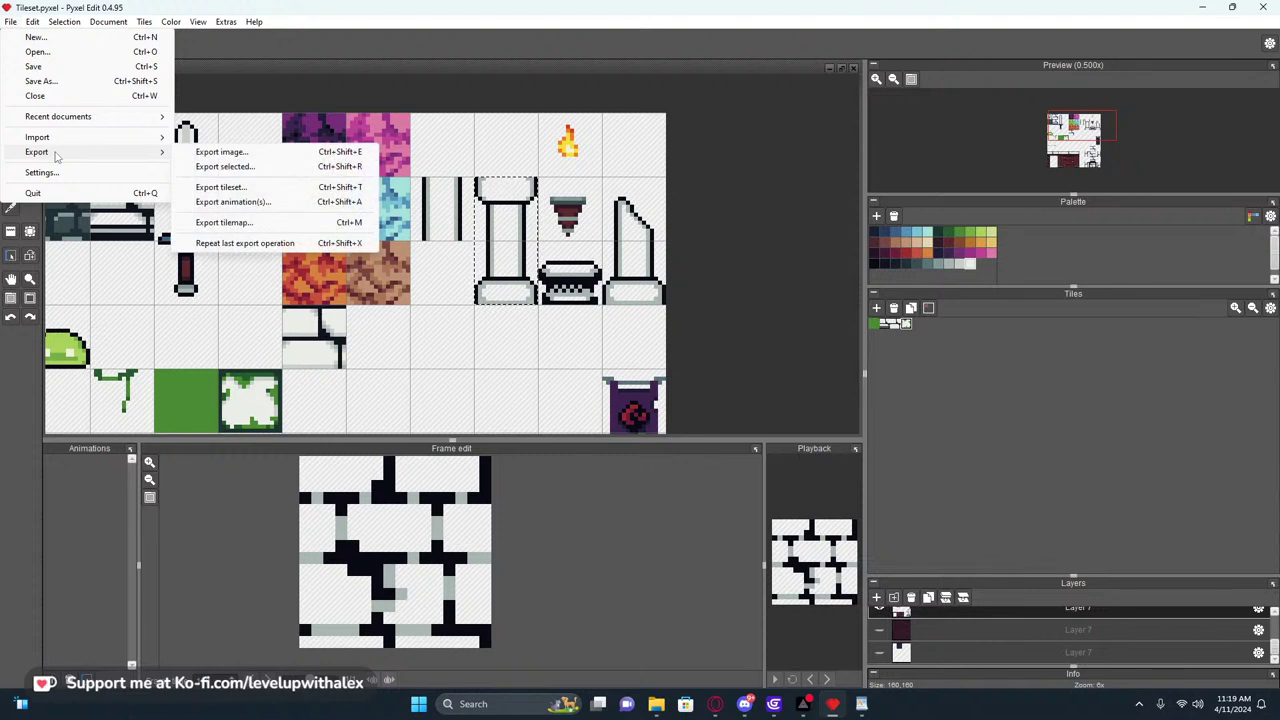
click(225, 166)
drag(655, 352, 561, 349)
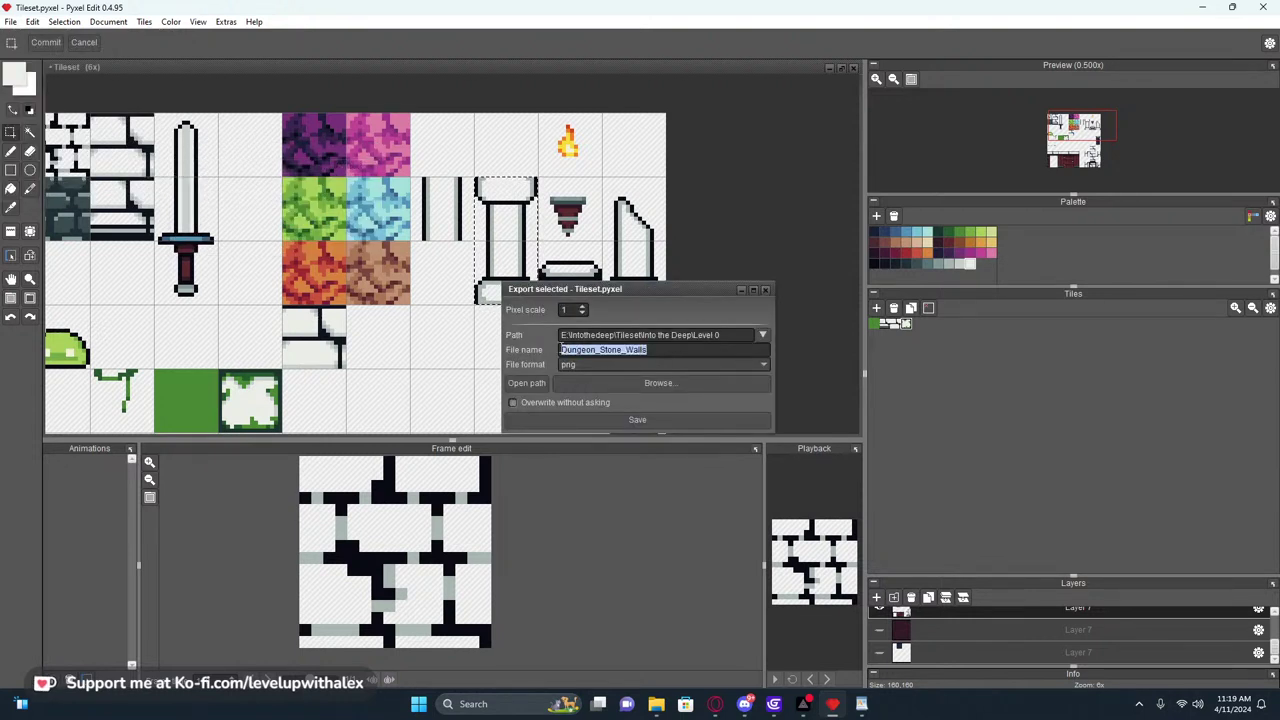
text(Pillar)
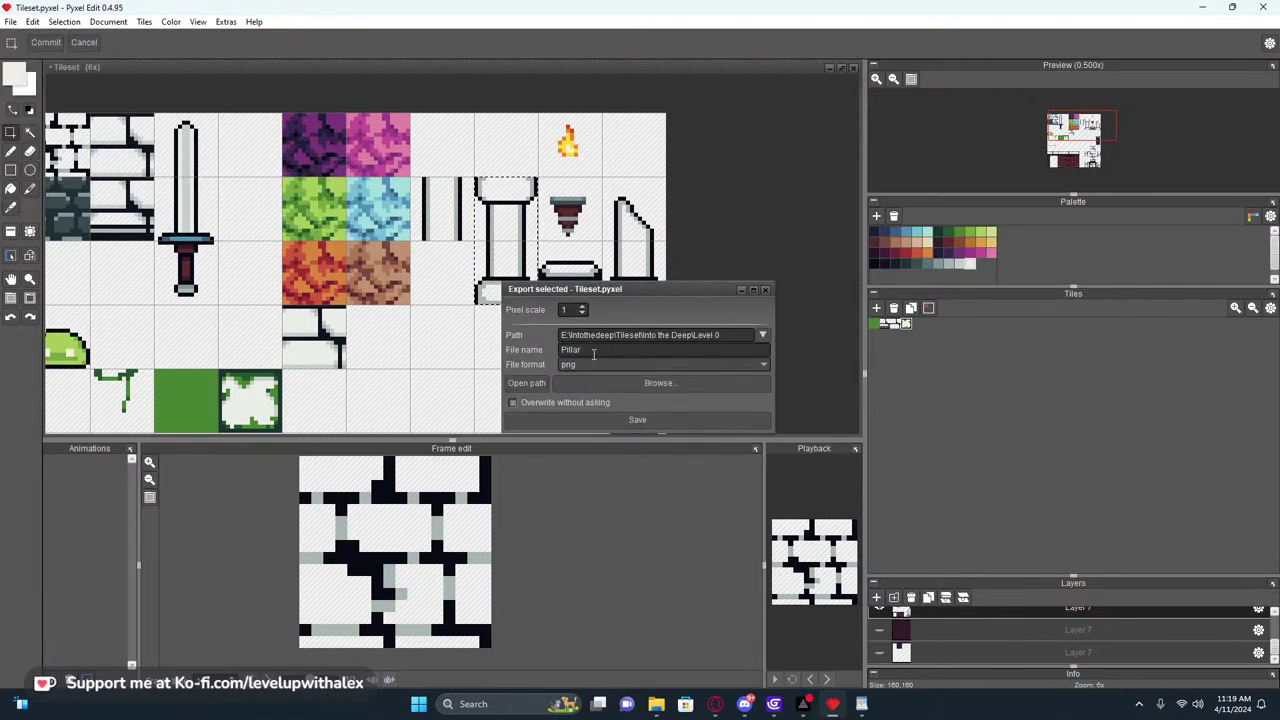
text(_De)
click(602, 422)
mouse_move(803, 703)
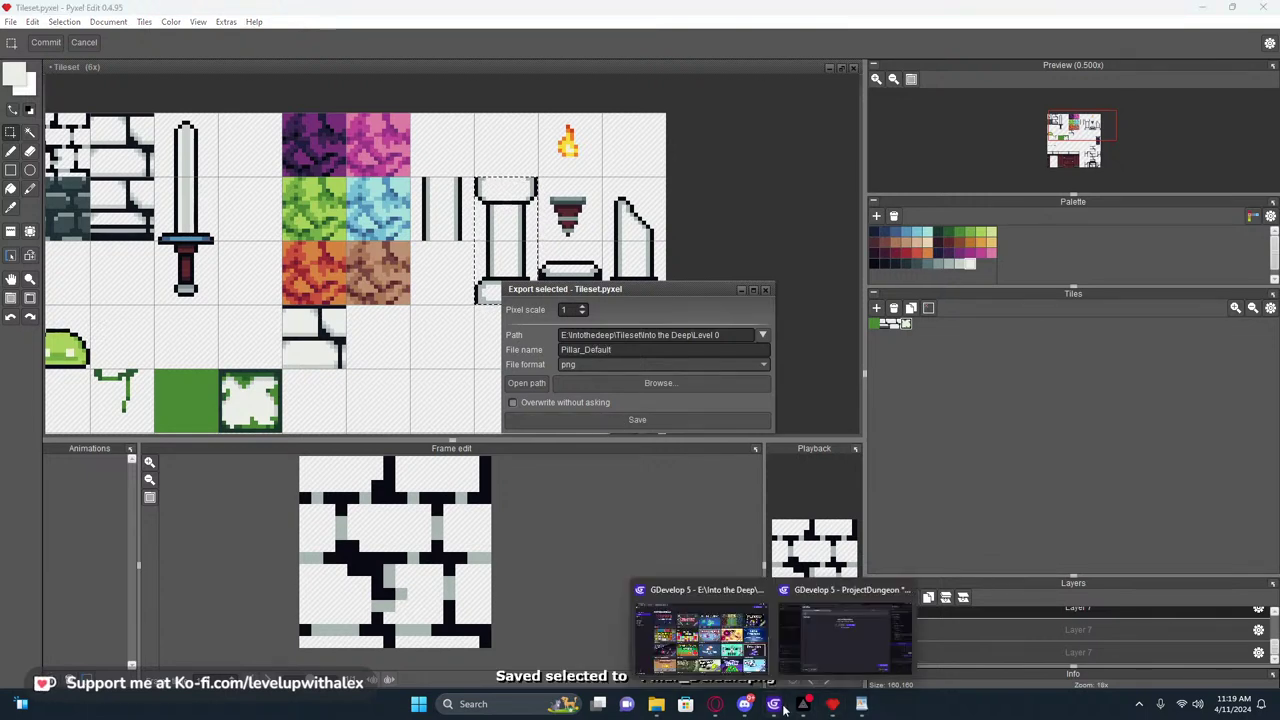
click(818, 659)
click(686, 216)
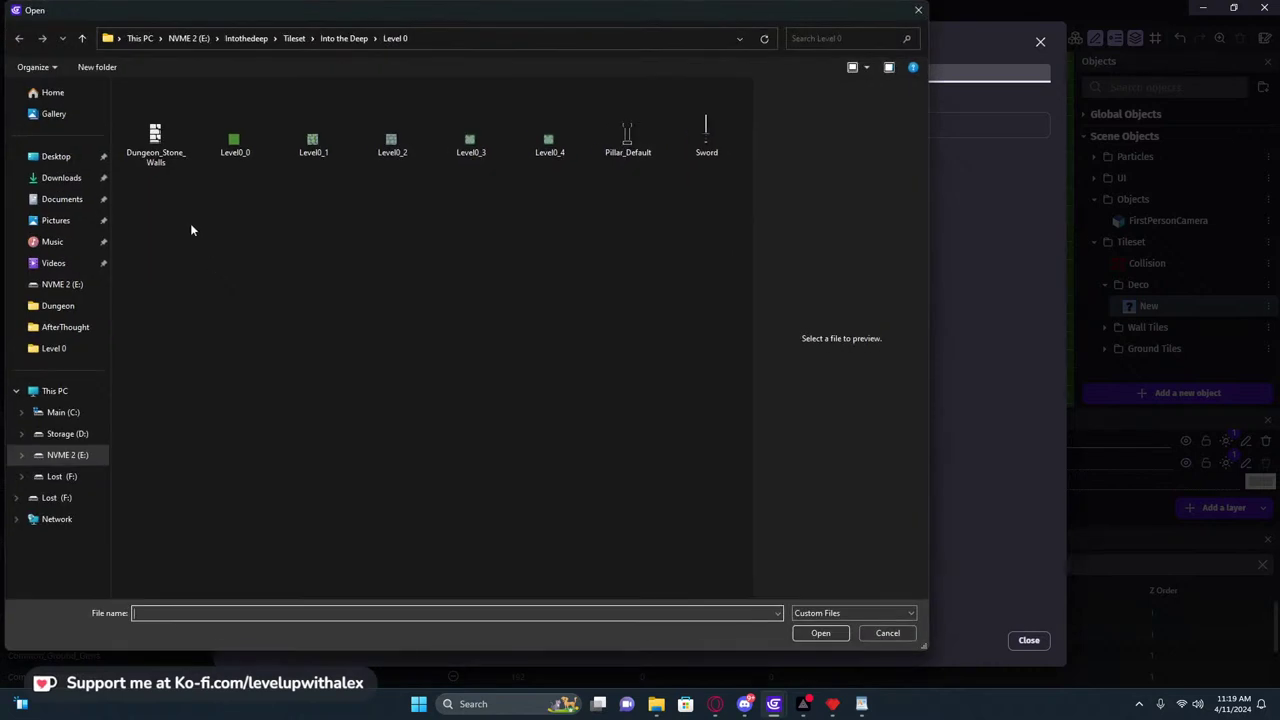
click(887, 633)
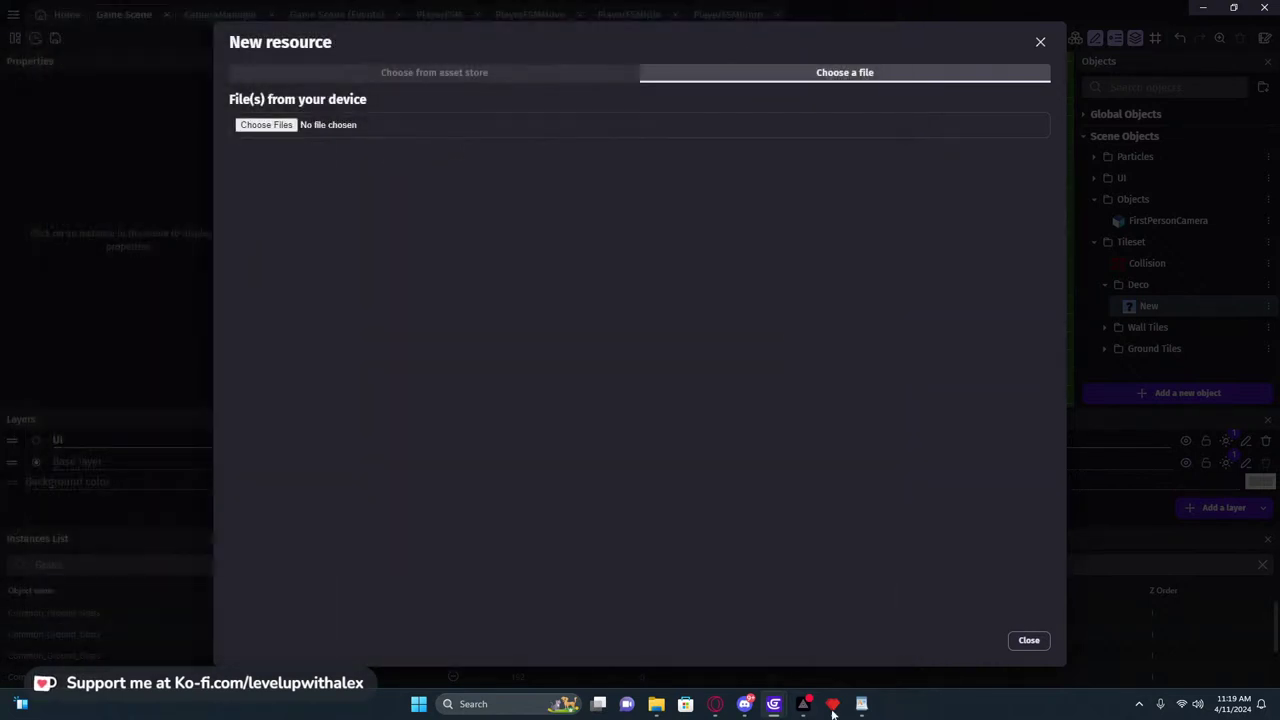
Switch back to Pyxel Edit, show the dark background layer, and fill the two-tile pillar's transparent interior with off-white
mouse_move(757, 708)
click(832, 704)
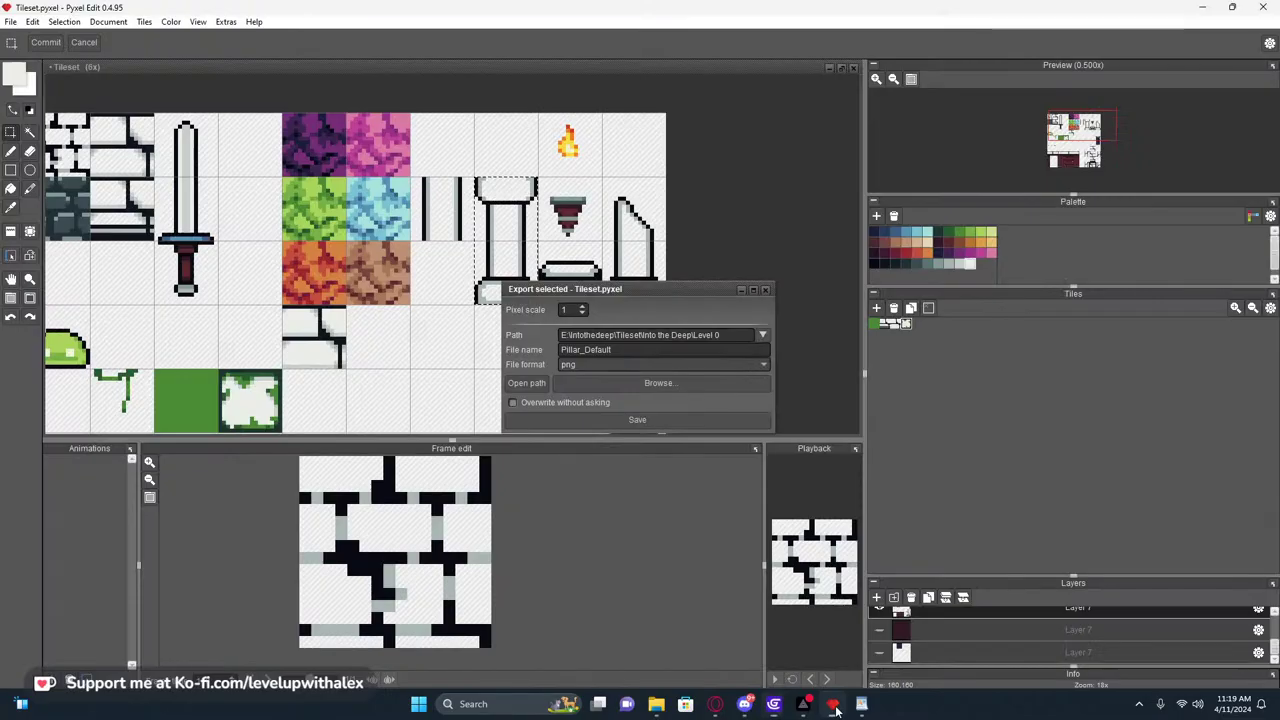
click(765, 290)
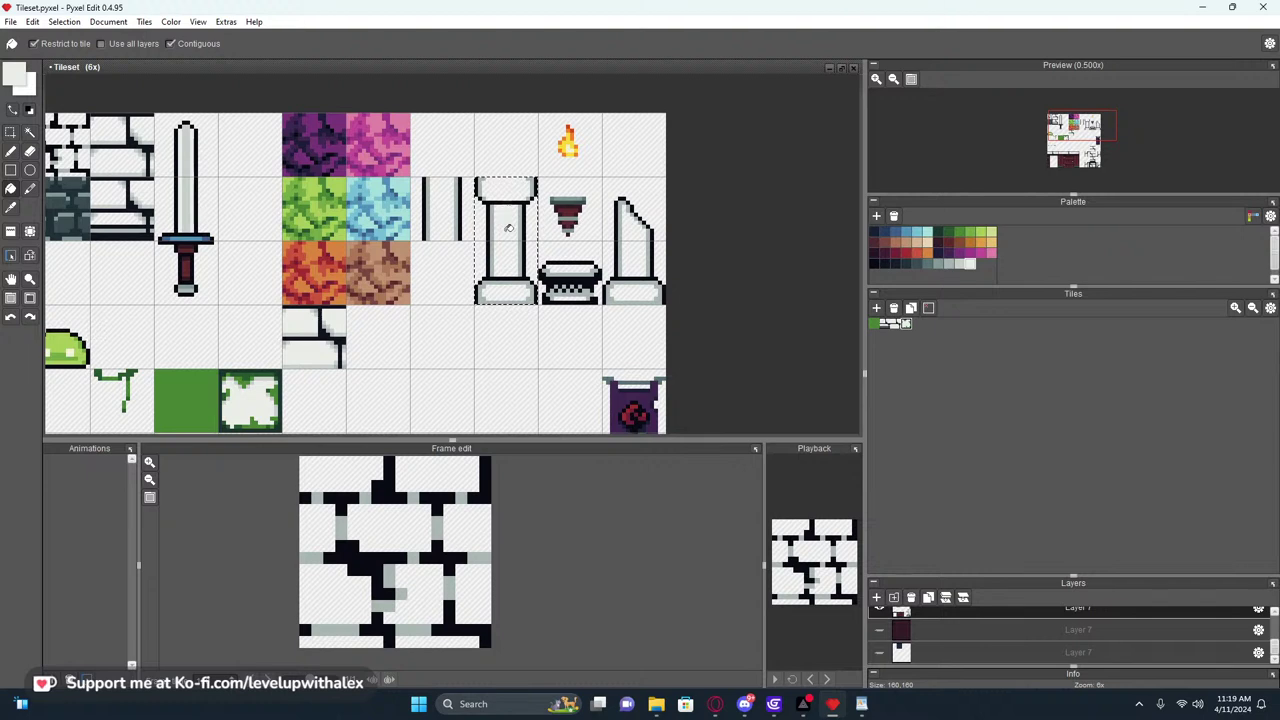
click(879, 629)
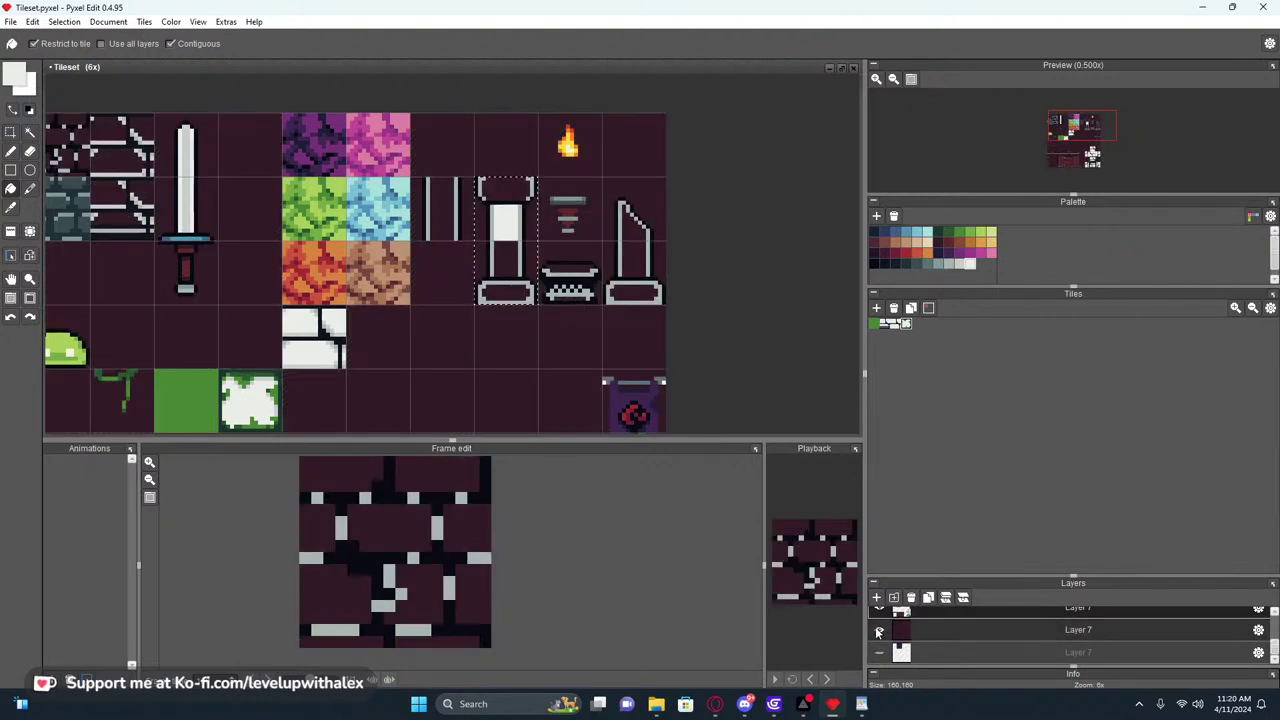
click(509, 254)
click(504, 291)
scroll(567, 279, up, 3)
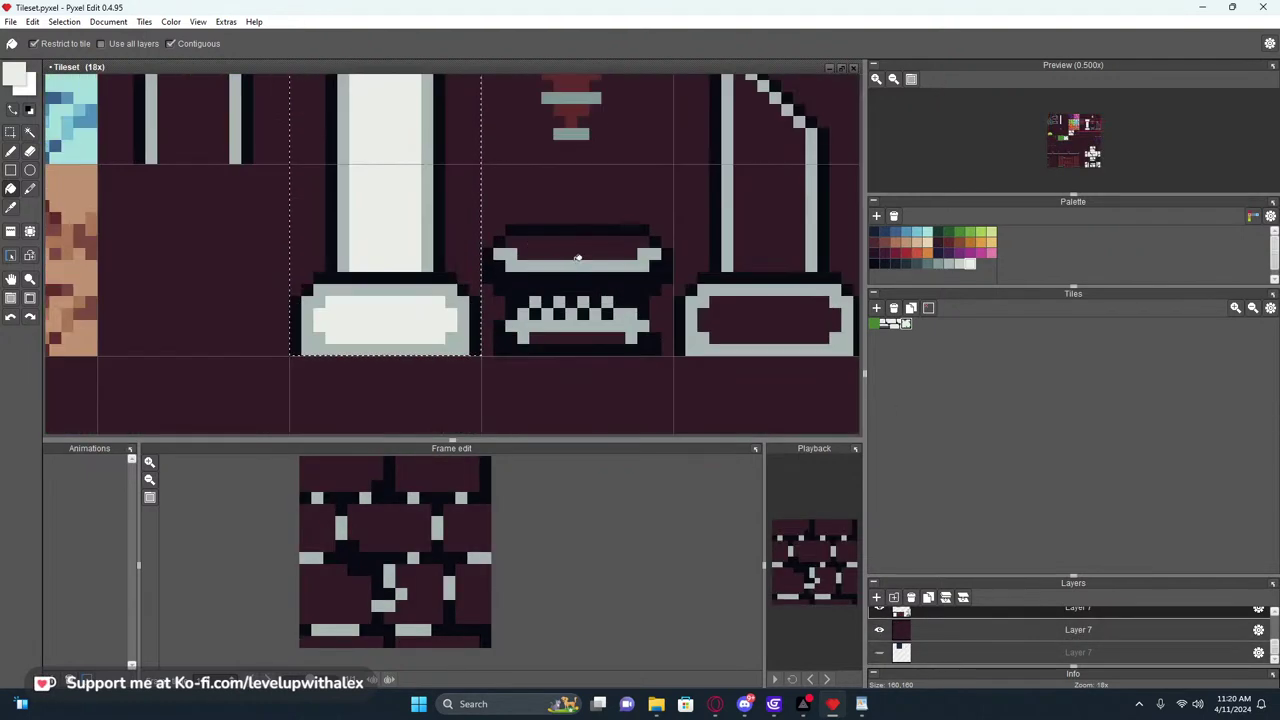
Clear the pillar selection and fill the transparent interiors of the low pedestal and the broken pillar with off-white
key(s)
click(574, 246)
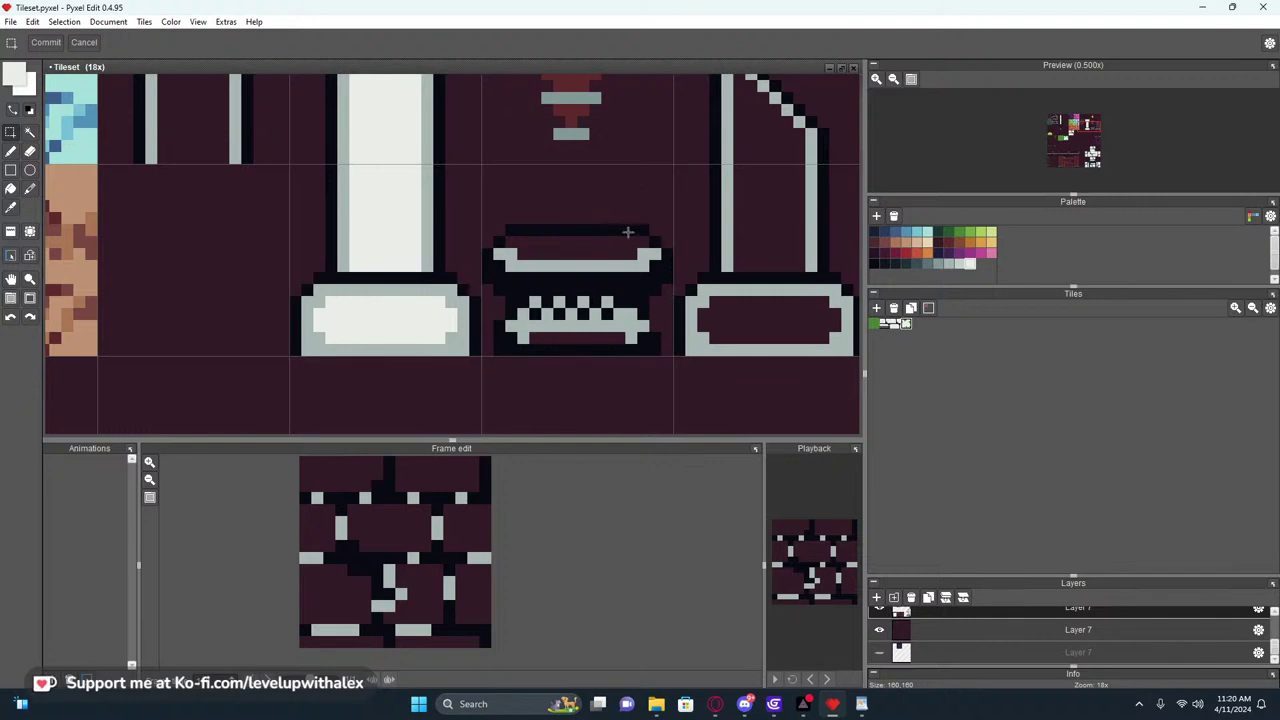
key(f)
click(612, 242)
click(584, 336)
click(765, 326)
click(756, 210)
click(760, 140)
scroll(697, 250, down, 4)
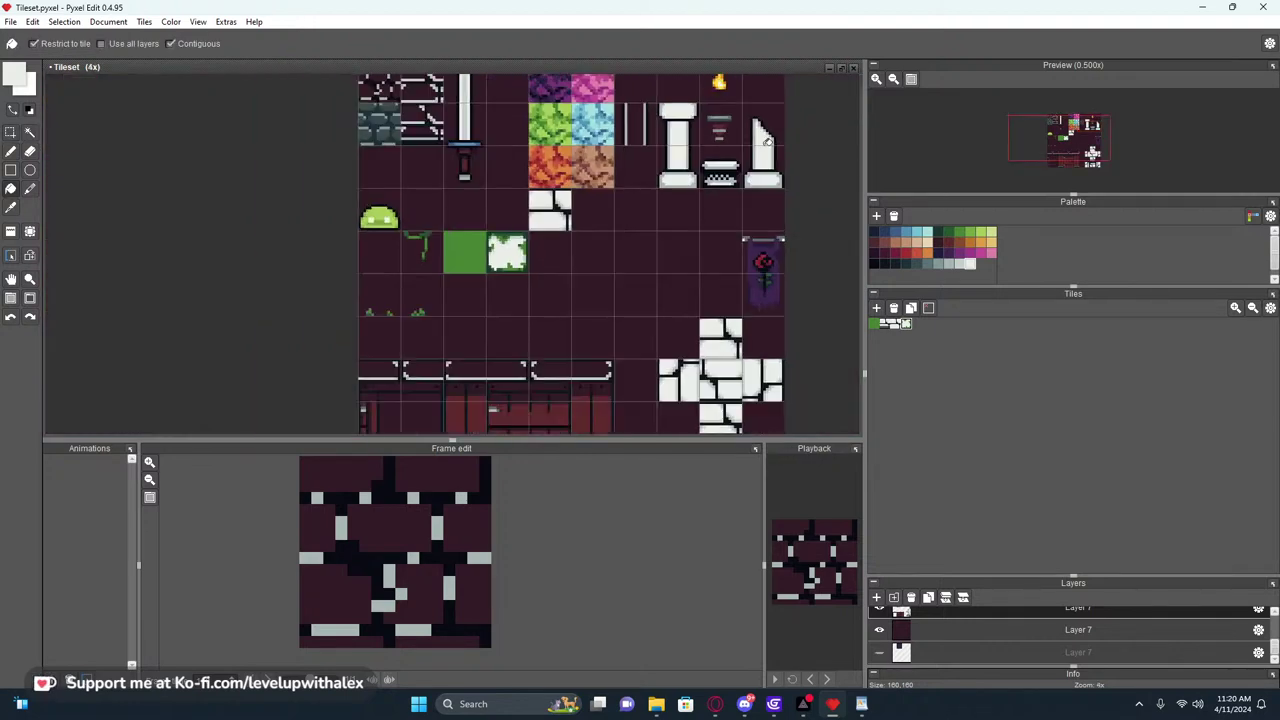
scroll(697, 250, up, 3)
click(640, 182)
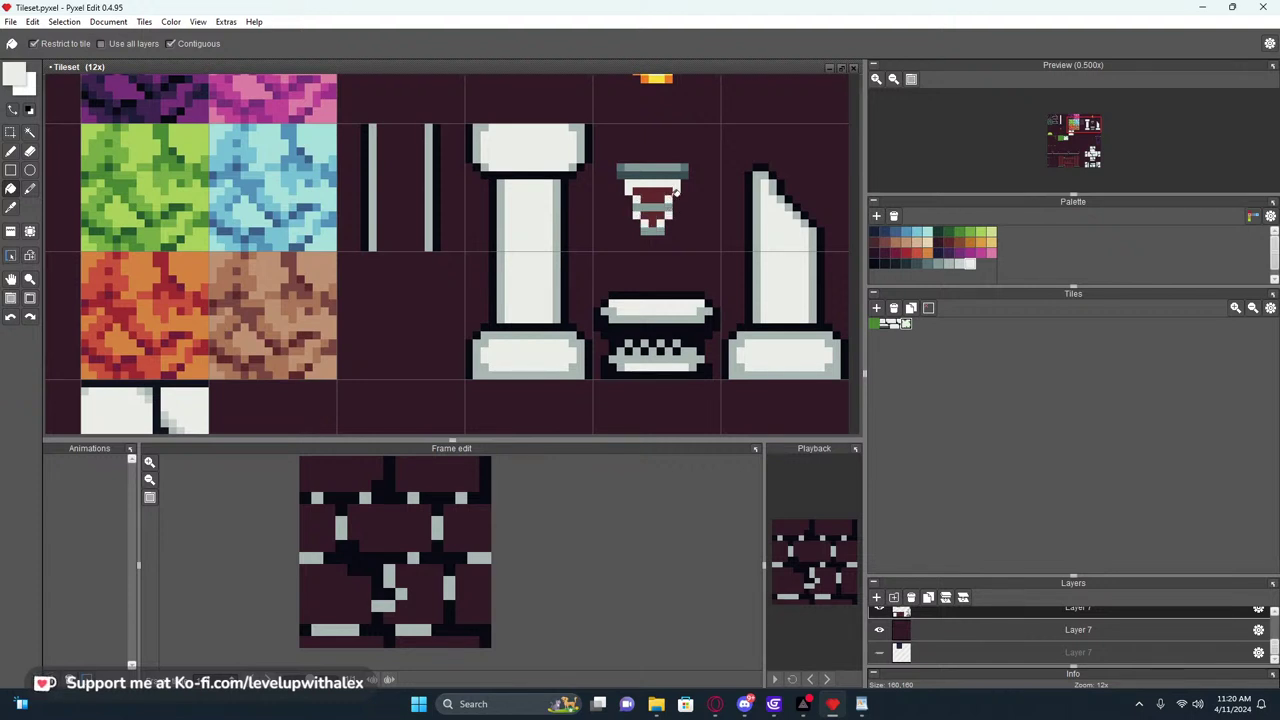
scroll(672, 204, down, 3)
key(ctrl+z)
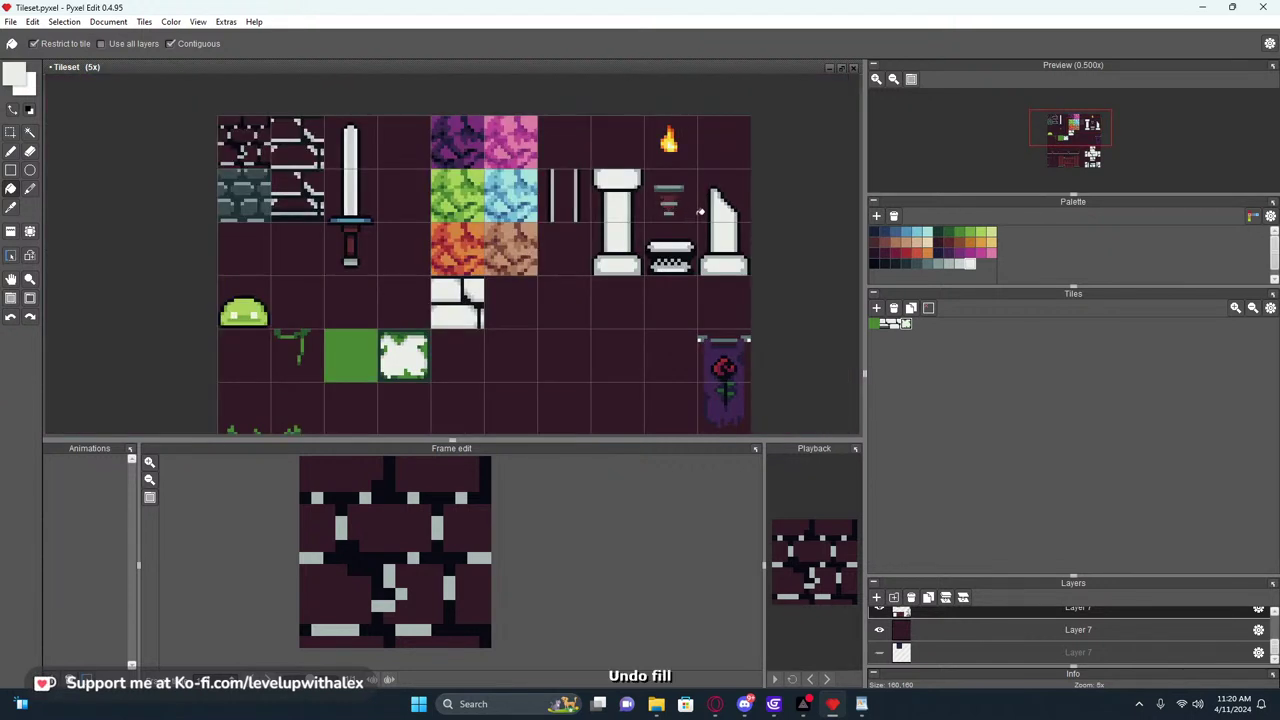
Toggle the dark background layer to compare the sprites, leaving it hidden
scroll(1000, 630, up, 1)
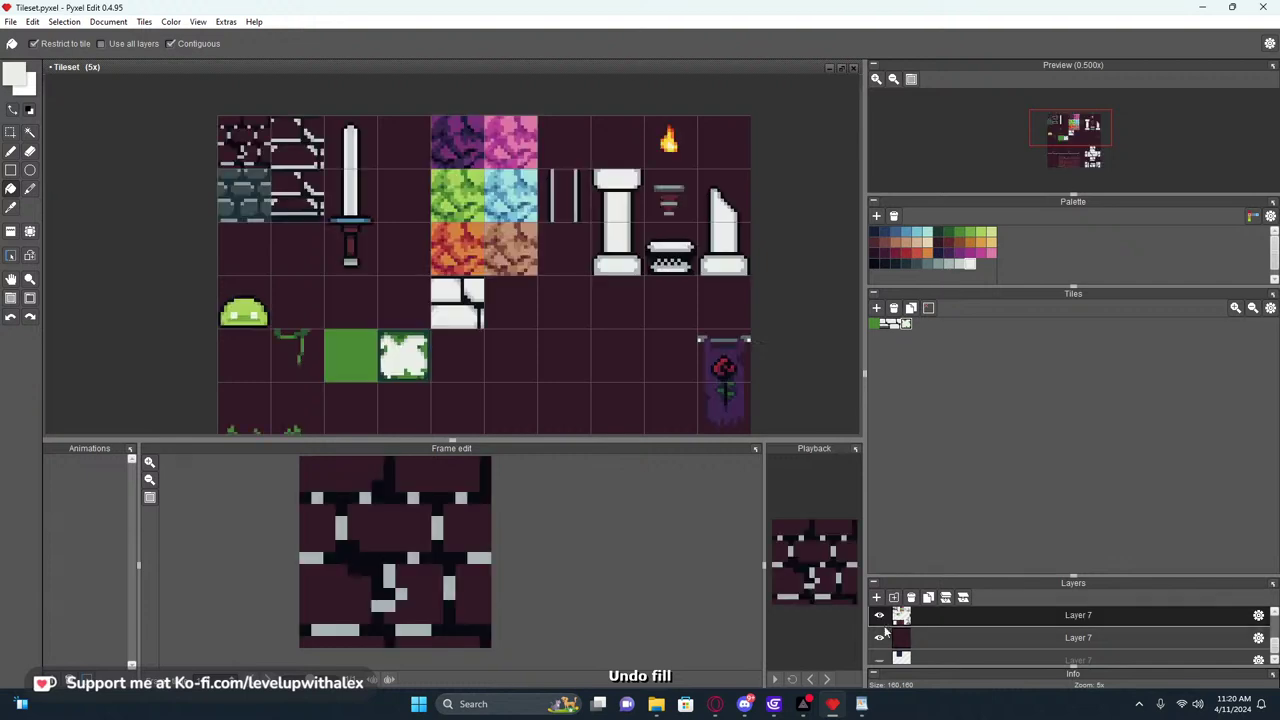
click(882, 639)
click(884, 640)
click(884, 640)
click(884, 640)
click(884, 640)
click(884, 640)
click(884, 640)
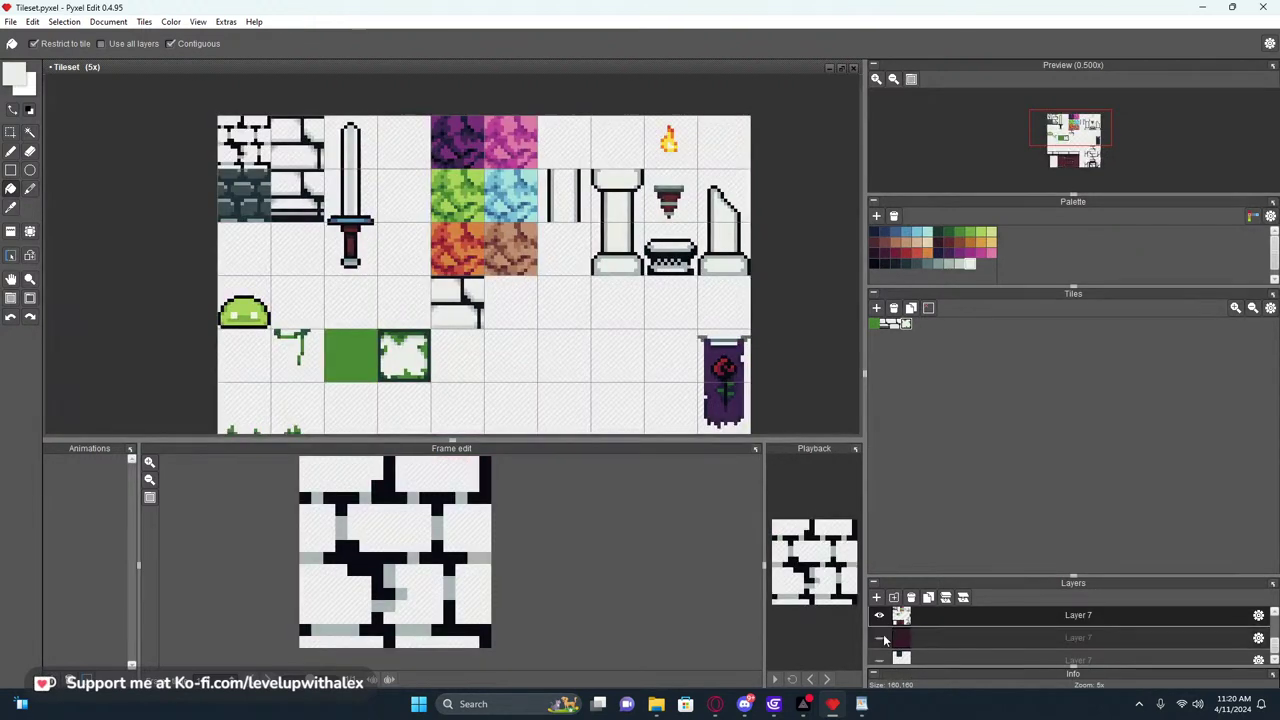
Select the filled two-tile pillar and export it as a PNG, overwriting Pillar_Default in the Level 0 folder
middle_drag(631, 203, 611, 257)
key(s)
drag(574, 224, 623, 327)
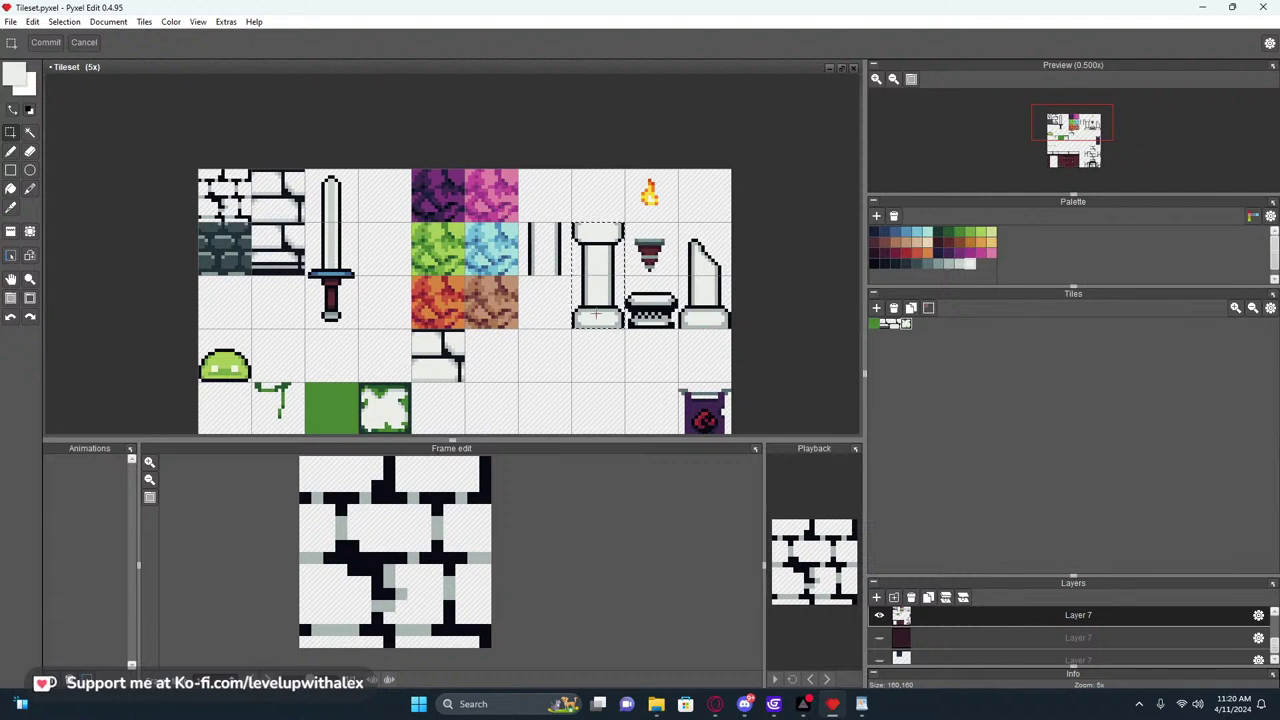
click(10, 21)
mouse_move(40, 152)
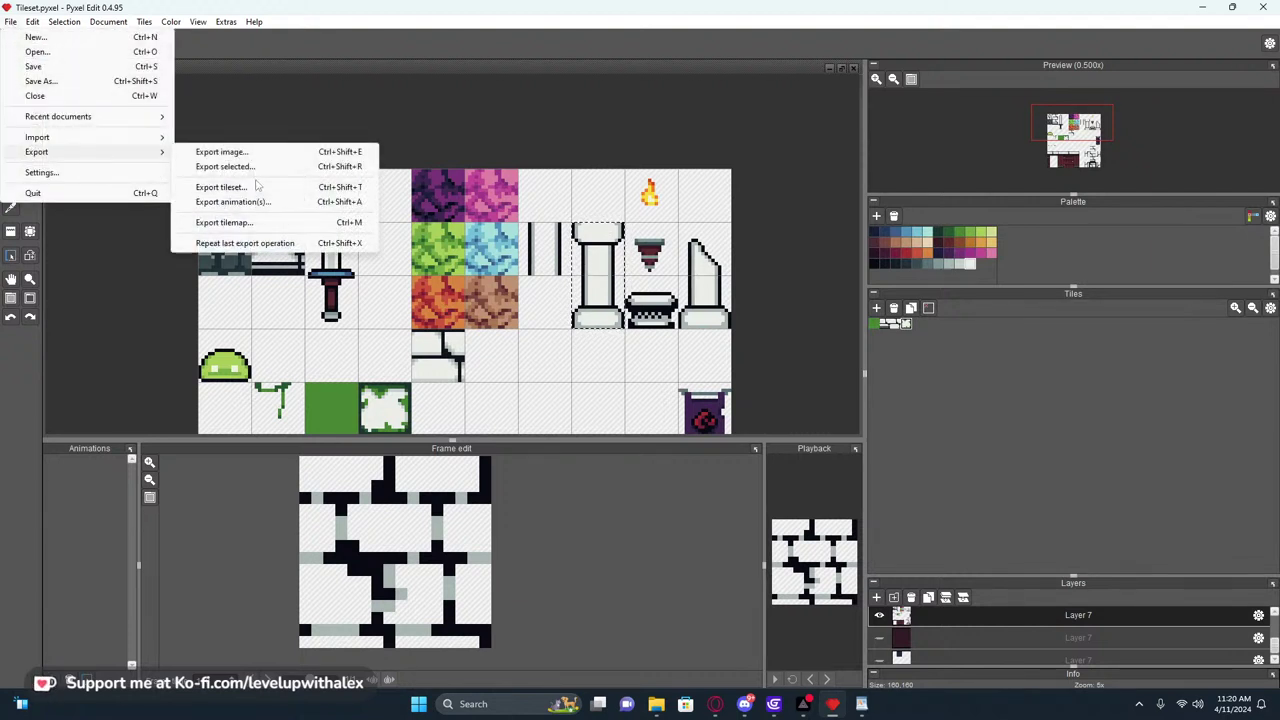
click(268, 167)
click(645, 418)
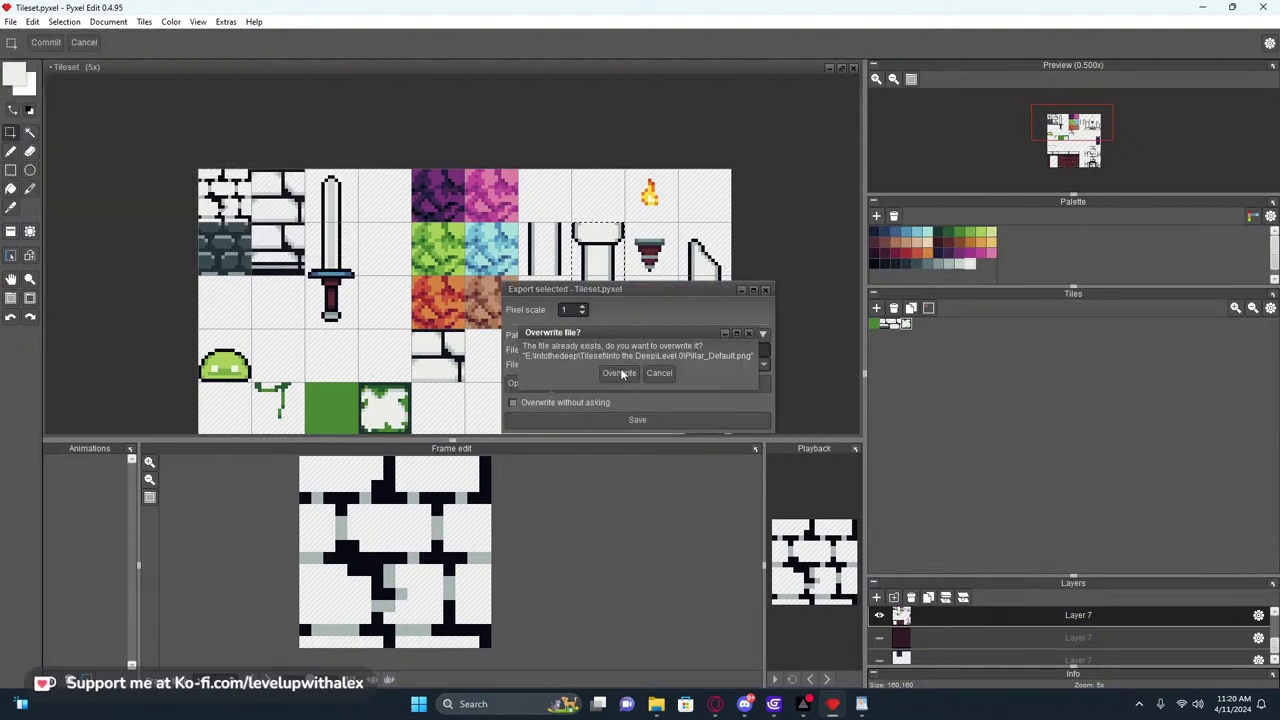
click(620, 368)
Switch to GDevelop and add the Billboard behavior to the Pillar sprite object
mouse_move(773, 704)
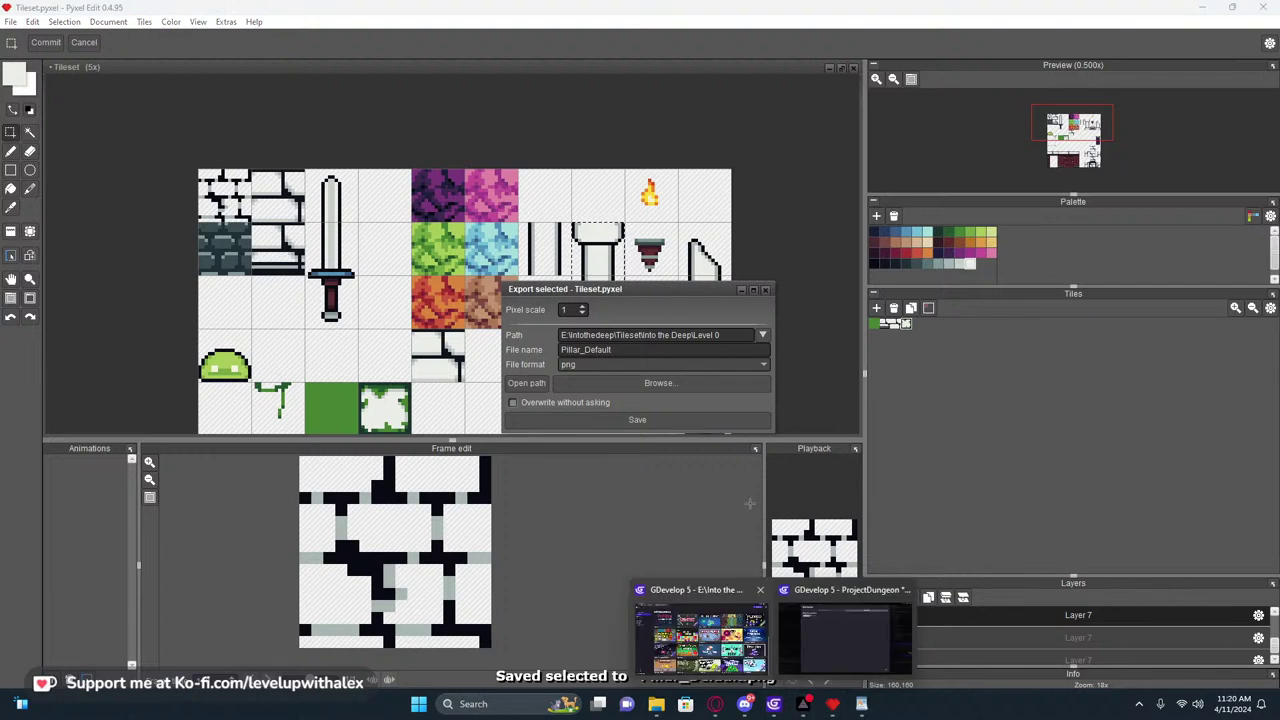
click(695, 625)
click(265, 126)
double_click(627, 138)
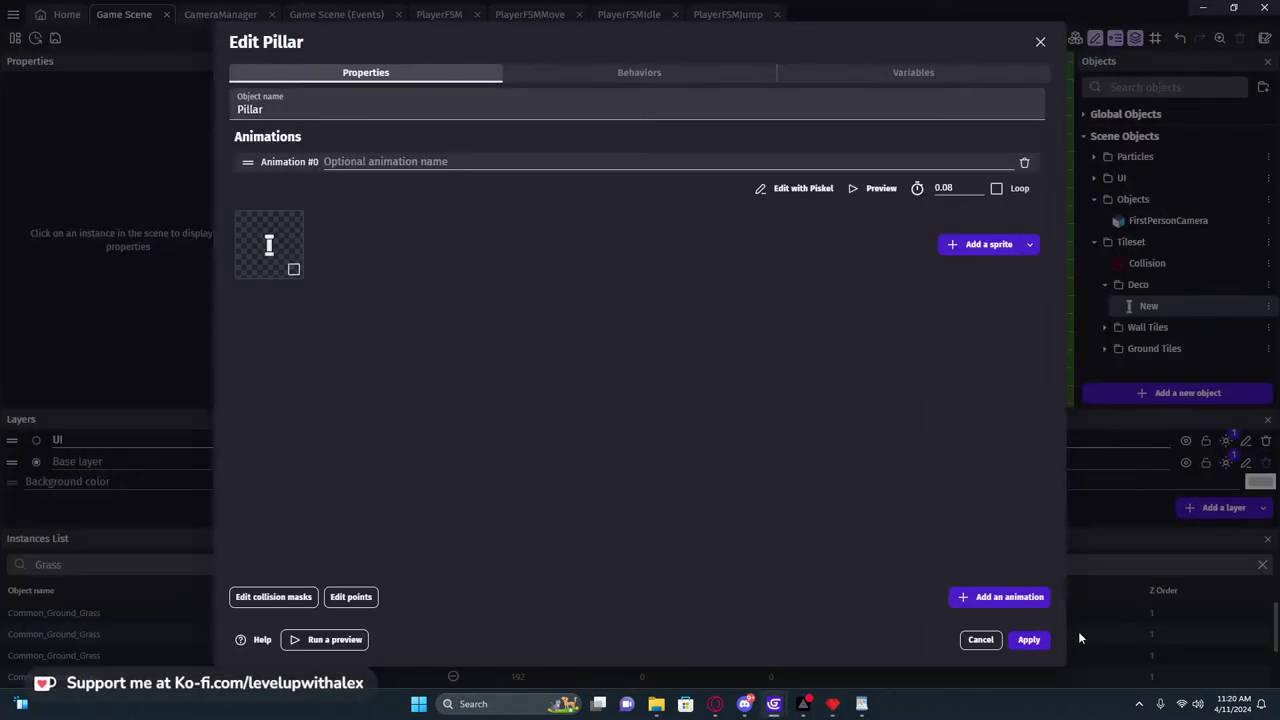
click(577, 72)
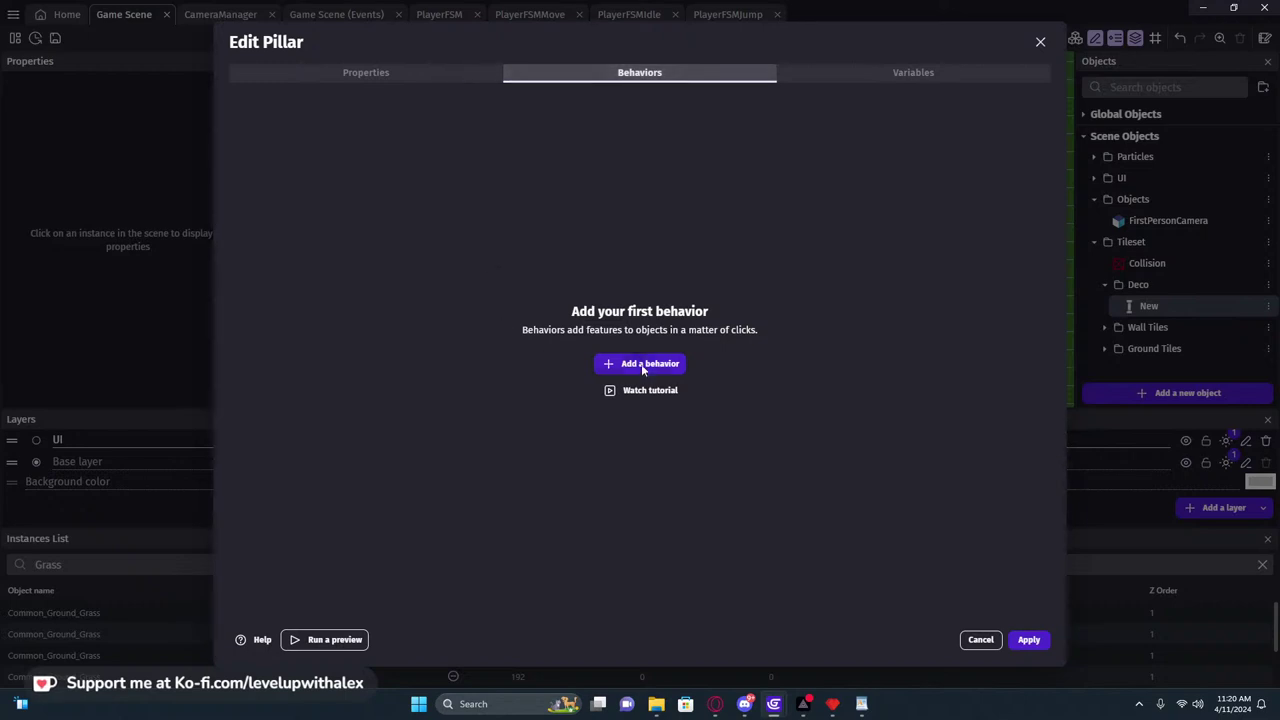
click(640, 363)
text(3D)
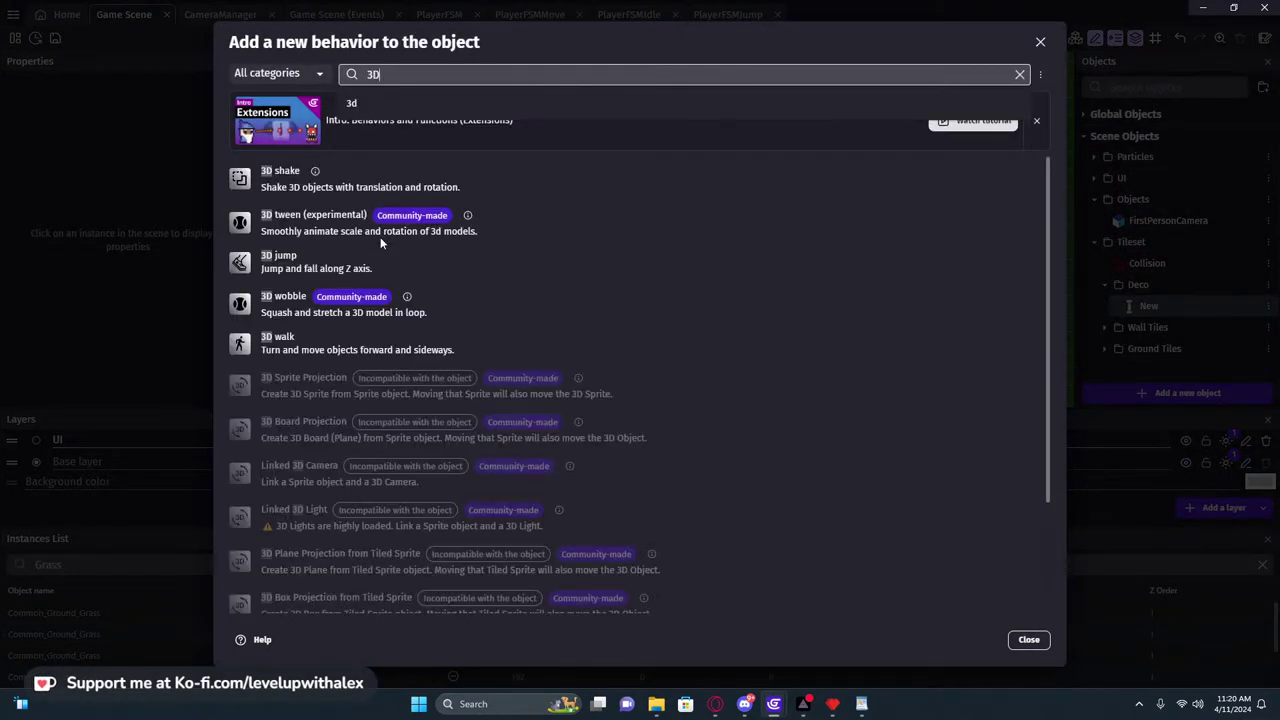
key(BackSpace)
key(BackSpace)
text(bill)
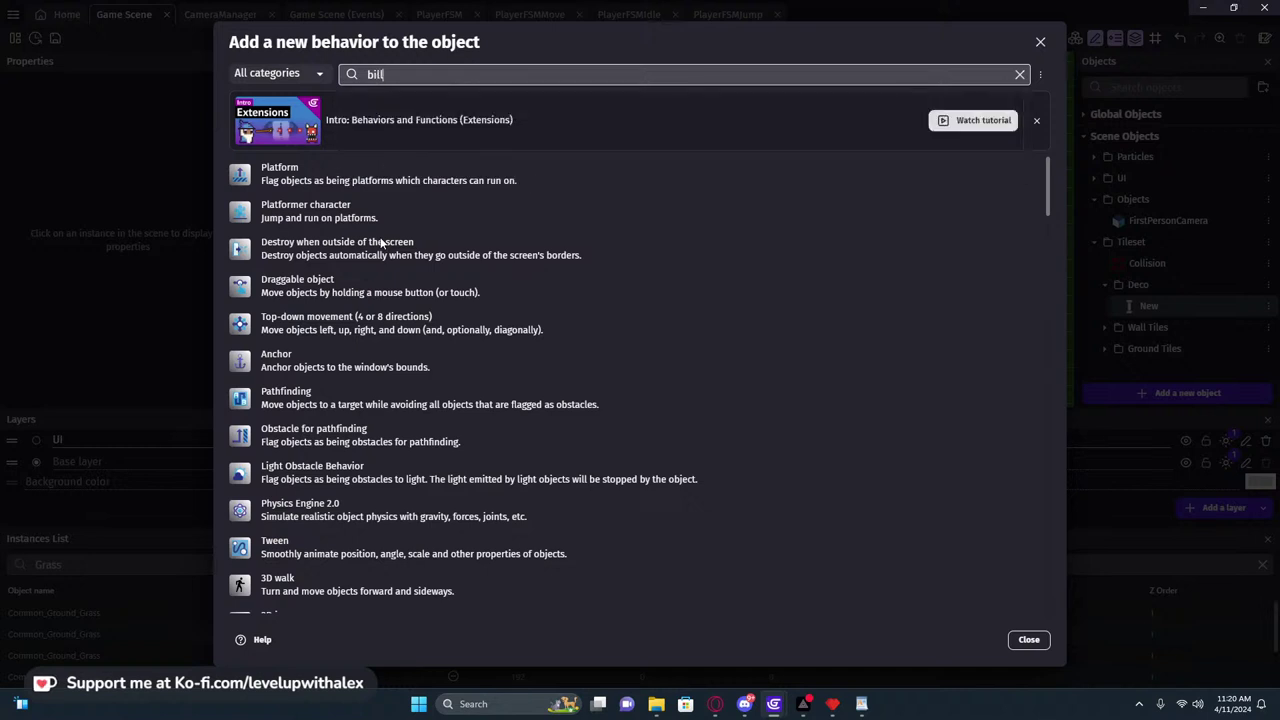
click(419, 192)
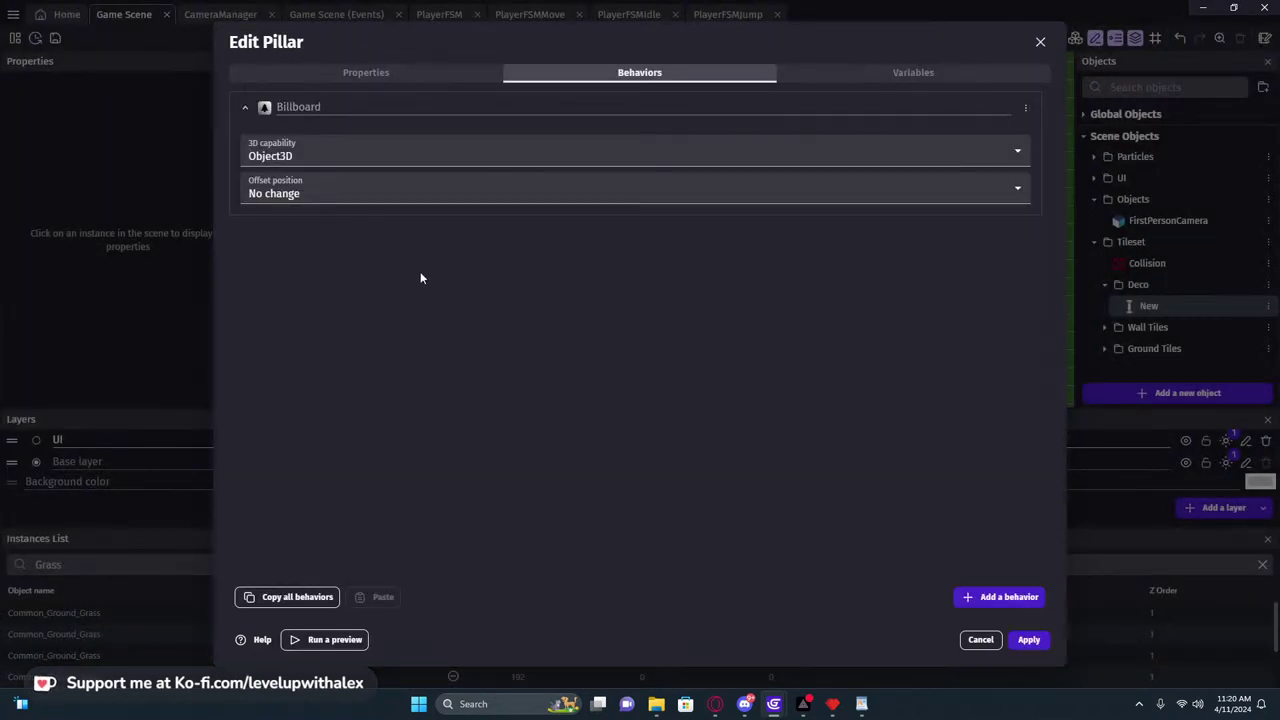
Set the Billboard offset position to Standing on Z axis, keep Object3D as the 3D capability, and apply the changes
click(300, 192)
click(293, 224)
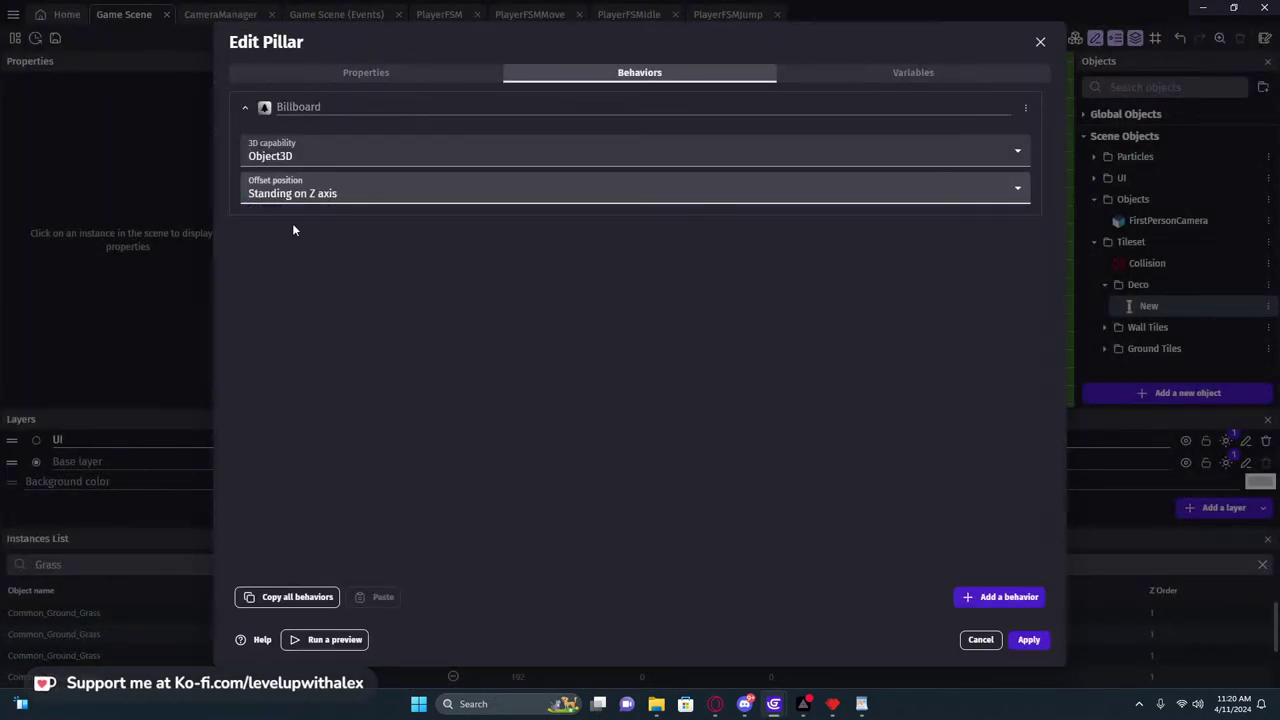
click(318, 153)
click(352, 281)
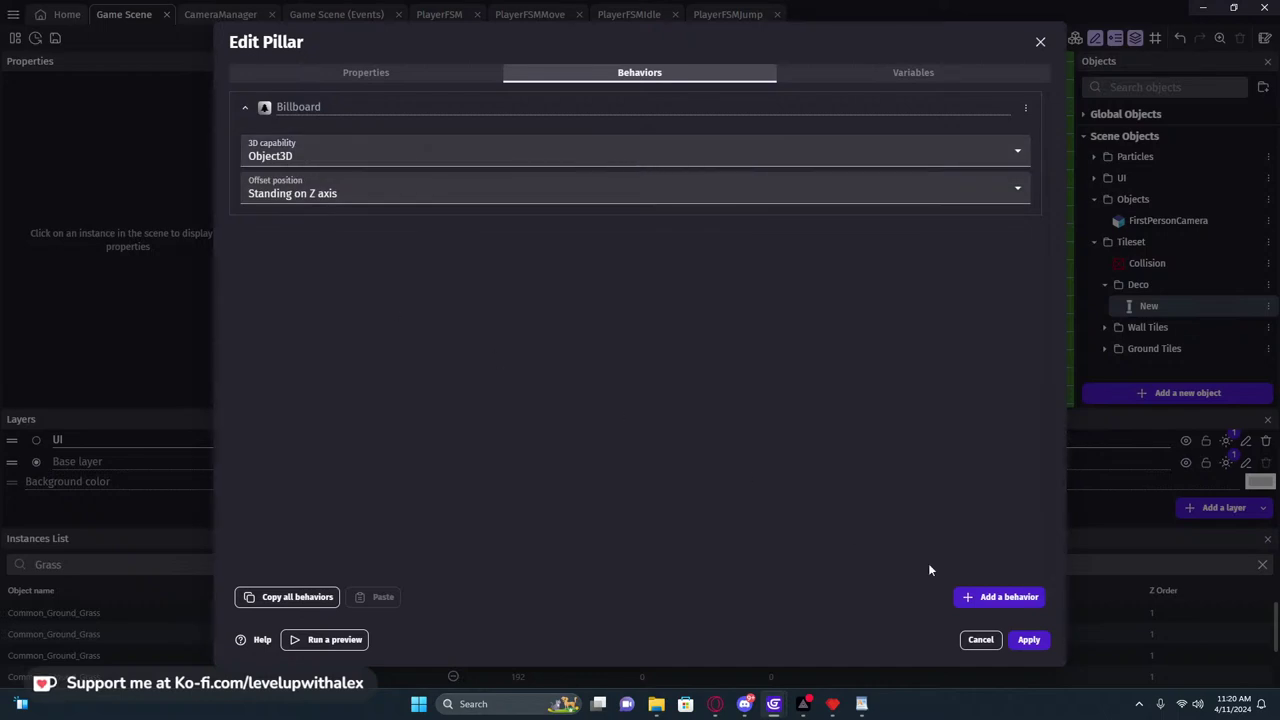
click(1028, 640)
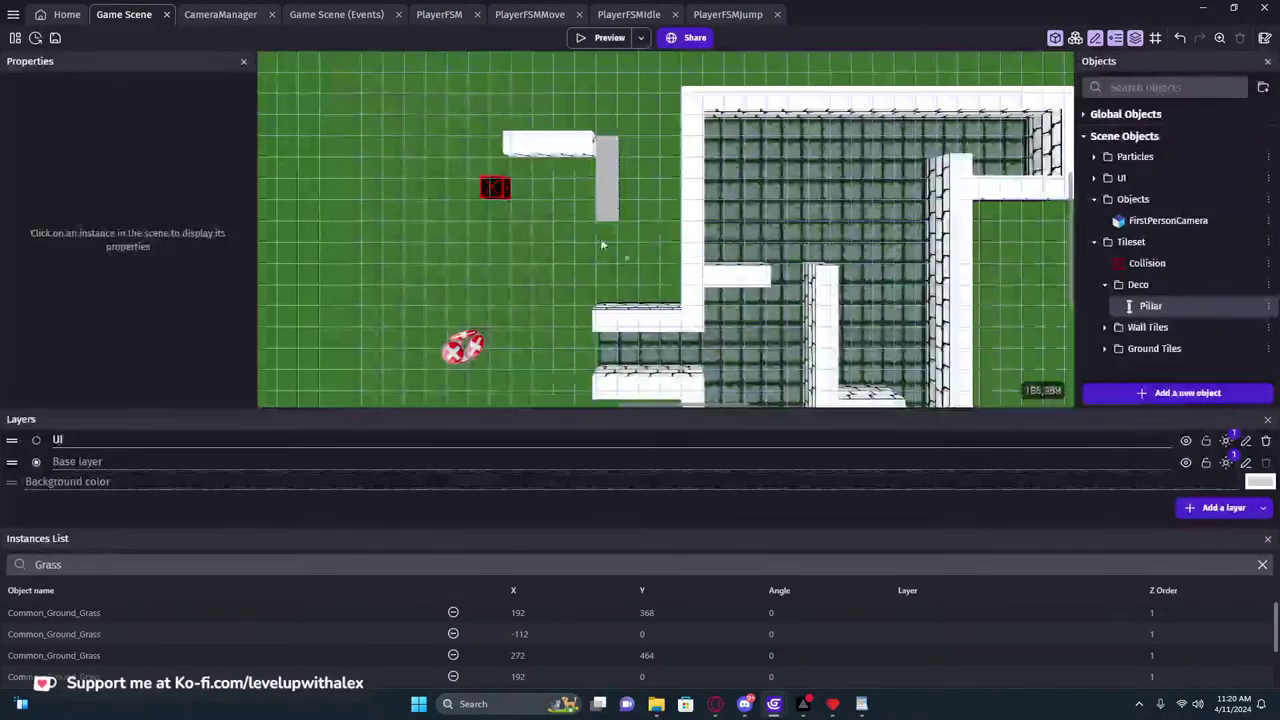
Place a Pillar instance on the grass outside the corridor entrance at X 160, Y 304
drag(1150, 306, 575, 330)
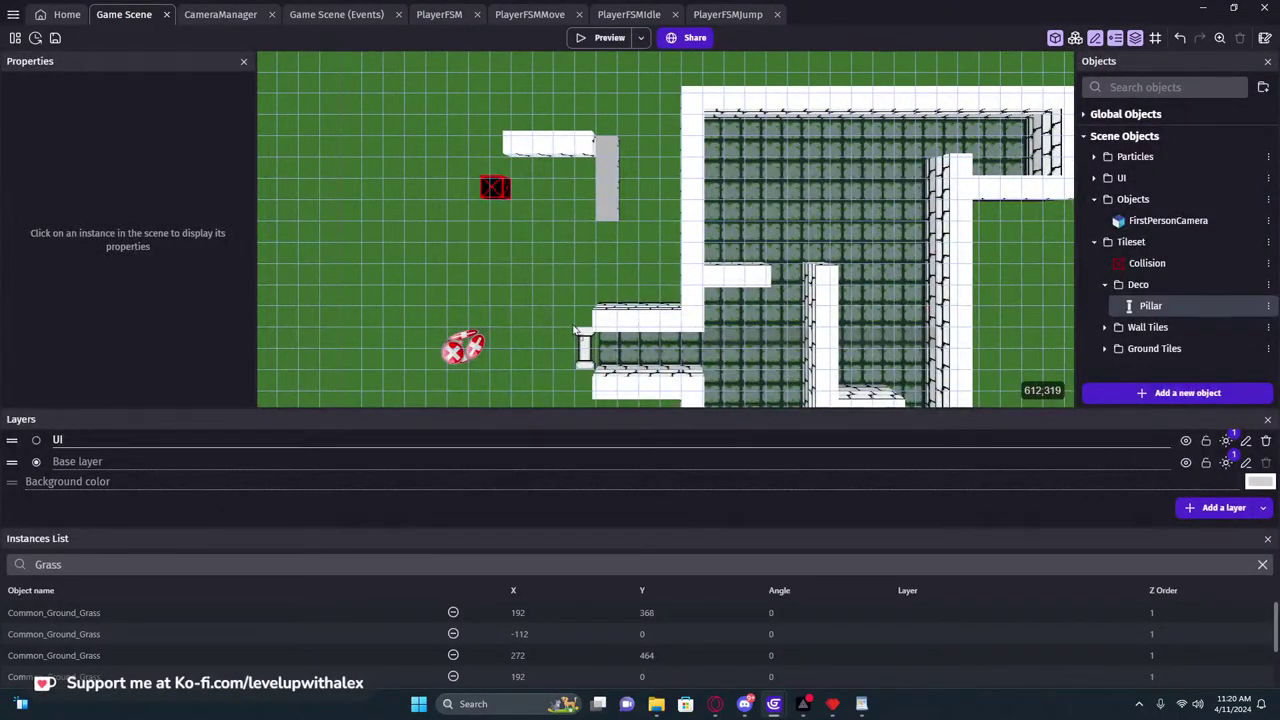
middle_drag(532, 342, 682, 230)
drag(729, 241, 704, 207)
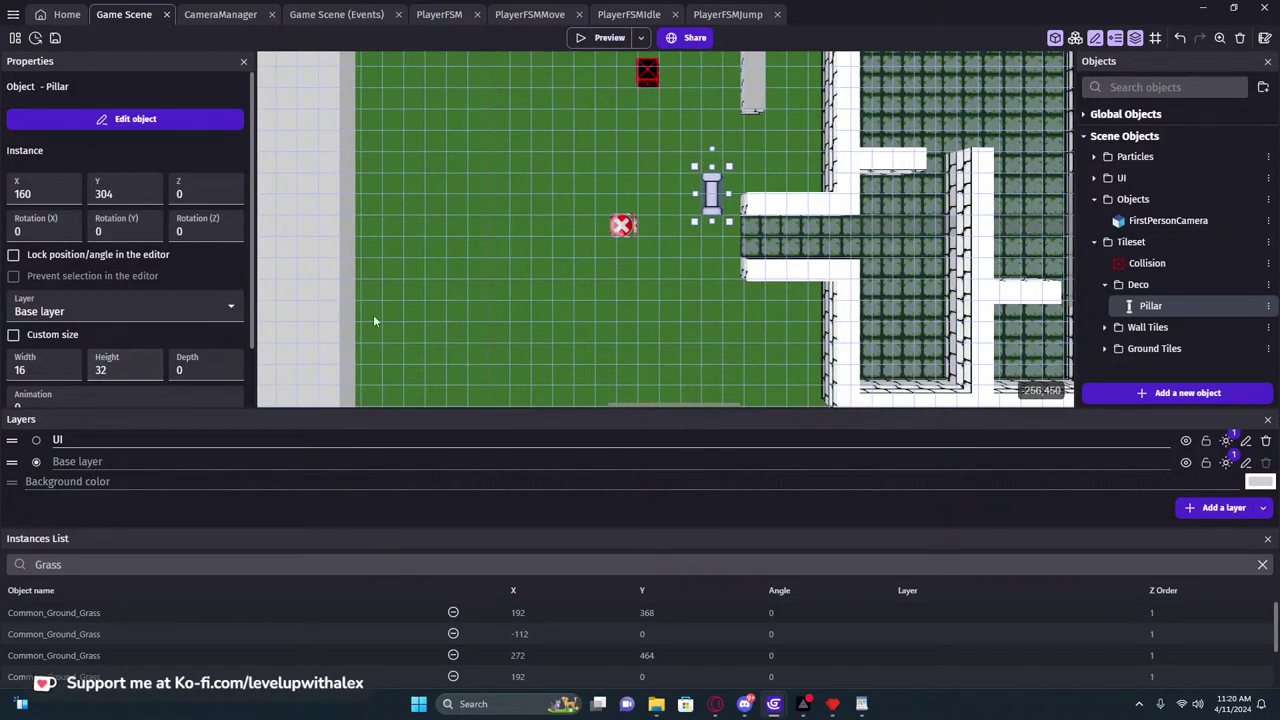
Set the pillar instance's depth to 32 and its height to 16
drag(202, 373, 168, 375)
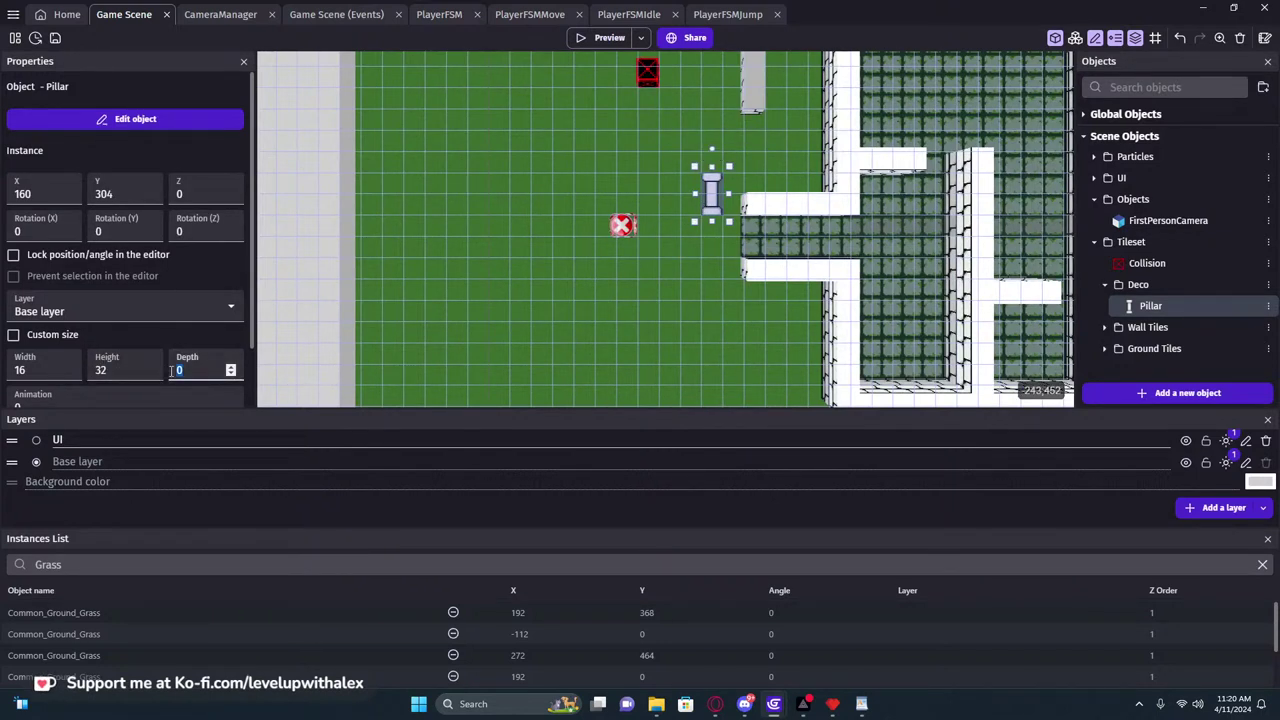
text(32)
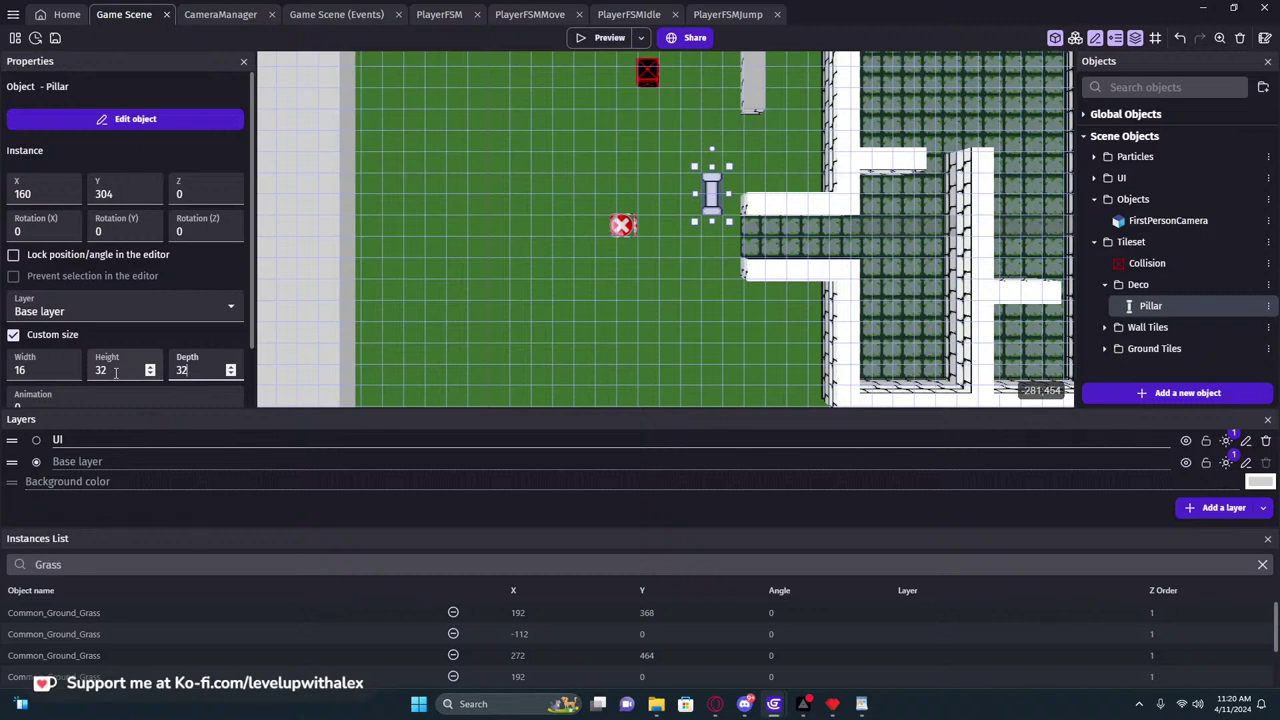
drag(122, 370, 92, 368)
text(16)
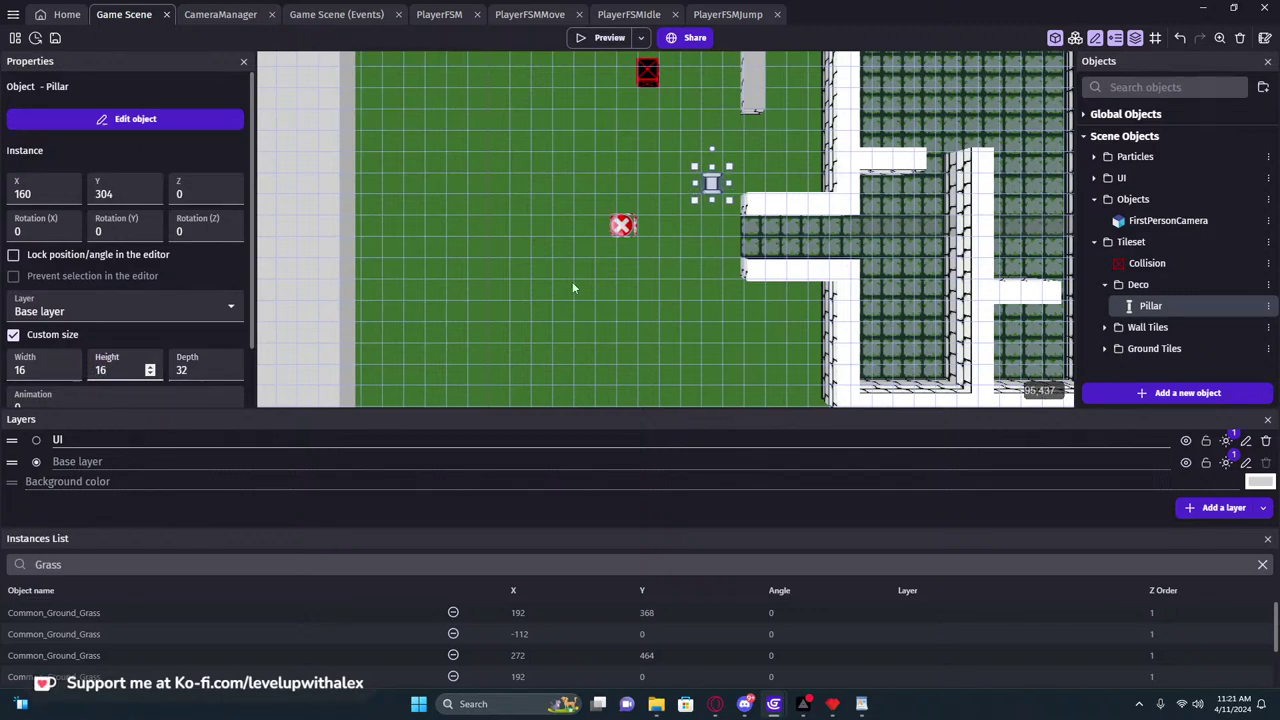
Move the pillar to Y 336 in front of the corridor and check its object settings without changing them
ctrl+scroll(711, 183, up, 3)
drag(711, 183, 716, 250)
click(127, 119)
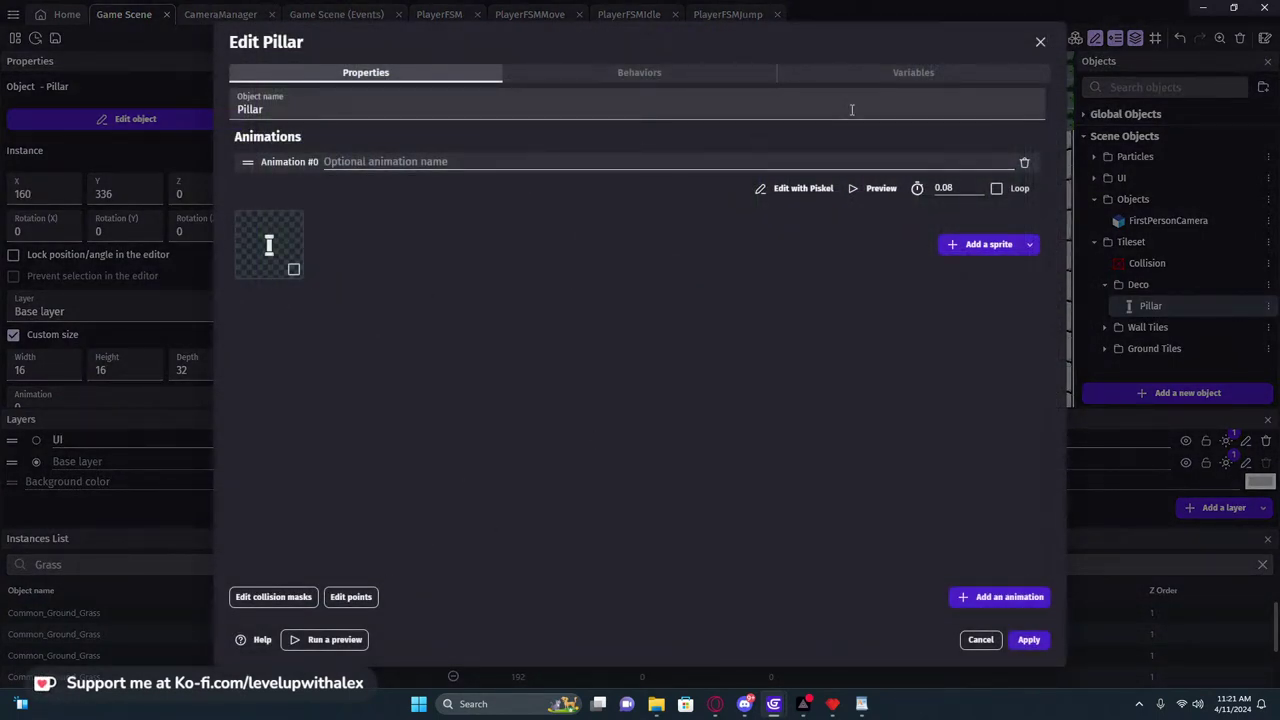
click(1040, 42)
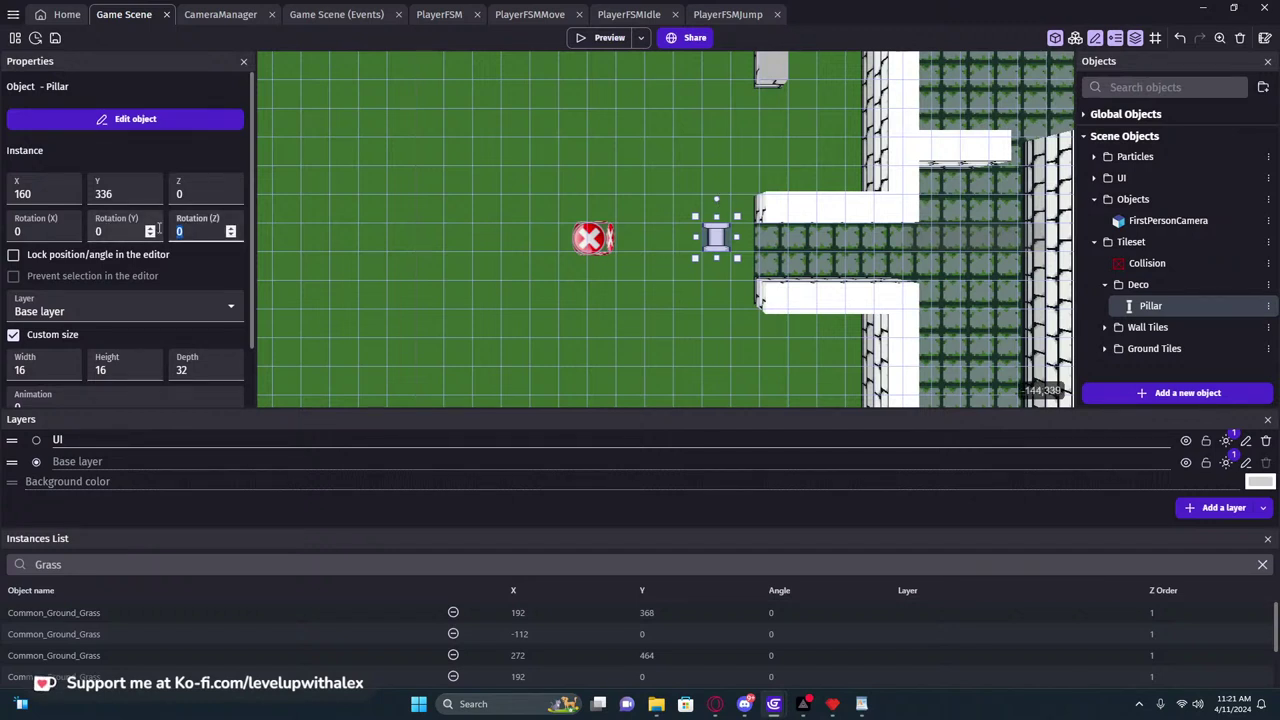
Set the pillar's X and Z rotations to -90 and its Z position to 16, keeping it at X 160, Y 336
text(90)
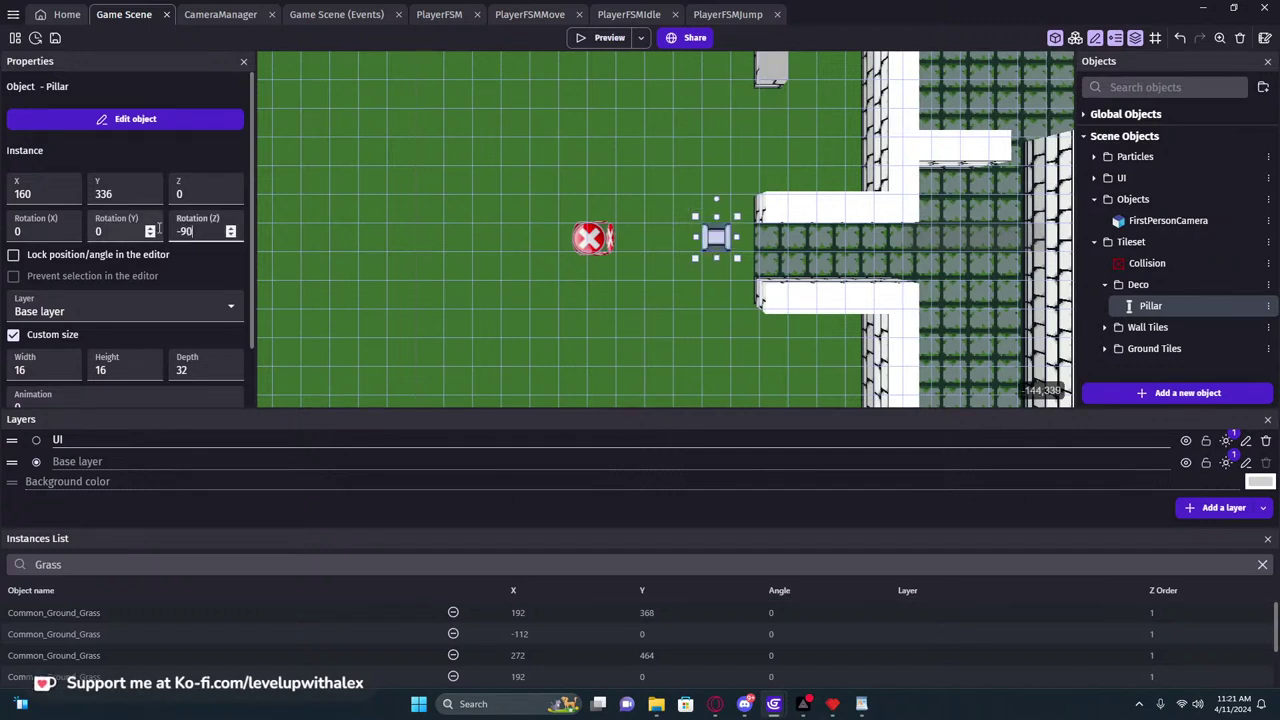
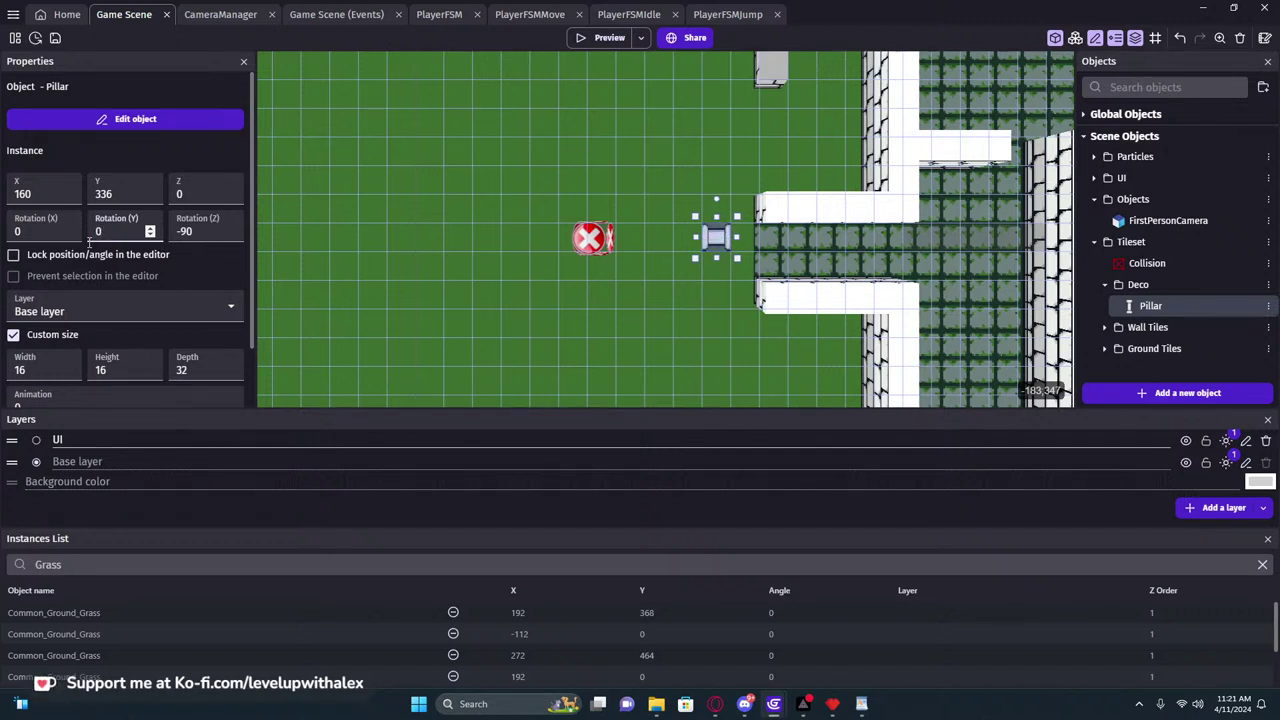
drag(40, 237, 6, 237)
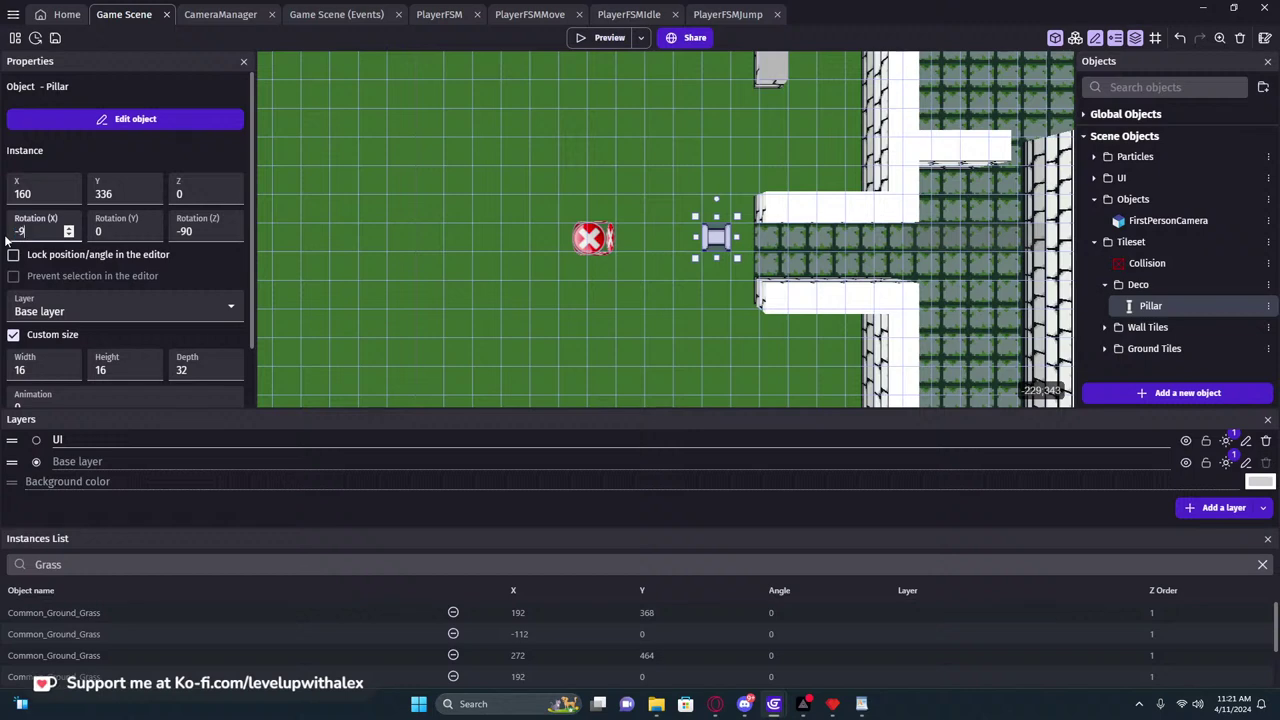
scroll(740, 250, up, 3)
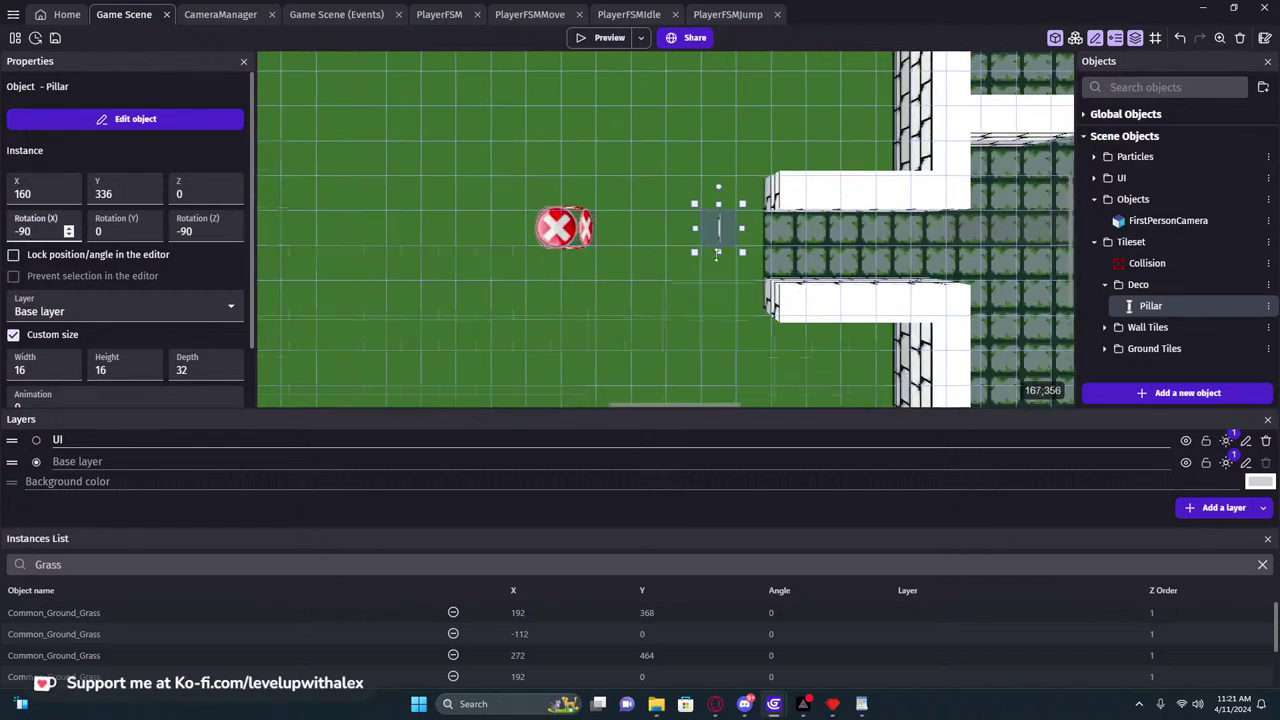
mouse_move(708, 228)
mouse_down()
mouse_move(803, 240)
mouse_move(703, 235)
mouse_up()
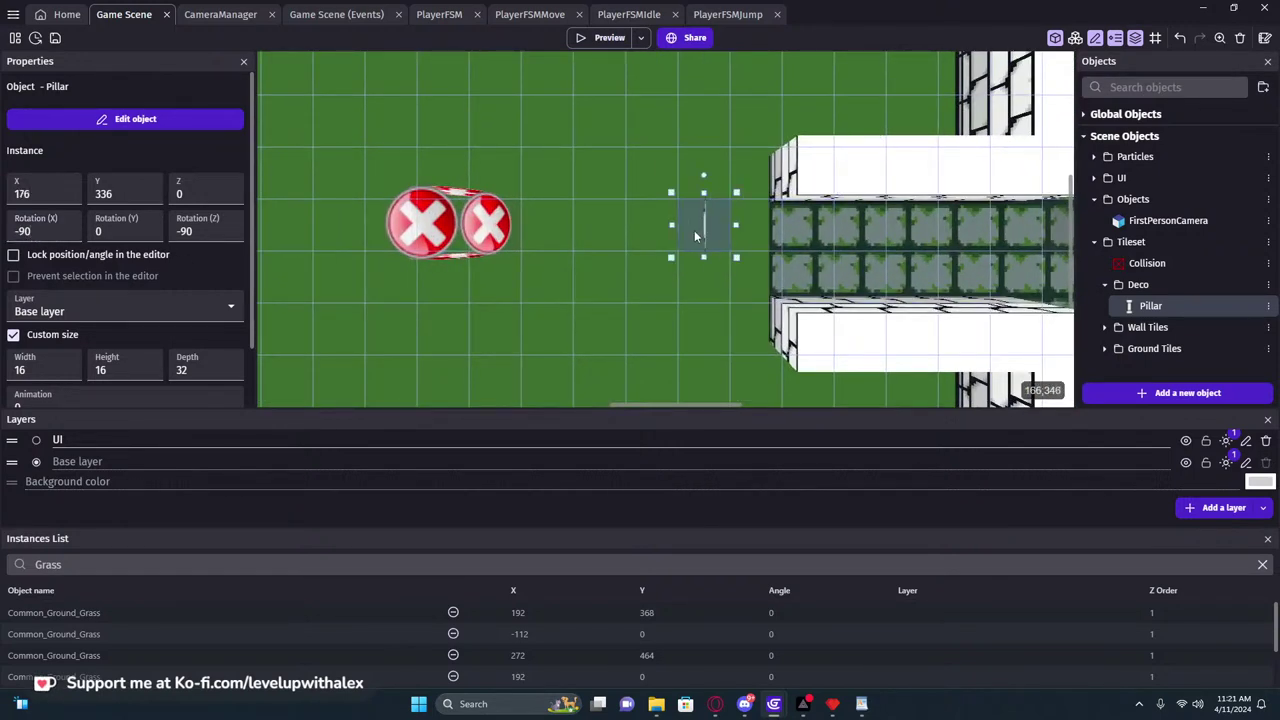
click(195, 194)
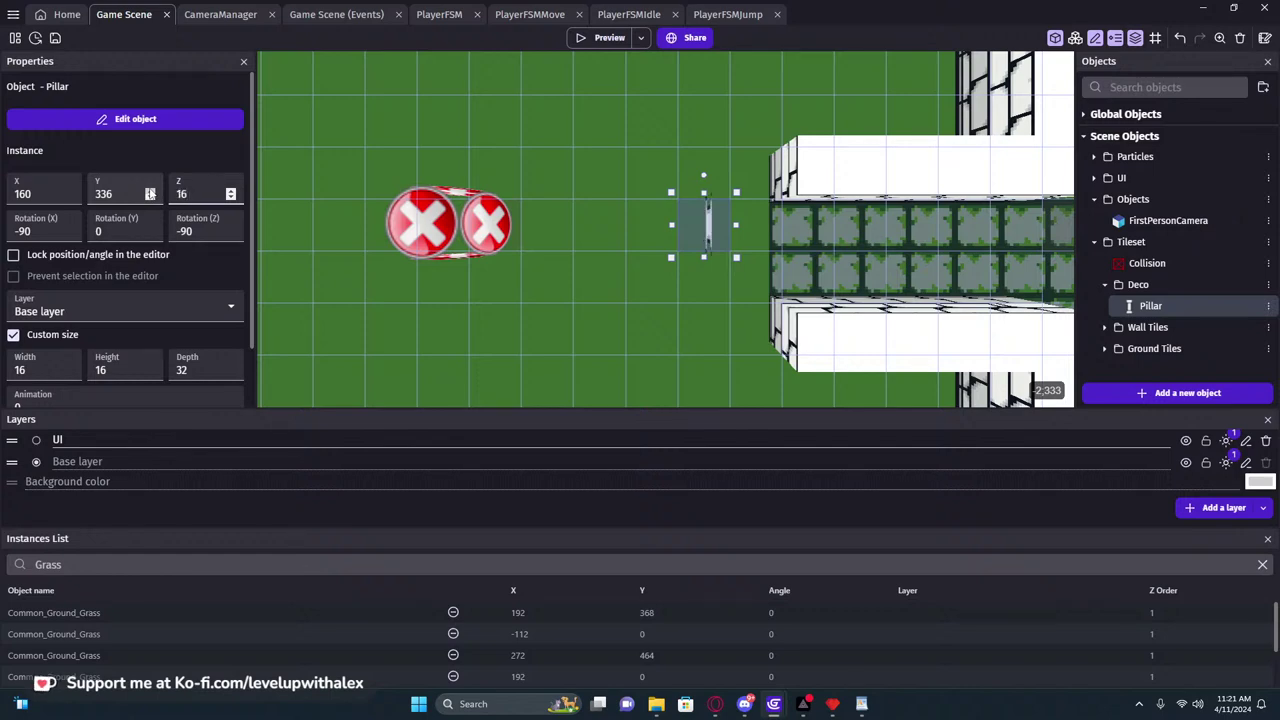
Preview the game to check how the pillar looks in 3D, and close the preview
click(591, 38)
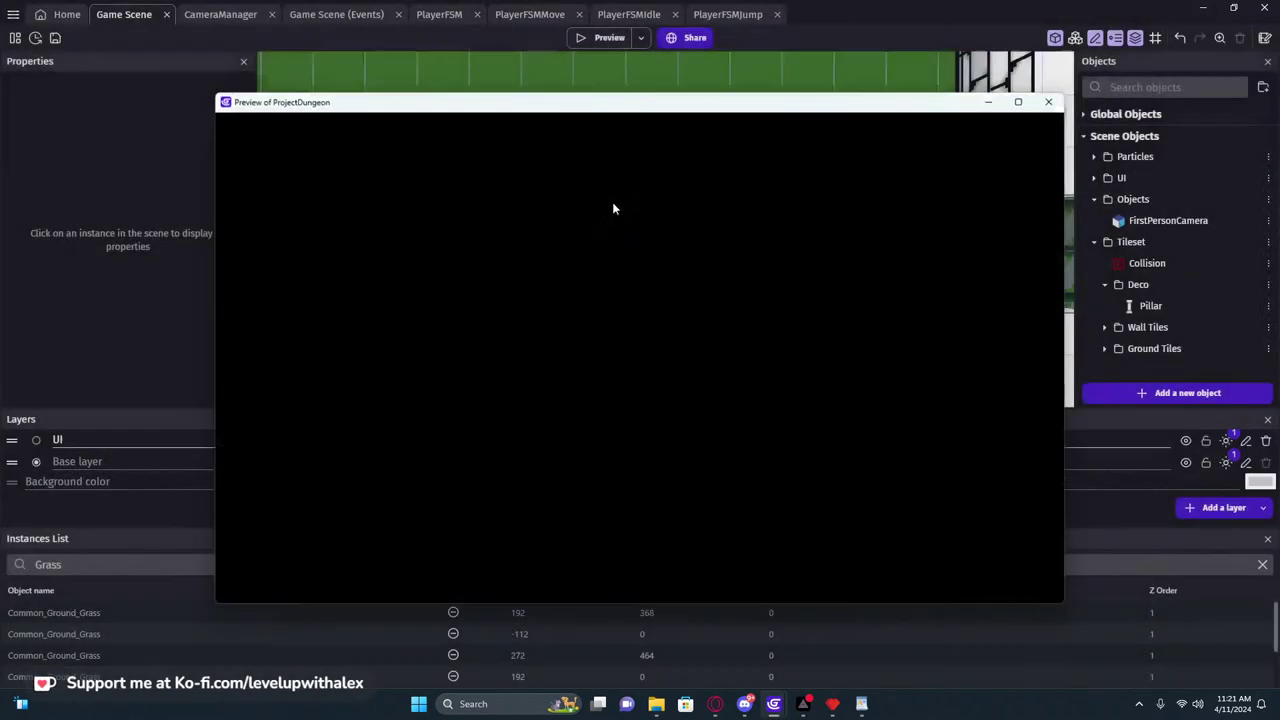
key(Escape)
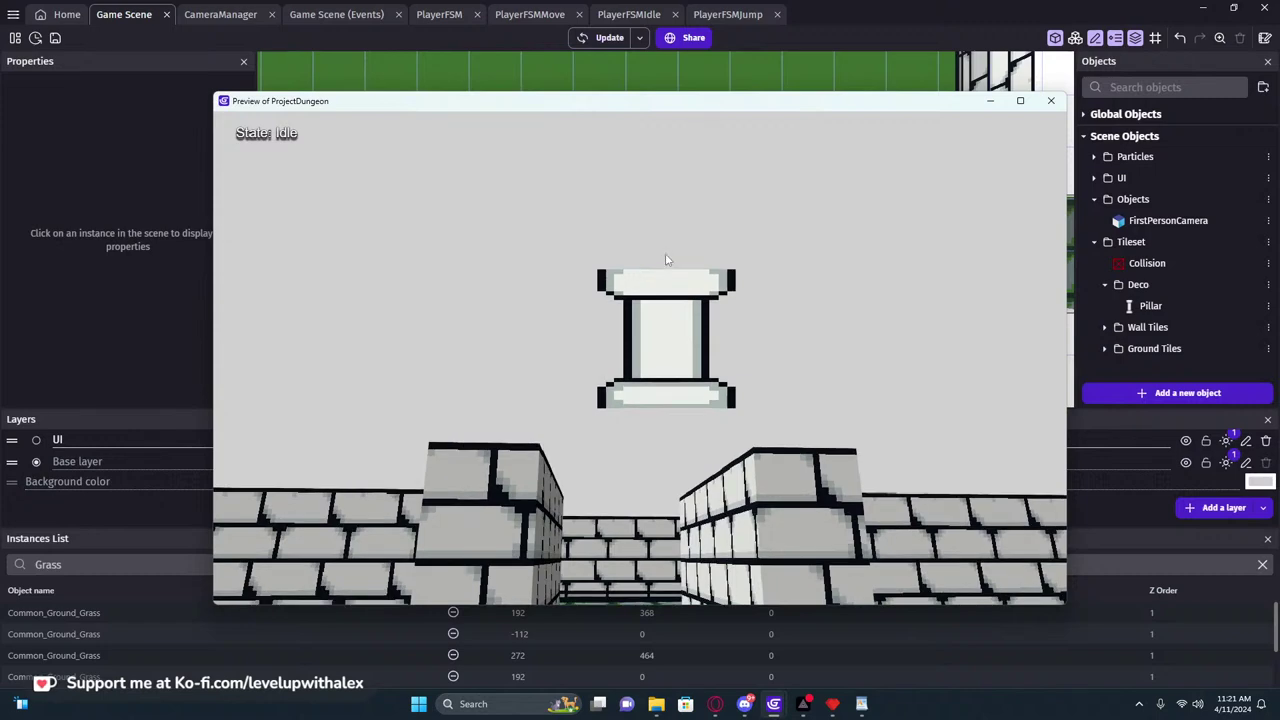
click(1050, 101)
Try to set the pillar's height and width to 32, and undo the last size changes
click(705, 222)
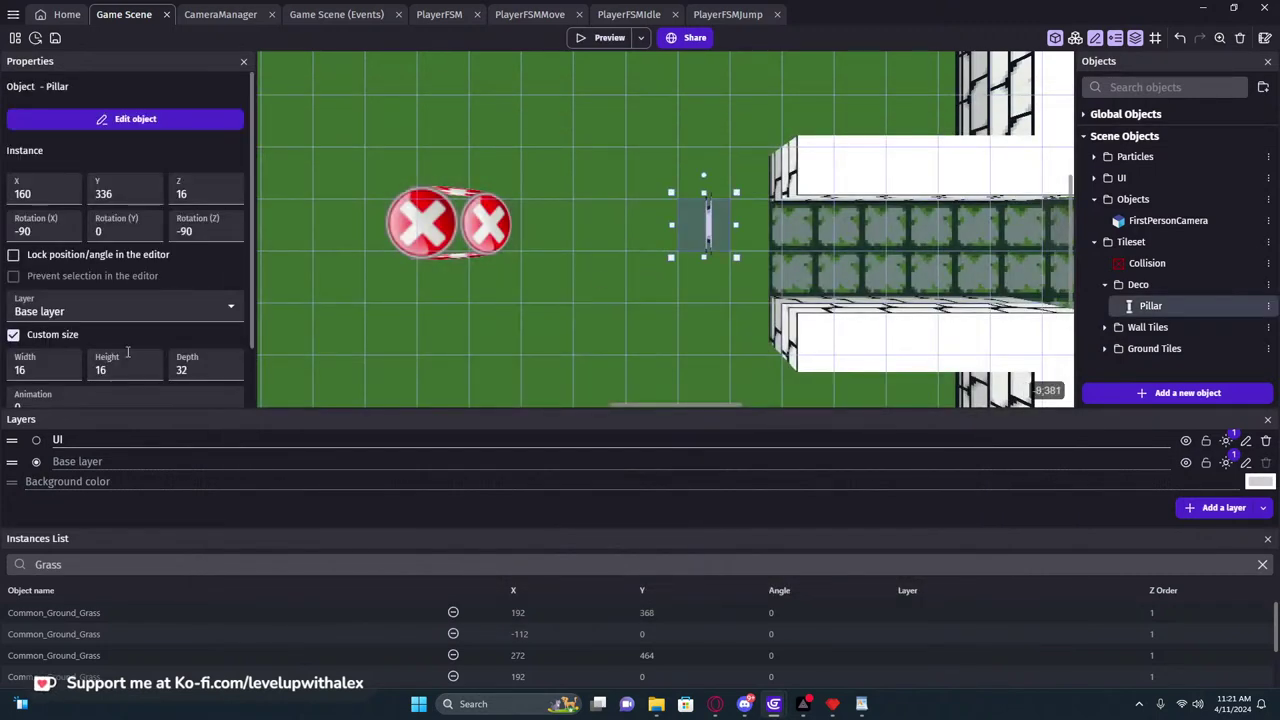
text(32)
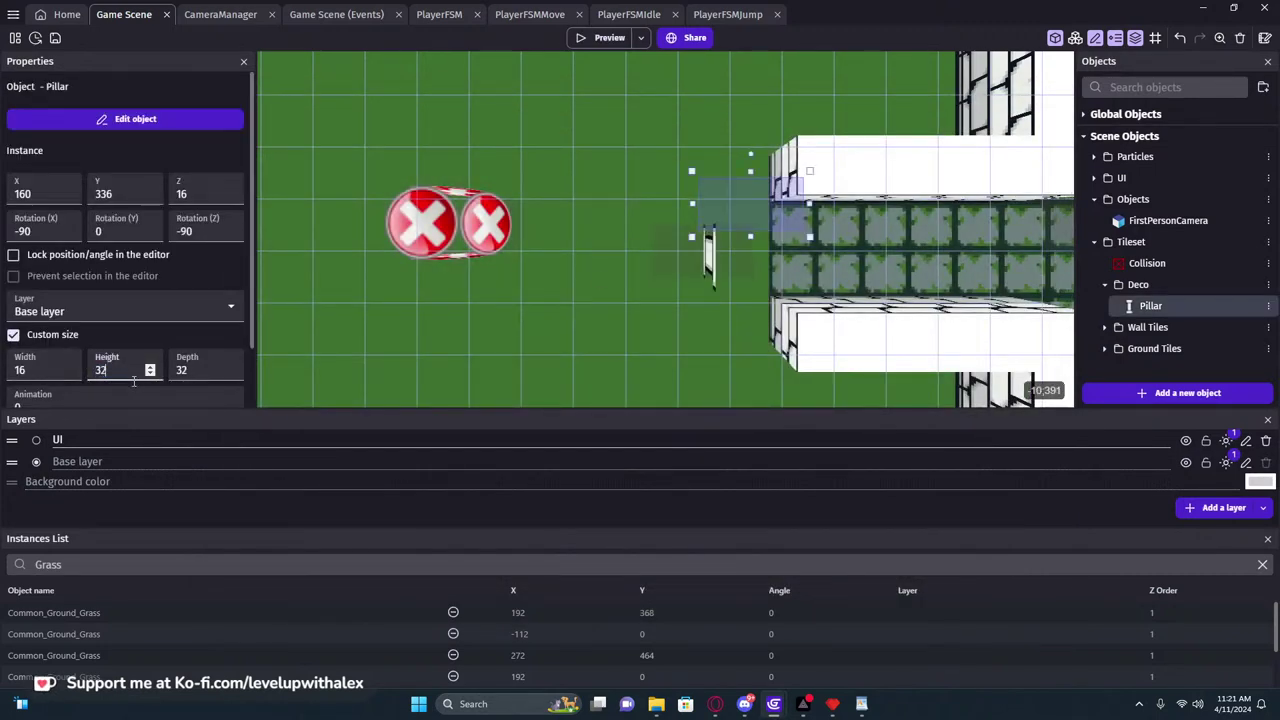
key(BackSpace)
drag(36, 371, 10, 375)
text(32)
key(ctrl+z)
key(ctrl+z)
scroll(702, 192, up, 3)
middle_drag(736, 249, 990, 295)
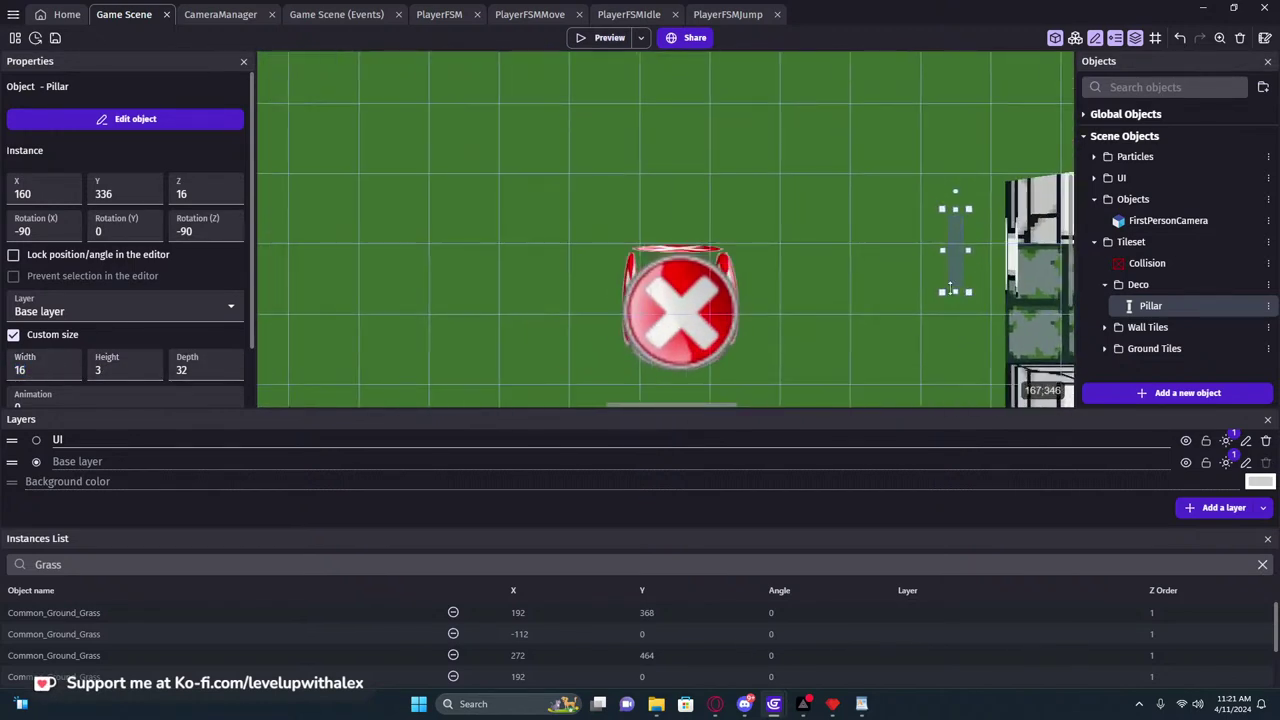
Make the pillar 32 wide and 32 high at X 152, Y 328 and start a game preview
drag(954, 255, 934, 286)
middle_drag(934, 286, 724, 297)
drag(746, 301, 790, 291)
middle_drag(676, 312, 574, 232)
click(606, 40)
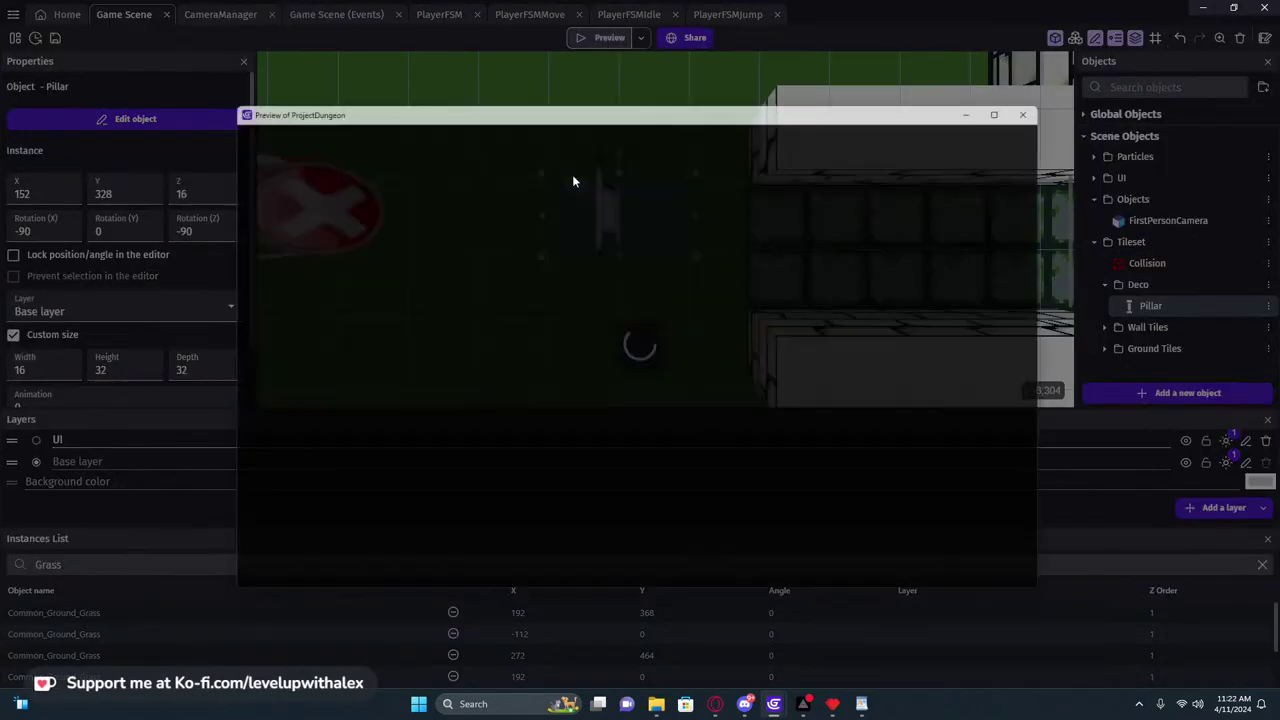
Walk around the pillar in the running game preview to examine its height and facing, and close the preview
click(583, 241)
key(w)
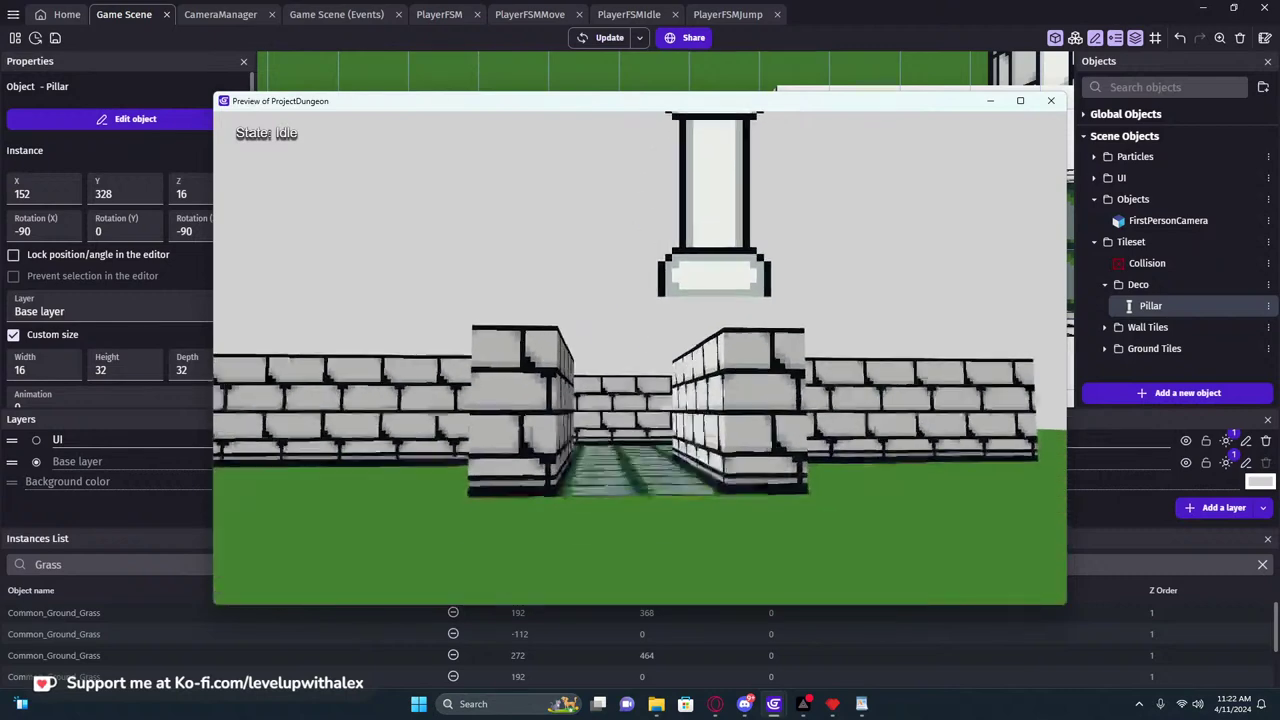
key(d)
key(w)
key(w)
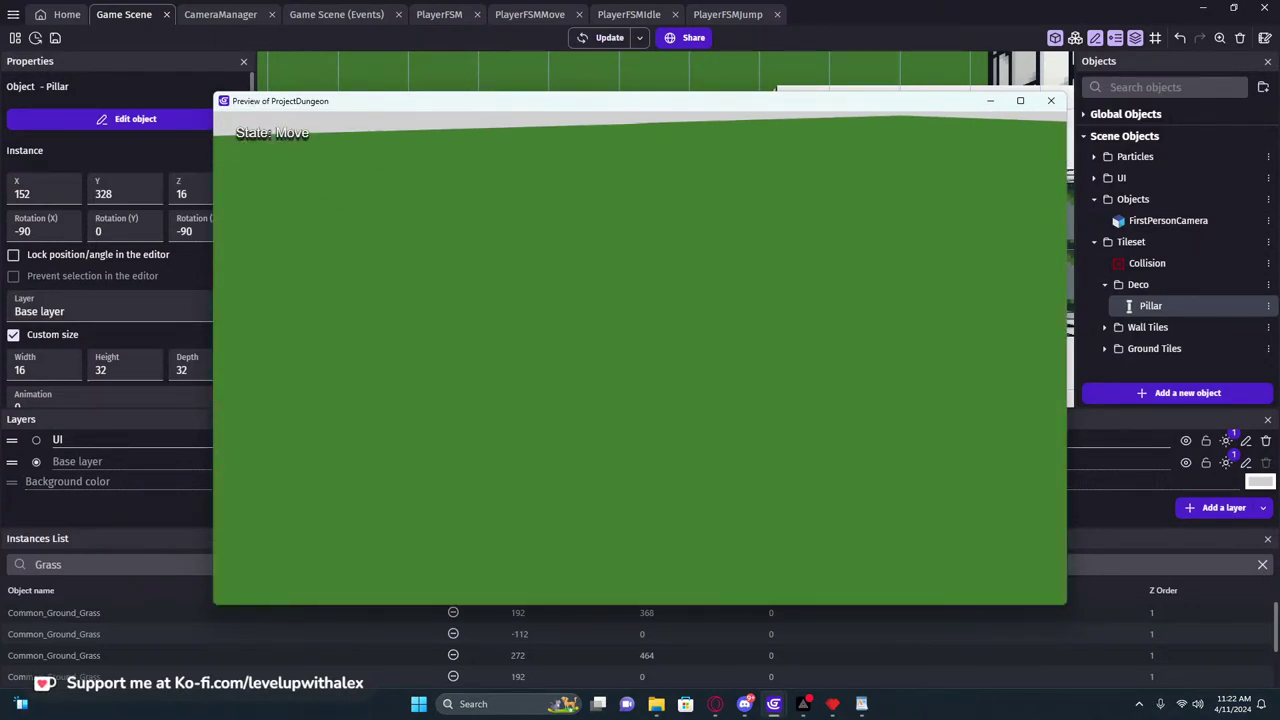
key(w)
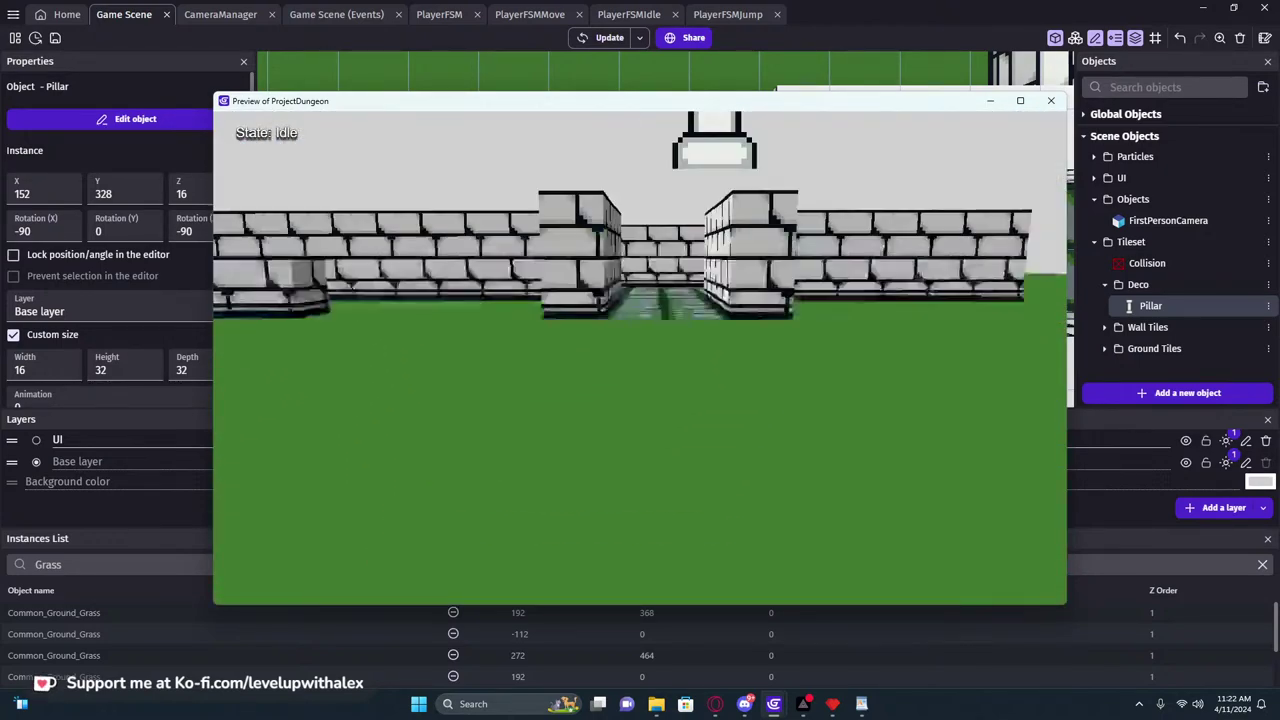
key(w)
key(Escape)
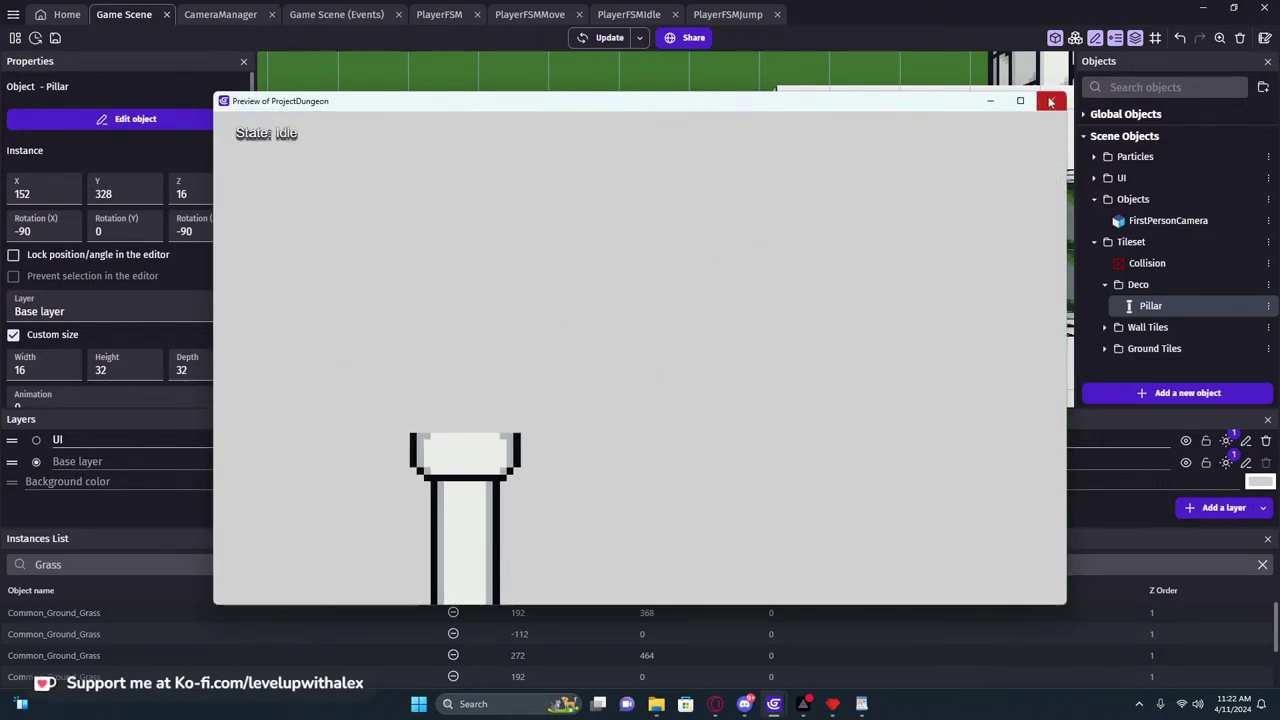
click(1050, 102)
Set the offset position of the Pillar object's Billboard behavior to No change and apply it
double_click(620, 206)
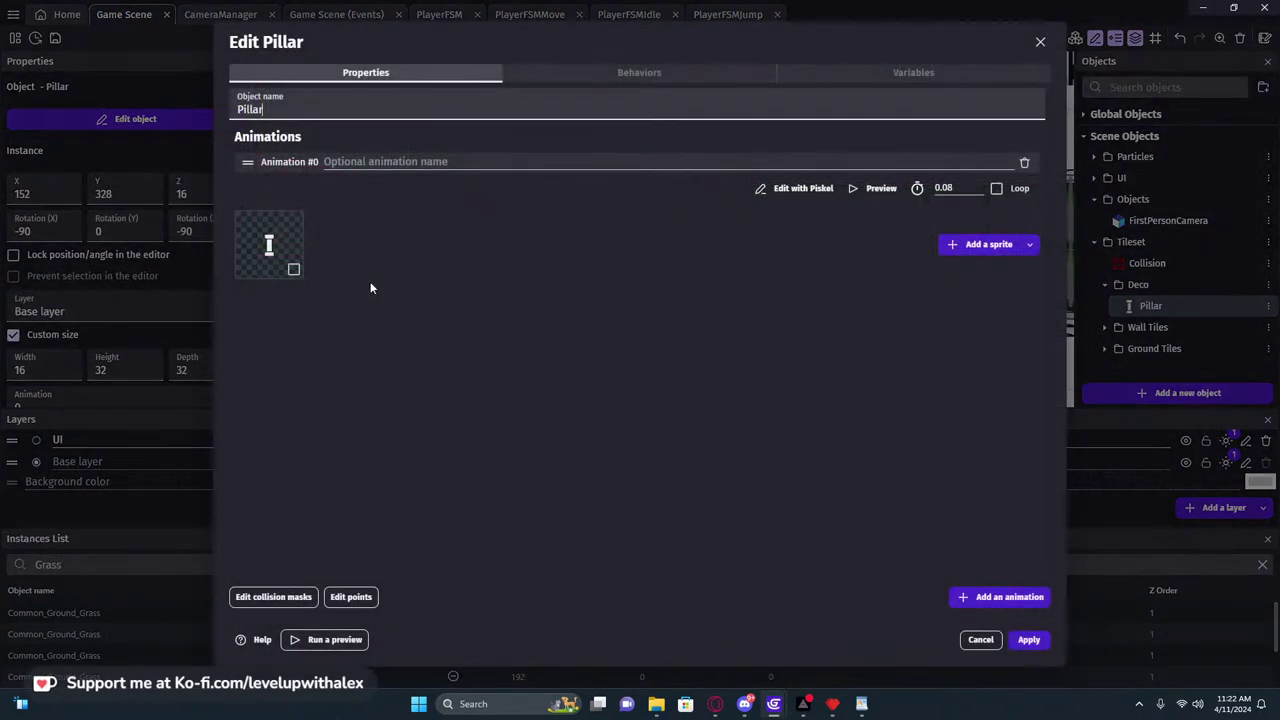
click(625, 76)
click(368, 185)
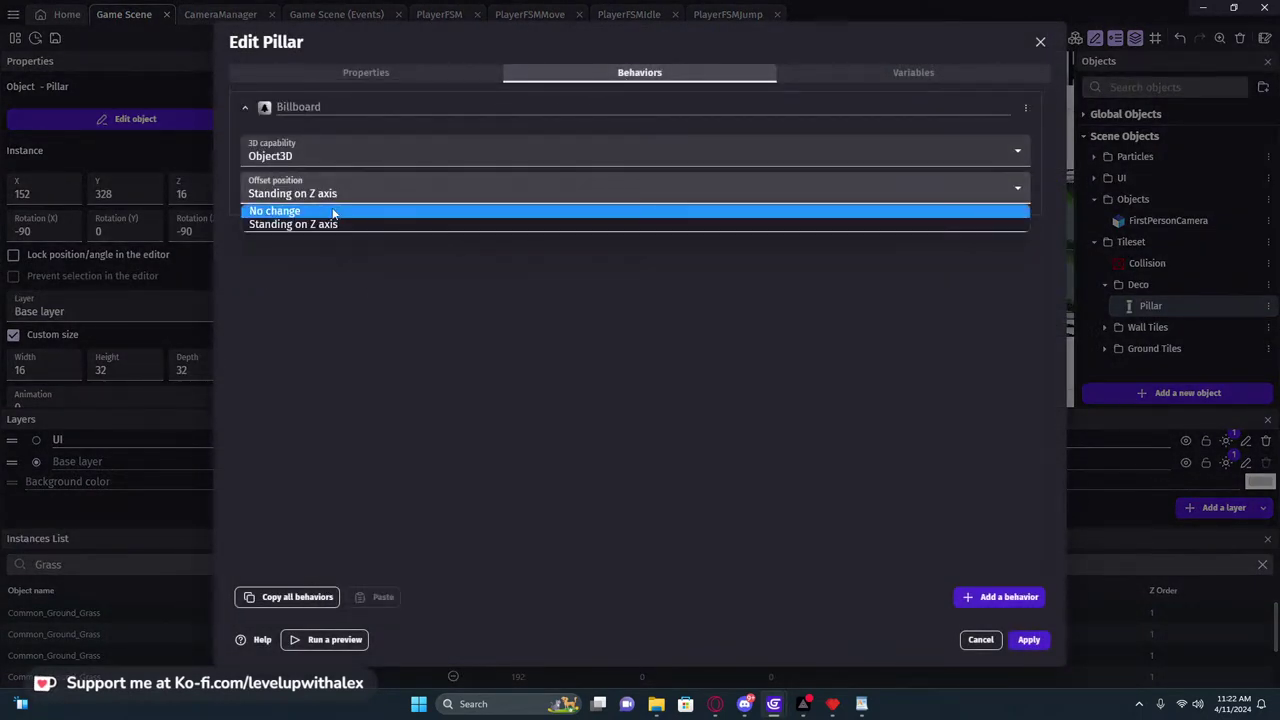
click(330, 215)
click(319, 154)
click(319, 154)
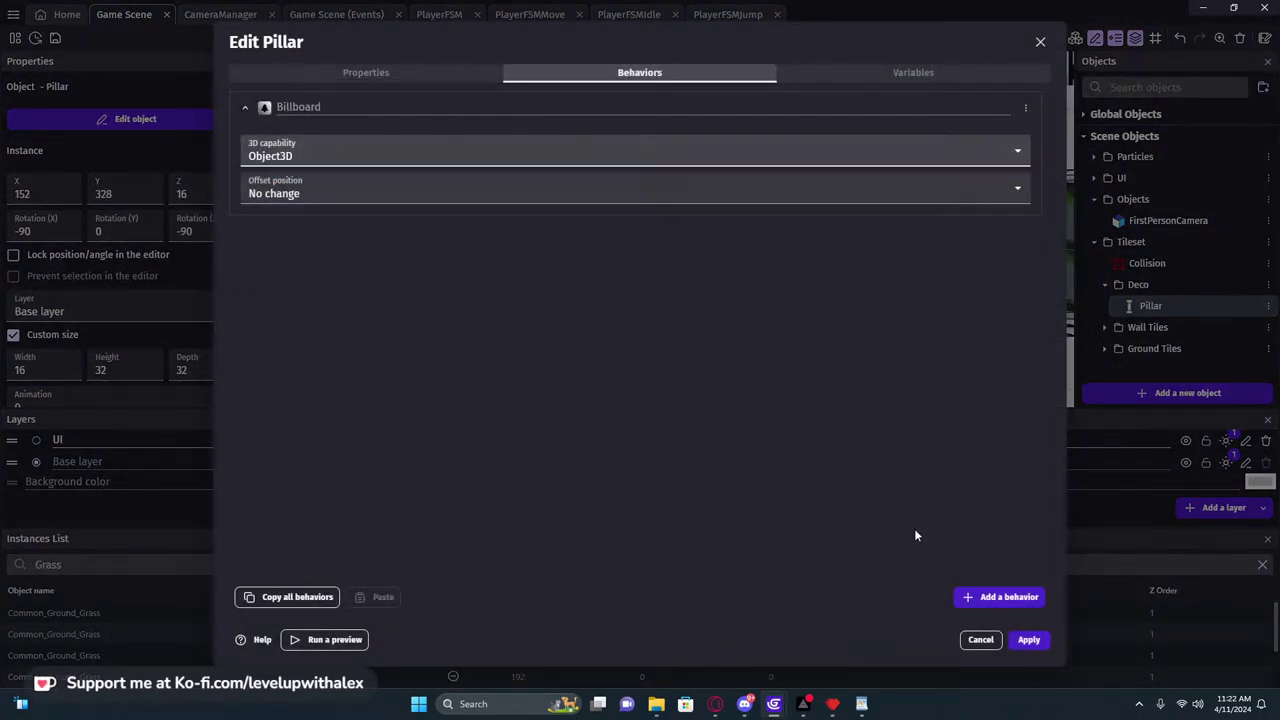
click(1034, 640)
Preview the game to check the pillar with the No change offset, and close the preview
click(606, 38)
click(691, 314)
key(s)
key(a)
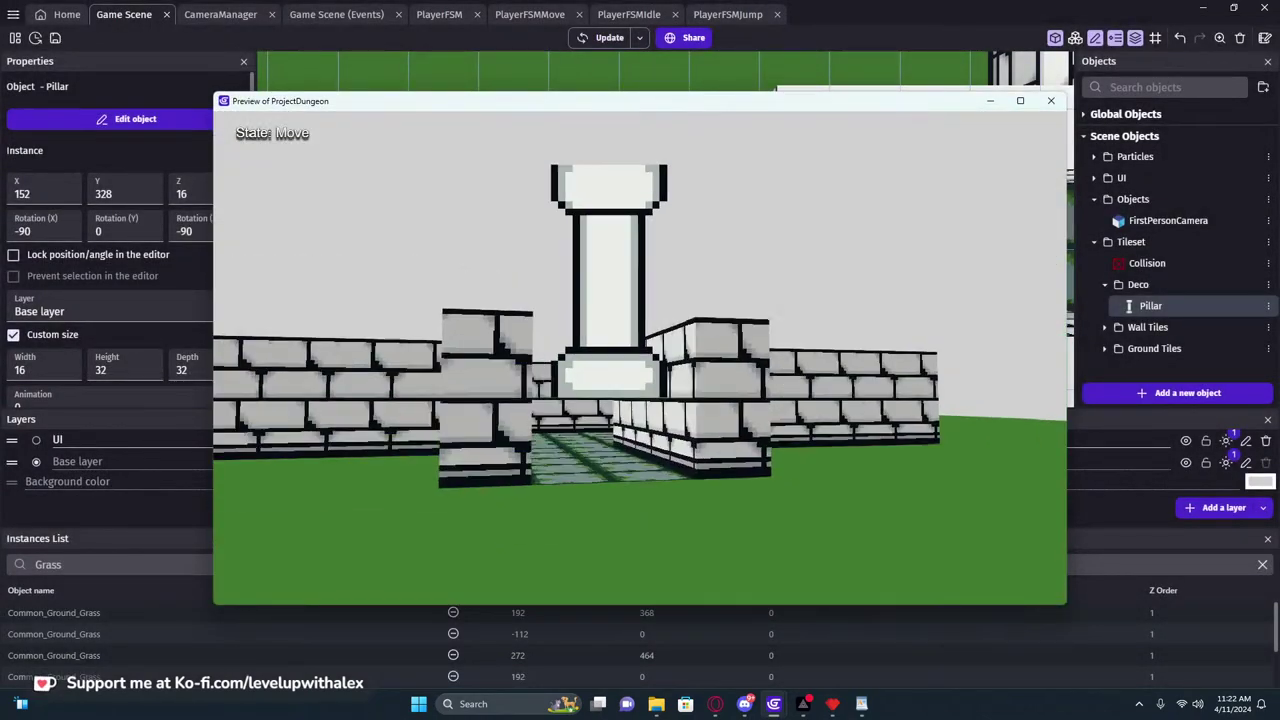
key(w)
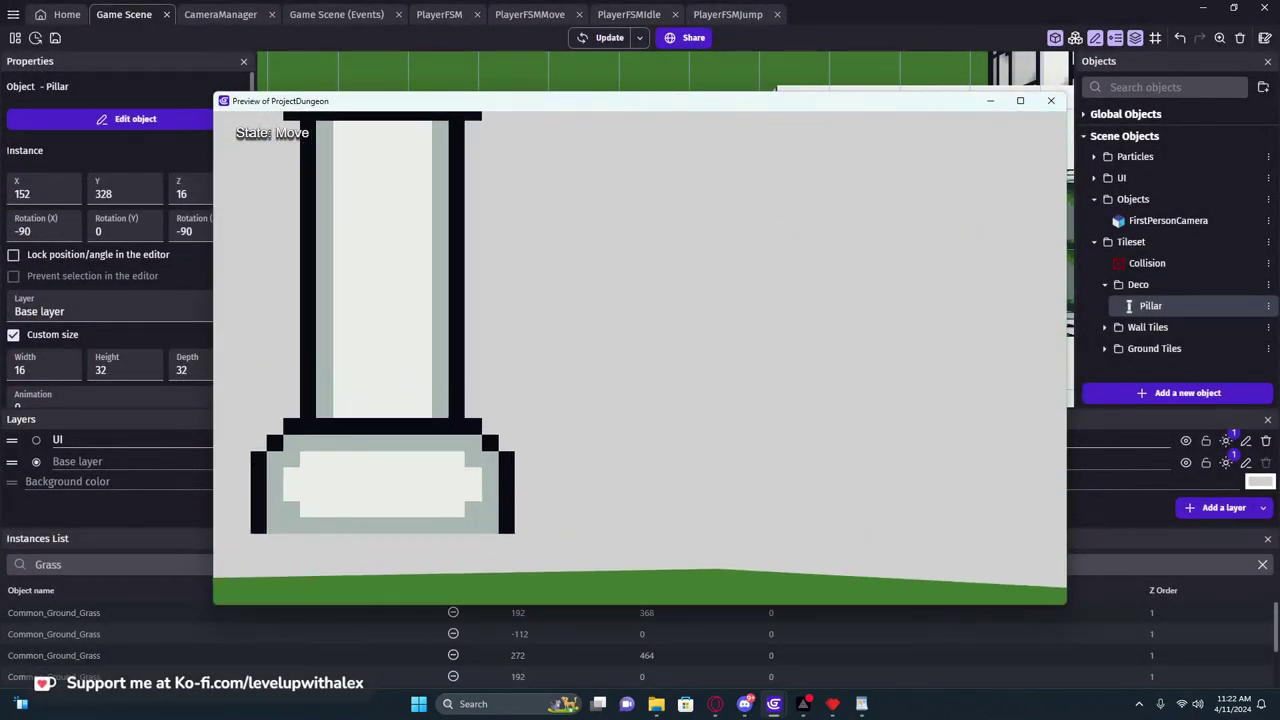
click(1051, 100)
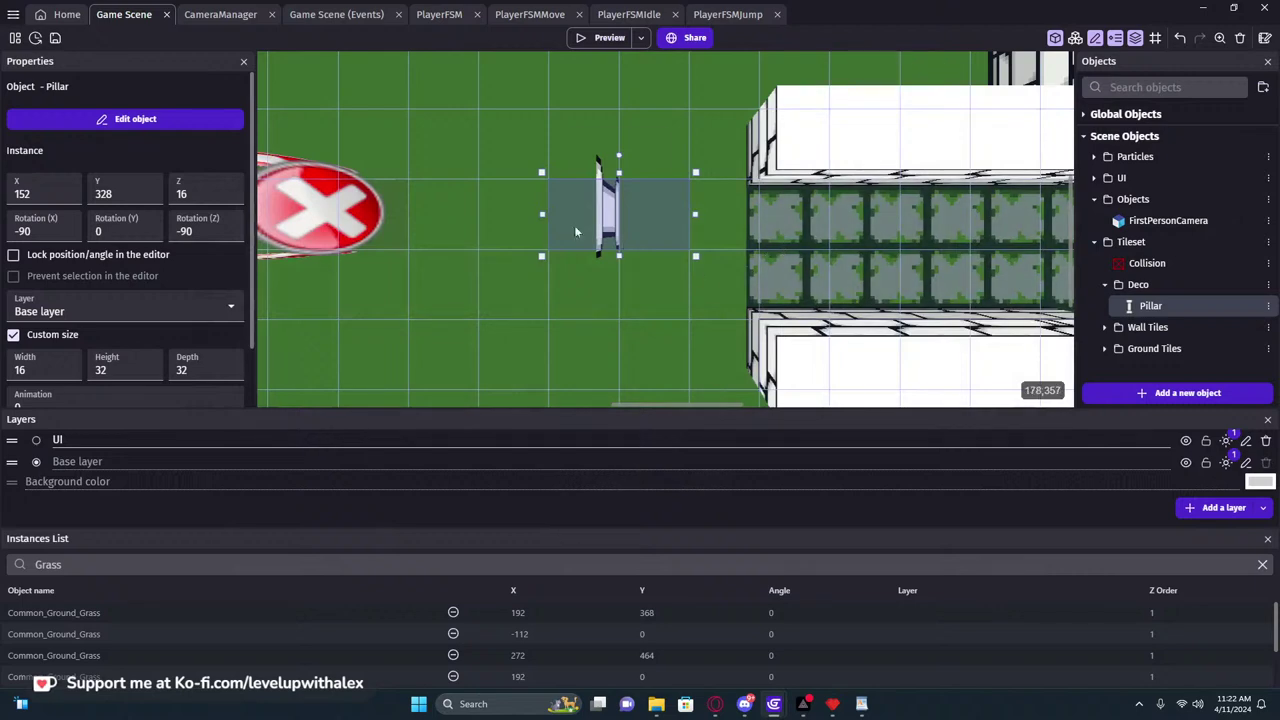
Look through the CameraManager, Game Scene and PlayerFSM event sheets, and return to the game scene
click(252, 16)
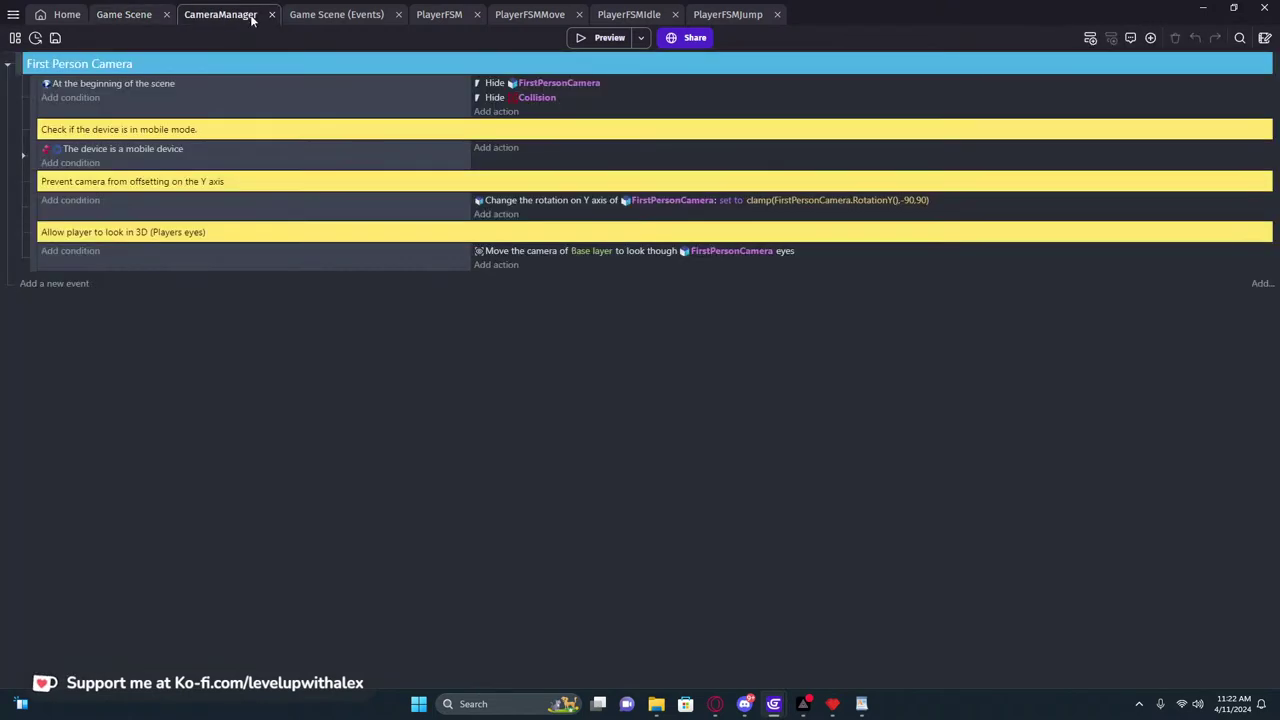
click(340, 15)
click(755, 16)
click(632, 16)
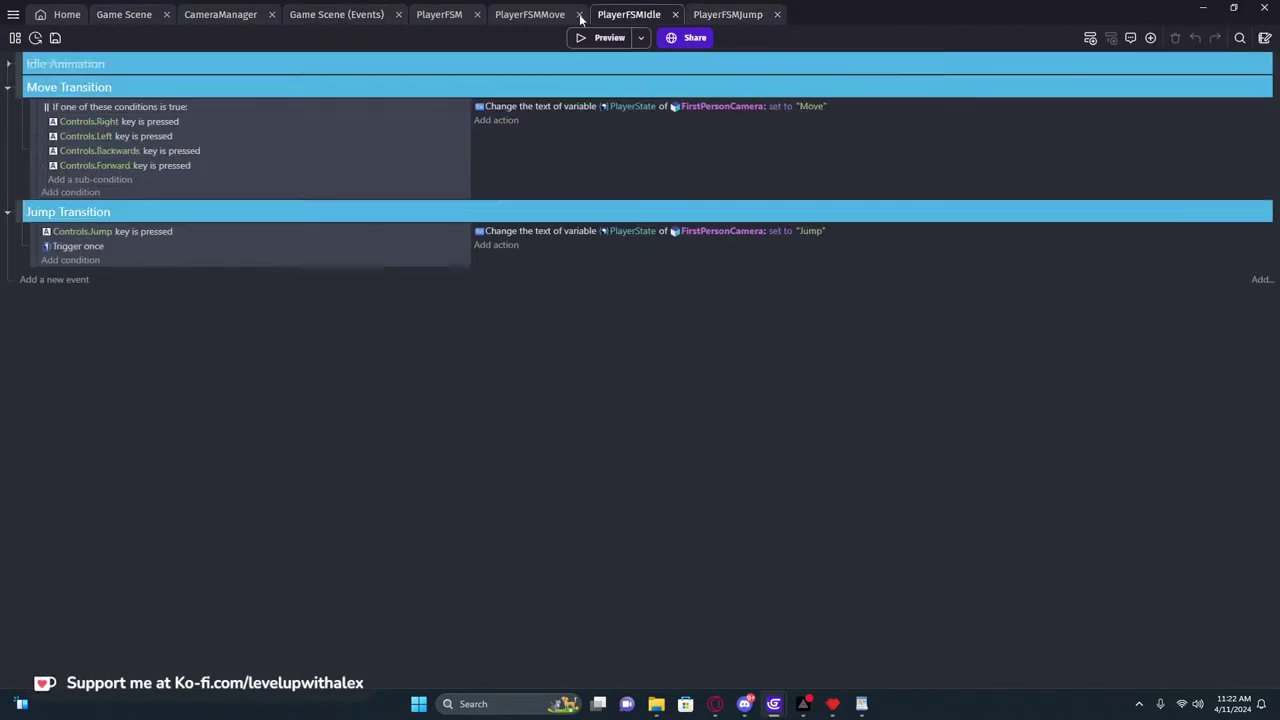
click(527, 15)
click(443, 15)
click(346, 15)
click(220, 15)
click(124, 15)
Set the Pillar object's Billboard offset position back to Standing on Z axis and apply it
double_click(600, 220)
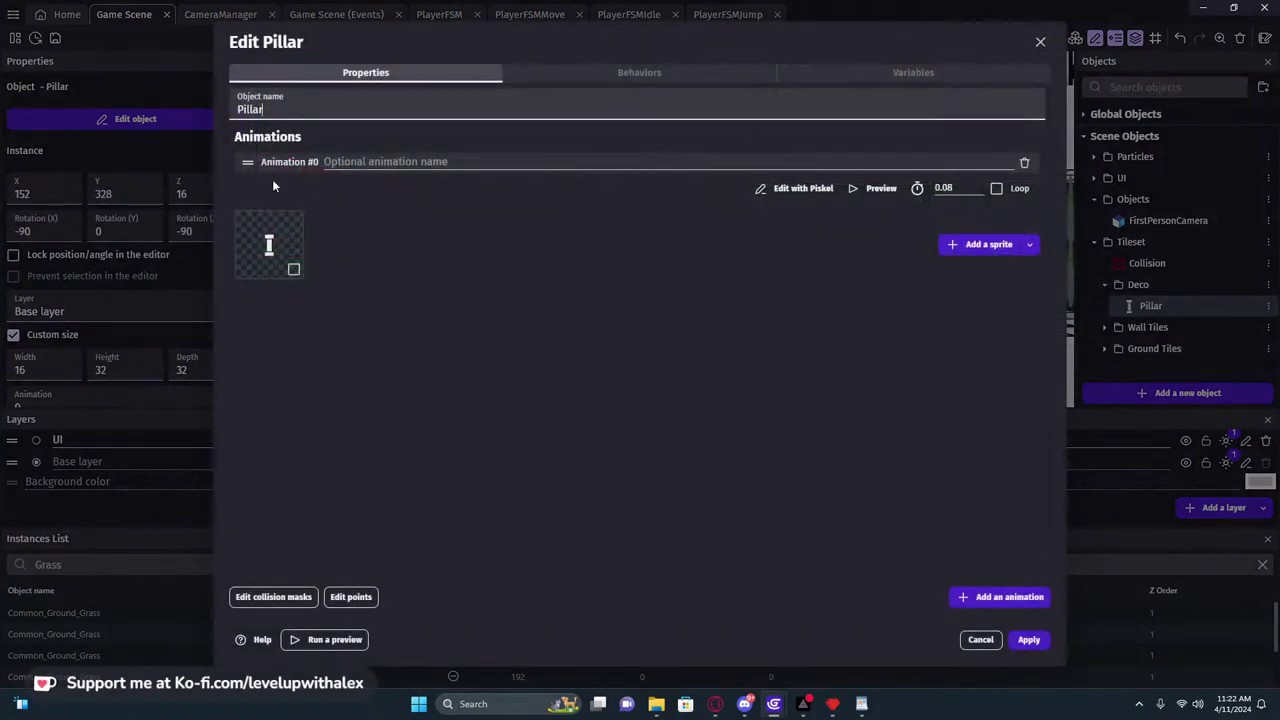
click(626, 72)
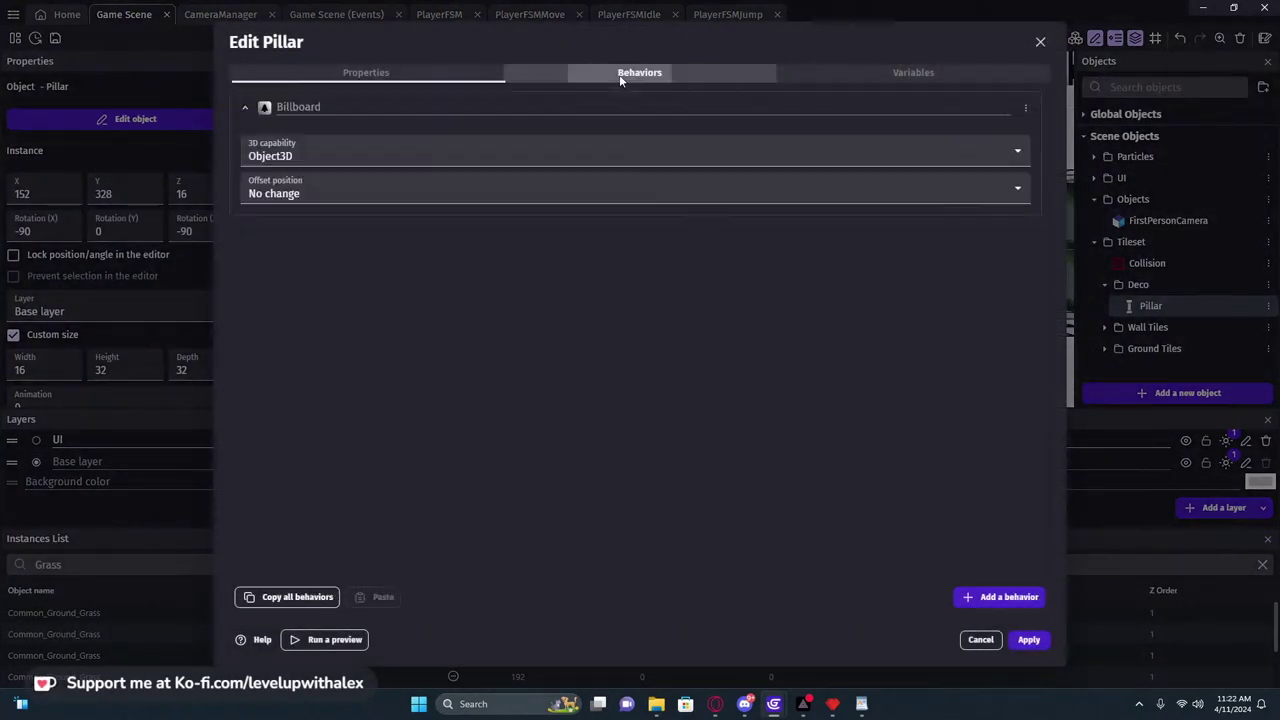
click(320, 195)
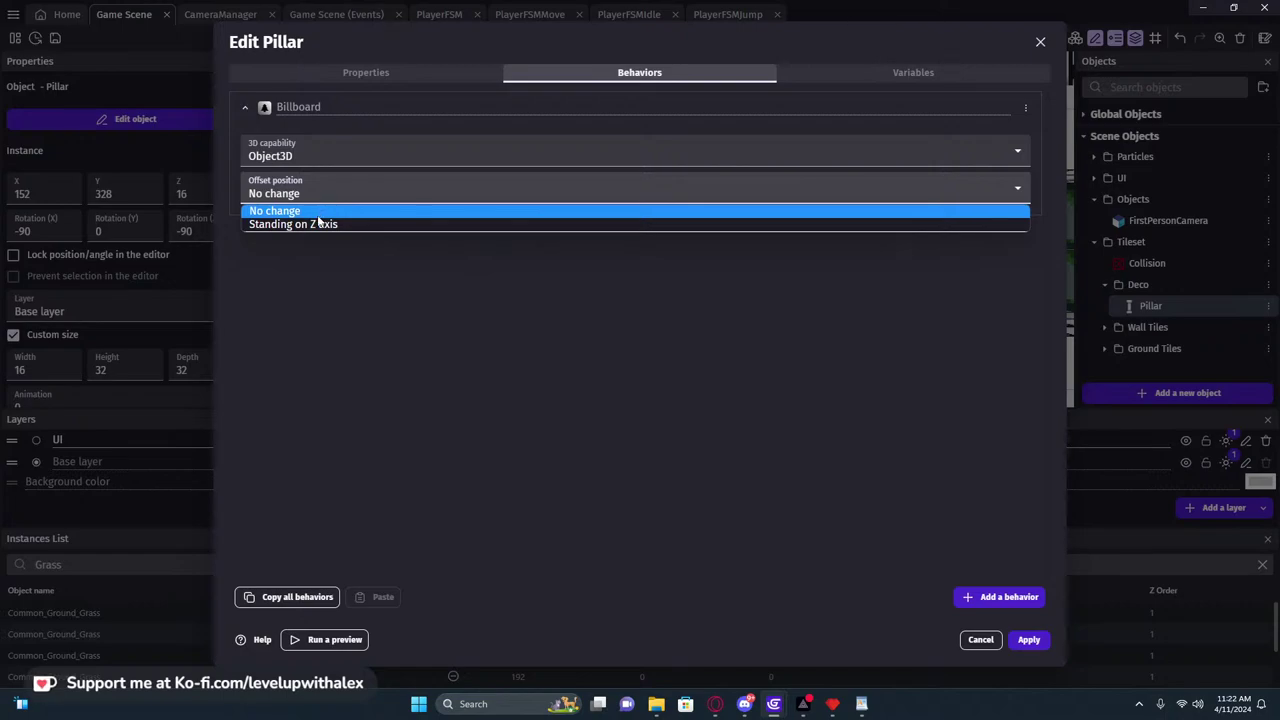
click(293, 224)
click(1028, 639)
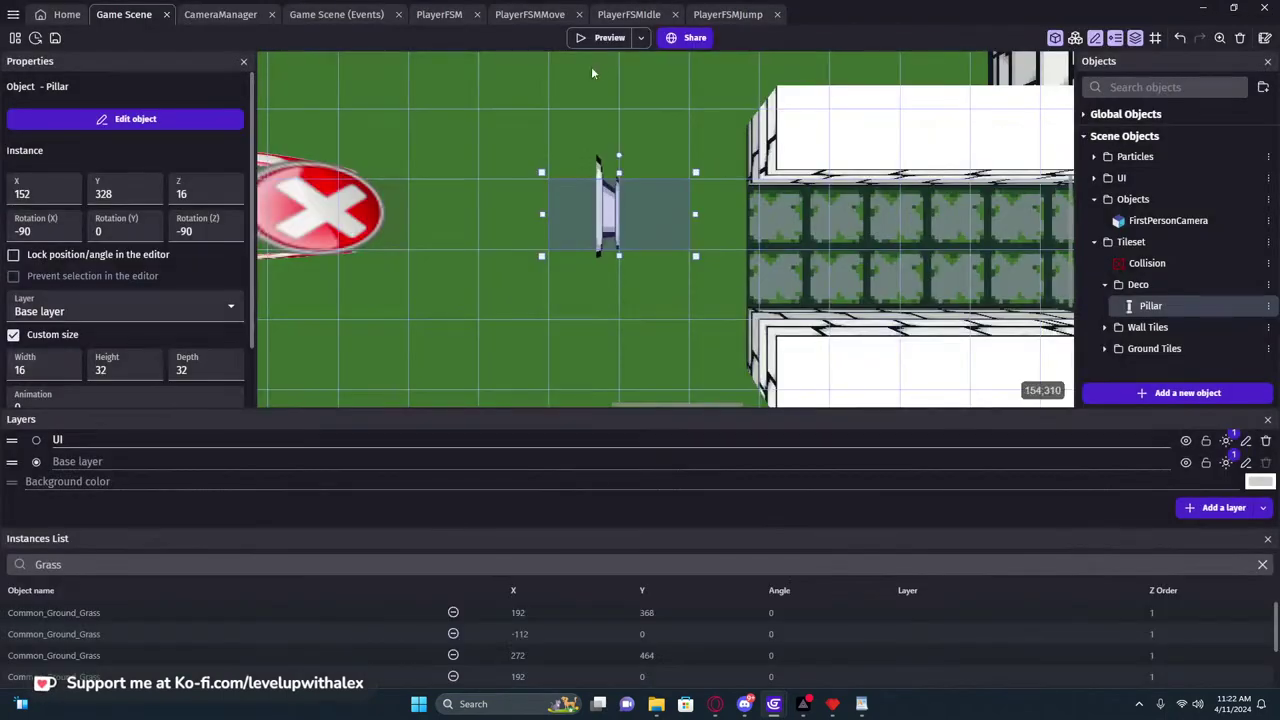
Preview the game to check the pillar with the Standing on Z axis offset, and close the preview
click(603, 37)
key(d)
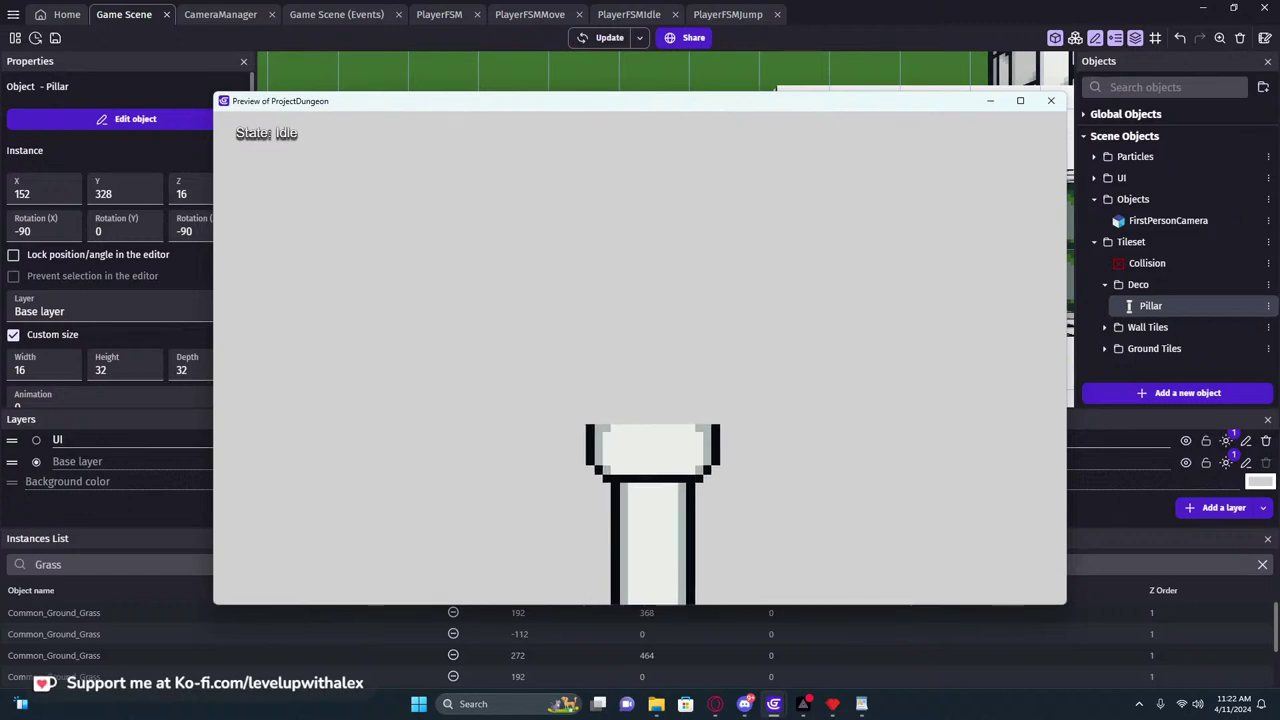
key(w)
key(s)
key(Escape)
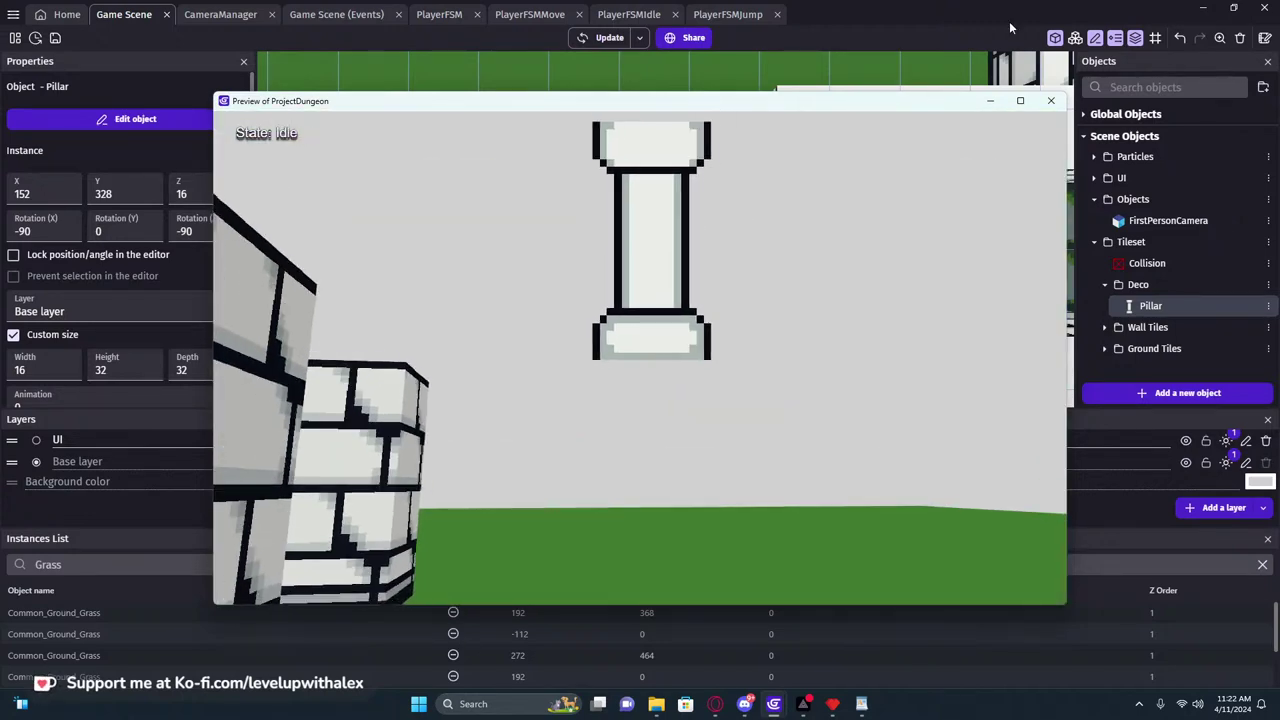
click(1051, 100)
Delete the Billboard behavior from the Pillar object and apply the change
double_click(600, 214)
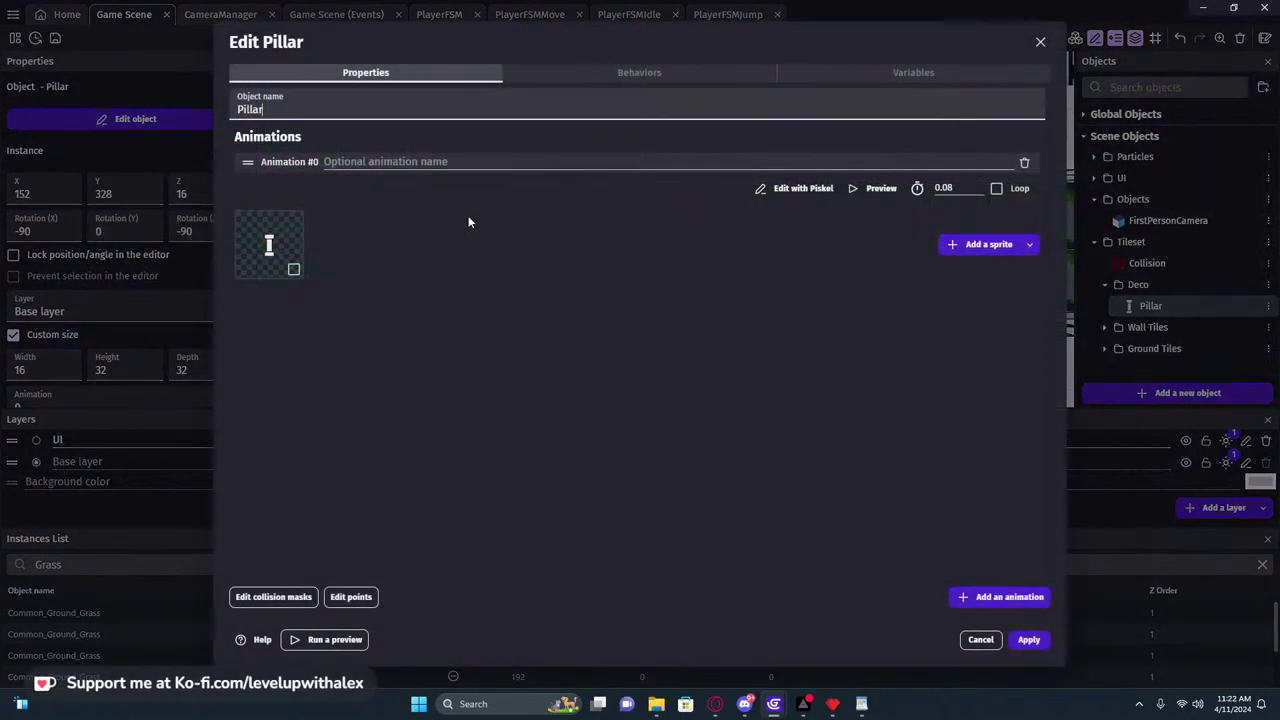
click(580, 72)
click(1025, 107)
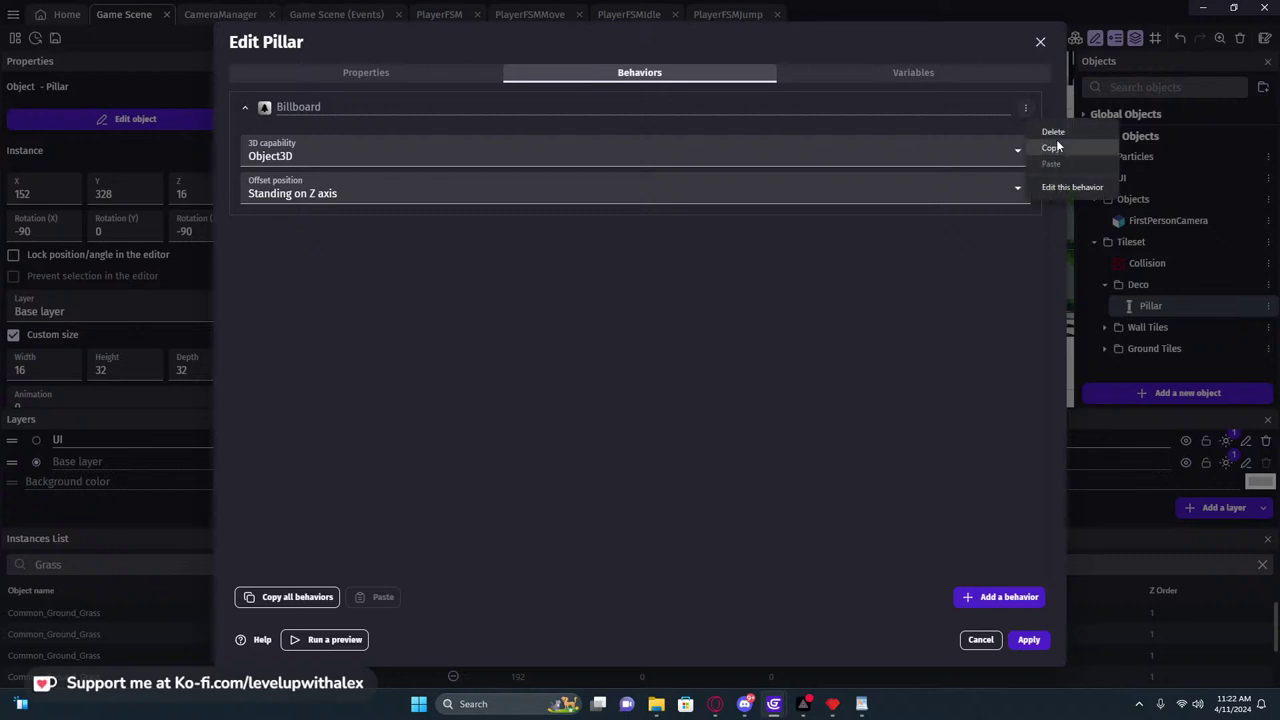
click(1060, 128)
click(686, 348)
click(1028, 639)
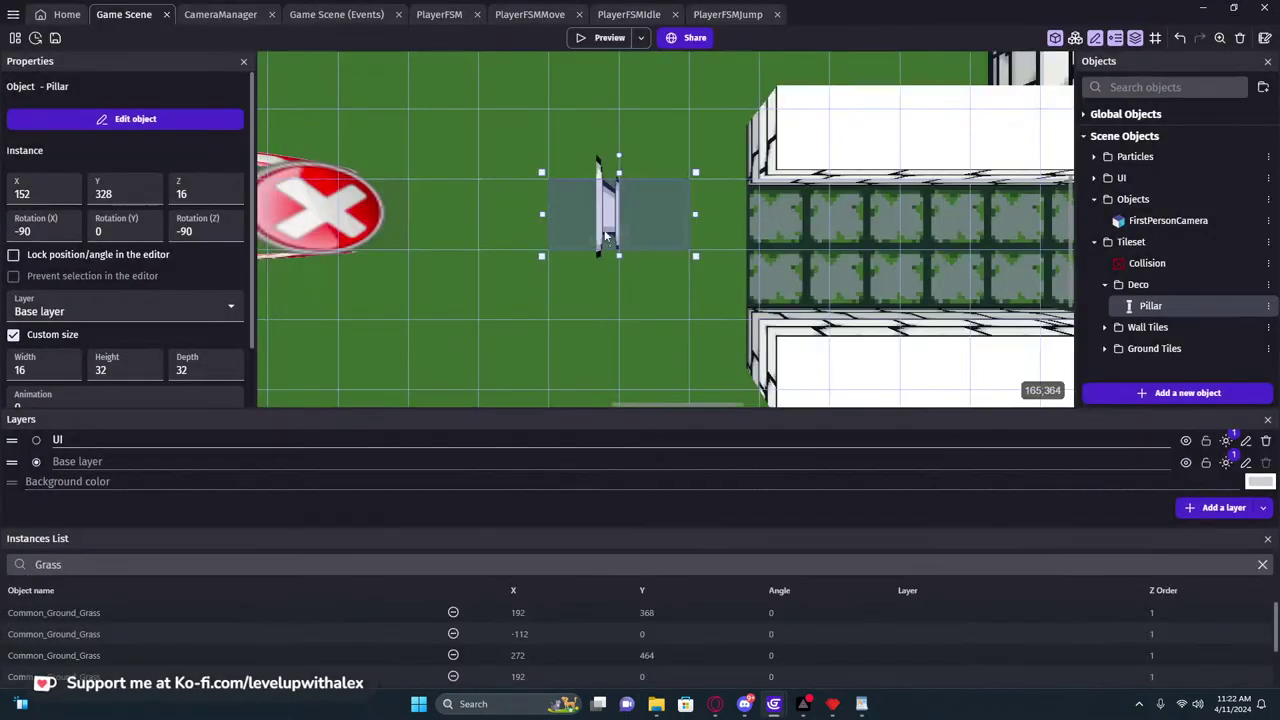
Place pillars at X 168, Y 312 and X 168, Y 360 by the passage entrance and start a game preview
drag(605, 228, 705, 385)
click(605, 37)
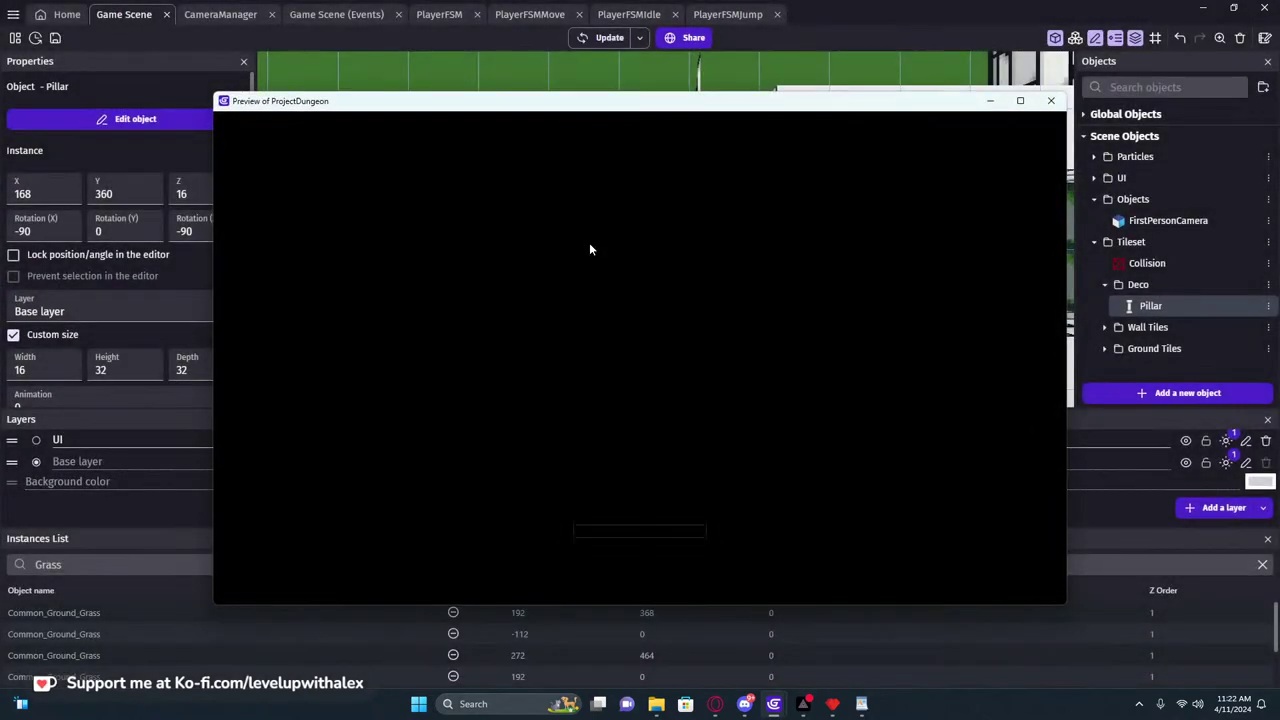
Walk around both pillars in the preview to examine them from several angles, and close the preview
key(w)
key(s)
key(s)
key(w)
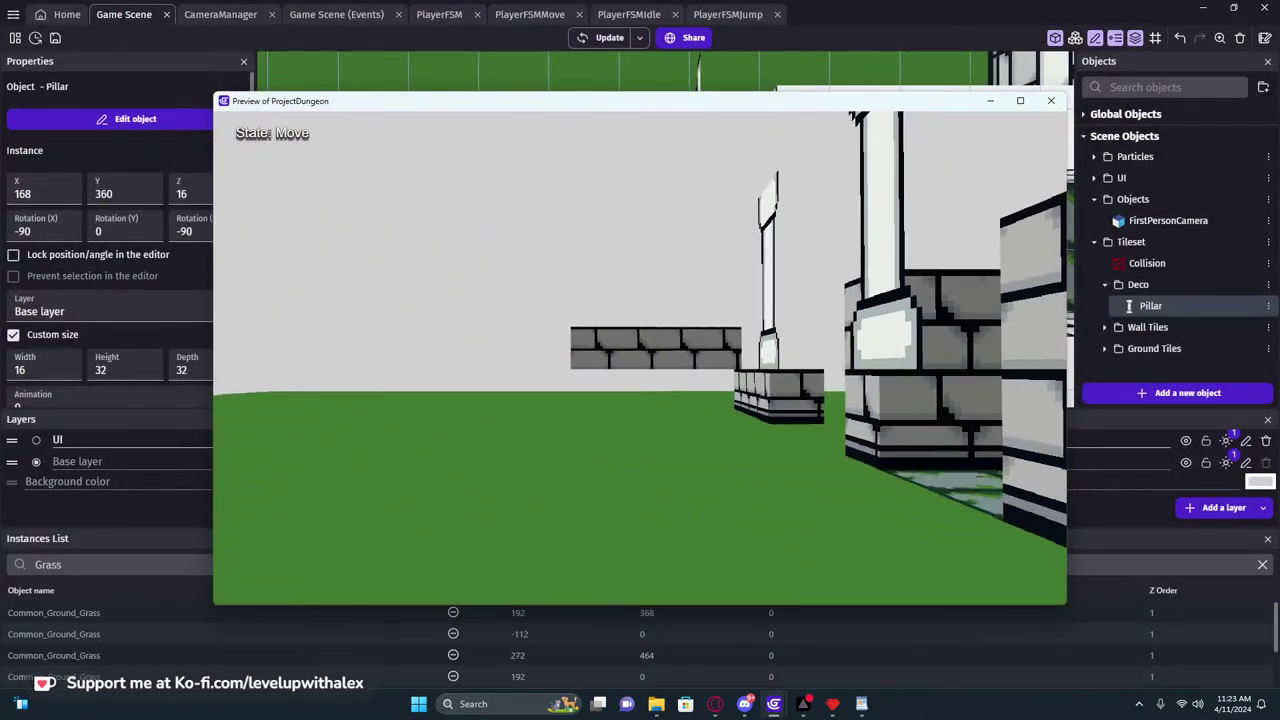
key(w)
key(s)
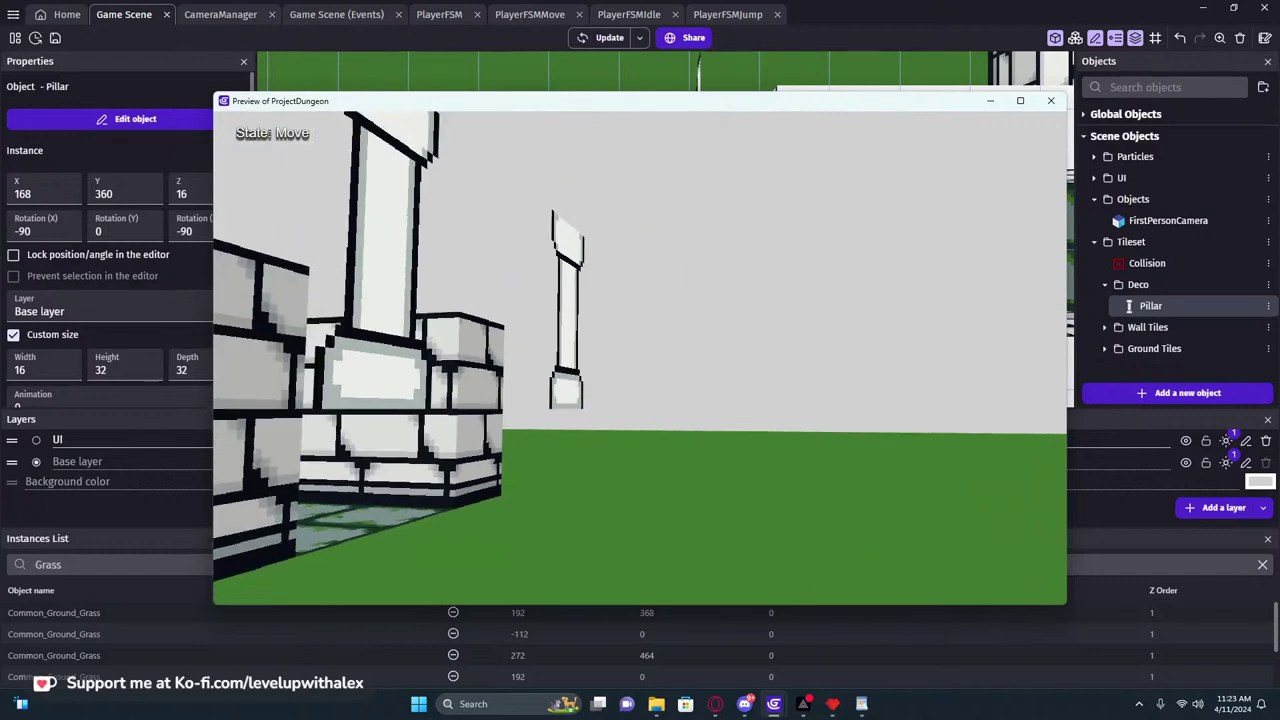
key(w)
key(s)
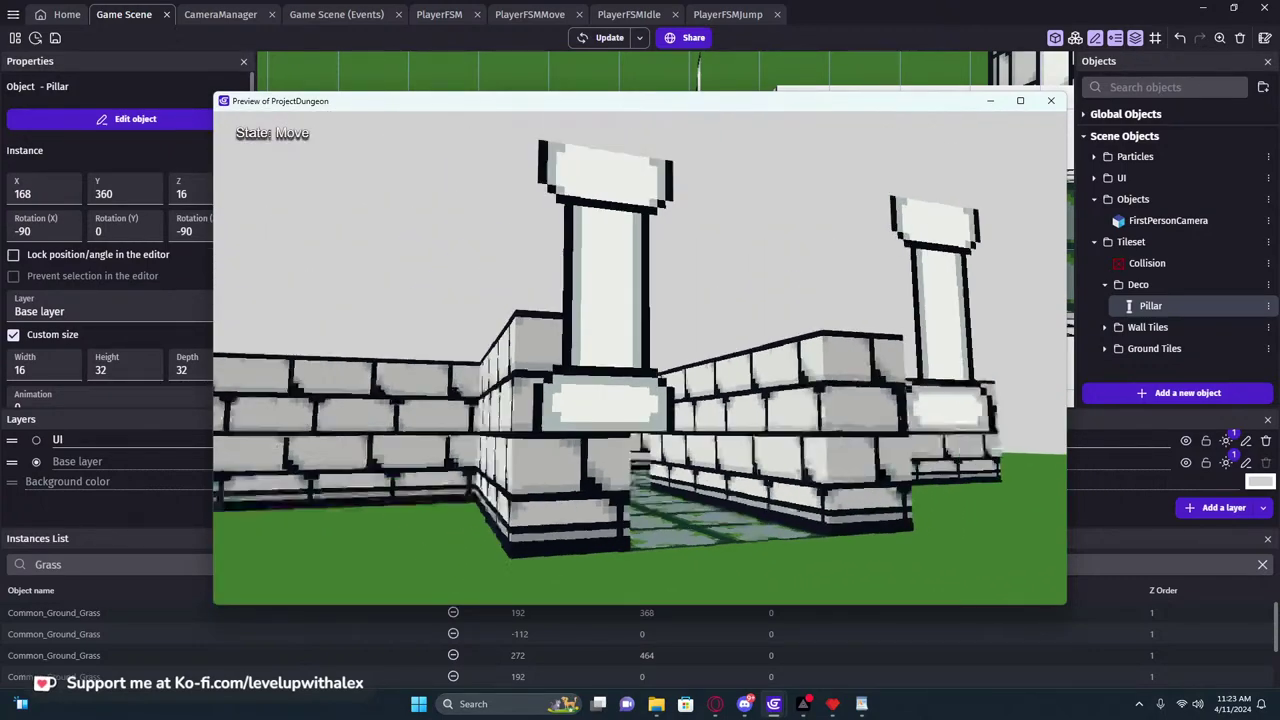
click(1052, 101)
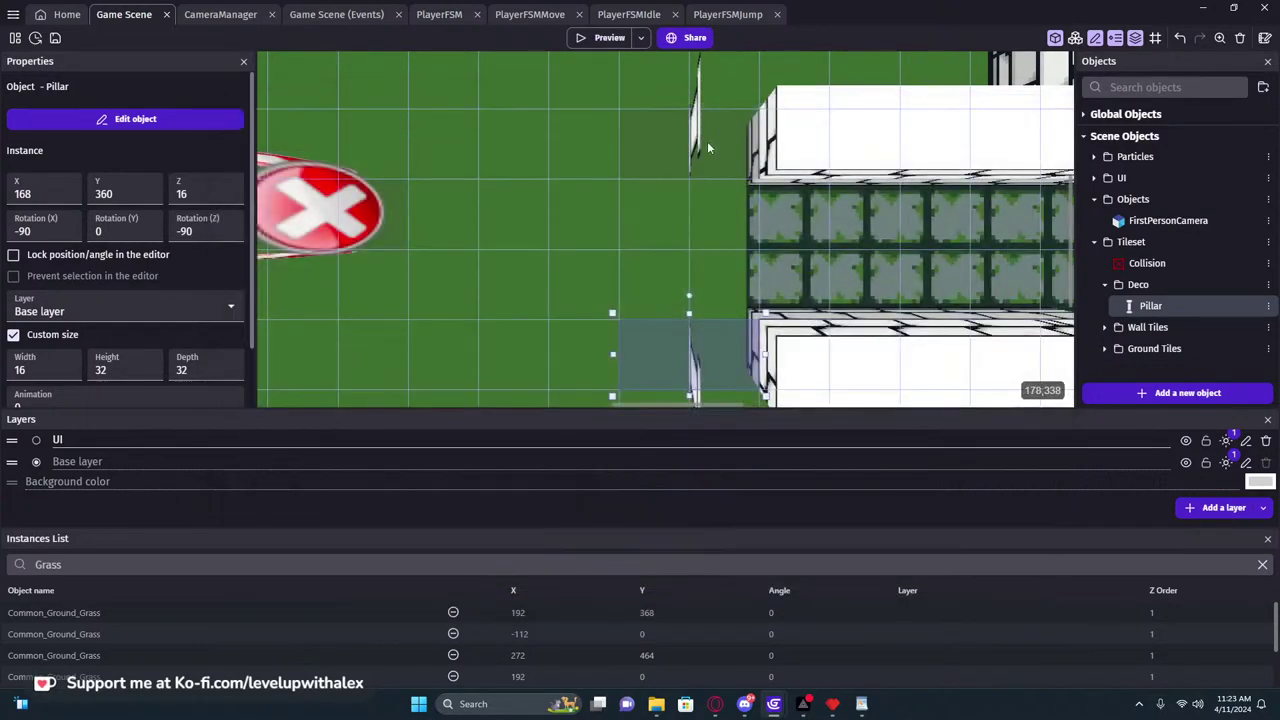
Set the Z position of the pillar by the upper wall end to 0, and delete that pillar
text(0)
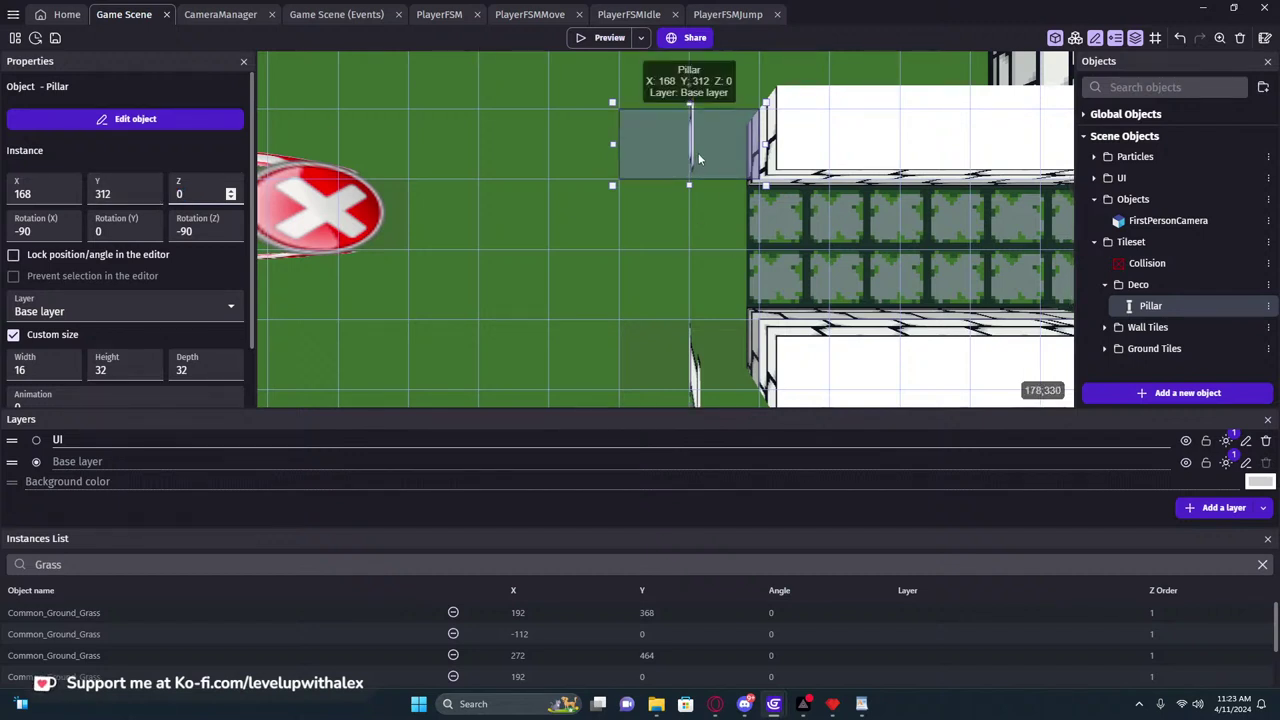
drag(720, 148, 753, 366)
click(737, 154)
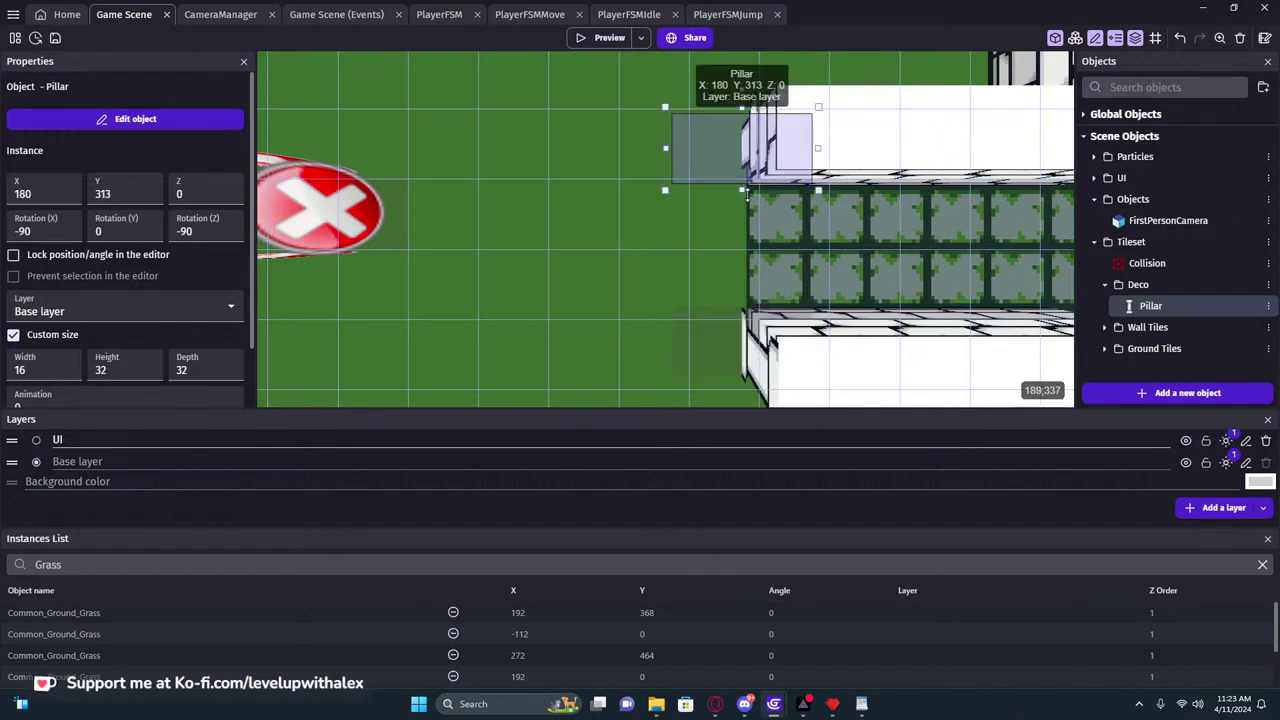
key(Delete)
Set the remaining pillar's Z position to 0 and move it to X 174, Y 358, near the lower wall end
click(741, 359)
drag(735, 352, 752, 366)
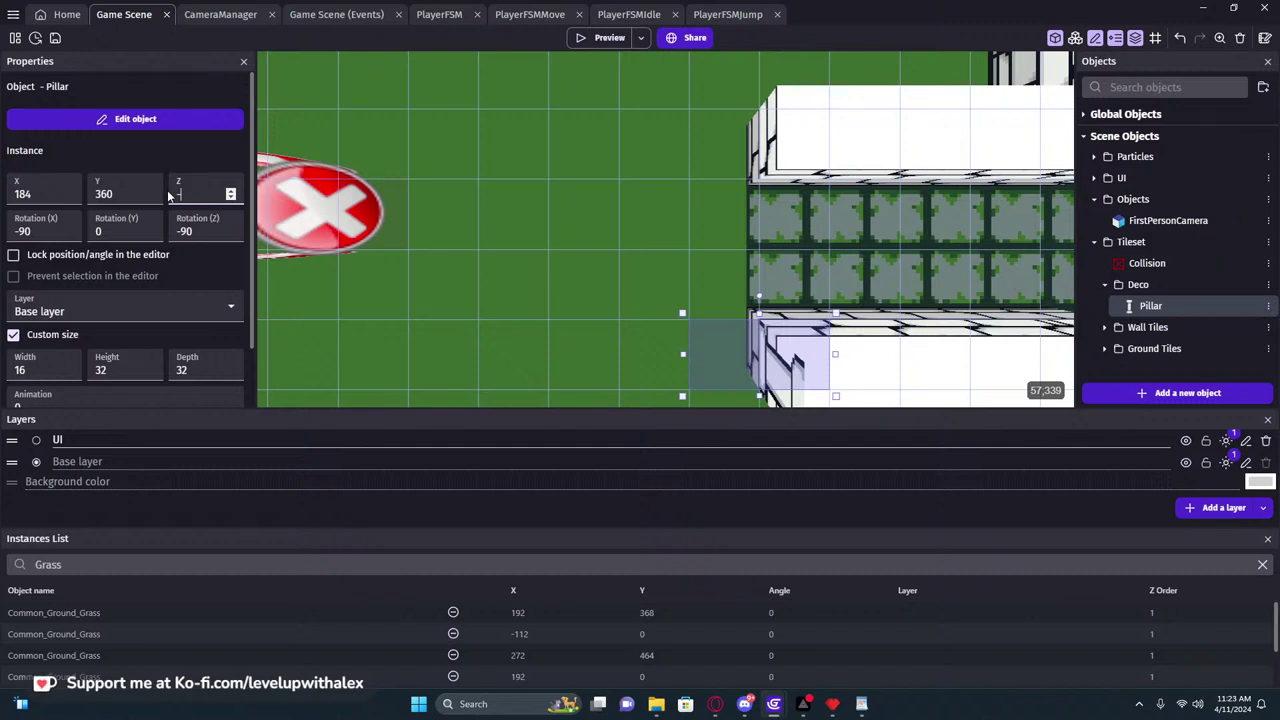
text(0)
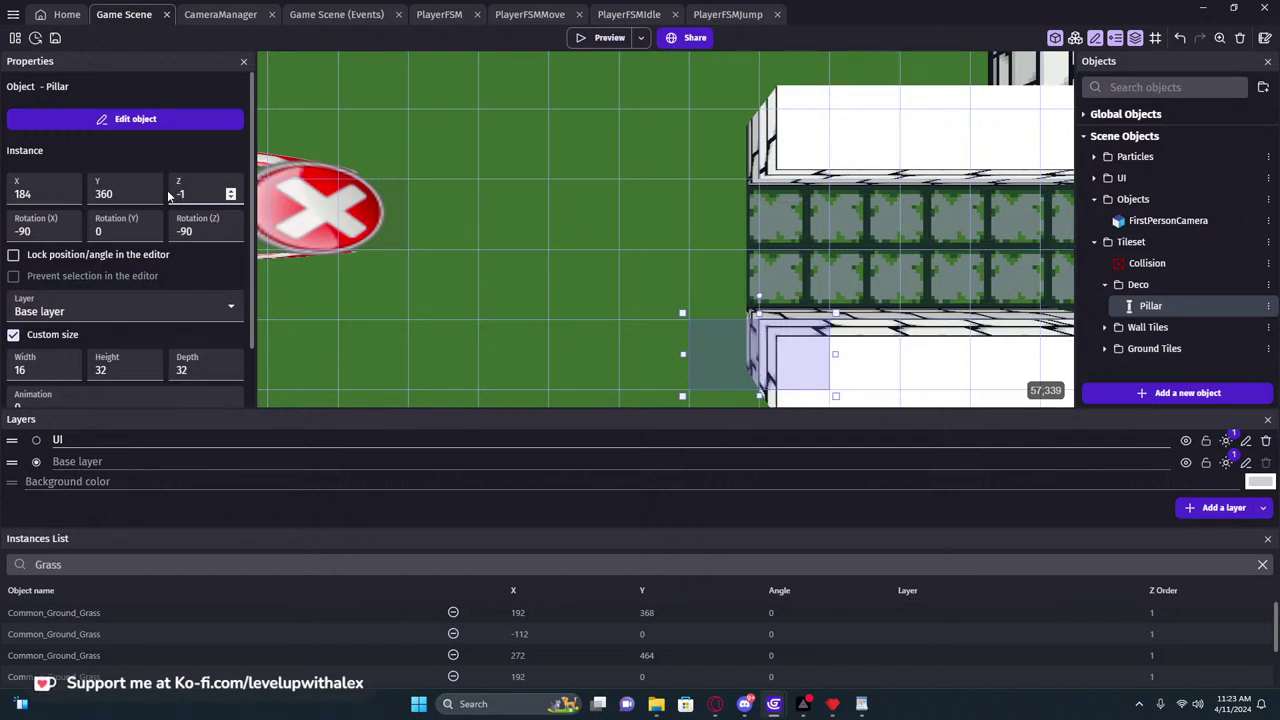
text(1)
drag(720, 354, 638, 356)
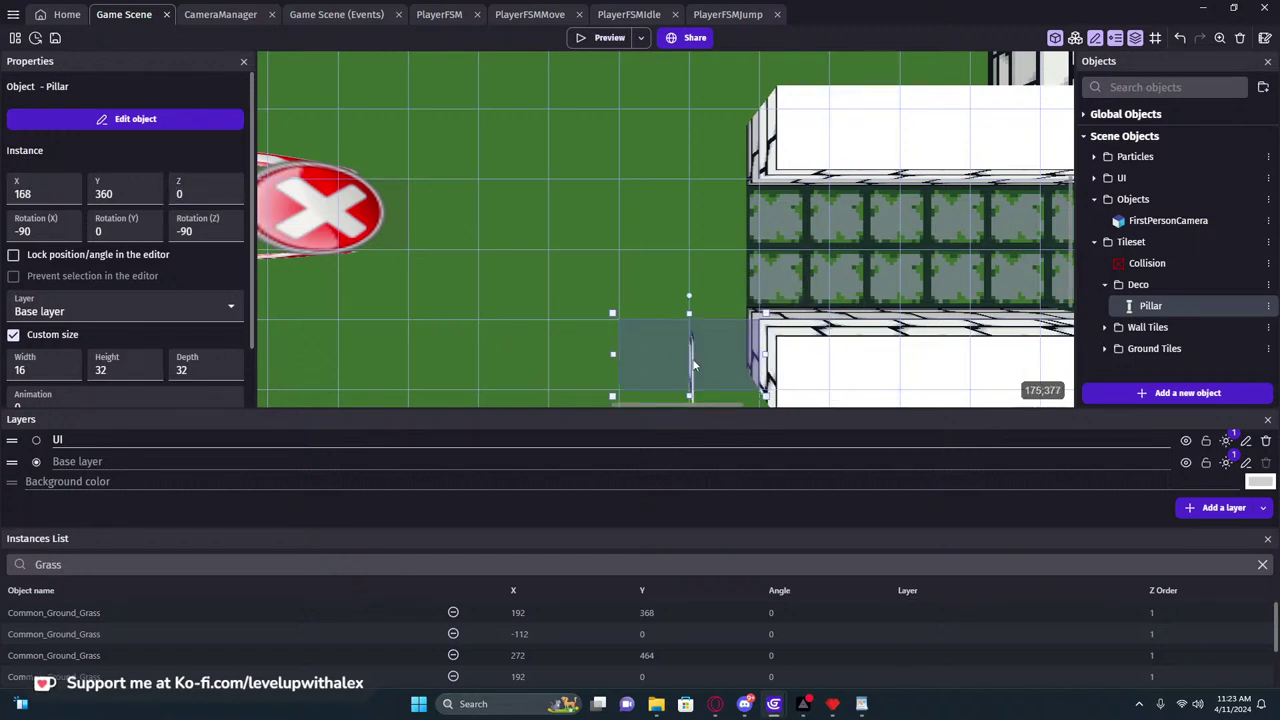
scroll(679, 356, up, 2)
middle_drag(679, 350, 889, 294)
drag(901, 317, 935, 311)
Preview the game to check the lowered pillar's position against the wall end, and close the preview
click(618, 40)
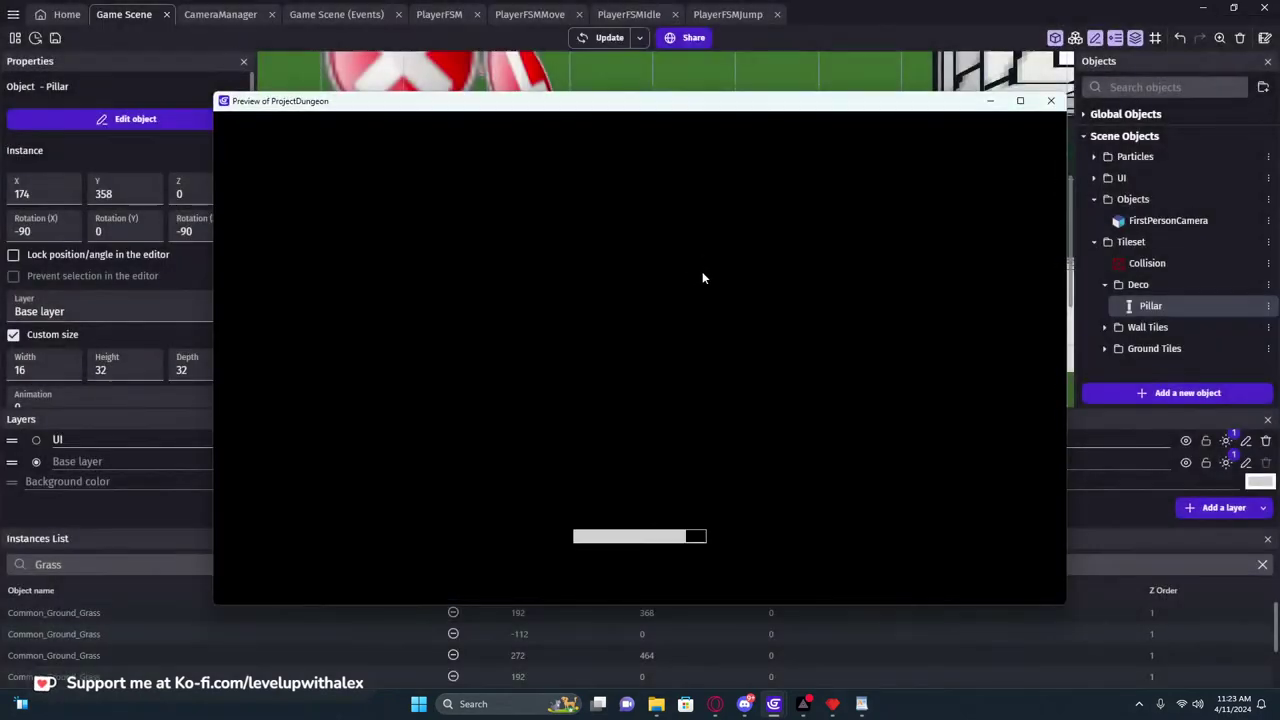
key(w)
key(d)
key(s)
key(a)
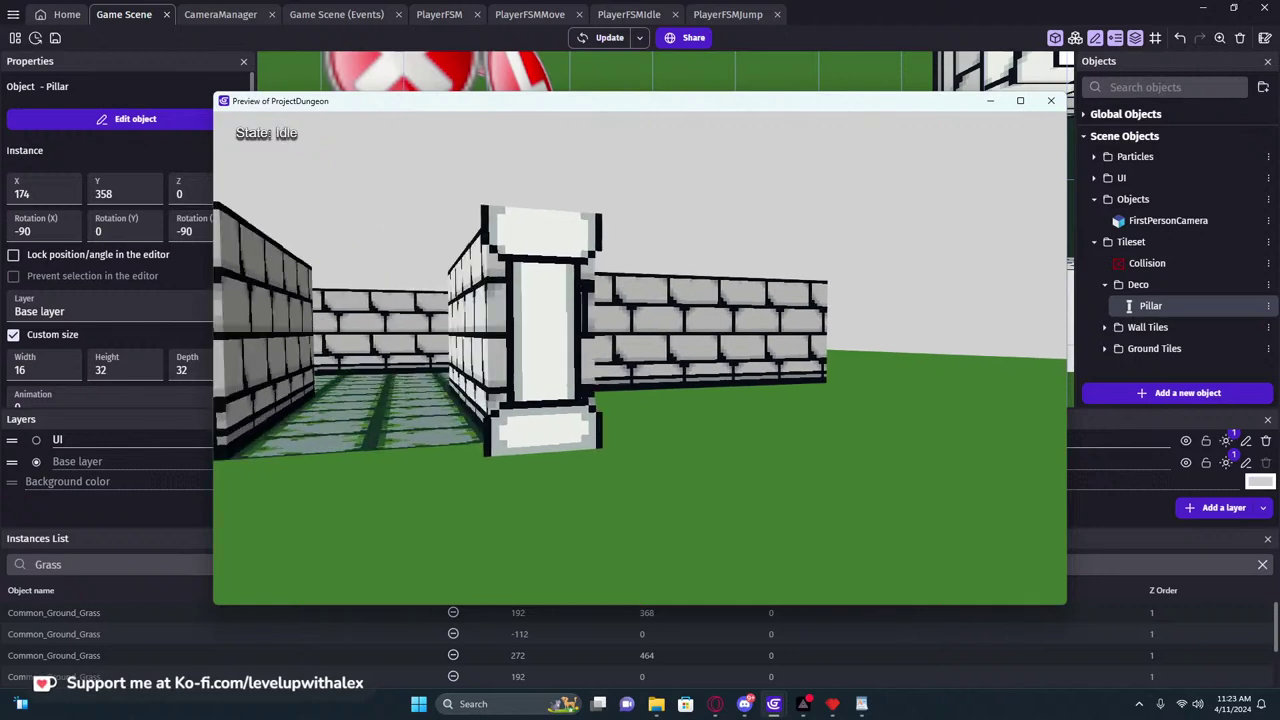
key(d)
click(1056, 102)
Move the pillar to X 183, Y 360 so it sits just in front of the lower wall end
scroll(874, 268, up, 1)
middle_drag(868, 270, 605, 265)
mouse_move(679, 300)
mouse_down()
mouse_move(745, 308)
mouse_move(690, 309)
mouse_up()
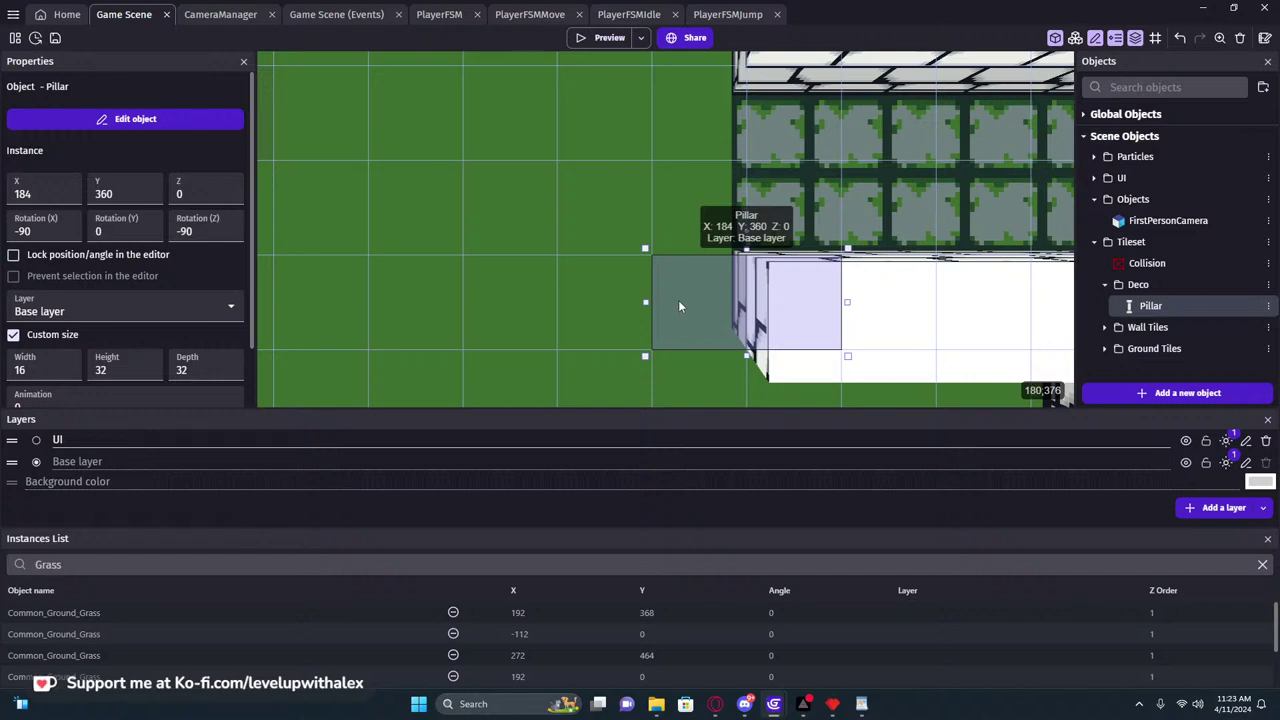
key(Left)
Place a pillar at X 183, Y 312, just in front of the upper wall end
middle_drag(646, 230, 602, 268)
click(653, 85)
click(669, 350)
drag(668, 349, 667, 76)
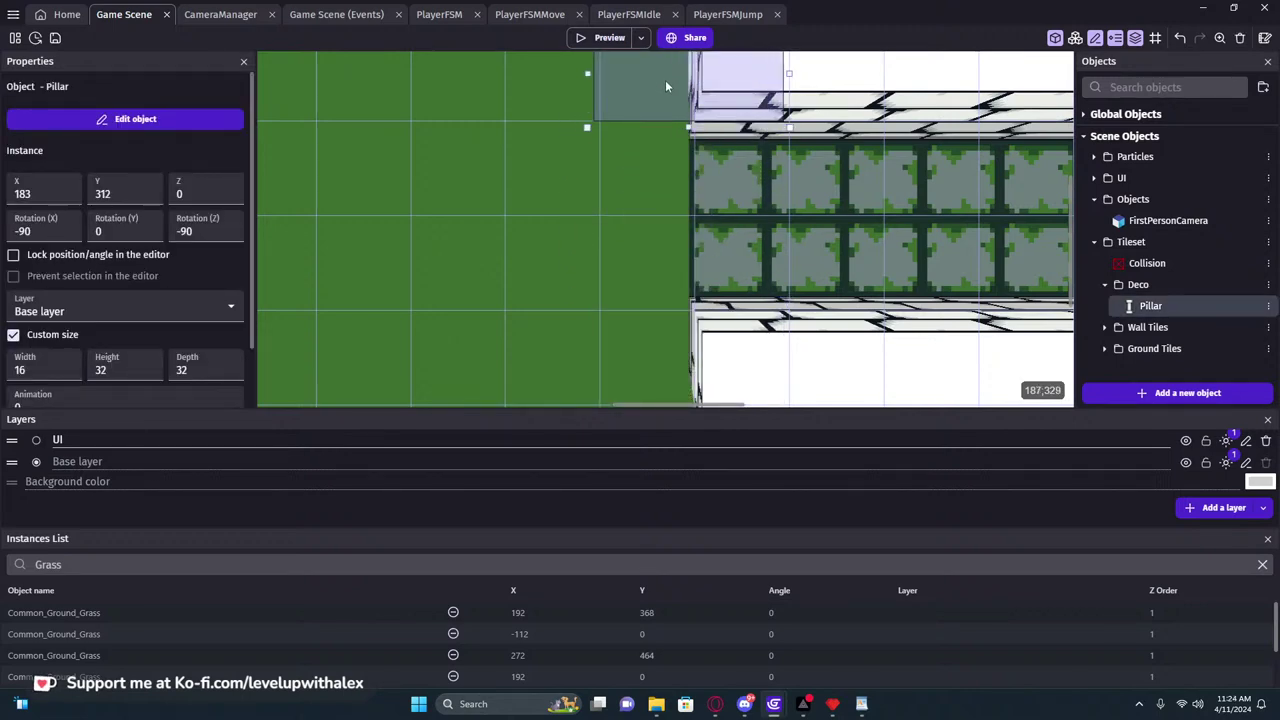
Preview the game to check the upper pillar's position against its wall end, and close the preview
key(ctrl+Return)
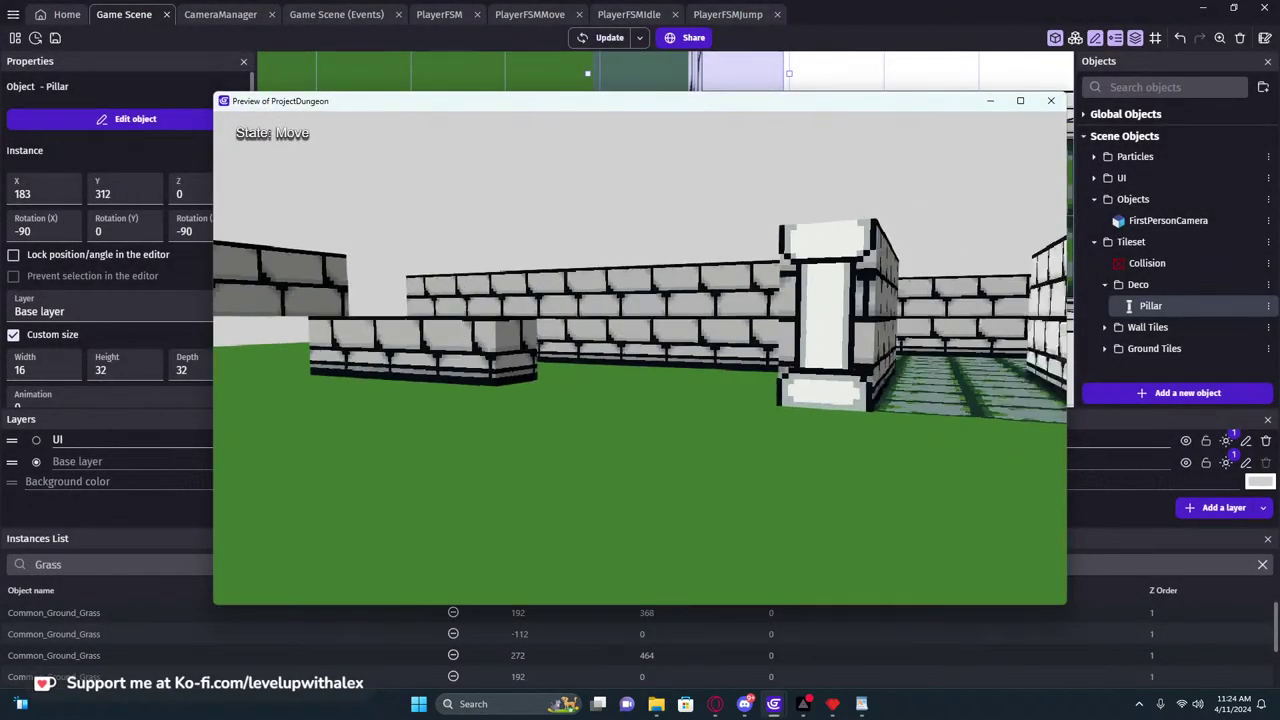
key(w)
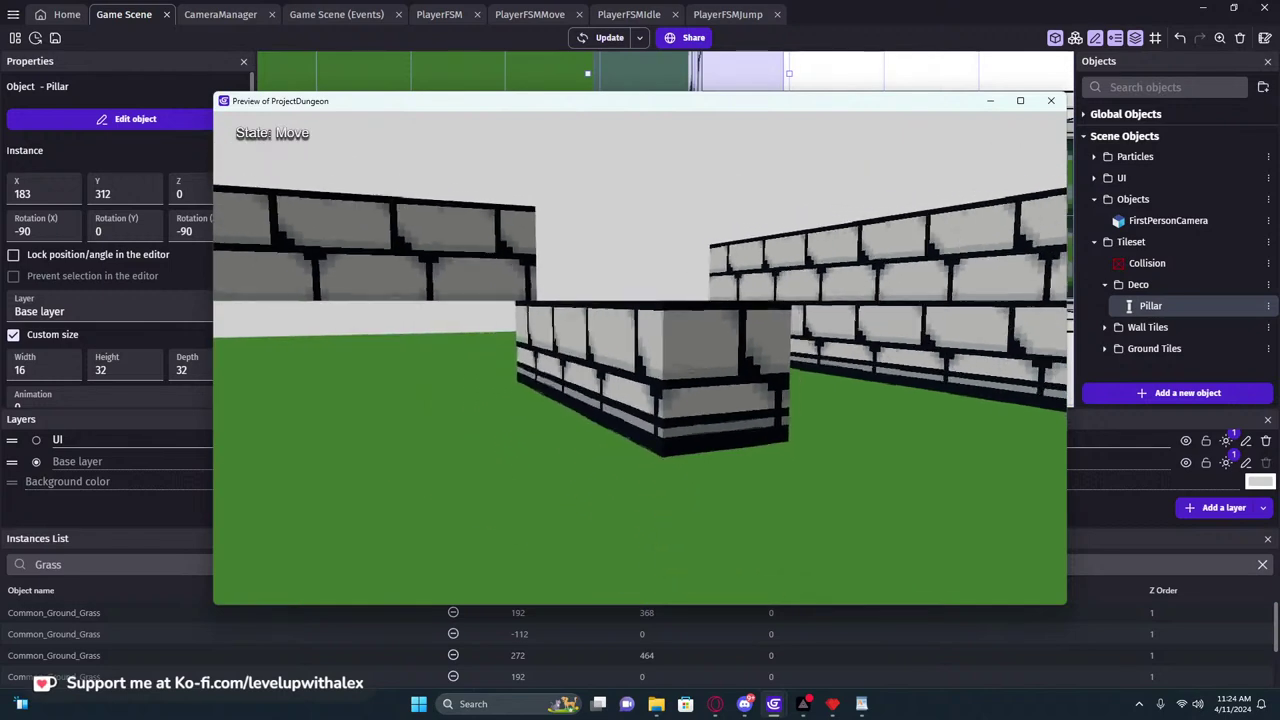
click(1051, 101)
Align the pillar at the lower wall end of the passage at X 183, Y 360
drag(674, 175, 666, 390)
click(585, 227)
click(712, 98)
drag(663, 332, 671, 257)
drag(646, 308, 632, 89)
middle_drag(606, 130, 652, 203)
key(Left)
scroll(685, 290, down, 1)
middle_drag(692, 320, 620, 142)
click(637, 229)
Preview the game and view both entrance pillars from the front and from the side
click(607, 38)
key(w)
key(Left)
key(s)
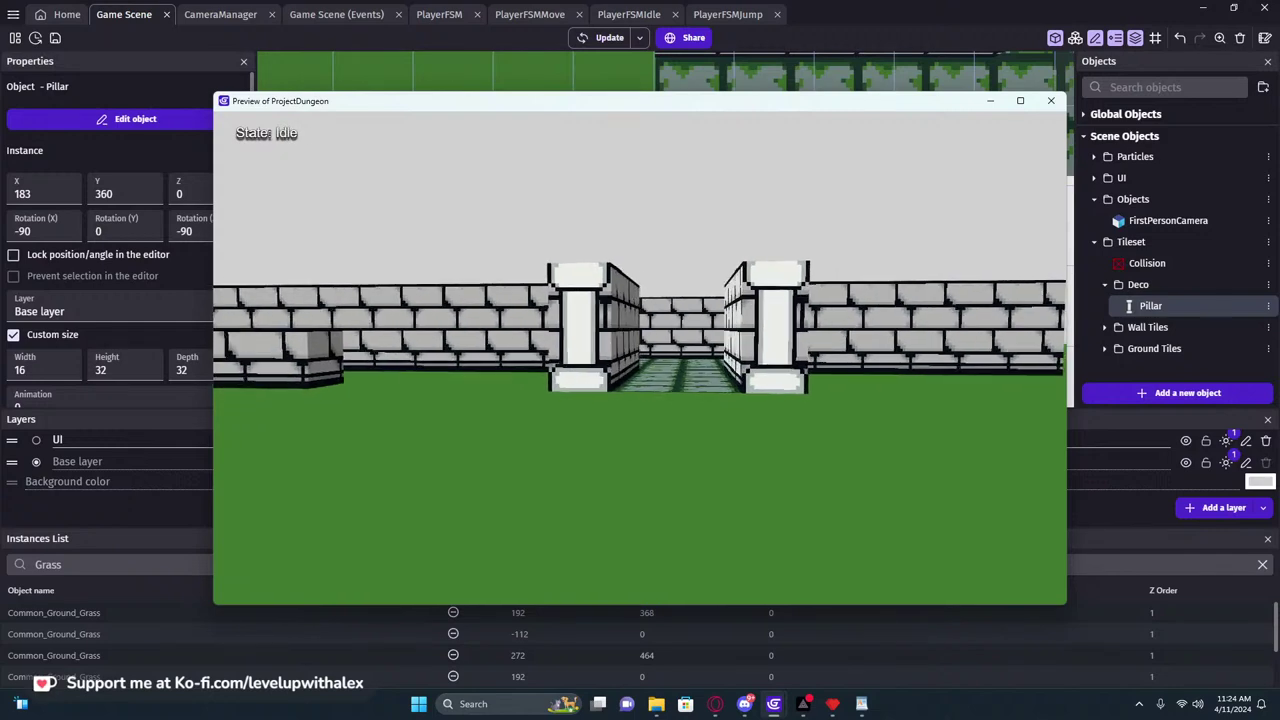
key(s)
key(a)
key(w)
key(d)
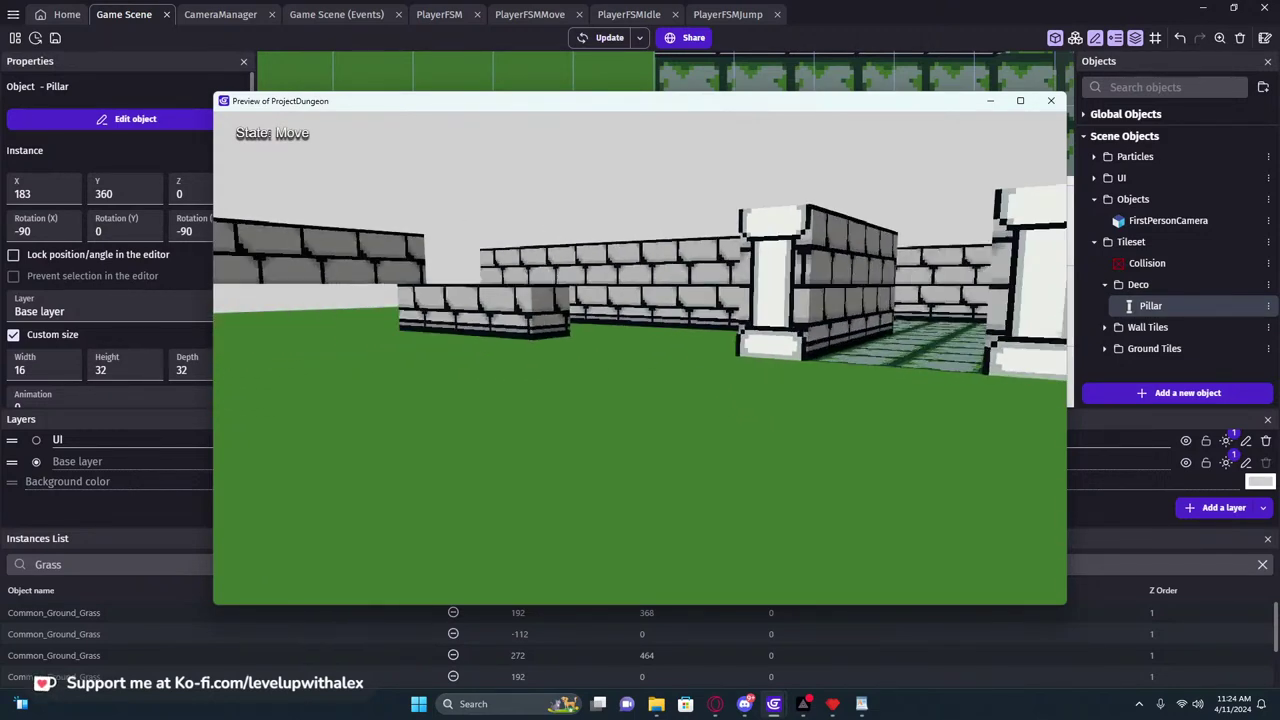
key(a)
key(Right)
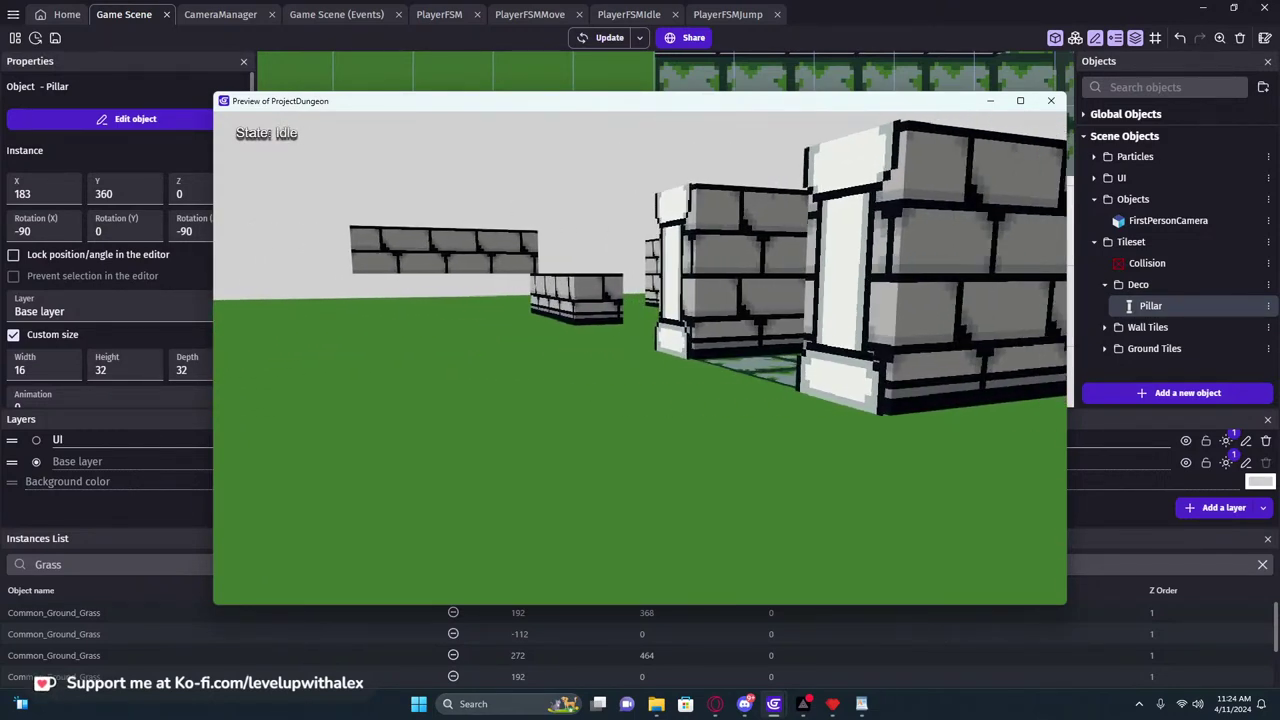
key(a)
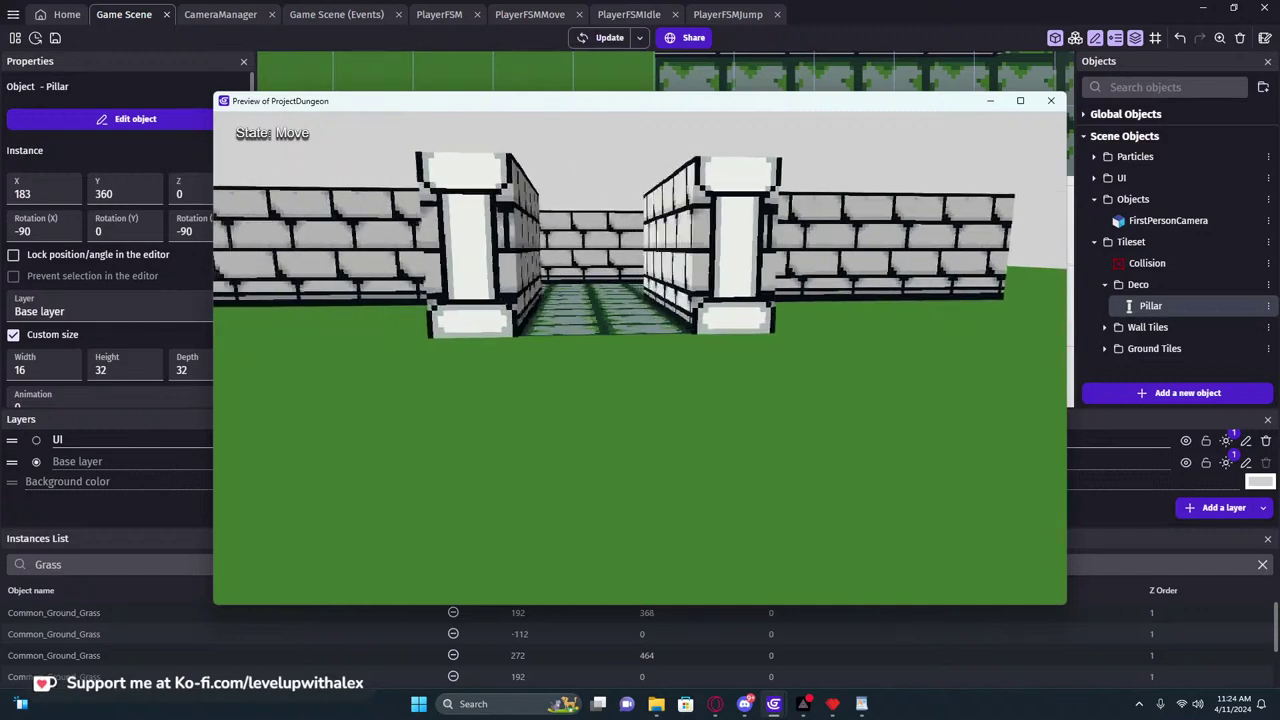
key(d)
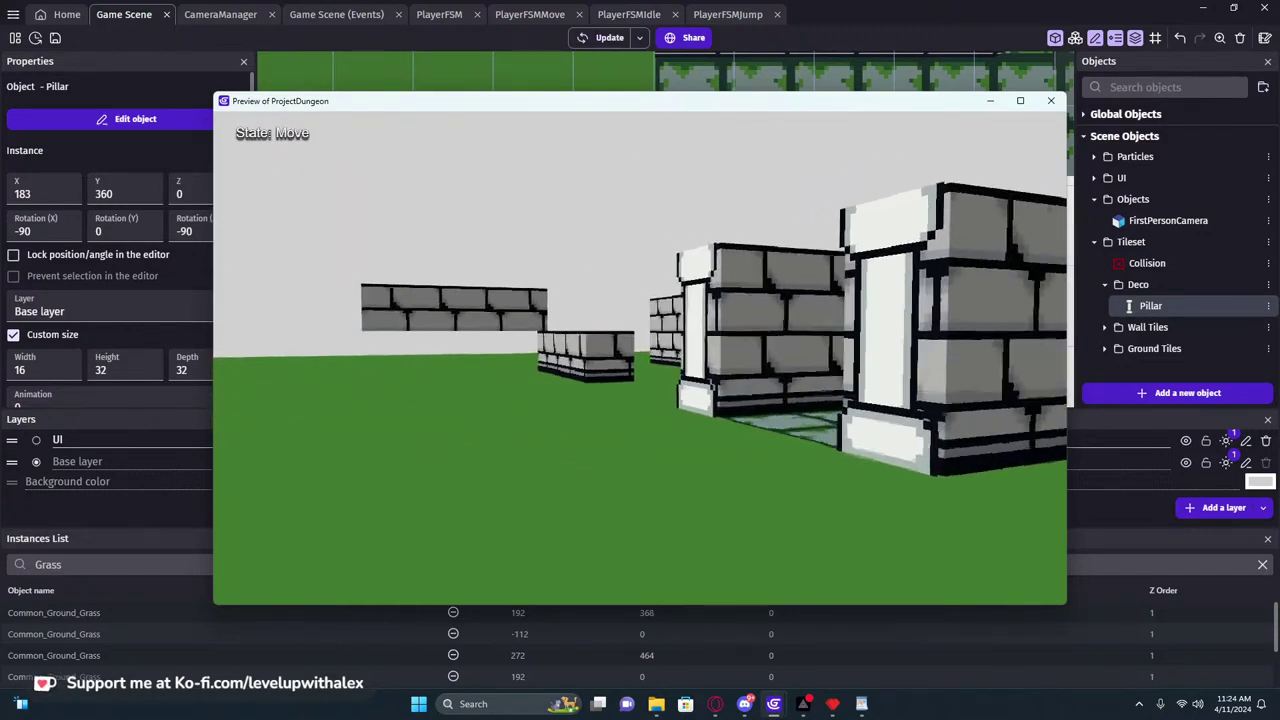
key(a)
Walk through the passage into the dungeon room and back out past the pillars, and close the preview
key(w)
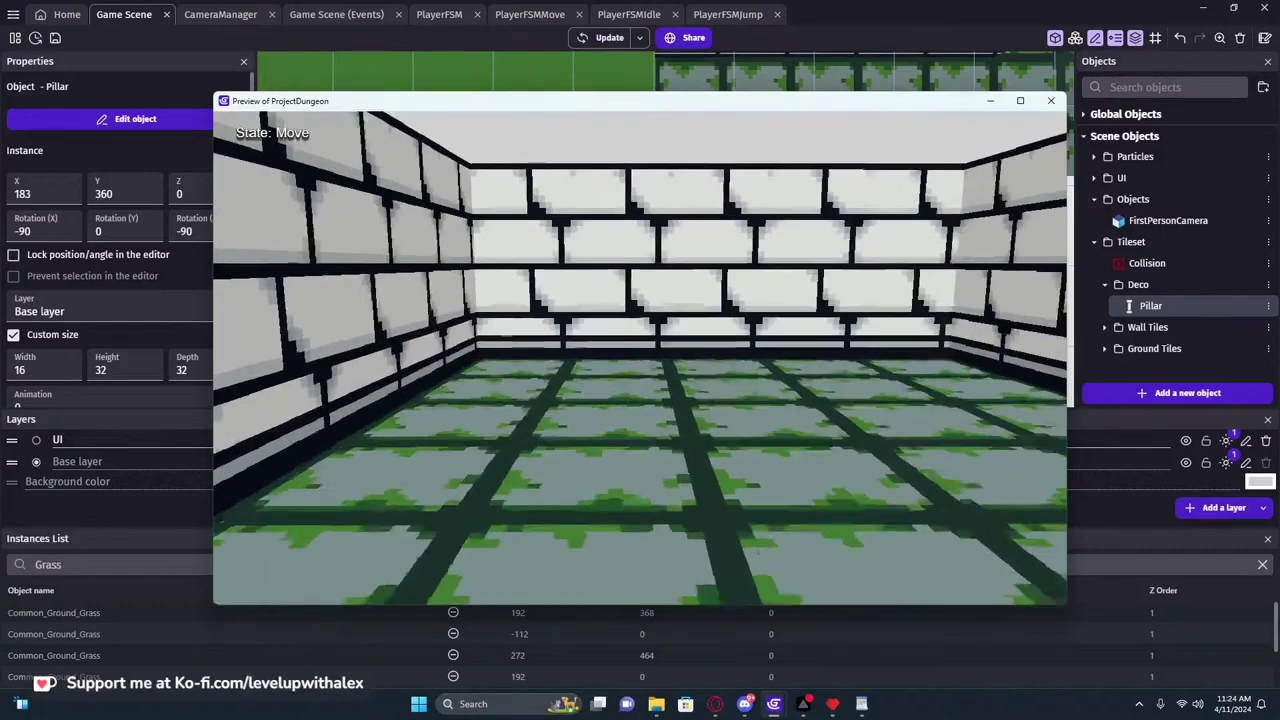
key(w)
key(w)
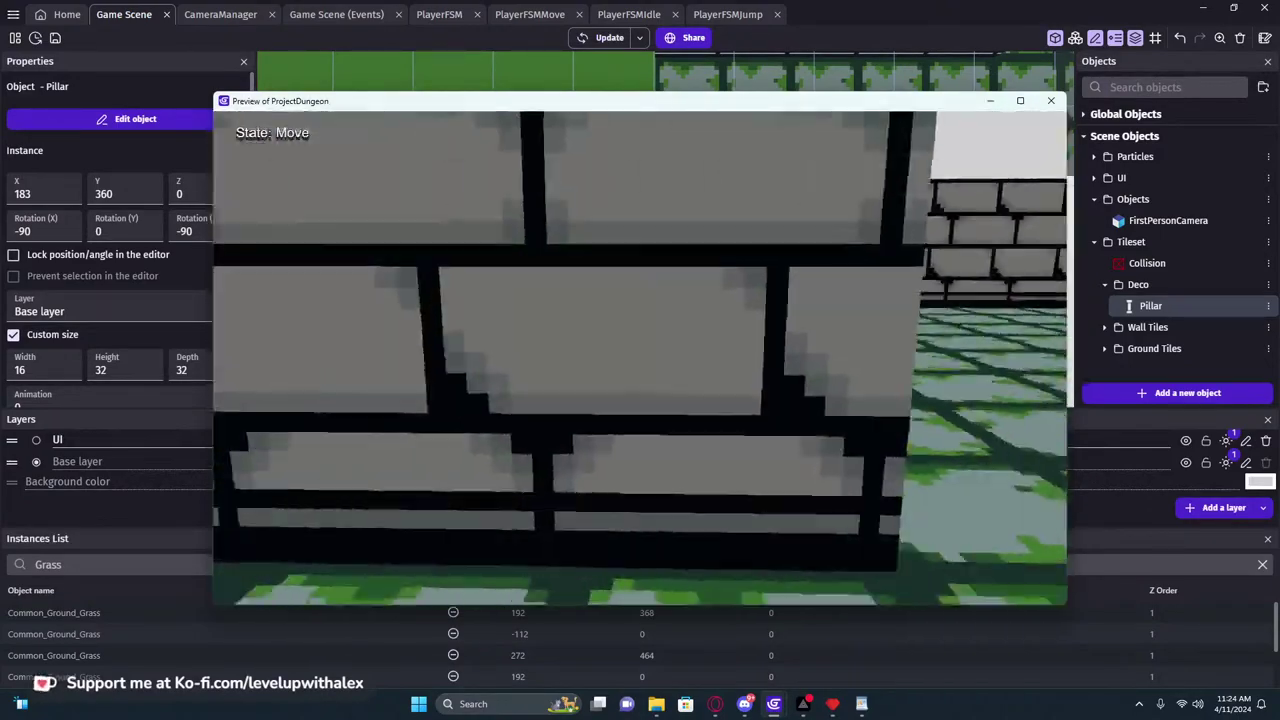
key(w)
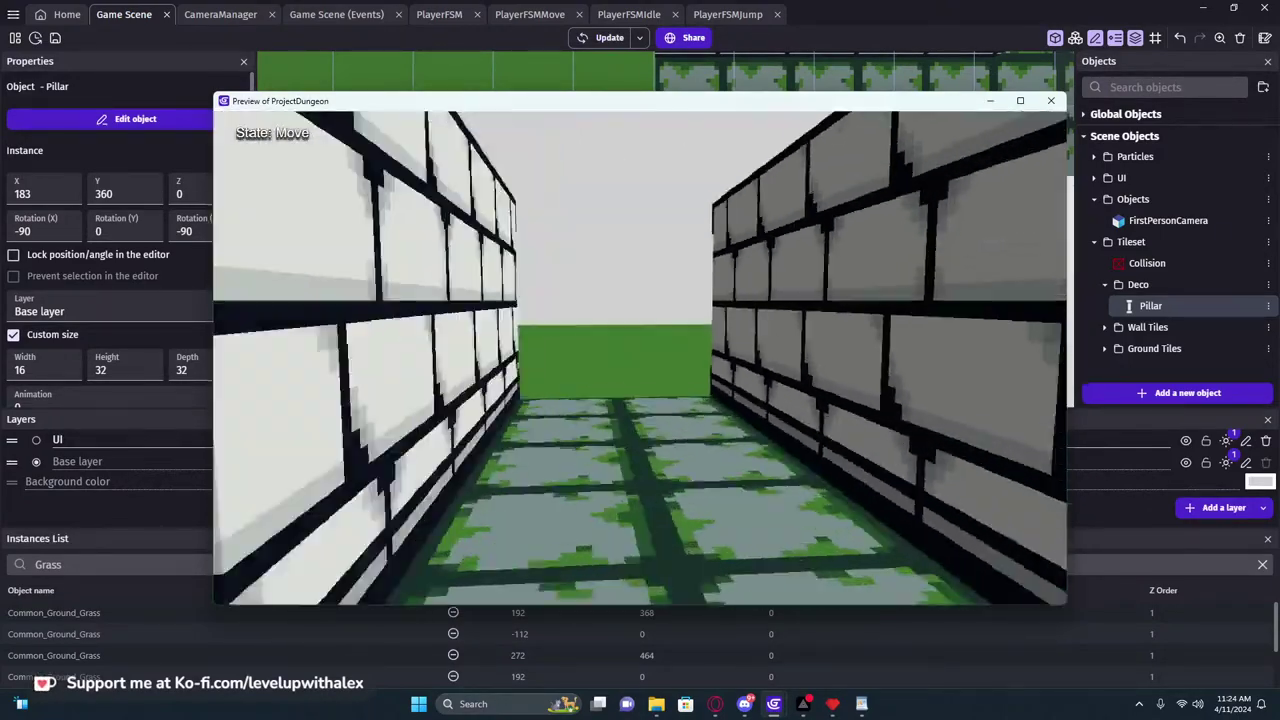
key(w)
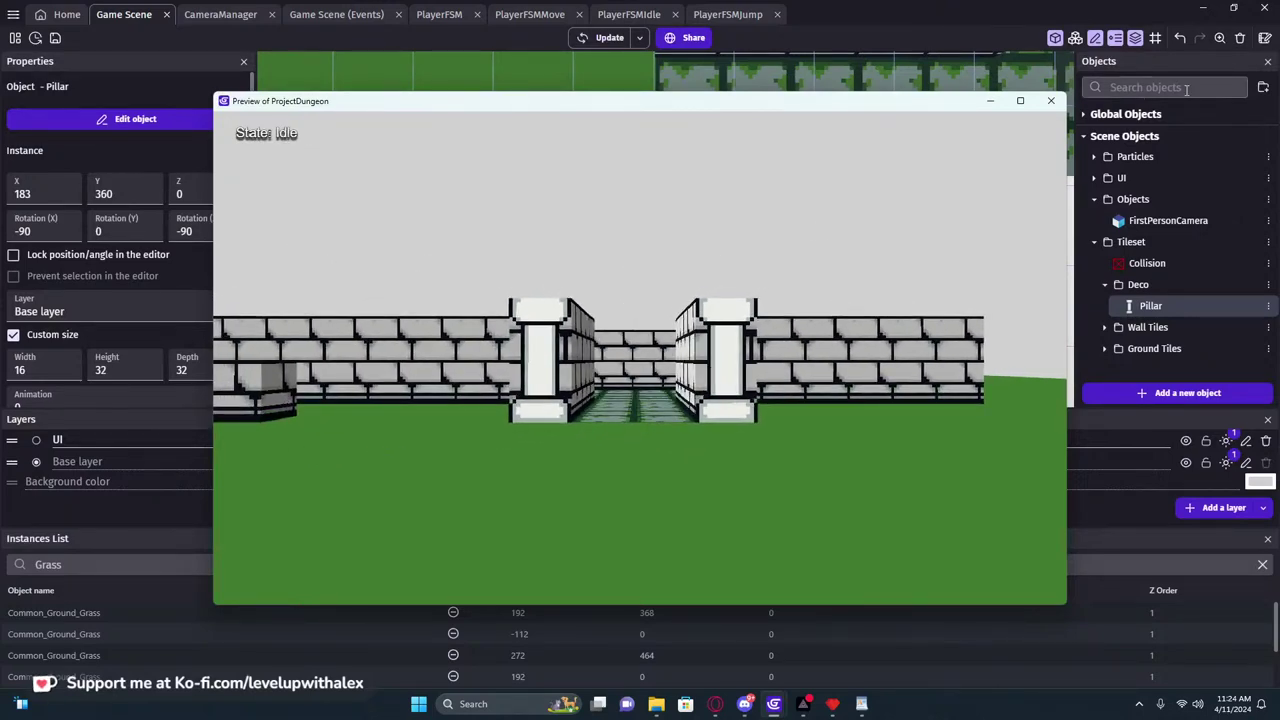
click(1052, 104)
Move both entrance pillars farther out from the wall ends, with the upper one at X 175, Y 312
drag(632, 234, 595, 235)
middle_drag(555, 145, 540, 280)
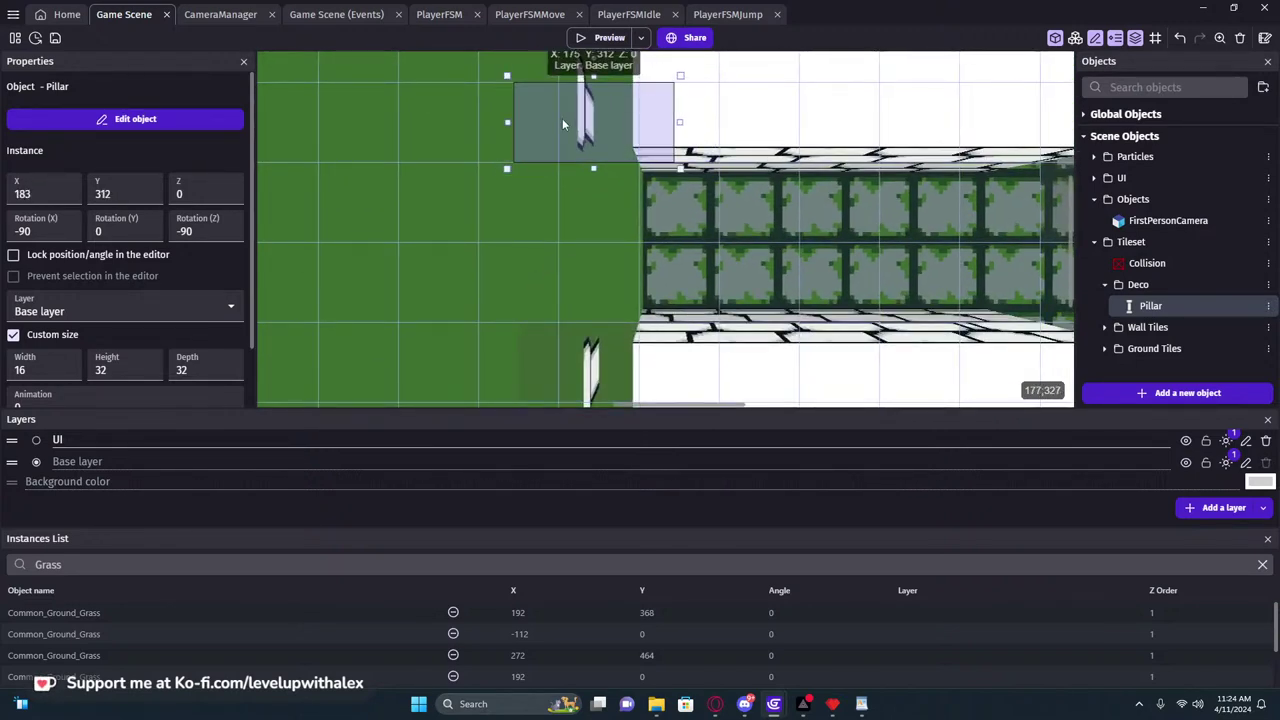
middle_drag(548, 220, 715, 233)
scroll(708, 233, down, 6)
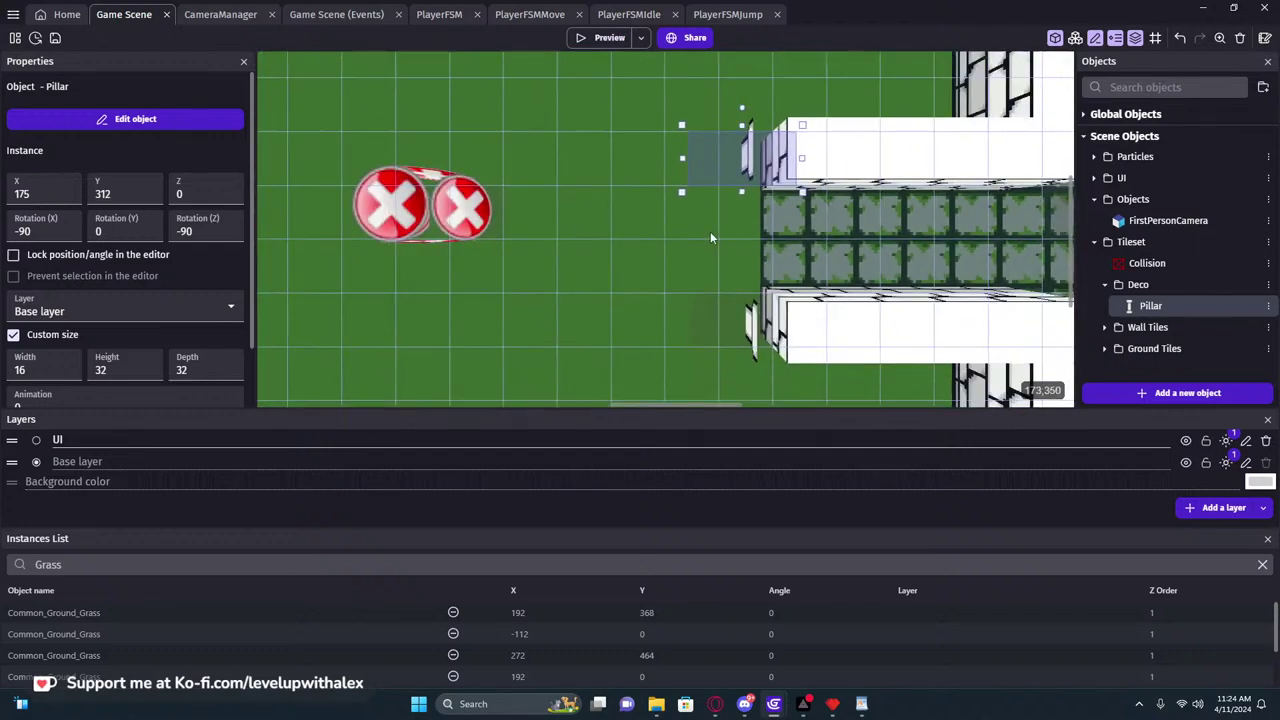
Place a pillar inside the dungeon room at X 304, Y 224 with a Z rotation of 0
click(783, 180)
middle_drag(626, 200, 546, 265)
scroll(503, 242, down, 2)
scroll(502, 241, down, 3)
click(483, 264)
scroll(690, 240, down, 3)
middle_drag(645, 224, 506, 292)
scroll(682, 338, up, 2)
scroll(683, 328, up, 2)
drag(505, 290, 773, 115)
ctrl+scroll(737, 137, up, 3)
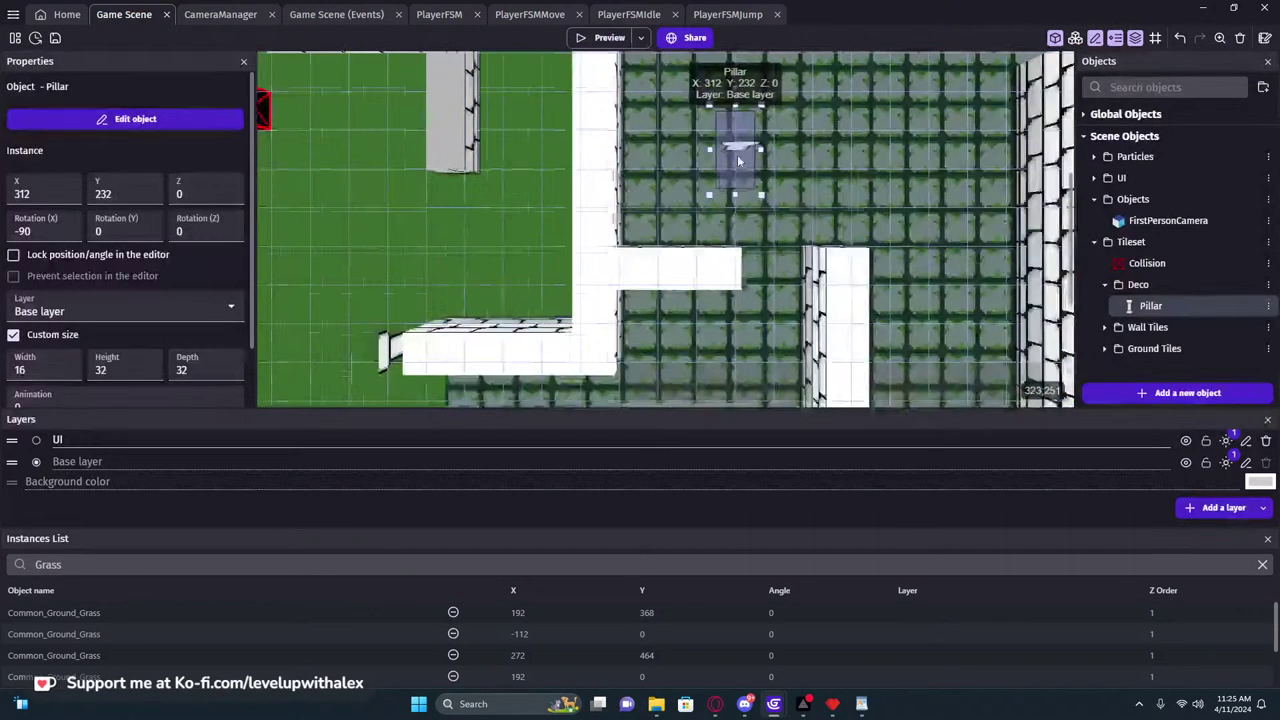
drag(700, 149, 707, 125)
Duplicate the room pillar into two rows of three at X 304, 352 and 400, with rows at Y 224 and Y 176
middle_drag(707, 125, 507, 205)
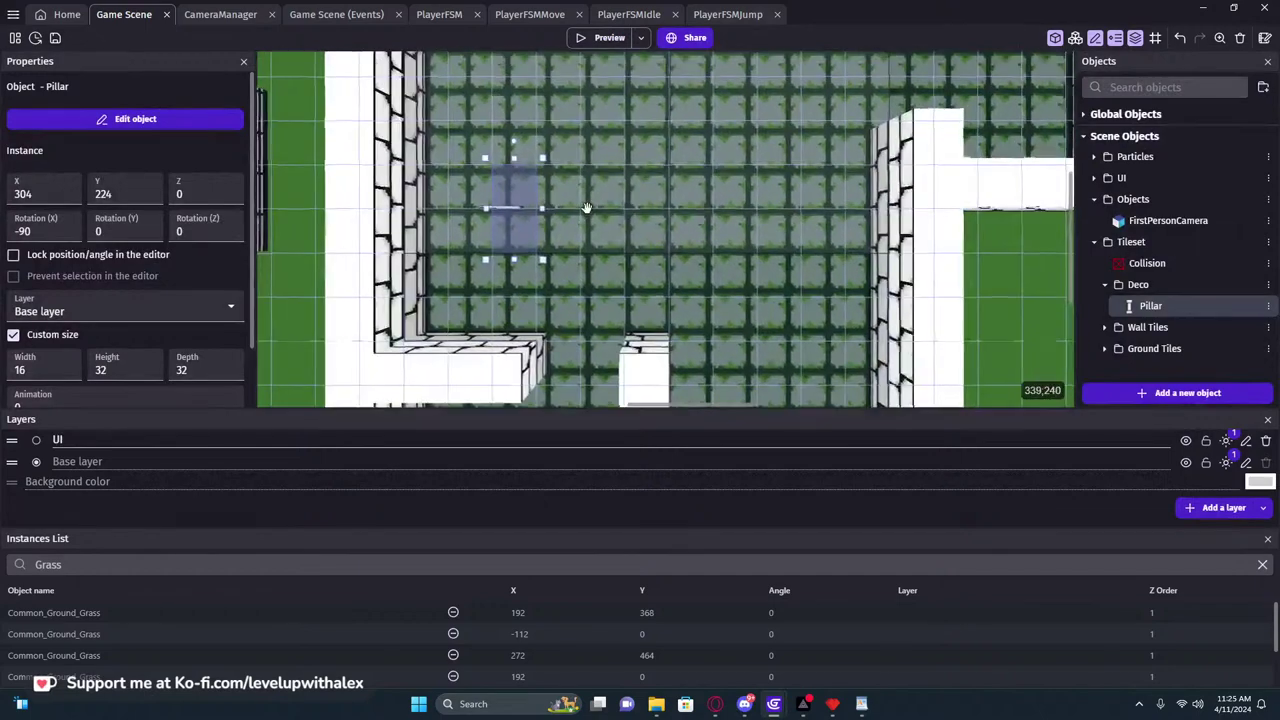
middle_drag(661, 207, 675, 293)
ctrl+drag(675, 293, 664, 246)
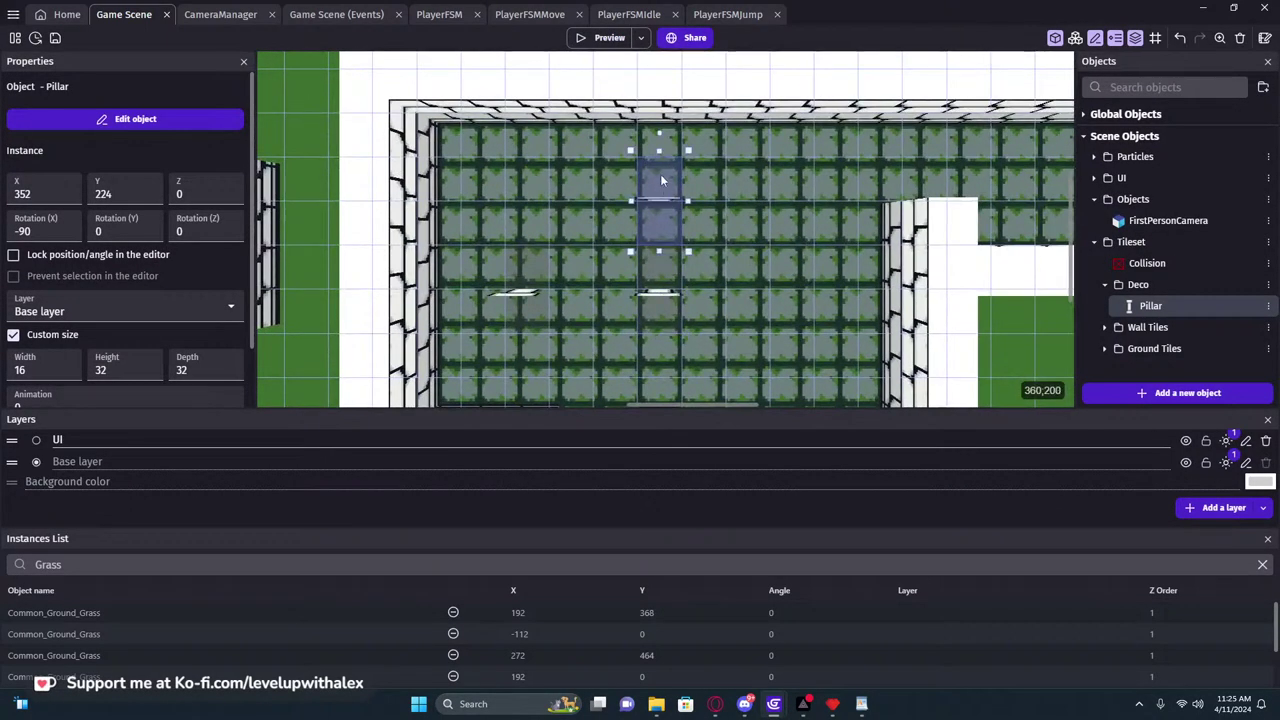
scroll(606, 193, down, 1)
middle_drag(660, 271, 559, 228)
ctrl+drag(559, 228, 665, 230)
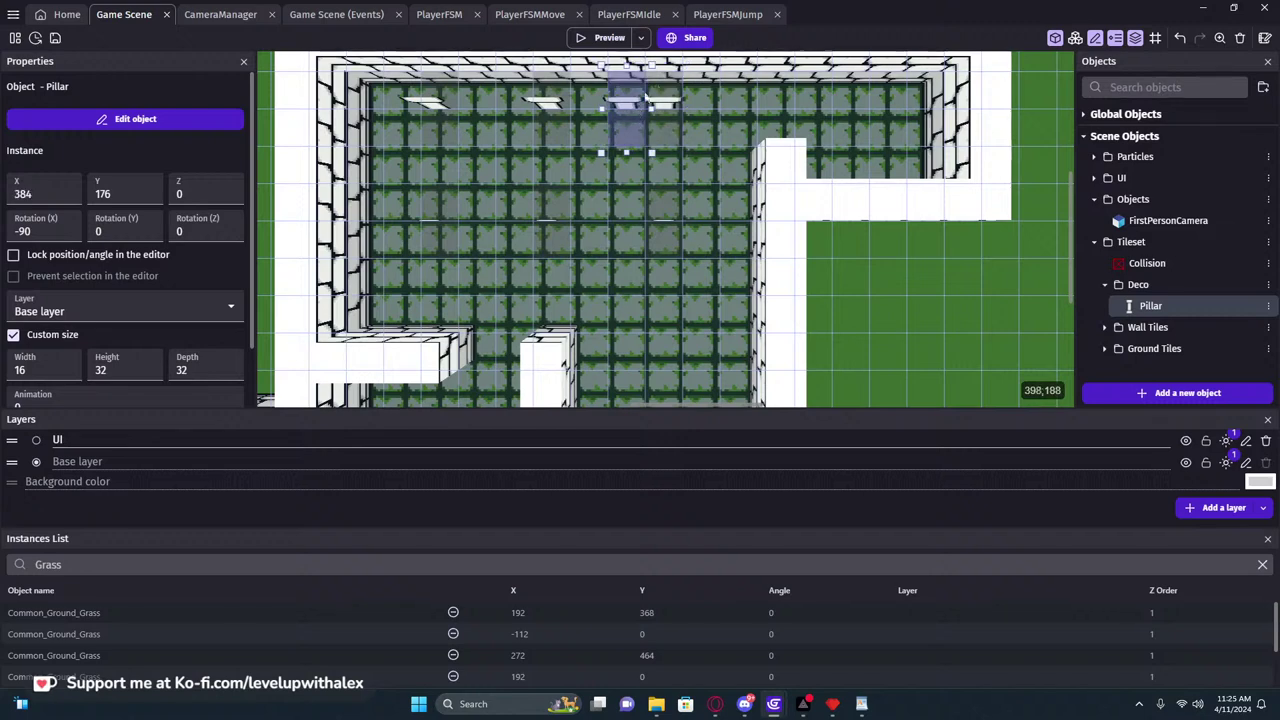
Place an extra pillar with a Z rotation of 90 across the X 304 pillar in the lower row, forming a cross
middle_drag(625, 64, 599, 163)
drag(599, 163, 668, 215)
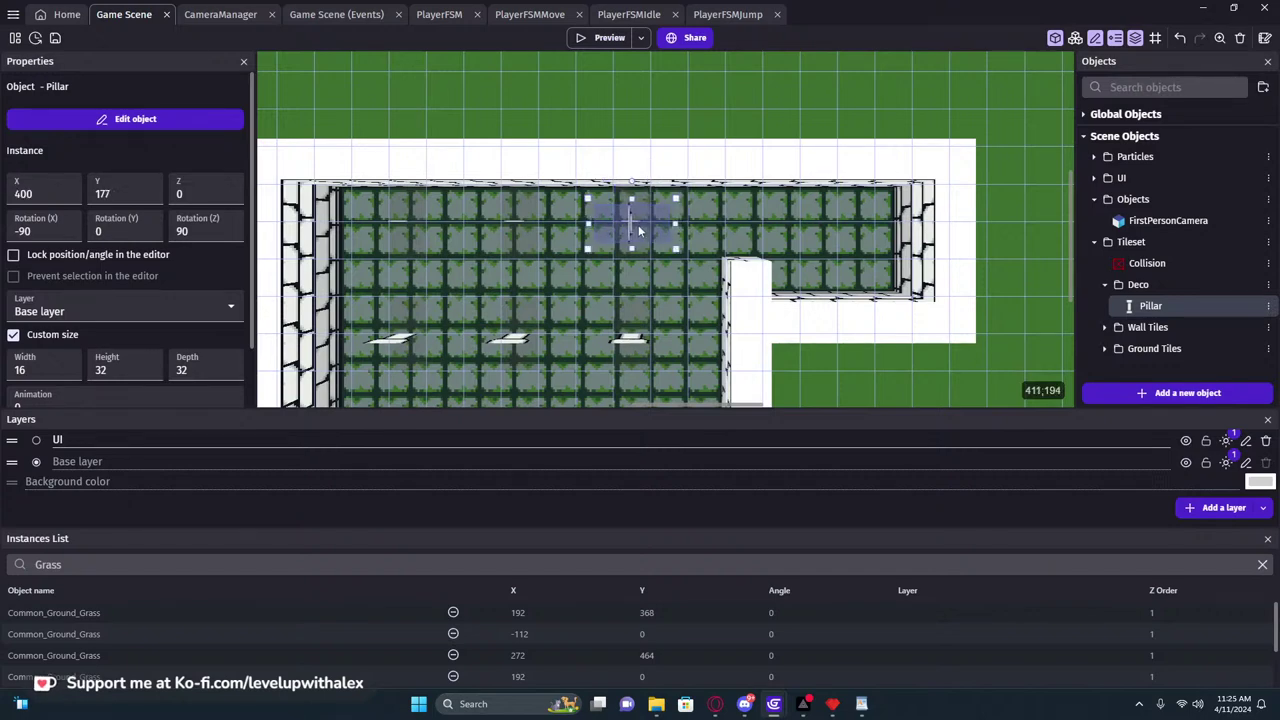
middle_drag(641, 229, 815, 190)
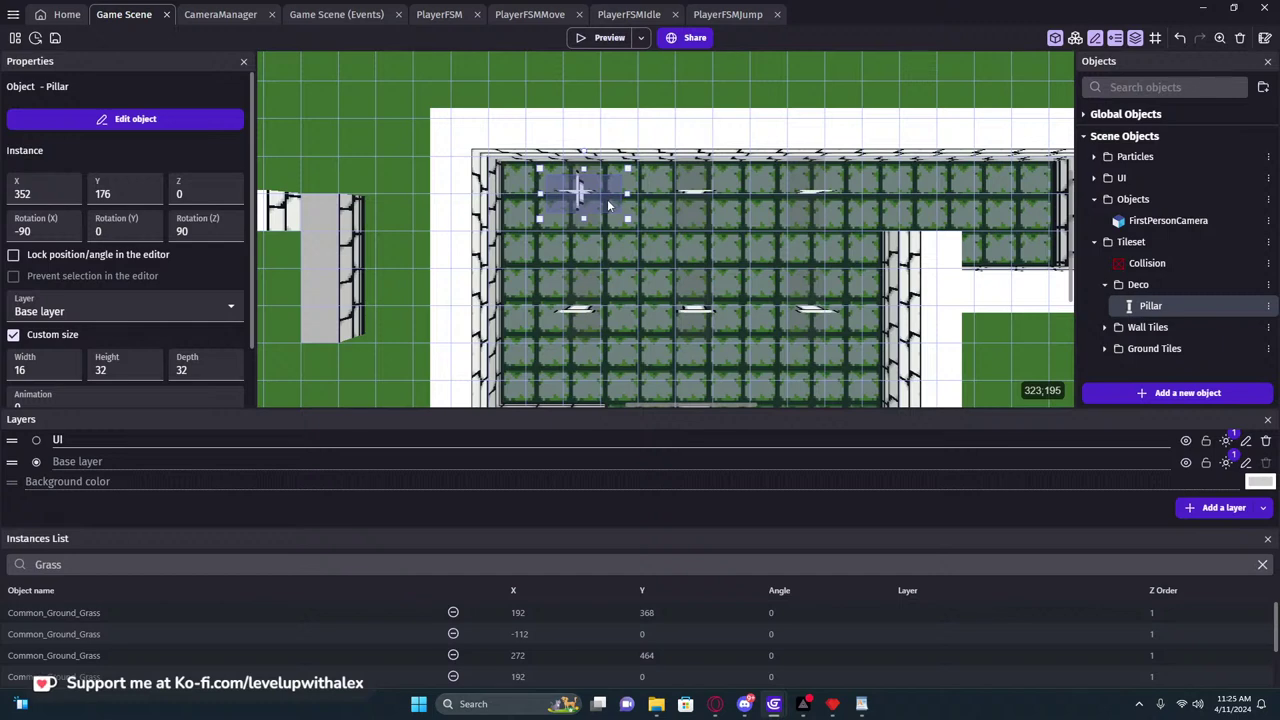
middle_drag(629, 218, 717, 261)
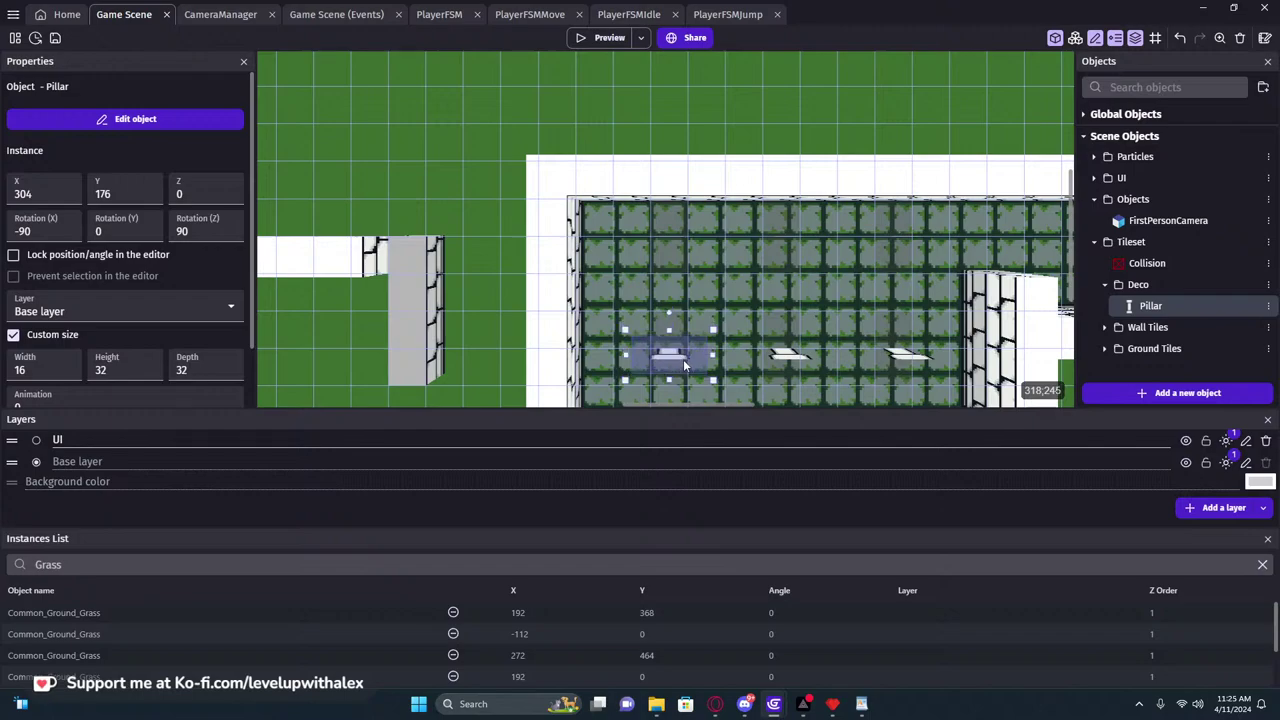
click(738, 347)
middle_drag(736, 343, 725, 164)
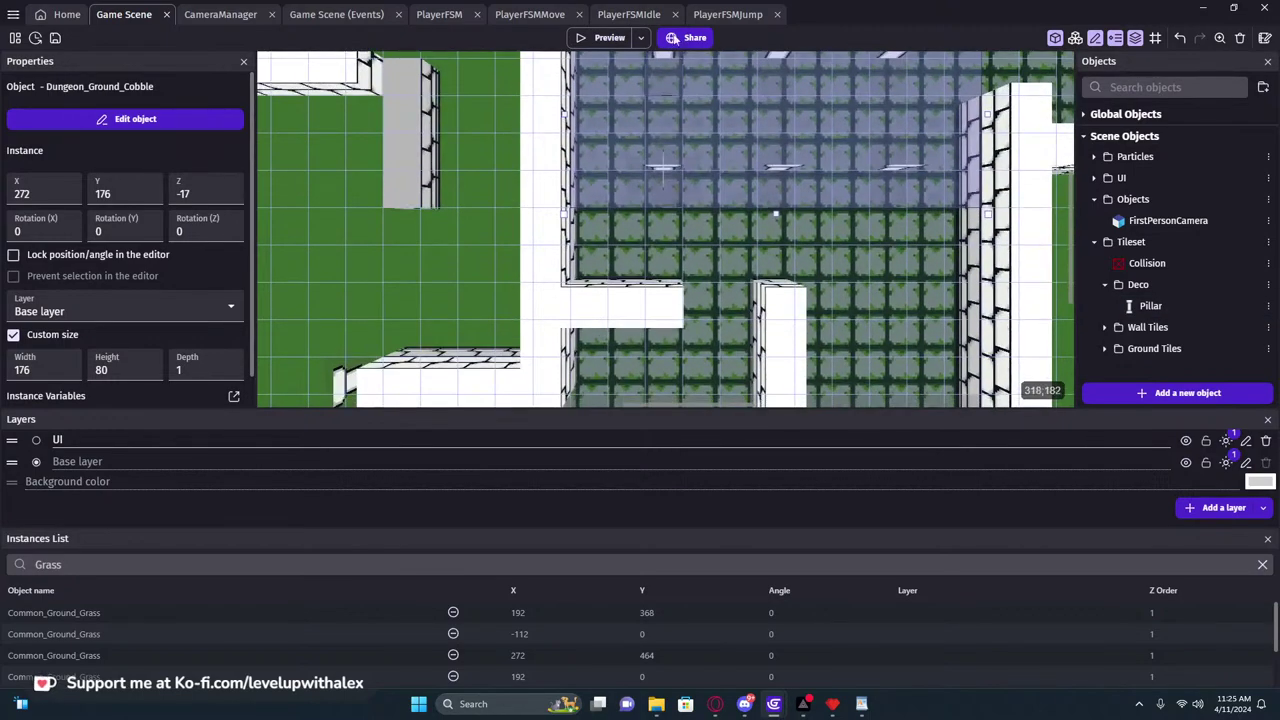
Preview the game and walk through the passage into the room to inspect the crossed pillar up close
click(618, 39)
key(w)
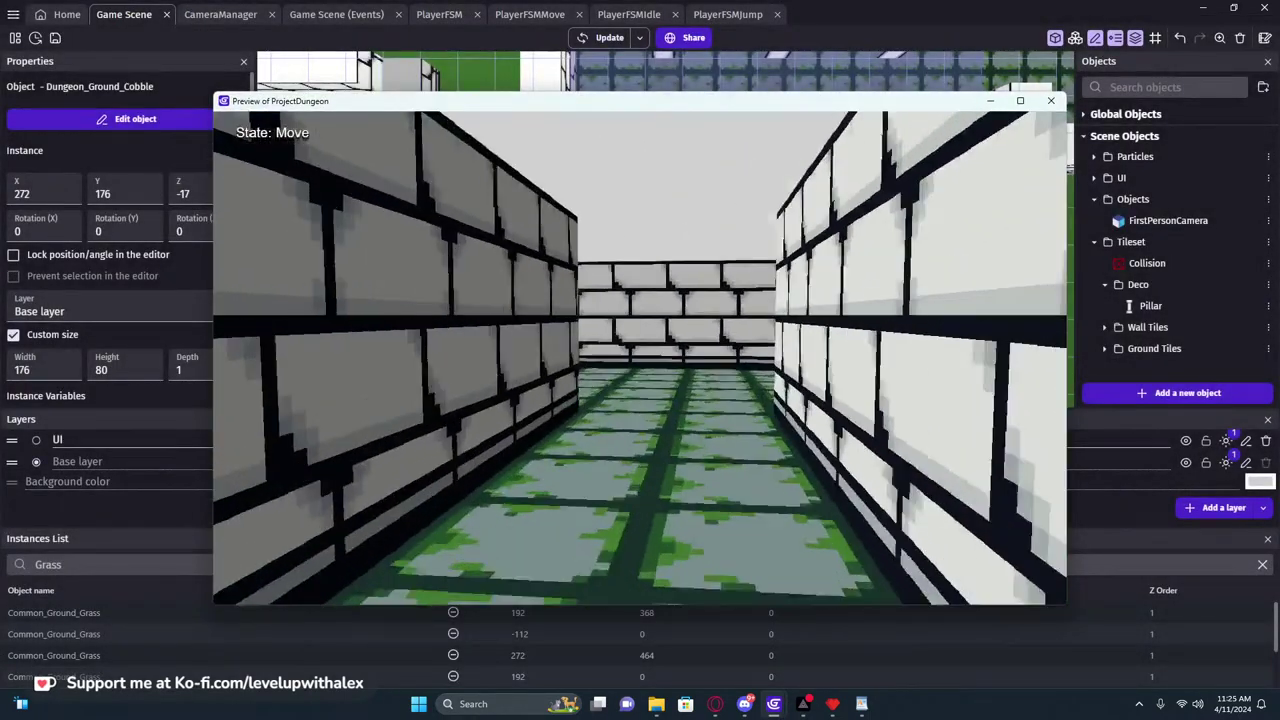
key(w)
key(w)
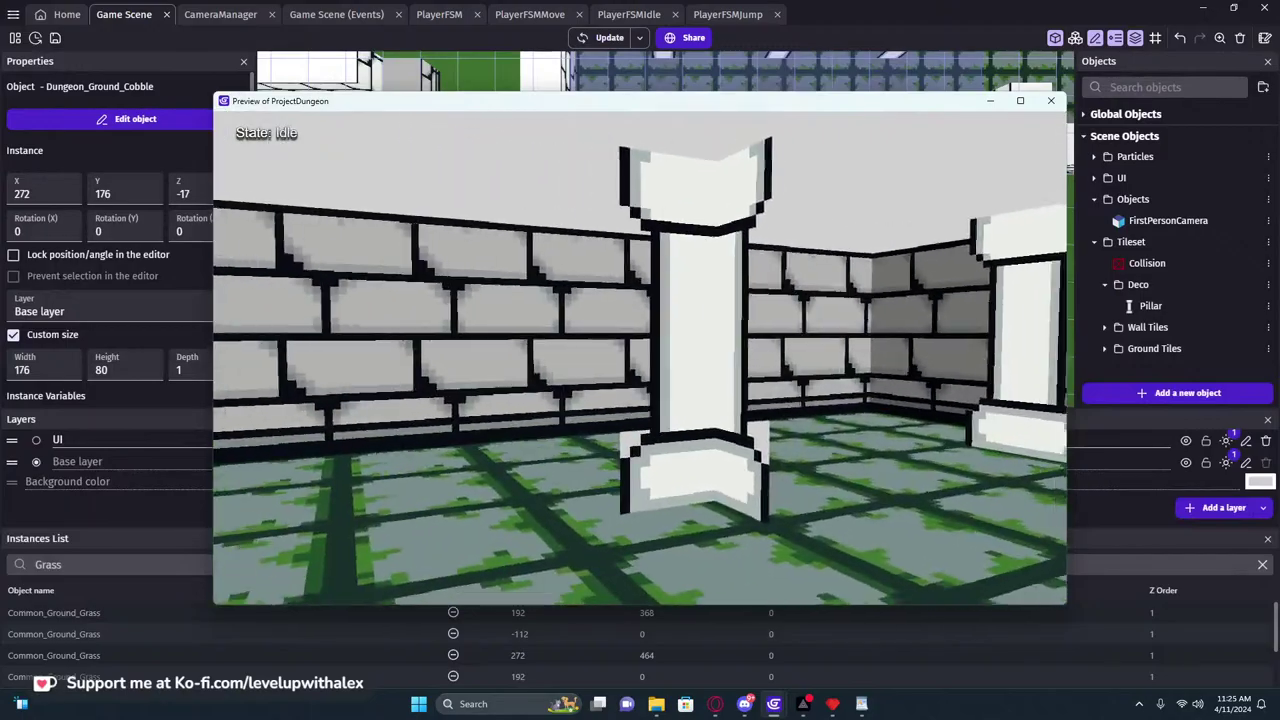
key(d)
key(d)
key(d)
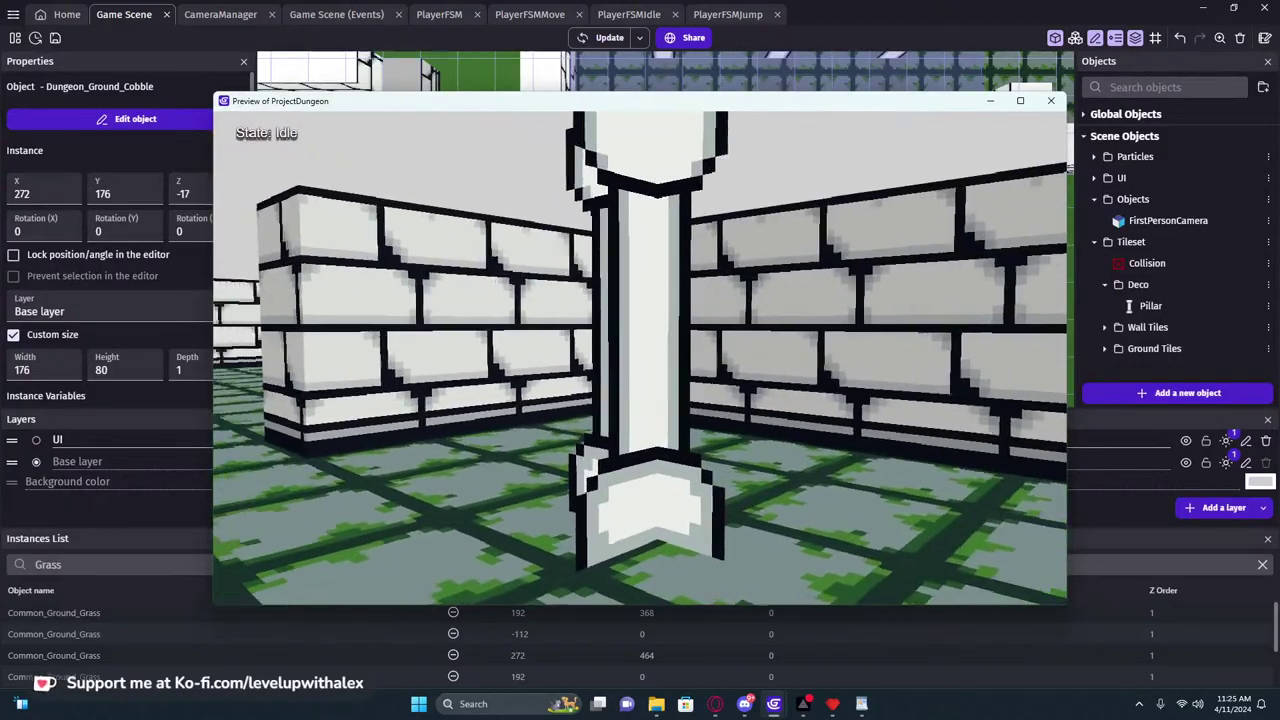
key(w)
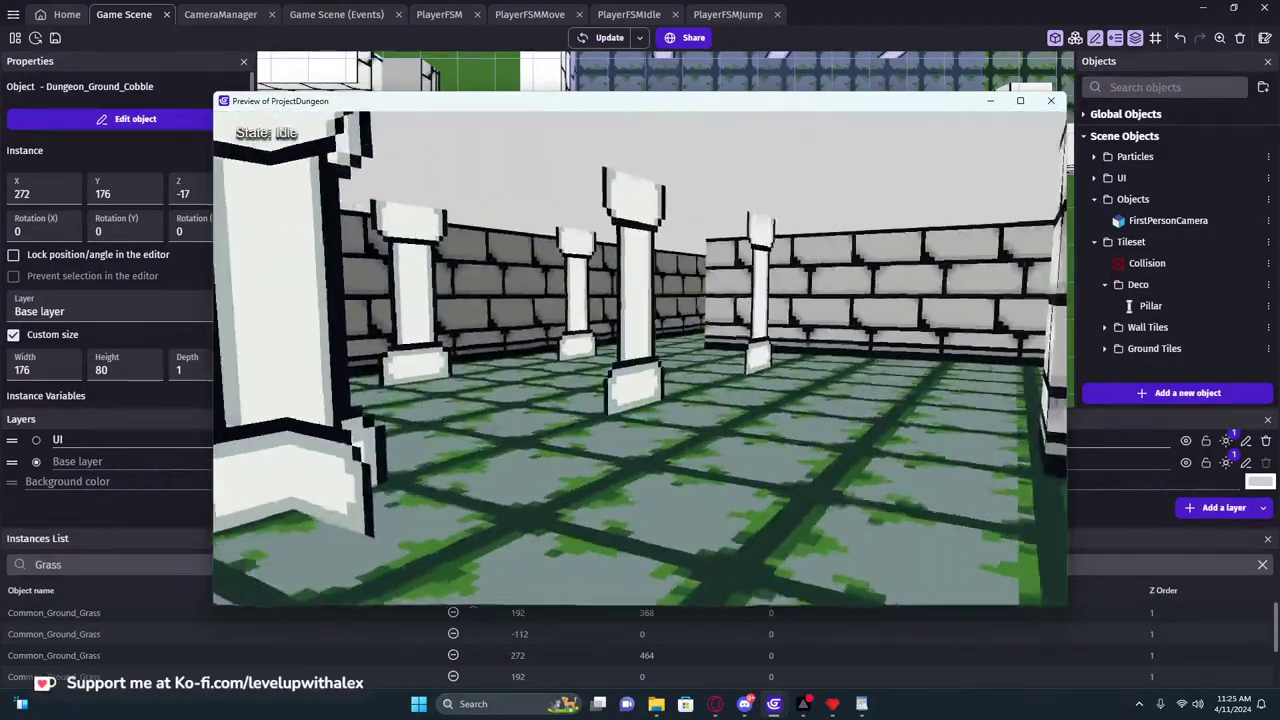
Walk around the room to compare the flat pillars with the crossed one, and close the preview
key(w)
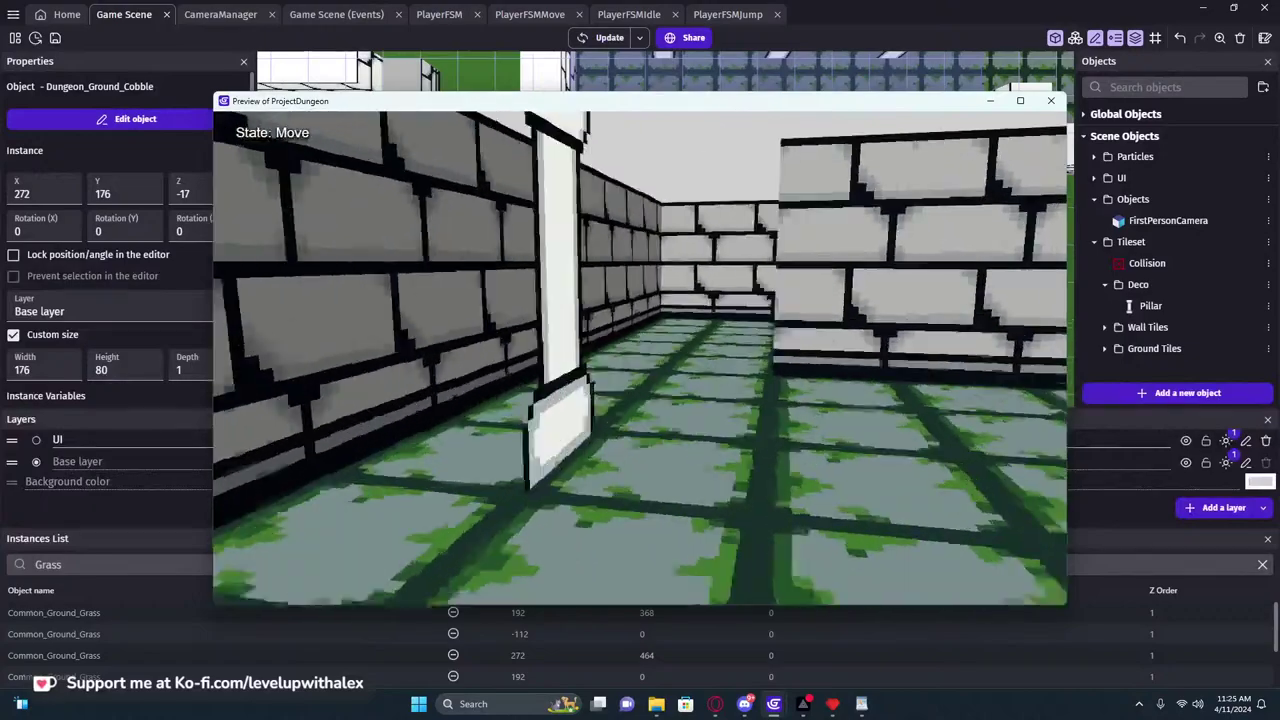
key(w)
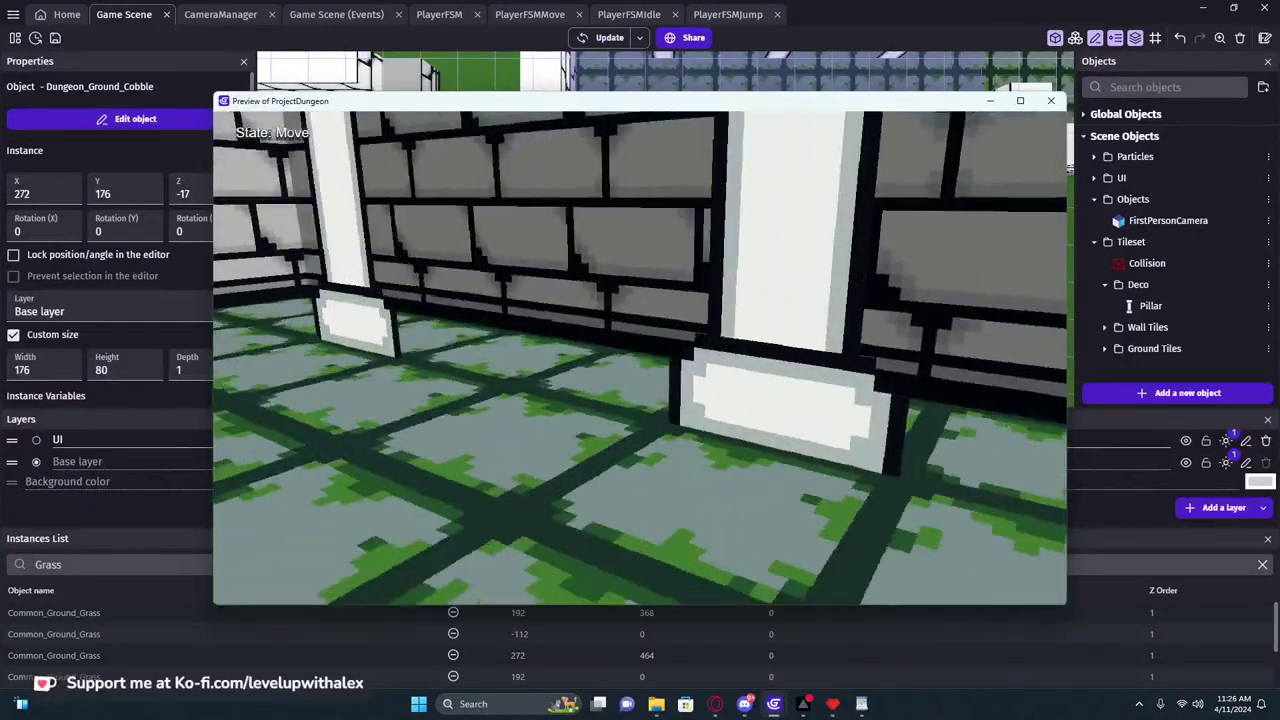
key(w)
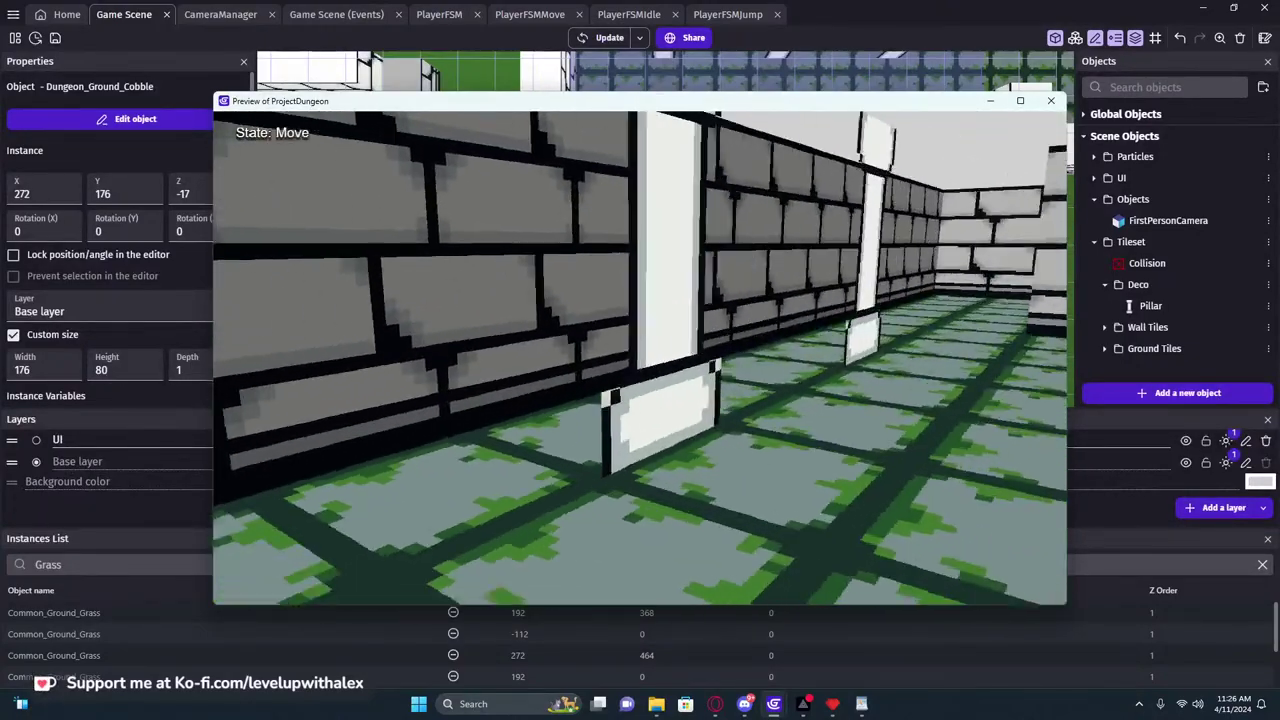
key(w)
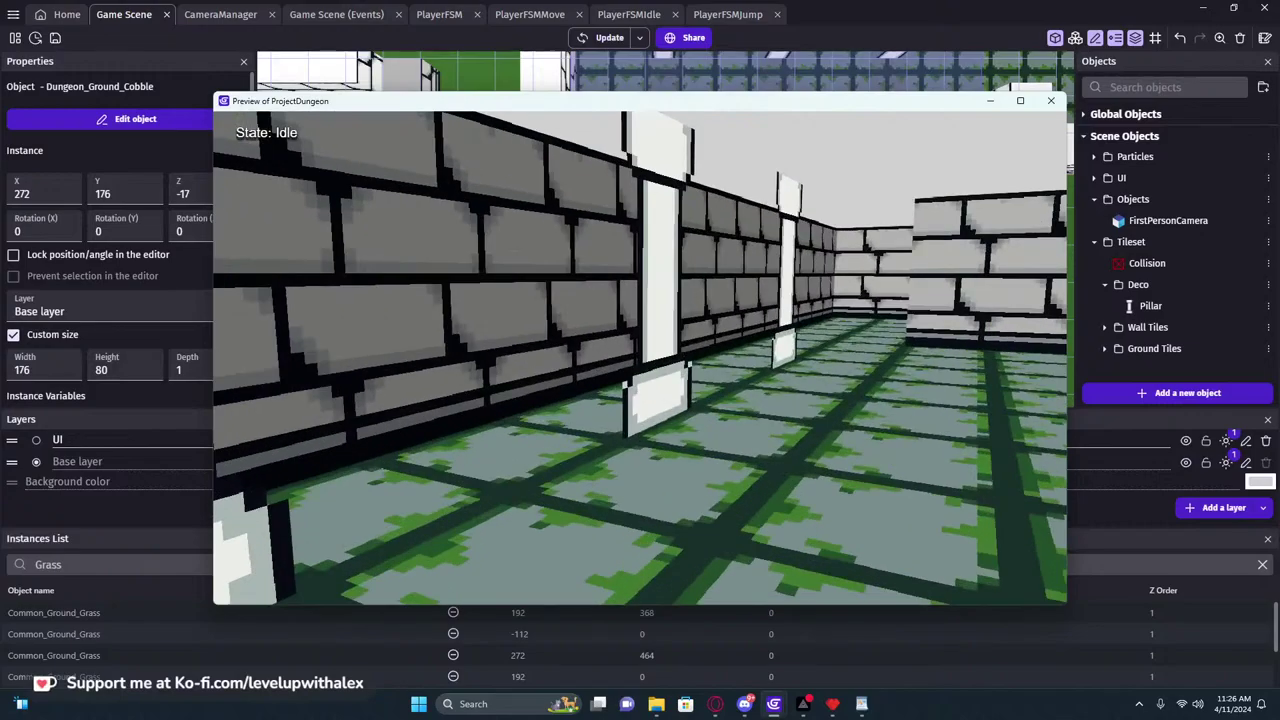
key(w)
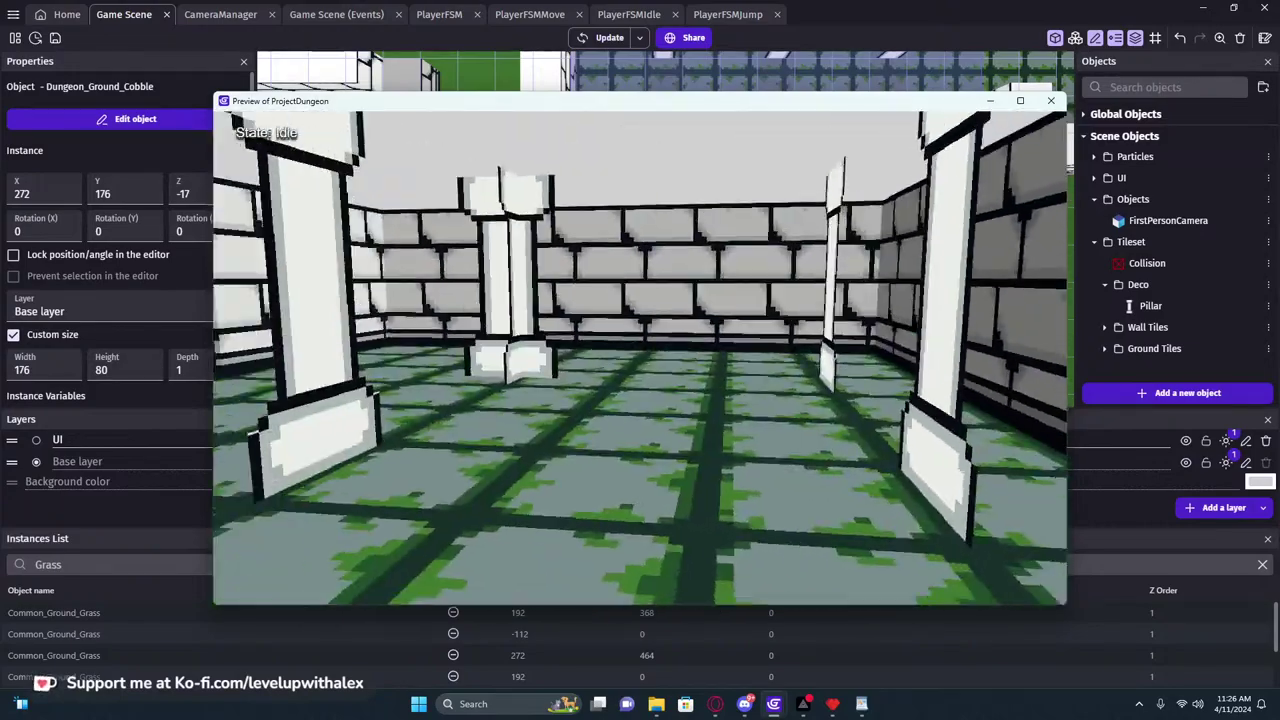
key(w)
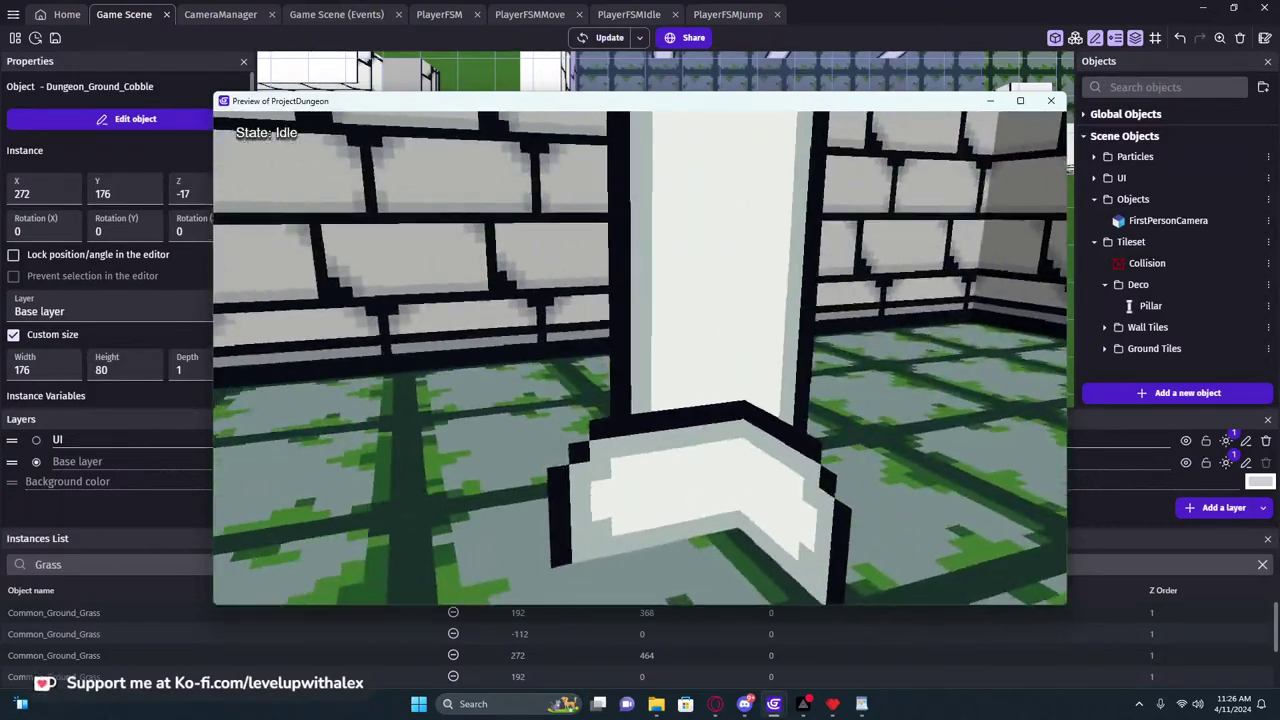
key(w)
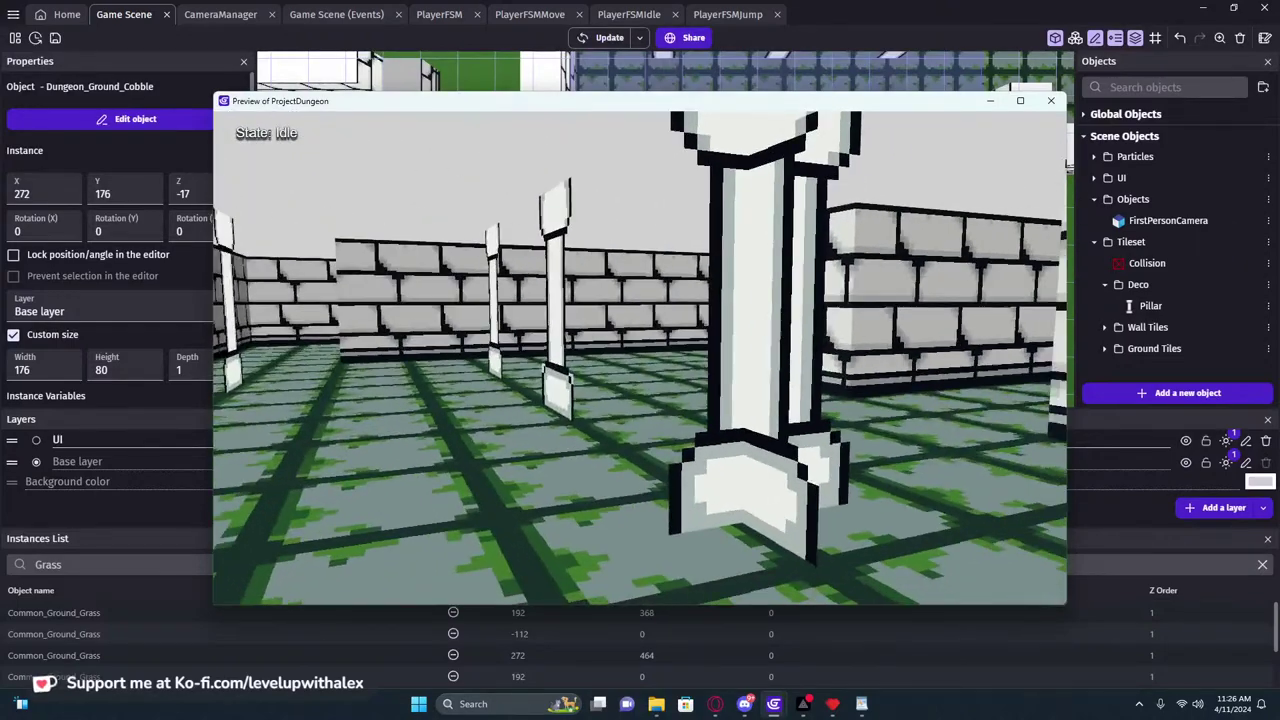
key(w)
key(Escape)
click(1053, 99)
Open the settings of the Pillar at X 352, Y 176, review its behaviors and animation, and cancel the dialog
scroll(660, 160, down, 3)
double_click(688, 192)
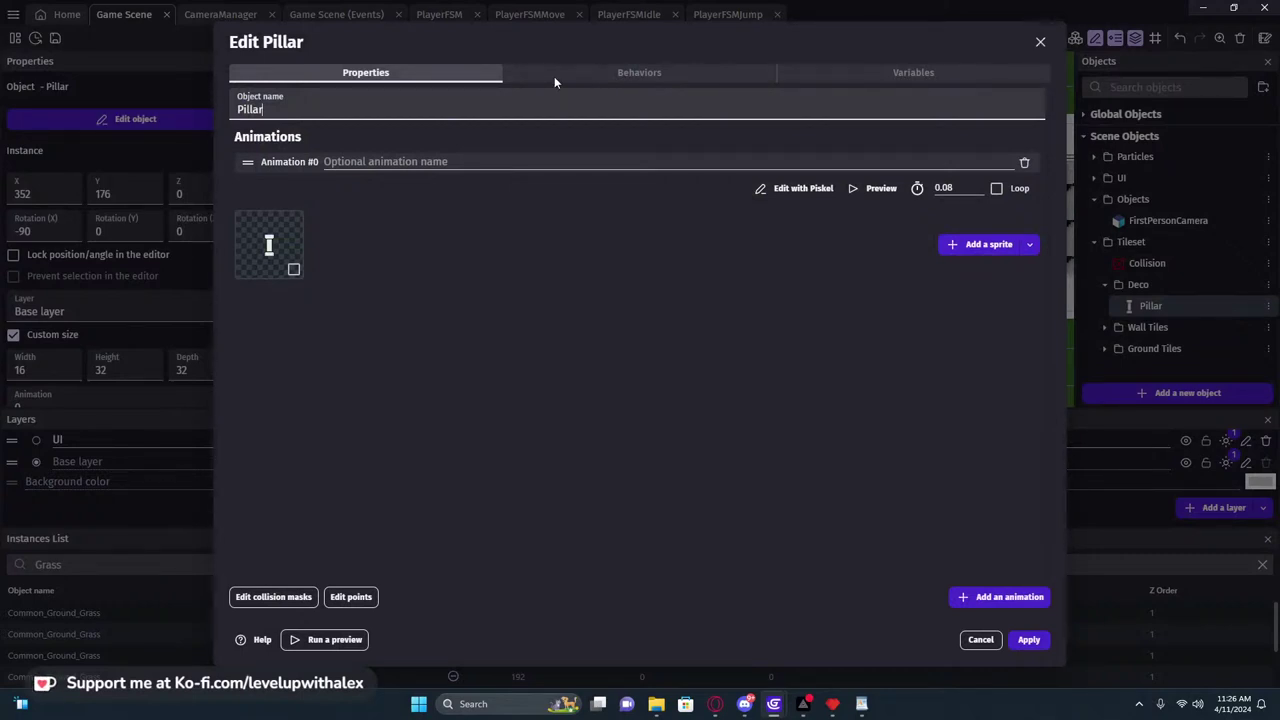
click(554, 76)
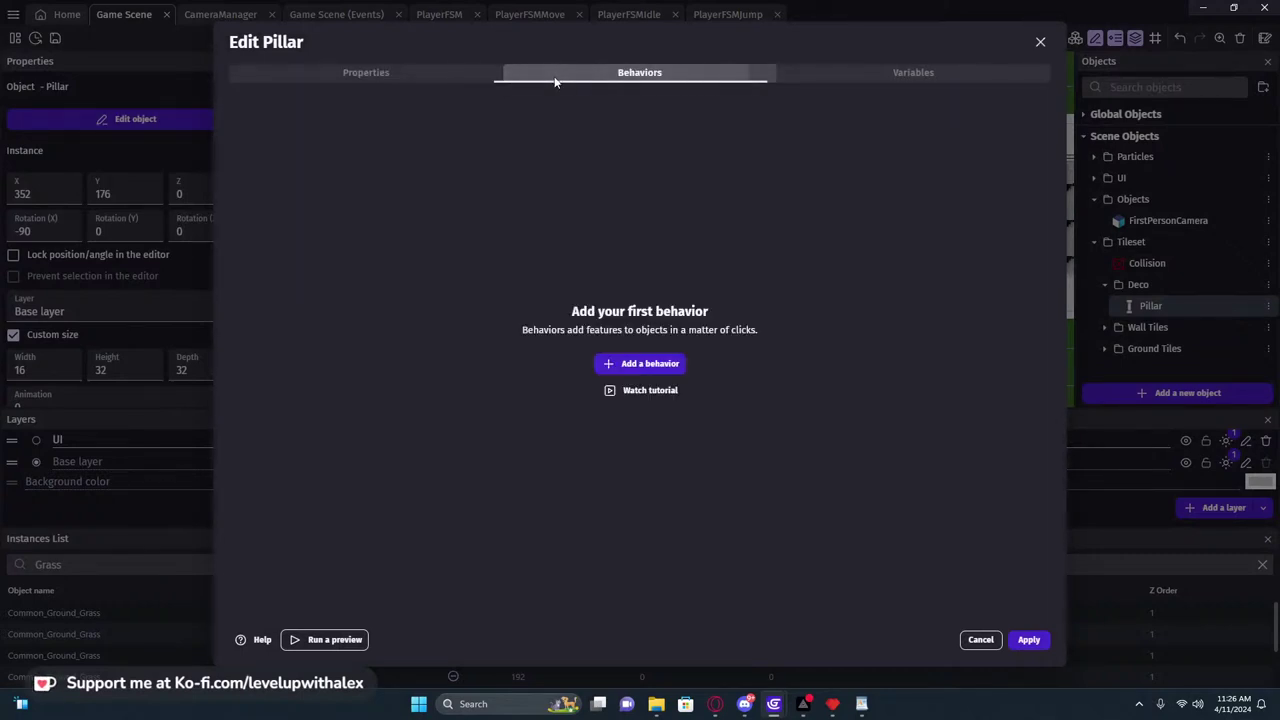
click(461, 72)
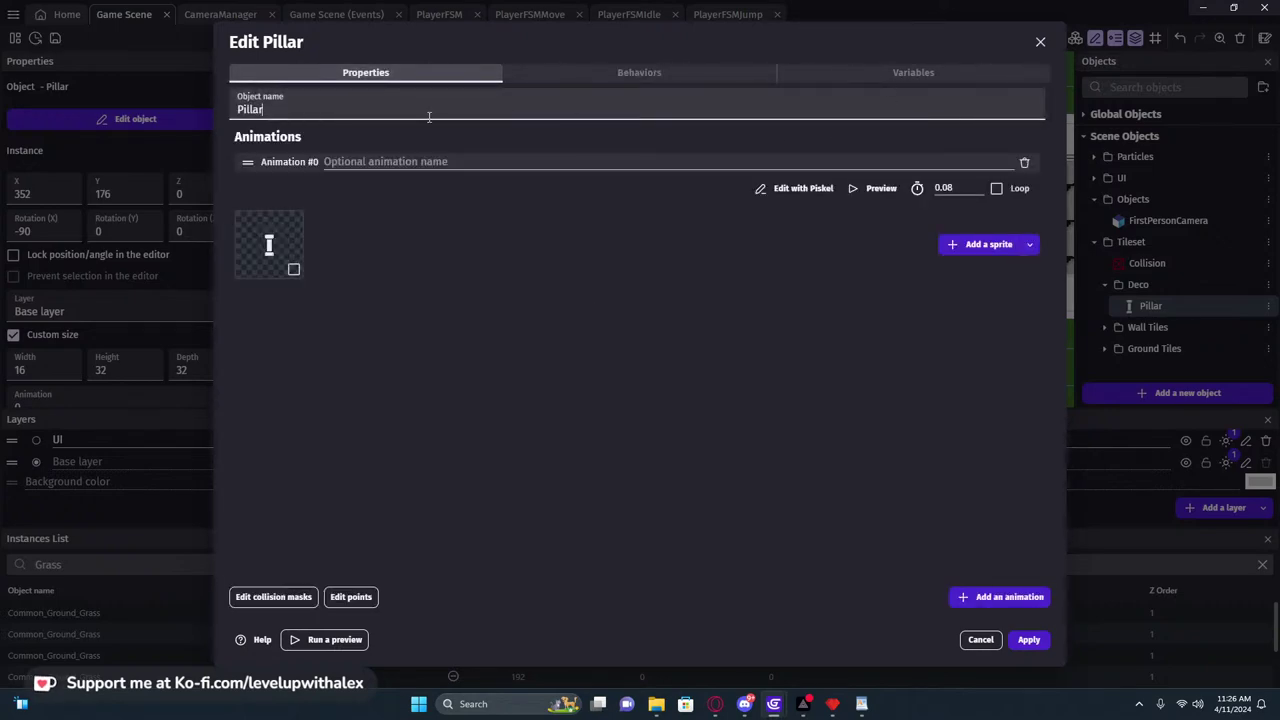
click(967, 644)
Duplicate the pillar with Z rotation 90 from the lower-row cross onto the upper-row pillar at X 352, Y 176
middle_drag(604, 309, 572, 320)
scroll(478, 341, up, 1)
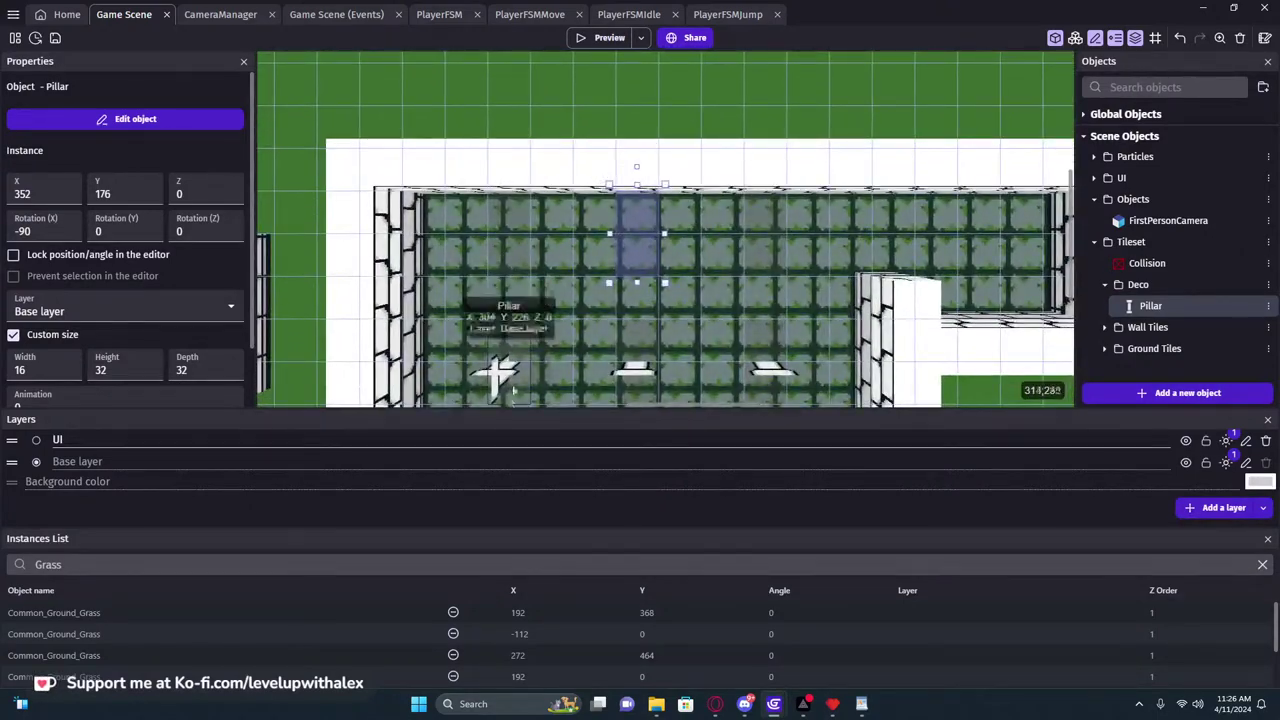
click(497, 397)
scroll(671, 262, up, 6)
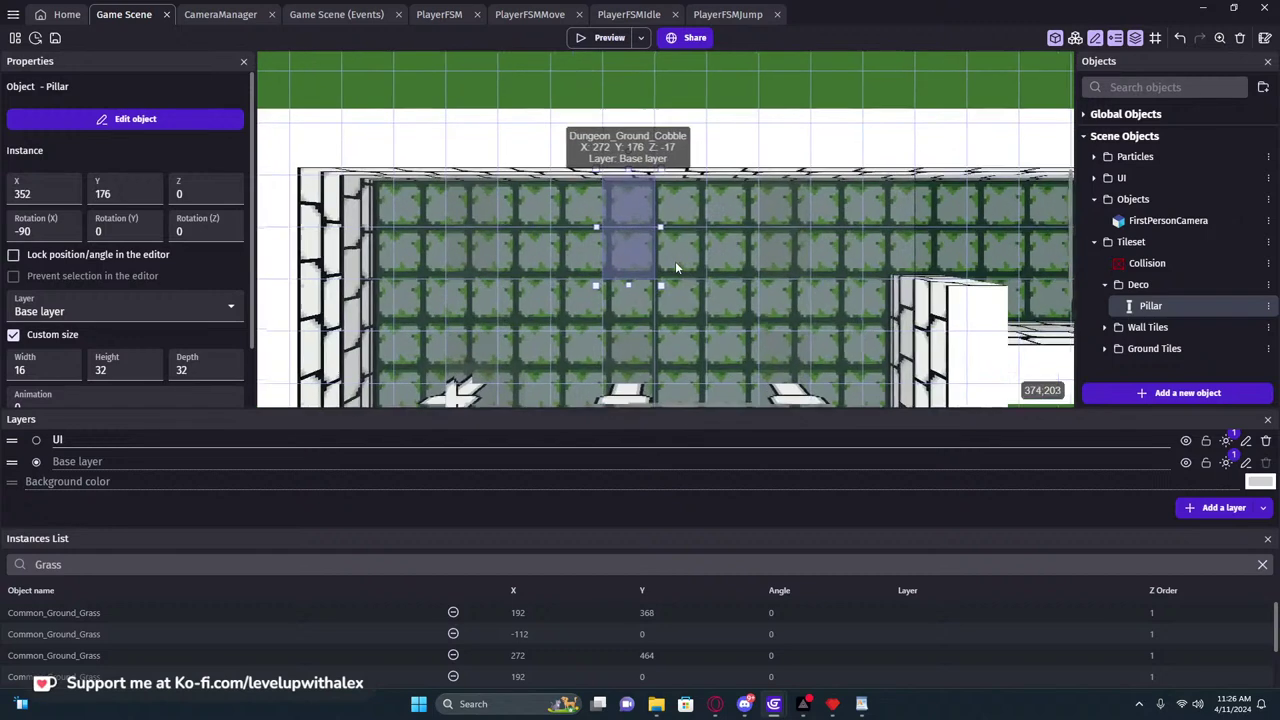
ctrl+drag(598, 245, 580, 318)
shift+drag(601, 186, 714, 281)
drag(609, 292, 595, 209)
middle_drag(628, 226, 658, 273)
scroll(657, 273, down, 5)
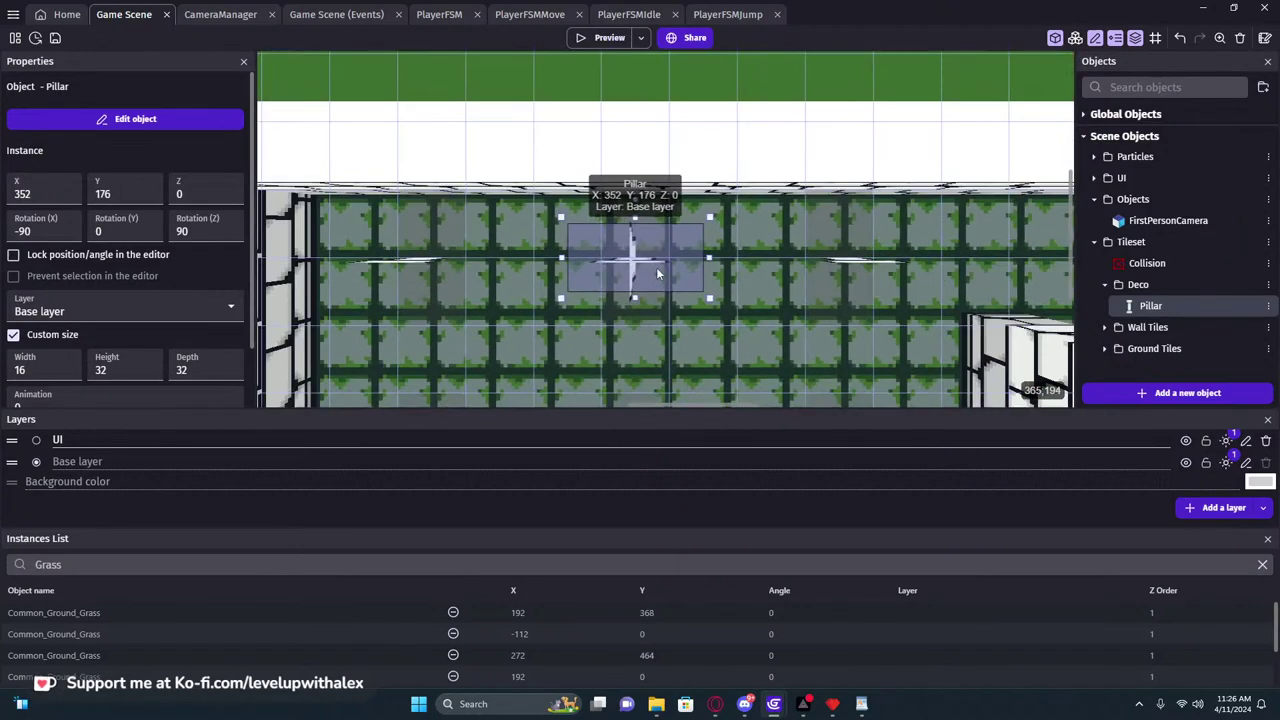
Try the rotated copy across the upper-row pillar at X 400 and undo the last moves
drag(656, 273, 826, 277)
middle_drag(867, 276, 654, 256)
drag(653, 256, 650, 252)
key(ctrl+z)
key(ctrl+z)
middle_drag(606, 323, 658, 215)
click(675, 134)
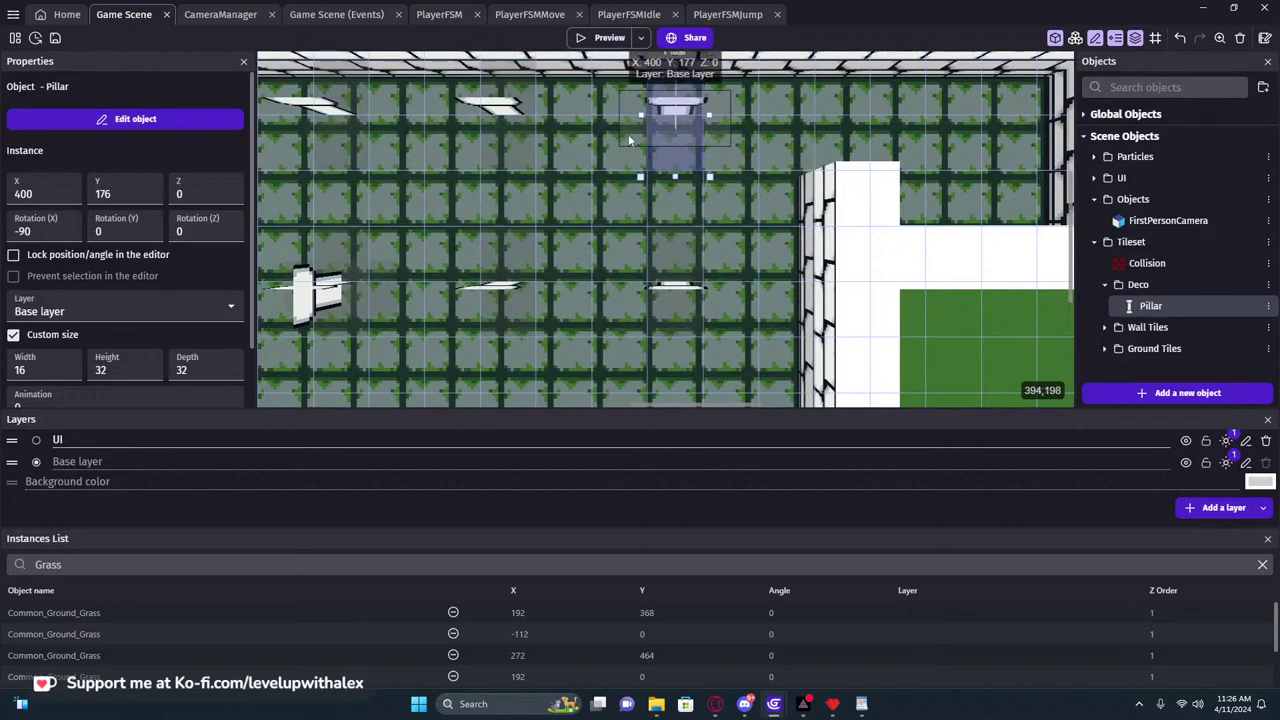
Move the rotated copy to the lower row so it crosses the X 352 pillar at about Y 225
click(633, 305)
drag(628, 305, 457, 305)
middle_drag(461, 305, 613, 328)
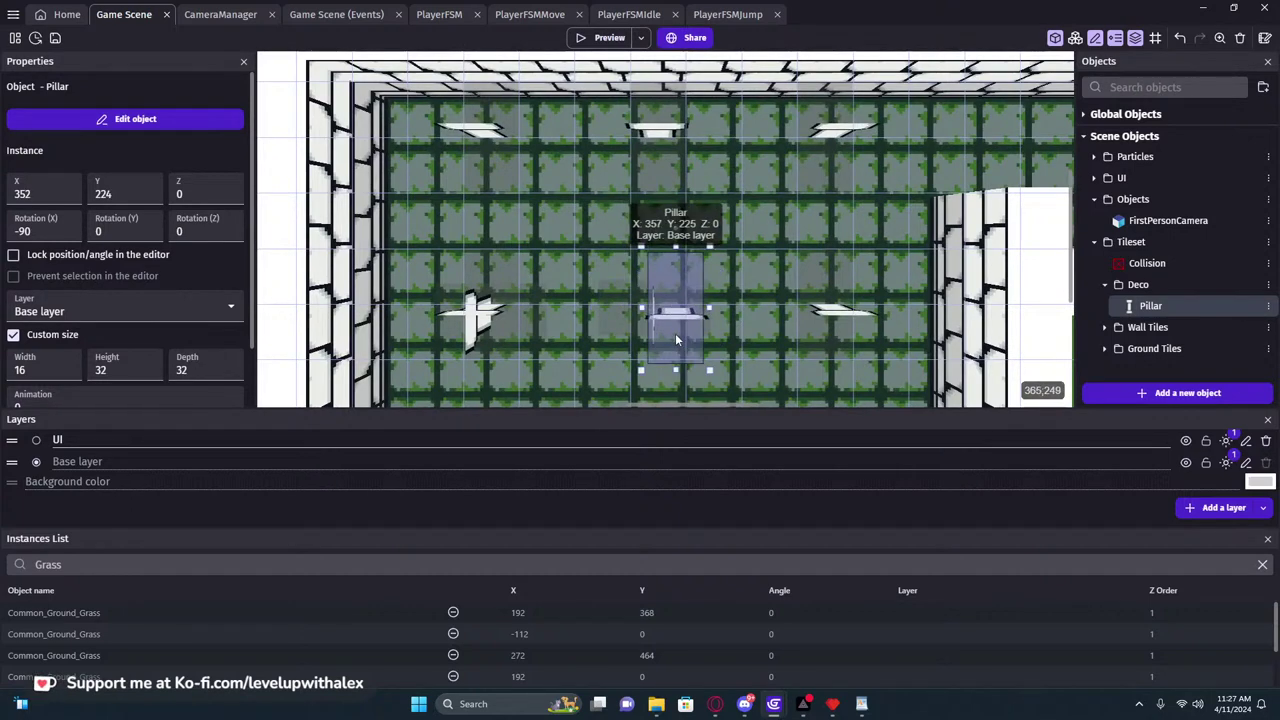
click(661, 362)
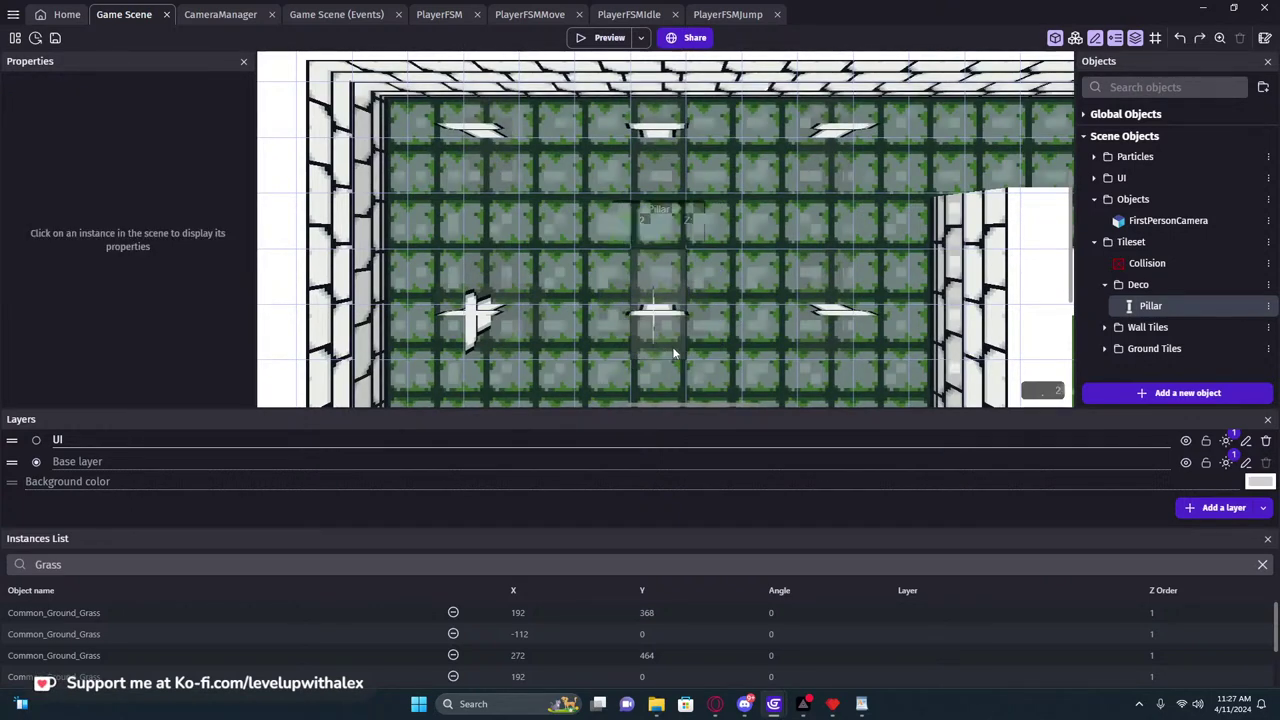
click(842, 345)
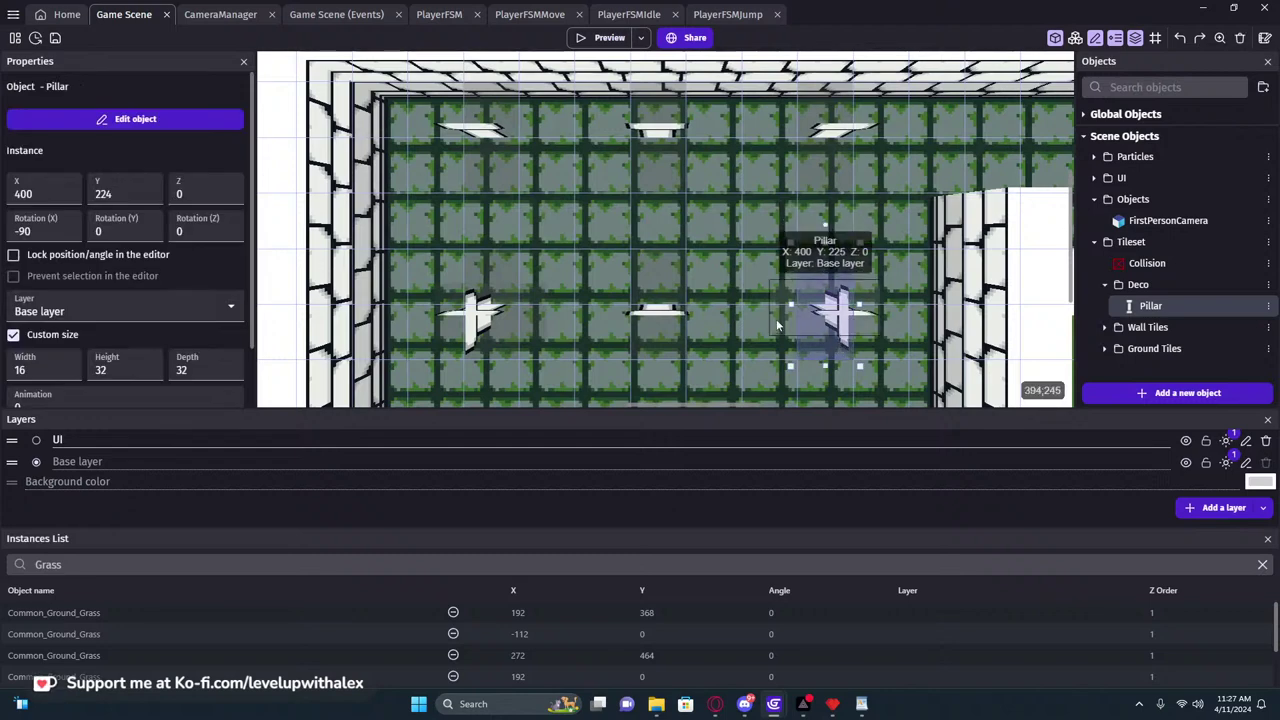
drag(781, 322, 613, 330)
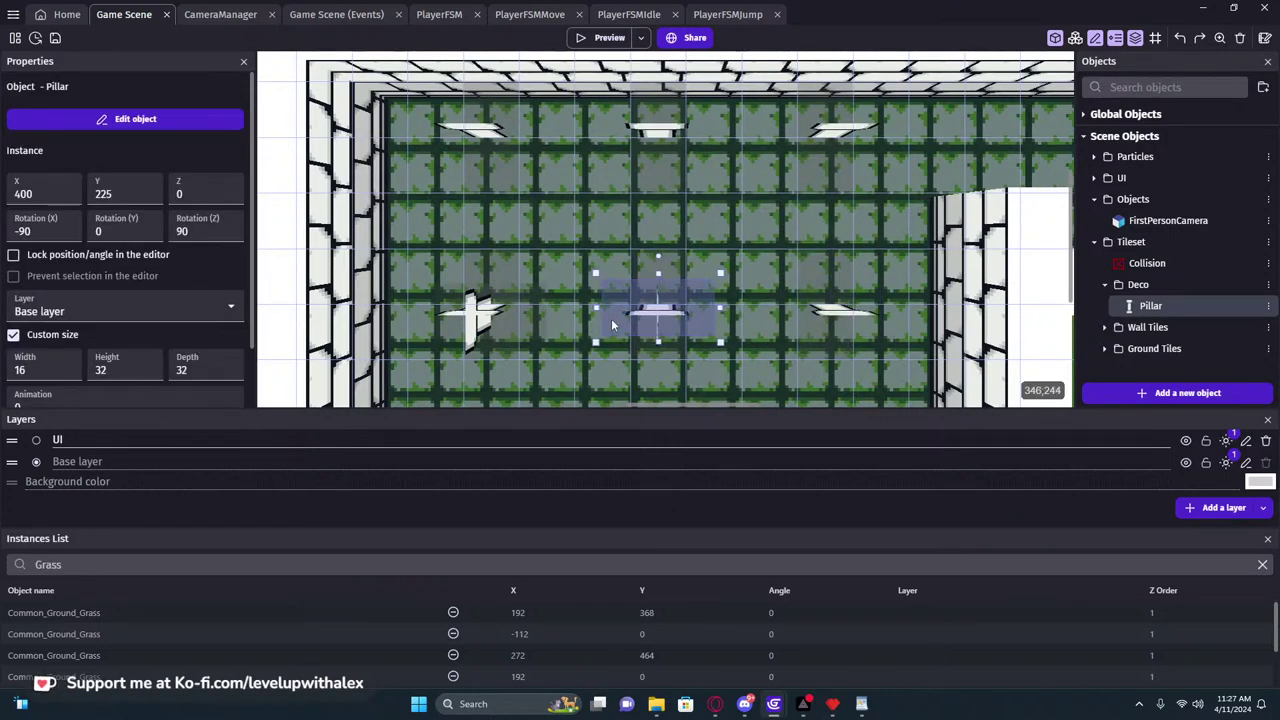
click(738, 242)
scroll(738, 242, down, 1)
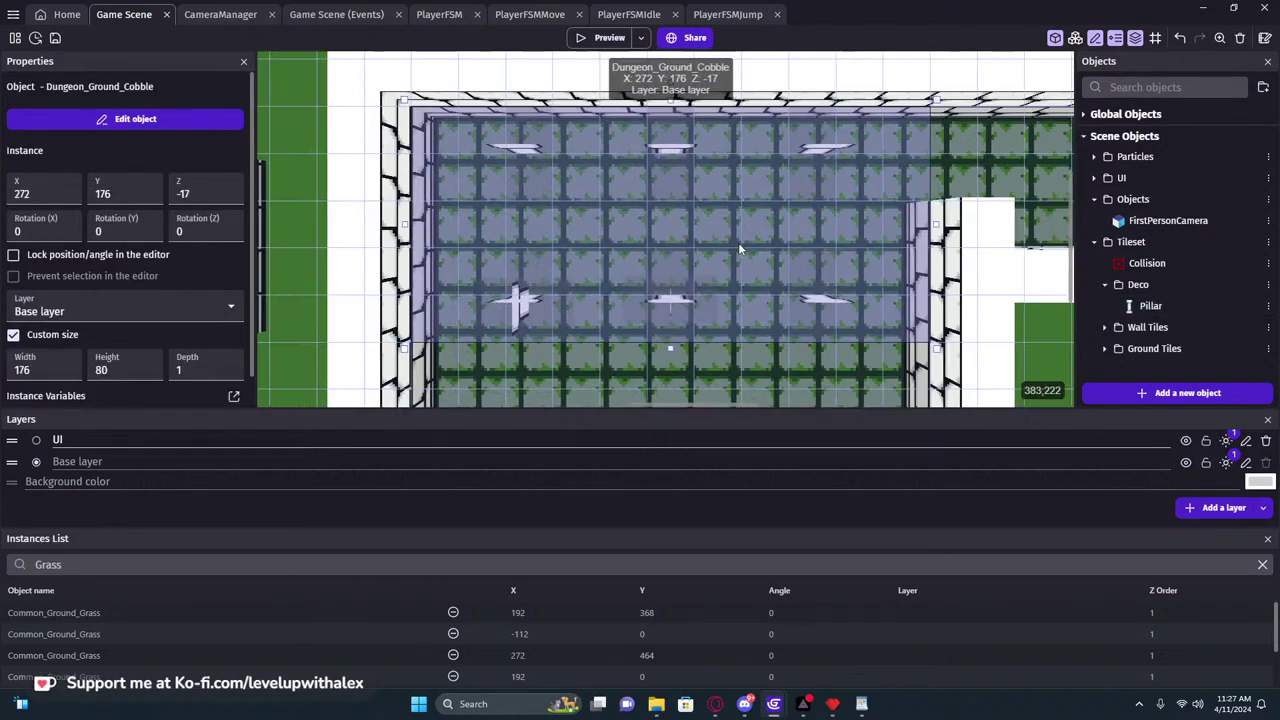
Delete the two pillars forming the cross at X 304 in the lower row
click(528, 303)
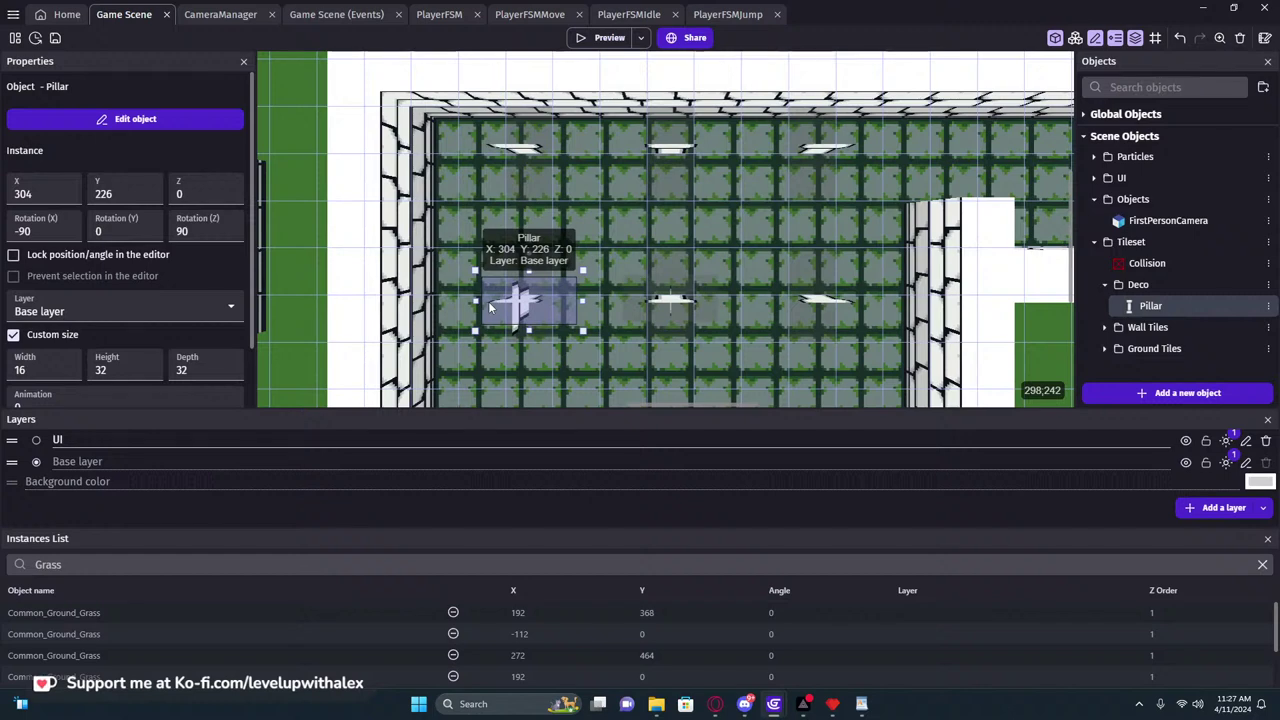
drag(490, 307, 514, 322)
key(ctrl+z)
click(491, 310)
middle_drag(514, 312, 638, 340)
click(805, 335)
shift+click(821, 336)
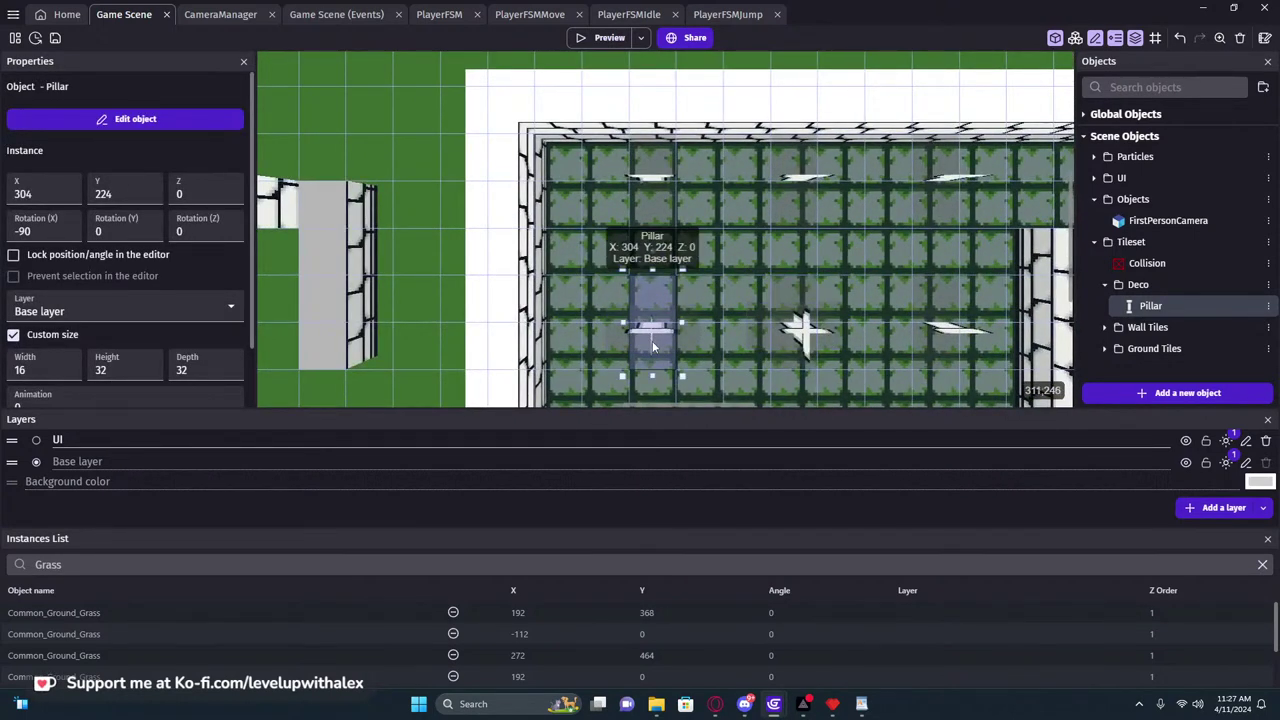
click(687, 340)
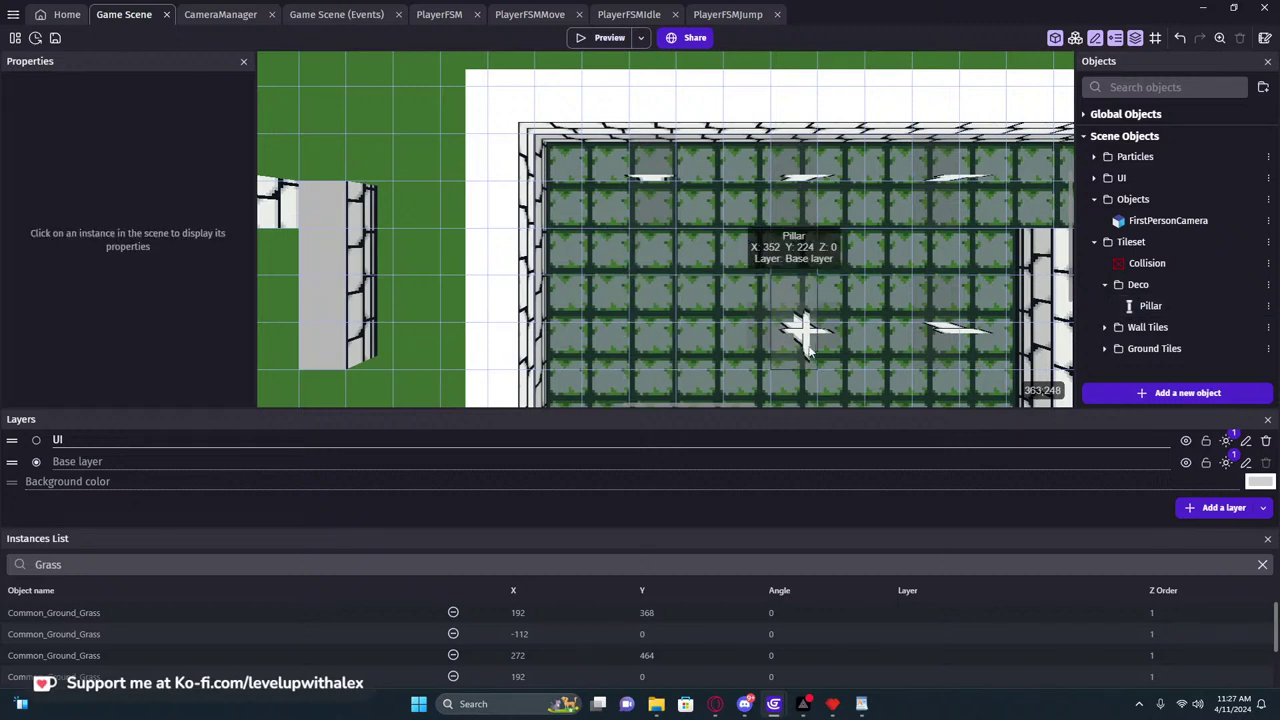
Select both pillars of the cross at X 352, Y 224 and duplicate the pair to X 304 in the lower row
click(805, 340)
shift+click(831, 335)
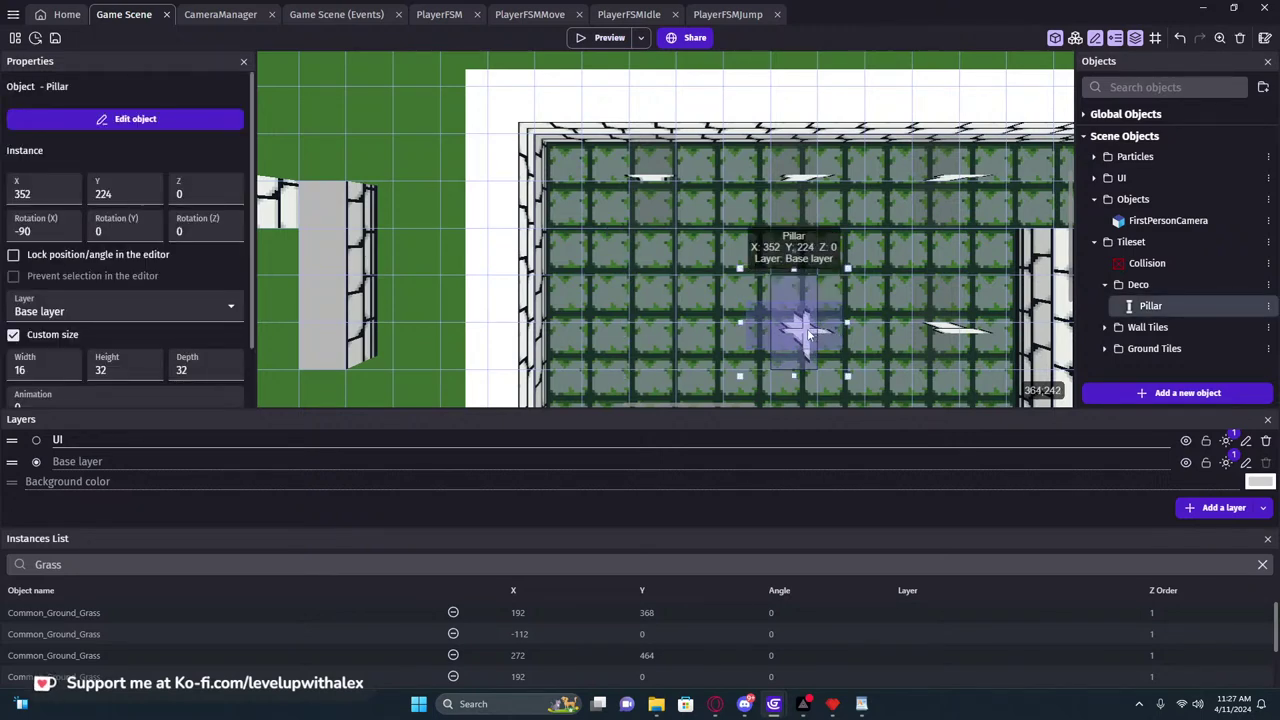
ctrl+drag(808, 335, 668, 336)
scroll(707, 315, down, 2)
click(709, 303)
Preview the game and walk into the room to inspect the two crossed pillars in the lower row up close
middle_drag(709, 303, 714, 182)
click(609, 38)
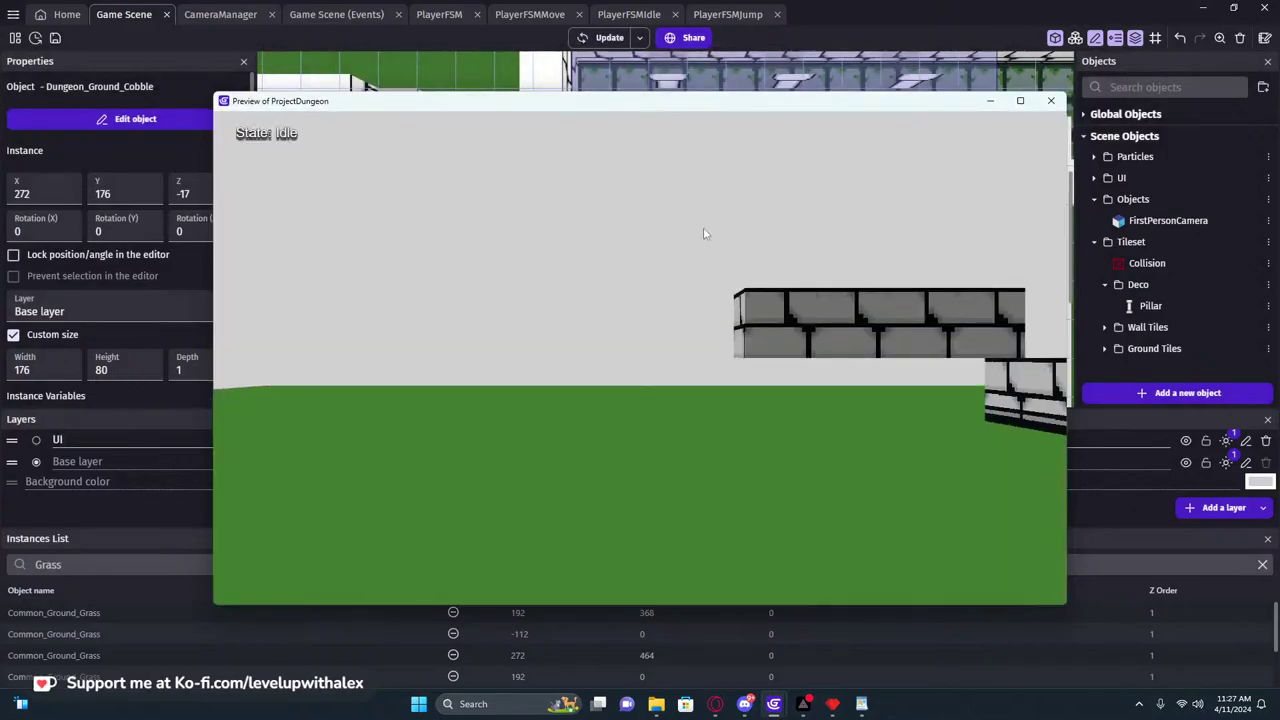
key(w)
key(w)
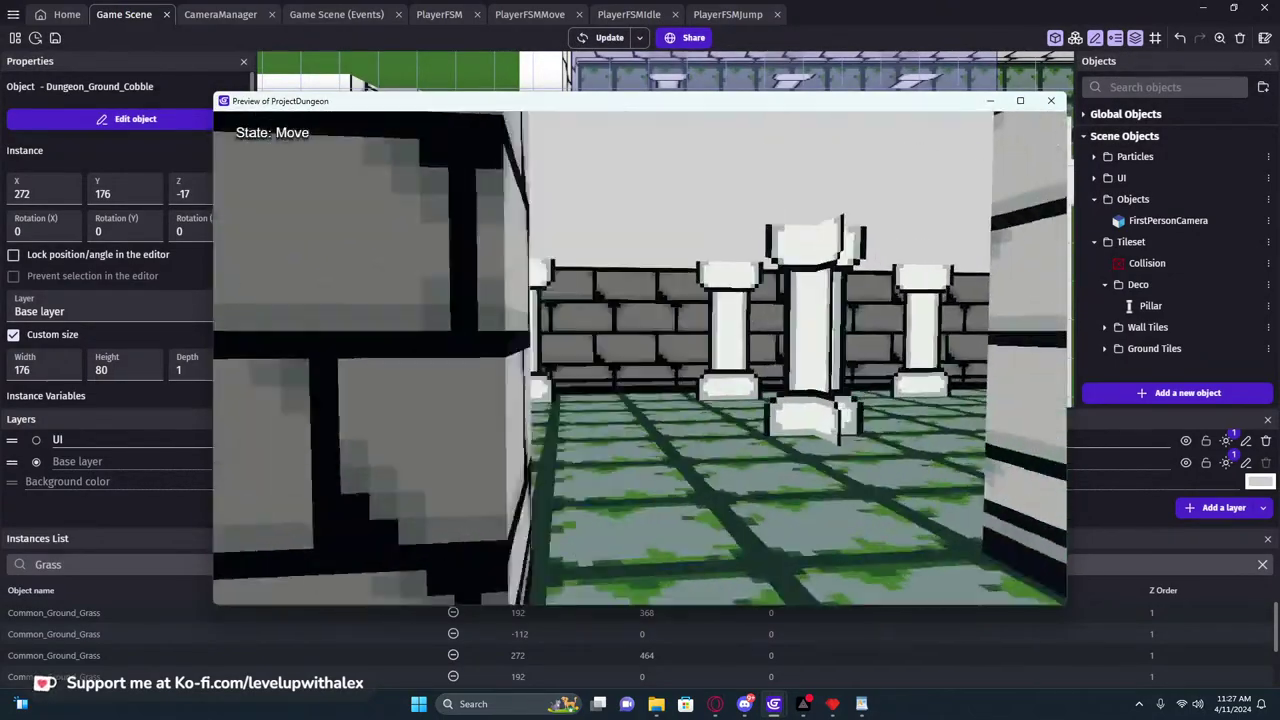
key(w)
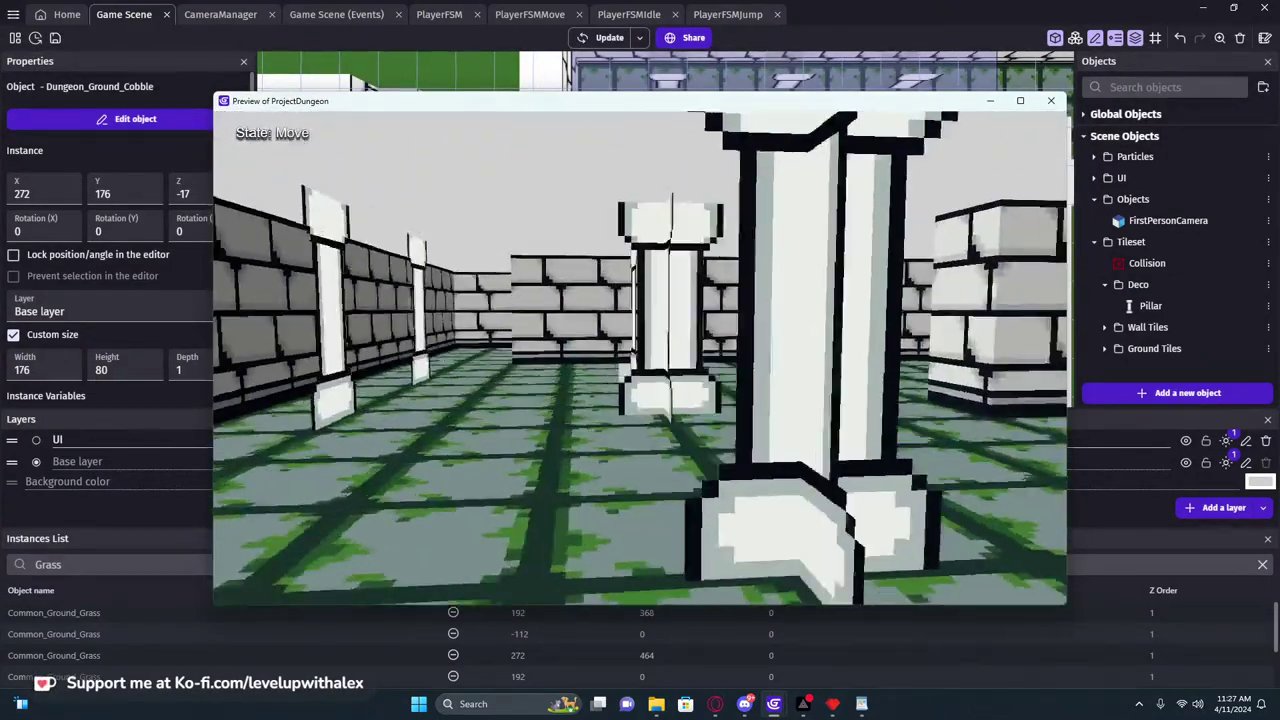
key(w)
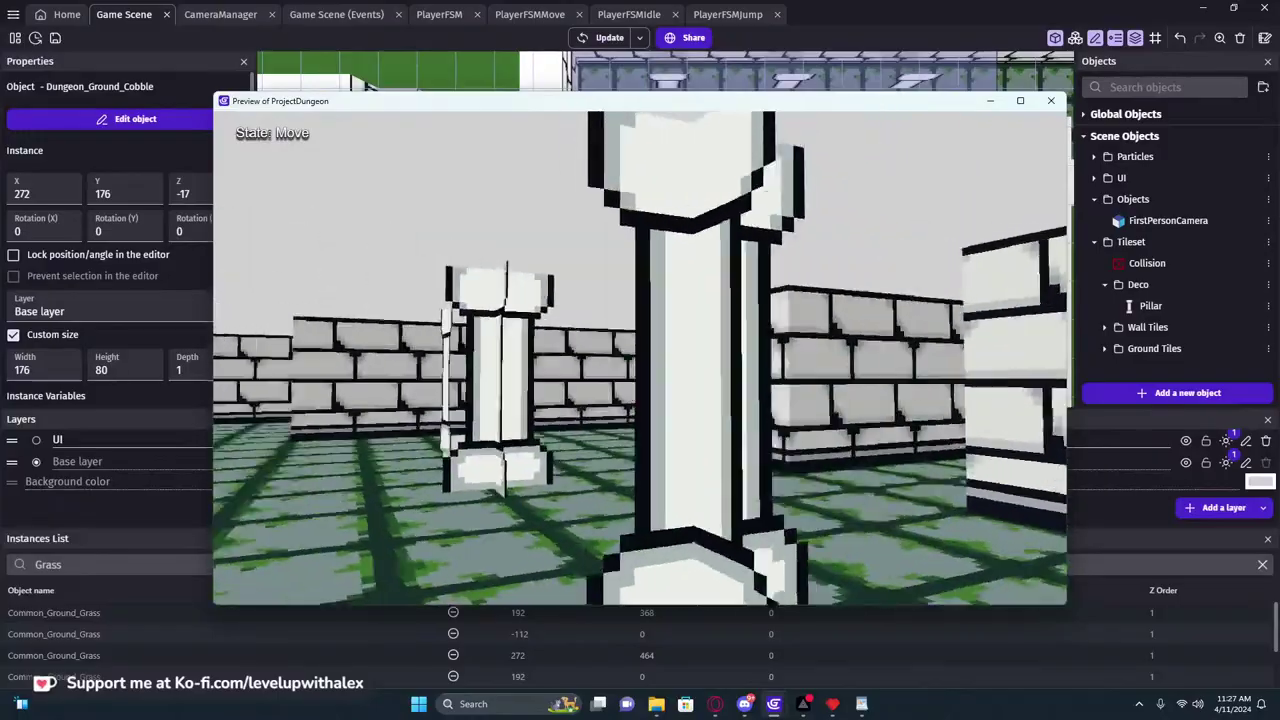
key(w)
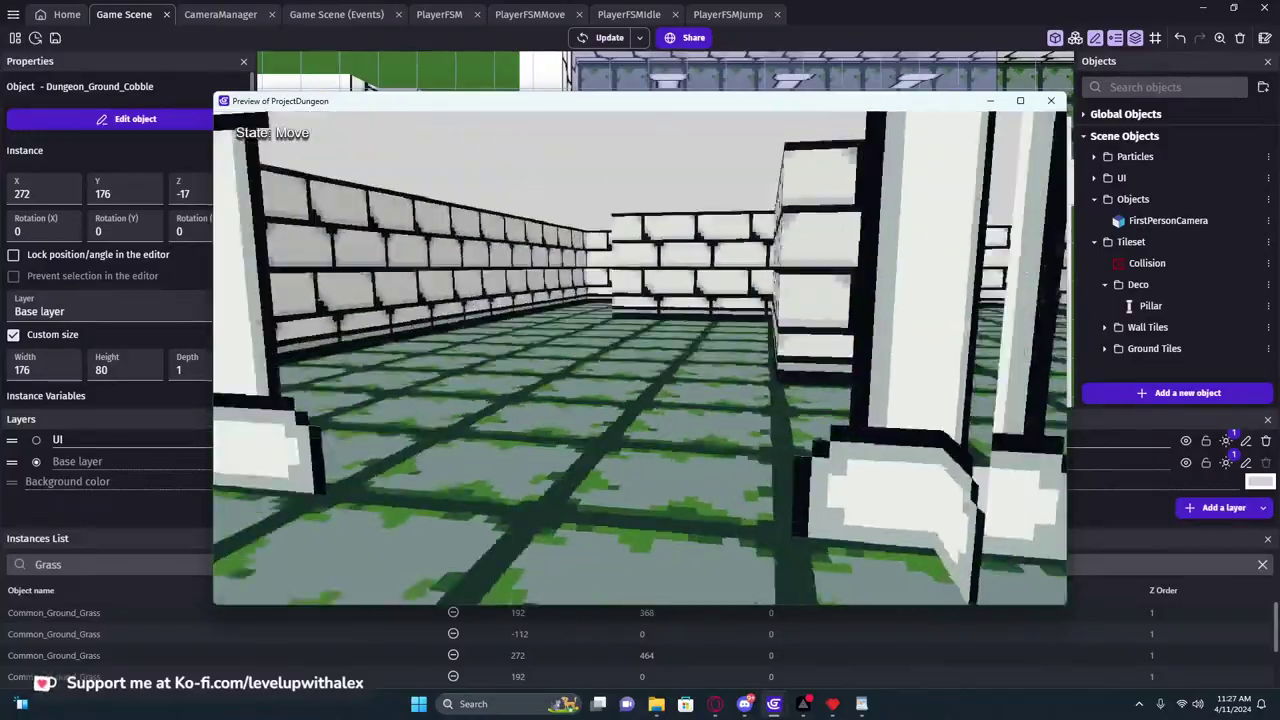
key(w)
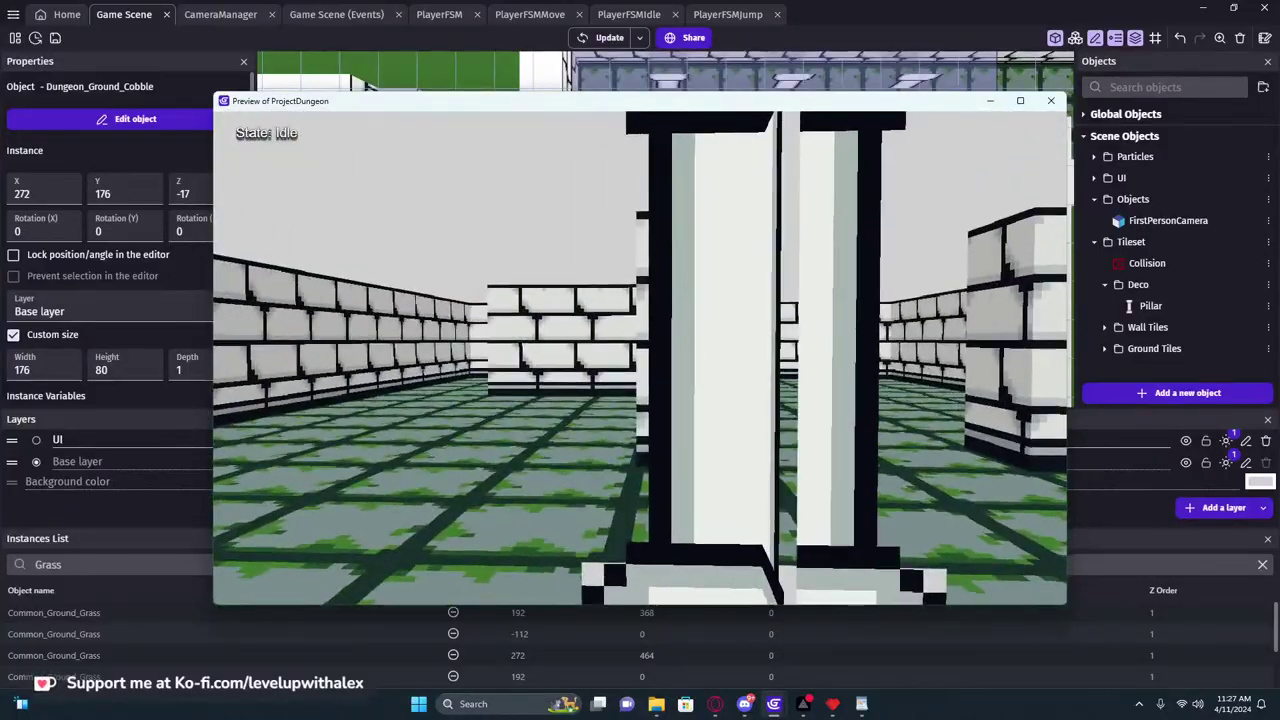
key(d)
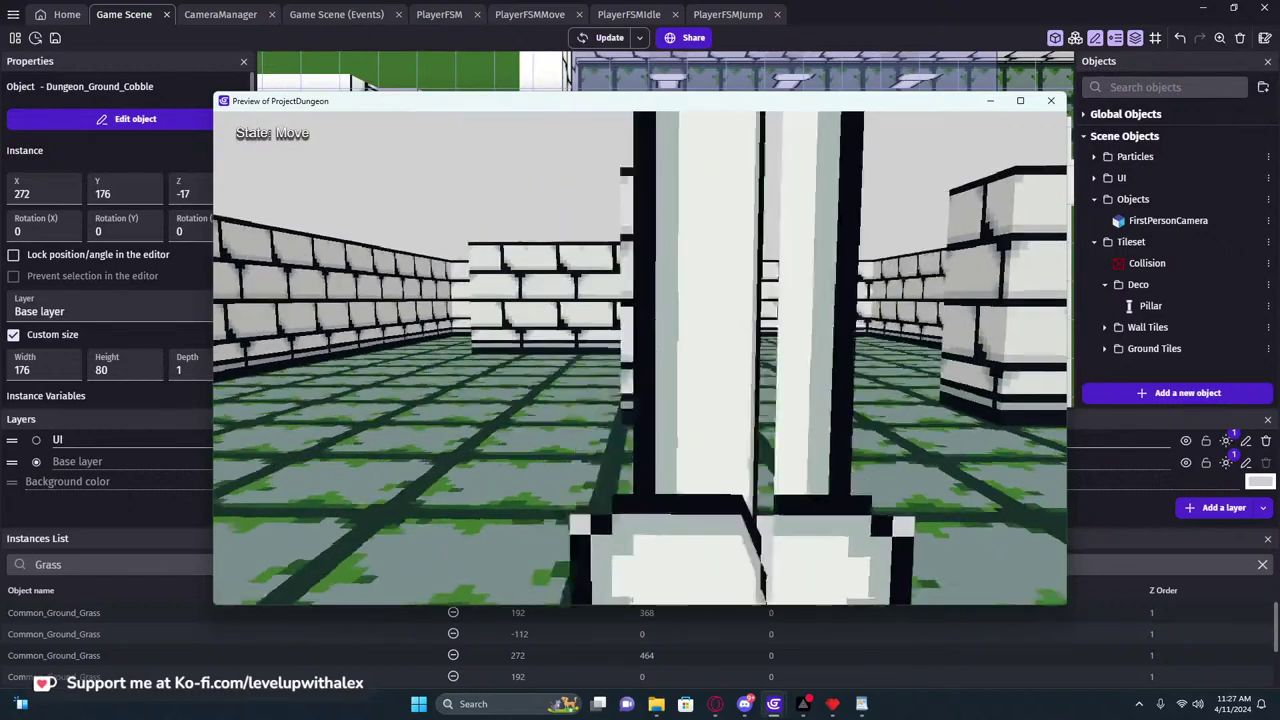
Circle the room in the preview, viewing the crossed pillars and the flat ones from several angles
key(a)
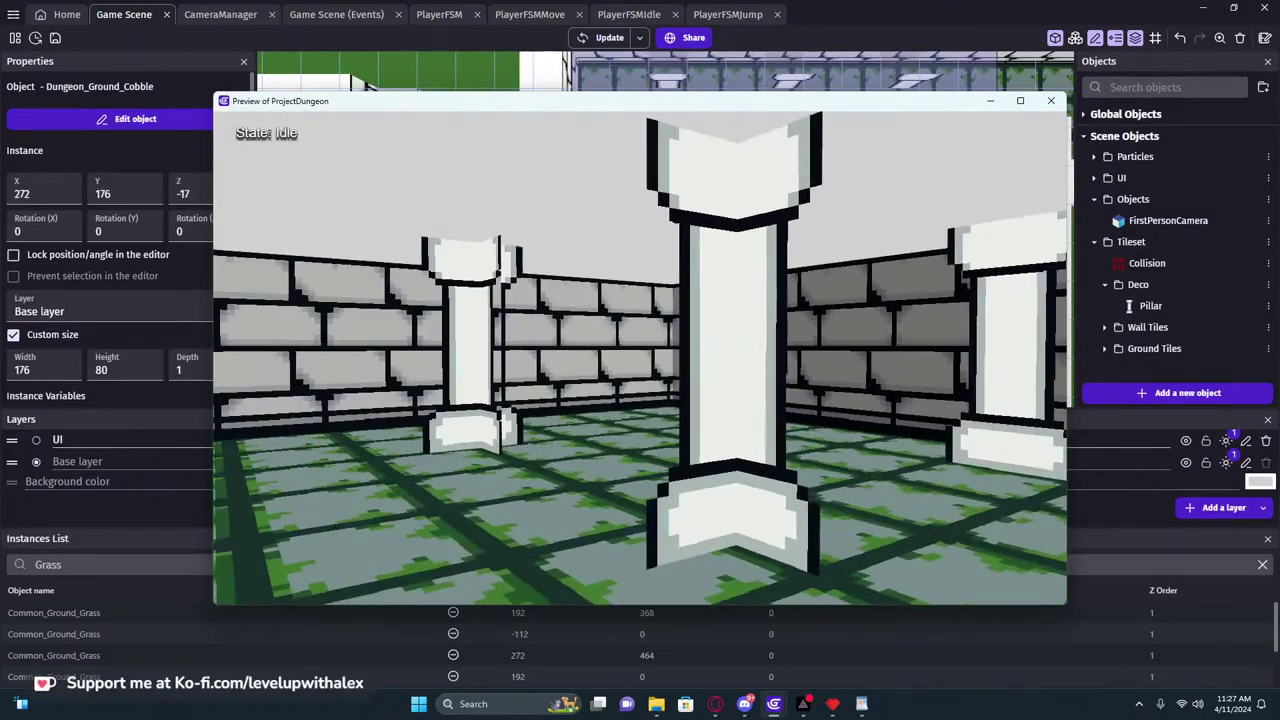
key(w)
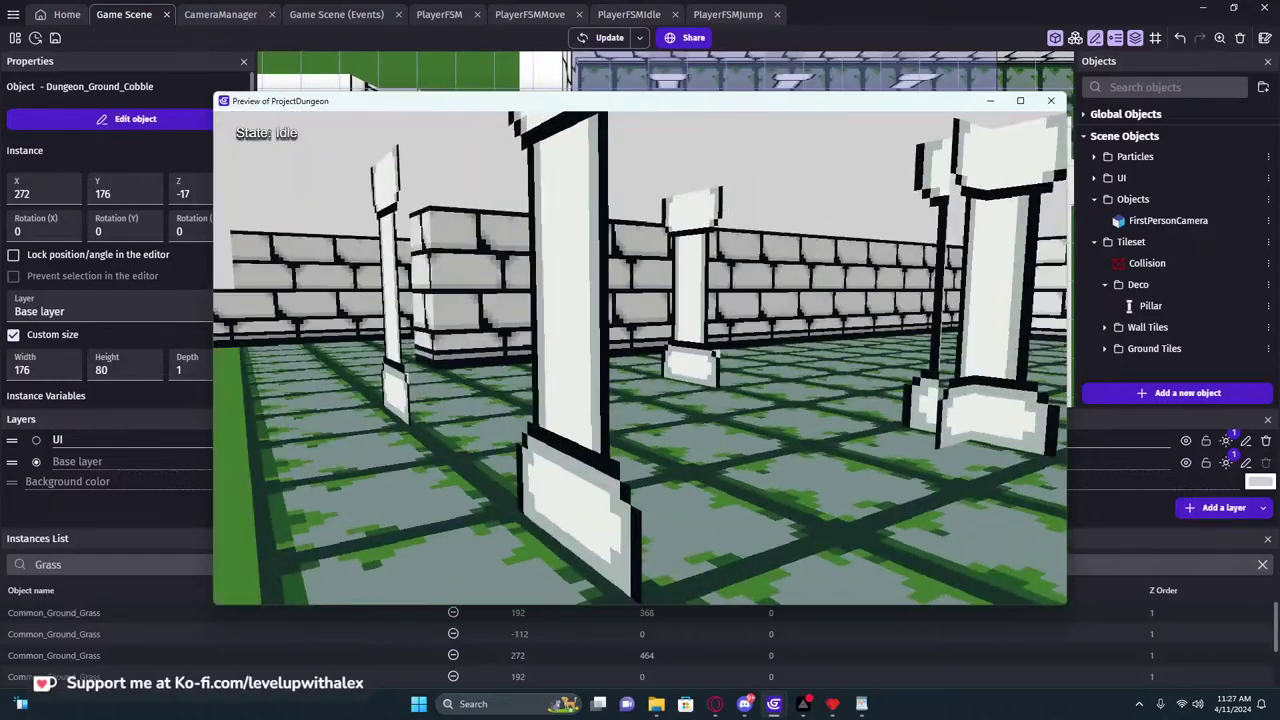
key(w)
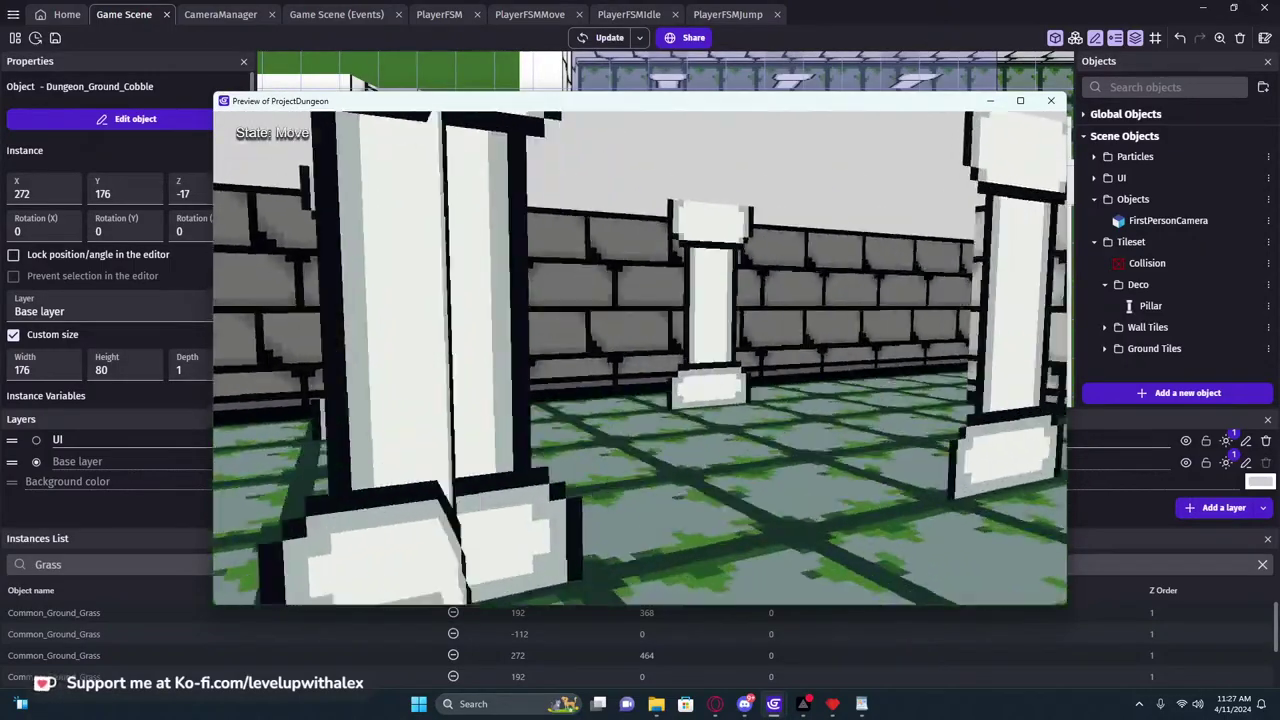
key(w)
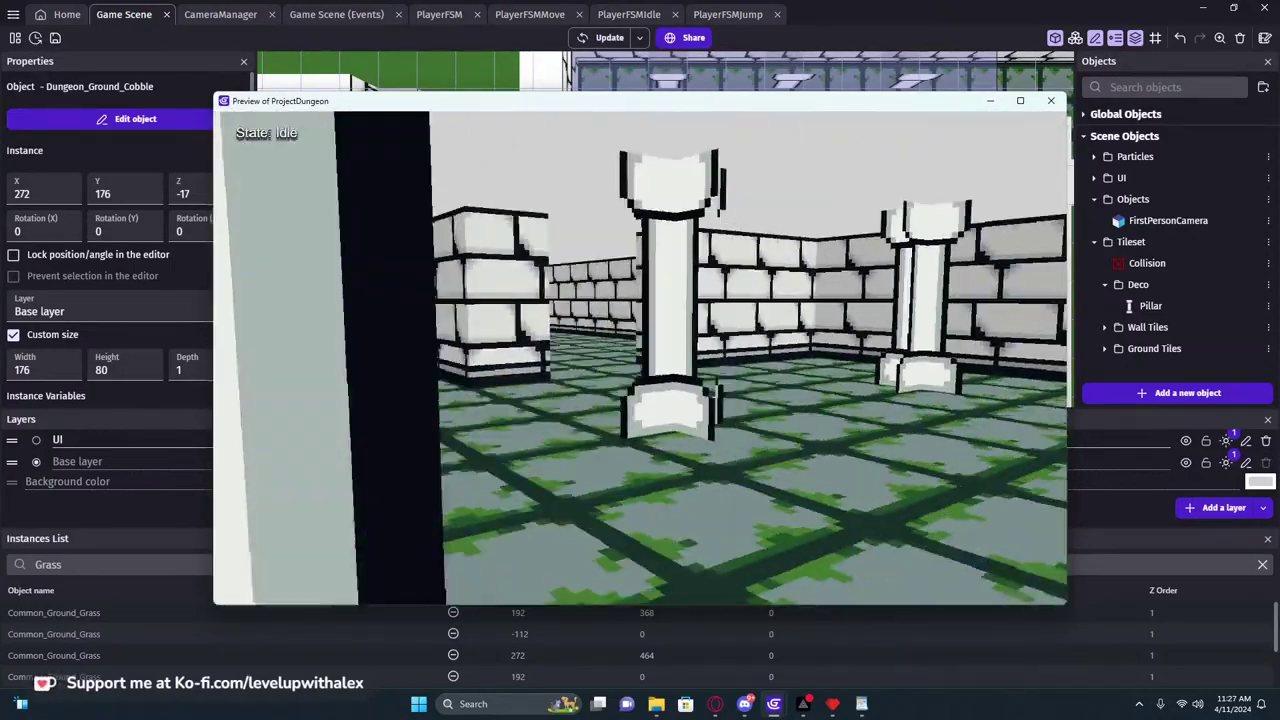
key(w)
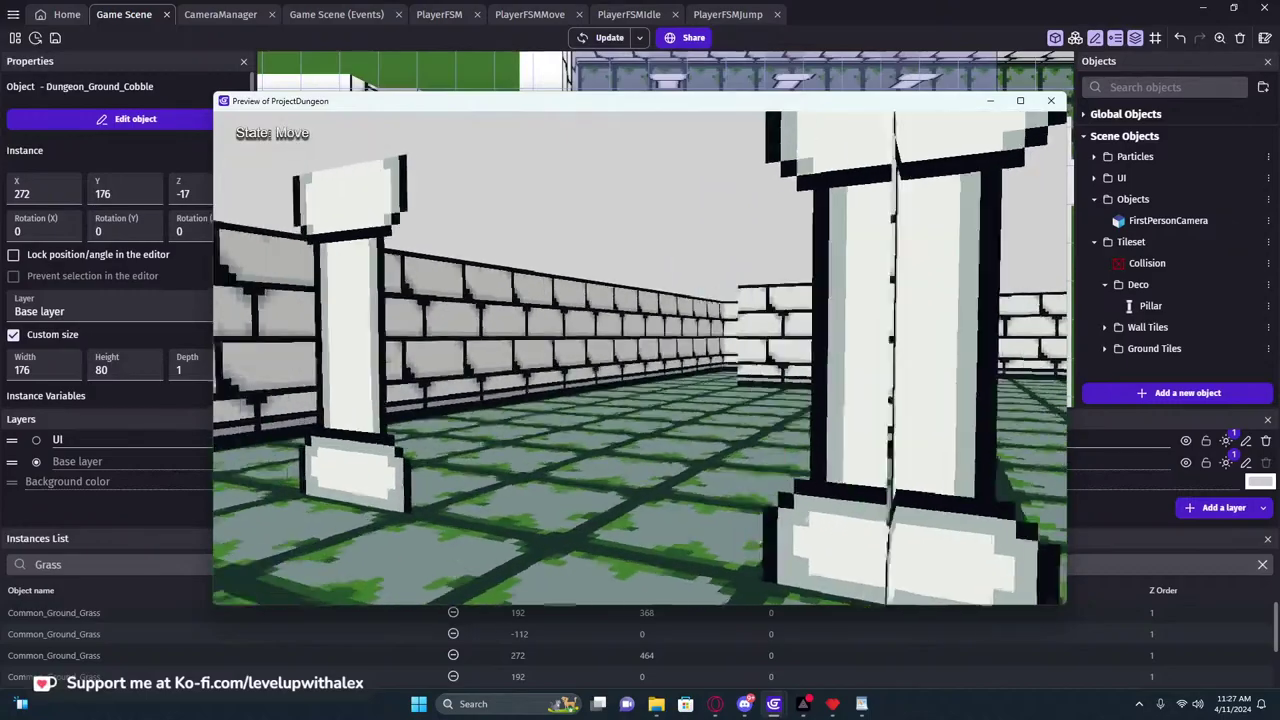
key(w)
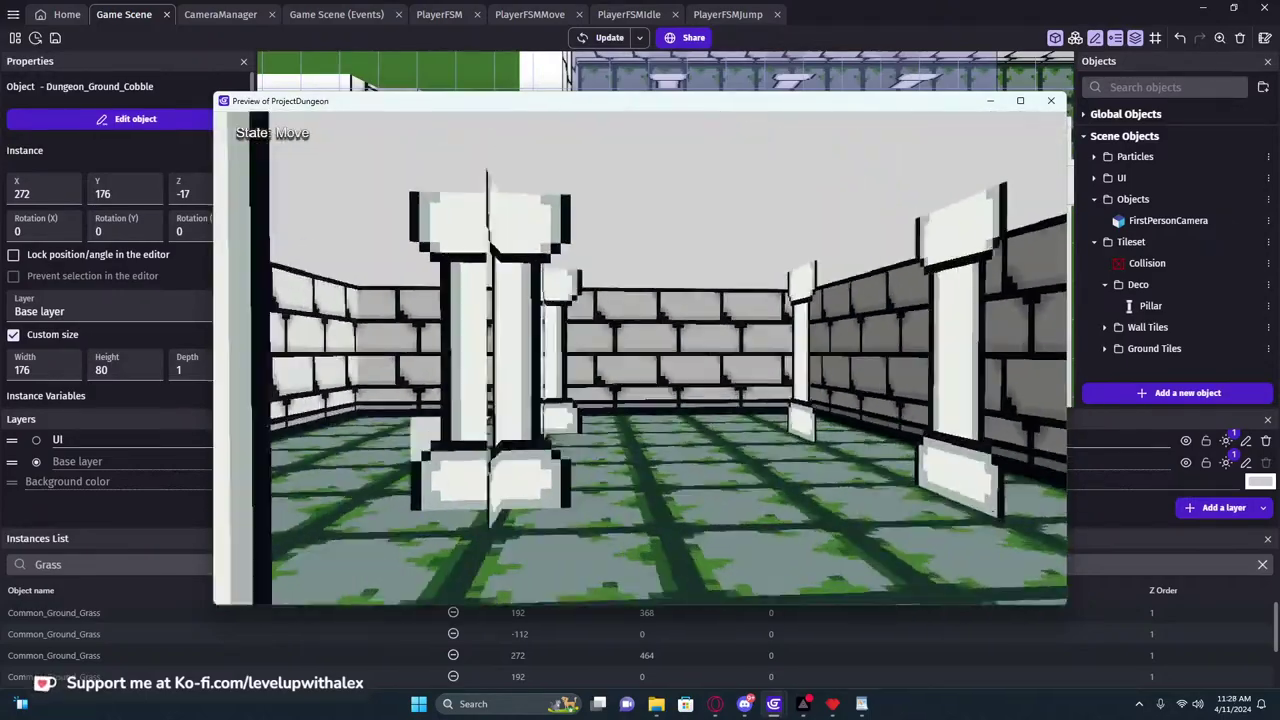
key(a)
key(w)
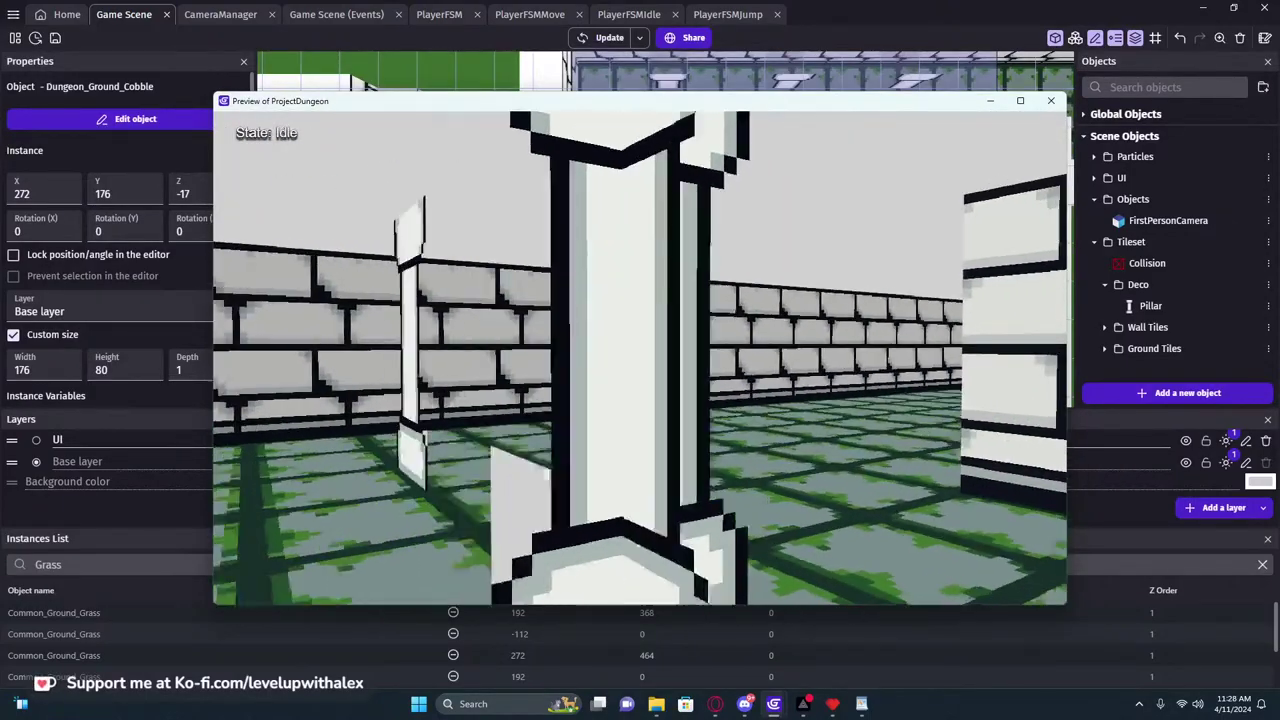
key(s)
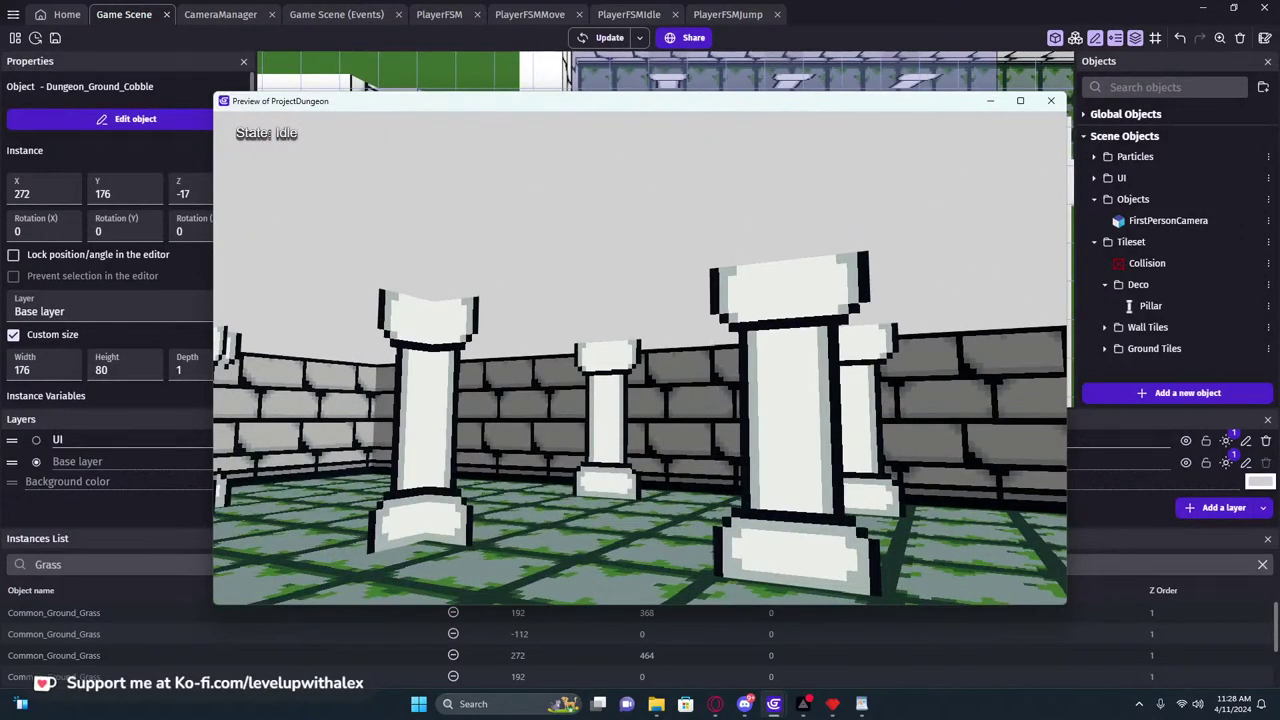
key(w)
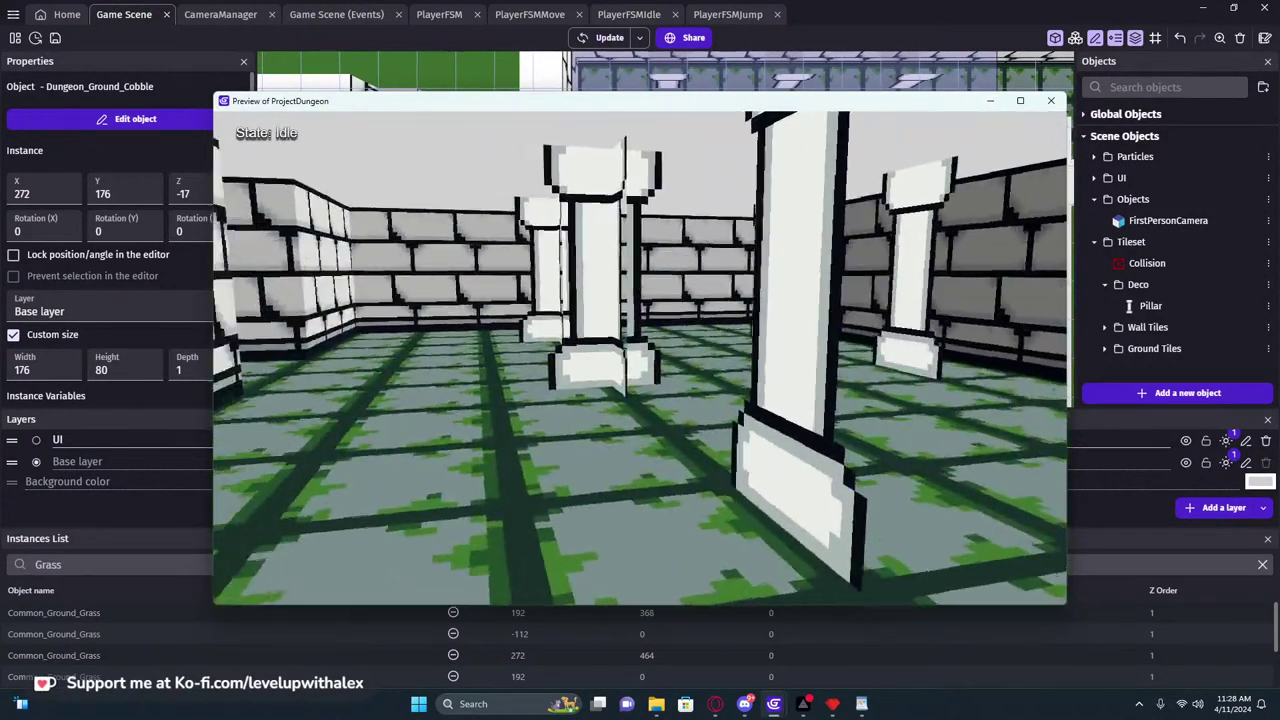
key(w)
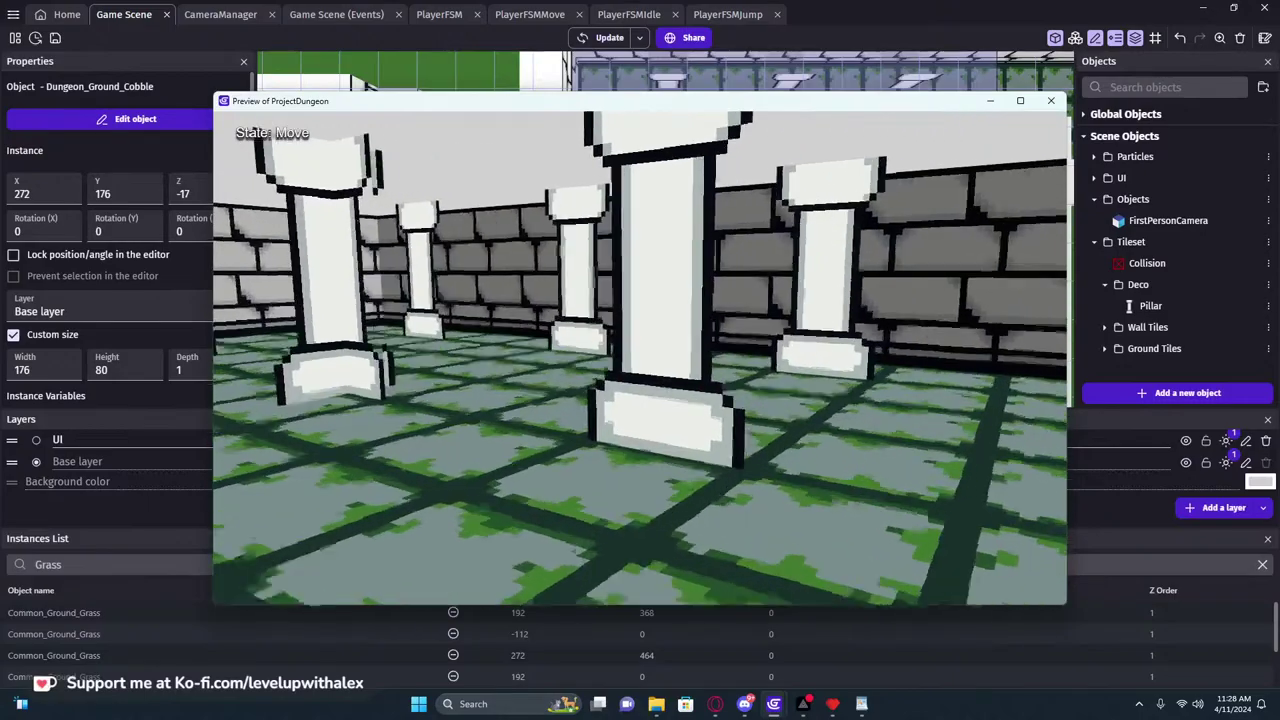
key(w)
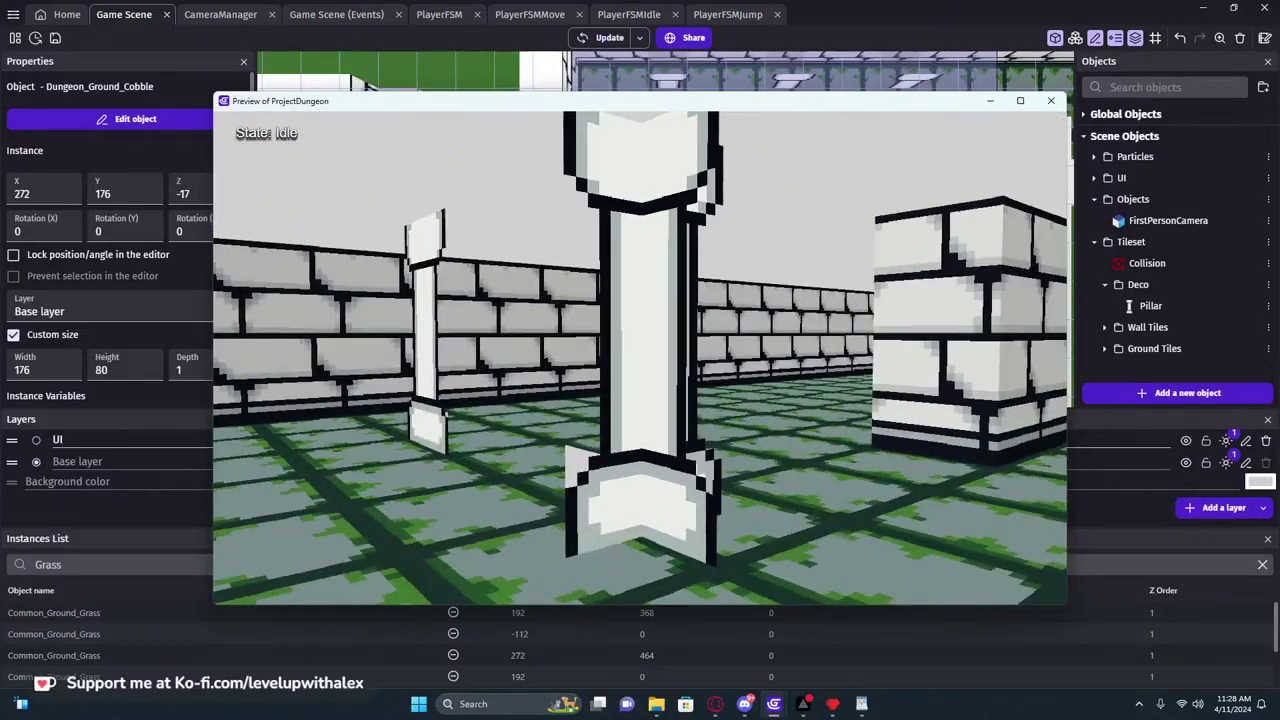
key(a)
key(a)
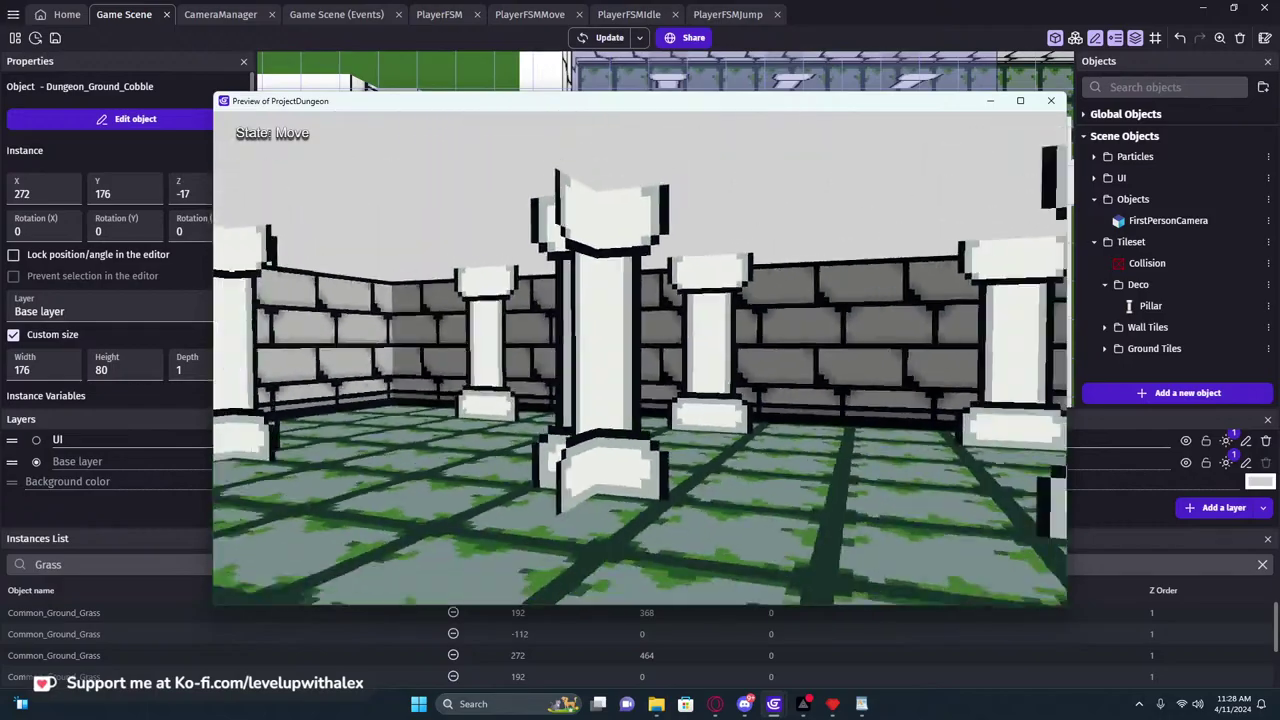
Walk past the crossed pillars in the preview to inspect them once more, and return to the scene editor
key(w)
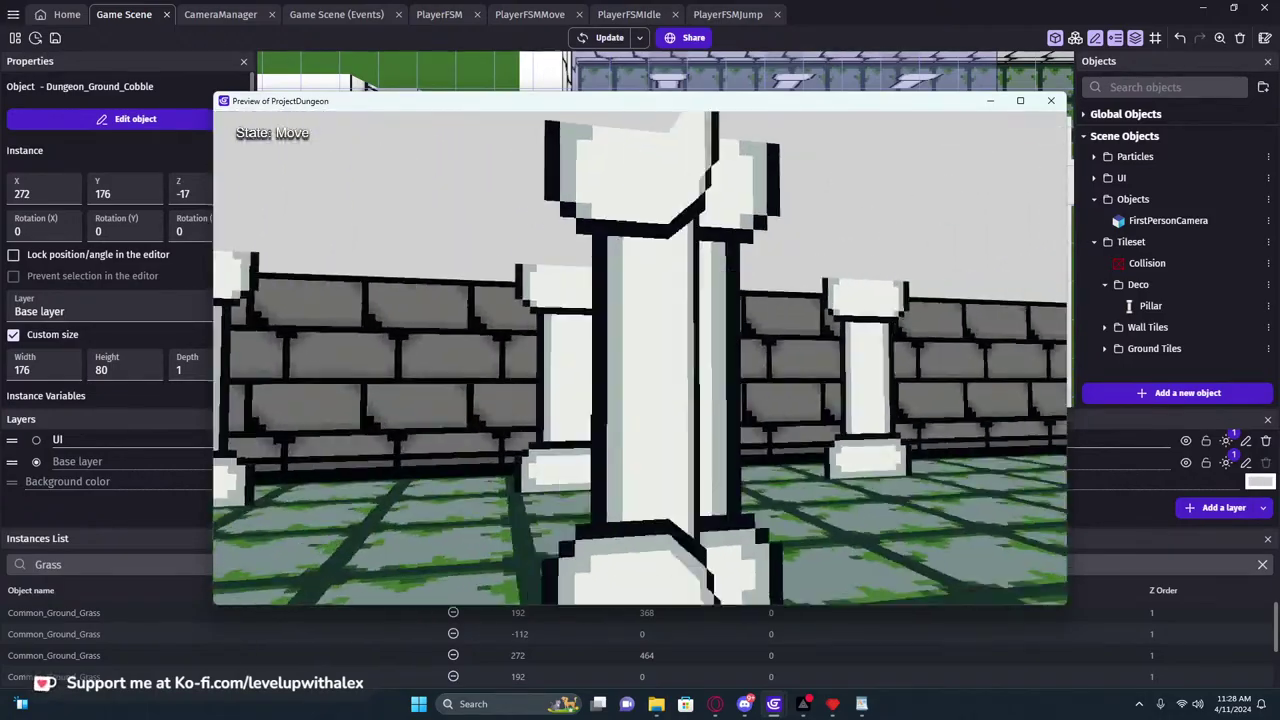
key(w)
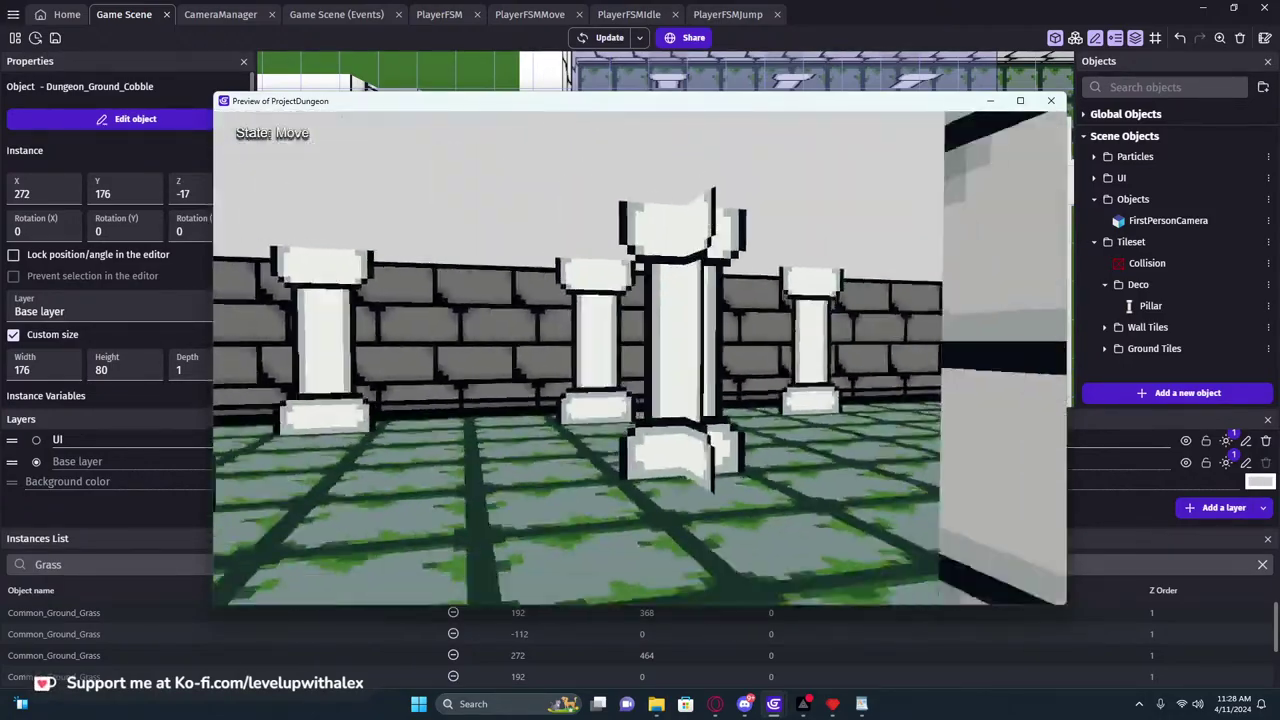
key(s)
key(Escape)
click(1051, 105)
scroll(600, 160, down, 4)
middle_drag(529, 237, 435, 125)
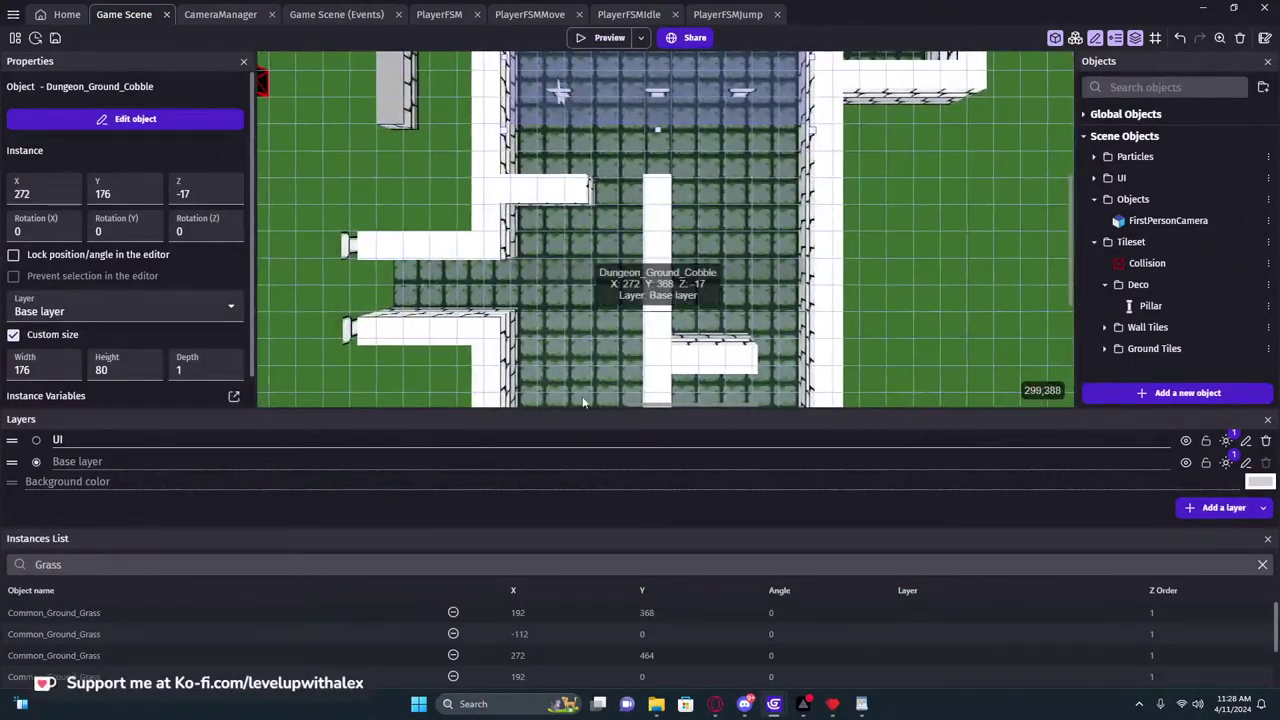
Switch to Pyxel Edit and draw a one-tile-high vertical dark line in the empty tile two right of the vine-framed tile
click(833, 704)
middle_drag(543, 317, 606, 218)
scroll(535, 253, up, 3)
key(b)
right_click(509, 274)
scroll(539, 263, down, 5)
middle_drag(570, 283, 617, 213)
scroll(587, 226, up, 5)
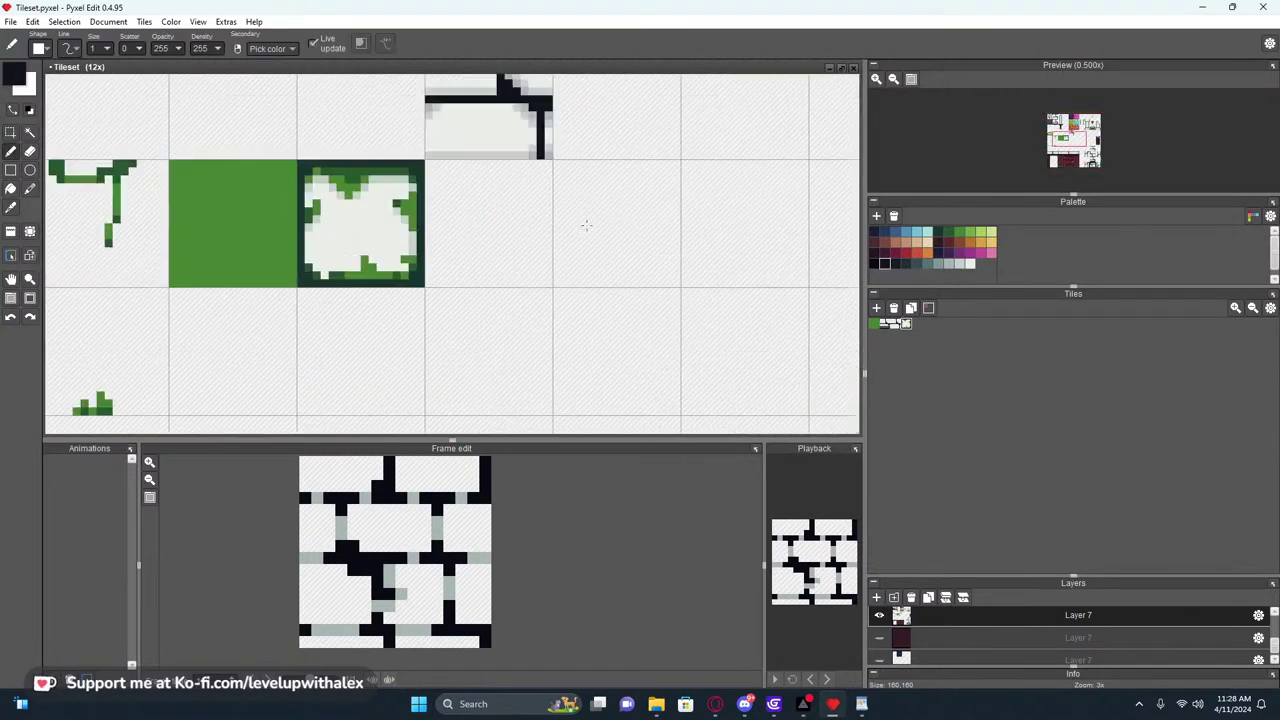
key(s)
key(b)
middle_drag(651, 163, 560, 214)
drag(544, 214, 545, 304)
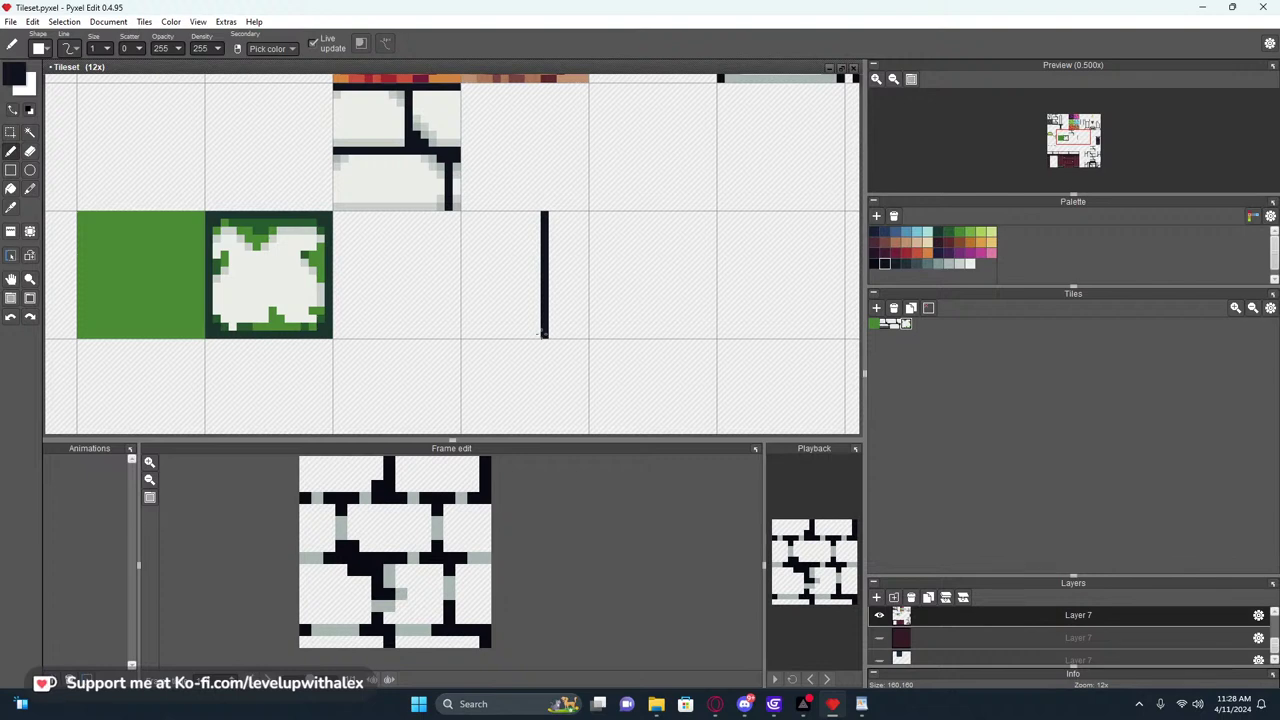
scroll(568, 326, down, 2)
scroll(568, 326, up, 3)
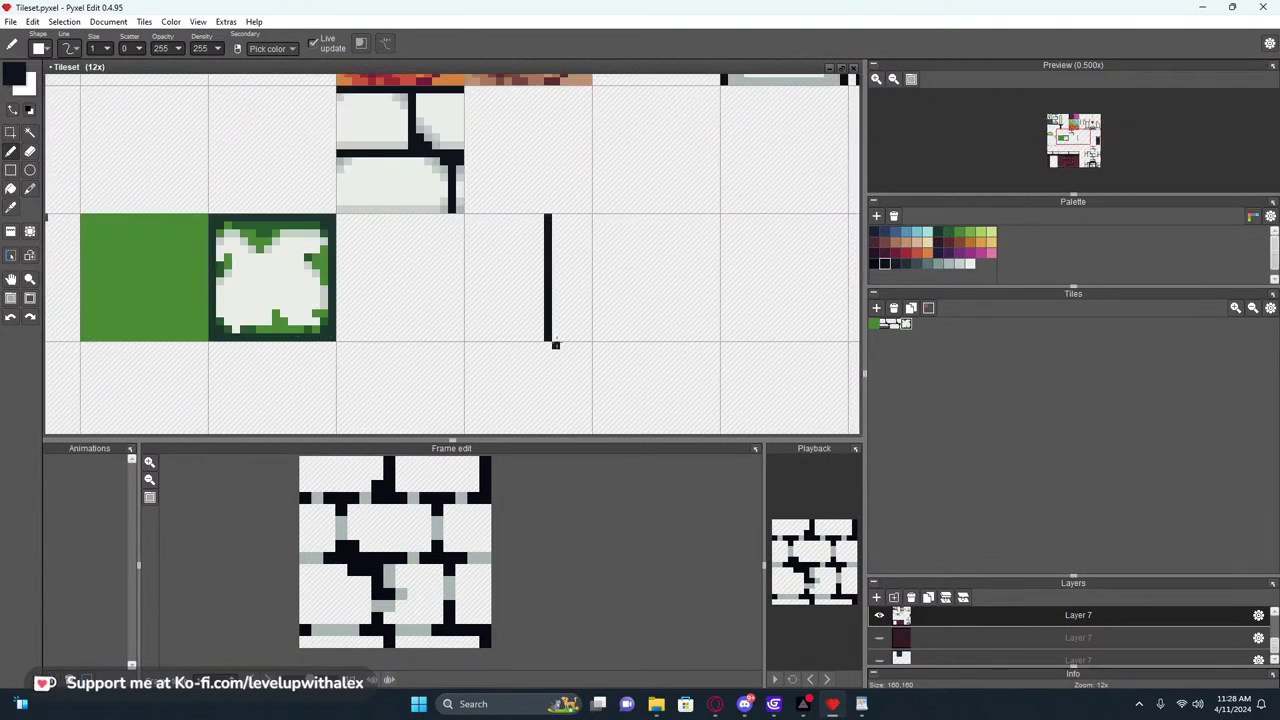
Try to extend the dark vertical line into the tiles below and above it, and undo those strokes
scroll(563, 287, down, 3)
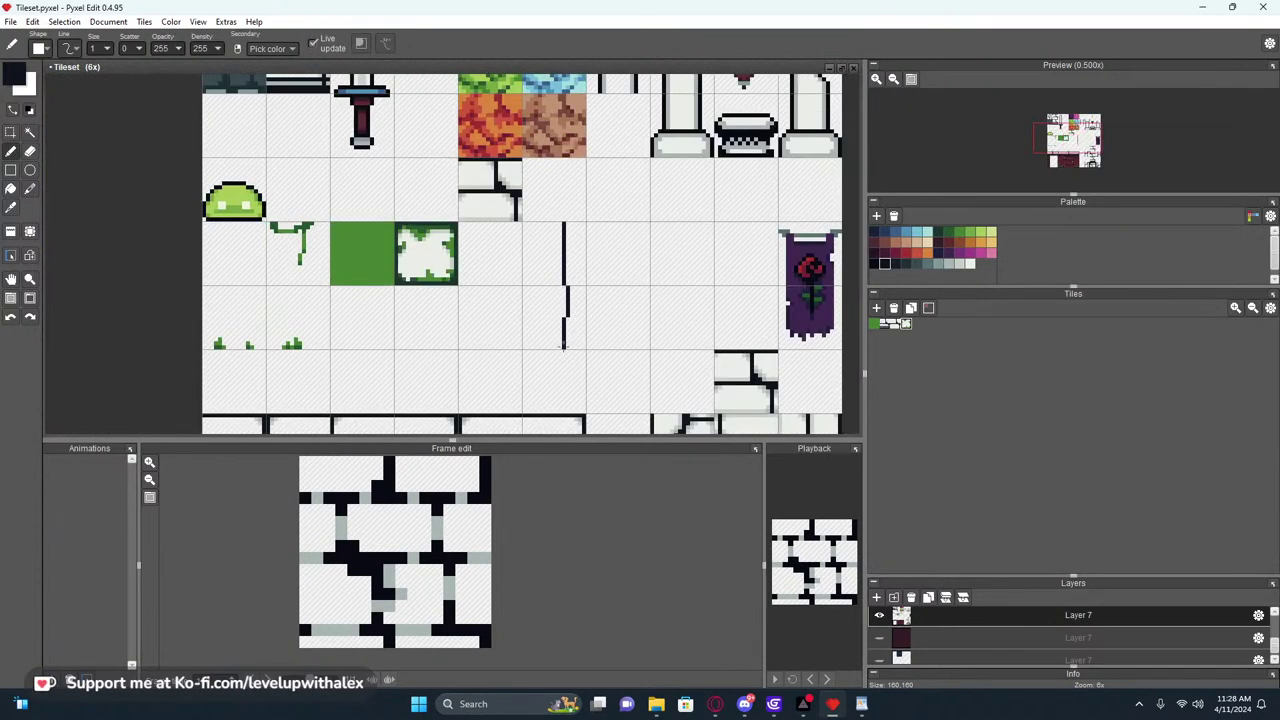
key(ctrl+z)
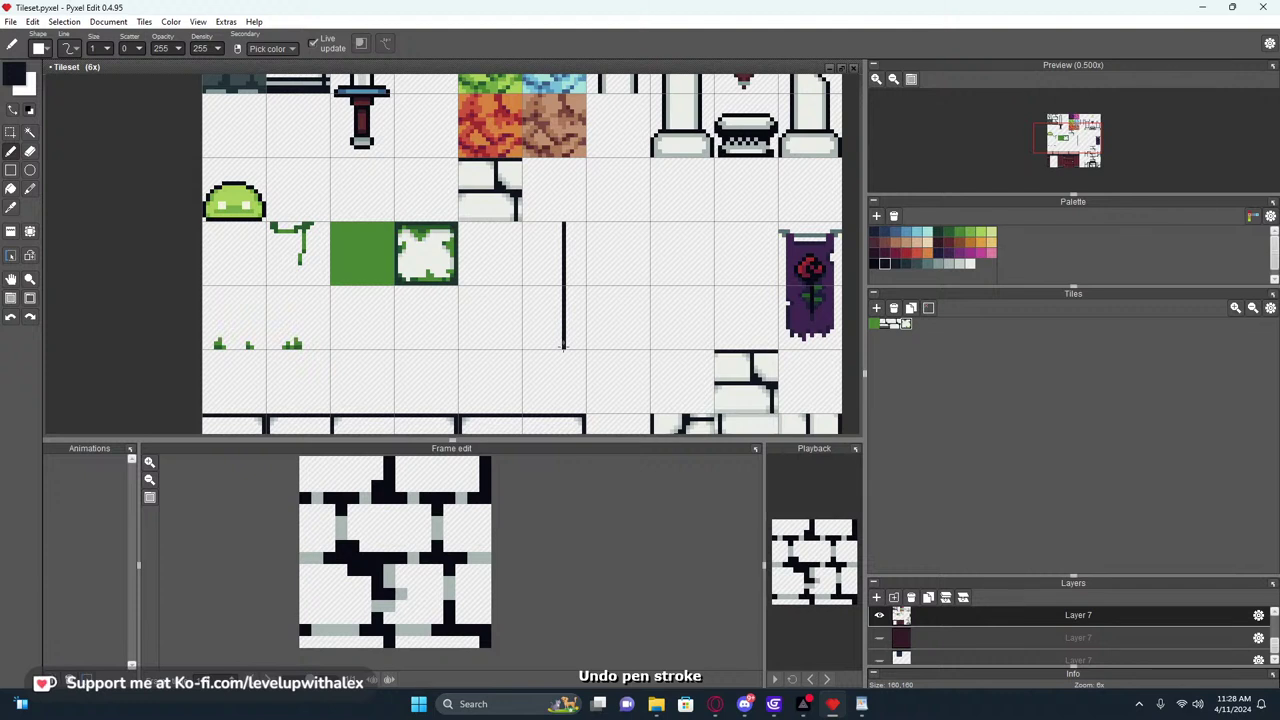
drag(564, 311, 563, 175)
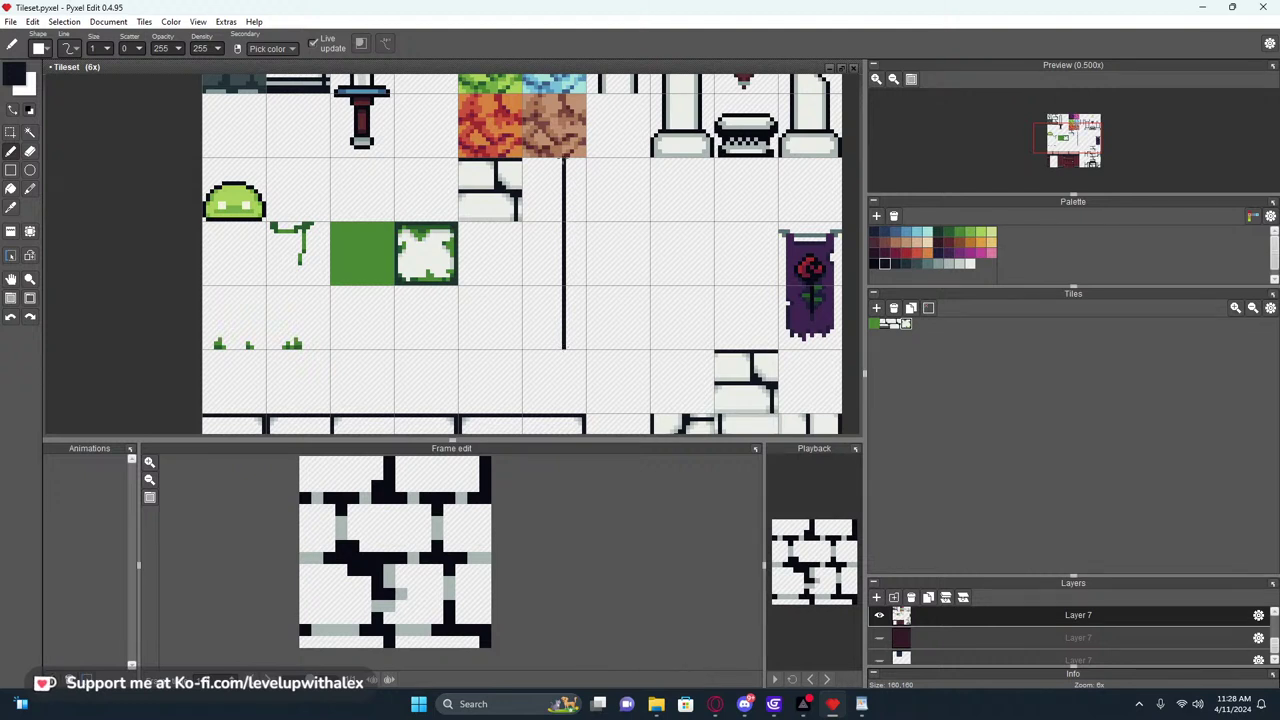
key(ctrl+z)
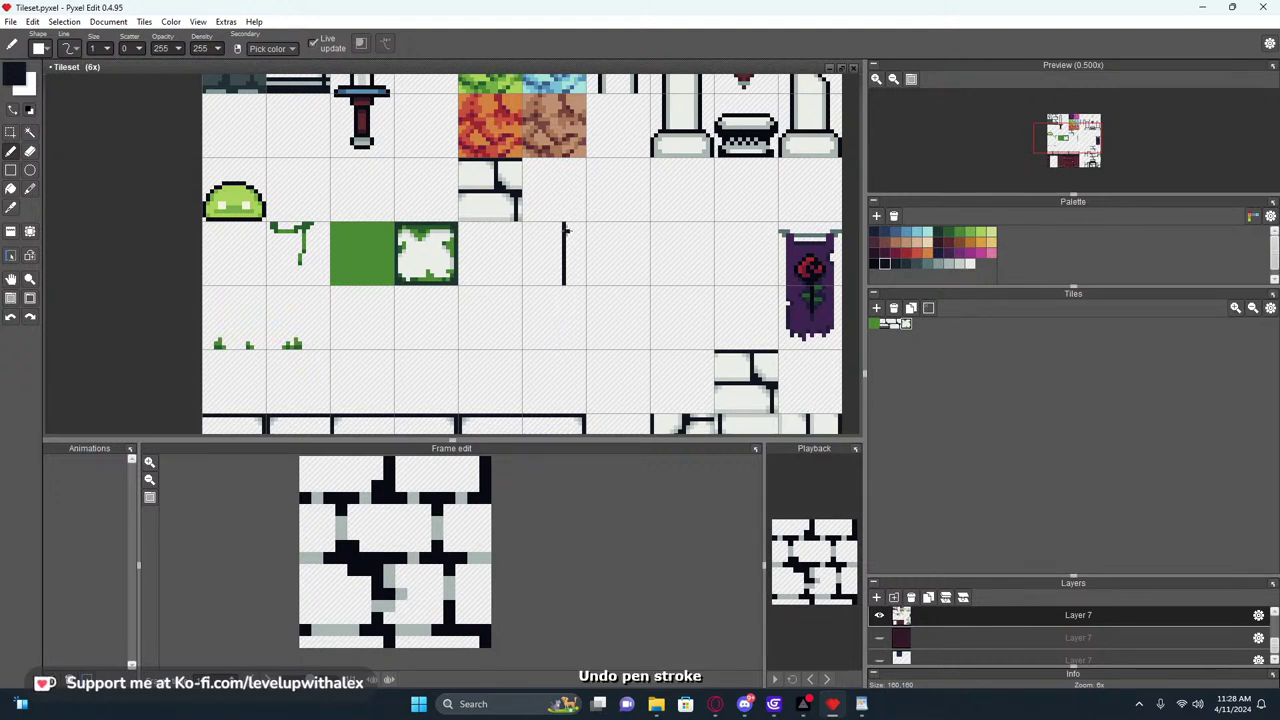
Add the top, bottom and right edges to the dark line to form a narrow, tile-high rectangle, without stray pixels inside
scroll(570, 231, up, 2)
drag(560, 403, 622, 393)
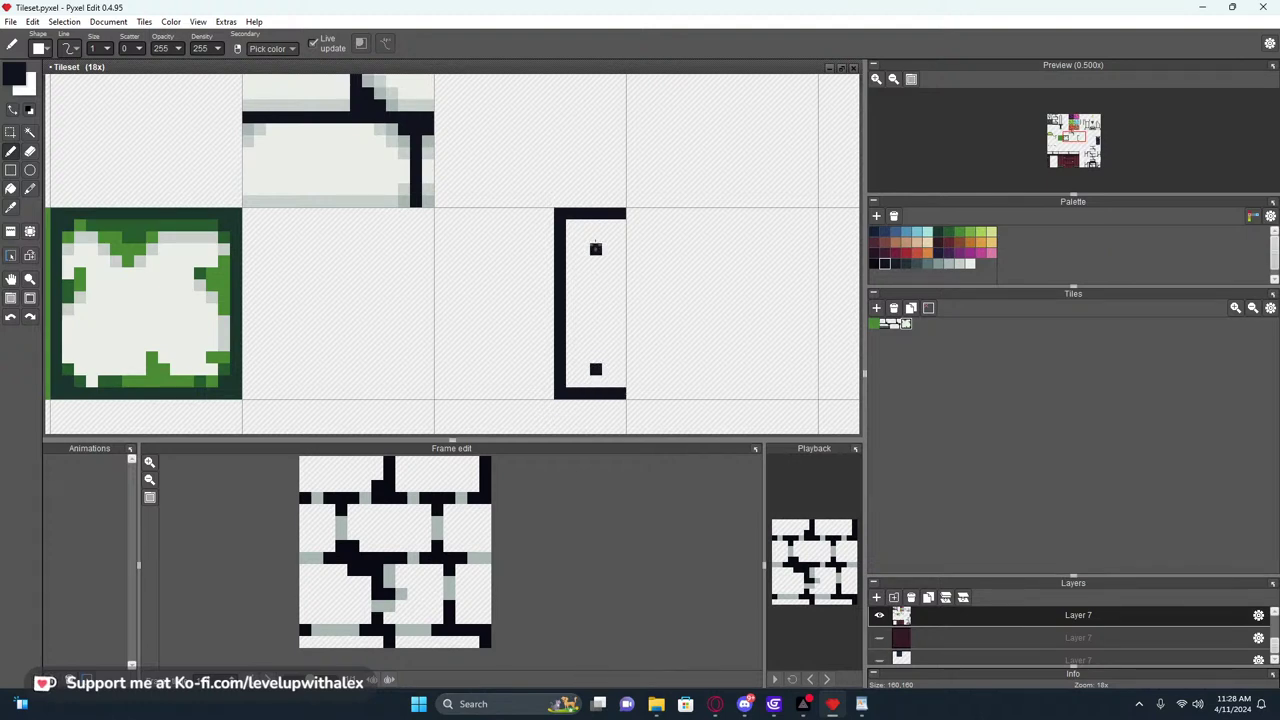
scroll(600, 235, down, 3)
scroll(571, 286, up, 2)
key(ctrl+z)
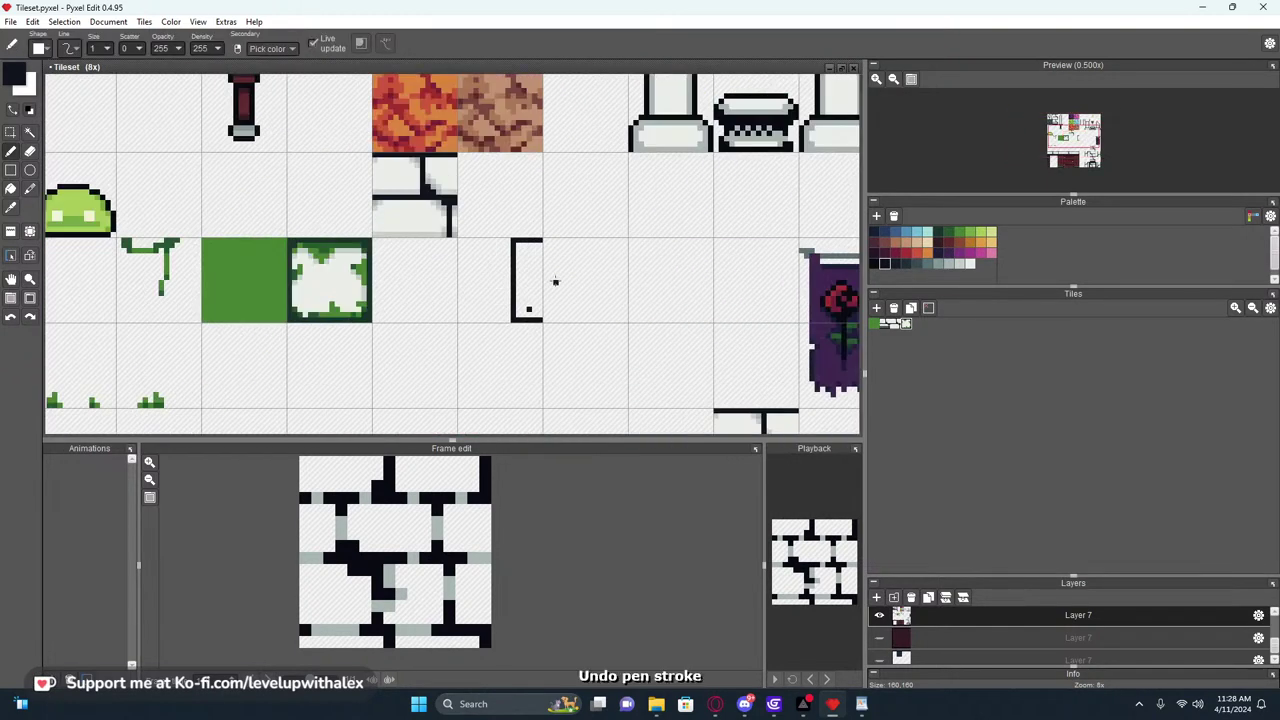
scroll(549, 282, up, 2)
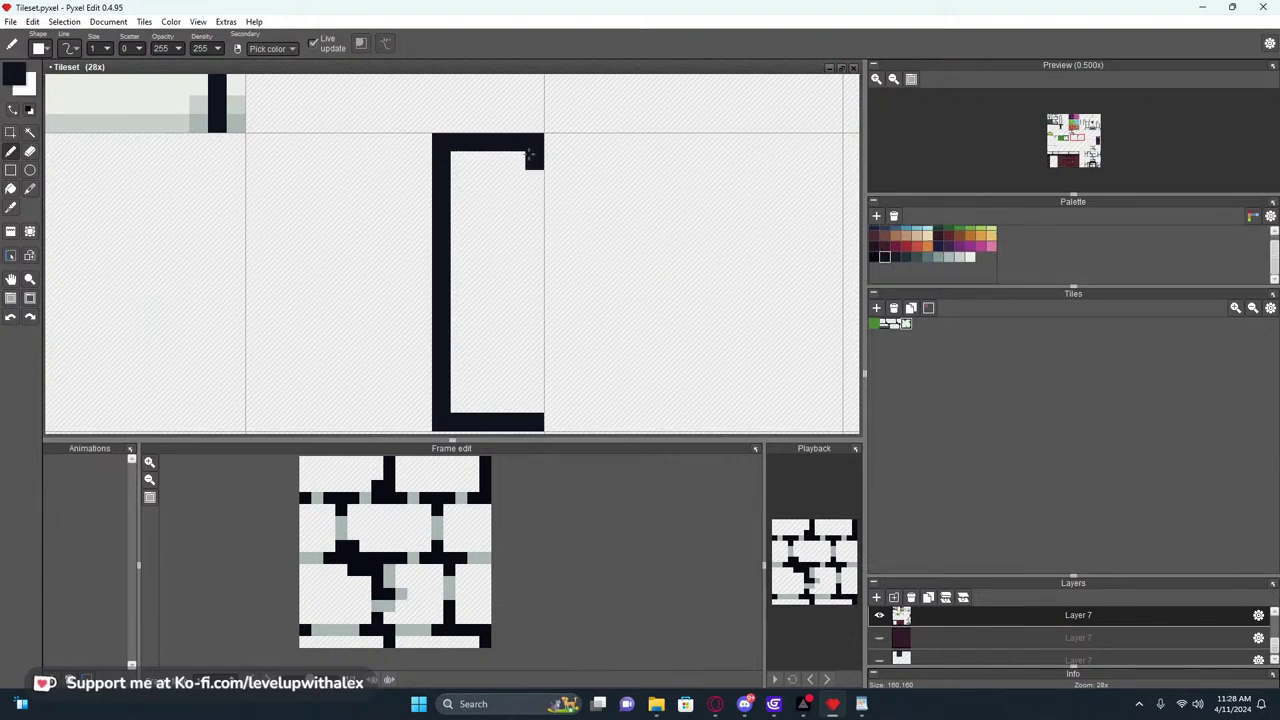
drag(535, 155, 535, 414)
scroll(535, 414, down, 2)
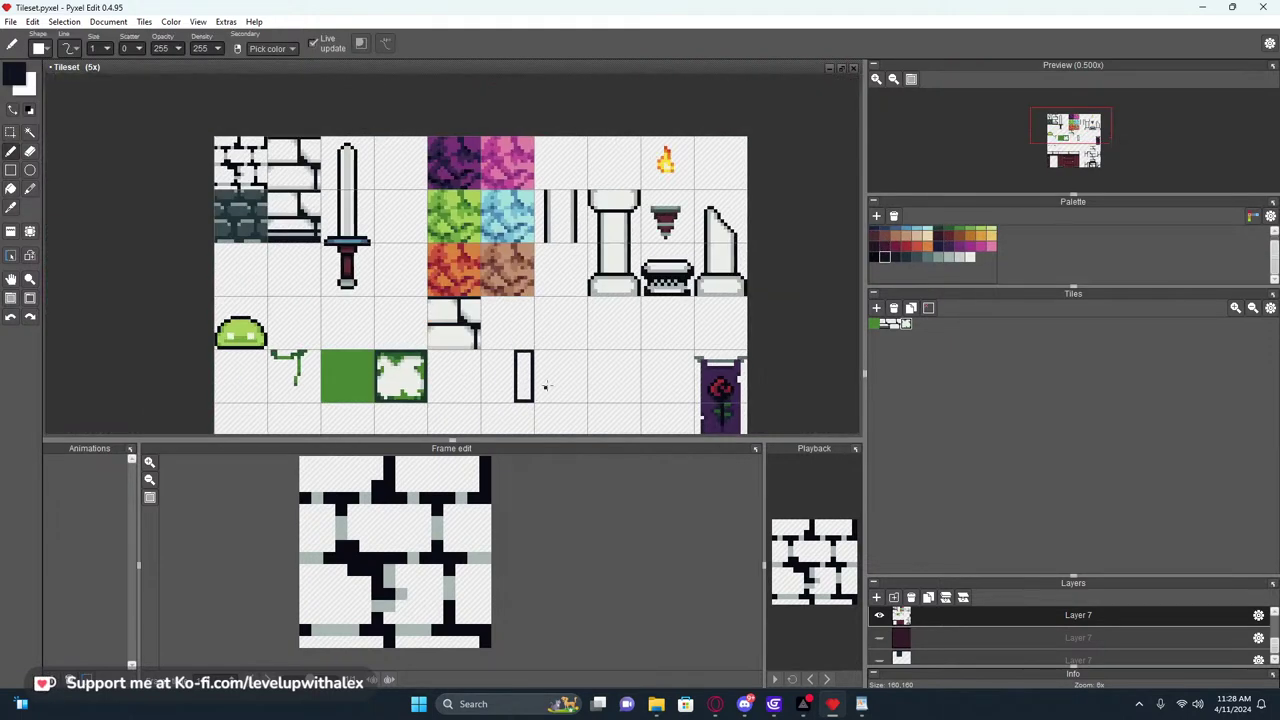
Extend the rectangle's top and bottom edges one pixel beyond its left side, undoing the stroke that thickens that side
scroll(549, 322, up, 2)
scroll(549, 322, down, 2)
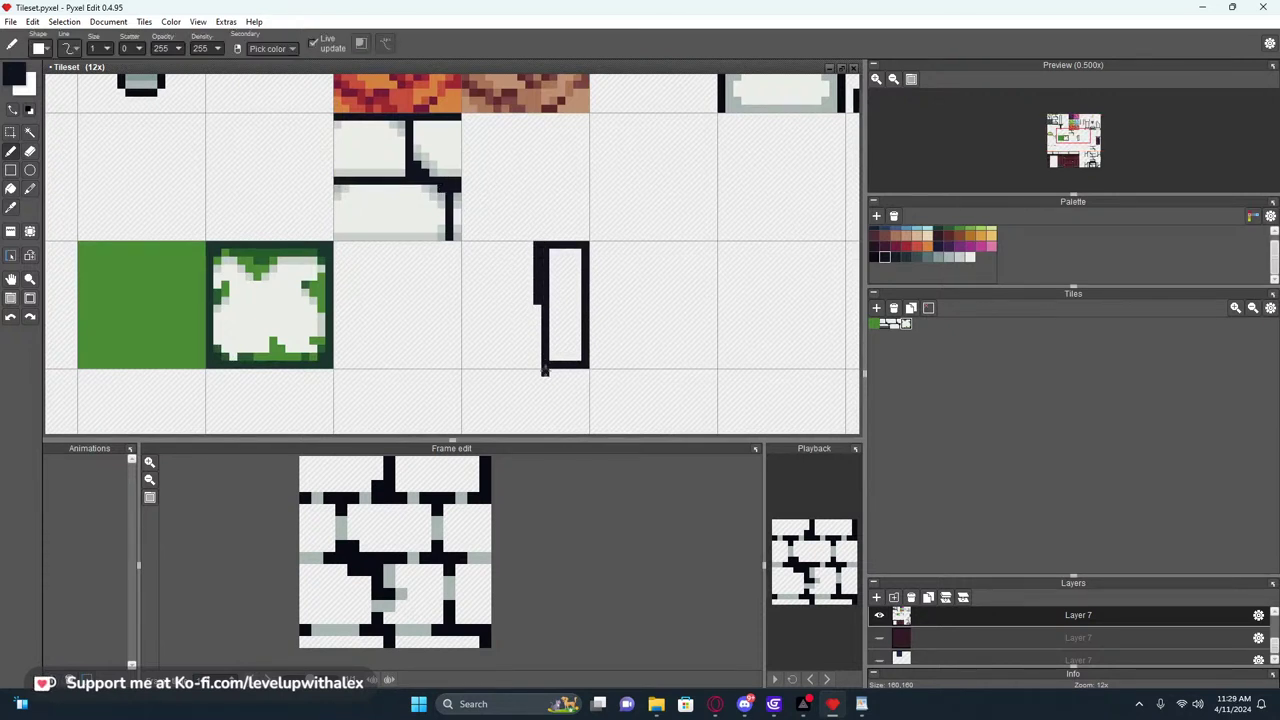
key(ctrl+z)
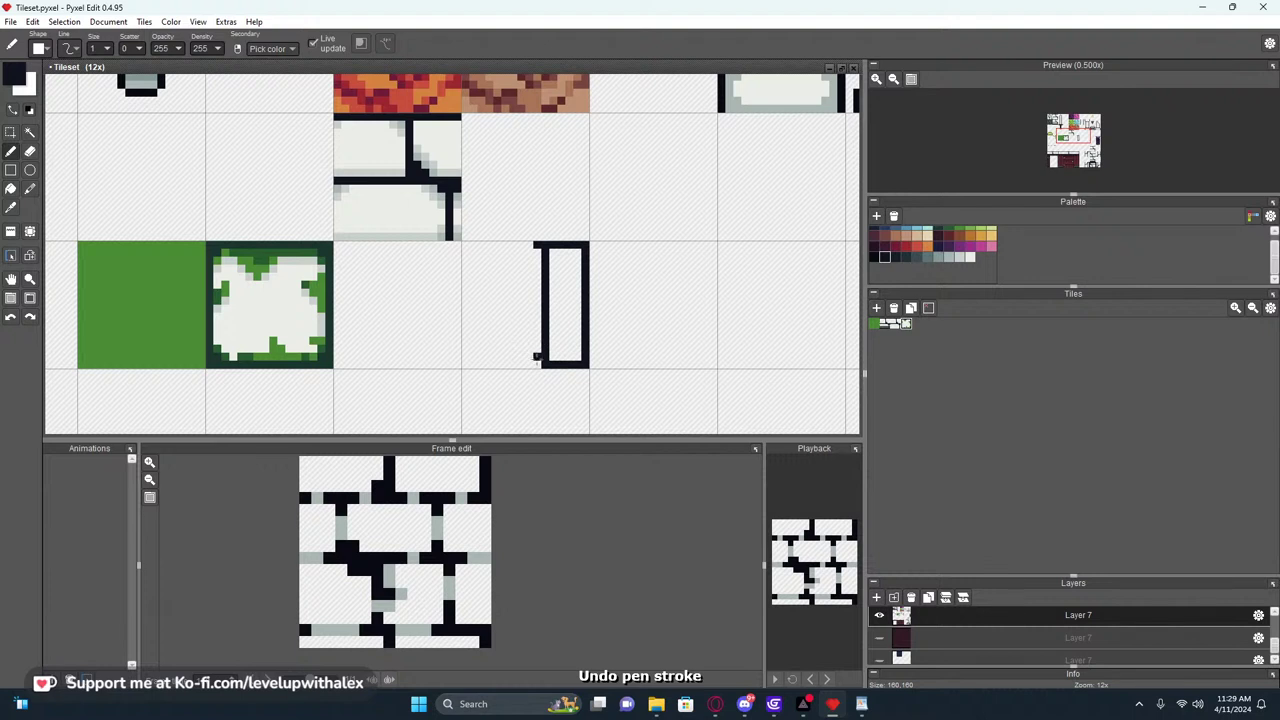
Place a copy of the stone brick tile on a new layer, rotate it 90 degrees and align it with the rectangle's tile
key(m)
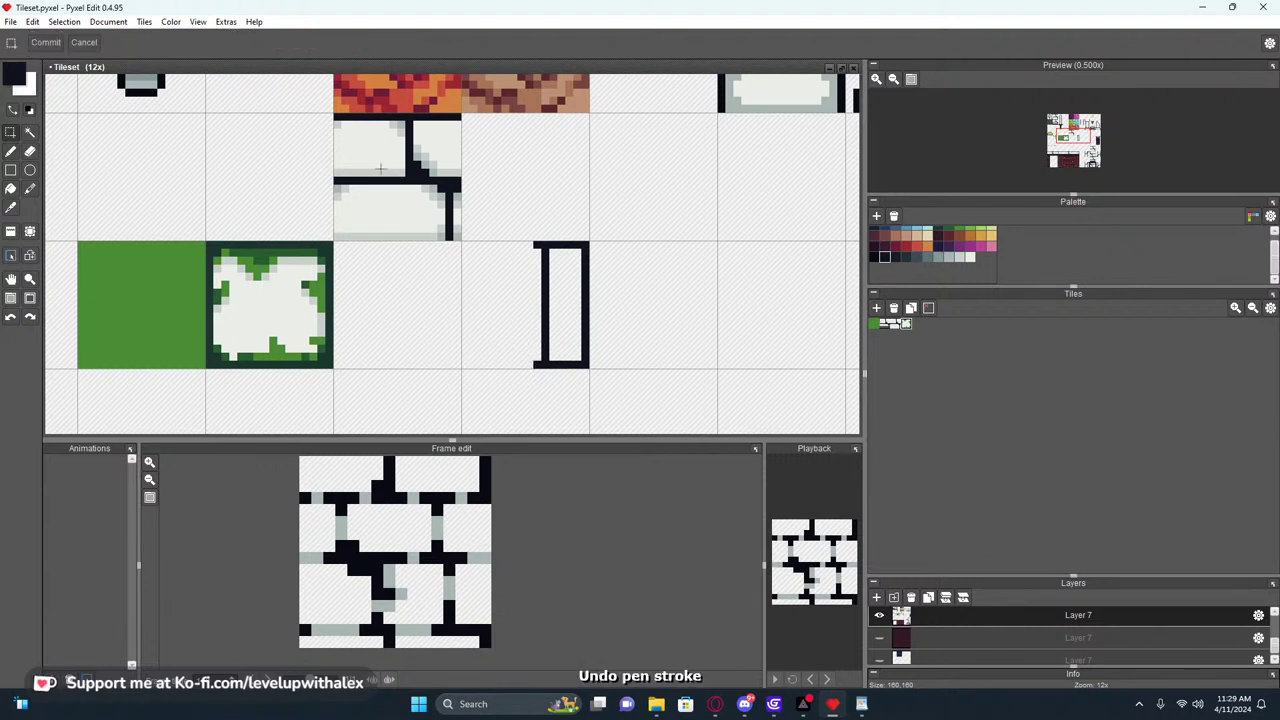
double_click(415, 183)
ctrl+drag(415, 183, 428, 319)
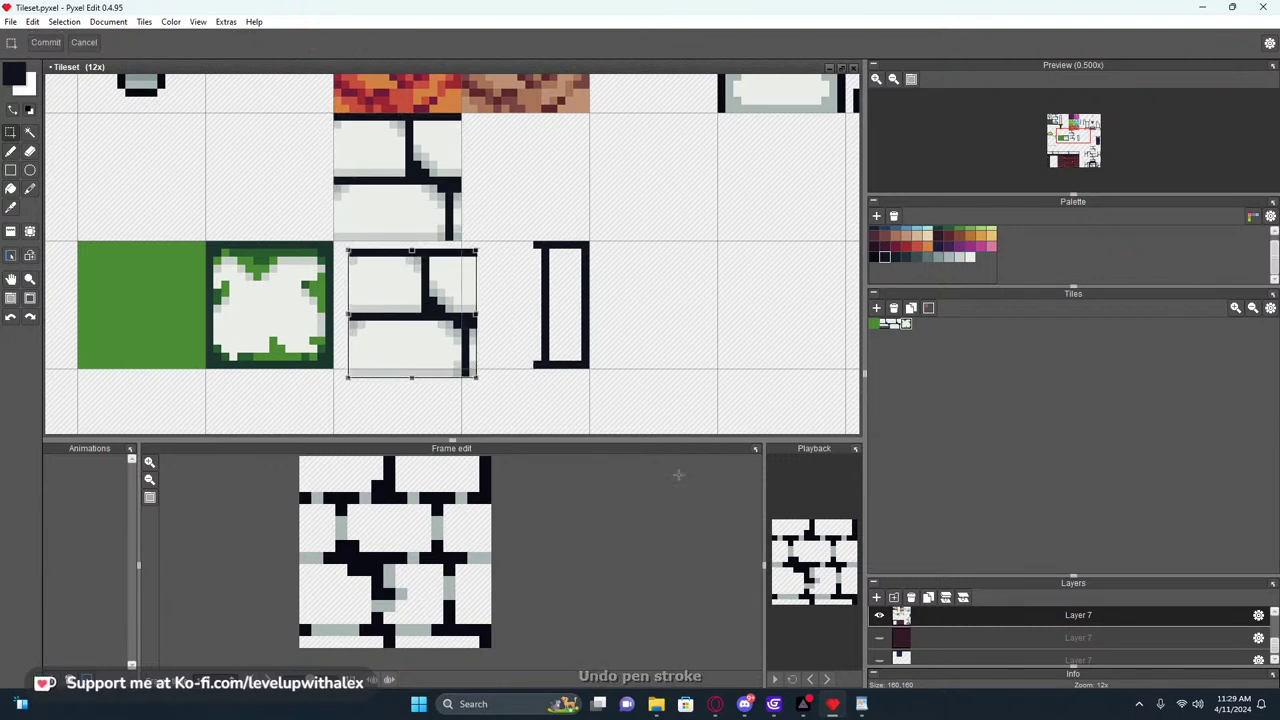
key(ctrl+z)
drag(410, 225, 416, 344)
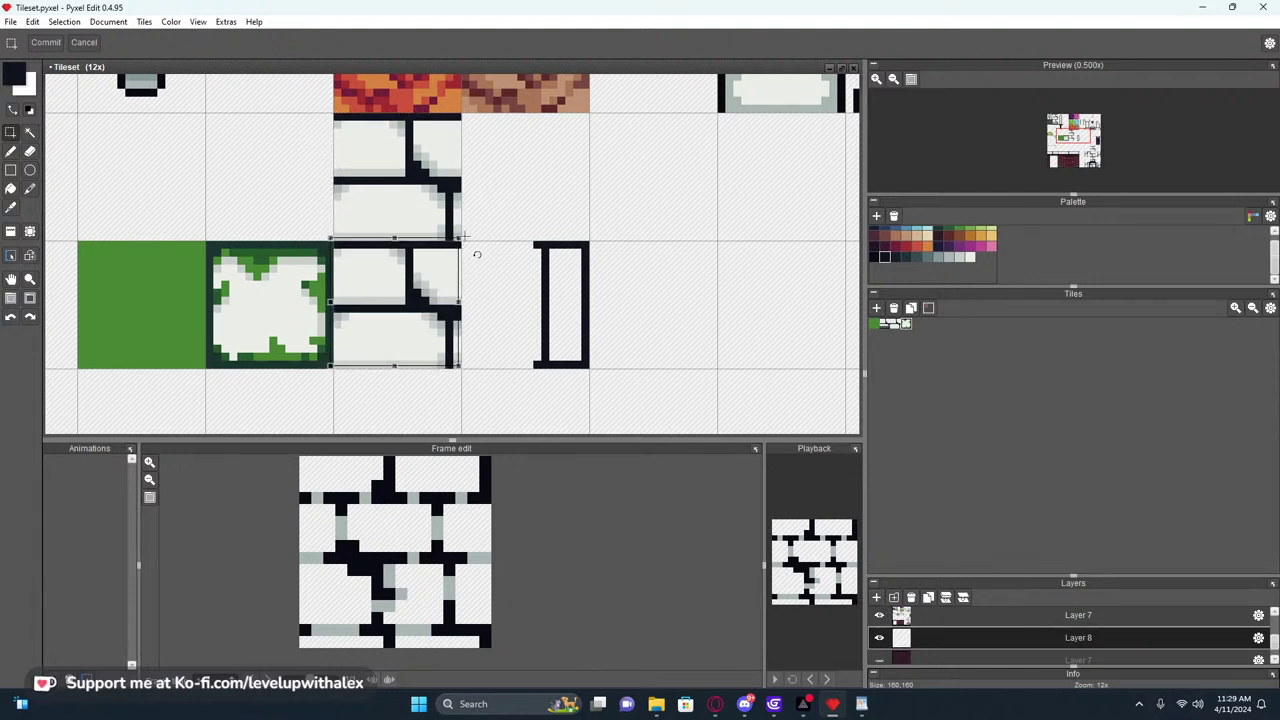
drag(477, 255, 468, 379)
drag(402, 320, 530, 320)
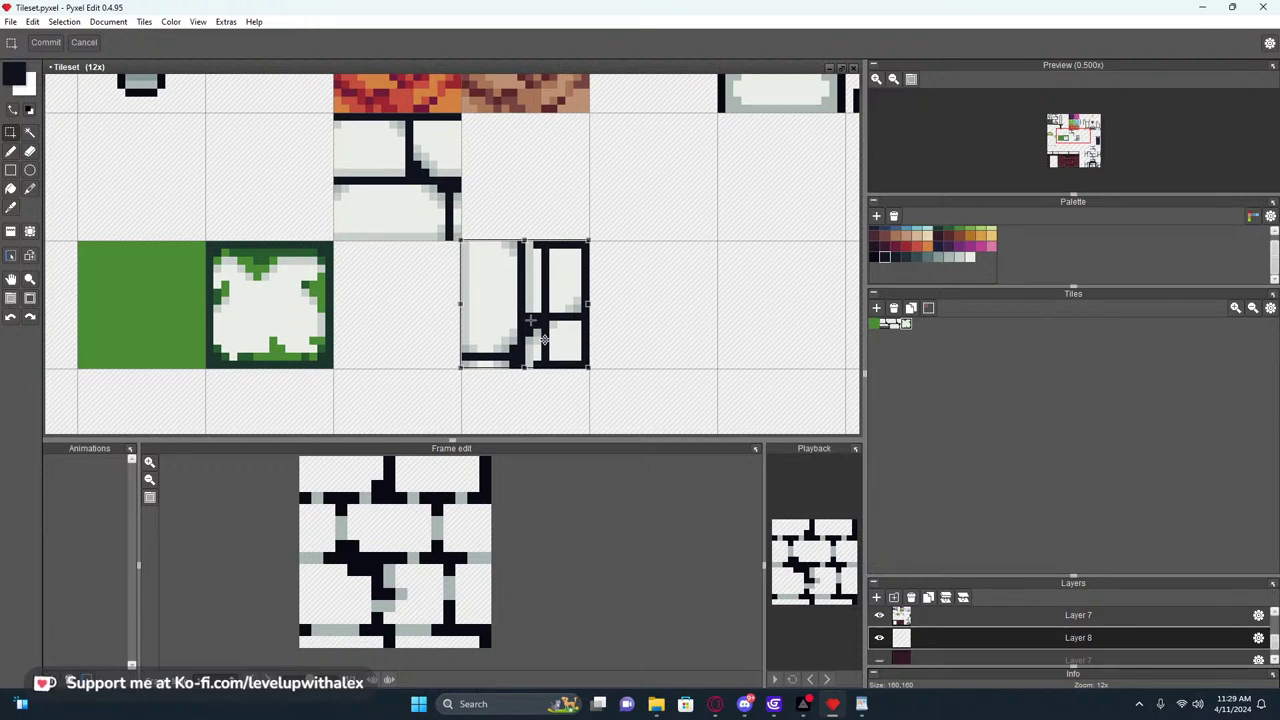
click(533, 226)
Delete the part of the rotated brick copy that lies within the narrow rectangle
drag(534, 226, 660, 408)
key(ctrl+z)
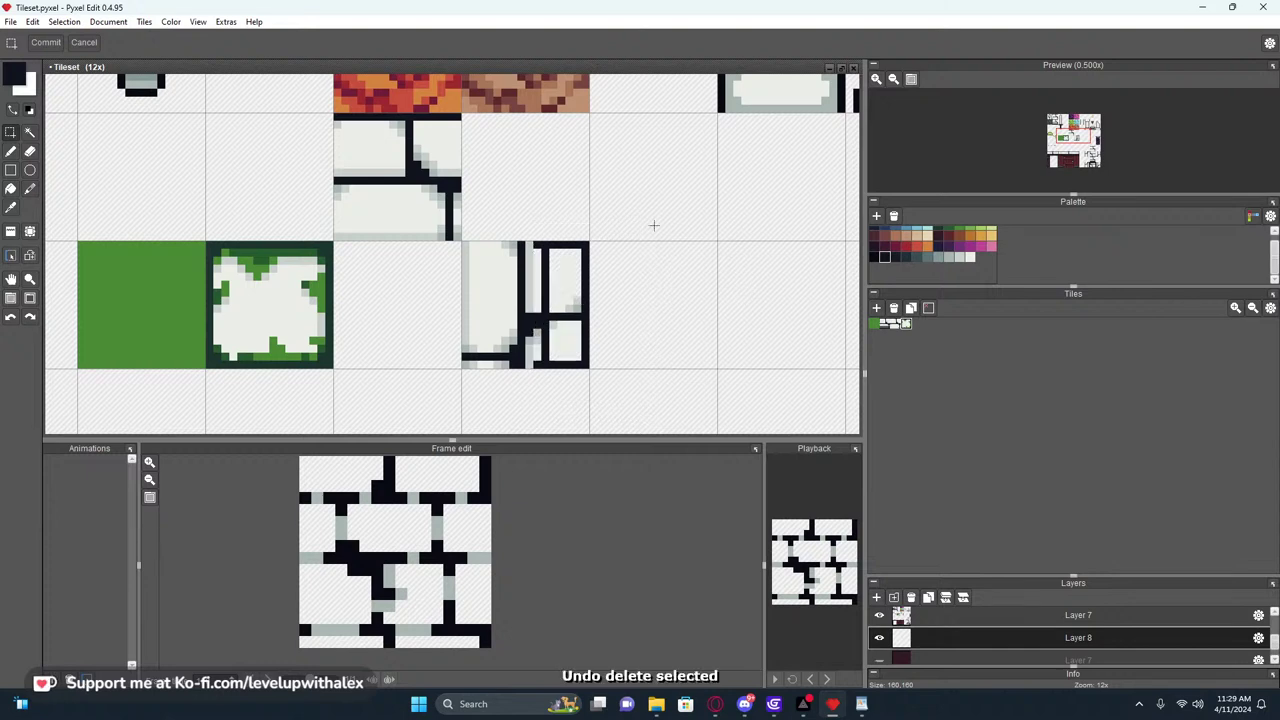
drag(546, 232, 661, 390)
key(Delete)
click(757, 290)
Erase the dark pixel sticking out of the rectangle's top-left corner and touch up the brick shading beside it
scroll(546, 348, up, 5)
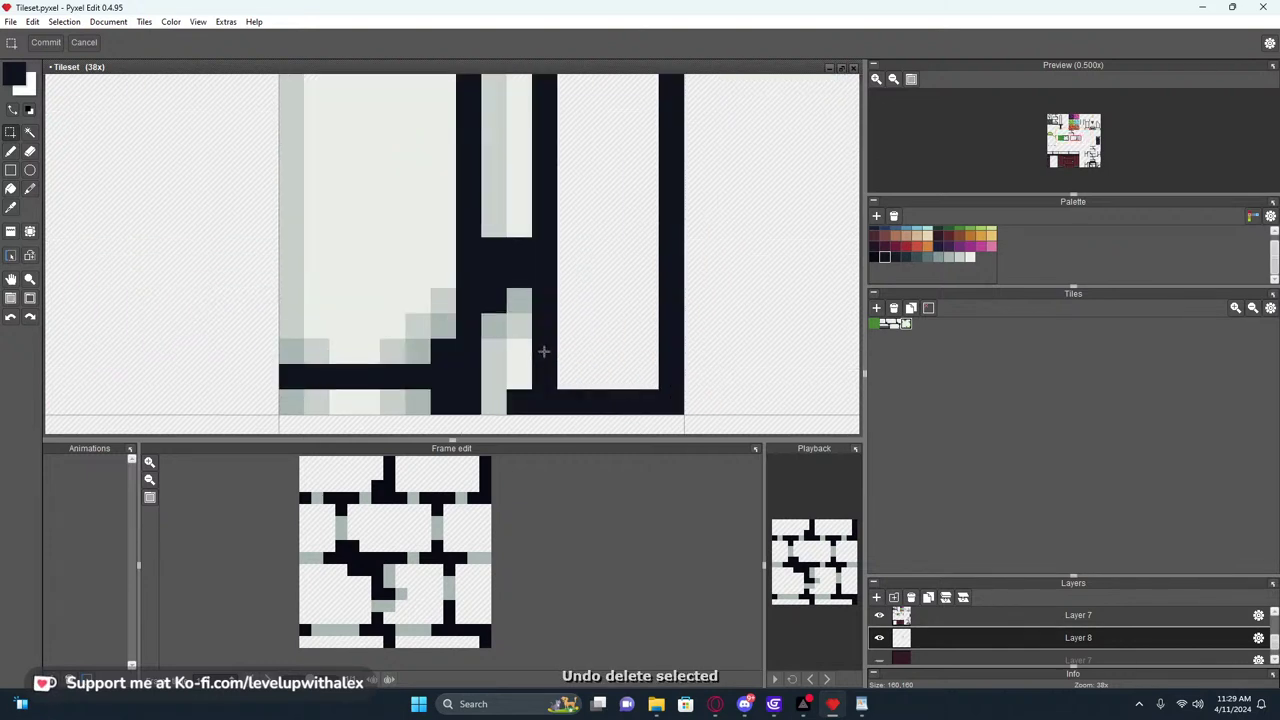
key(b)
right_click(525, 373)
key(b)
scroll(525, 372, down, 4)
scroll(509, 349, up, 4)
scroll(500, 330, down, 4)
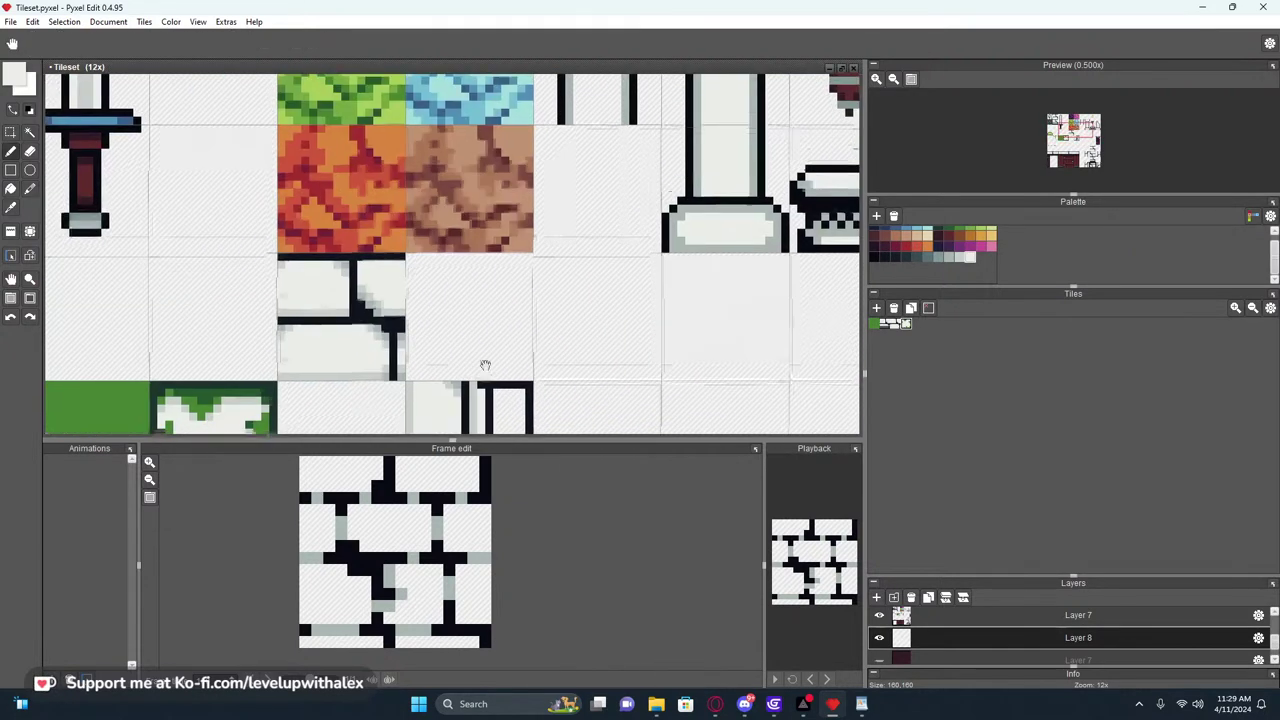
scroll(491, 316, up, 4)
scroll(502, 287, down, 4)
scroll(528, 268, up, 3)
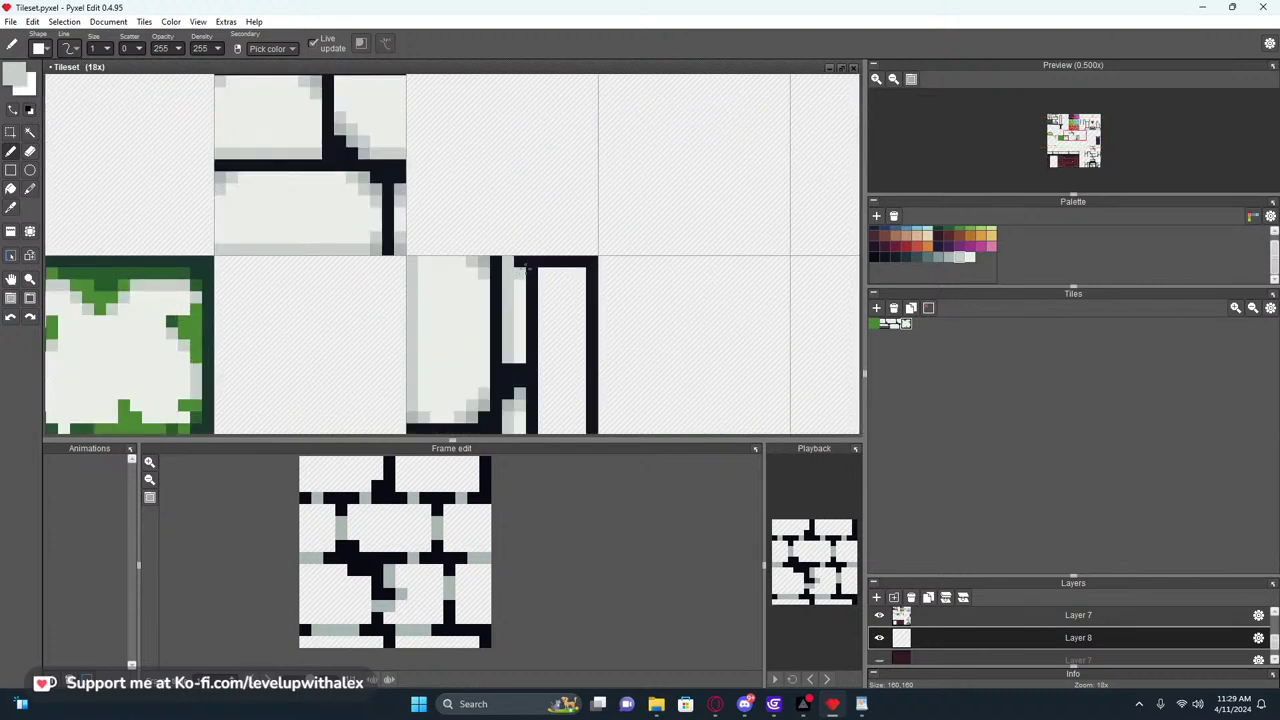
key(ctrl+z)
key(e)
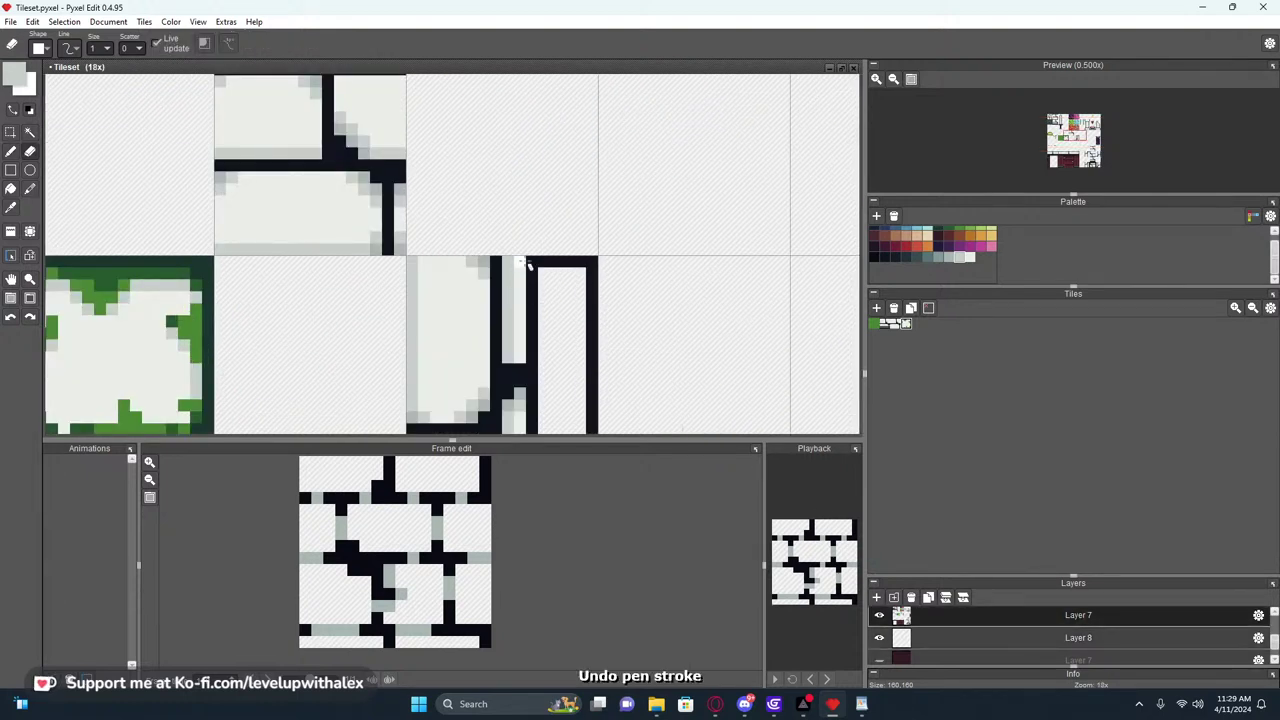
key(b)
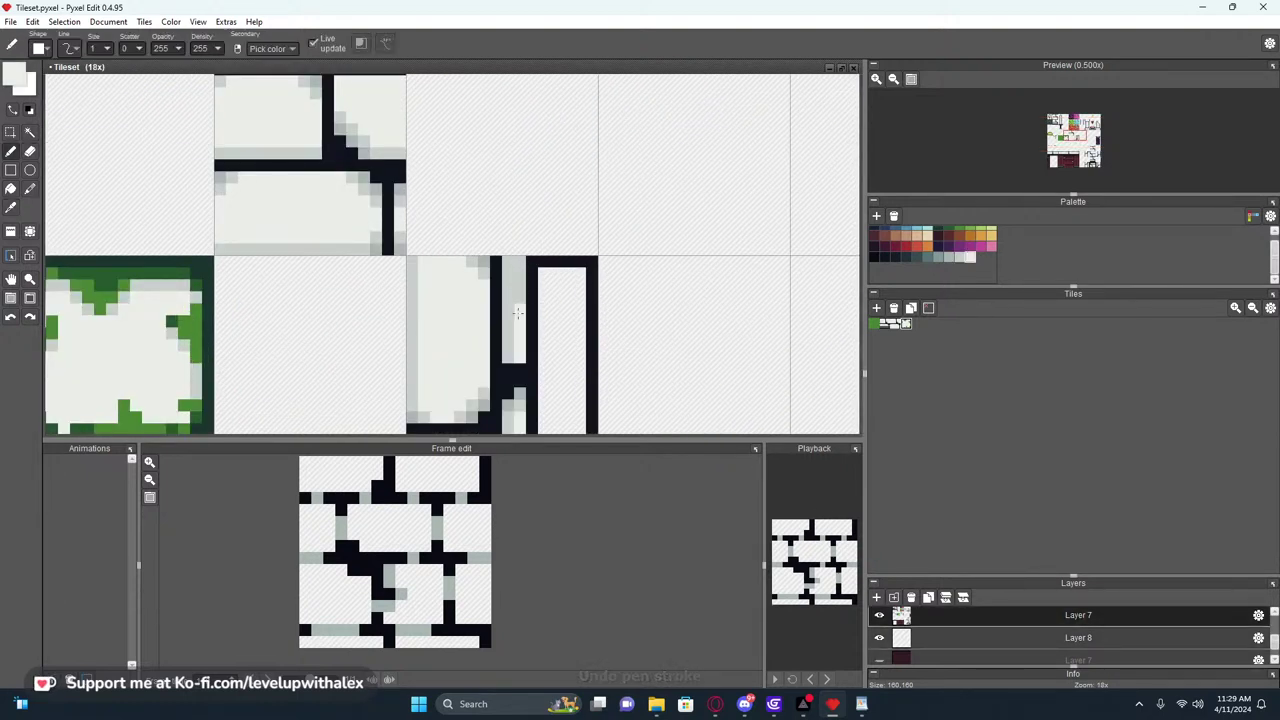
Draw short, staggered vertical grey shading streaks inside the narrow rectangle, undoing the last excess stroke
scroll(518, 293, down, 2)
mouse_move(596, 281)
mouse_down()
mouse_move(521, 241)
mouse_move(520, 263)
mouse_up()
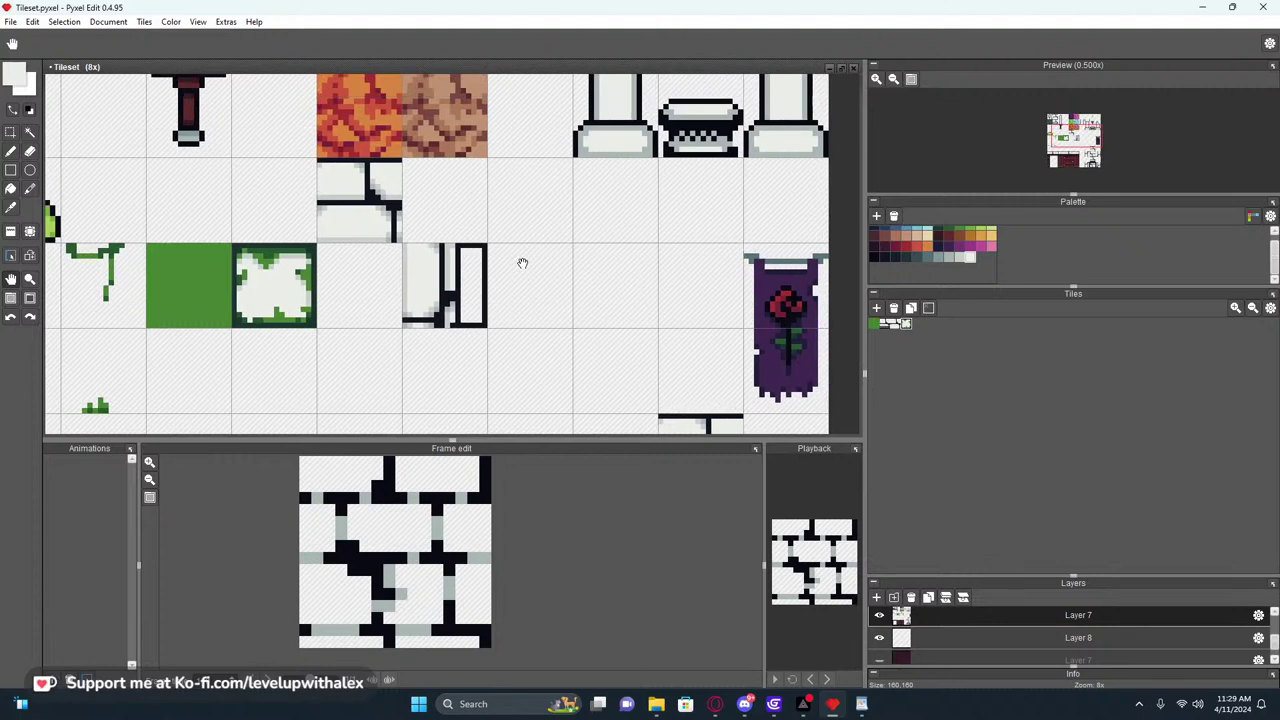
scroll(466, 318, up, 3)
scroll(448, 312, down, 3)
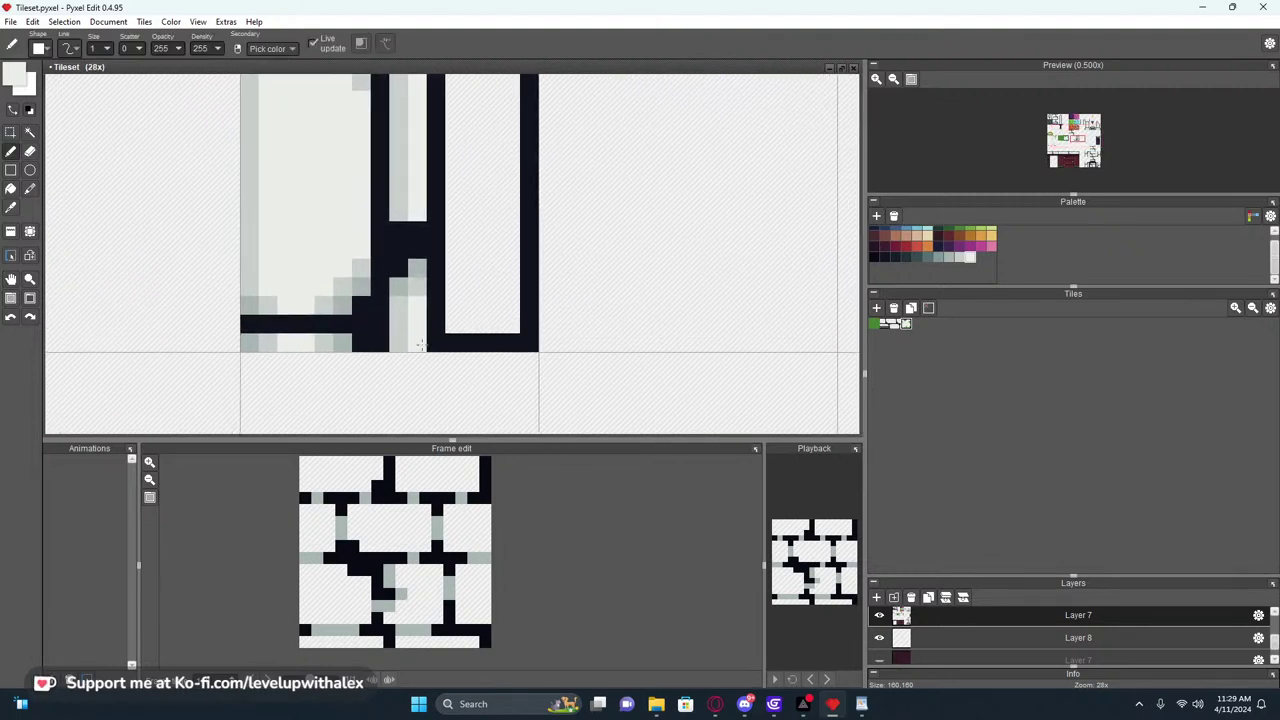
scroll(450, 306, up, 3)
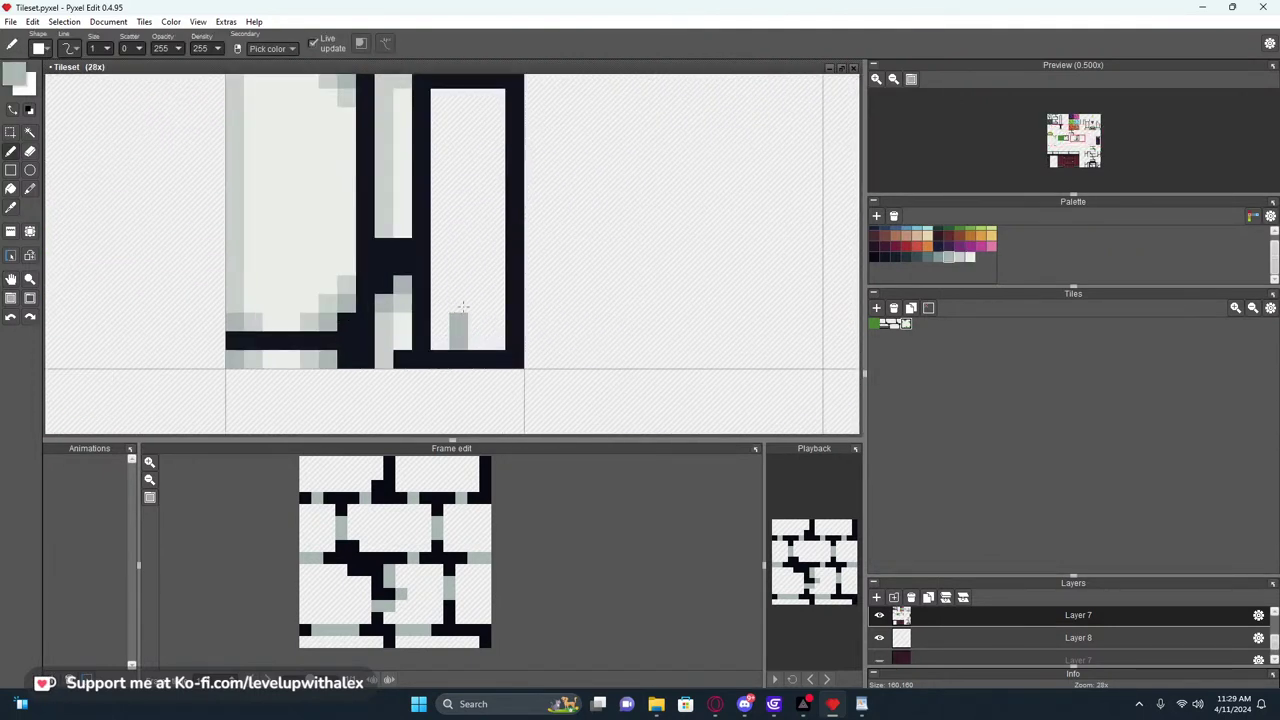
drag(454, 325, 481, 254)
drag(458, 100, 440, 215)
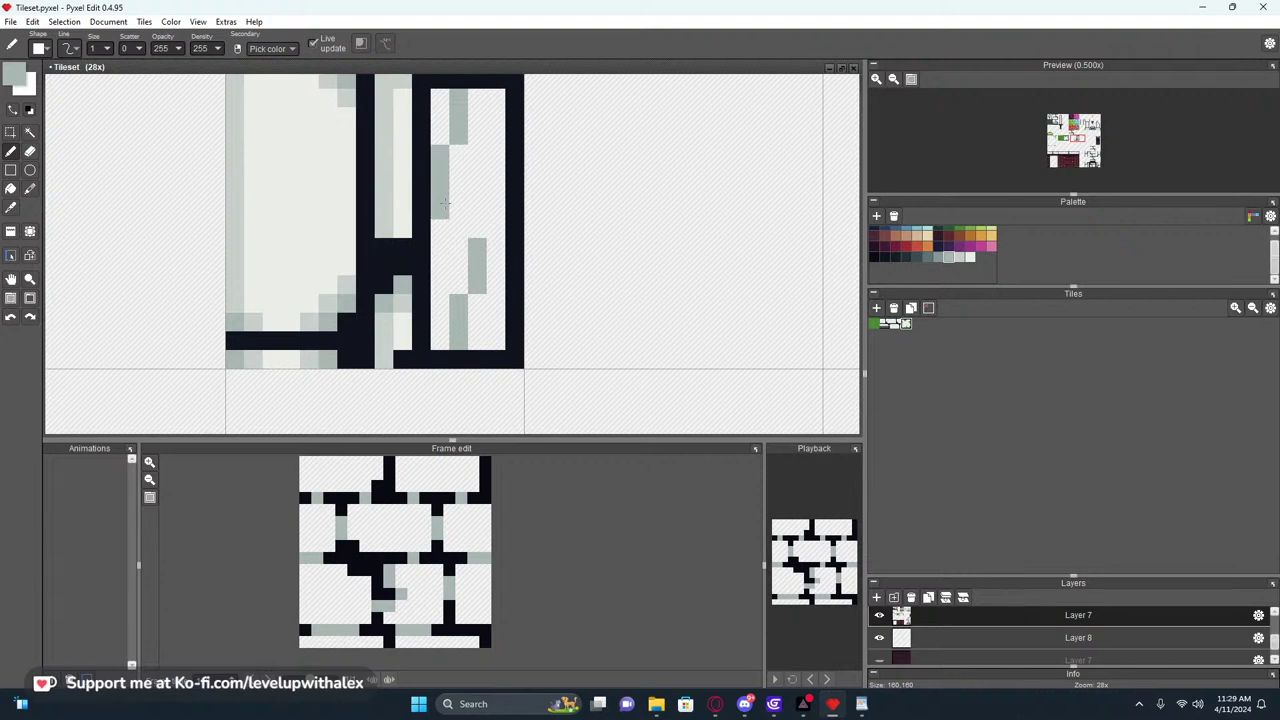
scroll(450, 195, down, 3)
scroll(455, 183, up, 3)
key(ctrl+z)
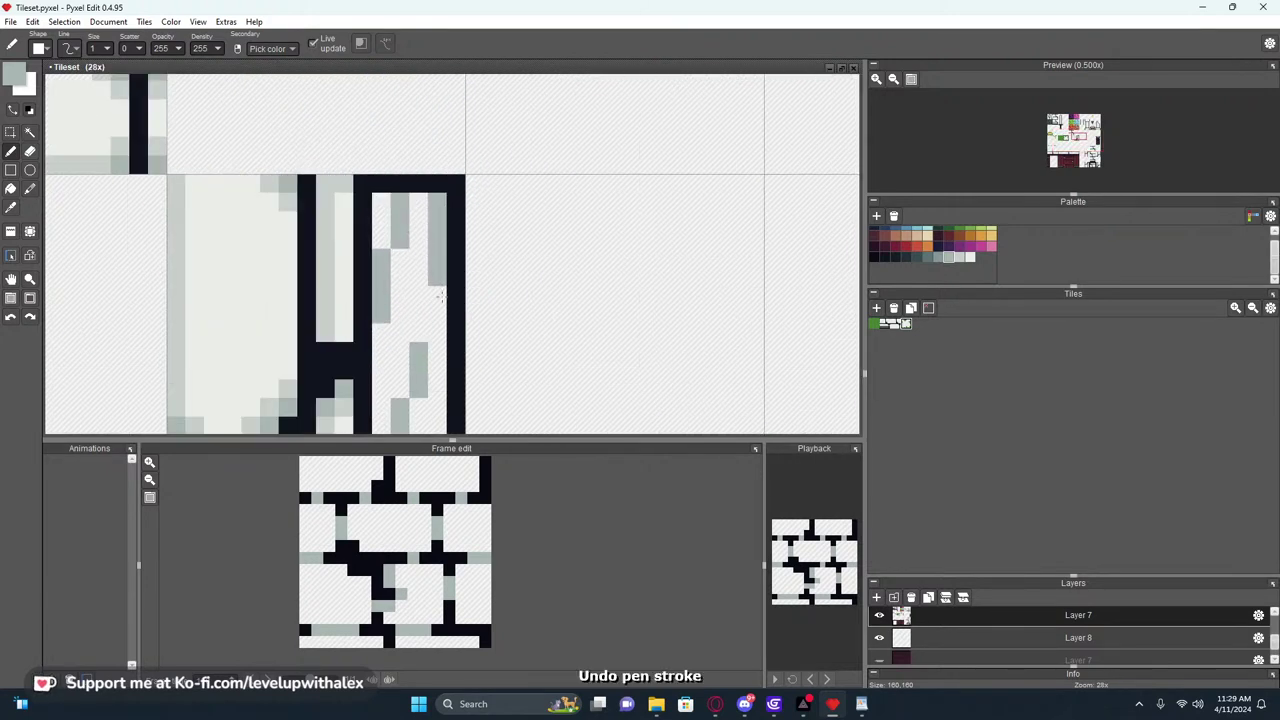
scroll(440, 290, down, 4)
scroll(502, 257, up, 5)
right_click(489, 278)
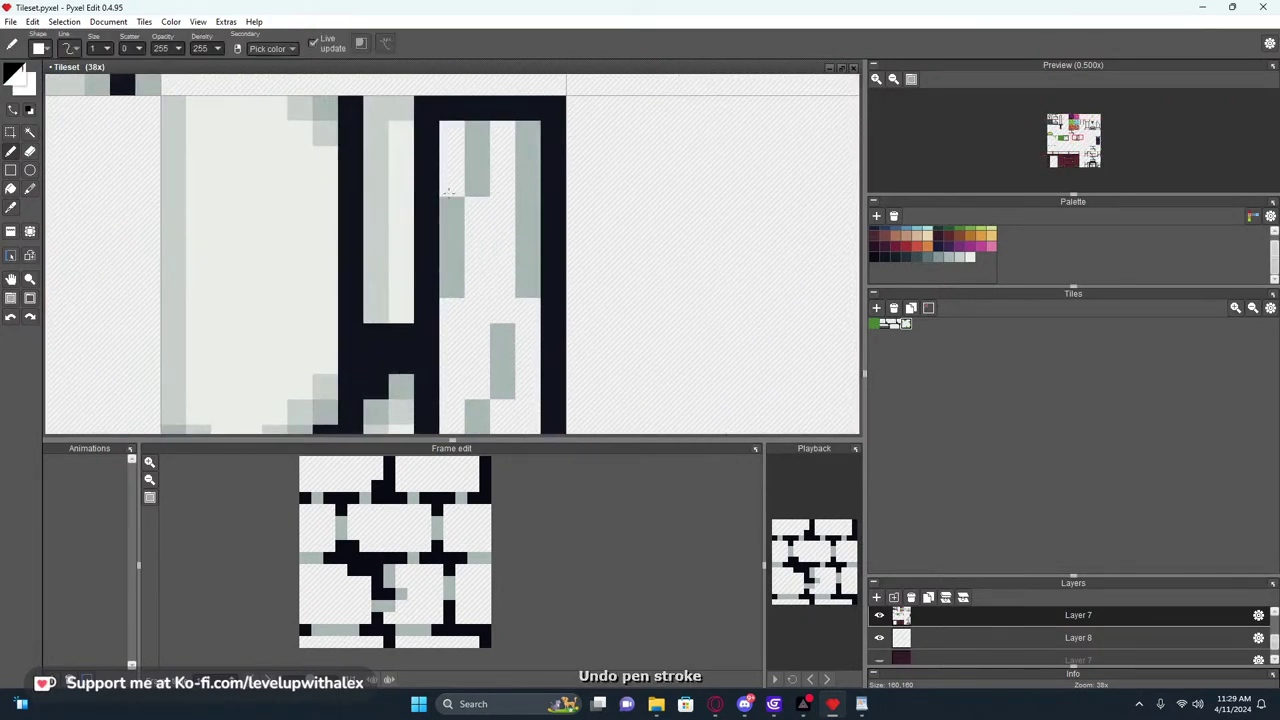
Try selecting a door plank and moving the stone strip above the red wooden doors down, and undo the move
scroll(465, 293, down, 5)
middle_drag(486, 337, 487, 154)
middle_drag(437, 342, 468, 193)
key(s)
drag(484, 148, 518, 288)
scroll(519, 230, down, 1)
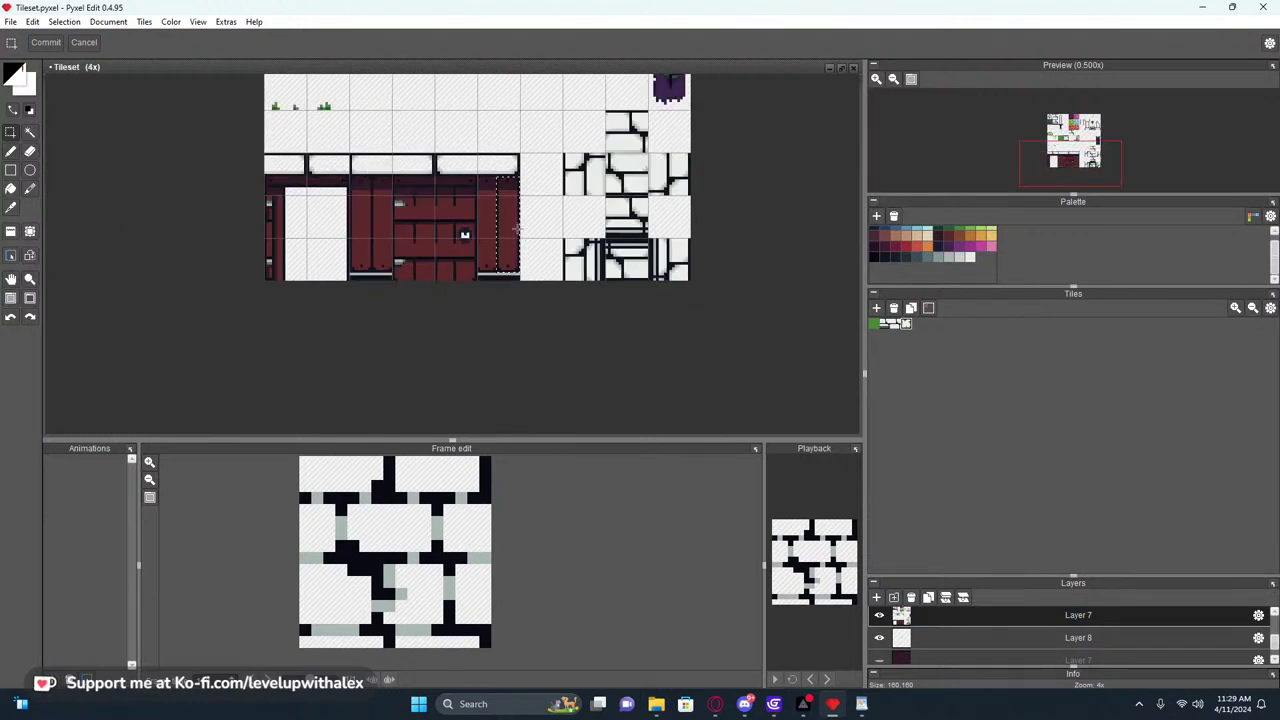
drag(247, 150, 530, 195)
drag(511, 180, 509, 228)
key(ctrl+z)
Look over the tileset, from the doors and brick tiles to the pillar, sword and ground sprites
scroll(512, 157, up, 1)
middle_drag(463, 167, 534, 217)
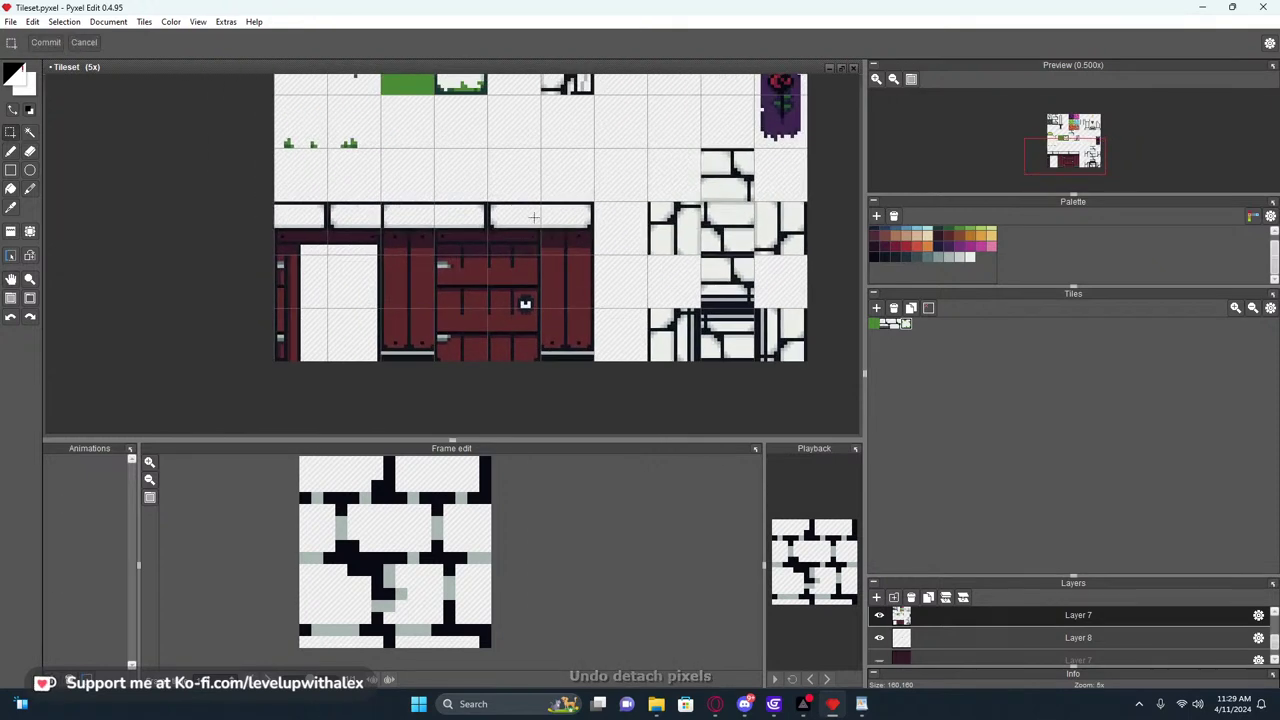
scroll(533, 217, down, 2)
scroll(526, 261, up, 2)
middle_drag(514, 250, 436, 315)
scroll(512, 227, up, 2)
scroll(436, 226, down, 1)
middle_drag(391, 226, 499, 211)
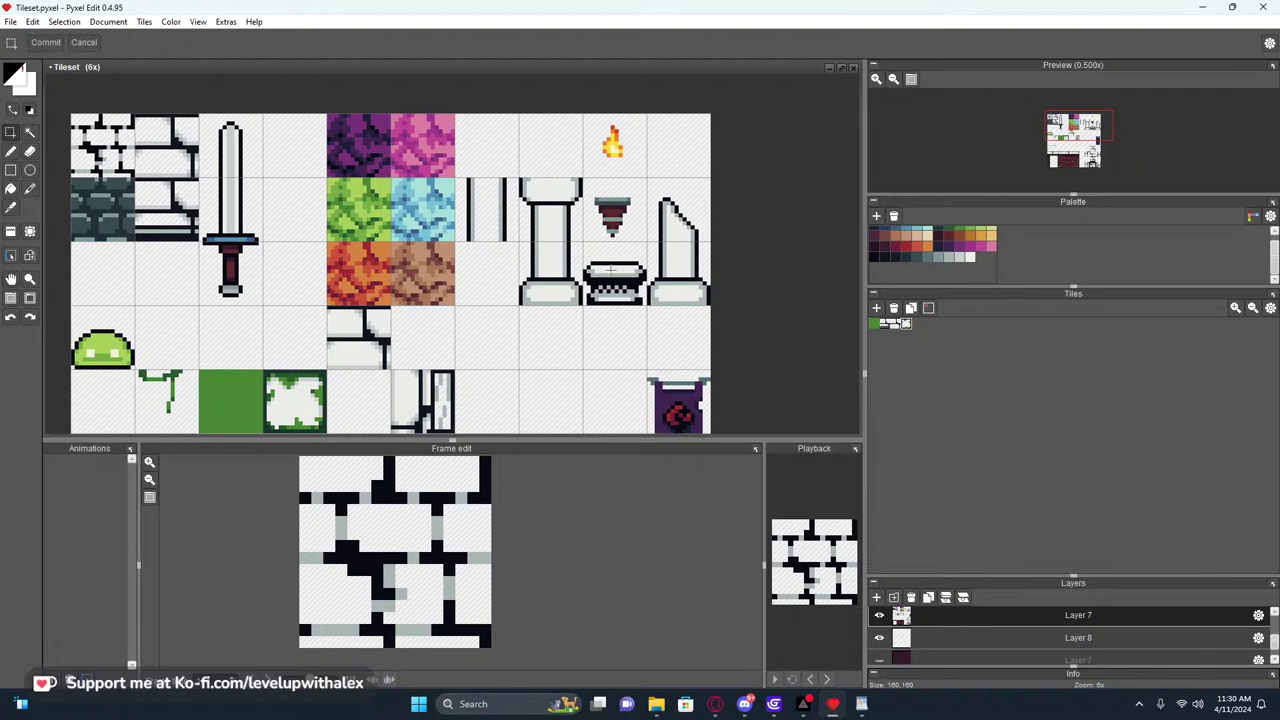
Examine the tileset as a whole, from the sword and pillars down to the banner, red doors and stone bricks
scroll(604, 251, up, 2)
scroll(632, 240, down, 3)
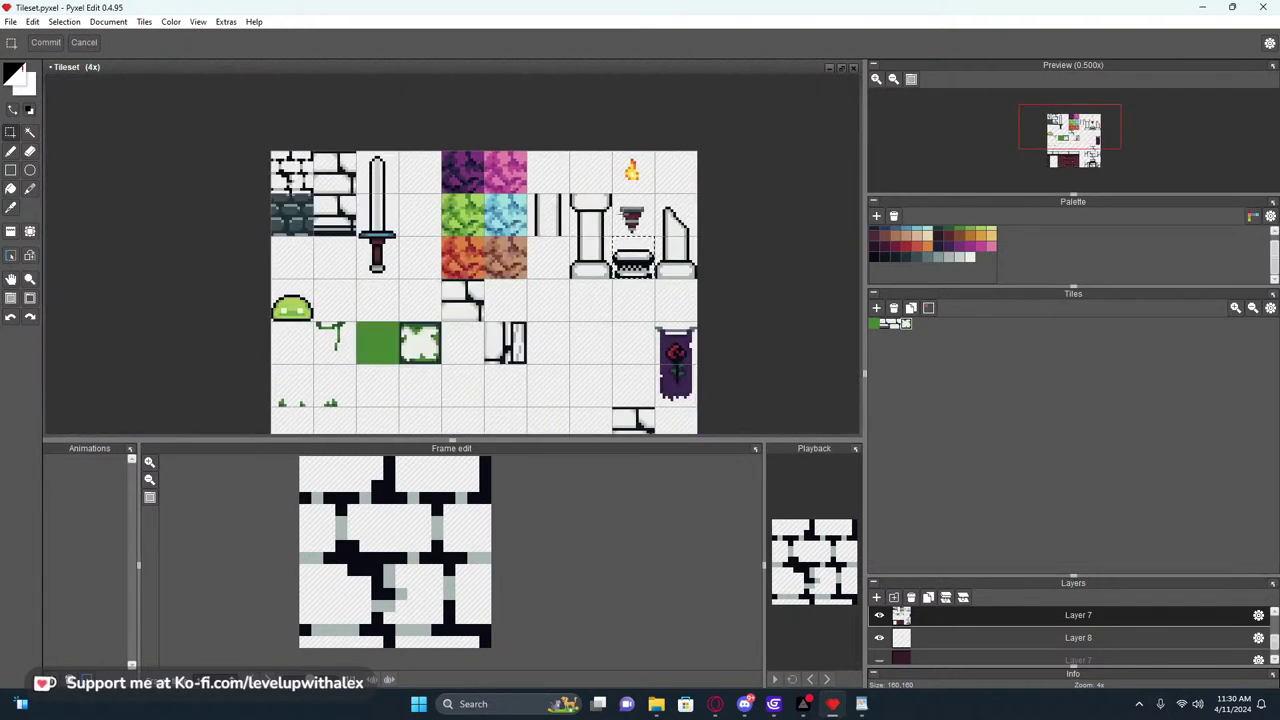
scroll(368, 202, up, 1)
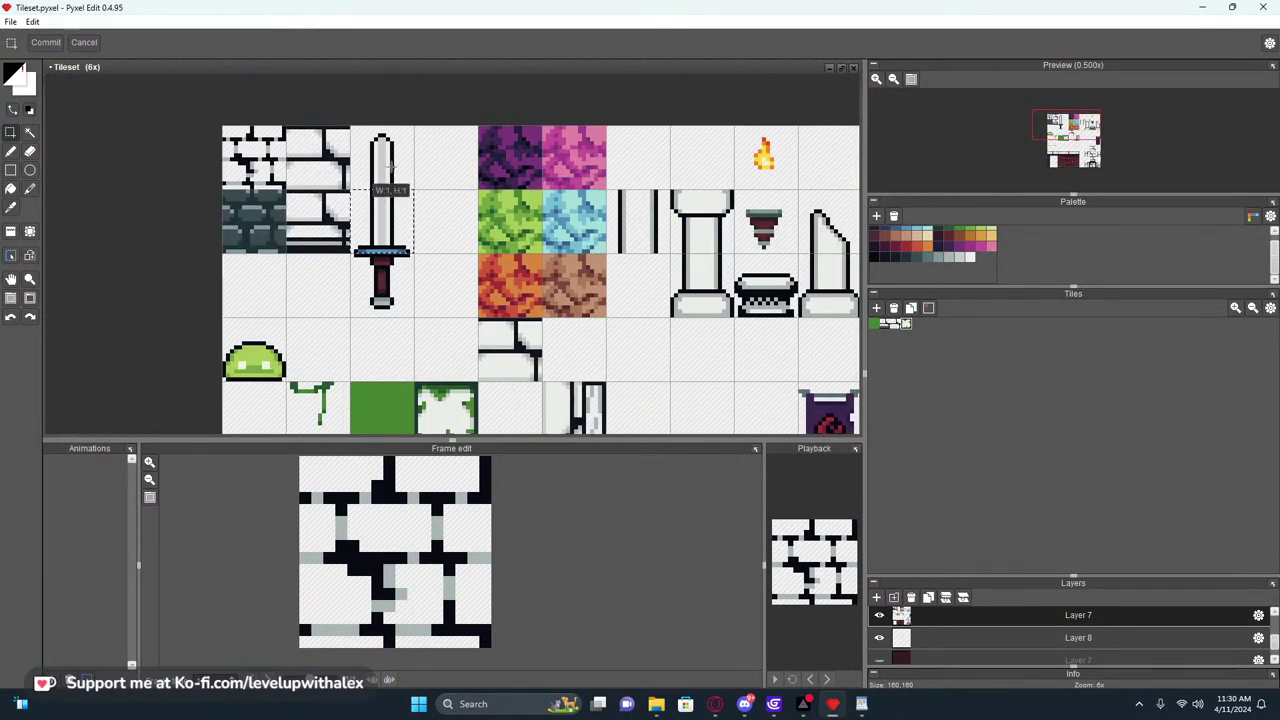
drag(382, 286, 388, 286)
scroll(458, 276, down, 4)
middle_drag(458, 276, 381, 216)
scroll(380, 245, up, 3)
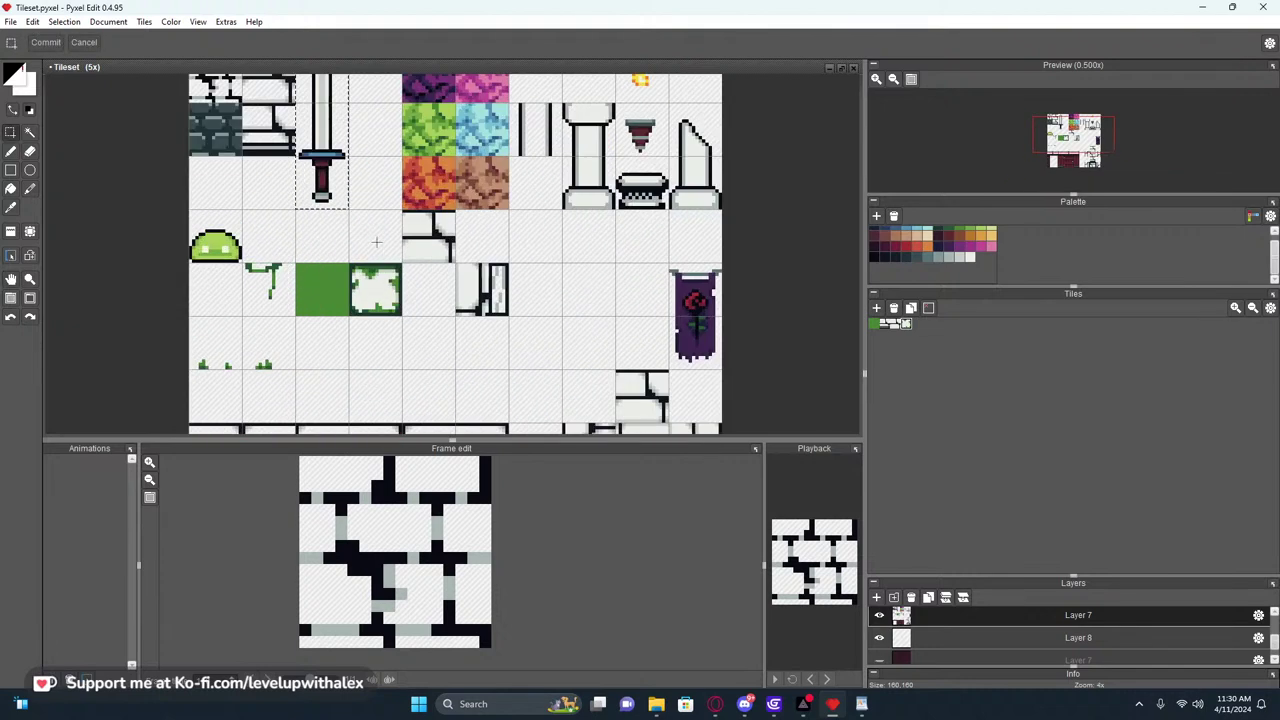
drag(355, 243, 427, 280)
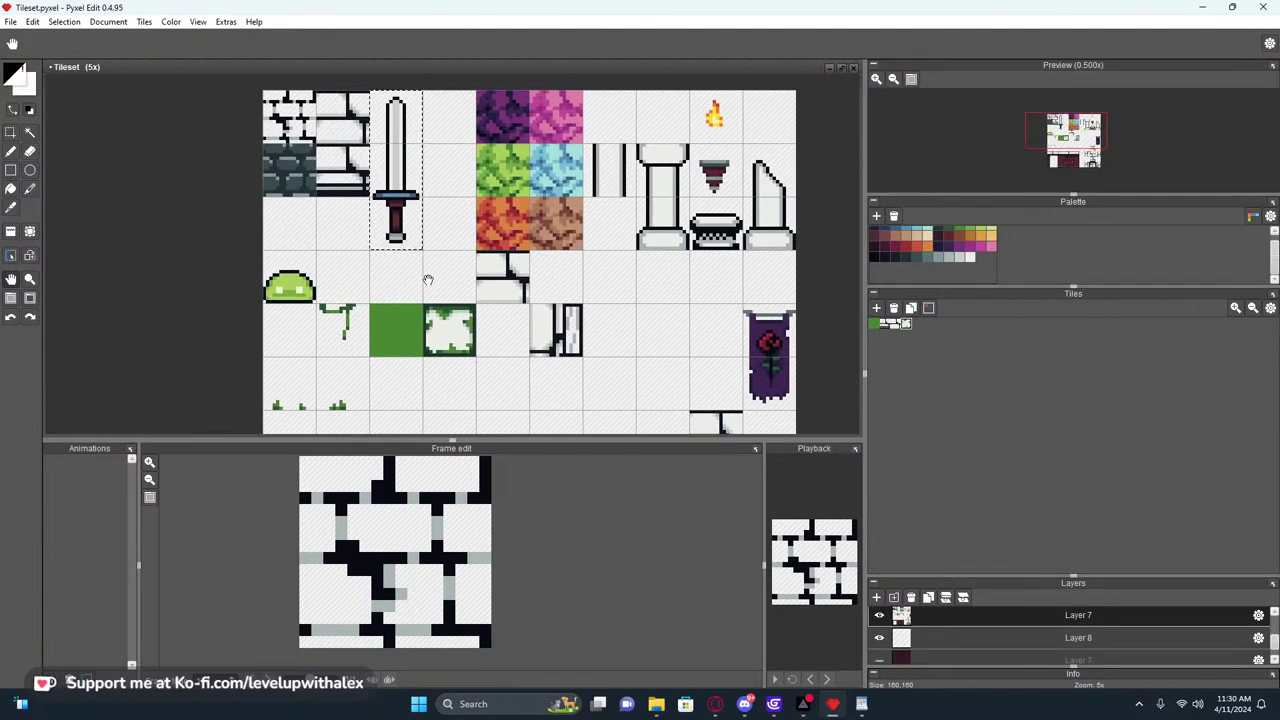
middle_drag(426, 280, 315, 158)
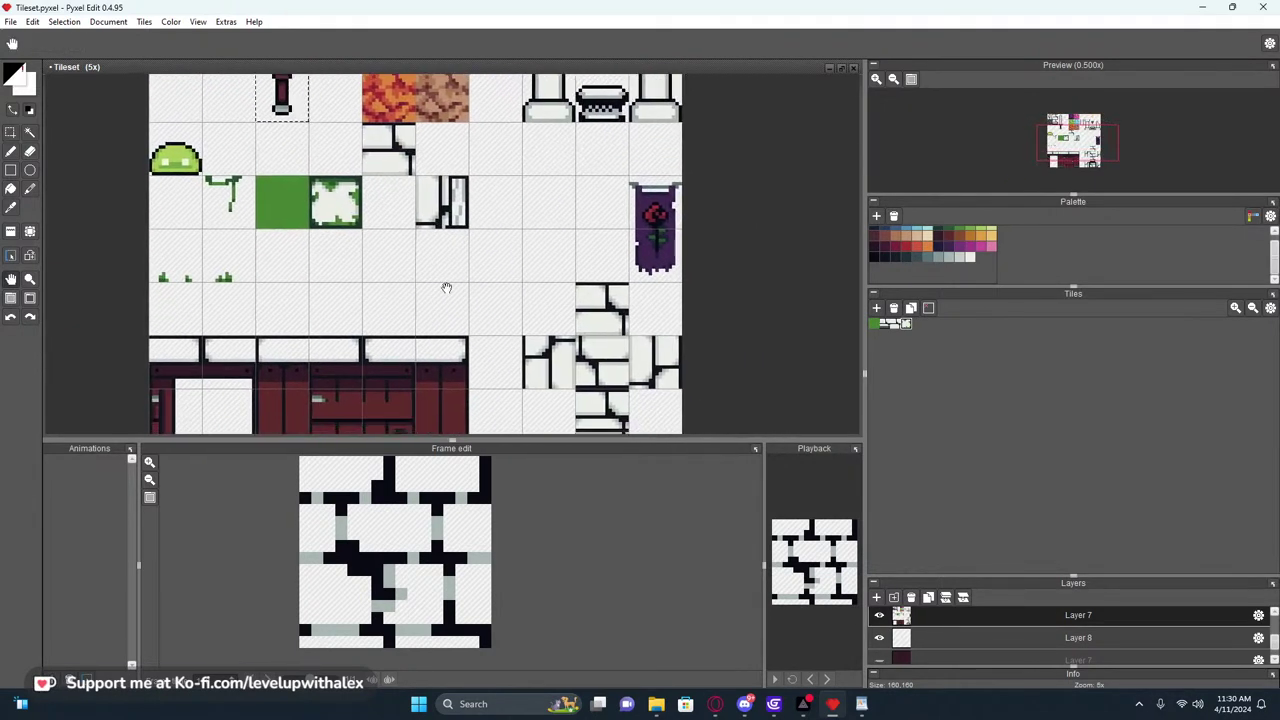
middle_drag(451, 299, 386, 220)
middle_drag(465, 219, 514, 337)
scroll(450, 257, up, 3)
scroll(450, 257, down, 2)
scroll(472, 310, down, 3)
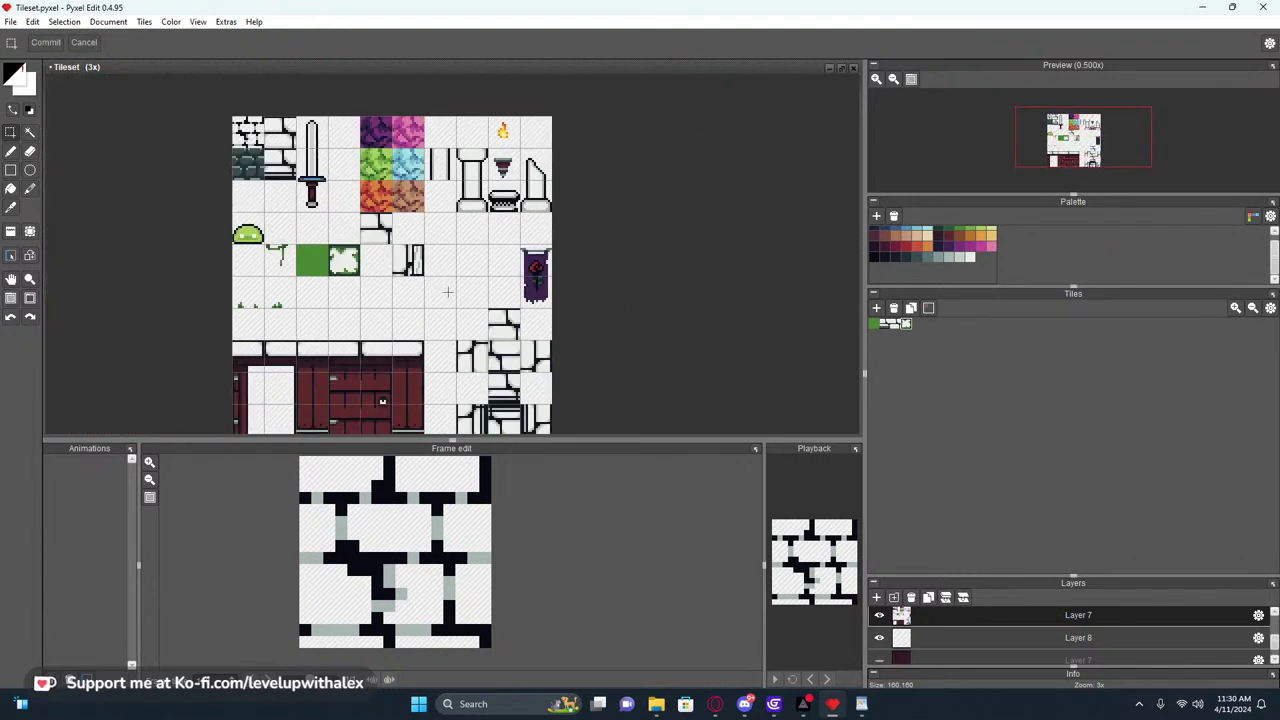
Fill the narrow rectangle with the doors' dark red and recolour its grey streaks dark maroon
scroll(545, 287, up, 4)
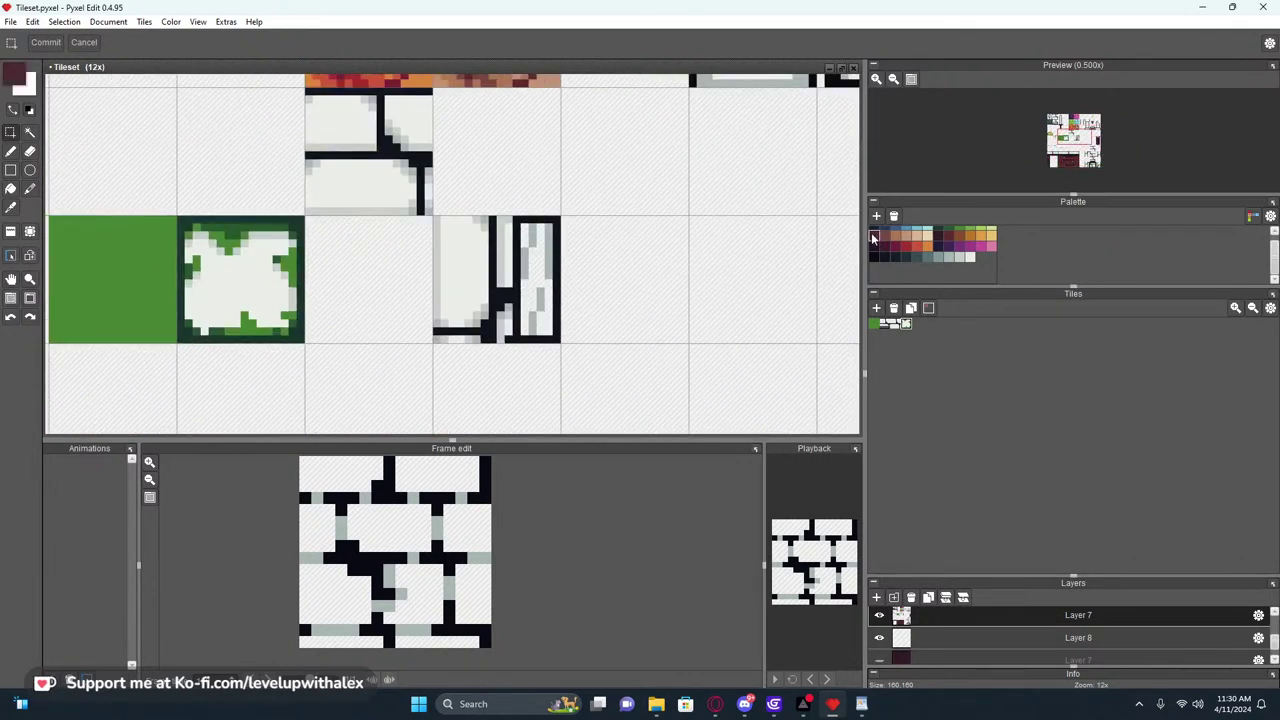
scroll(543, 321, down, 4)
key(f)
scroll(480, 251, up, 3)
click(508, 213)
key(ctrl+z)
scroll(545, 318, down, 2)
middle_drag(545, 318, 470, 410)
scroll(467, 251, up, 3)
right_click(490, 226)
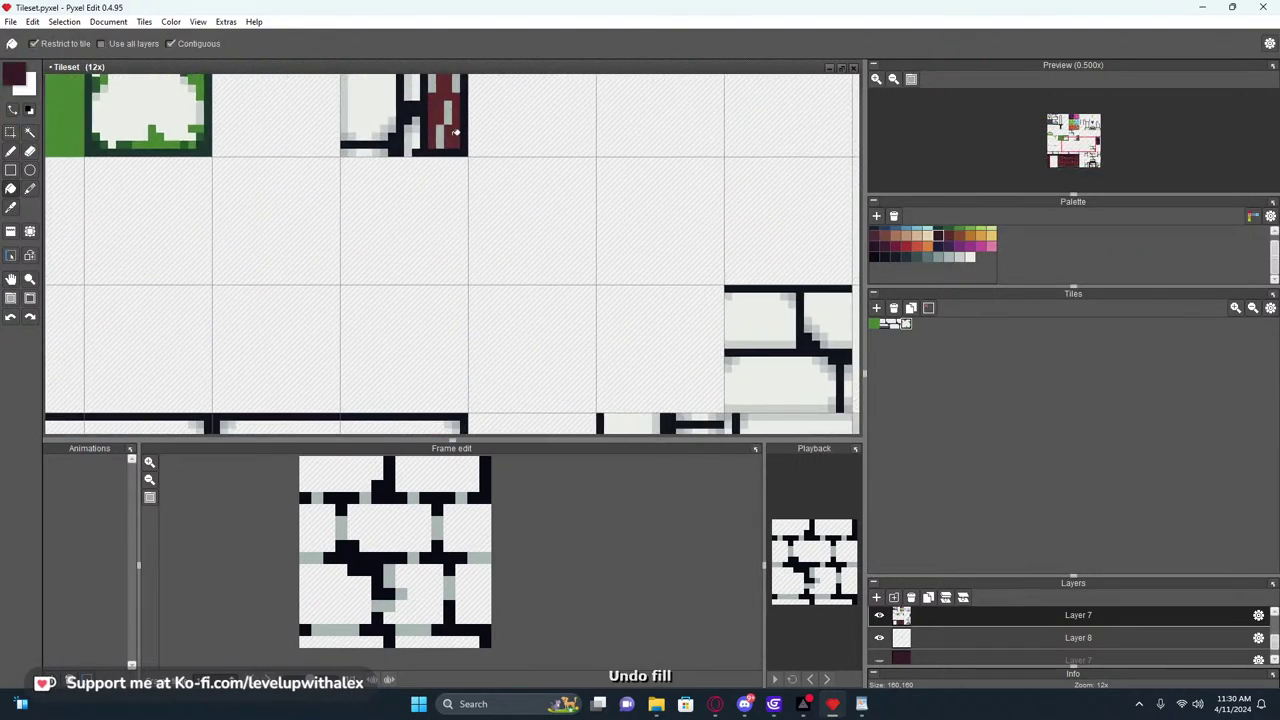
scroll(444, 133, up, 3)
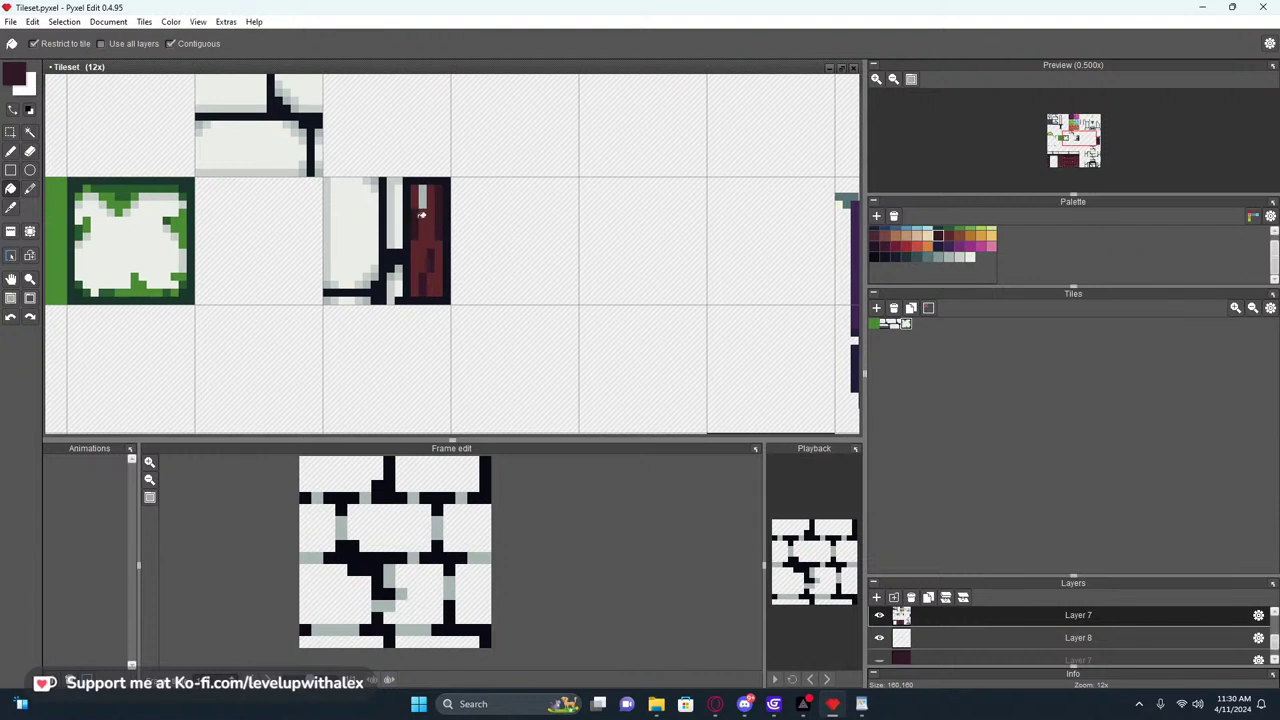
Paint over the streaks in the narrow rectangle with the same dark red, leaving a plain plank
key(b)
alt+click(419, 204)
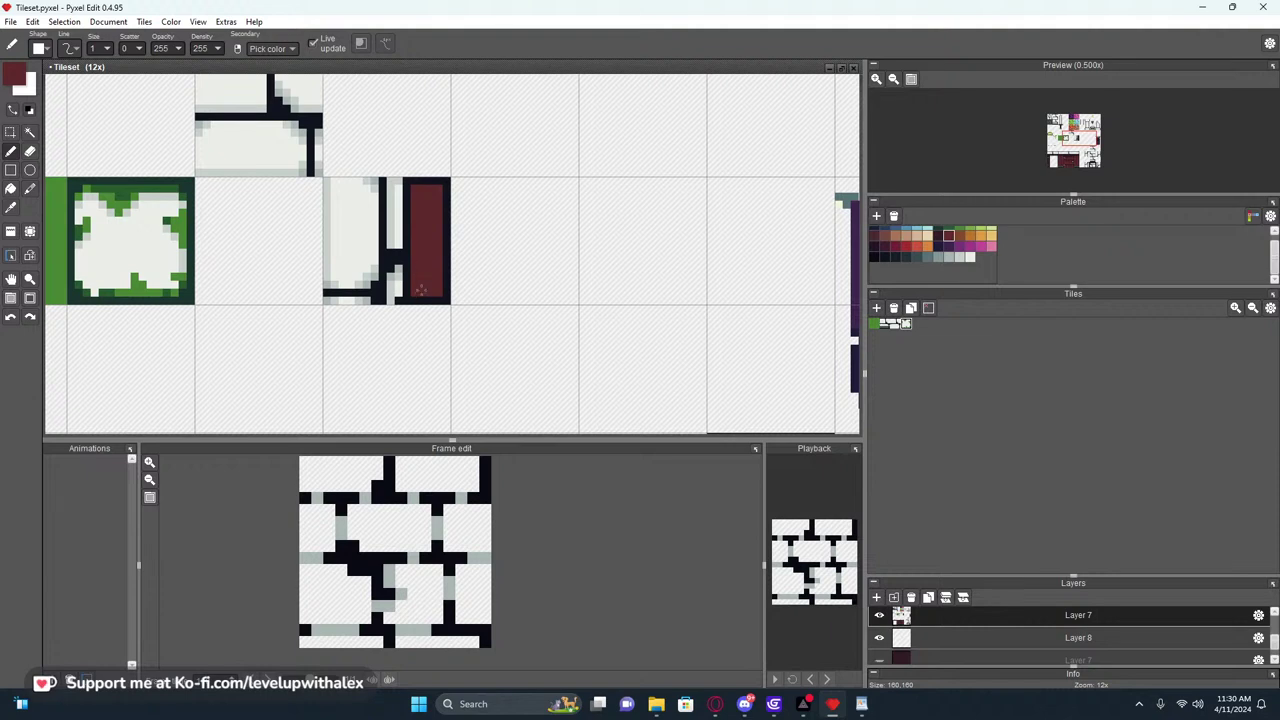
scroll(421, 288, down, 5)
scroll(427, 256, up, 5)
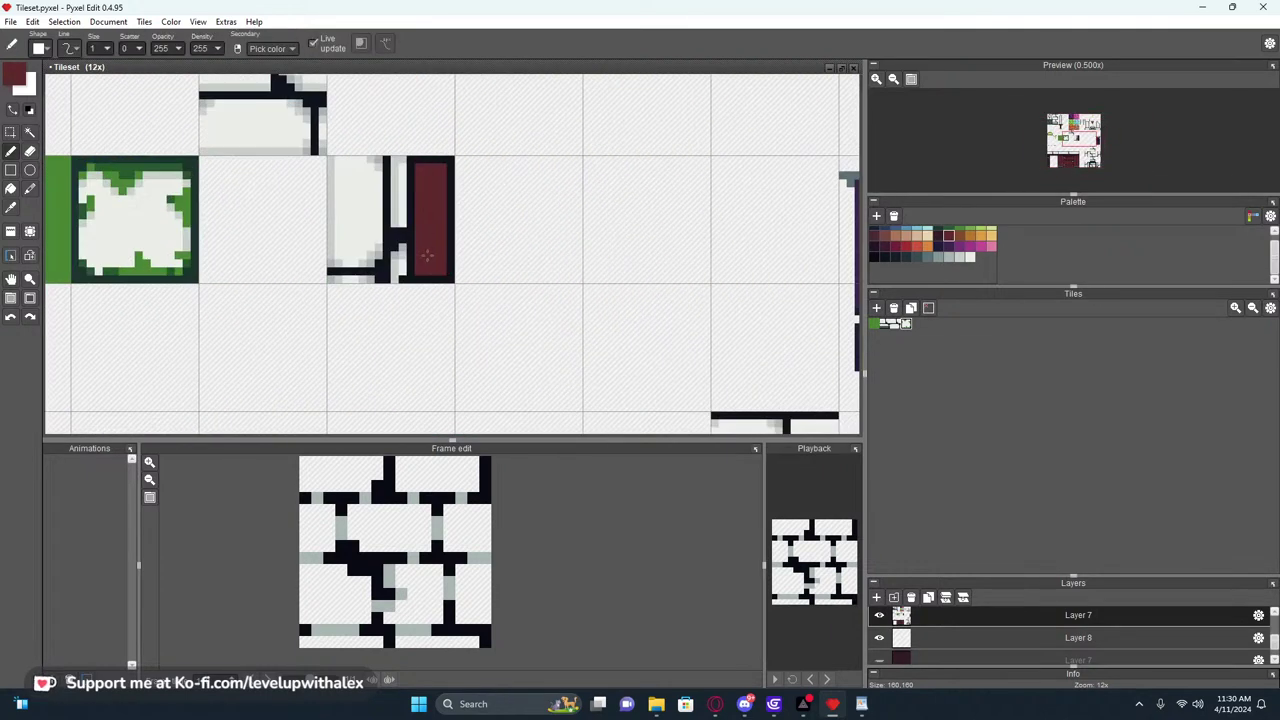
Copy the red plank into the cell below, undo the cleared selections and merge the extra layer with Layer 7
scroll(427, 256, down, 2)
key(s)
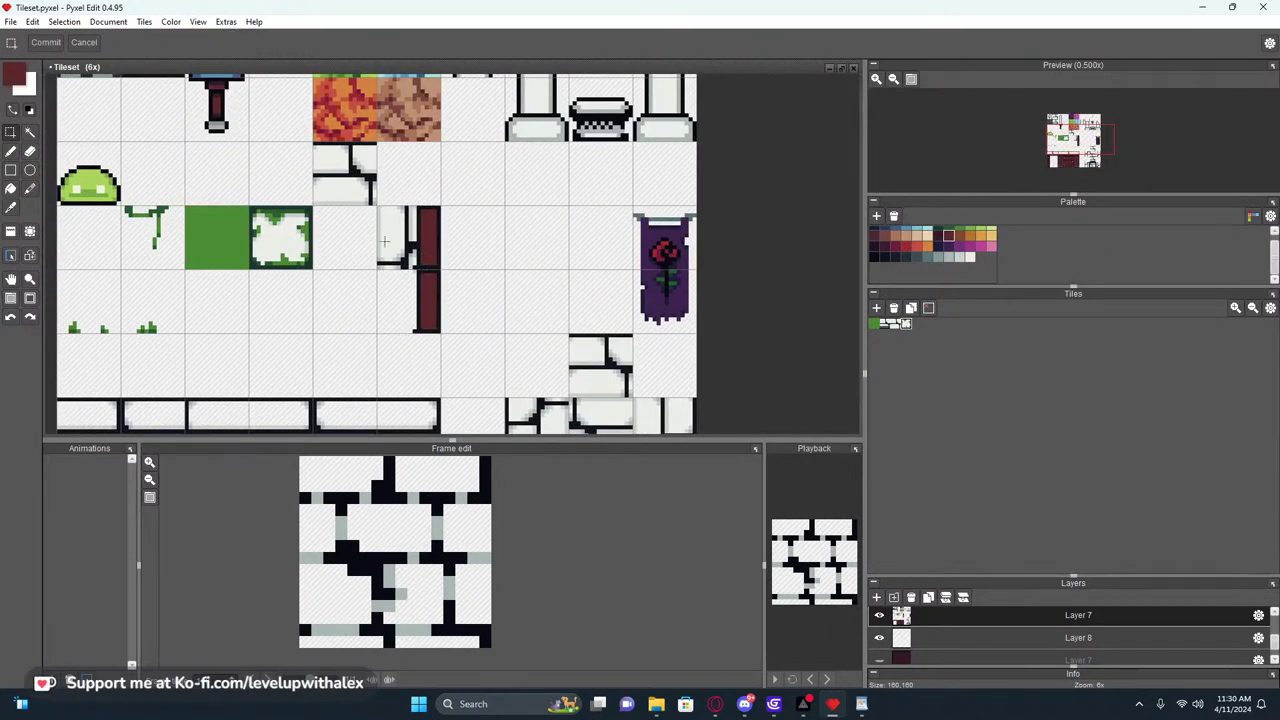
key(ctrl+z)
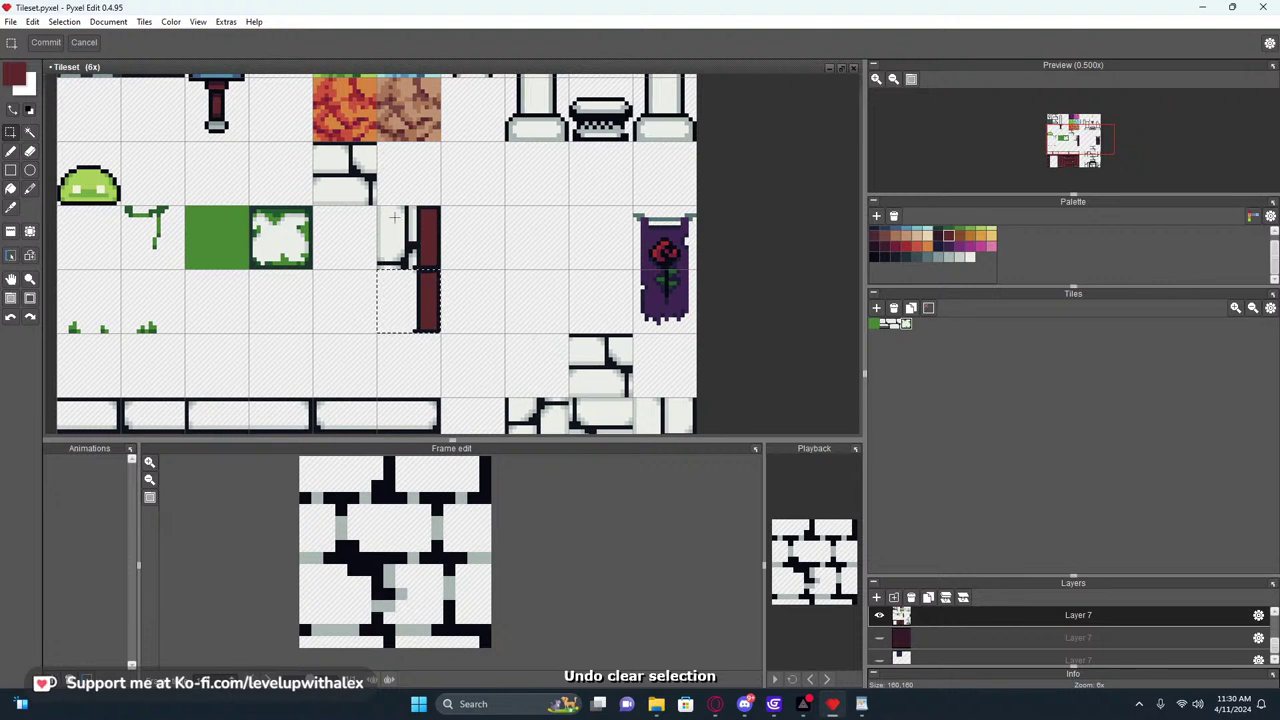
key(ctrl+z)
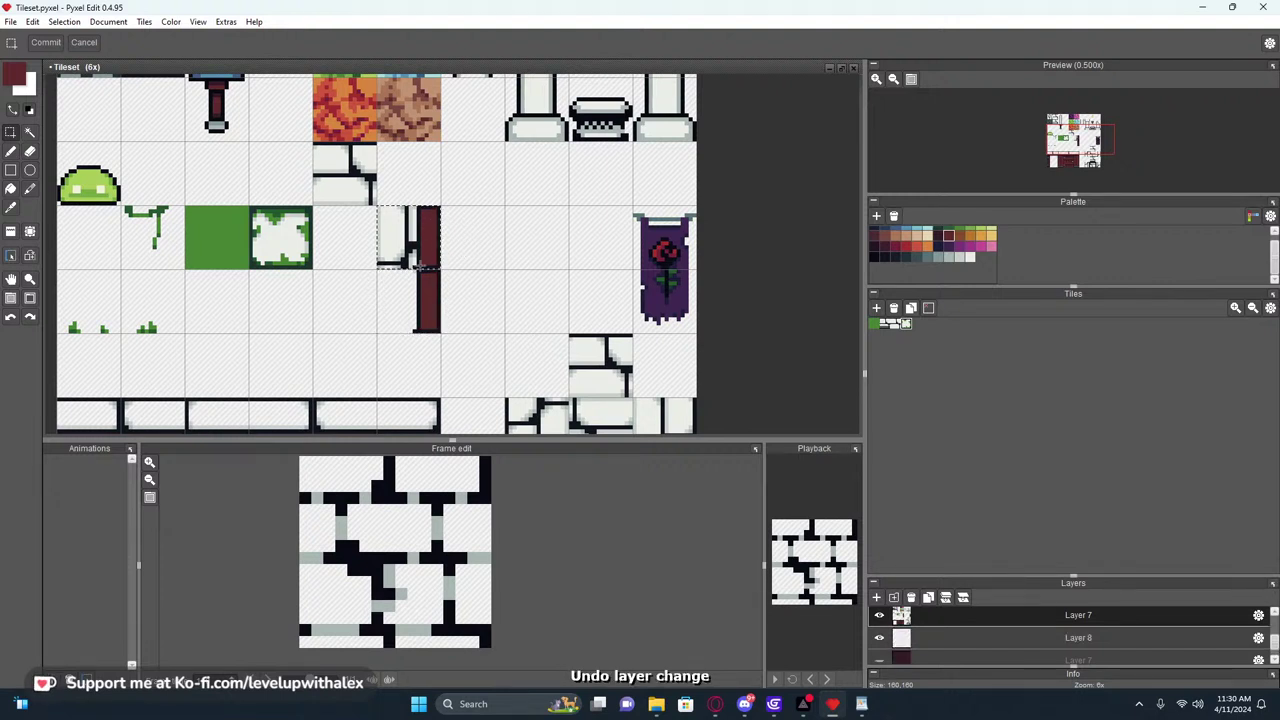
key(ctrl+z)
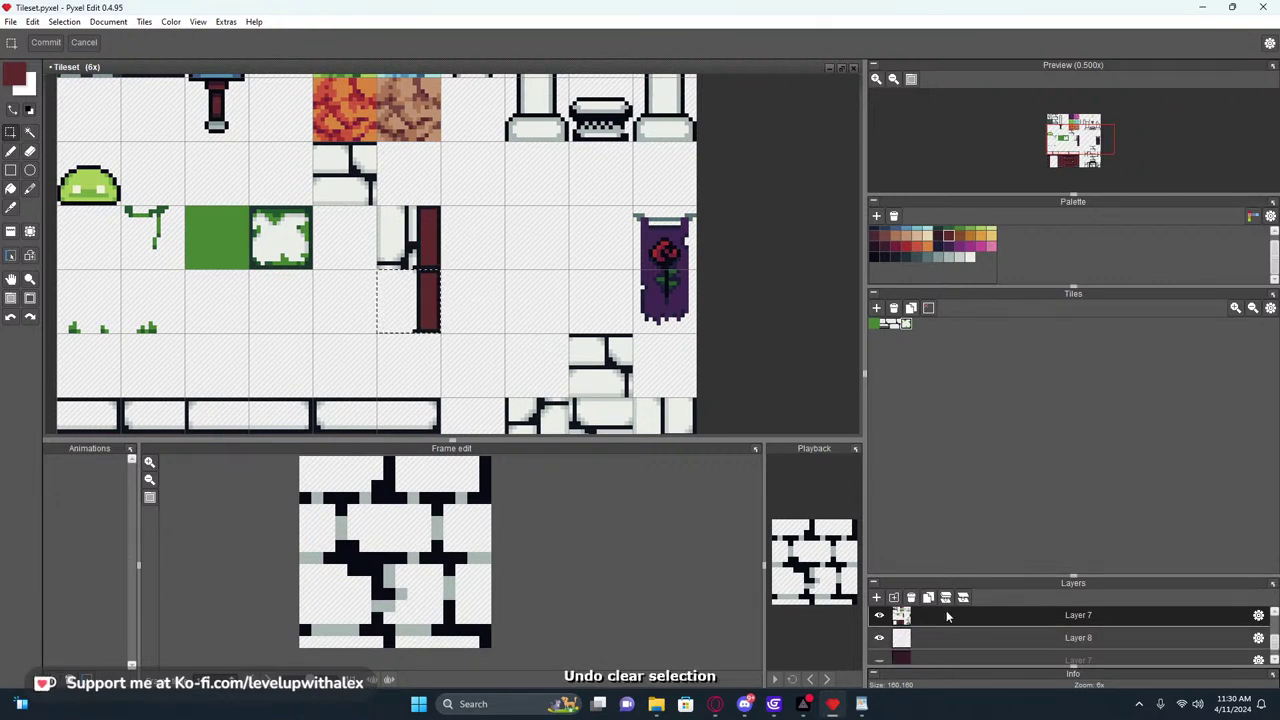
click(945, 600)
click(880, 616)
click(880, 616)
Paste copies of the brick-and-plank tile below the original to form a column three tiles high
click(388, 222)
scroll(495, 290, down, 2)
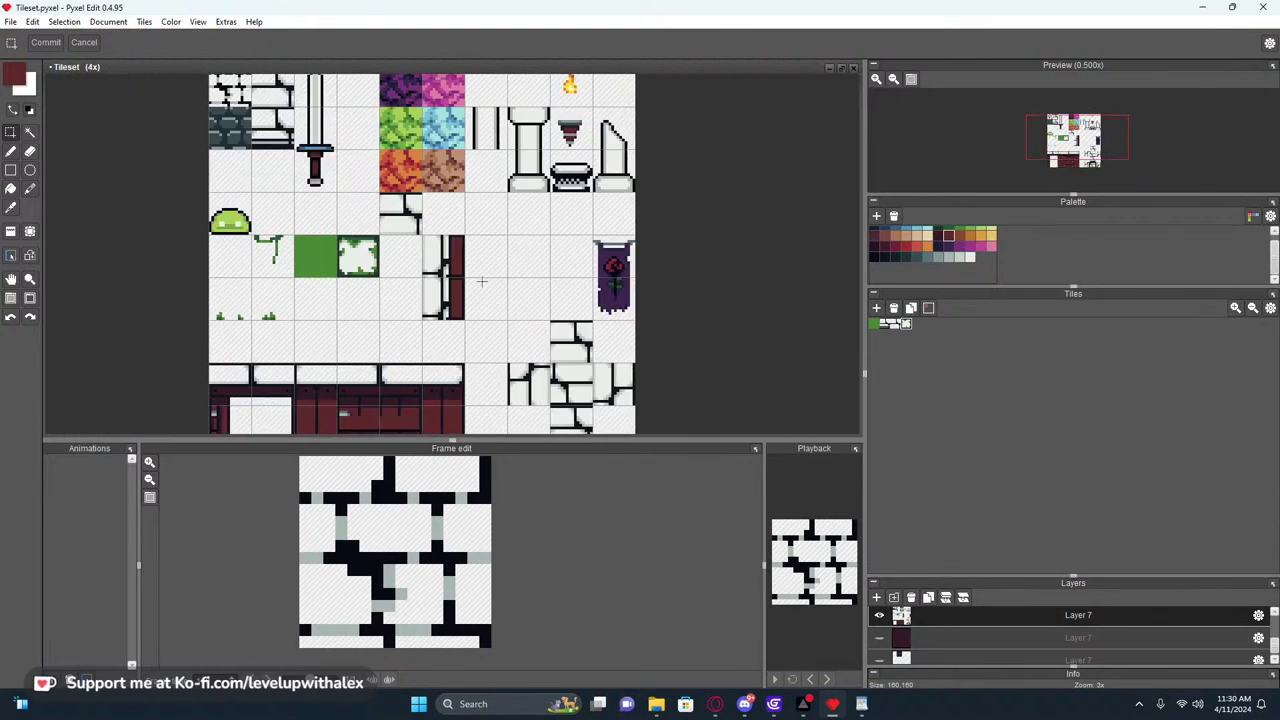
key(g)
key(ctrl+v)
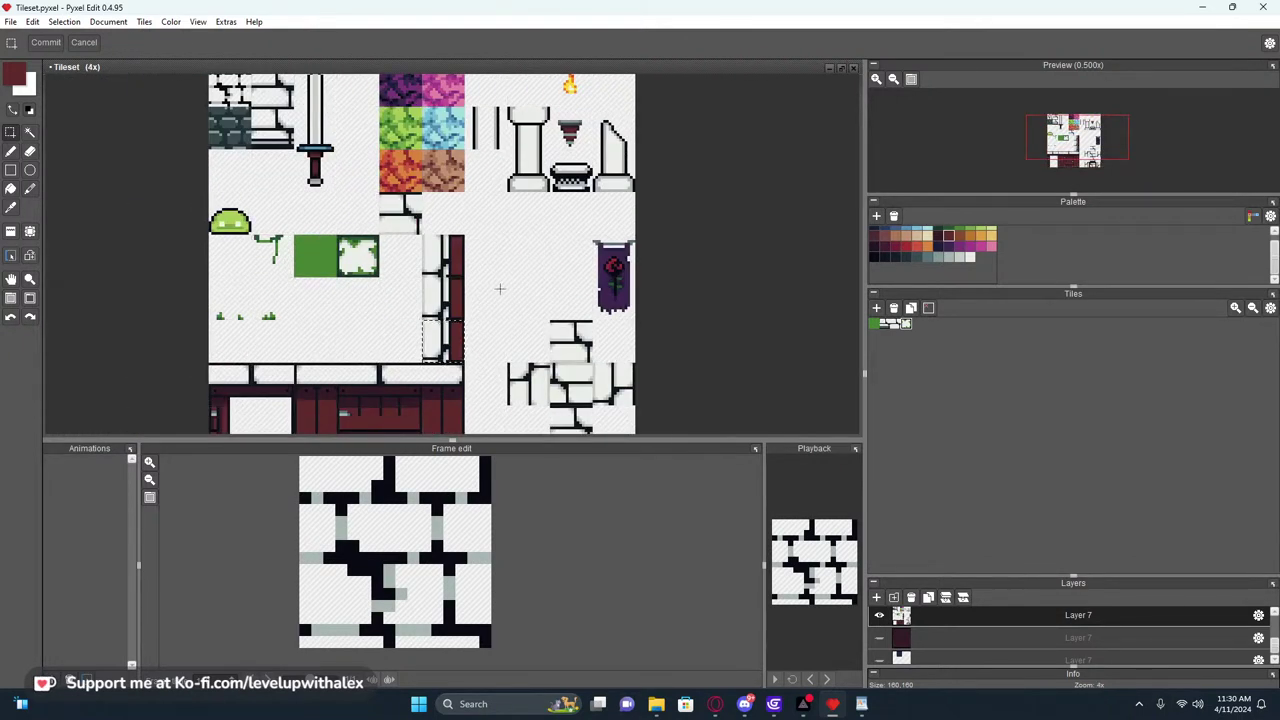
Try a light grey pen stroke on the thin brick sliver beside the red planks, and undo it
scroll(466, 310, up, 3)
middle_drag(463, 317, 509, 228)
key(b)
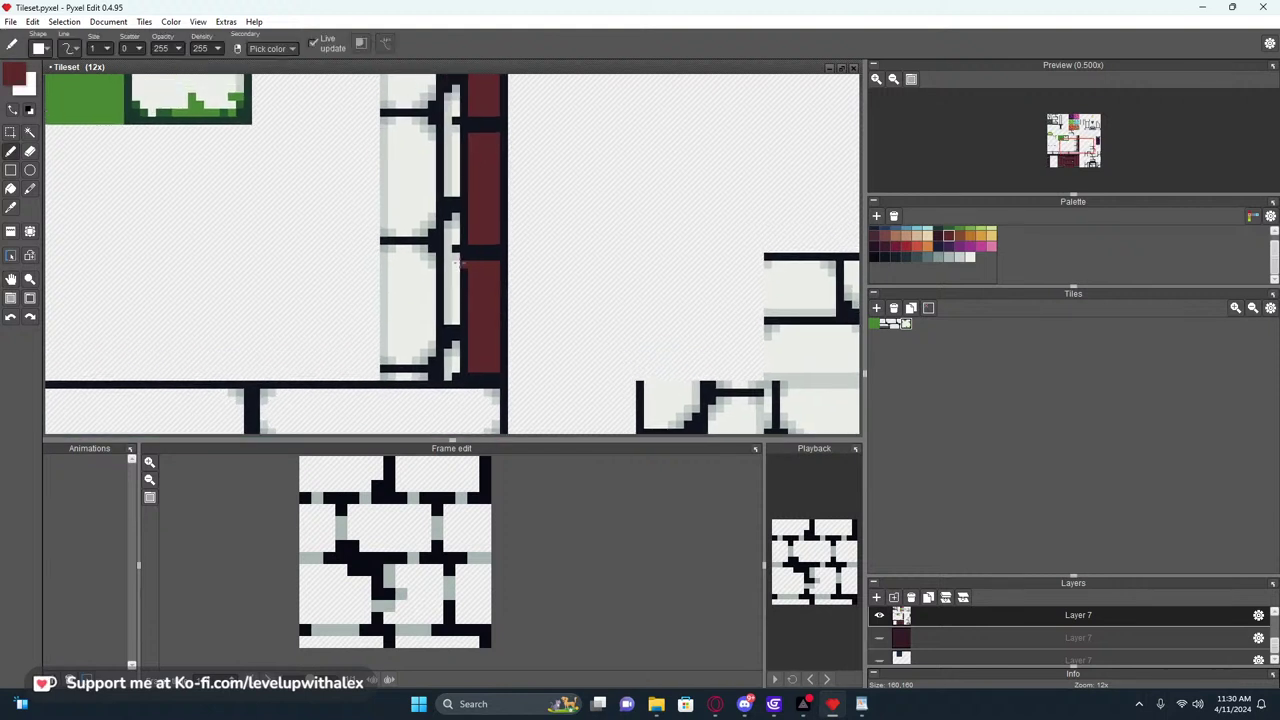
alt+click(455, 254)
key(b)
scroll(404, 250, down, 5)
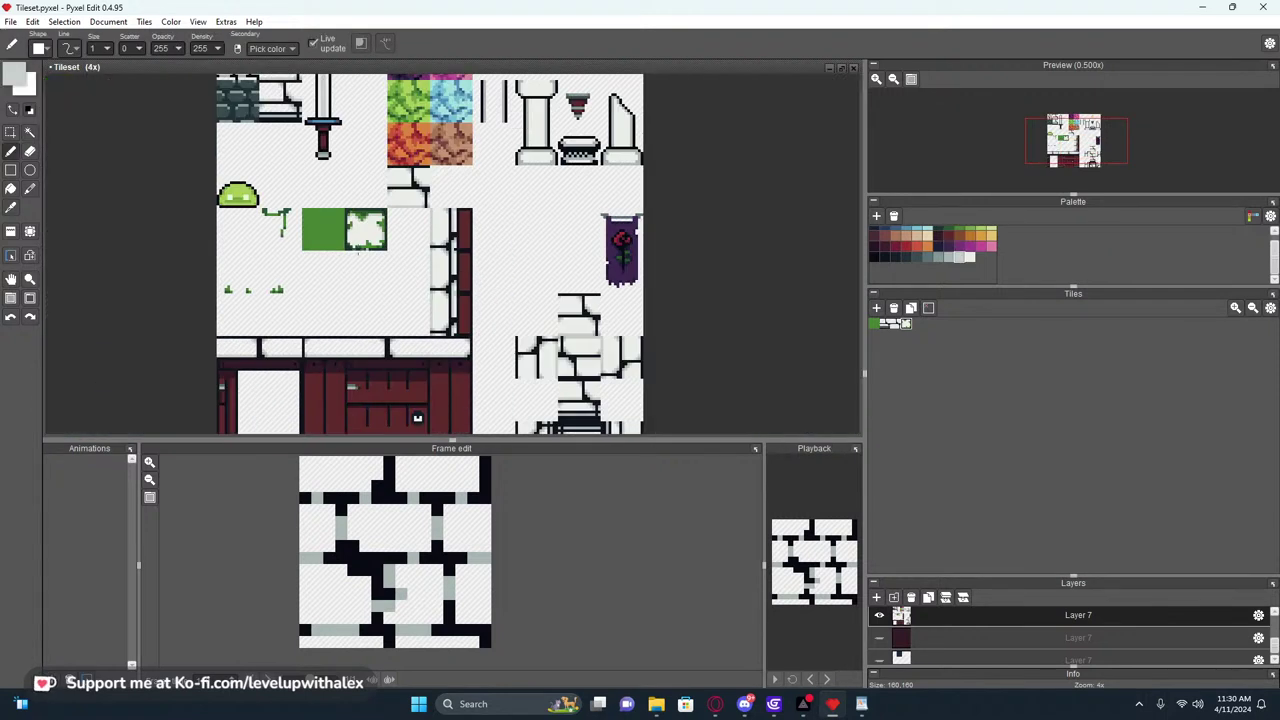
scroll(446, 303, up, 1)
key(ctrl+z)
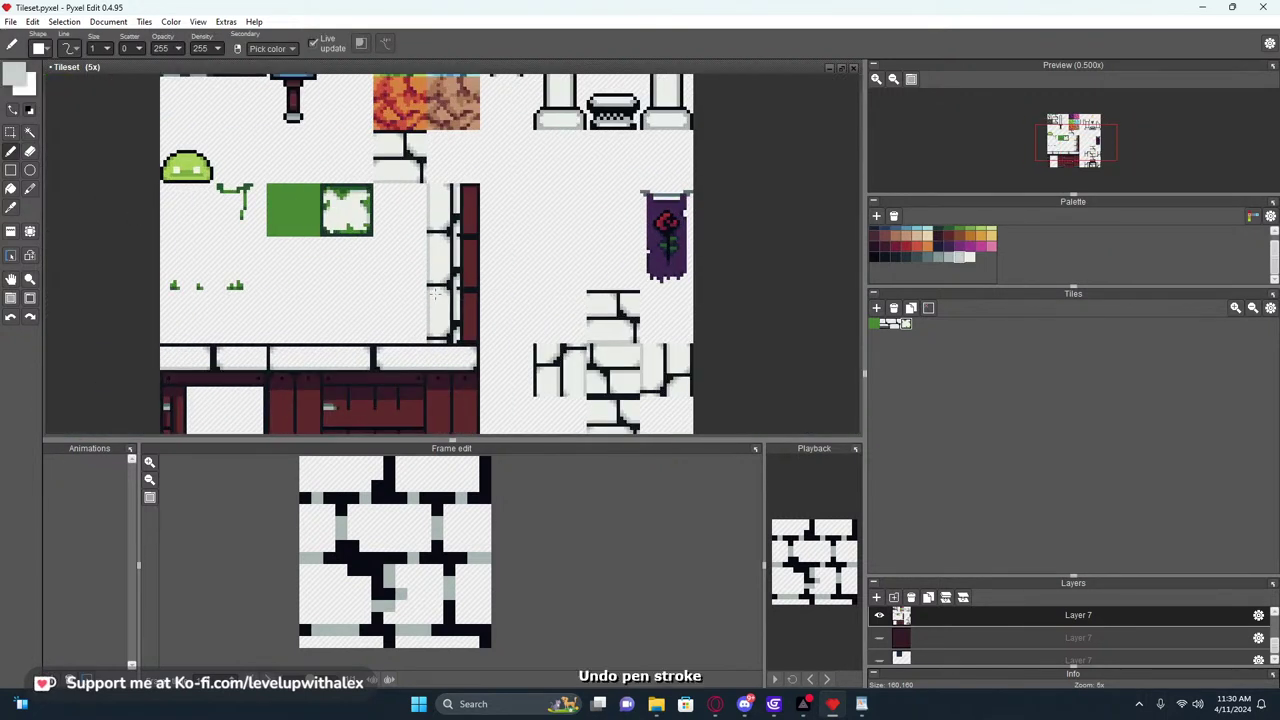
Turn the brick-and-plank tile into a reusable tile and place a copy two columns to the right of the original
scroll(482, 303, up, 3)
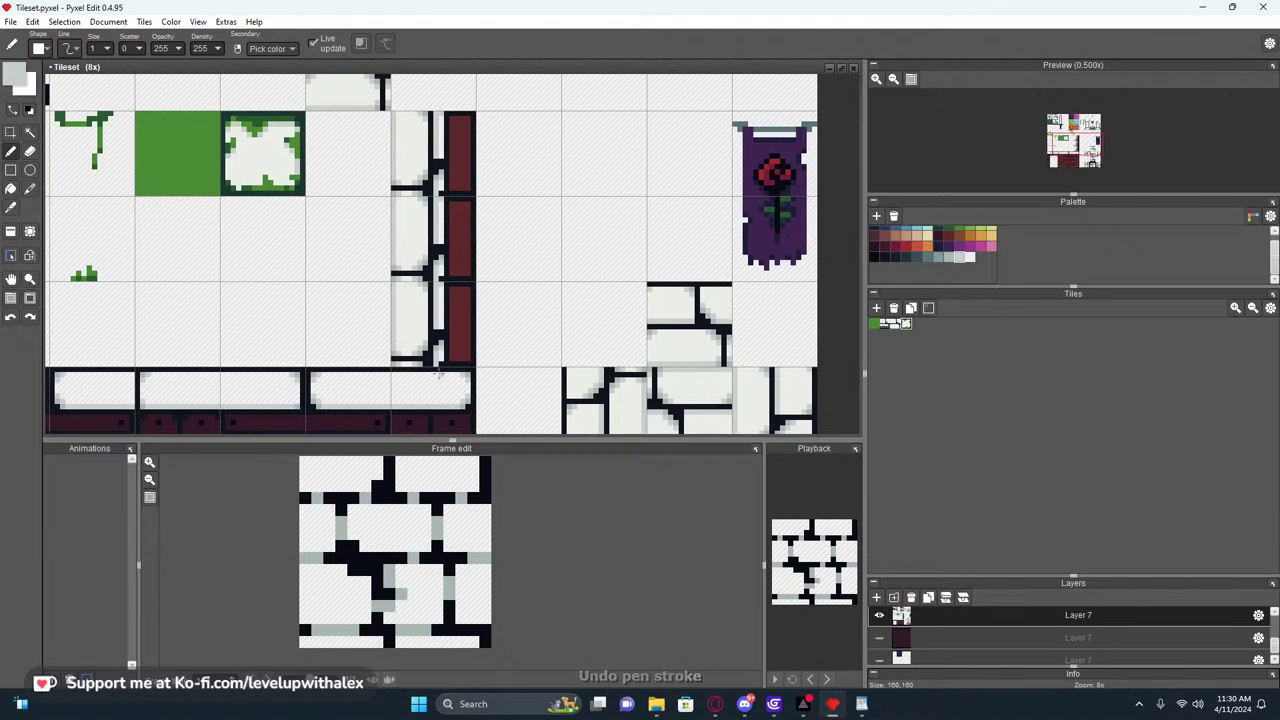
click(8, 230)
click(877, 308)
click(459, 270)
middle_drag(480, 162, 405, 246)
click(511, 245)
Try flipping the placed brick-and-plank tile horizontally, and undo the flip
key(s)
key(h)
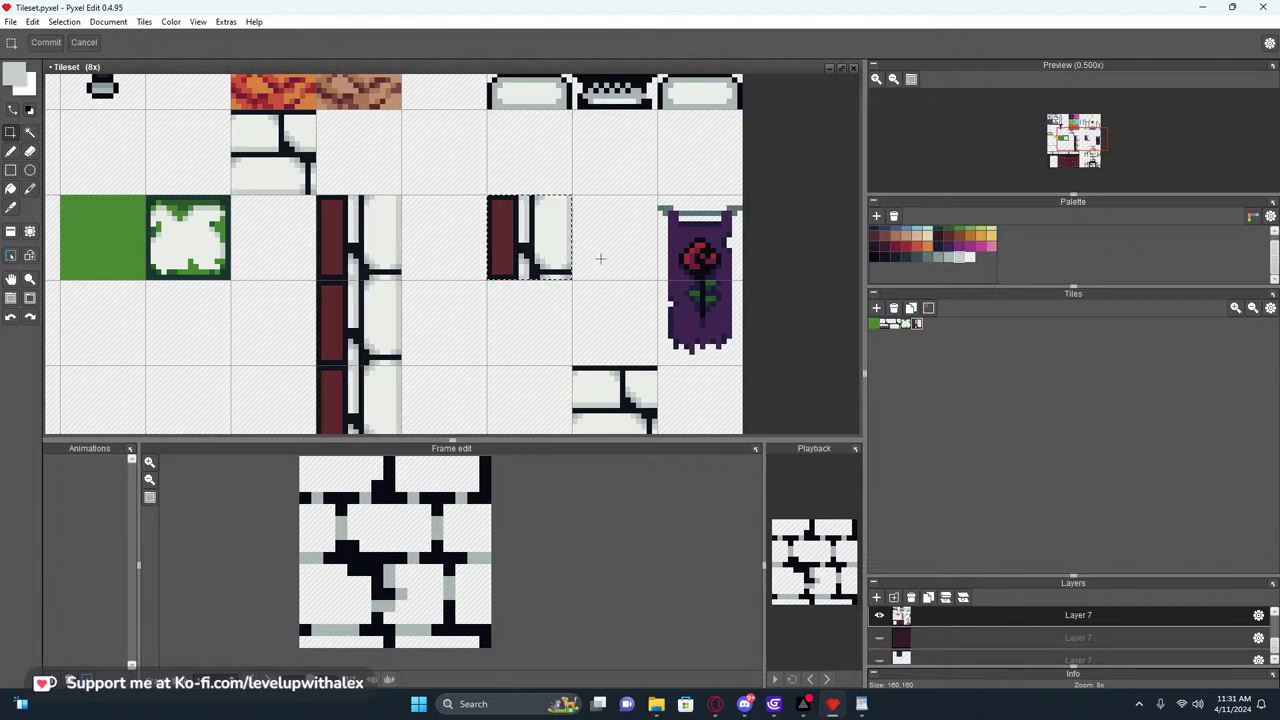
key(ctrl+z)
Mirror the single brick-and-plank copy horizontally, separately from the original column
click(8, 230)
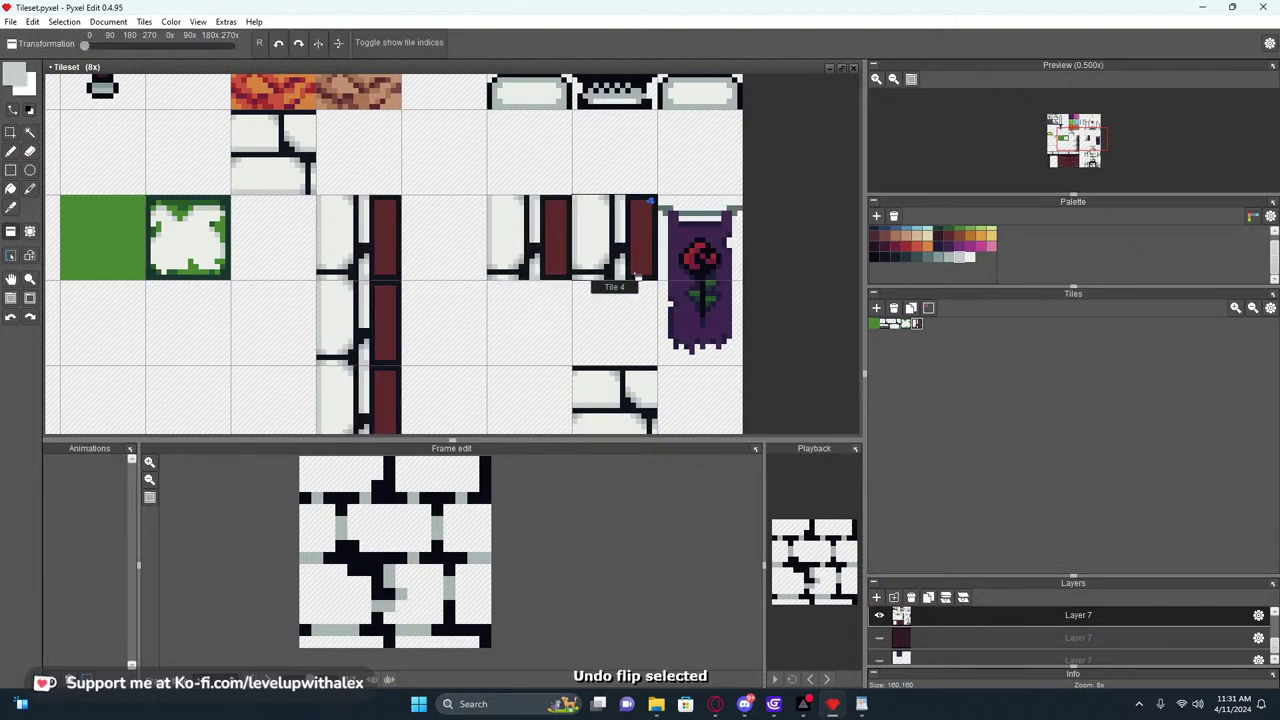
key(s)
double_click(514, 243)
key(h)
click(626, 242)
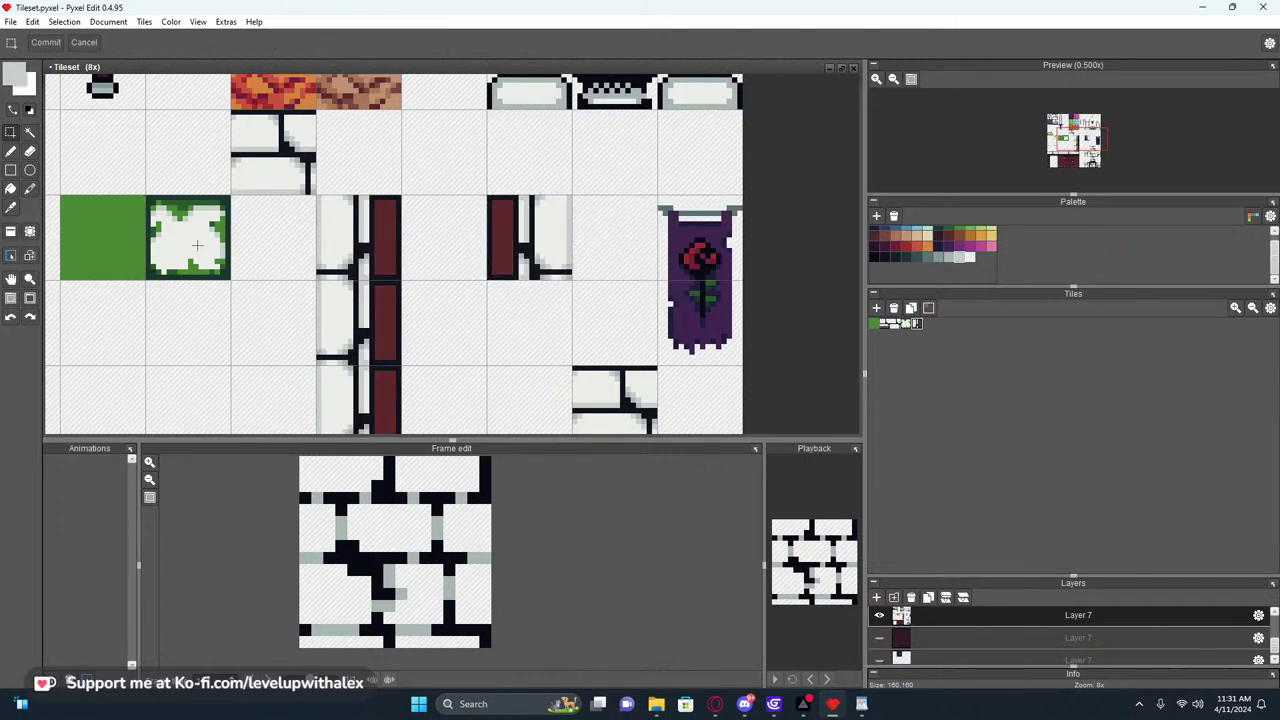
Make the mirrored brick-and-plank tile a new reusable tile and place it down the column, three tiles high
click(27, 256)
click(926, 326)
click(511, 320)
middle_drag(496, 414, 473, 253)
scroll(513, 263, up, 2)
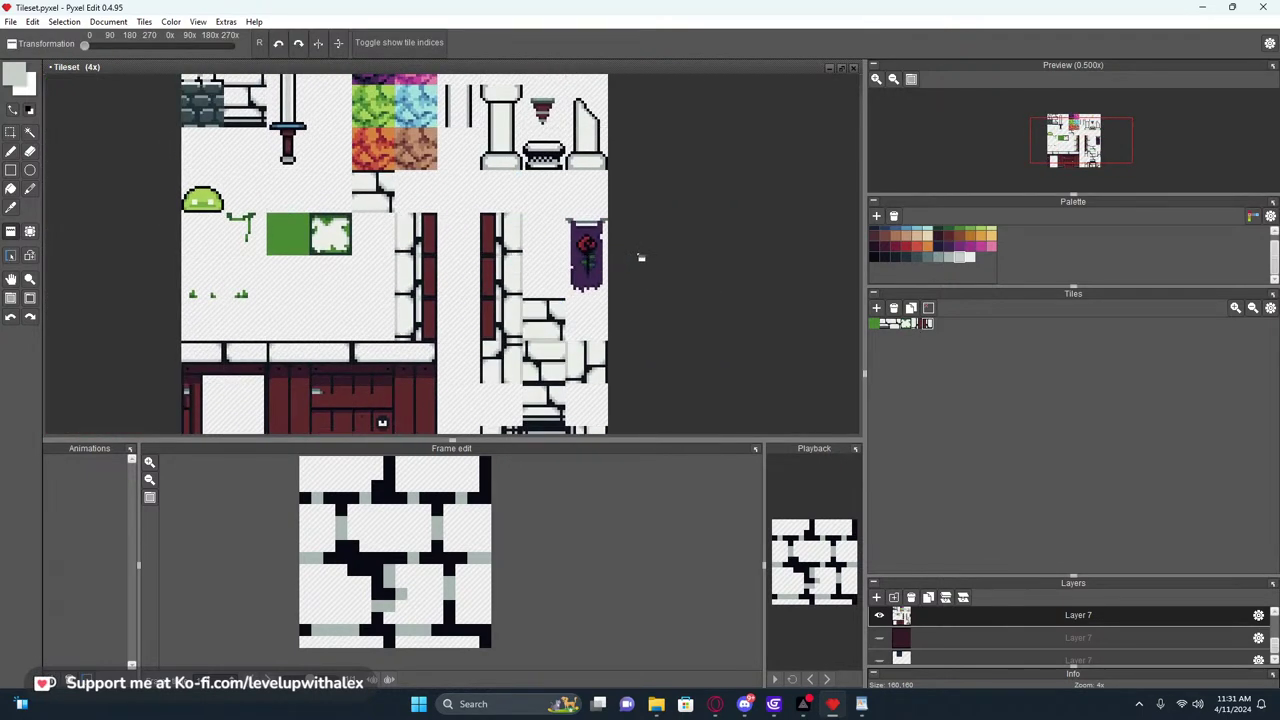
Copy the hinged plank tile from the red door and paste it three times, stacked, into the gap between the two posts
ctrl+scroll(599, 228, up, 2)
drag(599, 228, 490, 340)
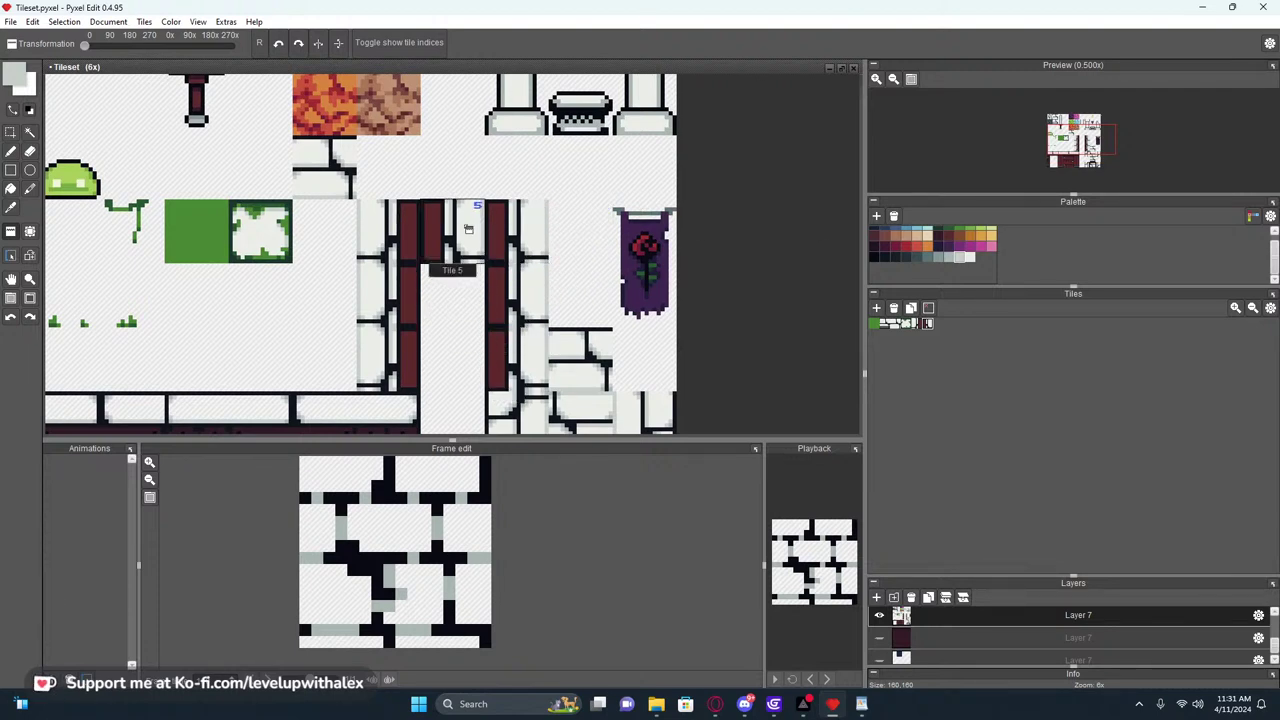
ctrl+scroll(490, 340, down, 2)
ctrl+scroll(426, 300, up, 1)
ctrl+scroll(426, 300, up, 1)
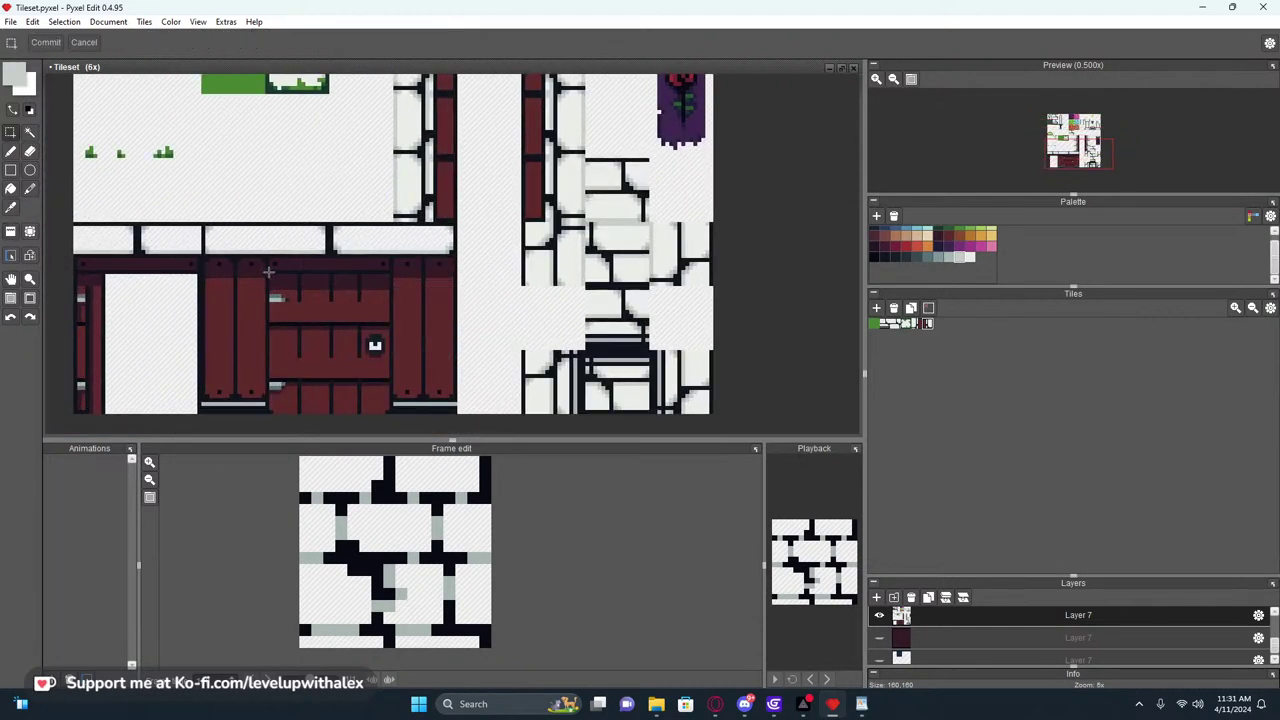
ctrl+scroll(306, 273, up, 2)
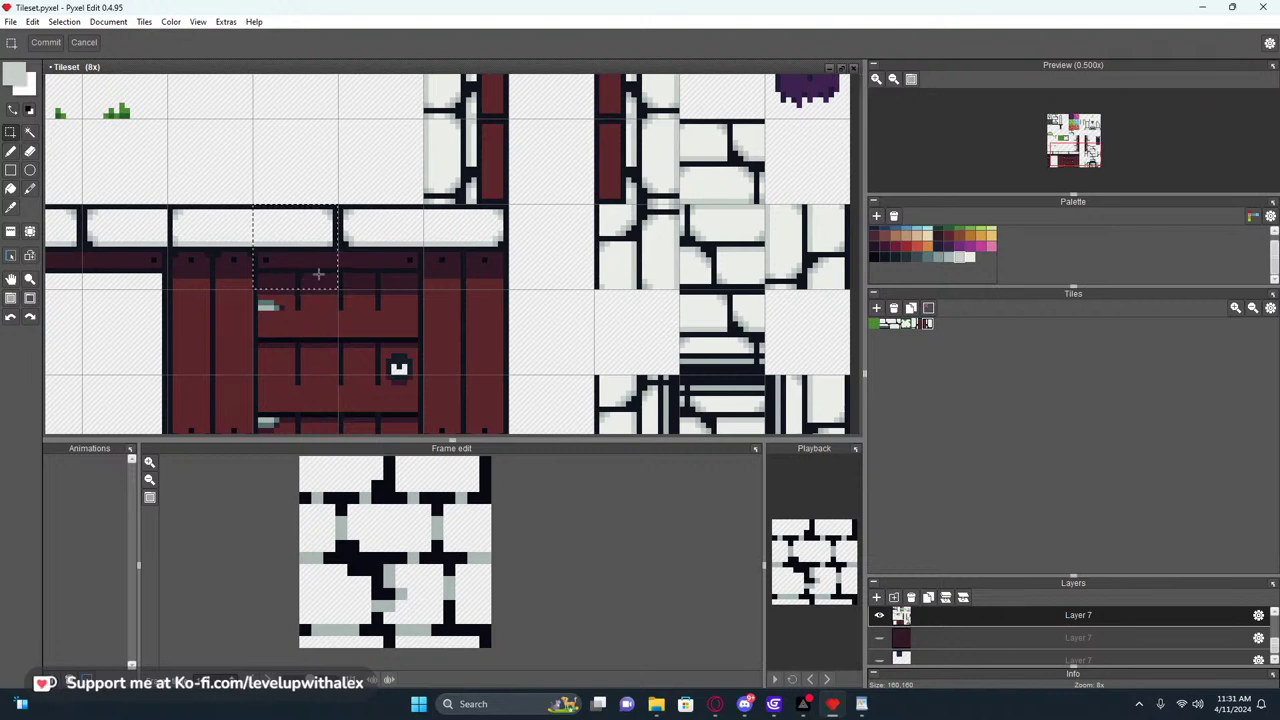
middle_drag(522, 106, 462, 238)
key(ctrl+v)
click(573, 205)
key(ctrl+v)
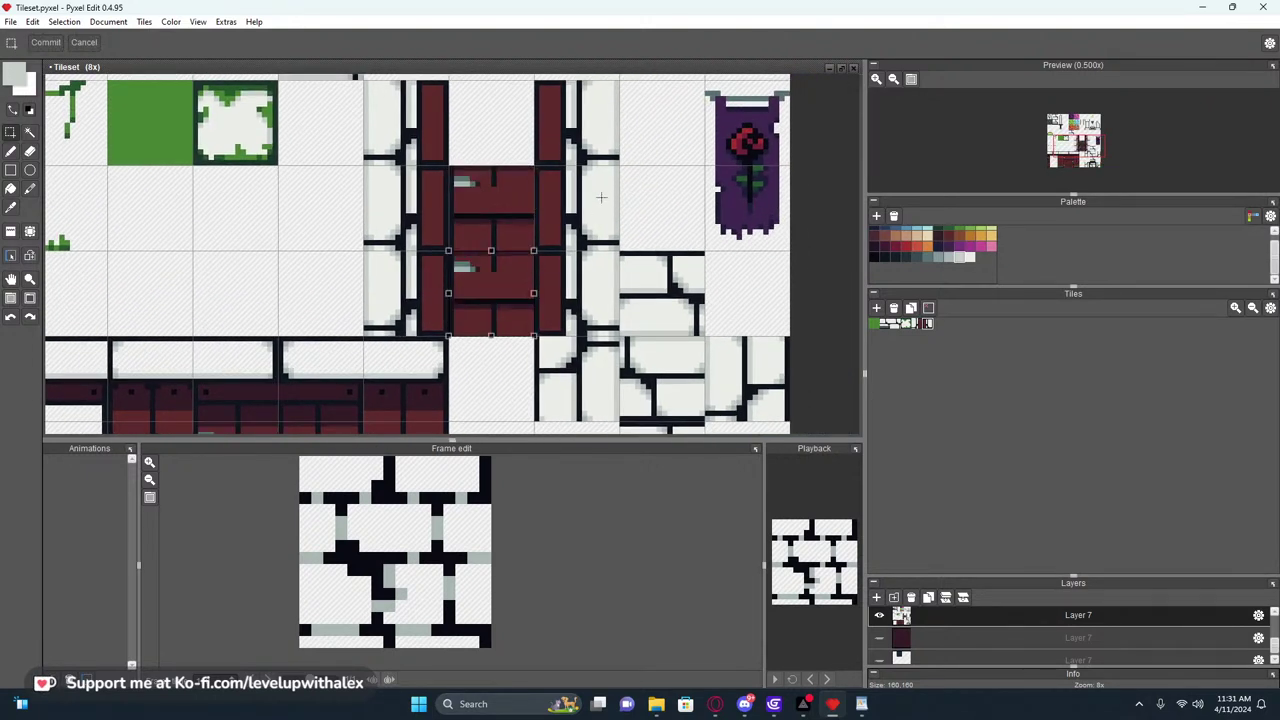
middle_drag(533, 136, 518, 231)
key(ctrl+v)
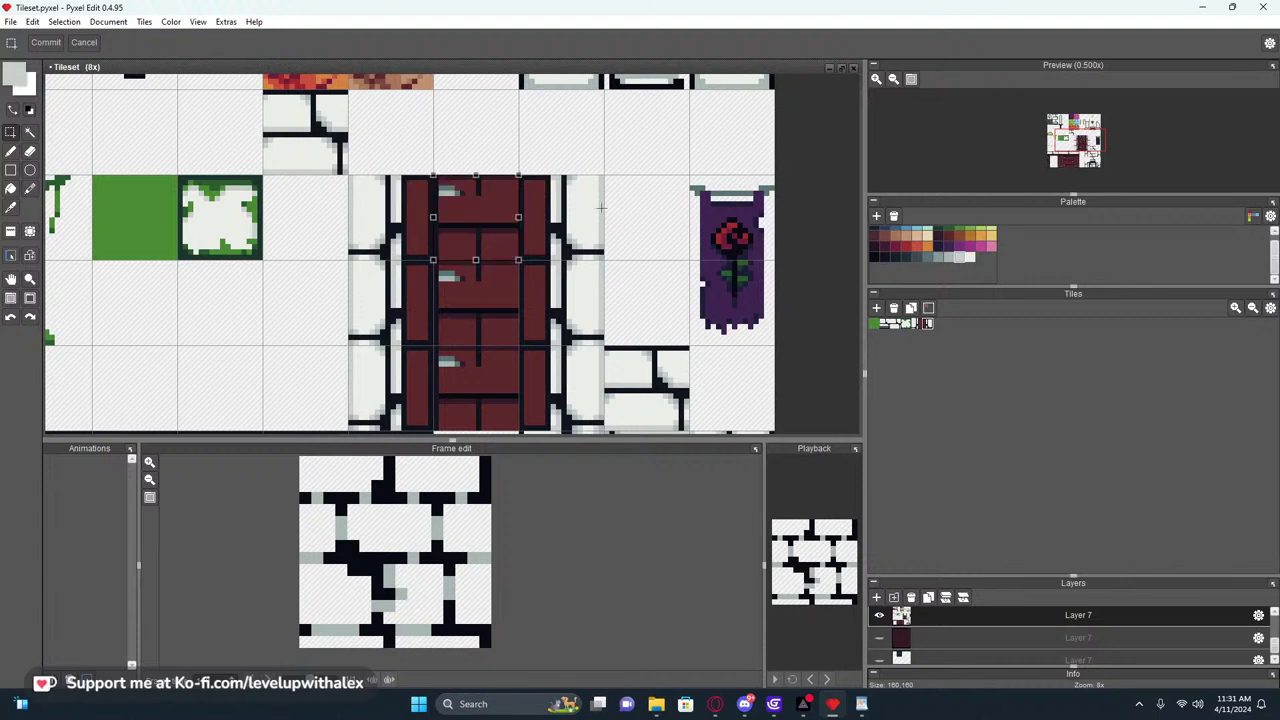
Turn the door plank tile between the posts into a reusable tile
key(t)
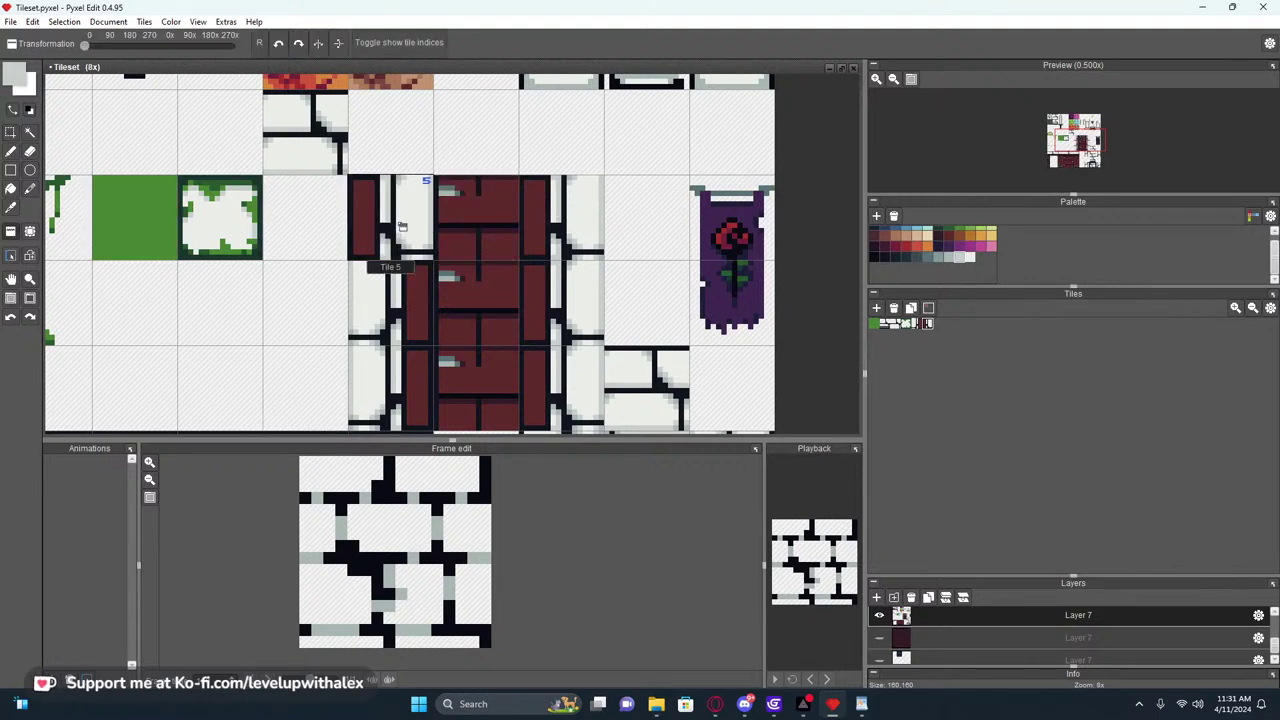
shift+click(480, 235)
click(876, 338)
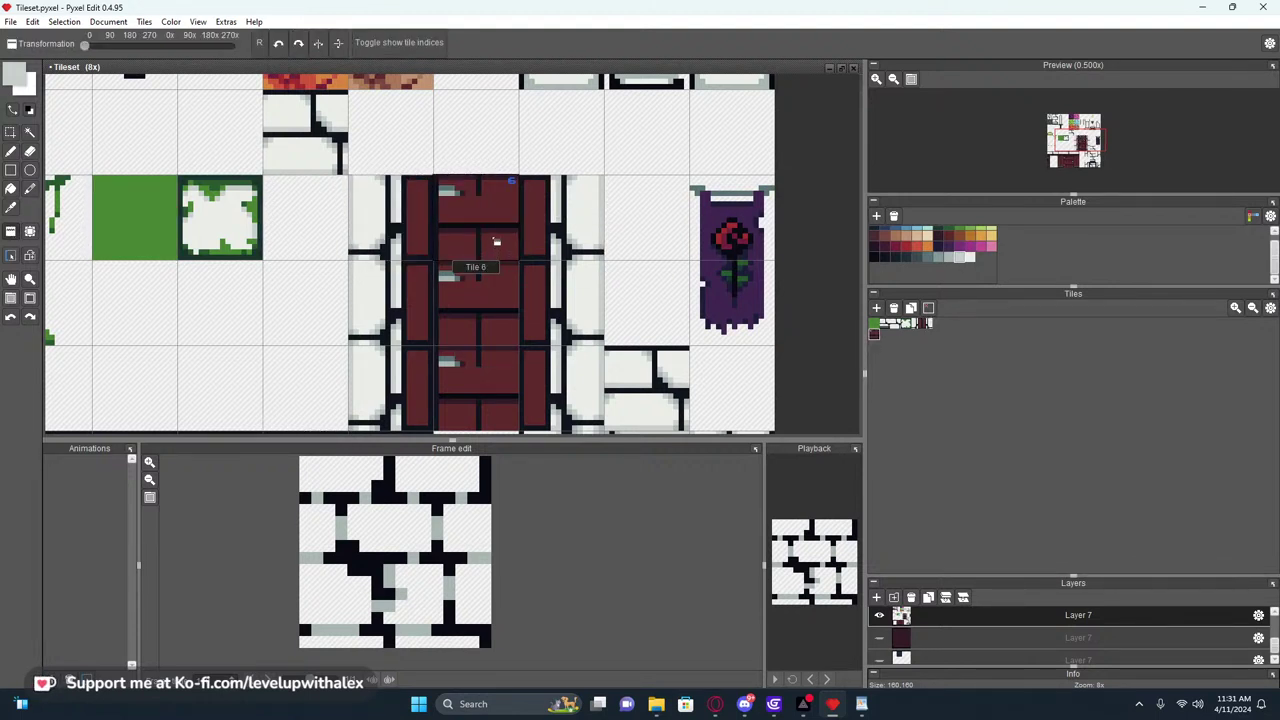
Paint the grey hinge out of the plank tile with the door's dark red and thin the dark outline beside the left post
scroll(471, 283, up, 2)
key(b)
right_click(466, 273)
mouse_move(452, 274)
mouse_down()
mouse_move(404, 274)
mouse_move(431, 262)
mouse_up()
scroll(431, 262, down, 4)
scroll(524, 264, down, 2)
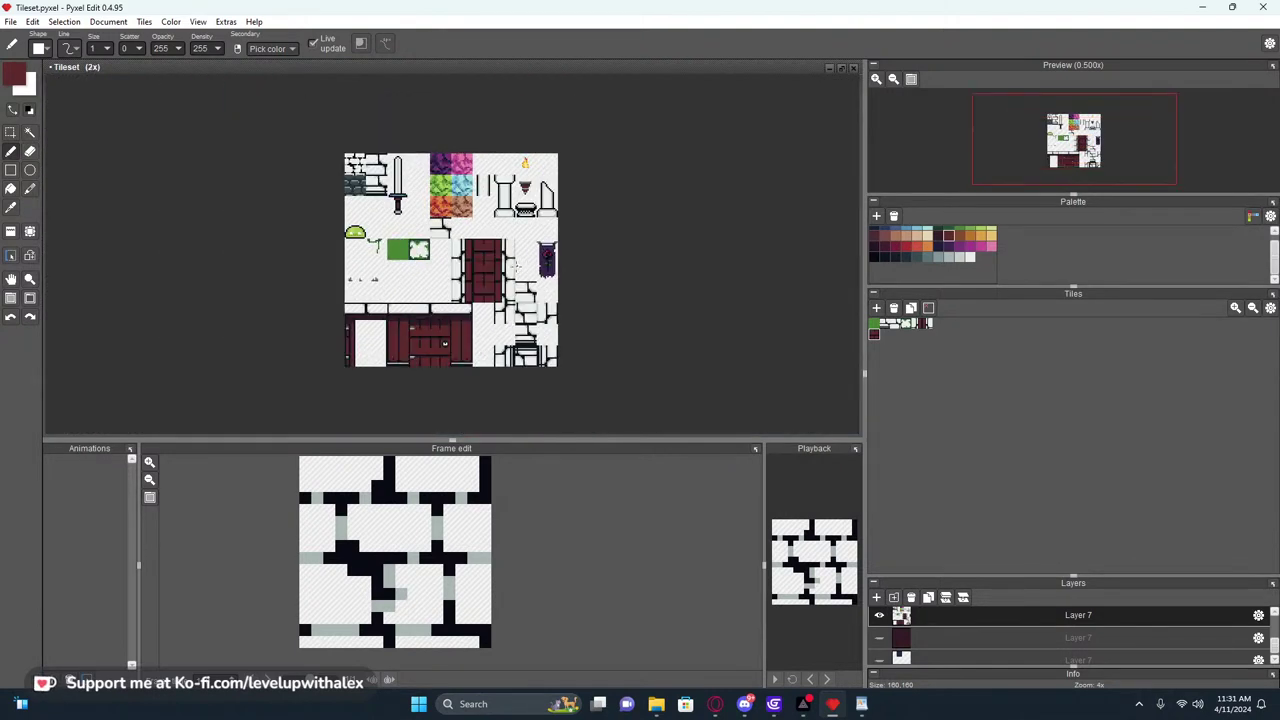
scroll(520, 266, up, 3)
scroll(423, 257, up, 4)
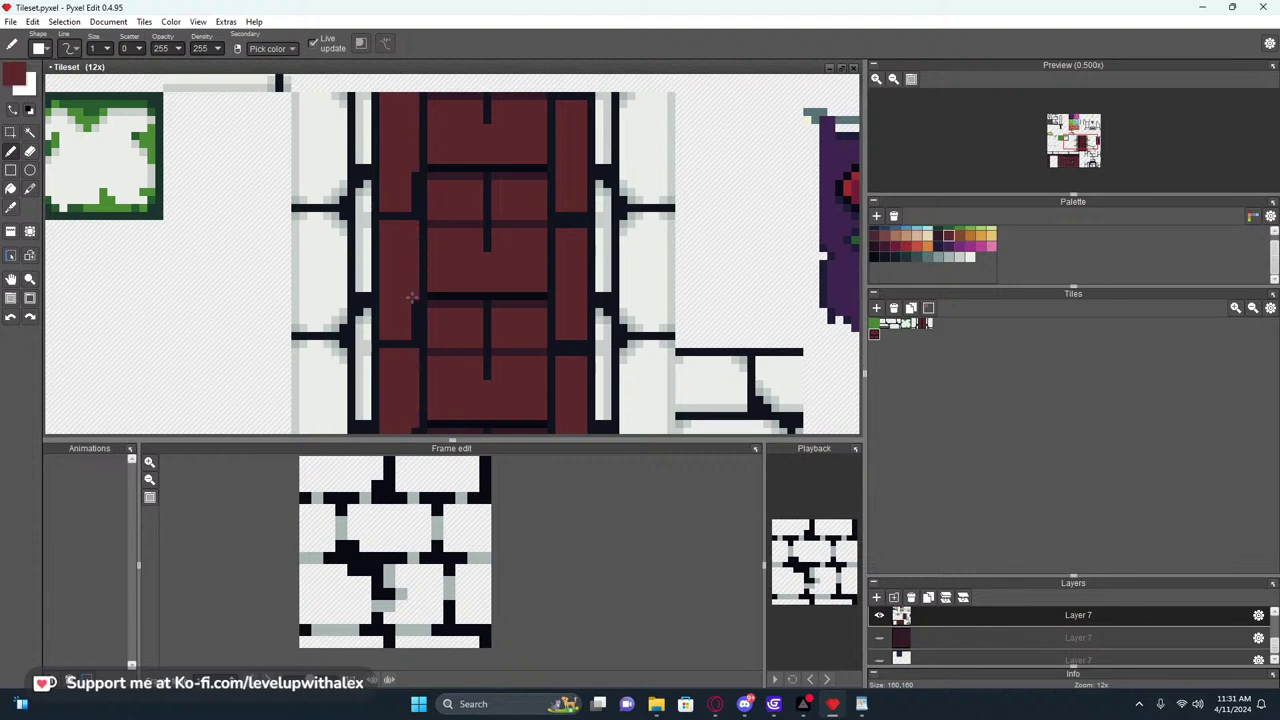
scroll(514, 318, down, 4)
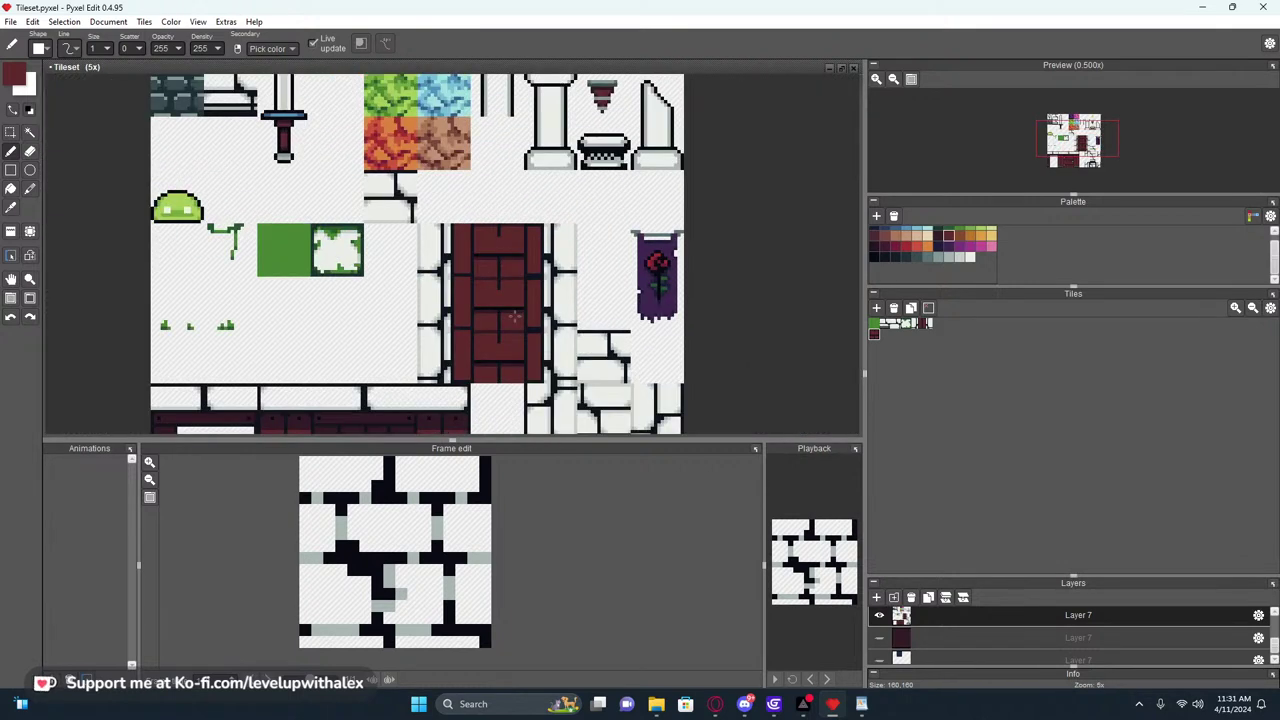
Copy the left post tile with its plank edge, flip it horizontally, and paste it over the right post tile beside the door
scroll(514, 317, up, 2)
key(s)
drag(441, 222, 546, 230)
double_click(589, 222)
double_click(676, 203)
key(ctrl+v)
key(shift+h)
key(ctrl+x)
click(586, 208)
double_click(586, 208)
key(ctrl+v)
click(639, 135)
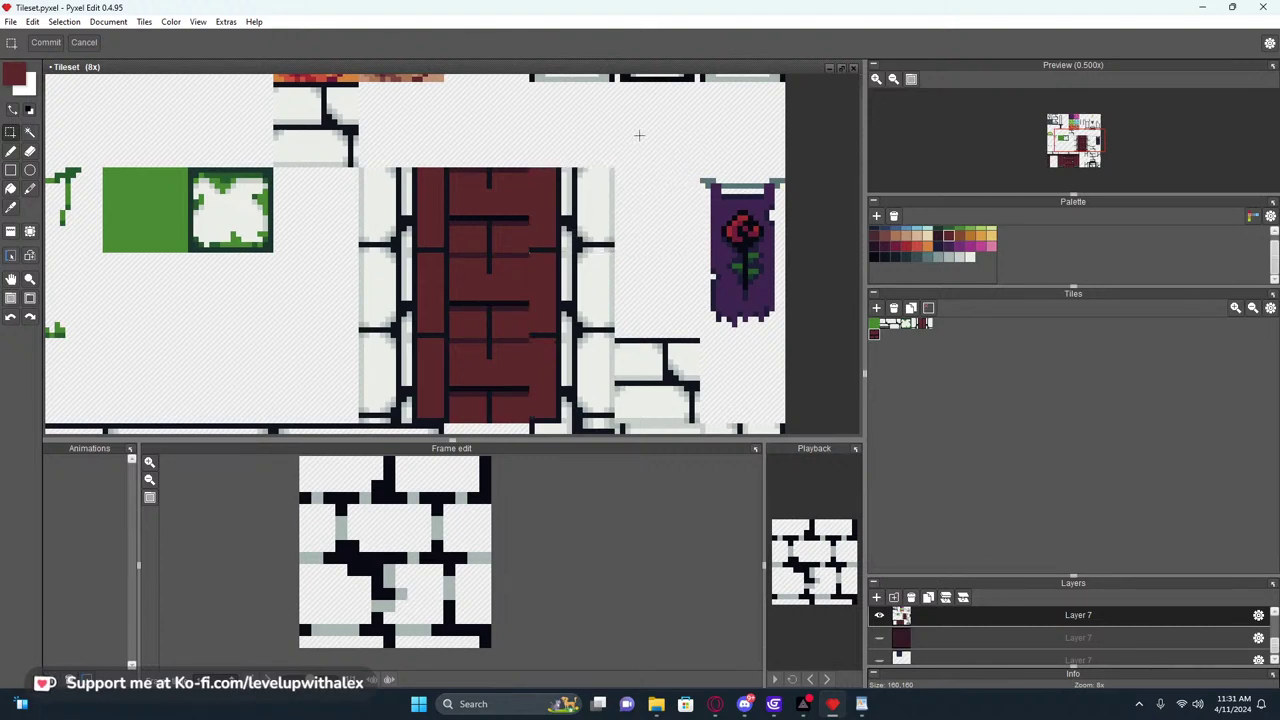
click(599, 181)
Show the tile grid and pick the dark outline colour from the door's plank seams for the pencil
key(b)
scroll(552, 245, up, 5)
scroll(508, 267, down, 5)
key(g)
scroll(435, 287, up, 1)
key(space)
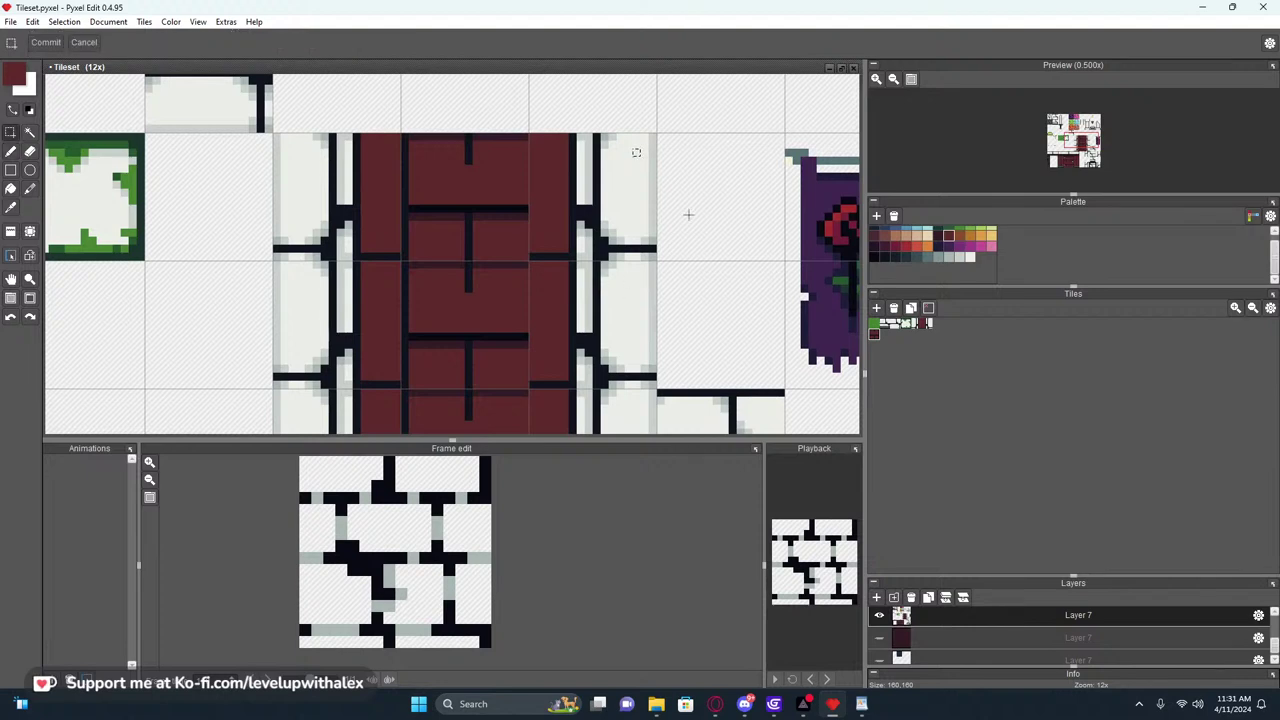
drag(587, 276, 624, 232)
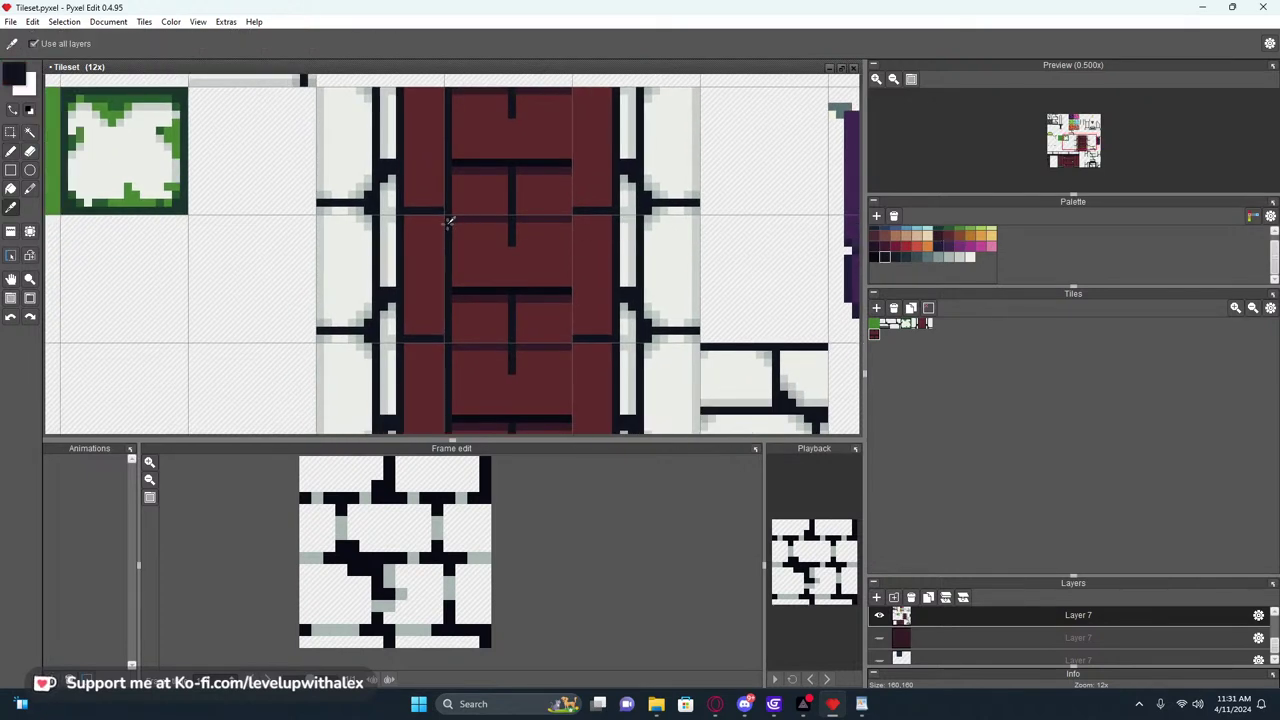
Try a dark vertical line beside the middle planks and a dark line across their top edge, and undo both strokes
scroll(500, 180, down, 2)
scroll(519, 153, up, 1)
drag(519, 153, 517, 398)
drag(440, 152, 520, 152)
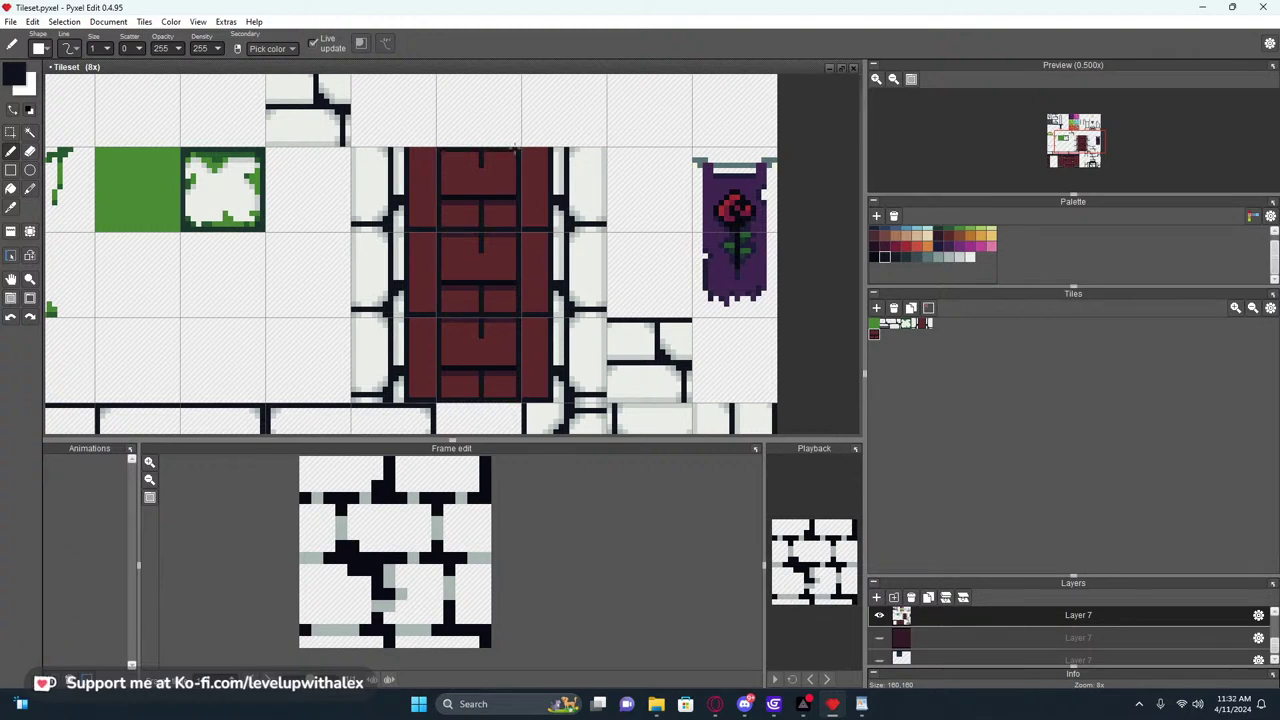
scroll(597, 153, down, 2)
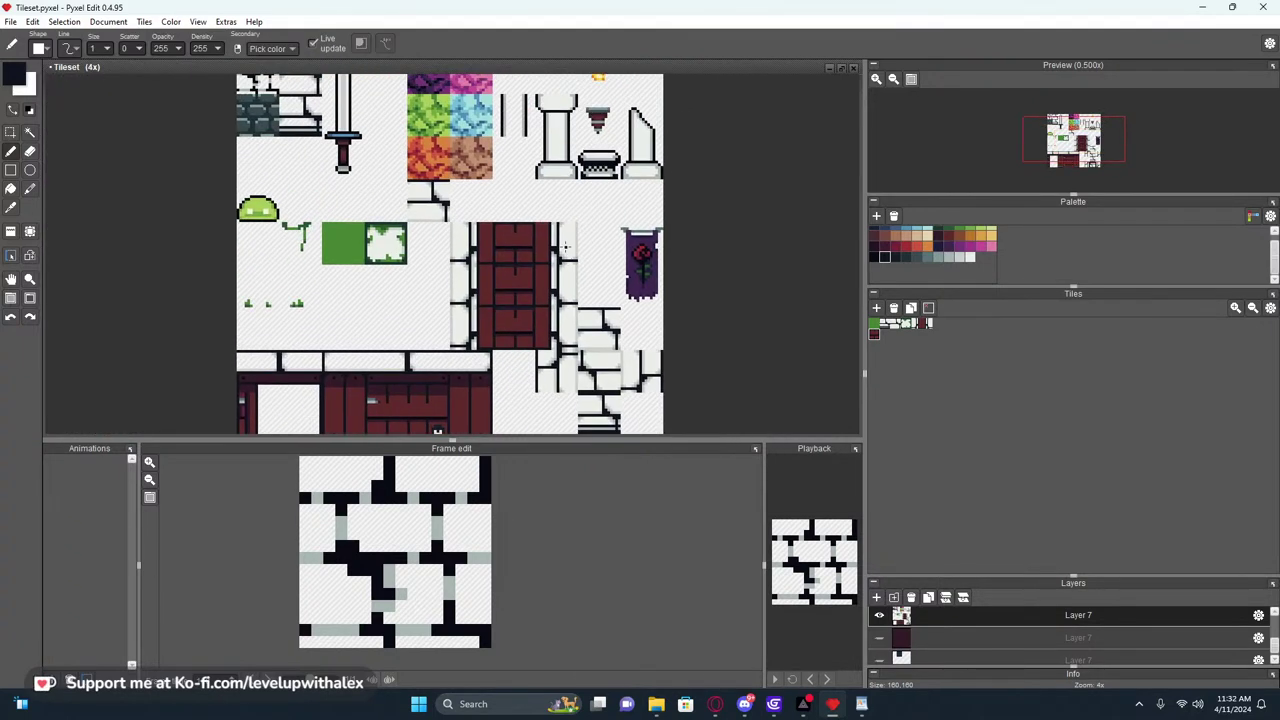
key(ctrl+z)
scroll(565, 247, up, 1)
key(ctrl+z)
Draw a dark vertical line down the seam between the middle planks and the right door strip, and check the whole door
drag(530, 213, 531, 405)
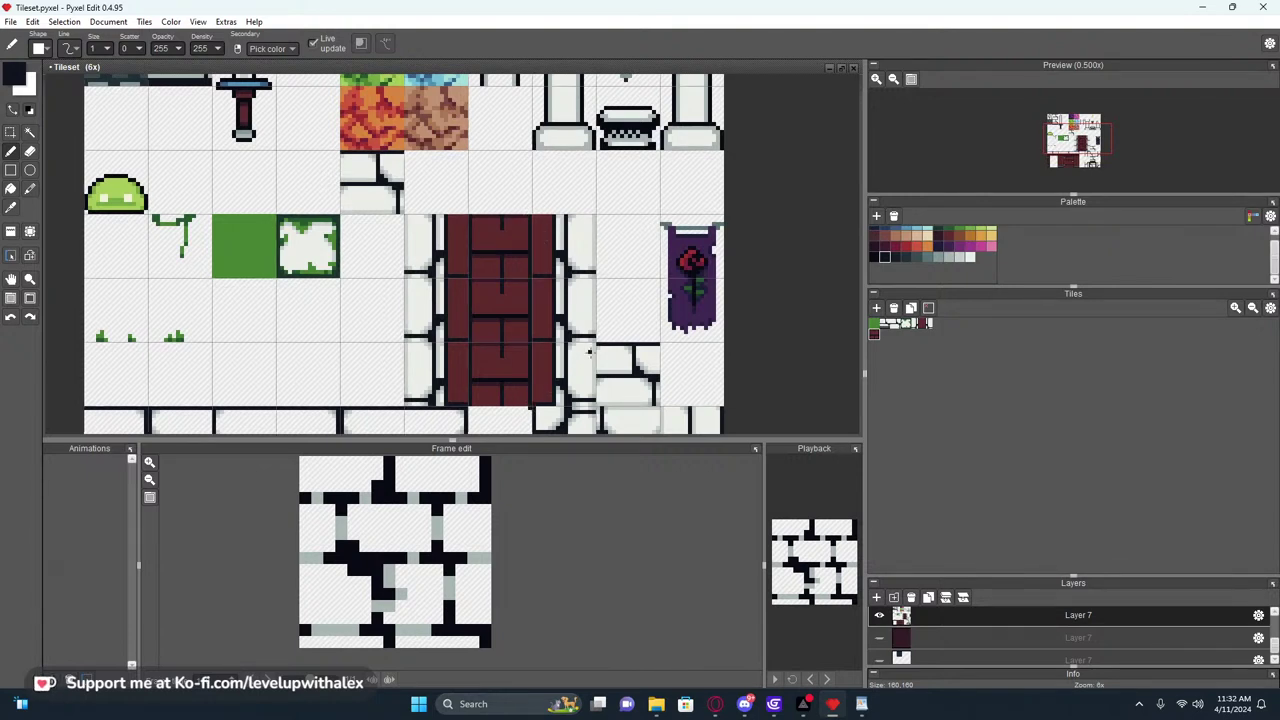
scroll(585, 280, down, 4)
scroll(587, 282, up, 4)
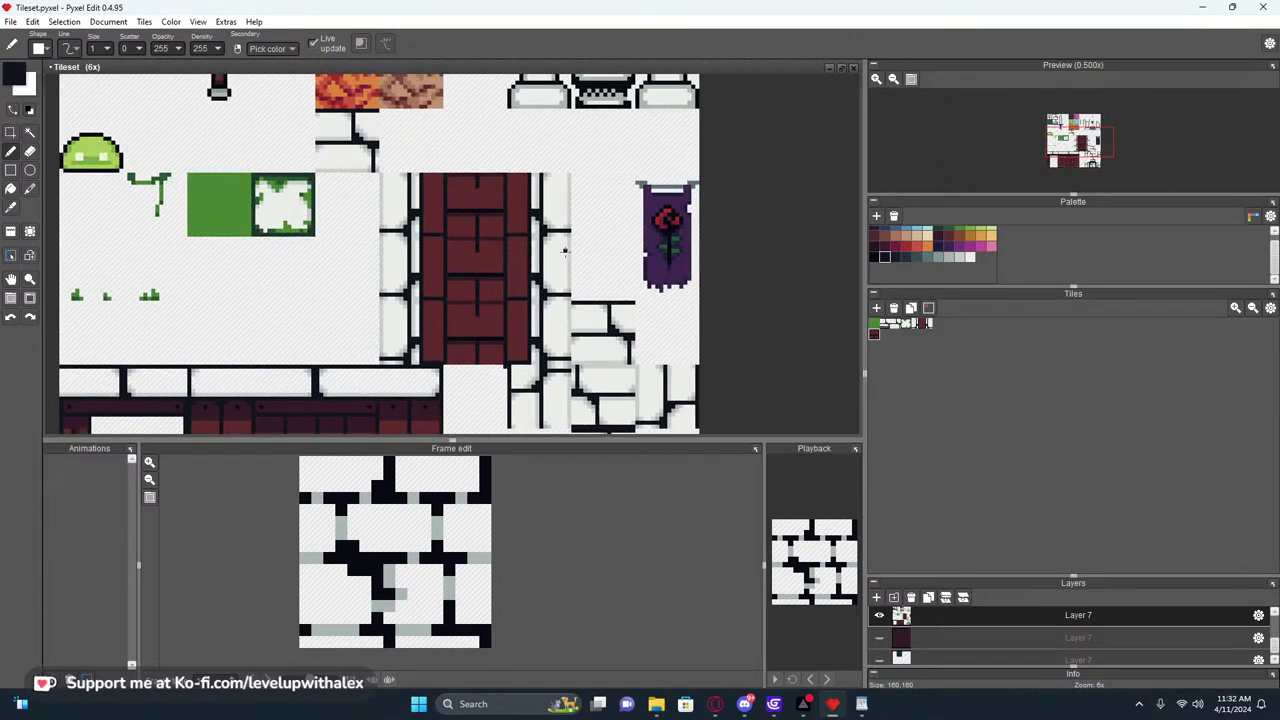
scroll(563, 253, down, 2)
scroll(563, 257, up, 2)
scroll(530, 235, down, 2)
middle_drag(528, 268, 502, 293)
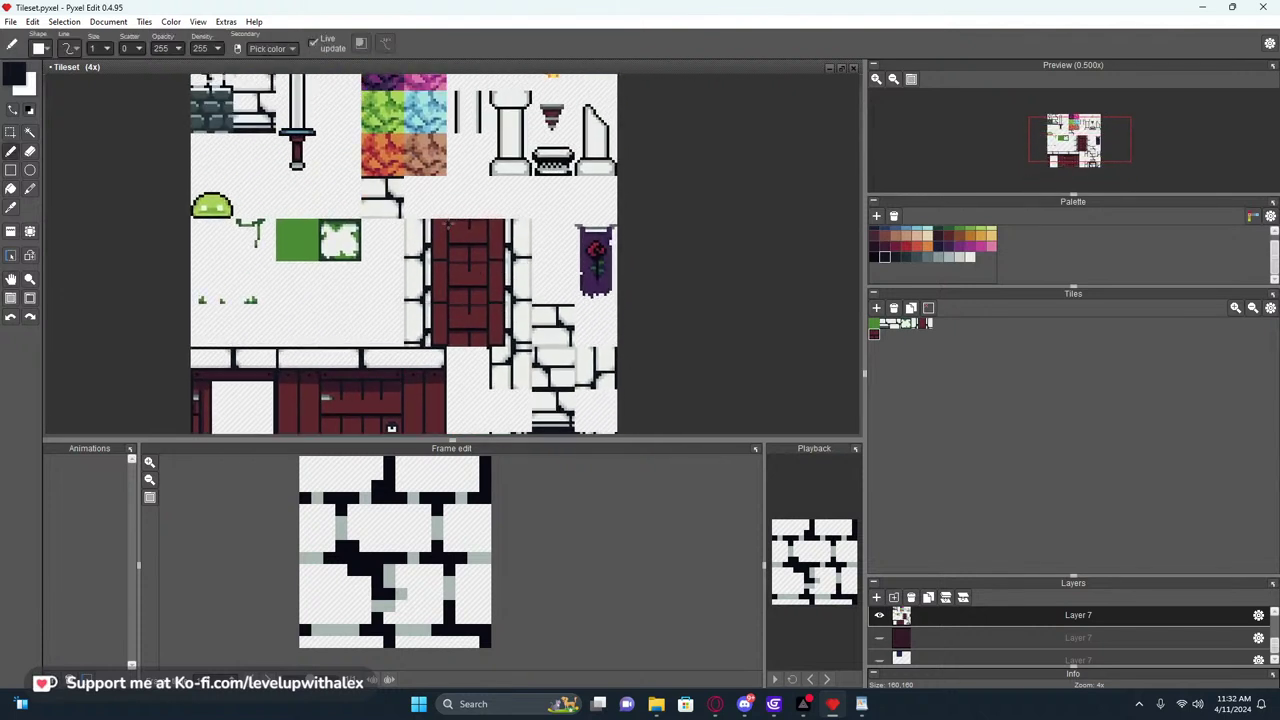
Erase the lower two rows of door and post tiles, leaving only the top row of three tiles
click(12, 233)
right_drag(427, 285, 510, 287)
right_drag(430, 323, 485, 323)
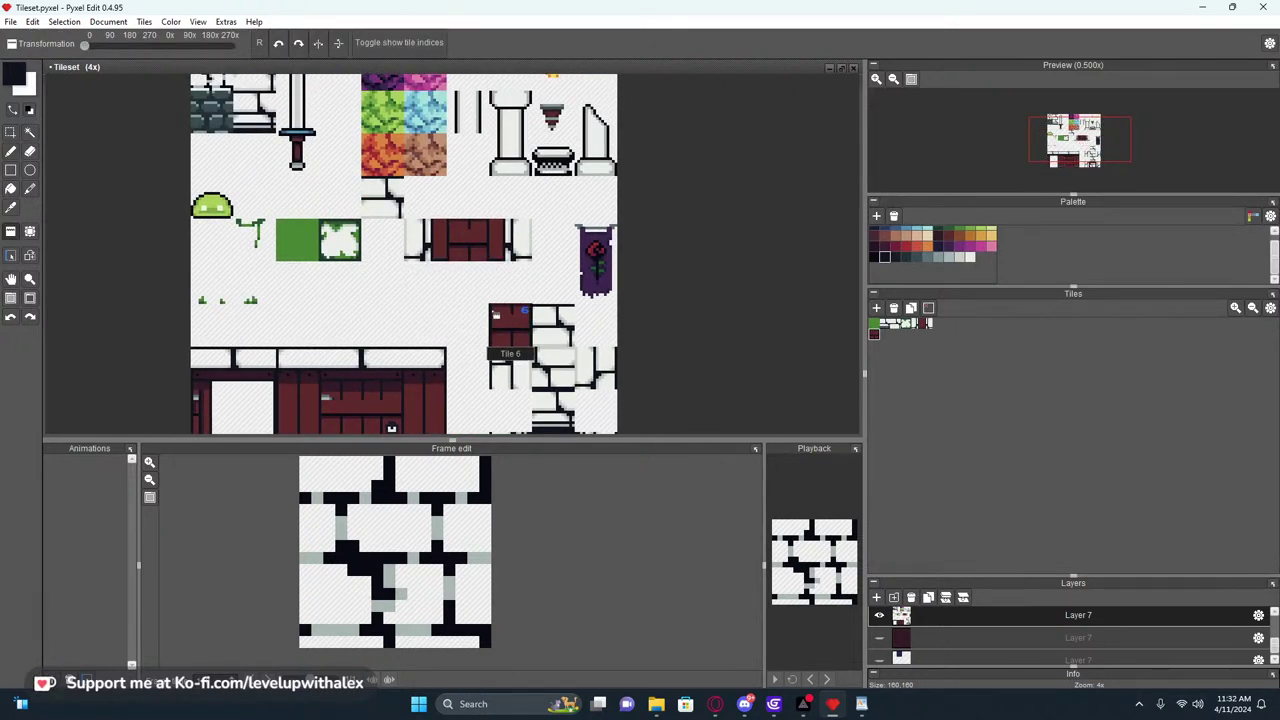
key(s)
scroll(527, 259, up, 1)
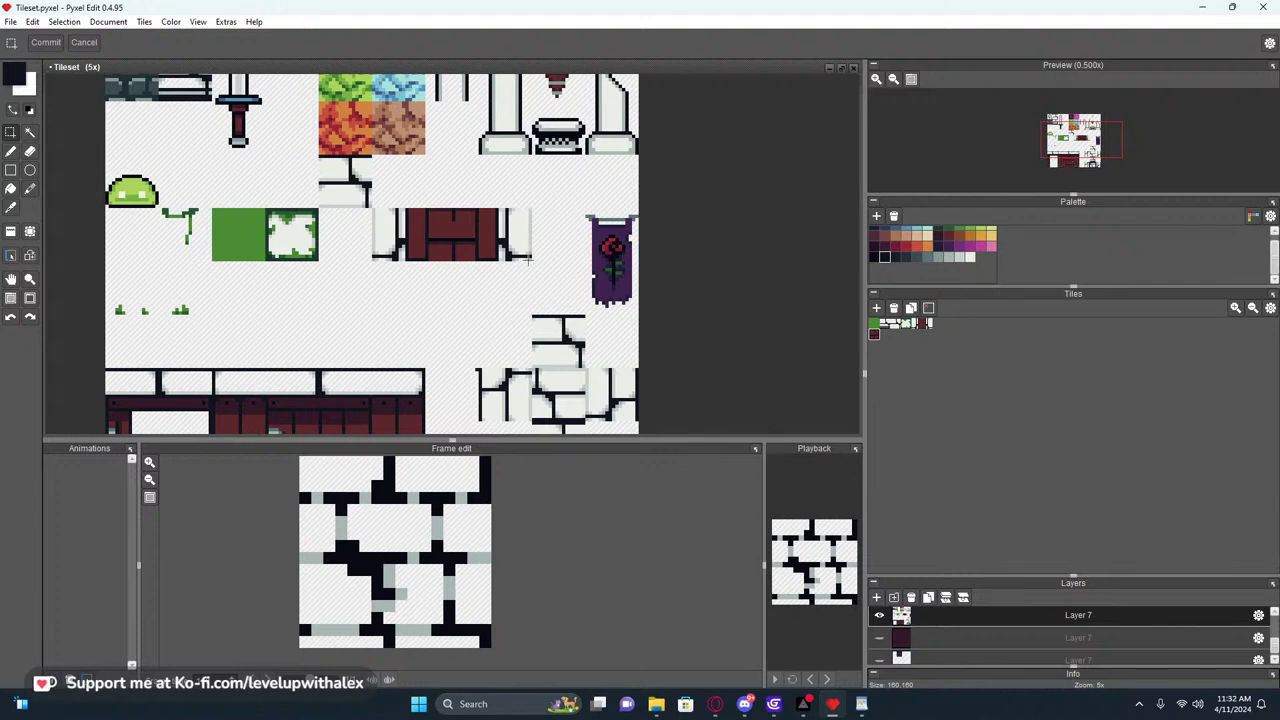
Set the tileset's fixed width to 7 tiles
drag(445, 232, 516, 236)
click(1270, 309)
click(643, 341)
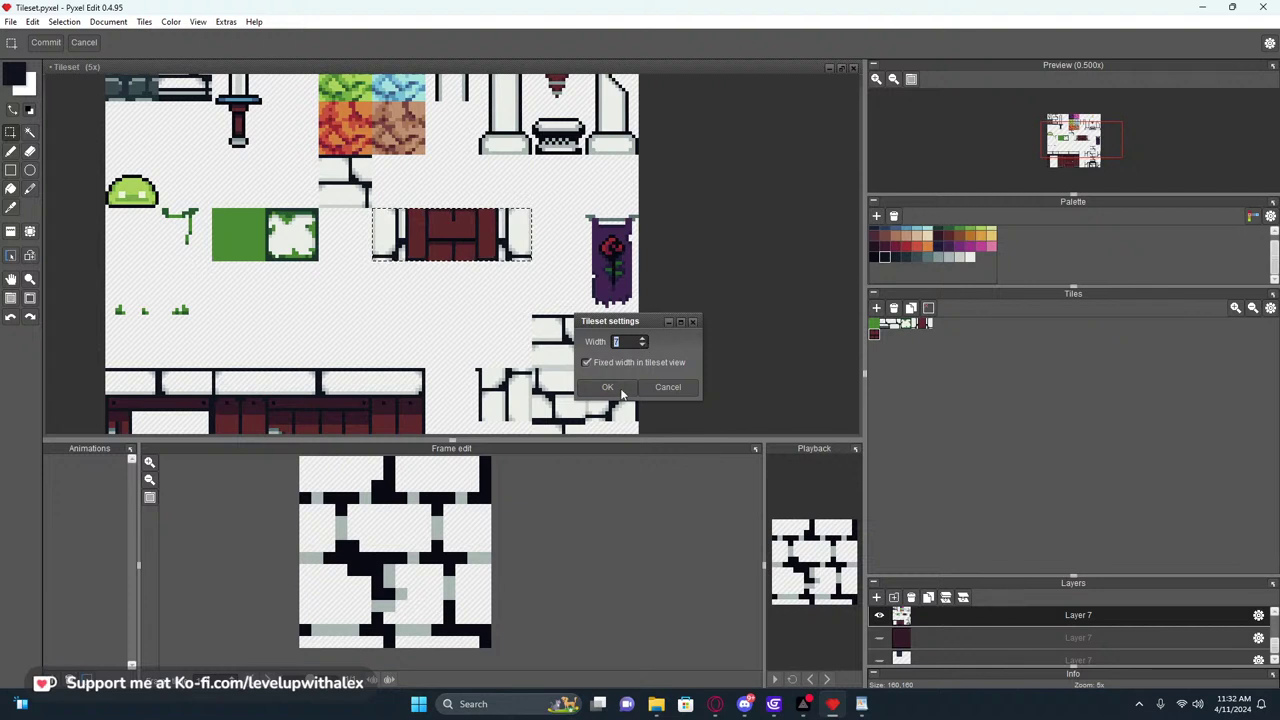
click(619, 389)
Reorder the tiles in the tileset by swapping their positions
click(897, 325)
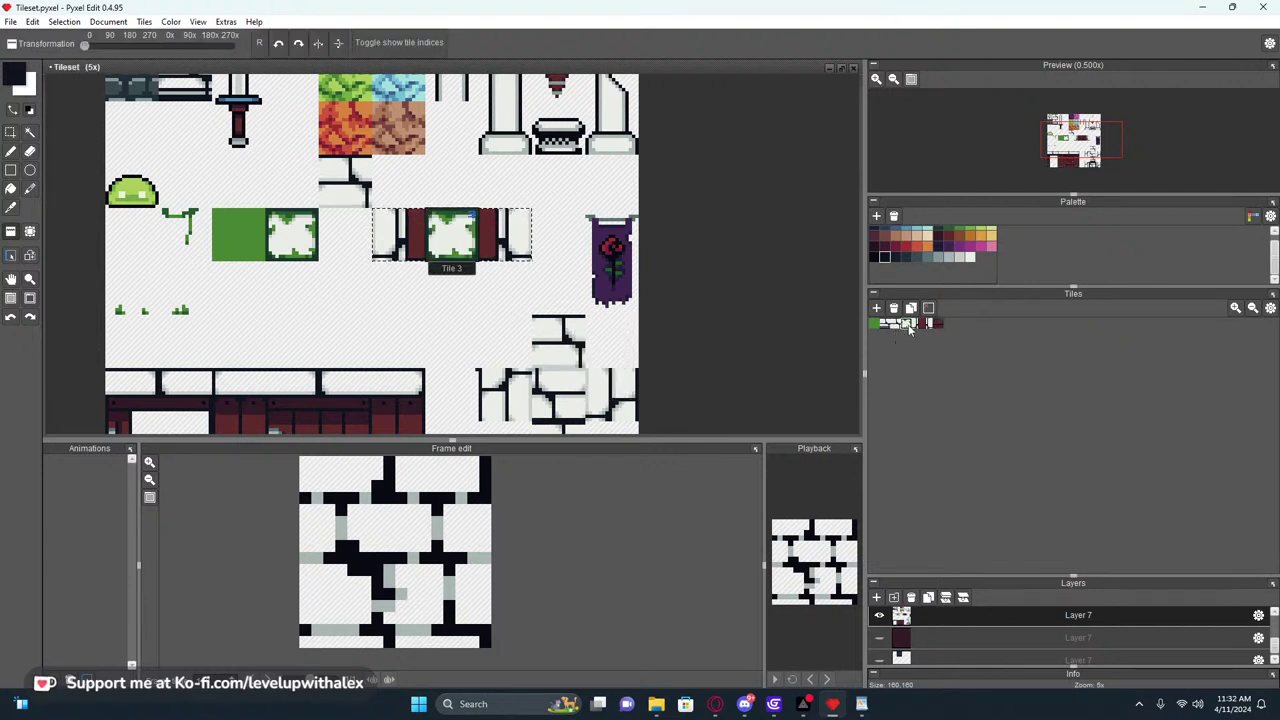
click(918, 323)
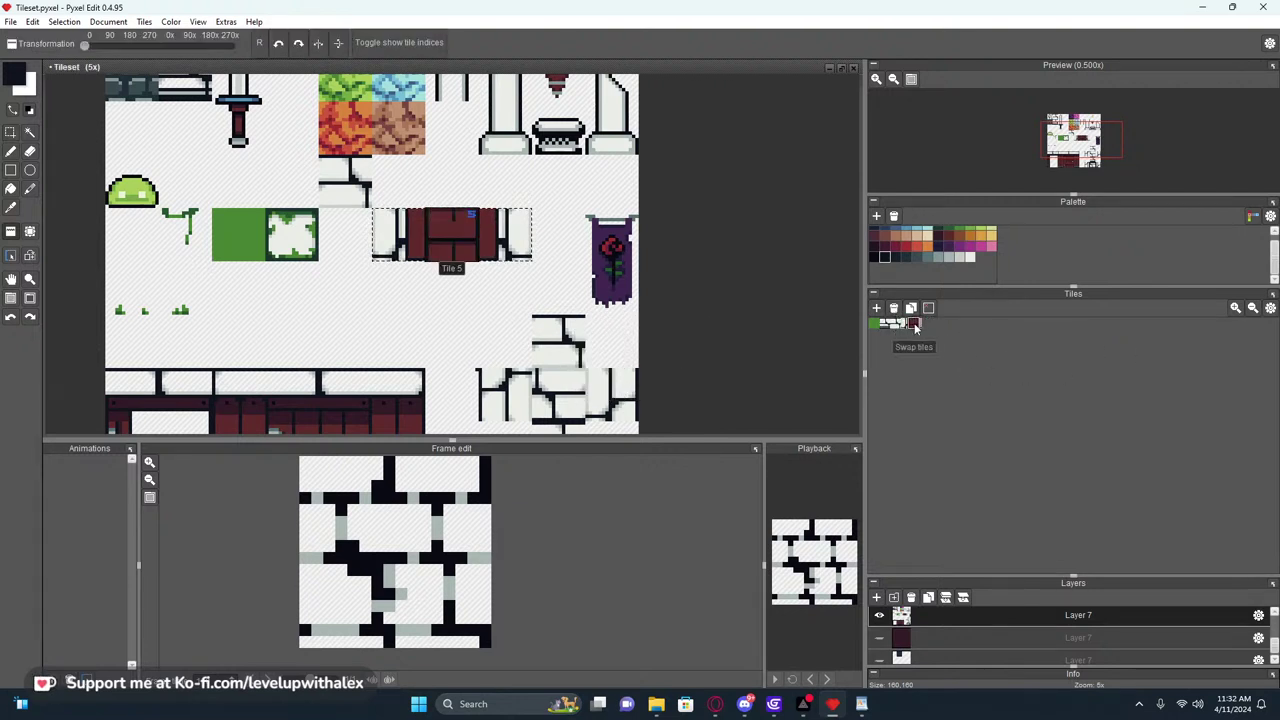
click(887, 325)
click(897, 325)
click(908, 326)
click(925, 326)
key(s)
middle_drag(503, 289, 664, 291)
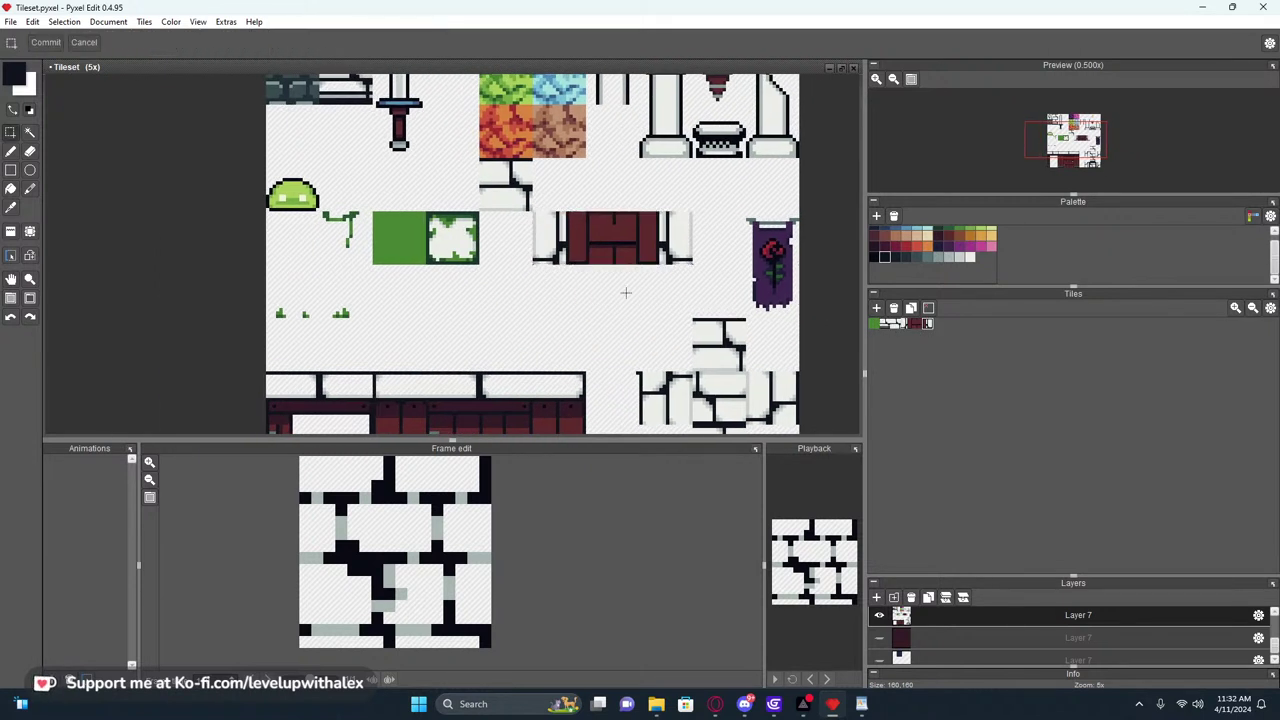
middle_drag(630, 248, 577, 285)
click(10, 21)
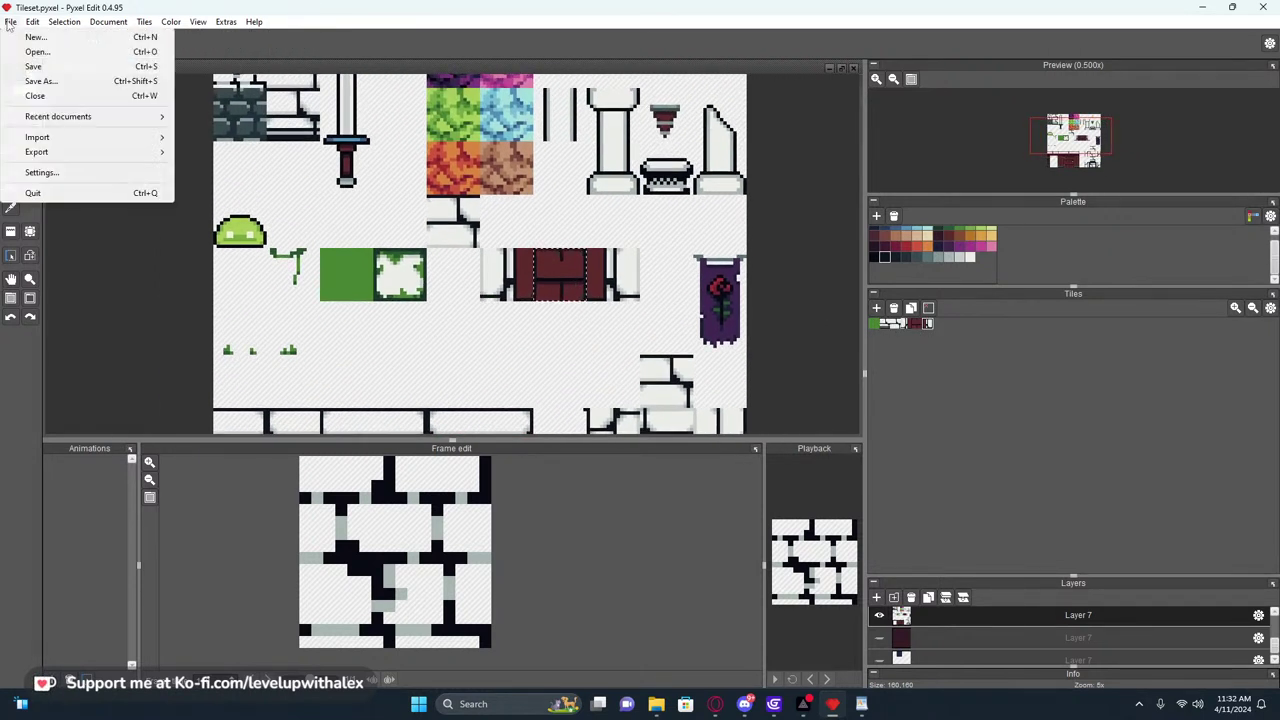
mouse_move(72, 153)
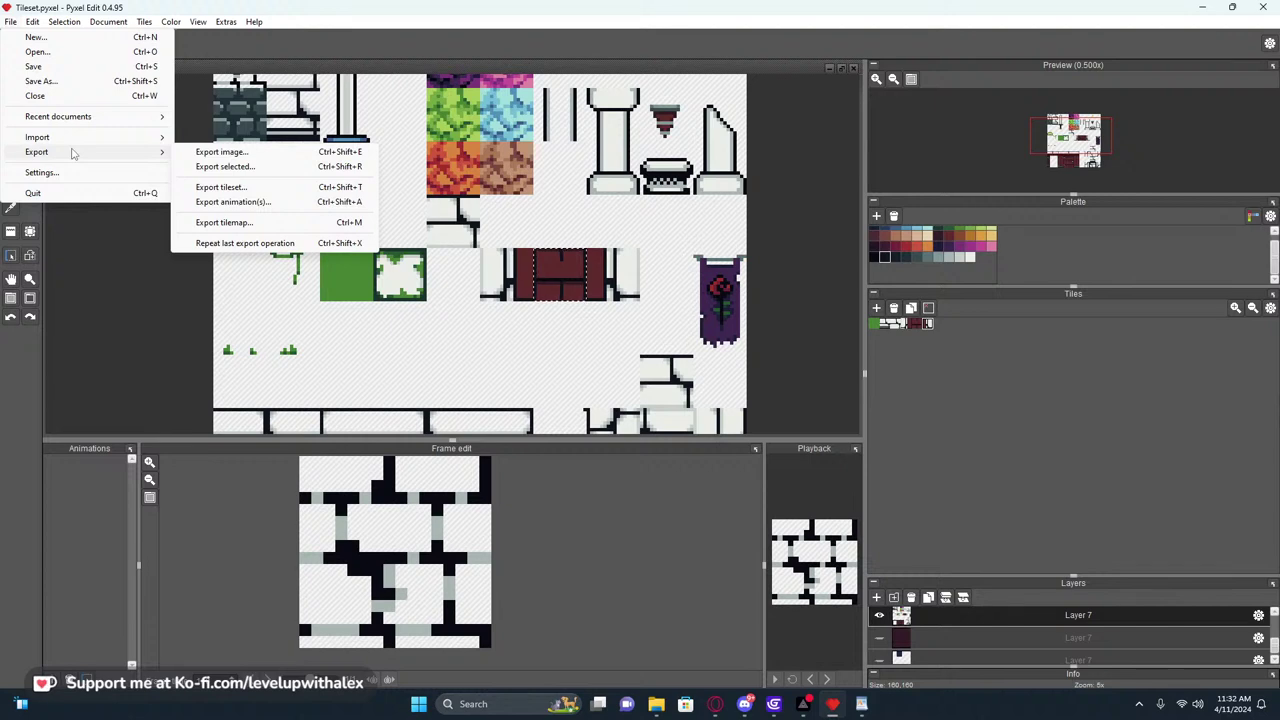
click(430, 343)
Copy the left brick tile of the cross-shaped brick wall group
key(space)
drag(492, 319, 445, 261)
double_click(575, 368)
key(ctrl+c)
Try to place the copied brick tile directly below the red wooden roof tiles
double_click(613, 211)
key(ctrl+v)
click(647, 149)
drag(636, 159, 457, 251)
double_click(588, 241)
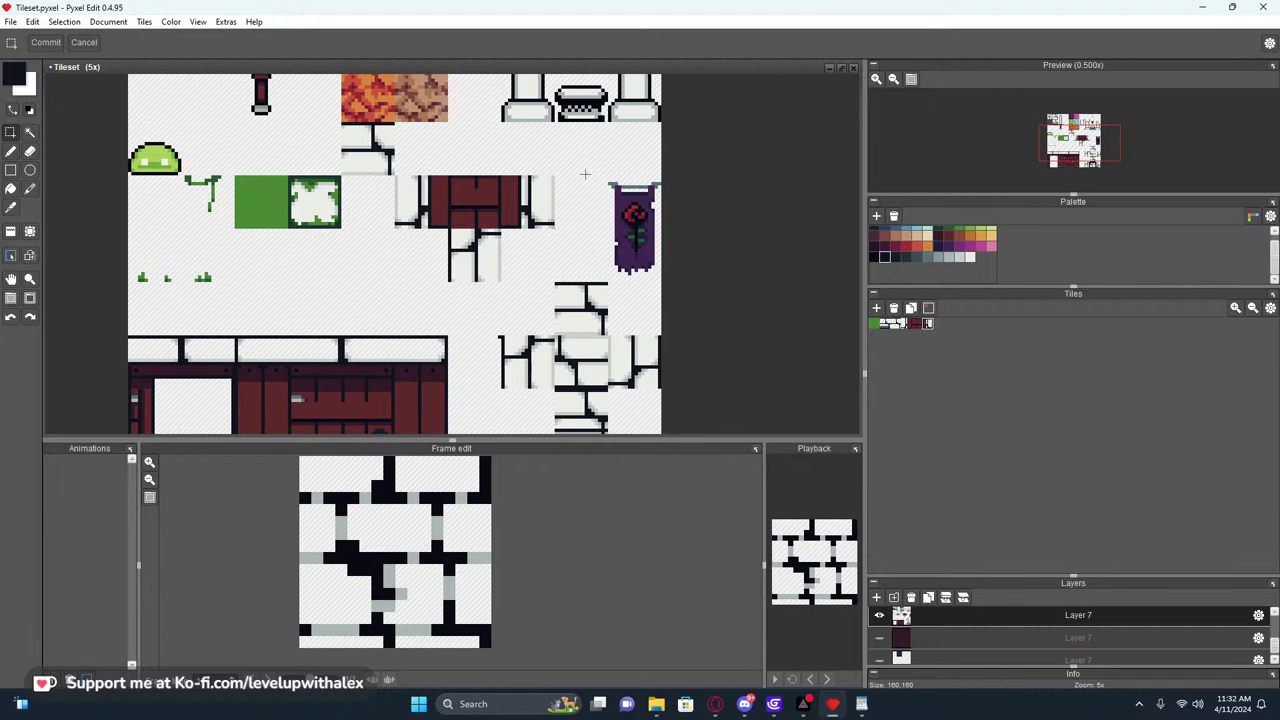
key(ctrl+z)
Paste the copied brick tile at both ends of the red wooden roof row
double_click(573, 205)
key(ctrl+v)
click(375, 199)
key(ctrl+v)
Remove the separate brick tile directly above the left end of the roof row
middle_drag(486, 149, 463, 236)
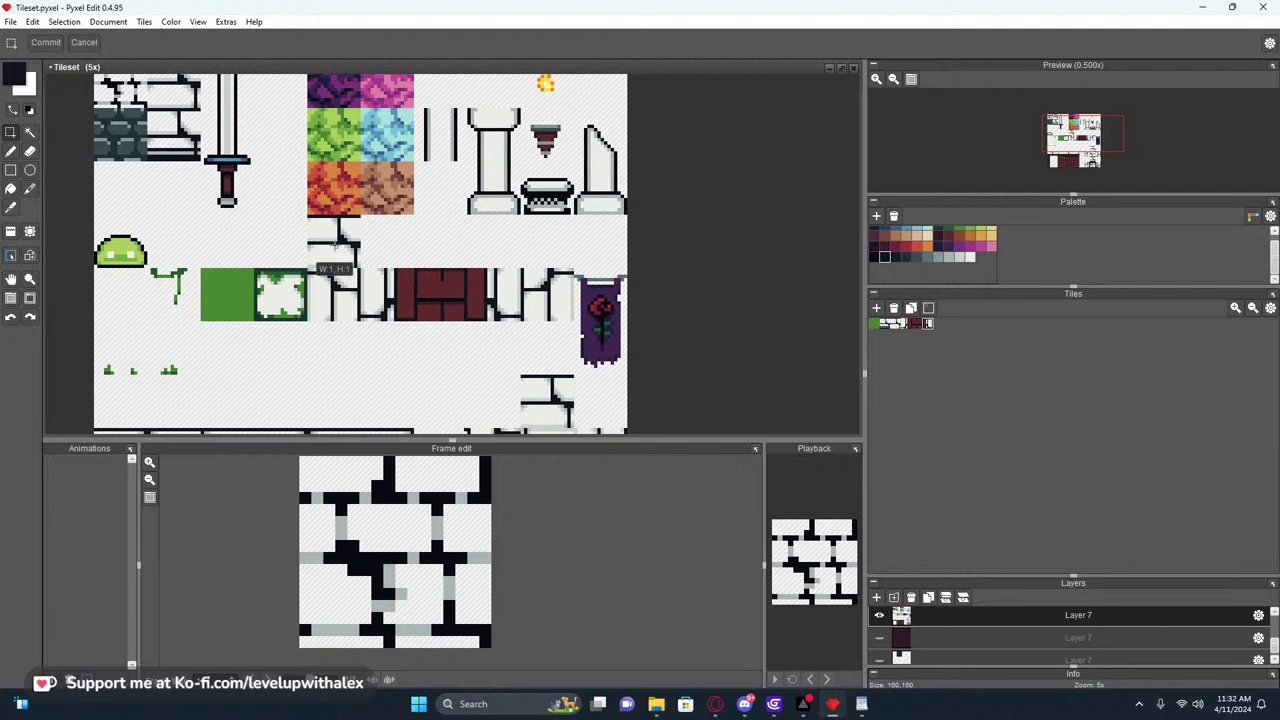
key(Escape)
middle_drag(424, 250, 429, 214)
key(ctrl+v)
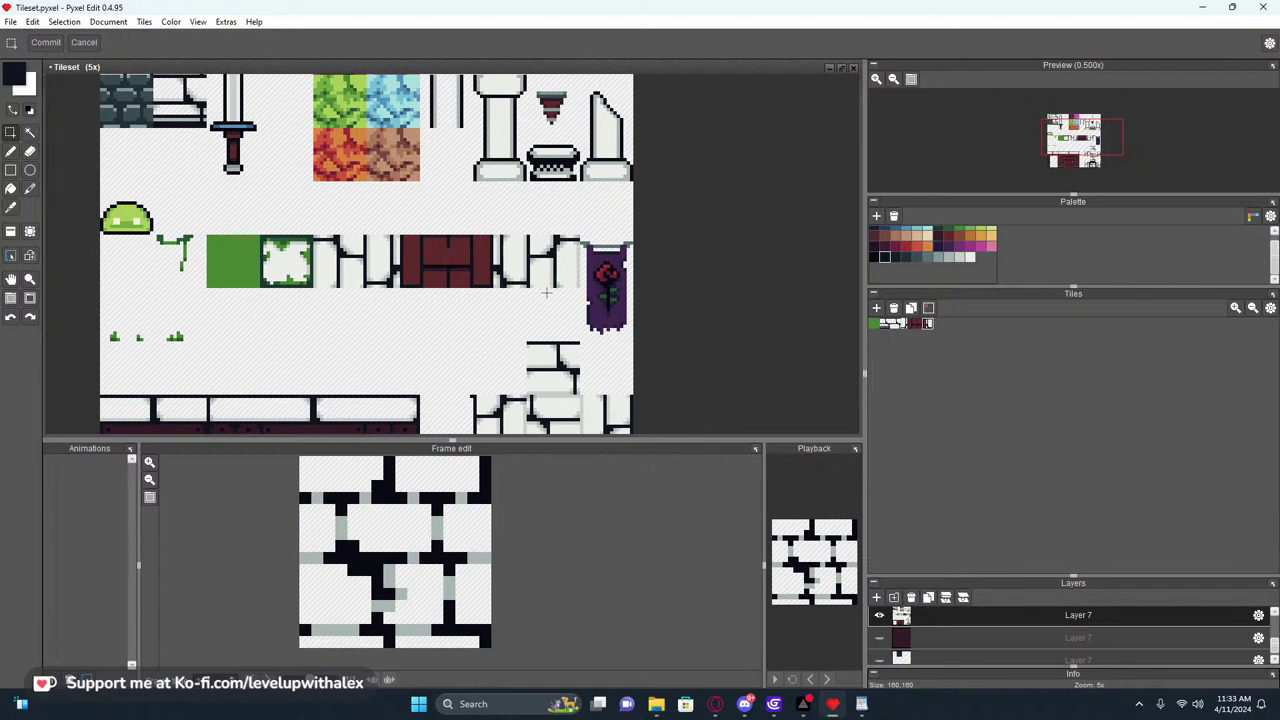
Select the central red wooden tile of the roof row and briefly check the dungeon scene in GDevelop
scroll(456, 280, up, 3)
scroll(456, 280, down, 1)
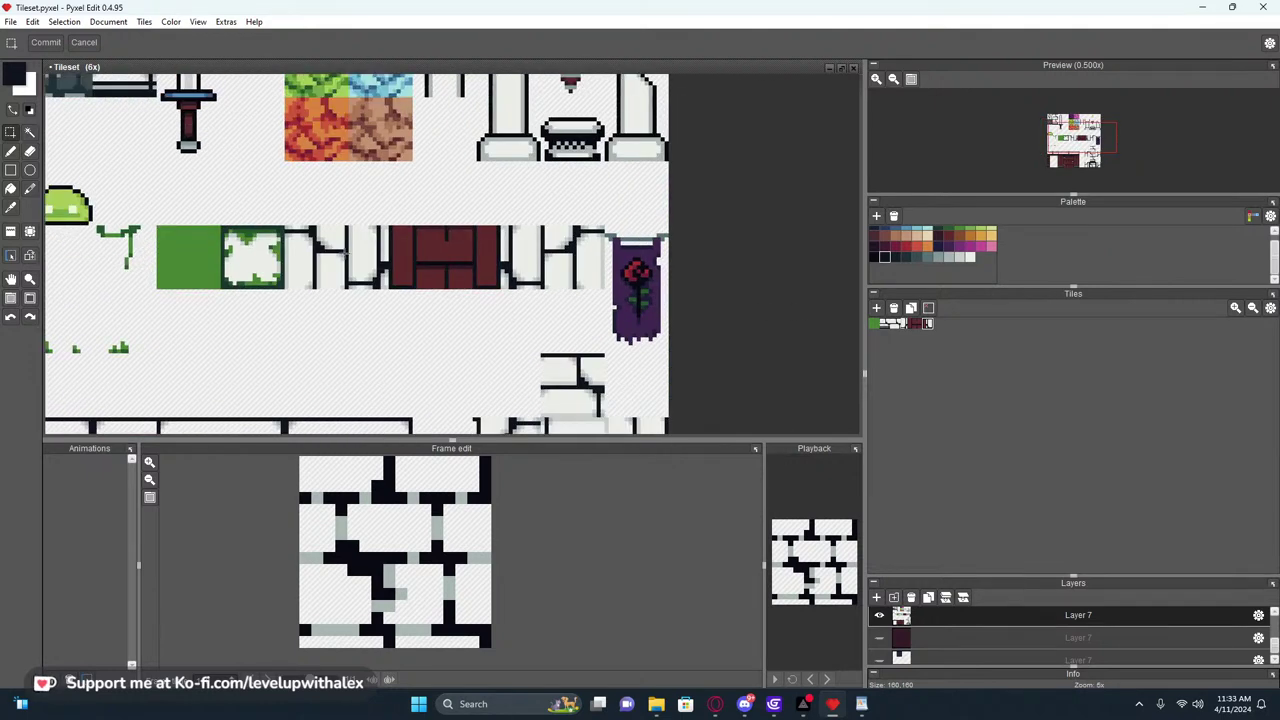
drag(398, 265, 430, 261)
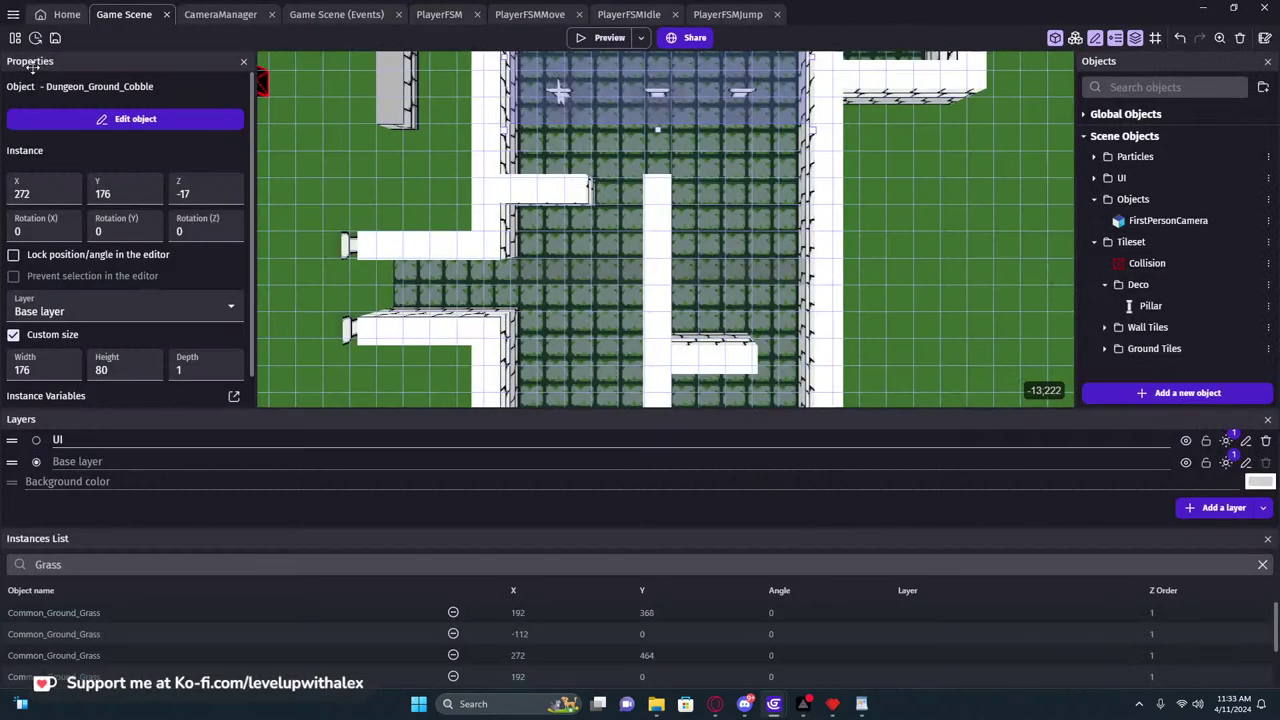
middle_drag(619, 262, 604, 348)
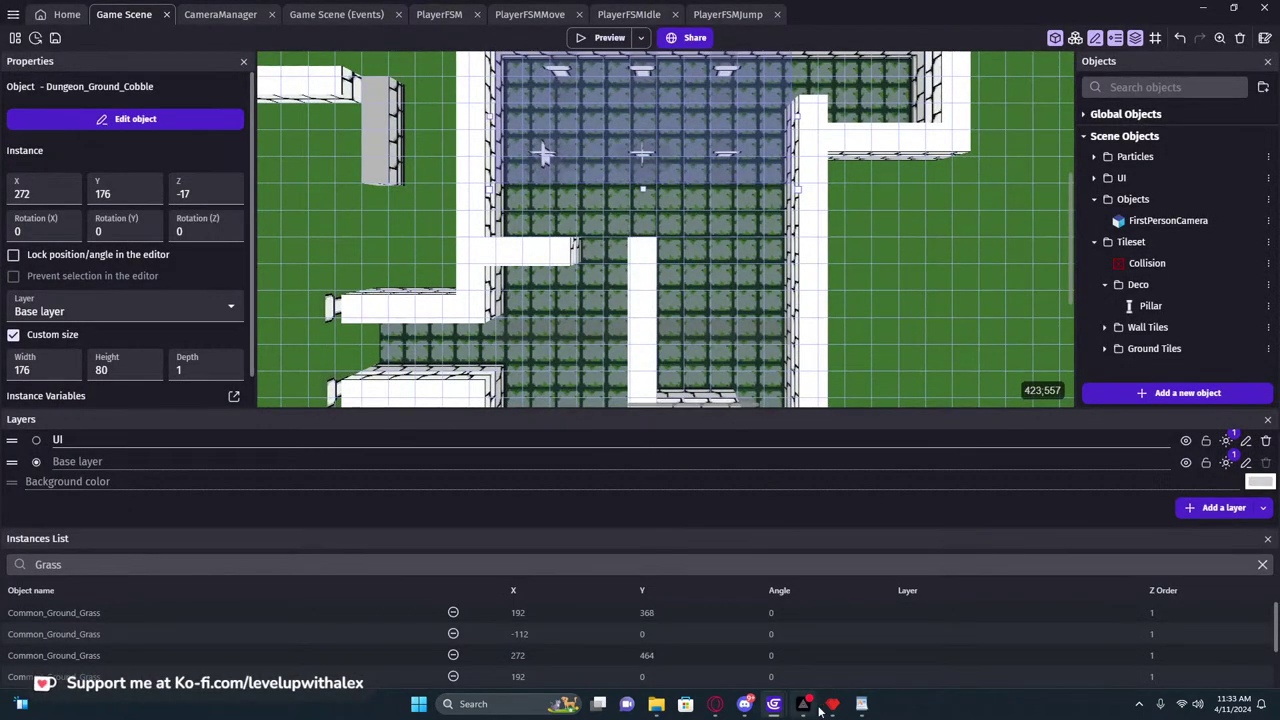
key(alt+Tab)
Export the selected roof tile as a PNG named Dungeon_roof in the Level 0 folder
click(10, 21)
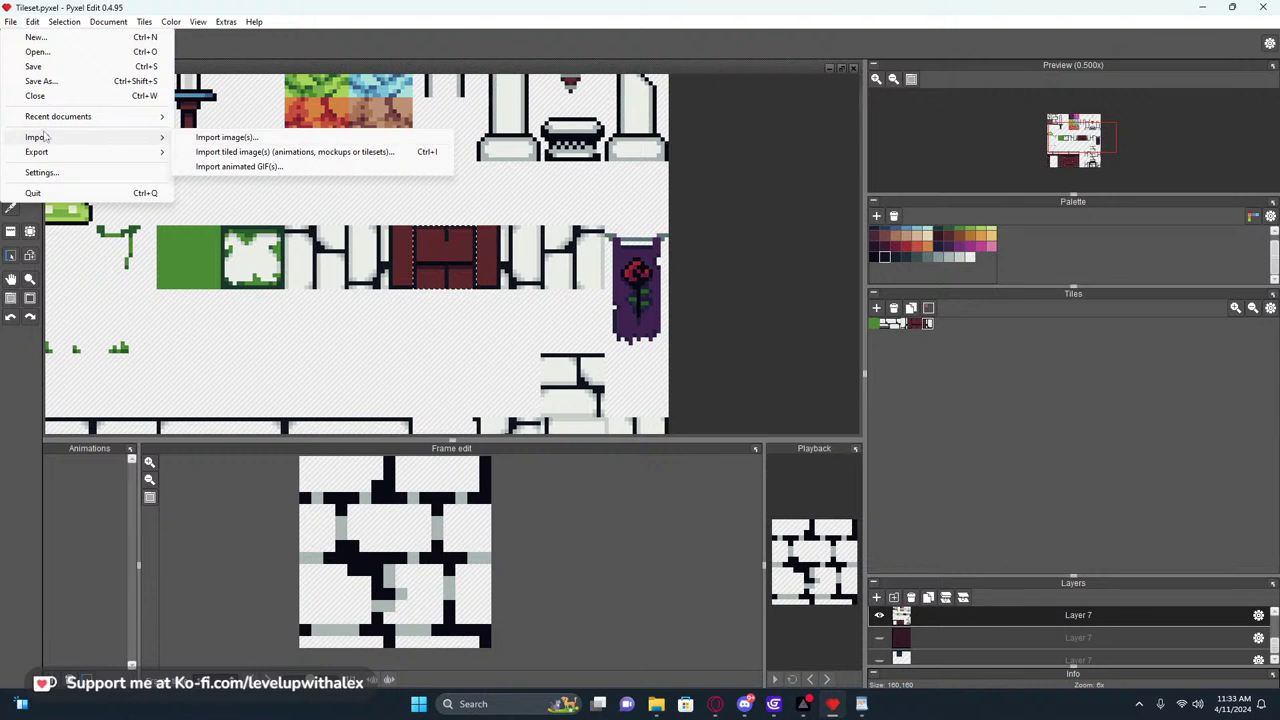
mouse_move(95, 151)
click(230, 166)
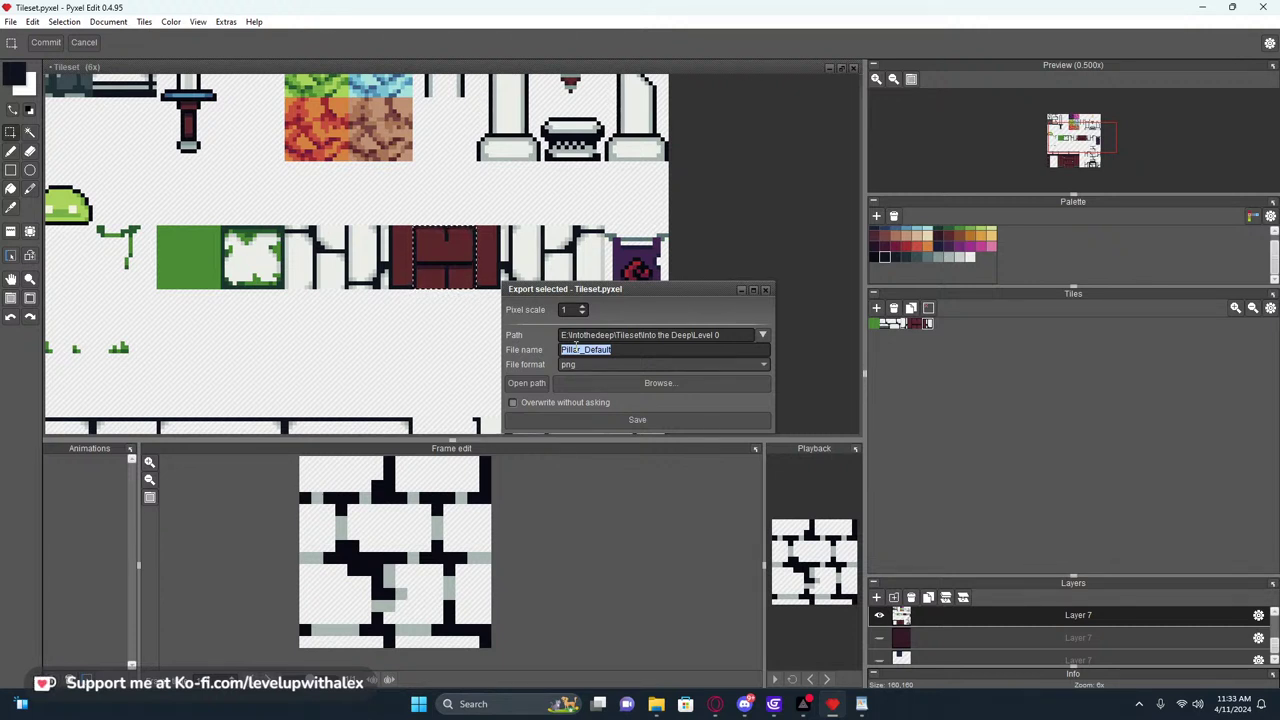
key(BackSpace)
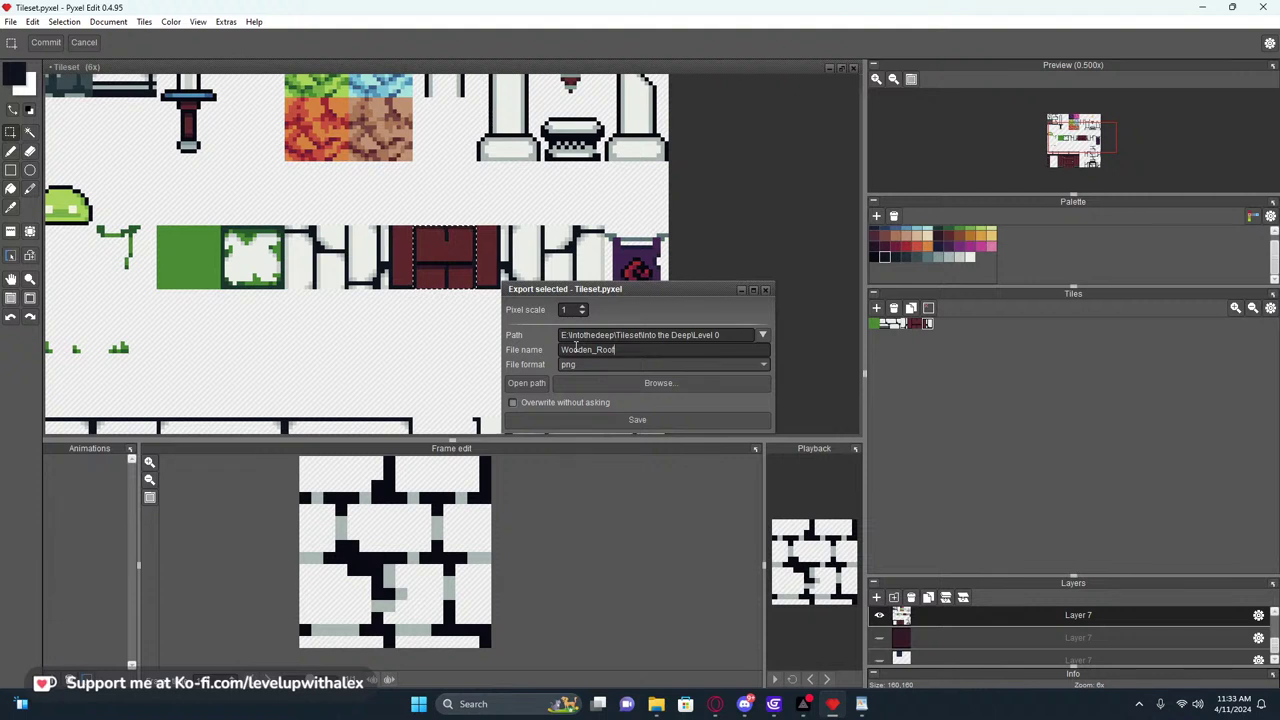
text(Wooden_roof)
key(BackSpace)
key(BackSpace)
key(BackSpace)
key(BackSpace)
key(BackSpace)
key(BackSpace)
click(640, 424)
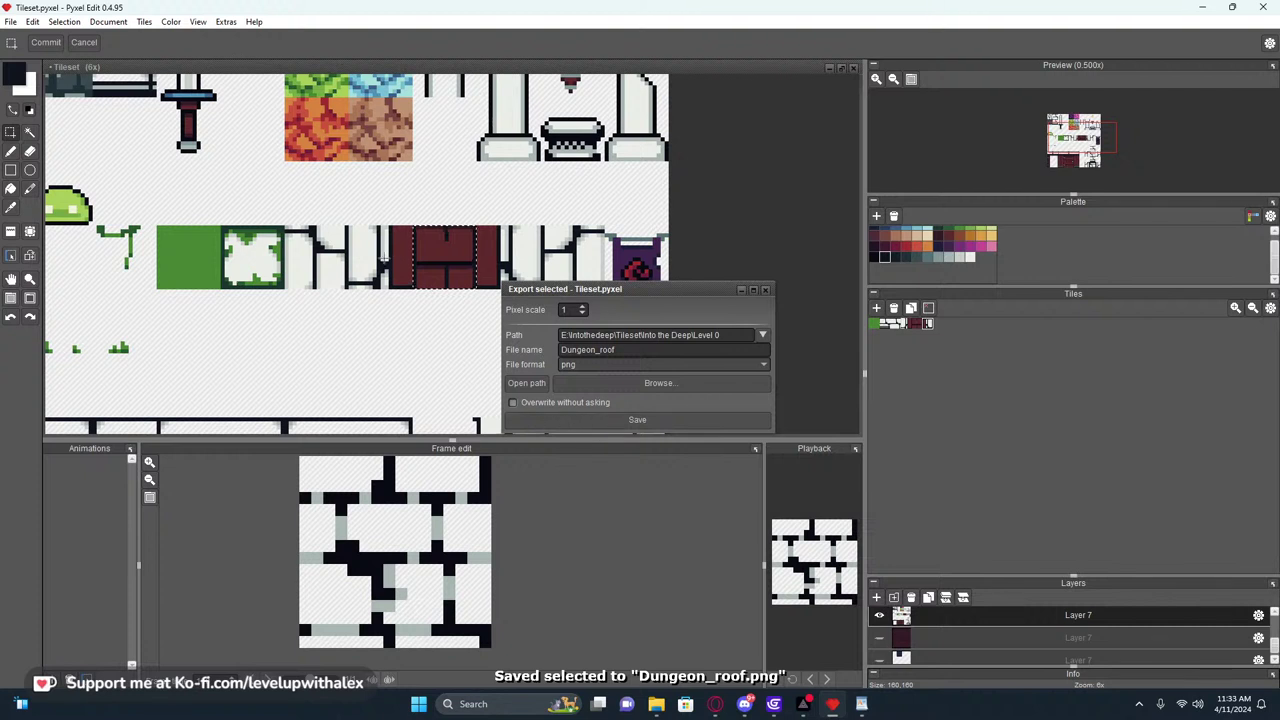
double_click(598, 350)
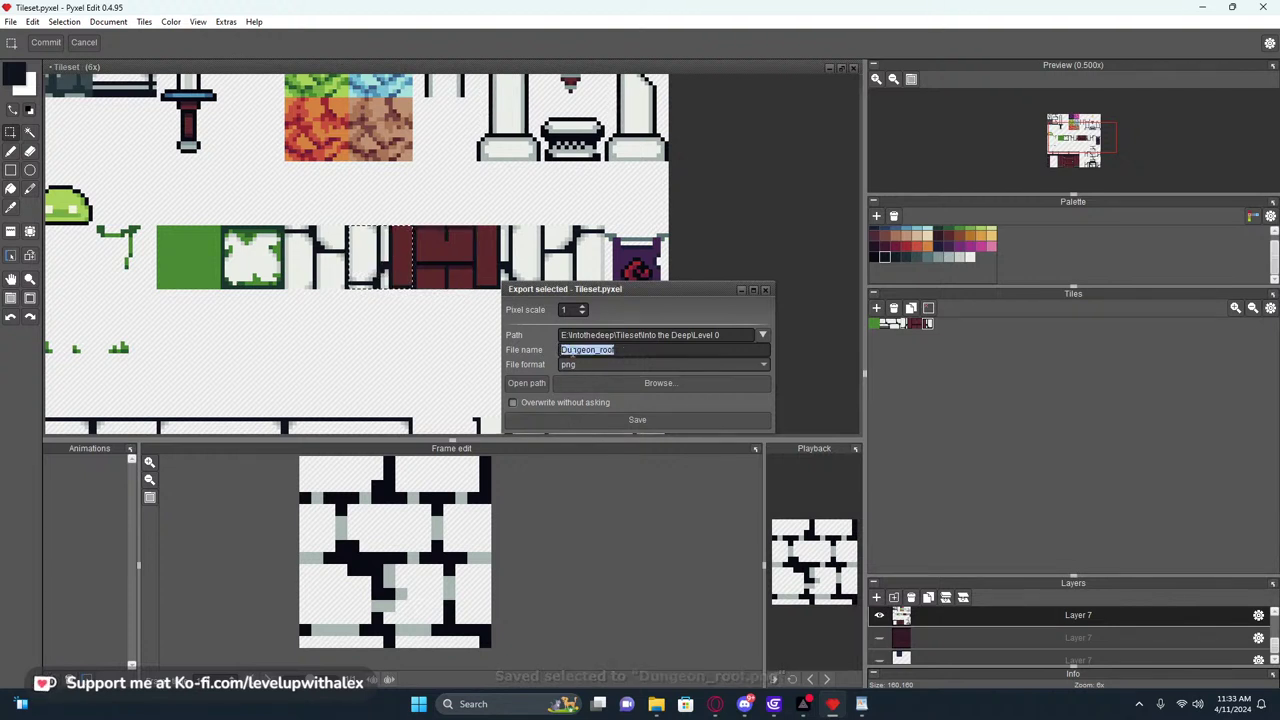
text(left)
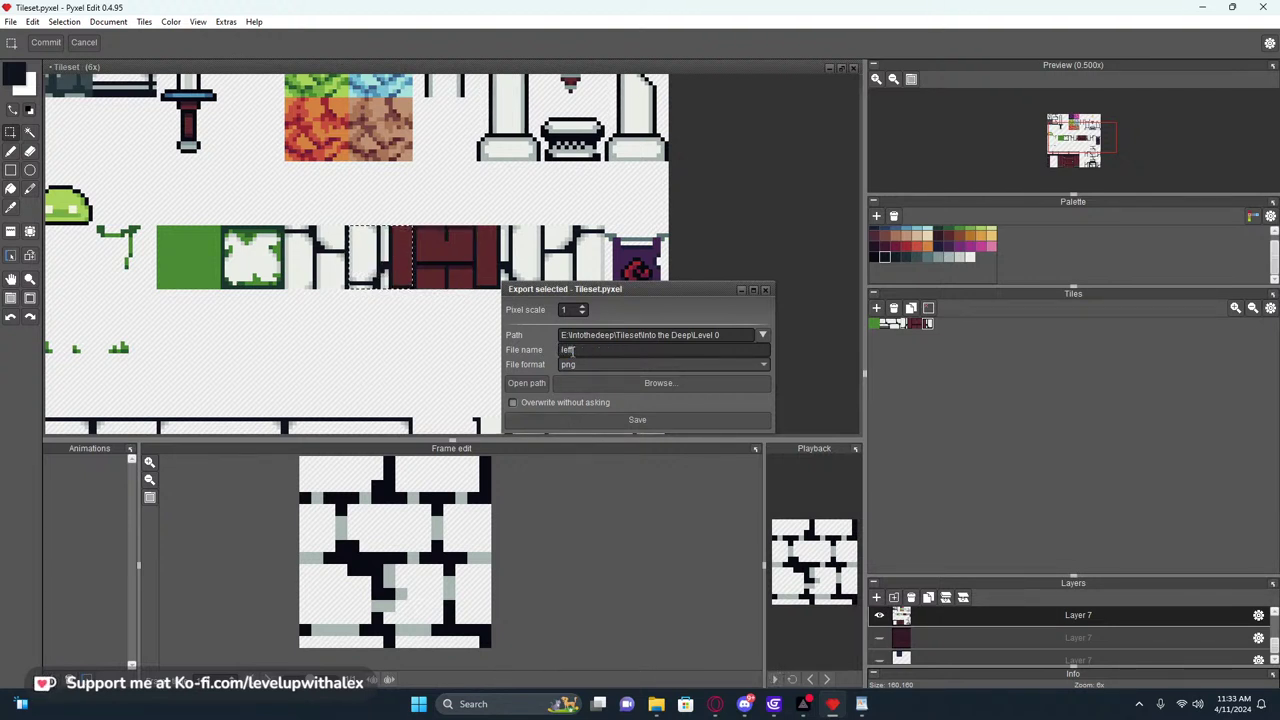
key(ctrl+z)
key(ctrl+z)
Export the roof's left edge tile as a PNG named Dungeon_roof_left
drag(596, 351, 560, 354)
text(D)
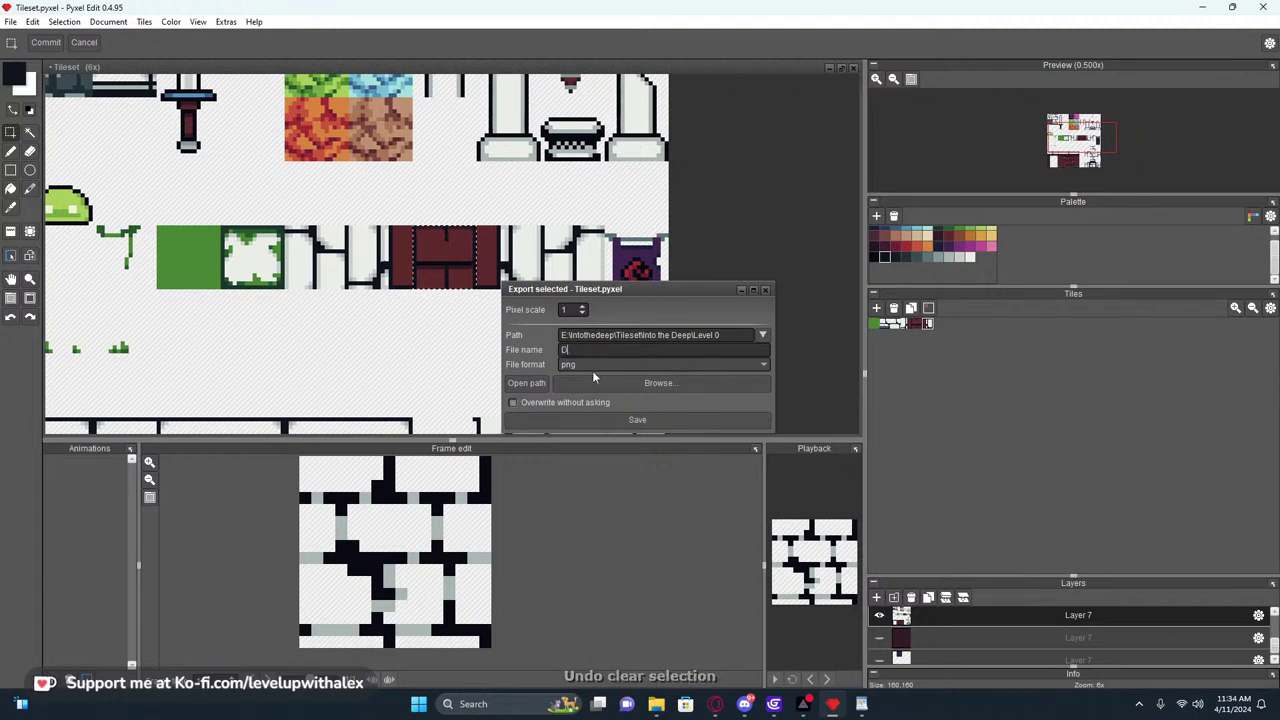
text(ungeon)
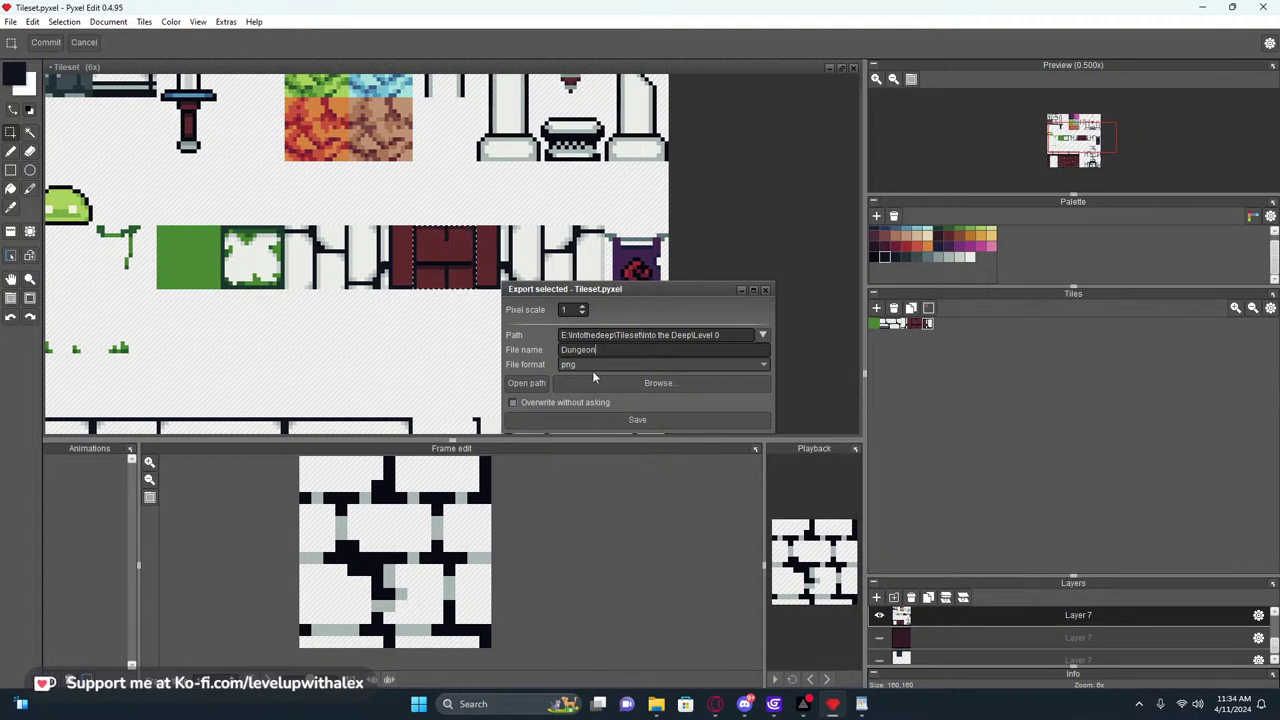
text(_roof_left)
click(626, 418)
Export the roof's right edge tile as a PNG named Dungeon_roof_Right and put the export dialog away
click(487, 255)
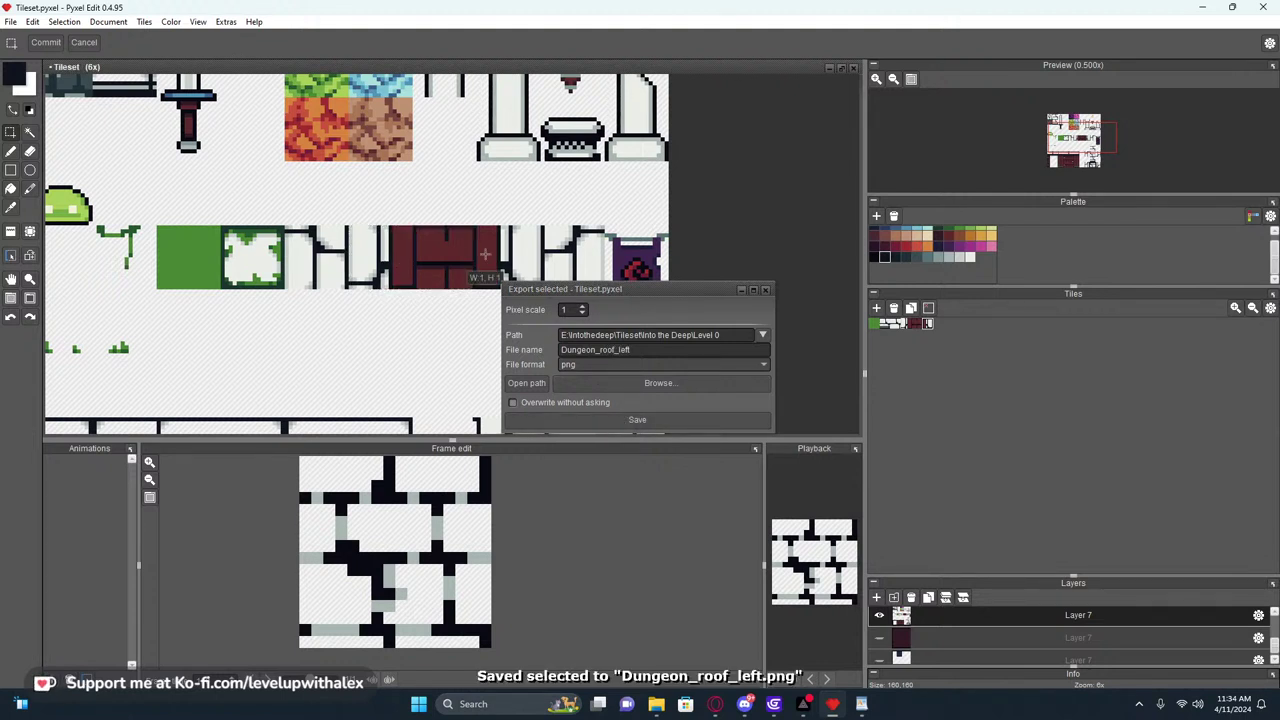
click(631, 352)
text(Right)
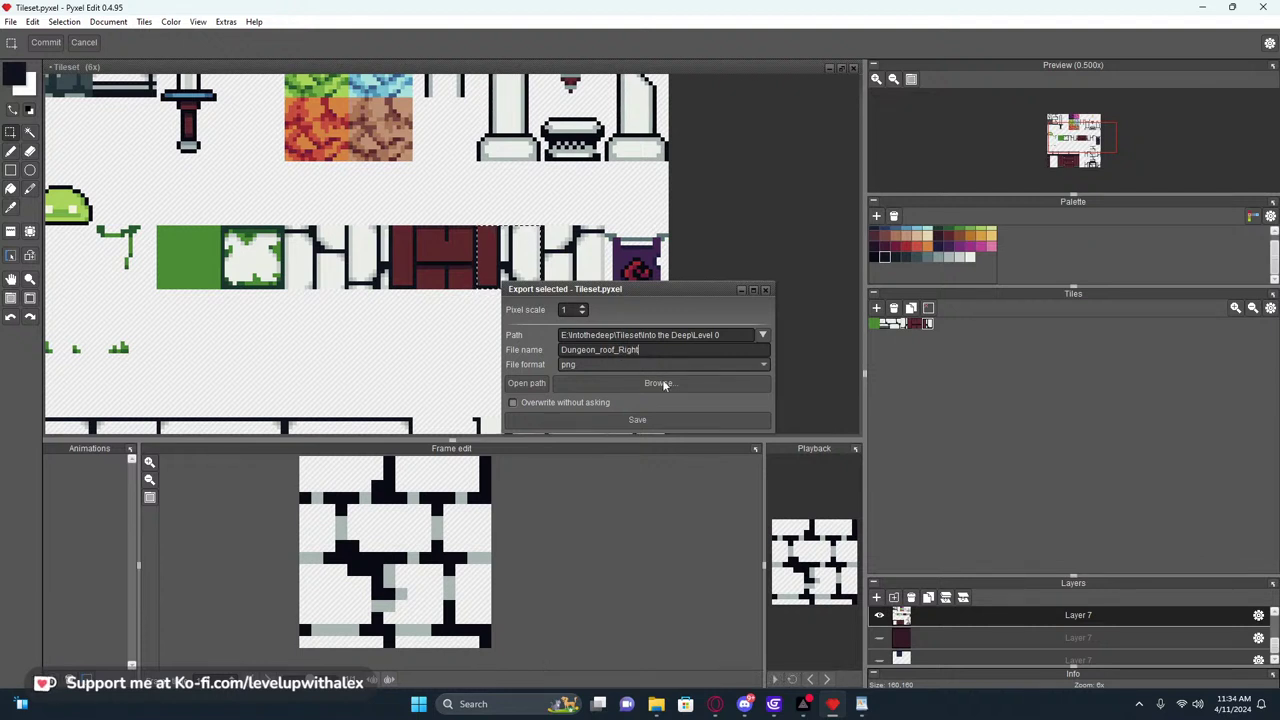
click(654, 419)
click(741, 290)
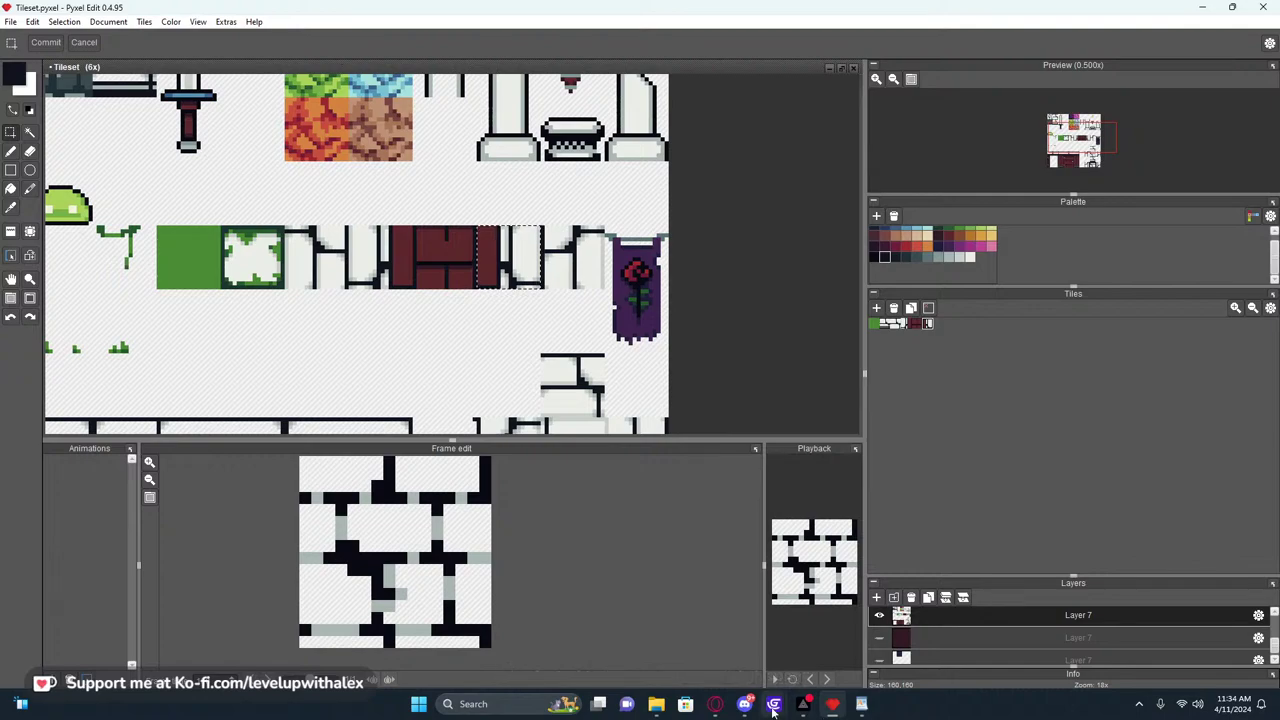
Switch to GDevelop, duplicate the Dungeon_Ground_Cobble object under Ground Tiles and name the copy Roofing
mouse_move(773, 703)
click(880, 625)
middle_drag(836, 294, 737, 262)
click(1104, 328)
click(1104, 327)
click(1104, 348)
scroll(1140, 370, down, 1)
right_click(1141, 370)
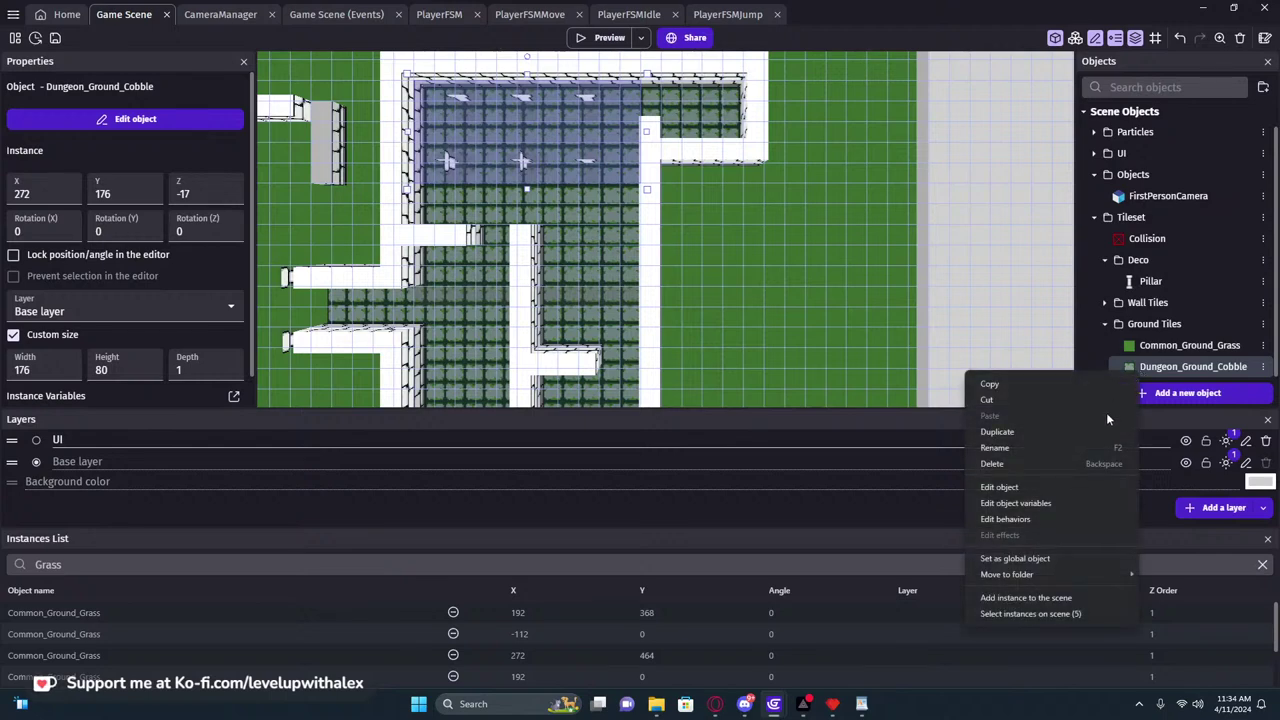
click(1034, 434)
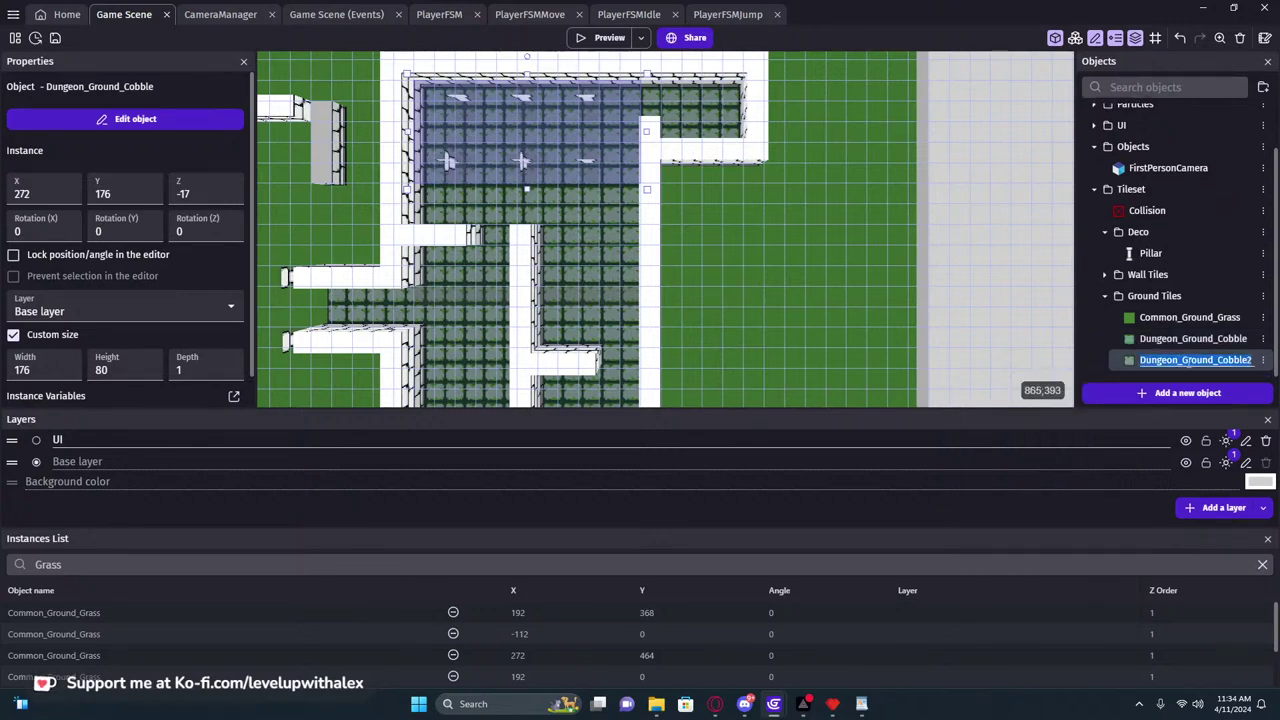
text(Roofing)
key(Return)
Edit the Roofing object to hide its front face and show a tiled bottom face
double_click(1196, 366)
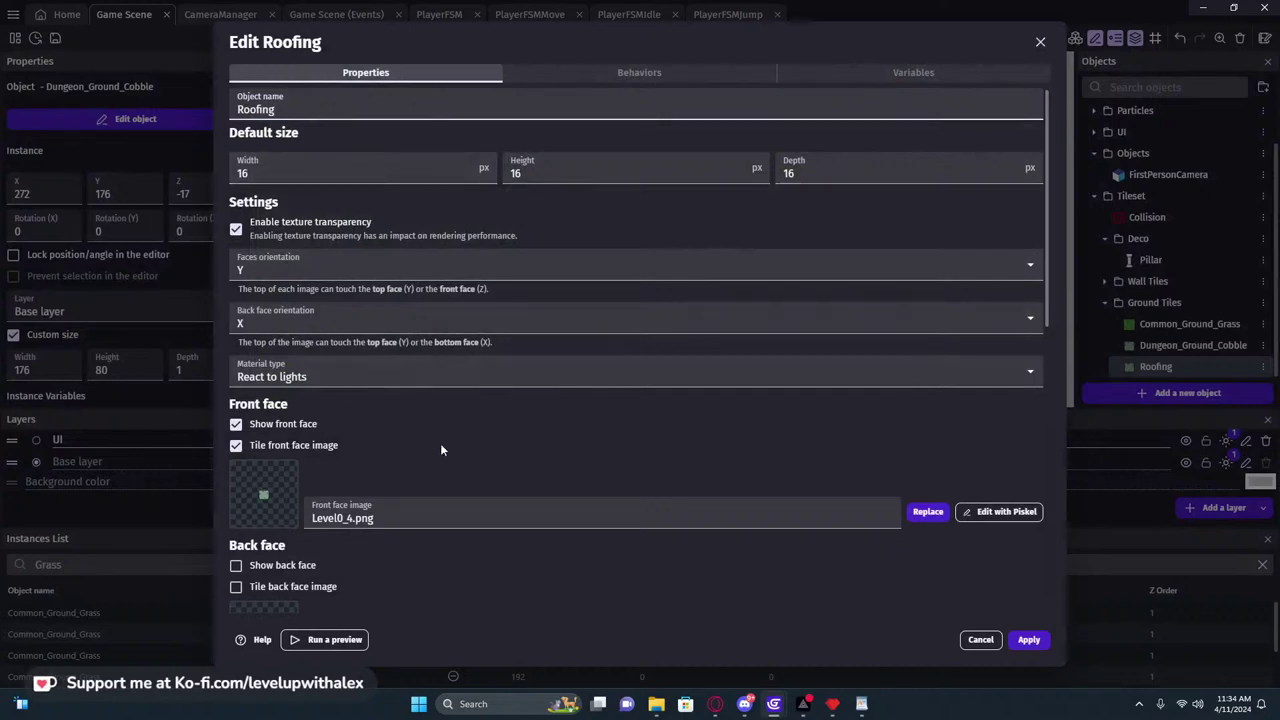
scroll(440, 440, down, 3)
scroll(249, 423, down, 4)
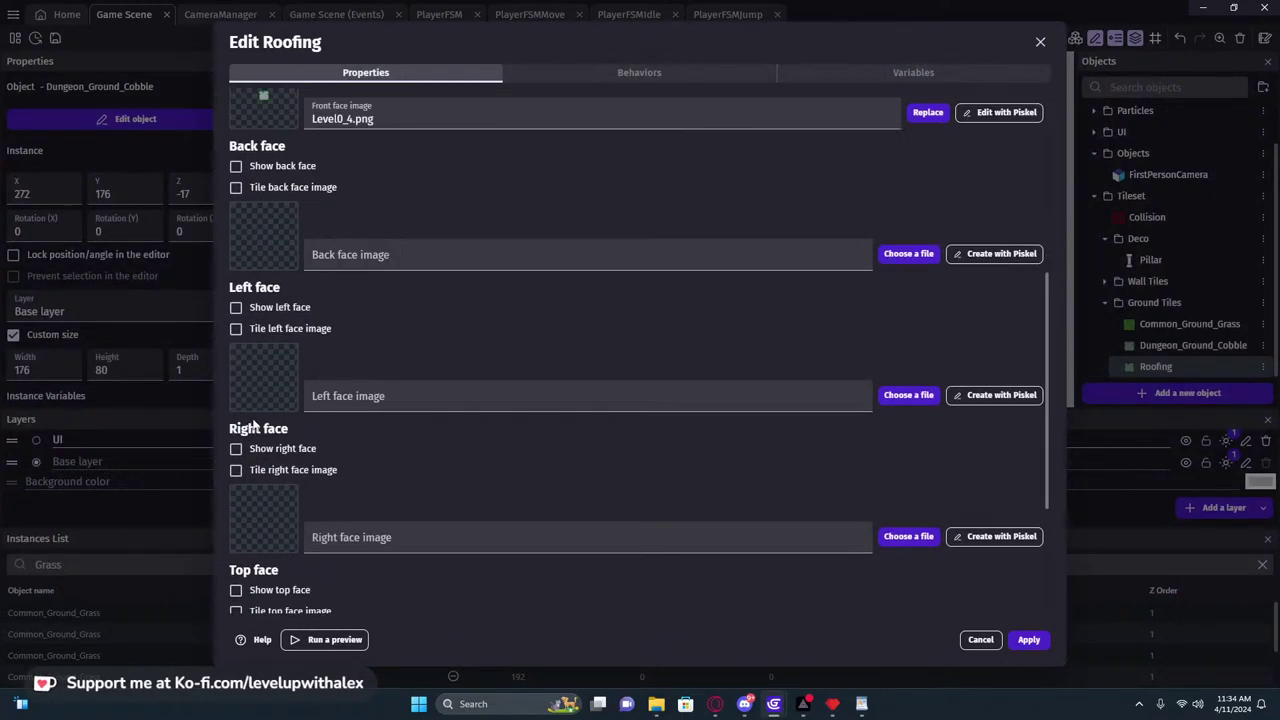
scroll(380, 457, up, 6)
click(237, 424)
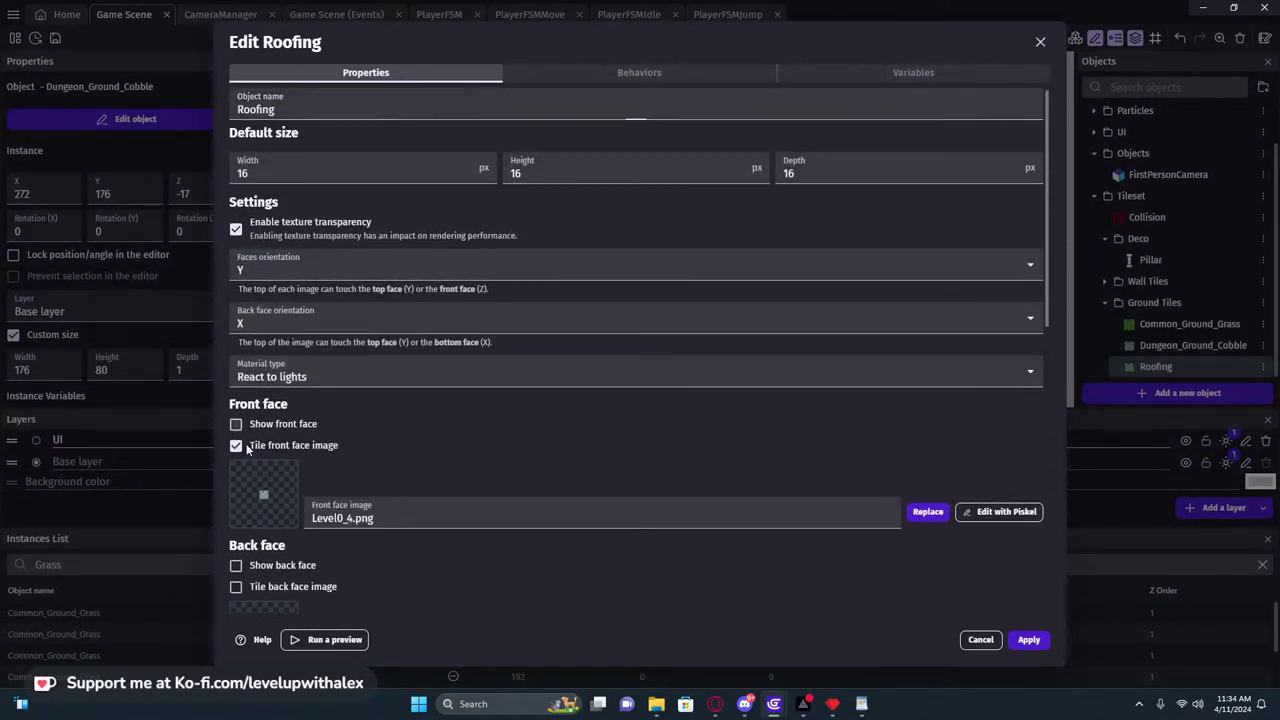
scroll(381, 448, down, 6)
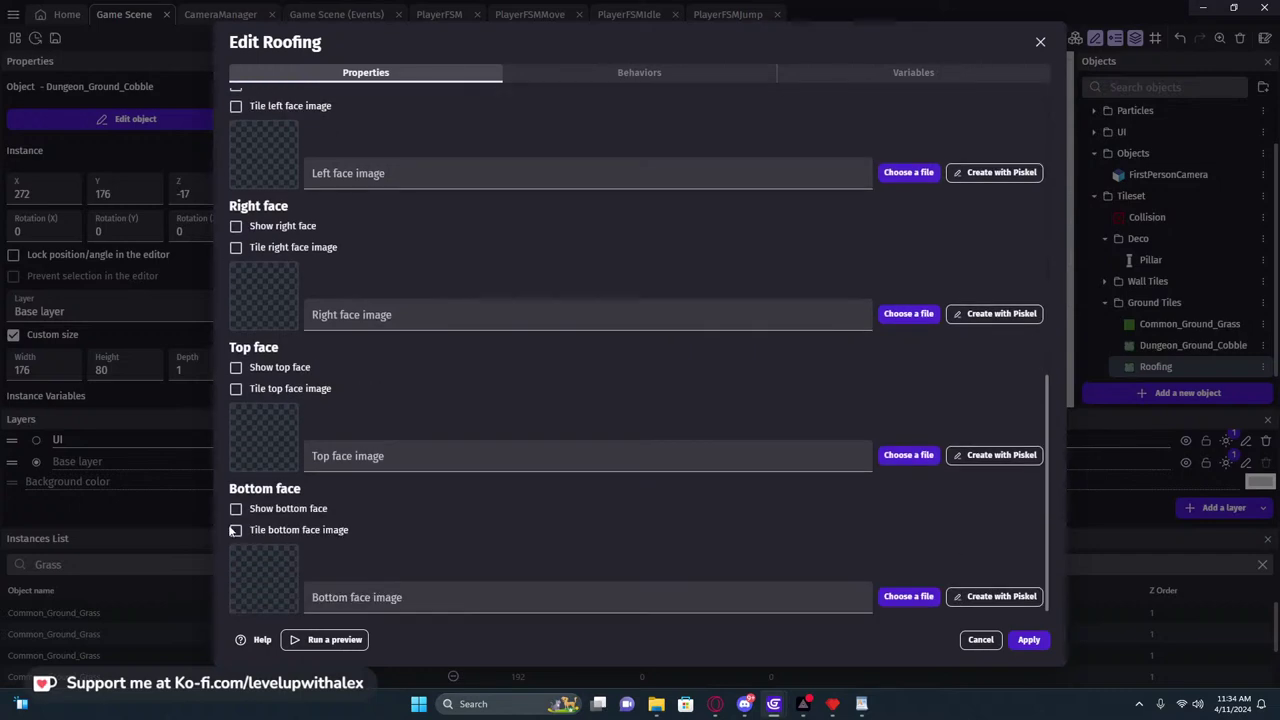
click(908, 597)
click(387, 342)
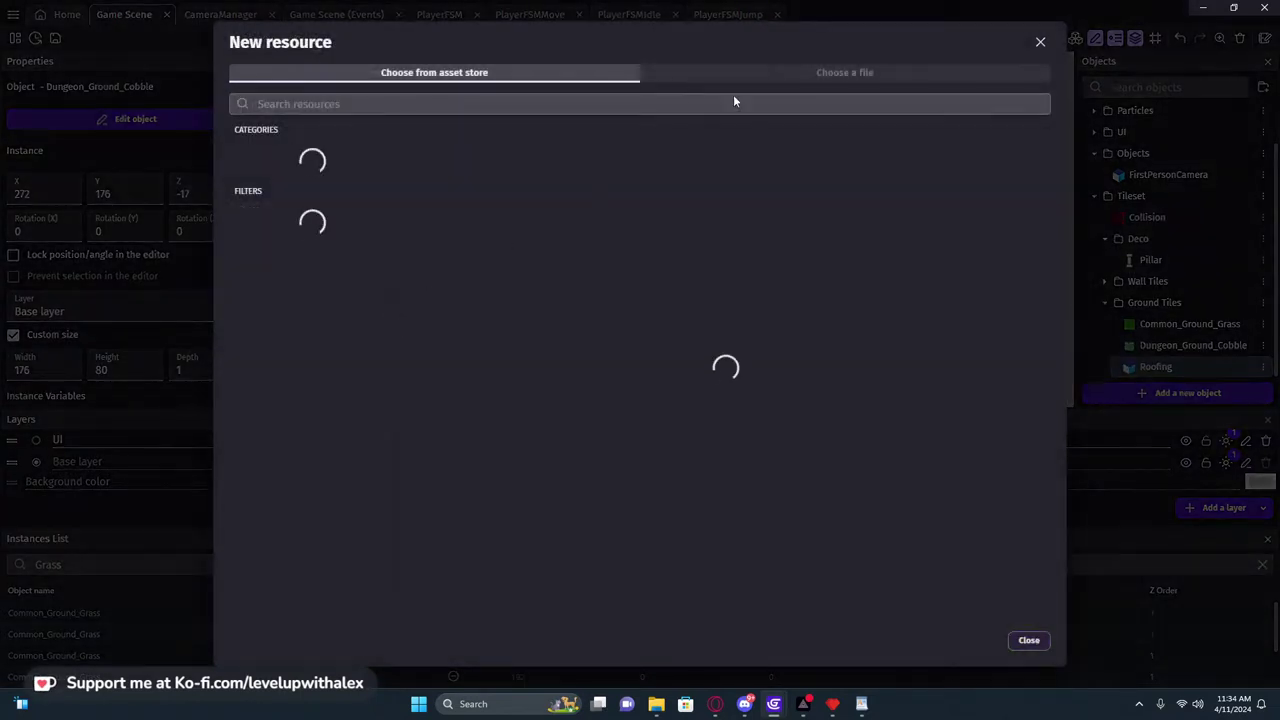
click(1039, 42)
Import Dungeon_roof.png from the Level 0 folder as Roofing's bottom face image and apply the changes
click(930, 597)
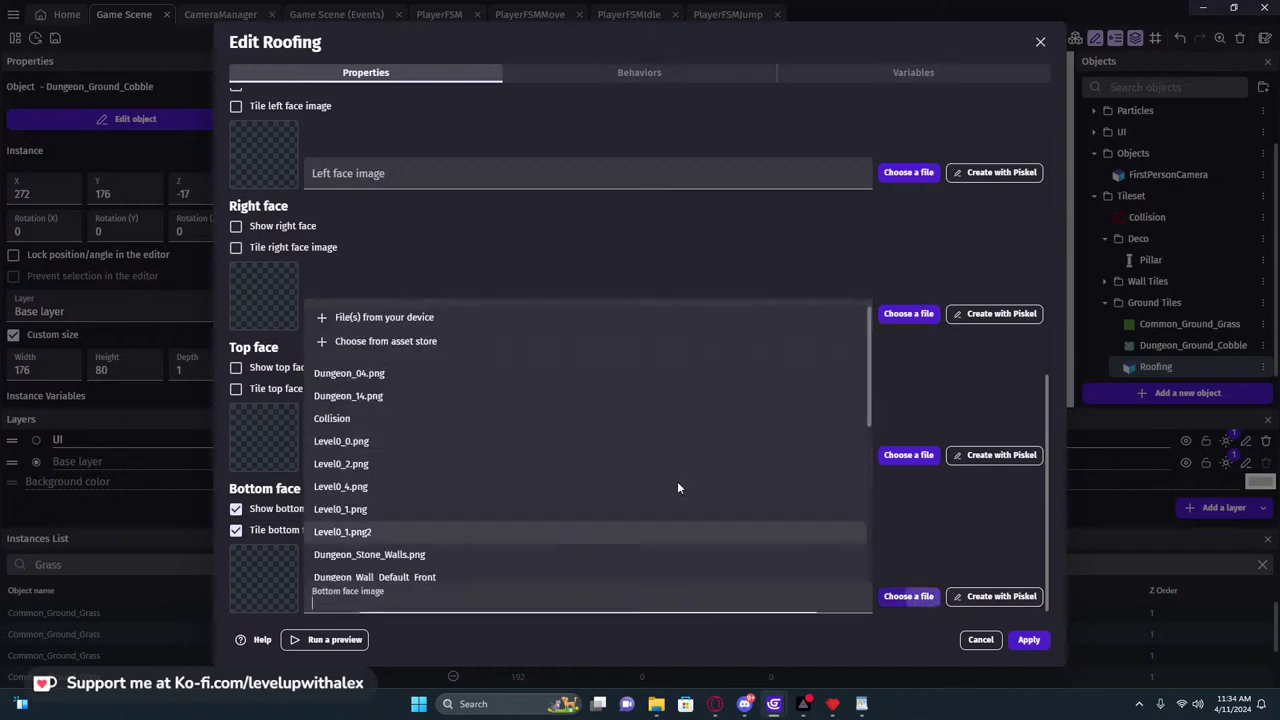
click(368, 320)
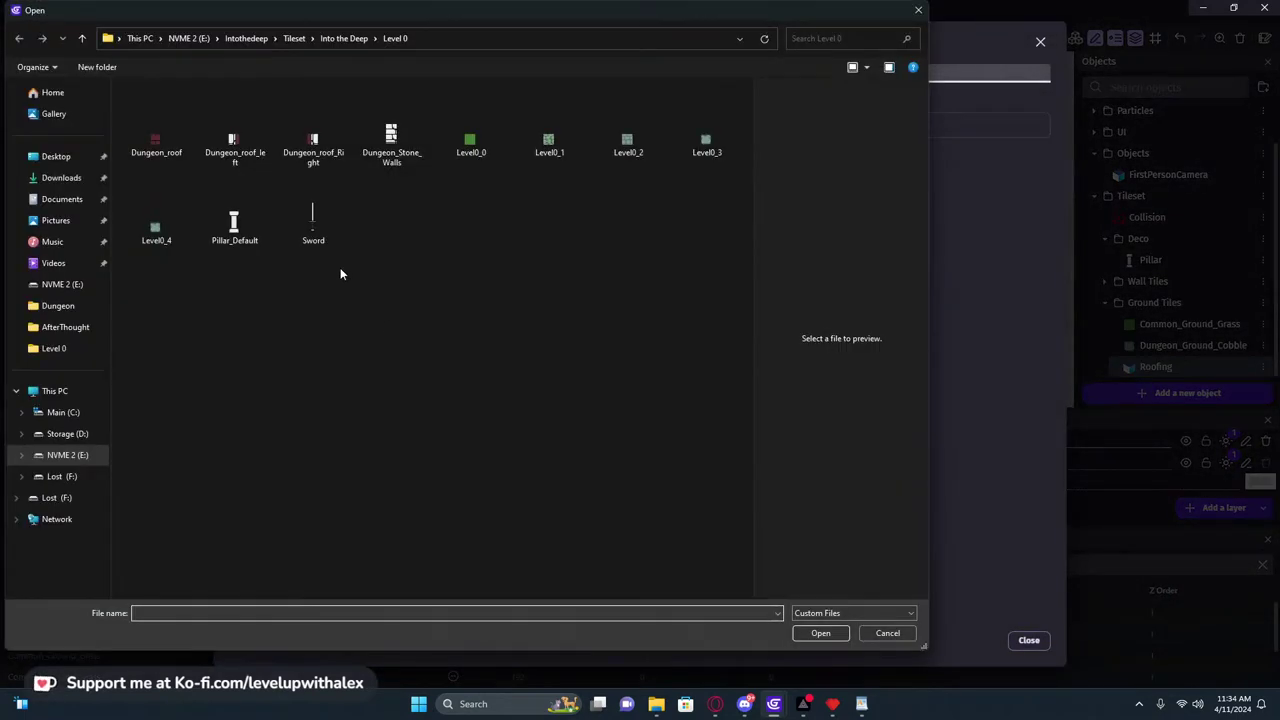
click(148, 143)
double_click(146, 144)
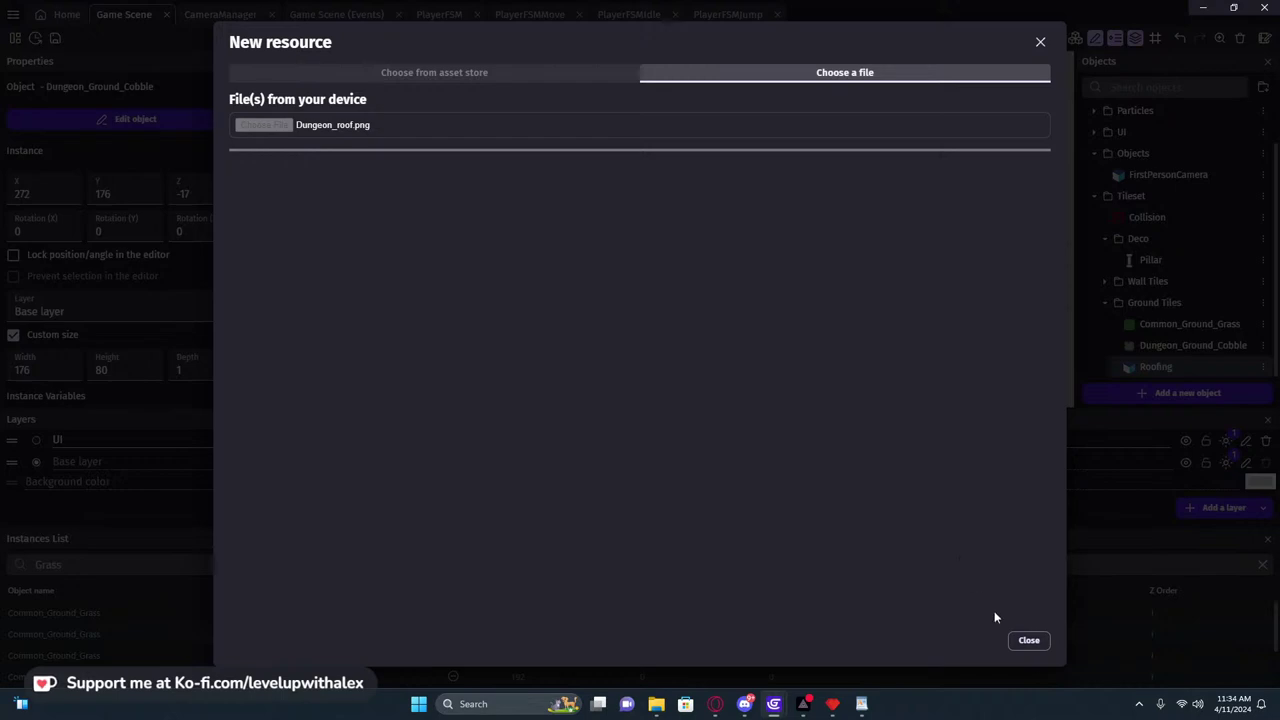
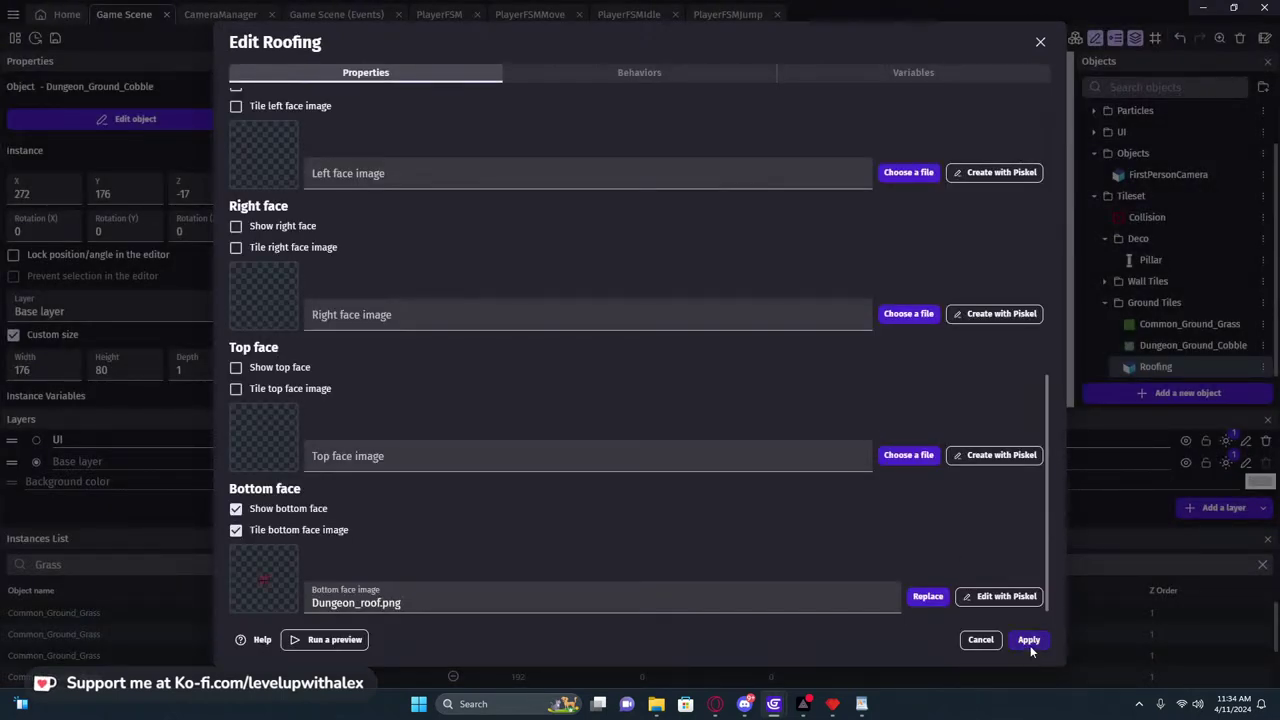
click(1030, 643)
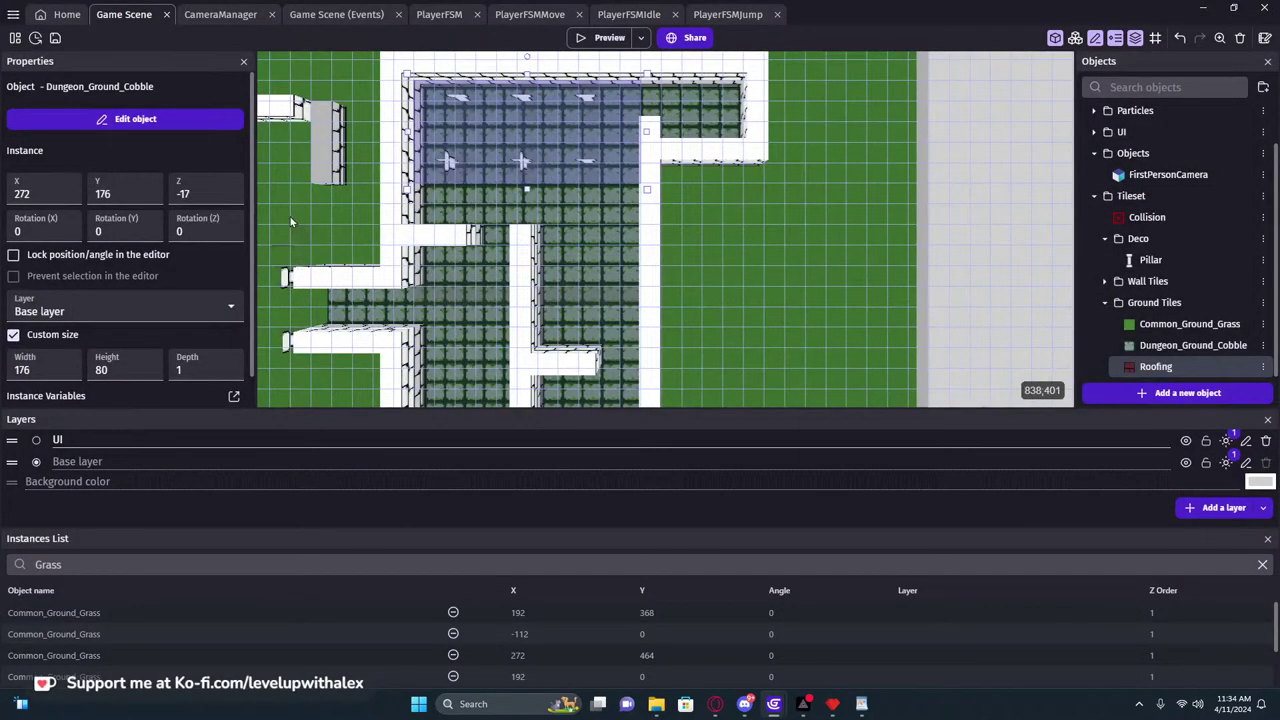
Place a Roofing block on the grass west of the dungeon at X 176, Y 288
click(287, 246)
middle_drag(309, 251, 572, 315)
scroll(572, 315, up, 1)
click(548, 310)
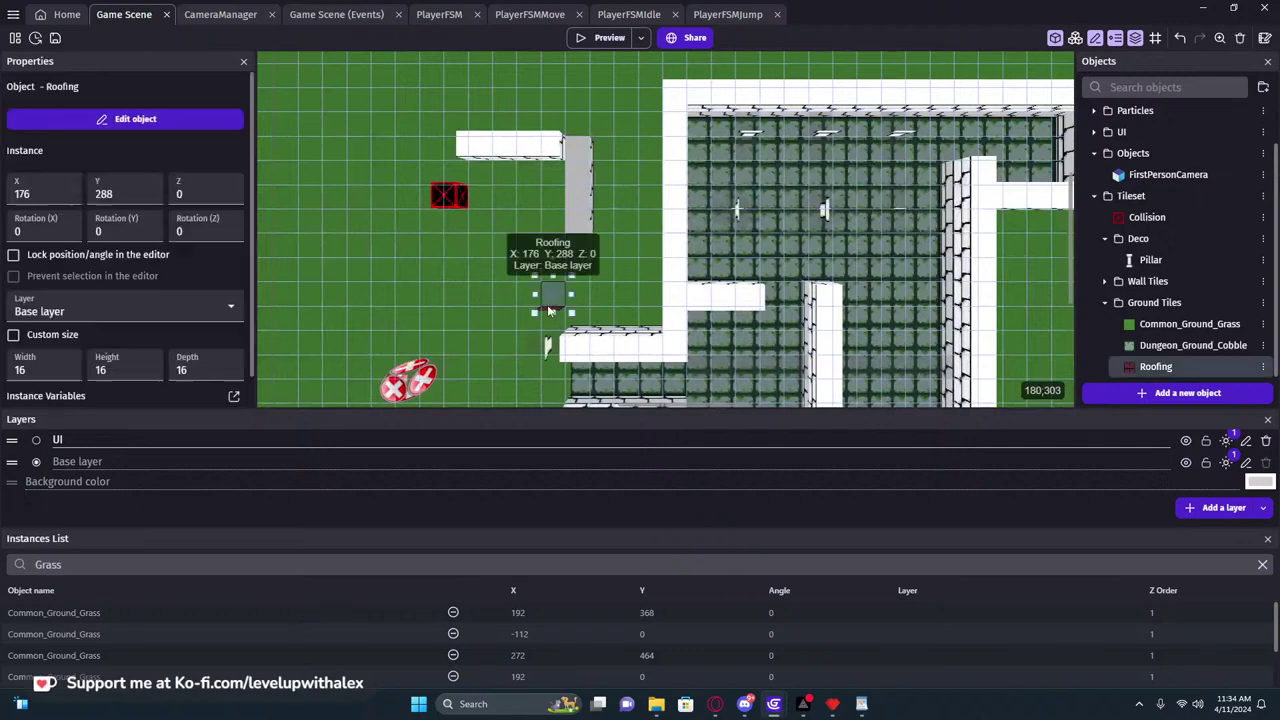
scroll(577, 368, up, 2)
middle_drag(577, 368, 577, 383)
Show a tiled back face on the Roofing object, reuse Dungeon_roof.png as its image and apply the changes
double_click(1186, 368)
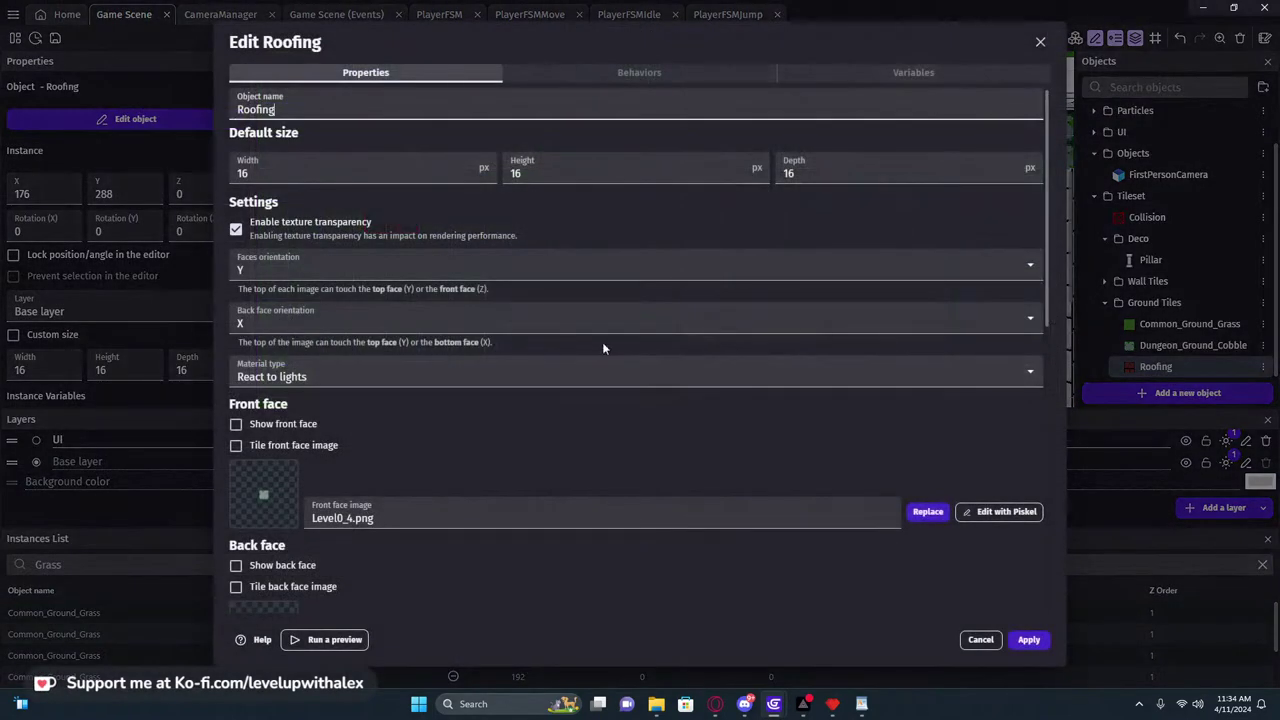
scroll(436, 407, down, 6)
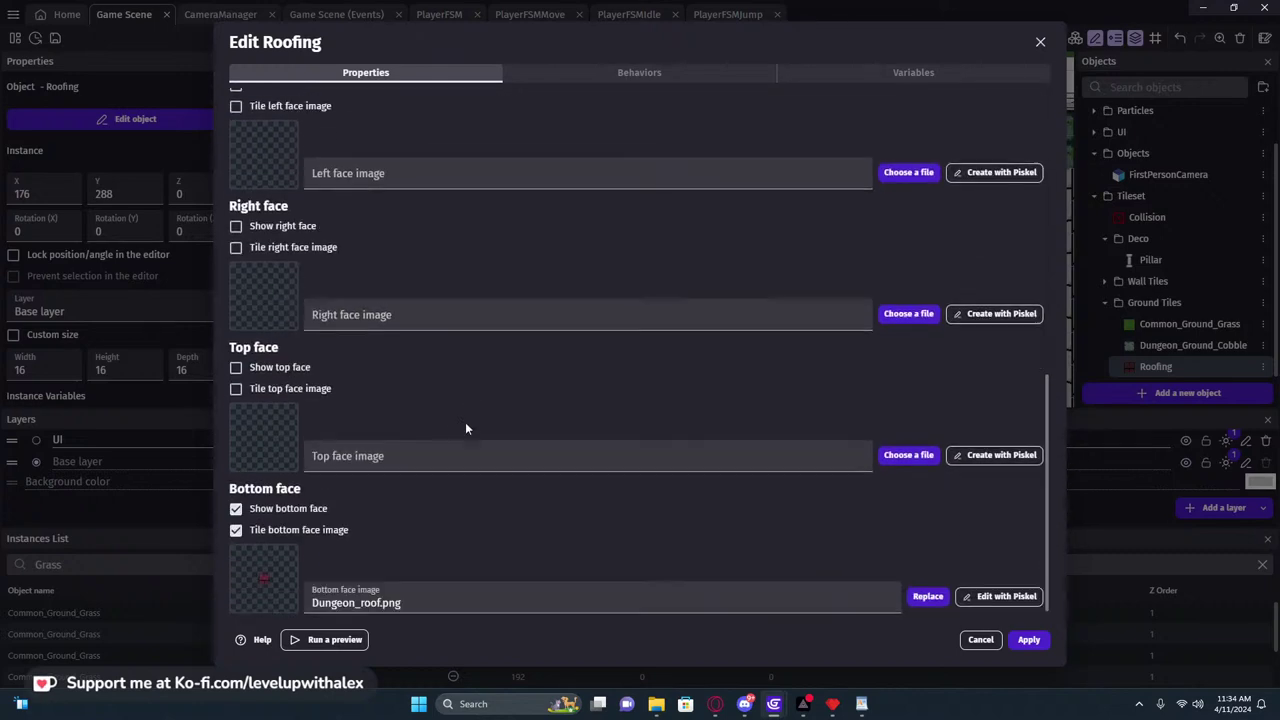
click(420, 596)
key(ctrl+c)
click(937, 553)
scroll(428, 491, up, 6)
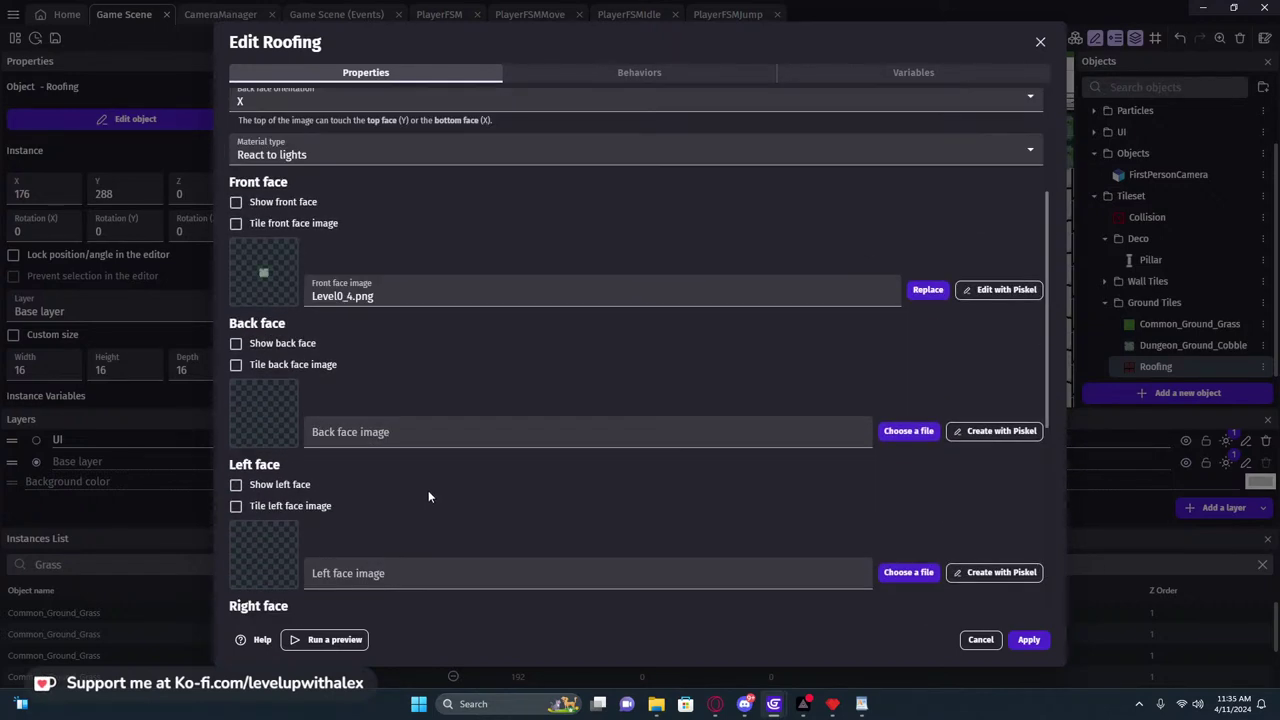
click(413, 428)
key(ctrl+v)
click(535, 378)
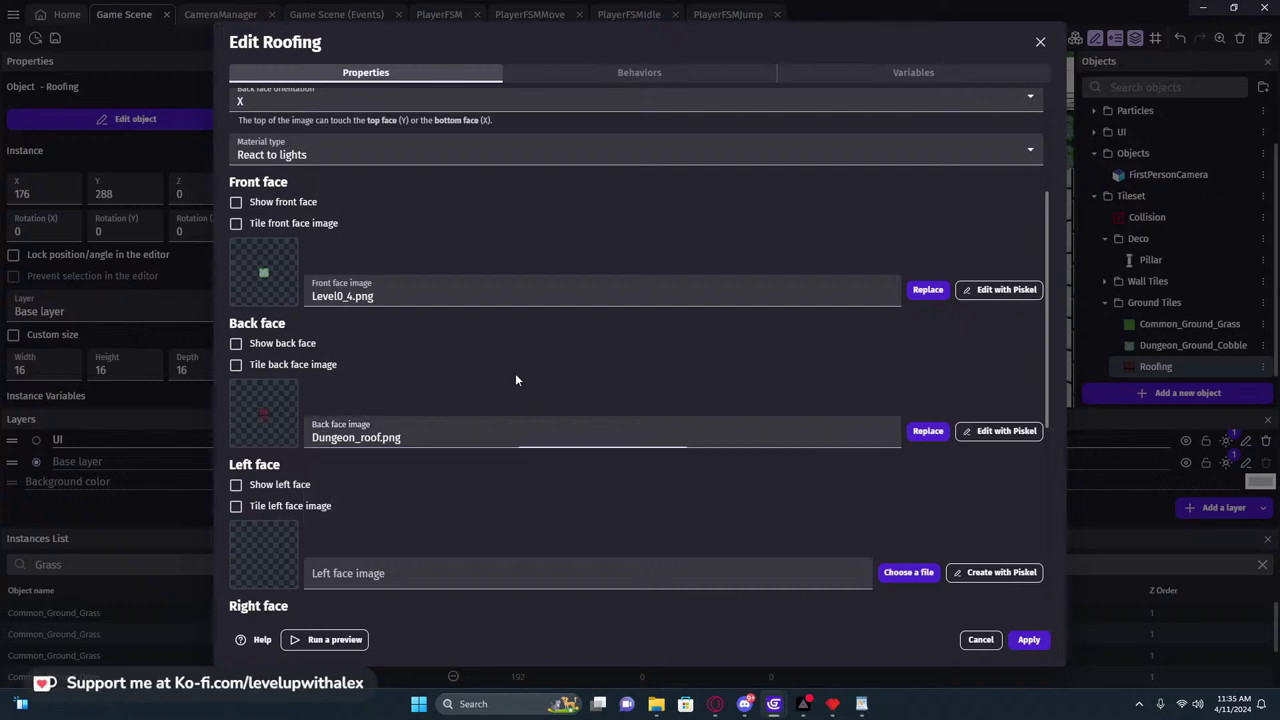
click(1028, 639)
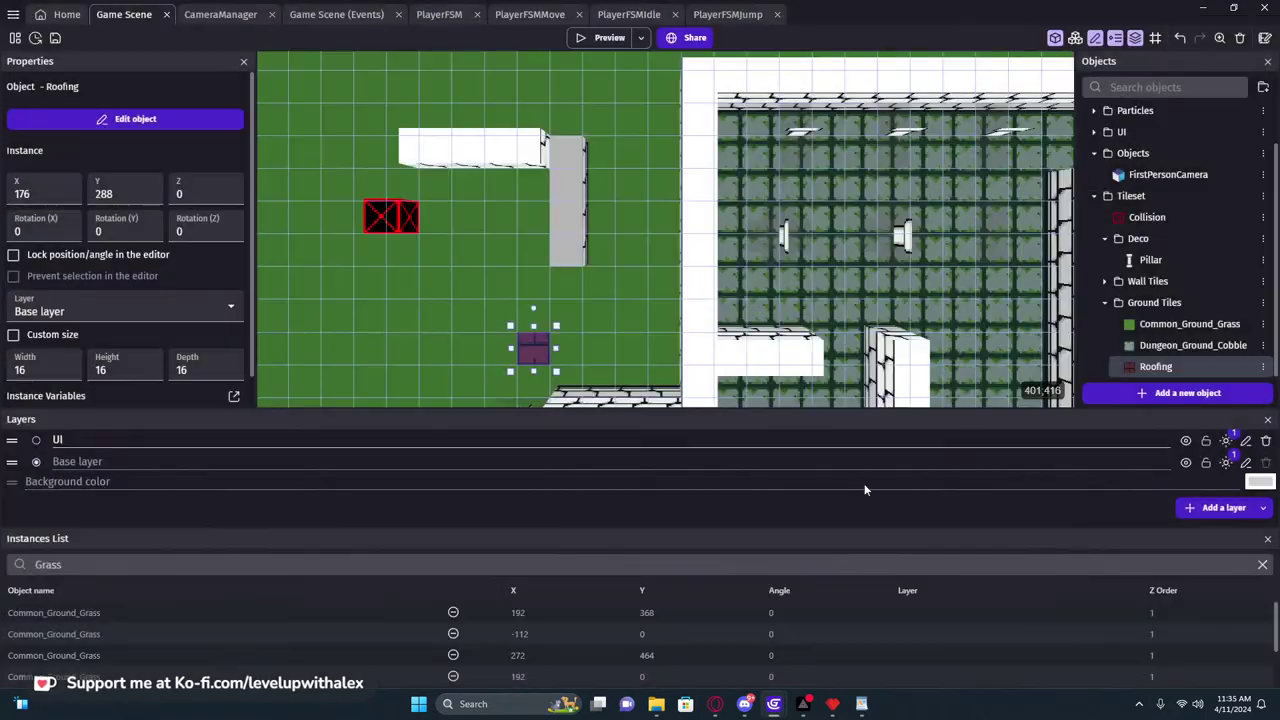
Move the Roofing block into the dungeon room at X 320, Y 240 and rotate it 180° about Z to match the tileset art
drag(556, 323, 819, 256)
middle_drag(819, 256, 528, 281)
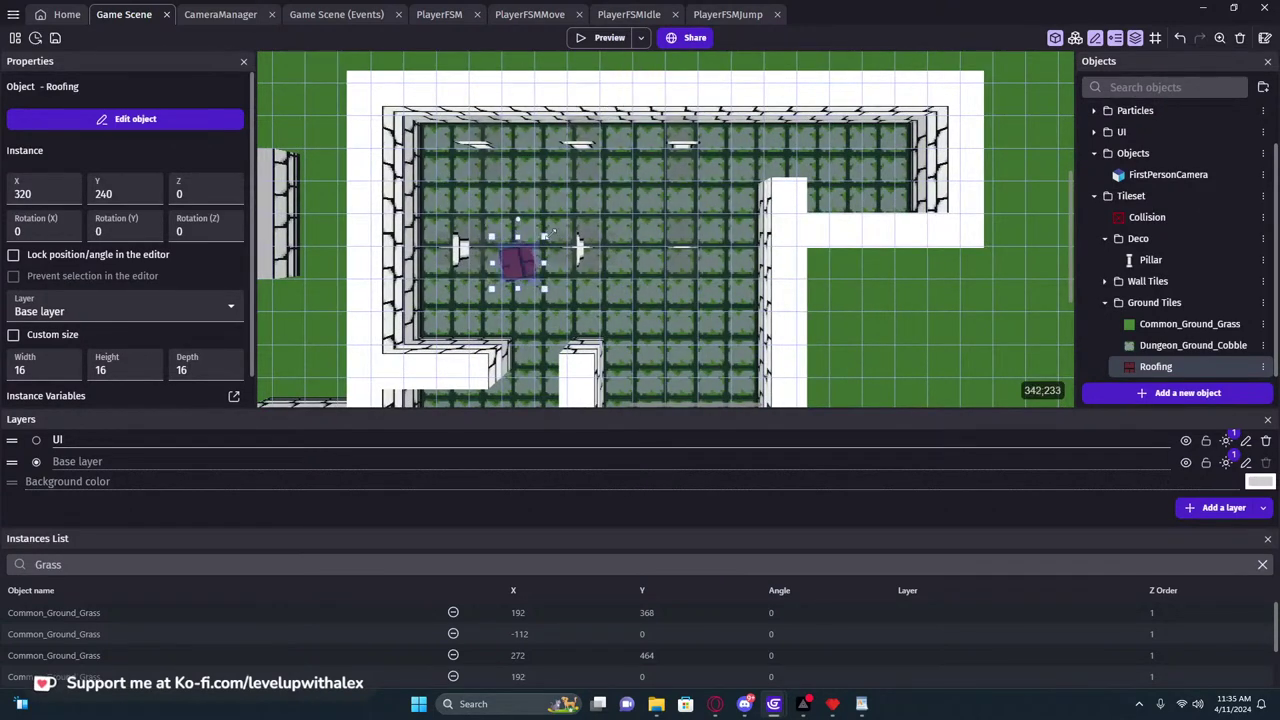
drag(556, 240, 515, 283)
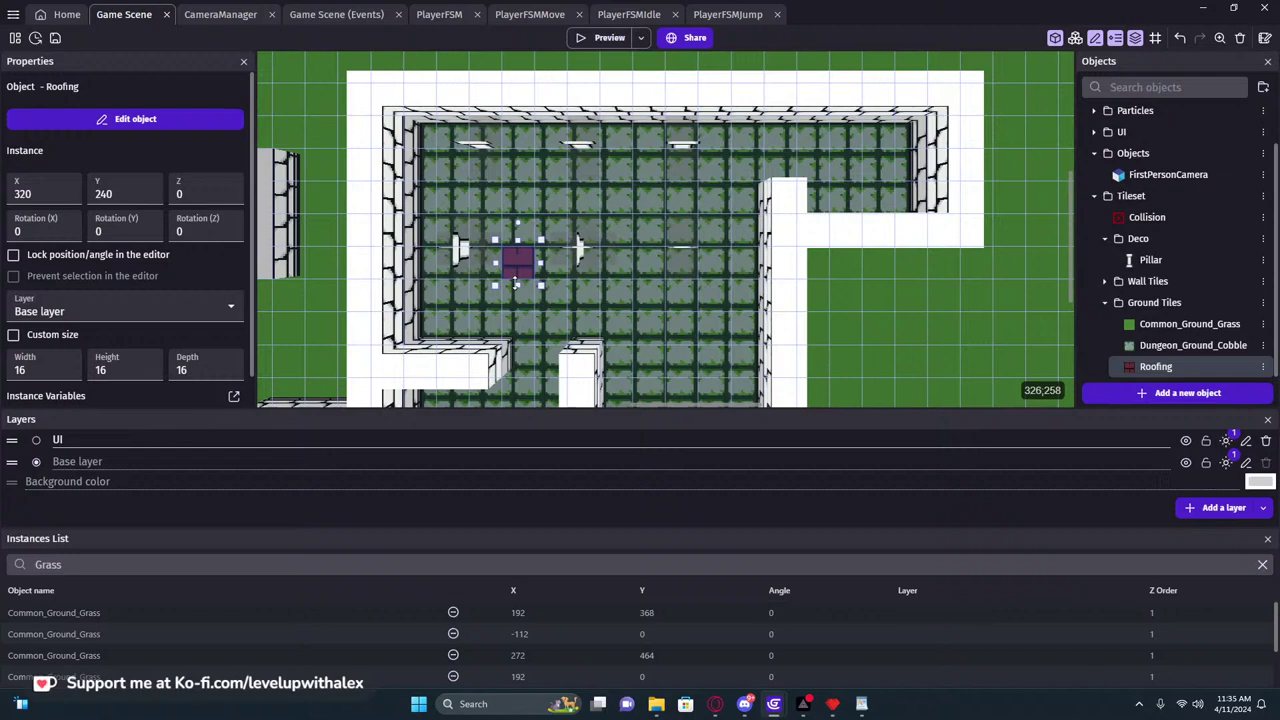
click(830, 706)
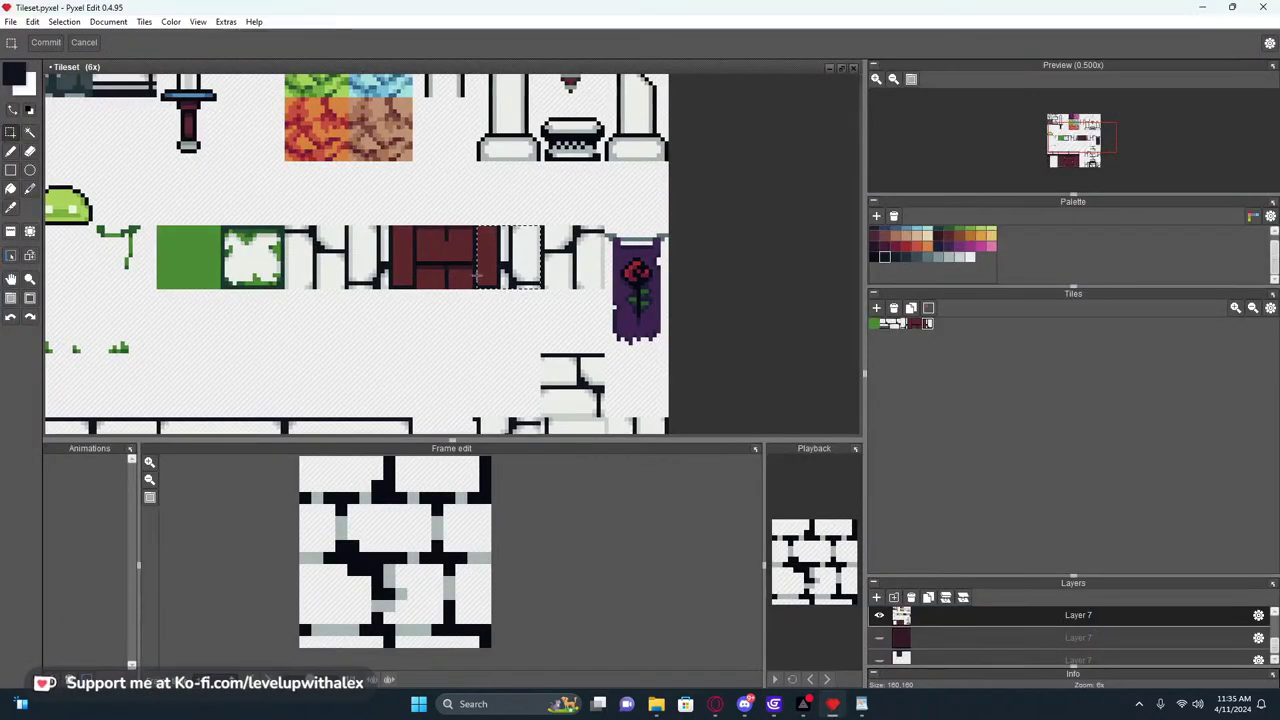
click(1195, 10)
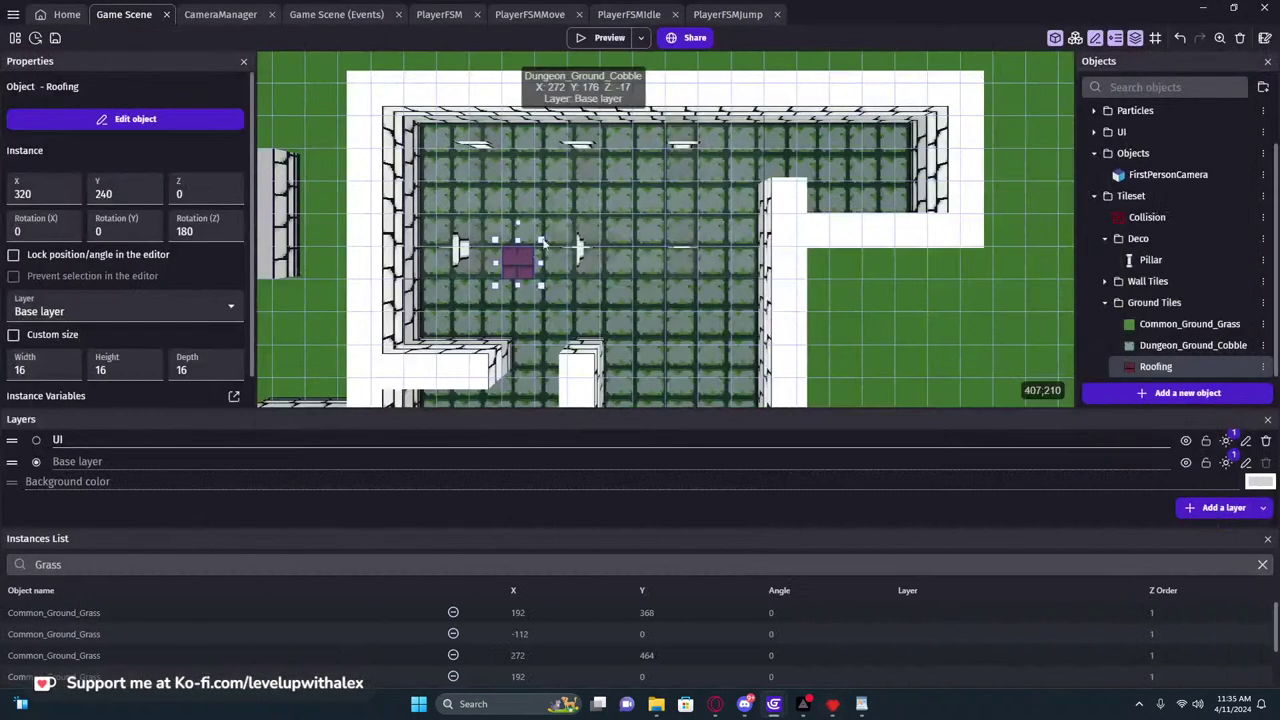
Stretch the Roofing block into a strip 112 high starting at Y 176 and duplicate it alongside at X 336
drag(527, 262, 520, 343)
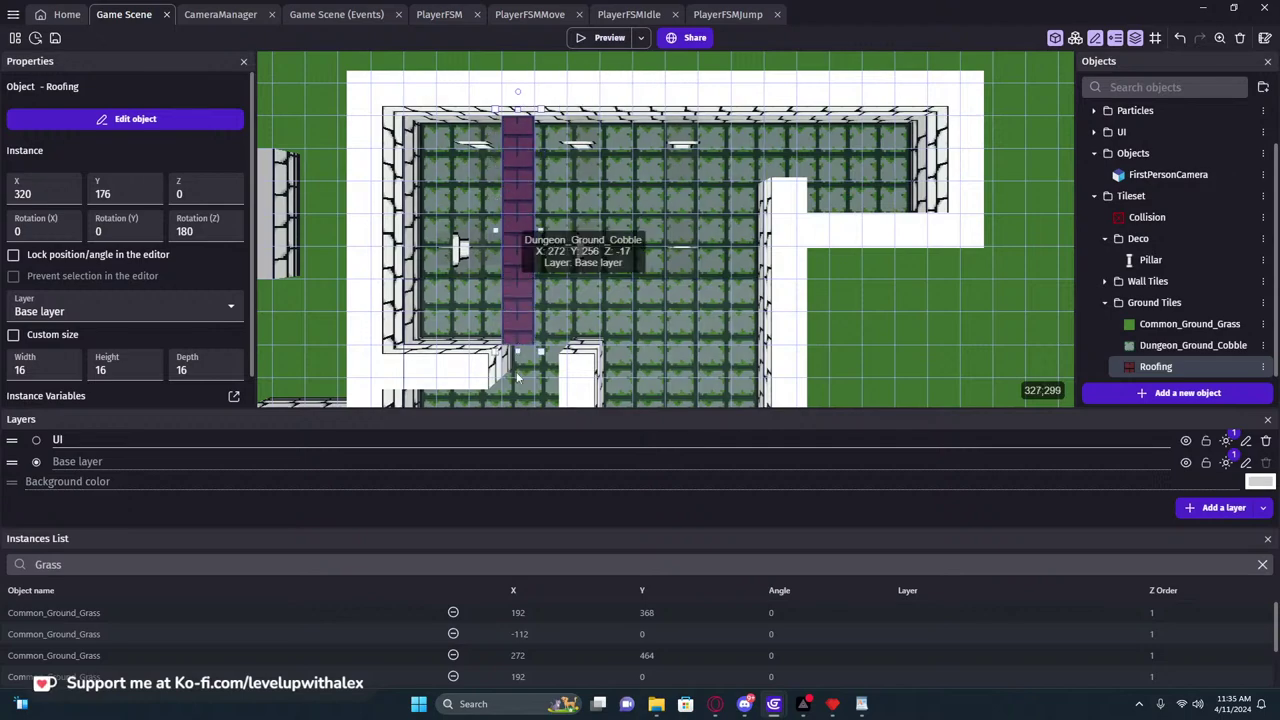
middle_drag(546, 333, 699, 288)
ctrl+drag(667, 280, 712, 276)
shift+click(670, 240)
scroll(713, 270, down, 2)
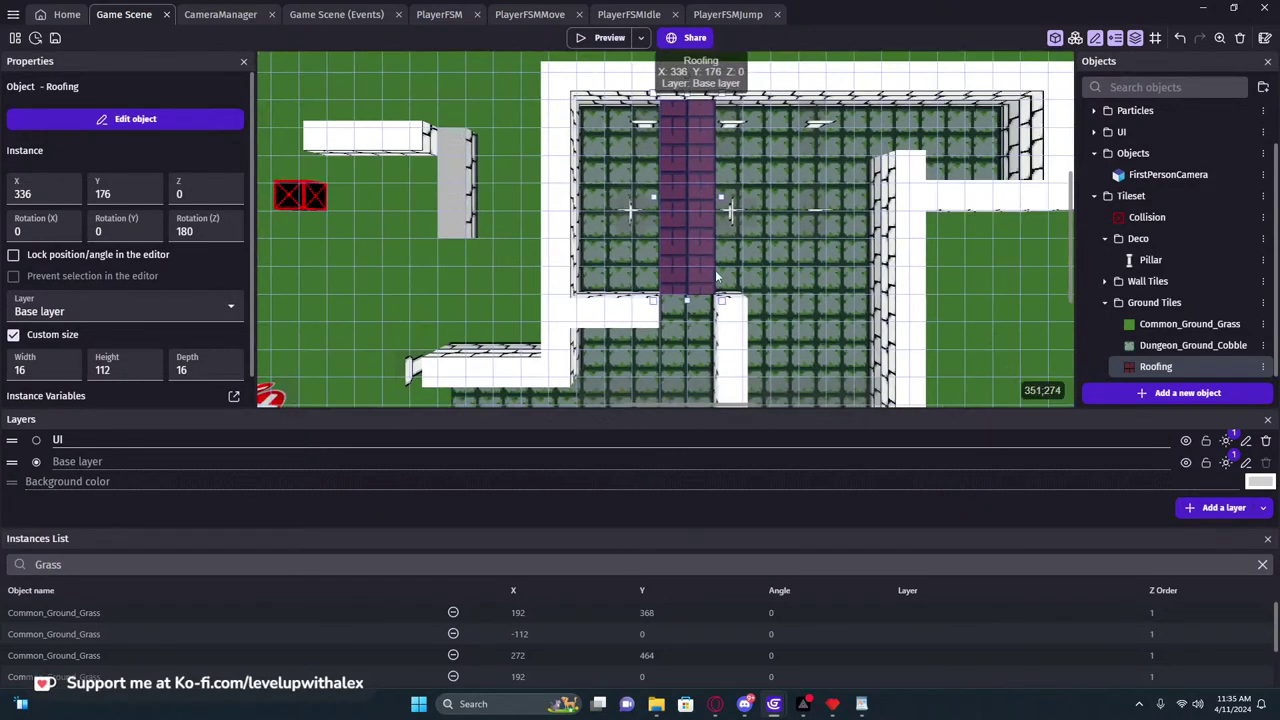
key(Escape)
Lengthen both Roofing strips to a height of 288 and shift them west, bringing the eastern strip to X 304
middle_drag(705, 273, 683, 197)
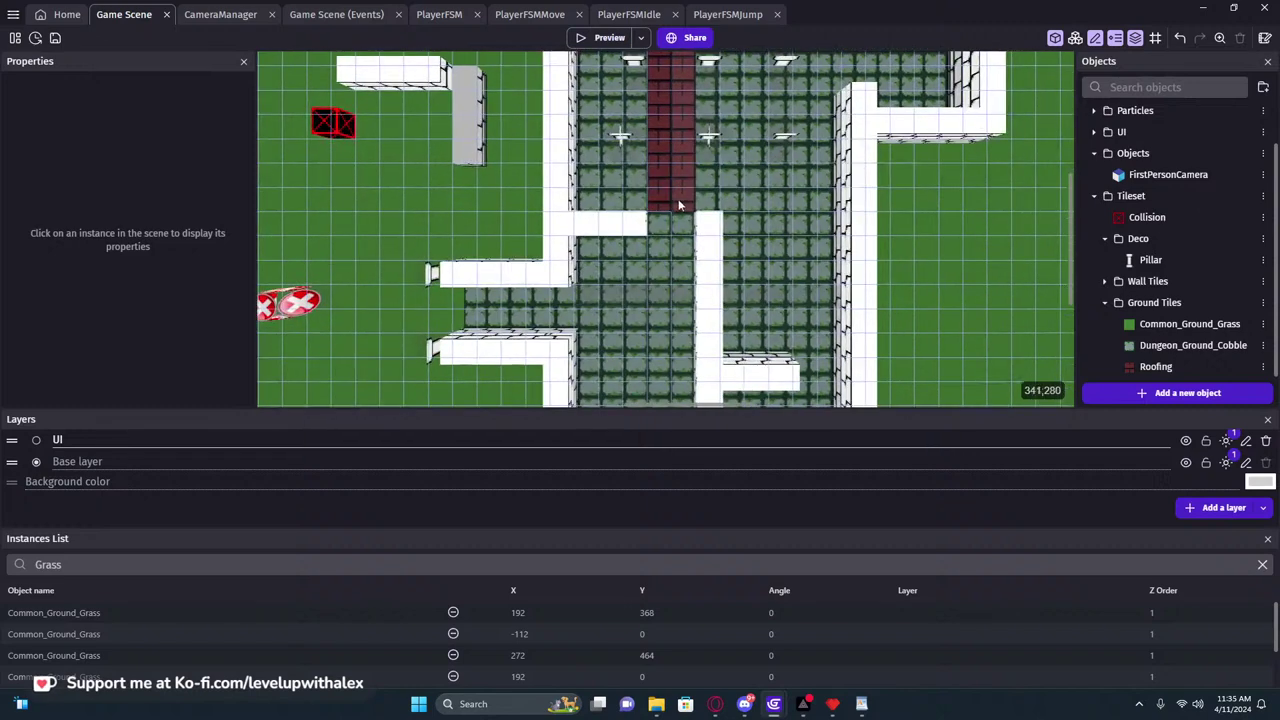
click(660, 206)
drag(670, 222, 632, 346)
drag(626, 246, 577, 246)
middle_drag(611, 231, 695, 385)
middle_drag(678, 253, 833, 307)
middle_drag(787, 309, 586, 279)
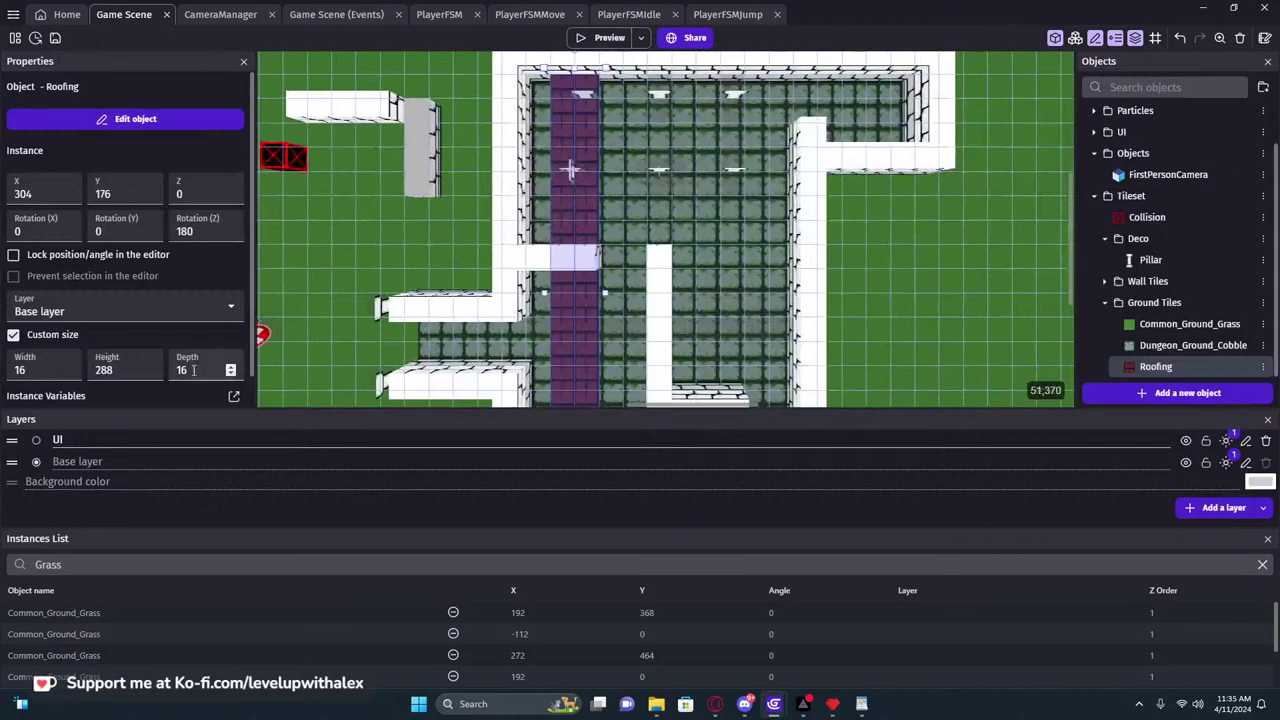
Set the selected Roofing strips' depth to 0 and their Z position to 33
click(208, 367)
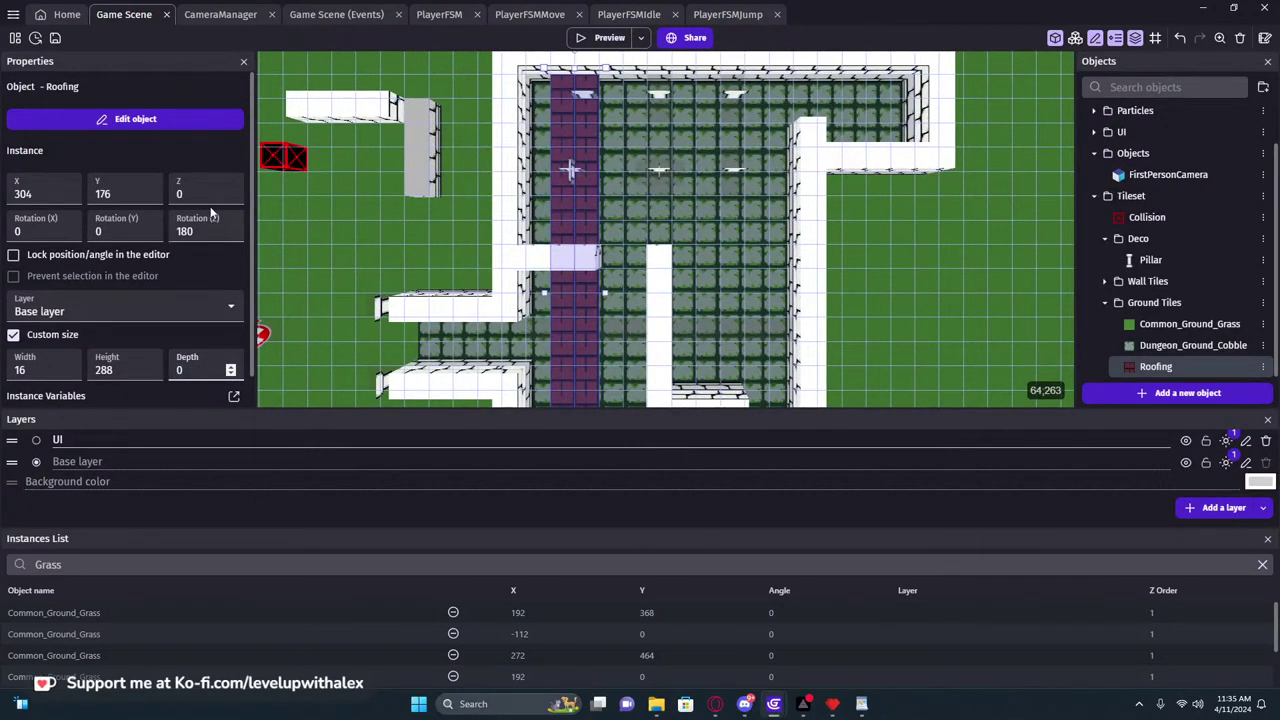
text(3)
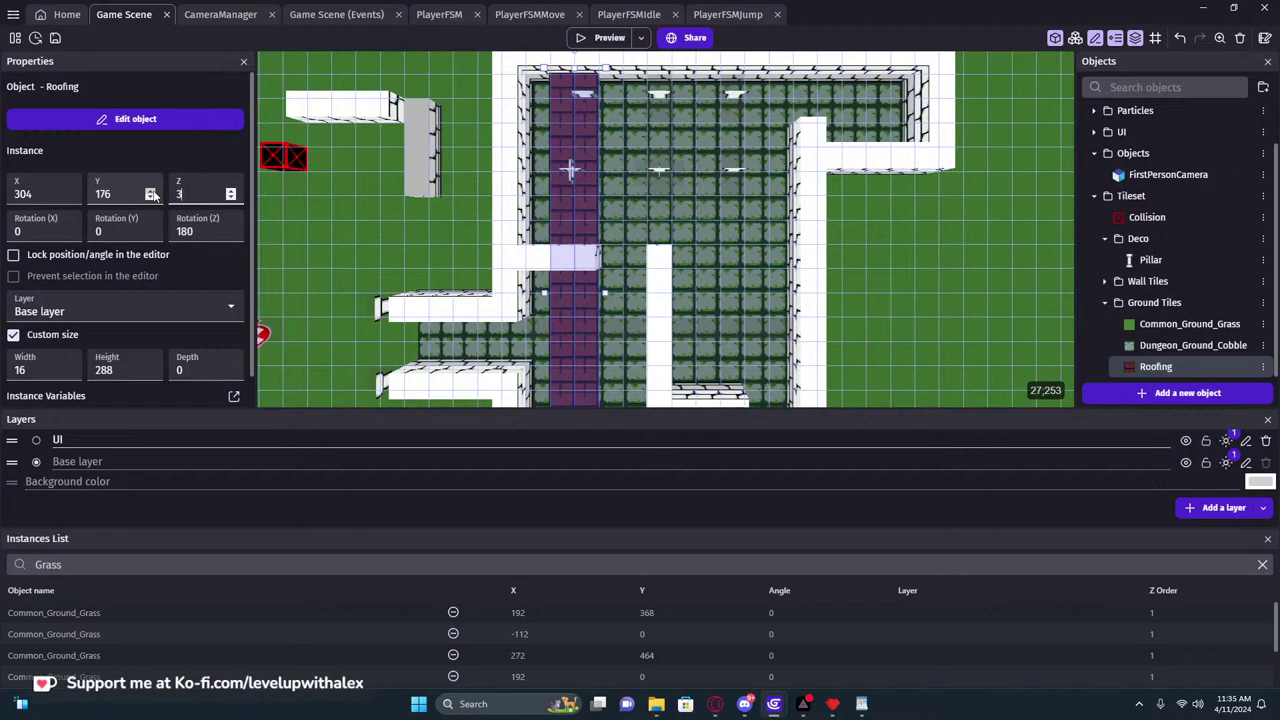
text(4)
key(Down)
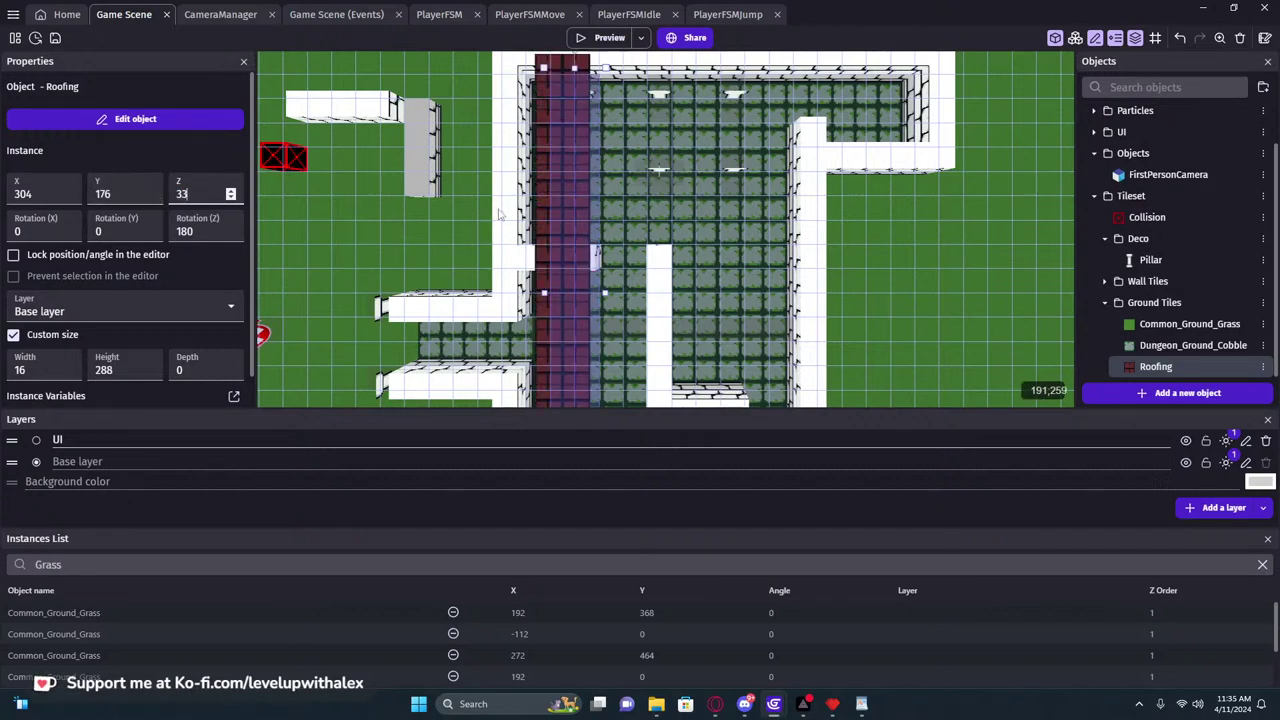
Preview the game, walk and jump under the raised Roofing strips to check their height, and close the preview
scroll(652, 244, up, 3)
middle_drag(622, 242, 347, 189)
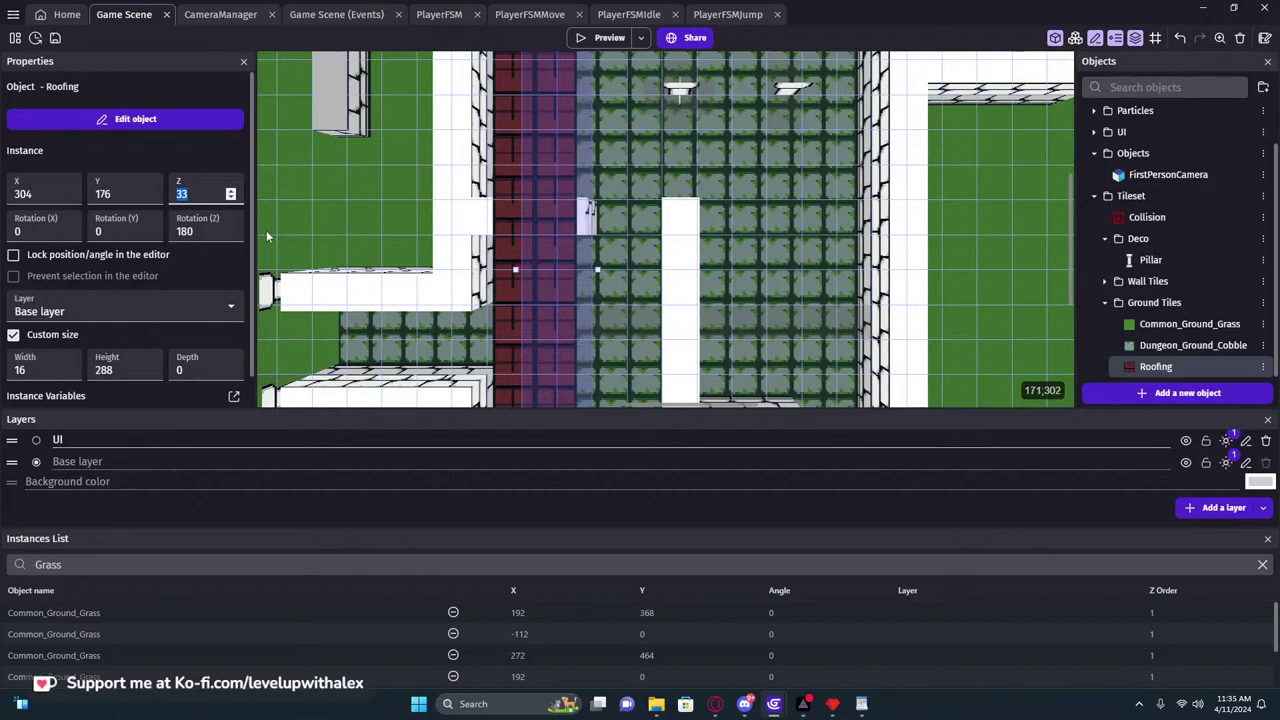
middle_drag(611, 251, 440, 229)
click(588, 38)
click(654, 254)
key(w)
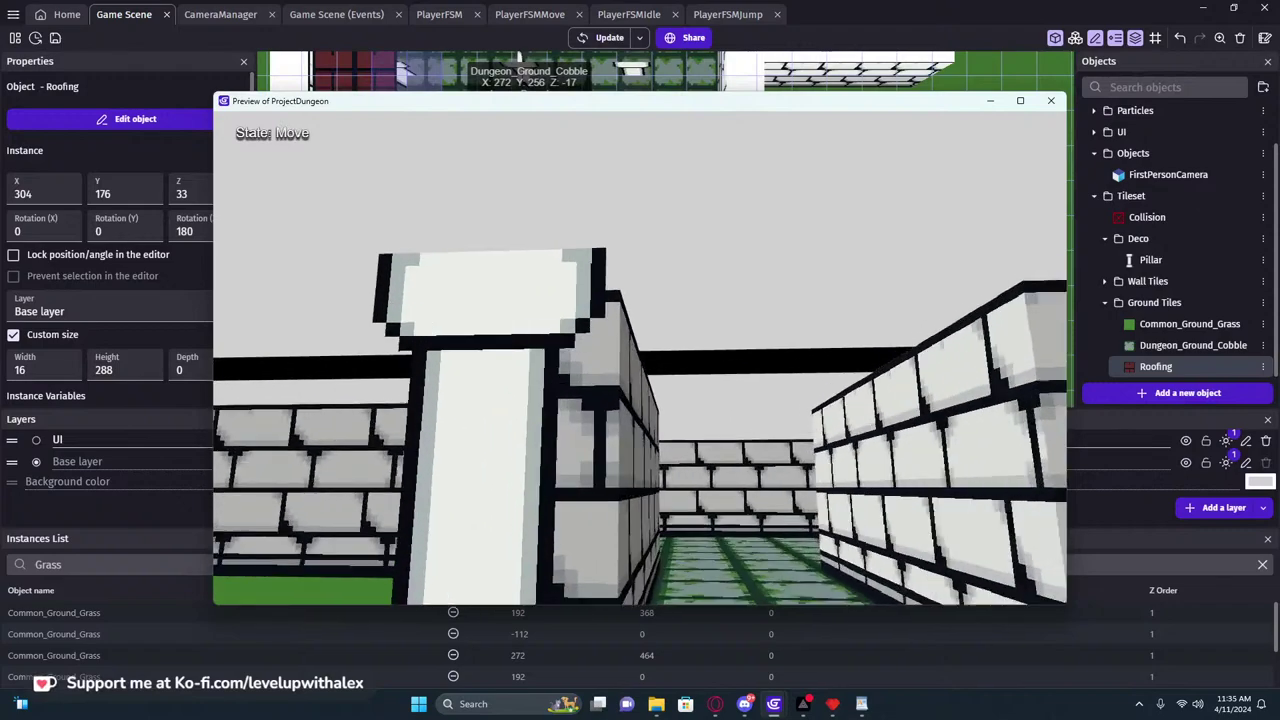
key(space)
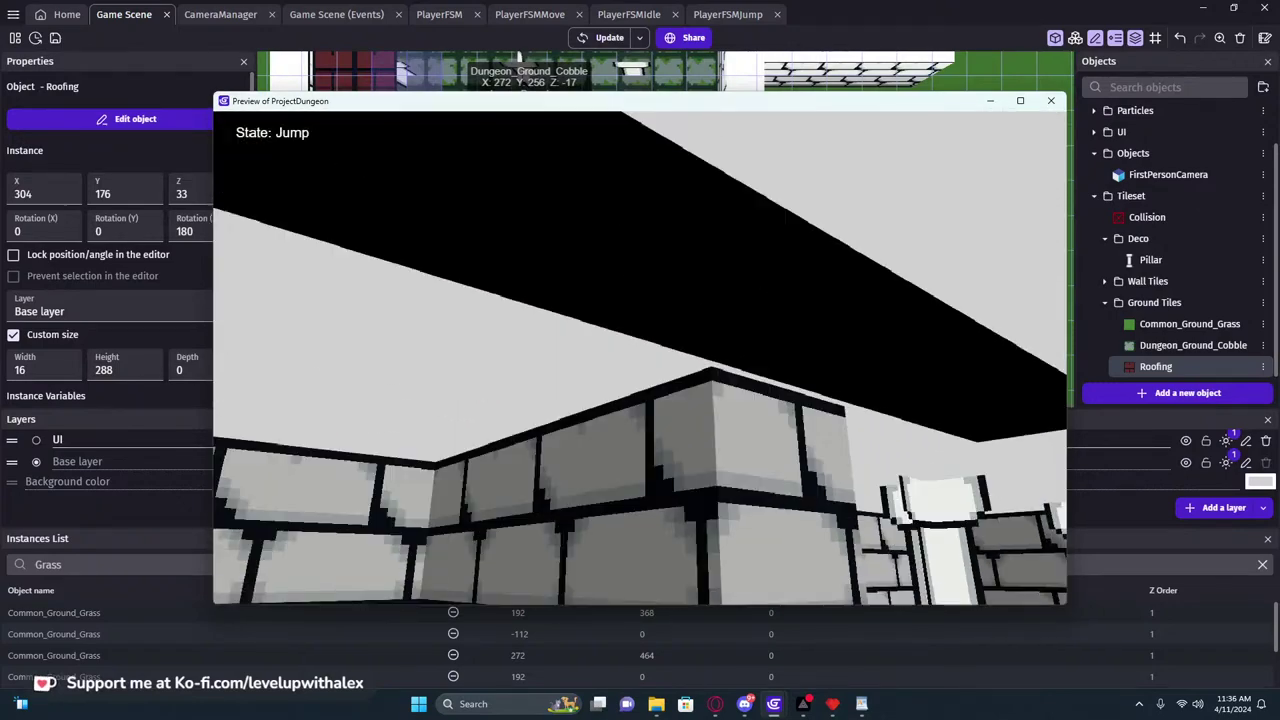
click(1050, 100)
Lower the Roofing strips to a Z position of 16
text(5)
key(BackSpace)
text(6)
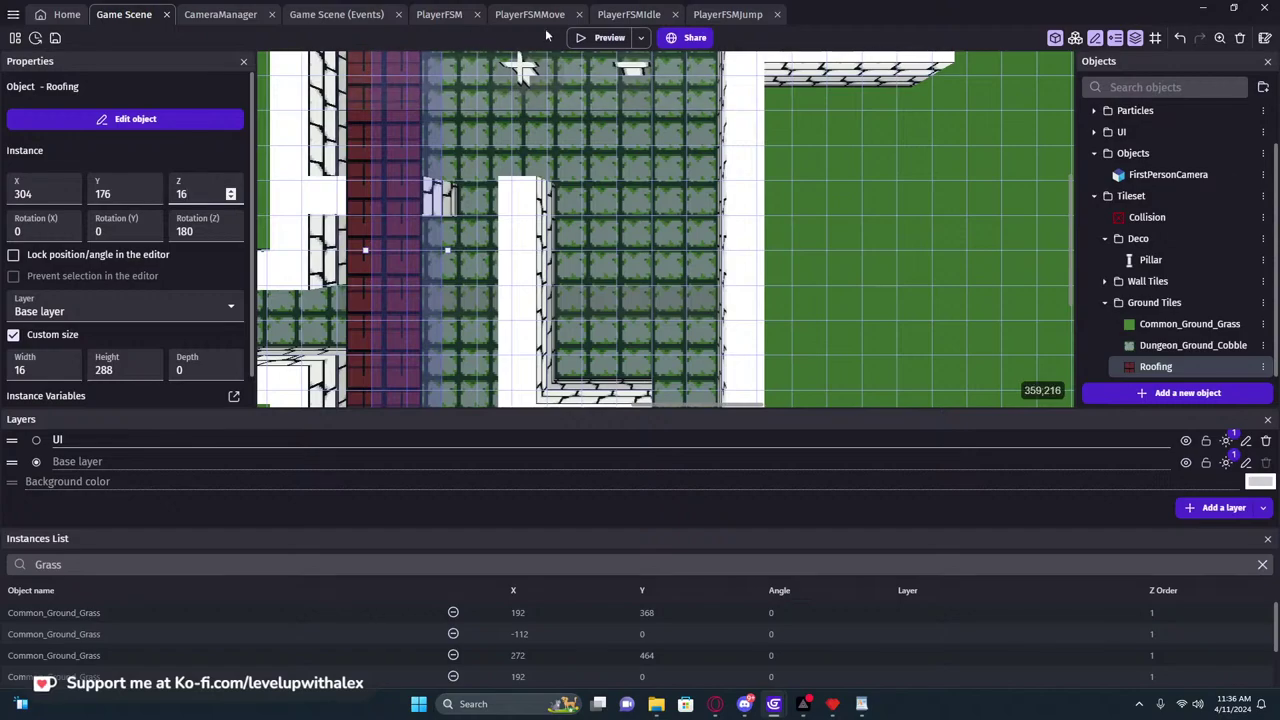
Run the preview again to examine how the lowered roof meets the dungeon walls, and close it
click(580, 37)
key(w)
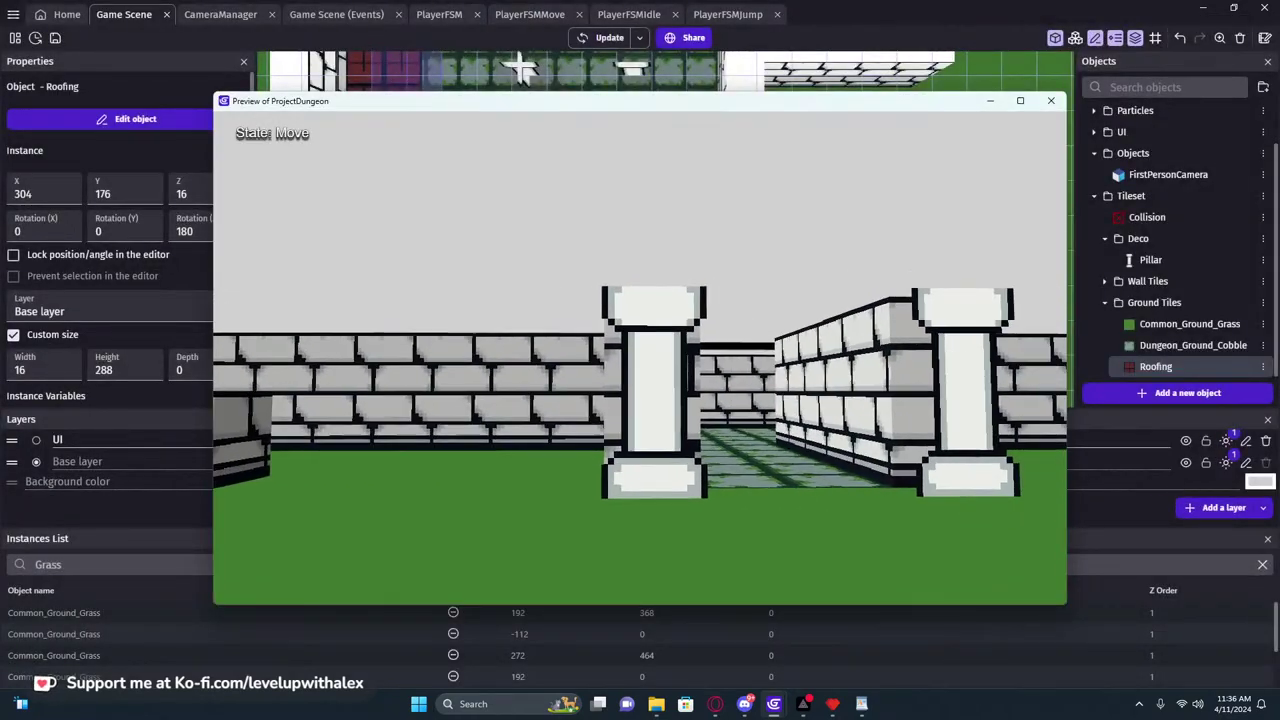
key(w)
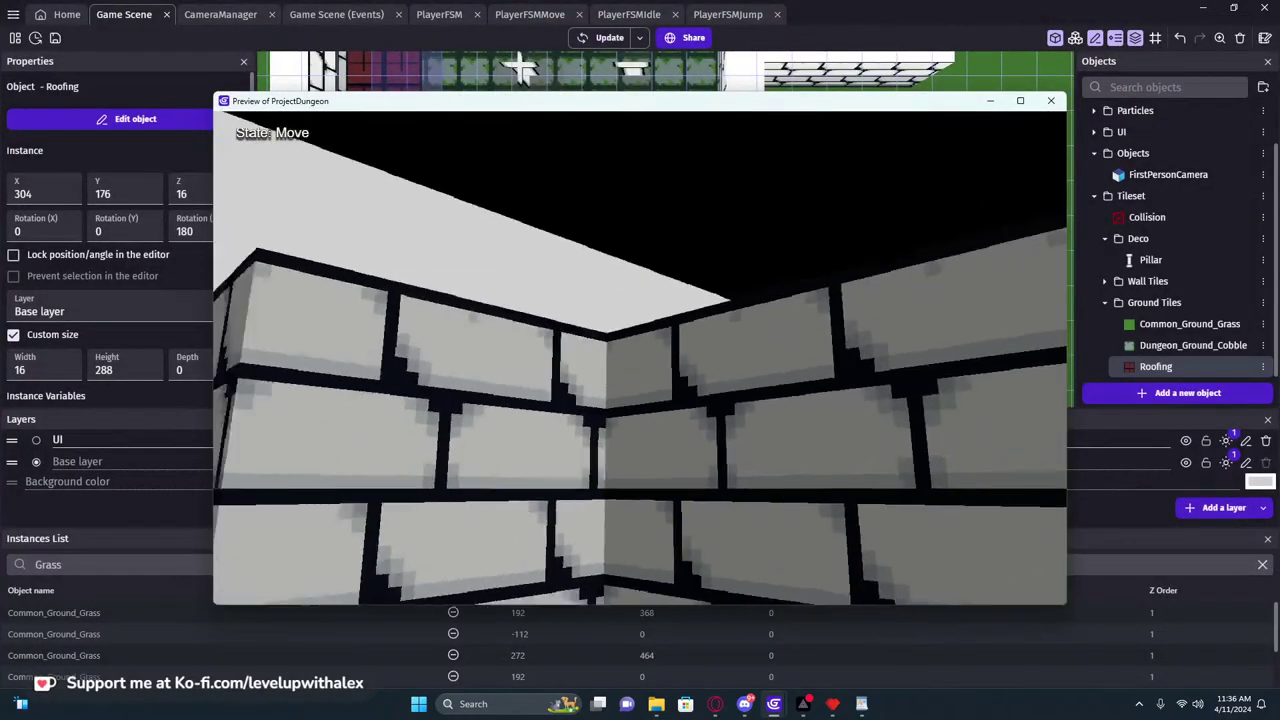
key(w)
key(space)
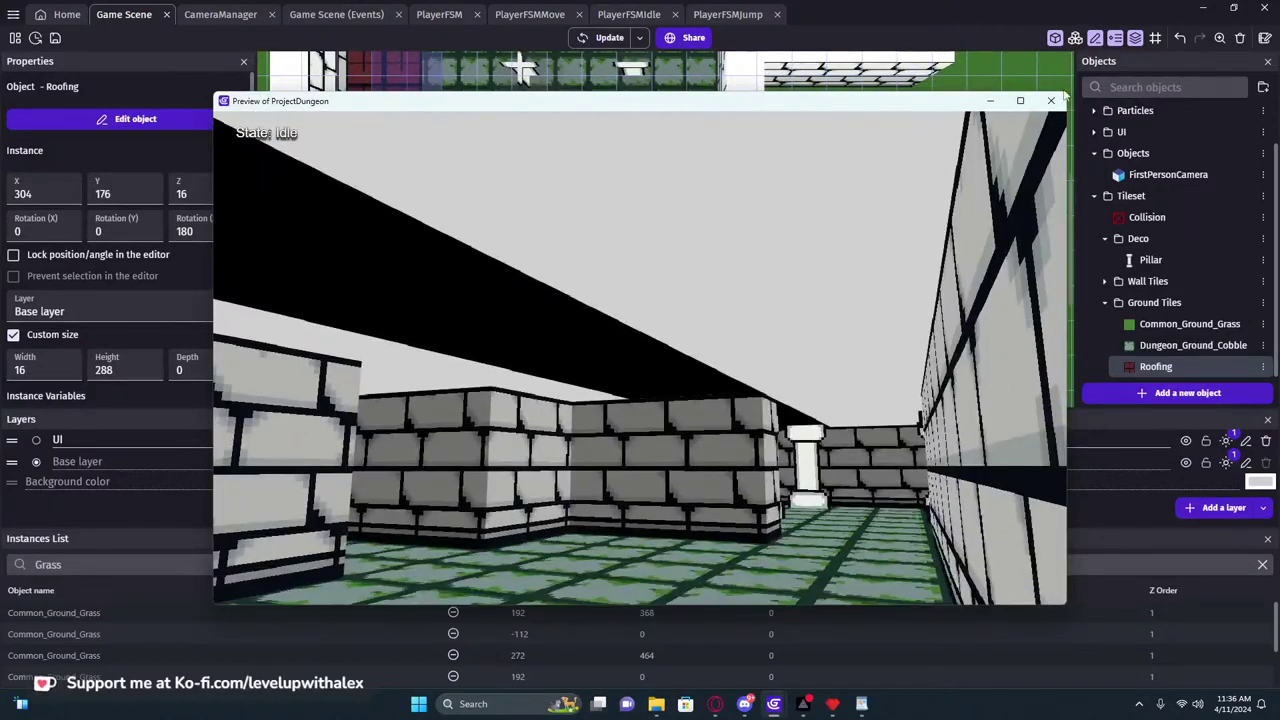
key(alt+F4)
Set the Roofing object's material type to No lighting effect and apply the change
middle_drag(595, 174, 789, 240)
double_click(618, 217)
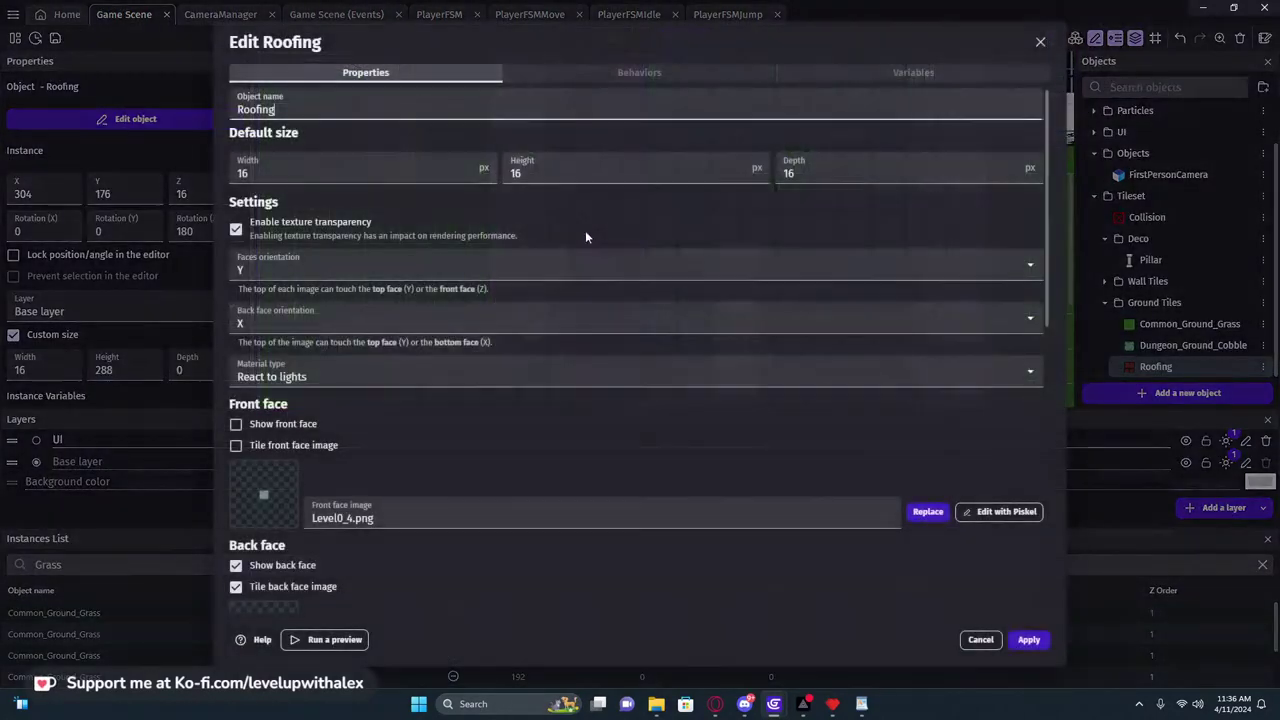
click(338, 379)
click(300, 392)
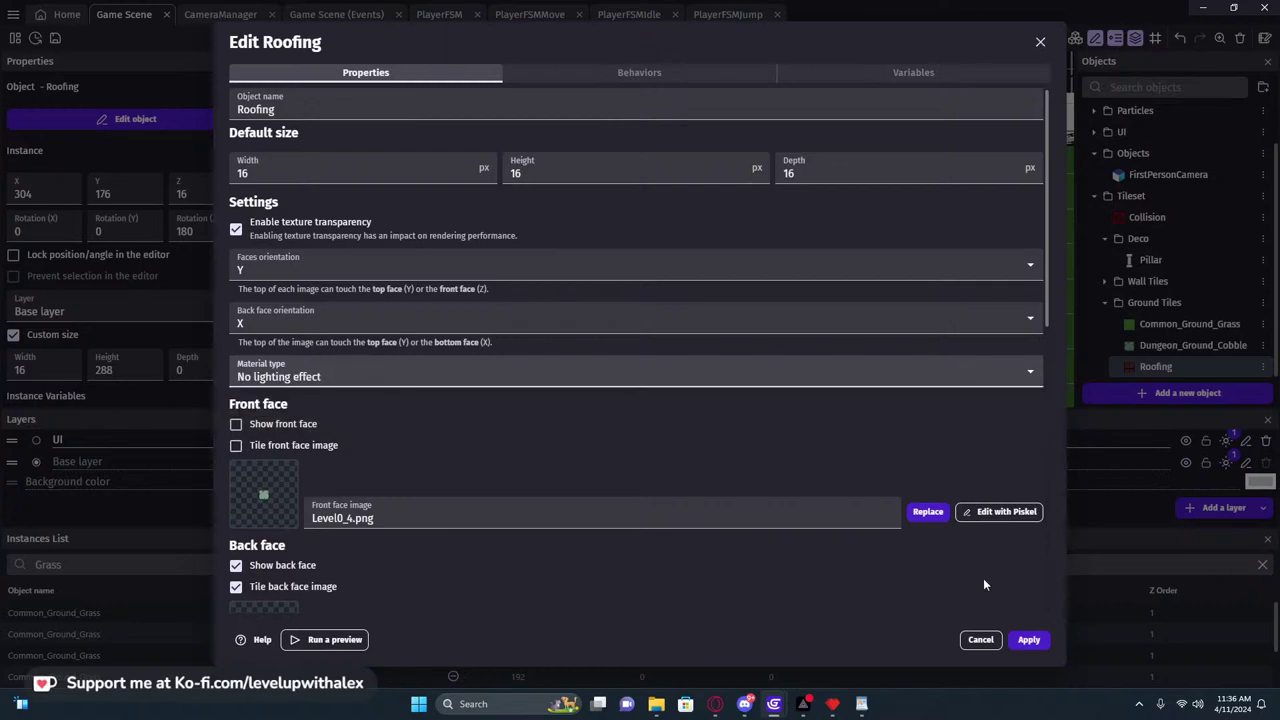
click(1028, 639)
Preview the game to inspect the unlit roof texture from inside the dungeon, and close the preview
key(F5)
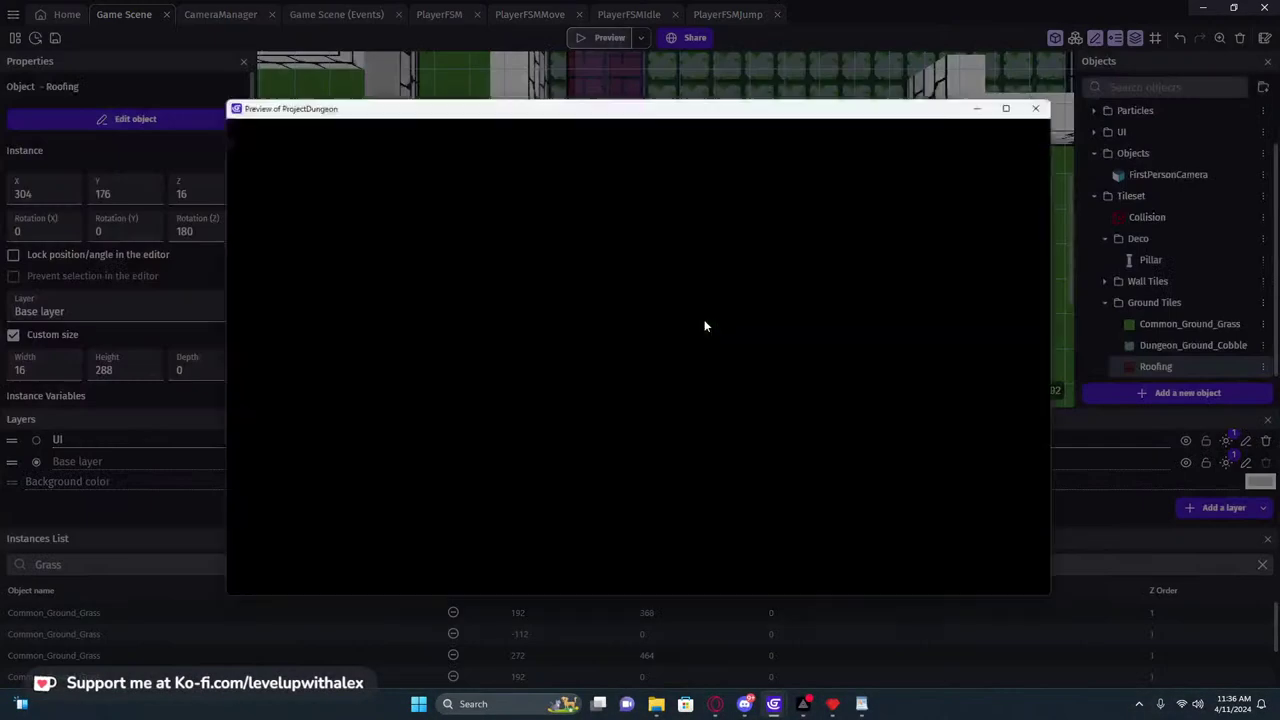
key(w)
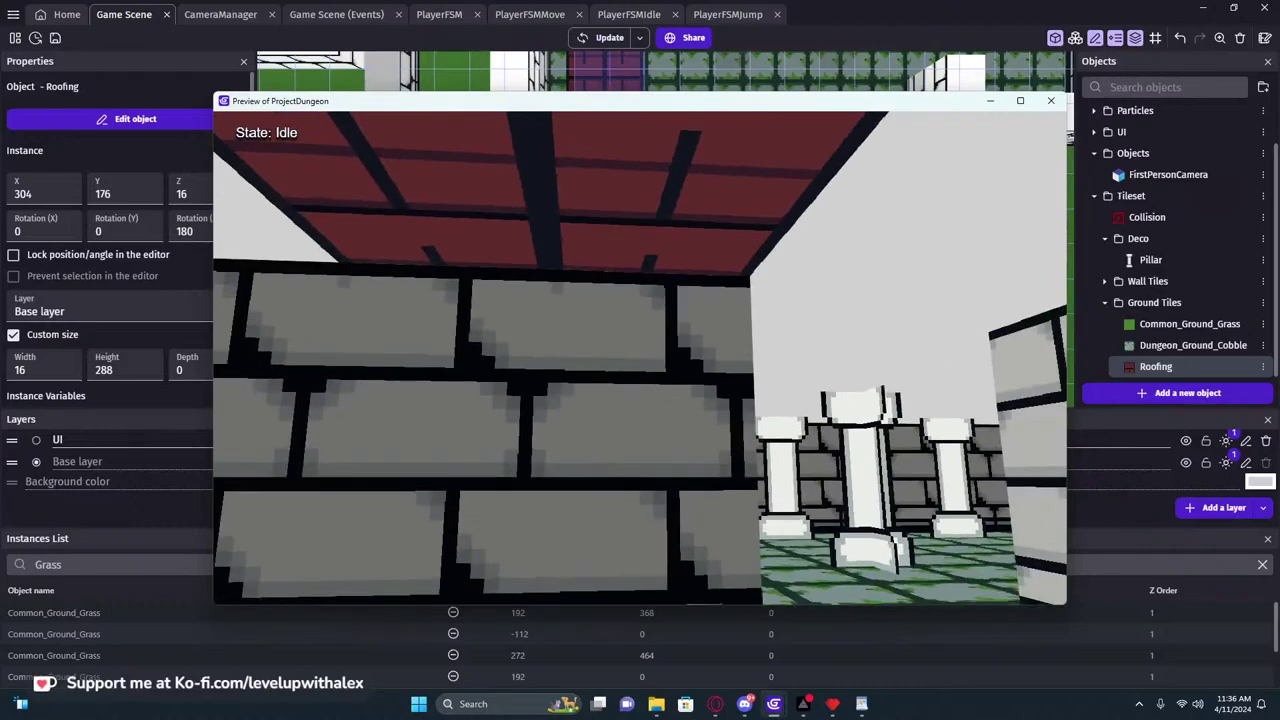
key(s)
key(w)
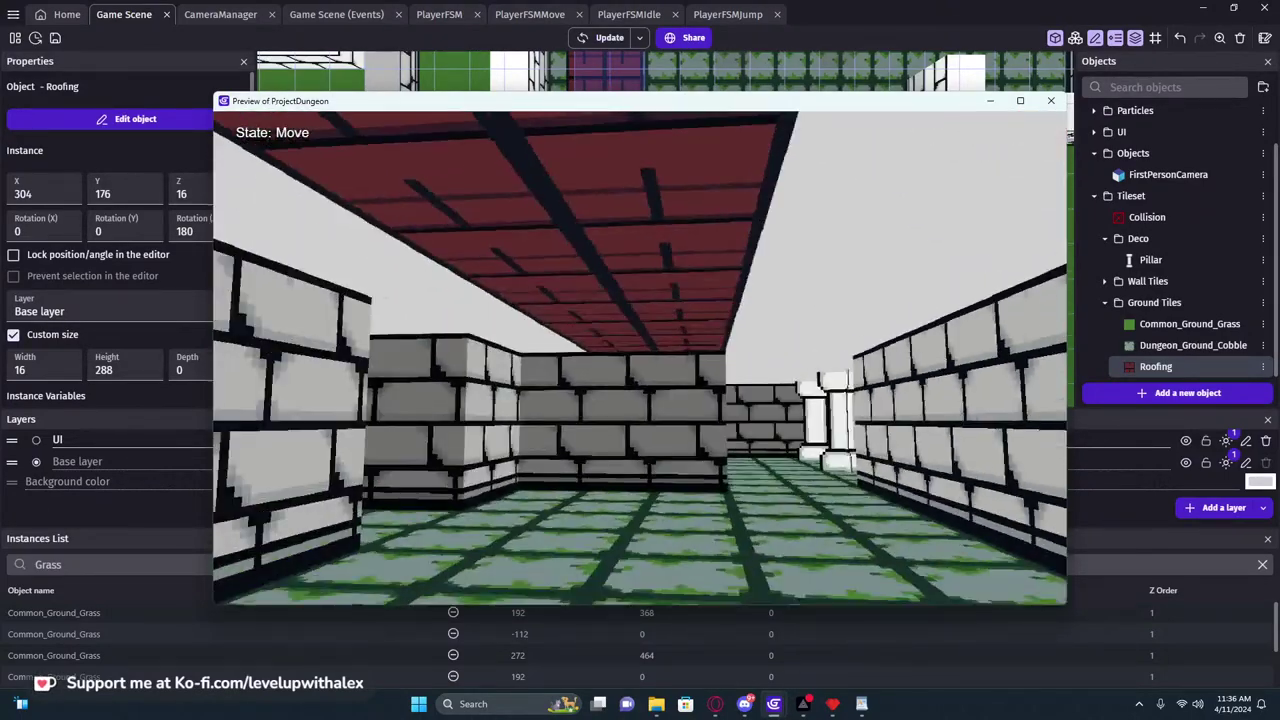
key(Escape)
click(1051, 101)
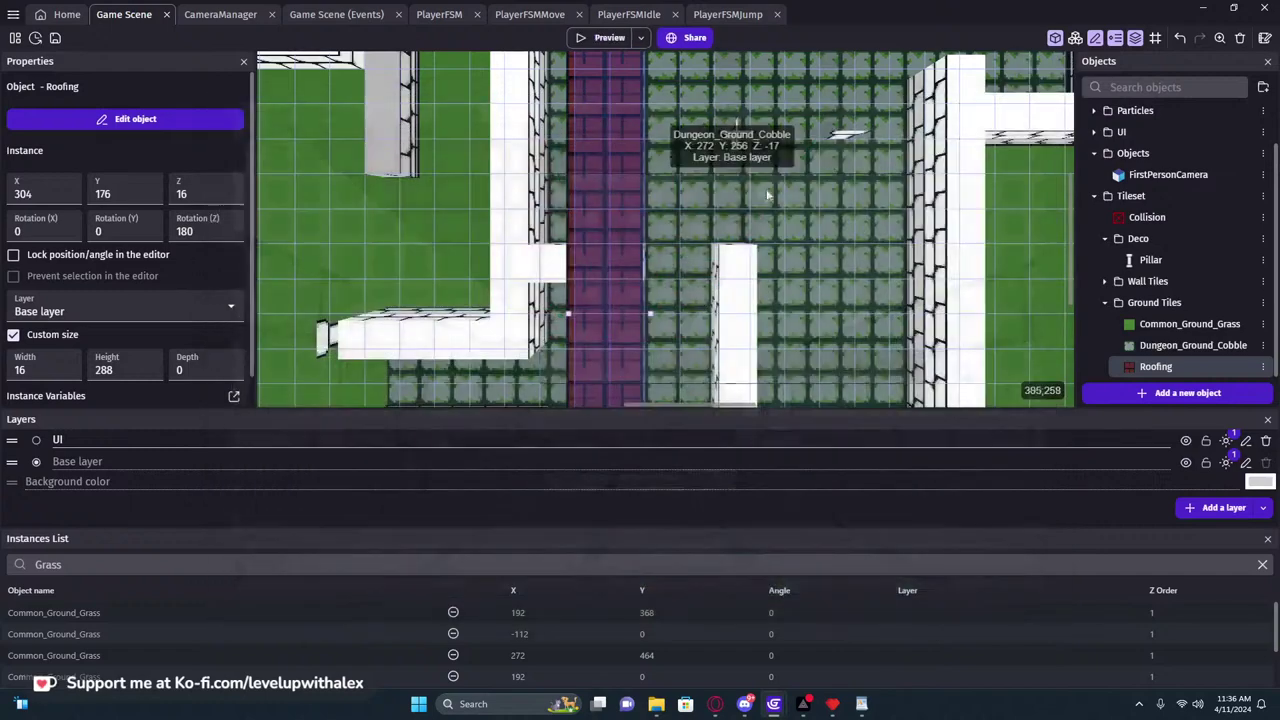
Duplicate the Roofing object under Ground Tiles and name the copy Roofing_Left
middle_drag(732, 215, 597, 214)
ctrl+scroll(597, 215, down, 3)
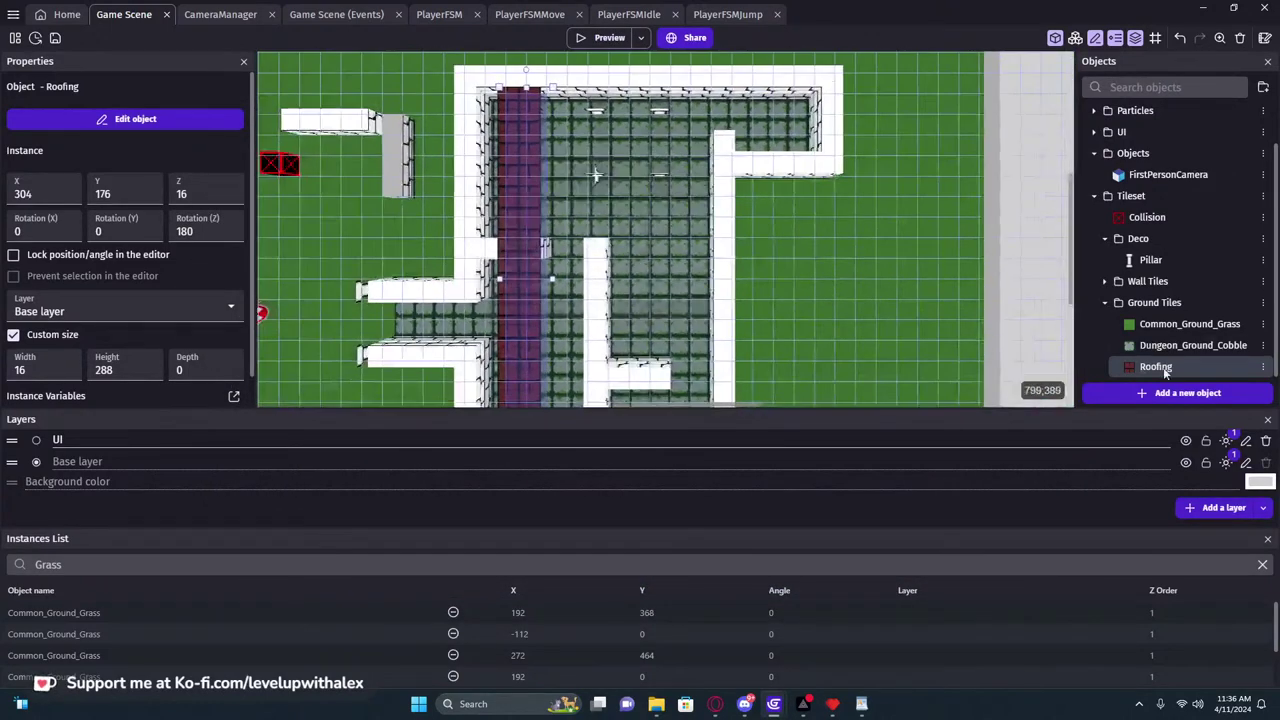
right_click(1160, 368)
click(1050, 431)
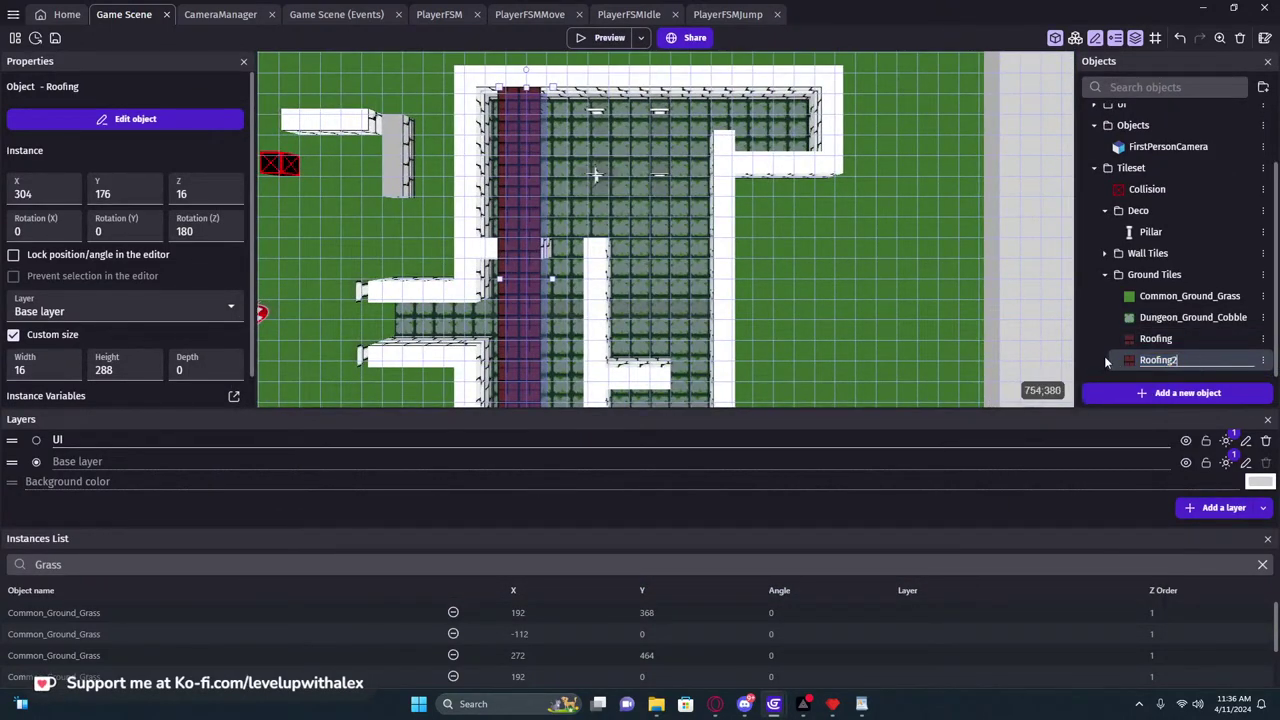
text(Roofing_Left)
key(Return)
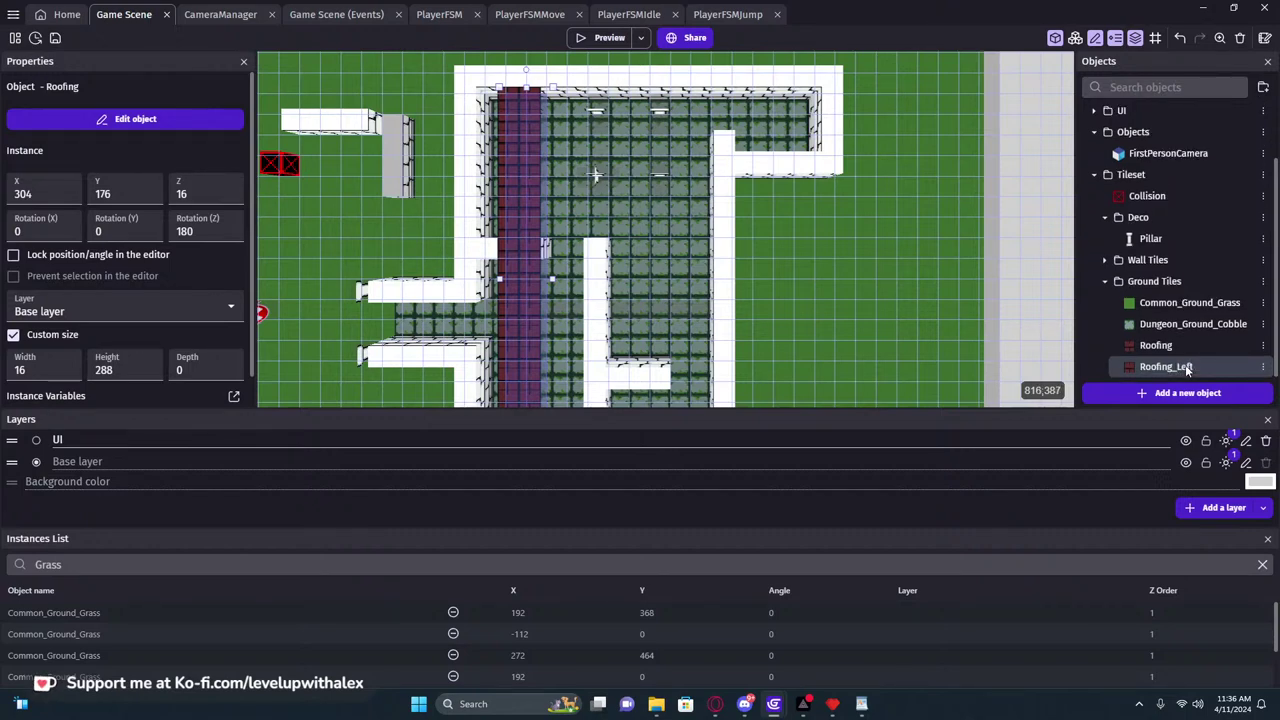
Replace Roofing_Left's back face image with the Dungeon_roof_left file from the Level 0 folder and apply the change
double_click(1188, 368)
scroll(472, 301, down, 3)
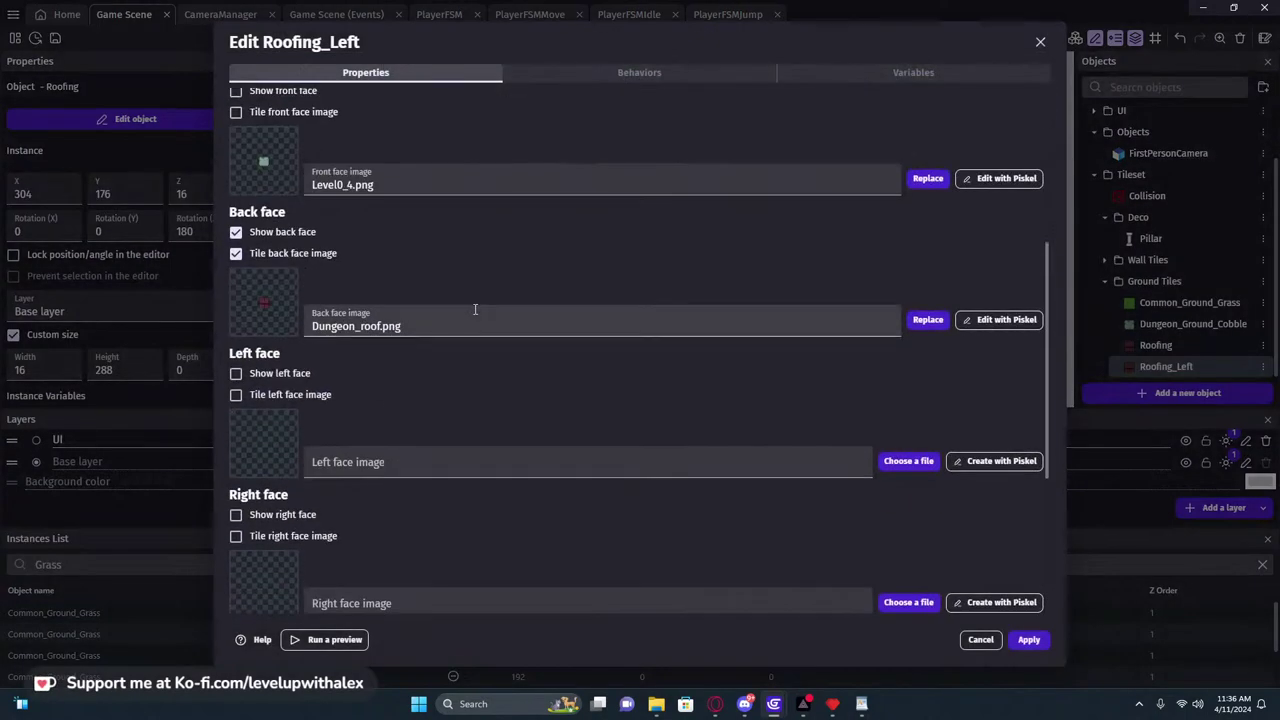
click(932, 320)
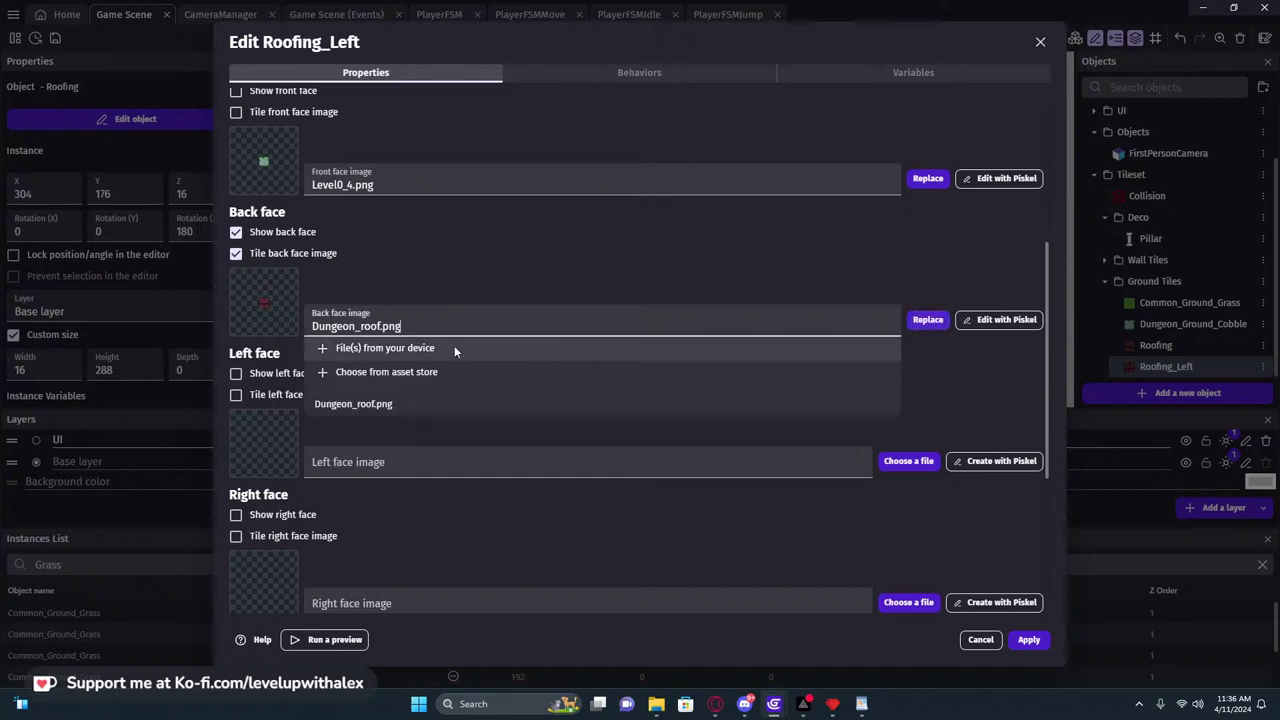
click(454, 345)
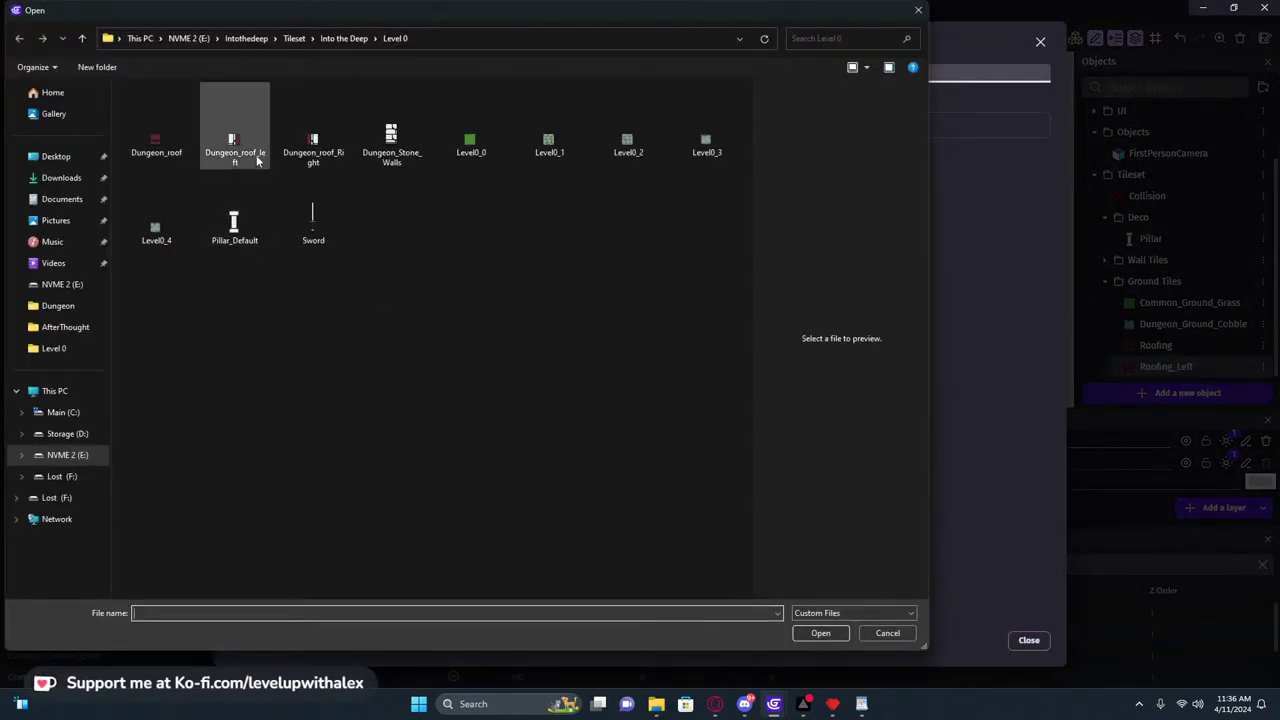
double_click(257, 160)
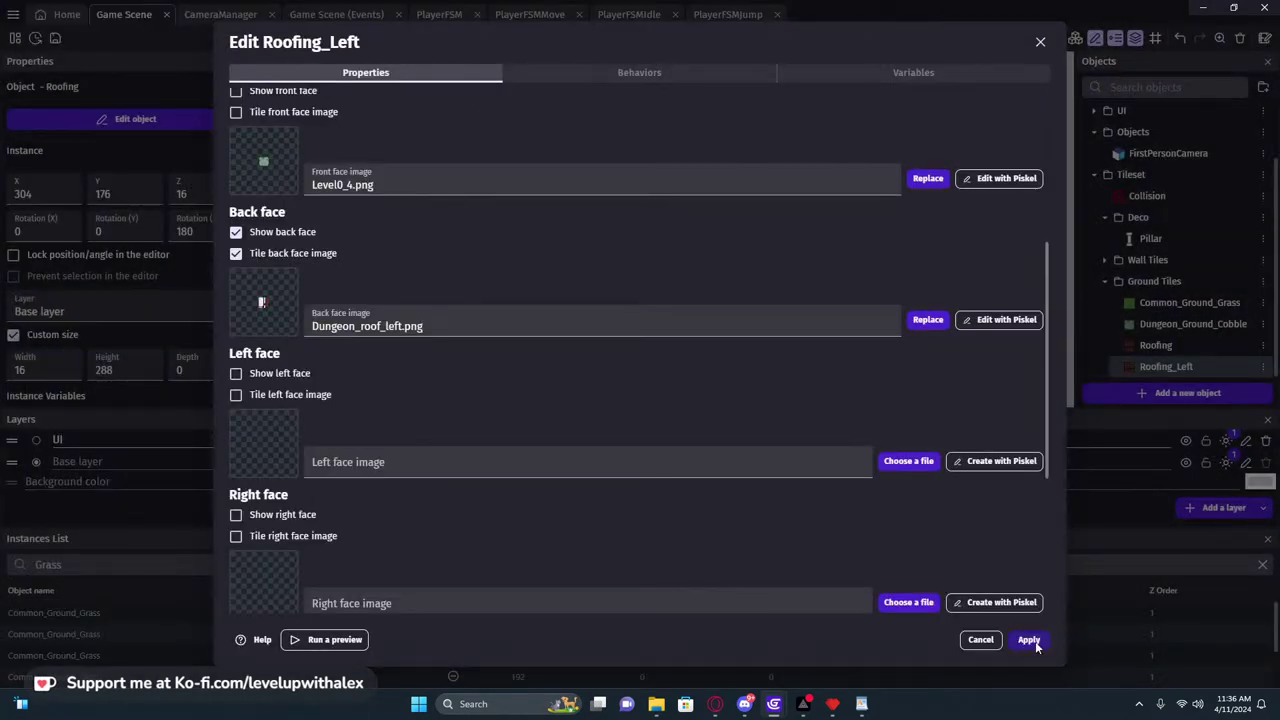
click(1035, 641)
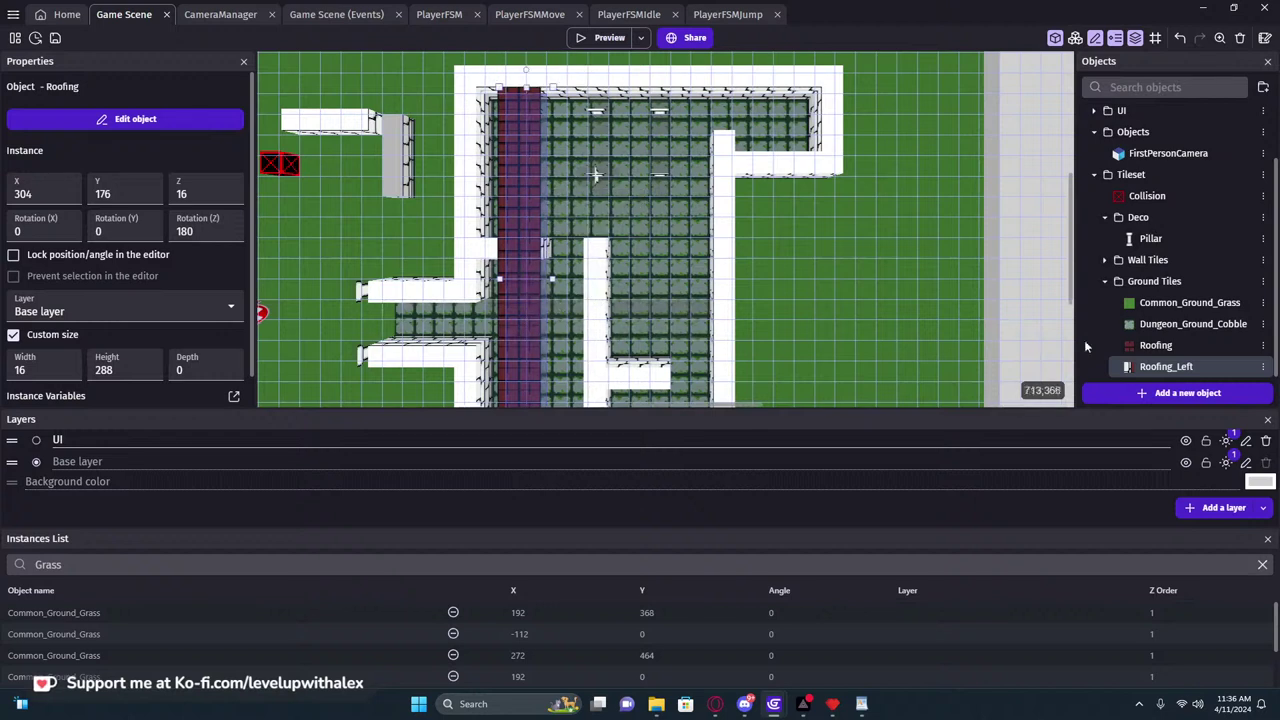
Place a Roofing_Left tile on the grass west of the dungeon and set its Z position to 16
click(366, 222)
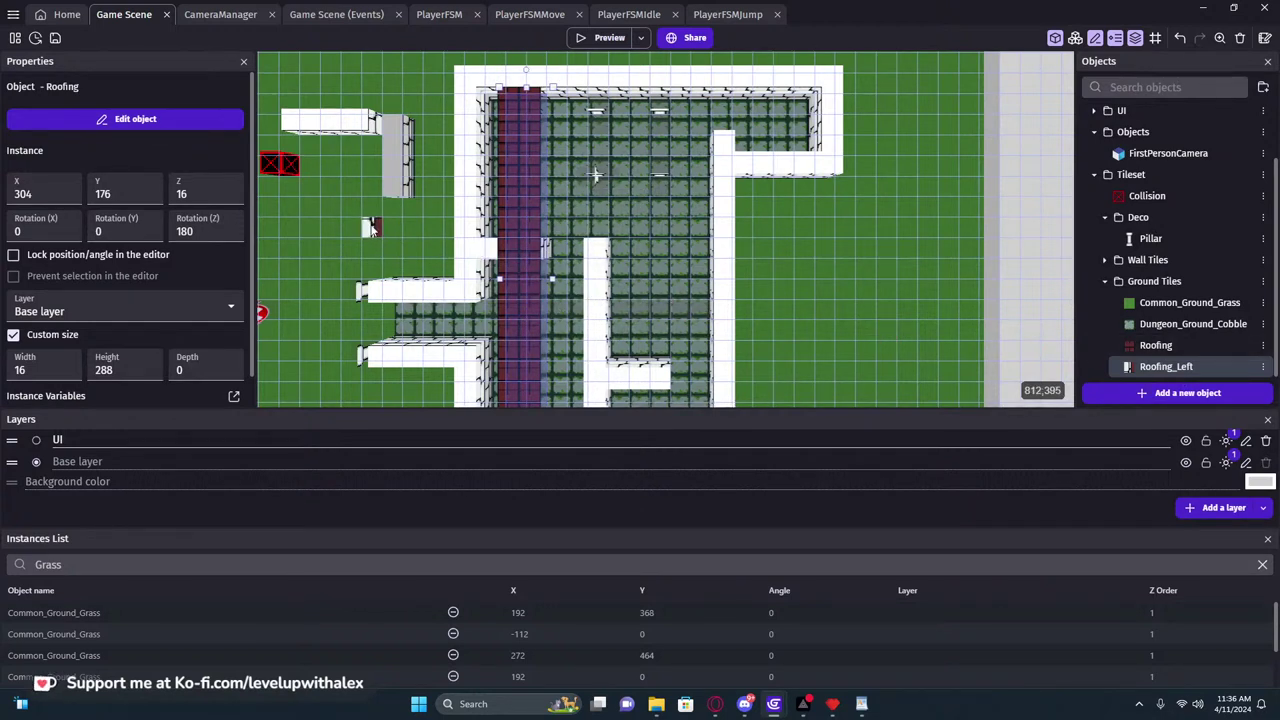
click(529, 226)
click(370, 228)
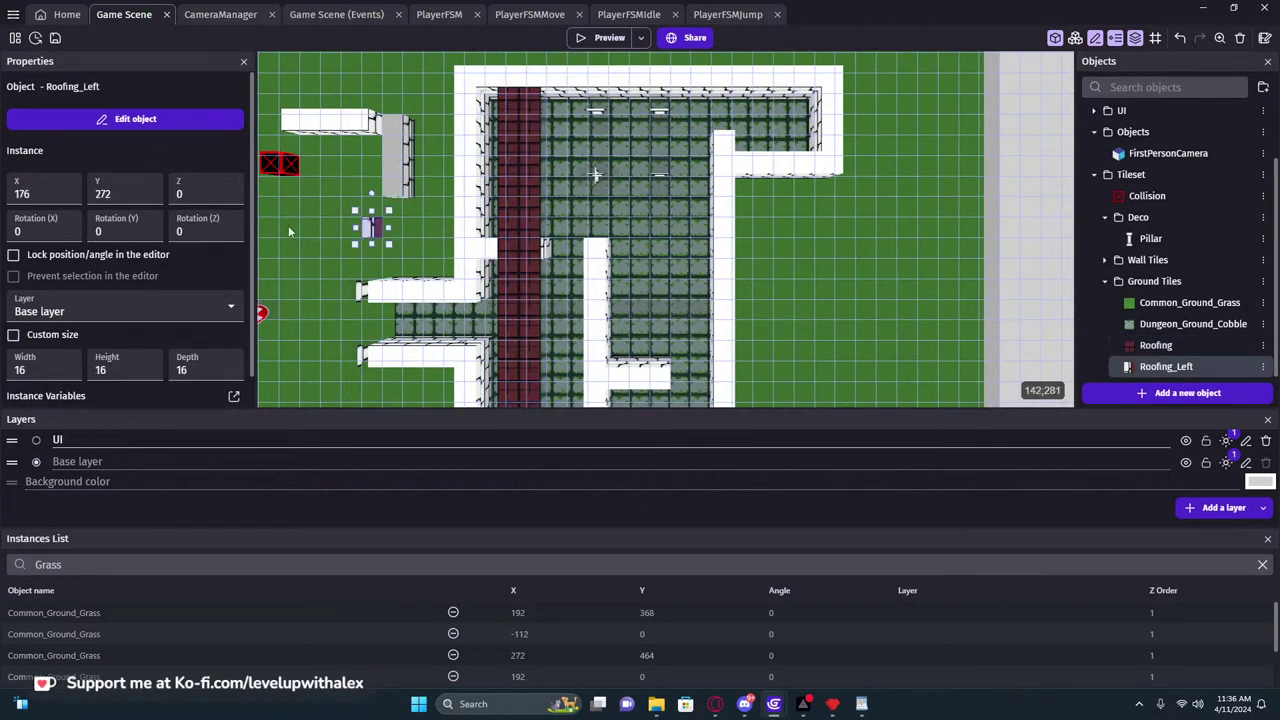
text(6)
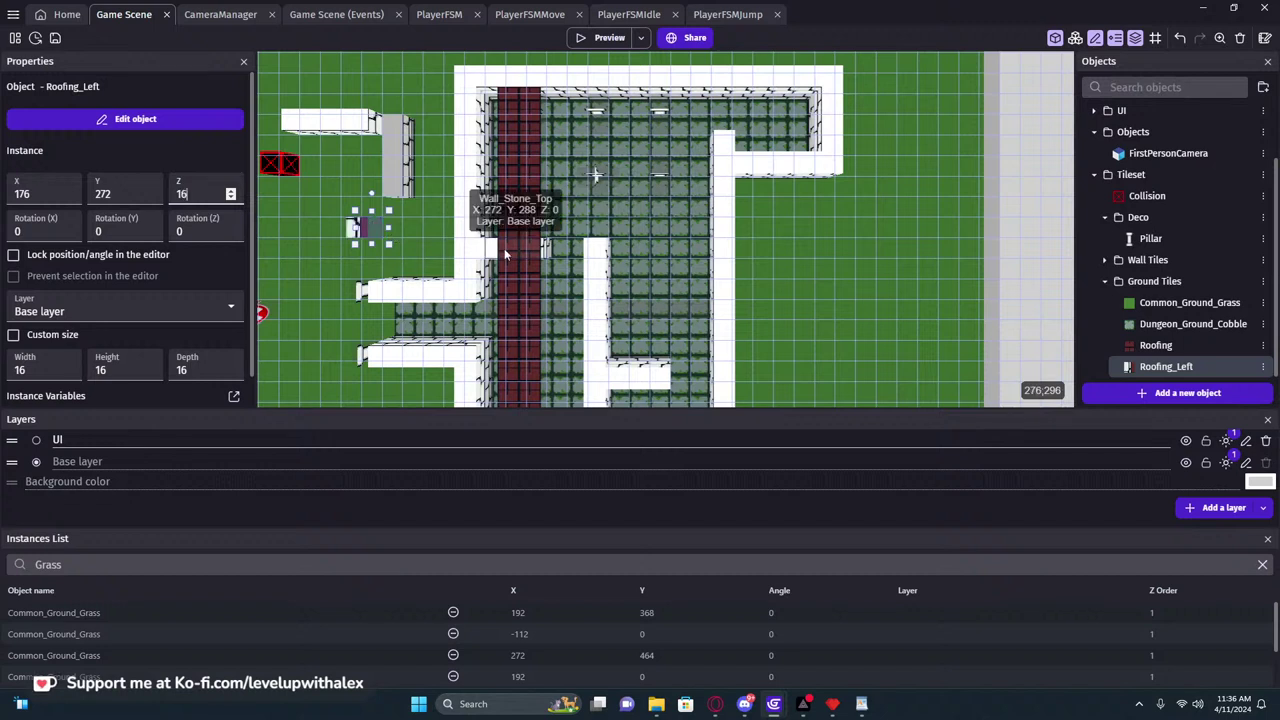
text(0)
click(372, 258)
click(370, 234)
Run Roofing_Left along the roof's west edge, adding a copy at X 272, Y 304 stretched to a height of 160
click(503, 217)
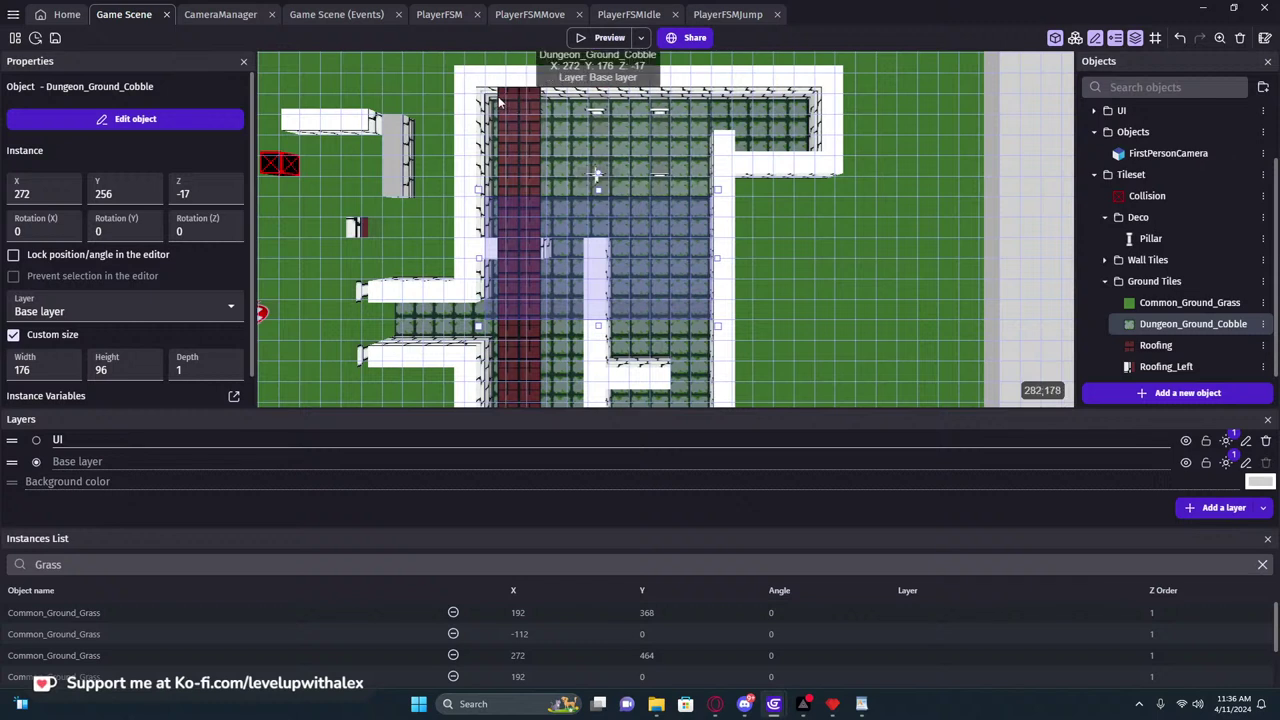
click(540, 357)
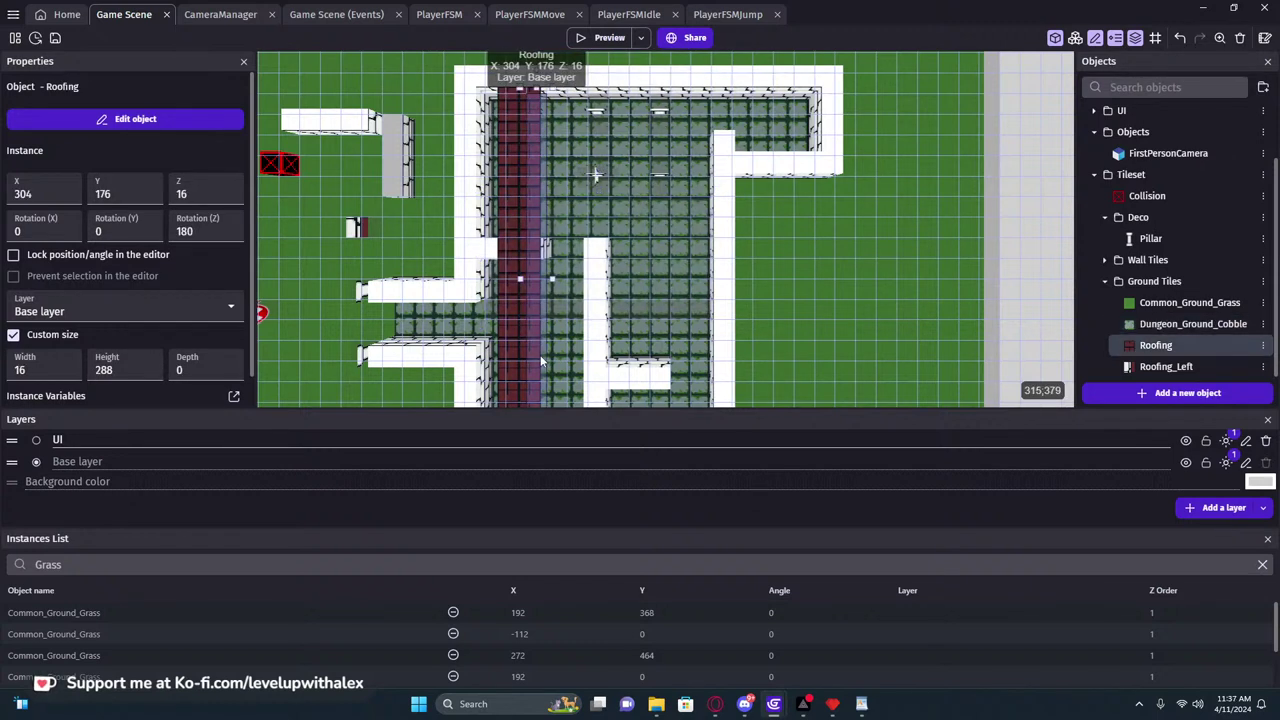
click(371, 231)
drag(371, 236, 496, 84)
ctrl+drag(497, 144, 498, 321)
middle_drag(545, 272, 660, 120)
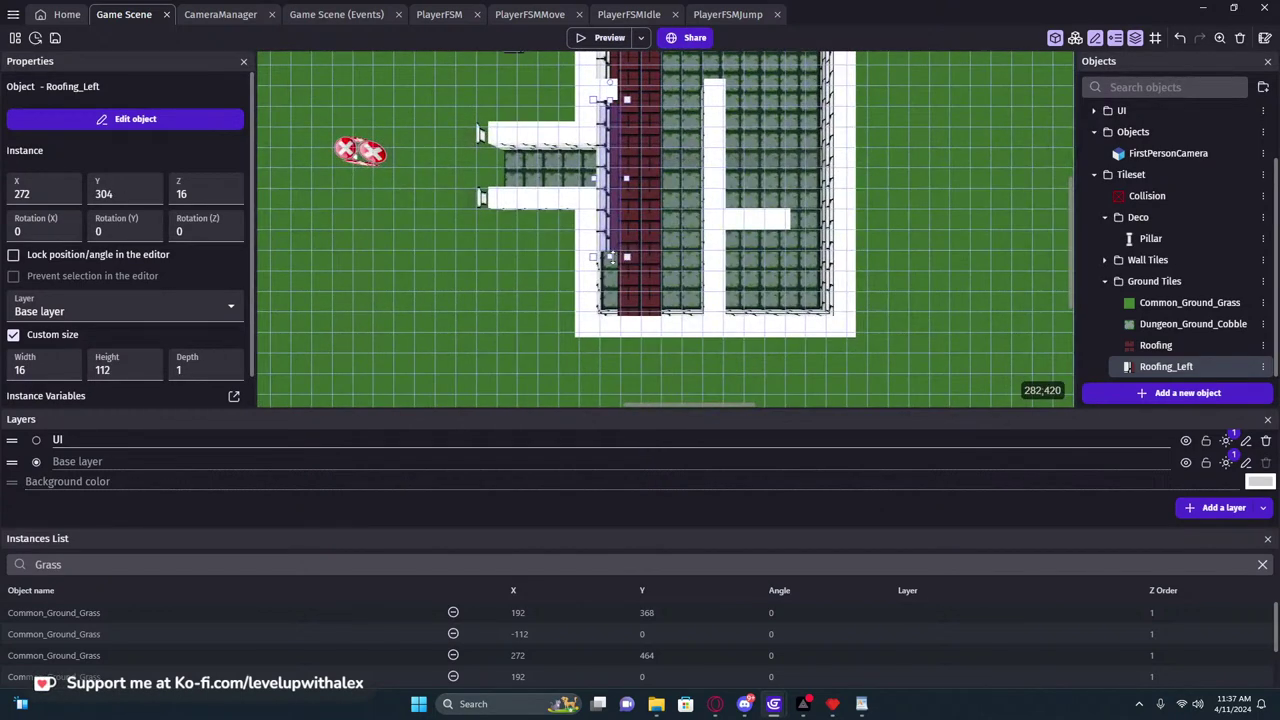
drag(609, 313, 609, 318)
middle_drag(658, 251, 600, 329)
Copy the Roofing_Left strip to the roof's east edge at X 320 and extend it north to Y 176
ctrl+drag(555, 253, 623, 263)
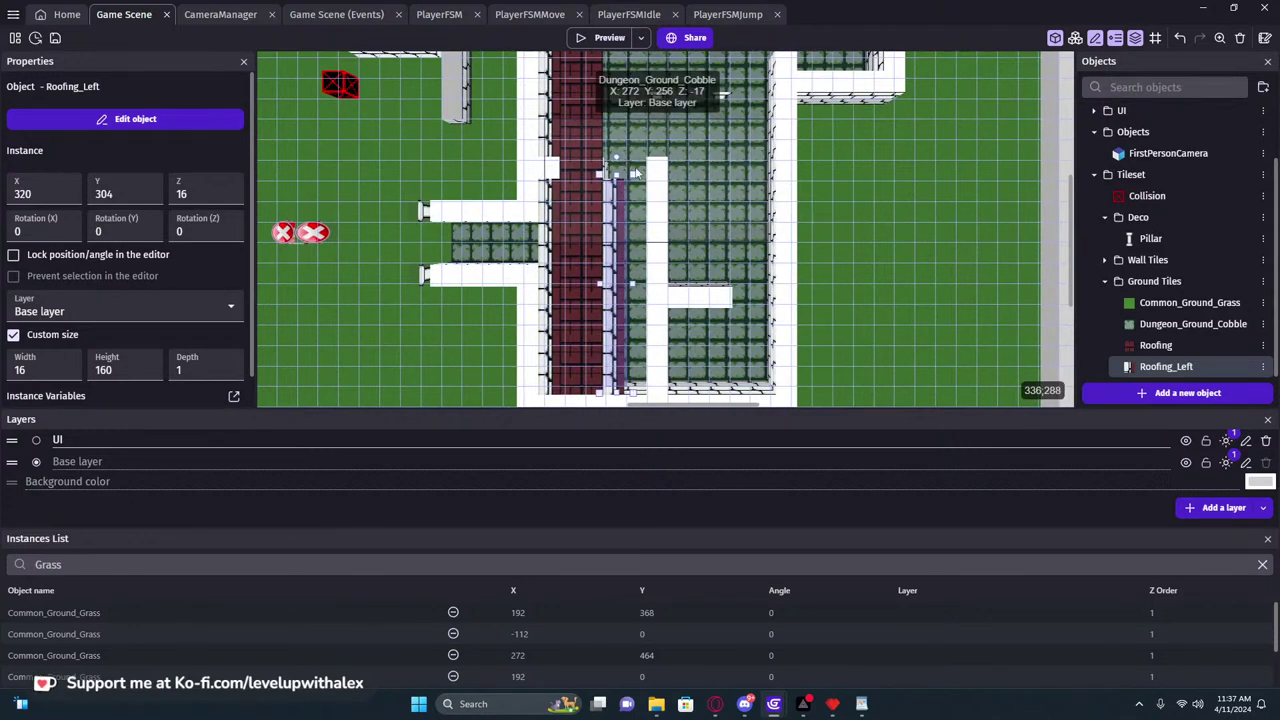
shift+drag(616, 157, 614, 377)
middle_drag(635, 245, 633, 372)
drag(613, 300, 614, 138)
click(852, 245)
Duplicate the Roofing_Left object under Ground Tiles and name the copy Roofing_Default
scroll(854, 246, down, 1)
middle_drag(856, 250, 910, 176)
middle_drag(865, 267, 787, 232)
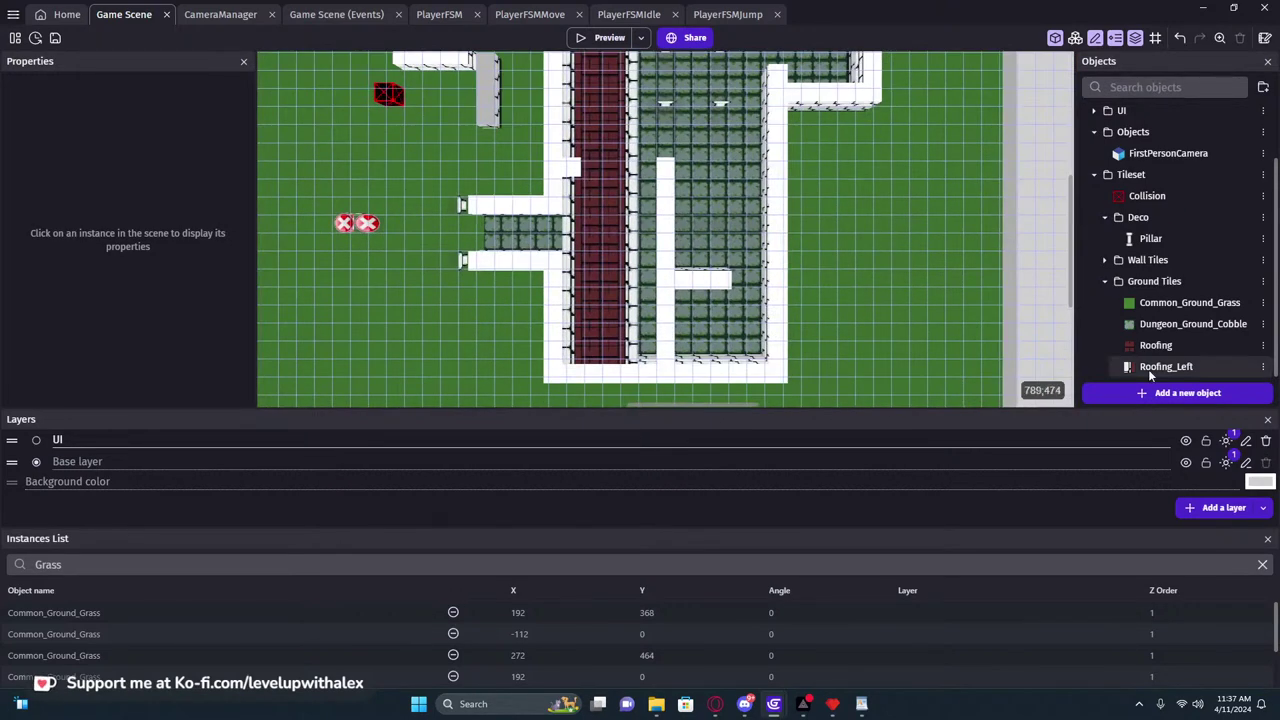
right_click(1150, 371)
click(1021, 430)
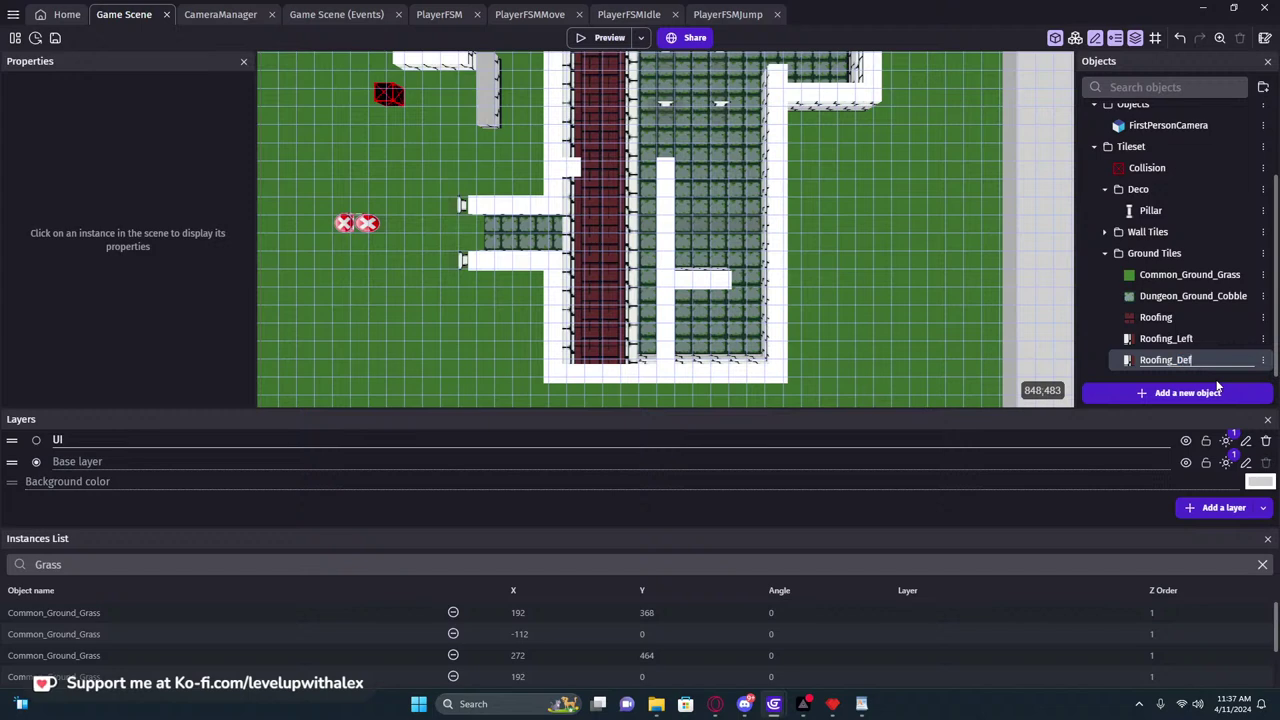
text(Roofing_Default)
key(Return)
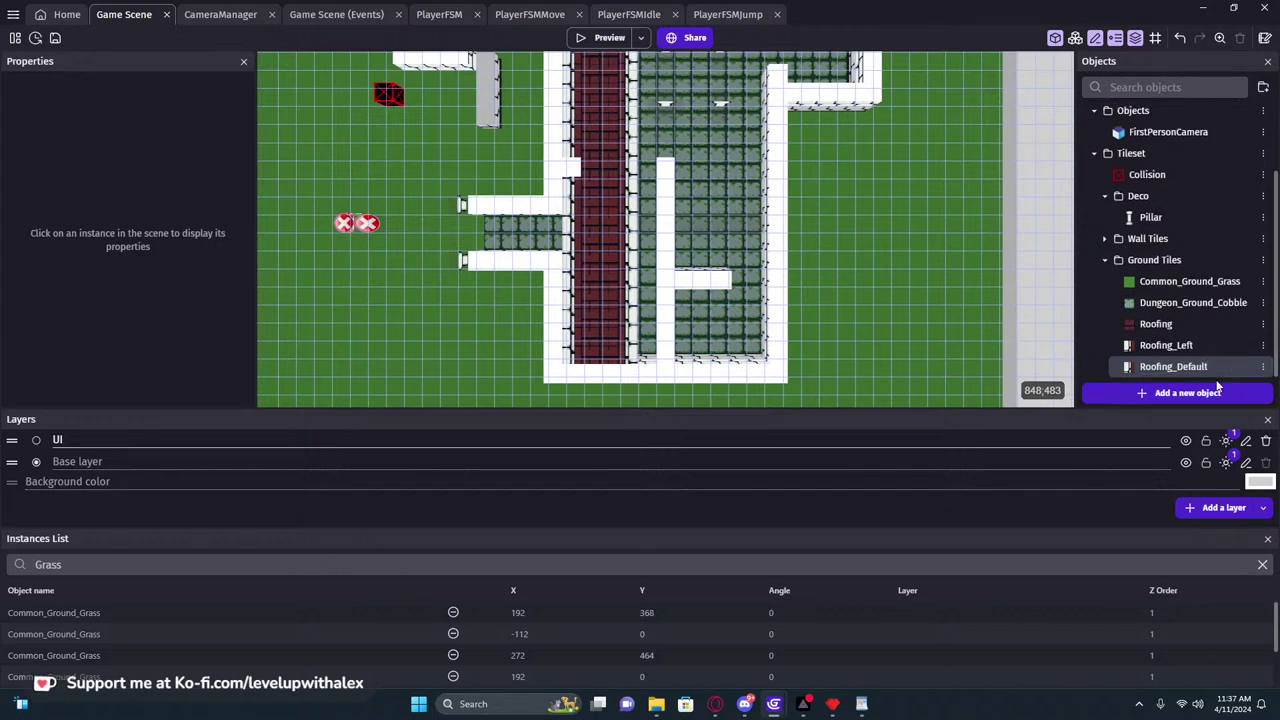
Check Roofing_Default's face images against the stone tiles in the Pyxel Edit tileset, and return to GDevelop to close the object's settings
double_click(1208, 372)
scroll(594, 455, down, 3)
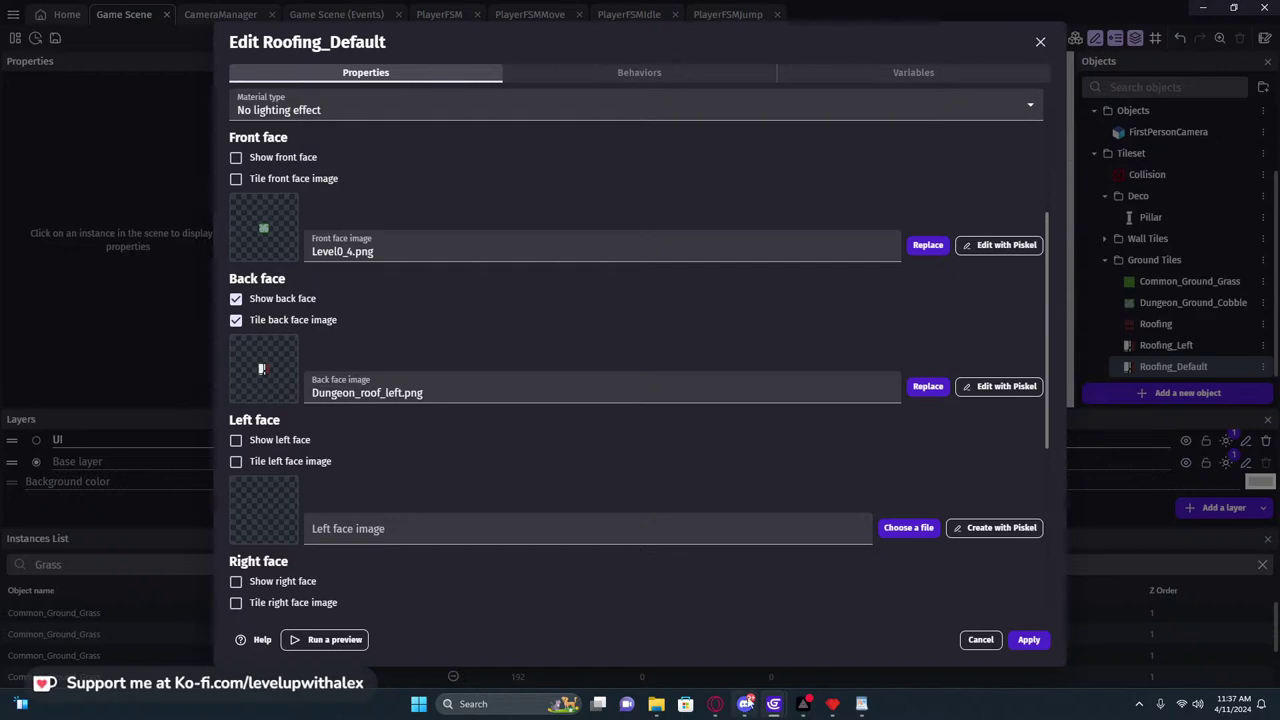
scroll(640, 450, down, 1)
click(832, 704)
middle_drag(464, 370, 417, 262)
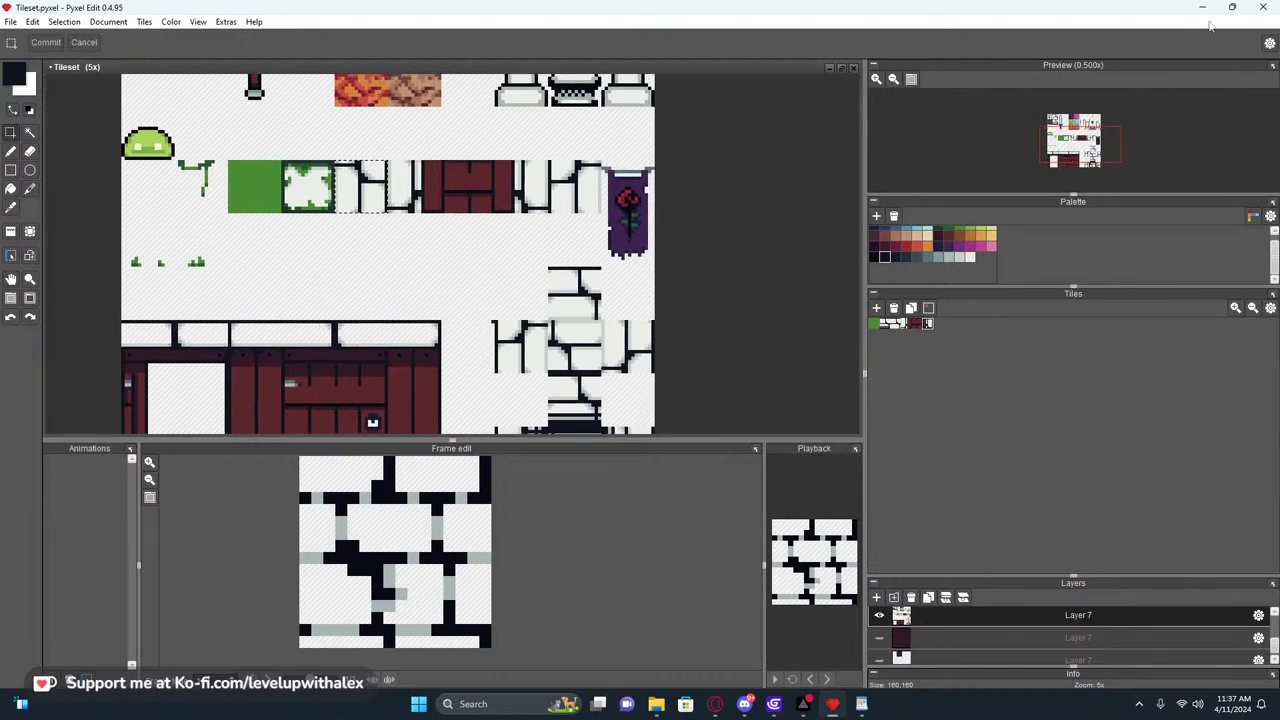
click(1203, 8)
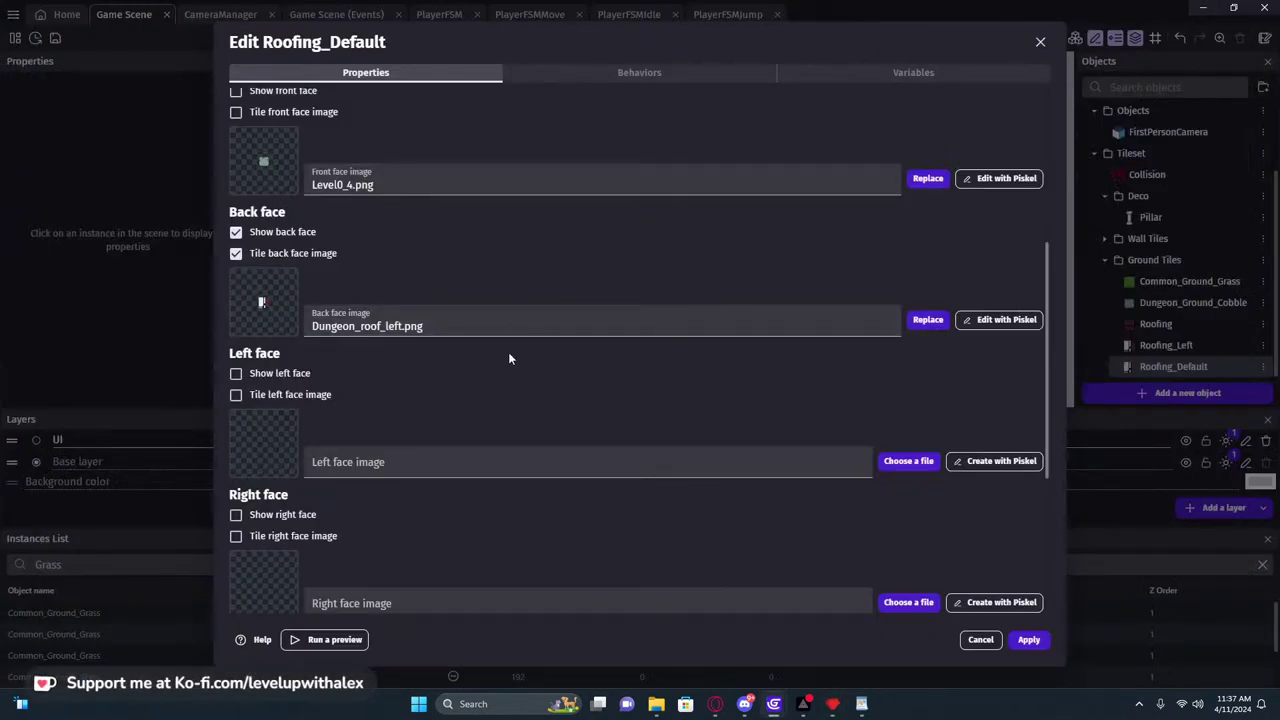
click(1028, 640)
Copy the right face image name Dungeon_Stone_WallLeft.png9 from the Wall_Stone_Top object and leave its settings without applying
click(485, 261)
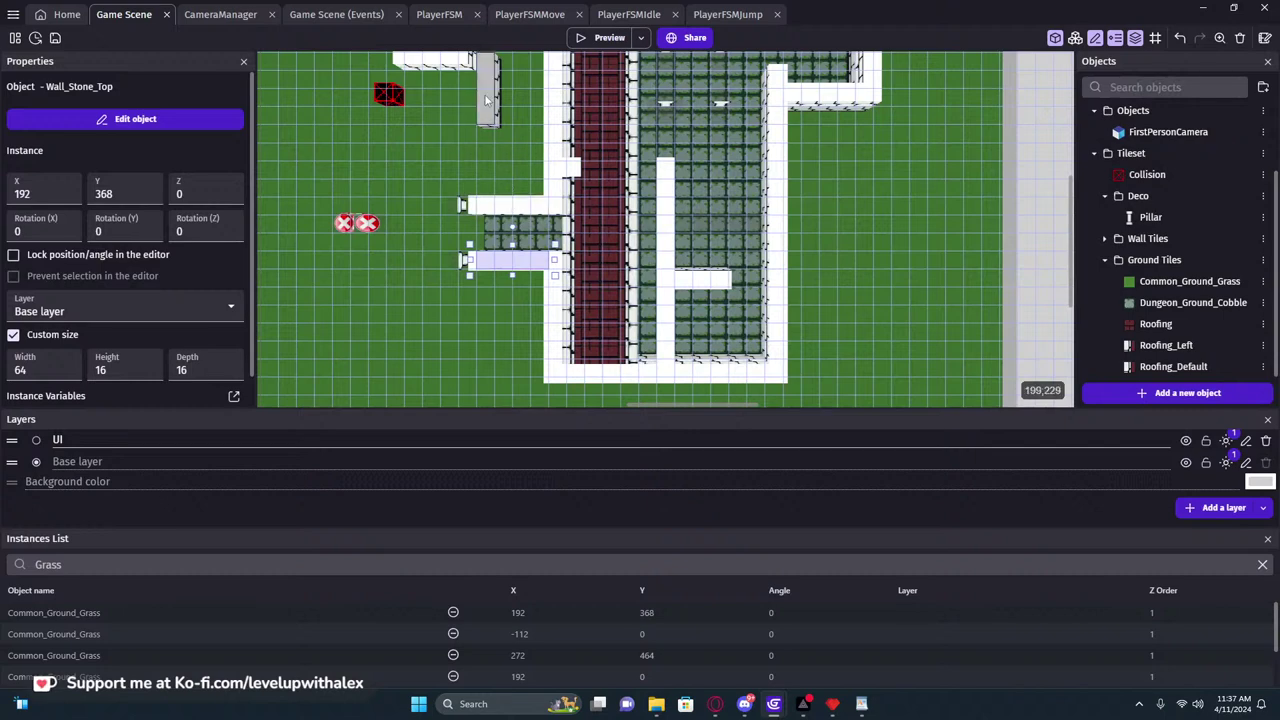
double_click(500, 261)
scroll(352, 468, down, 5)
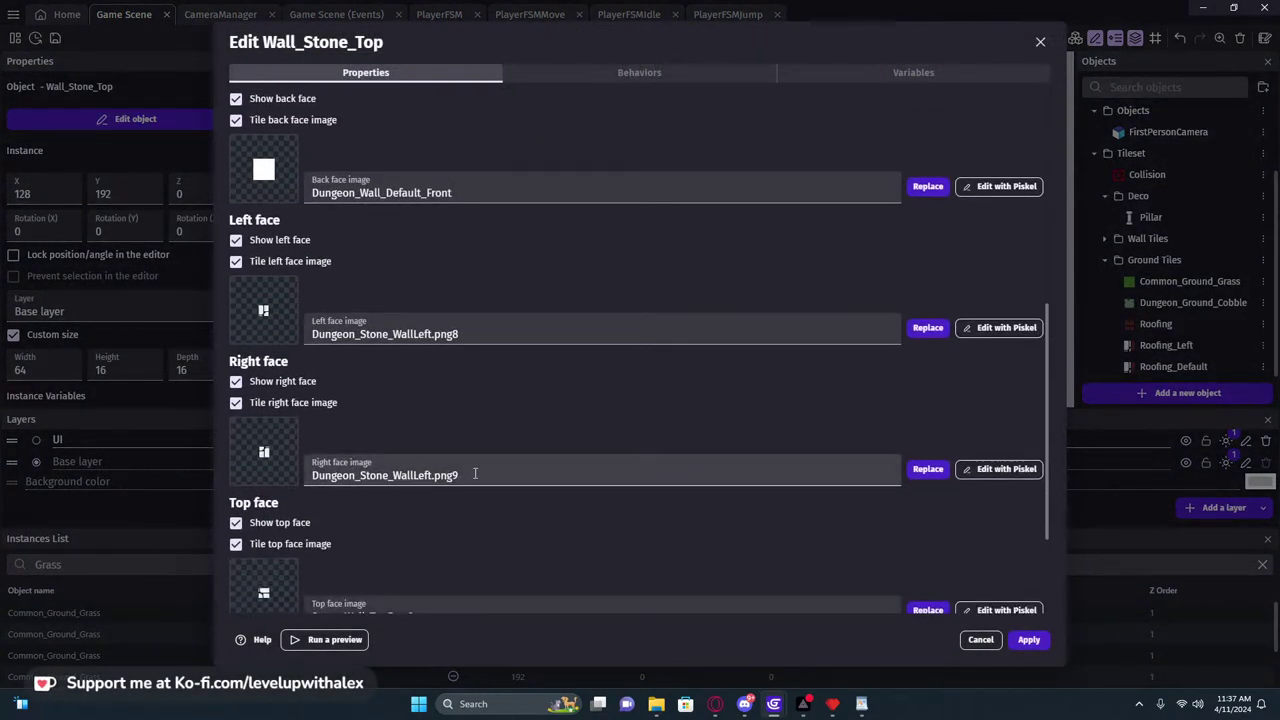
double_click(475, 474)
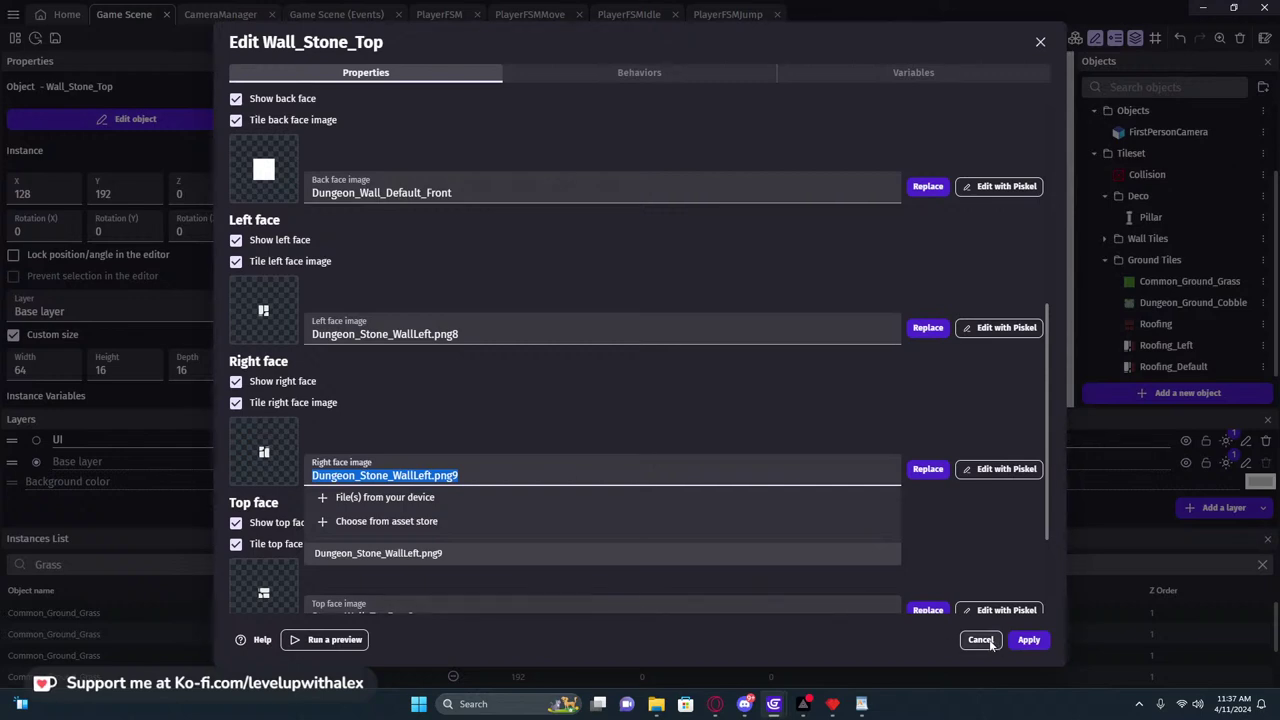
click(988, 641)
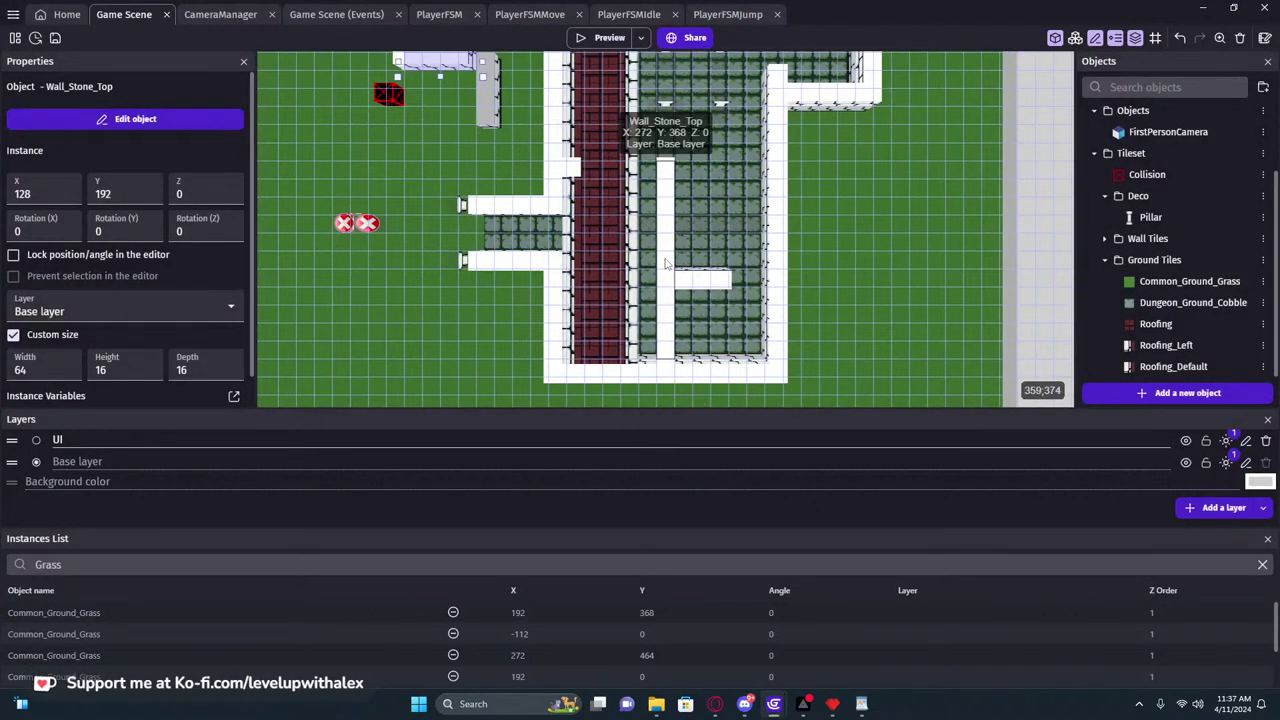
Set Roofing_Default's back face image to the copied Dungeon_Stone_WallLeft.png9 and apply the change
double_click(1182, 367)
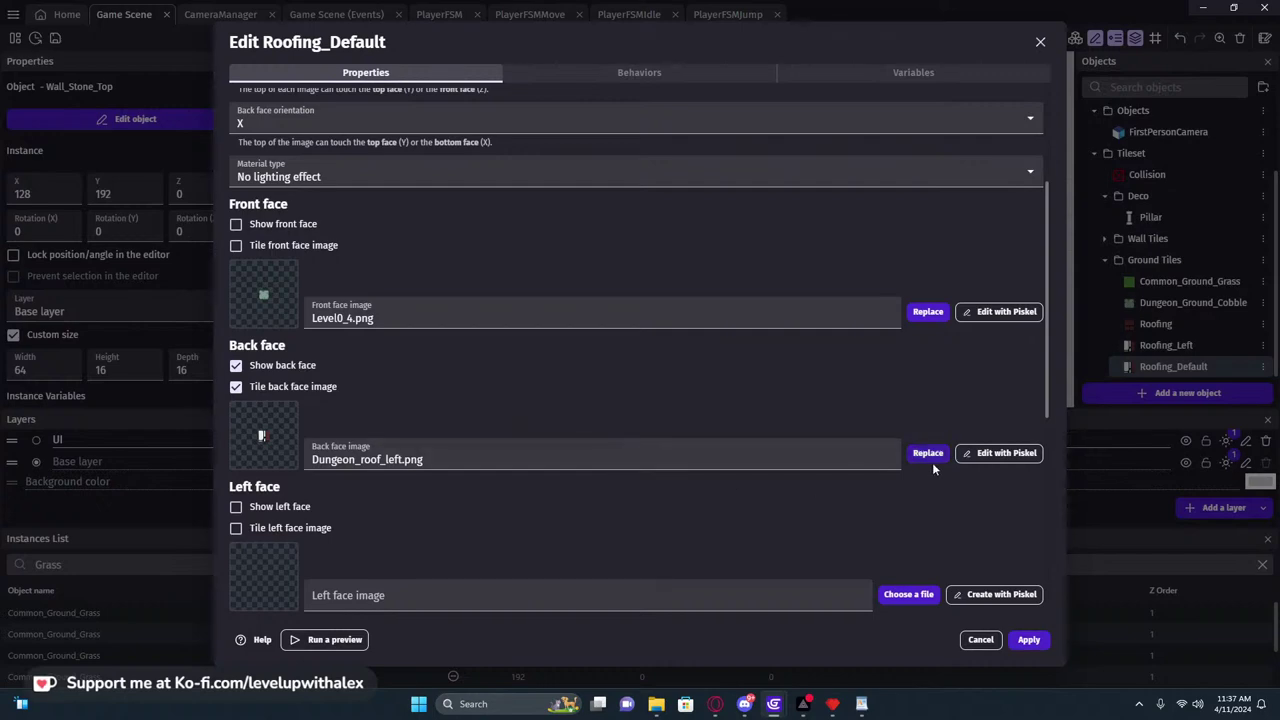
click(814, 460)
key(ctrl+a)
text(Dungeon_Stone_WallLeft.png2)
click(712, 400)
click(1031, 642)
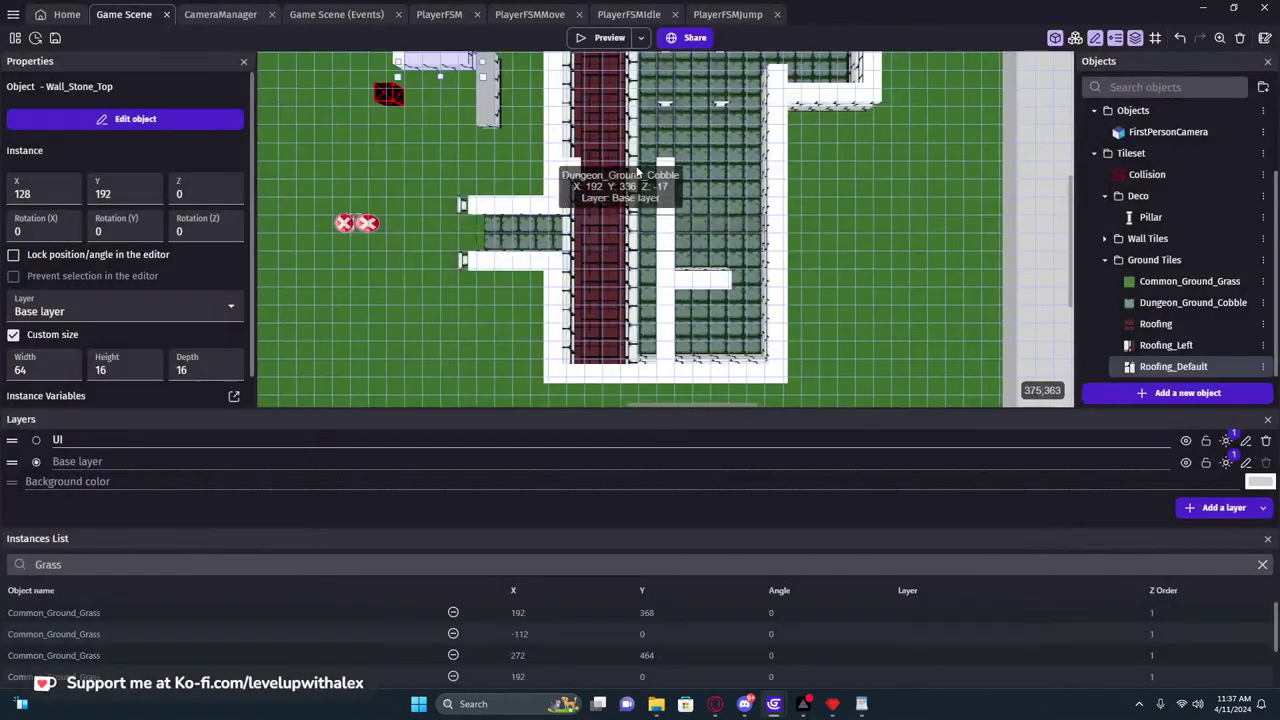
Try to adjust the pillar at X 352 that stands just north of the dungeon's inner wall
middle_drag(550, 233, 552, 361)
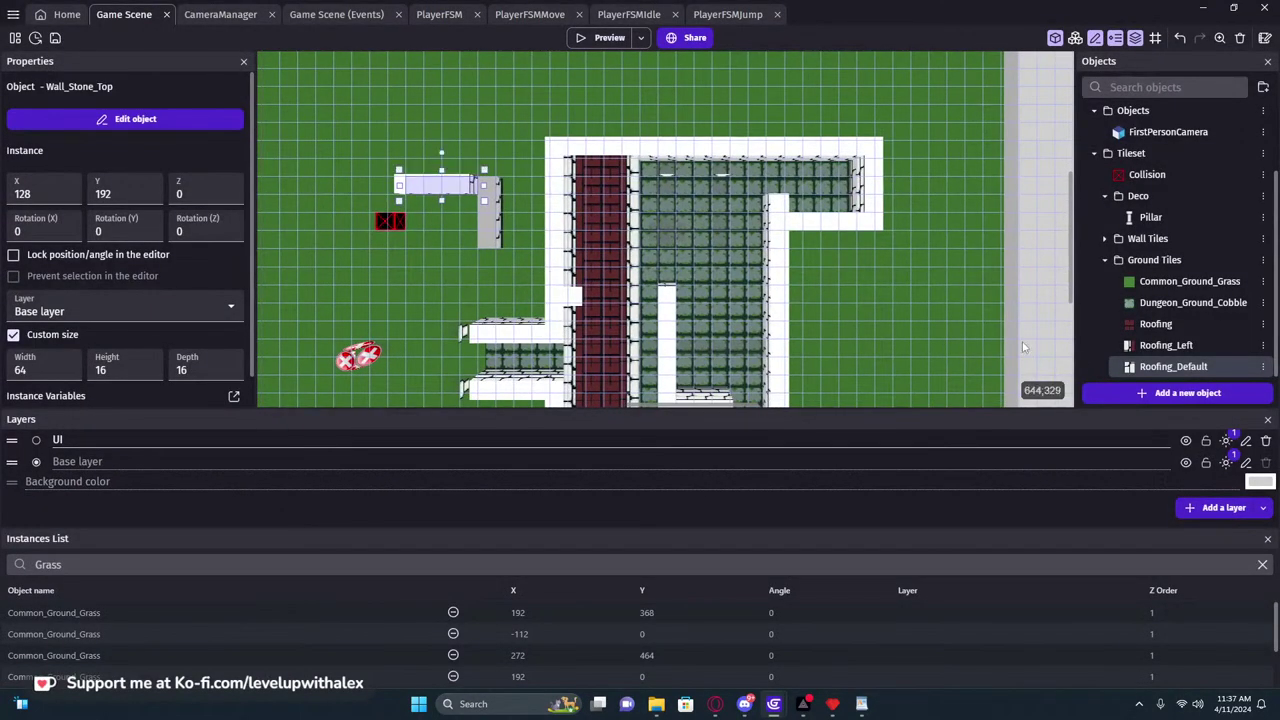
click(665, 238)
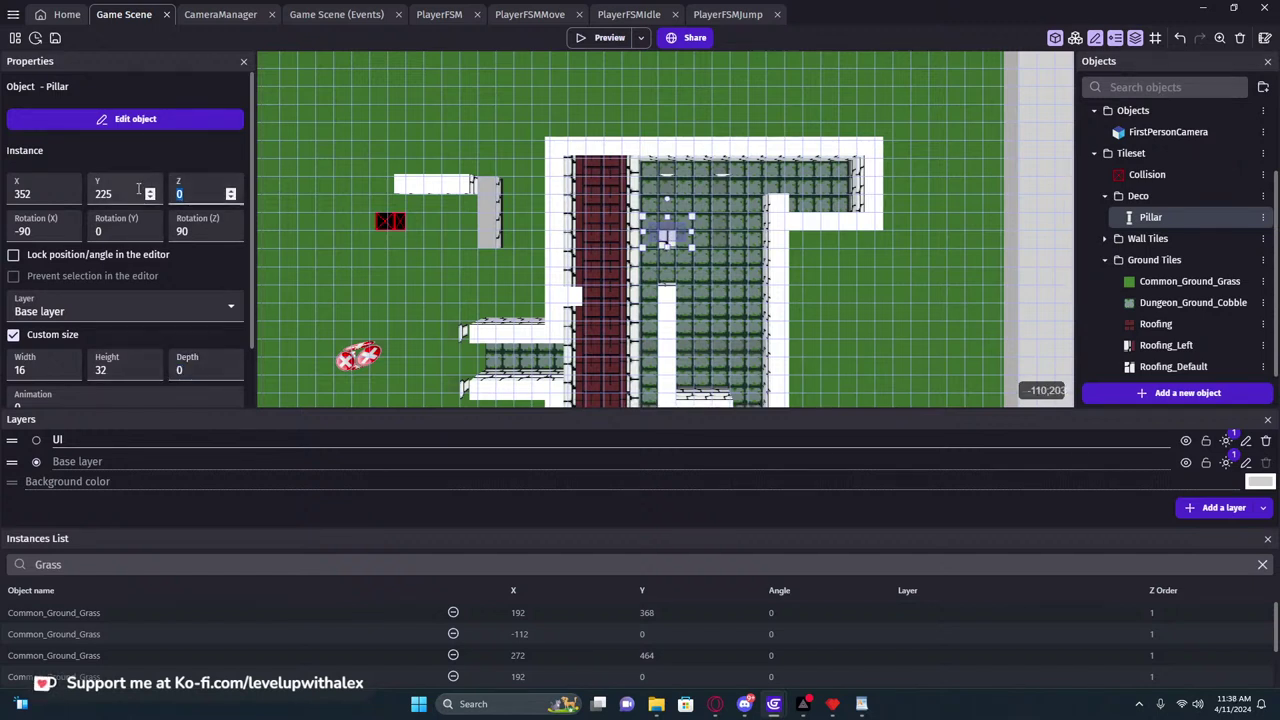
drag(665, 235, 686, 252)
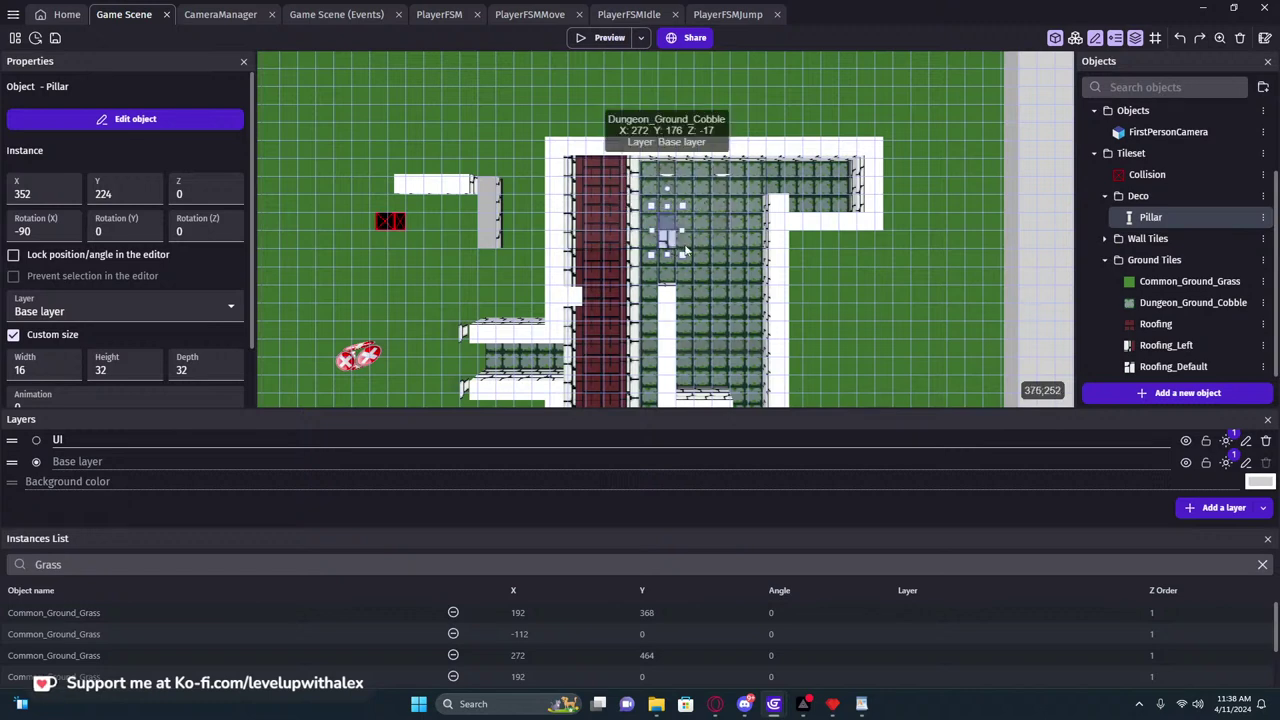
scroll(680, 252, up, 3)
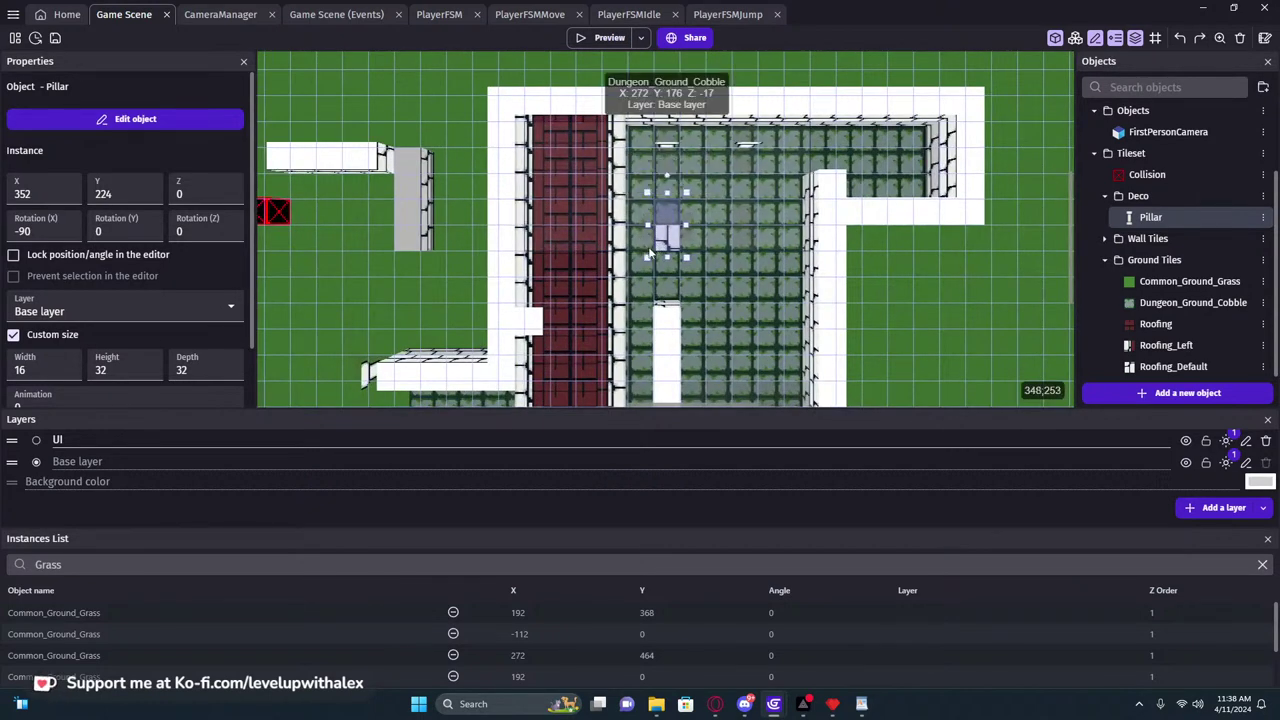
scroll(646, 253, up, 4)
click(660, 265)
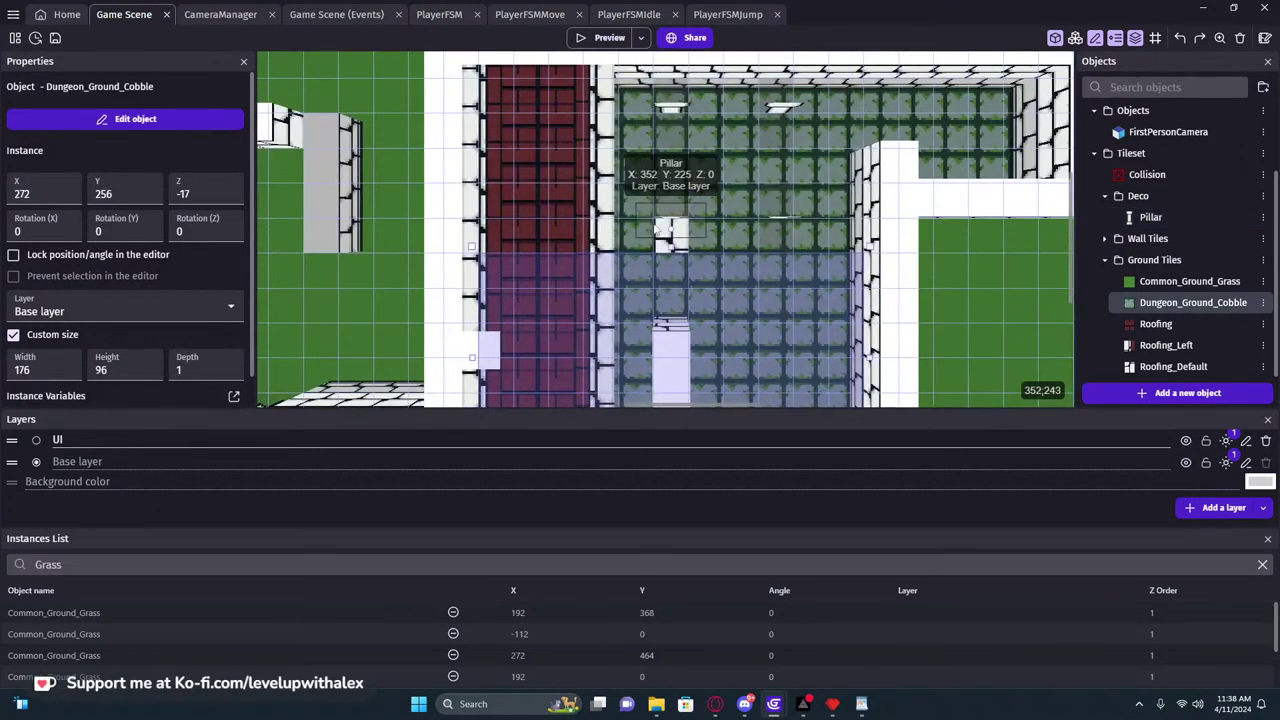
click(638, 242)
click(660, 236)
click(636, 236)
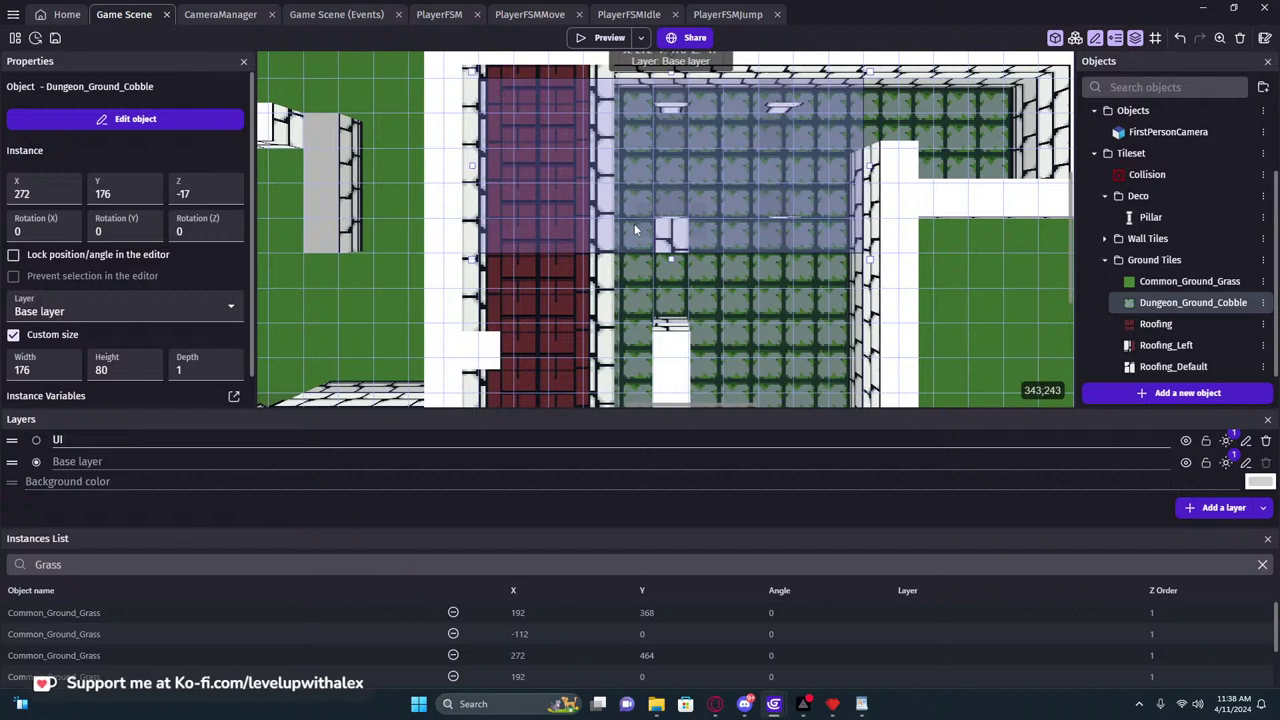
Filter the instances by Cobble and lock every Dungeon_Ground_Cobble instance in position while also preventing its selection in the editor
scroll(640, 287, down, 5)
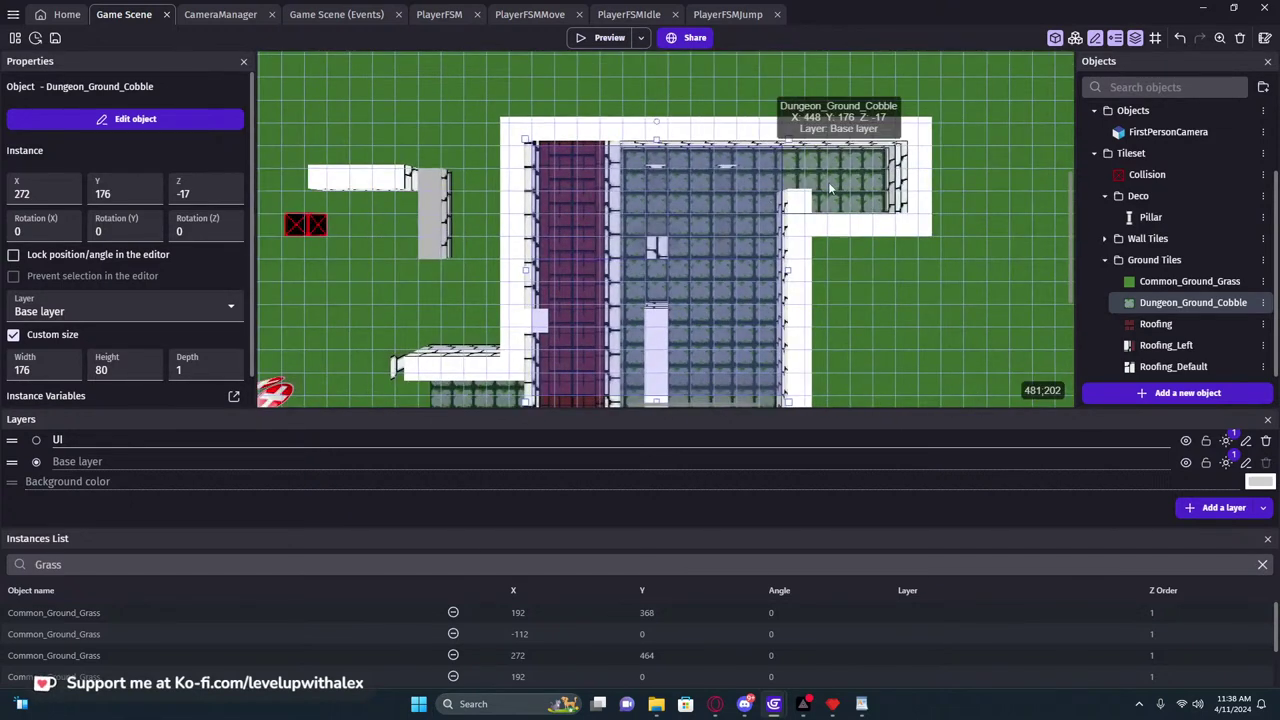
scroll(670, 295, down, 1)
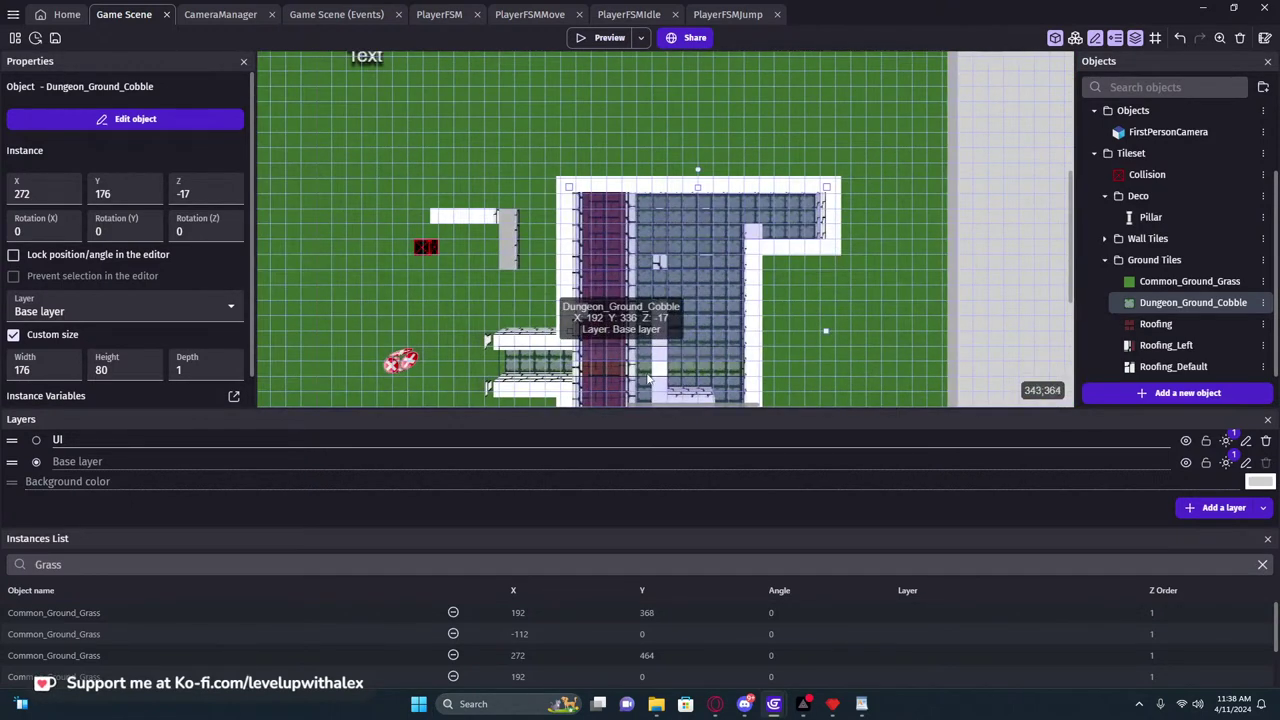
scroll(673, 358, down, 1)
middle_drag(709, 342, 667, 279)
scroll(711, 614, down, 2)
drag(68, 567, 8, 567)
text(Cob)
double_click(453, 615)
double_click(453, 637)
click(453, 657)
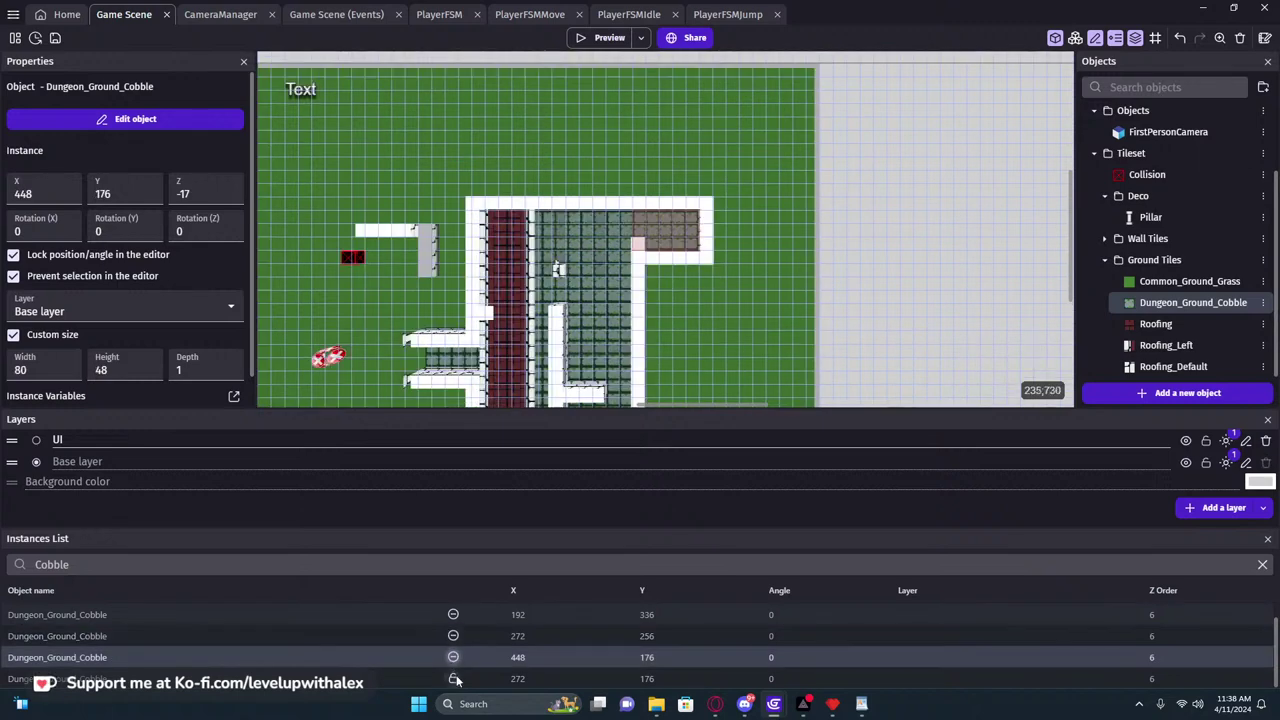
click(453, 678)
scroll(454, 650, up, 1)
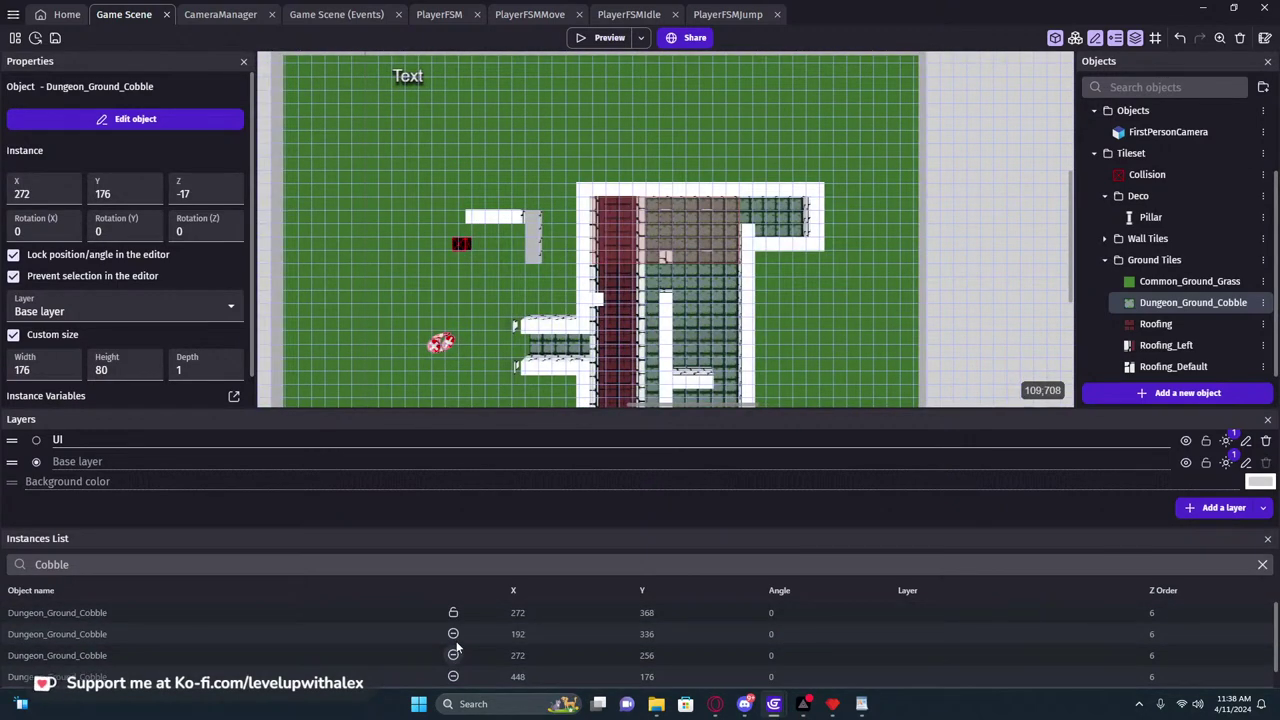
double_click(453, 615)
middle_drag(599, 320, 535, 488)
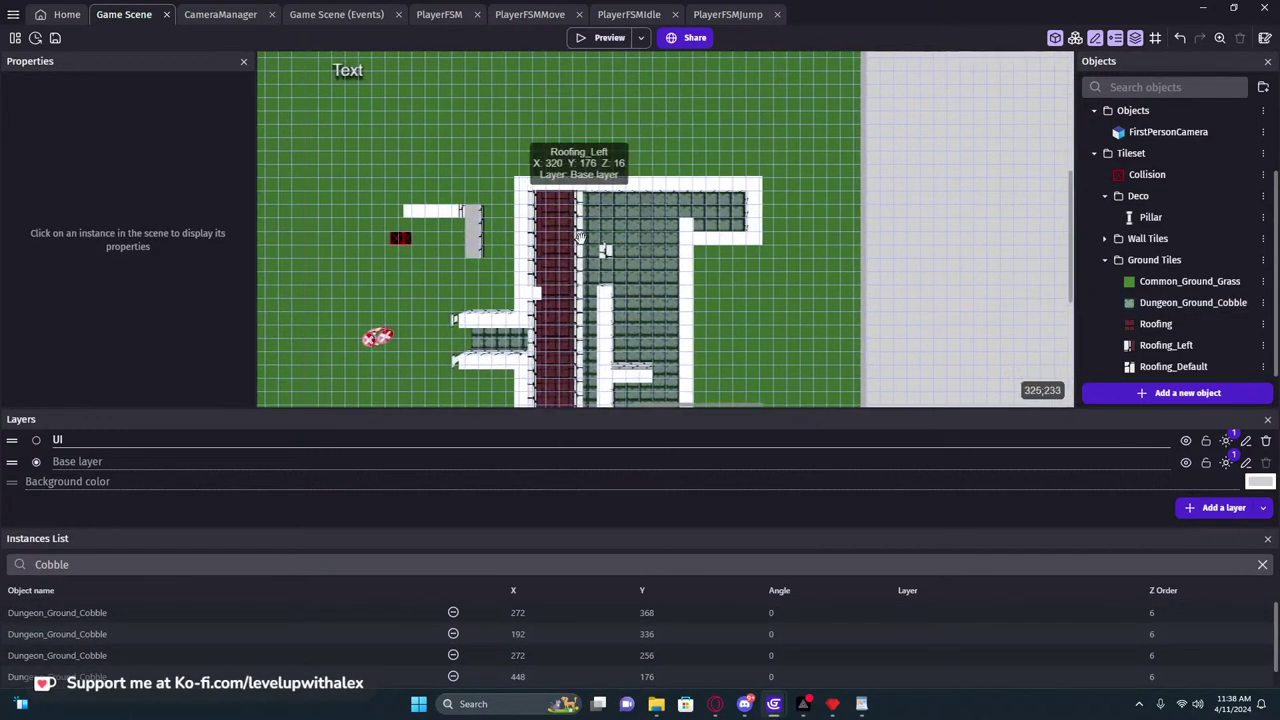
Try to duplicate the pillar at X 352, Y 224 so that the copy stands at X 368
click(607, 251)
ctrl+scroll(607, 250, up, 3)
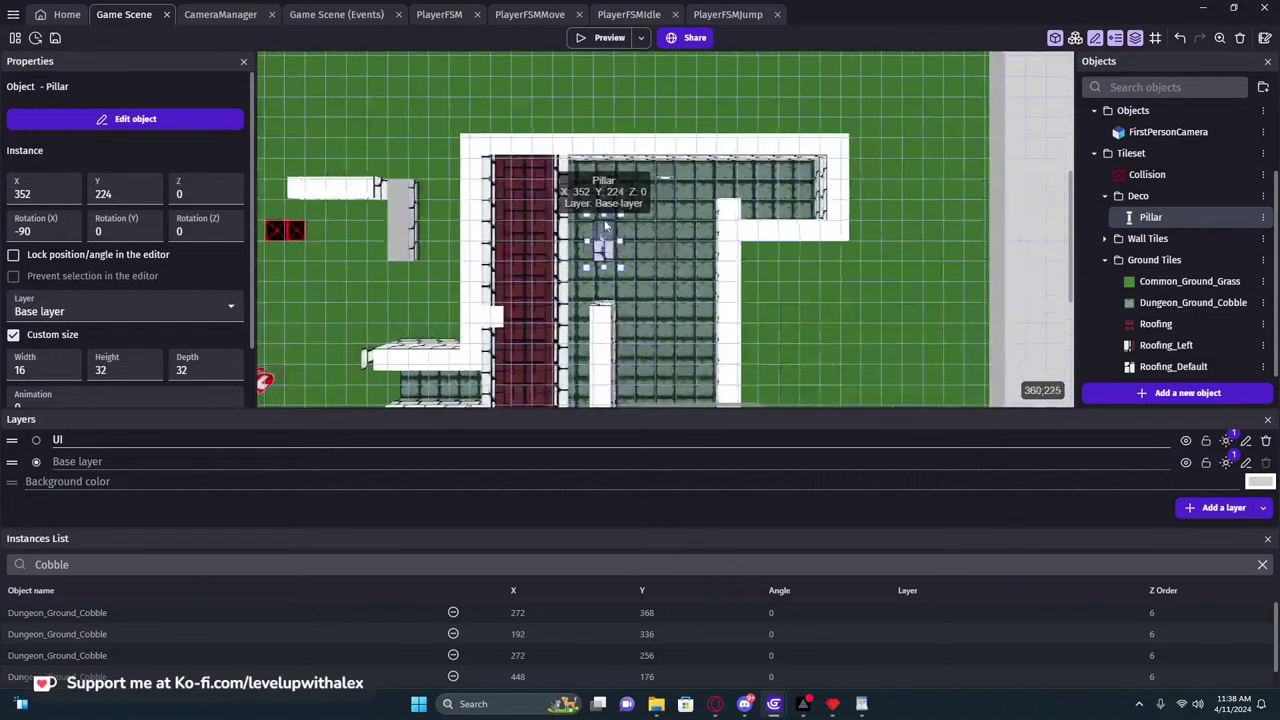
ctrl+drag(606, 262, 626, 265)
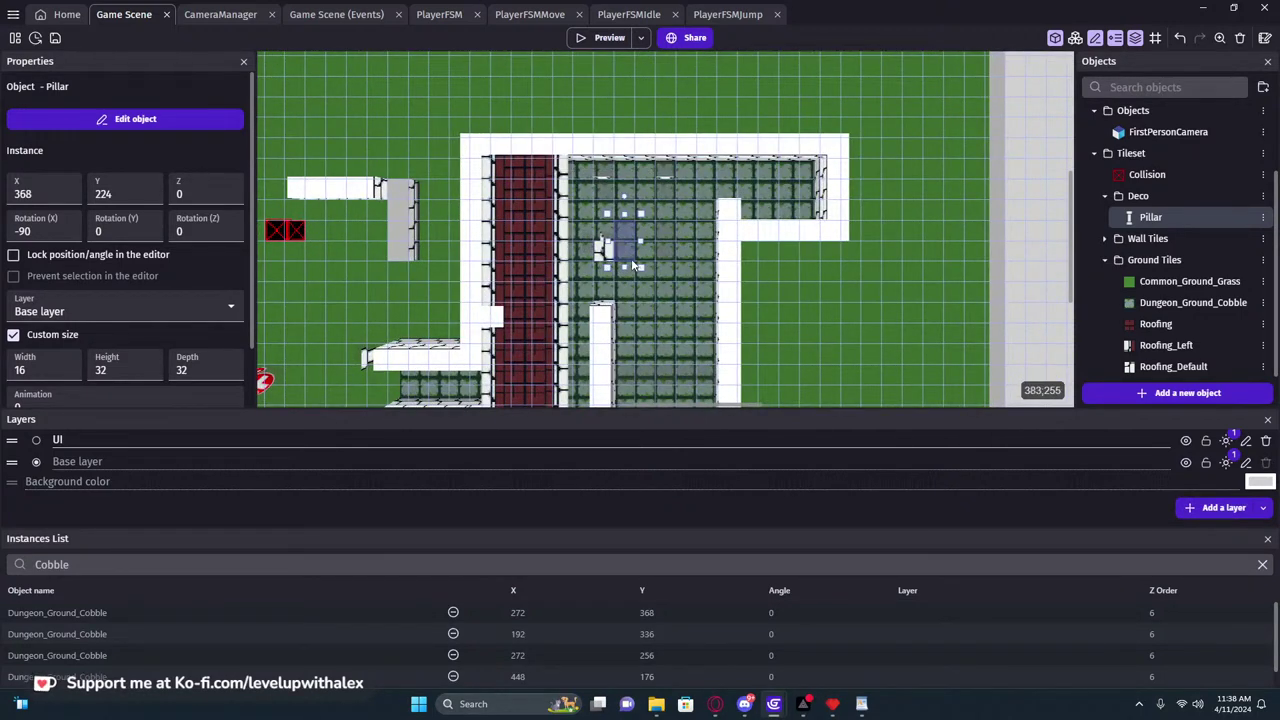
Place the Roofing_Default tile at X 336, Y 176, stretch it to height 192, and set its depth to 1 and Z to 16
click(579, 216)
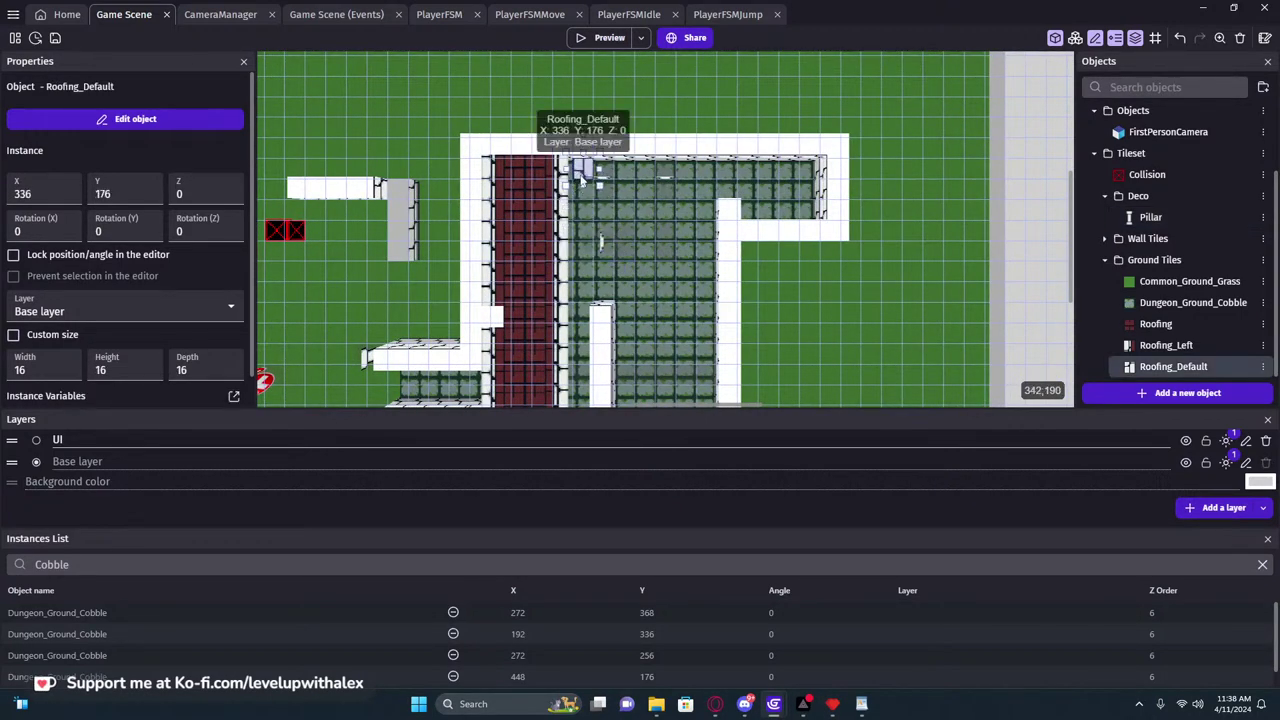
drag(584, 186, 571, 408)
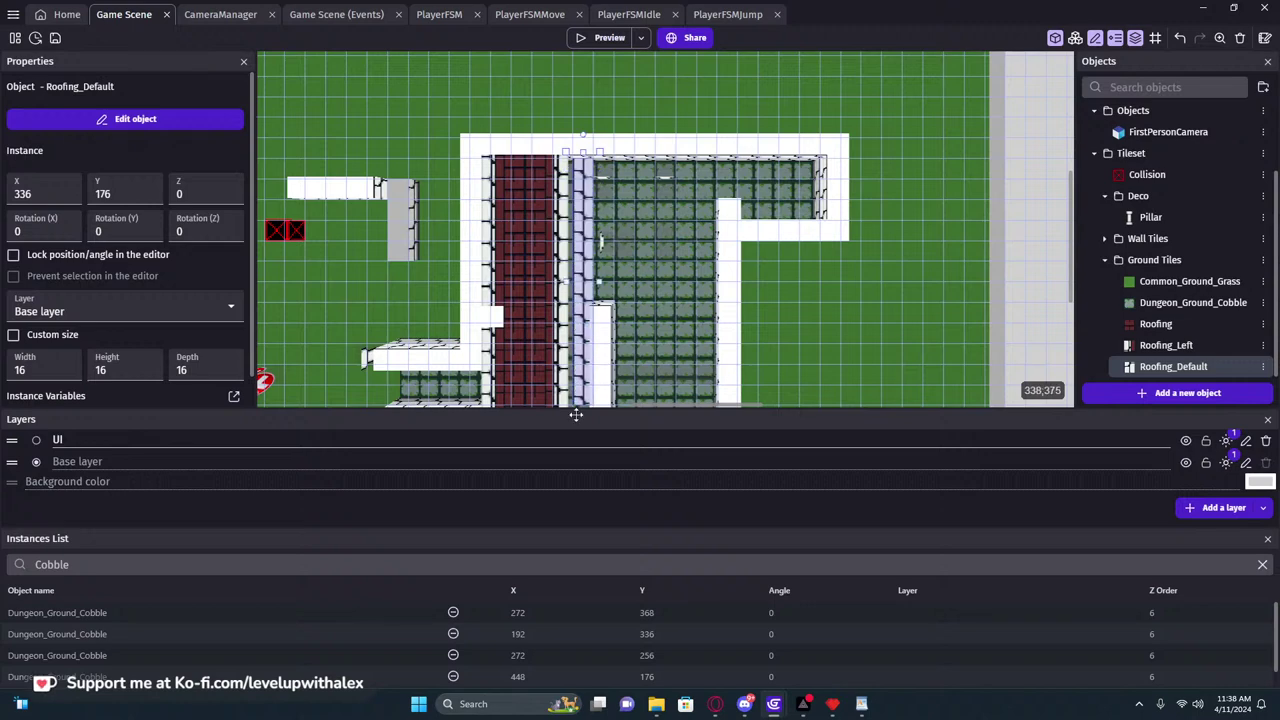
middle_drag(551, 324, 719, 288)
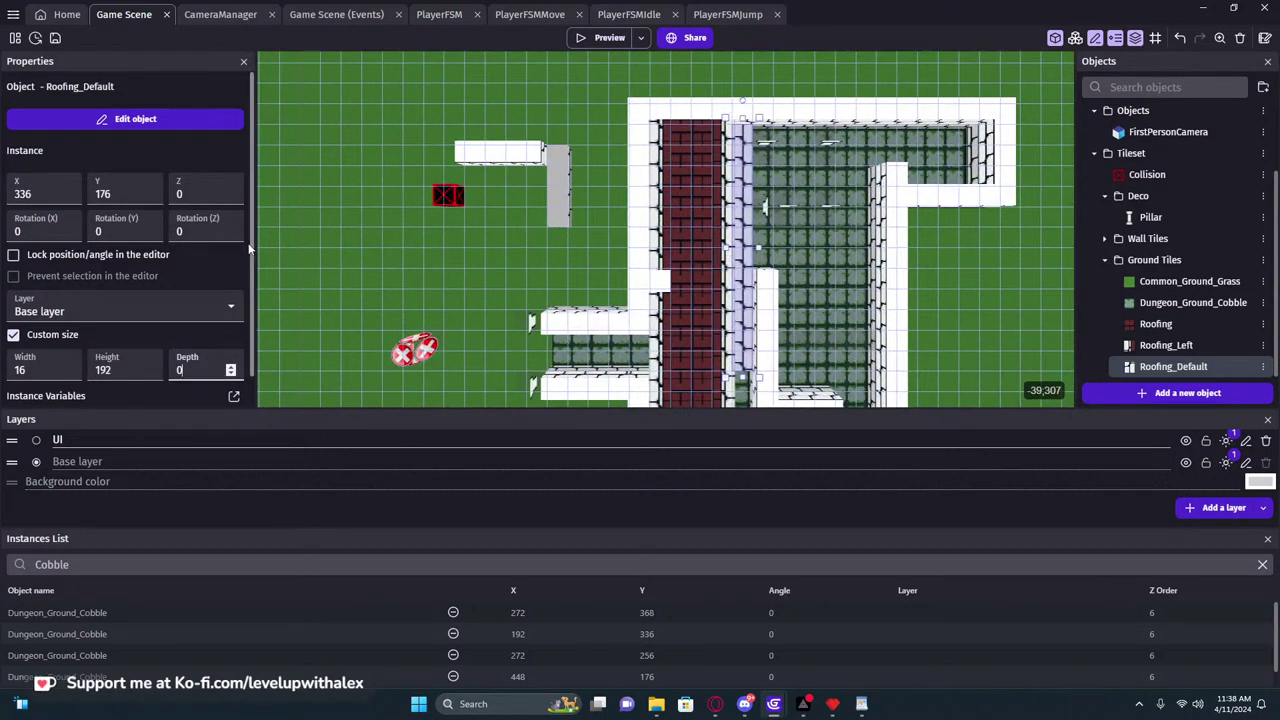
text(16)
Extend the Roofing_Default tile over the main room to a width of 112 and a height of 288
click(982, 272)
middle_drag(982, 272, 832, 235)
scroll(595, 227, down, 1)
click(595, 227)
drag(594, 322, 594, 396)
middle_drag(594, 396, 599, 290)
drag(595, 323, 595, 324)
drag(613, 158, 721, 164)
middle_drag(749, 179, 742, 325)
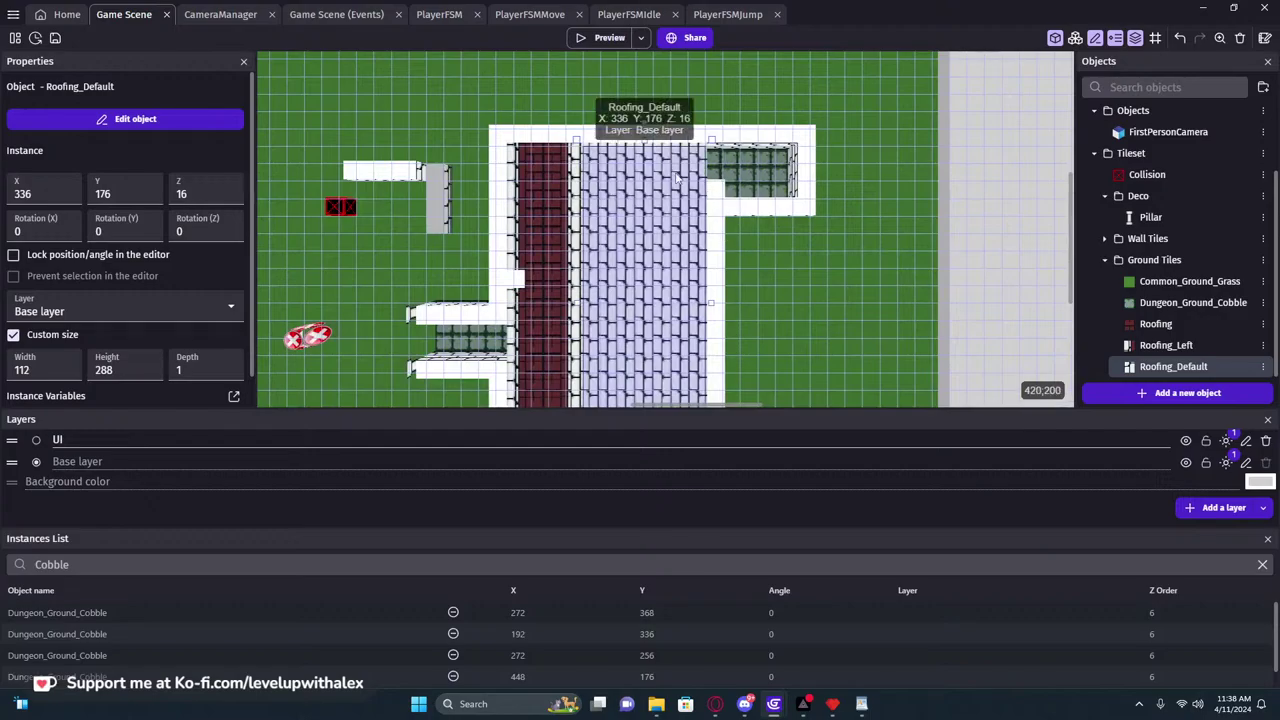
Preview the game and walk through the dungeon to examine the new white brick ceiling beside the red roofing strip
click(600, 38)
key(w)
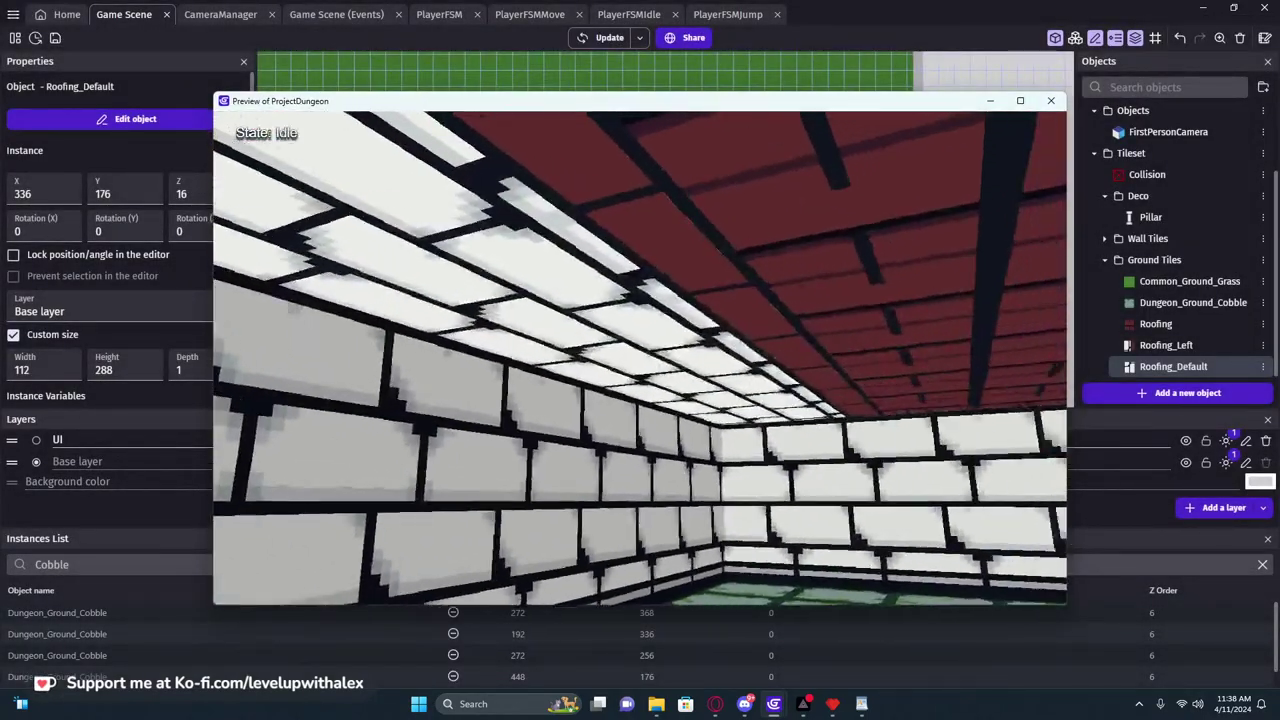
key(w)
key(w)
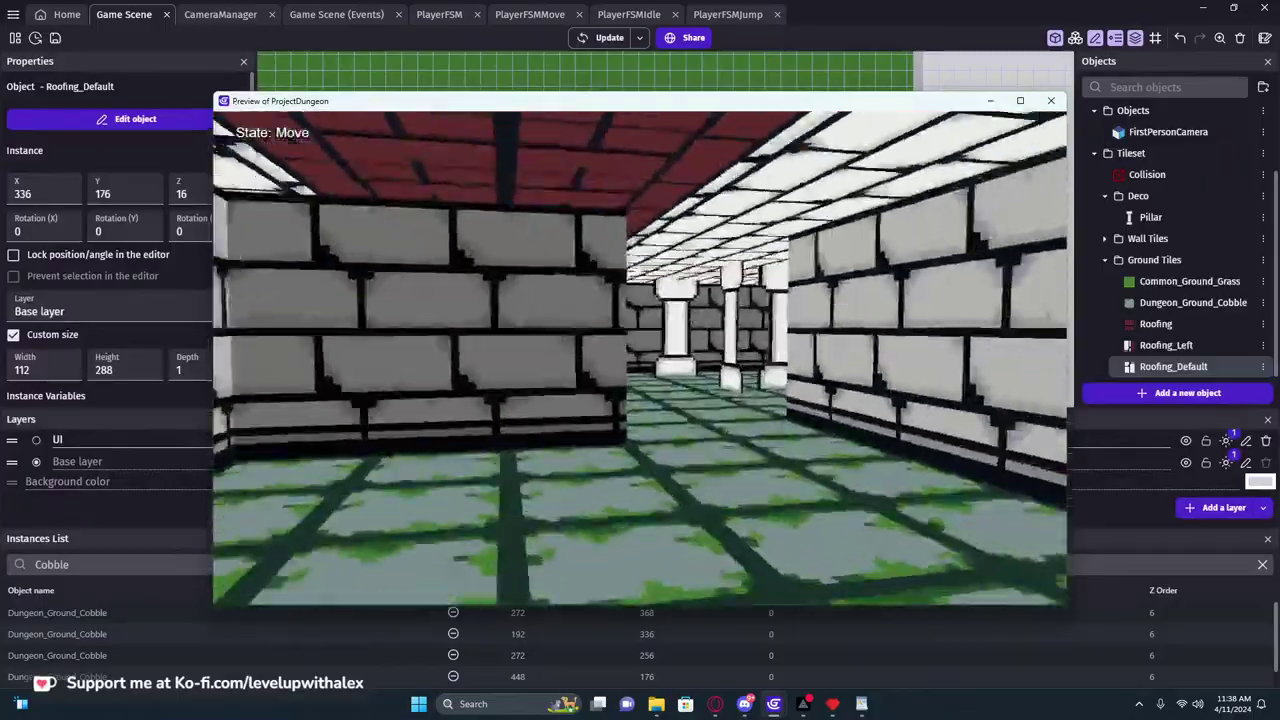
key(w)
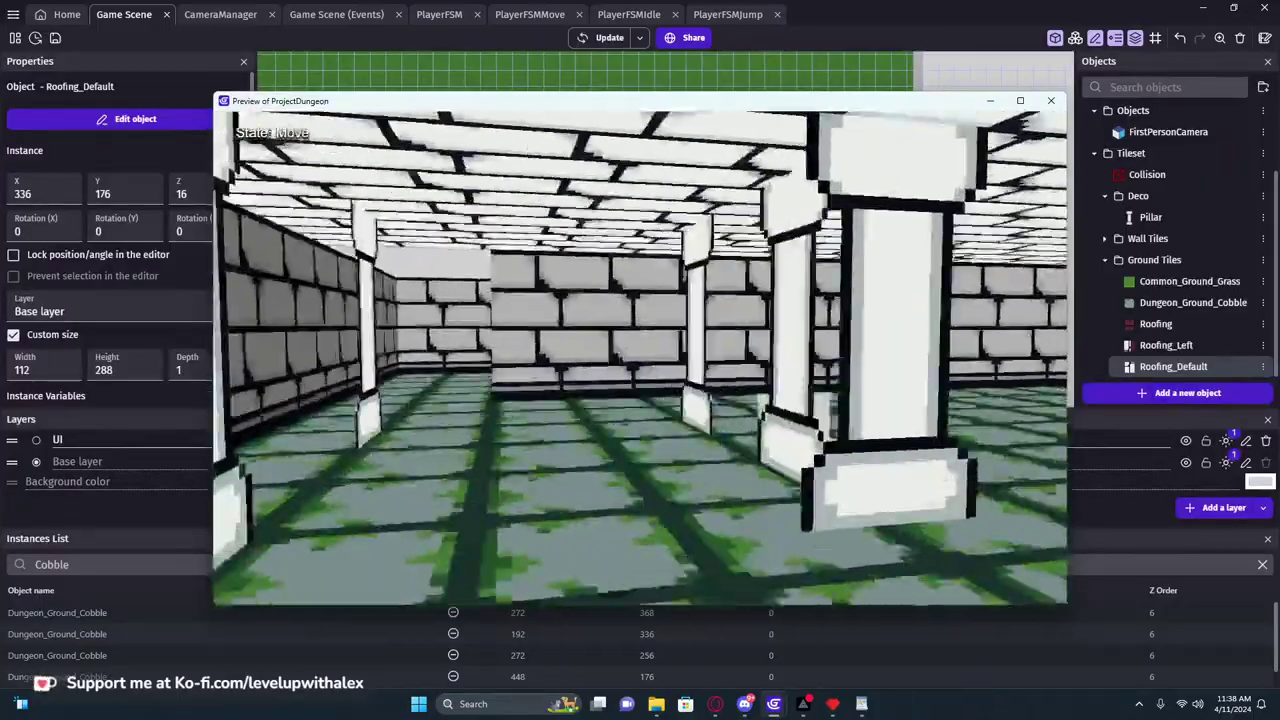
key(w)
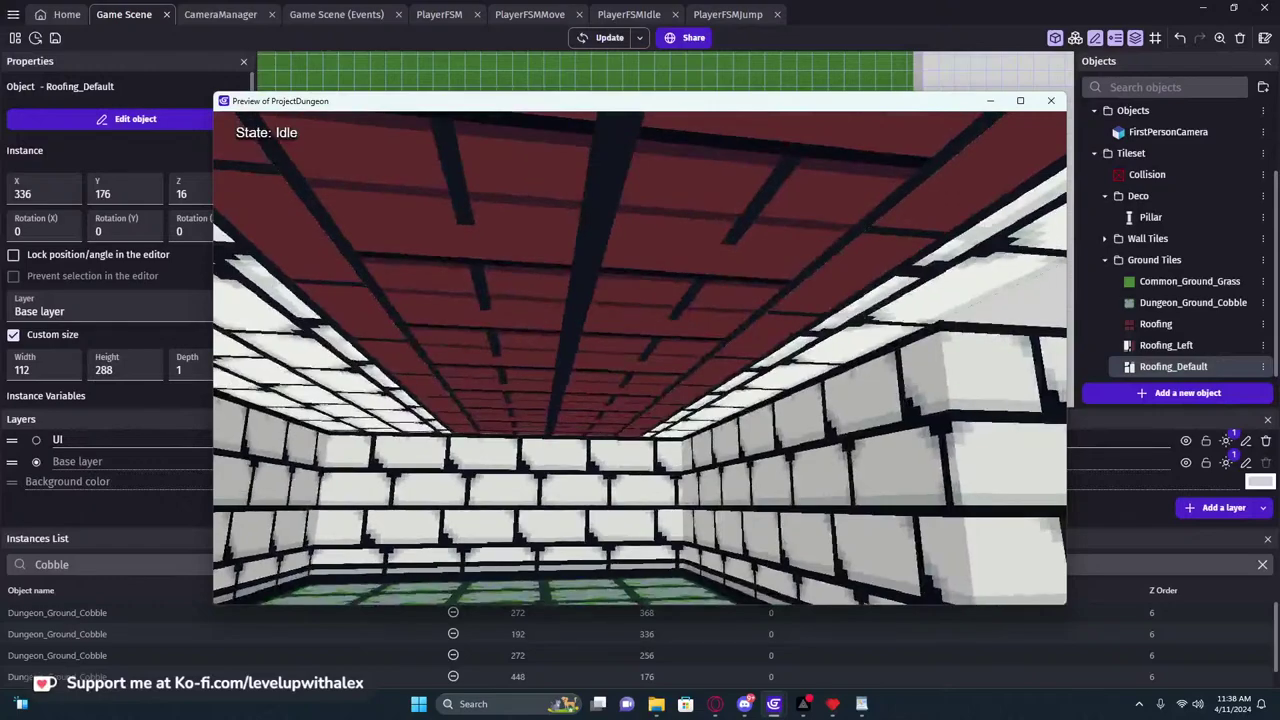
key(w)
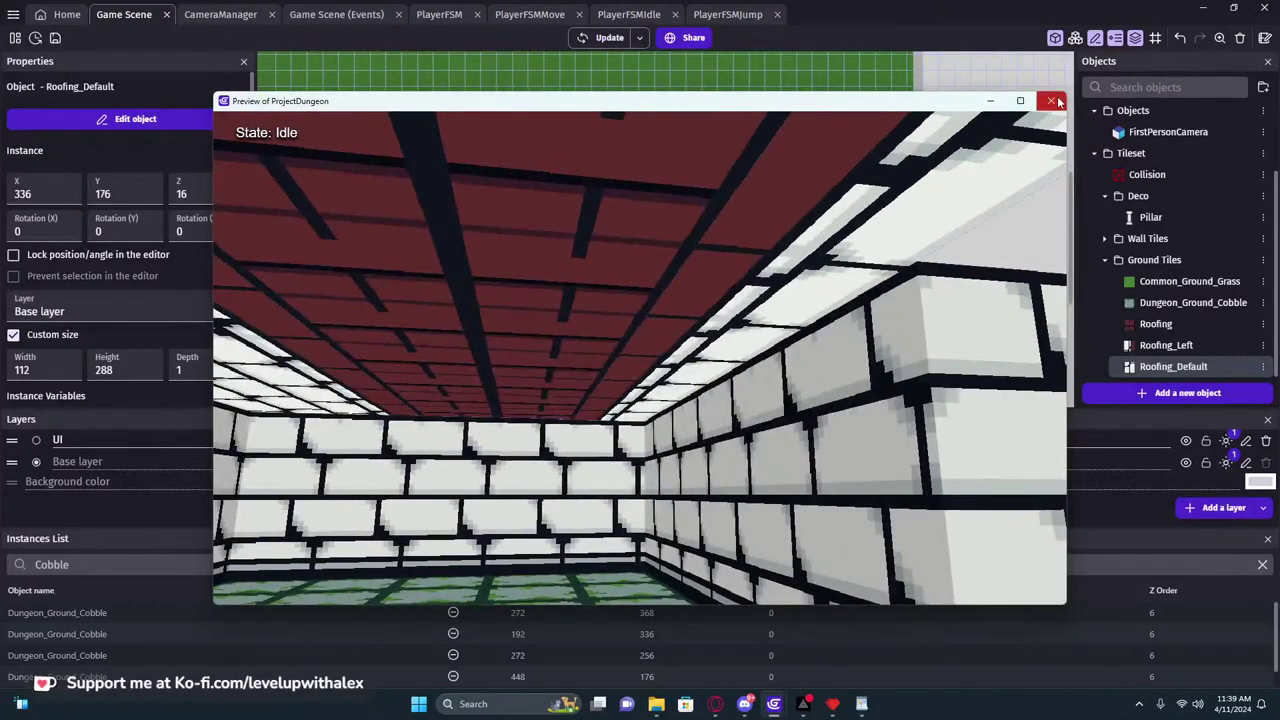
click(1055, 101)
Copy the main Roofing_Default piece to the uncovered western column at X 272, Y 176, and narrow it to width 16
click(540, 292)
scroll(539, 295, up, 1)
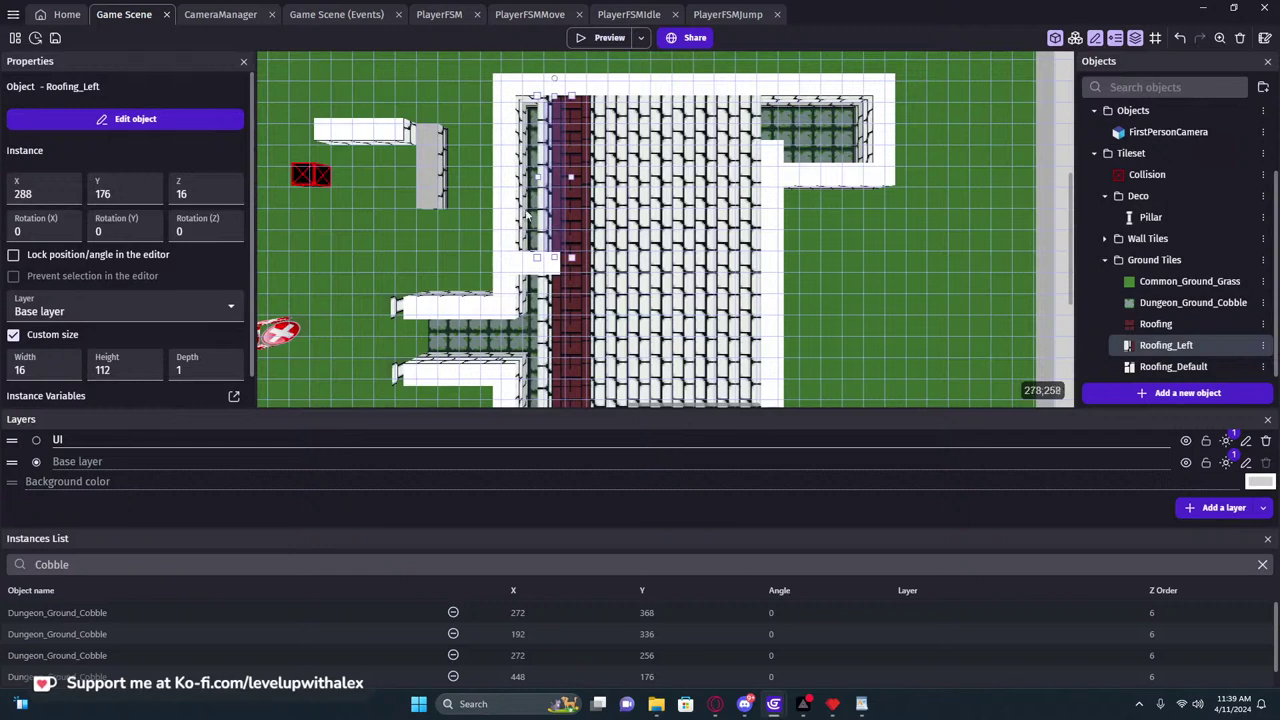
drag(660, 230, 438, 233)
drag(380, 290, 517, 300)
Copy a Roofing_Default piece over the entrance corridor at X 192, Y 336, and size it 80 wide by 32 high
middle_drag(463, 335, 614, 243)
ctrl+drag(690, 257, 583, 121)
middle_drag(600, 172, 584, 315)
scroll(584, 315, down, 1)
middle_drag(575, 122, 577, 156)
drag(565, 88, 562, 392)
middle_drag(615, 384, 624, 219)
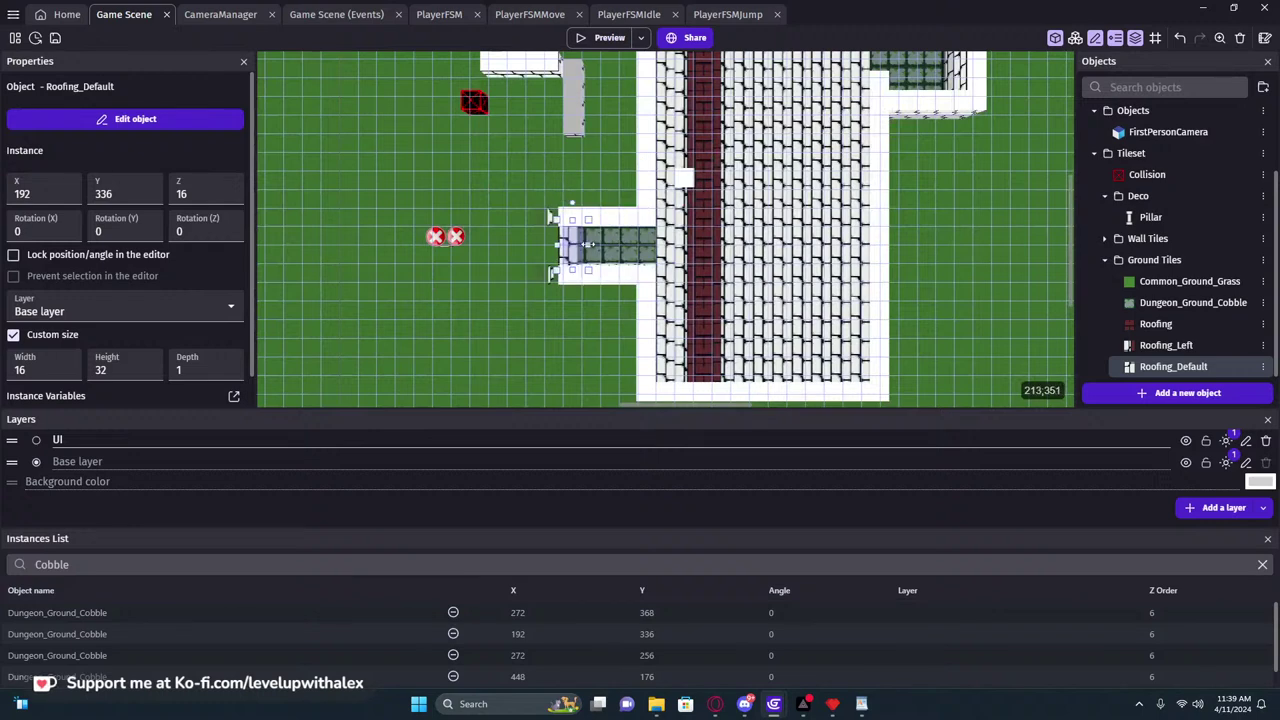
drag(672, 244, 671, 245)
click(518, 306)
Try to rotate the entrance corridor's Roofing_Default piece to 90 degrees about Z and reposition it
click(609, 242)
scroll(610, 205, up, 2)
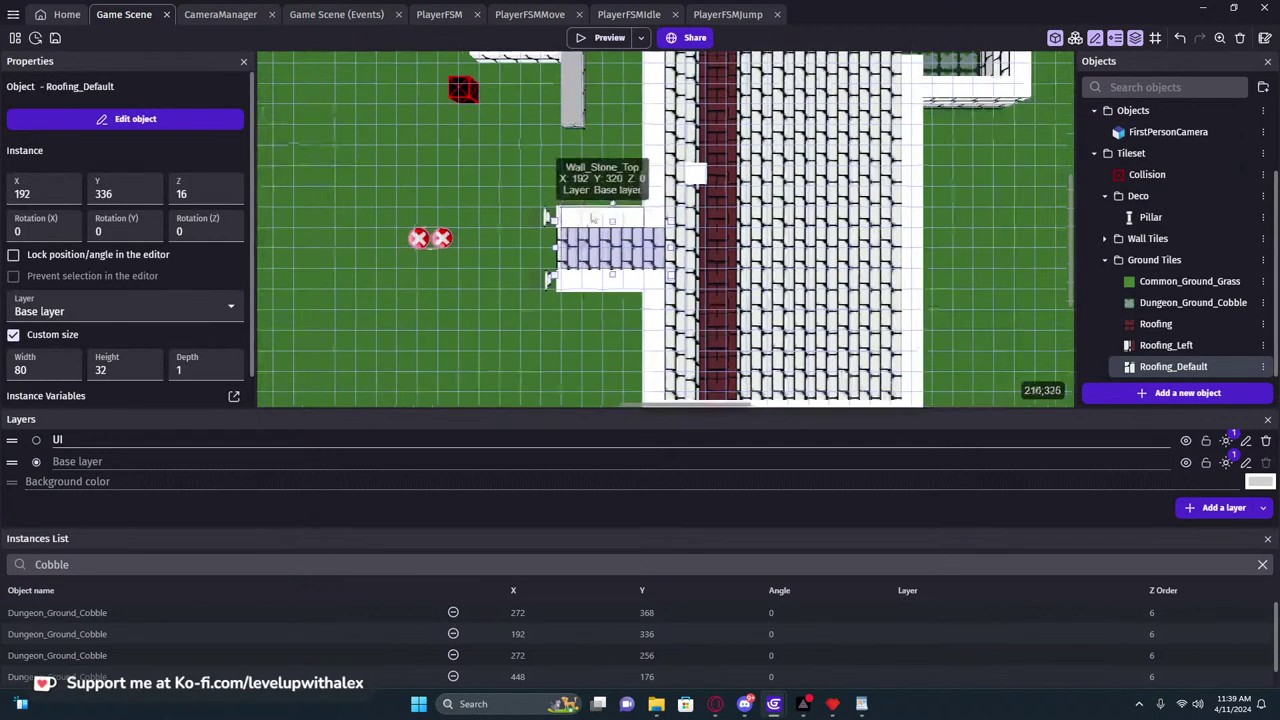
shift+drag(614, 203, 741, 230)
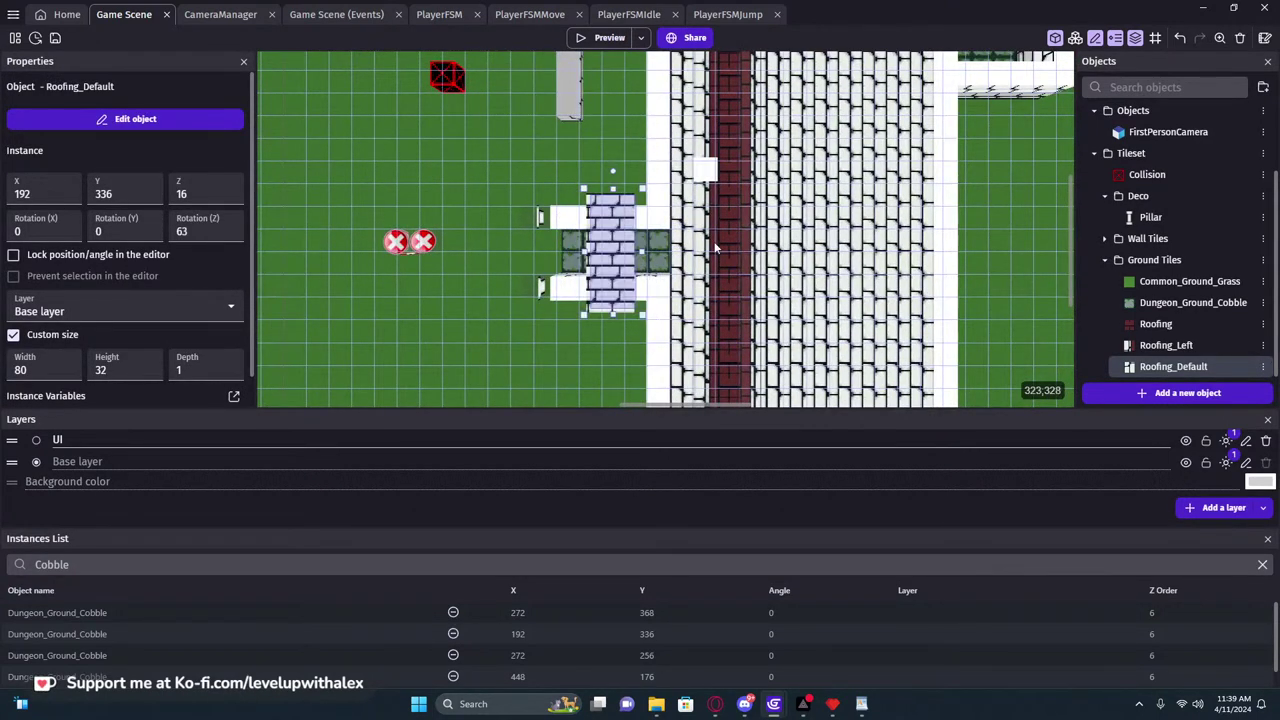
shift+click(742, 222)
mouse_move(614, 283)
mouse_down()
mouse_move(654, 279)
mouse_move(611, 279)
mouse_up()
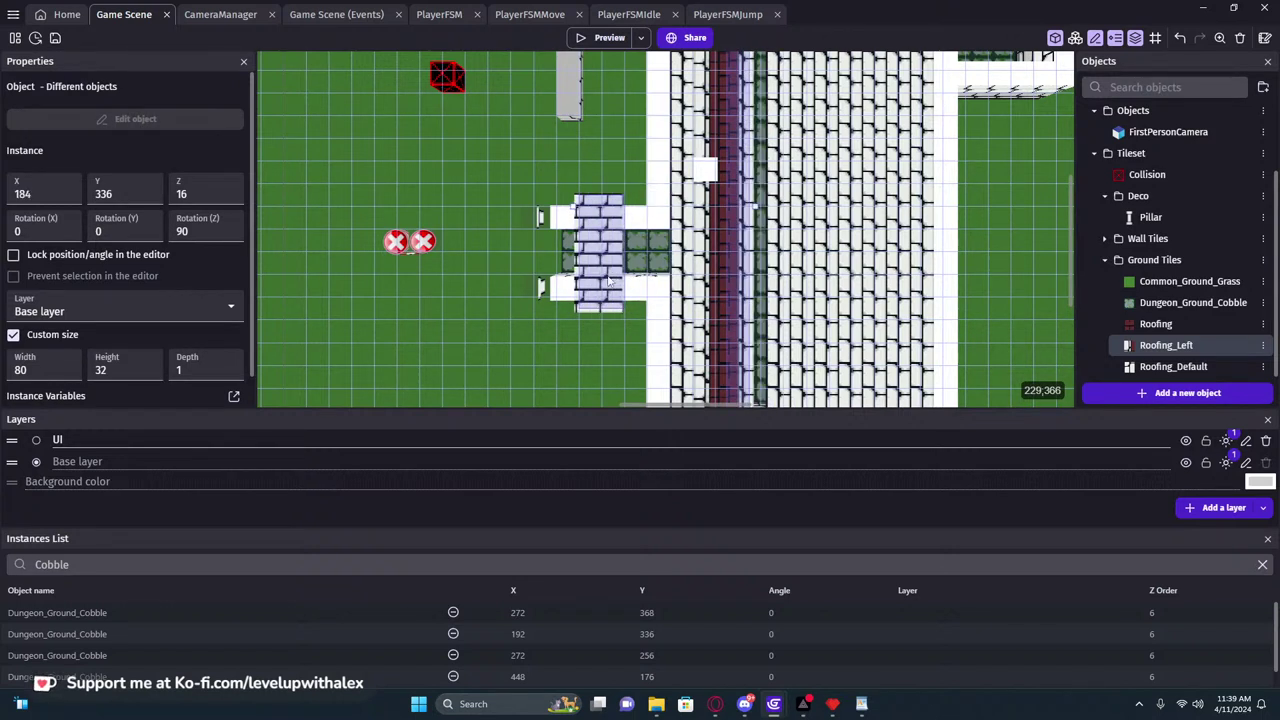
click(502, 346)
click(599, 257)
drag(613, 174, 469, 240)
click(433, 334)
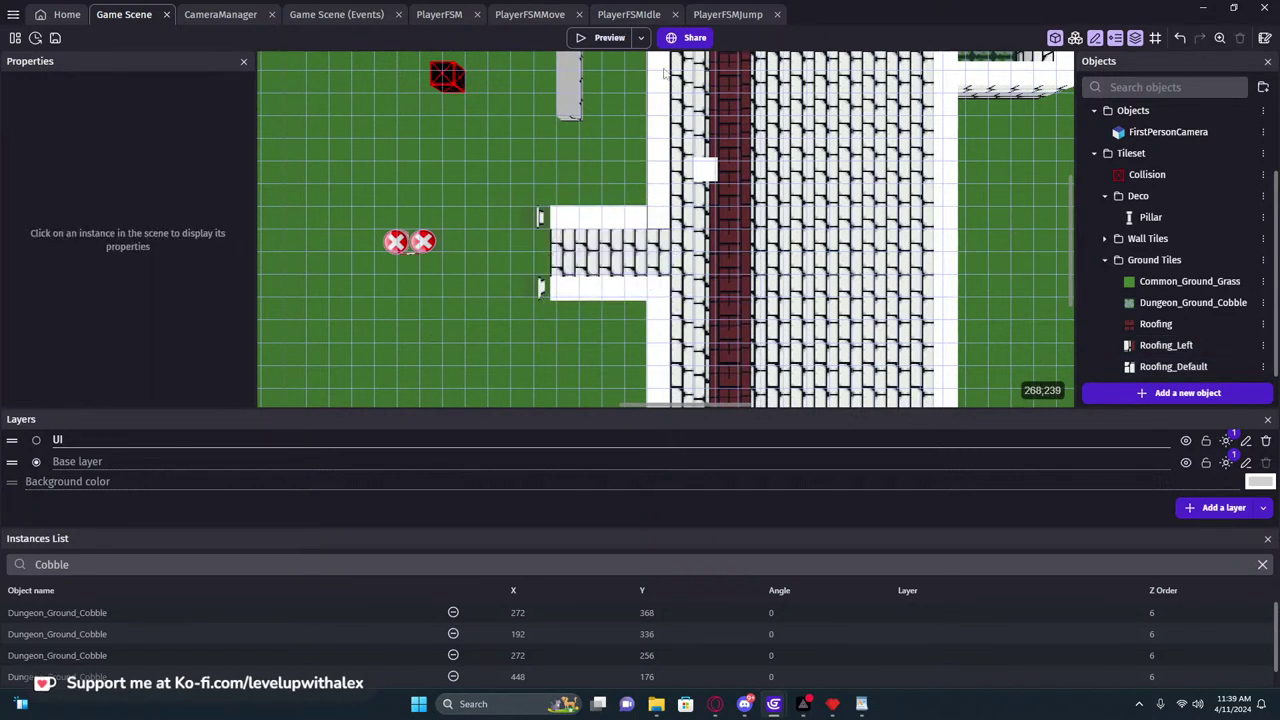
Preview the game again and inspect the ceiling of the entrance corridor, side passages and pillar room
click(609, 38)
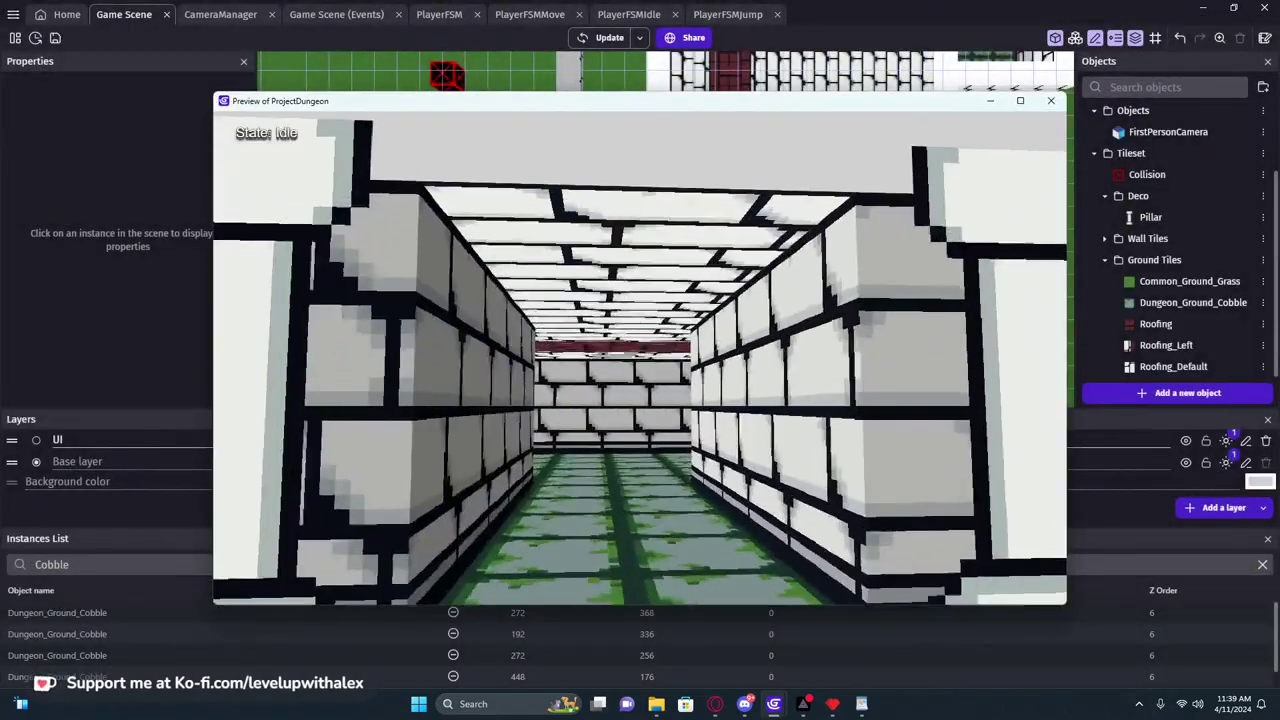
key(w)
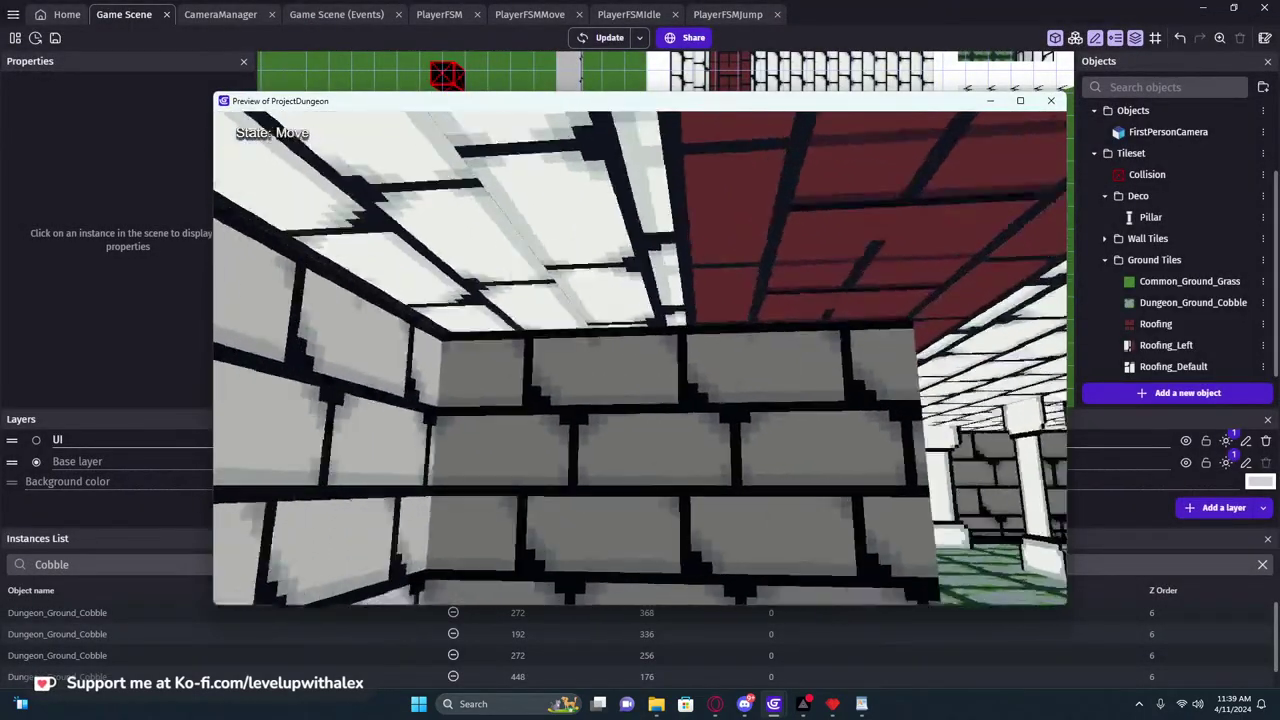
key(w)
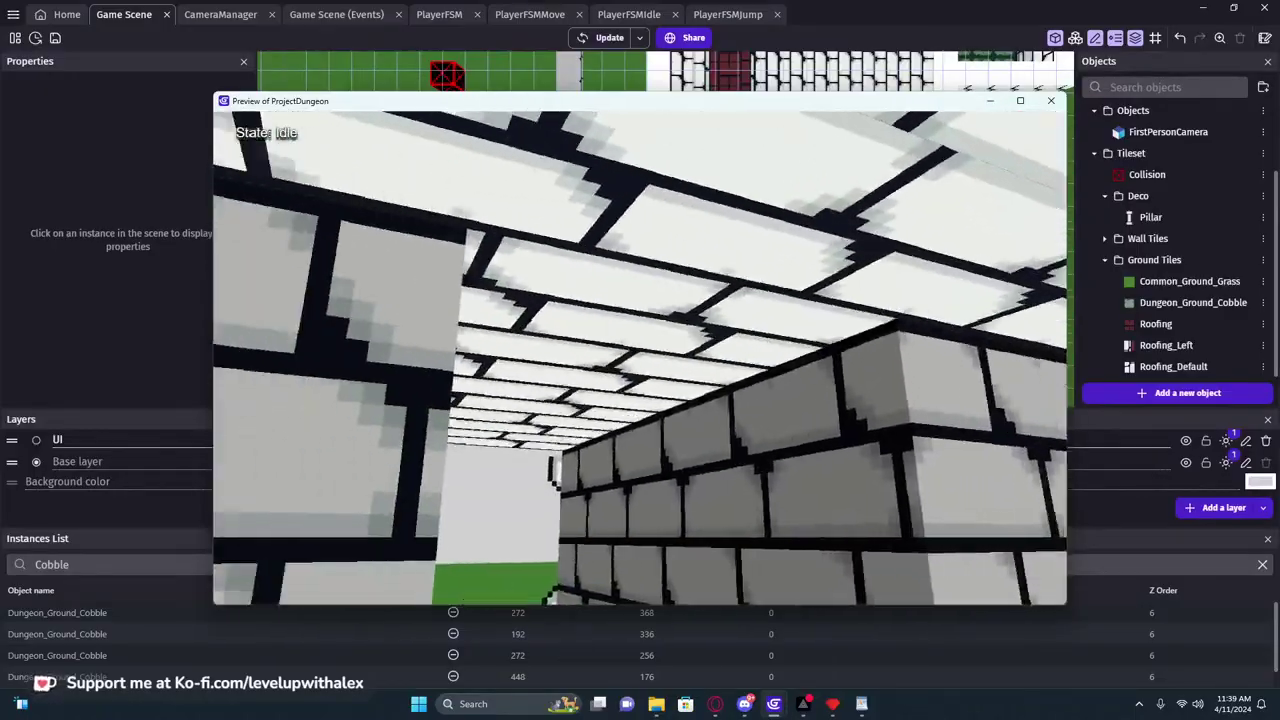
key(w)
key(w)
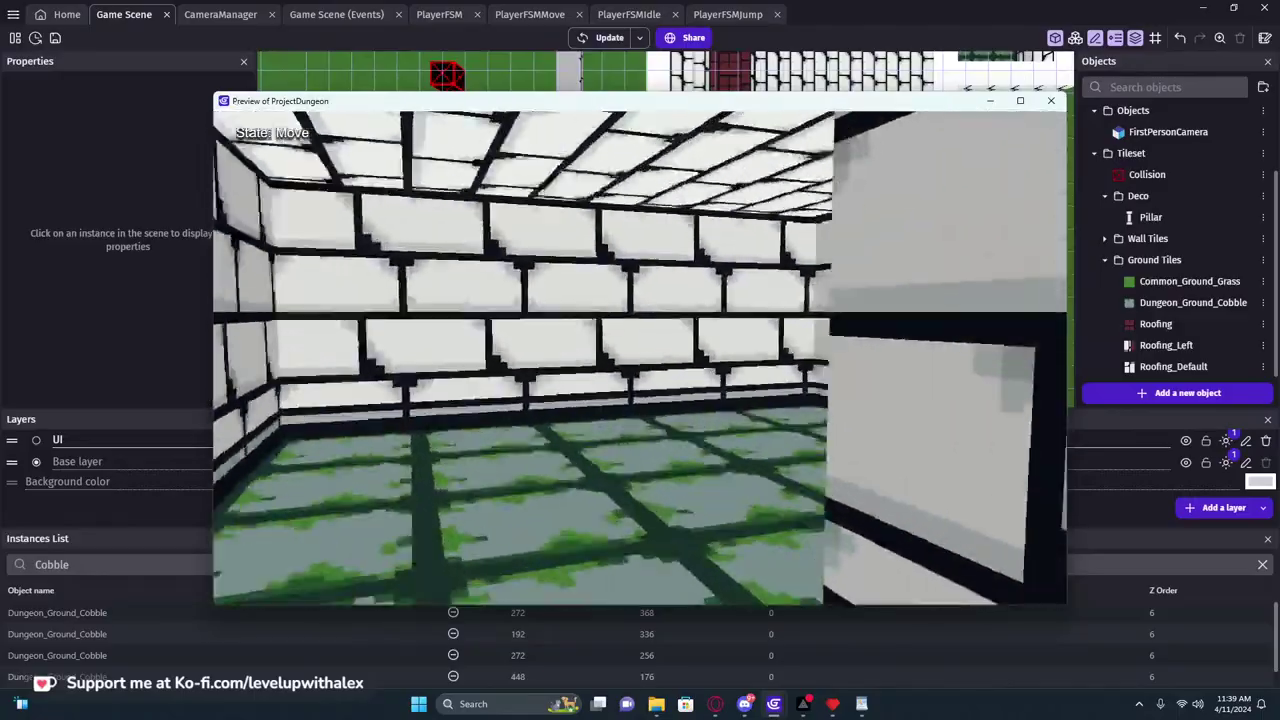
key(w)
key(w)
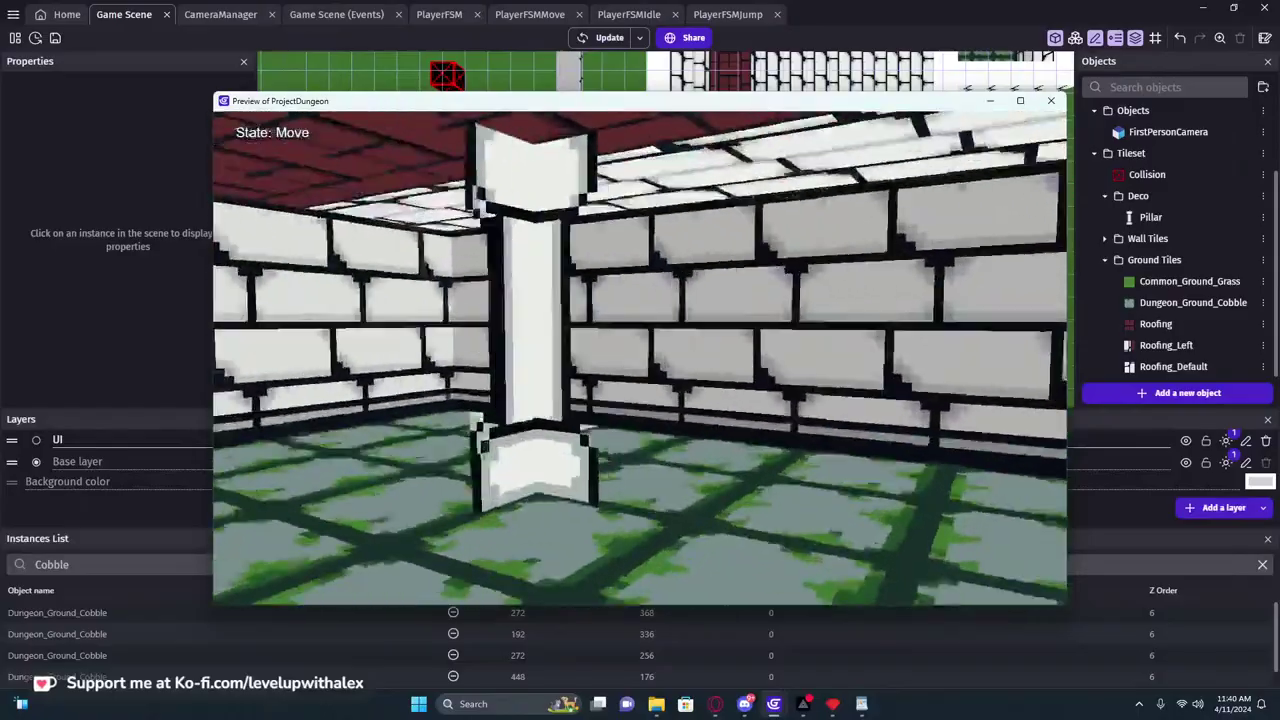
key(s)
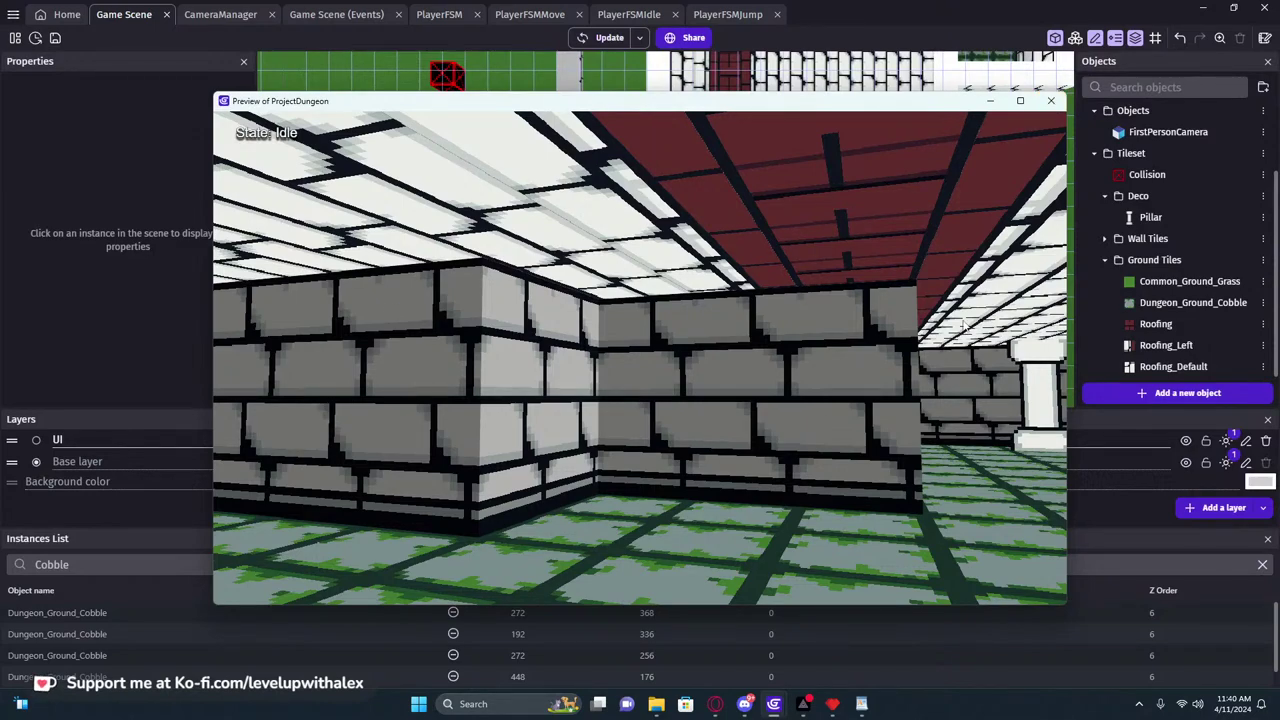
click(1053, 102)
Copy the main Roofing_Default piece to X 448, Y 176, and resize it to width 80 so it covers only the northeastern alcove
middle_drag(565, 219, 334, 295)
scroll(700, 300, down, 3)
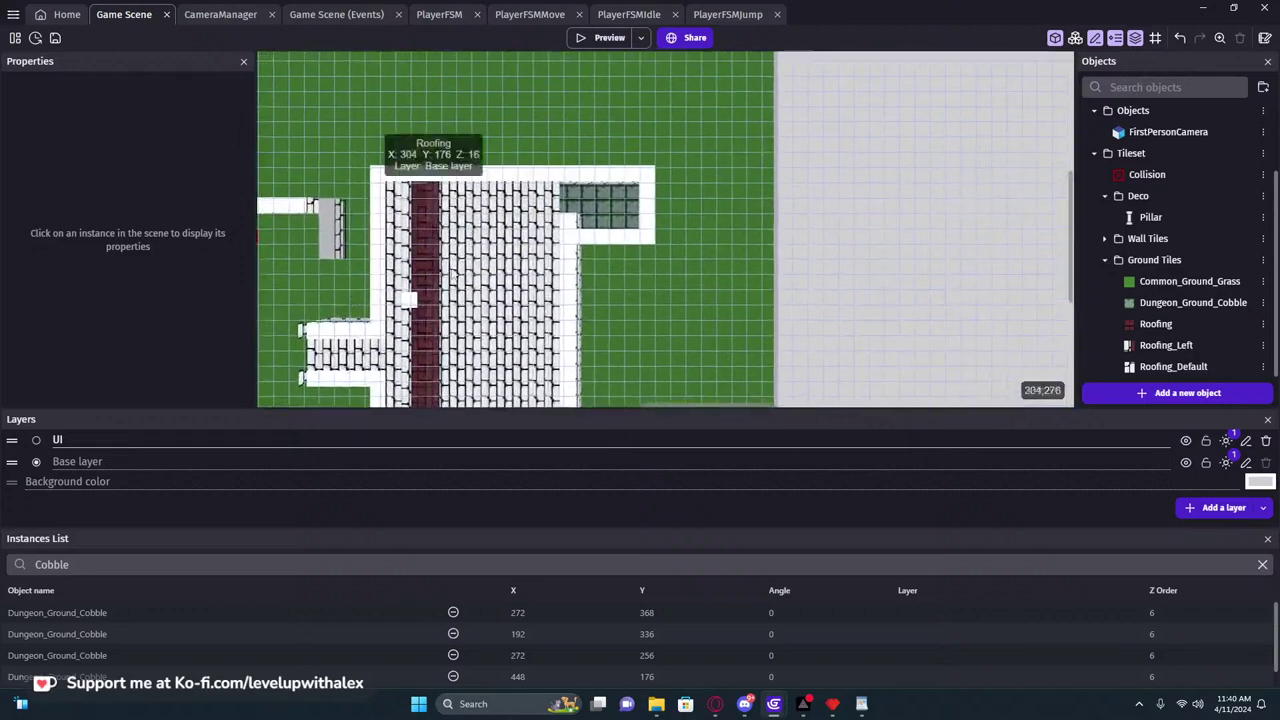
click(526, 205)
click(553, 201)
scroll(553, 203, up, 1)
ctrl+drag(550, 207, 706, 226)
scroll(706, 260, down, 3)
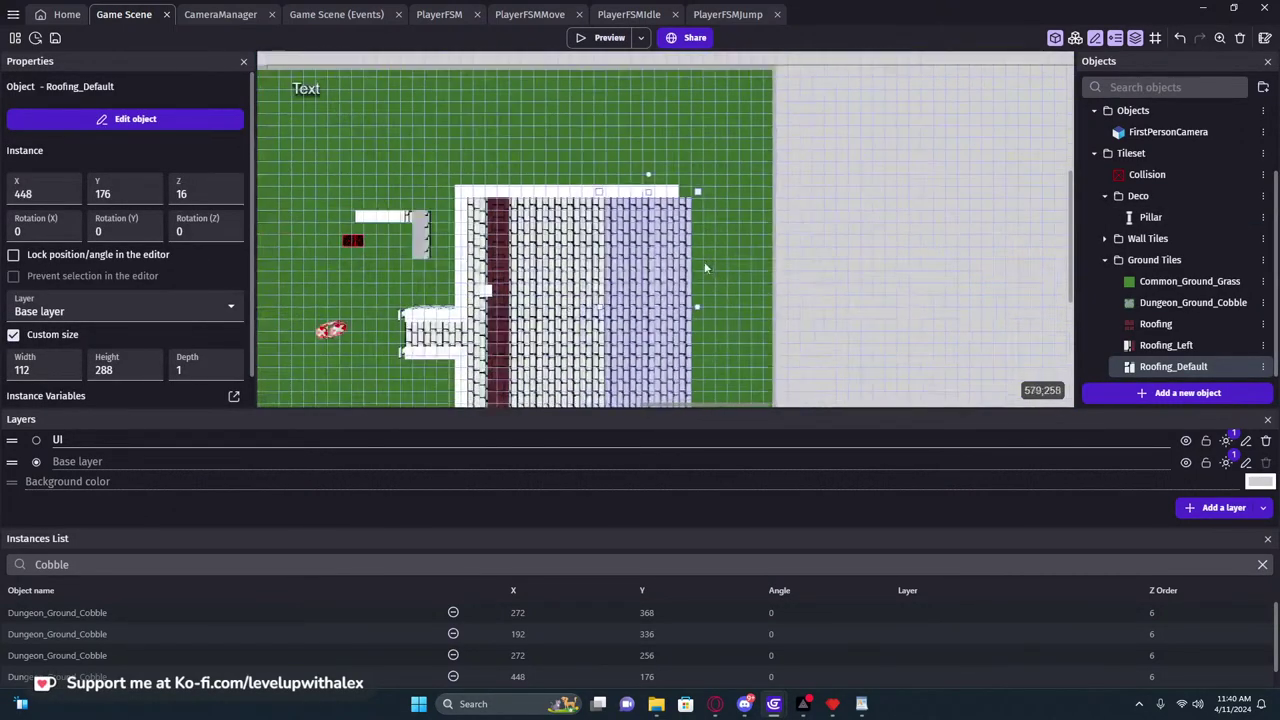
drag(676, 304, 675, 305)
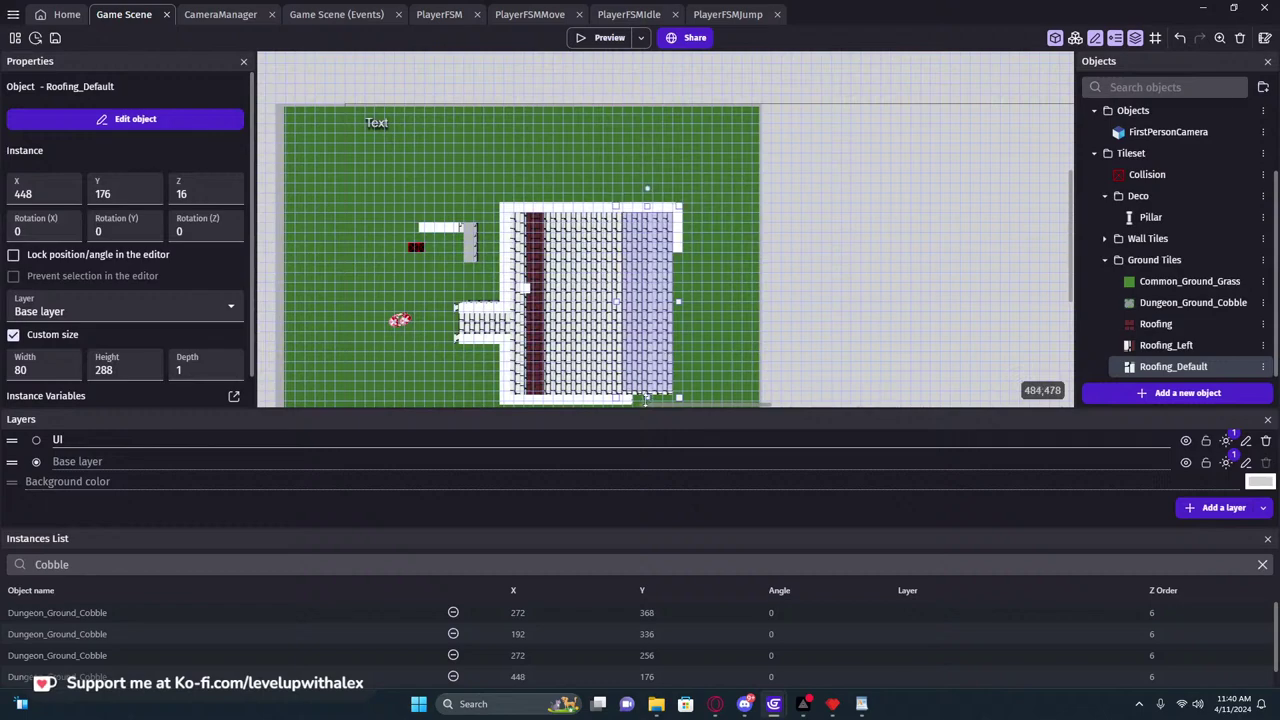
drag(647, 398, 644, 233)
click(655, 329)
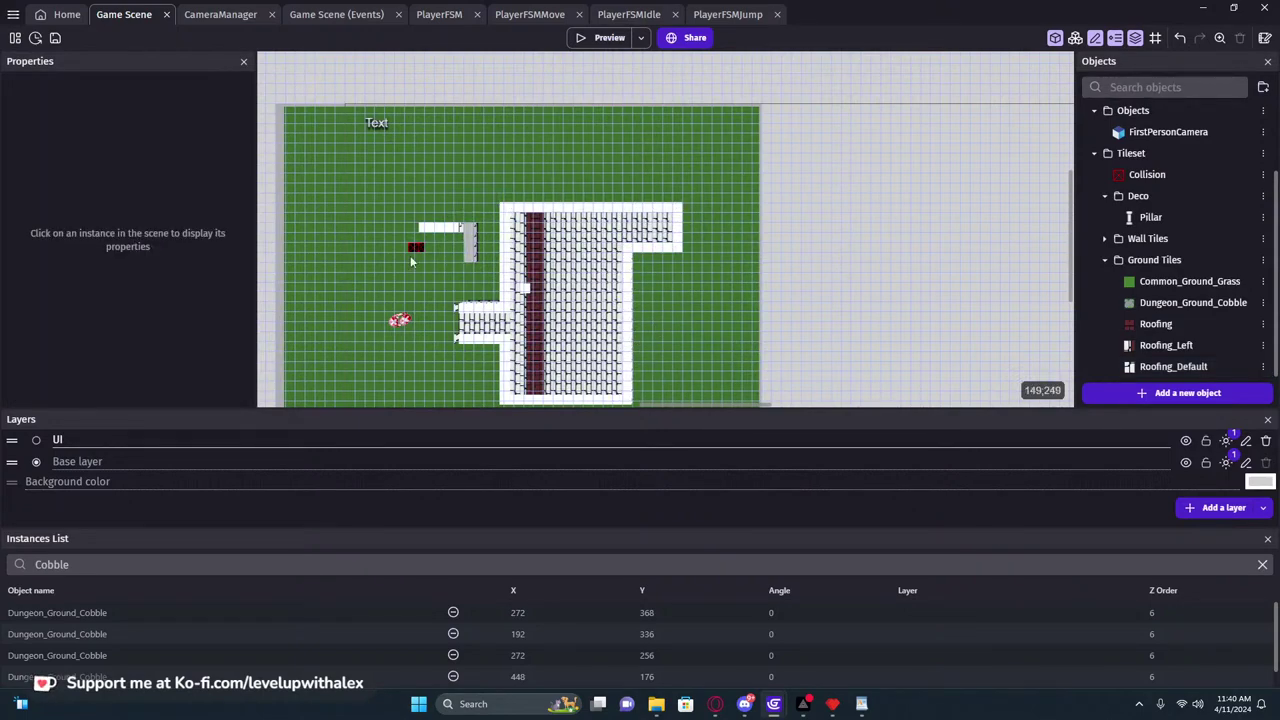
scroll(384, 252, up, 3)
middle_drag(424, 253, 497, 183)
scroll(690, 252, up, 2)
click(695, 254)
shift+click(698, 266)
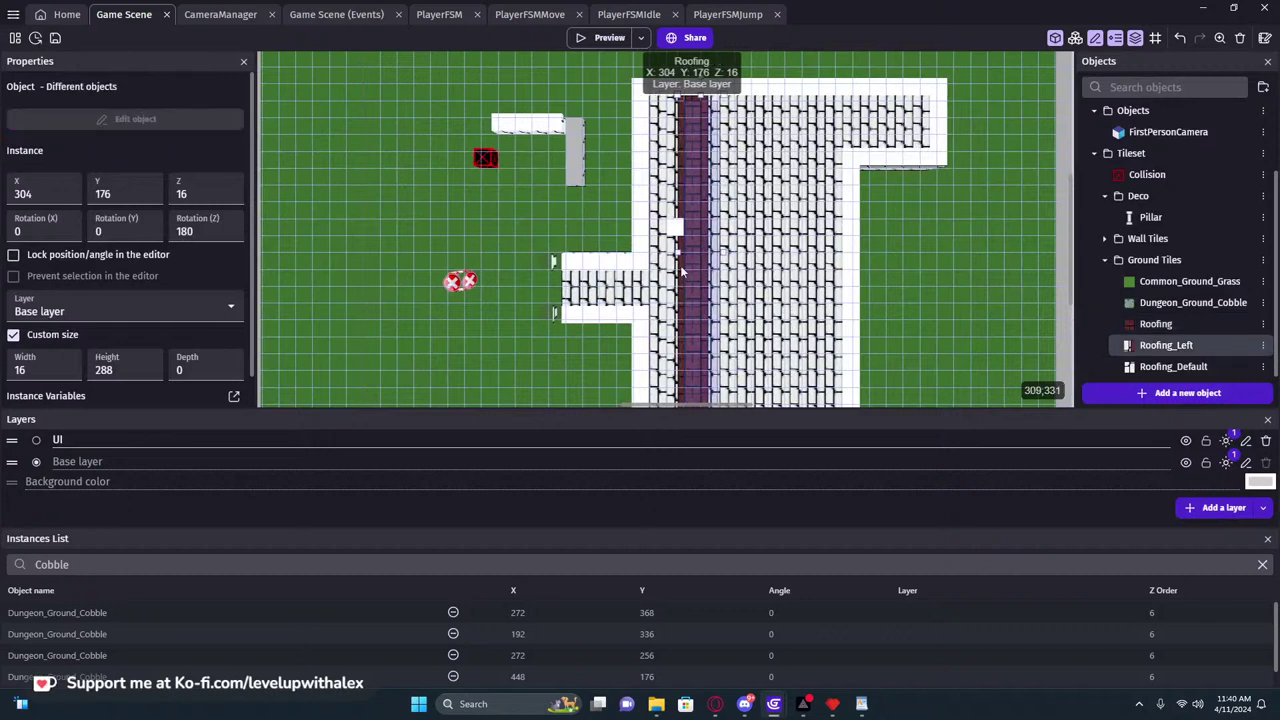
shift+click(773, 272)
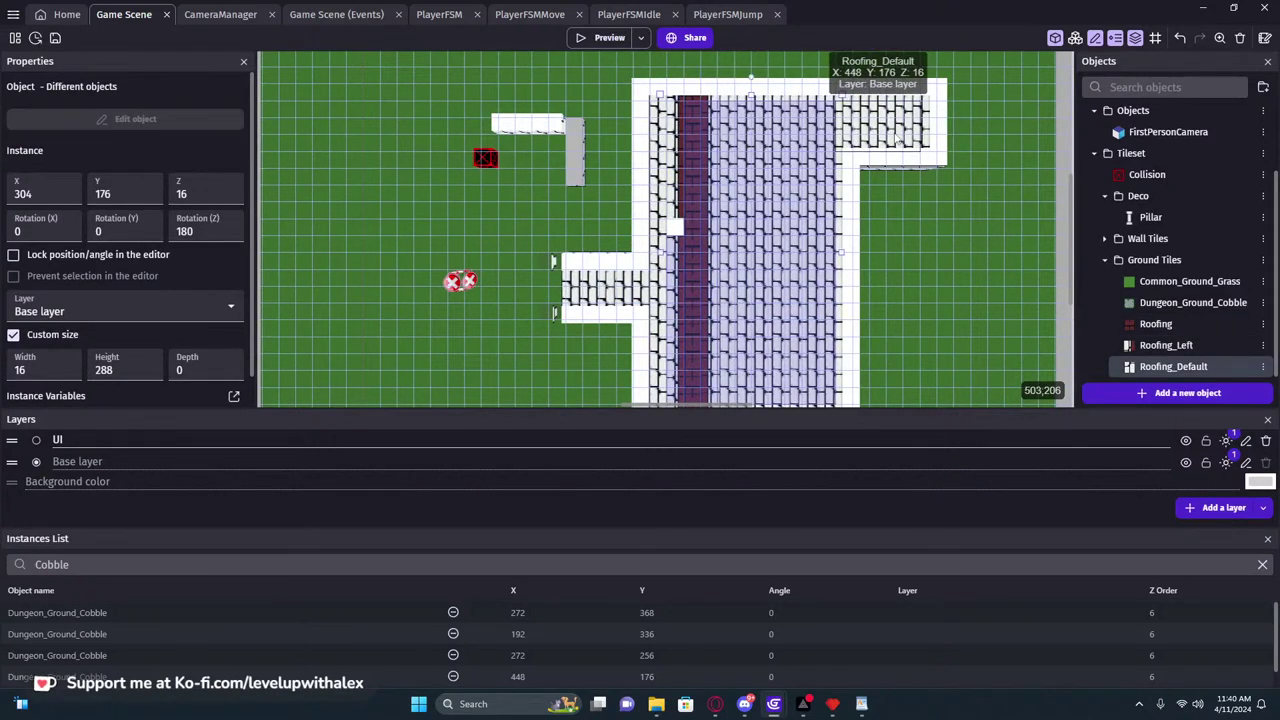
drag(795, 100, 730, 172)
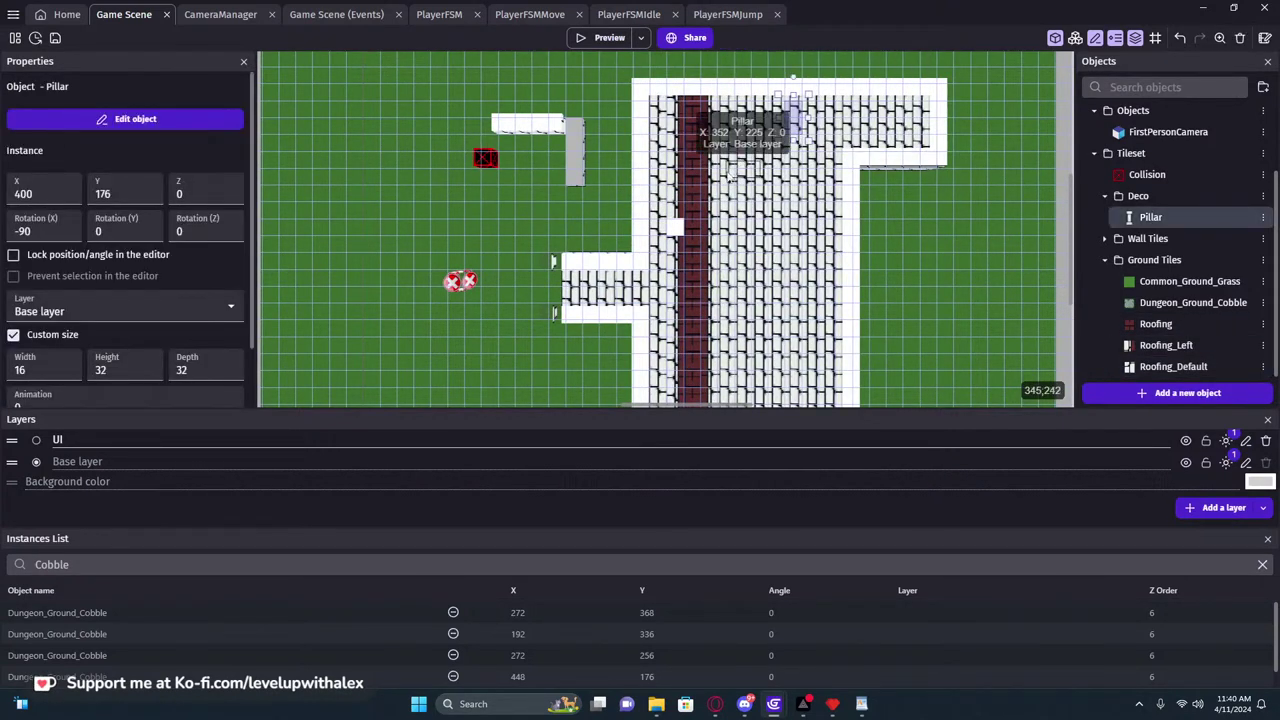
click(730, 172)
shift+click(693, 176)
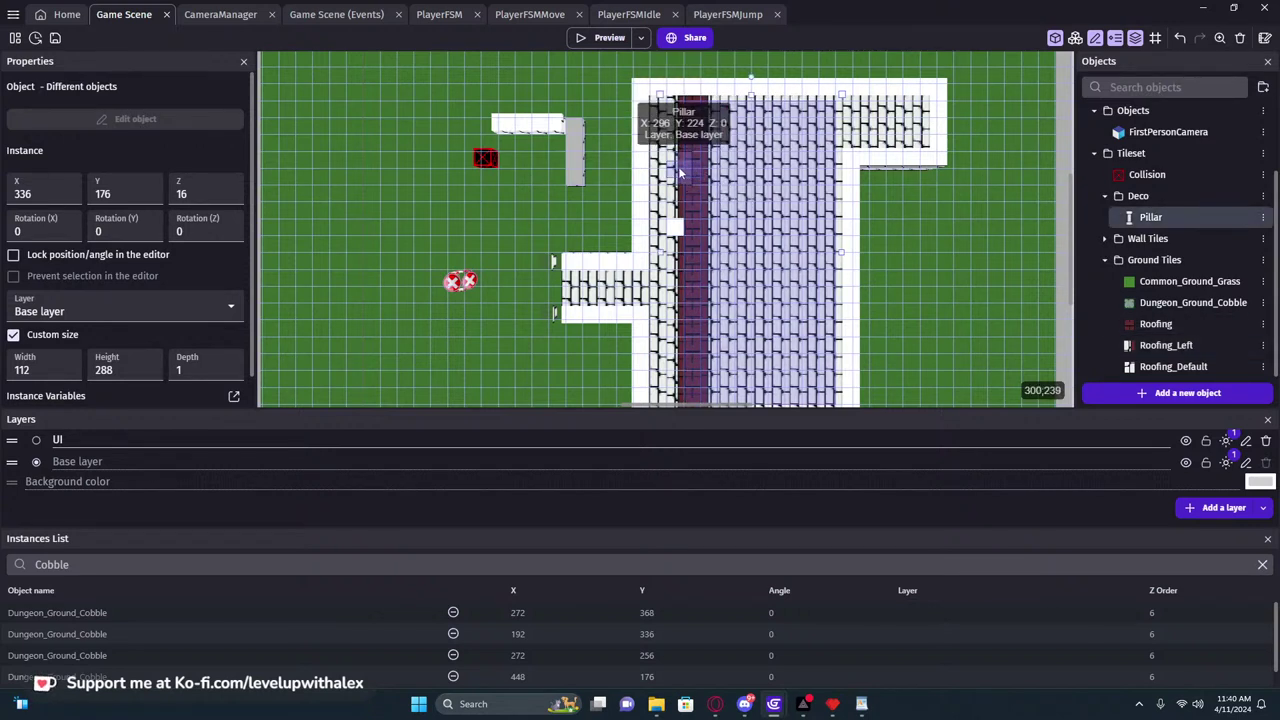
click(654, 72)
Rotate the main room's Roofing, Roofing_Left and Roofing_Default pieces together by a quarter turn
click(659, 153)
shift+click(692, 146)
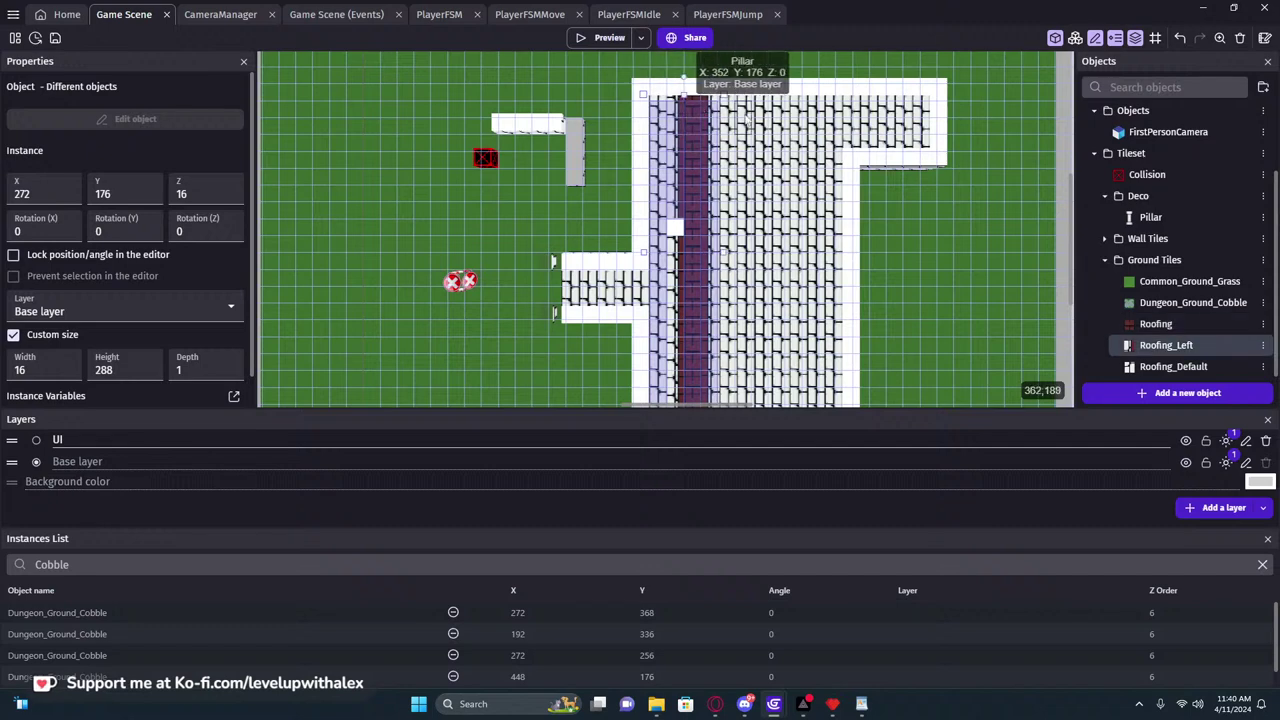
shift+click(732, 133)
scroll(798, 180, down, 1)
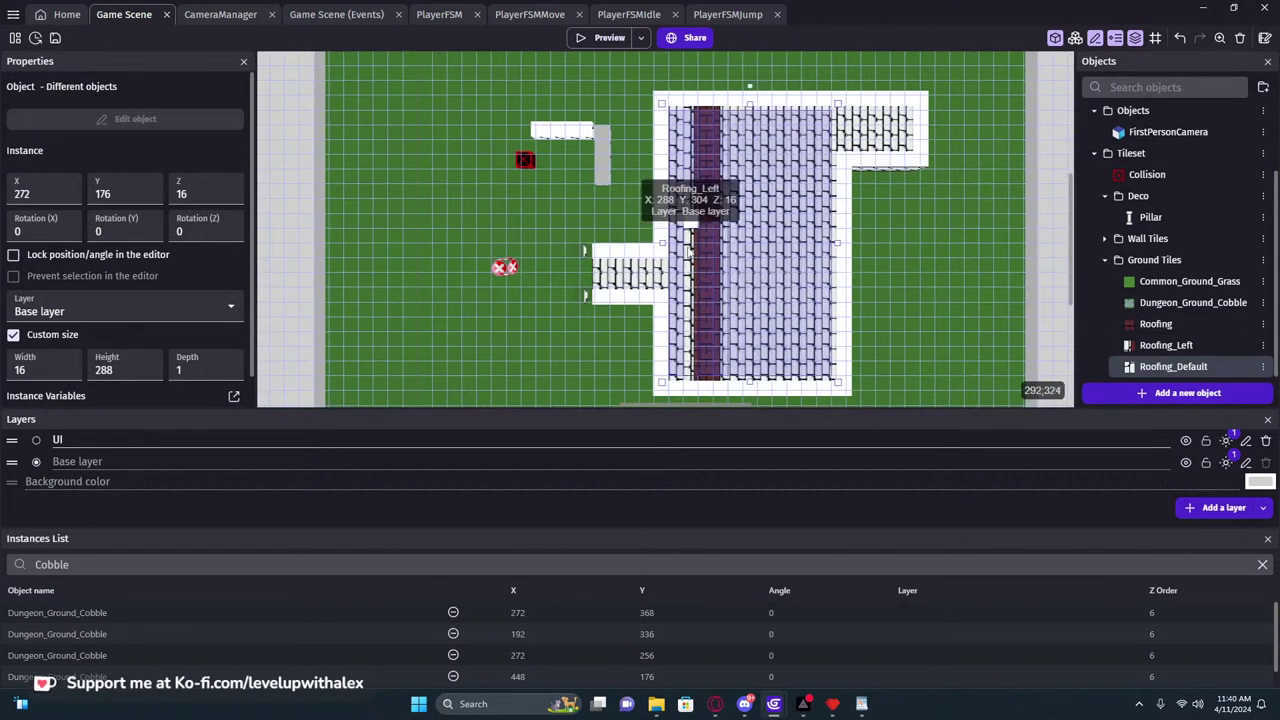
shift+click(690, 252)
drag(757, 88, 828, 268)
click(866, 265)
click(914, 221)
Delete the rotated large Roofing_Default panel and the Roofing_Left strip next to it
scroll(874, 226, up, 2)
click(555, 228)
key(Delete)
drag(656, 211, 861, 236)
key(Delete)
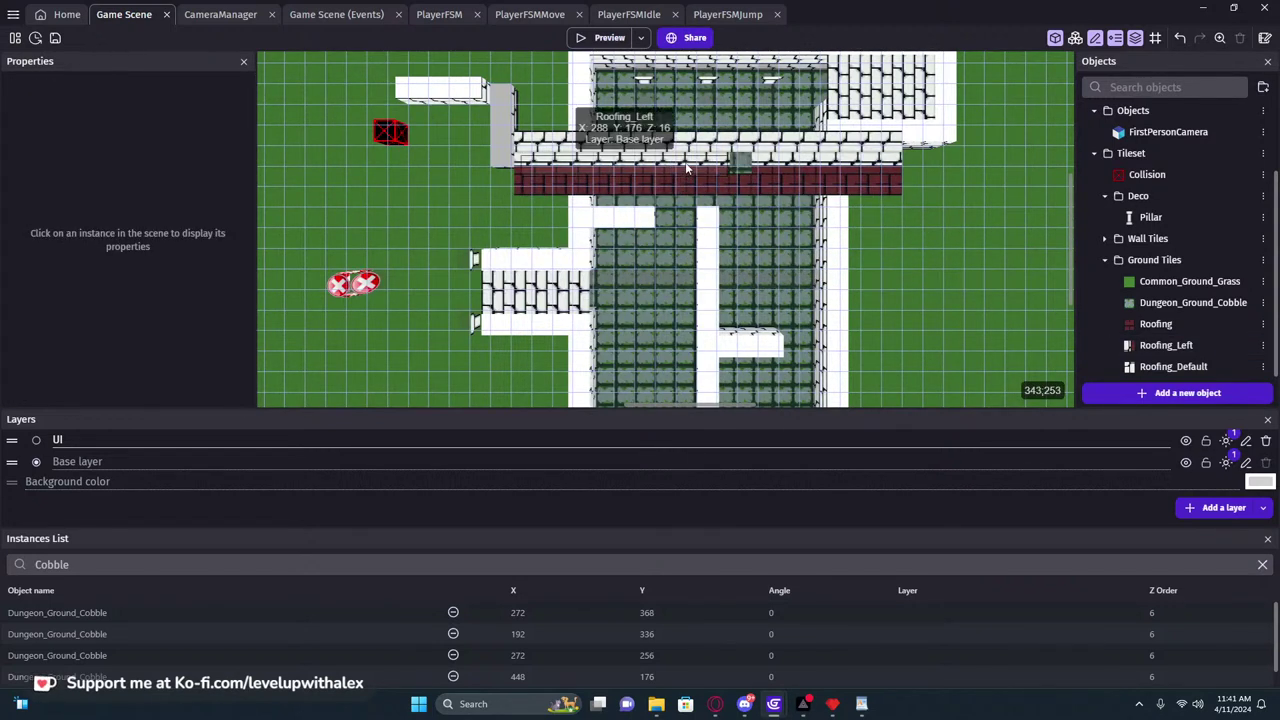
Delete the surplus rotated Roofing_Left and Roofing pieces across the main room, keeping one strip of each
click(772, 166)
click(818, 179)
key(Delete)
click(715, 144)
key(Delete)
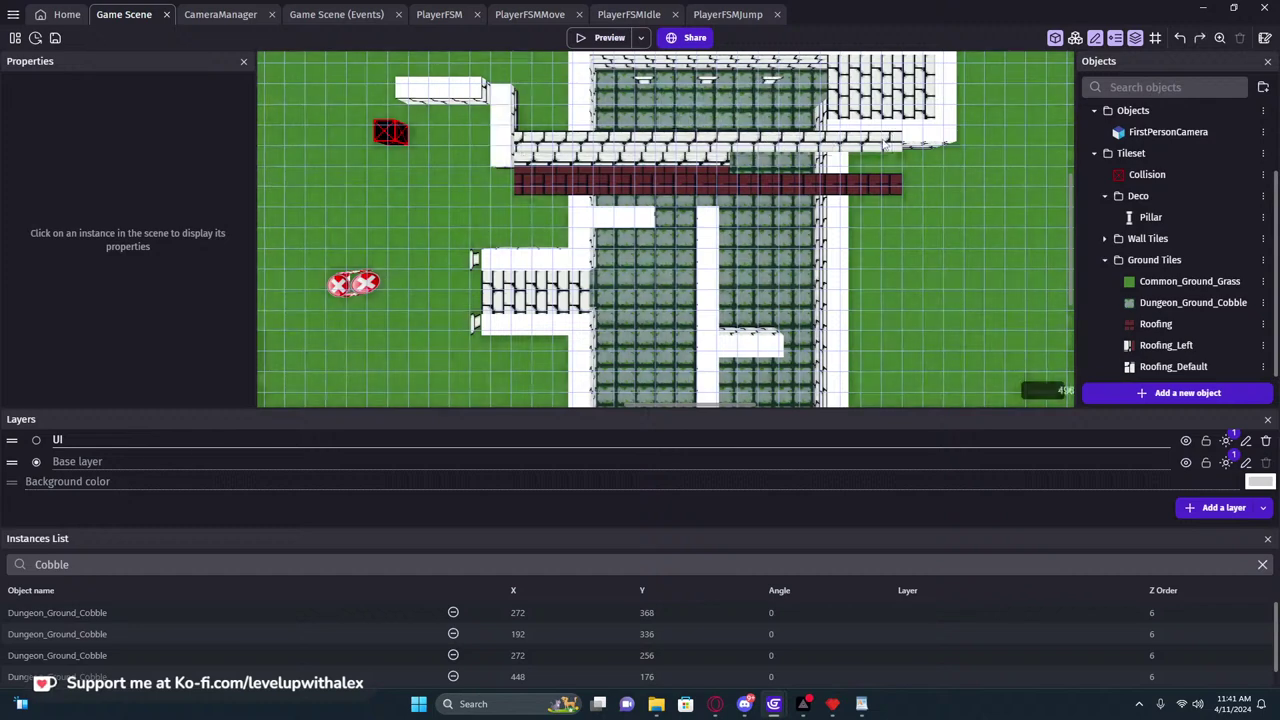
click(879, 151)
key(Delete)
Move the Roofing_Left and Roofing strips north of the building and add a Roofing_Left copy rotated 270 degrees along the Roofing strip's south side
middle_drag(713, 167, 679, 253)
drag(575, 255, 562, 90)
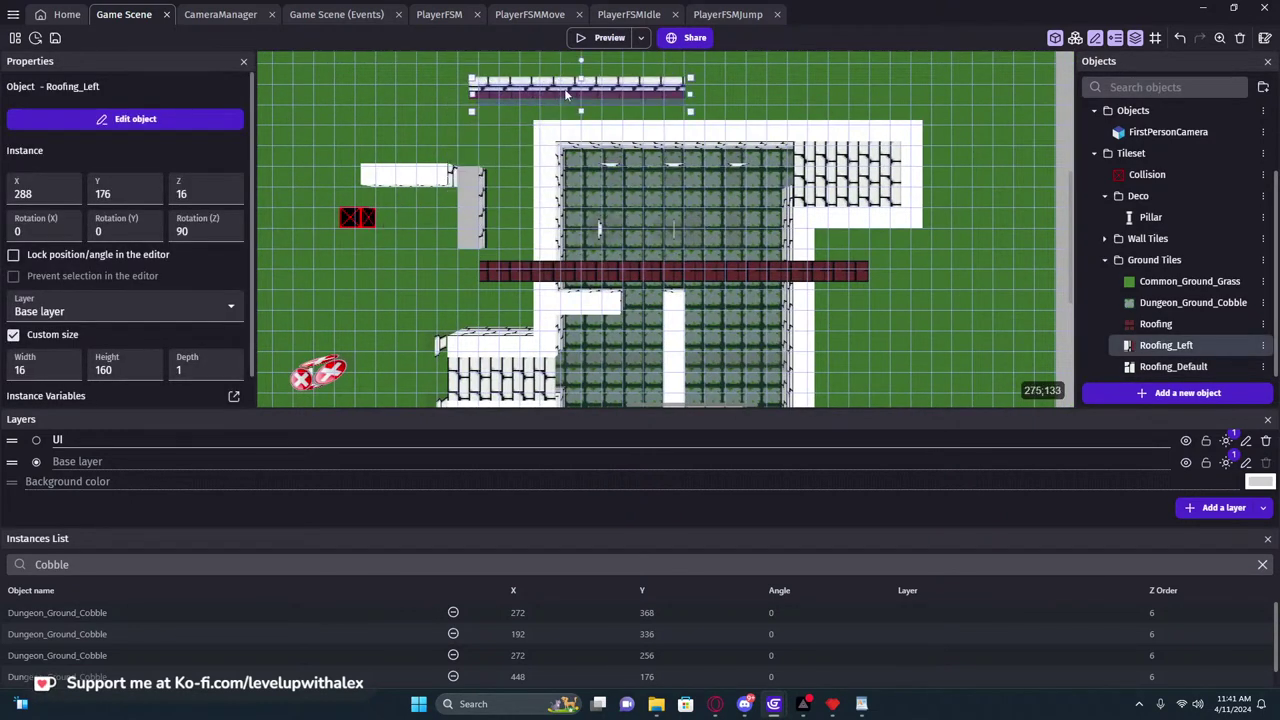
drag(552, 270, 544, 86)
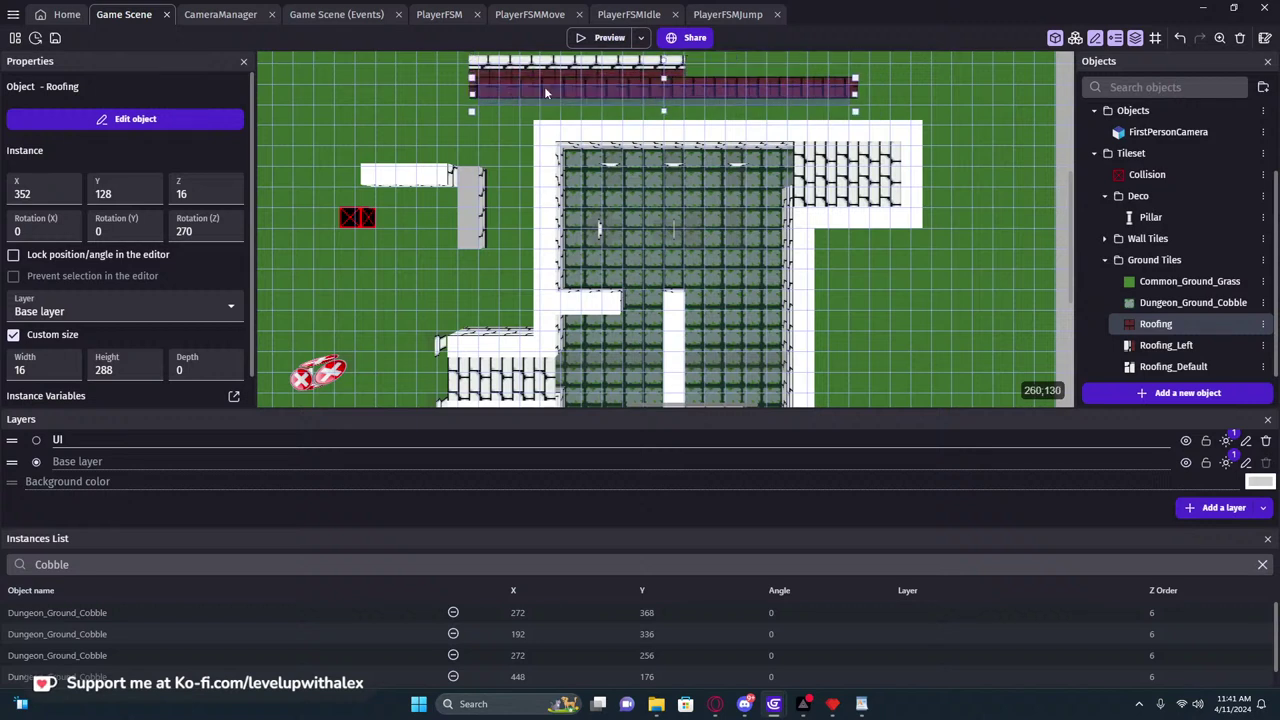
click(563, 72)
drag(582, 81, 577, 180)
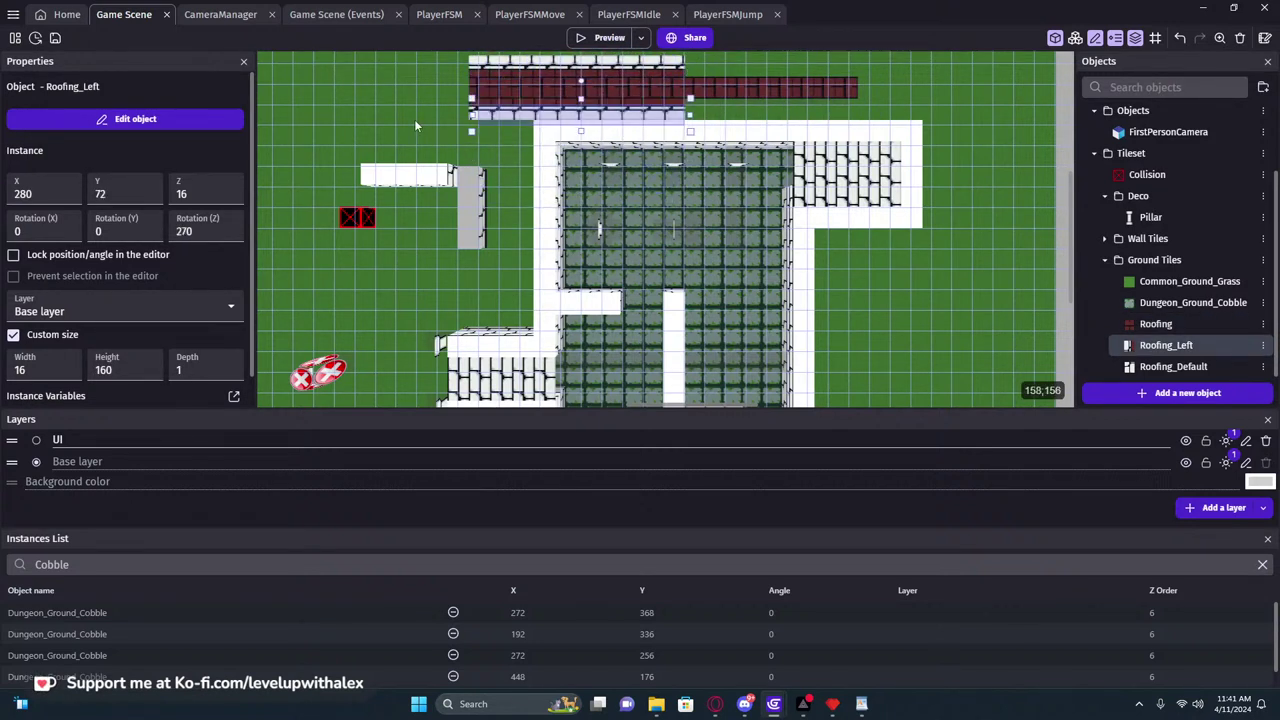
click(417, 125)
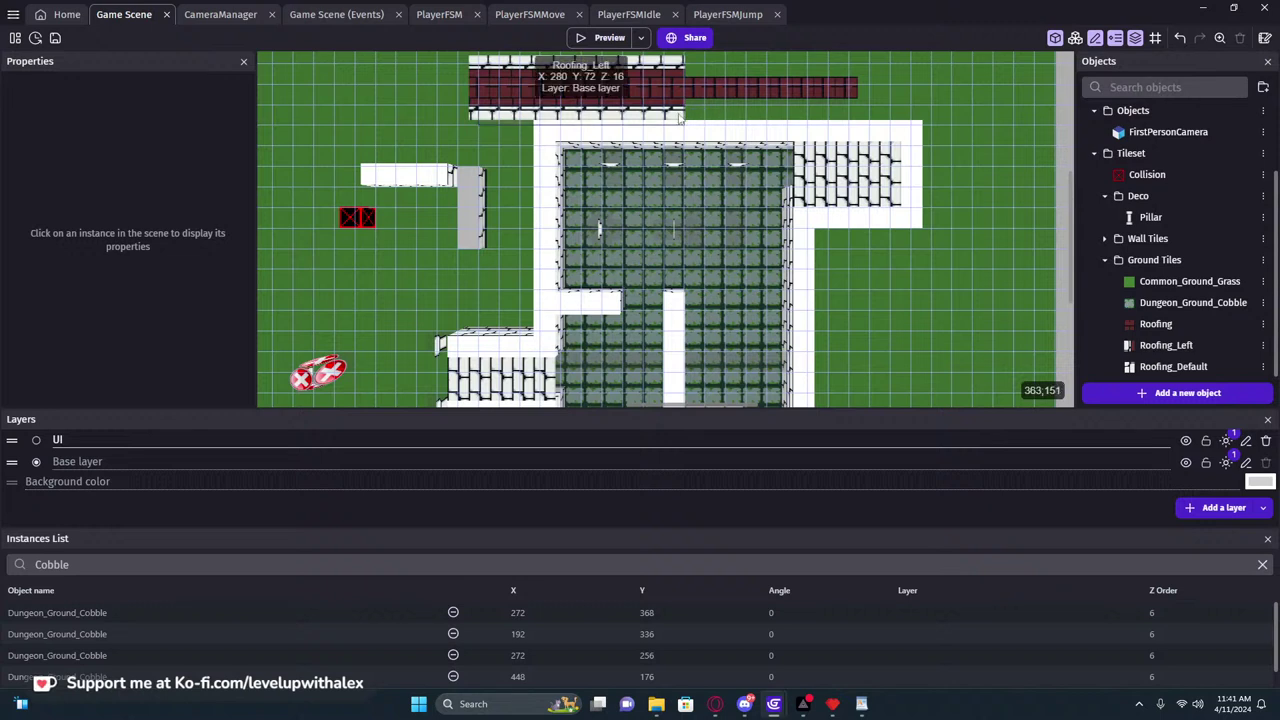
Stretch both Roofing_Left strips to height 288 so they match the Roofing strip between them
click(680, 117)
click(666, 70)
click(693, 72)
click(682, 73)
drag(850, 73, 857, 73)
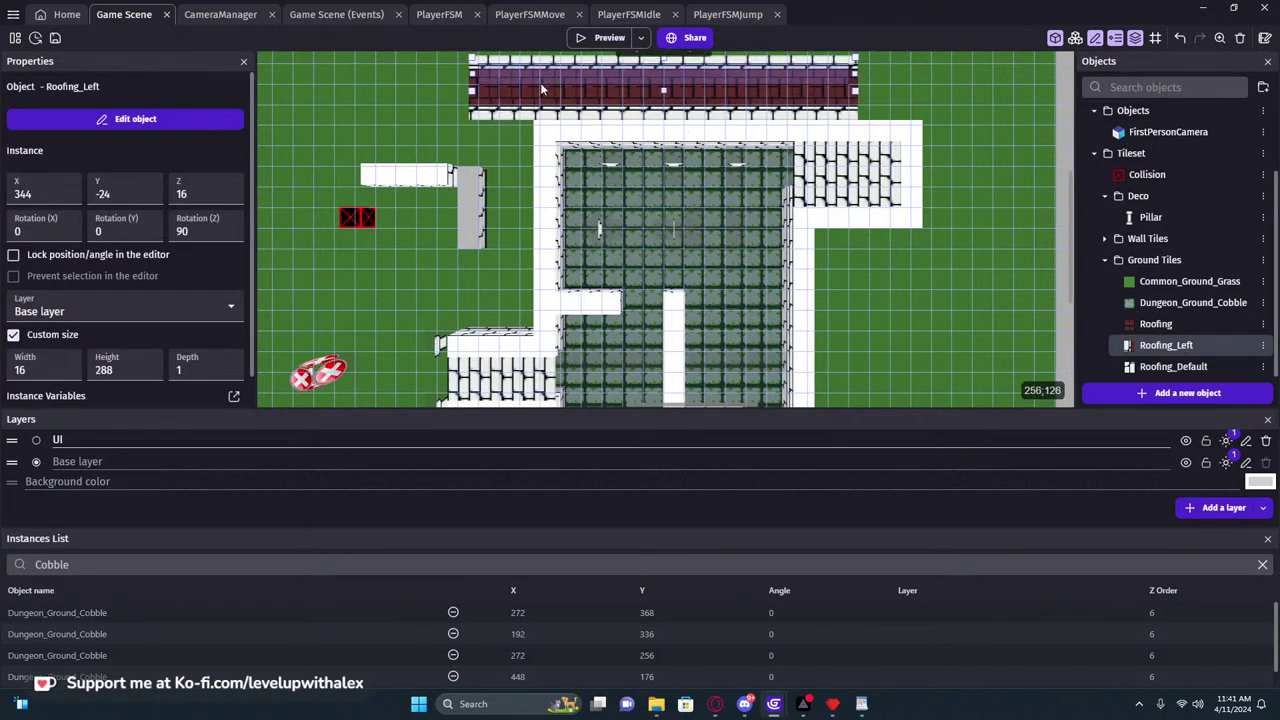
Copy the Roofing strip with its two Roofing_Left strips onto the main room's north end and fit the band's length to the alcove
click(503, 95)
click(497, 117)
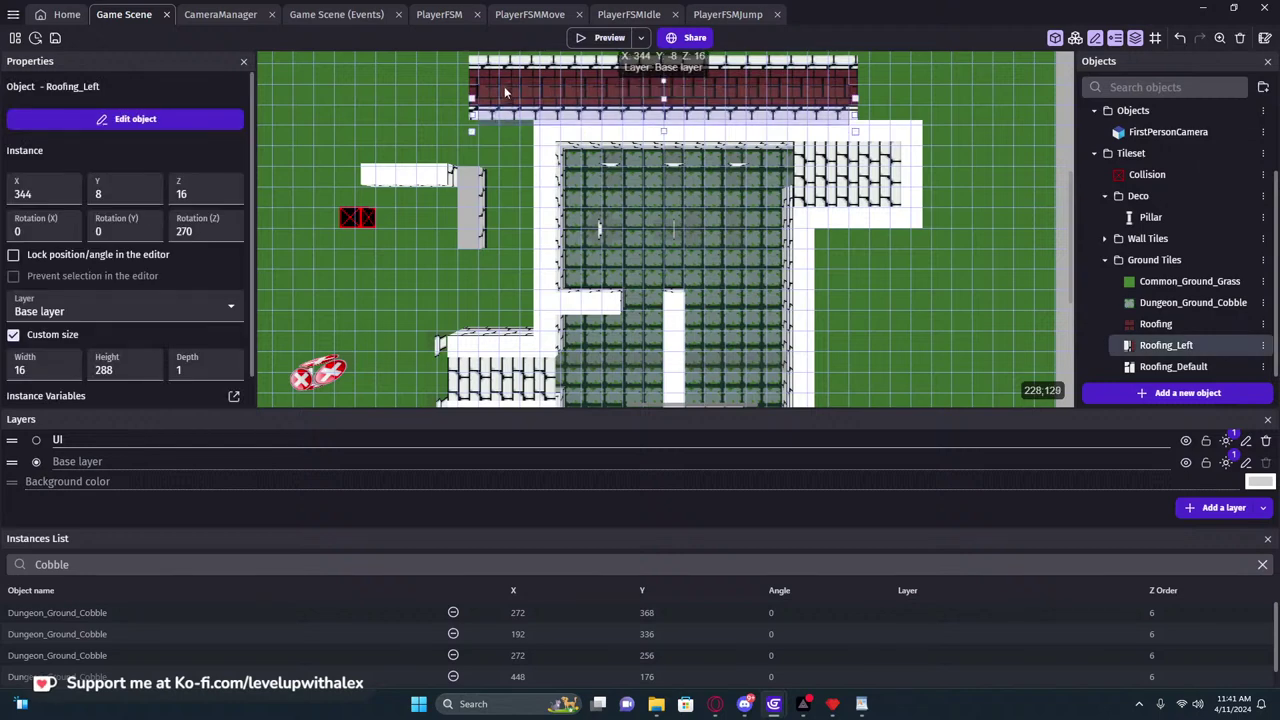
shift+click(515, 67)
drag(514, 69, 607, 160)
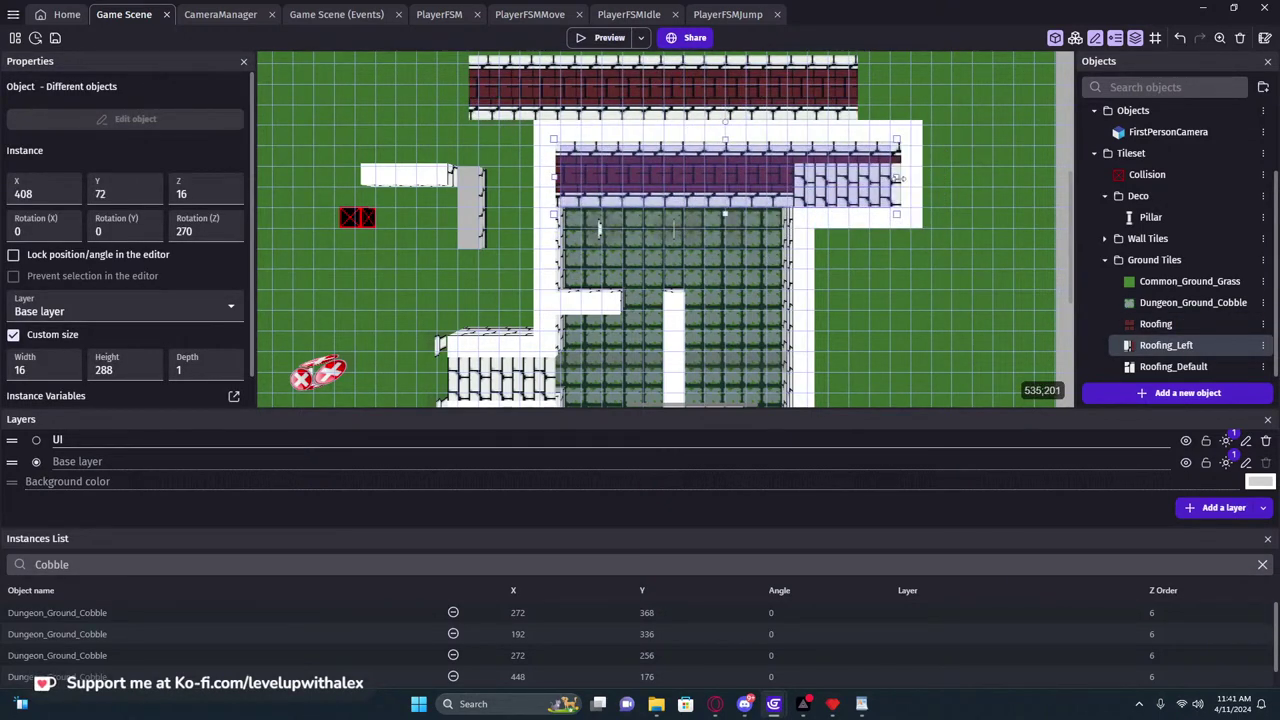
Delete the Roofing_Default panel covering the northeastern alcove
click(834, 186)
click(826, 187)
key(Delete)
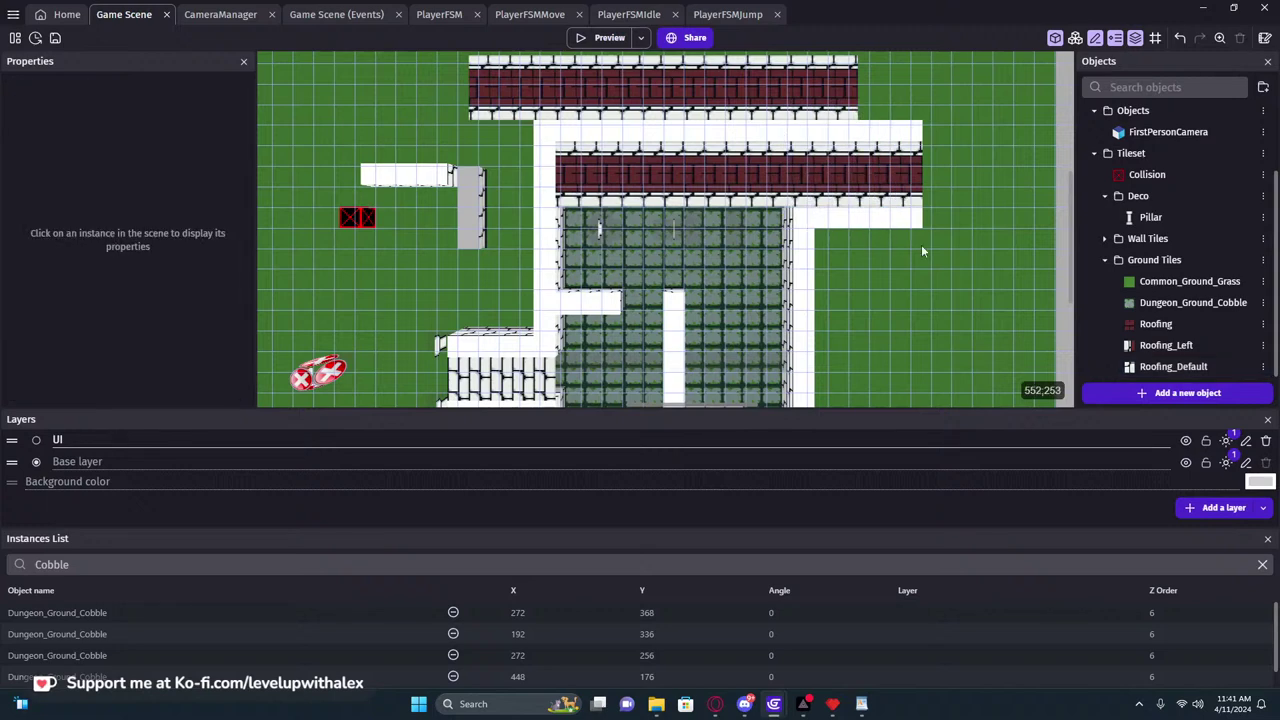
Copy the three-strip roofing band repeatedly southward at even intervals, making five bands over the main room
middle_drag(915, 243, 801, 235)
click(482, 193)
shift+click(467, 170)
shift+click(486, 149)
ctrl+drag(486, 149, 490, 243)
middle_drag(490, 243, 568, 115)
drag(604, 122, 598, 378)
scroll(602, 376, down, 2)
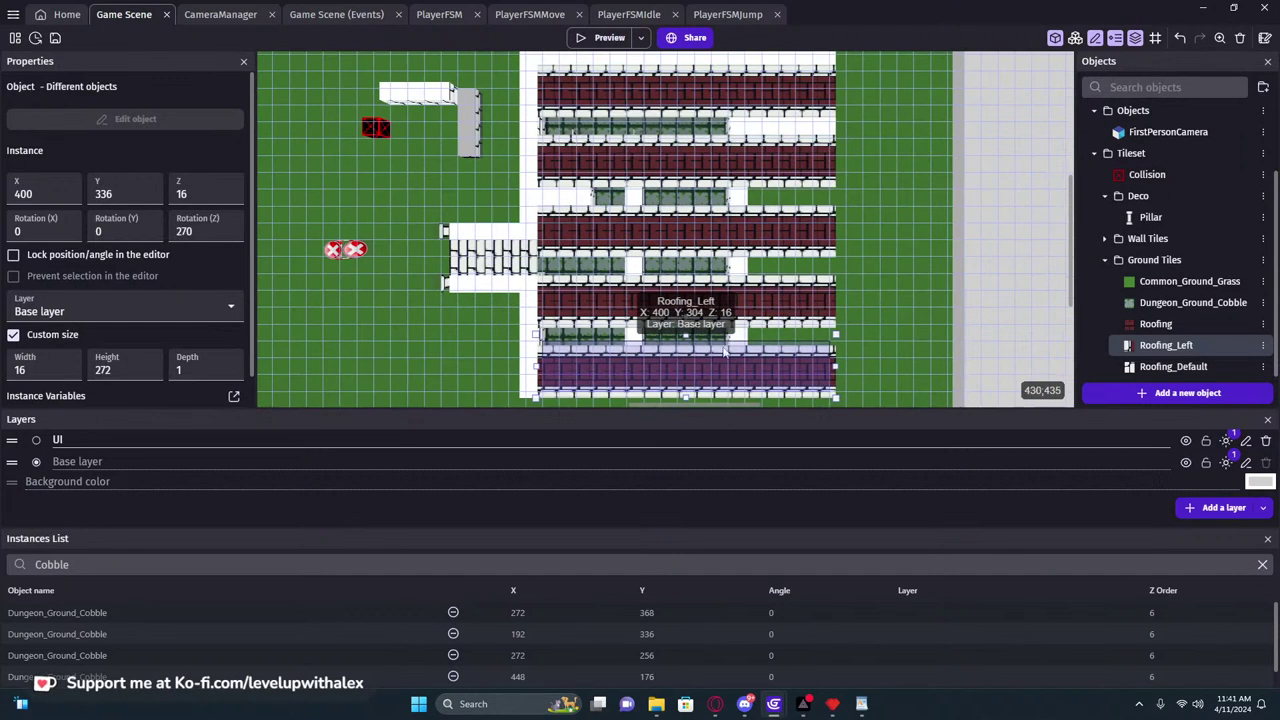
Shorten the southernmost roofing band to the east wall's outer edge and the two bands above it to height 176
drag(839, 368, 751, 367)
click(811, 309)
click(812, 322)
shift+click(814, 284)
shift+click(808, 298)
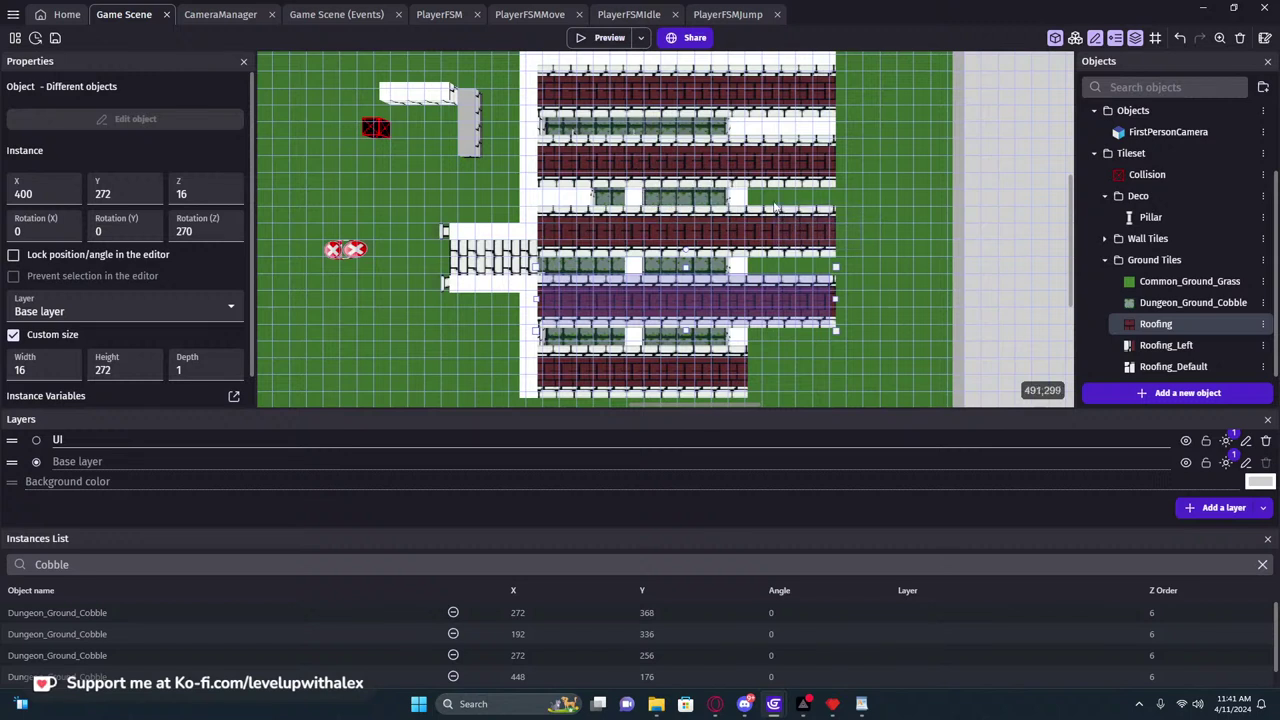
shift+click(797, 254)
shift+click(791, 233)
shift+click(799, 214)
drag(837, 265, 733, 265)
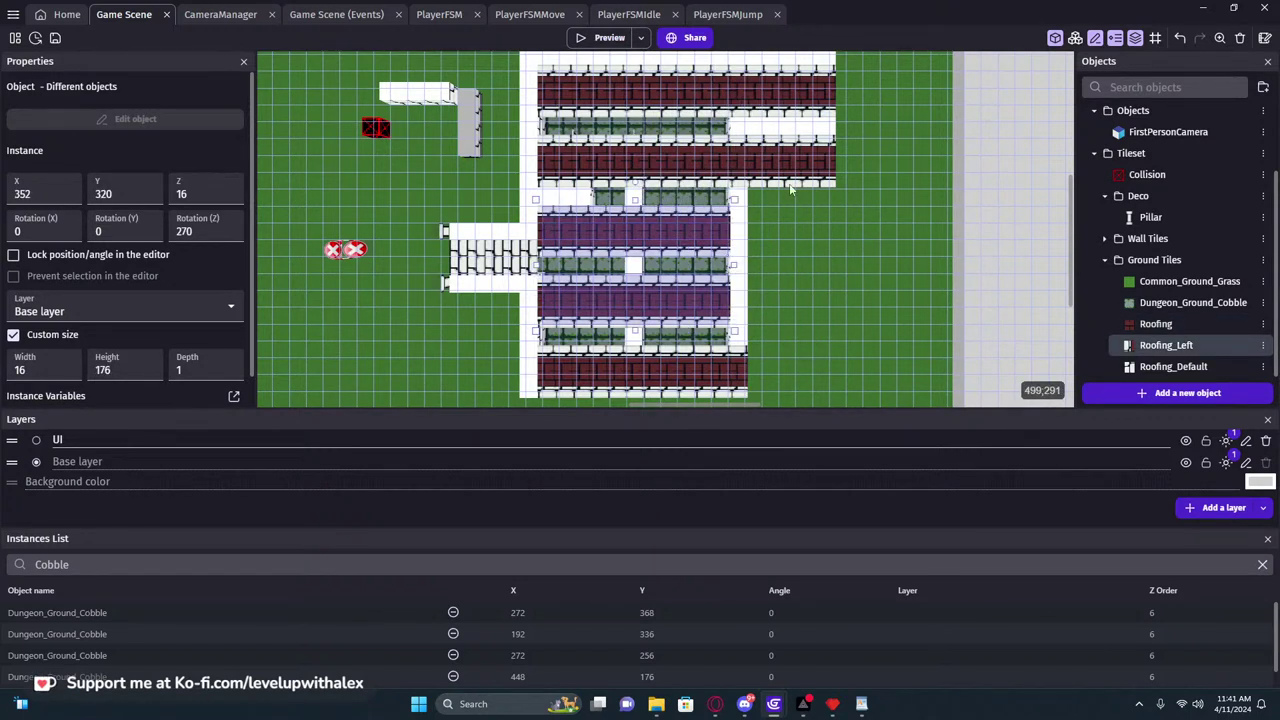
Shorten the second roofing band from the north so it ends at the main room's east wall
click(799, 184)
shift+click(804, 156)
shift+click(804, 140)
drag(837, 164, 738, 171)
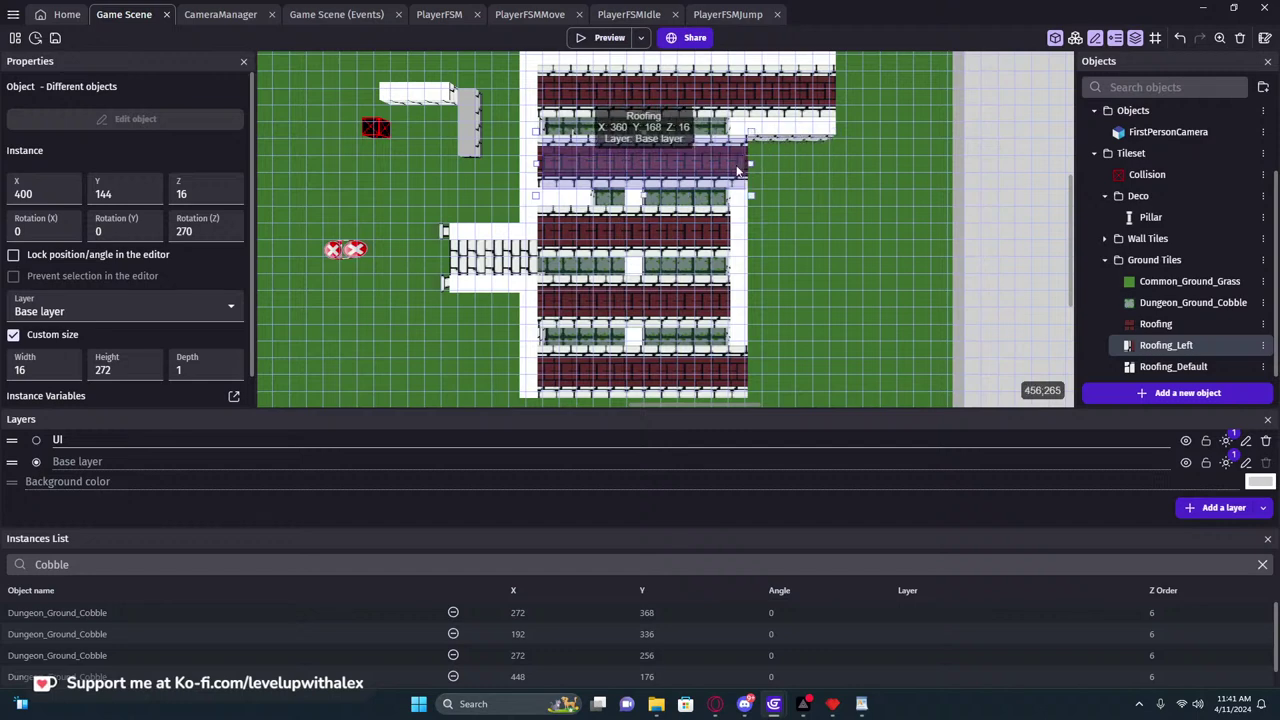
click(796, 168)
Copy the entrance corridor's Roofing_Default piece into the gap below the northernmost band at X 272, Y 224, sized 80 by 16
scroll(700, 230, up, 3)
click(590, 266)
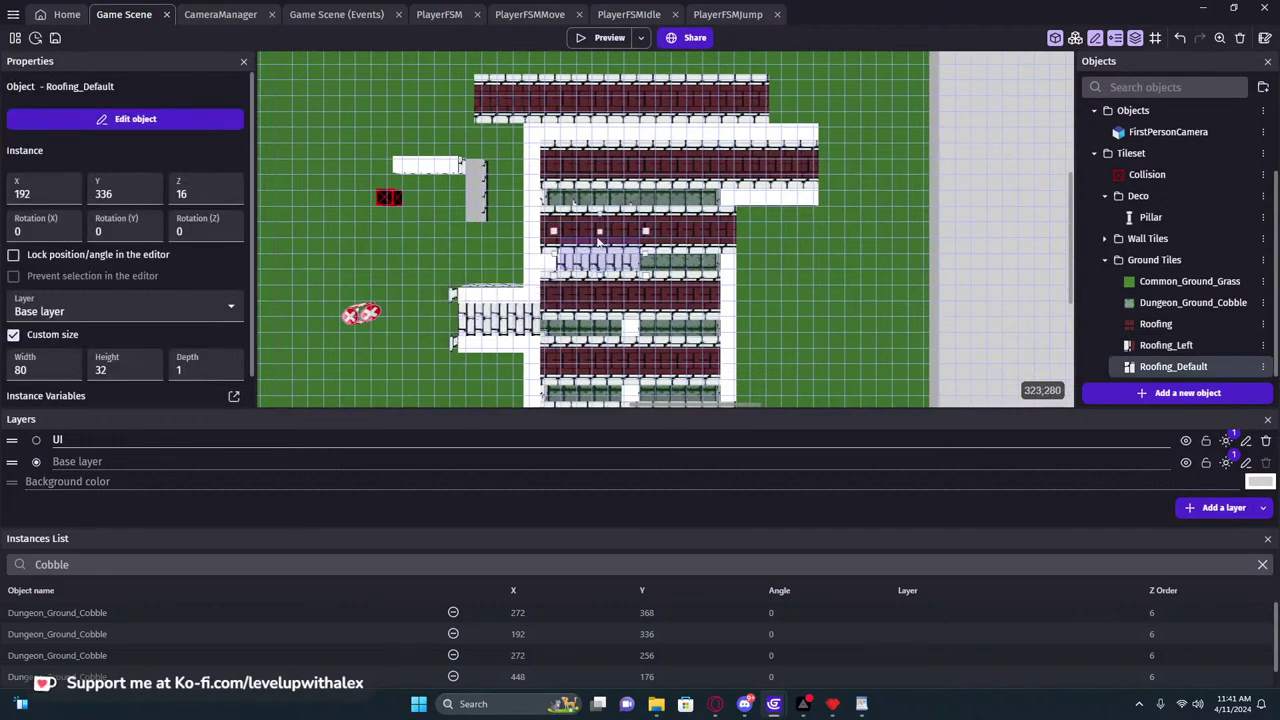
drag(584, 228, 588, 212)
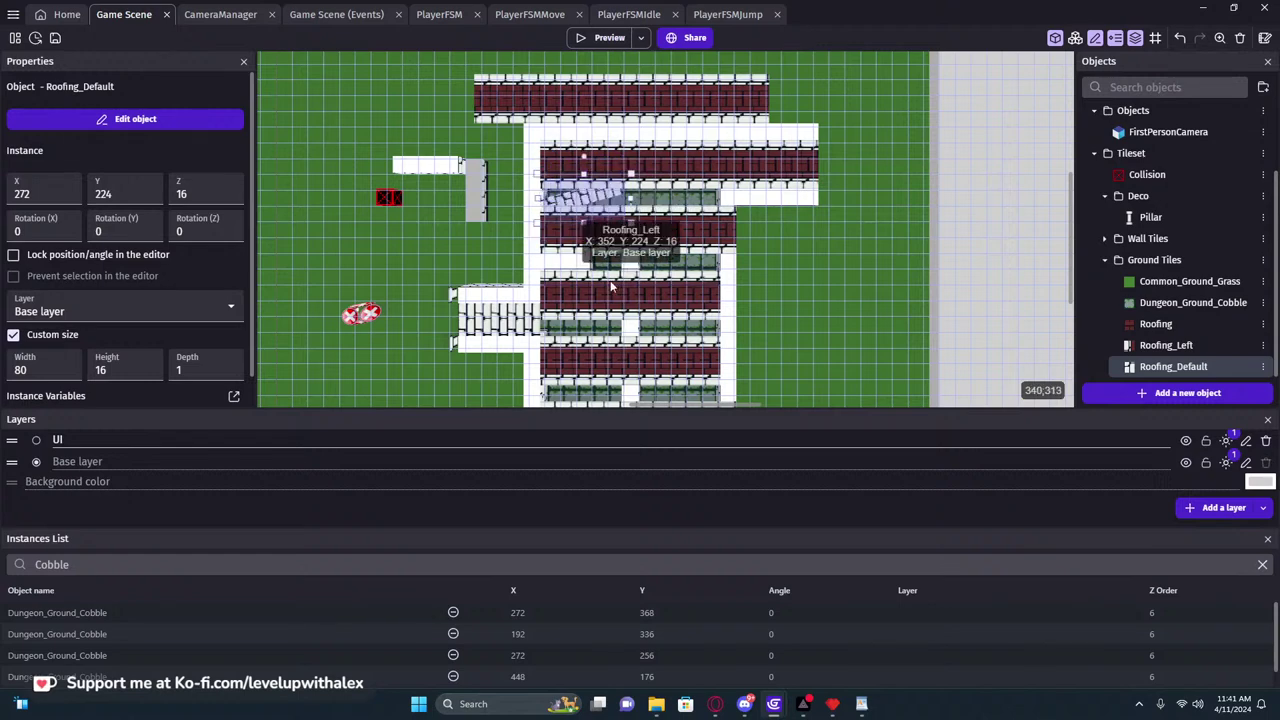
shift+drag(581, 309, 583, 308)
scroll(674, 208, up, 2)
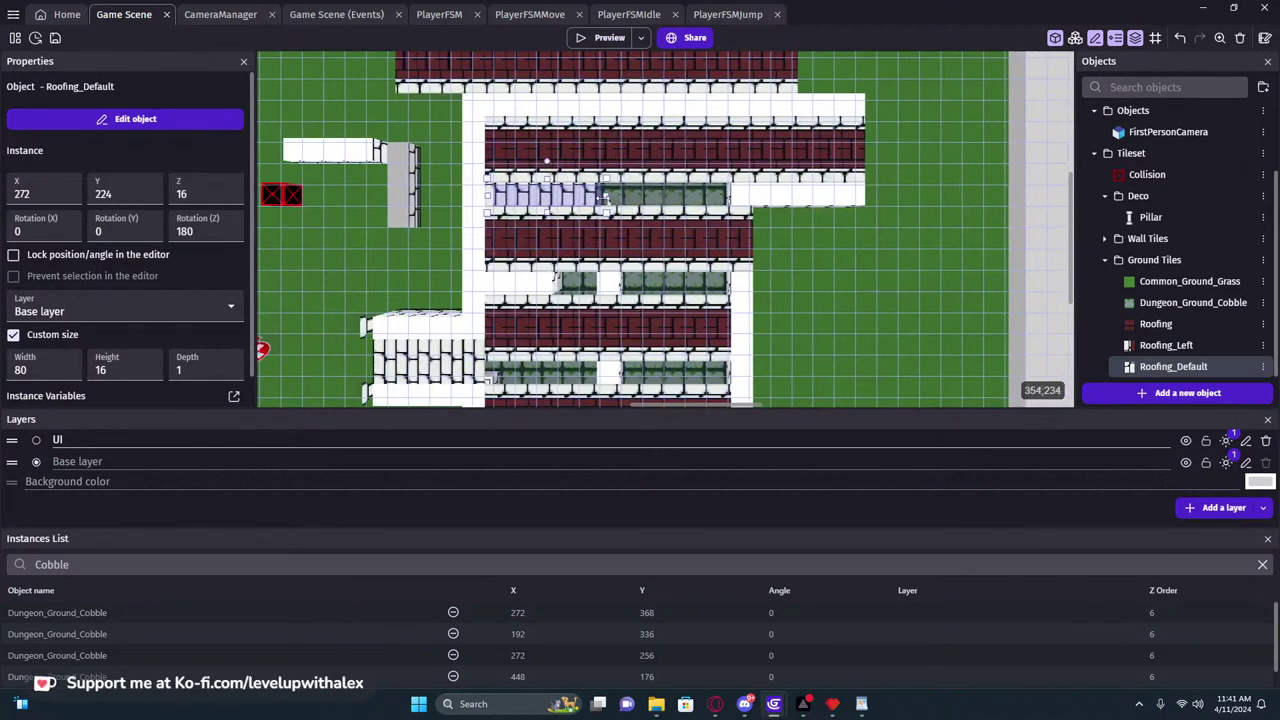
drag(603, 197, 575, 252)
key(ctrl+z)
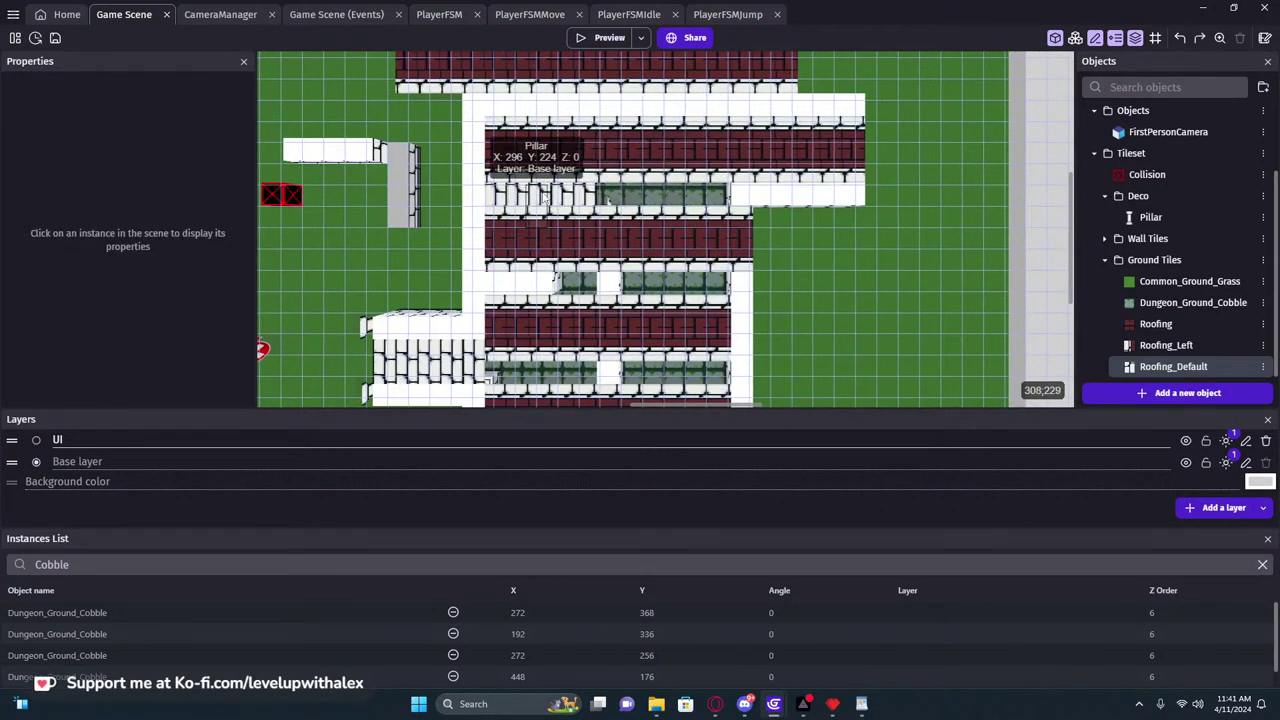
click(537, 188)
key(Delete)
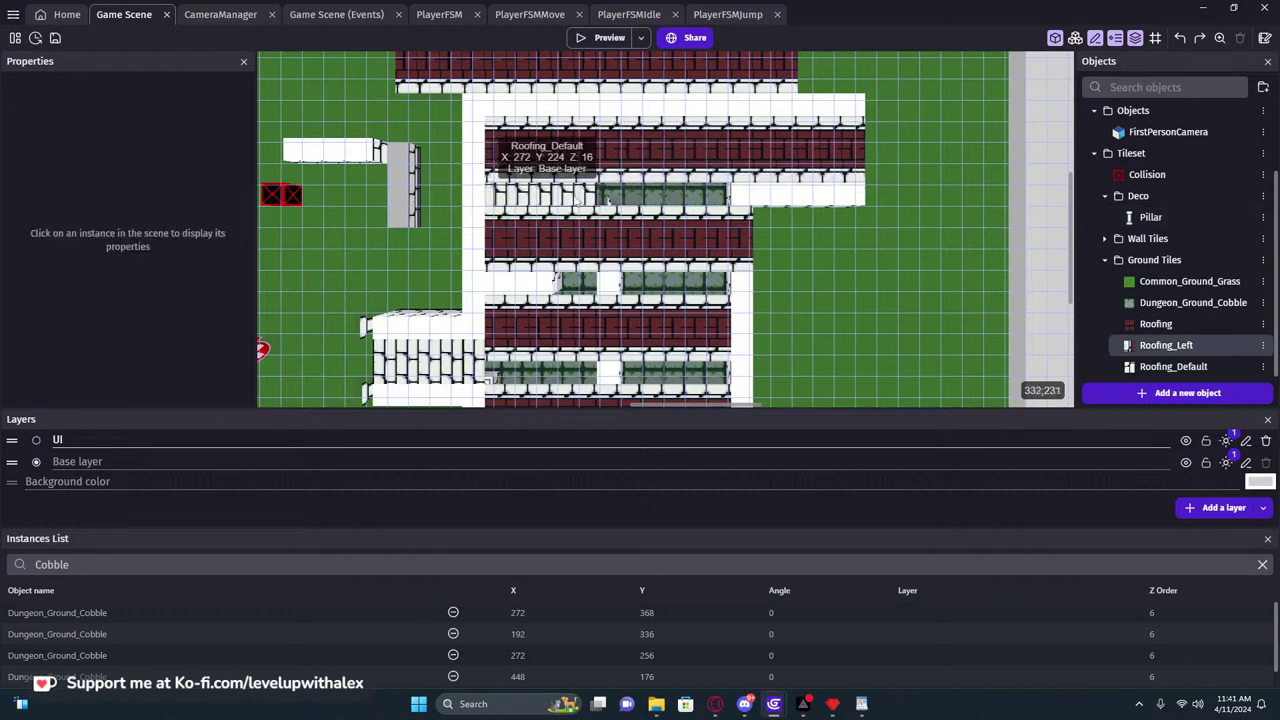
Rotate the Roofing_Default piece in the northern gap to 90 degrees around Z
click(576, 200)
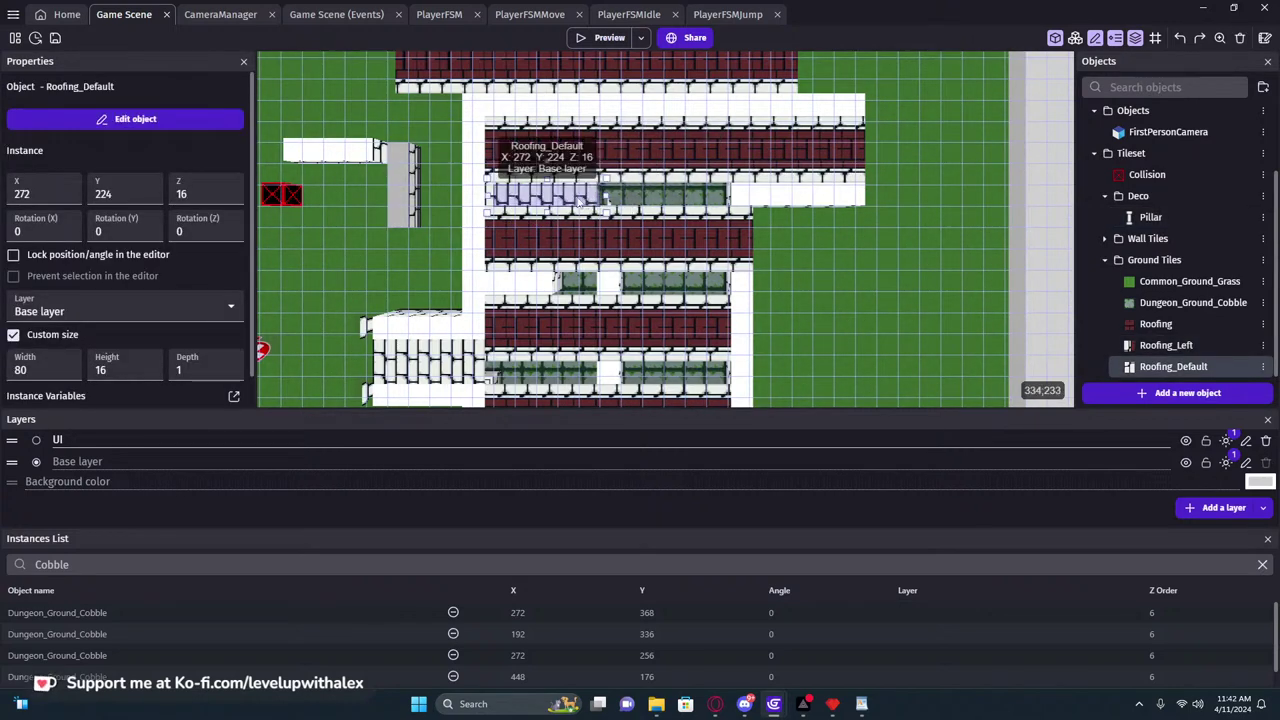
click(549, 153)
click(547, 193)
drag(548, 161, 582, 176)
shift+click(569, 168)
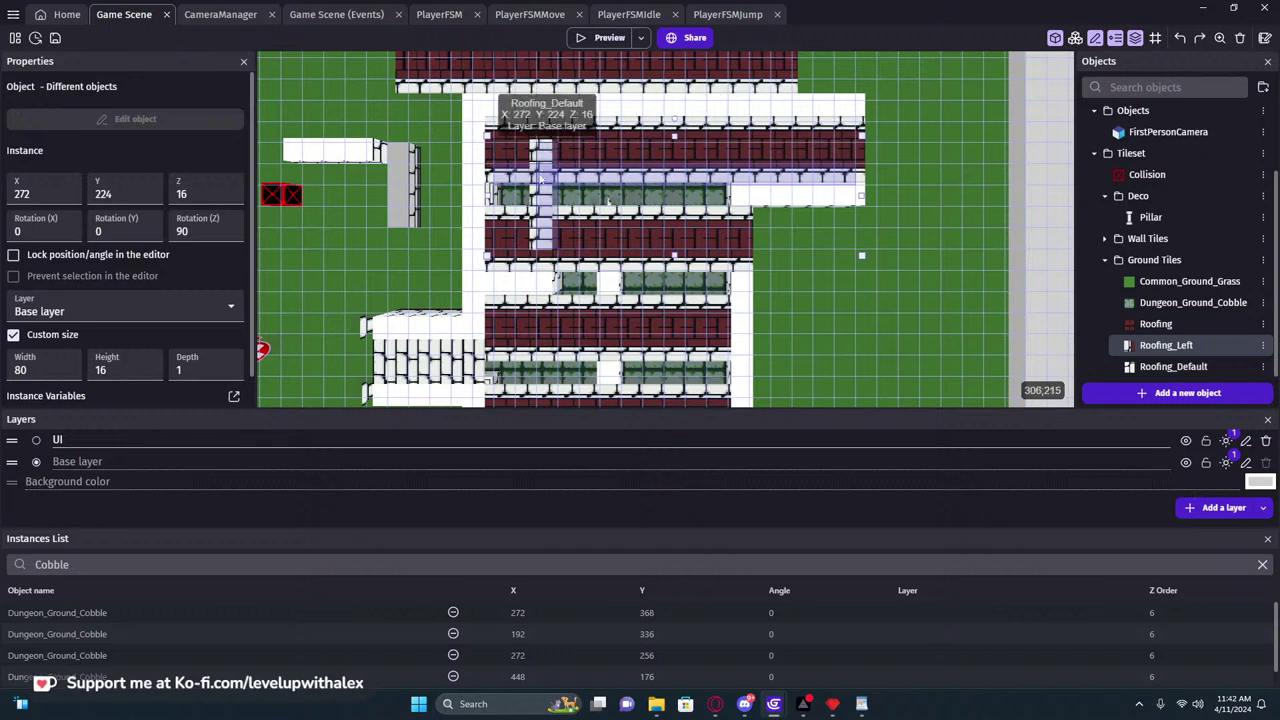
click(544, 211)
middle_drag(536, 238, 644, 265)
click(656, 211)
scroll(654, 220, up, 2)
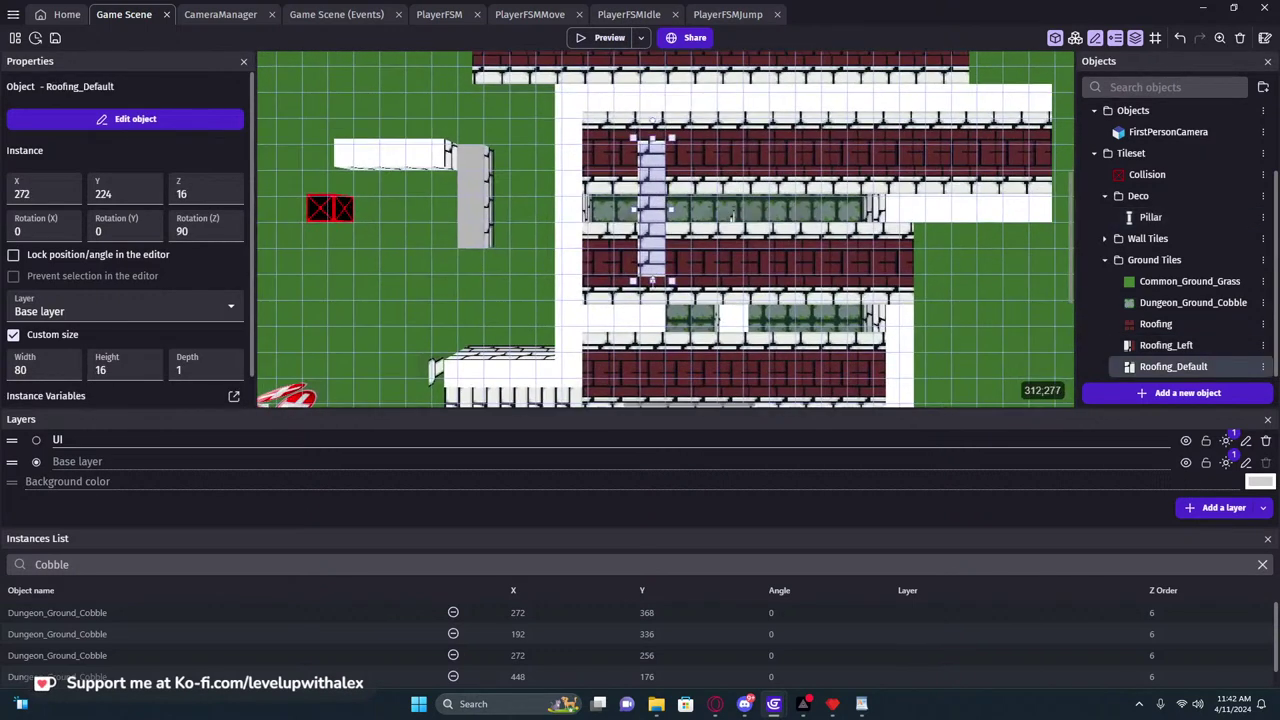
Resize the rotated Roofing_Default piece to 16 by 176 to fill its gap and copy it into the gaps between the other bands
drag(653, 169, 862, 225)
middle_drag(944, 257, 838, 184)
ctrl+drag(672, 143, 658, 367)
middle_drag(652, 367, 687, 162)
ctrl+drag(634, 159, 630, 268)
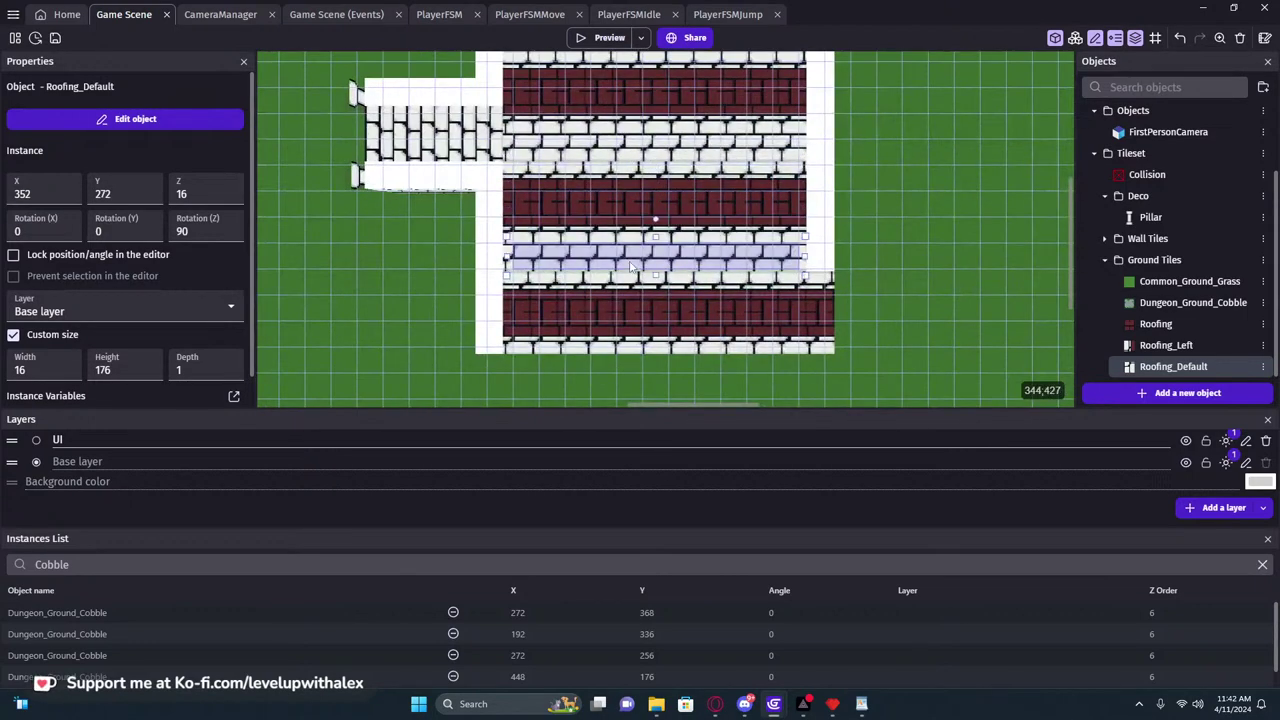
click(912, 228)
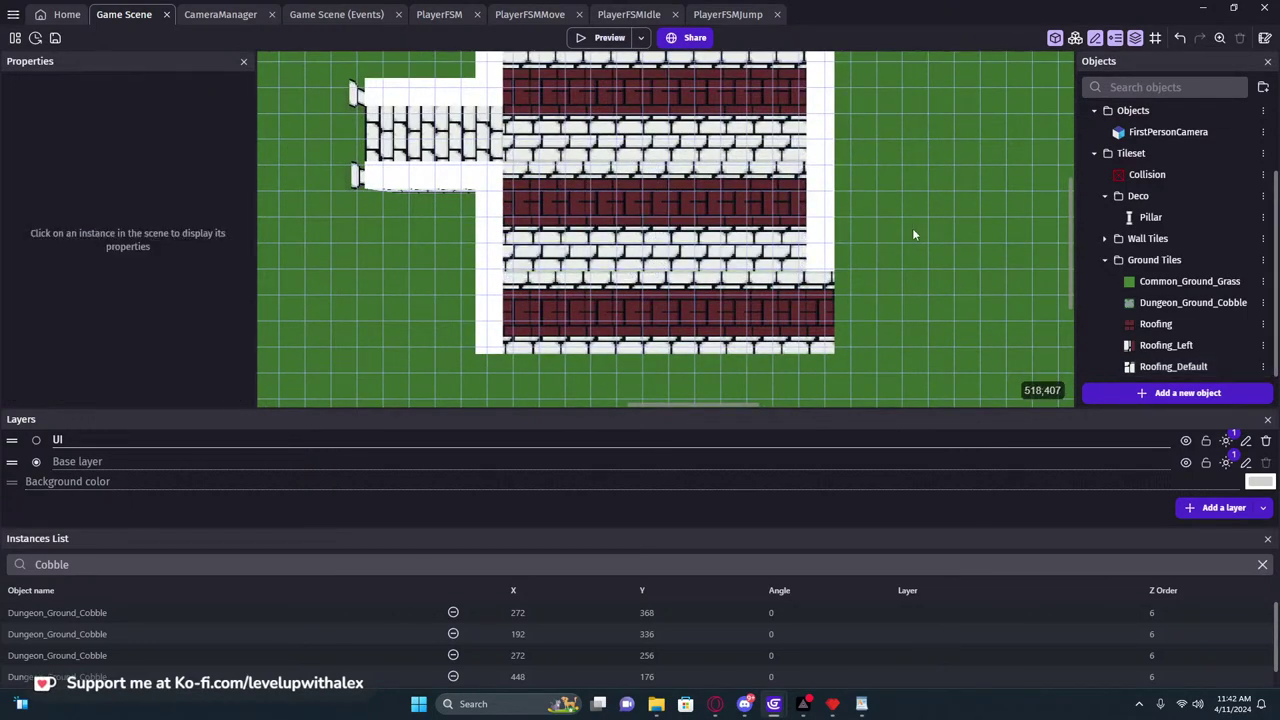
Preview the game and inspect the new banded ceiling while walking through the entrance and inner passages
scroll(912, 227, down, 1)
middle_drag(910, 223, 751, 260)
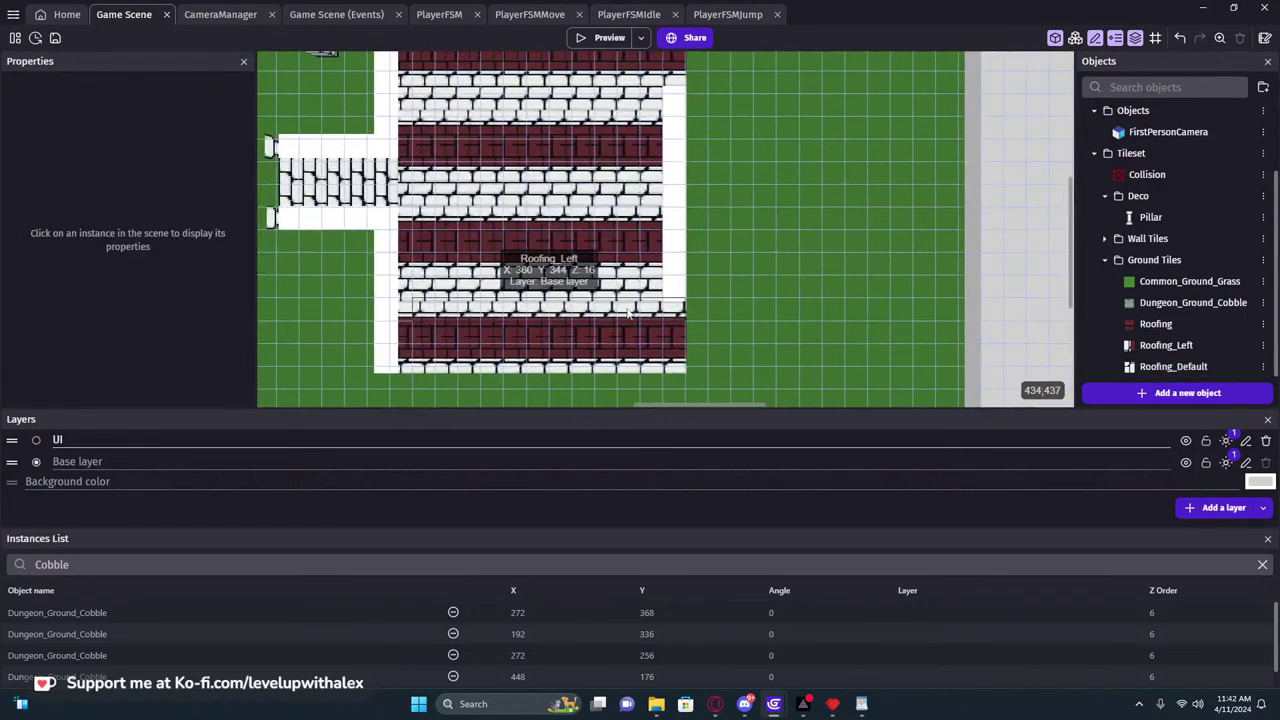
click(607, 40)
click(806, 255)
key(w)
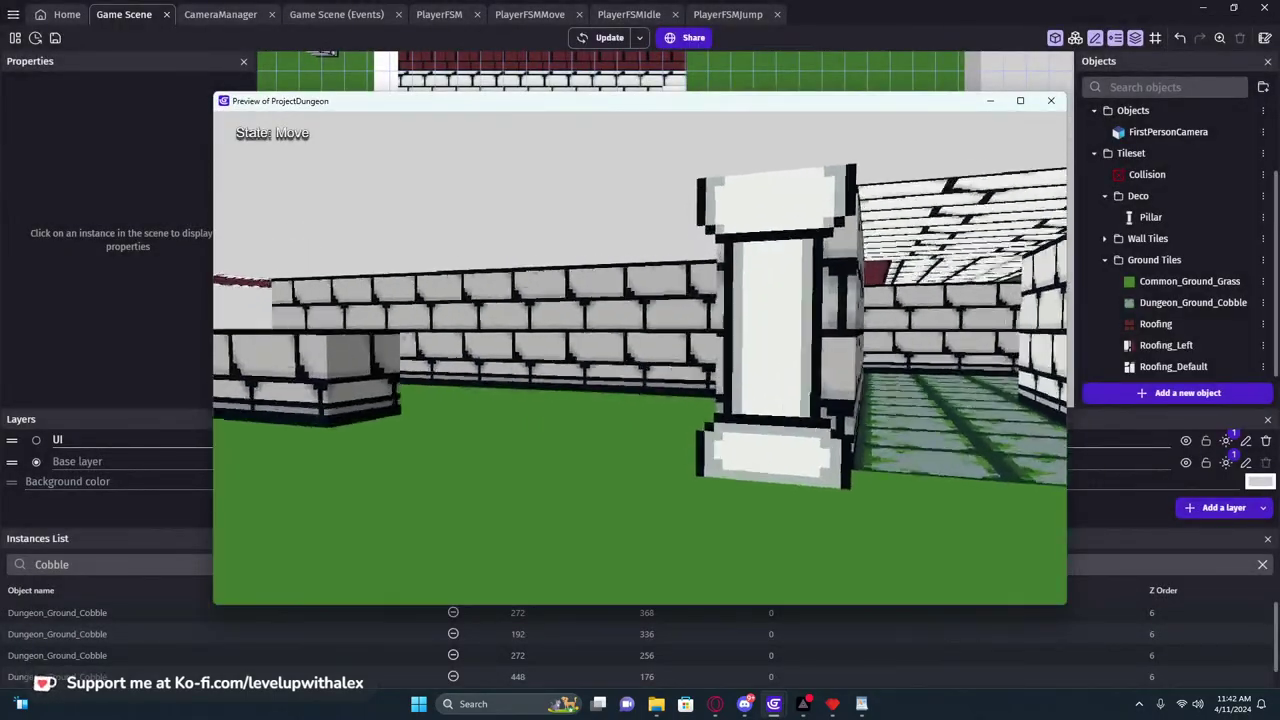
key(w)
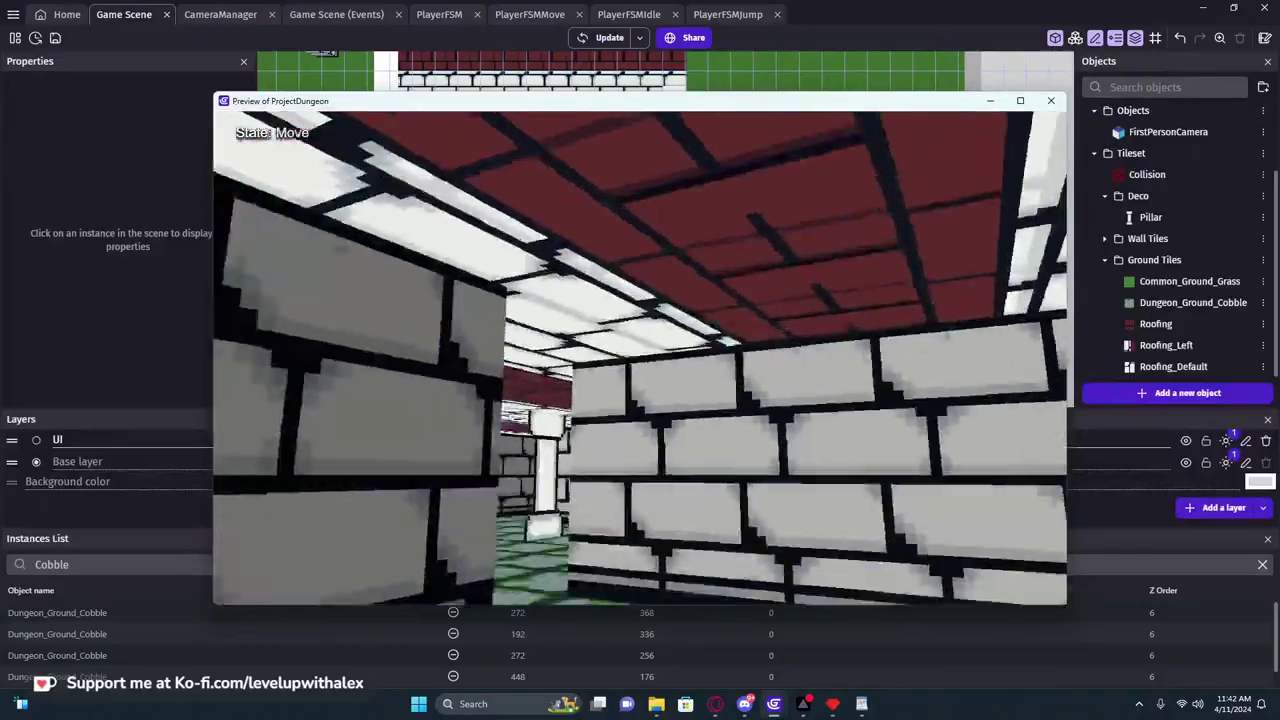
key(w)
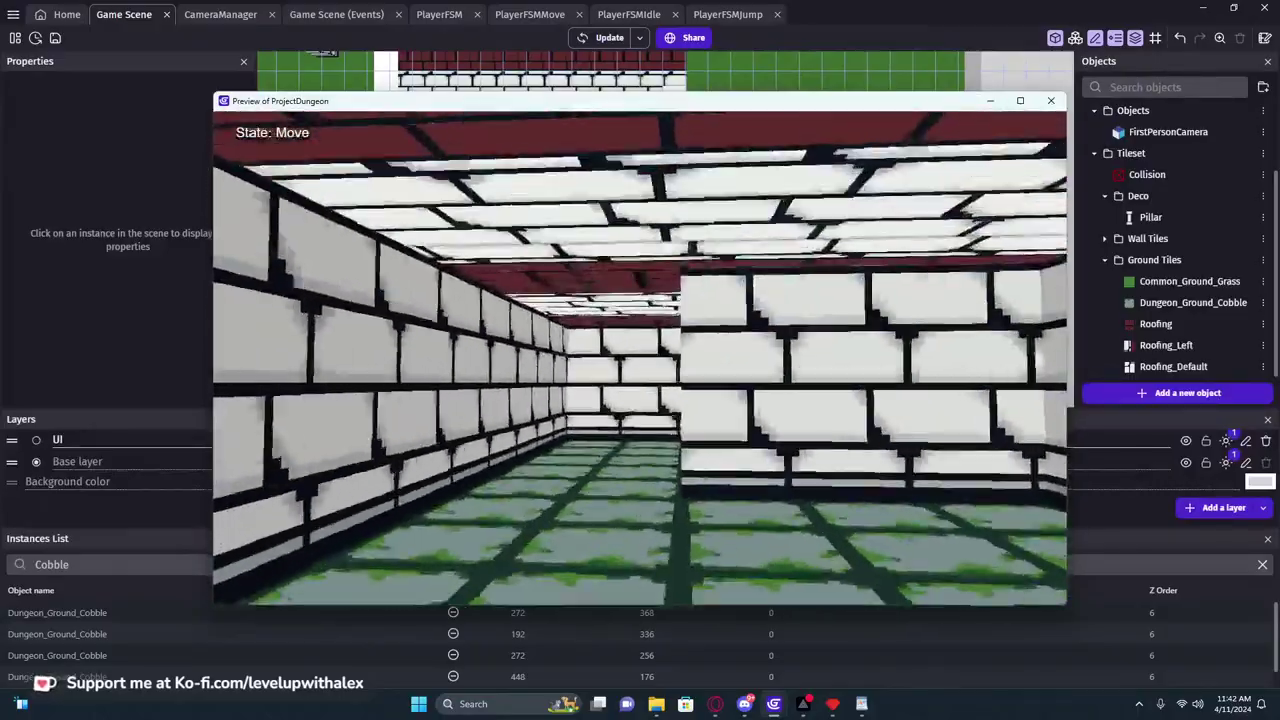
key(w)
key(w)
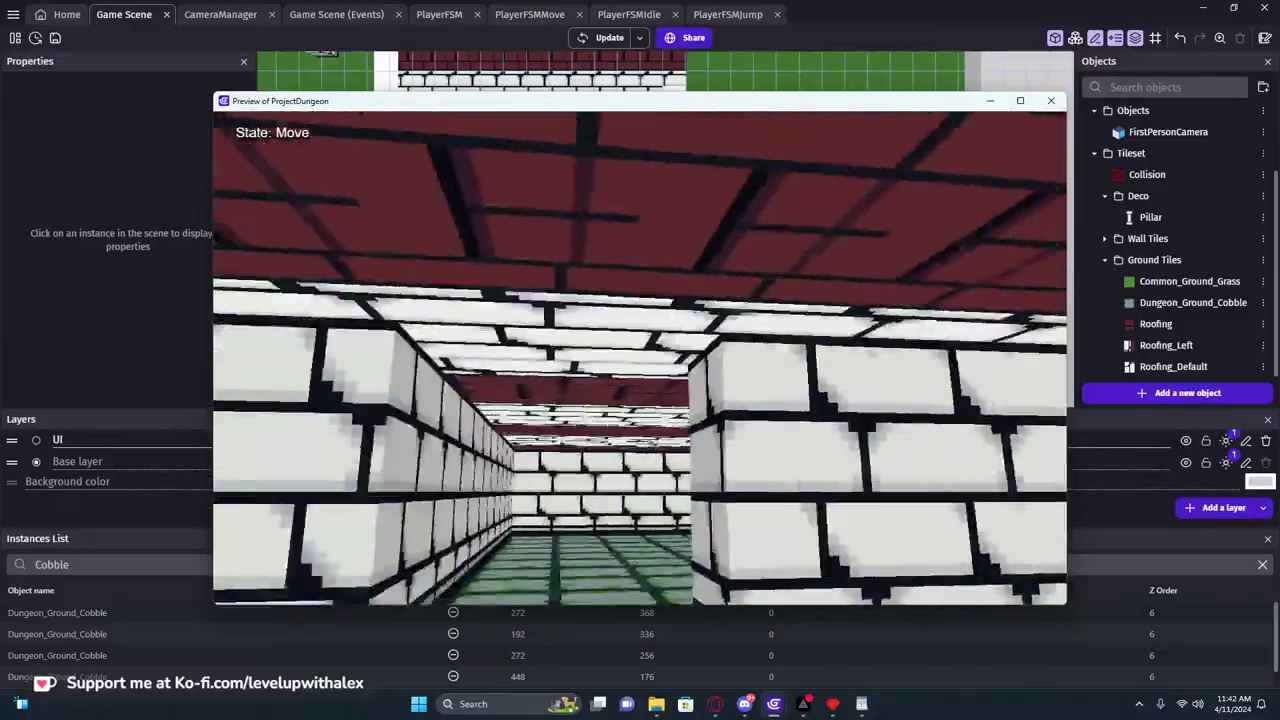
key(w)
key(a)
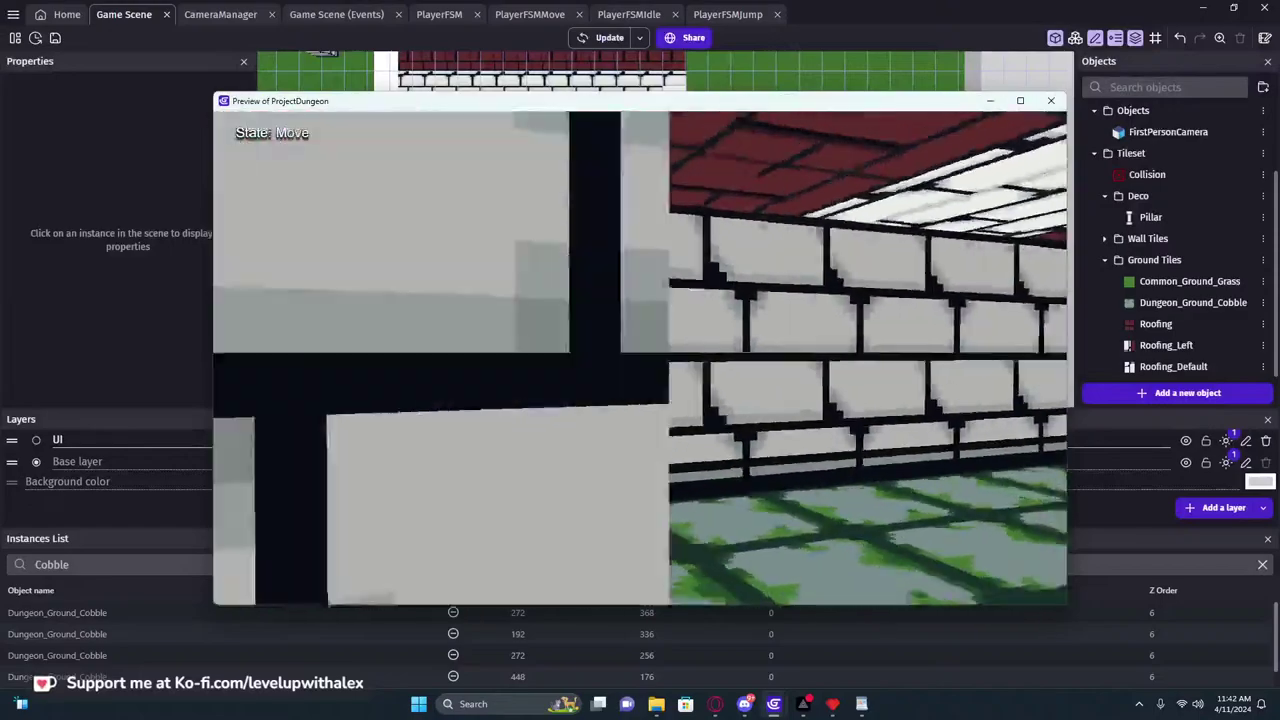
Walk around the outside entrance, check the pillar room and entrance corridor ceilings again, and close the preview
key(s)
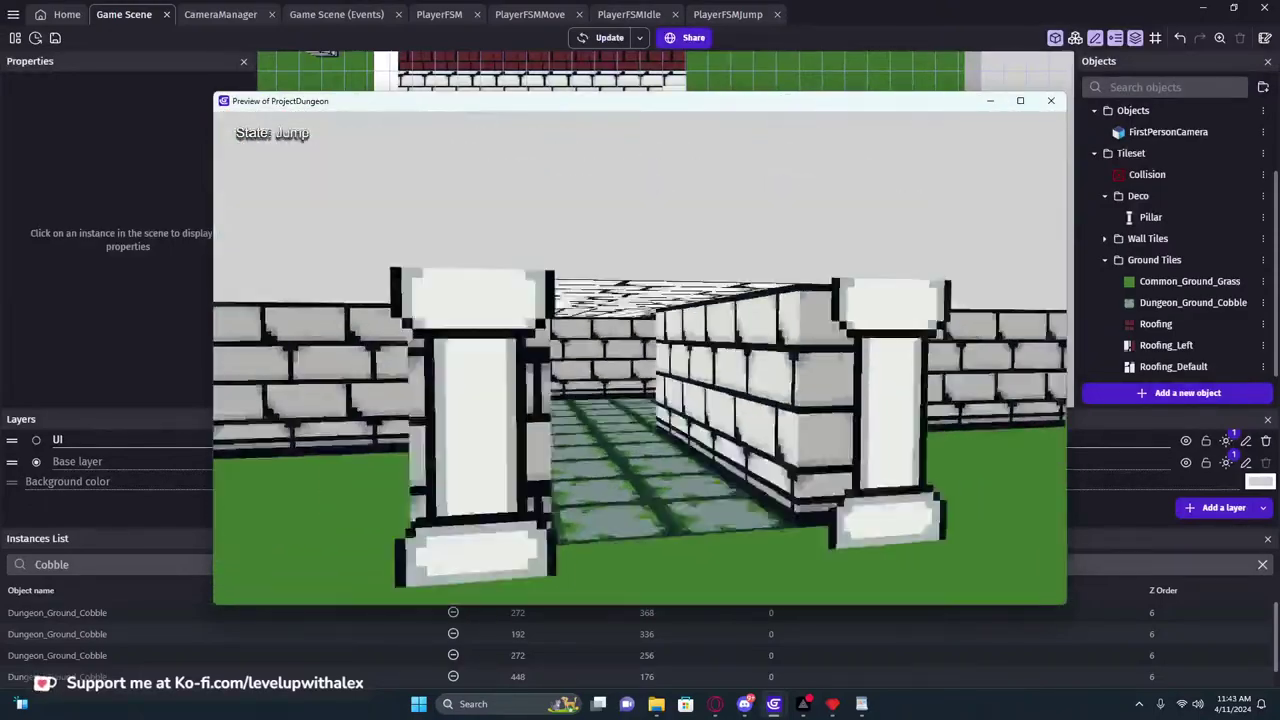
key(w)
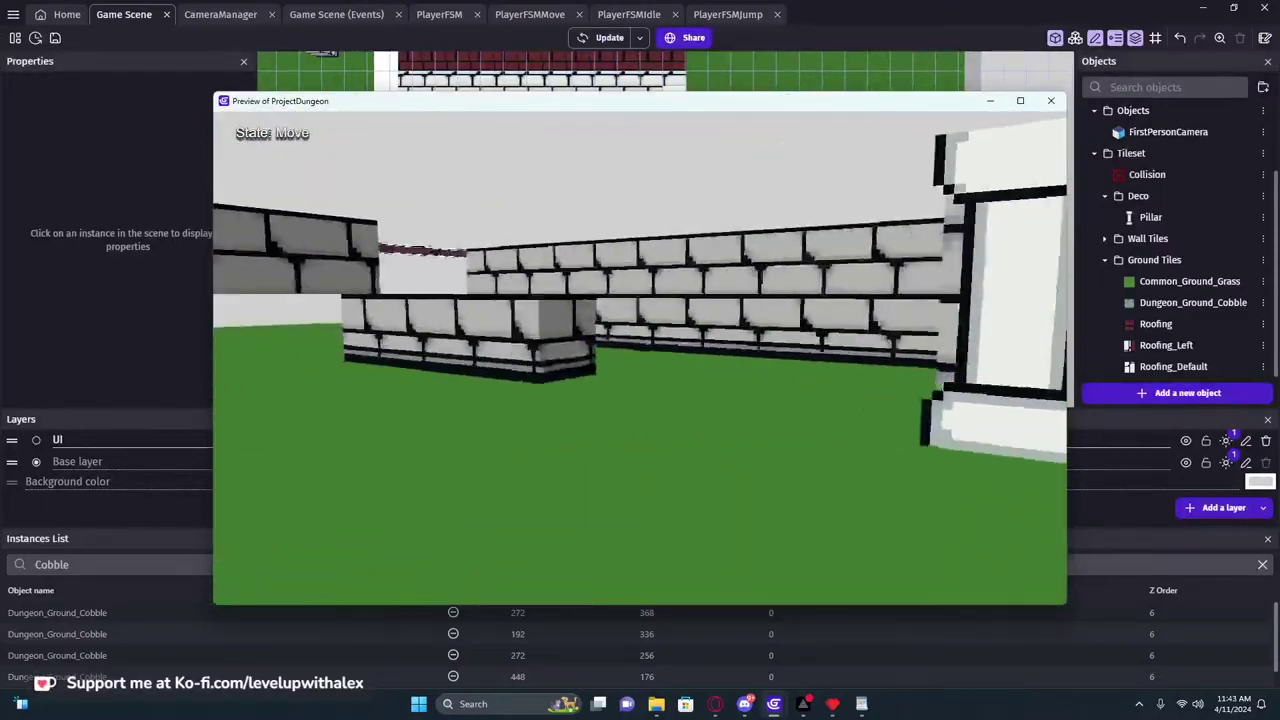
key(w)
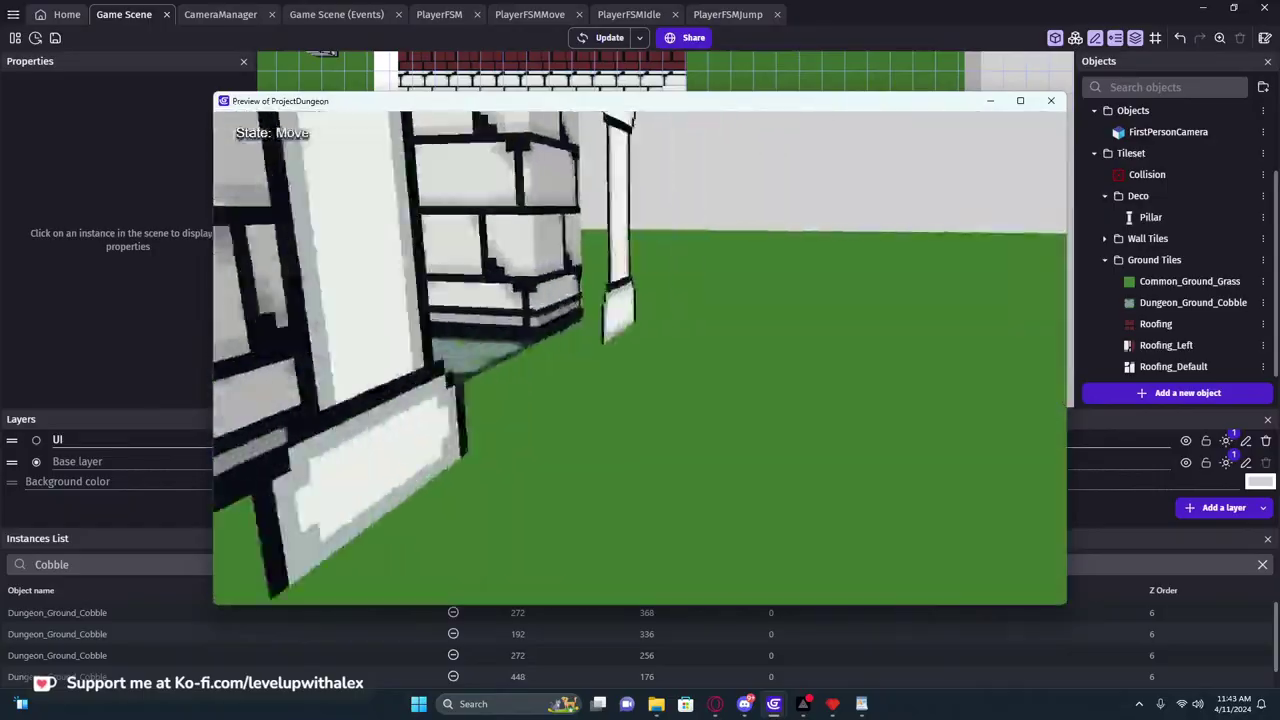
key(w)
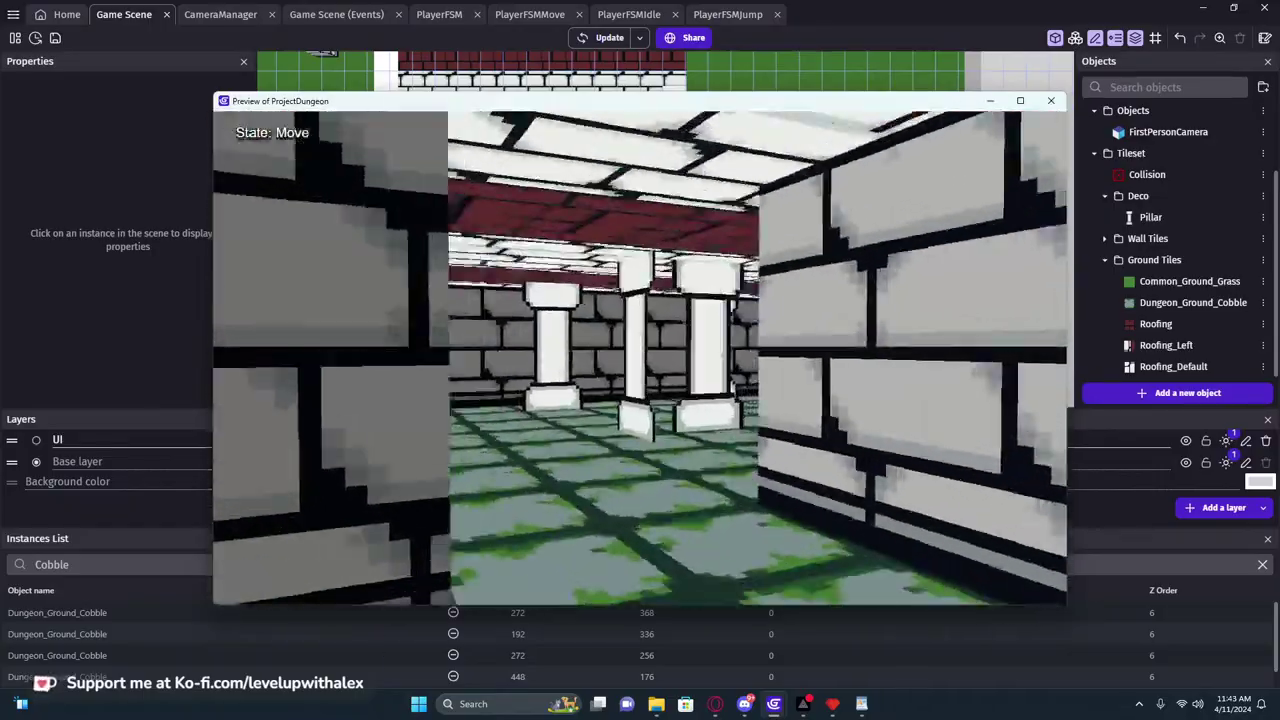
key(w)
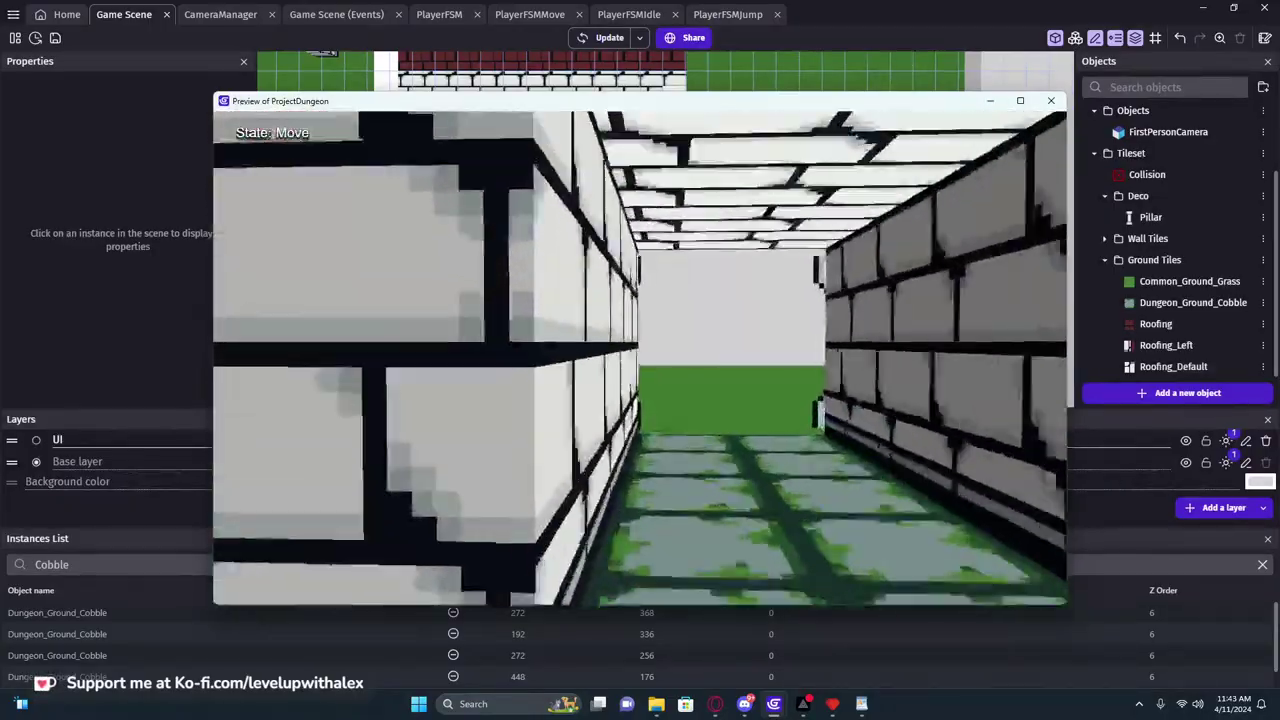
key(w)
key(s)
click(1051, 103)
Try to move the jointly selected northern ceiling pieces east off the room and undo the move
middle_drag(871, 182, 853, 288)
click(546, 217)
shift+click(567, 178)
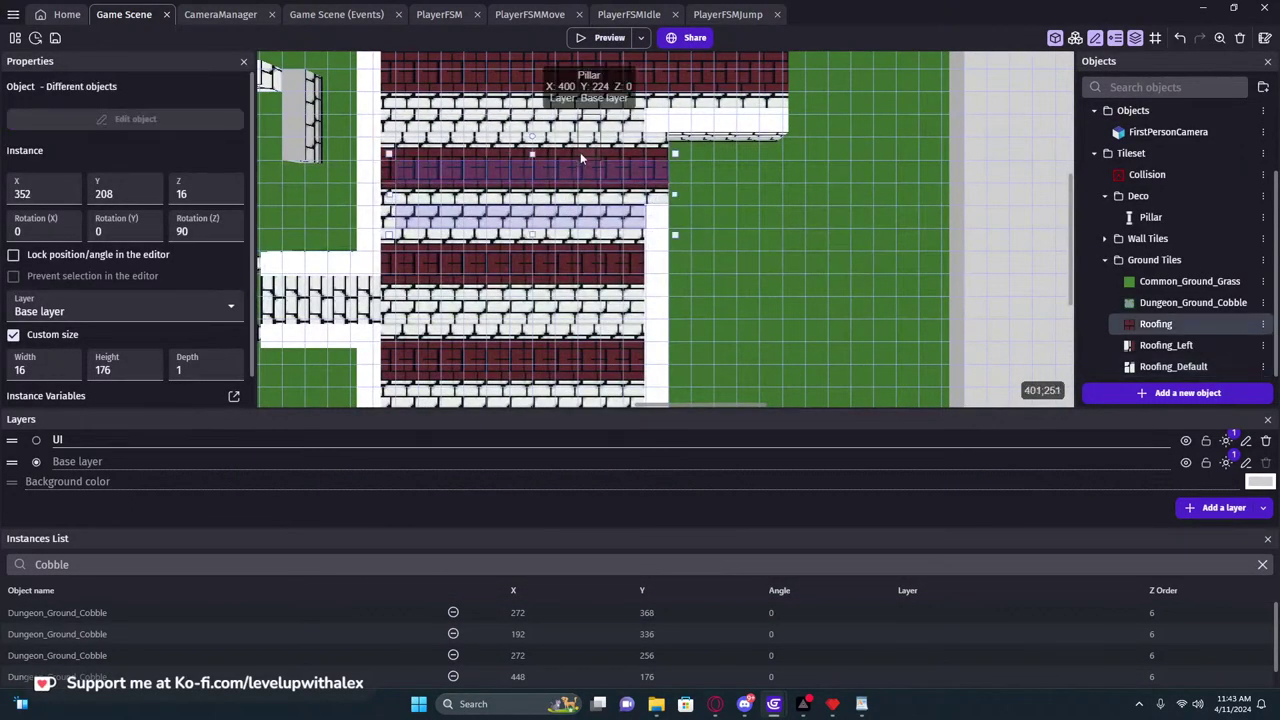
shift+click(580, 153)
shift+click(523, 186)
middle_drag(525, 211, 653, 300)
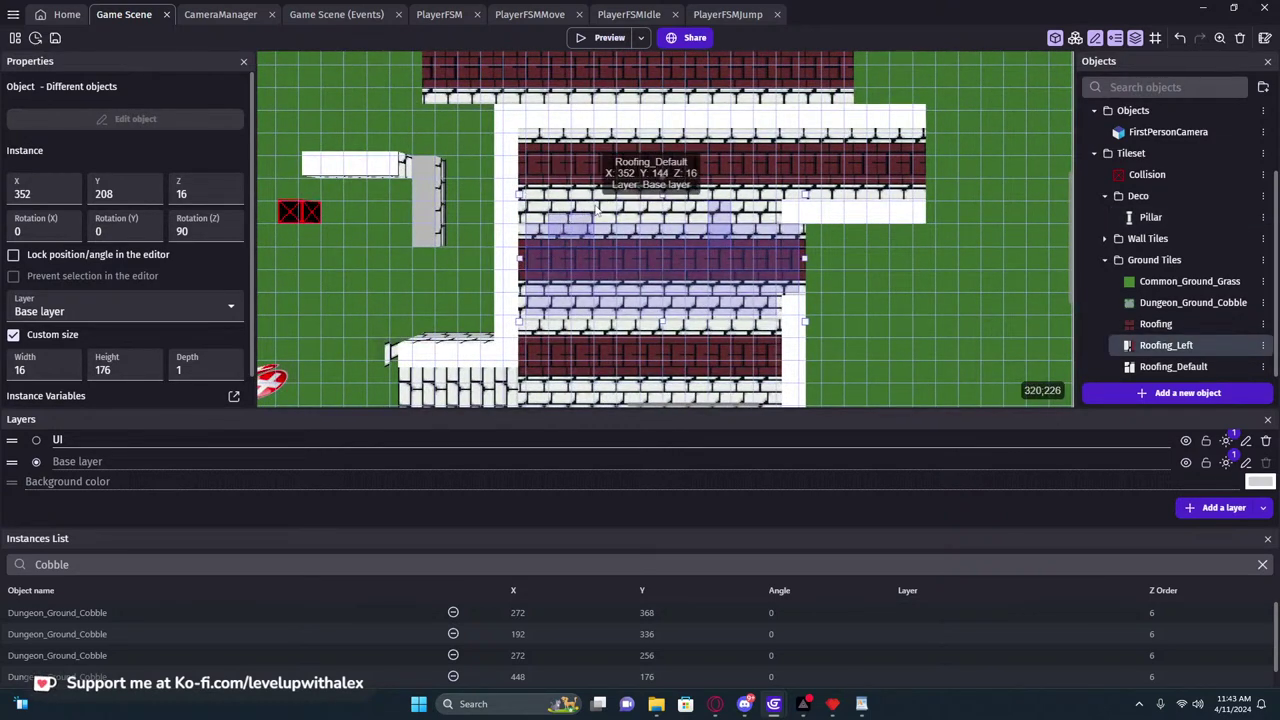
shift+click(609, 158)
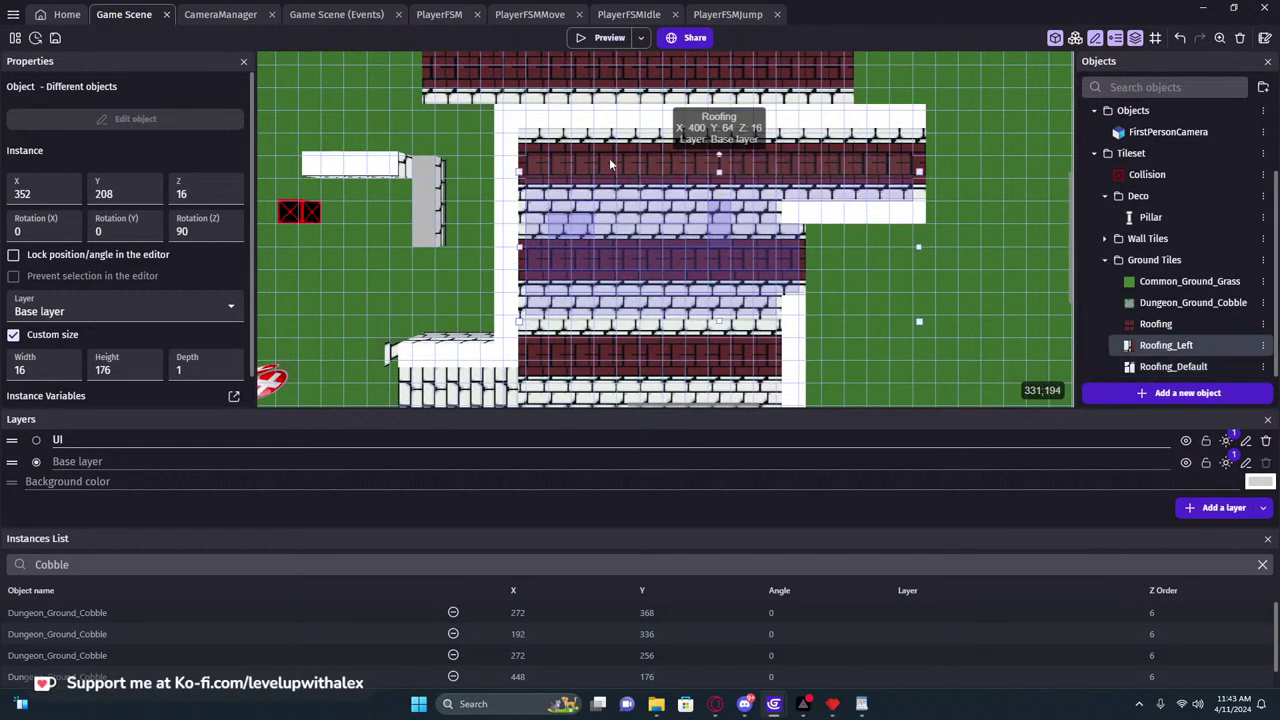
shift+click(611, 146)
mouse_move(612, 185)
middle_down()
mouse_move(626, 294)
mouse_move(630, 200)
middle_up()
drag(626, 204, 797, 210)
key(ctrl+z)
Filter the list of scene instances by "Roof"
middle_drag(893, 344, 868, 191)
scroll(868, 248, down, 1)
scroll(850, 230, down, 2)
scroll(810, 200, right, 2)
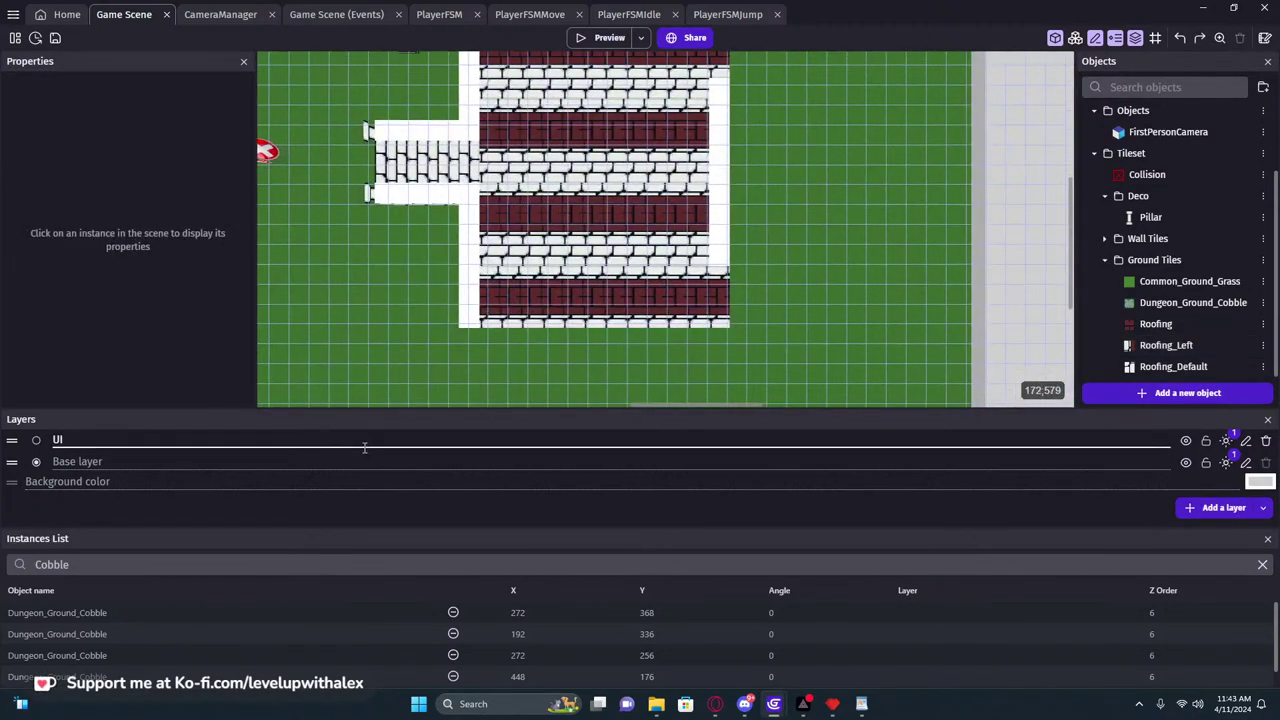
text(Roo)
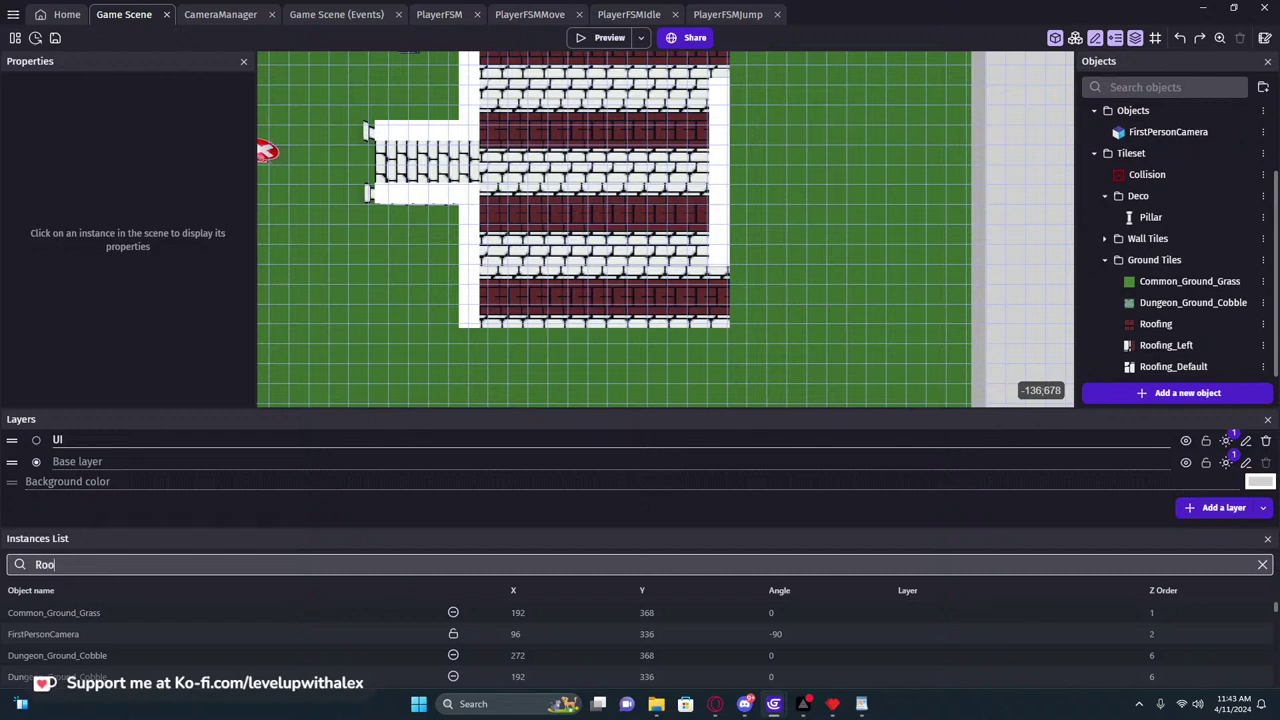
text(f)
Try to select the southernmost band's Roofing, Roofing_Left and Roofing_Default instances together in the instances list
click(67, 613)
shift+click(66, 636)
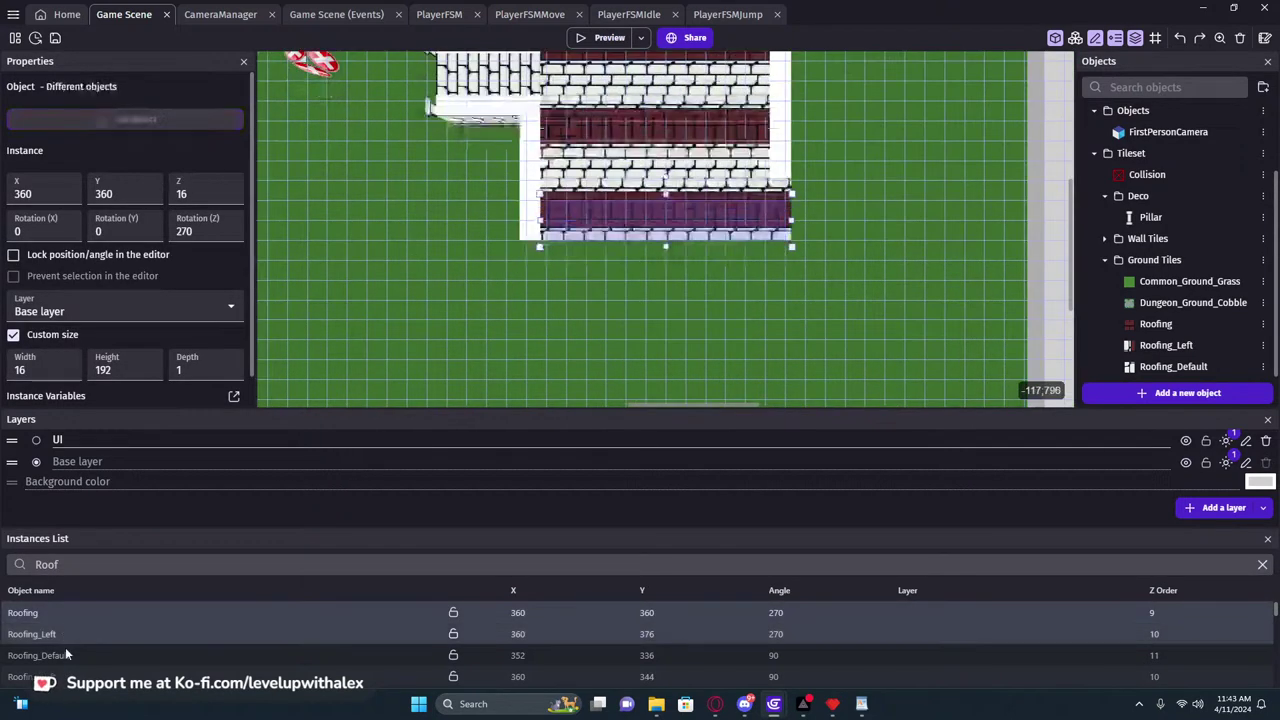
shift+click(66, 655)
shift+click(75, 676)
scroll(84, 647, down, 4)
scroll(68, 630, up, 1)
Try to select the northernmost band's Roofing and Roofing_Left instances together with those of the southernmost band
click(54, 634)
shift+click(58, 654)
shift+click(62, 674)
shift+click(82, 616)
scroll(84, 618, up, 1)
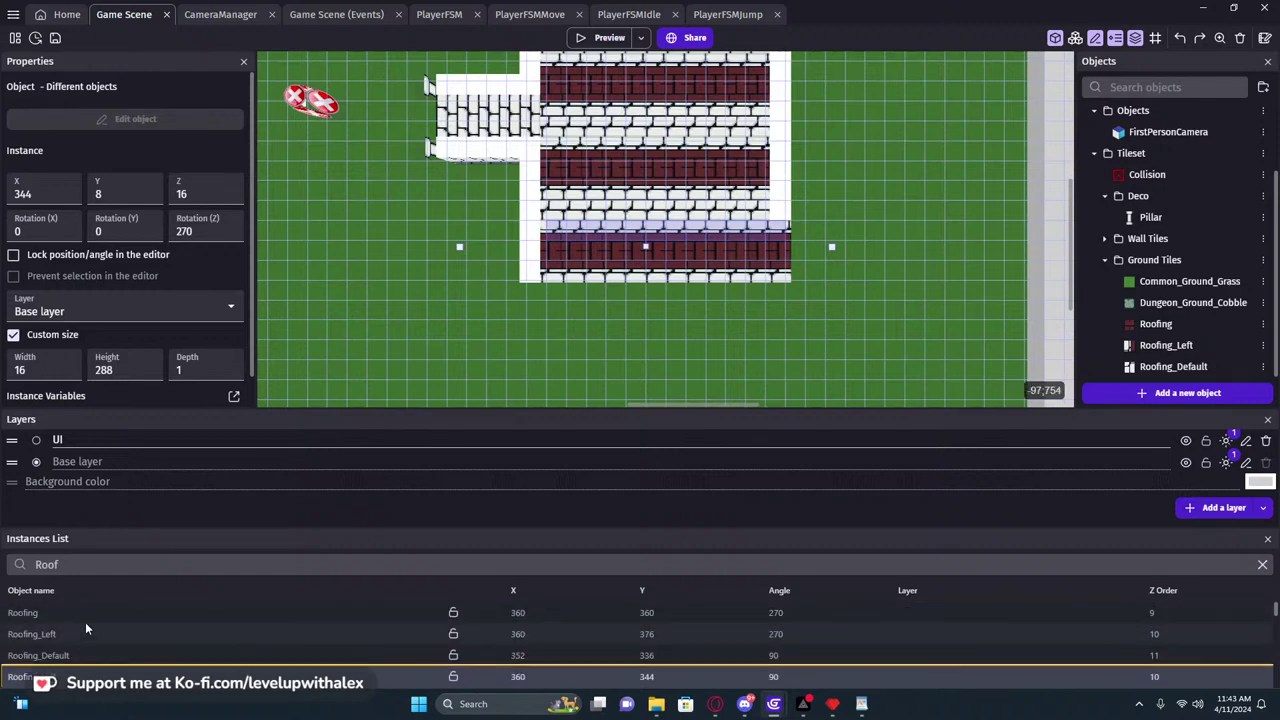
shift+click(63, 656)
shift+click(88, 637)
shift+click(92, 616)
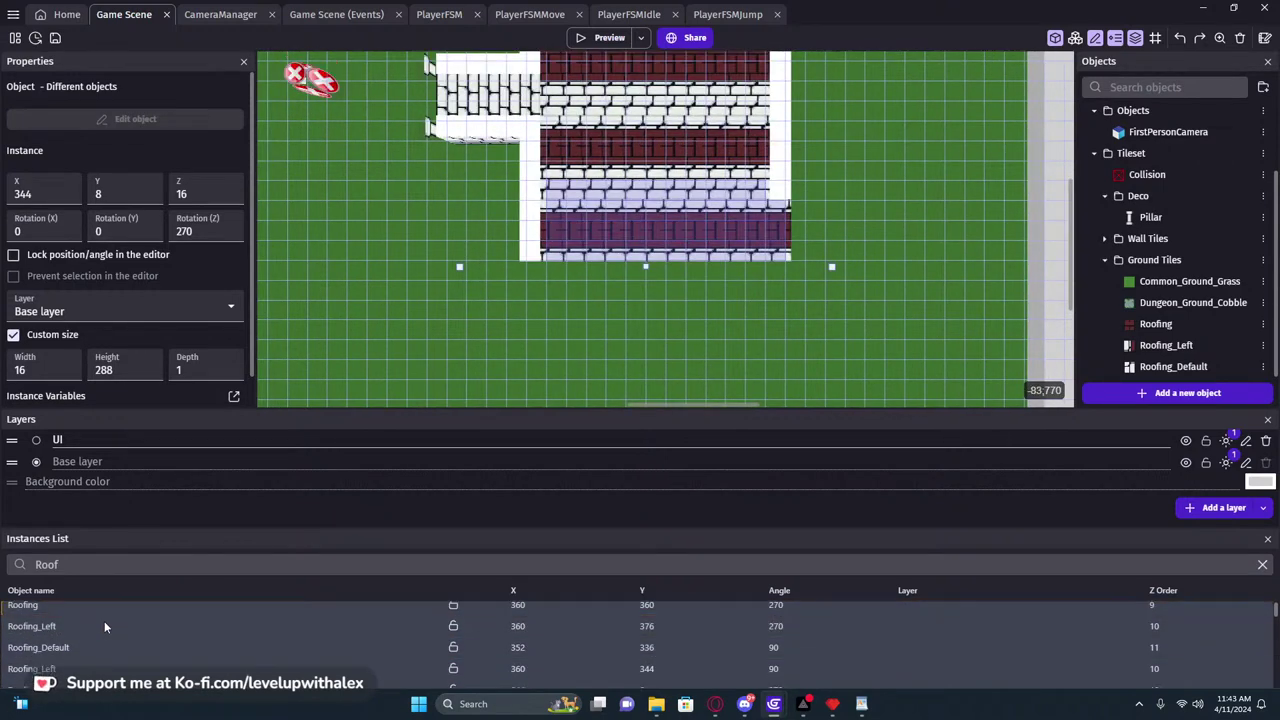
scroll(104, 621, down, 2)
scroll(104, 622, up, 1)
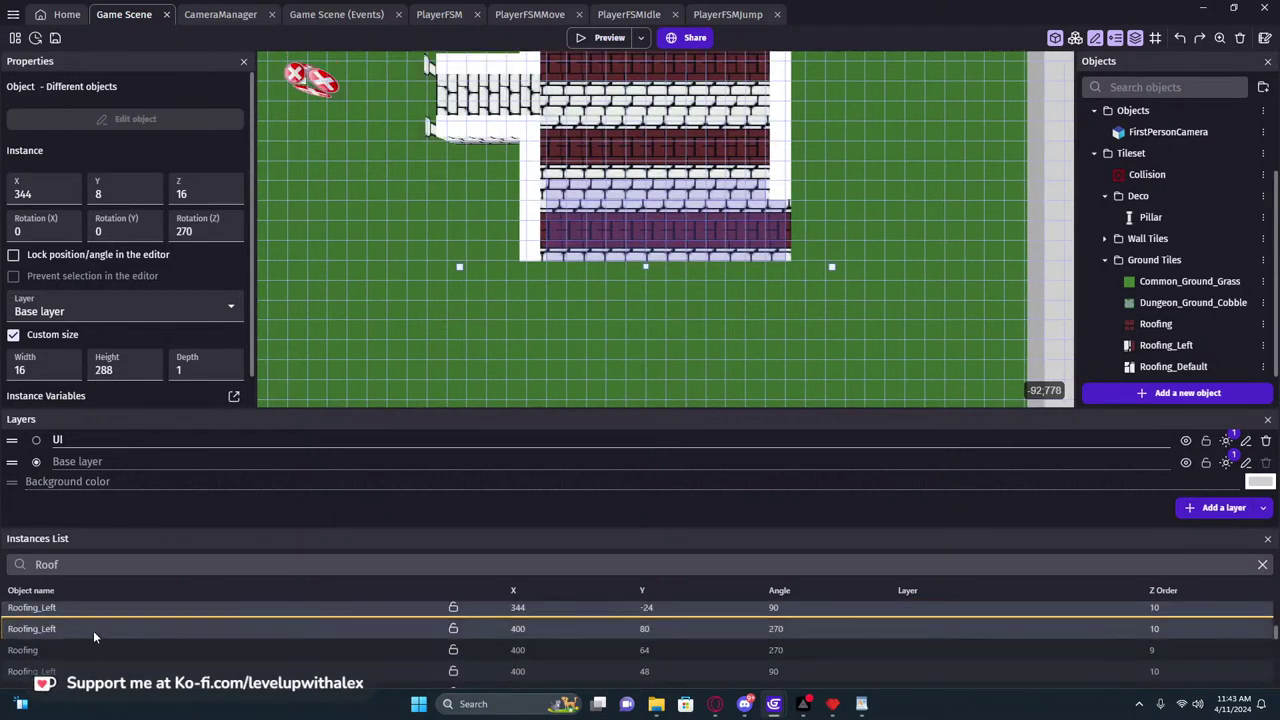
Try to extend the multiple selection with the Roofing and Roofing_Left instances of the bands in between
click(93, 630)
scroll(108, 645, up, 2)
scroll(110, 652, down, 1)
shift+click(99, 630)
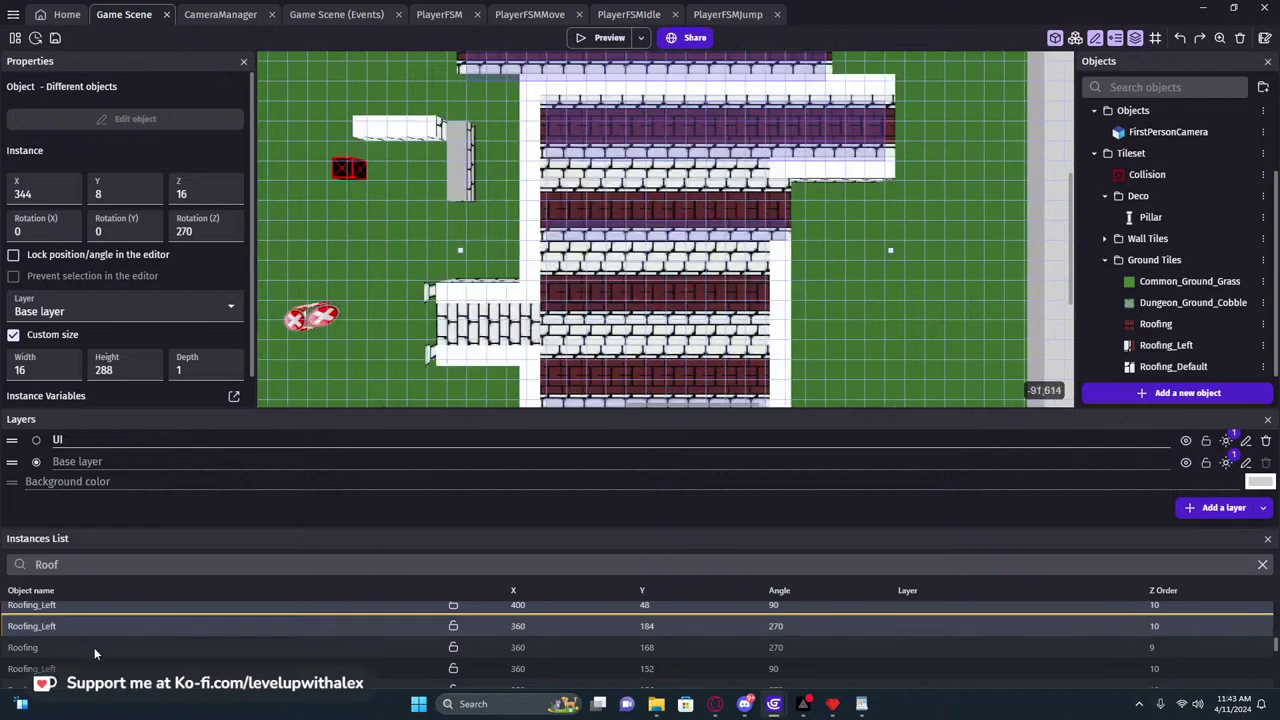
shift+click(95, 648)
shift+click(92, 669)
scroll(108, 655, down, 1)
scroll(96, 630, down, 5)
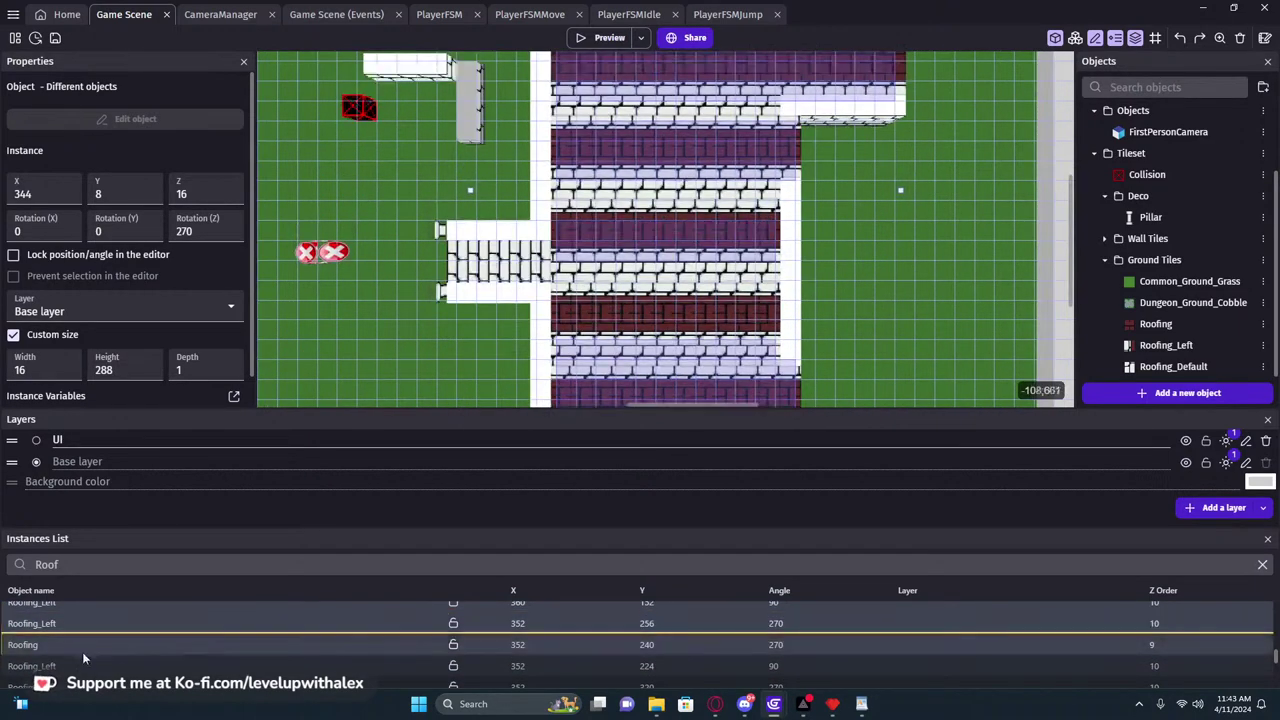
scroll(98, 626, up, 1)
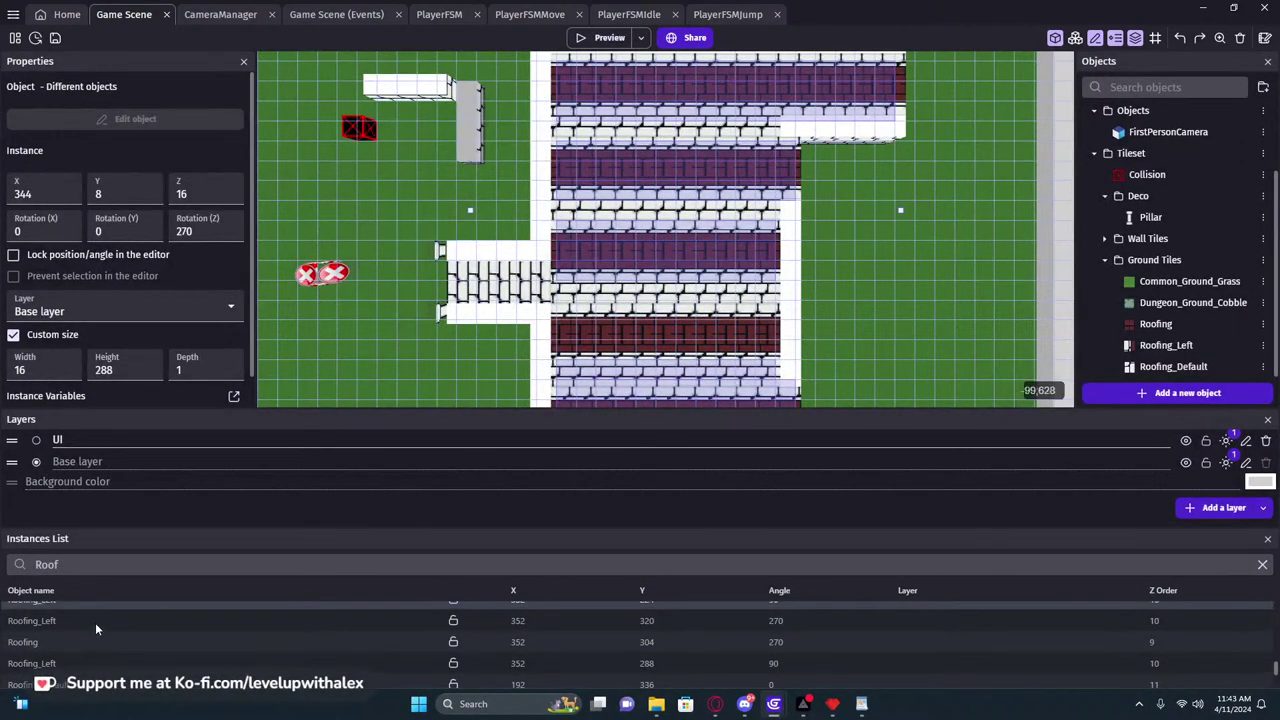
Try to move the band at Y 304 and the Roofing_Default pieces east of the room, and undo the move
click(95, 621)
scroll(94, 655, down, 3)
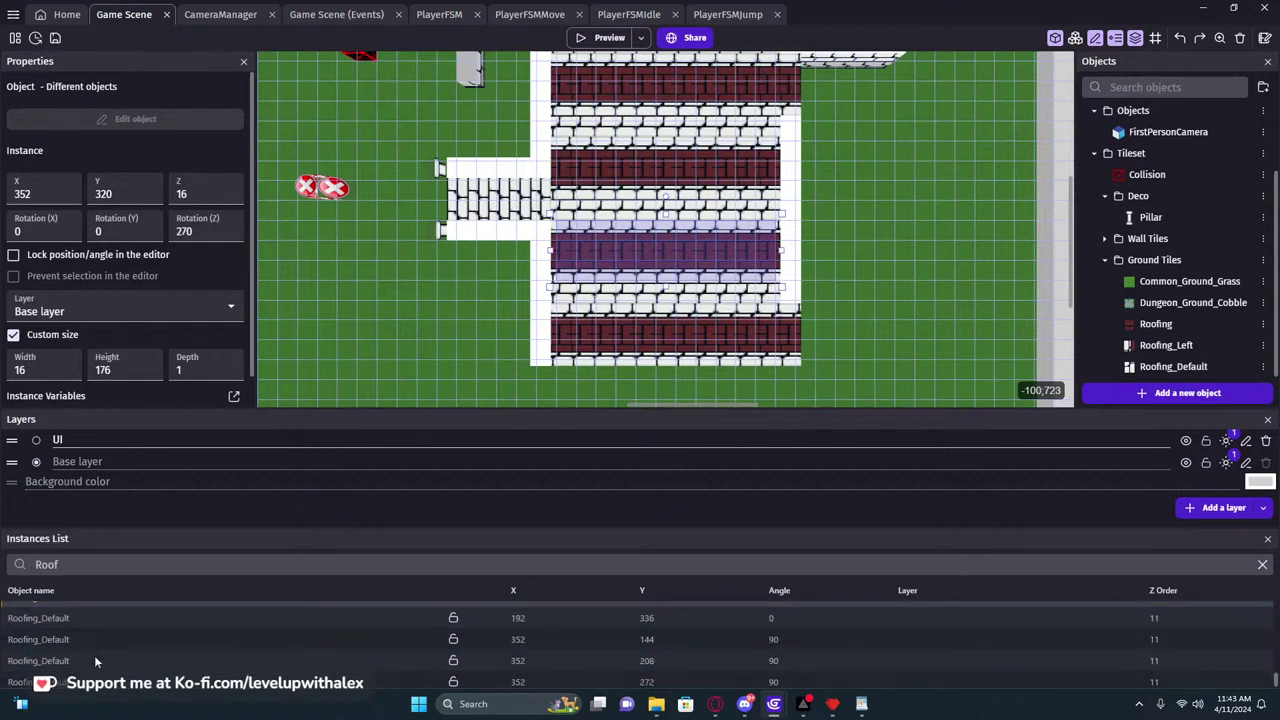
shift+click(83, 661)
shift+click(82, 680)
scroll(138, 632, down, 1)
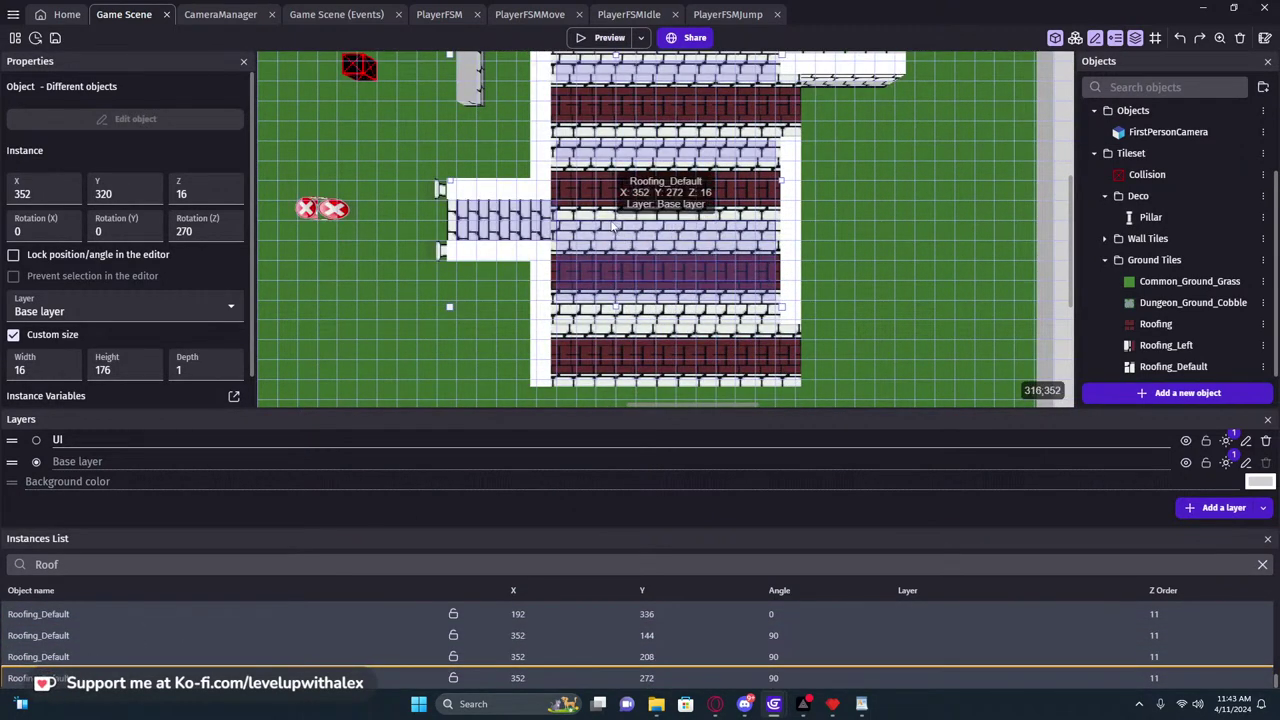
drag(589, 250, 924, 256)
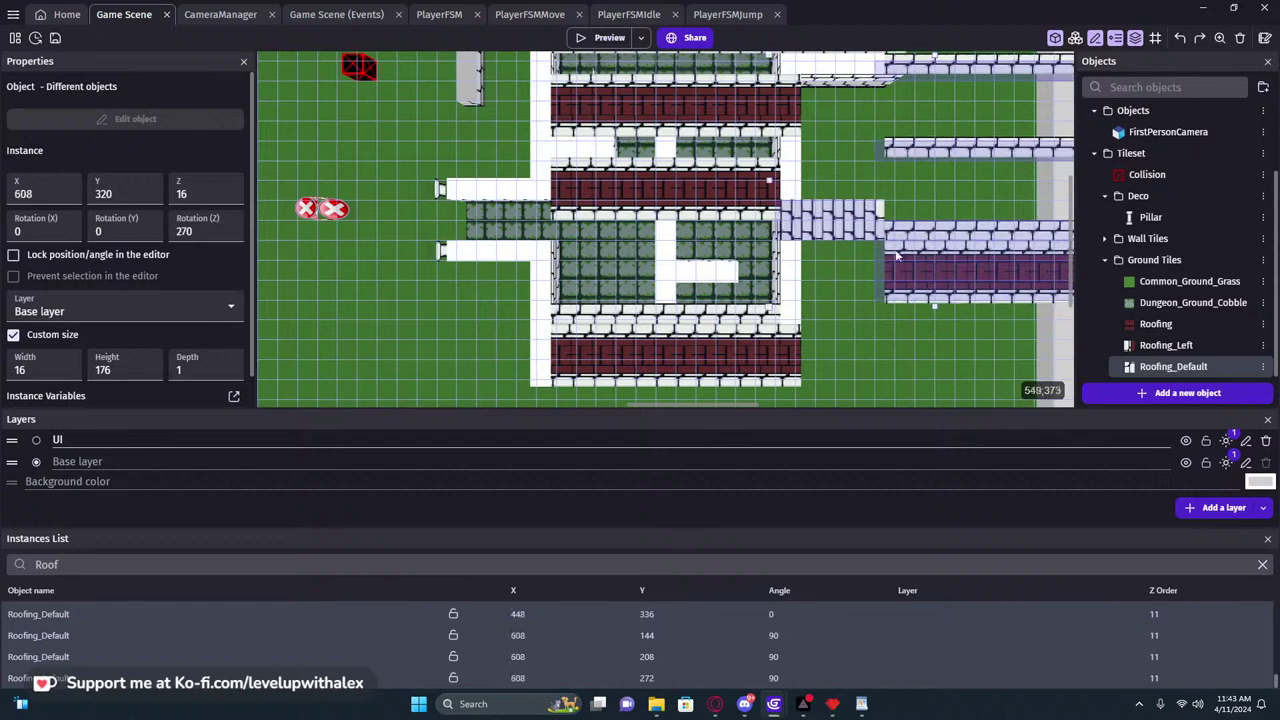
key(ctrl+z)
scroll(146, 633, up, 4)
double_click(51, 619)
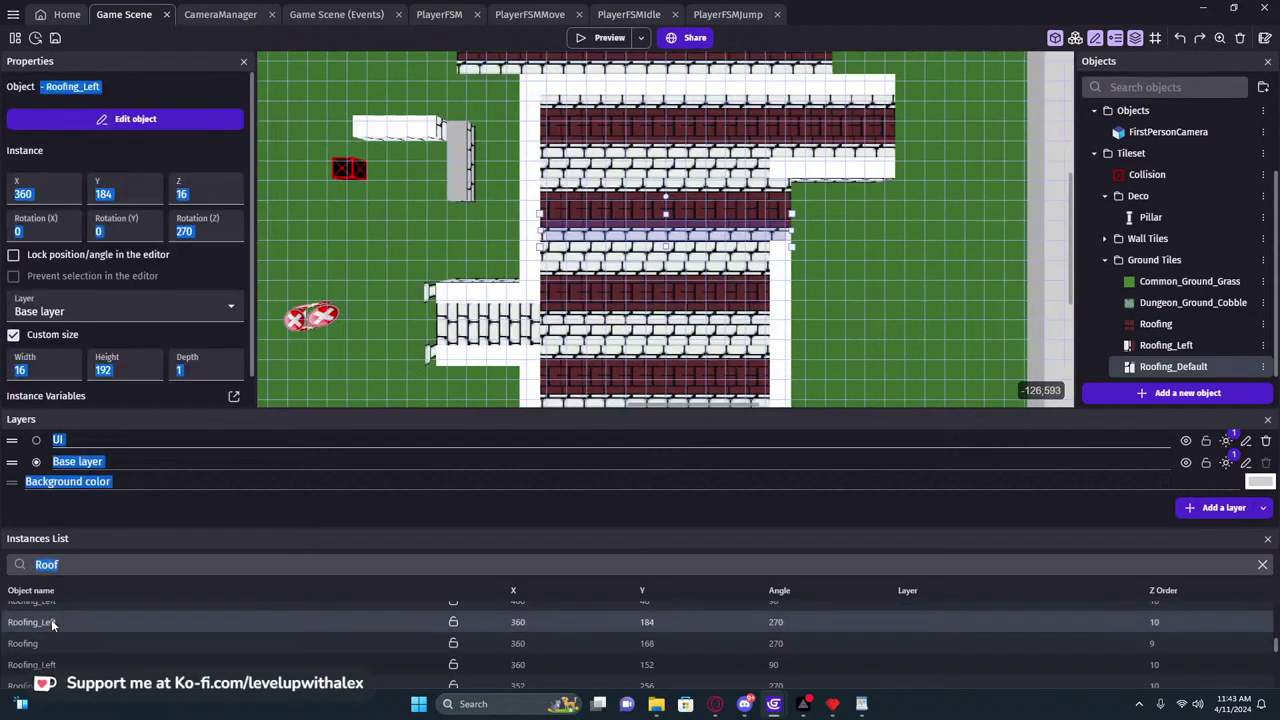
click(822, 278)
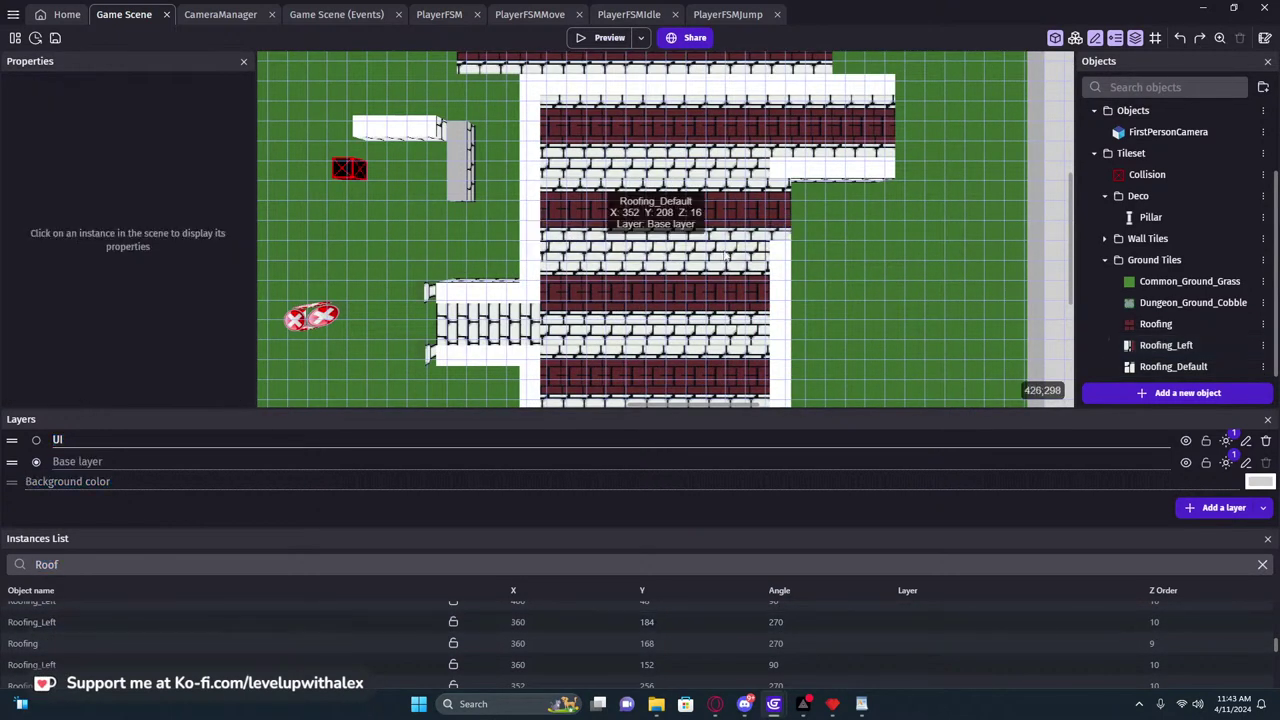
middle_drag(895, 194, 760, 254)
scroll(762, 258, down, 1)
scroll(143, 612, up, 3)
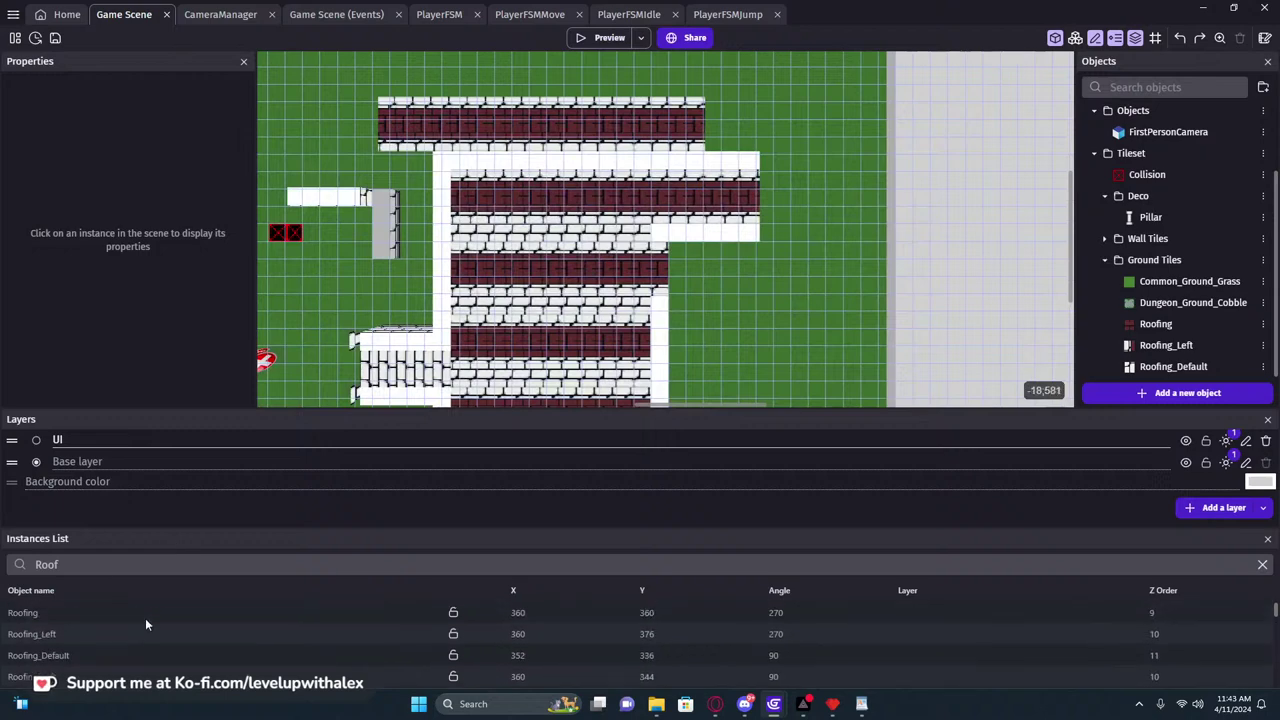
Try again to select the roofing instances of the southernmost and northernmost bands together in the instances list
double_click(73, 612)
shift+click(72, 657)
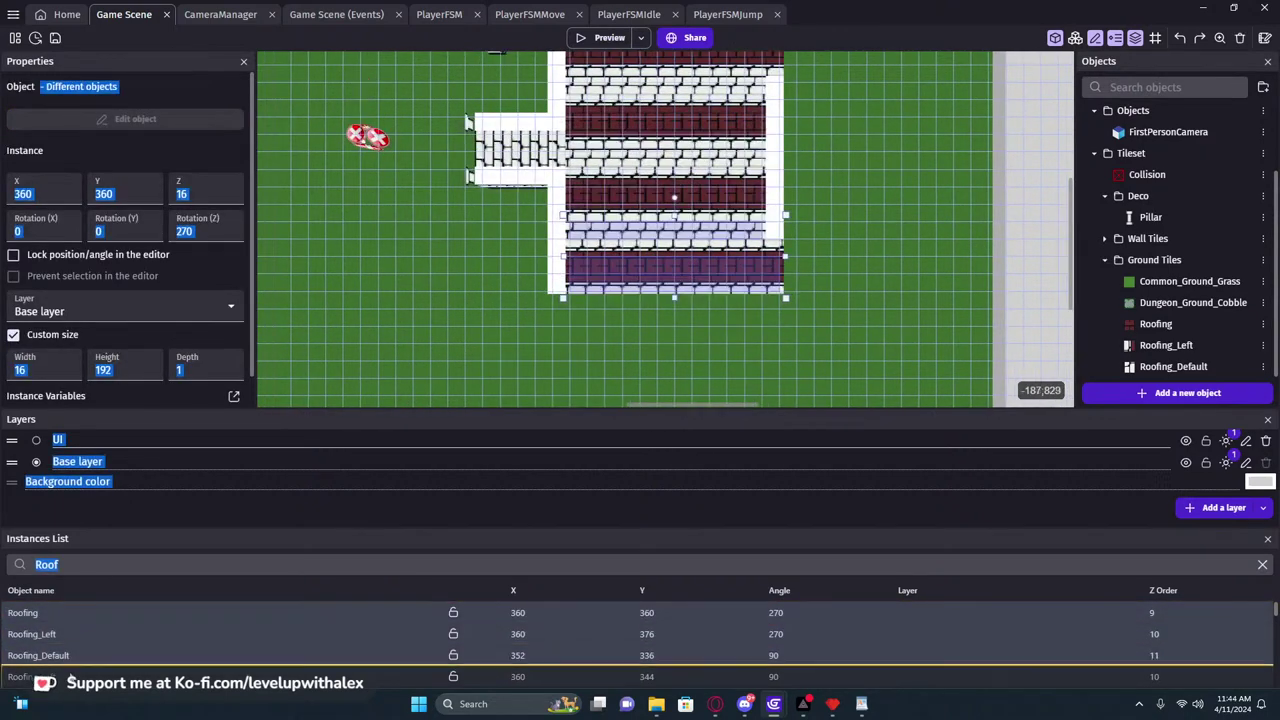
shift+click(82, 675)
scroll(102, 634, down, 2)
scroll(82, 614, up, 1)
click(82, 632)
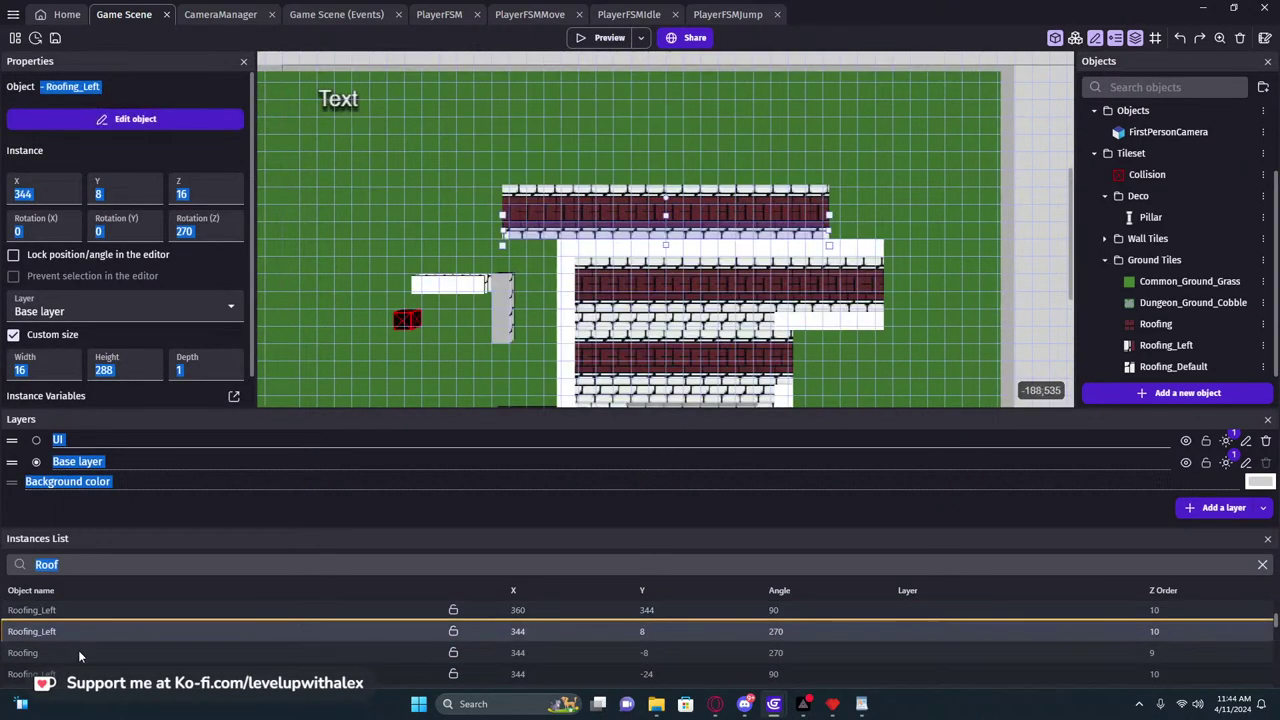
shift+click(79, 653)
shift+click(91, 616)
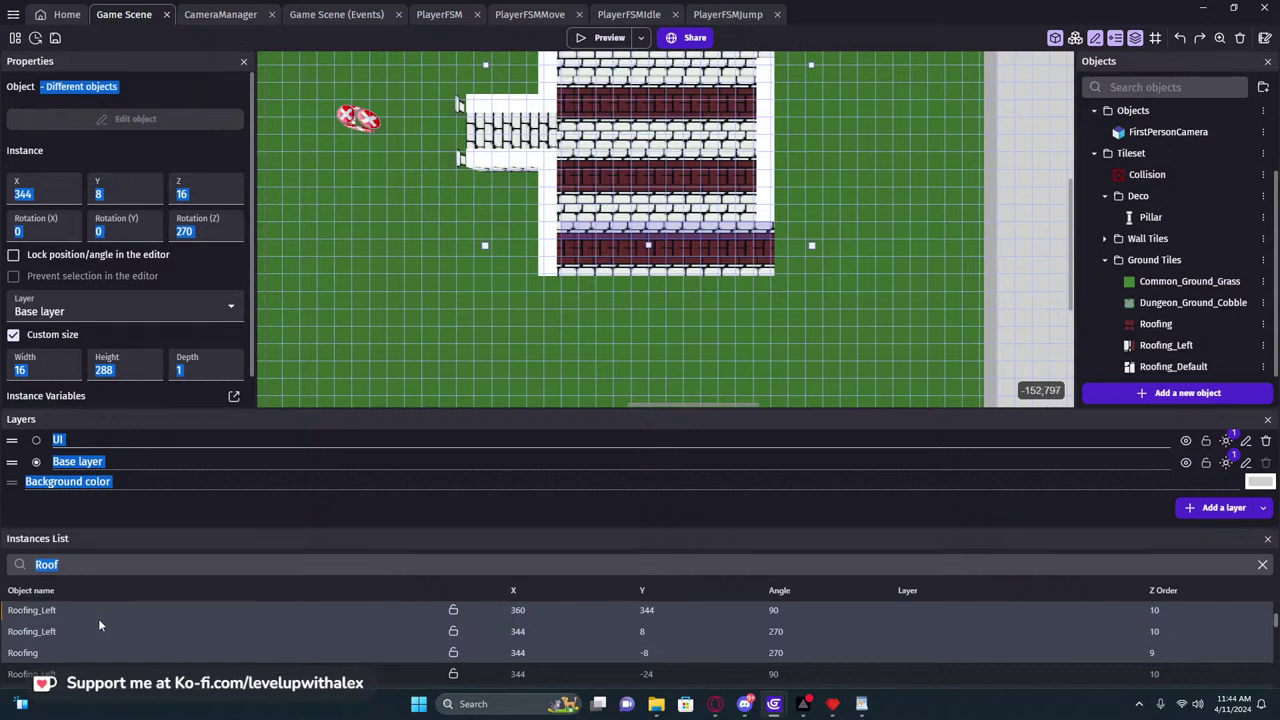
Try to add the roofing instances of the bands over the northern half of the room to the selection
scroll(96, 628, up, 3)
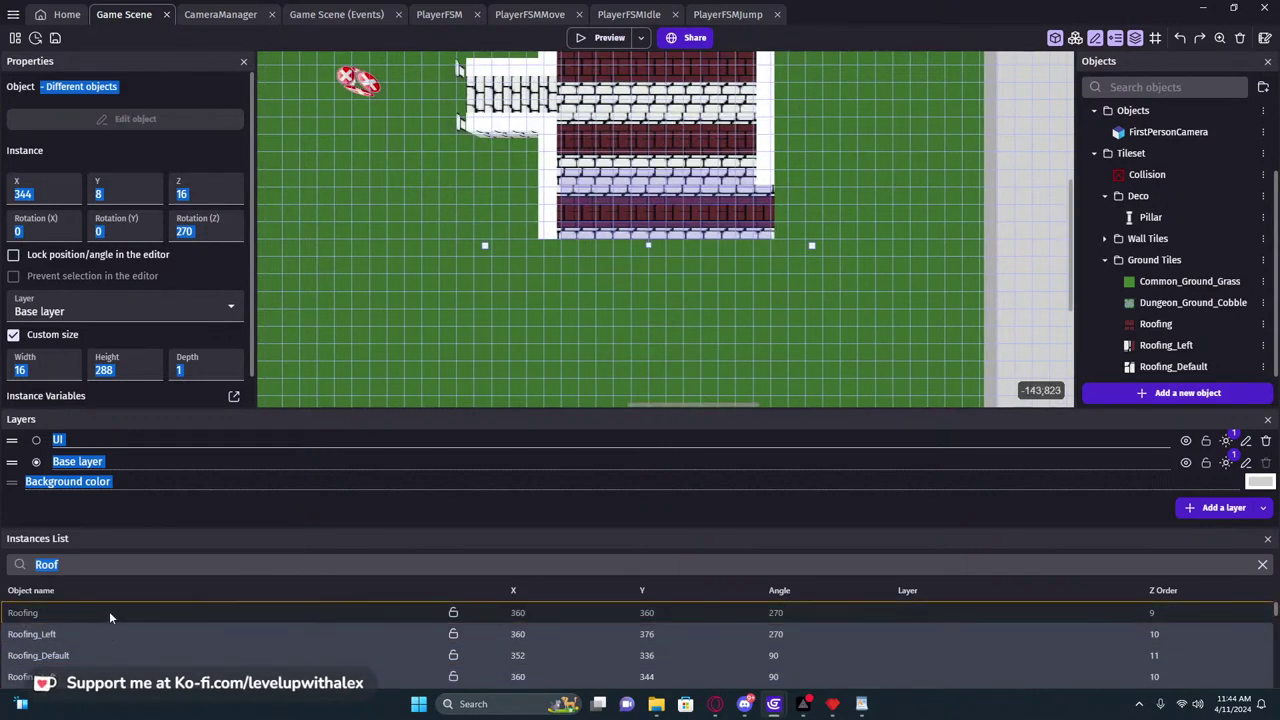
scroll(110, 632, down, 3)
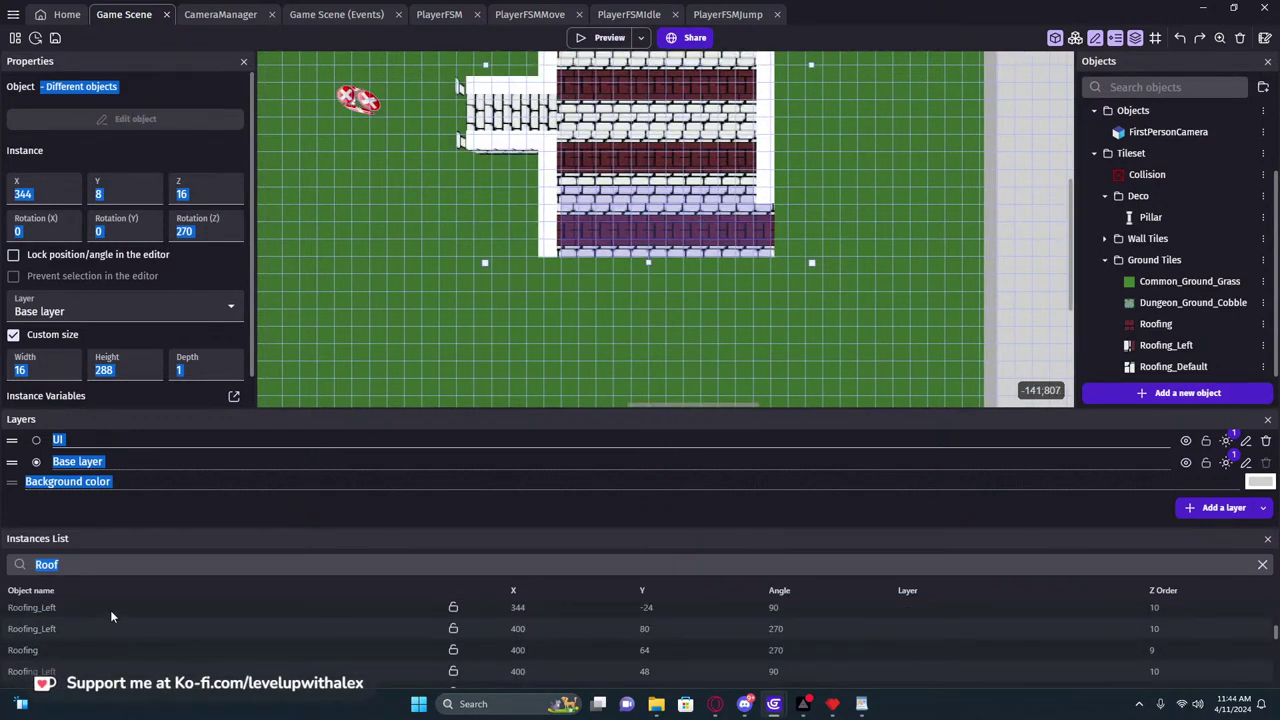
shift+click(110, 613)
scroll(109, 631, up, 2)
scroll(108, 631, down, 3)
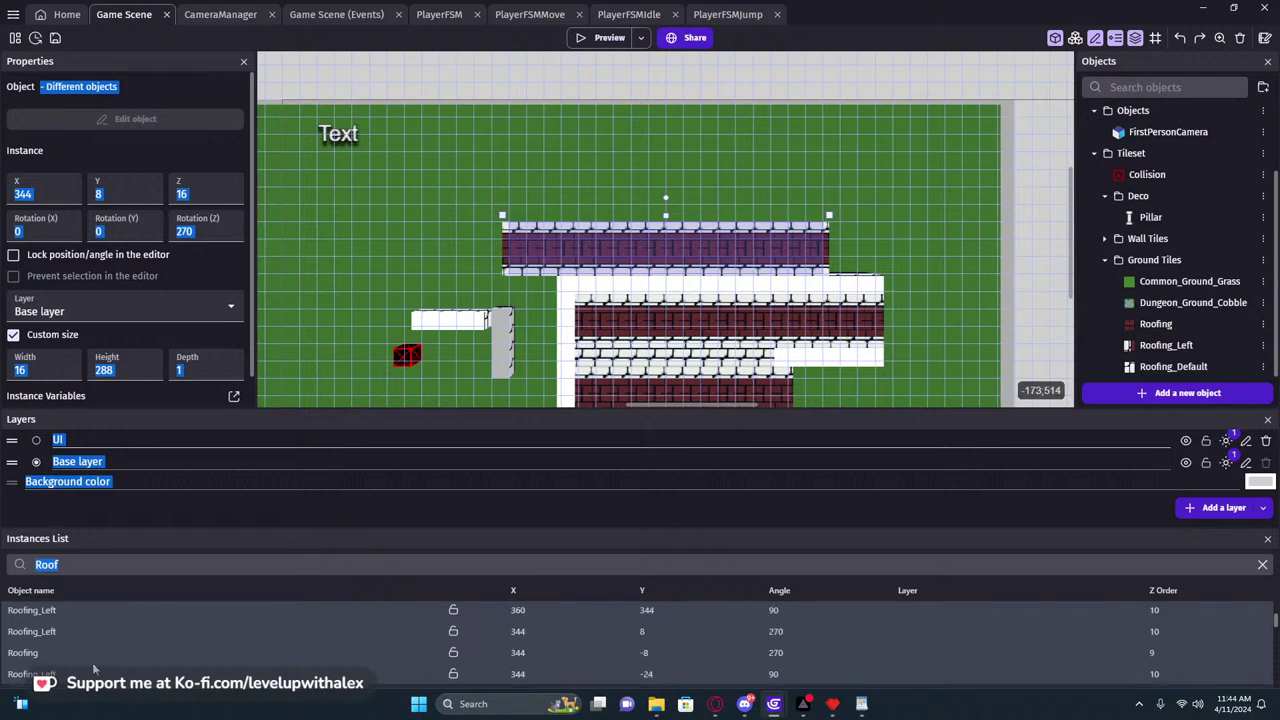
scroll(102, 636, down, 3)
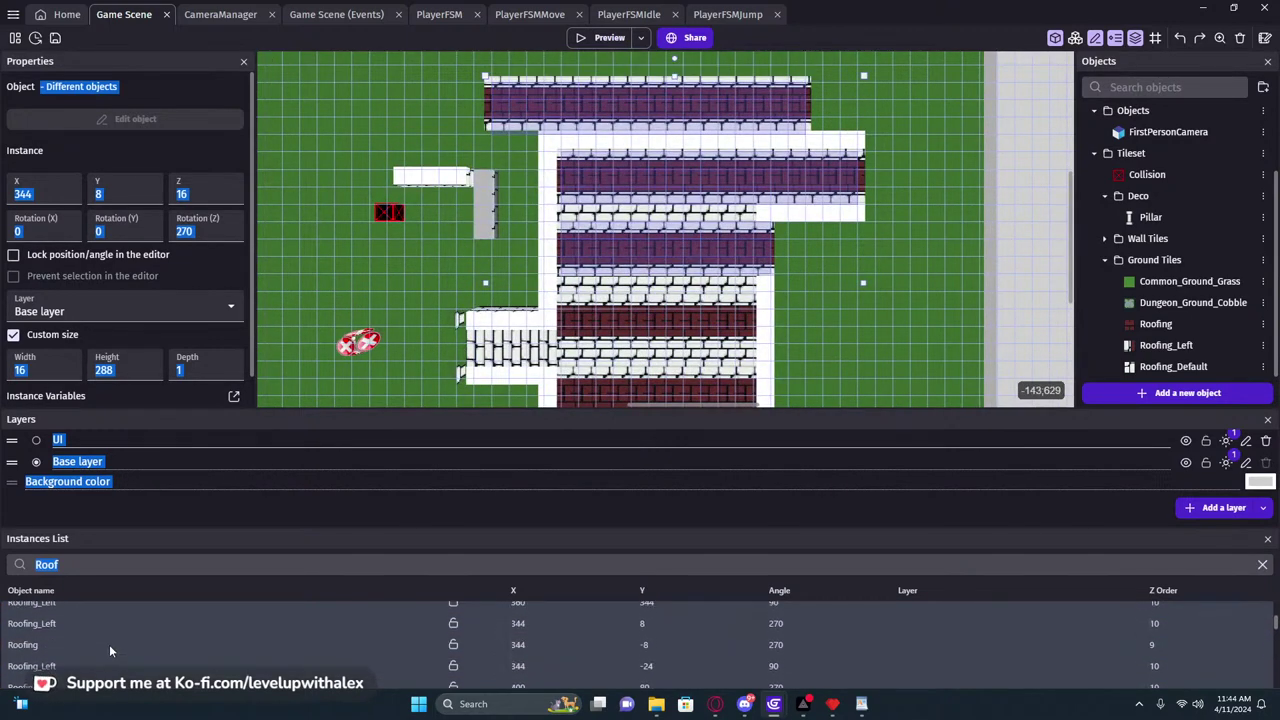
scroll(109, 644, down, 3)
click(104, 623)
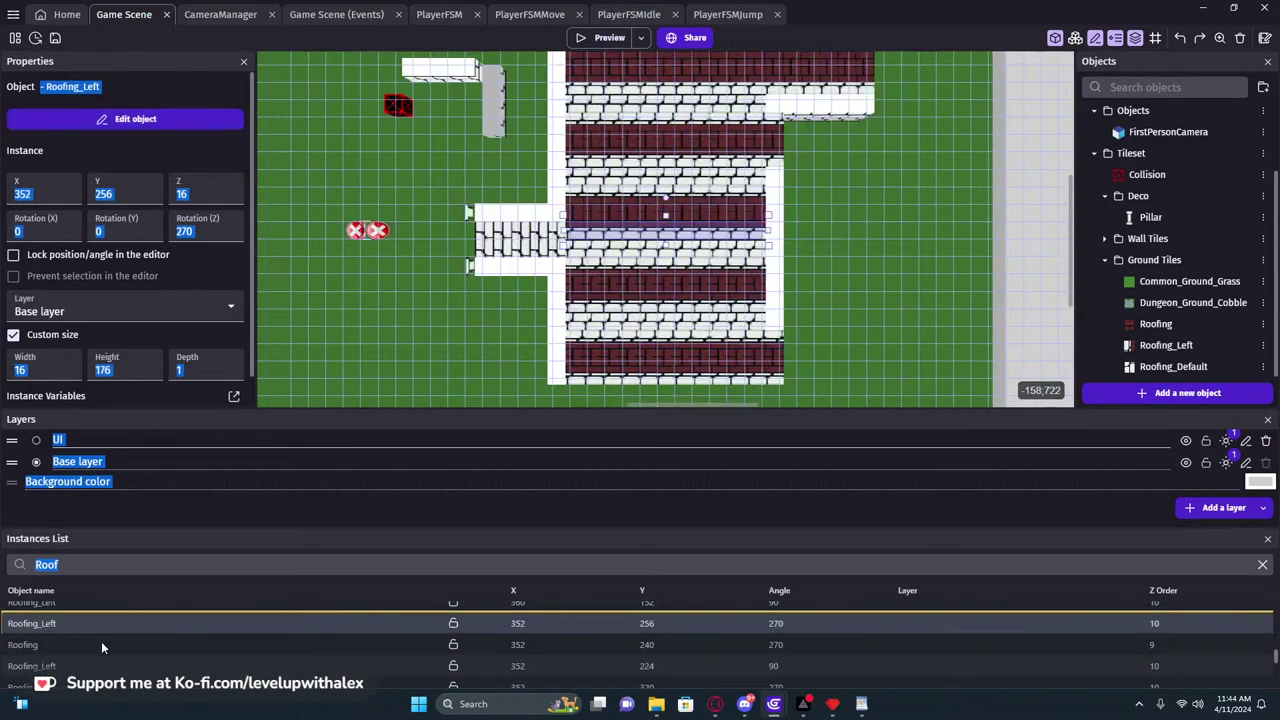
scroll(126, 635, up, 3)
click(377, 545)
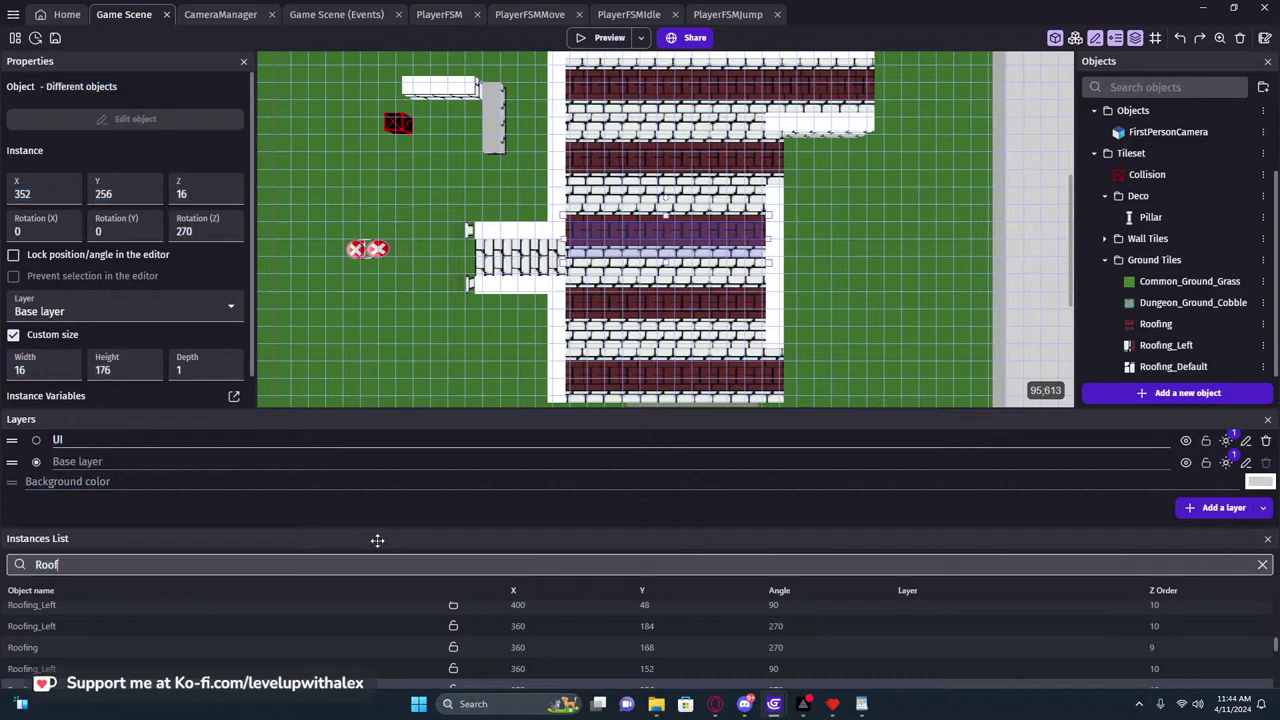
Move the northernmost Roofing piece and its two Roofing_Left strips farther north, onto the open grass away from the building
middle_drag(726, 233, 606, 279)
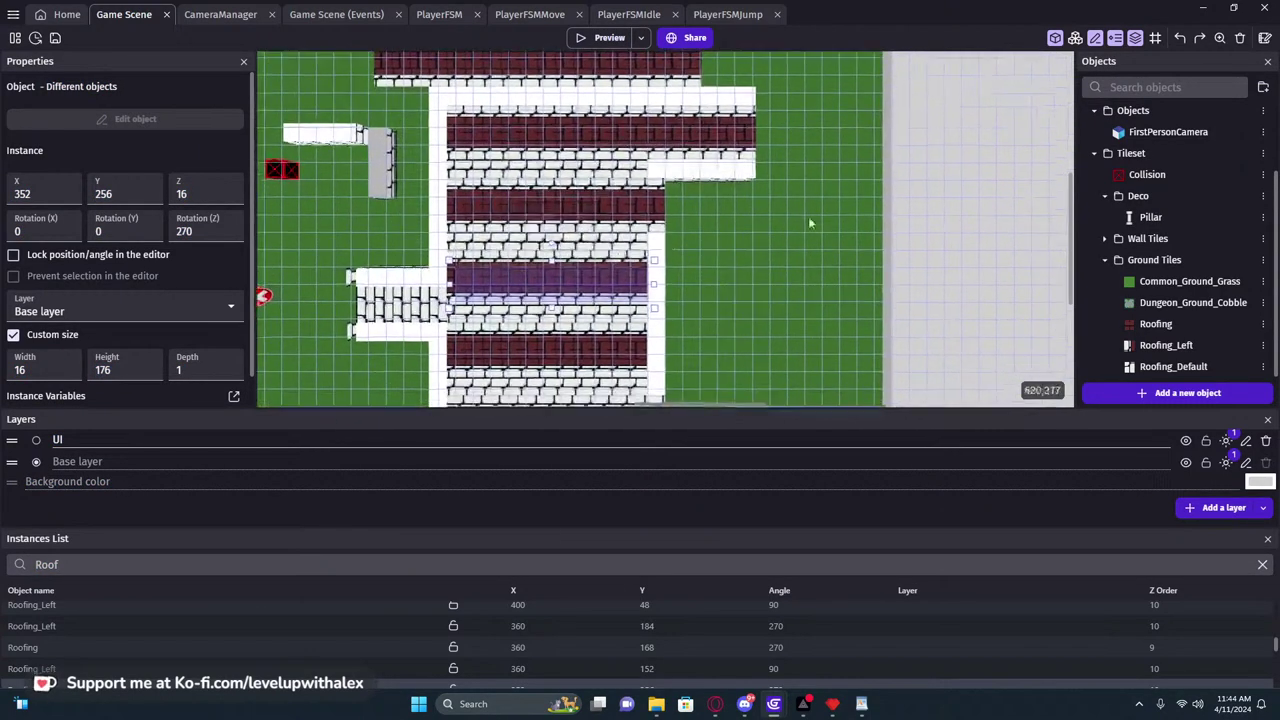
click(766, 231)
scroll(669, 131, up, 2)
middle_drag(564, 182, 587, 384)
click(400, 233)
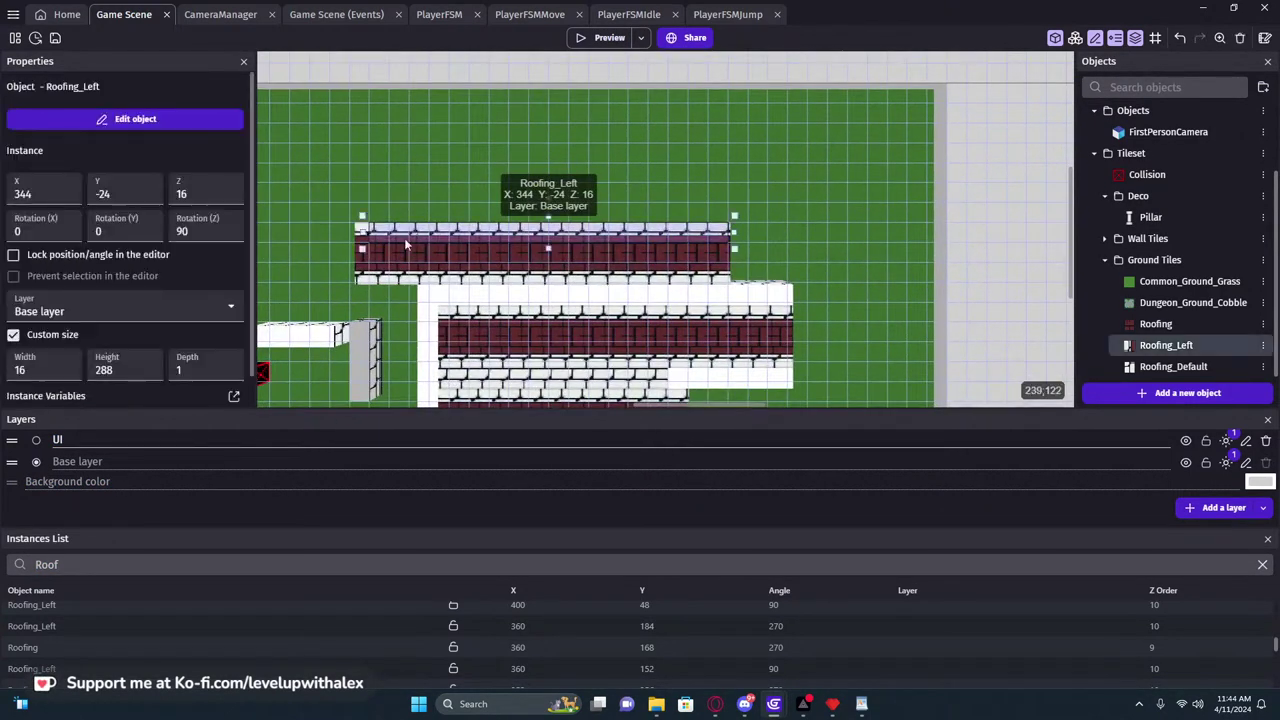
shift+click(382, 254)
shift+click(370, 276)
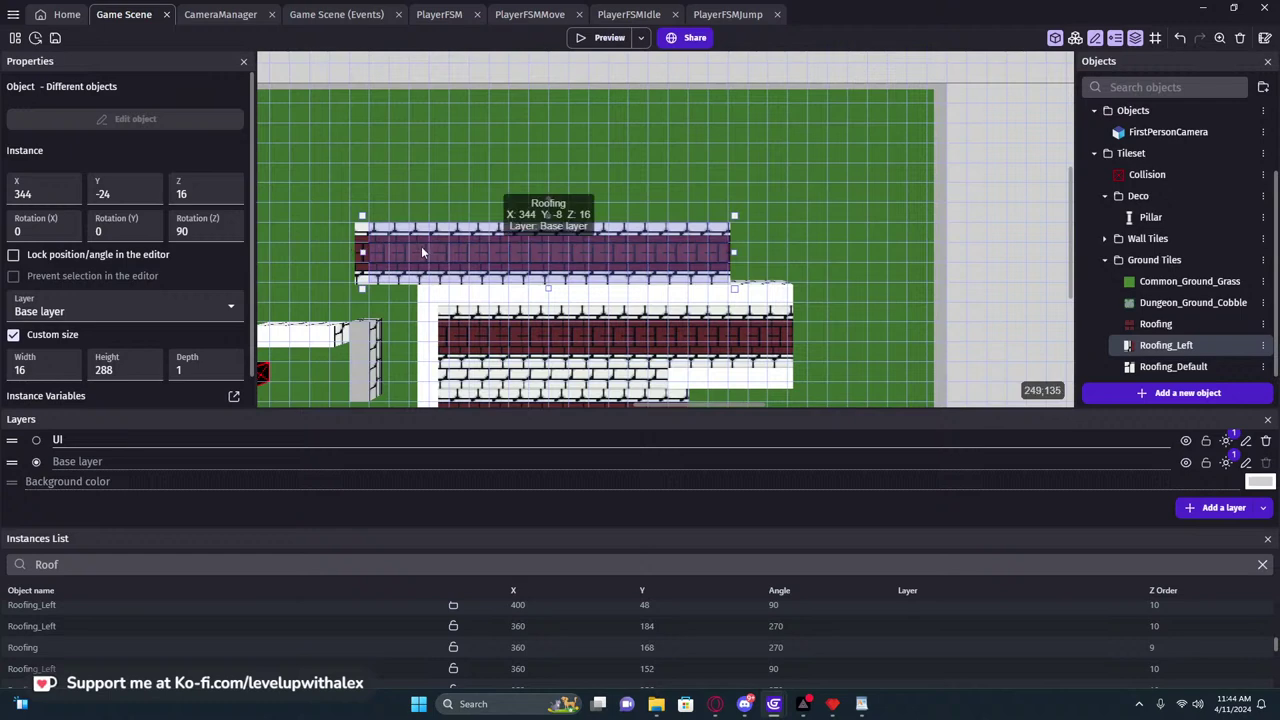
drag(420, 251, 460, 112)
Delete the Roofing piece and both Roofing_Left strips of the room's northern band and undo the accidental pillar change
click(484, 315)
key(Delete)
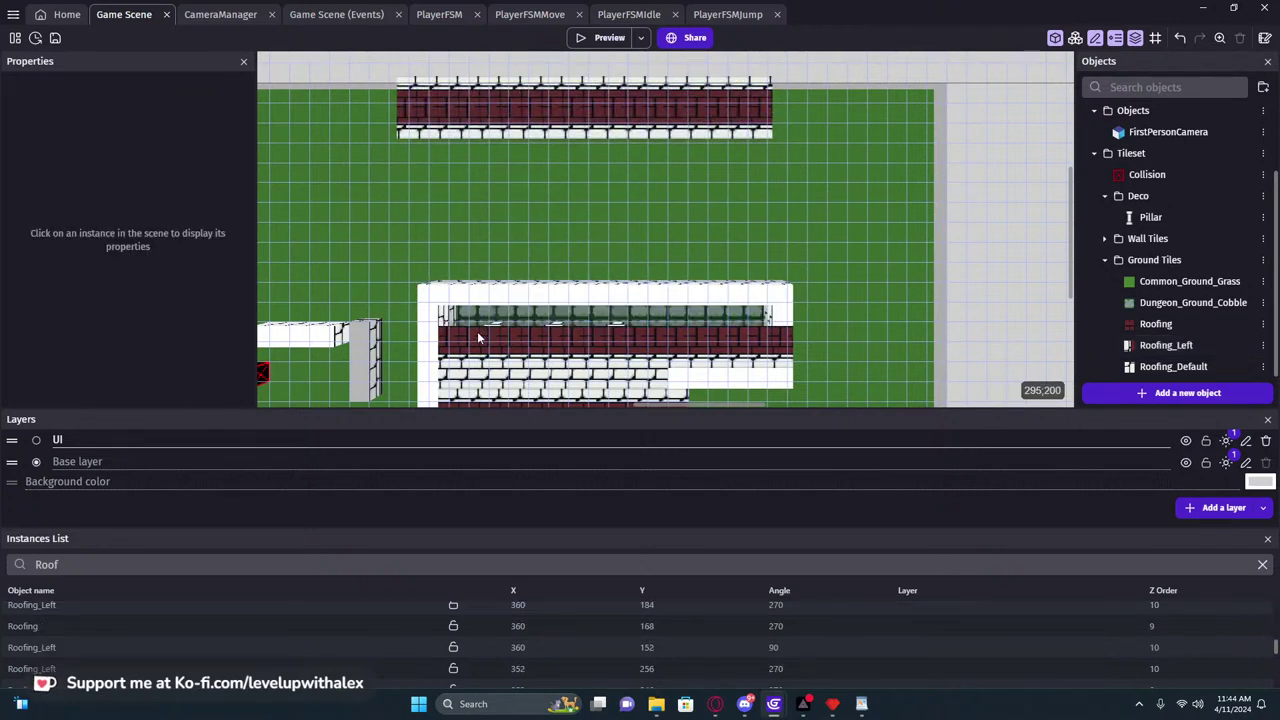
click(480, 337)
key(Delete)
click(474, 361)
key(Delete)
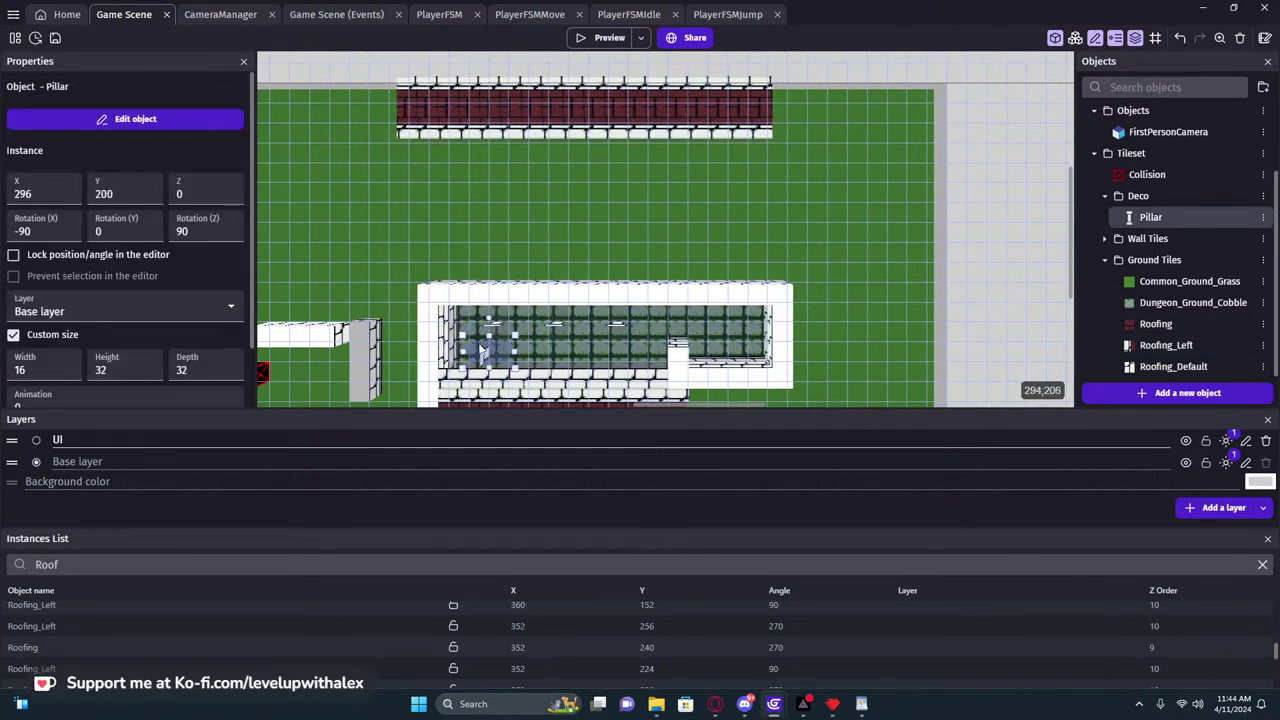
key(ctrl+z)
Move the northern Roofing_Default piece out of the room to just below the roofing band parked on the northern grass
click(622, 384)
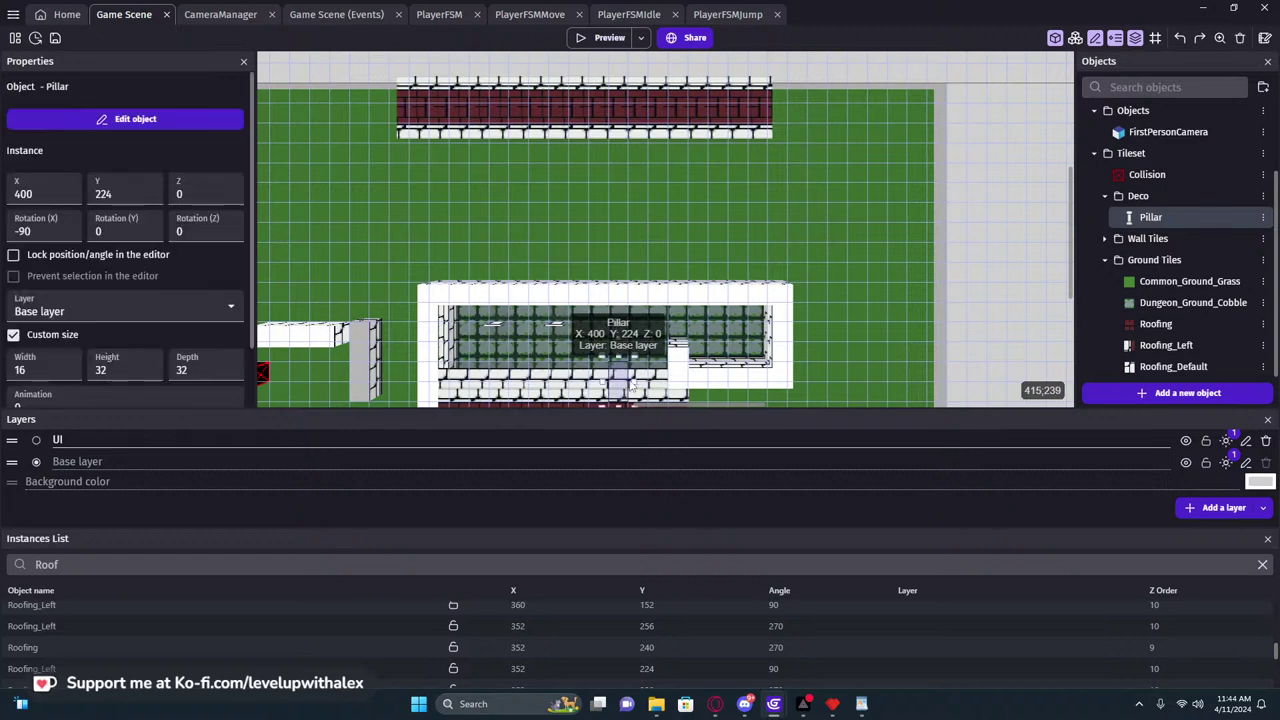
drag(664, 386, 611, 136)
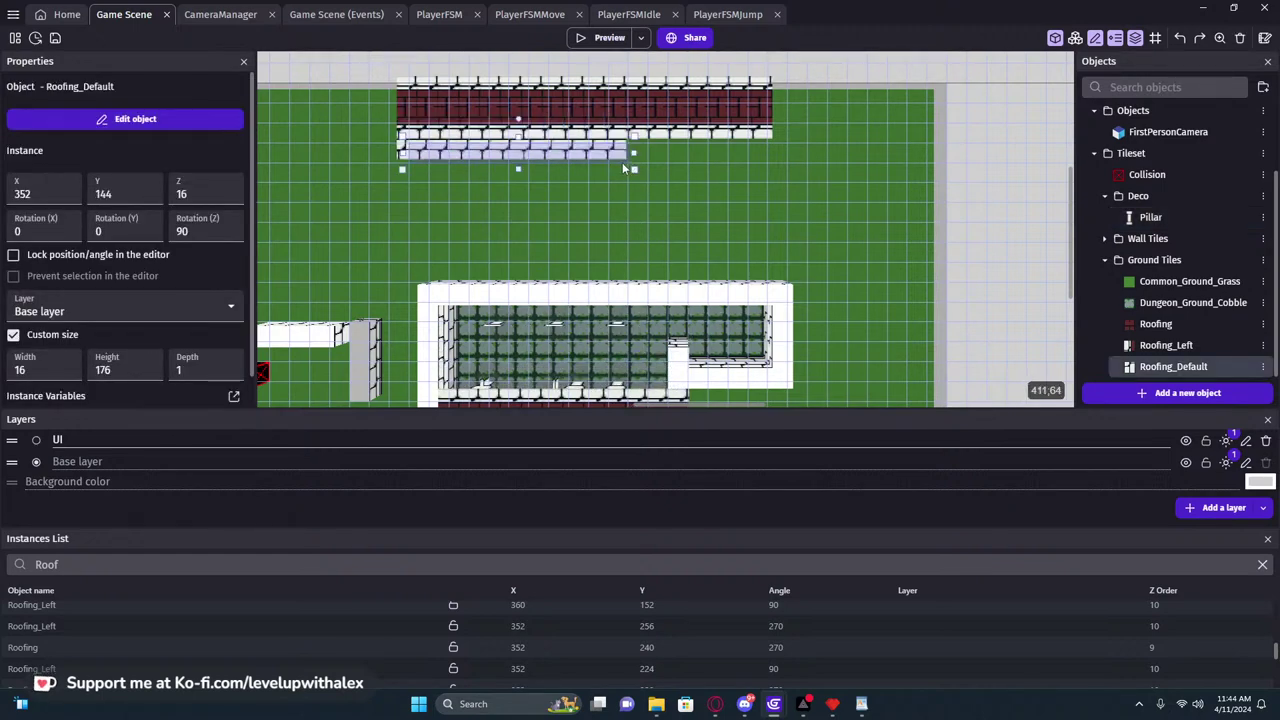
click(657, 209)
Delete the northernmost Roofing band remaining in the room together with its Roofing_Left strips
scroll(605, 318, down, 3)
click(605, 320)
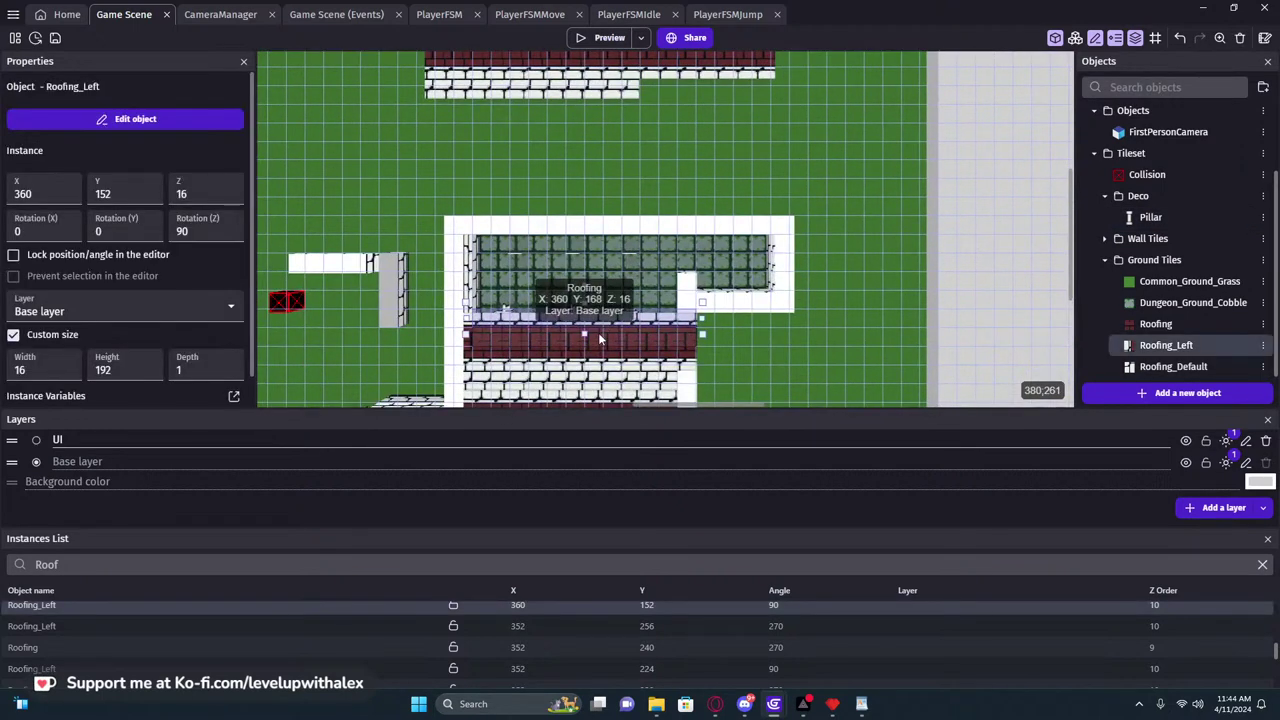
shift+click(601, 342)
shift+click(600, 361)
drag(500, 327, 461, 115)
ctrl+scroll(655, 308, down, 1)
scroll(571, 240, down, 3)
click(570, 237)
key(Delete)
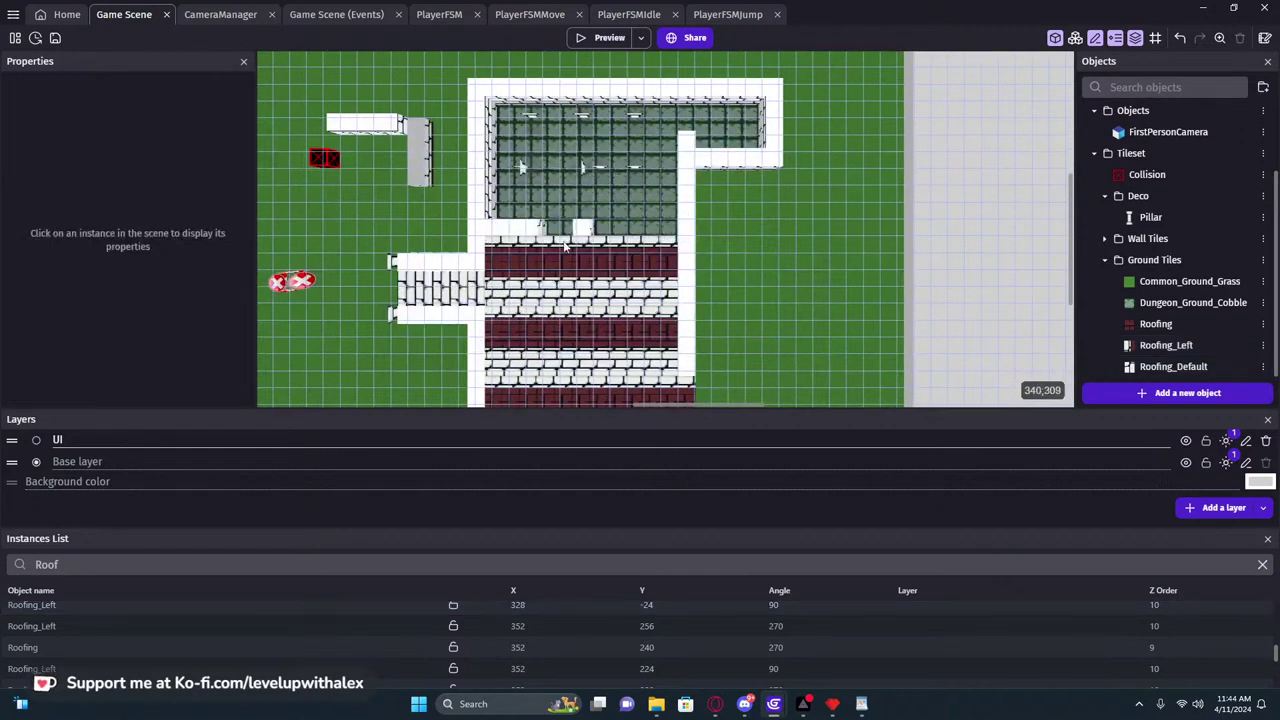
Delete the rest of the room's roofing pieces one by one, working southward until the cobble floor is uncovered
click(566, 248)
key(Delete)
click(560, 267)
key(Delete)
click(556, 283)
key(Delete)
click(552, 300)
key(Delete)
click(551, 316)
key(Delete)
click(548, 334)
key(Delete)
click(548, 362)
key(Delete)
click(547, 348)
key(Delete)
click(542, 378)
key(Delete)
middle_drag(542, 377, 576, 402)
click(539, 318)
key(Delete)
click(539, 326)
key(Delete)
Park a copy of the west entrance passage's Roofing_Default piece on the grass at X 160, Y 112, and delete the original
click(506, 290)
middle_drag(505, 290, 509, 361)
drag(513, 375, 490, 193)
key(ctrl+z)
click(512, 358)
ctrl+drag(510, 362, 475, 121)
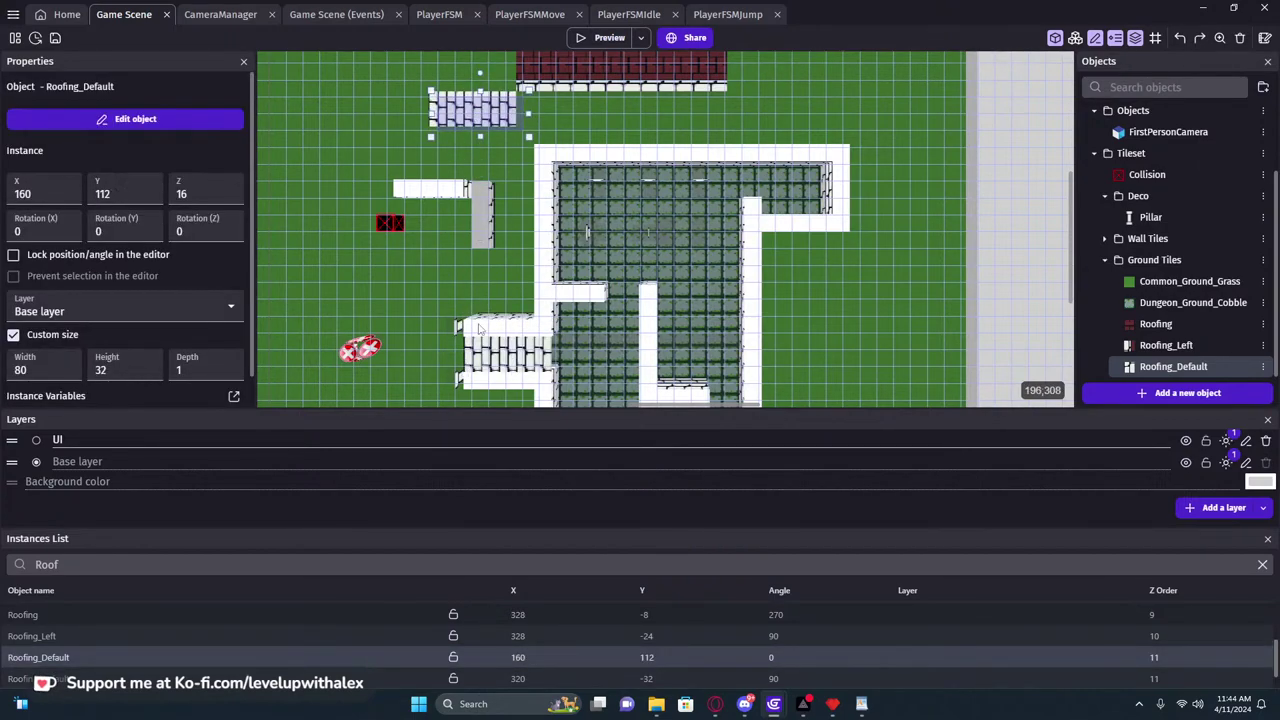
click(520, 350)
key(Delete)
Delete both Pillar instances of the crossed pillar near X 352, Y 225 in the room
middle_drag(592, 285, 485, 321)
scroll(524, 272, up, 1)
scroll(524, 271, up, 2)
middle_drag(567, 270, 624, 299)
double_click(624, 299)
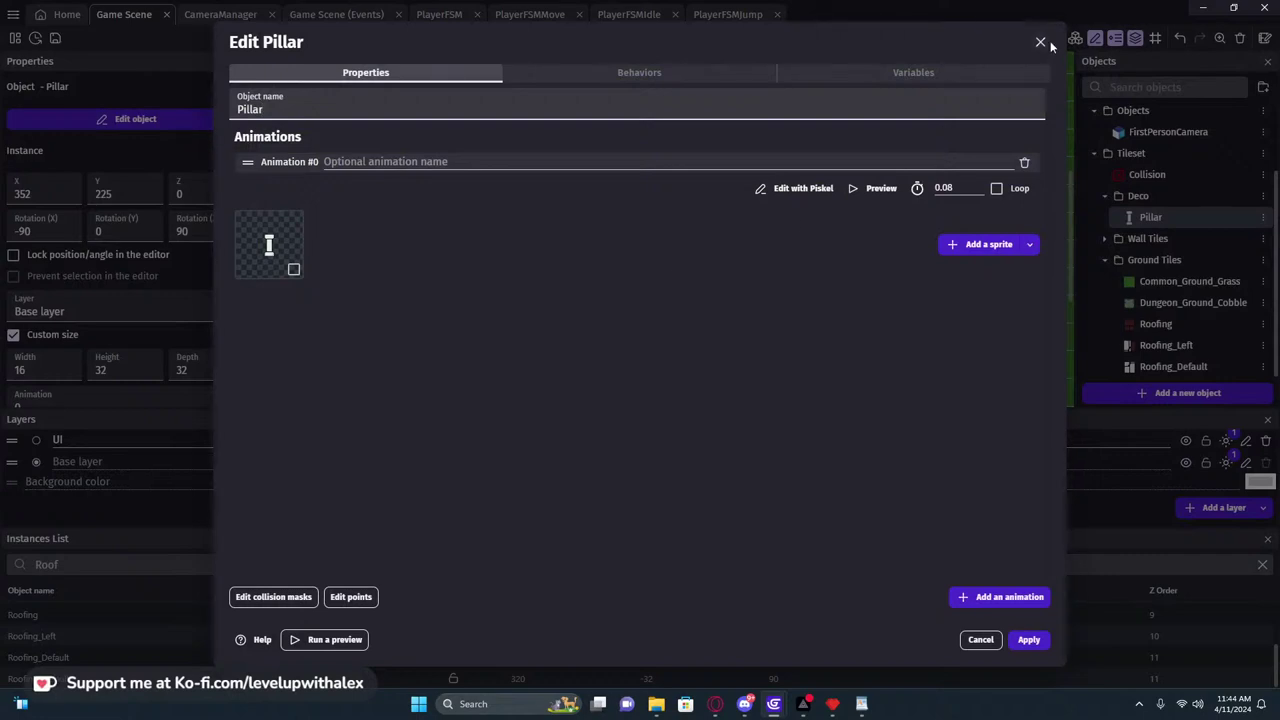
click(1048, 44)
key(Delete)
click(627, 306)
key(Delete)
Delete the room's other pillars, keeping only the crossed pillar near the west wall
click(688, 307)
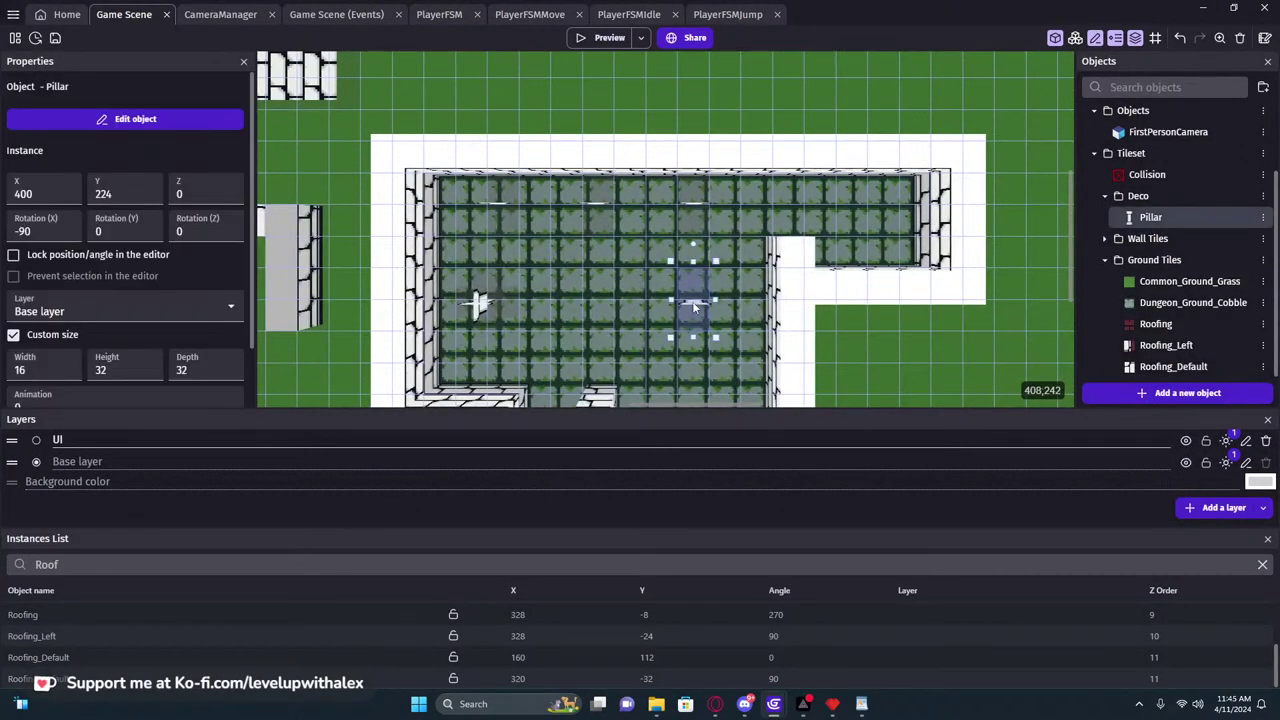
key(Delete)
click(695, 206)
key(Delete)
click(602, 206)
key(Delete)
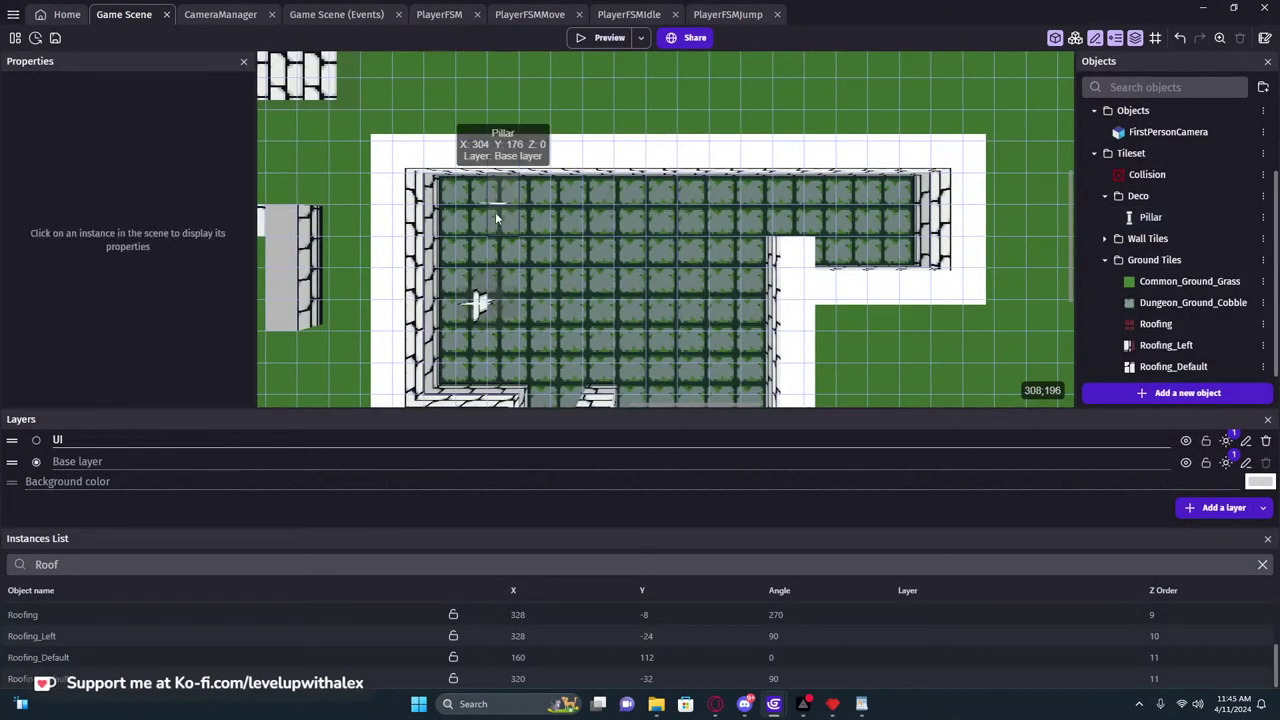
click(480, 300)
middle_drag(481, 300, 720, 312)
scroll(720, 308, up, 1)
key(Delete)
Move the remaining crossed pillar out of the room onto the western grass, at about X 104, Y 145
click(722, 305)
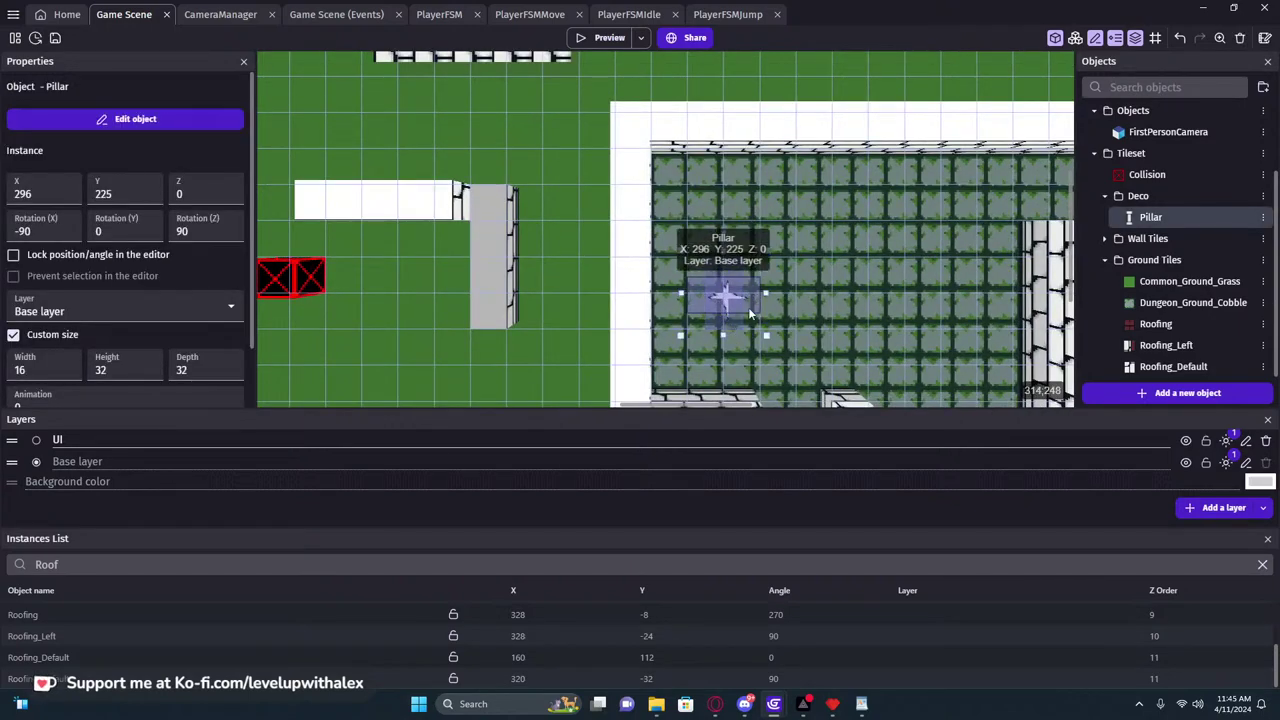
drag(729, 326, 329, 126)
middle_drag(343, 139, 534, 148)
scroll(598, 163, down, 3)
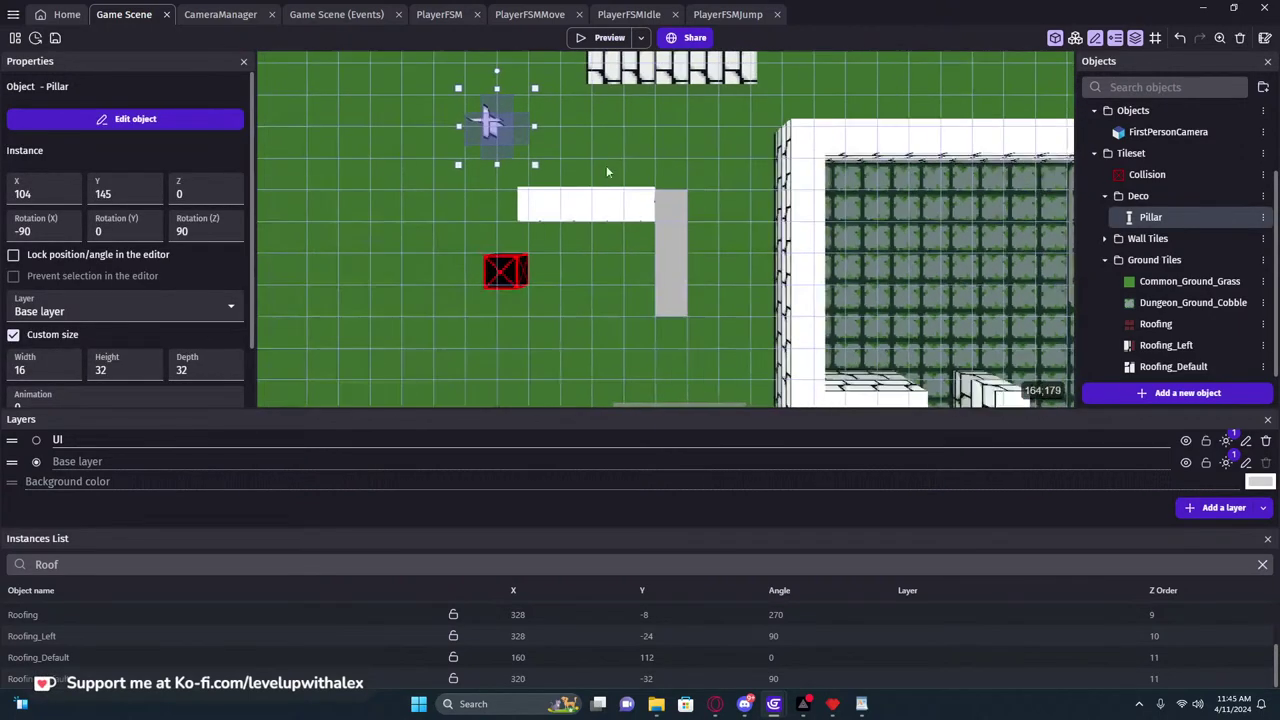
Delete the old pillars on both sides of the west entrance passage
middle_drag(682, 213, 424, 76)
middle_drag(377, 203, 630, 288)
click(630, 288)
shift+click(618, 364)
key(Delete)
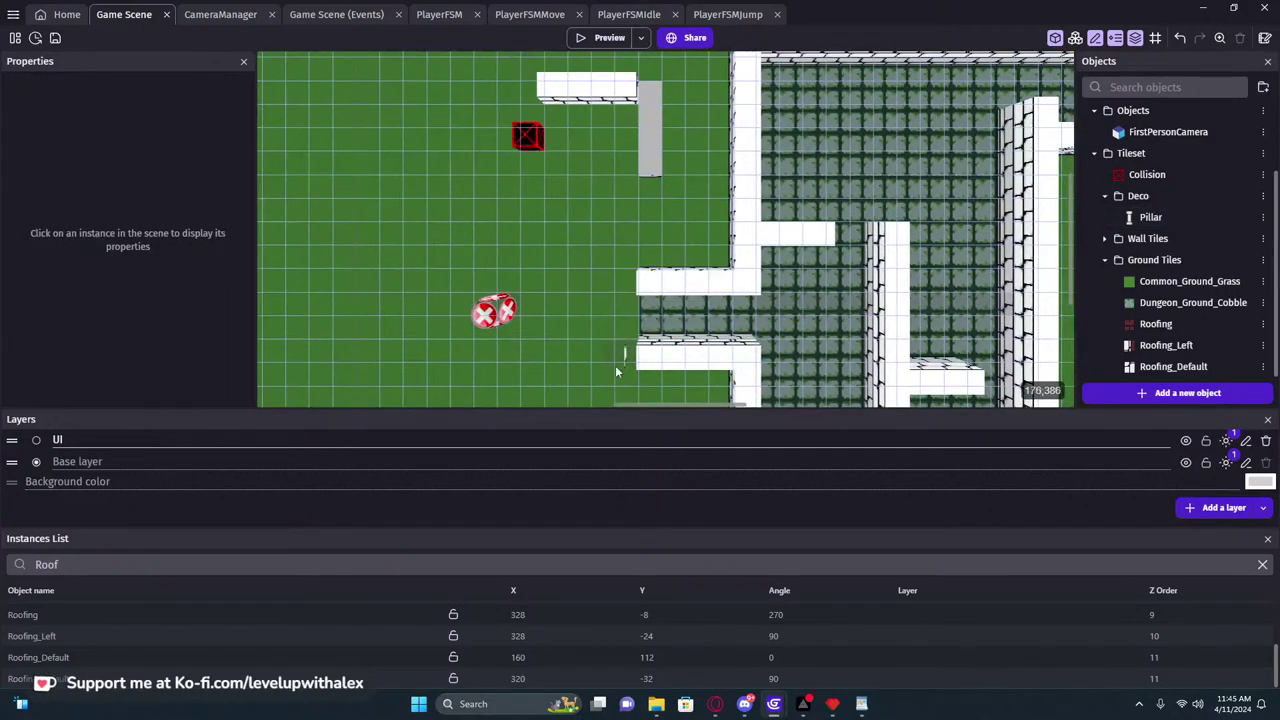
Duplicate the parked crossed pillar to the north side of the west entrance and nudge it east toward the wall end
middle_drag(548, 190, 556, 330)
click(555, 190)
ctrl+drag(547, 177, 631, 413)
middle_drag(592, 331, 545, 139)
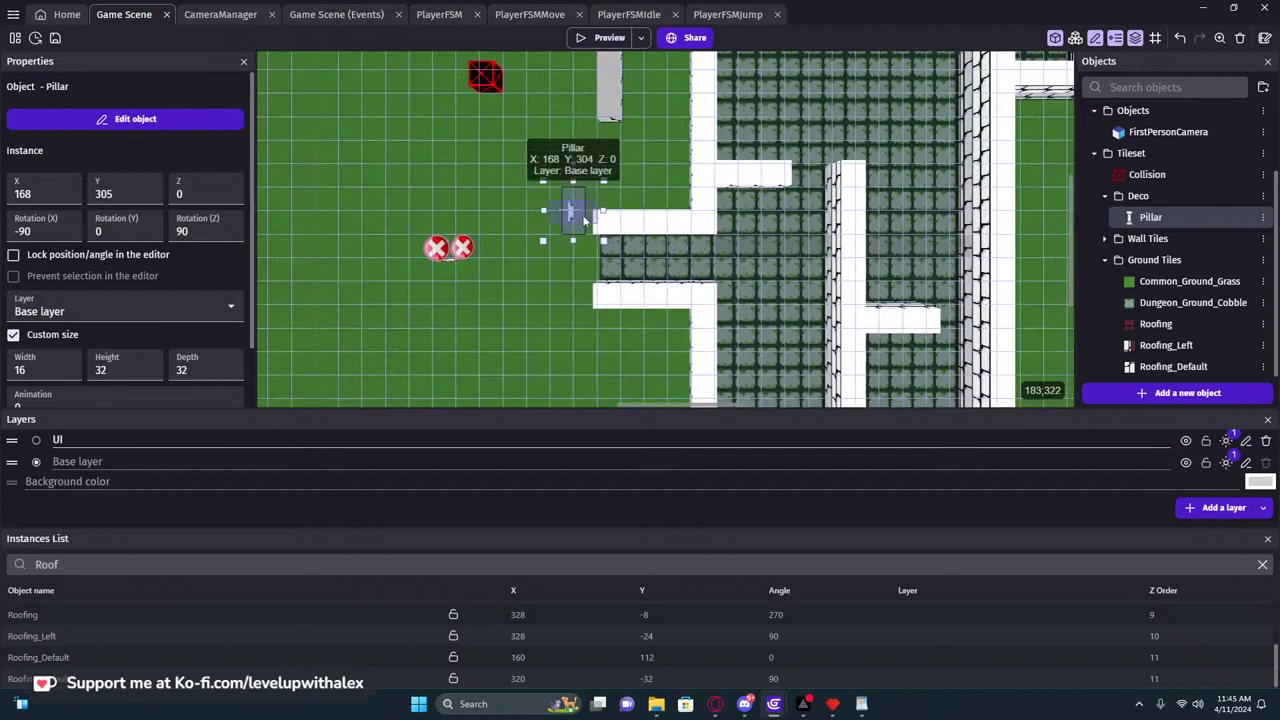
ctrl+scroll(570, 210, up, 3)
drag(593, 233, 599, 233)
Position a second crossed pillar at the south side of the west entrance, at X 173, Y 359
middle_drag(595, 233, 745, 228)
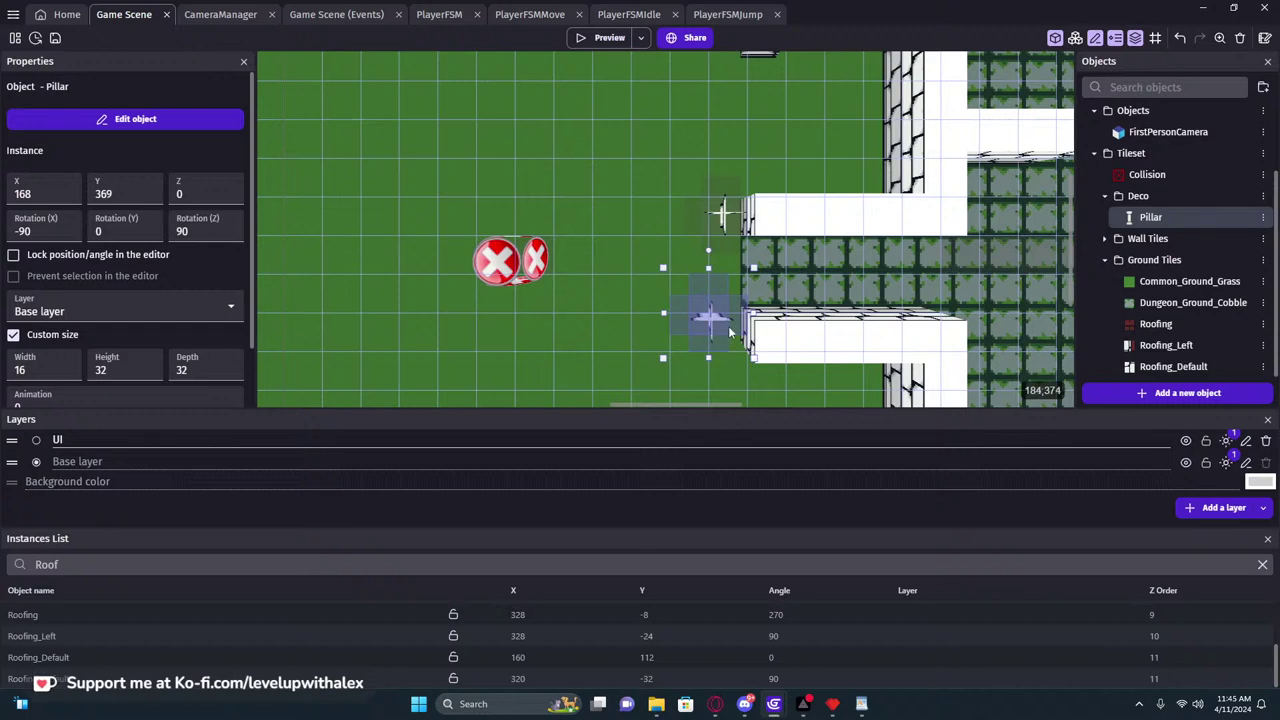
drag(727, 333, 728, 335)
middle_drag(813, 321, 726, 359)
scroll(680, 277, up, 1)
scroll(733, 302, up, 2)
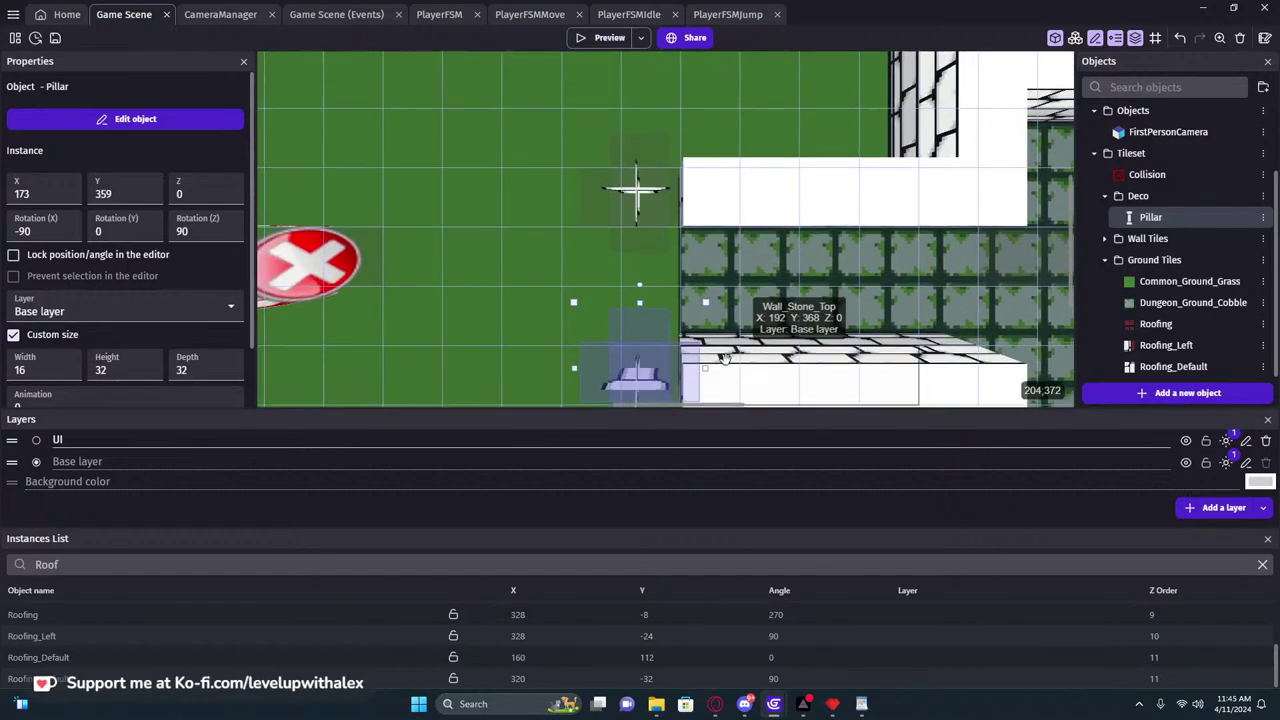
Preview the scene and examine the crossed pillars at the dungeon entrance from several angles
click(595, 38)
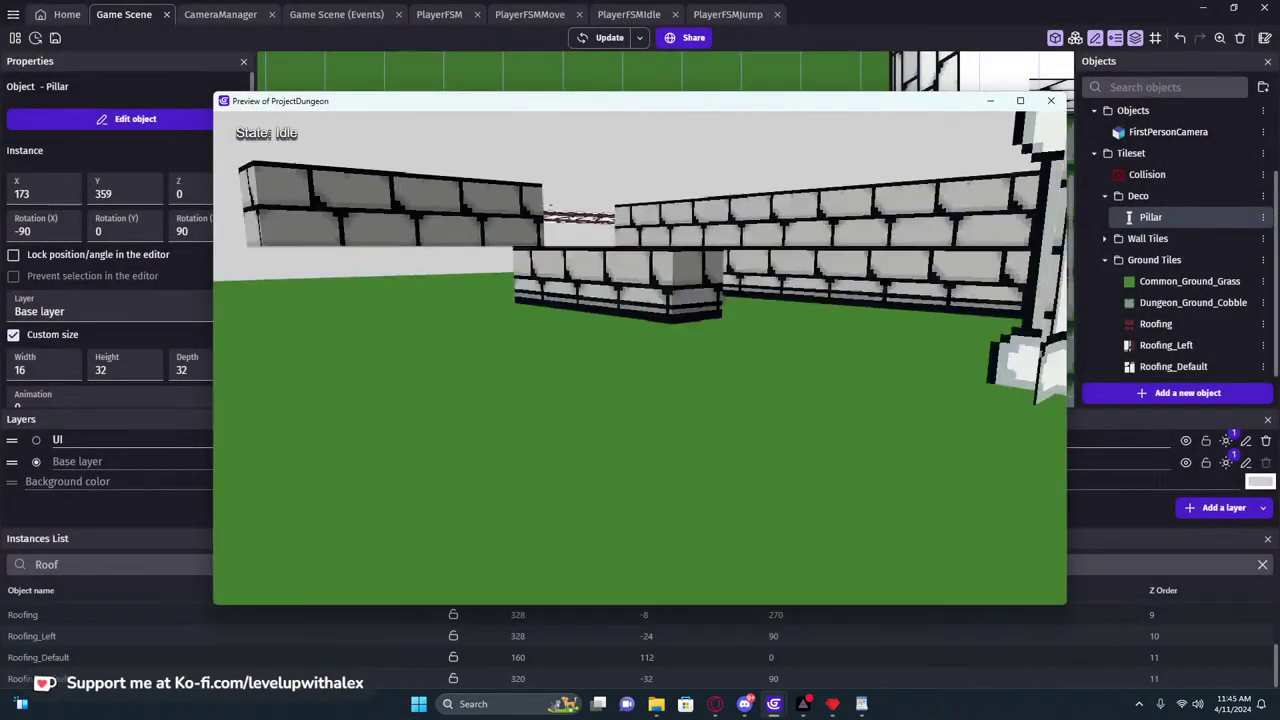
key(w)
key(a)
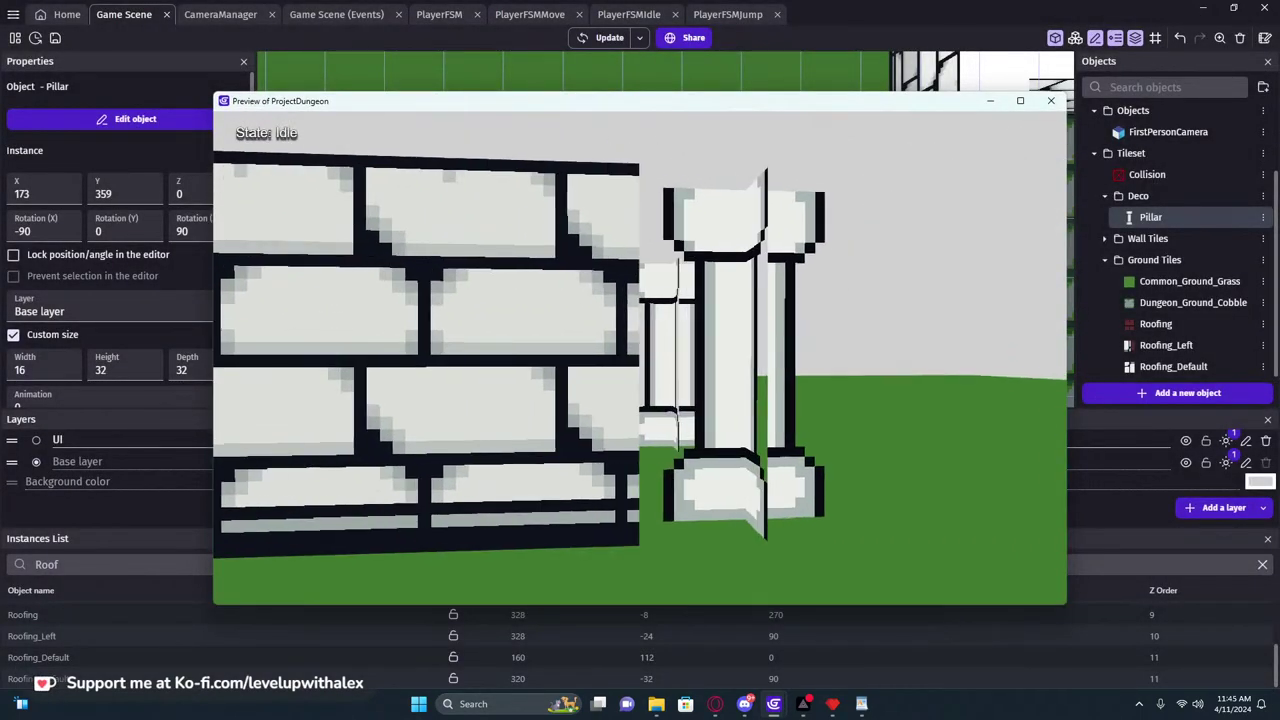
key(d)
key(w)
key(s)
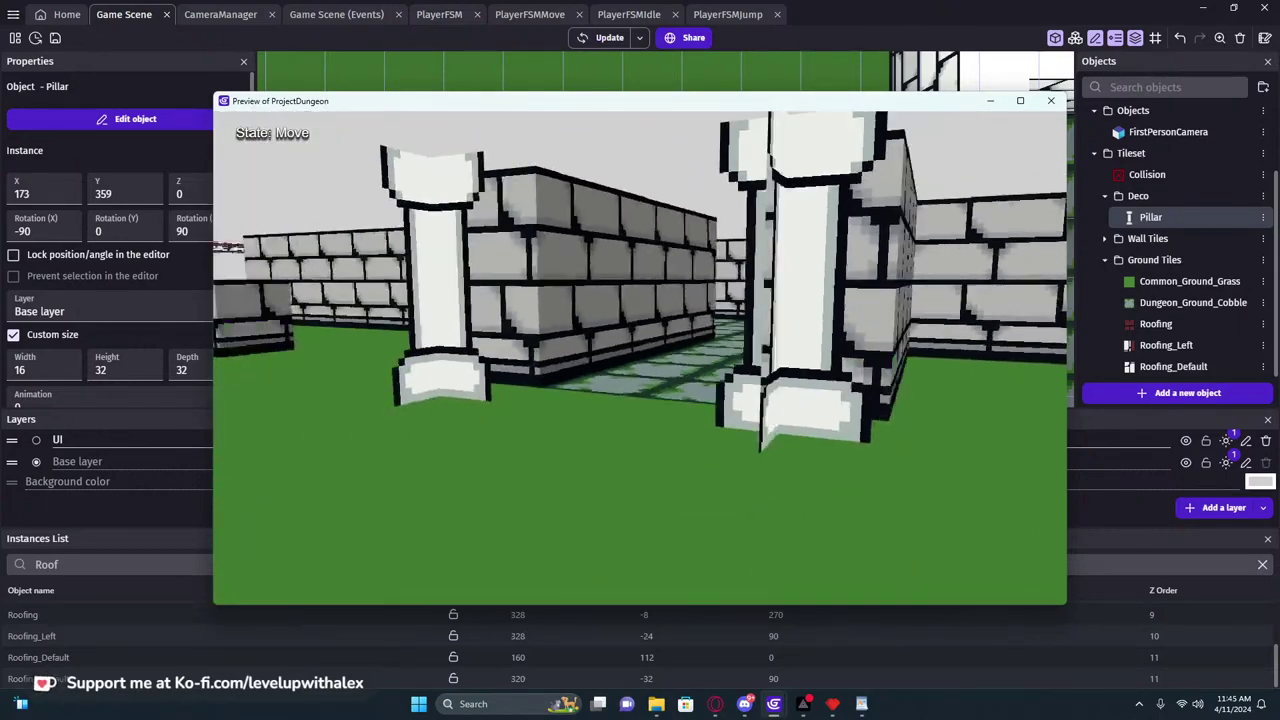
key(d)
key(s)
key(a)
key(w)
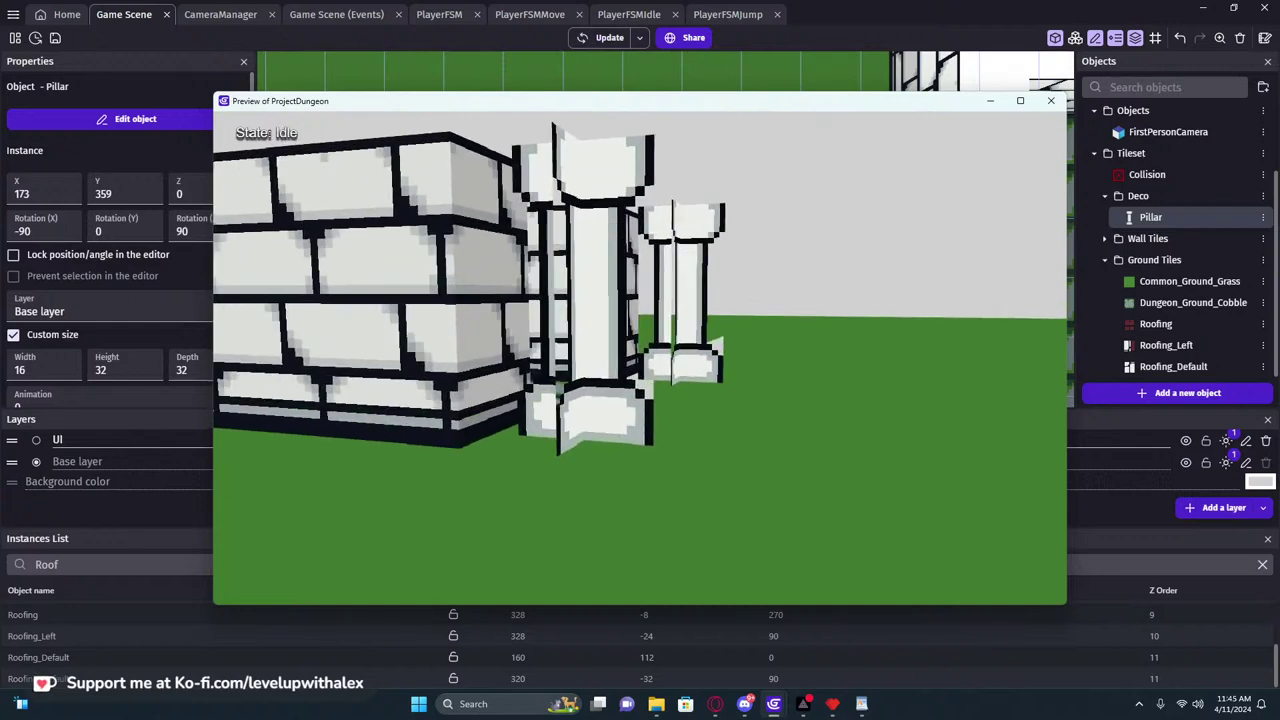
key(a)
key(d)
key(w)
key(a)
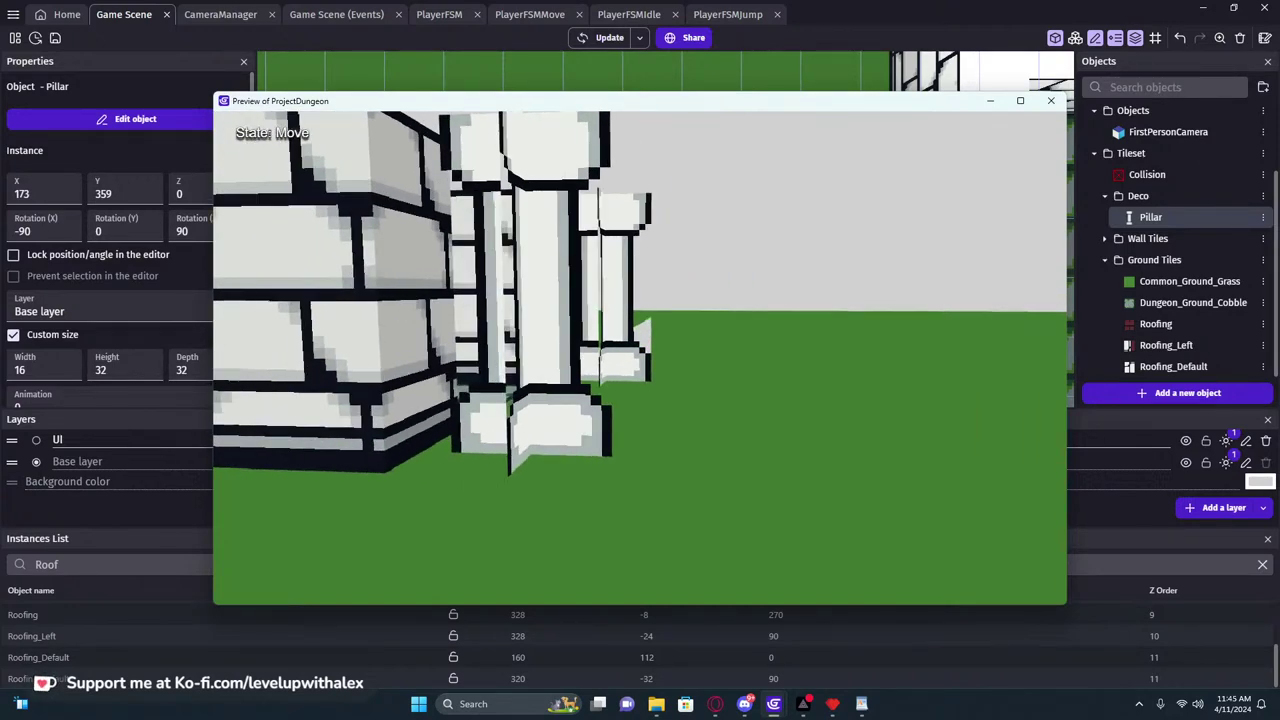
key(d)
key(a)
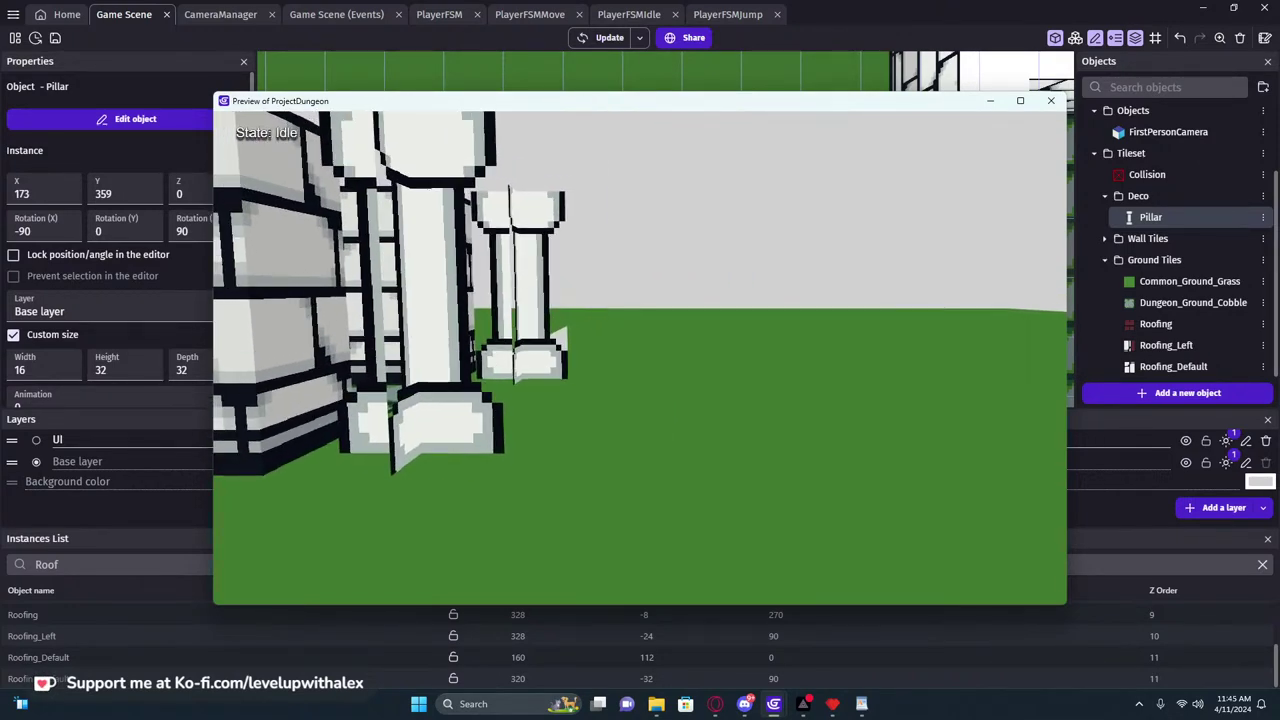
key(a)
key(w)
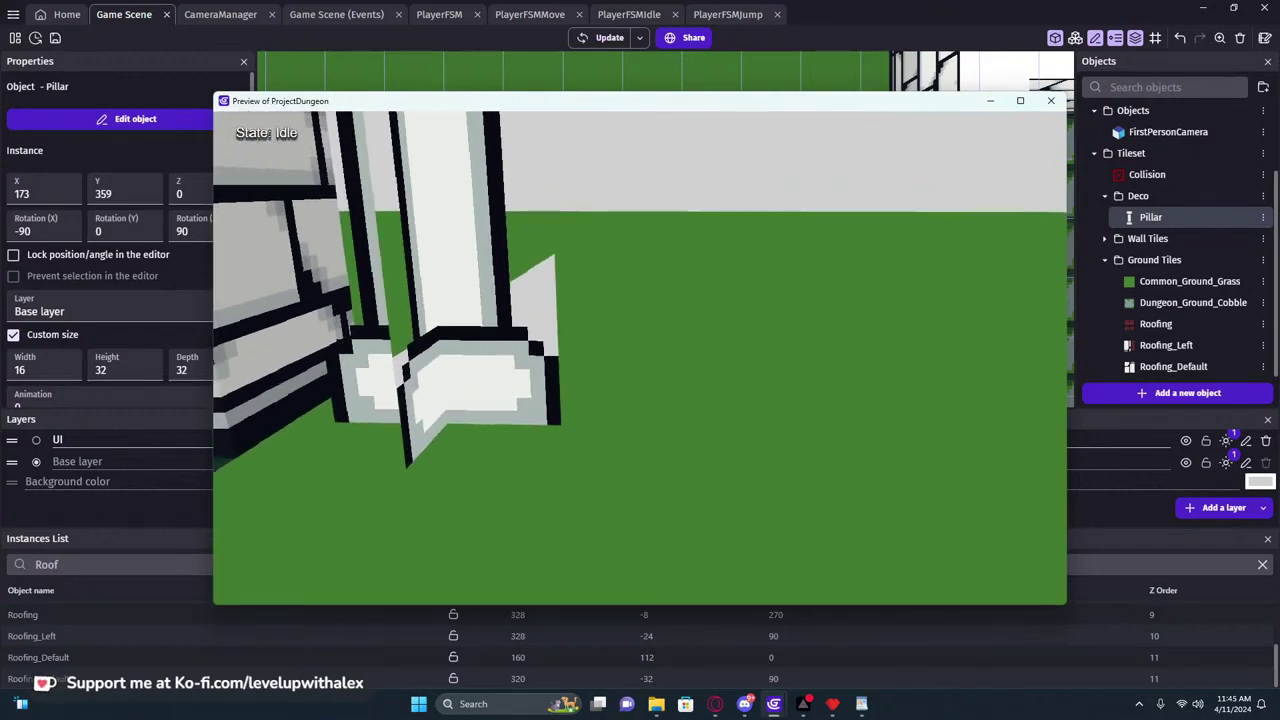
key(a)
key(d)
key(a)
Walk the preview through the roofless rooms and back outside to inspect the entrance, and close the preview
key(w)
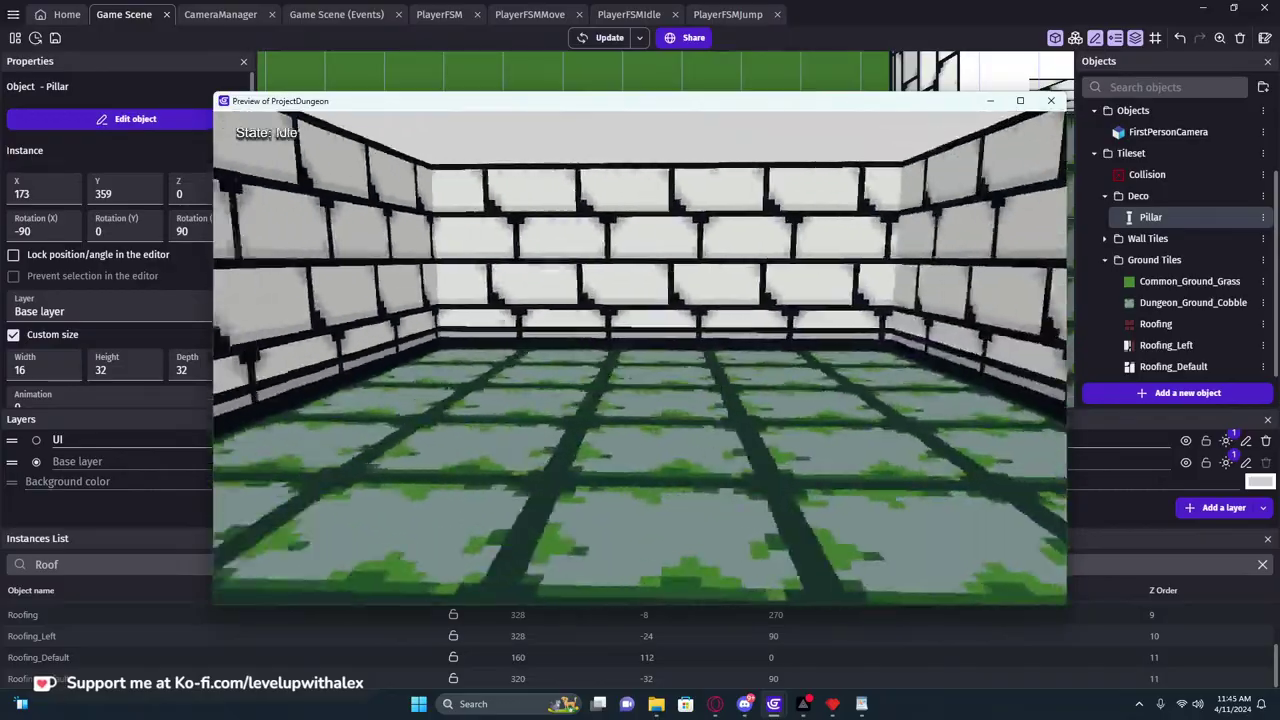
key(w)
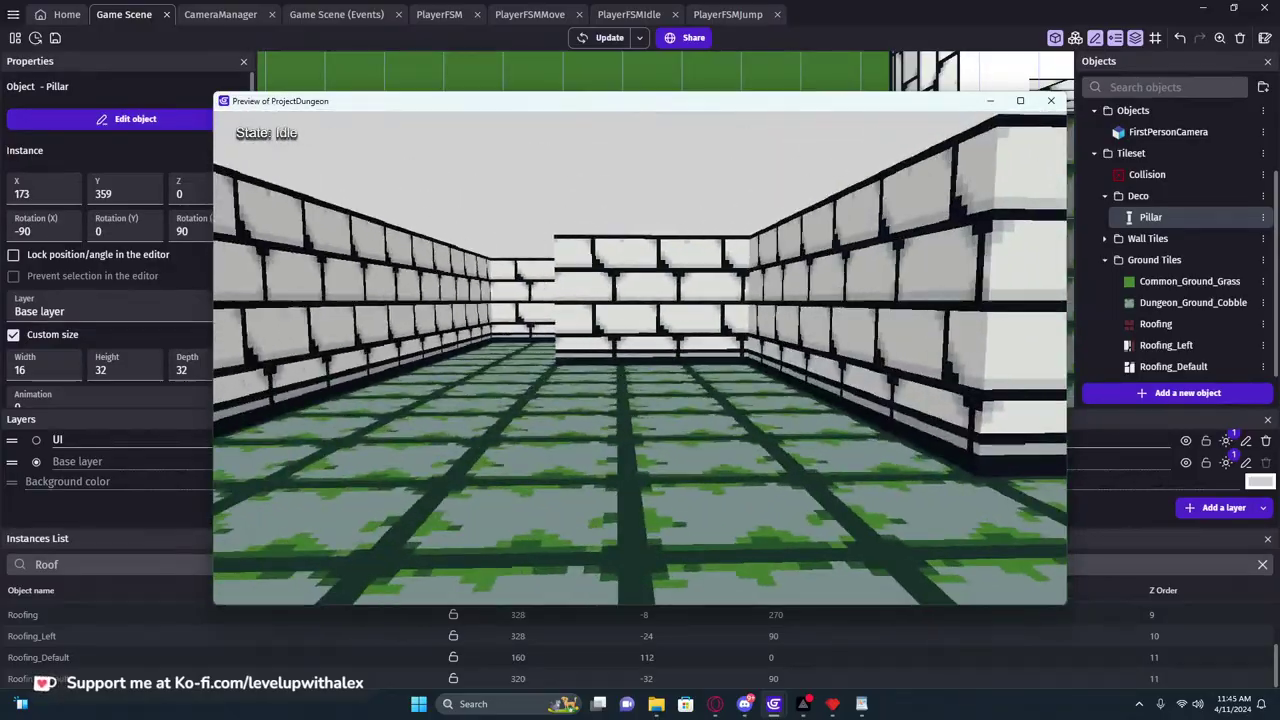
key(w)
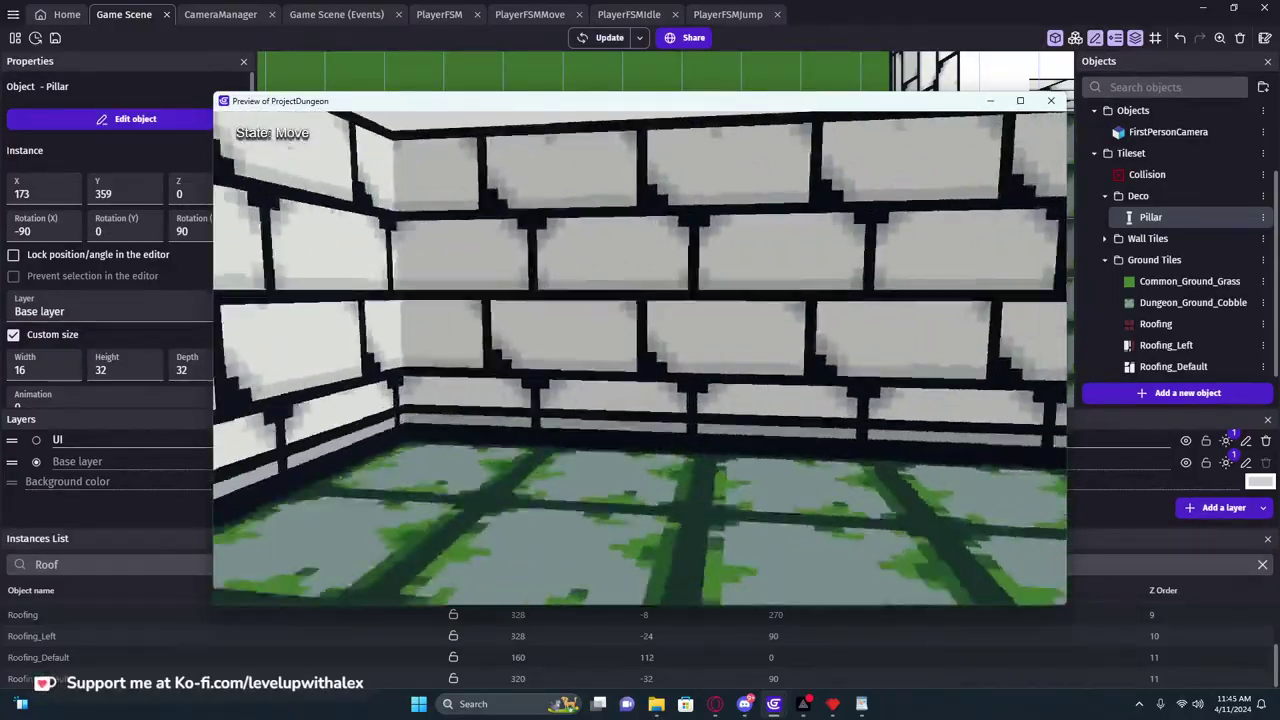
key(w)
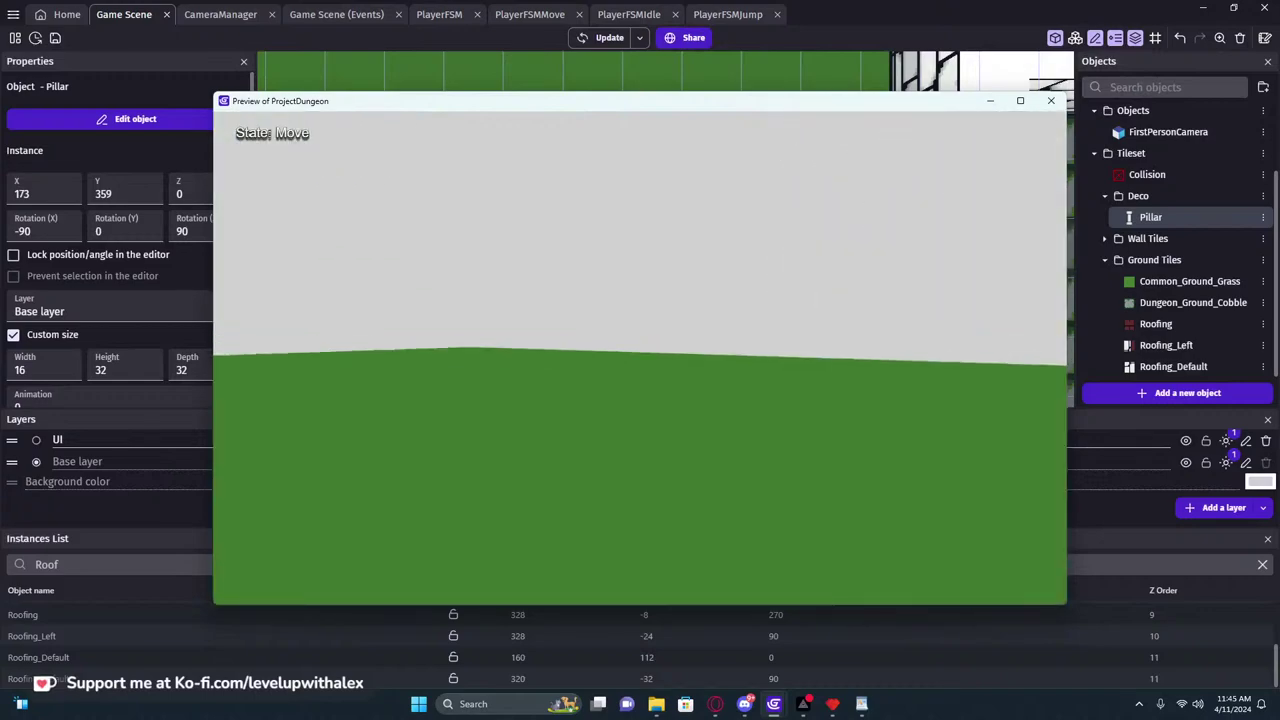
key(s)
key(w)
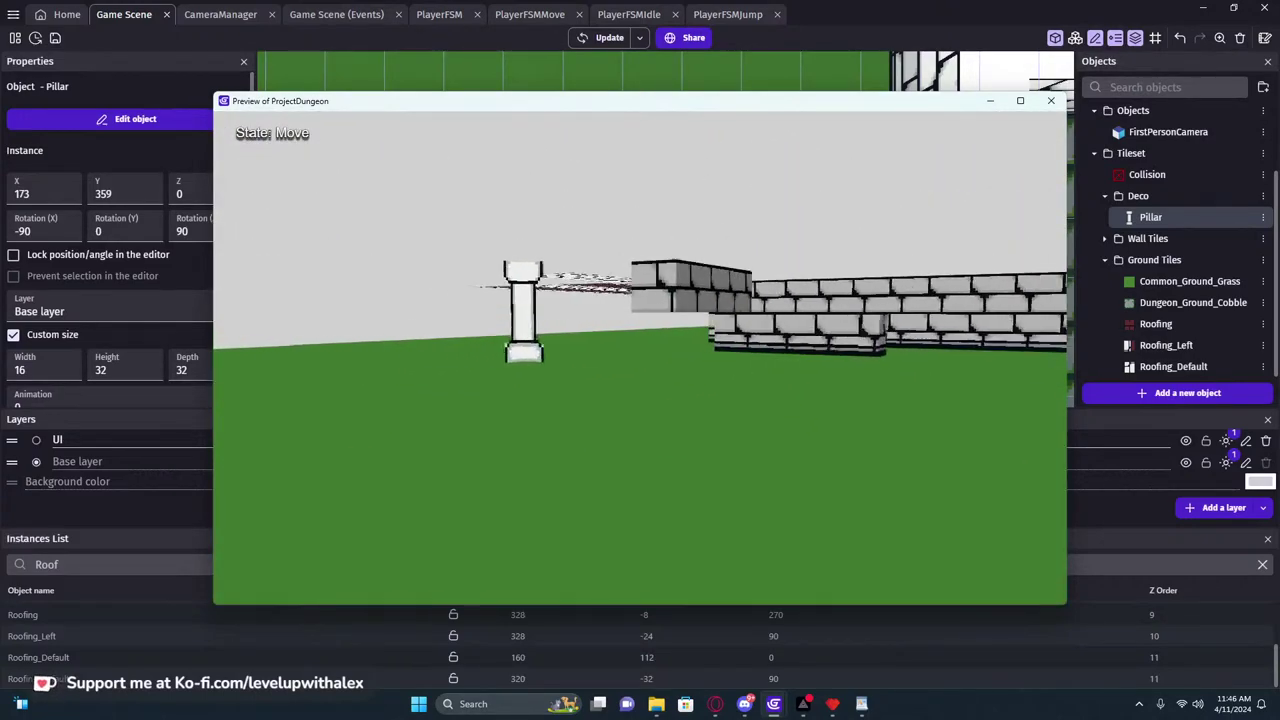
key(w)
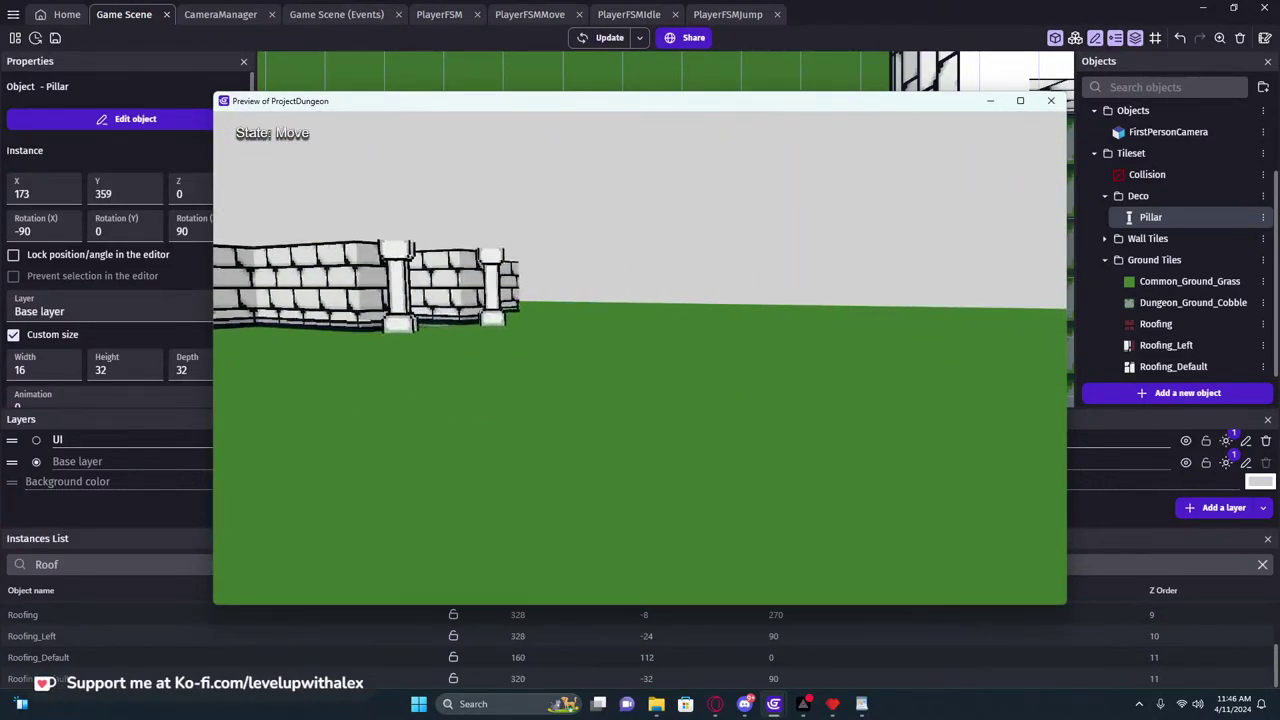
key(w)
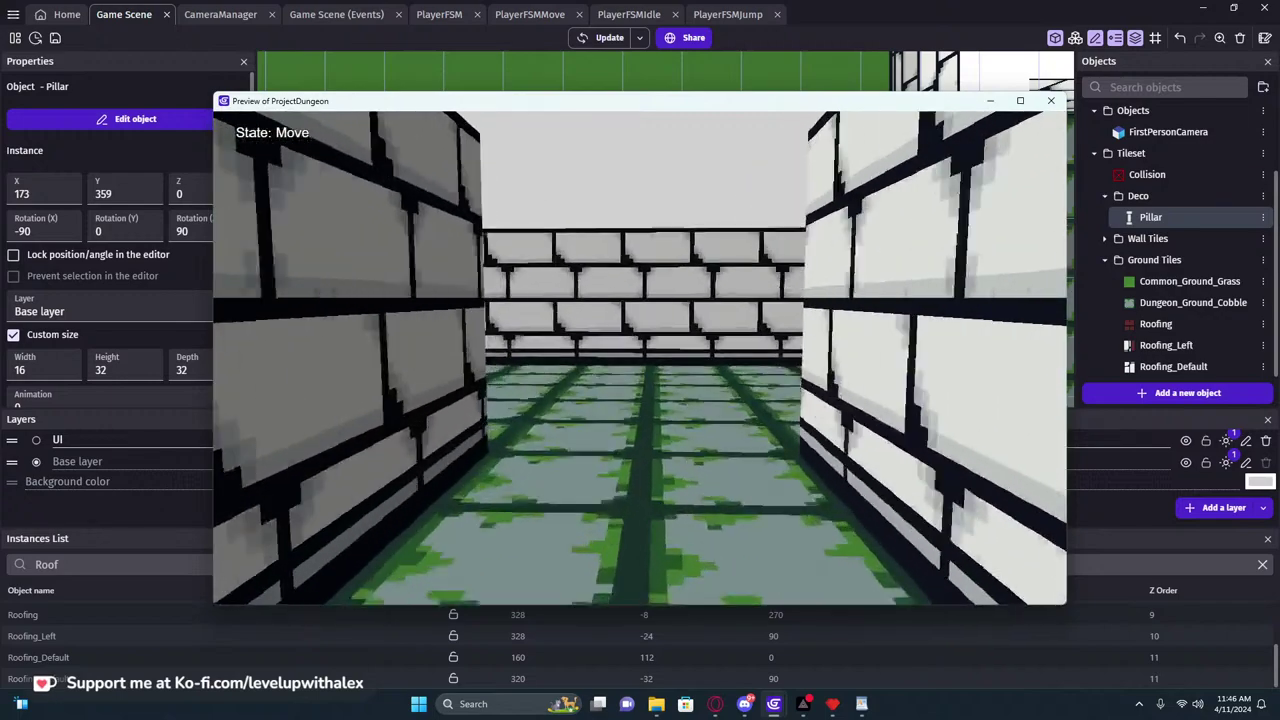
key(w)
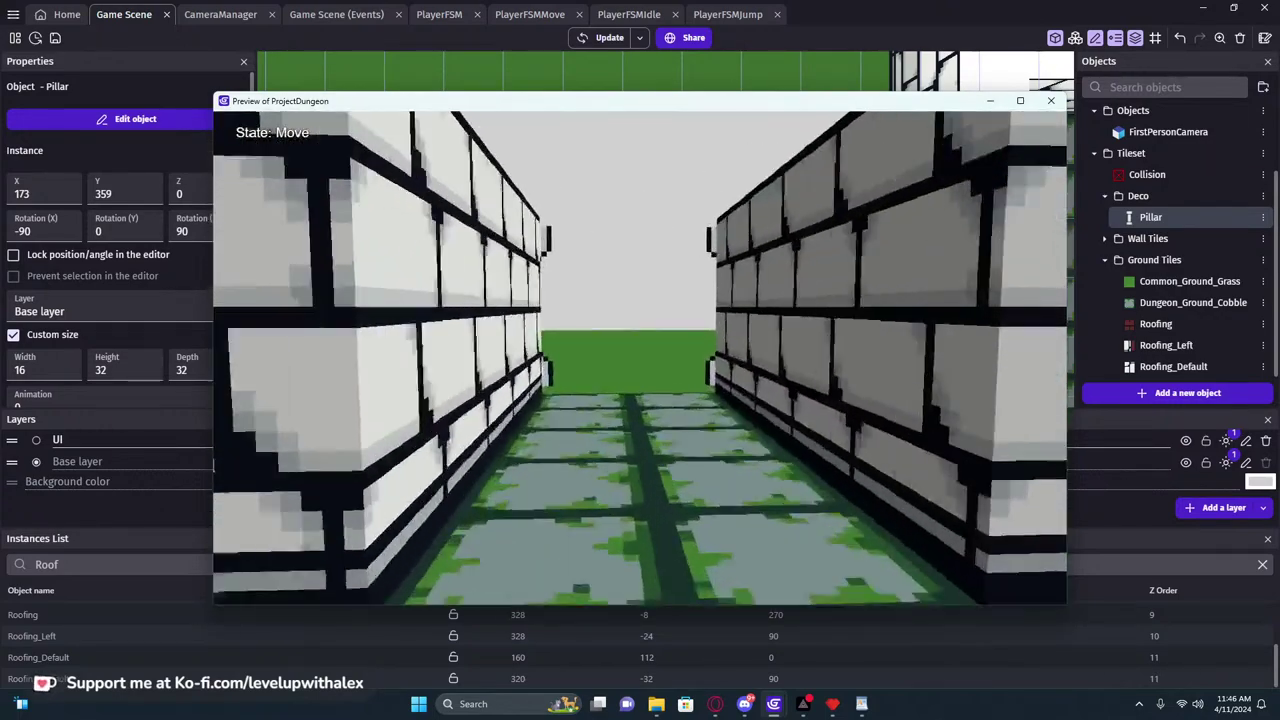
key(s)
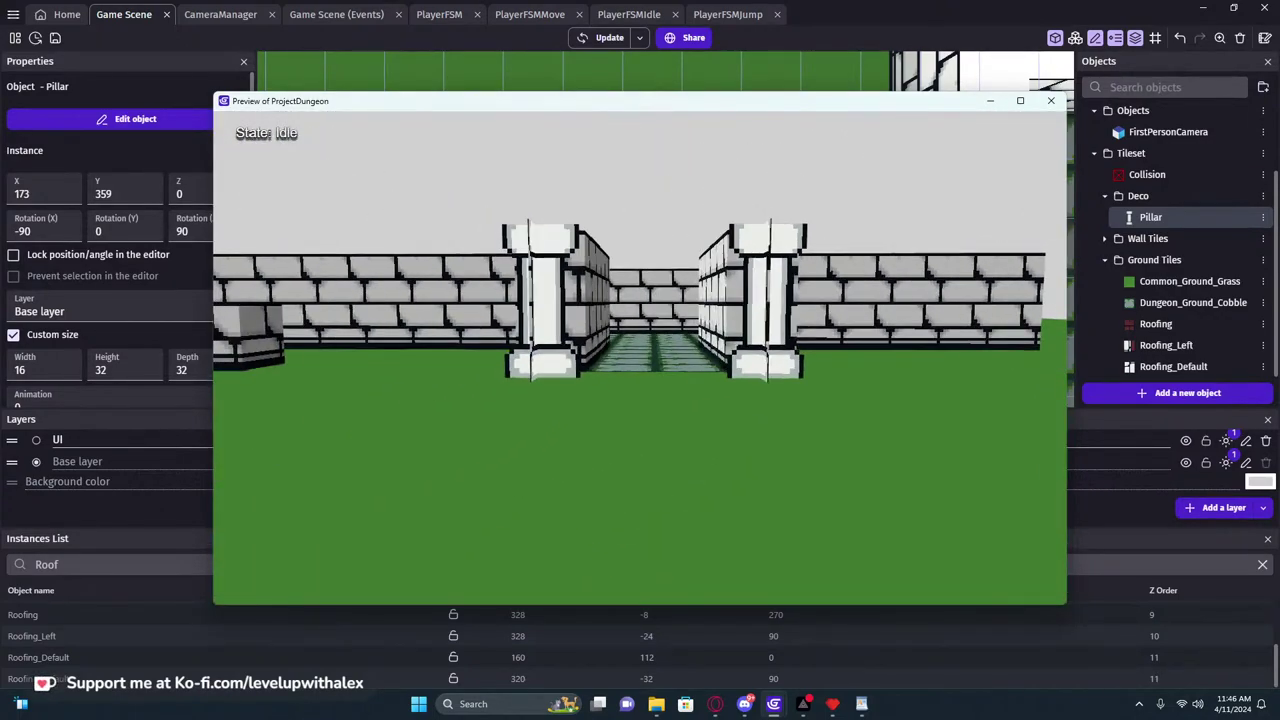
click(1057, 103)
Duplicate the Pillar object in the Deco folder
scroll(802, 238, down, 3)
middle_drag(760, 259, 550, 252)
scroll(574, 261, down, 2)
scroll(576, 262, down, 2)
middle_drag(697, 244, 813, 208)
right_click(1118, 219)
click(998, 275)
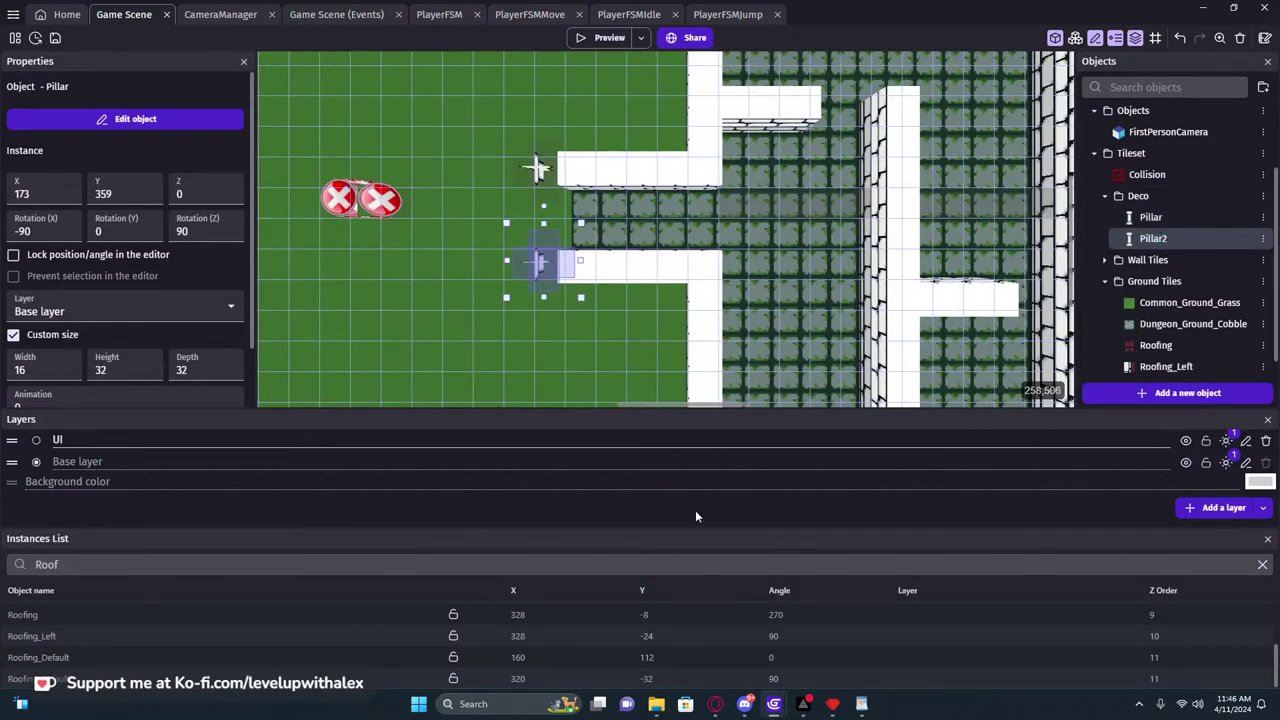
Switch to Pyxel Edit and select the purple rose banner in the tileset
mouse_move(743, 709)
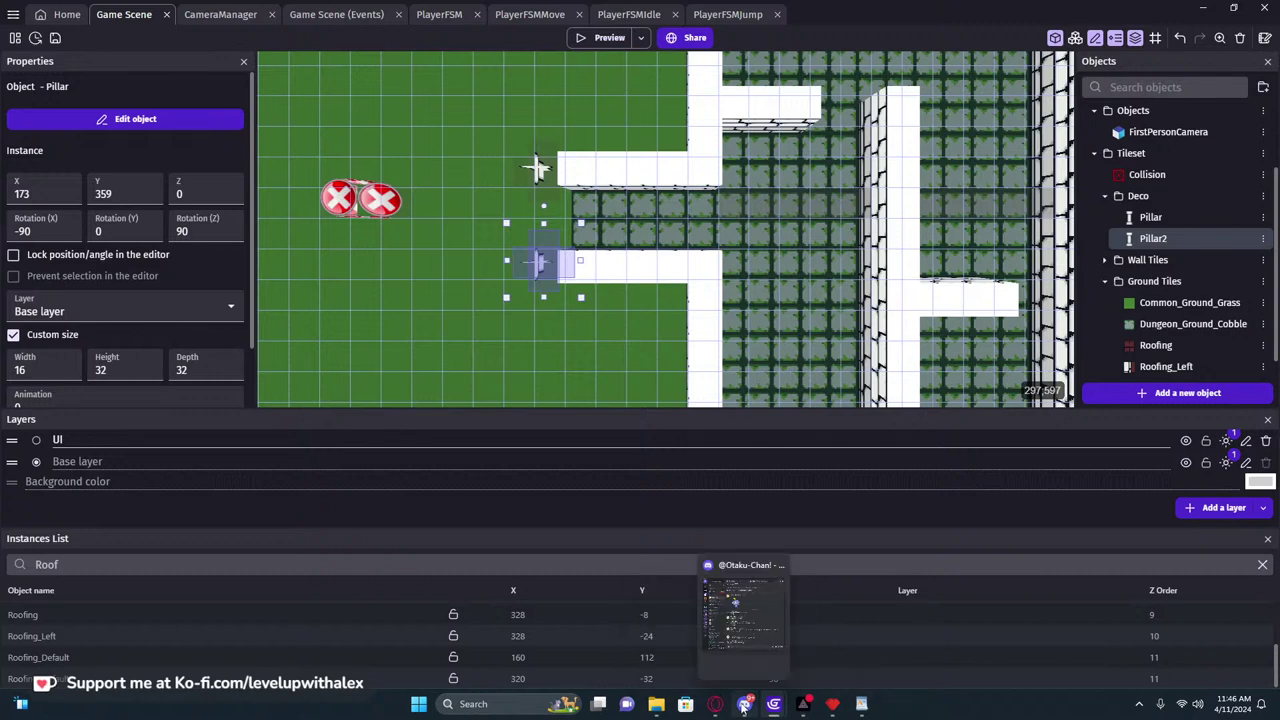
click(833, 710)
middle_drag(561, 363, 748, 541)
drag(746, 541, 478, 393)
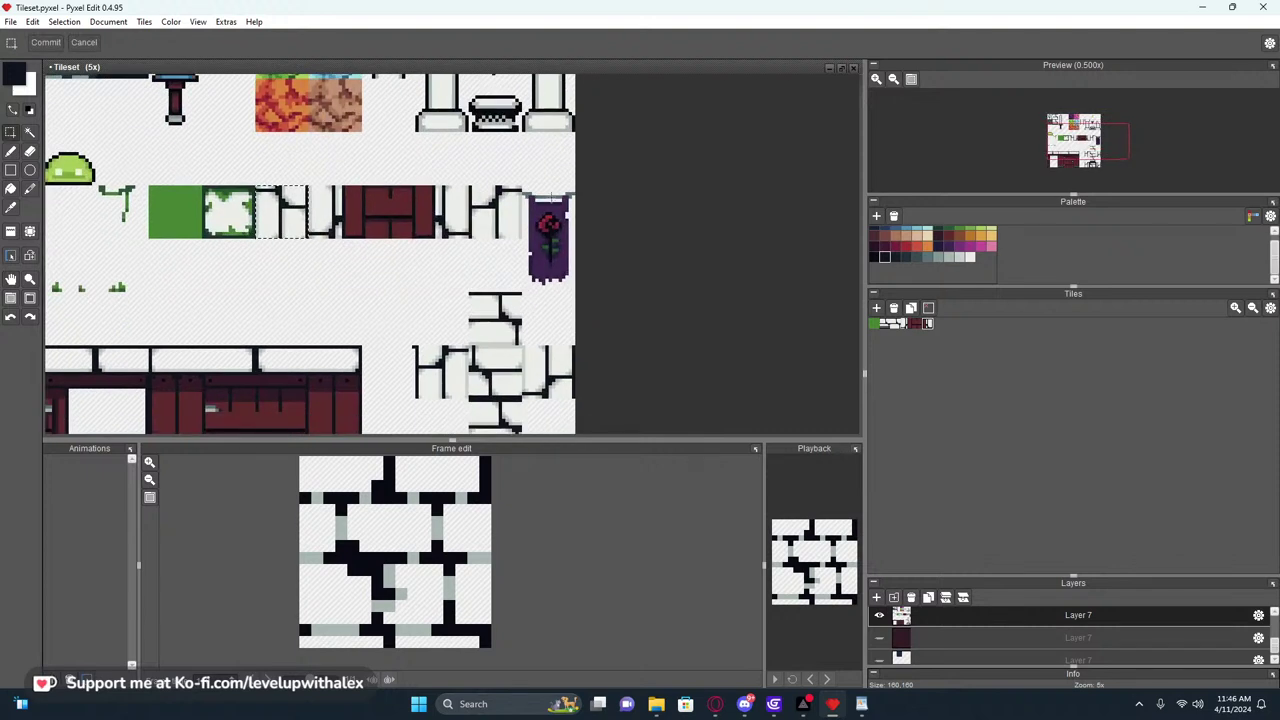
drag(549, 253, 606, 258)
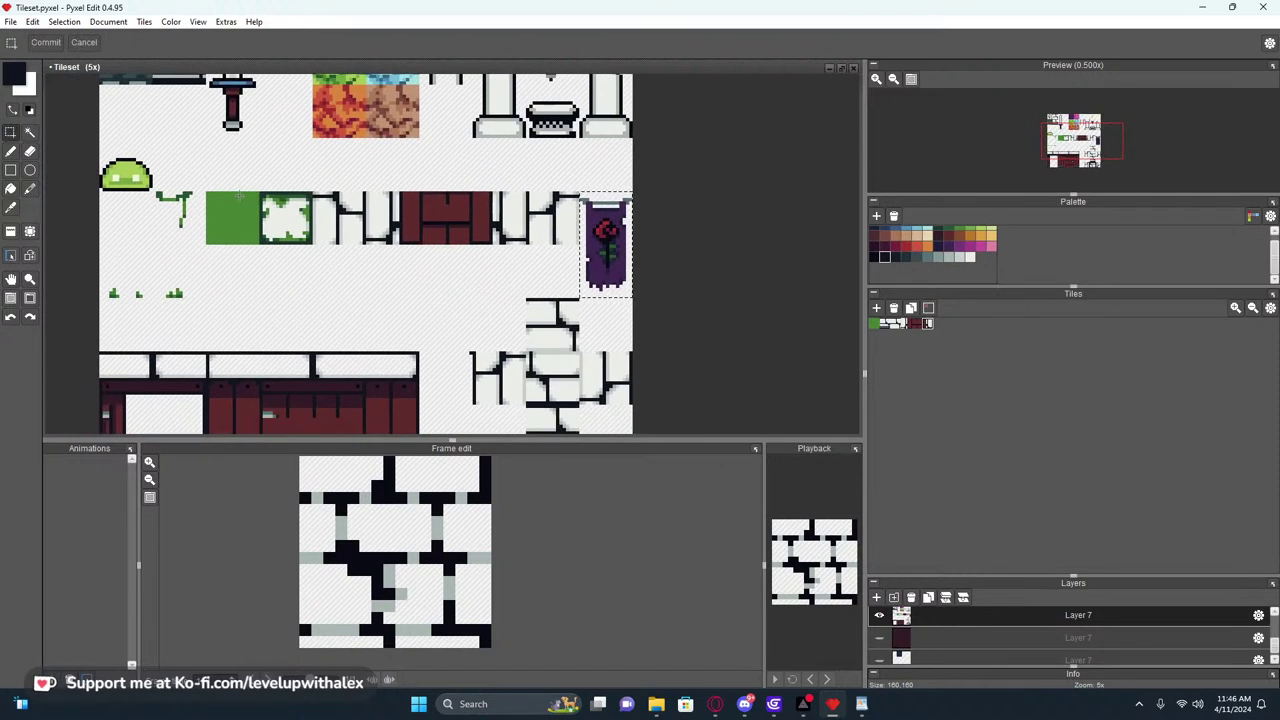
Export the selected banner as a PNG named Deco_Banner into the Level 0 folder
click(8, 21)
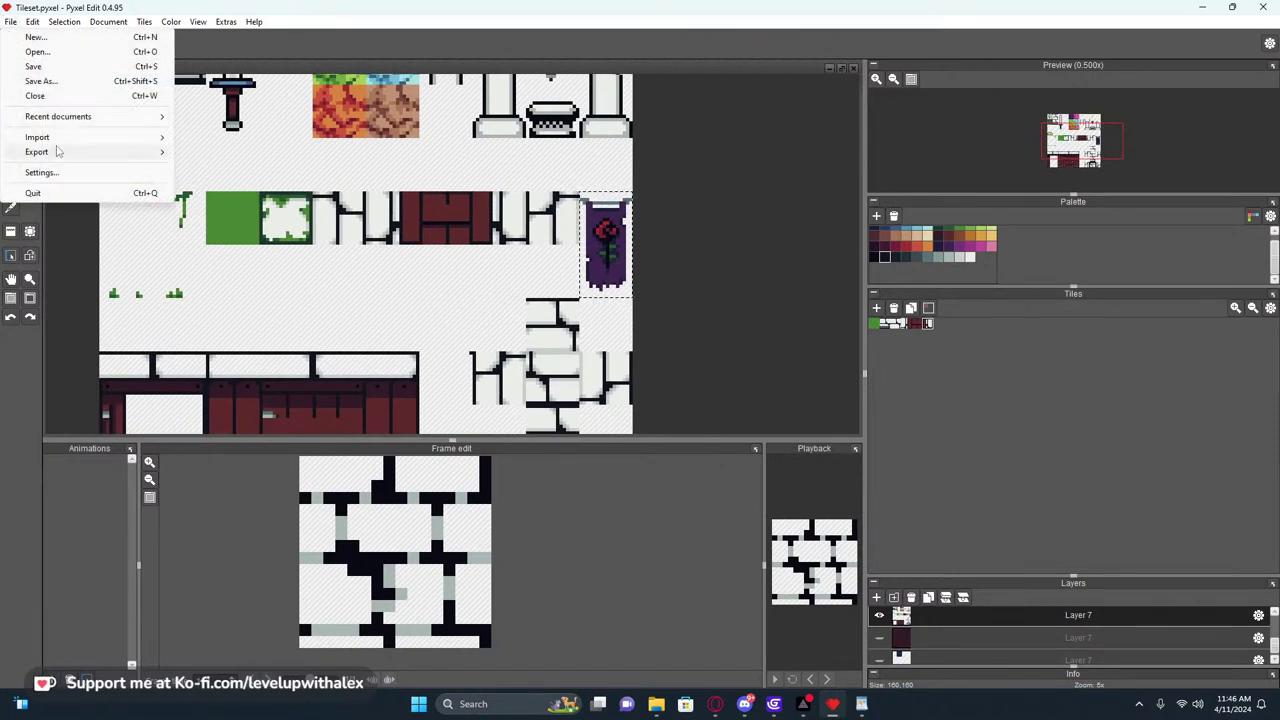
mouse_move(57, 151)
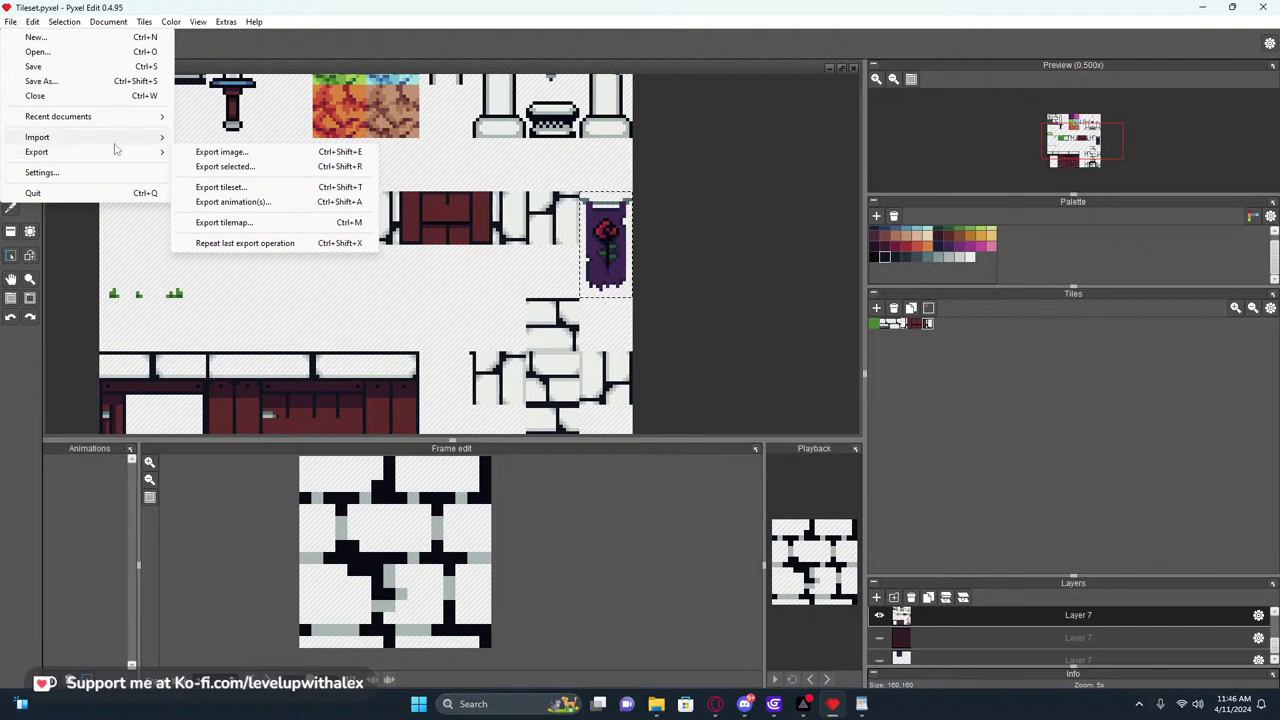
click(242, 168)
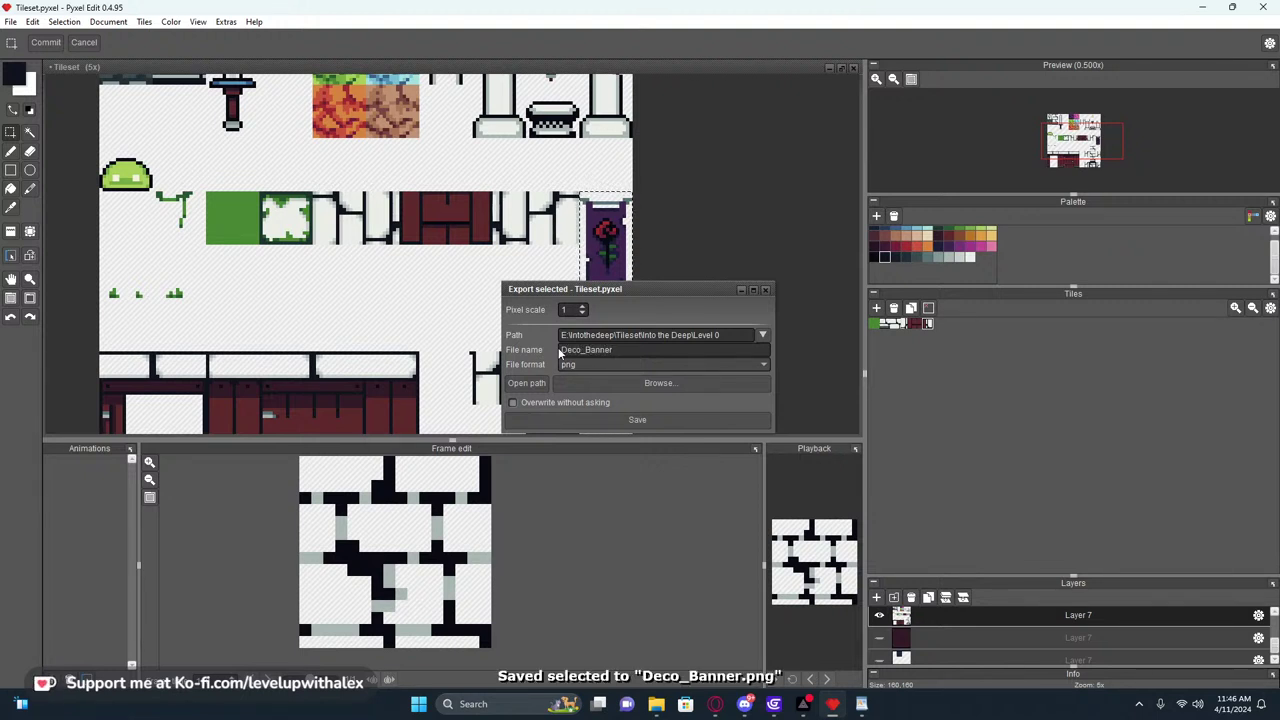
Export the grass tufts from the tileset as PNGs named Deco_Grass and Deco_Grass1 into the Level 0 folder
middle_drag(496, 173, 531, 145)
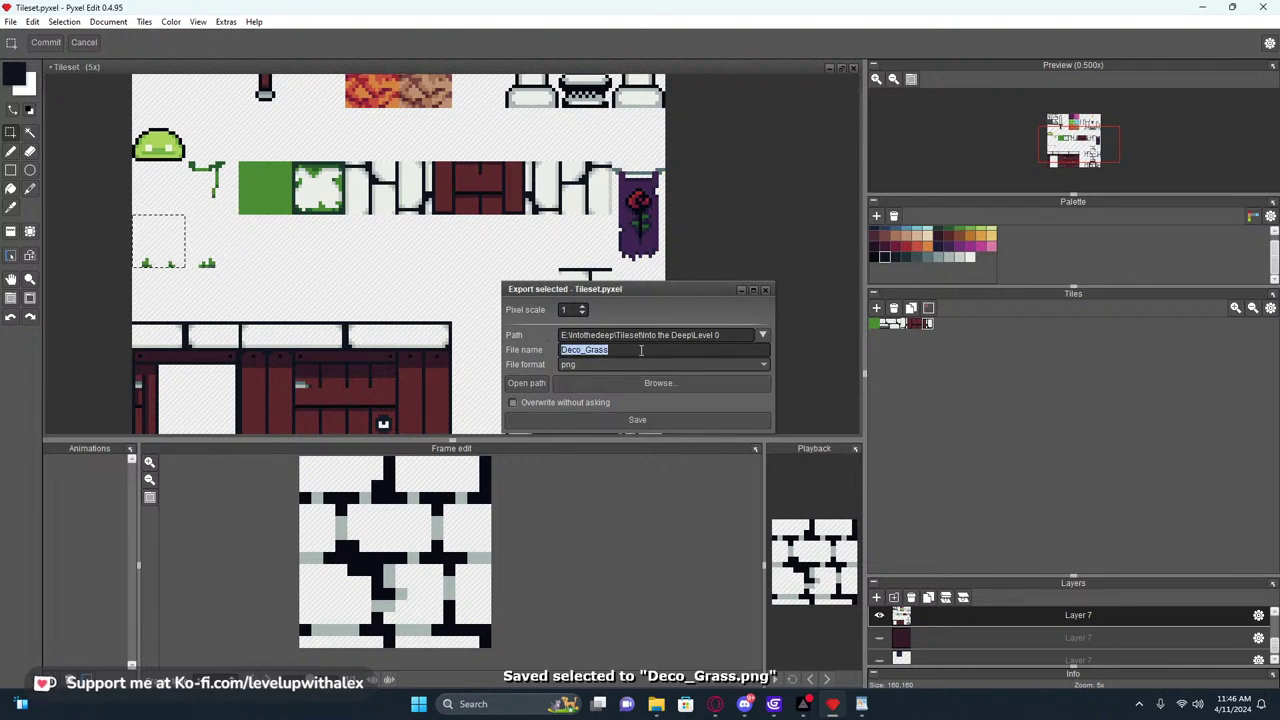
click(616, 428)
click(672, 378)
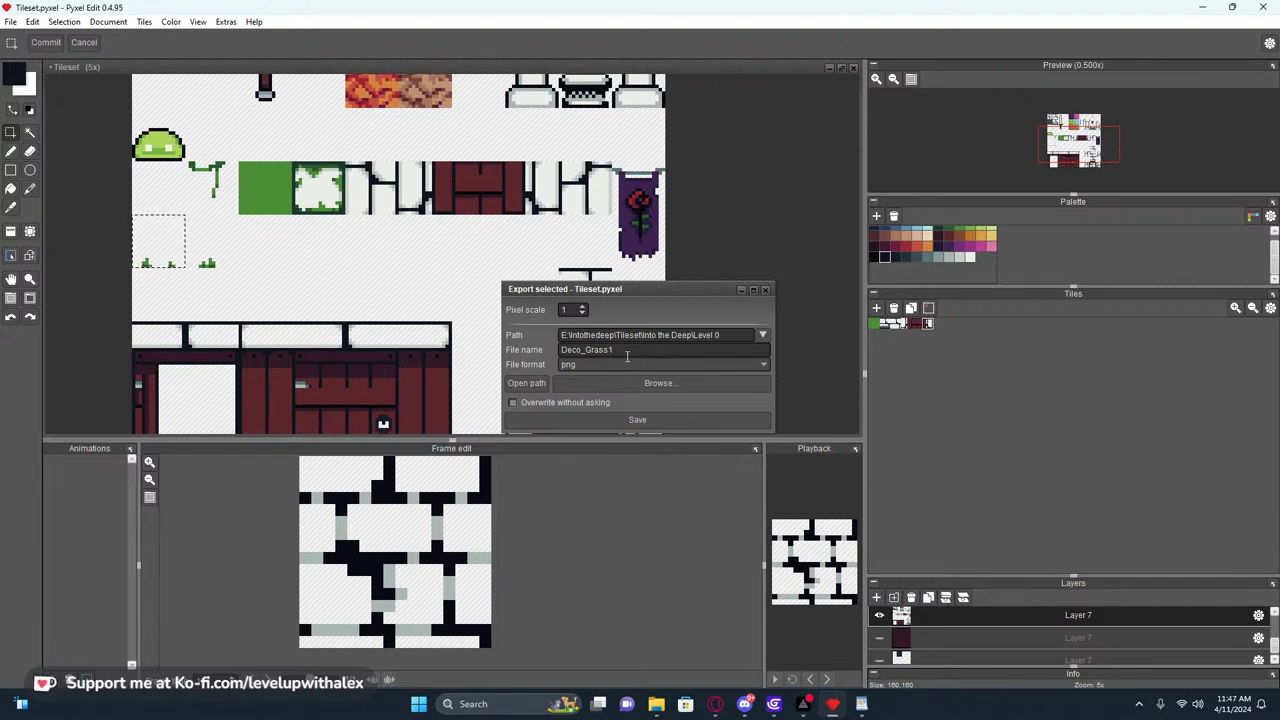
Export the hanging vine tile as a PNG named Deco_vine and minimise the export dialog
middle_drag(316, 225, 308, 260)
double_click(622, 349)
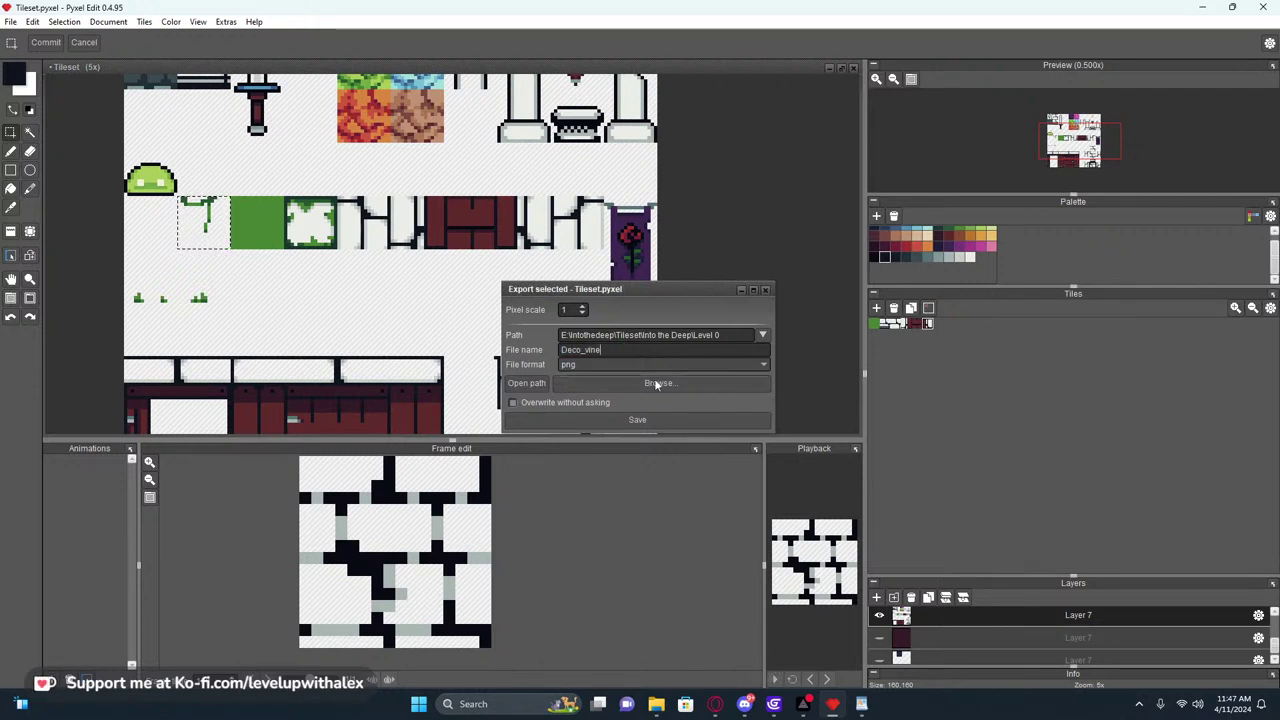
click(670, 419)
click(741, 291)
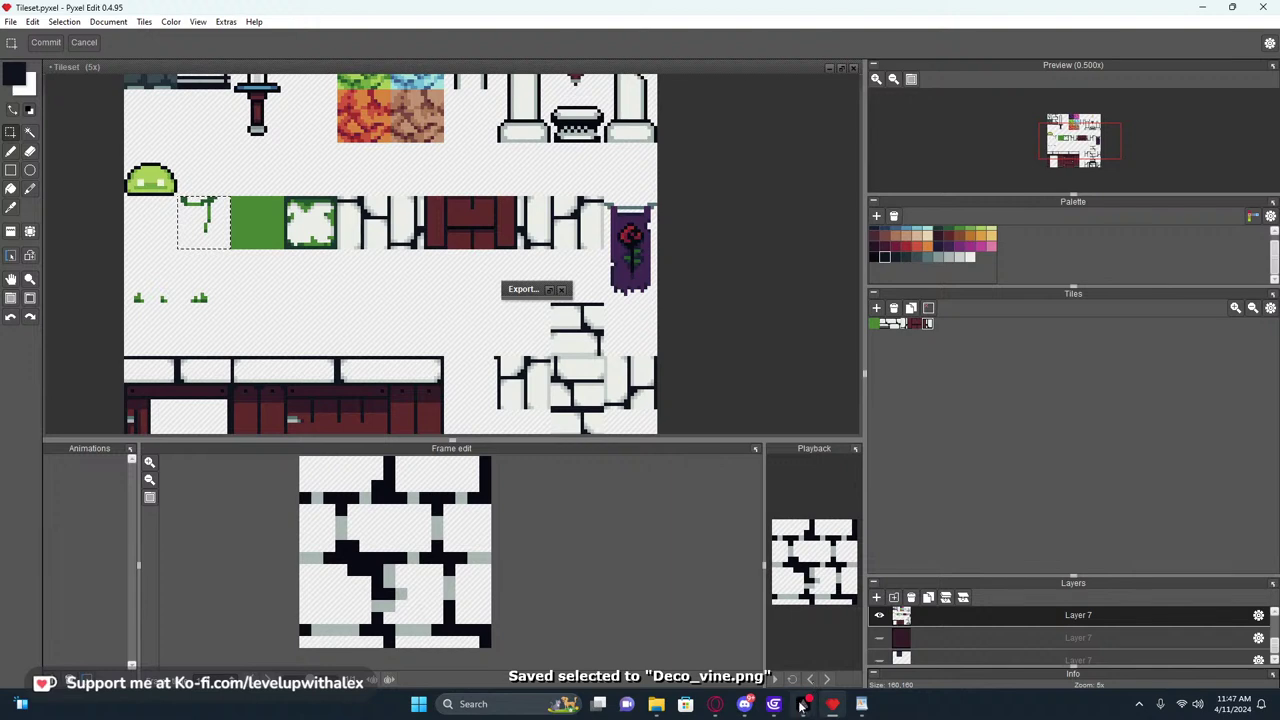
Switch to GDevelop, rename the Pillar2 object to Banner, and replace its pillar sprite with the Deco_Banner image
mouse_move(773, 709)
click(857, 625)
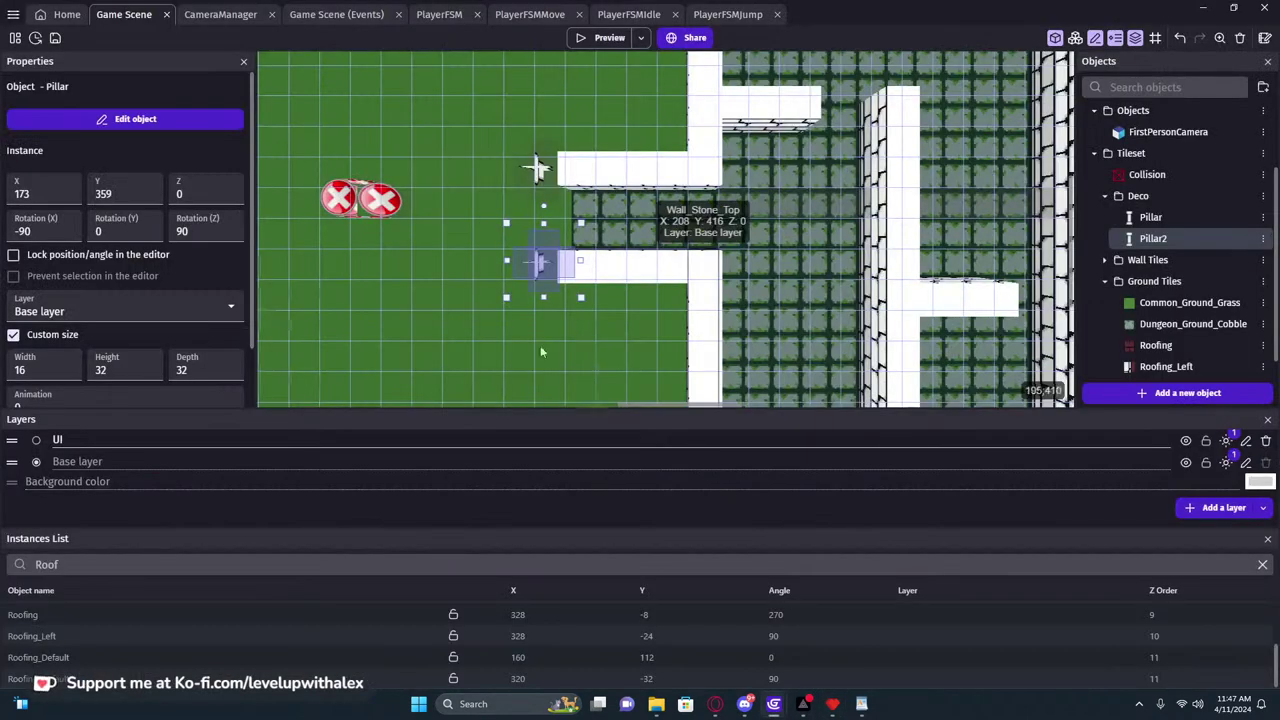
right_click(1172, 237)
click(1062, 354)
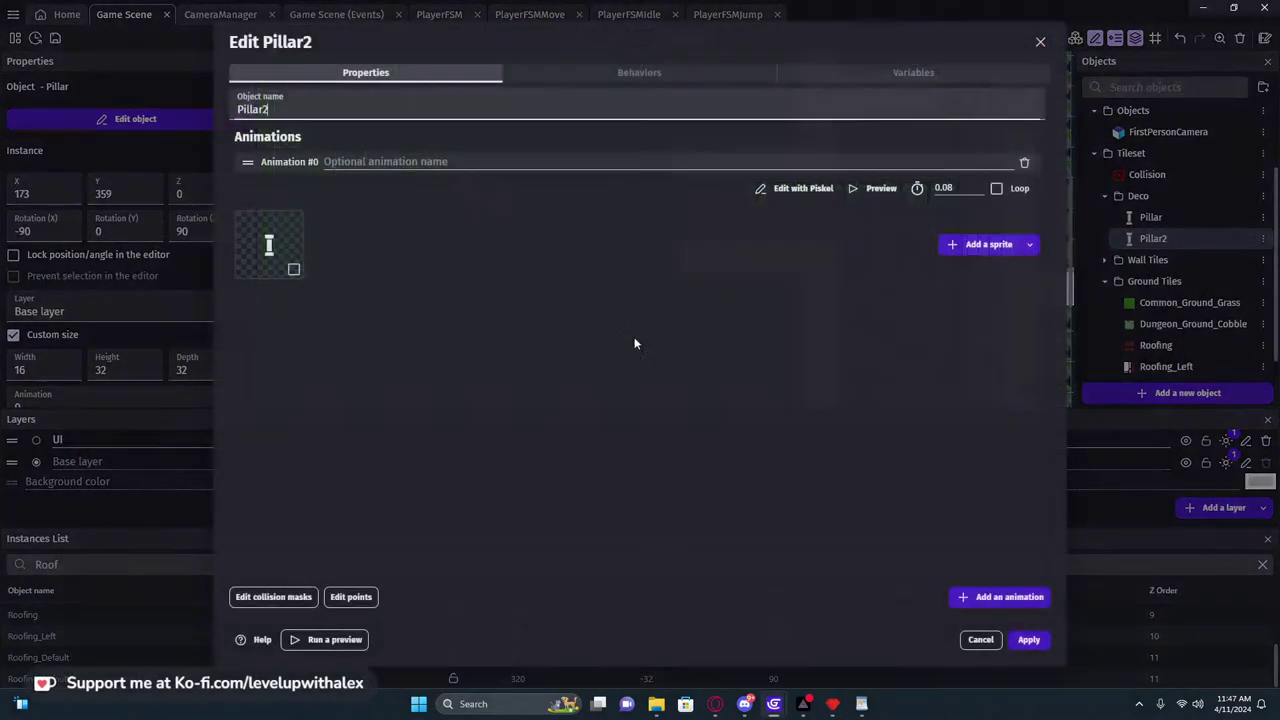
click(1025, 249)
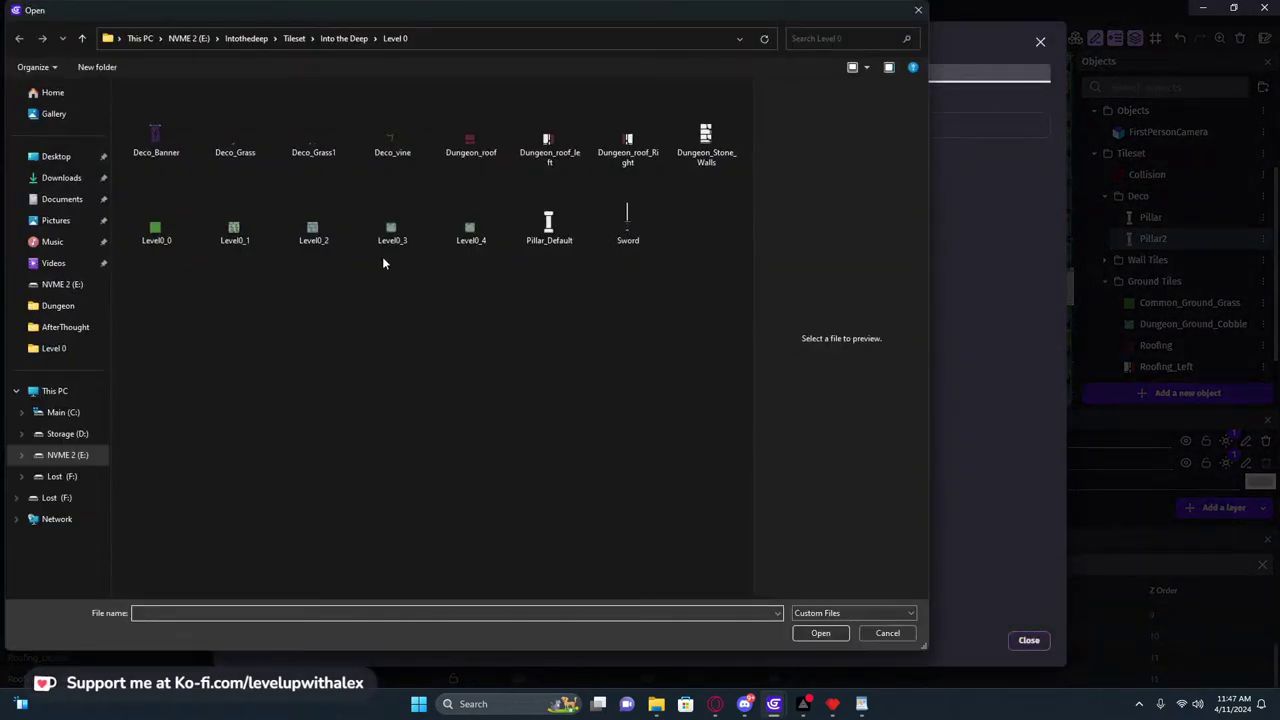
double_click(162, 137)
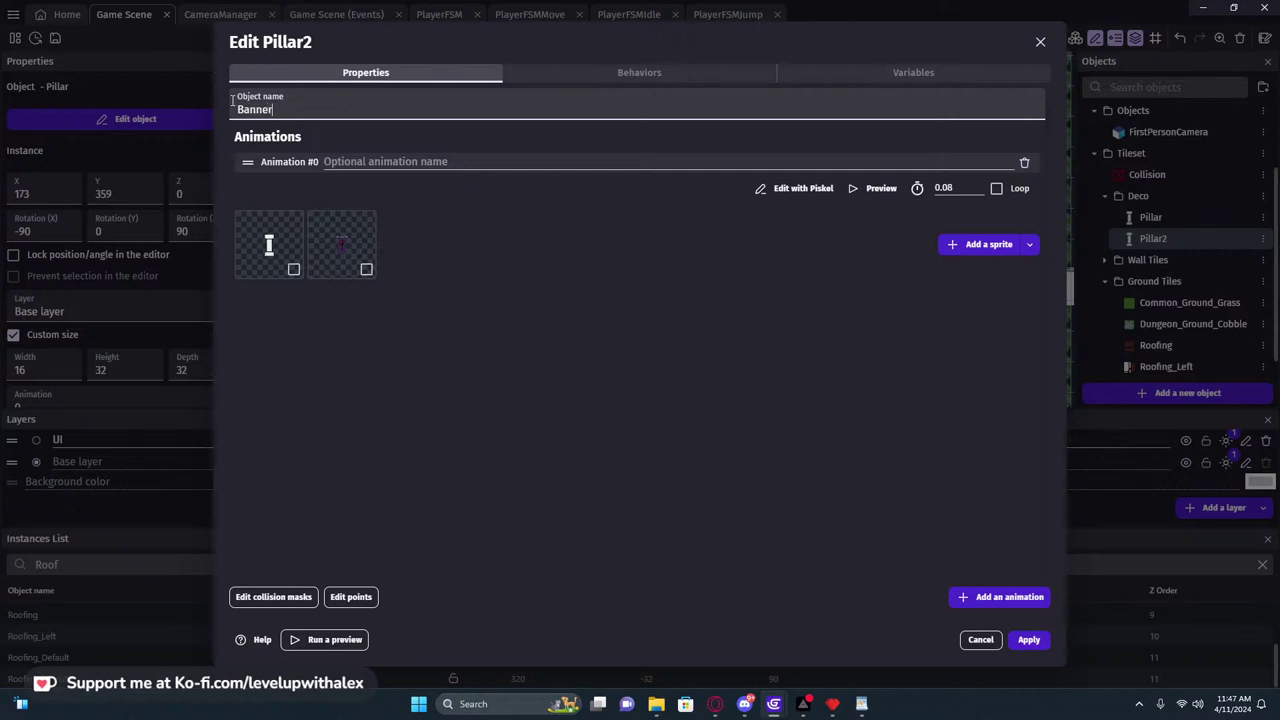
click(300, 264)
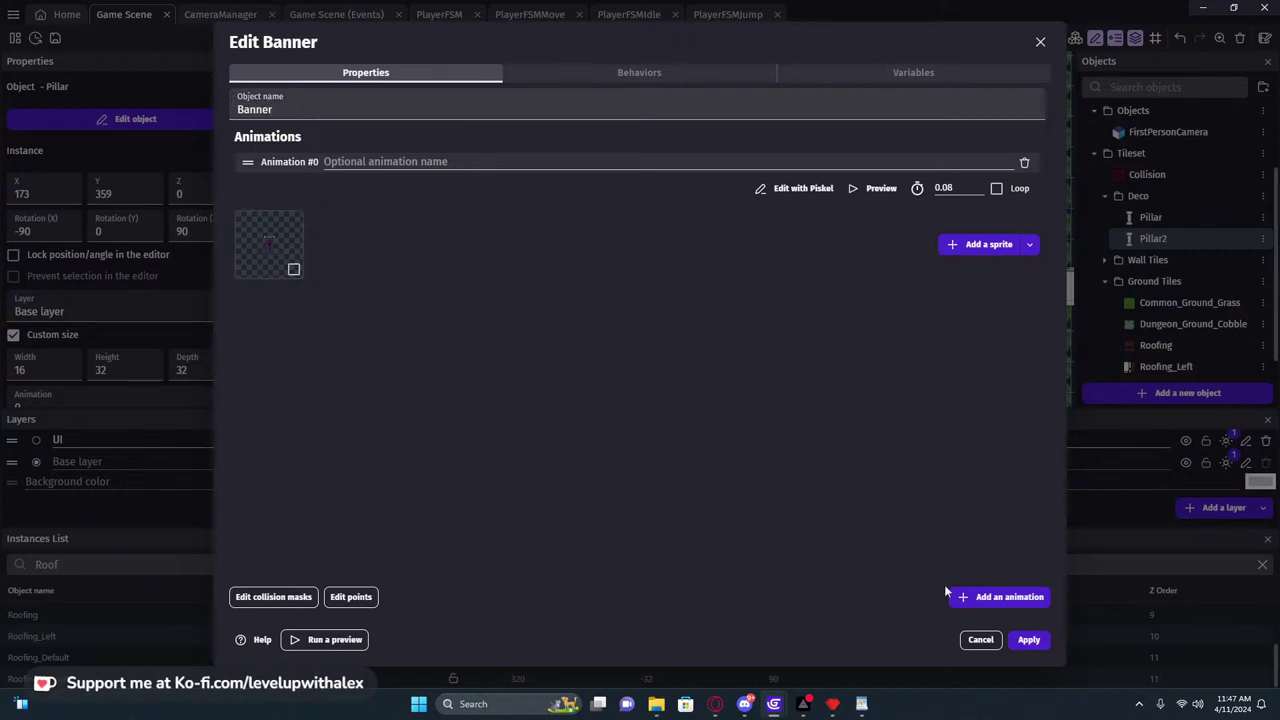
click(1030, 640)
Place a Banner on the grass outside the entrance and set its X rotation to -90
drag(591, 184, 562, 157)
scroll(566, 228, up, 2)
click(650, 226)
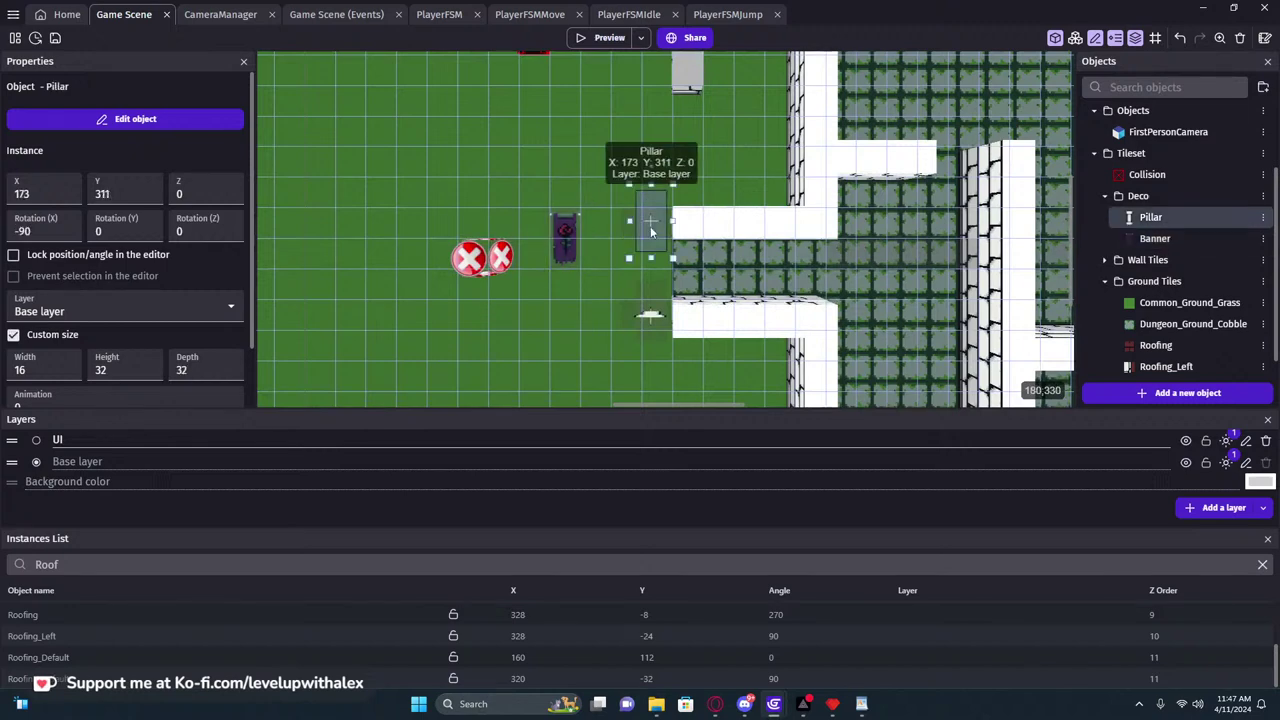
click(570, 240)
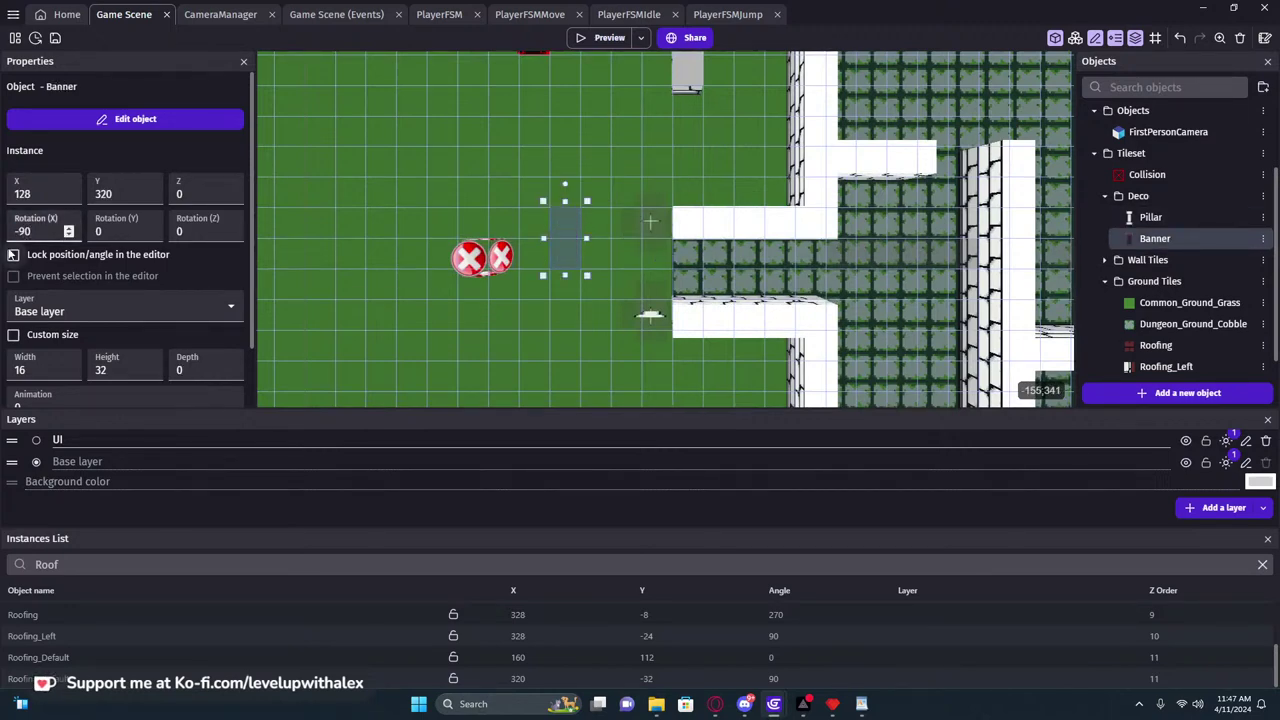
scroll(556, 253, up, 7)
middle_drag(571, 256, 388, 245)
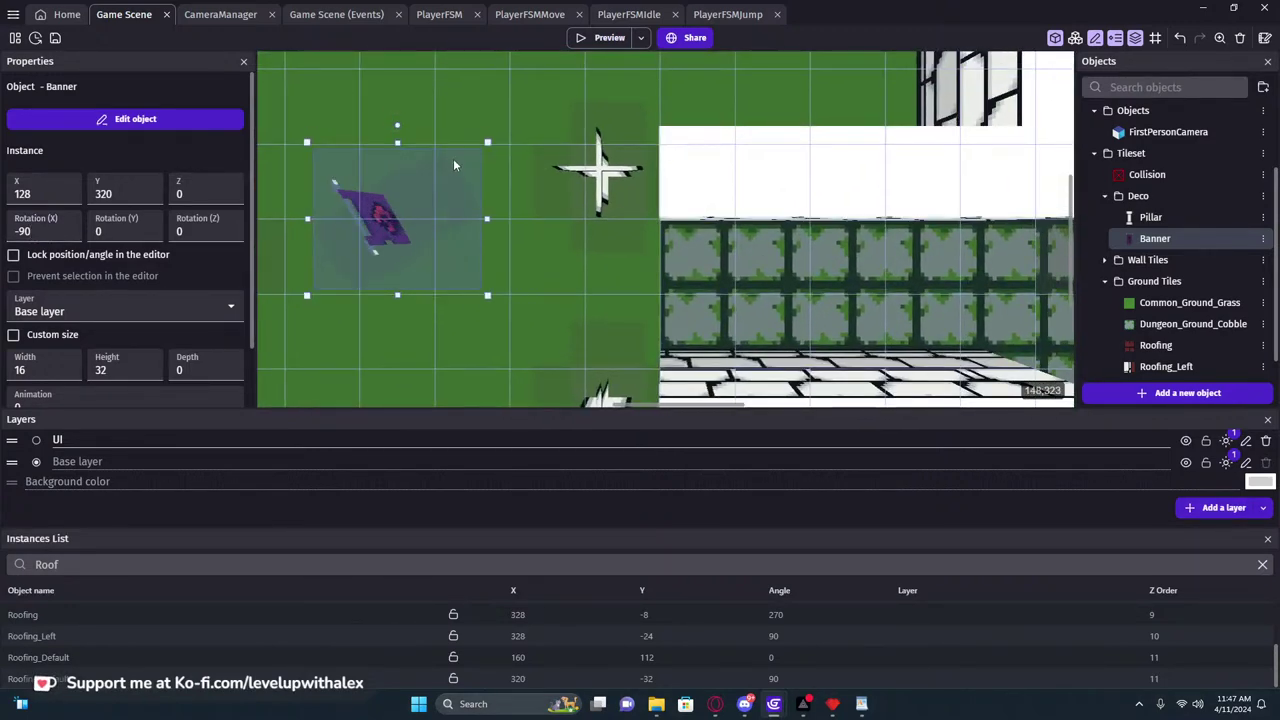
Turn the banner to a Z rotation of 90 and move it to X 264, Y 328, Z 16
scroll(530, 244, down, 4)
middle_drag(454, 231, 689, 239)
drag(673, 235, 1015, 265)
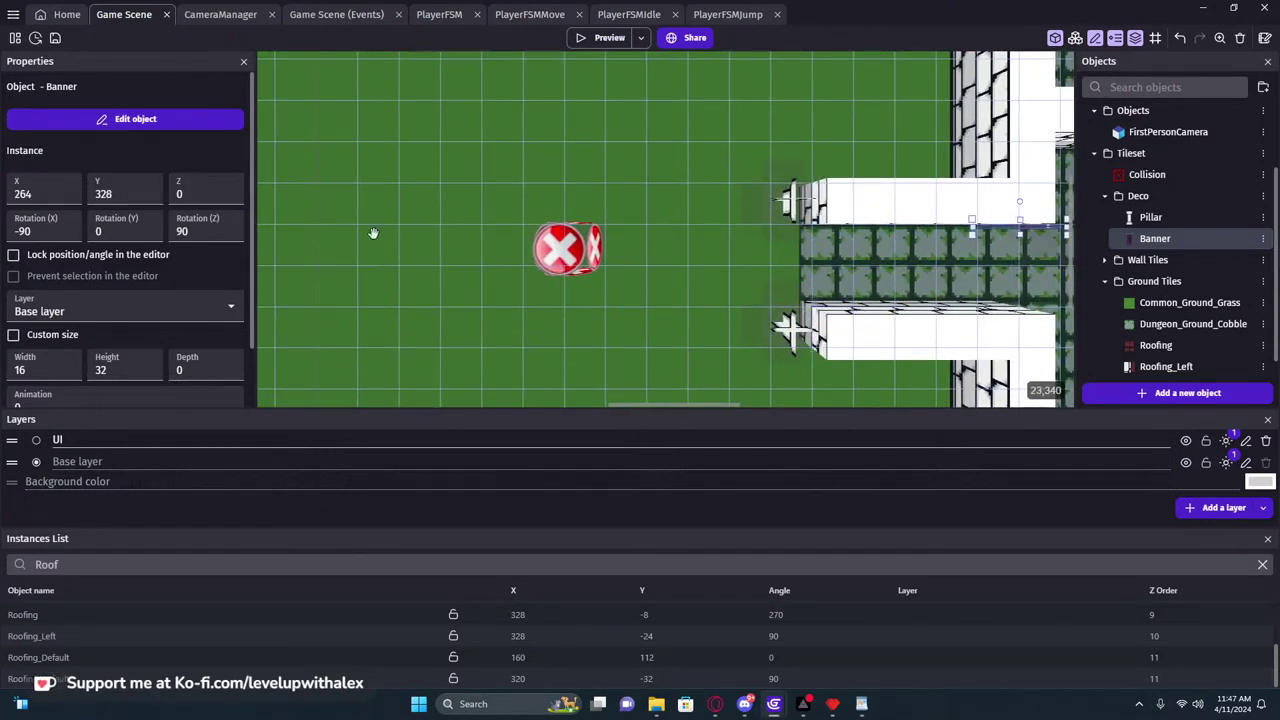
middle_drag(664, 291, 309, 274)
click(371, 283)
click(660, 242)
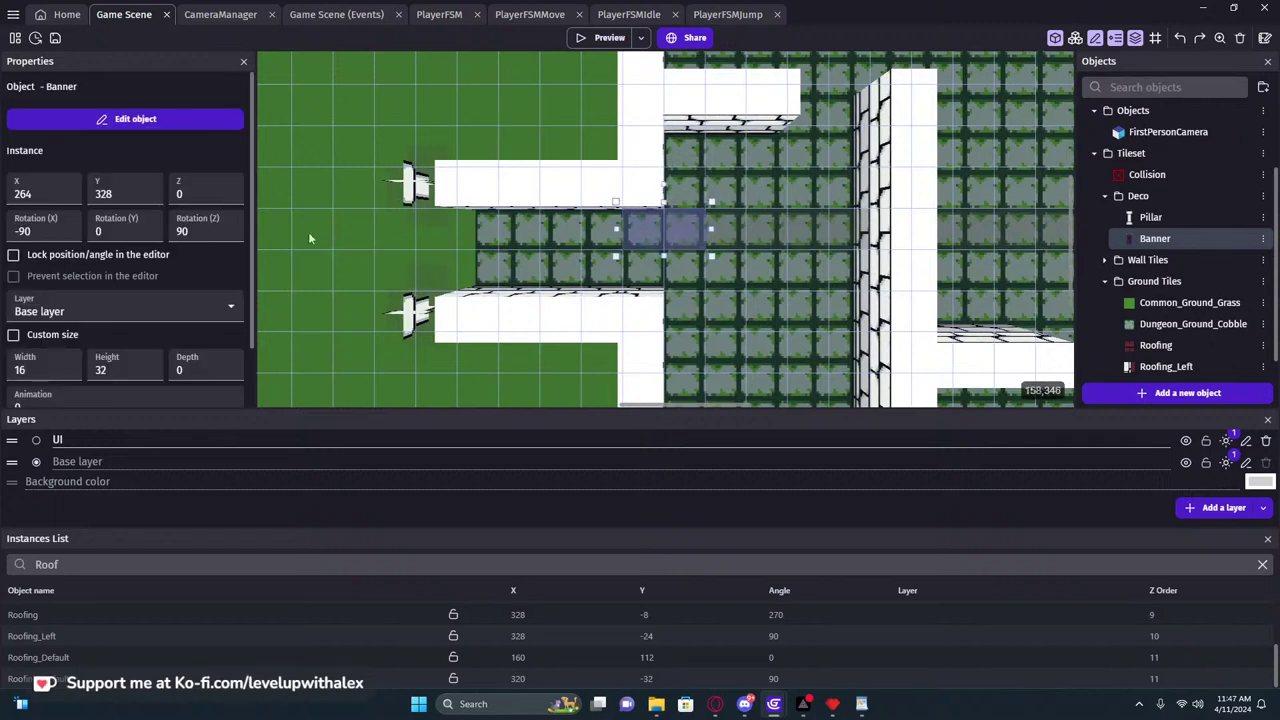
middle_drag(421, 256, 638, 271)
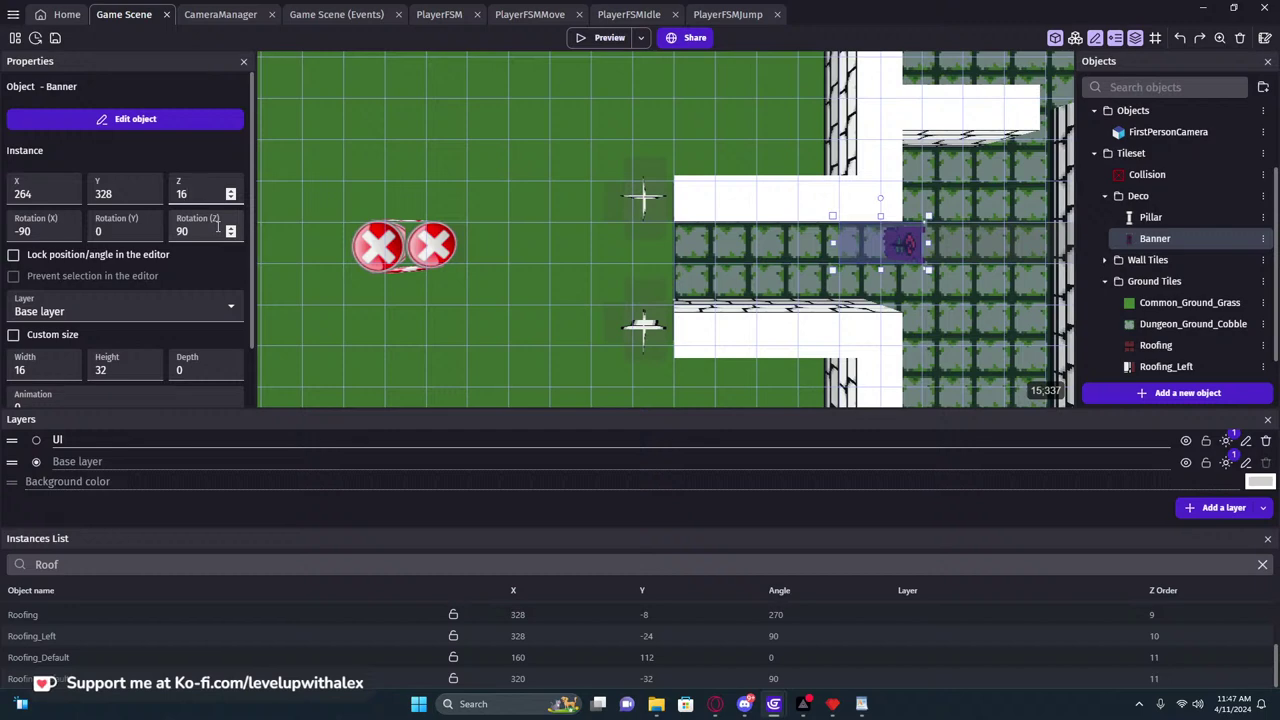
Move the banner onto the wall facing the entrance at X 344, Y 328, and check its height in a preview
middle_drag(947, 263, 478, 250)
drag(397, 246, 603, 251)
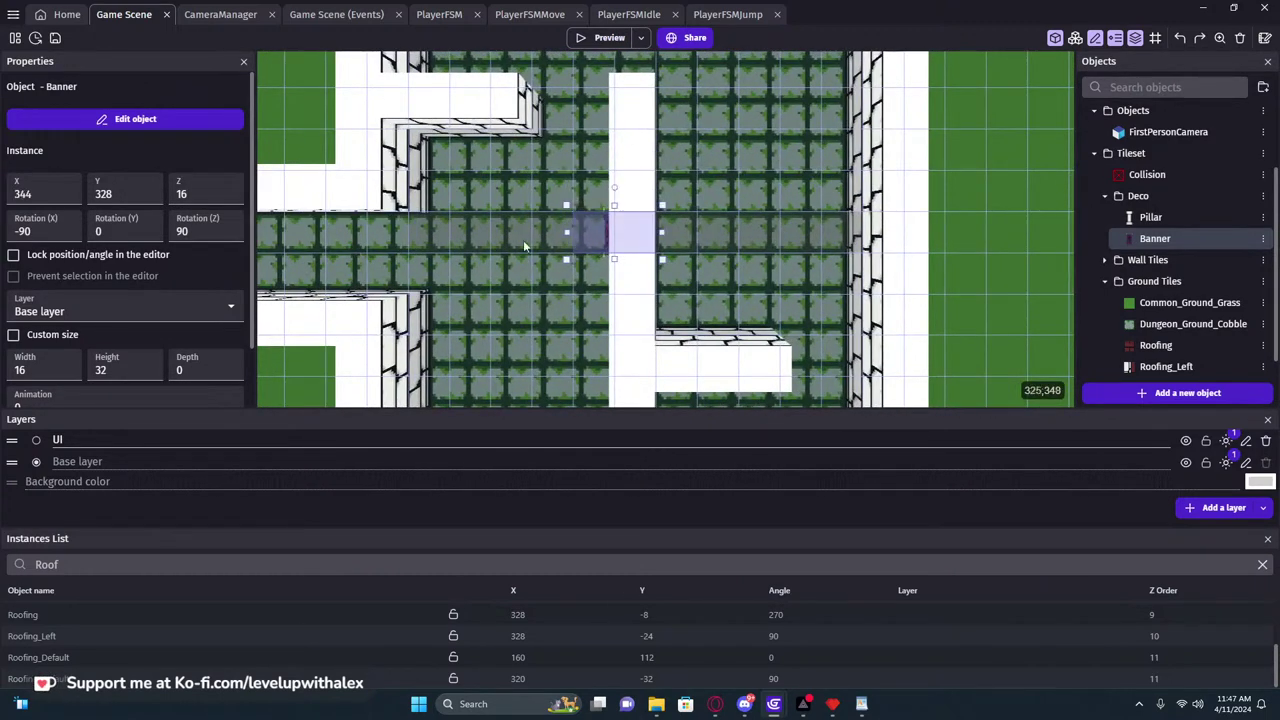
middle_drag(567, 250, 893, 250)
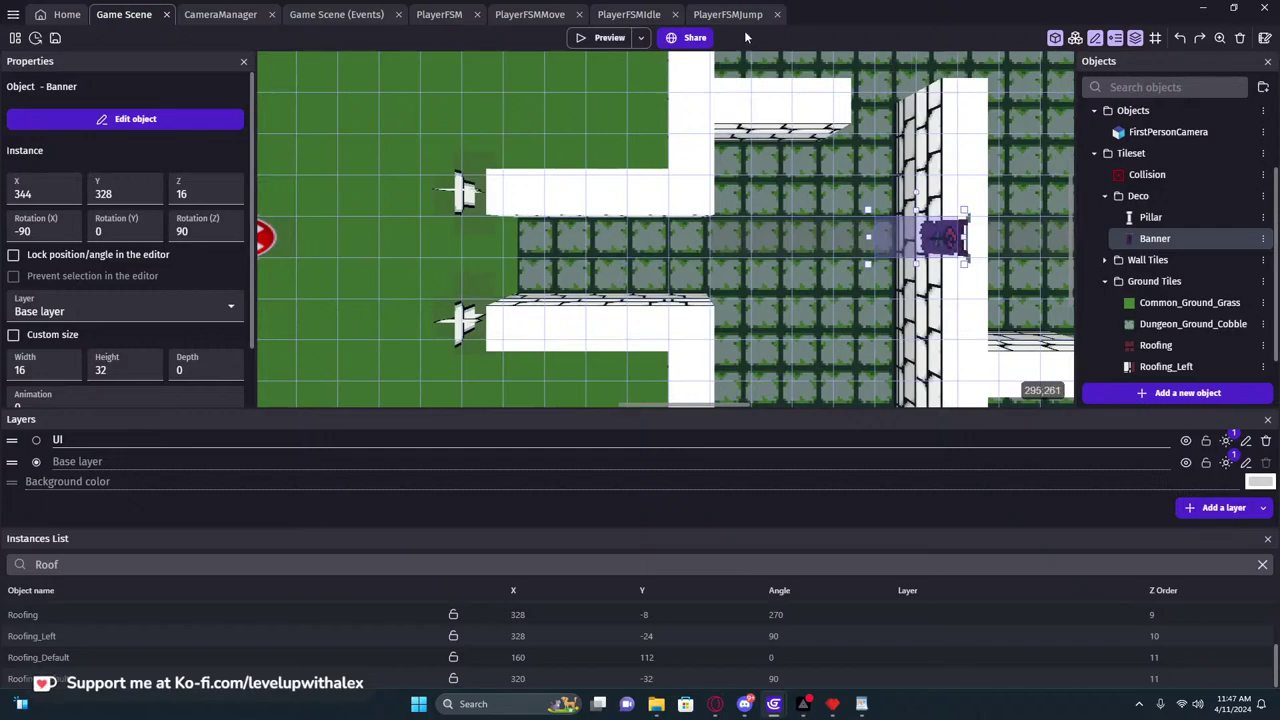
click(609, 37)
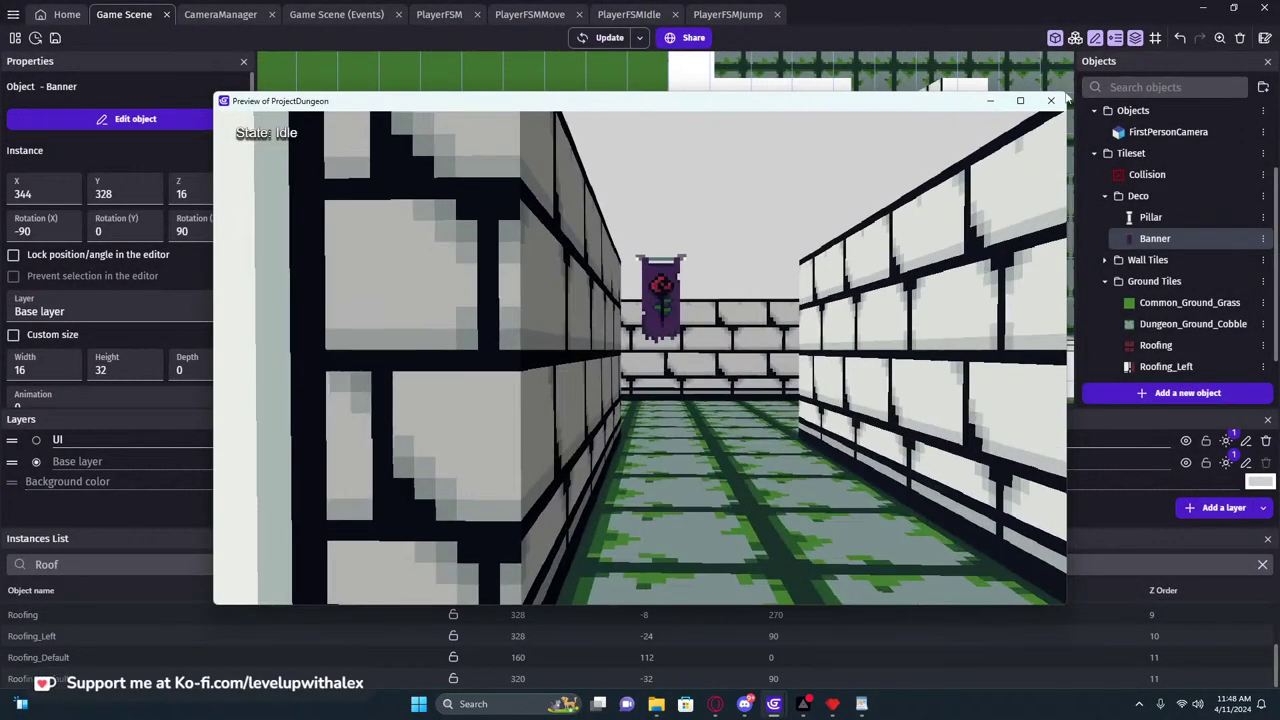
click(1051, 100)
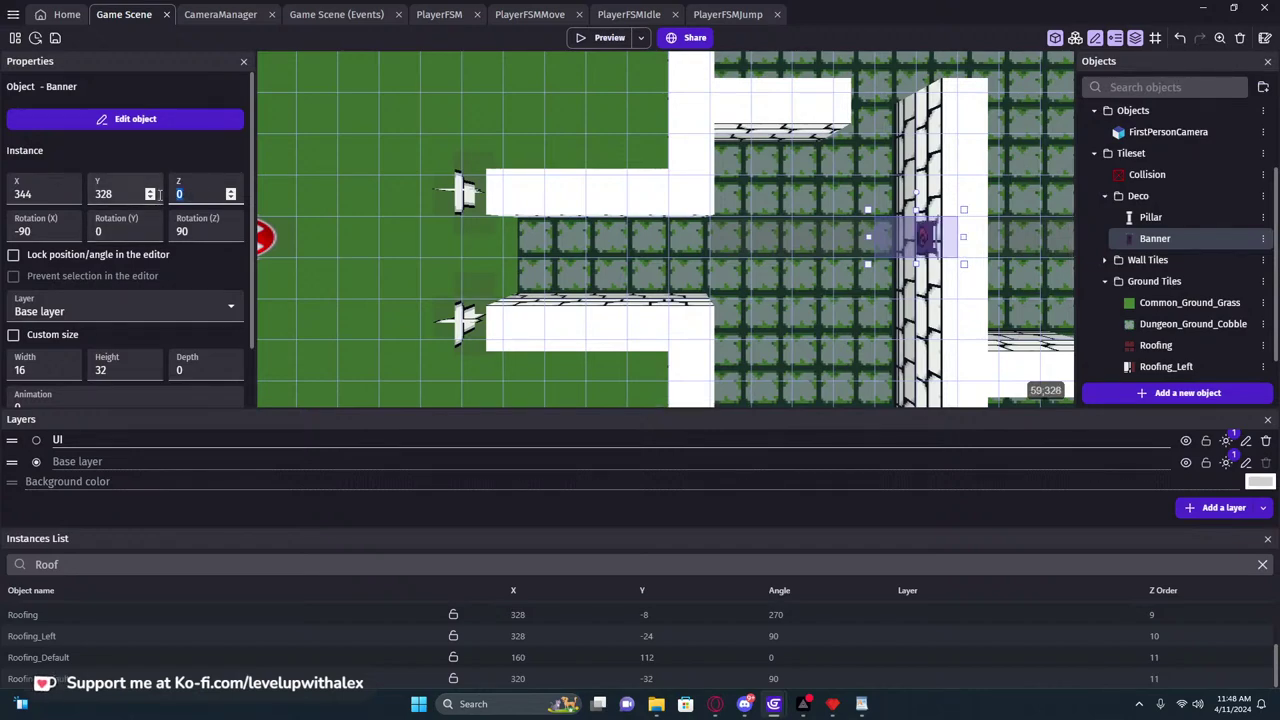
Set the banner's Z position to 8 and walk up to it in a preview
click(603, 39)
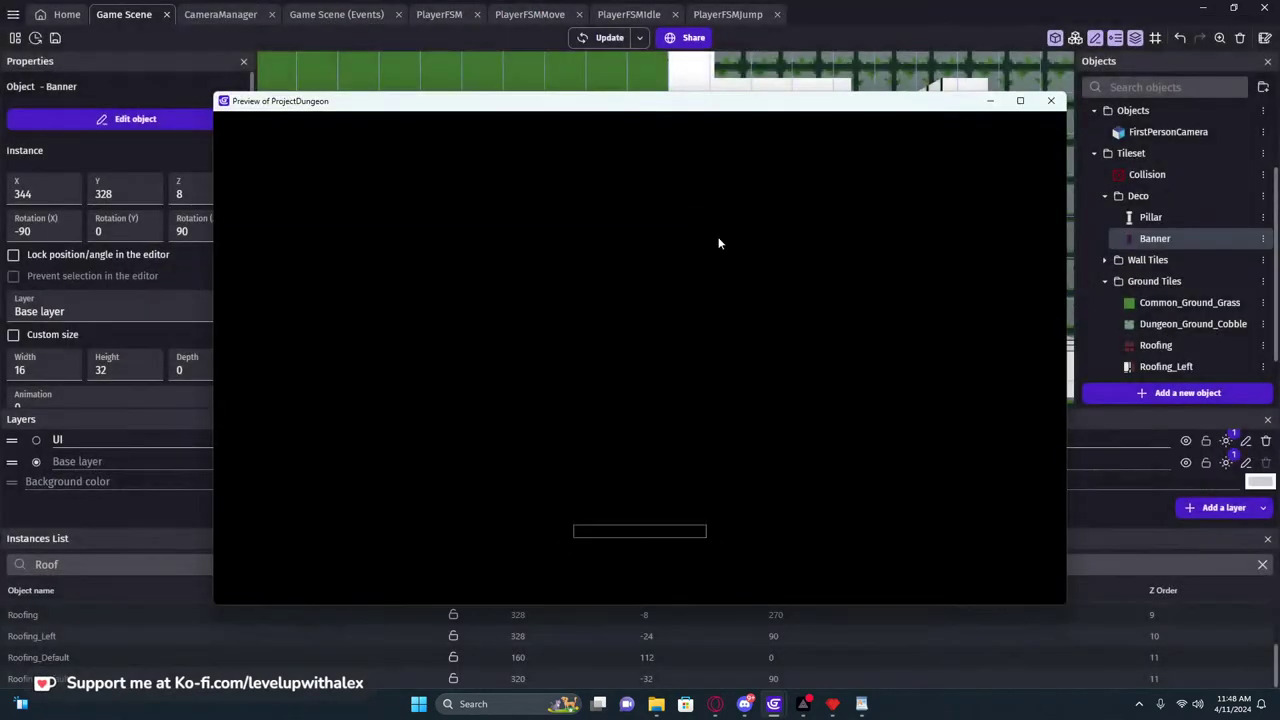
key(w)
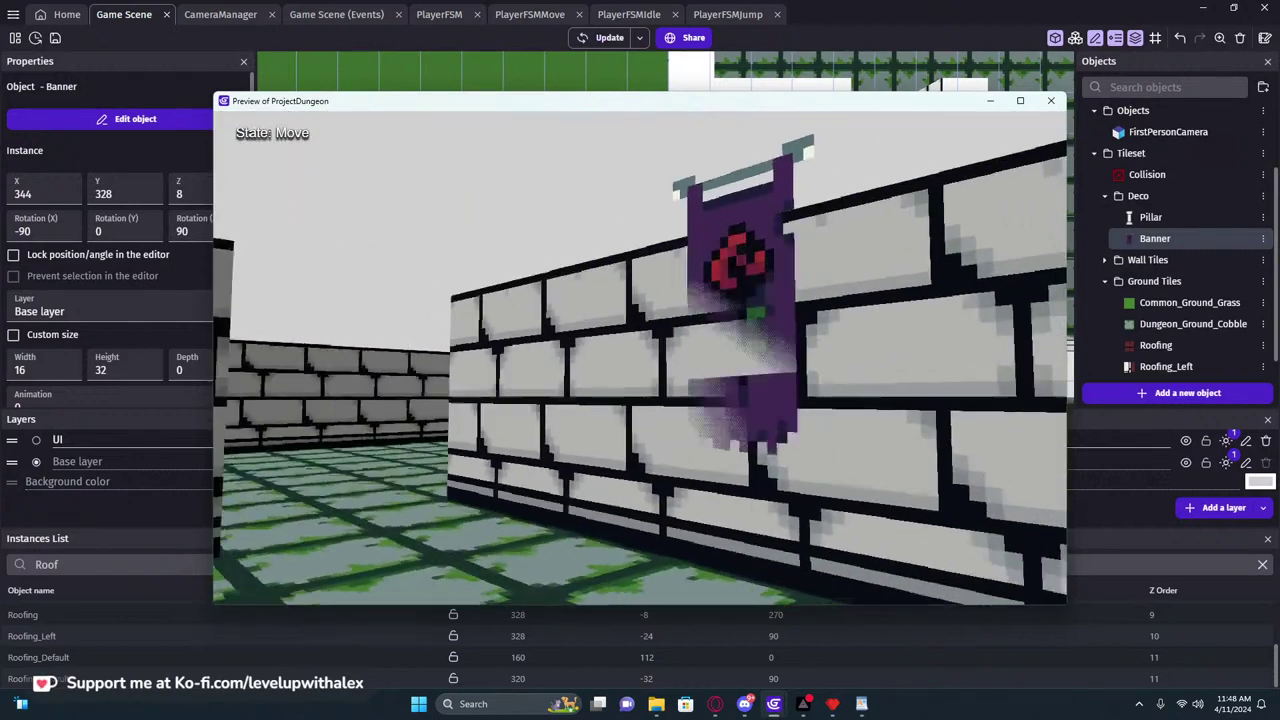
key(Escape)
click(1059, 102)
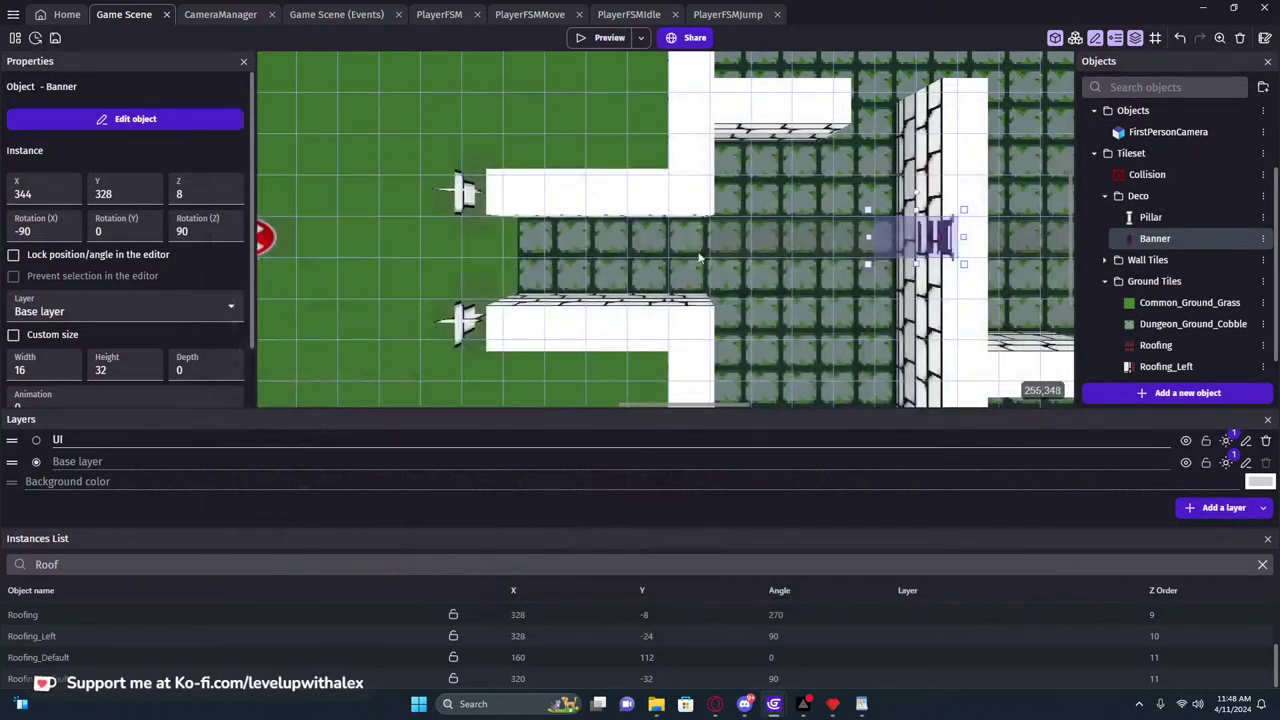
Switch to Pyxel Edit and show the tile grid to examine how the banner sits across its tiles, then return to GDevelop
click(834, 704)
key(g)
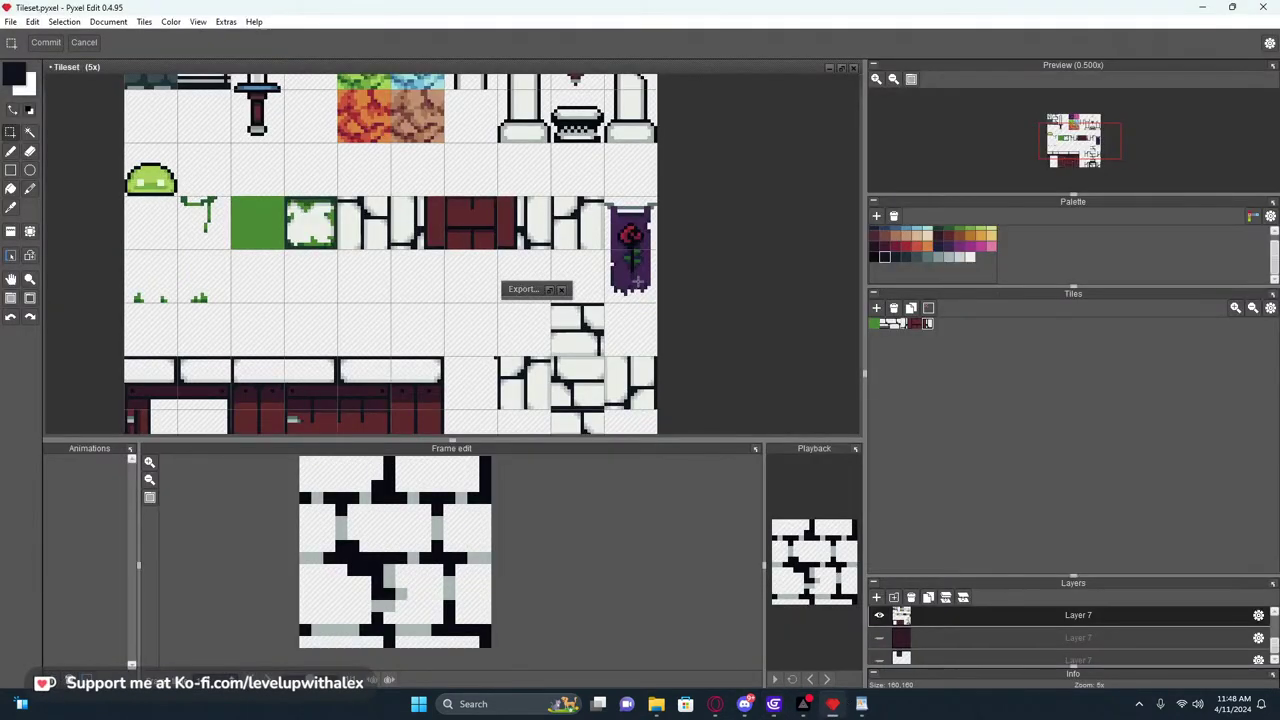
click(1203, 8)
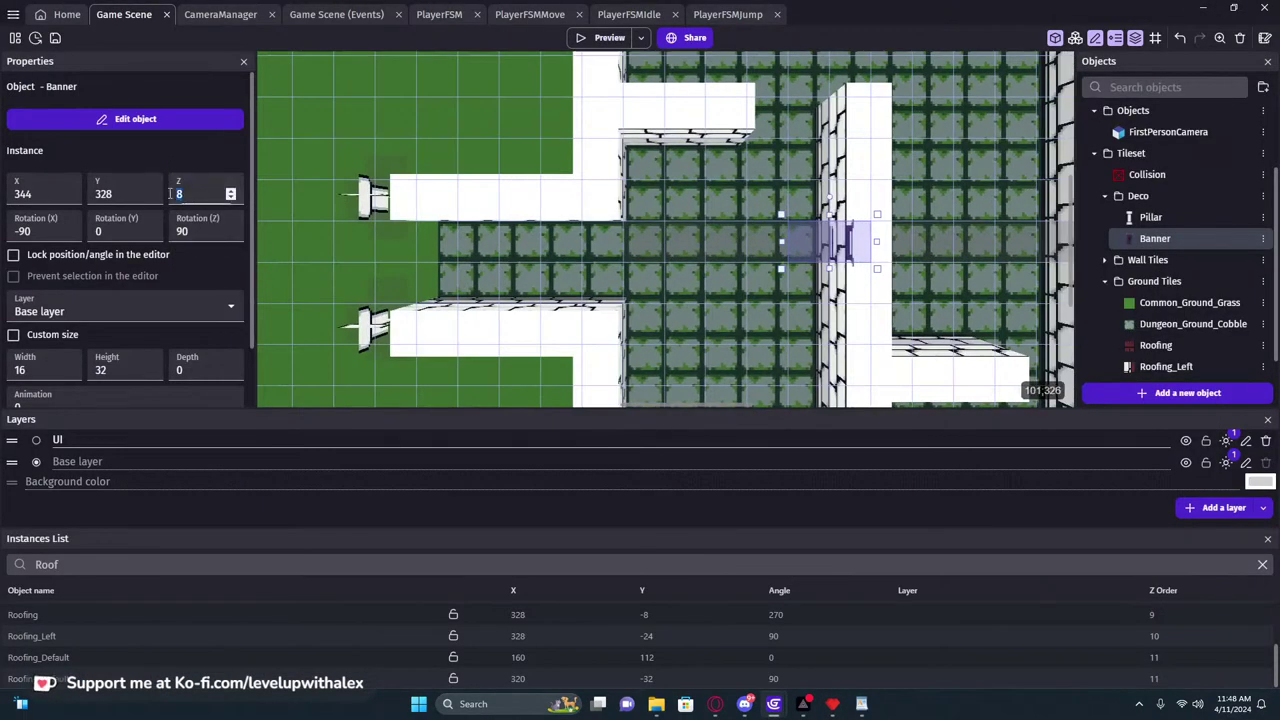
Set the banner's Z position to 0 and check its height on the wall in a preview
text(0)
click(605, 40)
key(w)
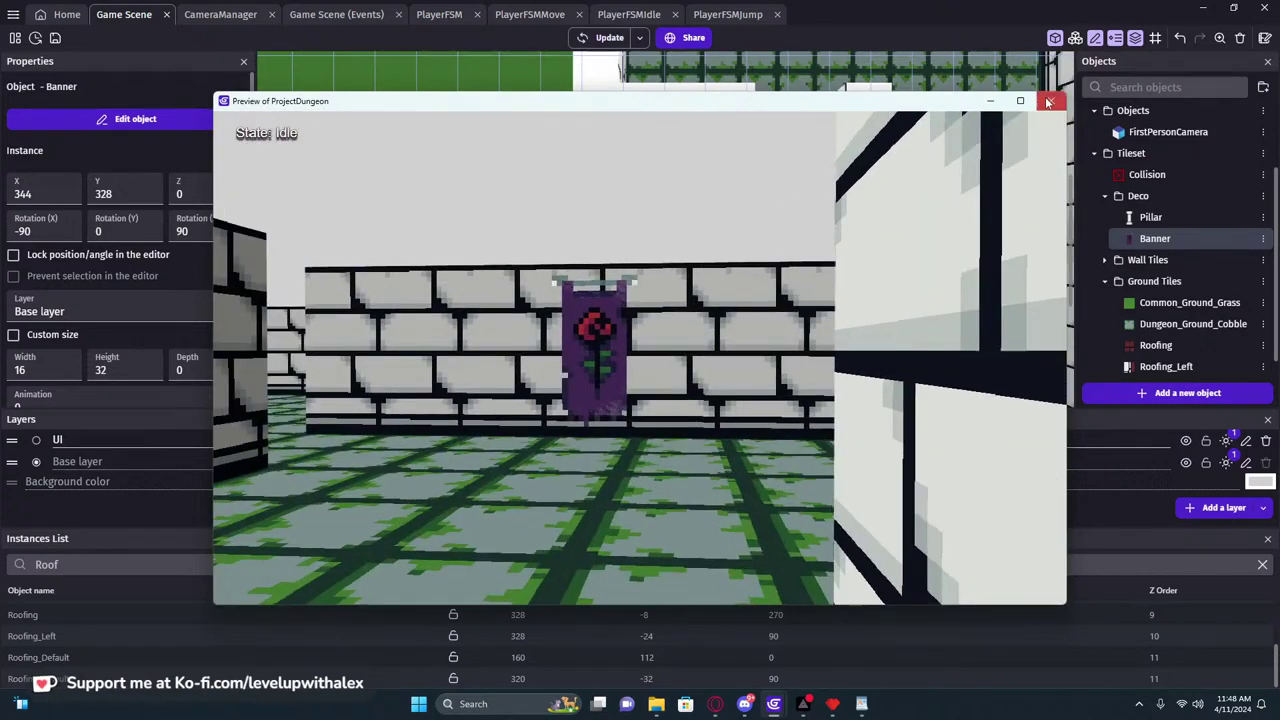
click(1051, 101)
Shift the banner to X 343 and place a copy beside it on the same wall at Y 344
scroll(762, 227, up, 2)
scroll(870, 257, up, 2)
middle_drag(870, 257, 726, 272)
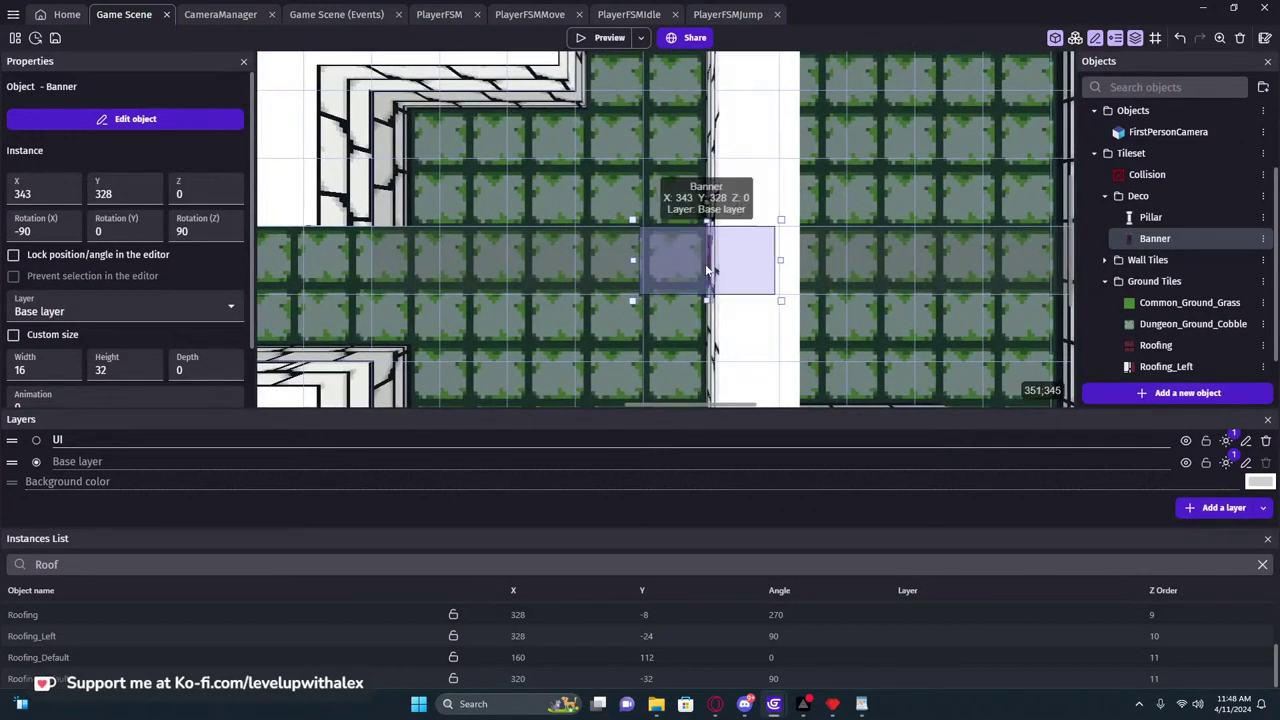
click(688, 296)
drag(688, 296, 727, 326)
drag(707, 270, 893, 252)
key(ctrl+z)
click(702, 348)
middle_drag(598, 297, 656, 252)
Walk the preview up to the paired banners and back outside to view them from the entrance
click(602, 40)
key(w)
key(a)
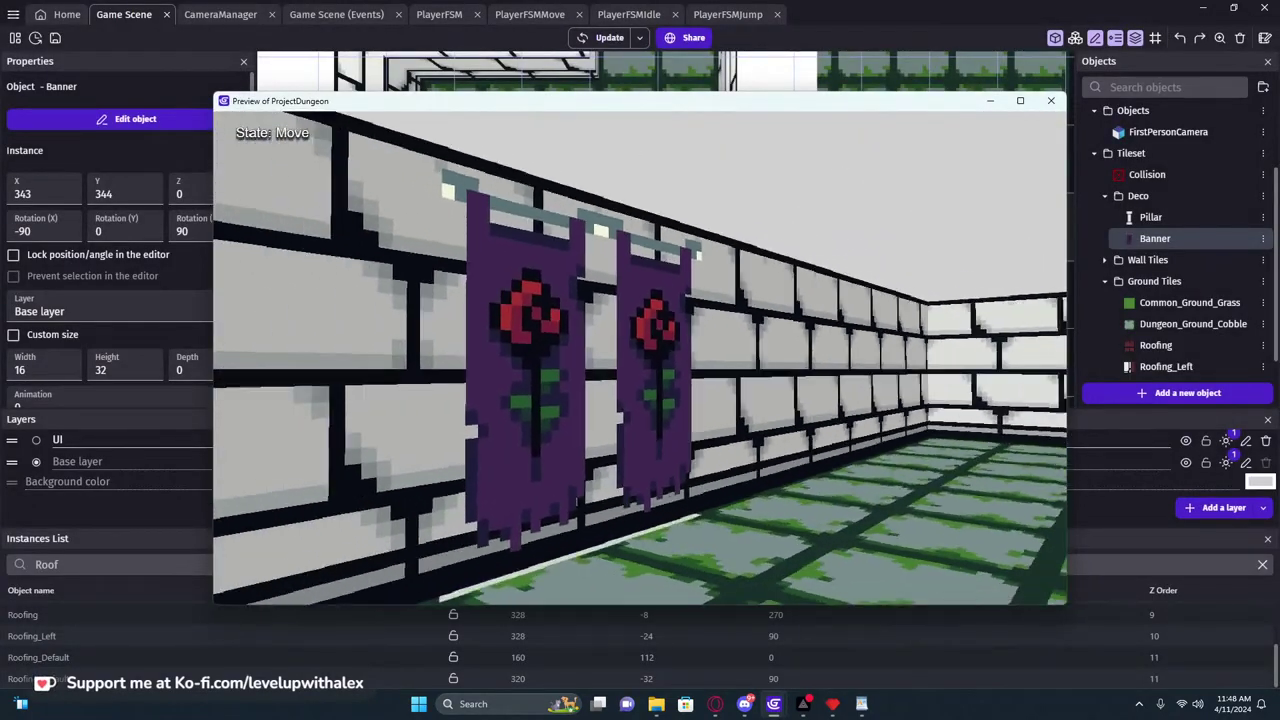
key(w)
key(s)
key(a)
key(s)
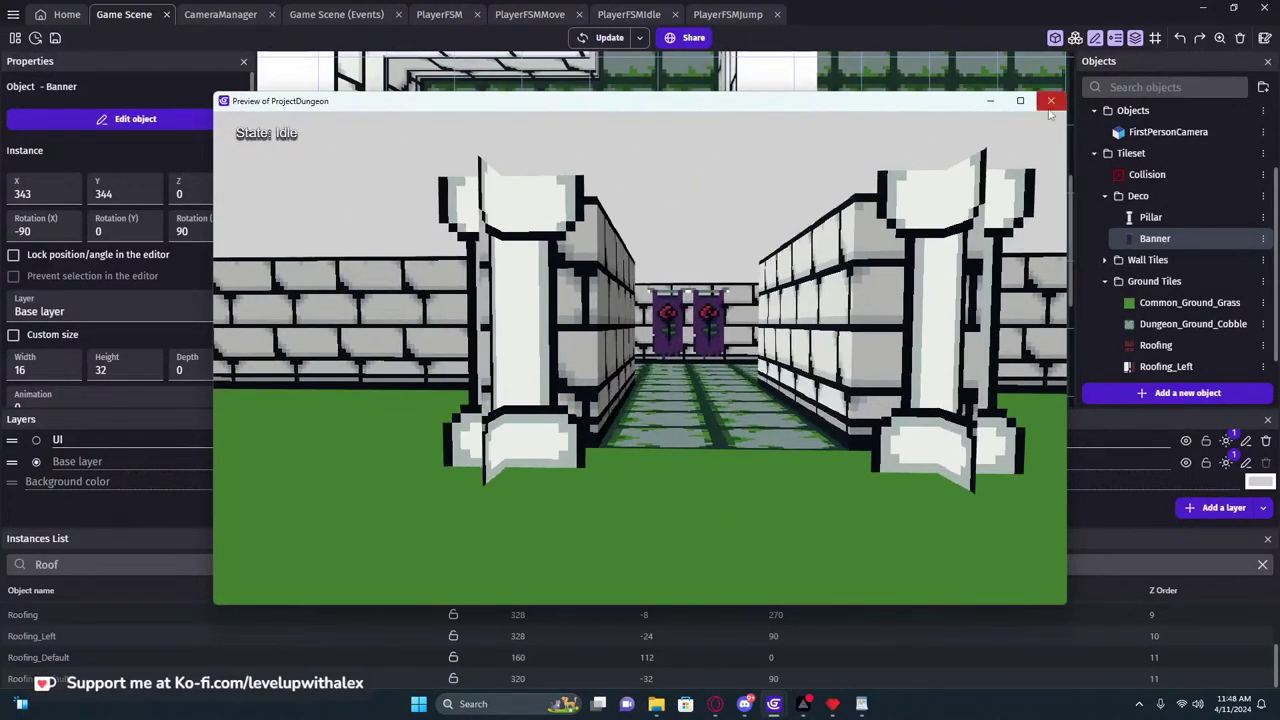
click(1050, 107)
Delete the crossed pillars in front of the entrance's upper wall, near X 173, Y 312
scroll(606, 237, down, 2)
middle_drag(488, 231, 920, 220)
click(534, 155)
key(Delete)
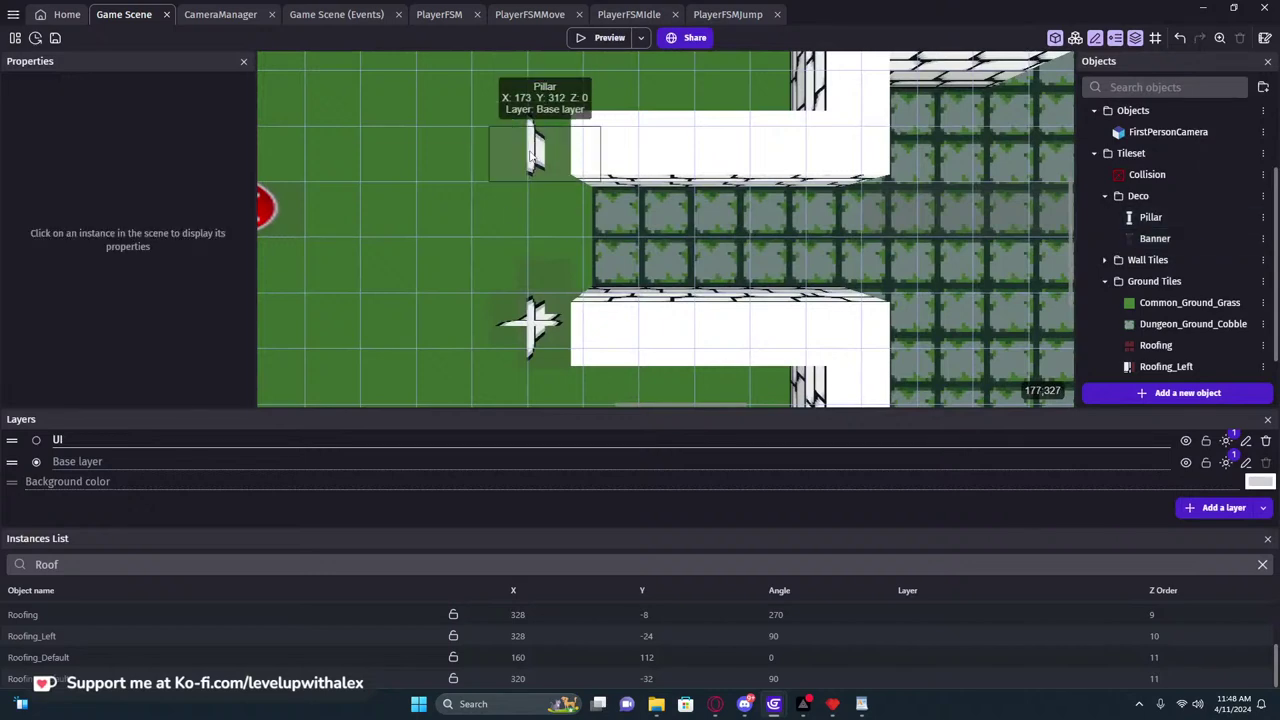
ctrl+scroll(521, 160, down, 2)
Copy a banner from the facing wall onto the outer end of the entrance's upper wall
click(990, 252)
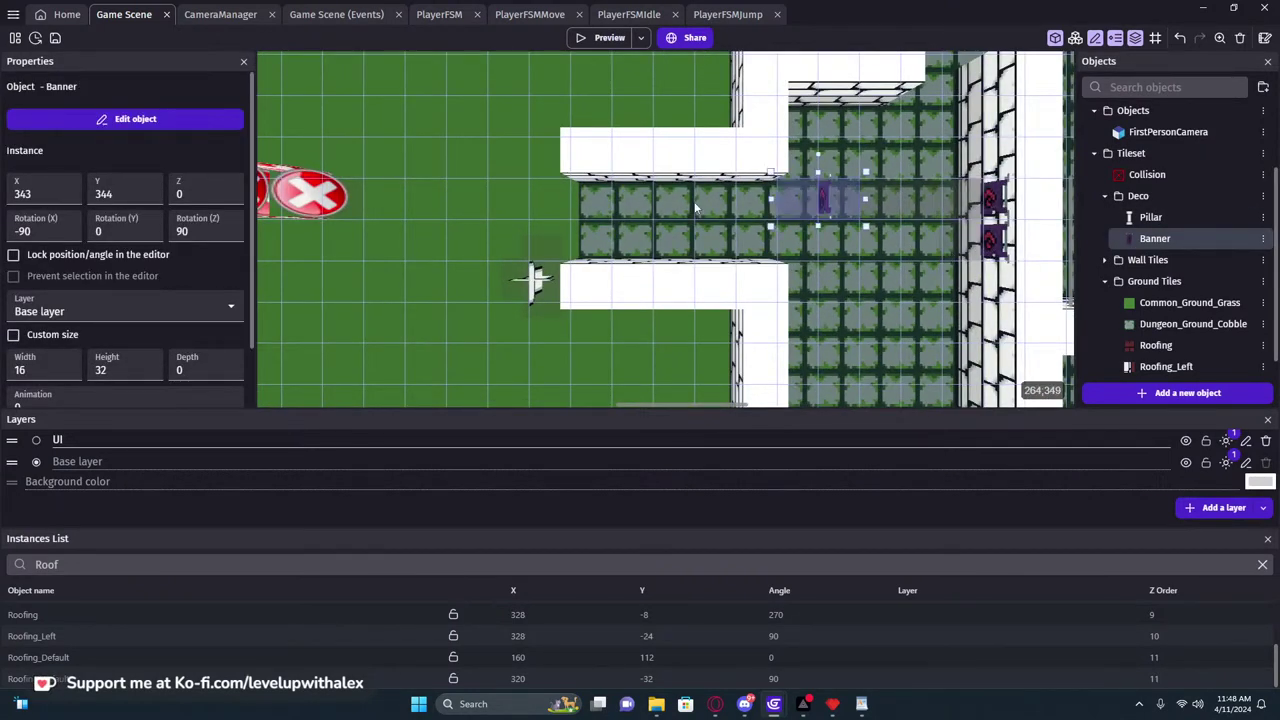
drag(543, 183, 543, 185)
middle_drag(542, 193, 815, 252)
Delete one banner from the wall facing the entrance and move the other to the short inner wall's end at X 312, Y 280
scroll(815, 252, up, 1)
middle_drag(897, 284, 723, 317)
middle_drag(1056, 340, 793, 245)
click(794, 245)
key(Delete)
middle_drag(635, 237, 530, 340)
drag(731, 279, 656, 162)
middle_drag(656, 162, 538, 178)
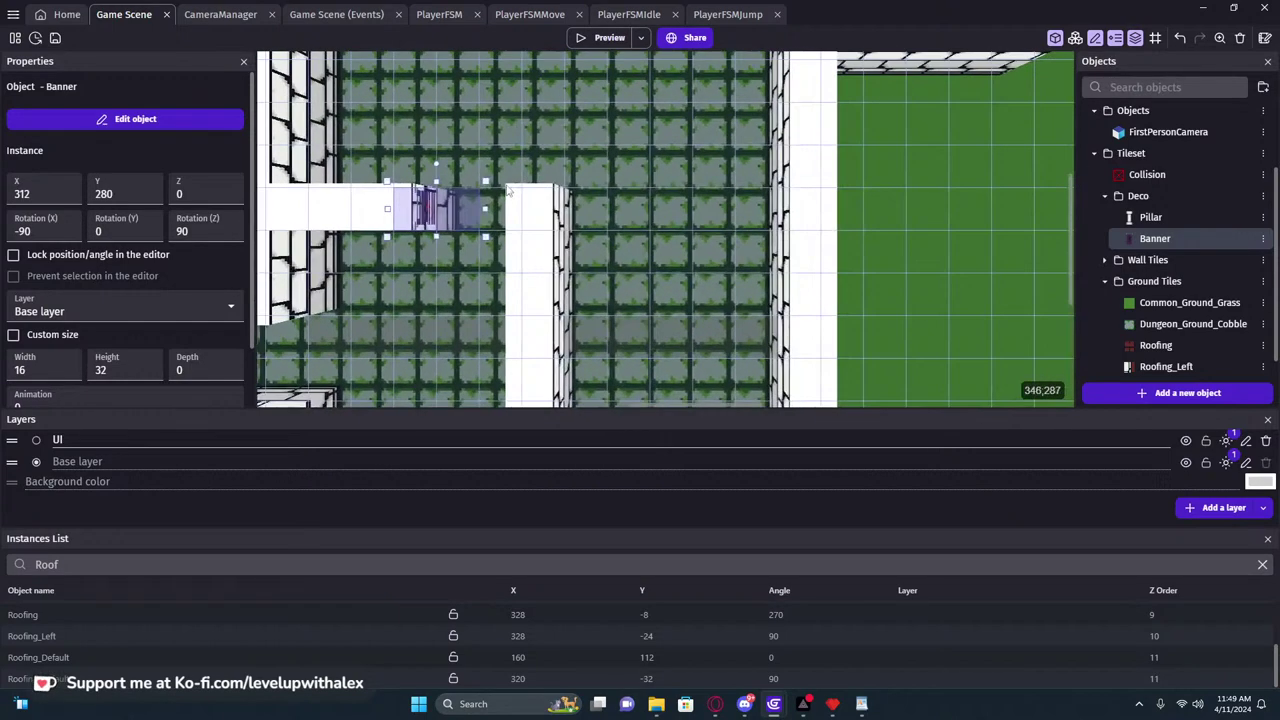
Copy the short wall's banner onto the large room's far side wall at X 439, Y 200
scroll(575, 190, down, 1)
scroll(626, 194, down, 4)
middle_drag(598, 204, 631, 277)
drag(562, 301, 808, 146)
key(ctrl+z)
drag(562, 308, 808, 148)
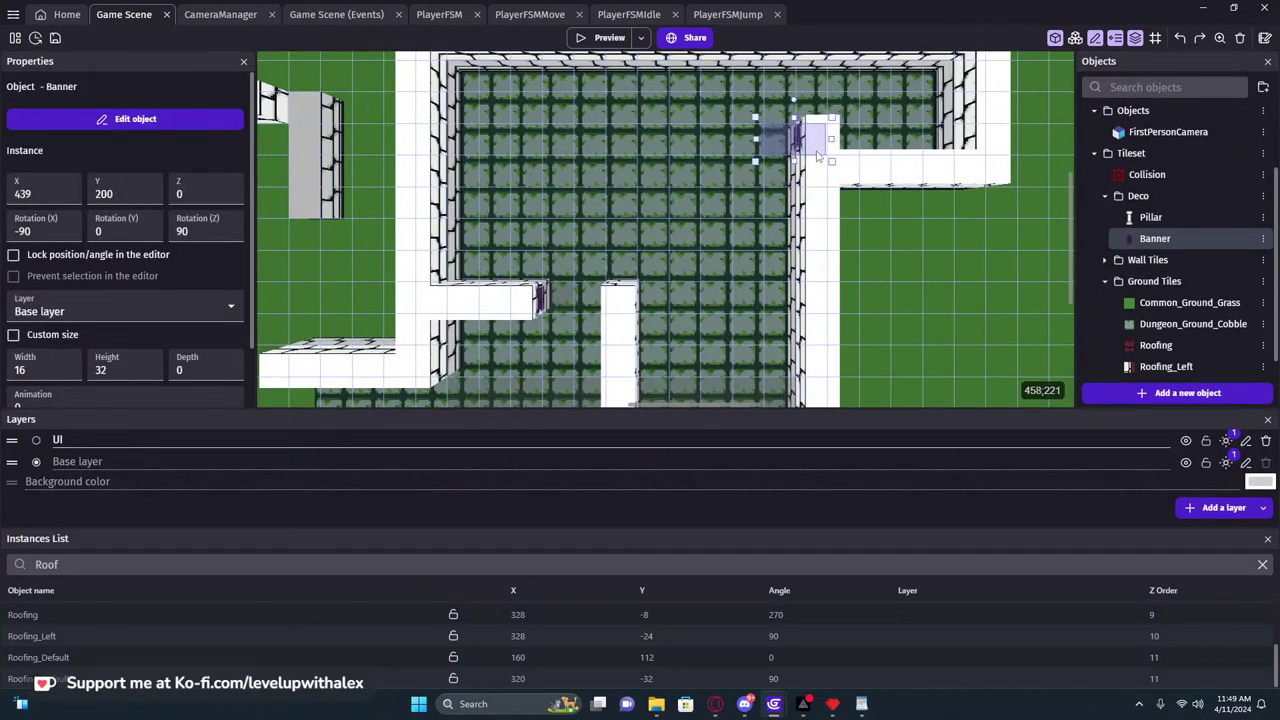
Preview the game and walk through the entrance into the dungeon to check the placed banners and walls
click(607, 37)
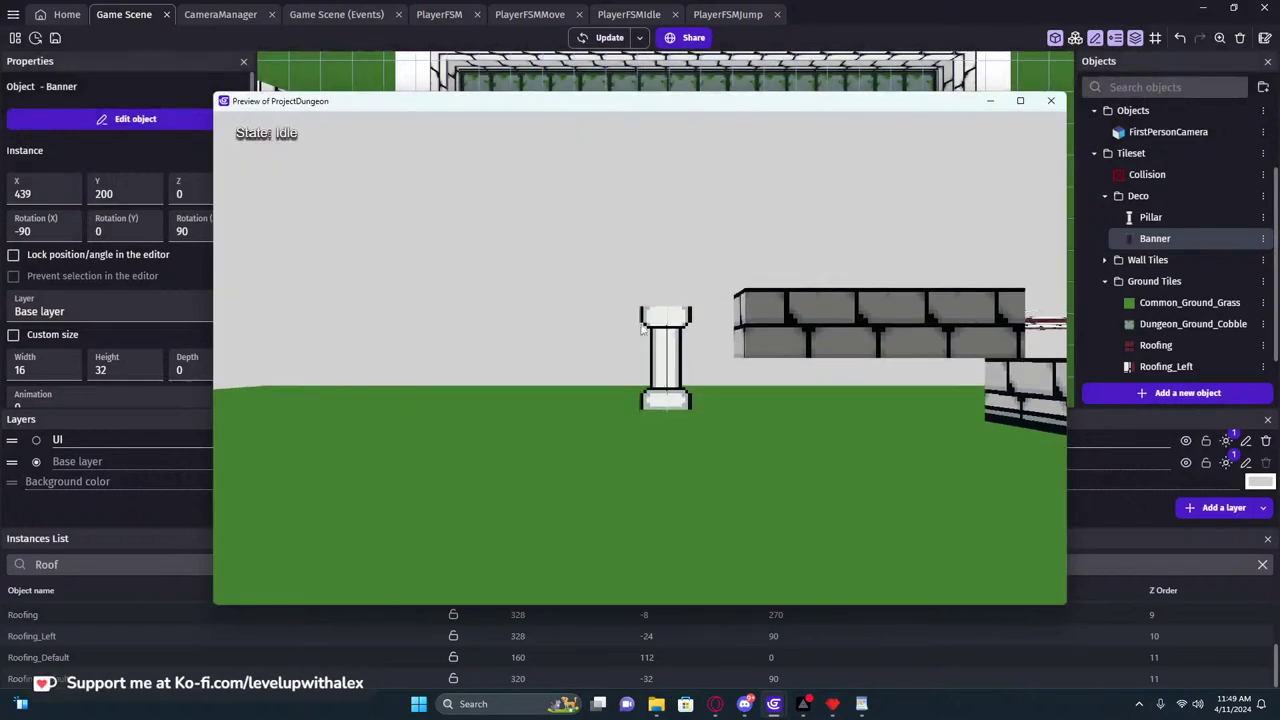
click(641, 328)
key(w)
key(s)
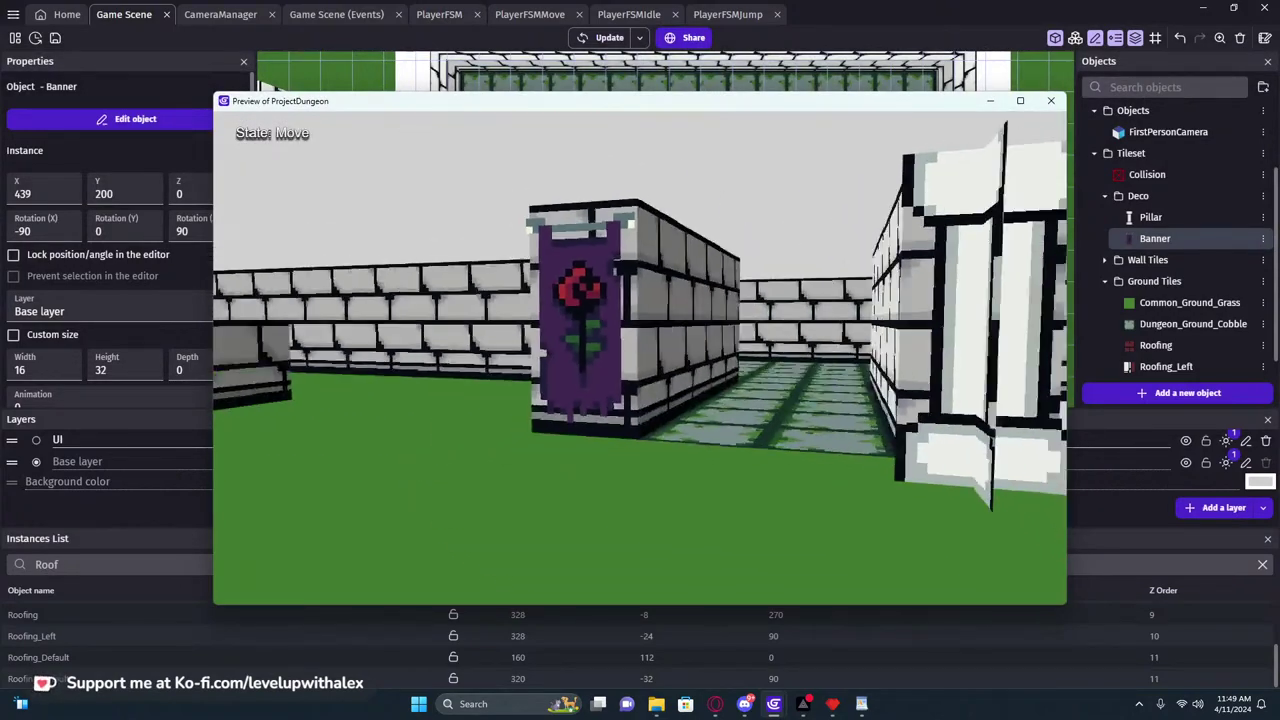
key(d)
key(a)
key(w)
key(w)
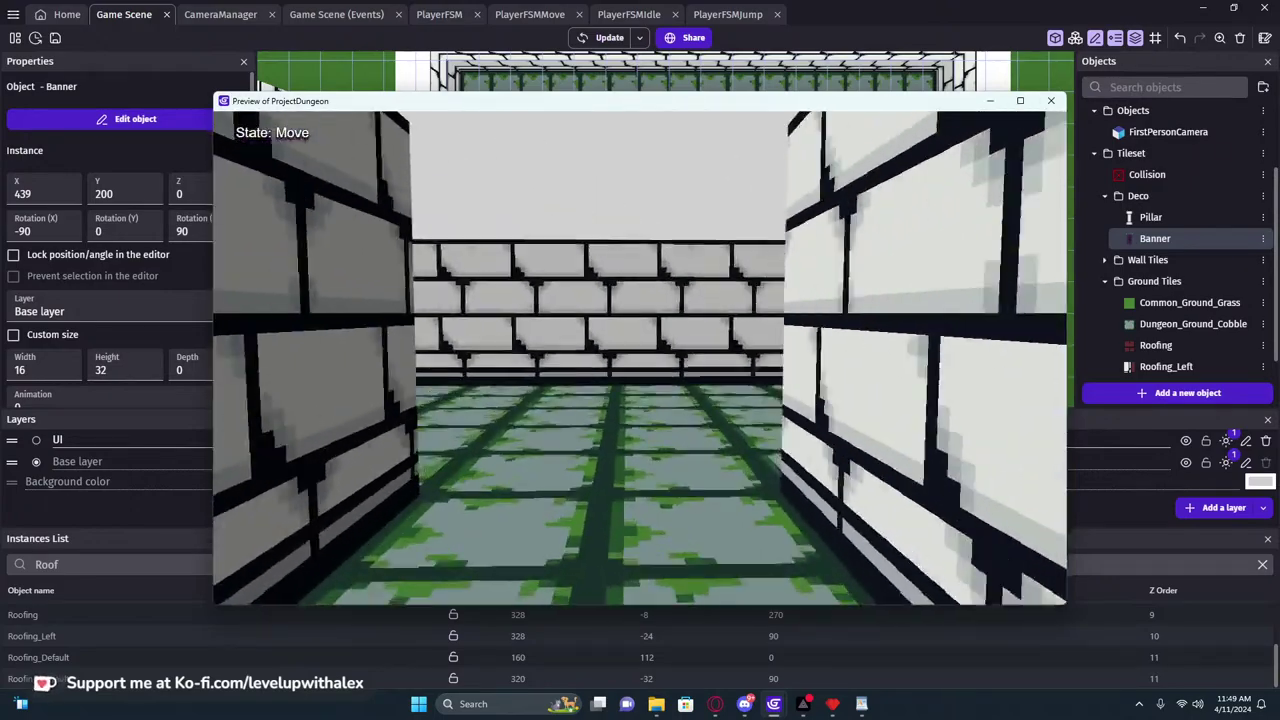
key(w)
key(d)
key(a)
key(s)
key(w)
key(s)
key(w)
key(w)
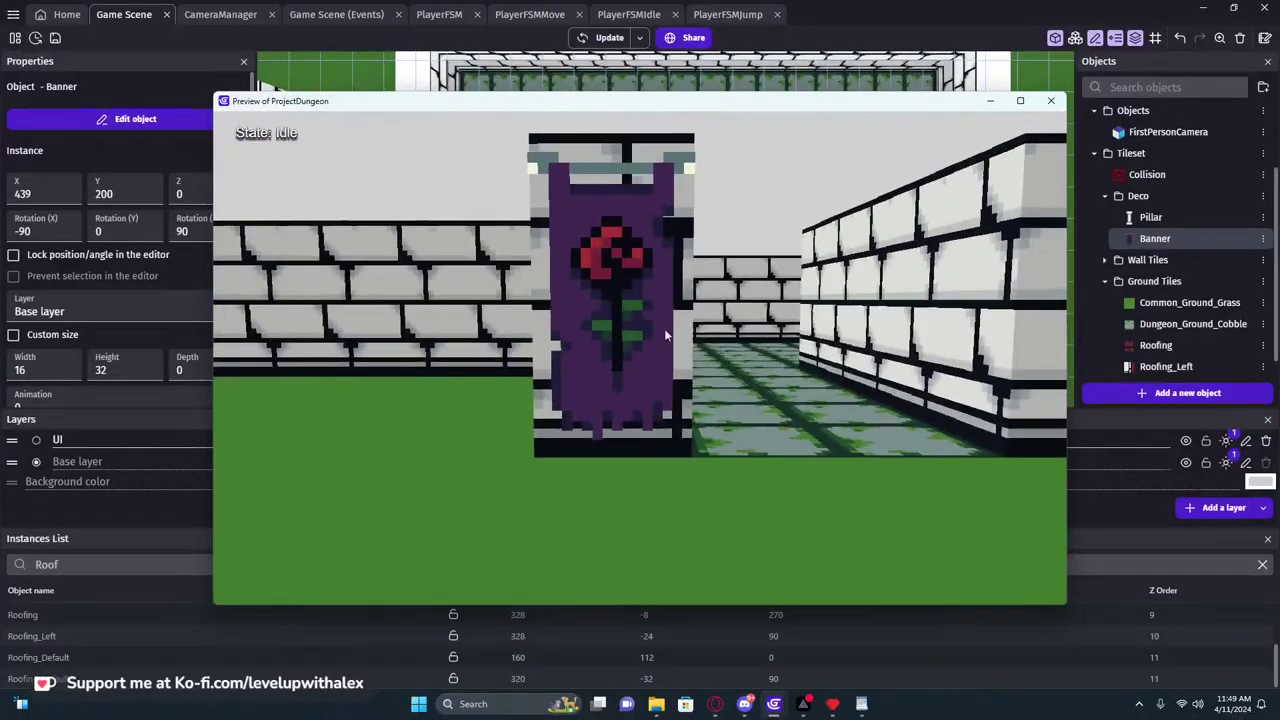
click(1051, 102)
Move one loose Collision block into the outer end of the entrance's upper wall and another into the short inner wall's end at X 304, Y 288
middle_drag(696, 185, 785, 161)
middle_drag(510, 214, 665, 243)
click(401, 167)
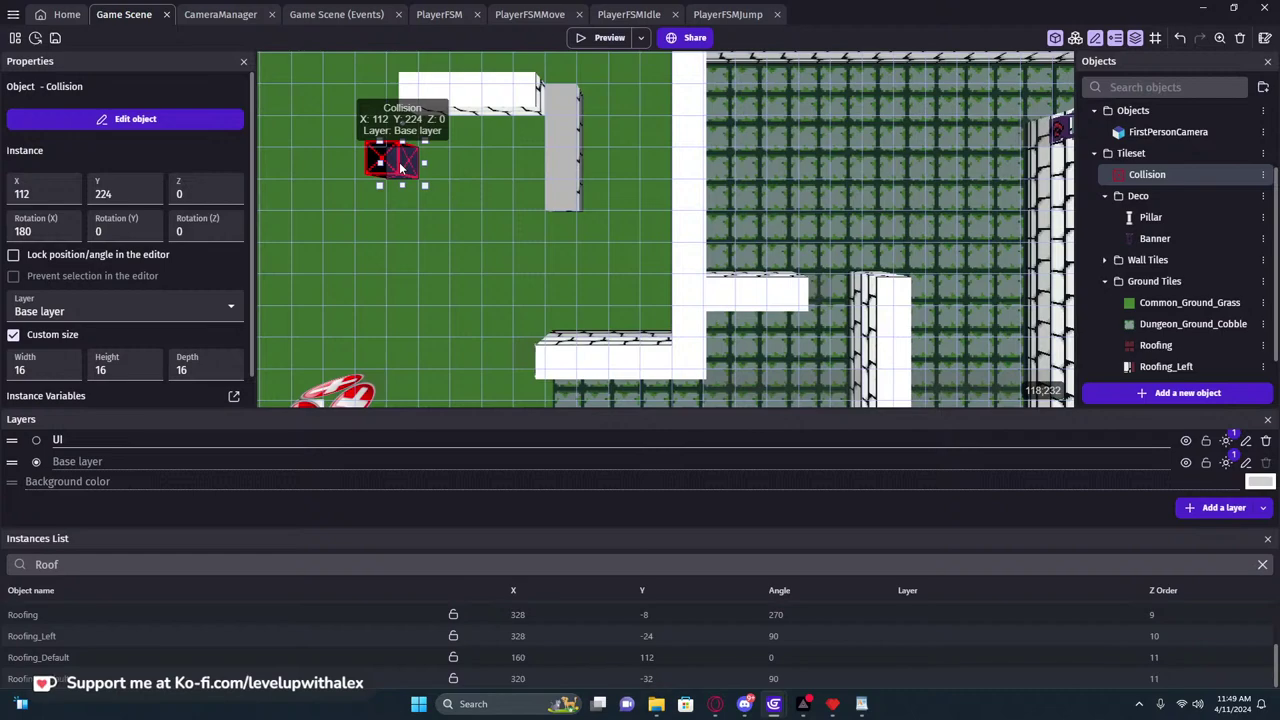
drag(401, 167, 578, 365)
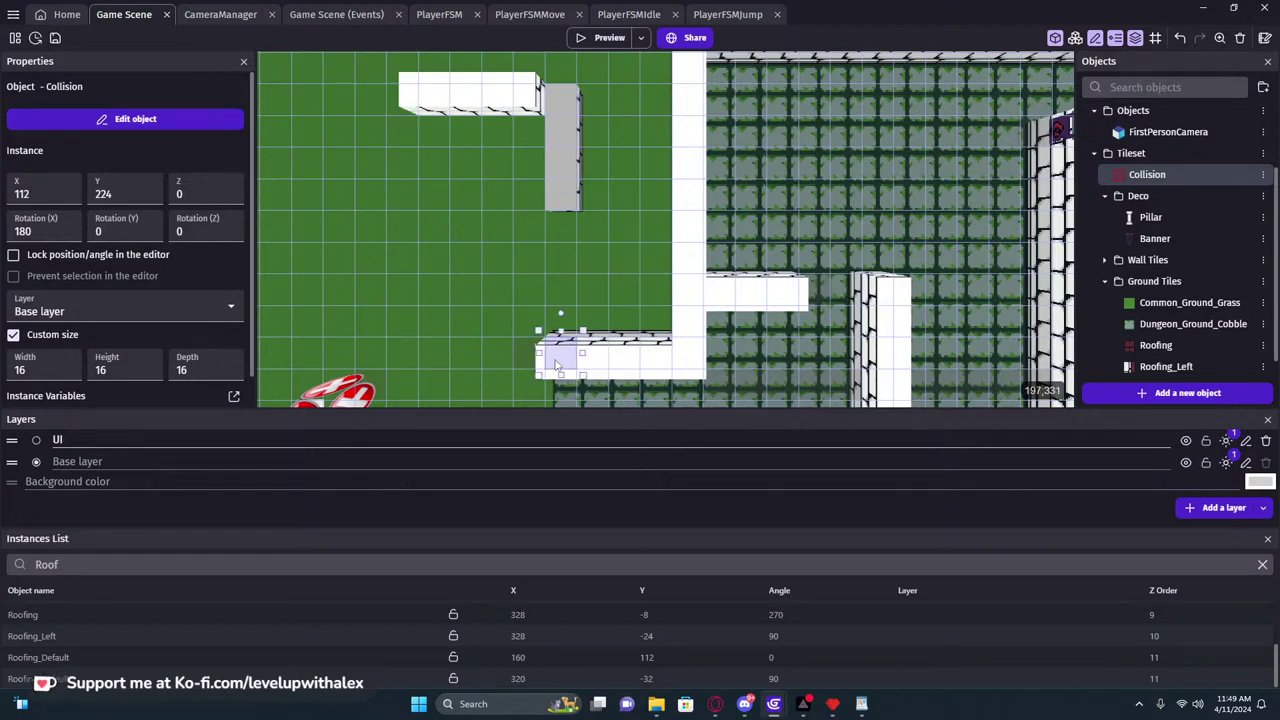
middle_drag(827, 201, 707, 270)
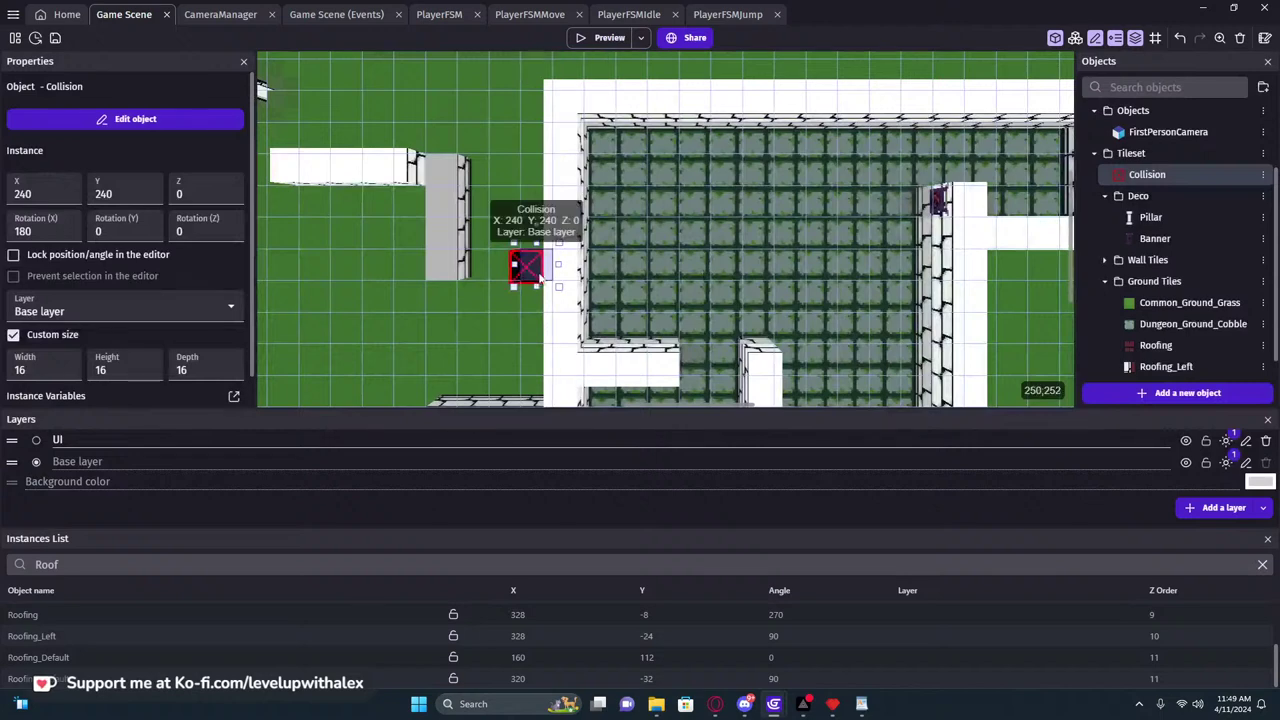
drag(530, 272, 668, 380)
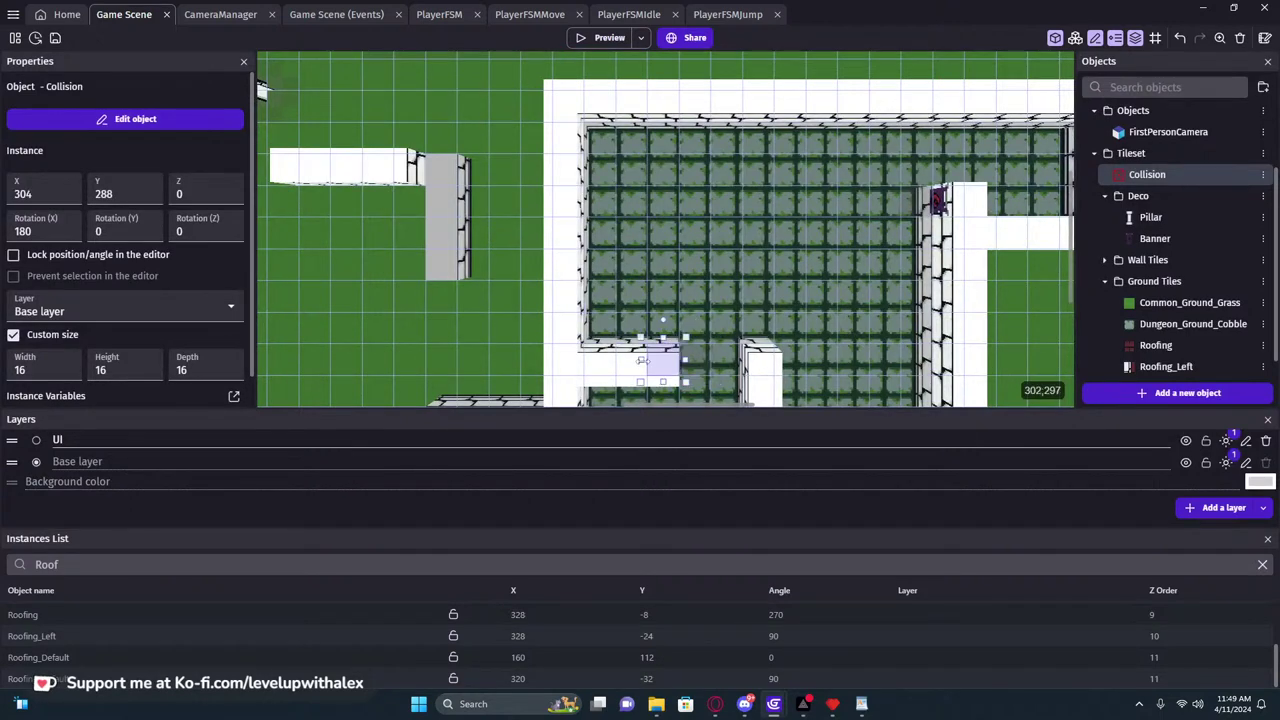
middle_drag(648, 360, 722, 224)
click(533, 290)
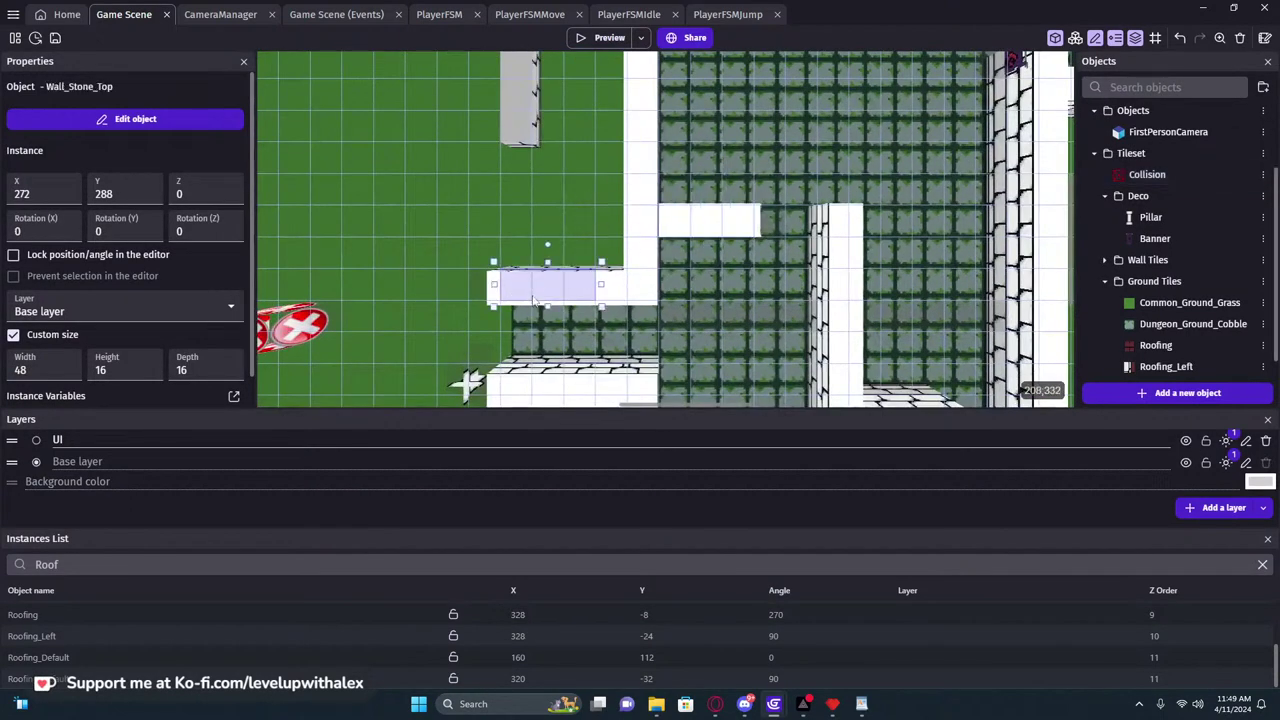
drag(533, 290, 512, 237)
key(Delete)
Shift the short inner wall top aside, copy the 48-wide Collision beneath it into the entrance's upper wall, and return the wall top to Y 288
drag(705, 224, 705, 160)
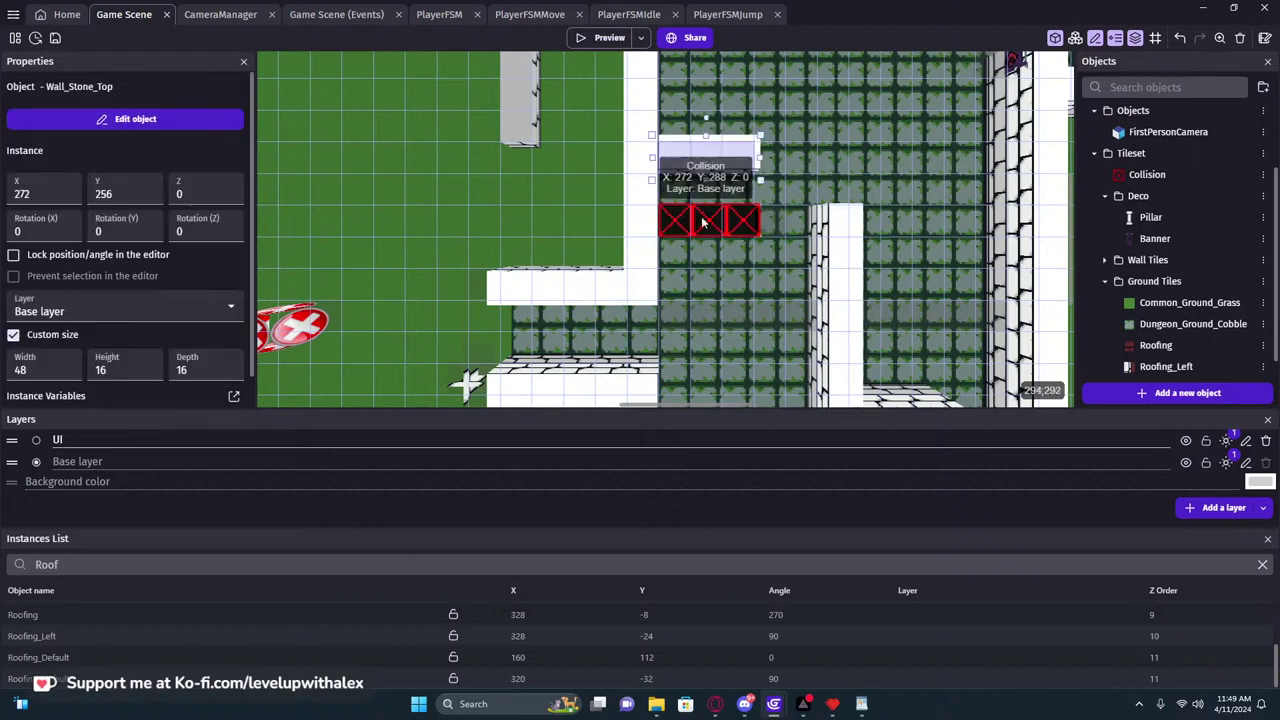
click(704, 229)
click(549, 291)
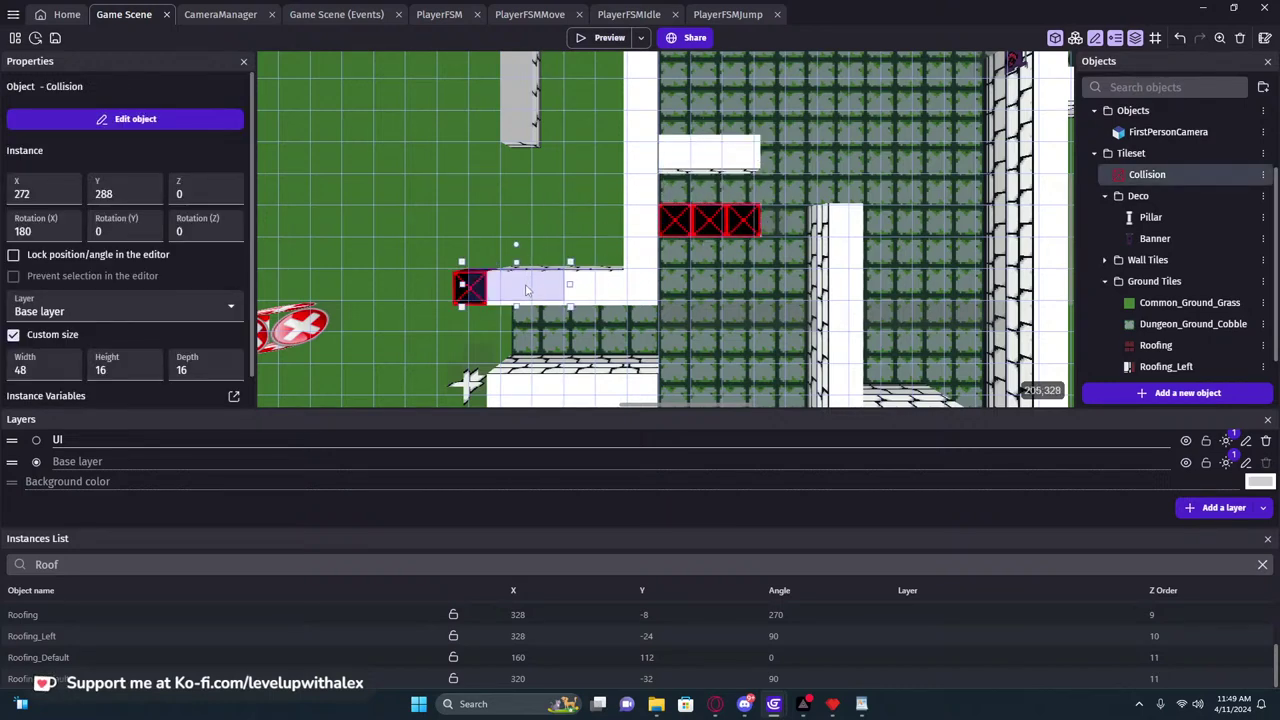
drag(710, 155, 711, 226)
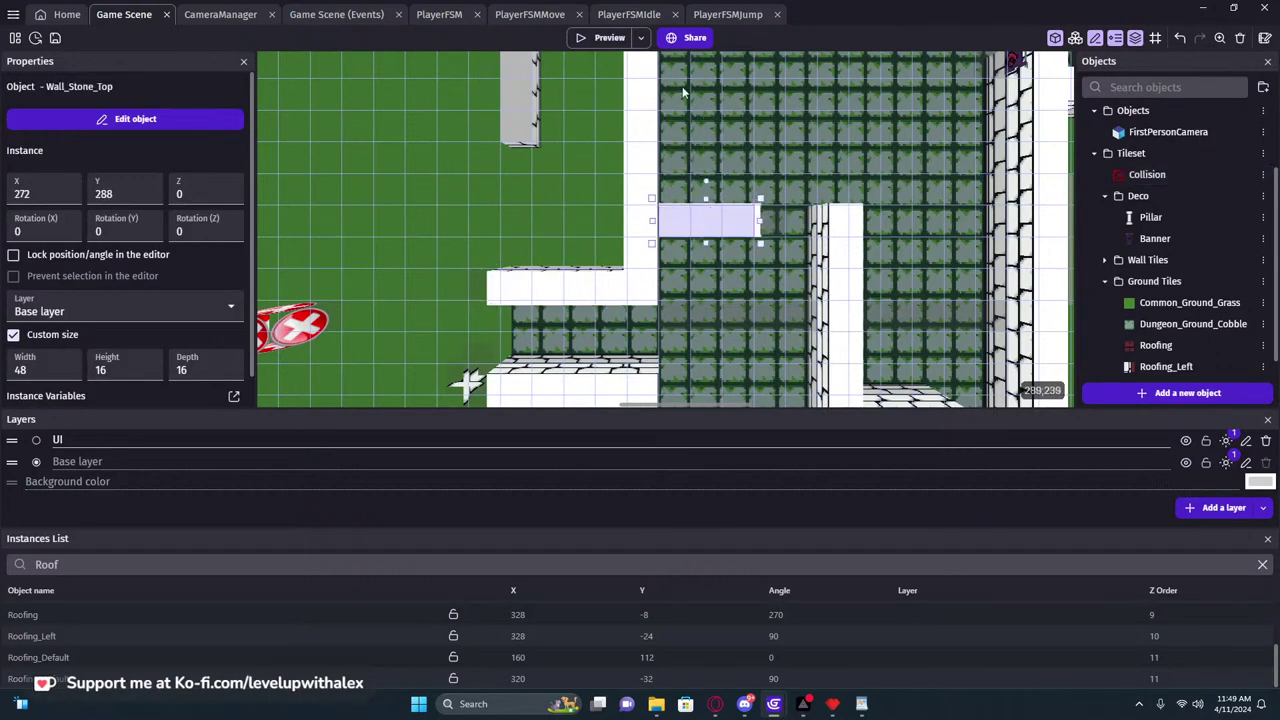
Preview the game and walk against the entrance and inner walls to test the new collisions
key(F5)
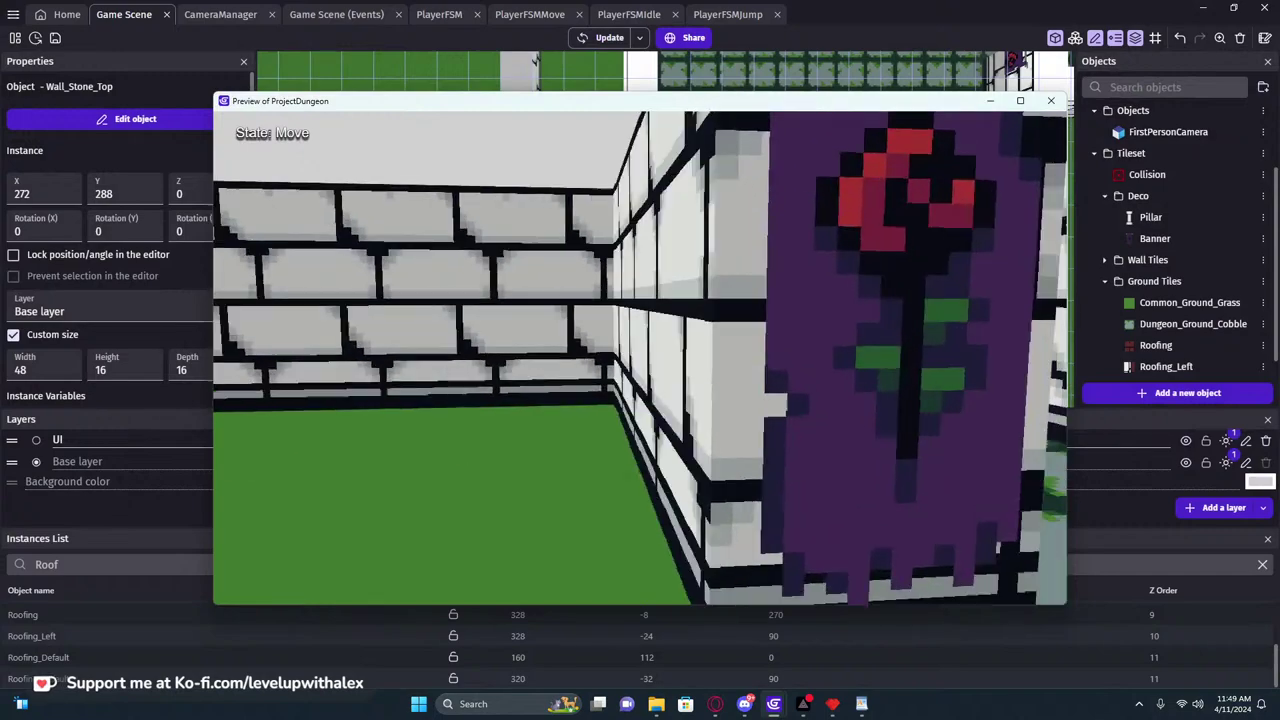
key(w)
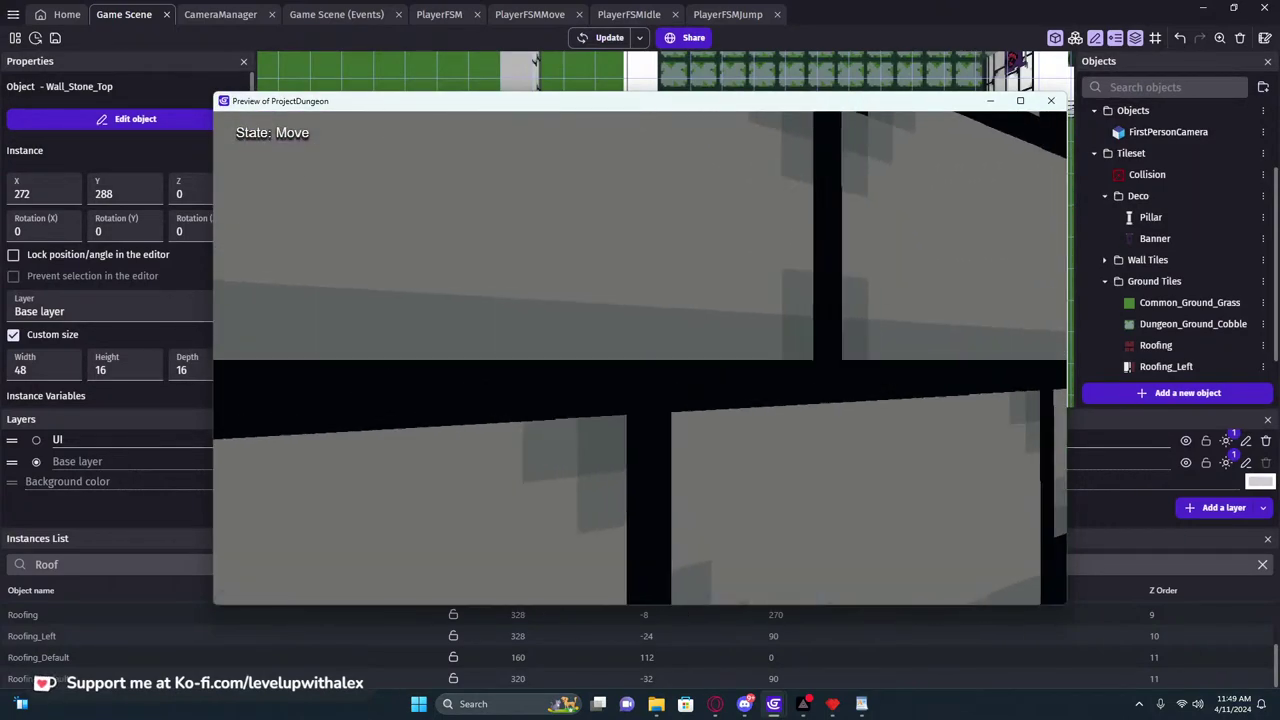
key(w)
key(w)
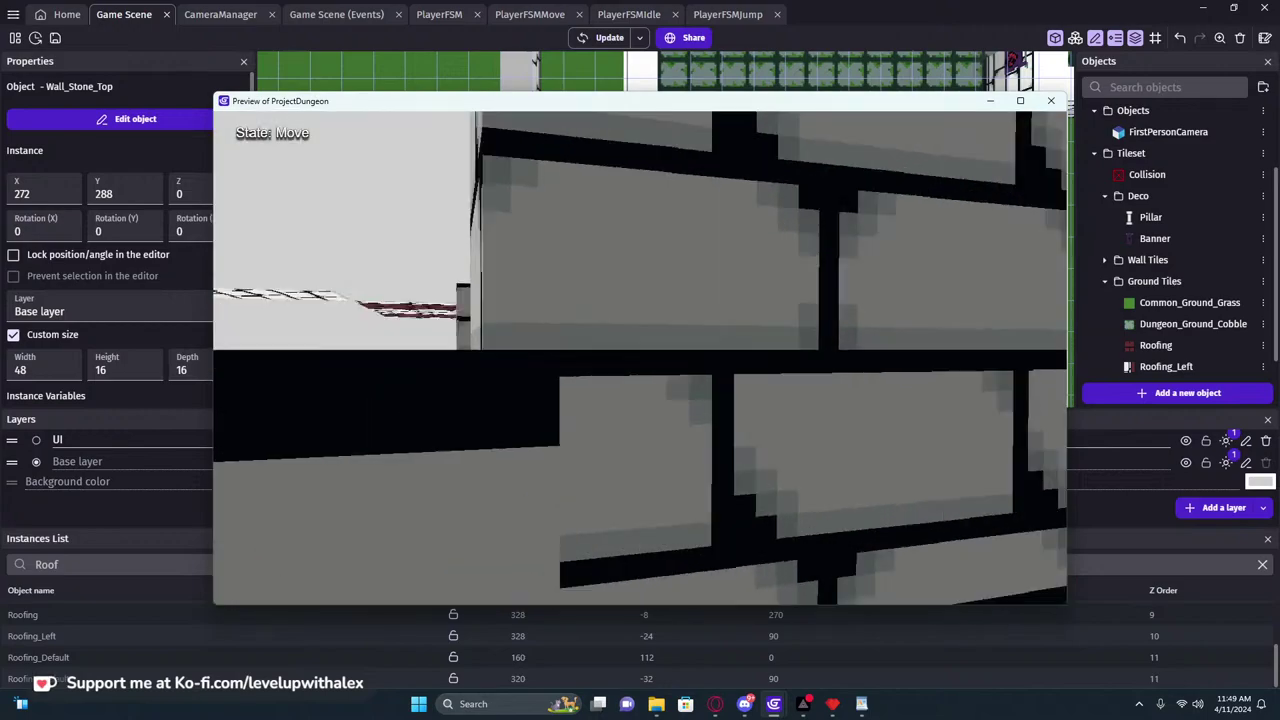
key(w)
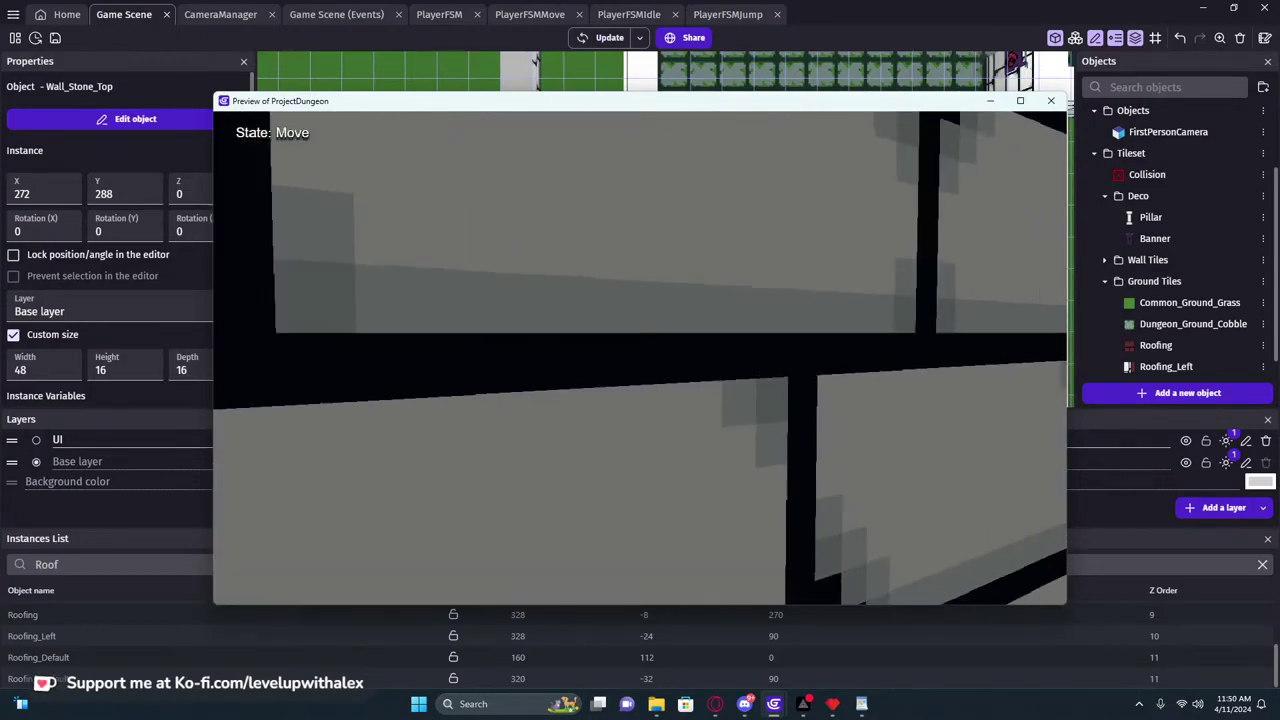
key(s)
key(w)
key(w)
key(s)
key(w)
key(w)
key(s)
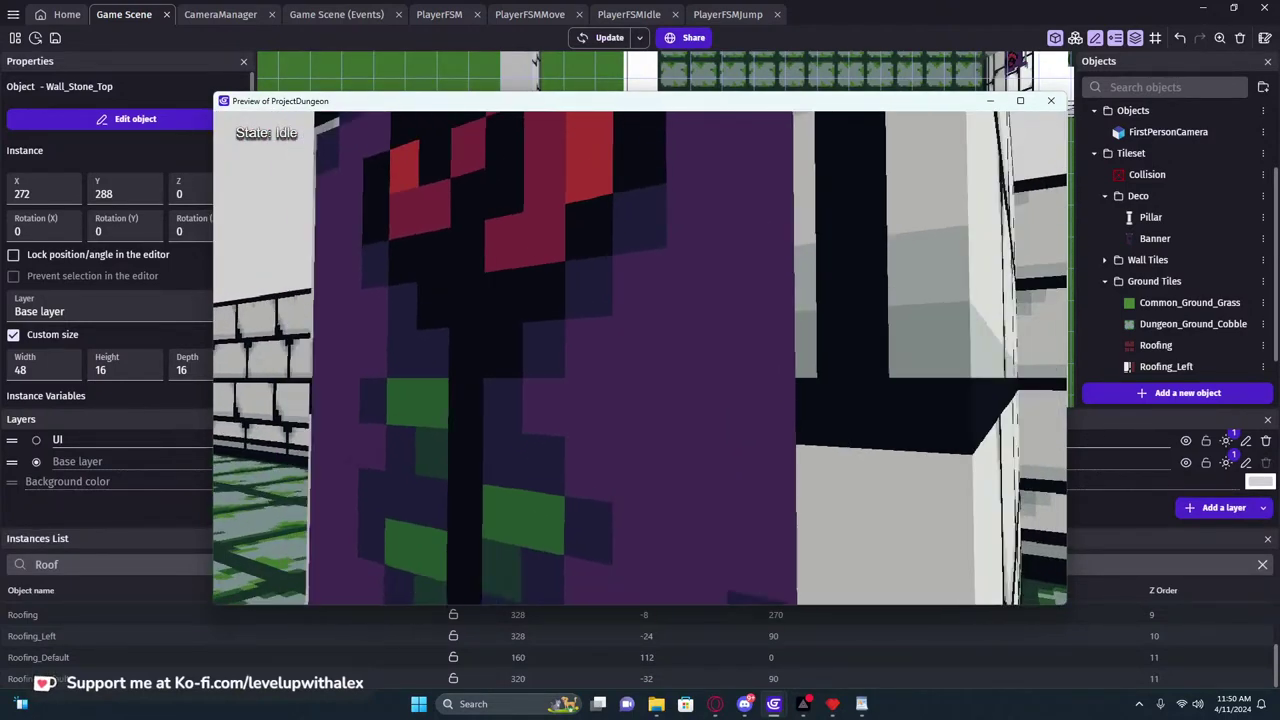
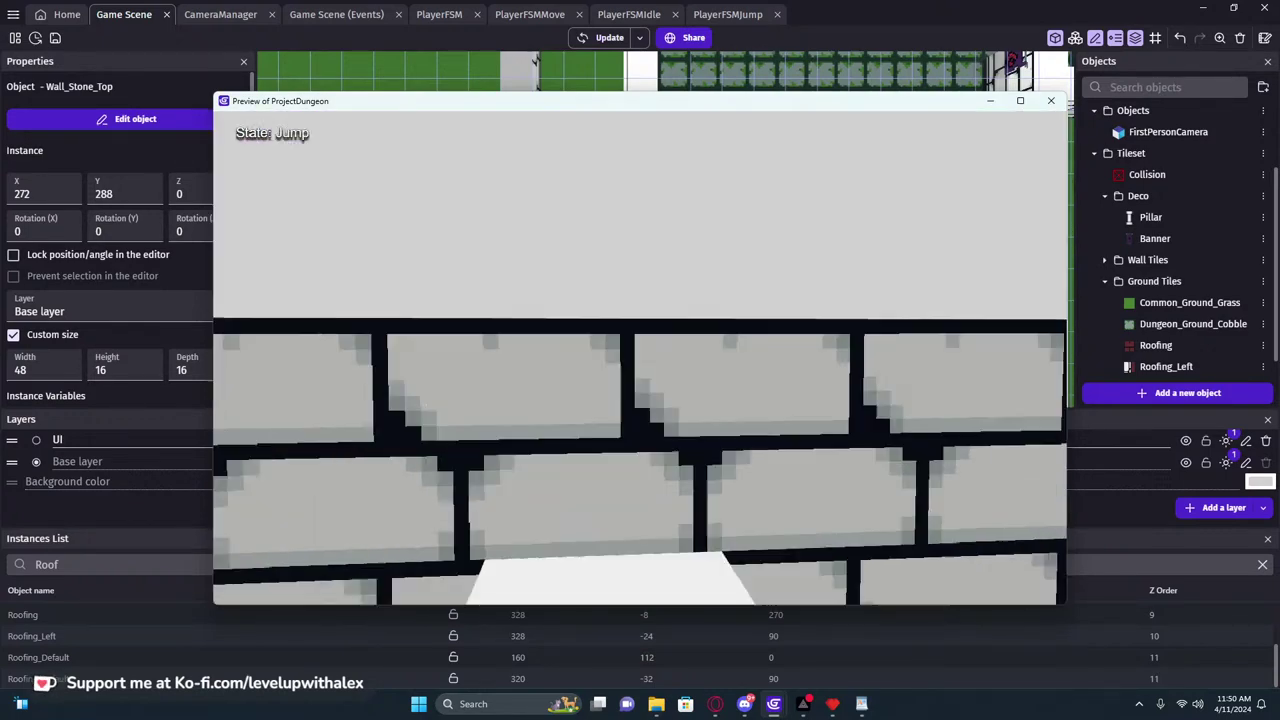
Test jumping onto the wall tops, inspect the interior banners and corridor out to the entrance, and close the preview
key(space)
key(w)
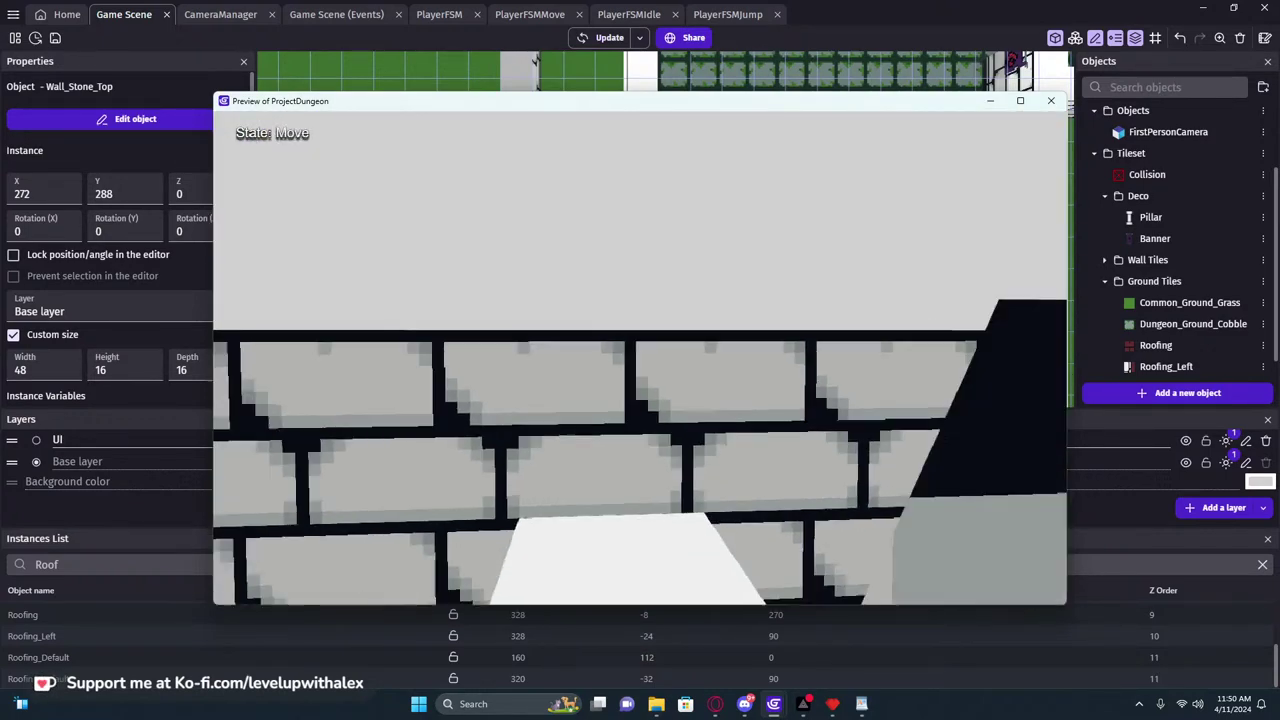
key(space)
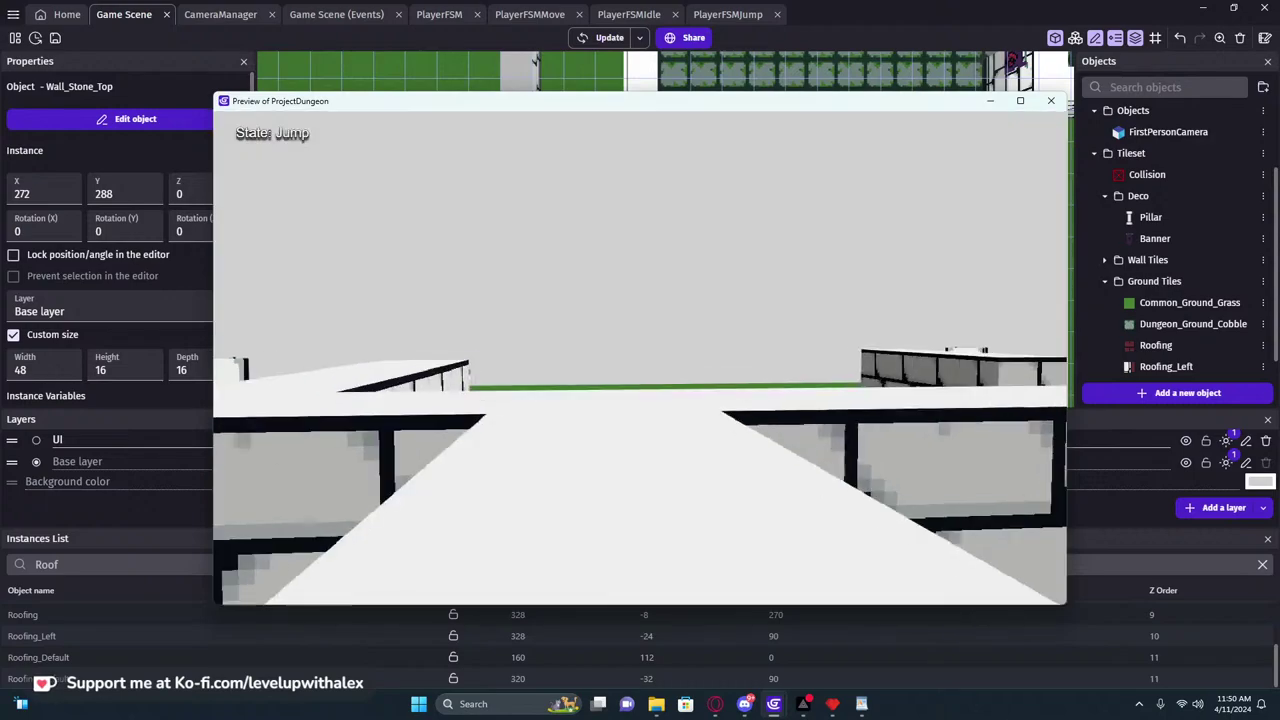
key(space)
key(w)
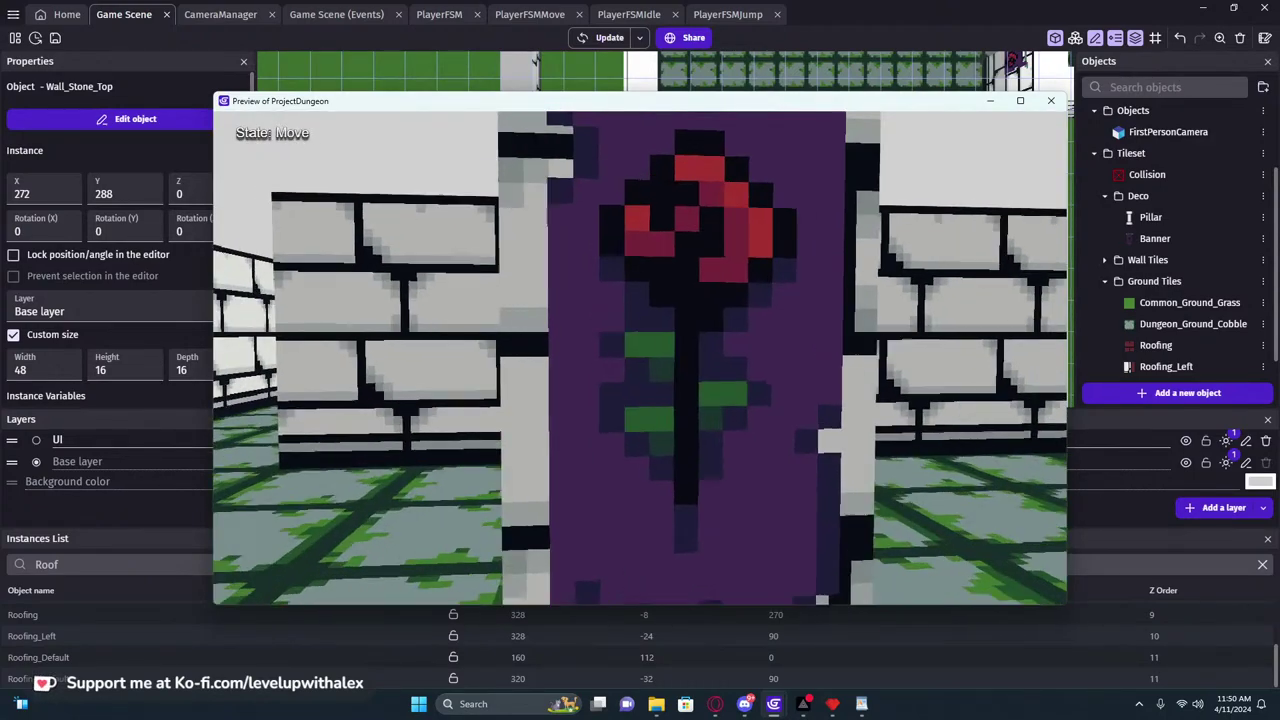
key(w)
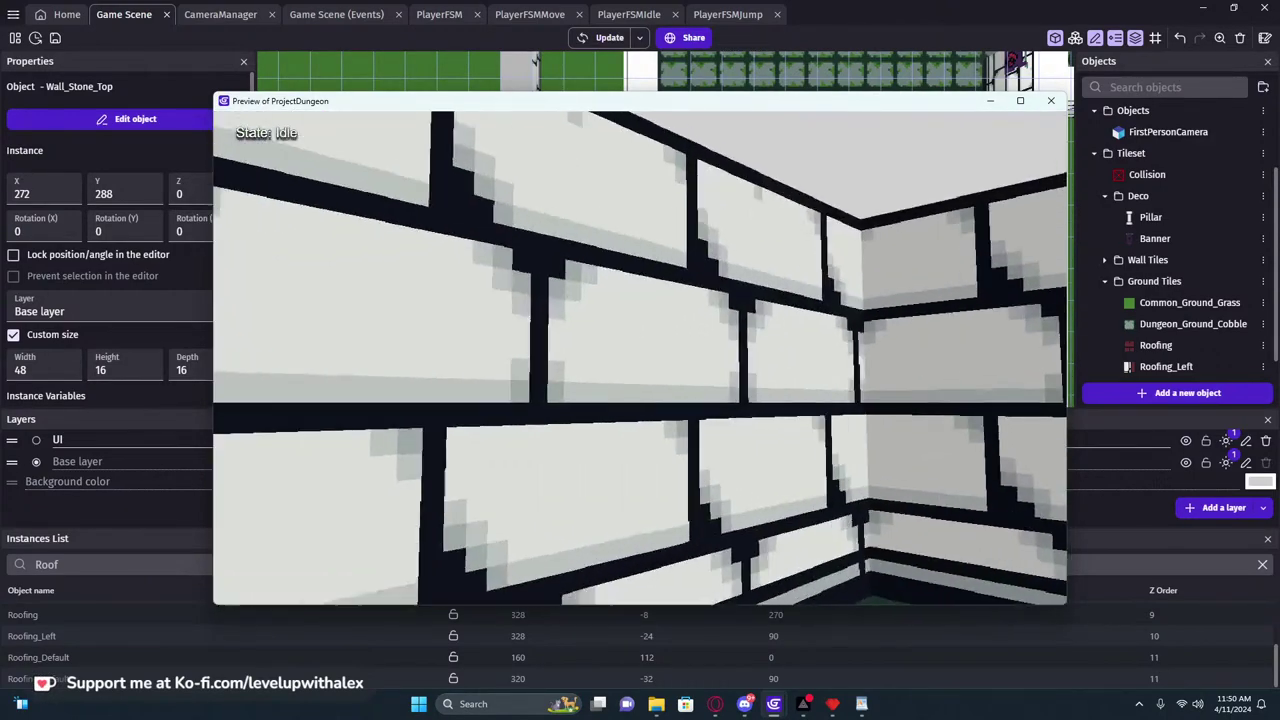
key(w)
key(w)
key(w)
key(w)
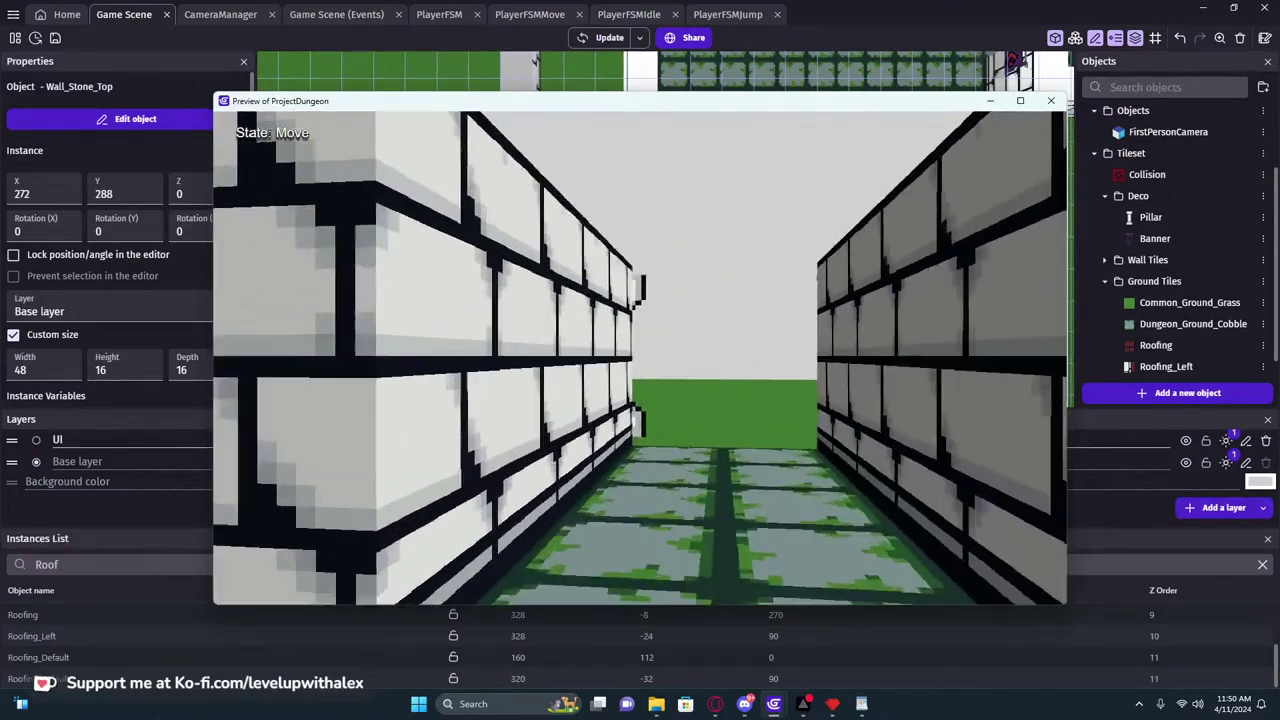
key(s)
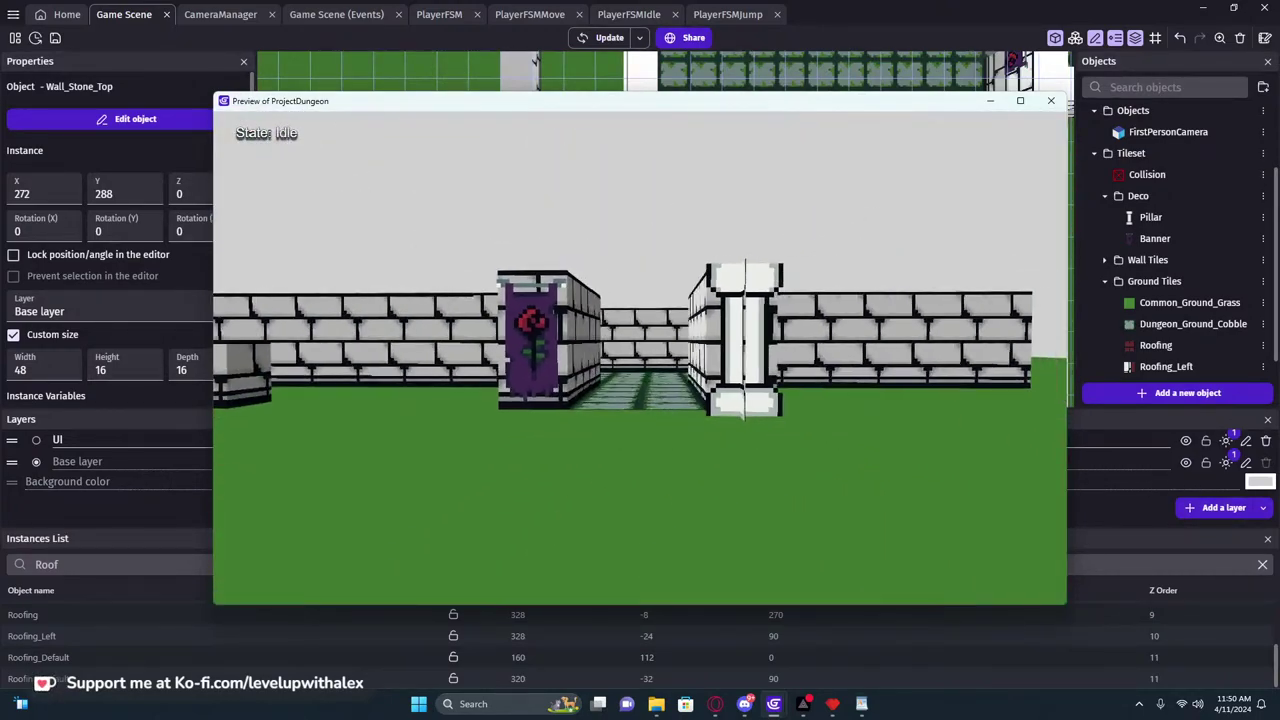
click(1043, 102)
scroll(960, 230, down, 3)
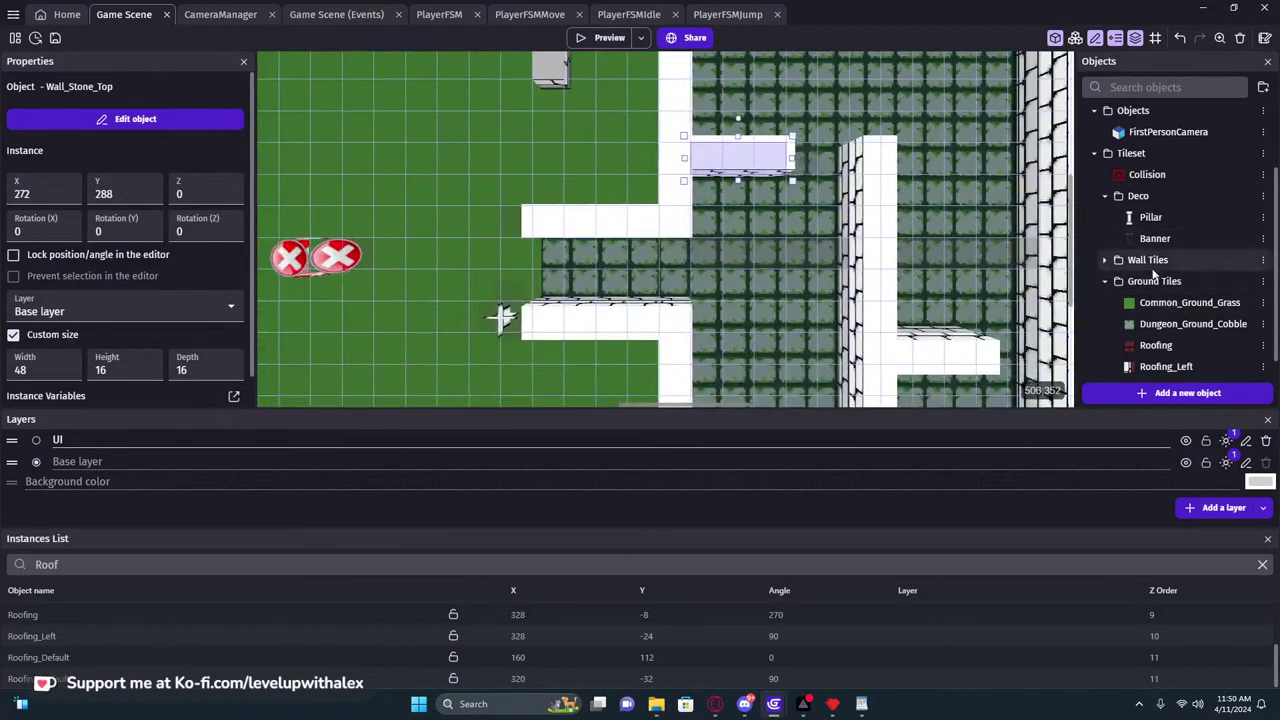
right_click(1151, 240)
click(1128, 300)
text(Grass)
key(Return)
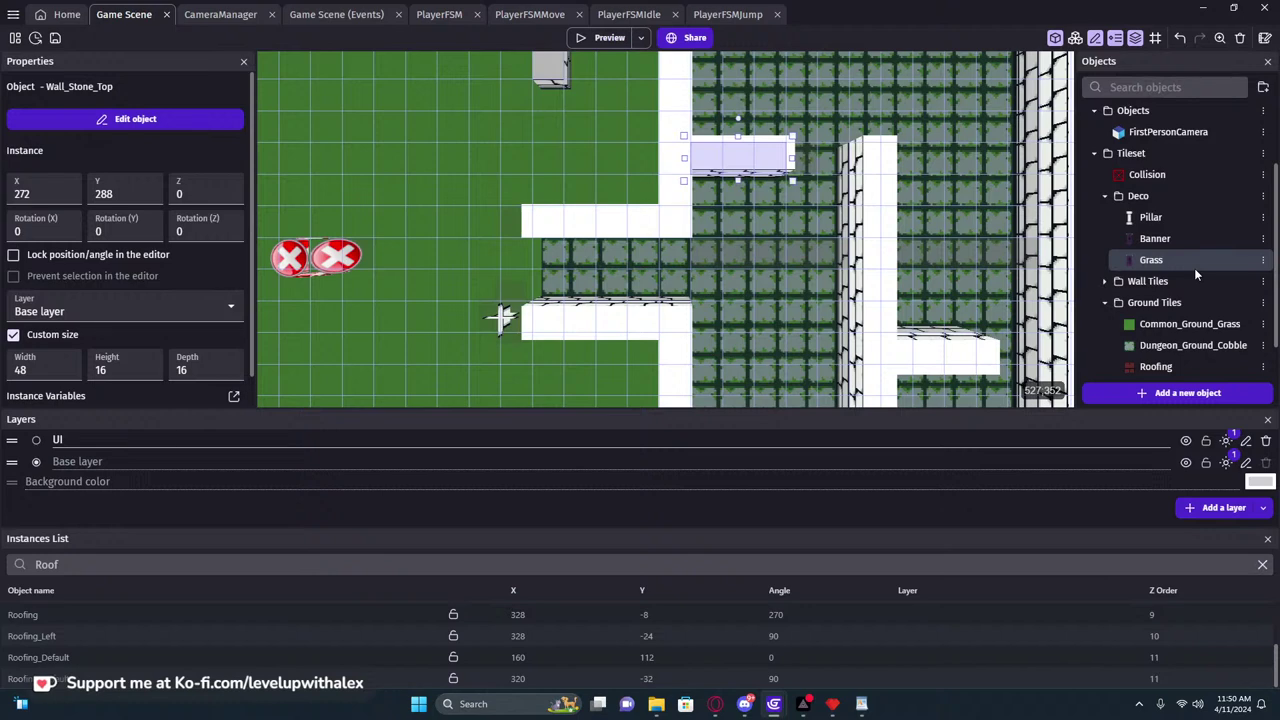
double_click(1194, 262)
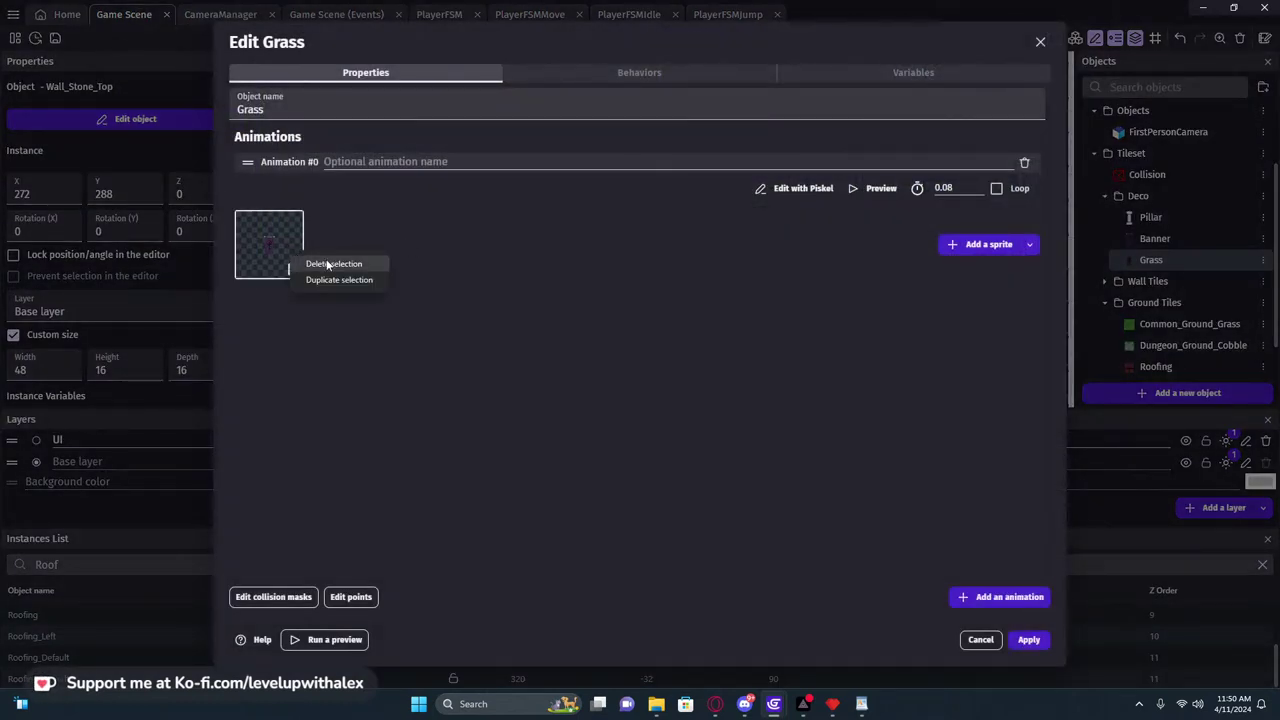
click(1040, 42)
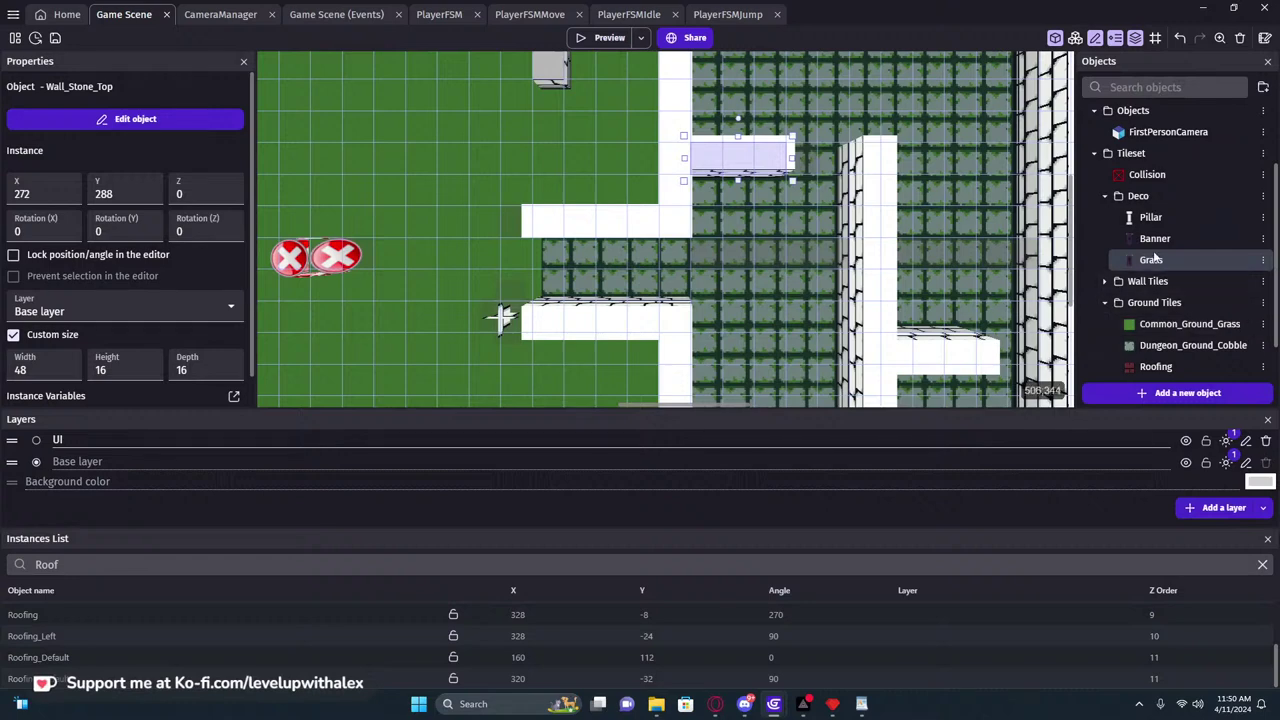
right_click(1153, 262)
click(1008, 345)
click(818, 395)
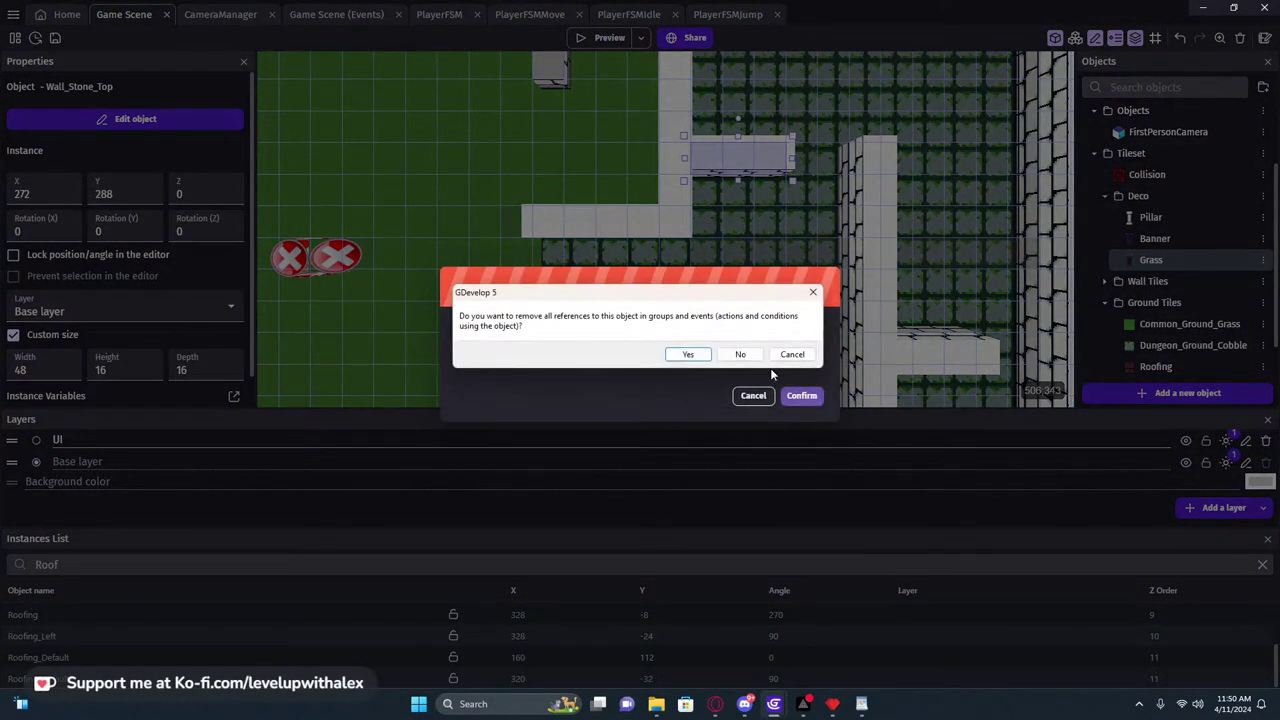
click(700, 355)
Rename the Banner object as DecoList and name its first animation Banner
right_click(1171, 237)
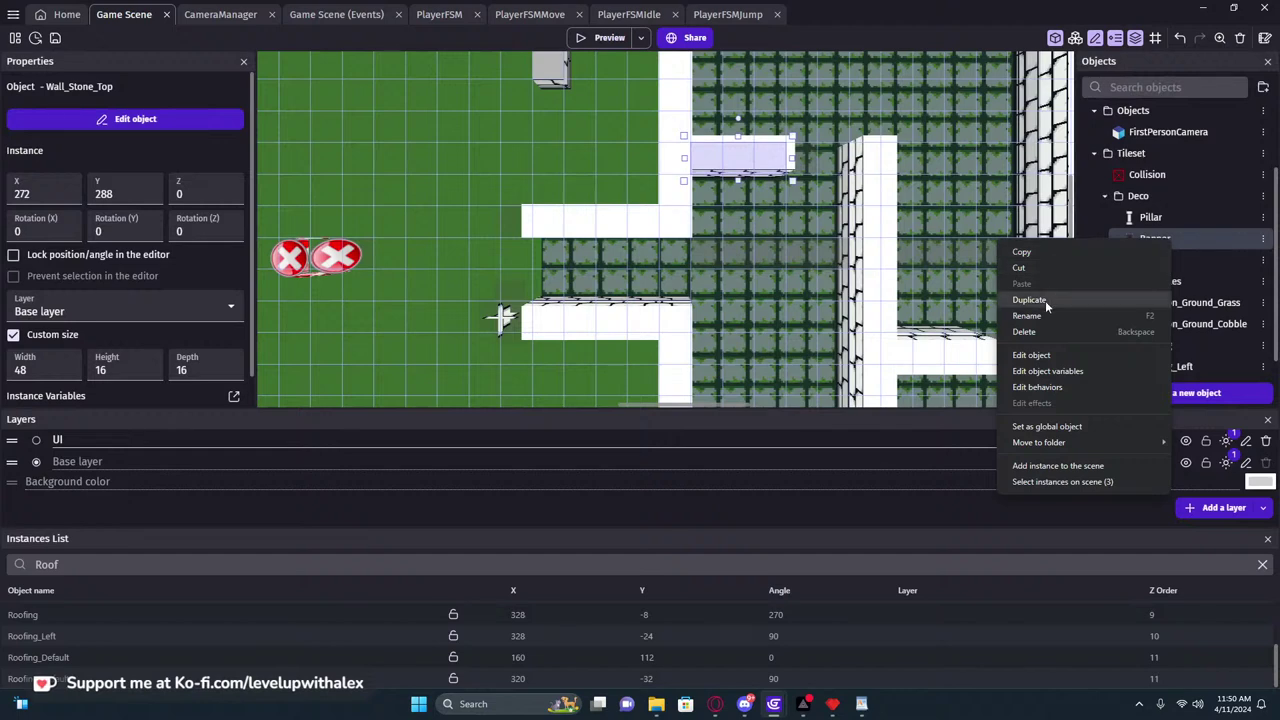
click(1196, 240)
double_click(1196, 240)
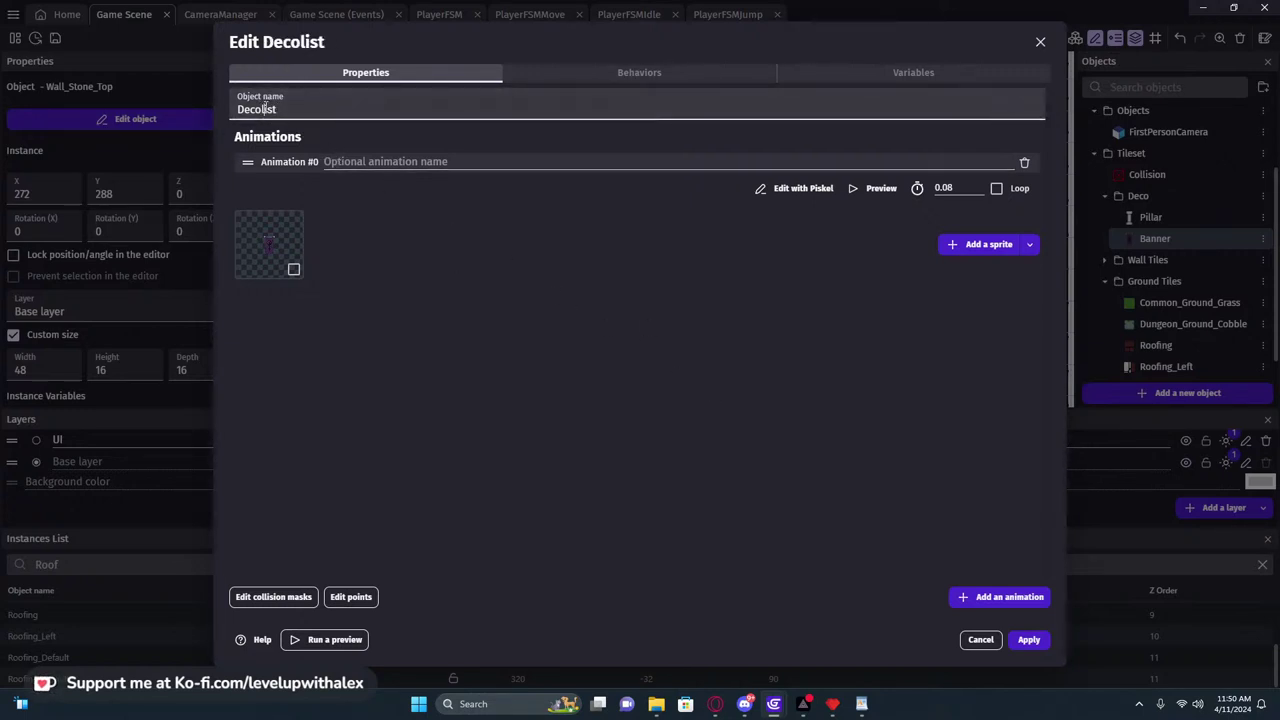
key(BackSpace)
text(L)
click(494, 267)
Add two animations named Grass and Grass2 to the DecoList object, each with its own sprite image
click(1010, 597)
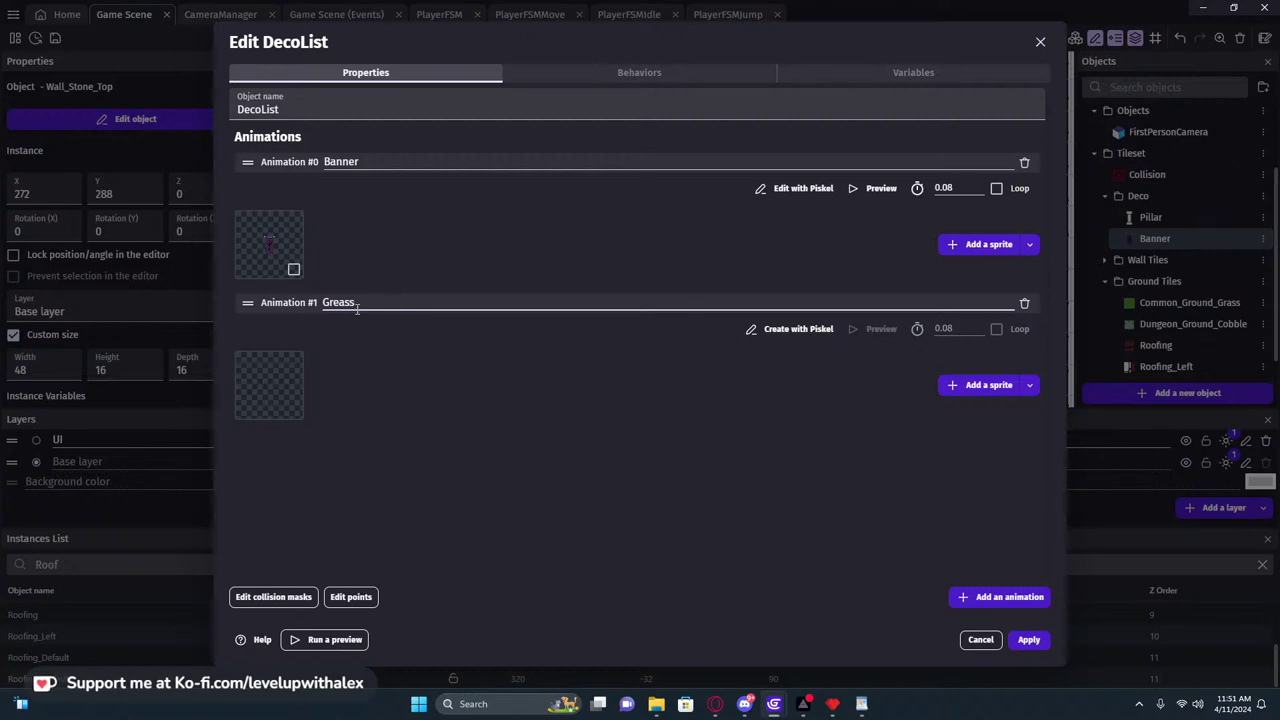
click(980, 390)
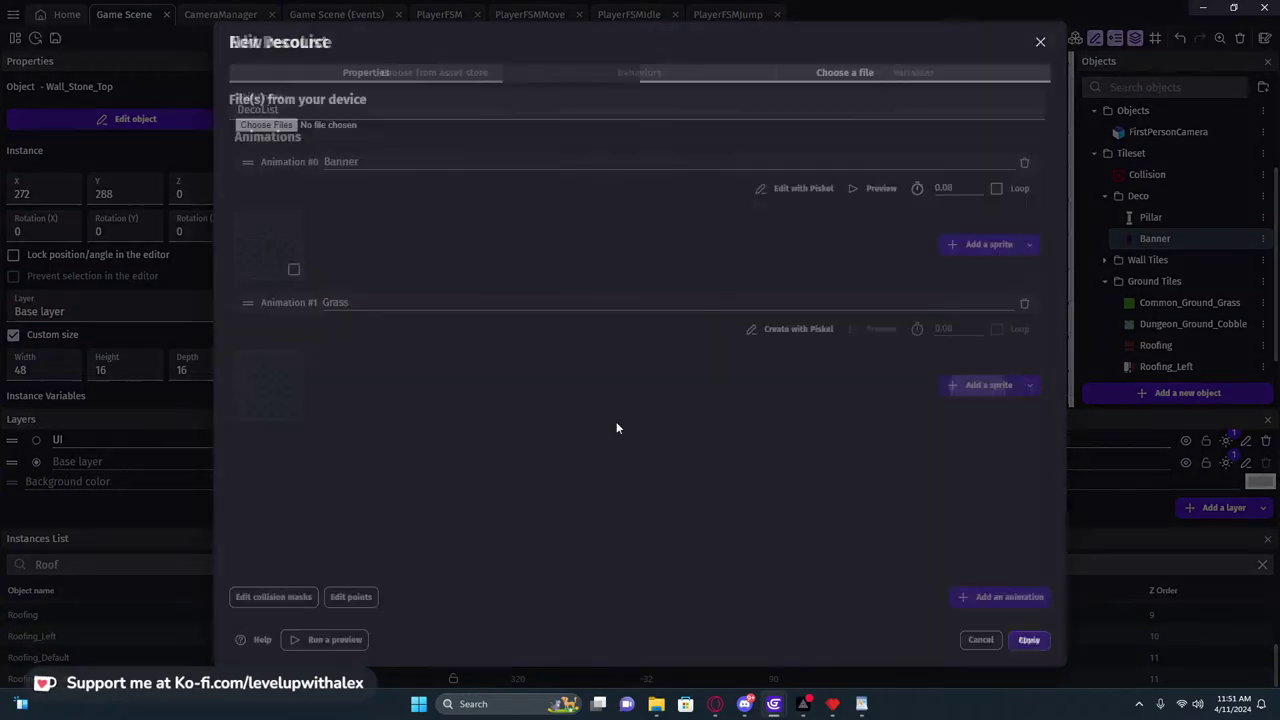
double_click(240, 140)
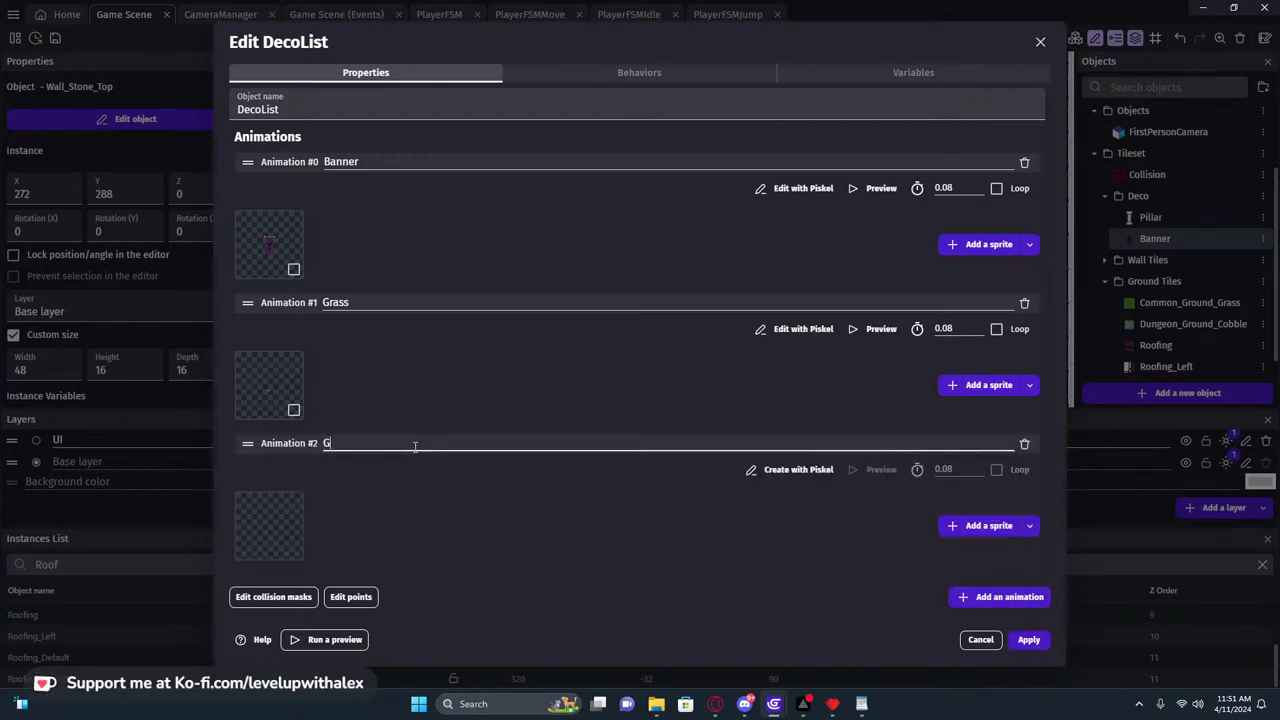
click(985, 525)
double_click(313, 136)
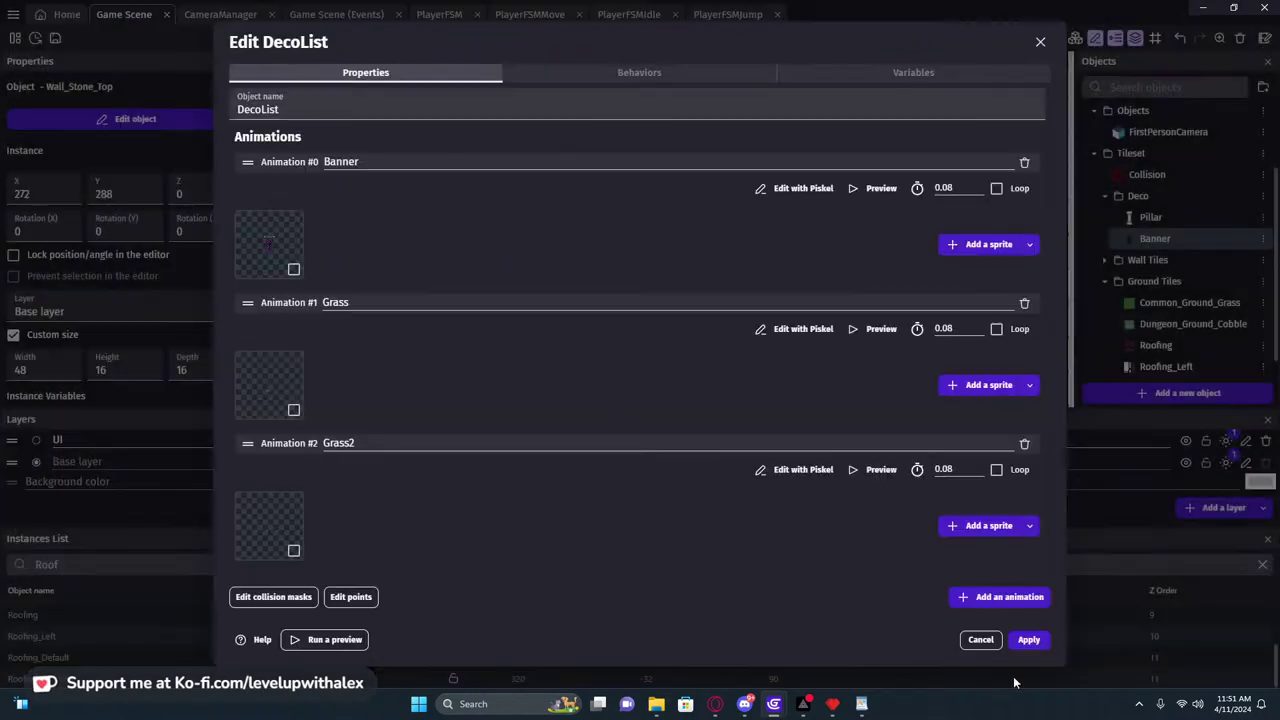
Apply the DecoList changes and place a copy of the banner on the grass outside the entrance at X 136, Y 296
click(1031, 641)
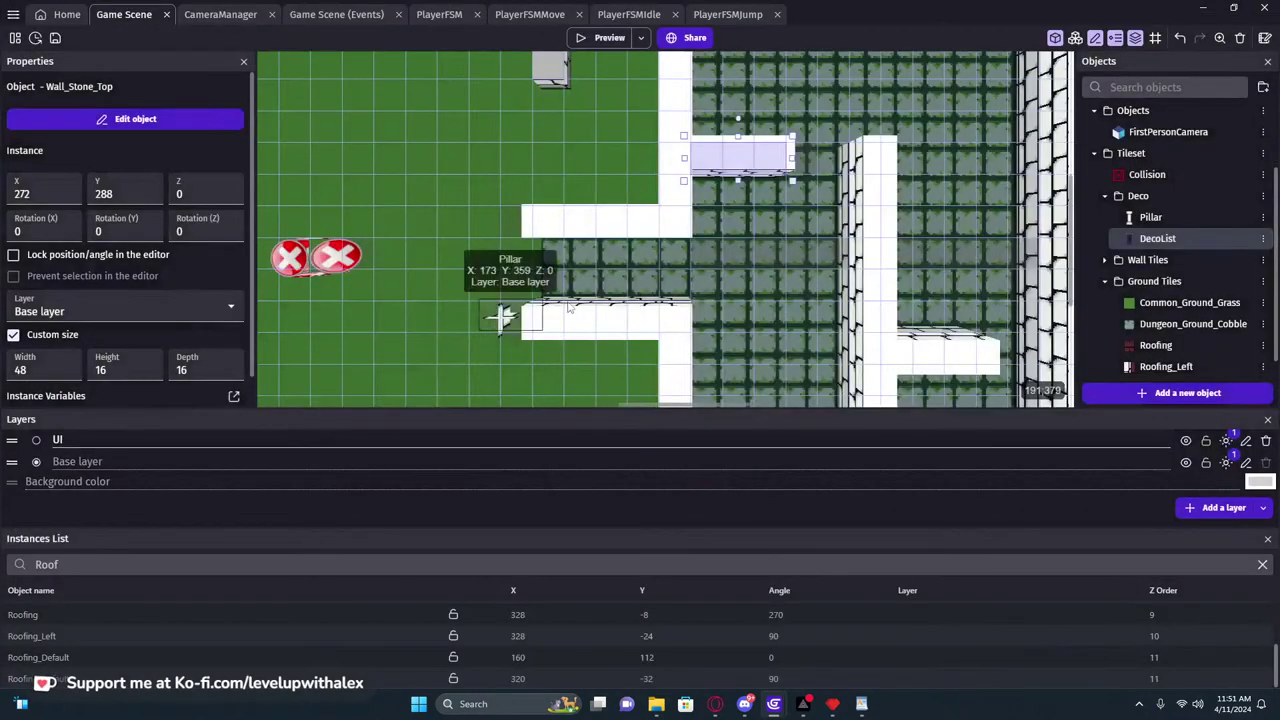
middle_drag(730, 273, 906, 280)
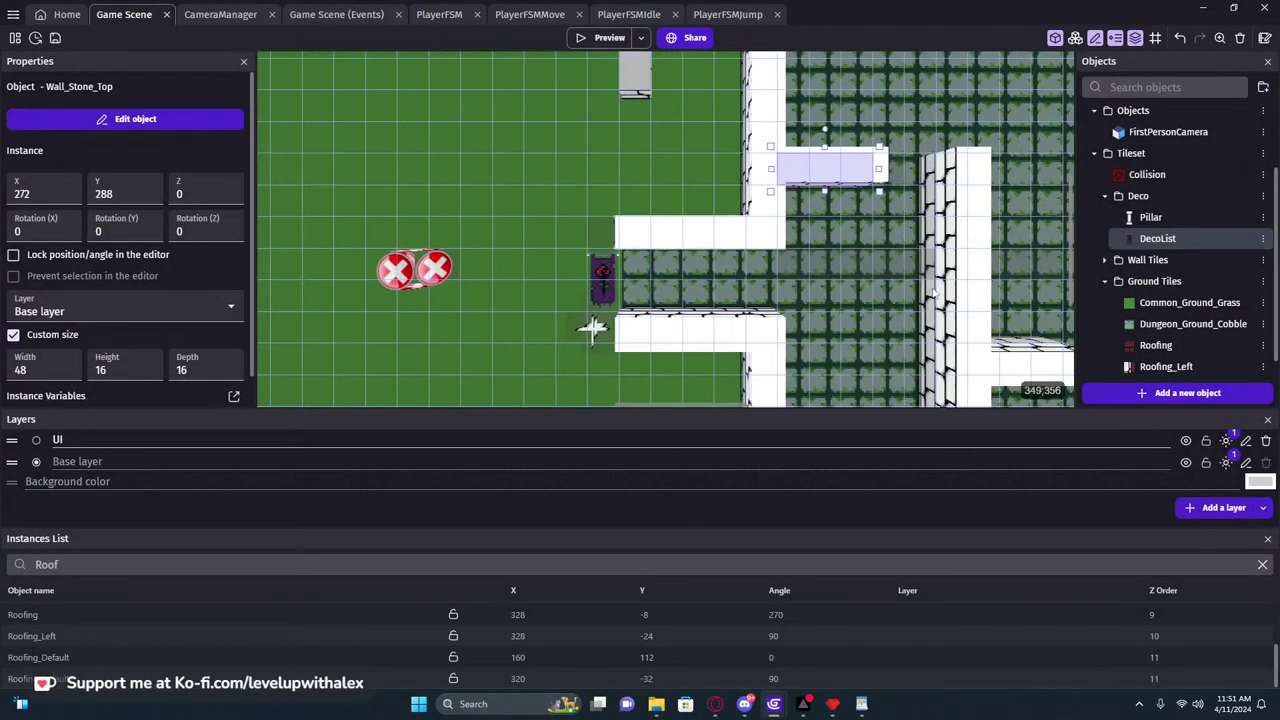
key(Delete)
middle_drag(790, 271, 1018, 271)
click(852, 232)
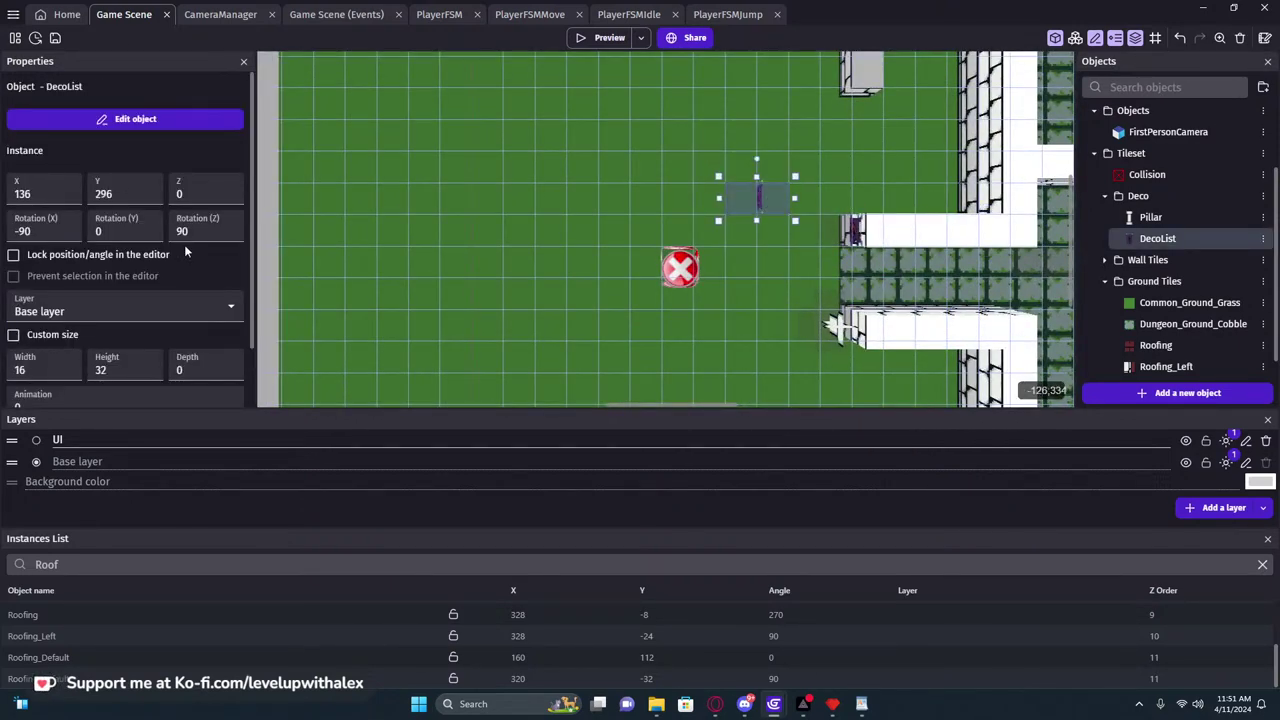
Check the DecoList animation order, then set the copied instance's animation to 1 and its size to 16 by 16
double_click(1163, 239)
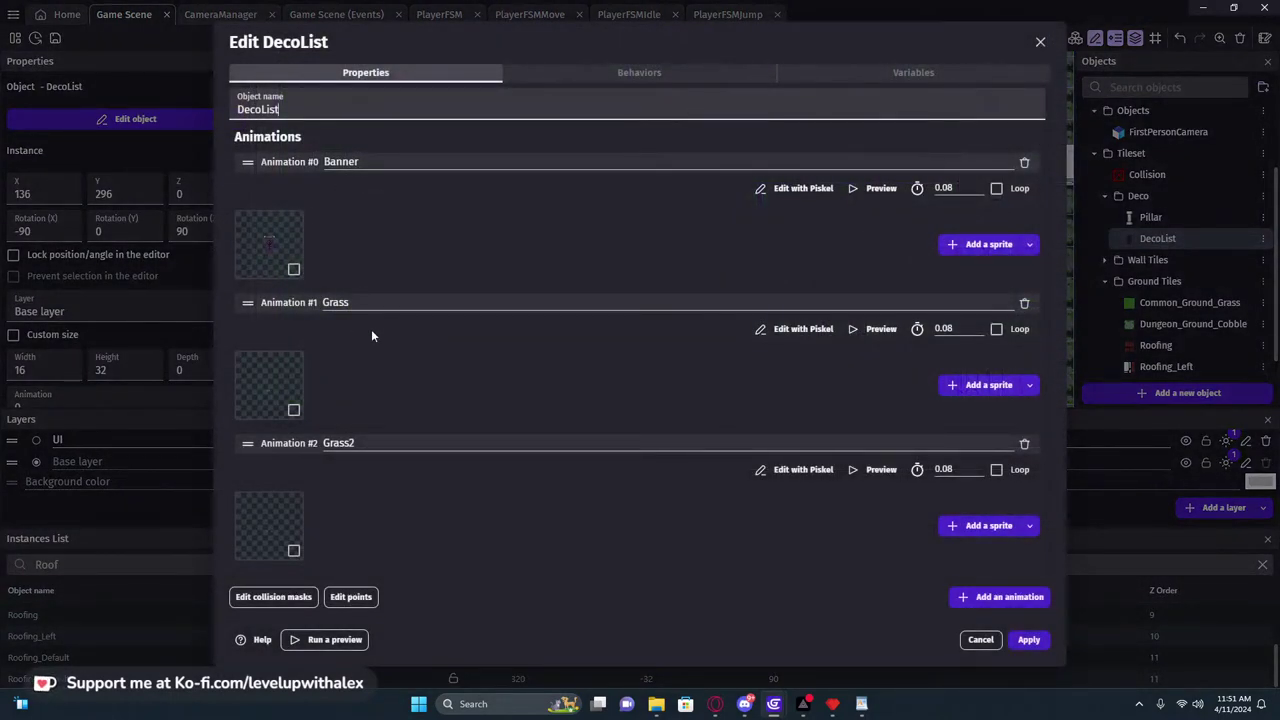
click(1076, 58)
scroll(164, 345, down, 1)
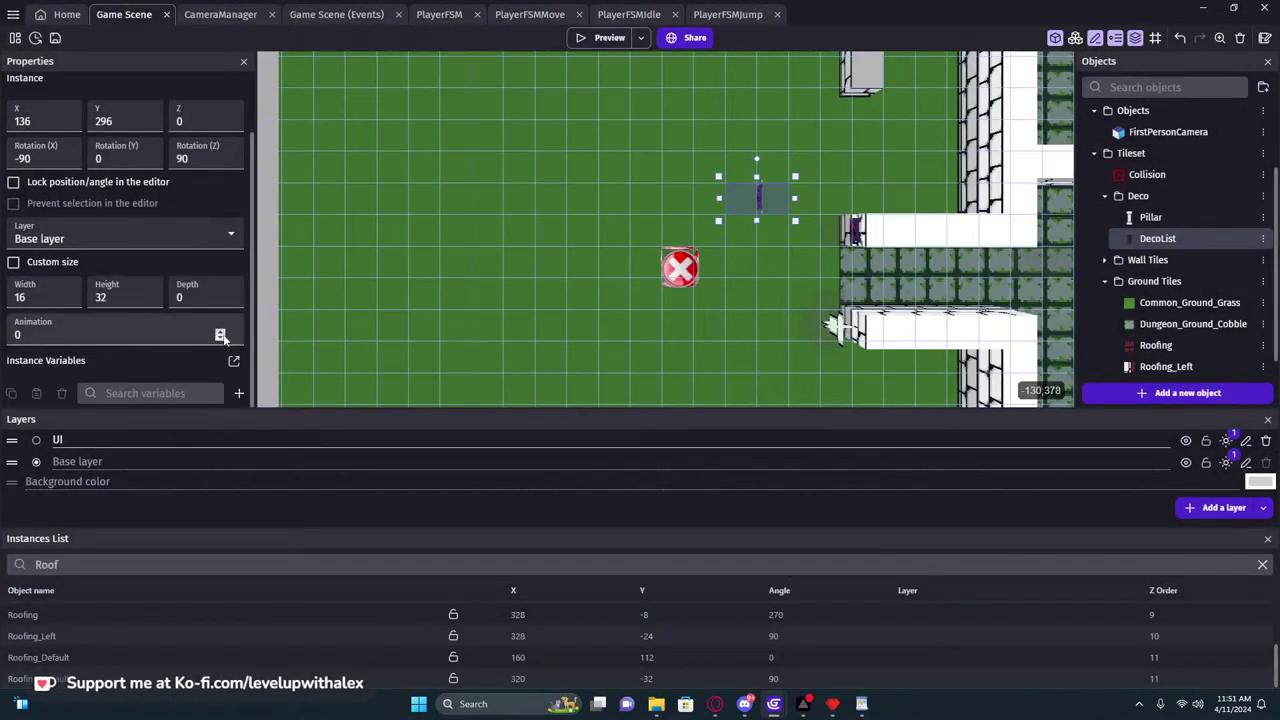
scroll(790, 184, up, 4)
middle_drag(700, 200, 650, 253)
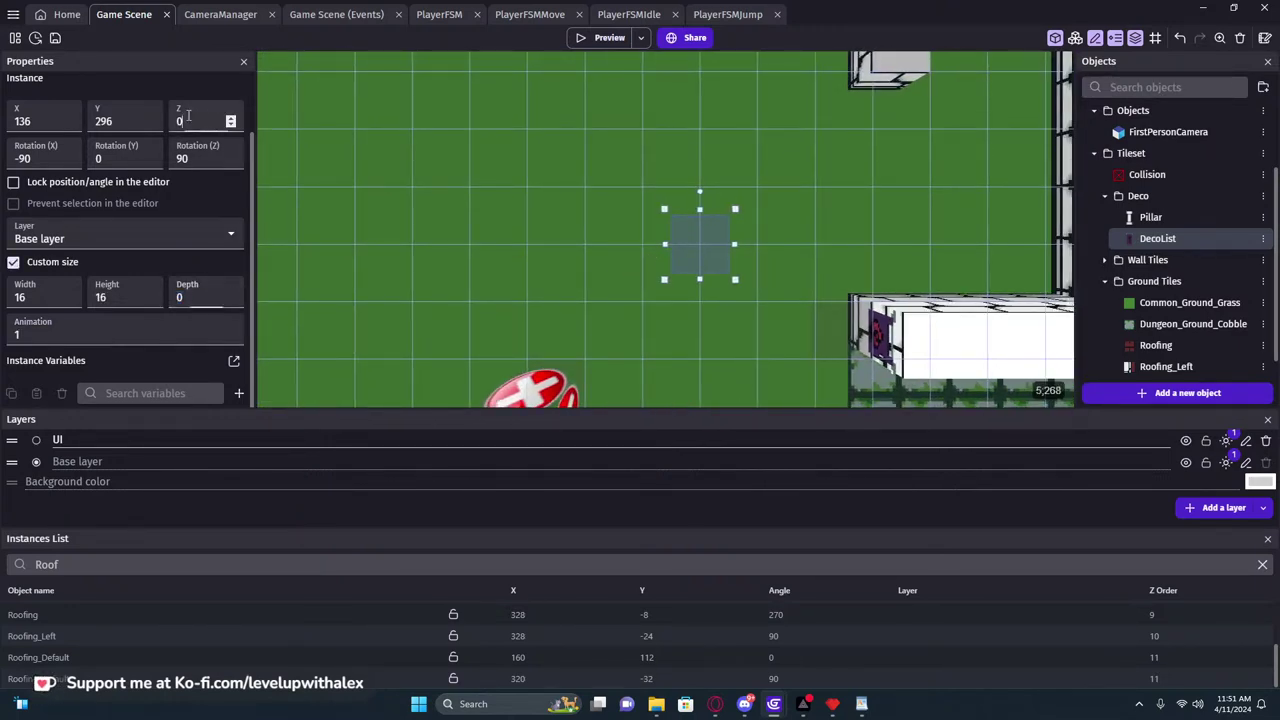
Set the grass instance's Z position to 4 and check its height in a game preview
click(566, 232)
click(708, 267)
scroll(712, 265, up, 1)
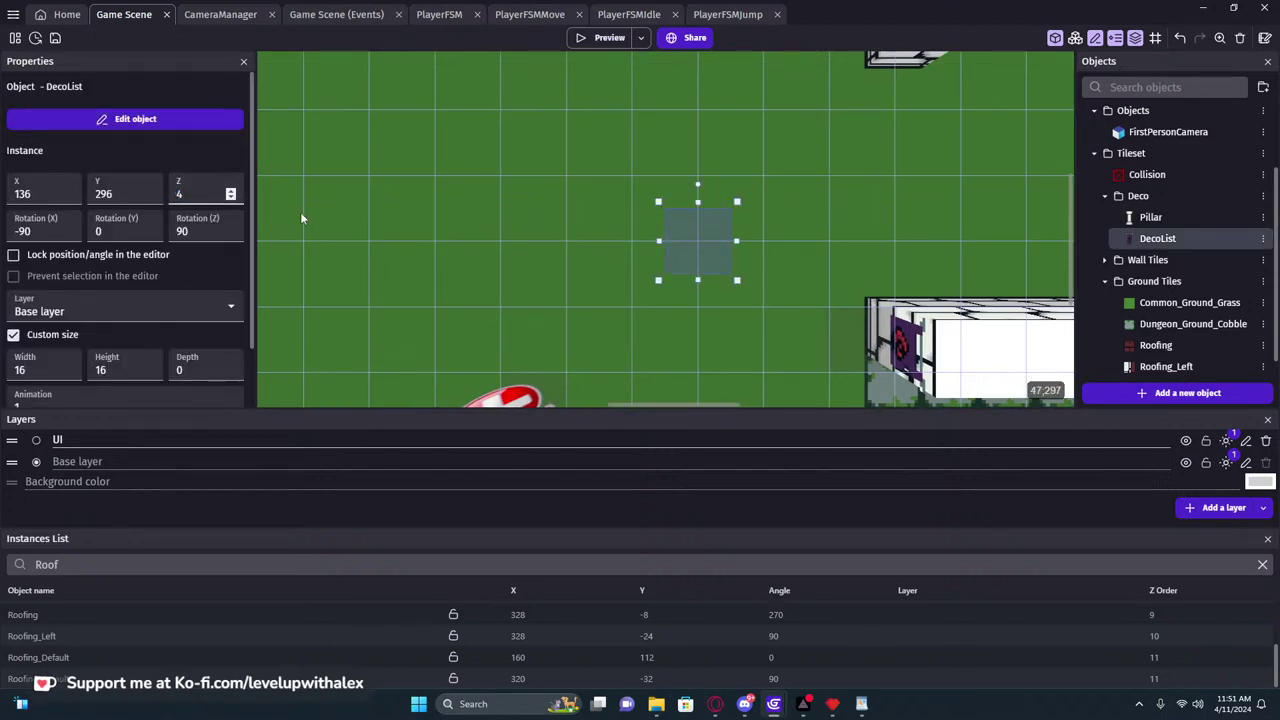
middle_drag(505, 57, 719, 82)
key(F5)
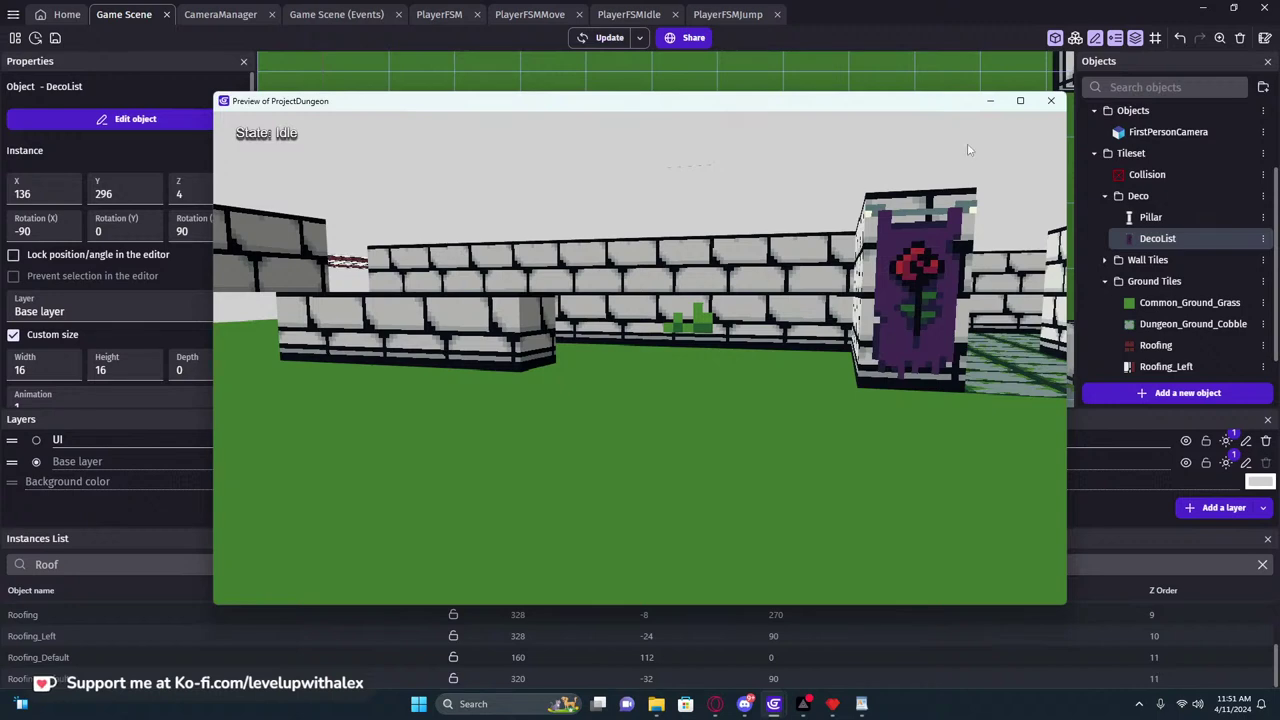
click(1051, 101)
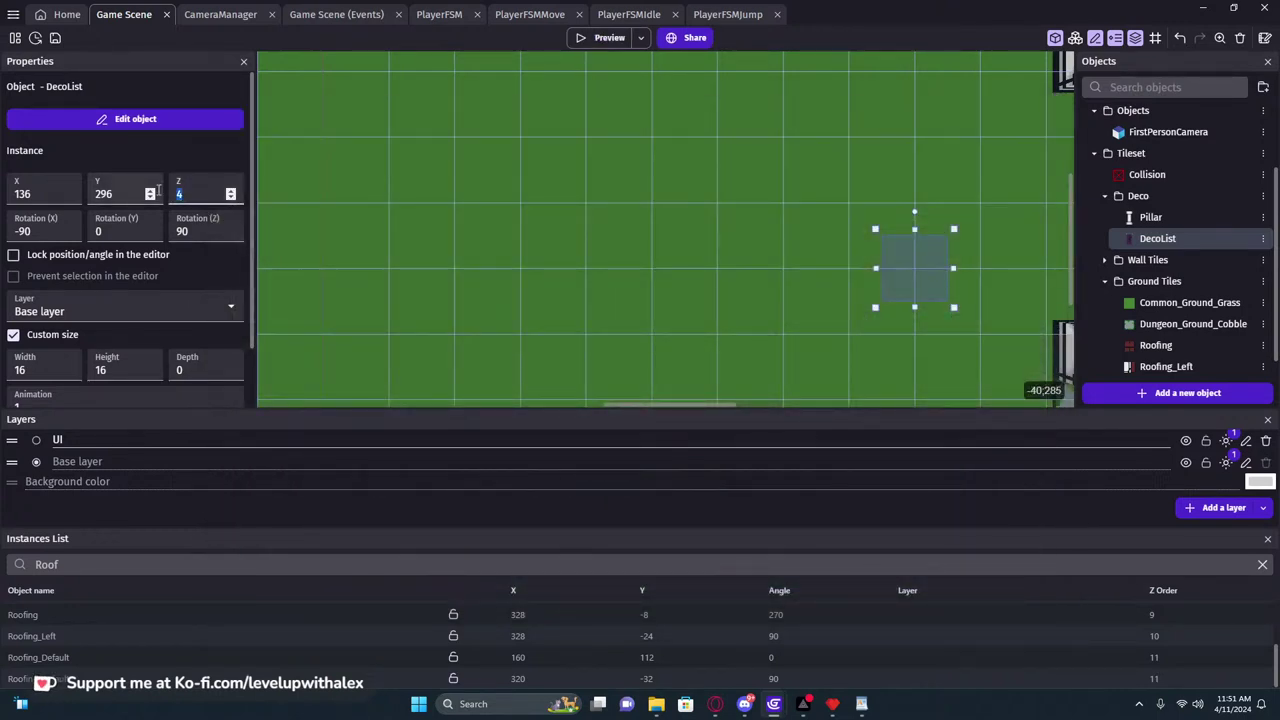
Try Z positions of 0 and -16 for the grass instance, previewing the game for each
key(F5)
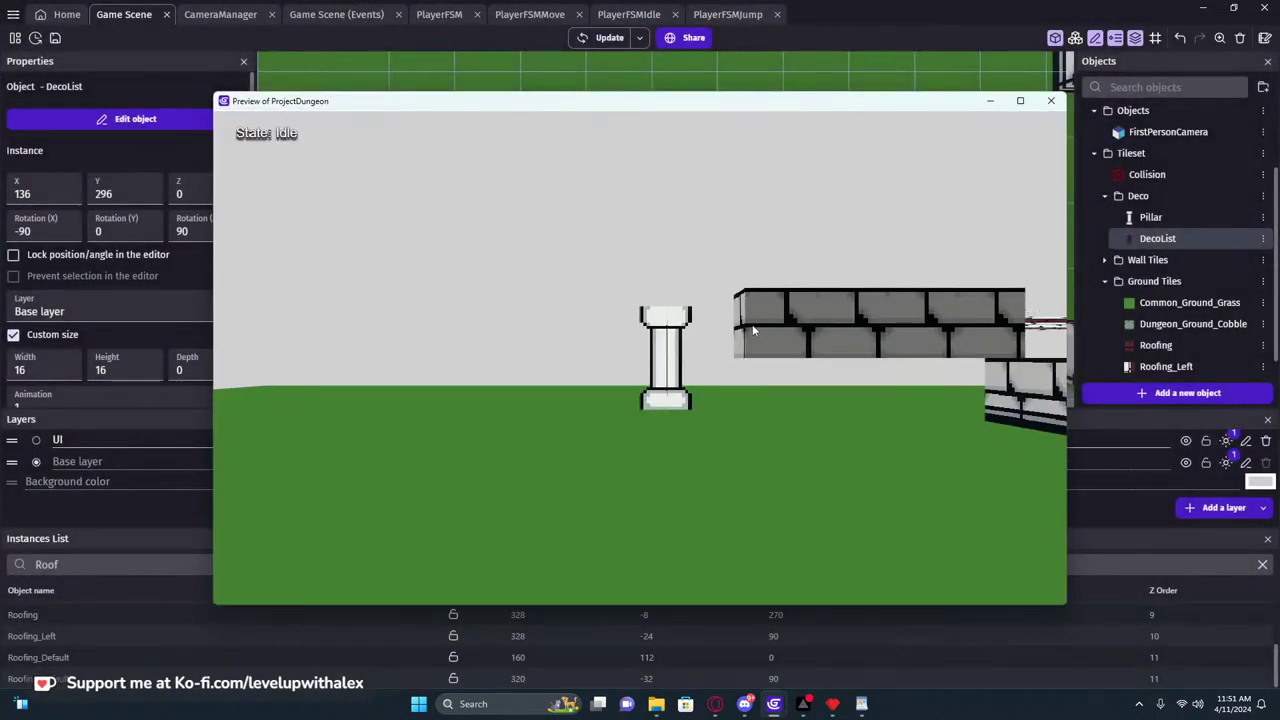
click(889, 362)
key(w)
key(alt+F4)
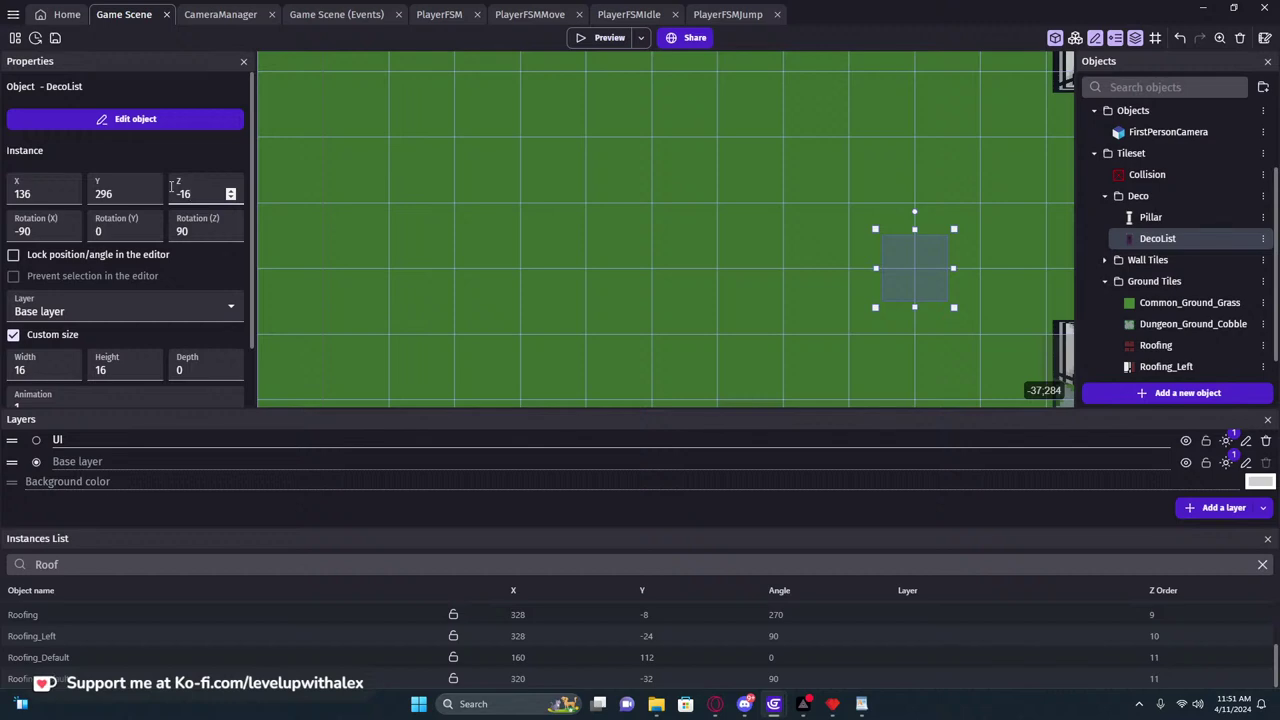
click(590, 38)
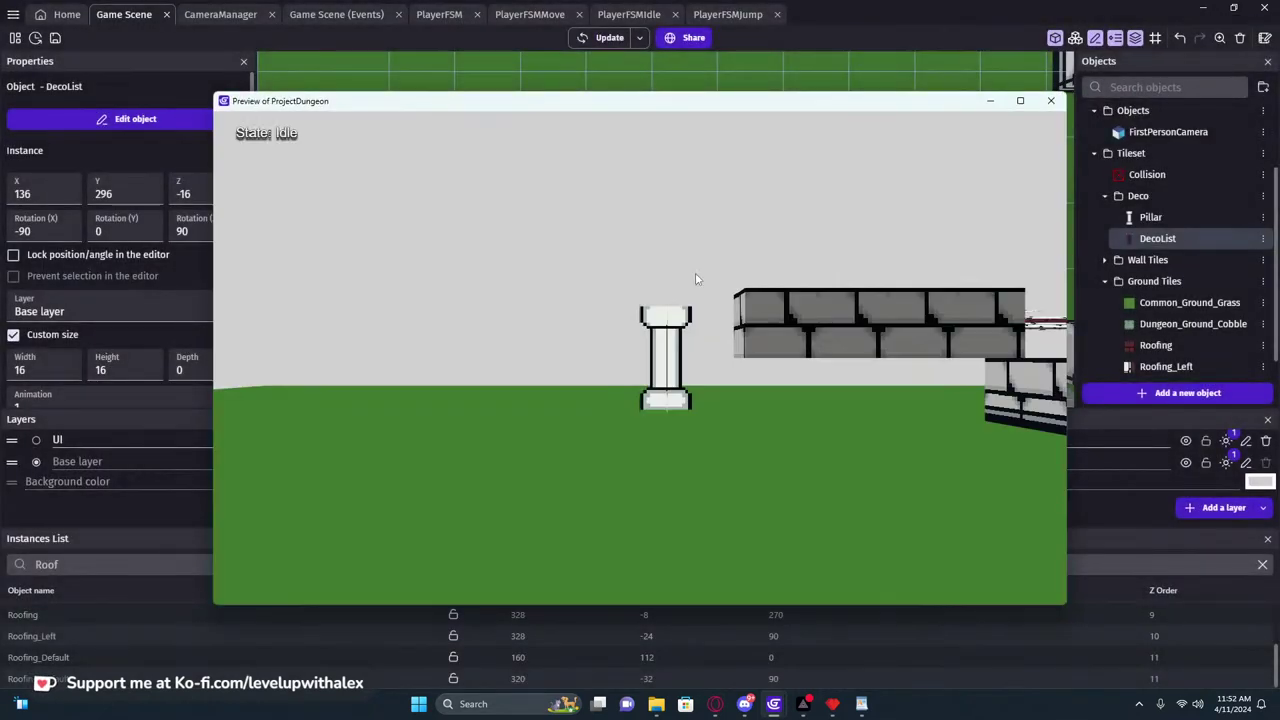
click(1051, 100)
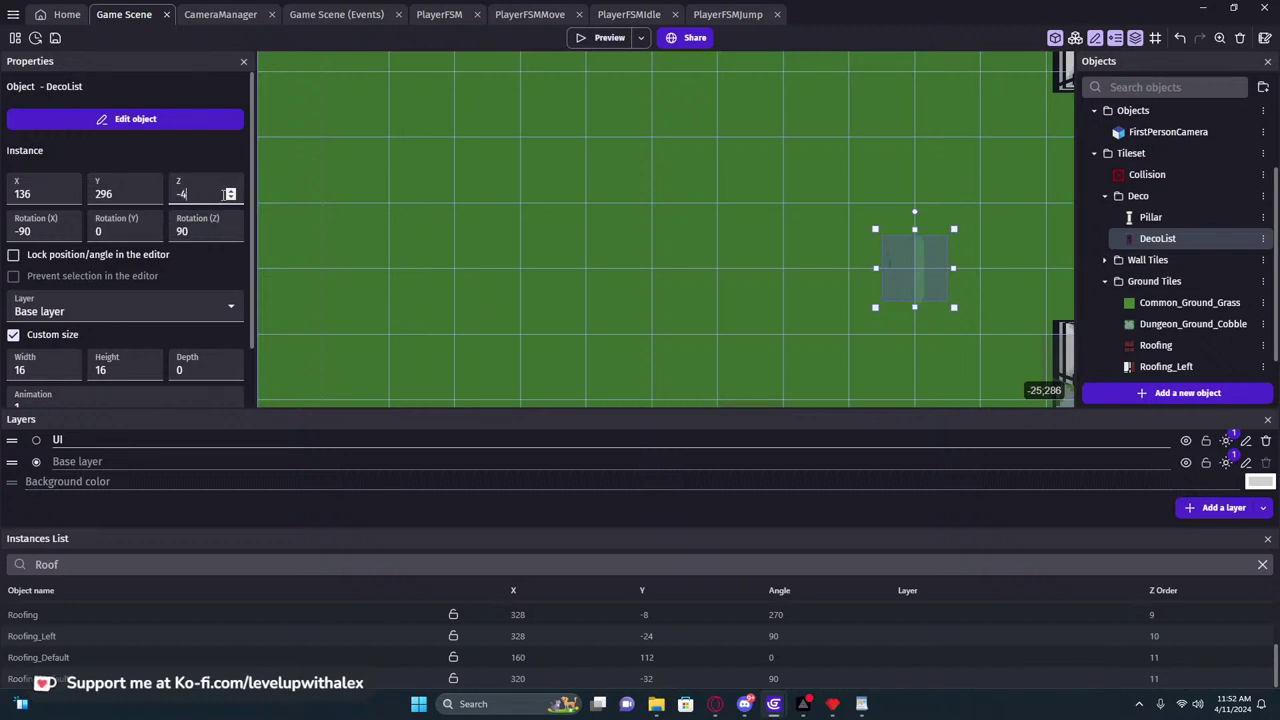
Set the grass instance's Z position to -7 and start a preview to check how it sits on the ground
middle_drag(816, 181, 869, 216)
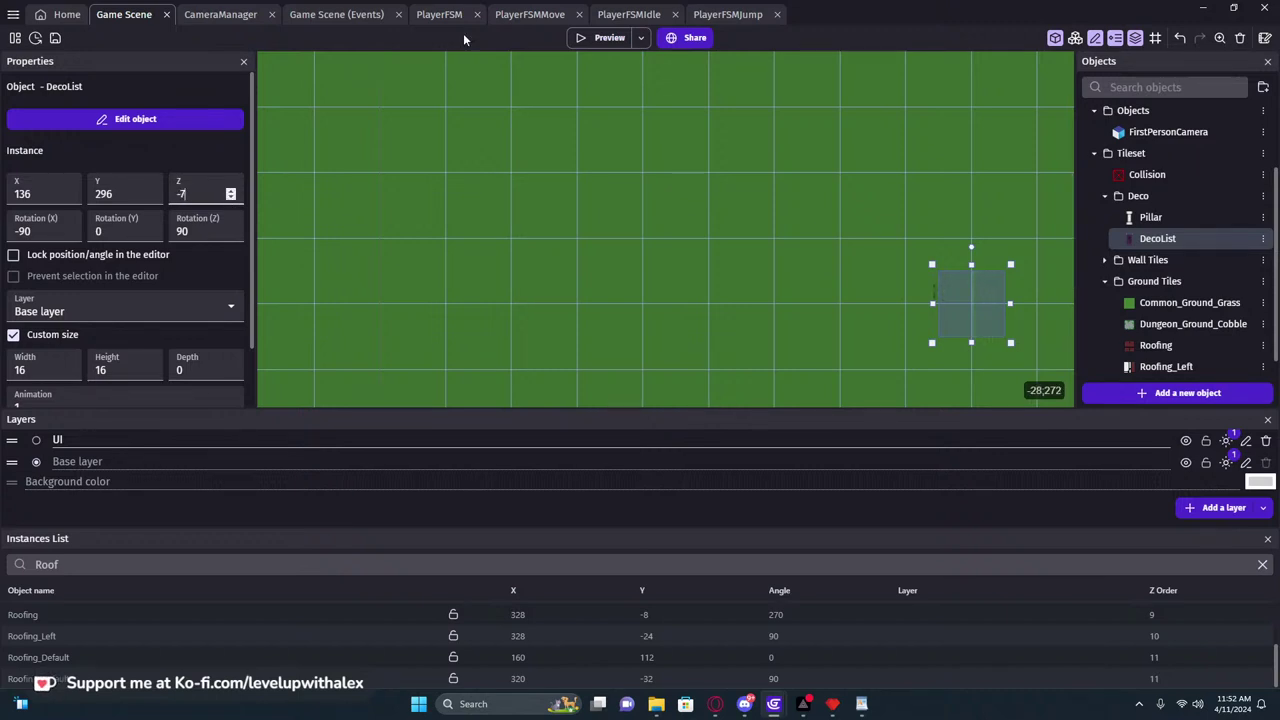
click(577, 42)
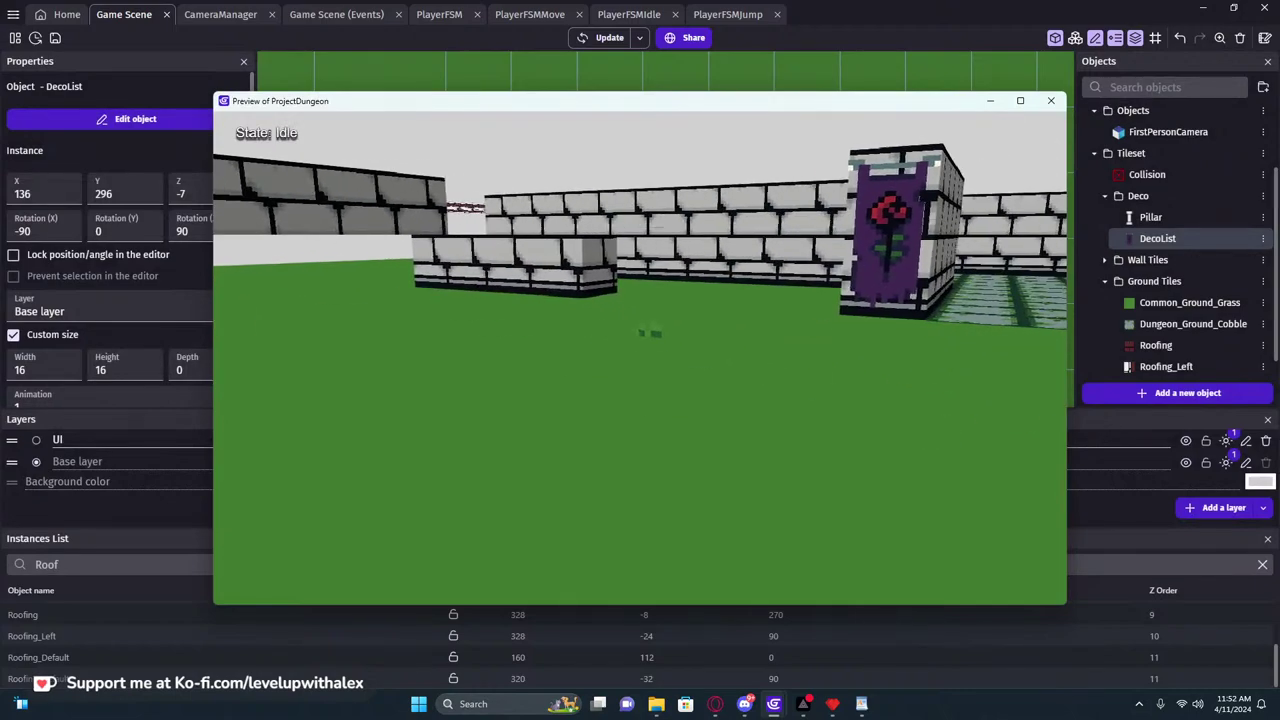
key(w)
key(s)
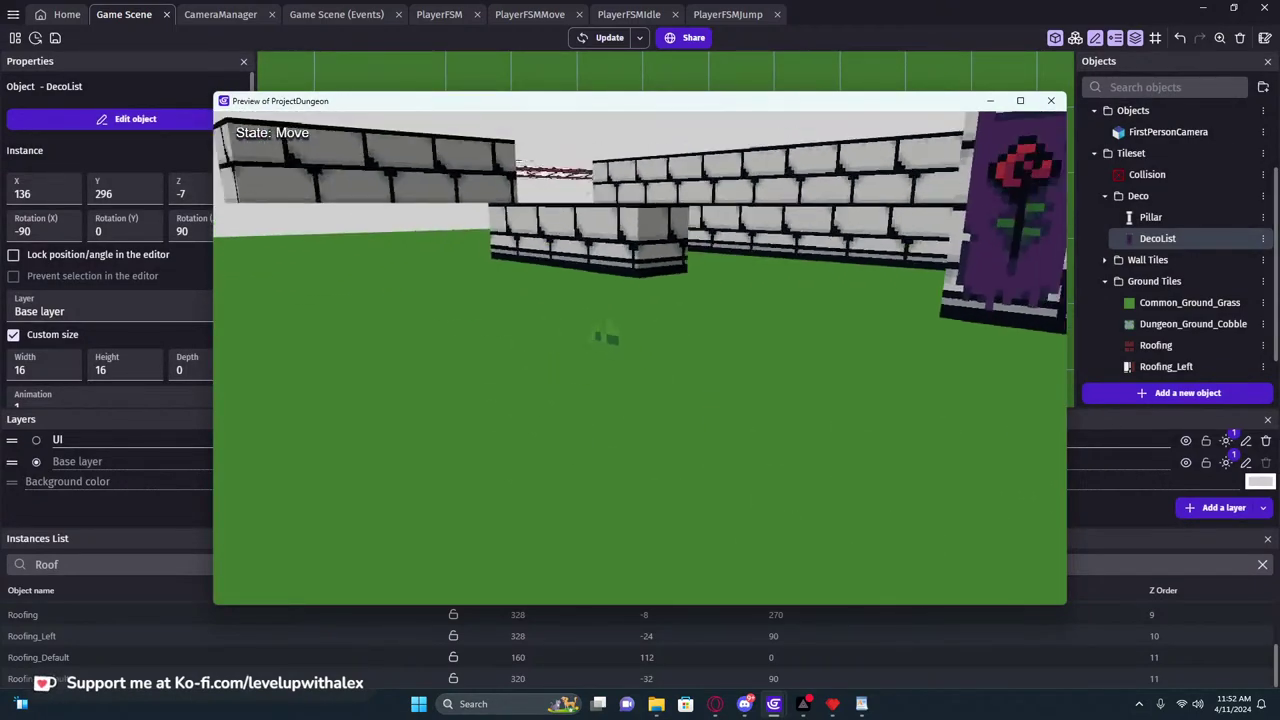
Walk around the grass sprite in the preview to examine its transparency against the ground and walls, and close the preview
key(a)
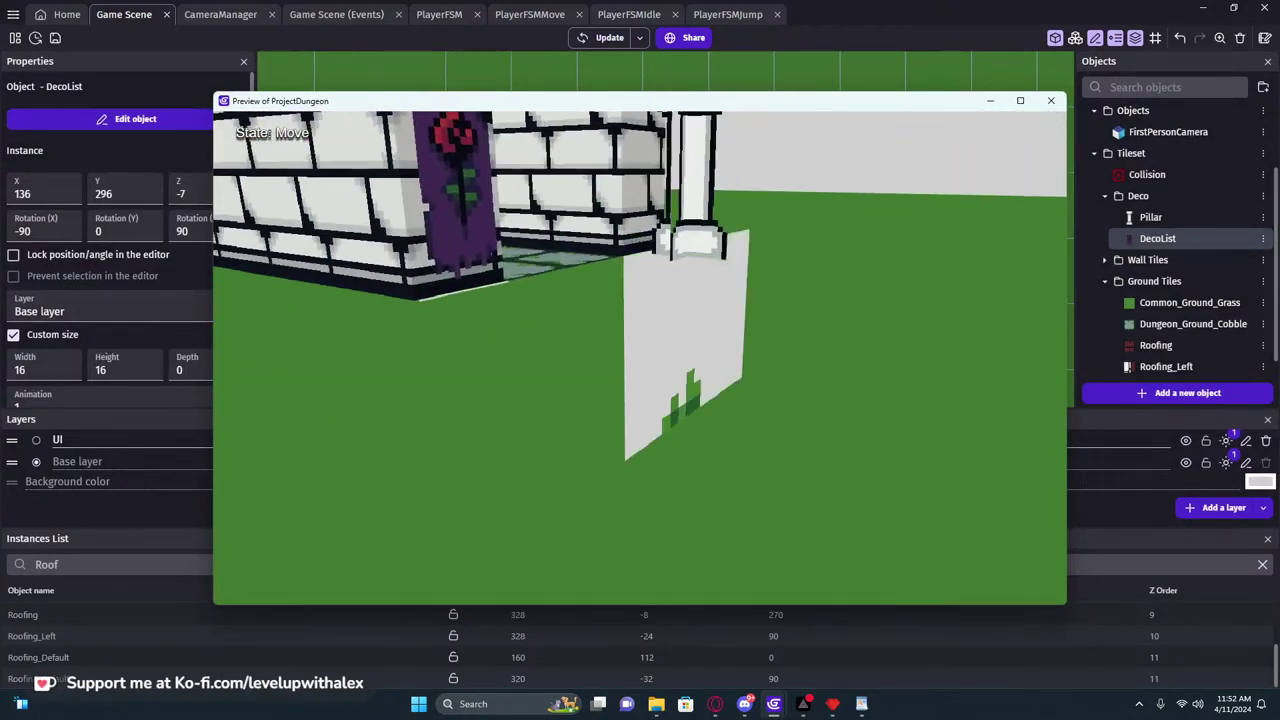
key(w)
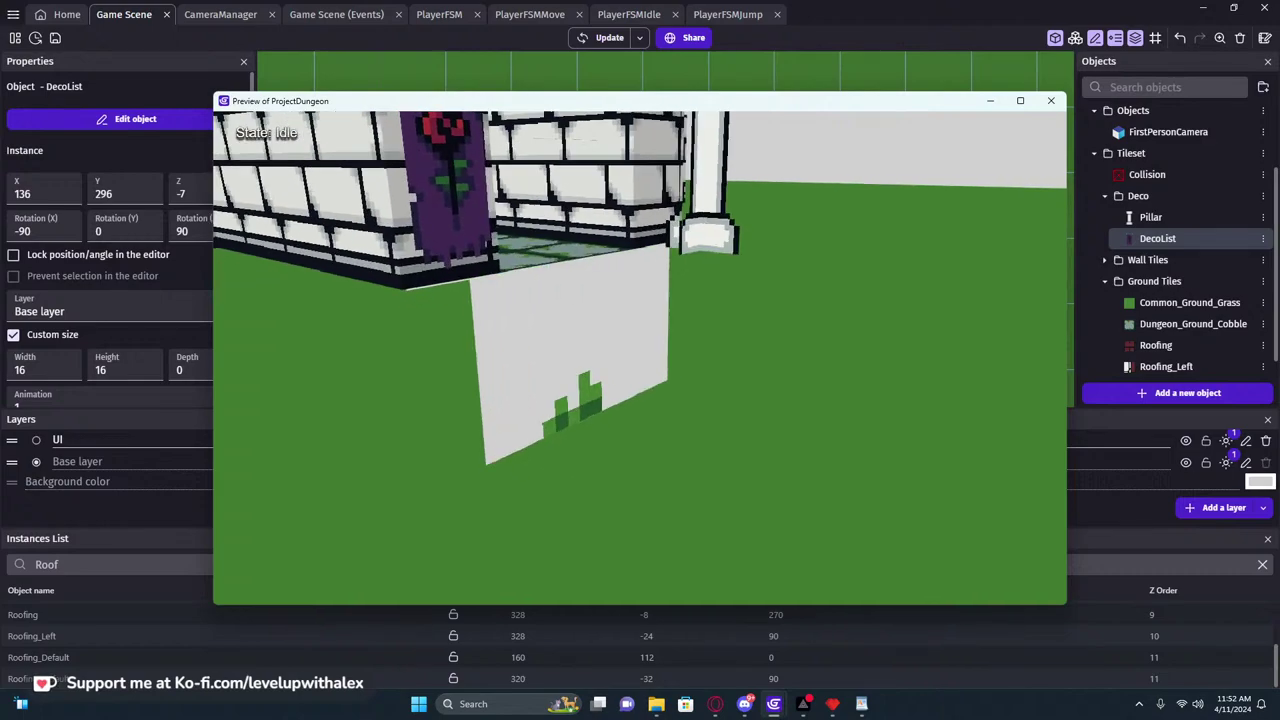
key(w)
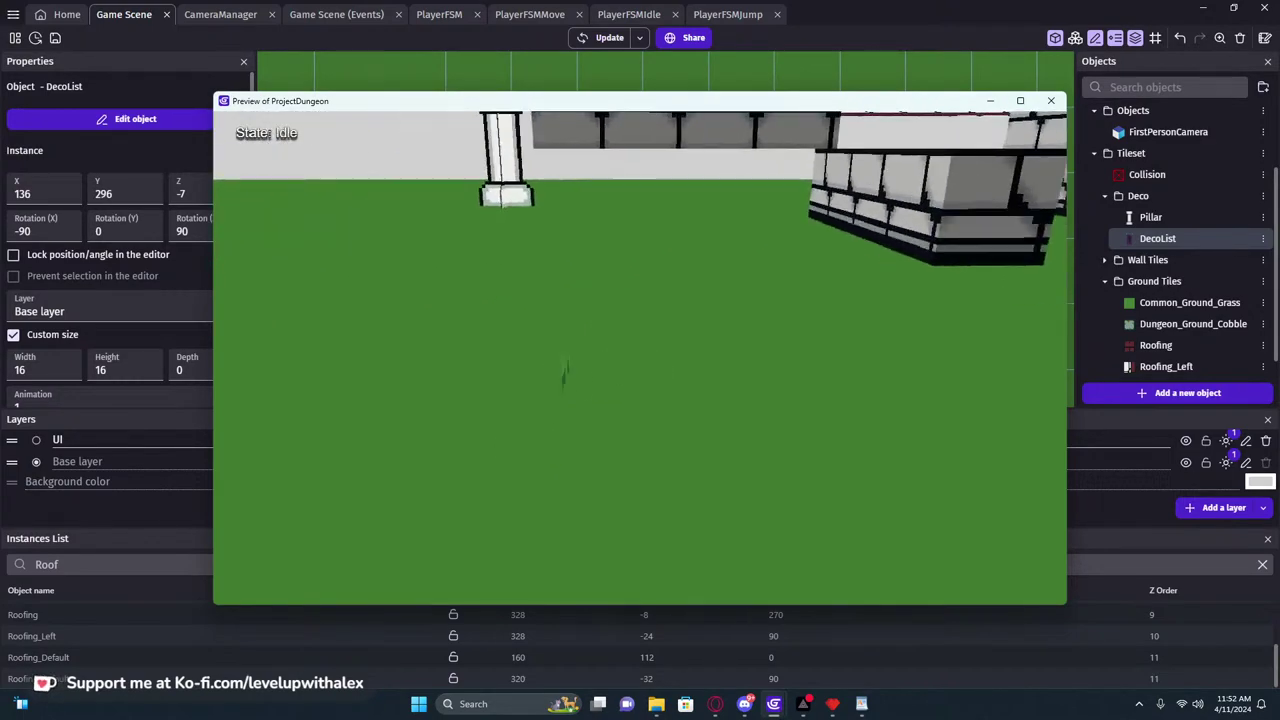
key(a)
key(d)
key(w)
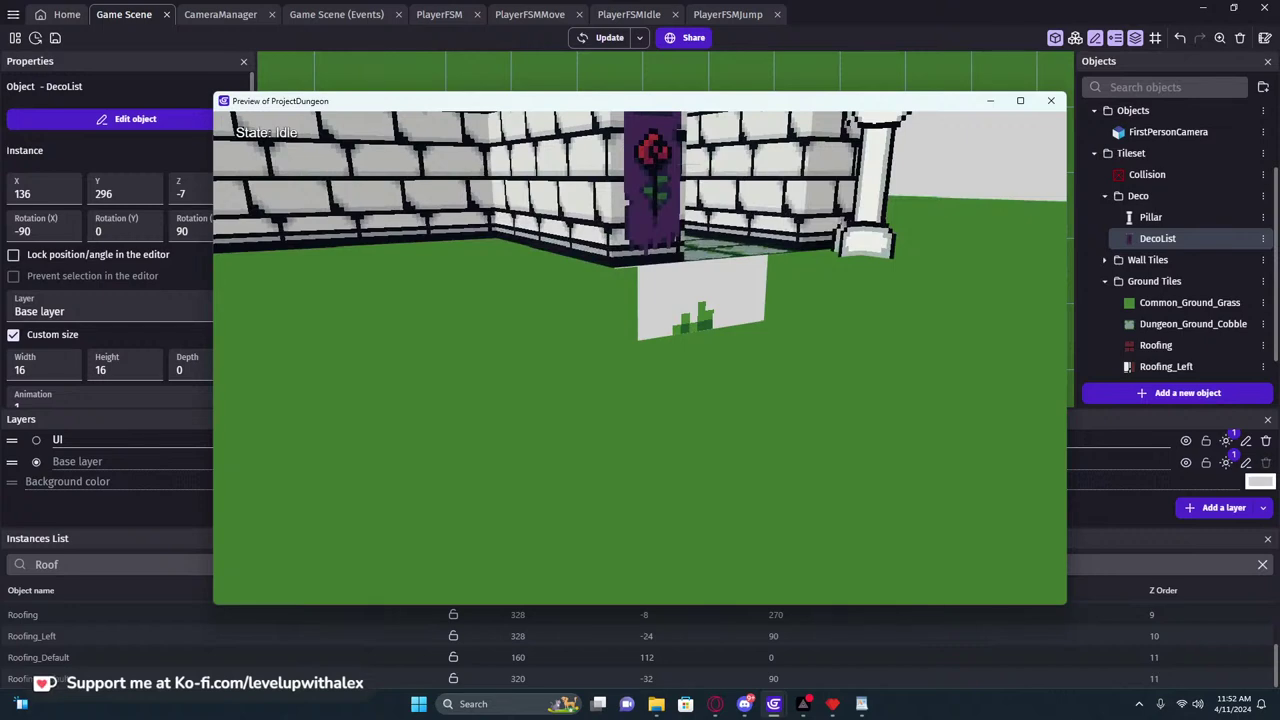
key(a)
key(d)
key(Escape)
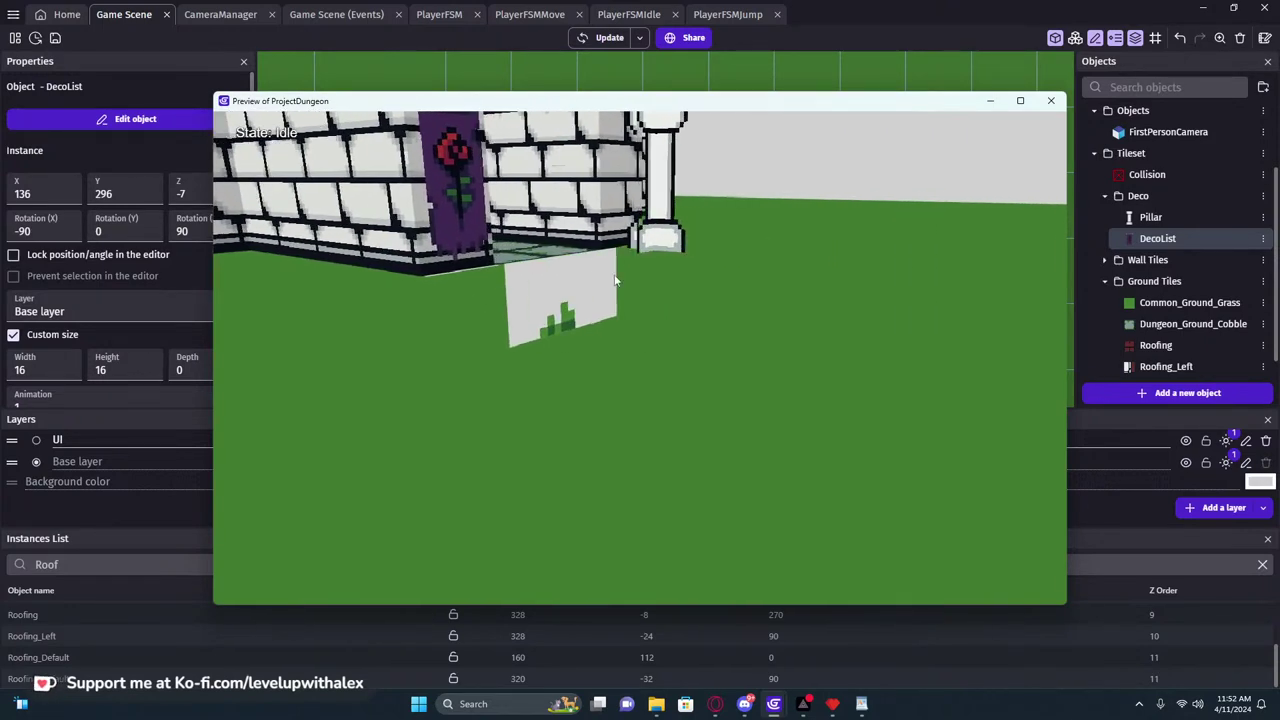
click(656, 291)
key(d)
key(w)
key(a)
key(d)
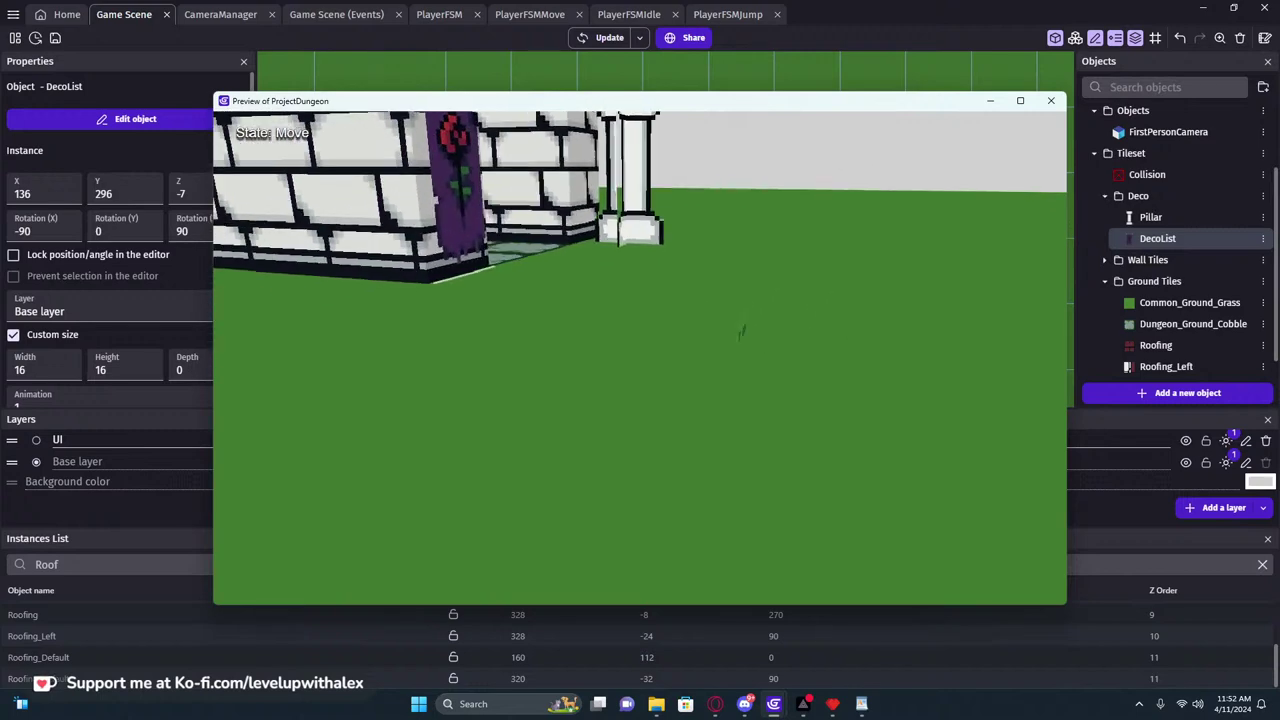
key(a)
key(Left)
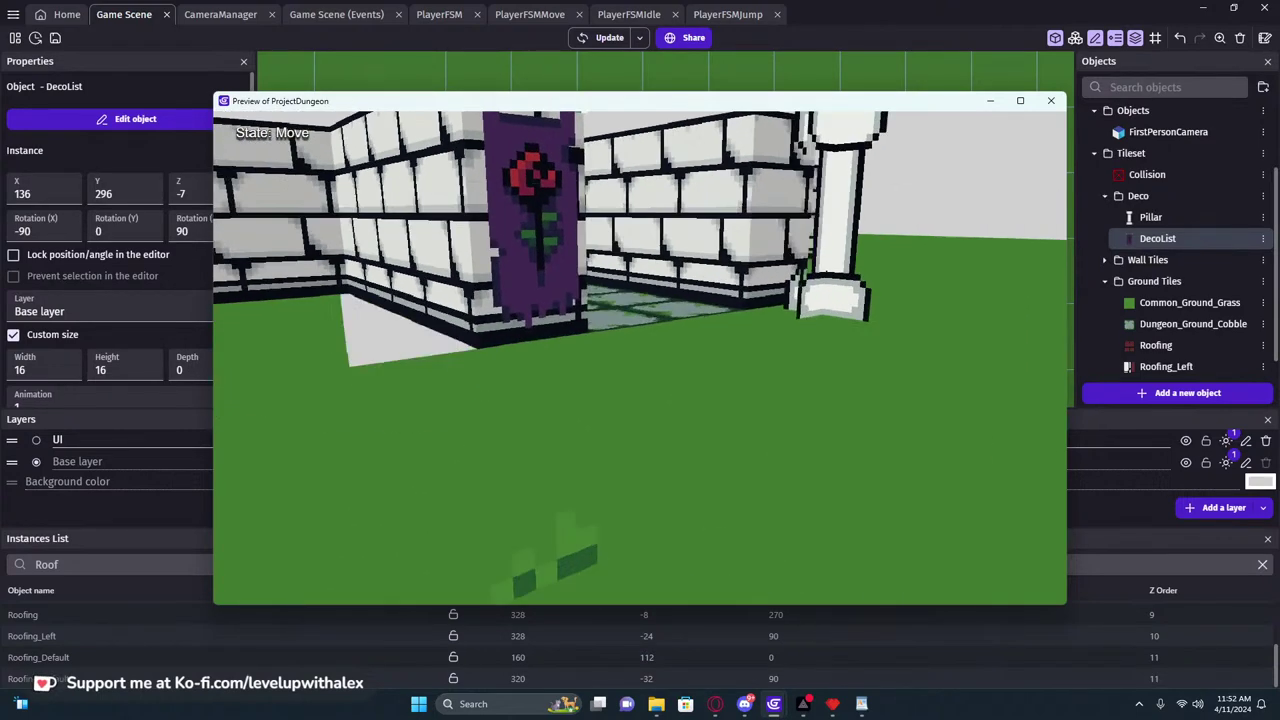
click(1053, 101)
Look through the DecoList object's behaviors and animation properties, leaving the editor without changes
double_click(1140, 240)
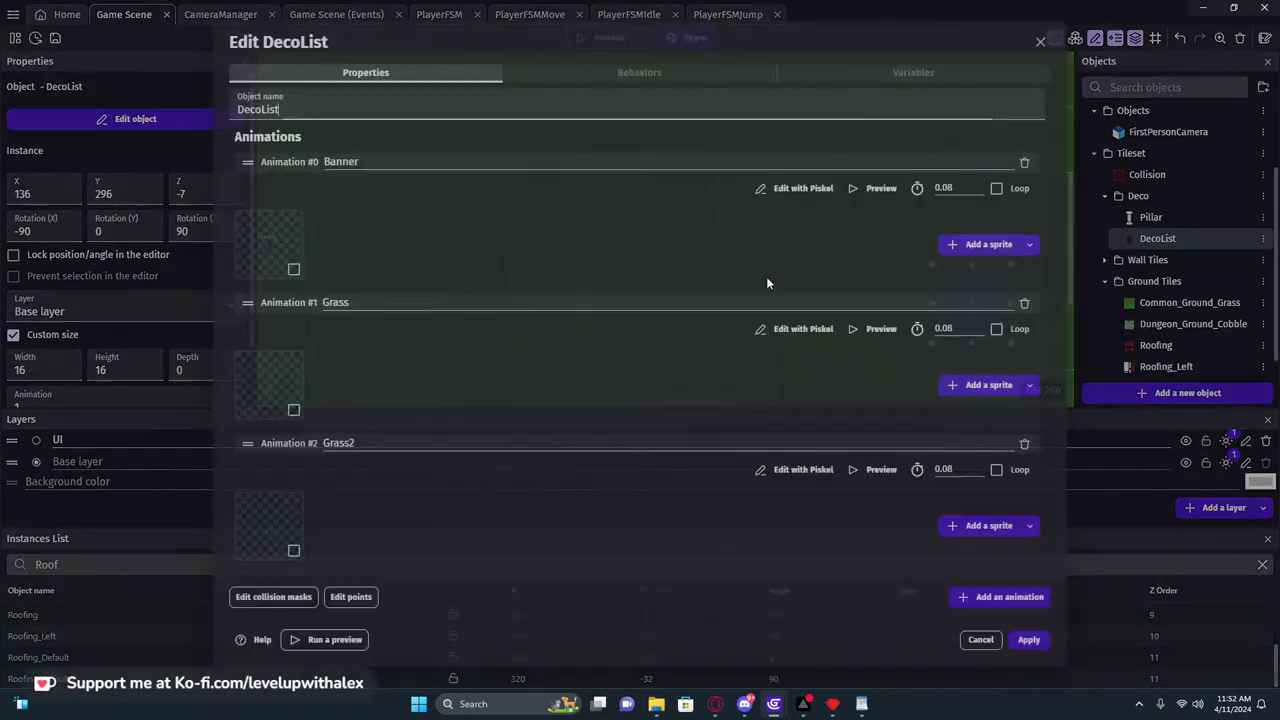
click(586, 72)
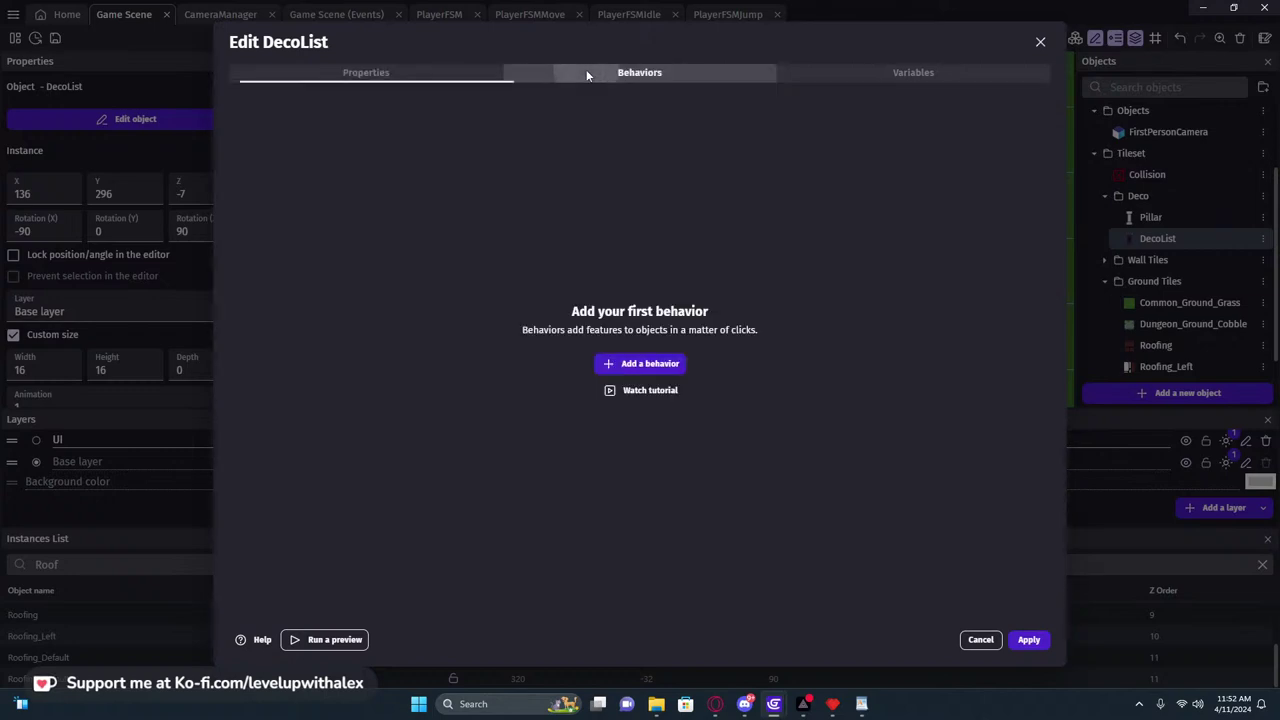
click(450, 72)
click(1040, 42)
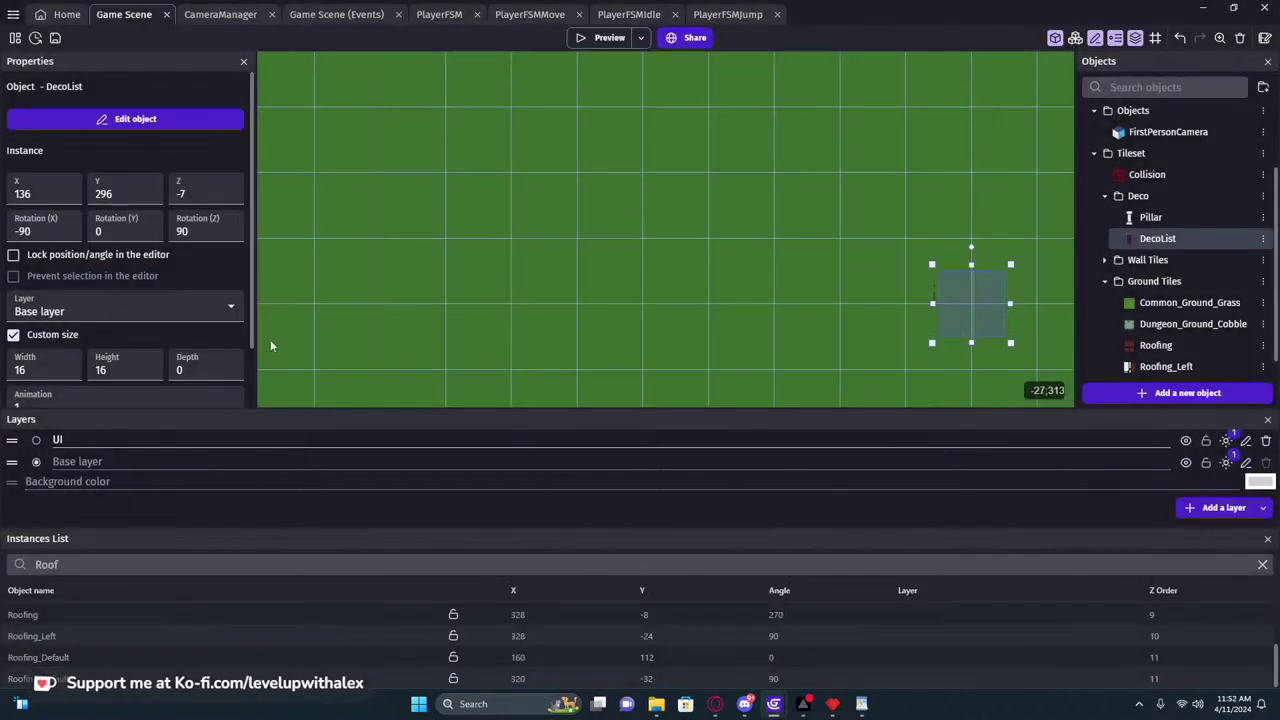
Set the grass instance's depth to 1 and preview the game, moving around near the grass
middle_drag(650, 275, 480, 284)
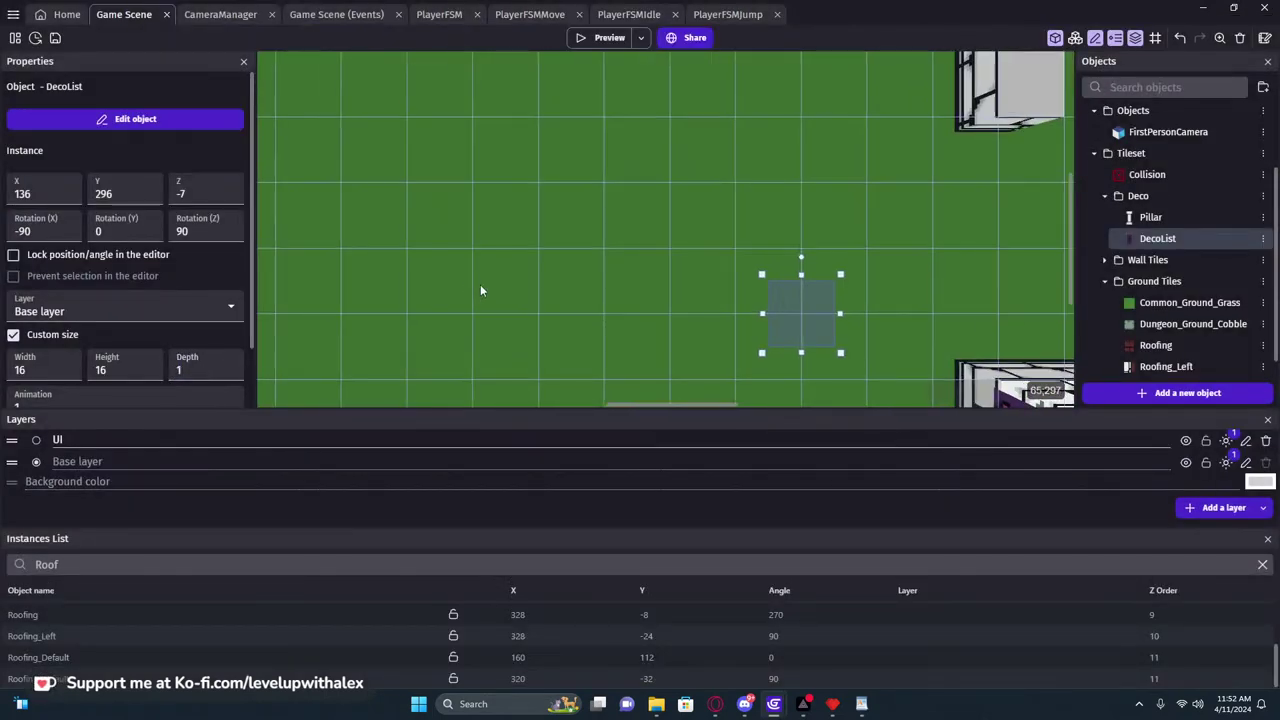
click(628, 35)
key(a)
key(d)
key(s)
key(d)
key(w)
key(s)
key(d)
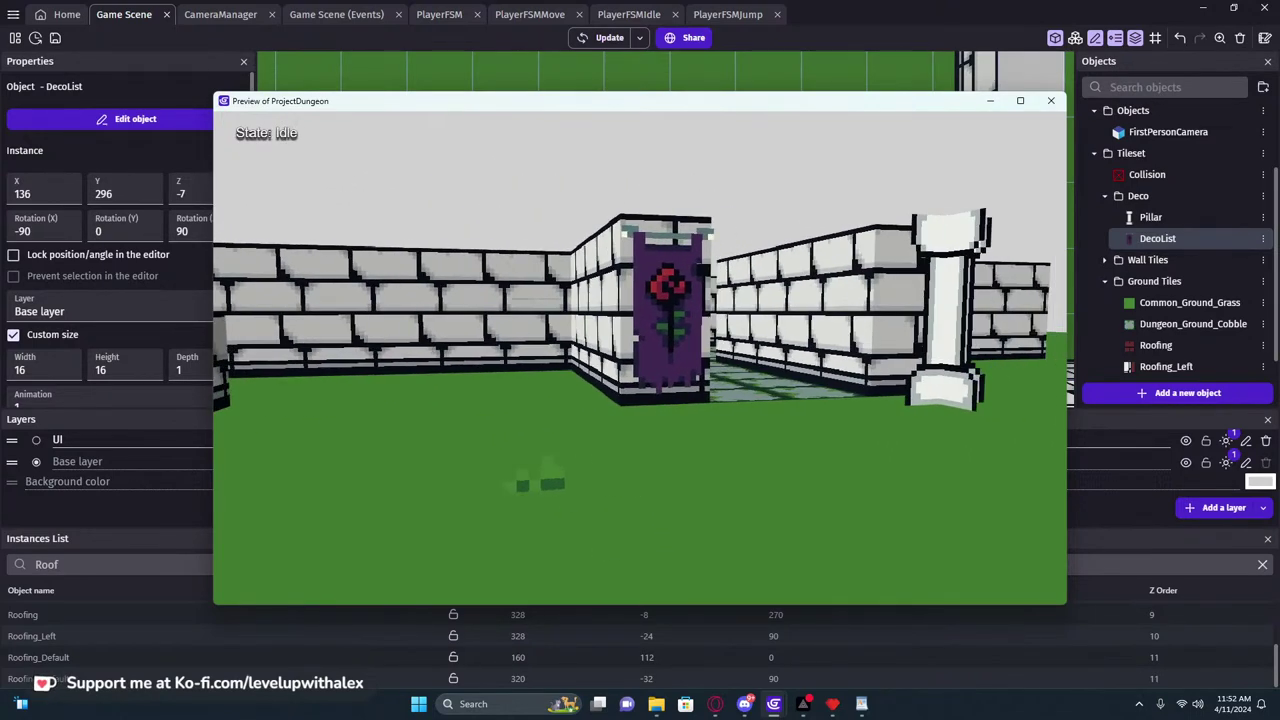
Walk toward, away from and around the grass sprite in the preview to examine its transparency against ground and walls, and close the preview
key(s)
key(w)
key(Left)
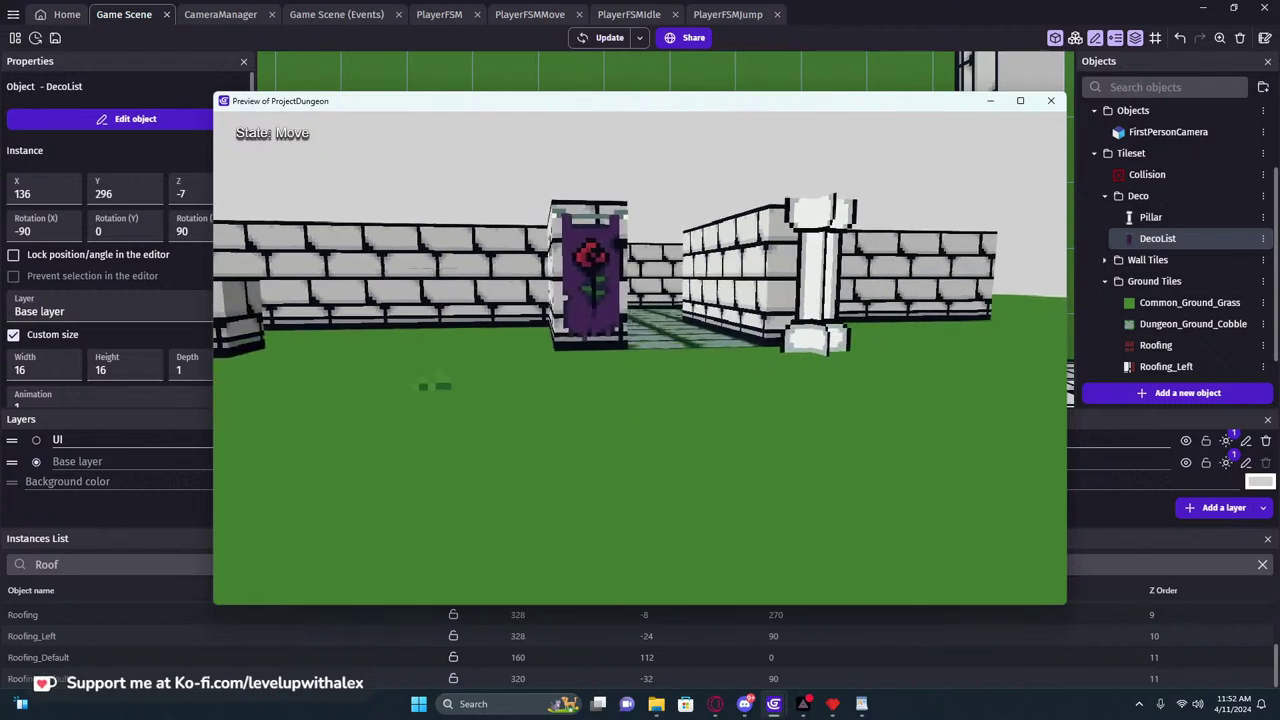
key(w)
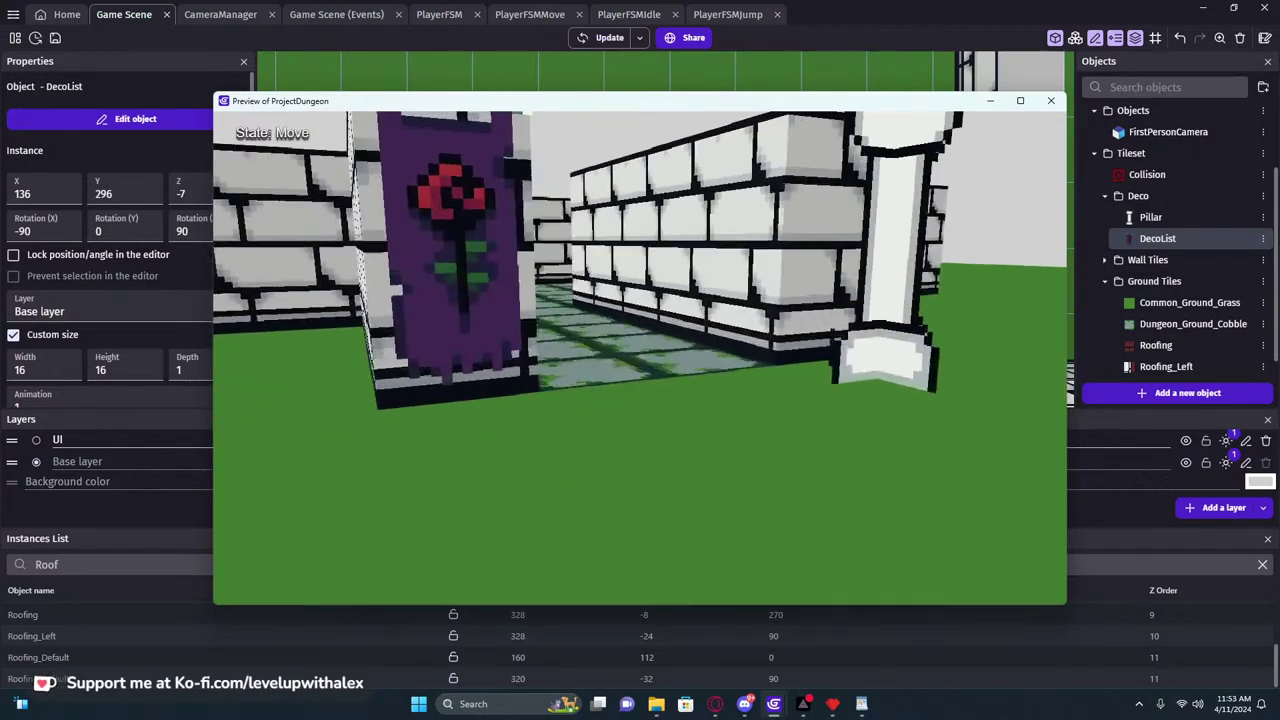
key(s)
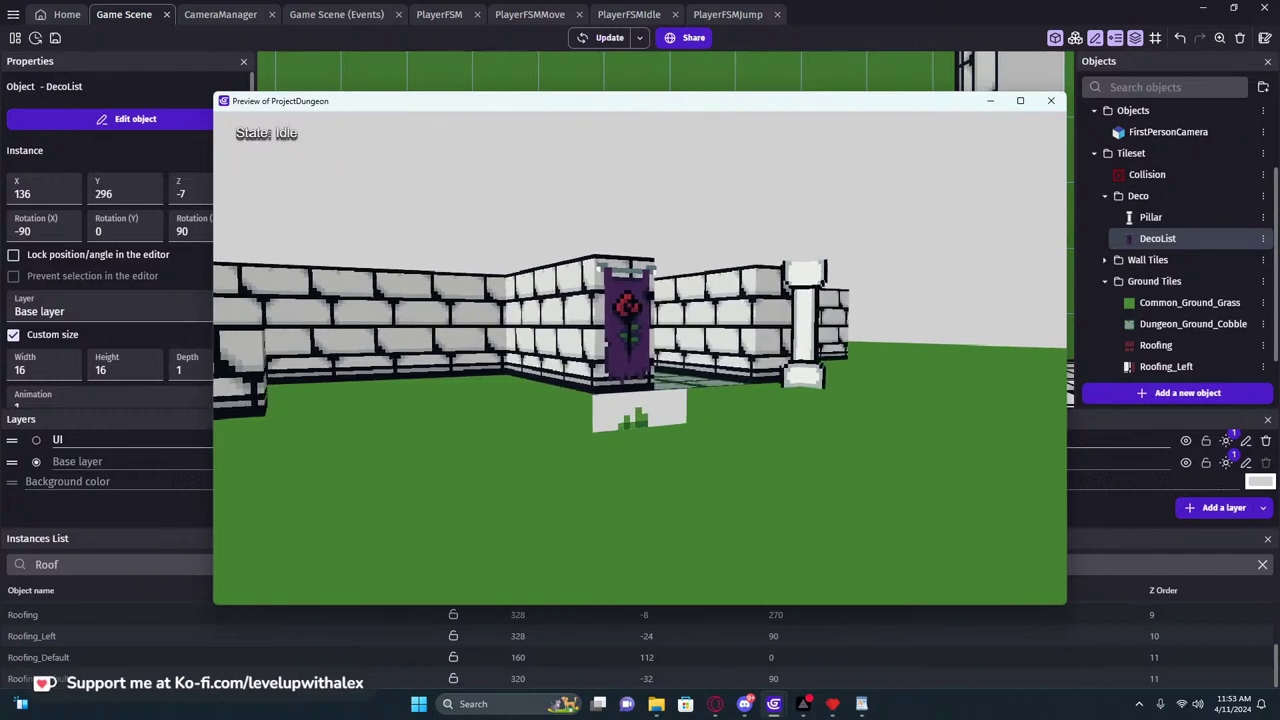
key(w)
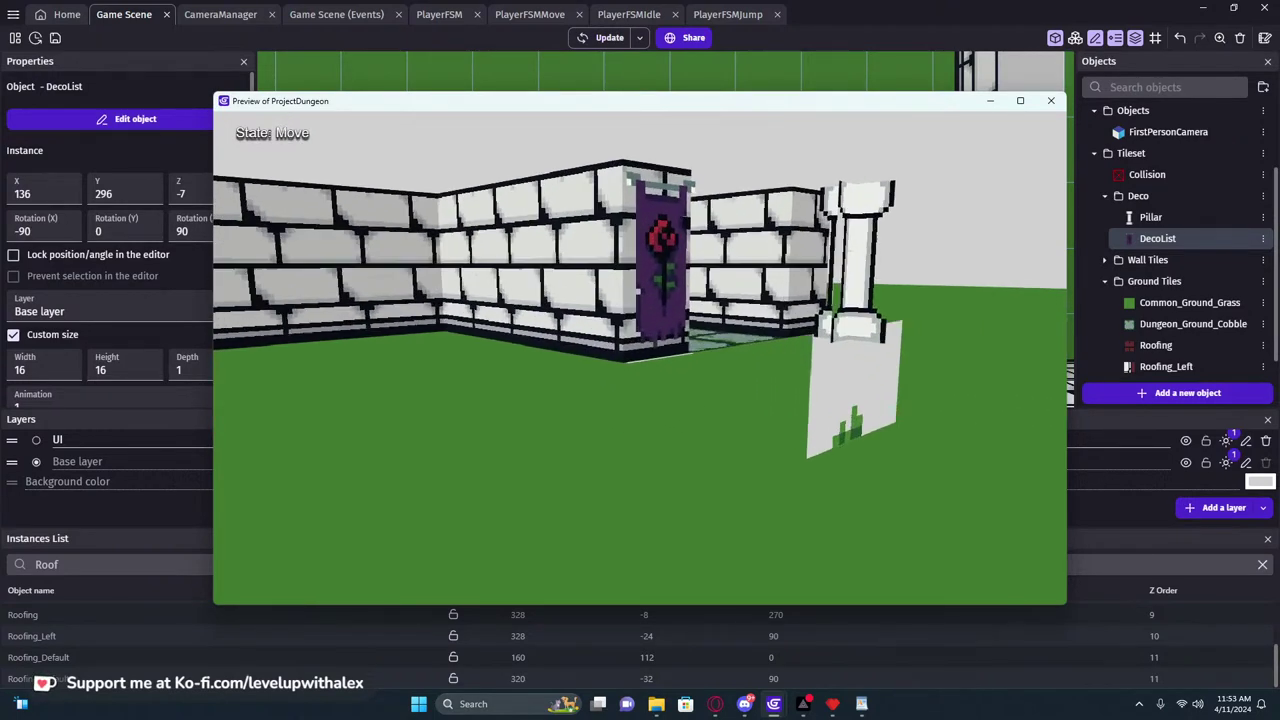
key(s)
key(w)
key(s)
key(w)
key(s)
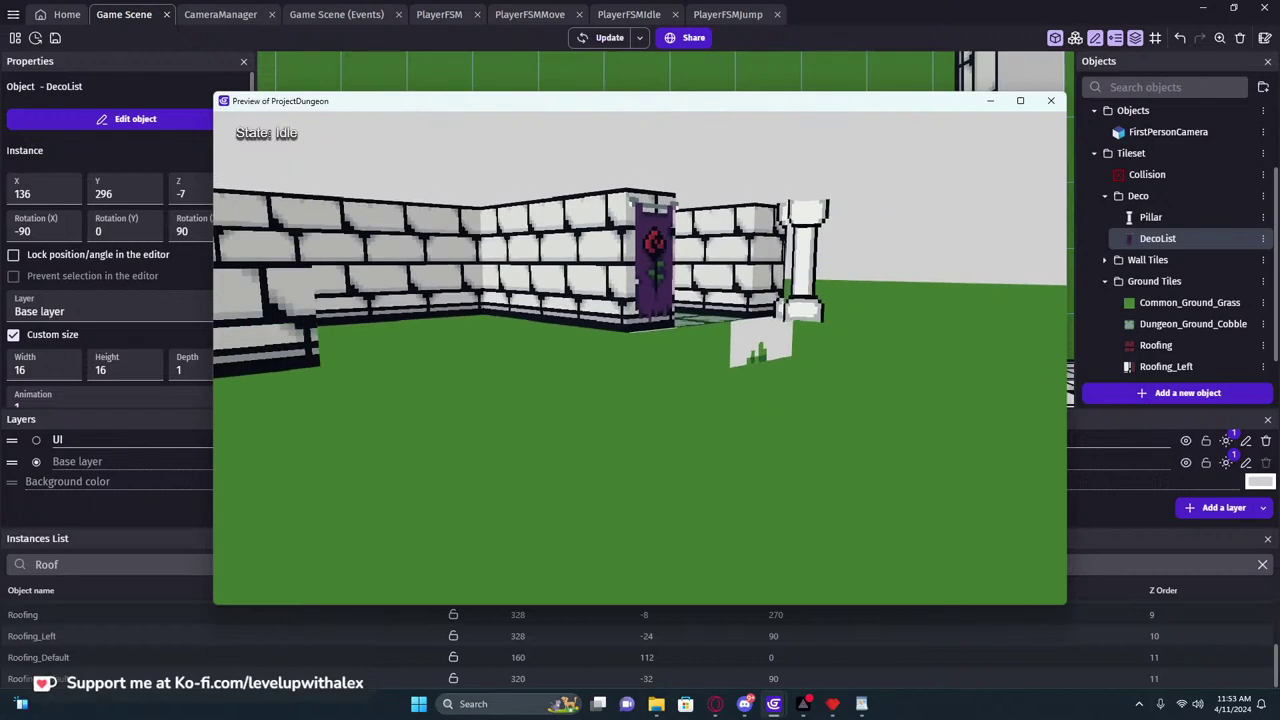
key(d)
key(a)
key(d)
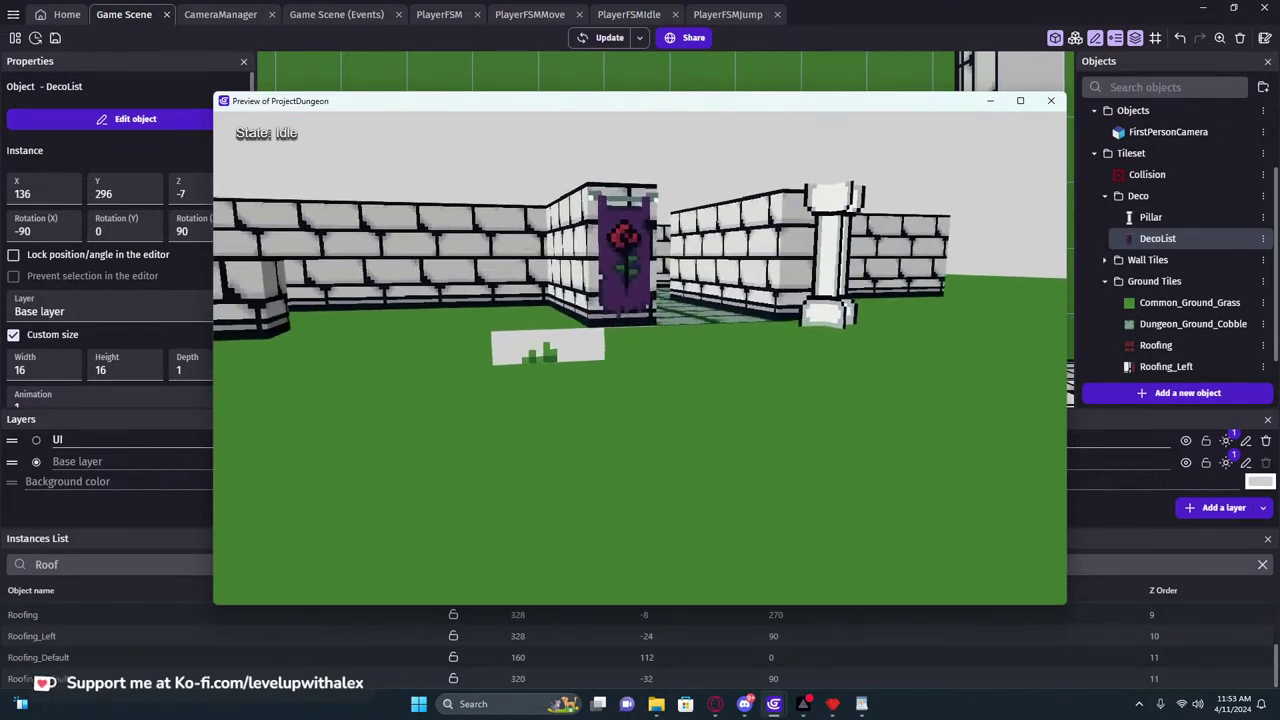
key(w)
key(w)
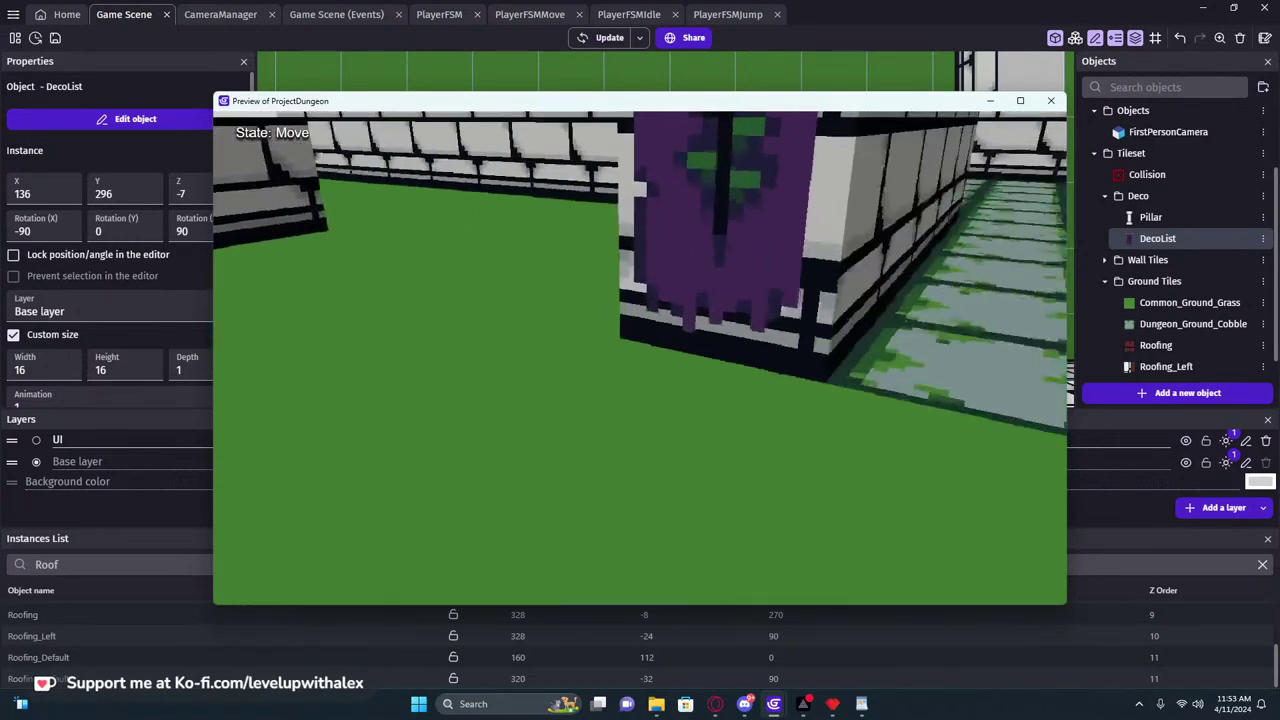
key(s)
key(s)
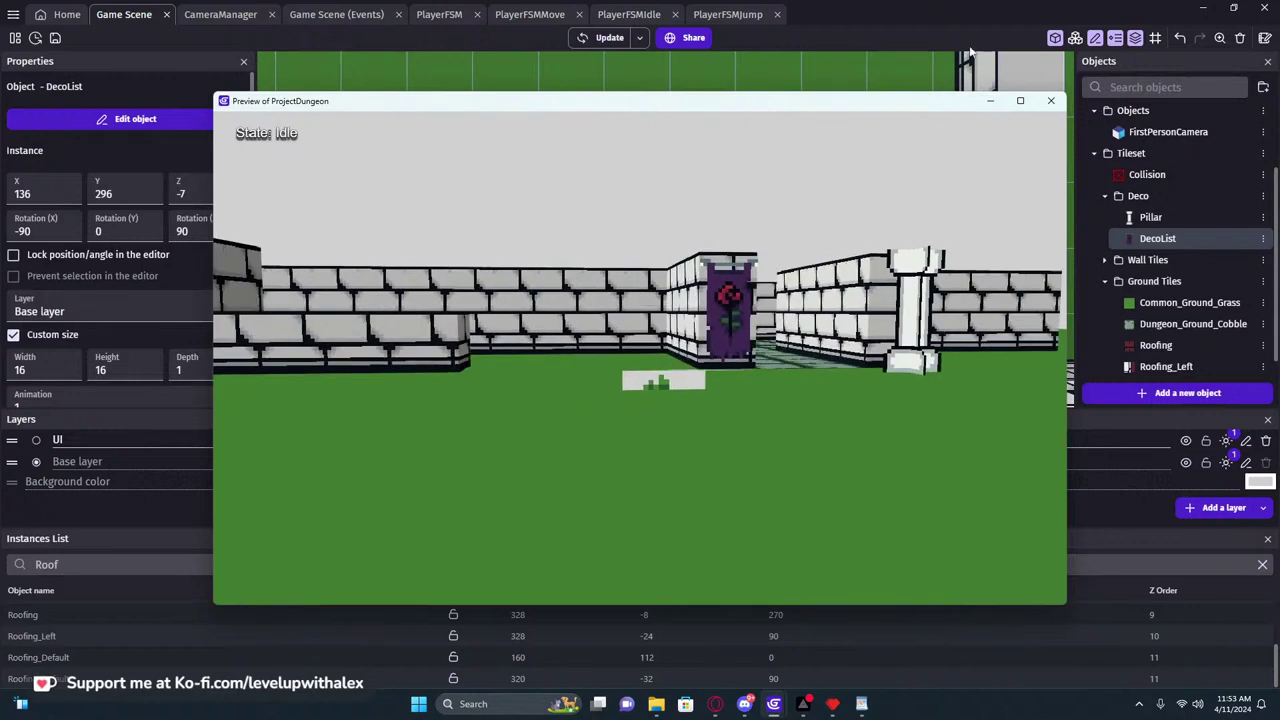
click(1050, 101)
Place a Common_Ground_Grass instance beyond the upper-left corner of the existing ground and set its Z position to -18
scroll(734, 212, down, 8)
click(491, 232)
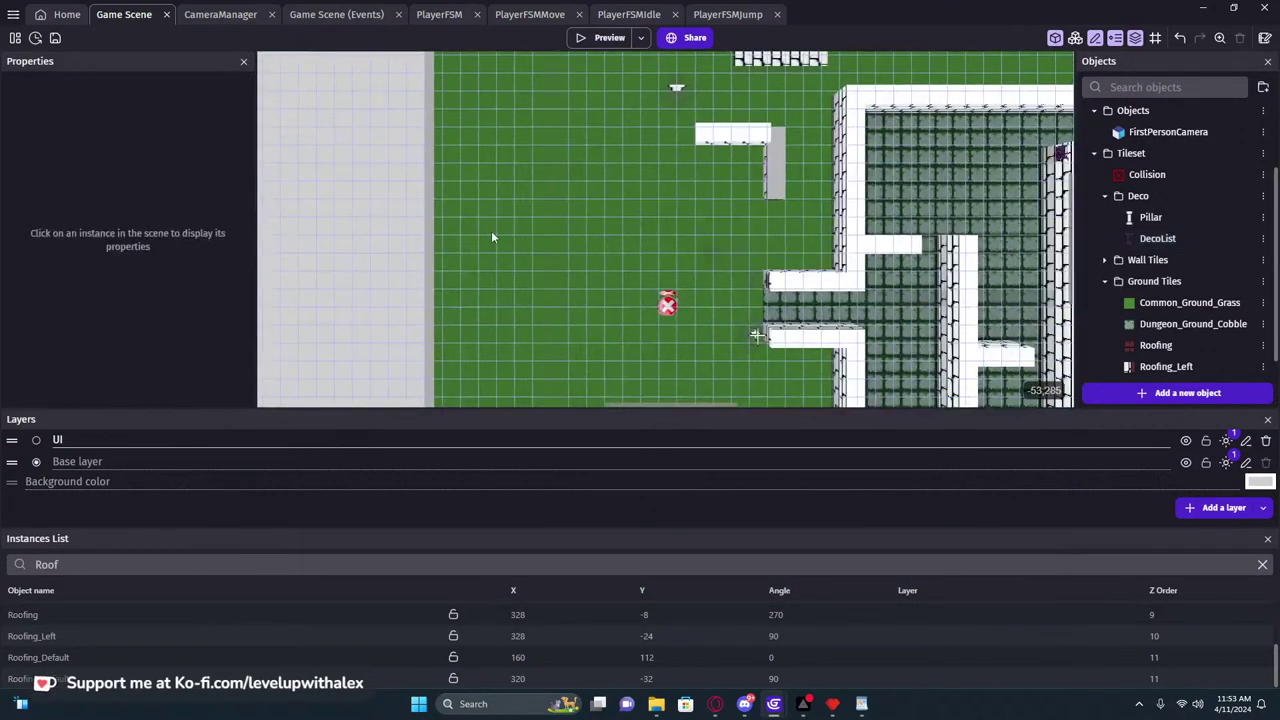
scroll(491, 232, down, 3)
scroll(521, 244, down, 1)
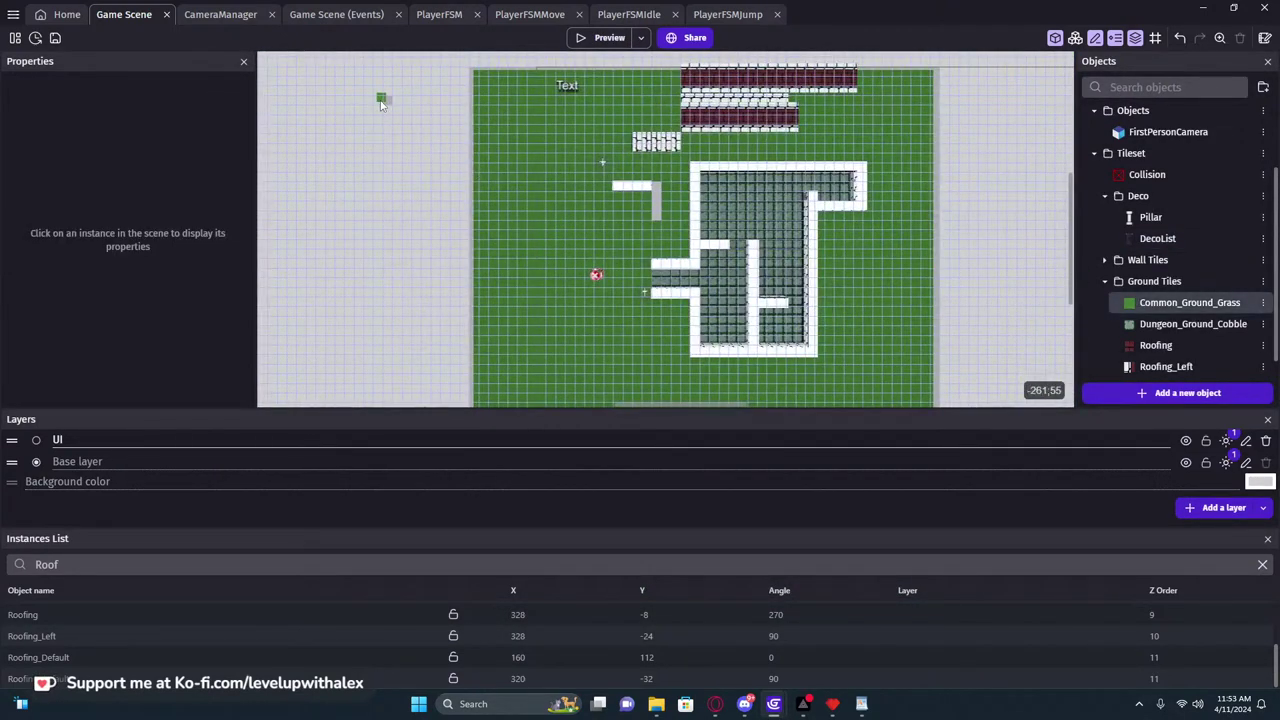
drag(378, 102, 380, 100)
key(BackSpace)
text(17)
key(BackSpace)
text(8)
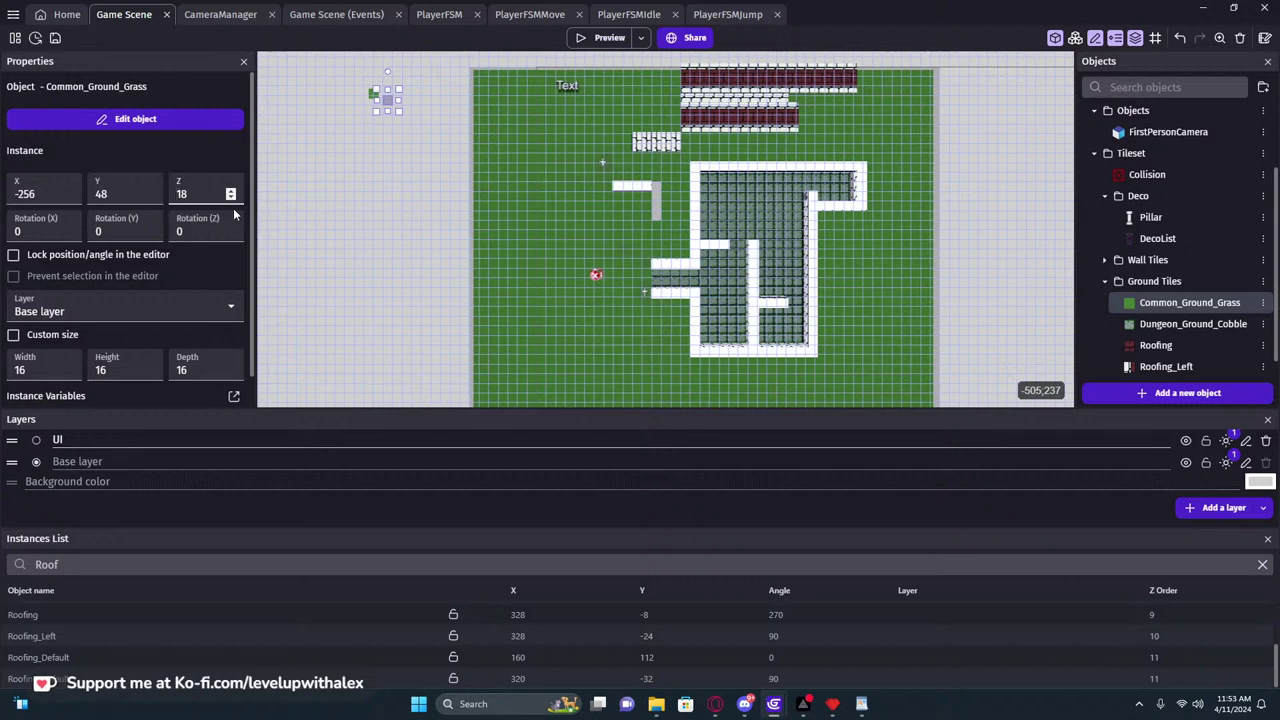
Stretch the new ground instance to about 2512 by 1696, position it at about X -400, Y -352 around the level, and briefly preview it
drag(404, 112, 1019, 459)
scroll(890, 337, down, 5)
drag(908, 351, 866, 234)
scroll(867, 236, down, 3)
drag(901, 273, 1112, 438)
middle_drag(949, 299, 603, 172)
drag(783, 322, 868, 377)
click(609, 37)
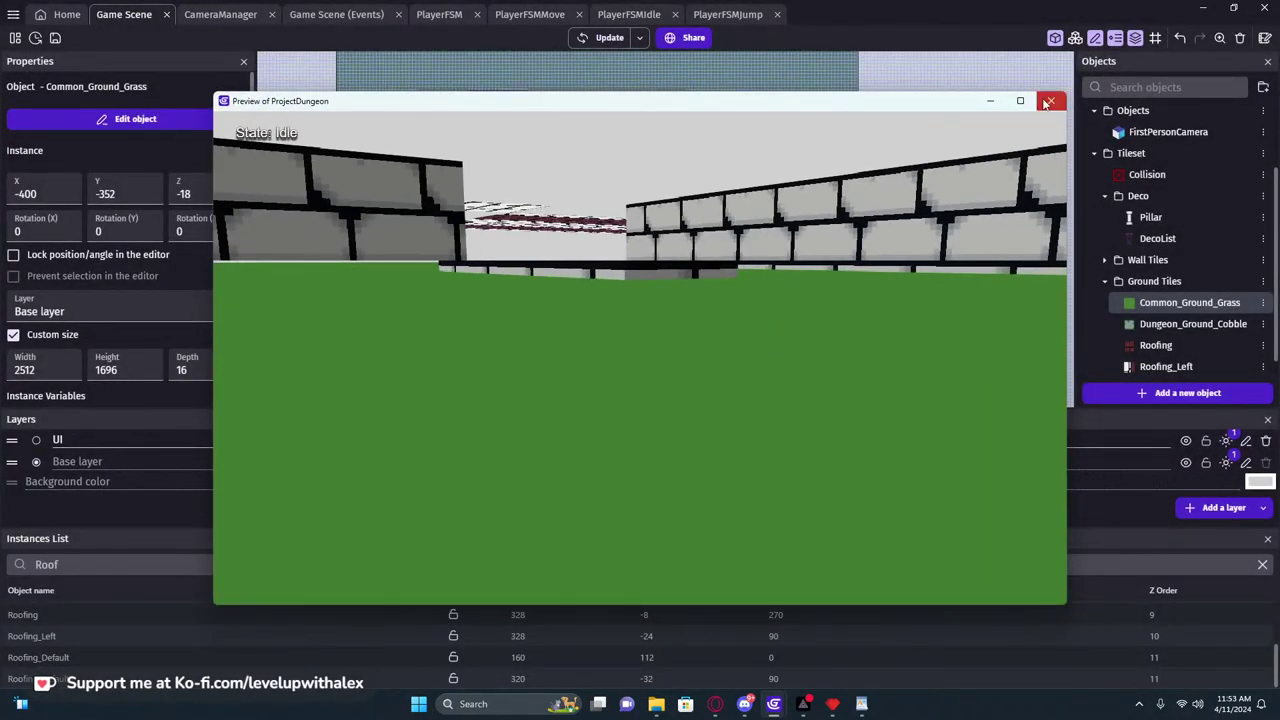
click(1049, 101)
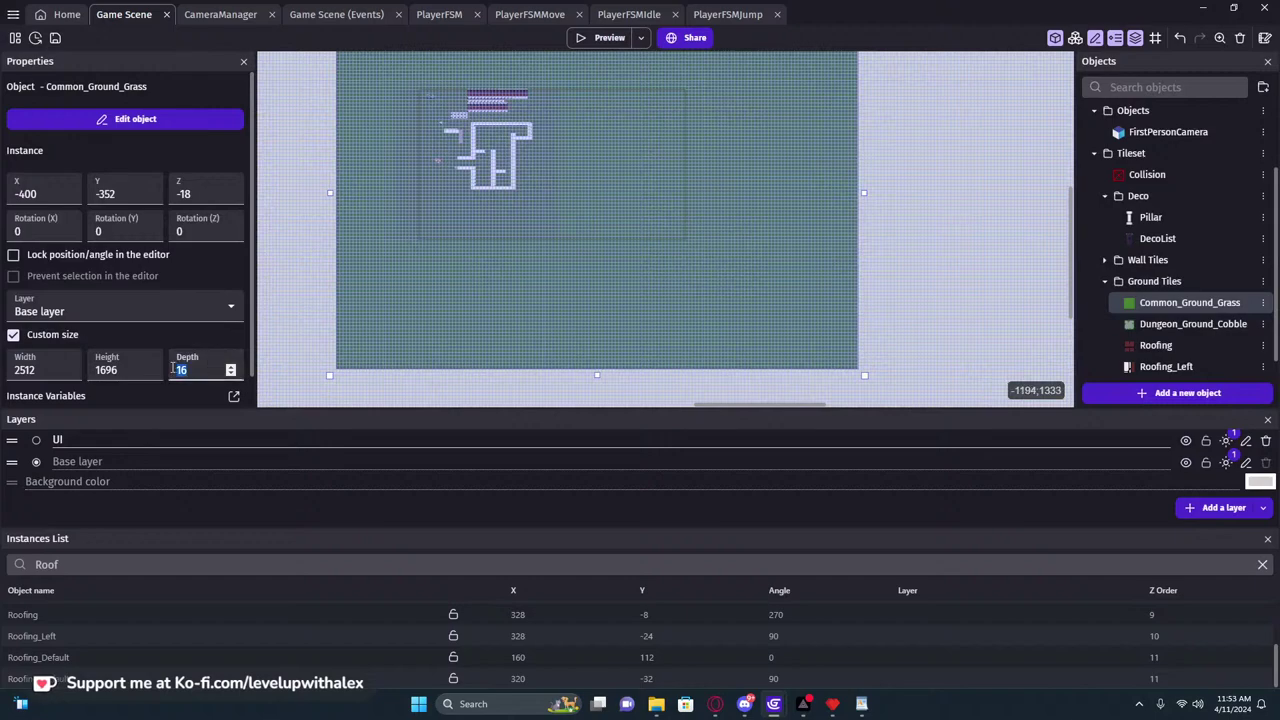
Set the large ground instance's depth to 0 and preview the game, checking the grass sprite and the ground's edge
key(F5)
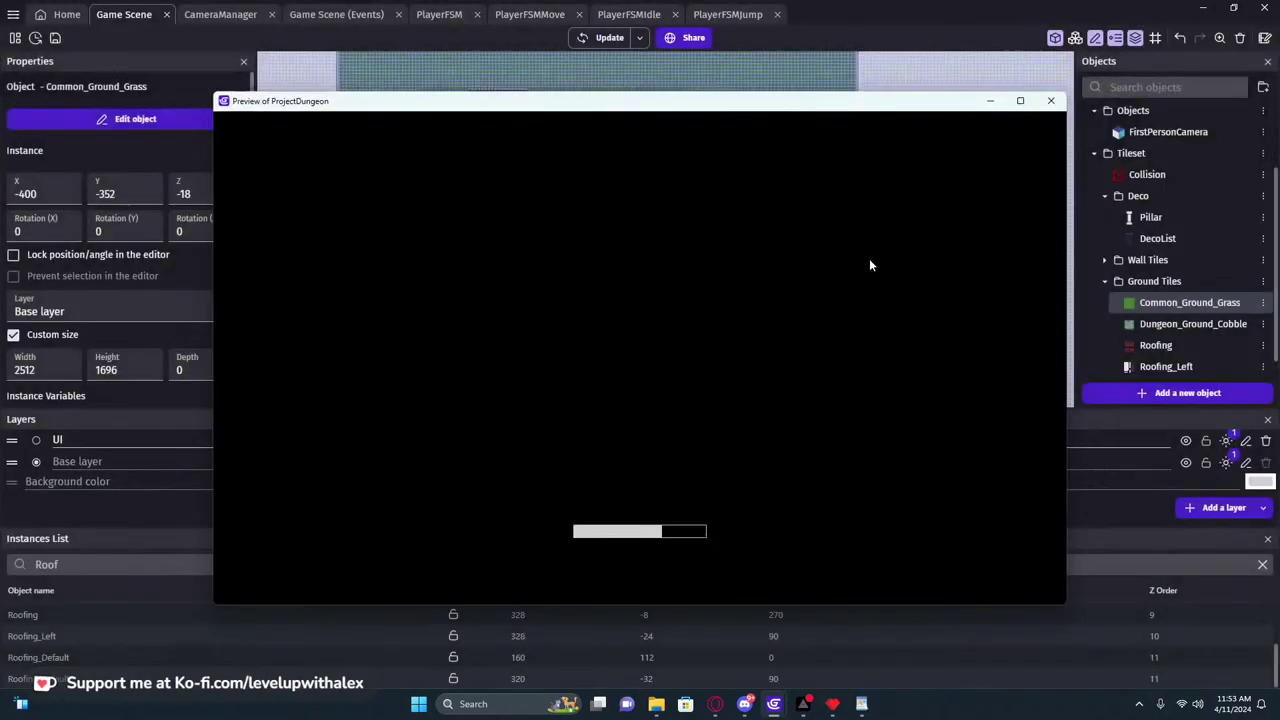
key(s)
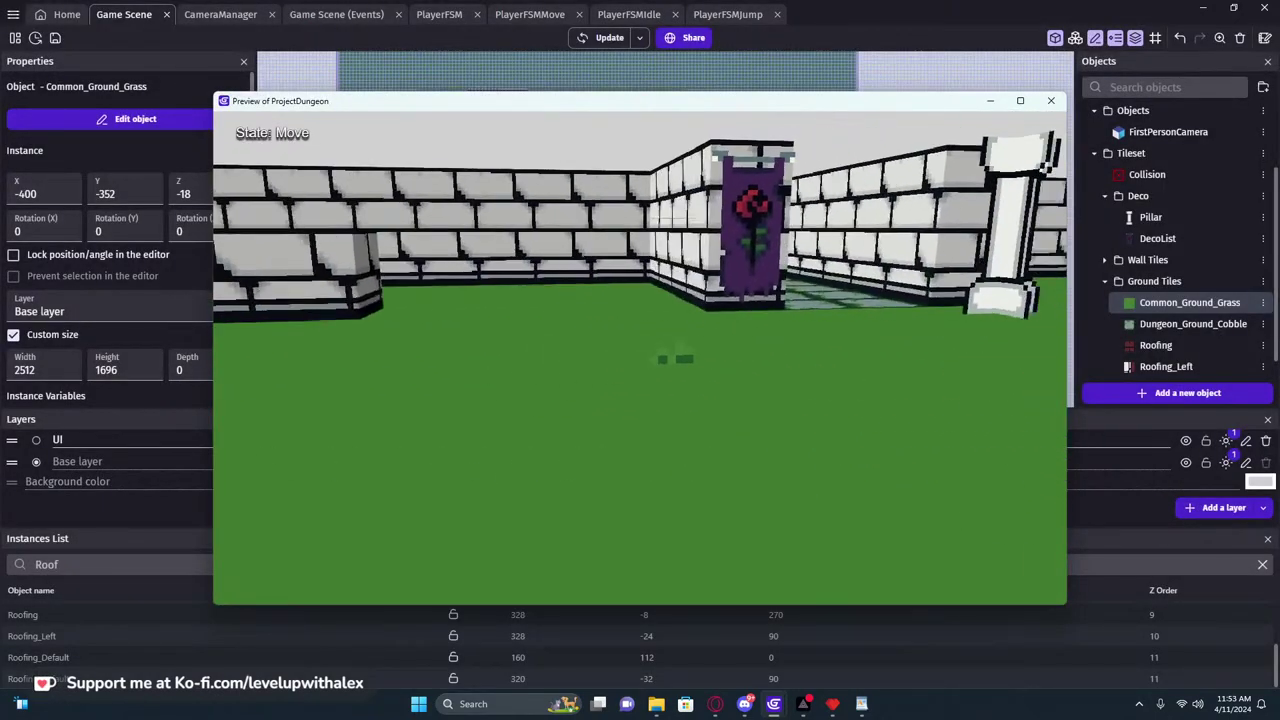
key(w)
key(s)
key(w)
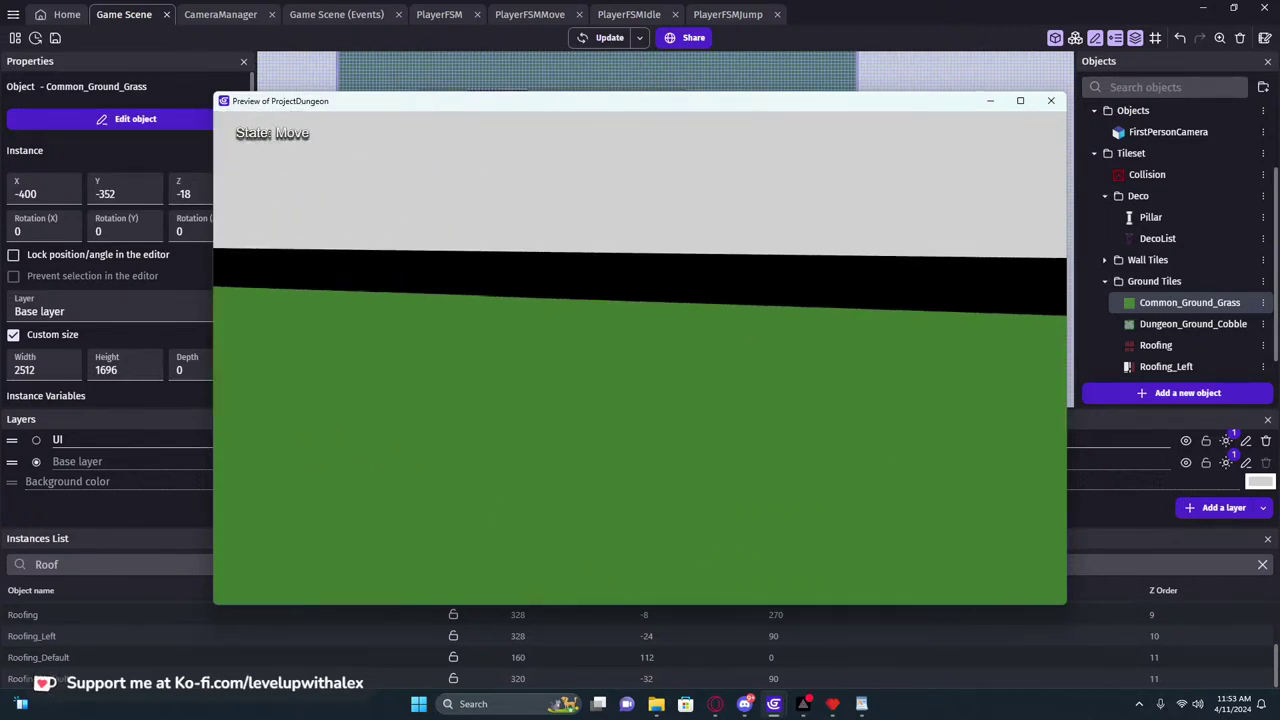
key(w)
key(Escape)
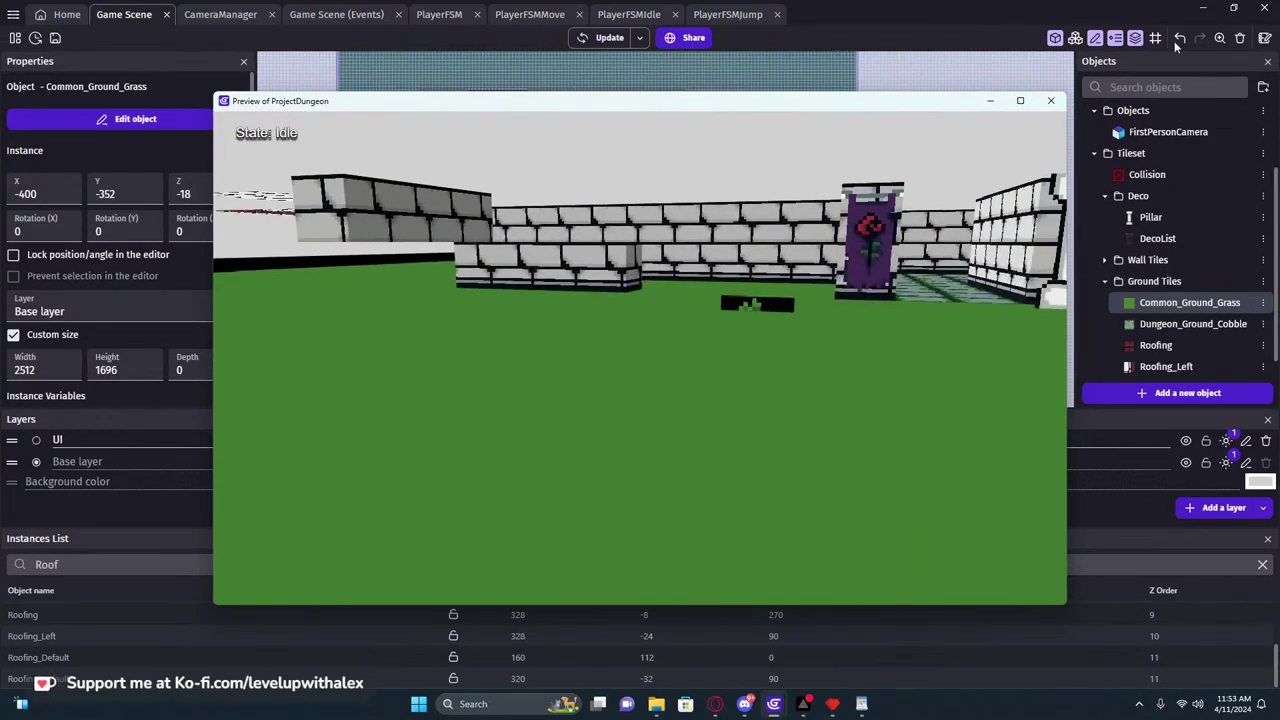
click(1053, 101)
Change the Common_Ground_Grass object's material type so it does not react to lights, and apply the edit
double_click(724, 302)
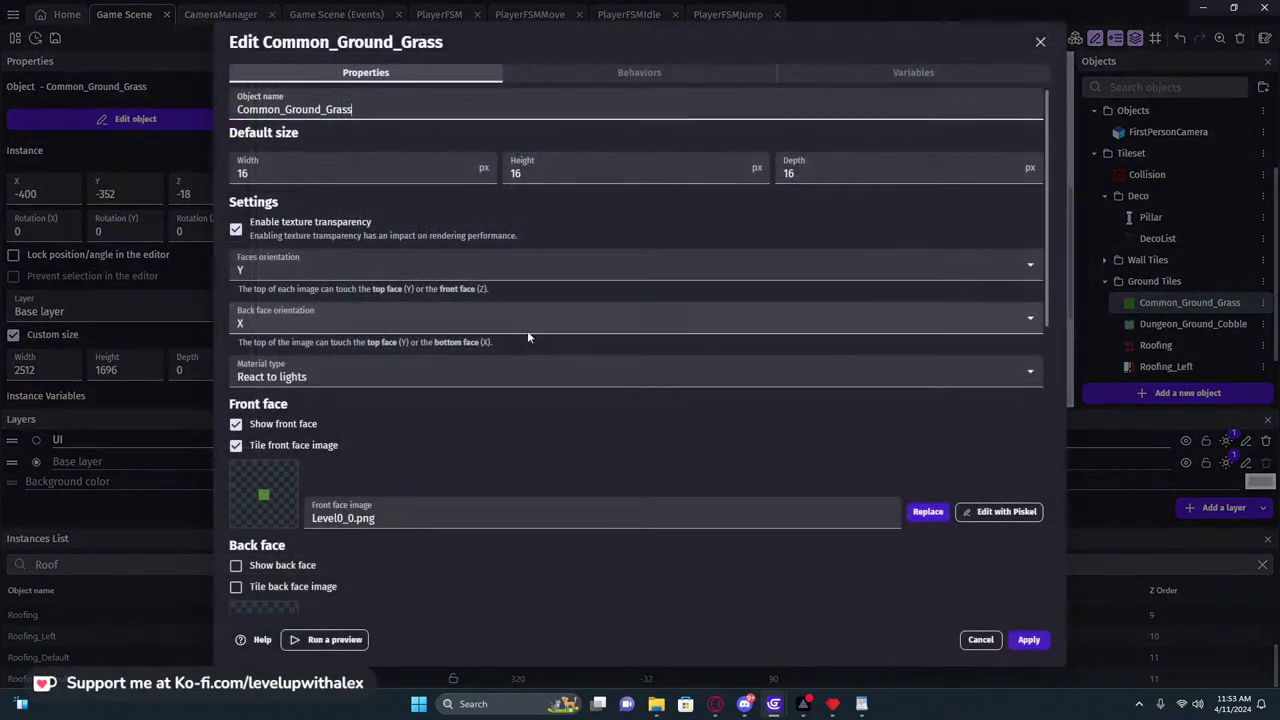
click(284, 368)
click(280, 403)
click(1024, 639)
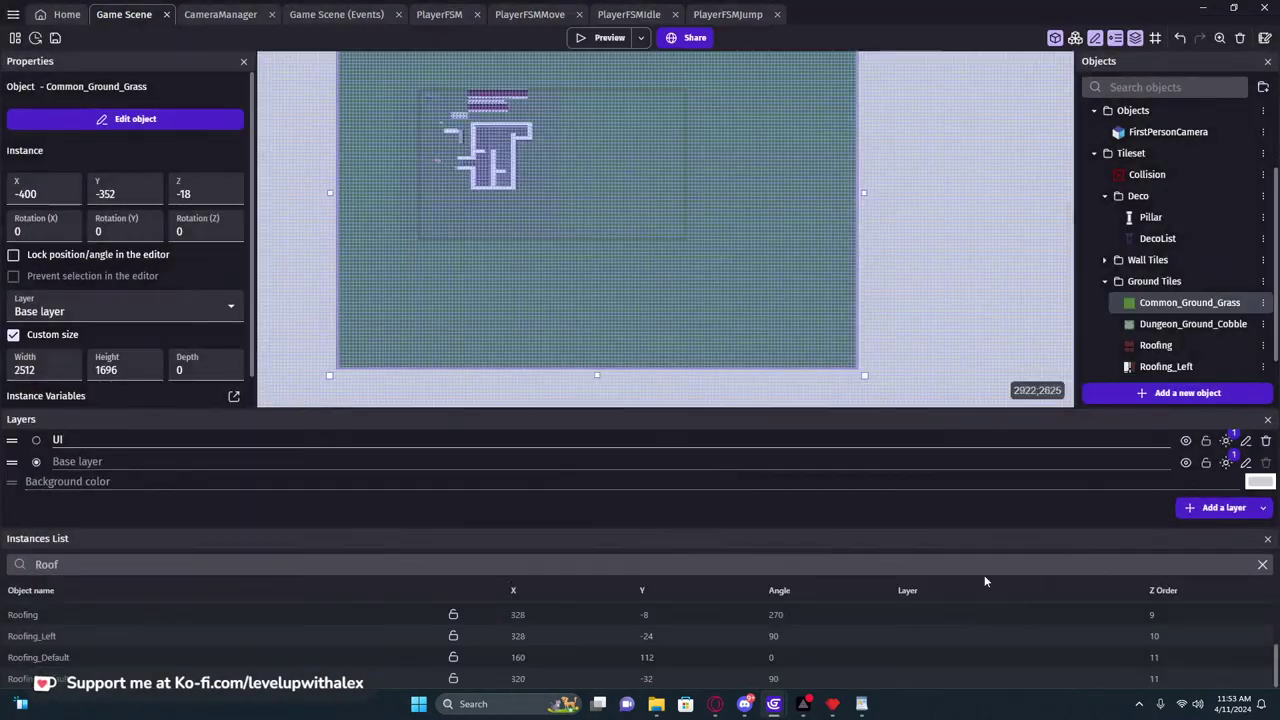
Preview the game and walk around the grass sprite to check the ground and background with the changed material
click(603, 37)
key(w)
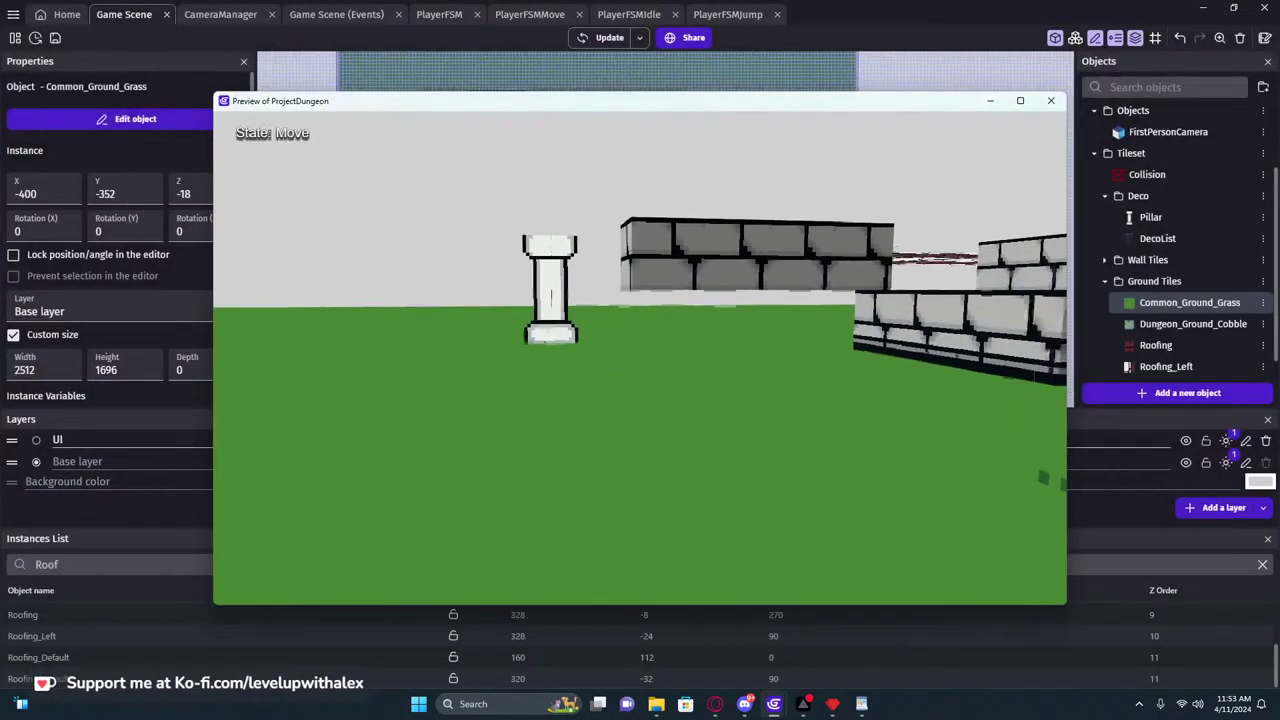
key(s)
key(w)
key(w)
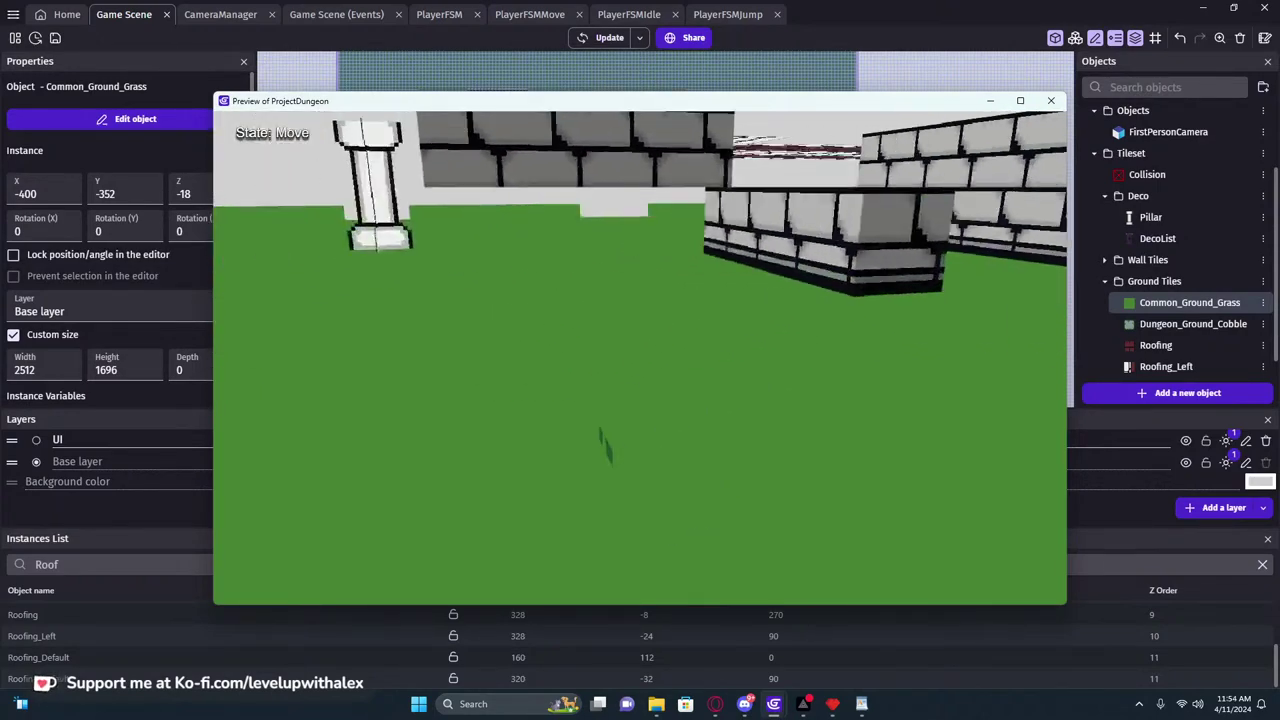
Walk through the running preview to examine the dungeon walls, banner and ground from outside, and close the preview
key(s)
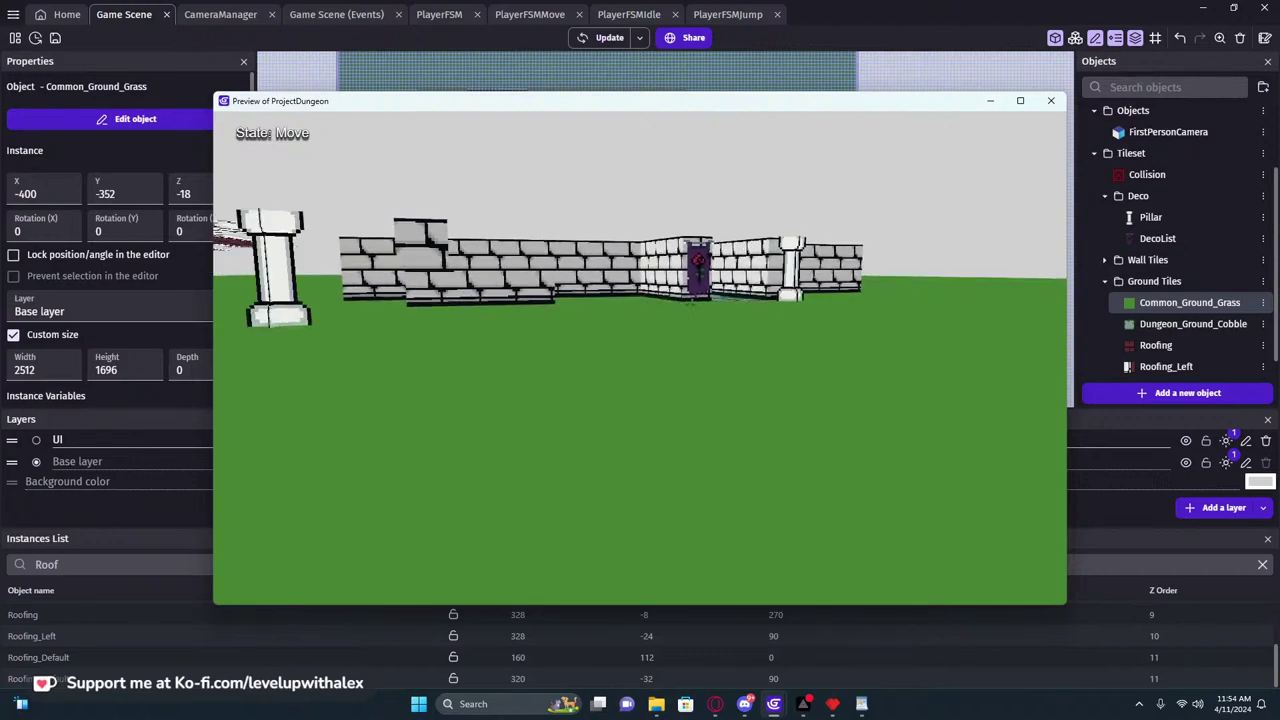
key(w)
key(w)
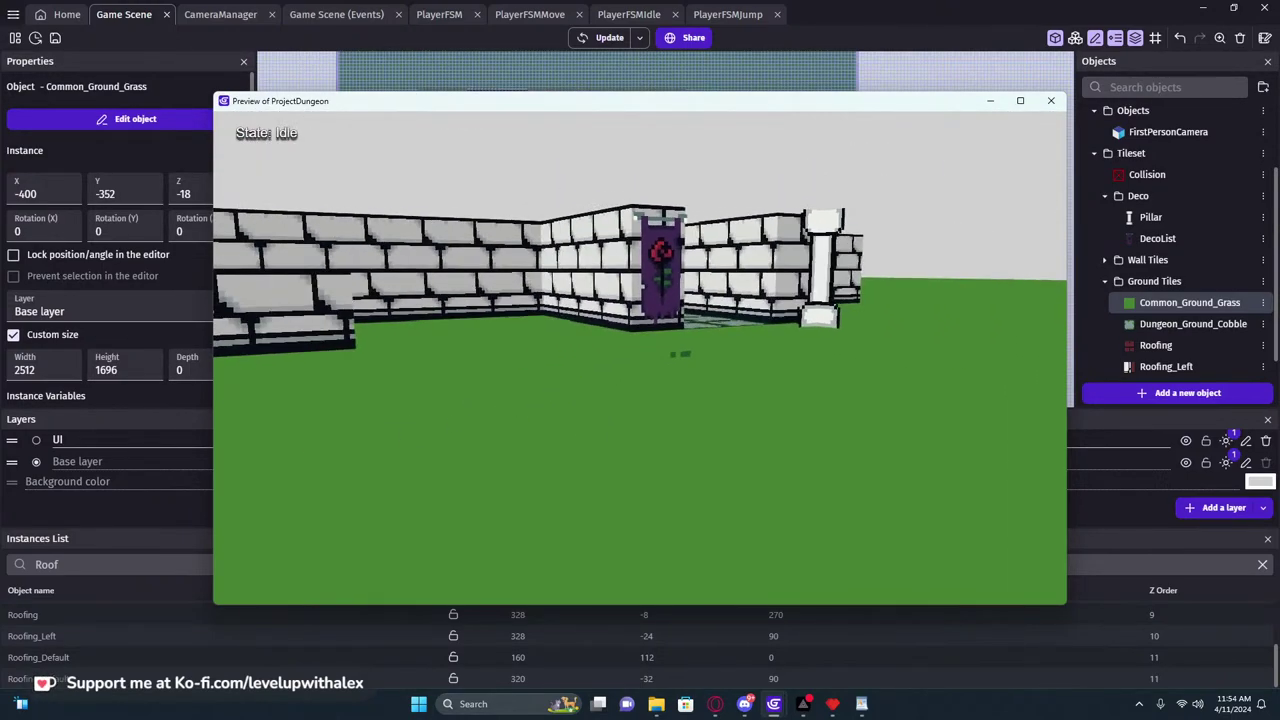
click(1051, 100)
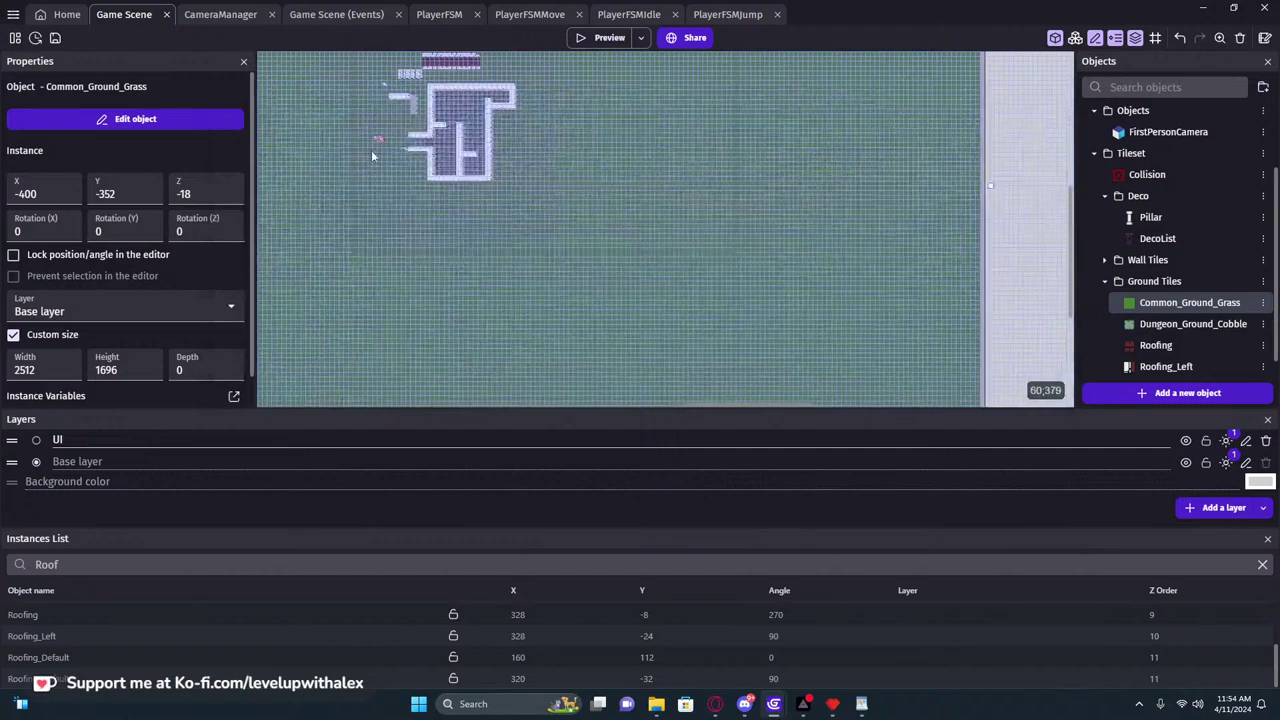
Position a DecoList grass instance at X 272, Y 320 in the inner wall corner of the cobble room
scroll(371, 156, up, 10)
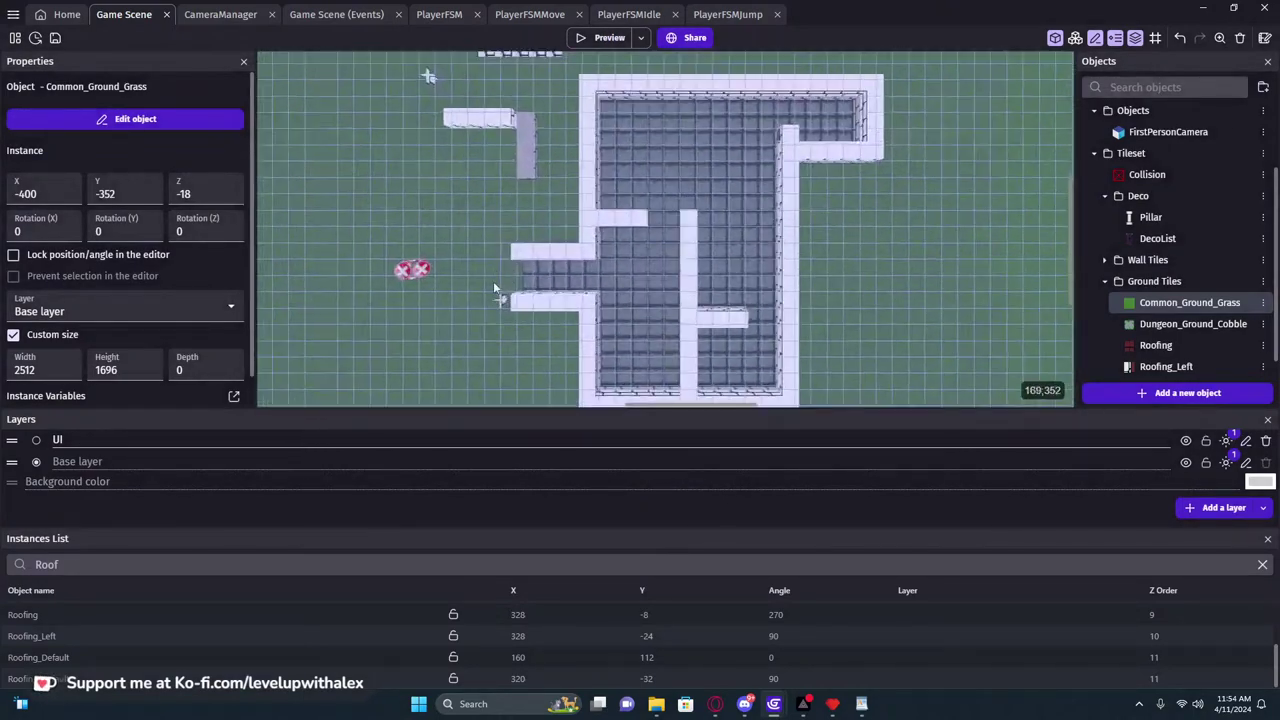
scroll(500, 260, up, 3)
click(448, 205)
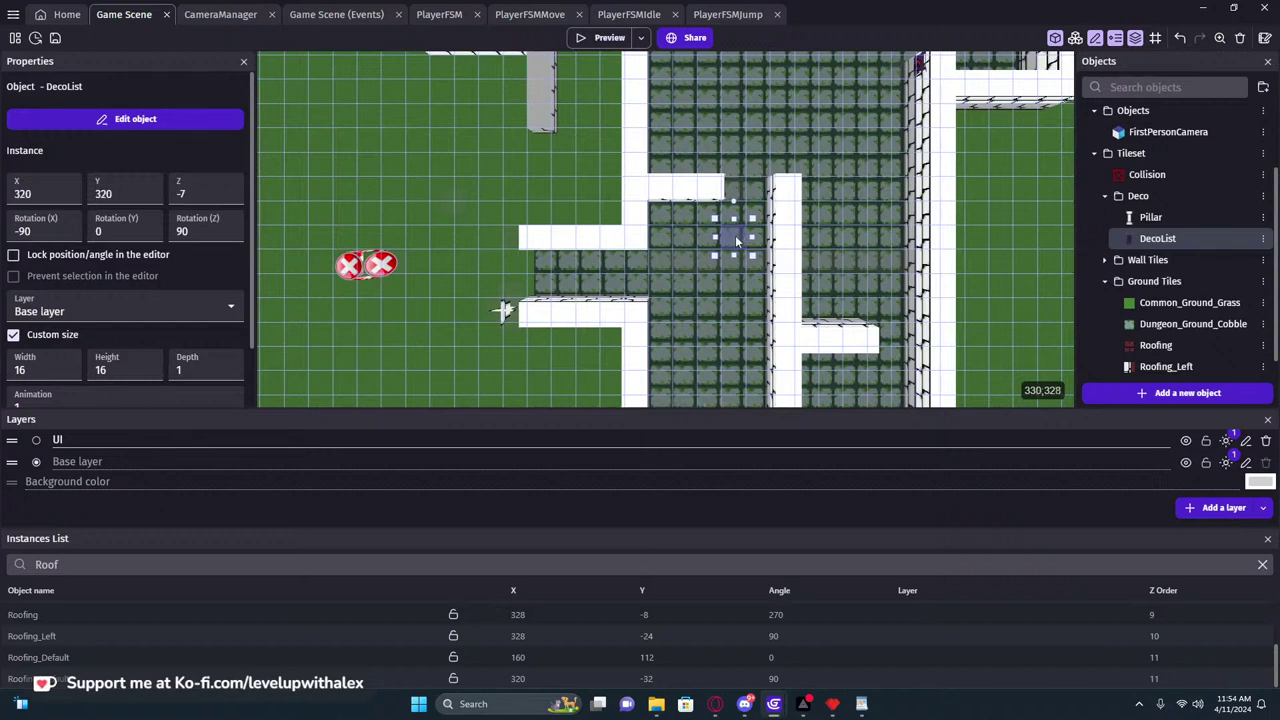
scroll(740, 240, up, 8)
drag(727, 240, 483, 168)
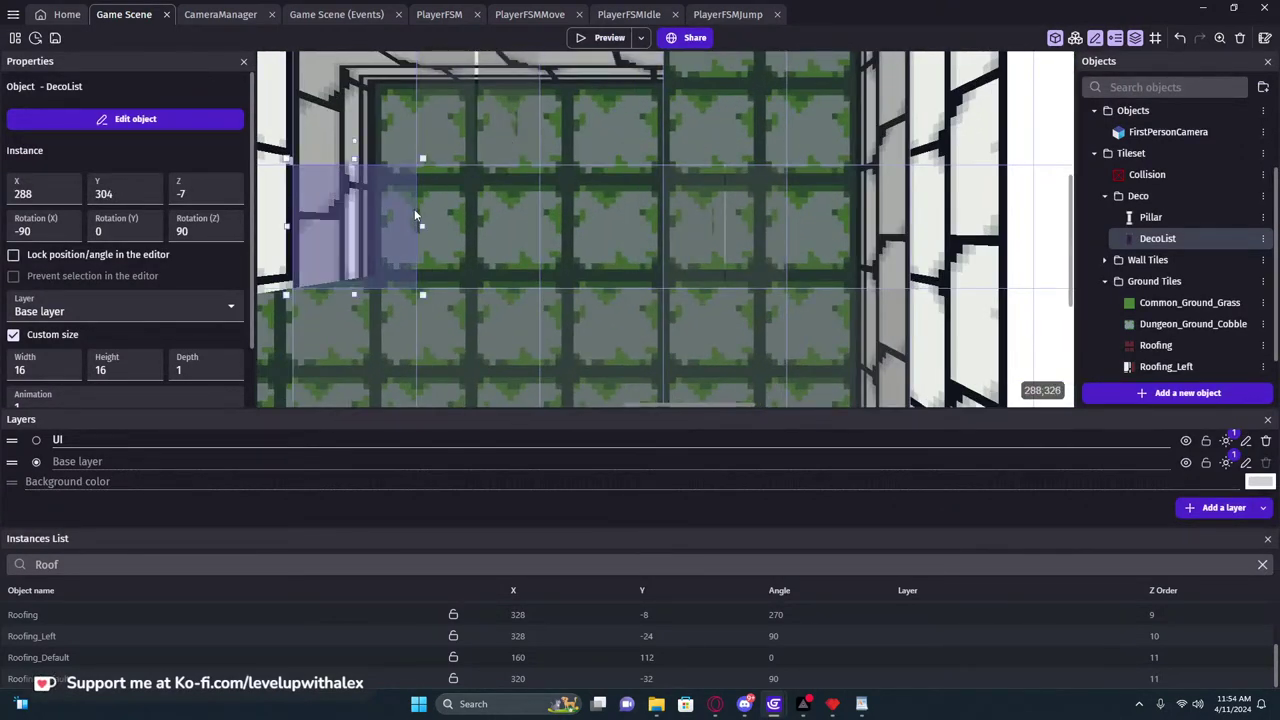
drag(419, 227, 392, 246)
middle_drag(465, 270, 694, 350)
scroll(583, 313, up, 1)
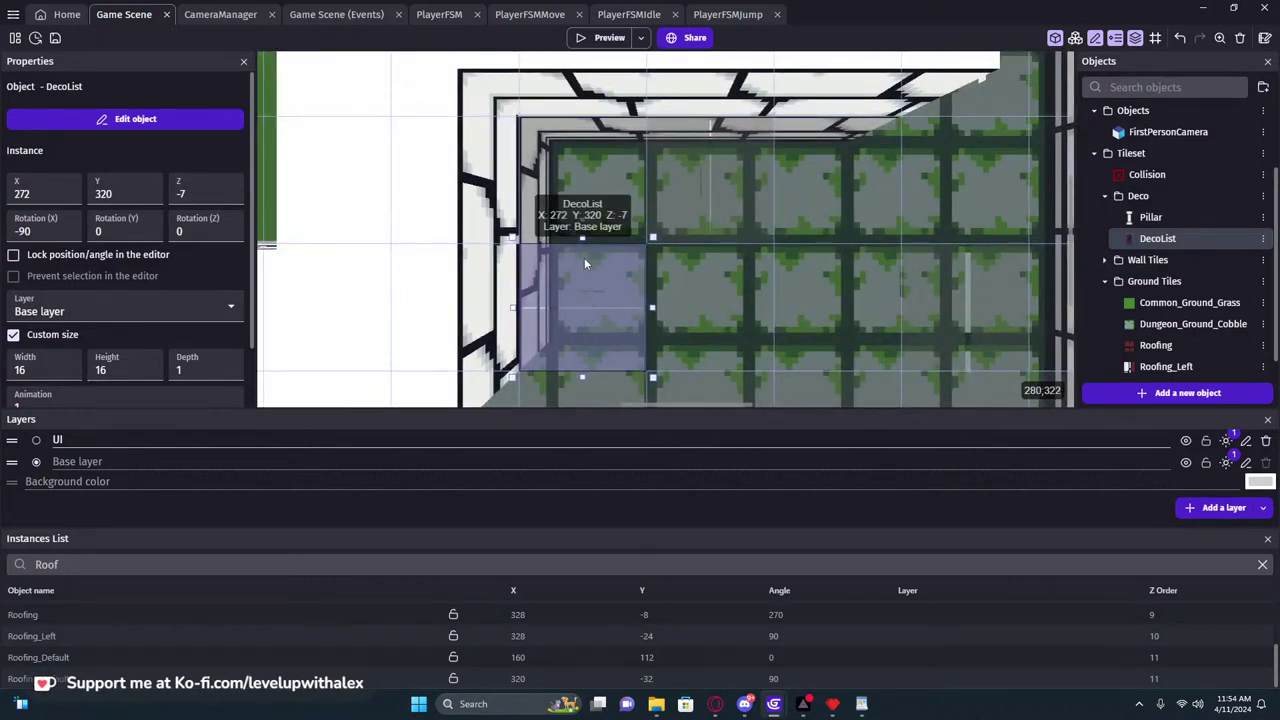
Position DecoList grass instances farther along the cobble floor, at X 320, Y 336 and at X 320, Y 384
ctrl+scroll(586, 291, down, 3)
drag(590, 306, 847, 325)
middle_drag(817, 368, 606, 176)
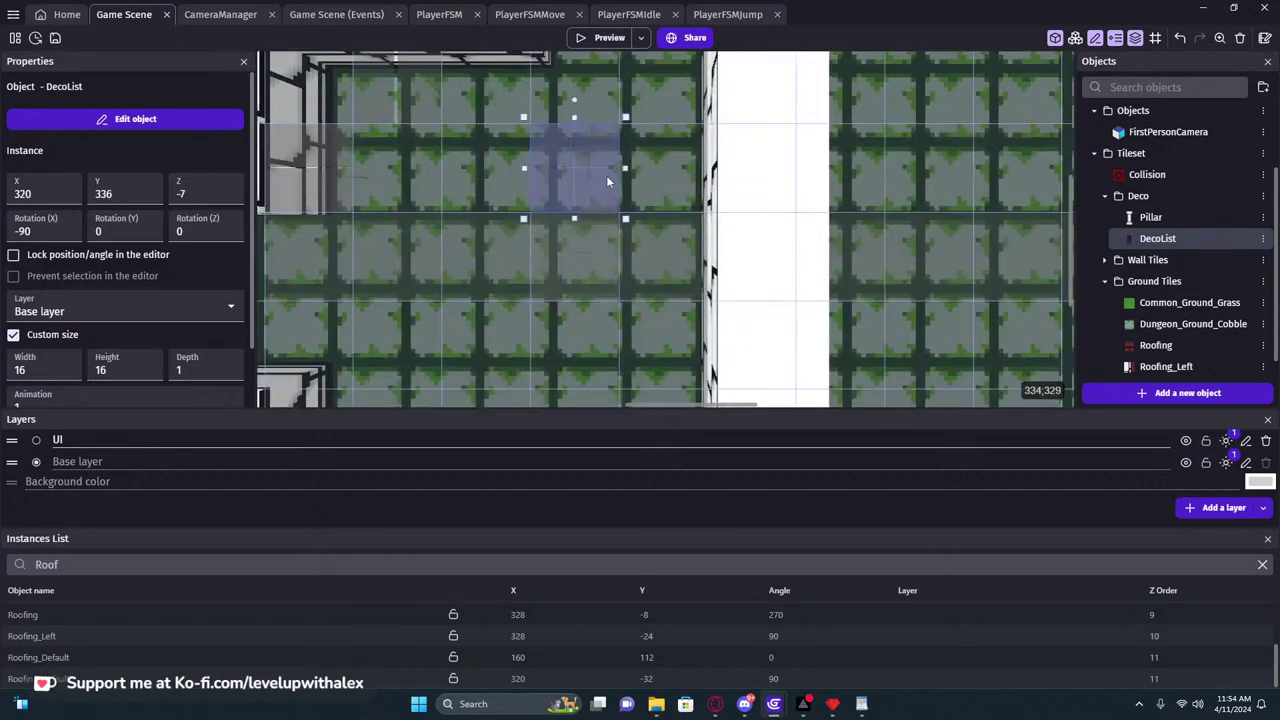
drag(606, 175, 676, 188)
scroll(665, 202, down, 2)
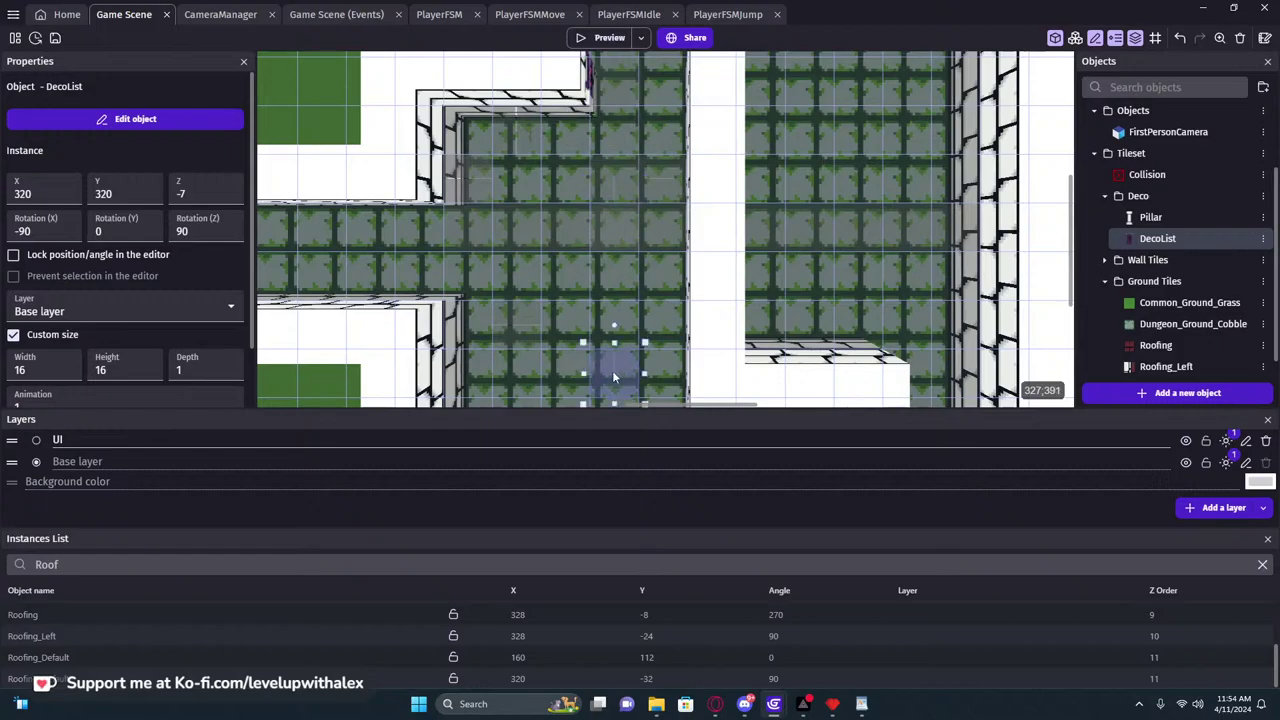
Preview the game, walk through the dungeon to examine the placed grass from several angles, and close the preview
click(608, 38)
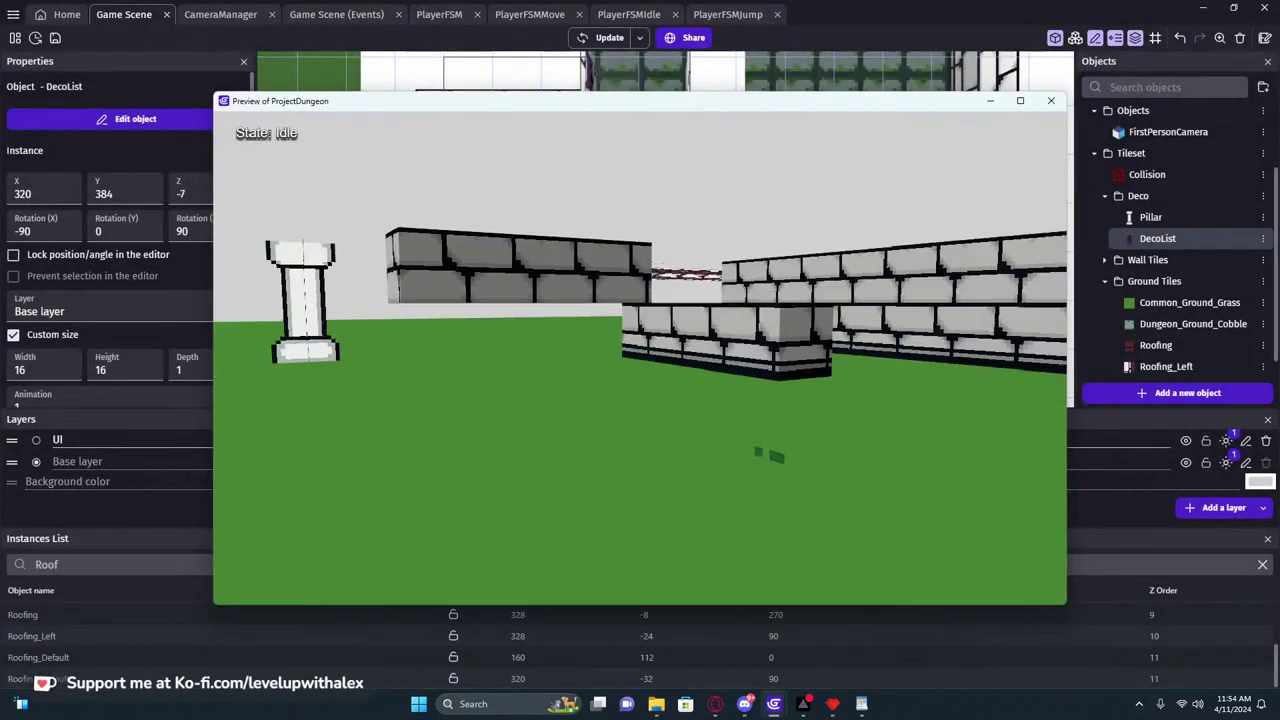
key(w)
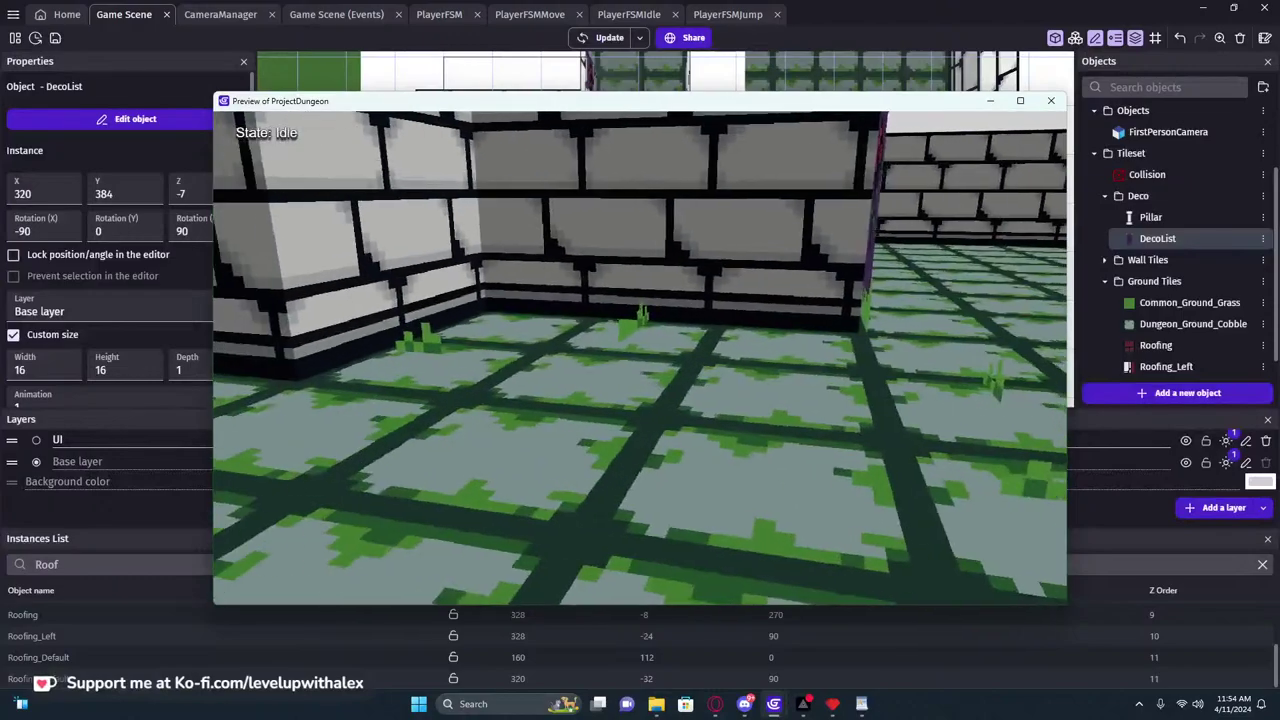
key(w)
key(w)
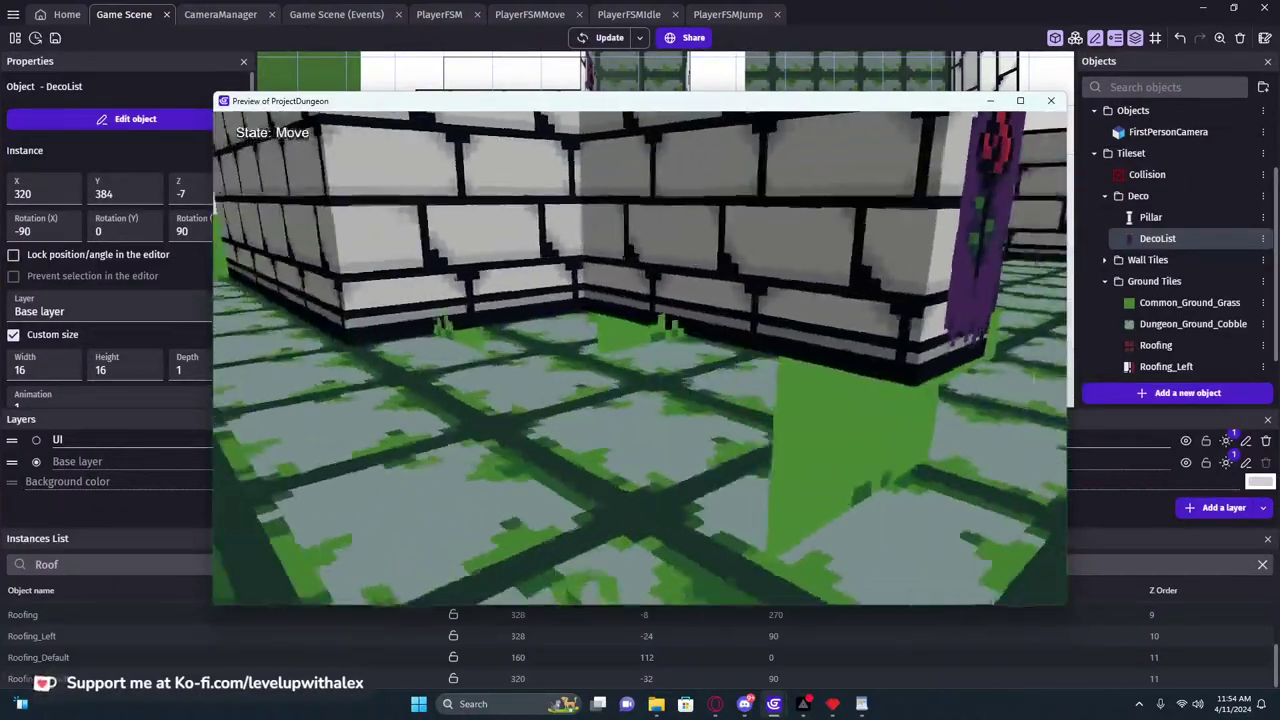
key(d)
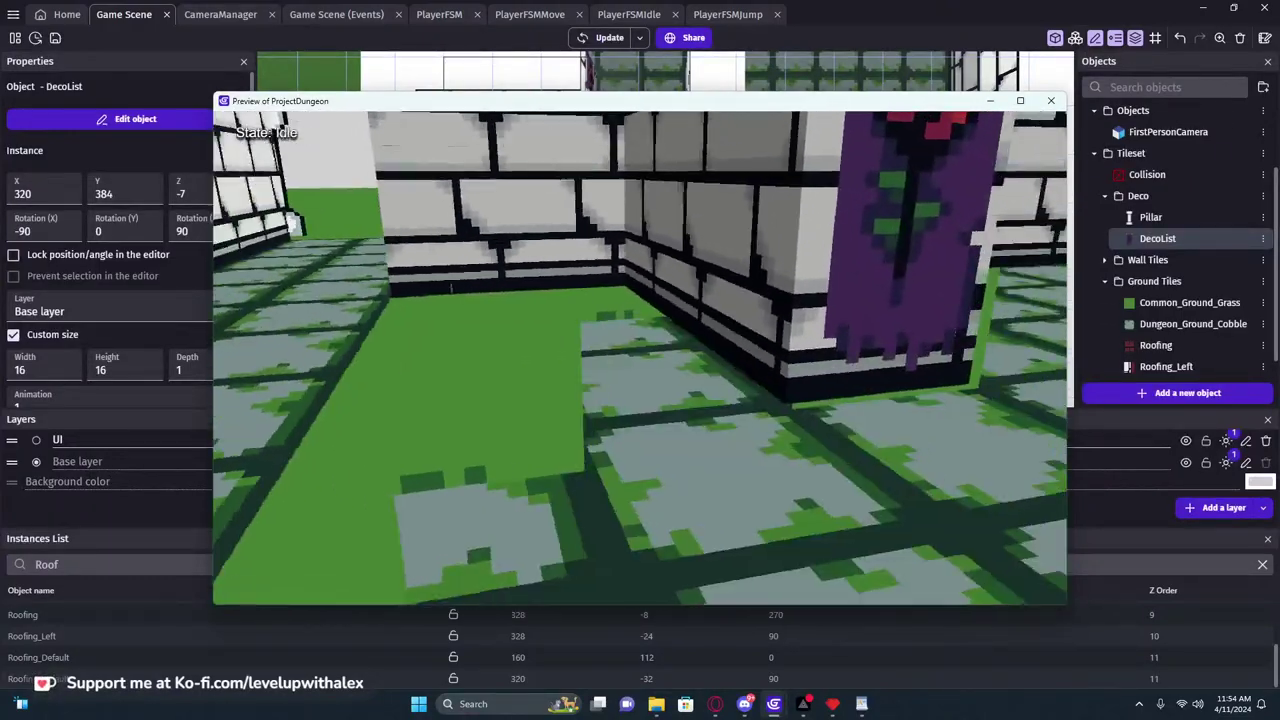
key(w)
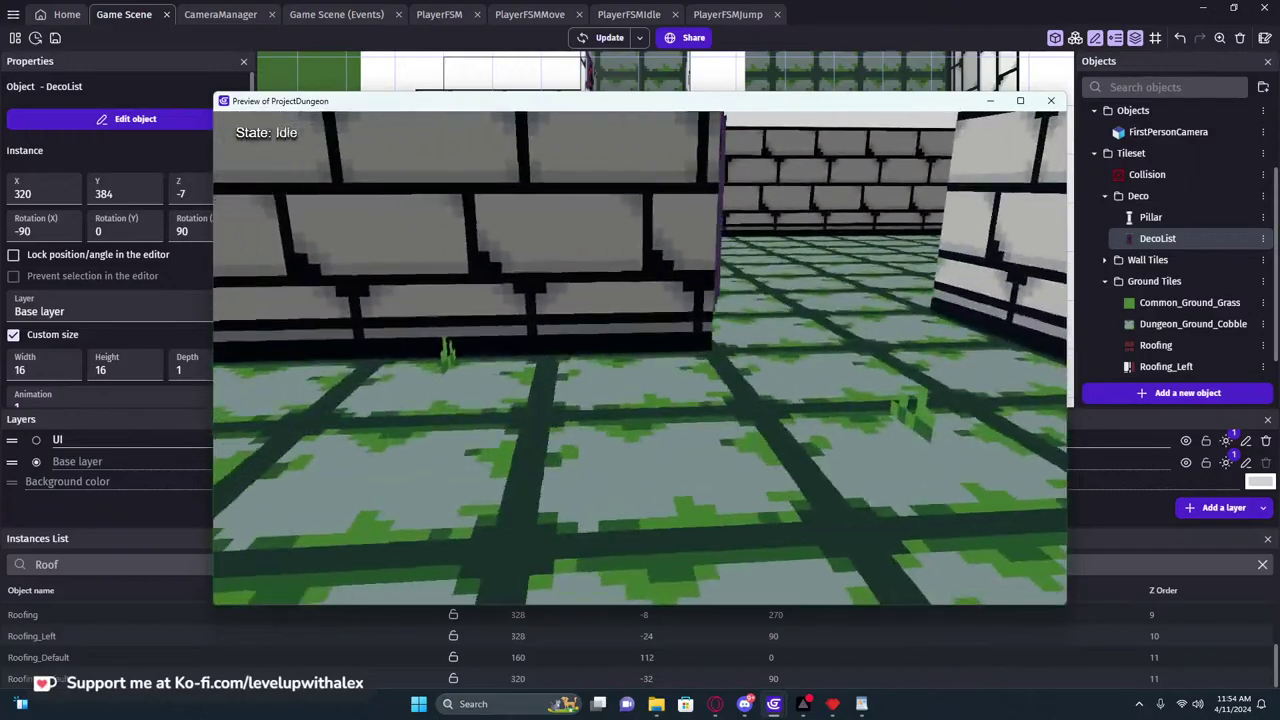
key(w)
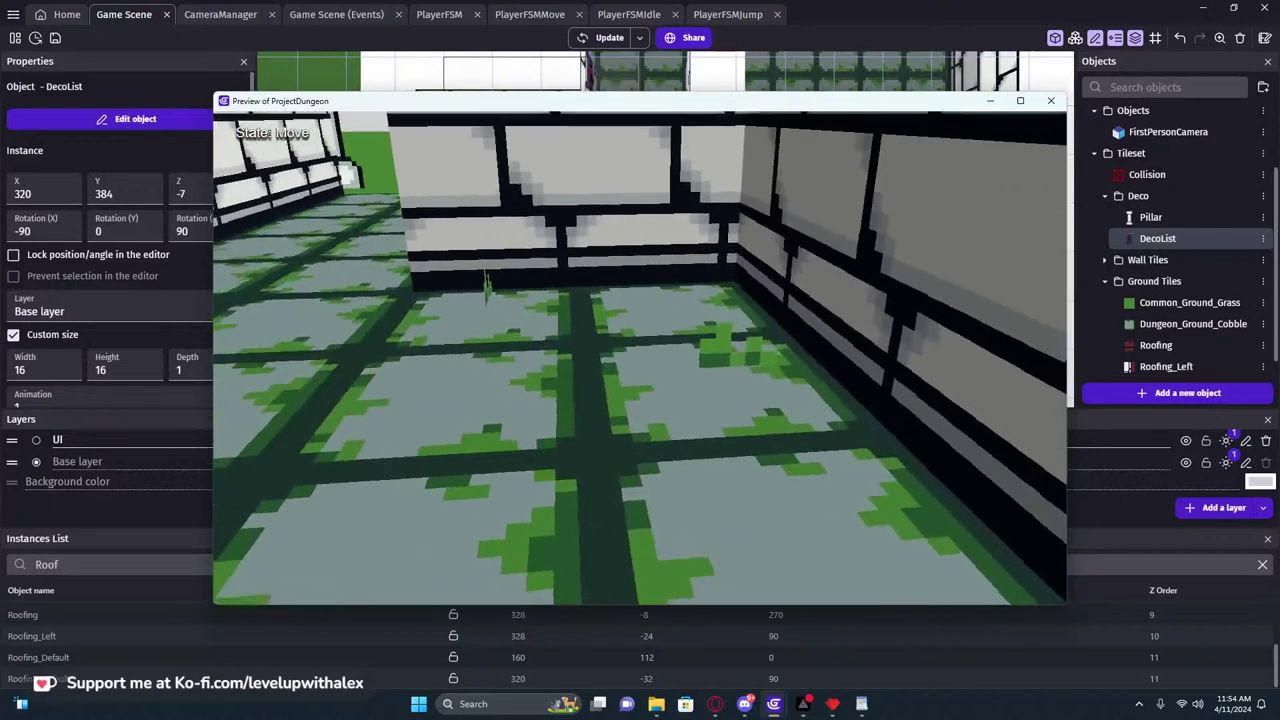
key(w)
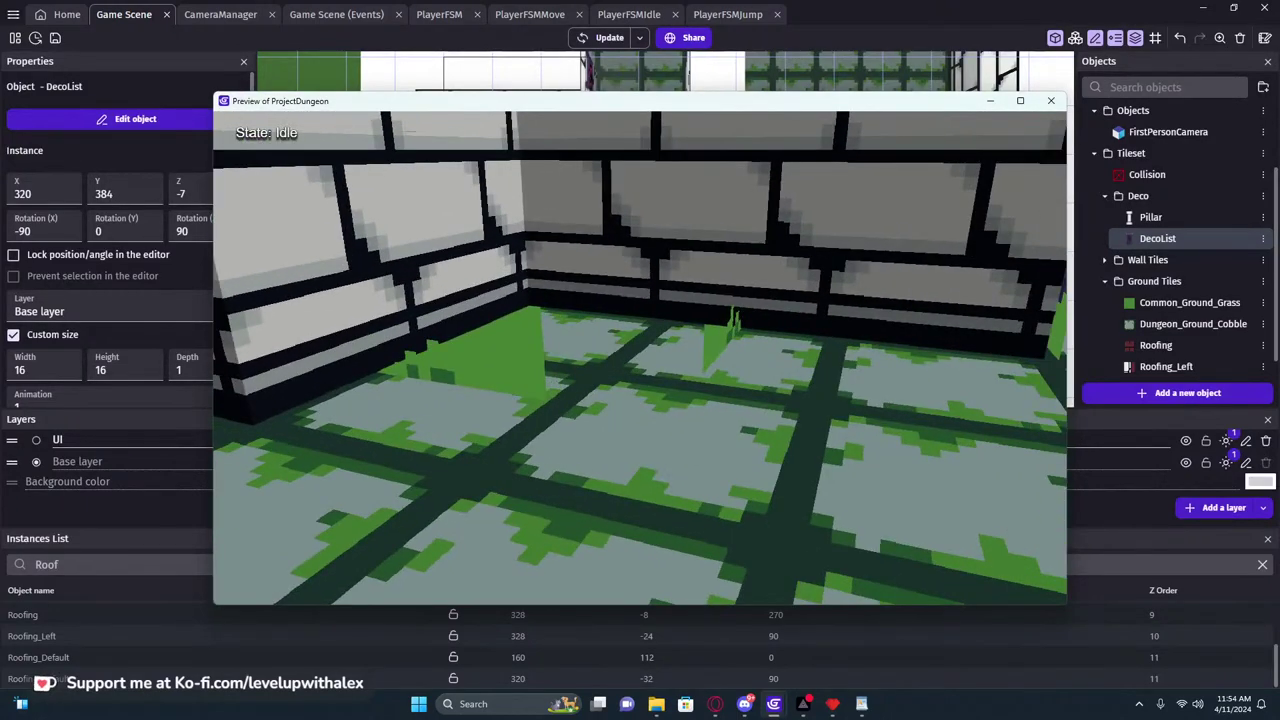
click(1051, 100)
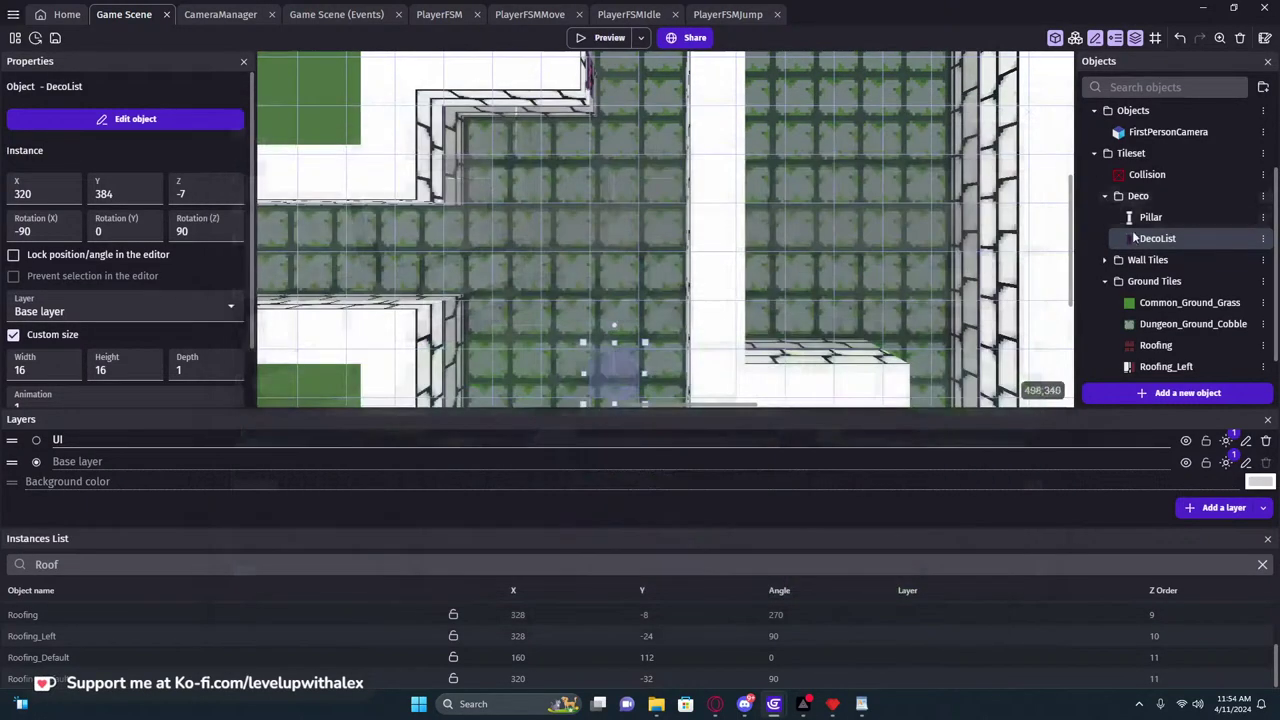
Check DecoList's animations and behaviors in its object settings, and leave them without changes
double_click(1150, 238)
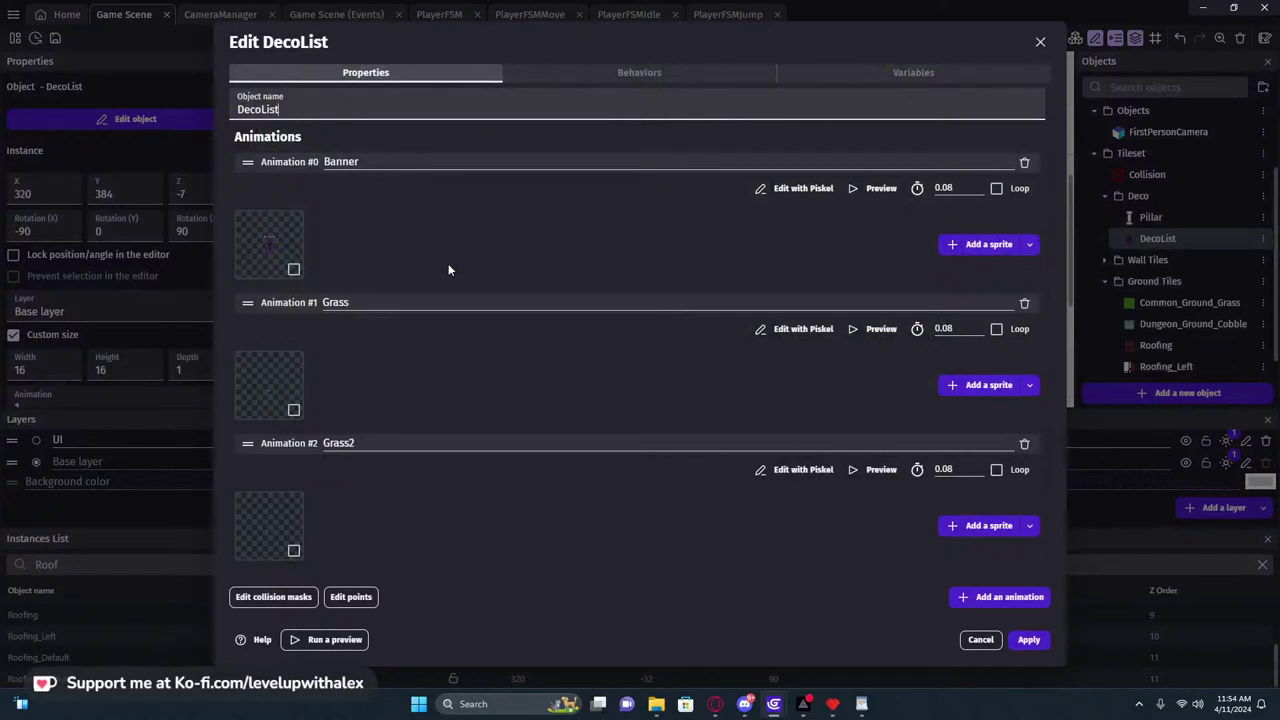
click(561, 76)
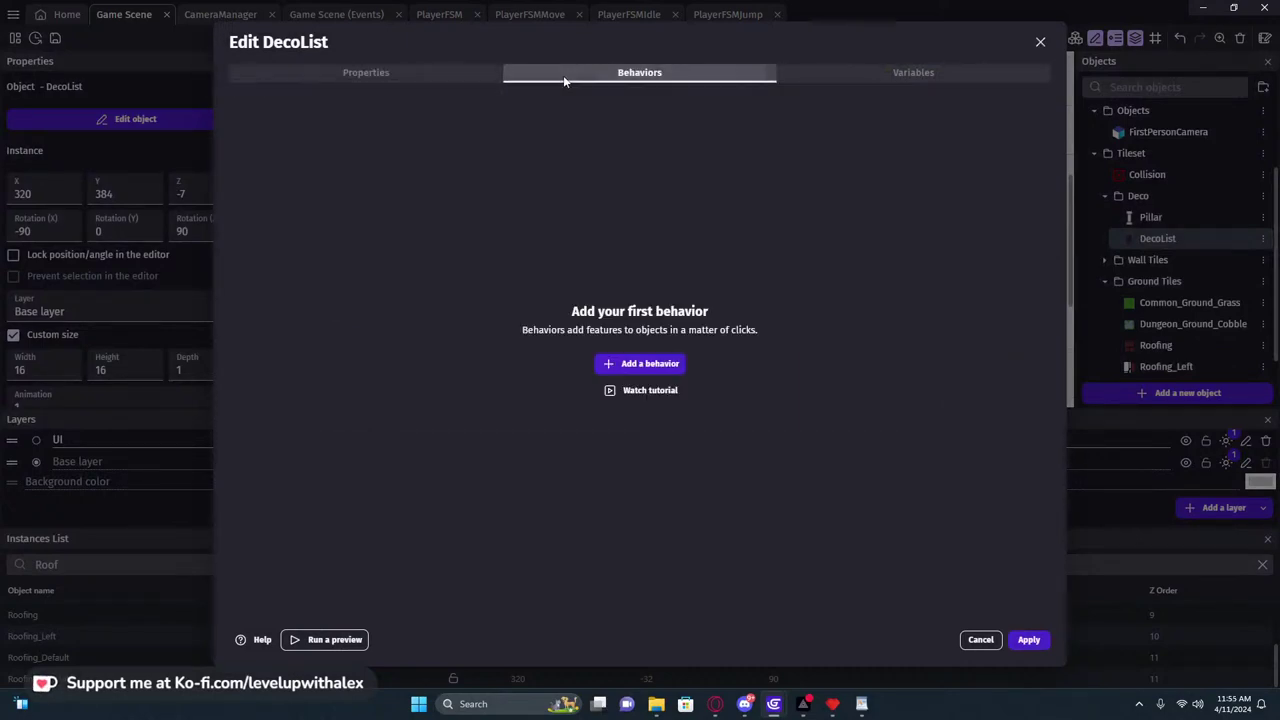
click(456, 78)
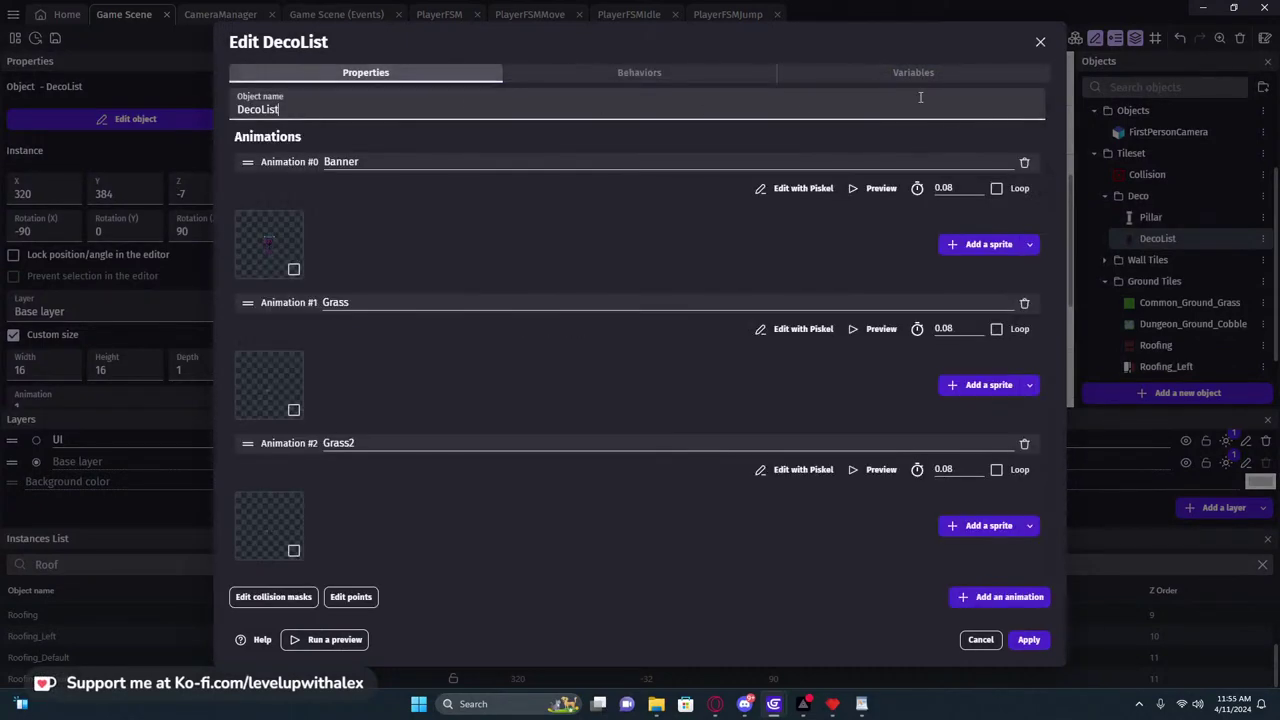
click(1039, 43)
Enlarge the Common_Ground_Grass instance on all four sides to 6608 by 4768, starting at X -1616, Y -1232
middle_drag(573, 220, 986, 216)
scroll(463, 232, down, 10)
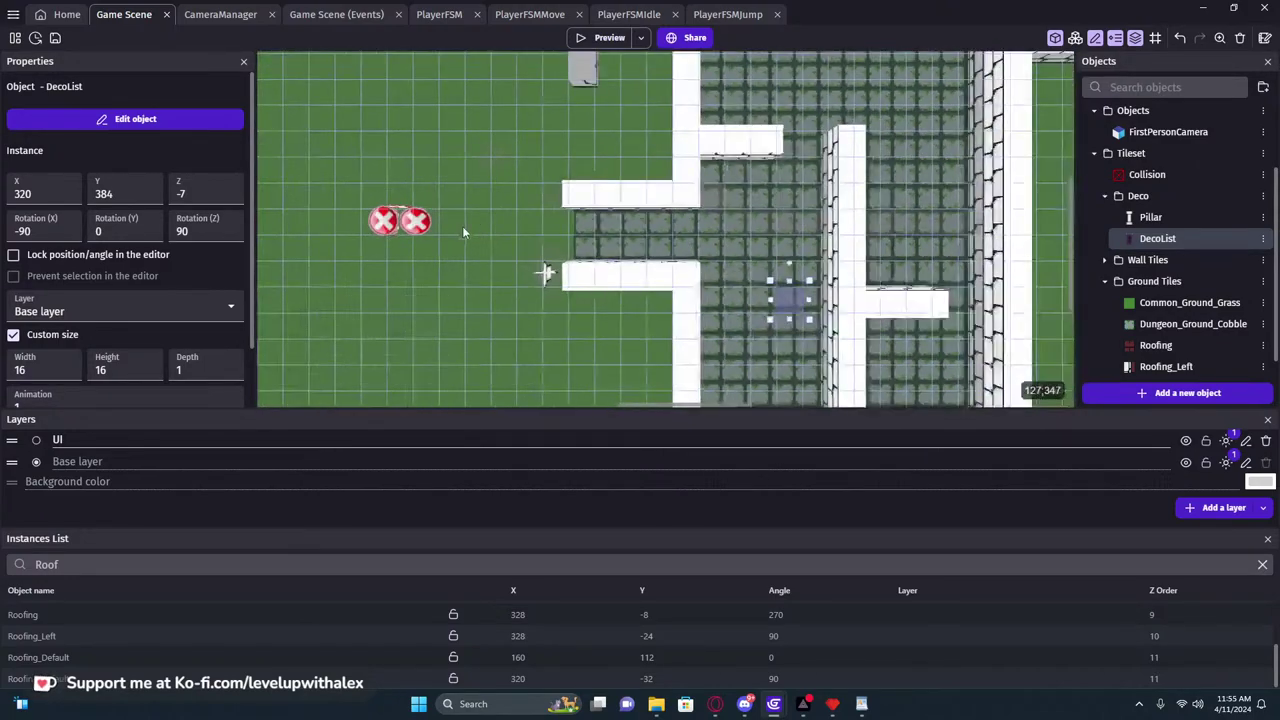
scroll(465, 240, down, 5)
click(366, 235)
scroll(355, 250, down, 1)
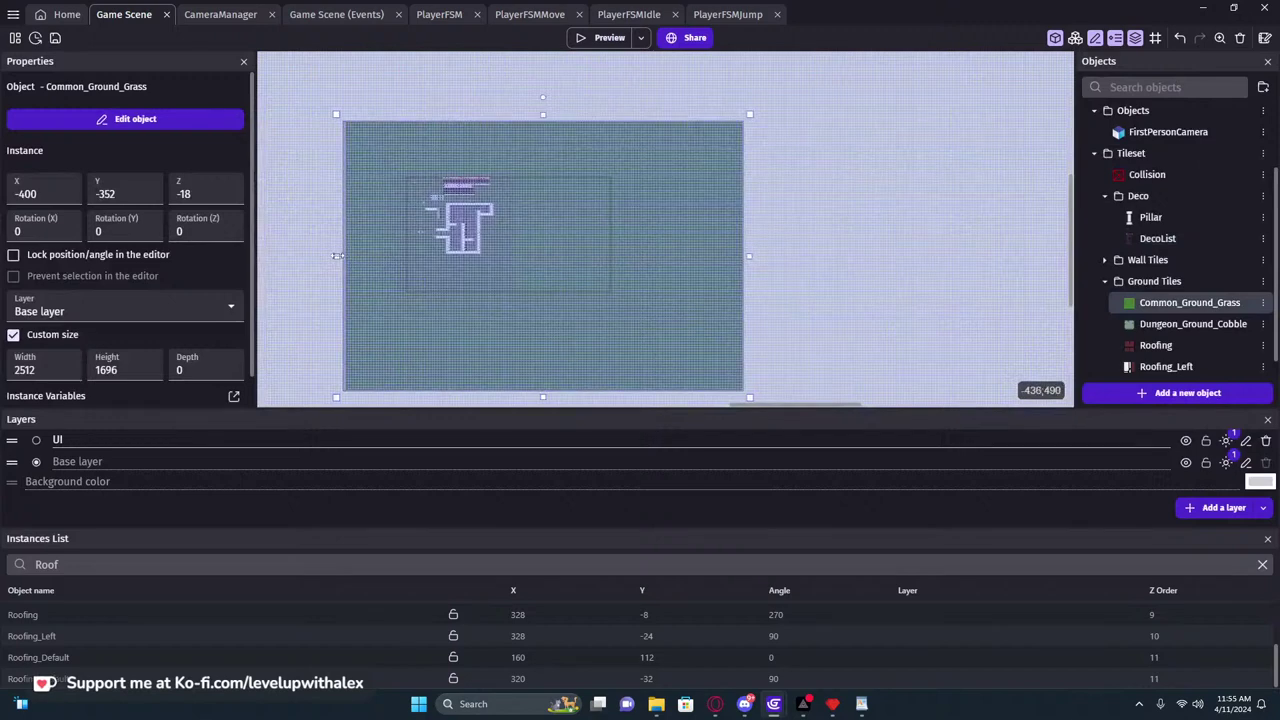
drag(150, 257, 151, 257)
scroll(386, 206, down, 3)
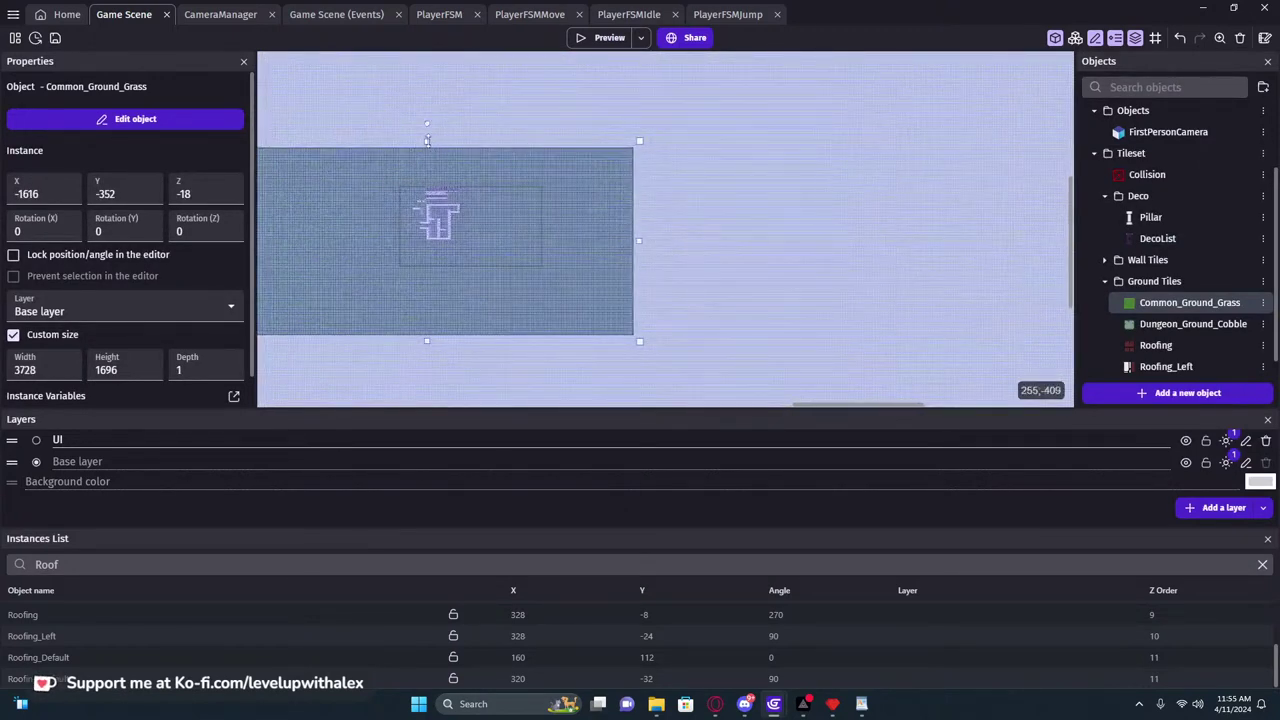
drag(427, 142, 427, 56)
drag(654, 192, 958, 224)
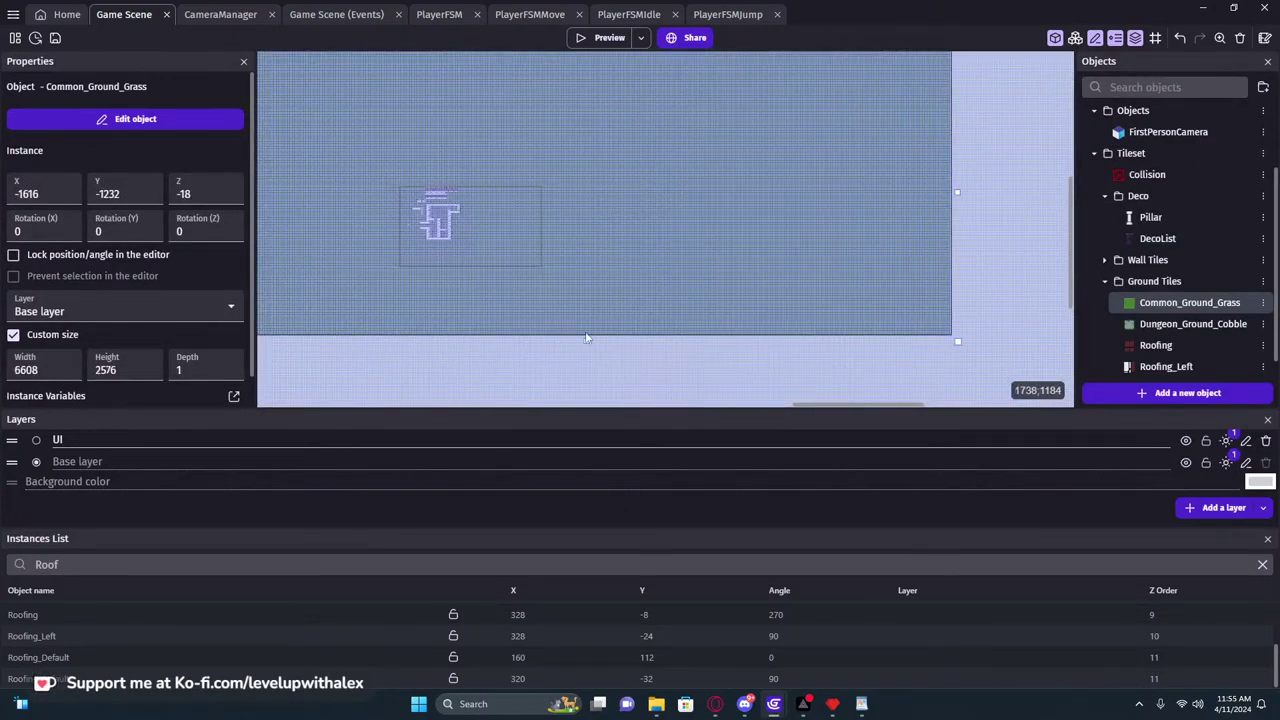
drag(591, 489, 592, 570)
Preview the game with the enlarged ground, walk through the dungeon to examine the grass decorations, and close the preview
click(605, 40)
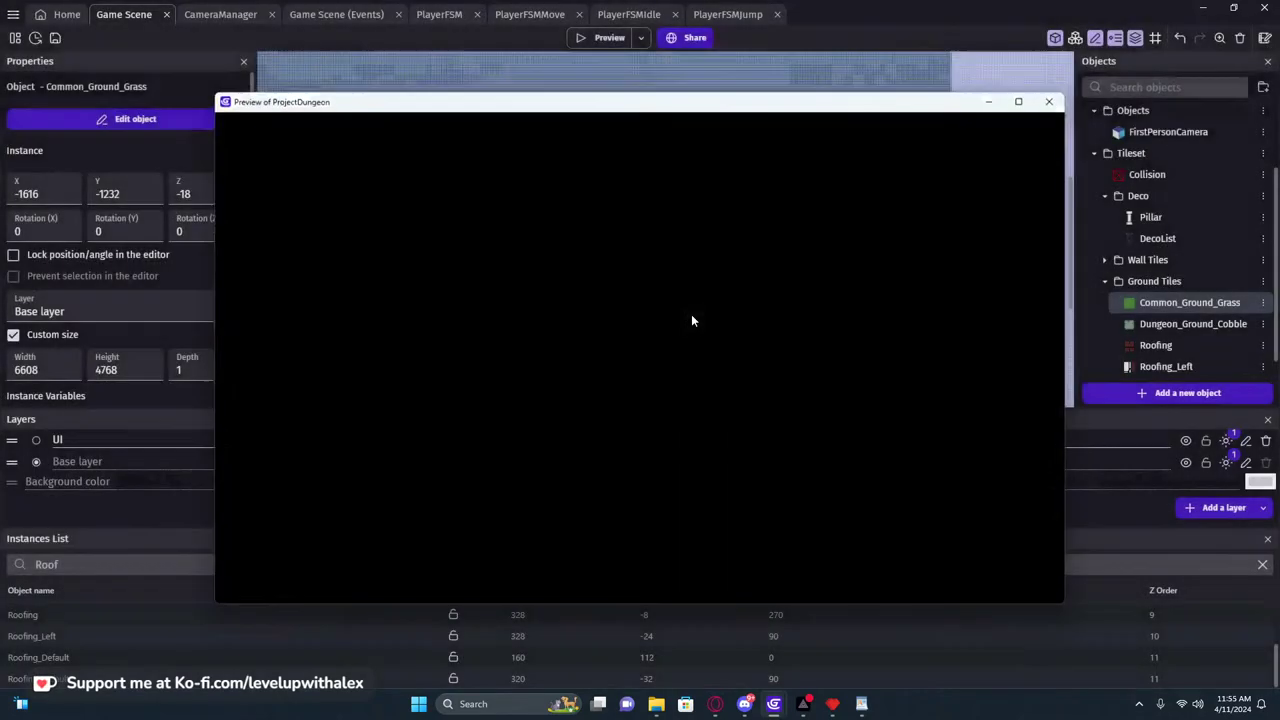
key(w)
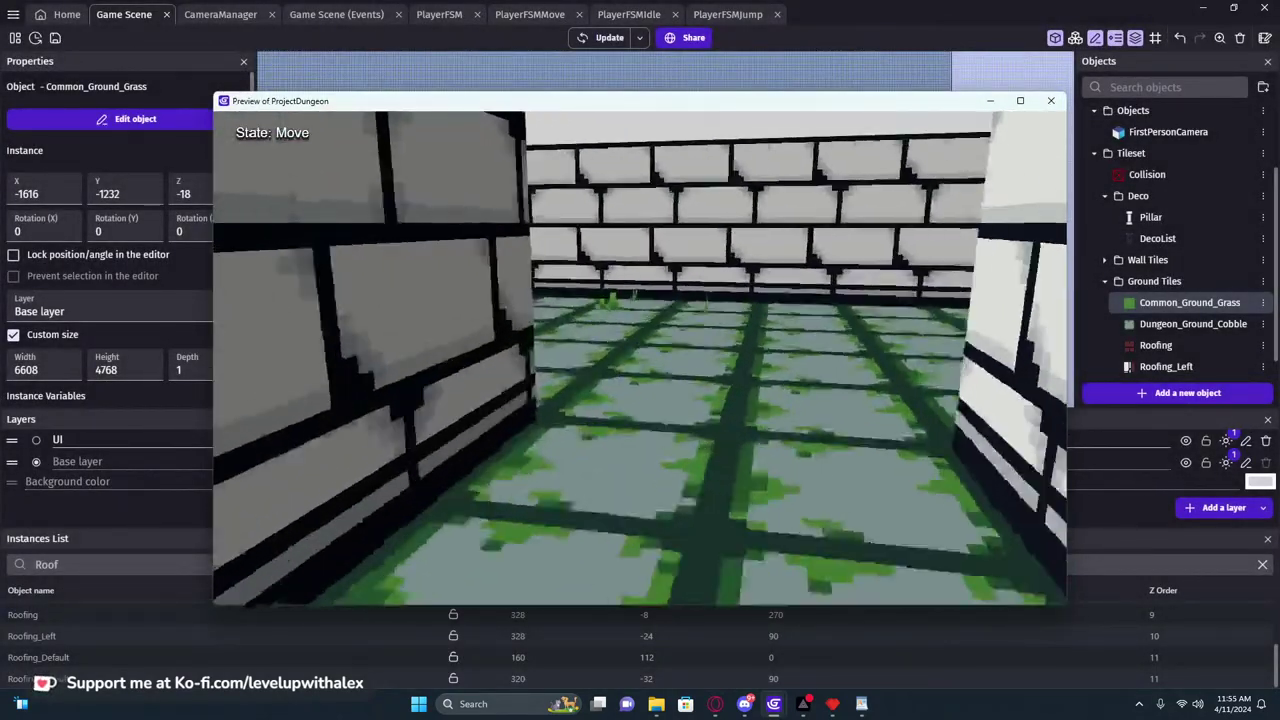
key(w)
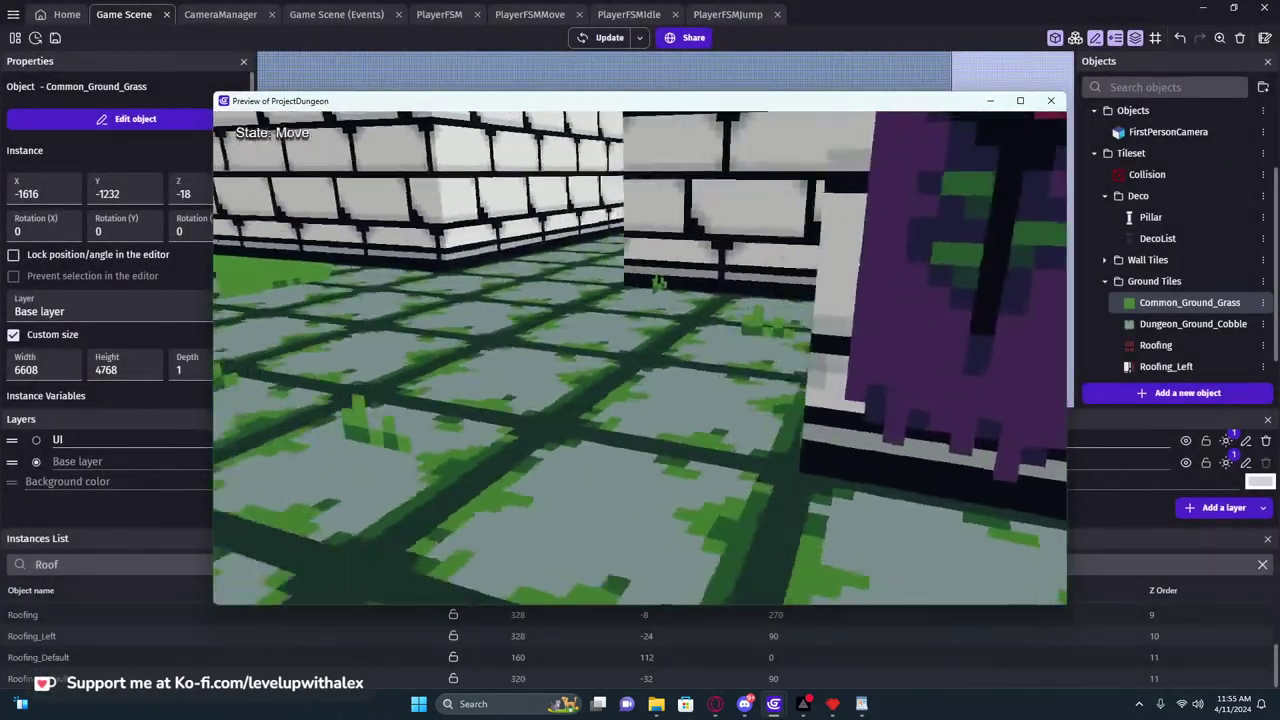
key(w)
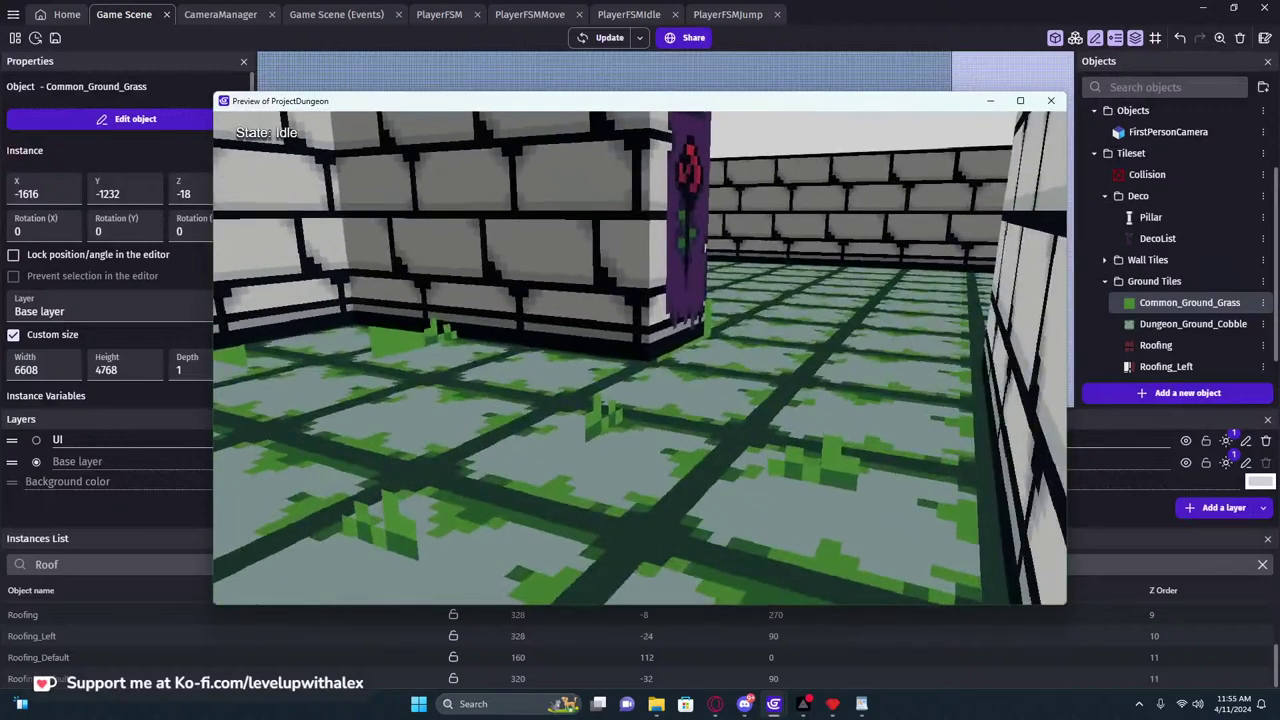
key(w)
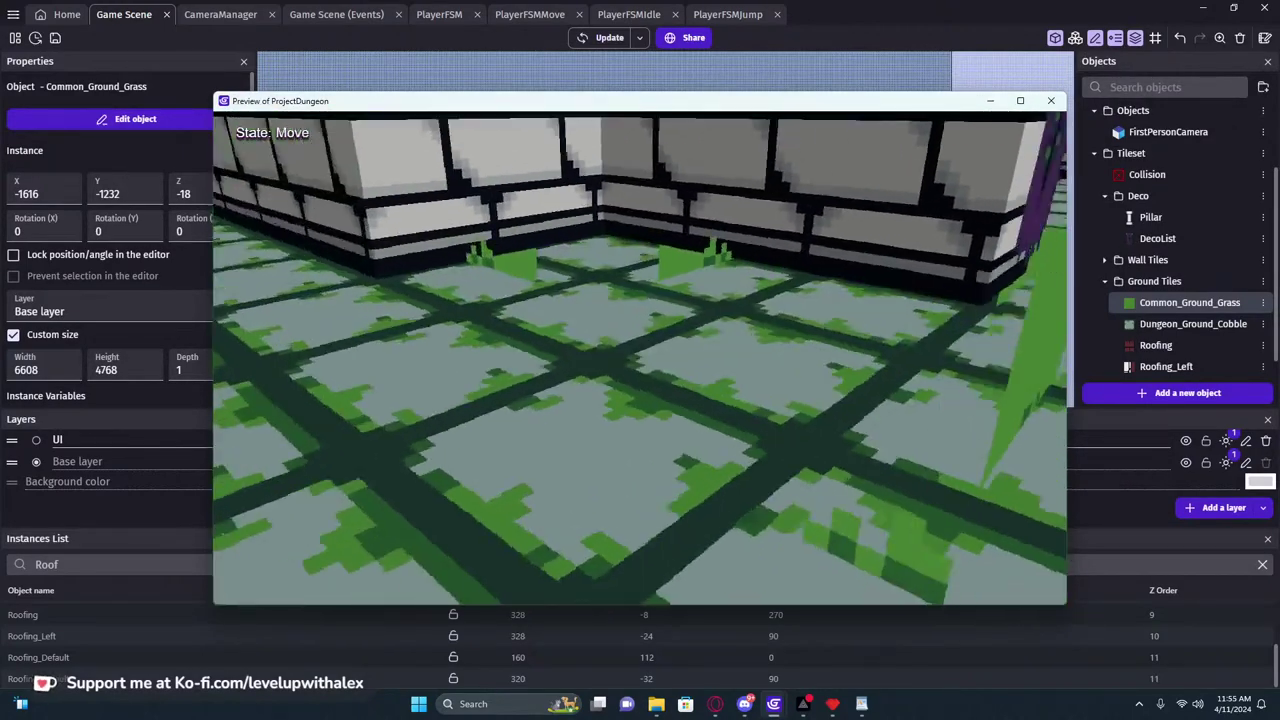
click(1051, 100)
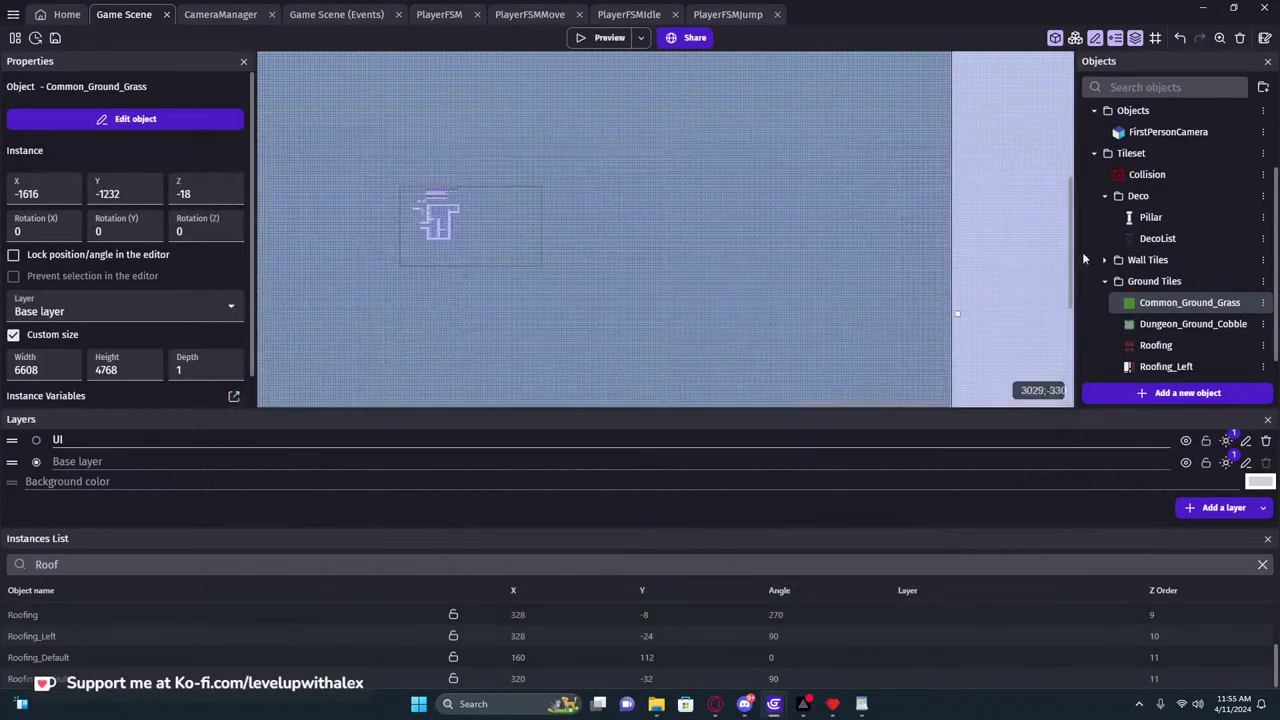
Add the Billboard behavior to the DecoList object with the offset position at No change, and apply it
double_click(1150, 305)
click(1042, 42)
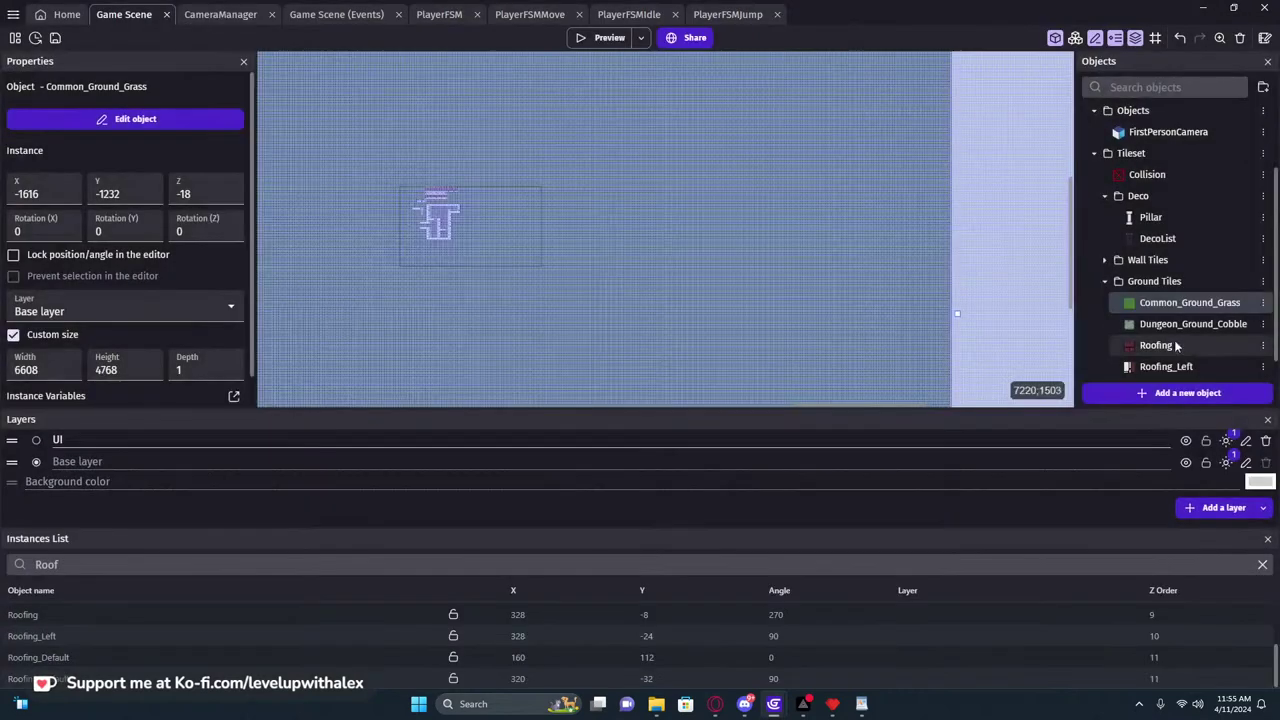
scroll(1200, 318, down, 1)
double_click(1151, 224)
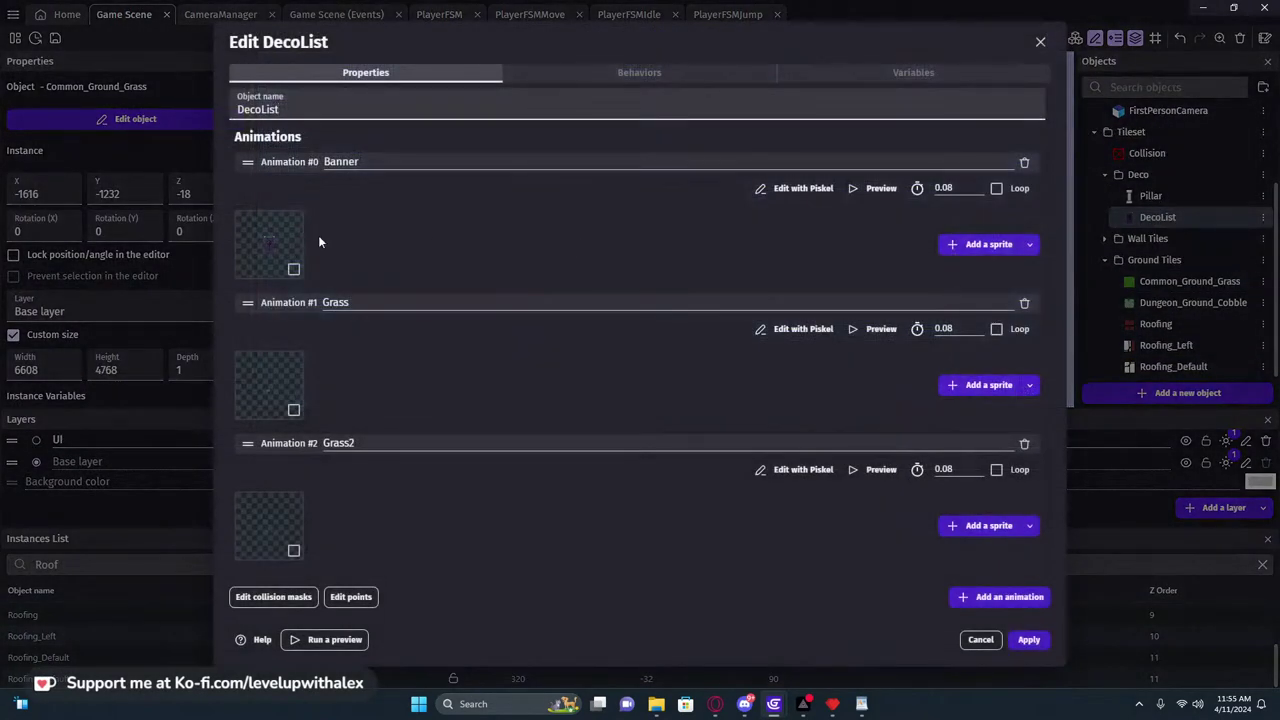
click(641, 68)
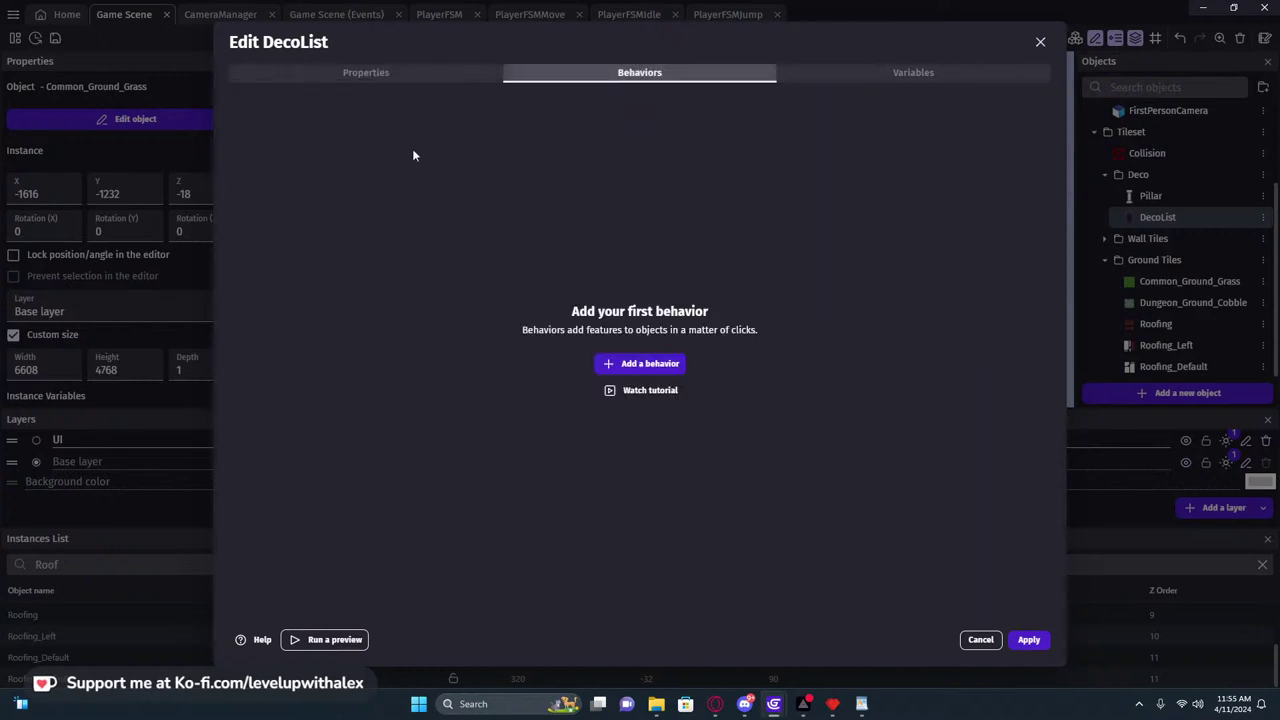
click(391, 174)
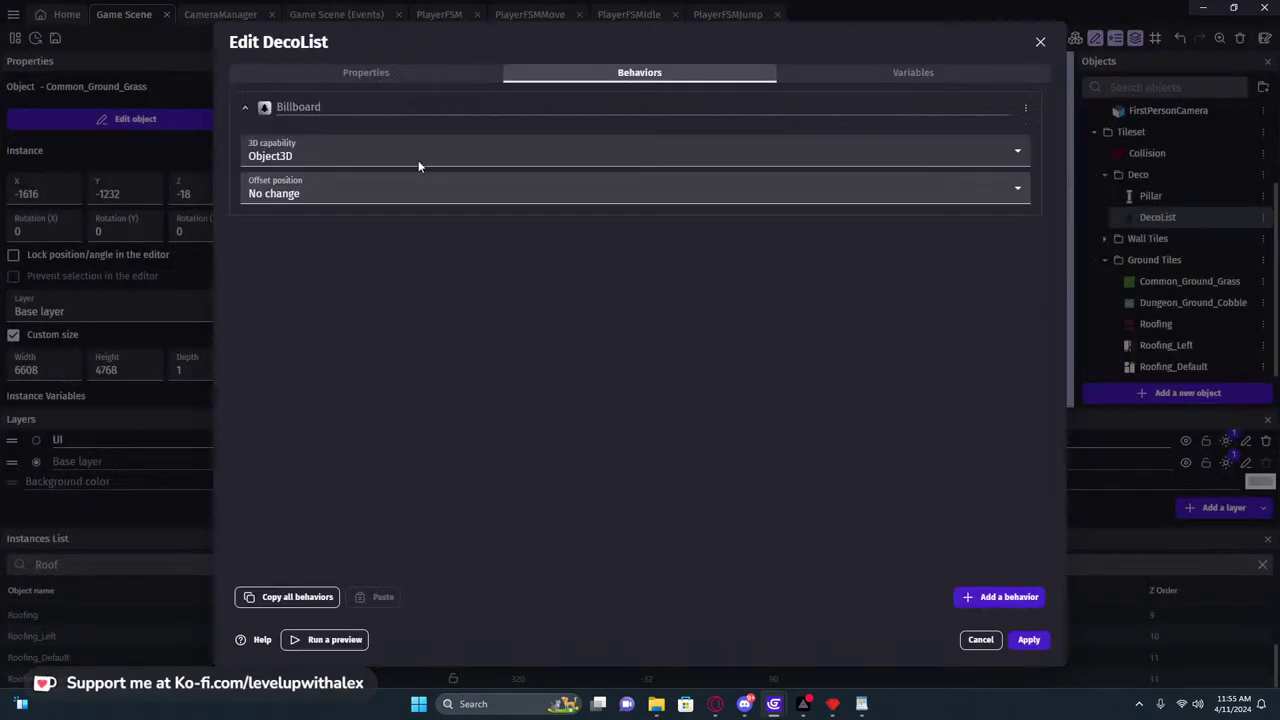
click(381, 180)
click(1029, 639)
Preview the game, walk through the dungeon to examine how the billboarded grass and banner decorations face the camera, and close the preview
click(600, 37)
key(w)
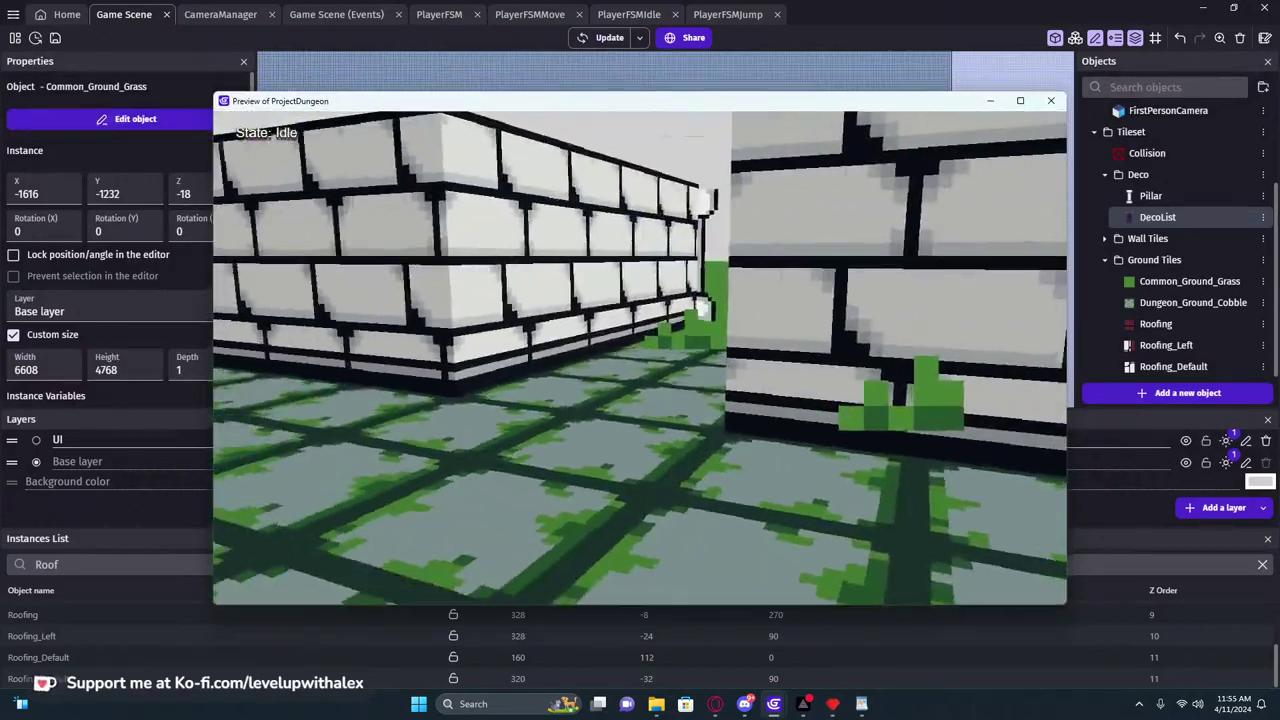
key(w)
key(w)
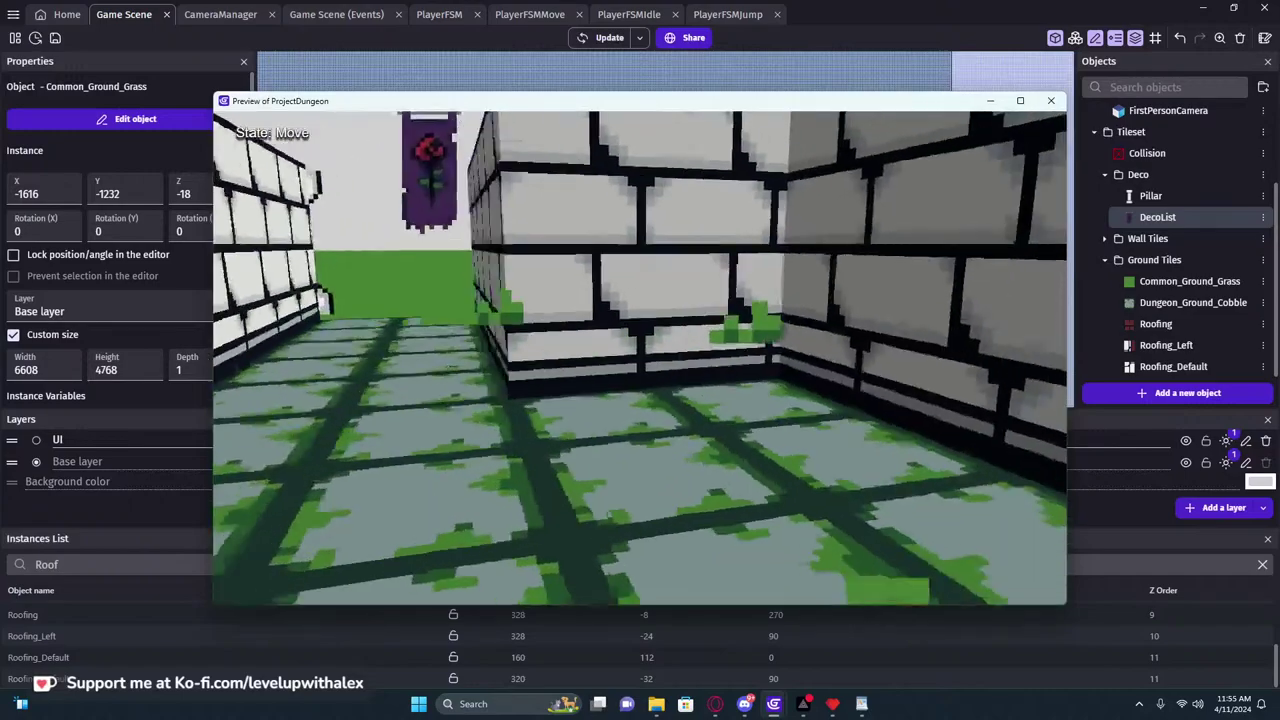
key(w)
key(w)
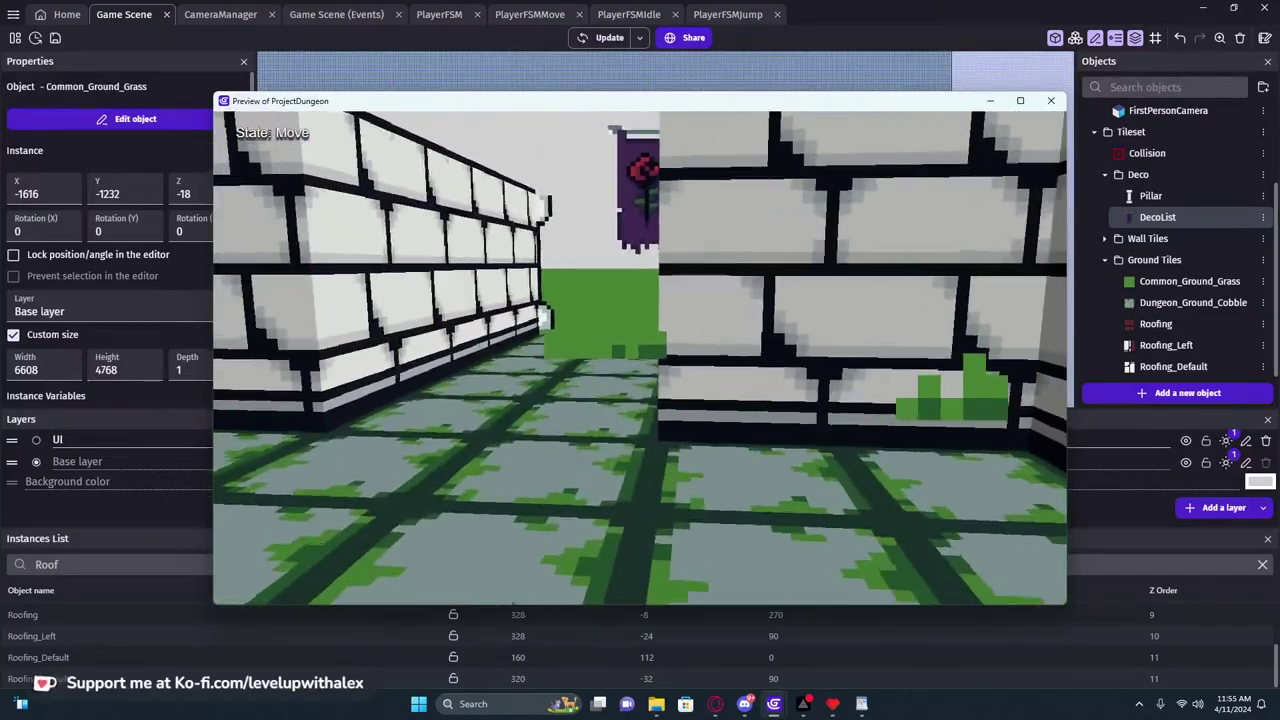
key(d)
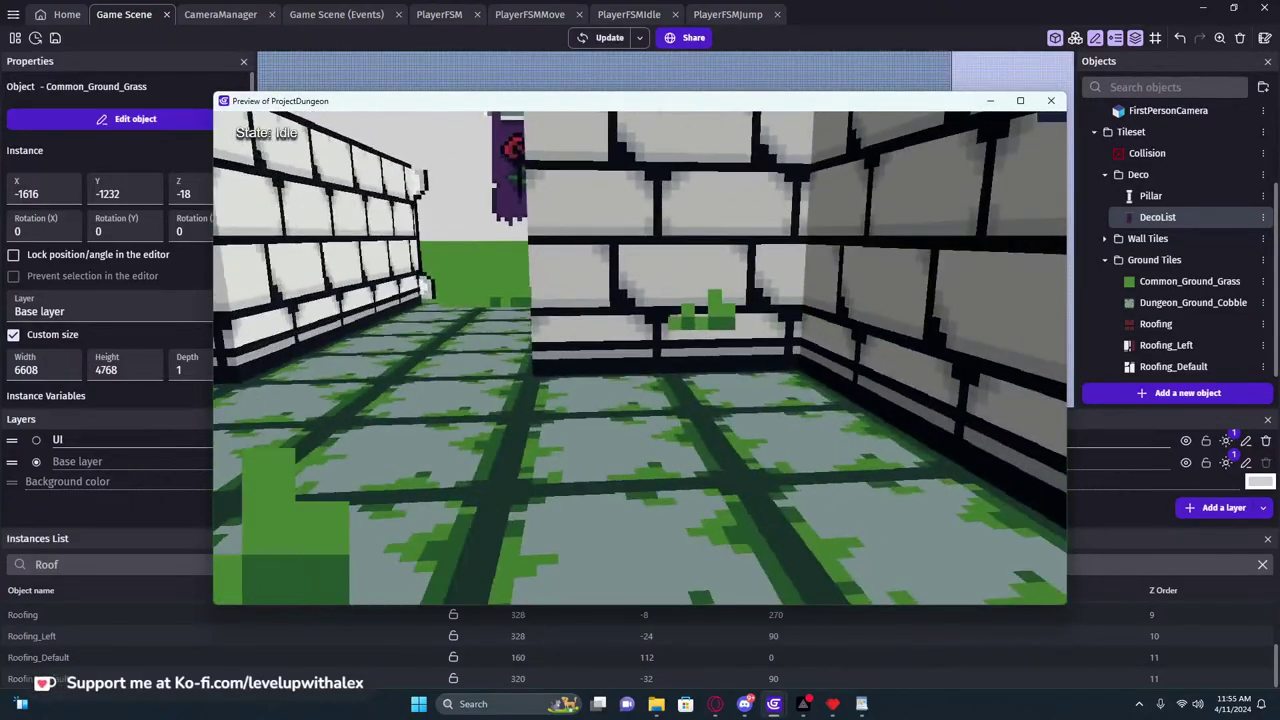
key(w)
key(a)
key(d)
key(a)
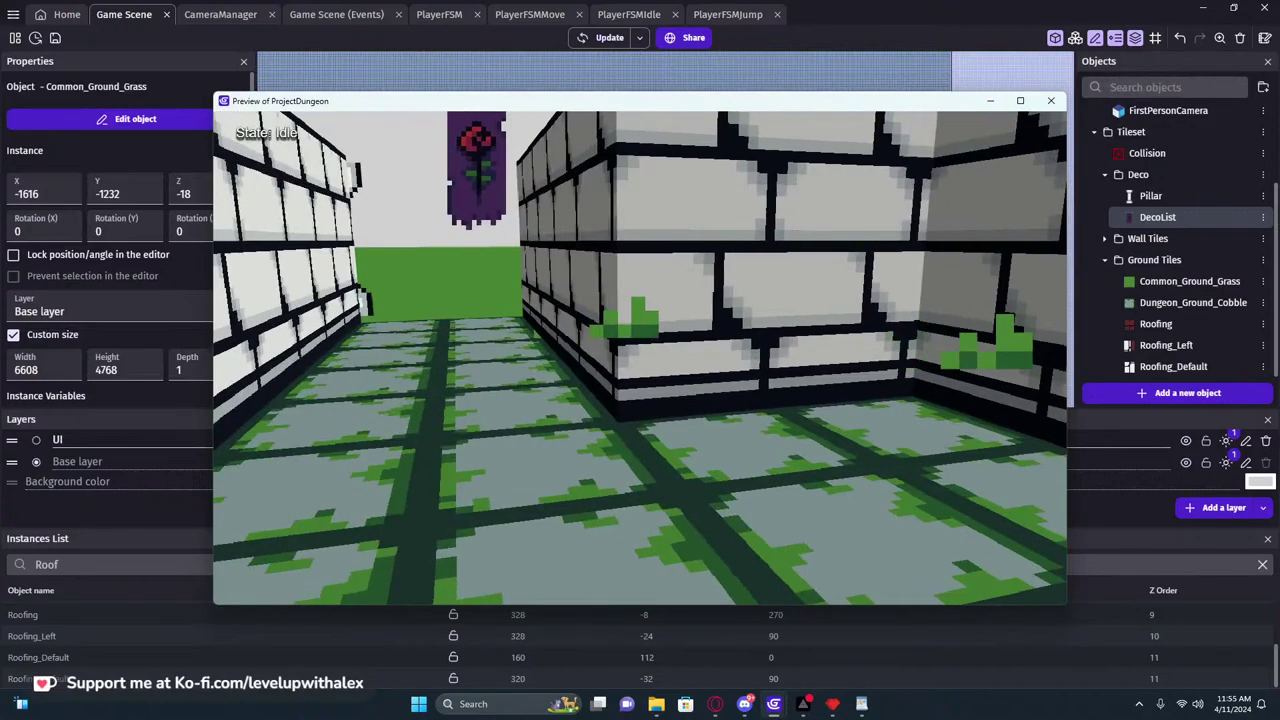
key(d)
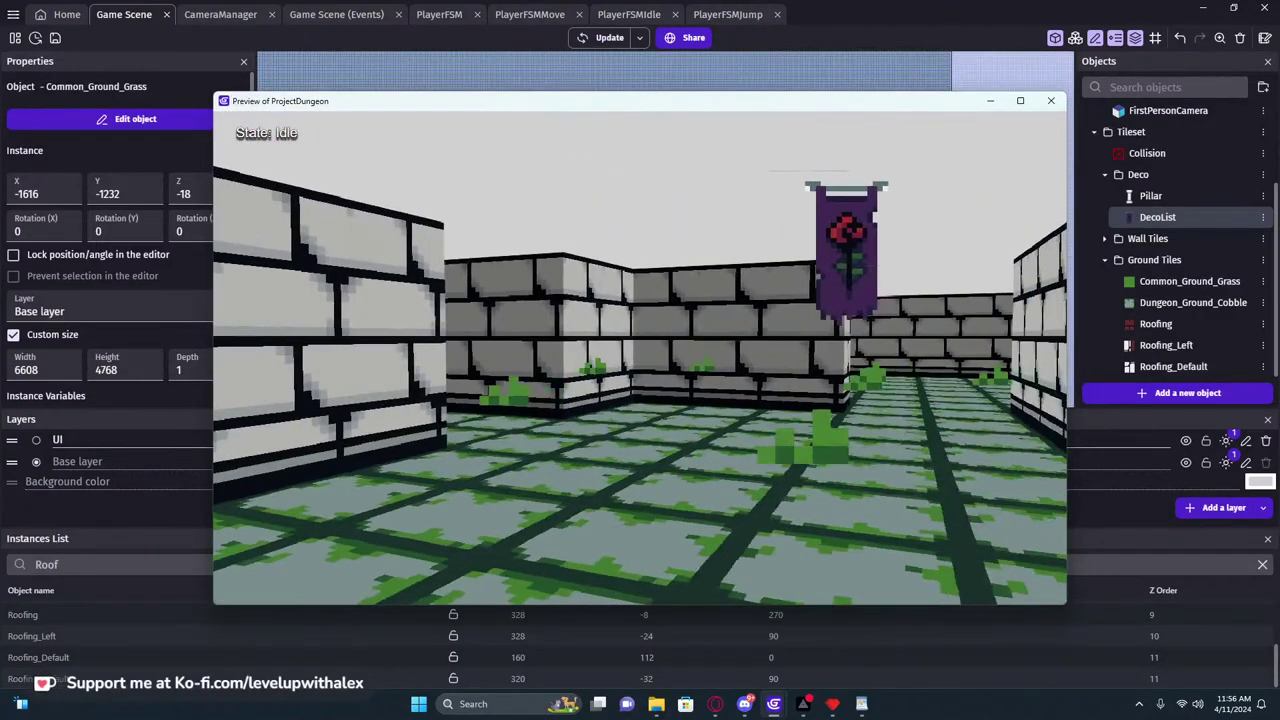
key(w)
key(w)
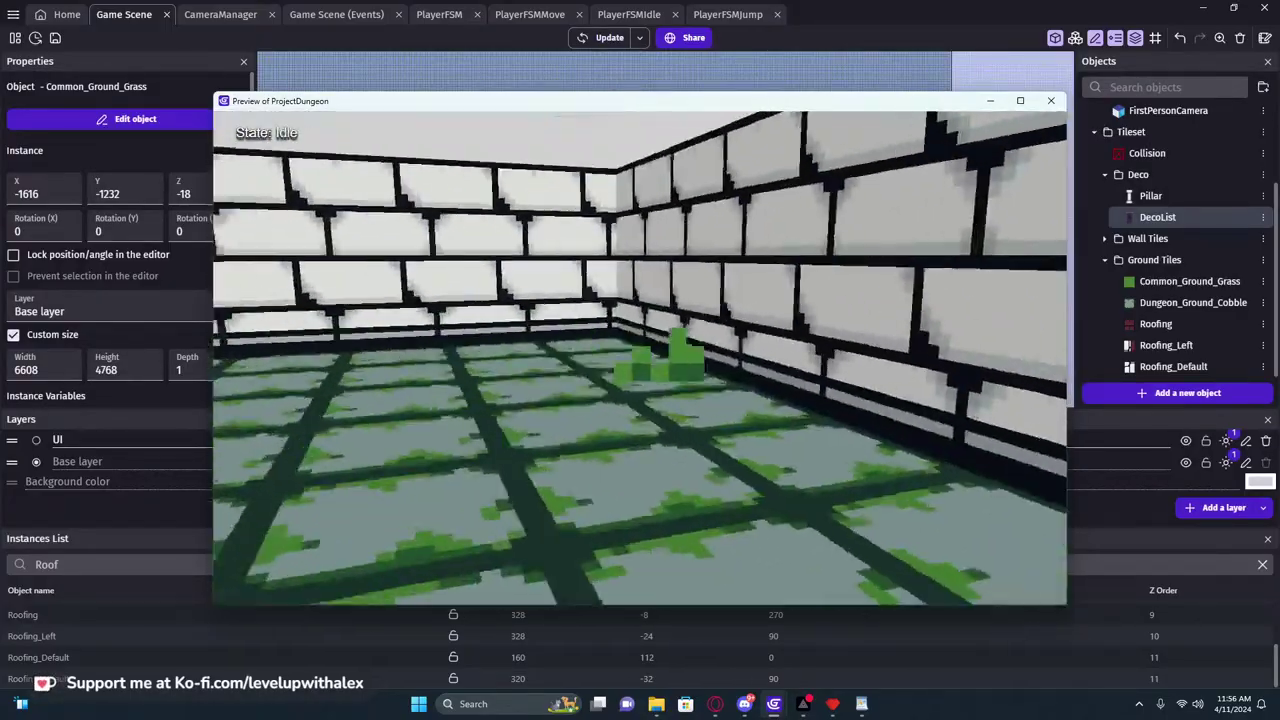
key(a)
key(d)
key(Escape)
click(1055, 101)
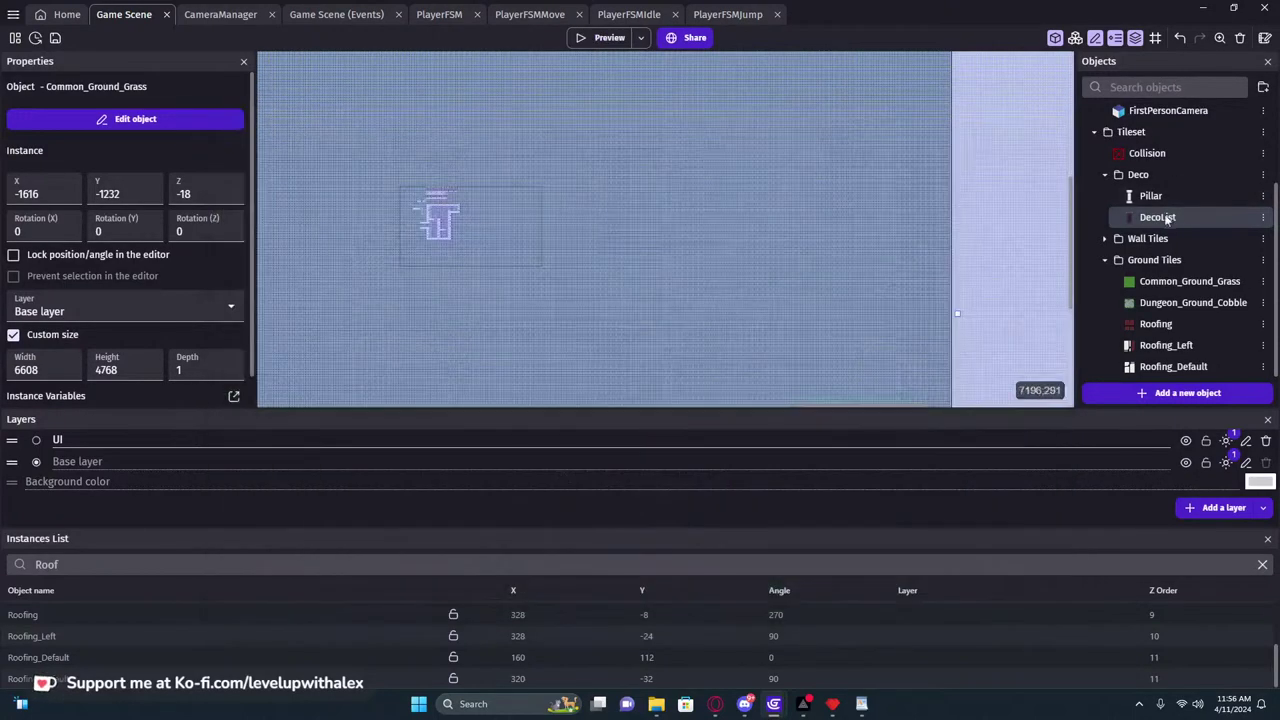
Add a 3D Box object to the Deco folder and enable its texture transparency, leaving the material type at No lighting effect
right_click(1146, 176)
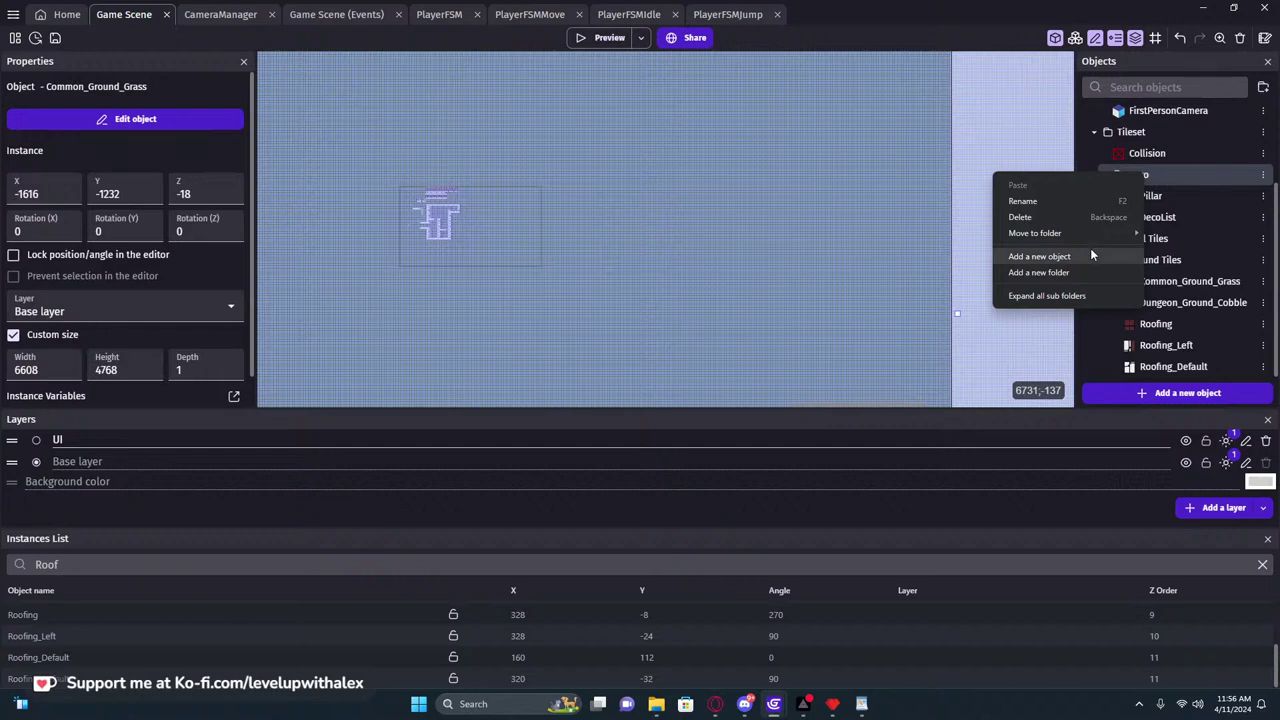
click(1165, 395)
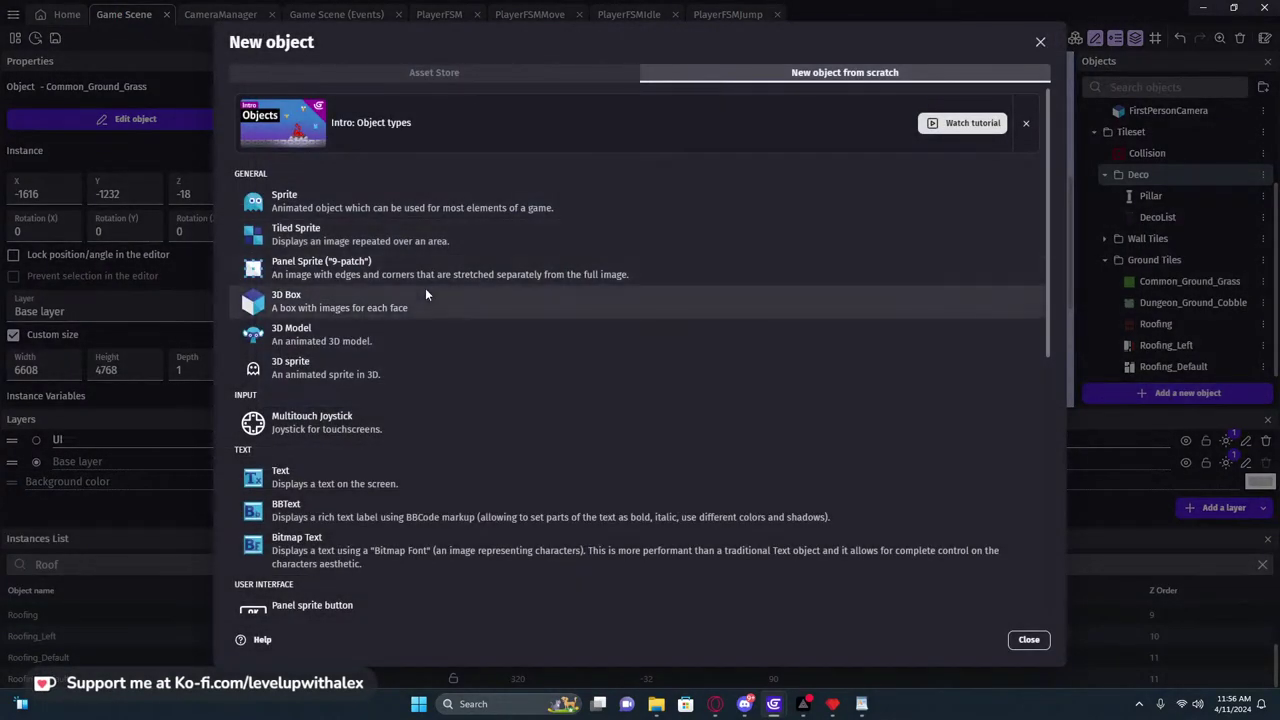
click(415, 295)
scroll(449, 358, down, 1)
scroll(445, 350, down, 2)
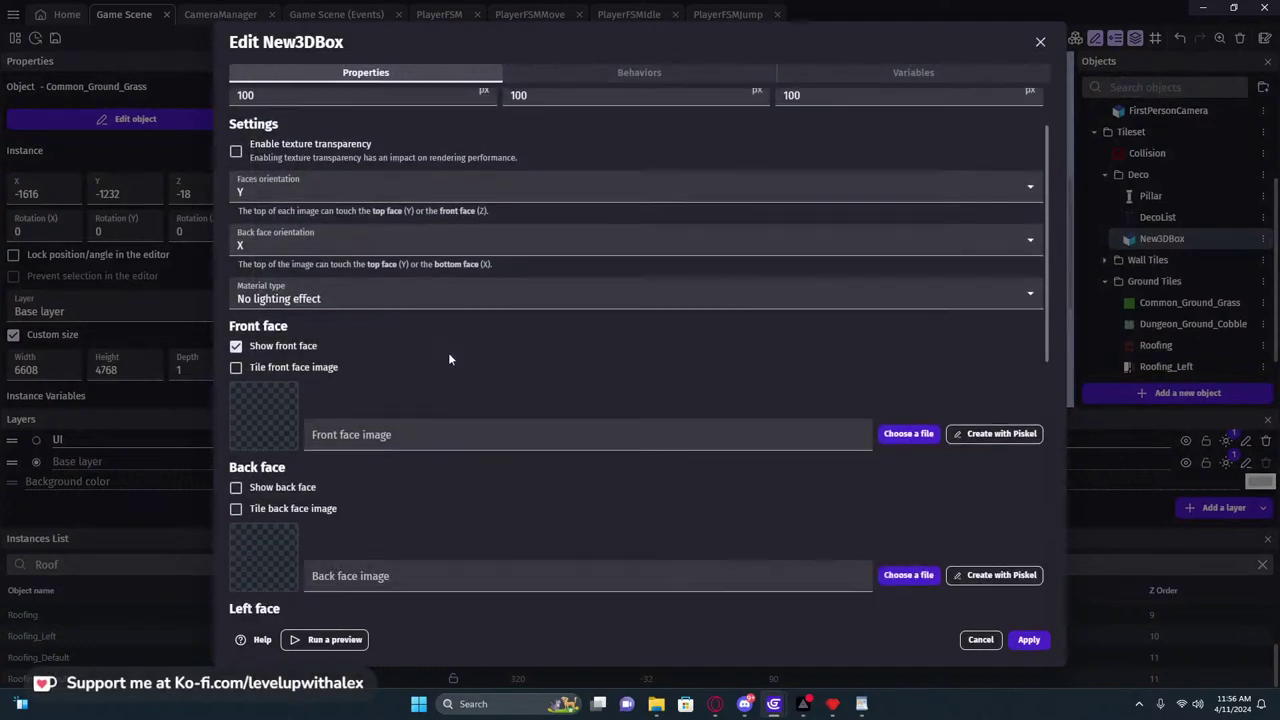
click(381, 255)
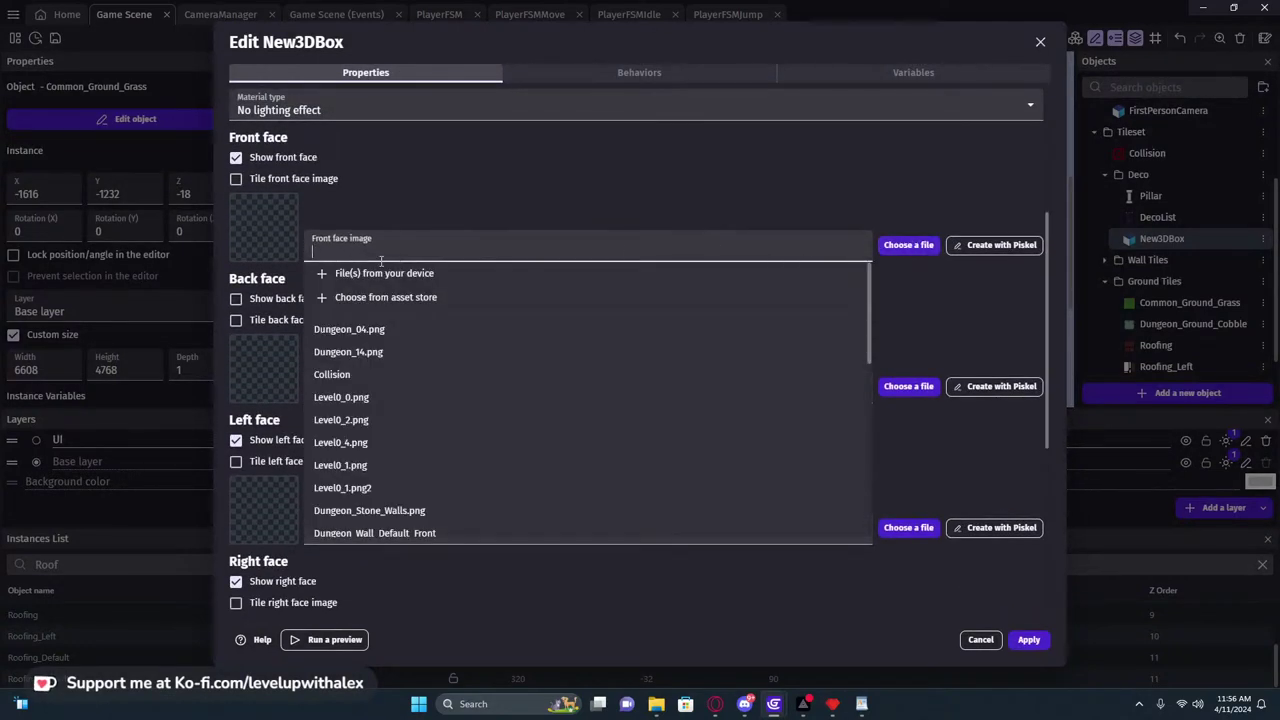
scroll(391, 204, up, 3)
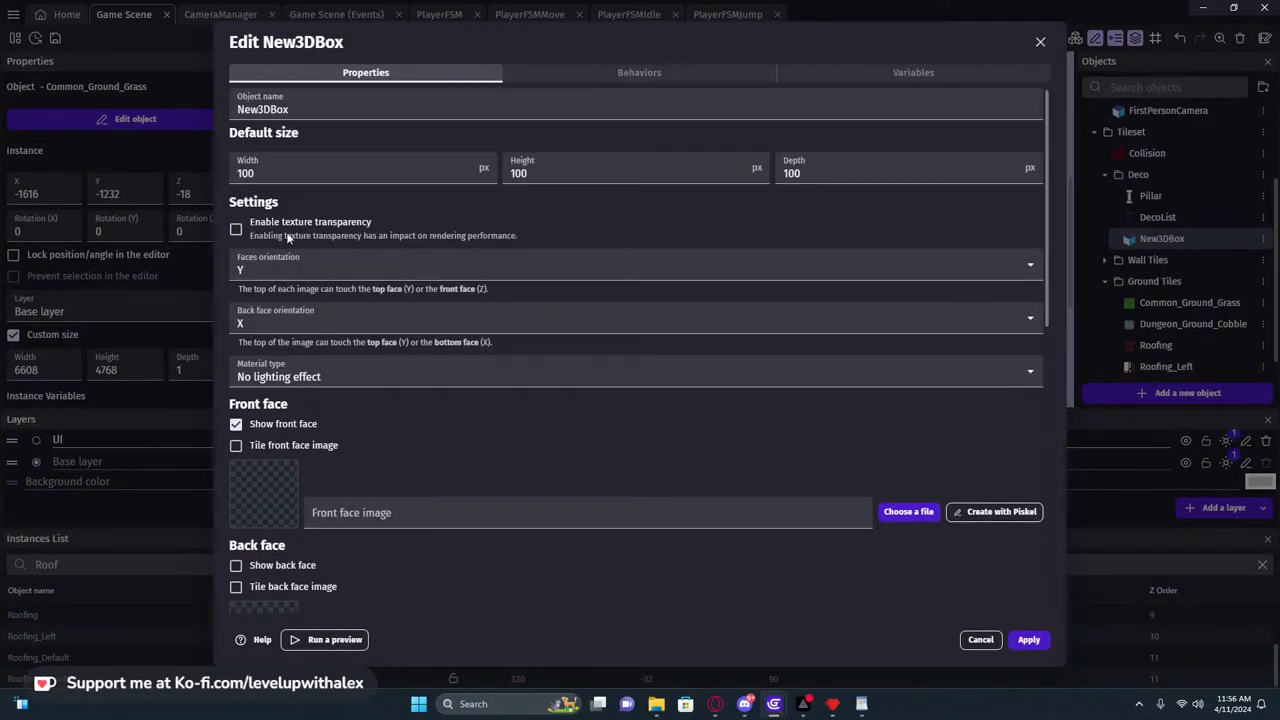
scroll(269, 236, down, 1)
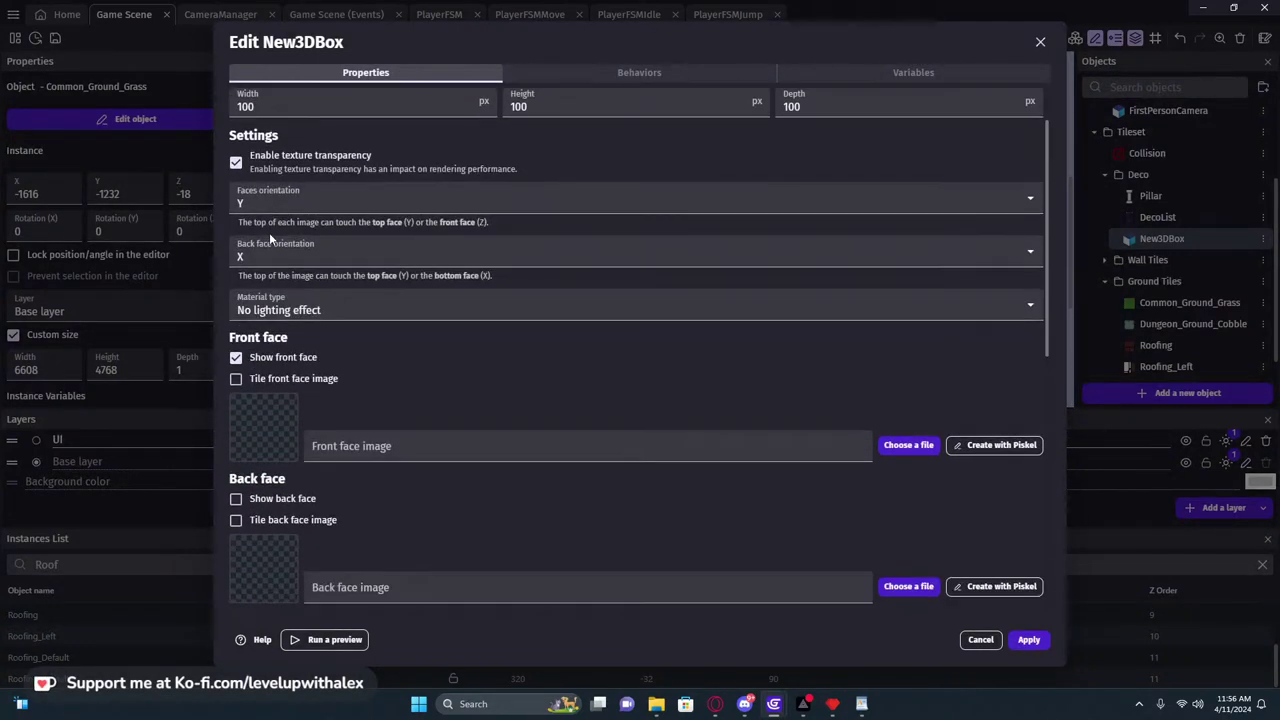
click(317, 311)
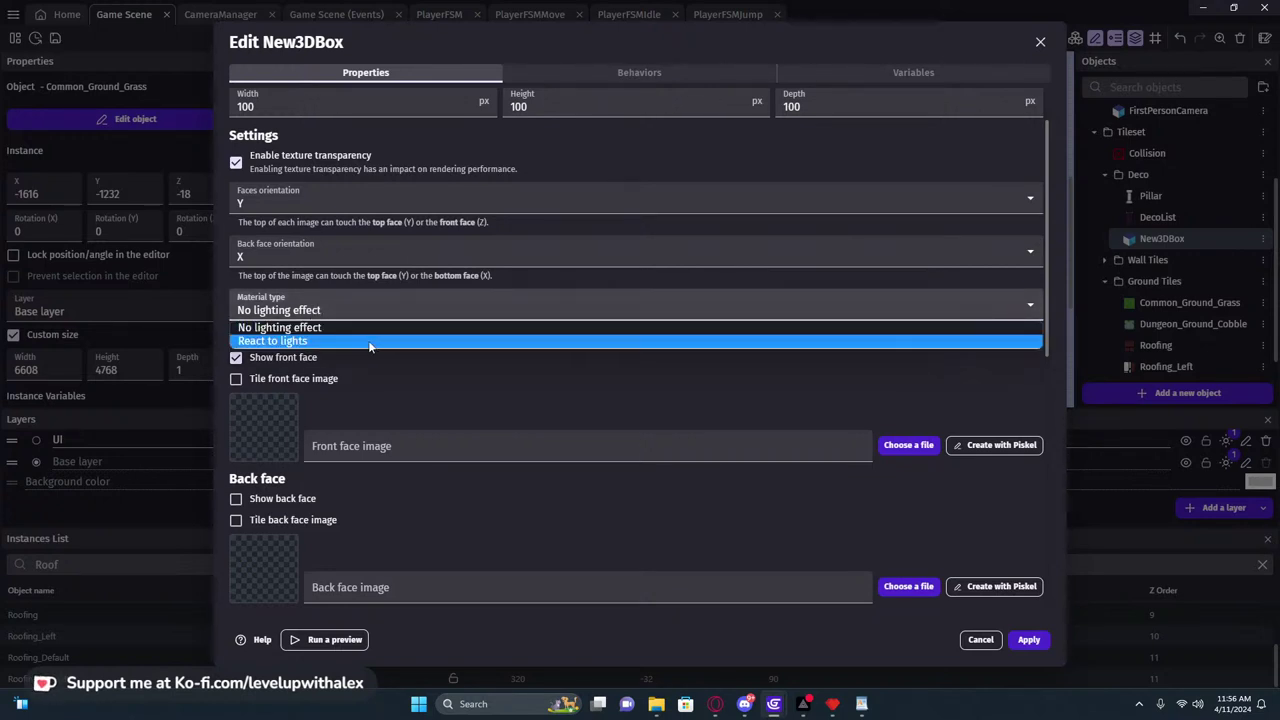
click(897, 447)
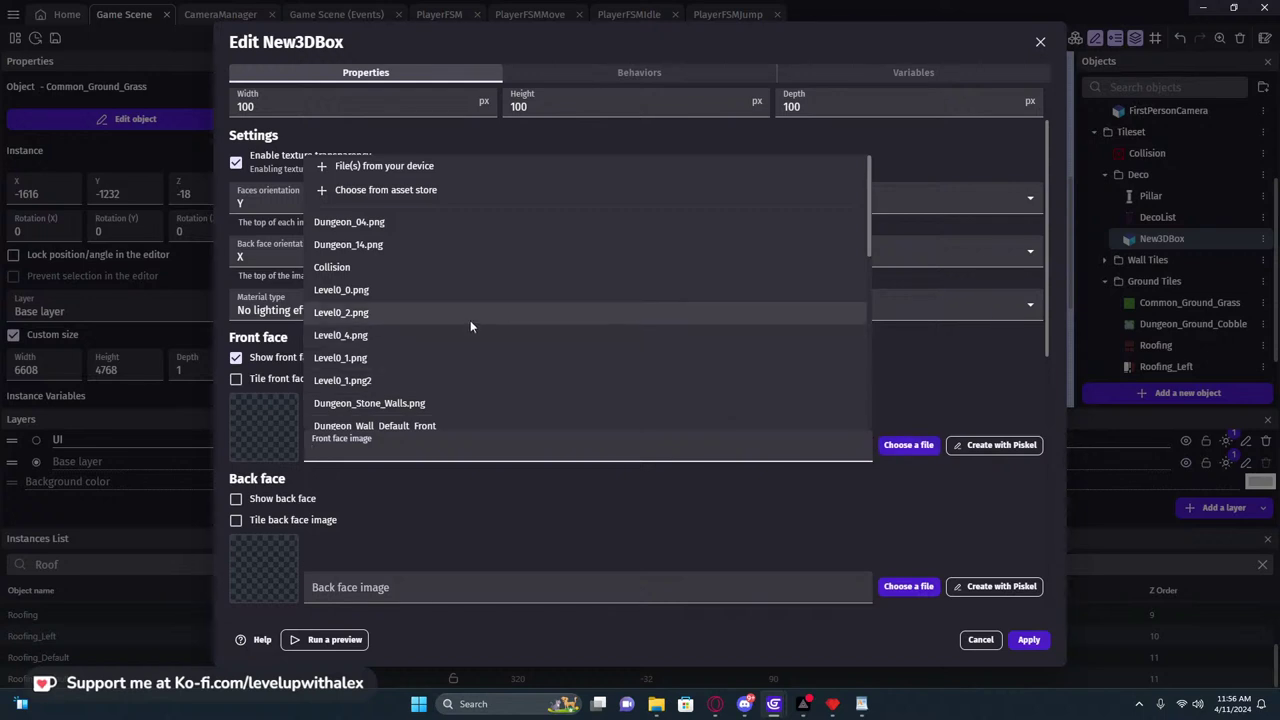
text(Dungeon_Stone_WallLeft.png9)
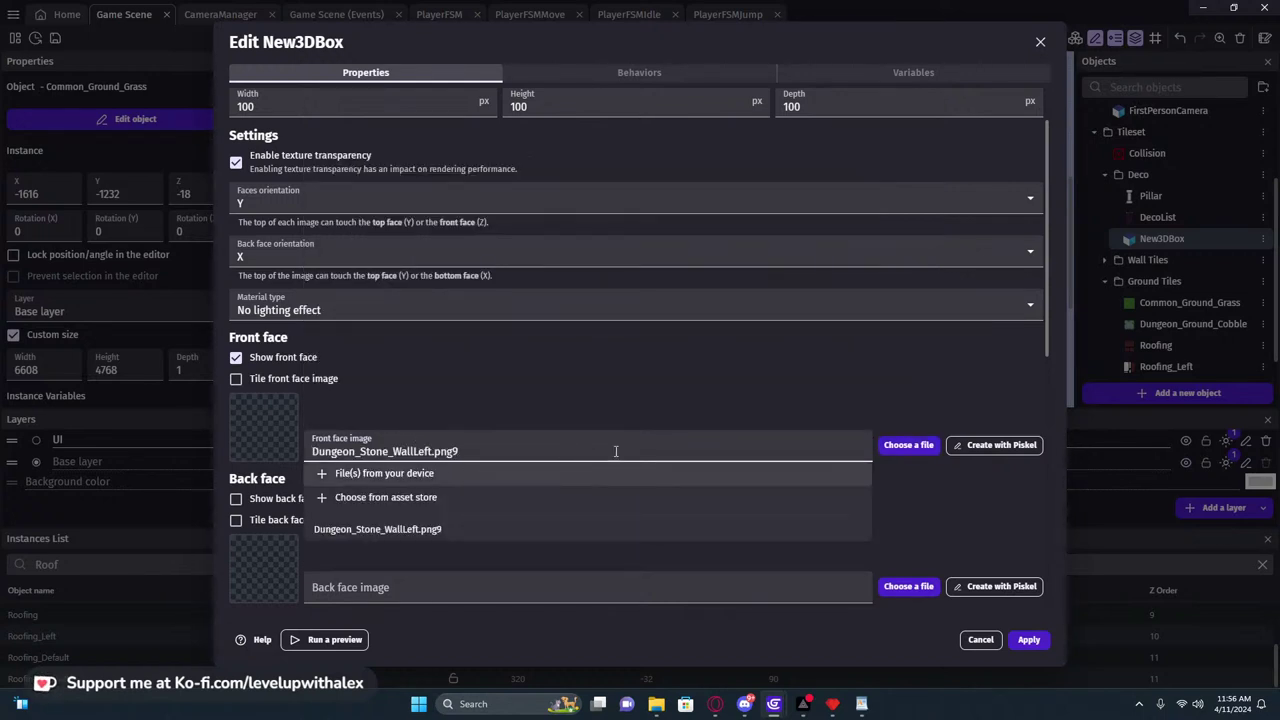
key(BackSpace)
key(BackSpace)
key(BackSpace)
key(BackSpace)
key(BackSpace)
key(BackSpace)
key(BackSpace)
key(BackSpace)
key(BackSpace)
key(BackSpace)
key(BackSpace)
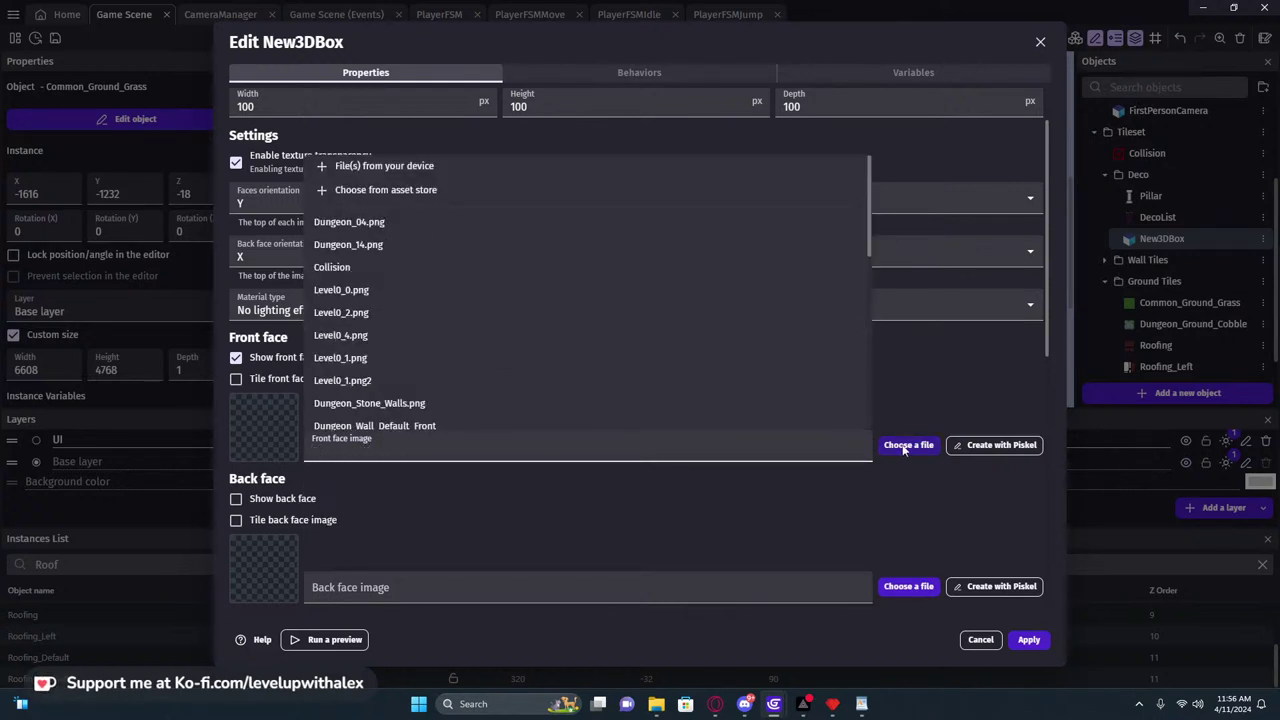
Import Deco_Grass.png from the Level 0 folder as the 3D box's front face image, hide its right face, and apply
click(412, 168)
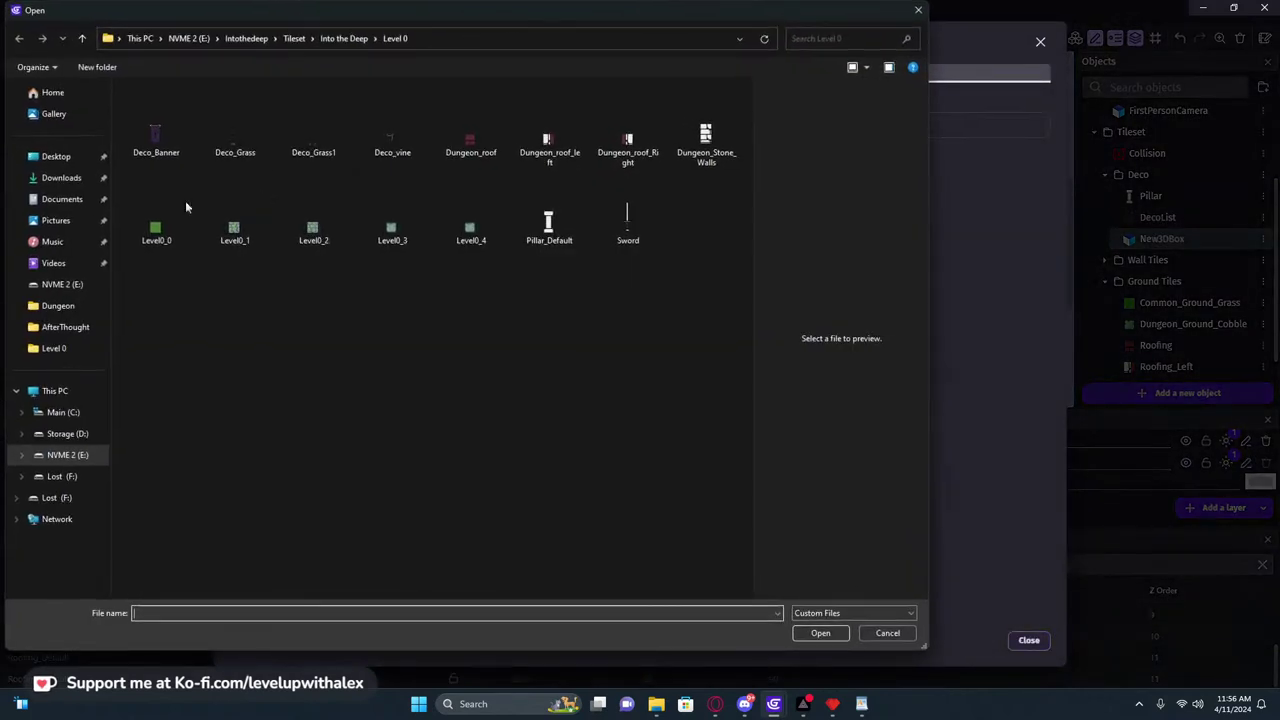
double_click(218, 144)
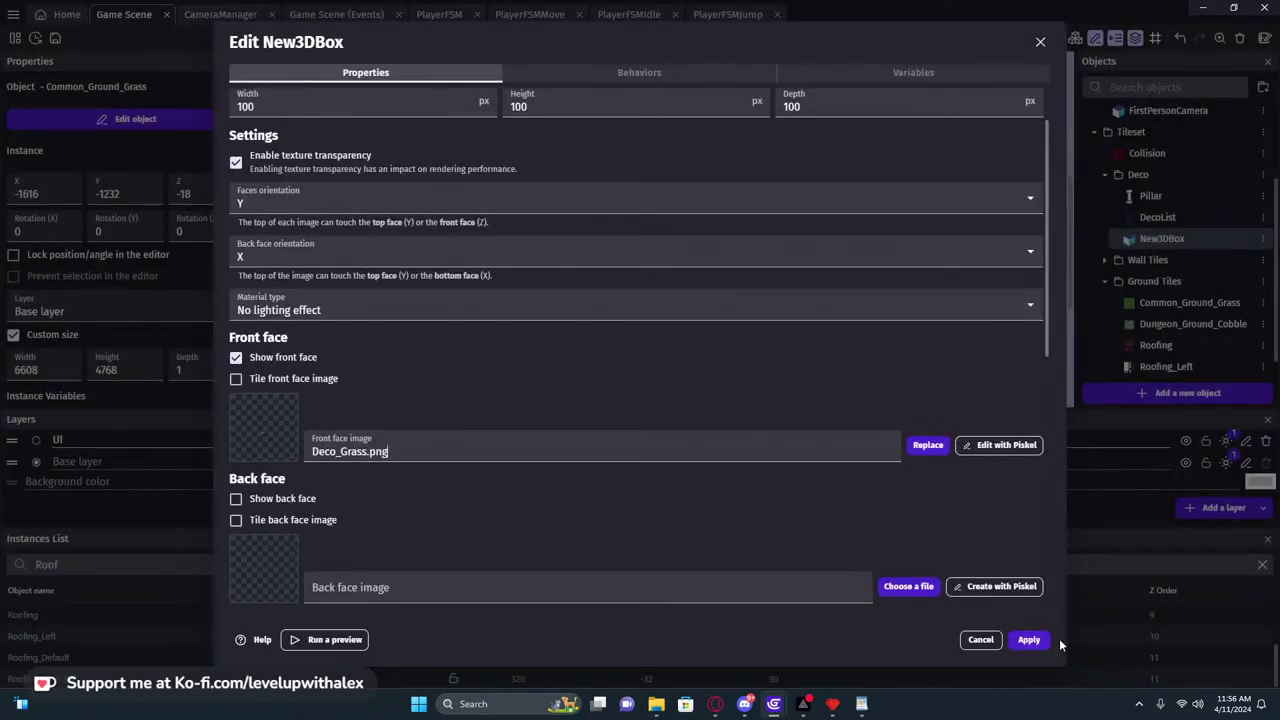
scroll(527, 488, down, 5)
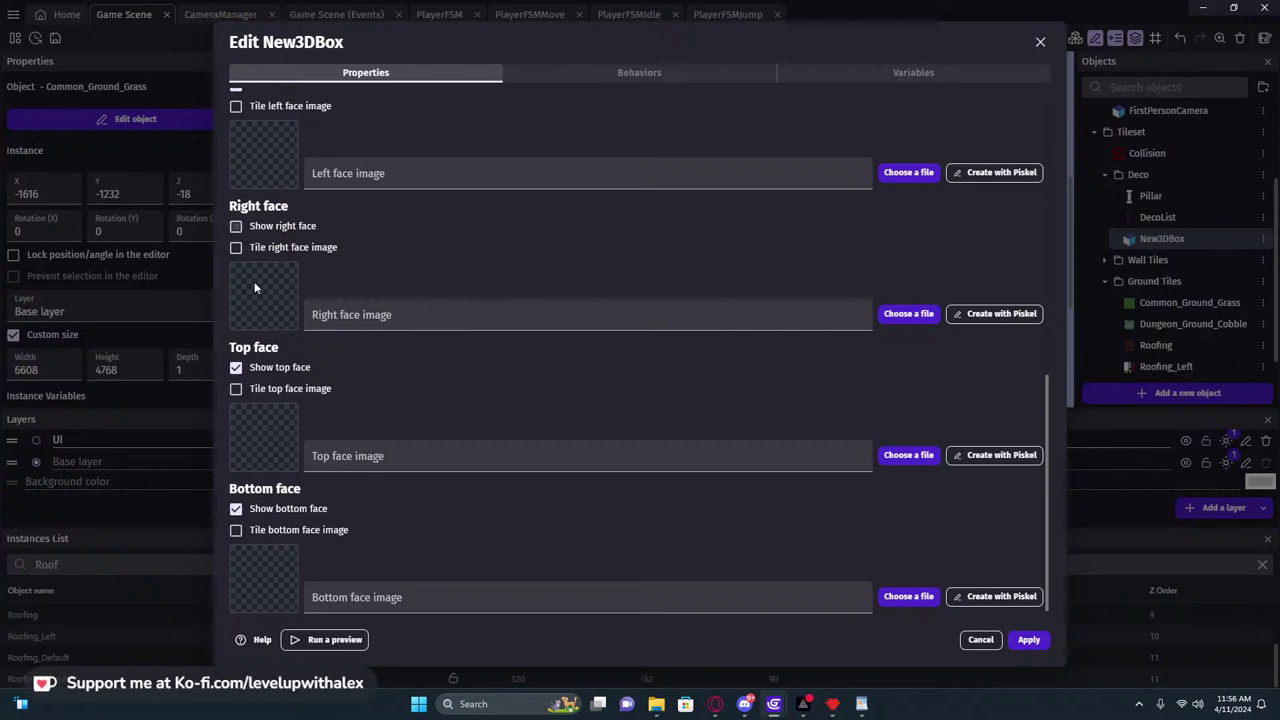
scroll(285, 478, up, 5)
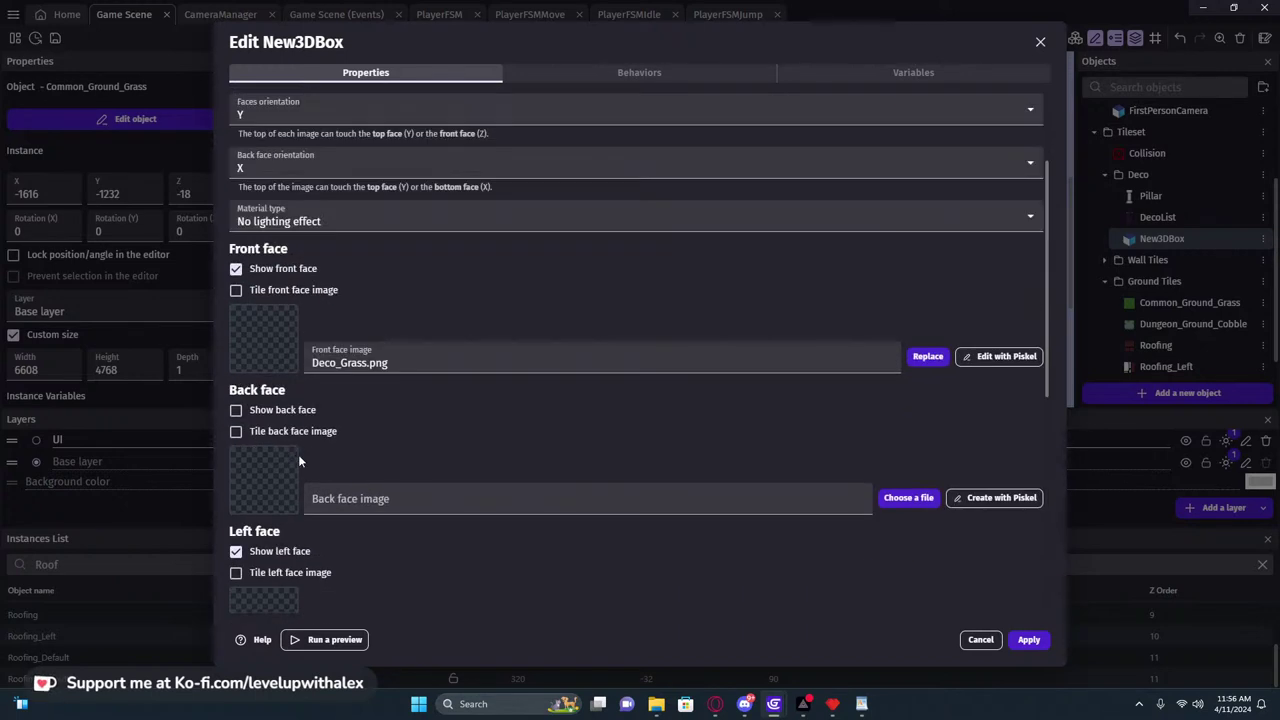
scroll(384, 449, up, 3)
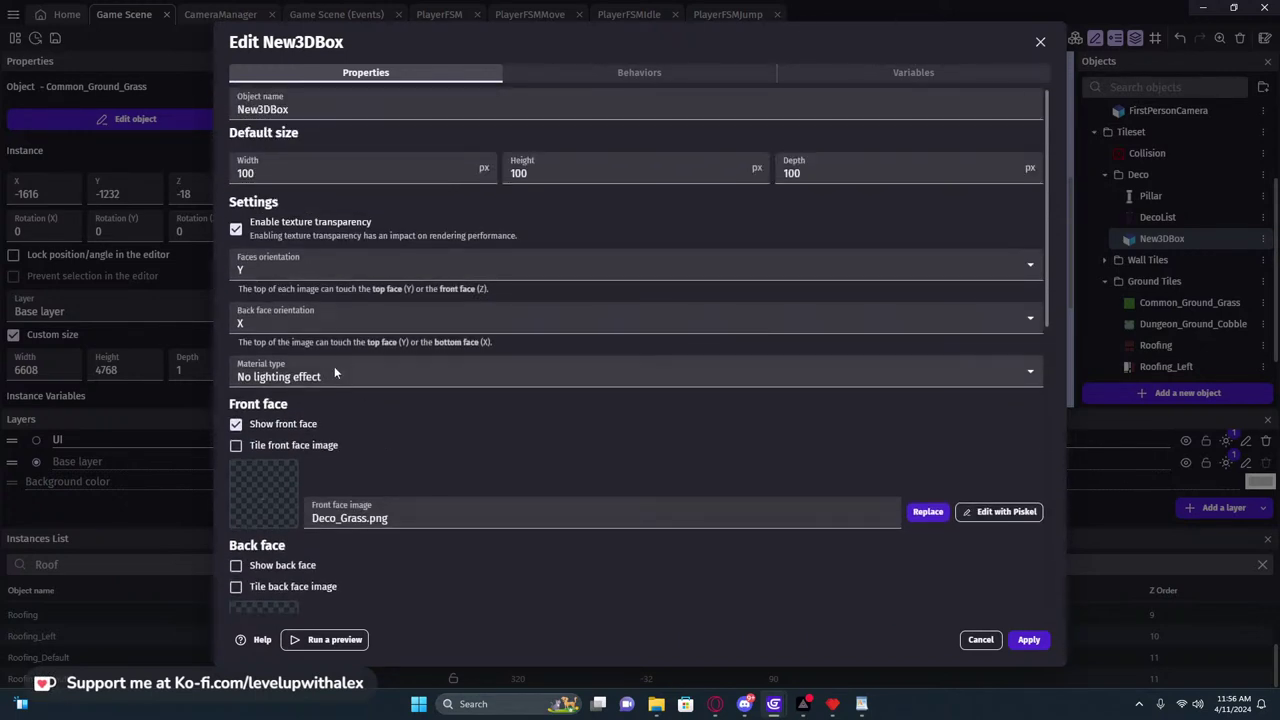
click(1029, 639)
Place an instance of the grass 3D box on the dungeon floor at X 352, Y 224, sized 16 by 16 with depth 0
scroll(458, 240, up, 5)
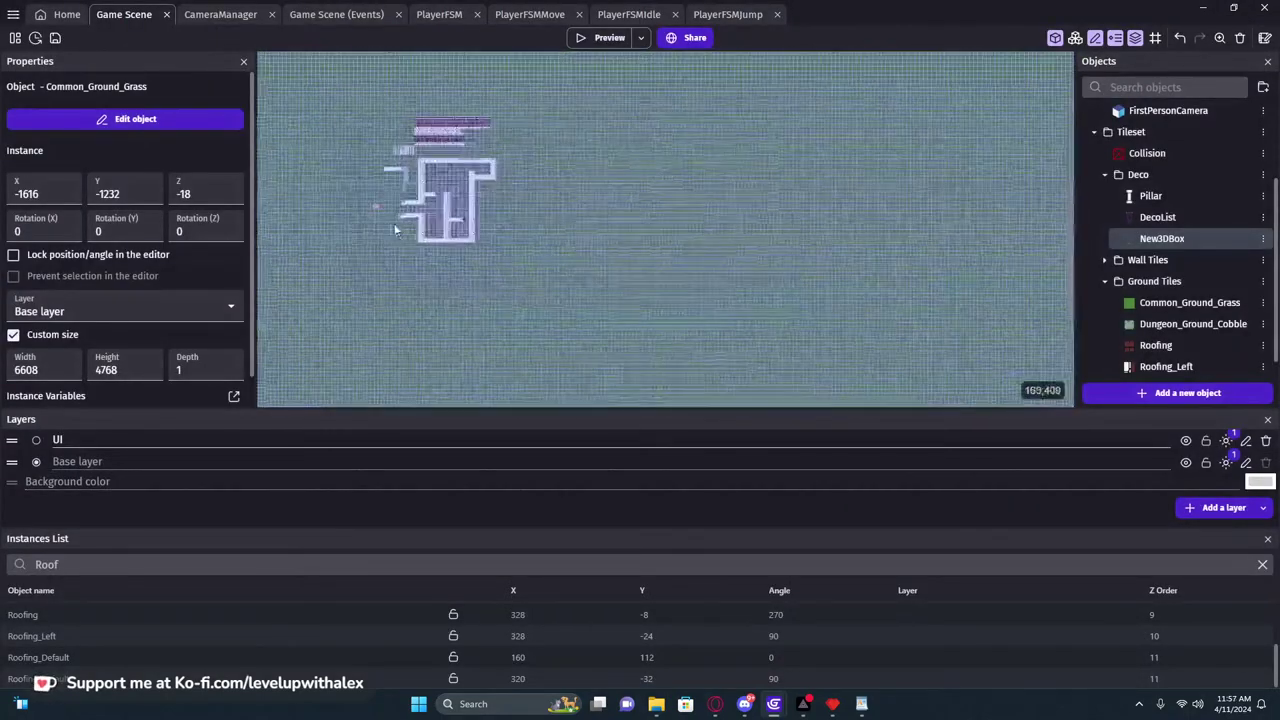
scroll(590, 302, up, 5)
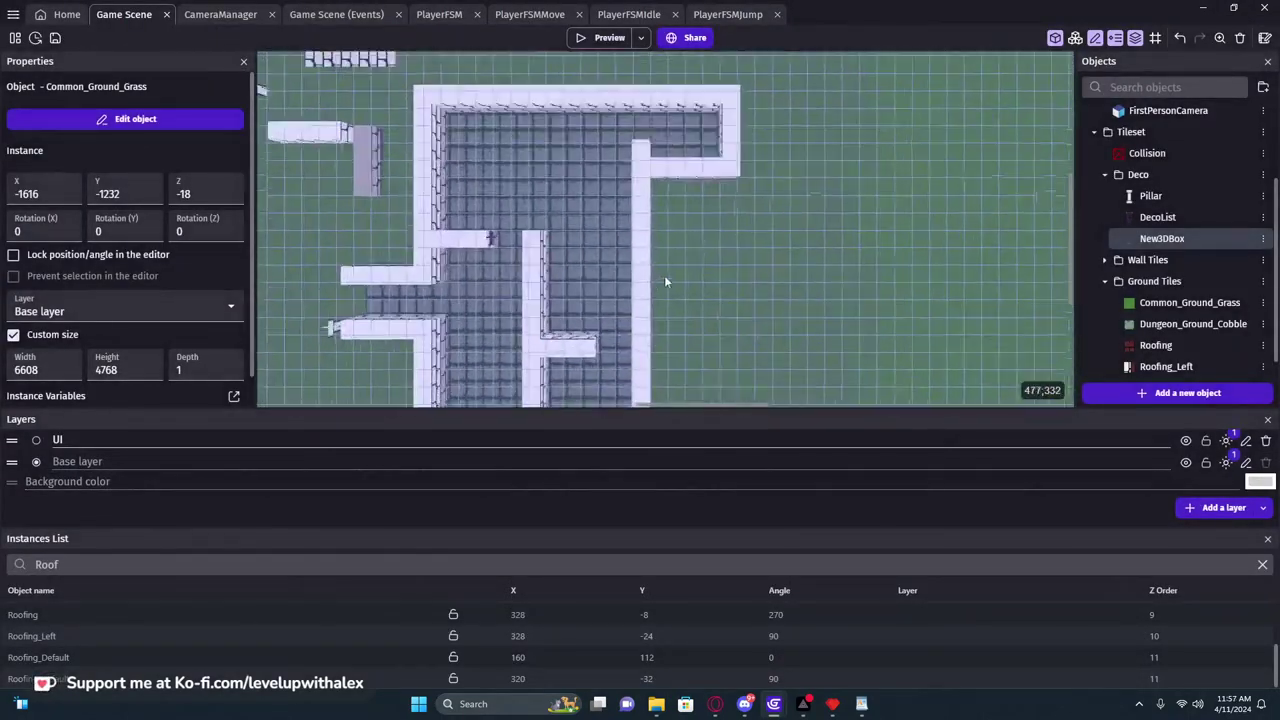
drag(514, 80, 514, 84)
middle_drag(518, 163, 624, 185)
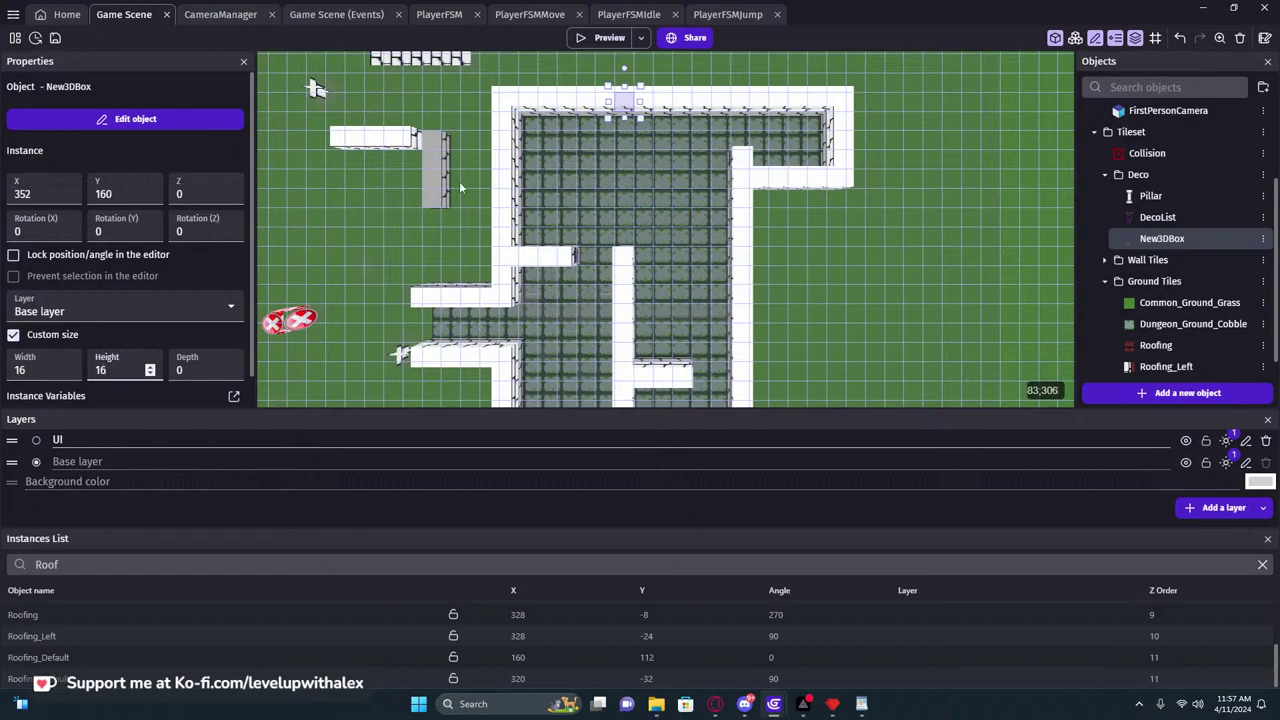
click(620, 128)
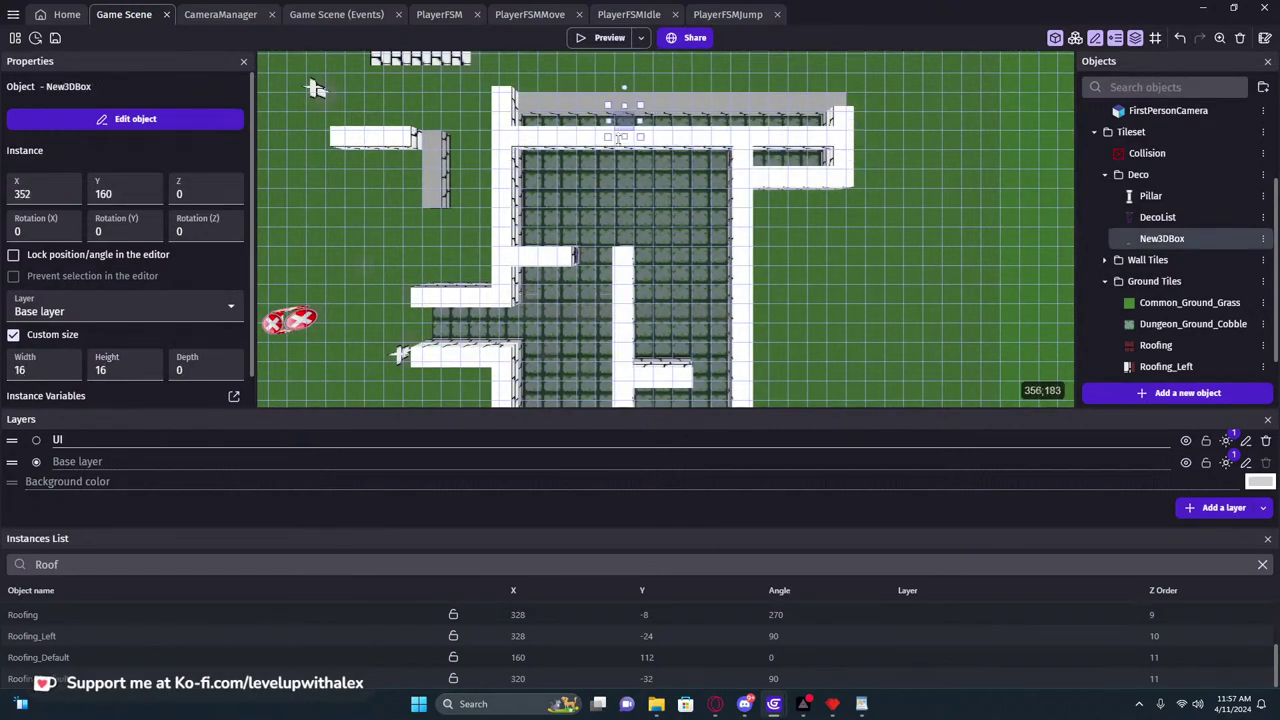
click(626, 108)
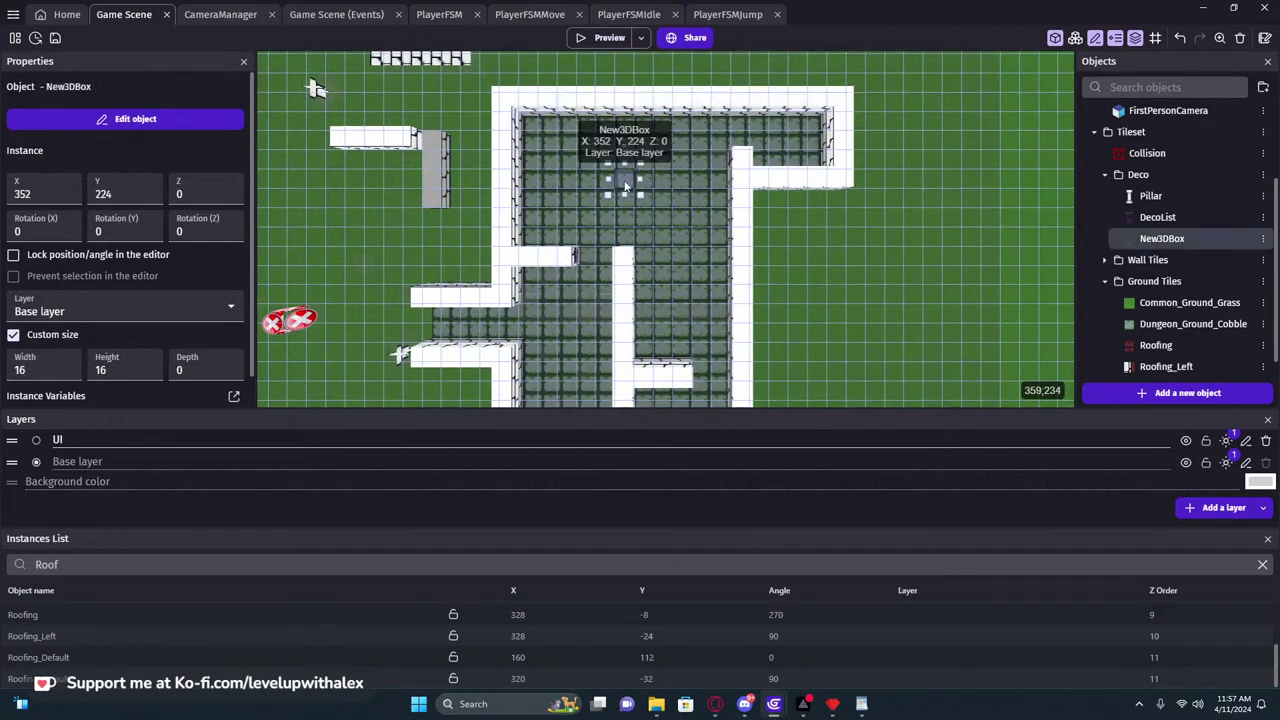
Rotate the grass box to -90 on X and 180 on Z, and position it on the dungeon floor at X 304, Y 224
ctrl+scroll(623, 186, up, 3)
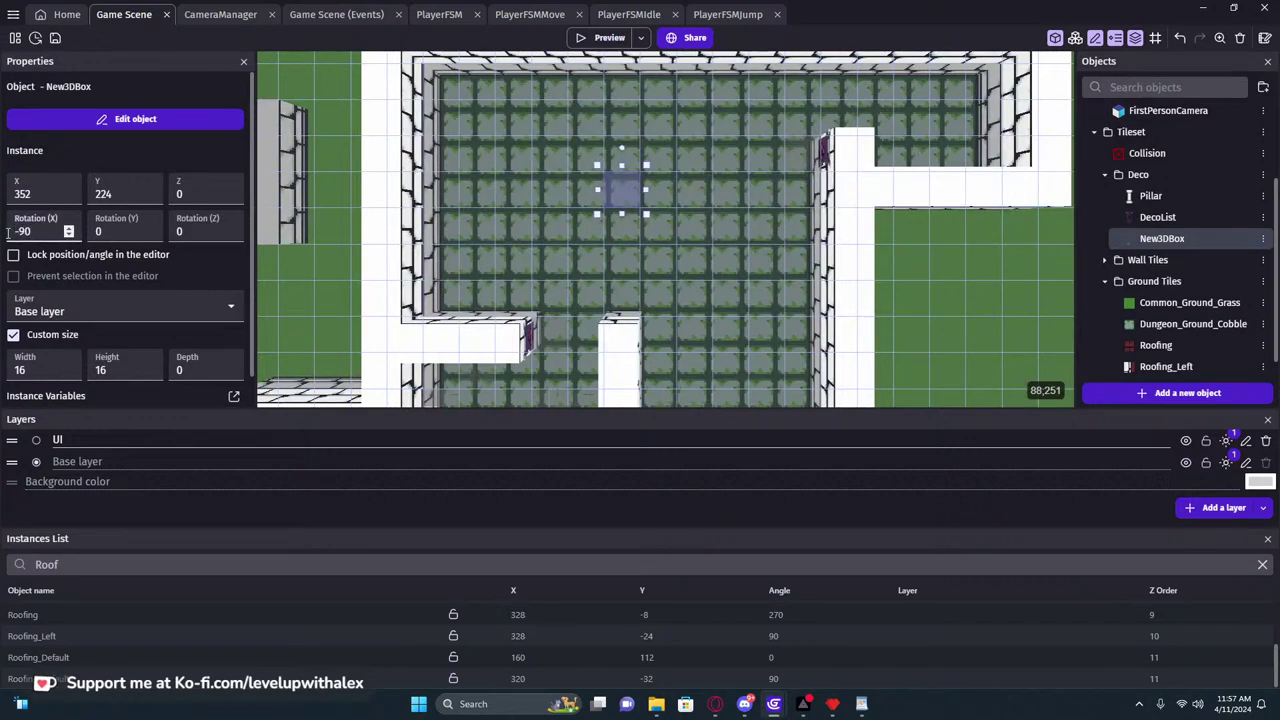
scroll(643, 207, up, 4)
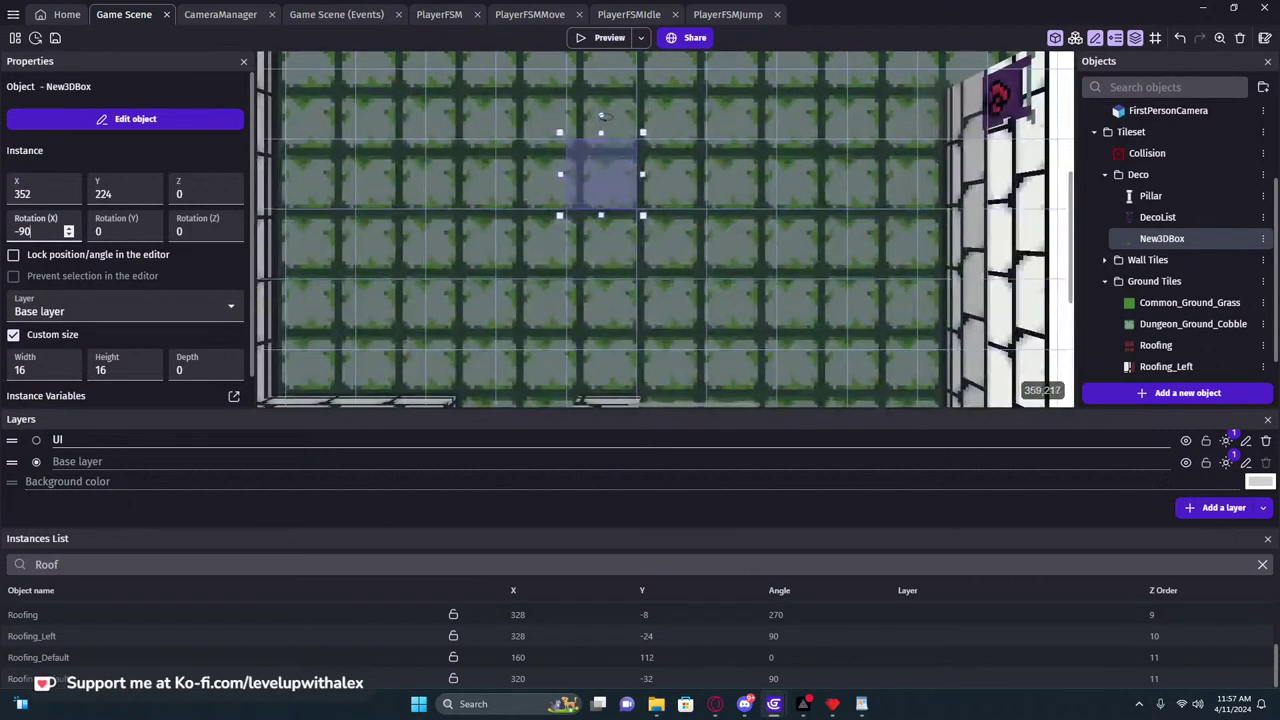
drag(601, 114, 658, 173)
click(597, 249)
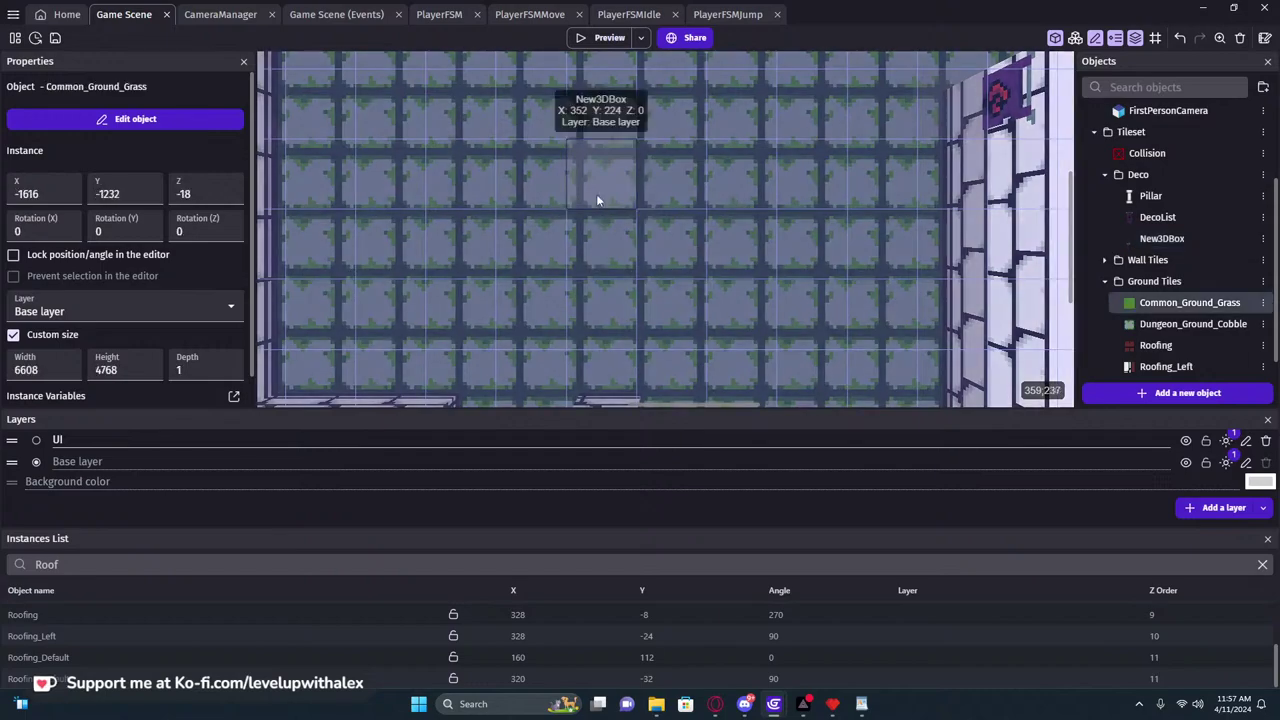
drag(600, 203, 661, 255)
drag(420, 248, 388, 185)
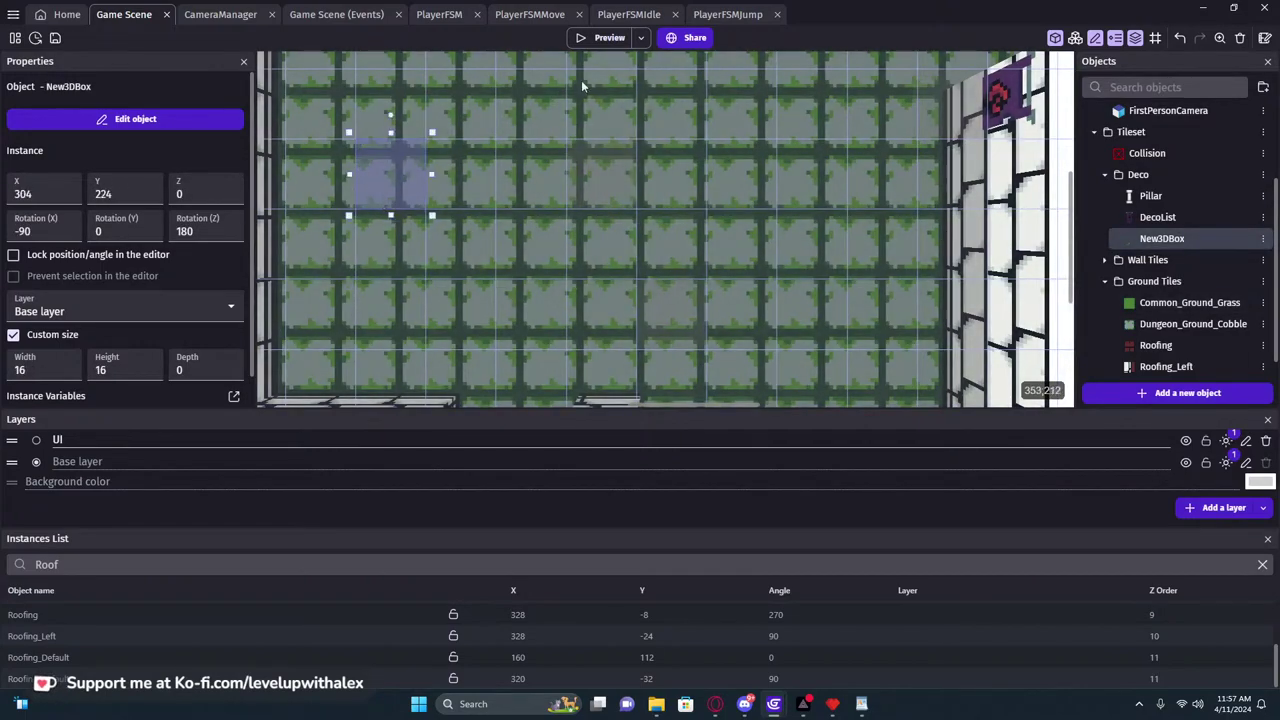
Preview the game and walk around the dungeon room to examine the rotated grass box from several angles, then close the preview
click(603, 41)
key(w)
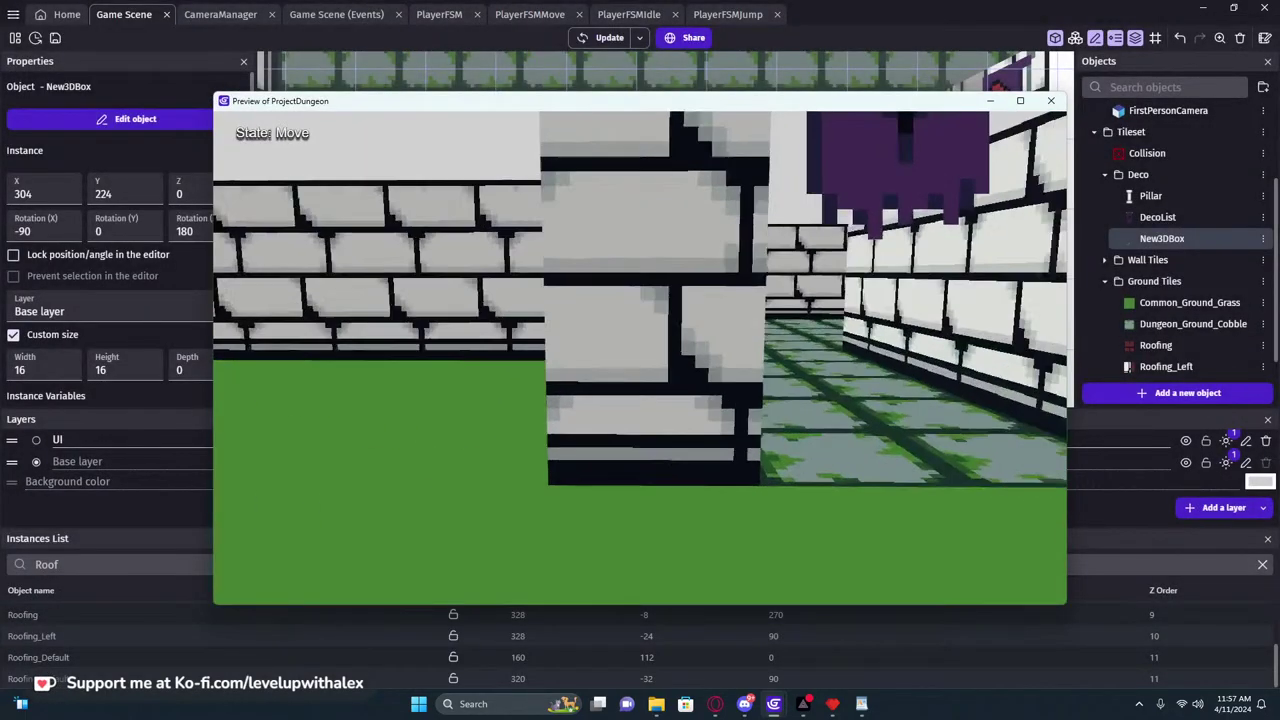
key(w)
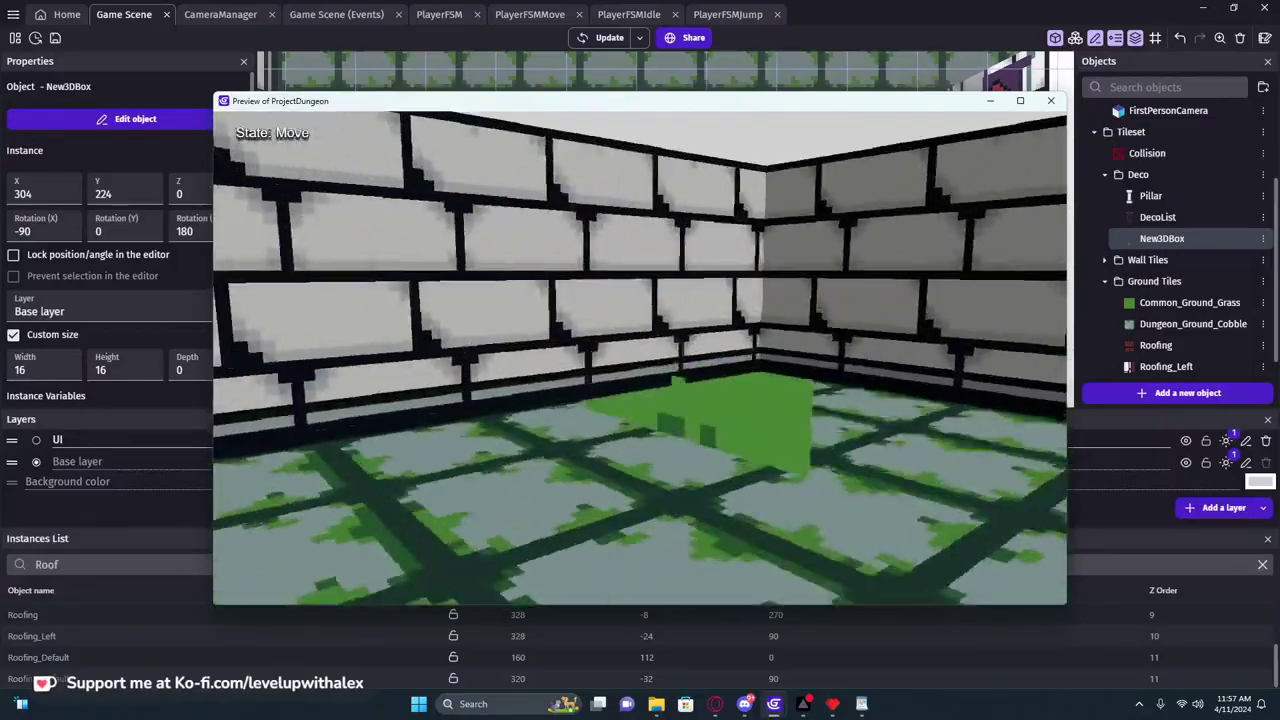
key(w)
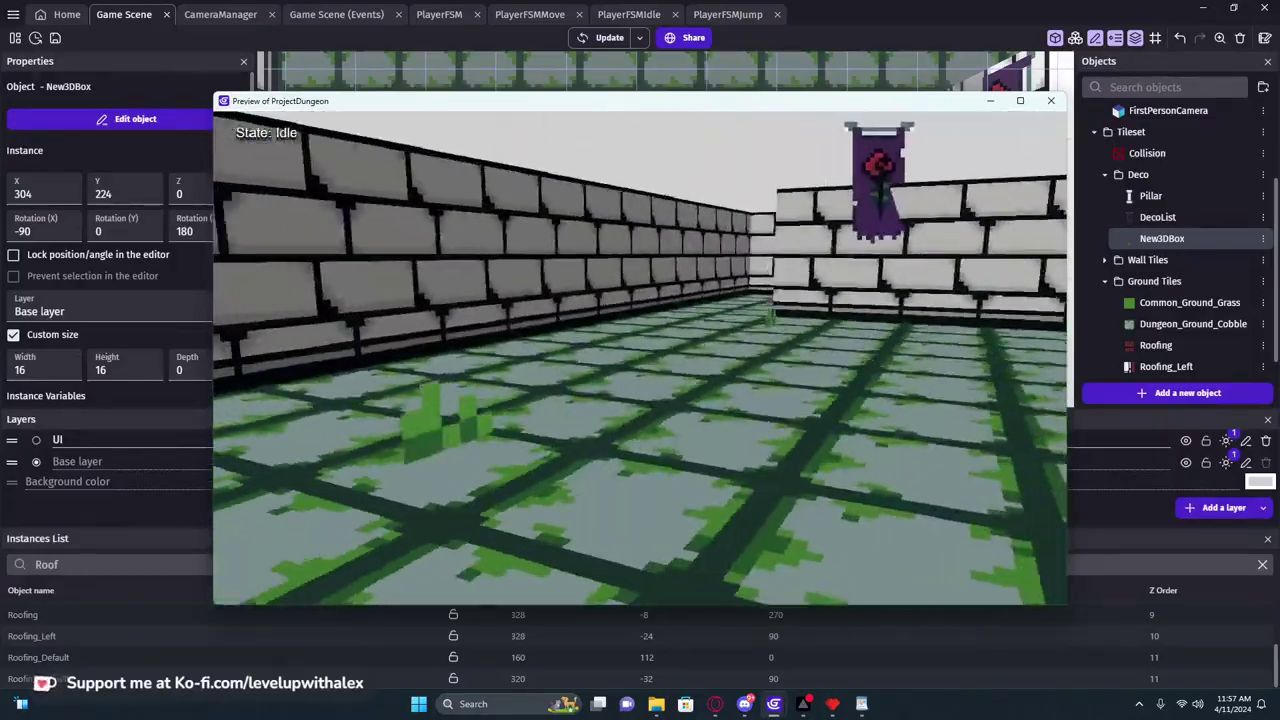
key(w)
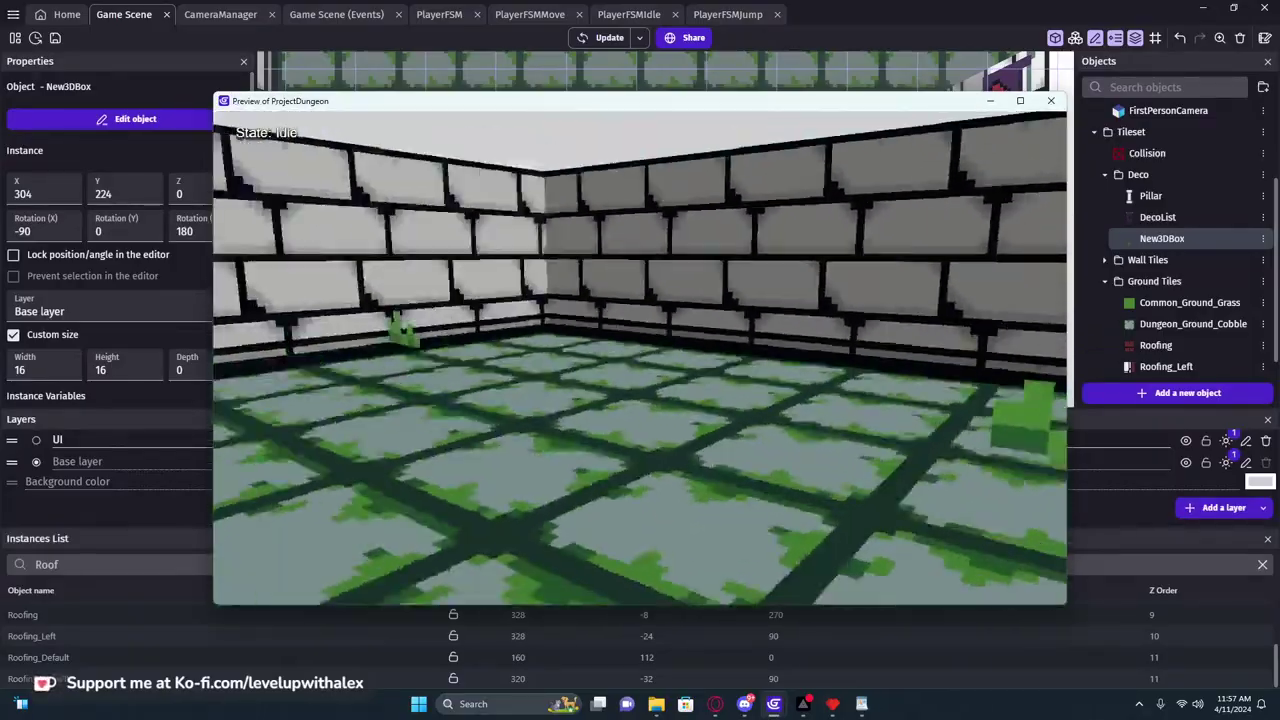
key(w)
key(w)
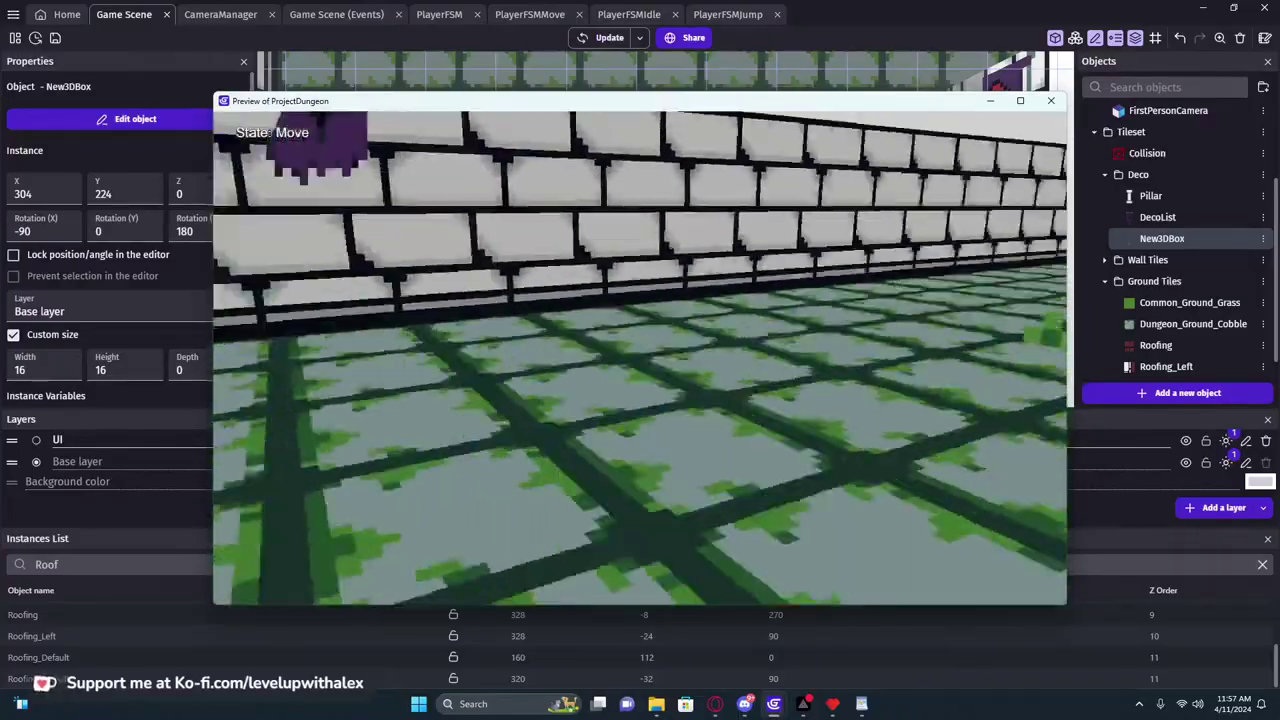
key(w)
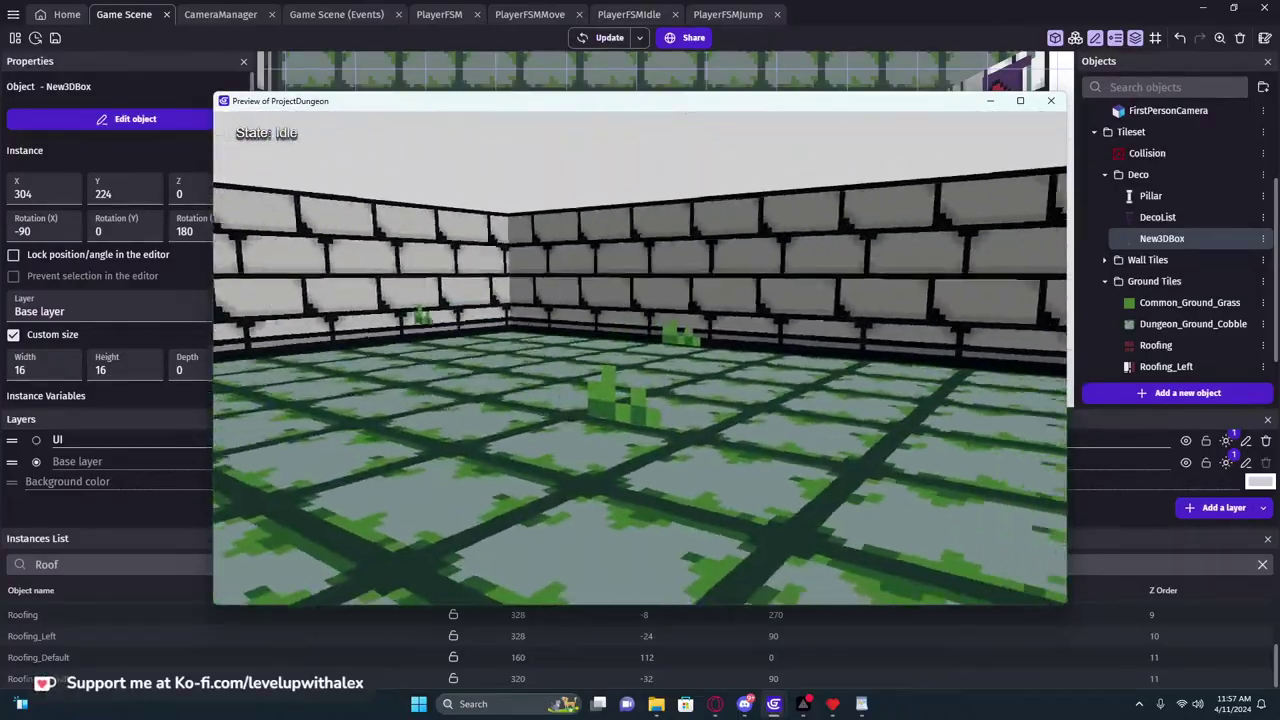
key(w)
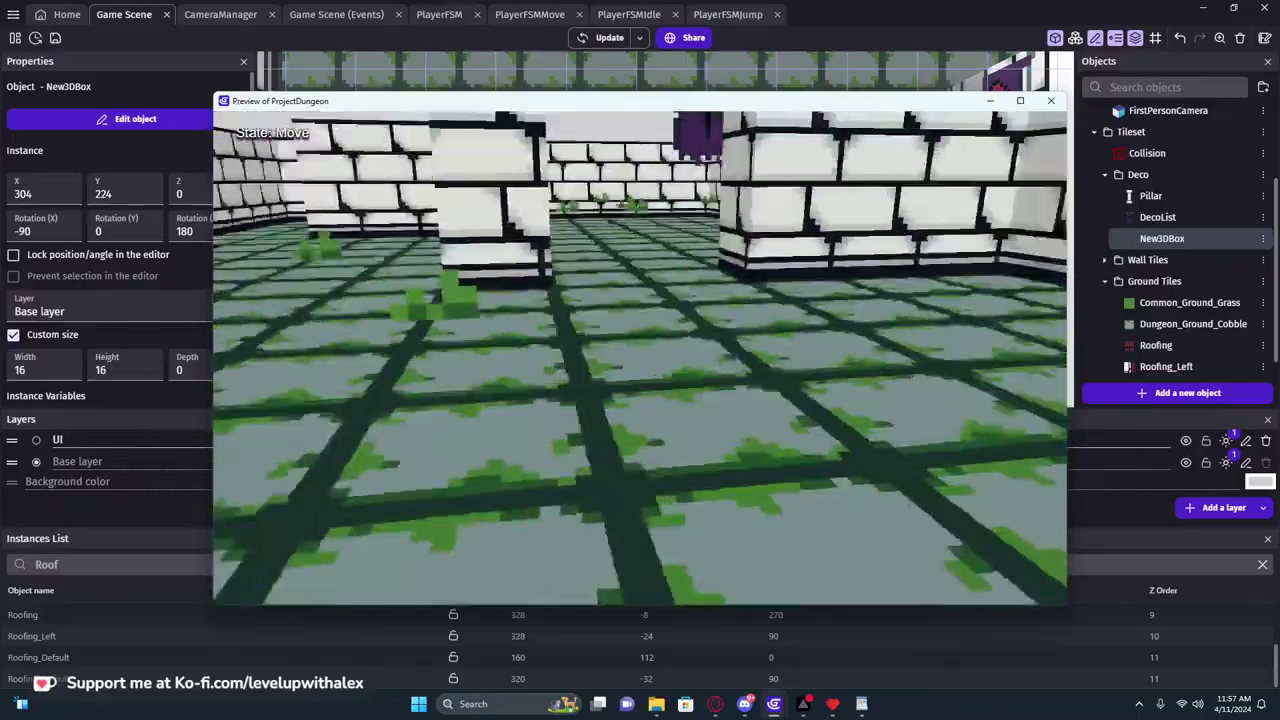
key(w)
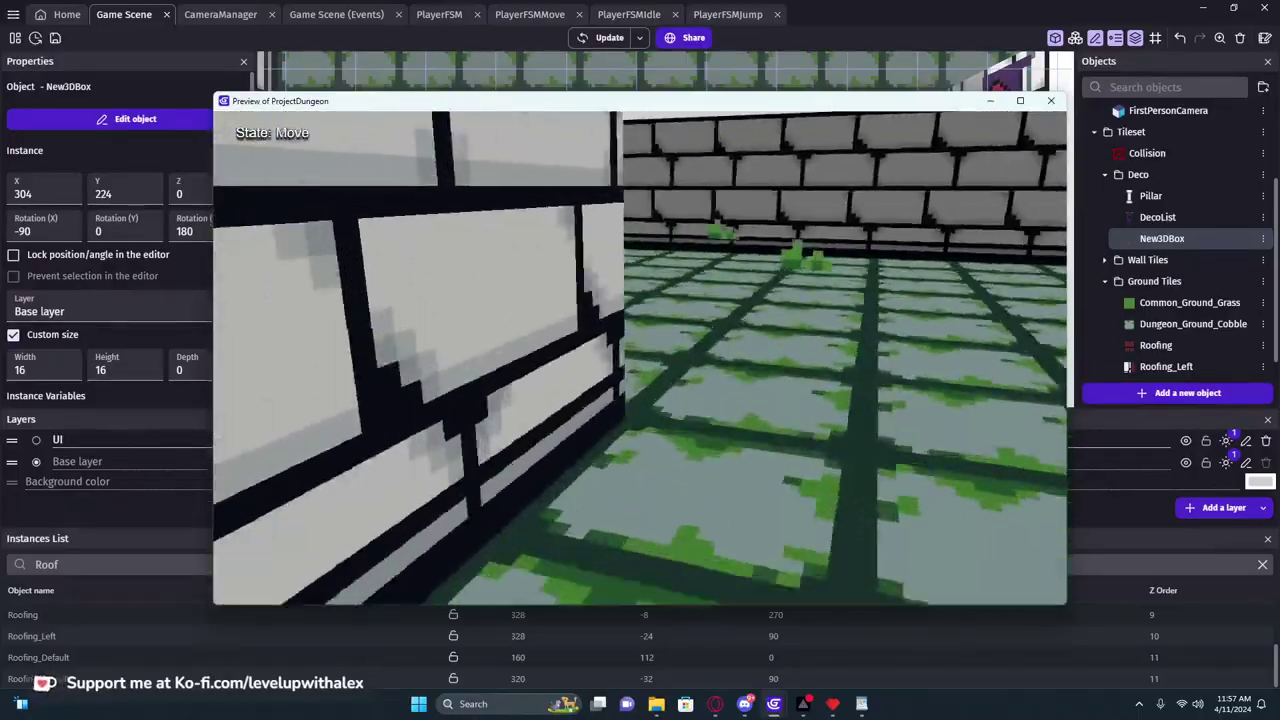
key(w)
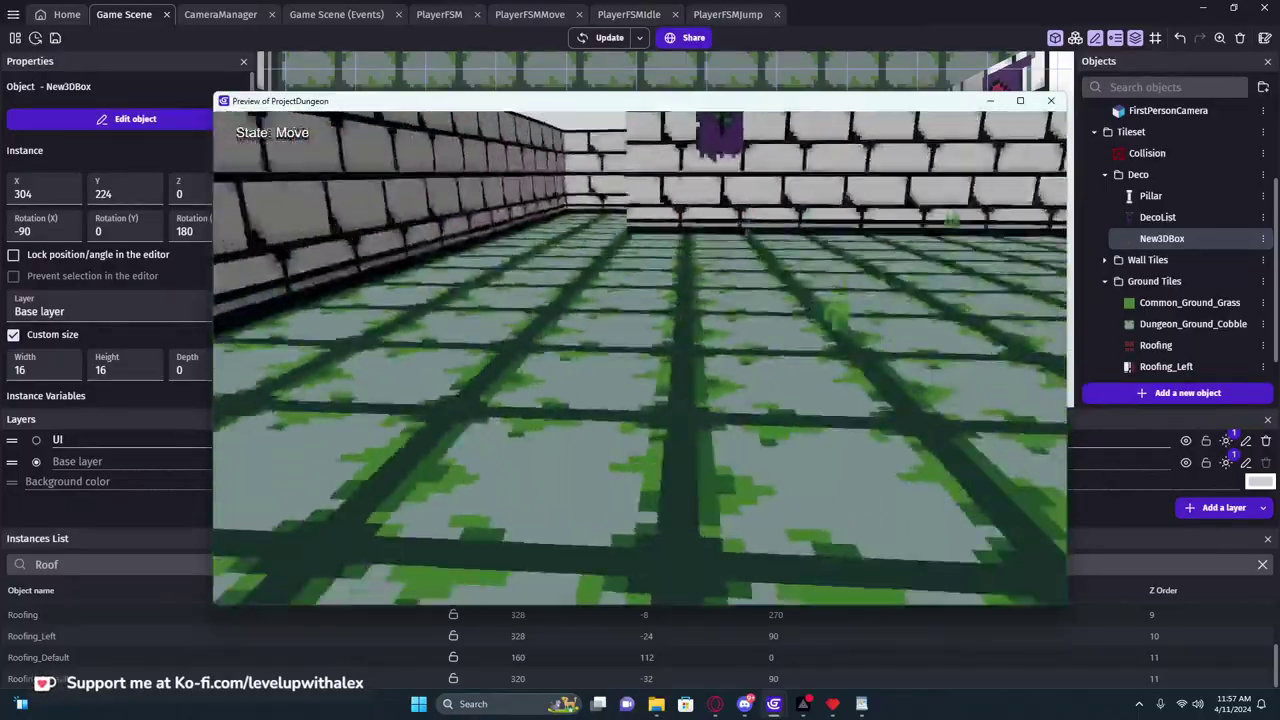
key(w)
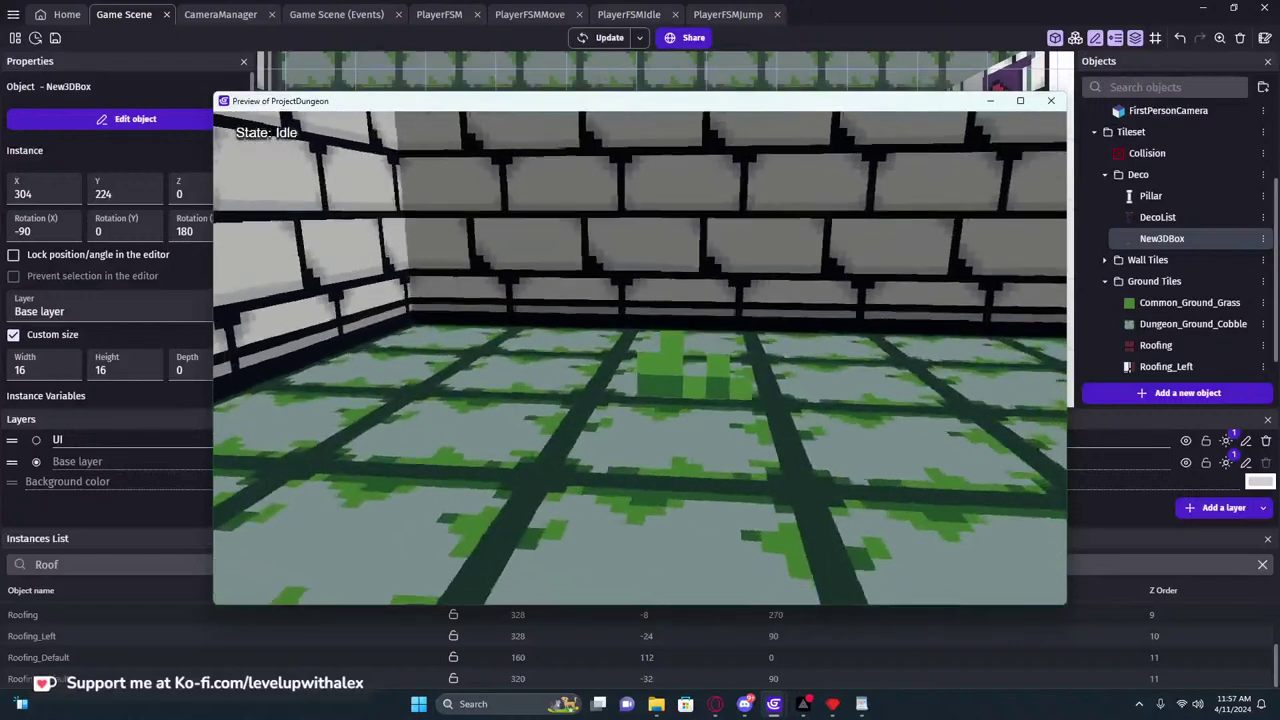
key(a)
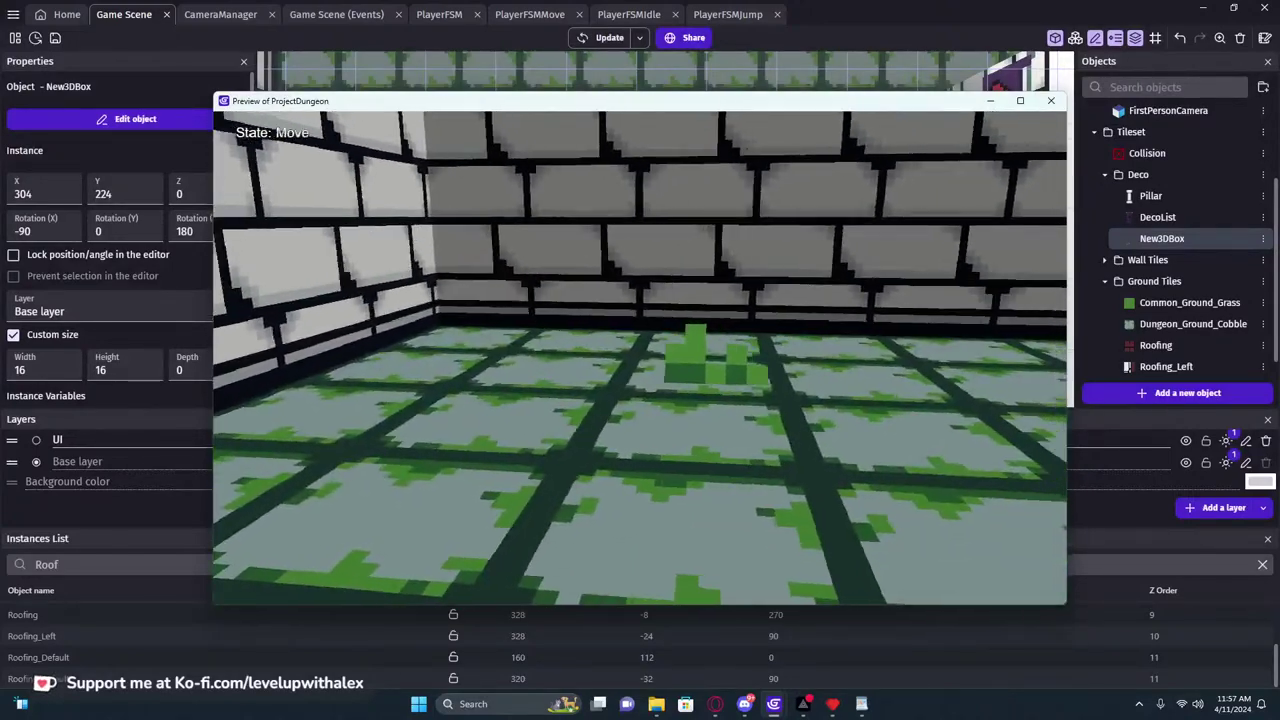
key(d)
key(alt+F4)
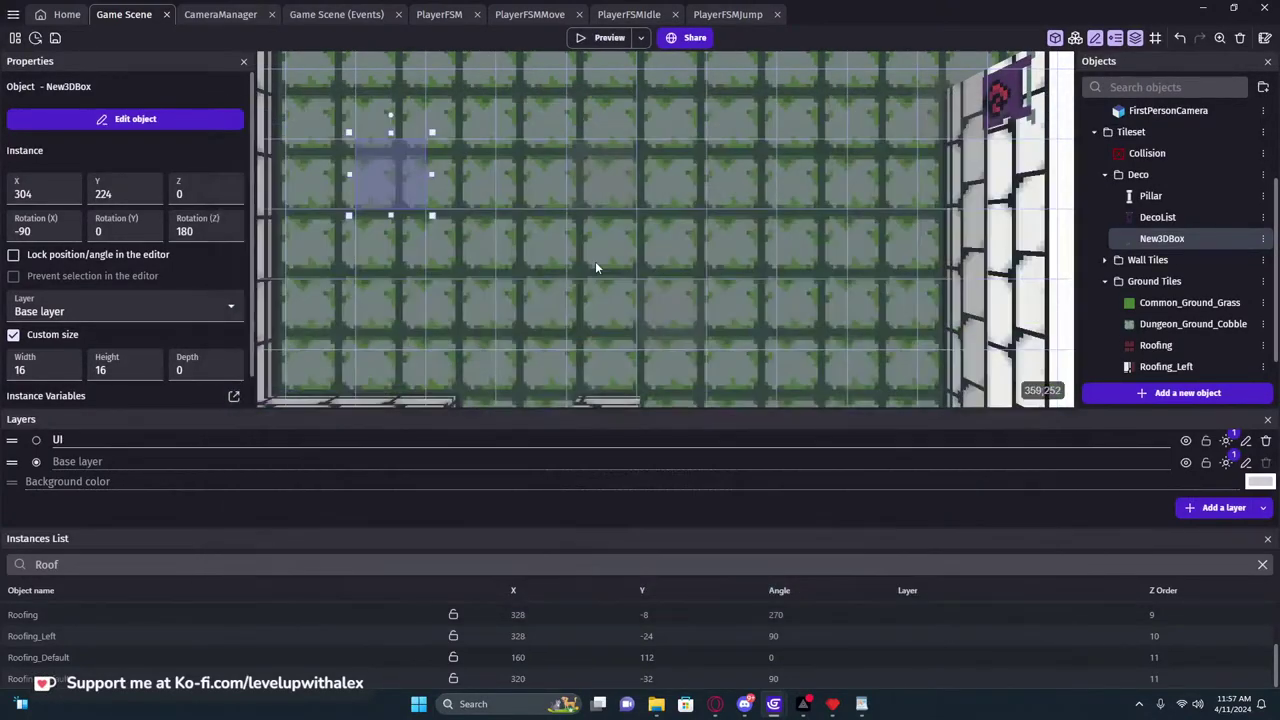
Set the grass 3D box's Z position to -16 and check its height above the floor in a game preview
scroll(607, 249, down, 3)
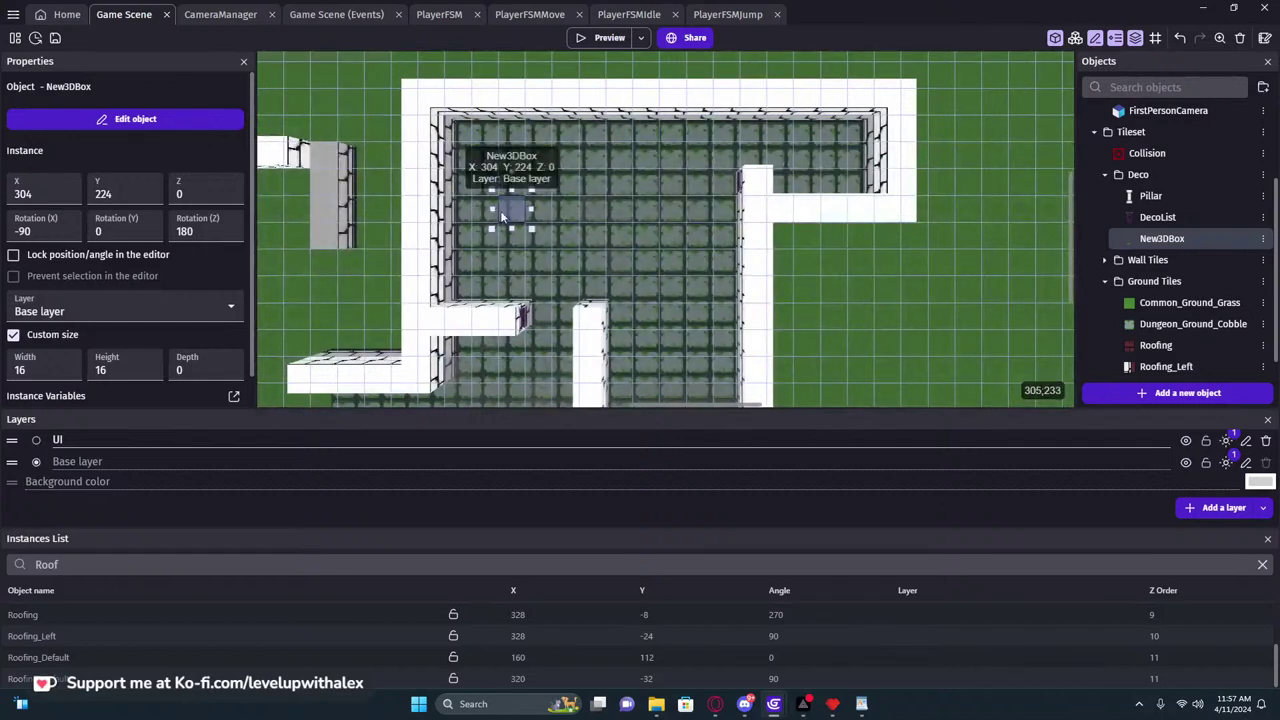
ctrl+scroll(500, 215, up, 4)
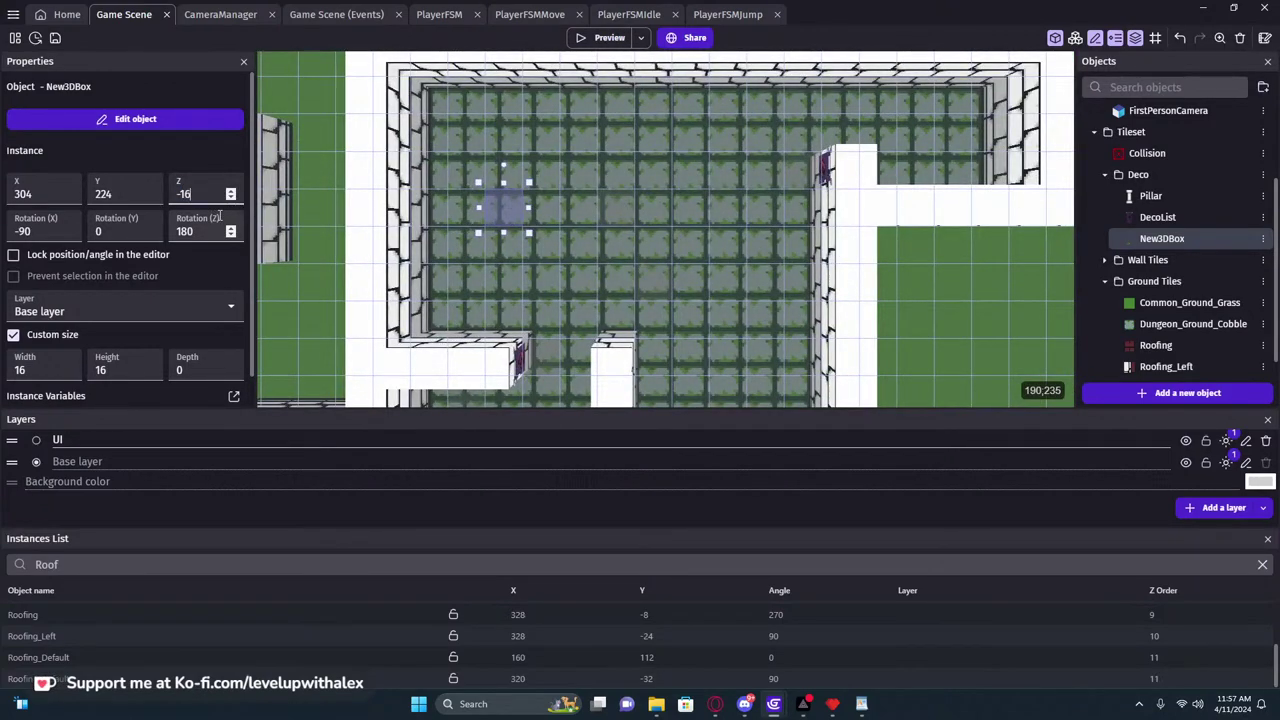
click(606, 38)
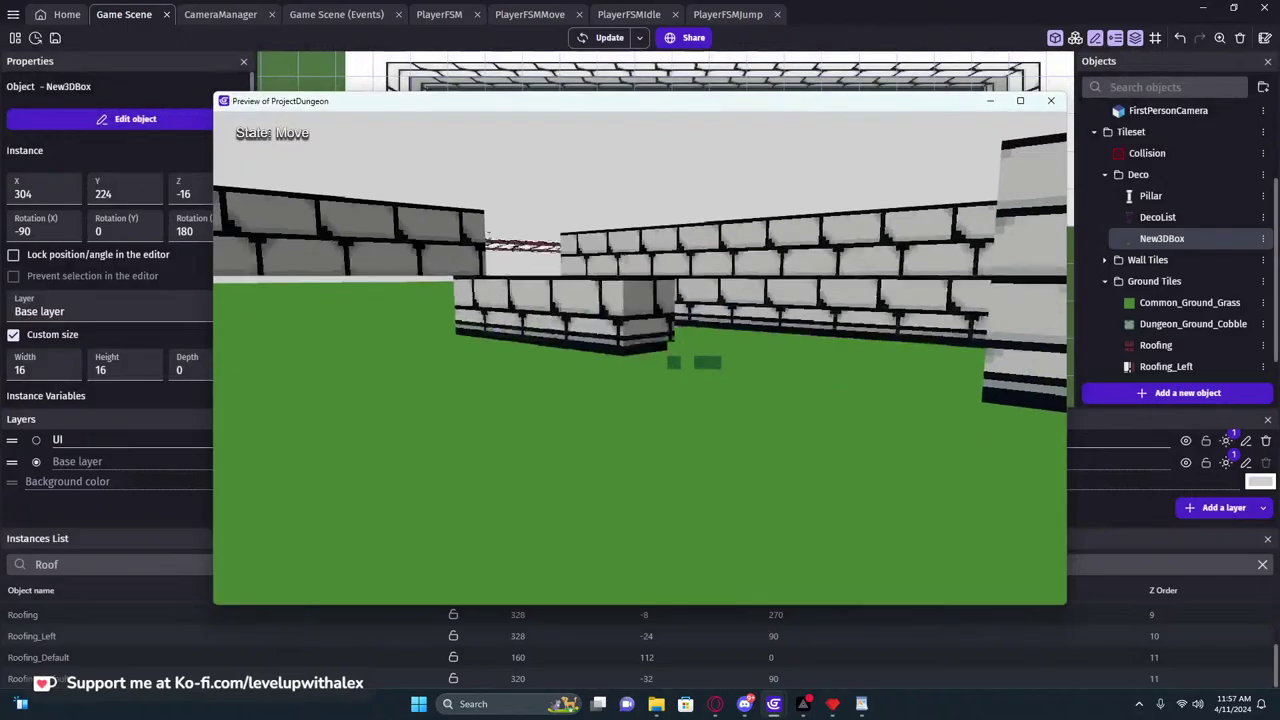
key(w)
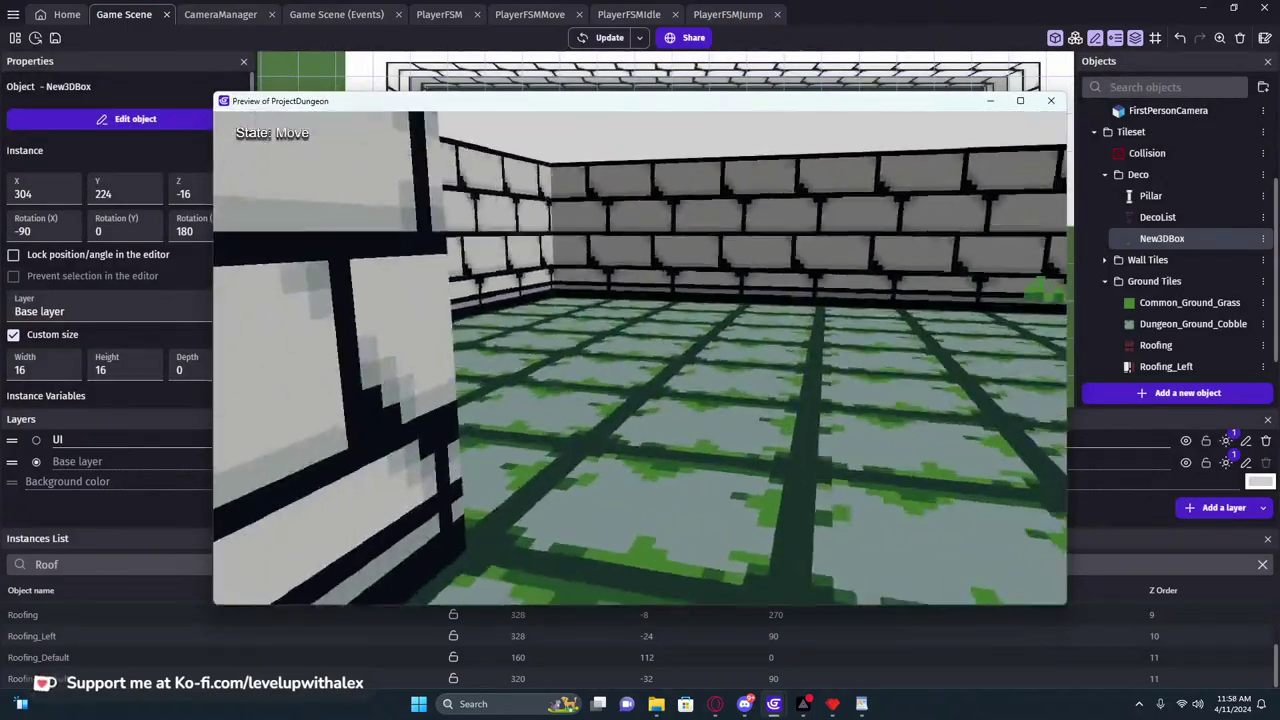
key(w)
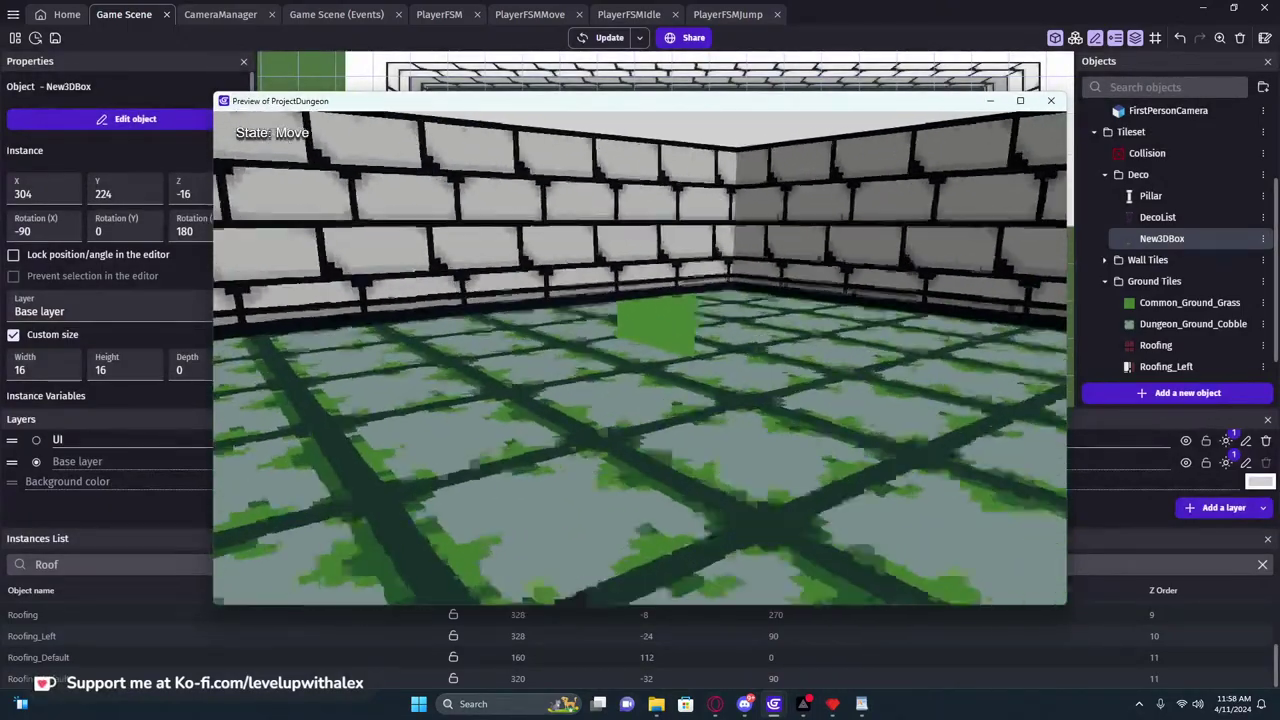
key(w)
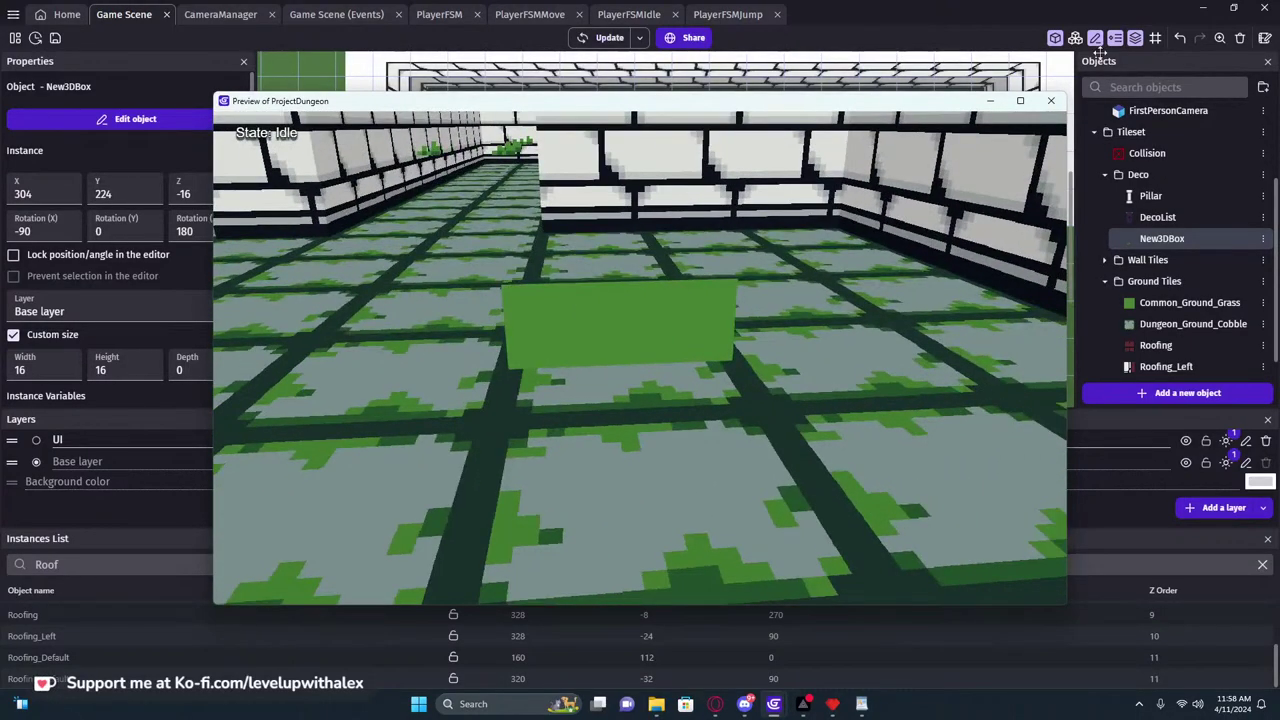
click(1051, 101)
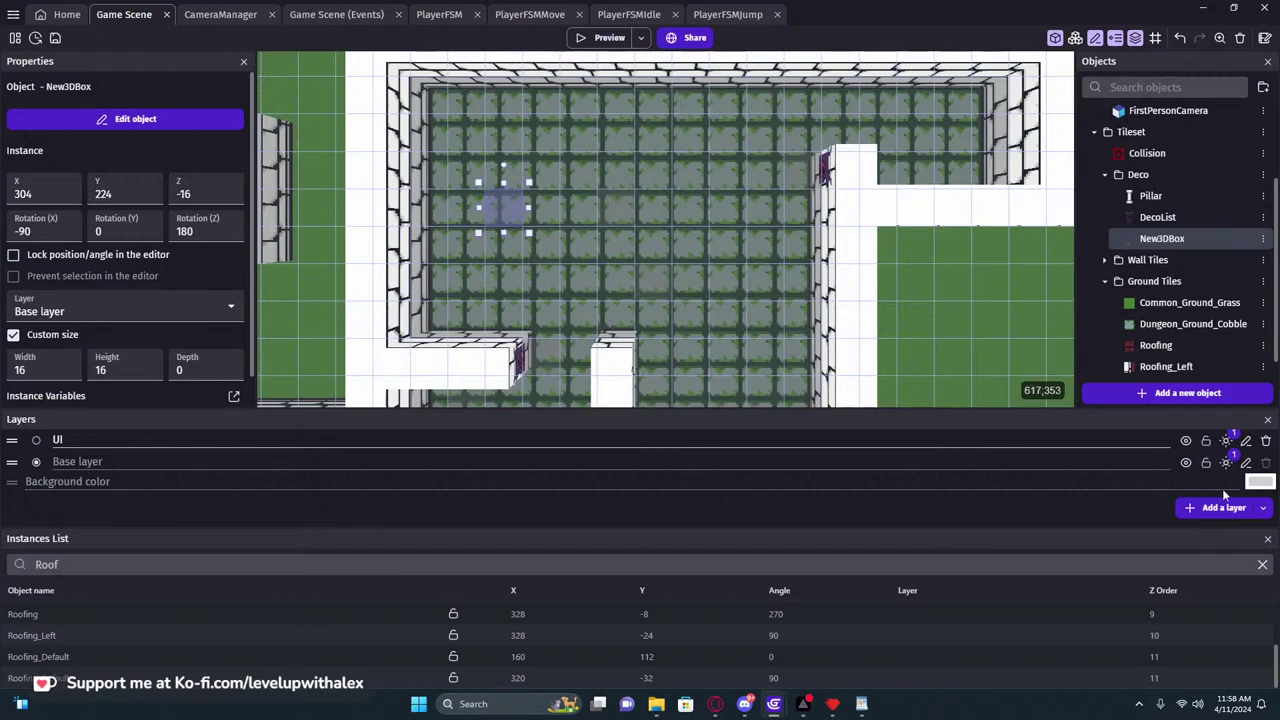
Delete the 3D Light hemisphere effect from the UI layer and apply the change
click(1227, 442)
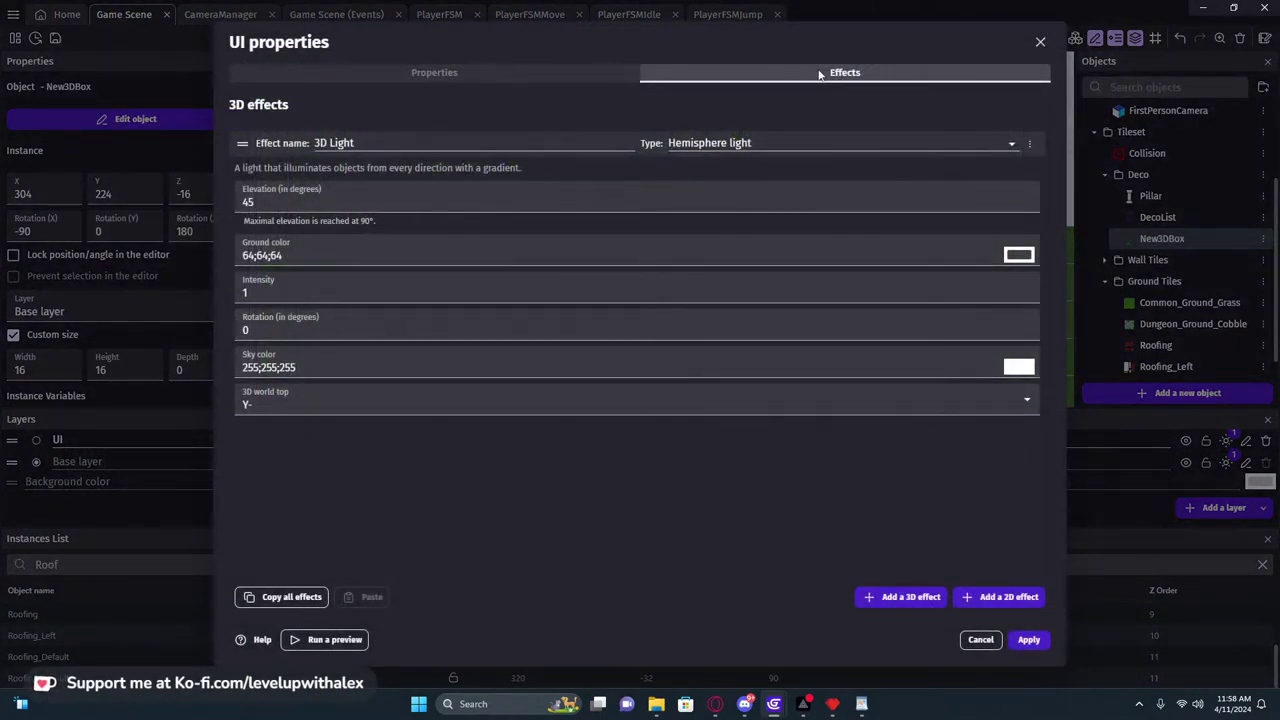
click(1030, 143)
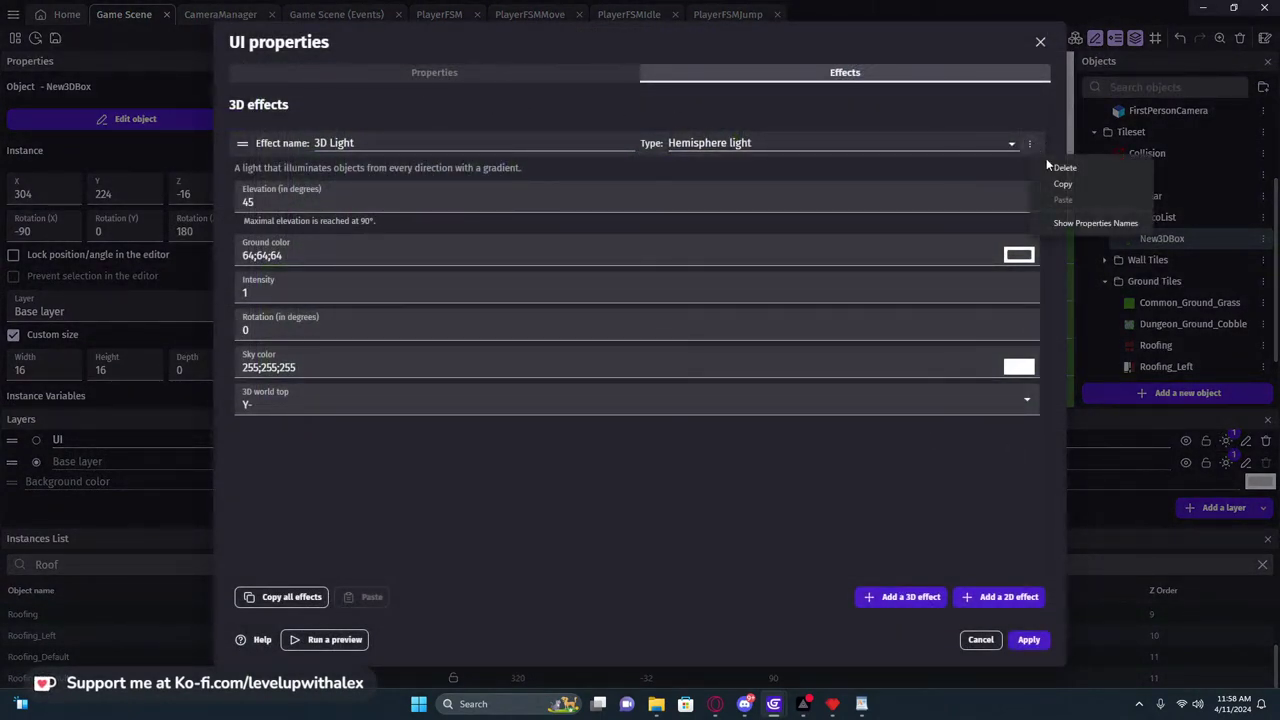
click(1062, 168)
click(1028, 639)
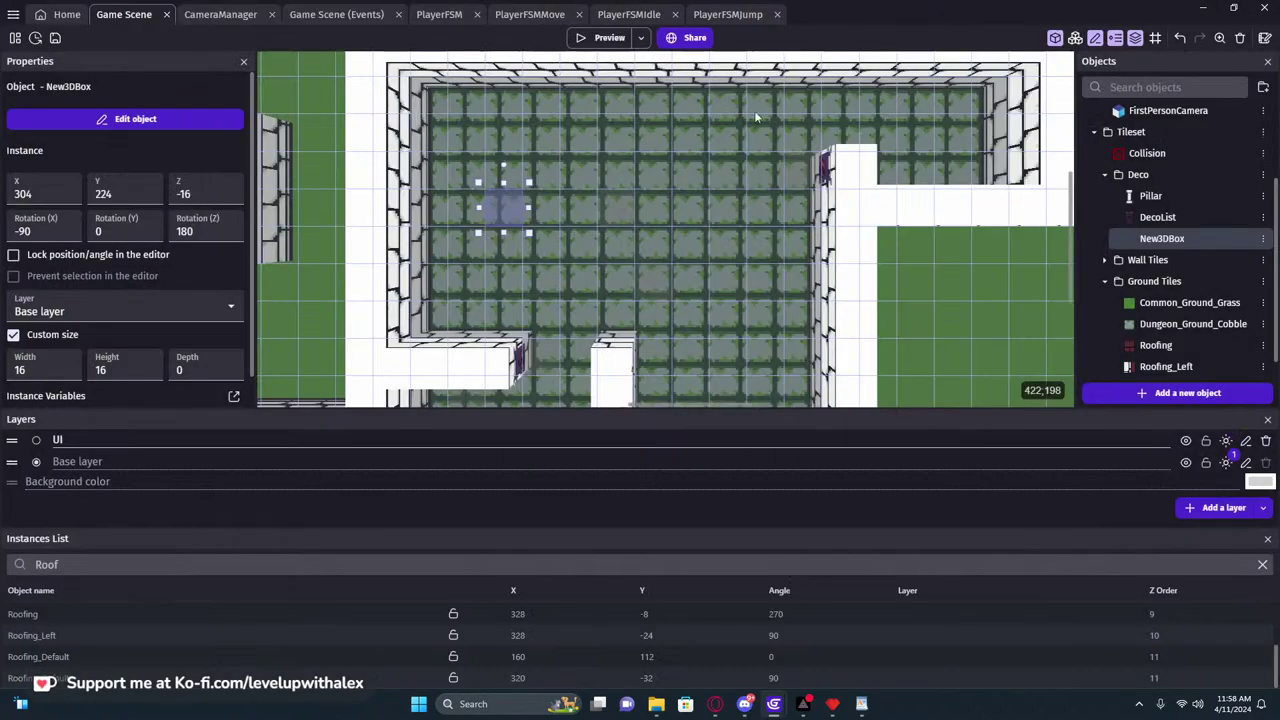
Preview the game and inspect the grass and wall lighting without the UI layer's light, then close the preview
click(609, 37)
click(697, 331)
key(w)
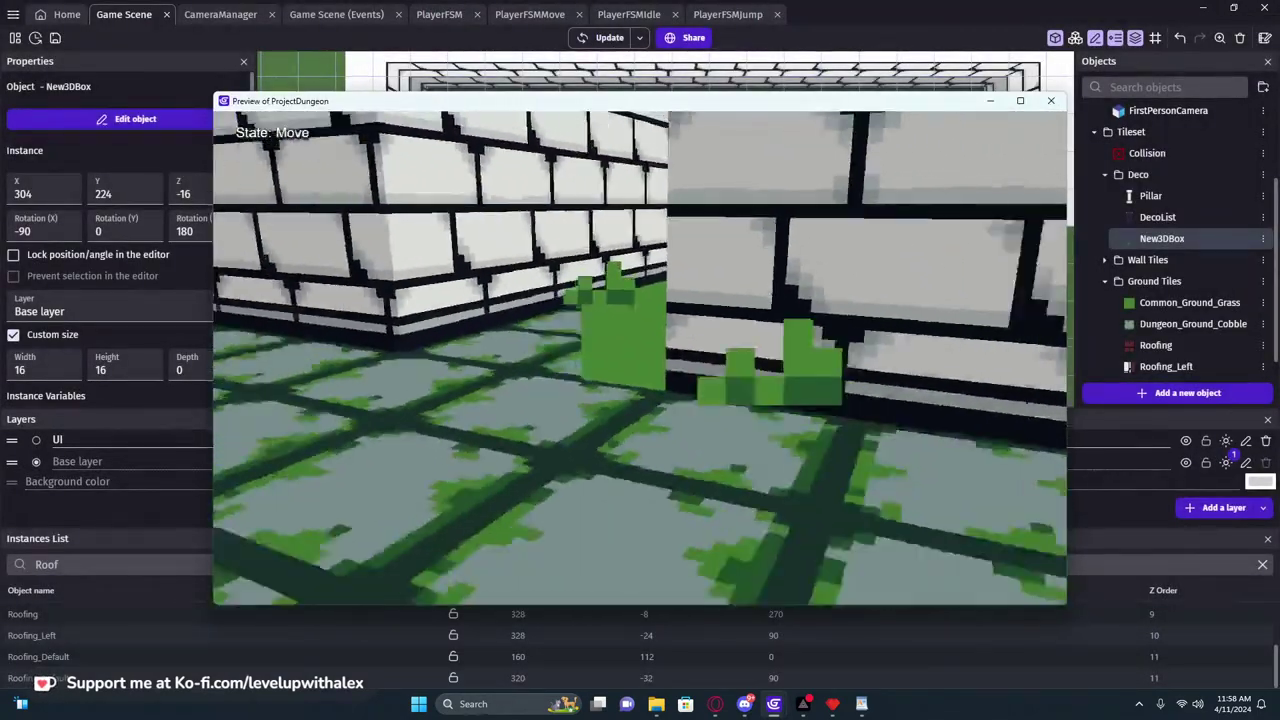
key(w)
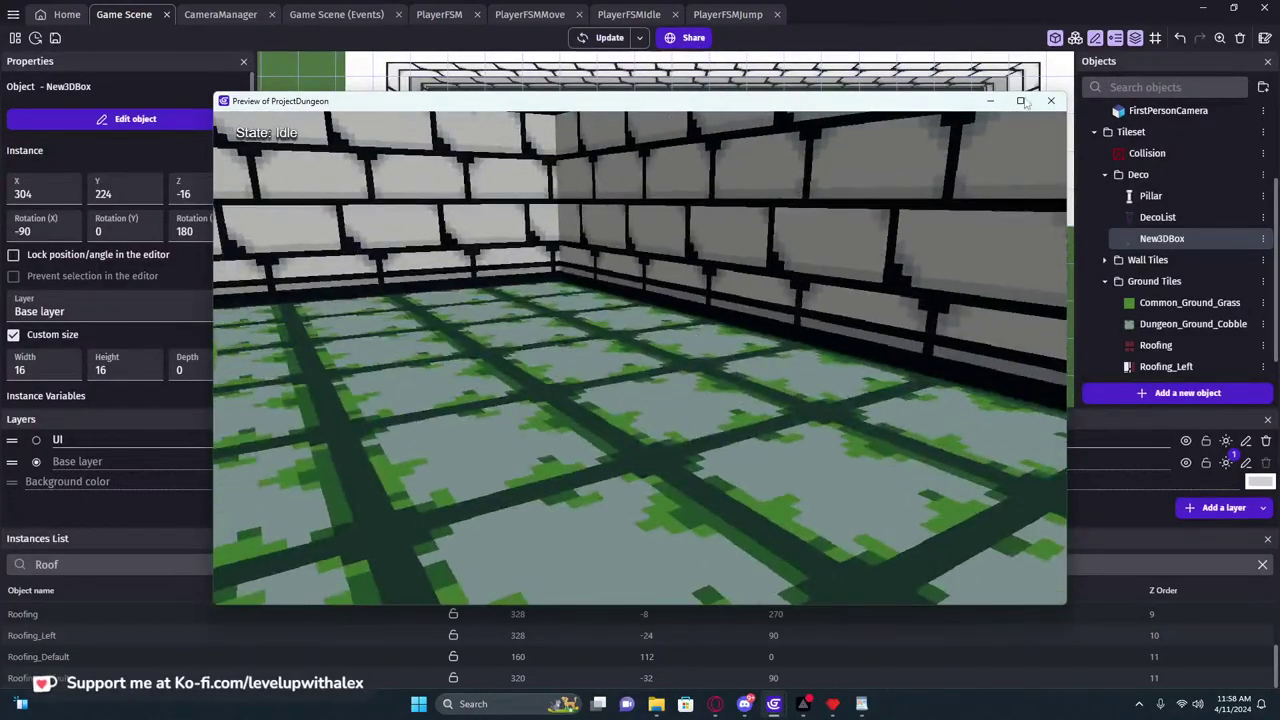
click(1050, 100)
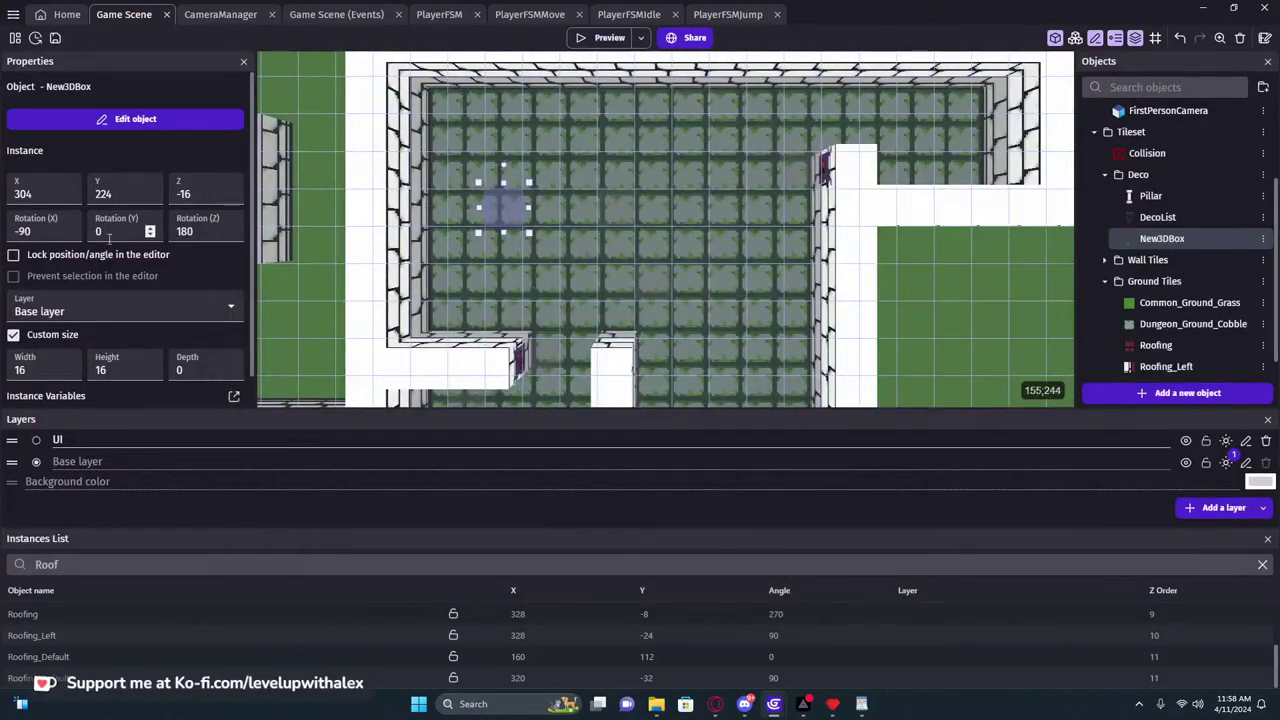
Delete the 3D Light hemisphere effect from the Base layer and apply the change
click(1226, 463)
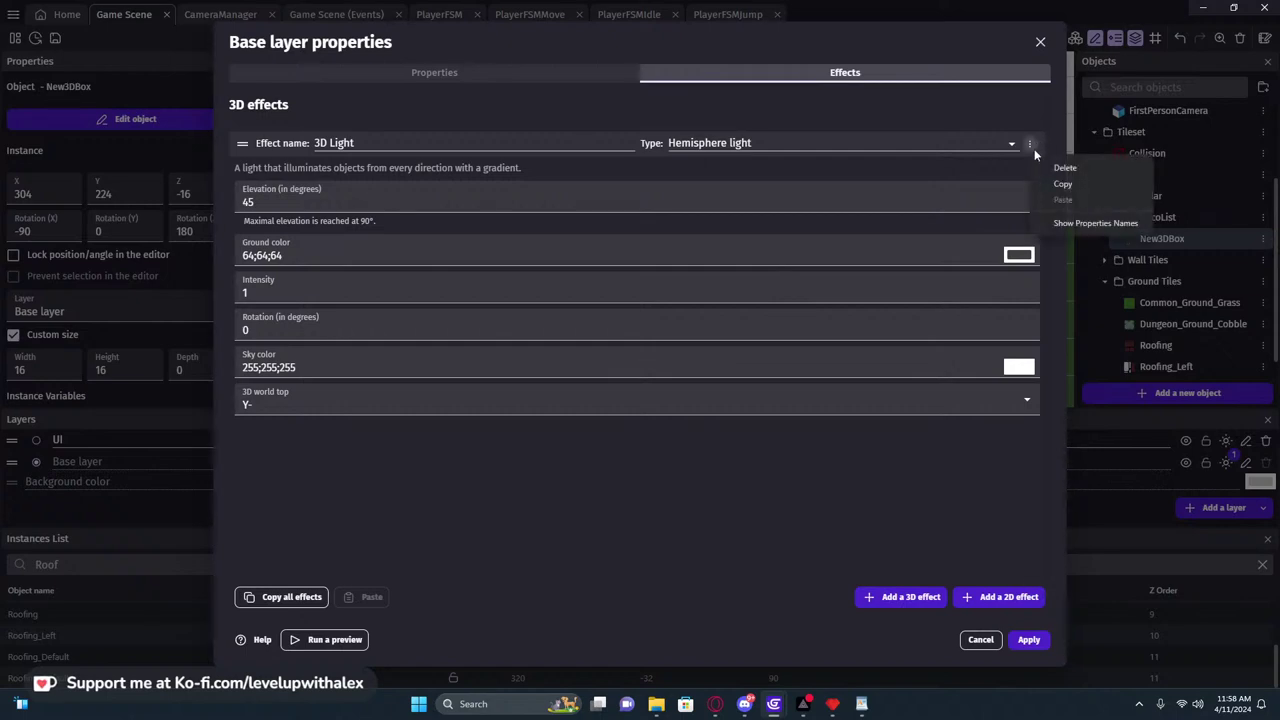
click(1066, 169)
click(1028, 639)
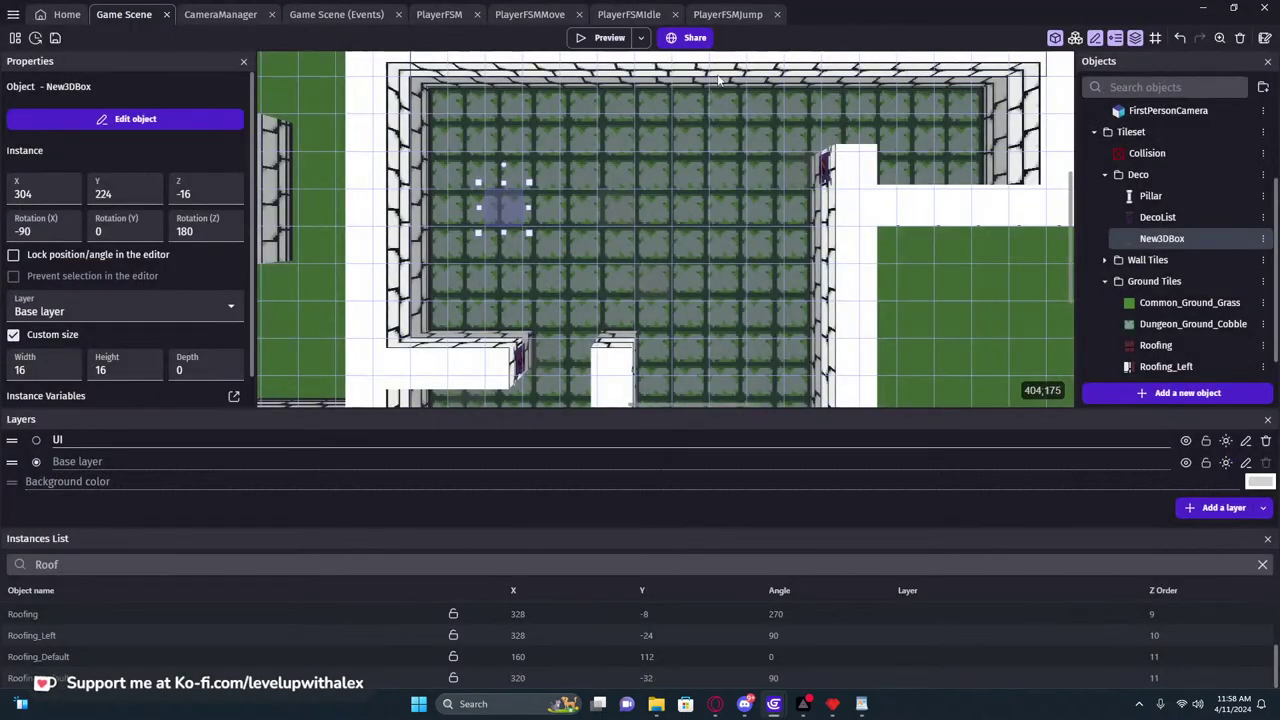
Preview the game without any layer lights and walk into the dungeon to examine the walls, floor and grass
click(606, 37)
key(w)
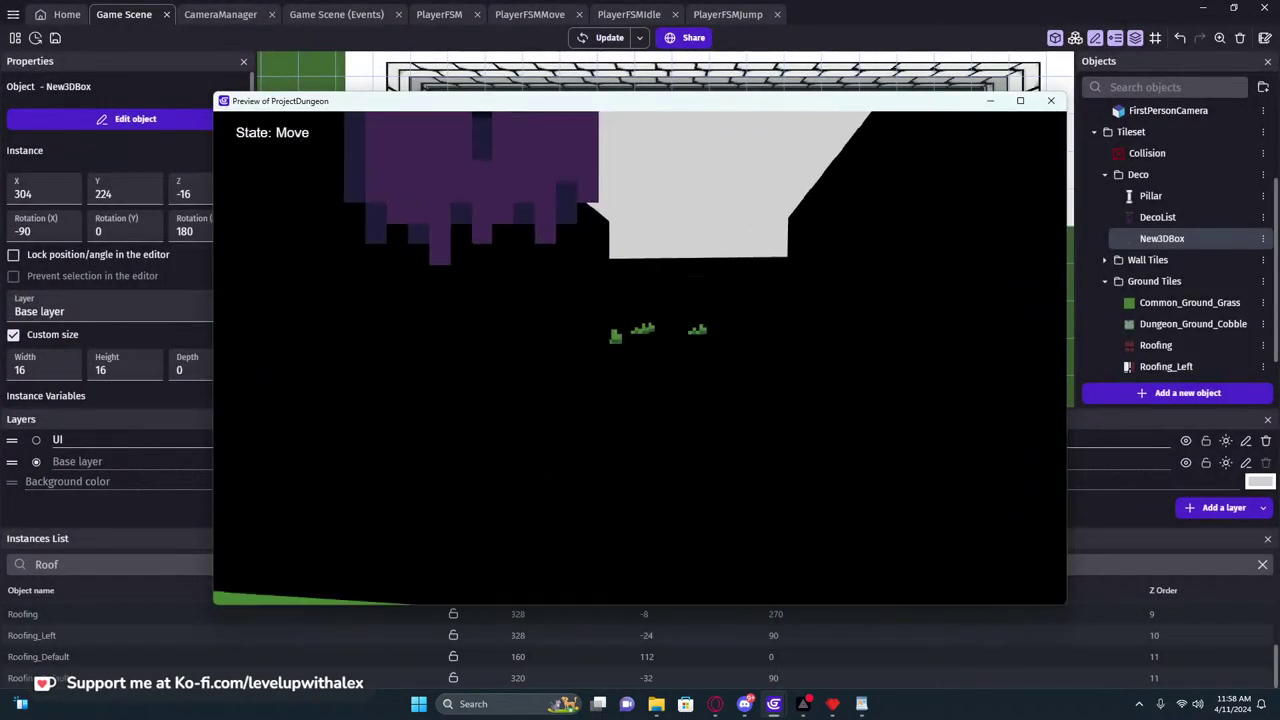
key(w)
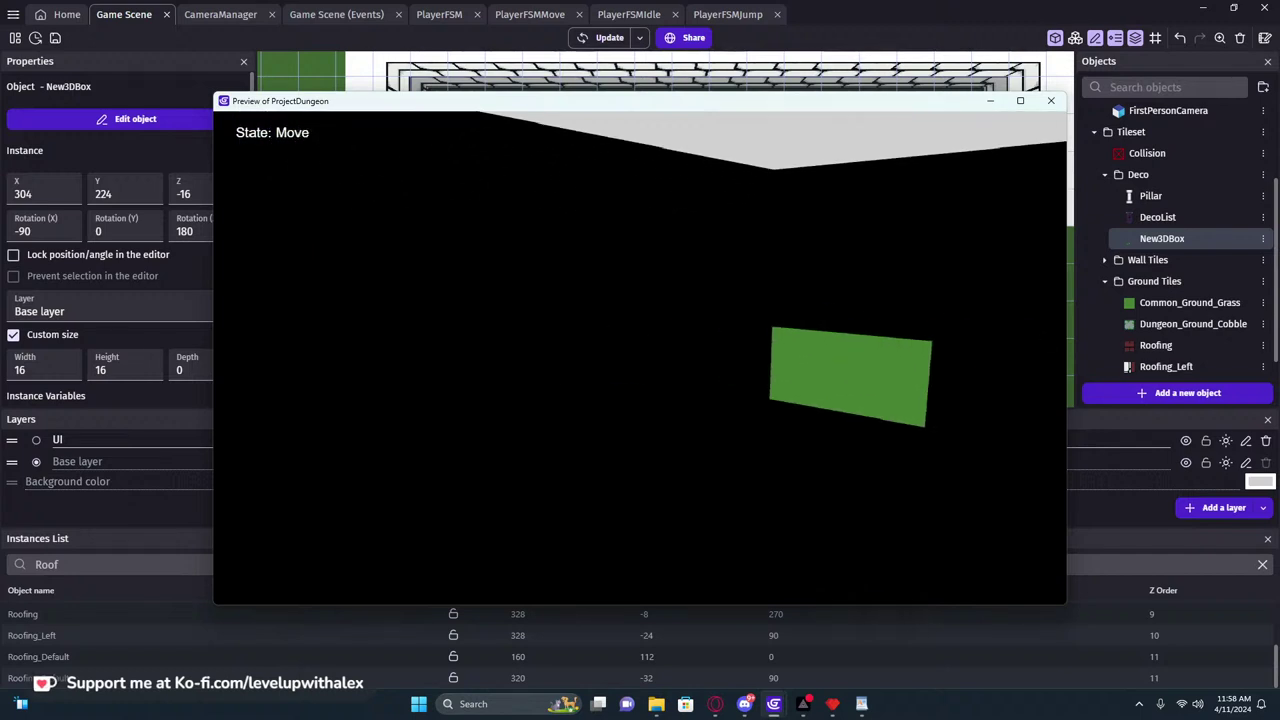
key(w)
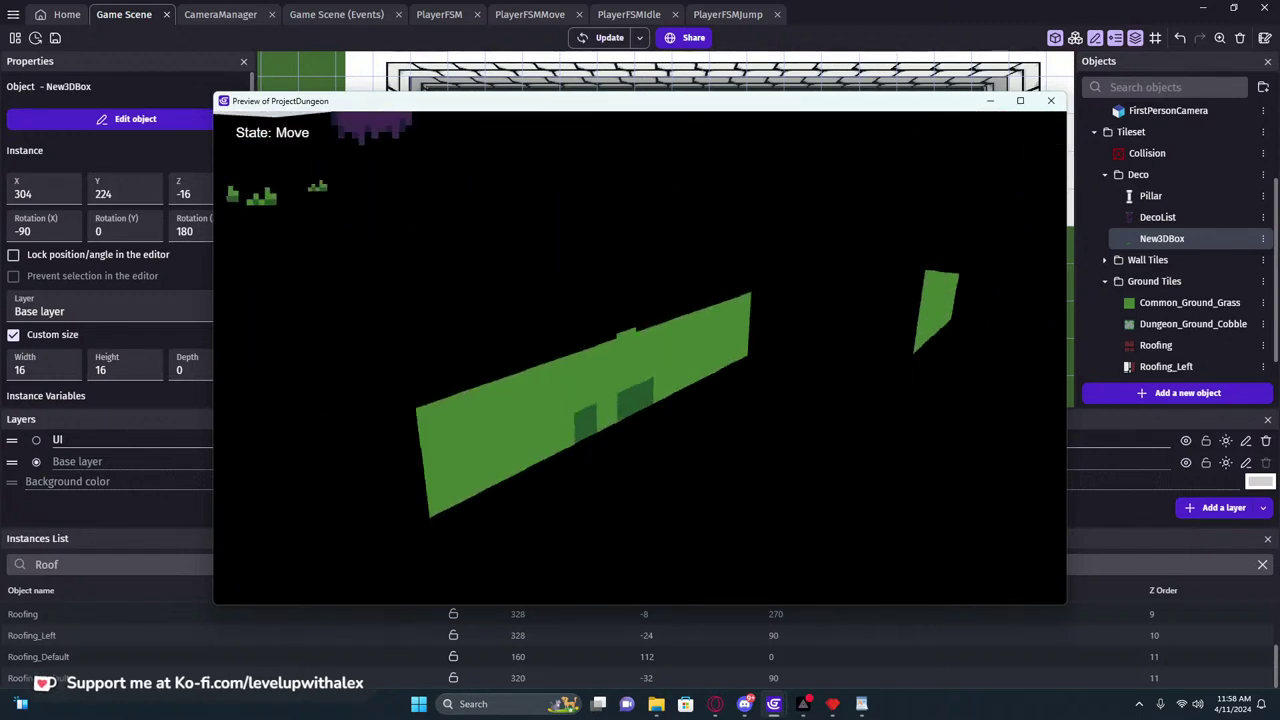
key(w)
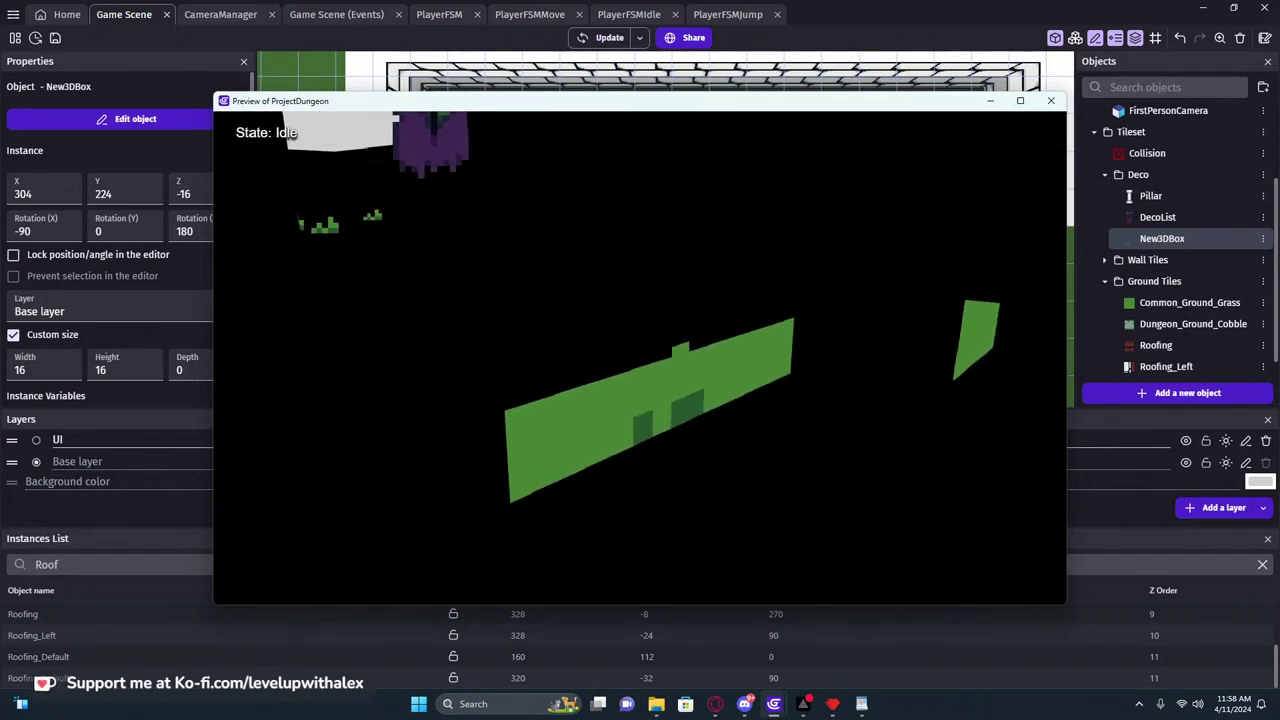
key(s)
key(w)
key(a)
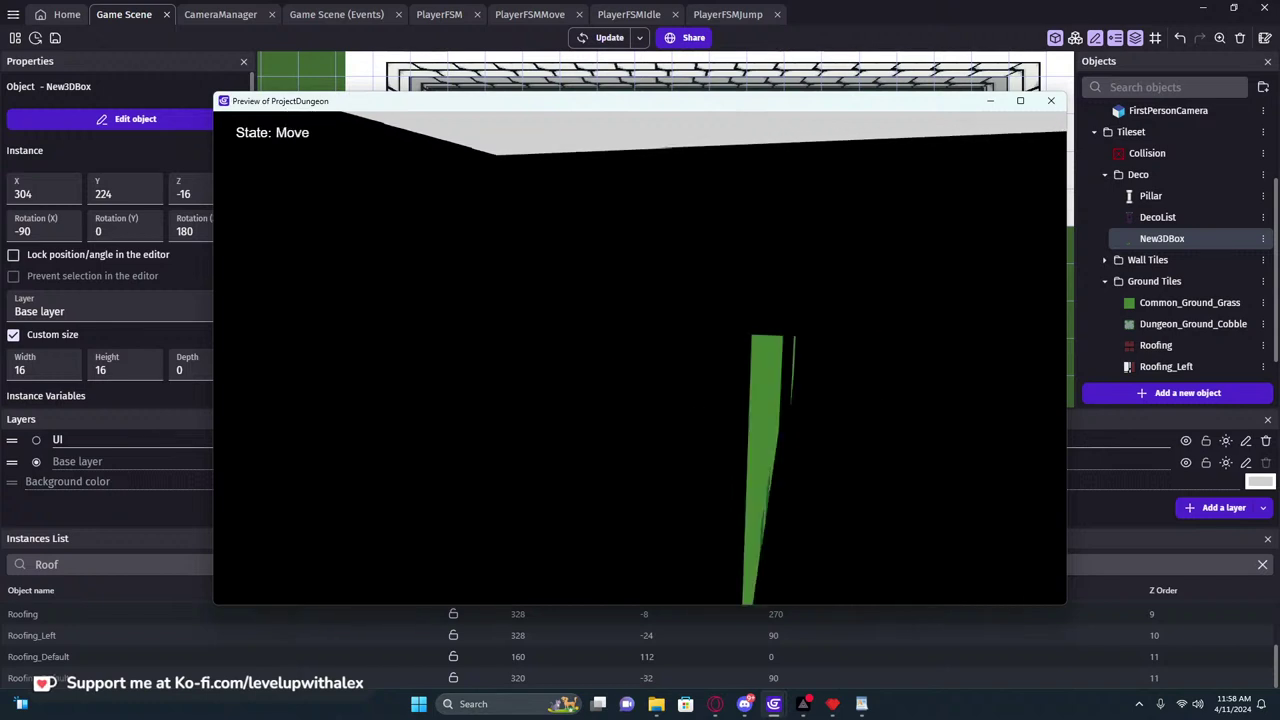
key(d)
key(s)
key(w)
key(a)
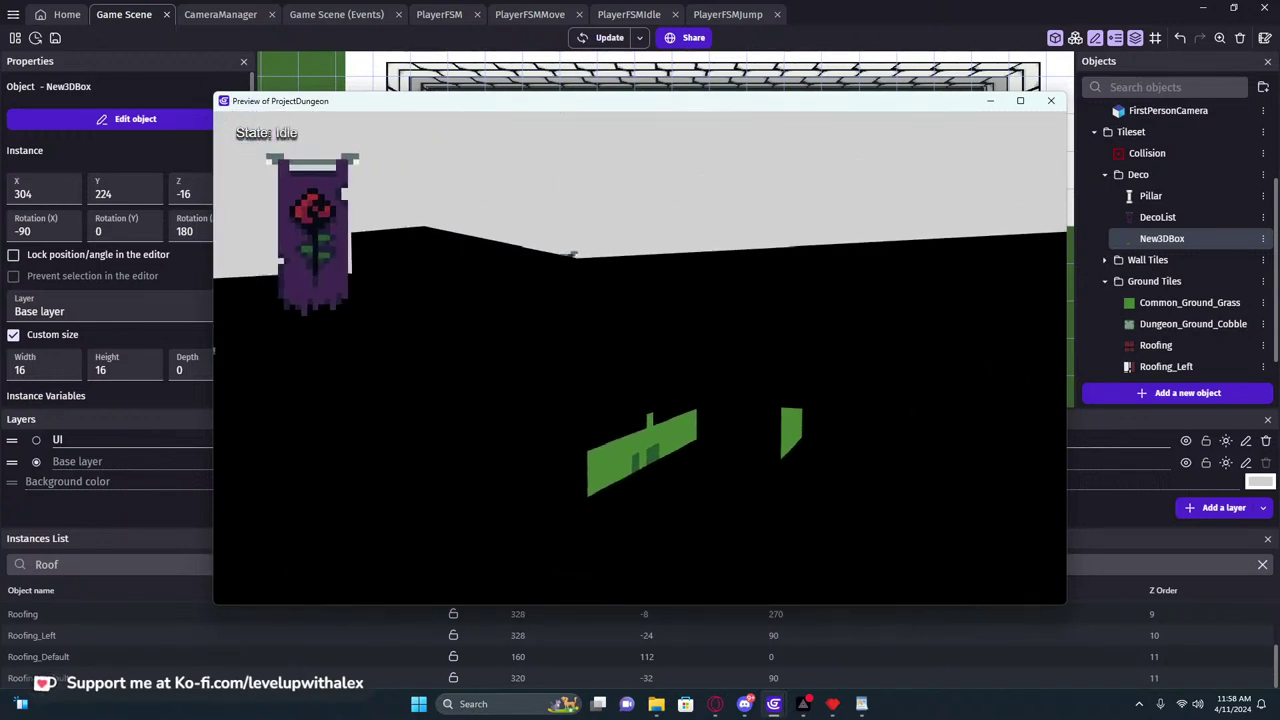
View the unlit grass and banner from several angles in the preview and capture a screenshot of the game view
key(a)
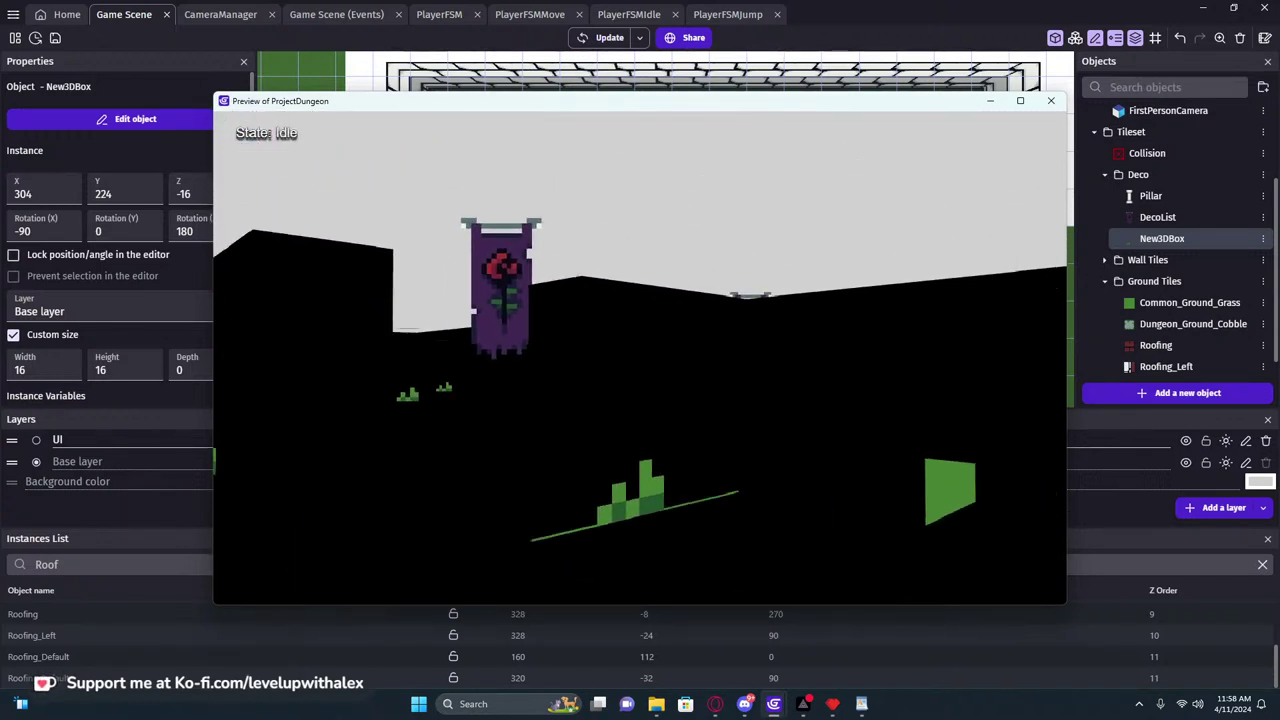
key(w)
key(a)
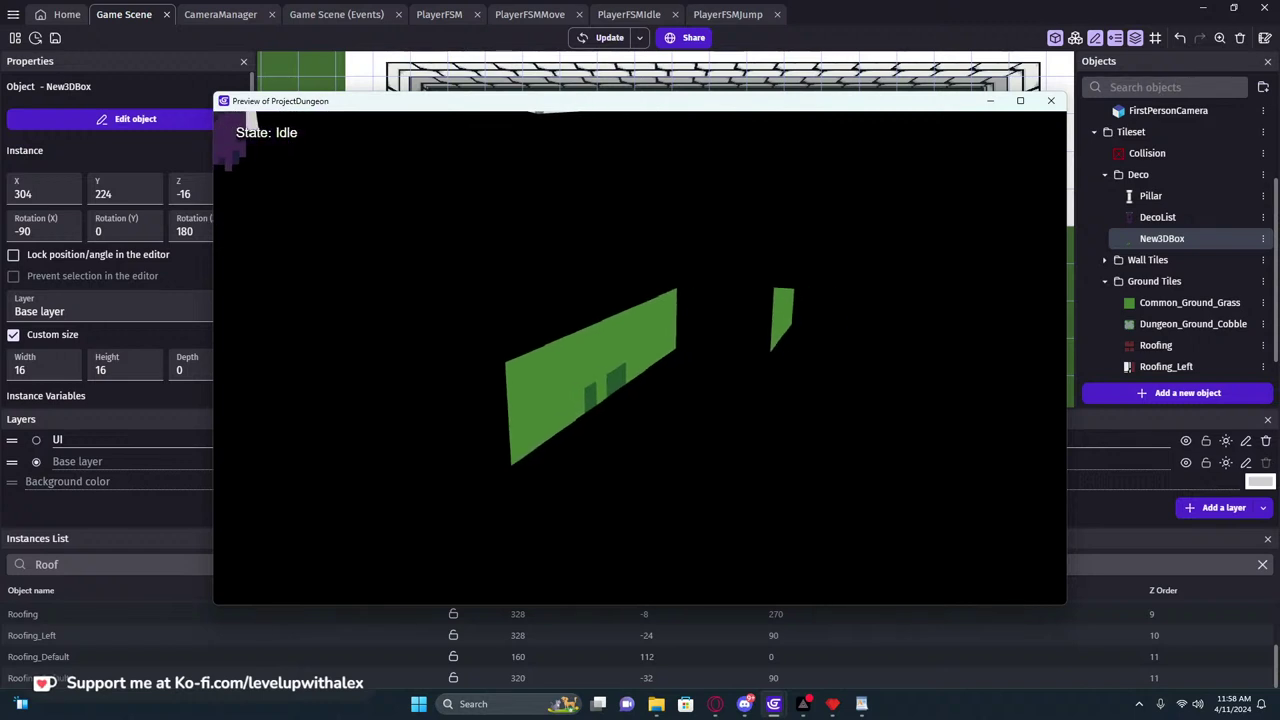
key(s)
key(a)
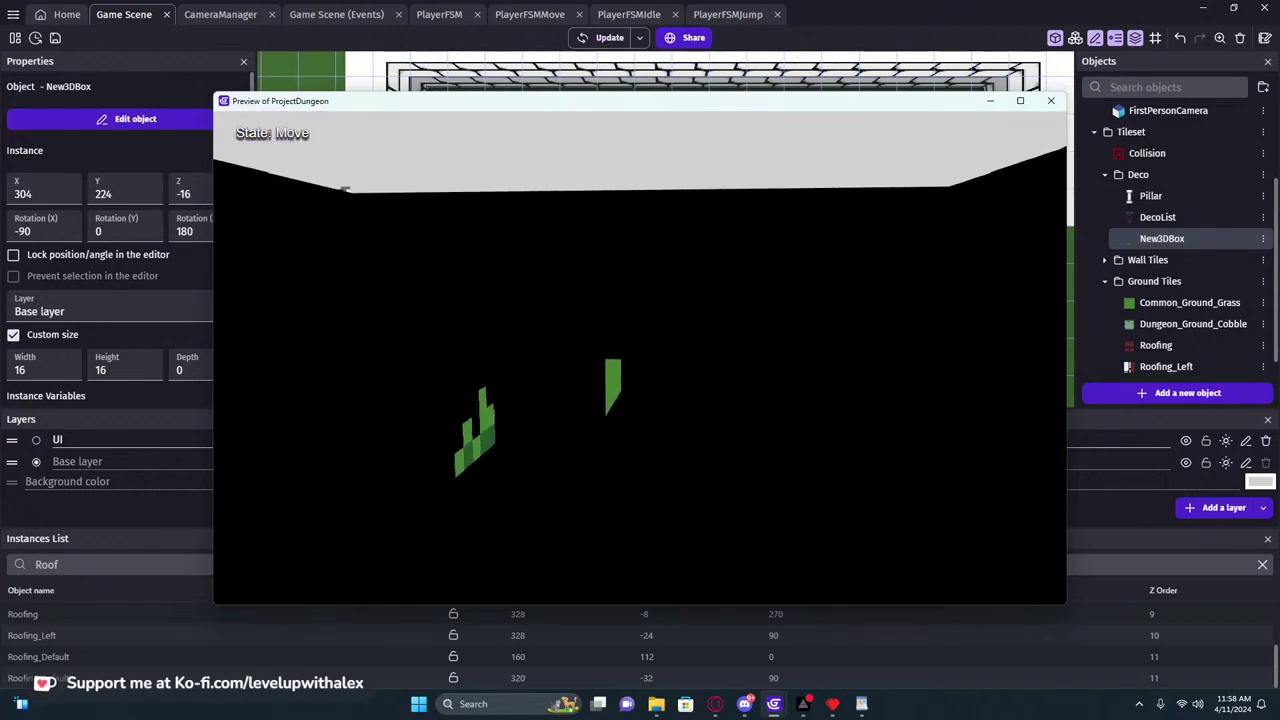
key(d)
key(a)
key(Right)
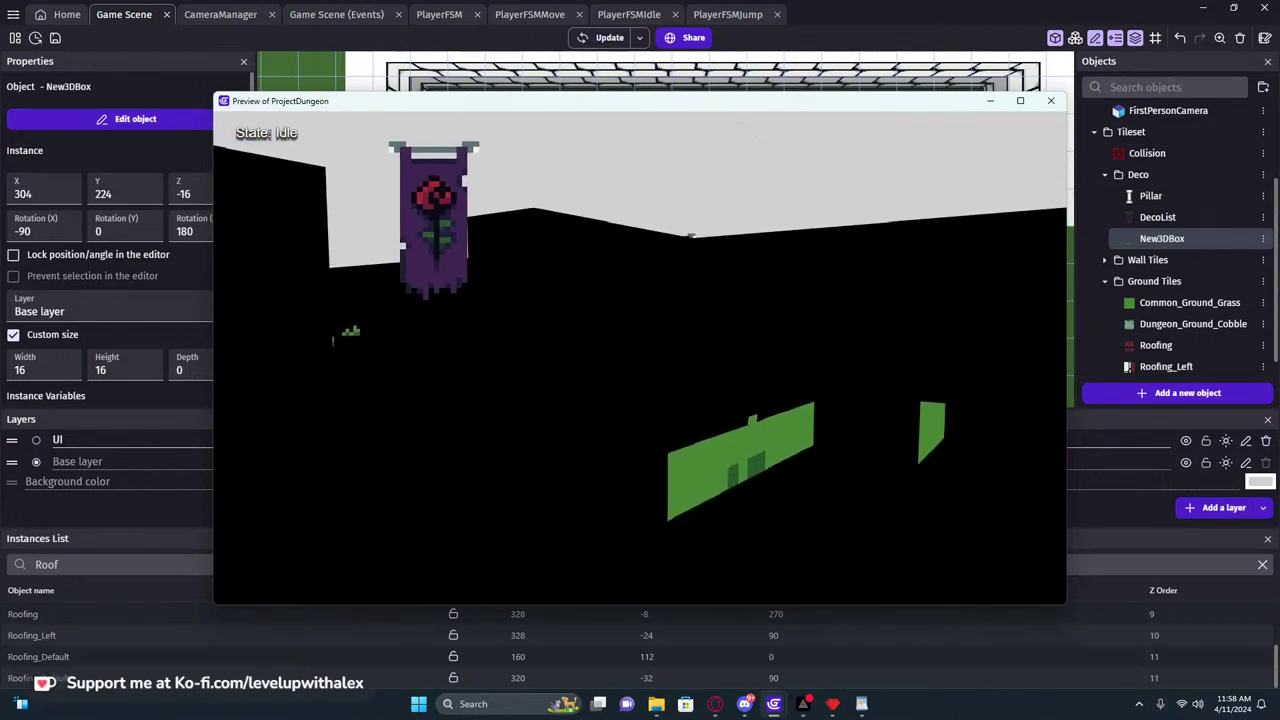
key(super+shift+s)
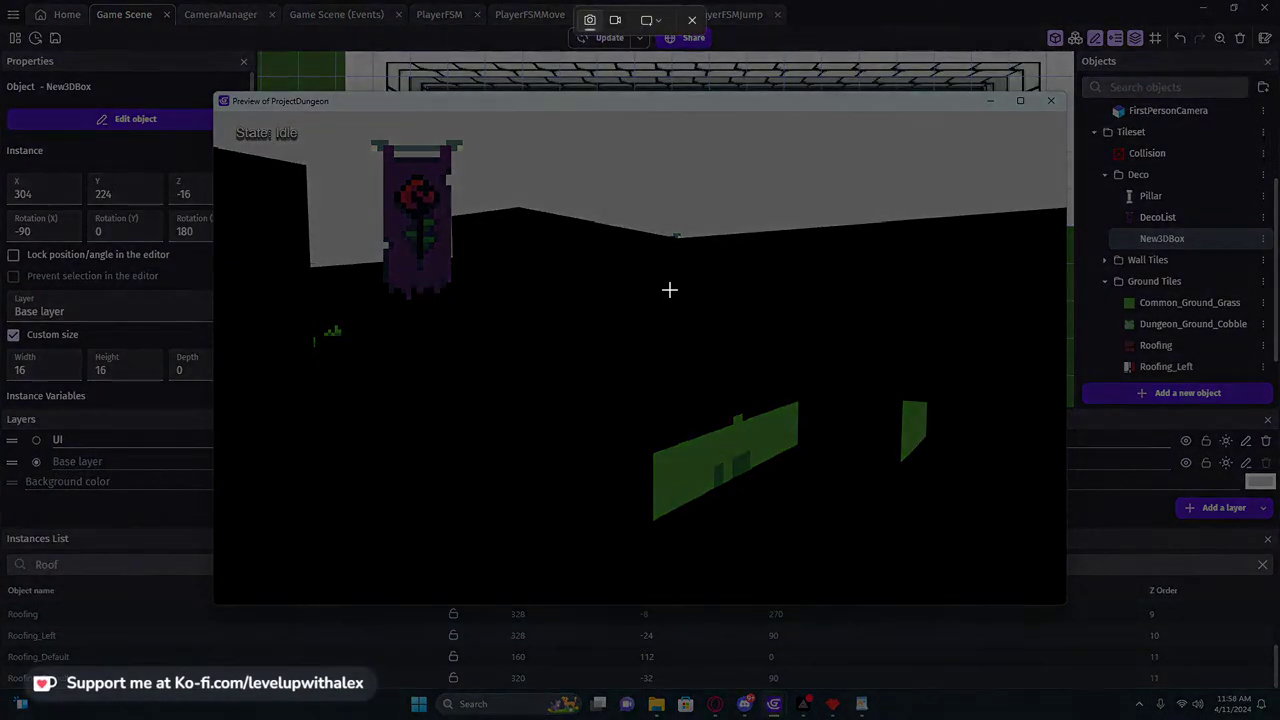
drag(214, 111, 1064, 606)
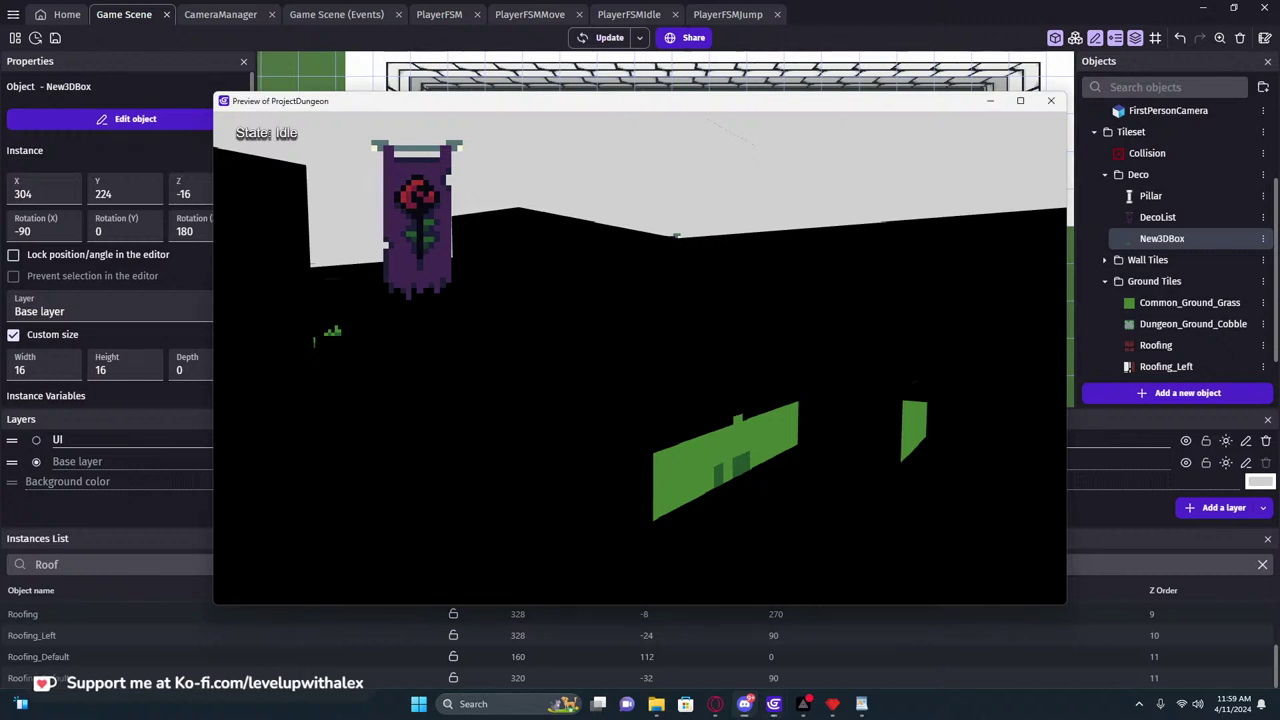
Walk outside the unlit dungeon to examine the banner and pillar against the walls, then close the preview
click(475, 403)
key(w)
key(w)
key(w)
key(w)
key(w)
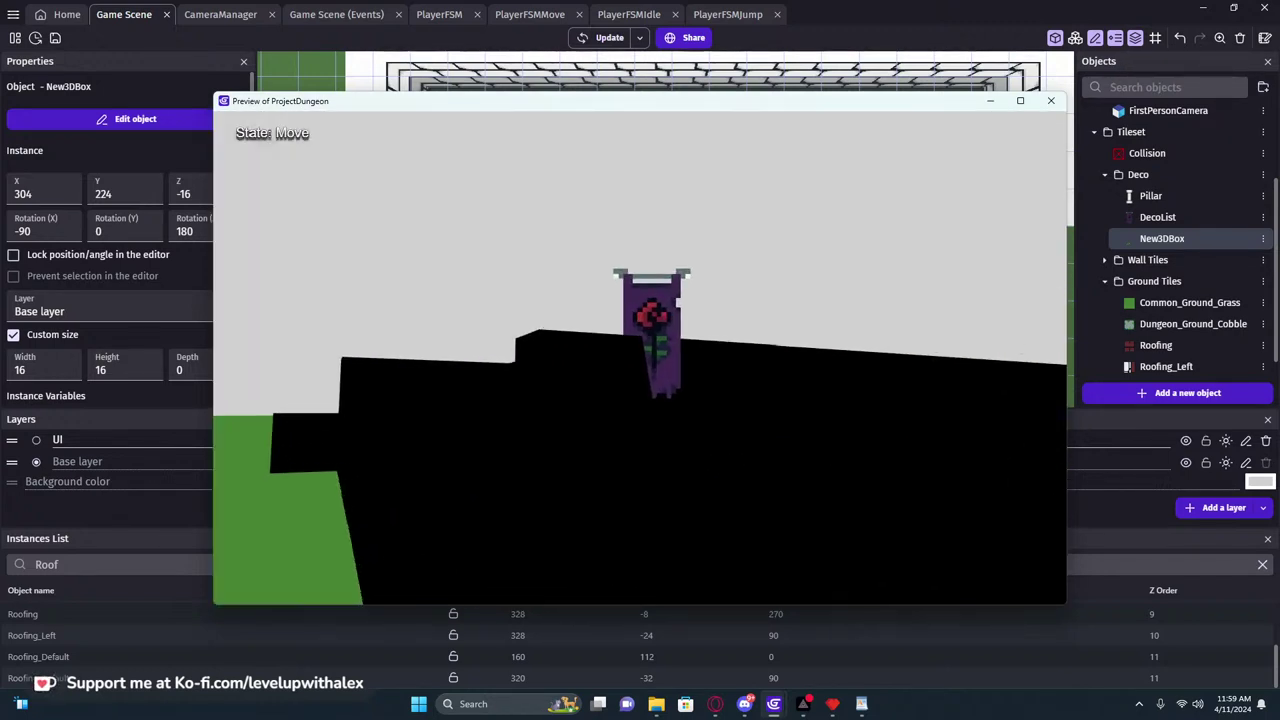
key(w)
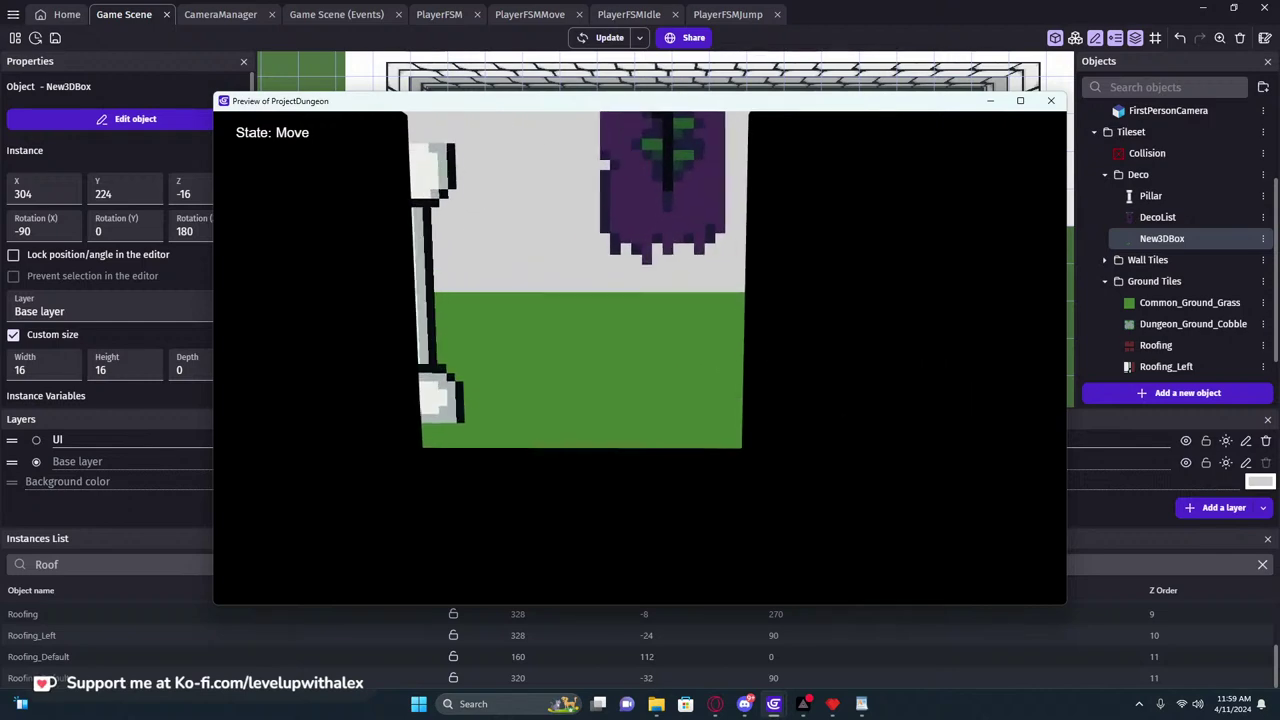
key(s)
key(Escape)
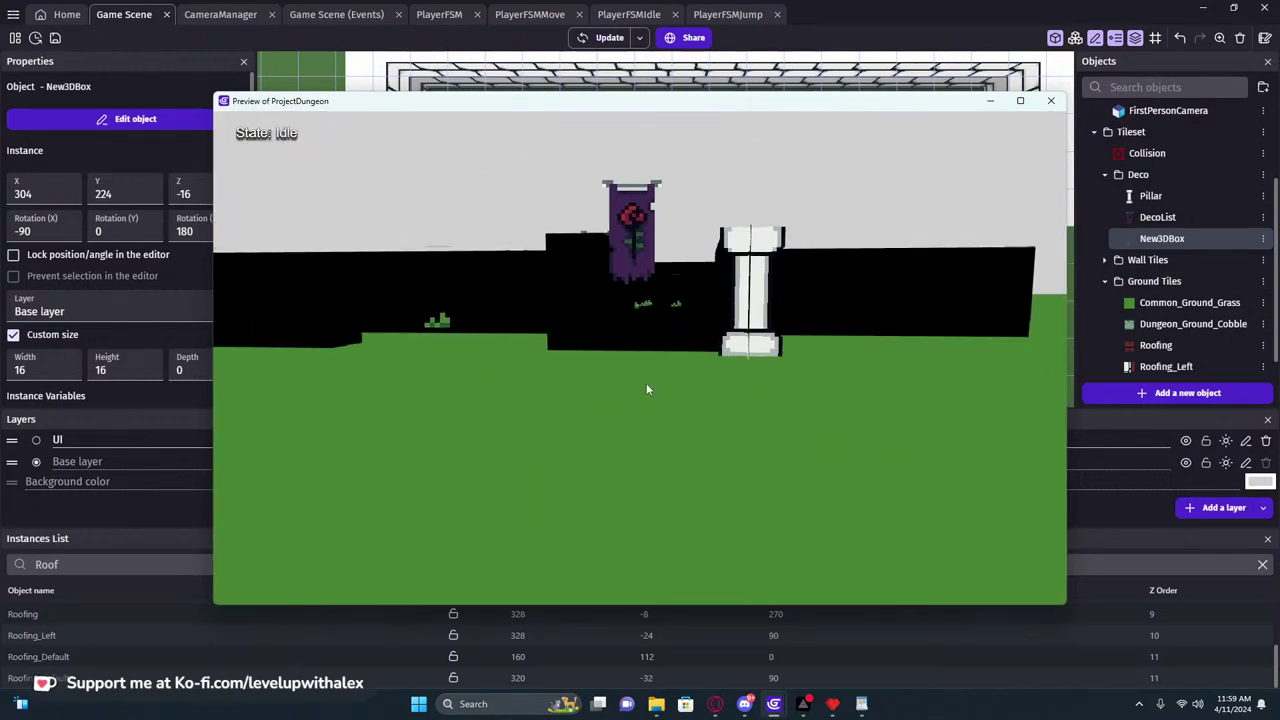
click(1055, 104)
Add a 3D light effect to the Base layer, choose its light type and apply the change
scroll(960, 285, down, 3)
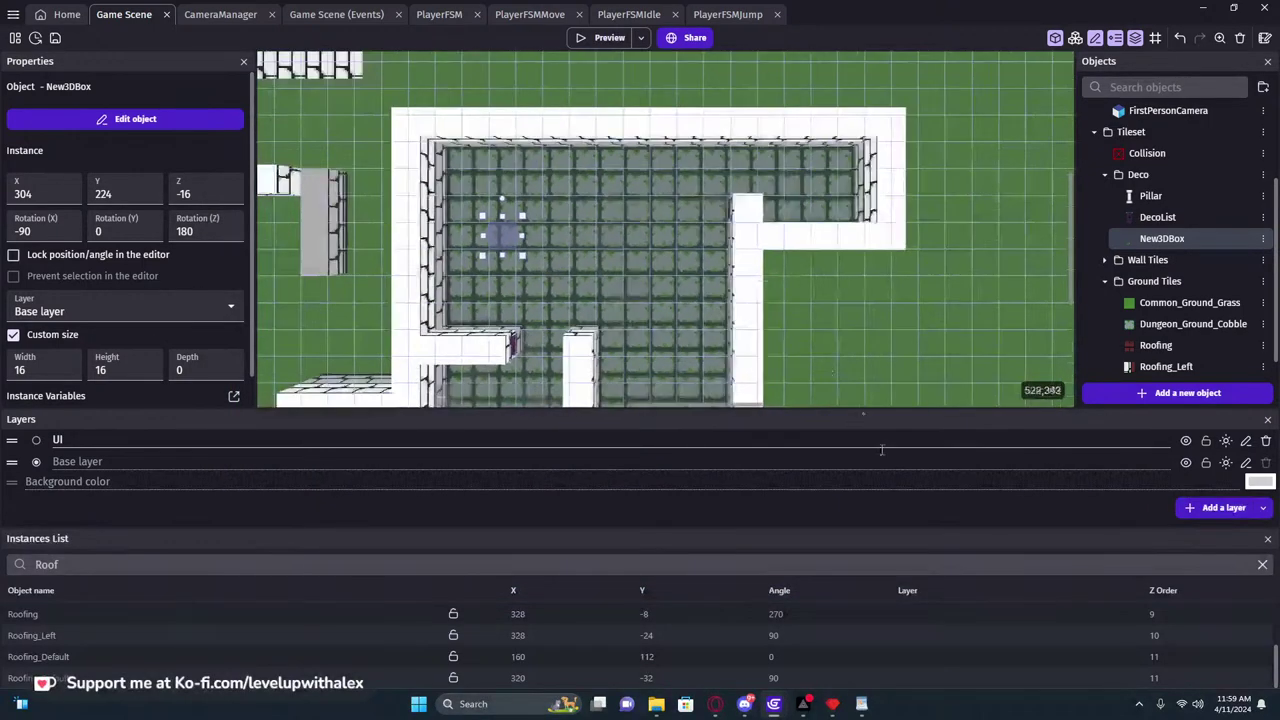
click(1226, 463)
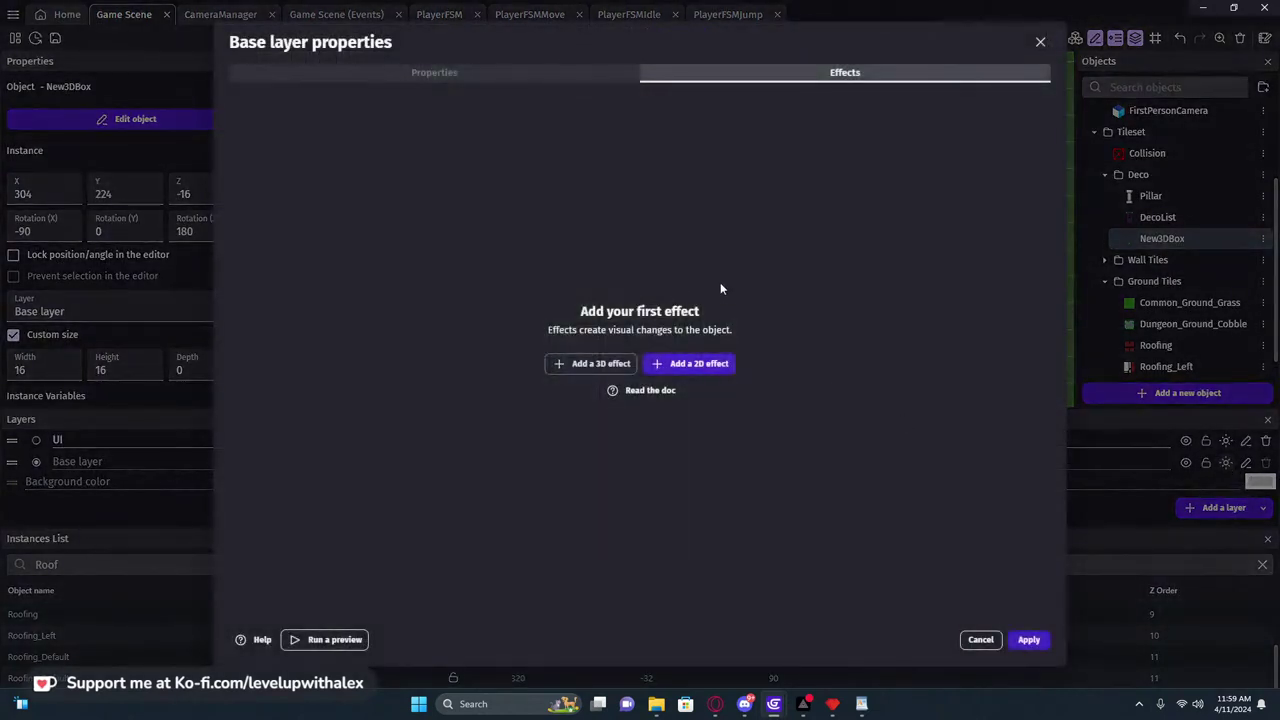
click(597, 365)
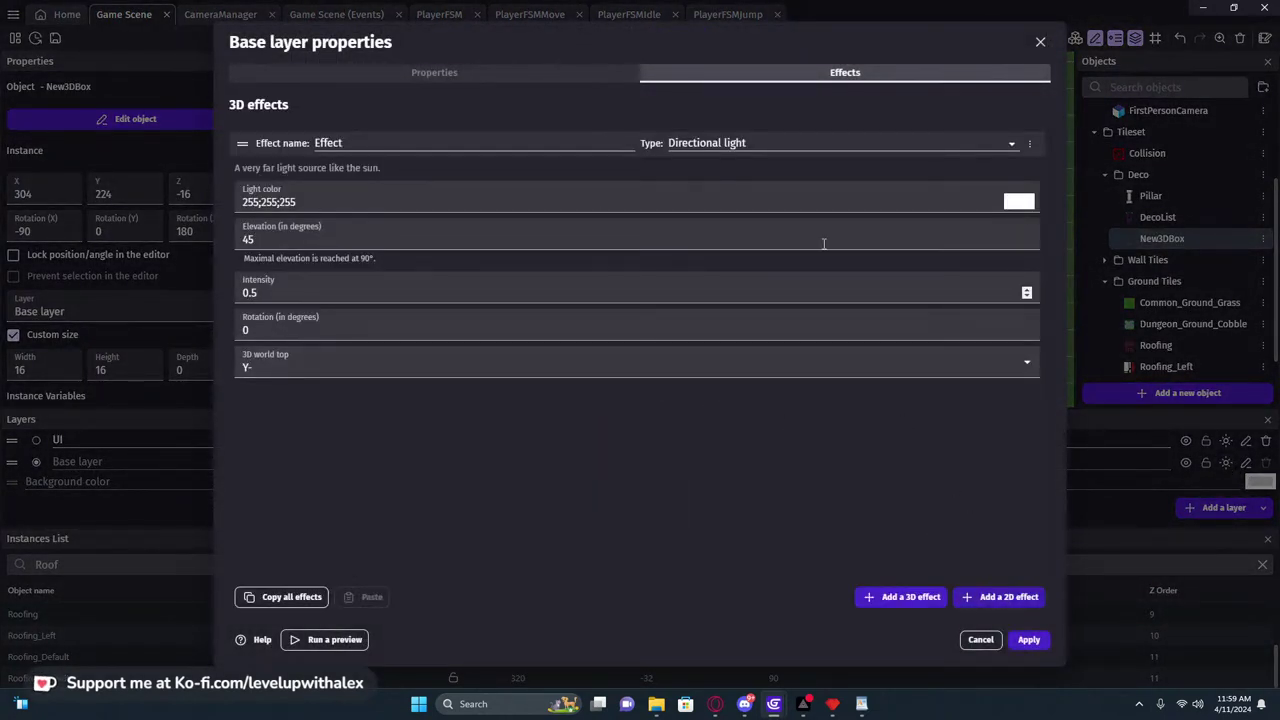
click(749, 145)
click(720, 186)
click(1028, 639)
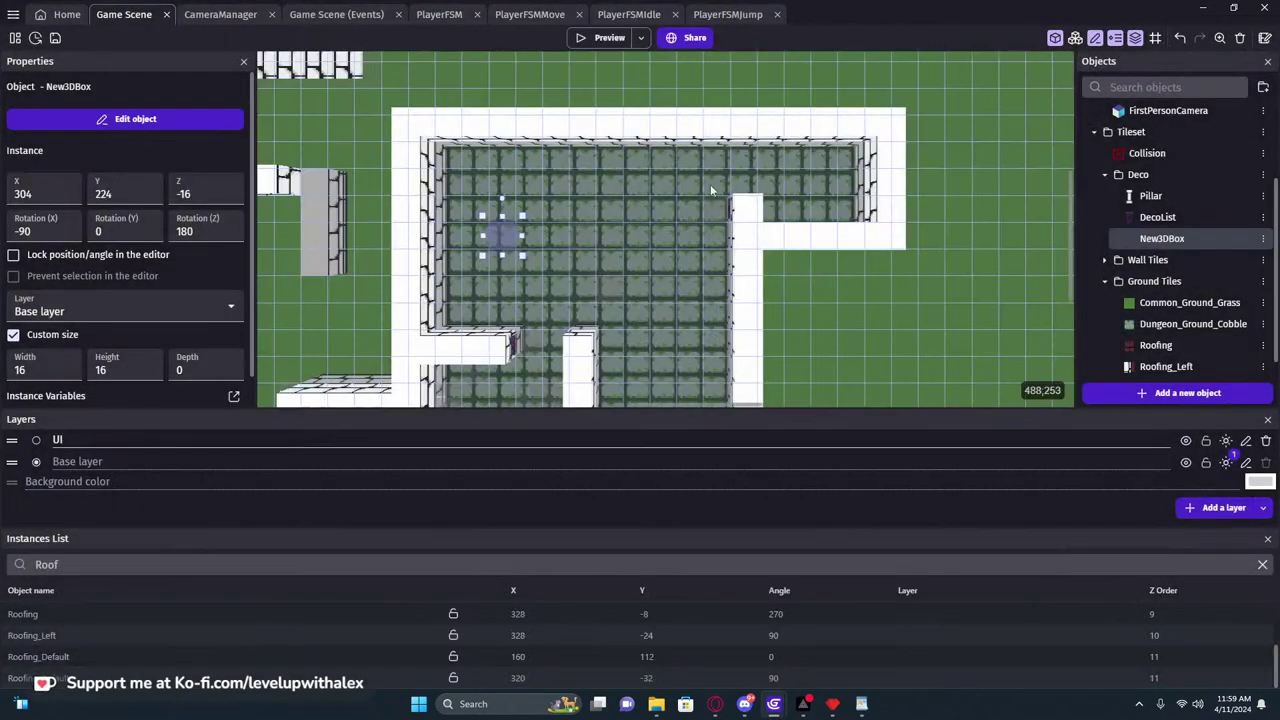
Preview the game with the Base layer lit, inspect the walls, grass and banner up close, then close the preview
click(609, 38)
key(w)
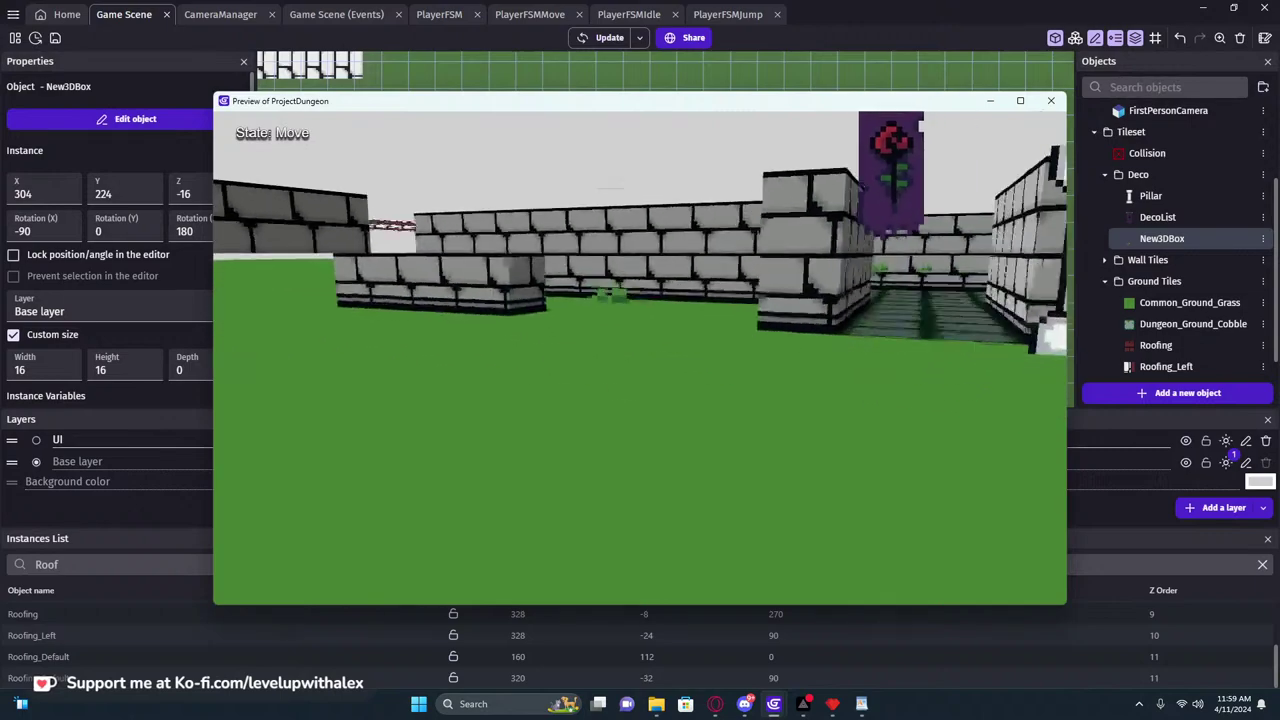
key(w)
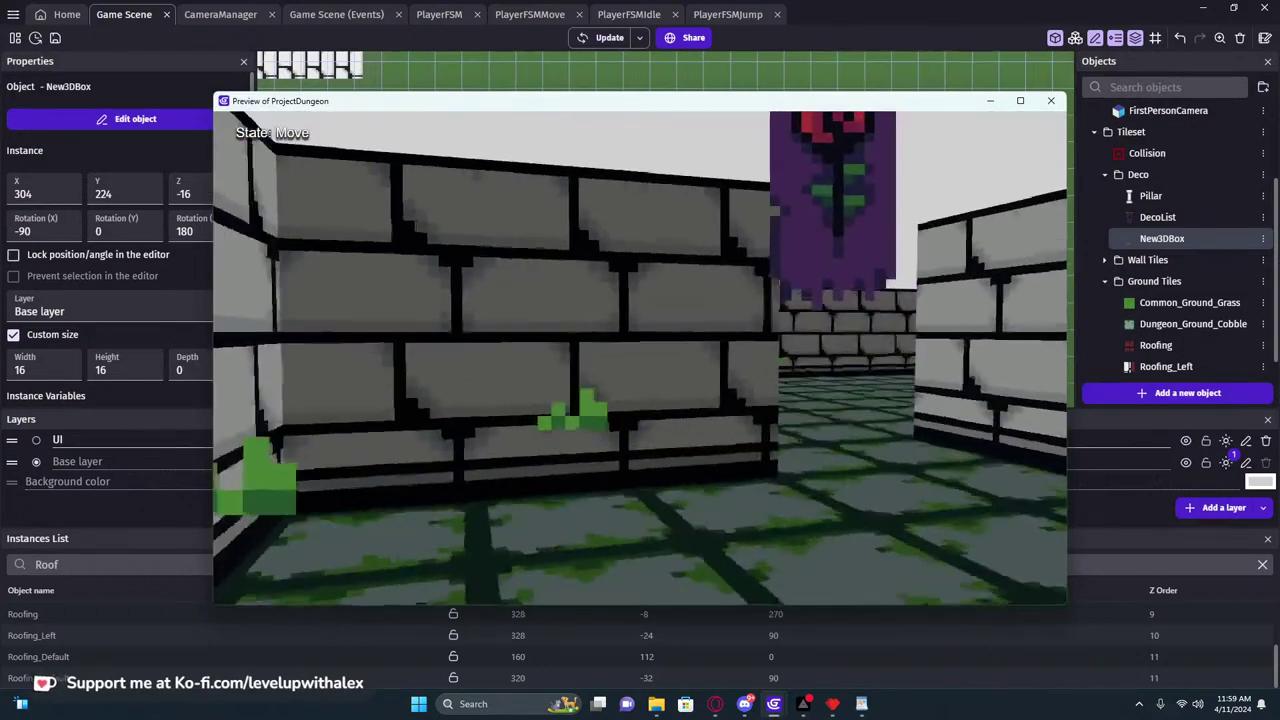
key(s)
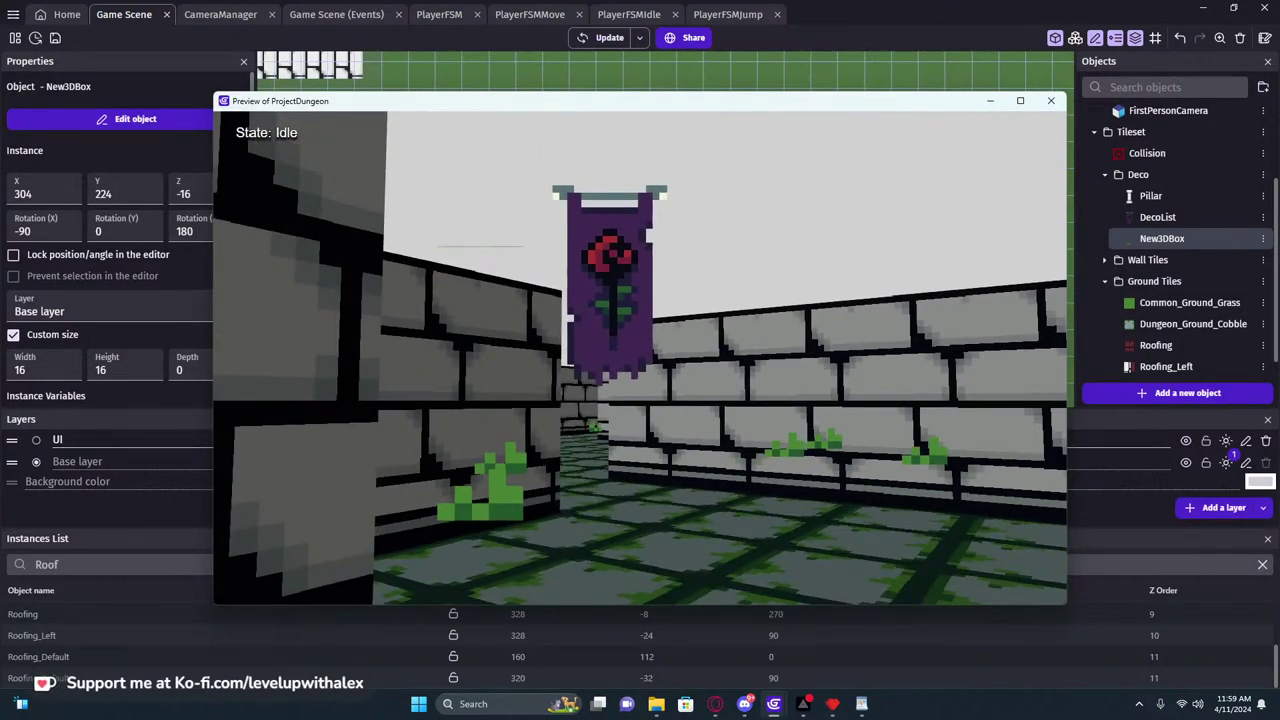
key(w)
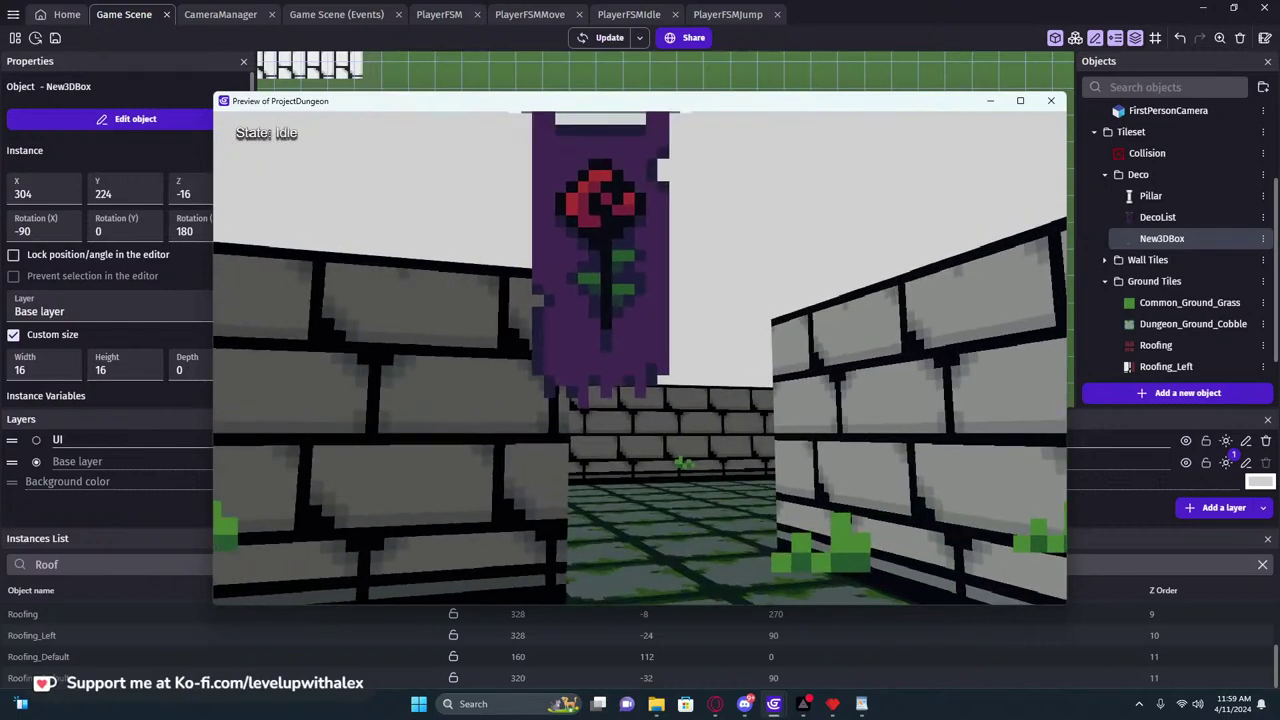
key(s)
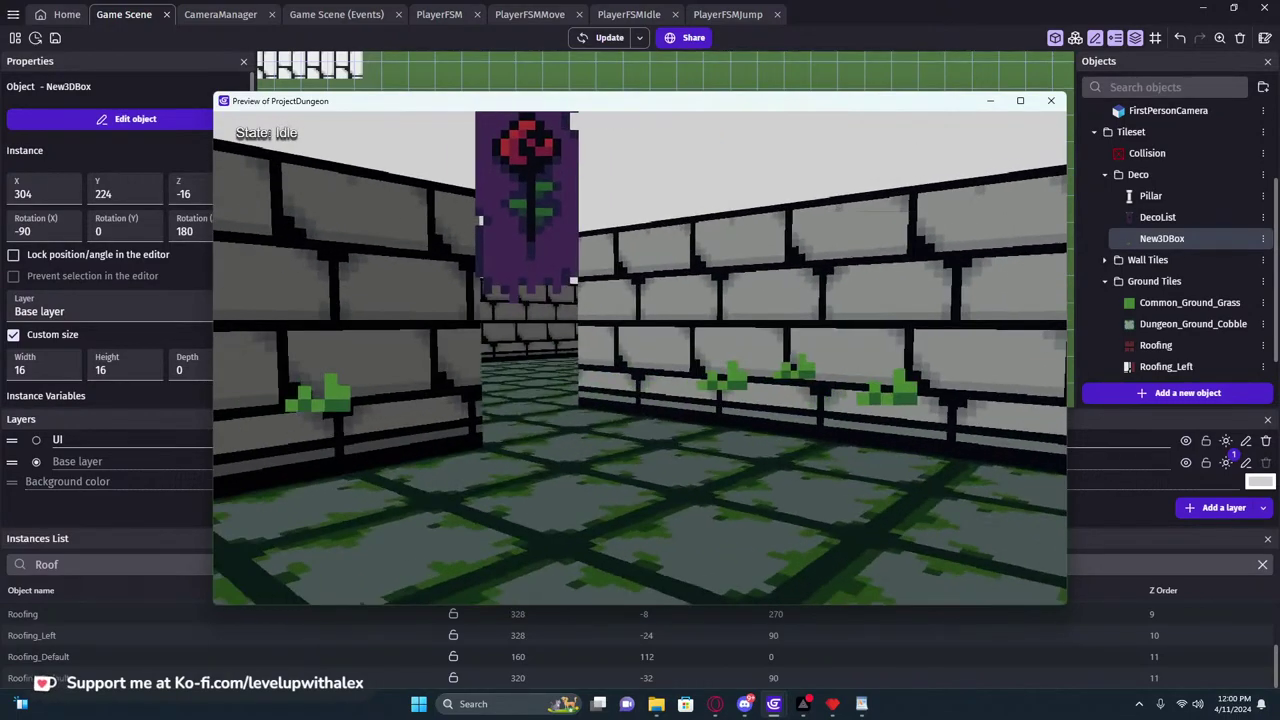
key(w)
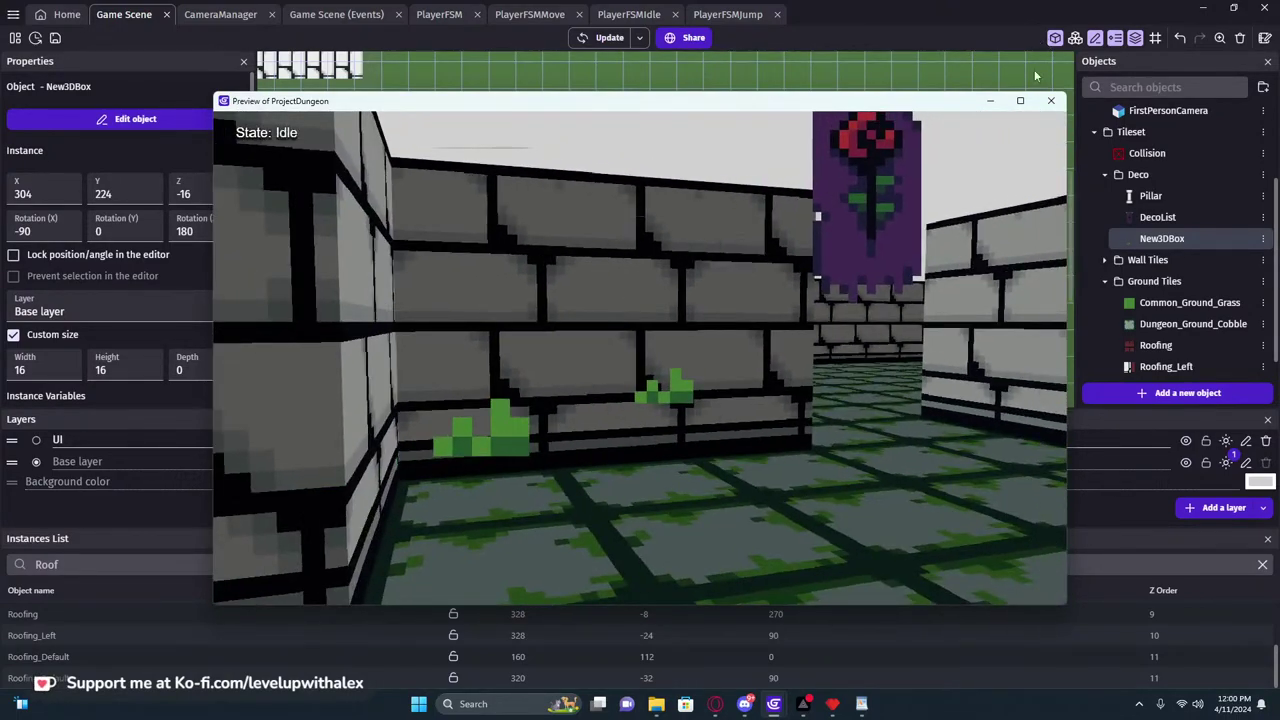
click(1051, 100)
Delete the New3DBox object along with all its references in groups and events
double_click(1160, 238)
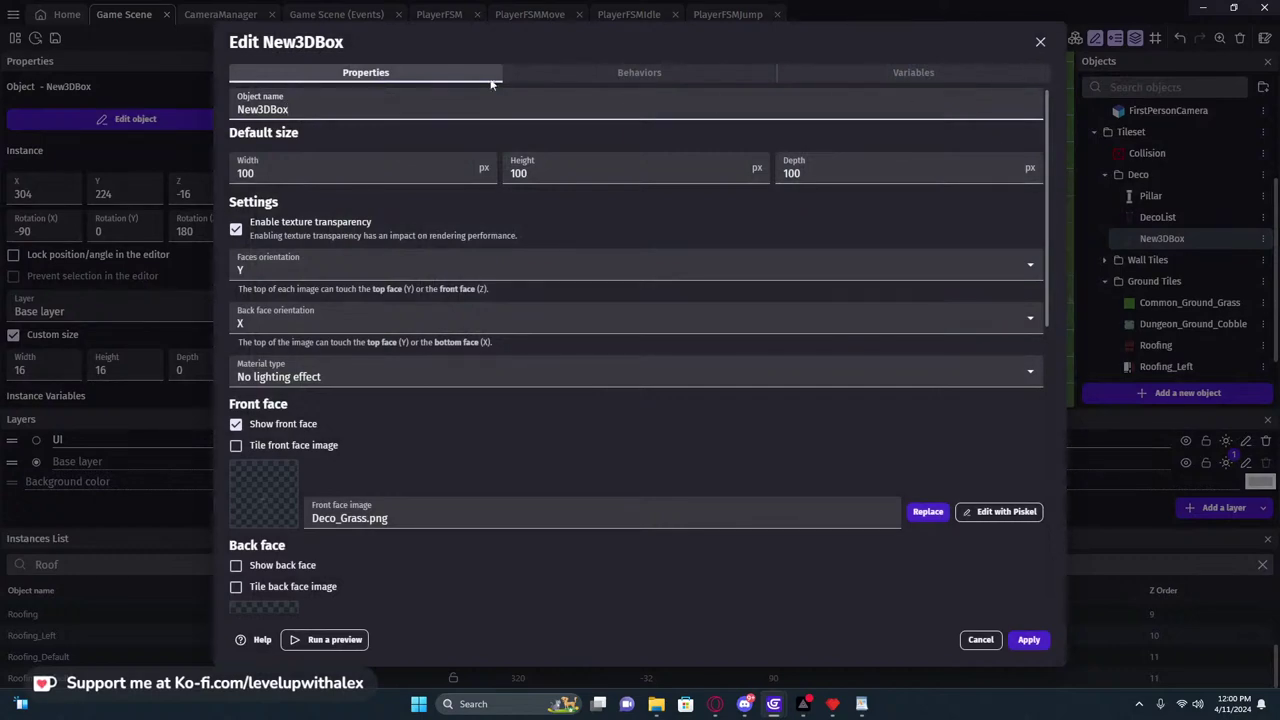
click(1038, 42)
key(Delete)
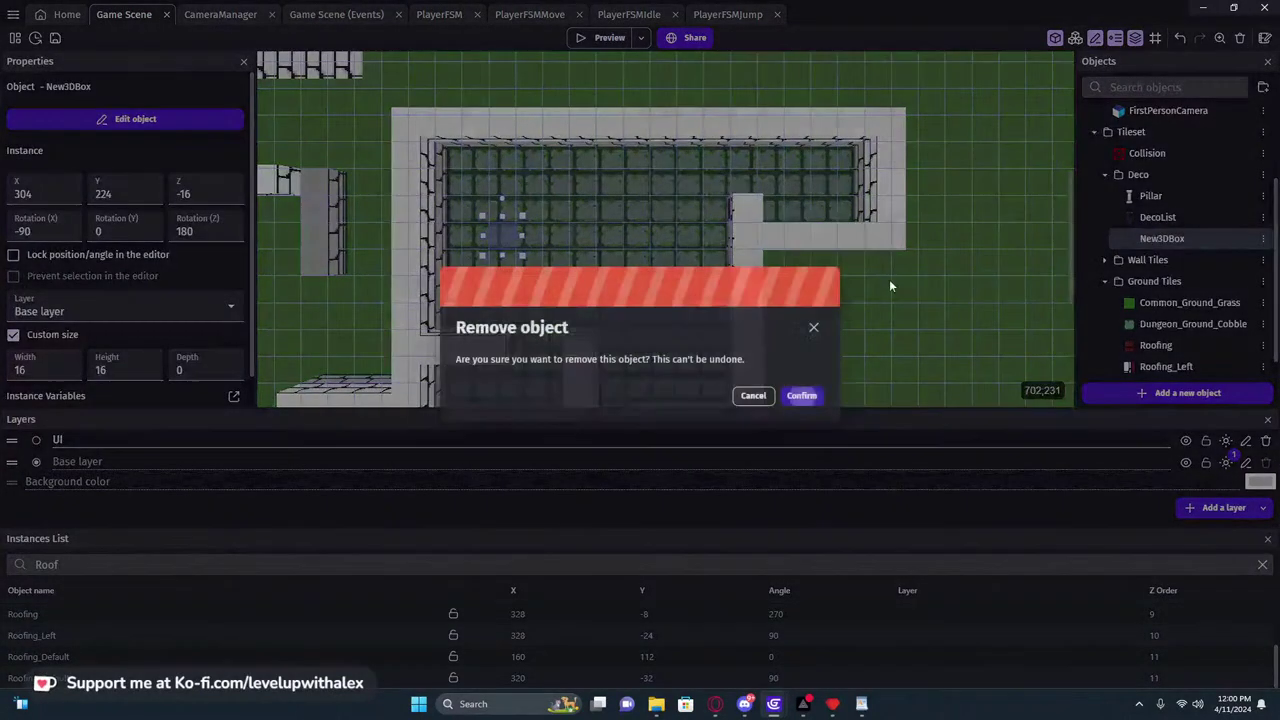
click(803, 396)
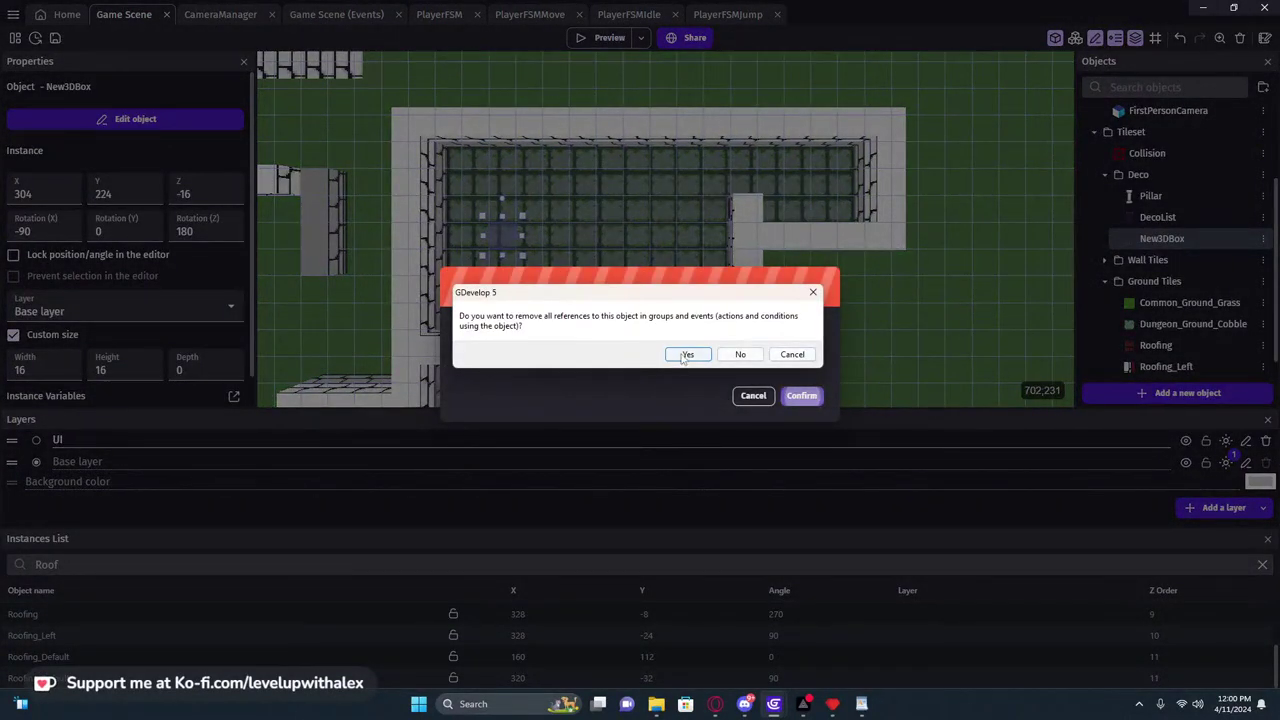
click(687, 355)
Remove the Billboard behavior from the DecoList object and apply the change
double_click(1160, 222)
click(571, 74)
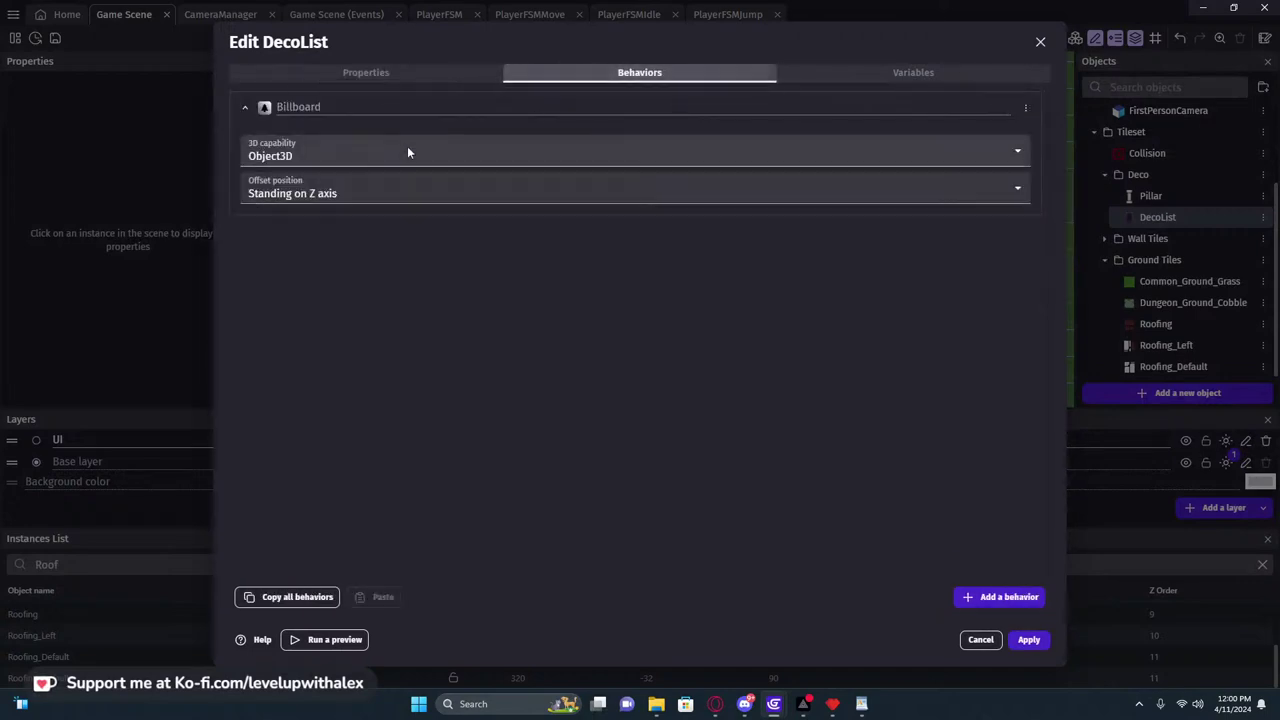
click(531, 156)
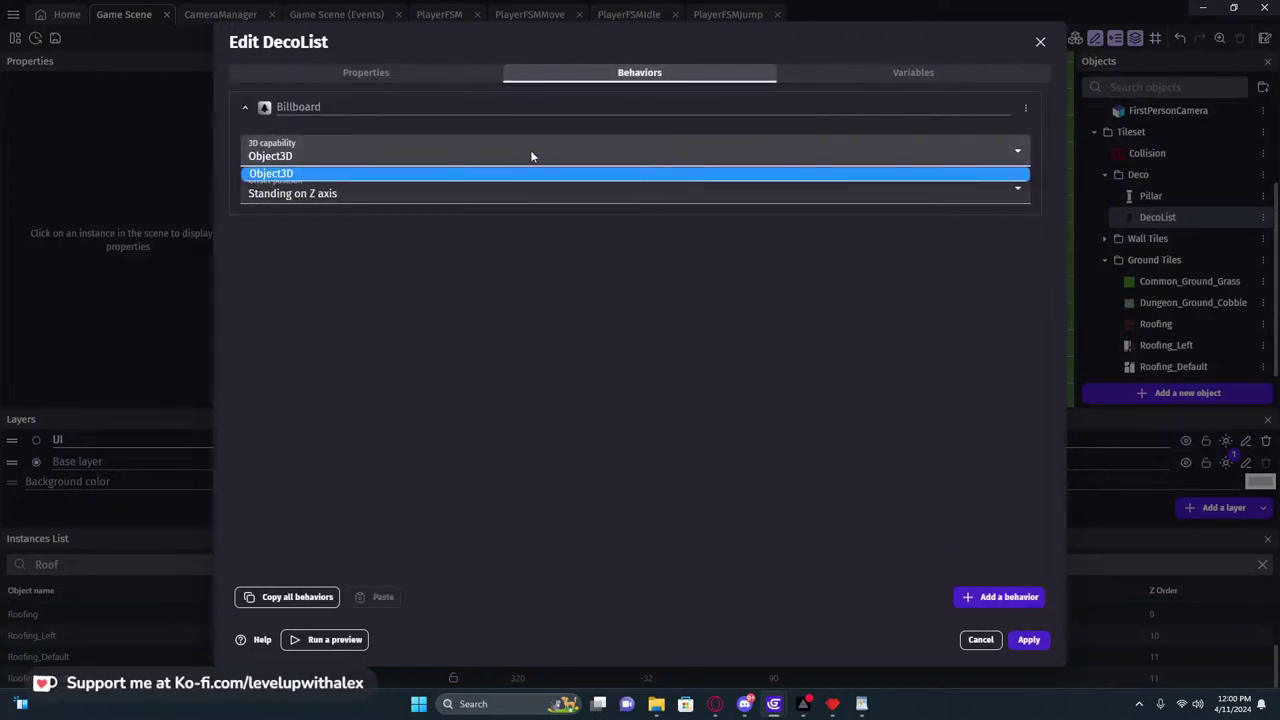
click(1025, 108)
click(1066, 134)
click(690, 352)
click(1029, 639)
Preview the game to inspect the grass and banners without billboarding, then close the preview
key(F5)
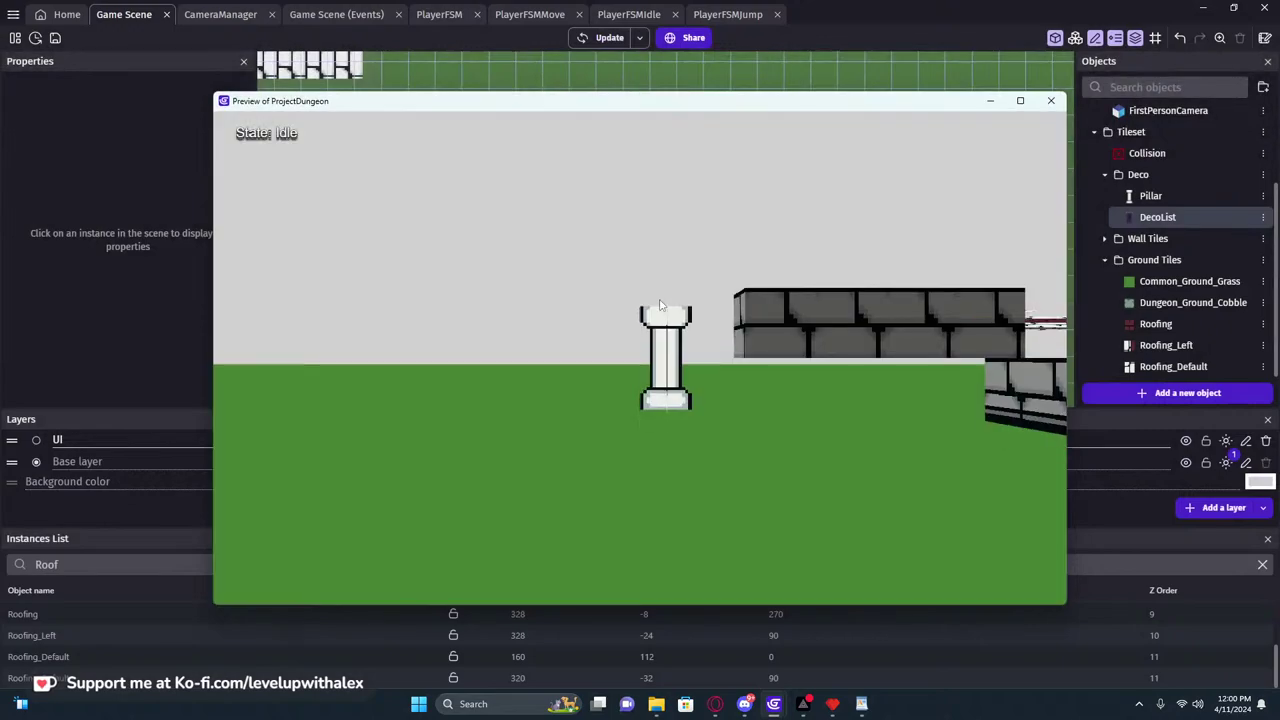
click(660, 305)
key(w)
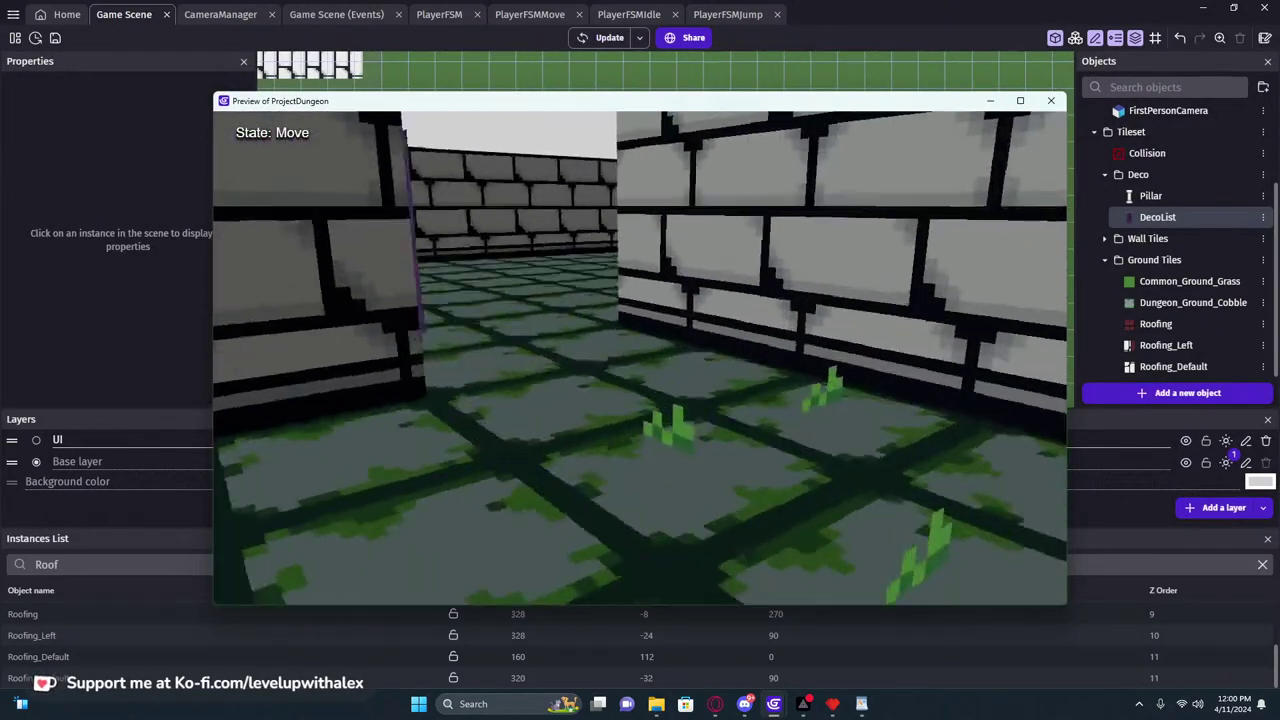
key(w)
key(a)
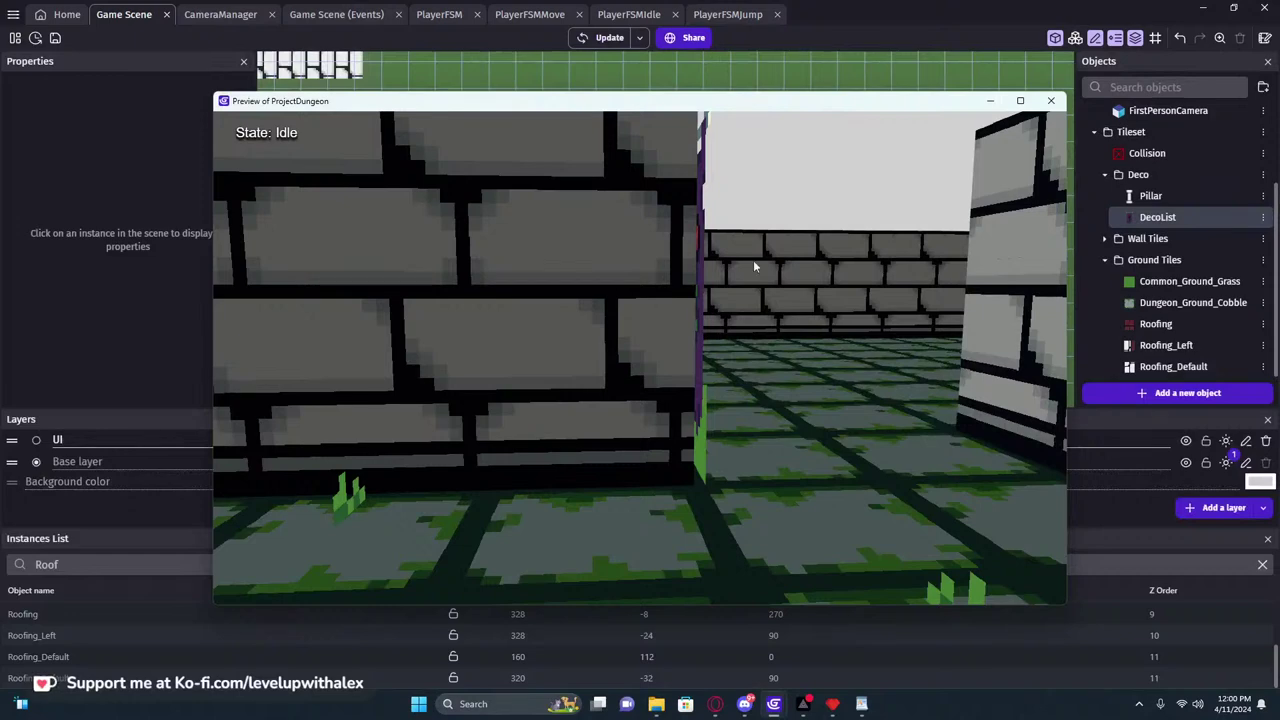
click(1051, 100)
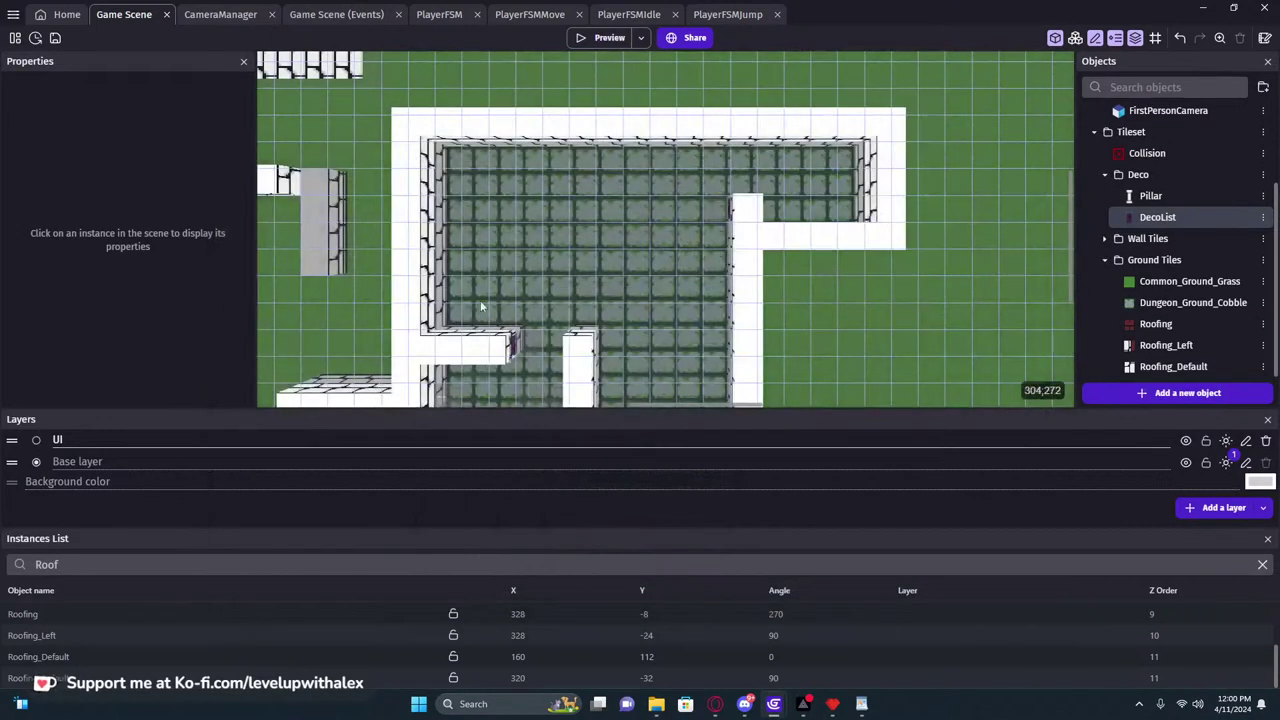
Try a depth of -1 on the DecoList banner instance at the end of the inner wall
click(516, 352)
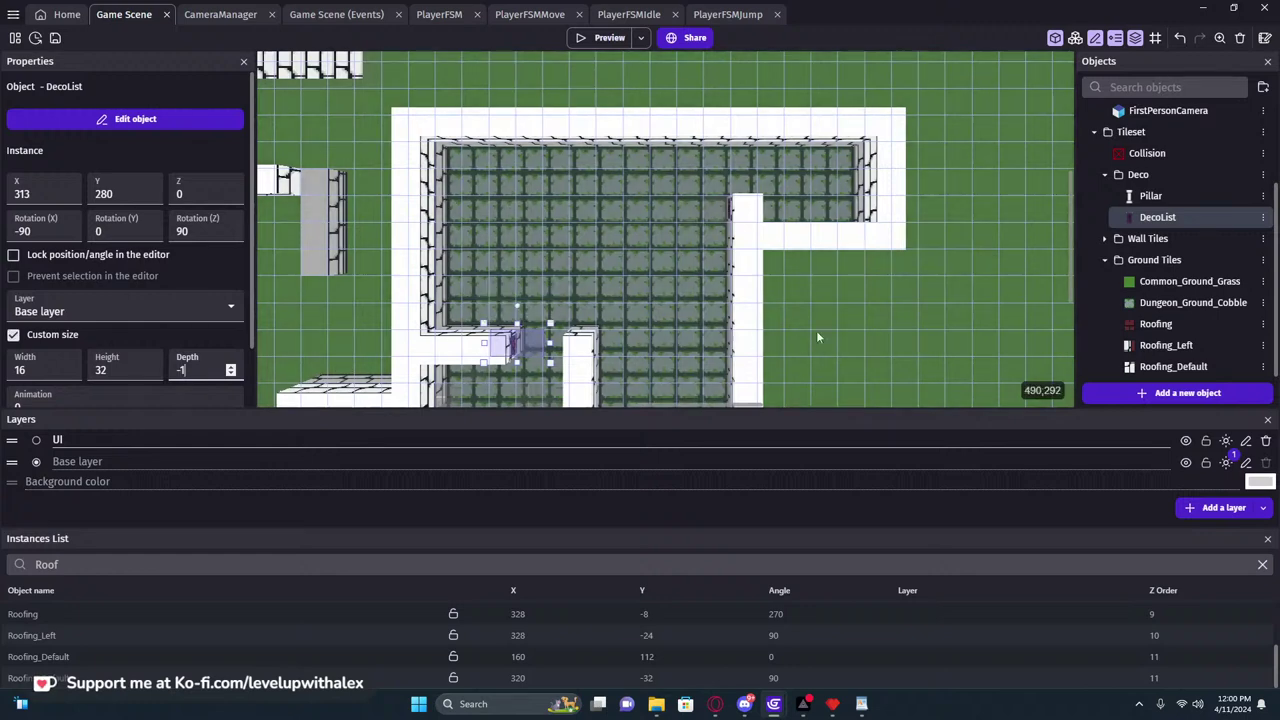
click(798, 336)
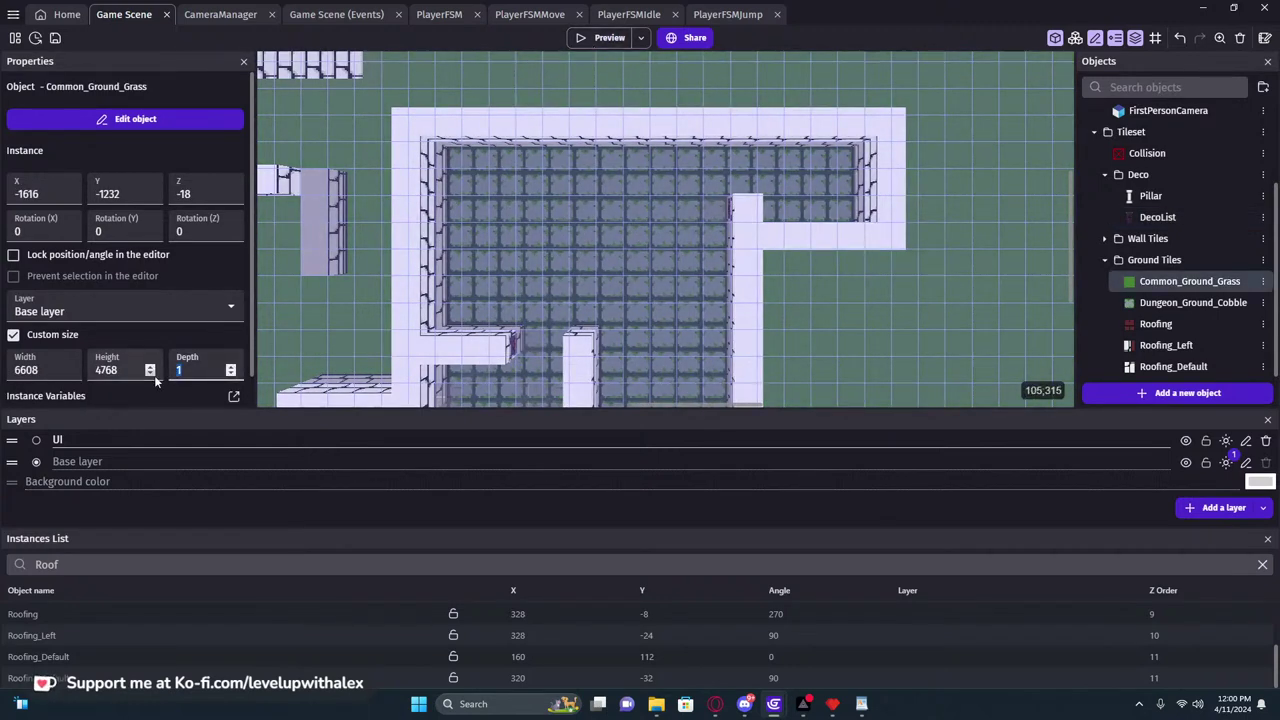
click(515, 349)
click(510, 340)
click(513, 343)
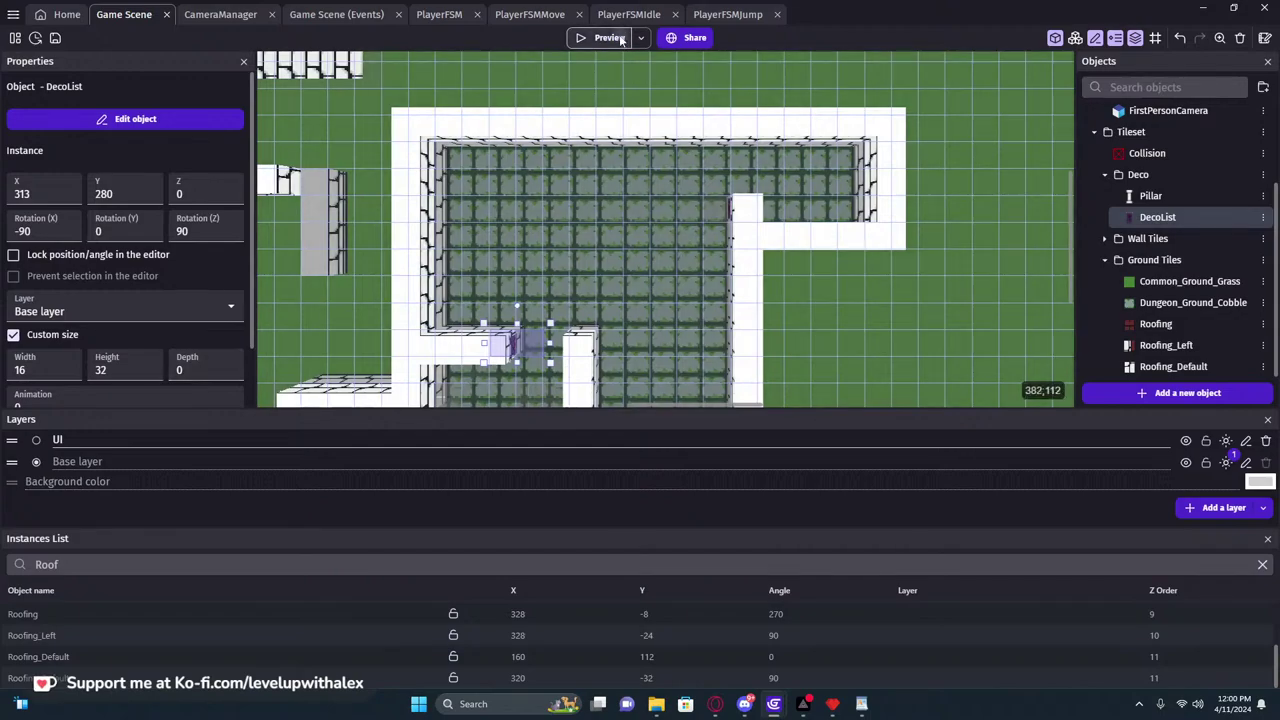
Preview the game and inspect the banner on the wall end from its side and front
click(612, 38)
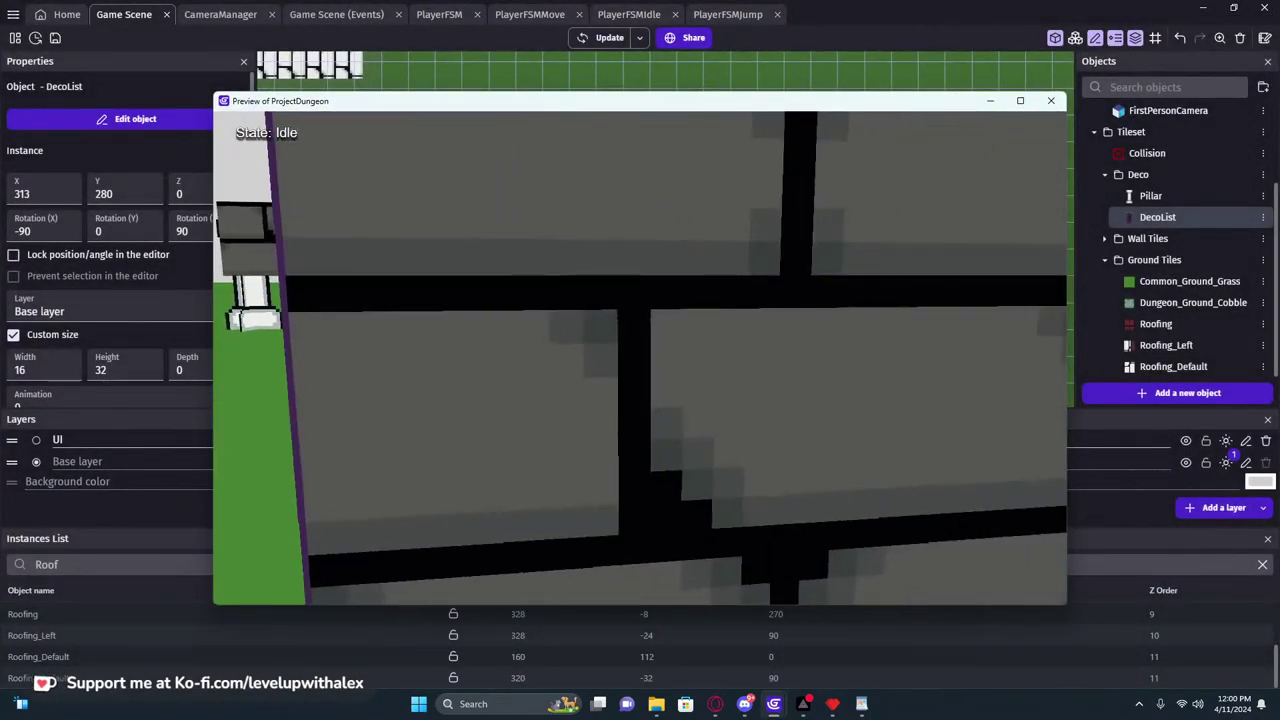
key(s)
key(w)
key(d)
key(a)
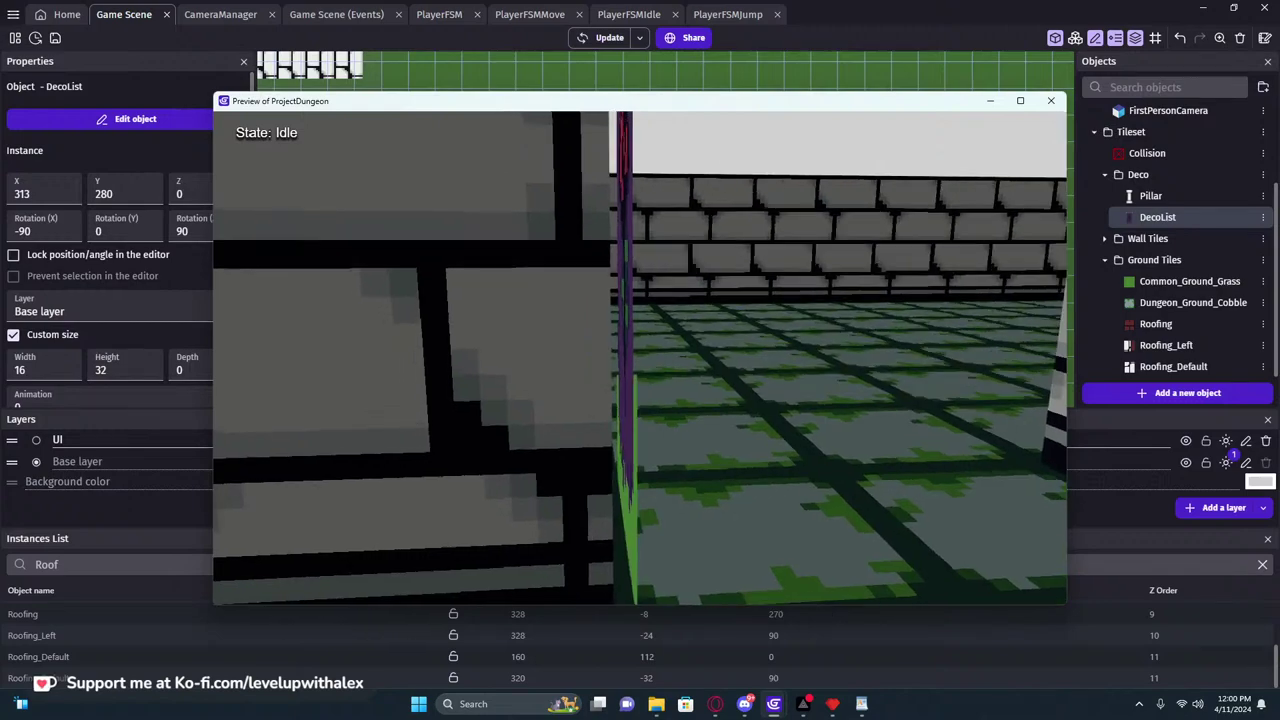
key(s)
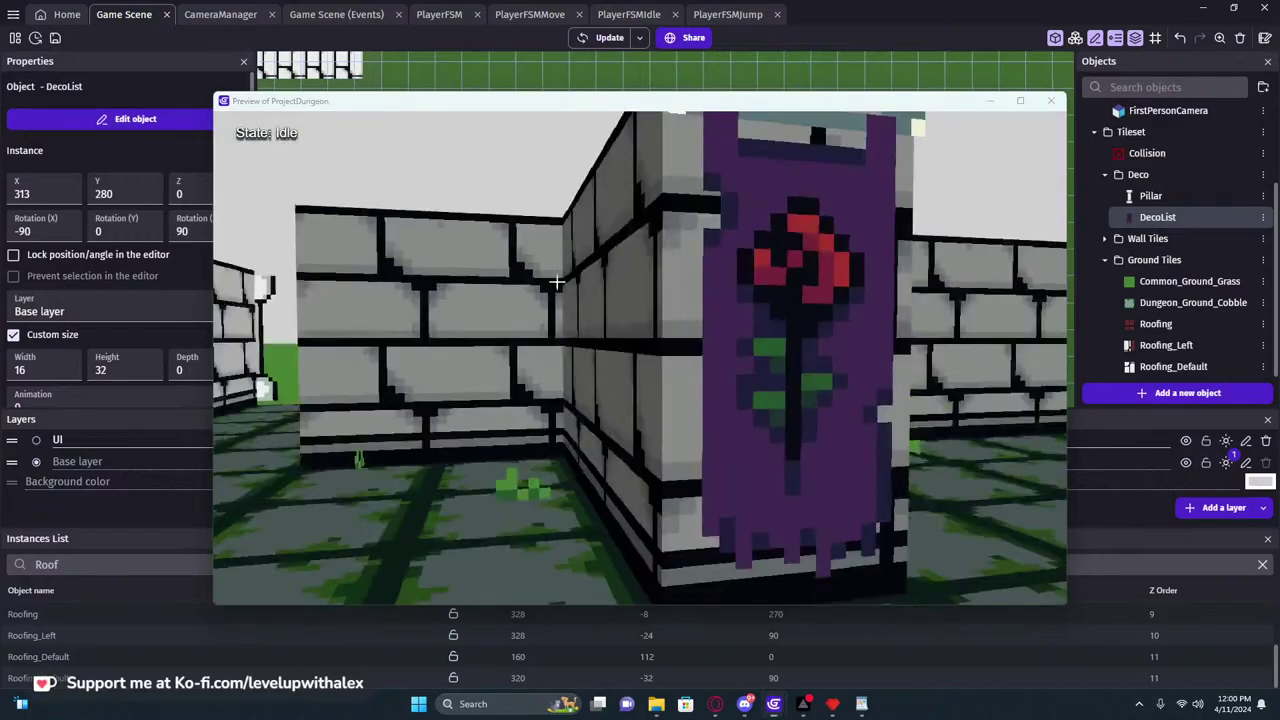
Take a screen snip of the banner and the surrounding wall corner in the preview
key(super+shift+s)
drag(443, 230, 765, 427)
drag(818, 477, 833, 496)
Walk past the grass, through the corridor and outside to view the dungeon from a distance, and close the preview
key(s)
key(w)
key(w)
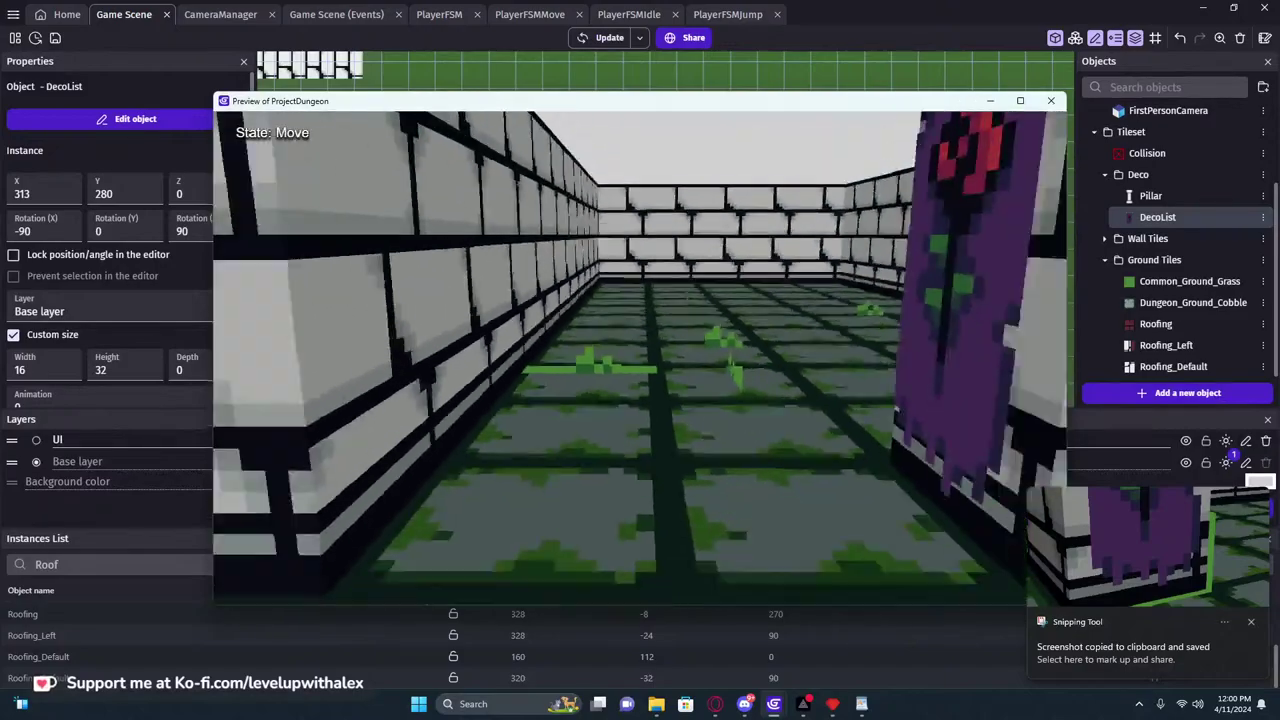
key(w)
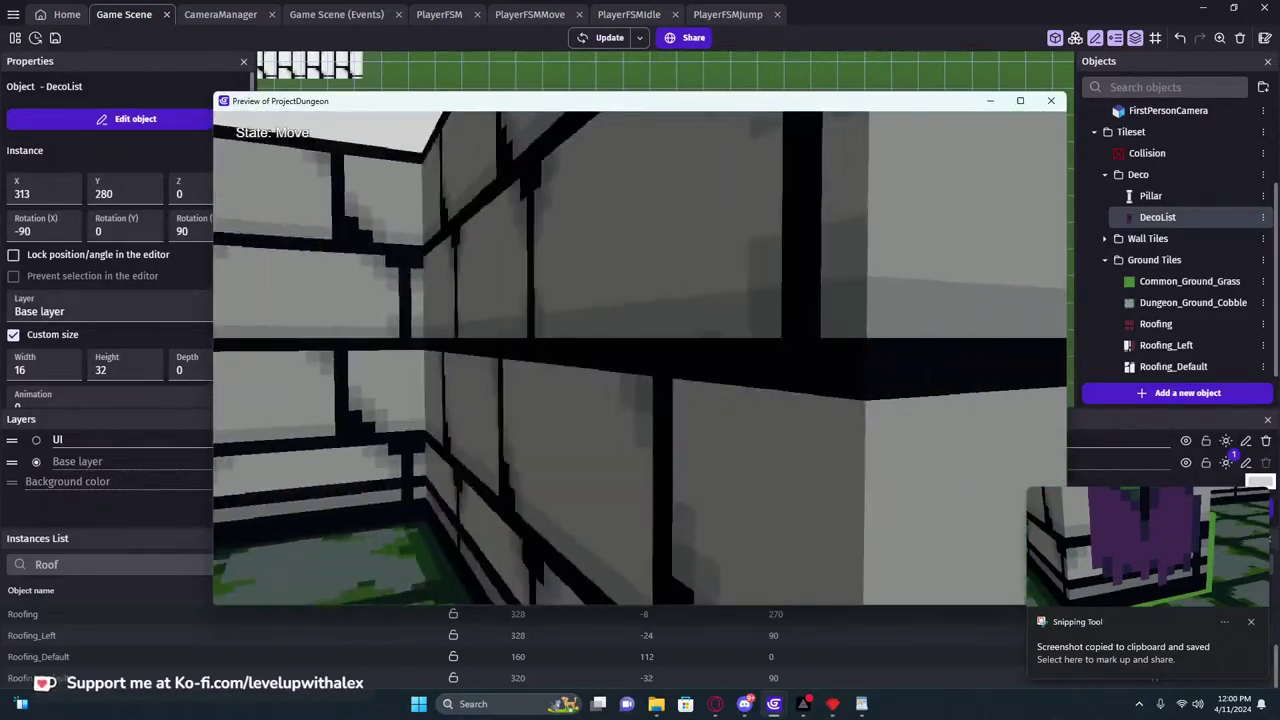
key(w)
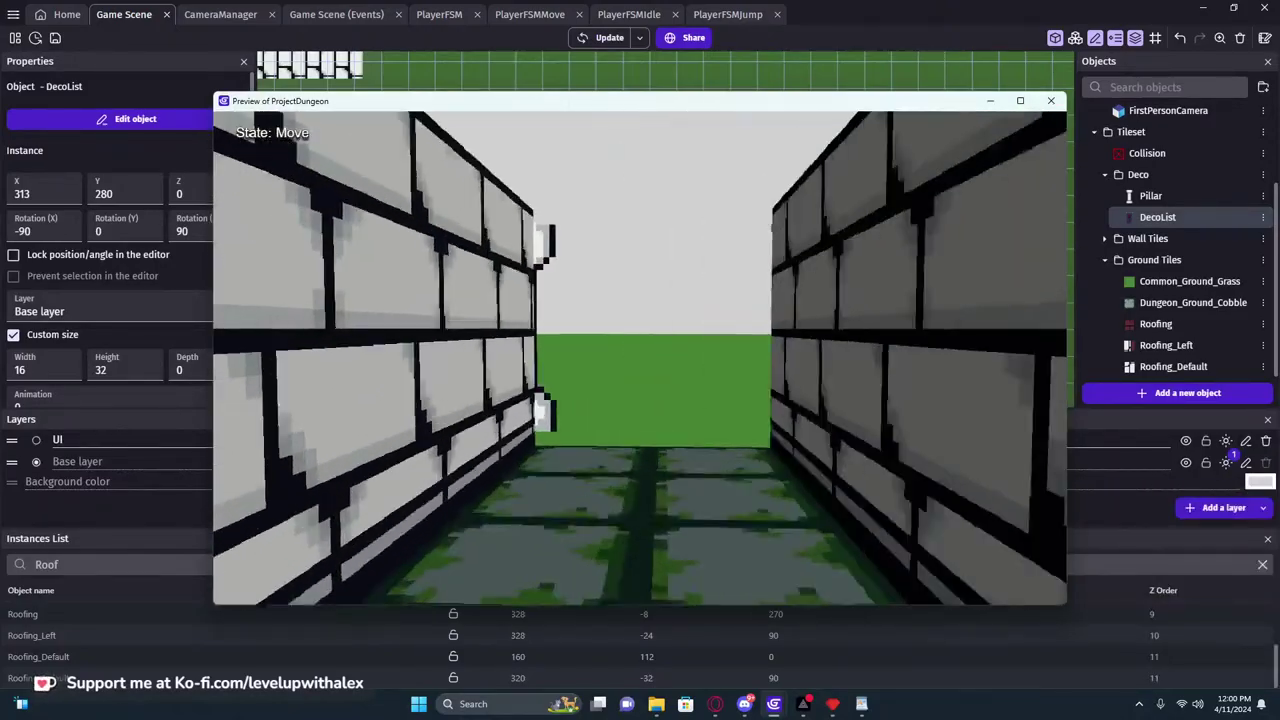
key(s)
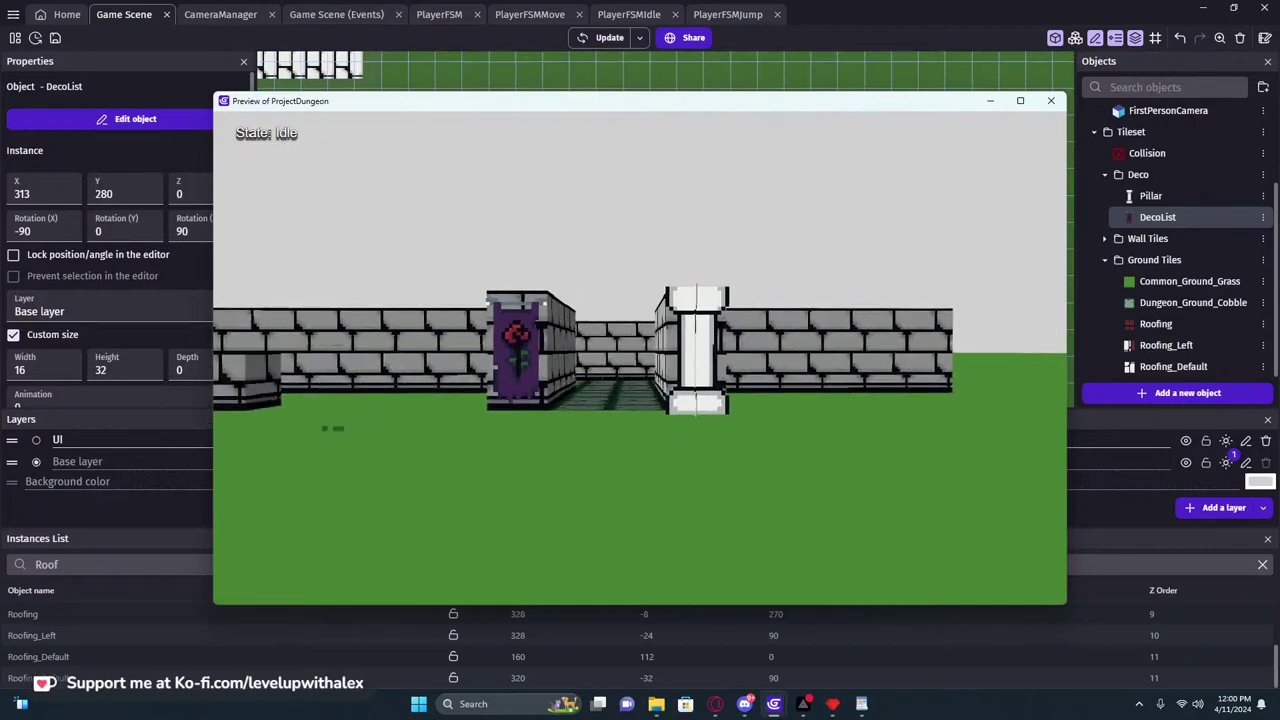
click(1051, 100)
Add a new 3D sprite object from scratch to the Objects folder
scroll(705, 330, down, 1)
middle_drag(800, 354, 837, 254)
scroll(837, 254, down, 2)
scroll(1110, 195, up, 2)
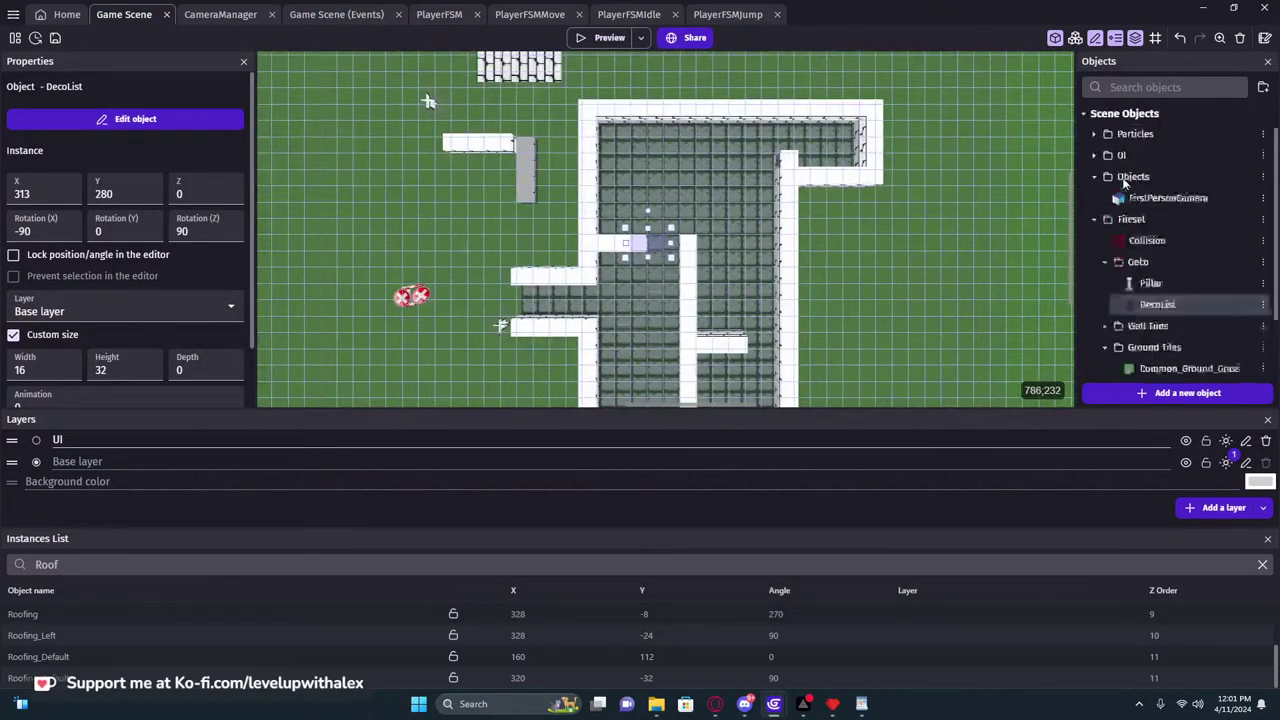
click(1163, 394)
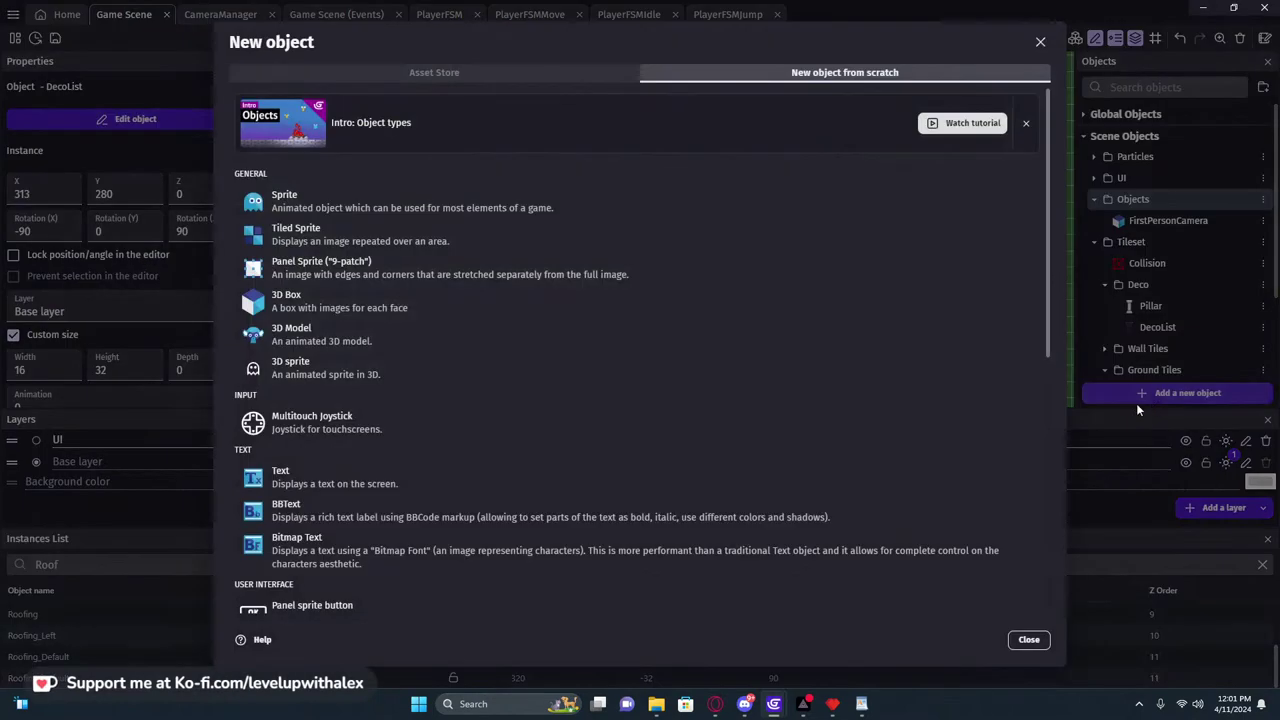
click(333, 371)
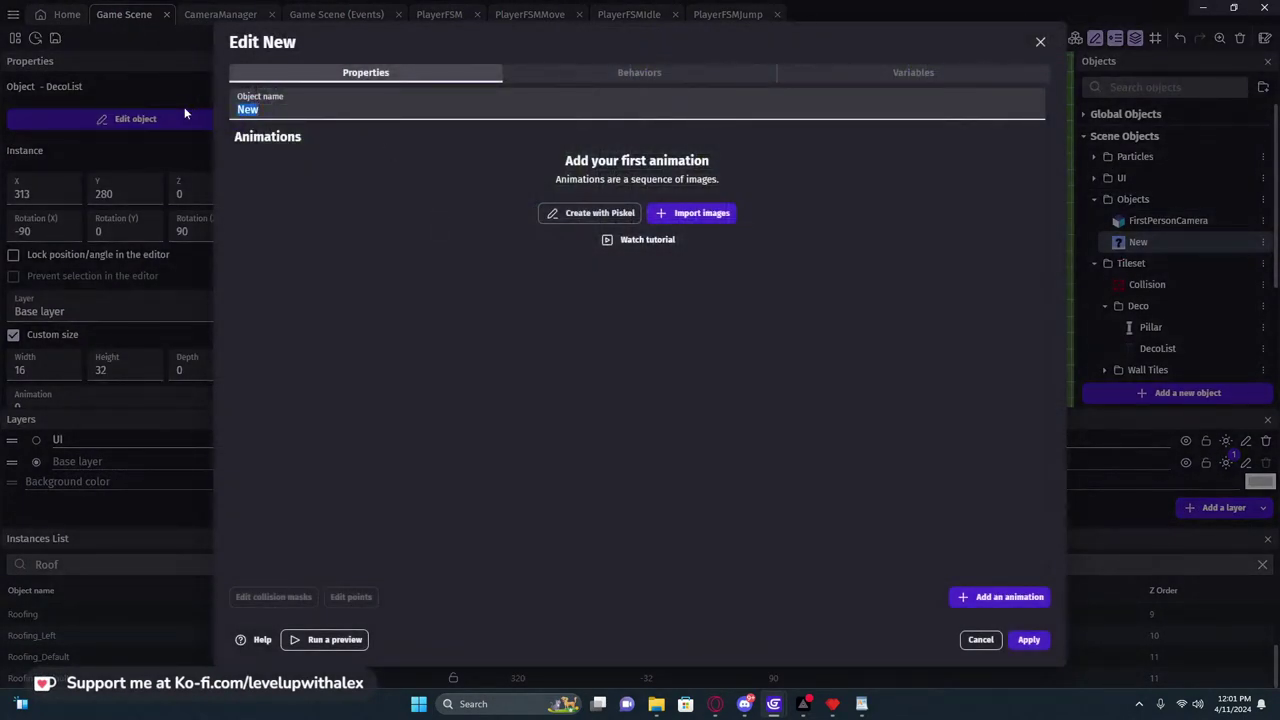
Try the names Sword and WeaponList for the new 3D sprite object
text(Sword)
click(474, 256)
double_click(309, 115)
text(WeaponList)
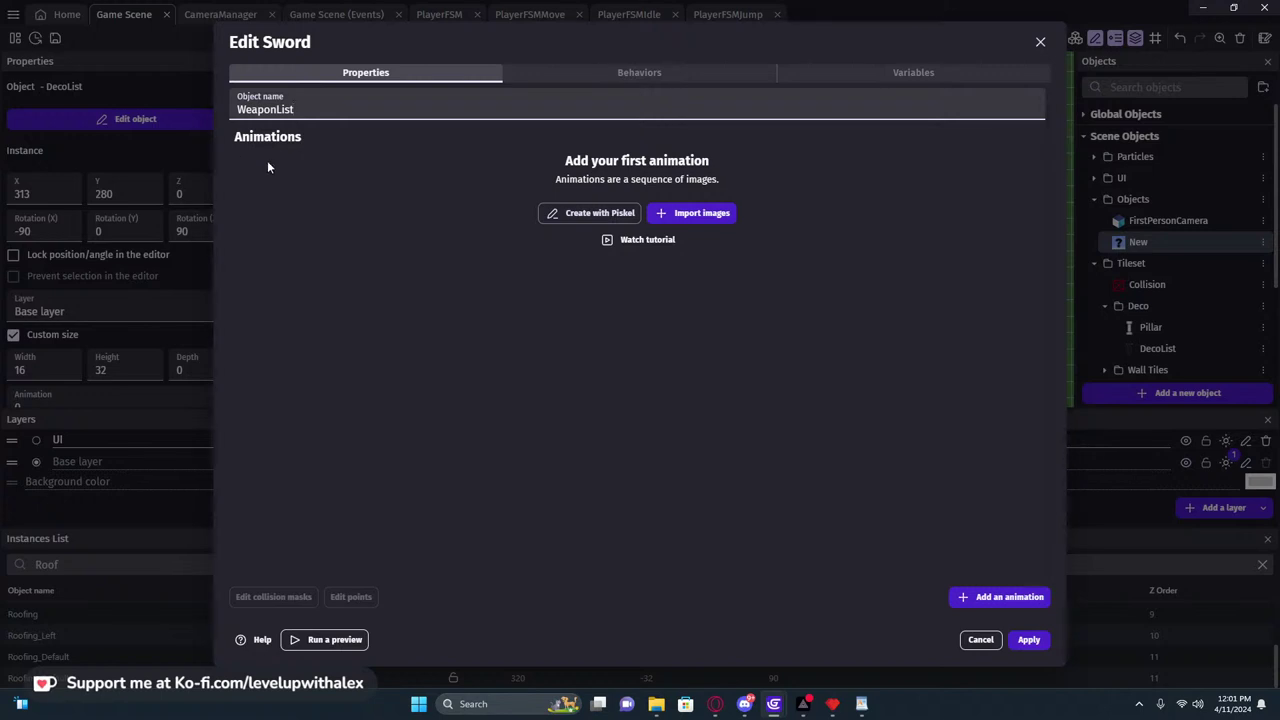
click(411, 260)
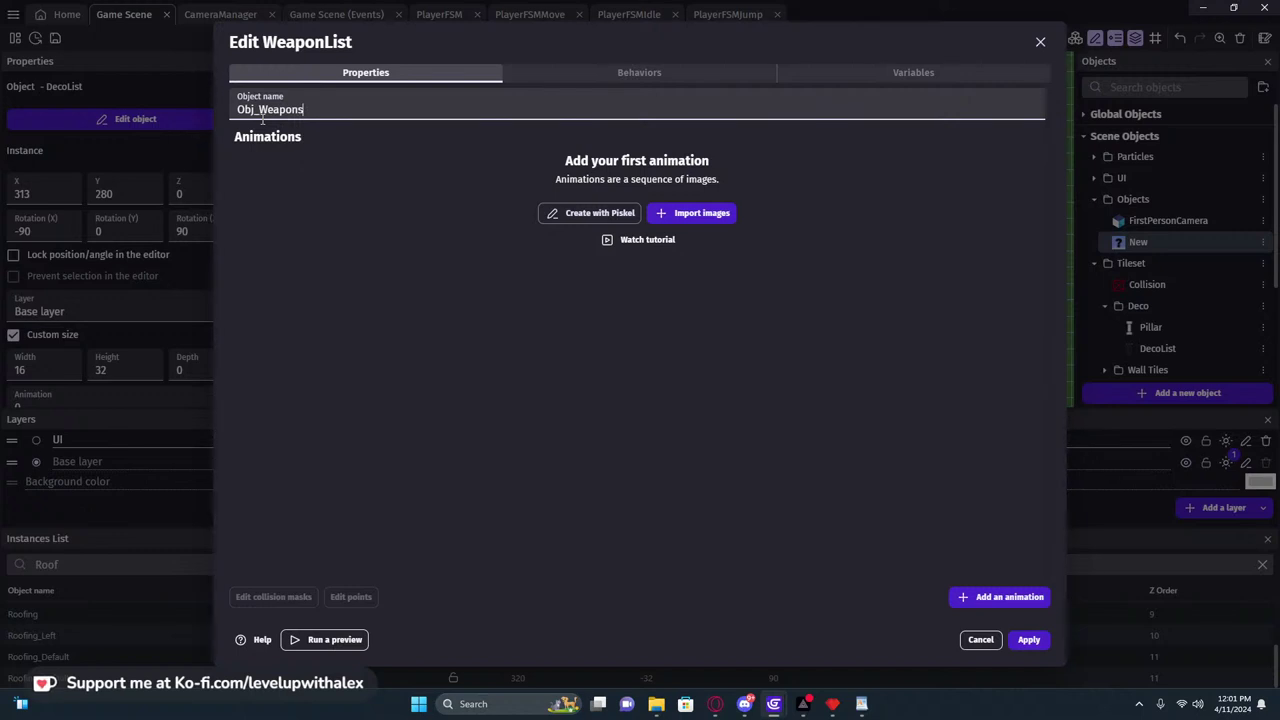
Rename the new 3D sprite object as Obj_Weapons
click(372, 188)
drag(310, 110, 228, 114)
click(418, 328)
drag(308, 110, 230, 118)
click(242, 300)
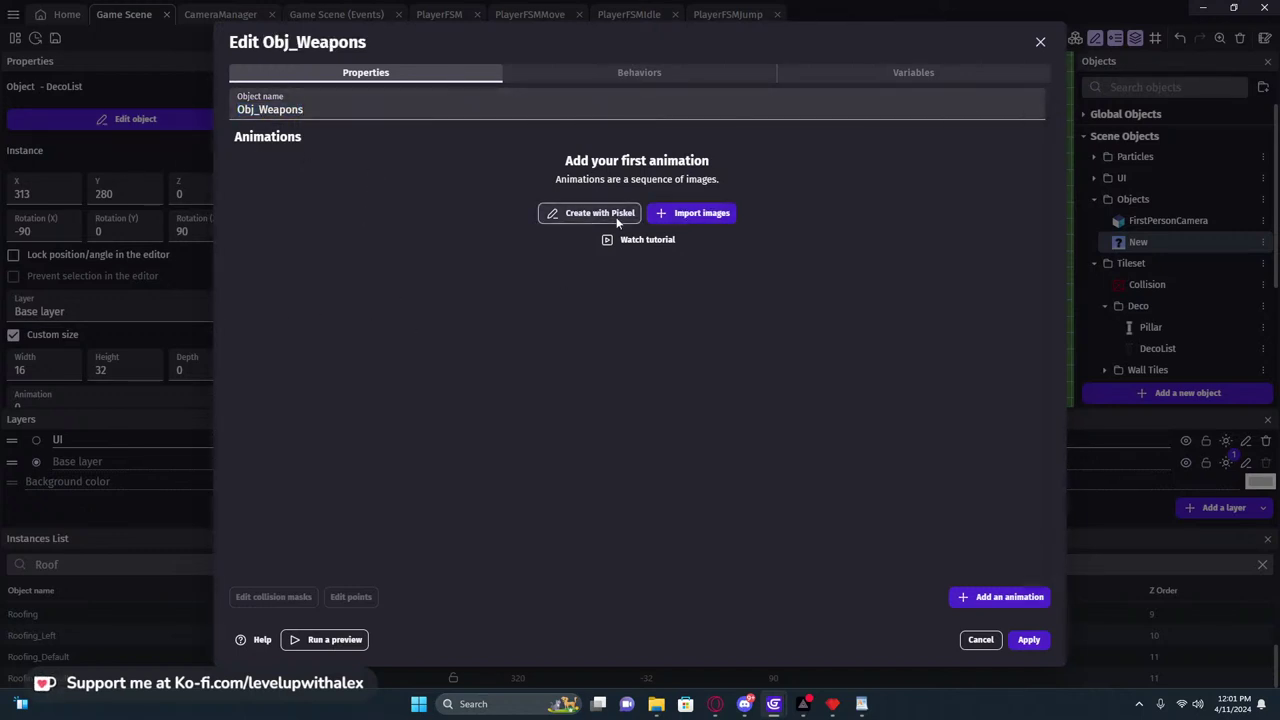
Add an animation named Sword to Obj_Weapons with the Sword image from the Level 0 folder, and apply it
click(1003, 597)
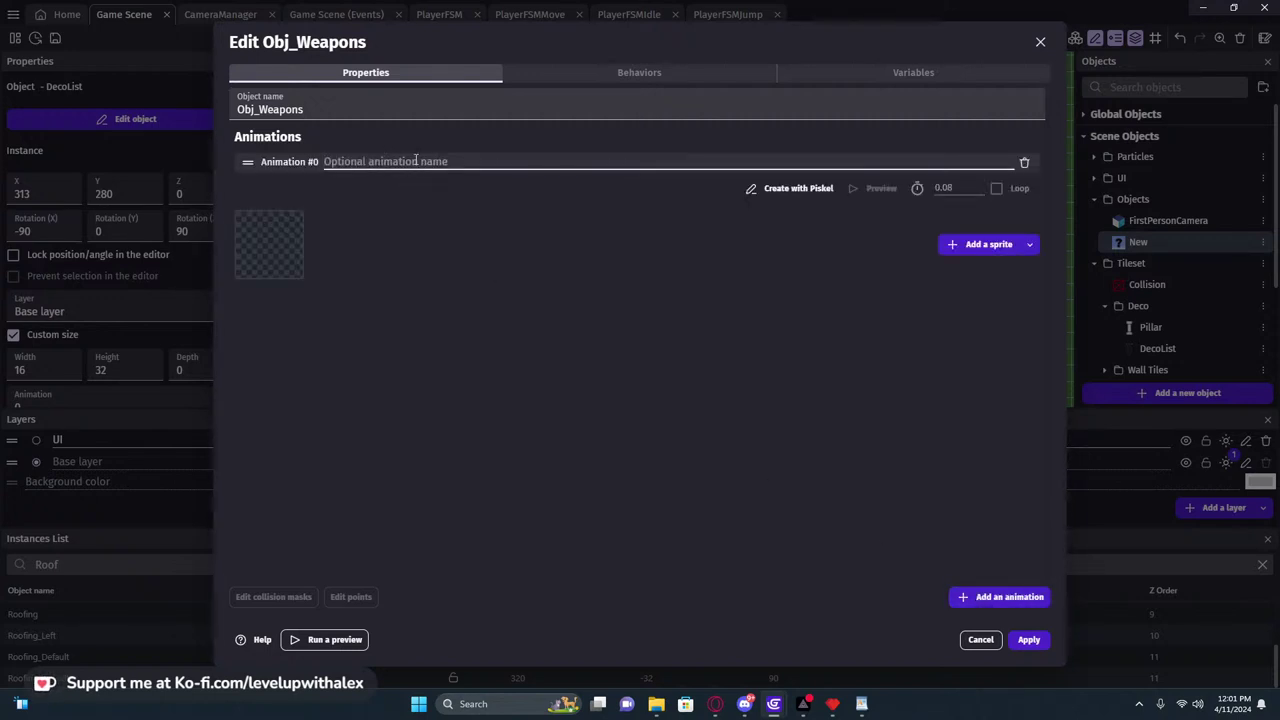
click(480, 192)
click(971, 246)
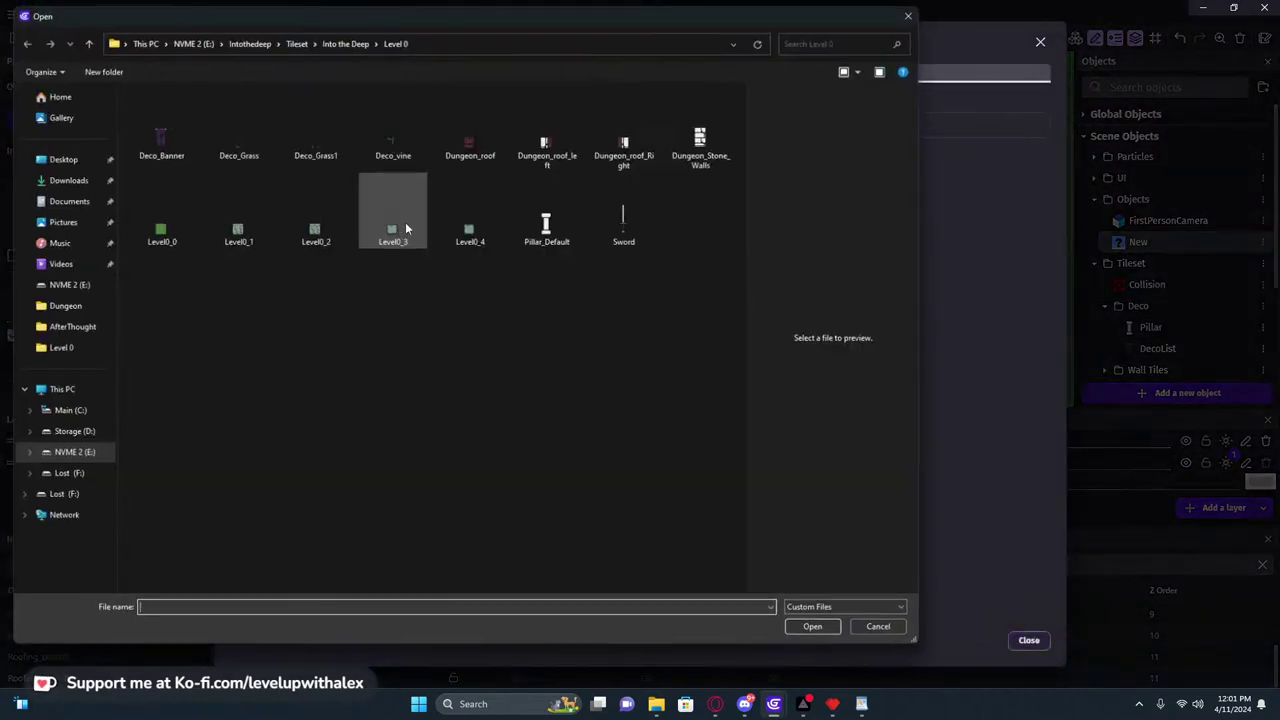
click(626, 210)
double_click(634, 229)
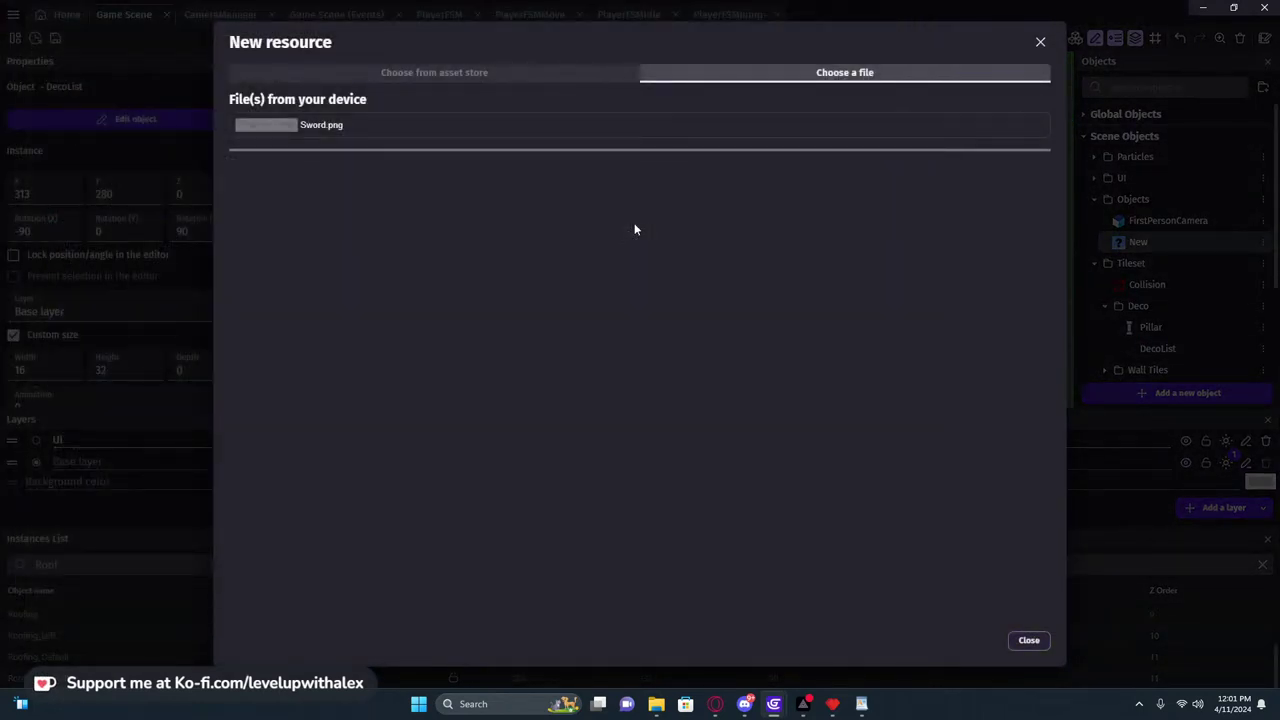
click(1029, 639)
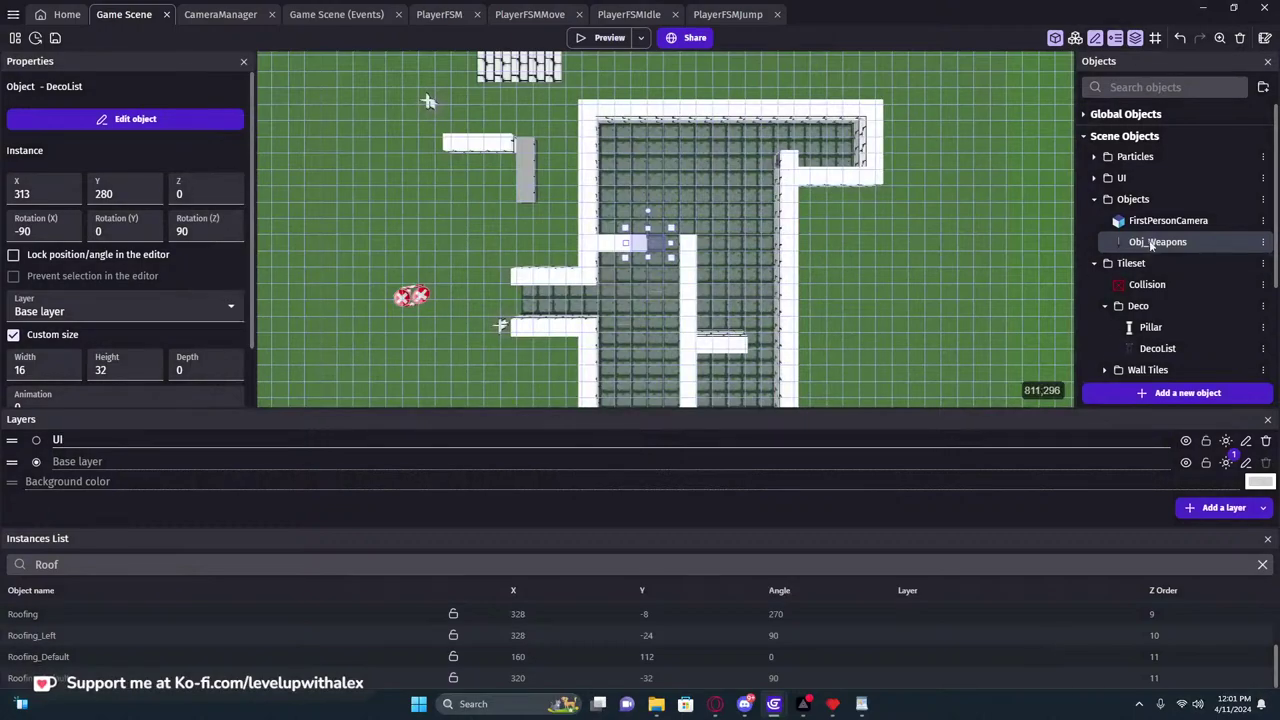
Place an Obj_Weapons instance at 544, 256, assign it to the UI layer and enlarge it to 560 by 1680
click(880, 222)
scroll(927, 270, down, 5)
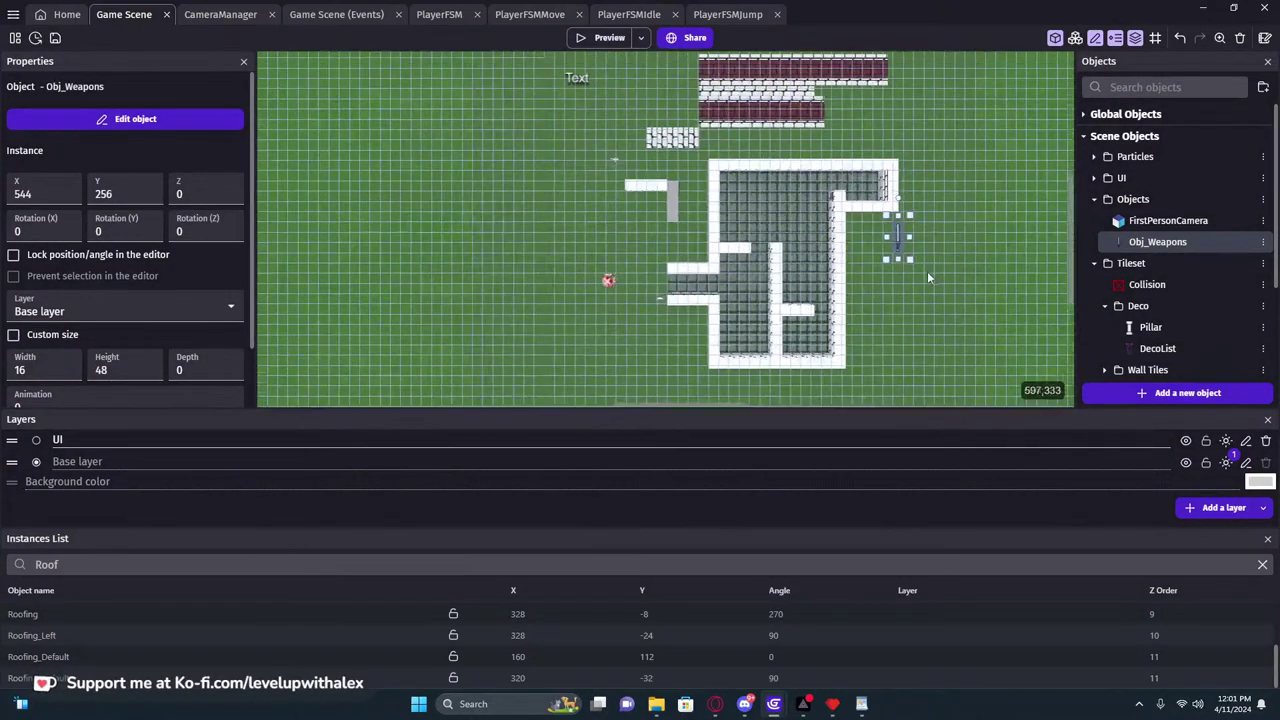
scroll(426, 197, down, 3)
click(91, 311)
click(40, 340)
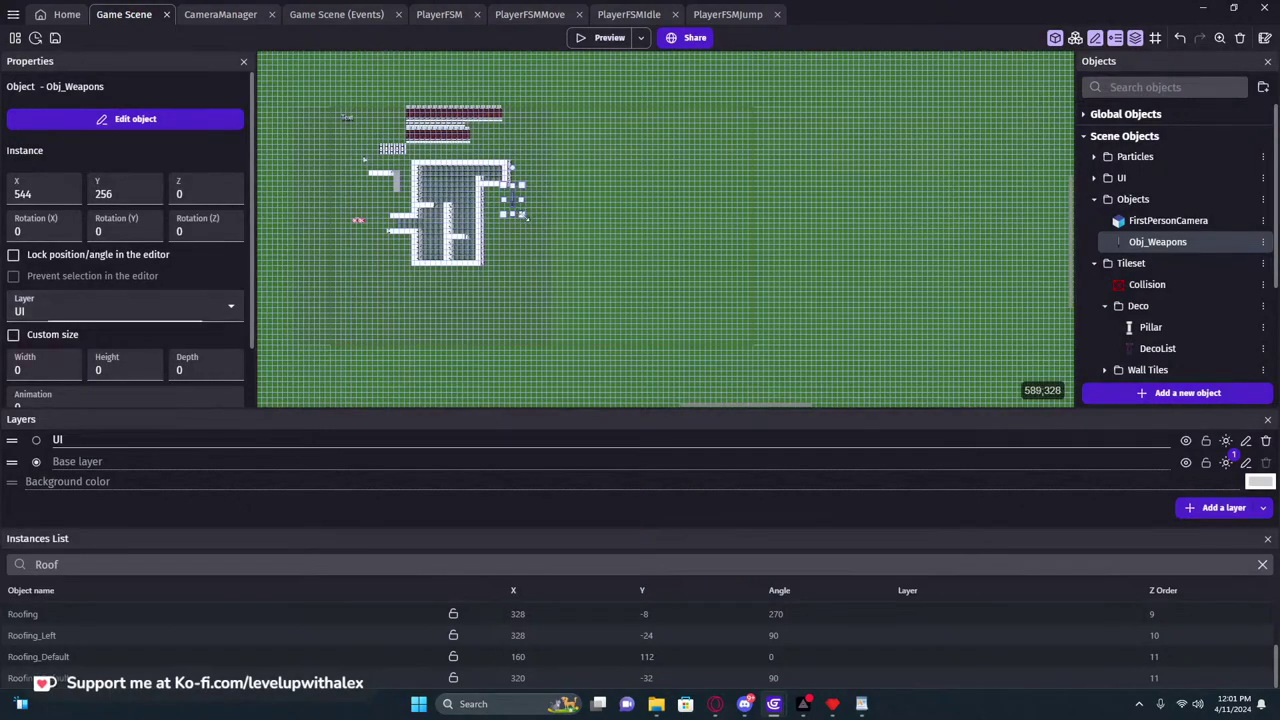
middle_drag(666, 317, 655, 127)
scroll(599, 221, up, 1)
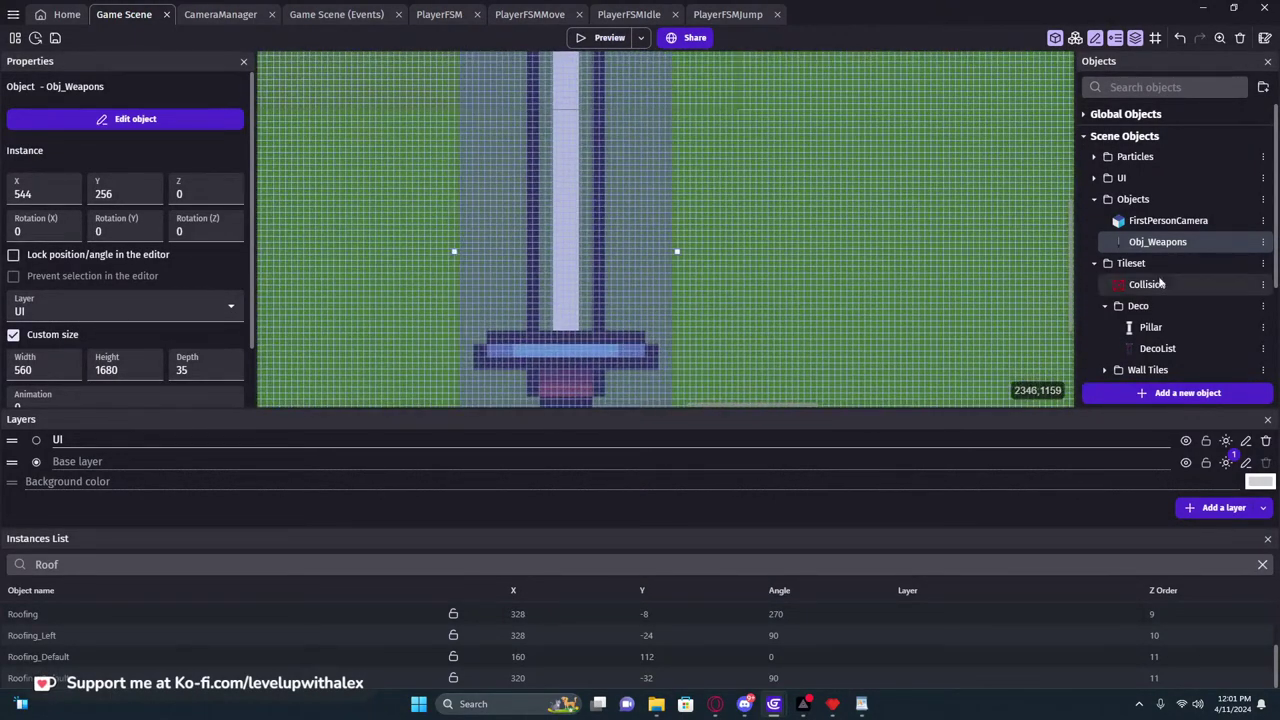
Fill the transparent strips on both sides of the Obj_Weapons sword blade with white in Piskel, save the image and apply
double_click(1193, 243)
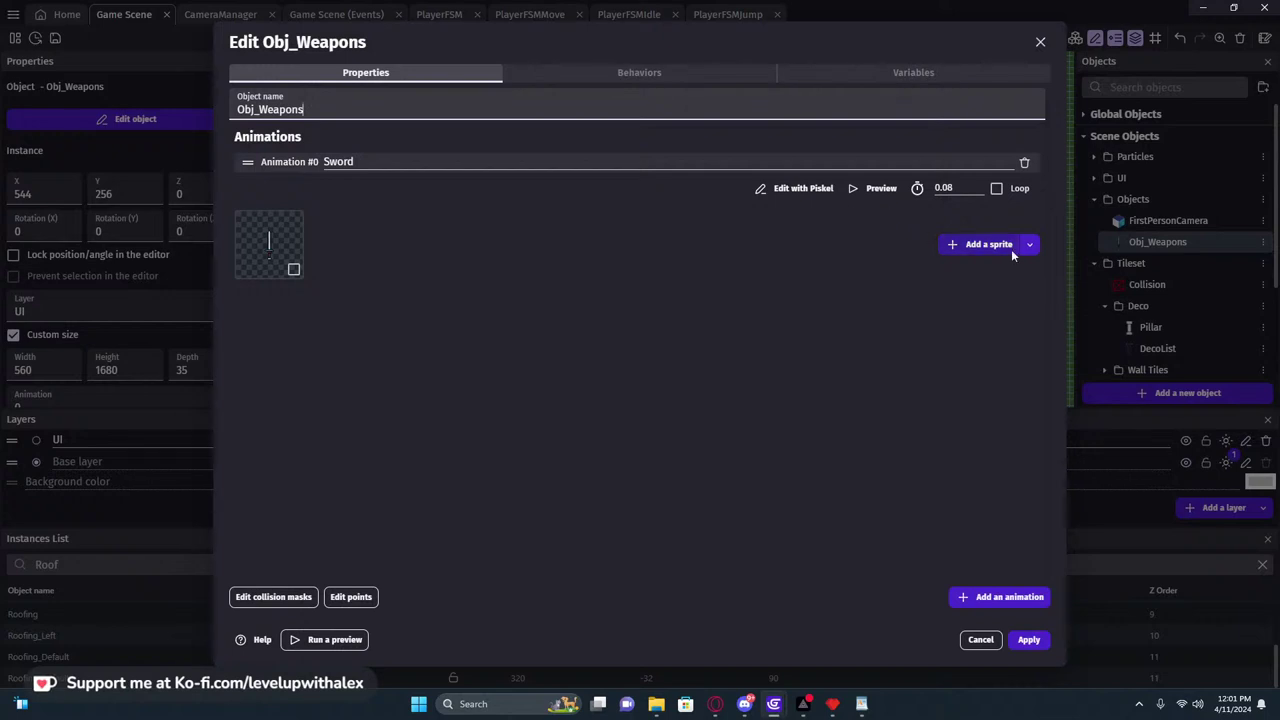
click(810, 189)
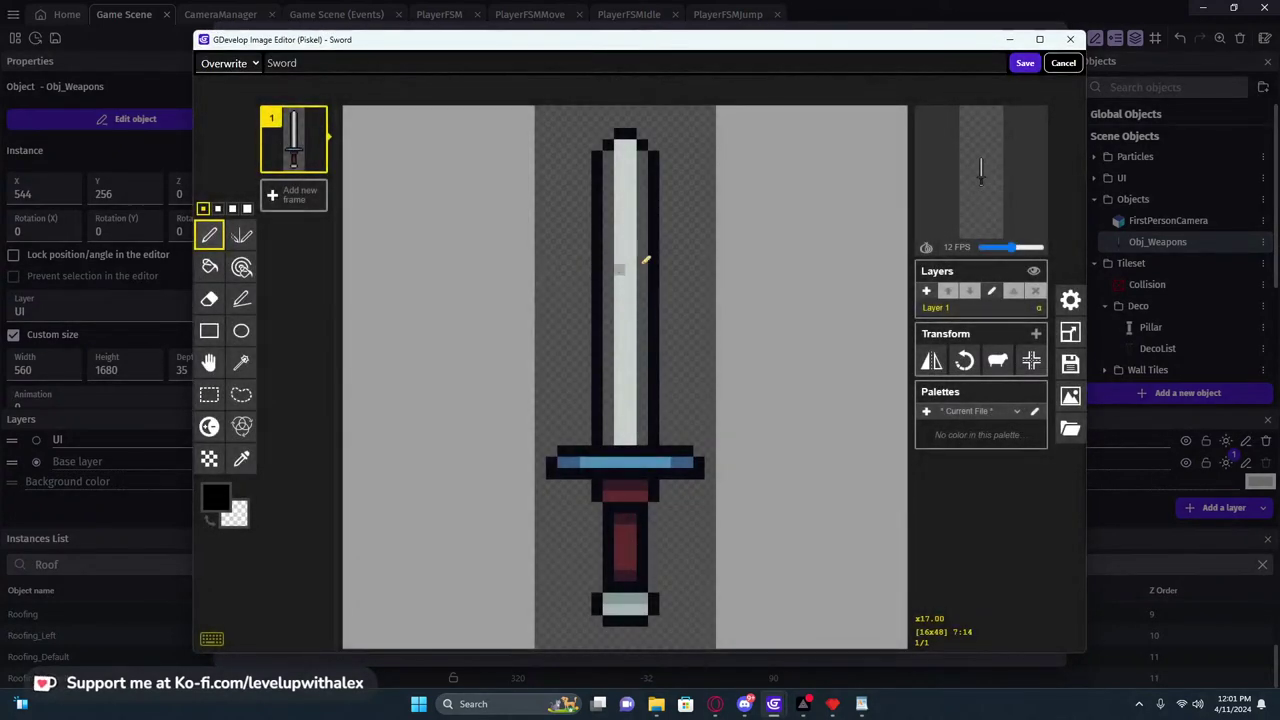
click(223, 495)
drag(243, 530, 228, 527)
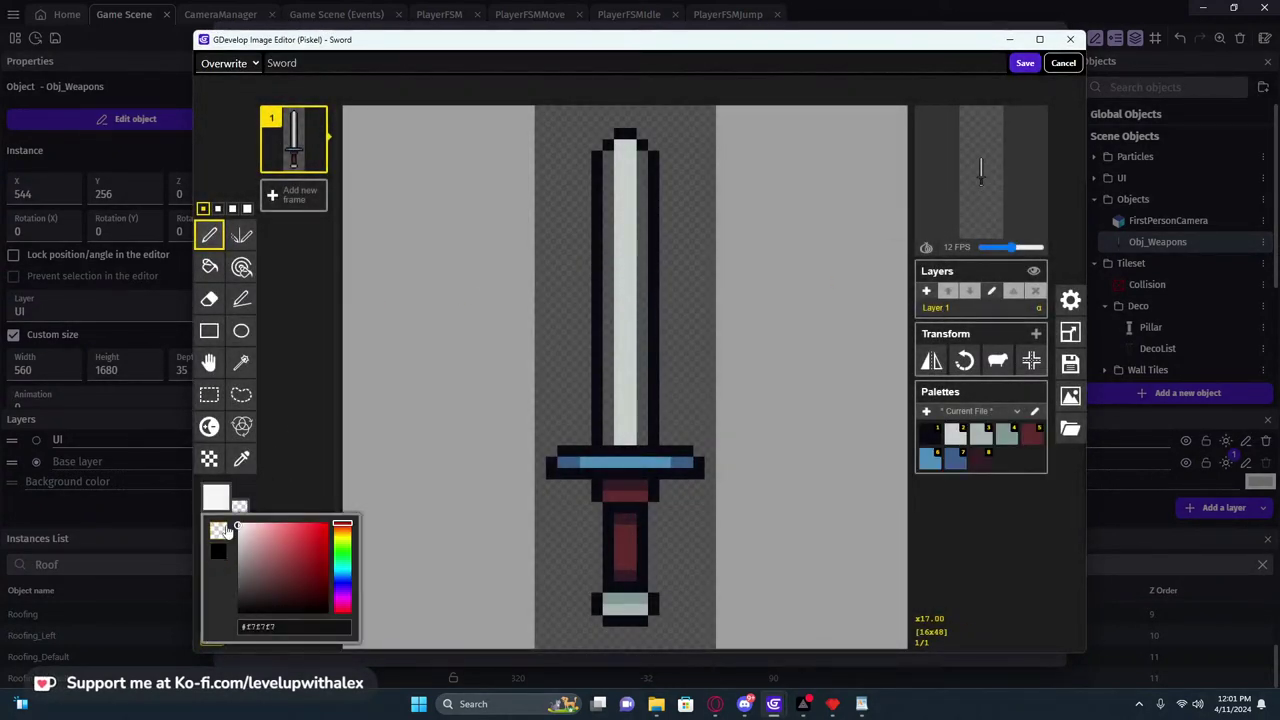
click(210, 266)
click(606, 245)
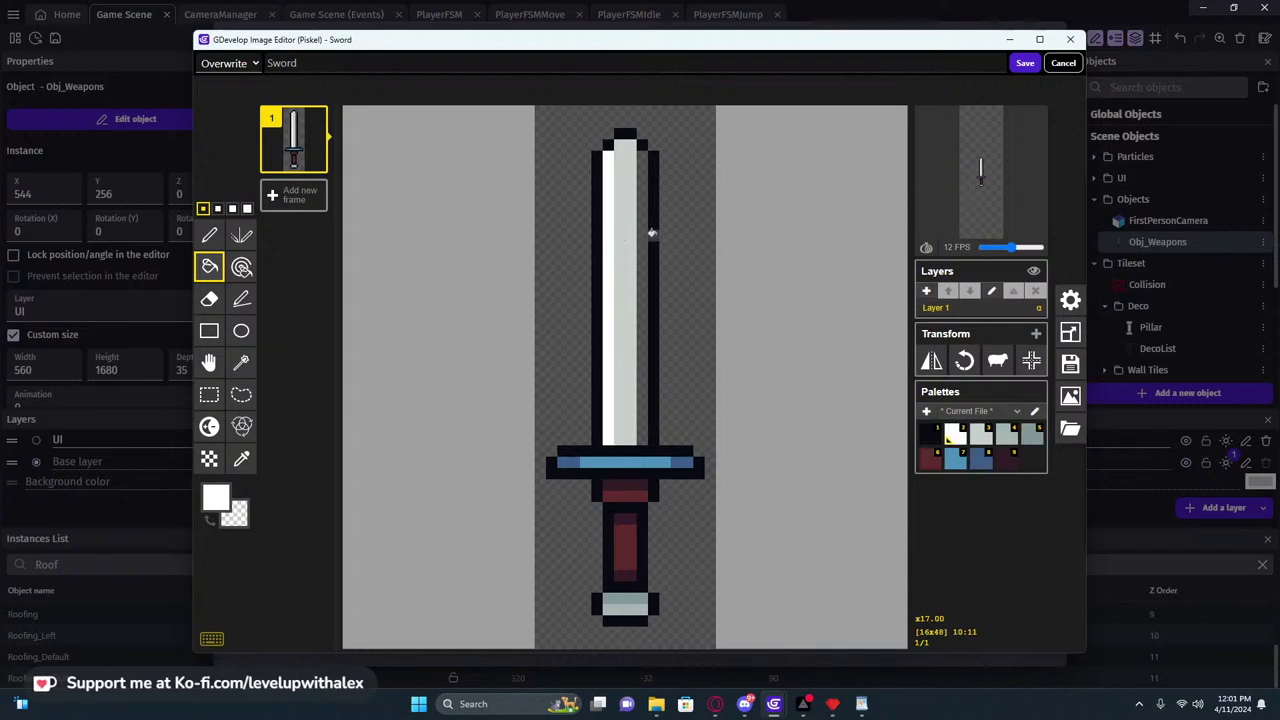
click(640, 231)
click(1025, 63)
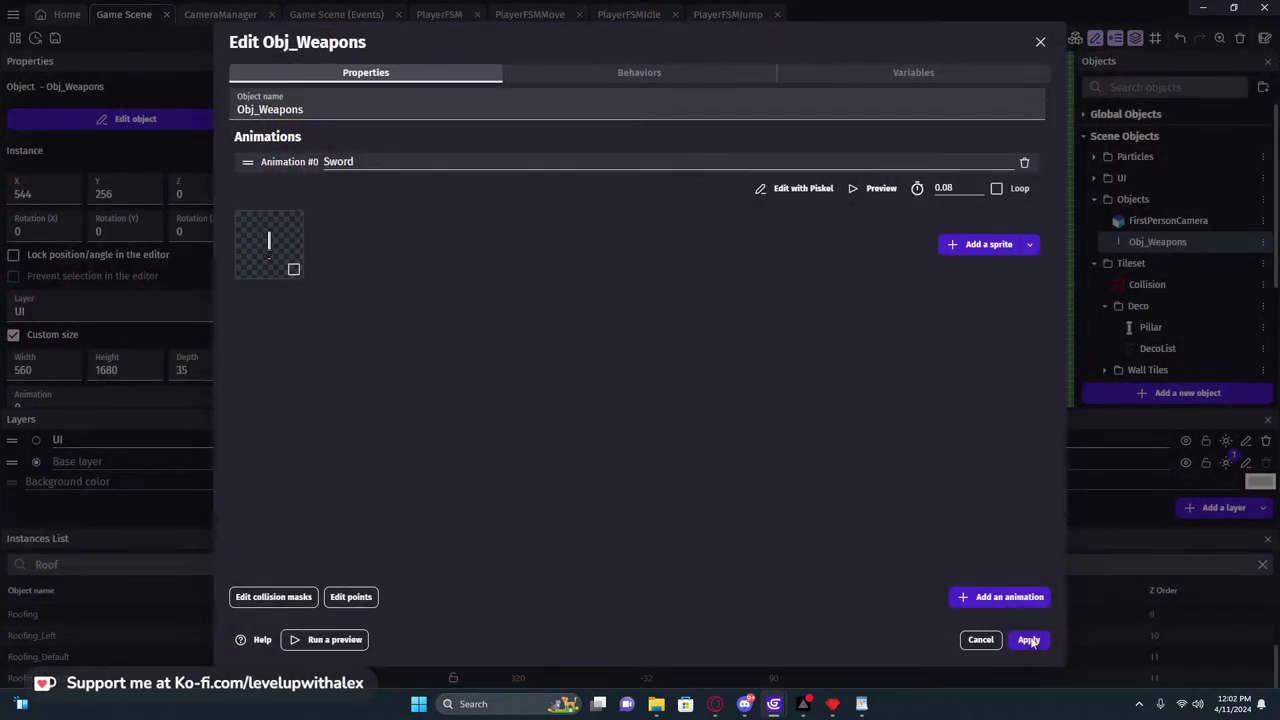
click(1029, 639)
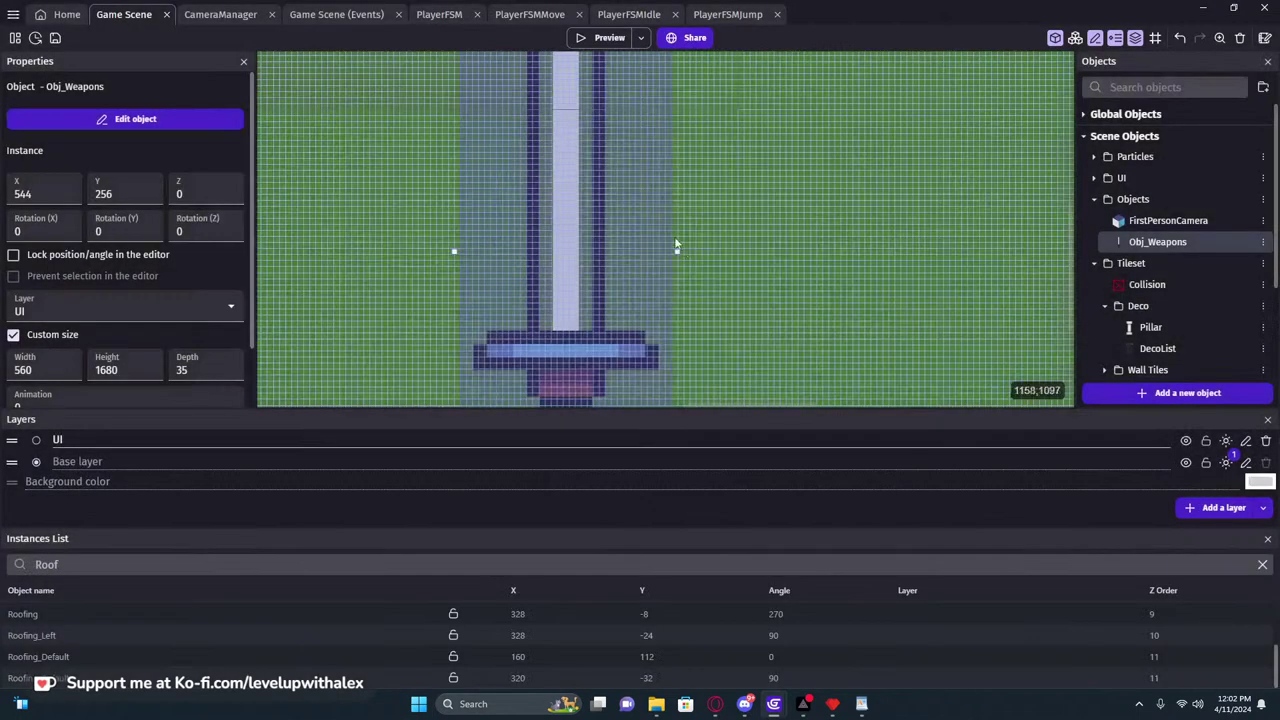
scroll(681, 260, down, 1)
double_click(1124, 246)
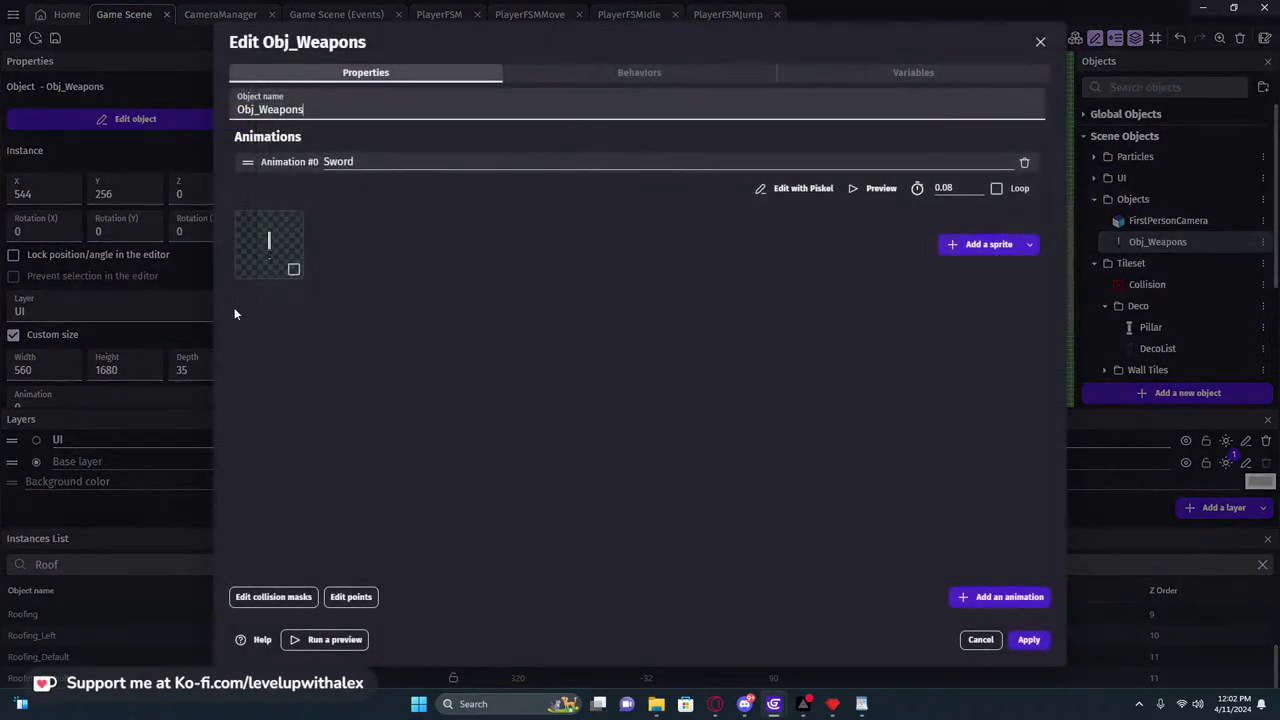
click(990, 245)
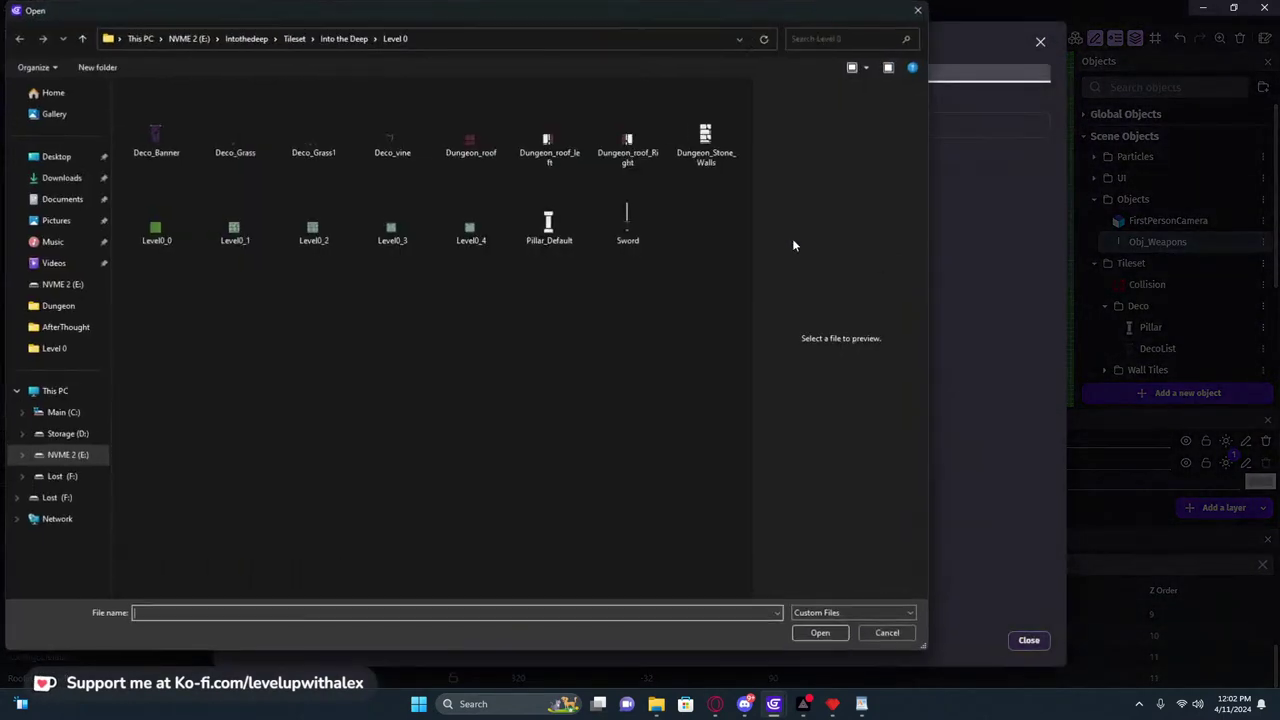
click(918, 12)
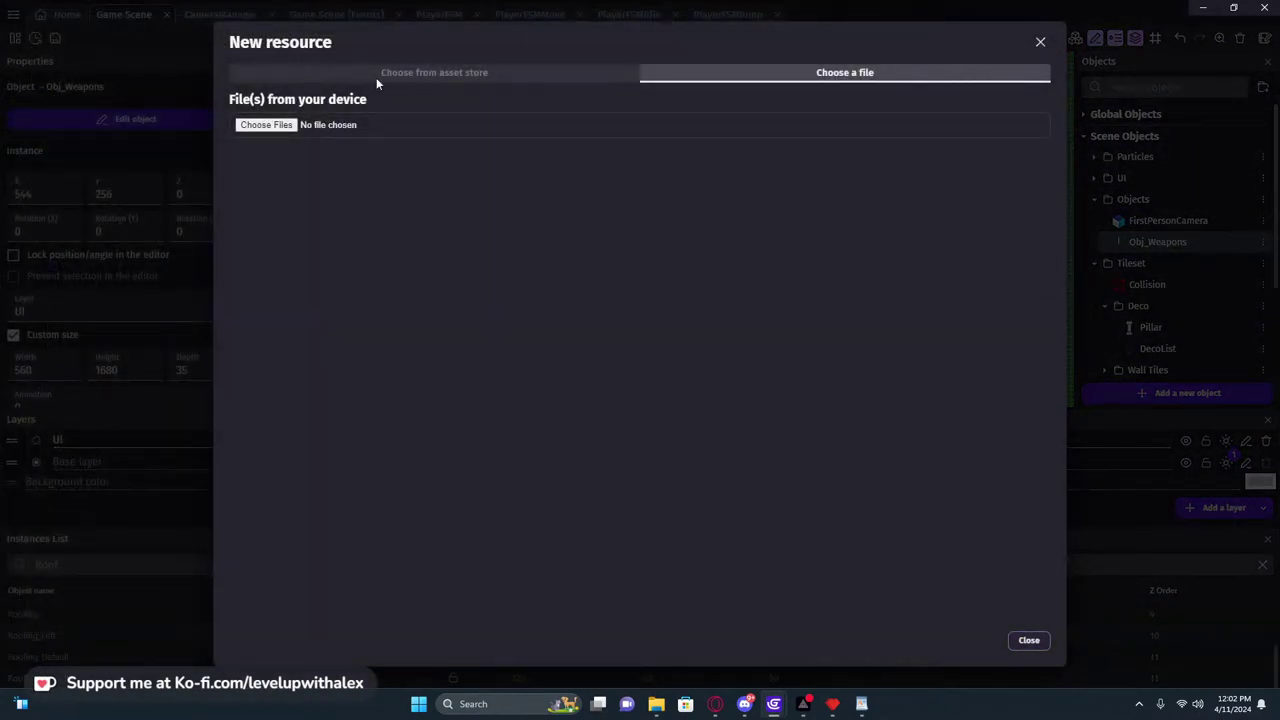
click(342, 74)
click(1040, 43)
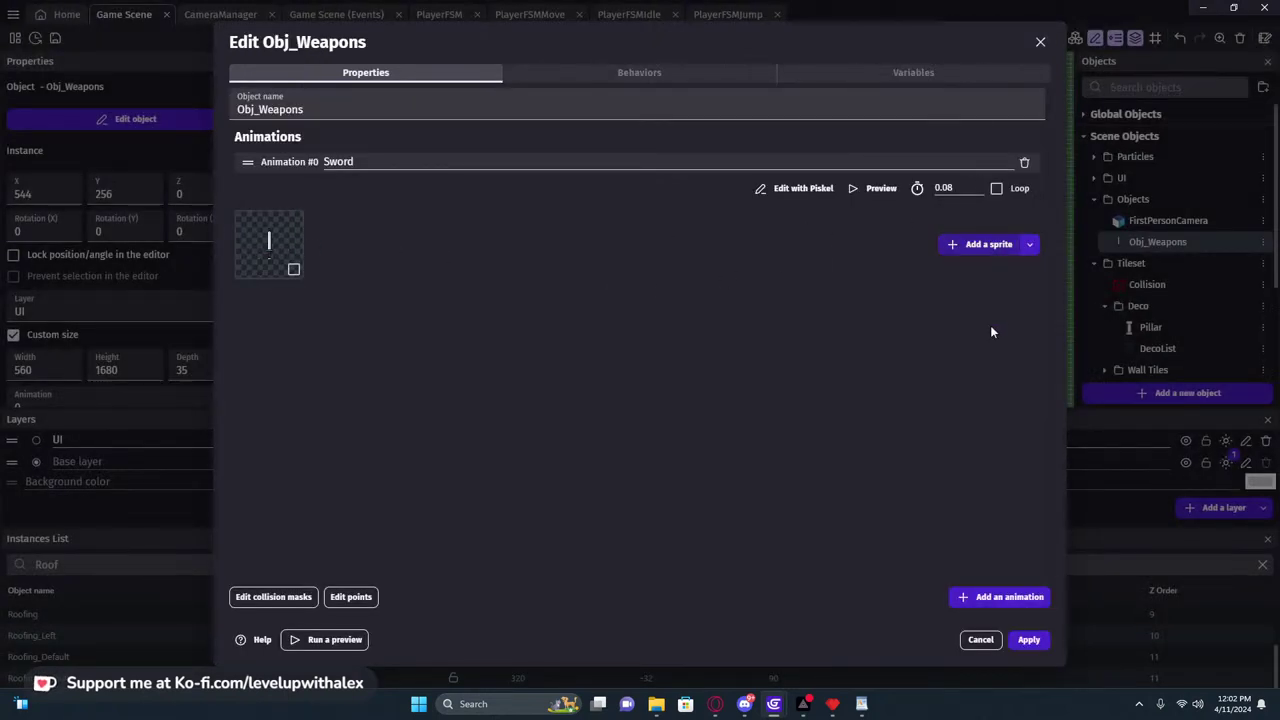
click(1029, 640)
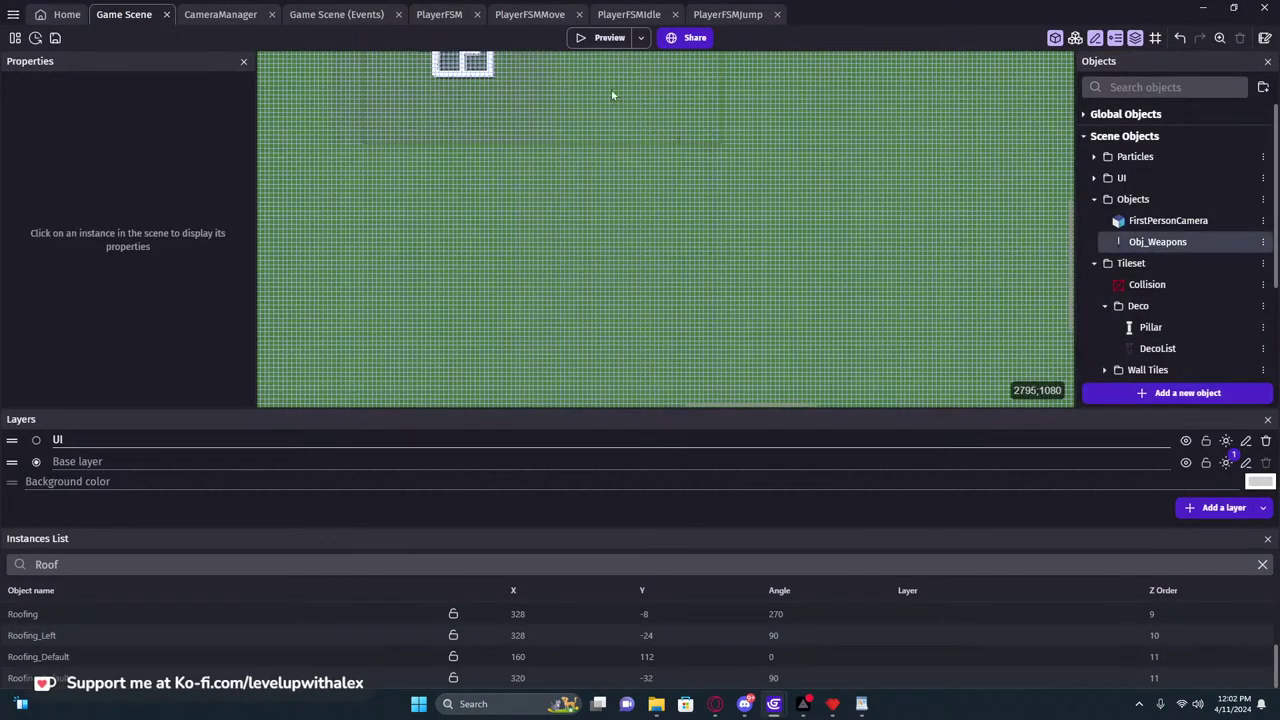
Reopen the Sword image of Obj_Weapons in Piskel, save it over the existing image and apply the object
click(603, 91)
drag(611, 102, 746, 397)
double_click(1157, 241)
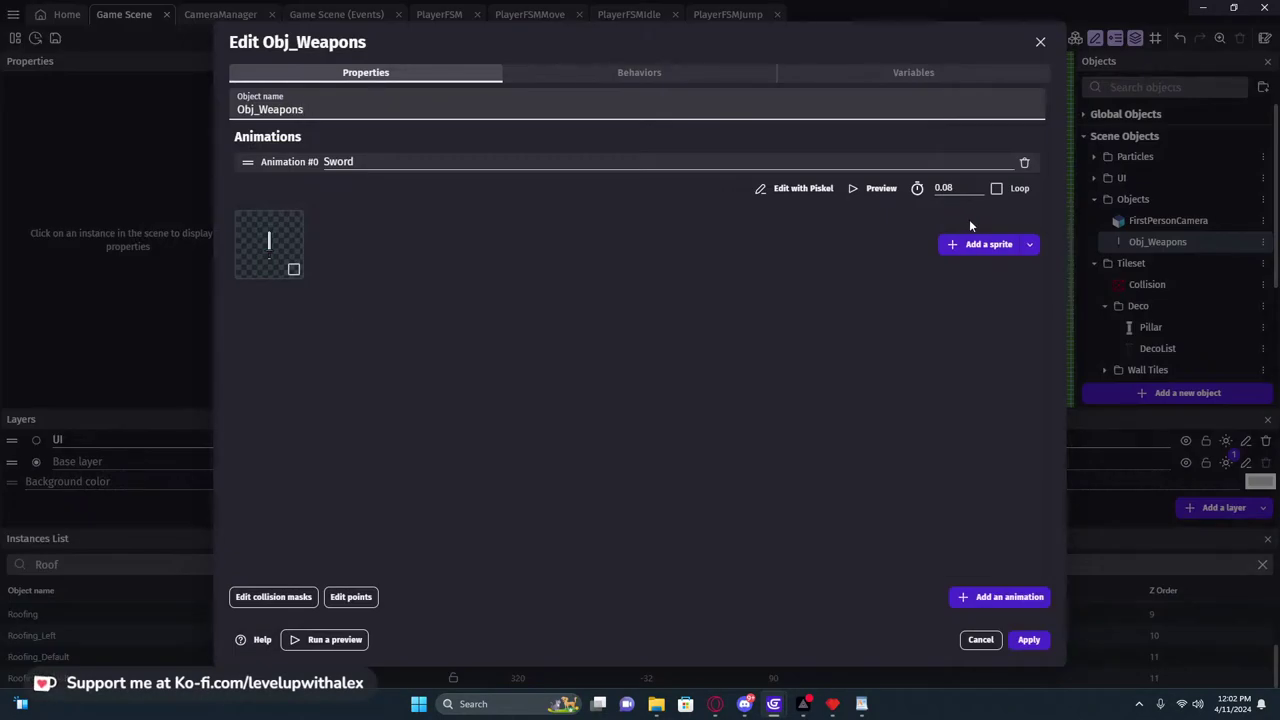
click(783, 189)
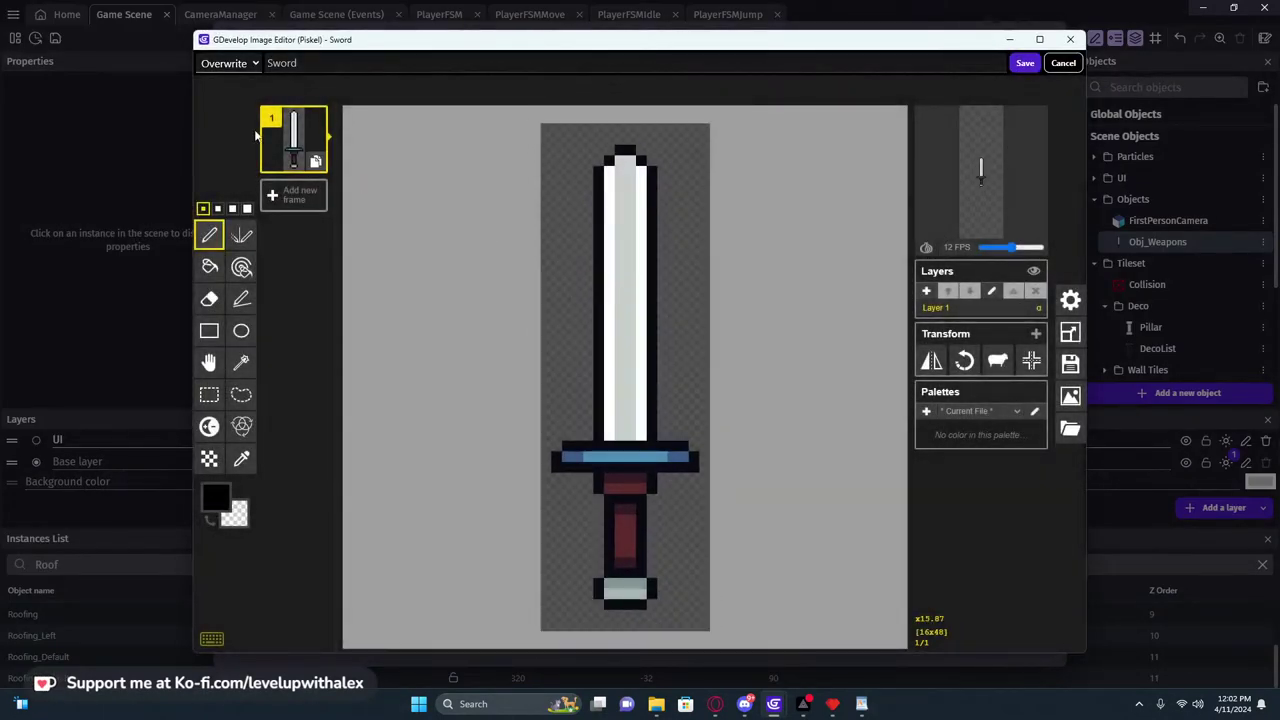
click(1025, 63)
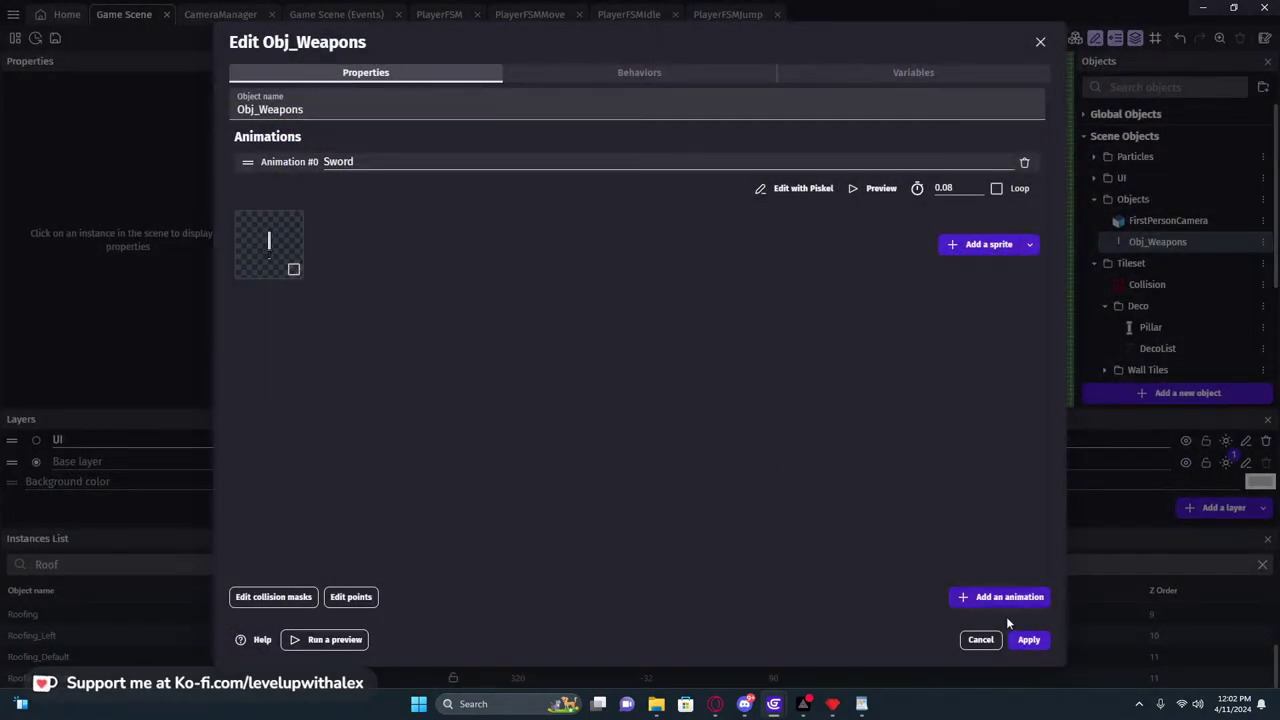
click(1027, 638)
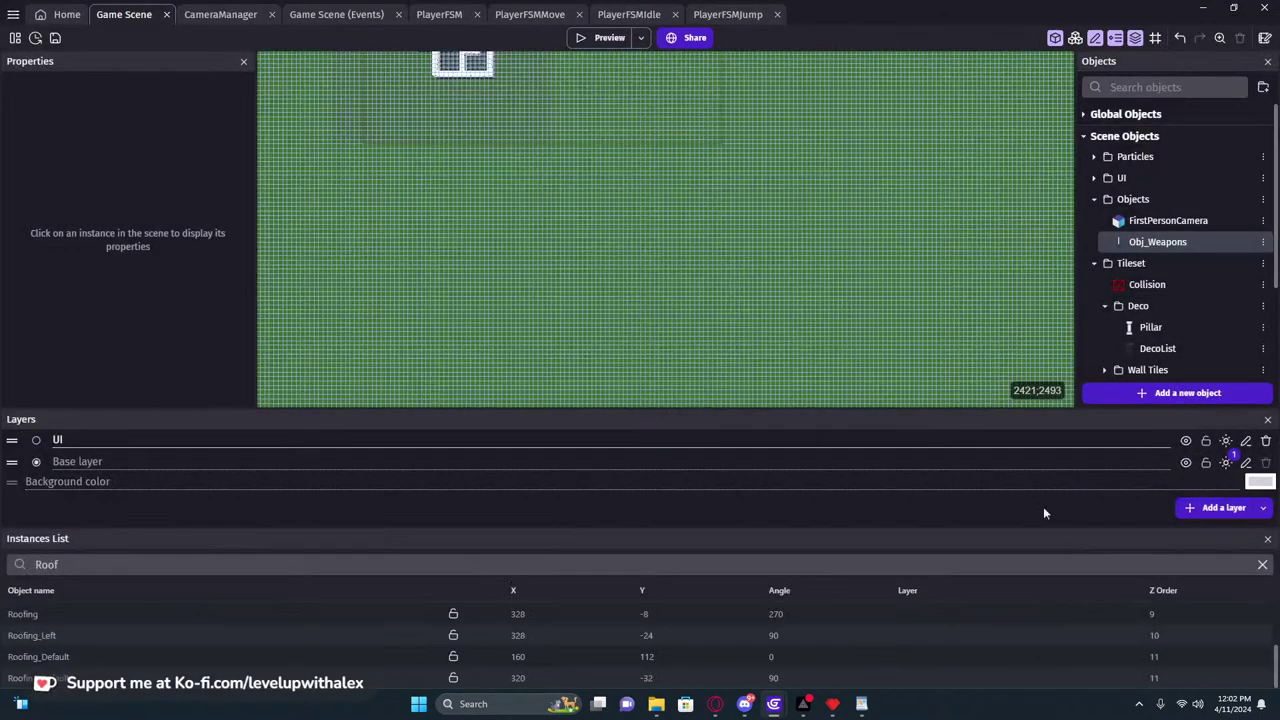
Place an Obj_Weapons instance on the base layer at 864, 704, size it to 256 by 576 and preview the game
click(607, 148)
drag(620, 160, 693, 332)
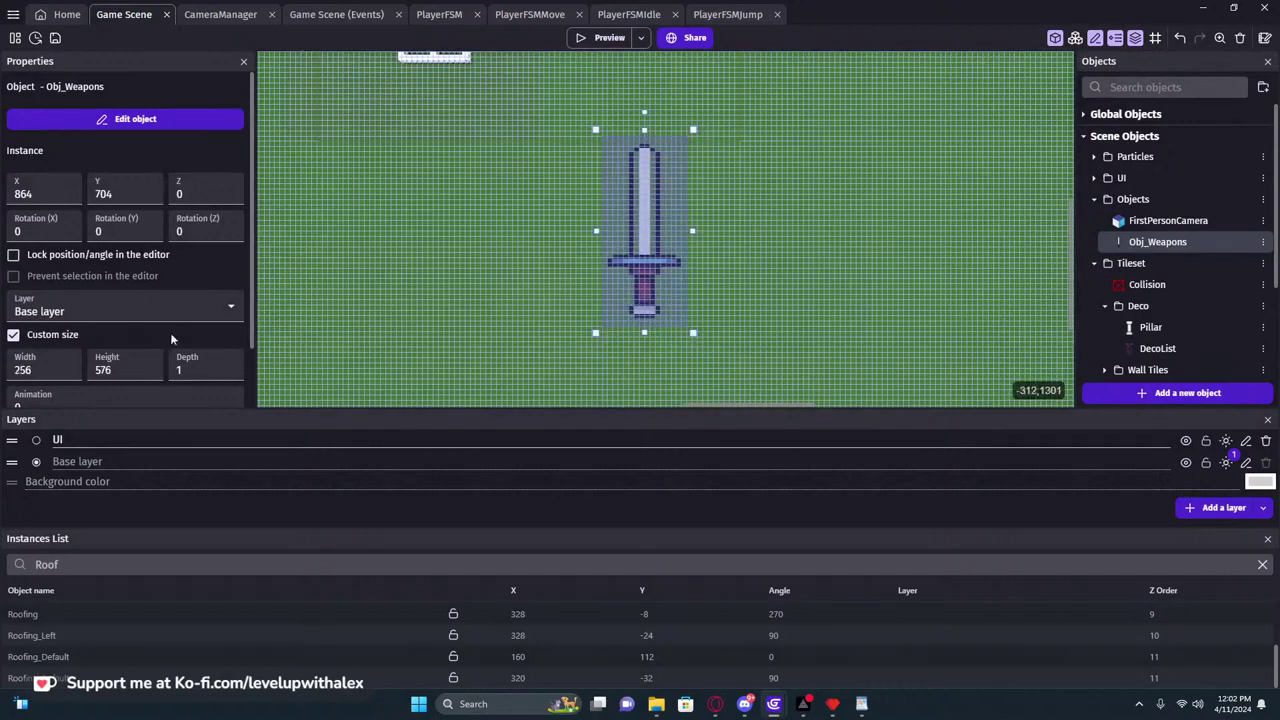
scroll(244, 315, down, 2)
click(605, 40)
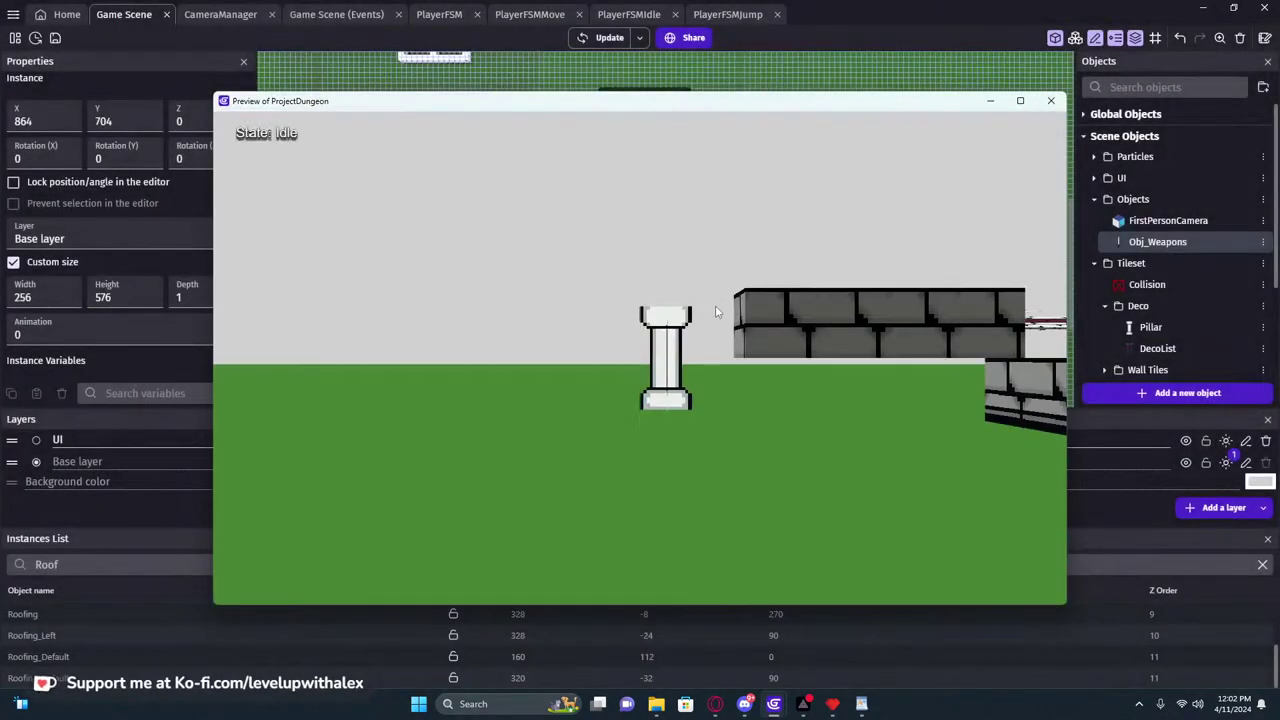
key(s)
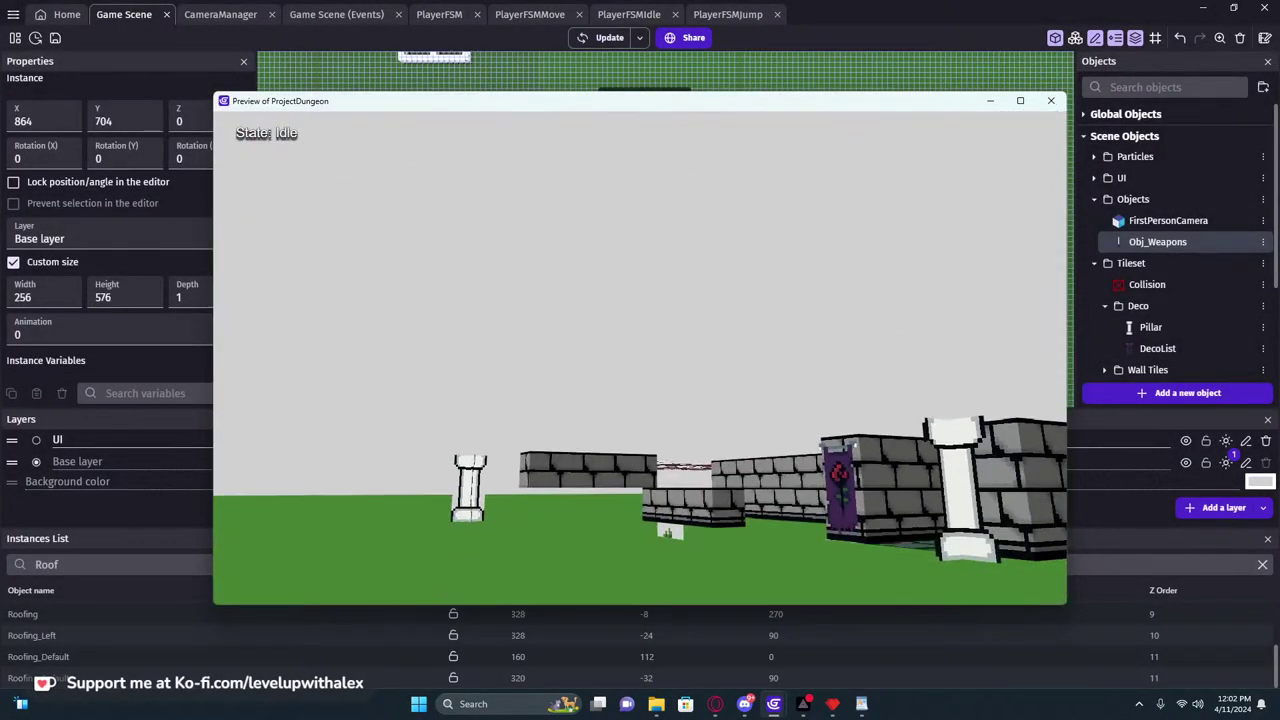
key(Escape)
click(1051, 101)
Move the sword instance to 944, 192 and look around for it in a game preview
scroll(857, 206, down, 4)
drag(714, 249, 731, 146)
click(609, 39)
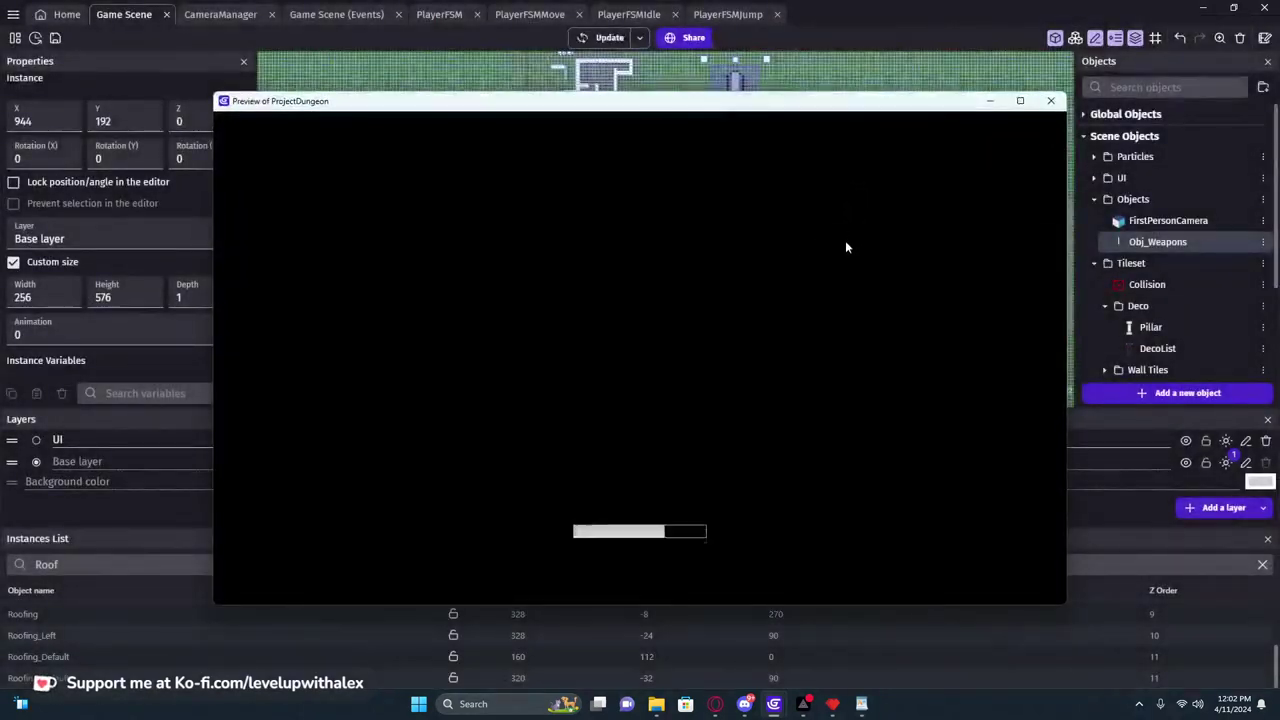
key(w)
key(s)
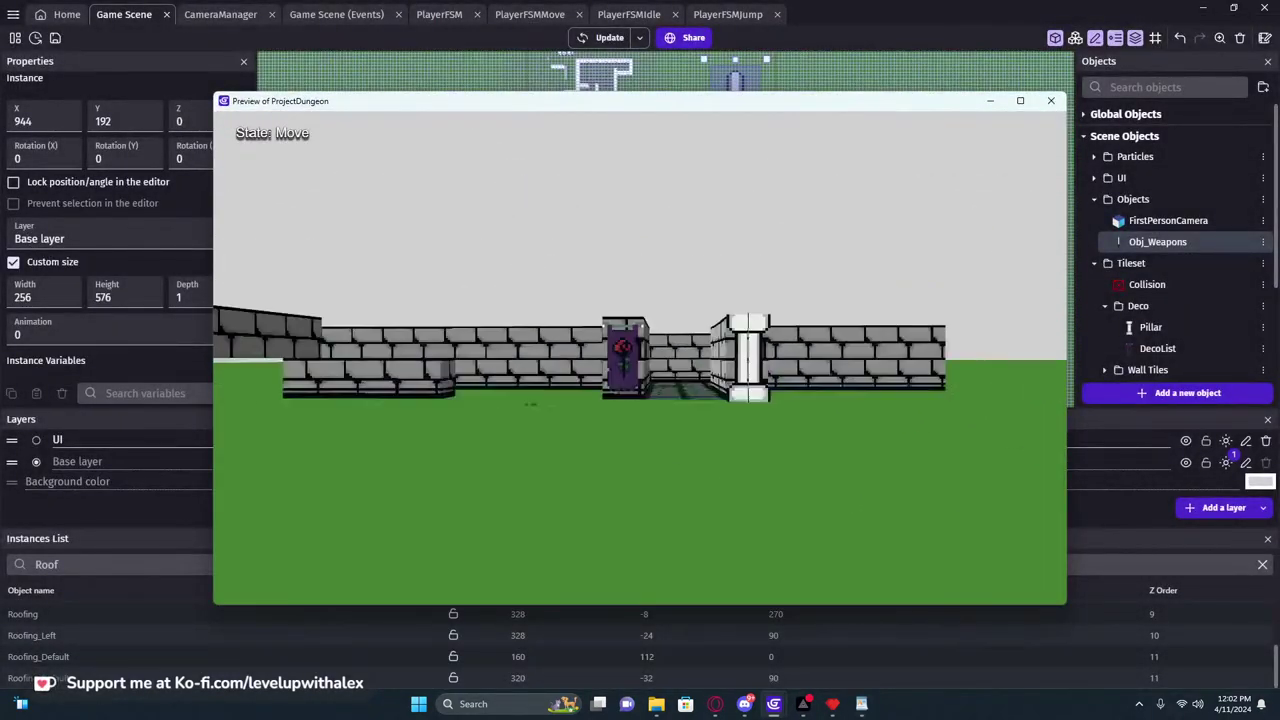
key(Escape)
click(1051, 100)
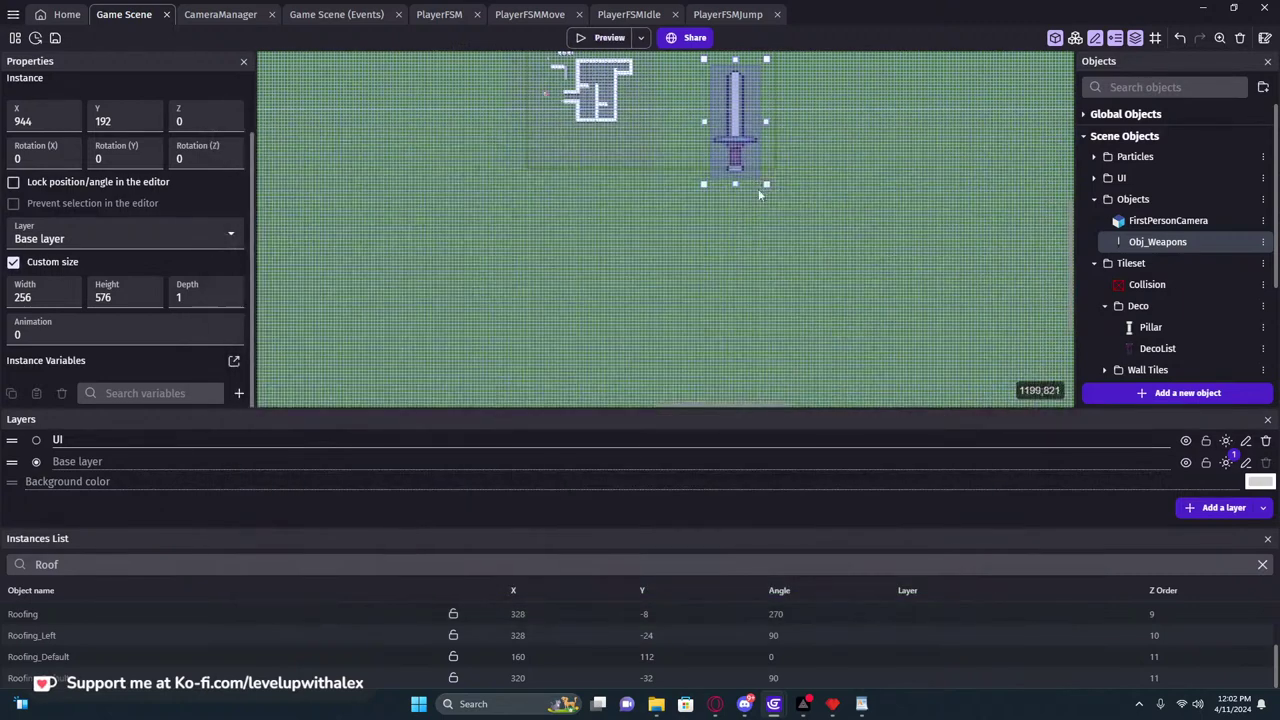
Assign the sword instance to the UI layer and walk around in a game preview to check how it shows
click(120, 238)
click(40, 265)
key(F5)
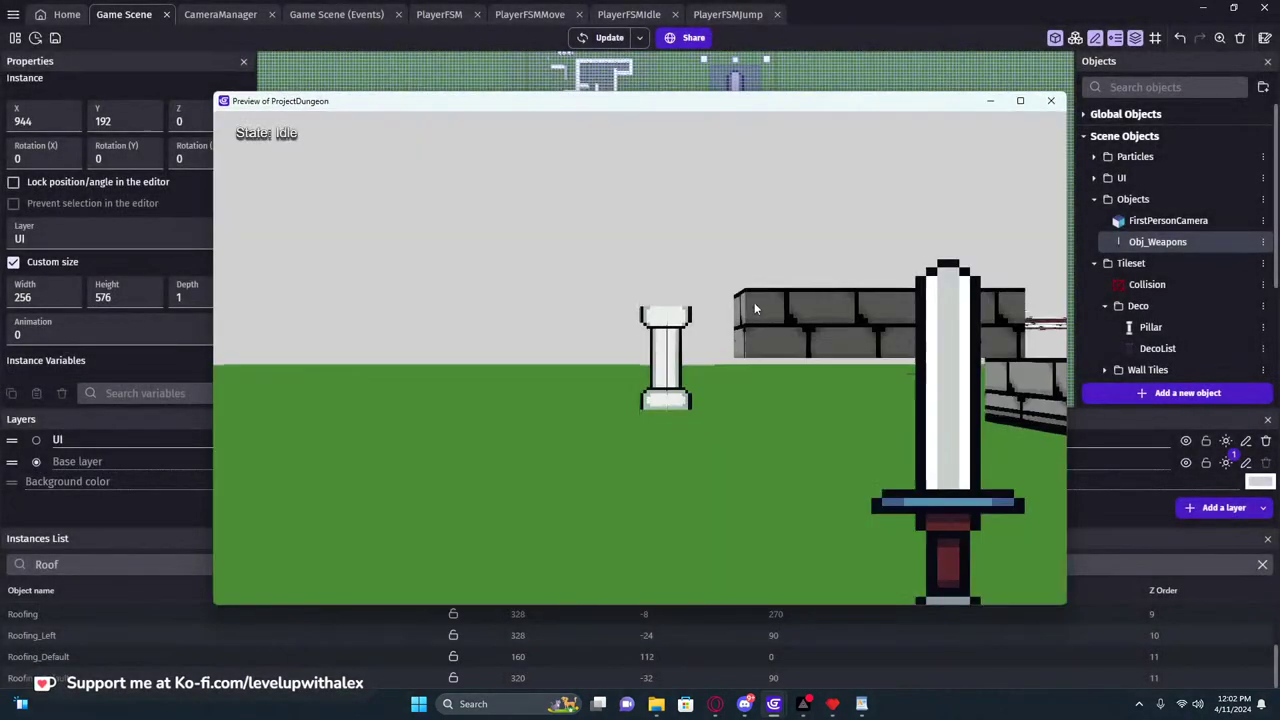
click(757, 305)
key(w)
key(s)
key(w)
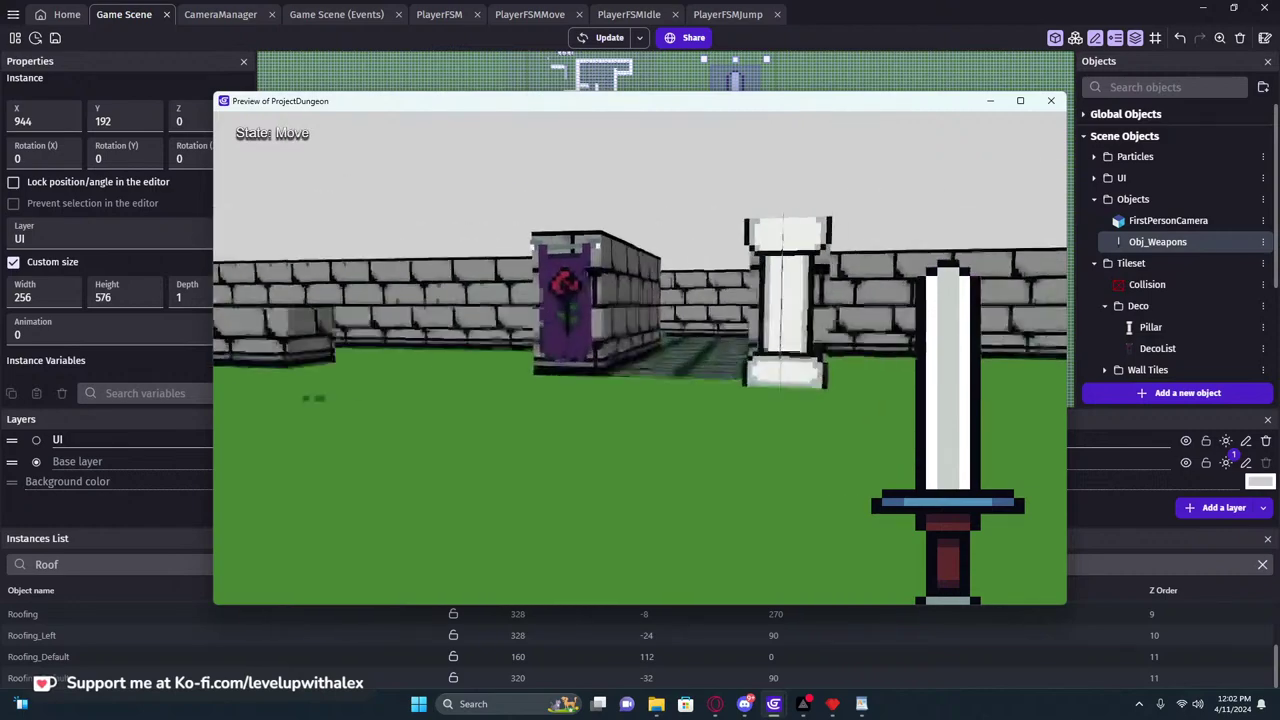
key(s)
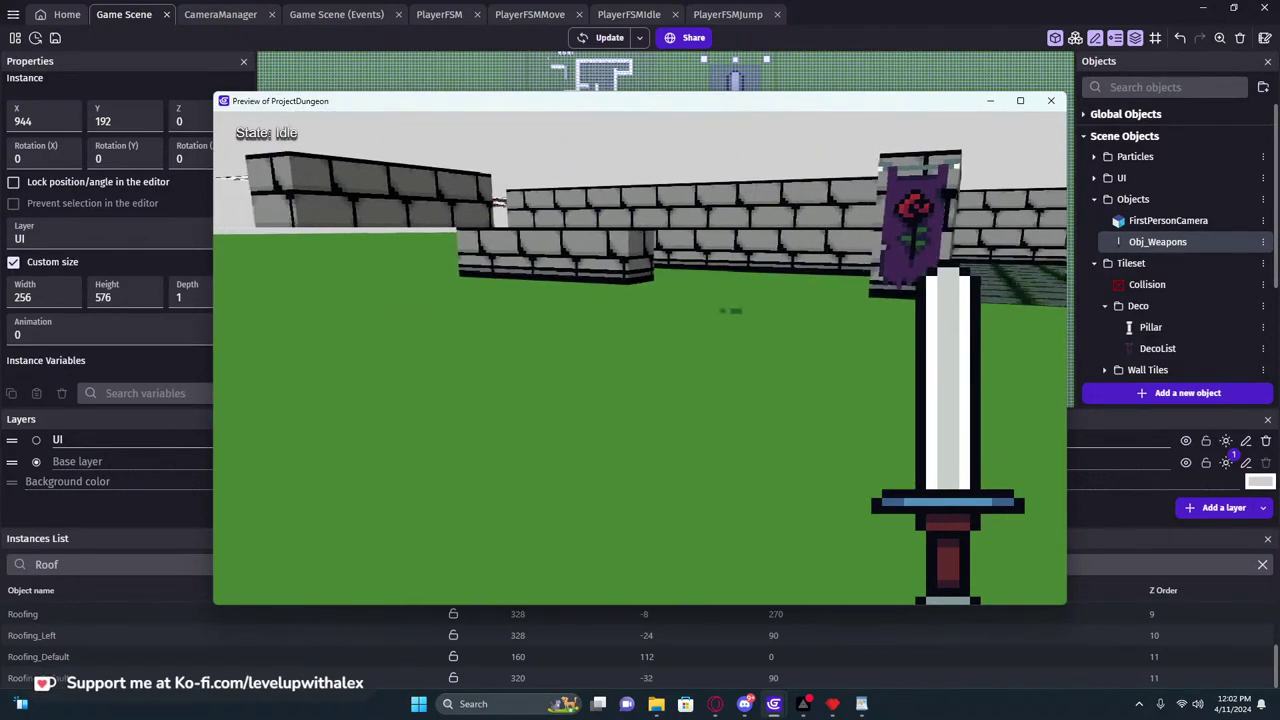
key(w)
key(Escape)
click(1051, 101)
Enlarge the sword instance to 434 by 976 and move it to 878, -128
drag(735, 216, 733, 262)
middle_drag(825, 231, 817, 374)
drag(741, 361, 745, 299)
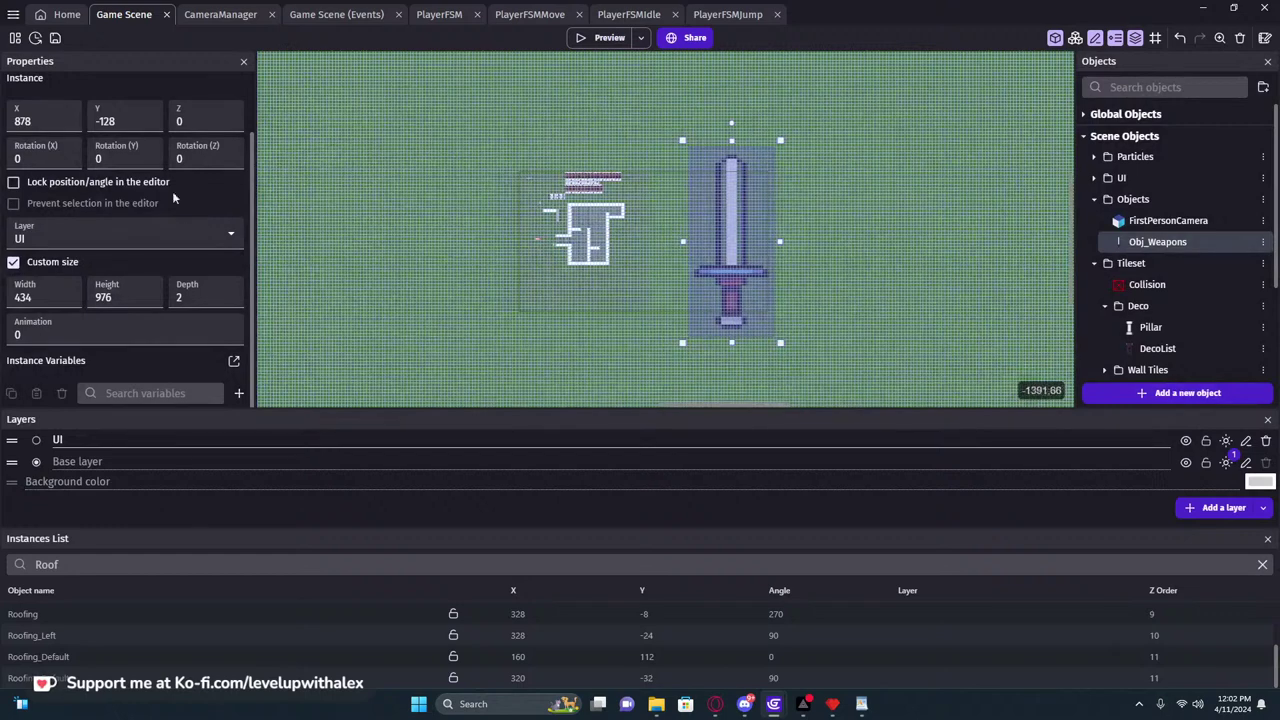
Rotate the sword -8 degrees about Y and -13 about Z, set its Z position to 10 and preview the game
triple_click(231, 162)
triple_click(231, 162)
triple_click(231, 162)
double_click(231, 162)
drag(150, 163, 150, 165)
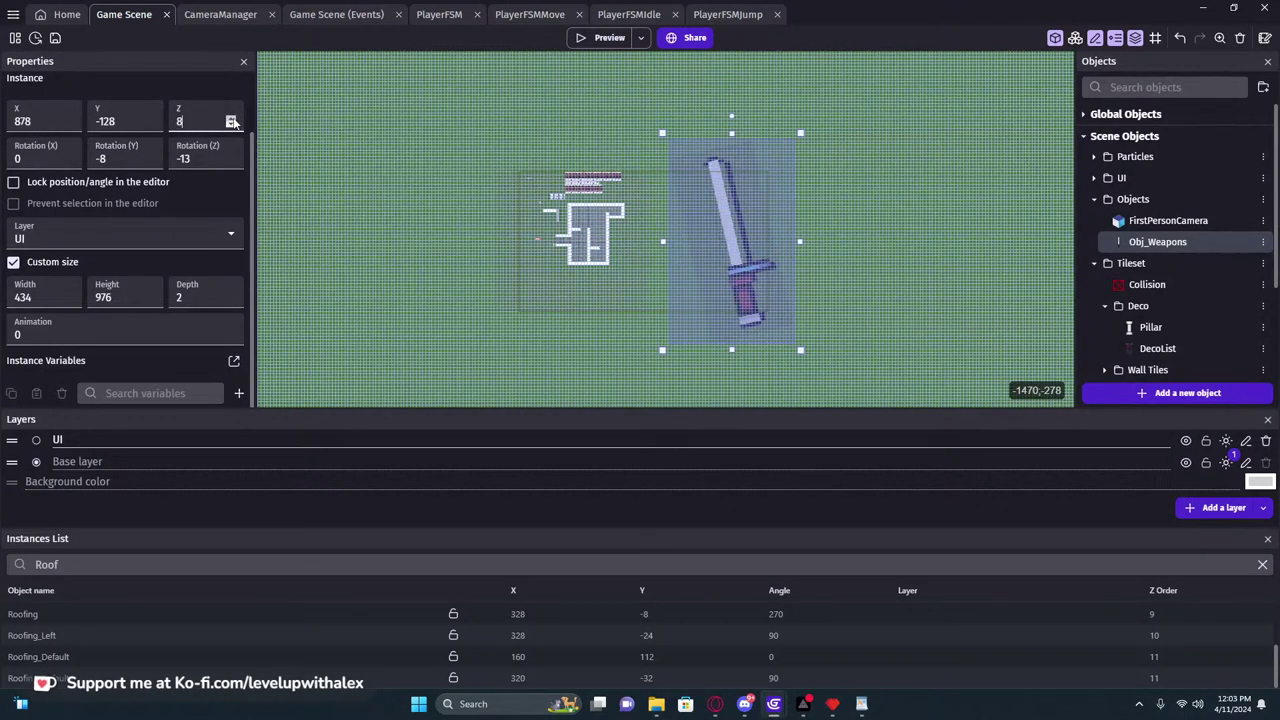
key(F5)
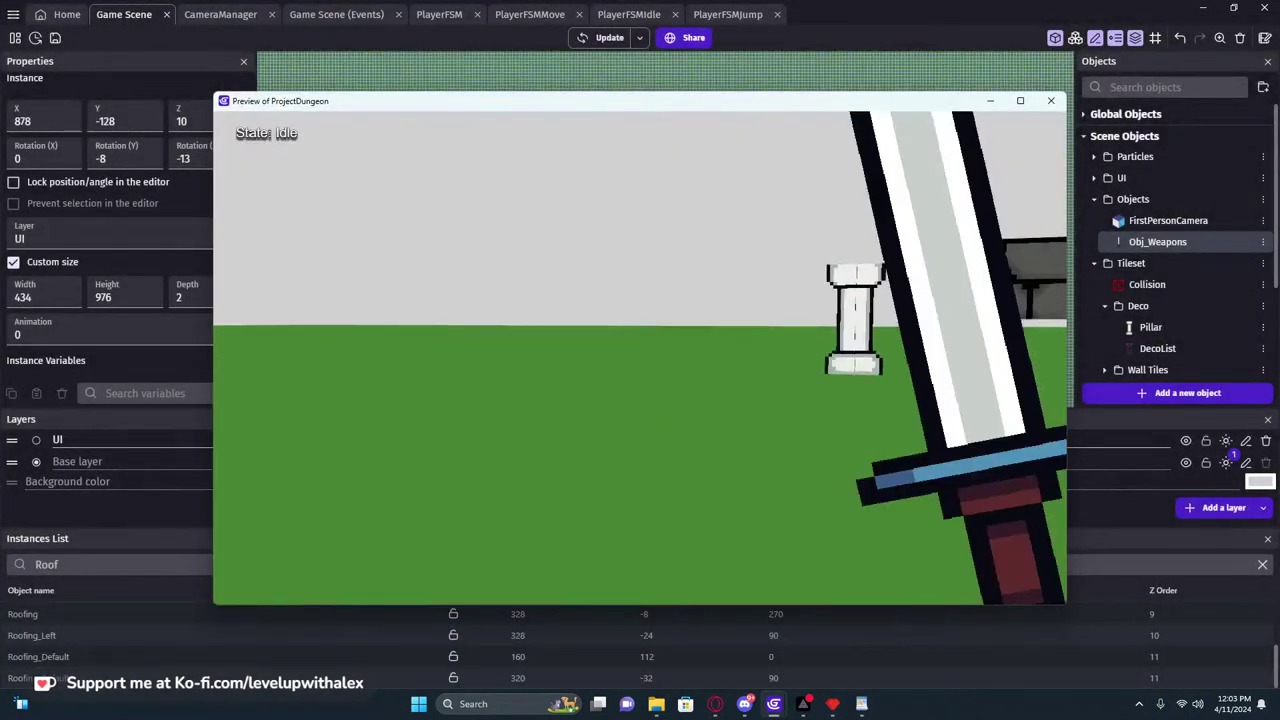
click(1051, 101)
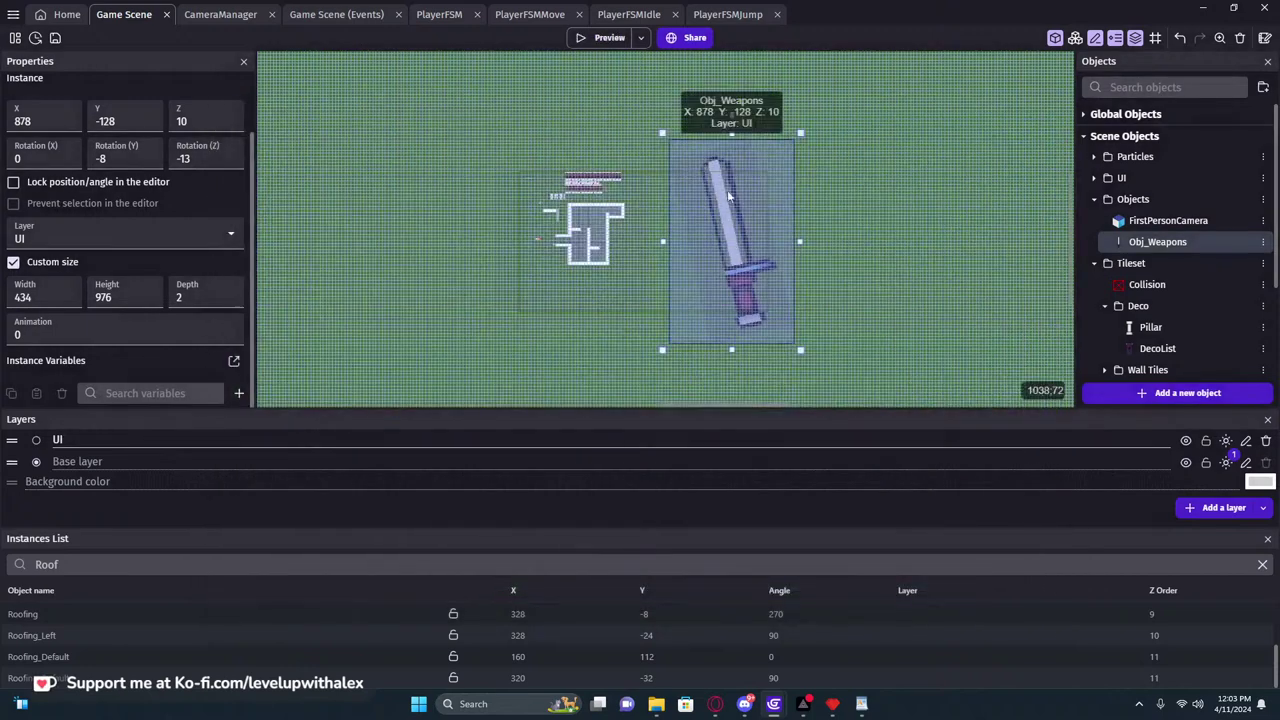
Preview the game with the sword's Z position at -10, and reset its Z position and depth to 0
click(231, 124)
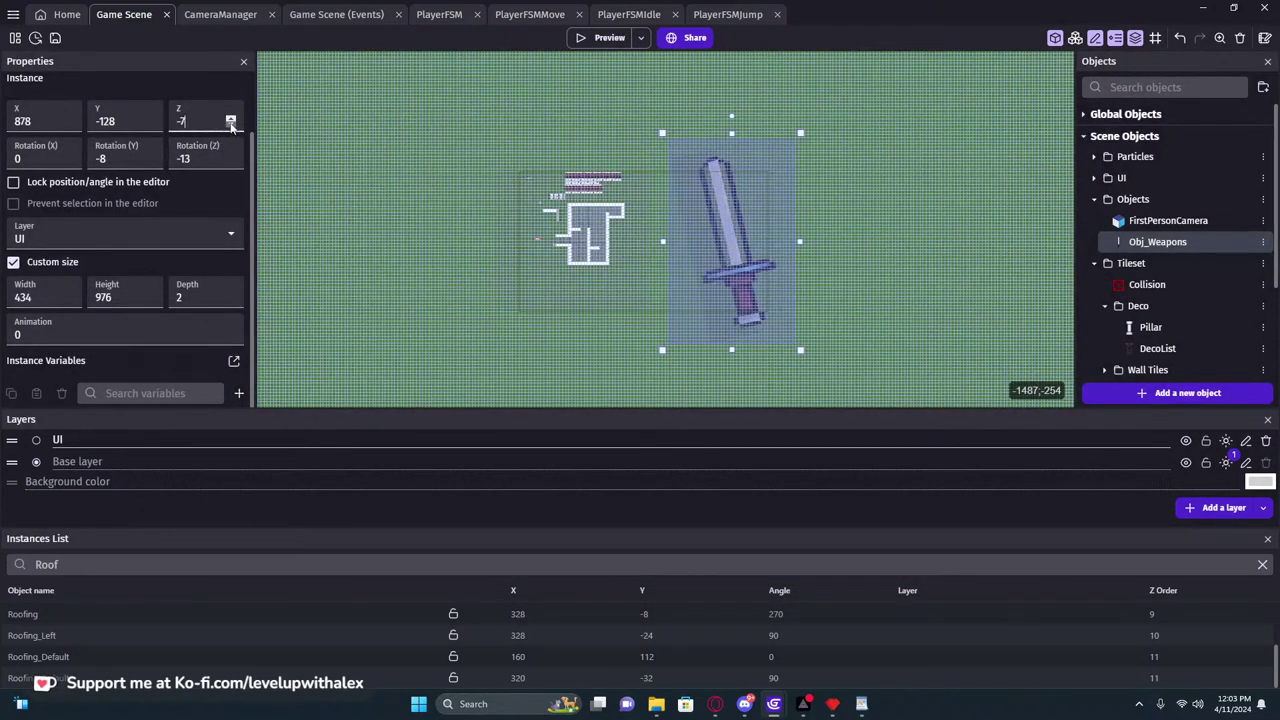
drag(200, 122, 177, 122)
text(0)
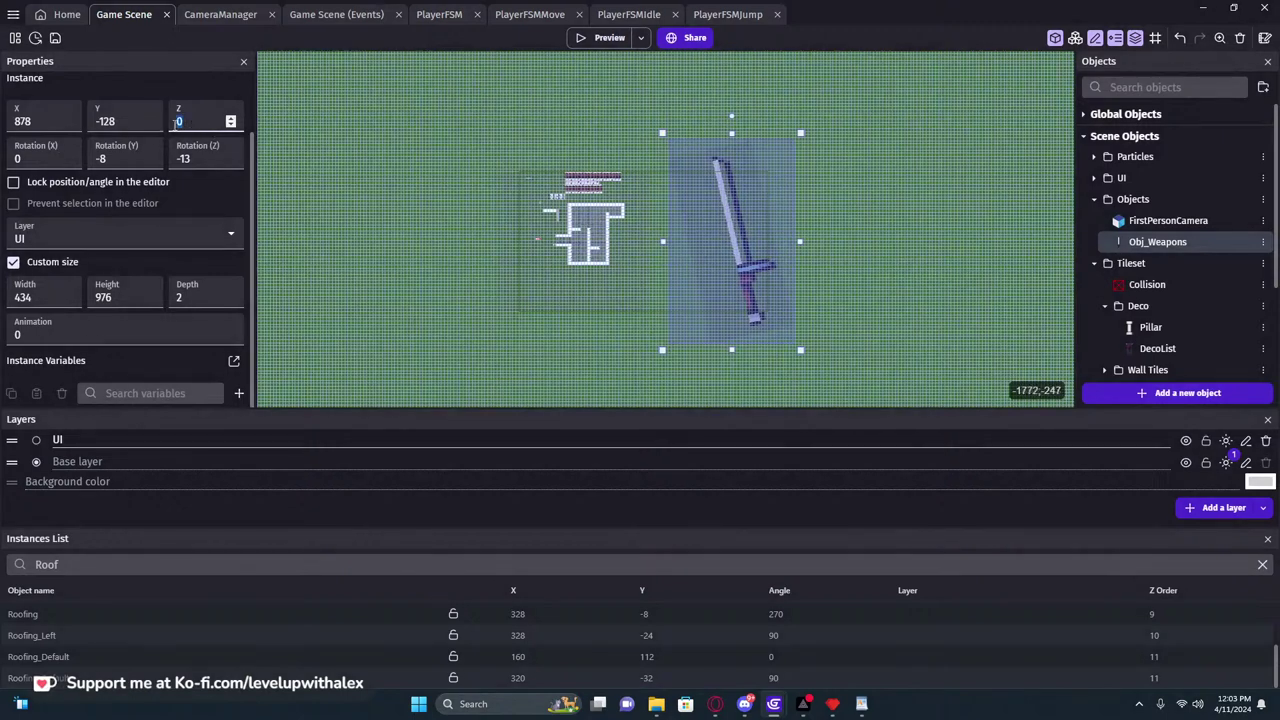
text(-5)
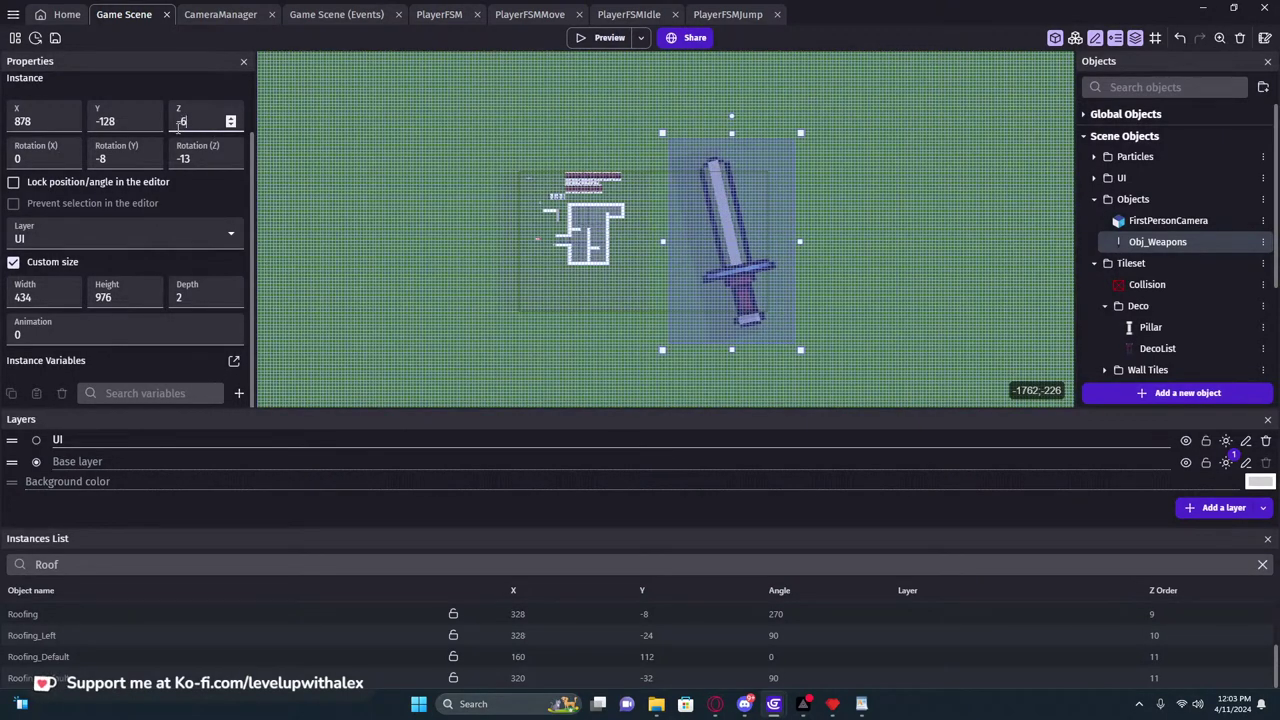
click(605, 37)
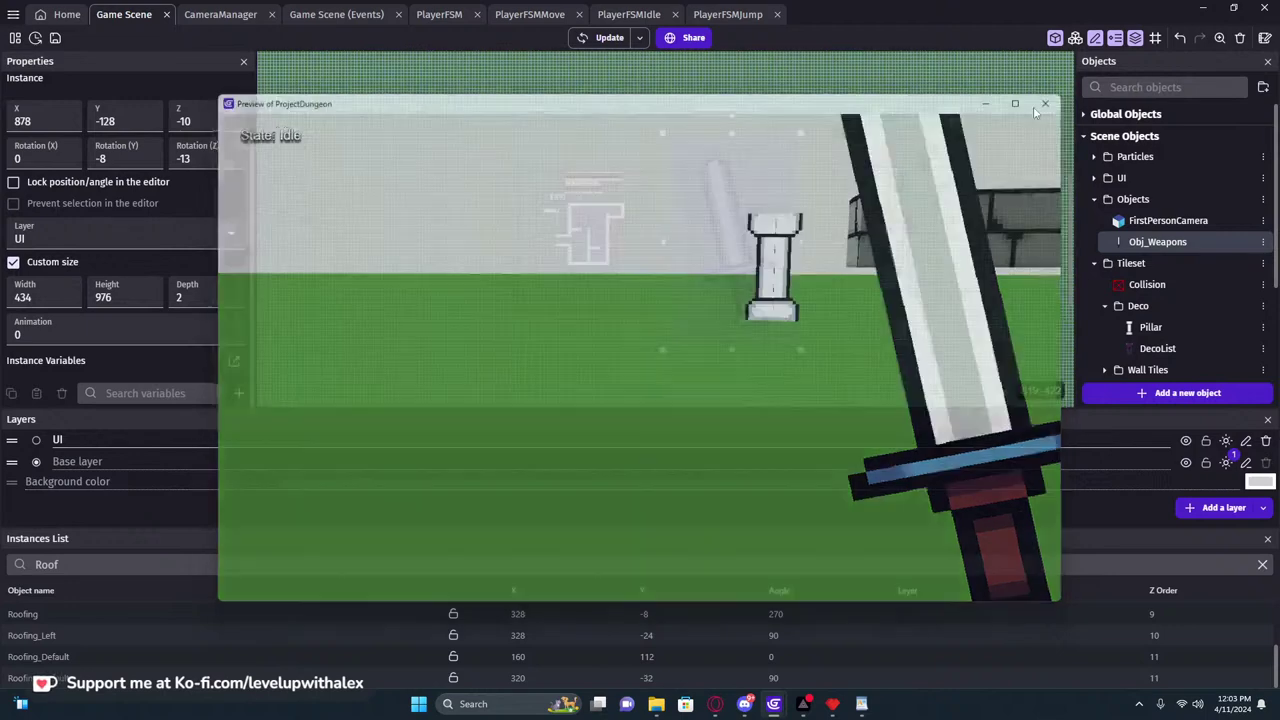
click(1050, 100)
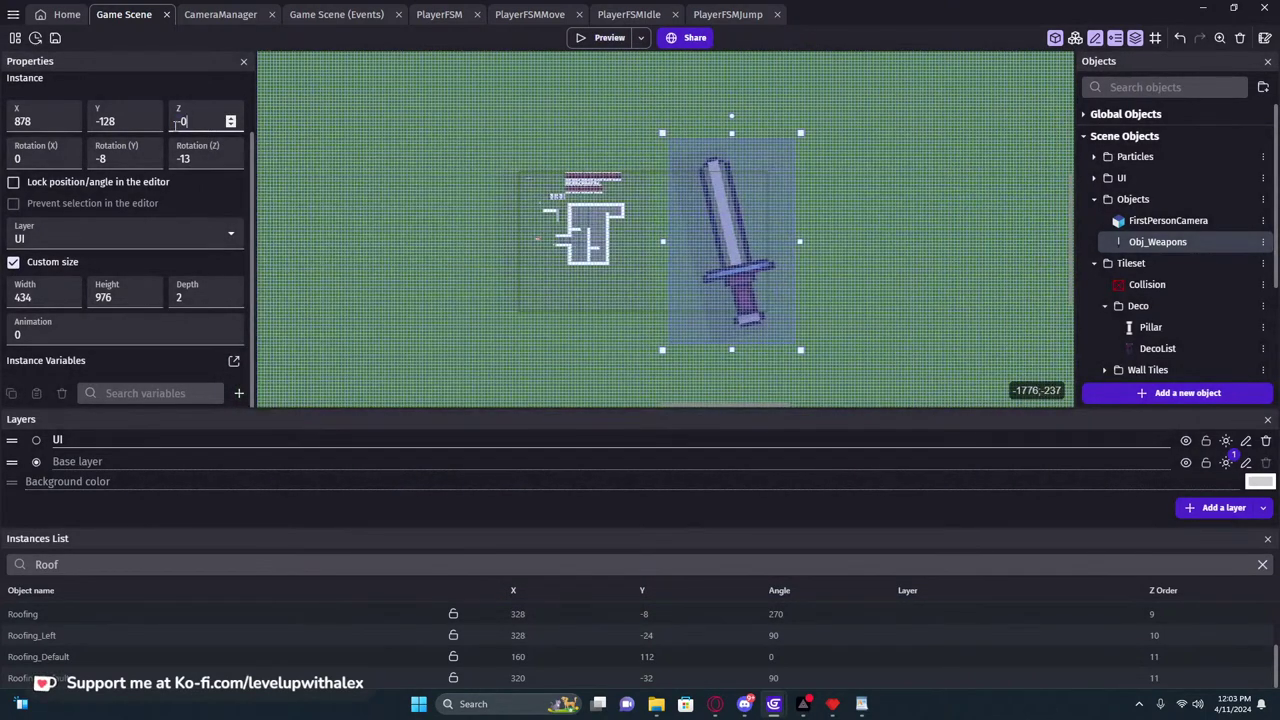
key(BackSpace)
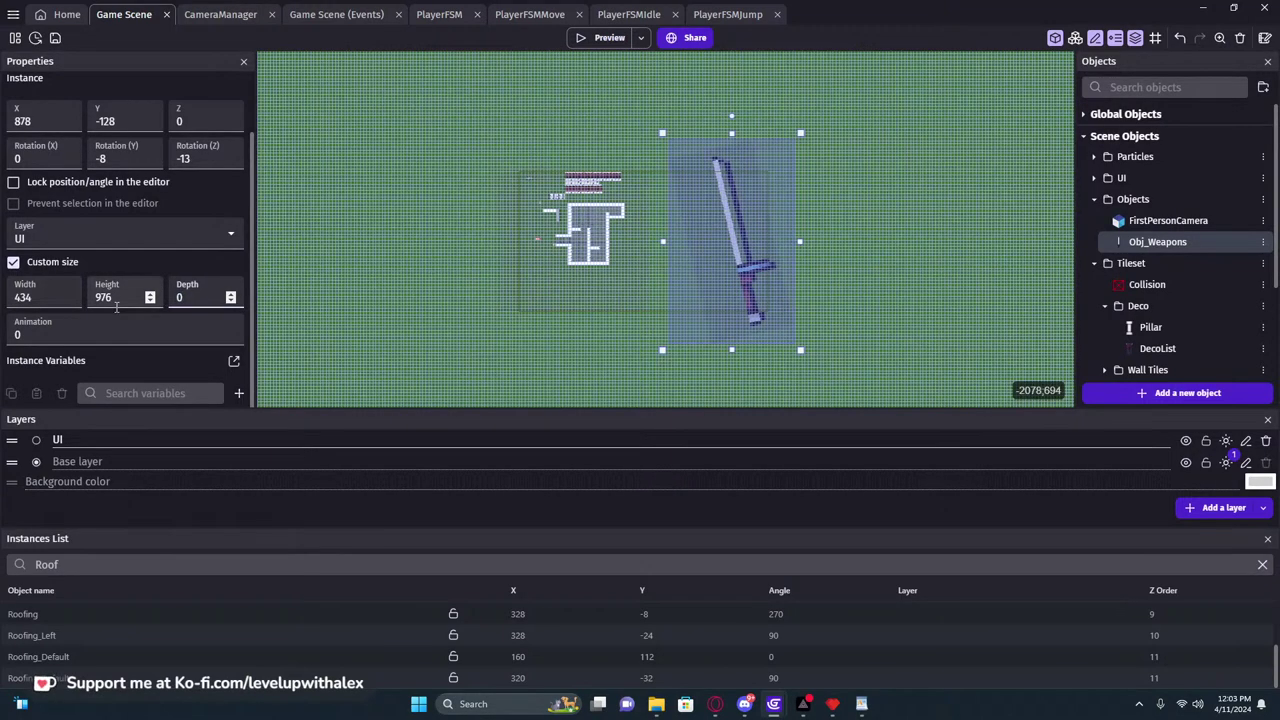
Try stretching the sword upward, undo the recent sword edits and redo them
drag(732, 134, 730, 120)
key(ctrl+z)
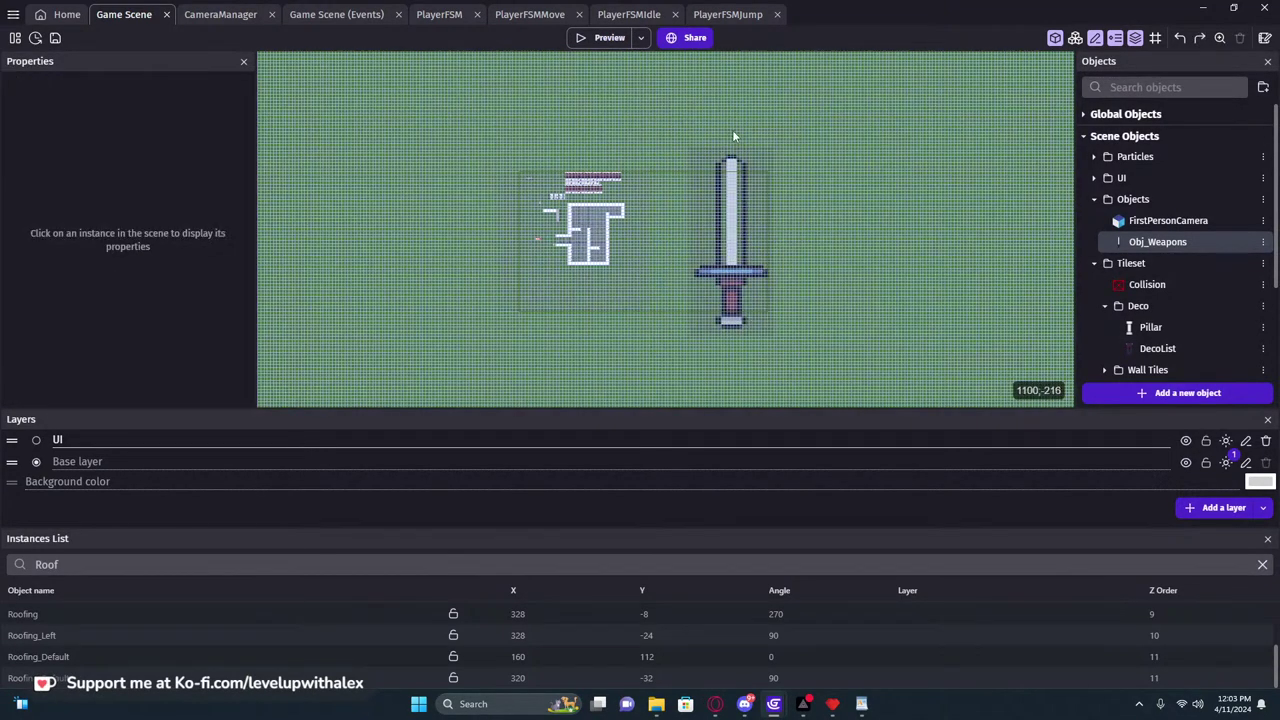
click(732, 189)
key(ctrl+z)
key(ctrl+y)
key(ctrl+y)
Reposition the sword to 784, 17, resize it to 400 by 900 and preview the game
click(725, 197)
drag(735, 218, 707, 237)
drag(632, 140, 646, 162)
click(605, 37)
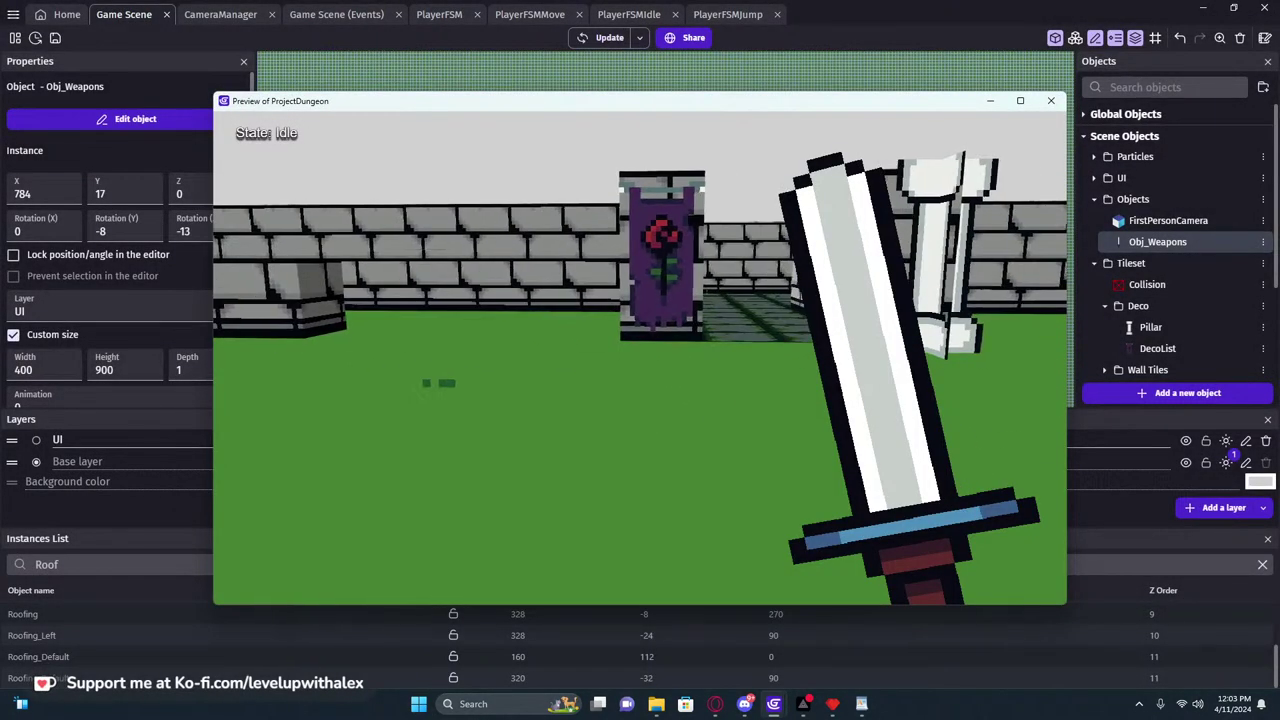
click(1051, 101)
Set the sword's Y rotation to -46 and walk around in a game preview to check its tilt
click(151, 235)
click(151, 235)
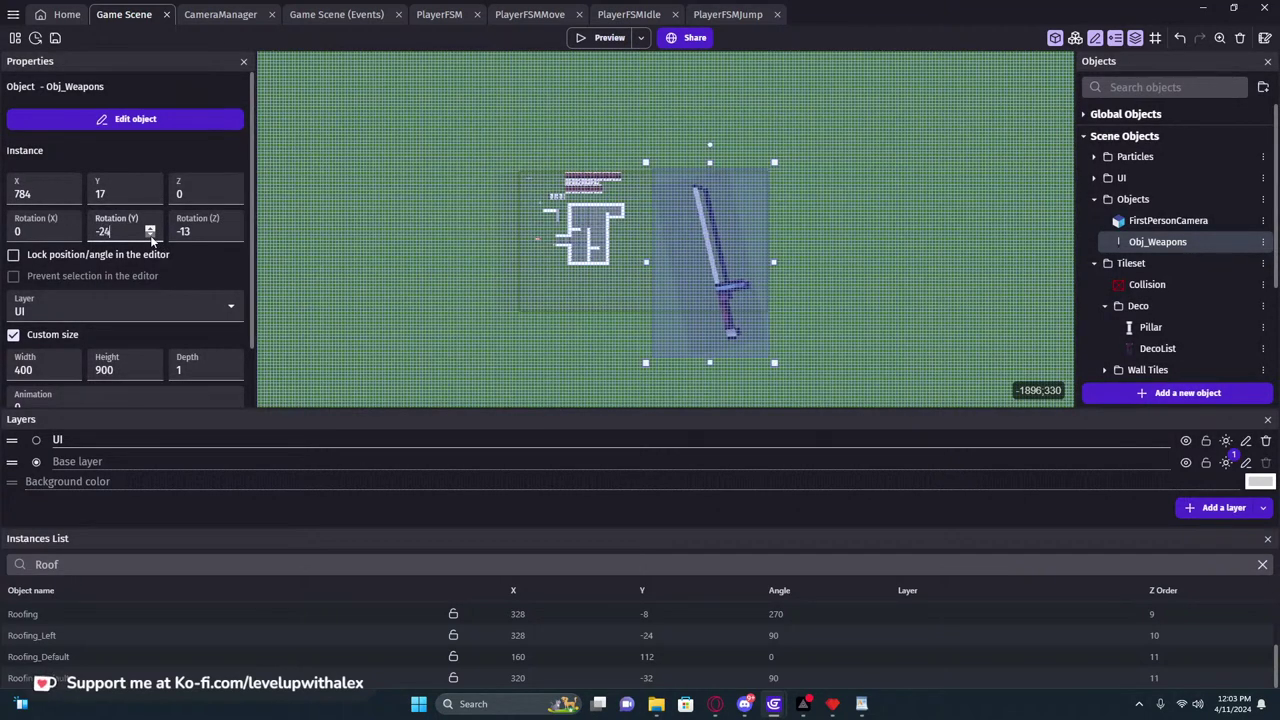
click(600, 38)
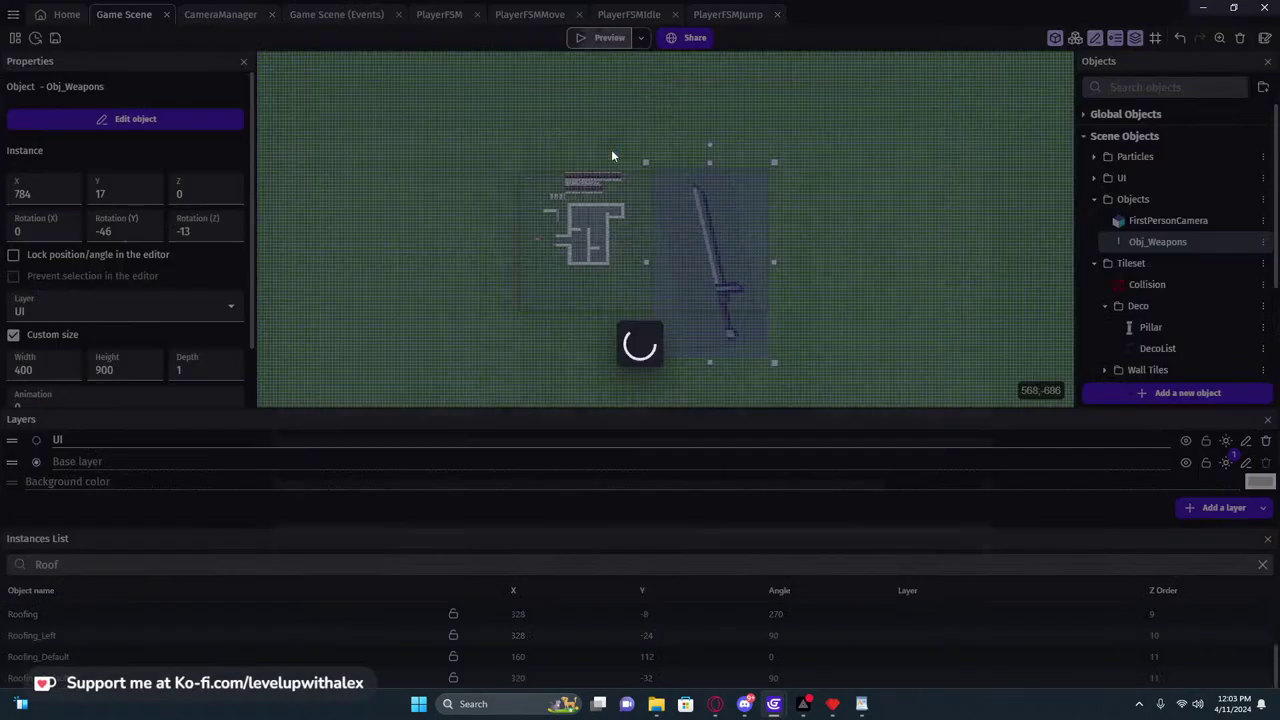
key(w)
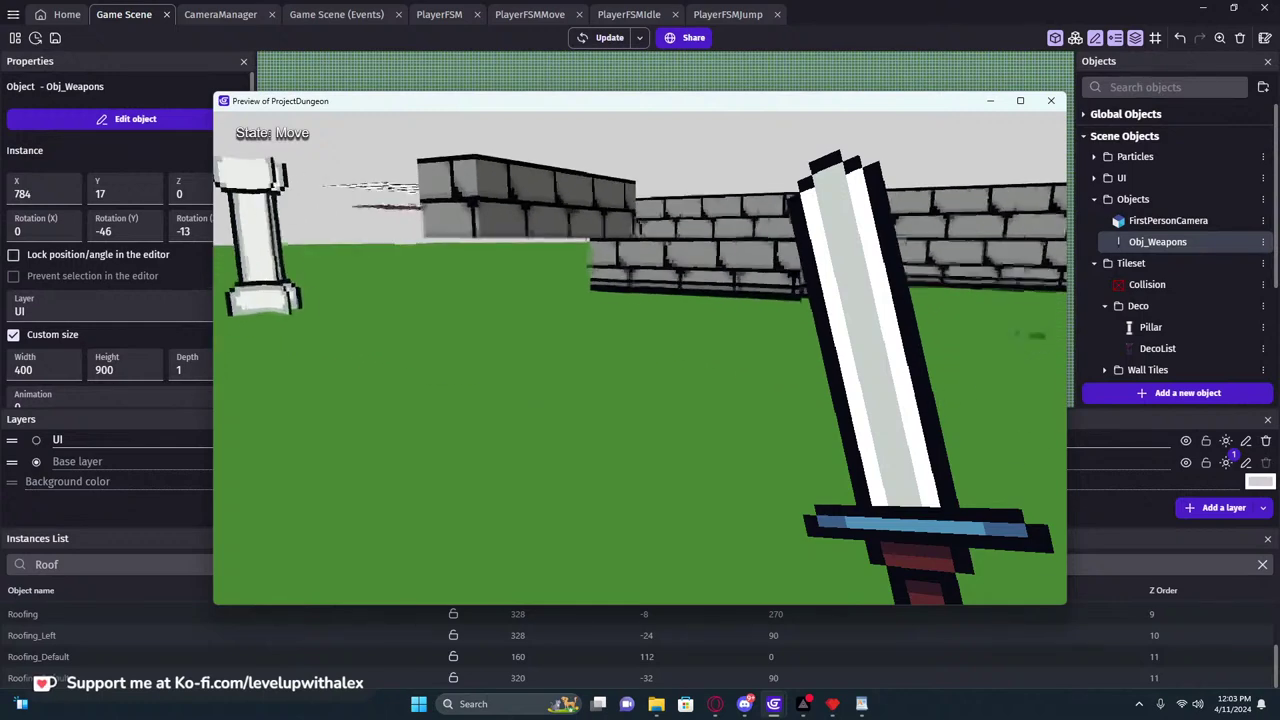
key(d)
key(a)
key(d)
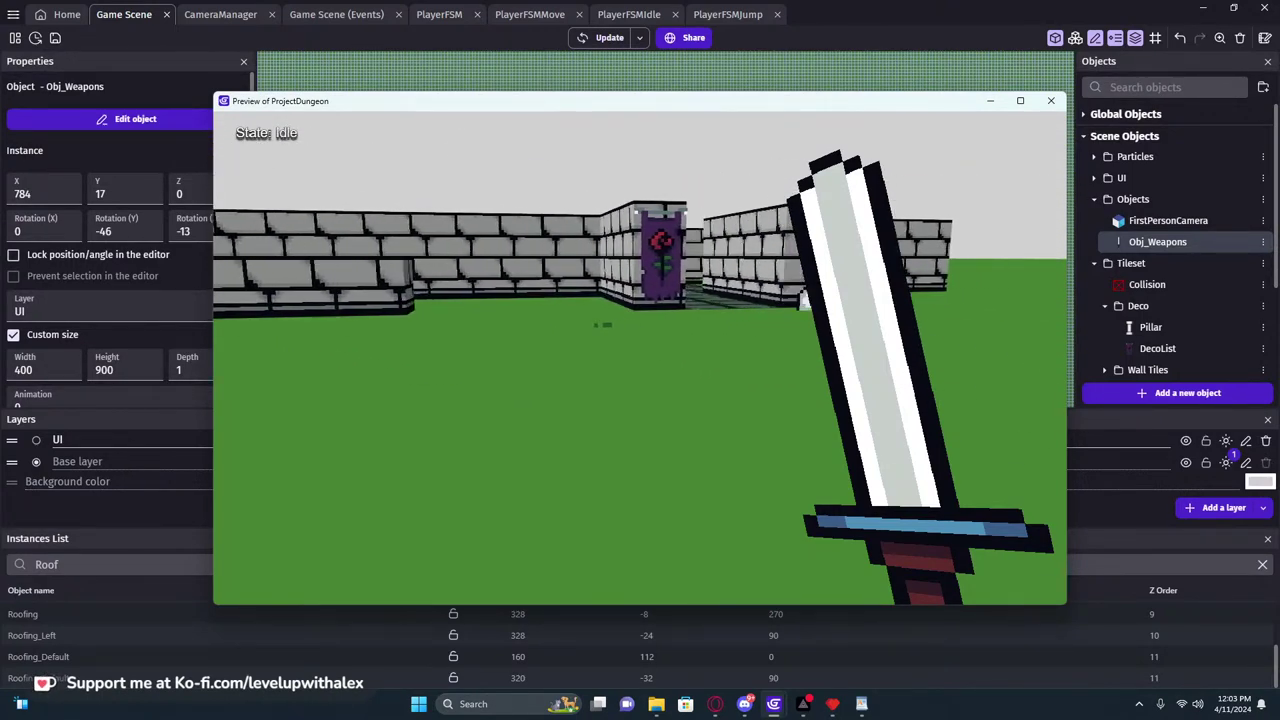
click(1051, 100)
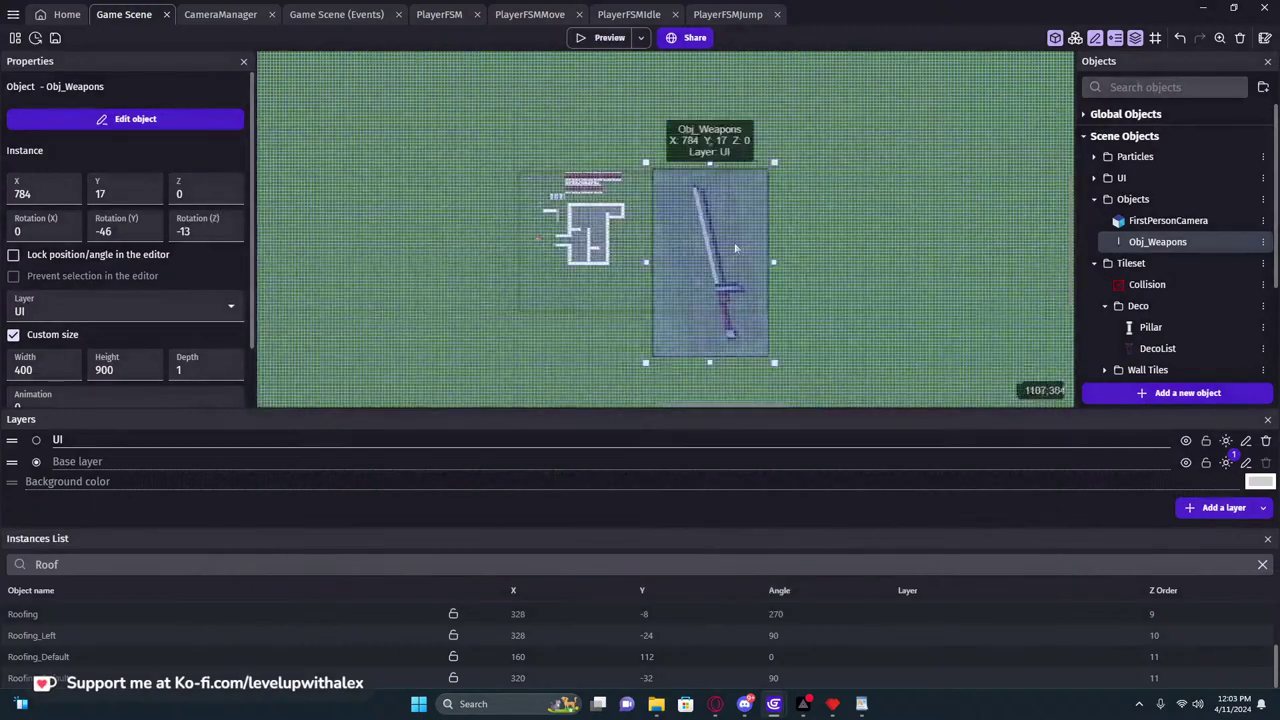
Shrink the sword to 327 by 736, move it to 842, 235 and preview the game
drag(621, 138, 650, 184)
drag(729, 291, 698, 300)
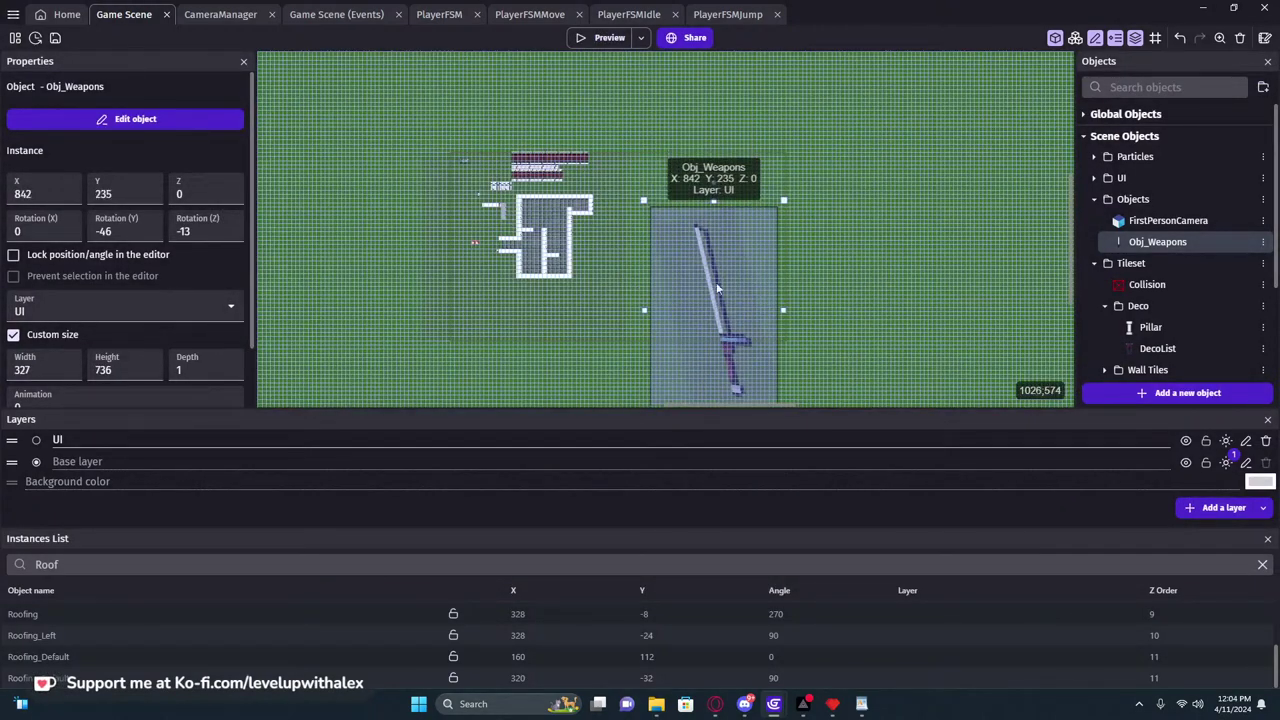
click(602, 37)
key(w)
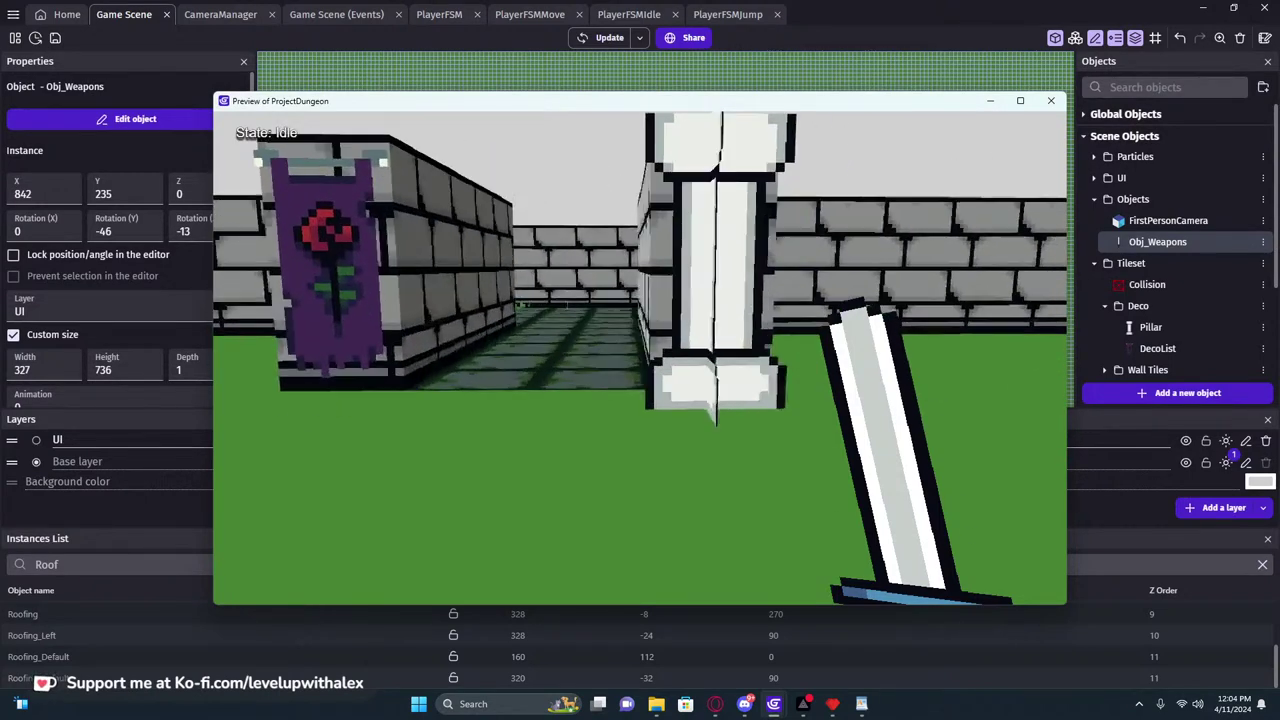
click(1051, 100)
Move the sword to 858, 171 and set its X, Y and Z rotations to 5, -42 and -19
drag(714, 257, 717, 241)
click(231, 235)
click(231, 235)
click(231, 235)
click(231, 235)
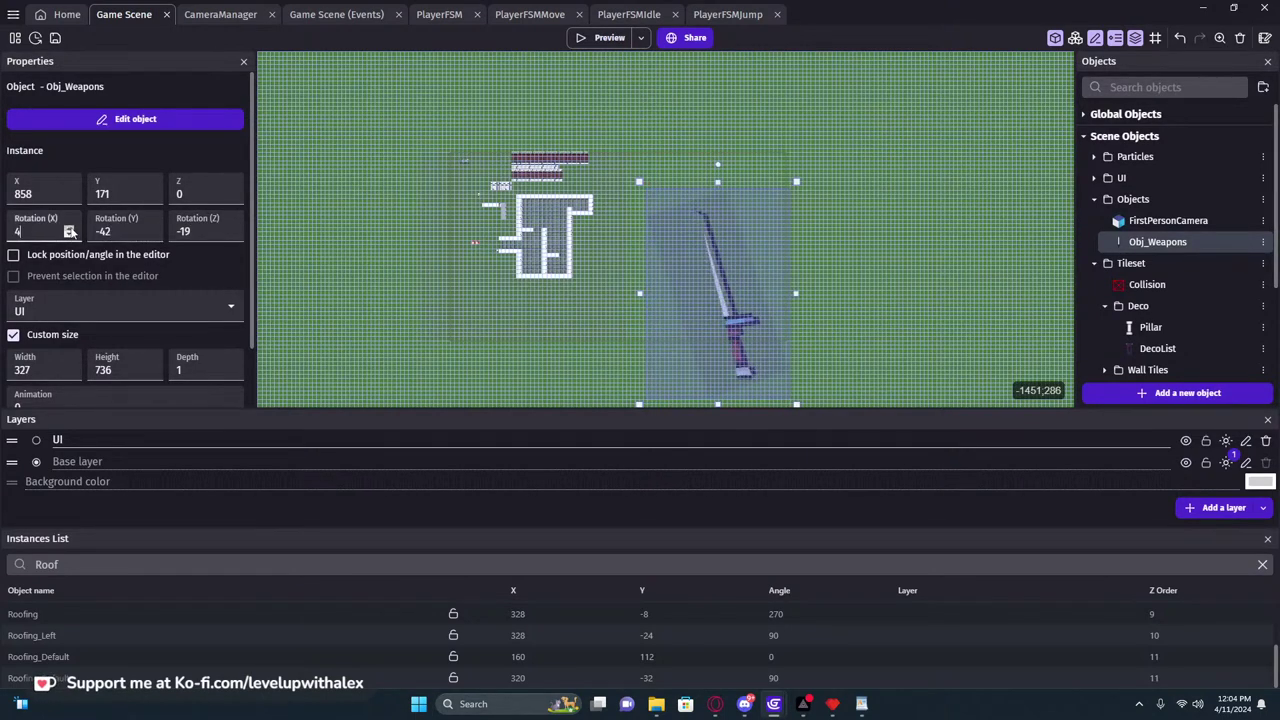
Preview the game and move around to check the sword's position and angle
click(603, 38)
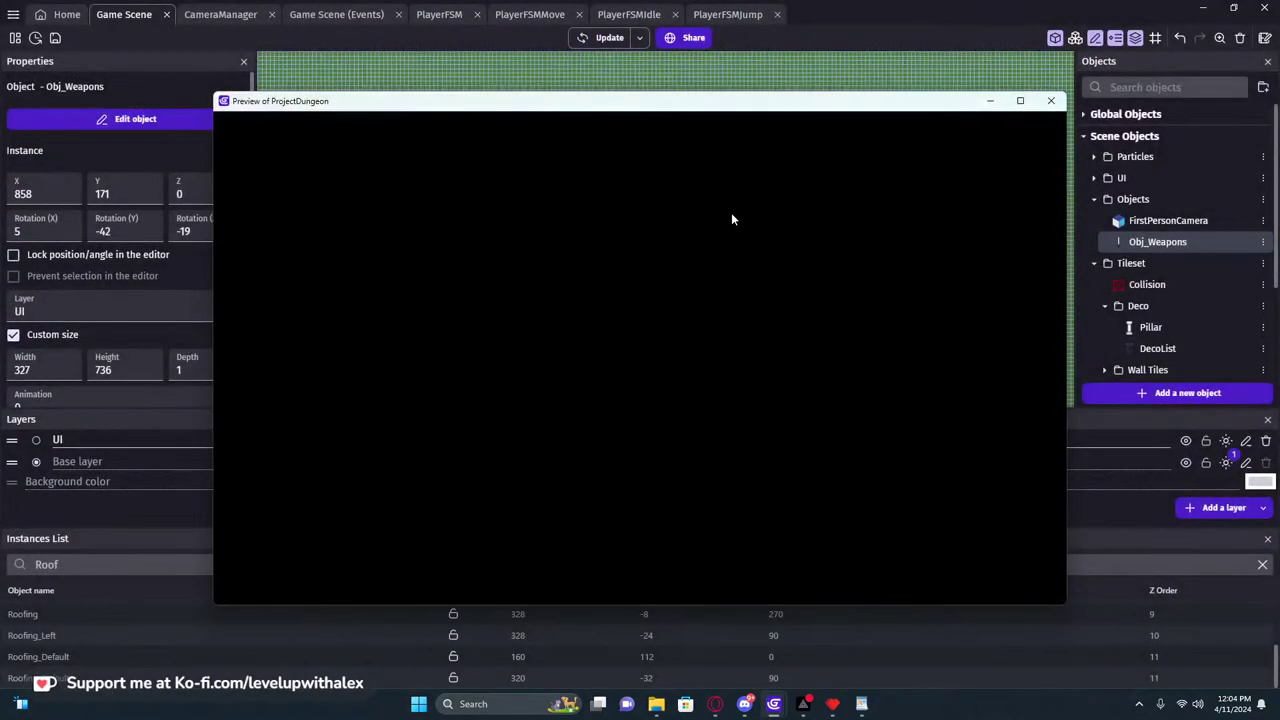
key(d)
key(a)
key(d)
key(w)
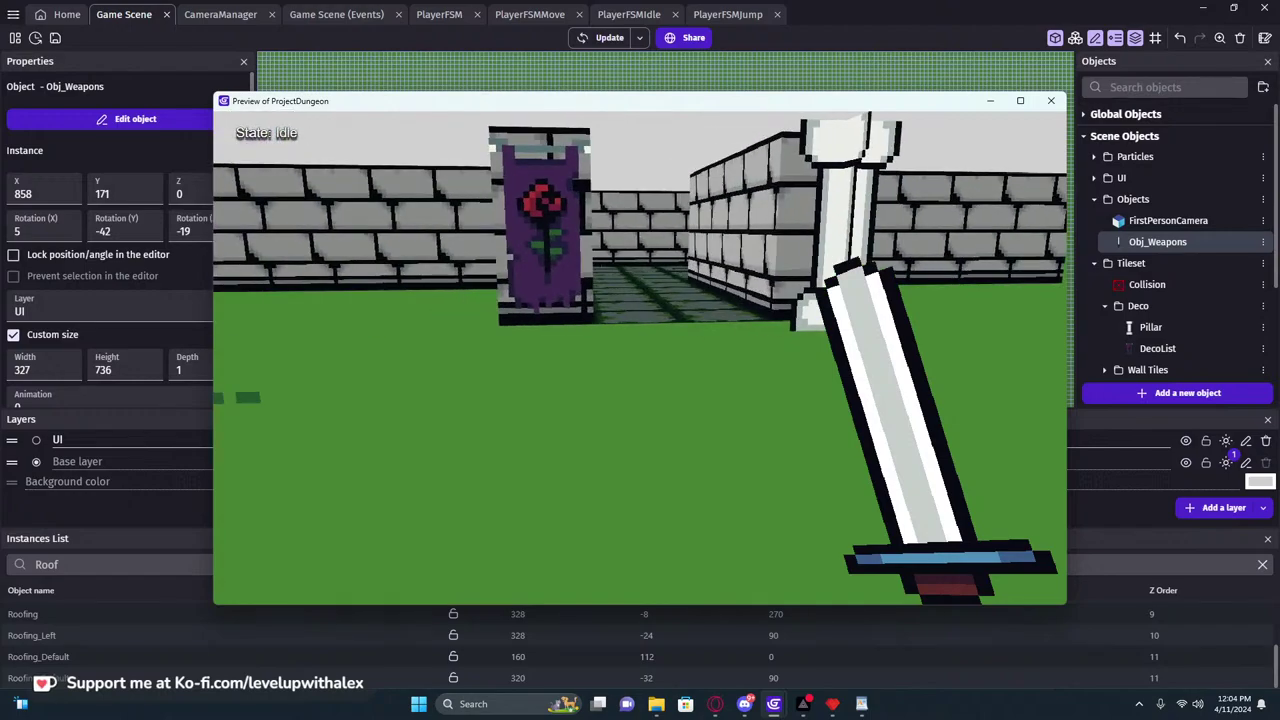
Walk through the dungeon corridors and outside past the pillars, roof and banner to check the held sword, then close the preview
key(w)
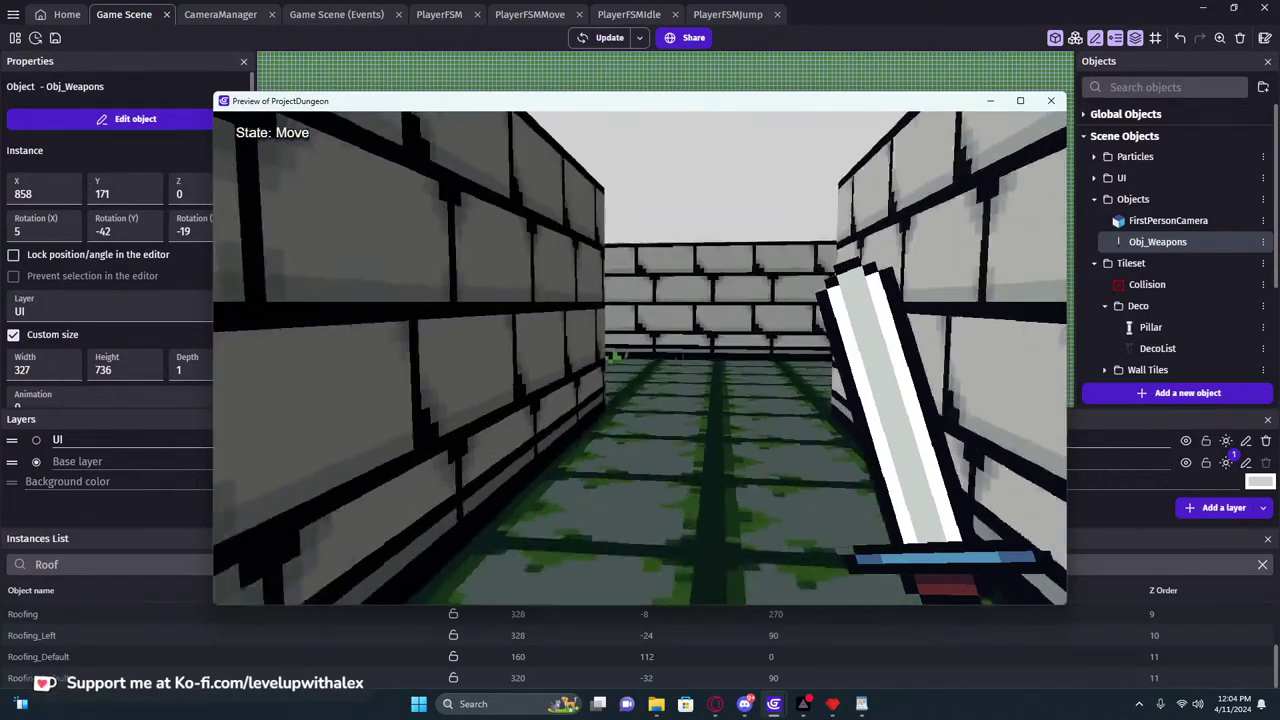
key(w)
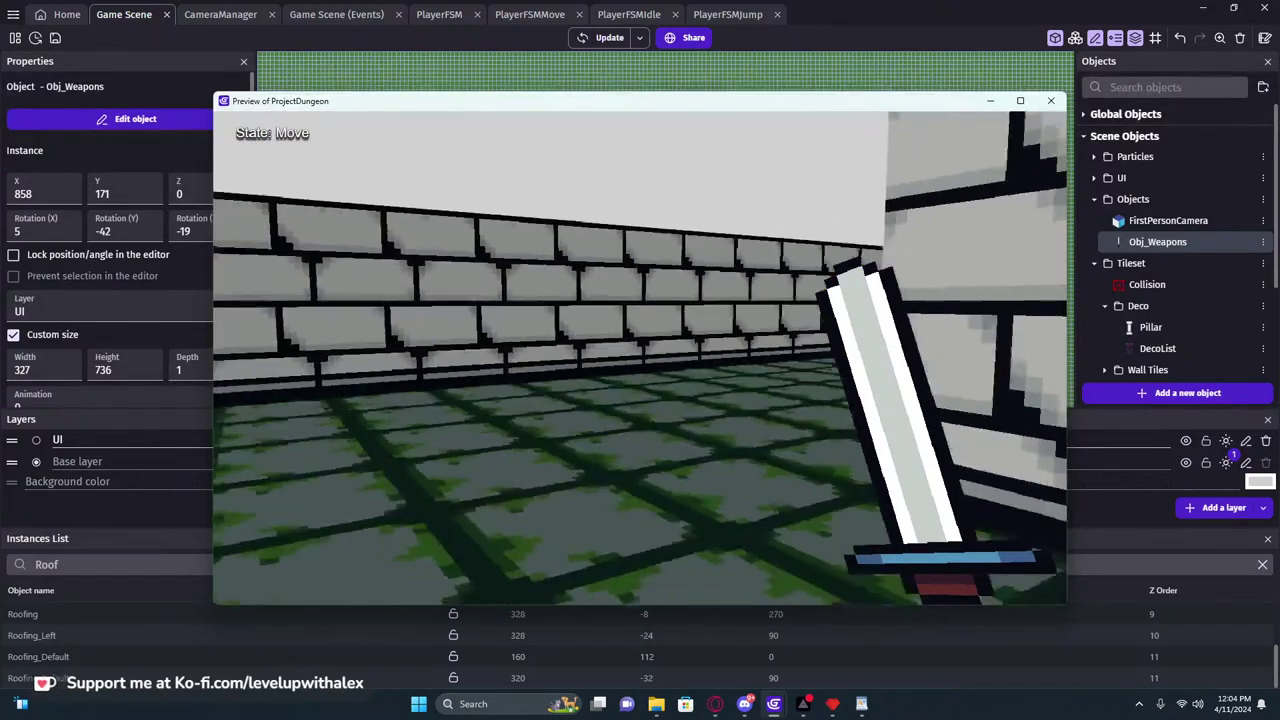
key(w)
key(w)
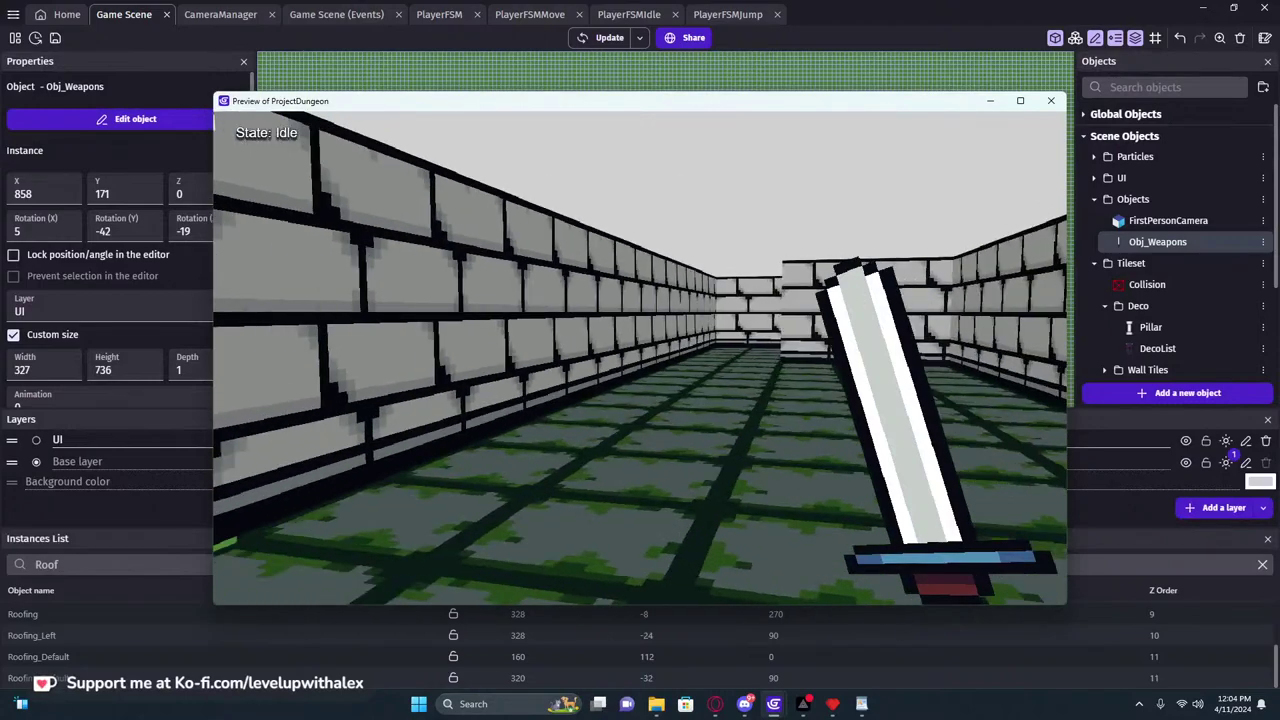
key(w)
key(w)
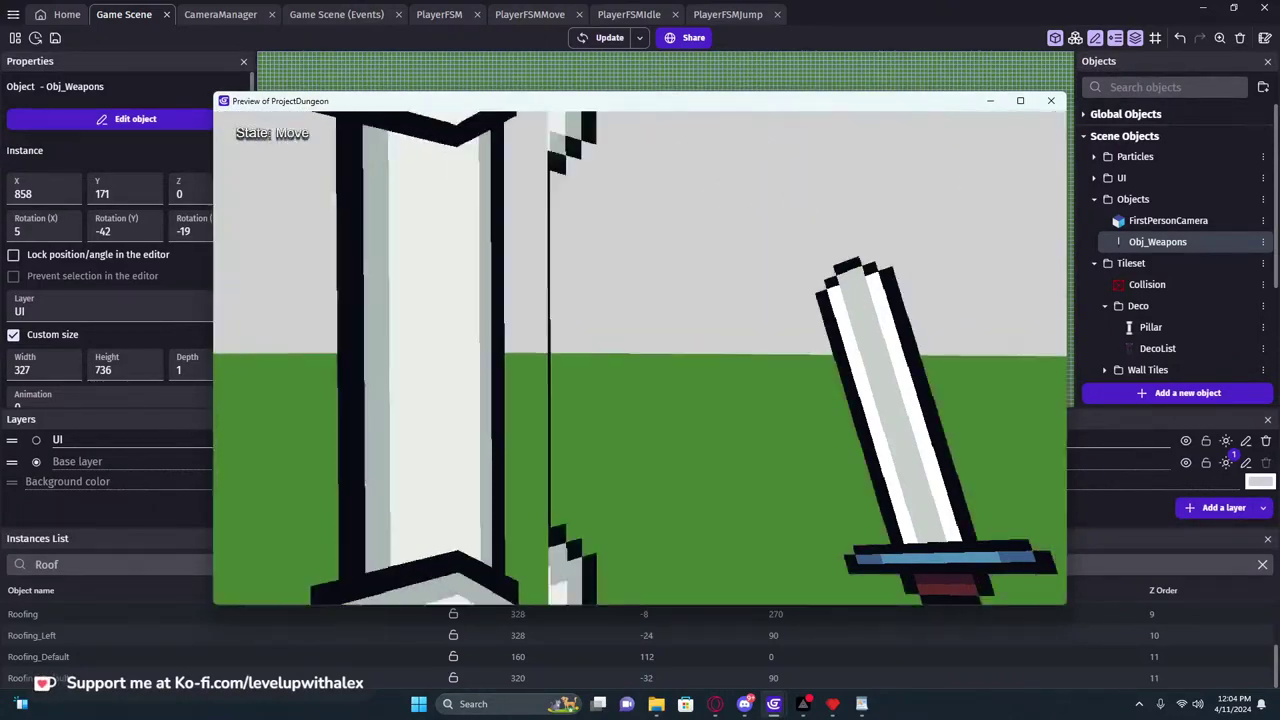
key(w)
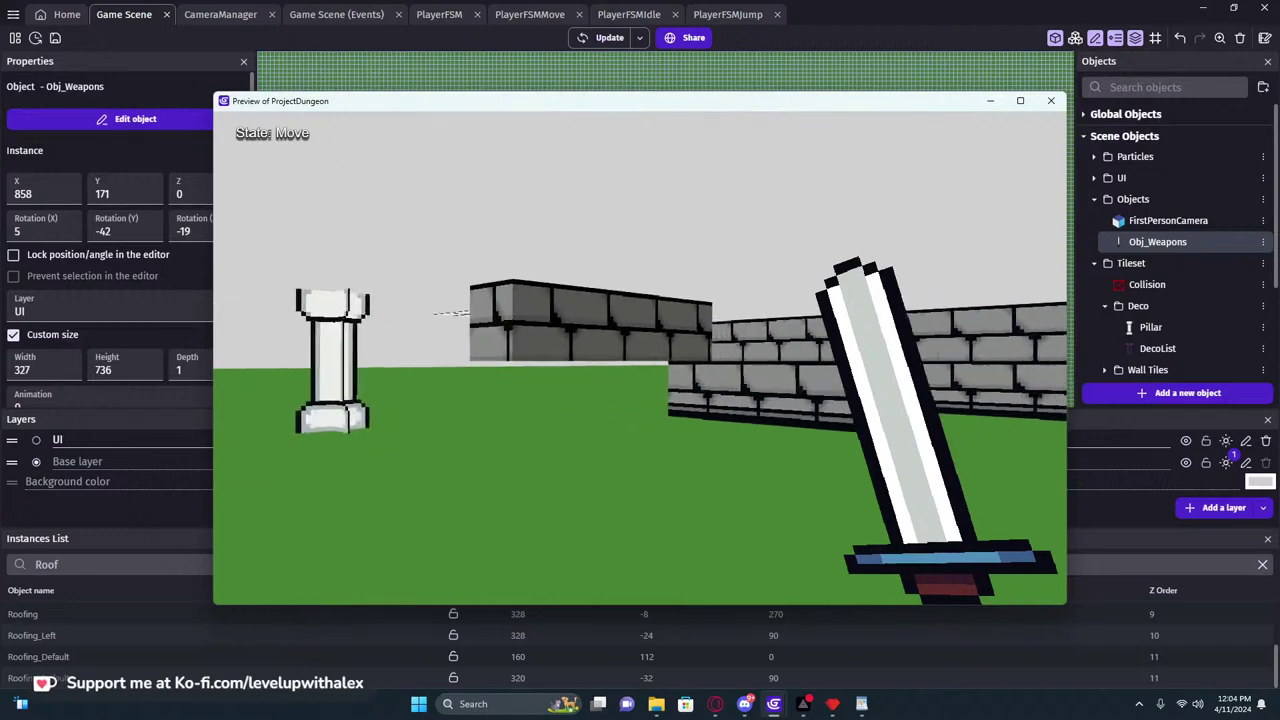
key(w)
key(w)
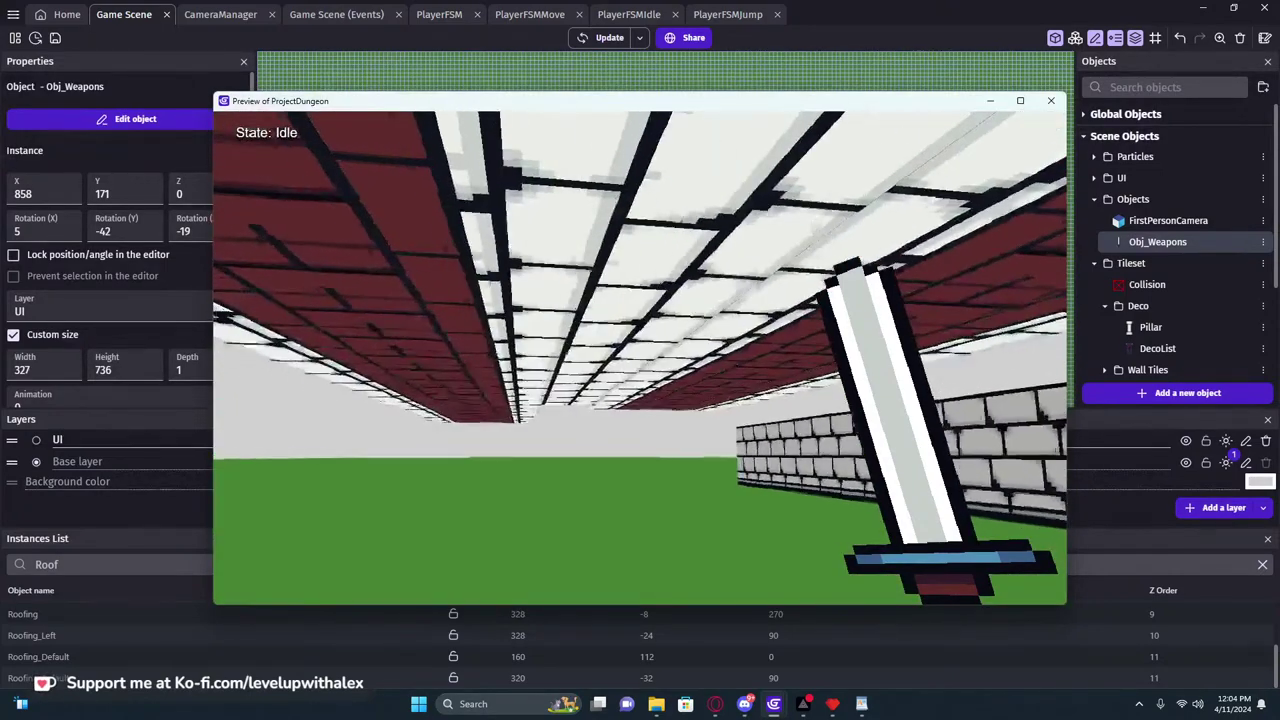
key(w)
key(w)
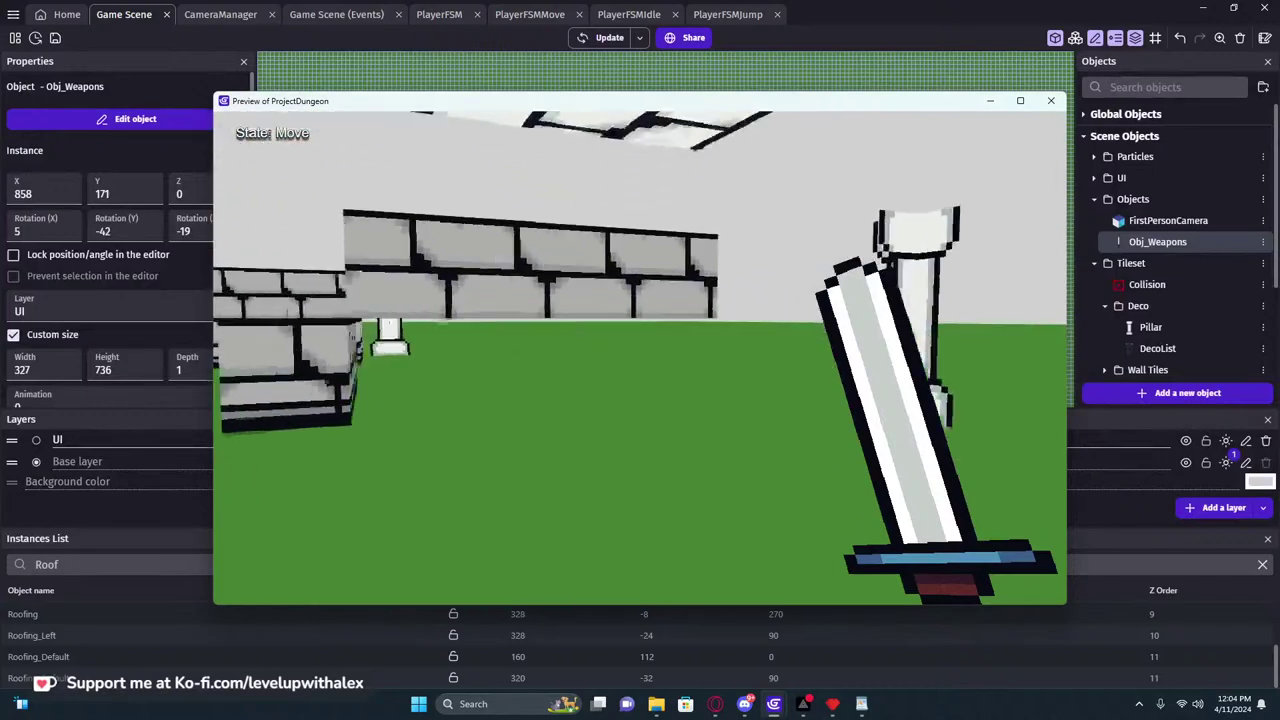
key(w)
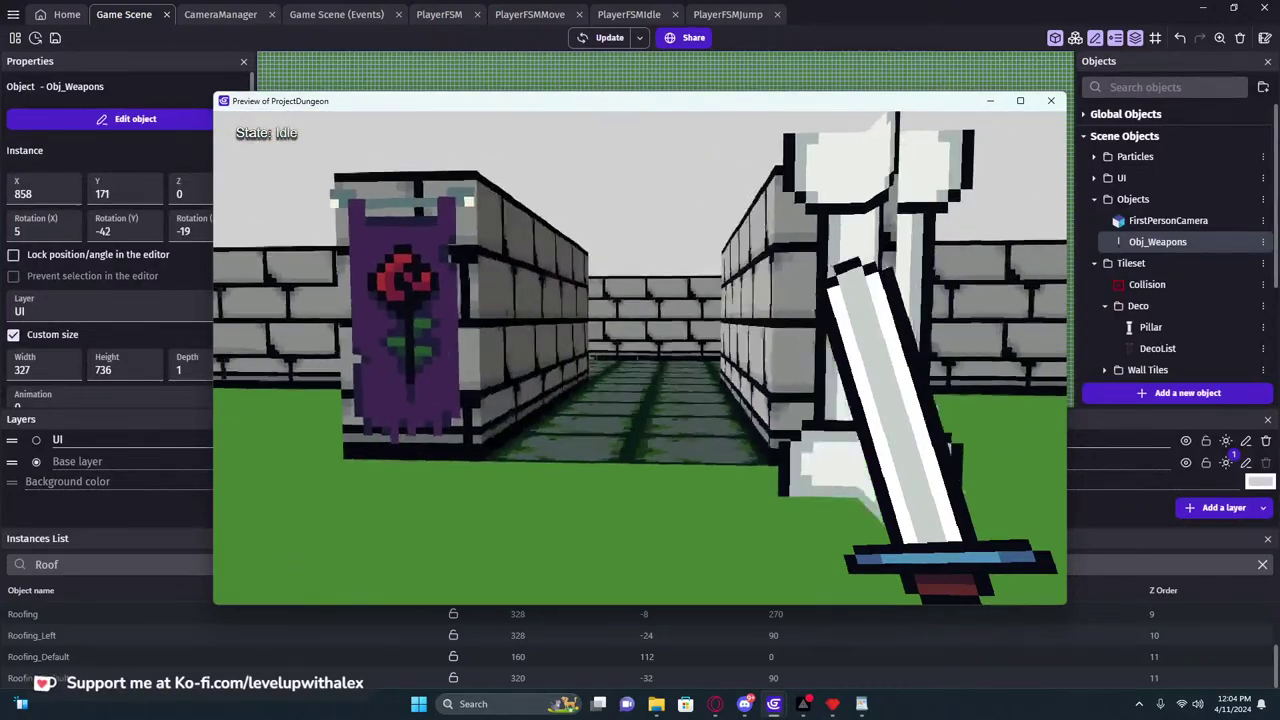
key(w)
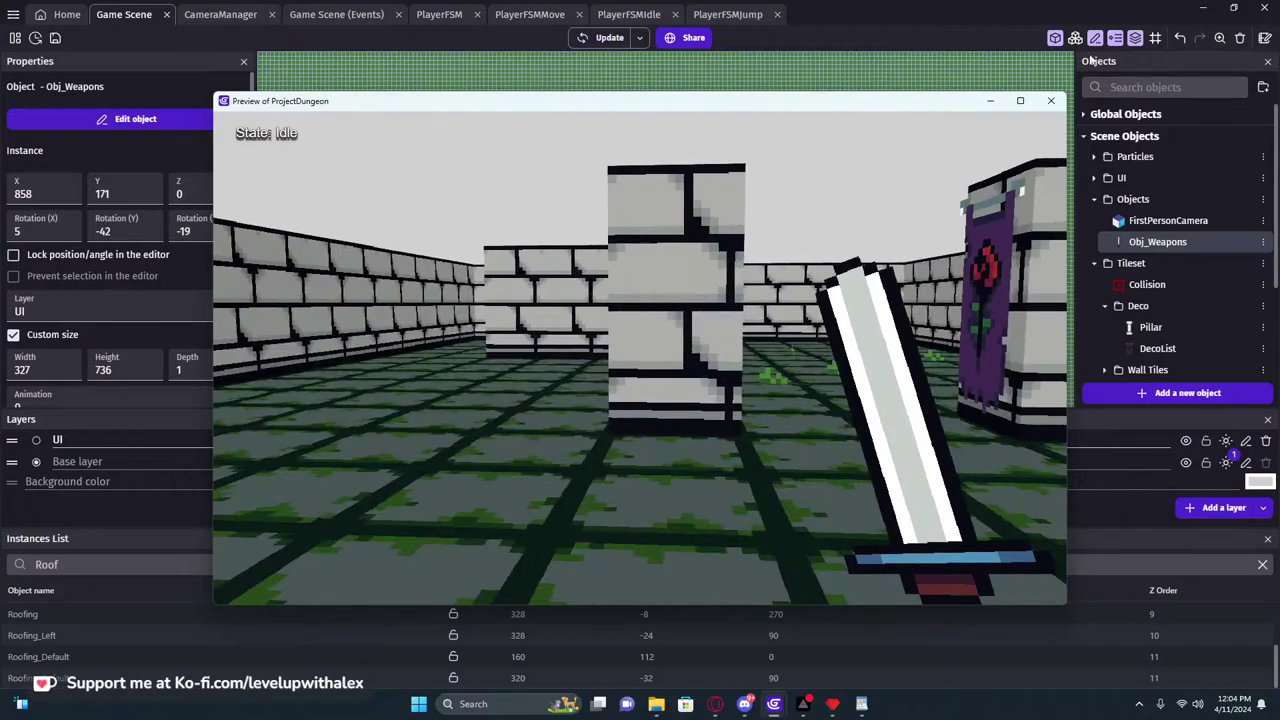
click(1051, 100)
Set the material type of the Dungeon_Ground_Cobble object to React to lights and apply it
click(868, 224)
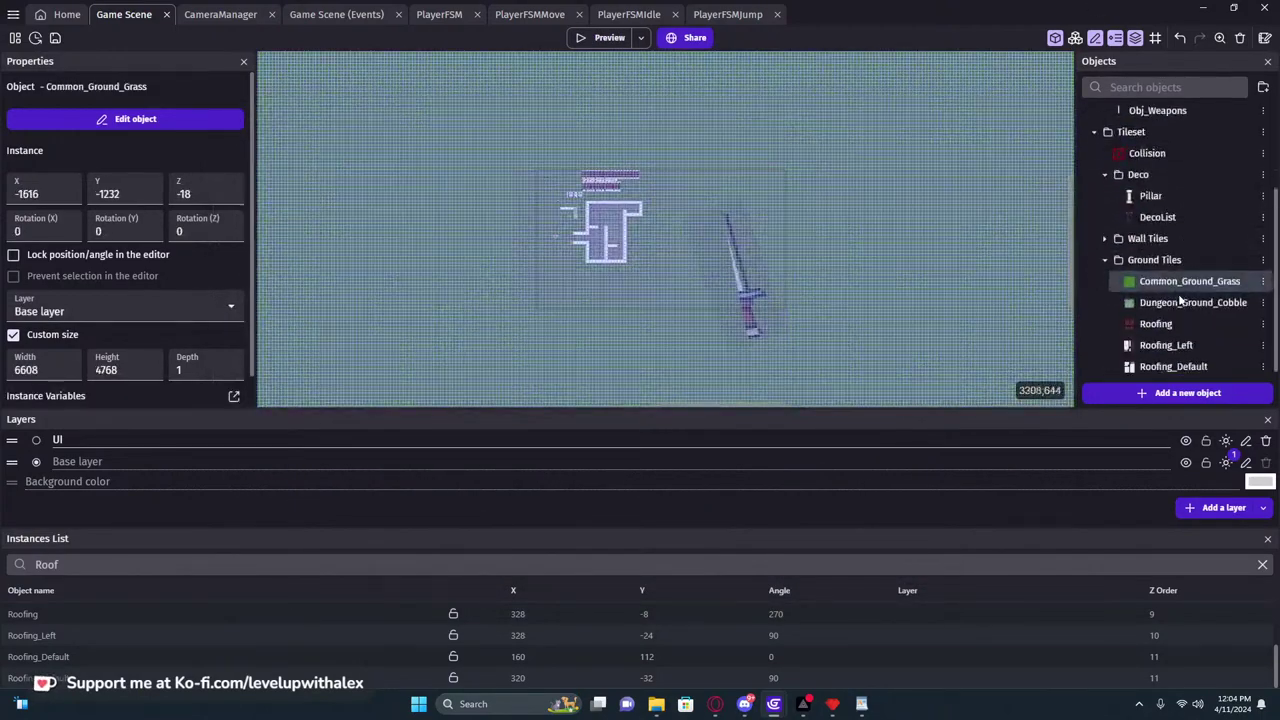
middle_drag(976, 250, 793, 232)
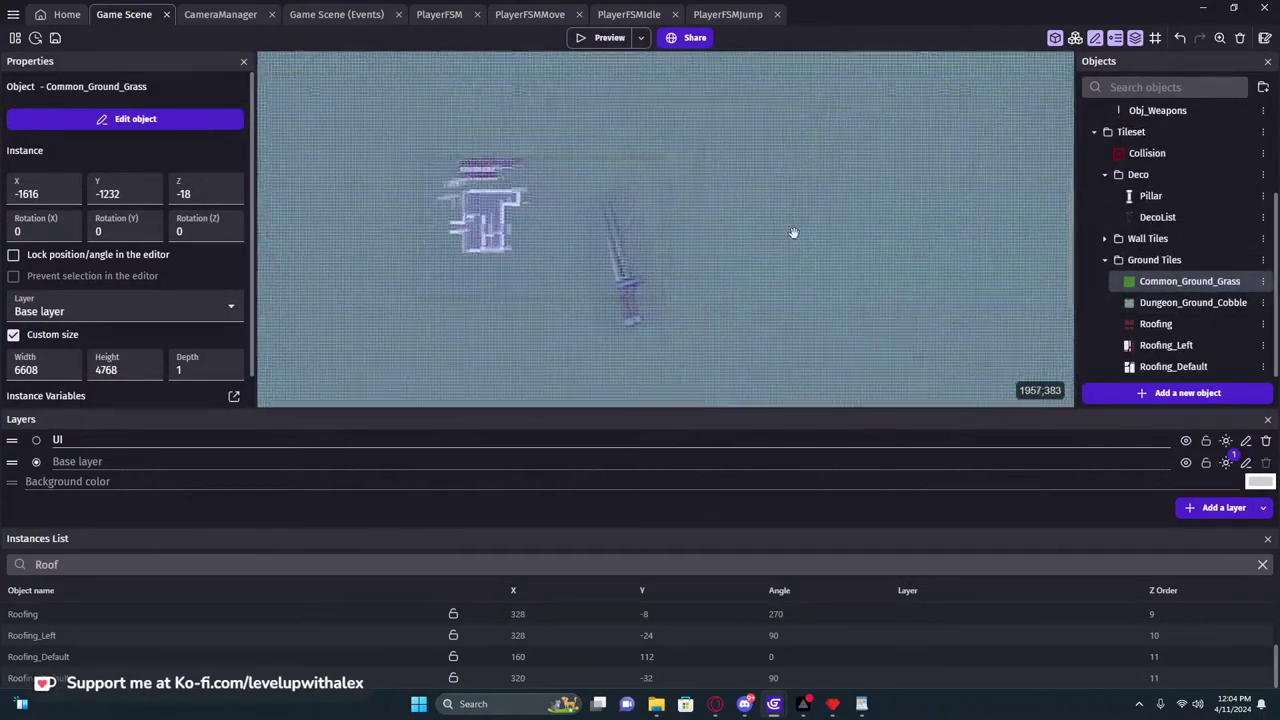
double_click(1192, 302)
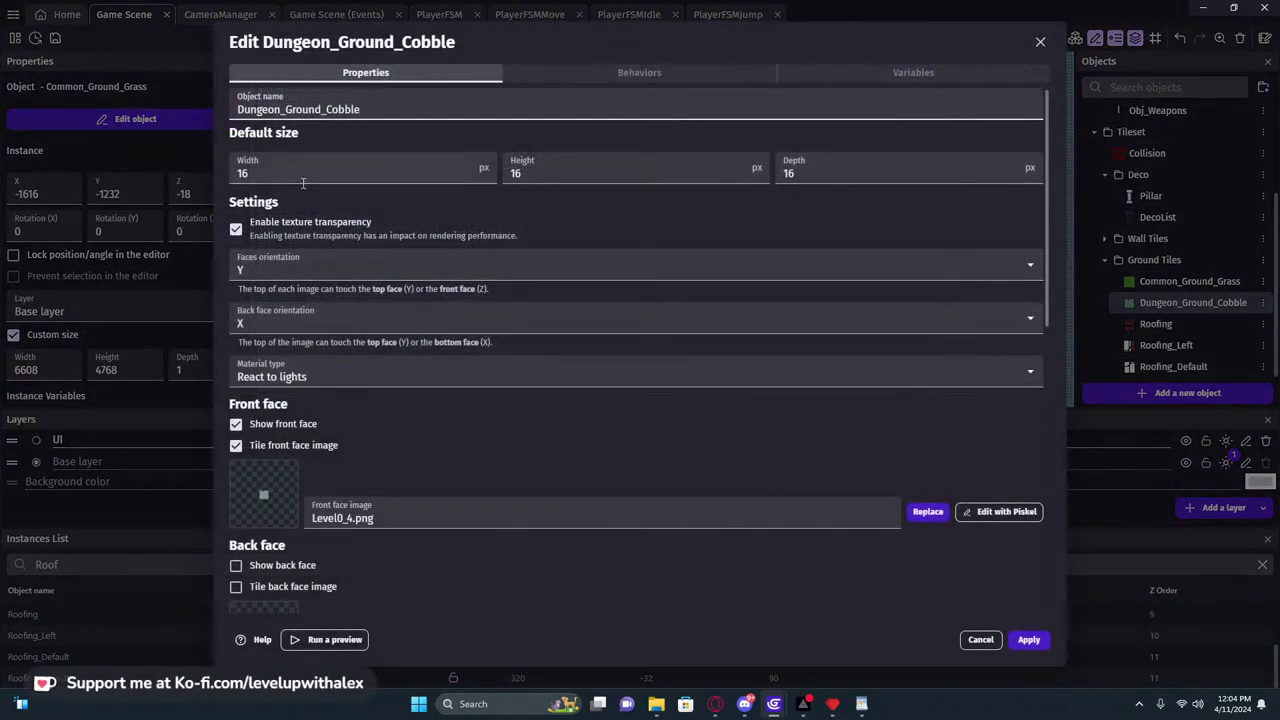
click(311, 373)
click(294, 411)
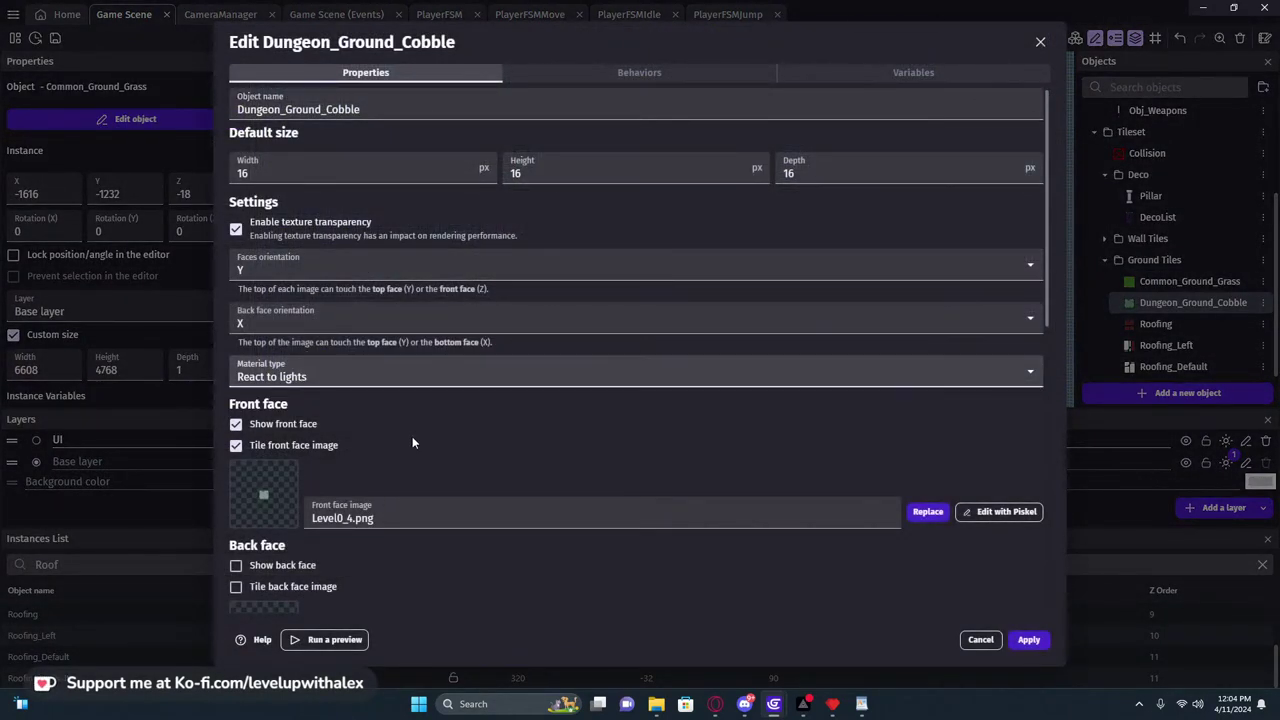
click(1028, 640)
Make the Roofing and Roofing_Left objects use the React to lights material type
double_click(1156, 323)
click(340, 376)
click(300, 406)
click(1028, 640)
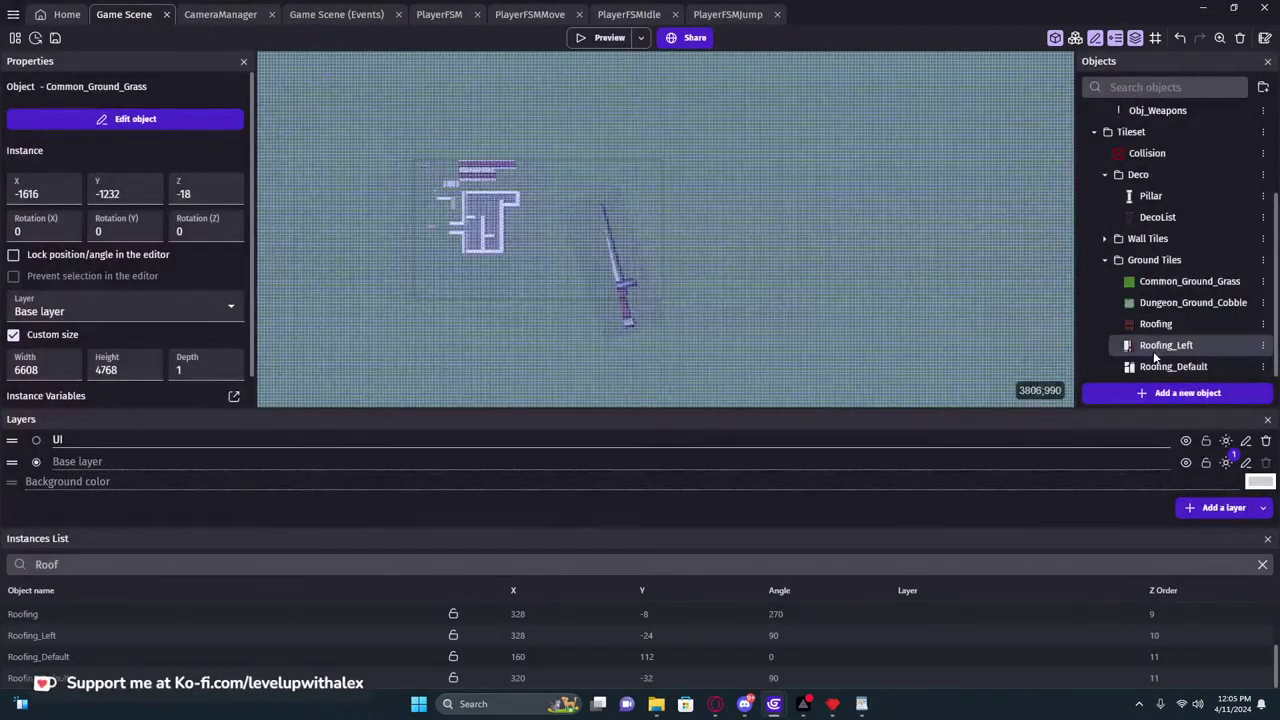
double_click(1153, 349)
click(340, 376)
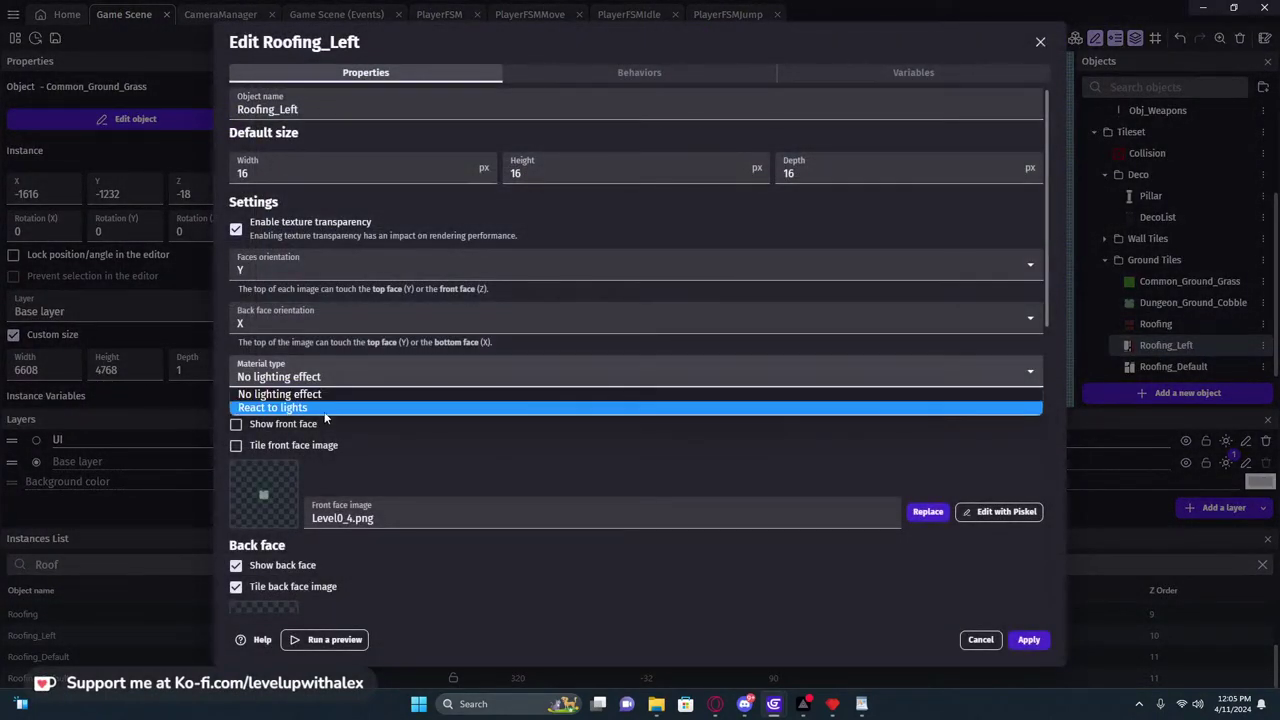
click(325, 409)
click(1028, 640)
Change the material type of Roofing_Default and Common_Ground_Grass to React to lights
double_click(1145, 367)
click(350, 378)
click(302, 410)
click(1028, 640)
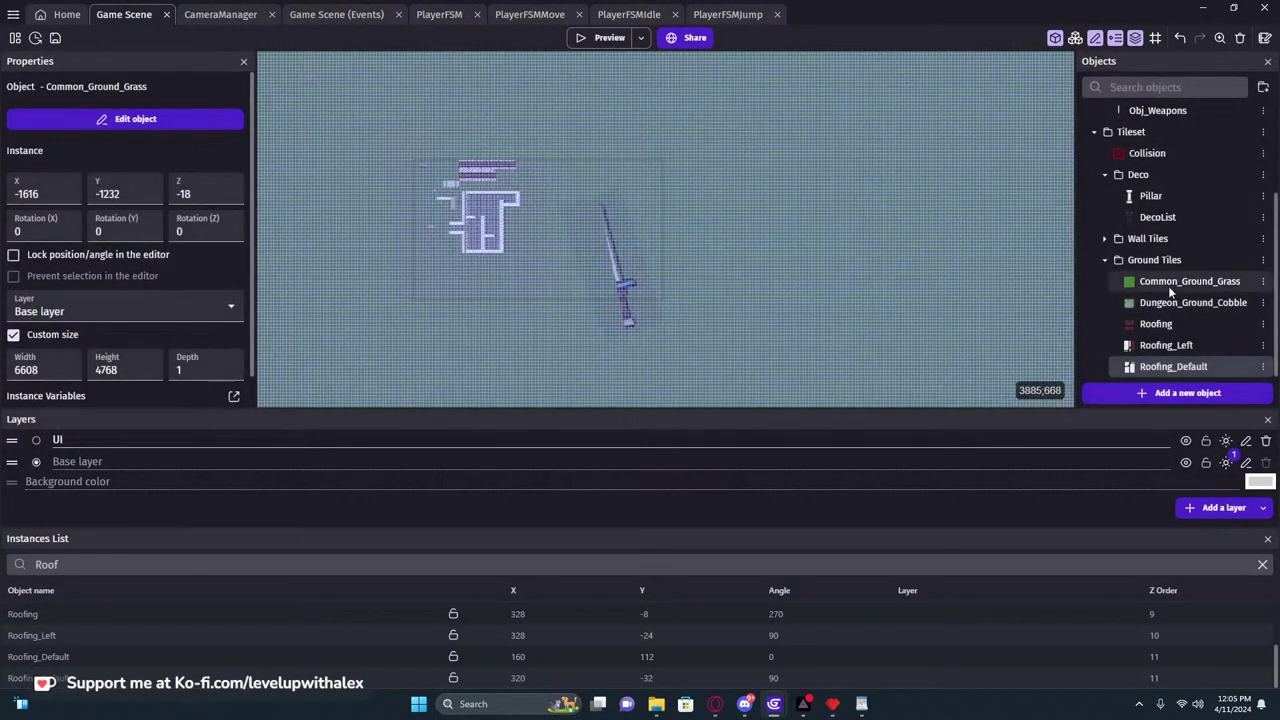
double_click(1180, 282)
click(395, 378)
click(330, 408)
click(1026, 638)
Delete the Hemisphere light effect from the Base layer and apply the change
click(1226, 464)
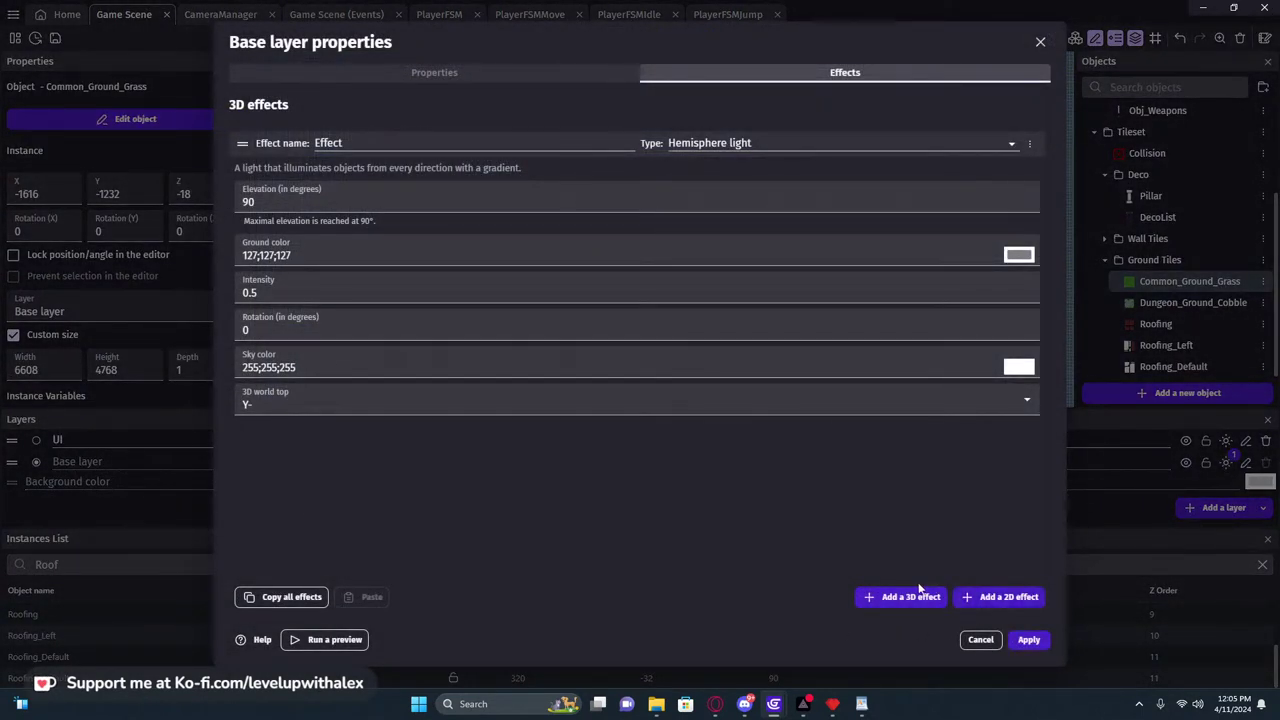
click(1028, 146)
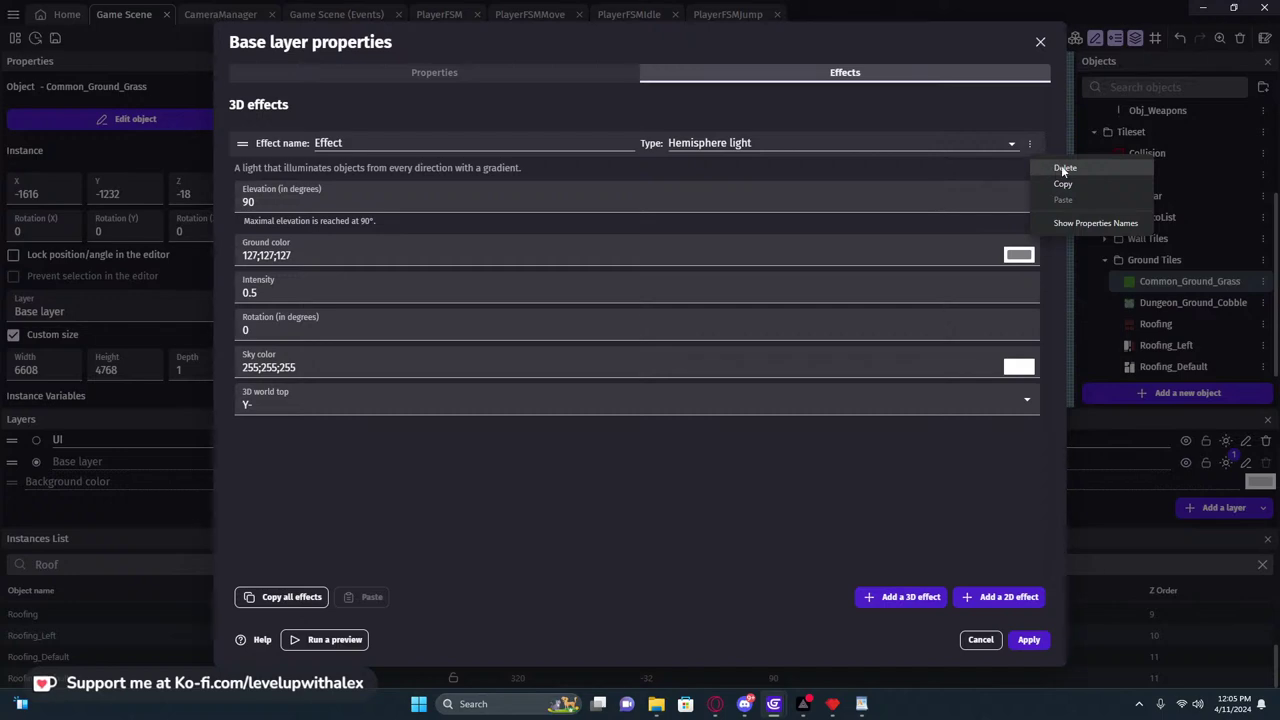
click(1066, 168)
click(1029, 639)
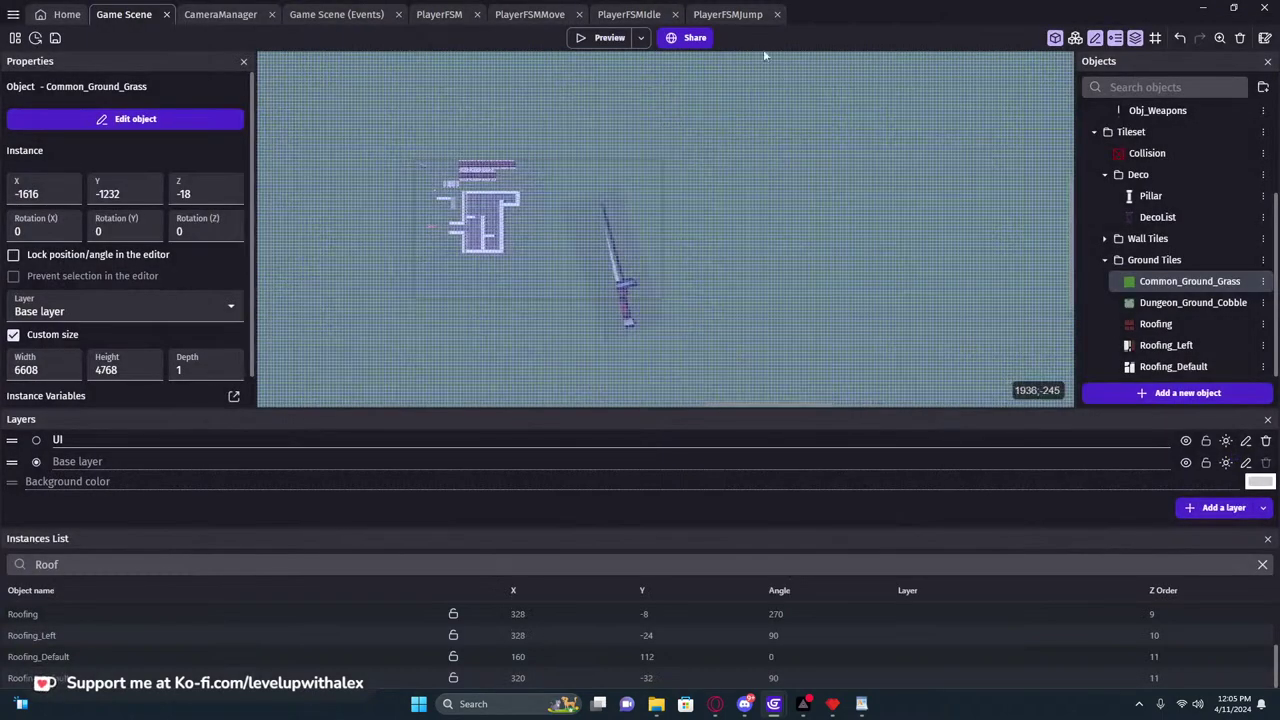
Preview the game and walk into the dungeon to check the scene without the layer light
click(602, 42)
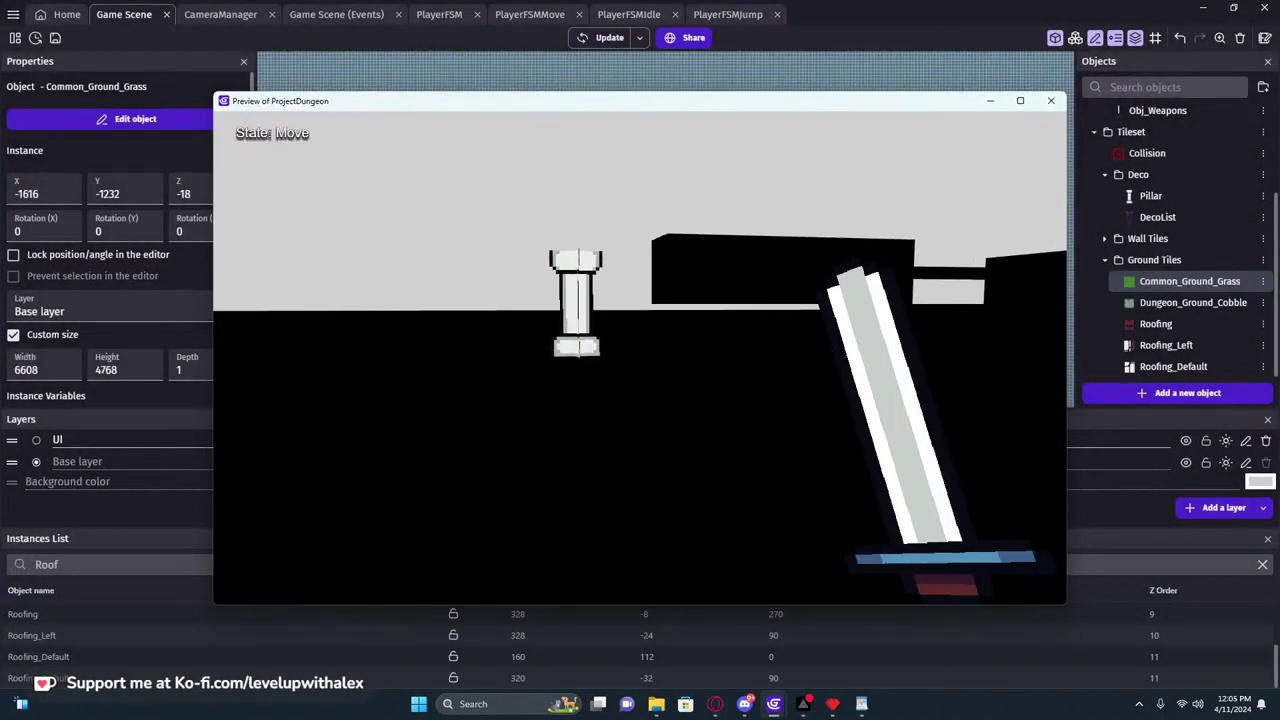
key(w)
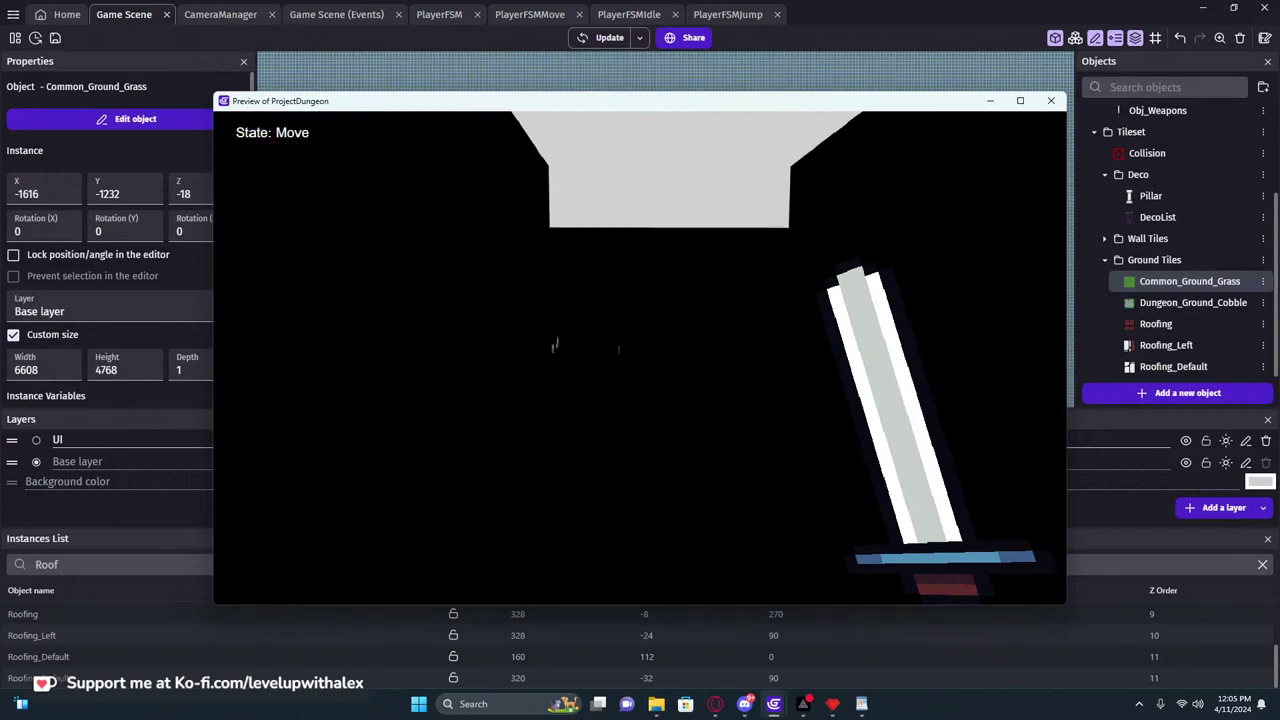
key(w)
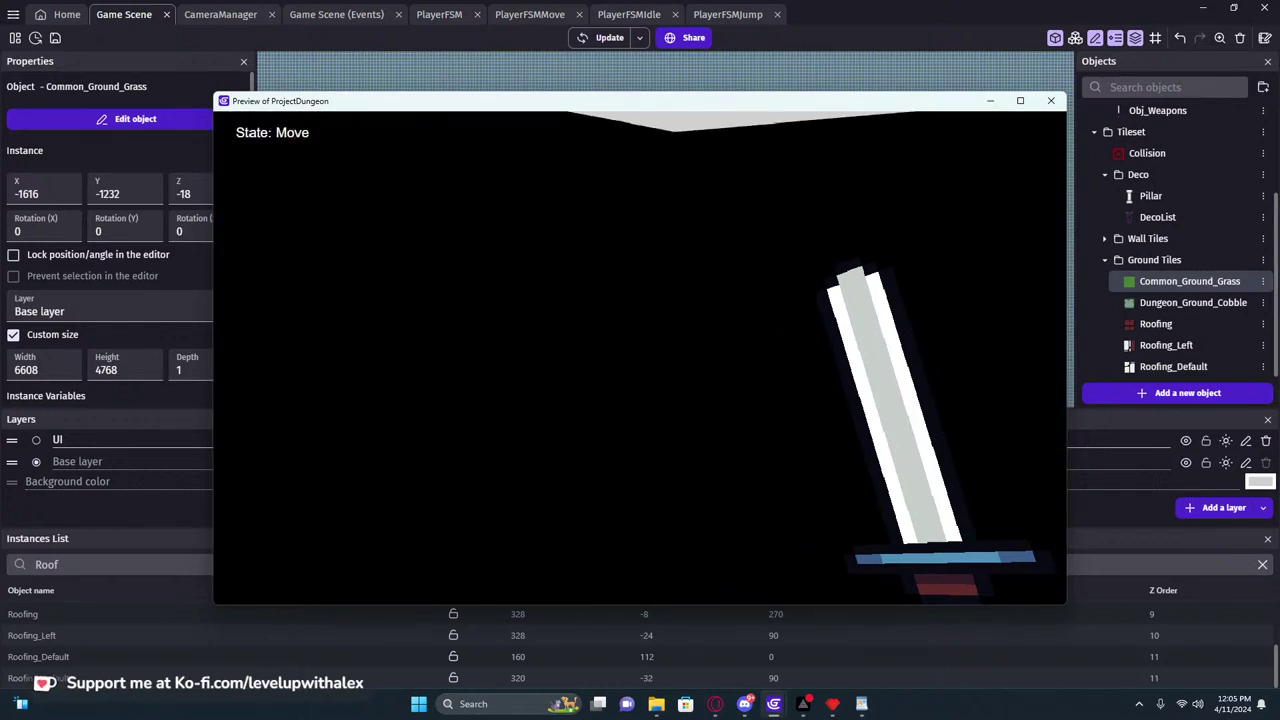
key(w)
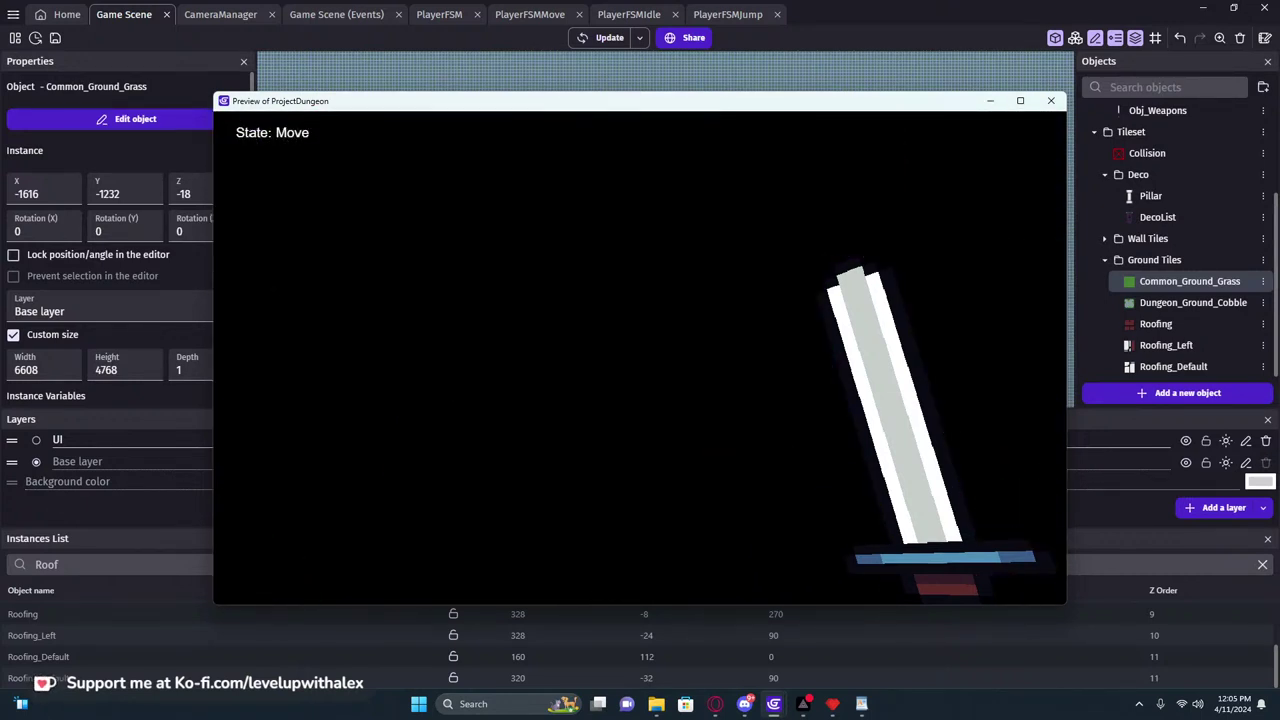
click(1050, 100)
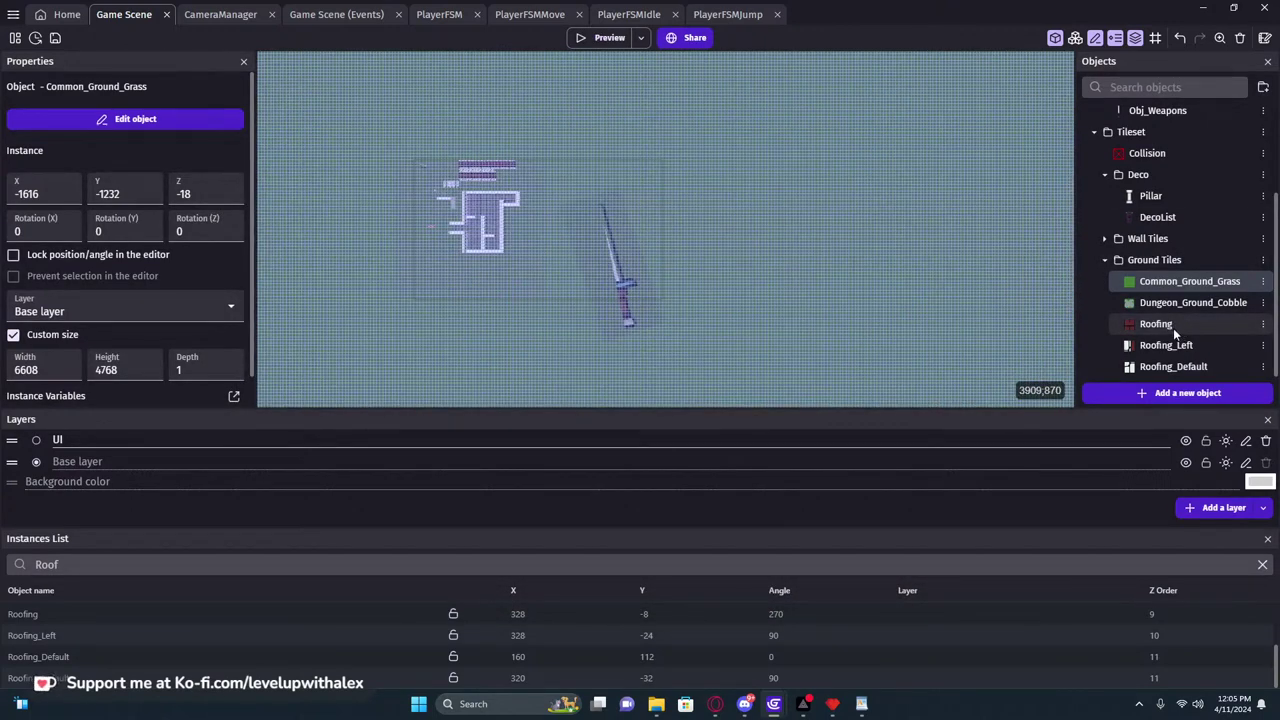
Inspect the DecoList object's settings and close them without changes
double_click(1170, 216)
click(582, 77)
click(460, 72)
click(1040, 41)
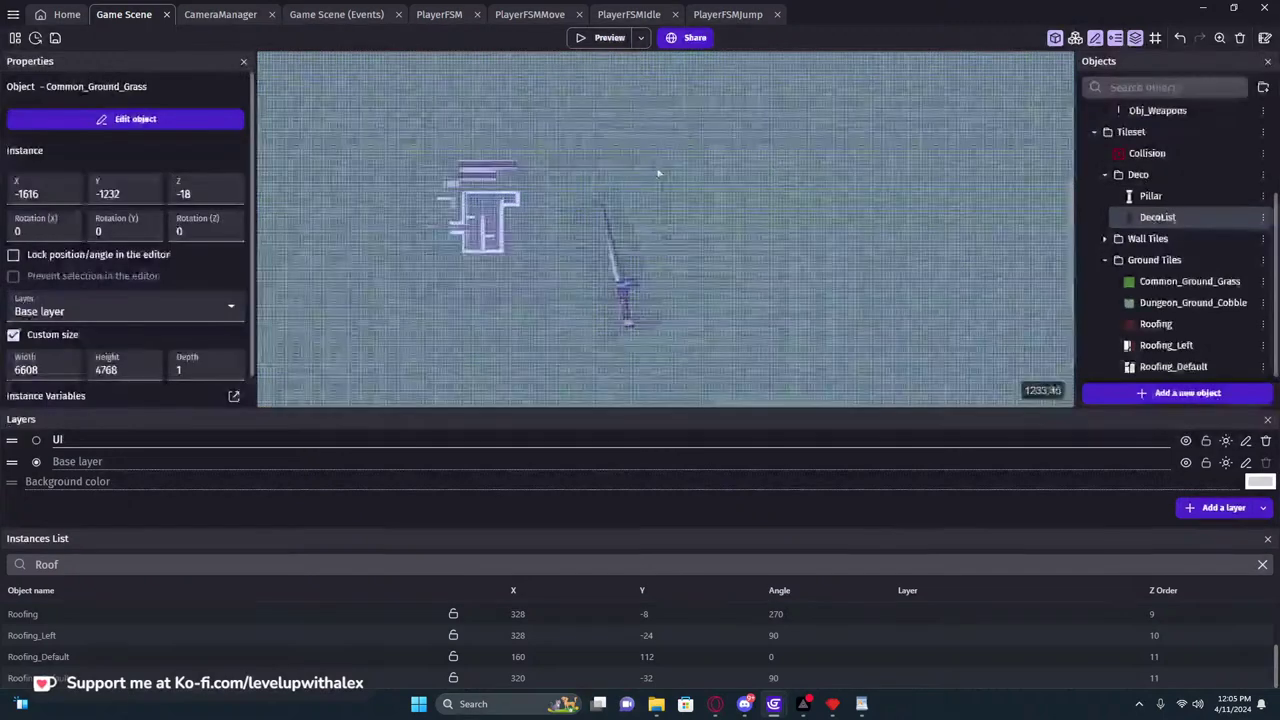
Move the sword to 874, 143 and set its X rotation to 2 and Y rotation to -54
click(689, 310)
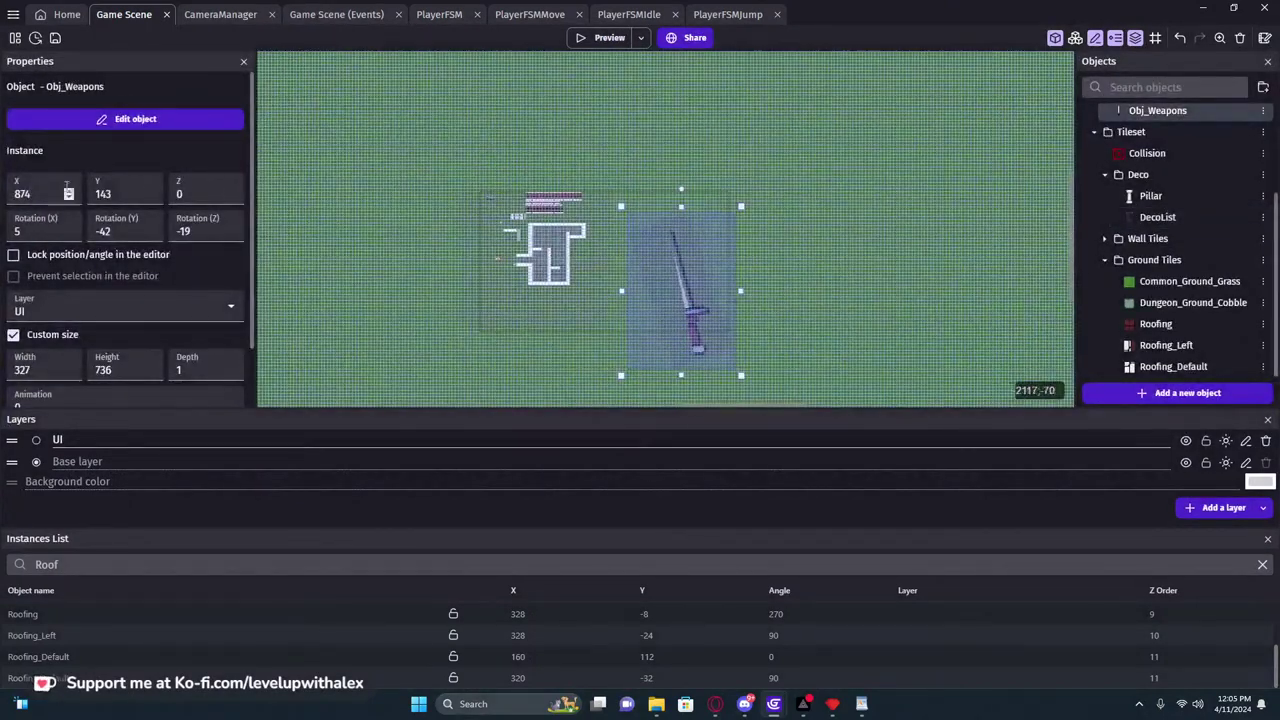
triple_click(69, 235)
click(150, 236)
click(150, 236)
click(150, 236)
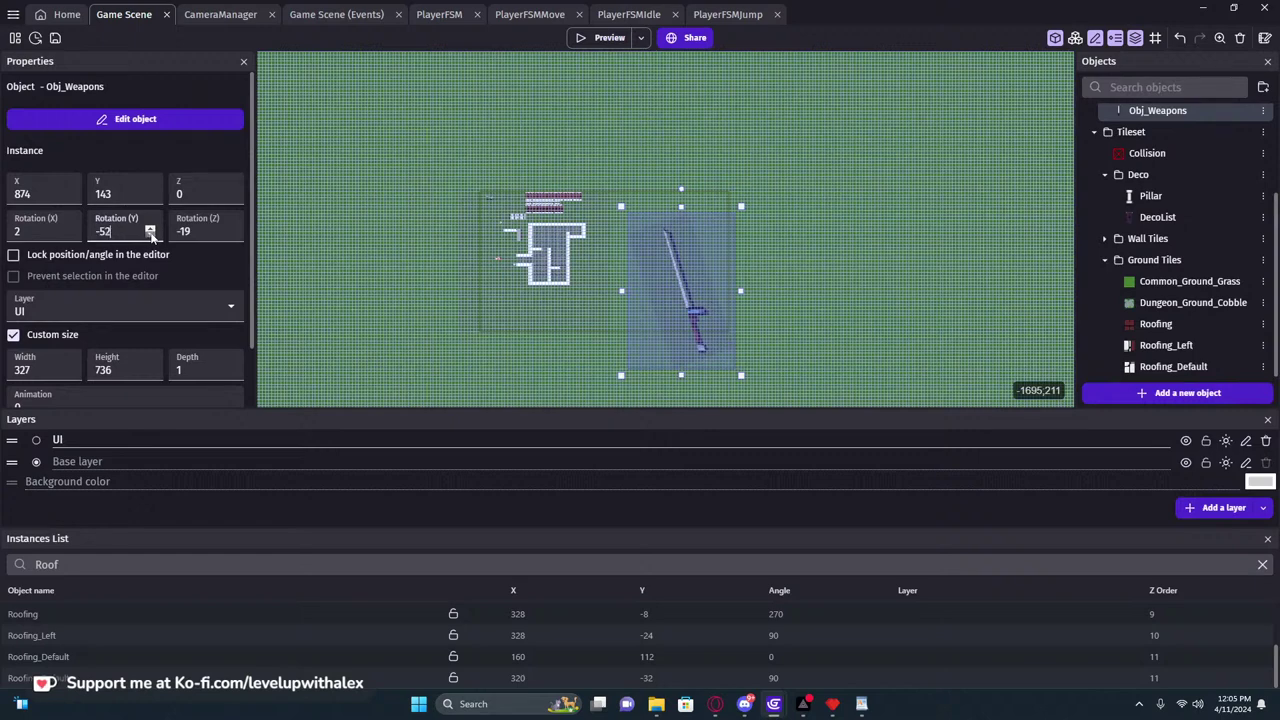
Preview the game and move around briefly to check the sword's new tilt
click(603, 37)
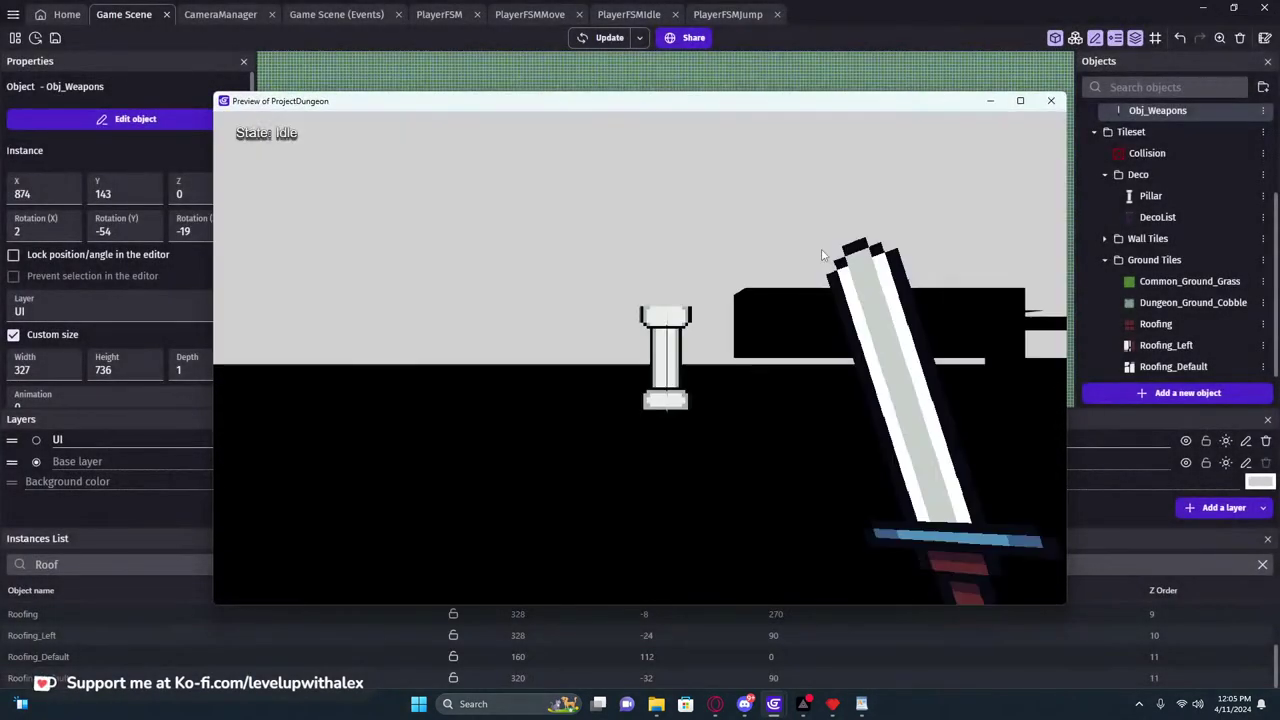
key(w)
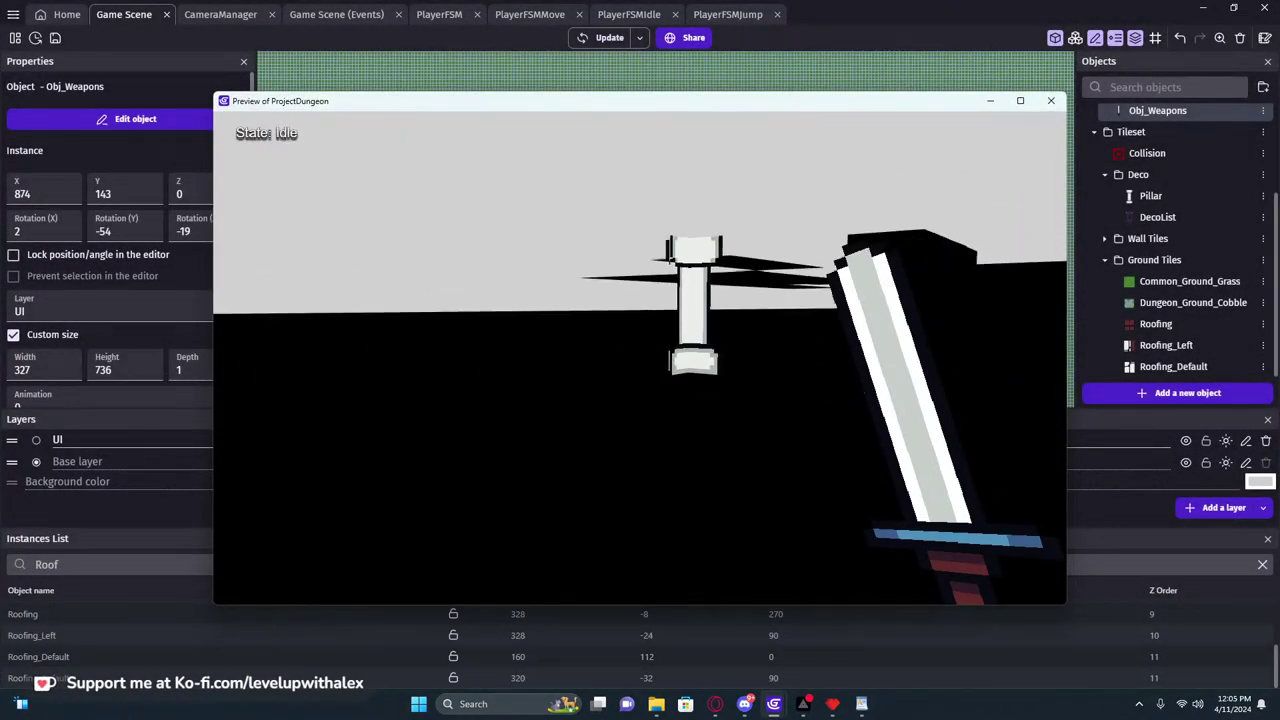
key(w)
click(1050, 100)
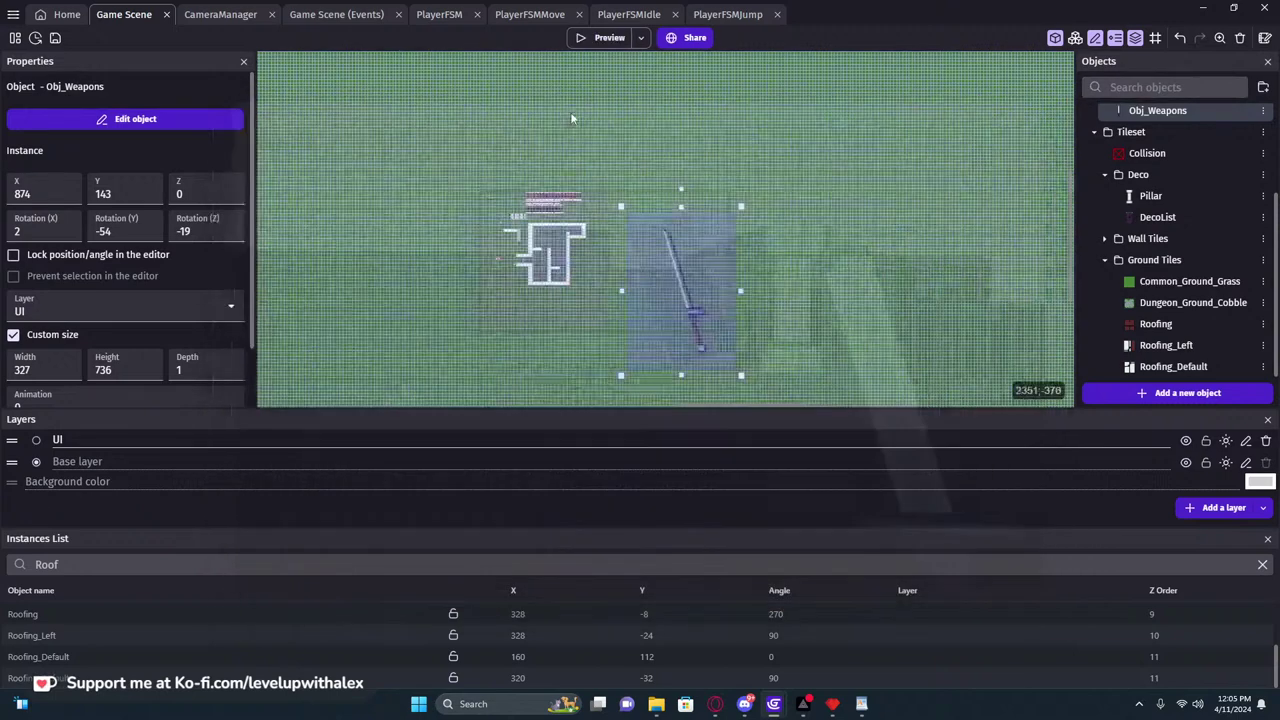
Set the scene's background color to black (000000)
scroll(851, 256, down, 1)
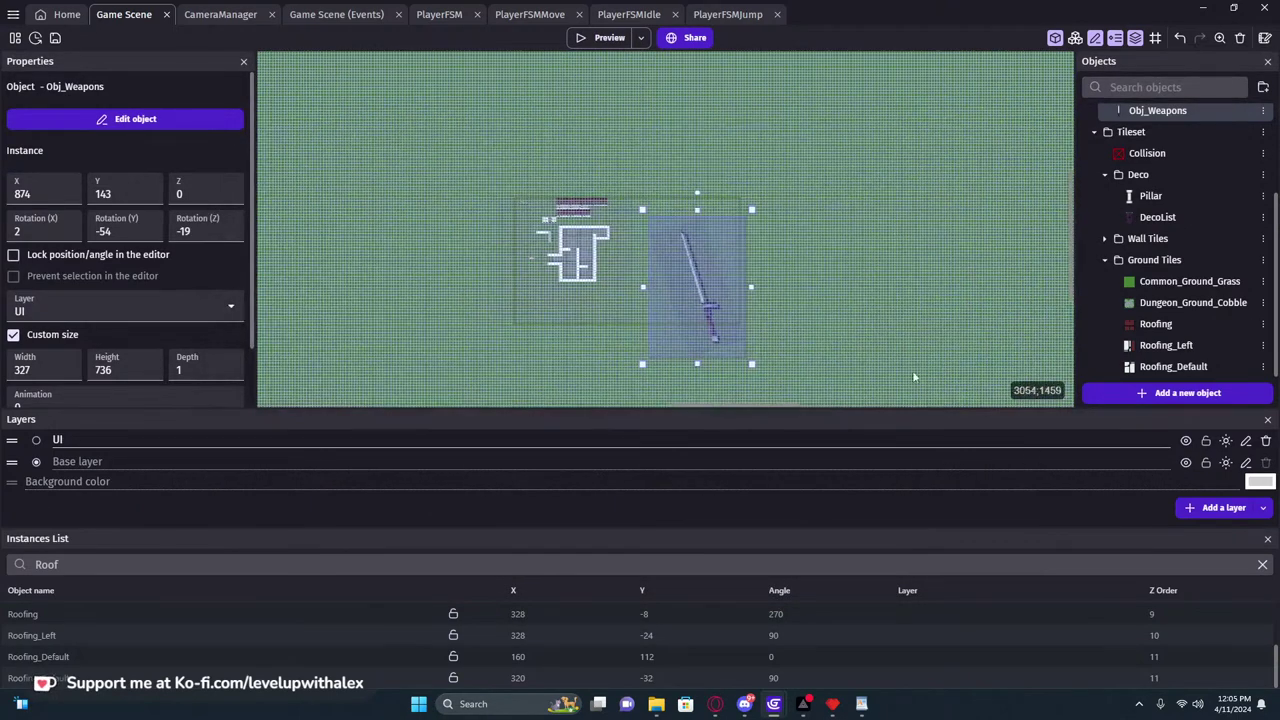
click(1260, 482)
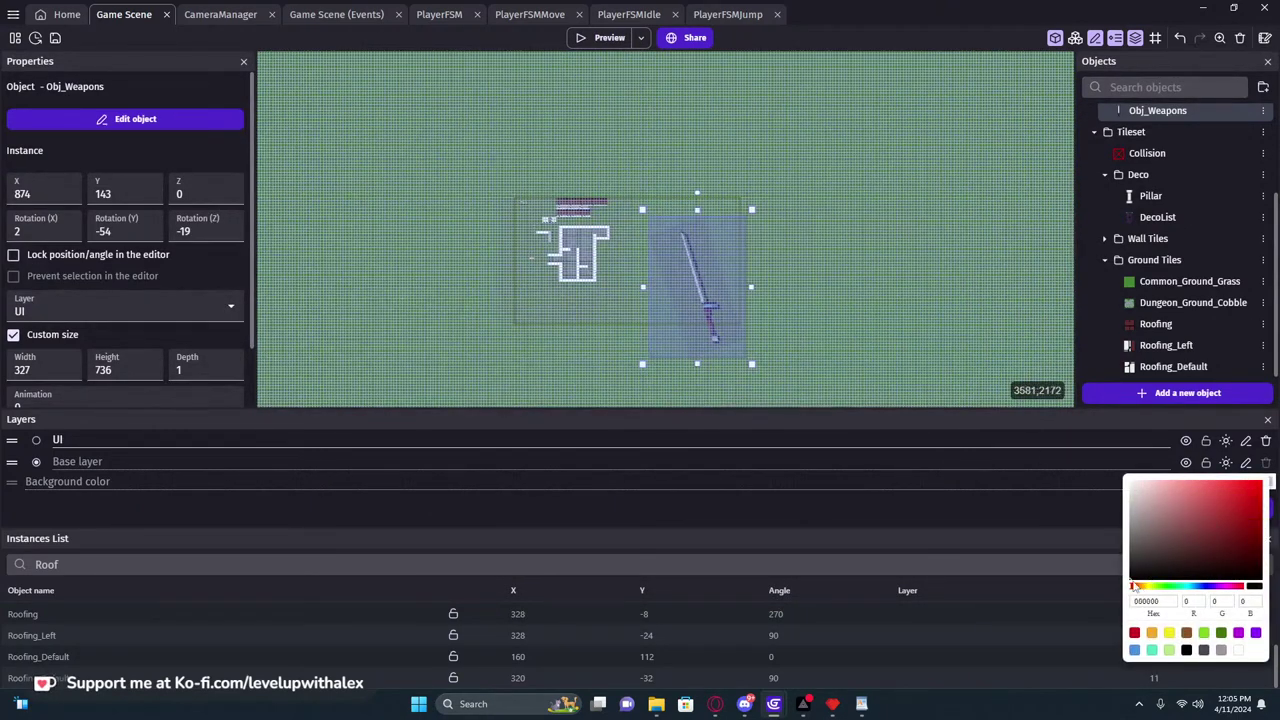
click(917, 321)
Preview the game and walk up to the banner and pillar to check the black background
click(598, 37)
key(w)
key(w)
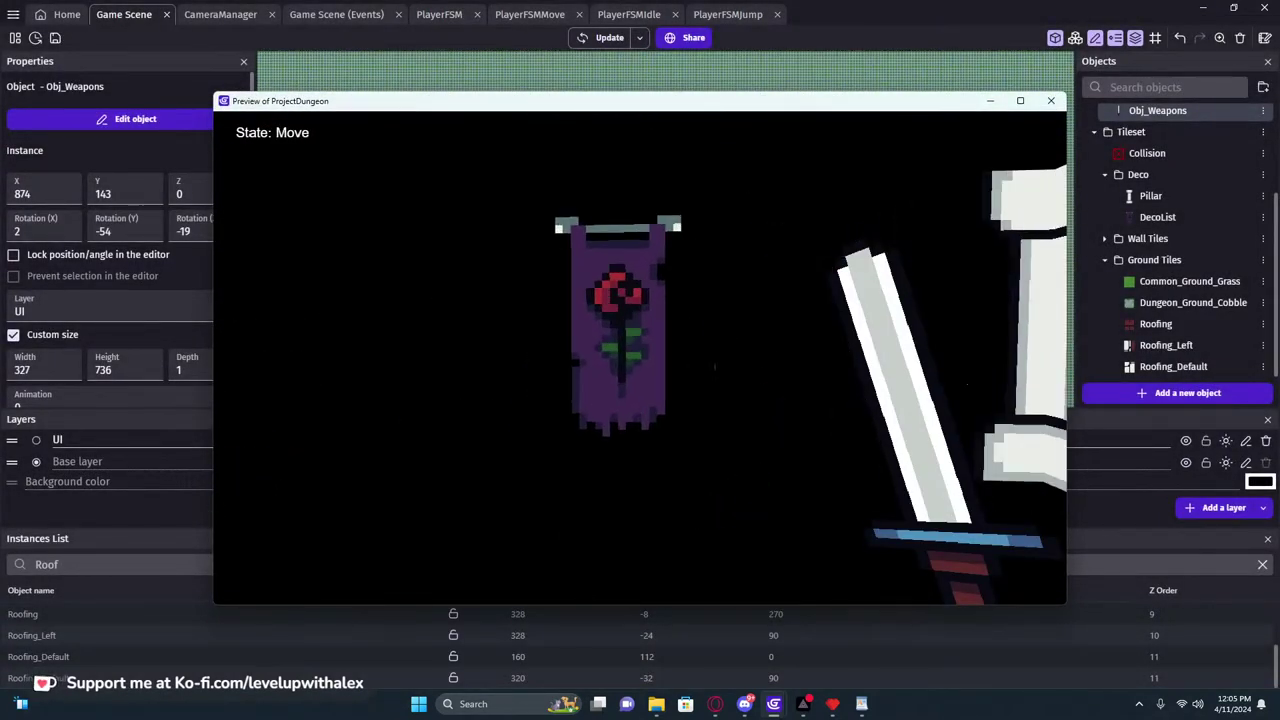
key(s)
click(1051, 100)
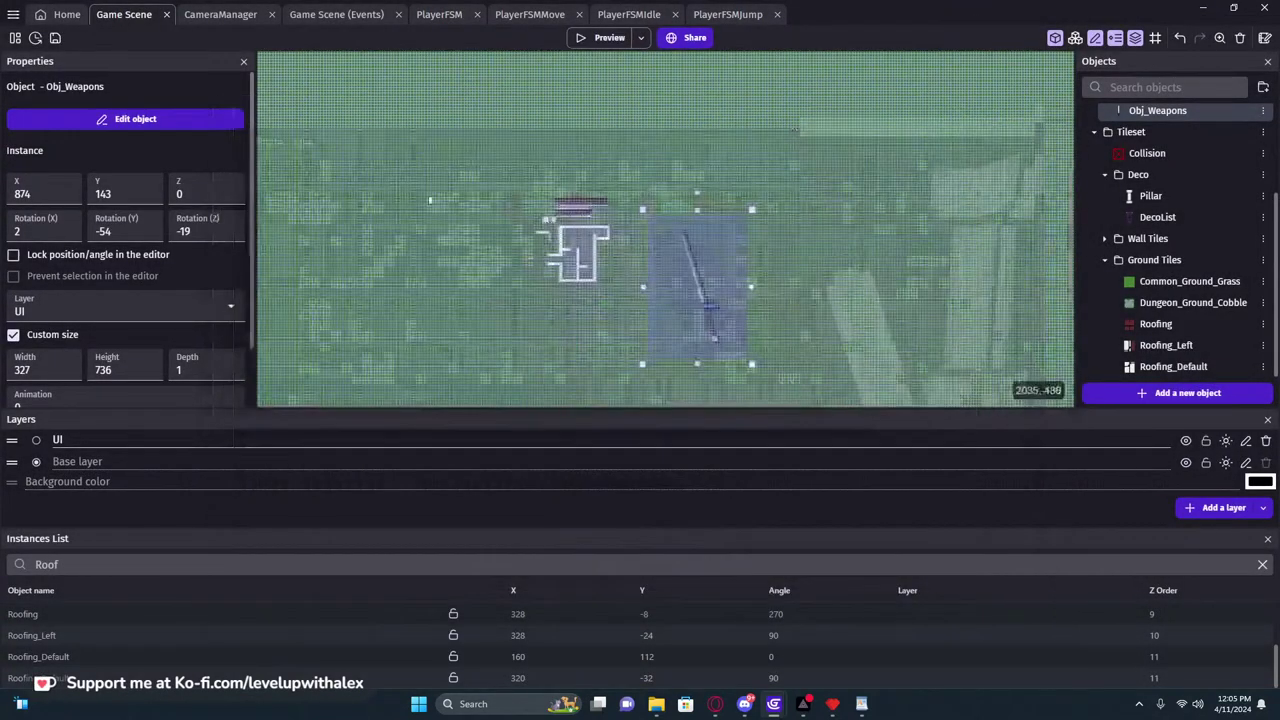
click(14, 37)
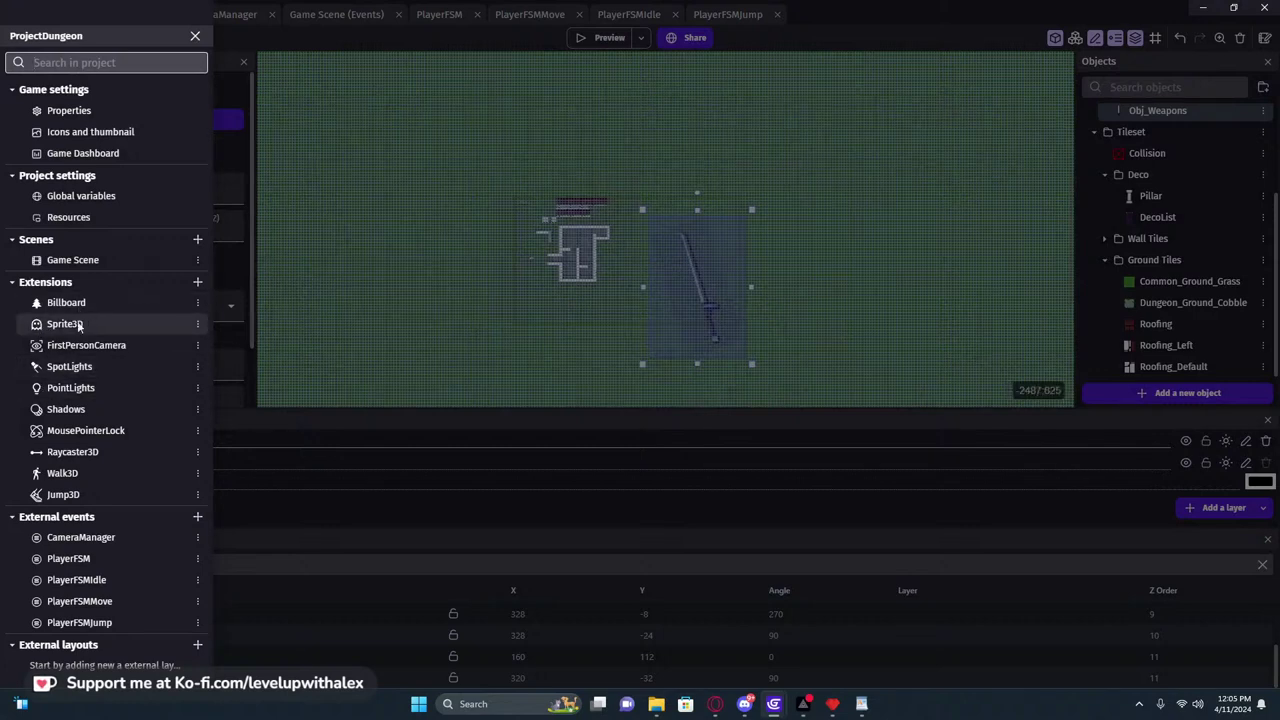
click(387, 369)
click(385, 369)
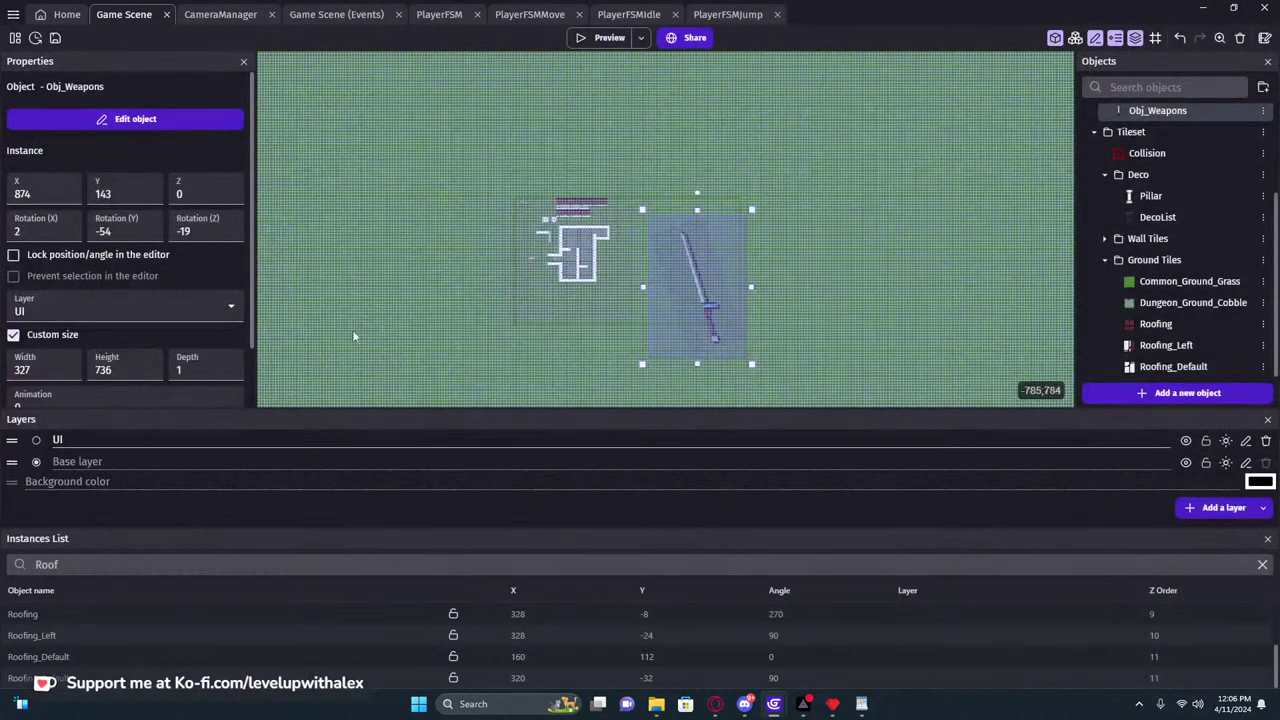
Add an event group named "Shadows" with an empty sub-event to the Game Scene events and place it above the Player FSM group
click(304, 20)
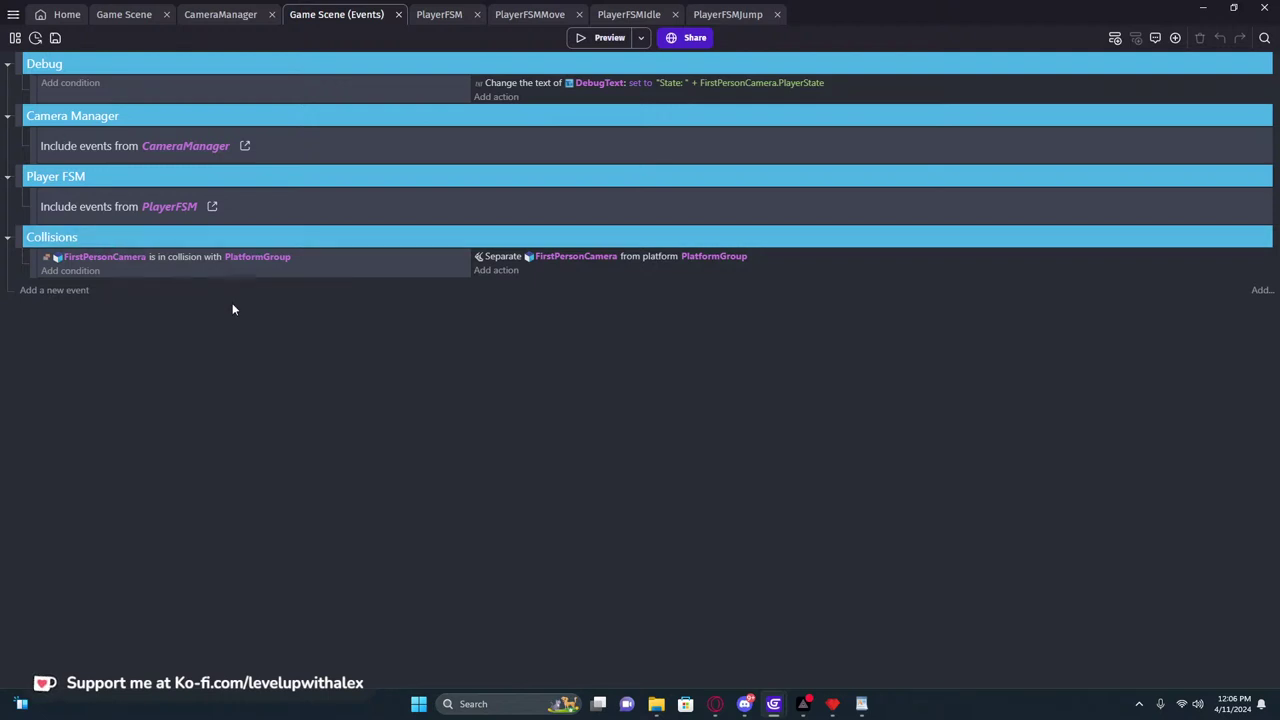
click(56, 292)
click(141, 362)
text(Shadow)
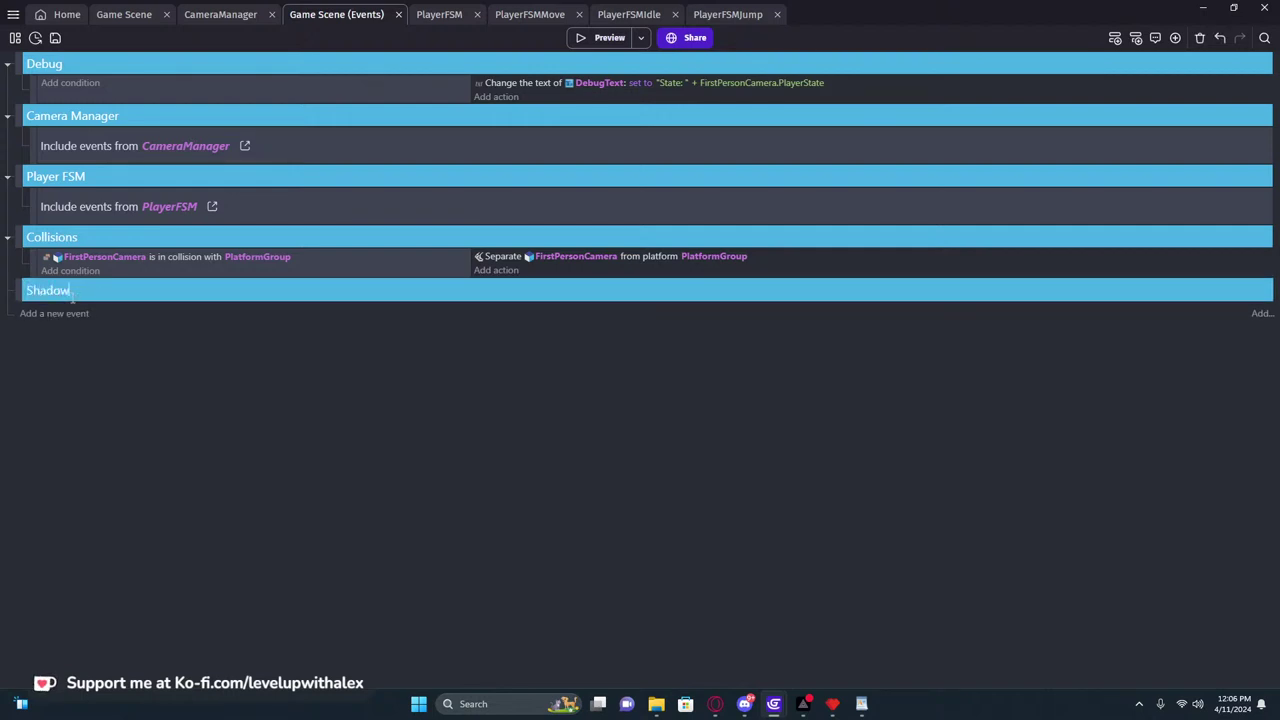
text(s)
key(Return)
click(18, 288)
key(shift+d)
drag(18, 289, 30, 170)
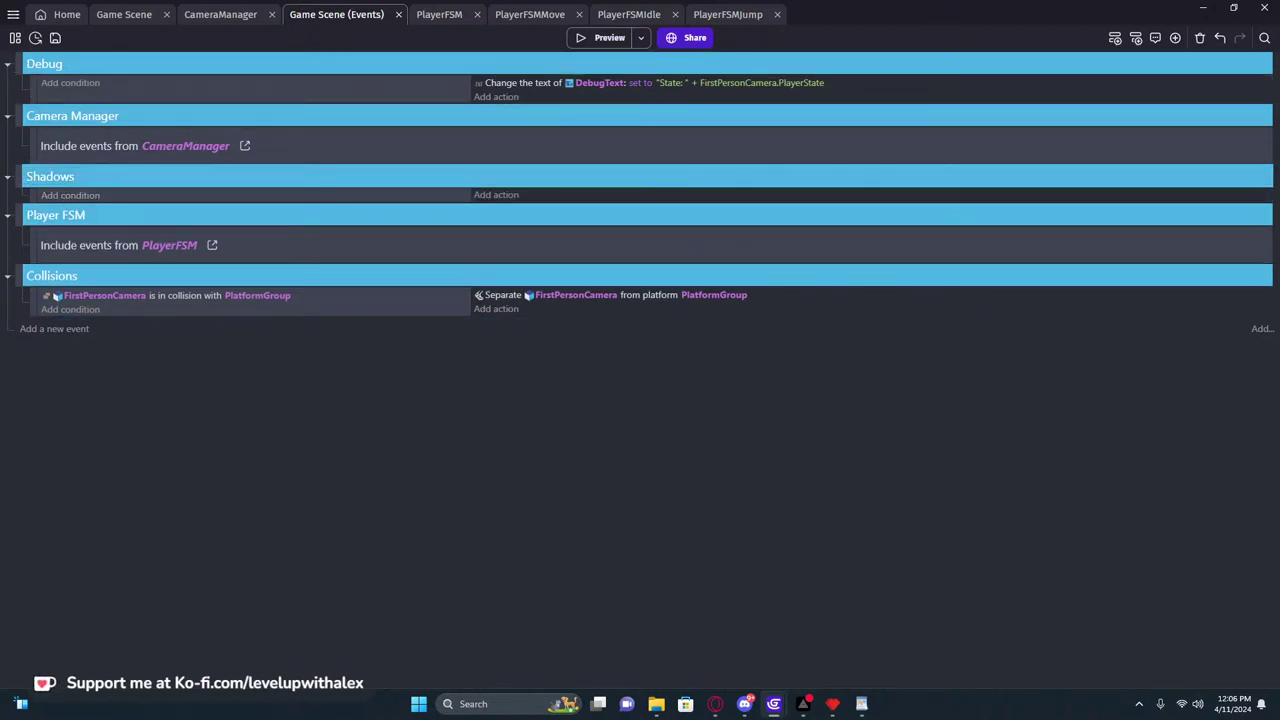
Add the condition "At the beginning of the scene" to the empty event in the Shadows group
click(72, 195)
text(at be)
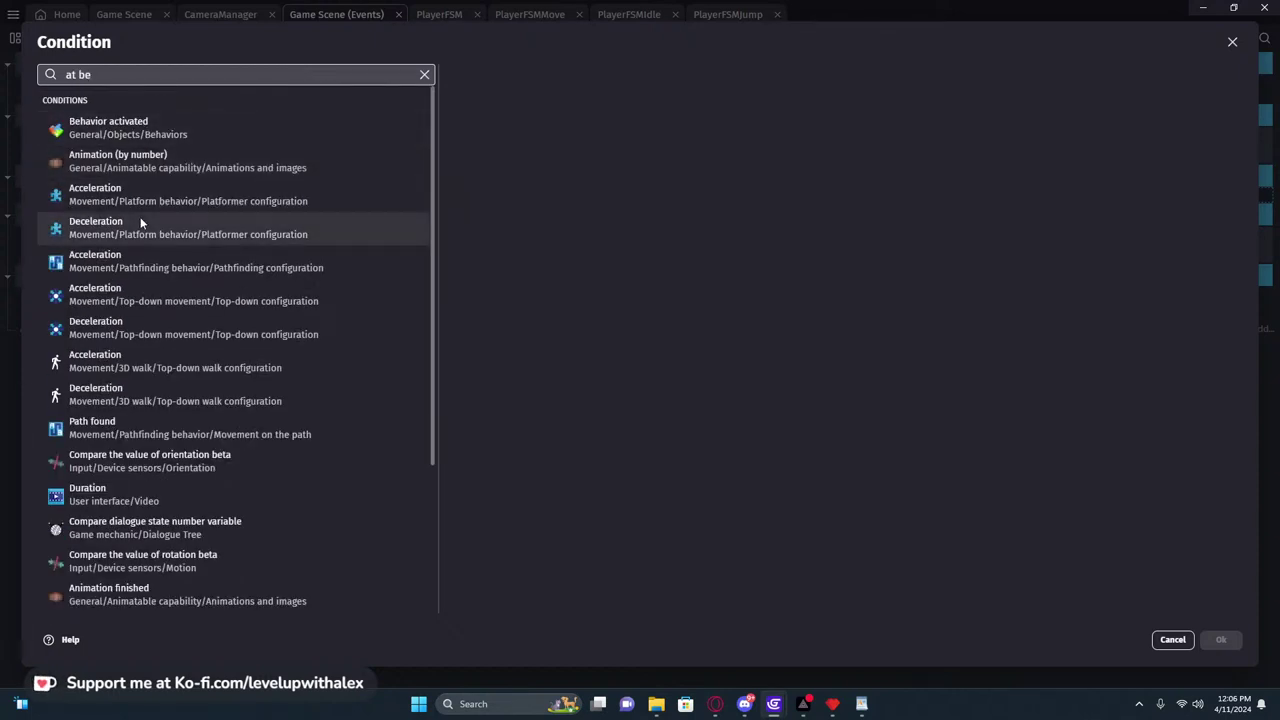
text(g)
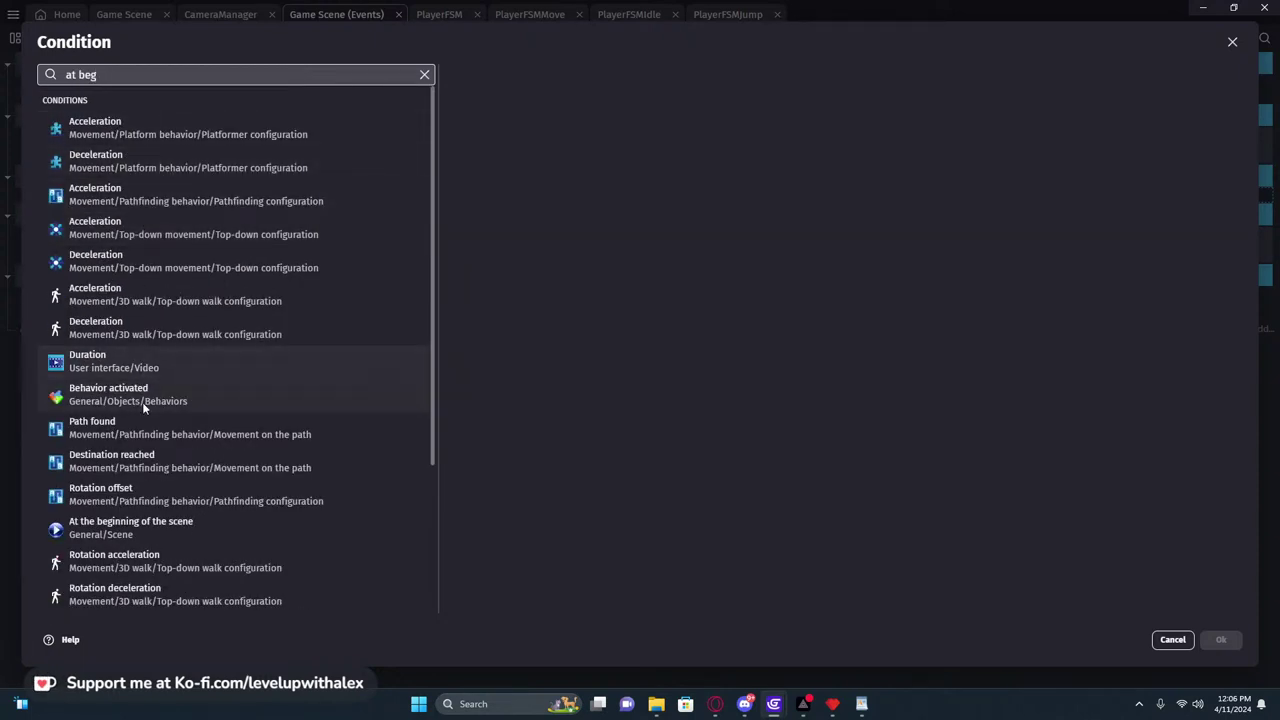
click(167, 527)
click(1220, 639)
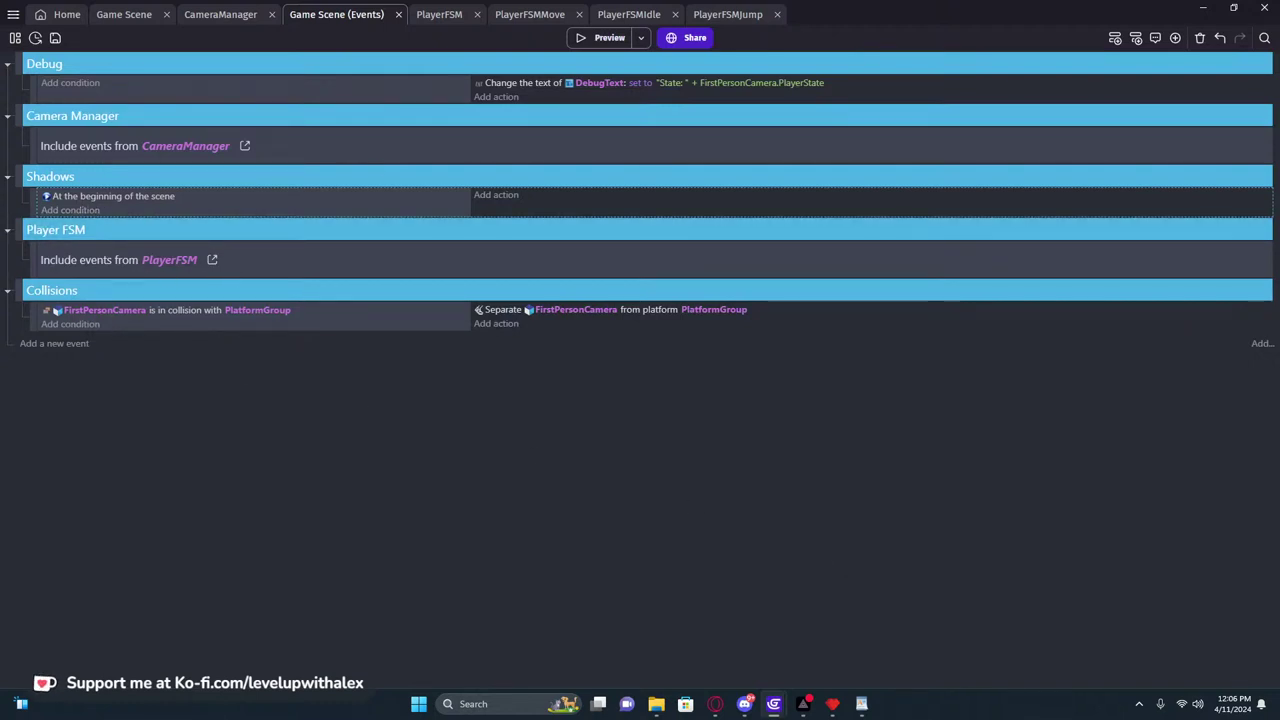
Add an action to the Shadows event that hides FirstPersonCamera
click(504, 196)
text(h)
key(BackSpace)
click(323, 151)
text(hide)
click(483, 105)
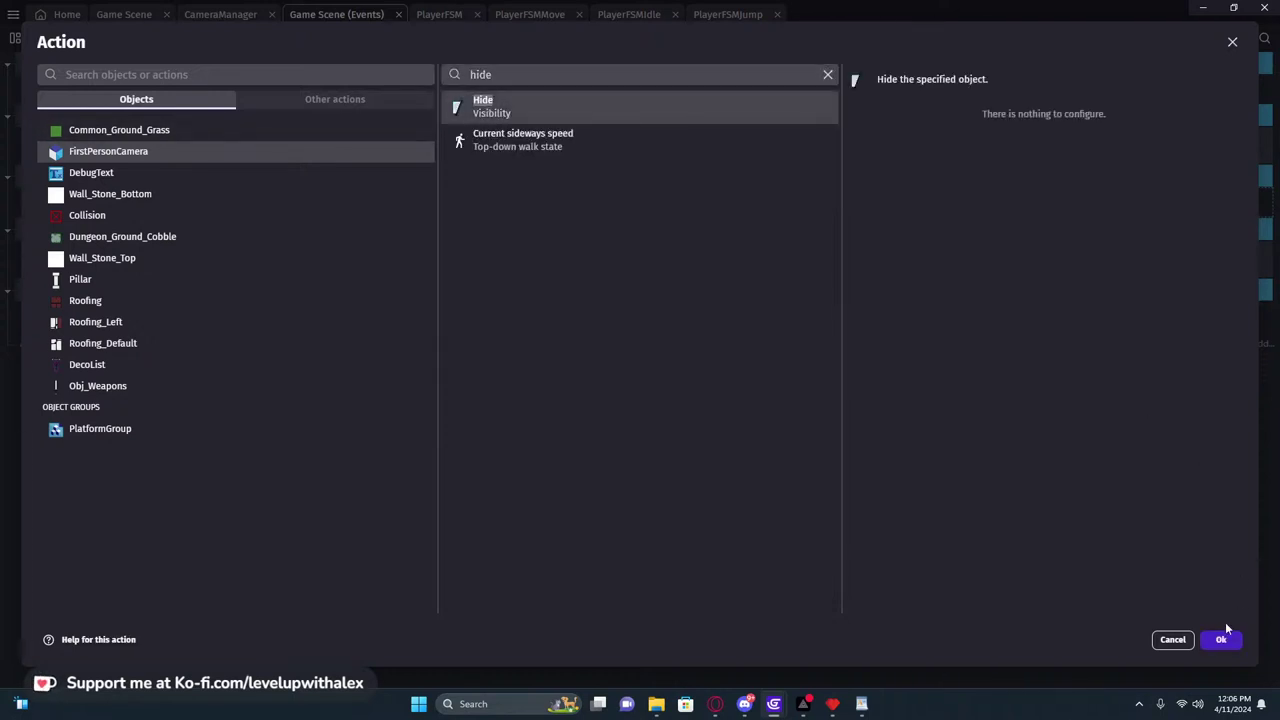
click(1220, 639)
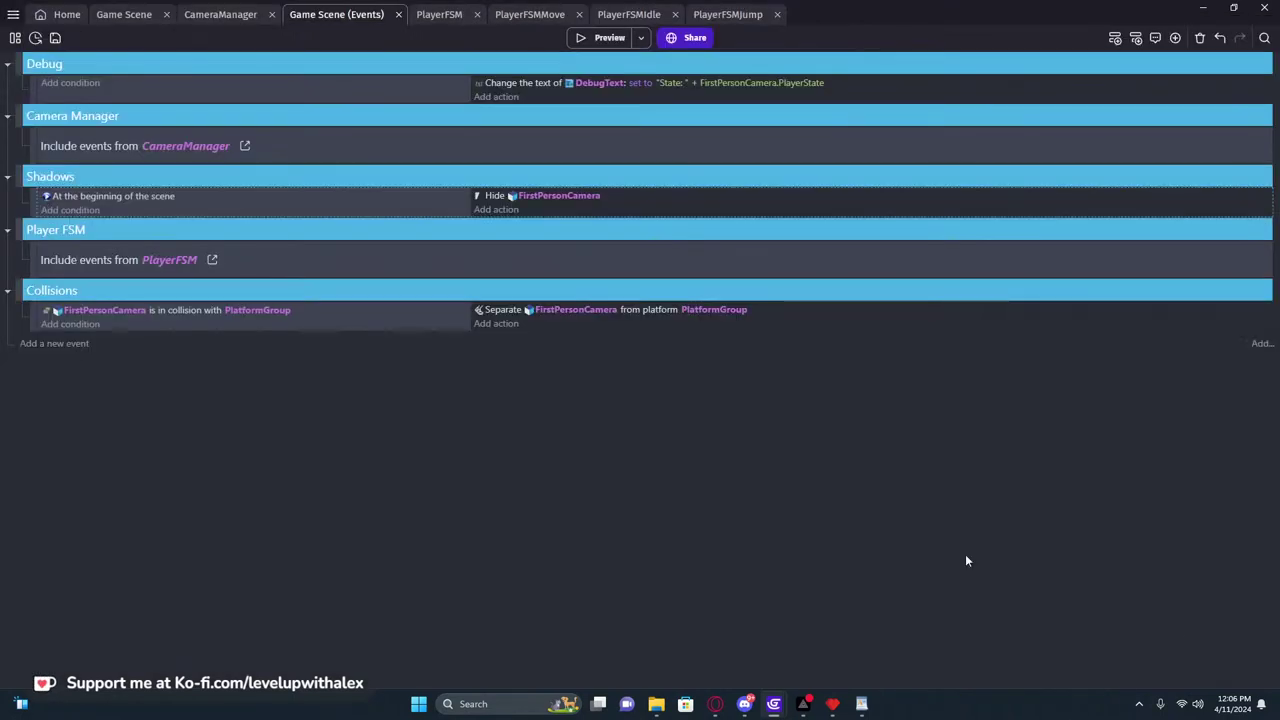
Compare with the hide actions in the CameraManager events and delete the Hide FirstPersonCamera action from the Shadows event
click(221, 14)
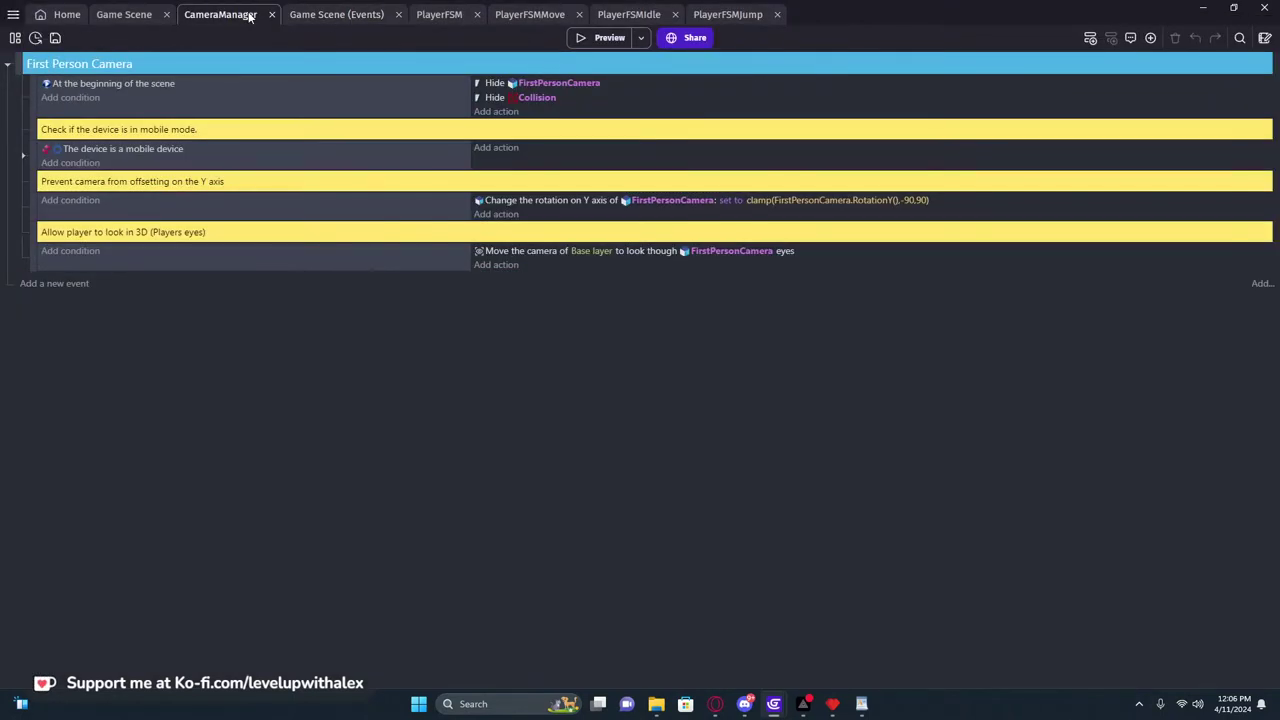
click(310, 14)
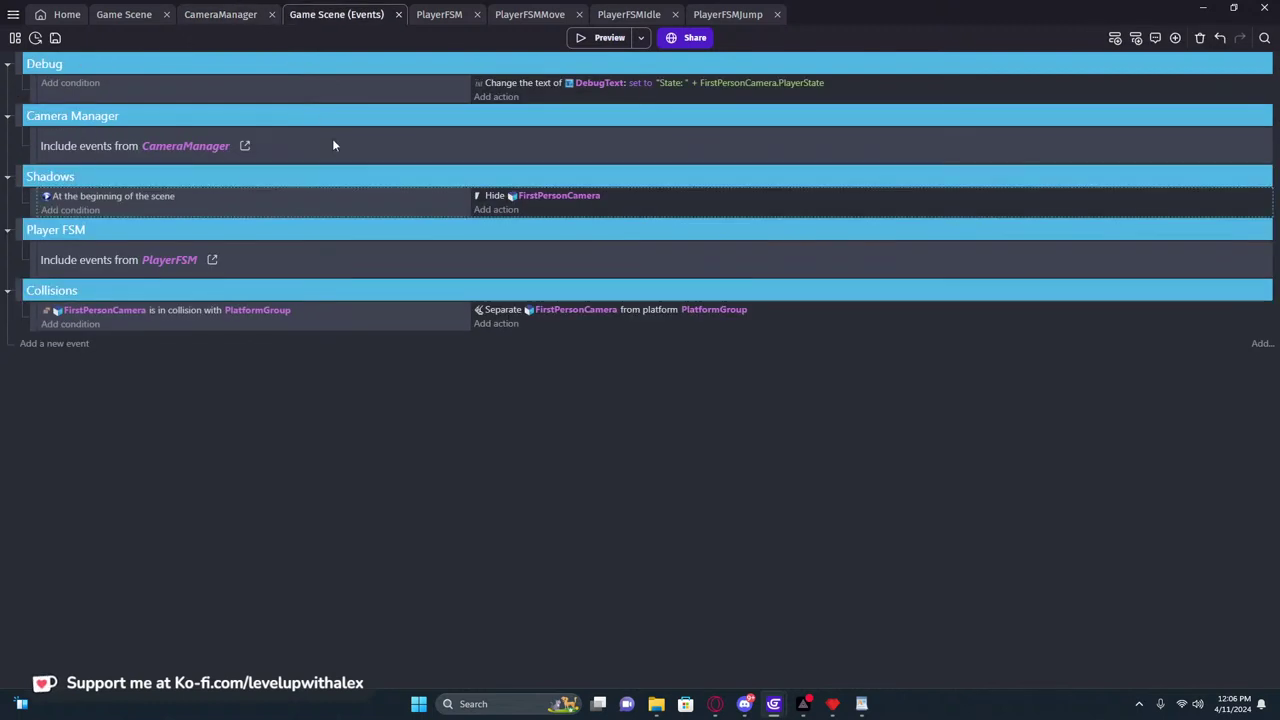
click(542, 196)
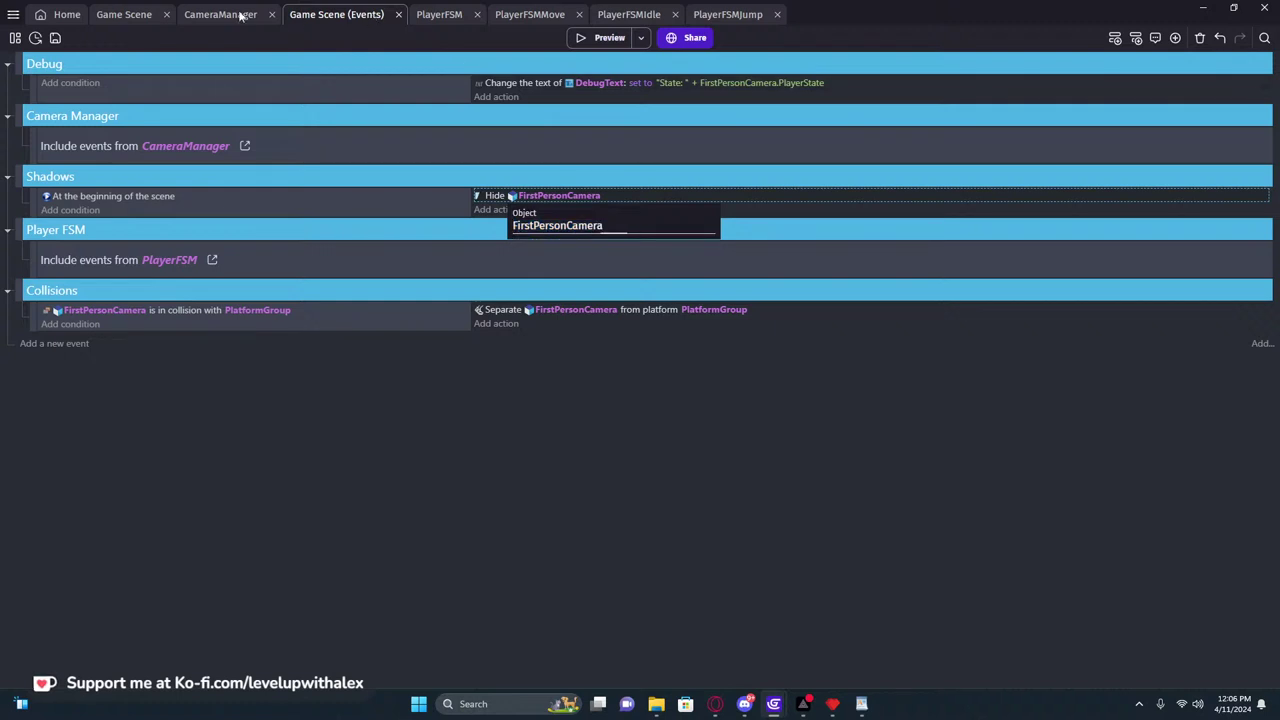
click(240, 15)
click(355, 15)
click(576, 196)
key(Escape)
key(Delete)
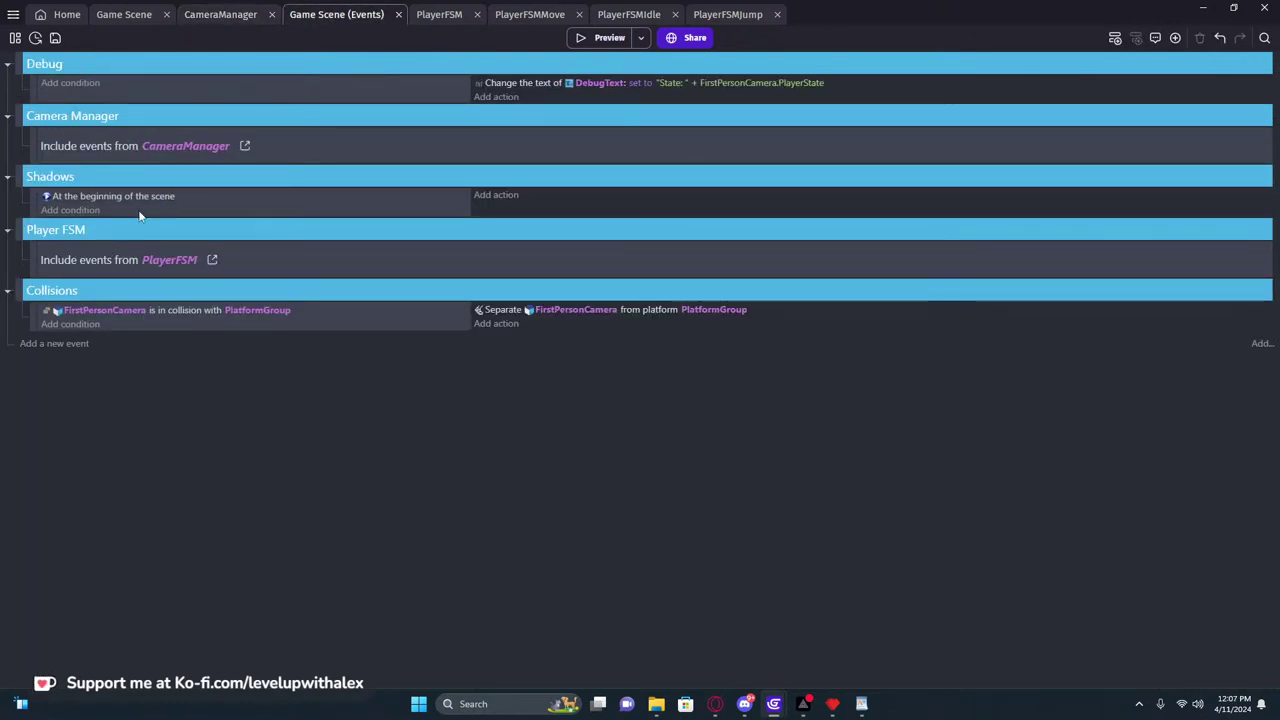
Add a Shadow map action to the Shadows event, enabled and with the type set to Basic
click(481, 198)
text(create sh)
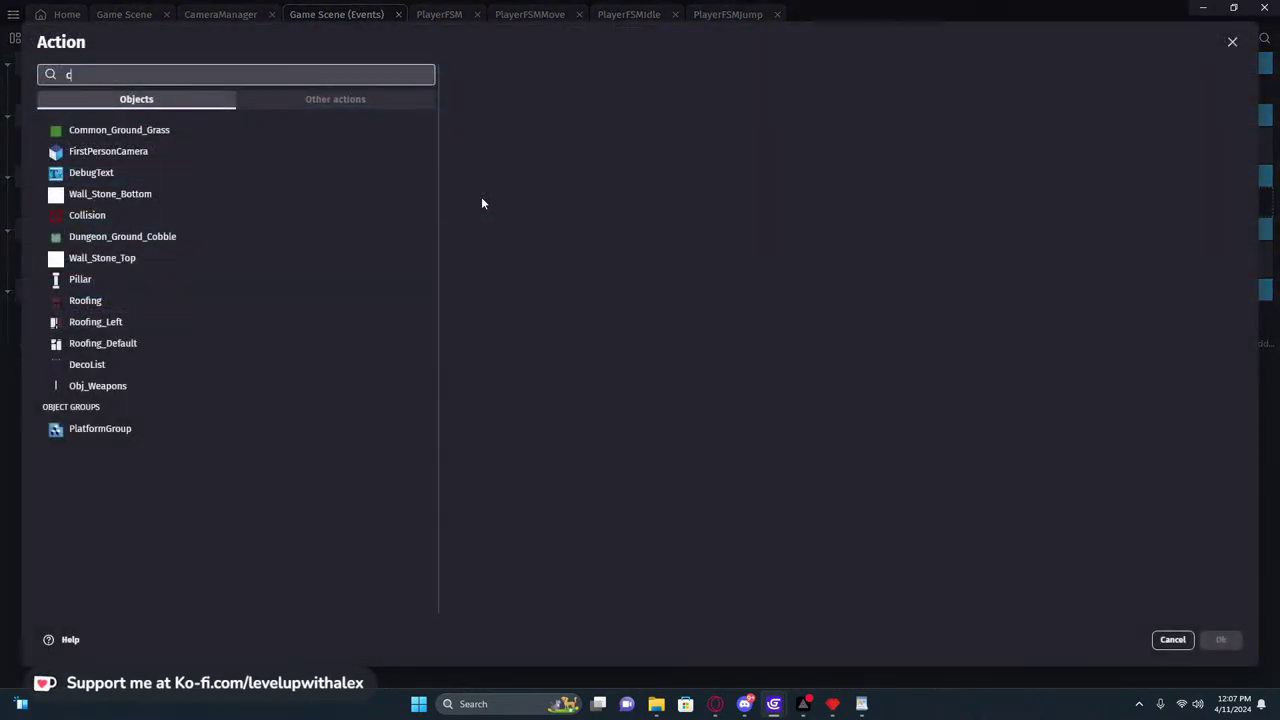
key(BackSpace)
key(BackSpace)
key(BackSpace)
key(BackSpace)
key(BackSpace)
key(BackSpace)
key(BackSpace)
key(BackSpace)
text(shadow)
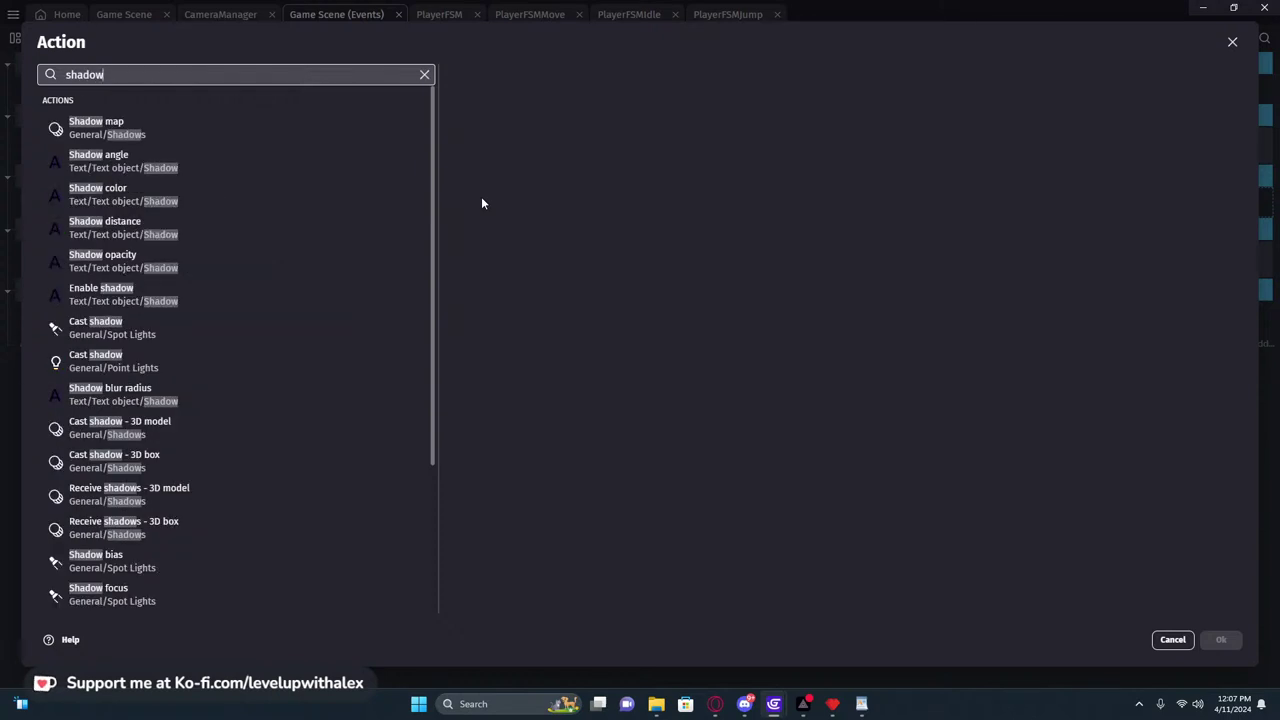
click(180, 130)
click(541, 160)
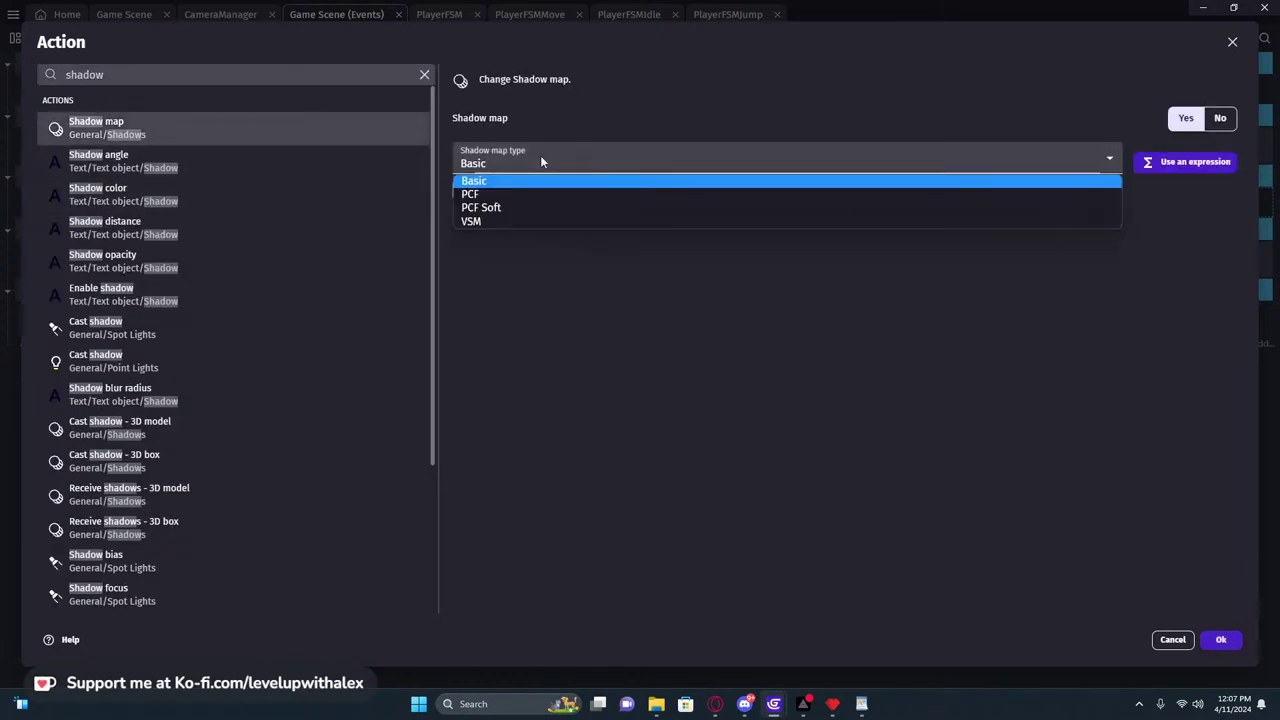
click(519, 207)
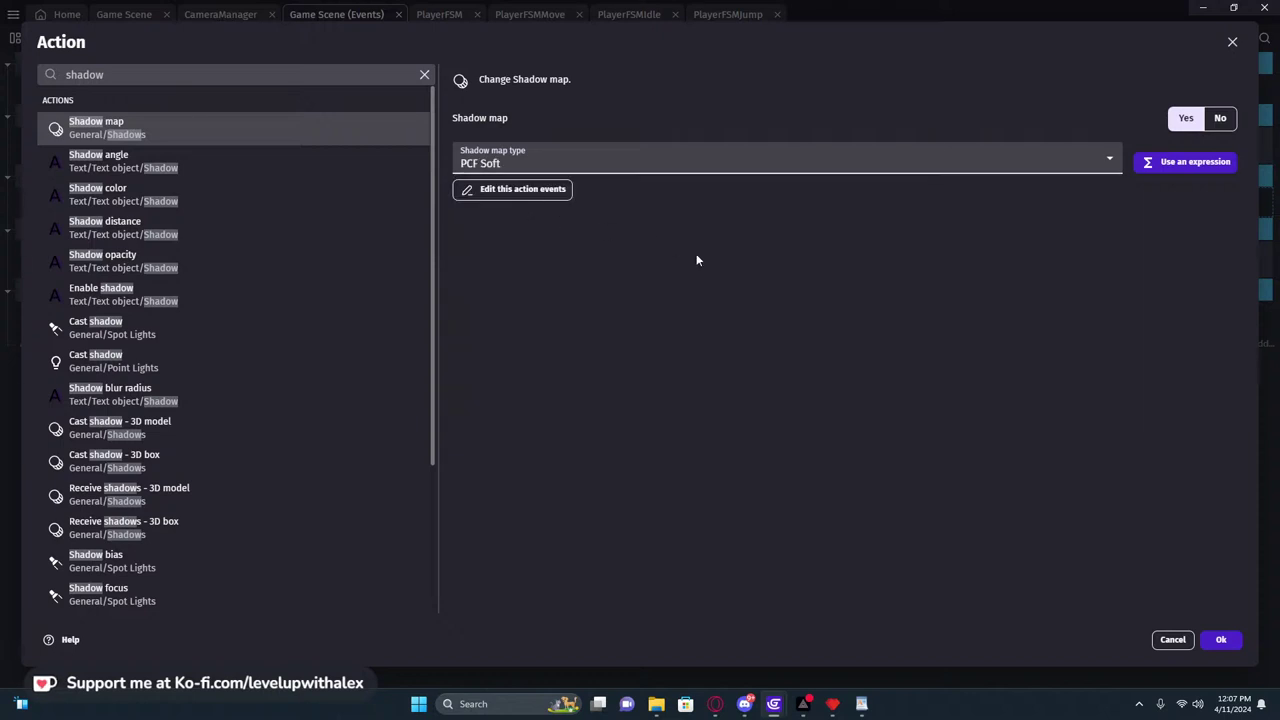
click(585, 168)
click(515, 182)
click(1221, 639)
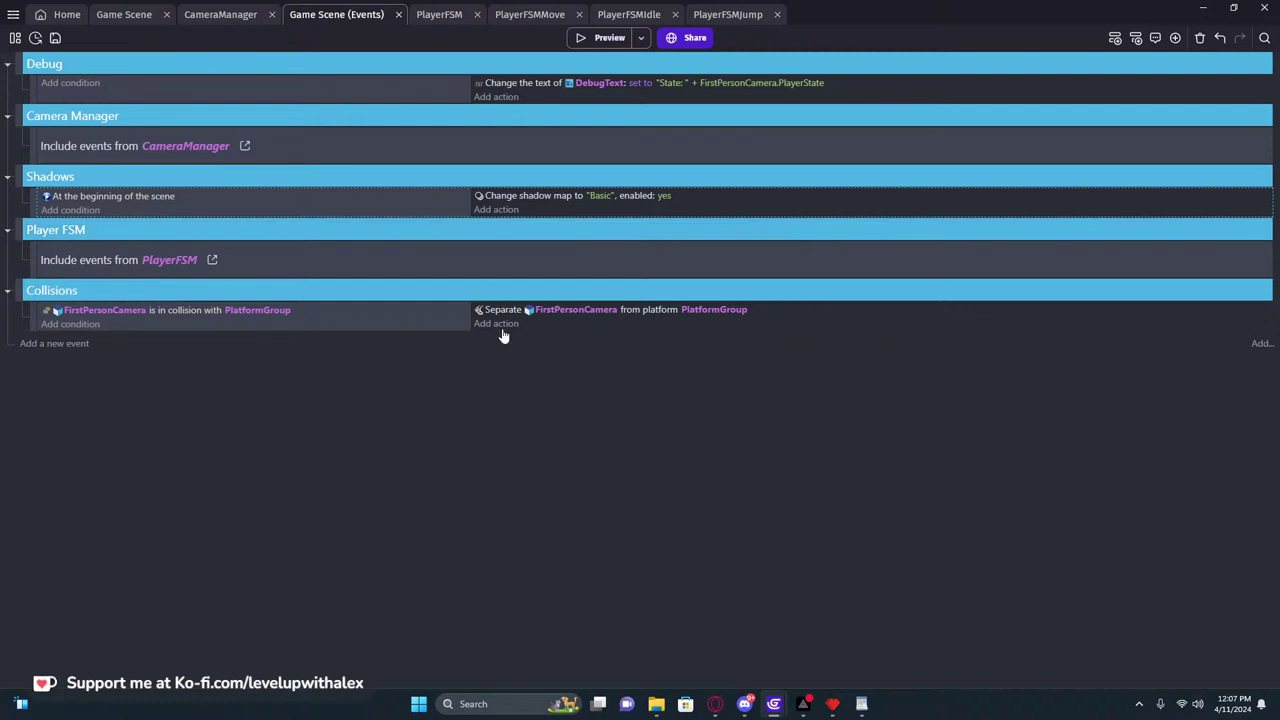
Paste the copied point light action into the Shadows event, inspect its Y position expression and delete the action
key(ctrl+v)
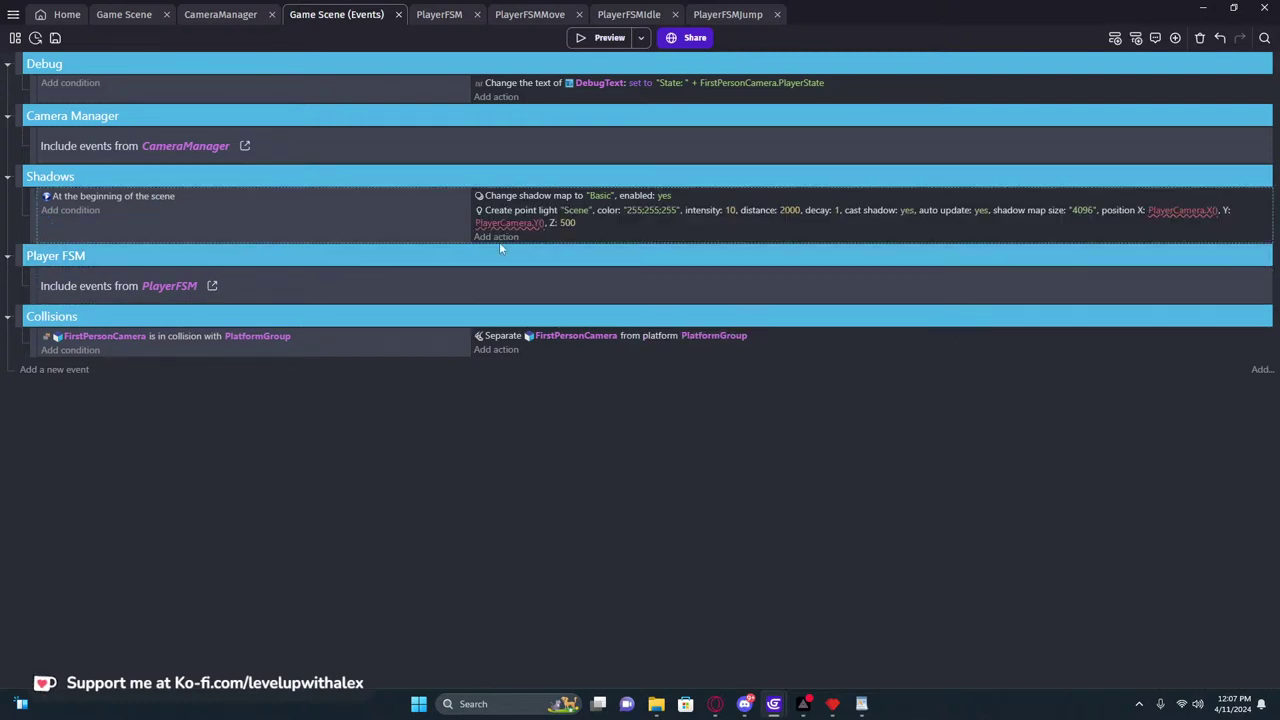
click(501, 225)
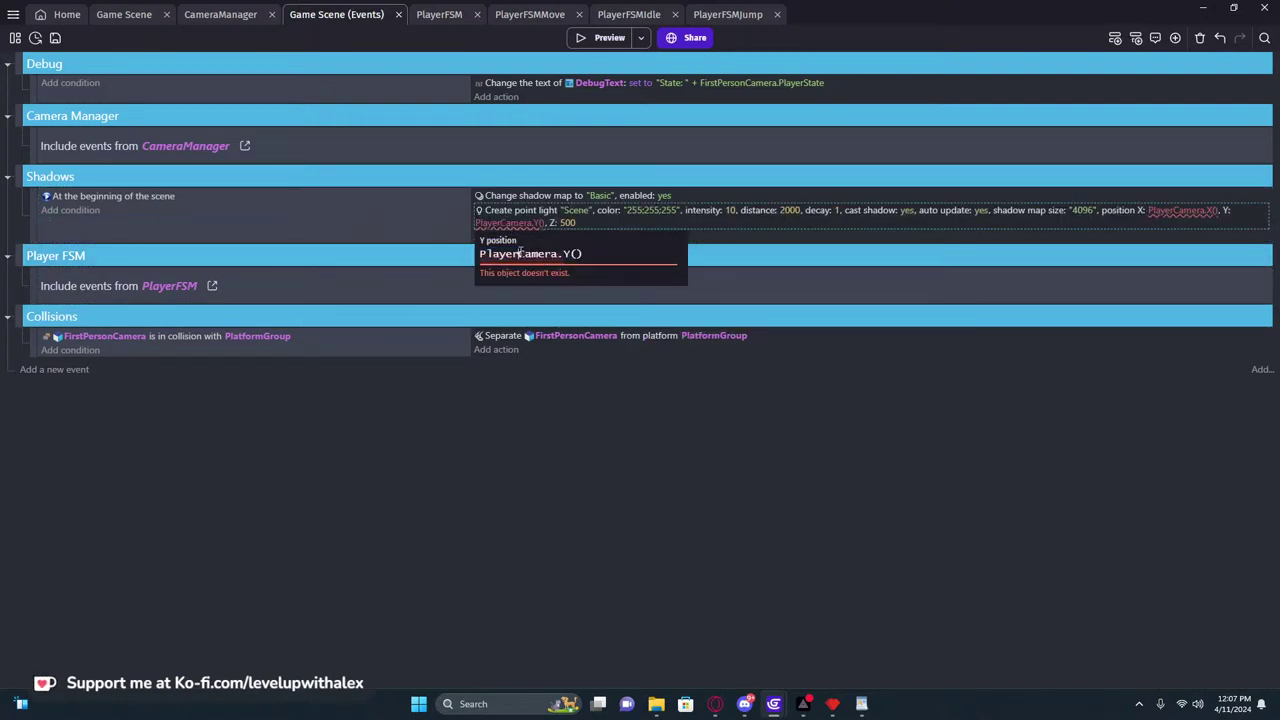
click(851, 242)
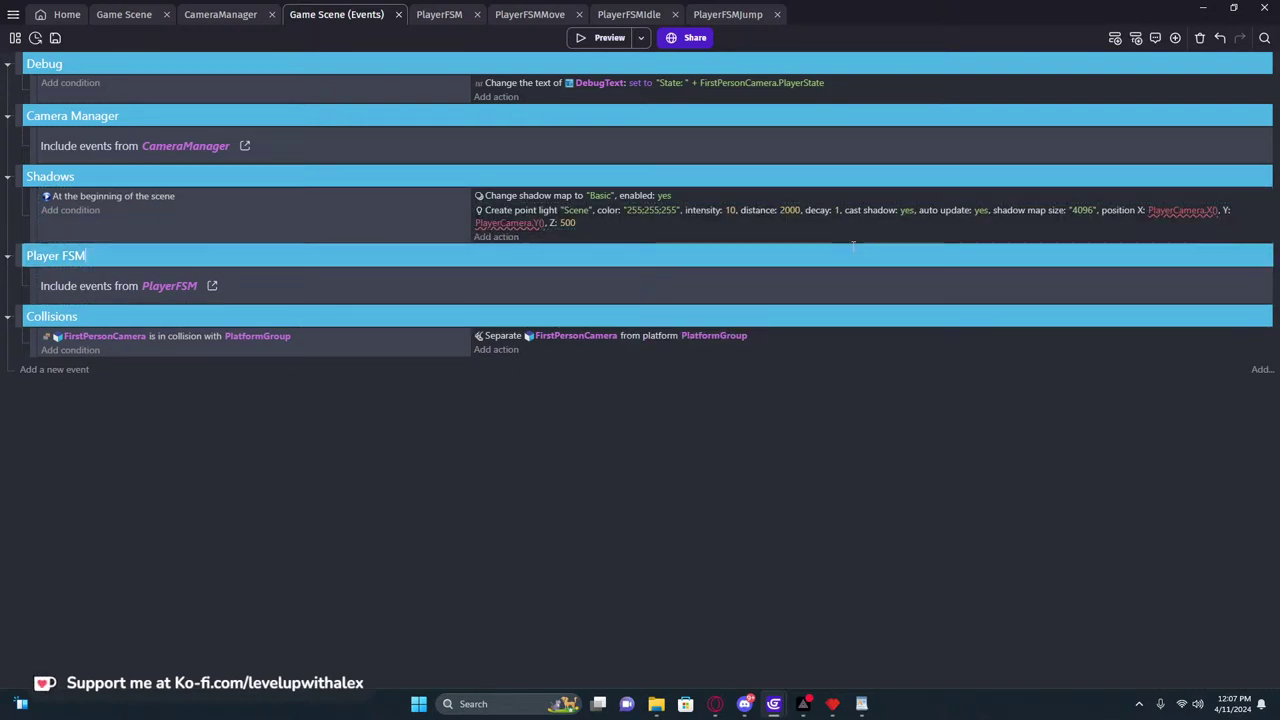
click(492, 215)
key(Delete)
Start a Create point light action in the Shadows event with the identifier "Sun" and the color "235;214;182"
click(500, 210)
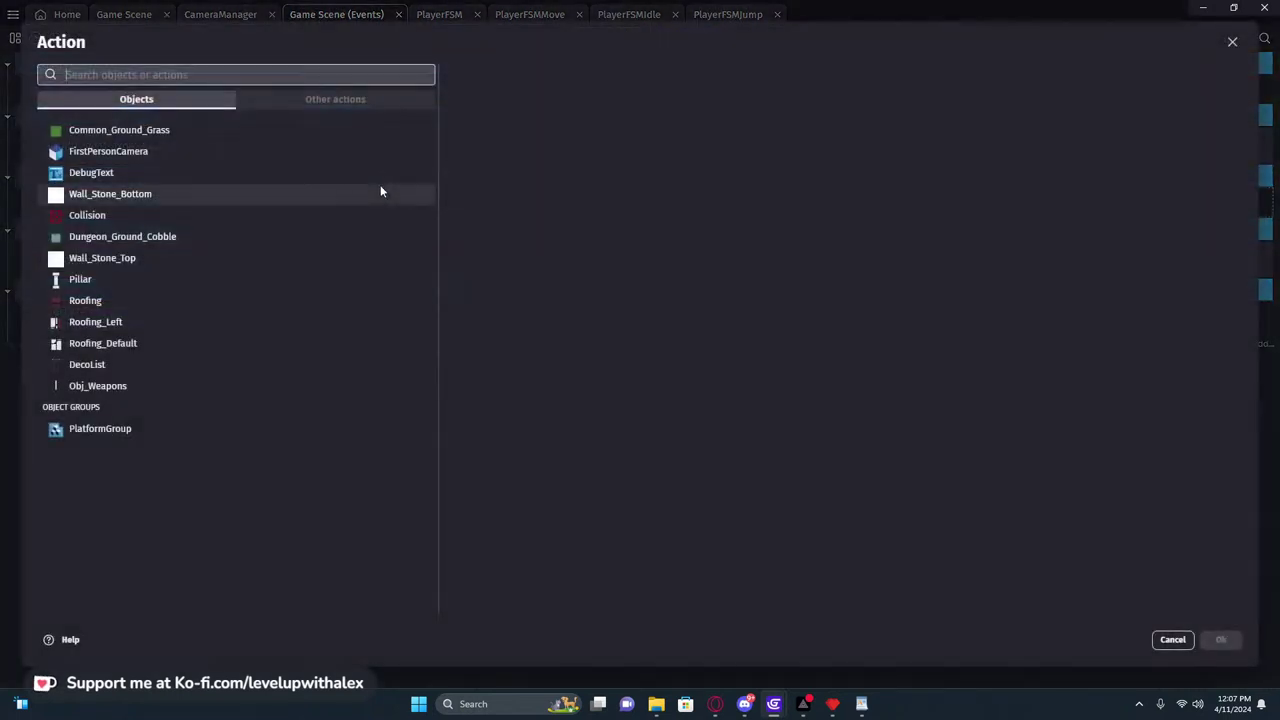
text(point)
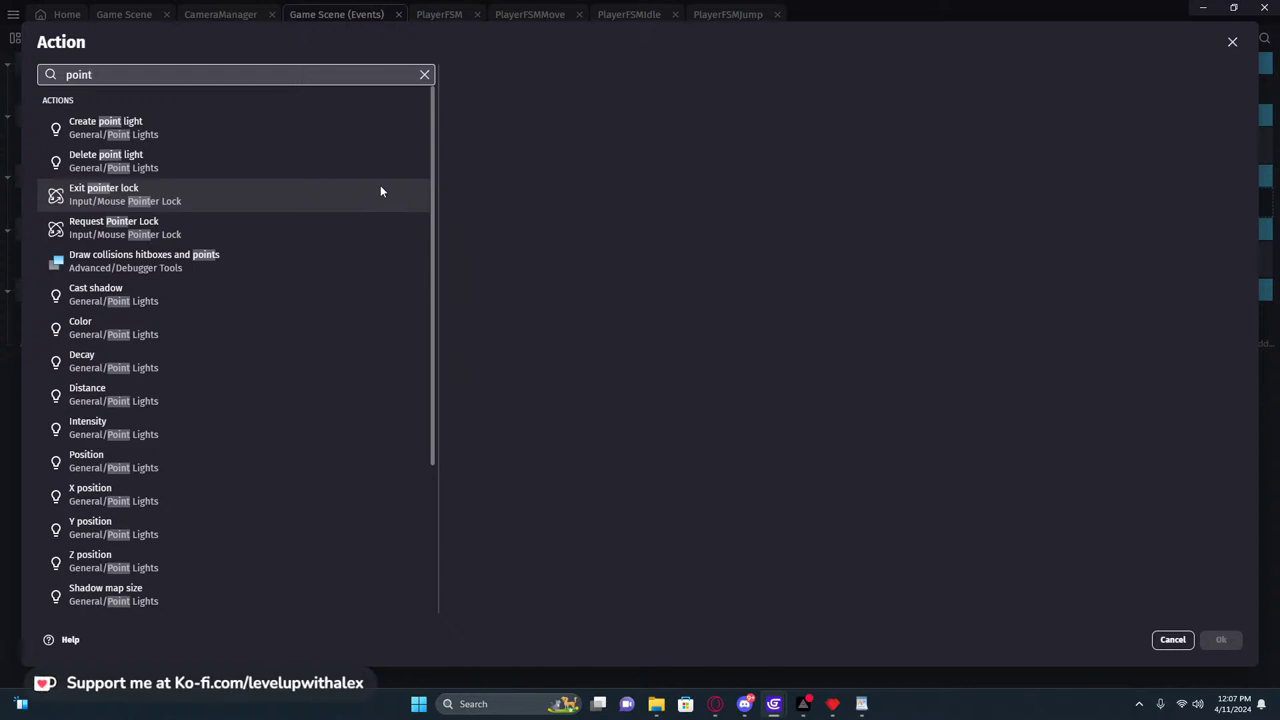
click(332, 143)
text("Sun")
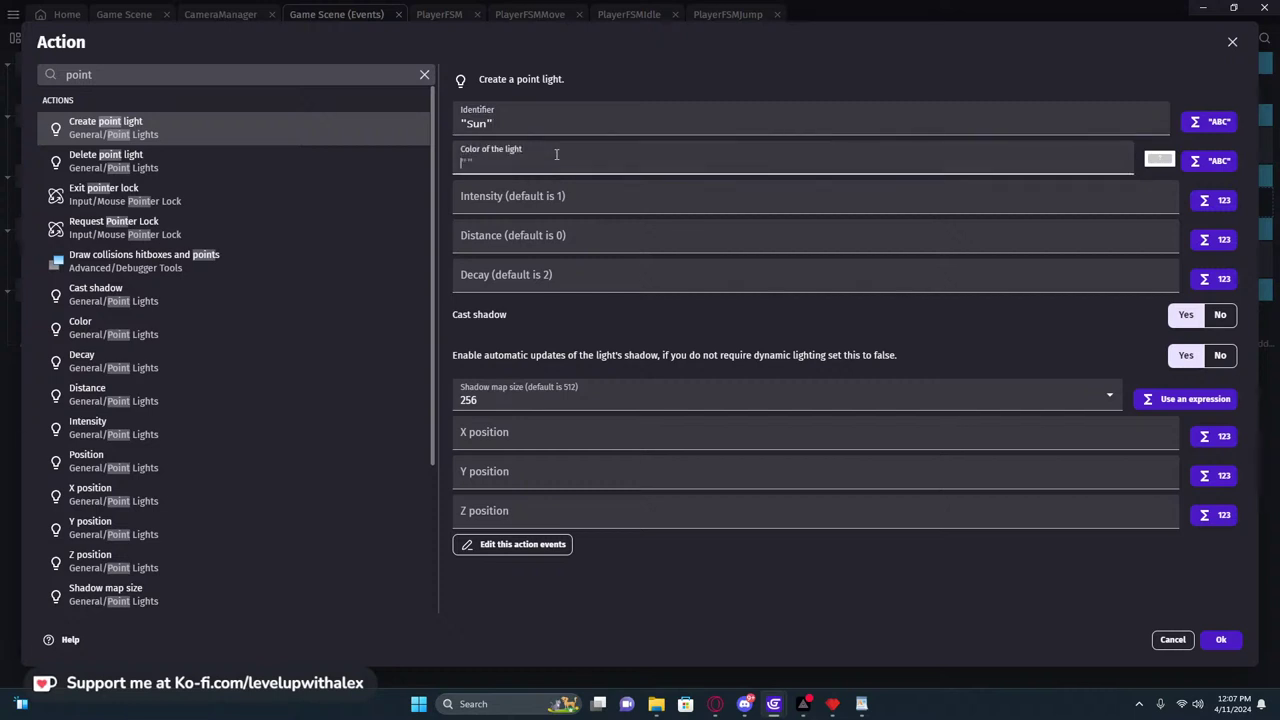
click(1158, 160)
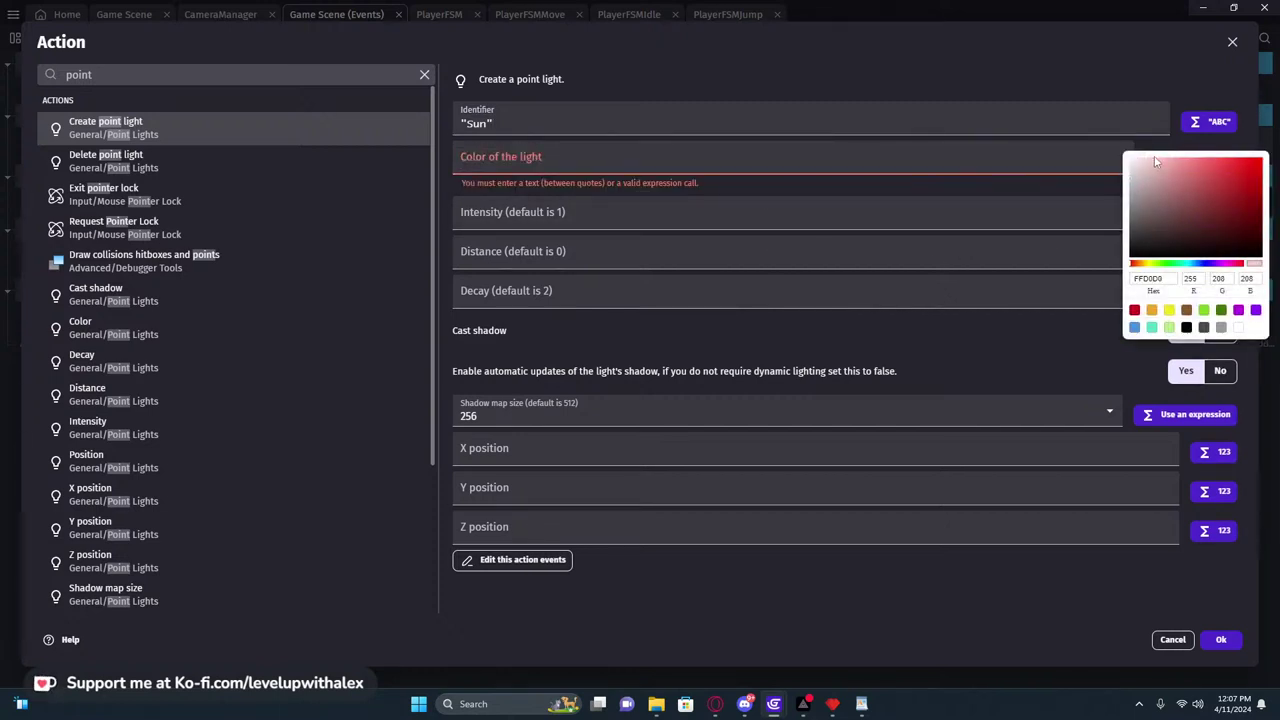
click(1155, 161)
click(1152, 310)
drag(1160, 171, 1158, 166)
Set the Sun light's intensity to 3, distance to 1000 and decay to 2
click(575, 200)
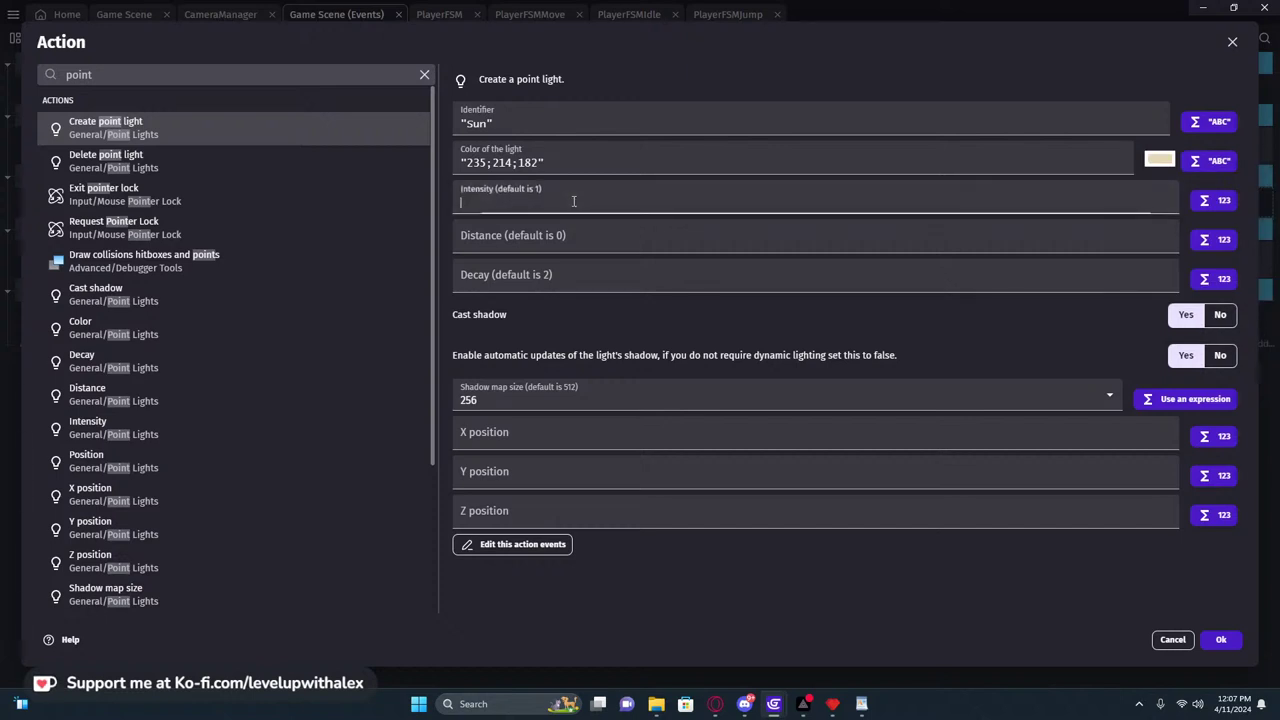
text(3)
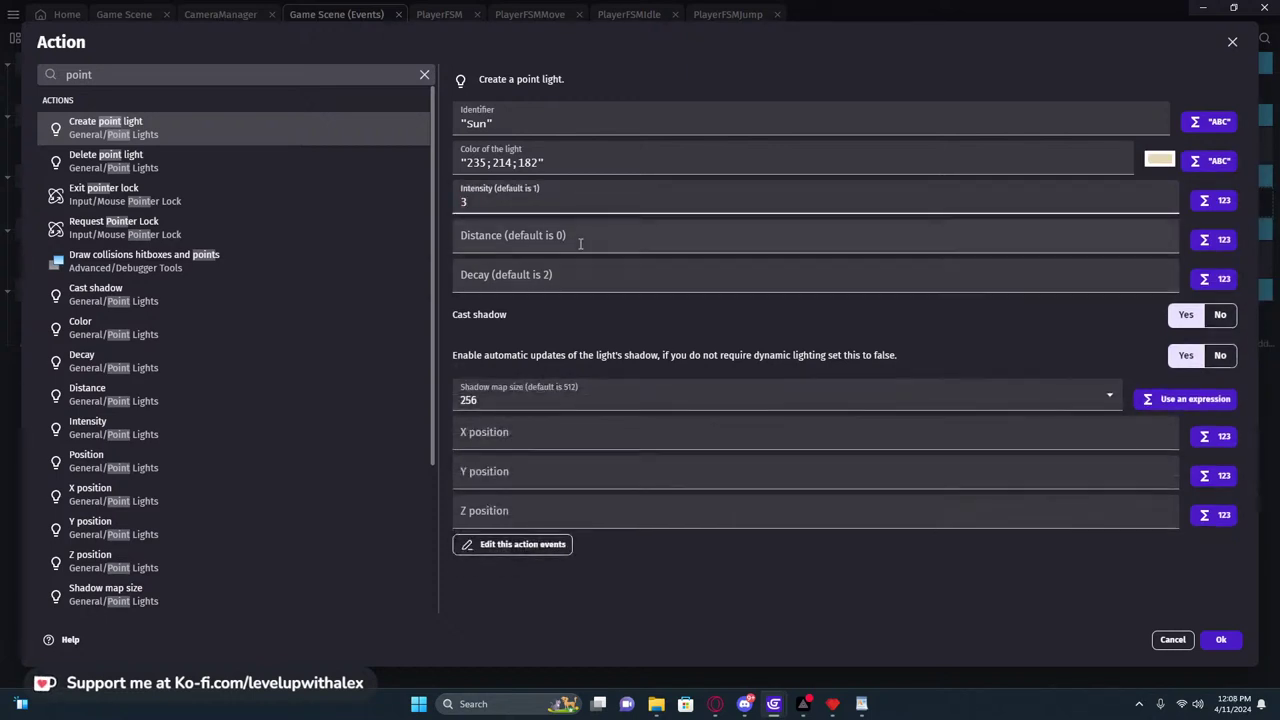
click(594, 245)
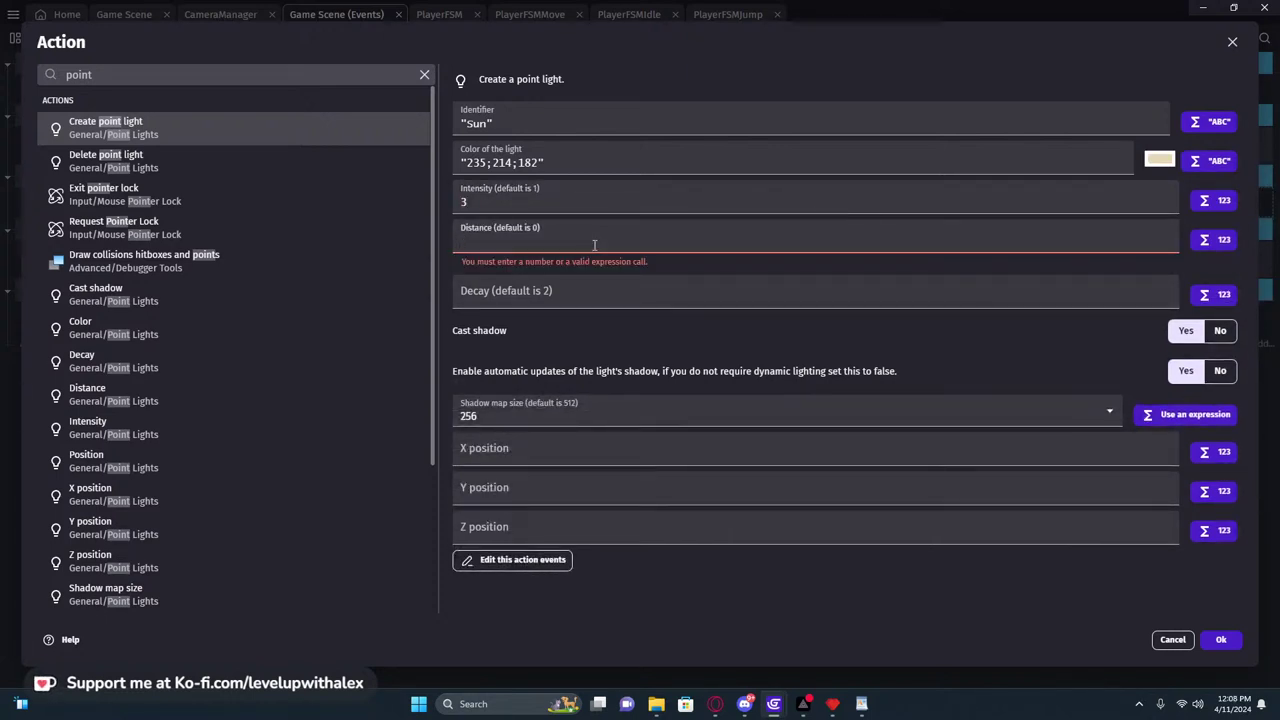
text(1000)
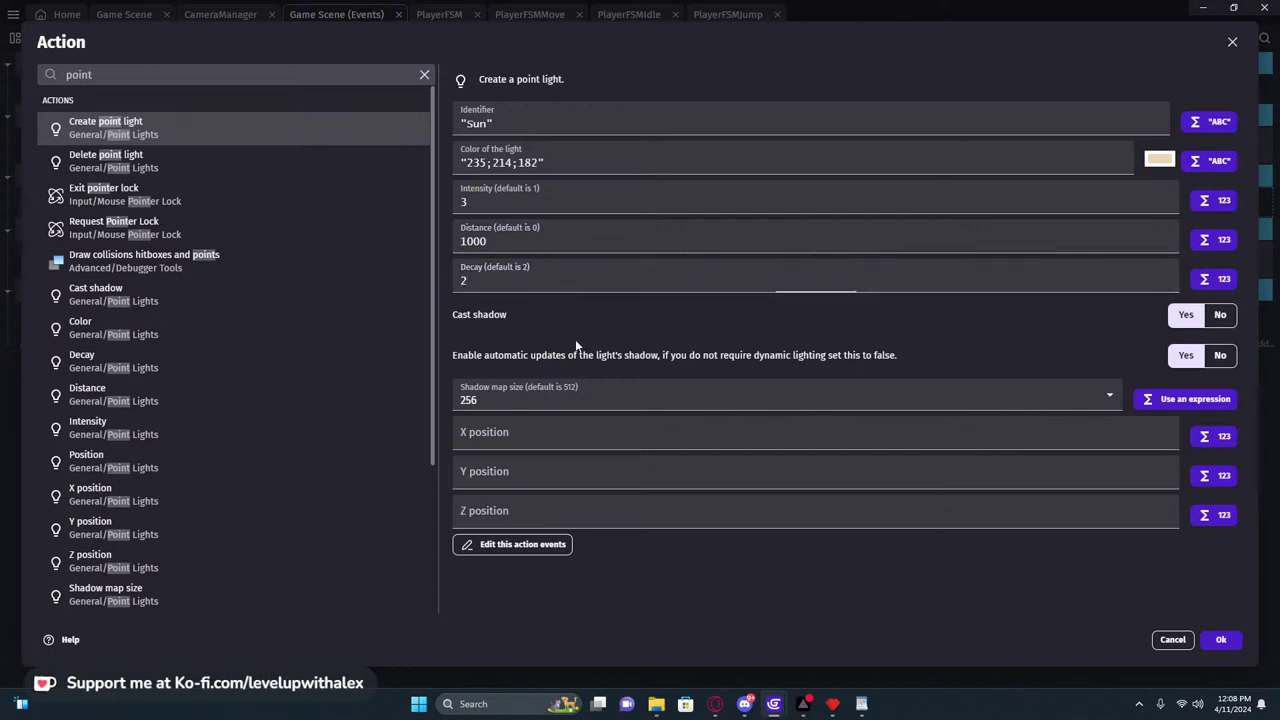
Set the Sun light's shadow map size to 4096
click(560, 398)
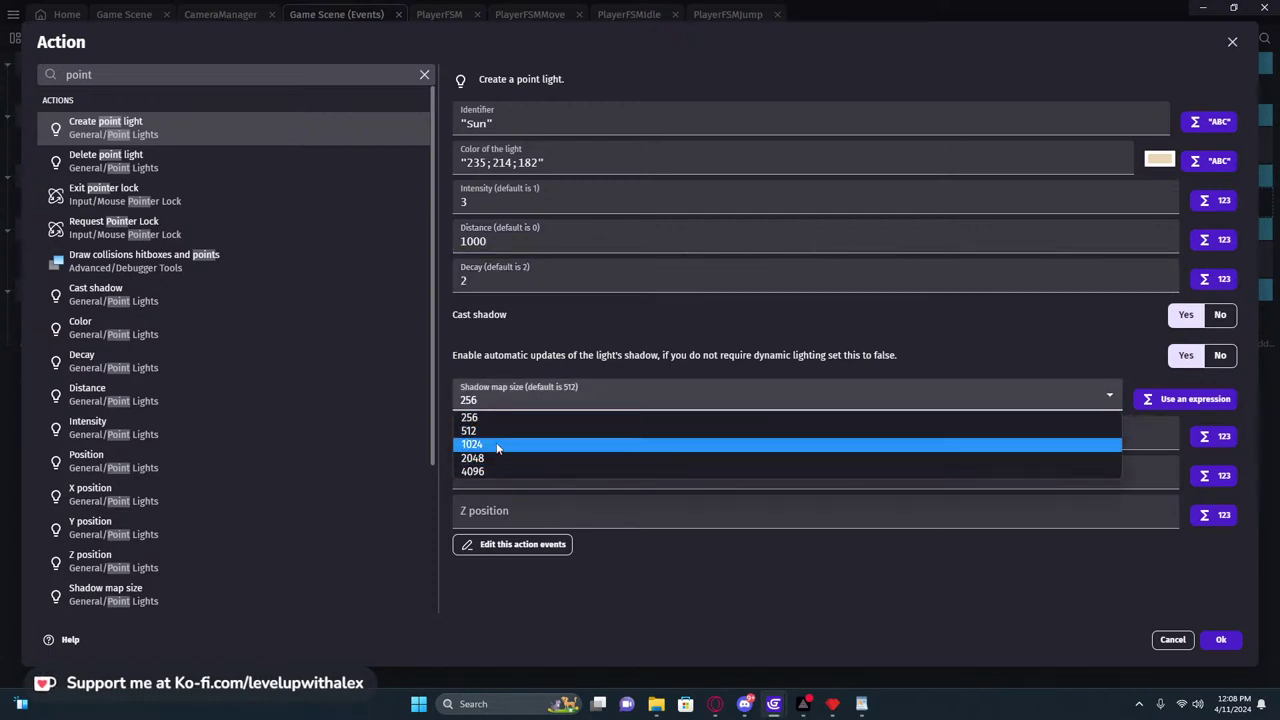
click(500, 471)
click(527, 405)
click(492, 433)
click(516, 406)
click(514, 472)
Position the Sun light at X FirstPersonCamera.X(), Y FirstPersonCamera.Y() and Z 500, and save the action
click(513, 428)
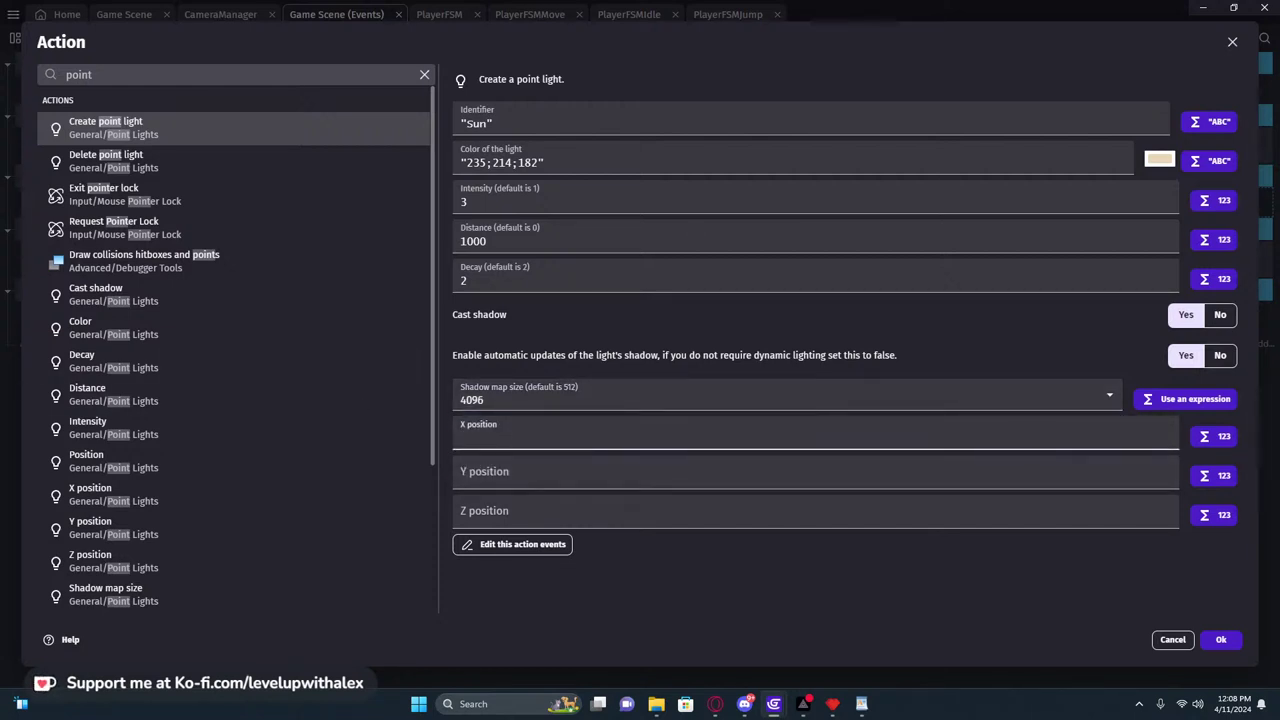
click(531, 532)
click(532, 520)
text(500)
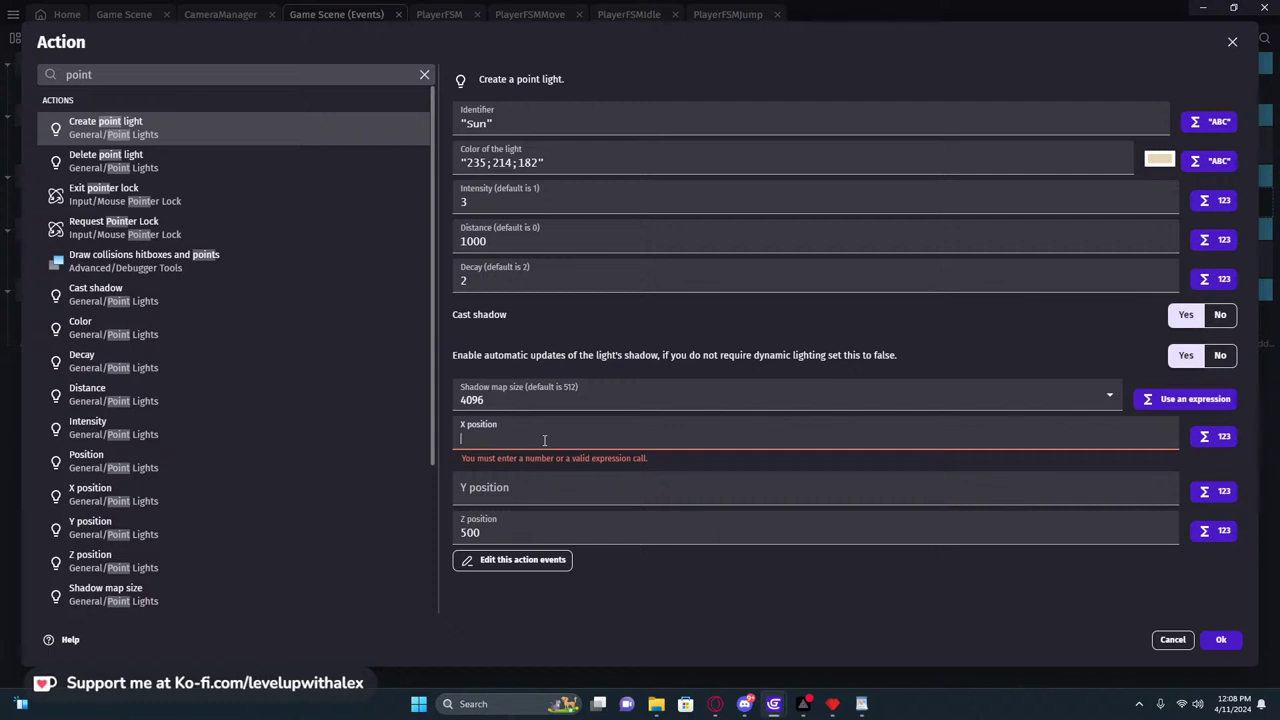
text(Camera.)
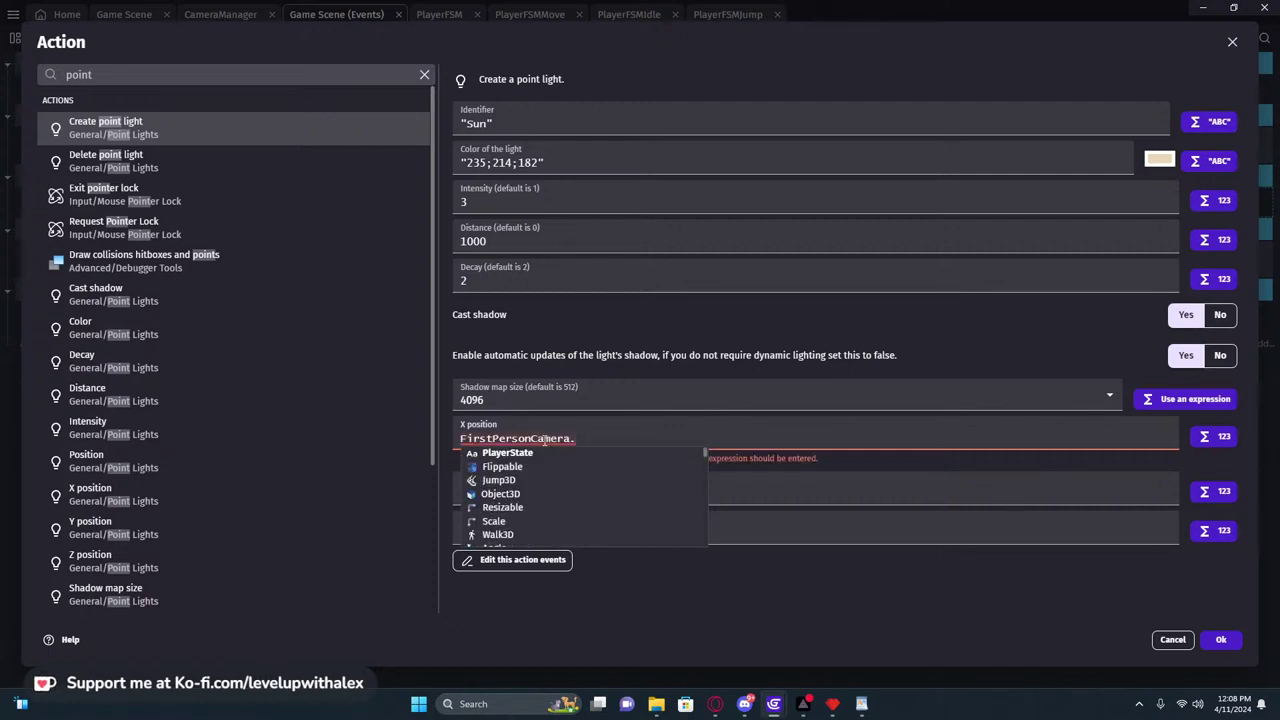
text(())
key(ctrl+a)
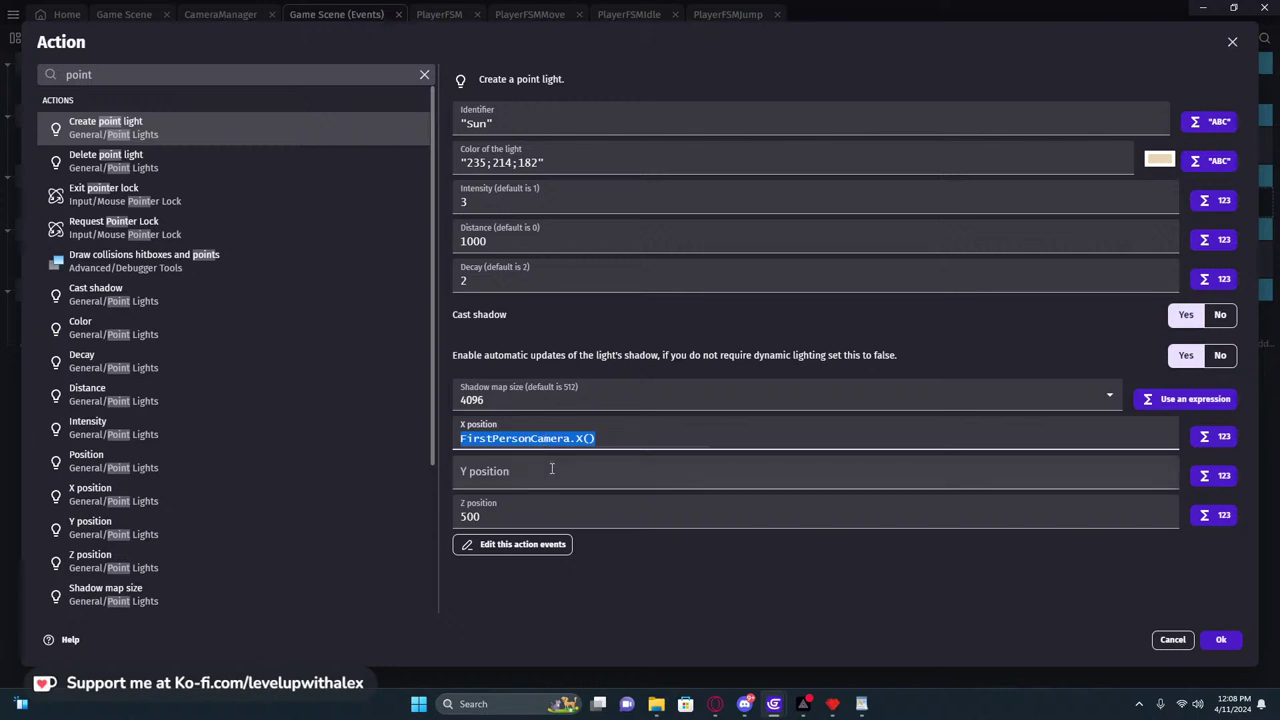
click(1218, 640)
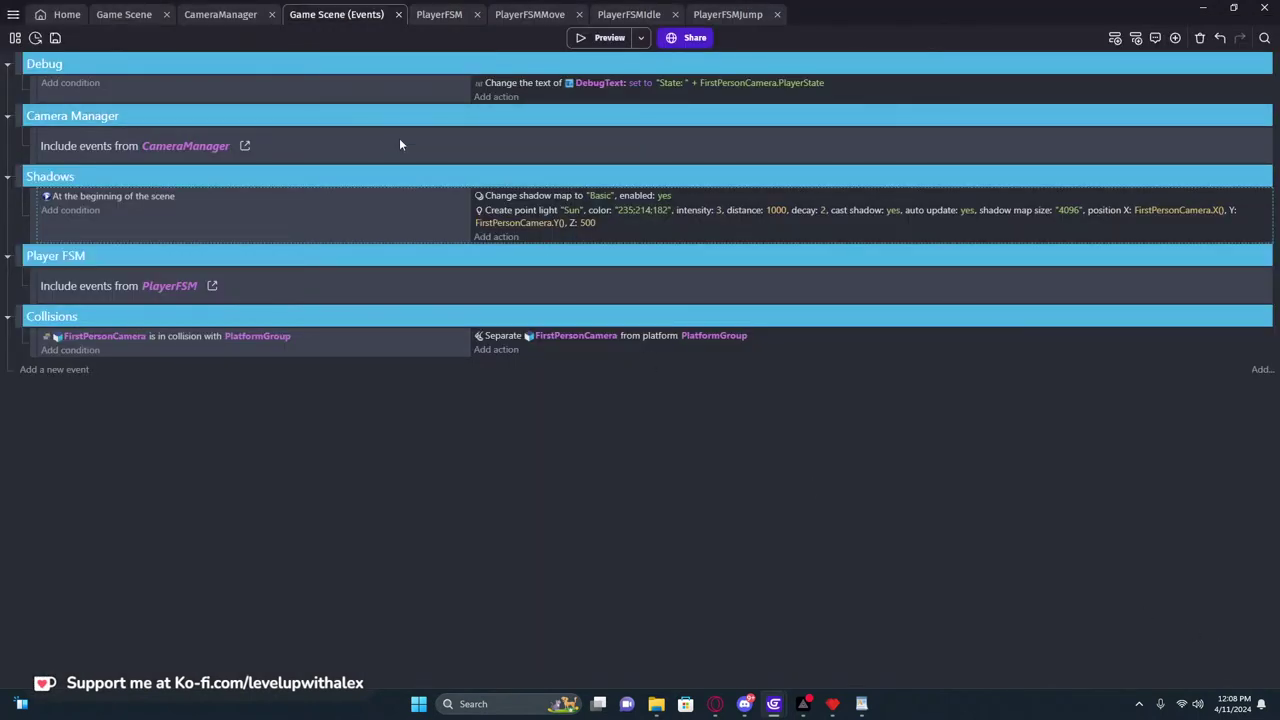
Preview the game and walk through the dungeon and outside it to check the Sun light, then close the preview
click(605, 37)
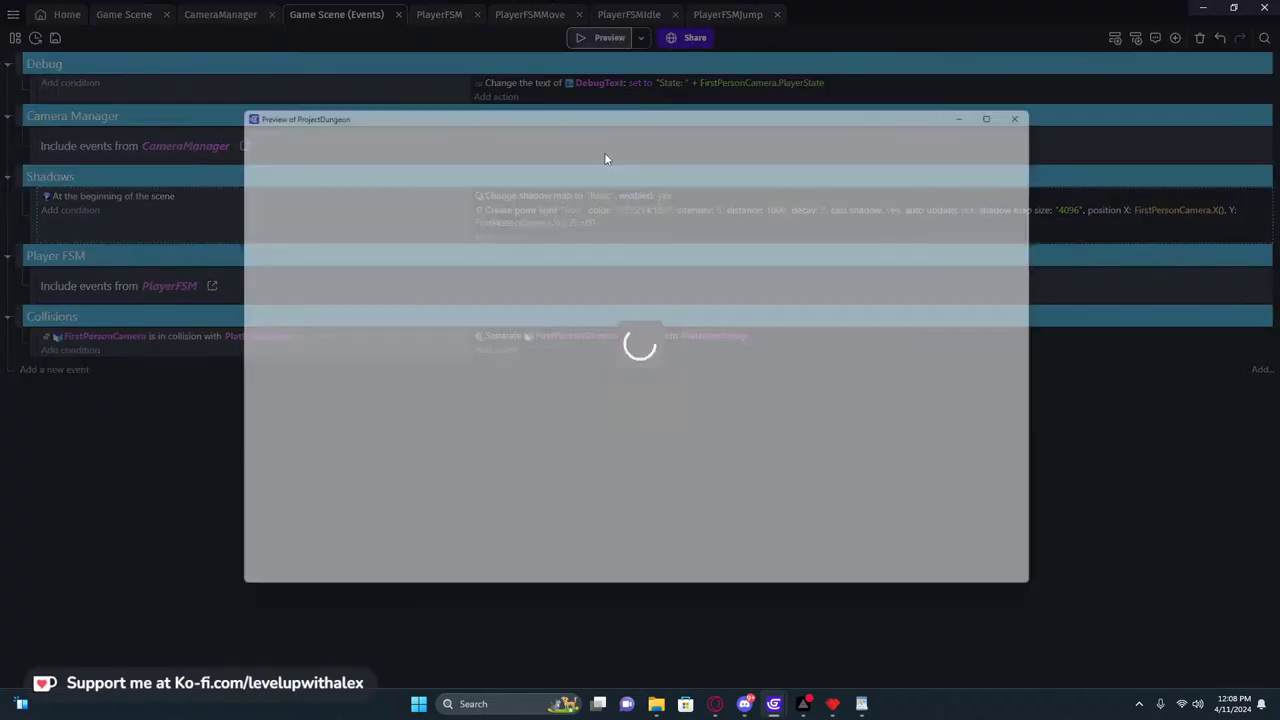
key(w)
key(w)
key(w)
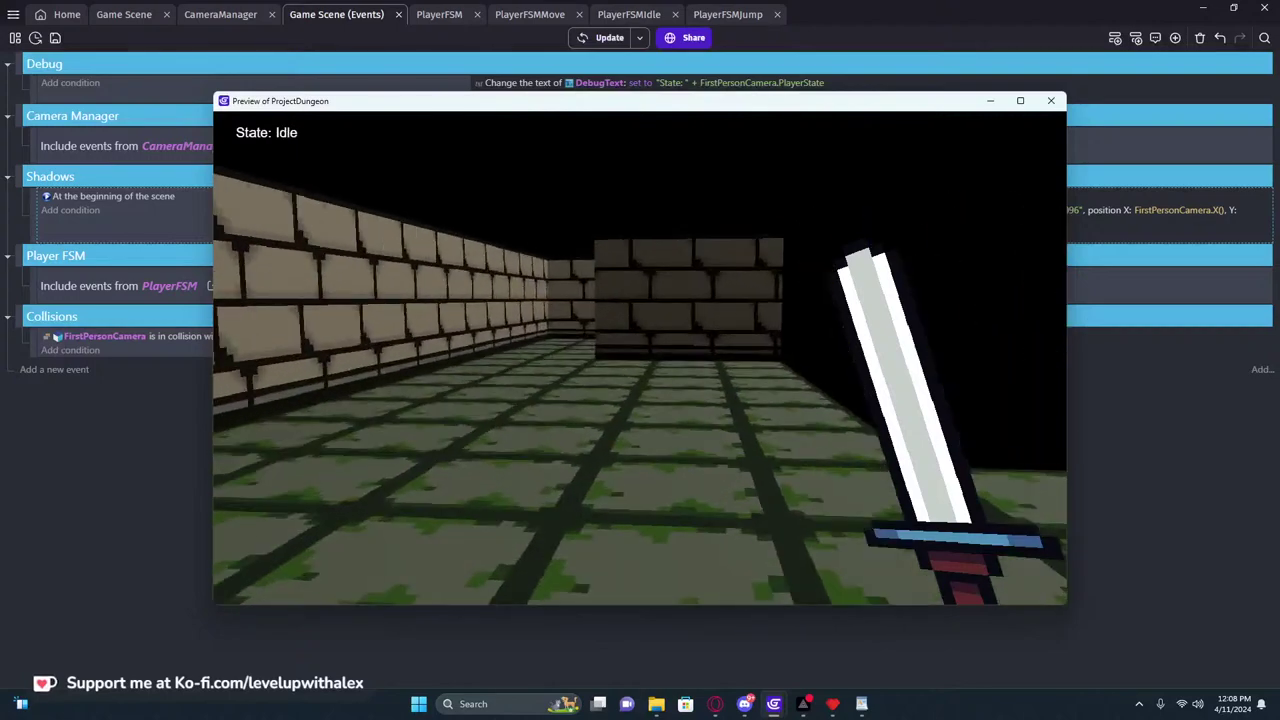
key(w)
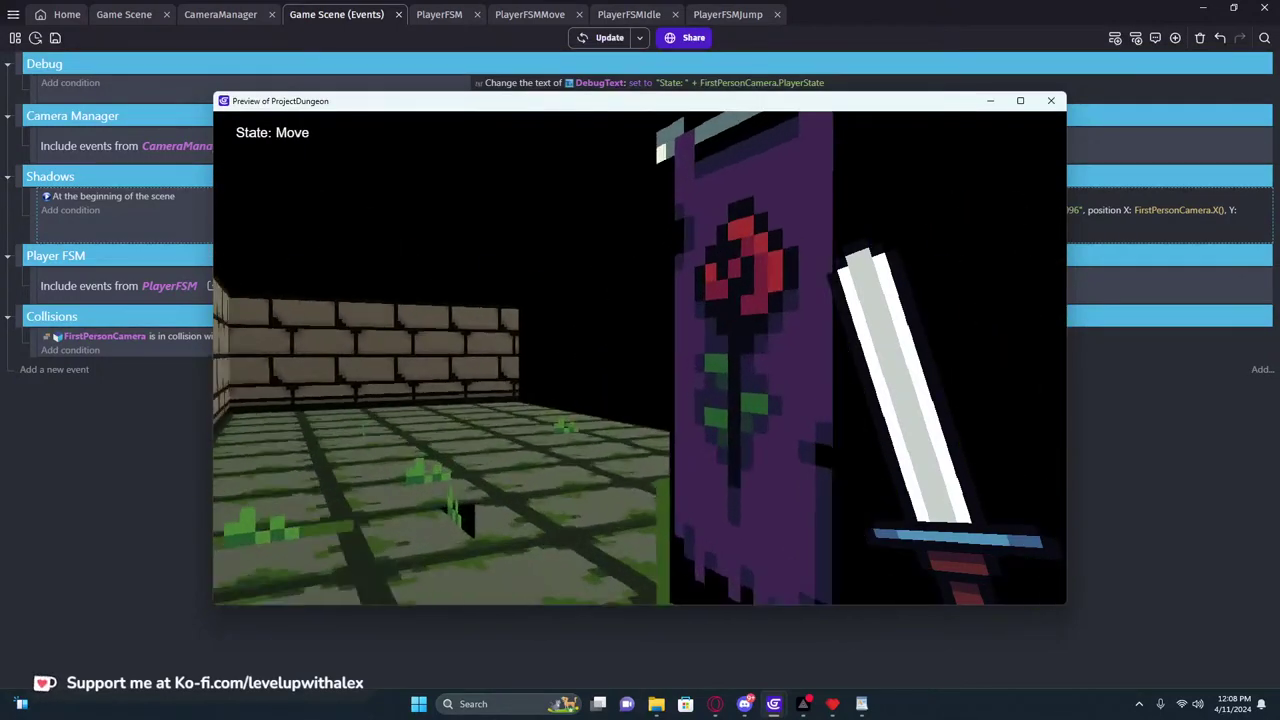
key(w)
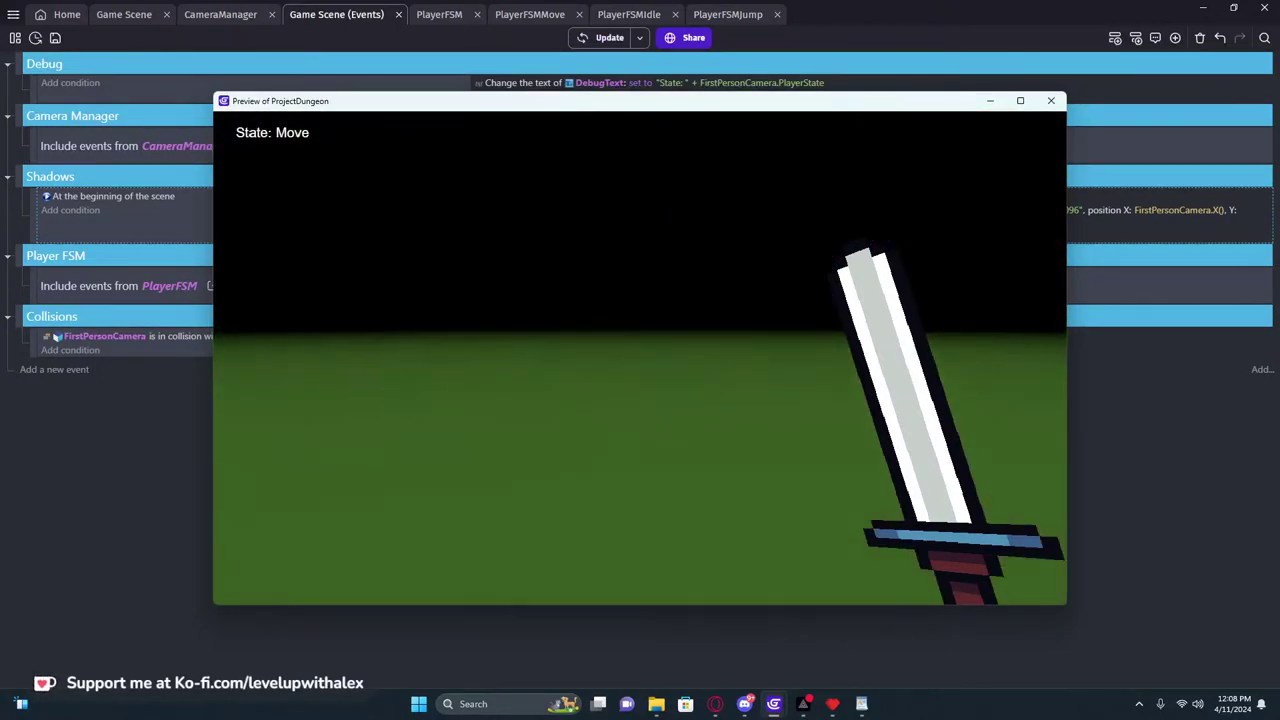
key(s)
key(w)
key(s)
key(Escape)
click(1051, 101)
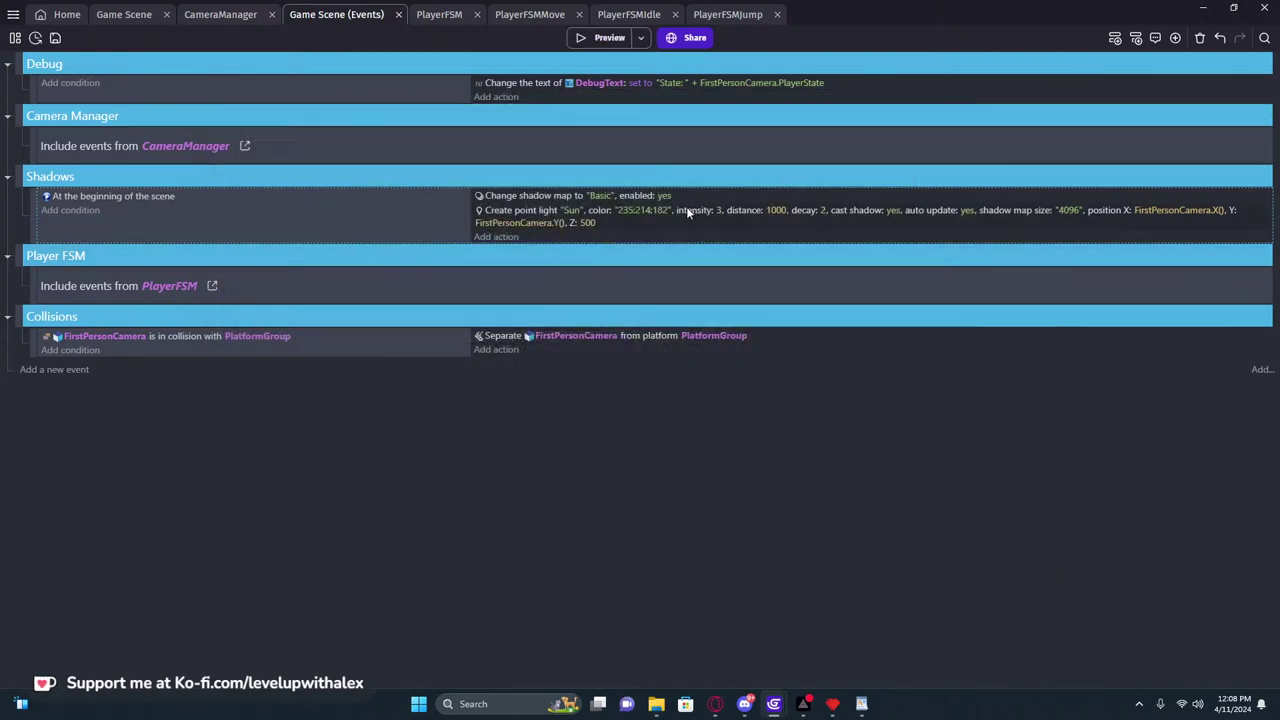
Set the Sun light's distance to 6000, intensity to 5 and Z position to 3000 in the Shadows event
click(778, 210)
text(6000)
key(Return)
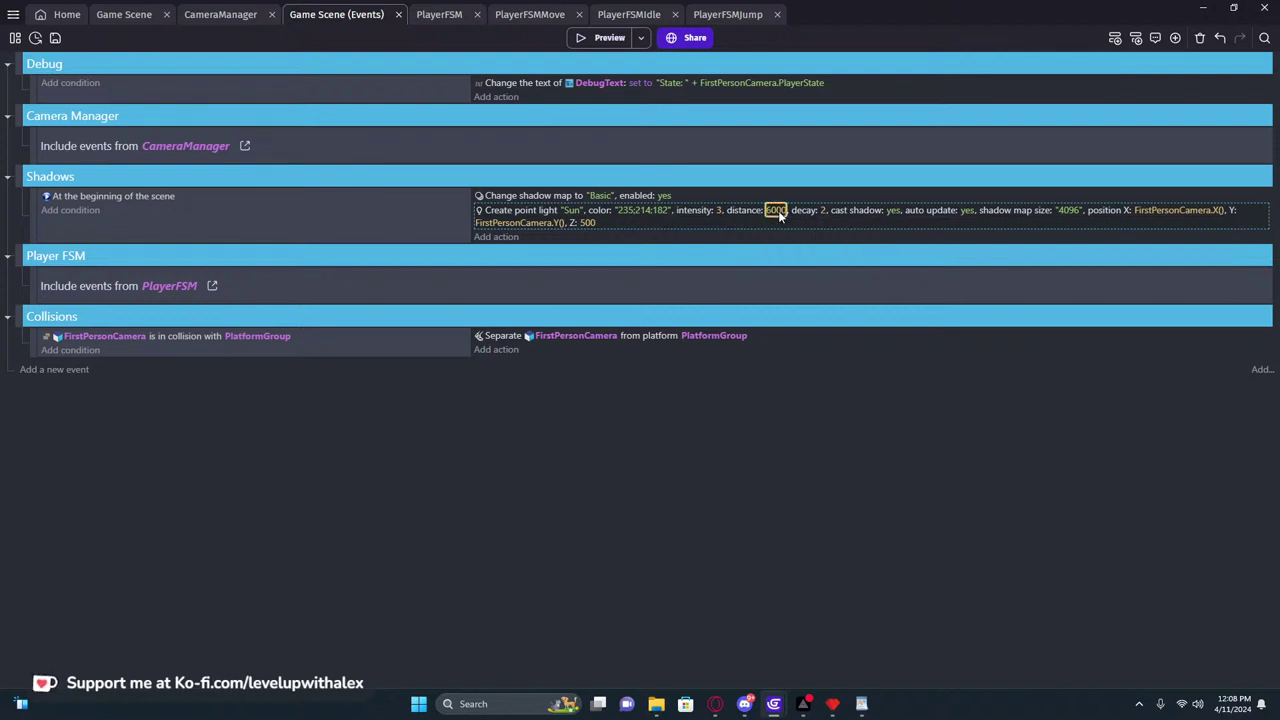
click(725, 208)
text(5)
key(Return)
click(588, 223)
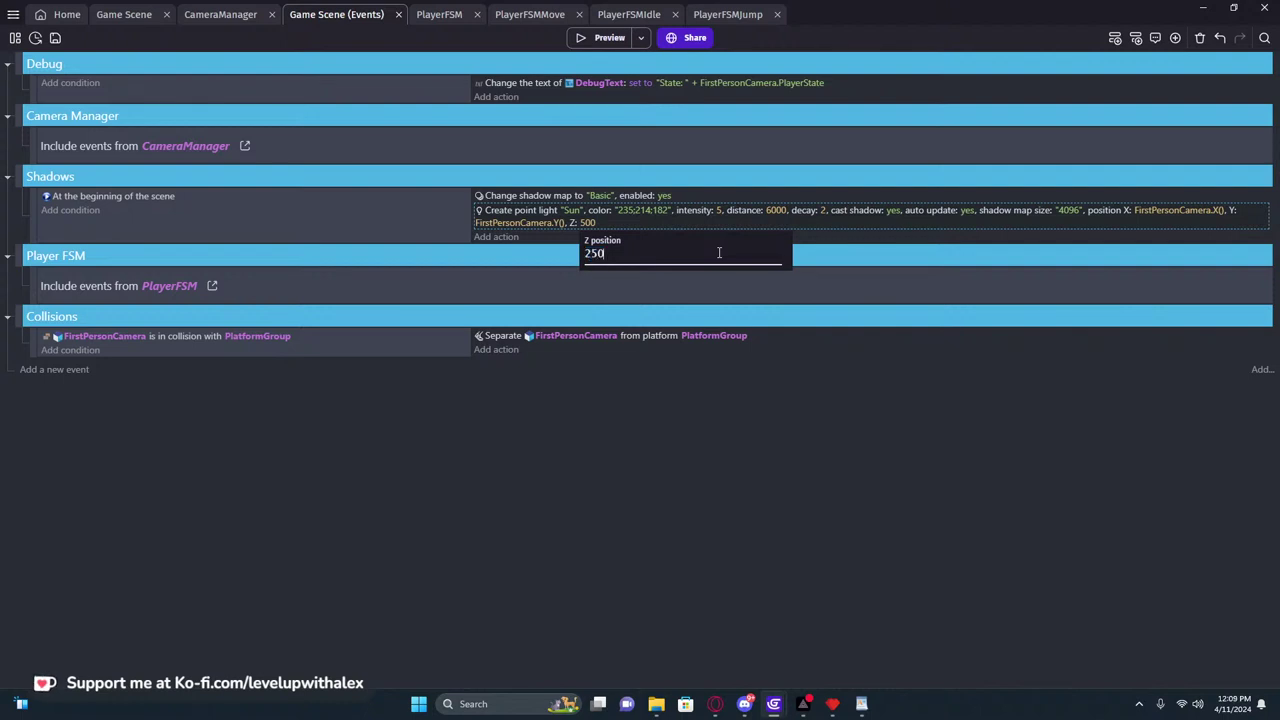
text(2500)
key(Return)
Preview the game to check how the brighter, higher Sun light falls on the dungeon walls and floor, then close it
click(605, 37)
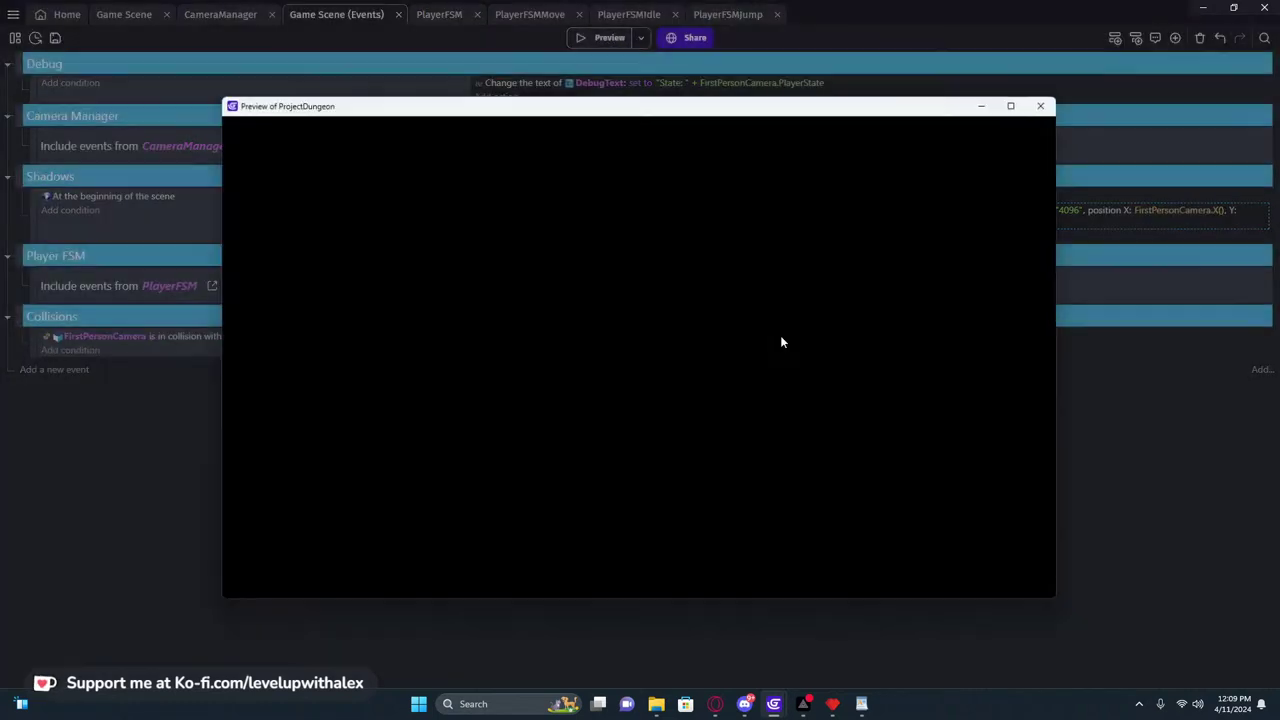
click(791, 357)
key(w)
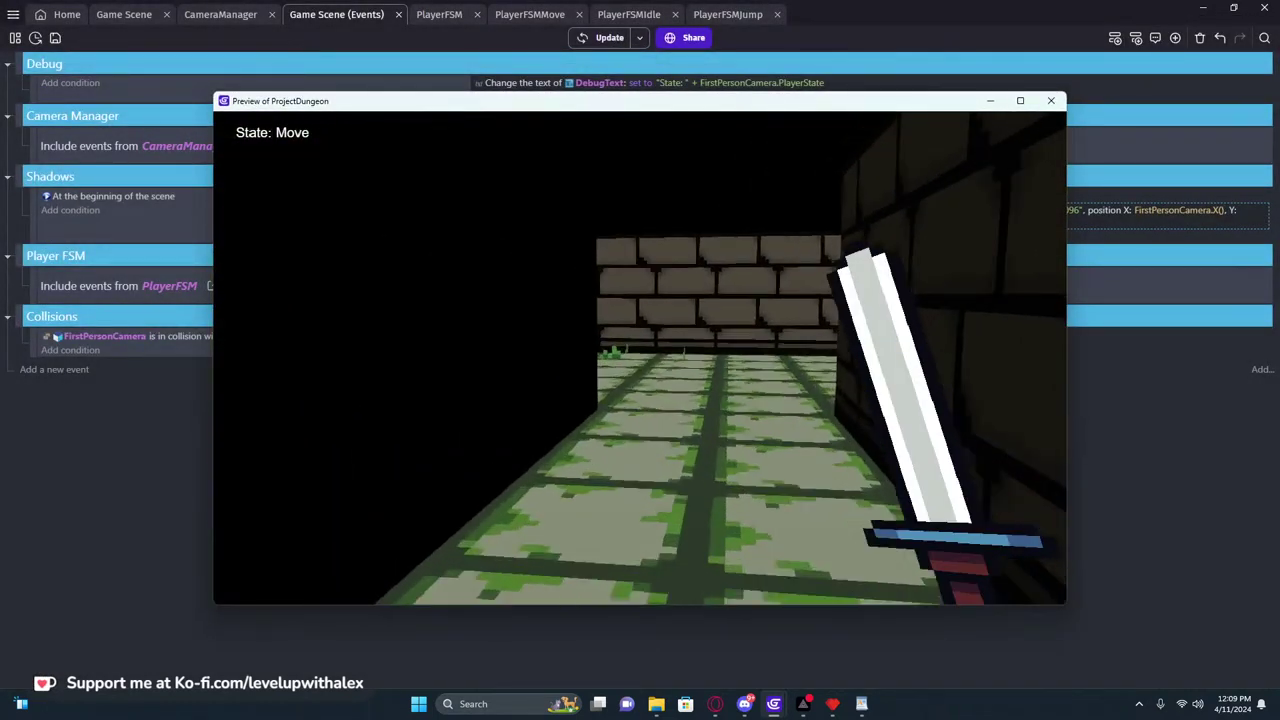
key(w)
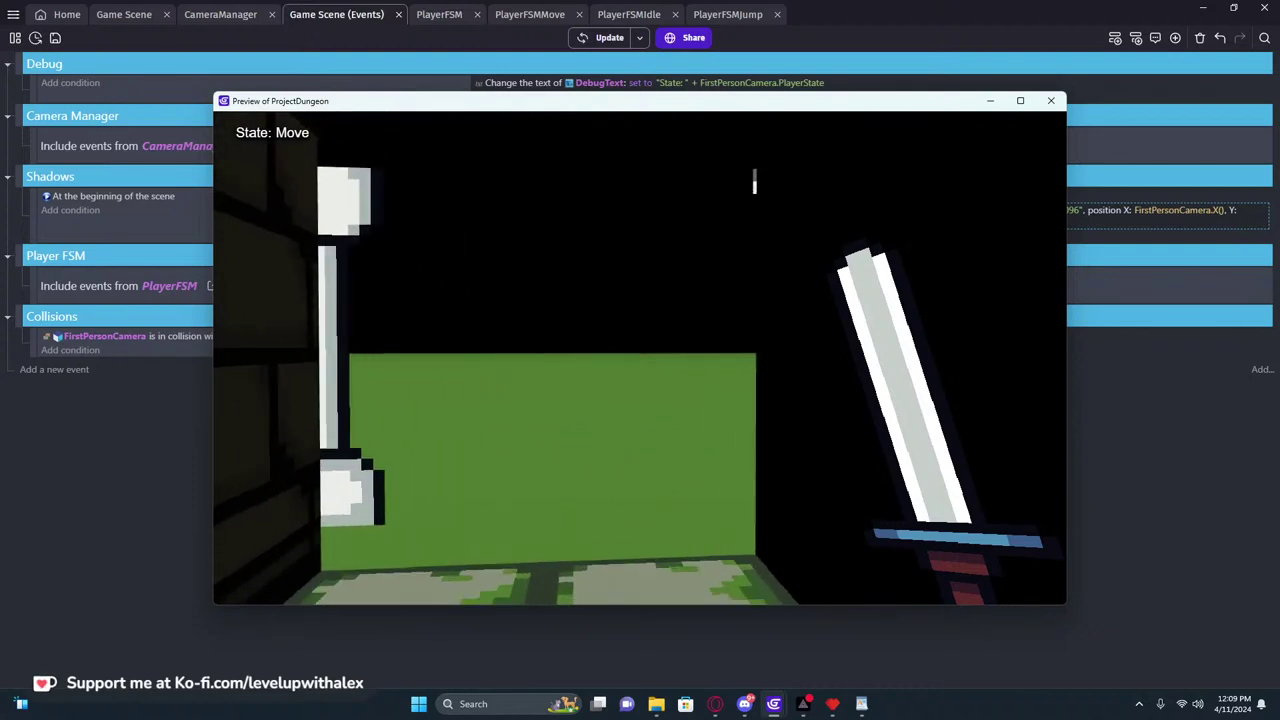
key(w)
click(1051, 100)
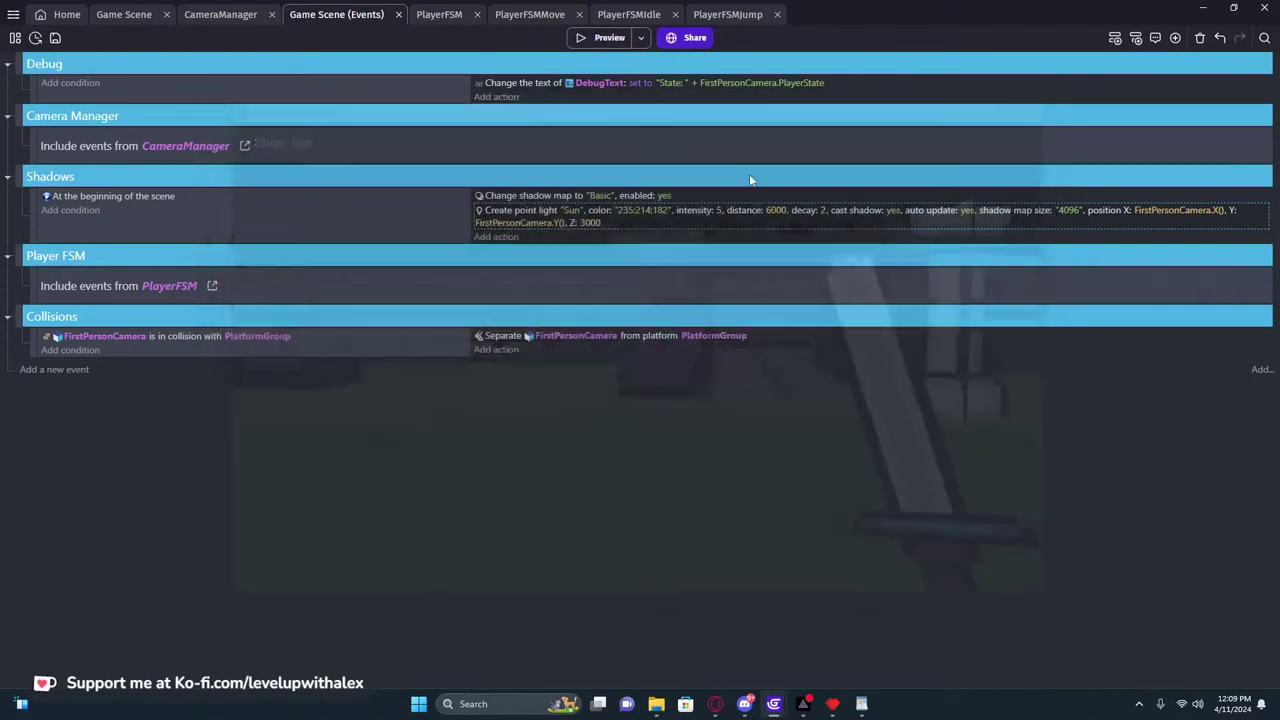
Open the Game Scene layout and select the FirstPersonCamera instance inside the dungeon to check its placement
click(234, 18)
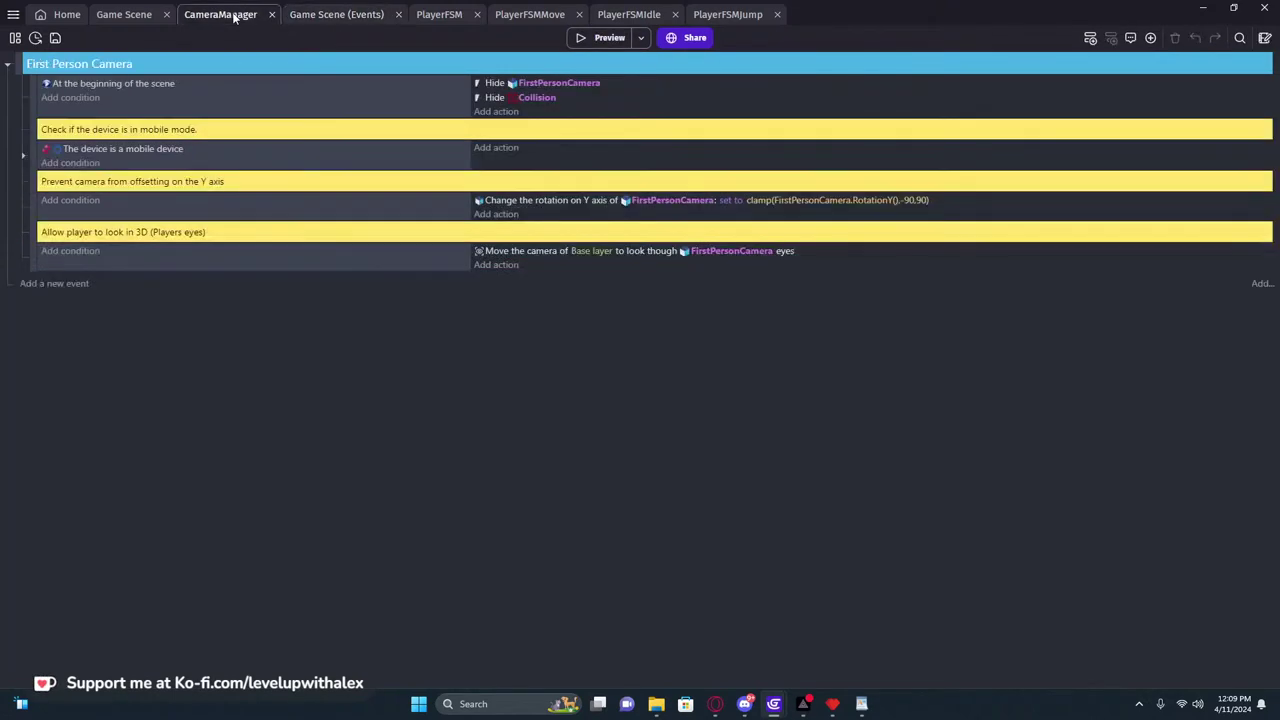
click(148, 18)
scroll(532, 262, up, 3)
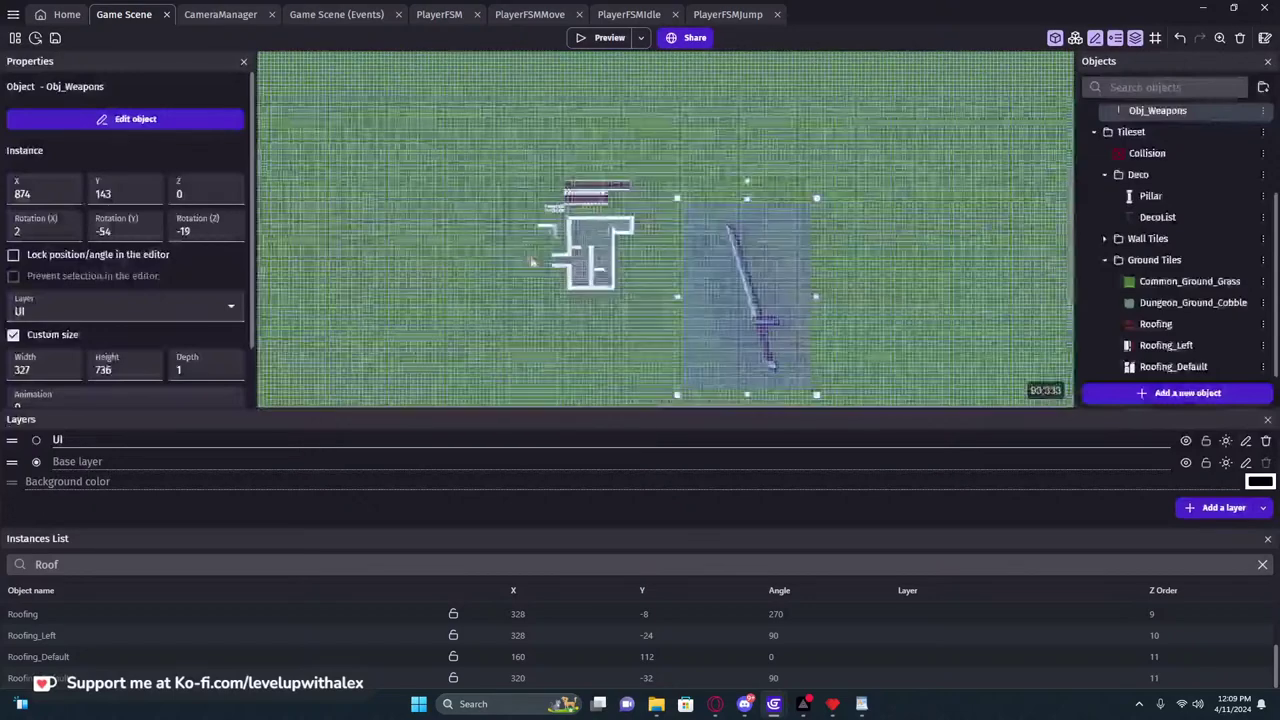
scroll(532, 262, up, 2)
click(645, 258)
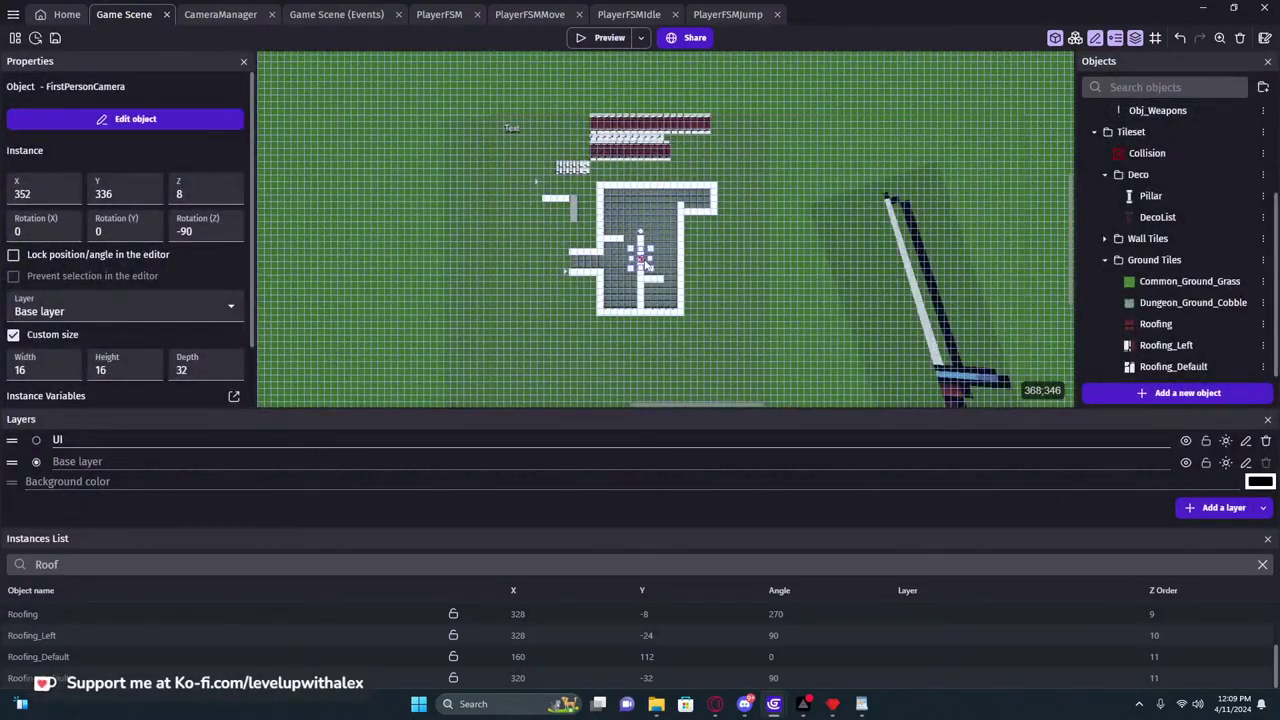
Preview the game again and walk inside and around the dungeon to examine which wall faces stay dark
click(586, 36)
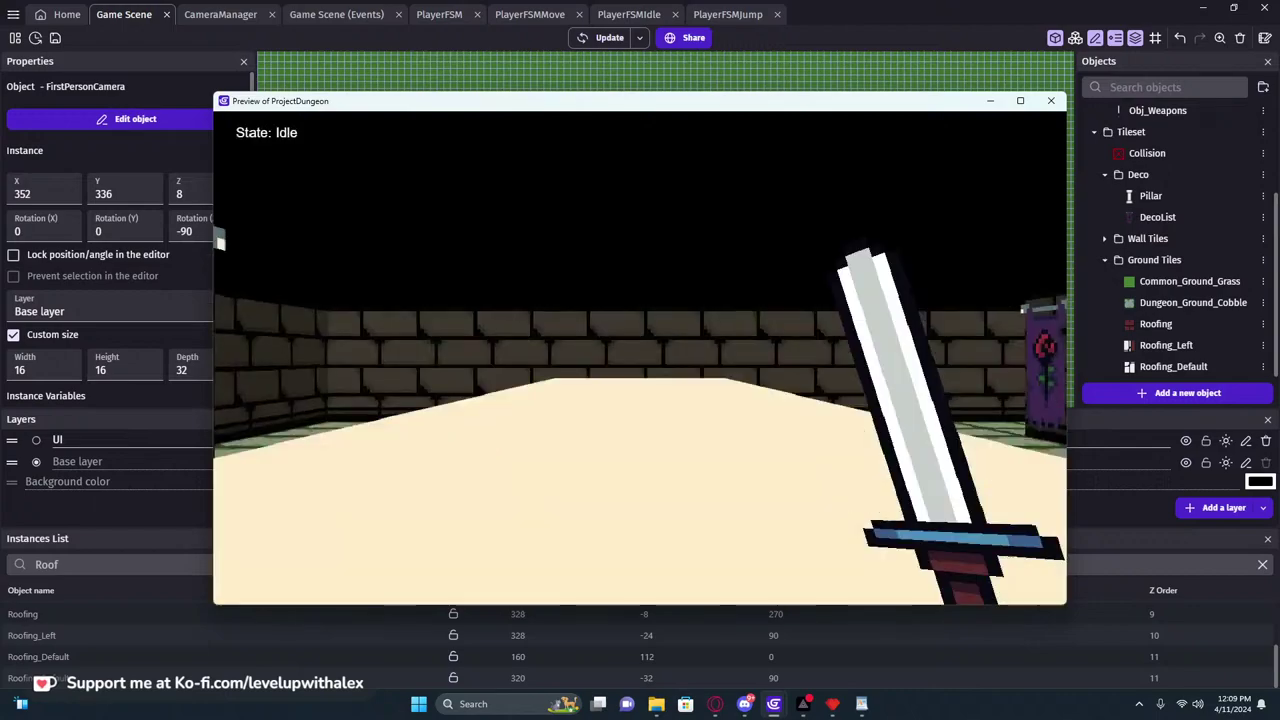
key(w)
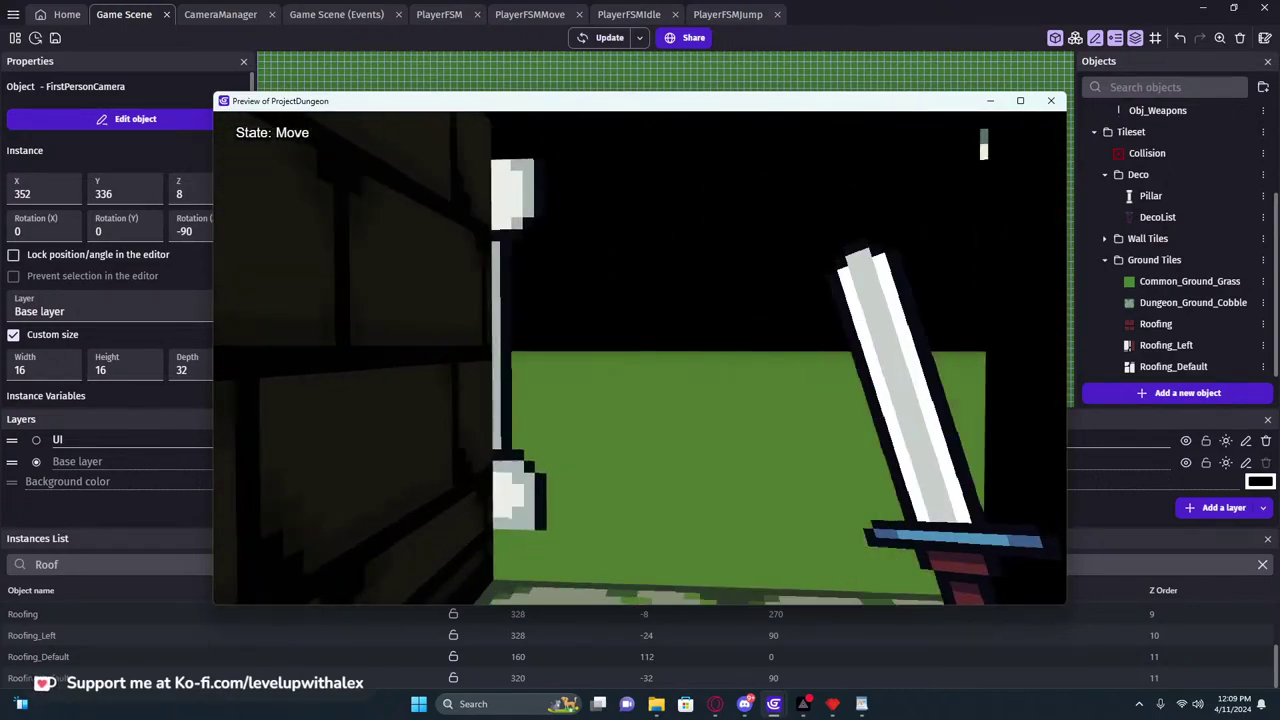
key(s)
key(w)
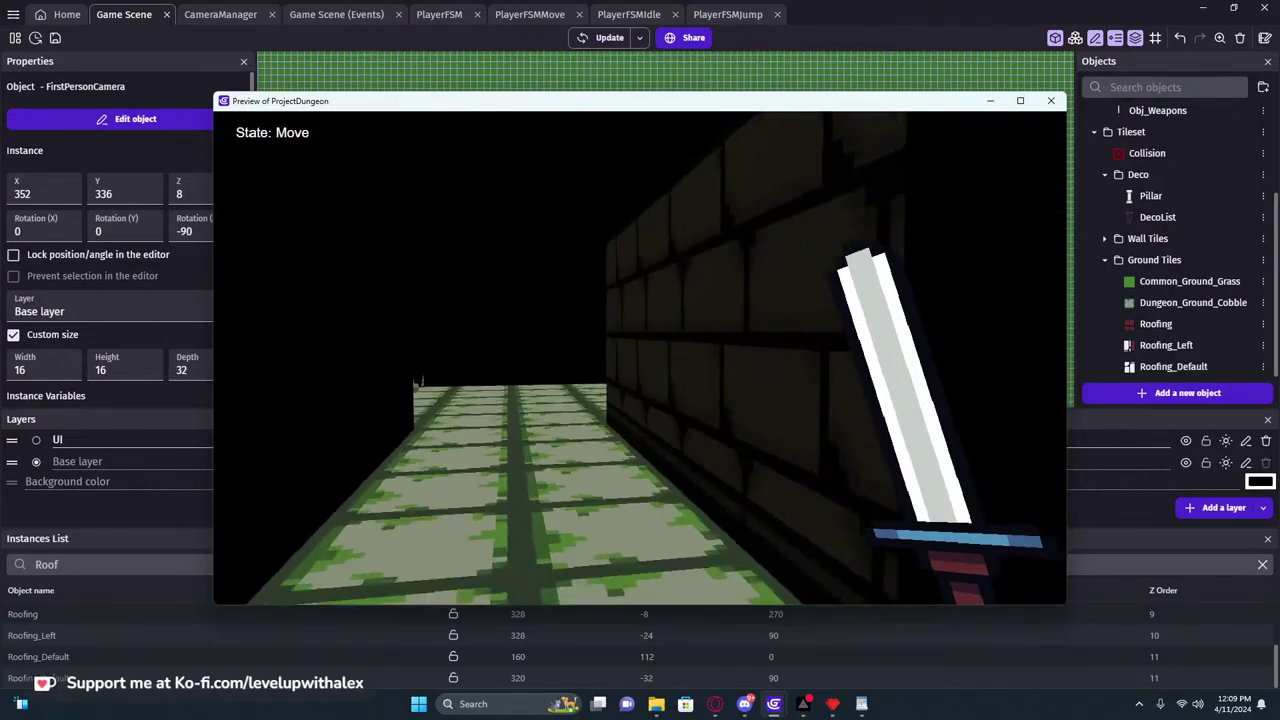
key(w)
key(w)
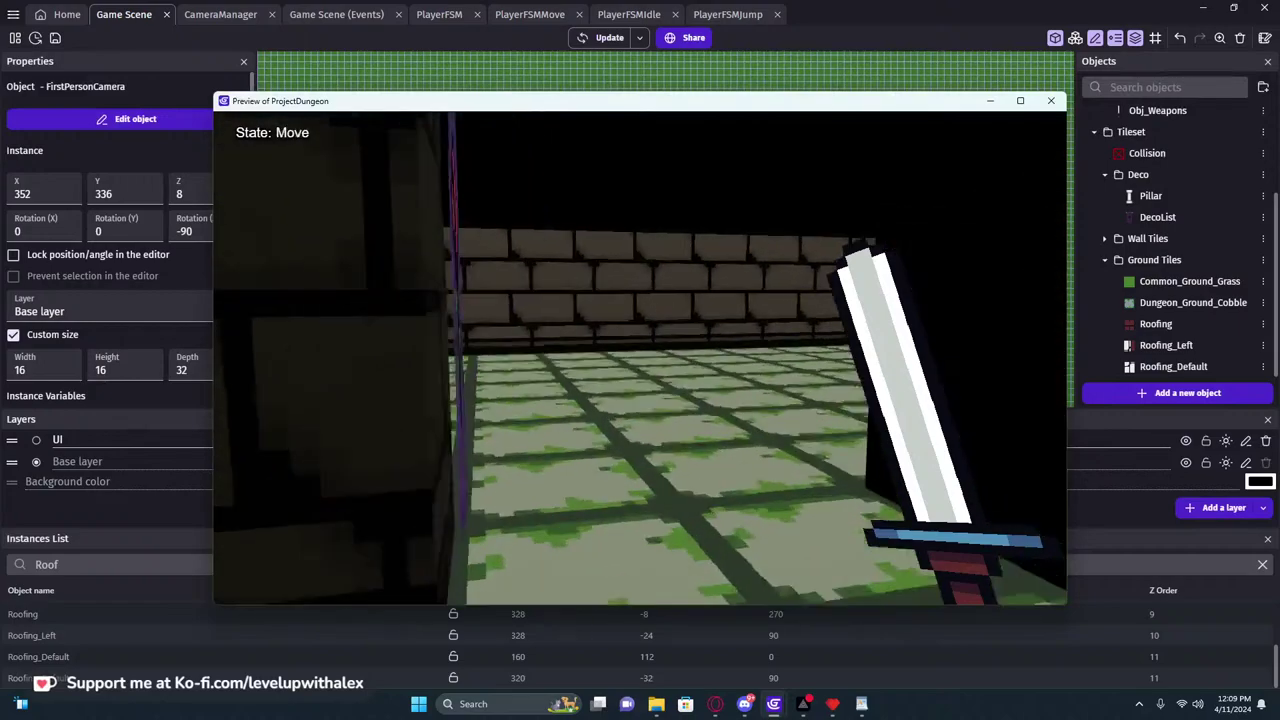
key(w)
key(w)
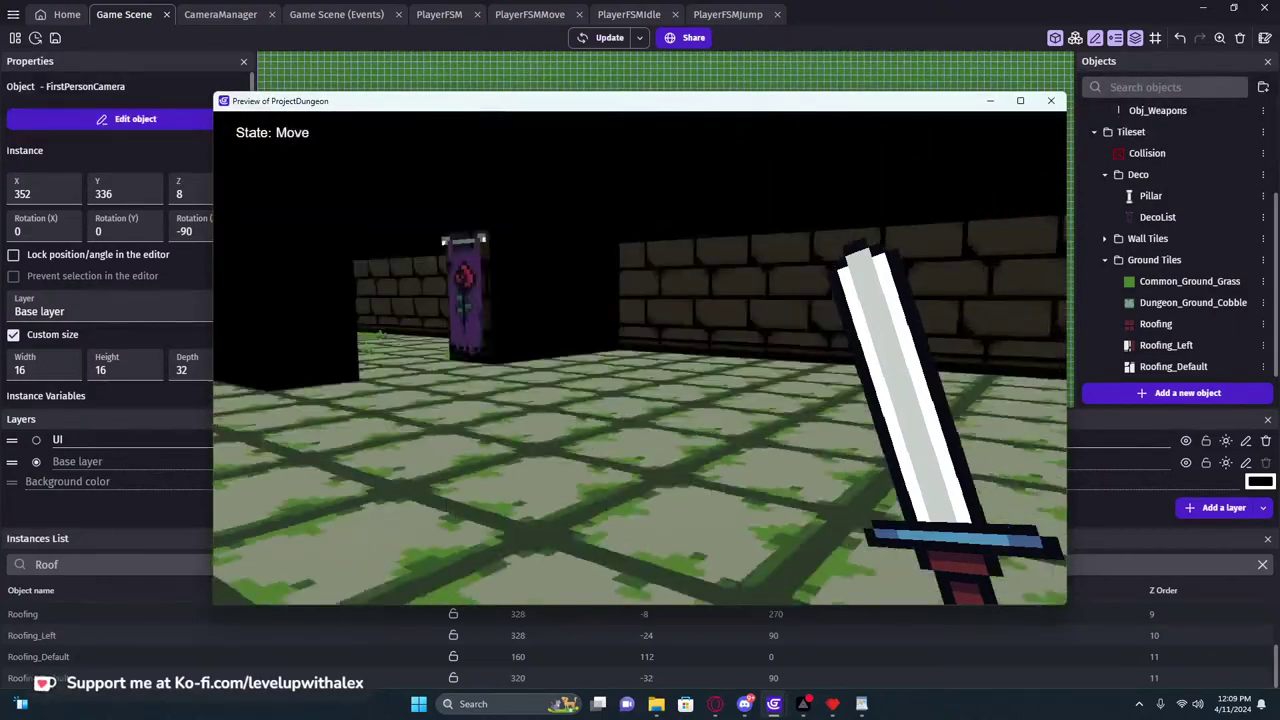
key(w)
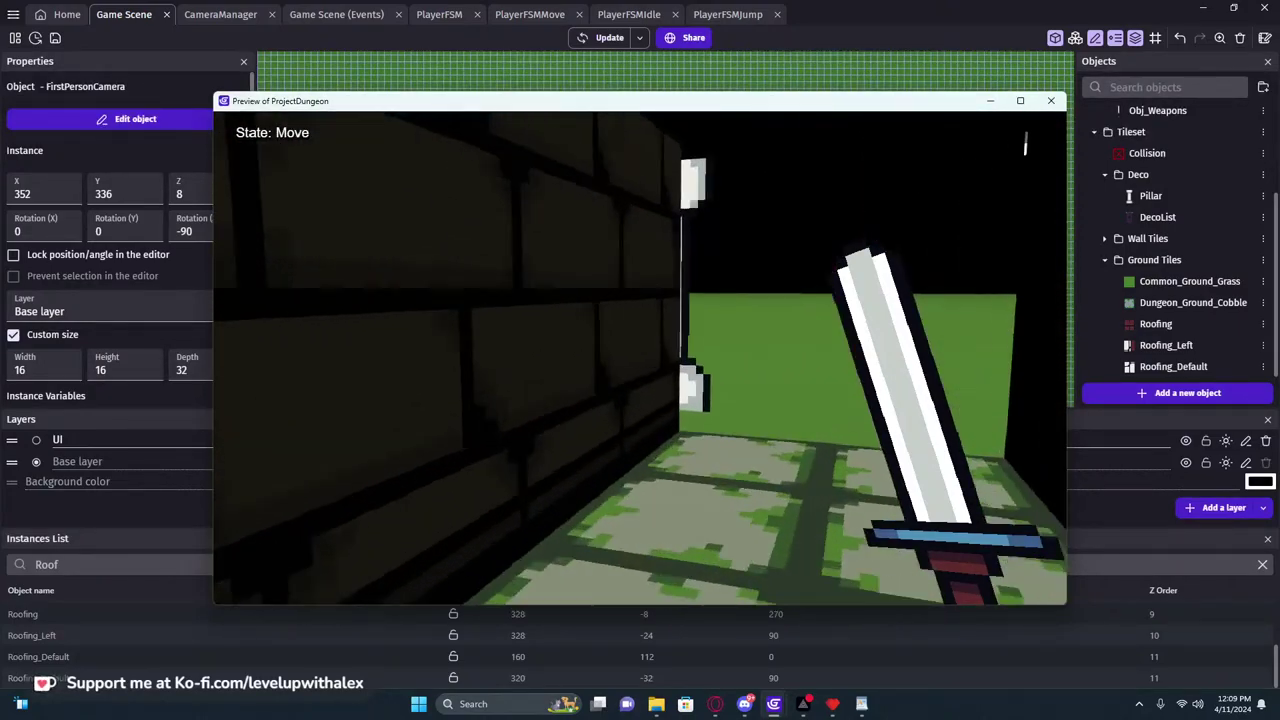
key(w)
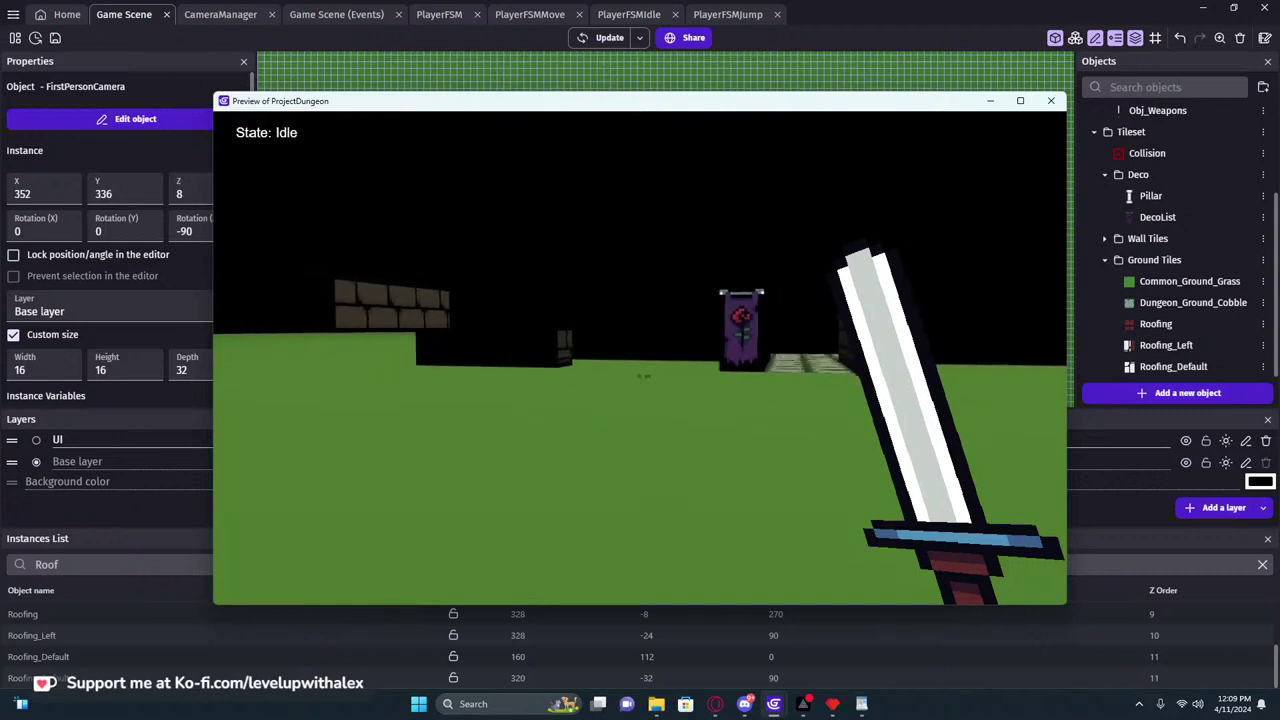
key(d)
key(a)
key(w)
key(w)
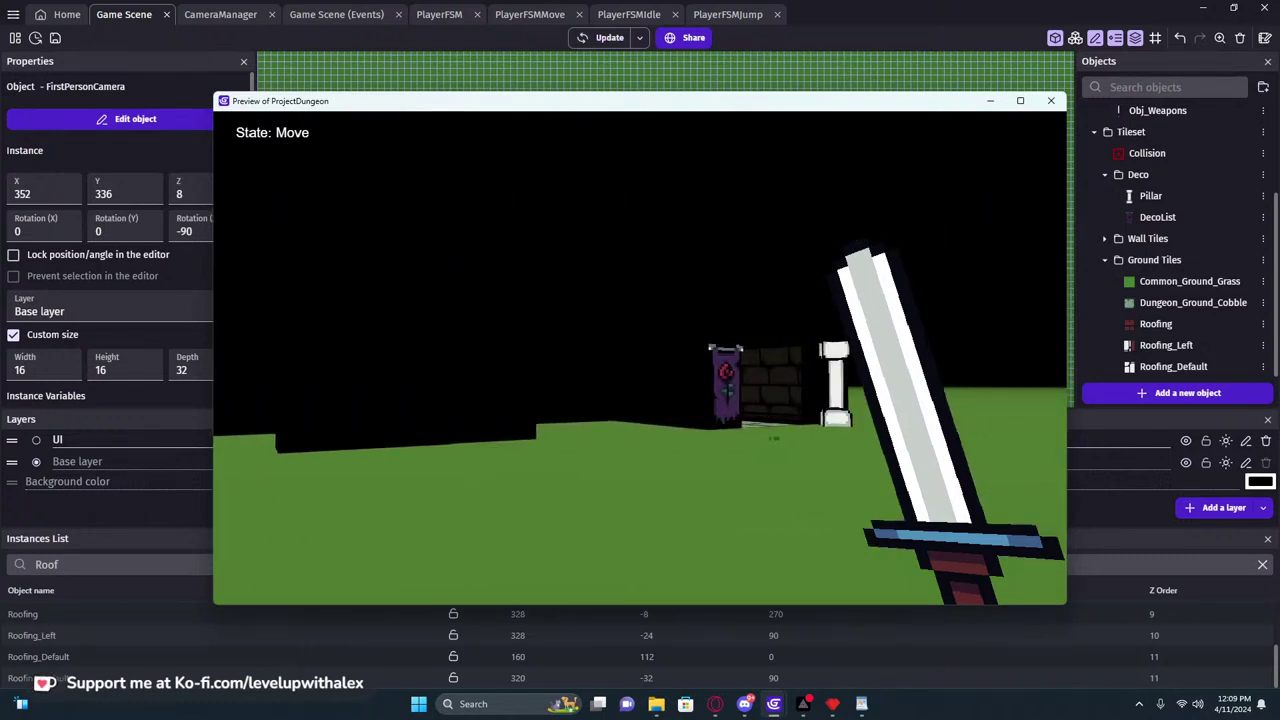
key(w)
Add a Hemisphere light 3D effect to the Base layer and apply it with its default settings
drag(845, 101, 661, 103)
click(1085, 503)
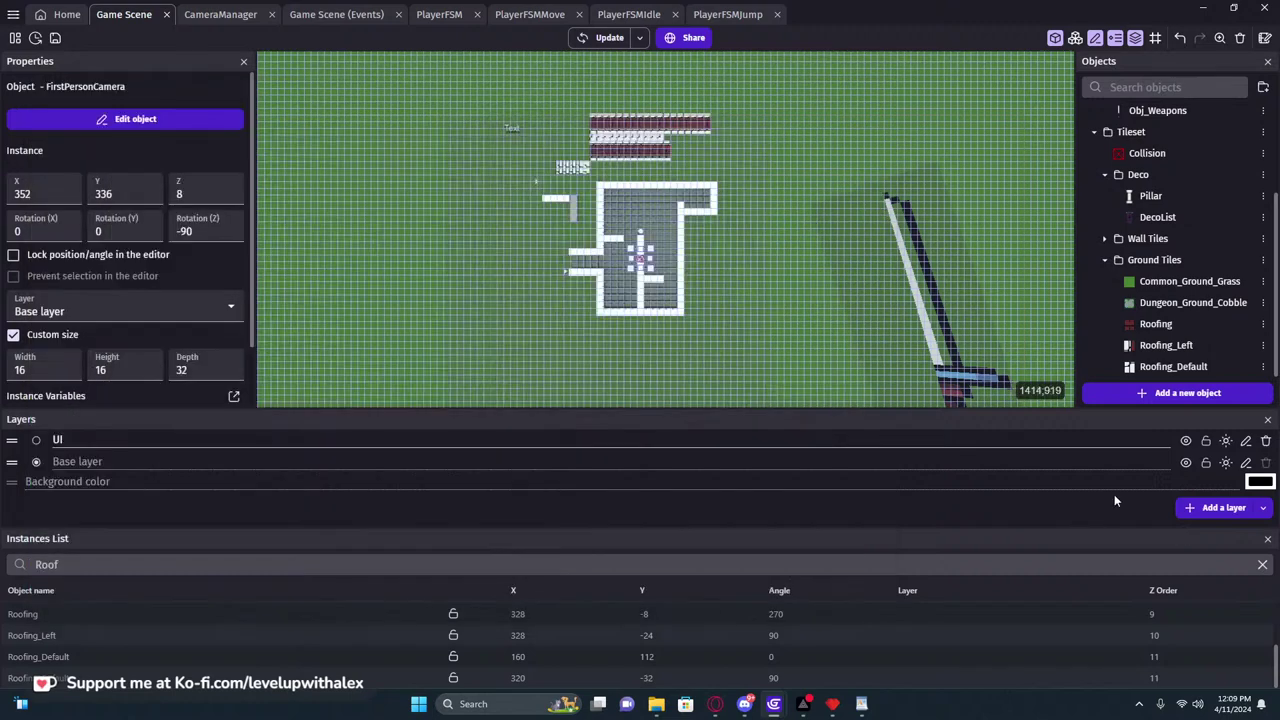
click(1224, 464)
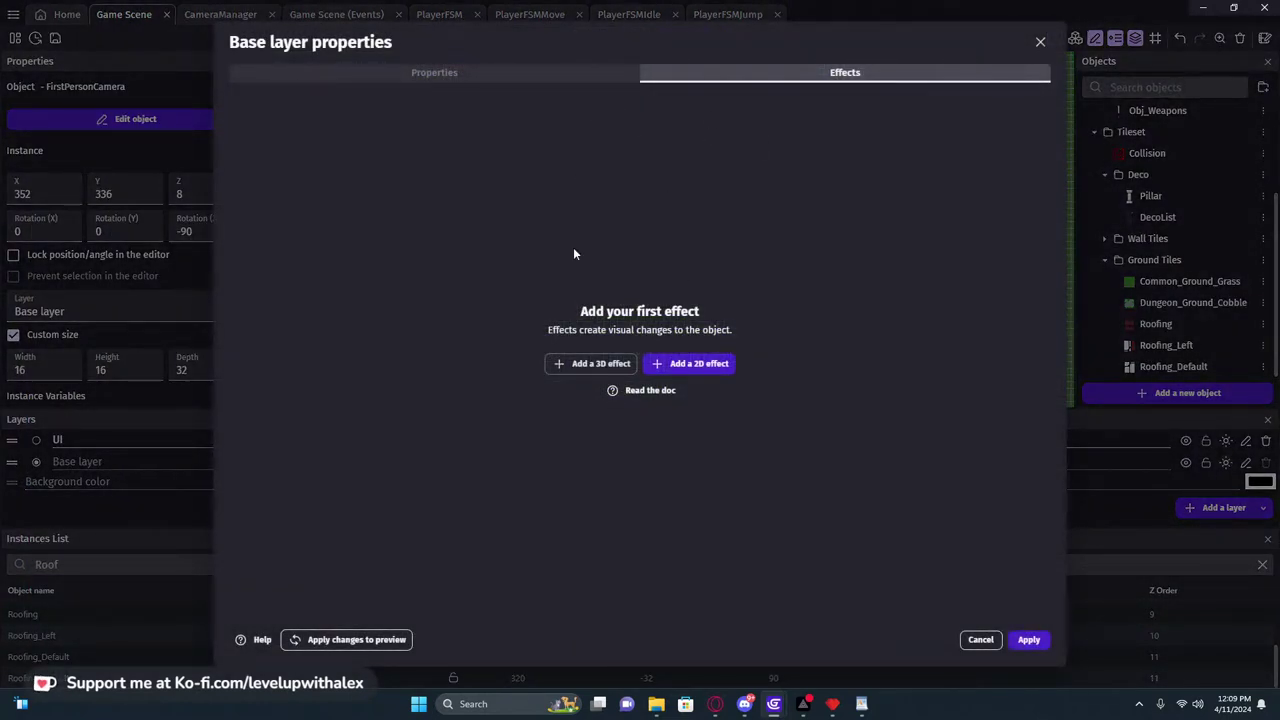
click(595, 363)
click(735, 145)
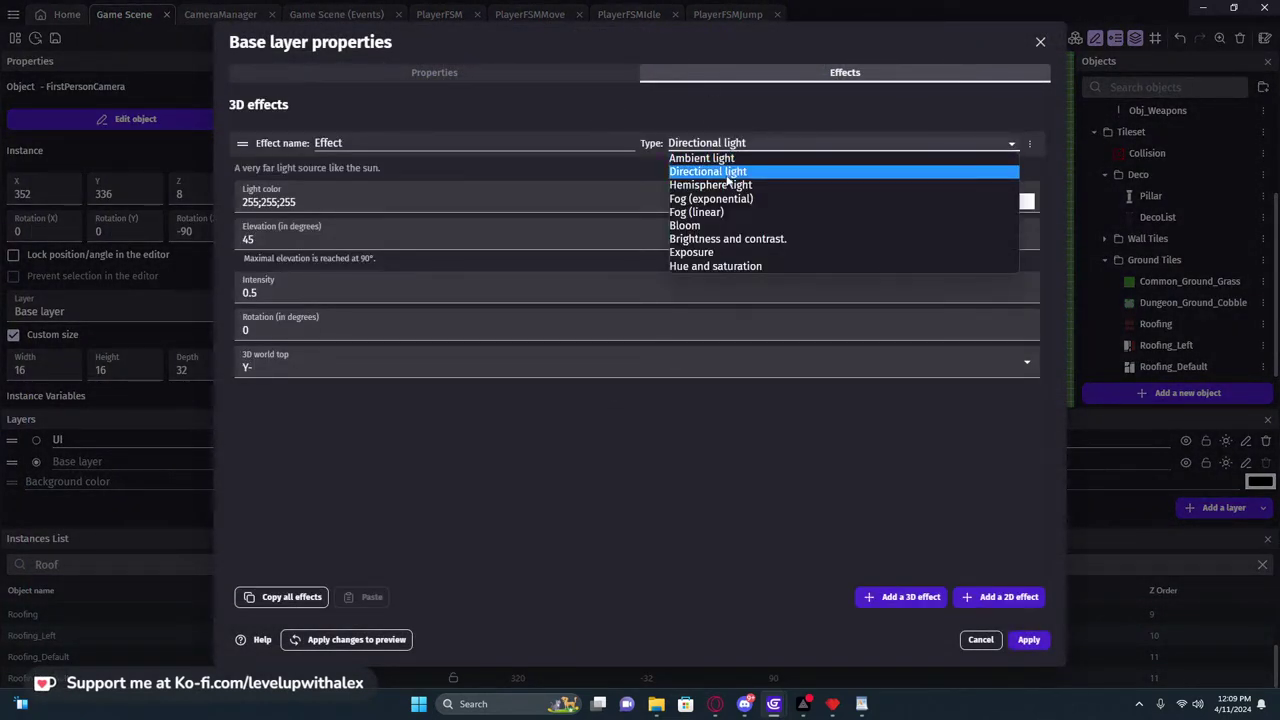
click(728, 188)
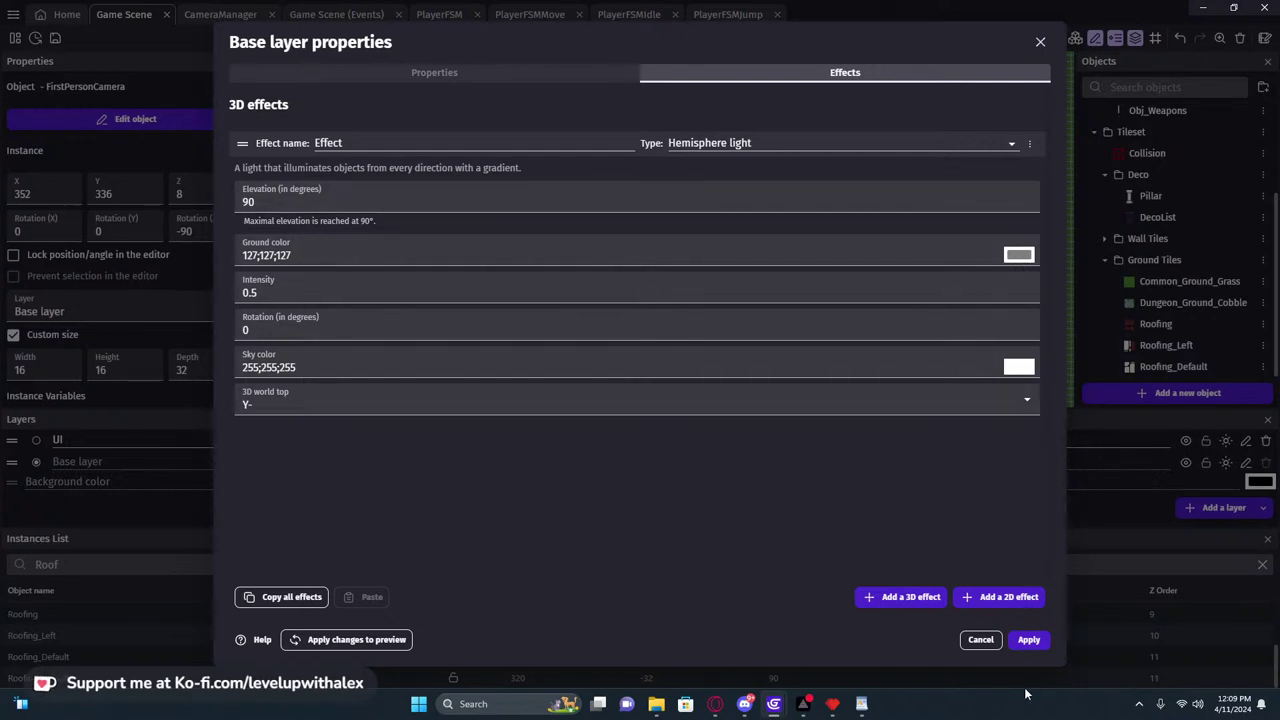
click(1029, 640)
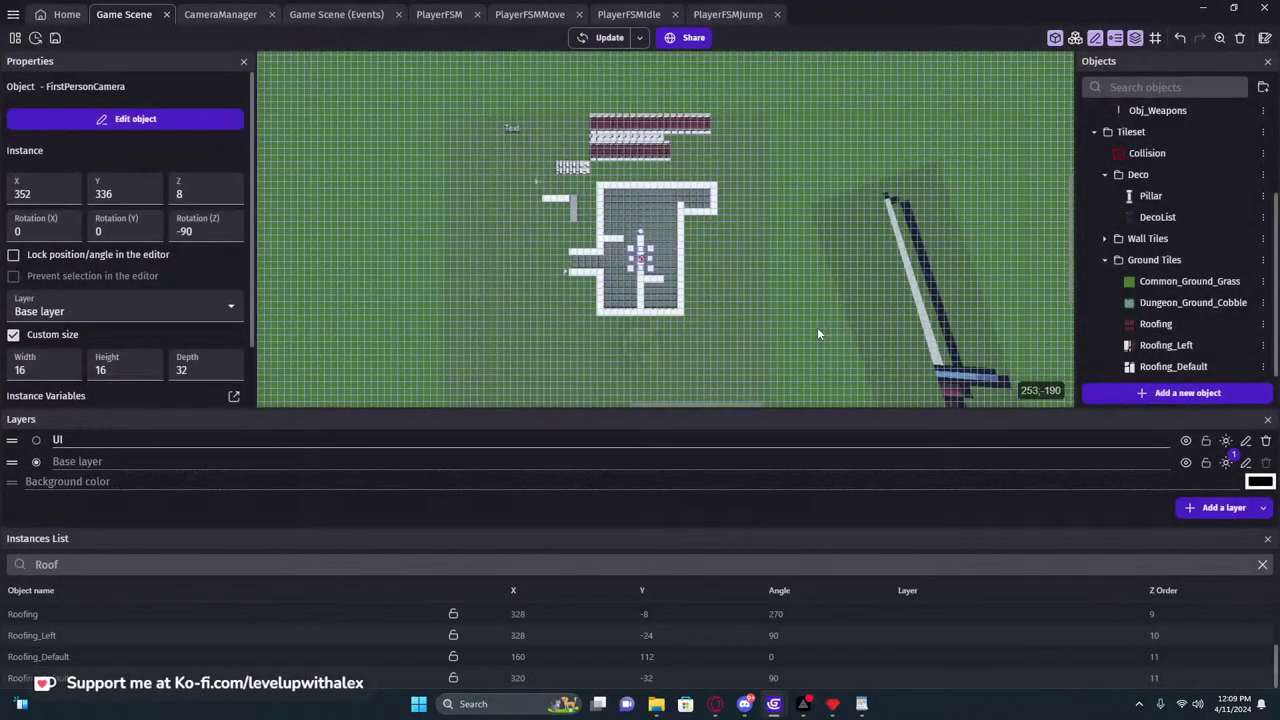
Return to the running preview and walk around the dungeon to check the walls under the hemisphere light
click(769, 707)
key(w)
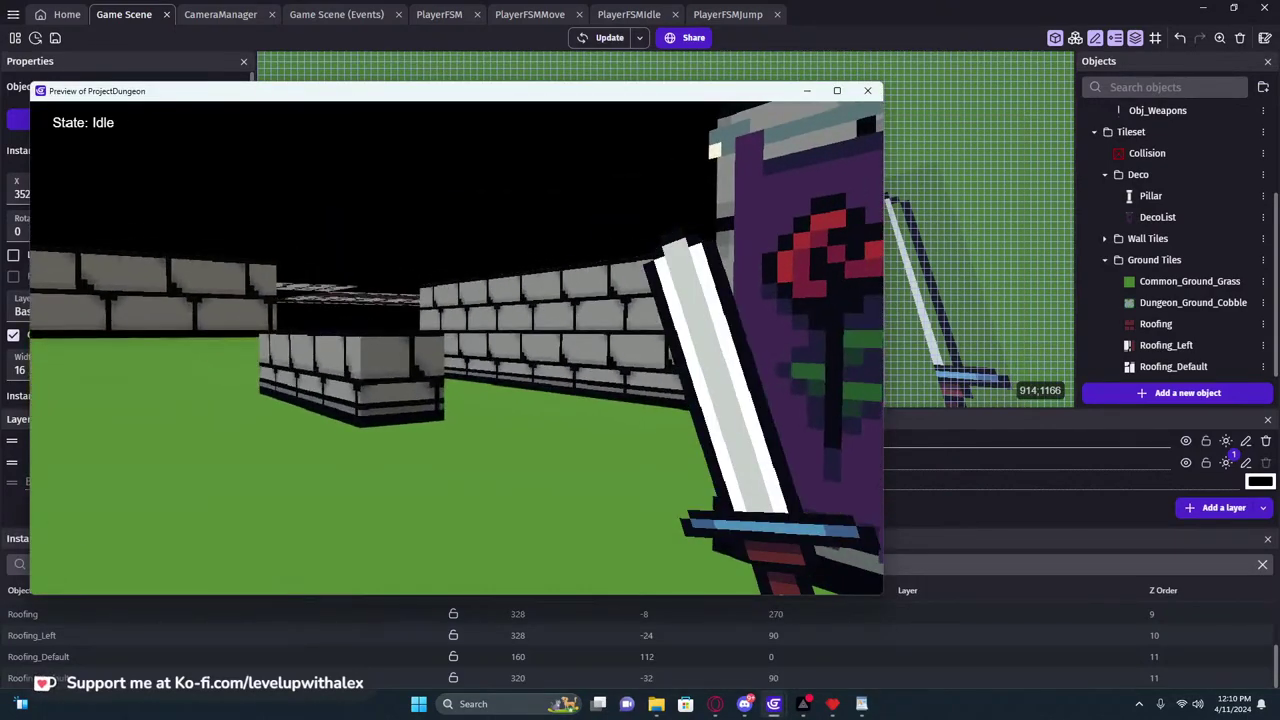
key(w)
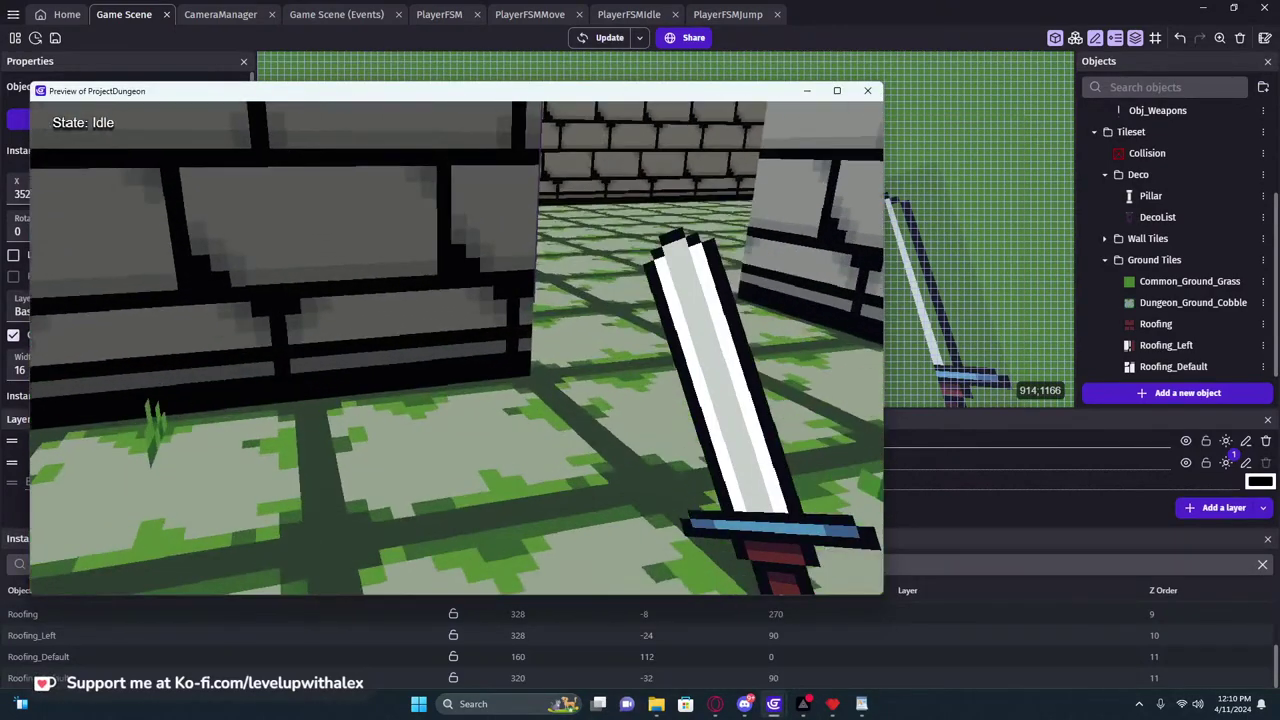
key(w)
key(w)
key(w)
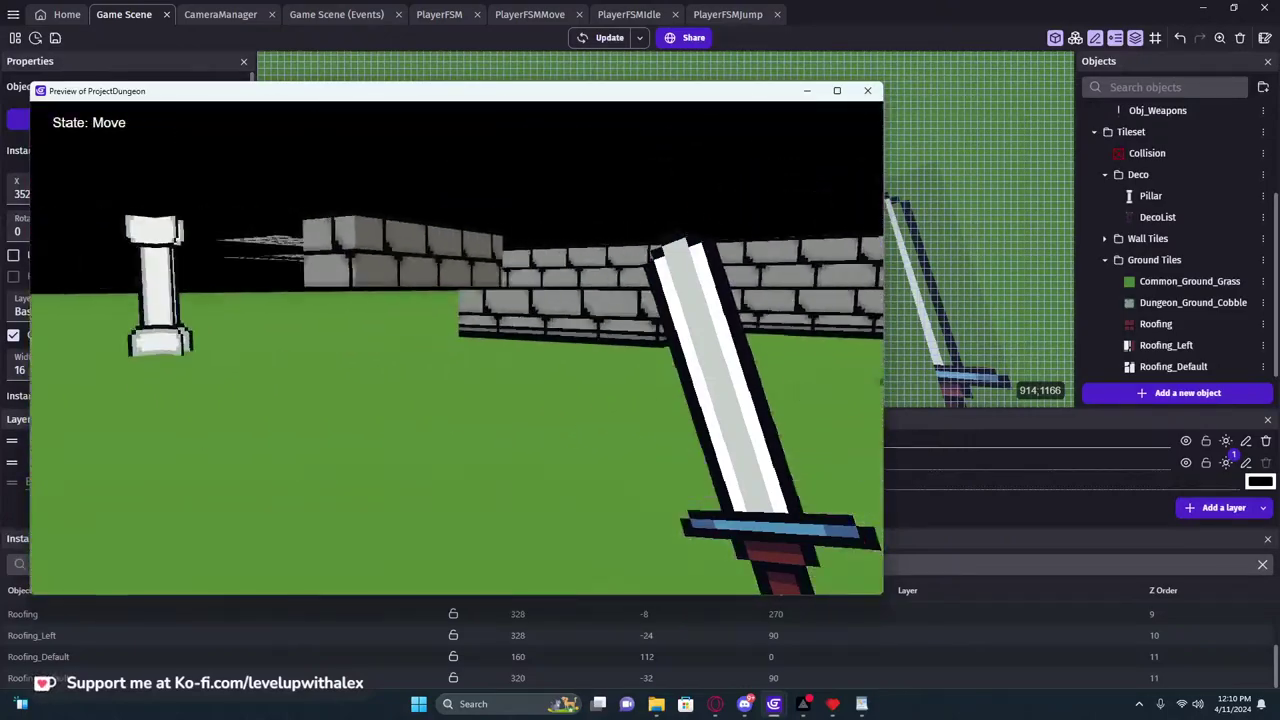
End the preview and open the Roofing_Left object's settings to check its material and face options
key(s)
key(Escape)
click(868, 91)
double_click(635, 150)
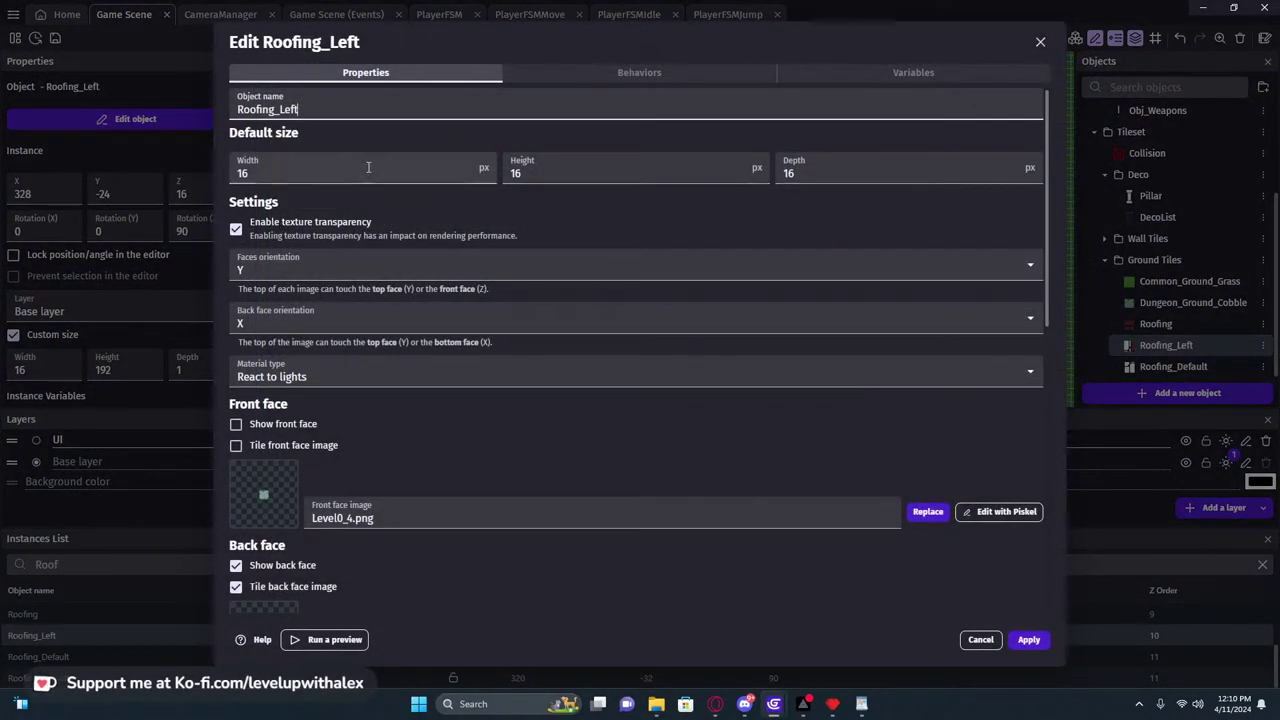
click(1040, 42)
Move the 288-long Roofing and Roofing_Left strips onto the dungeon's upper edge at X 392, with Roofing at Y 56 and Roofing_Left at Y 40
scroll(585, 254, up, 6)
scroll(576, 248, up, 5)
shift+click(573, 226)
shift+click(565, 190)
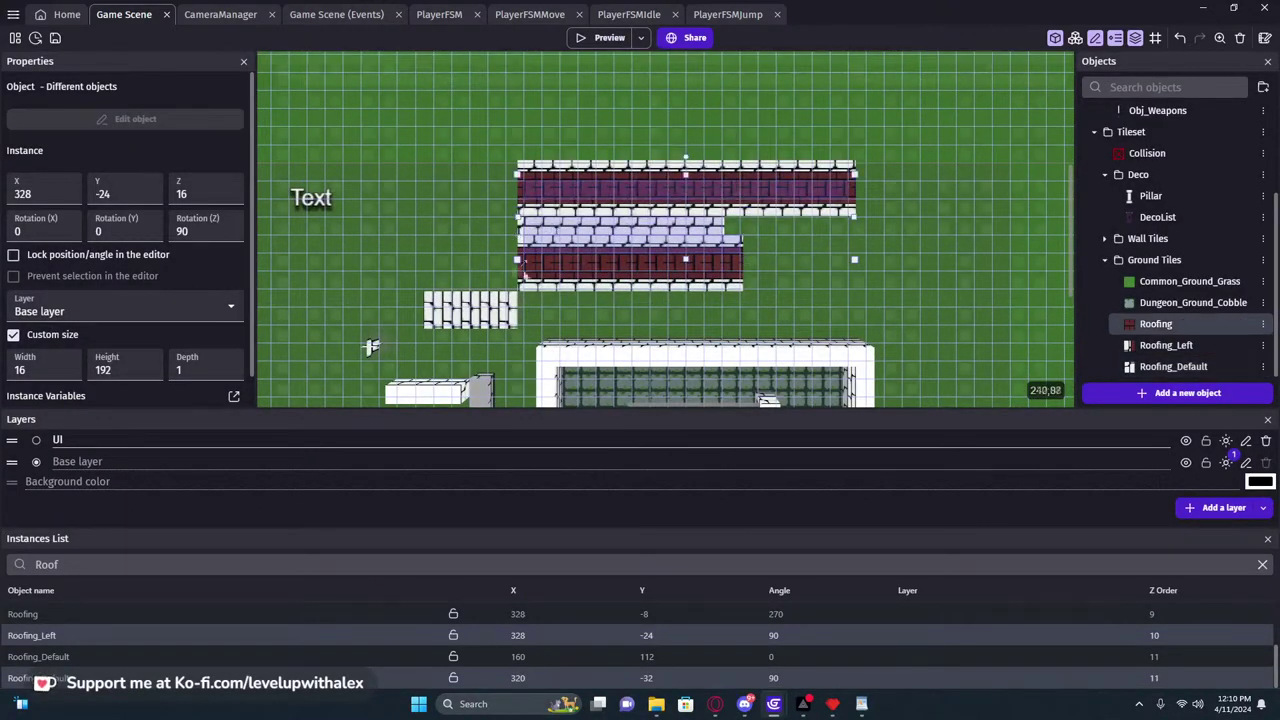
click(822, 274)
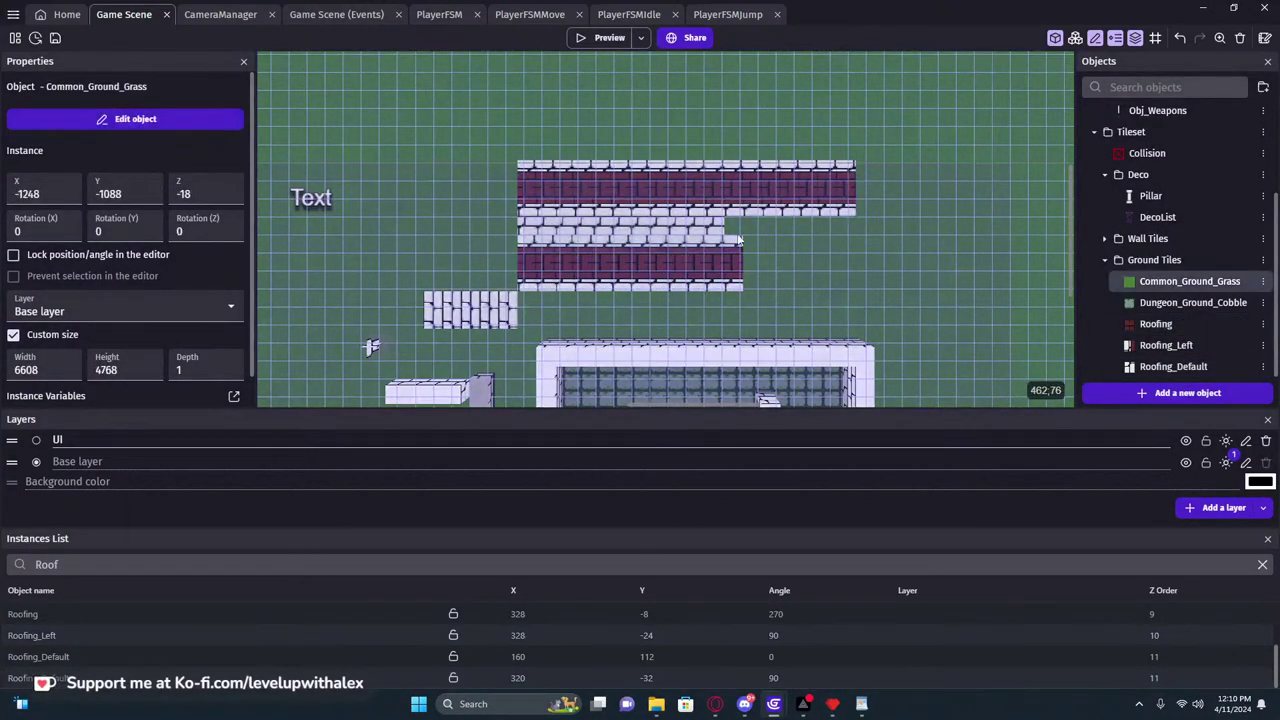
click(700, 190)
shift+click(722, 212)
shift+click(722, 213)
drag(700, 190, 661, 307)
key(ctrl+z)
Place the 176-long Roofing_Default strip over the upper row of the dungeon room at X 352, Y 144
scroll(841, 294, down, 1)
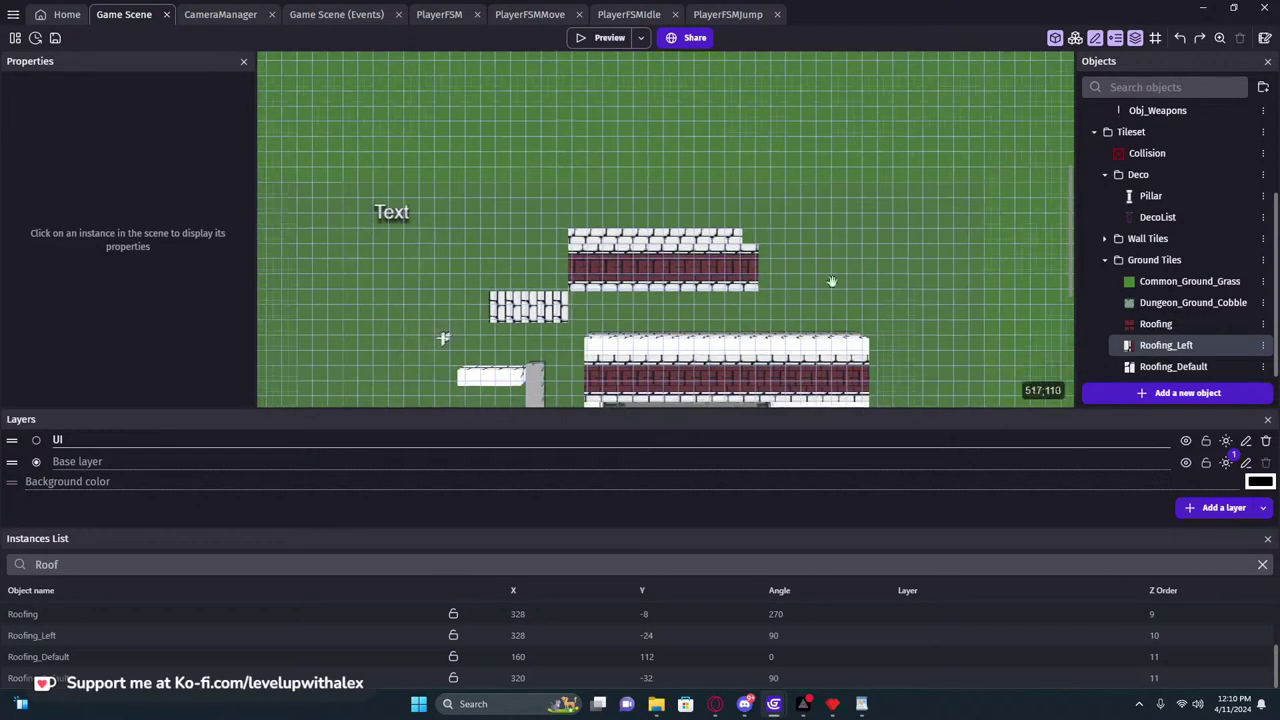
middle_drag(838, 292, 677, 167)
scroll(513, 125, up, 1)
drag(511, 107, 569, 189)
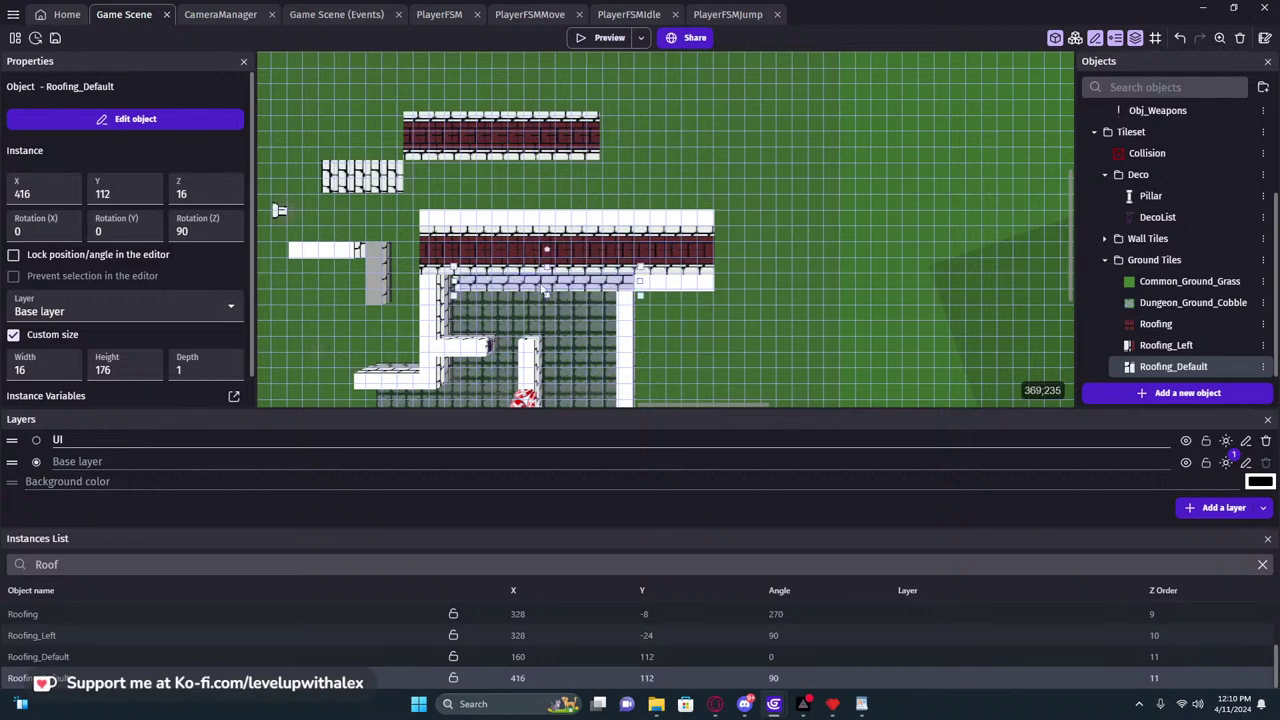
key(ctrl+z)
Cover the dungeon room with rows of Roofing and Roofing_Left strips, and fit a 64 by 32 Roofing_Default over the side passage at X 192, Y 336
click(494, 130)
click(490, 140)
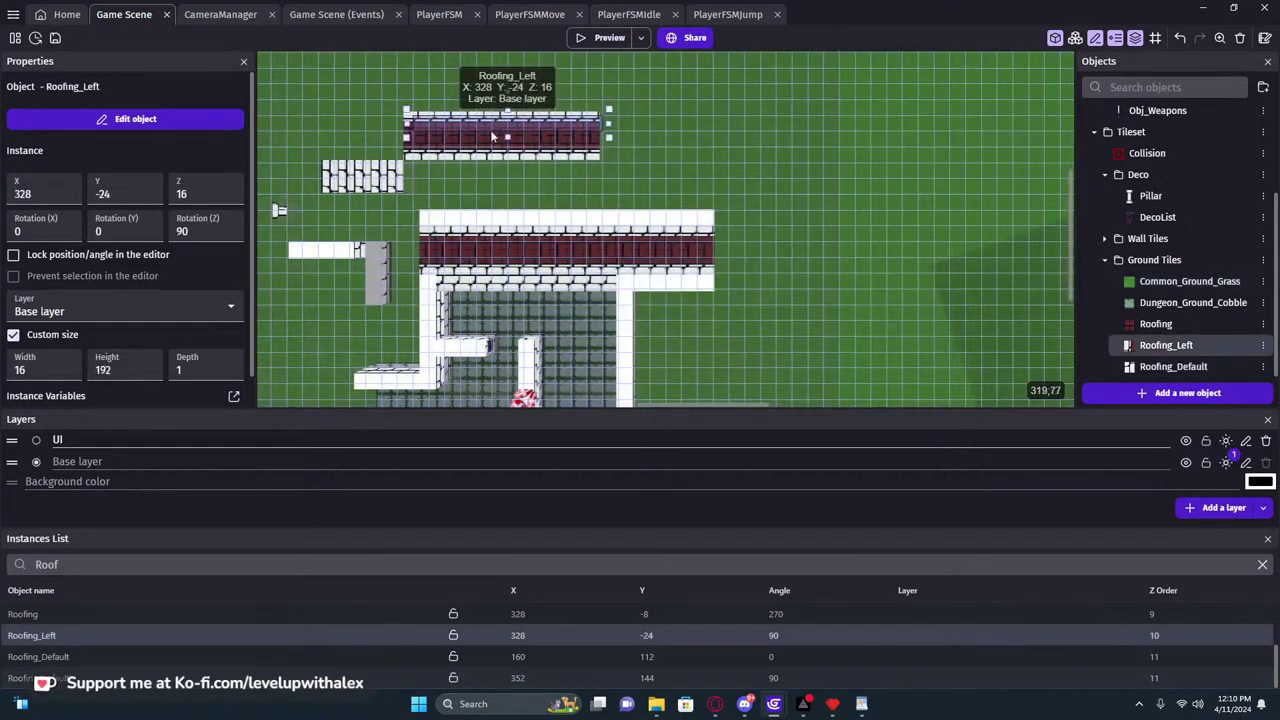
shift+click(487, 147)
drag(487, 147, 506, 326)
middle_drag(486, 251, 540, 118)
drag(580, 195, 575, 399)
middle_drag(785, 300, 712, 175)
click(604, 66)
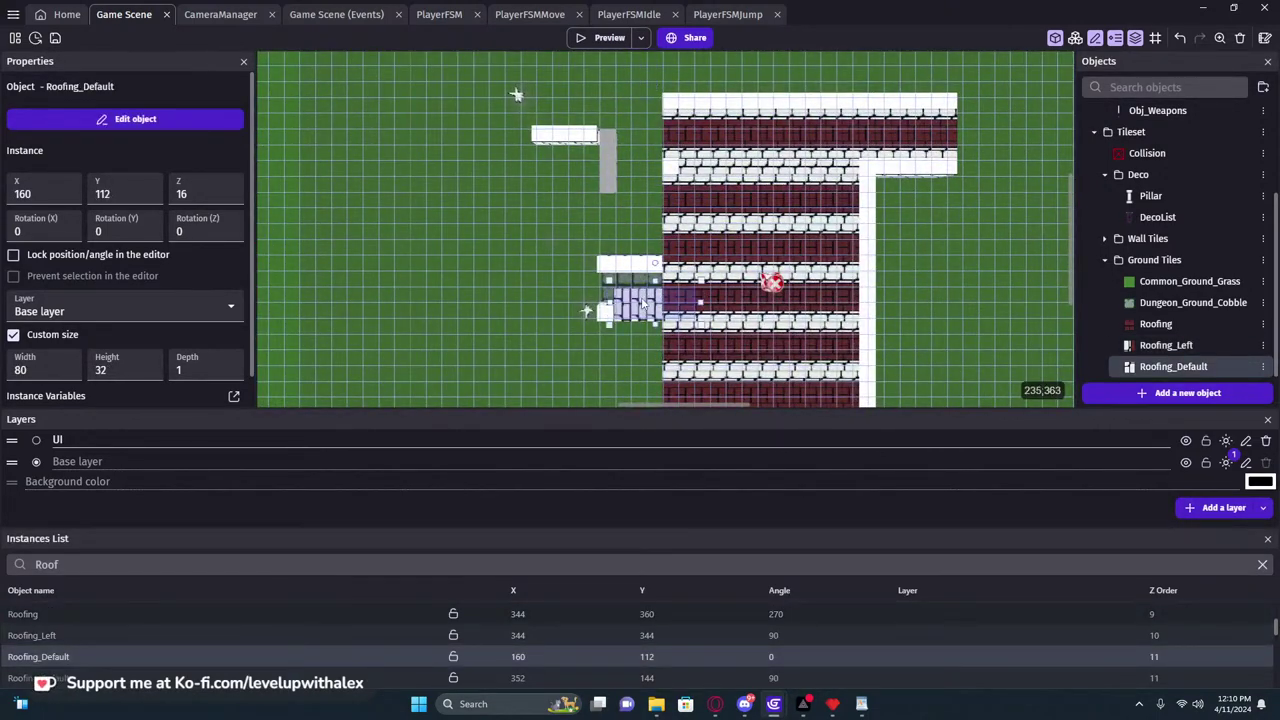
drag(632, 294, 632, 295)
Preview the game and walk and jump inside the dungeon to examine the new ceiling for gaps
click(603, 37)
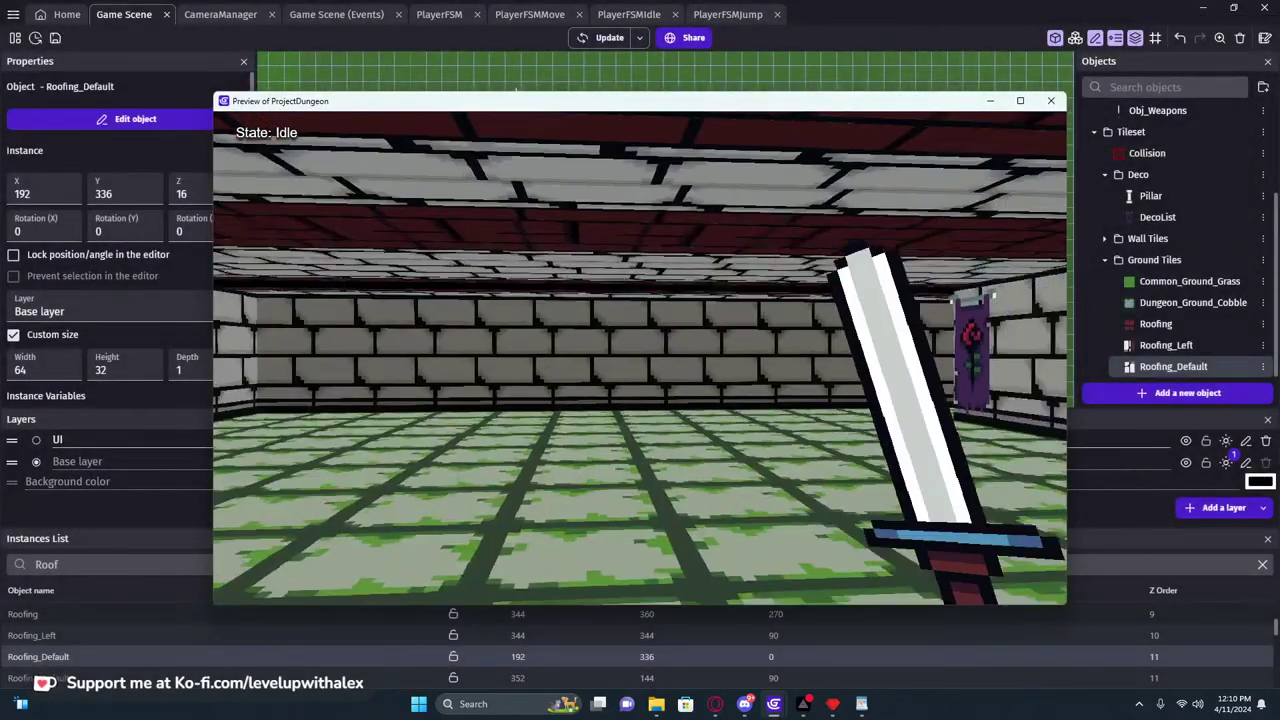
key(w)
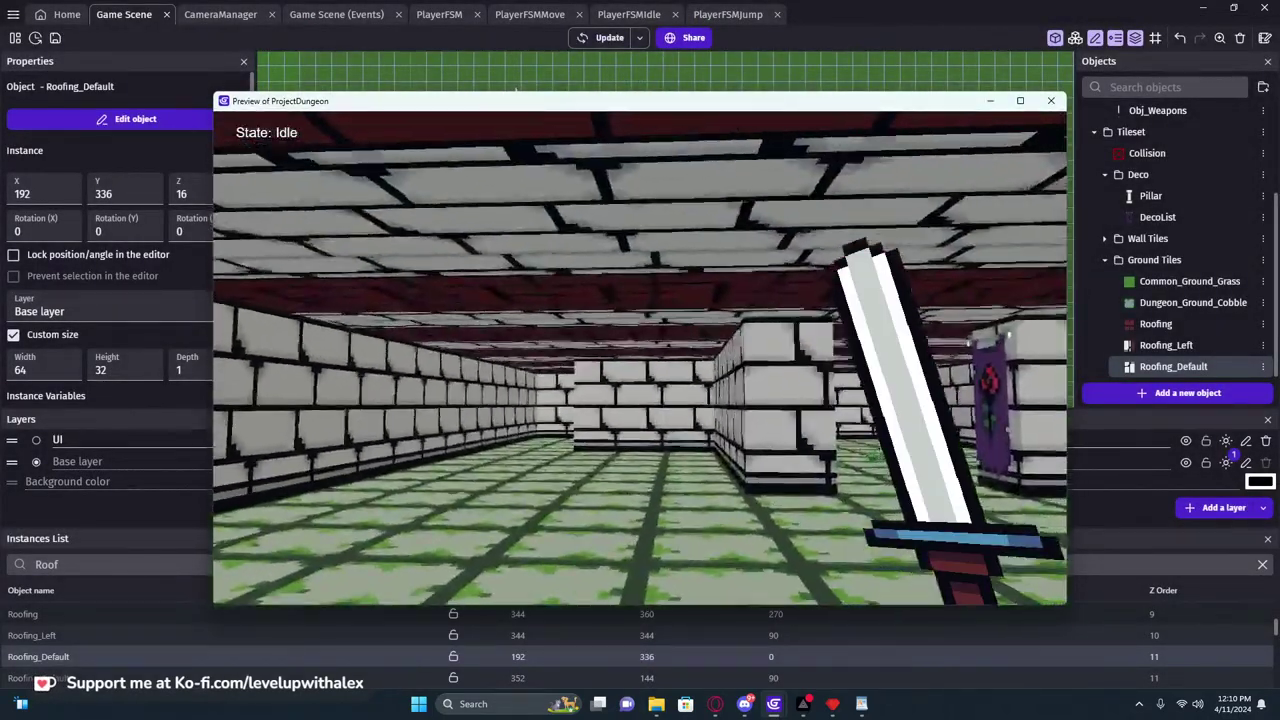
key(Left)
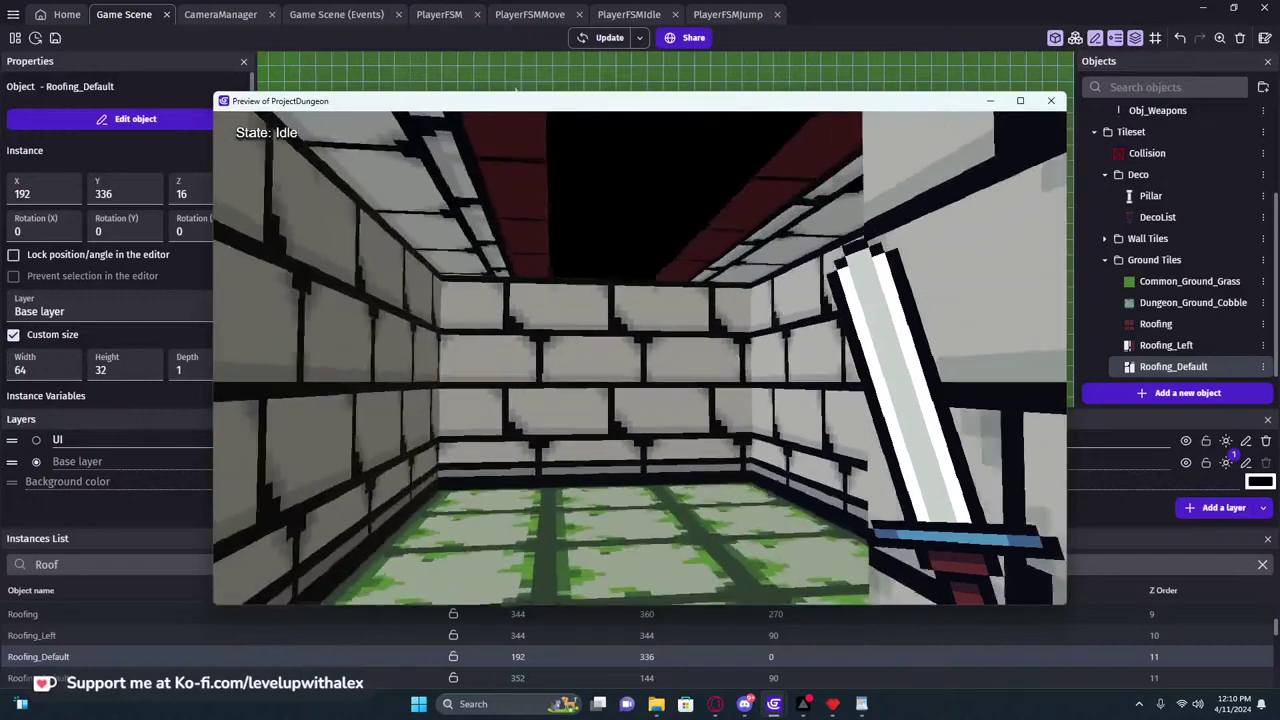
key(w)
key(space)
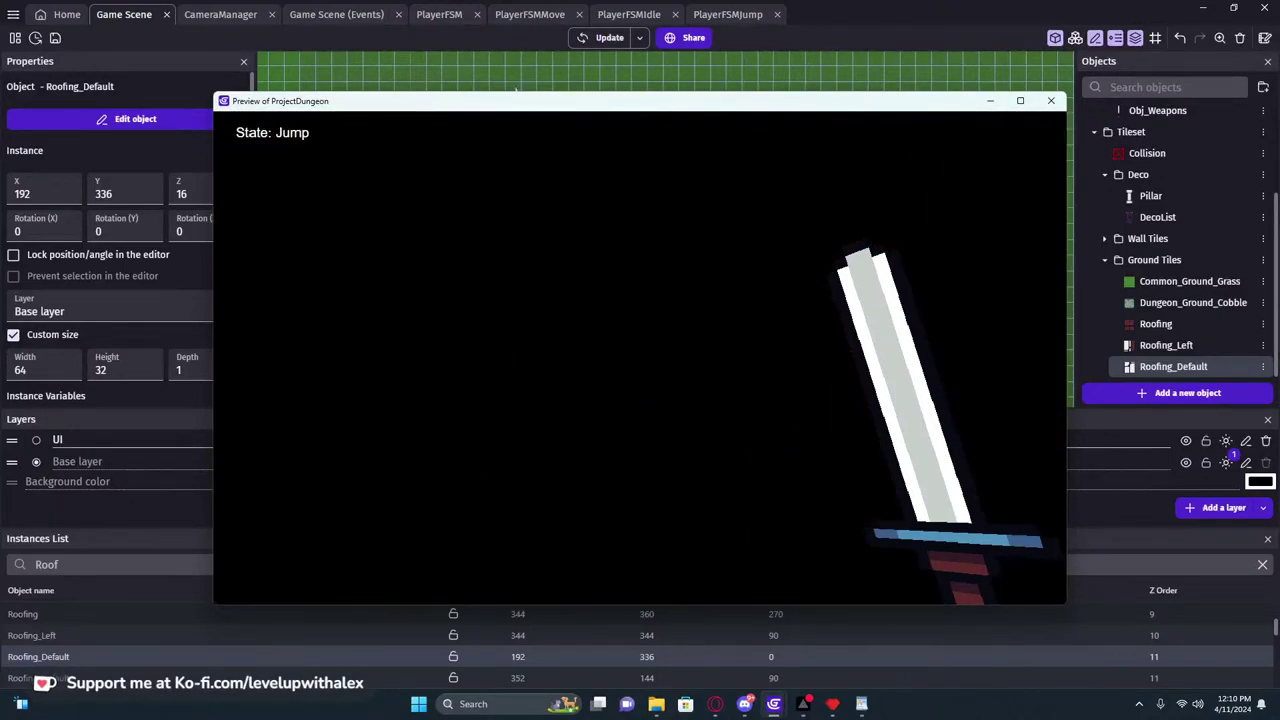
key(s)
key(Escape)
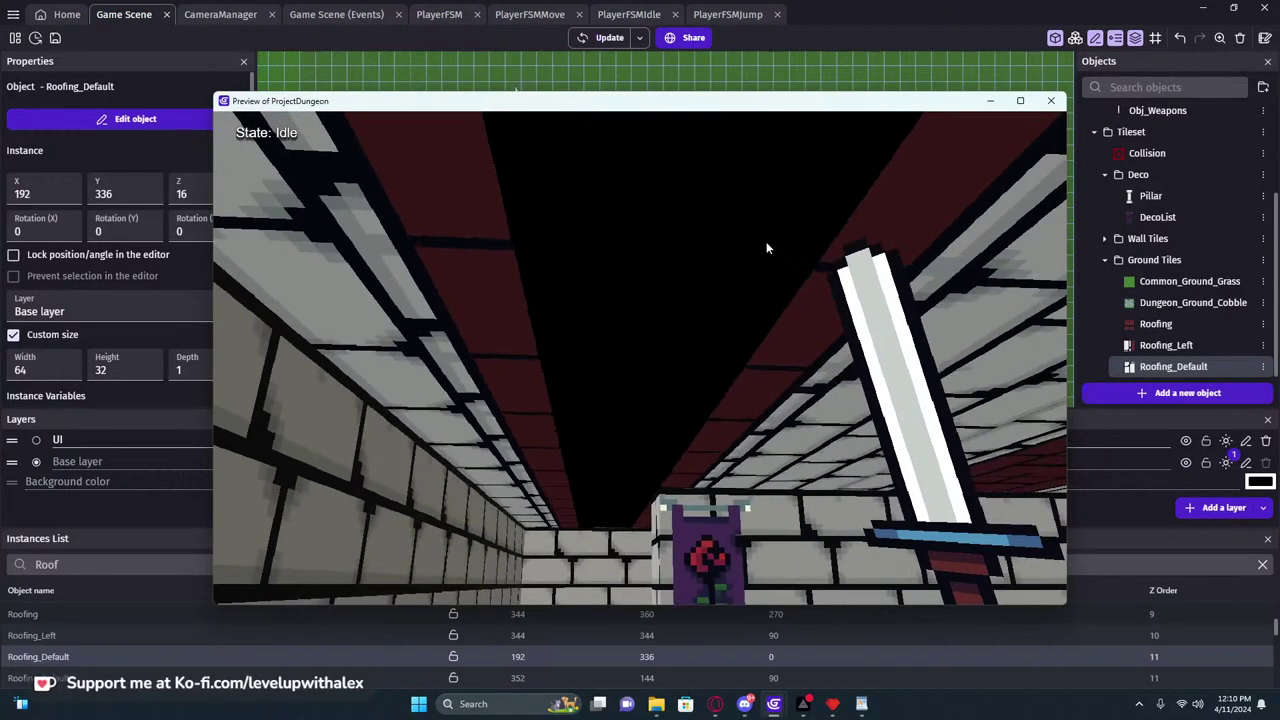
click(1049, 102)
Open the Roofing object's settings to check its visible faces and material type
click(724, 140)
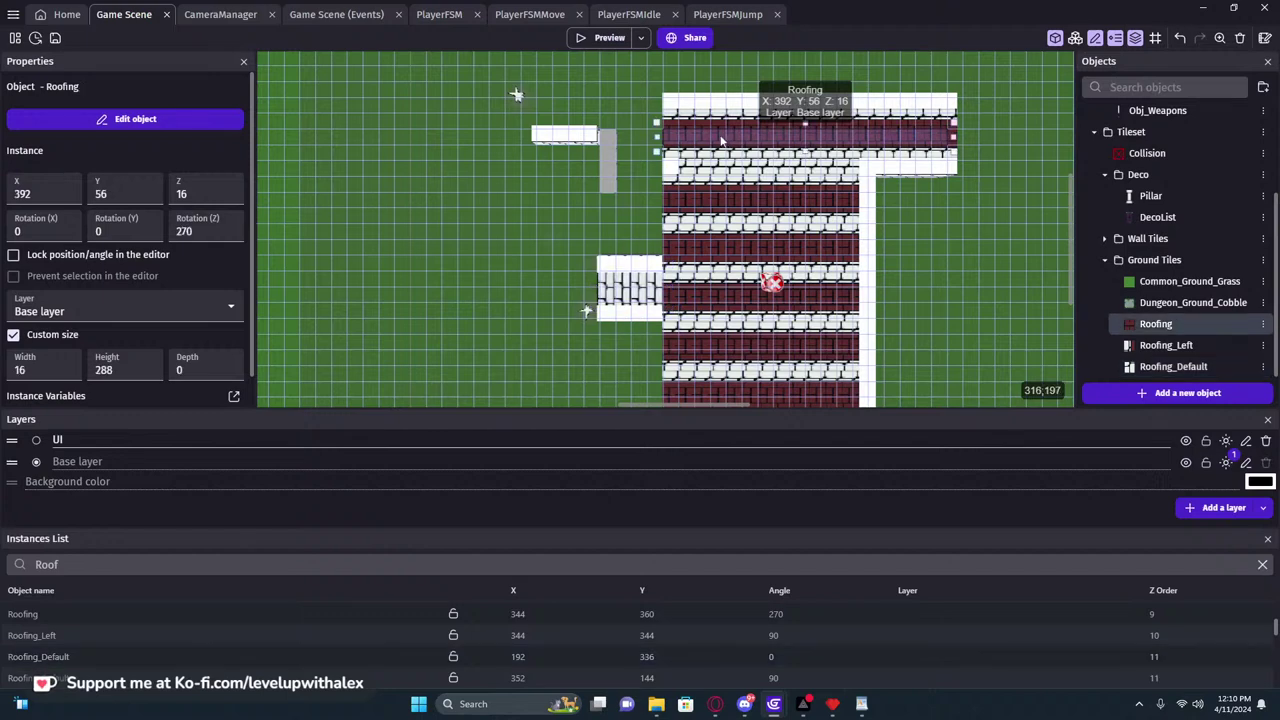
double_click(724, 140)
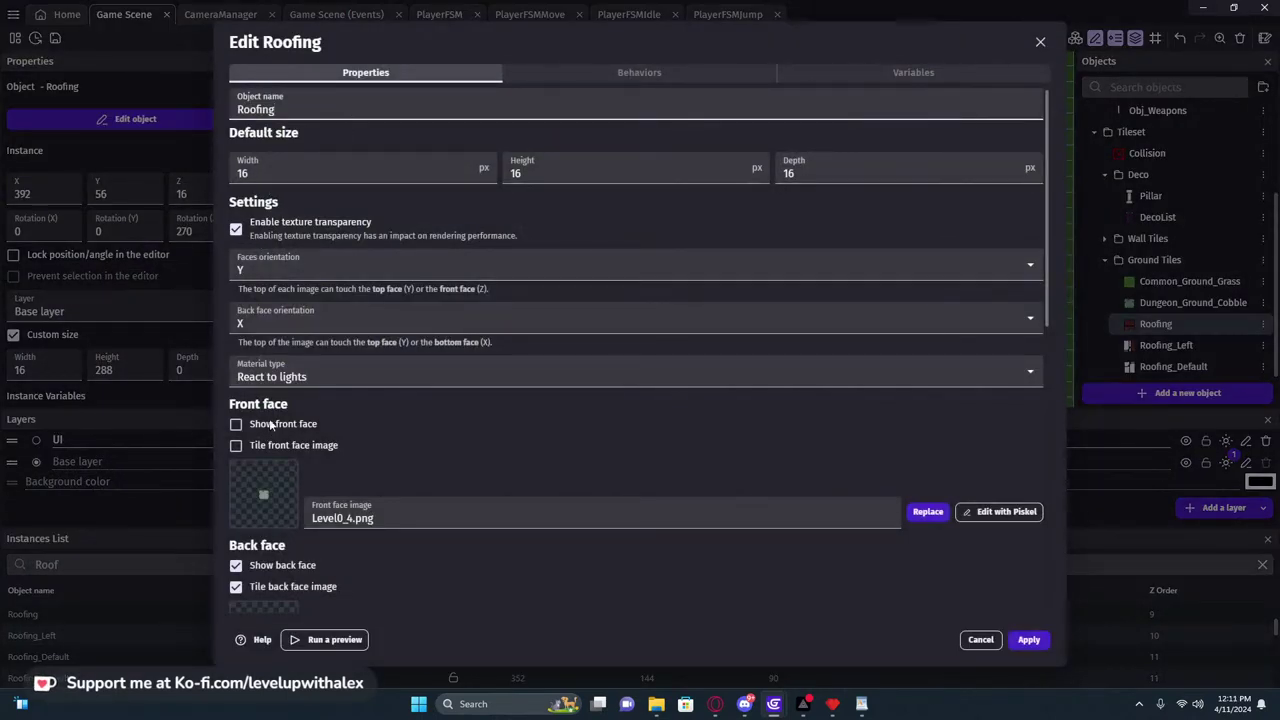
click(1040, 42)
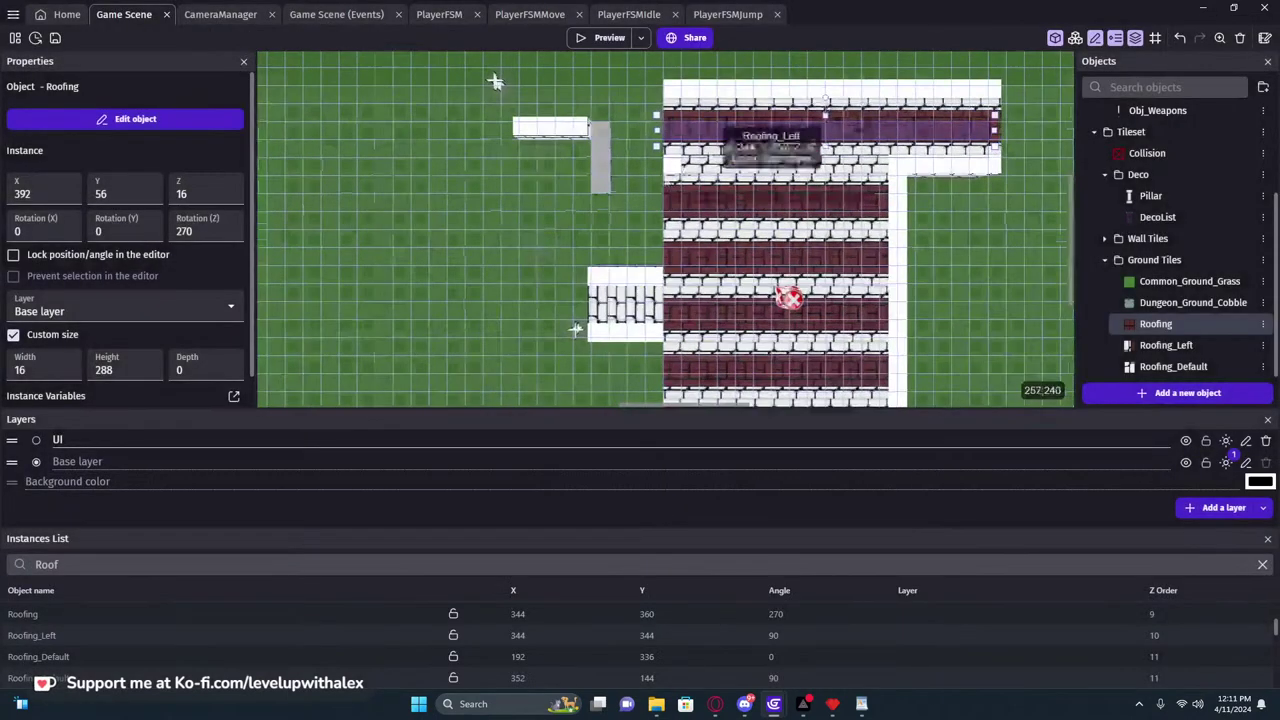
Set the Material type of Roofing_Left to React to lights and apply the object's settings
click(744, 105)
click(701, 116)
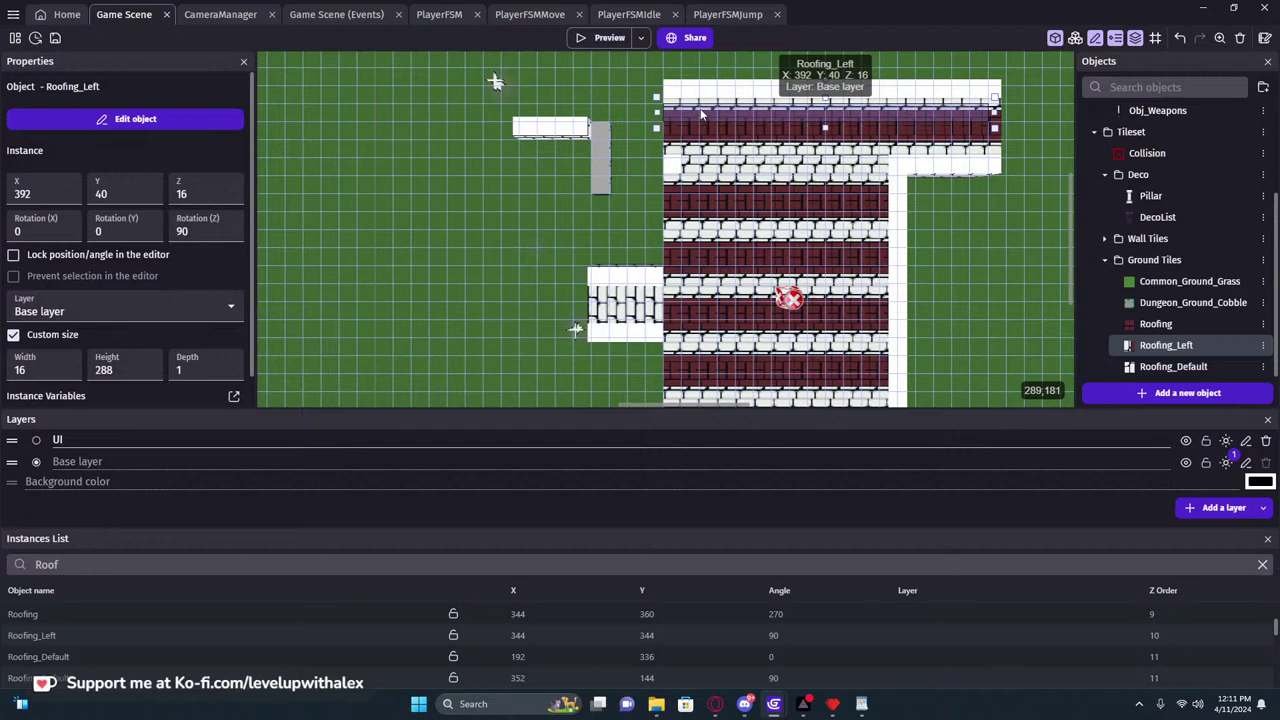
double_click(701, 116)
click(314, 384)
click(304, 395)
click(313, 383)
click(330, 407)
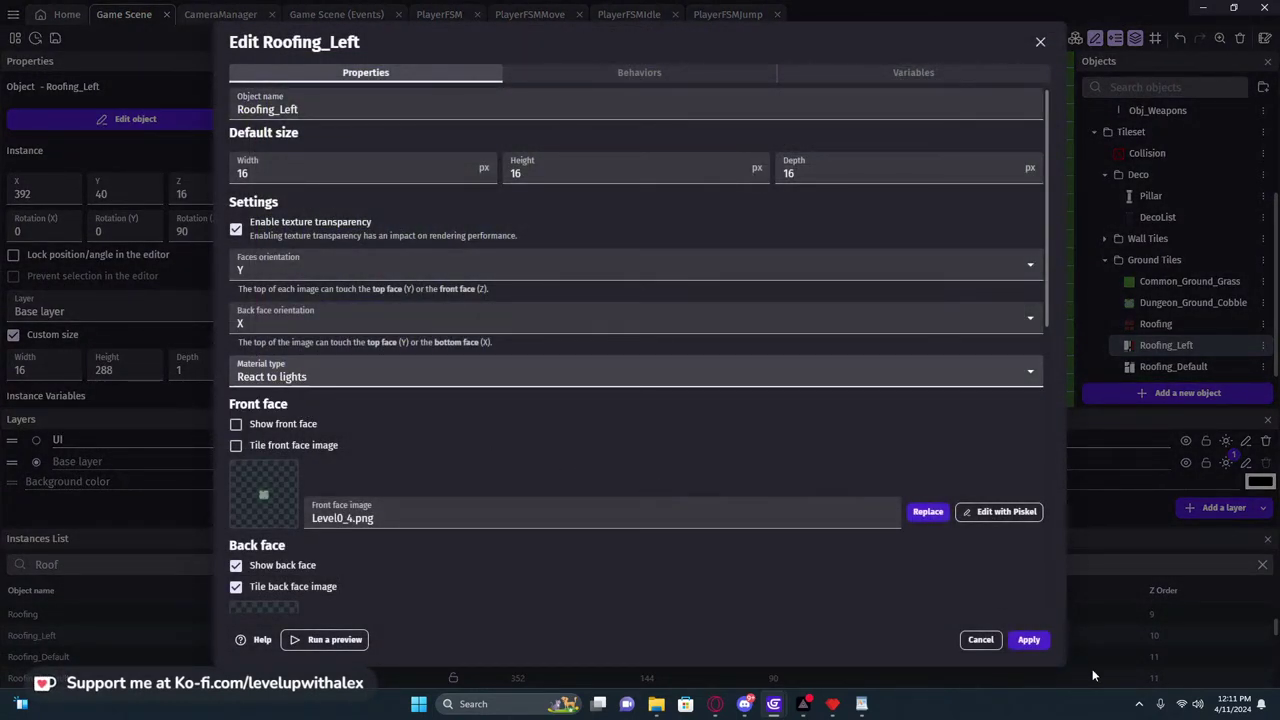
click(1036, 642)
Select the upper Roofing_Default strip, then preview the dungeon and walk around to examine the ceiling and wall lighting
scroll(712, 195, up, 3)
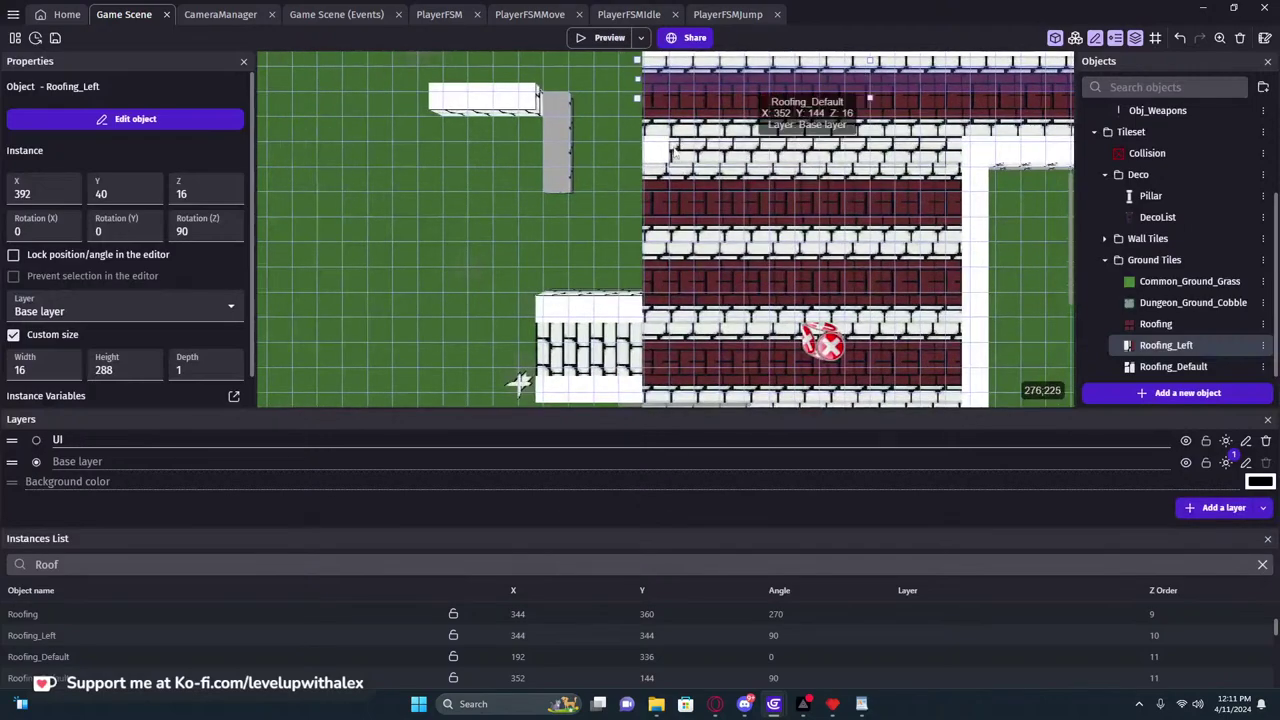
click(676, 152)
scroll(760, 160, down, 2)
click(607, 40)
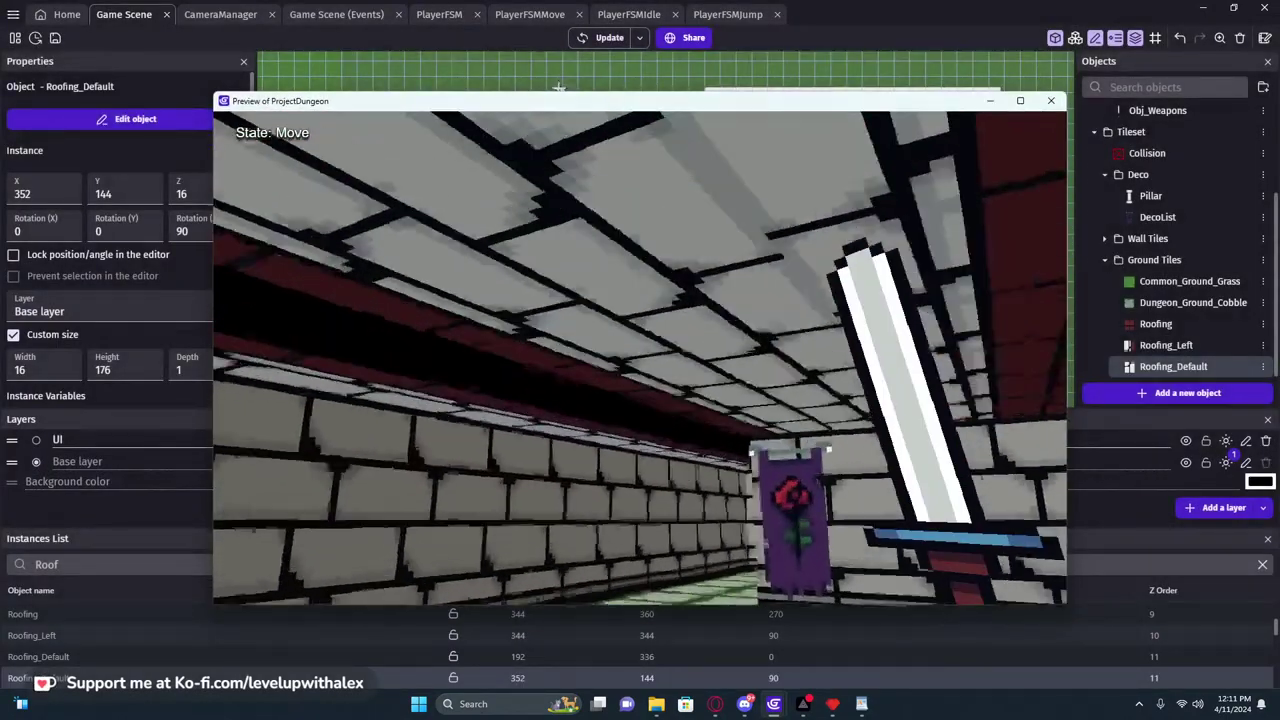
key(space)
key(w)
key(w)
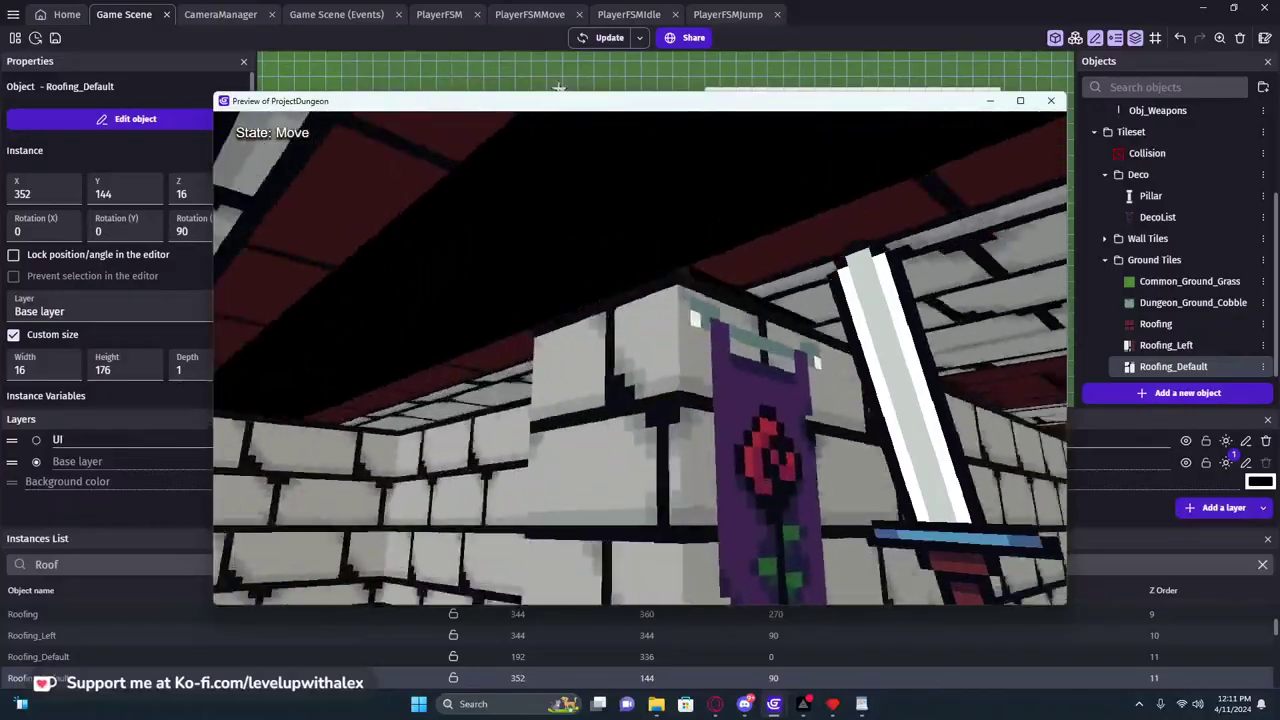
key(w)
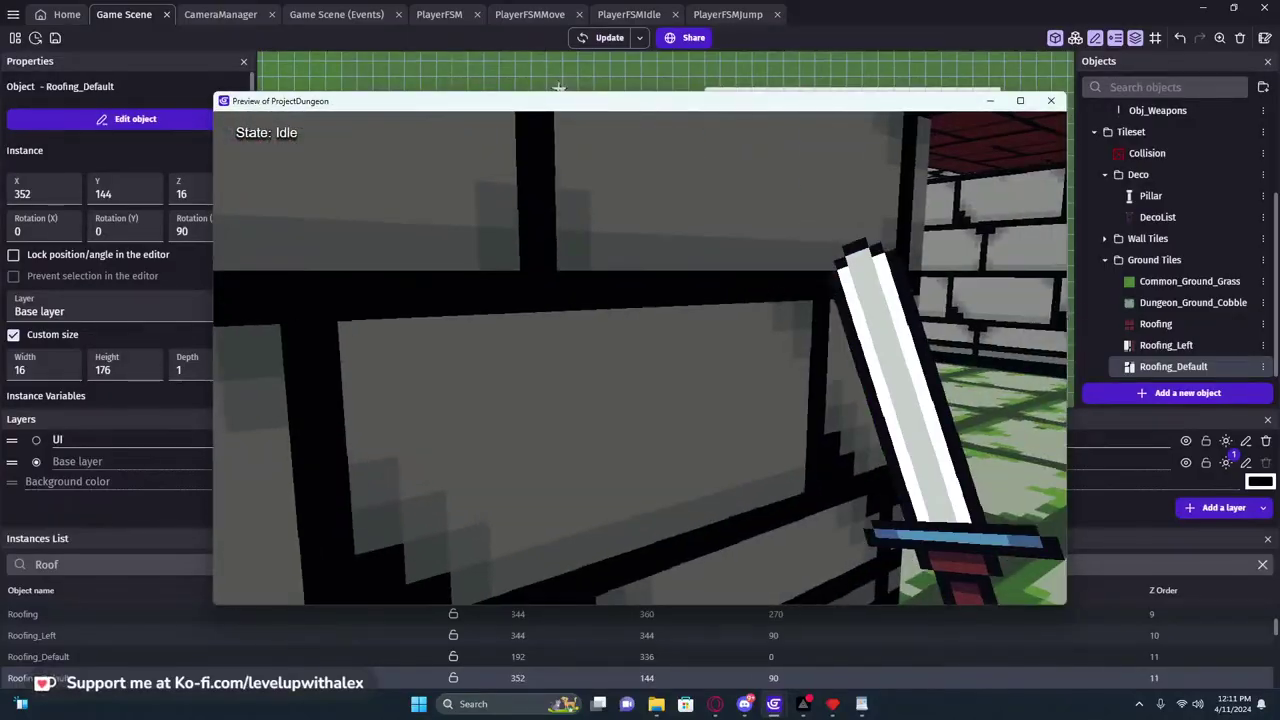
click(1051, 100)
Delete the Hemisphere light effect from the Base layer and apply the change
click(1226, 462)
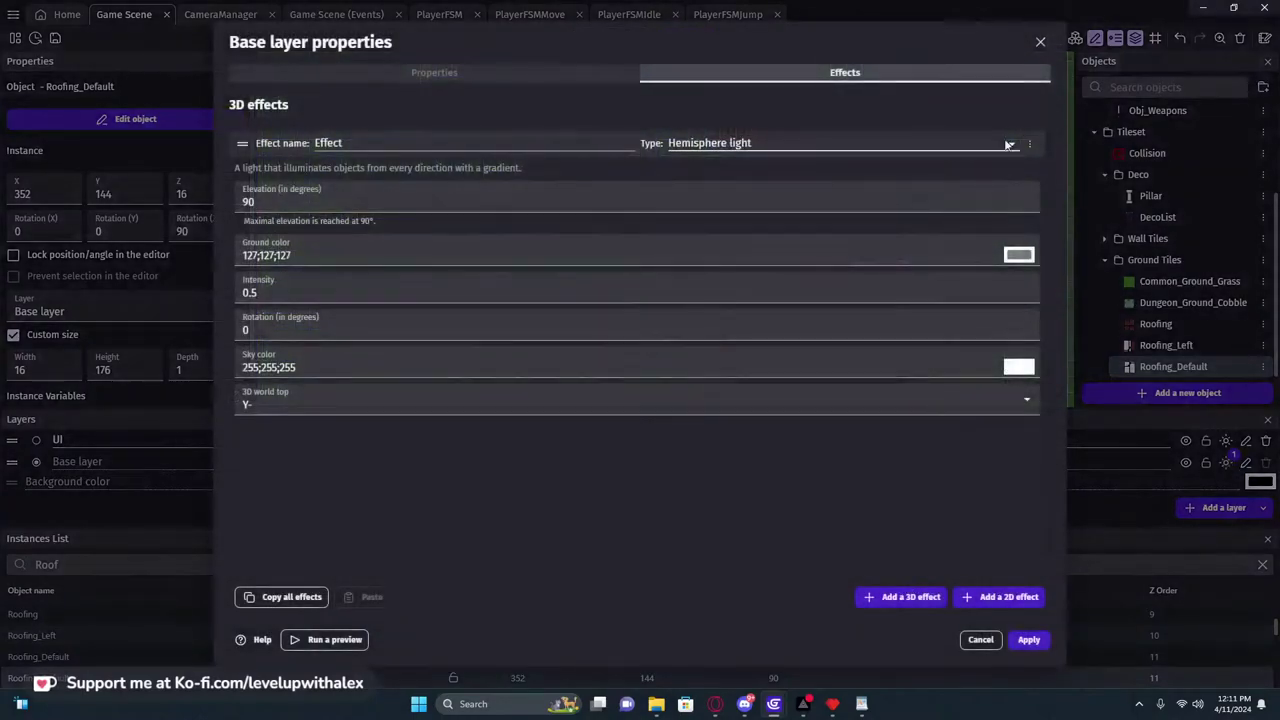
click(1030, 143)
click(1064, 174)
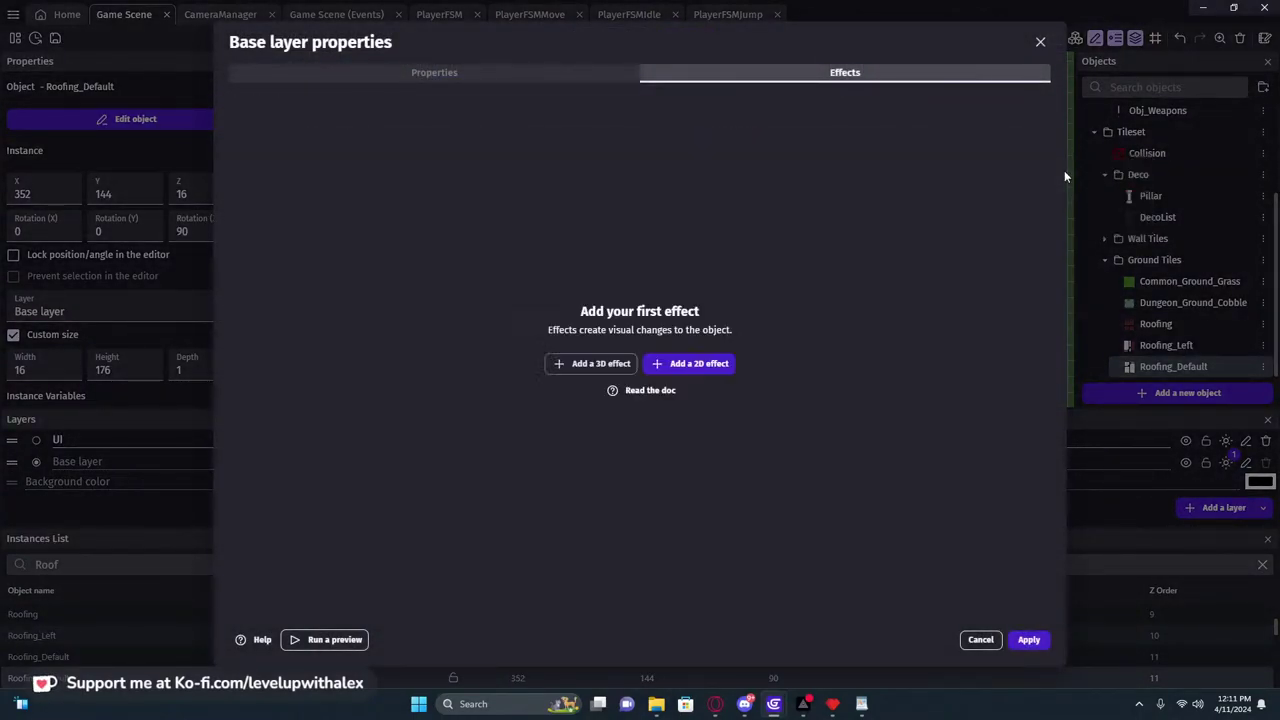
click(1029, 640)
Preview the game and walk through the dungeon to examine the walls, floor, ceiling and banner without the hemisphere light
click(600, 38)
key(w)
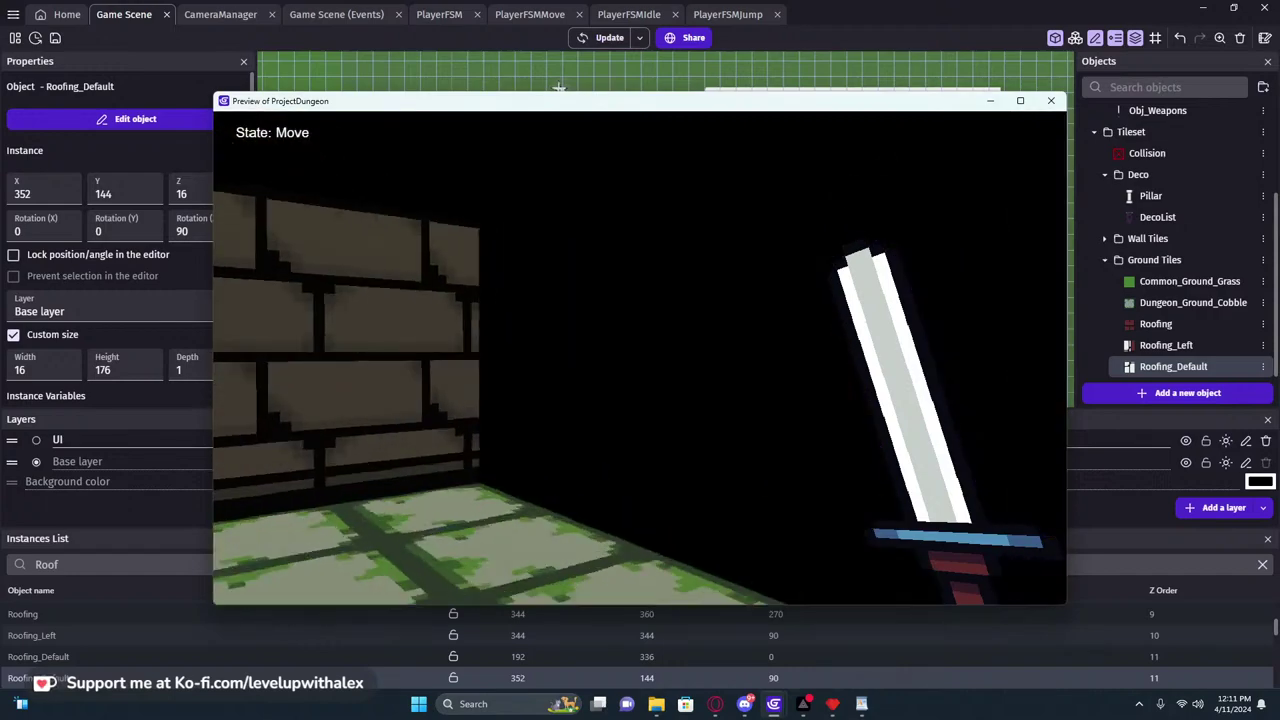
key(w)
key(w)
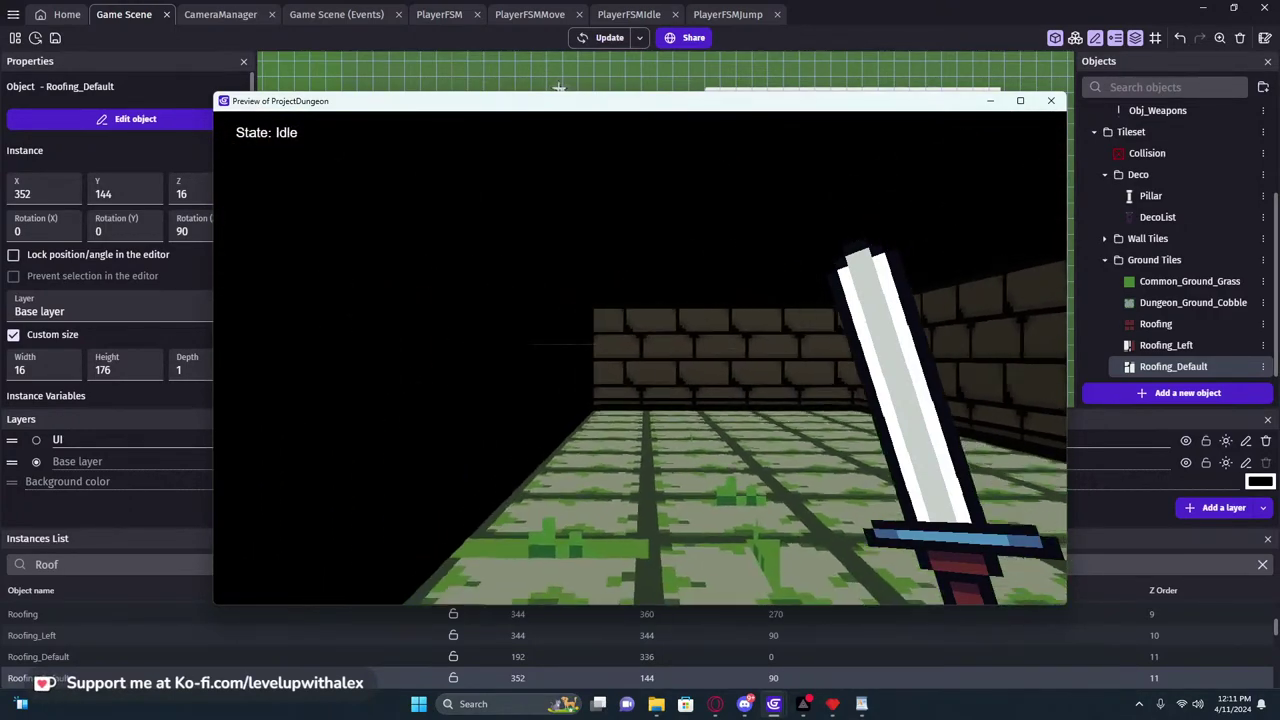
key(w)
key(w)
key(w)
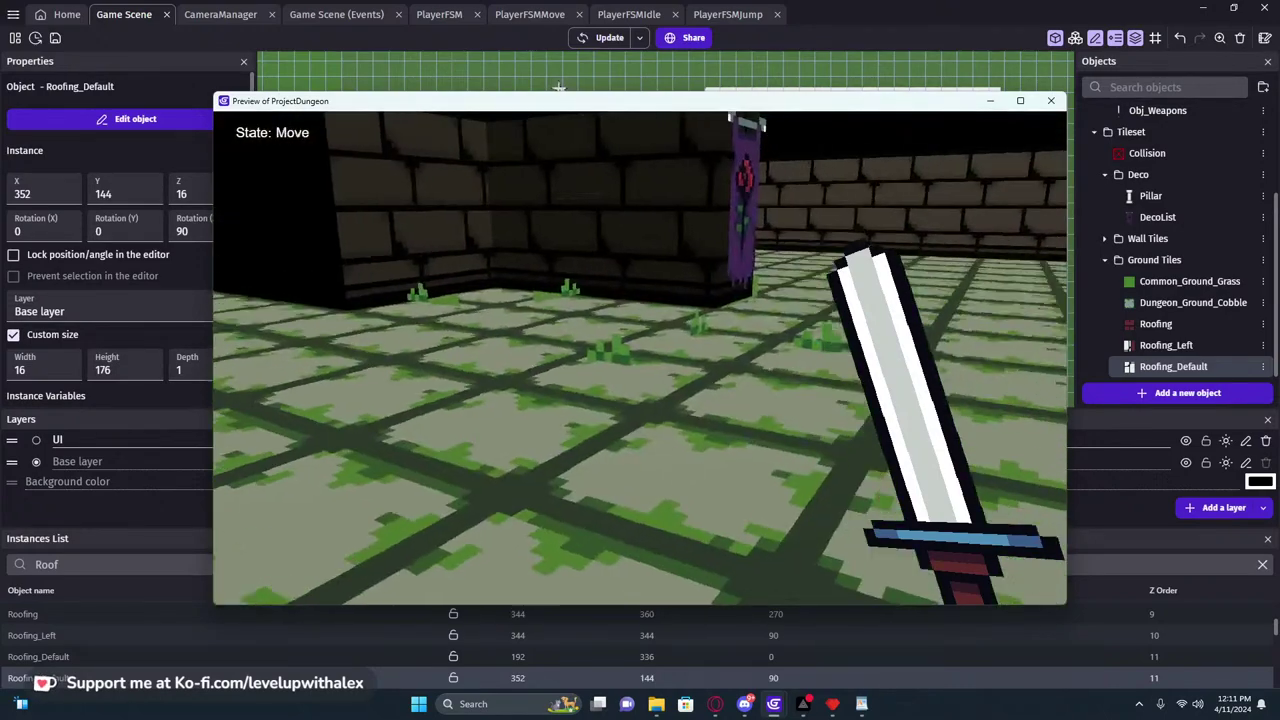
key(w)
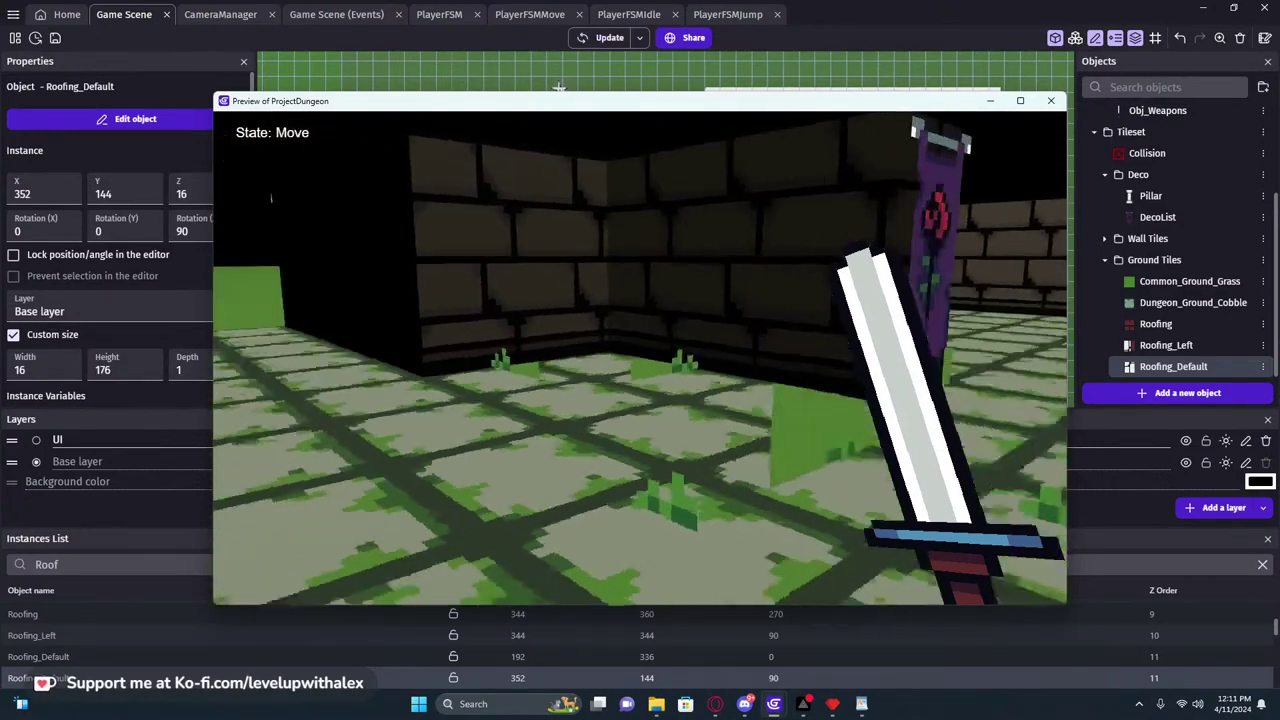
key(w)
key(w)
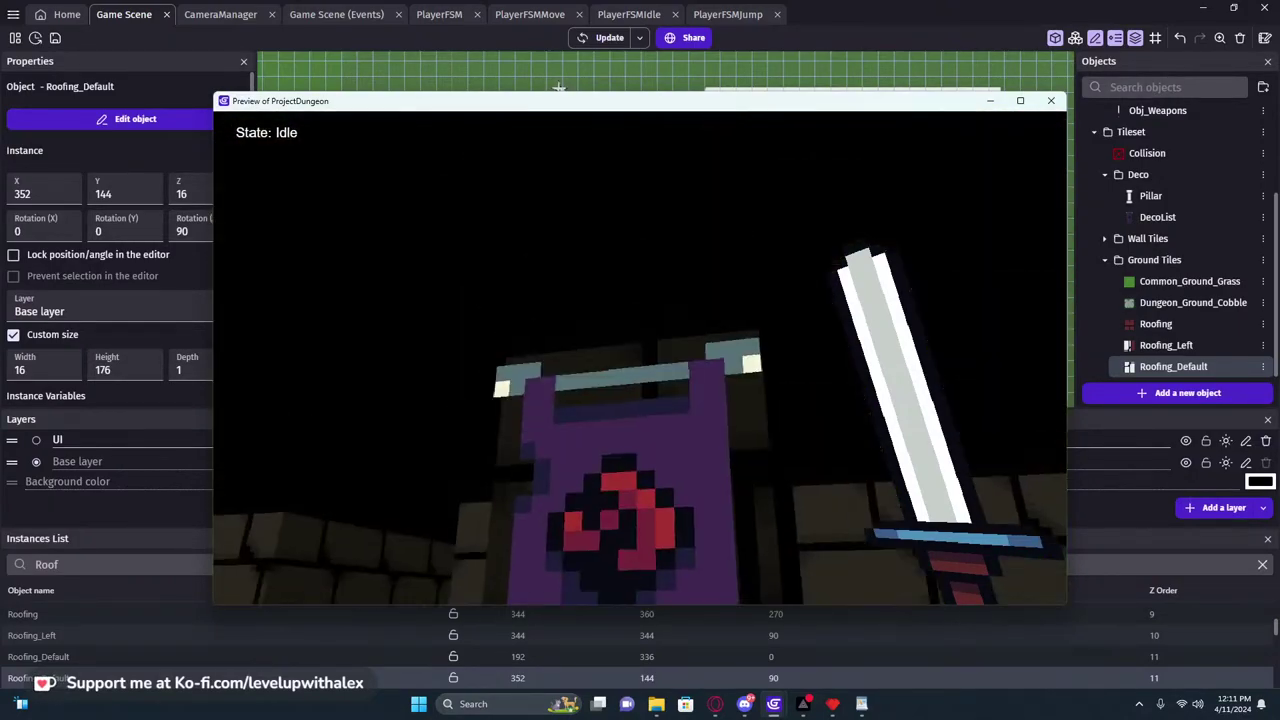
key(w)
key(s)
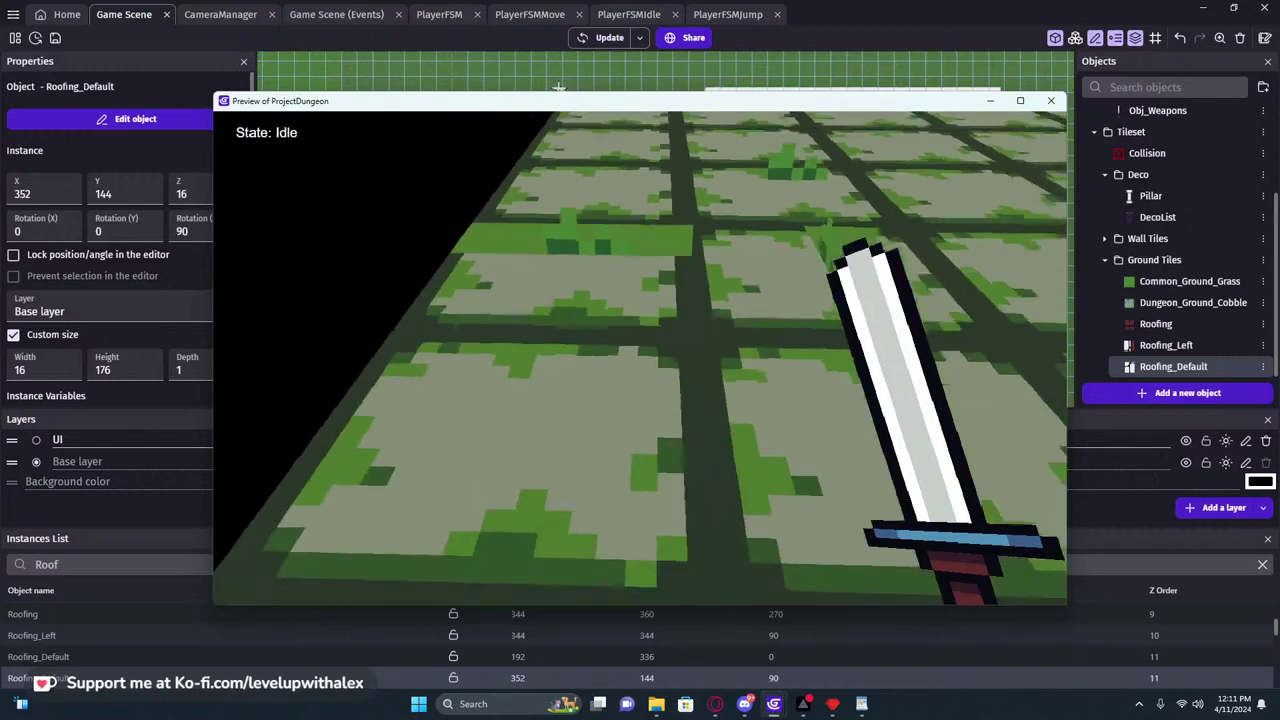
key(w)
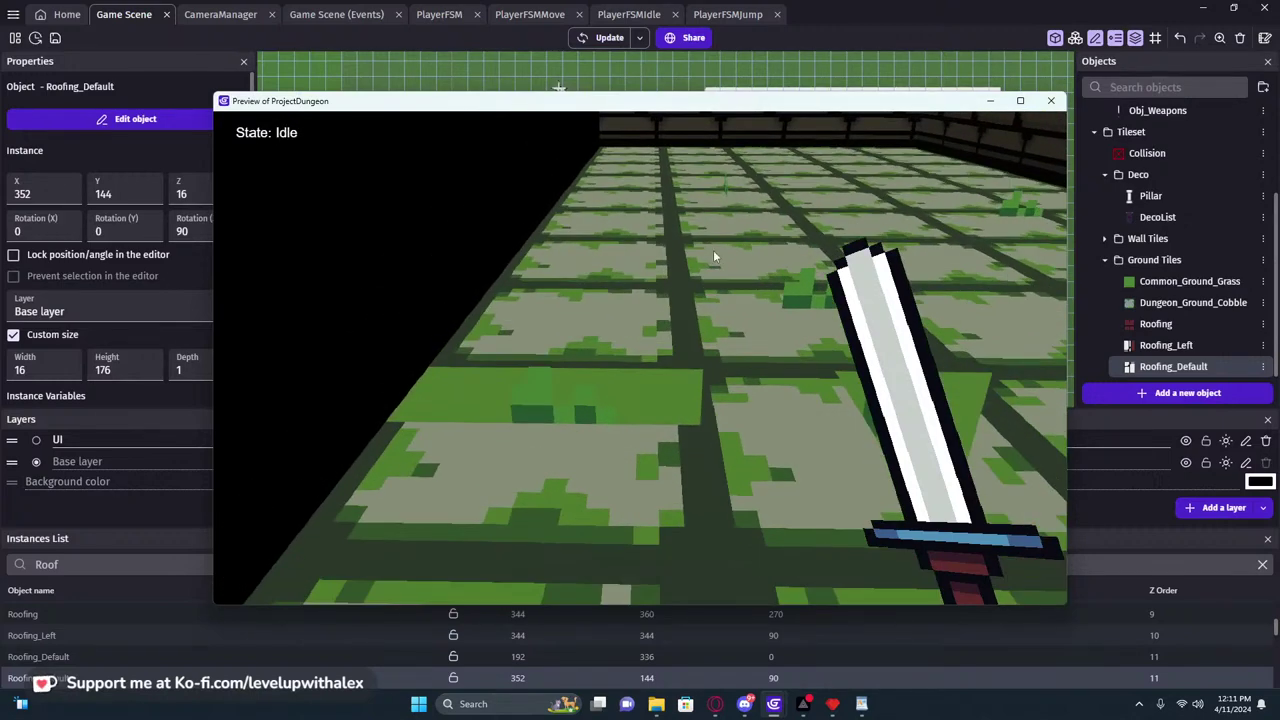
click(1050, 100)
Replace the automatic collision mask of DecoList's Banner animation with a custom quadrilateral covering the full 16 by 32 sprite
double_click(1157, 217)
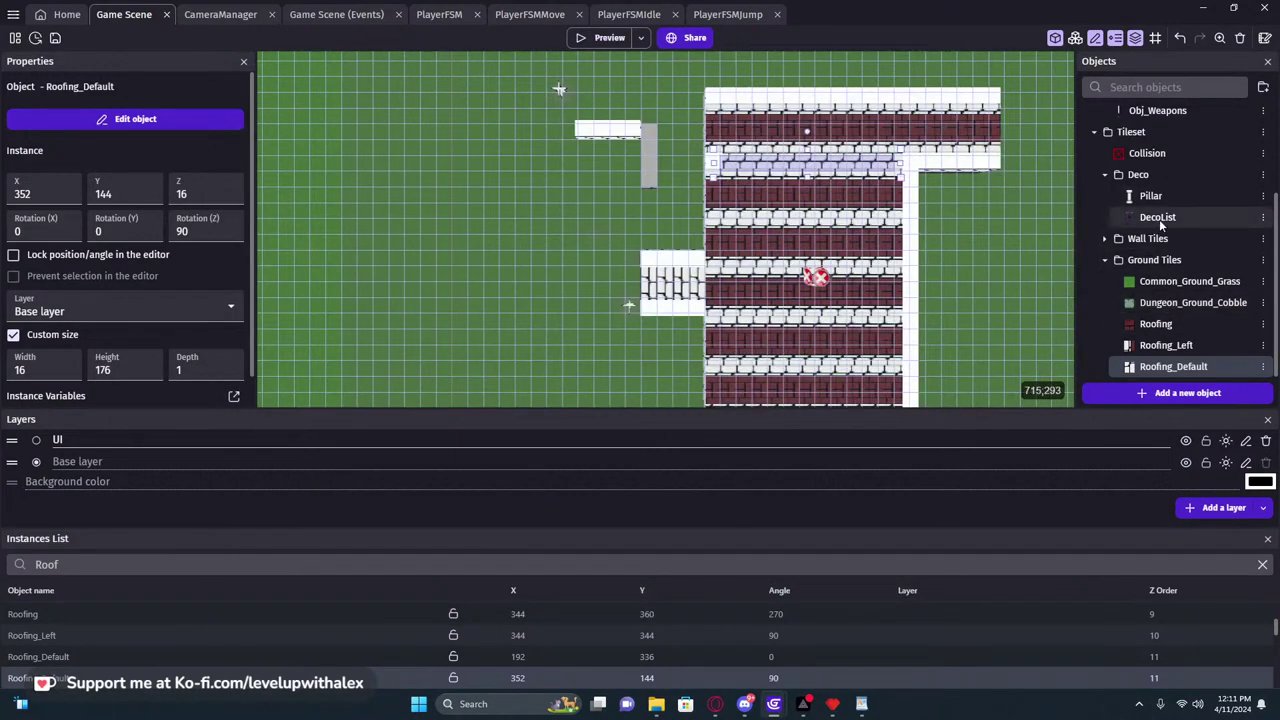
click(288, 596)
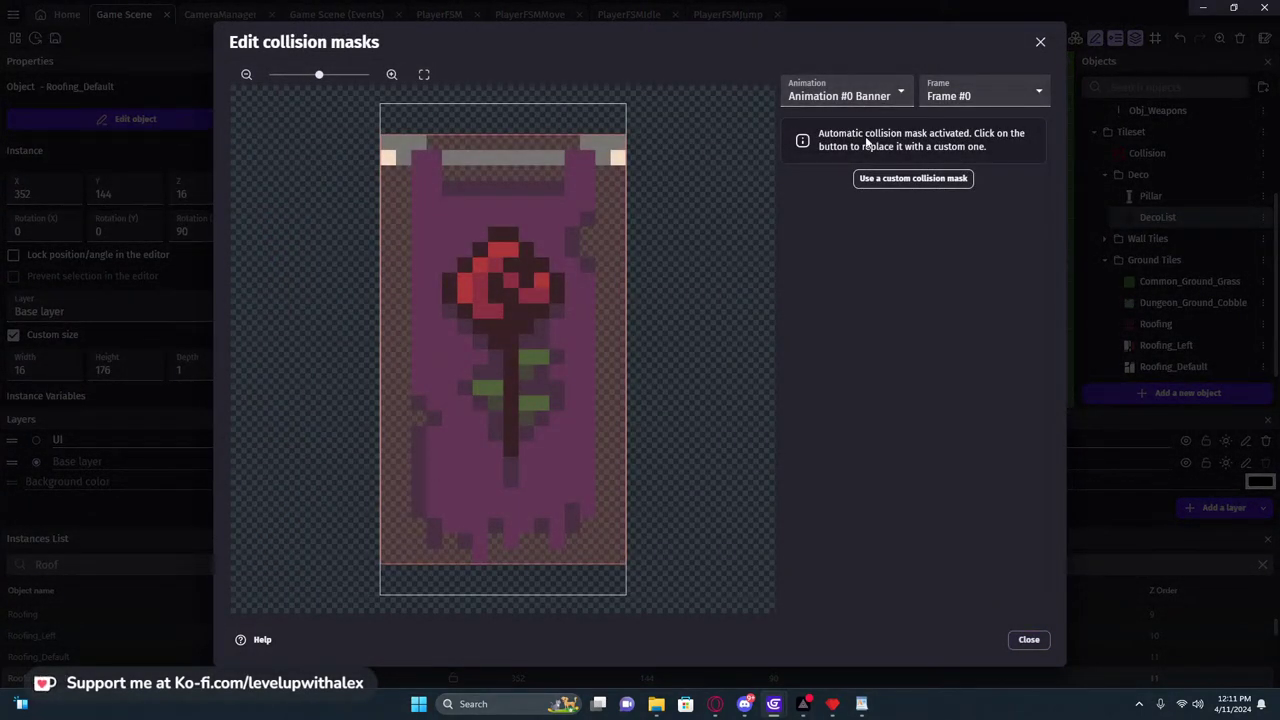
click(868, 178)
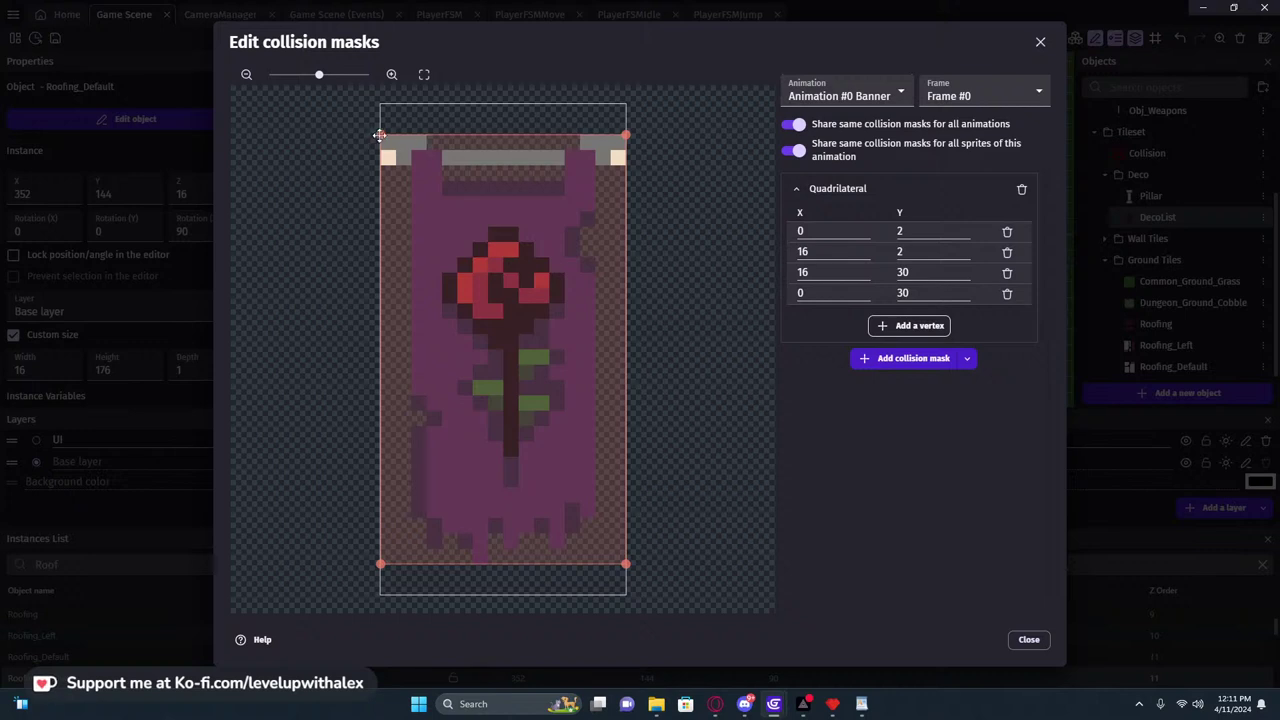
click(1021, 188)
click(868, 178)
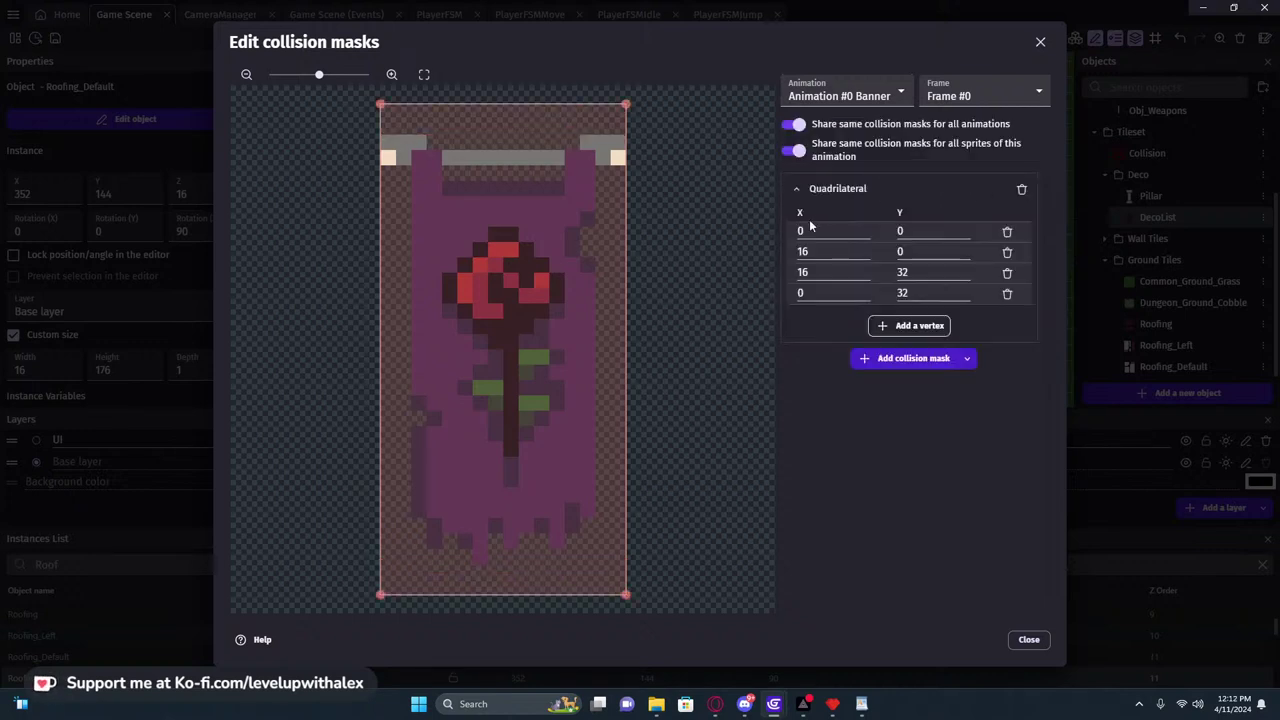
Collapse the Banner's collision quadrilateral by setting all four vertices to 0, 0, and apply the DecoList changes
click(803, 252)
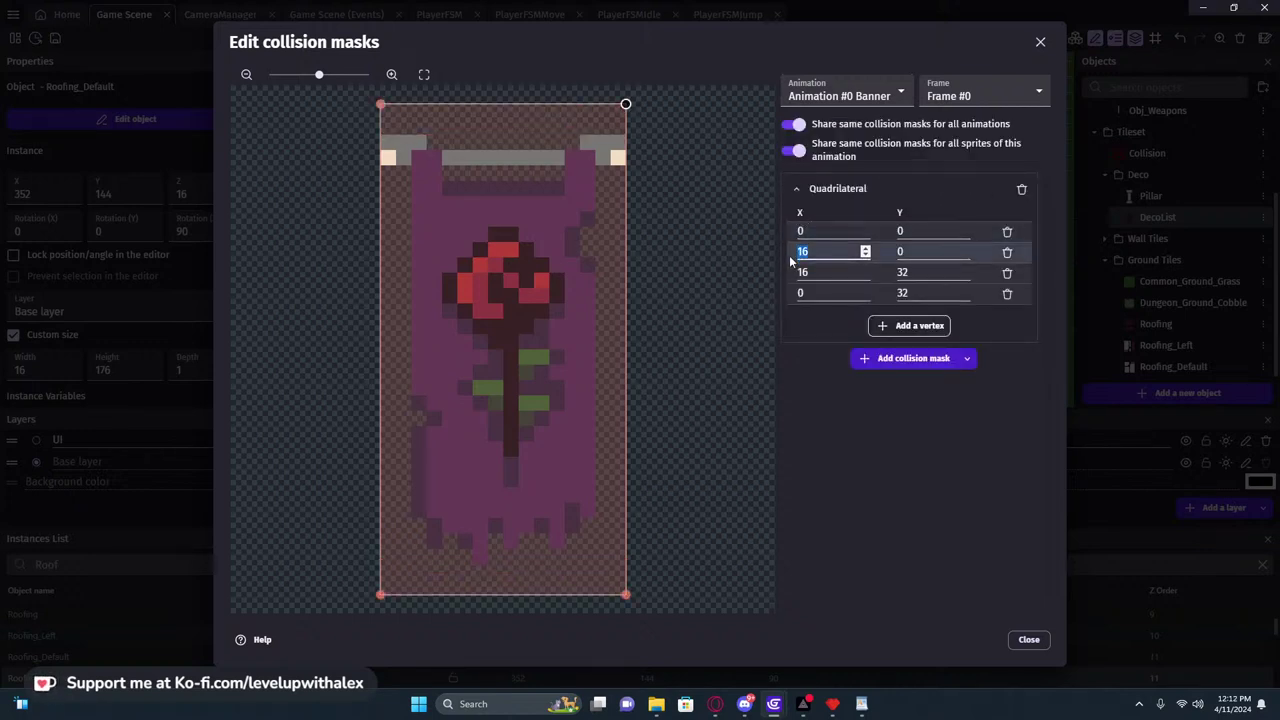
text(0)
key(Tab)
double_click(836, 277)
text(0)
key(Tab)
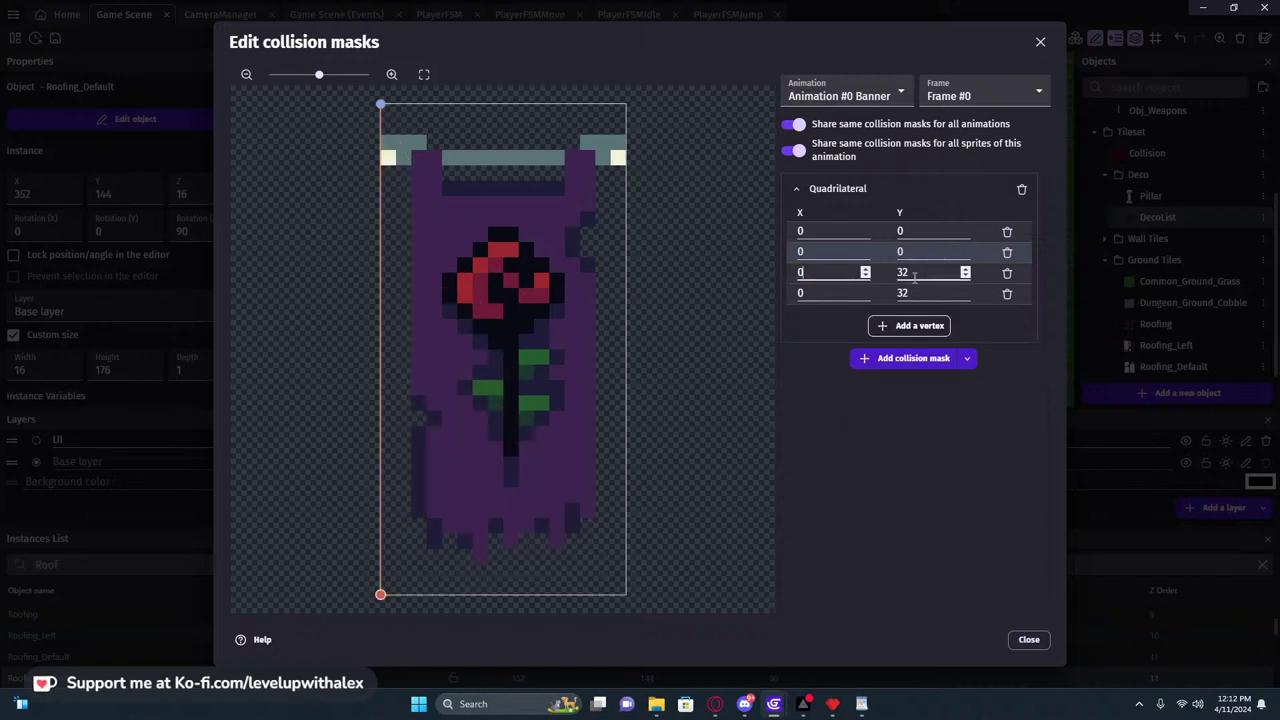
text(0)
double_click(832, 299)
key(Tab)
text(0)
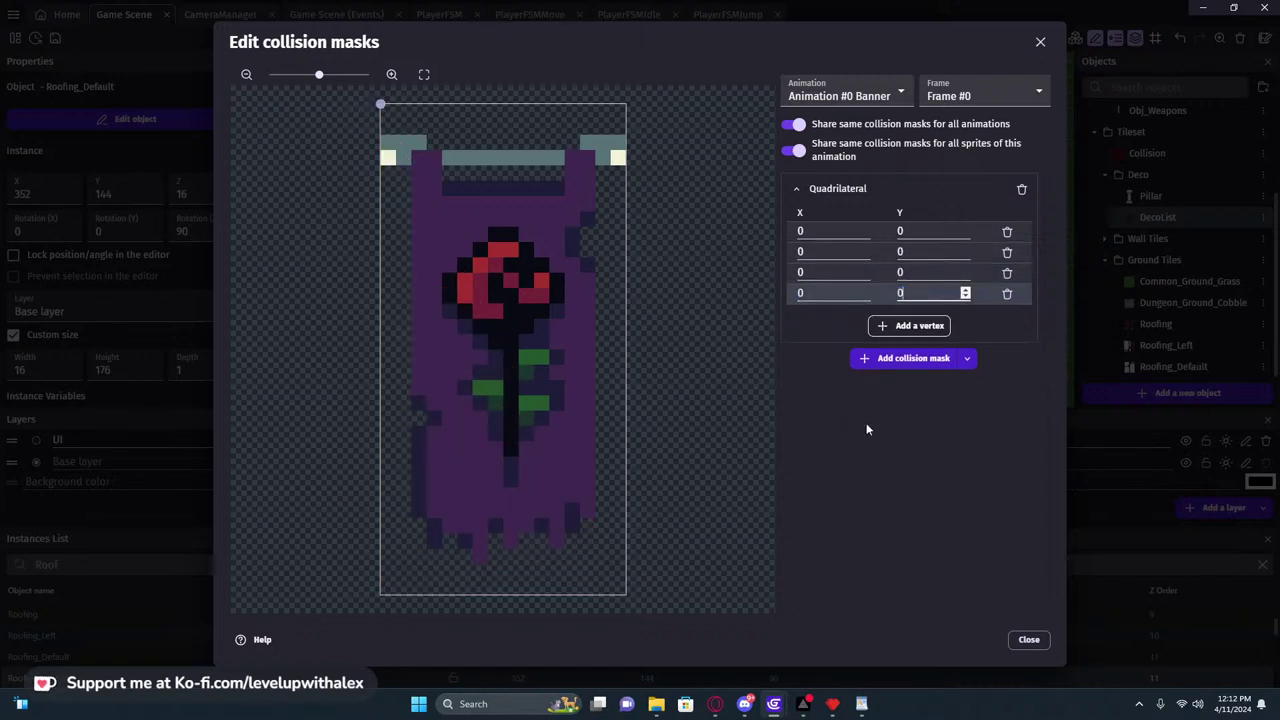
click(1030, 641)
click(1033, 643)
Preview the game and walk around the dungeon to examine the shadows around the banner and grass decorations
click(609, 38)
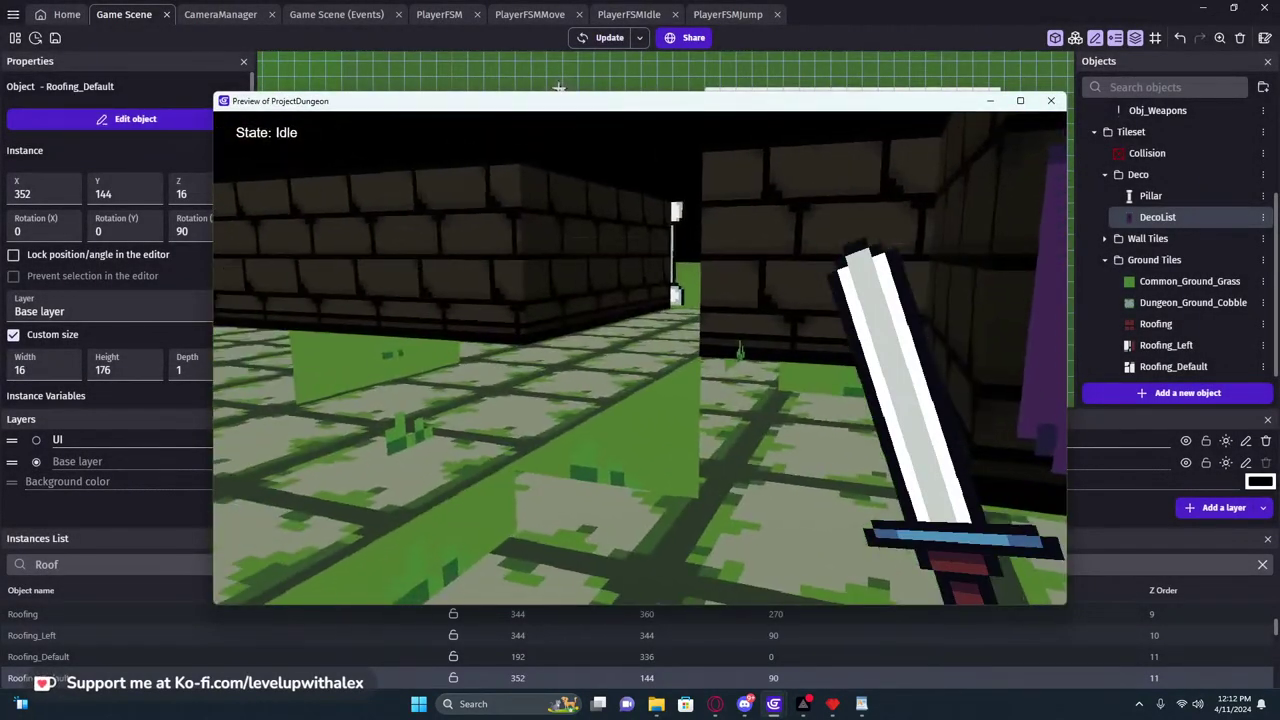
key(s)
key(w)
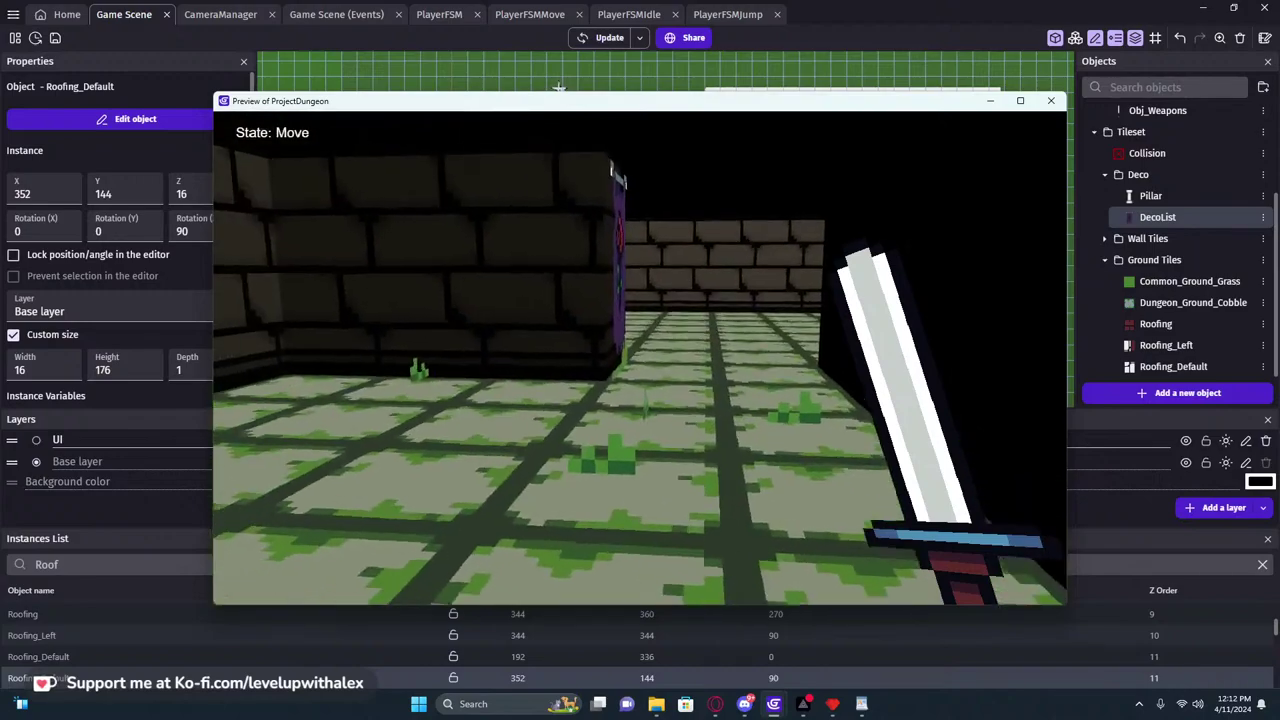
key(w)
key(s)
key(w)
key(w)
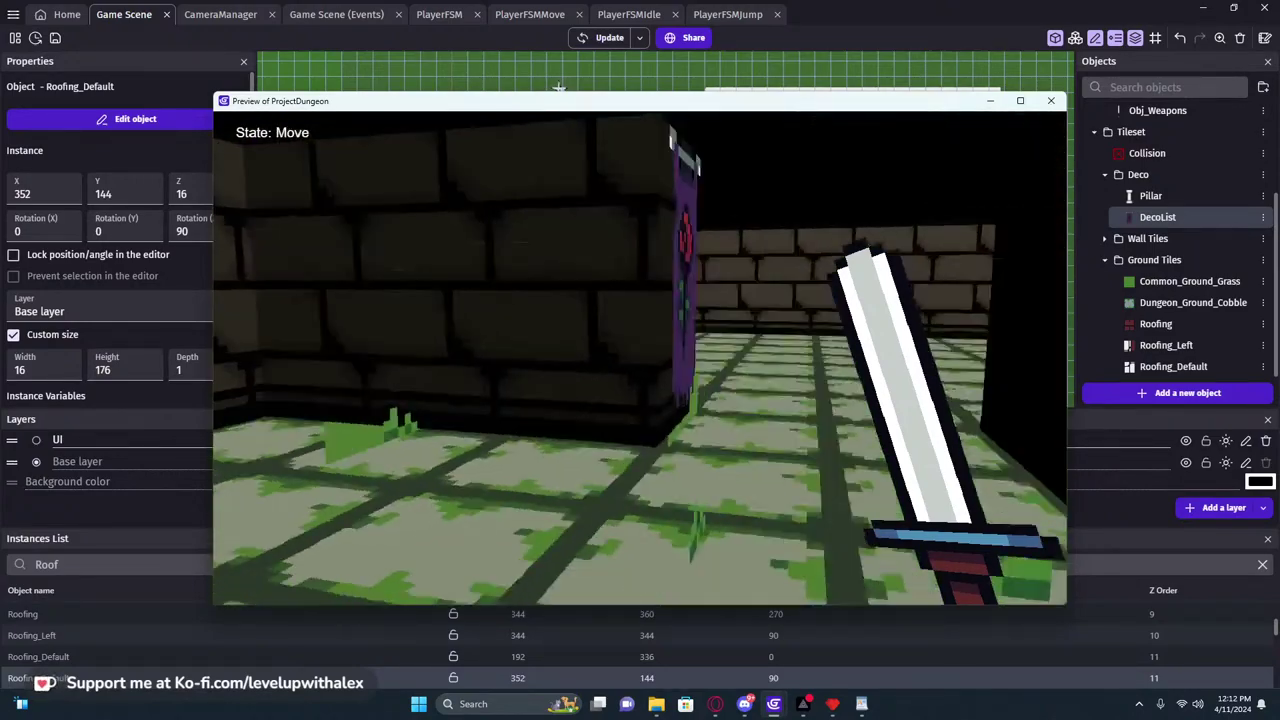
key(w)
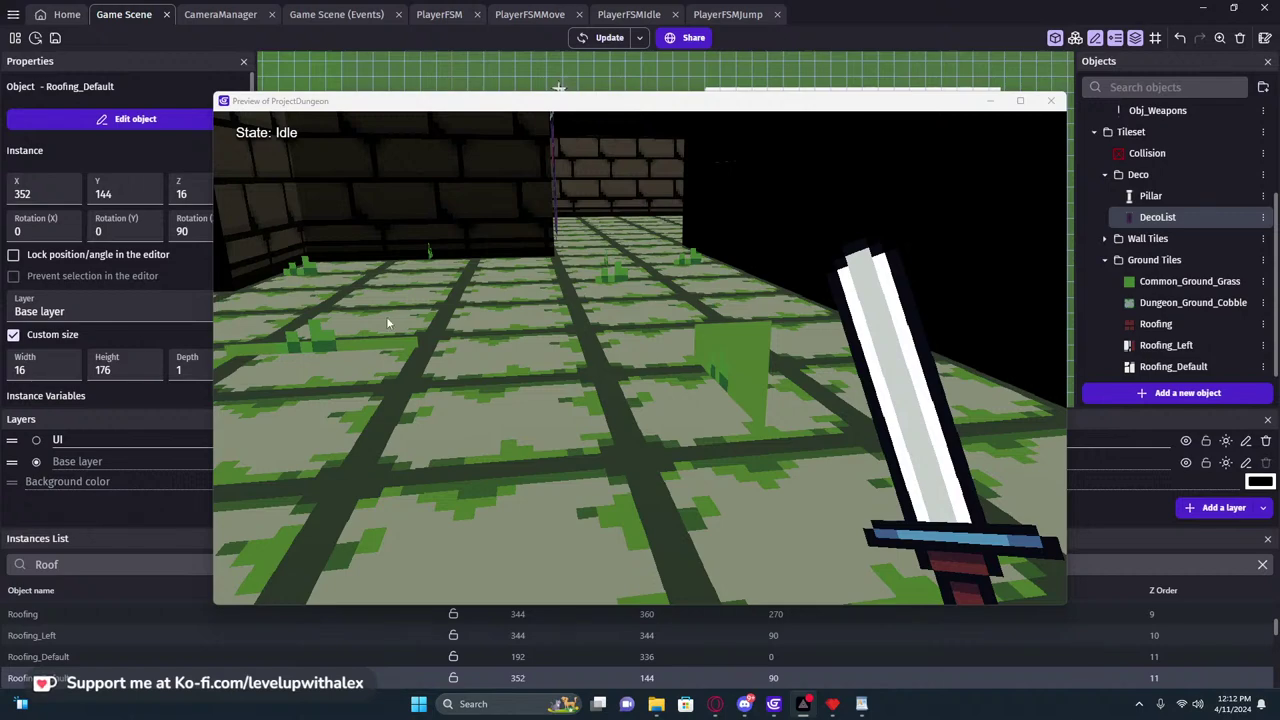
key(w)
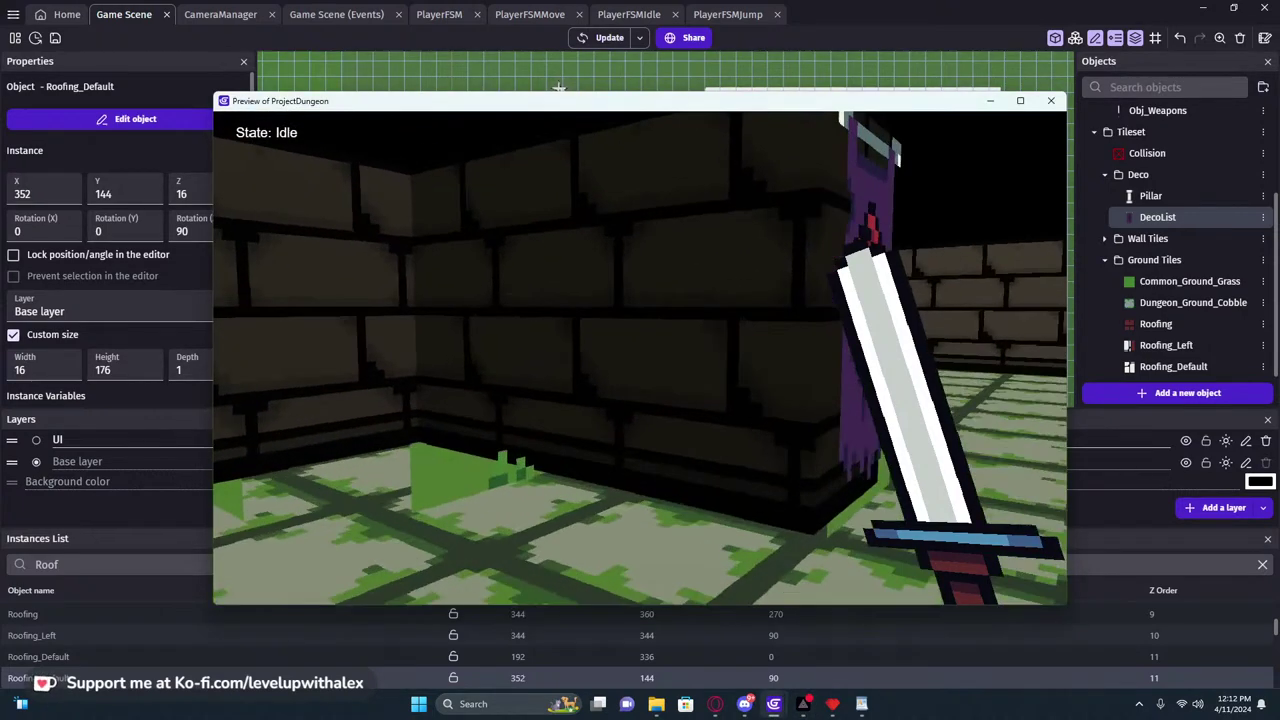
click(1051, 100)
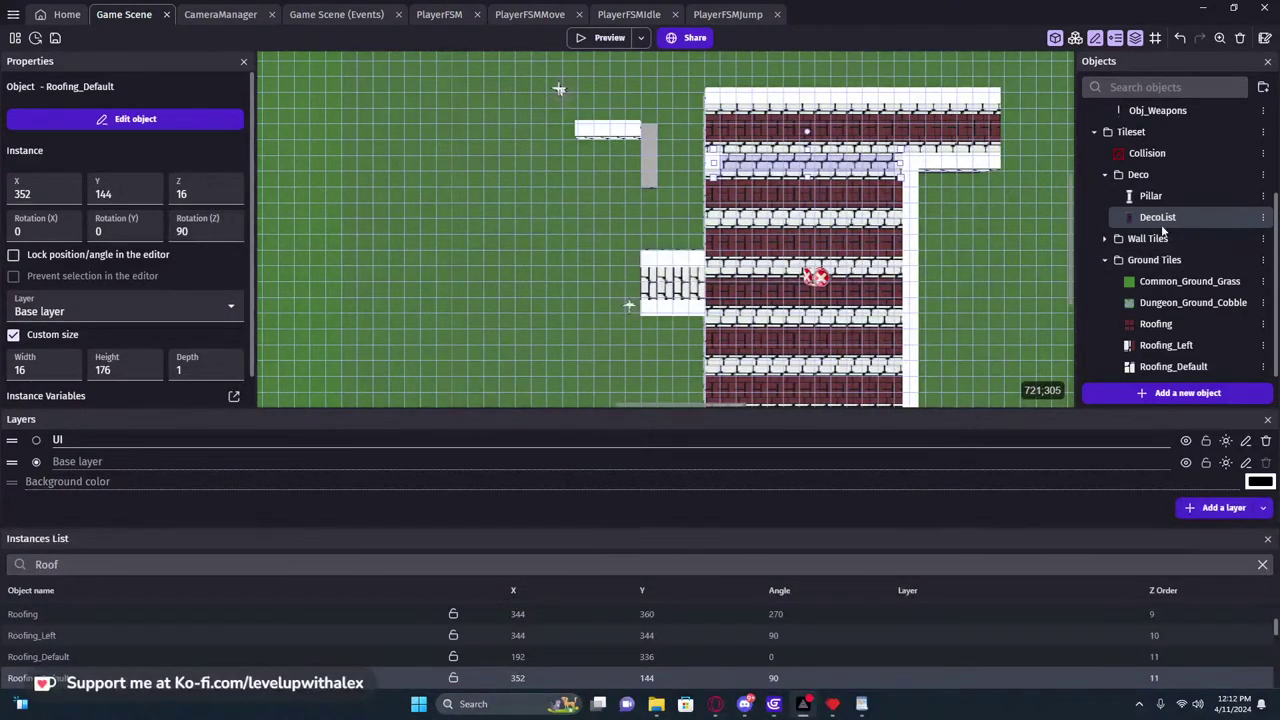
Reopen the DecoList collision masks and delete the Banner animation's custom quadrilateral
double_click(1157, 218)
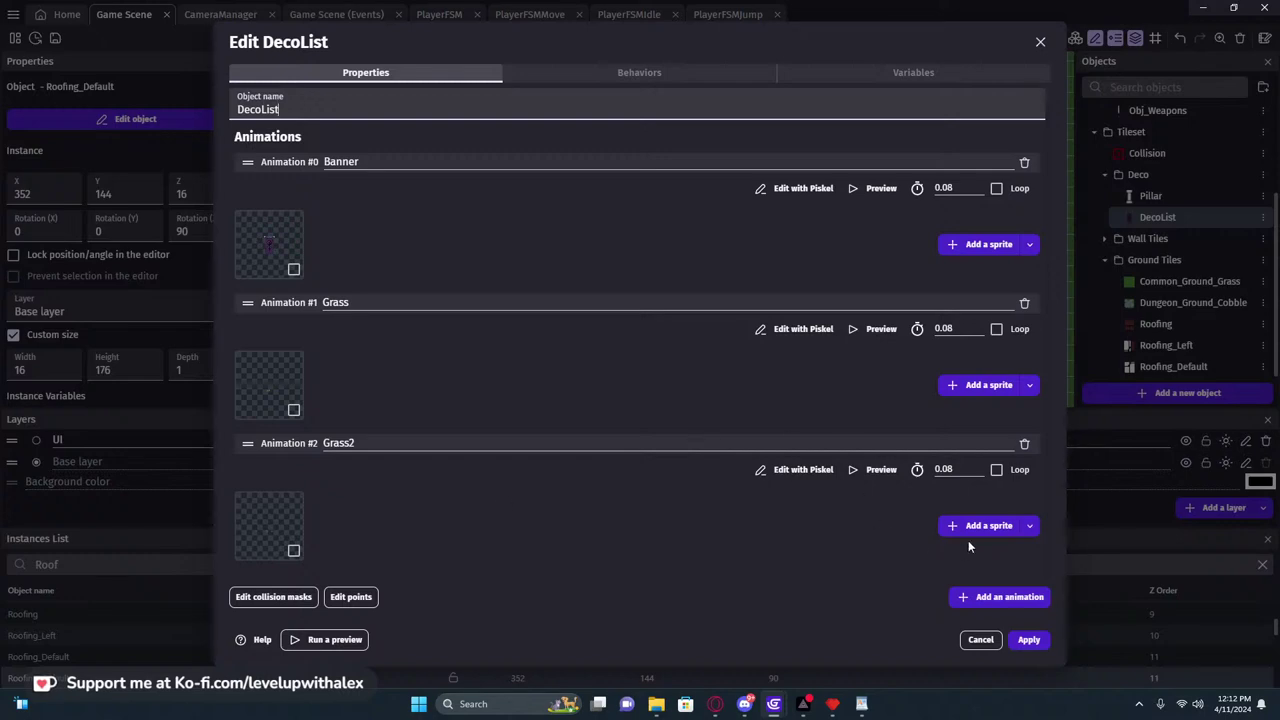
click(283, 597)
drag(381, 105, 626, 105)
click(1022, 189)
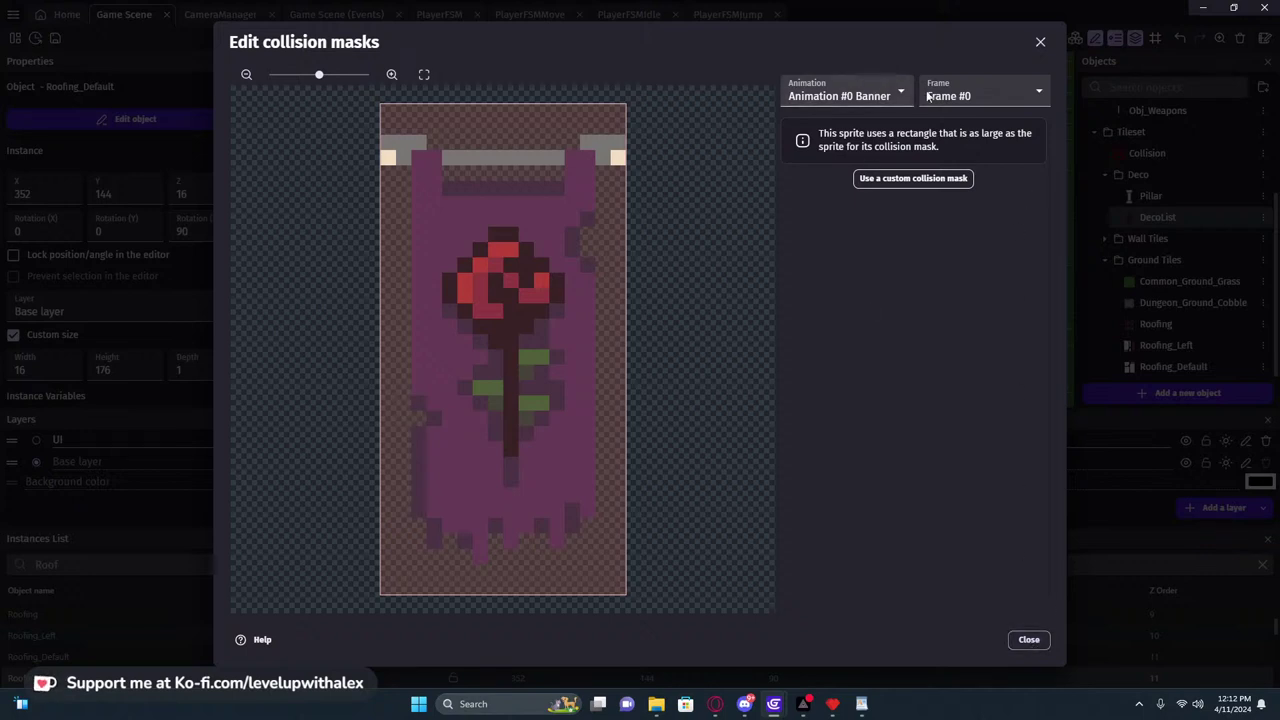
Give DecoList's Grass animation a custom collision mask spanning X 7 to 8 and Y 15 to 16, and apply the changes
click(886, 94)
click(852, 127)
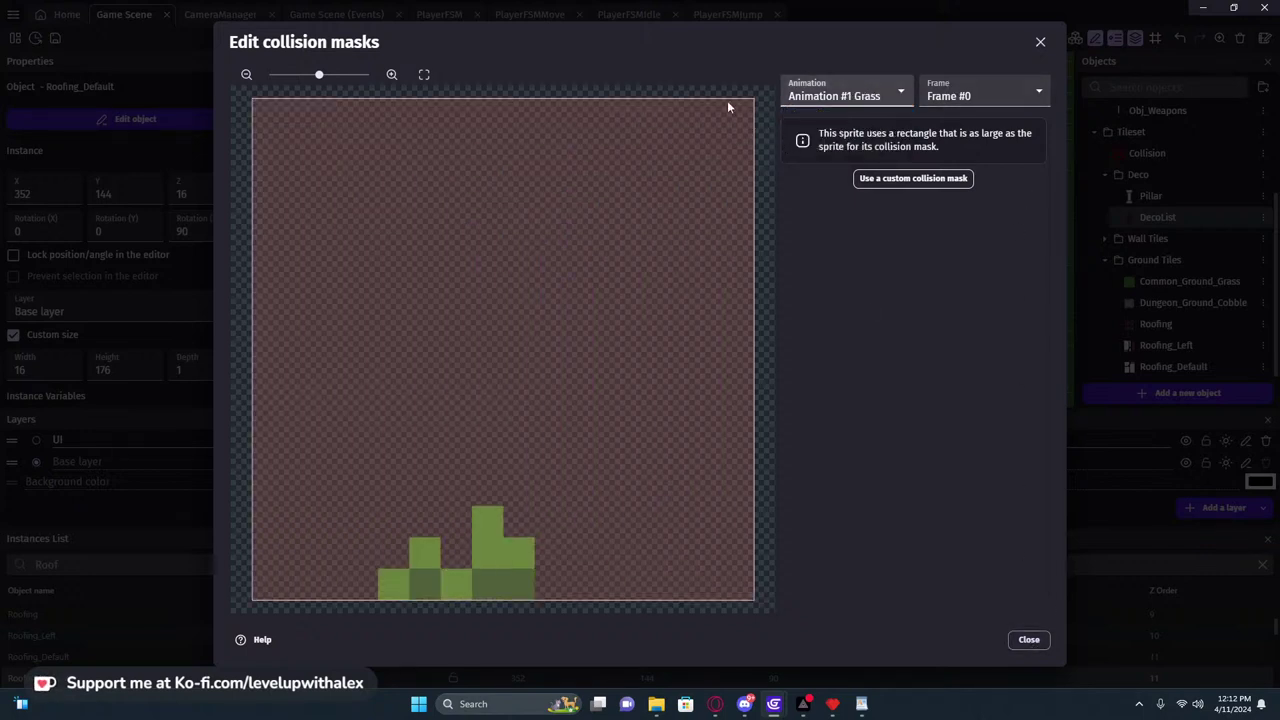
click(906, 178)
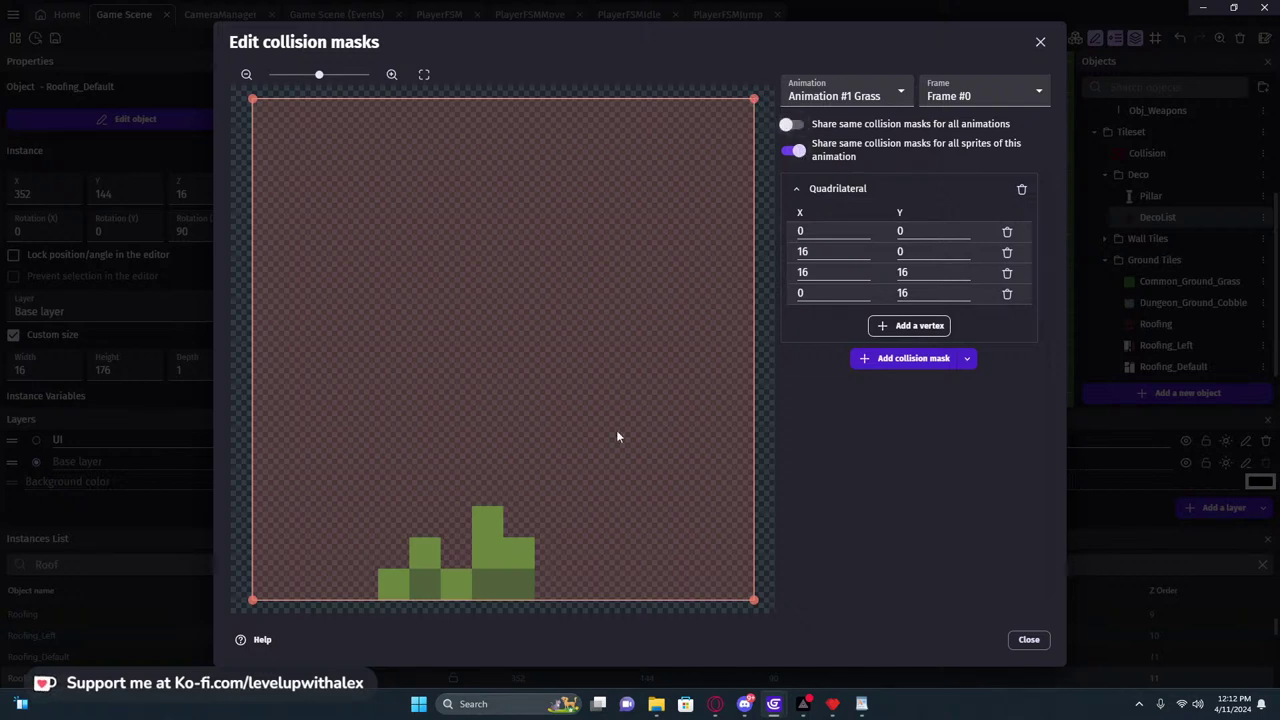
drag(753, 99, 503, 507)
drag(757, 601, 503, 600)
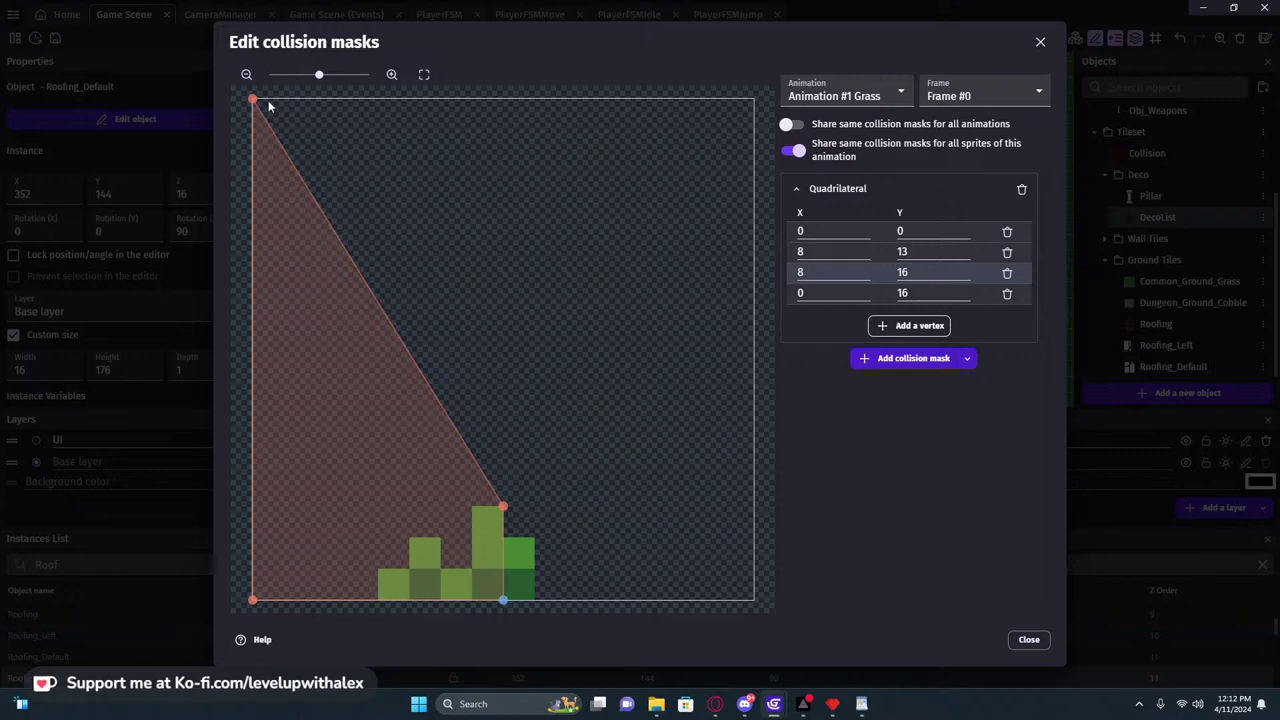
drag(253, 97, 472, 506)
drag(251, 600, 472, 601)
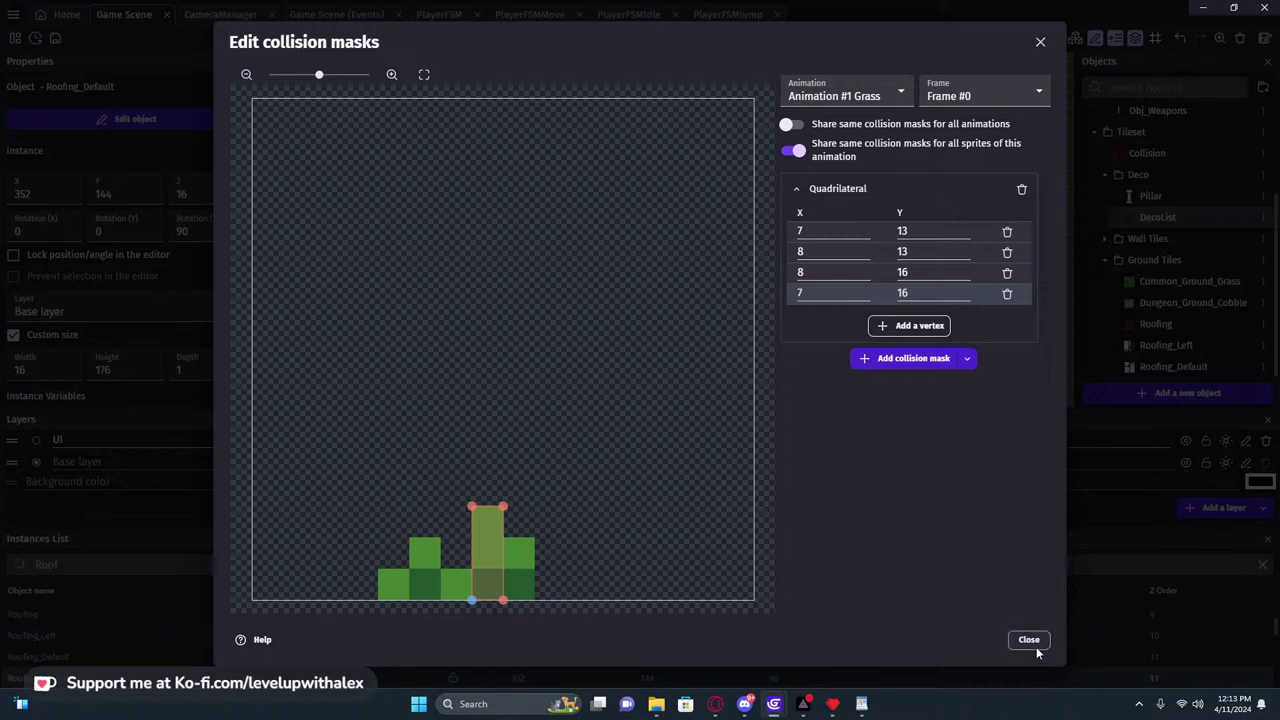
drag(472, 507, 503, 569)
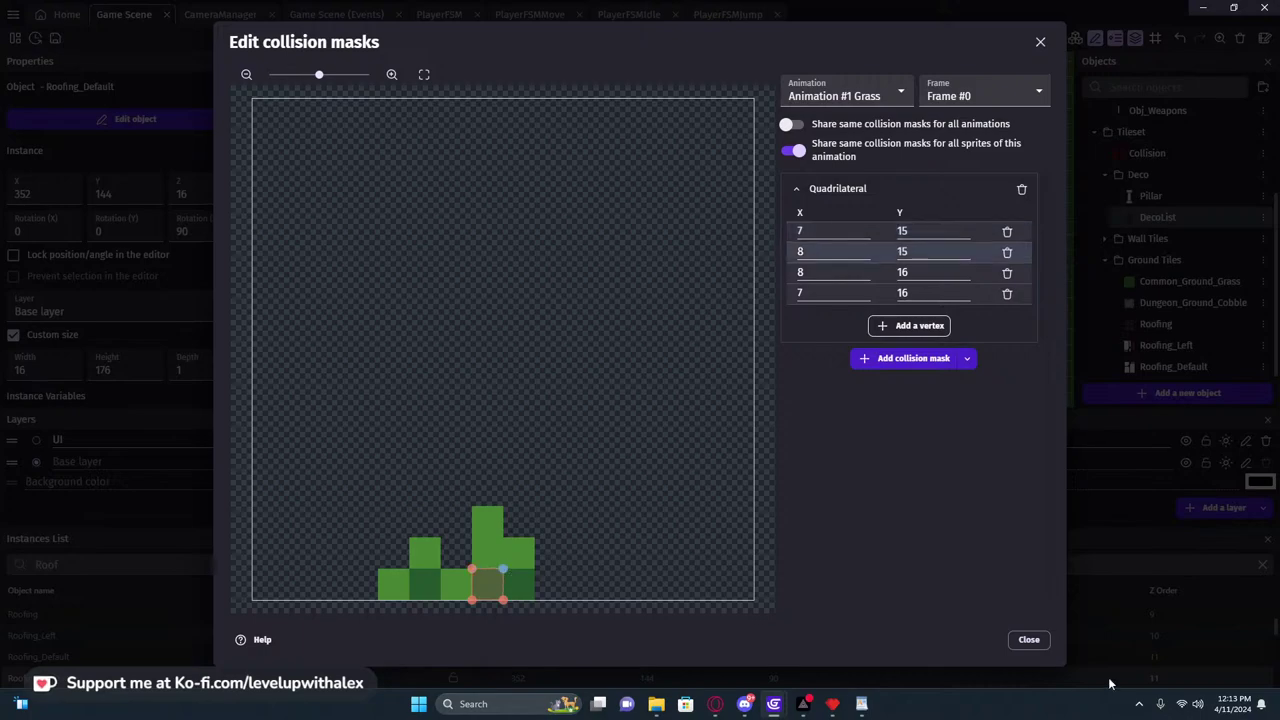
click(1029, 640)
click(1025, 640)
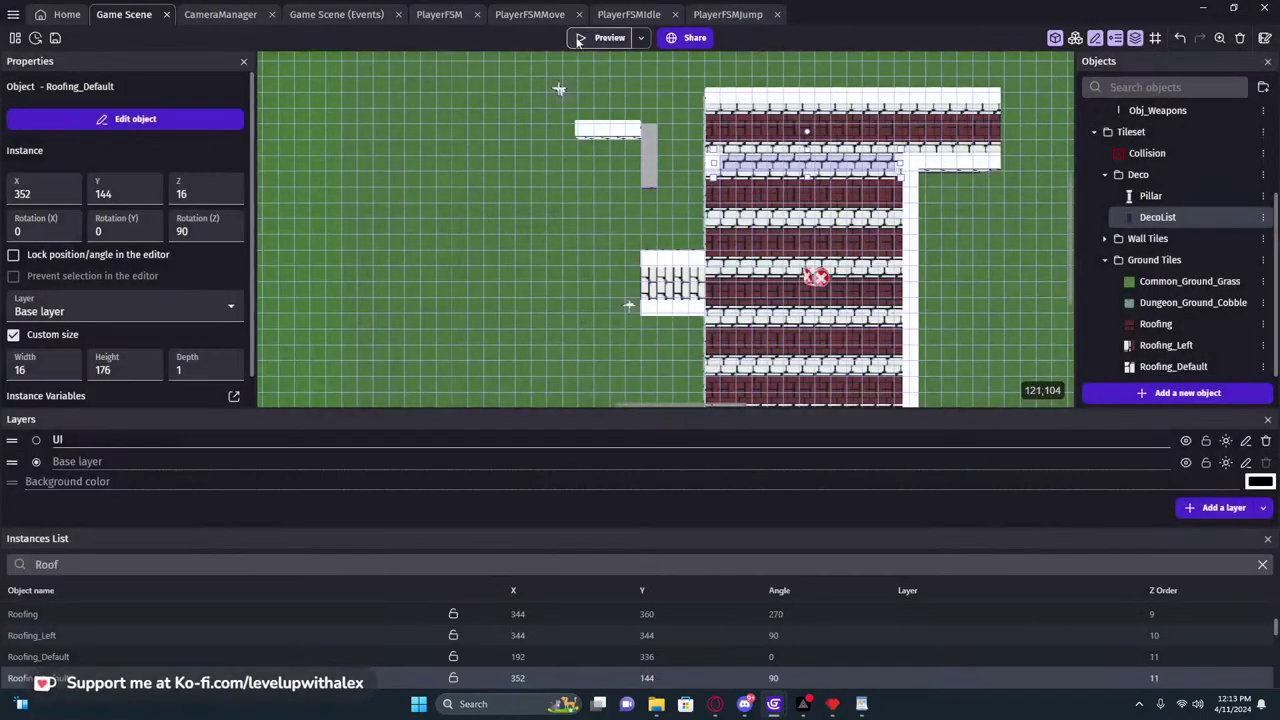
Preview the game and walk through the dungeon to examine the grass, the banner and the outside area with the edited masks
key(F5)
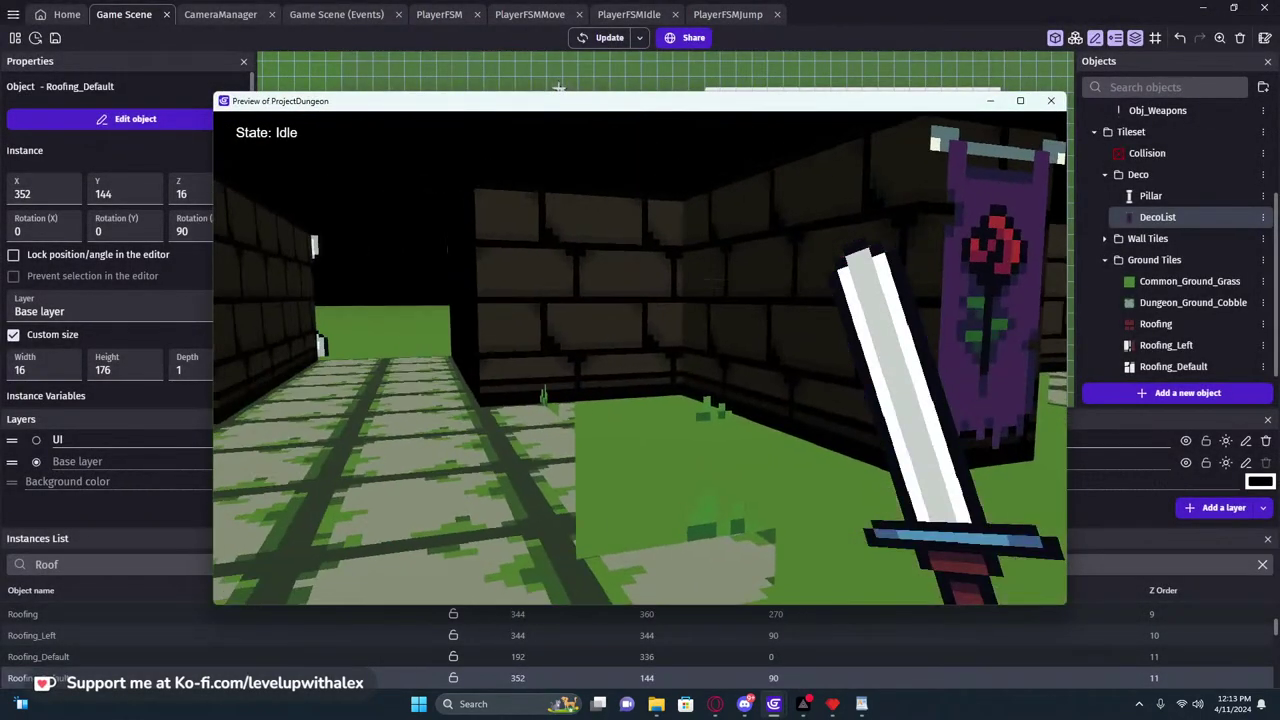
key(w)
key(w)
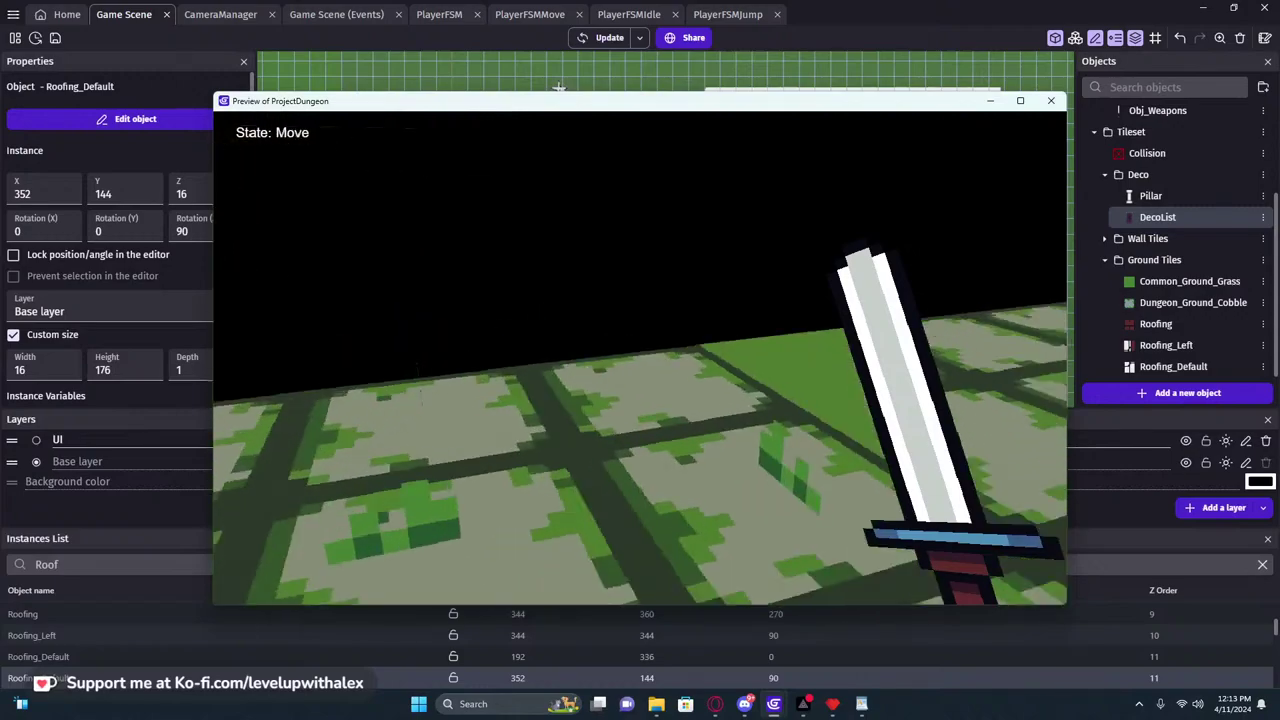
key(w)
key(w)
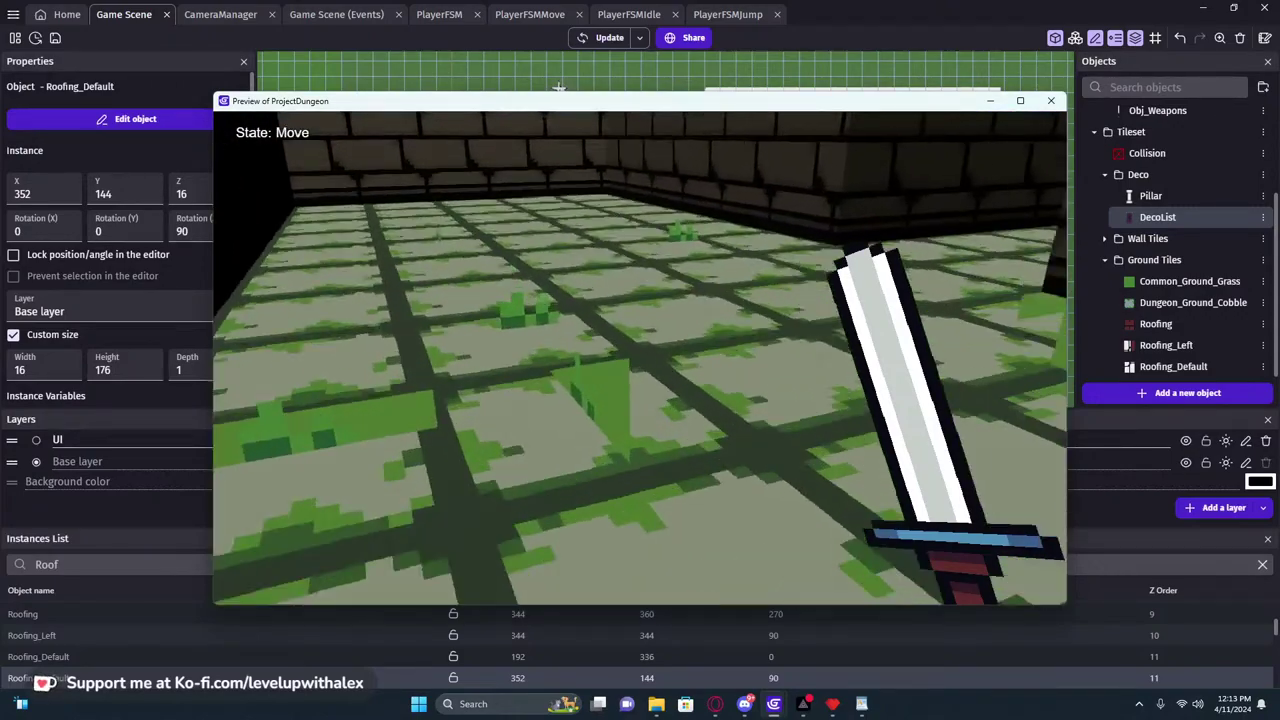
key(w)
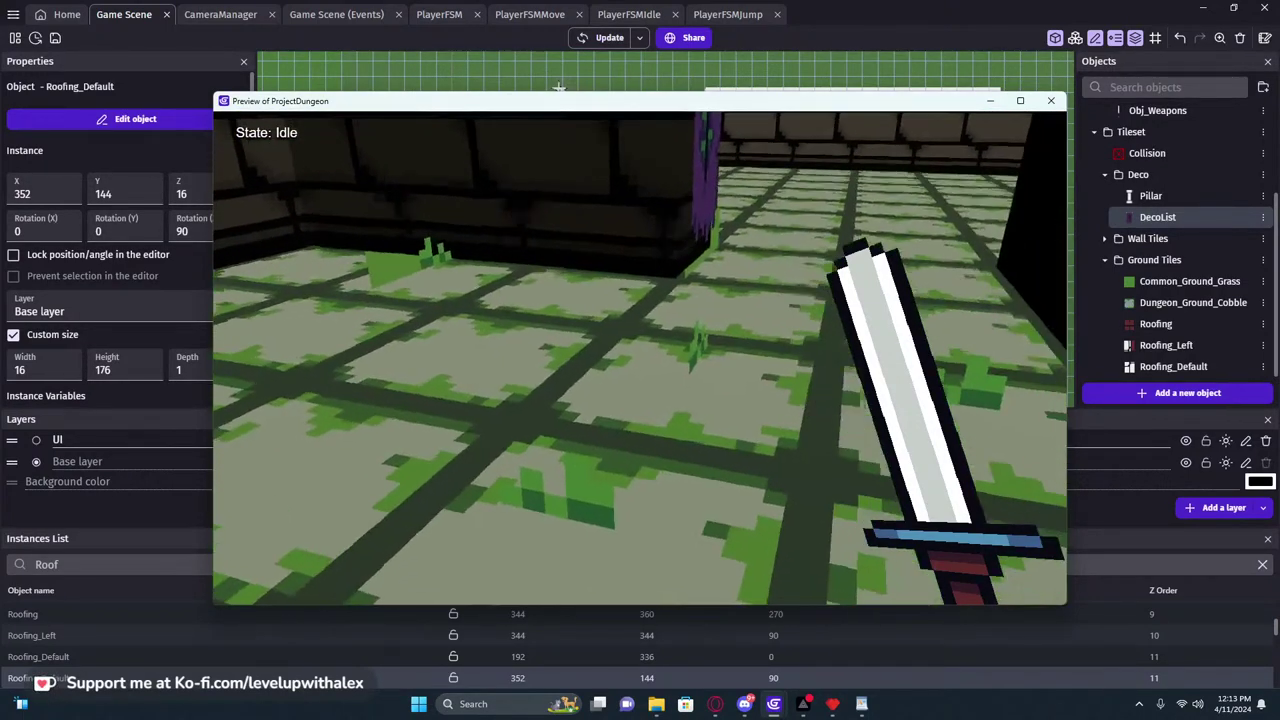
key(w)
key(w)
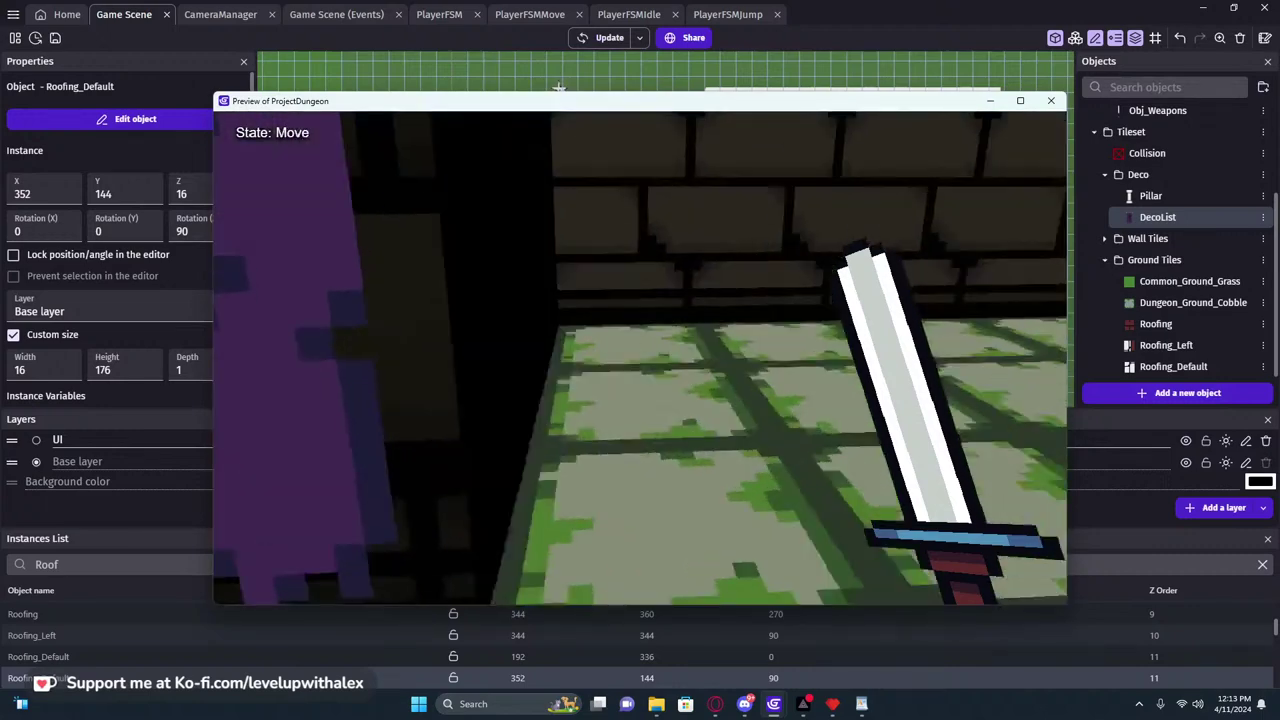
key(w)
key(s)
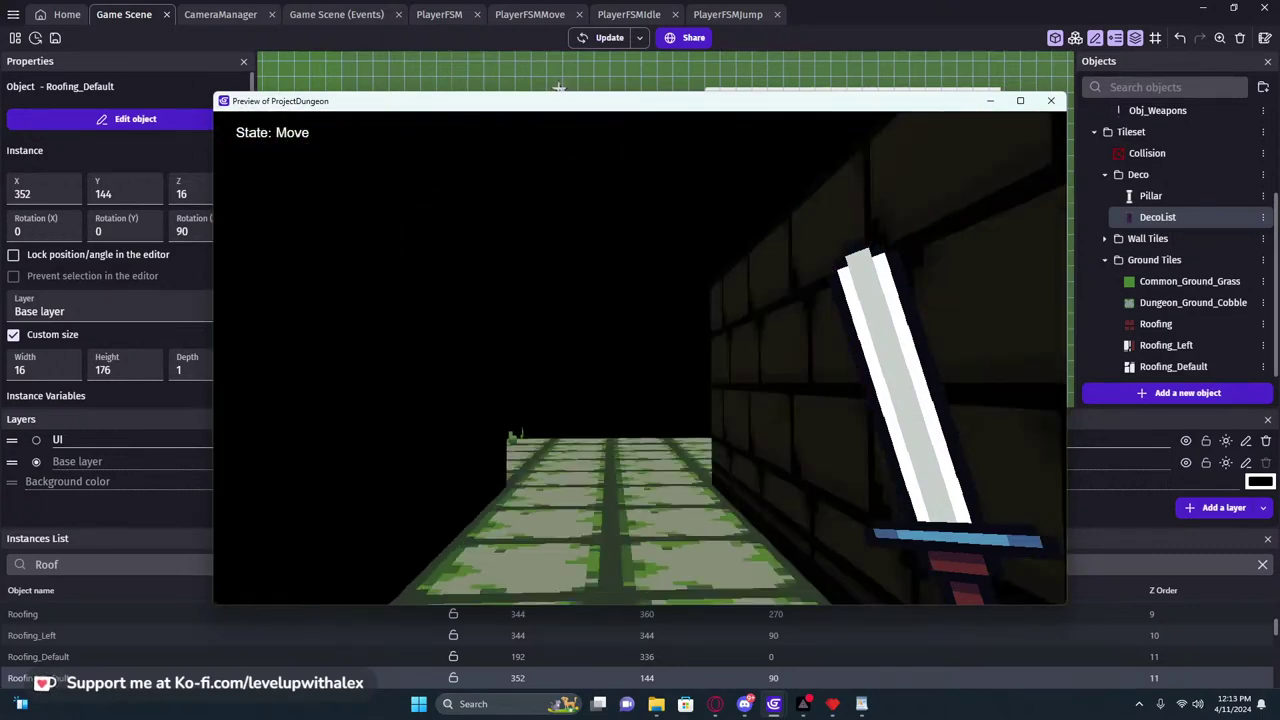
key(Escape)
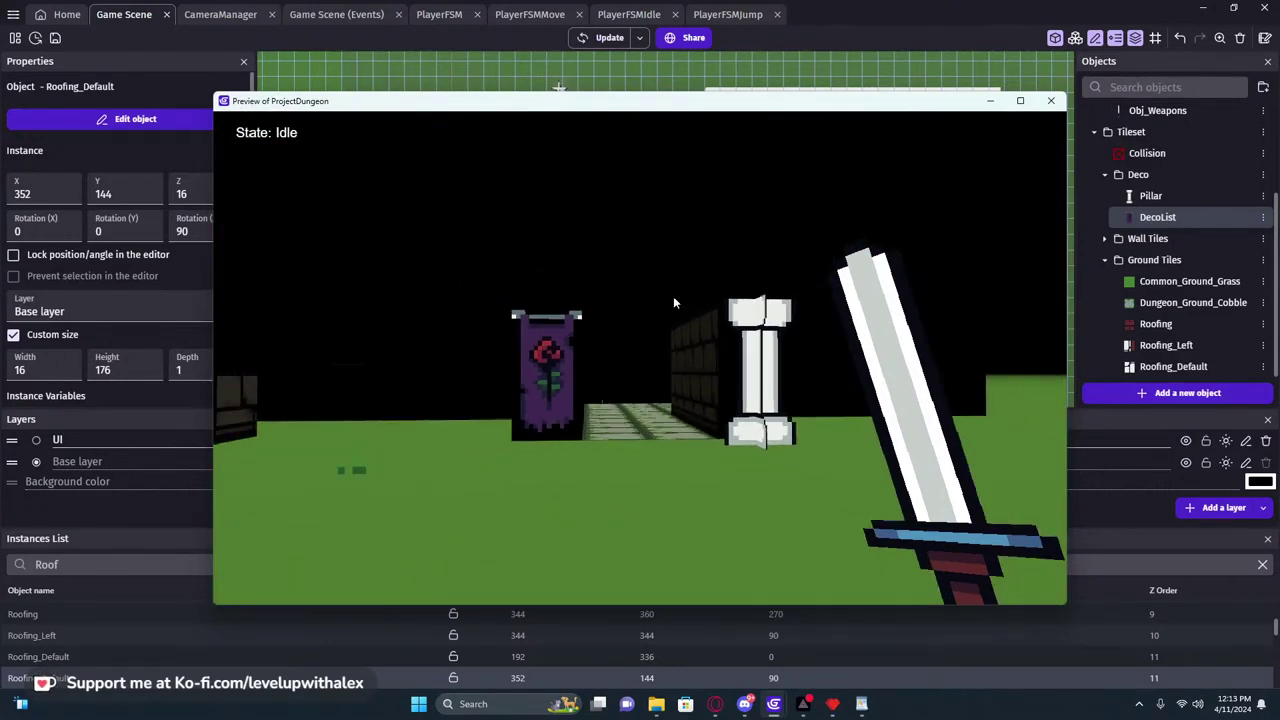
click(1051, 100)
Add an empty event below the Sun point light event in the Shadows group of the Game Scene events
click(218, 19)
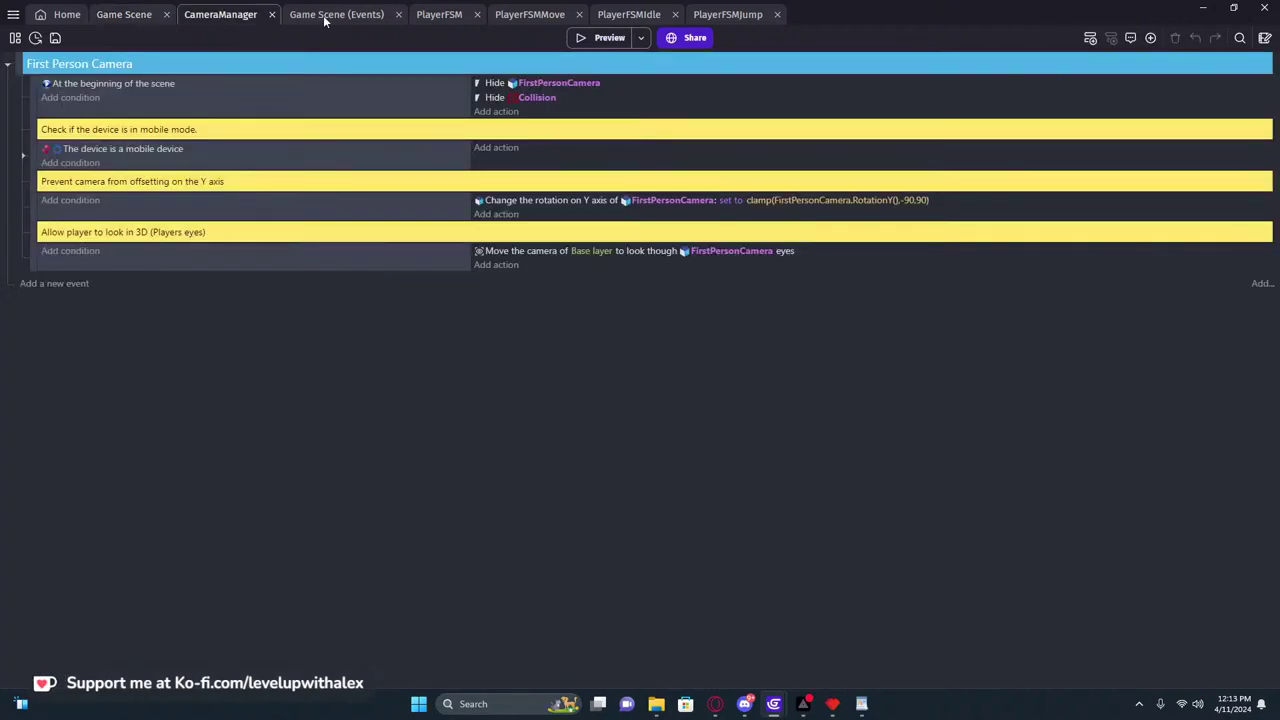
click(325, 18)
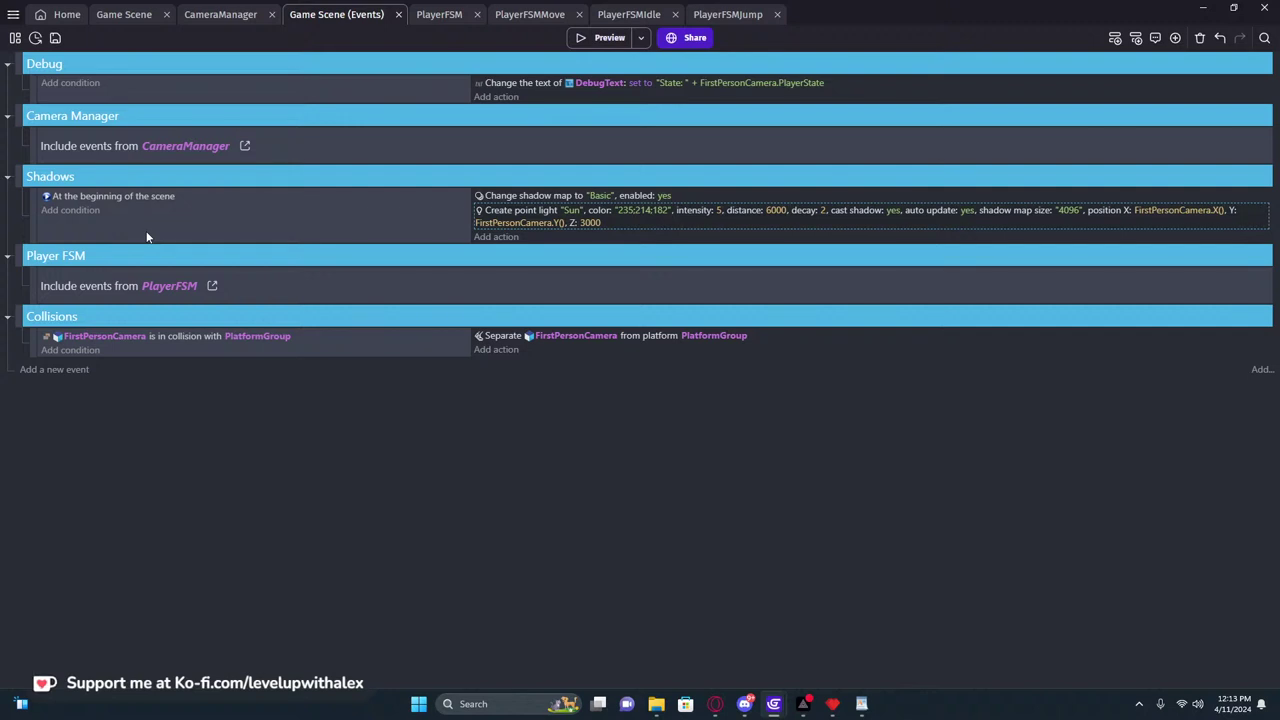
click(28, 200)
key(shift+d)
drag(46, 252, 37, 252)
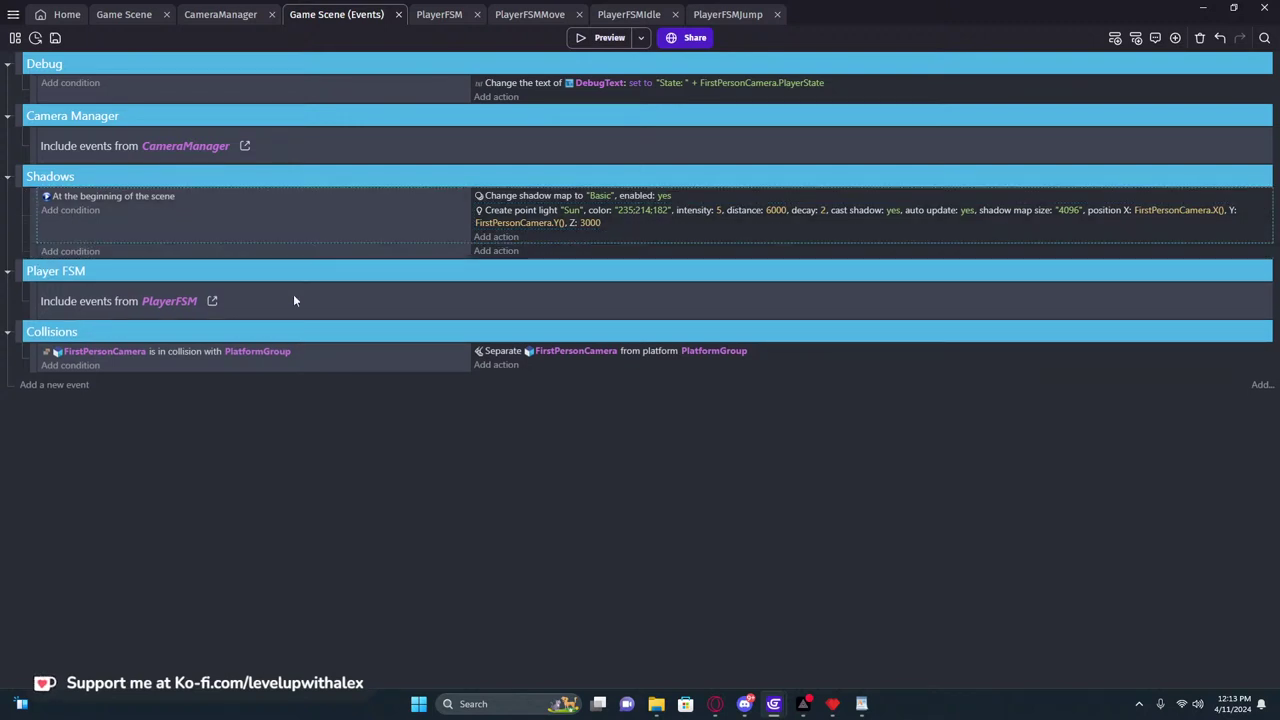
Duplicate the "Sun" Create point light action in the Shadows start-of-scene event and set the copy's identifier to "Torch"
click(521, 209)
key(Escape)
ctrl+drag(512, 216, 515, 238)
click(573, 240)
drag(603, 271, 592, 270)
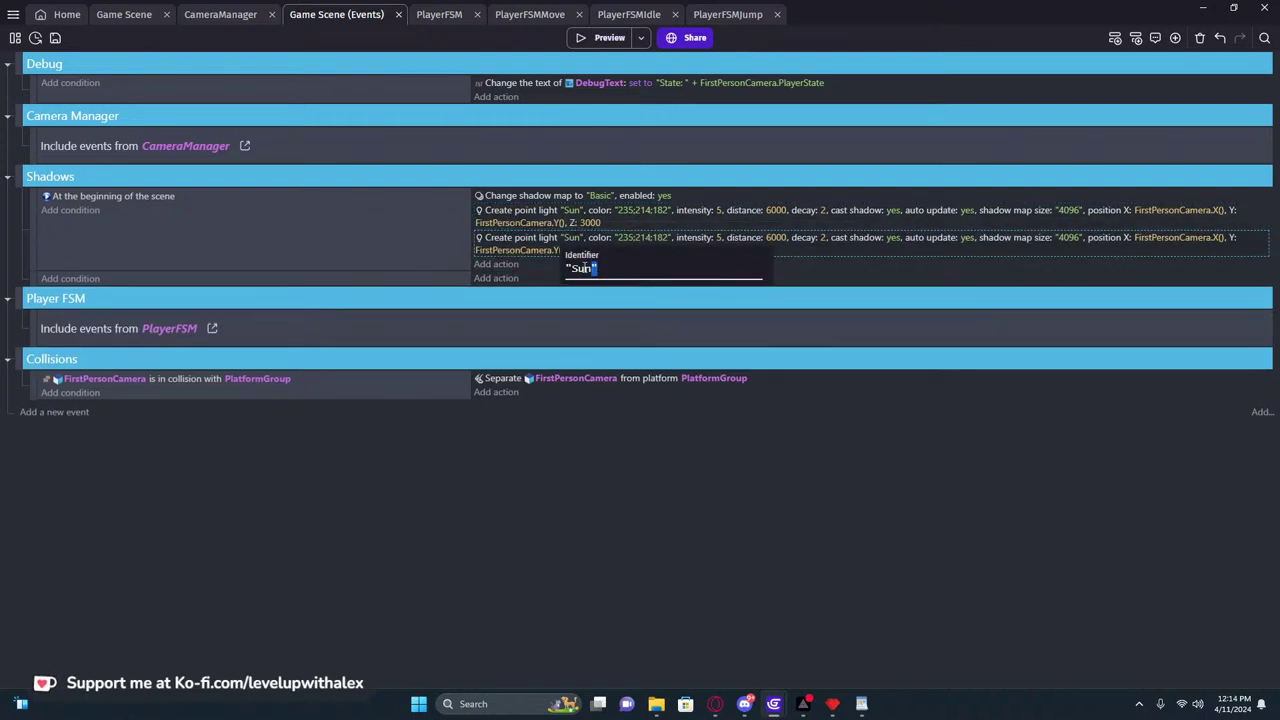
text(Torch)
key(Return)
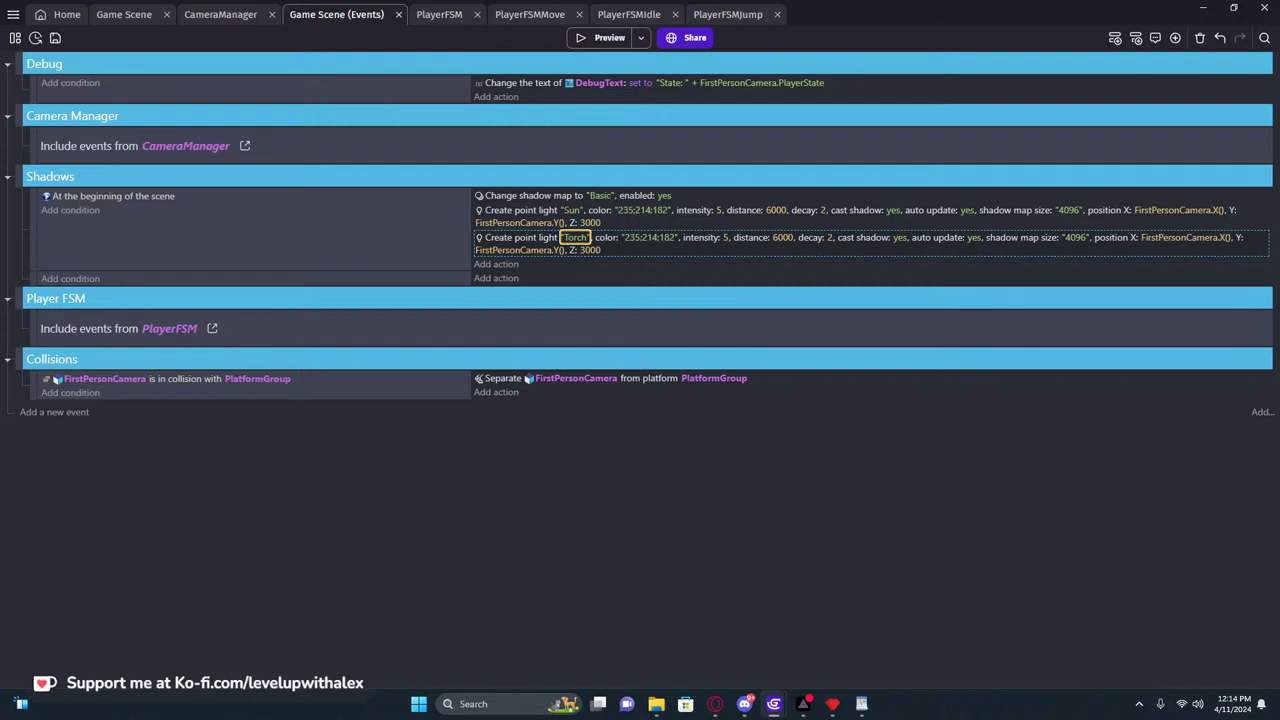
click(645, 237)
text(25)
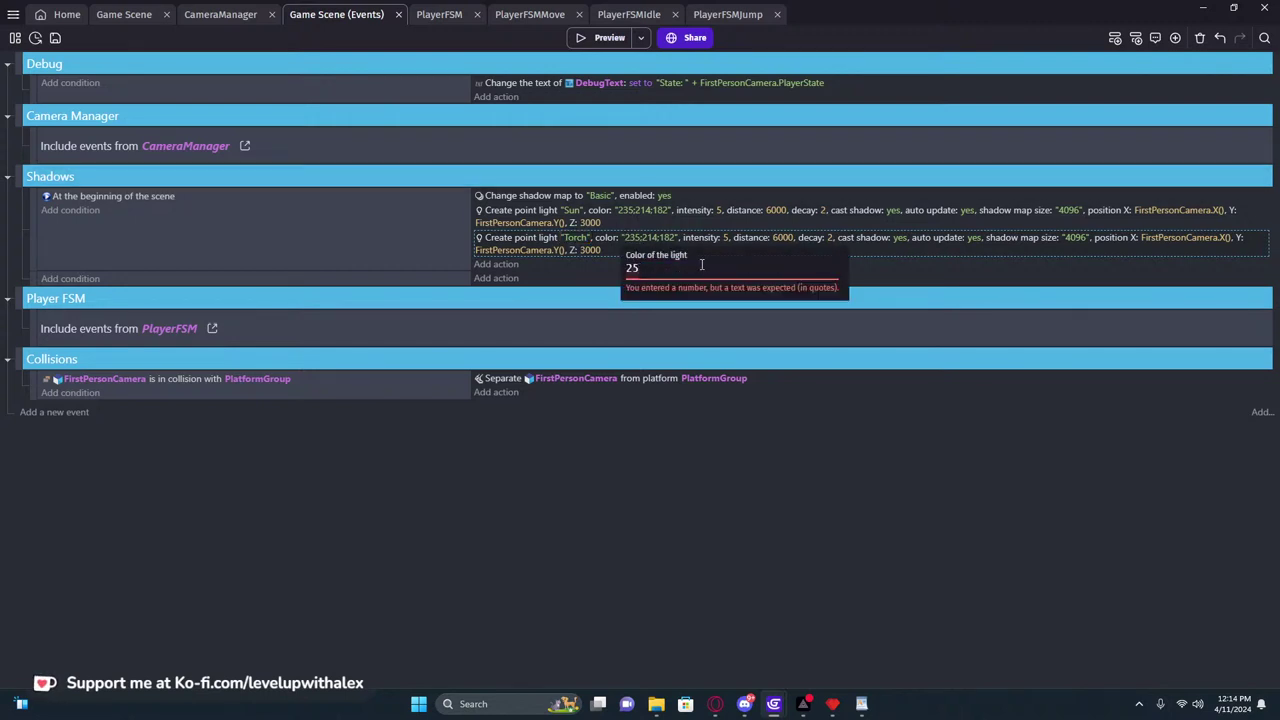
key(ctrl+z)
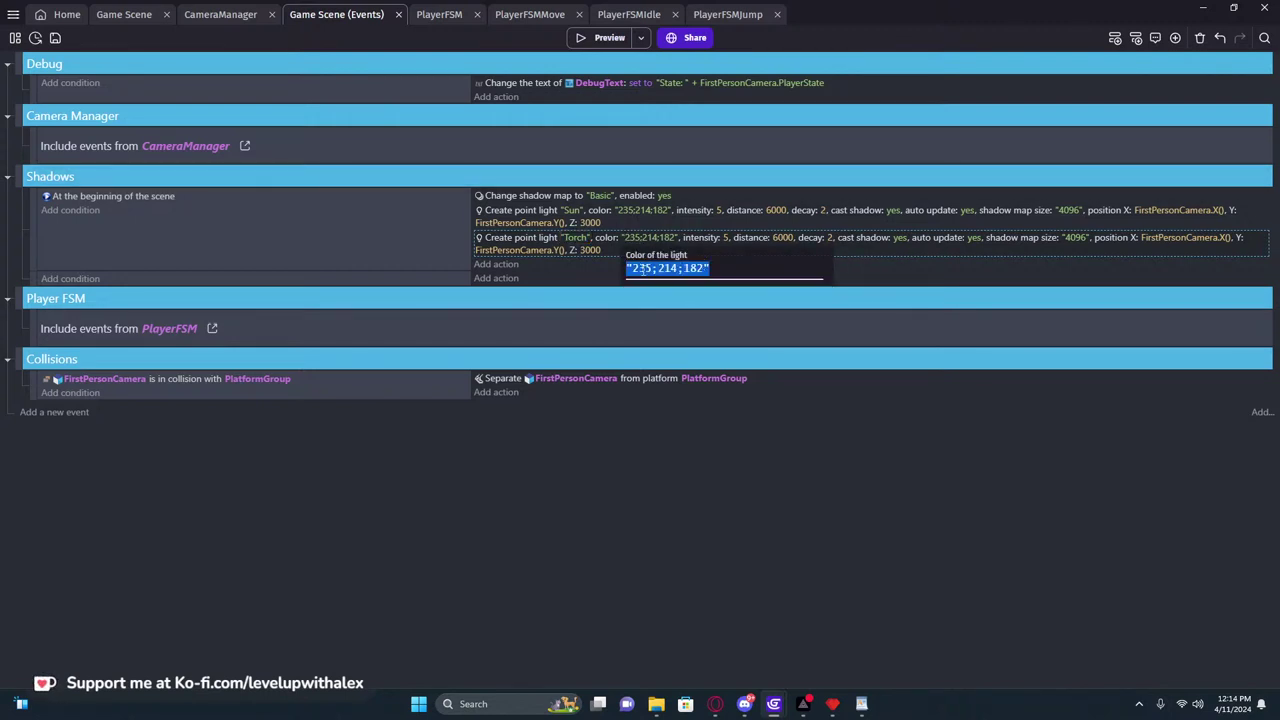
click(637, 268)
text(55)
double_click(644, 268)
click(644, 269)
key(End)
key(ctrl+z)
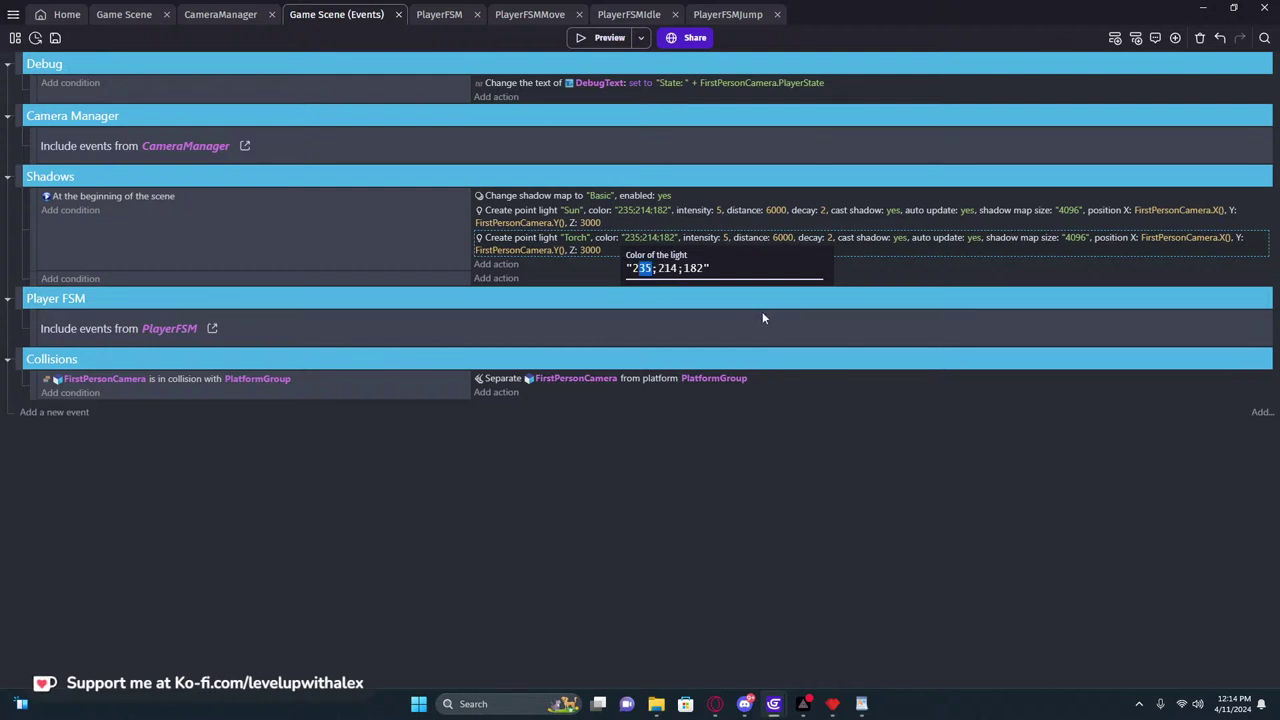
key(Escape)
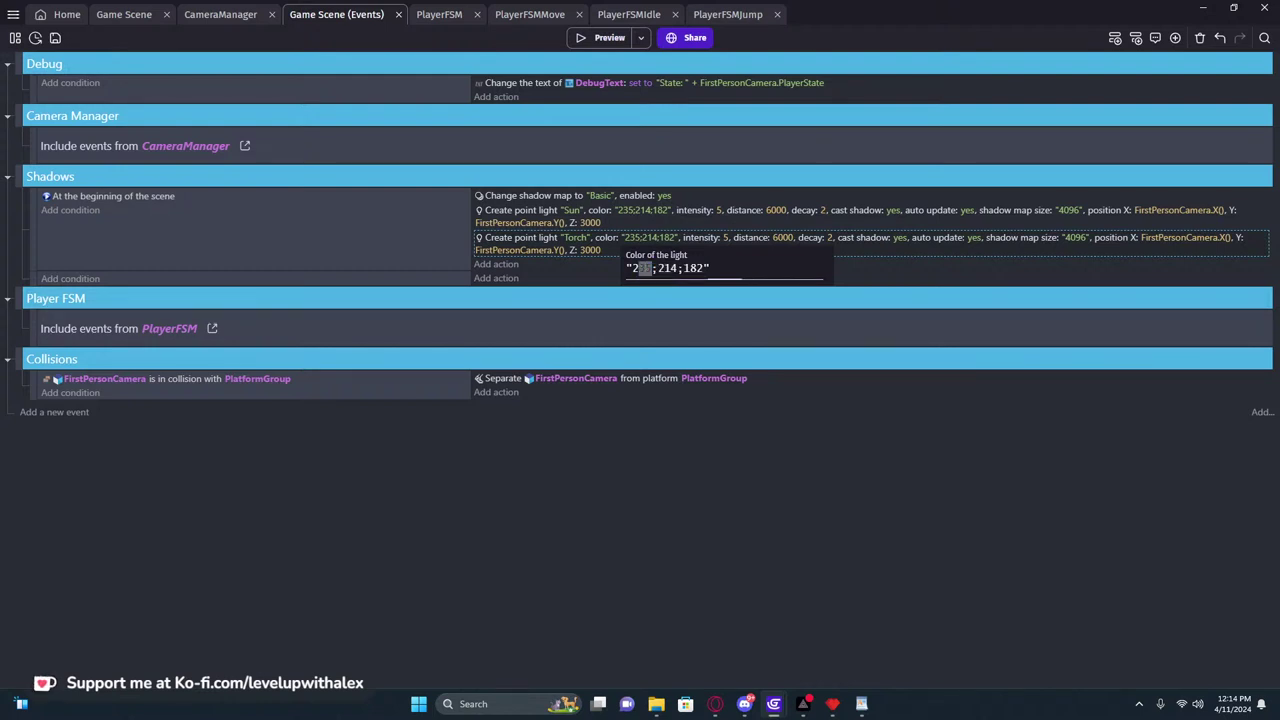
Set the "Torch" point light's color to "255;255;255"
key(ctrl+a)
text("255;255;255")
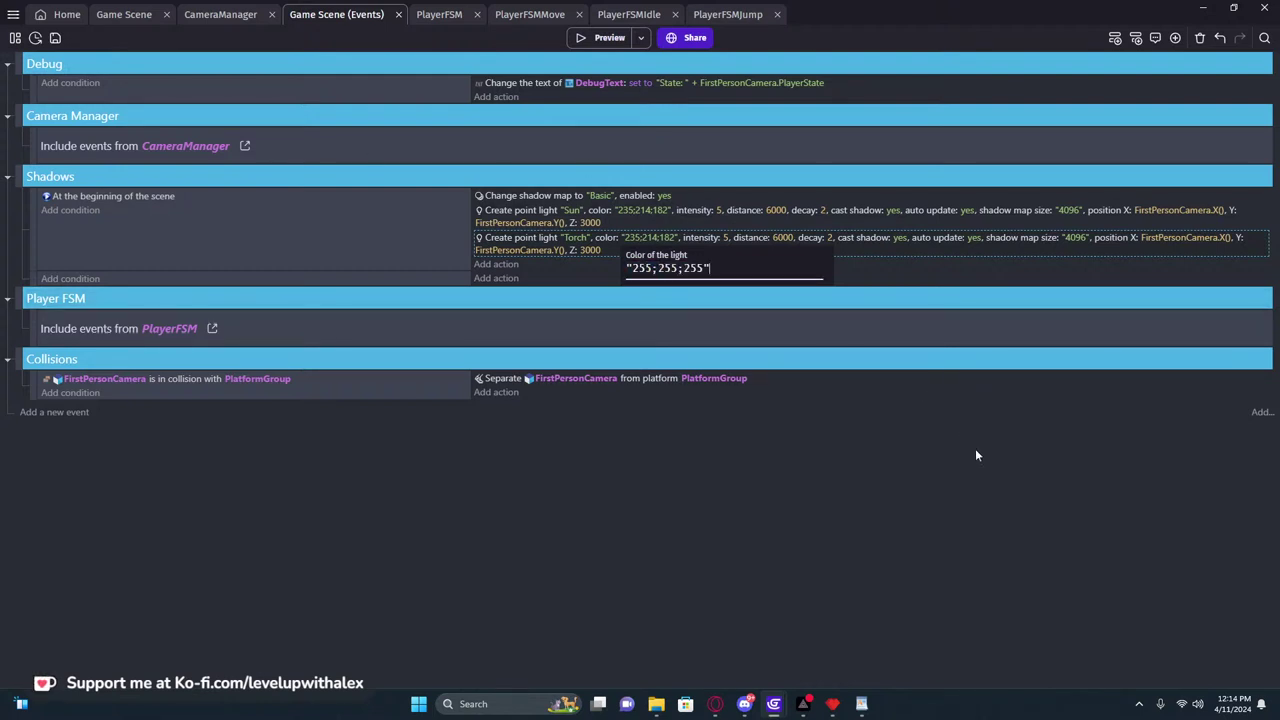
click(971, 443)
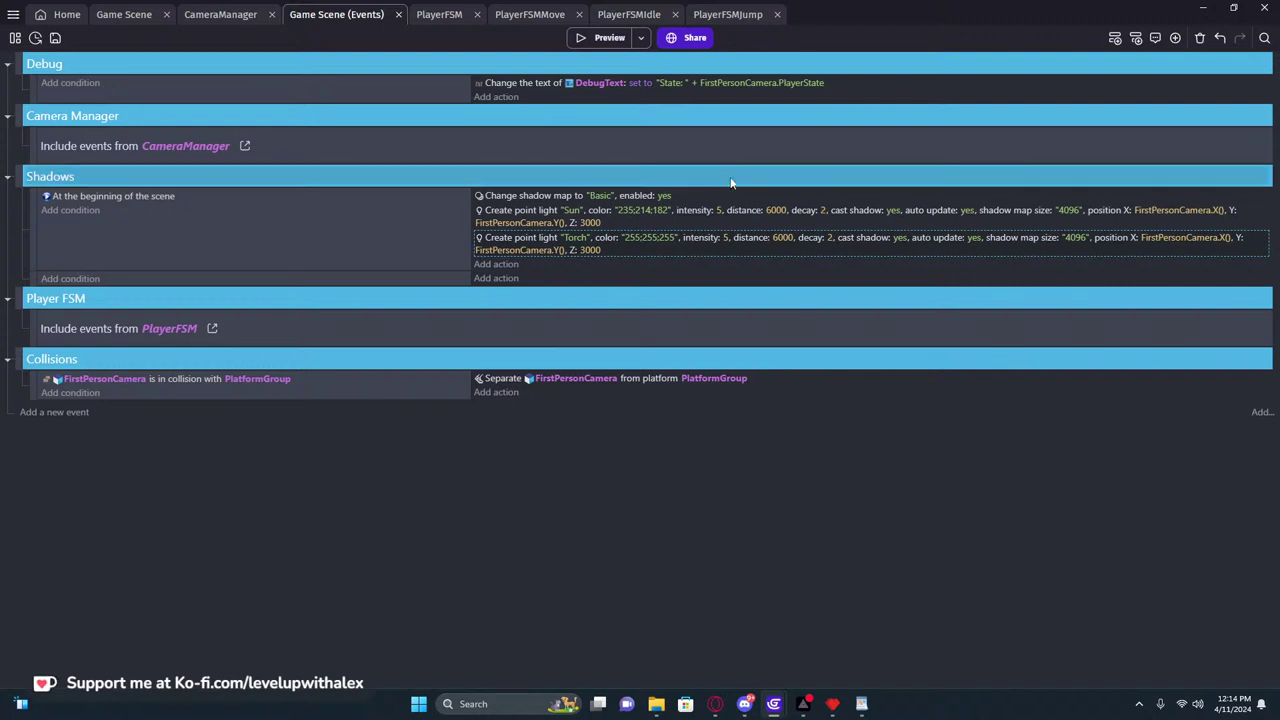
Set the "Torch" point light's intensity to 1, its distance to 200 and its decay to 4
click(726, 238)
text(1)
click(851, 437)
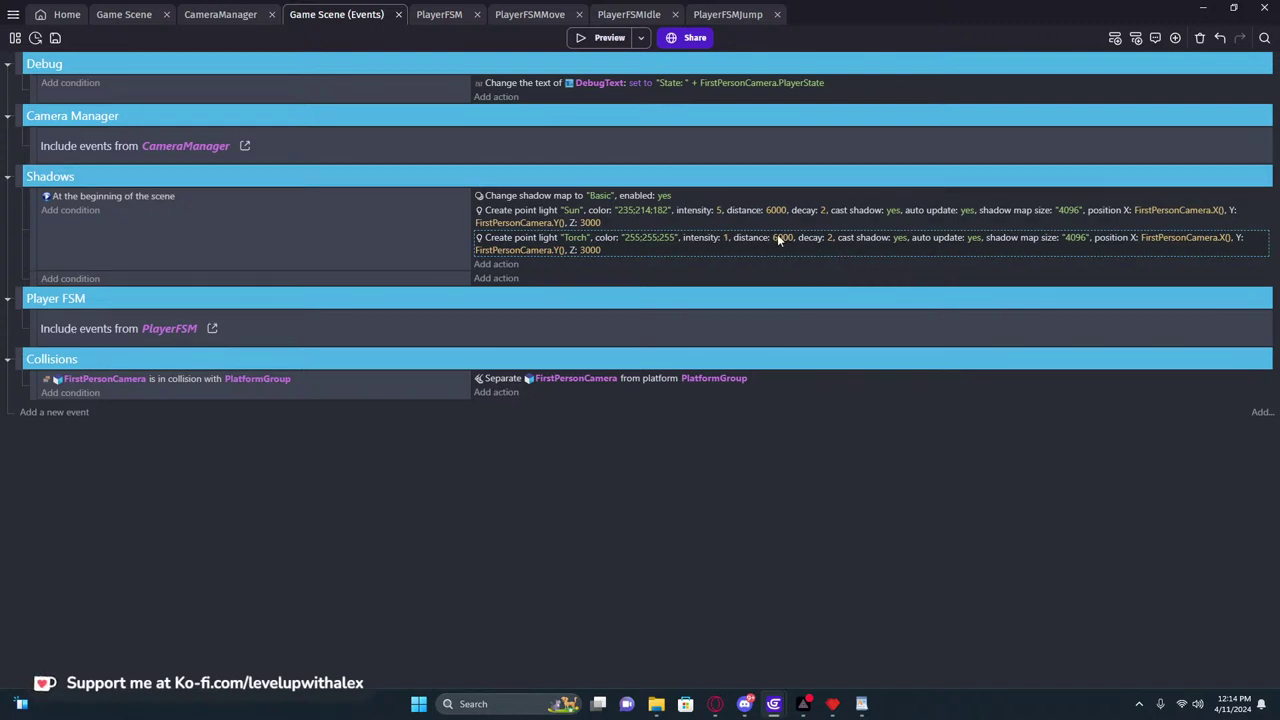
click(779, 238)
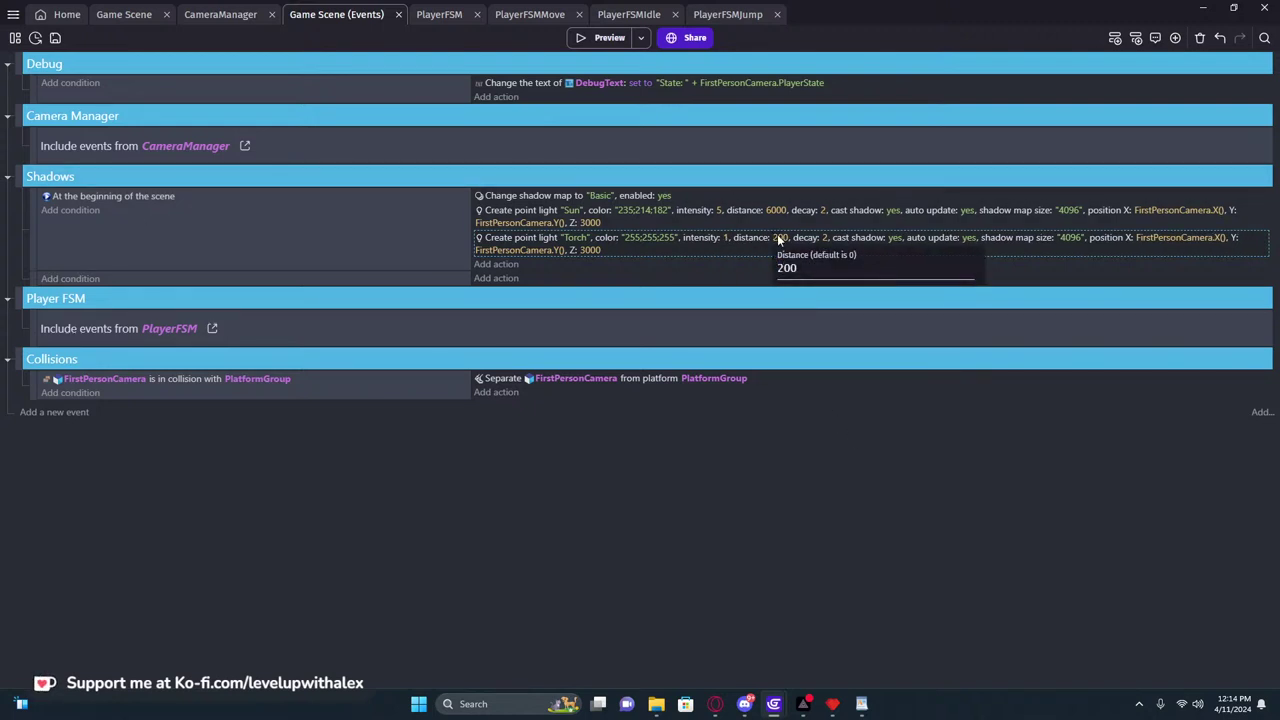
click(827, 237)
text(4)
key(Return)
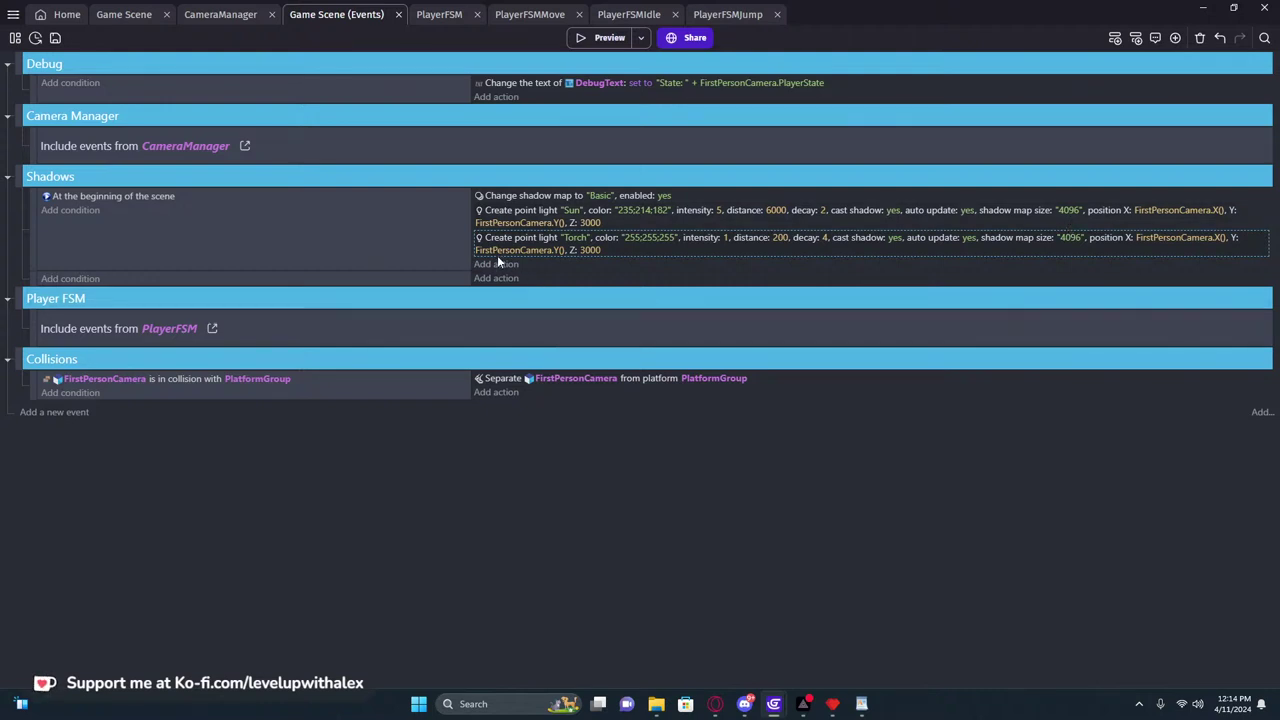
Set the "Torch" point light's Z position to FirstPersonCamera.ZOrder(), reusing the object name from its Y position
click(587, 249)
text(PlayerCamera.ZOrder())
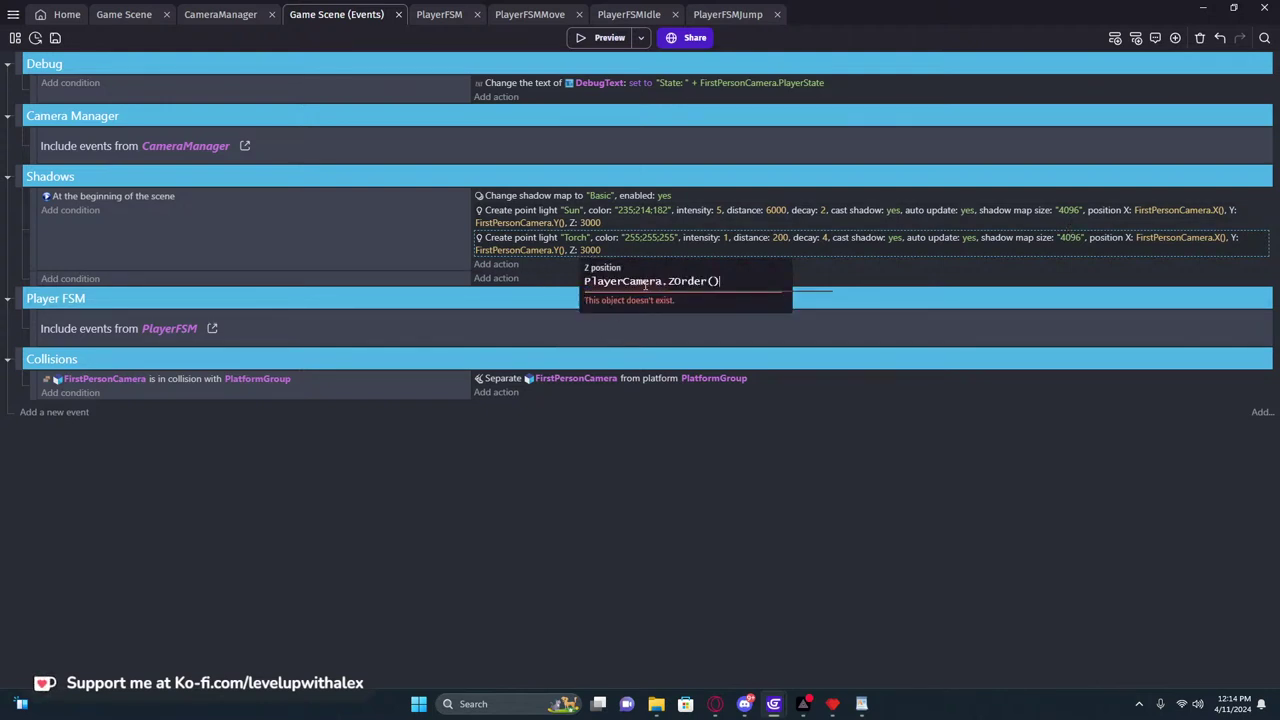
key(ctrl+a)
click(659, 285)
click(491, 251)
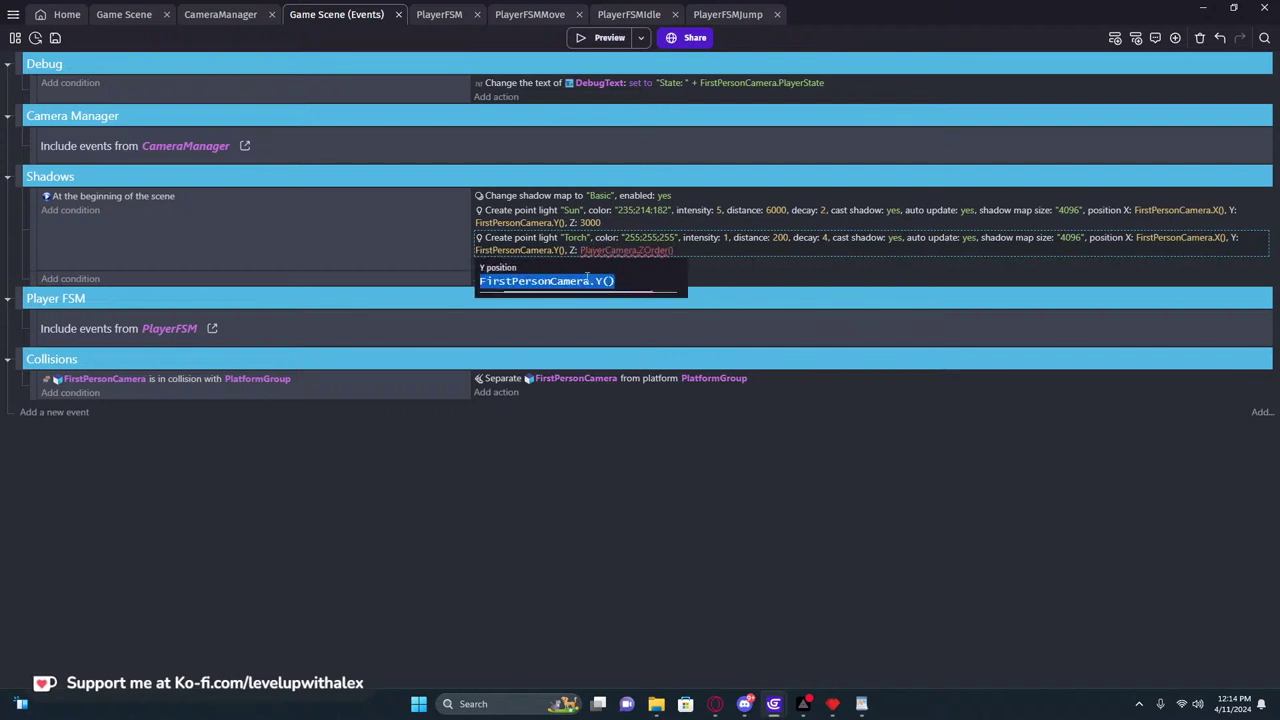
double_click(562, 285)
key(ctrl+c)
click(620, 251)
double_click(634, 282)
key(ctrl+v)
click(874, 280)
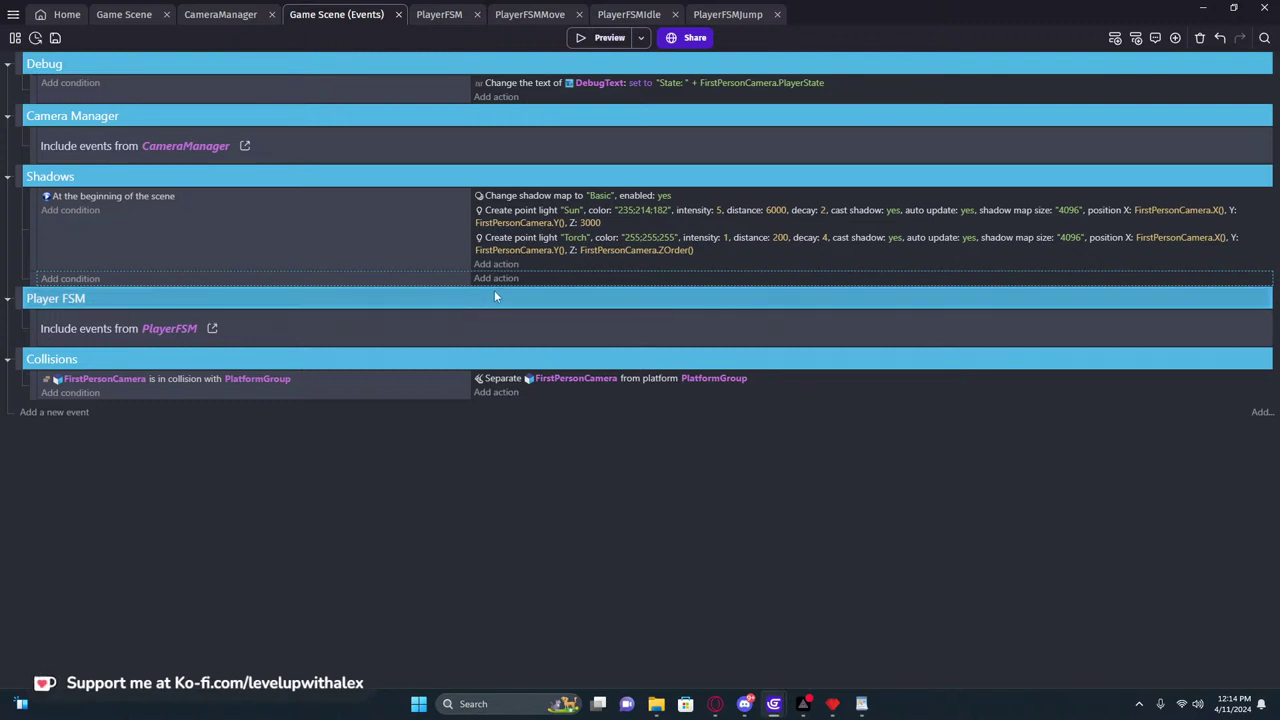
Paste the copied "Player" light position and distance actions into the empty Shadows event, replacing PlayerCamera with FirstPersonCamera in the X, Y and Z expressions
key(ctrl+v)
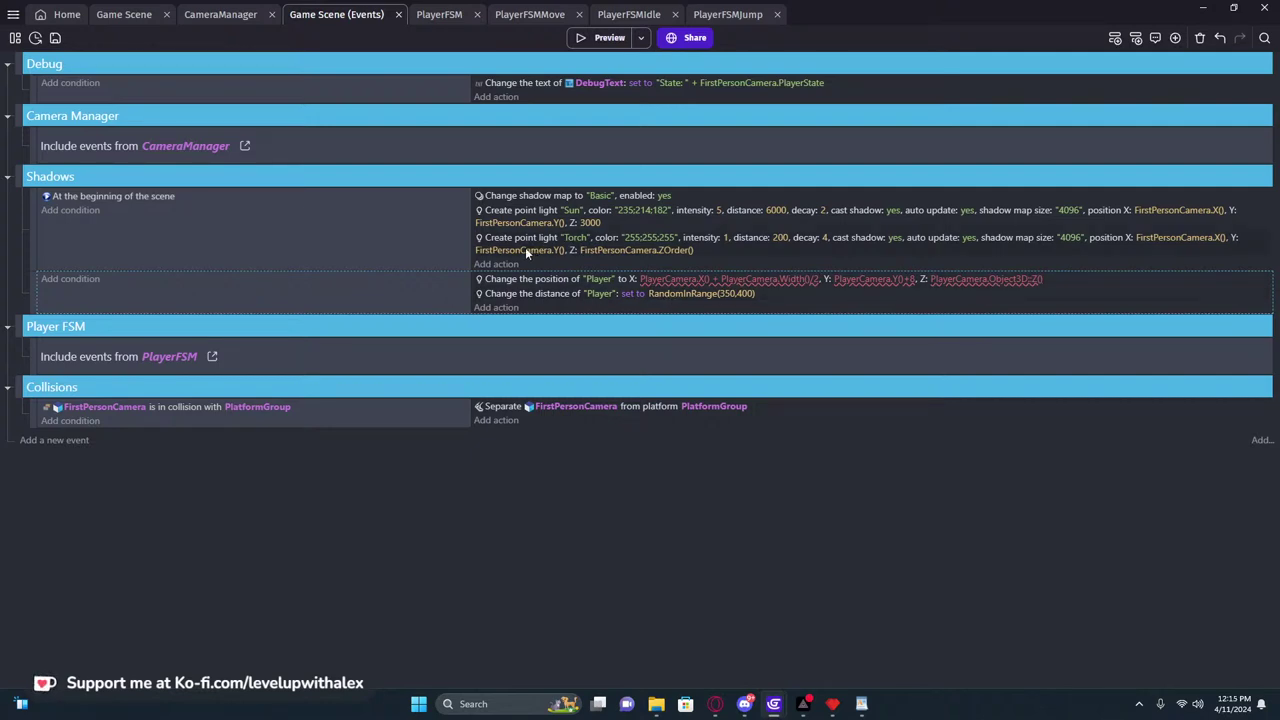
click(526, 248)
double_click(521, 279)
click(669, 280)
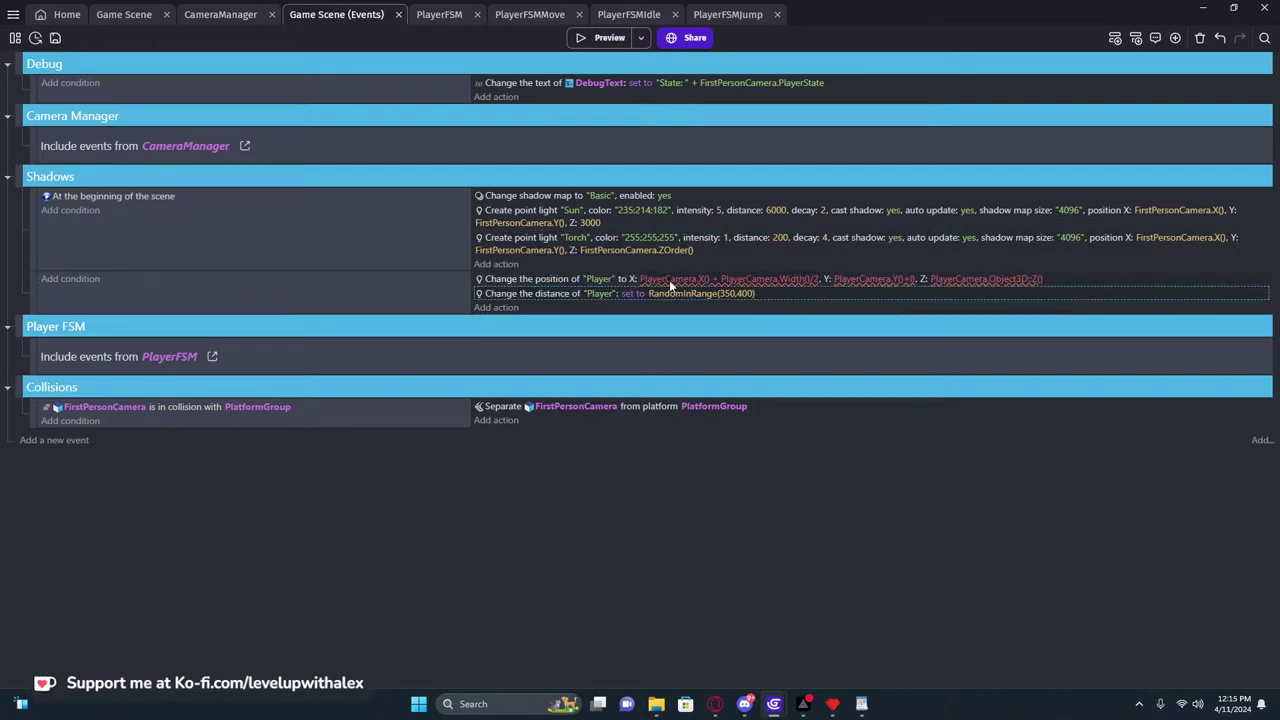
double_click(669, 280)
double_click(500, 162)
key(ctrl+v)
double_click(653, 162)
key(ctrl+v)
click(499, 205)
double_click(500, 202)
key(ctrl+v)
double_click(500, 241)
key(ctrl+v)
click(1220, 640)
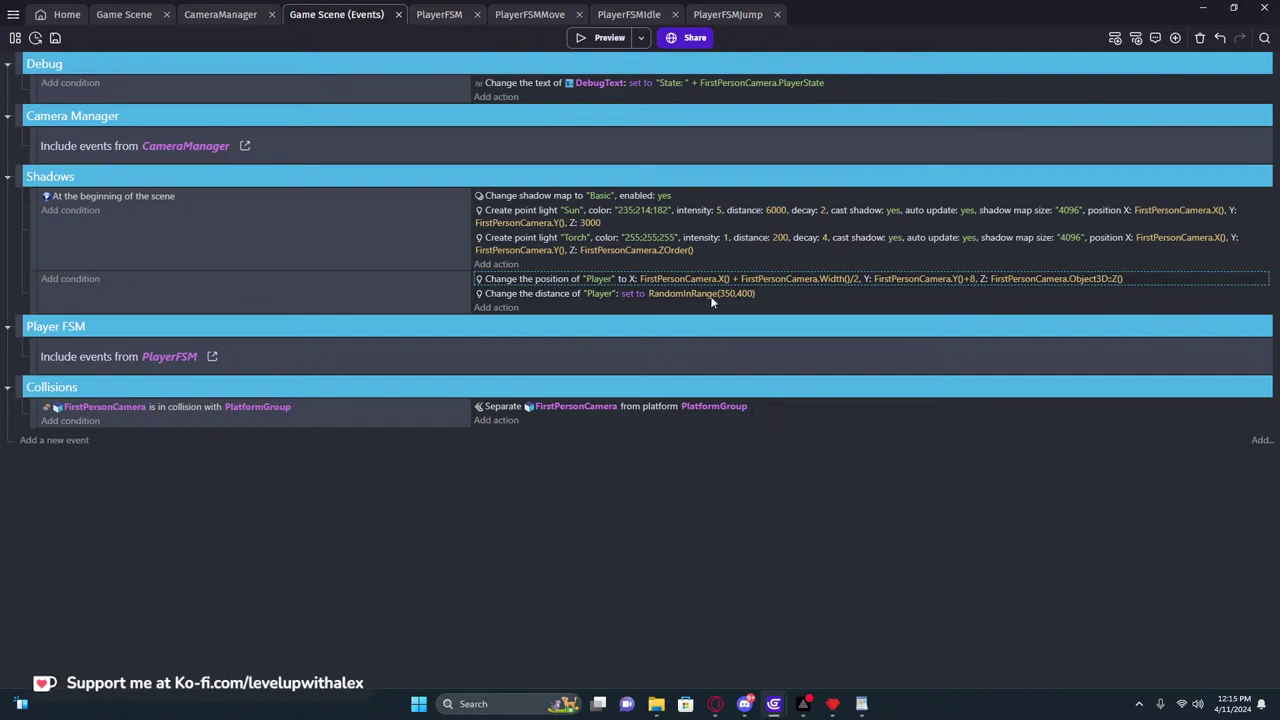
Set the light identifier to "Torch" in both the change position and change distance actions
click(600, 293)
text(")
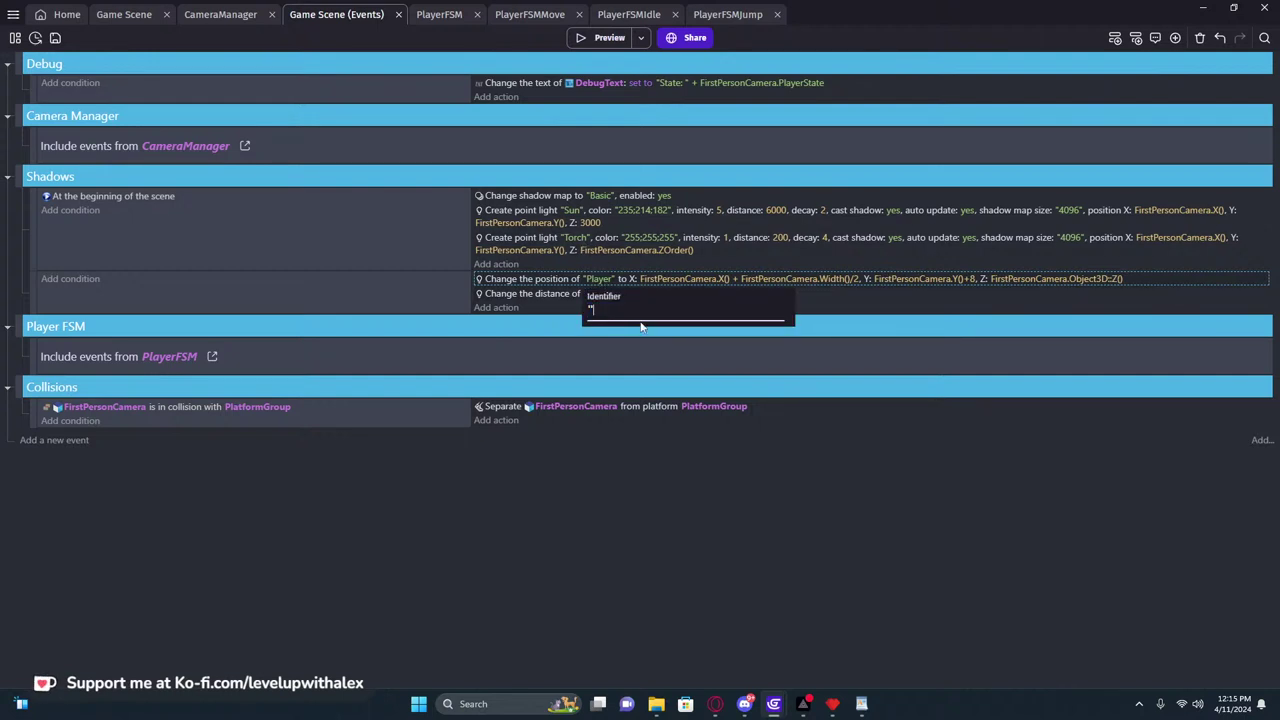
key(ctrl+a)
click(647, 374)
click(598, 293)
key(ctrl+v)
click(897, 369)
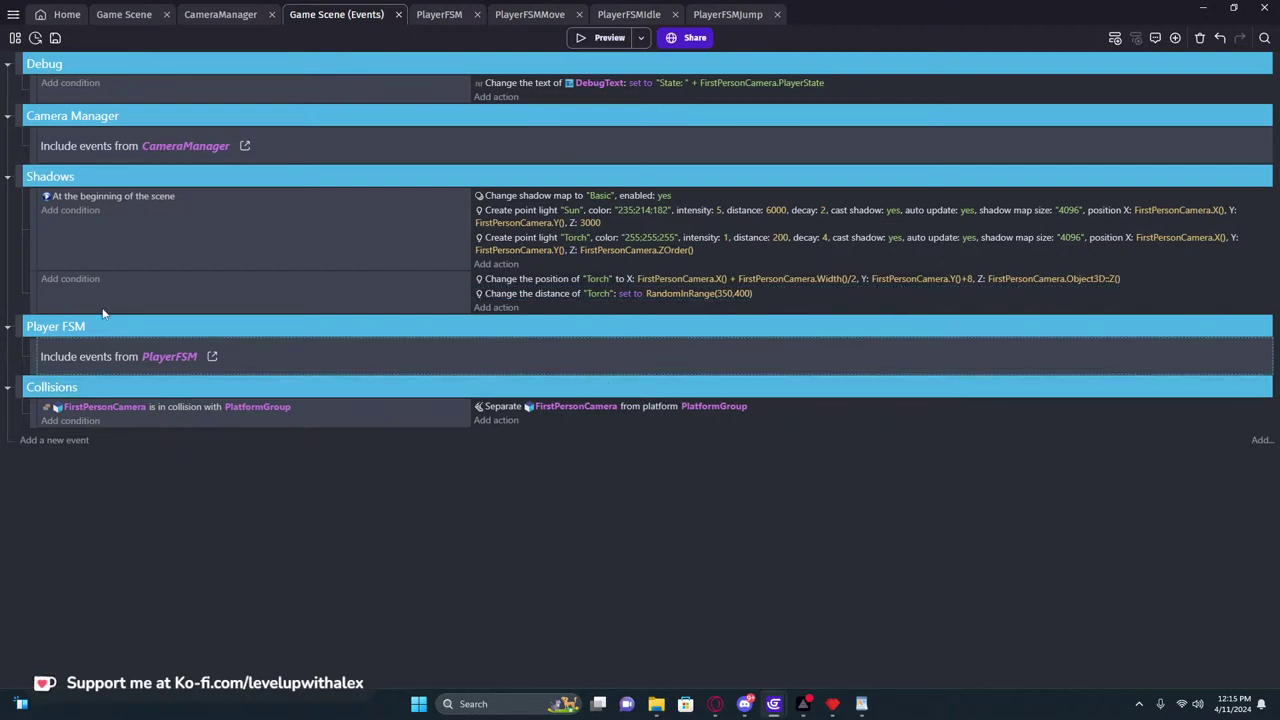
Preview the game and walk through the dungeon and the outside area to examine the torch lighting, closing the preview when done
key(F5)
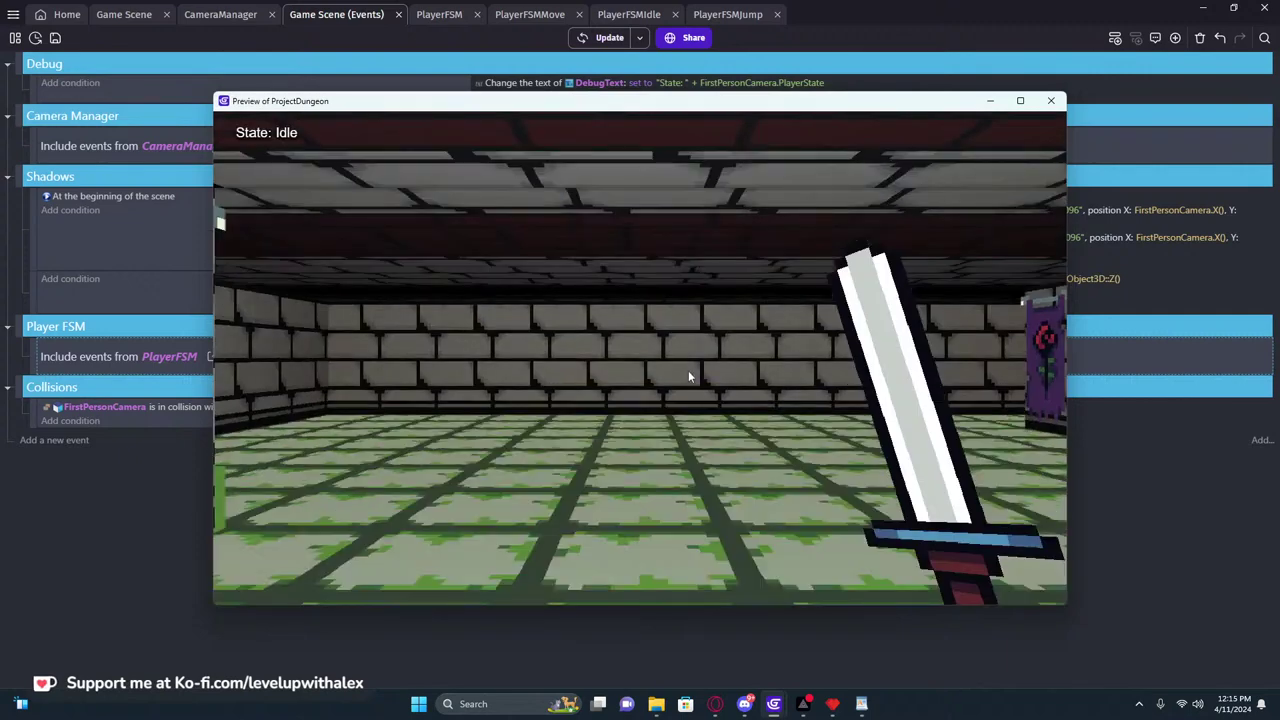
click(688, 376)
key(w)
key(w)
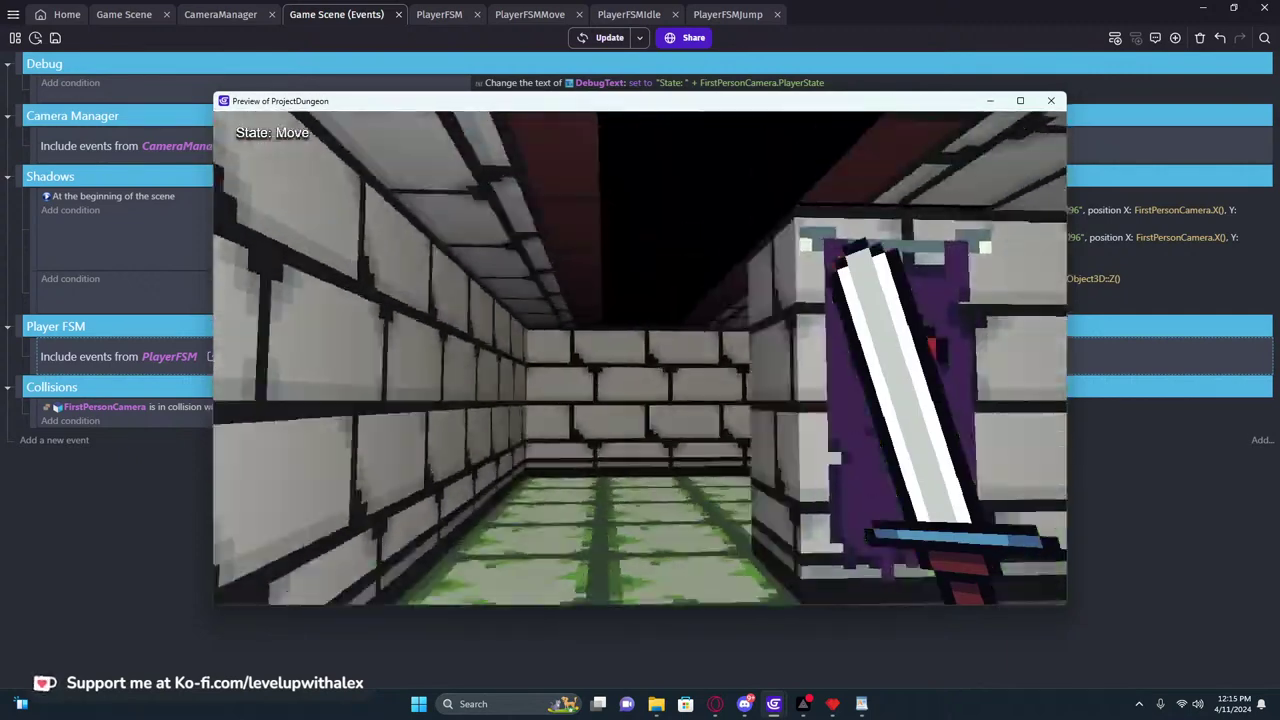
key(w)
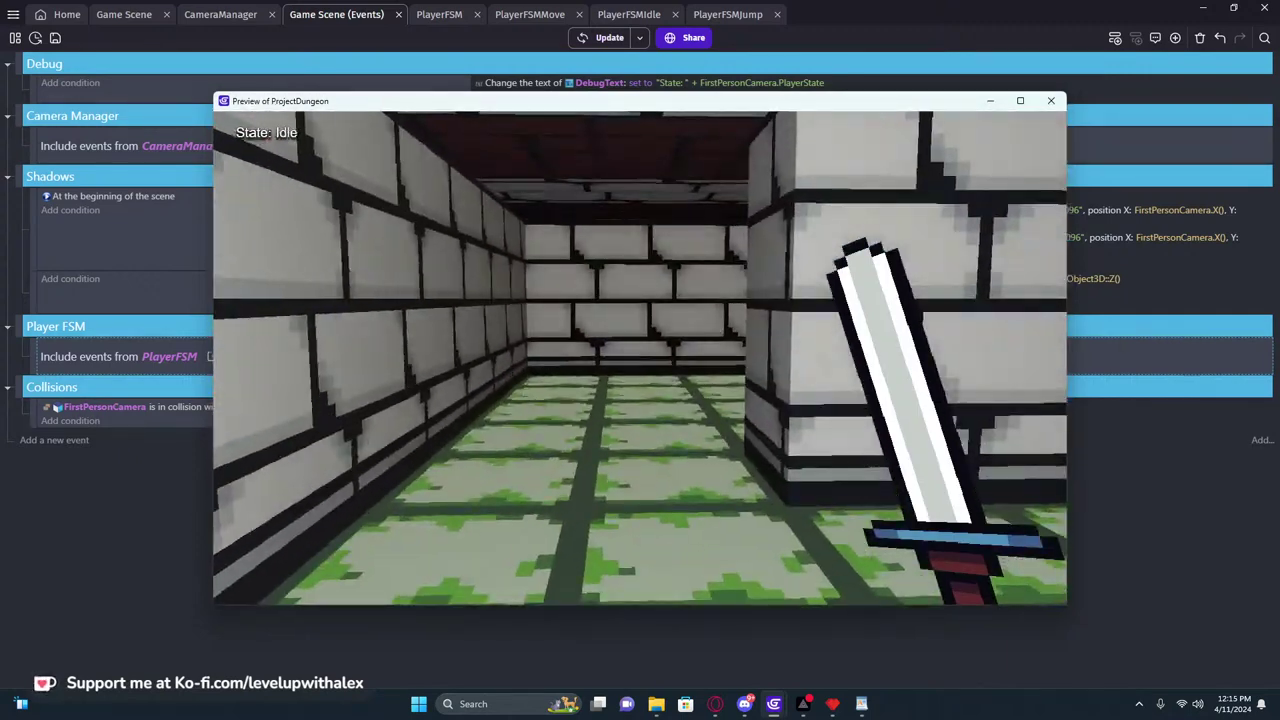
key(w)
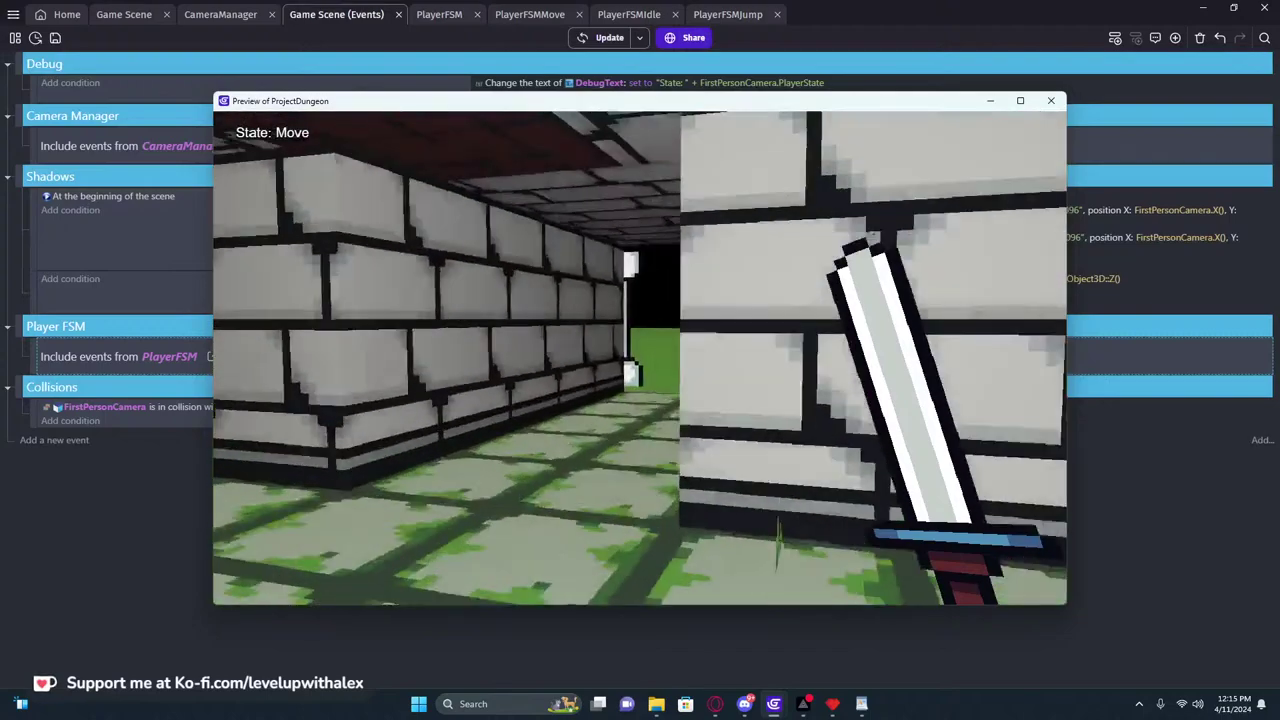
key(s)
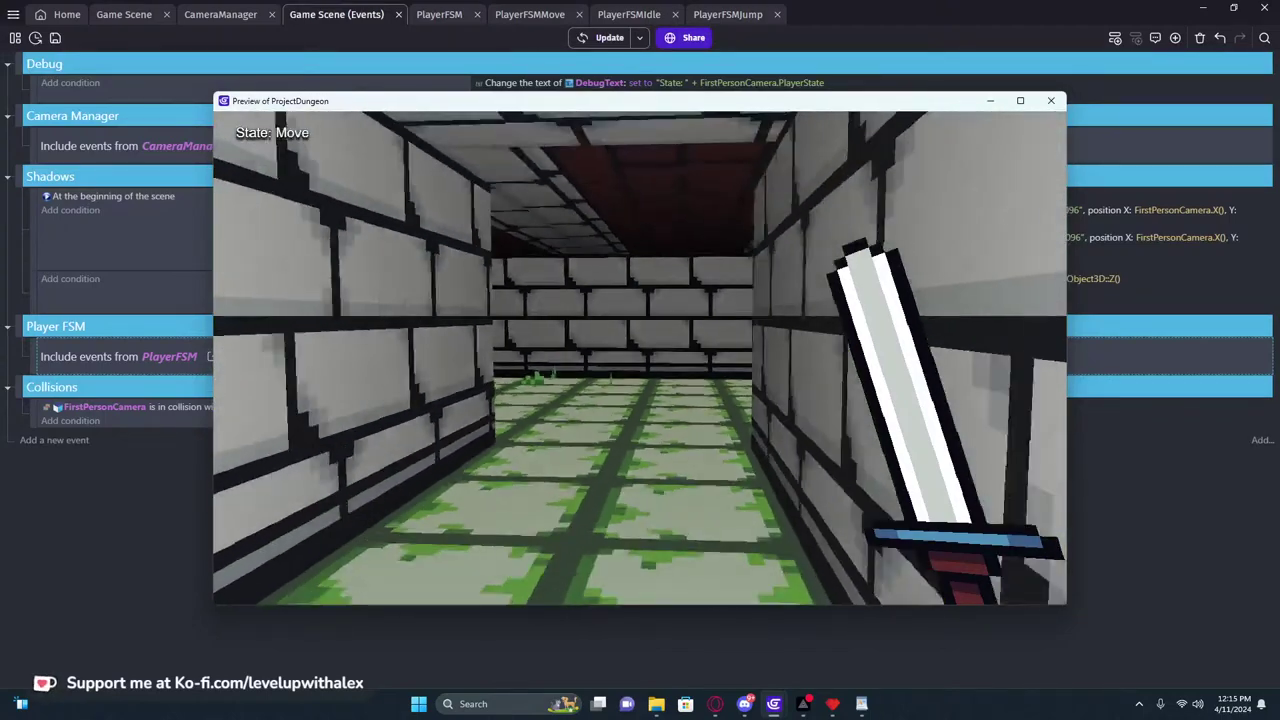
key(w)
key(w)
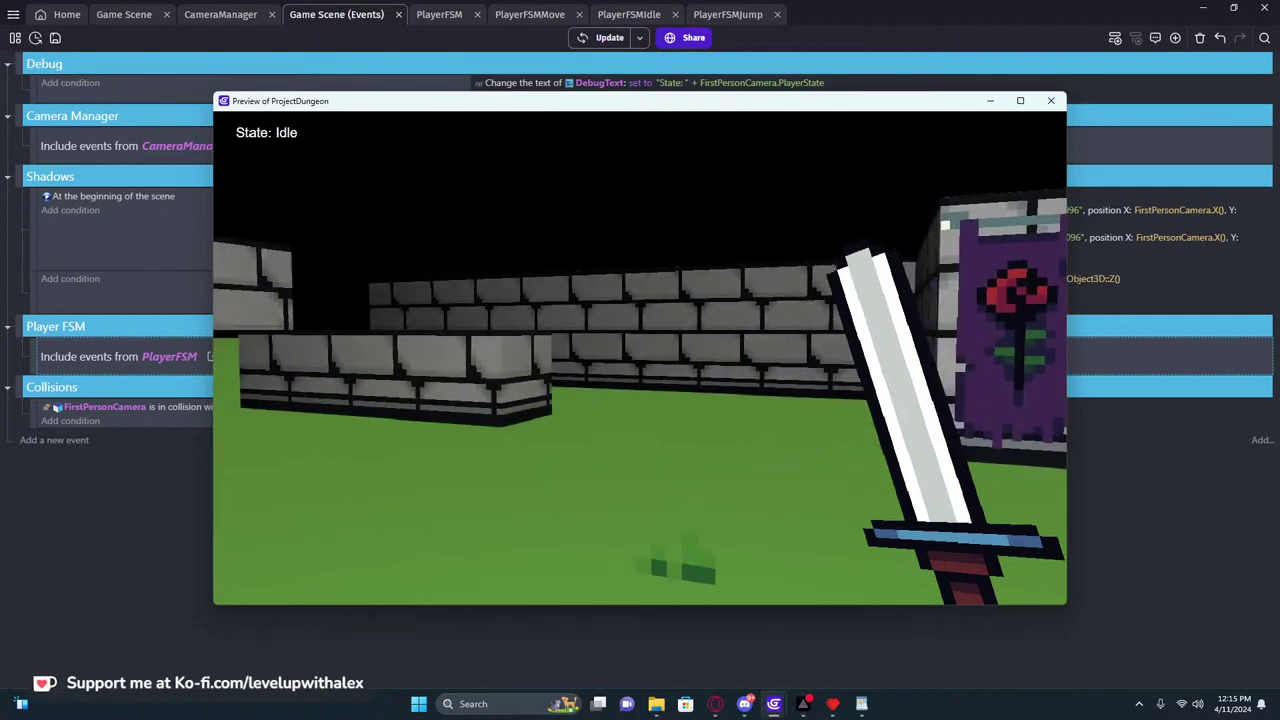
key(w)
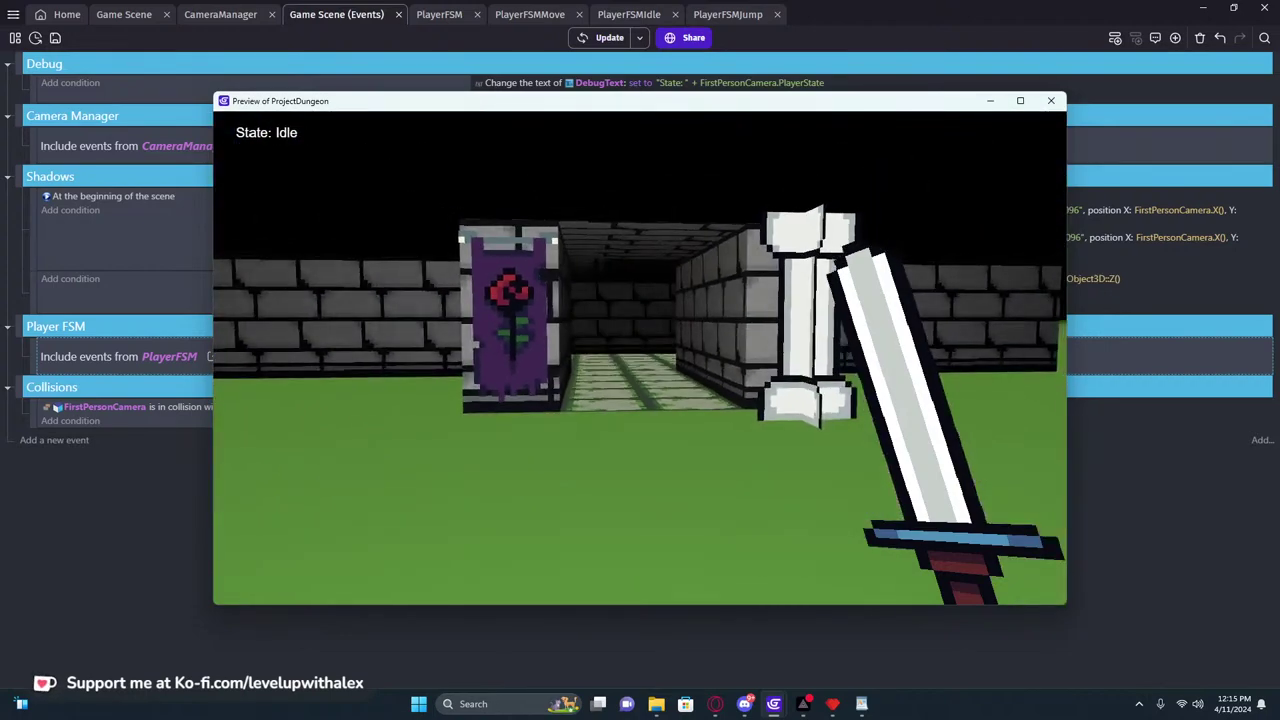
key(alt+F4)
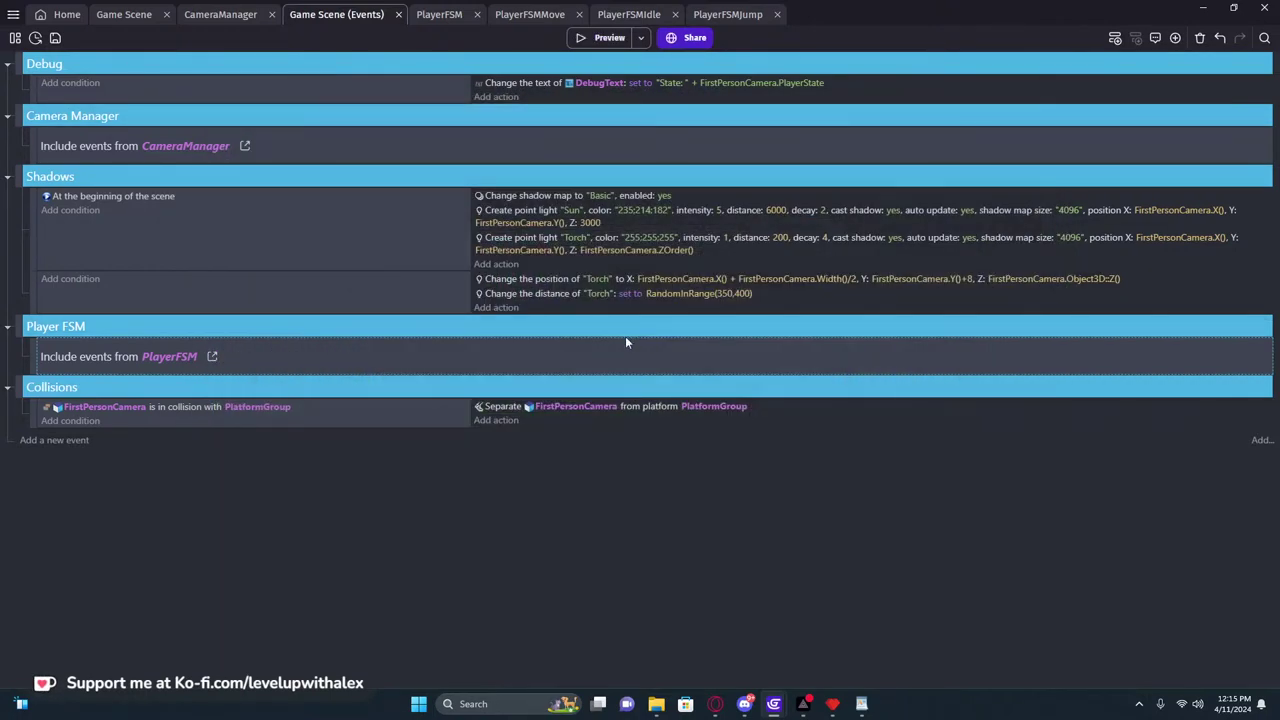
Set the "Torch" light's changing distance to RandomInRange(350,360)
click(720, 293)
click(766, 325)
drag(766, 325, 784, 322)
text(350,360))
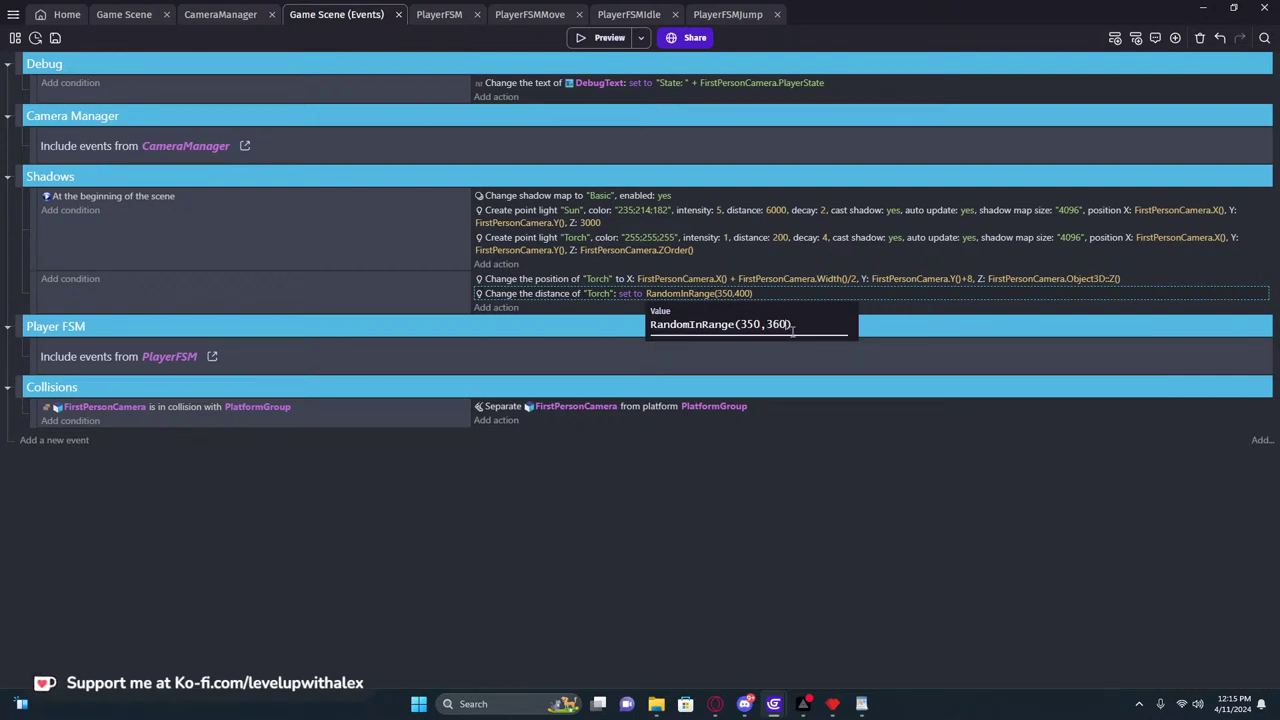
key(Return)
Preview the game again and move around the dungeon room to check the torch flicker, closing the preview when done
key(F5)
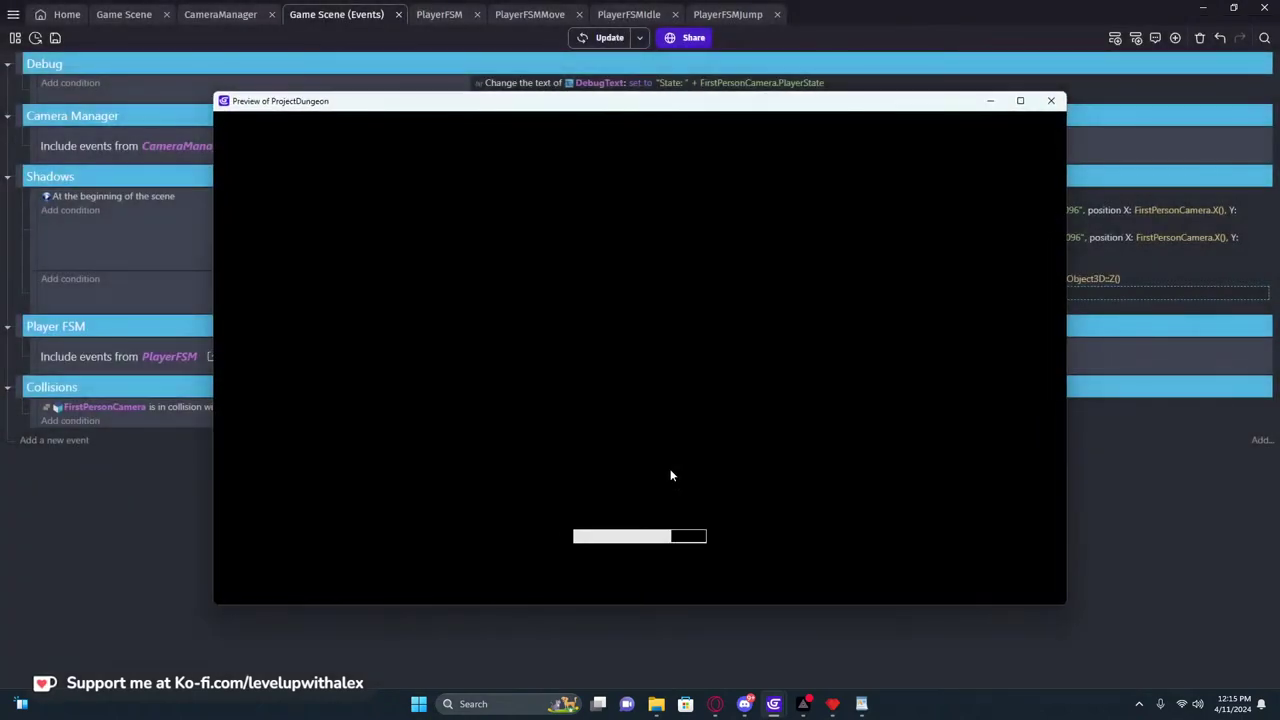
key(w)
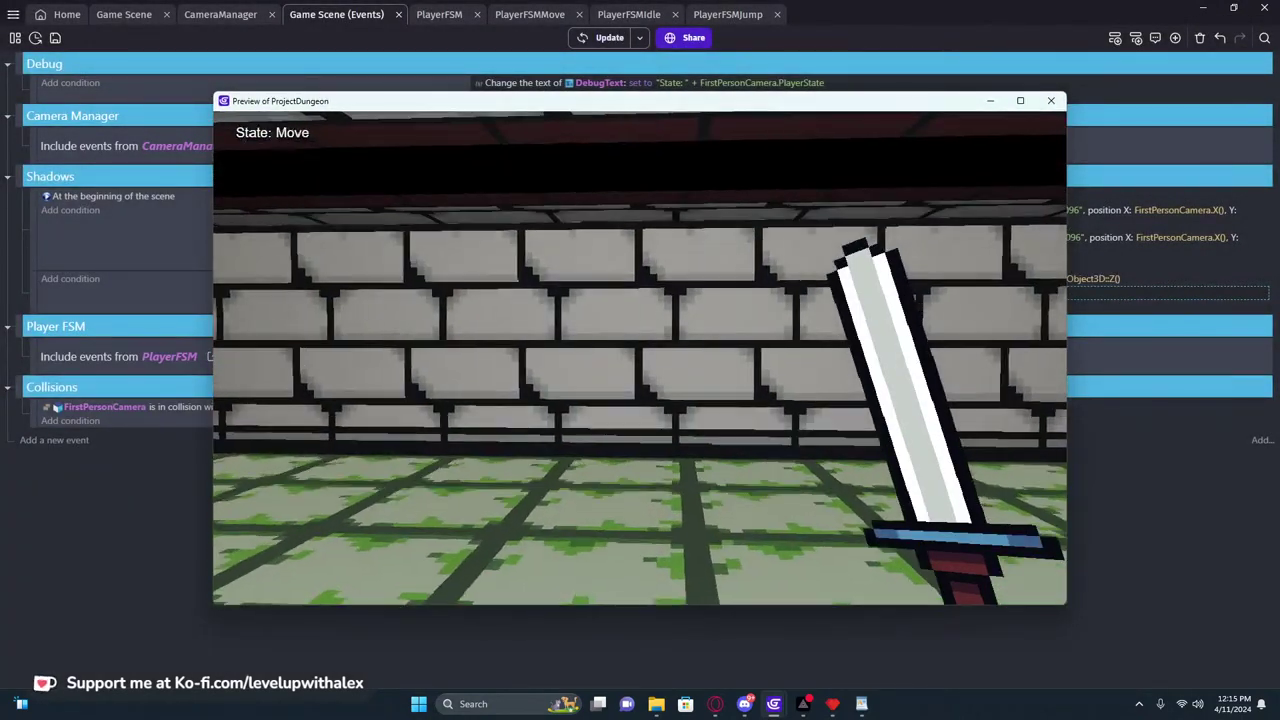
key(s)
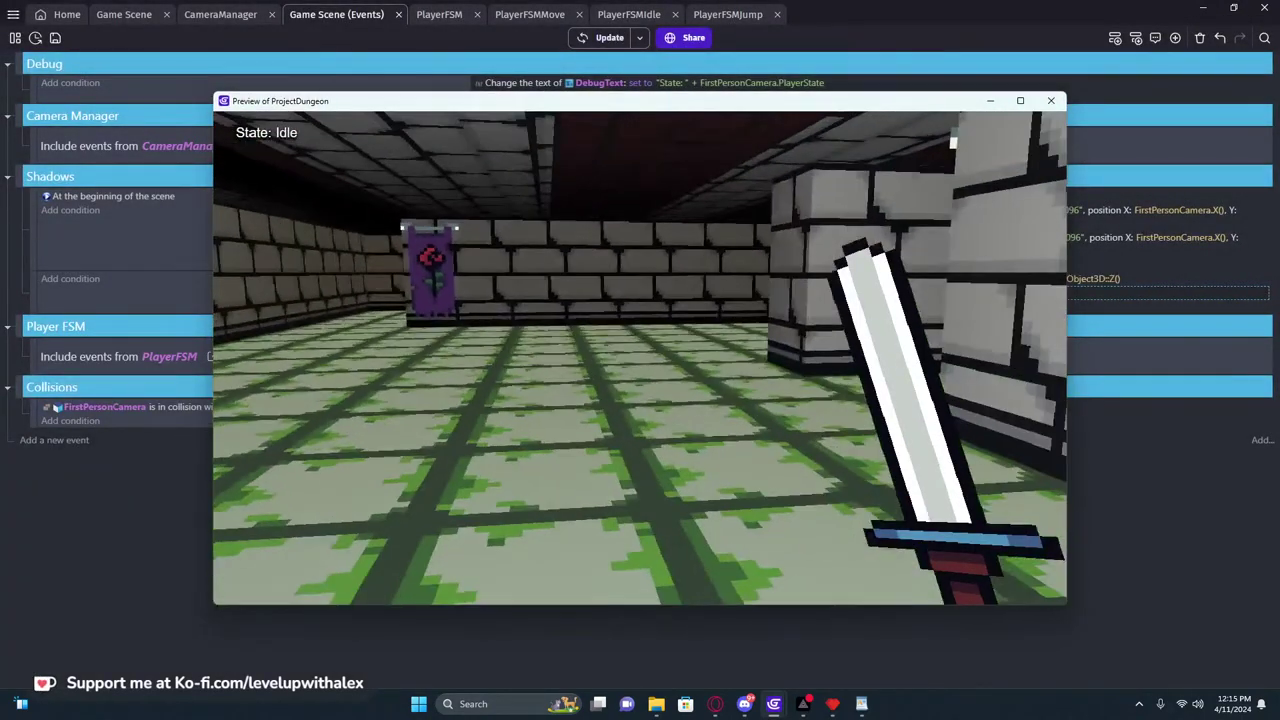
key(w)
key(s)
key(w)
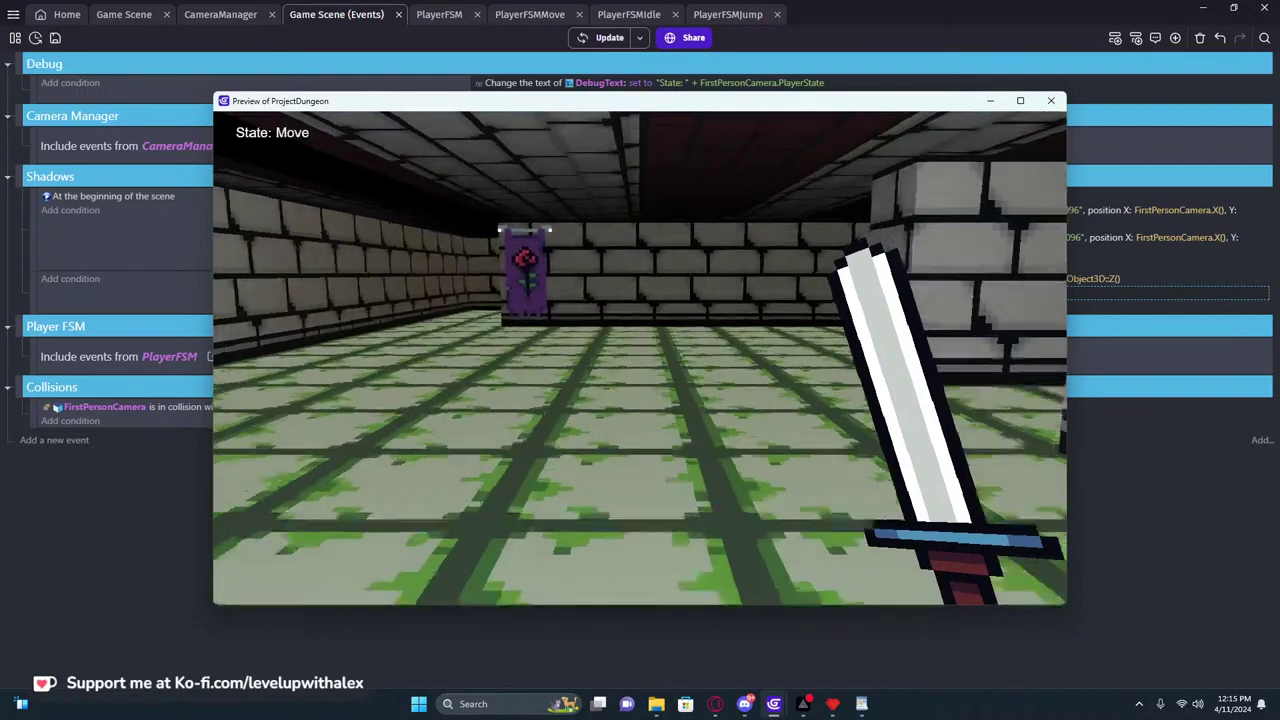
key(w)
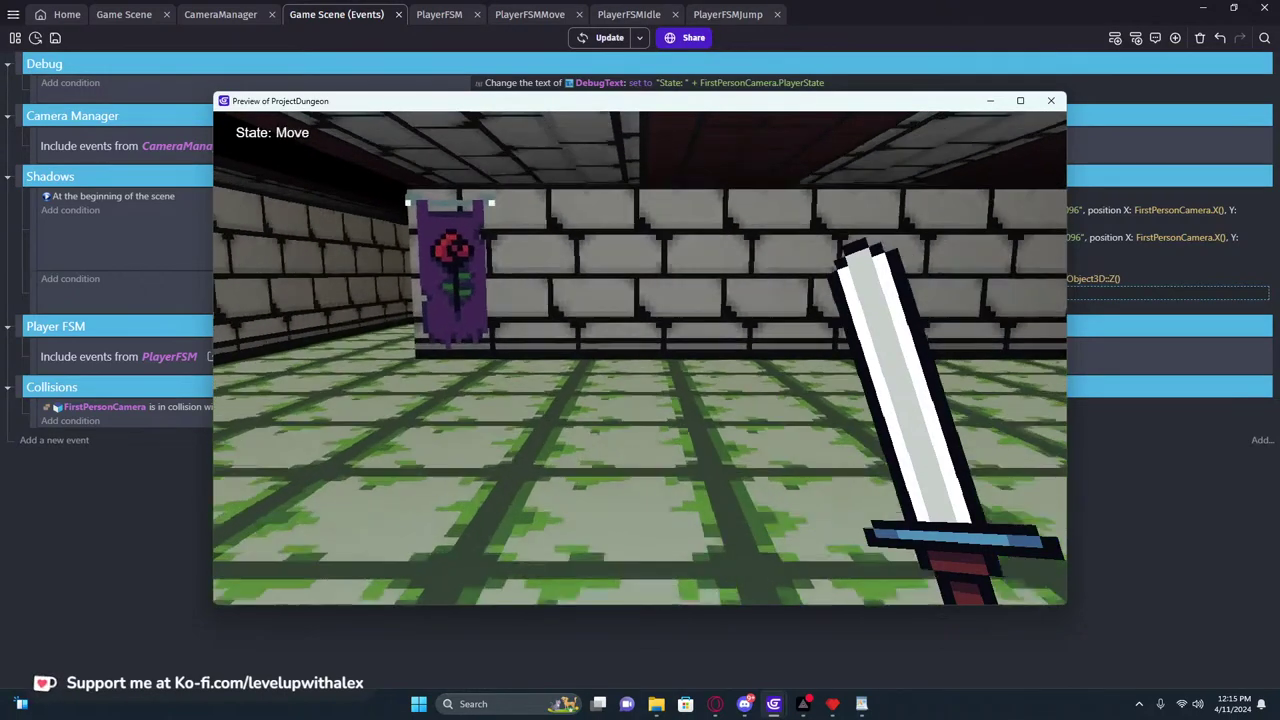
click(1051, 100)
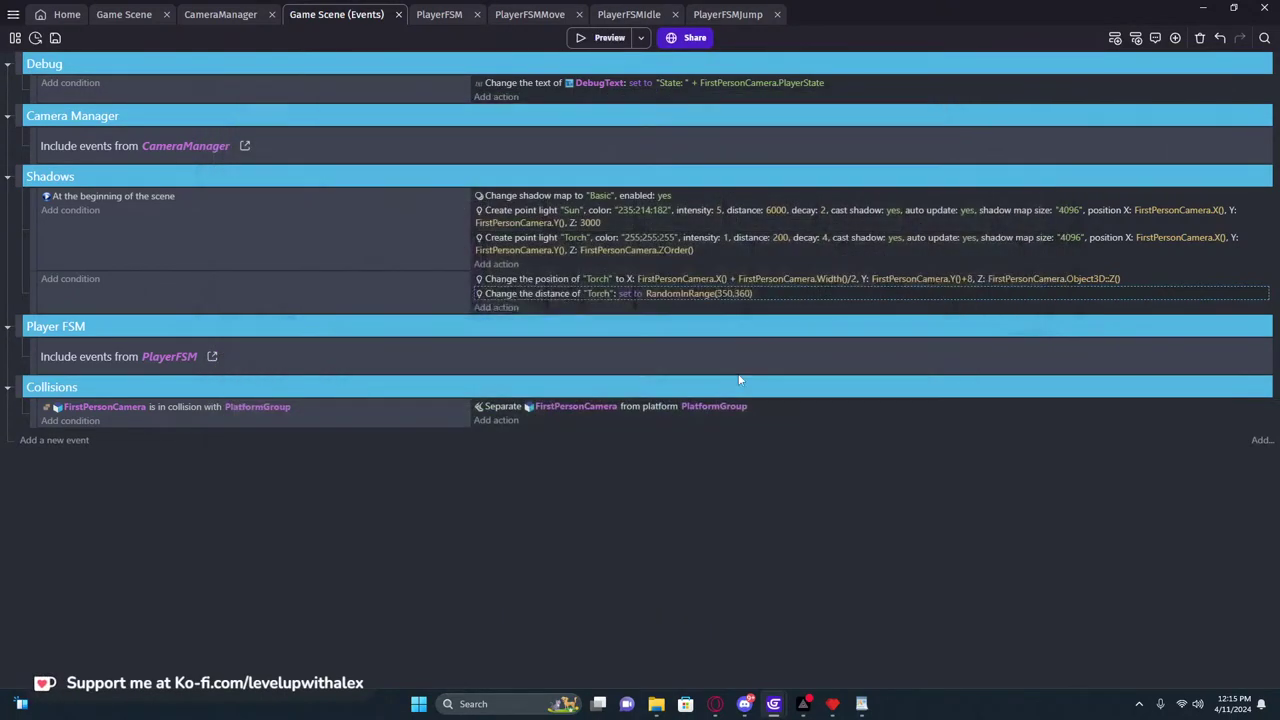
Set the color of the "Torch" point light to 219;29;29 in its create action
double_click(661, 238)
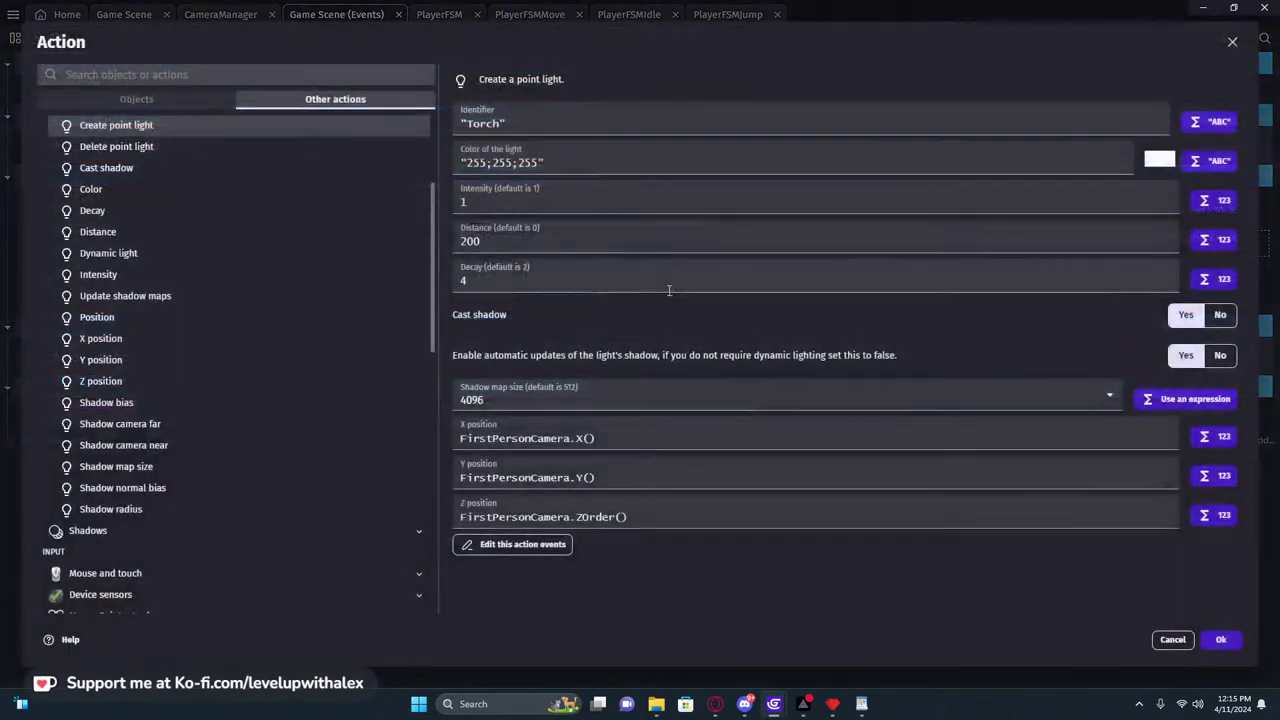
drag(1236, 191, 1246, 176)
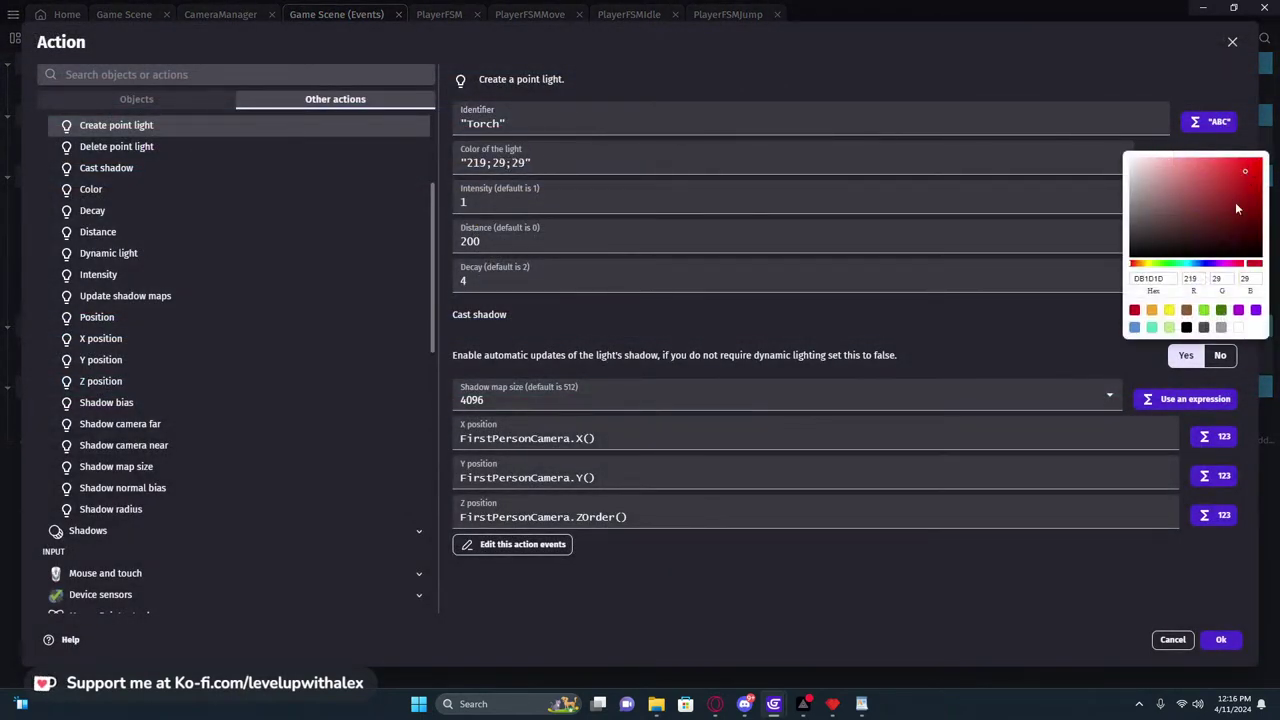
click(1221, 640)
click(1221, 640)
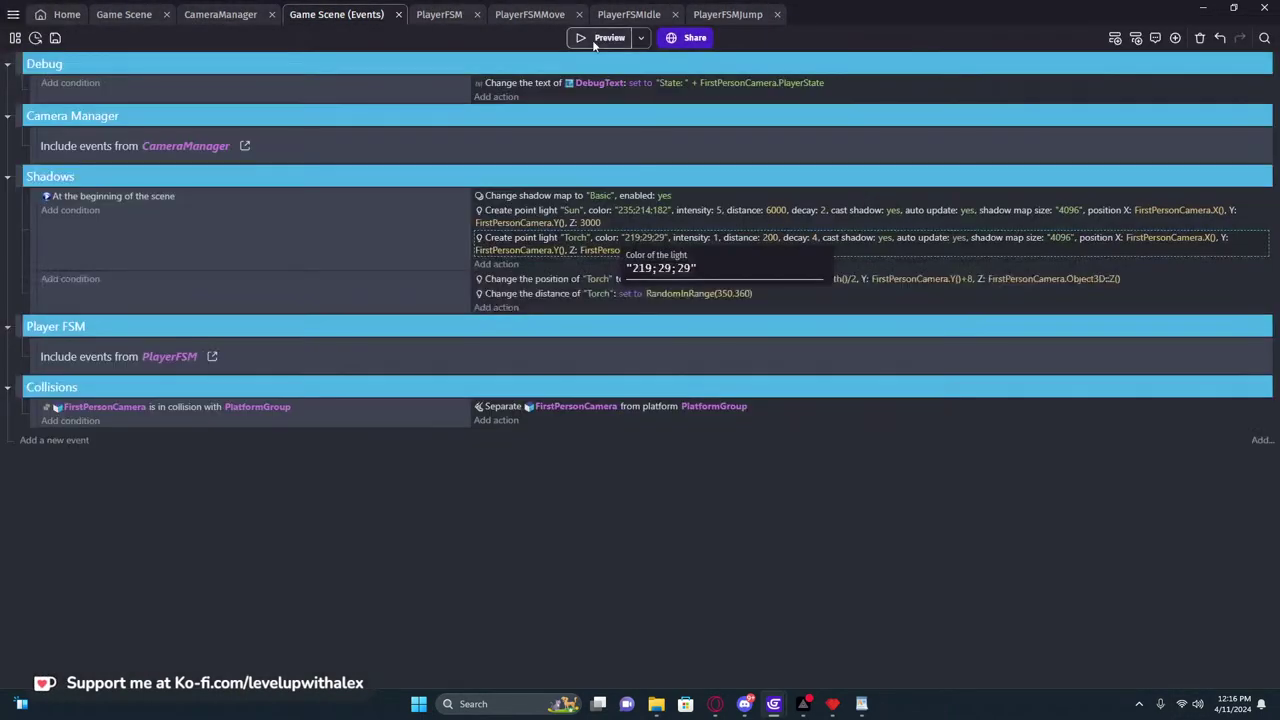
Preview the game and walk through the dungeon to examine the red torch lighting, closing the preview when done
key(w)
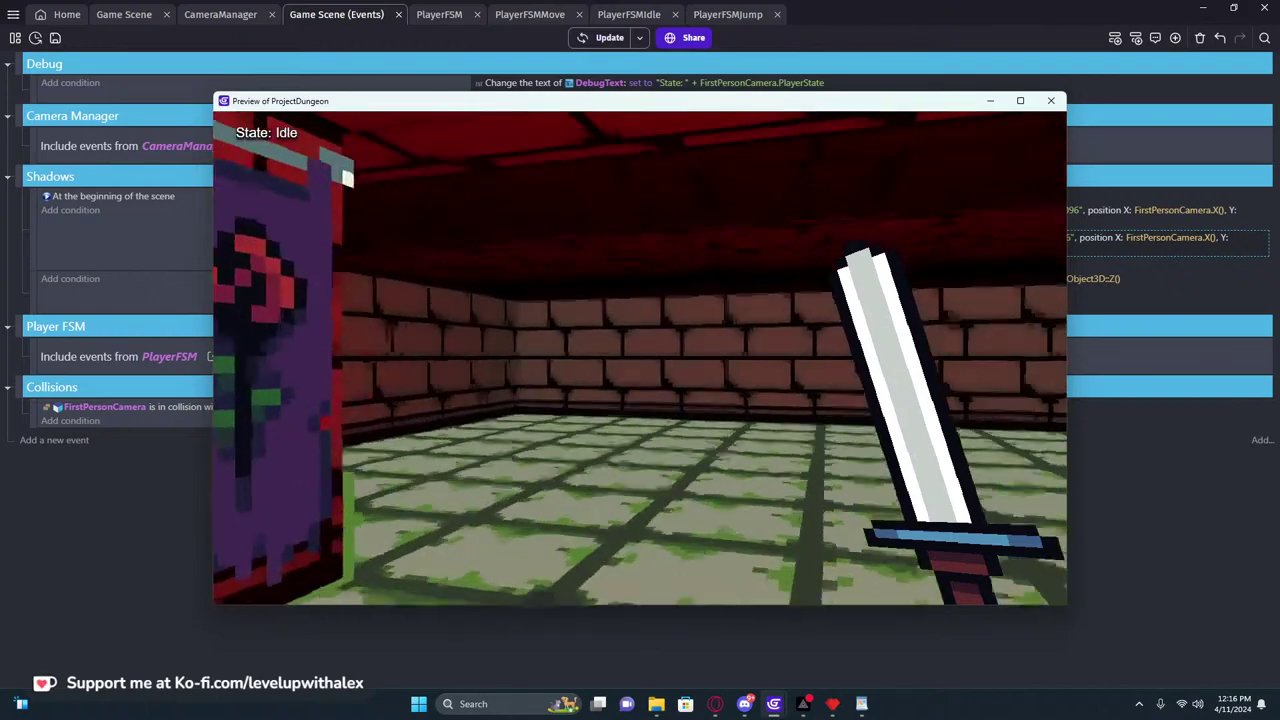
key(w)
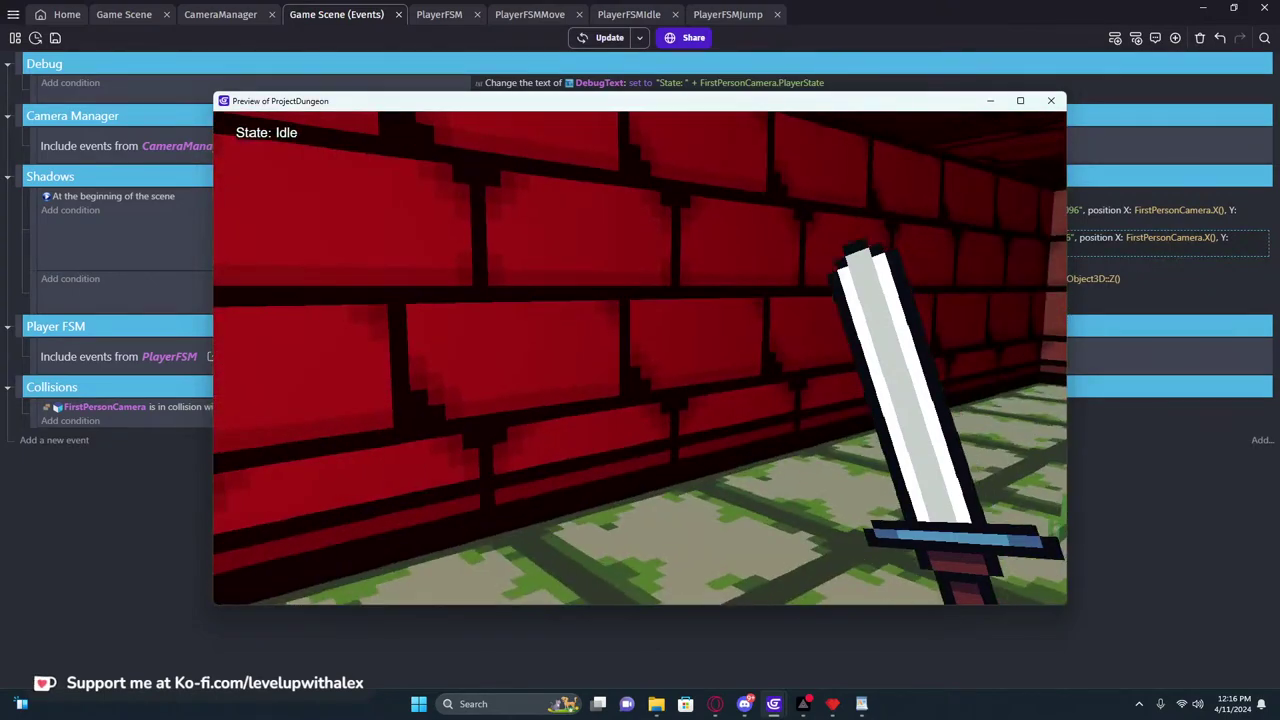
key(w)
key(w)
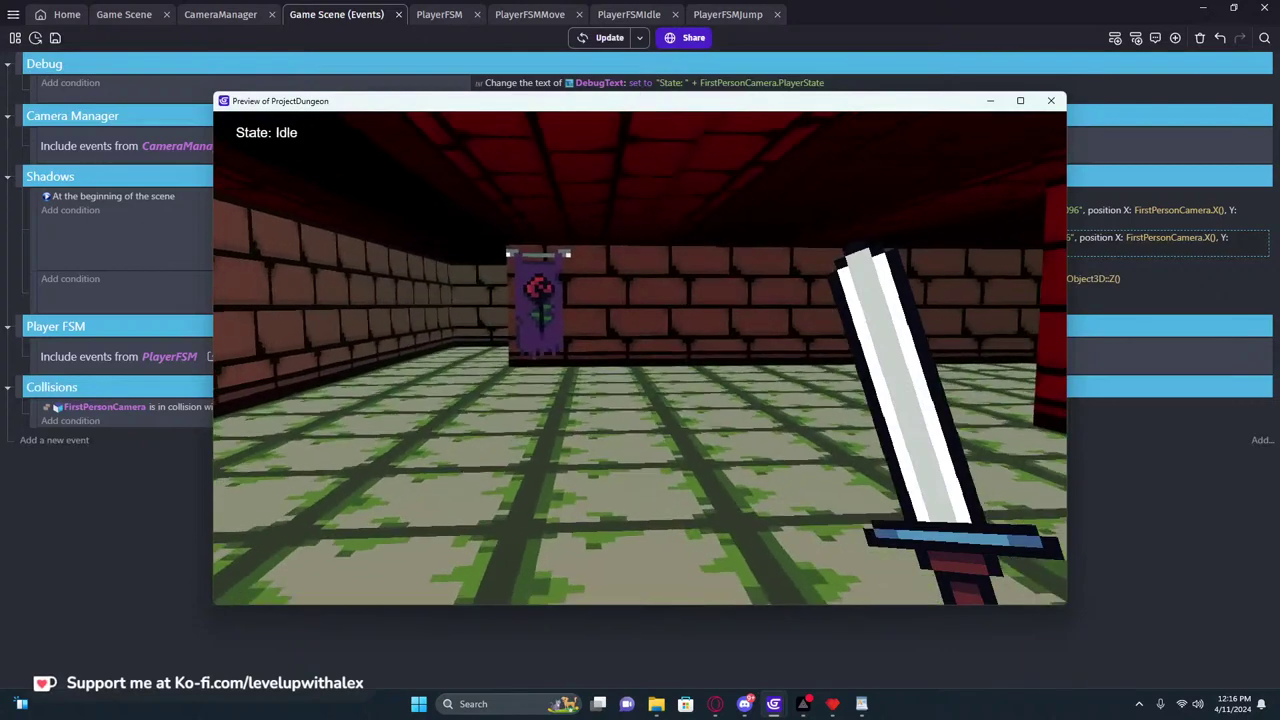
key(w)
key(Escape)
click(1051, 101)
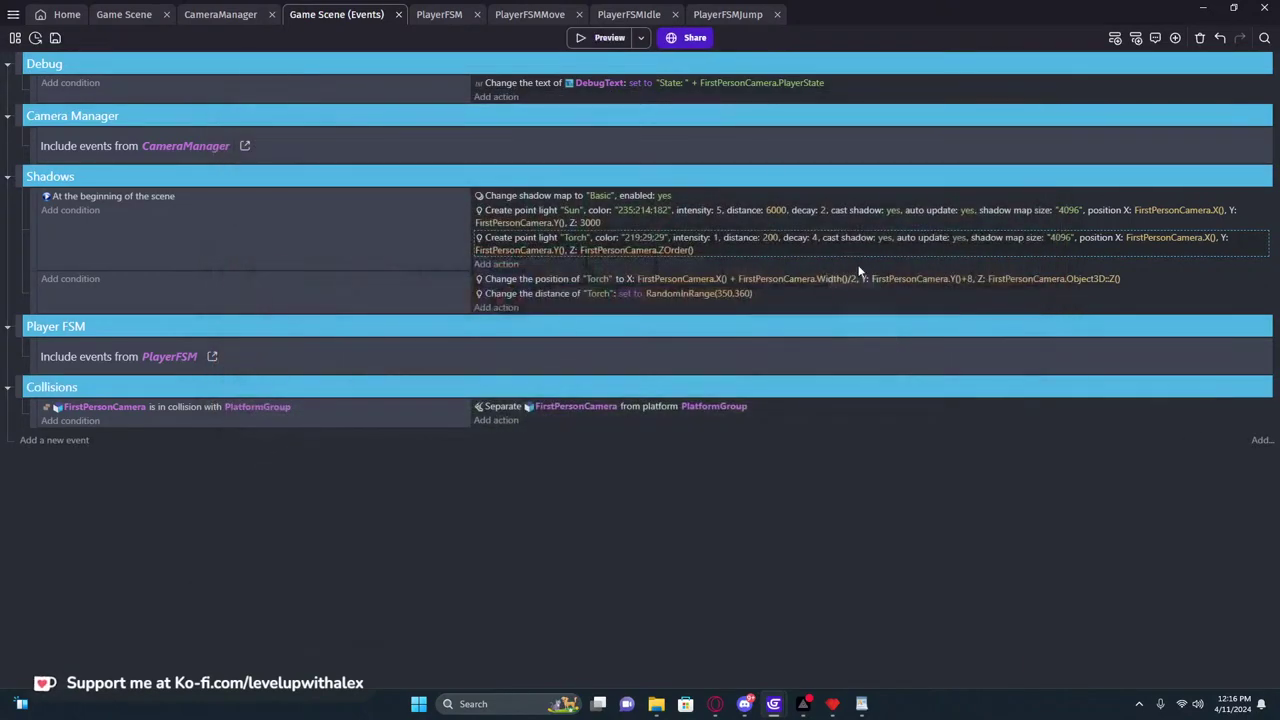
Set the "Torch" light's changing distance to RandomInRange(200,225)
click(727, 240)
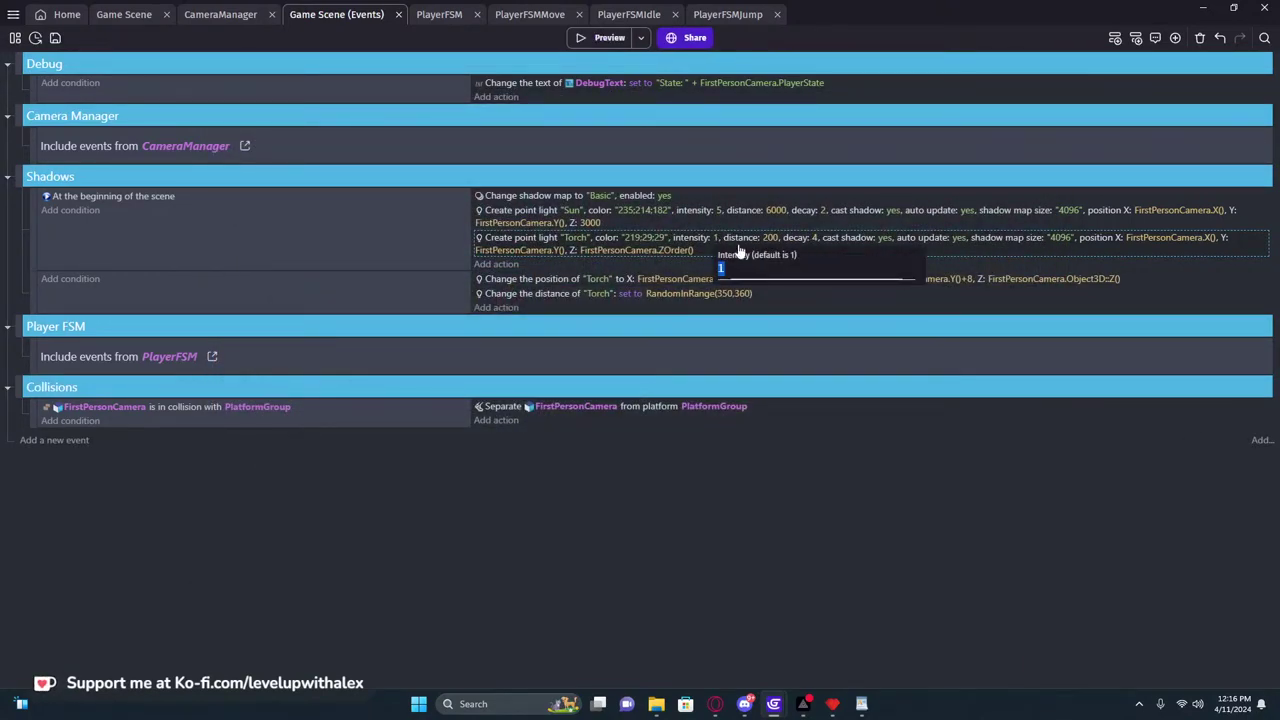
click(769, 238)
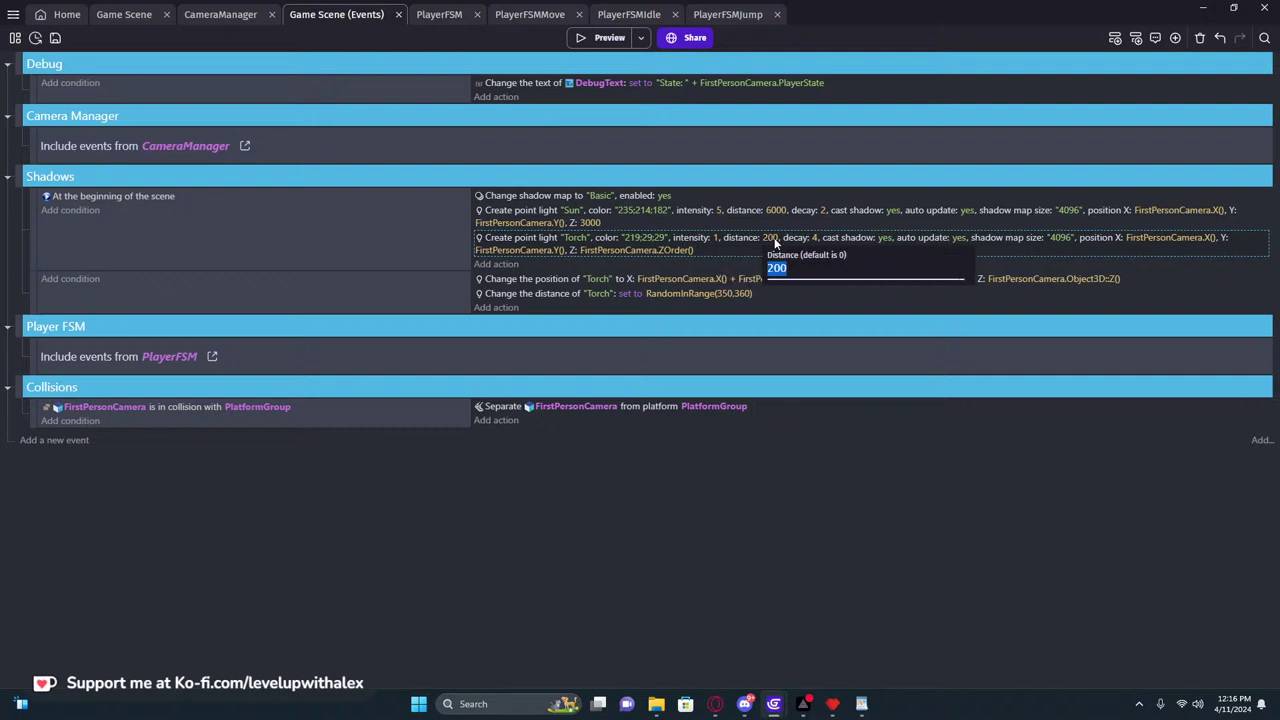
click(730, 293)
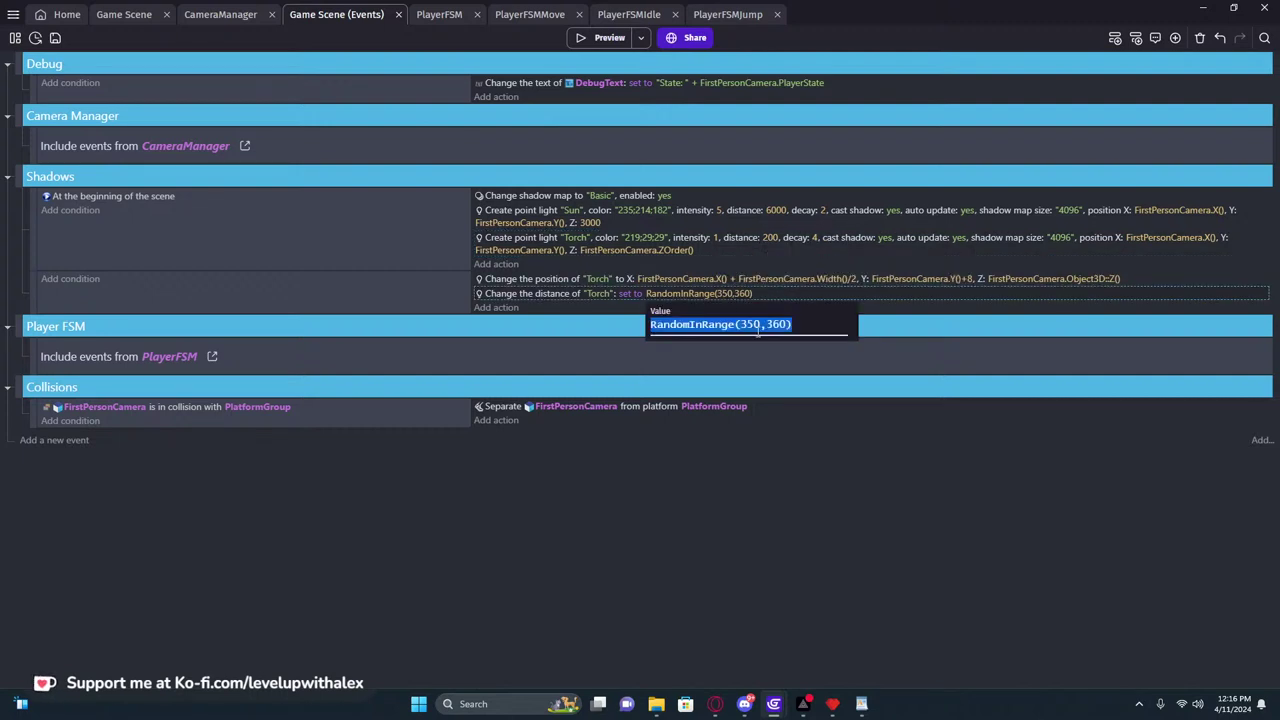
click(758, 333)
double_click(758, 330)
text(200)
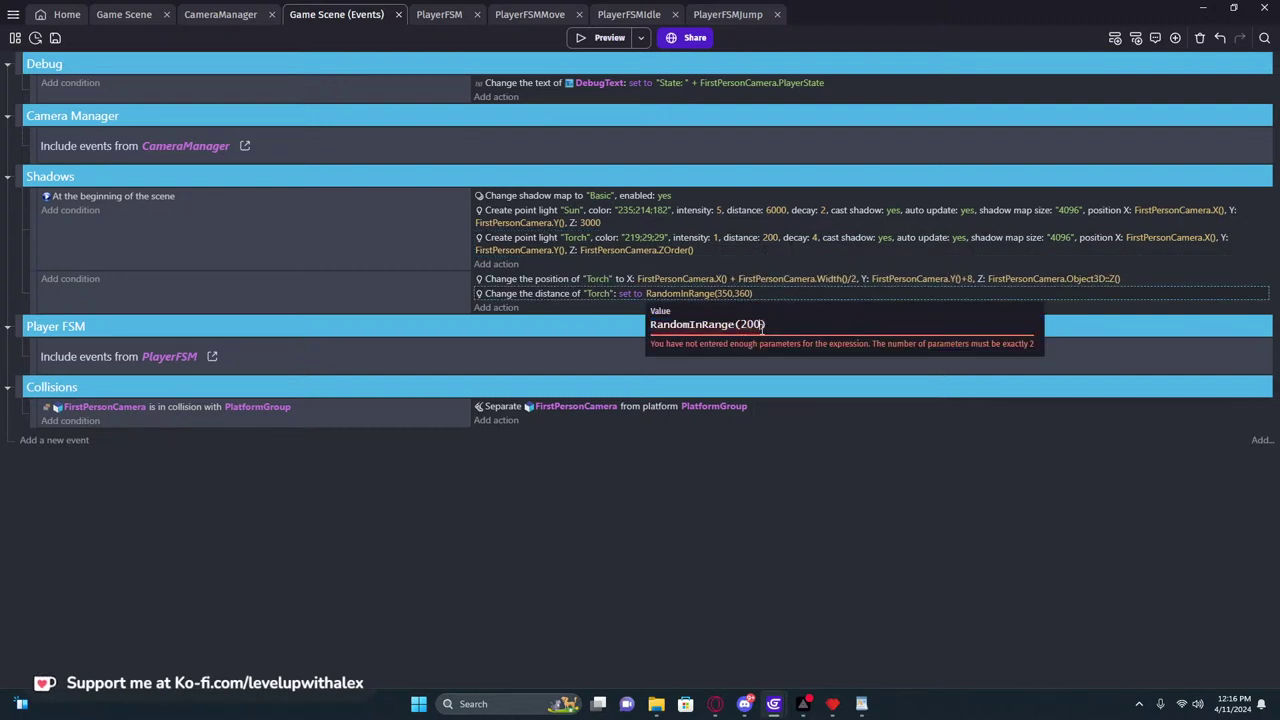
text(,225)
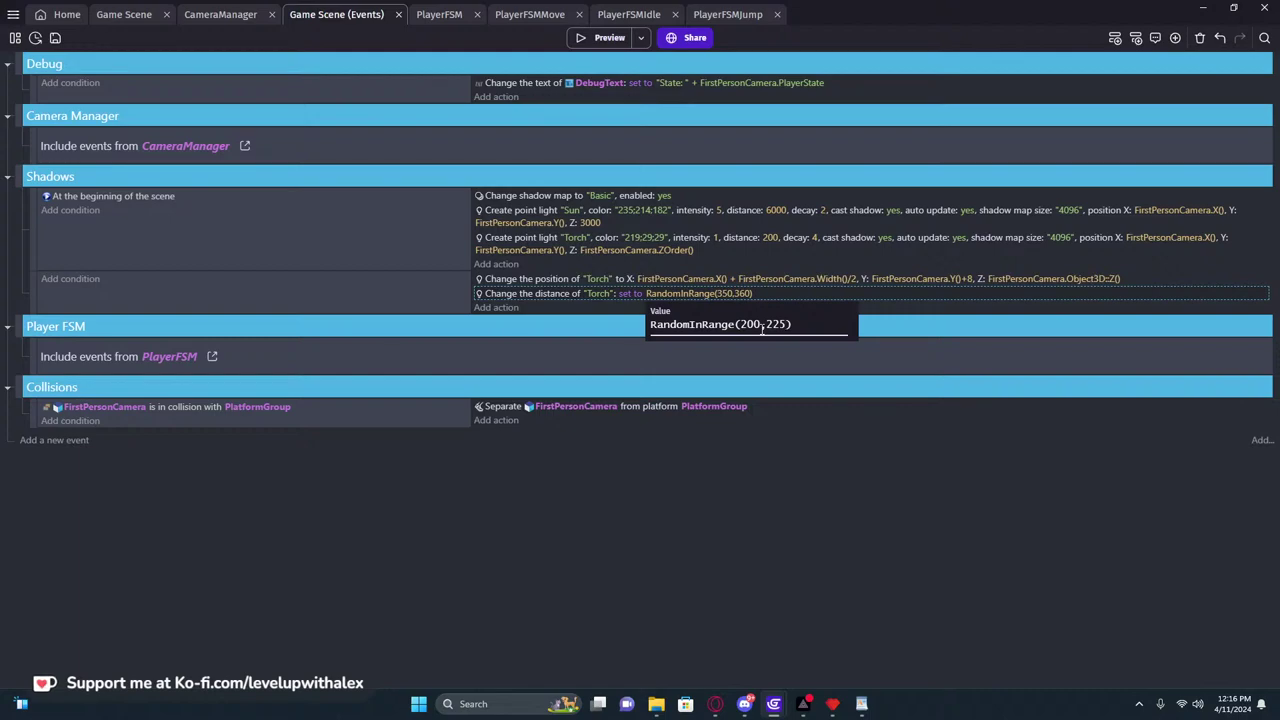
key(Return)
Preview the game to check the torch's shorter distance range in the dungeon, closing the preview when done
click(603, 37)
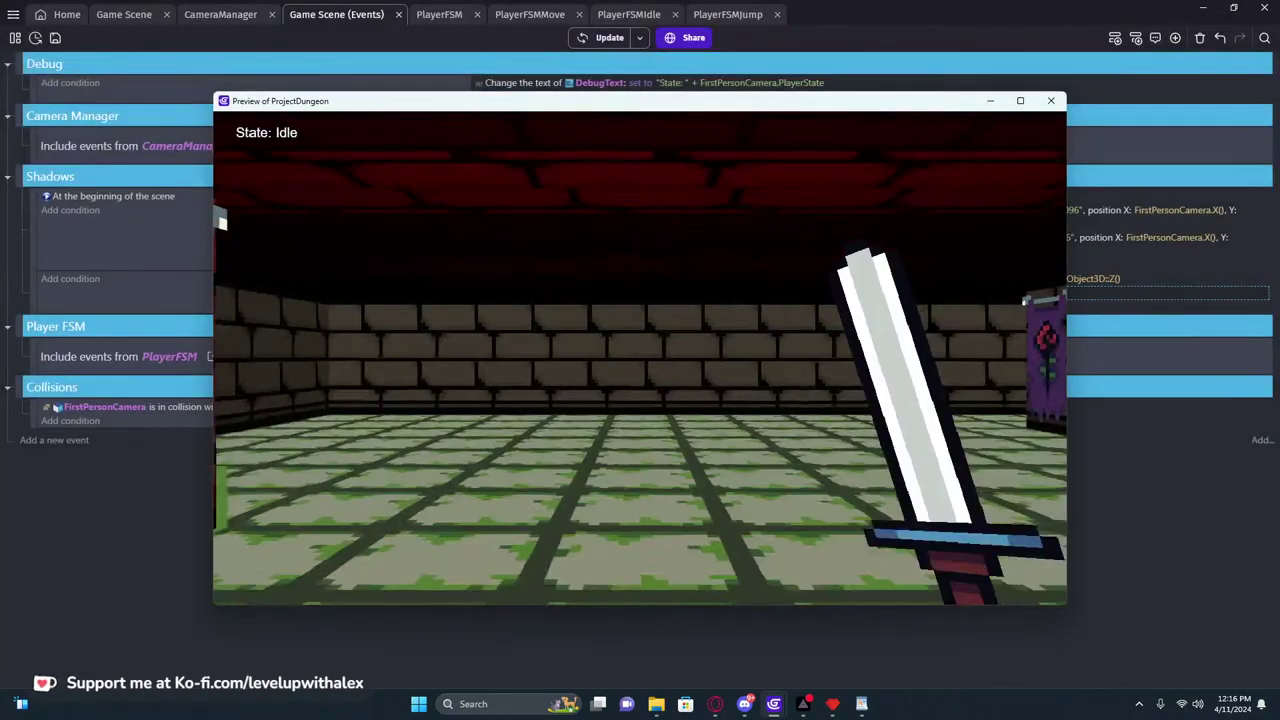
key(w)
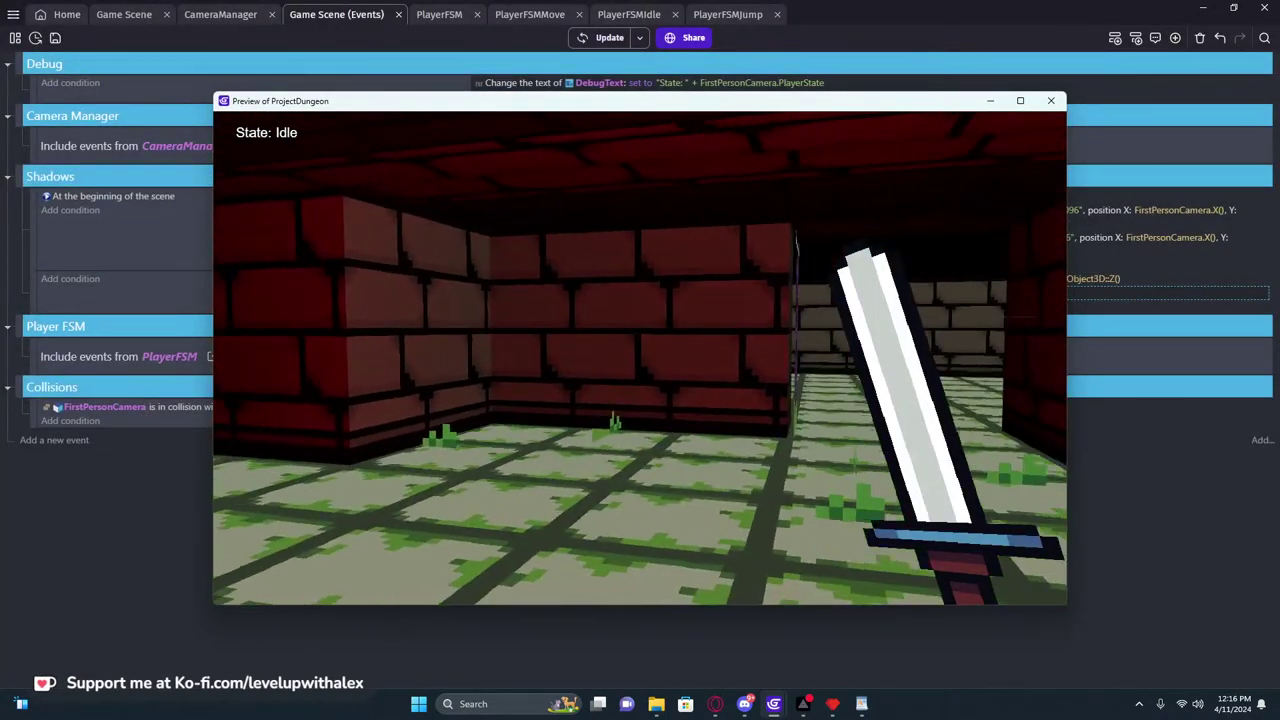
key(w)
key(w)
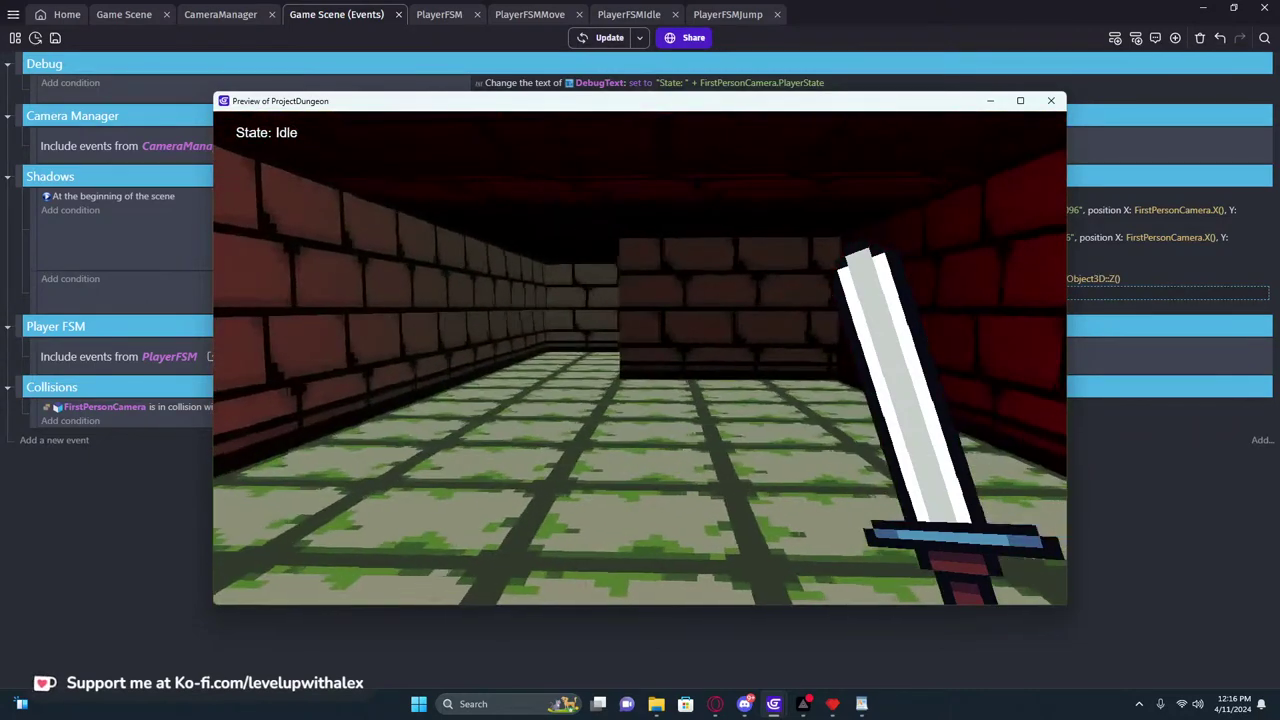
click(1051, 100)
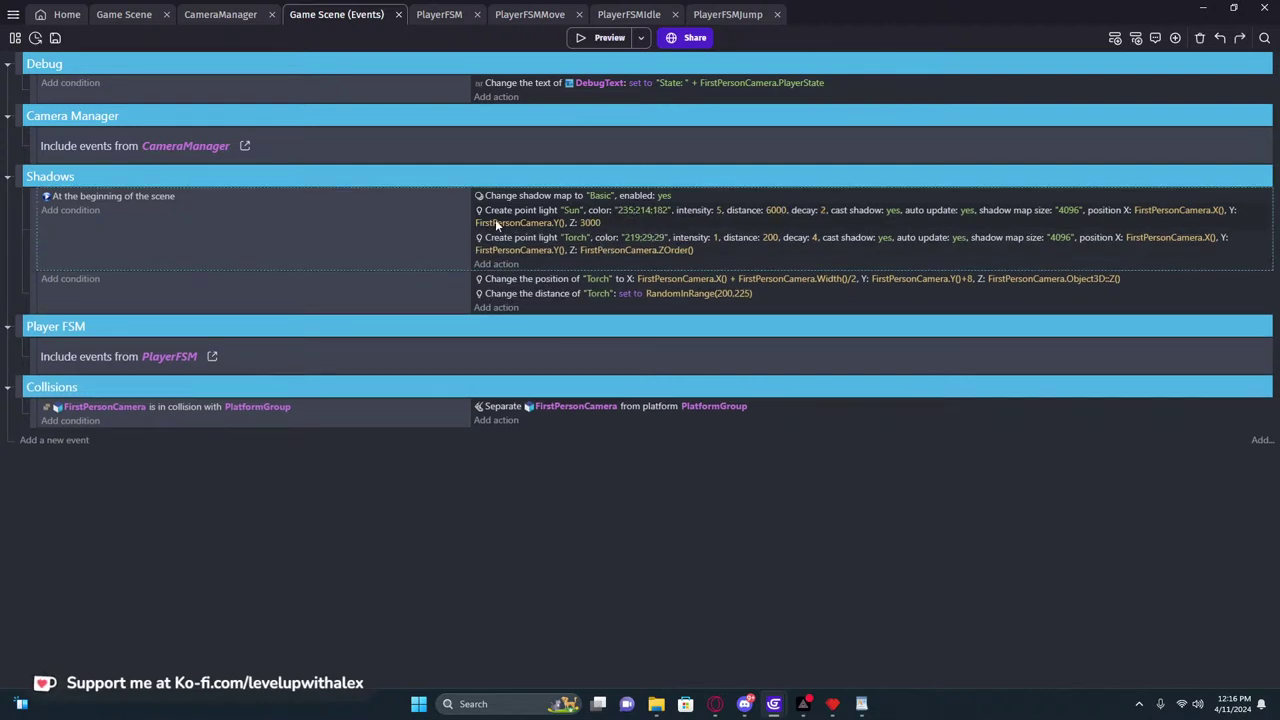
Move the "Sun" point light action into a new event in the Debug group and disable it
click(43, 100)
key(shift+d)
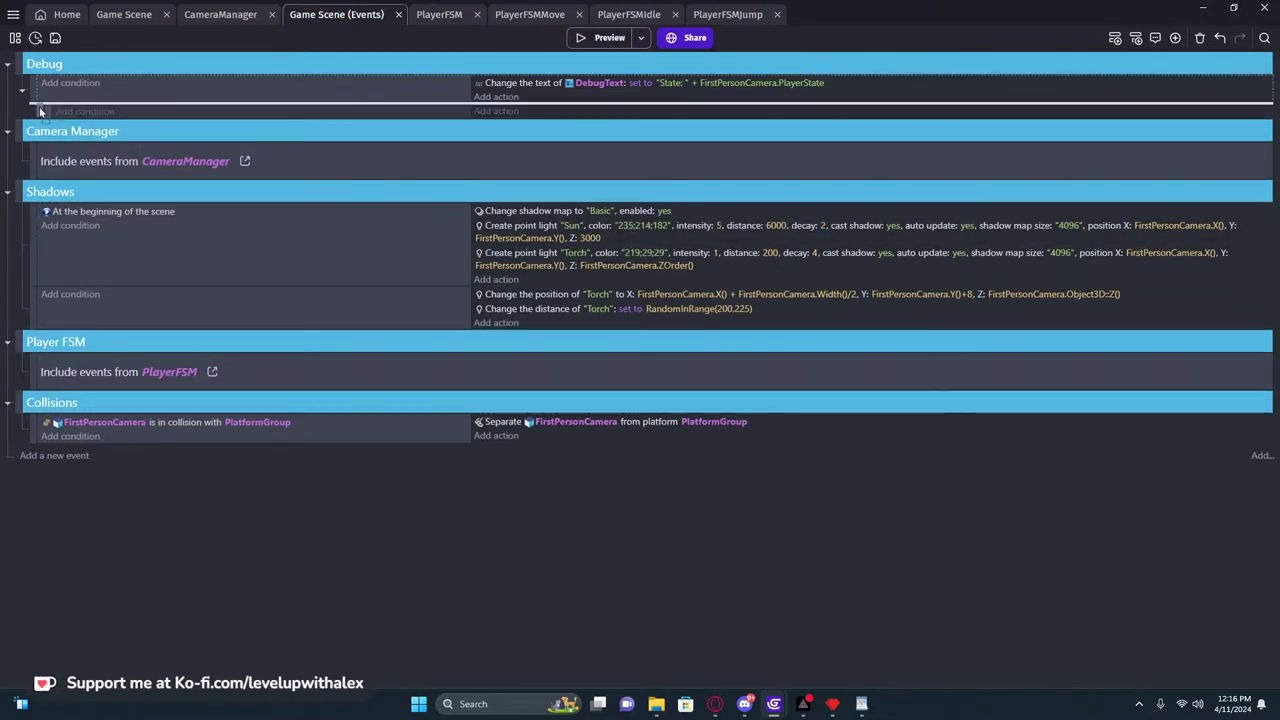
drag(500, 238, 120, 123)
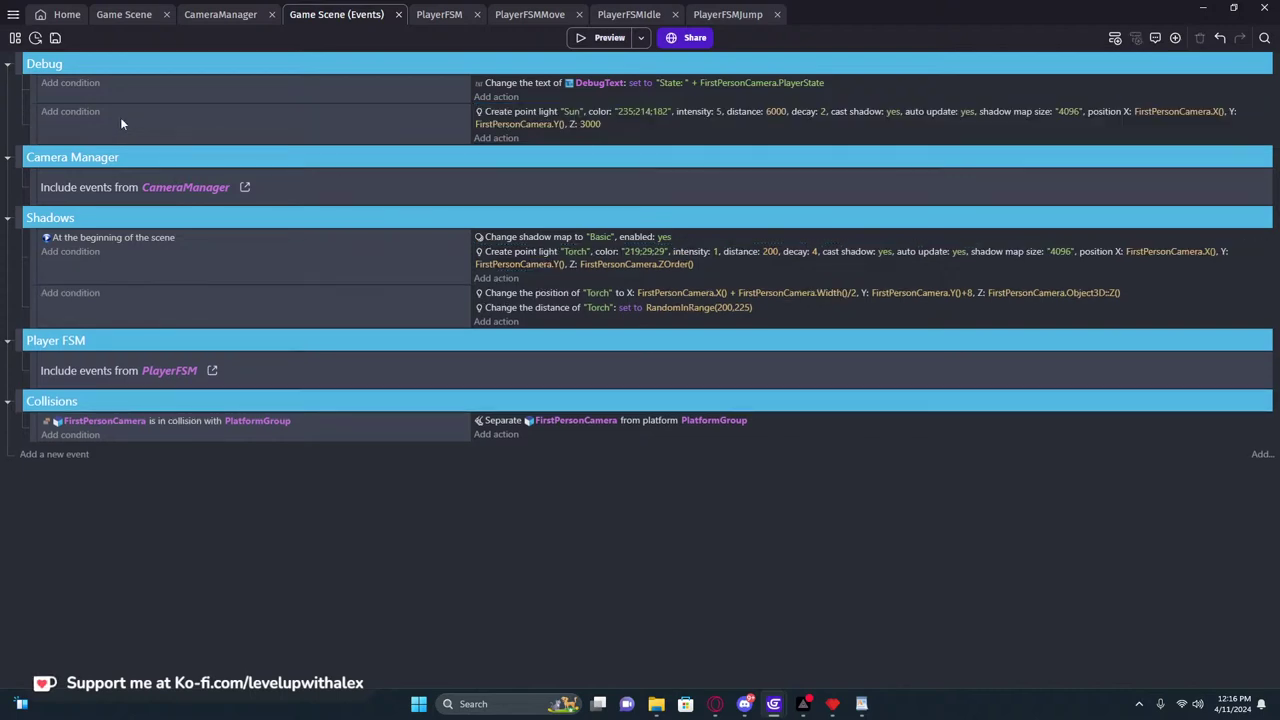
Preview the game without the "Sun" light and walk through the dungeon to examine the torch-only lighting, closing the preview when done
click(578, 40)
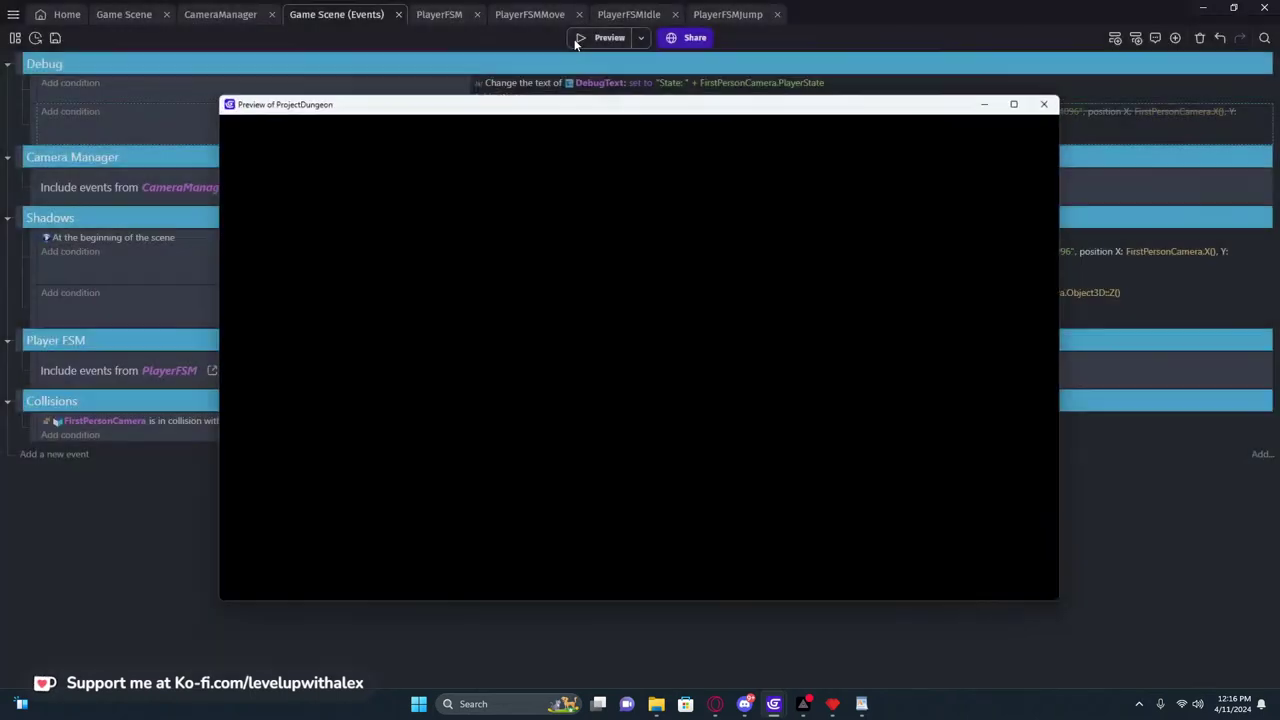
click(984, 160)
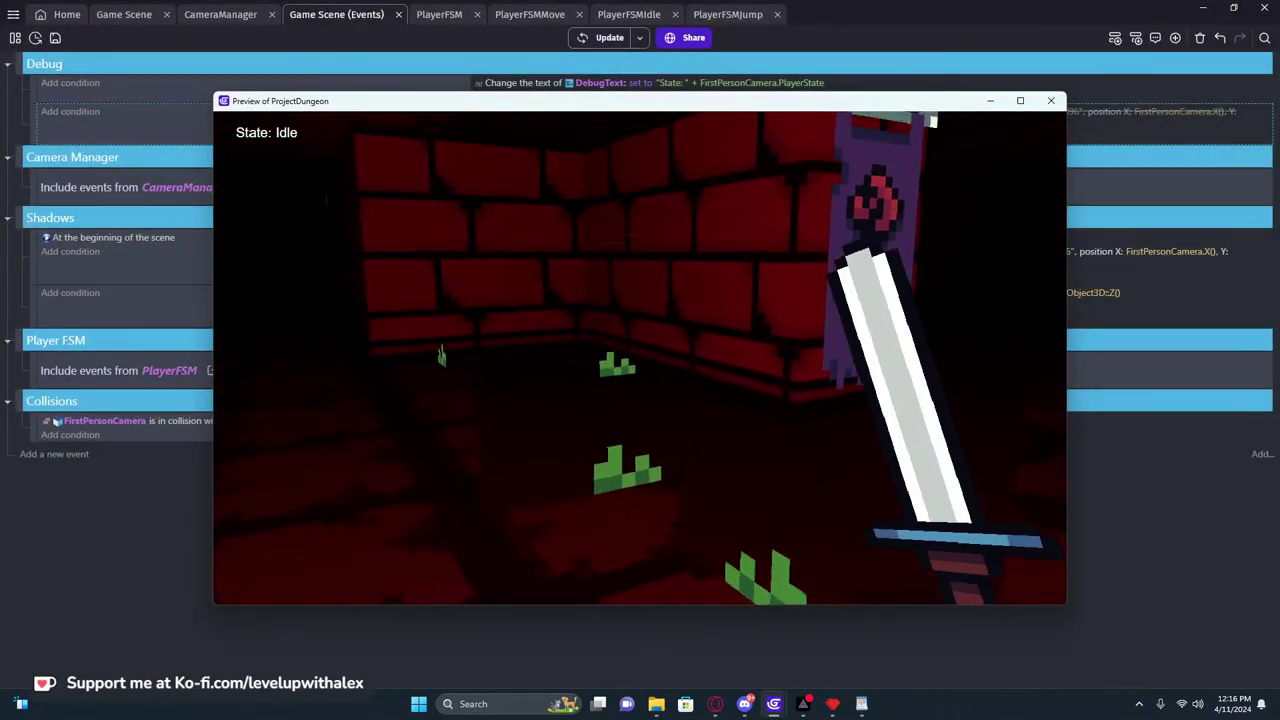
key(w)
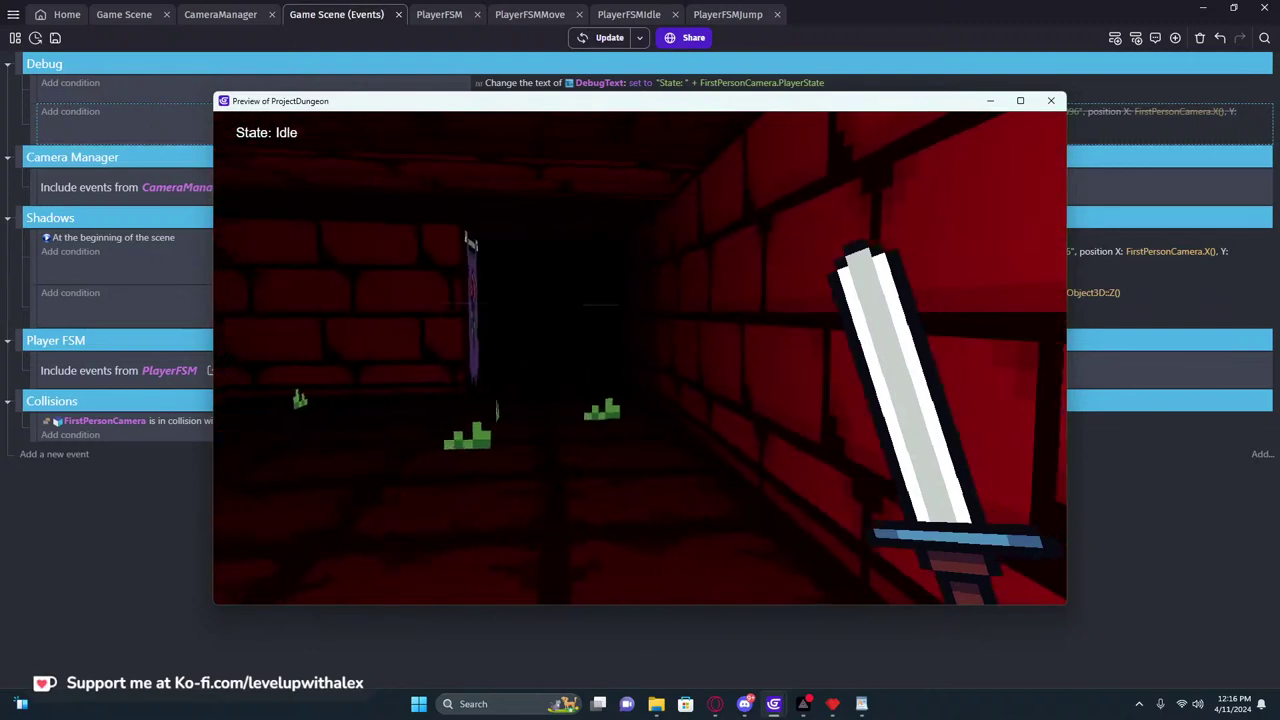
key(w)
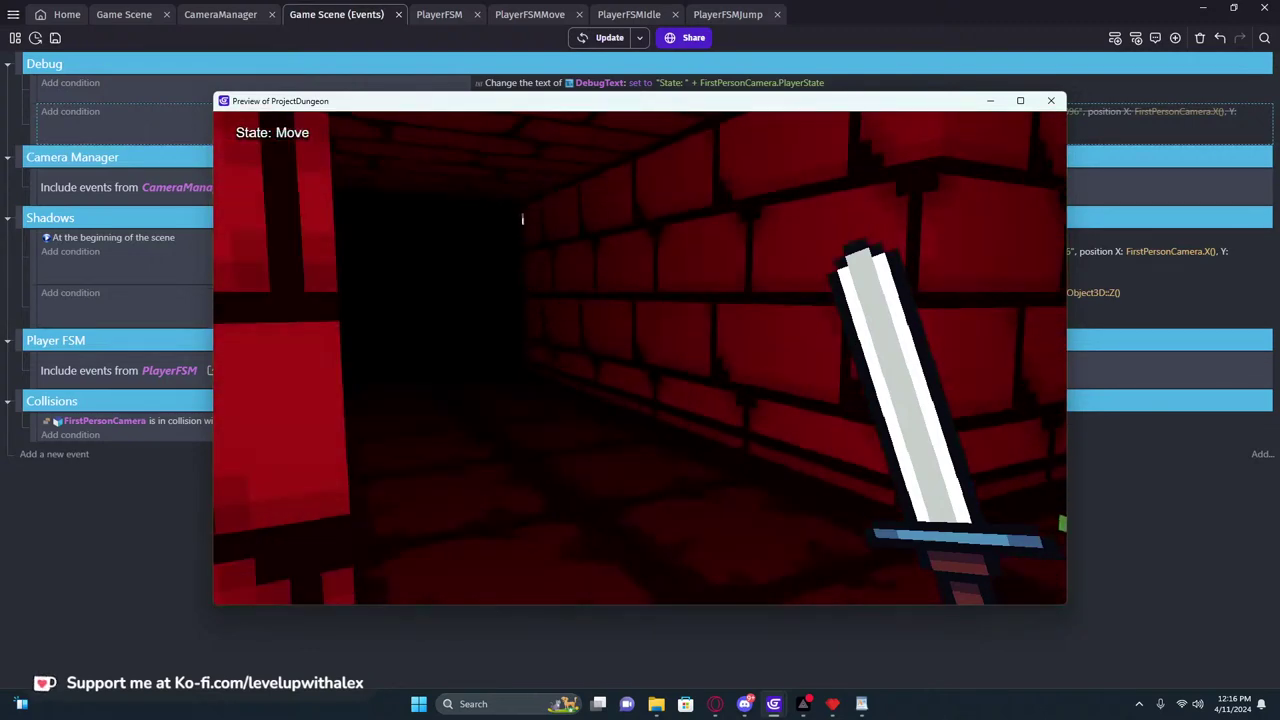
key(w)
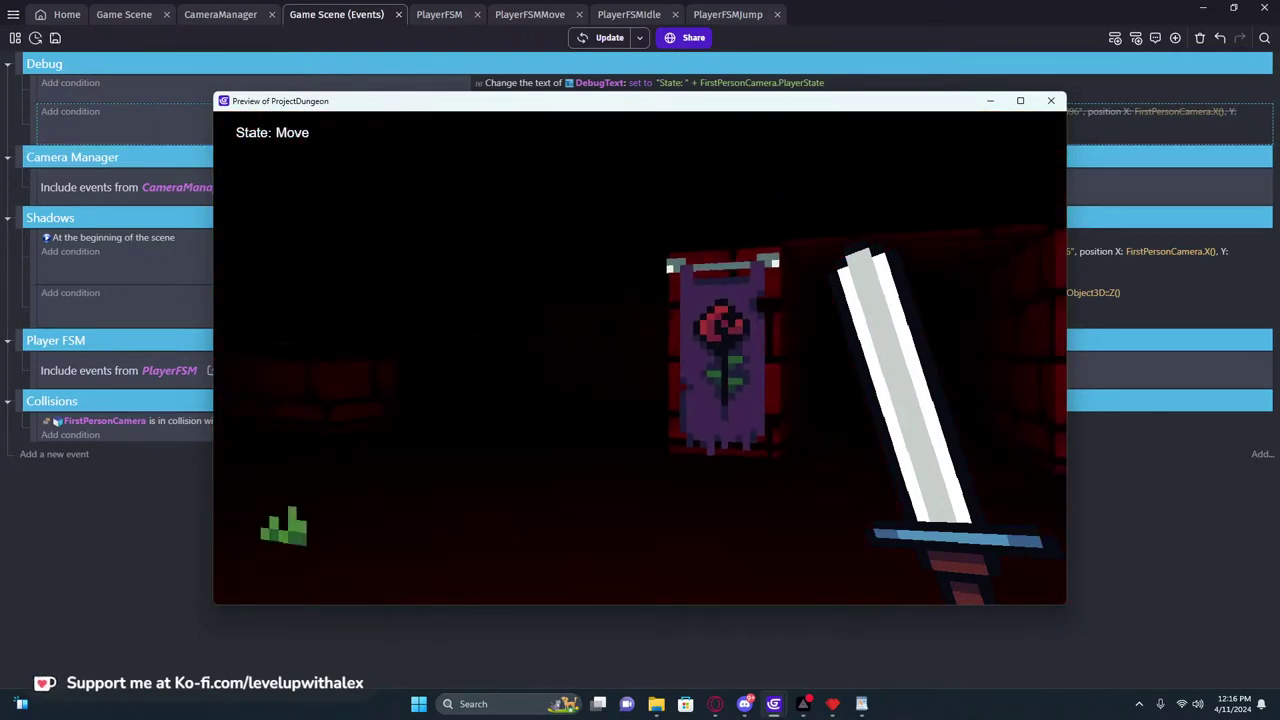
key(w)
key(w)
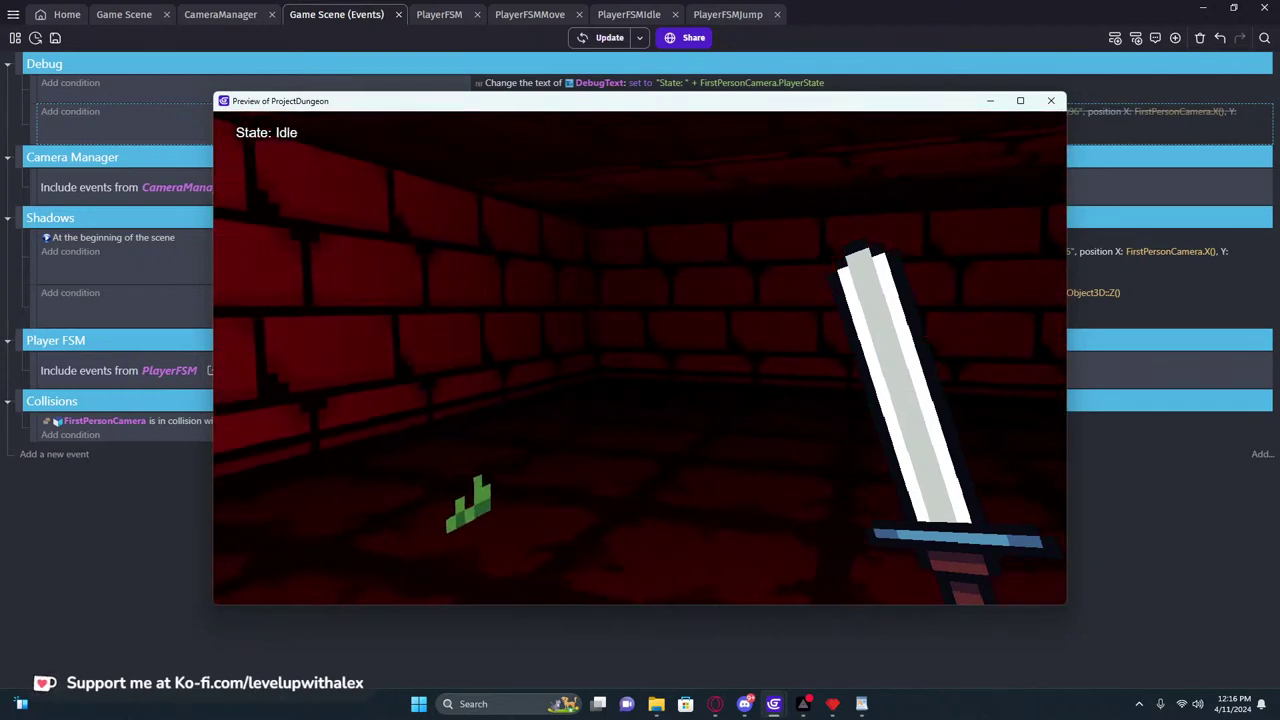
key(w)
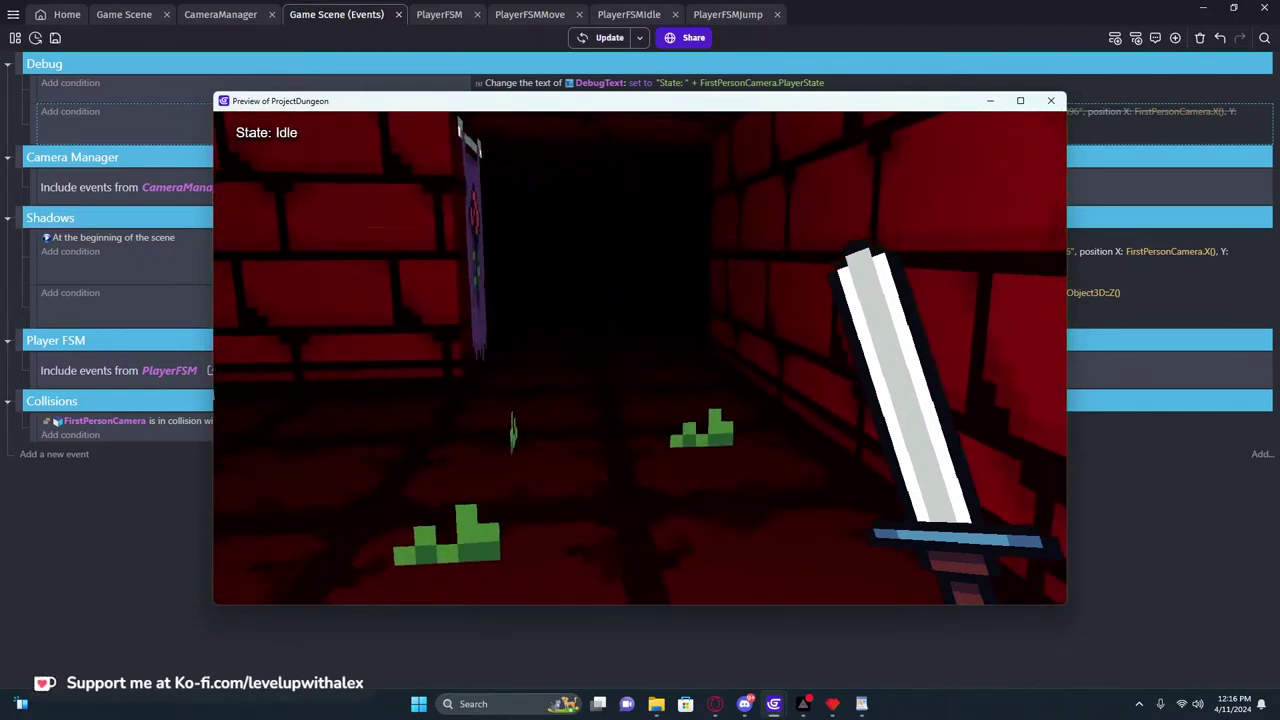
key(w)
key(w)
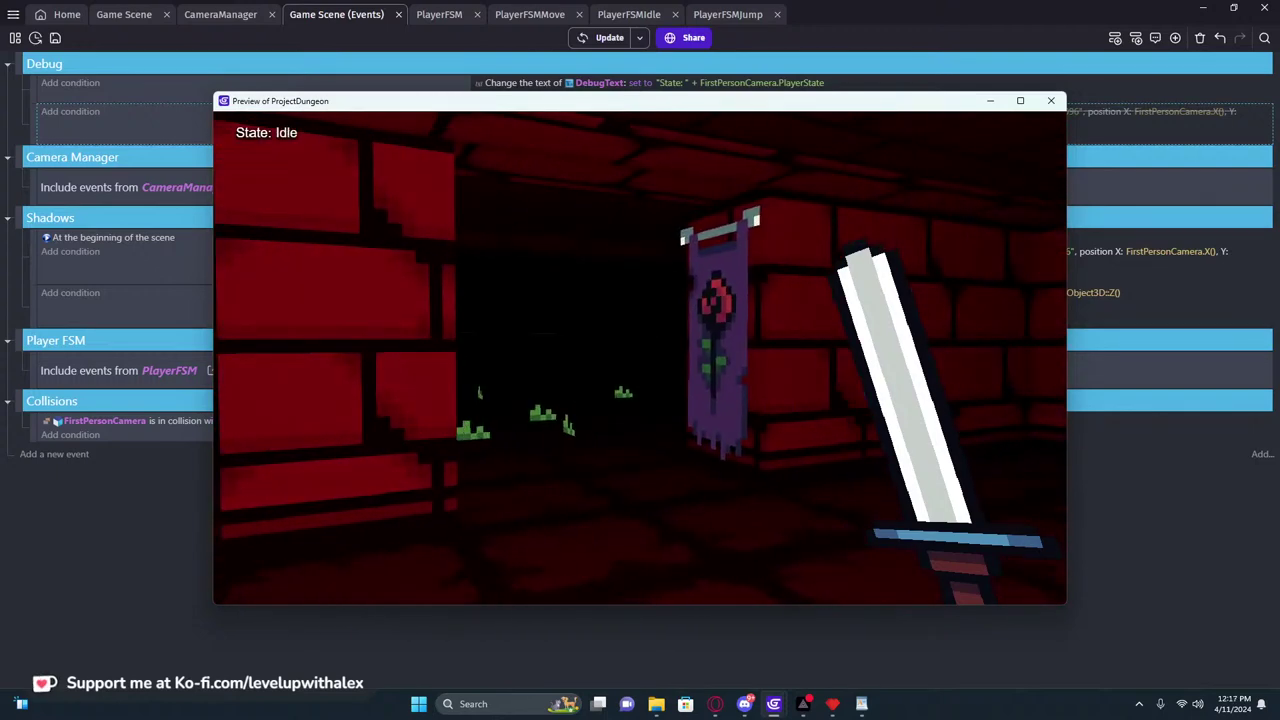
click(1051, 100)
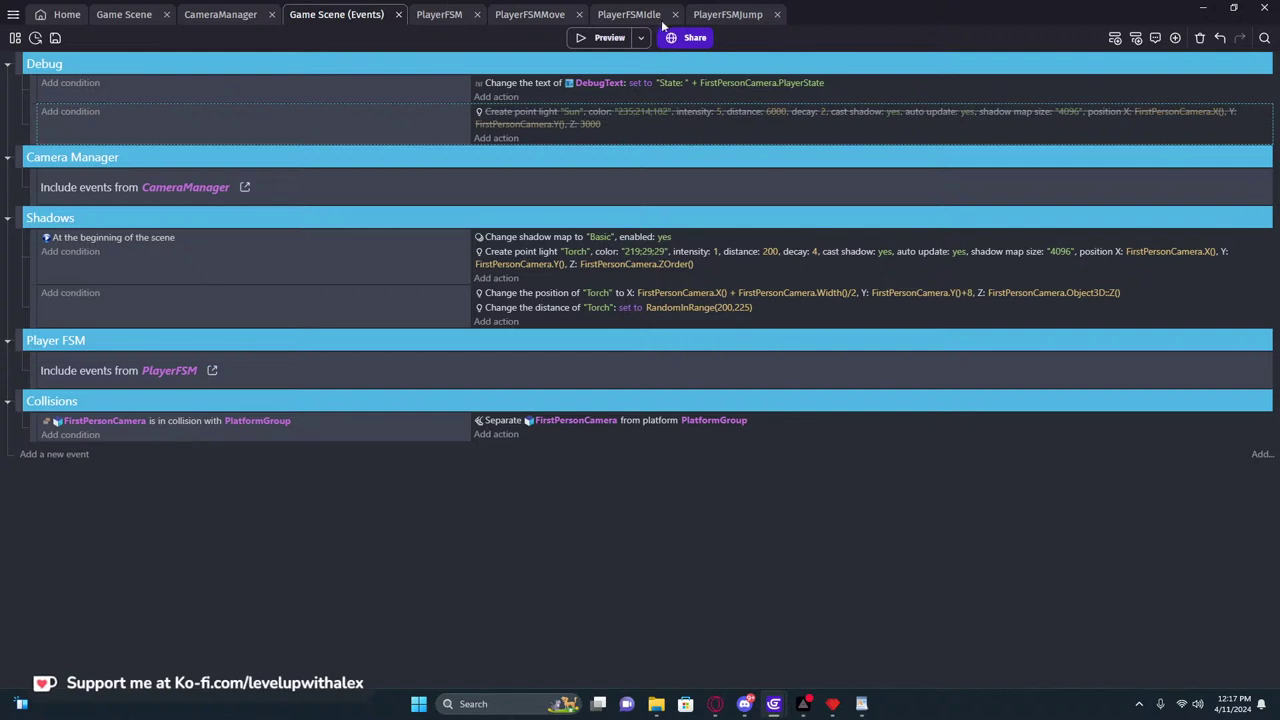
click(235, 16)
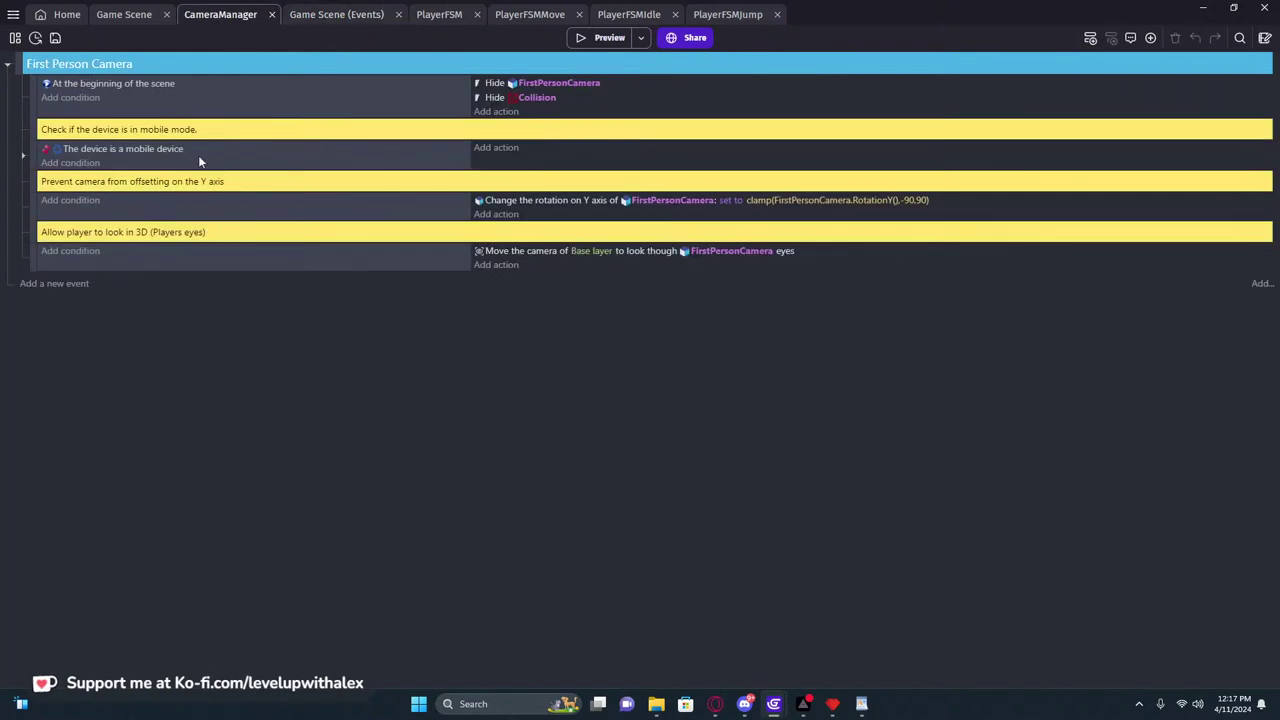
click(330, 14)
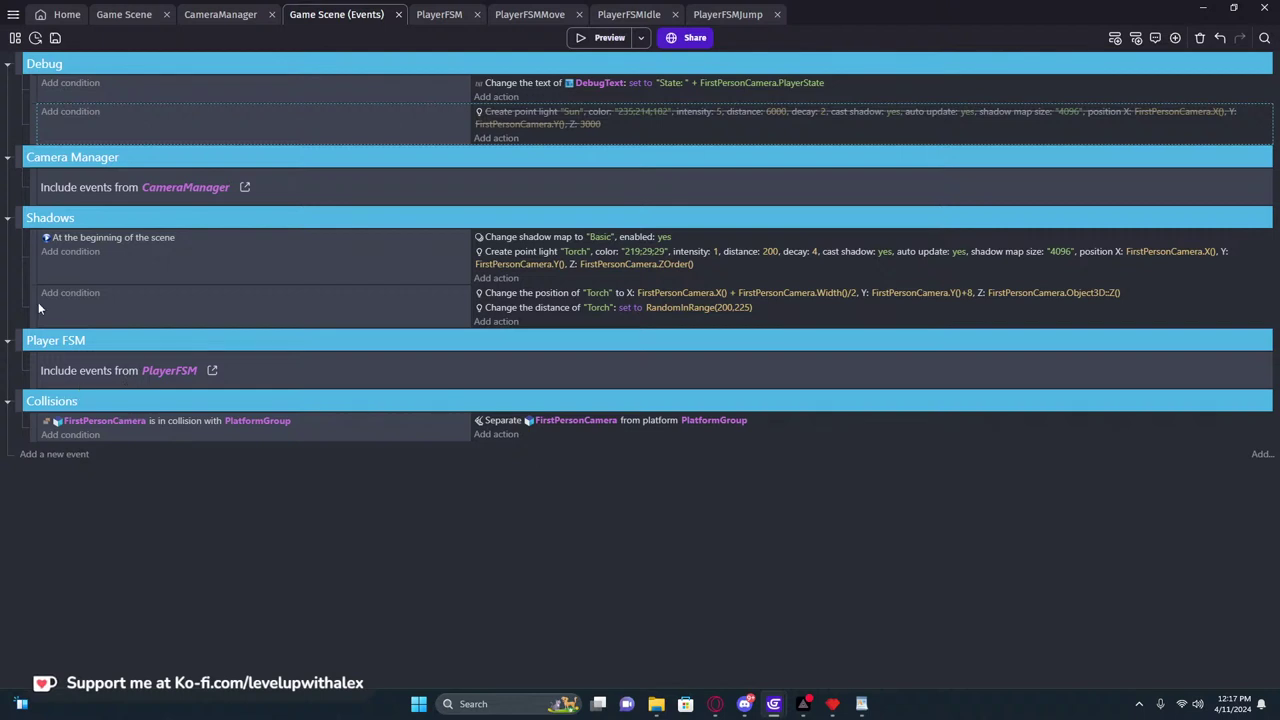
Add a blank event below the "Torch" update event in the Shadows group, followed by a For each object event repeating for DecoList
drag(37, 301, 59, 353)
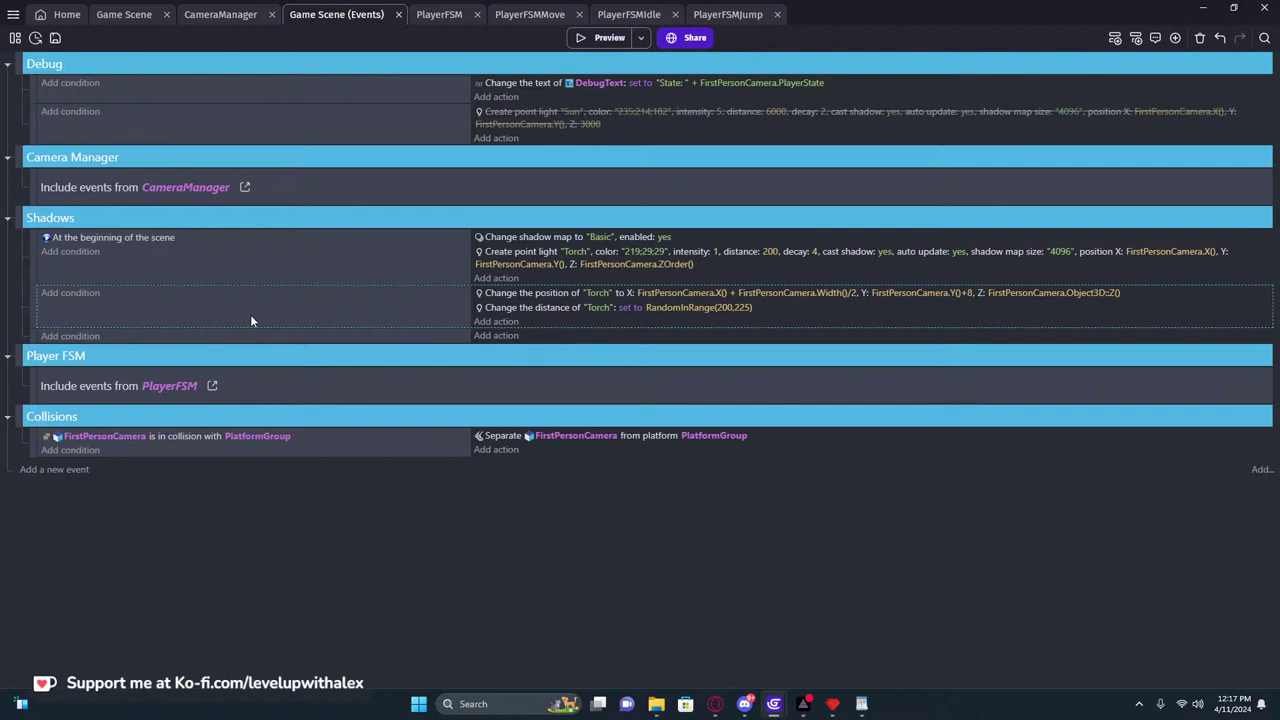
click(79, 335)
click(32, 336)
right_click(32, 336)
mouse_move(93, 433)
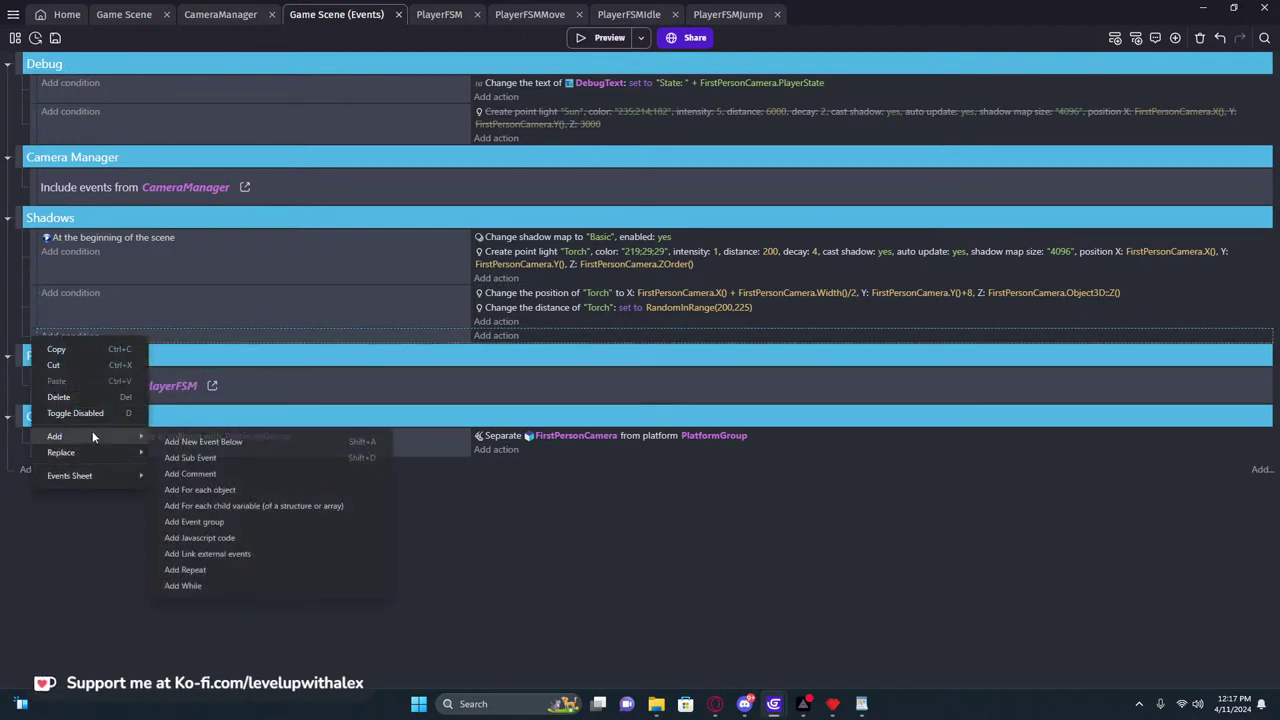
click(229, 488)
click(163, 351)
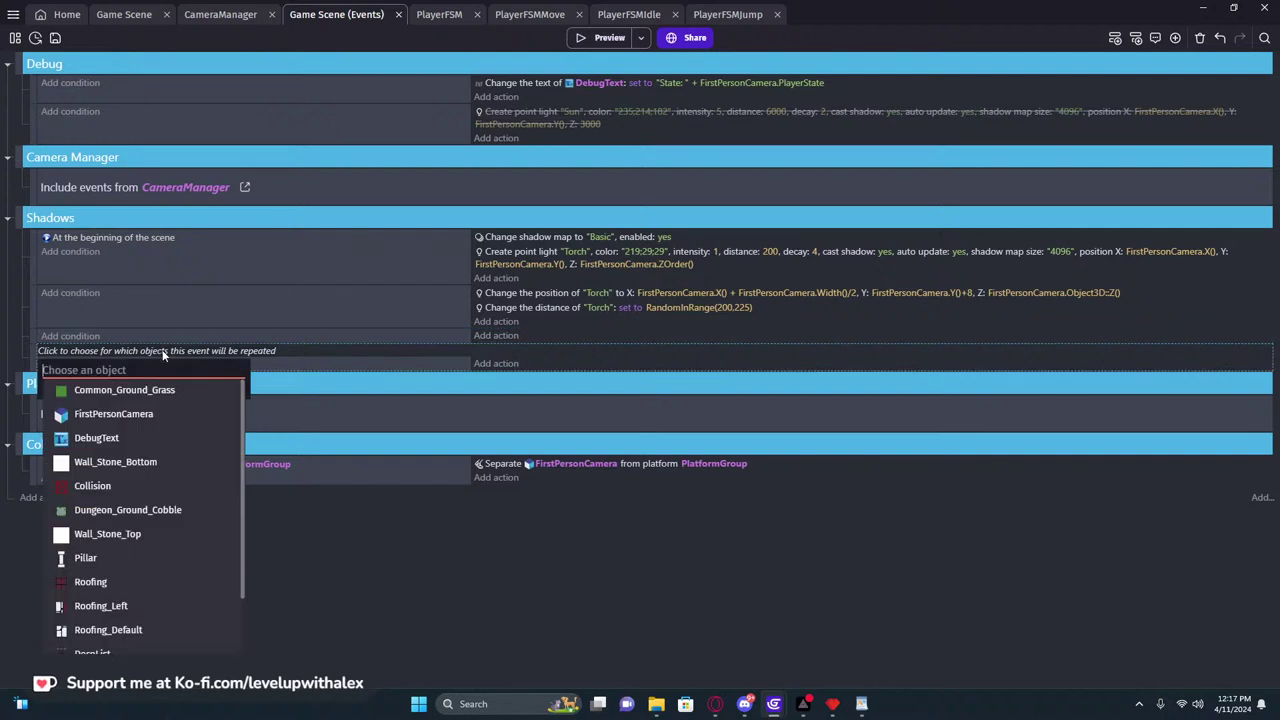
scroll(133, 574, down, 2)
click(119, 580)
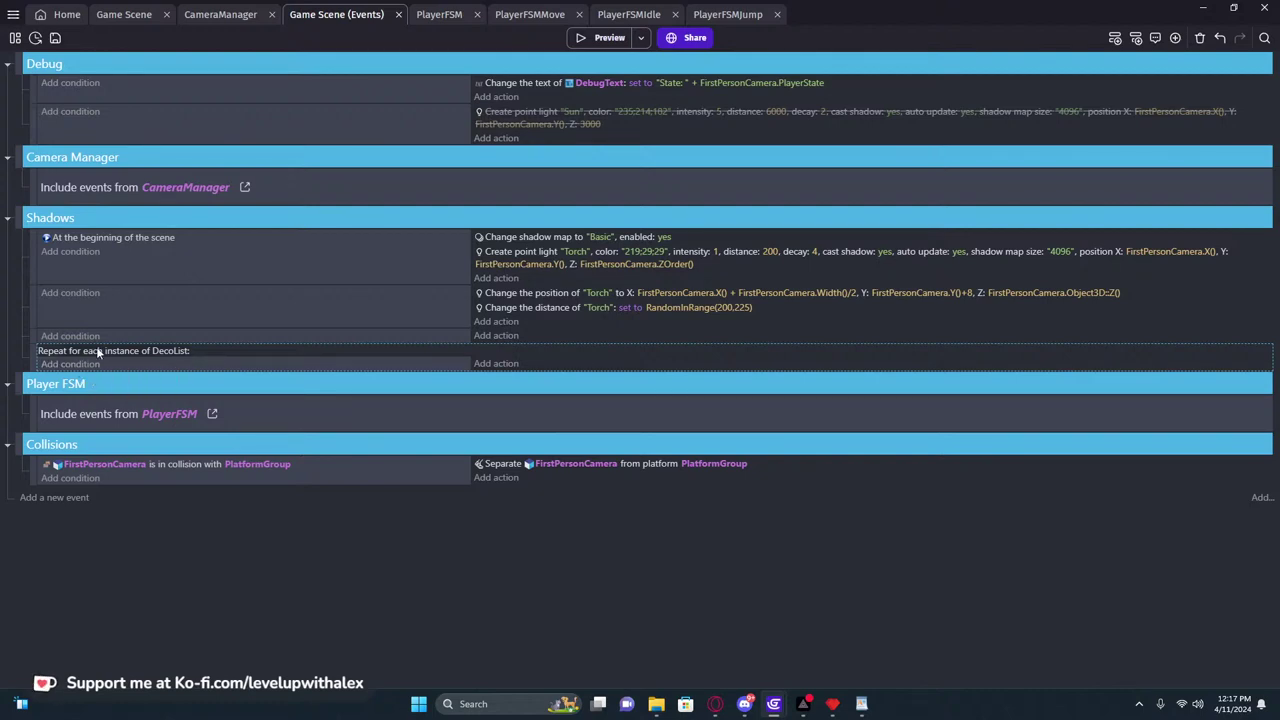
Start an action for DecoList in the For each event and search its actions for "shadow" and "cast"
click(500, 363)
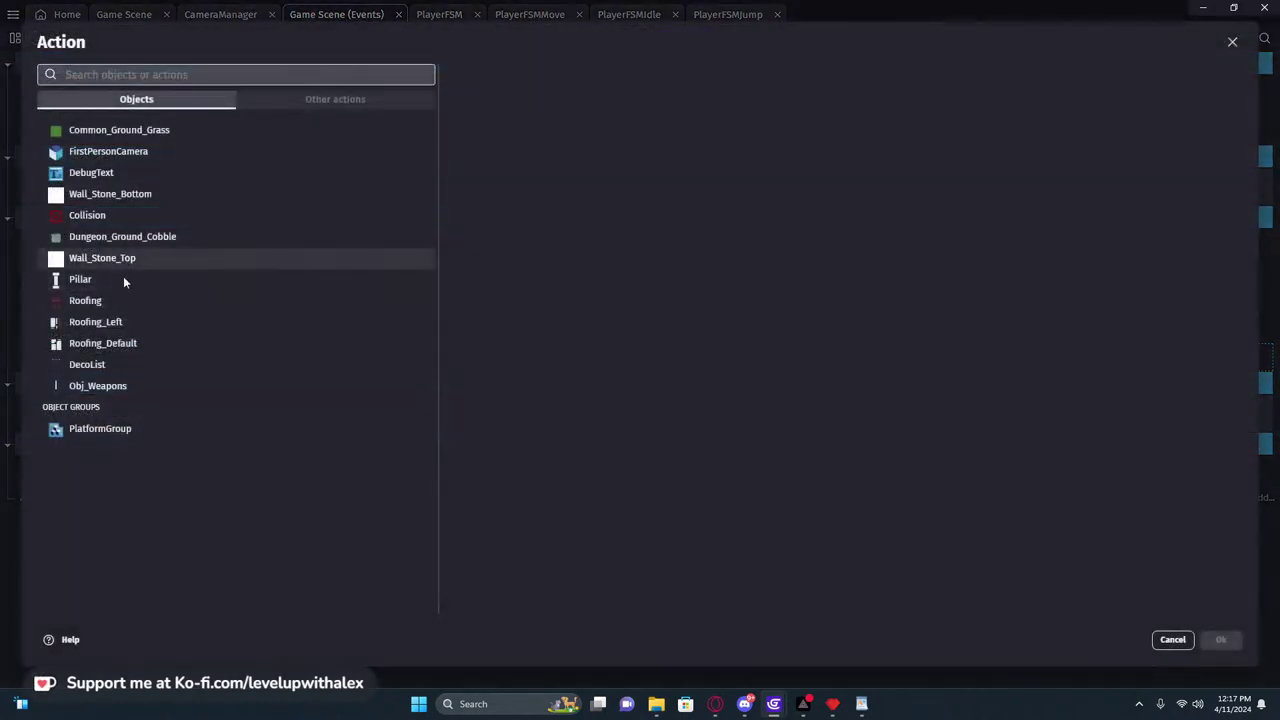
click(108, 366)
text(sga)
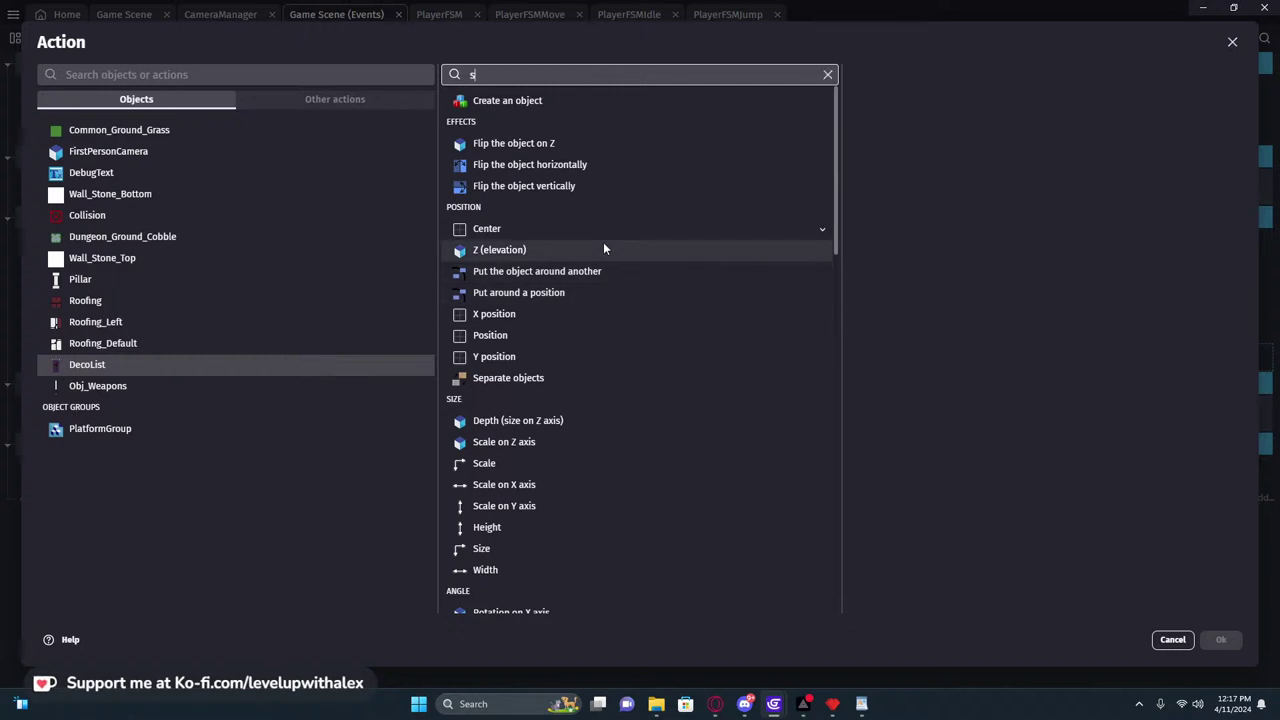
key(BackSpace)
key(BackSpace)
text(hadow)
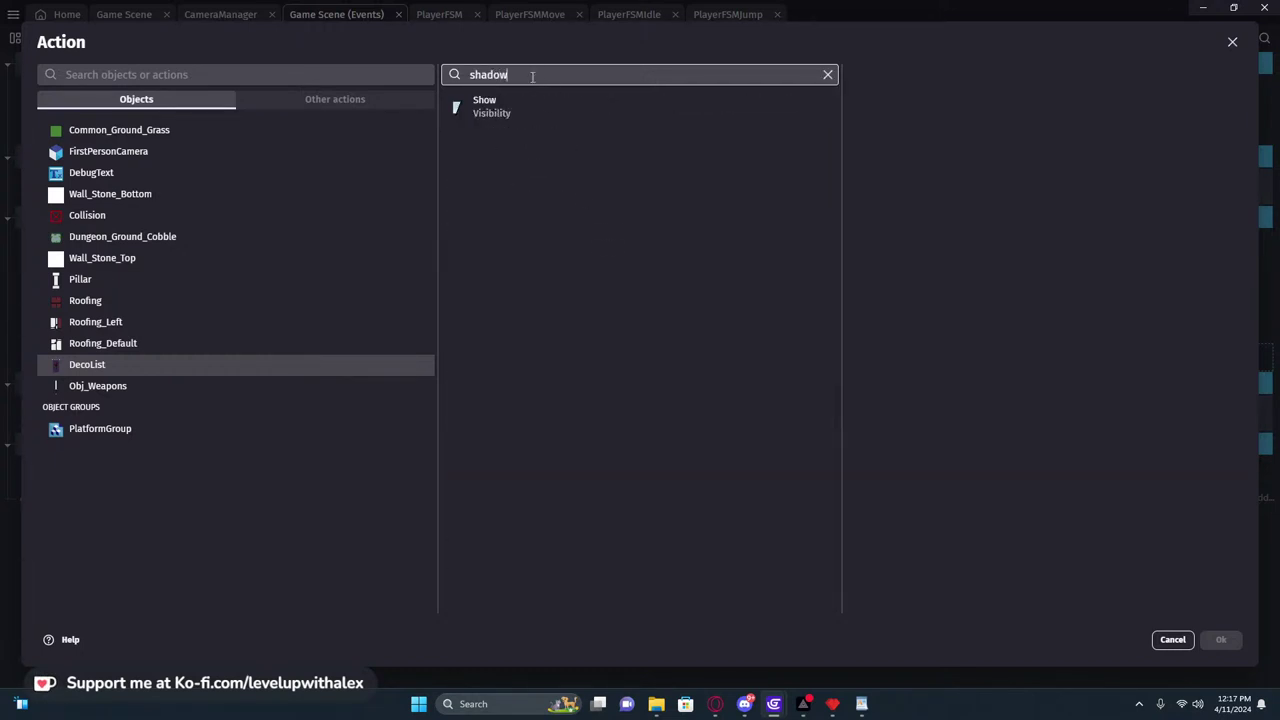
drag(490, 77, 467, 80)
text(cas)
text(t)
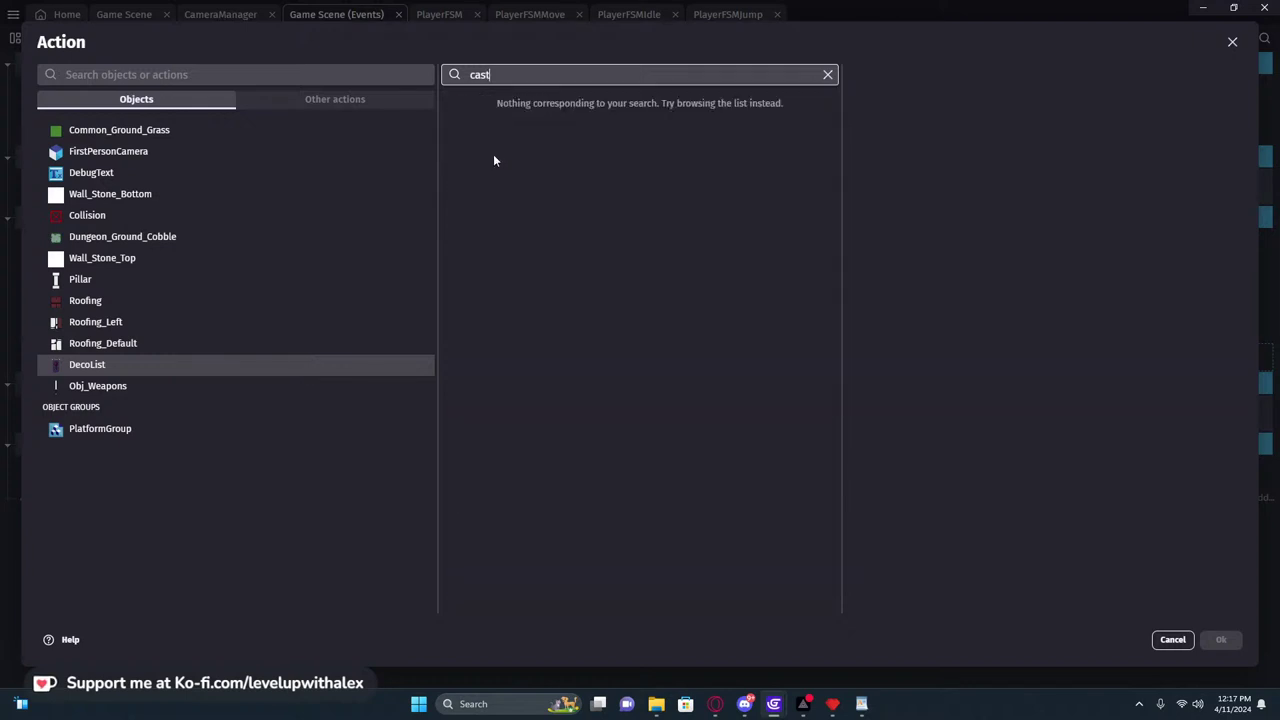
drag(525, 76, 450, 78)
key(BackSpace)
Search all actions for "shadow casting" and examine the Cast shadow options for 3D model, 3D box and point light, adding none
click(192, 74)
text(shadow)
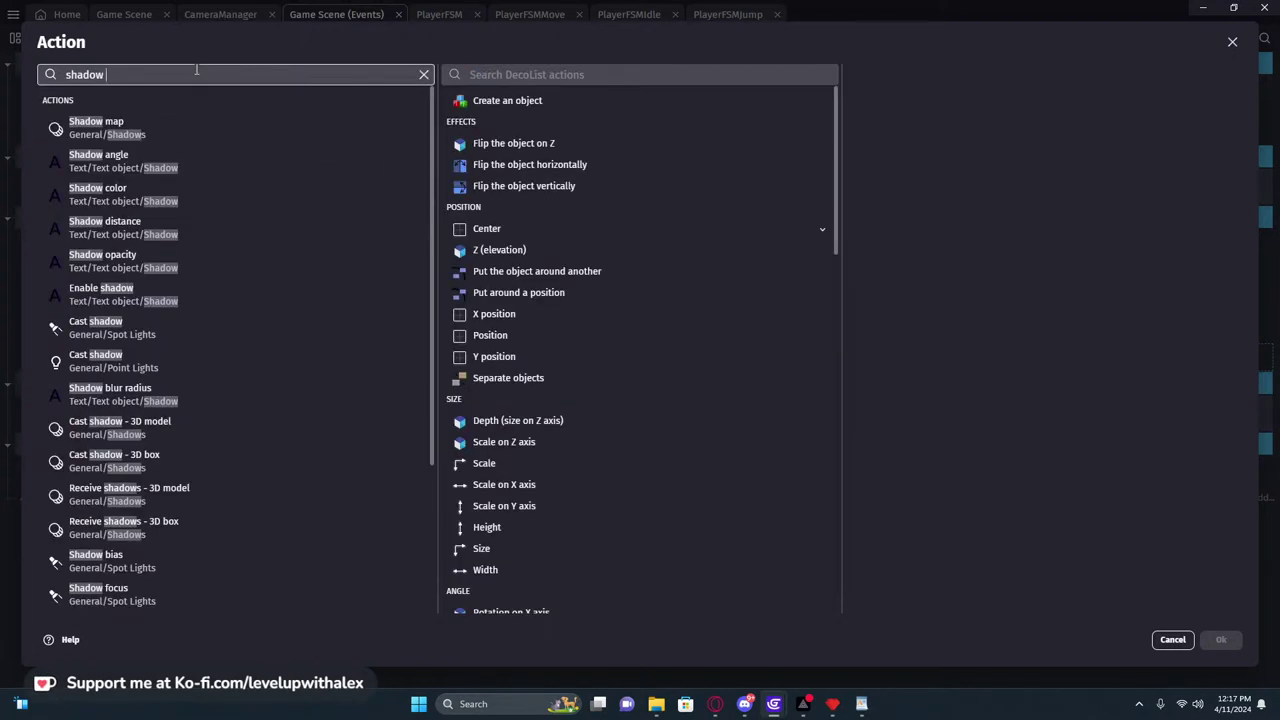
text( casting)
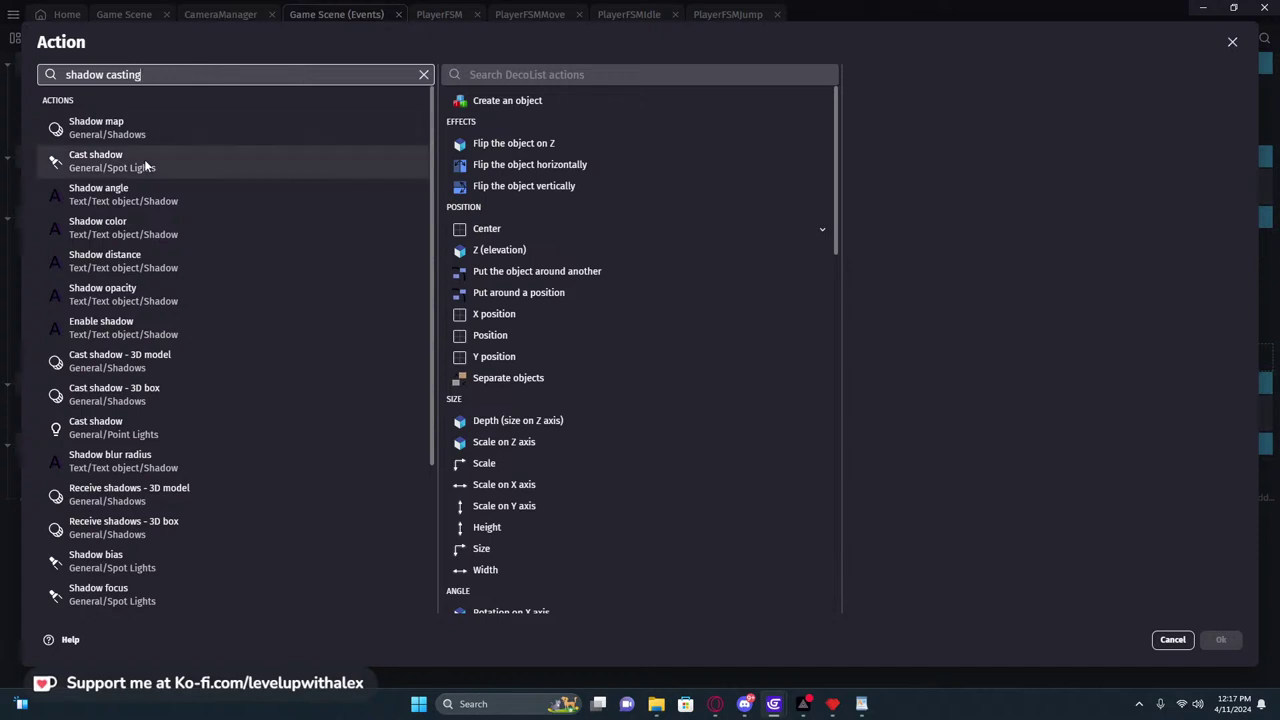
click(170, 395)
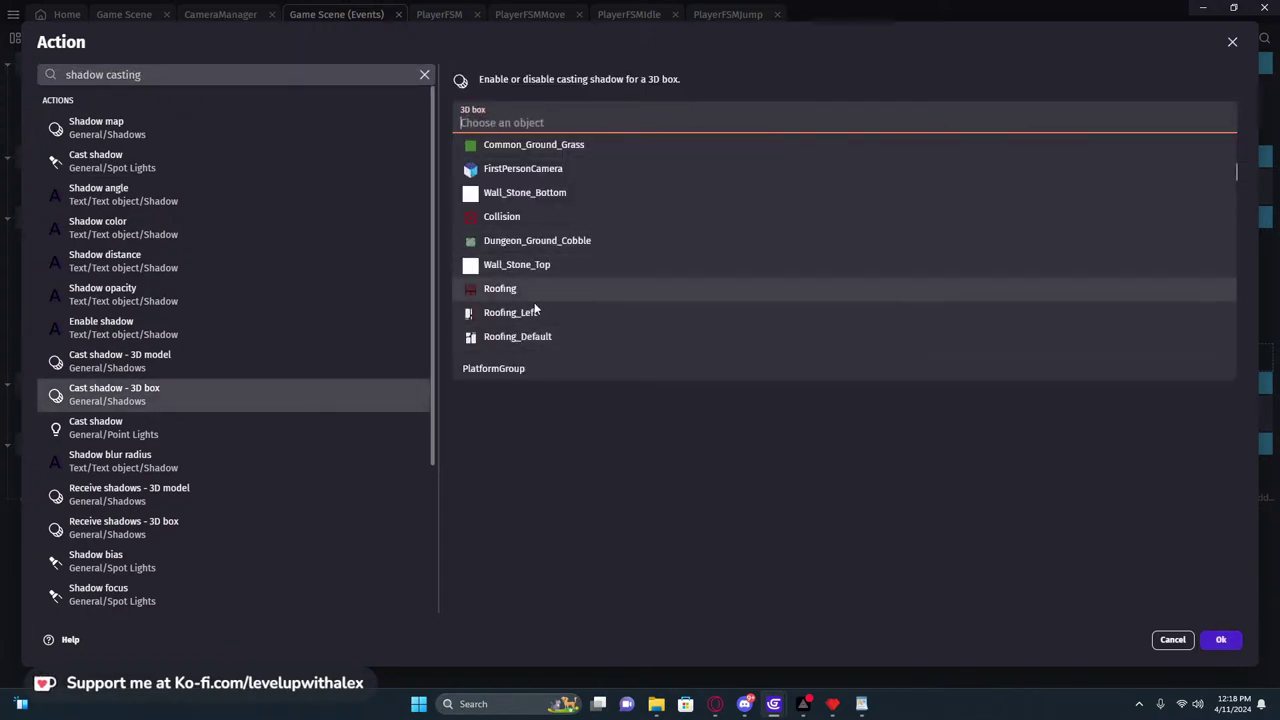
click(154, 363)
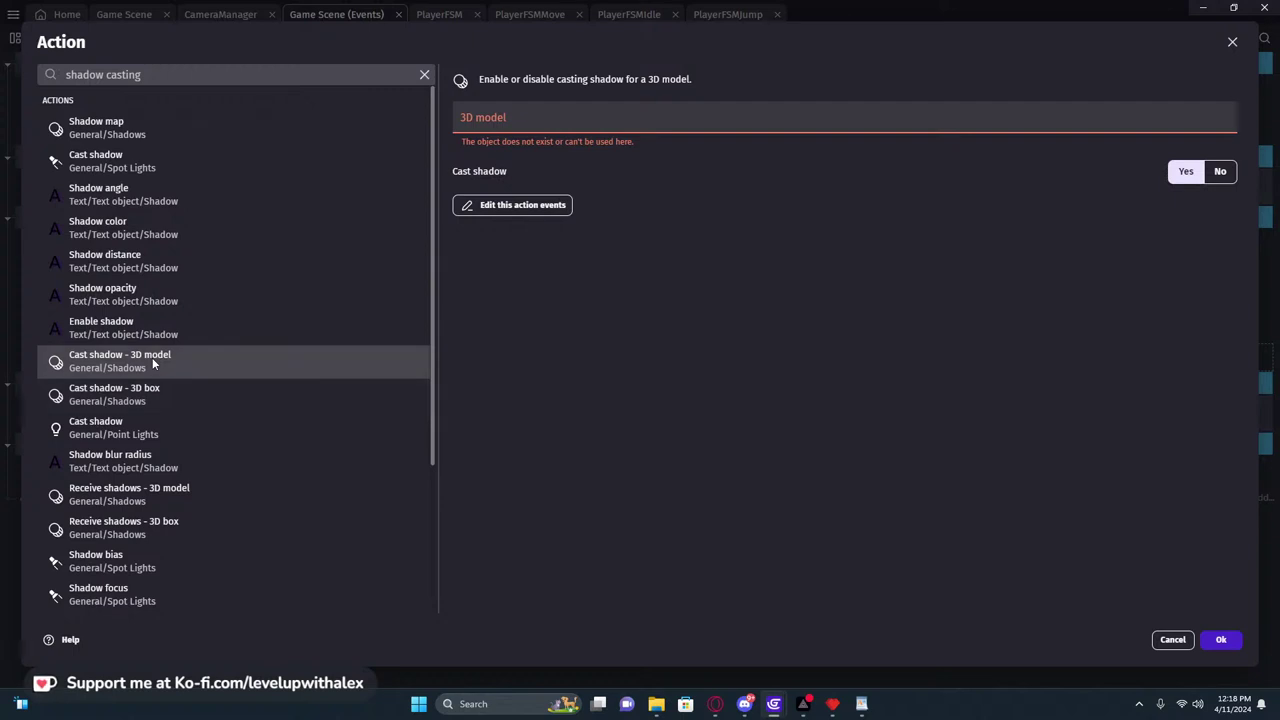
scroll(153, 360, down, 1)
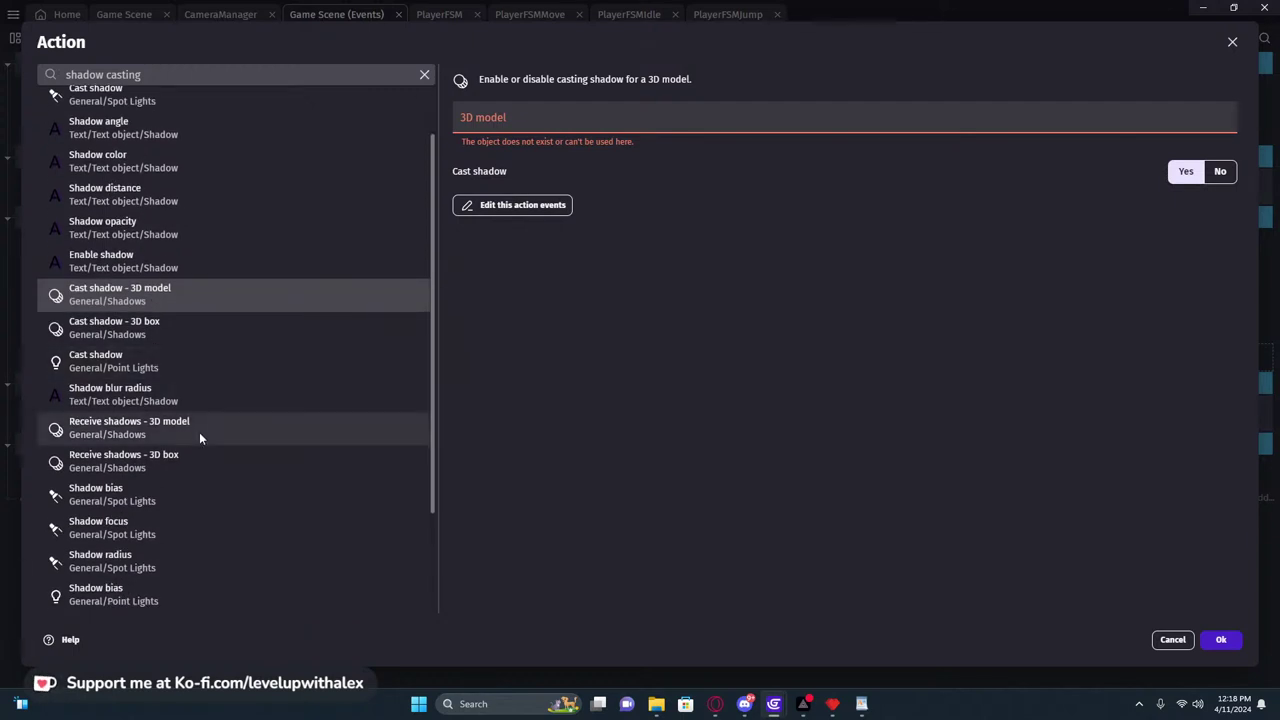
click(177, 330)
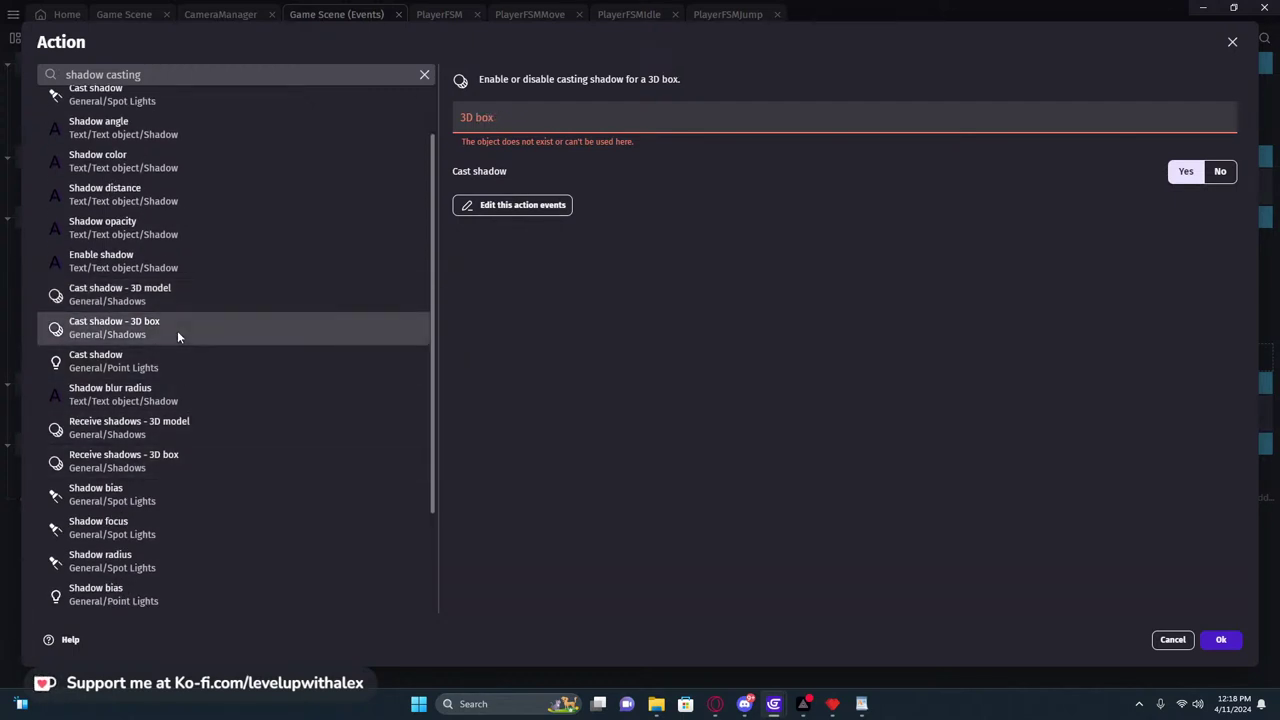
click(172, 365)
click(559, 127)
click(650, 207)
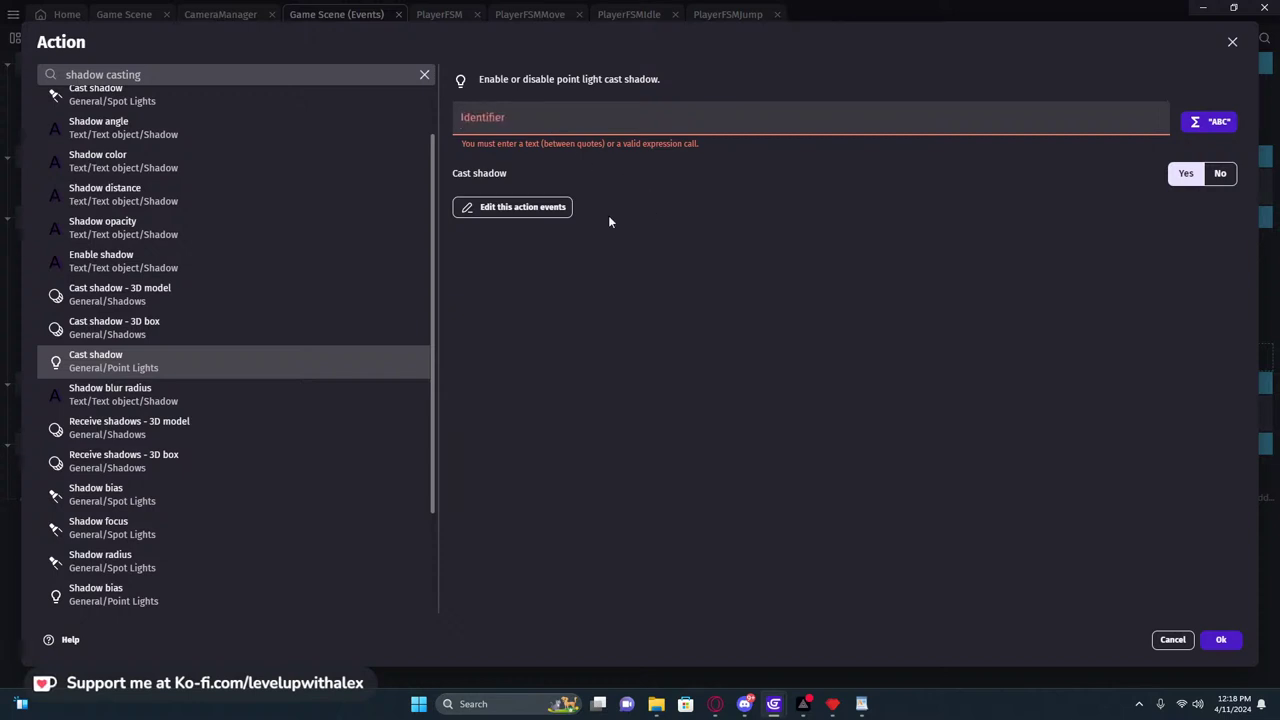
scroll(137, 366, down, 1)
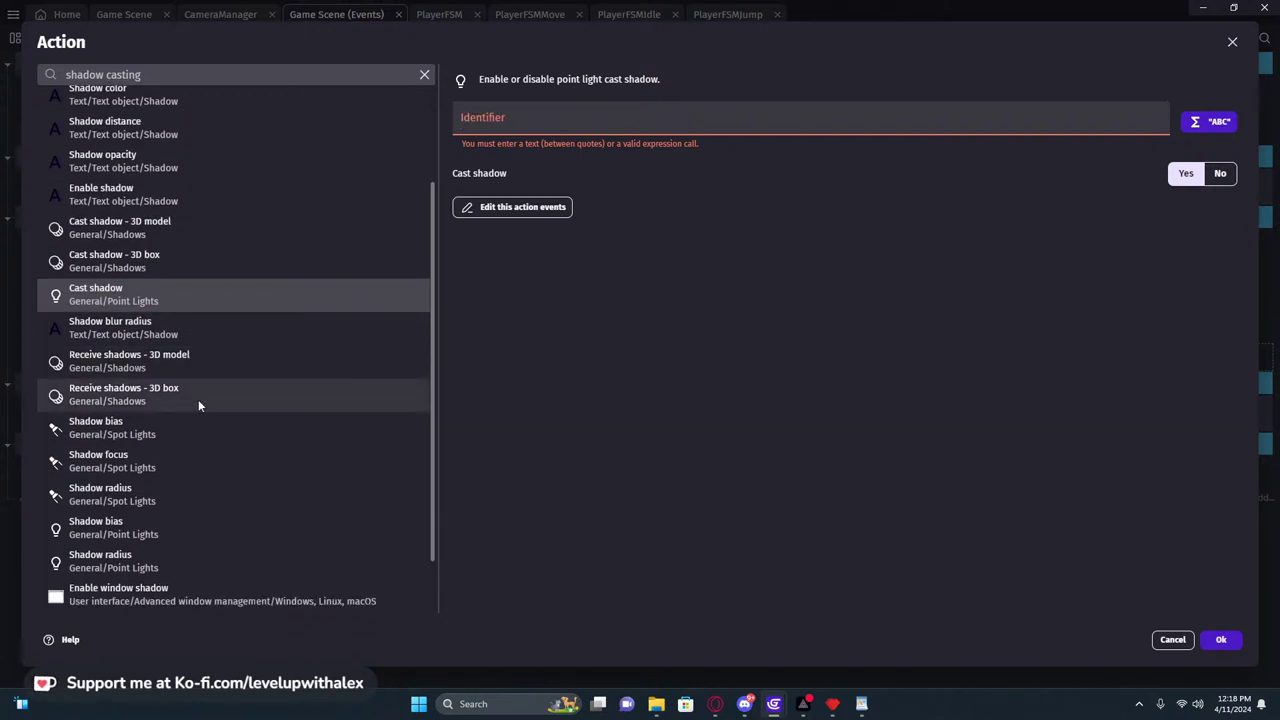
scroll(199, 400, down, 1)
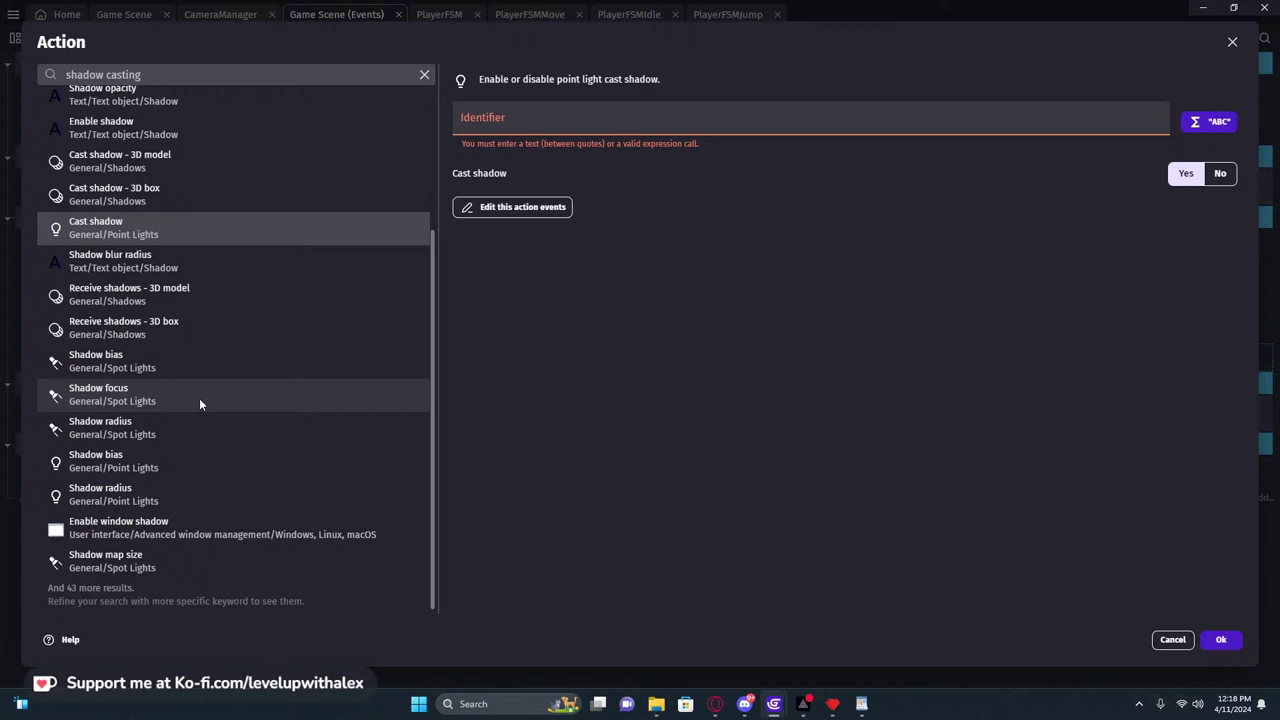
scroll(199, 398, up, 1)
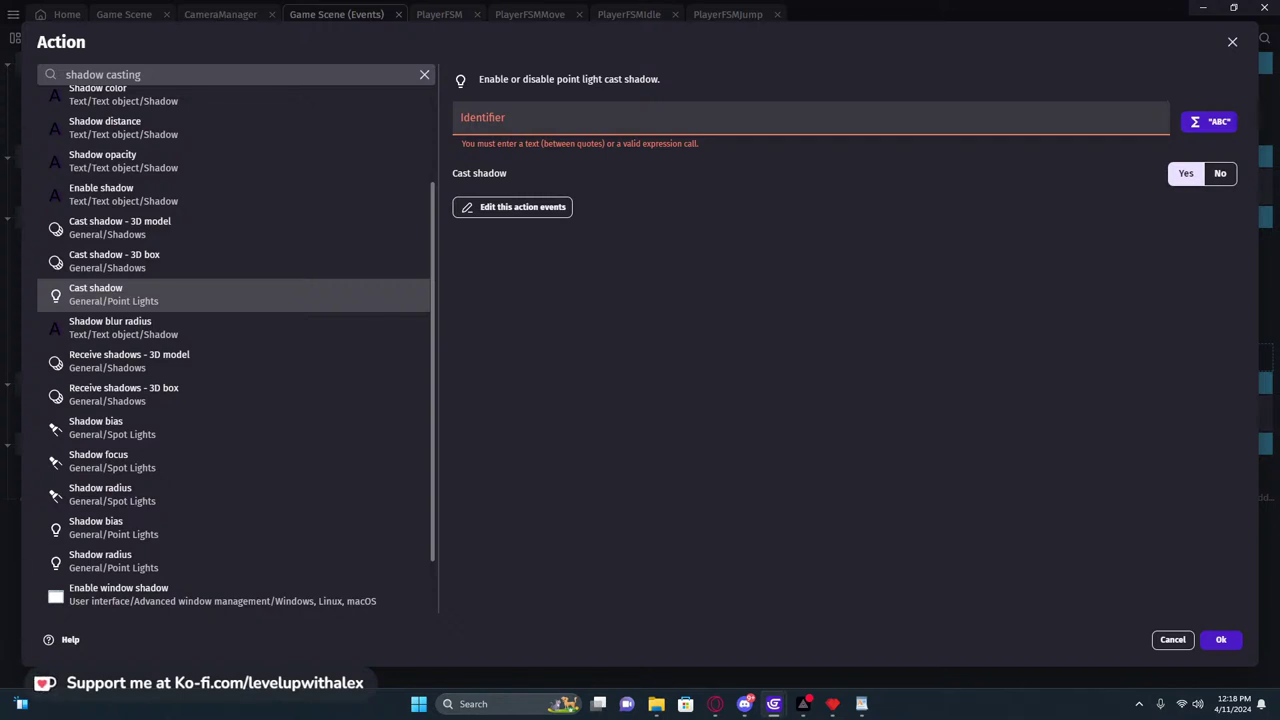
click(1232, 42)
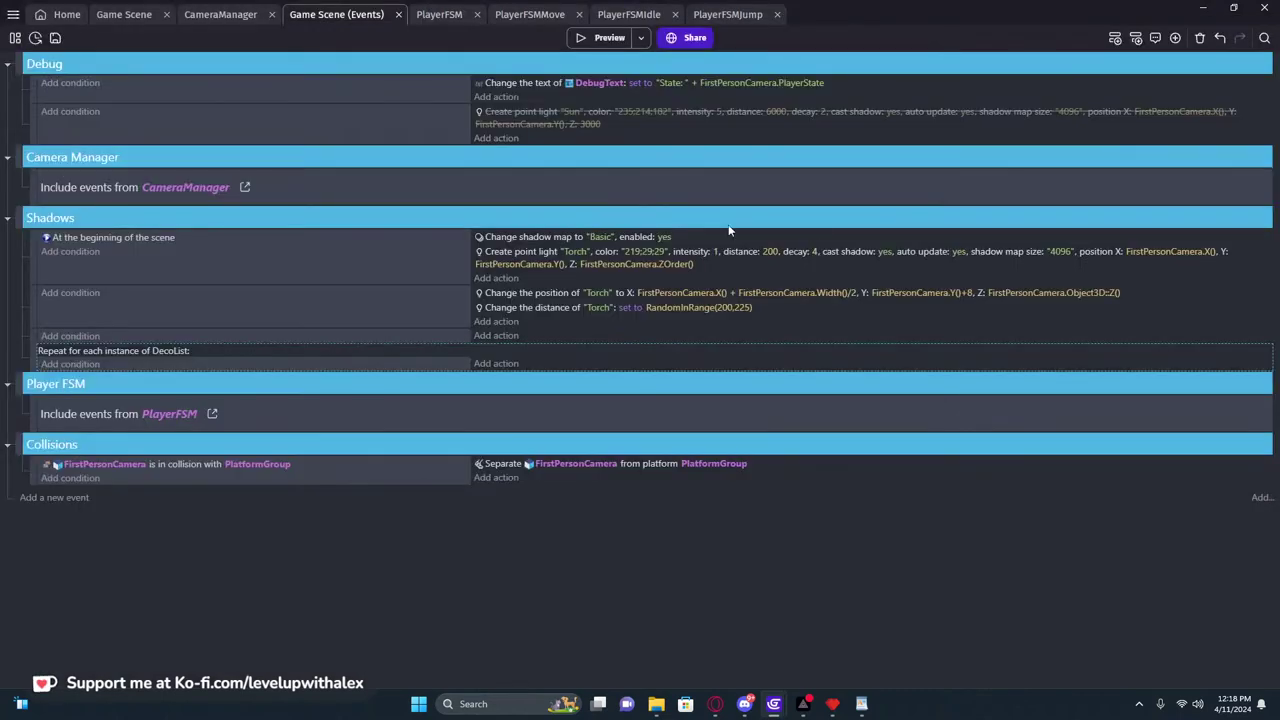
Open the DecoList object in the Game Scene to check its type and animations, and close its editor
click(230, 18)
click(136, 16)
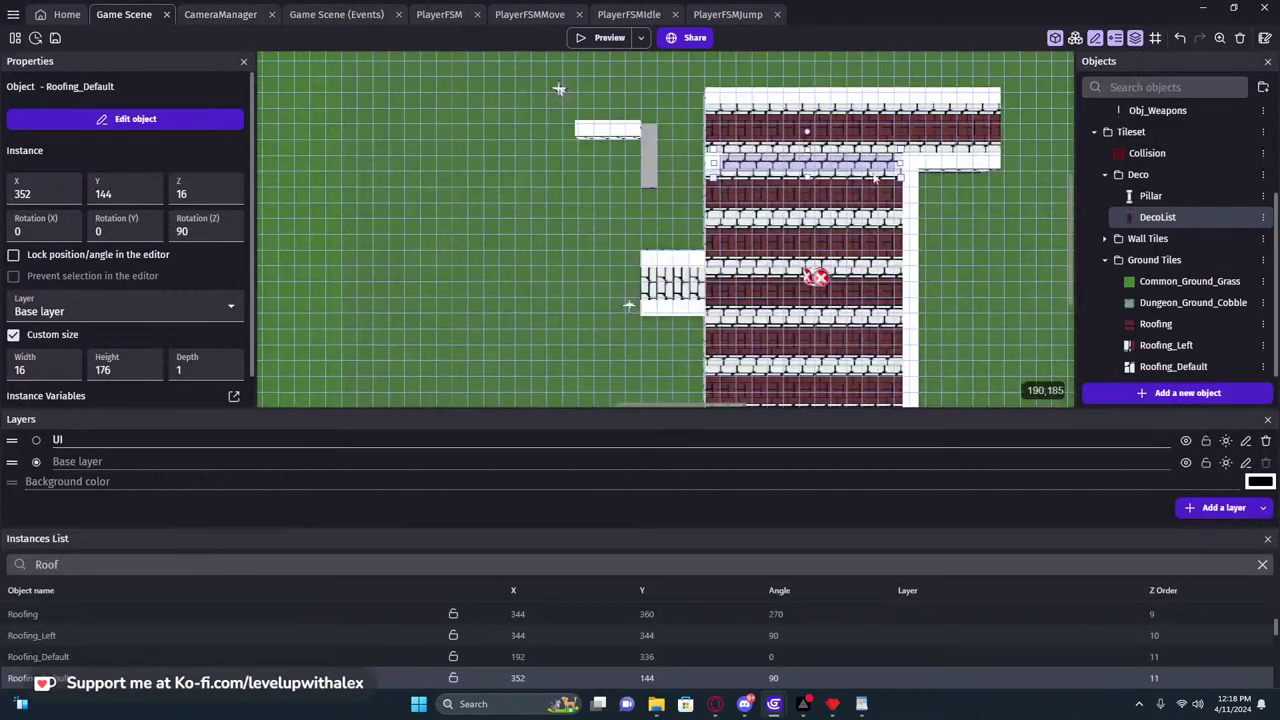
double_click(1155, 217)
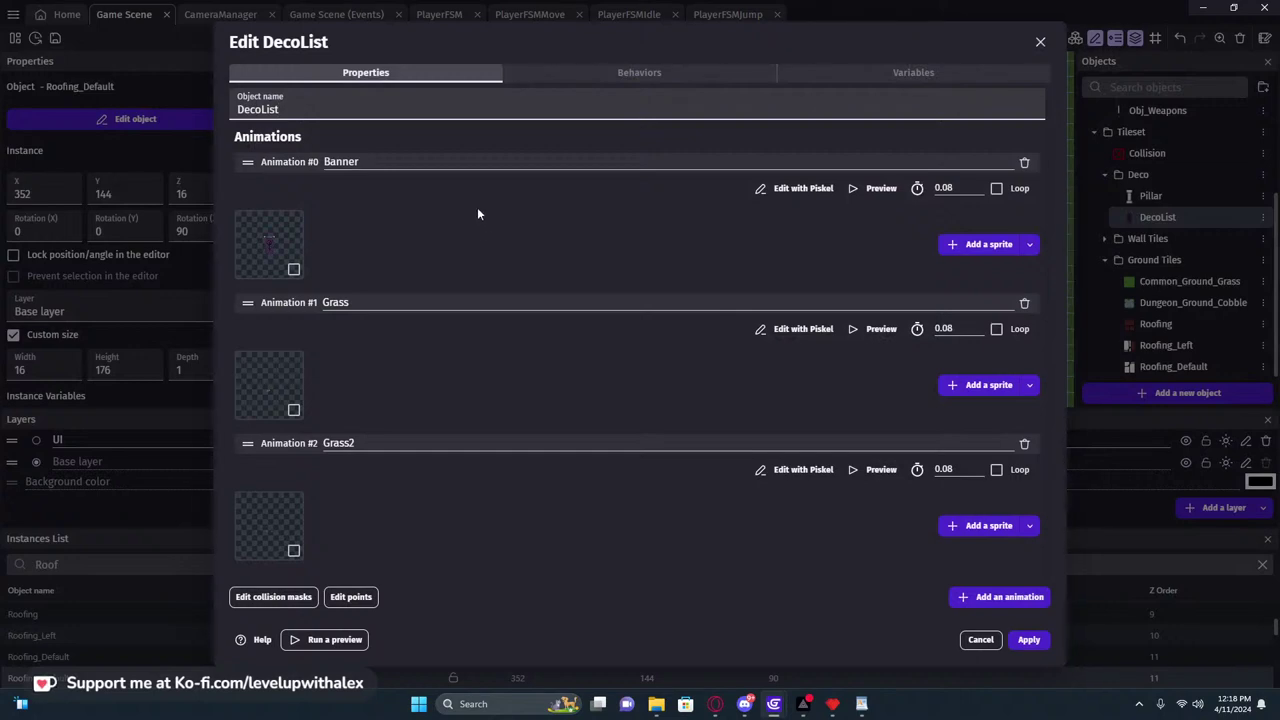
click(1042, 41)
Delete the DecoList object from the Deco folder along with all references to it in groups and events
scroll(807, 223, down, 1)
middle_drag(944, 213, 698, 193)
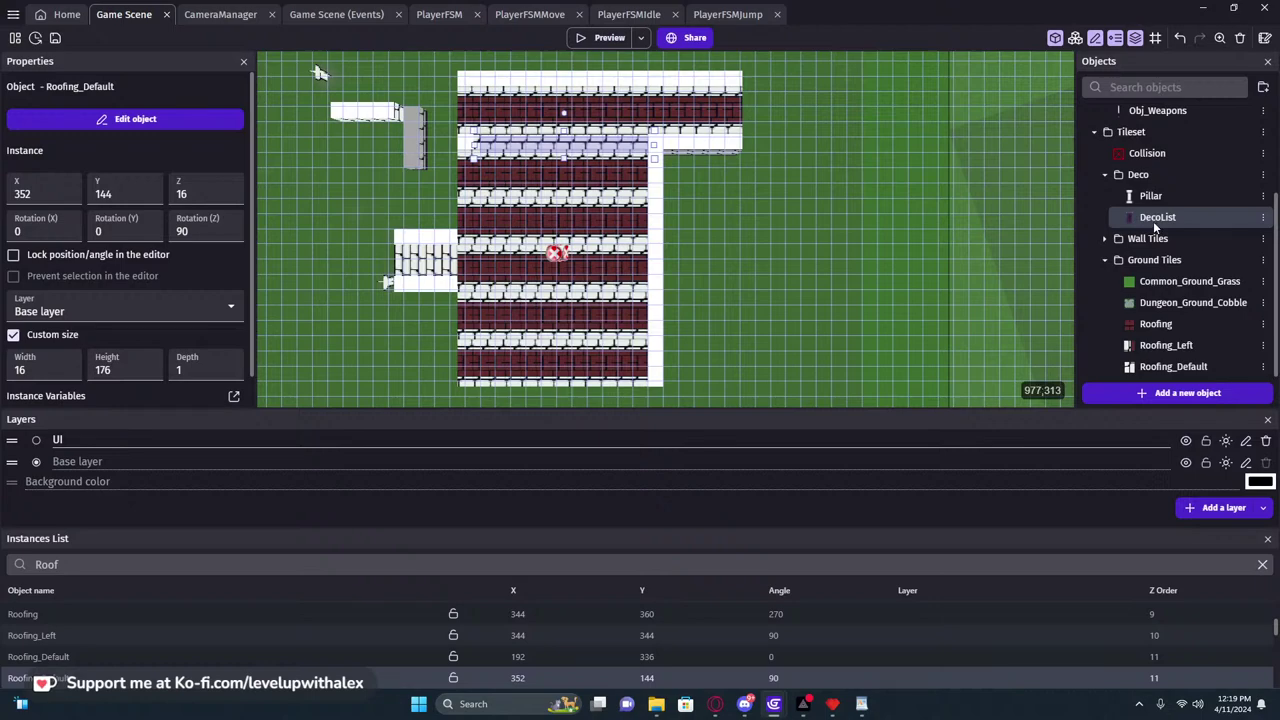
key(Delete)
click(801, 395)
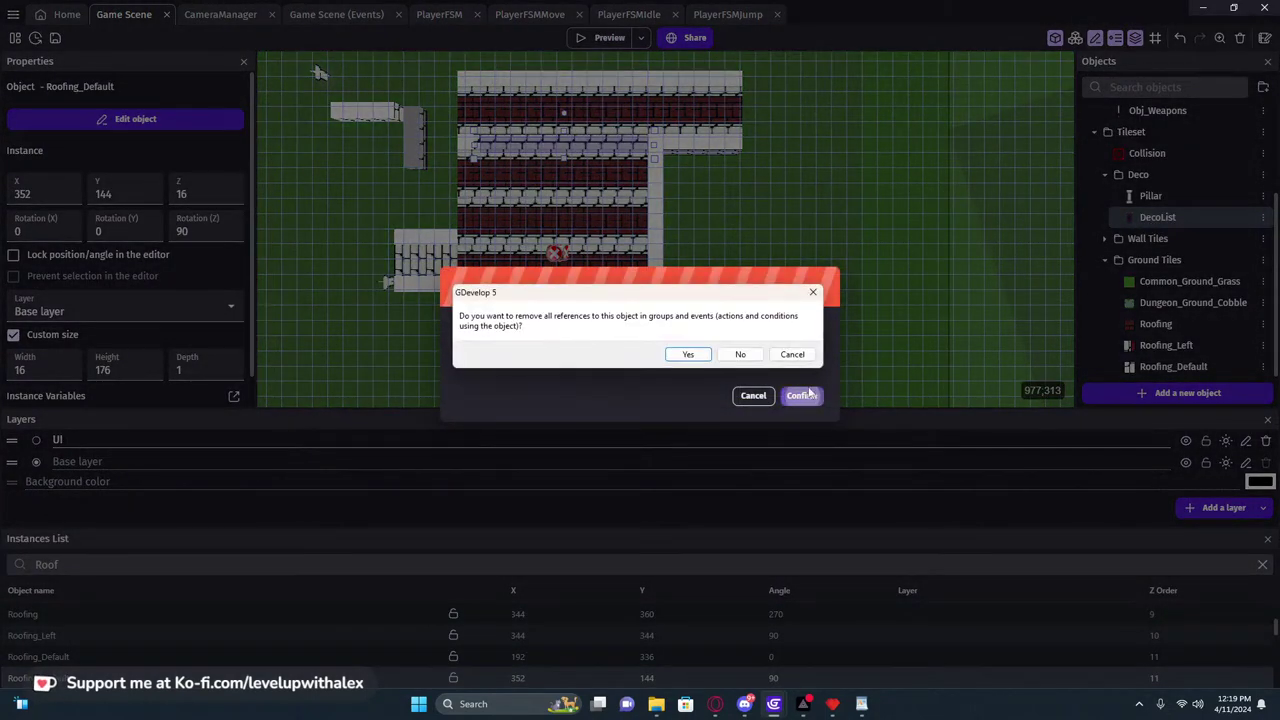
click(686, 354)
Search the behaviors available for the Pillar object for "shadows", closing the object editor without adding one
double_click(1150, 217)
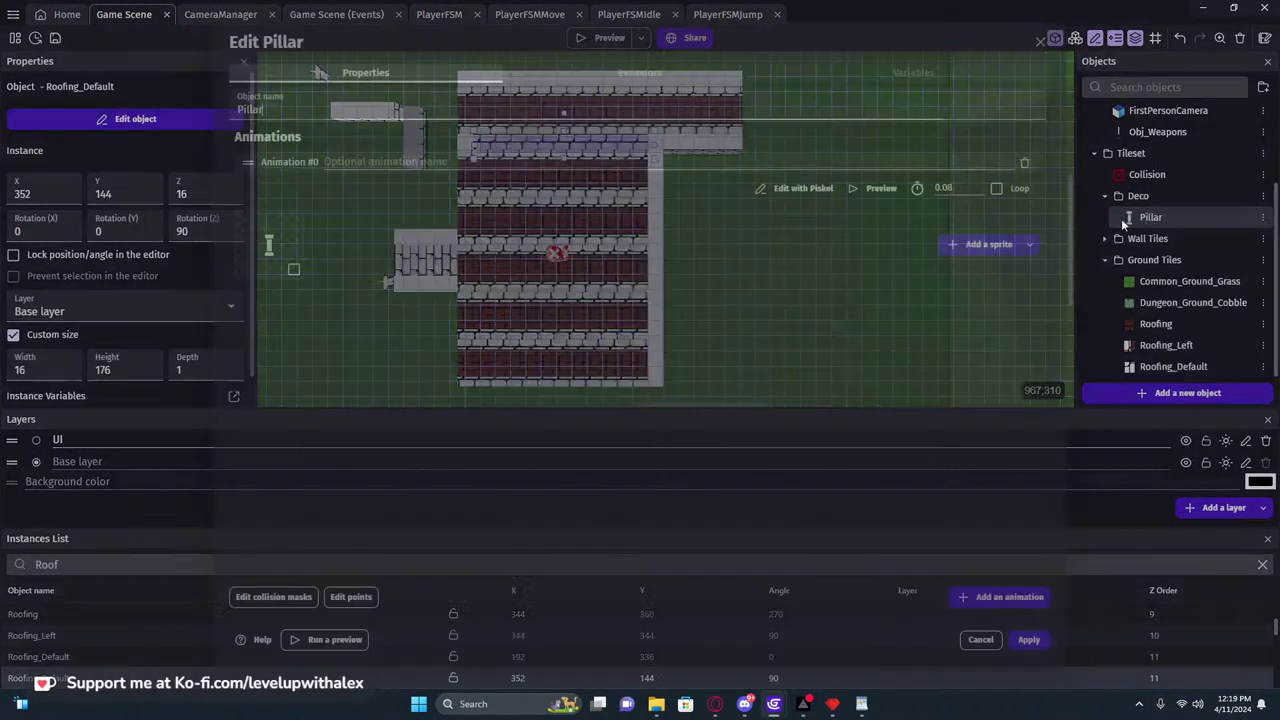
click(585, 77)
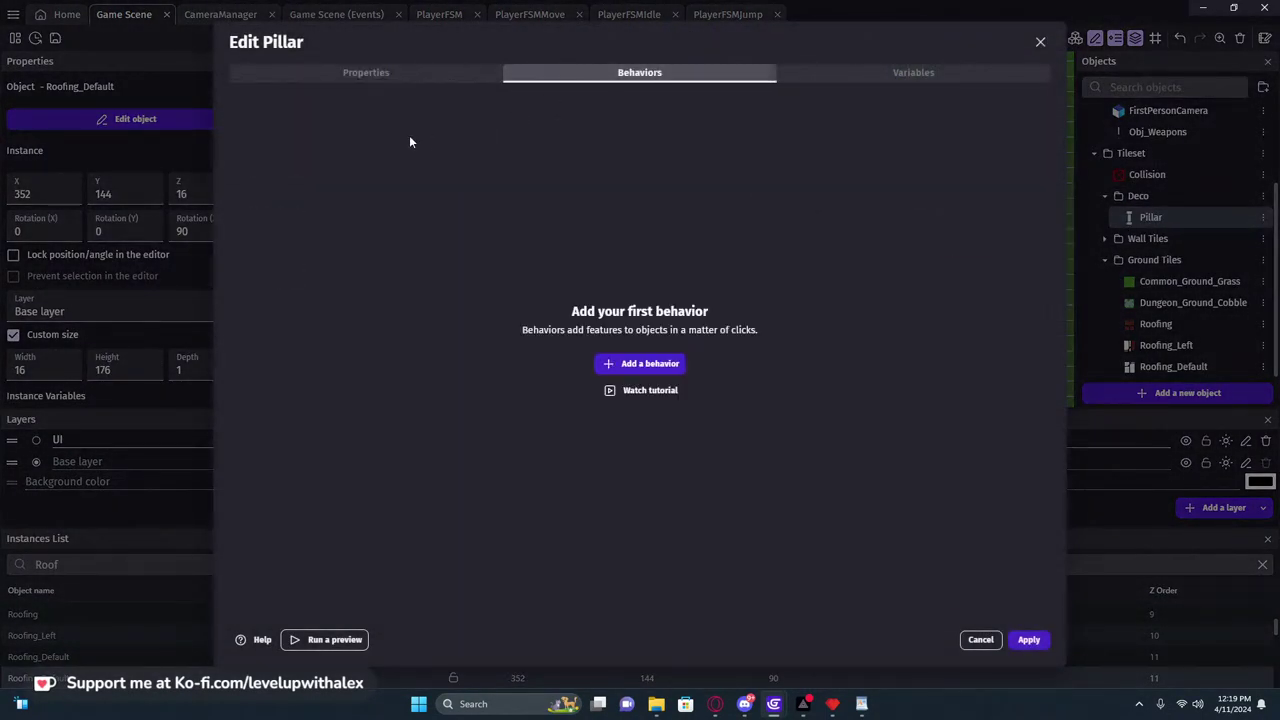
click(645, 363)
text(bills)
key(BackSpace)
key(BackSpace)
key(BackSpace)
key(BackSpace)
key(BackSpace)
text(shadows)
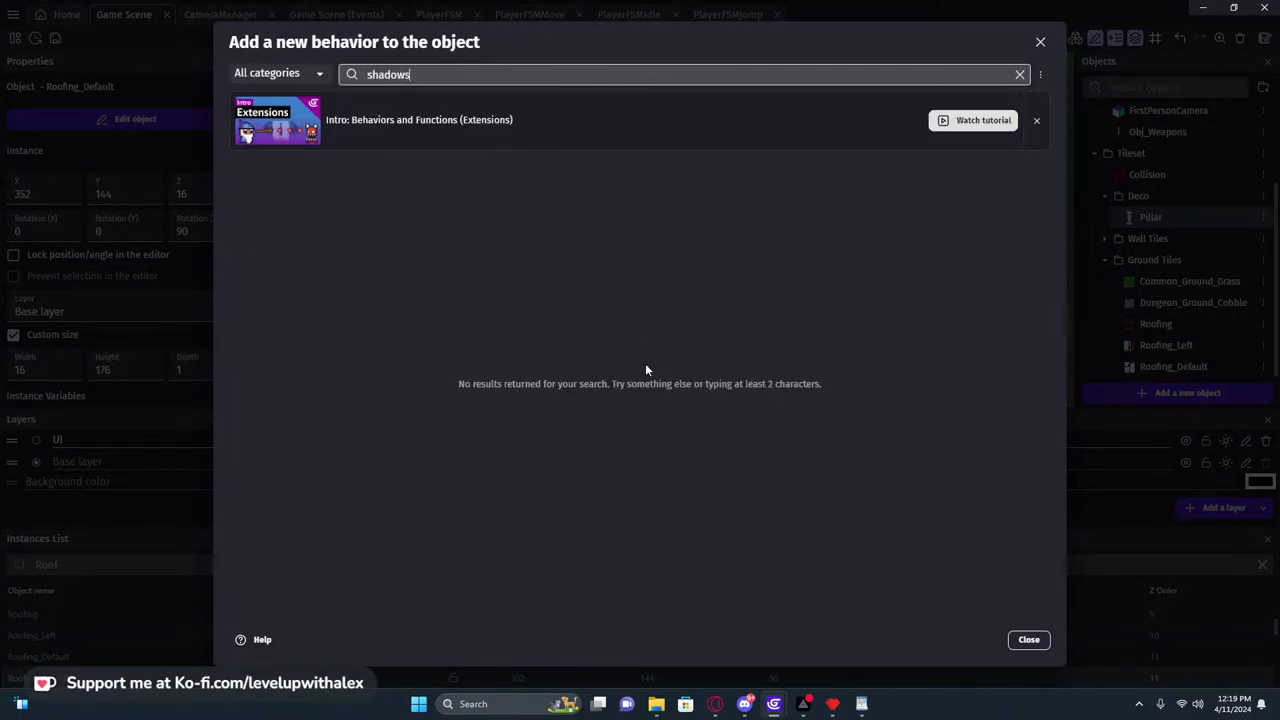
click(1040, 41)
click(1041, 42)
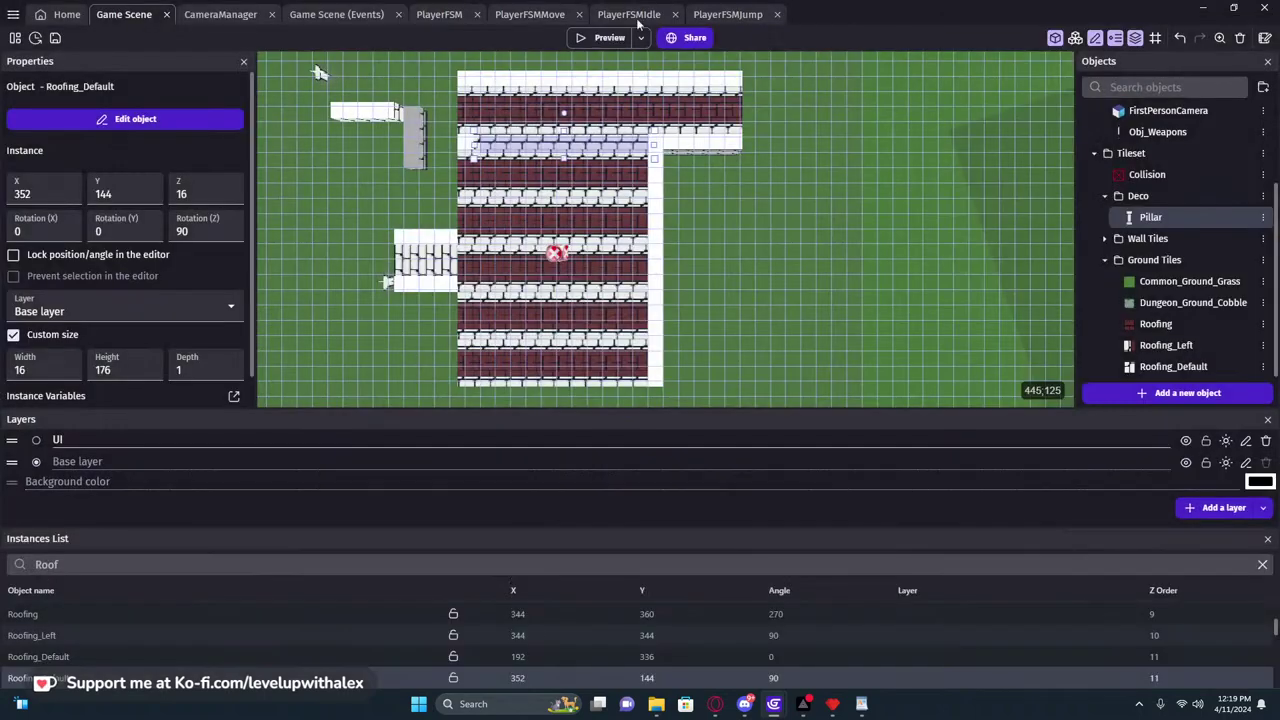
Select the short horizontal wall piece outside the dungeon in the scene to check which object it is
middle_drag(336, 125, 430, 140)
click(440, 128)
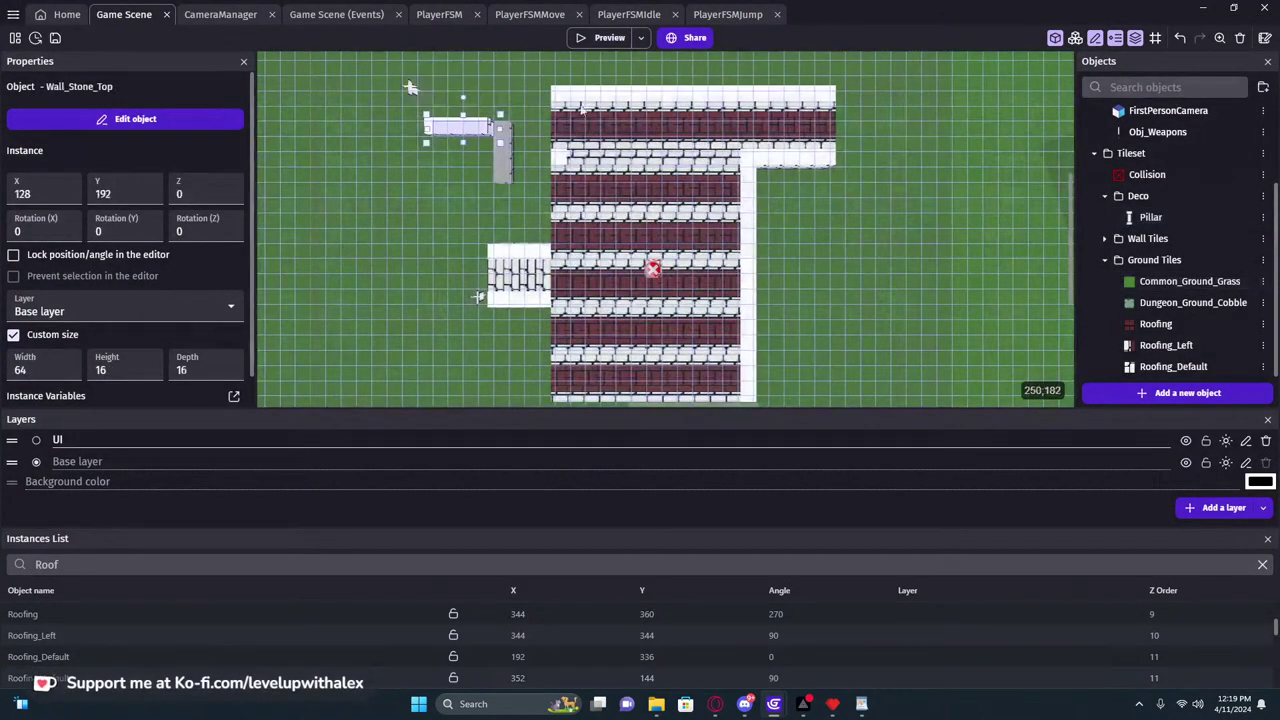
click(220, 14)
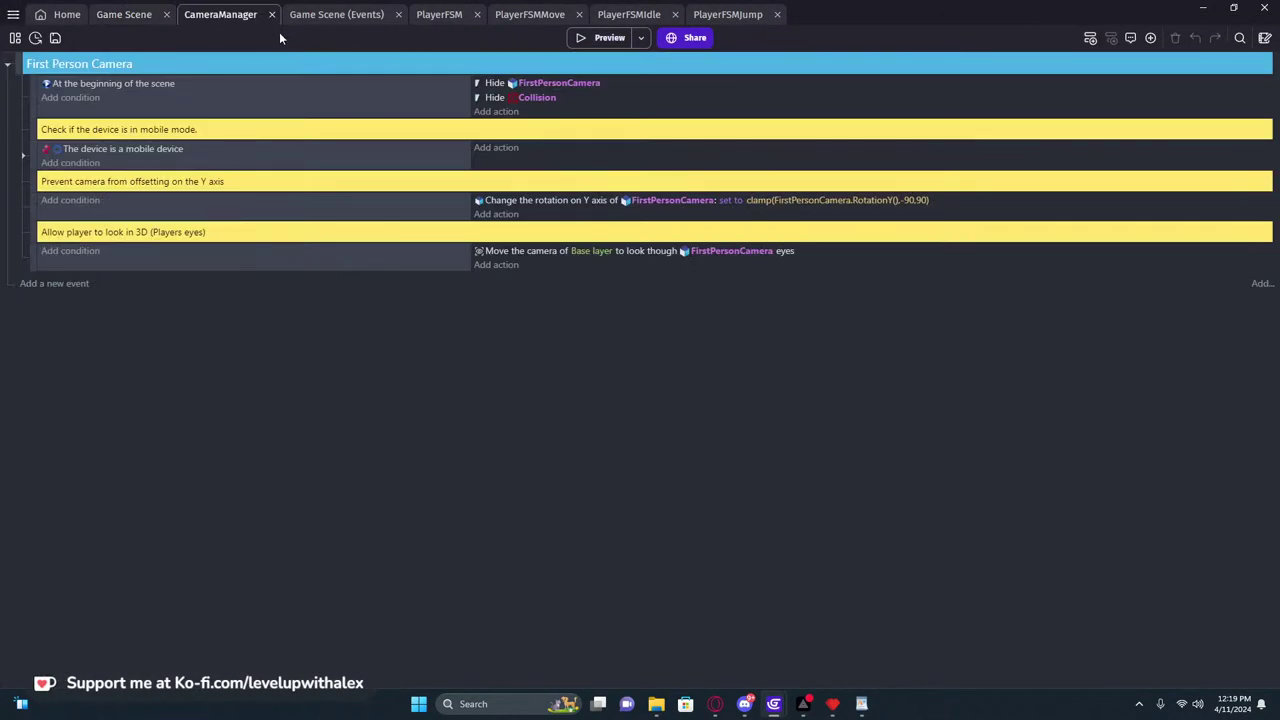
Set the For each event in the Shadows group of the Game Scene events to repeat for Wall_Stone_Bottom
click(324, 15)
click(174, 351)
drag(88, 371, 27, 373)
click(167, 349)
key(BackSpace)
key(BackSpace)
key(BackSpace)
key(BackSpace)
key(BackSpace)
key(BackSpace)
key(BackSpace)
key(BackSpace)
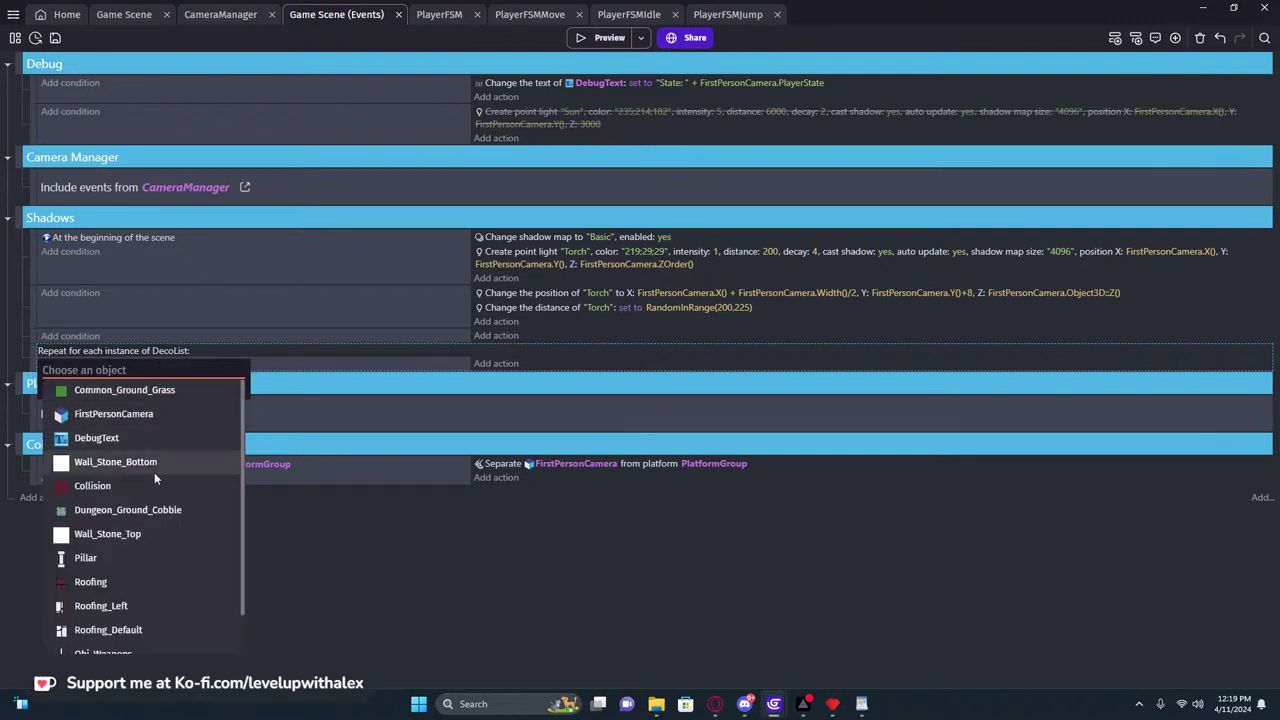
click(143, 463)
Duplicate the empty Wall_Stone_Bottom For each event and set the copy to repeat for Wall_Stone_Top
click(33, 359)
key(ctrl+c)
key(ctrl+v)
click(188, 379)
drag(145, 398, 103, 398)
text(T)
click(129, 418)
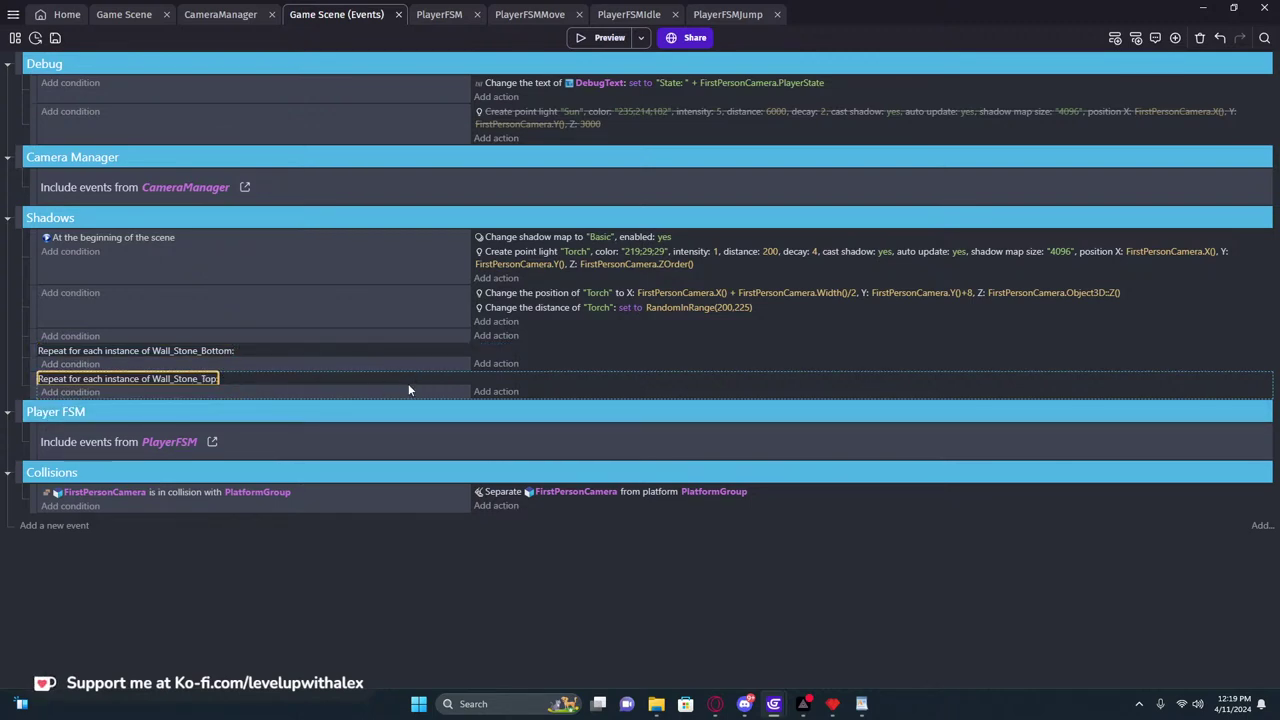
Add a "Cast shadow - 3D box" action set to Yes for Wall_Stone_Bottom in its For each event
click(483, 364)
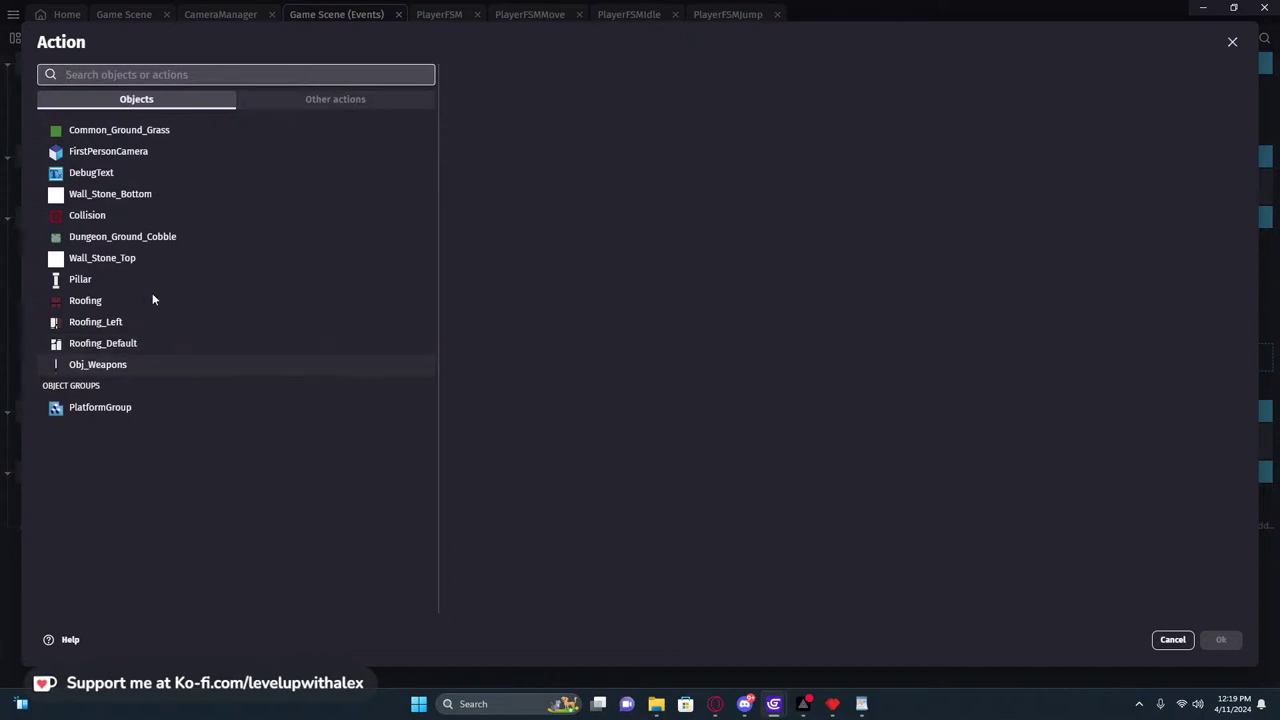
click(142, 195)
click(518, 123)
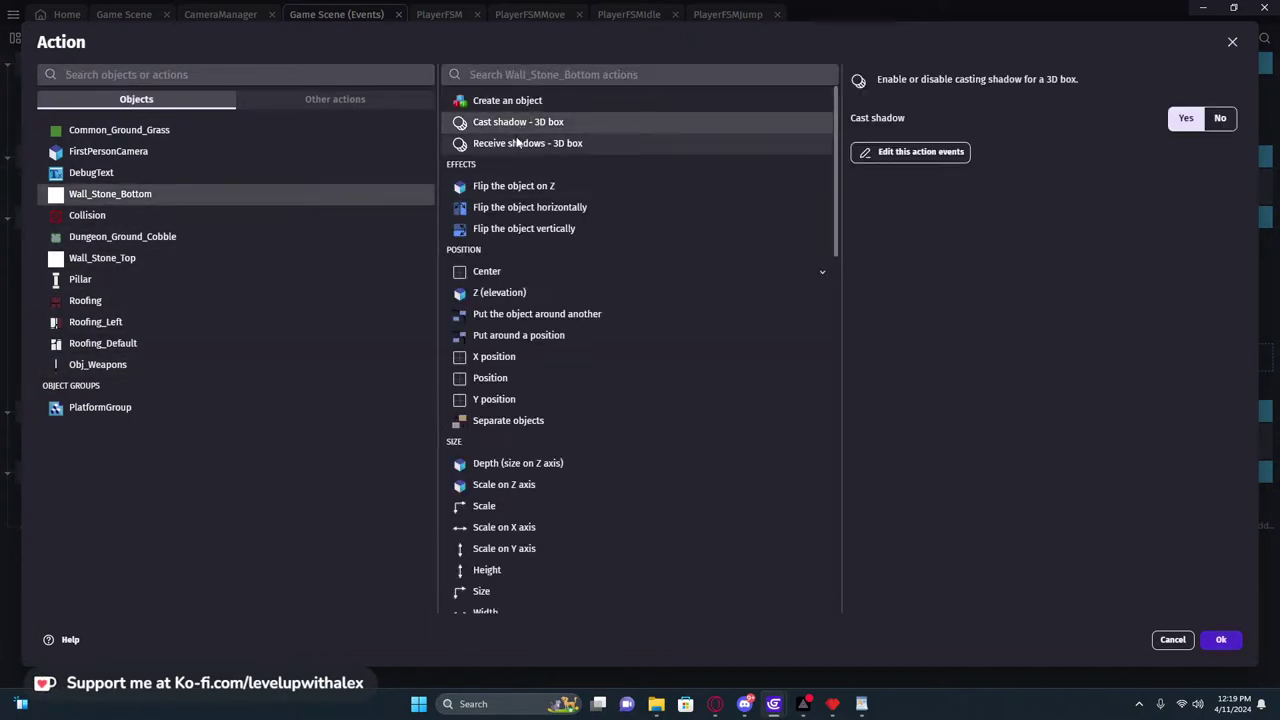
click(1217, 641)
Duplicate the casting shadow action and change the copy to "Receive shadows - 3D box", set to Yes, for Wall_Stone_Bottom
click(509, 365)
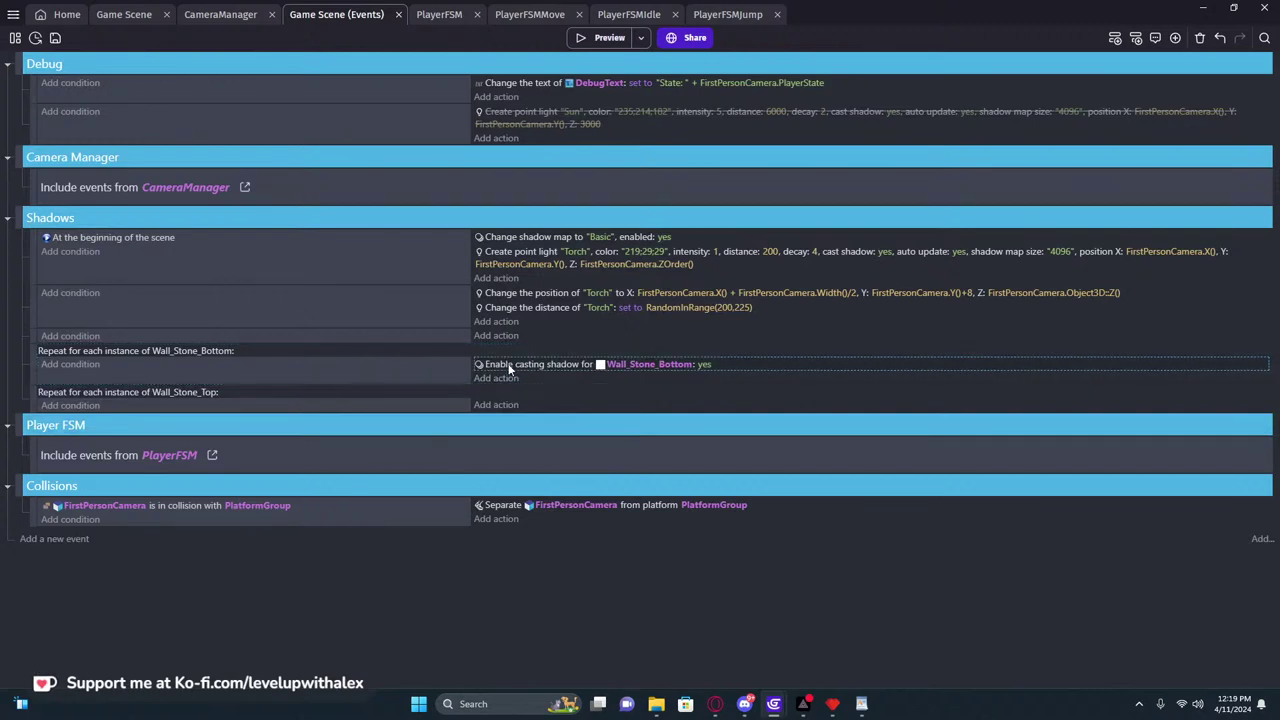
key(ctrl+c)
key(ctrl+v)
double_click(541, 385)
click(515, 114)
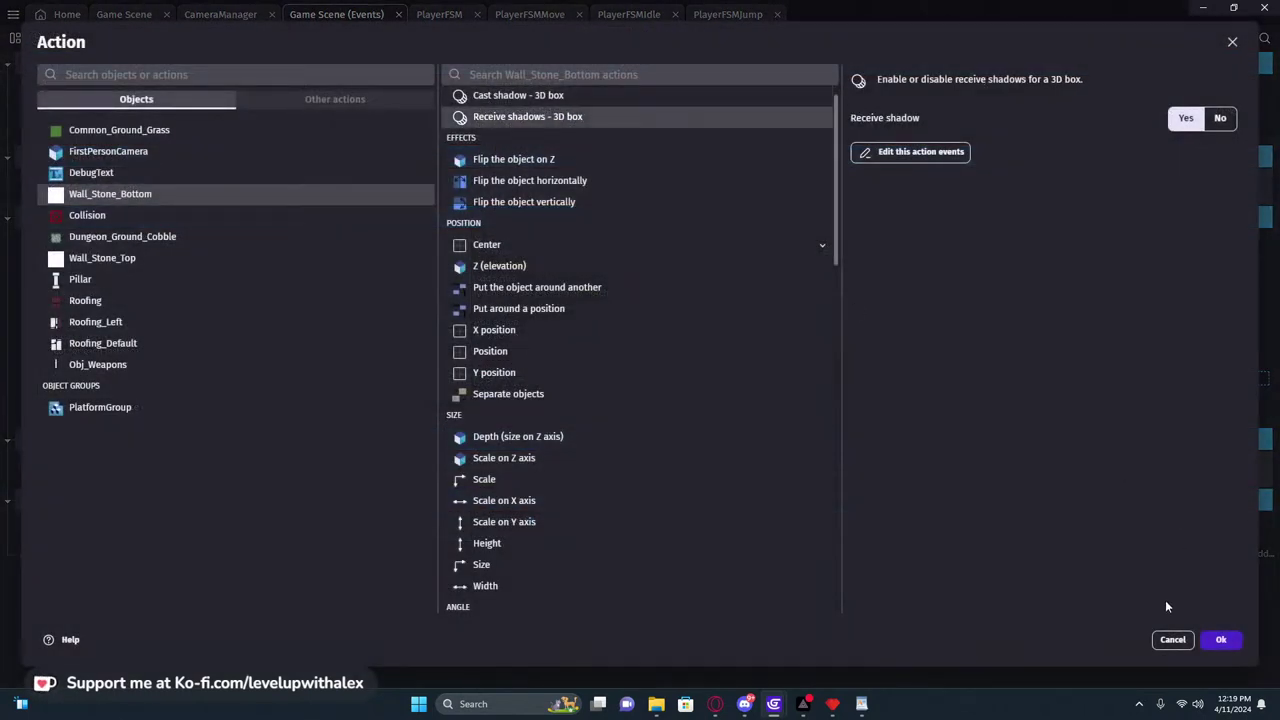
click(1222, 640)
Duplicate the Wall_Stone_Bottom For each event with its shadow actions and delete the empty Wall_Stone_Top event
click(35, 374)
key(ctrl+c)
key(ctrl+v)
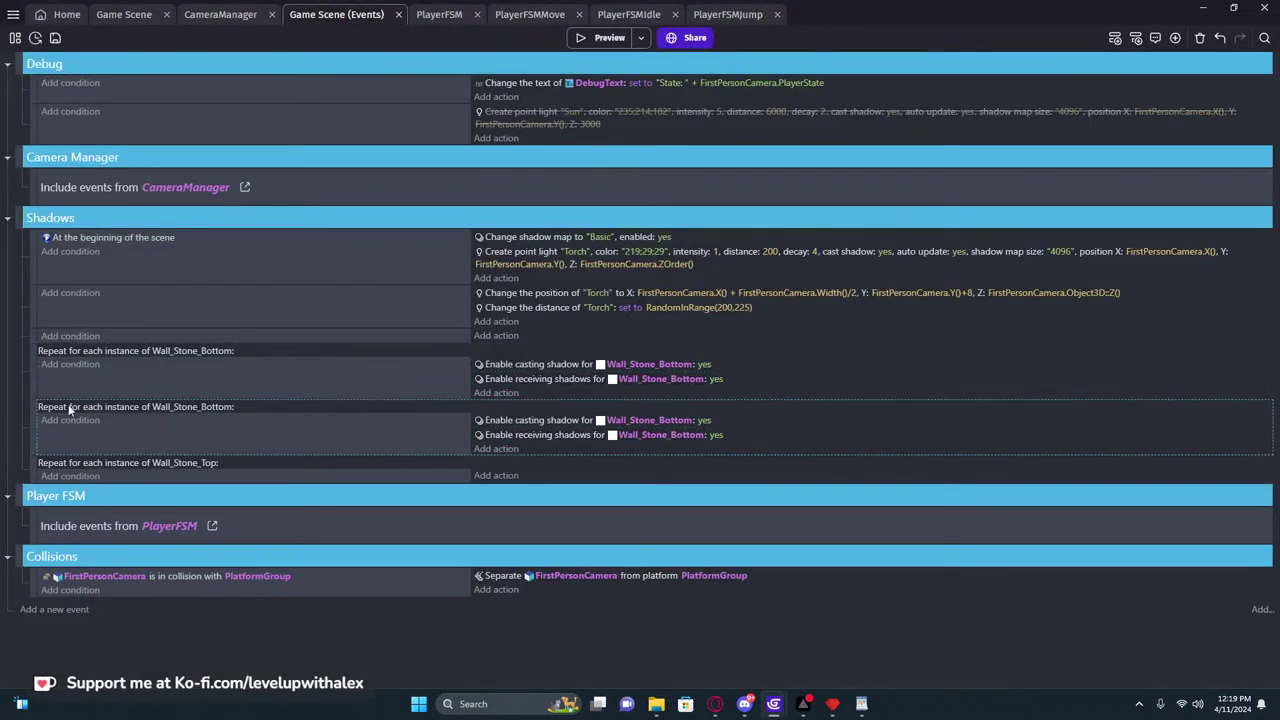
click(32, 476)
key(Delete)
Set the duplicated For each event to repeat for each instance of Wall_Stone_Top
click(190, 408)
click(180, 441)
click(189, 408)
drag(151, 428, 113, 428)
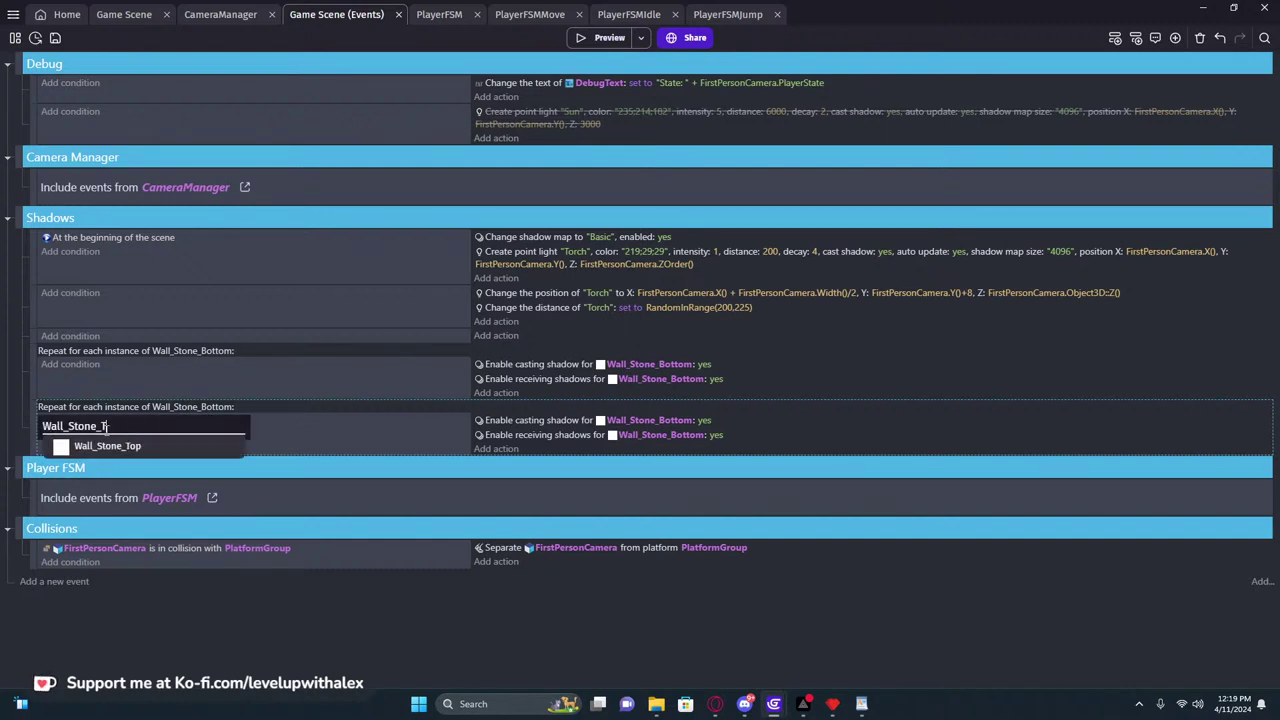
click(143, 446)
Change the object in the second loop's casting and receiving shadow actions to Wall_Stone_Top
click(190, 411)
double_click(186, 425)
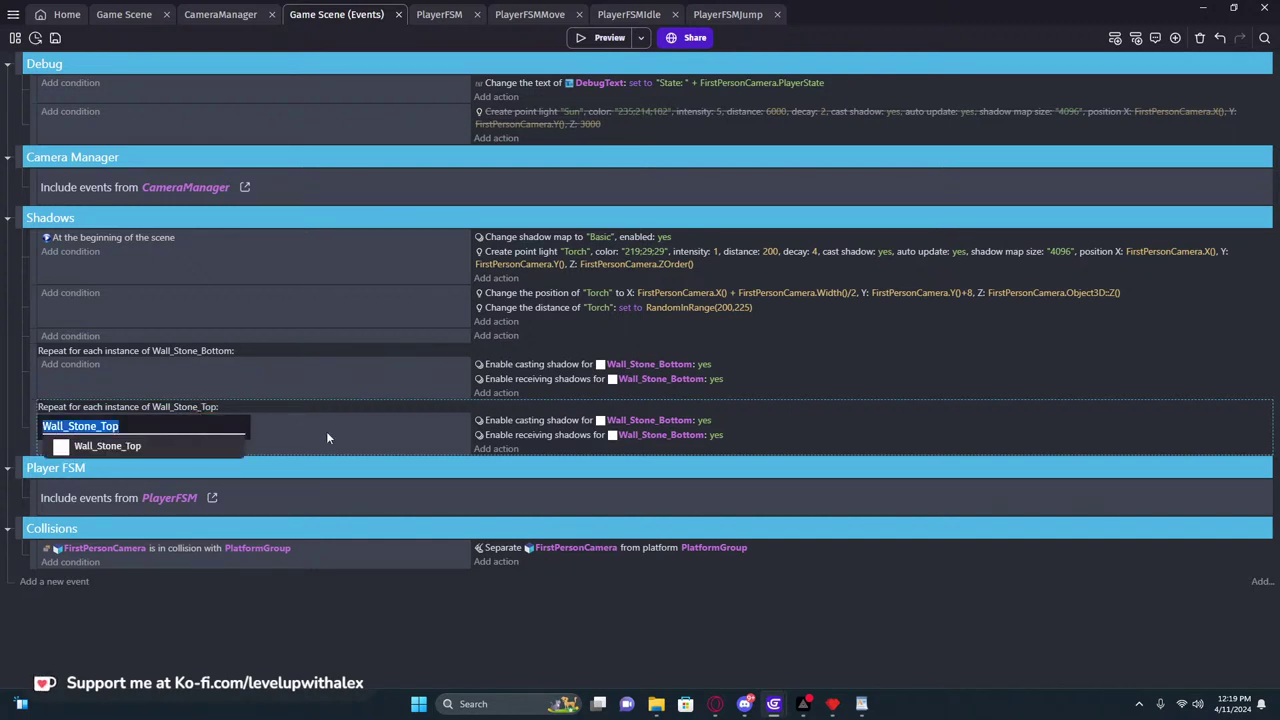
click(660, 422)
key(ctrl+v)
click(891, 440)
click(672, 435)
key(ctrl+v)
click(911, 440)
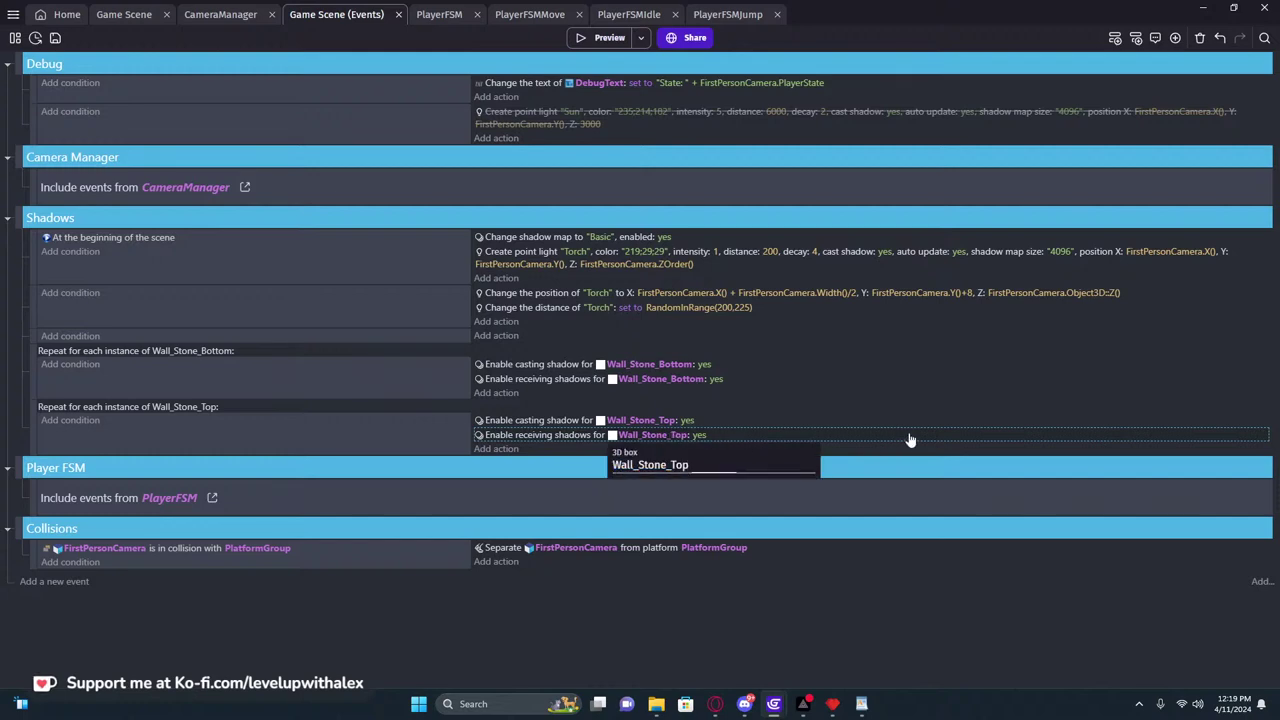
Preview the game and walk through the dungeon to examine the torch lighting and shadows on the stone walls
click(616, 42)
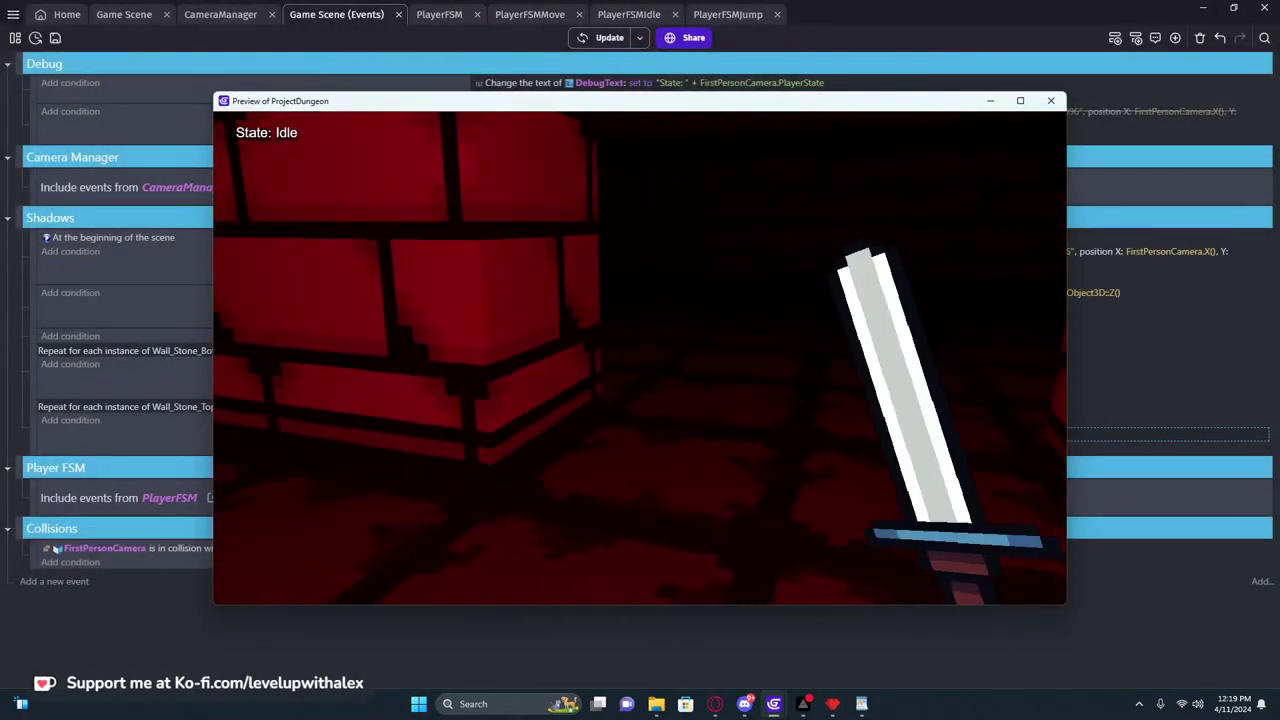
key(w)
key(w)
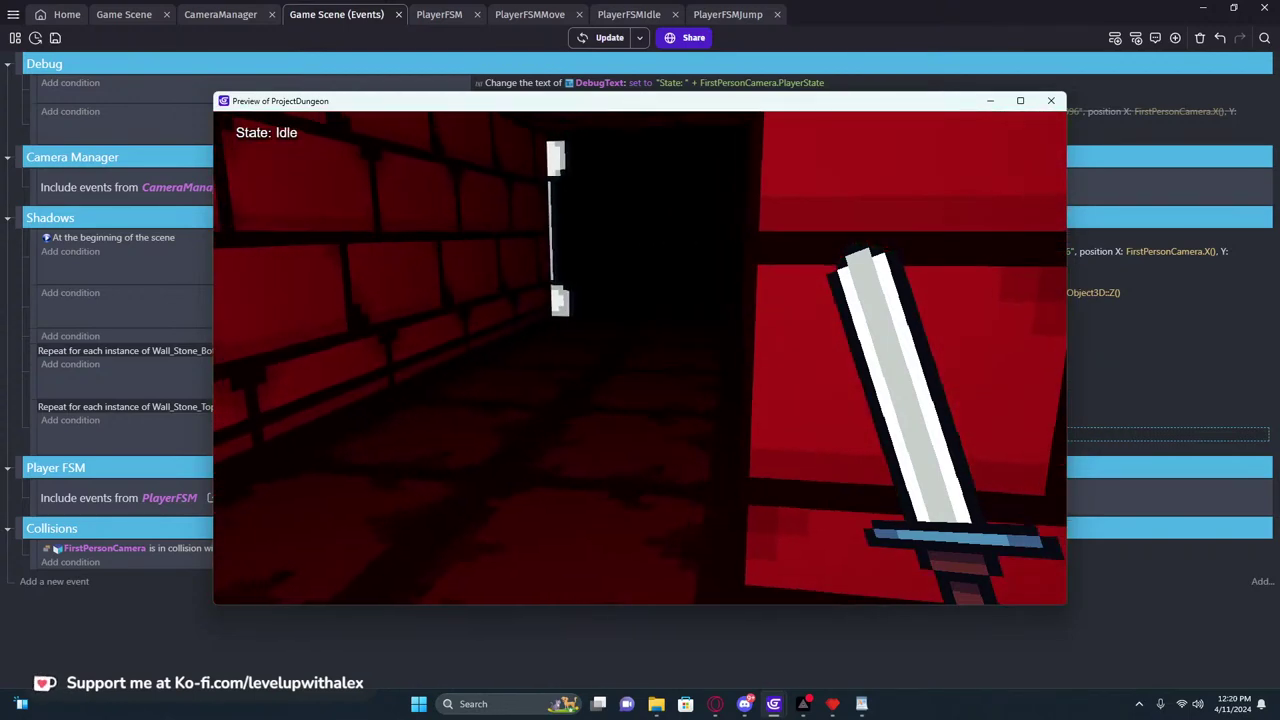
key(w)
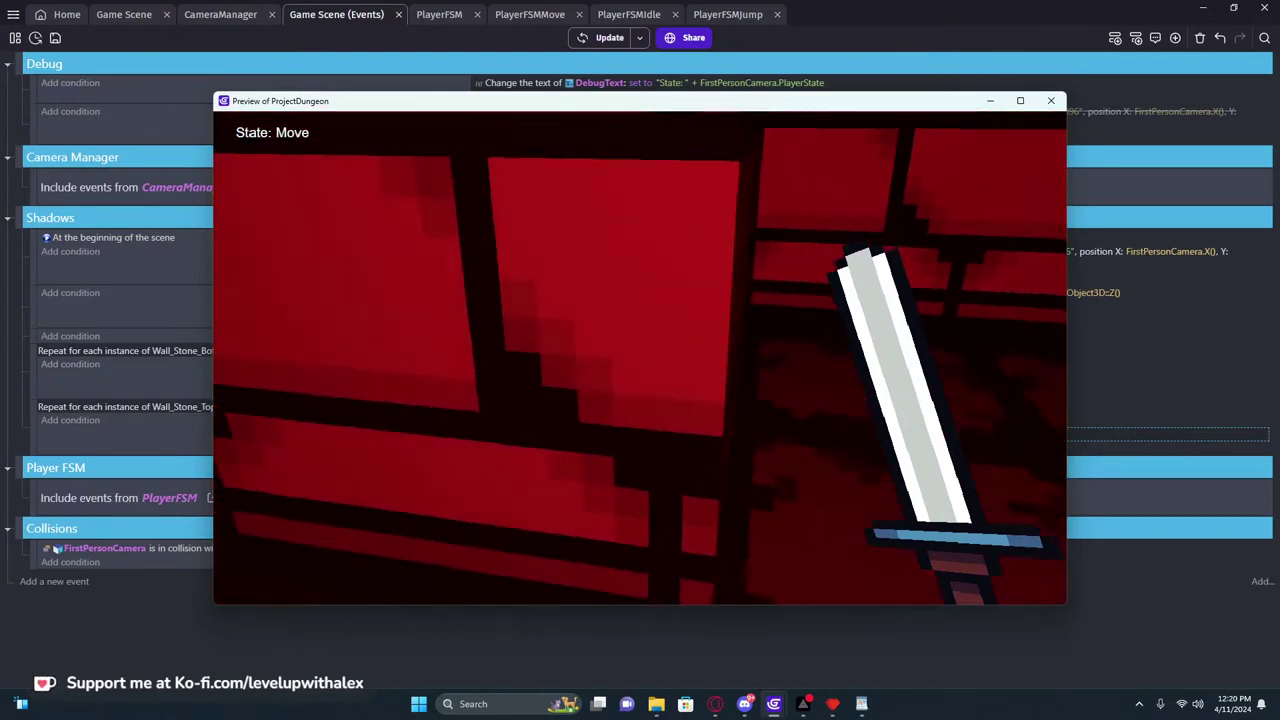
key(w)
key(w)
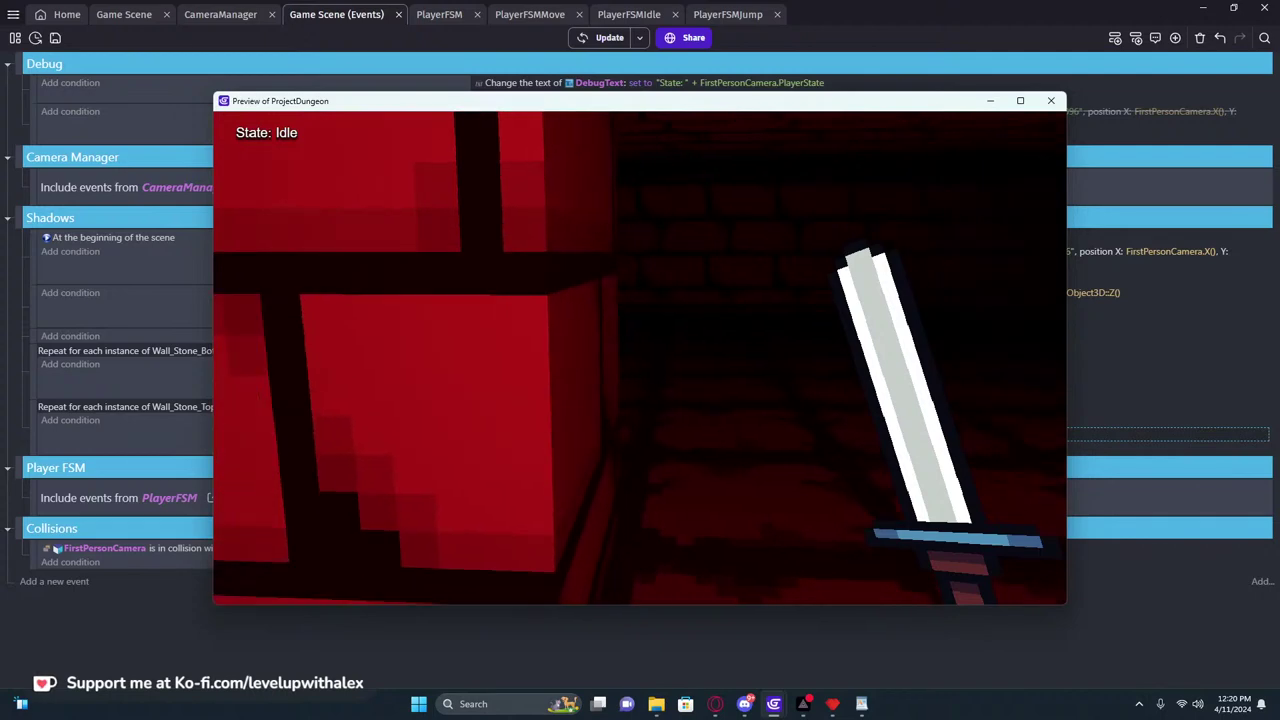
key(w)
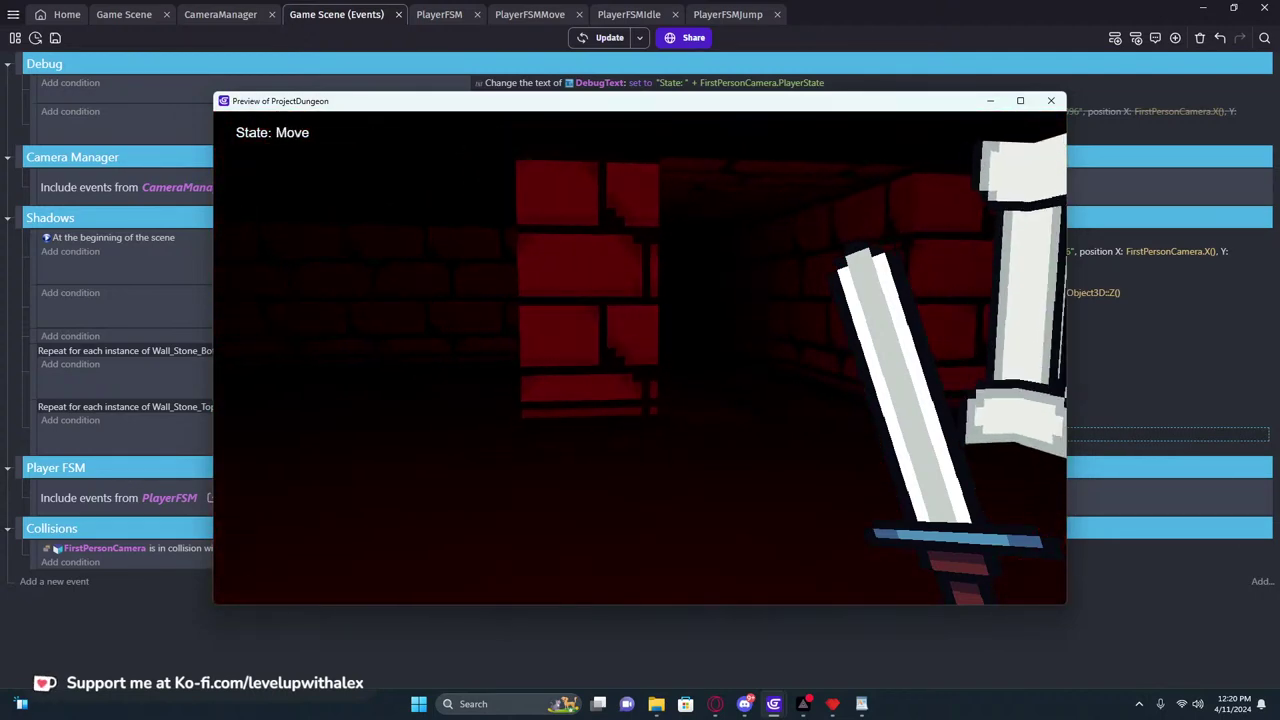
key(w)
key(w)
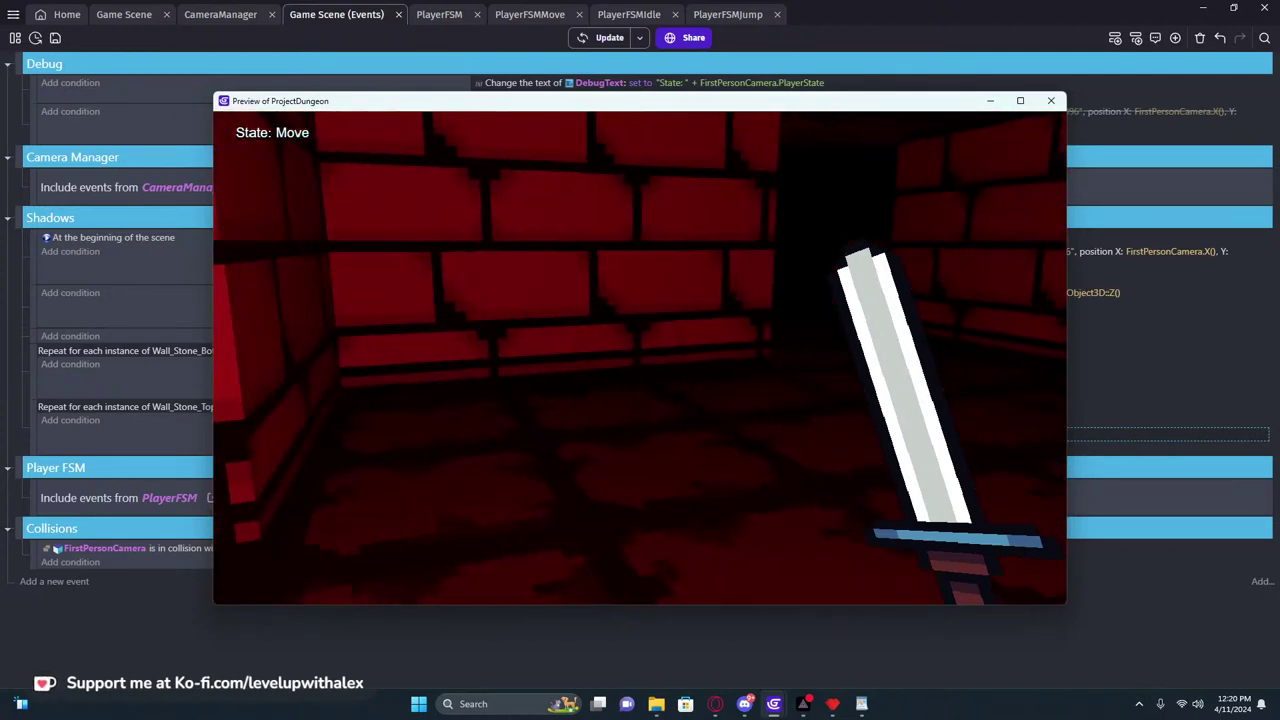
key(w)
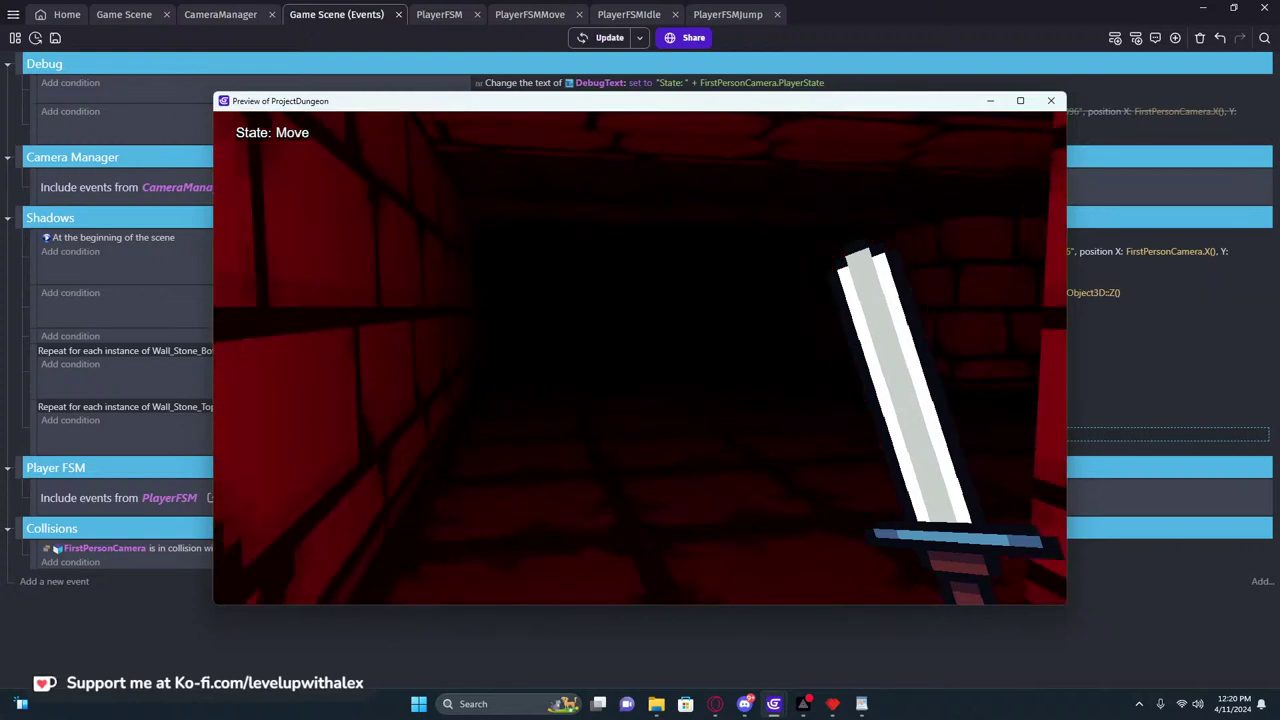
click(1051, 100)
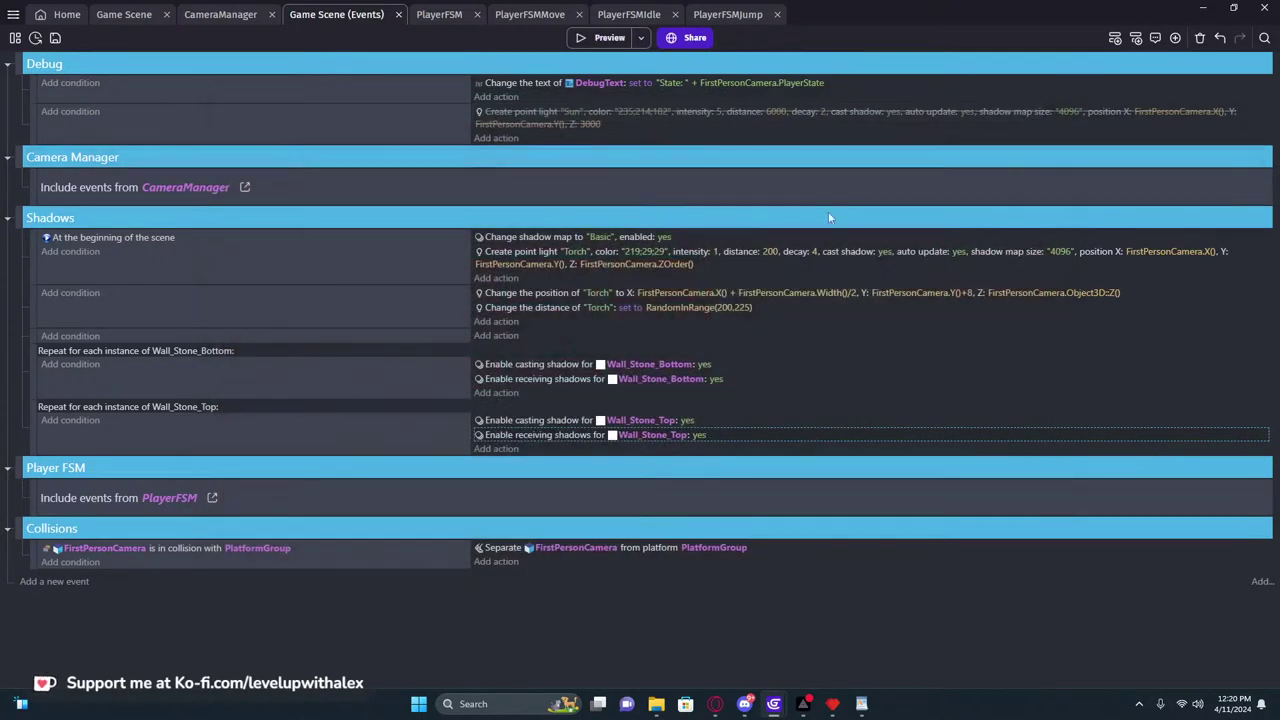
Duplicate the Wall_Stone_Top For each event and set the copy to repeat for each instance of Dungeon_Ground_Cobble
click(33, 417)
key(ctrl+c)
key(ctrl+v)
click(200, 463)
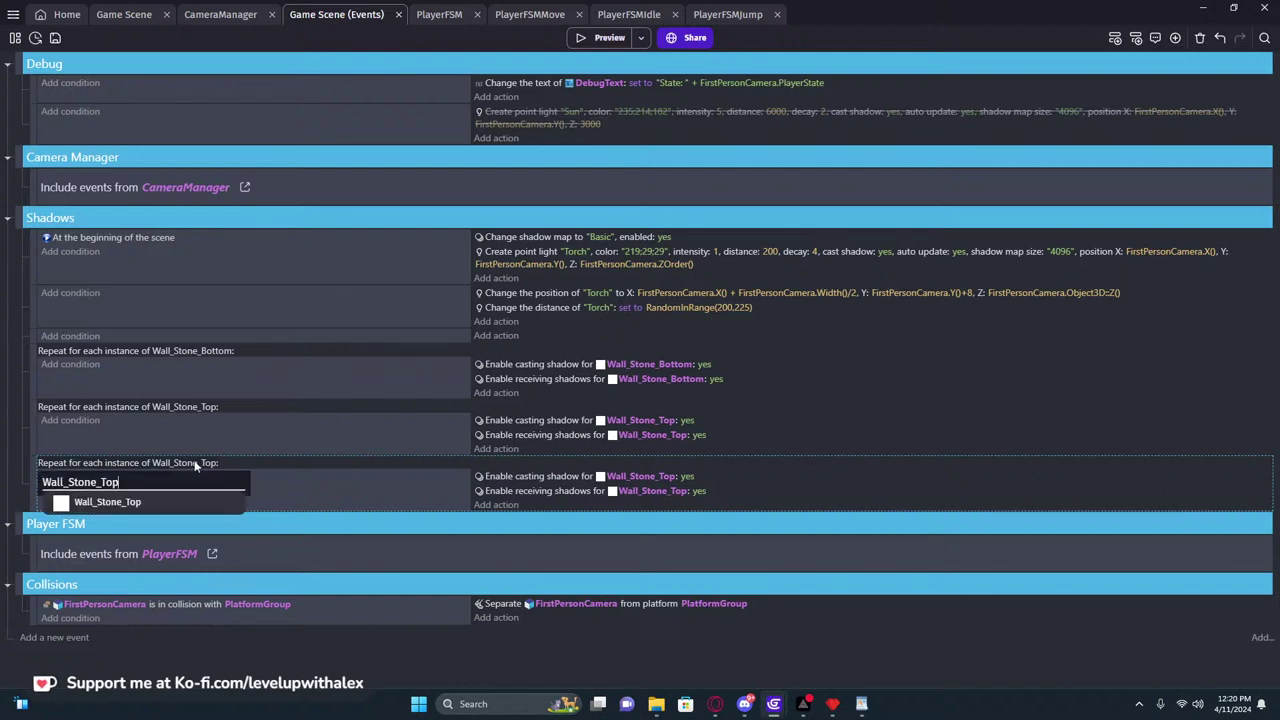
drag(122, 482, 45, 484)
key(BackSpace)
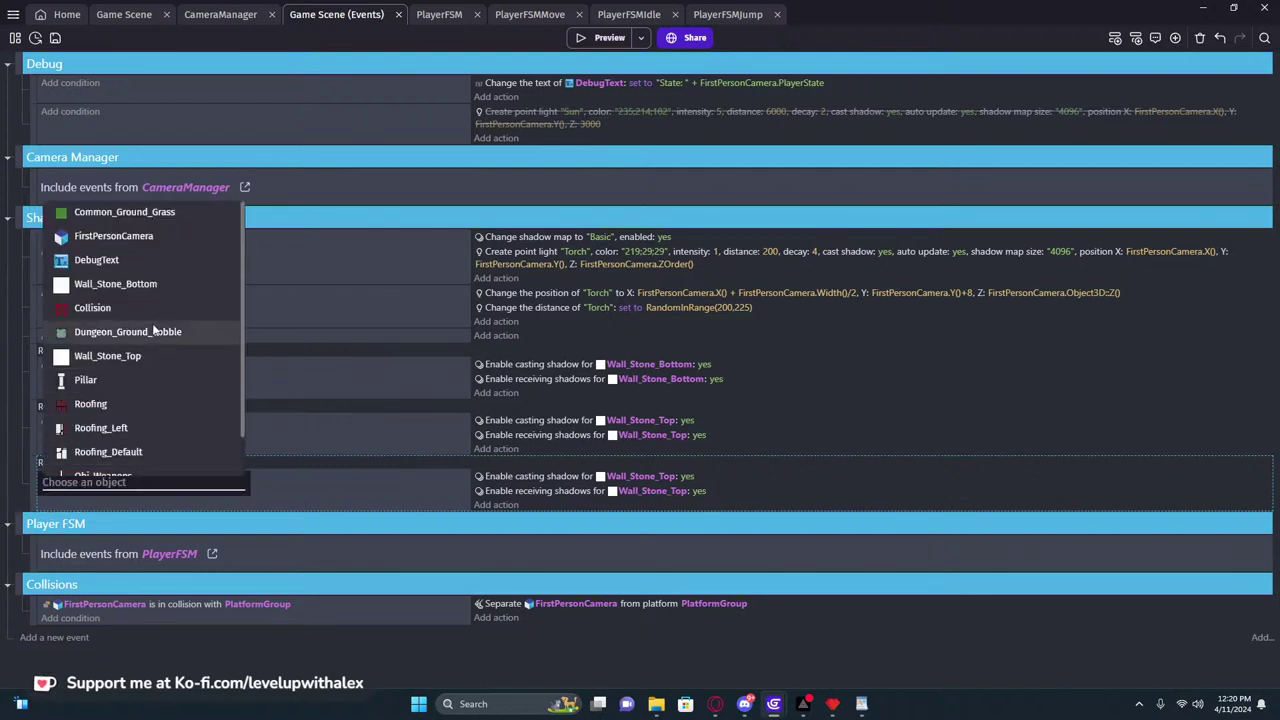
click(146, 333)
Change the object in the third loop's casting and receiving shadow actions to Dungeon_Ground_Cobble
click(238, 462)
key(ctrl+a)
key(ctrl+c)
click(640, 476)
key(ctrl+v)
key(Return)
click(672, 492)
key(ctrl+v)
key(Return)
Preview the game, walking and jumping through the dungeon to examine the shadows on the cobble ground and walls
click(592, 40)
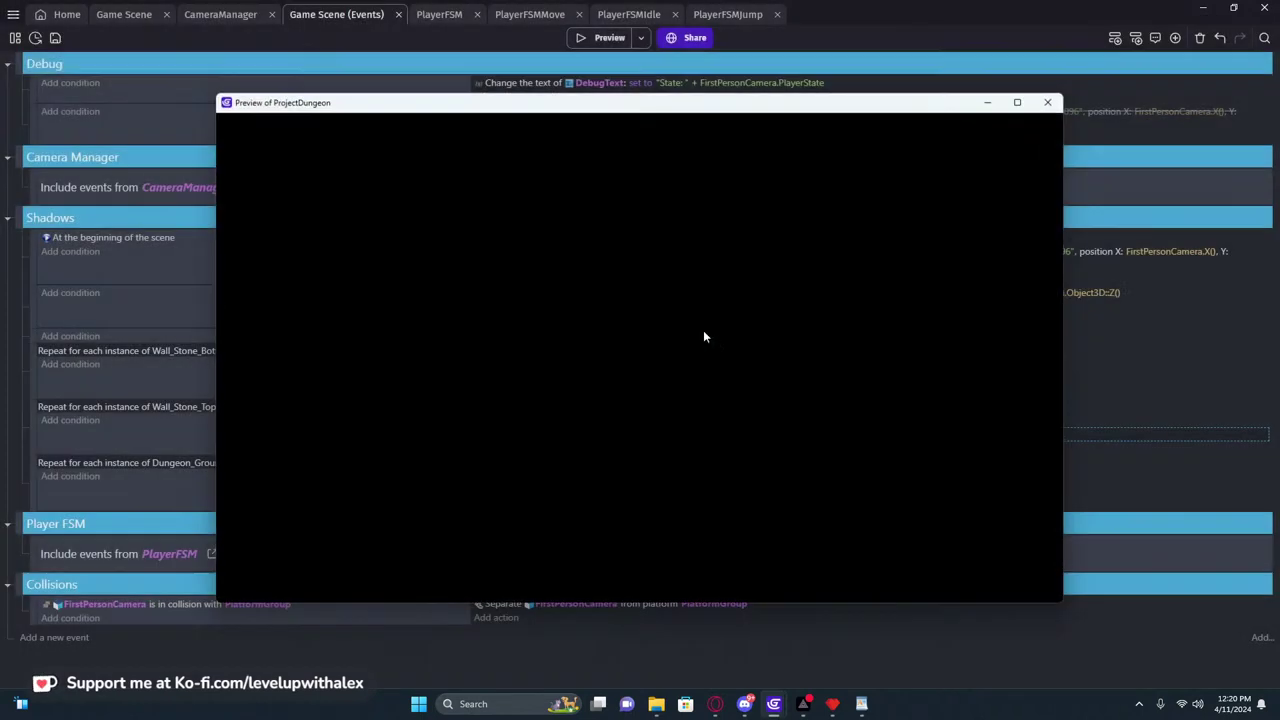
click(787, 350)
key(w)
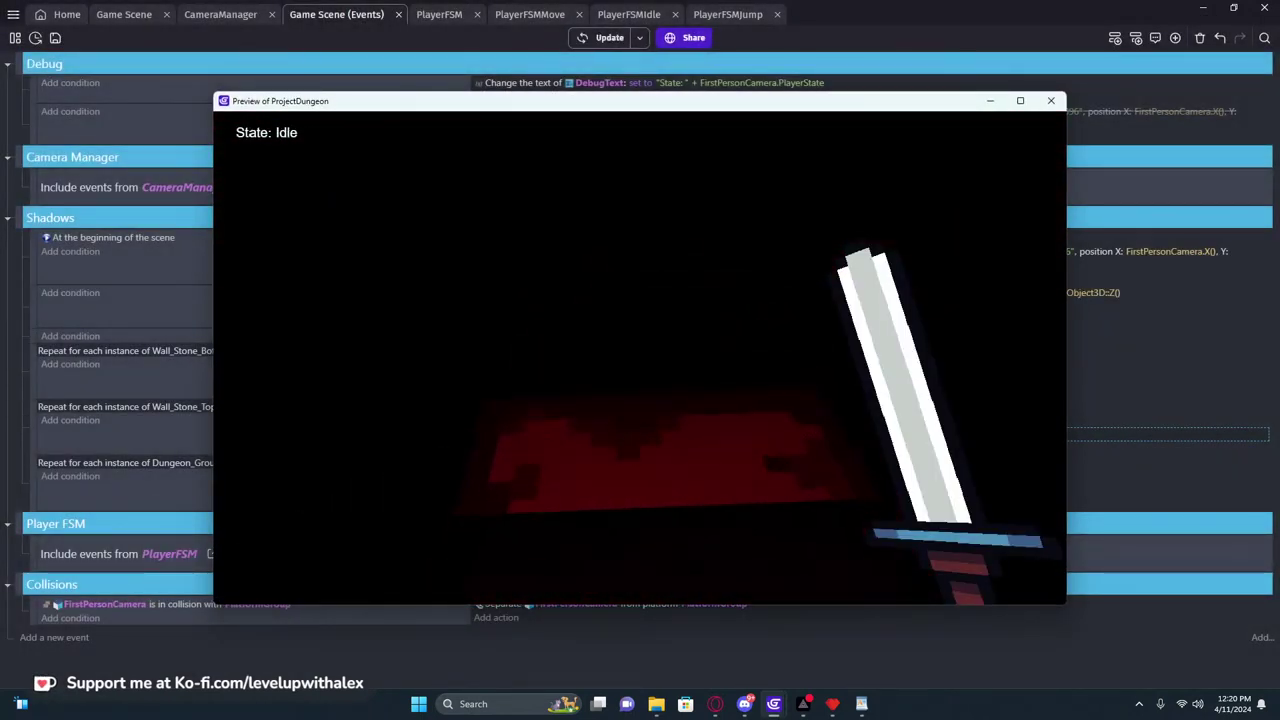
key(w)
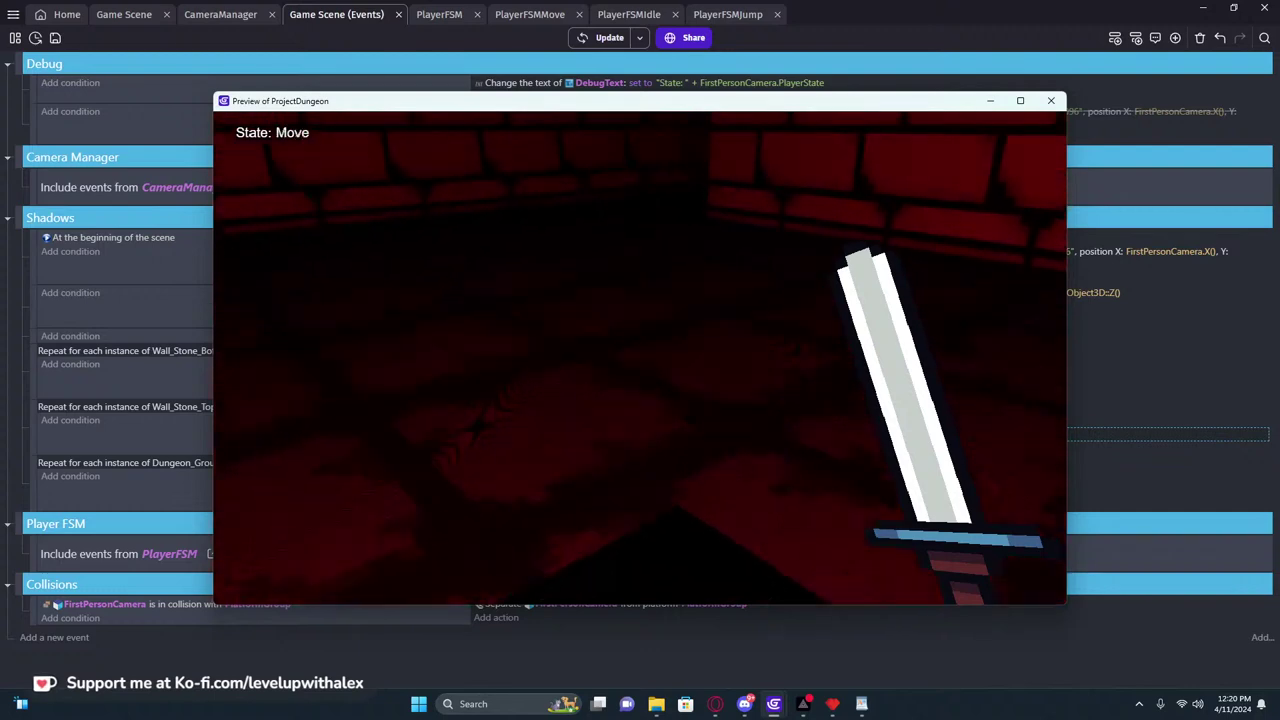
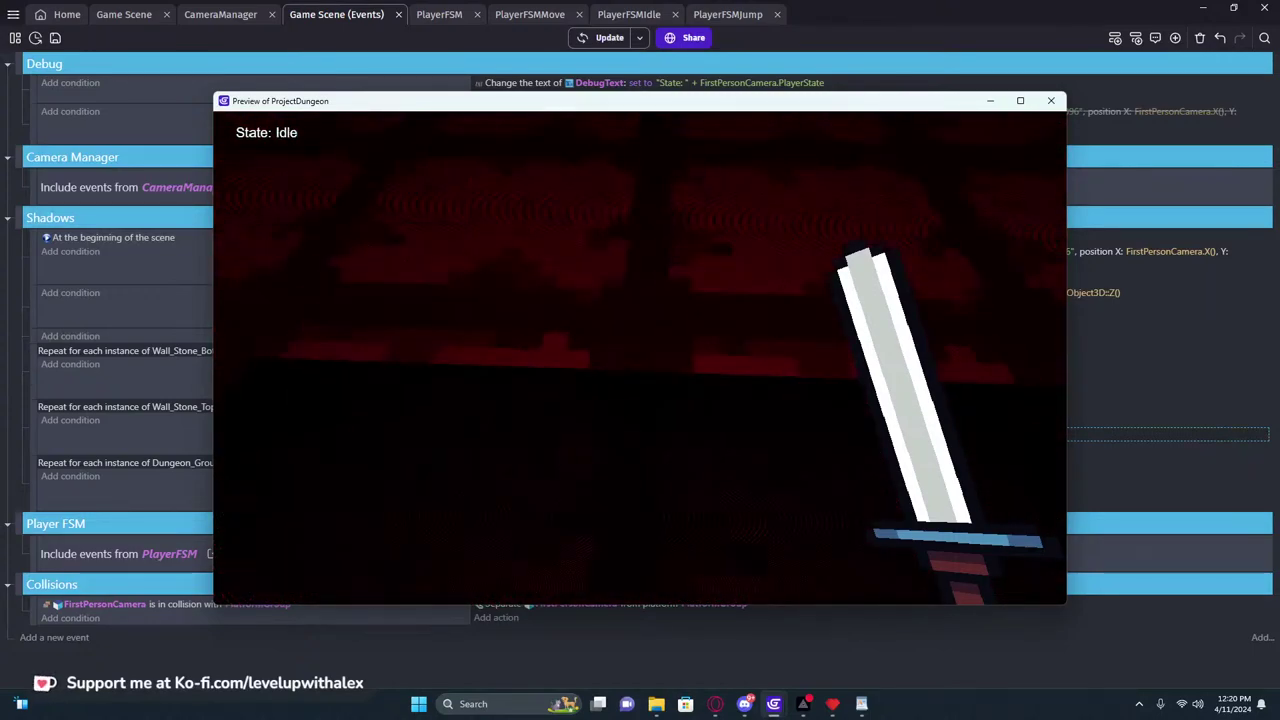
key(w)
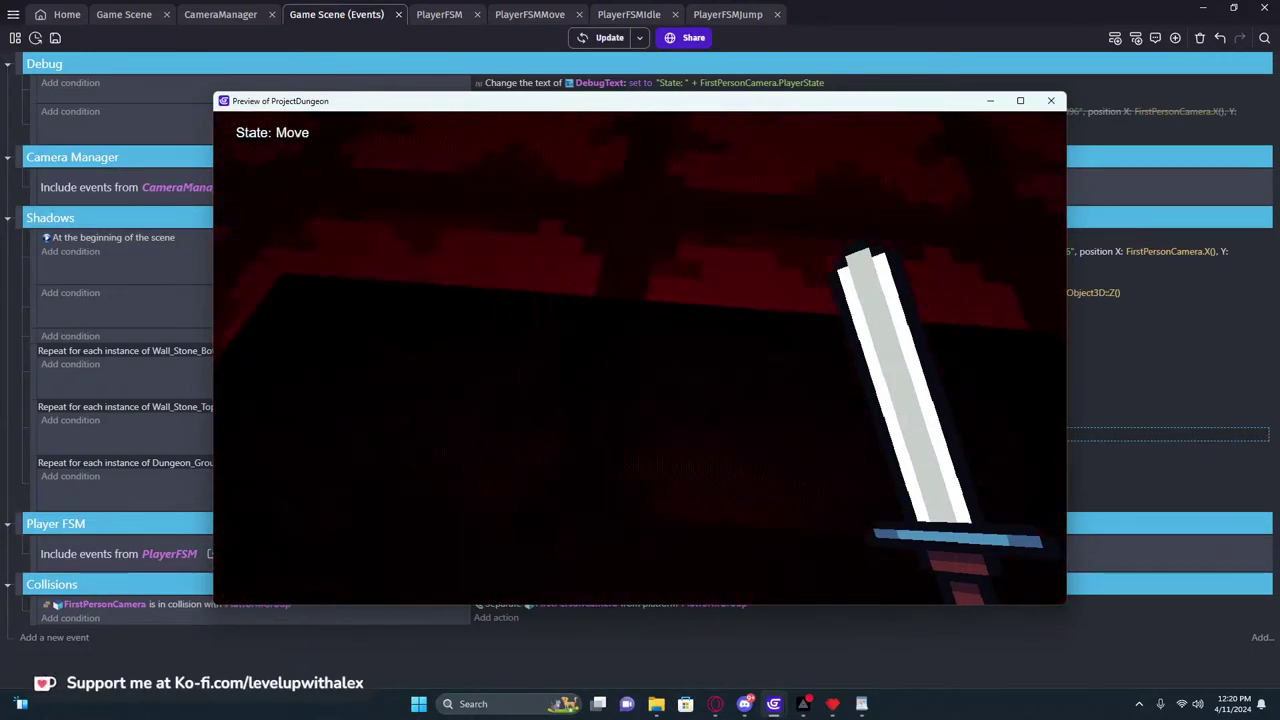
key(w)
key(space)
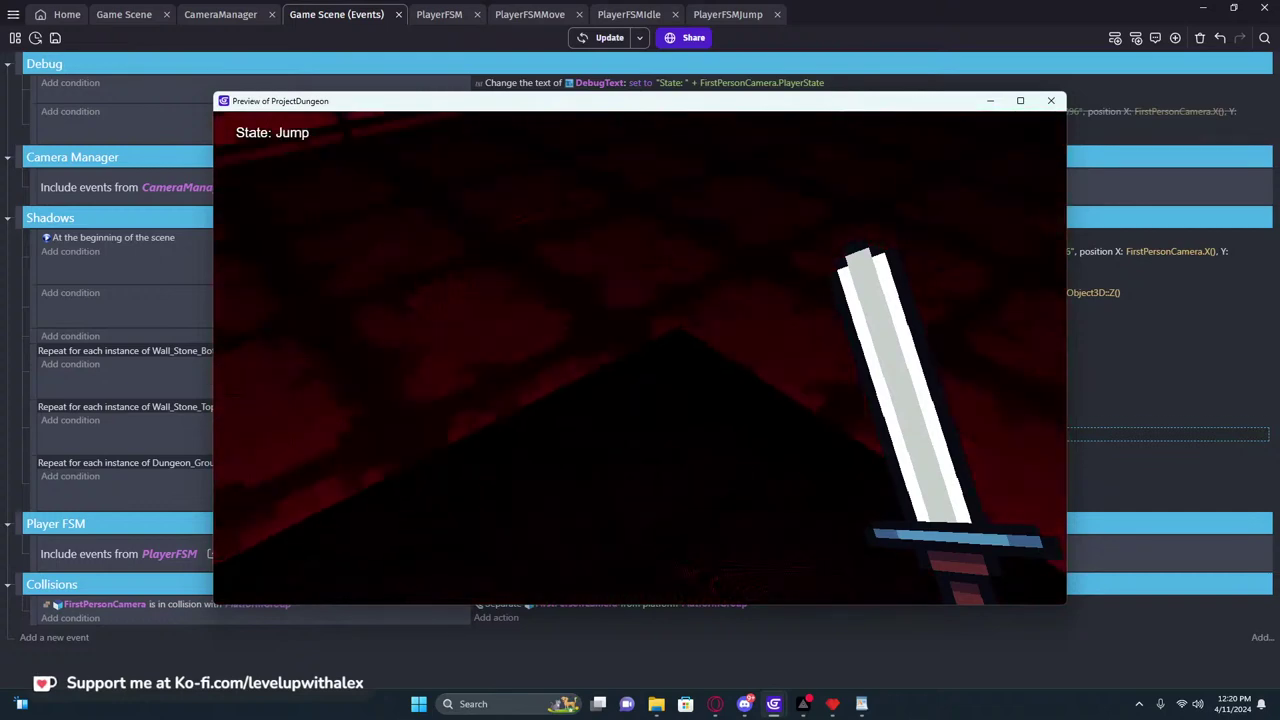
key(w)
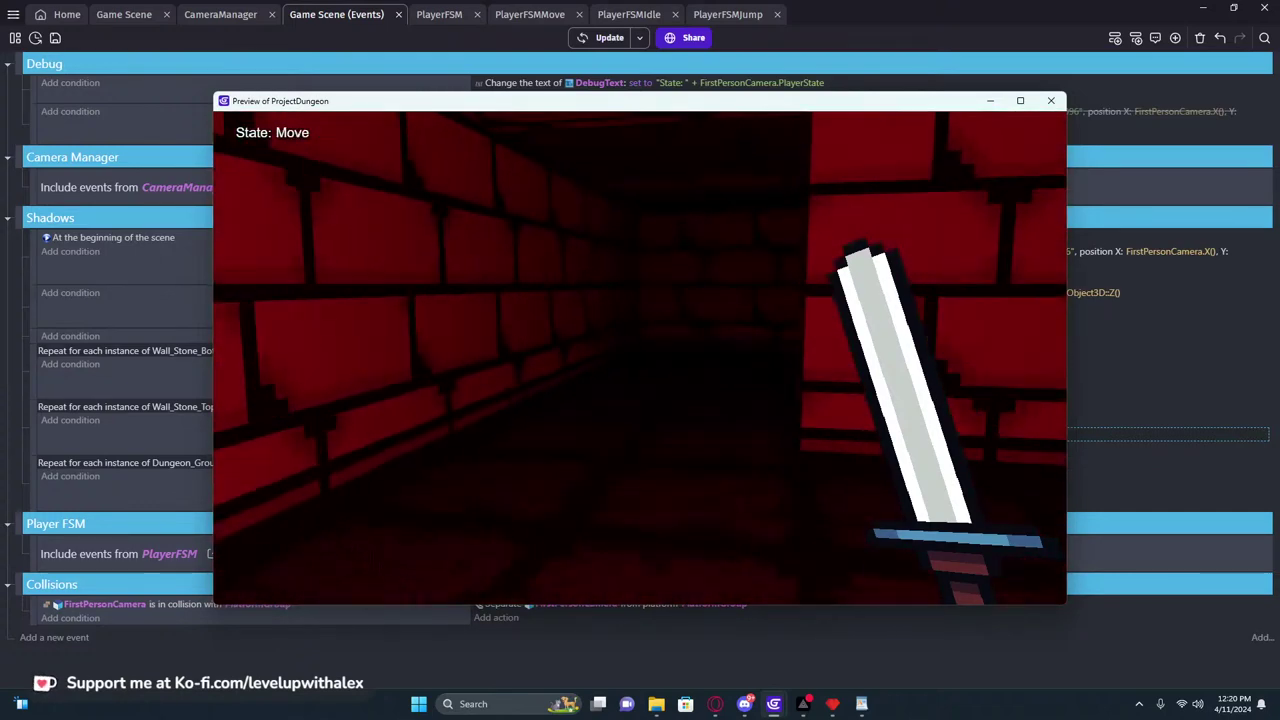
key(w)
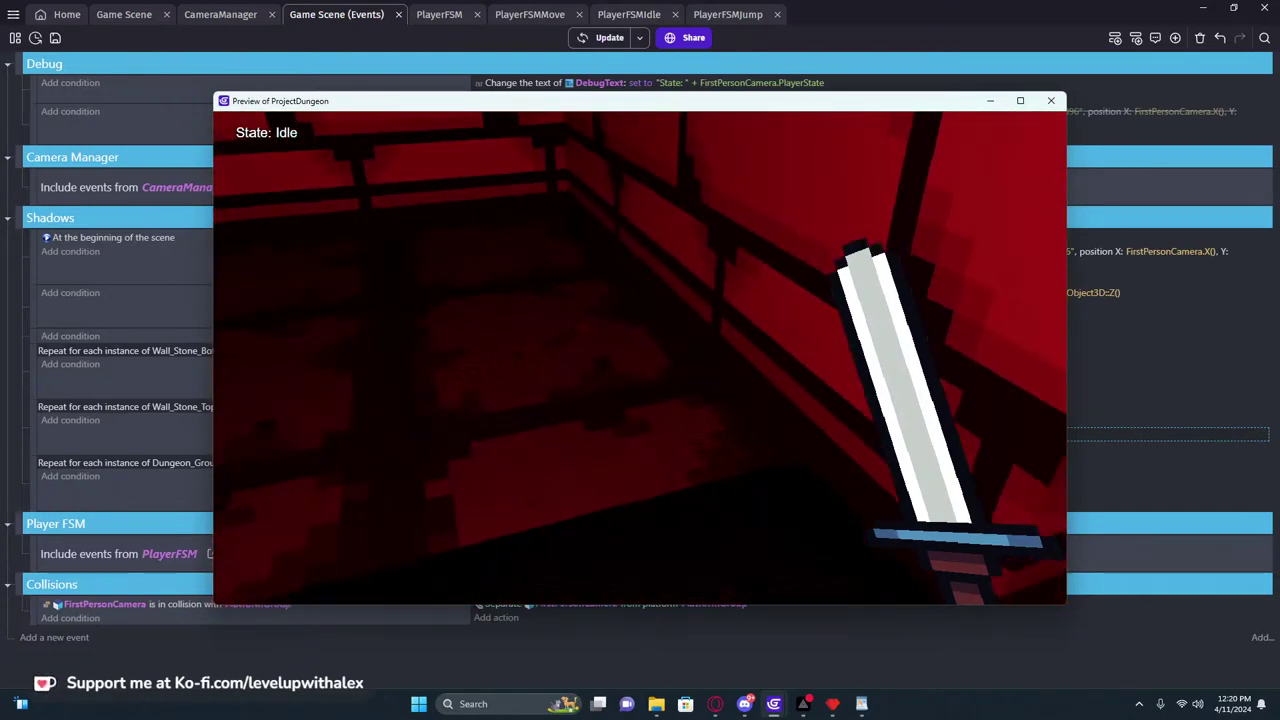
key(w)
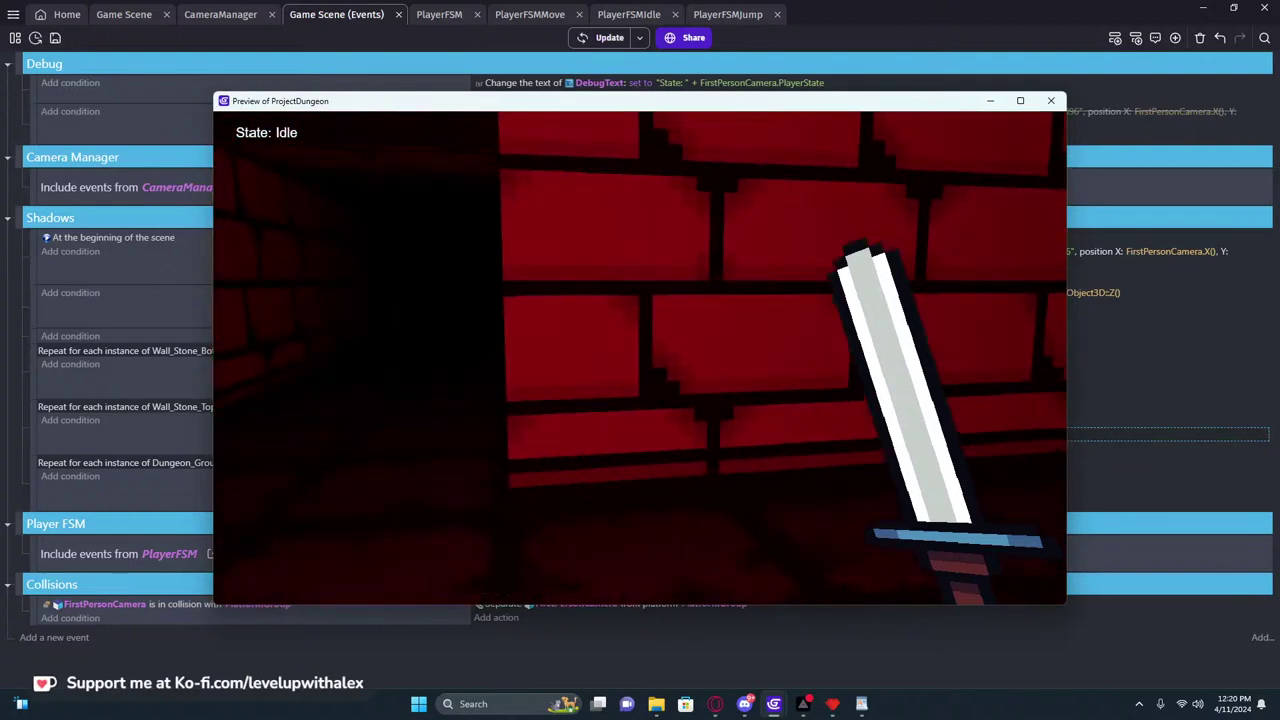
key(w)
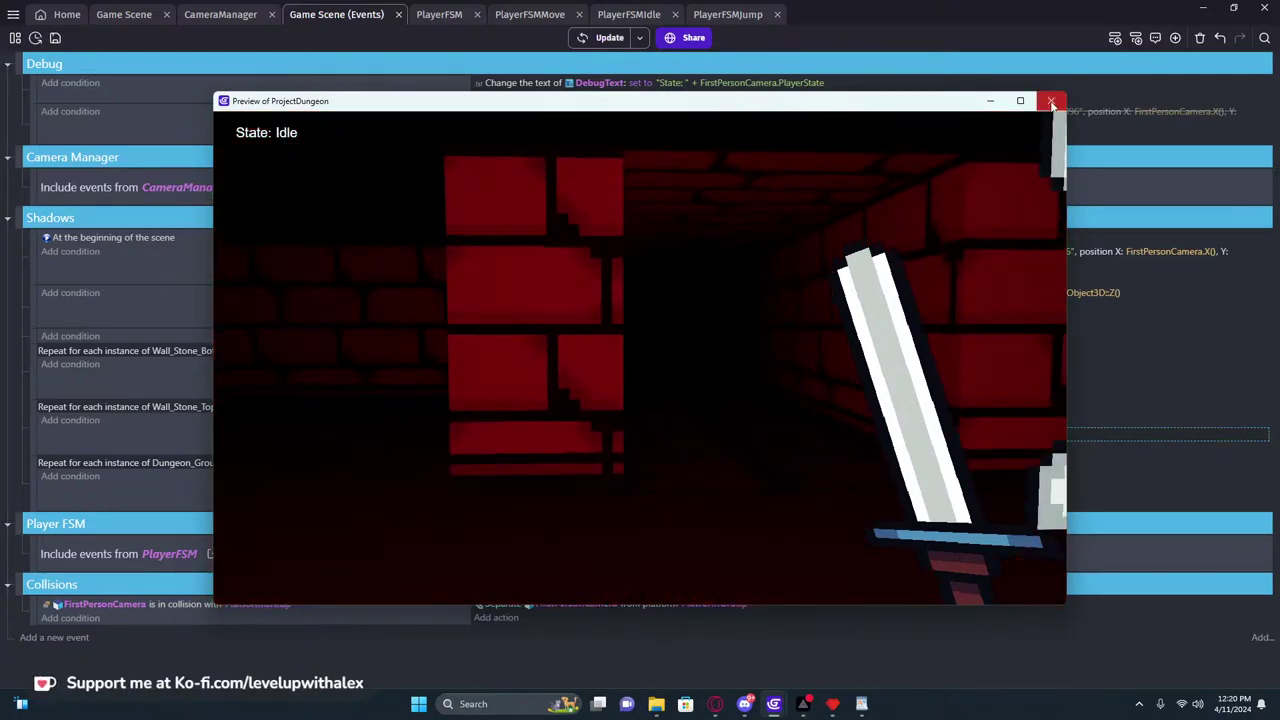
click(1051, 100)
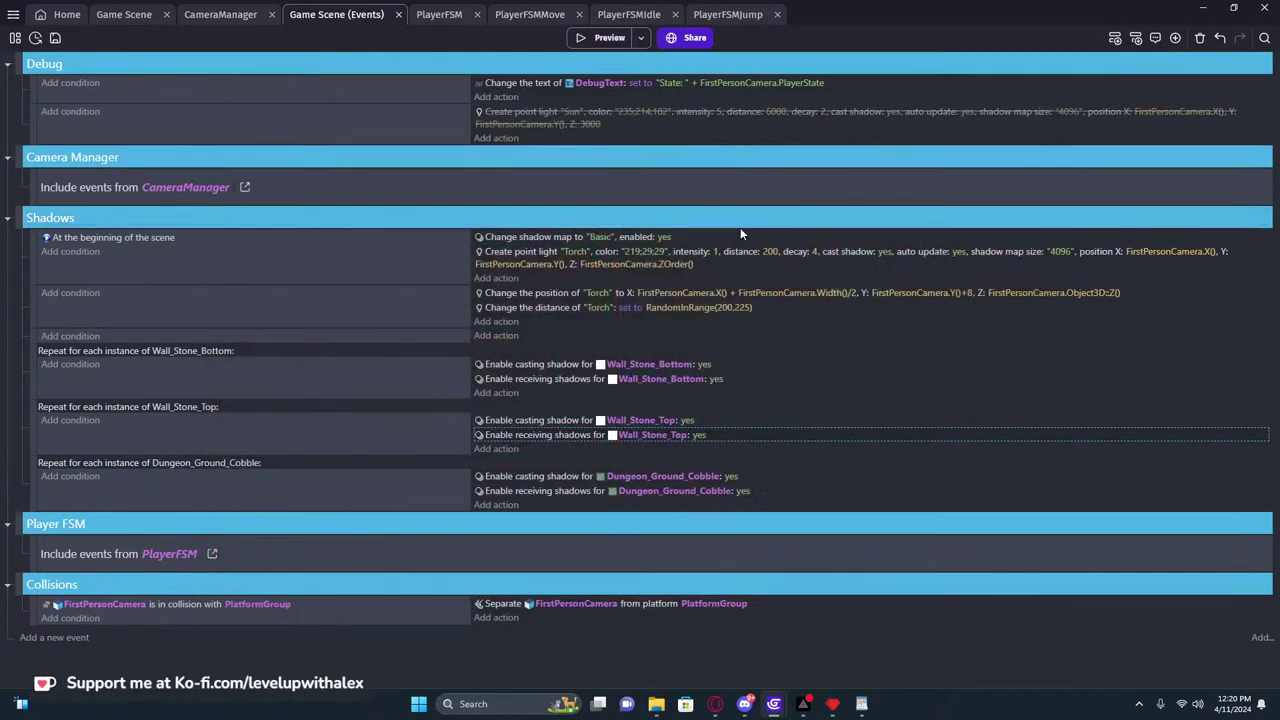
Review the Wall_Stone_Bottom cast shadow action, and check the material type of Wall_Stone_Top in the game scene
double_click(647, 369)
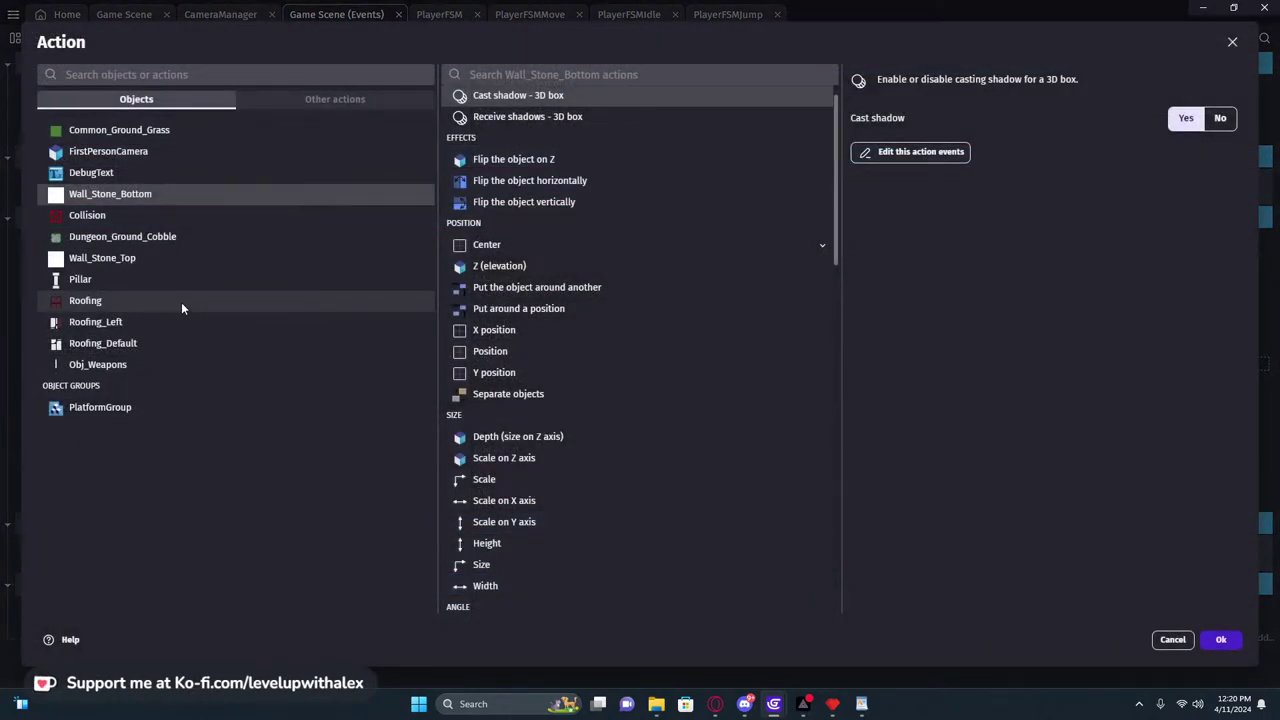
key(Escape)
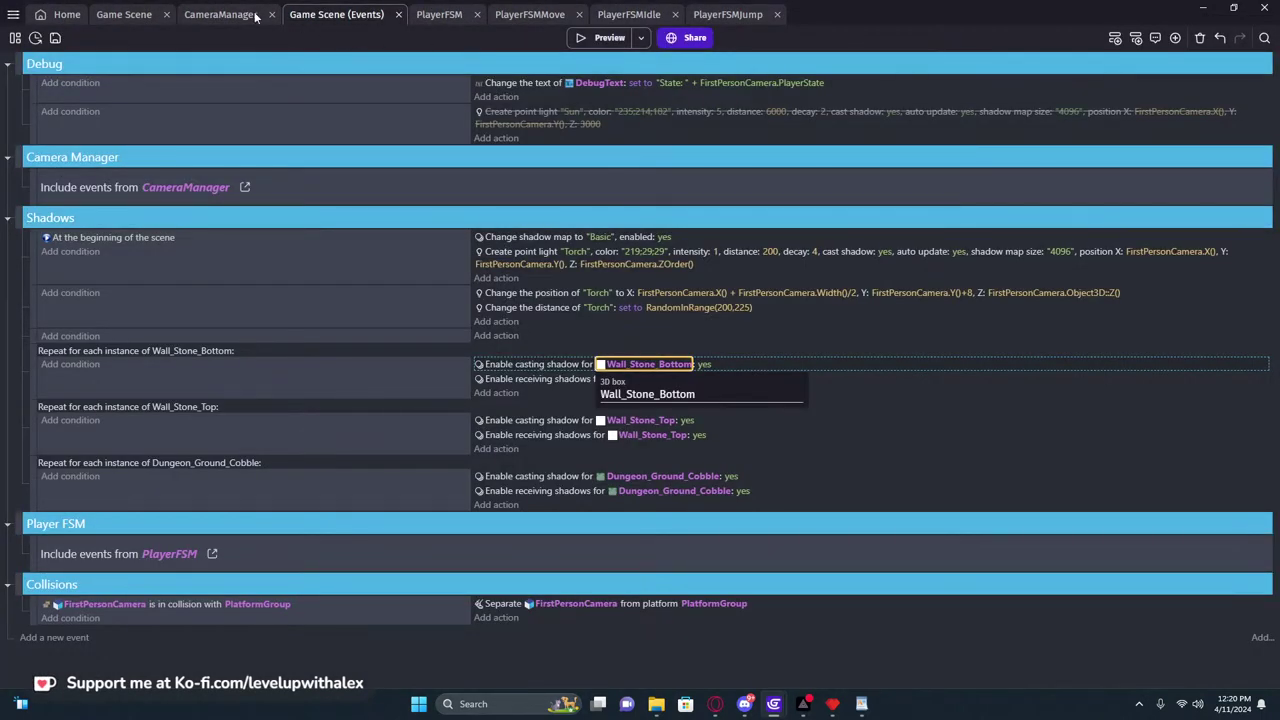
click(220, 15)
click(147, 18)
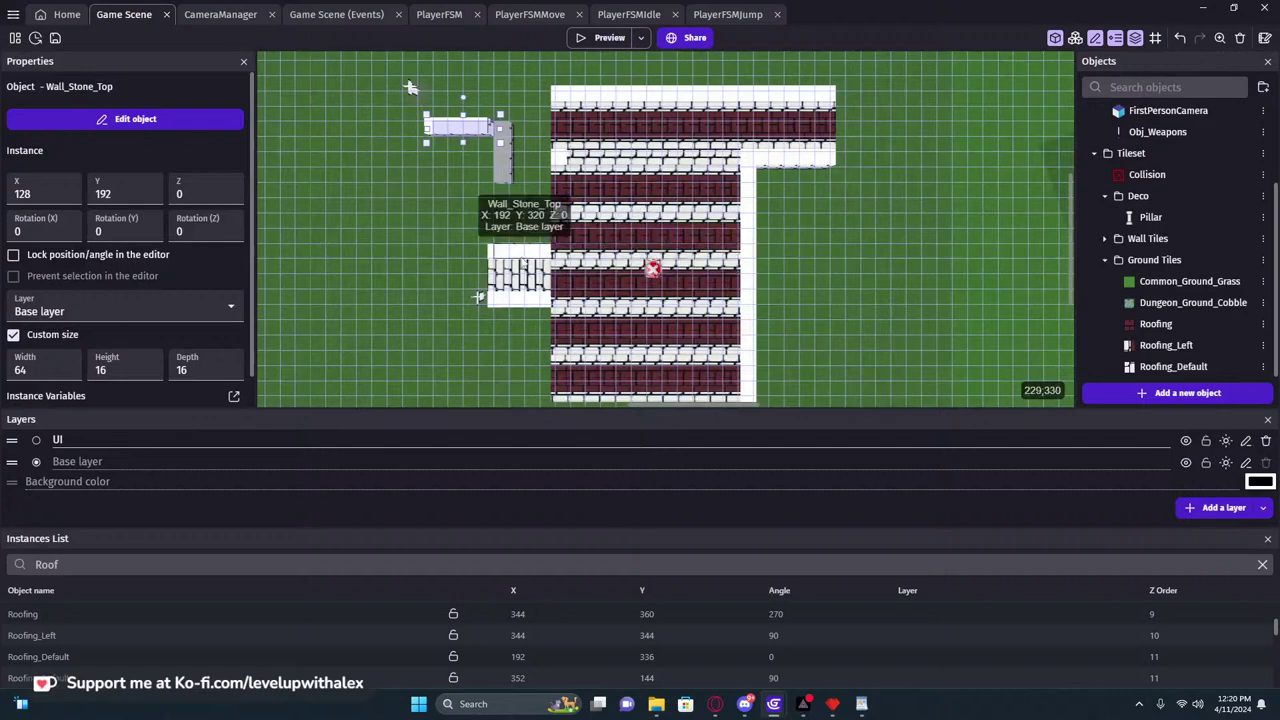
scroll(521, 257, up, 3)
double_click(521, 257)
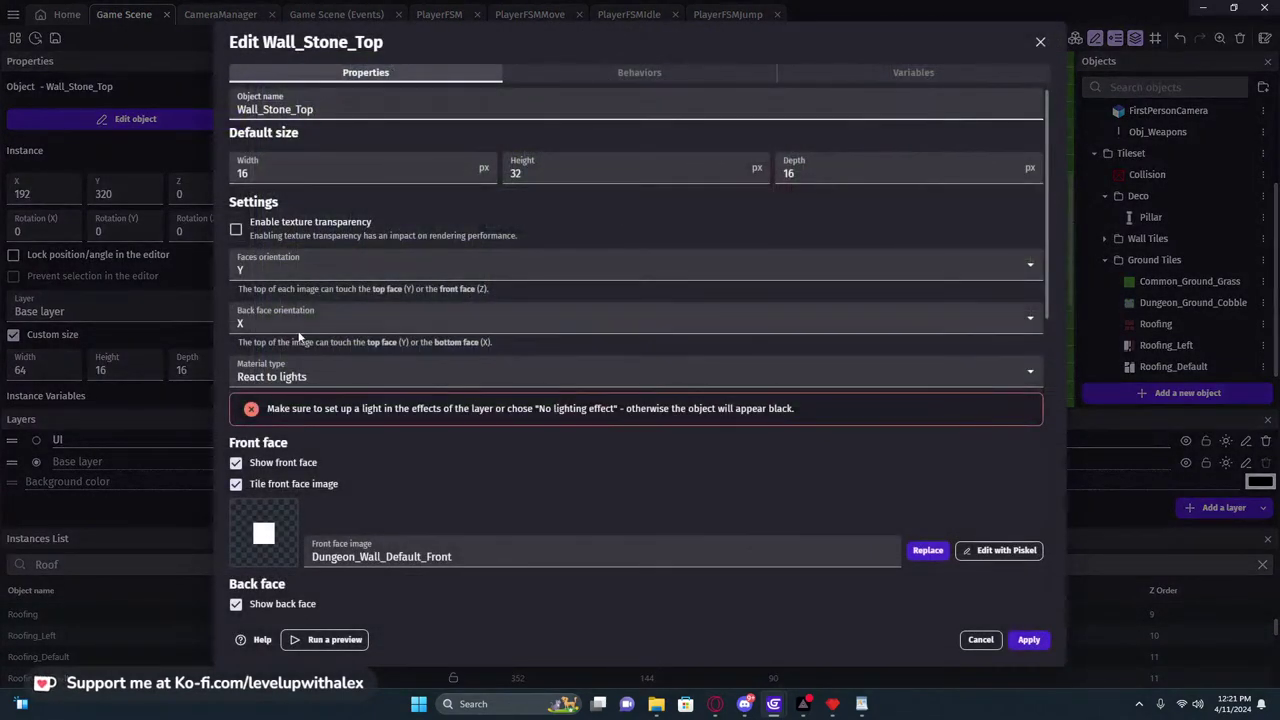
click(285, 376)
click(290, 408)
click(1029, 640)
Move the top wall piece aside temporarily to check the Wall_Stone_Bottom properties beneath it, and put the moved walls back
scroll(450, 347, up, 4)
drag(511, 262, 513, 205)
double_click(577, 262)
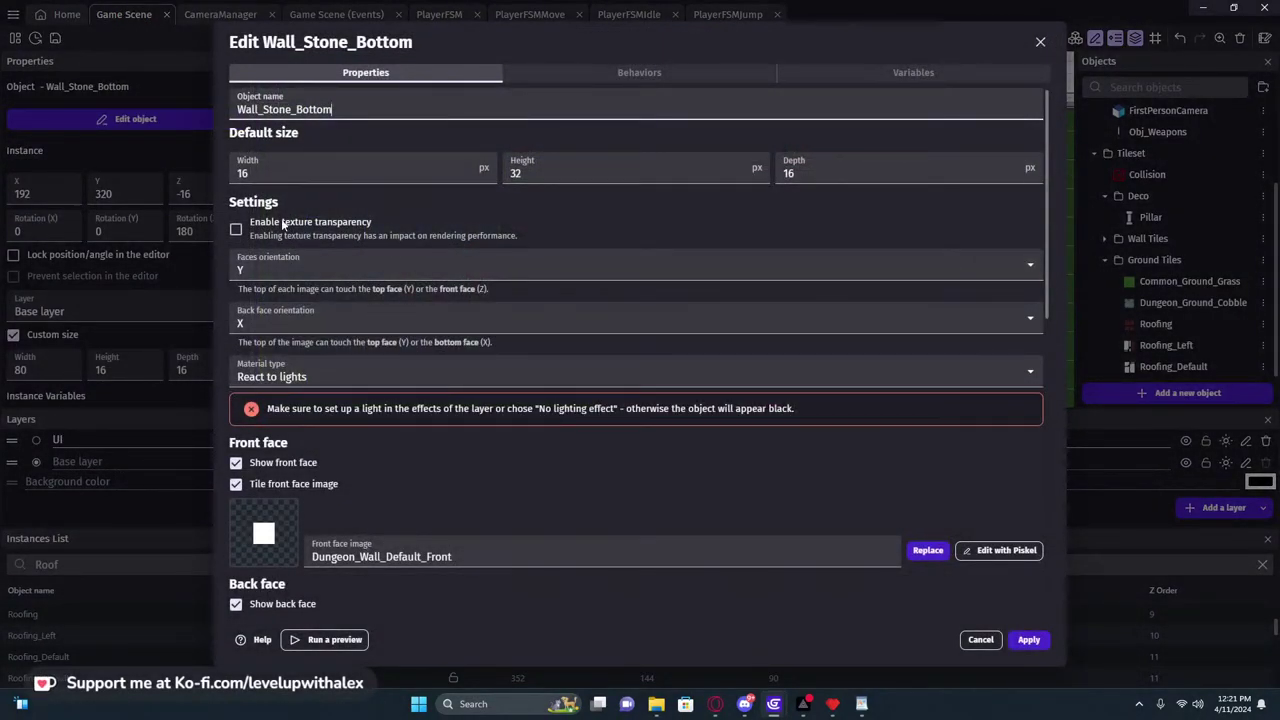
click(1032, 45)
drag(493, 261, 290, 148)
drag(511, 211, 512, 270)
middle_drag(434, 227, 514, 130)
click(891, 204)
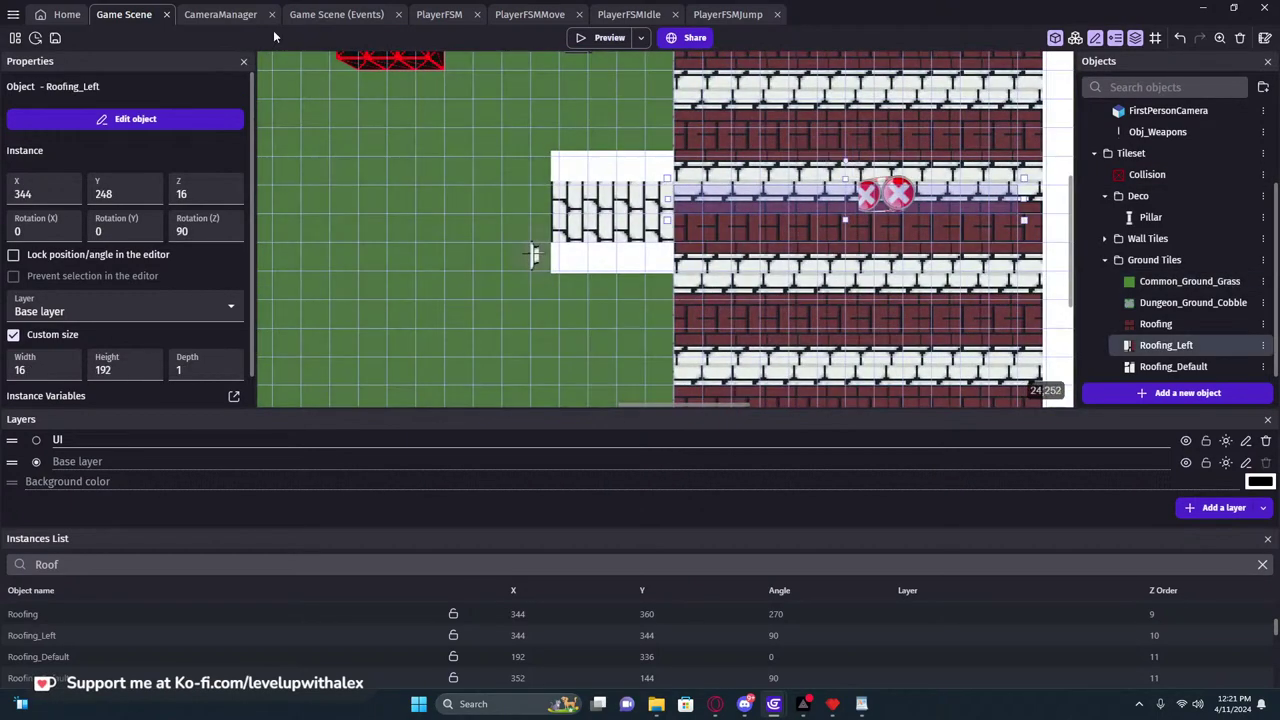
Re-enable the "Sun" point light action and move it above the shadow map action in the beginning of the scene event
click(364, 16)
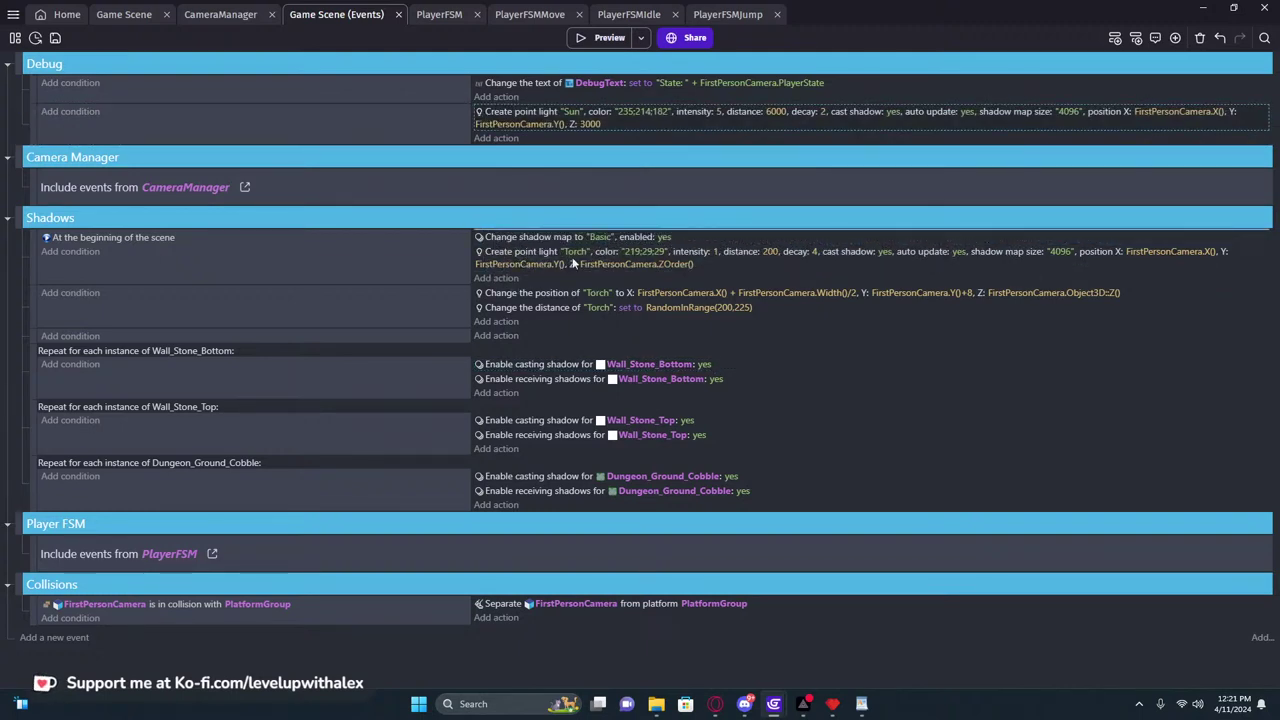
drag(530, 252, 530, 240)
Preview the game and walk through the dungeon and outside it to examine the "Sun" and torch lighting on walls and ground
click(605, 37)
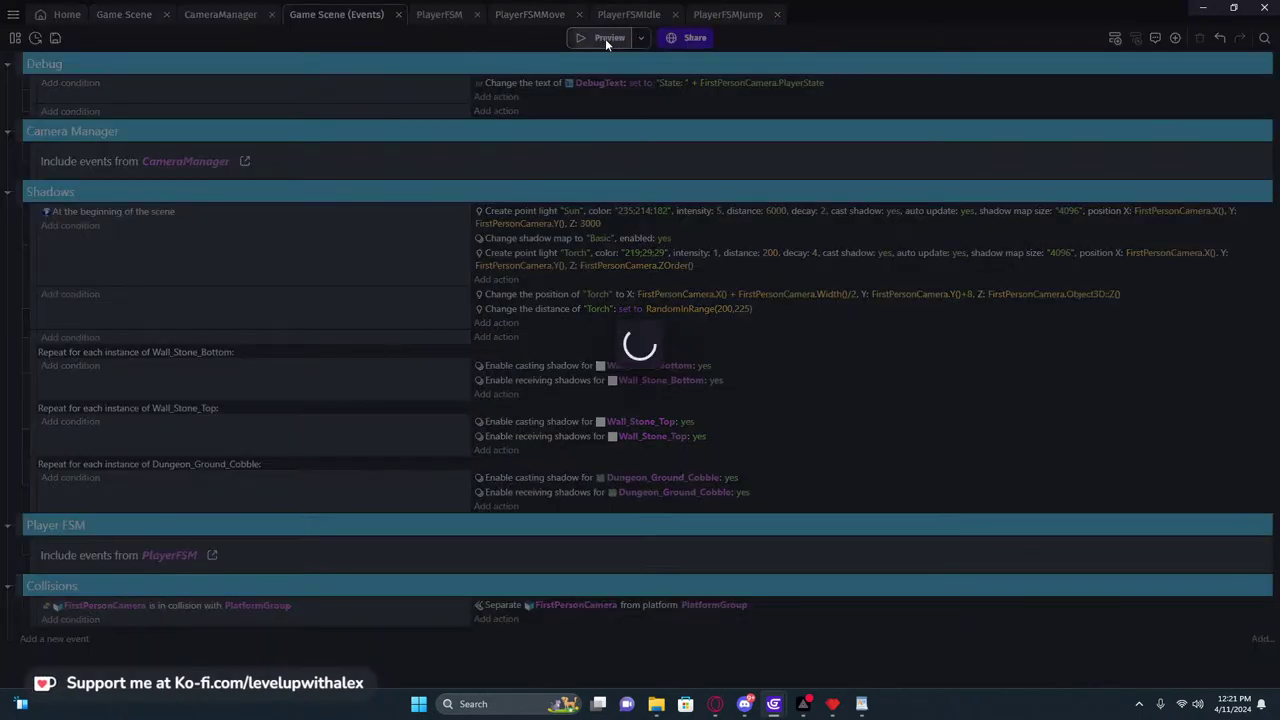
key(w)
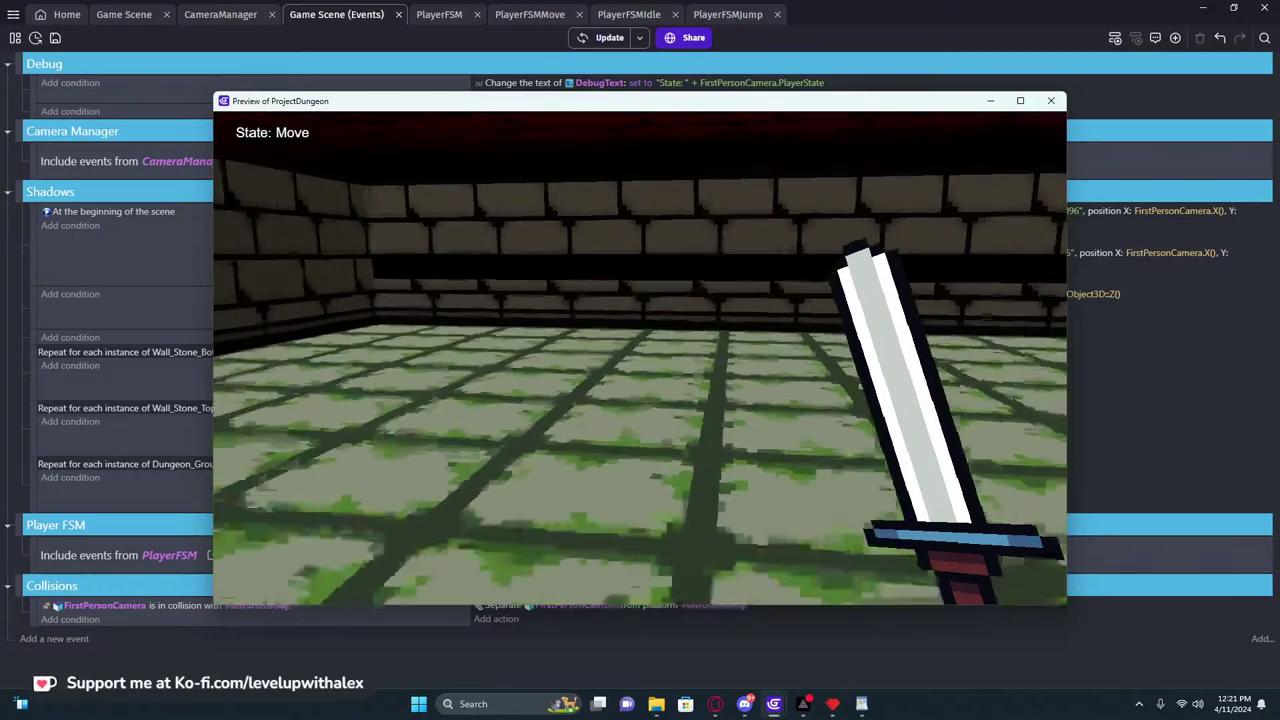
key(w)
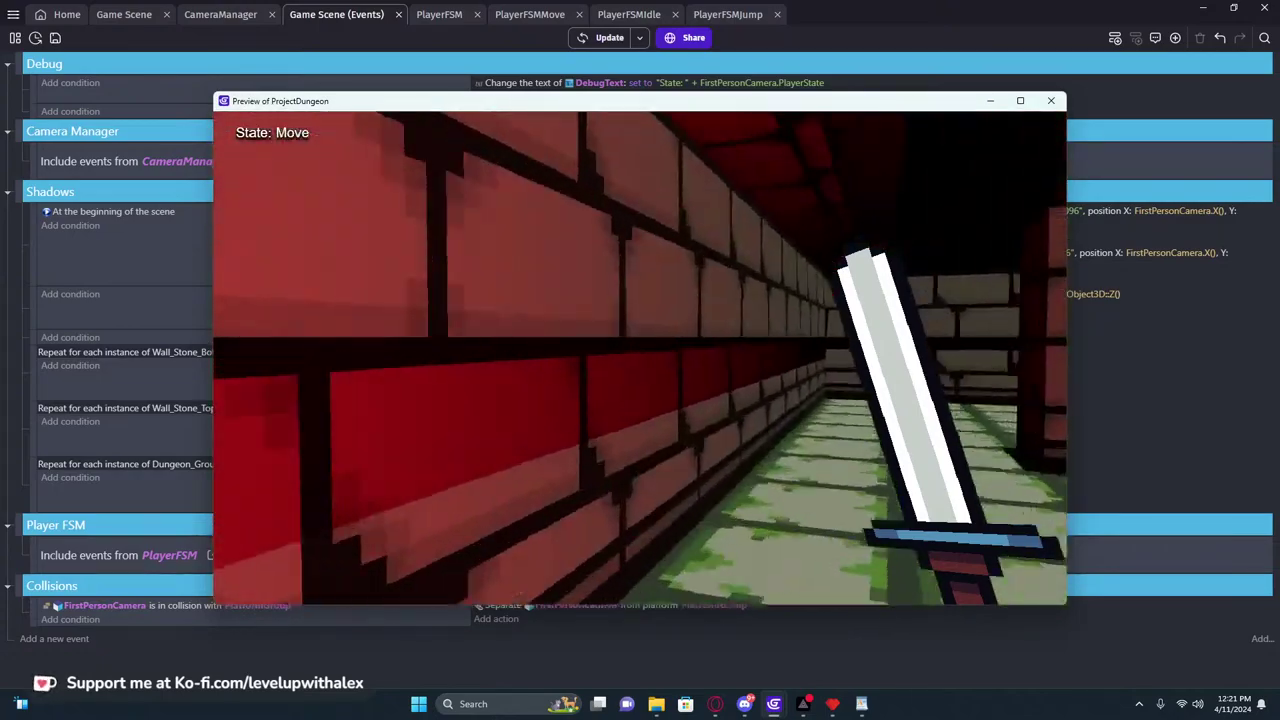
key(w)
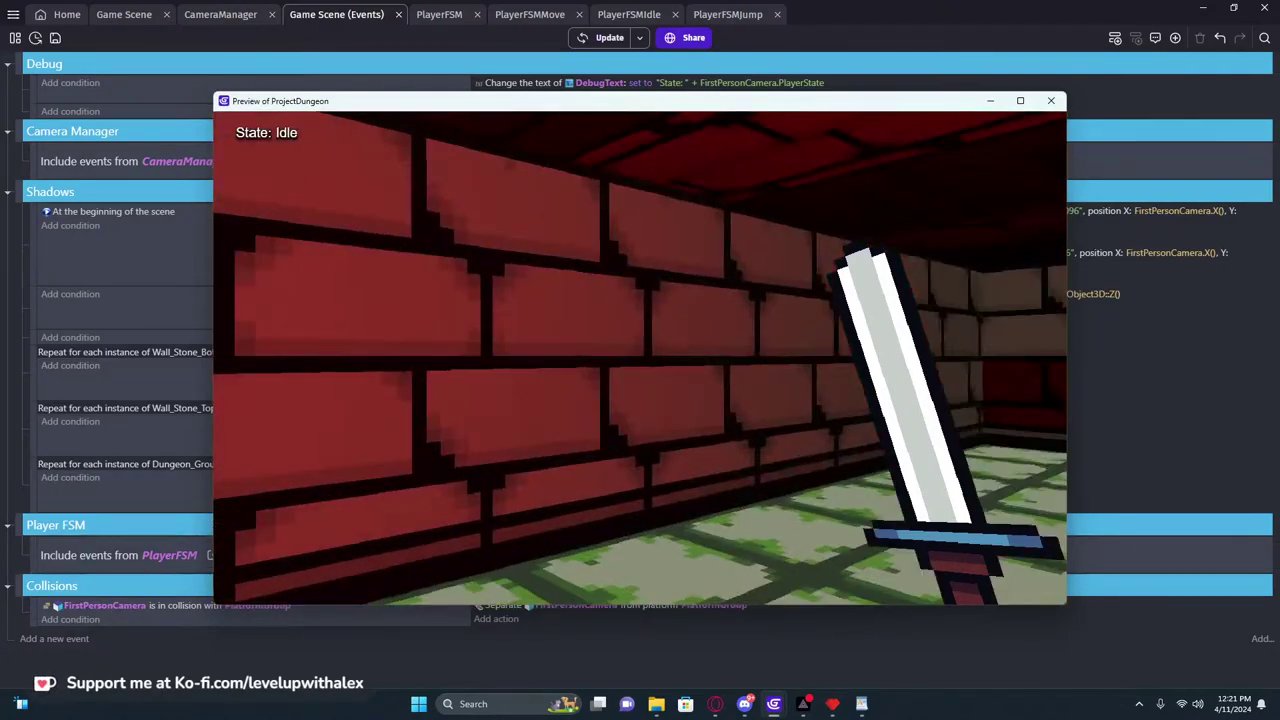
key(w)
key(w)
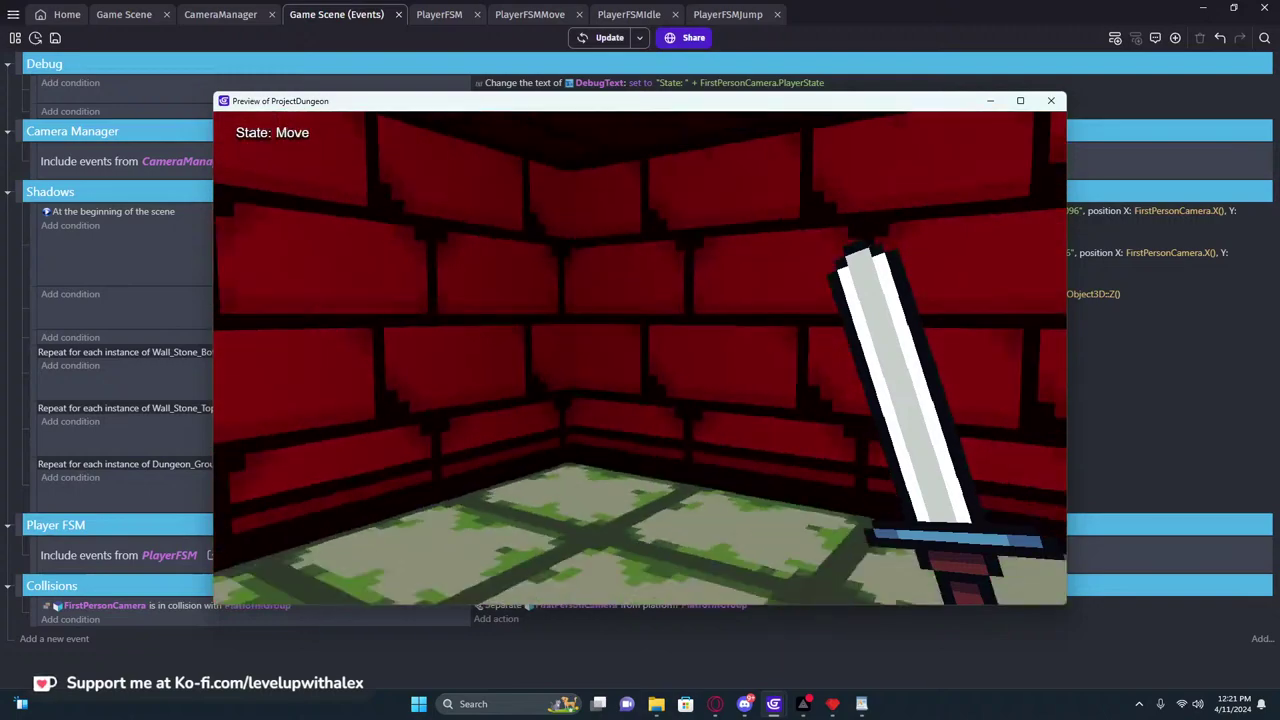
key(w)
key(w)
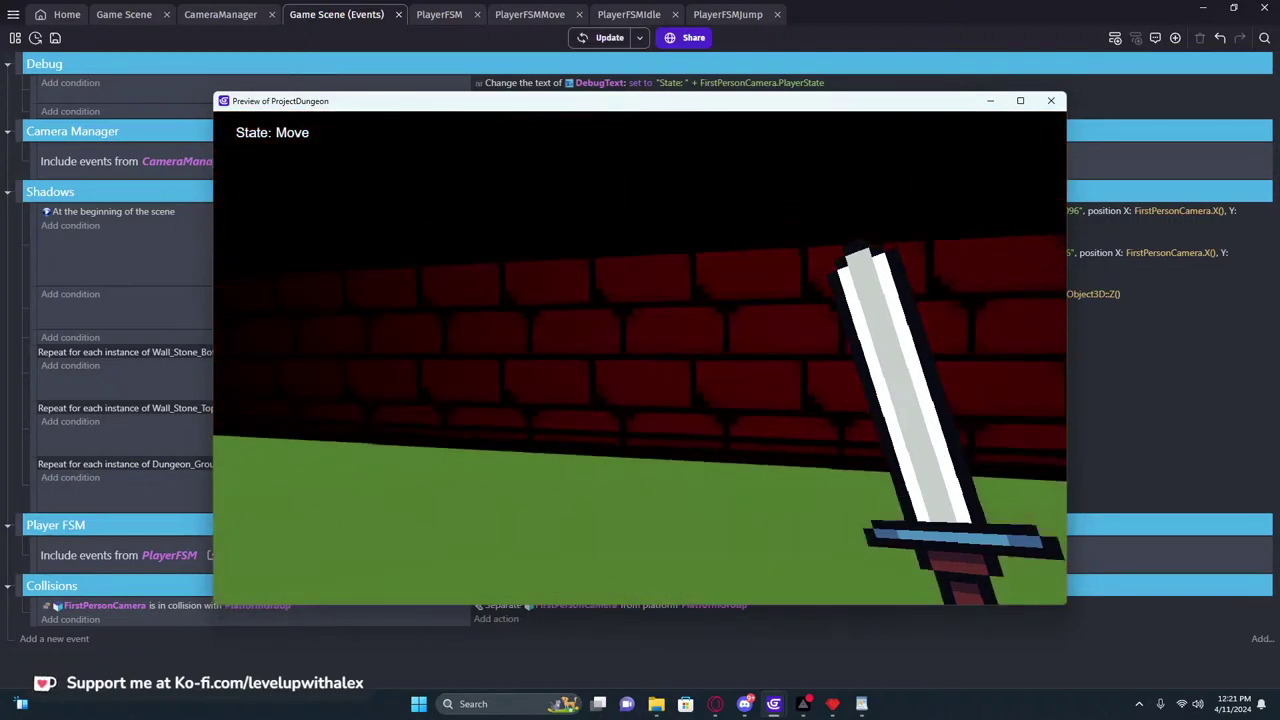
key(w)
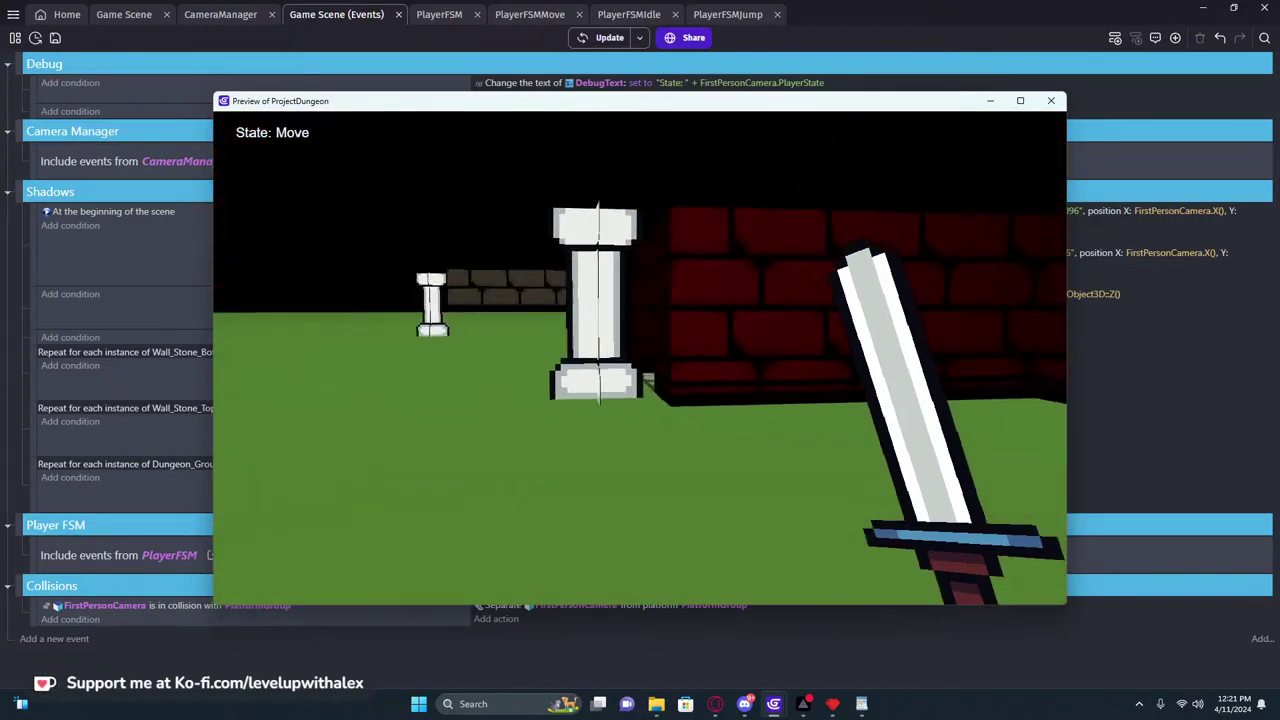
key(w)
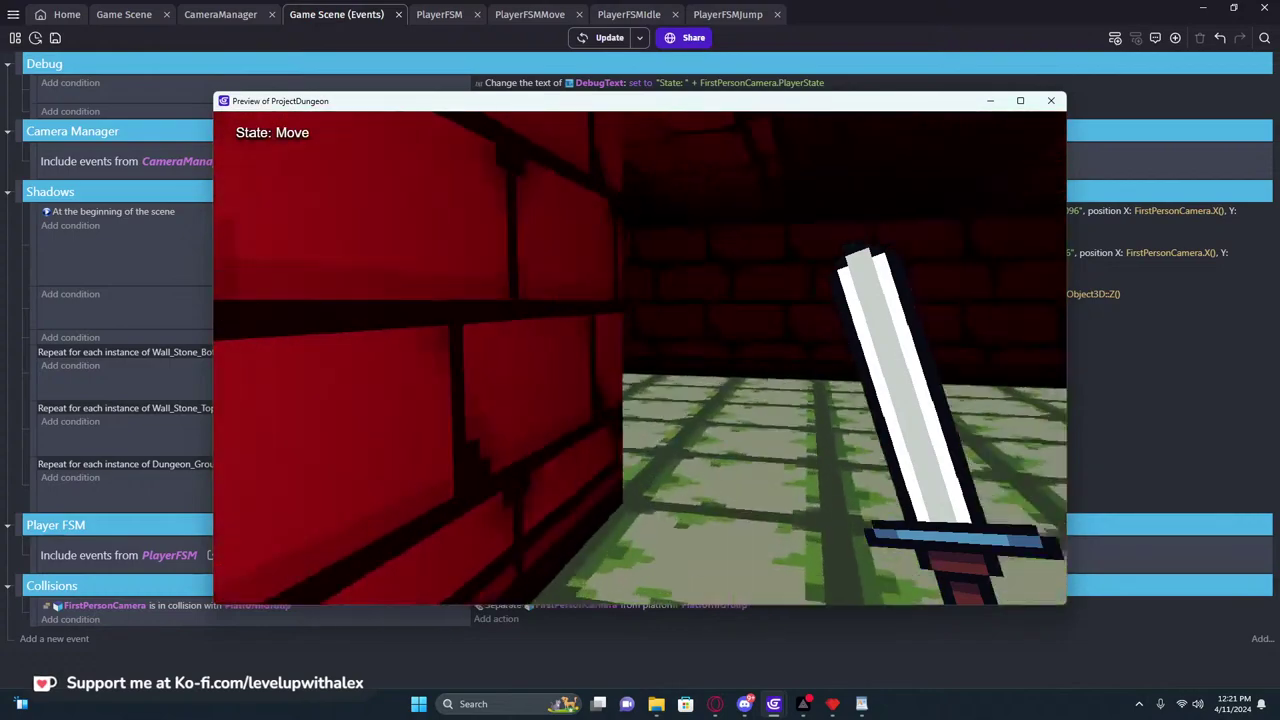
key(w)
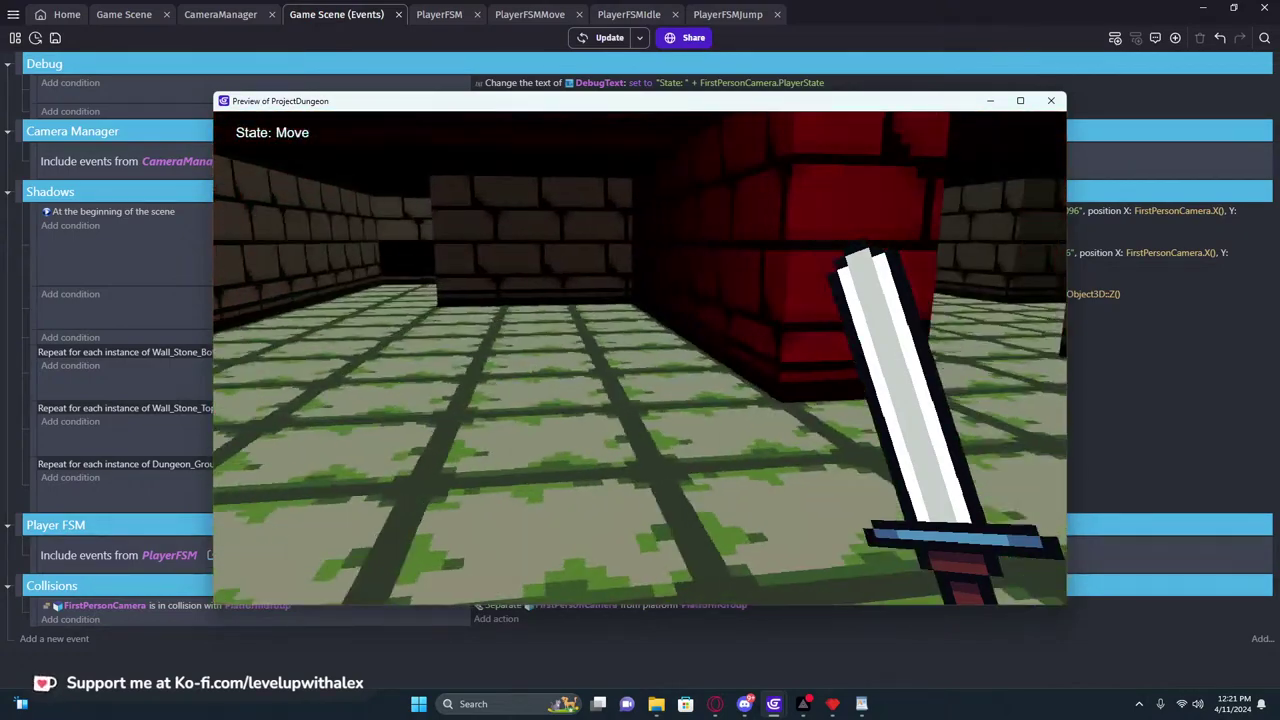
key(w)
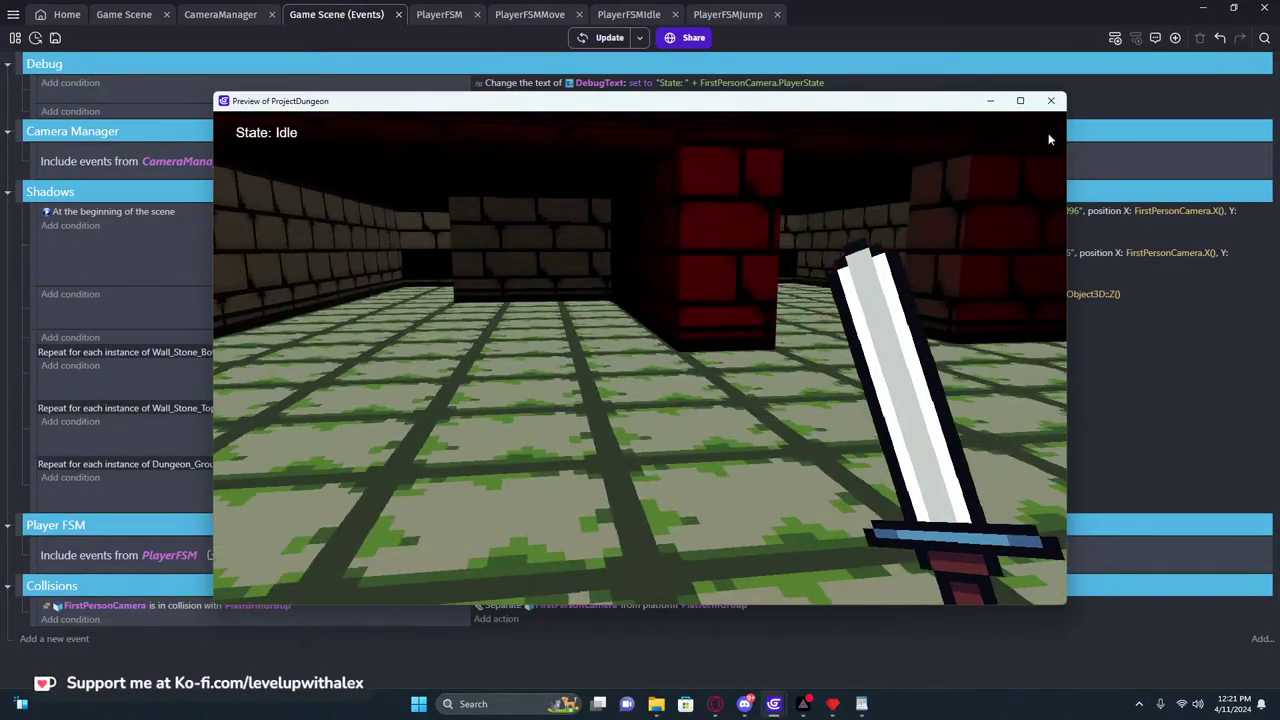
click(1052, 101)
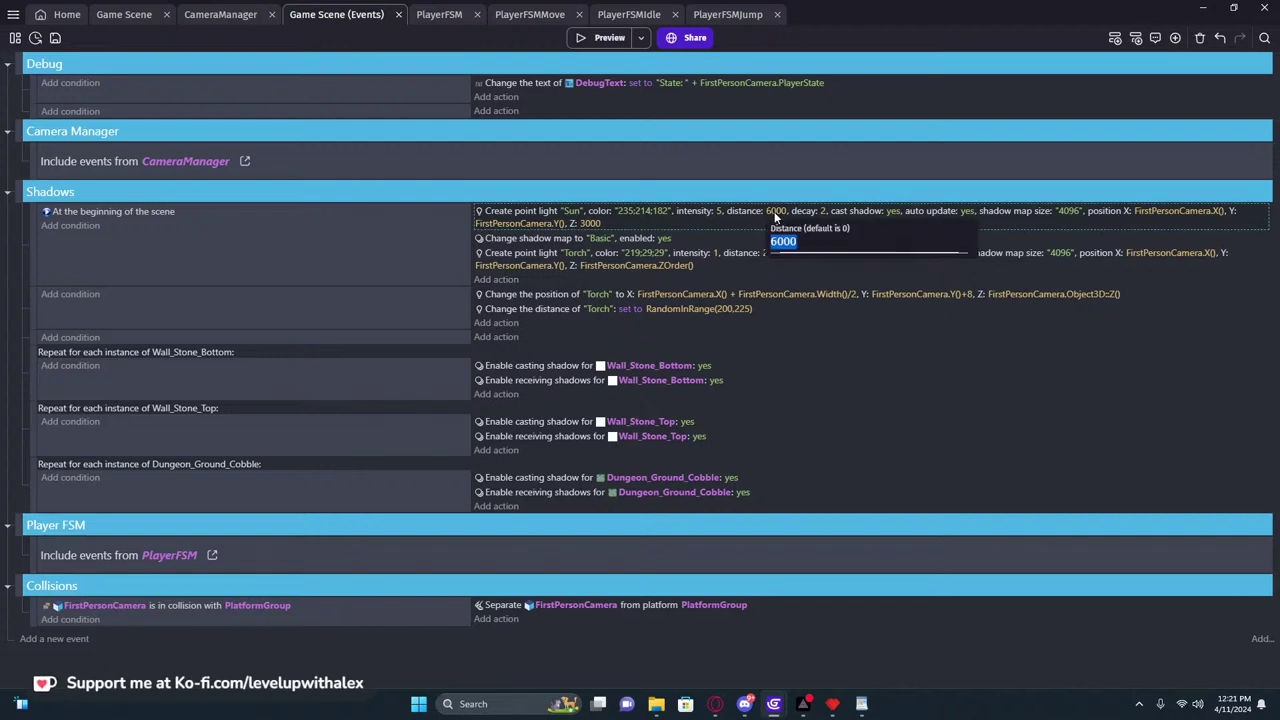
Set the "Sun" point light's intensity to 2 and preview the game, walking inside and outside the dungeon to examine the lighting
click(609, 37)
key(w)
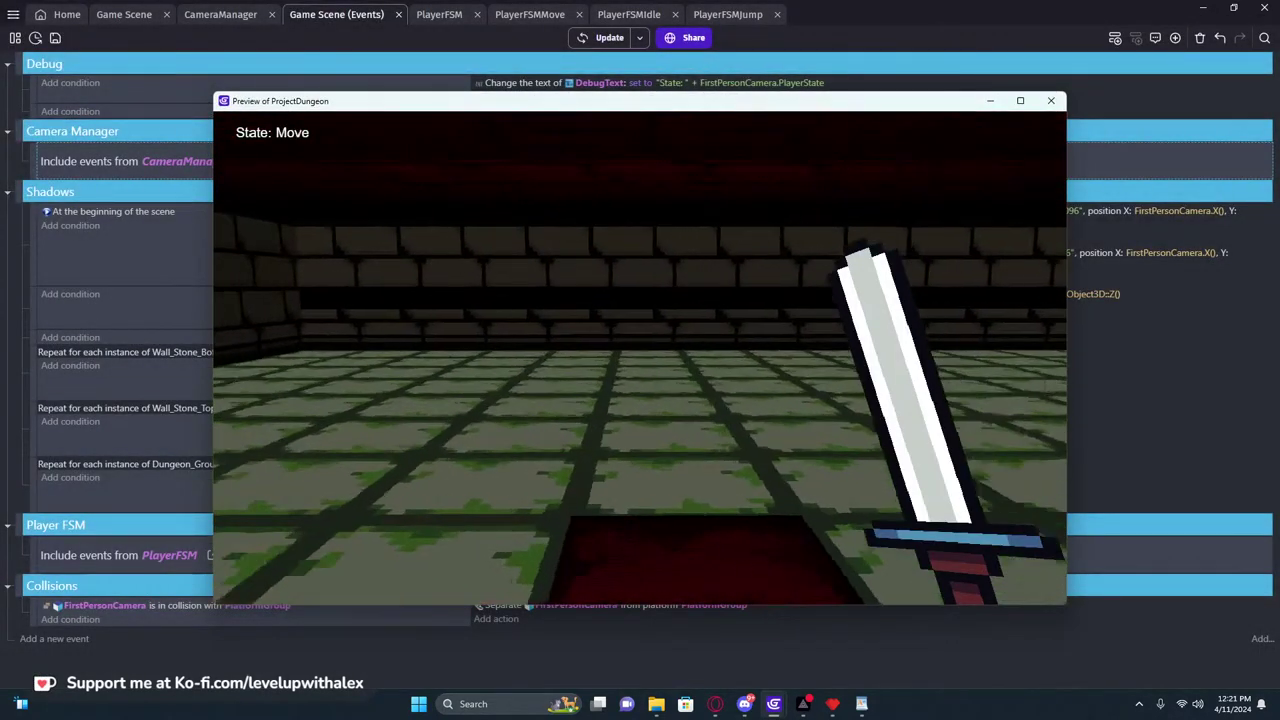
key(w)
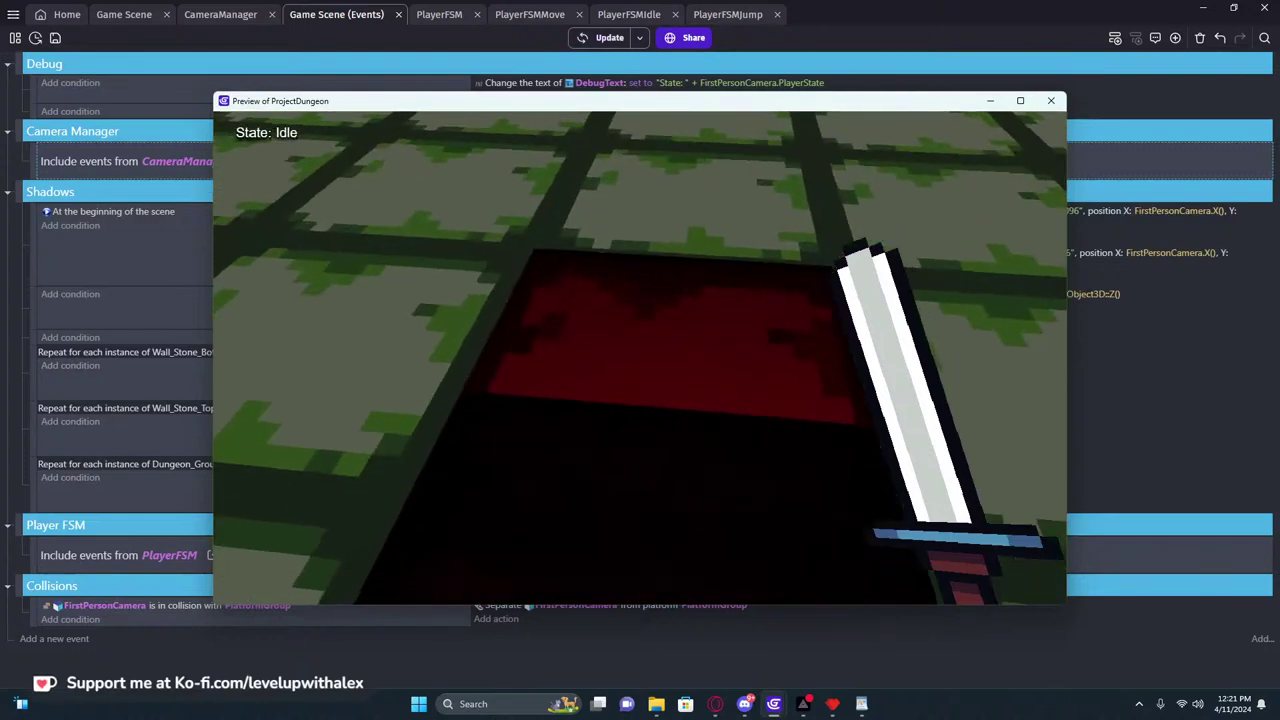
key(w)
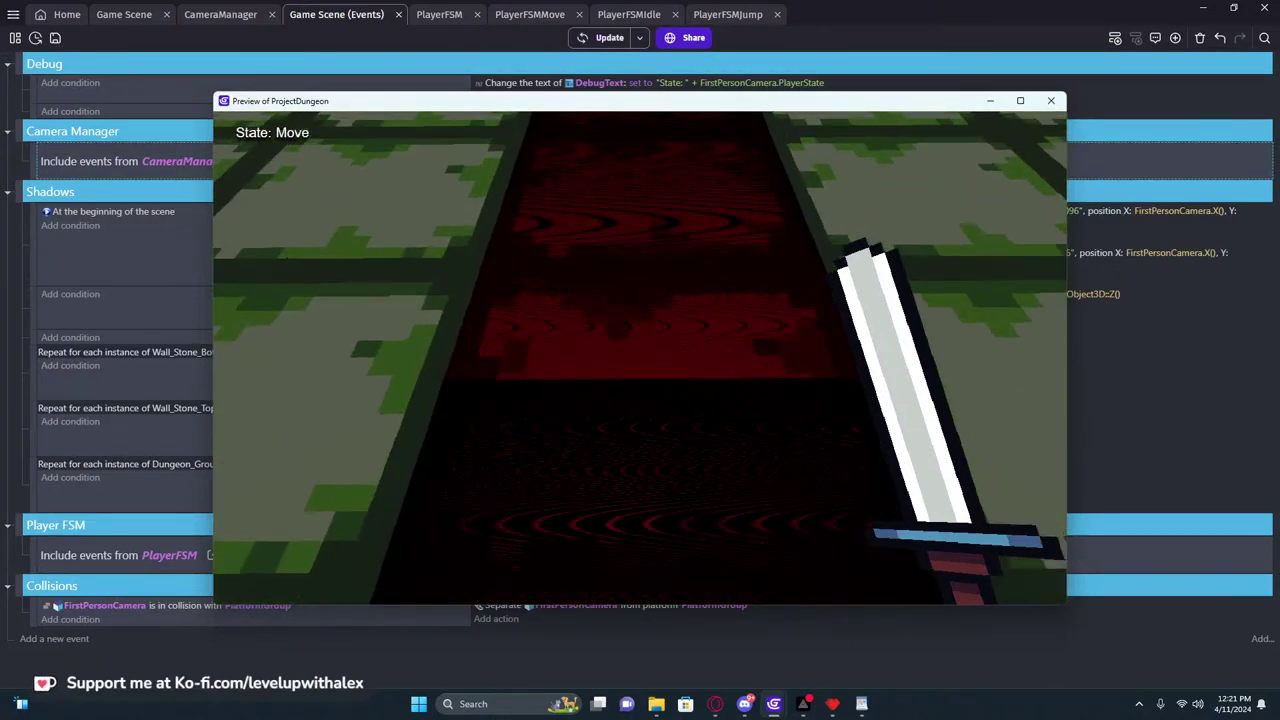
key(w)
key(w)
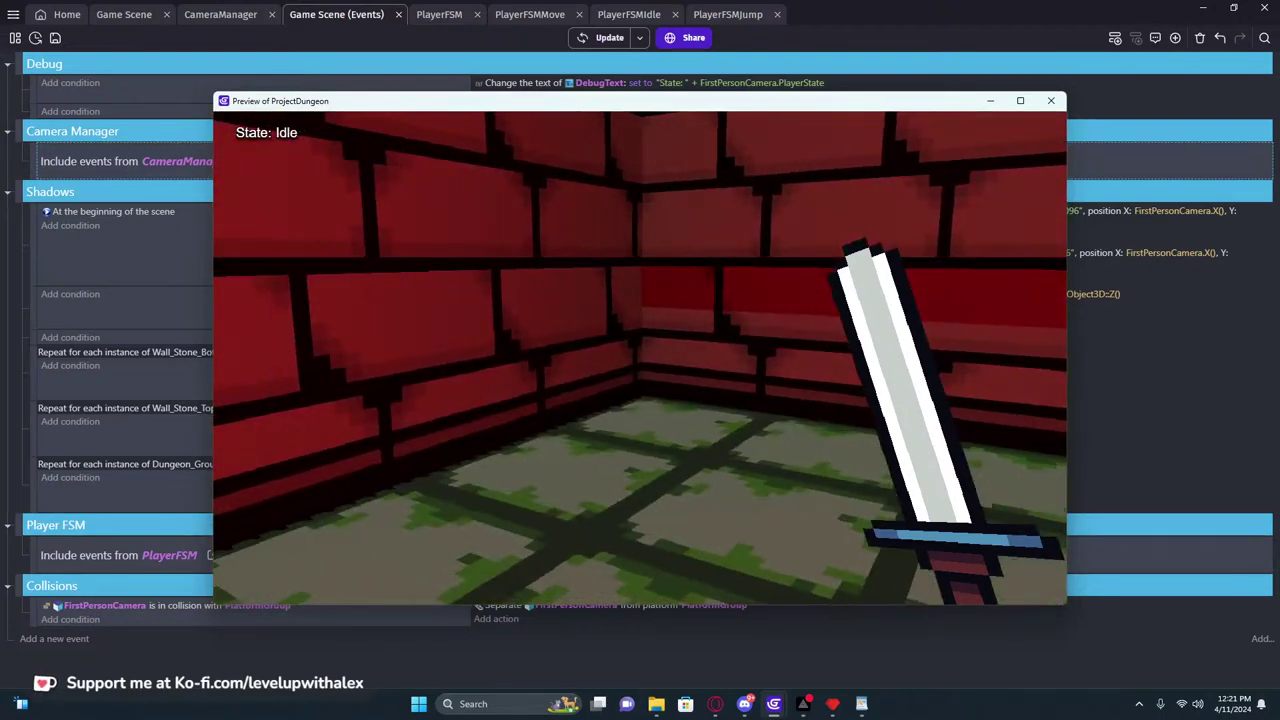
key(w)
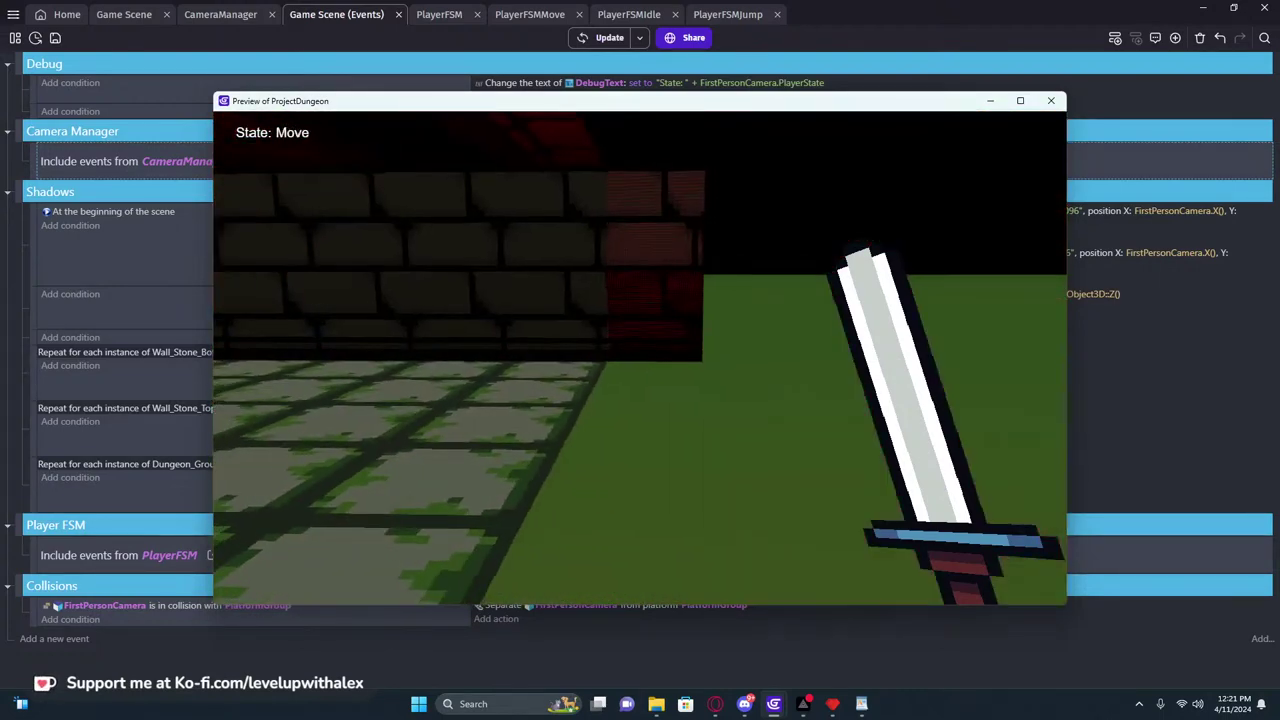
key(w)
key(w)
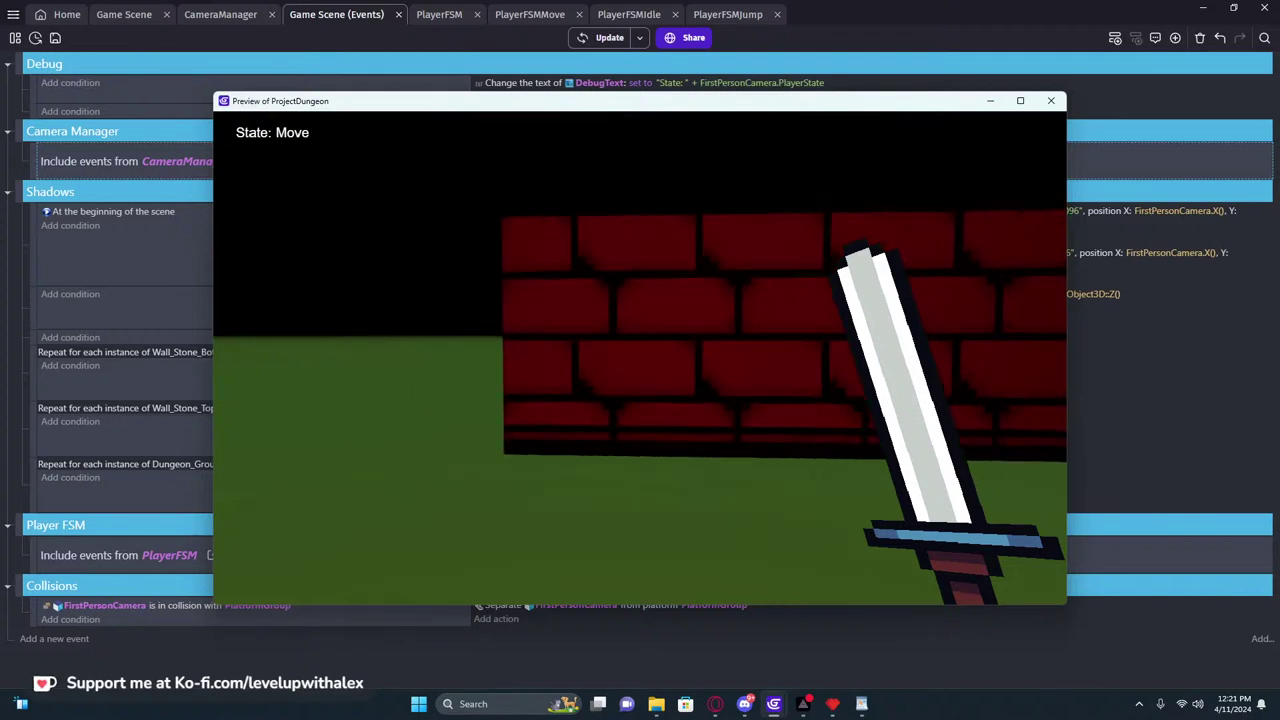
key(w)
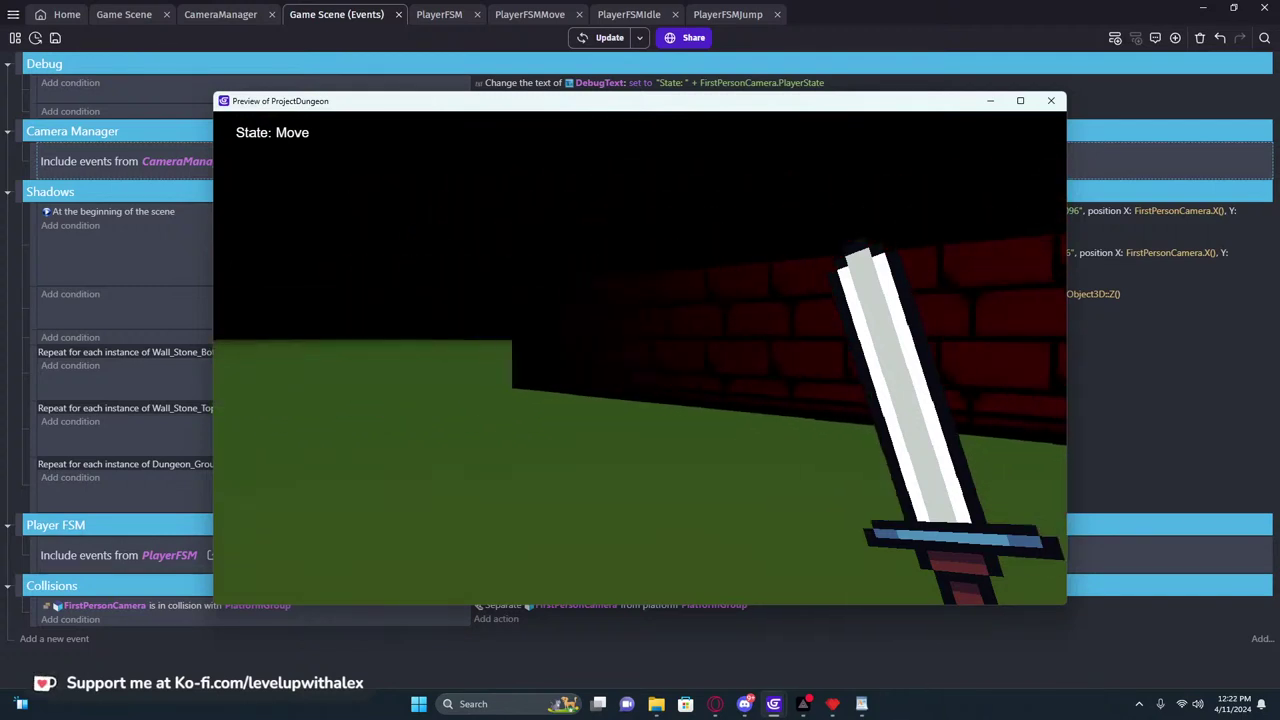
key(w)
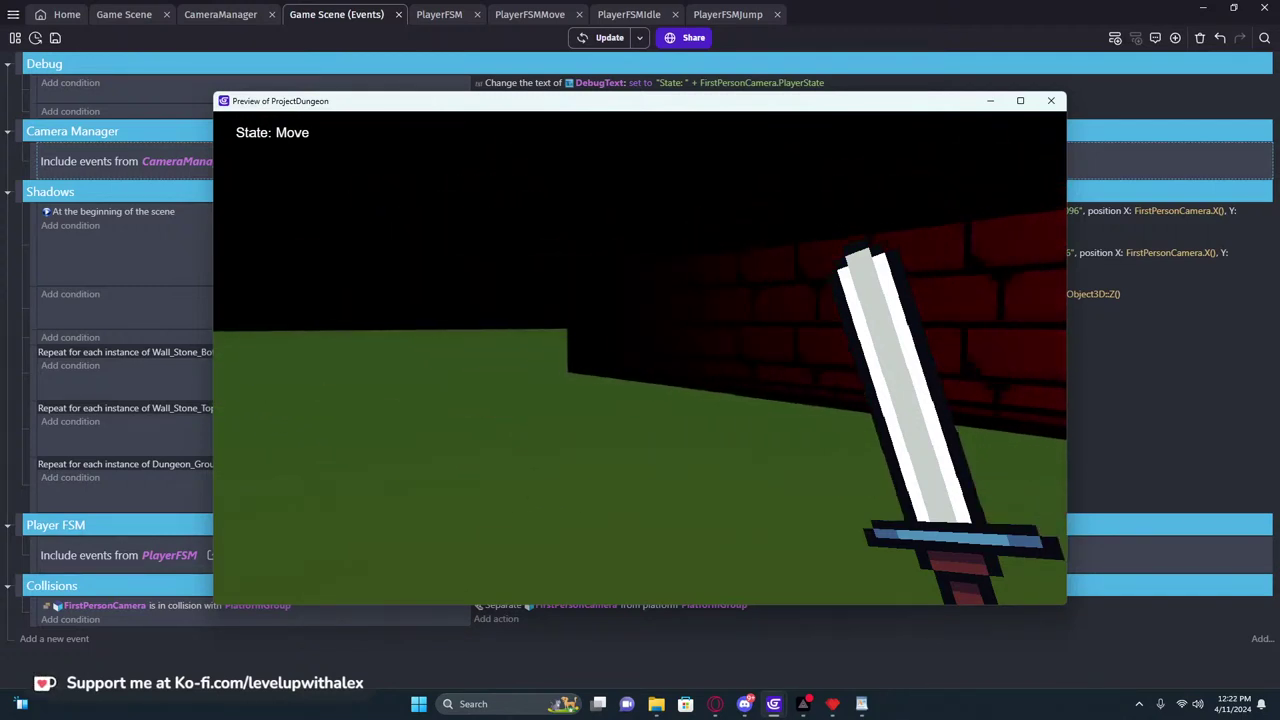
key(w)
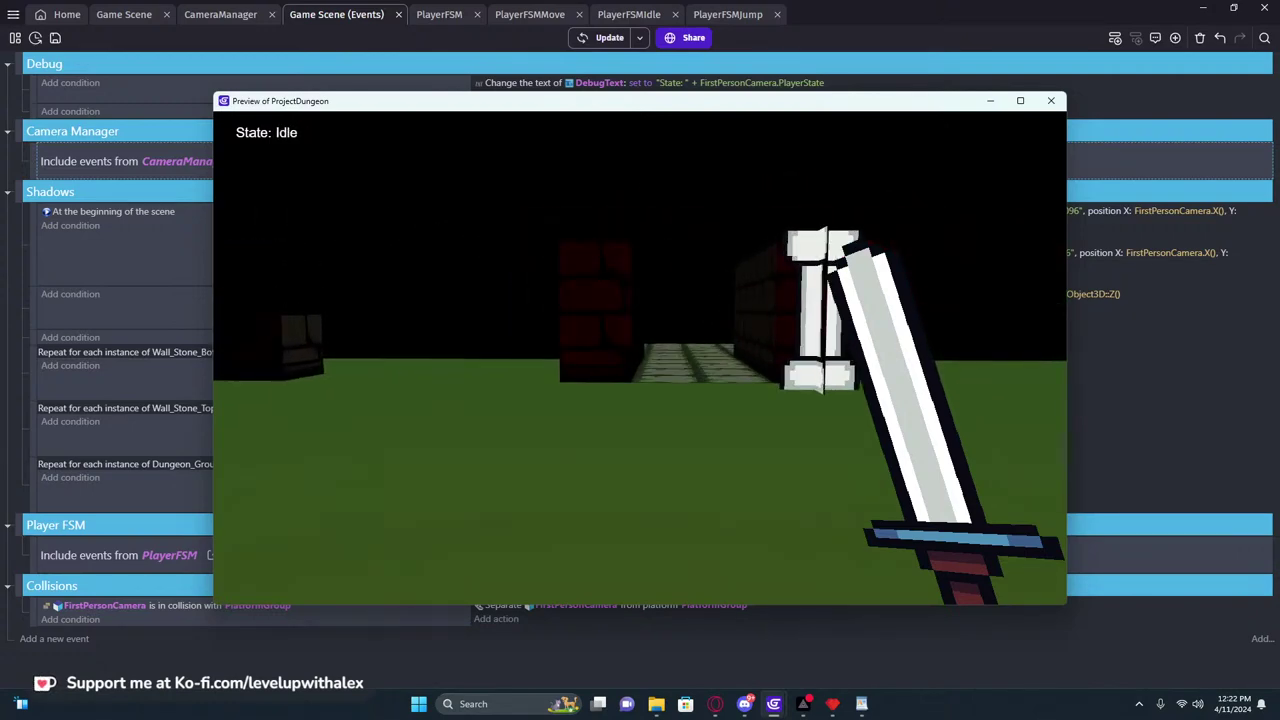
click(1051, 101)
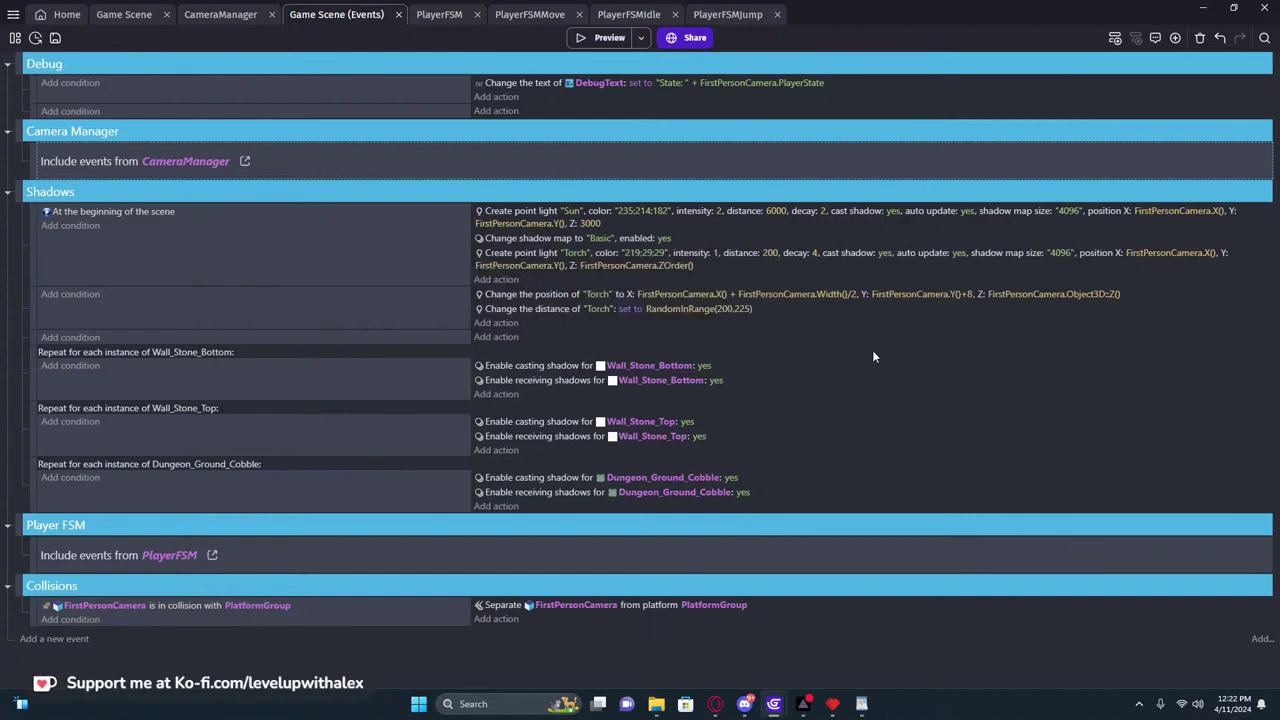
Add a Directional light 3D effect to the game scene's Base layer and apply it
click(215, 15)
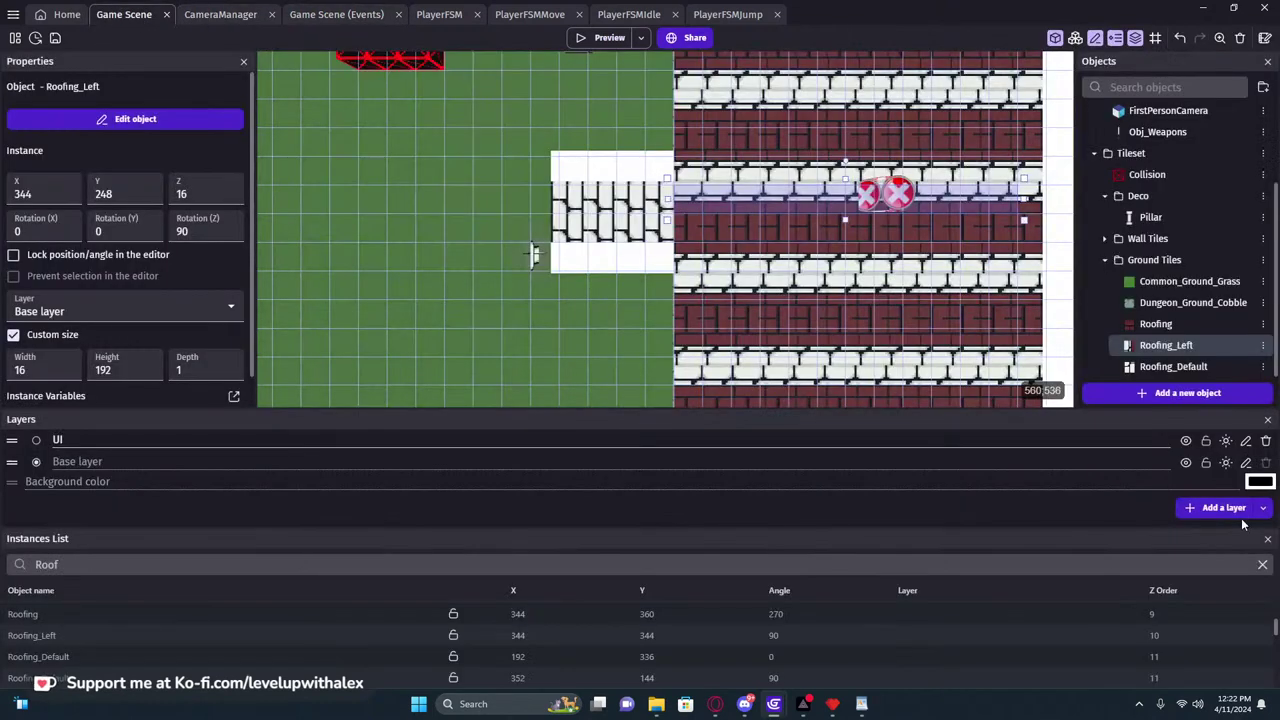
click(1225, 463)
click(600, 364)
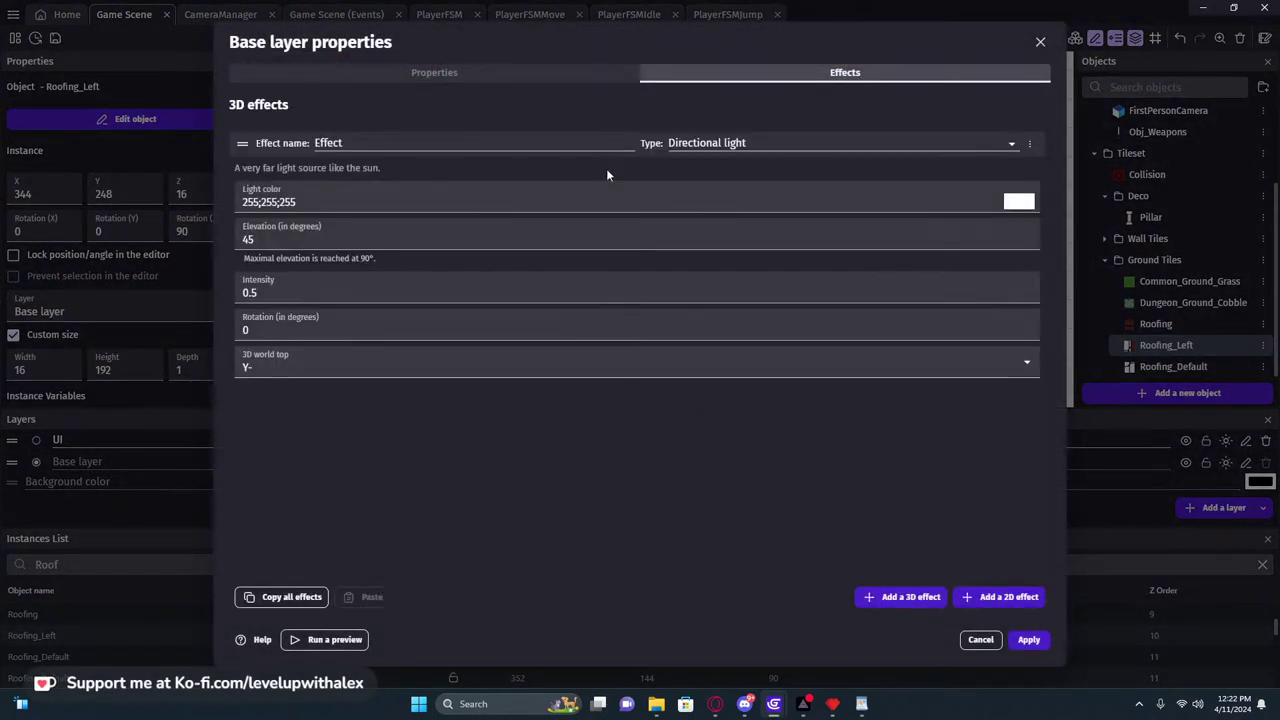
click(772, 143)
click(772, 143)
click(1030, 639)
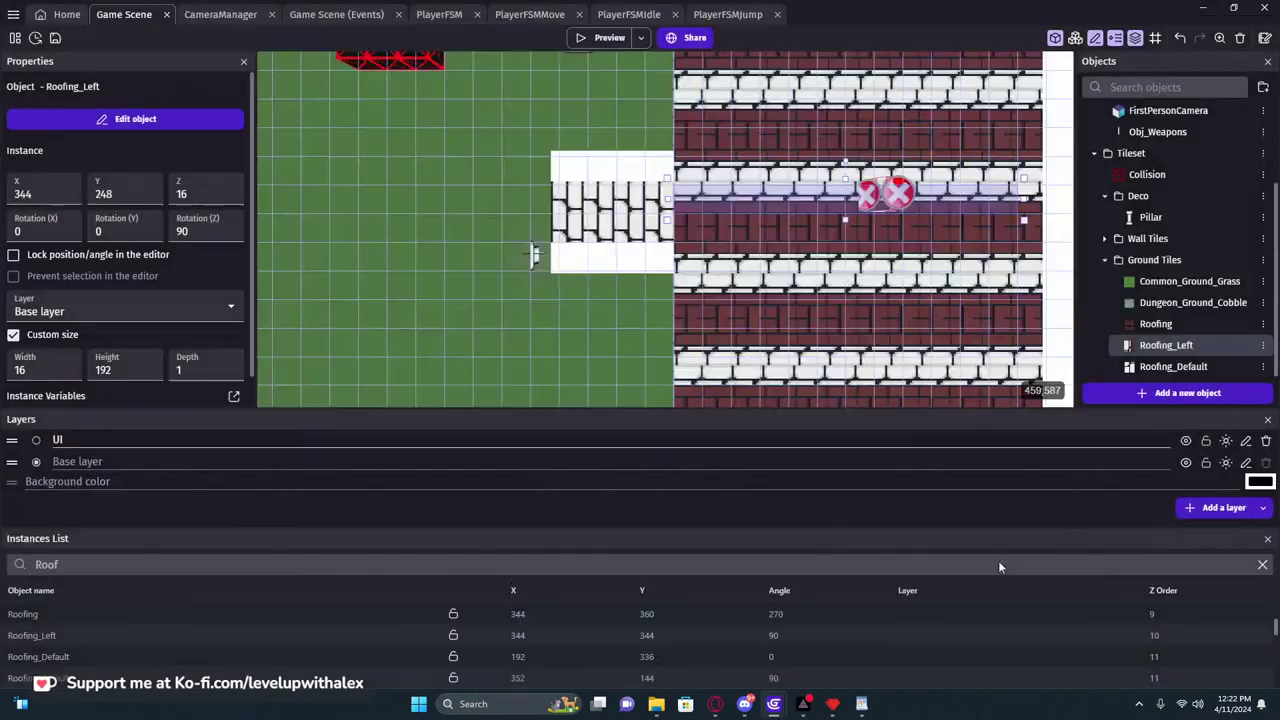
Preview the game and walk out of the dungeon to examine the directional light on the walls and grass
click(606, 38)
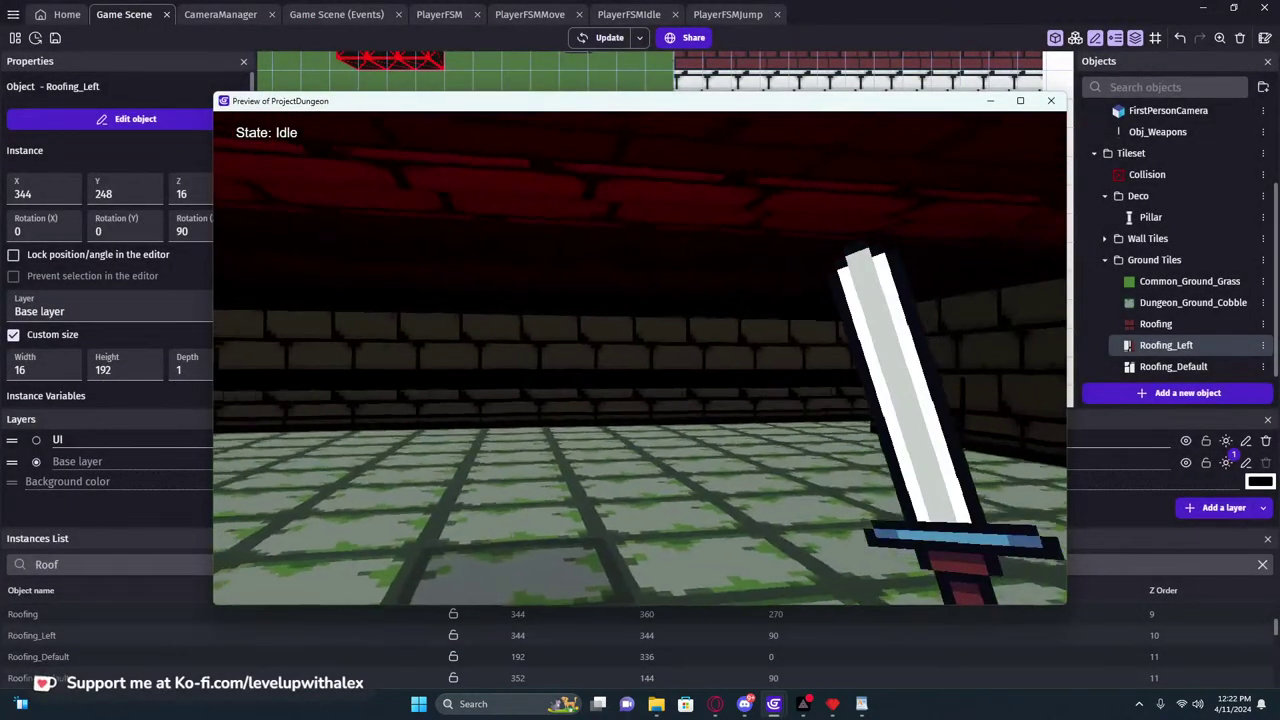
key(w)
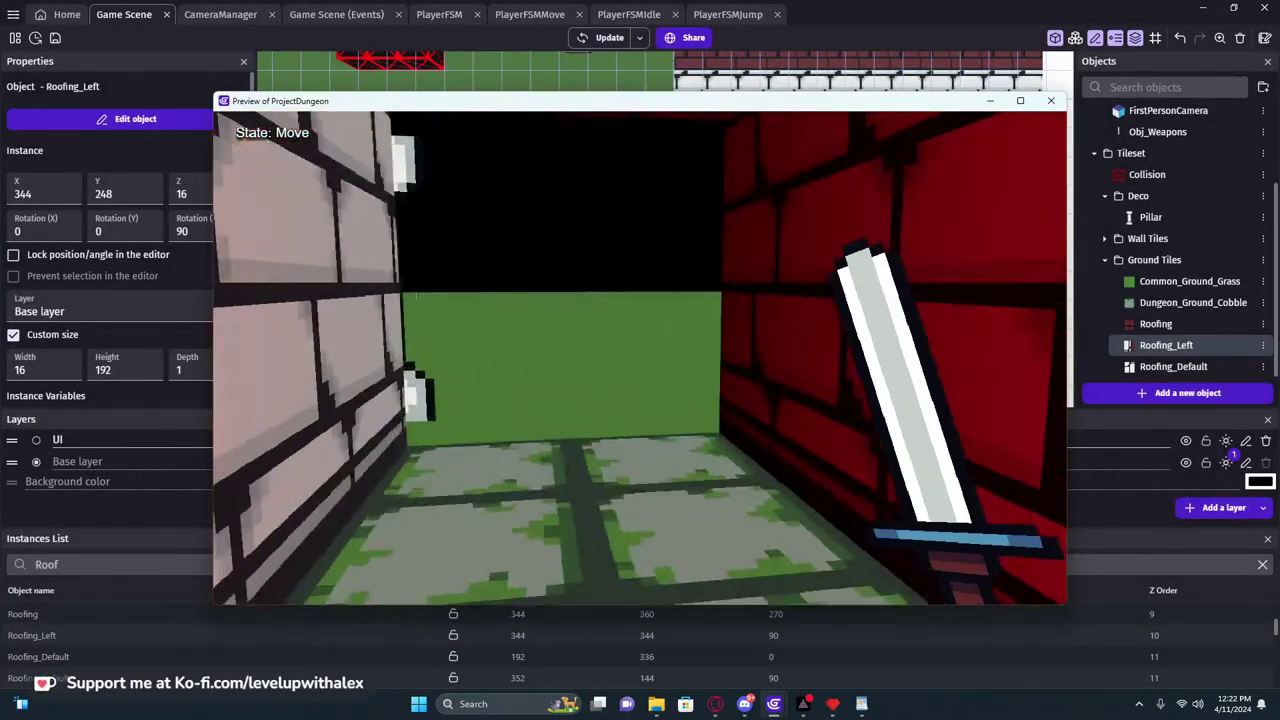
key(s)
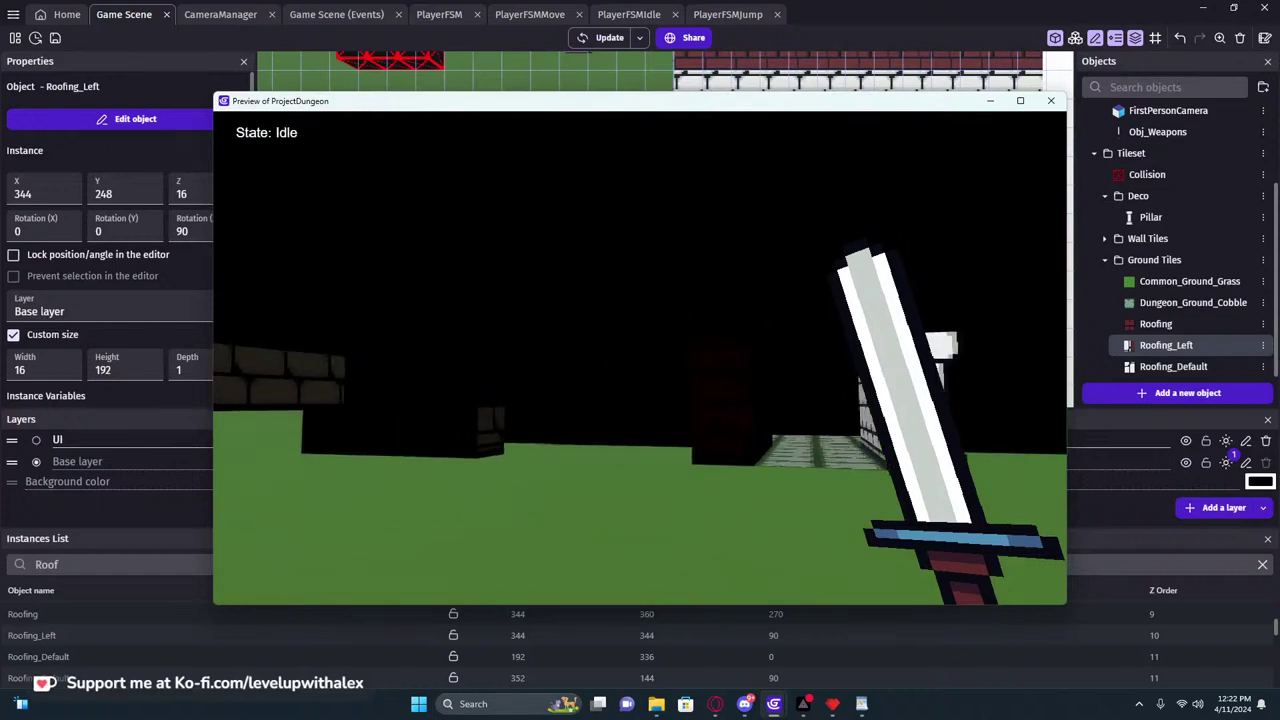
key(space)
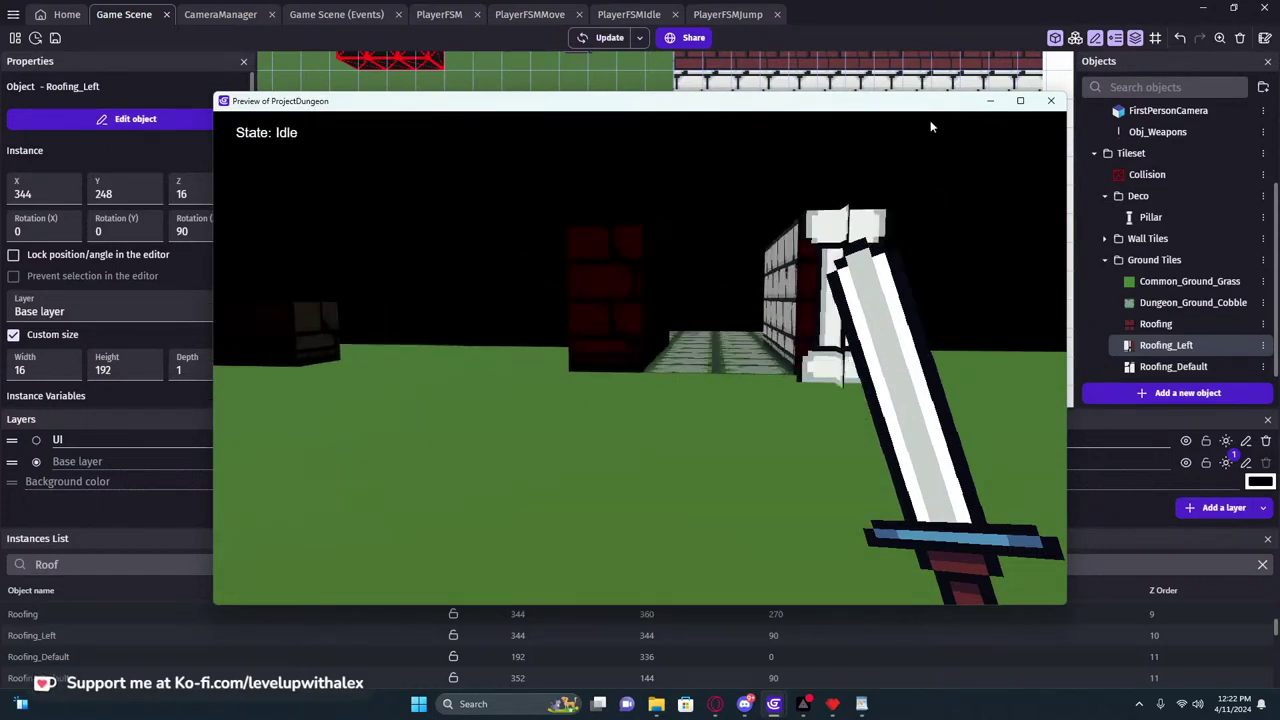
click(1051, 101)
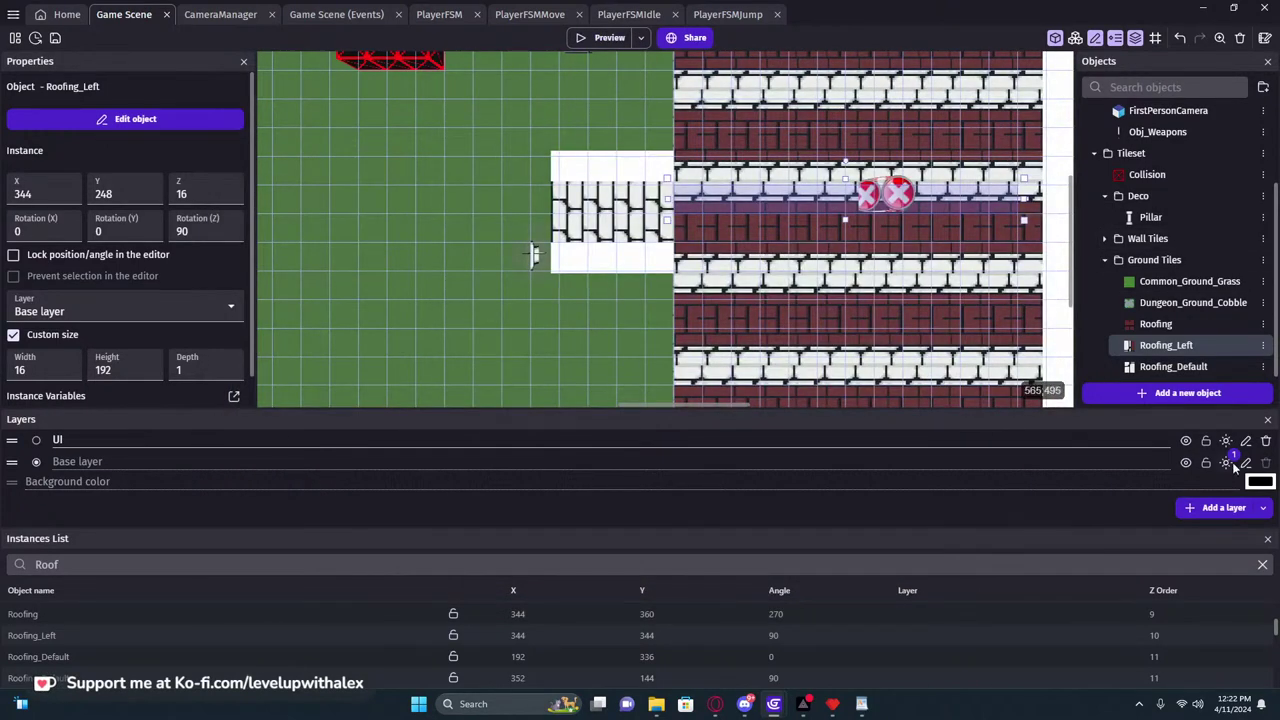
Set the Base layer directional light's elevation to 25 degrees and its rotation to 45 degrees
click(1228, 464)
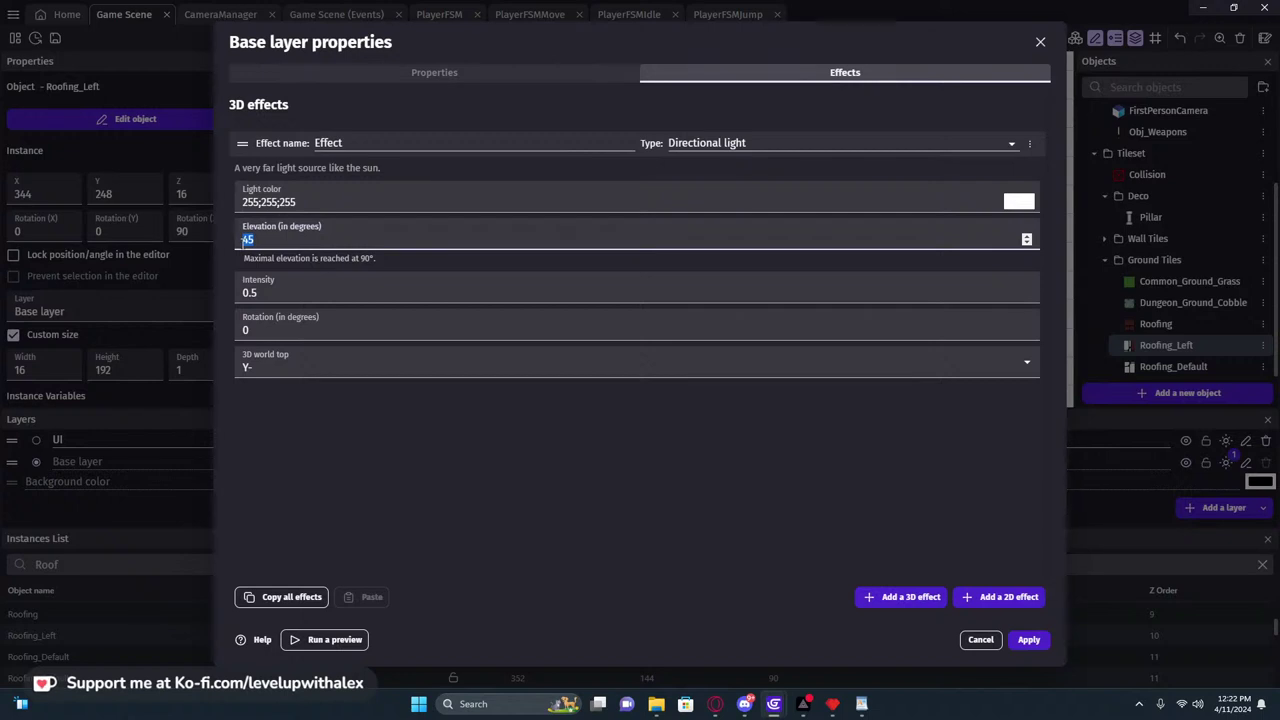
text(25)
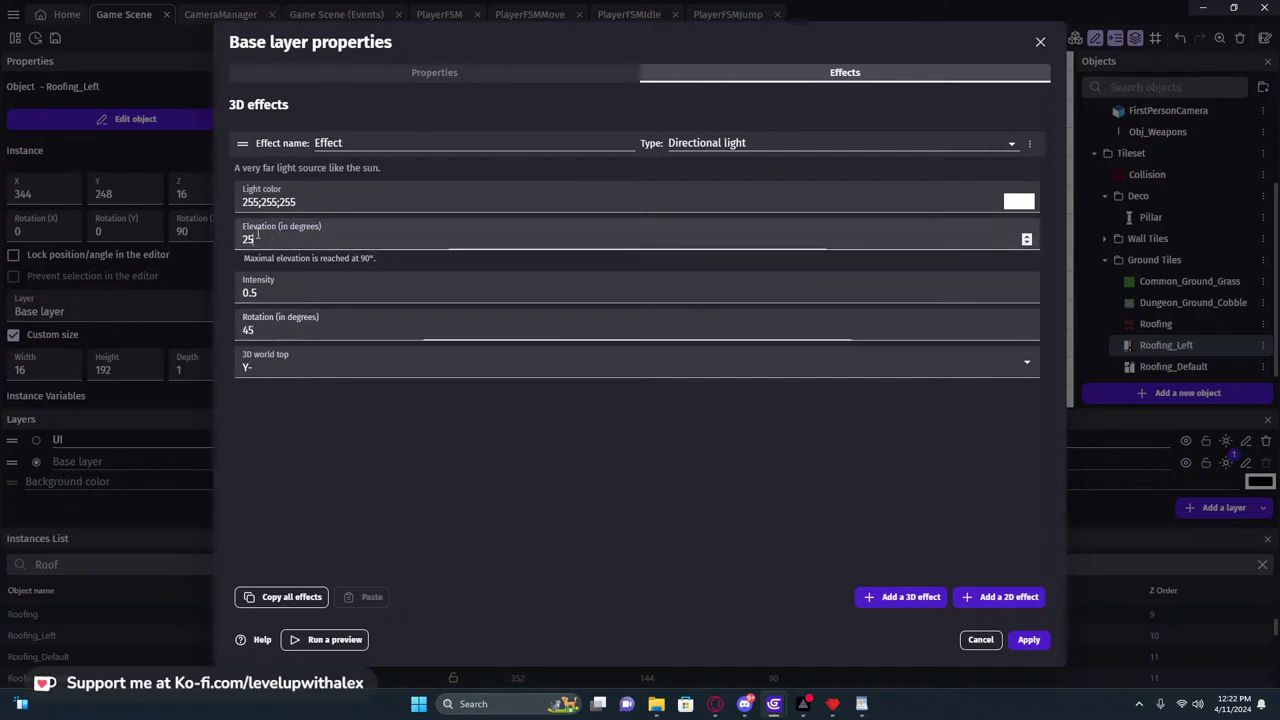
click(1044, 641)
Preview the game and move around outside the dungeon to examine how the angled directional light falls on the walls
click(606, 37)
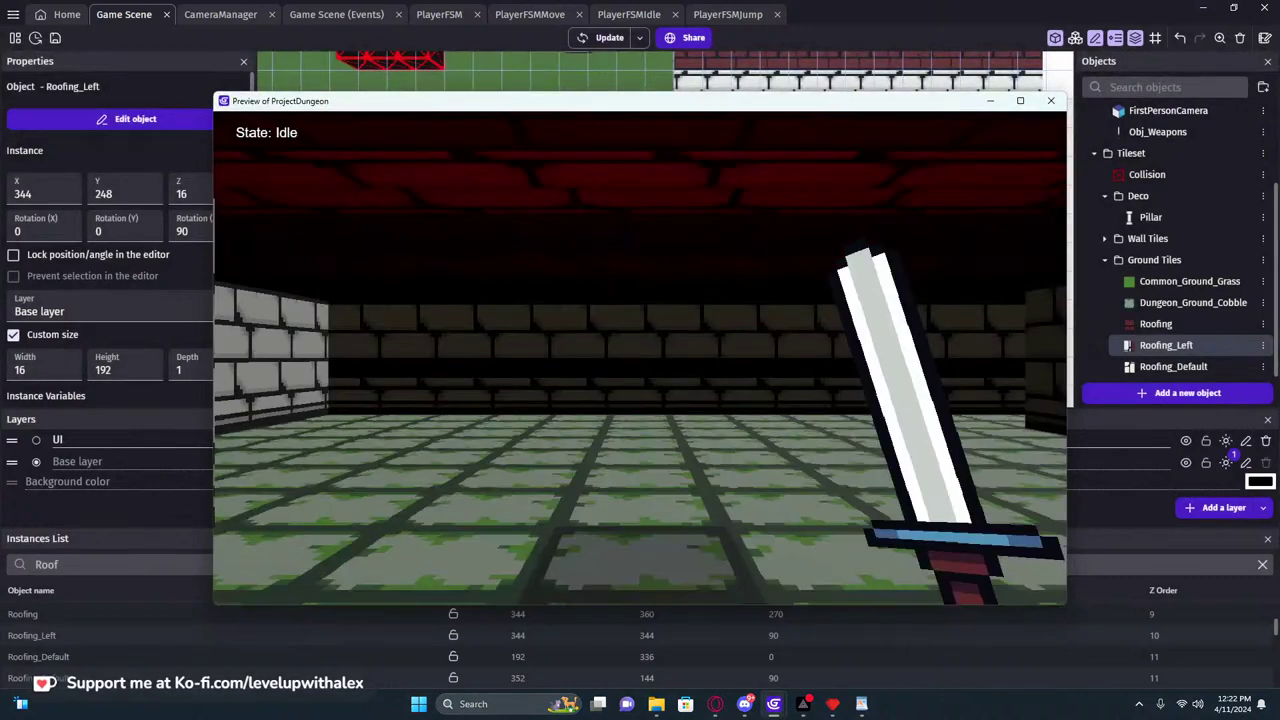
key(w)
key(s)
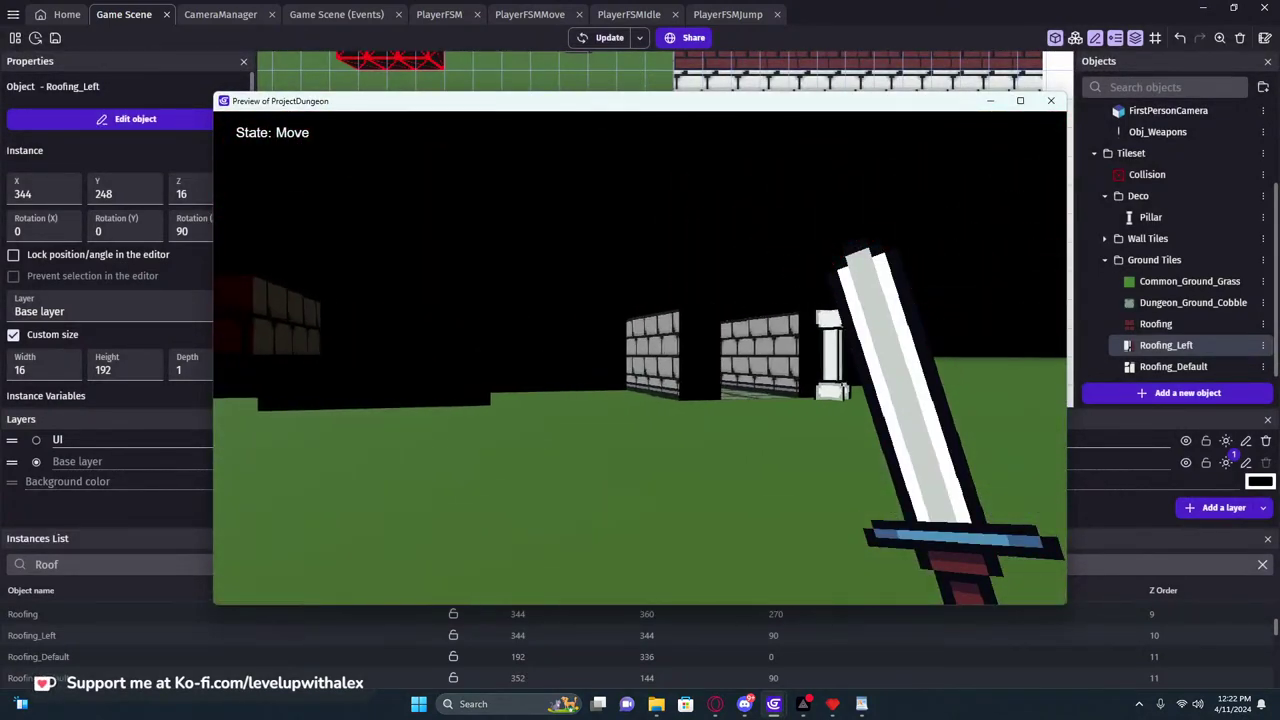
key(a)
key(d)
key(a)
key(d)
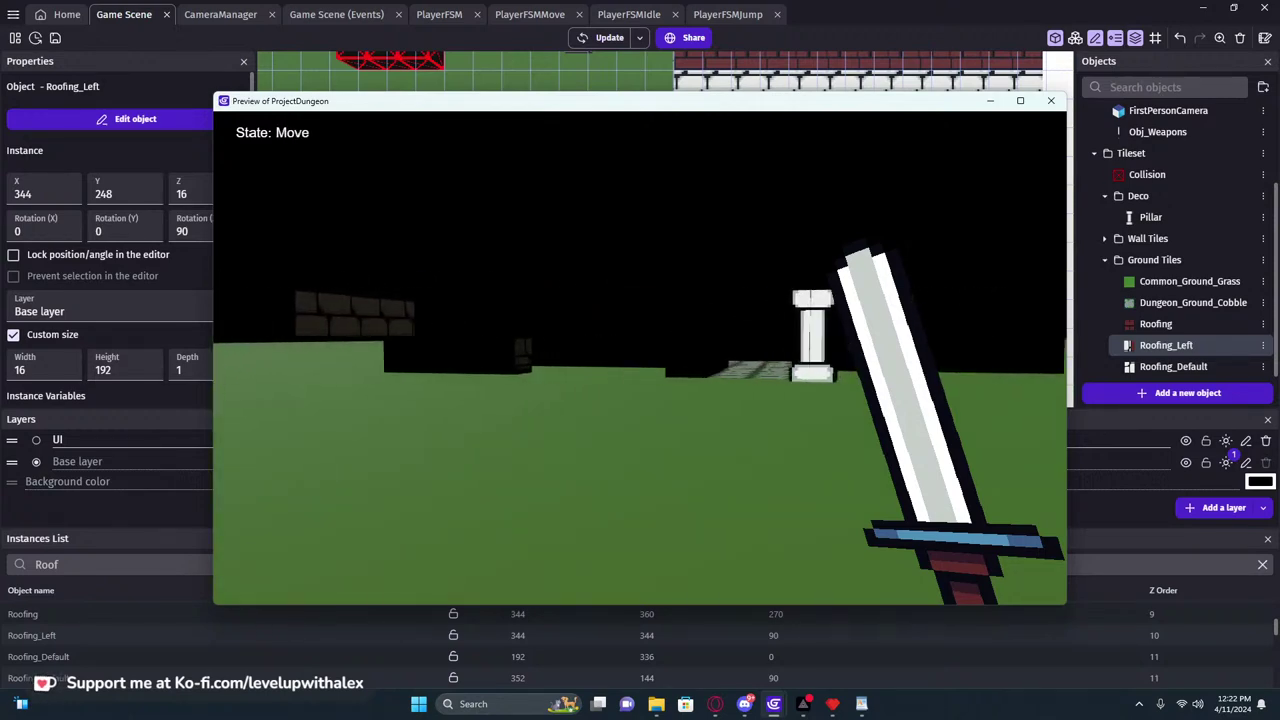
click(1051, 101)
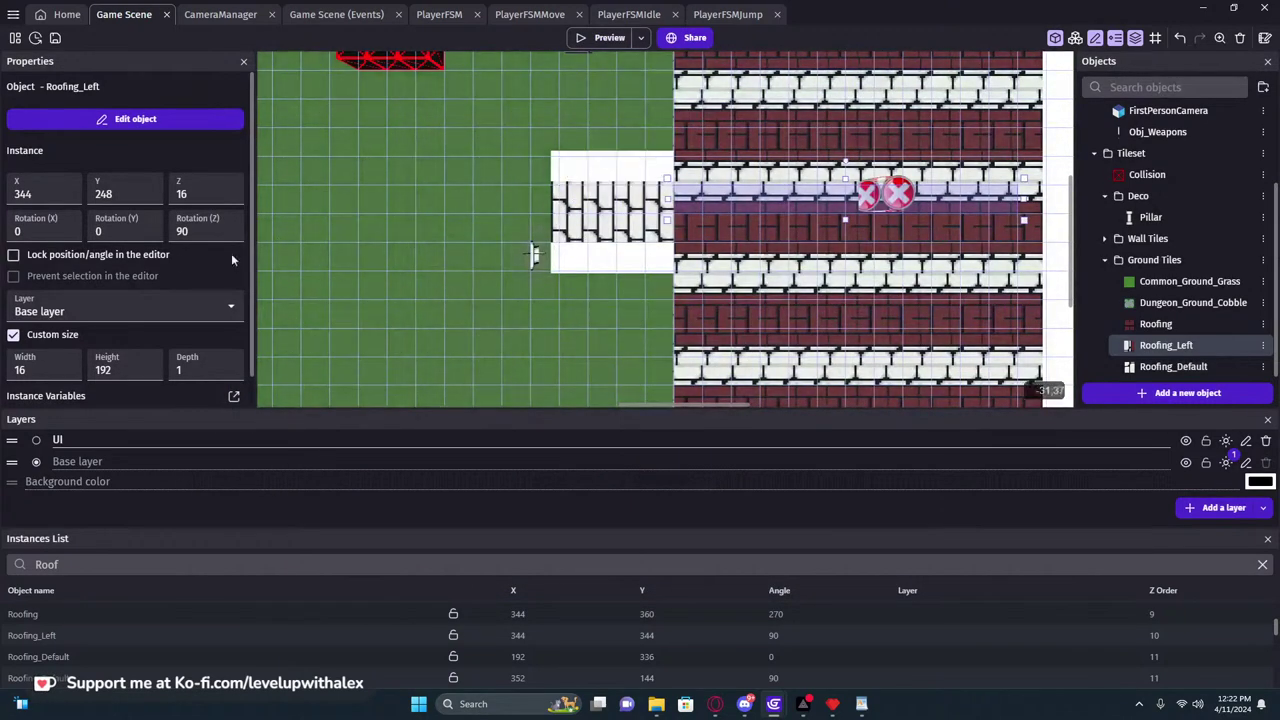
Set the elevation of the Base layer's directional light to 90 degrees and apply the effect
click(1226, 462)
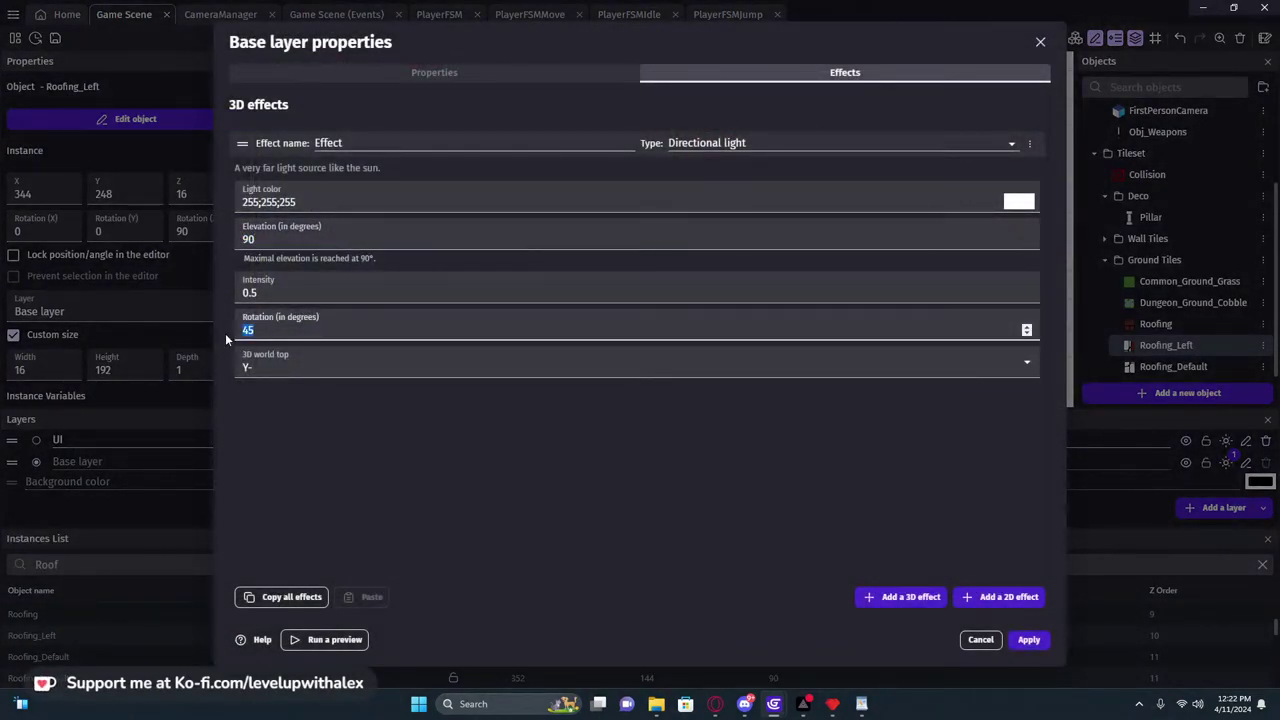
click(1029, 640)
Preview the game, walking and jumping around the dungeon to examine how the overhead directional light falls on walls and roof
click(609, 37)
click(645, 316)
key(w)
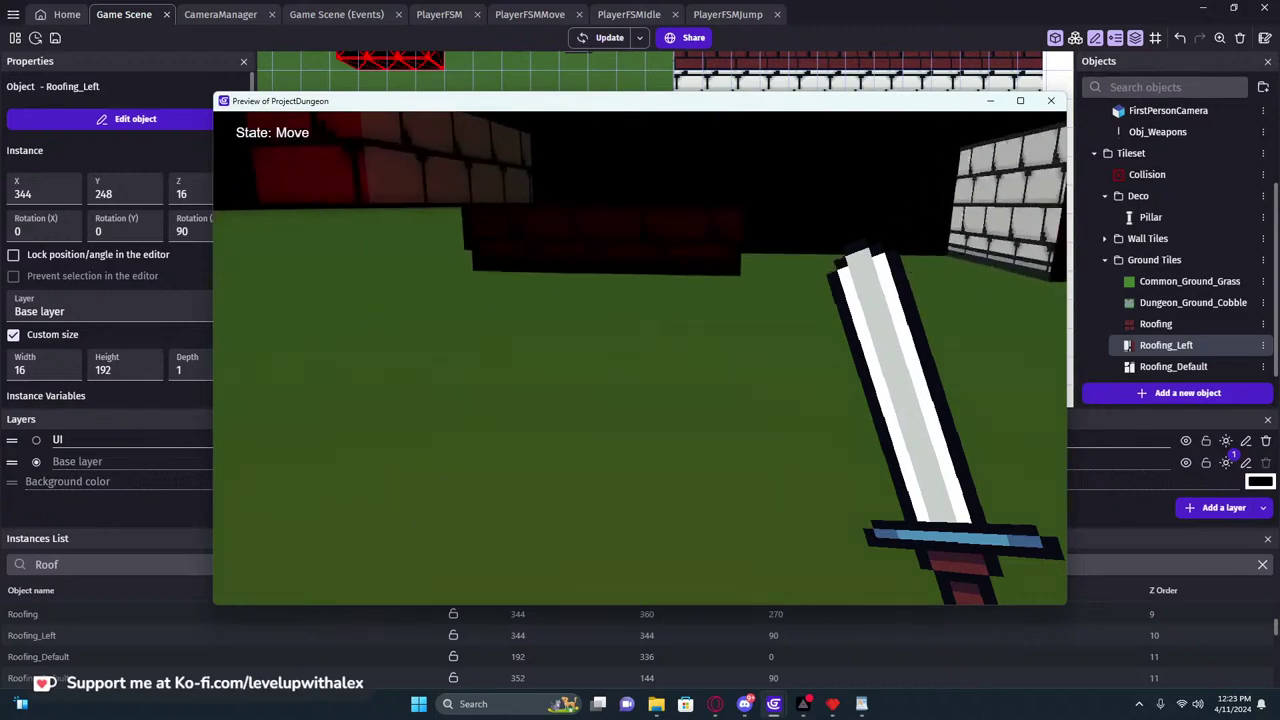
key(space)
key(w)
key(w)
key(space)
key(space)
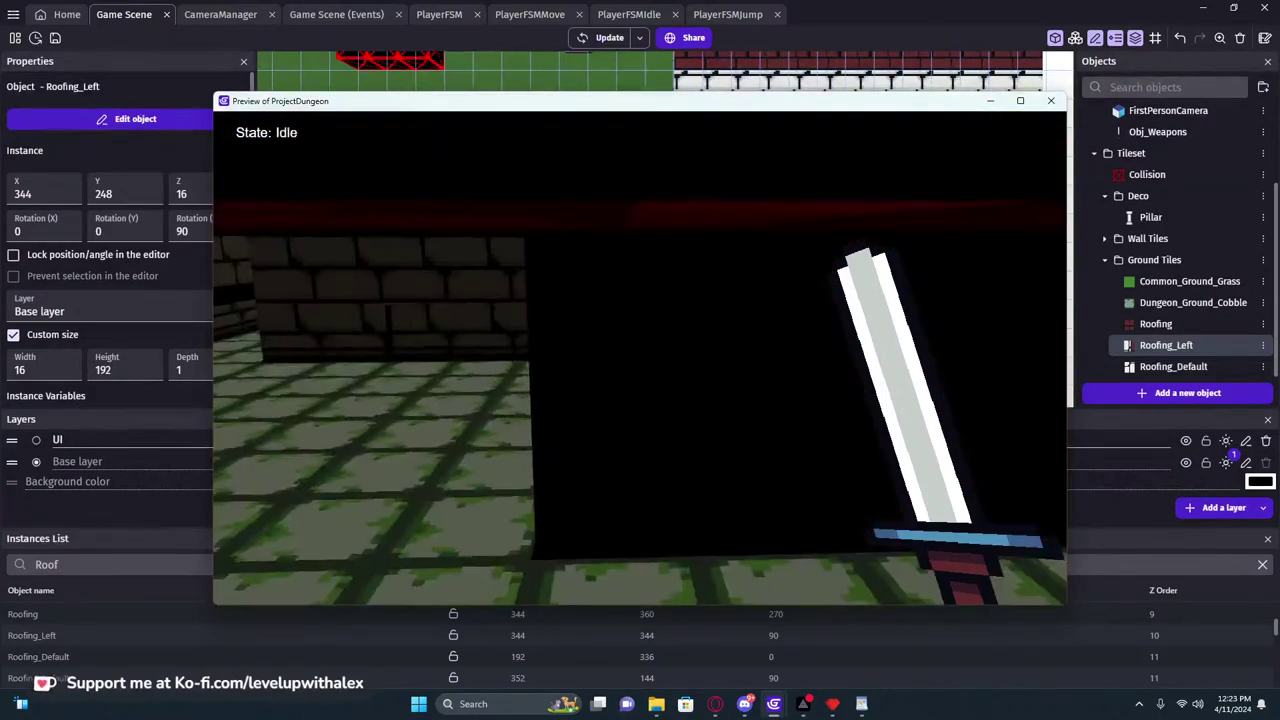
key(space)
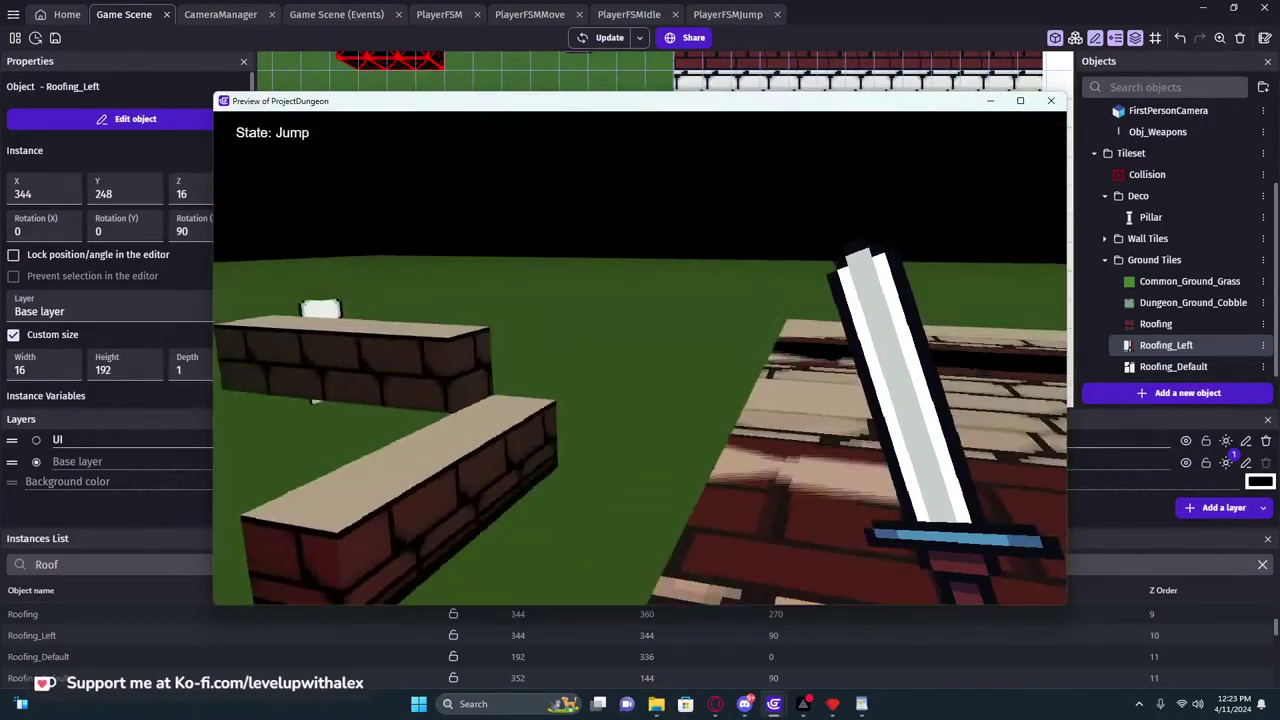
key(s)
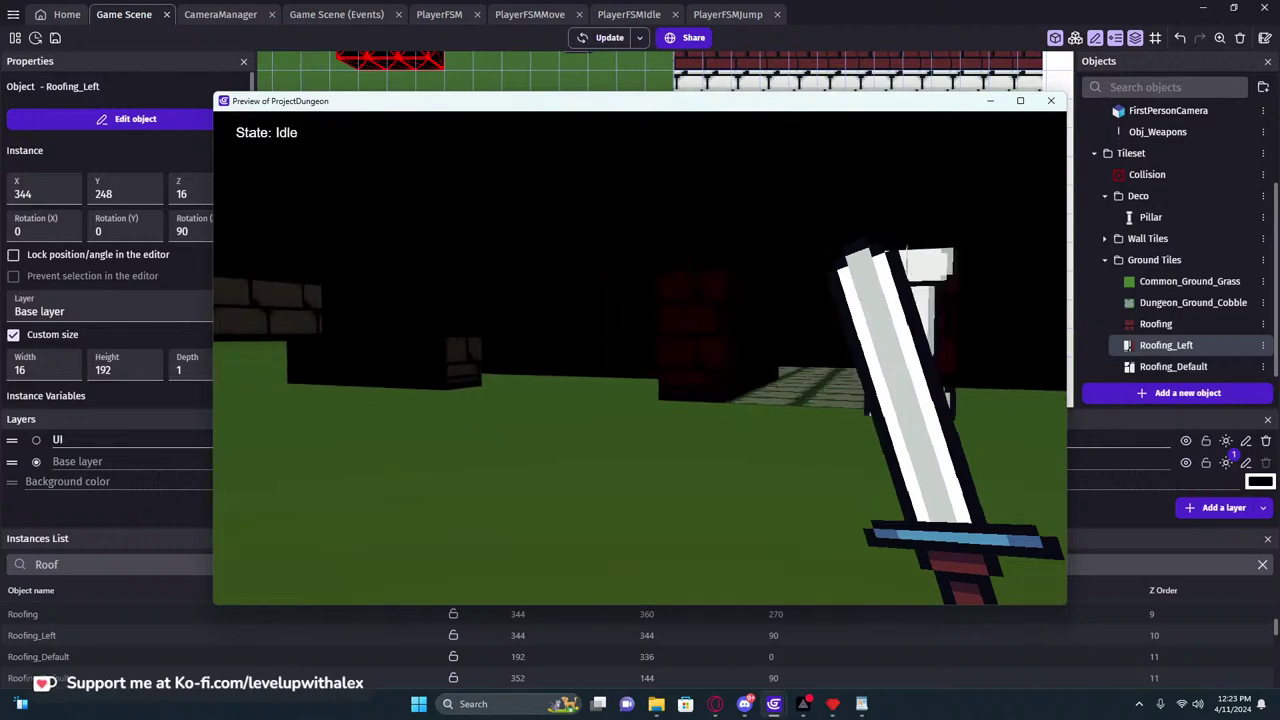
click(1052, 101)
In the game scene events, set the Torch point light's intensity to 4 and its decay to 1
click(225, 14)
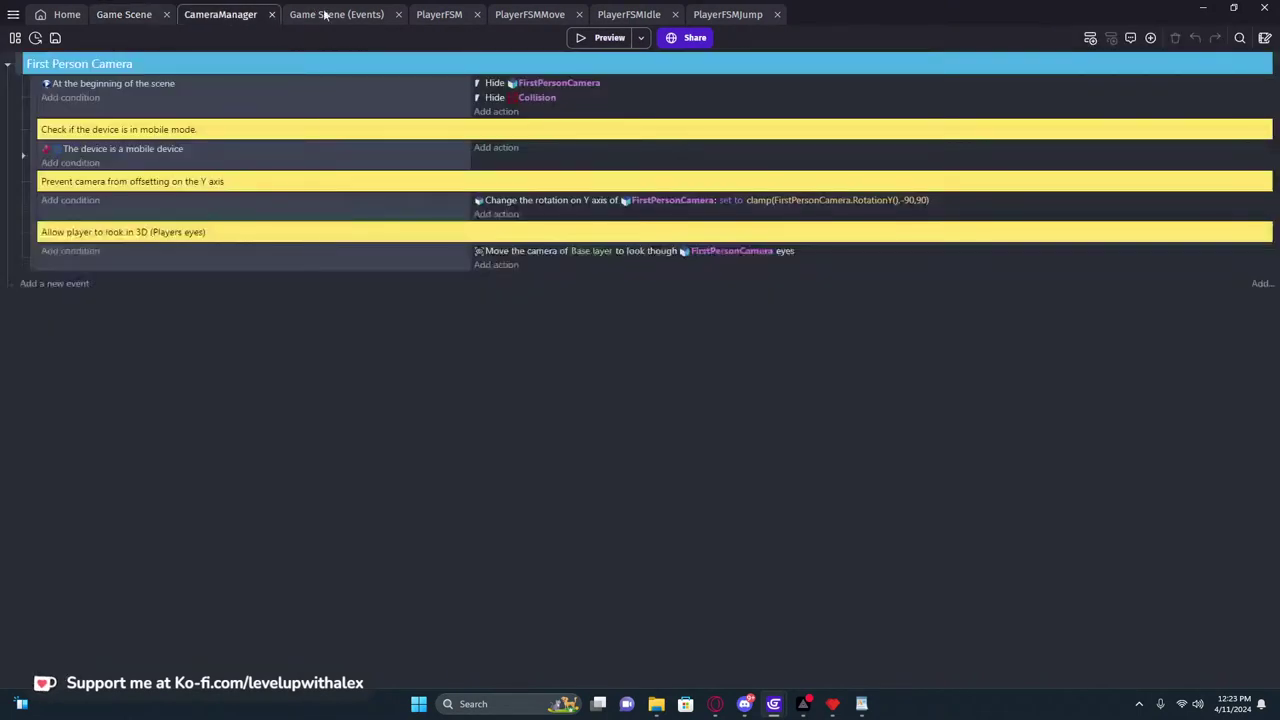
click(360, 13)
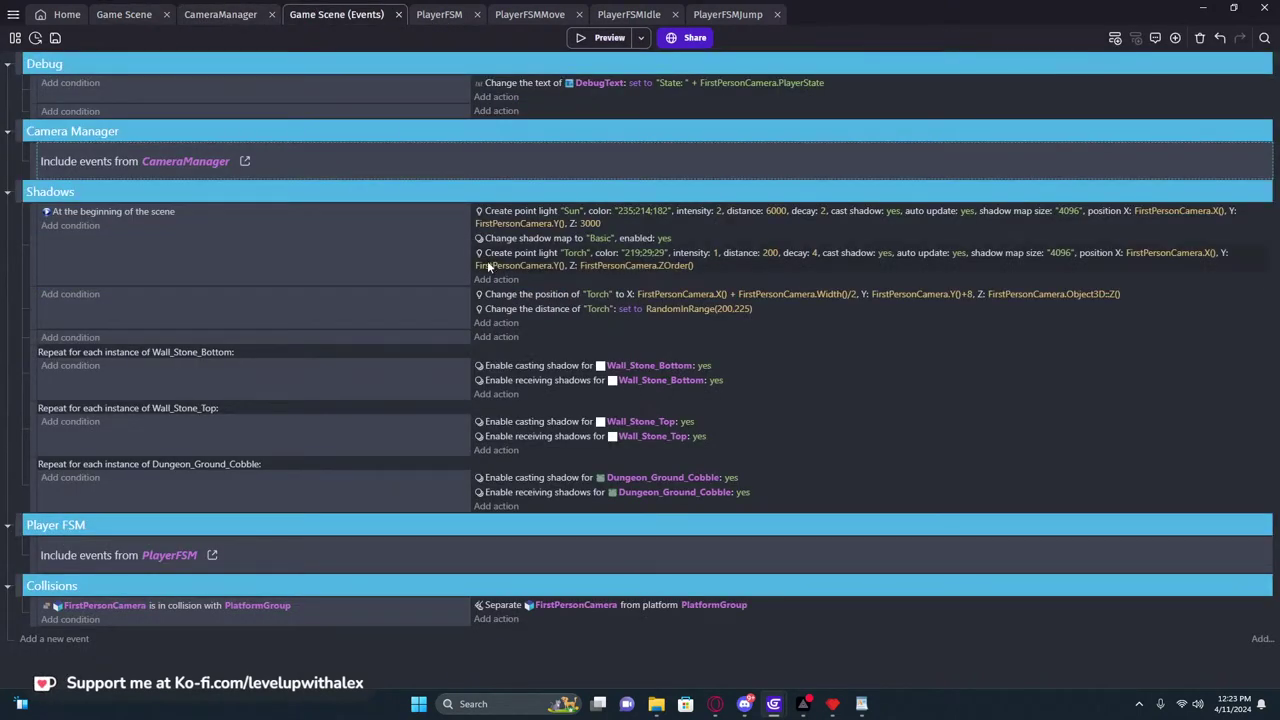
click(636, 255)
click(572, 254)
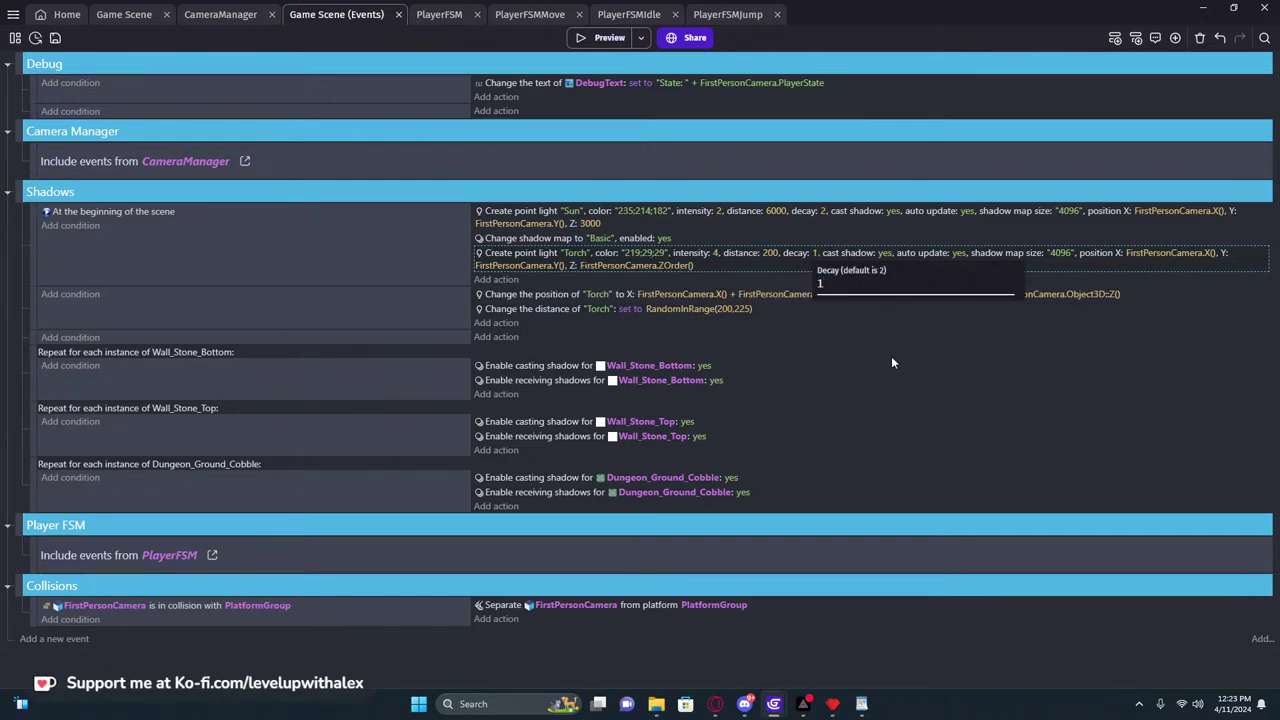
Preview the game and walk through the dungeon and outside to examine the stronger torch light on the walls and floor
click(616, 40)
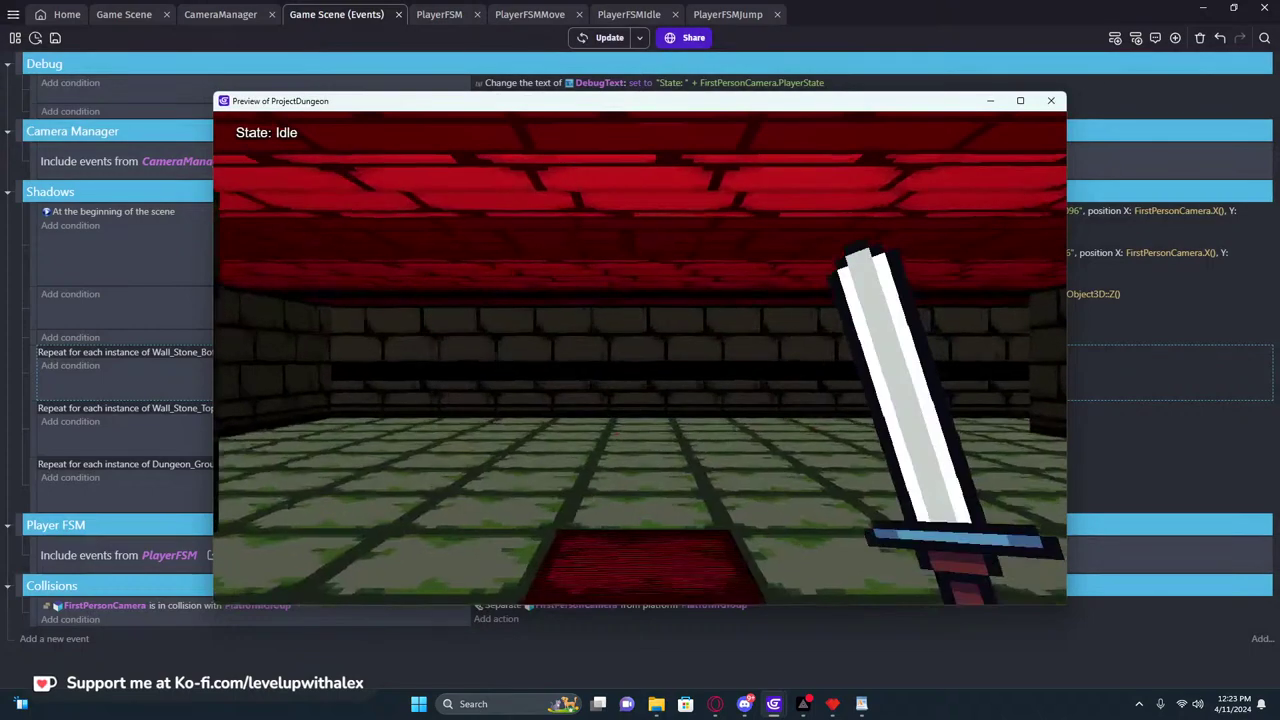
key(w)
key(w)
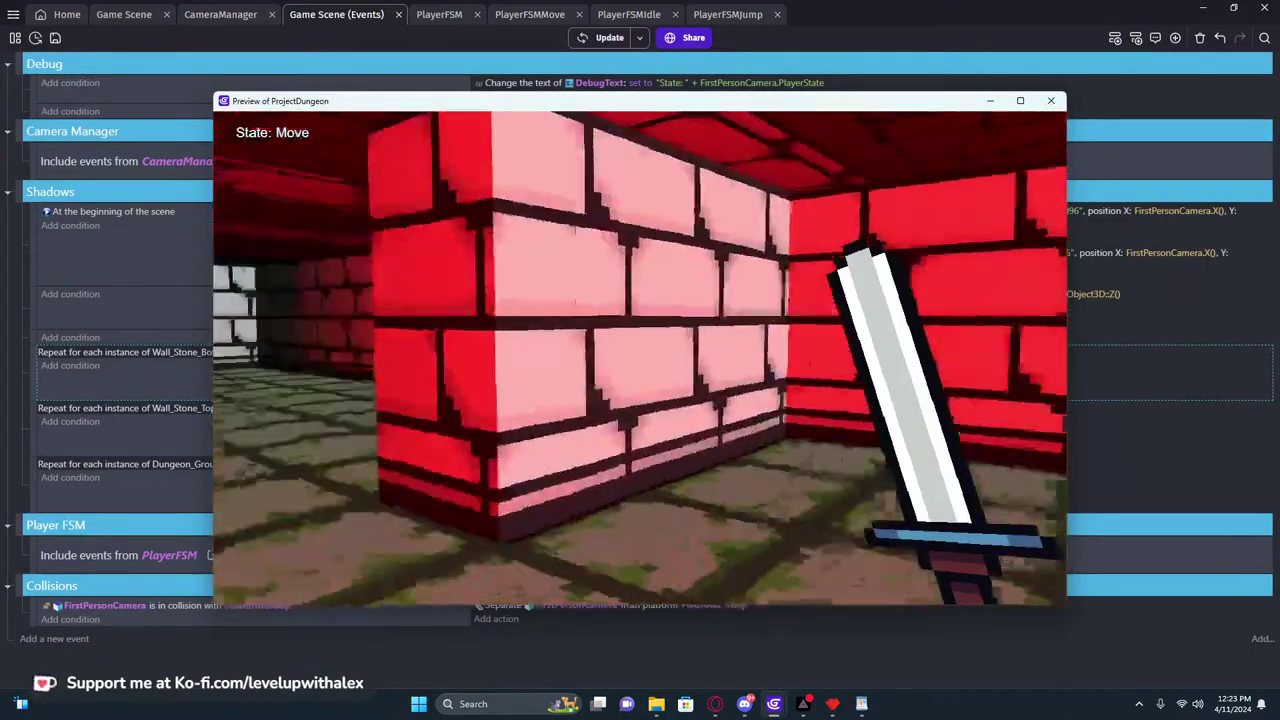
key(w)
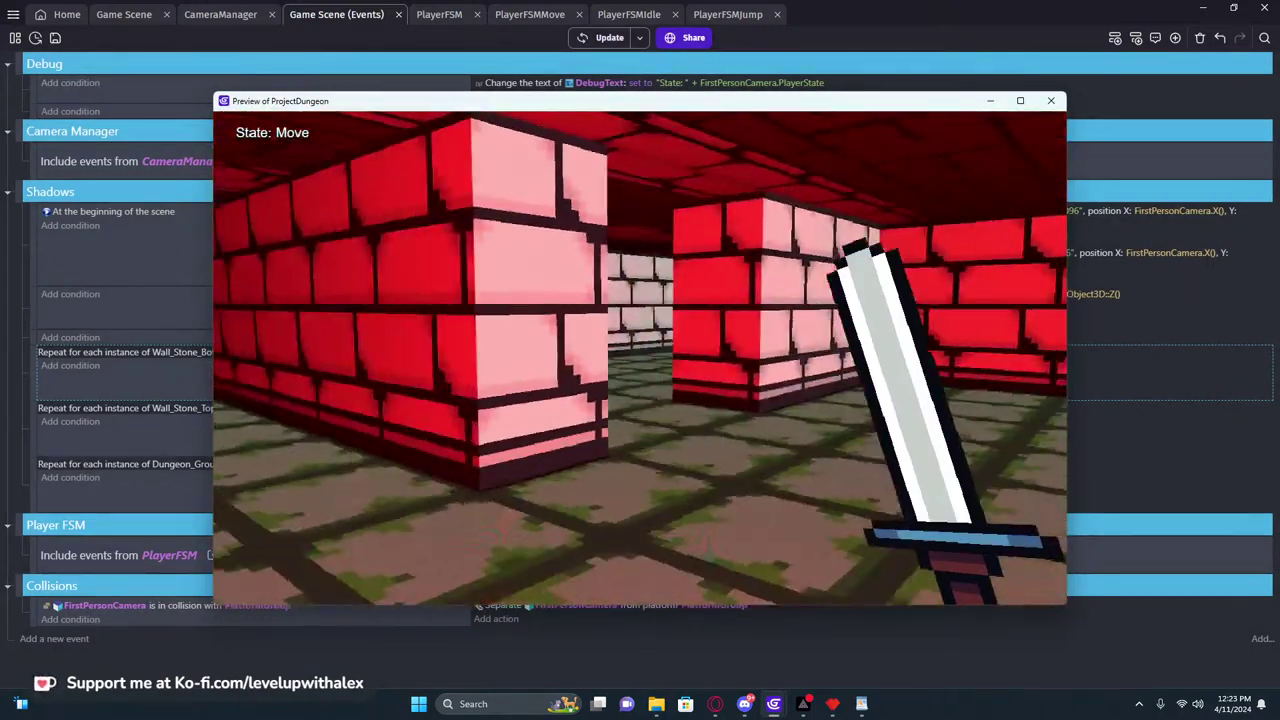
key(w)
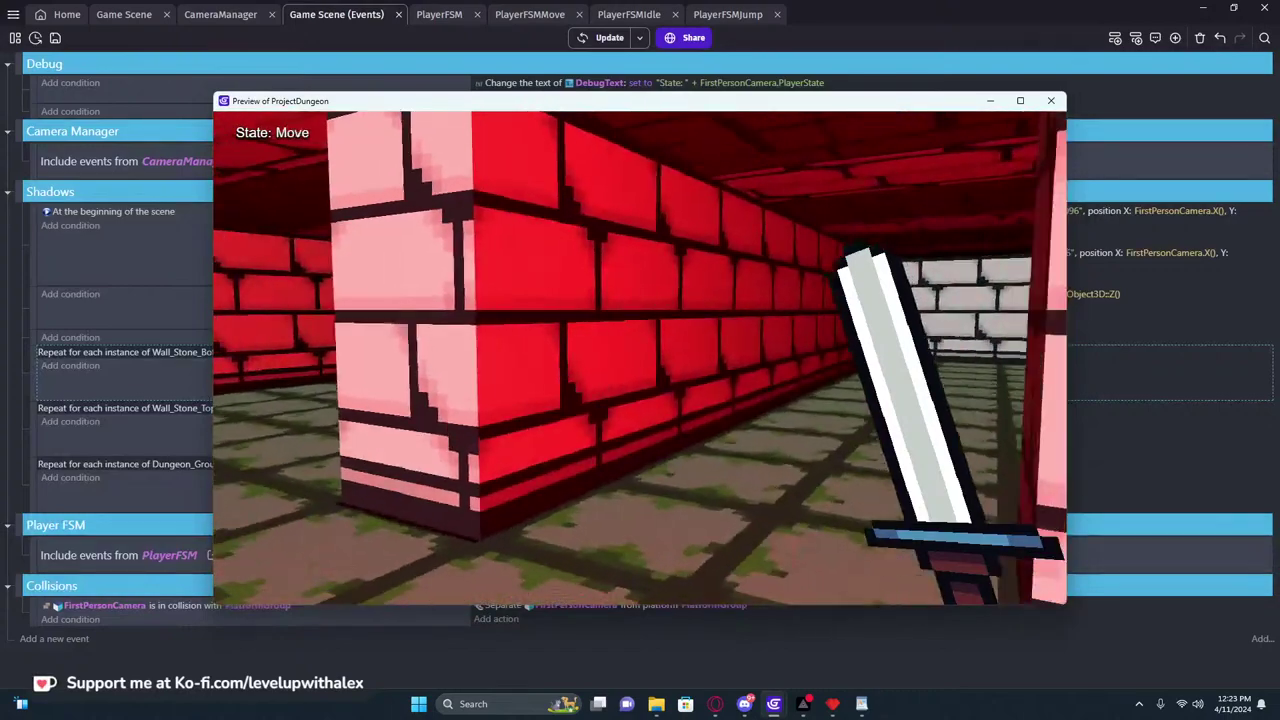
key(w)
key(s)
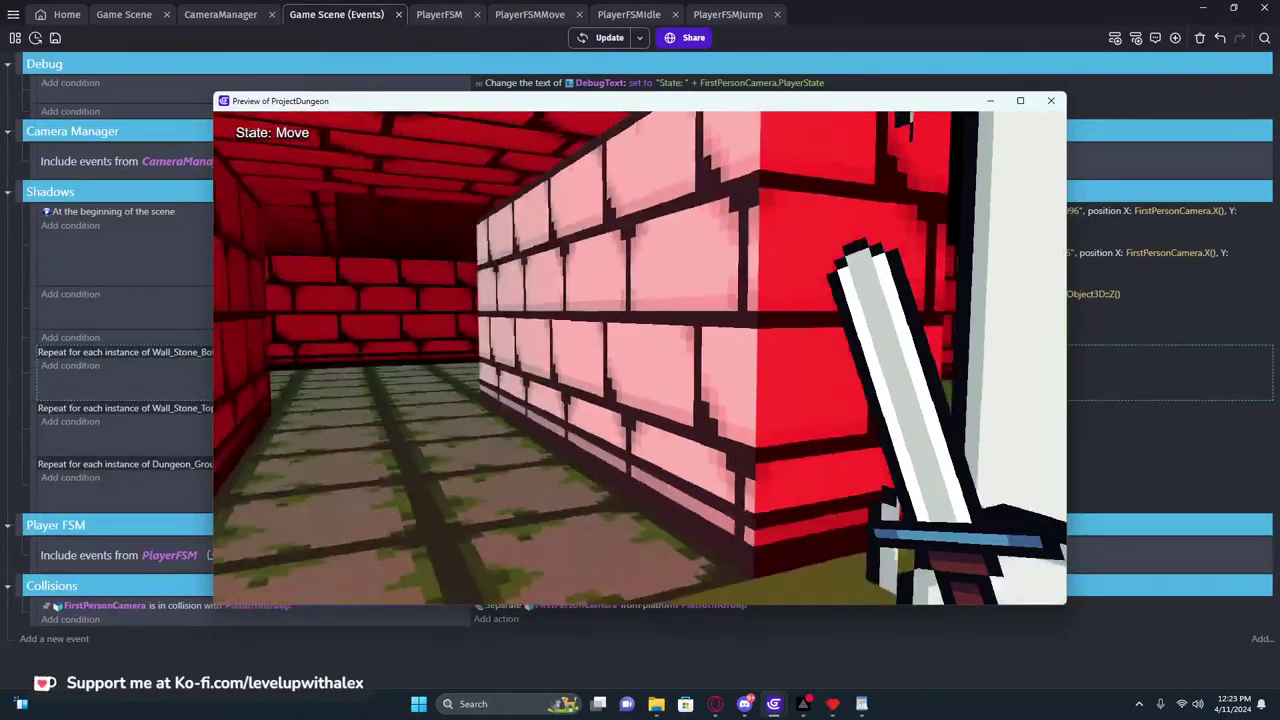
key(s)
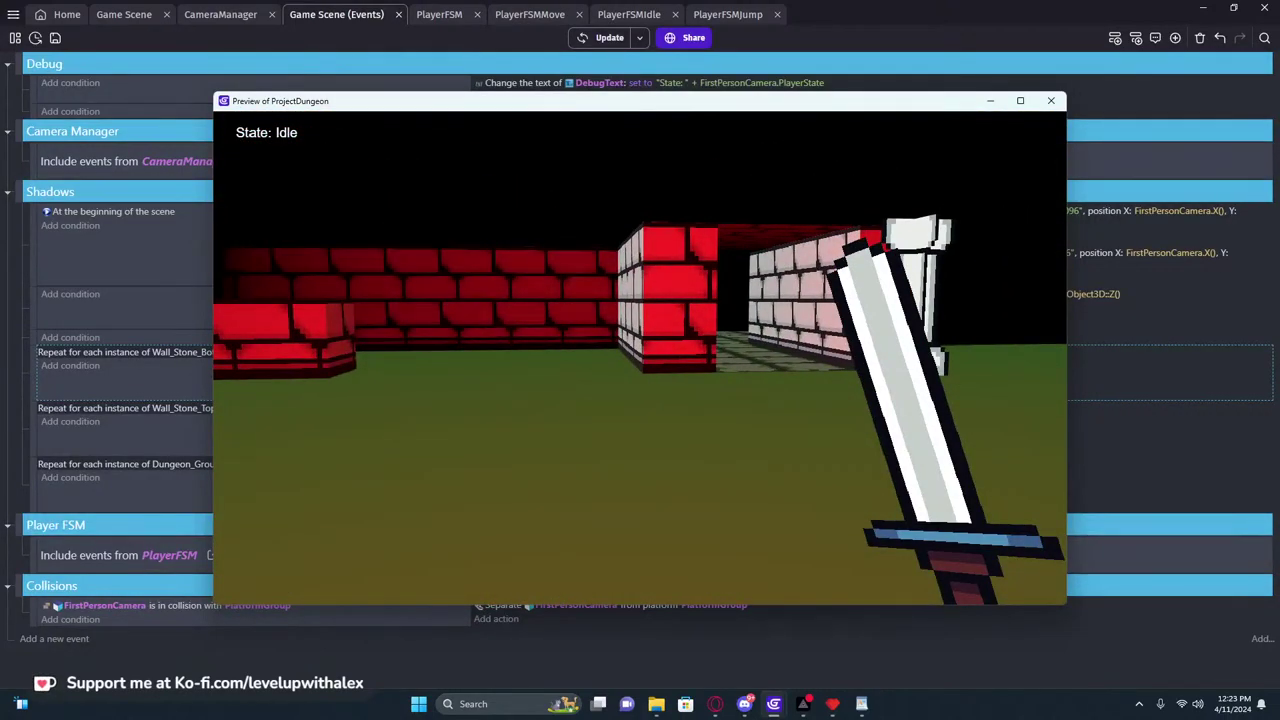
click(1049, 101)
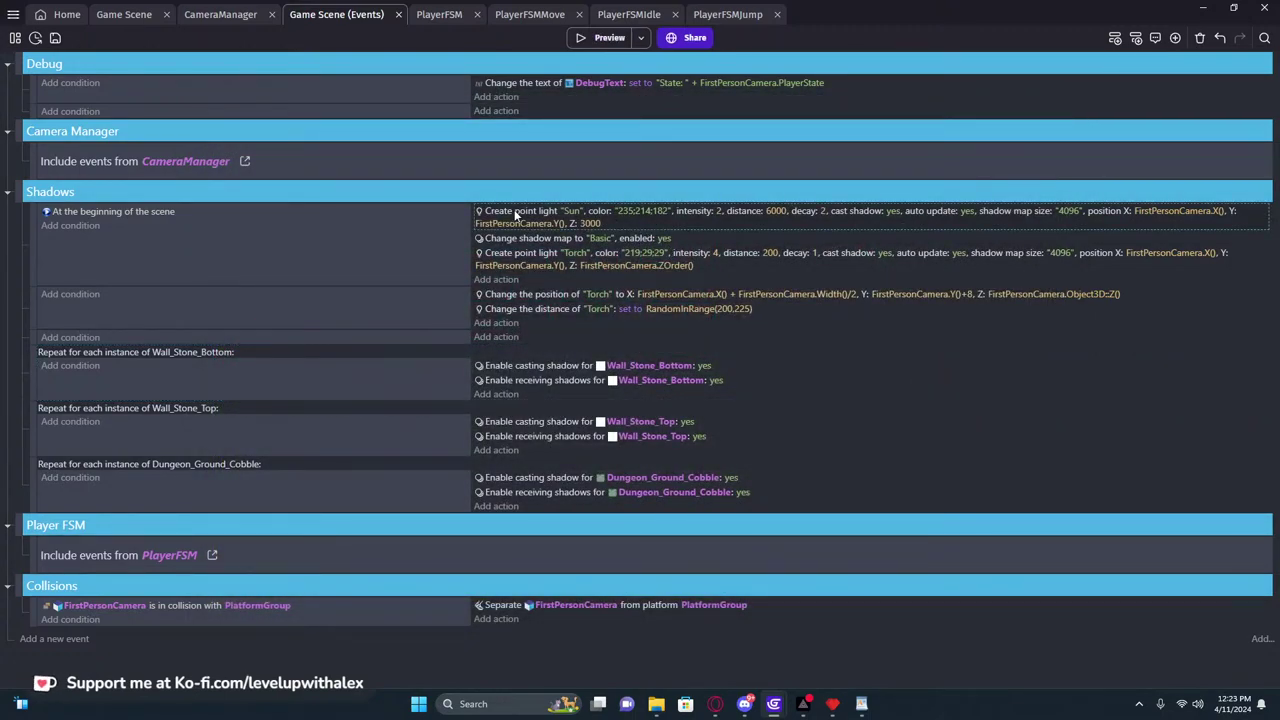
Delete the action that creates the Sun point light and preview the dungeon without it
key(Delete)
click(603, 37)
key(w)
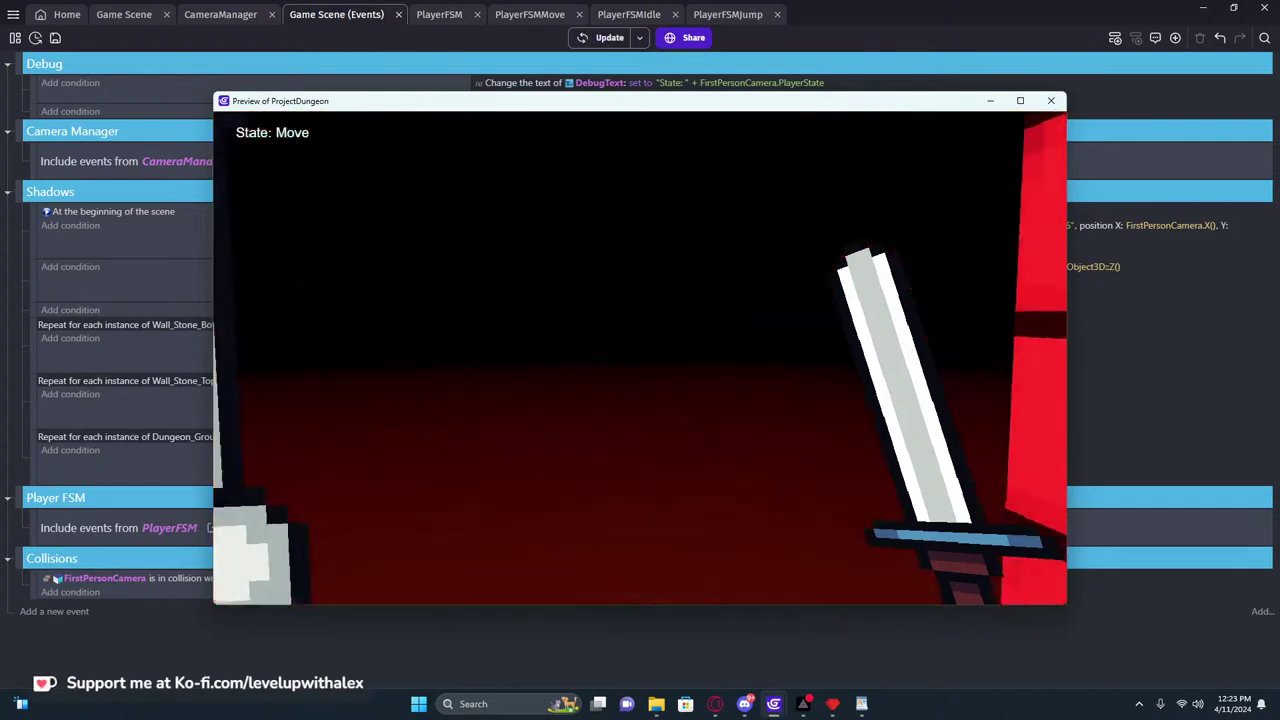
key(w)
key(a)
key(w)
key(d)
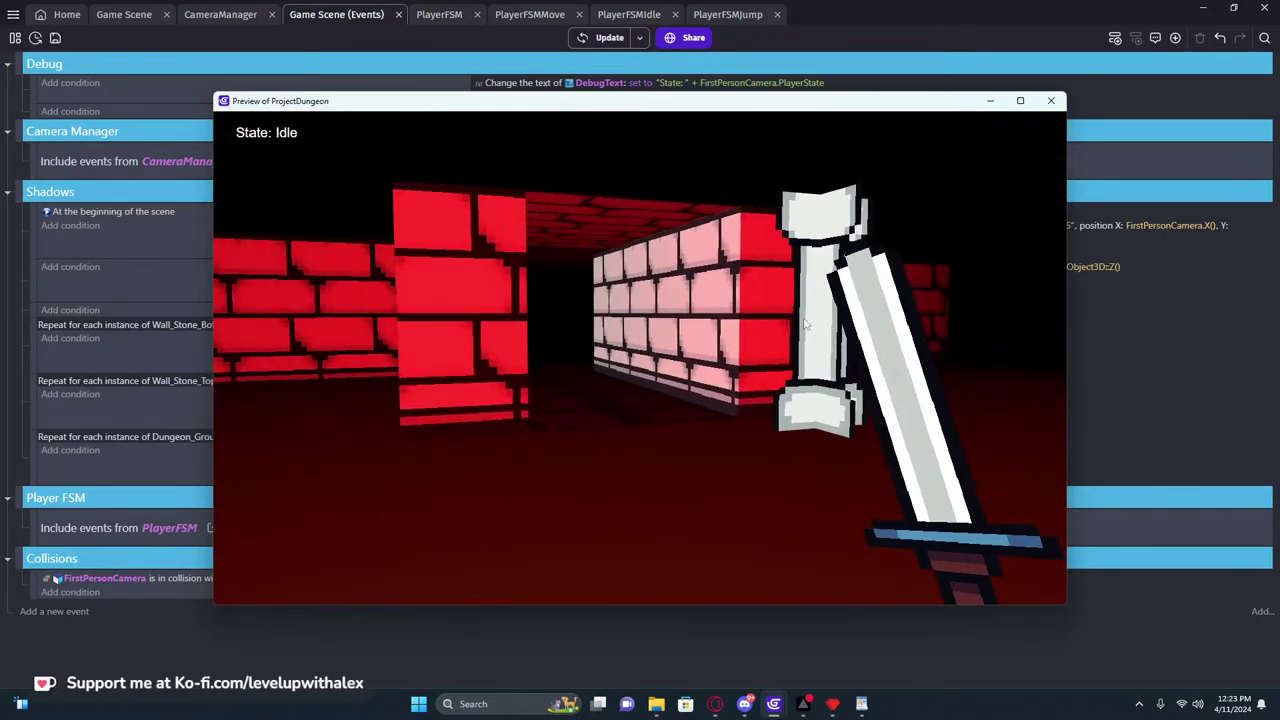
click(1051, 100)
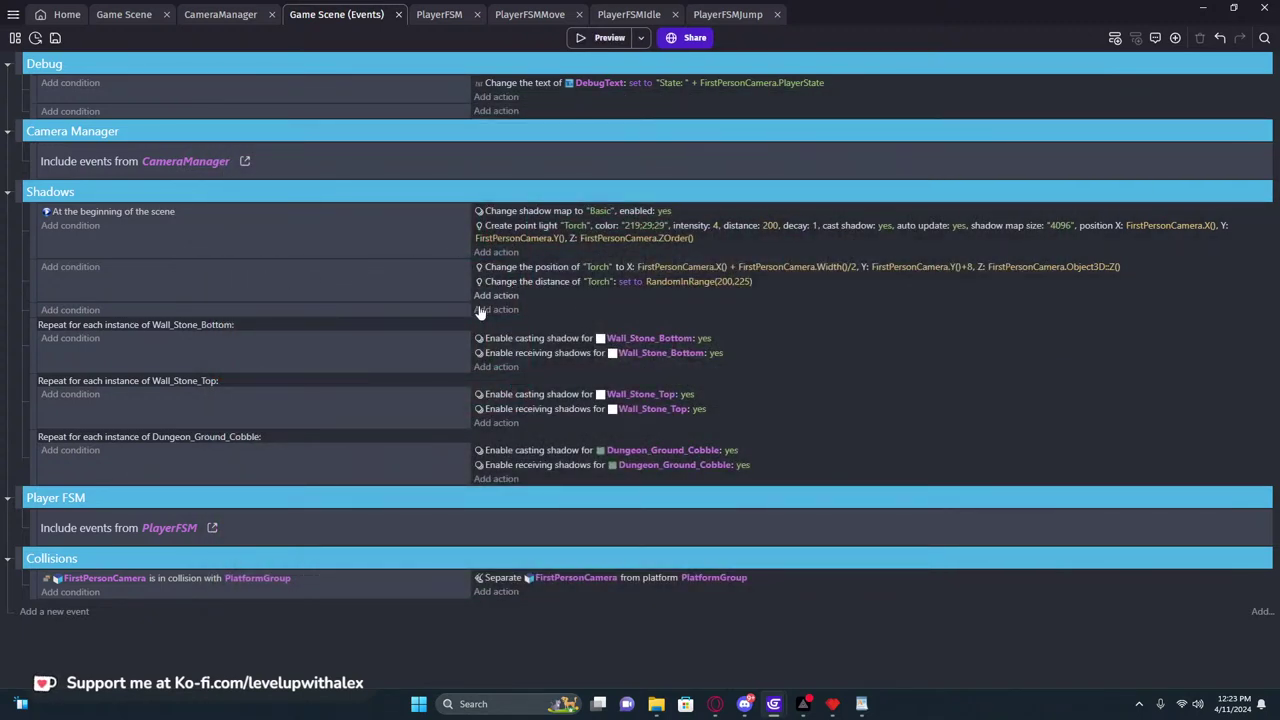
Change the Base layer's 3D effect type to Hemisphere light and apply it with its default values
click(124, 14)
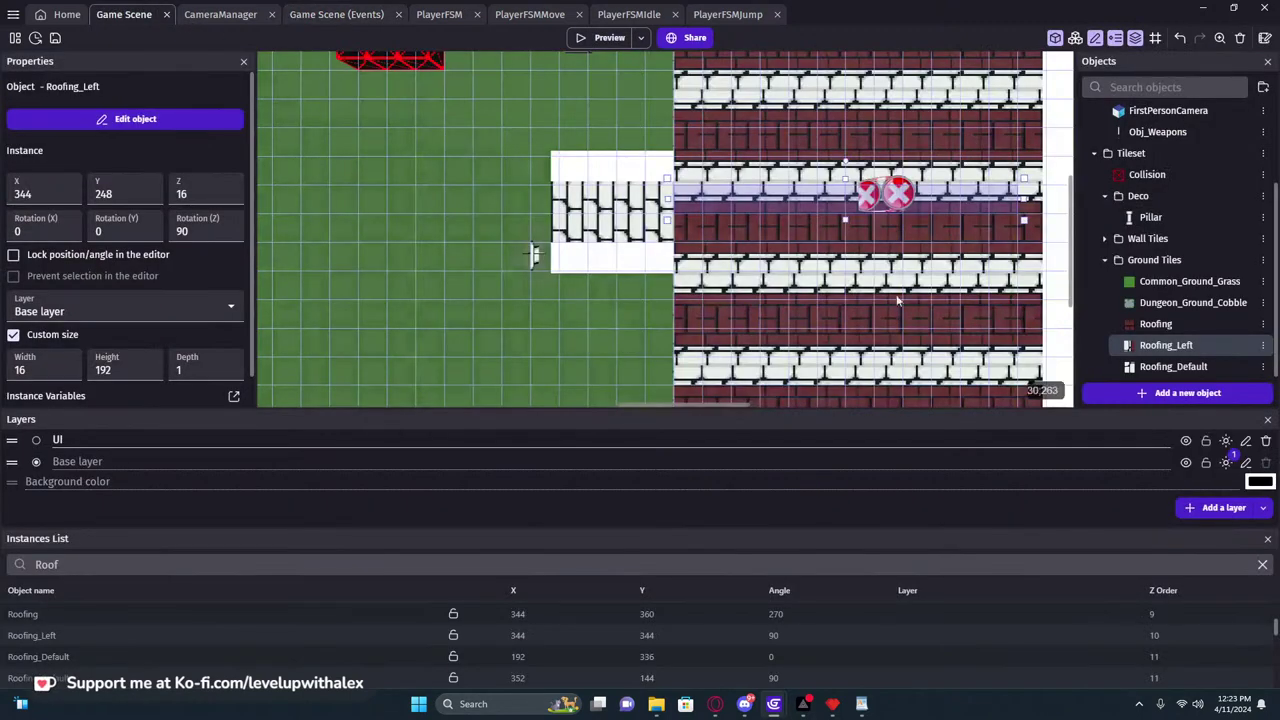
click(1226, 463)
click(731, 143)
click(719, 186)
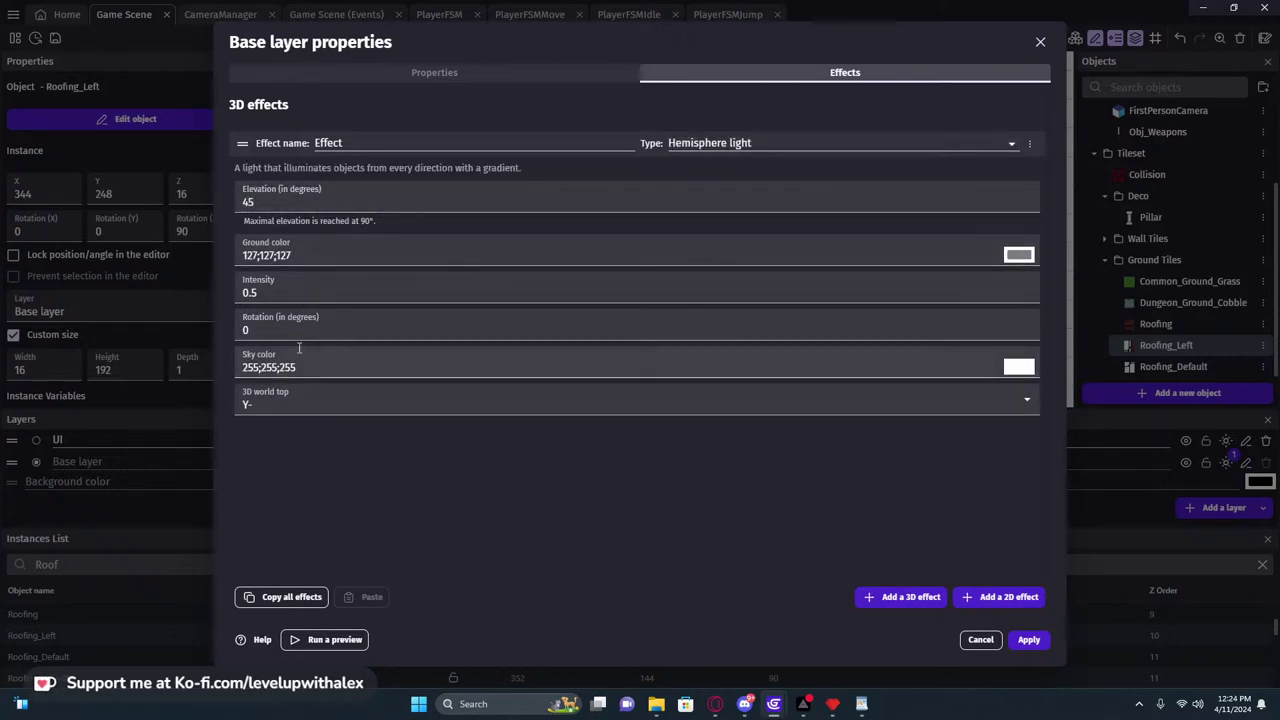
click(1029, 639)
Preview the game and move around outside the dungeon to examine the hemisphere light on walls, pillars and grass
click(603, 37)
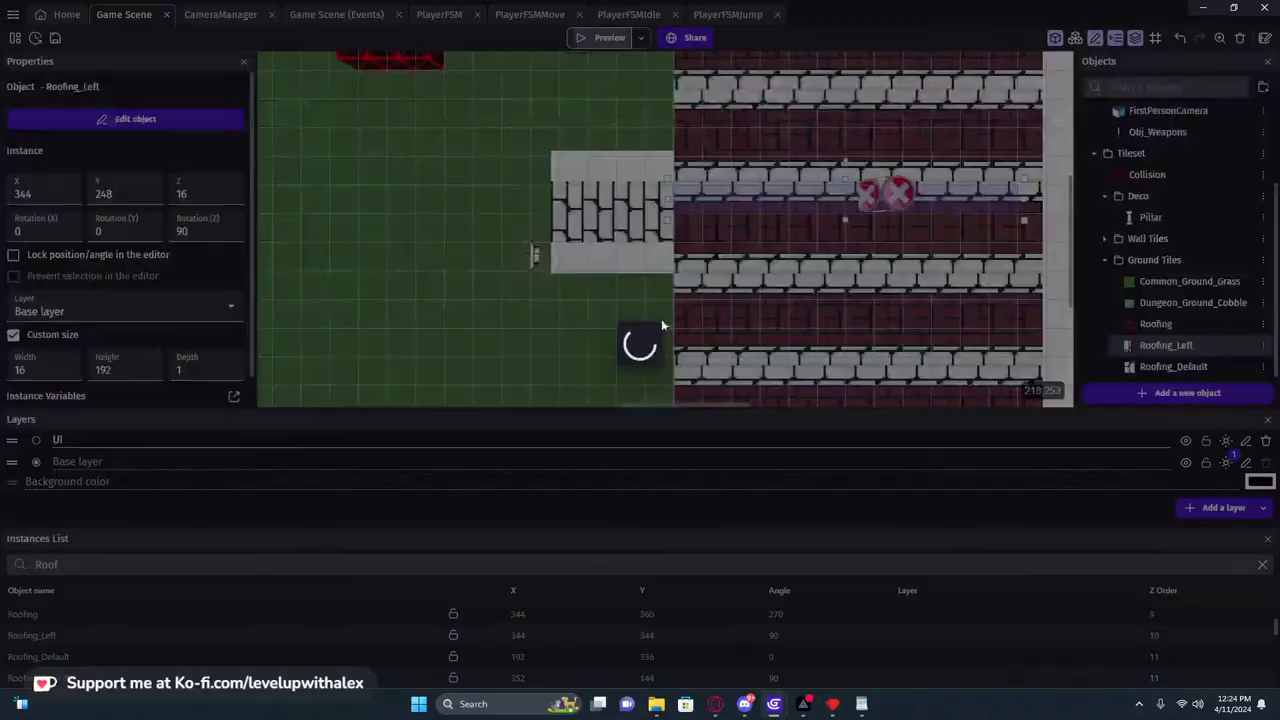
key(w)
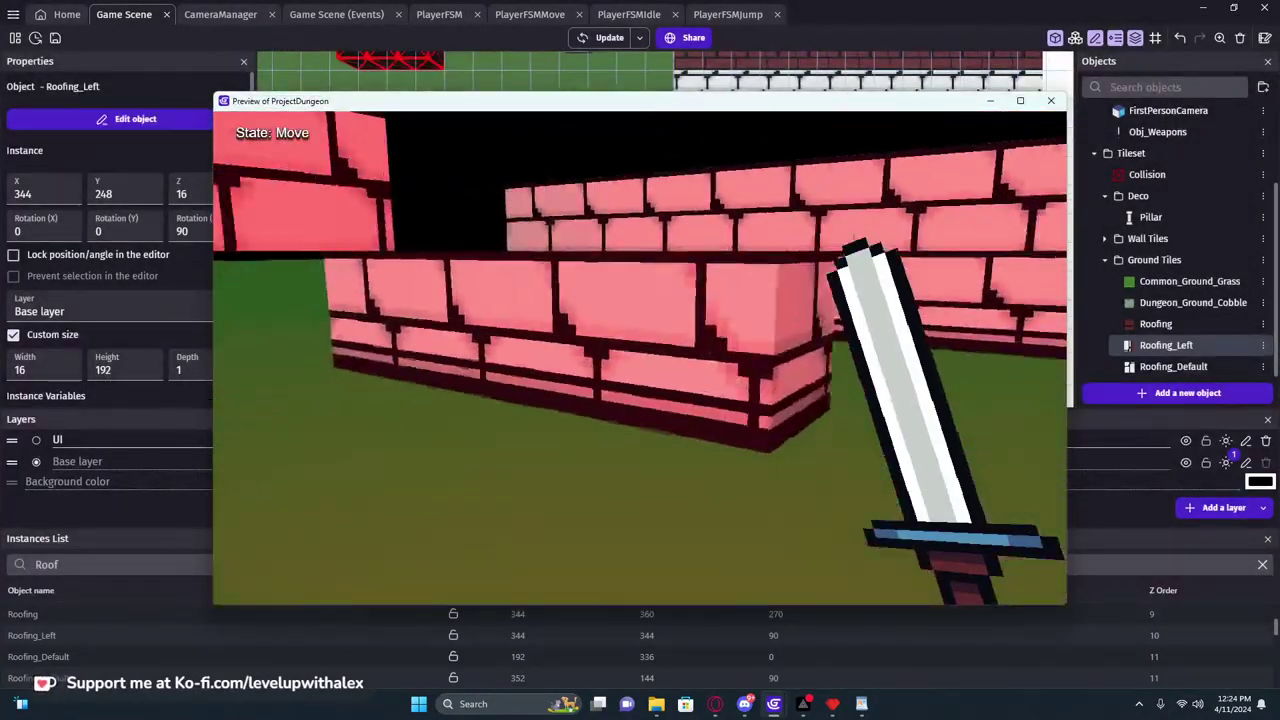
key(space)
key(s)
key(w)
key(d)
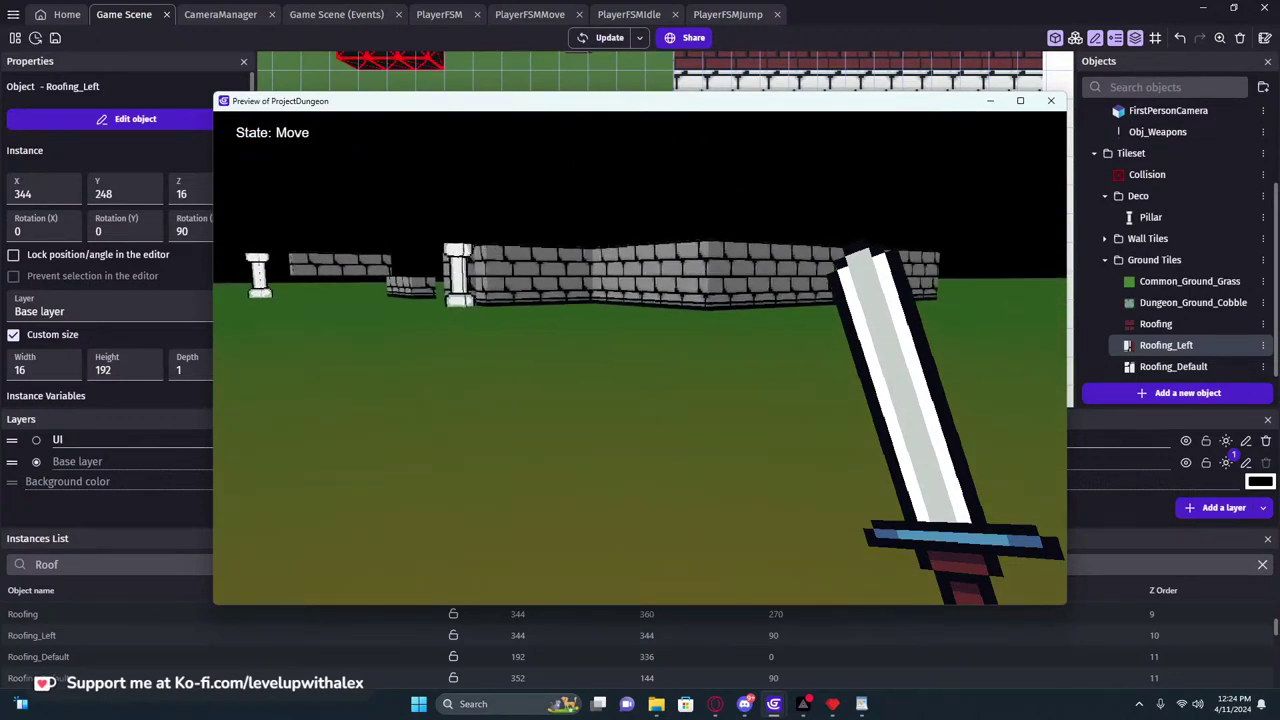
key(space)
key(d)
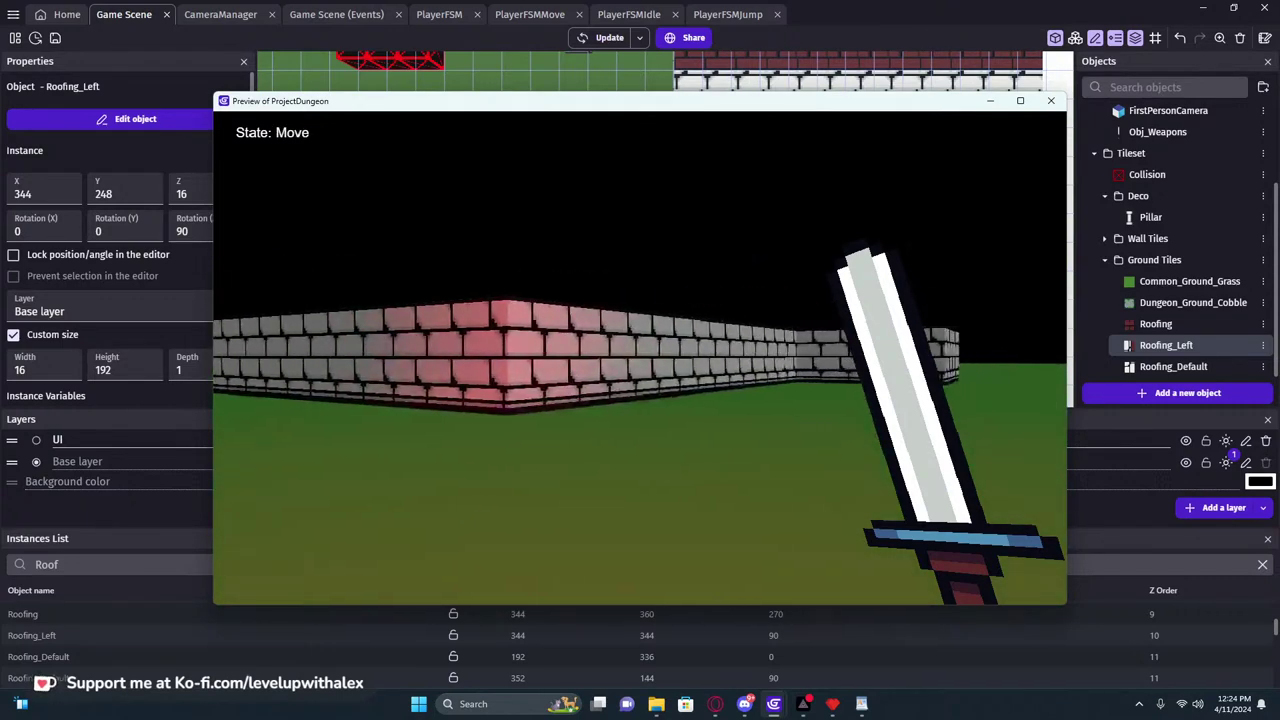
key(d)
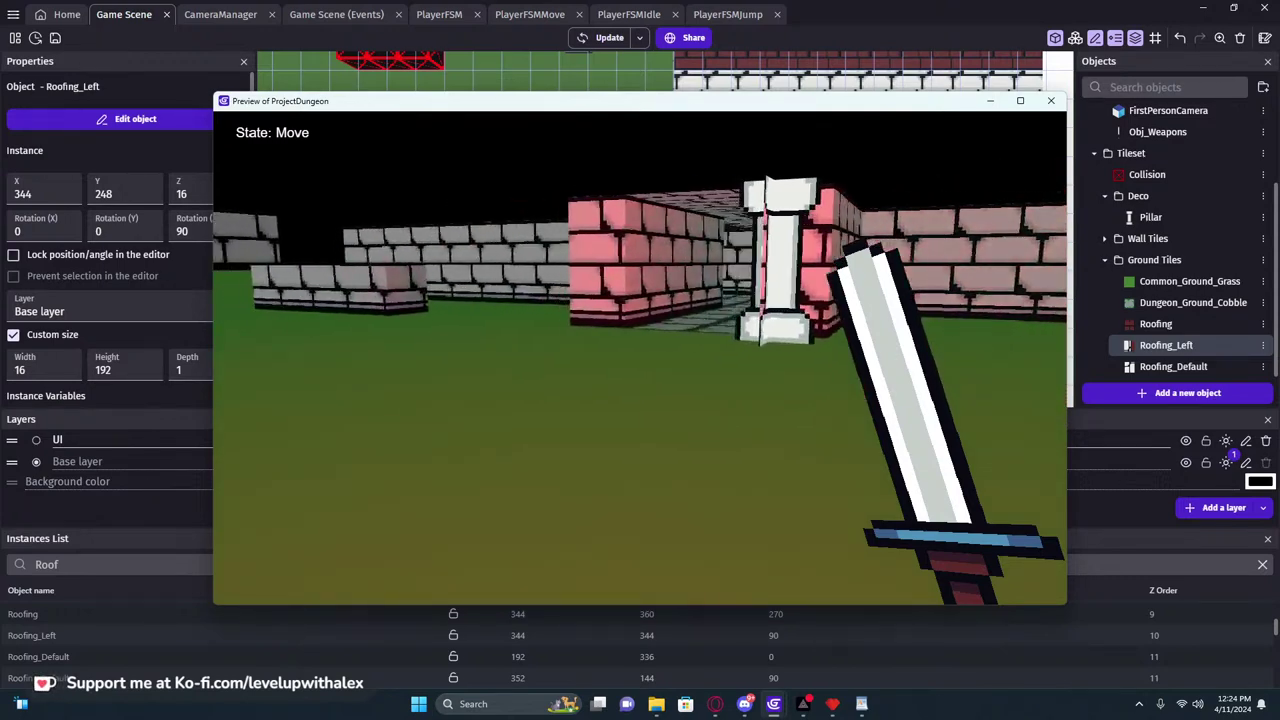
click(1051, 100)
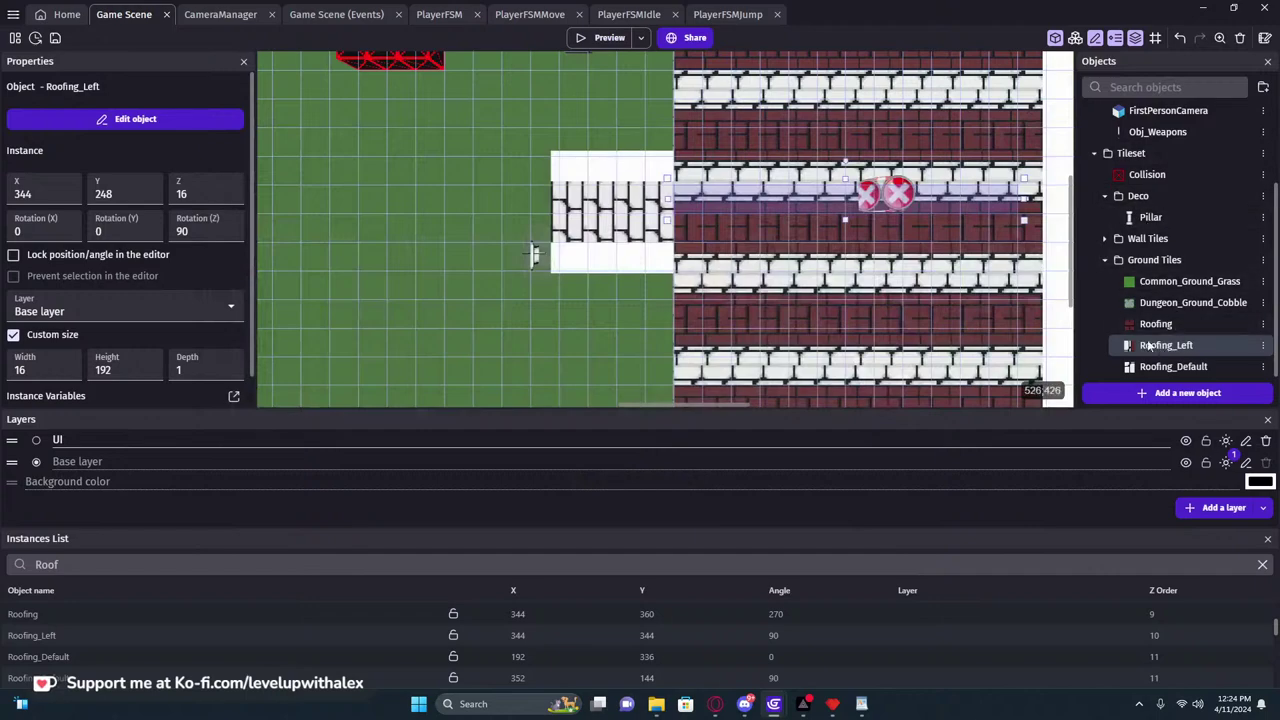
Delete the selected Roofing_Left strip that covers the player's camera object in the scene
middle_drag(388, 111, 534, 195)
scroll(534, 195, down, 1)
scroll(640, 213, down, 4)
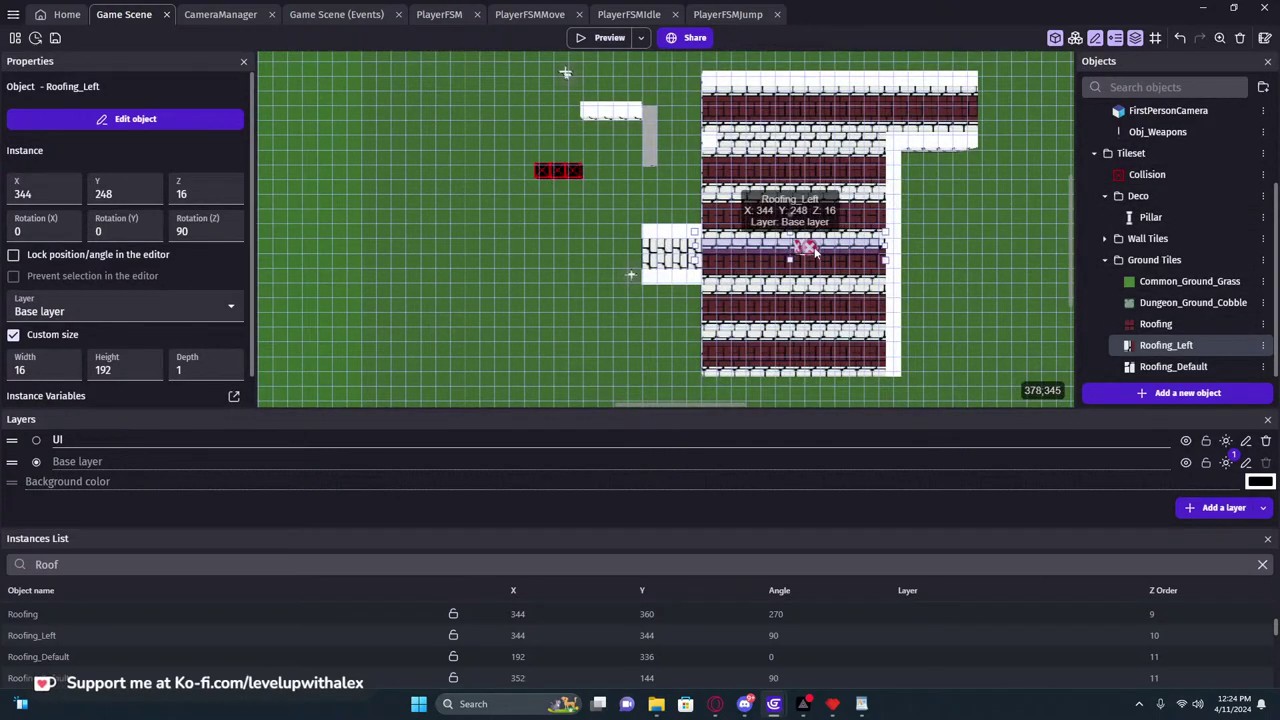
key(Delete)
scroll(805, 252, up, 6)
Open the FirstPersonCamera object for editing and set its material type to React to lights
double_click(802, 247)
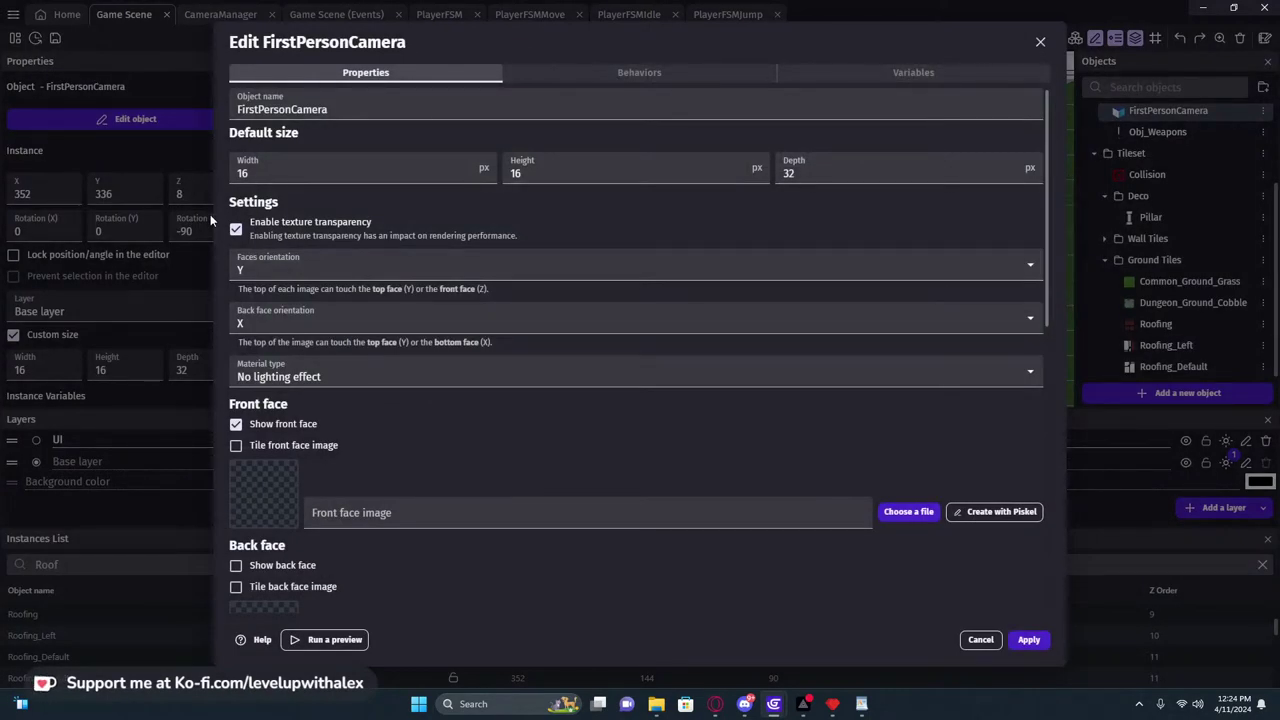
click(310, 376)
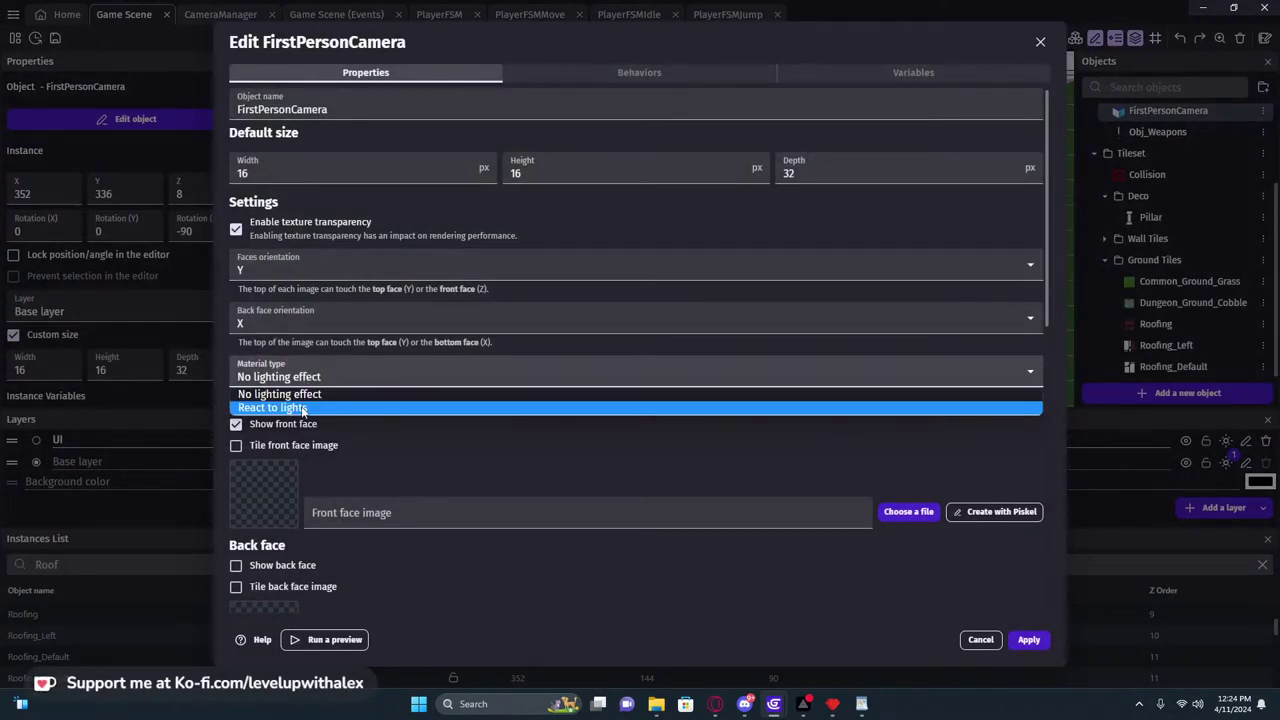
click(303, 408)
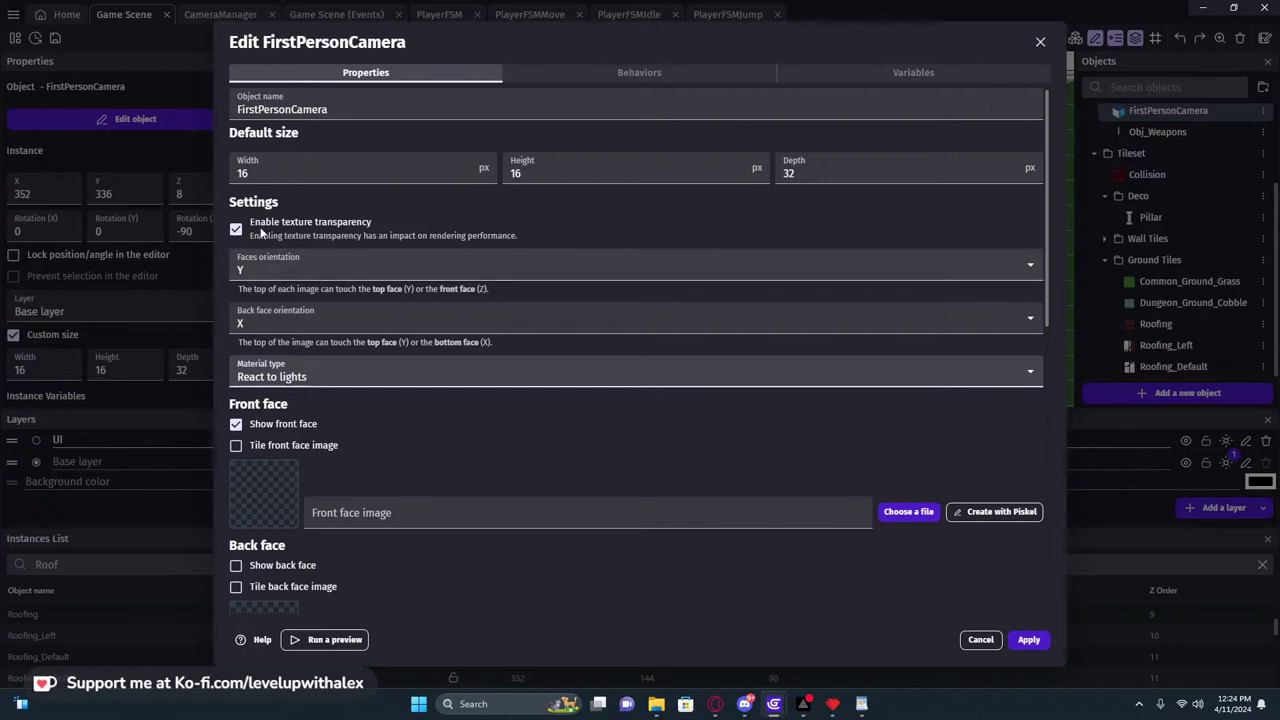
Hide the left, right, top and bottom faces of the FirstPersonCamera box
scroll(316, 196, down, 3)
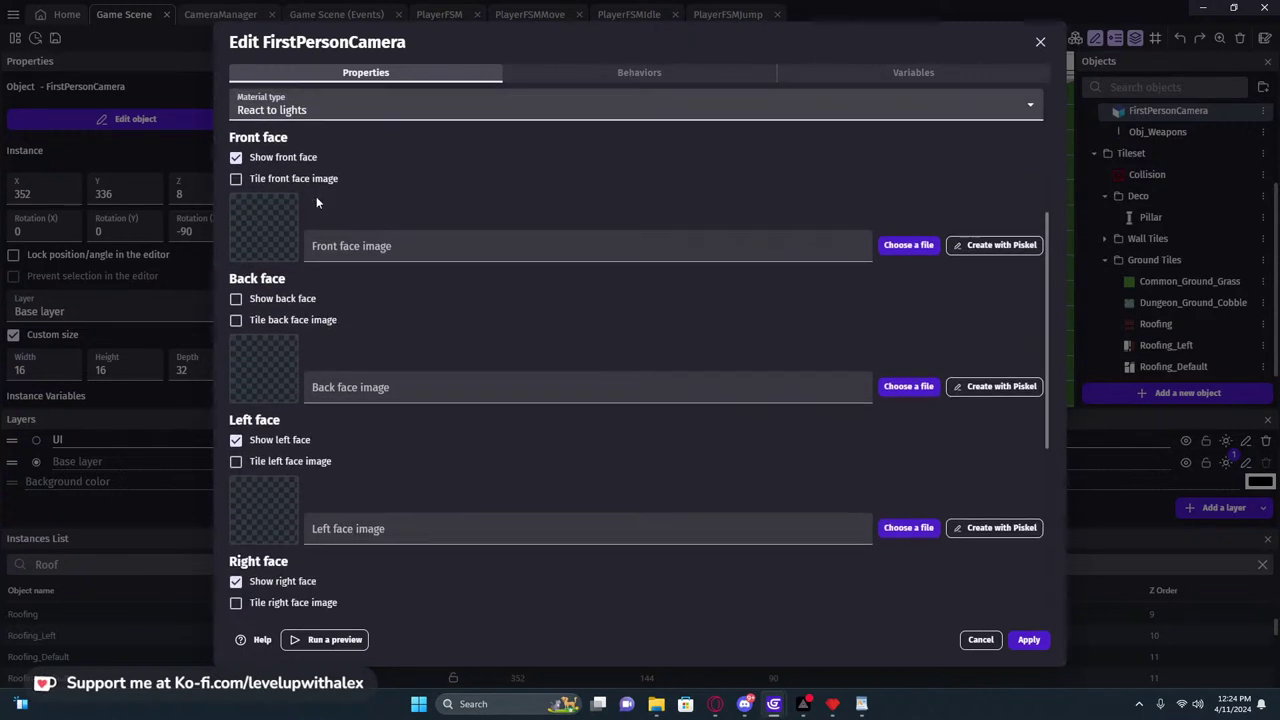
click(236, 441)
scroll(236, 340, down, 3)
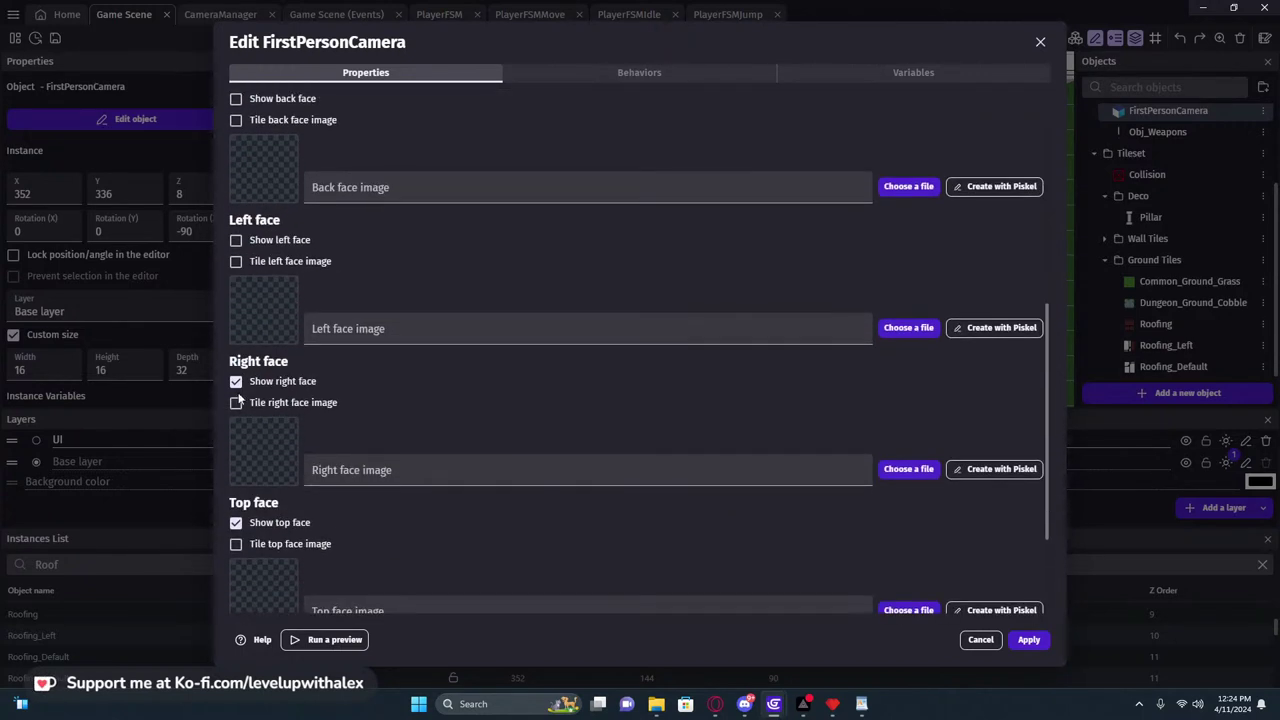
click(236, 381)
scroll(245, 395, down, 2)
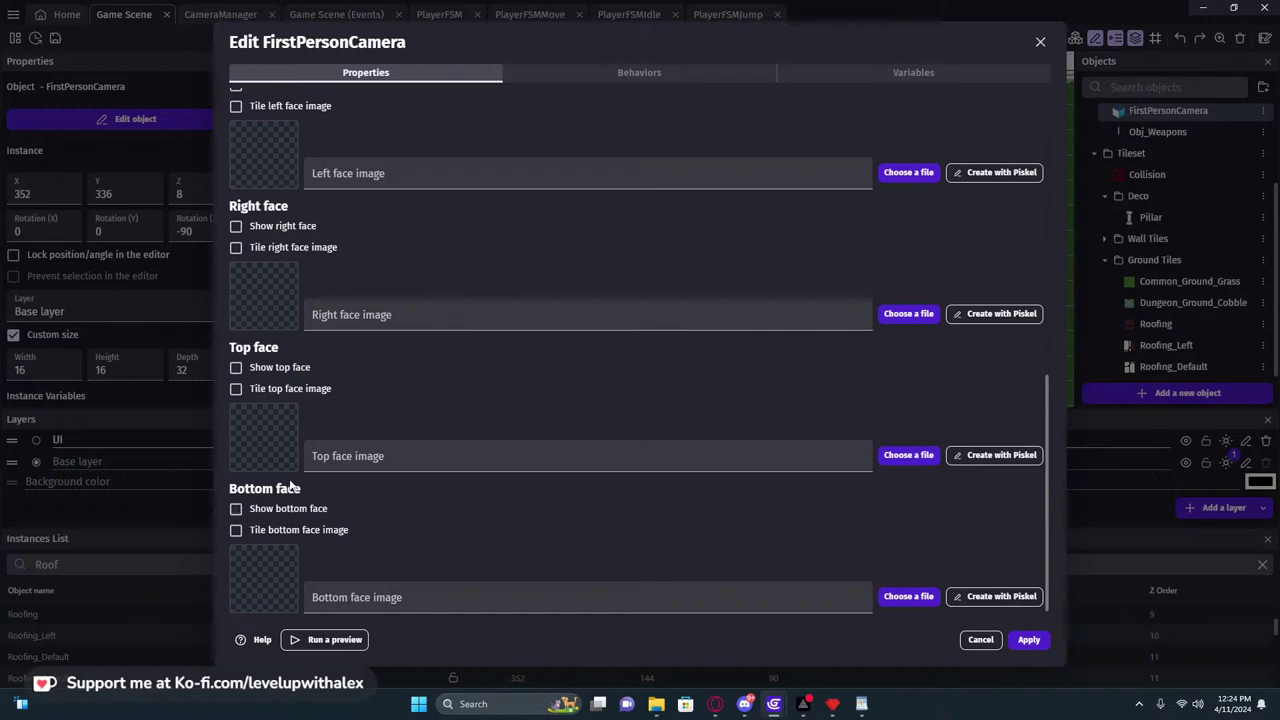
Review the FirstPersonCamera box's material and face visibility settings, and apply the object's changes
scroll(314, 287, up, 10)
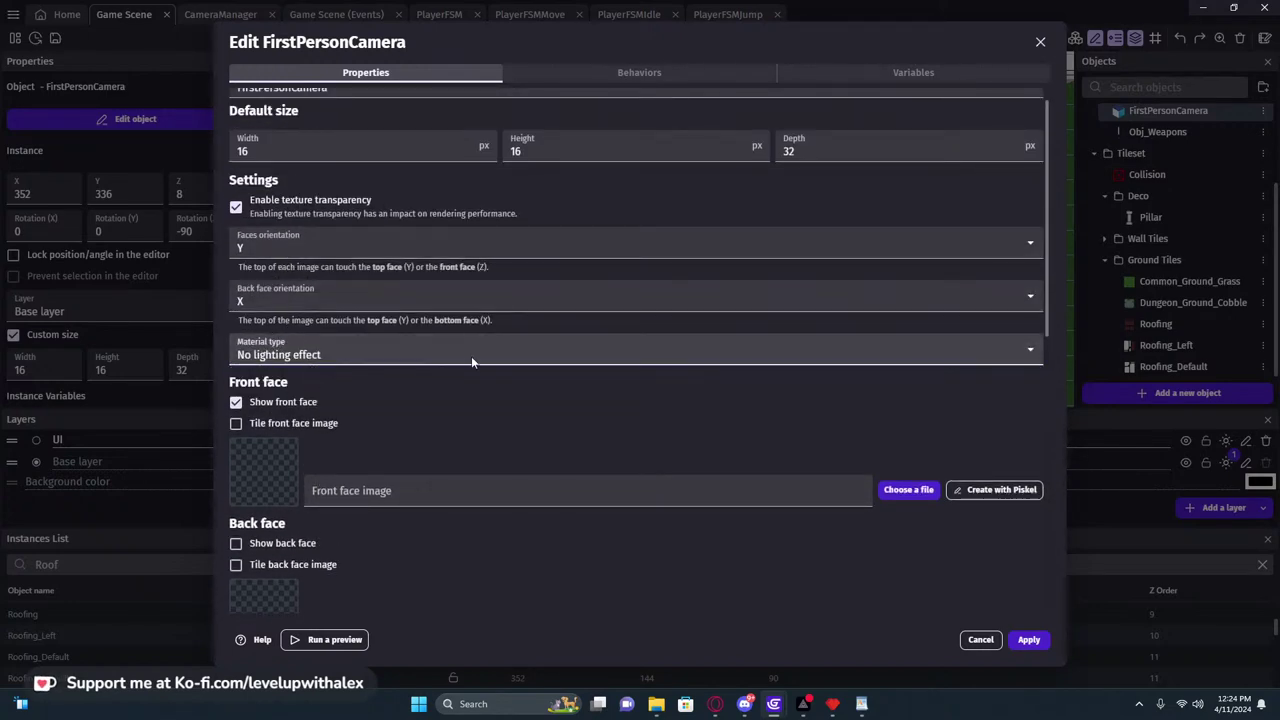
scroll(471, 356, down, 2)
scroll(488, 318, up, 2)
scroll(414, 324, down, 10)
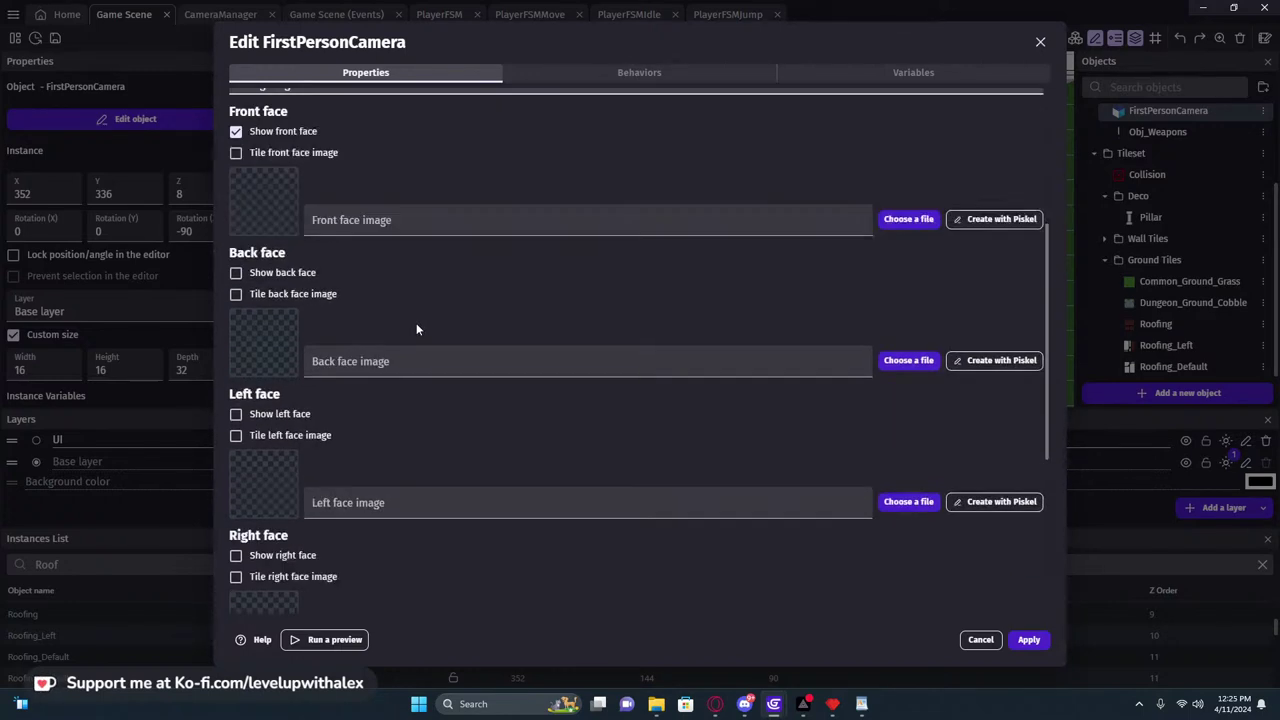
click(1028, 639)
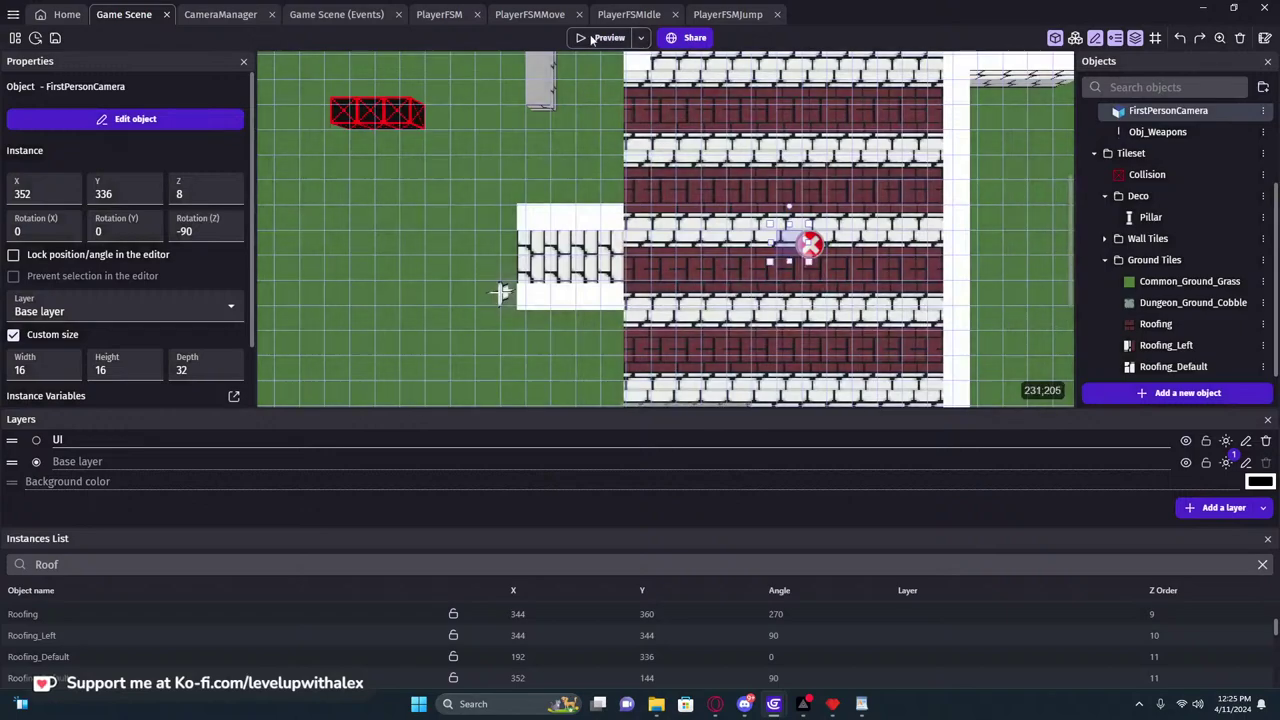
Preview the game and walk out of the dungeon corridor to check the red torch light with the hidden camera faces
click(600, 37)
key(w)
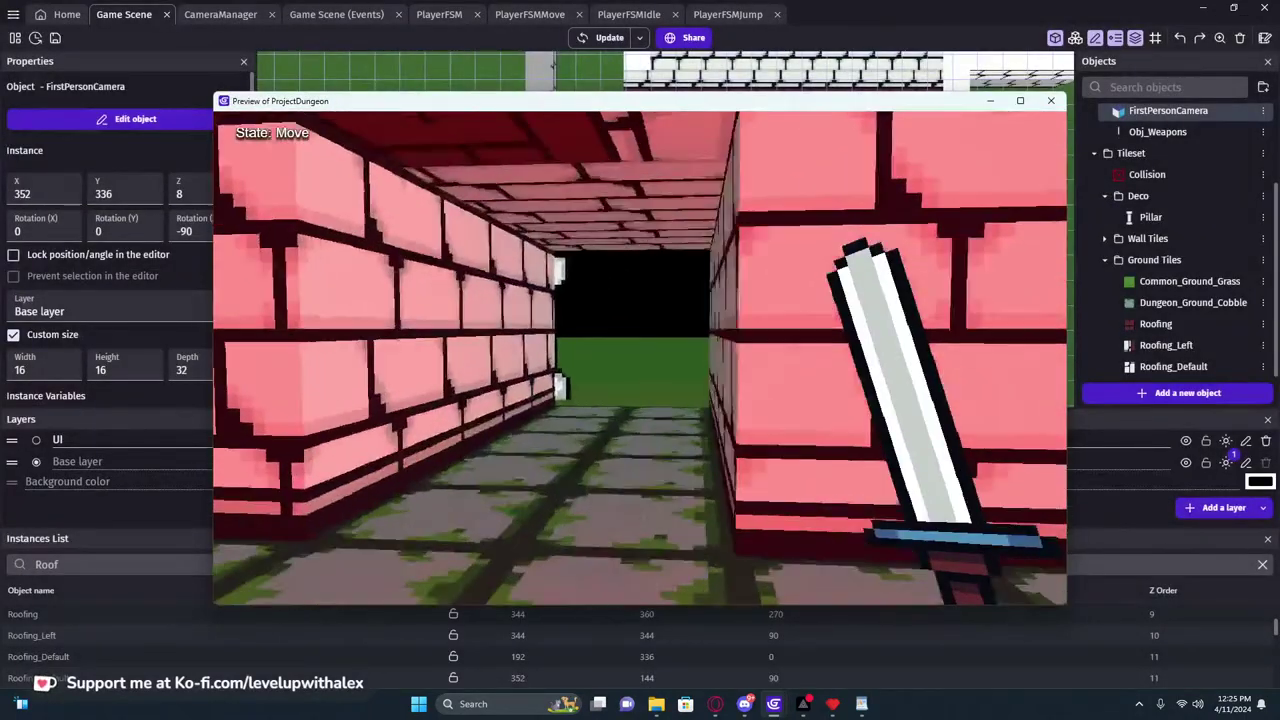
key(s)
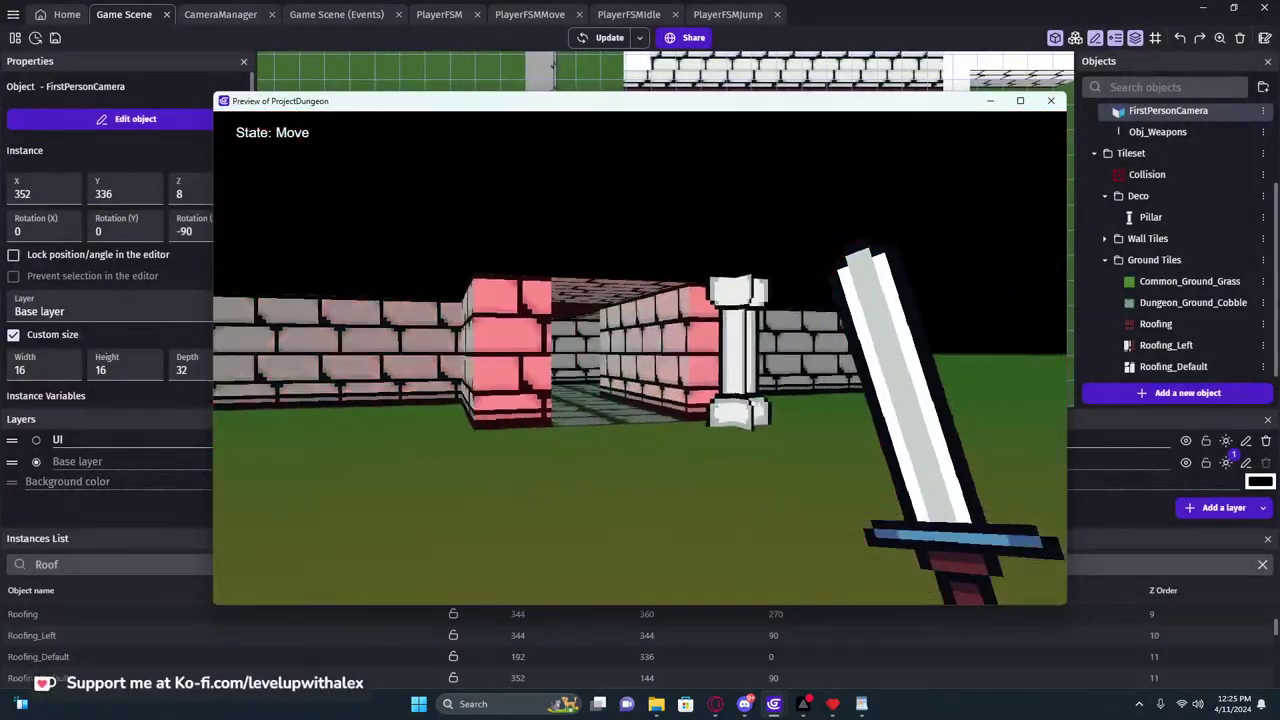
click(1064, 99)
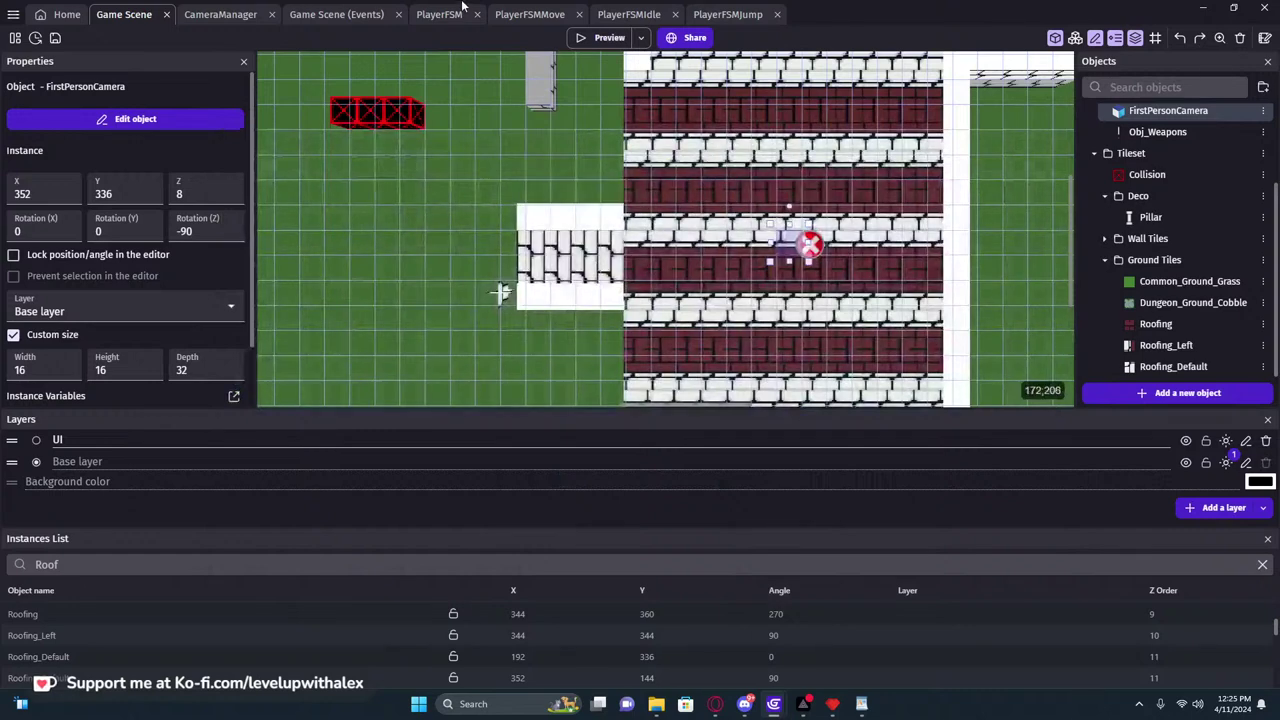
Change the Torch point light's color in the Game Scene events to a pale warm white, 241;239;206
click(318, 16)
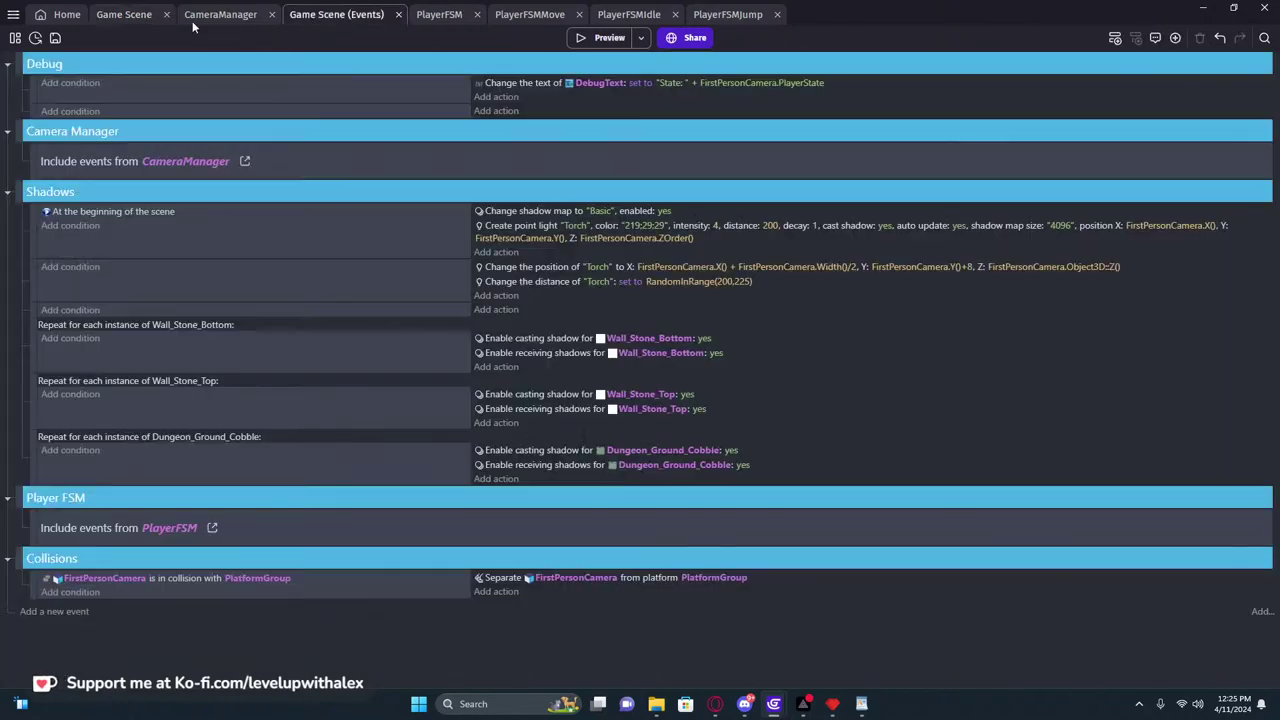
click(660, 228)
double_click(645, 228)
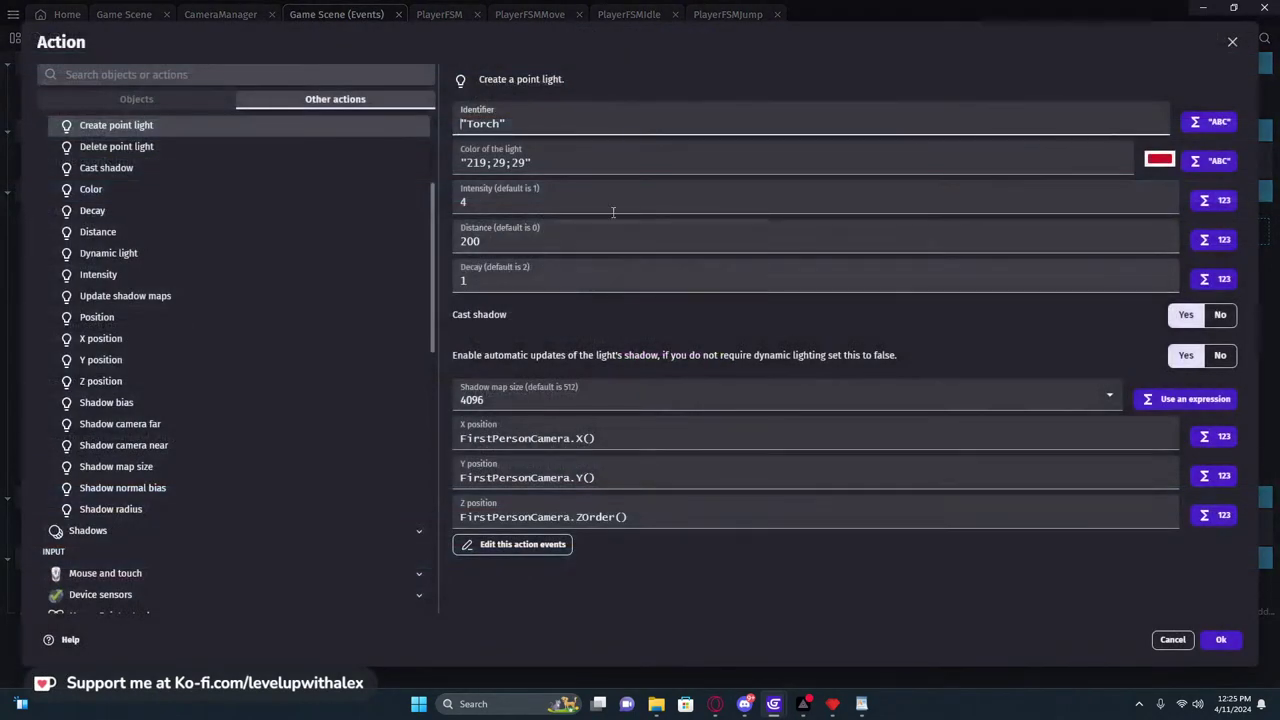
click(1160, 168)
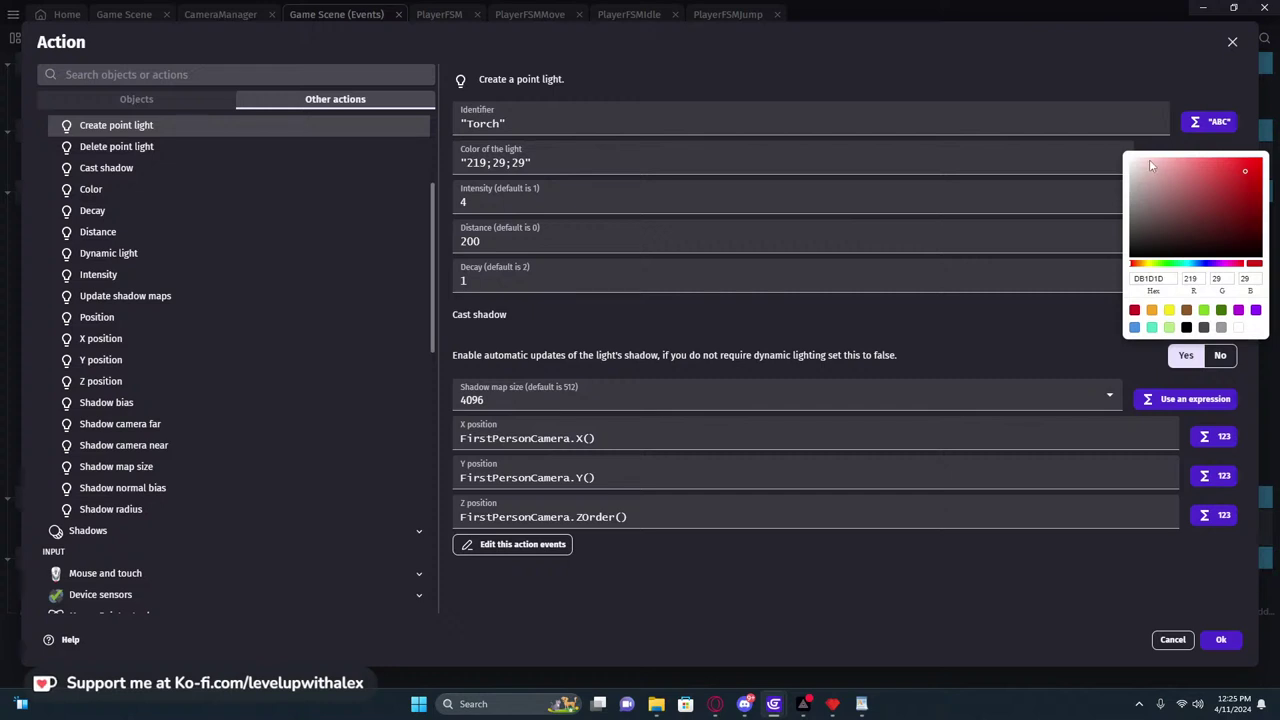
click(1169, 311)
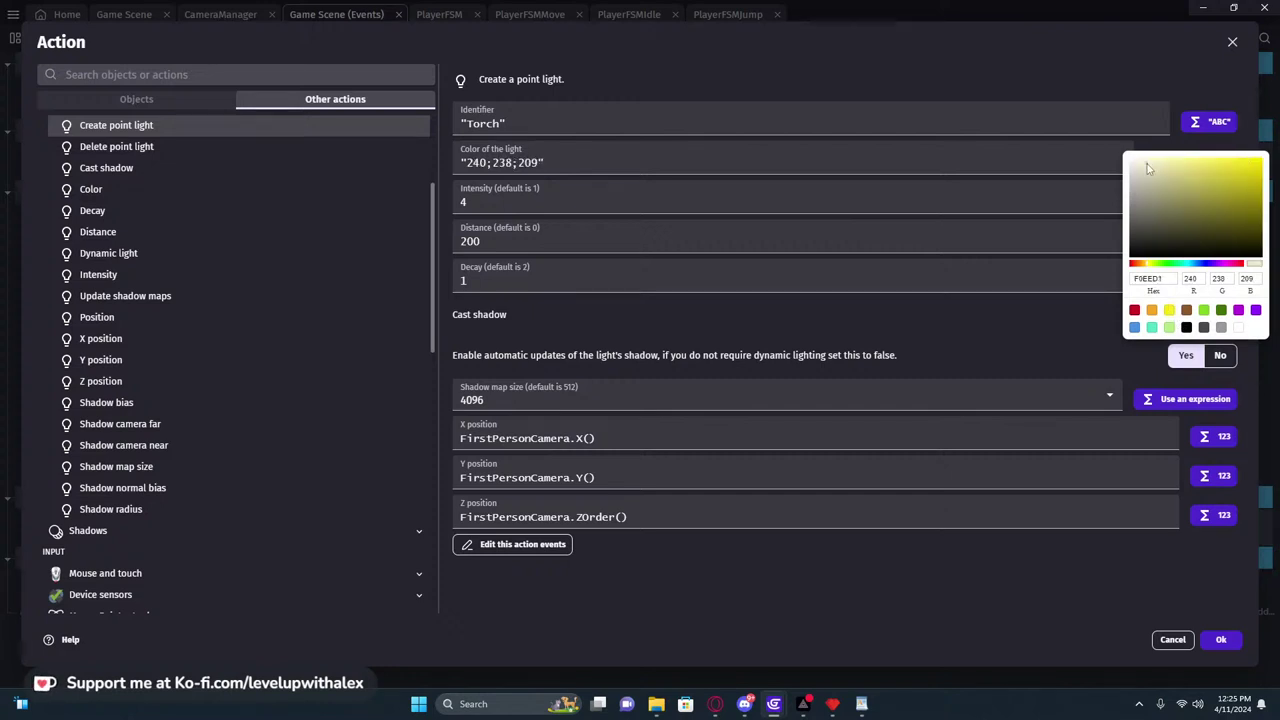
click(1221, 639)
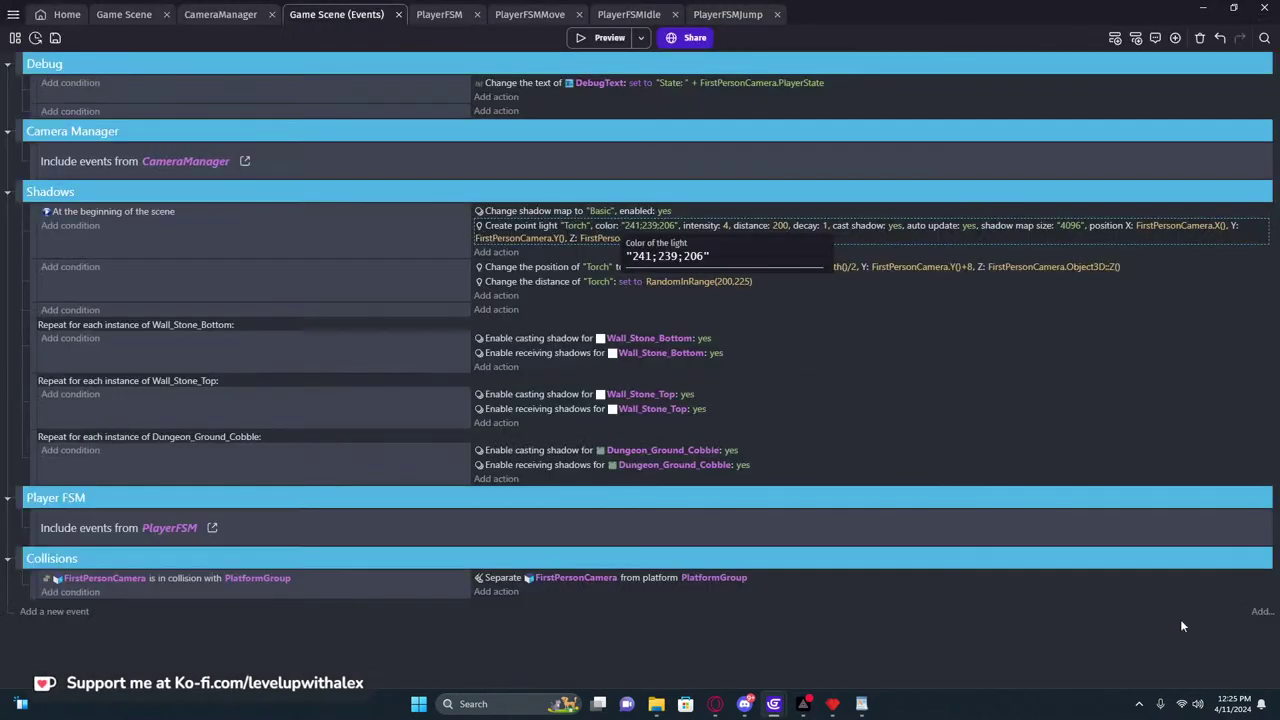
Preview the game and walk across the grass and around the dungeon entrance to examine the pale torch light
click(608, 38)
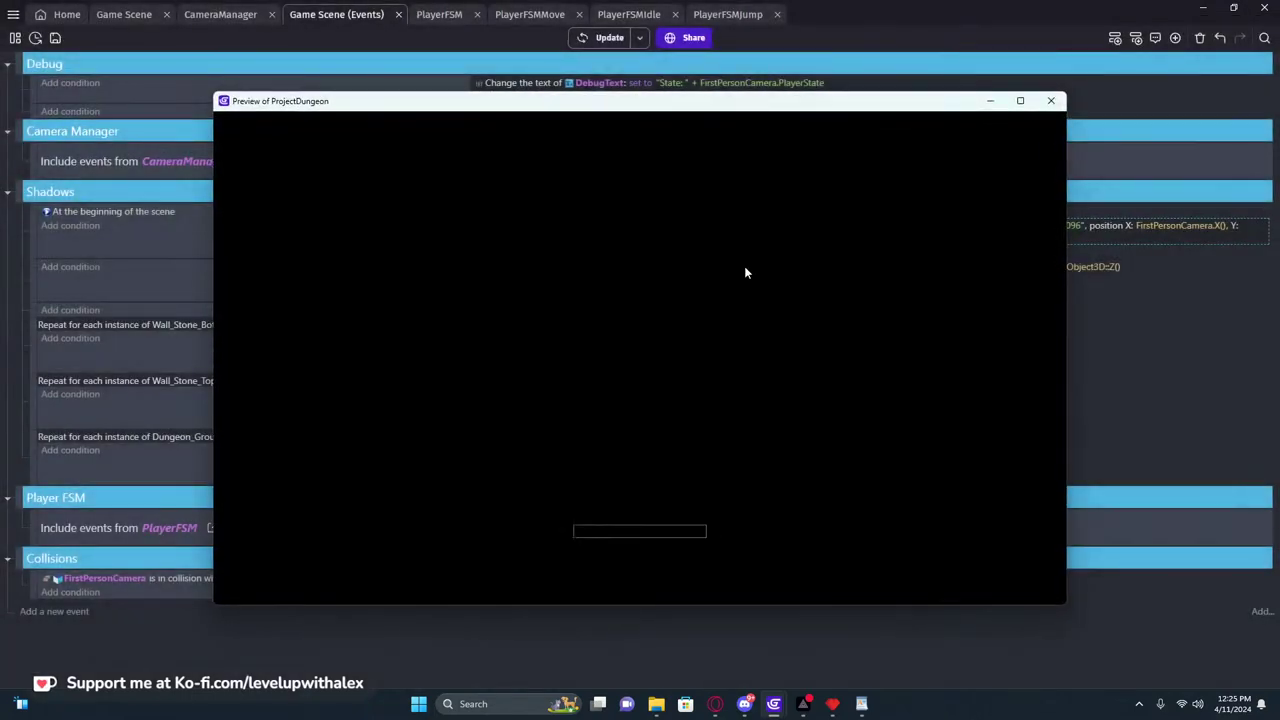
key(w)
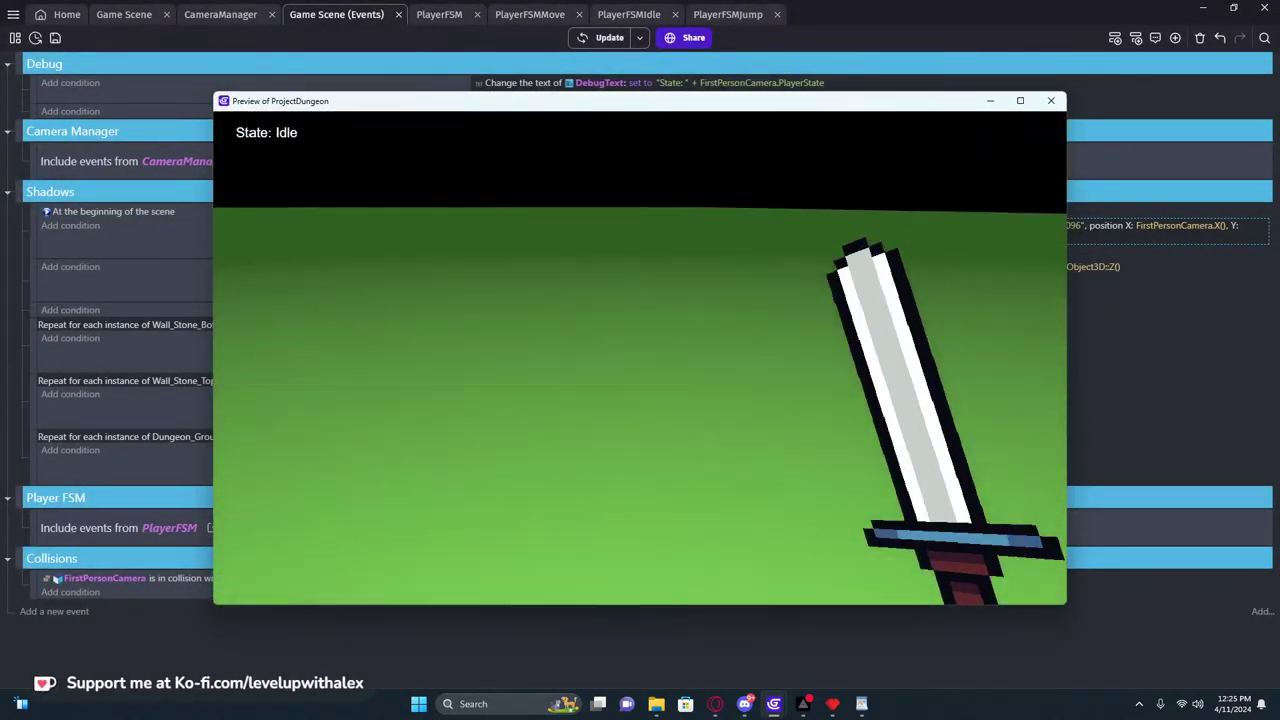
key(w)
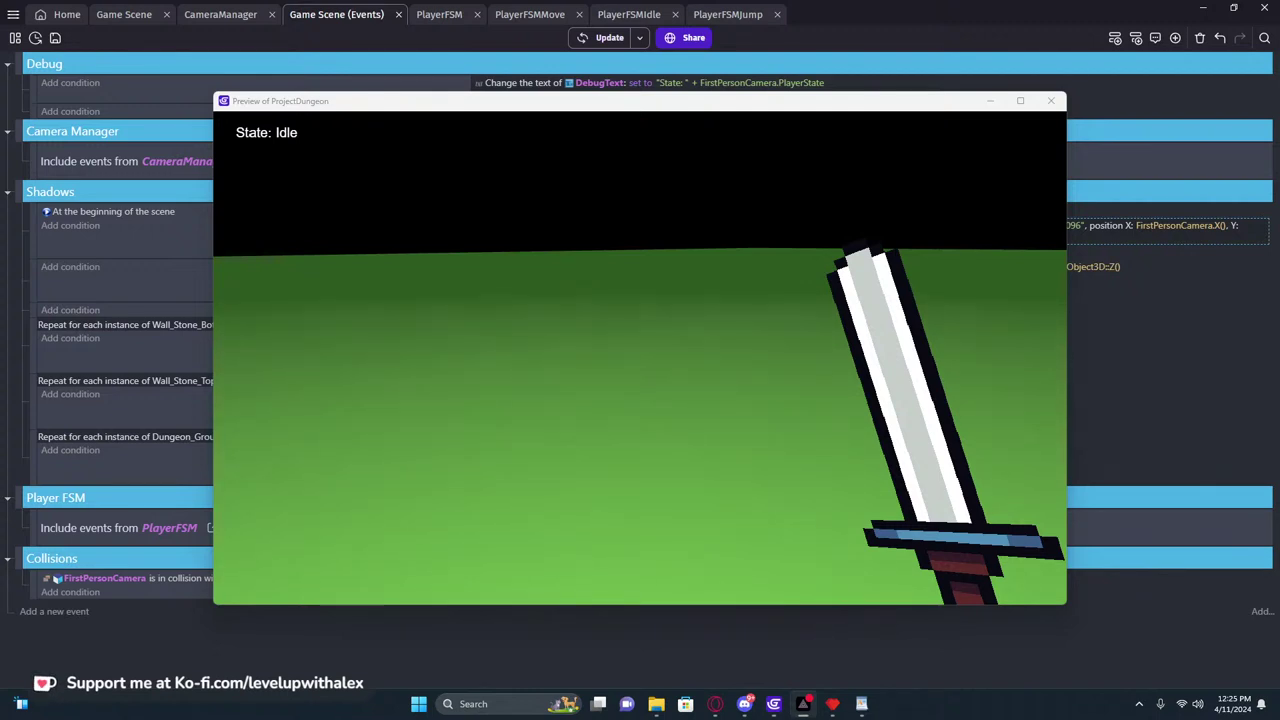
click(643, 393)
key(w)
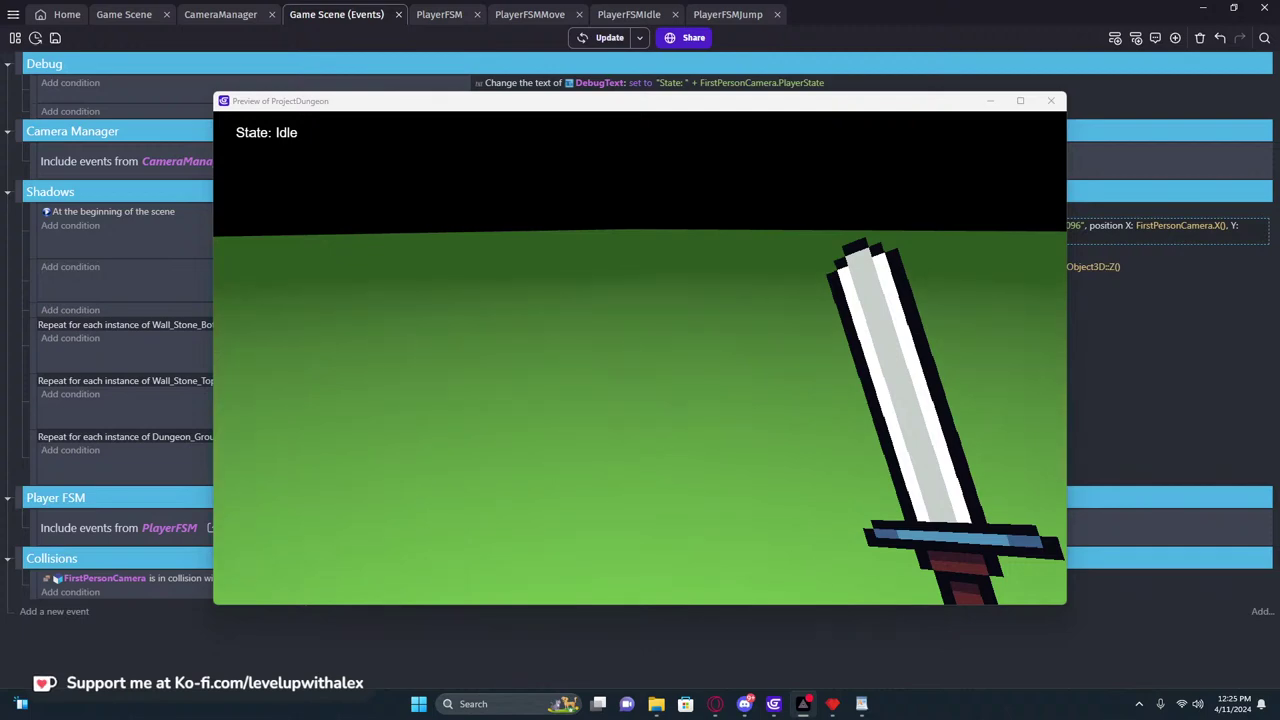
click(399, 462)
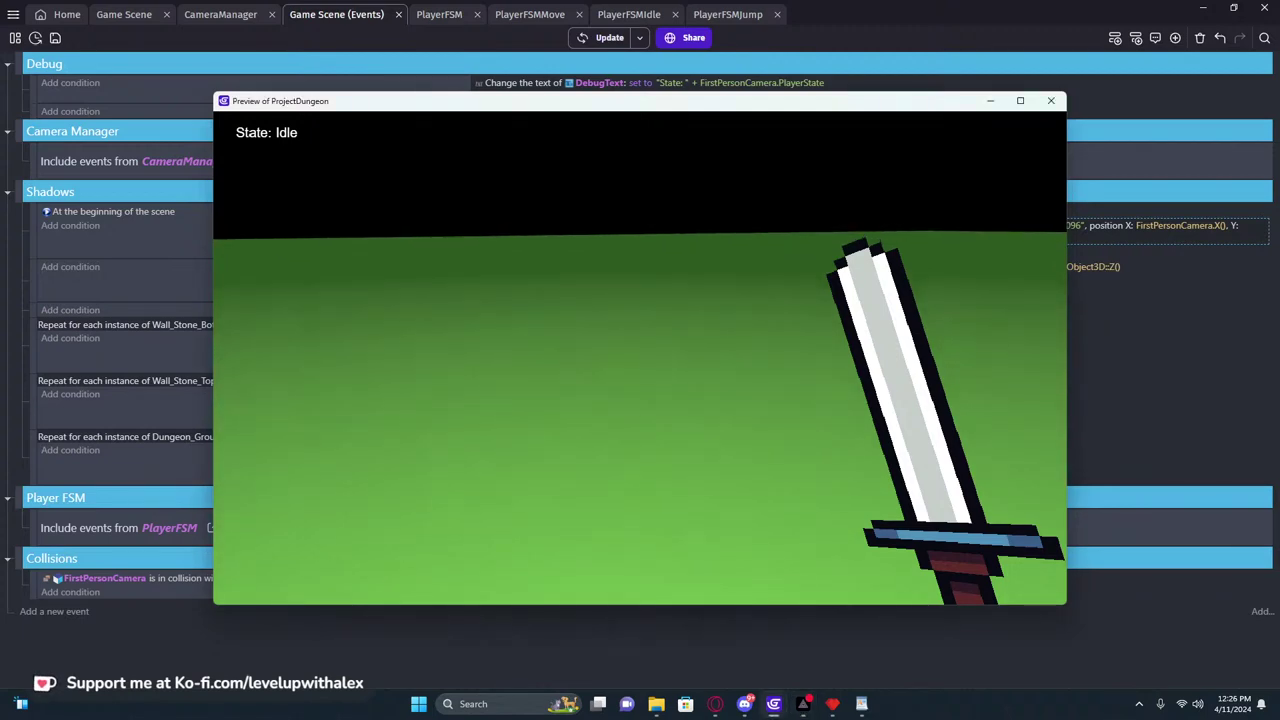
key(w)
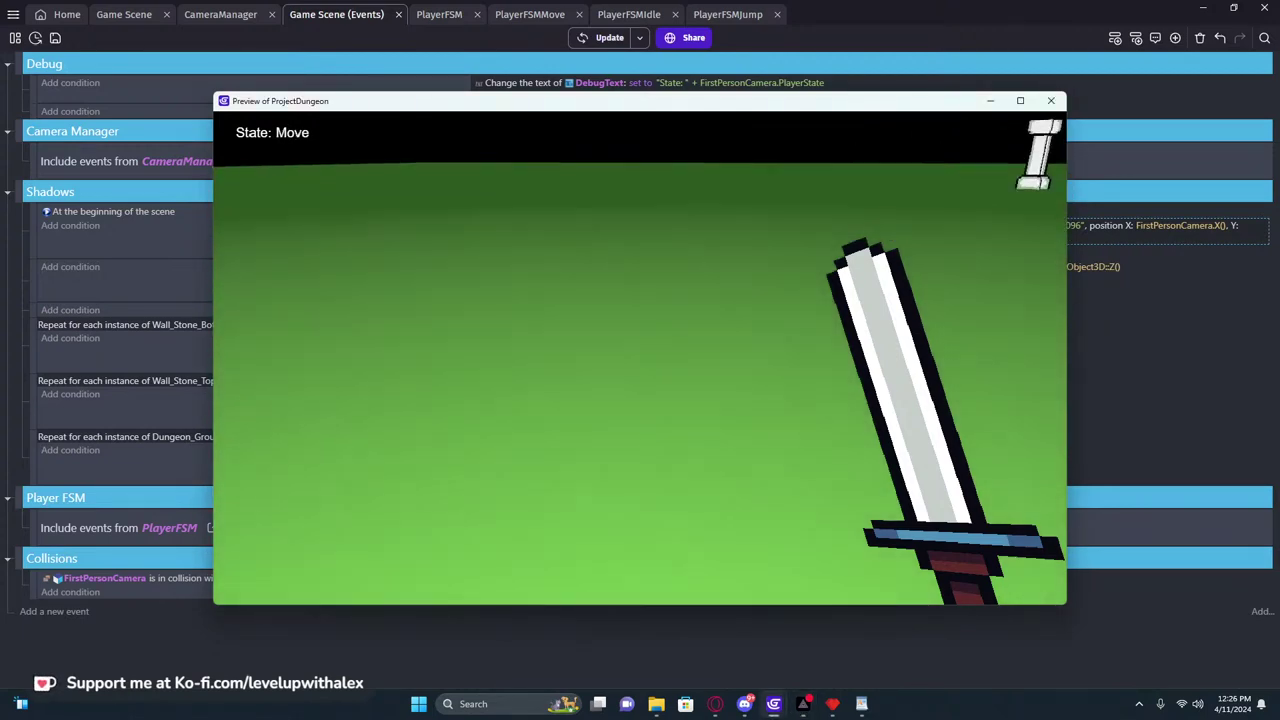
key(w)
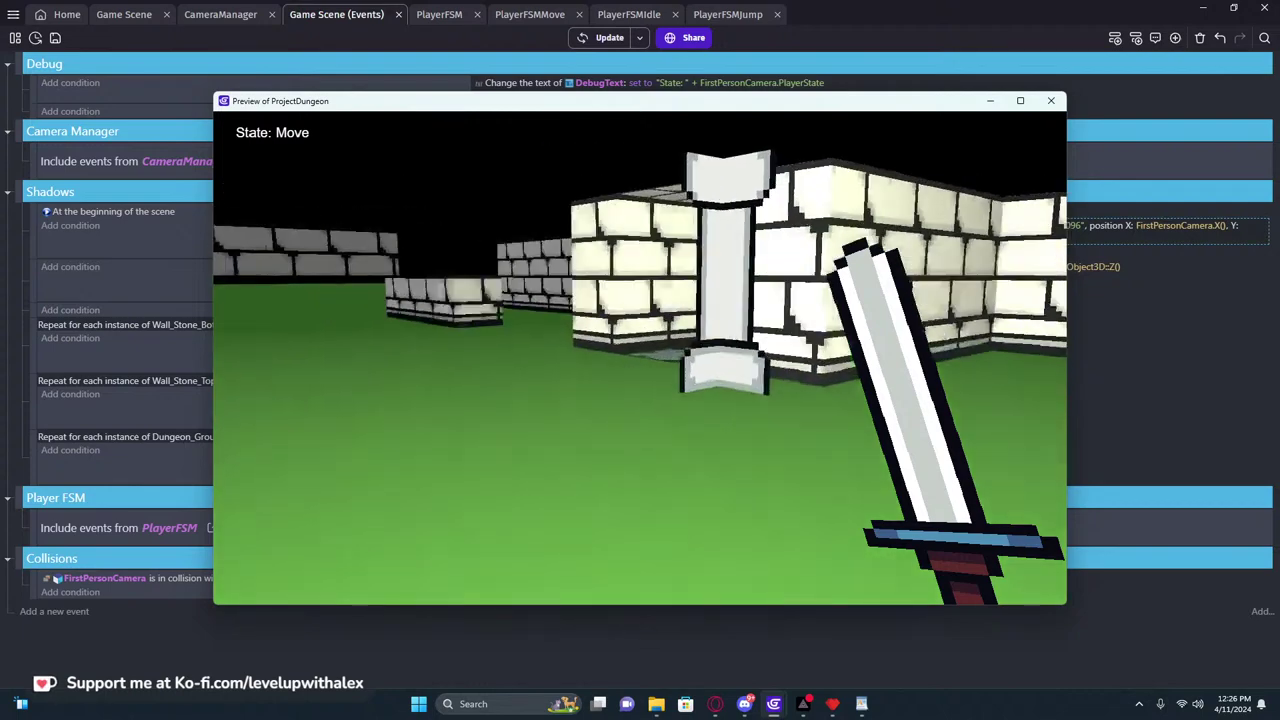
key(Escape)
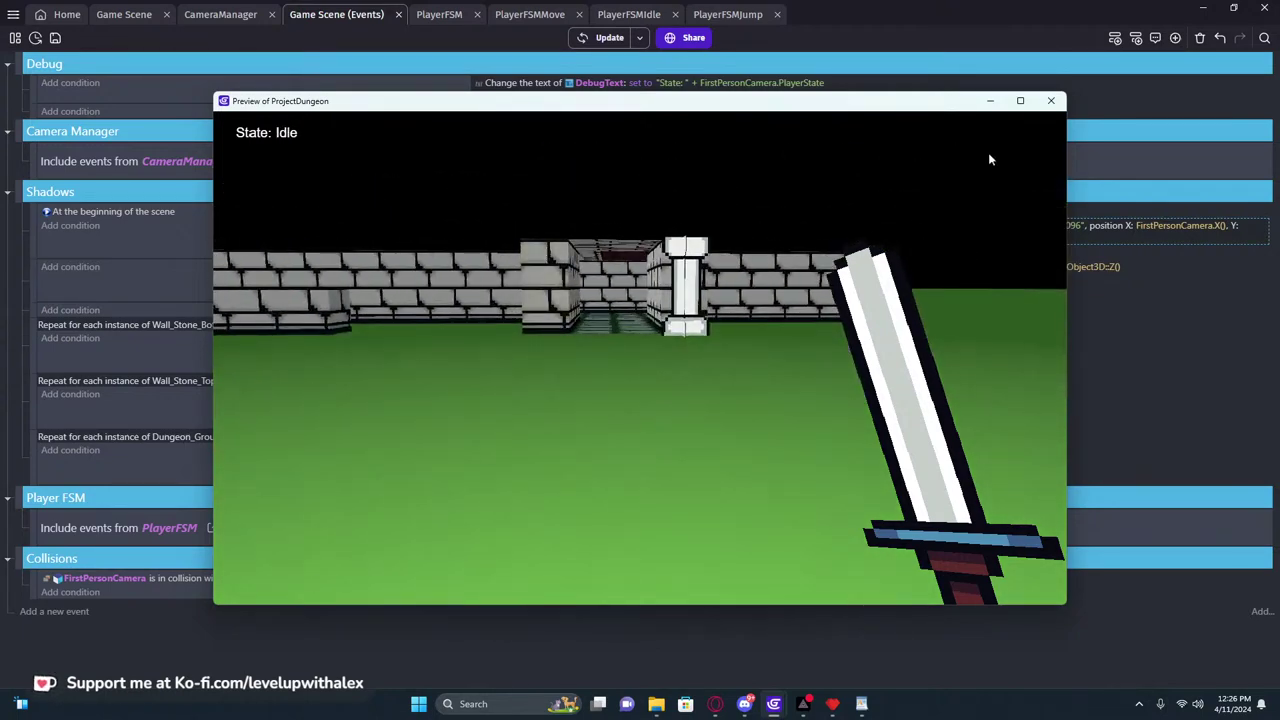
click(1051, 100)
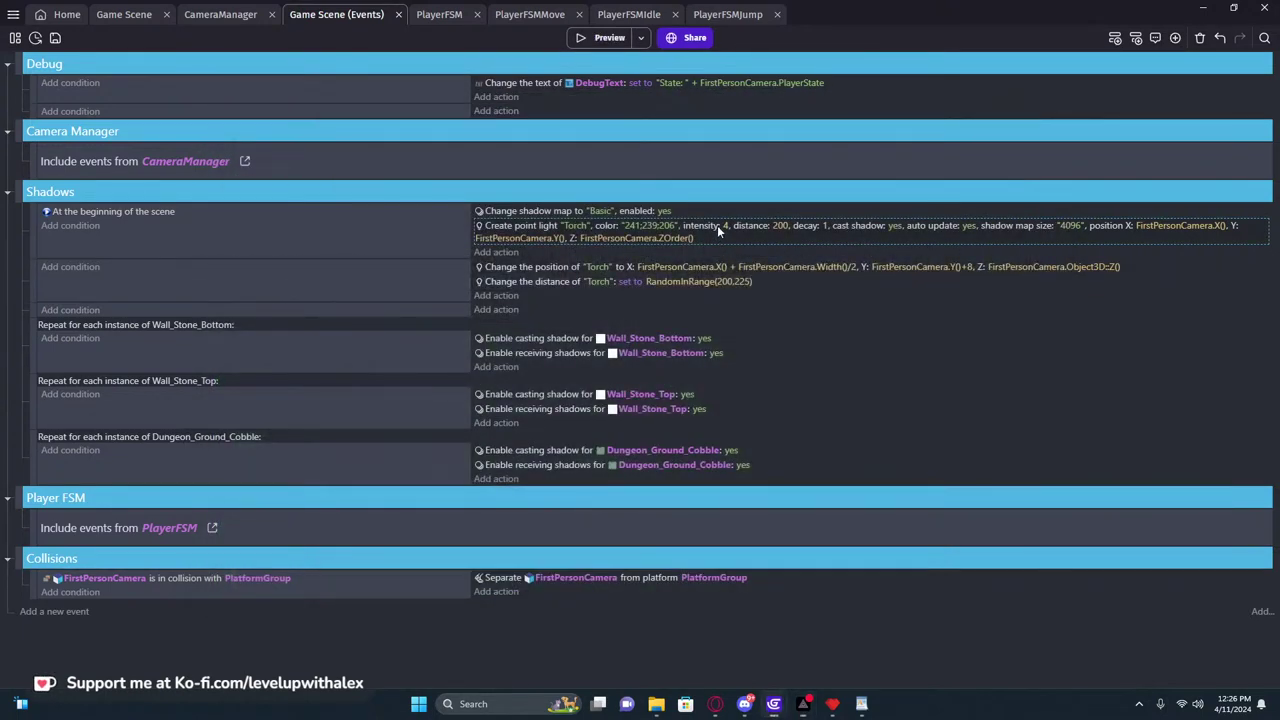
Set the Torch point light's intensity to 1 and preview the lighting in the corridor and on the grass outside
click(606, 38)
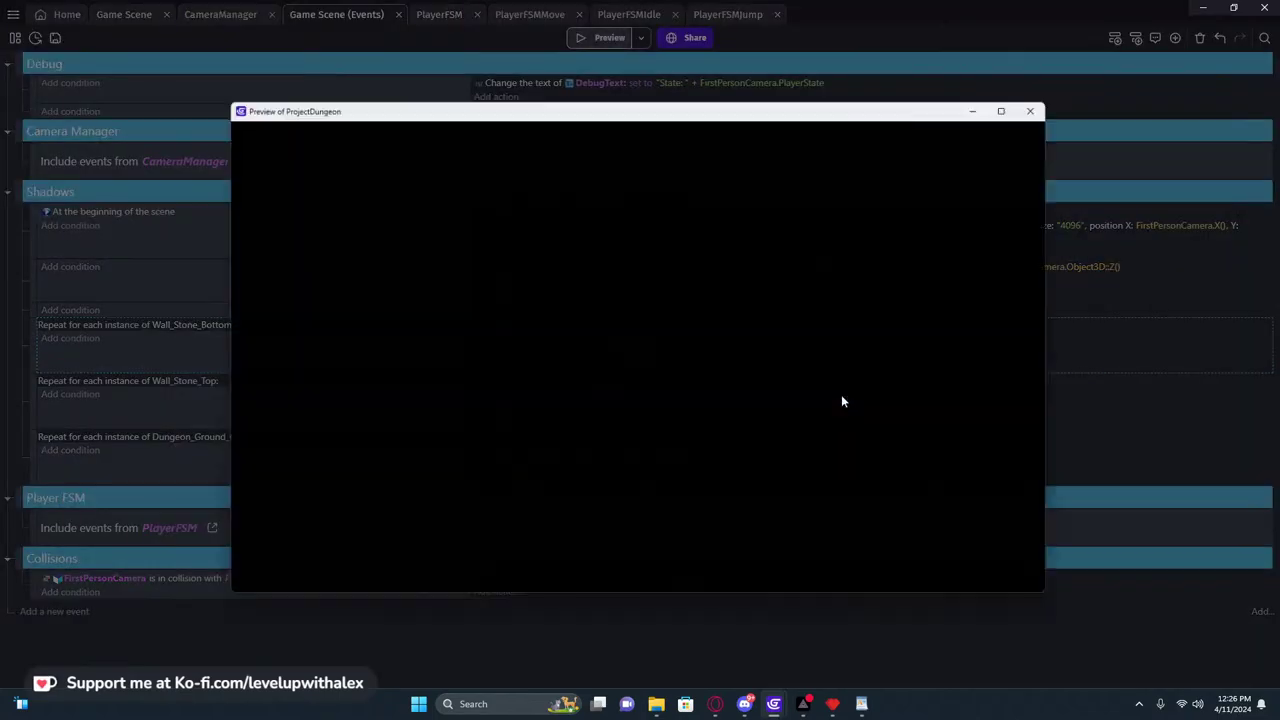
click(768, 389)
key(w)
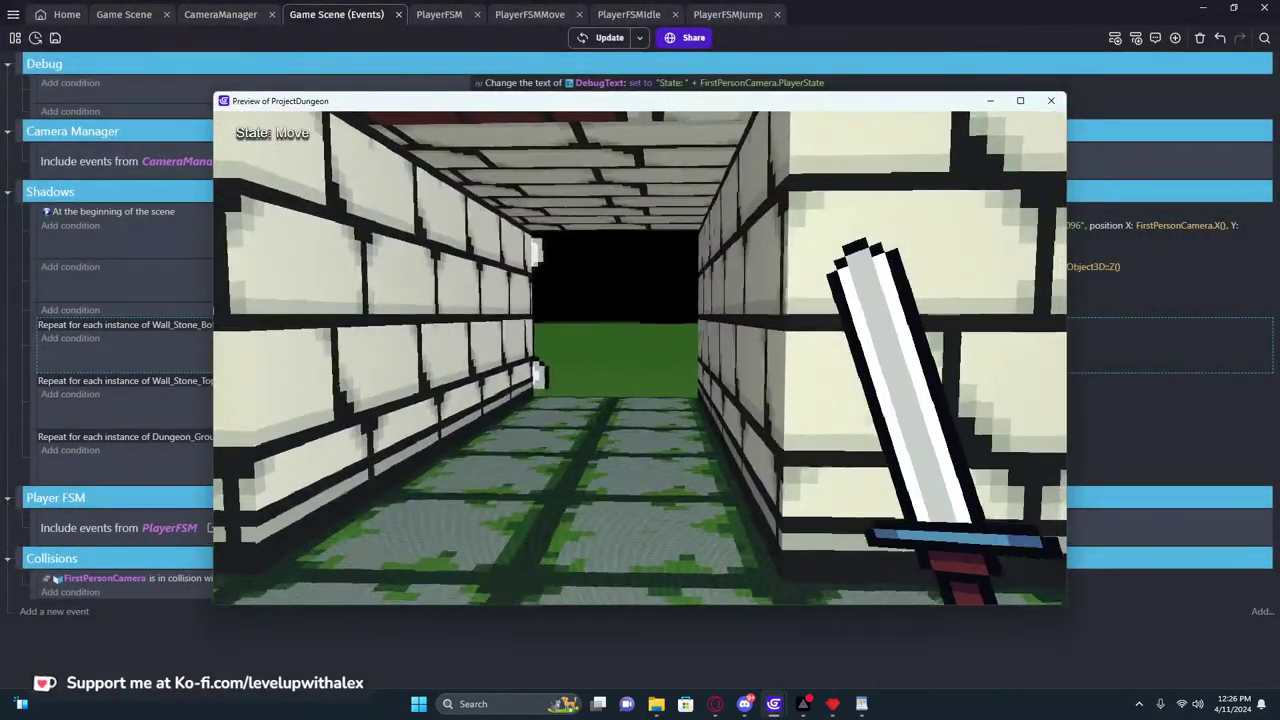
key(w)
key(w)
key(w)
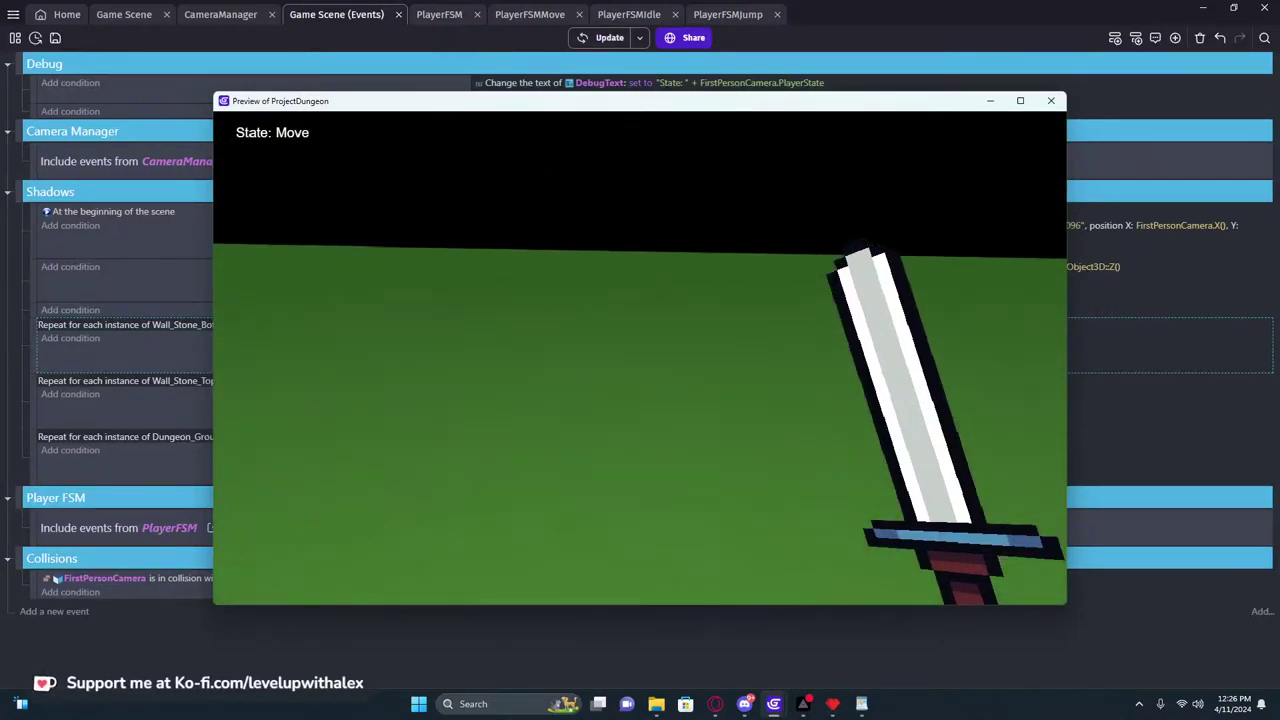
key(s)
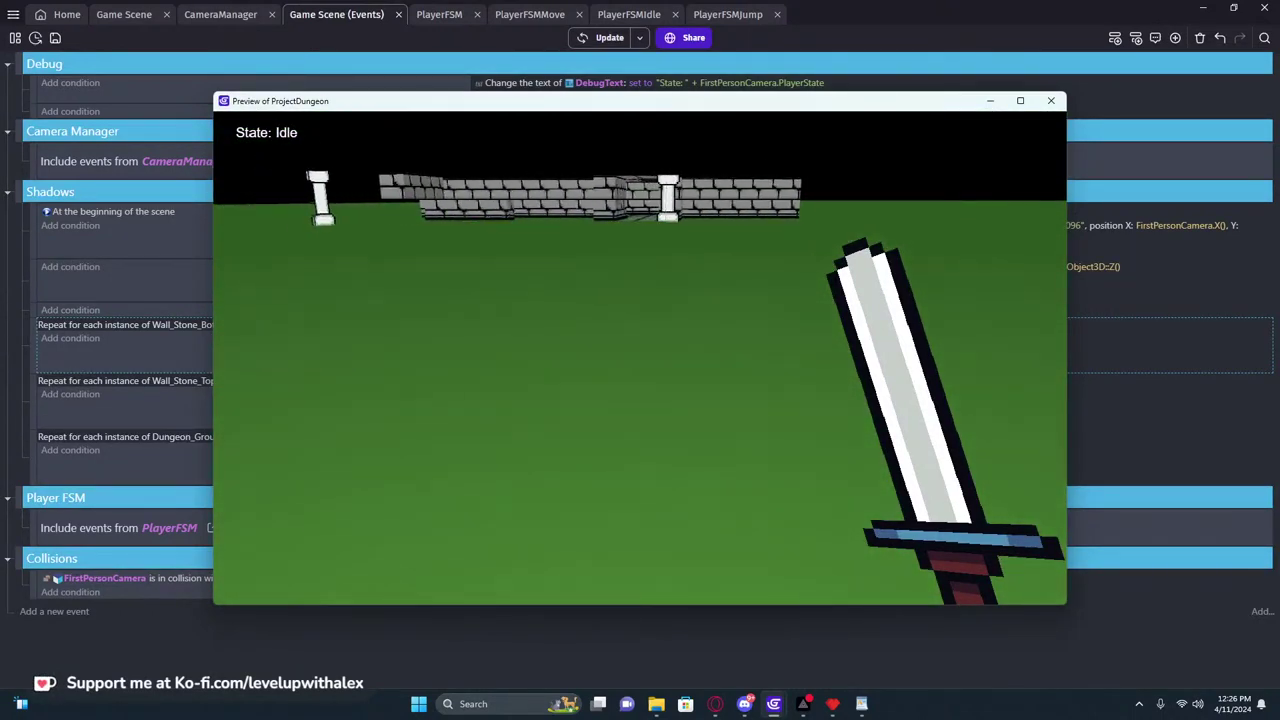
key(w)
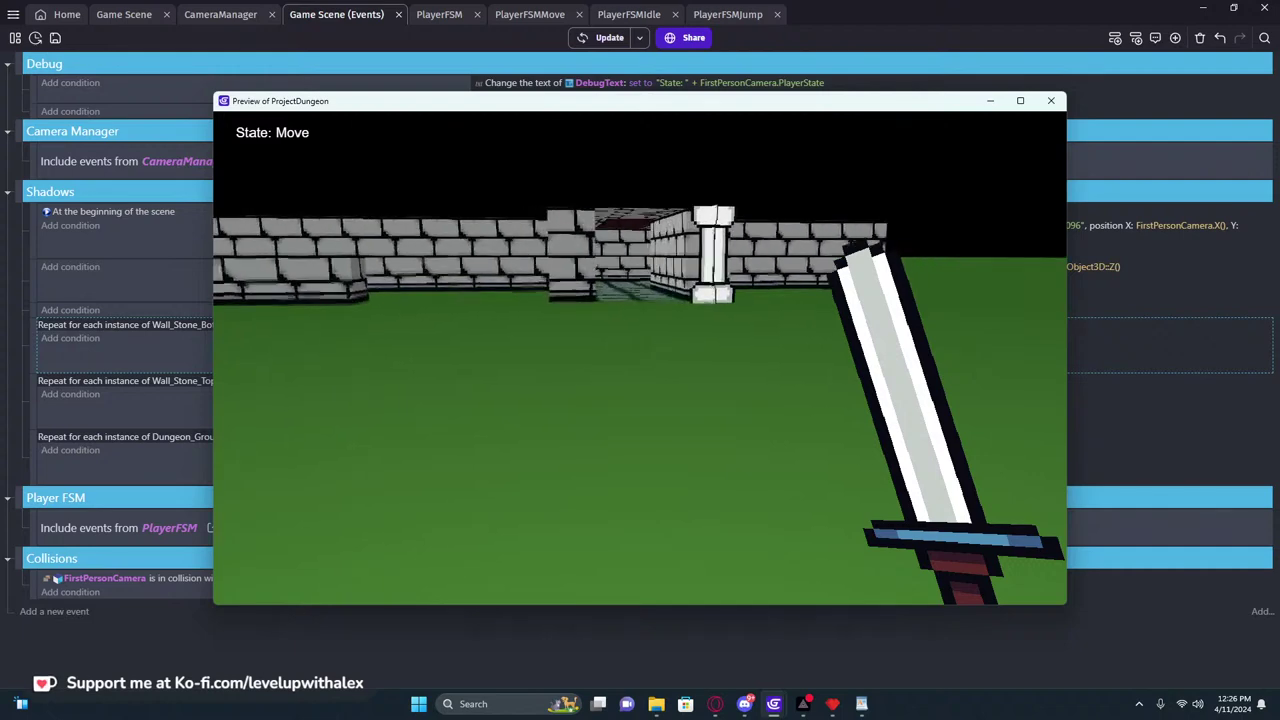
key(w)
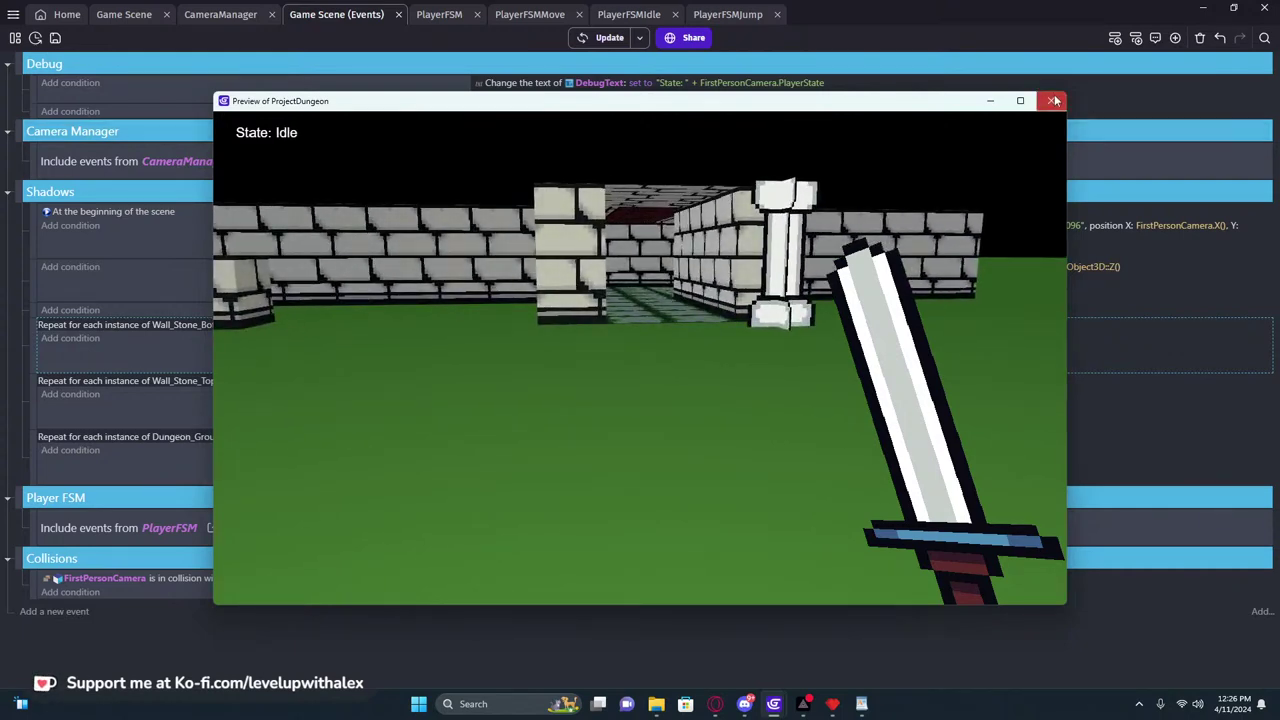
click(1055, 101)
Change the Torch's flickering distance expression to RandomInRange(150,175)
click(776, 227)
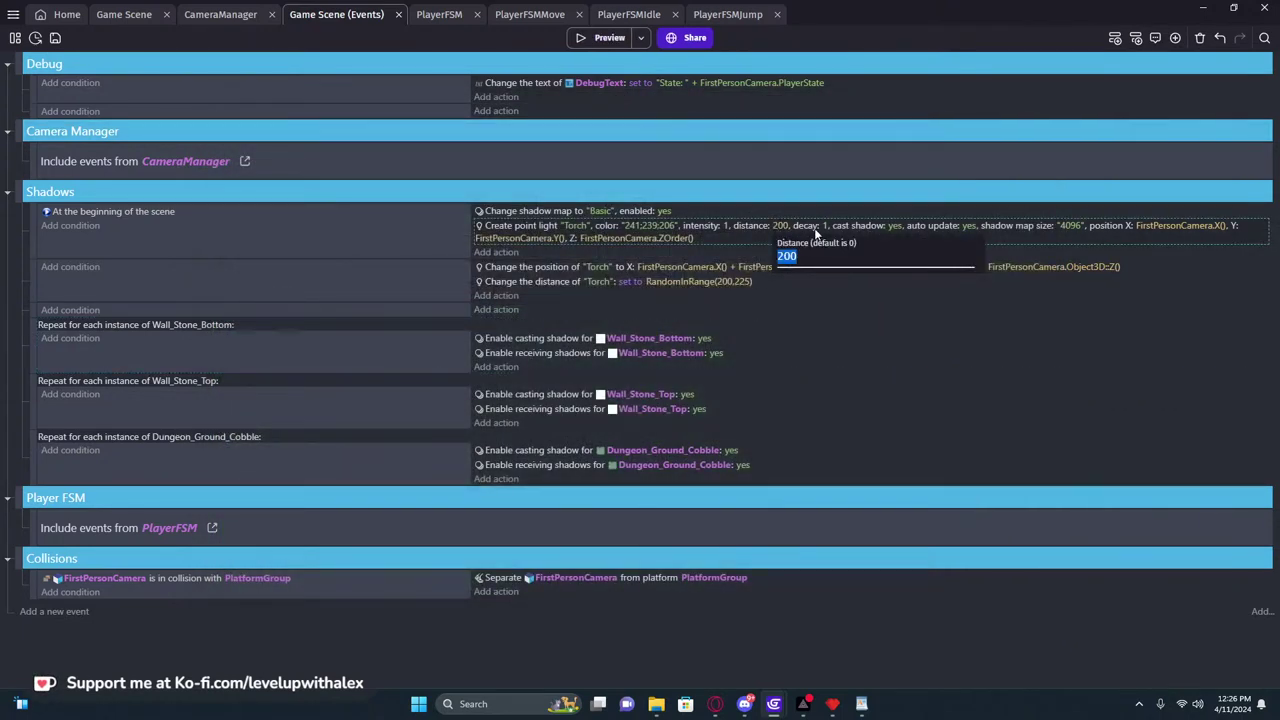
click(722, 283)
click(750, 312)
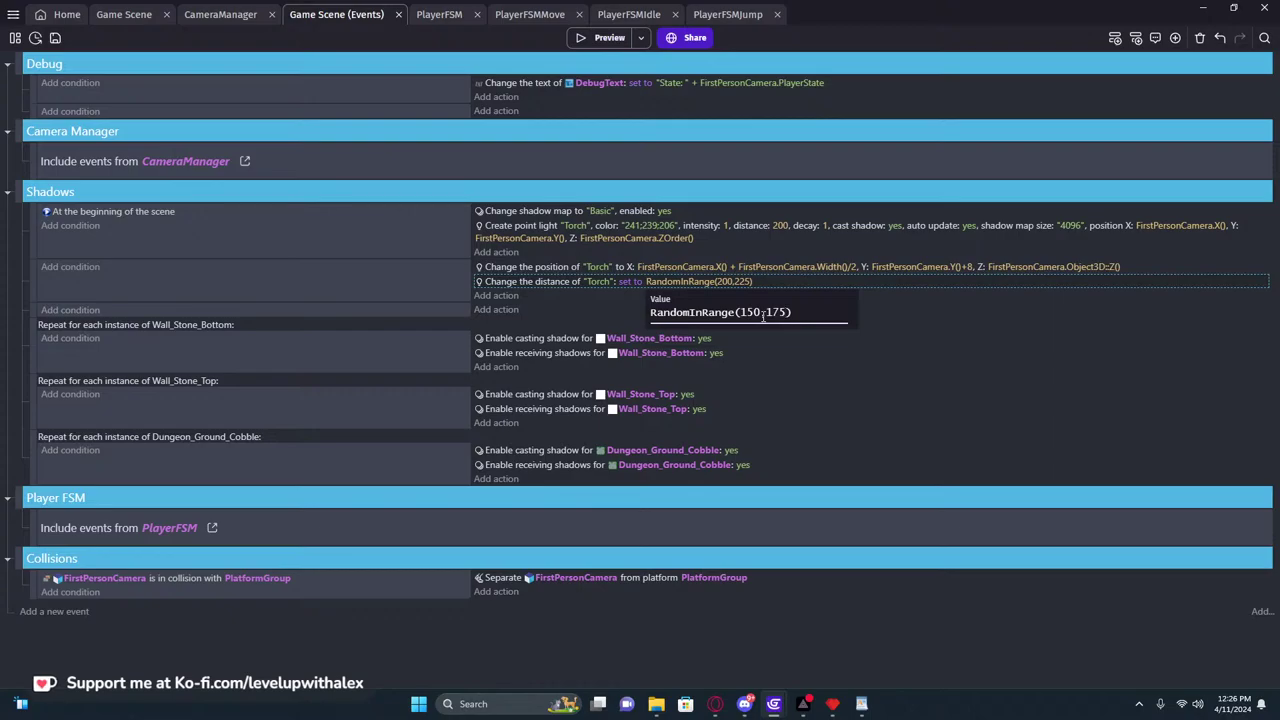
Preview the game and walk through the dungeon and grass to examine the torch light and the floor shadows up close
key(F5)
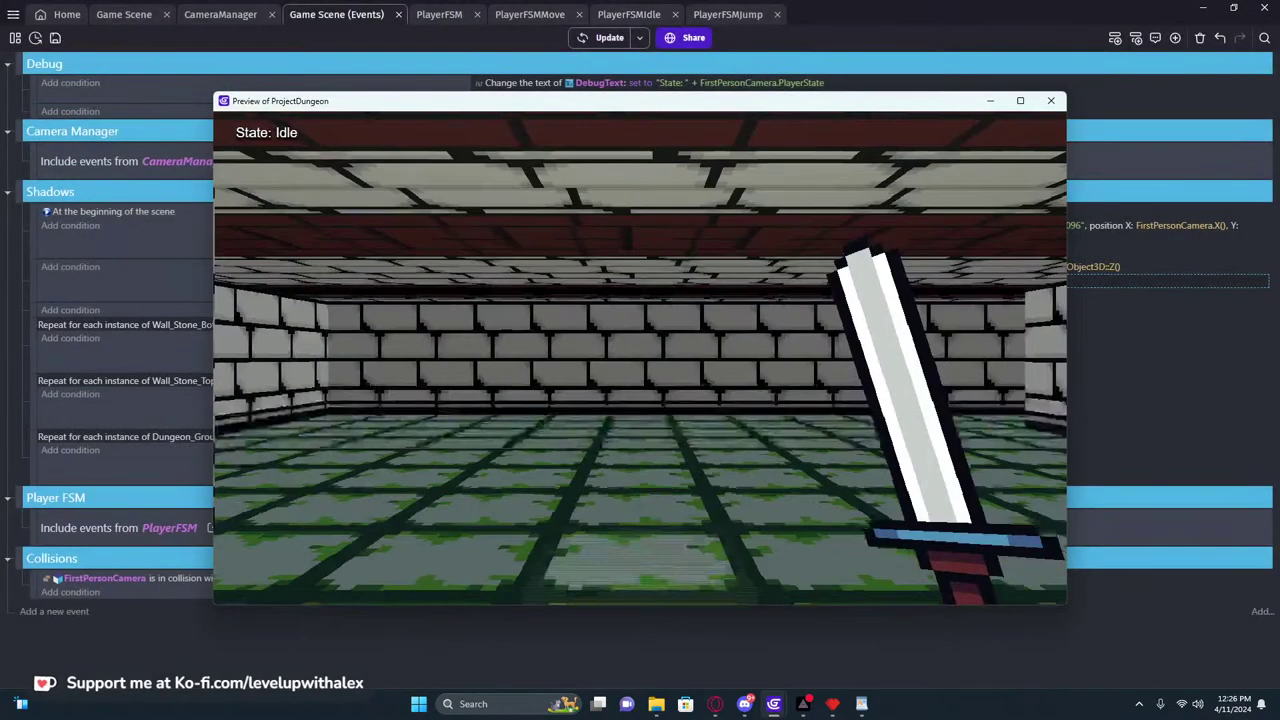
key(w)
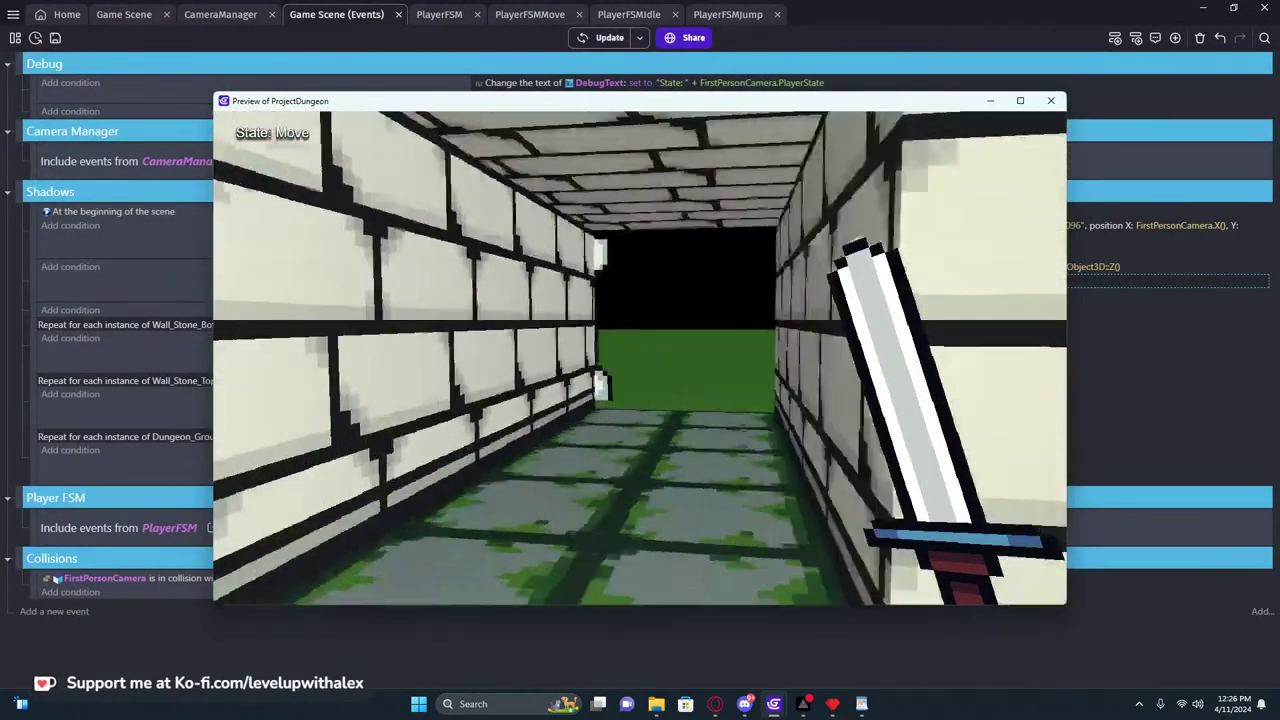
key(s)
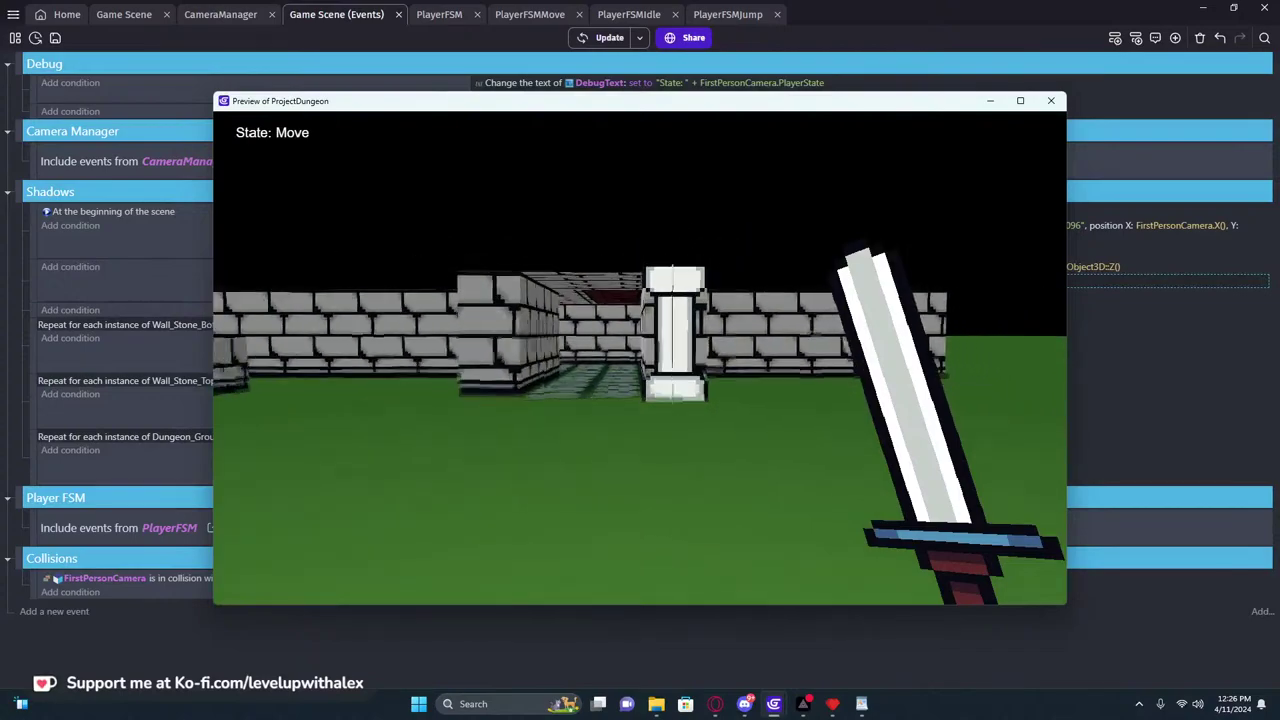
key(w)
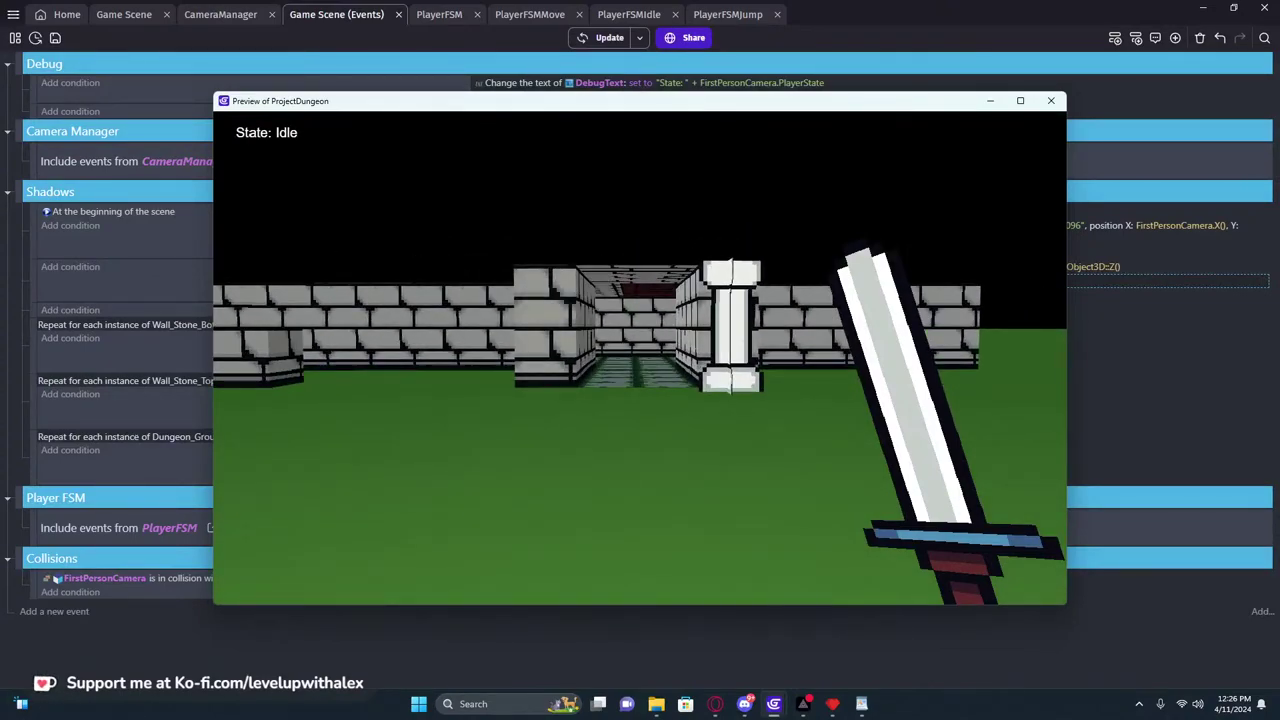
key(w)
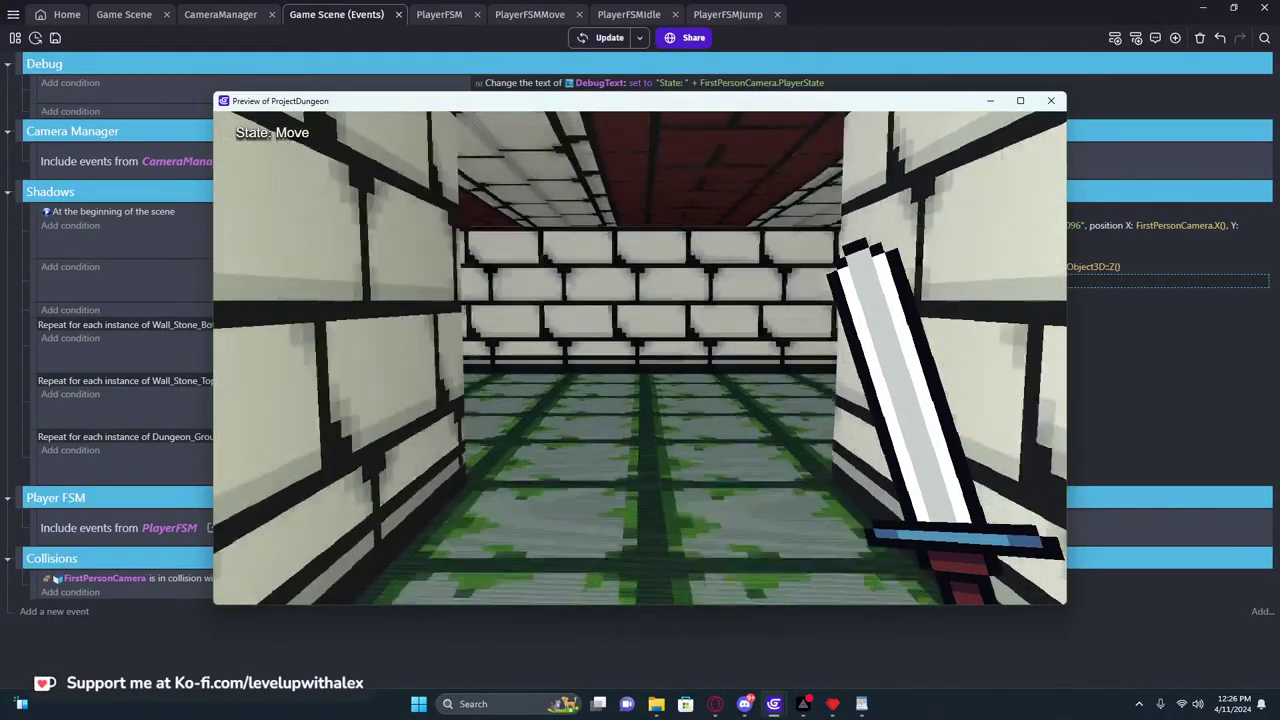
key(w)
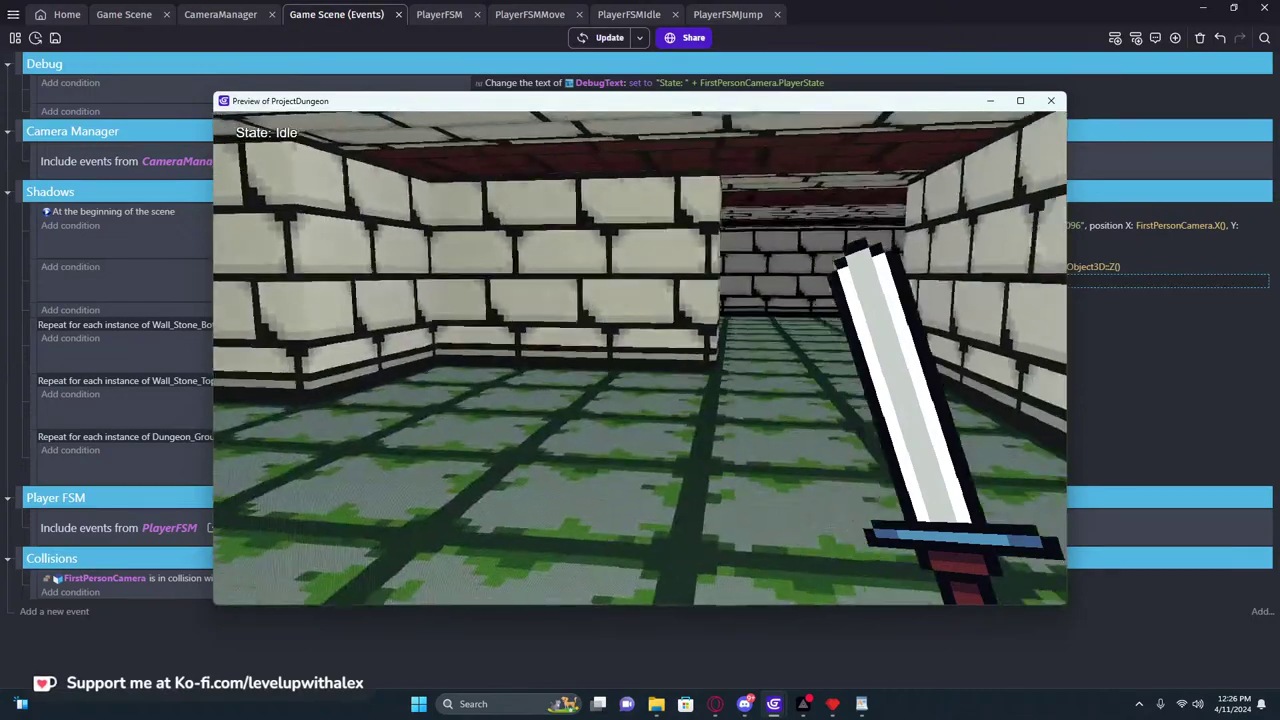
key(w)
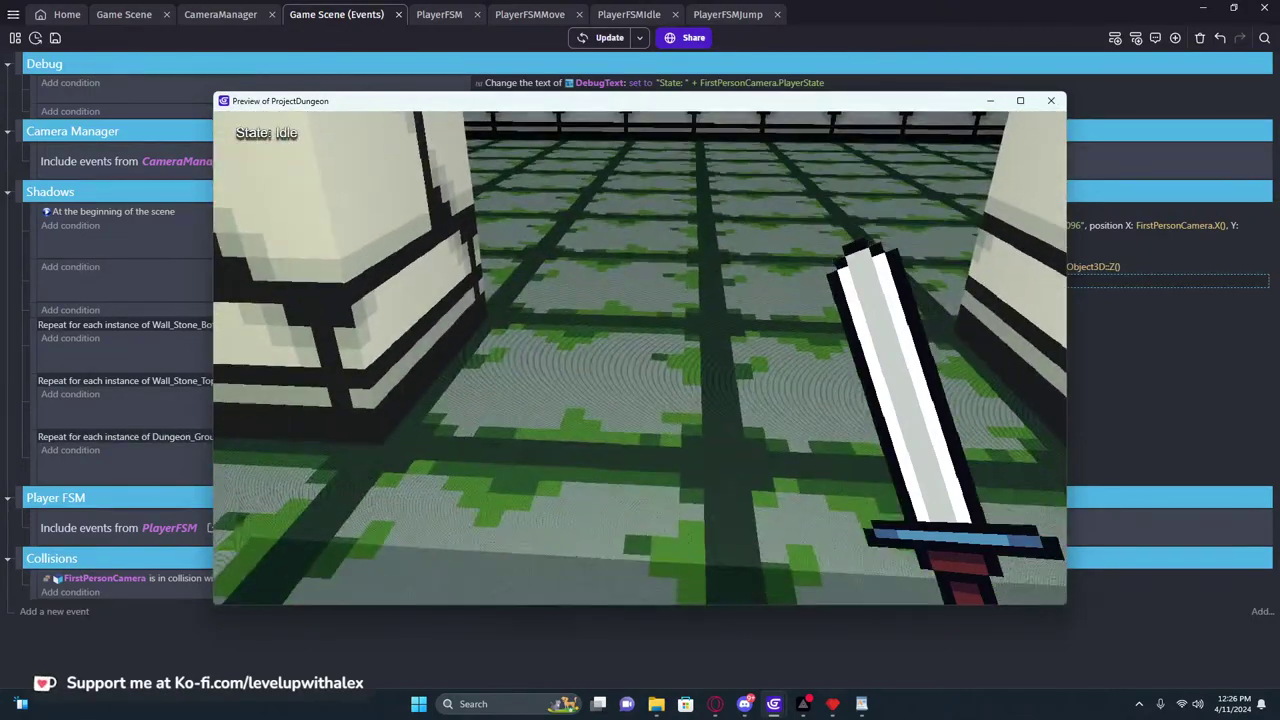
key(Right)
key(w)
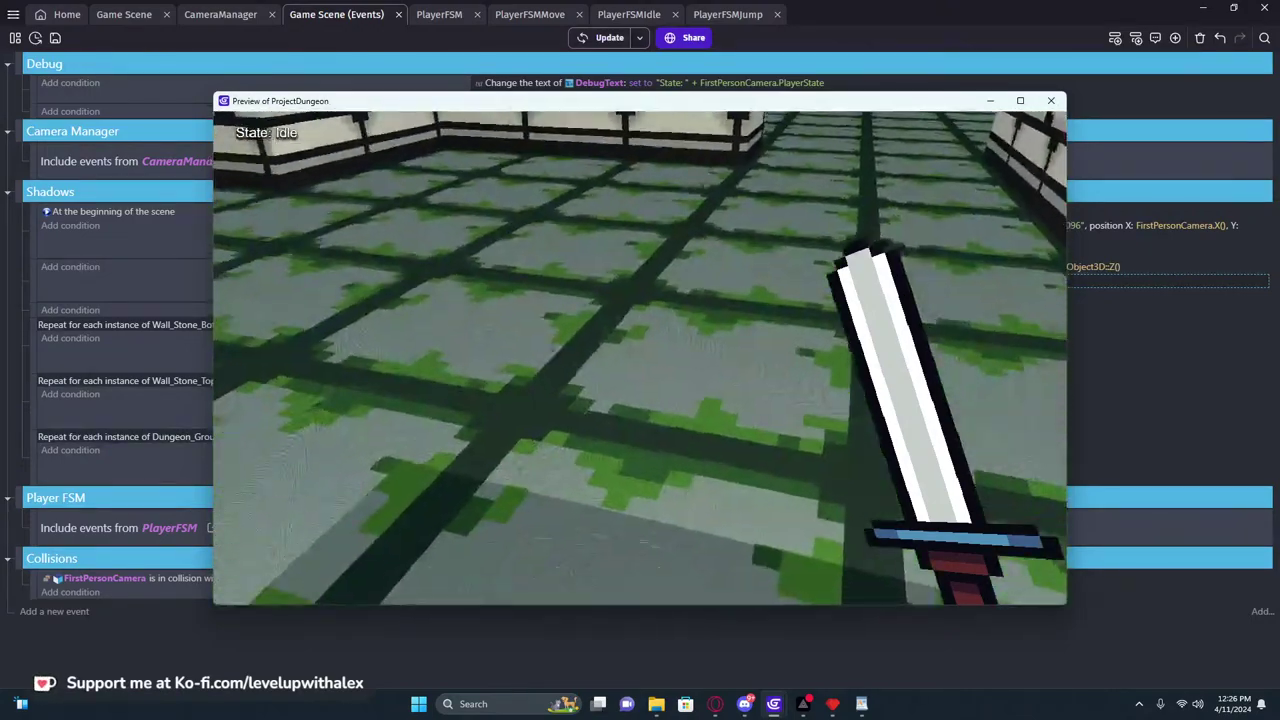
key(Down)
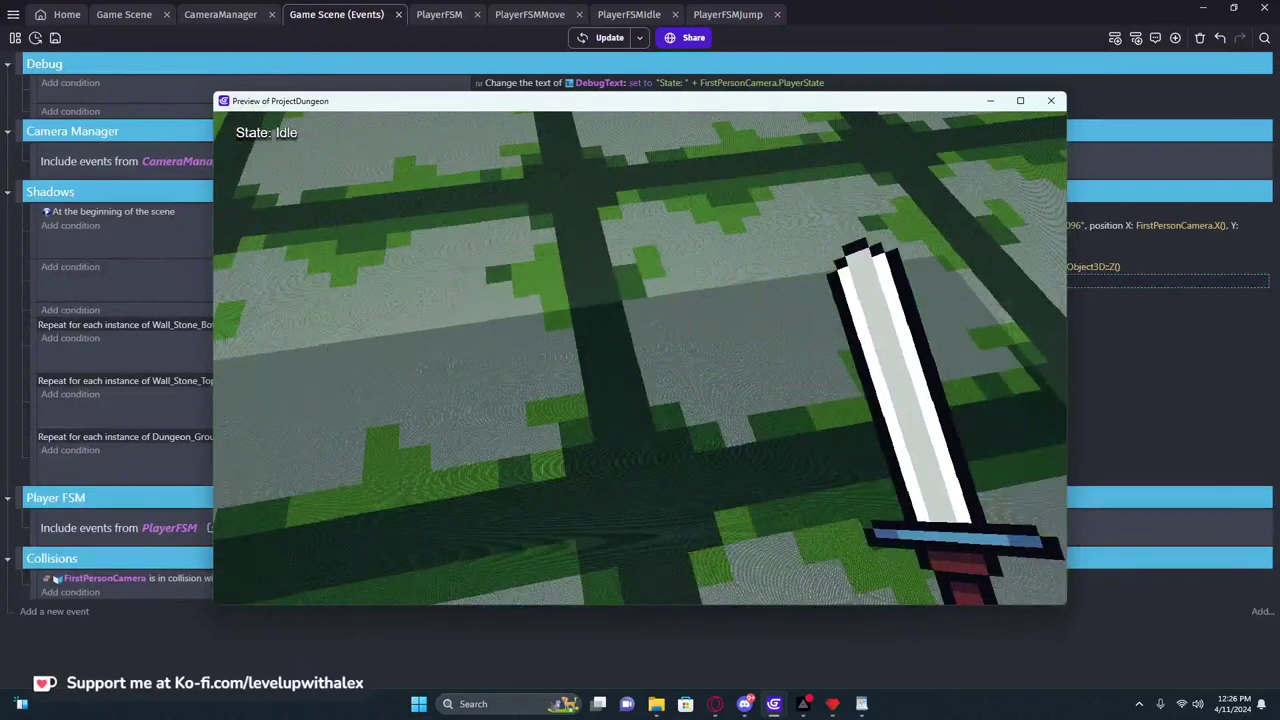
key(Up)
click(1051, 100)
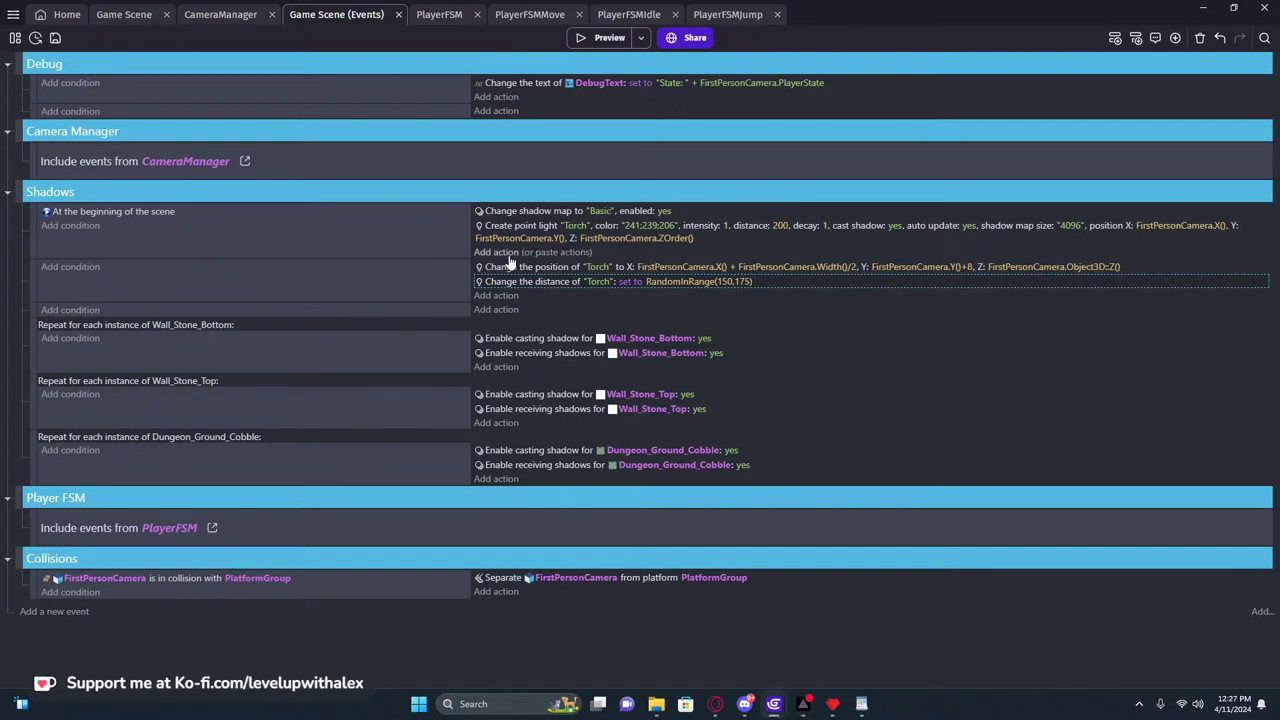
Add a start-of-scene action setting the shadow bias of "Scene" to -0.001 and change the shadow map type to PCF Soft
click(548, 254)
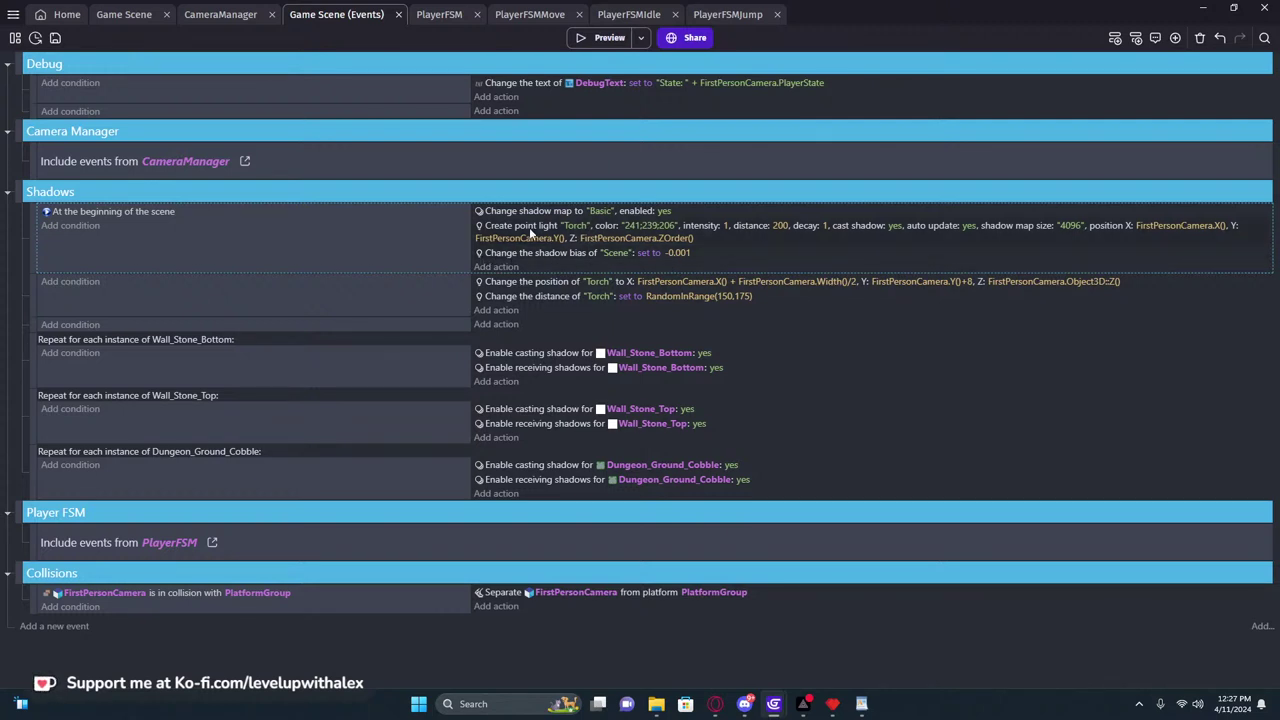
click(598, 211)
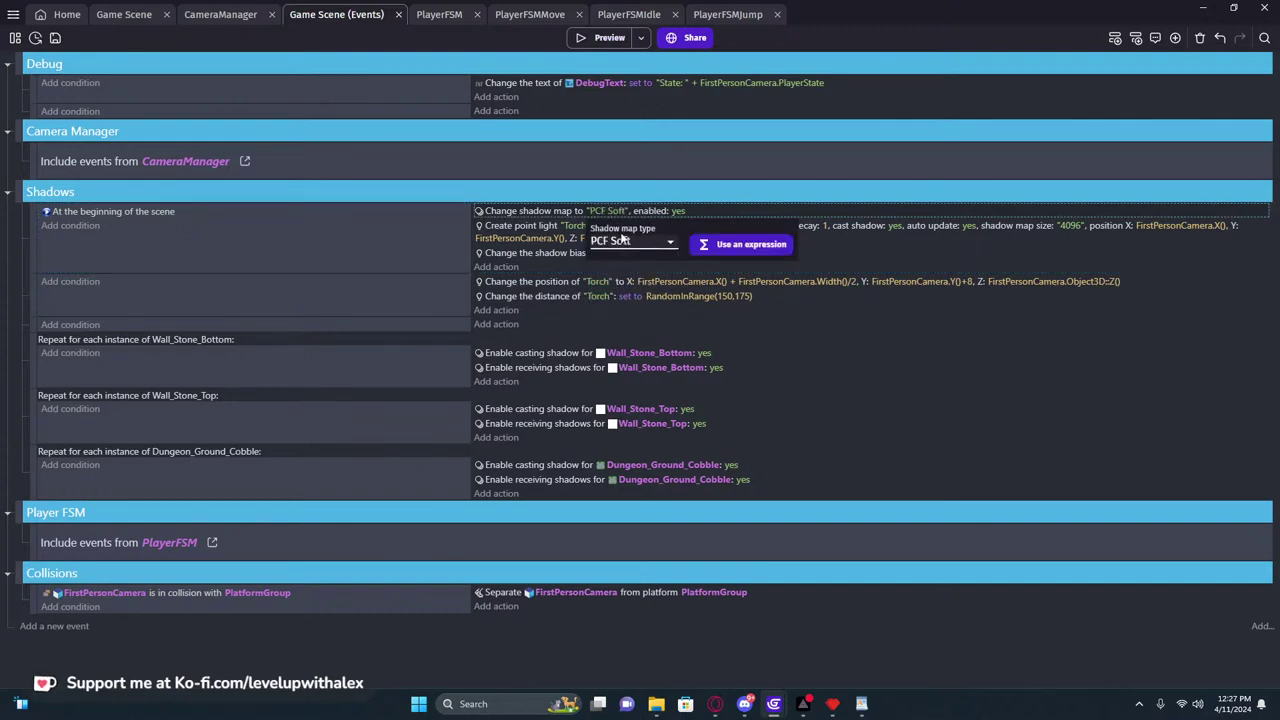
Preview the game and examine the PCF Soft shadows on the dungeon floor and walls
click(593, 40)
key(w)
key(w)
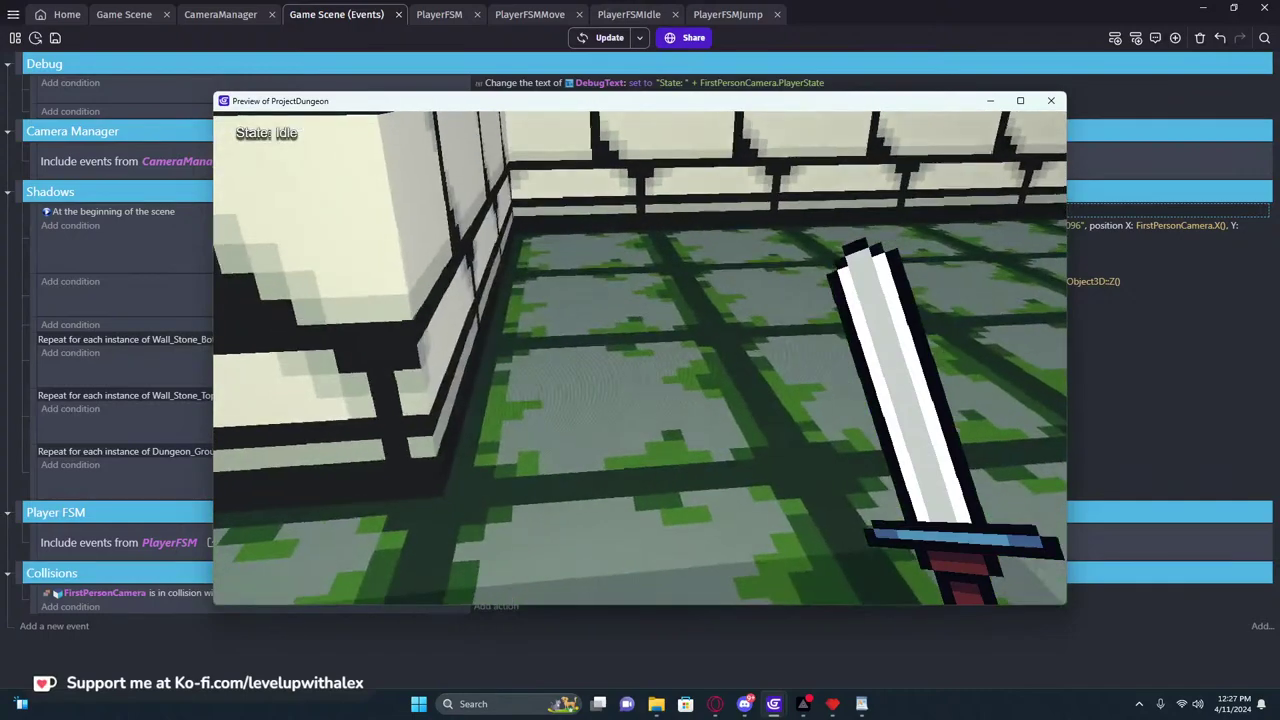
key(w)
key(w)
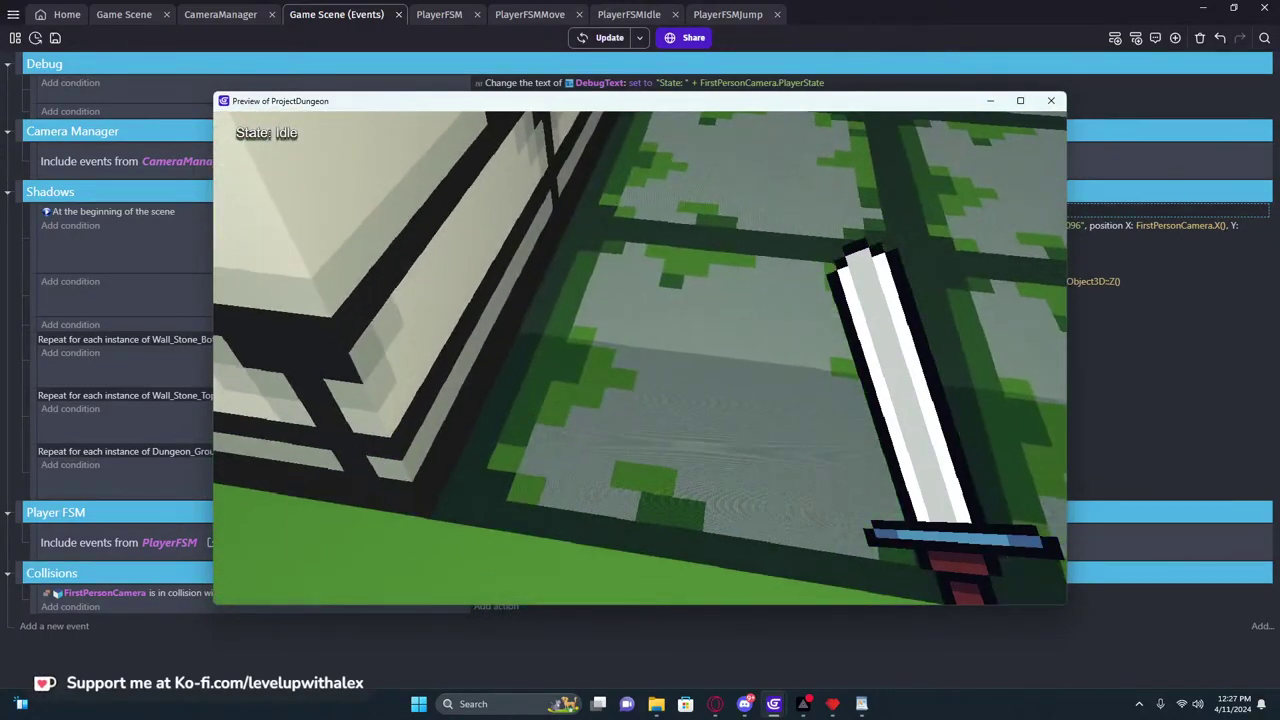
key(w)
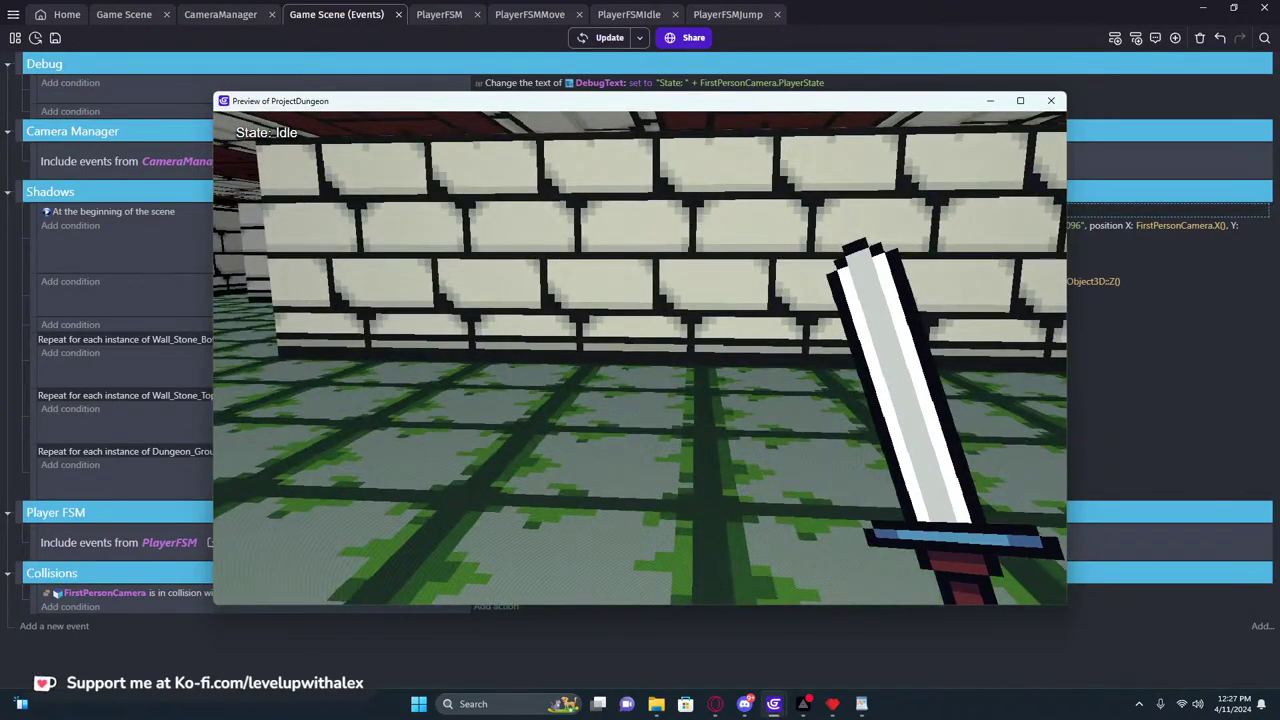
click(1051, 100)
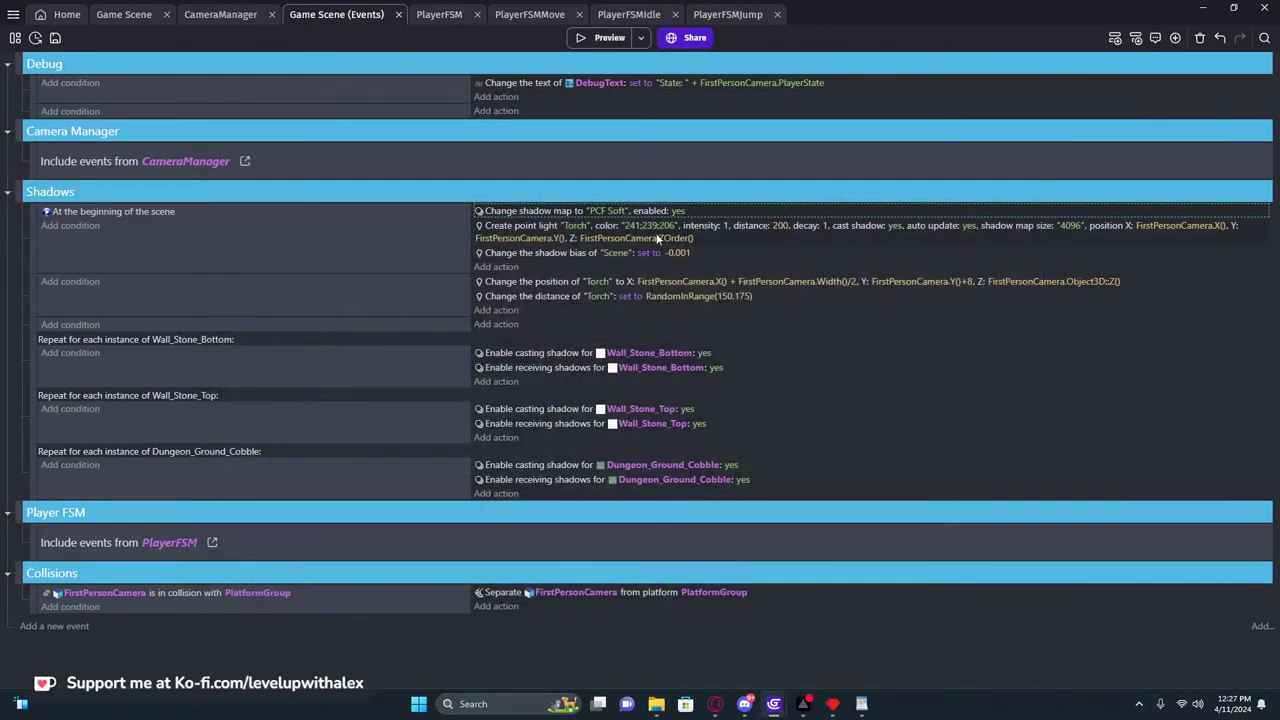
Set the Torch point light's shadow map size to 512
click(1062, 230)
click(1085, 257)
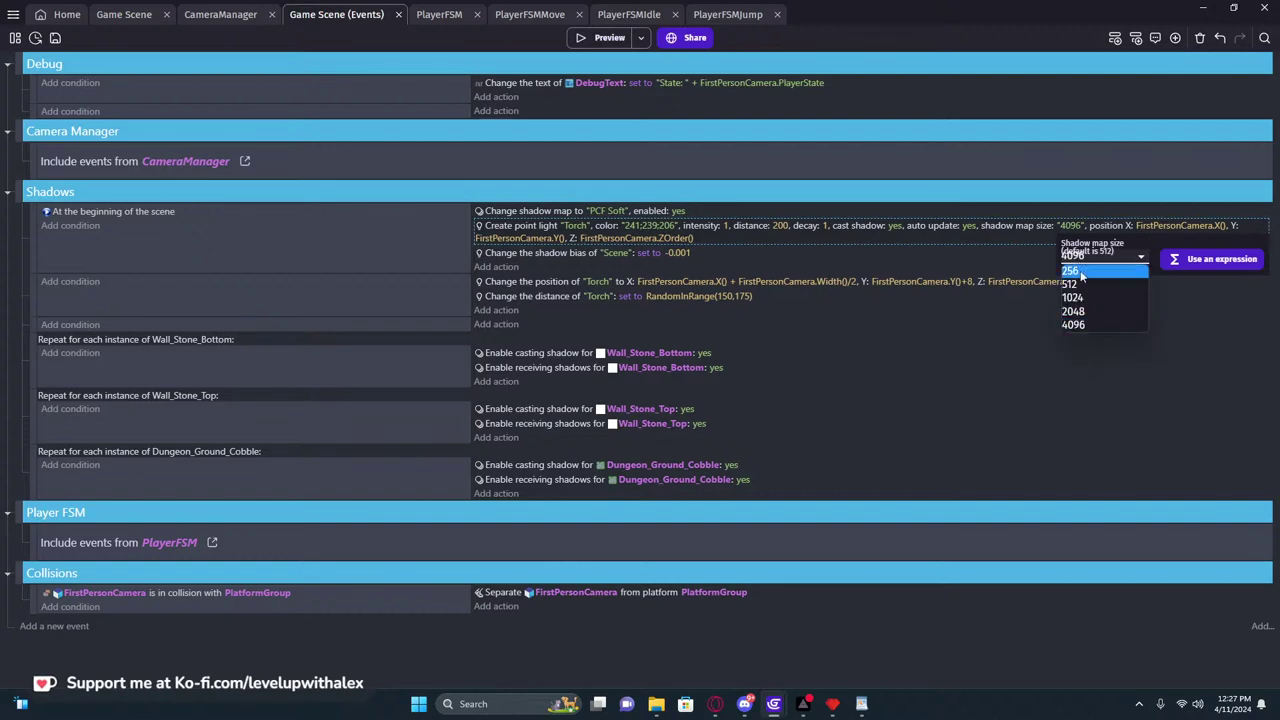
click(1081, 284)
click(1043, 174)
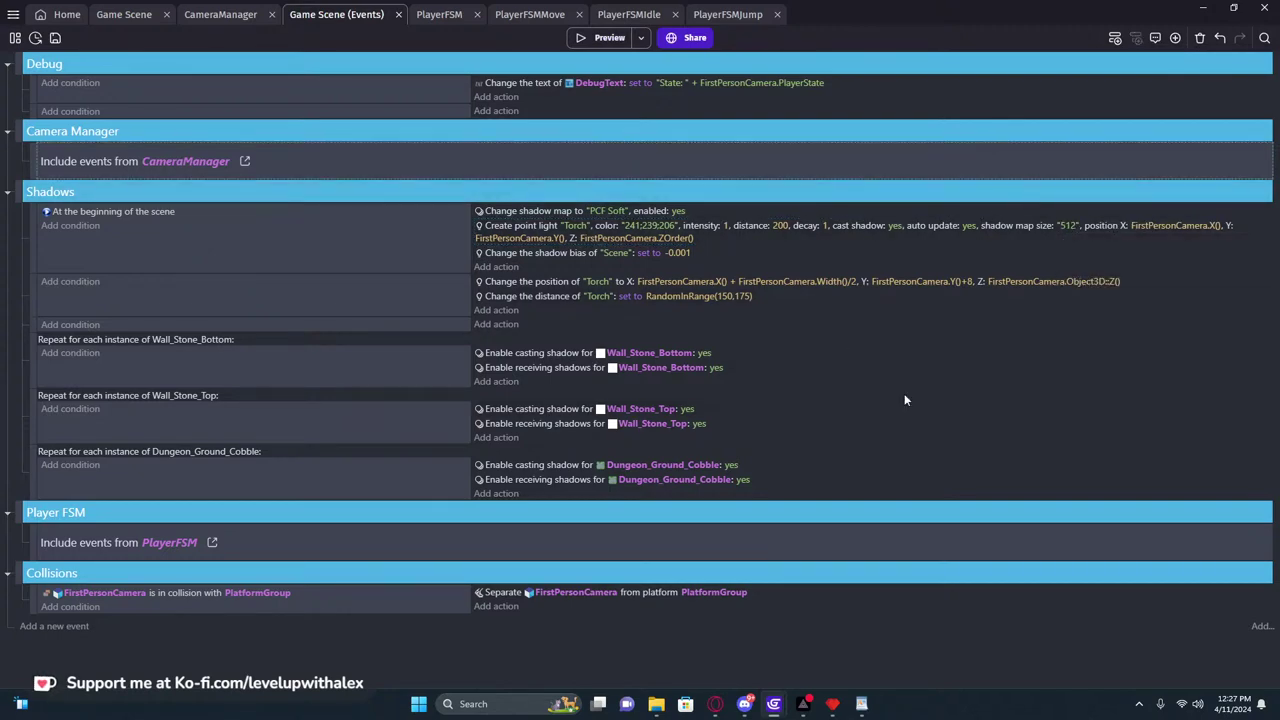
Preview the game and inspect the floor and wall shadows with the smaller shadow map
key(F5)
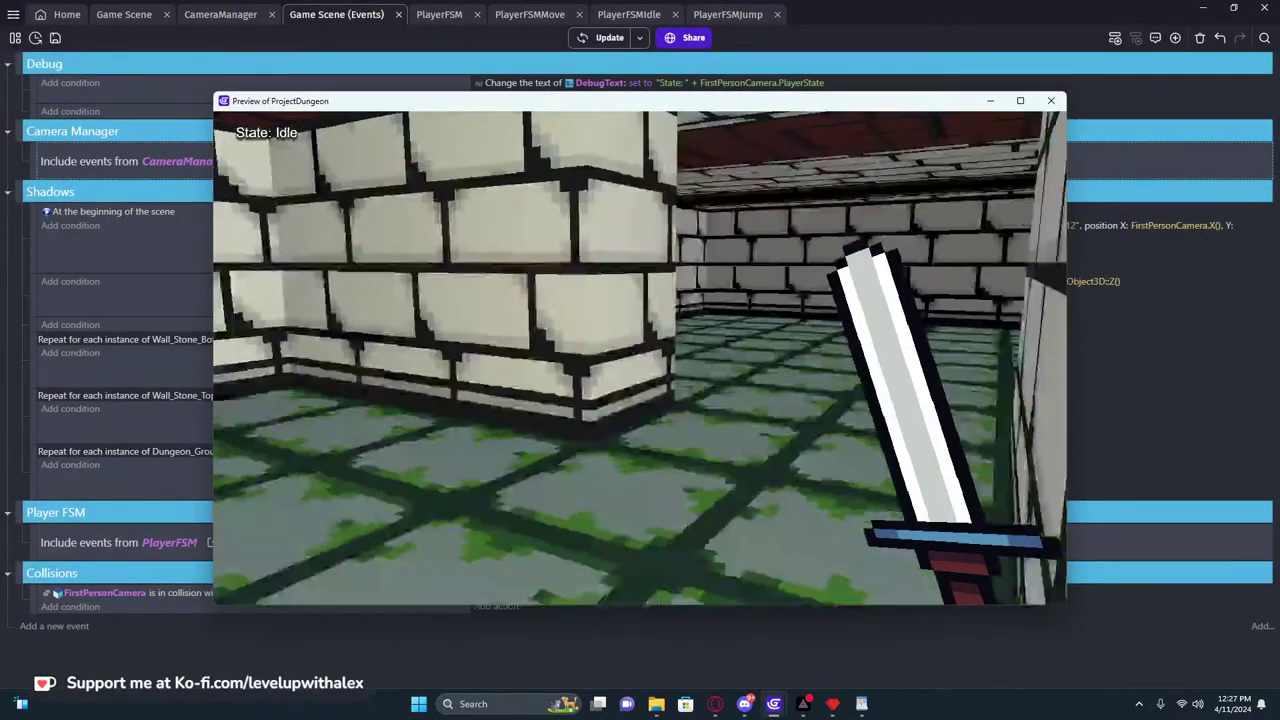
key(w)
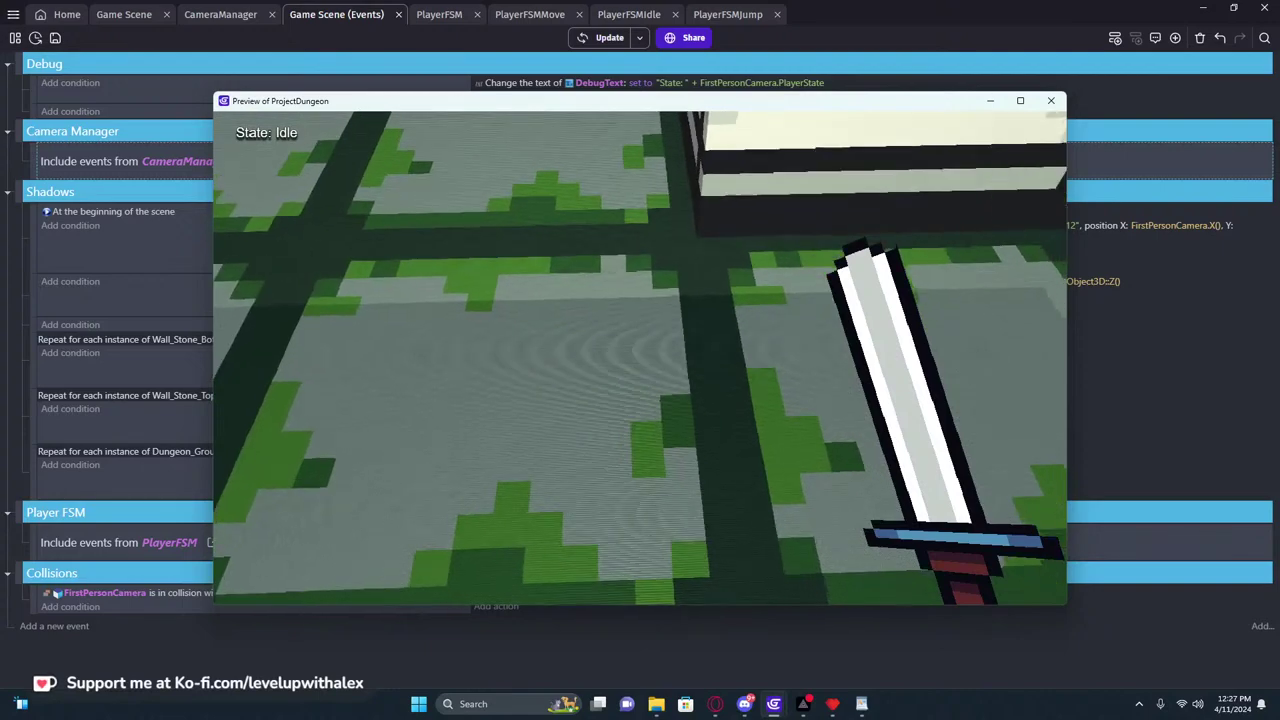
key(w)
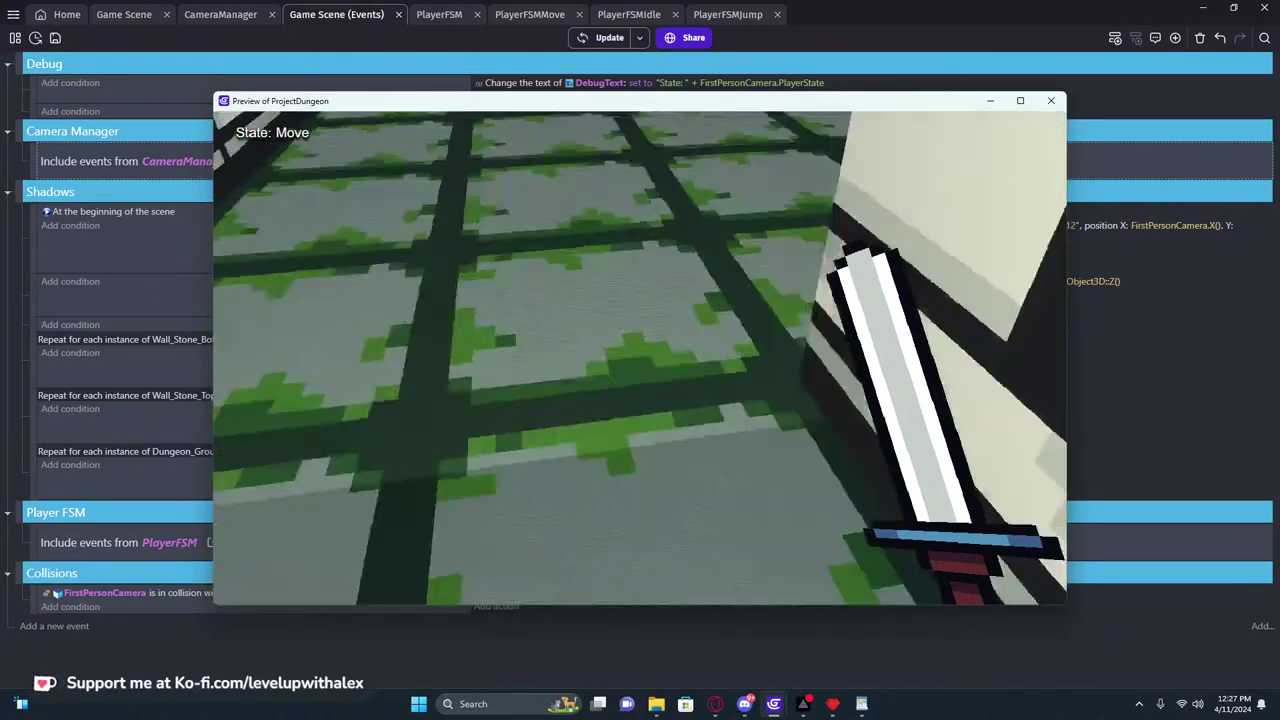
click(1051, 100)
Set the shadow bias of "Scene" to -0.002 and preview the shadows on the dungeon floor
click(680, 253)
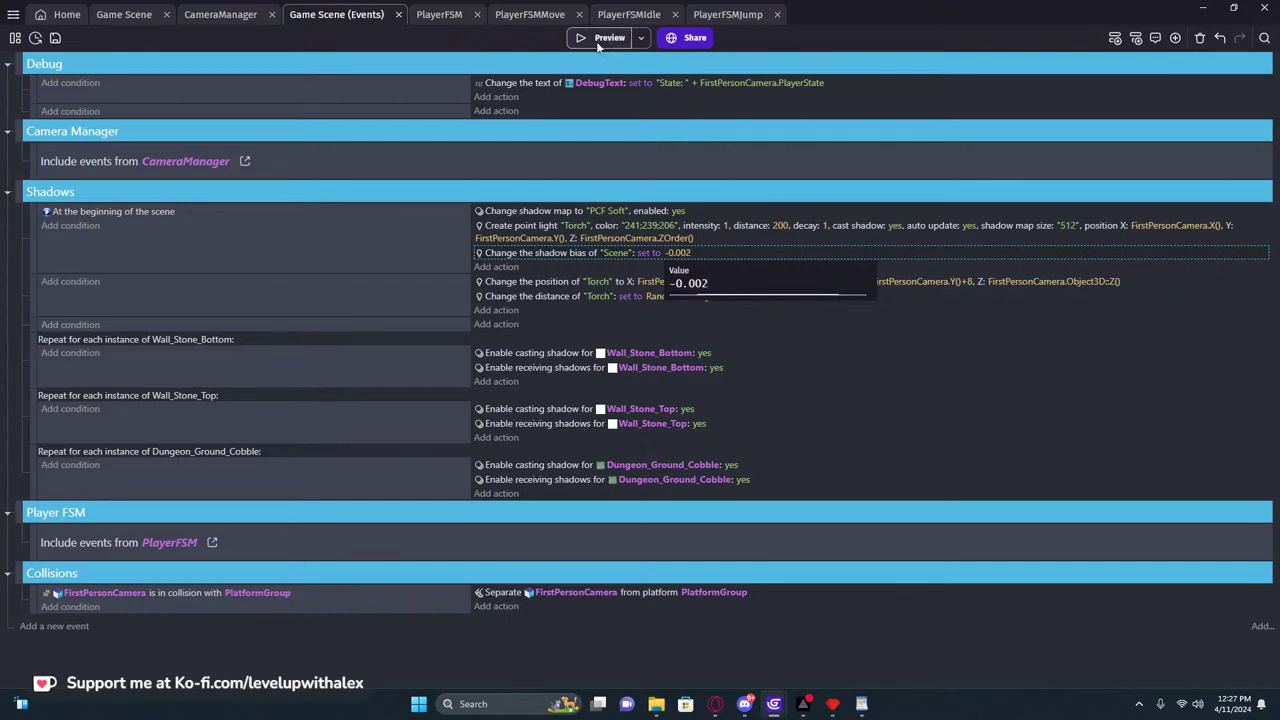
text(-0.002)
click(598, 40)
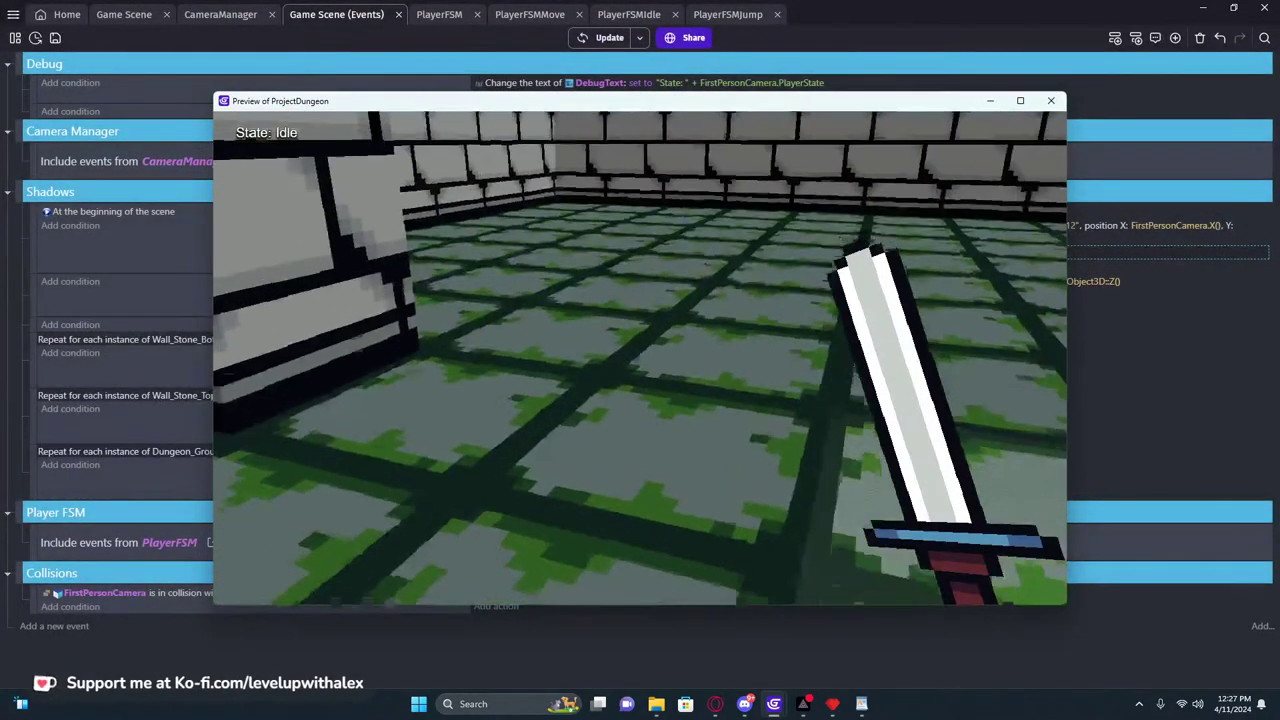
key(w)
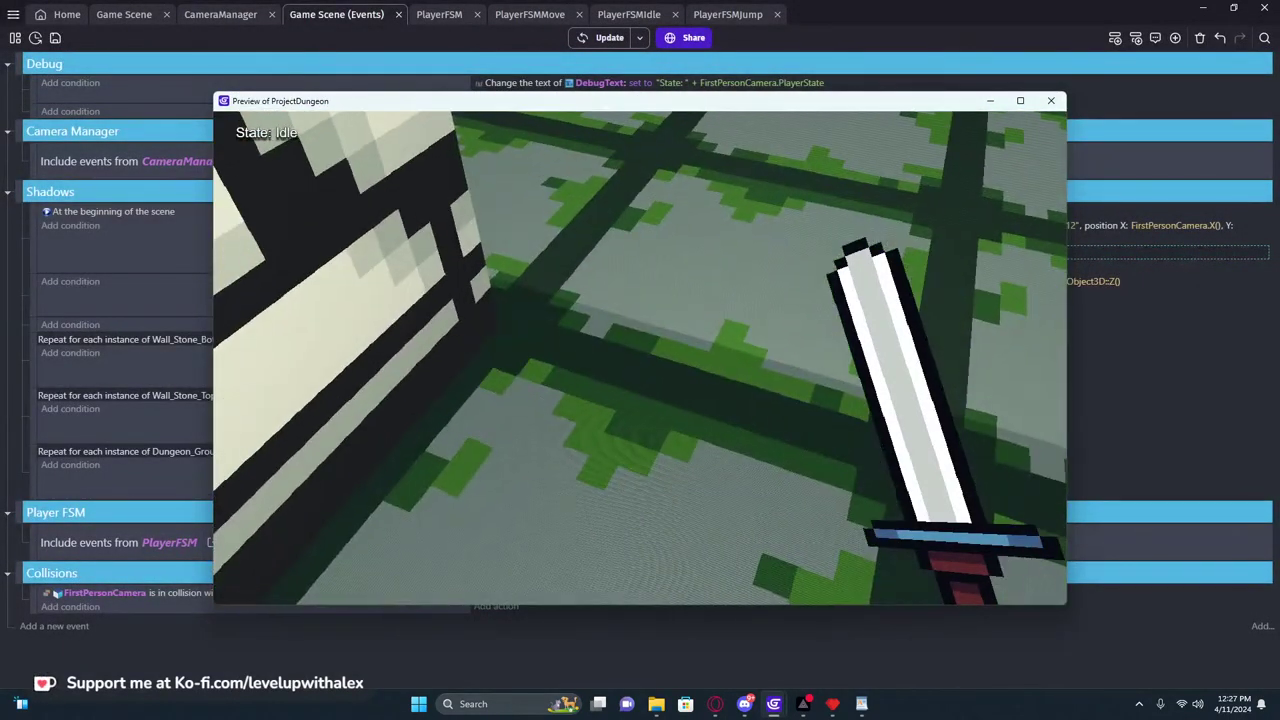
key(Escape)
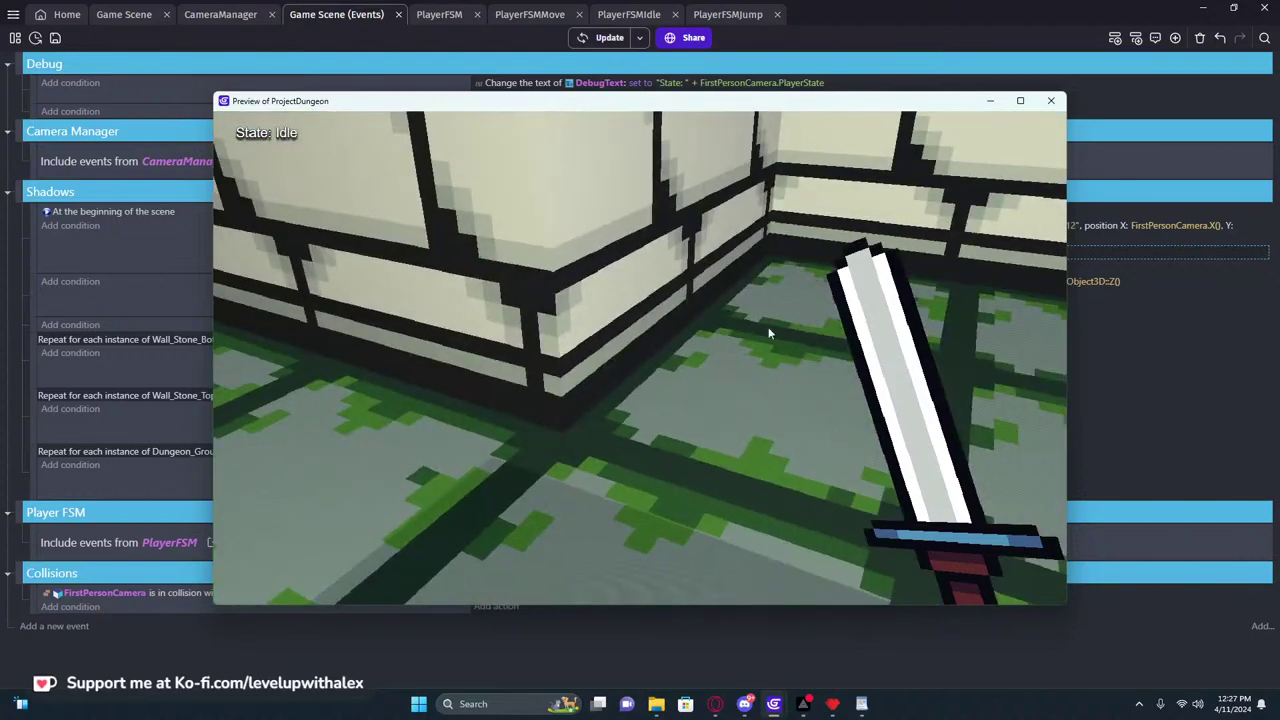
click(1053, 100)
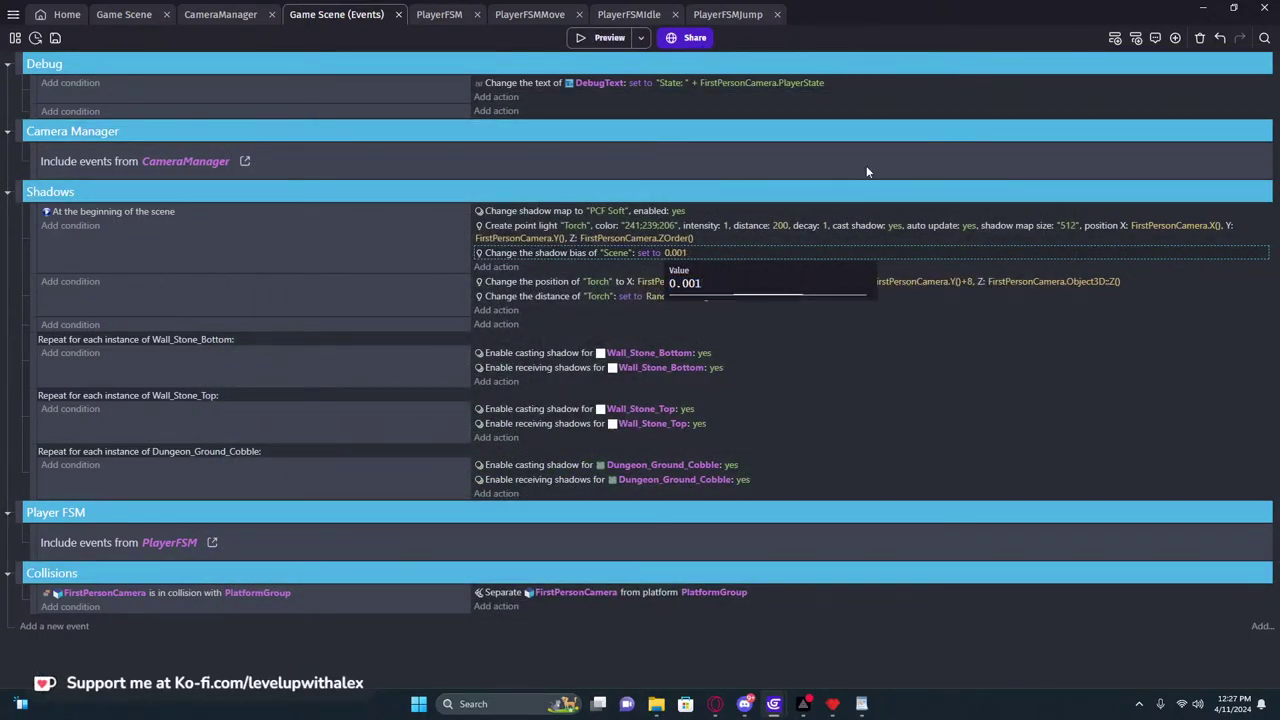
Set the shadow bias of "Scene" to 0.001 and preview the shadows in the dungeon and outside its entrance
click(622, 42)
key(w)
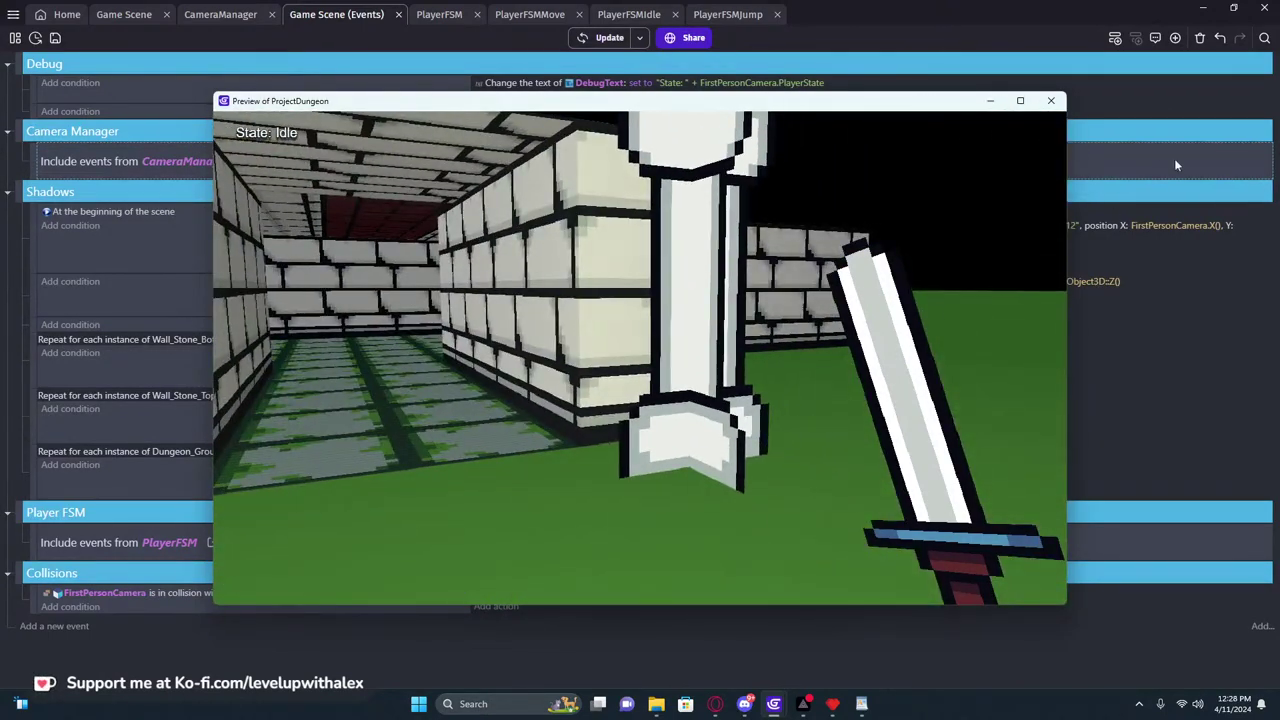
click(1053, 102)
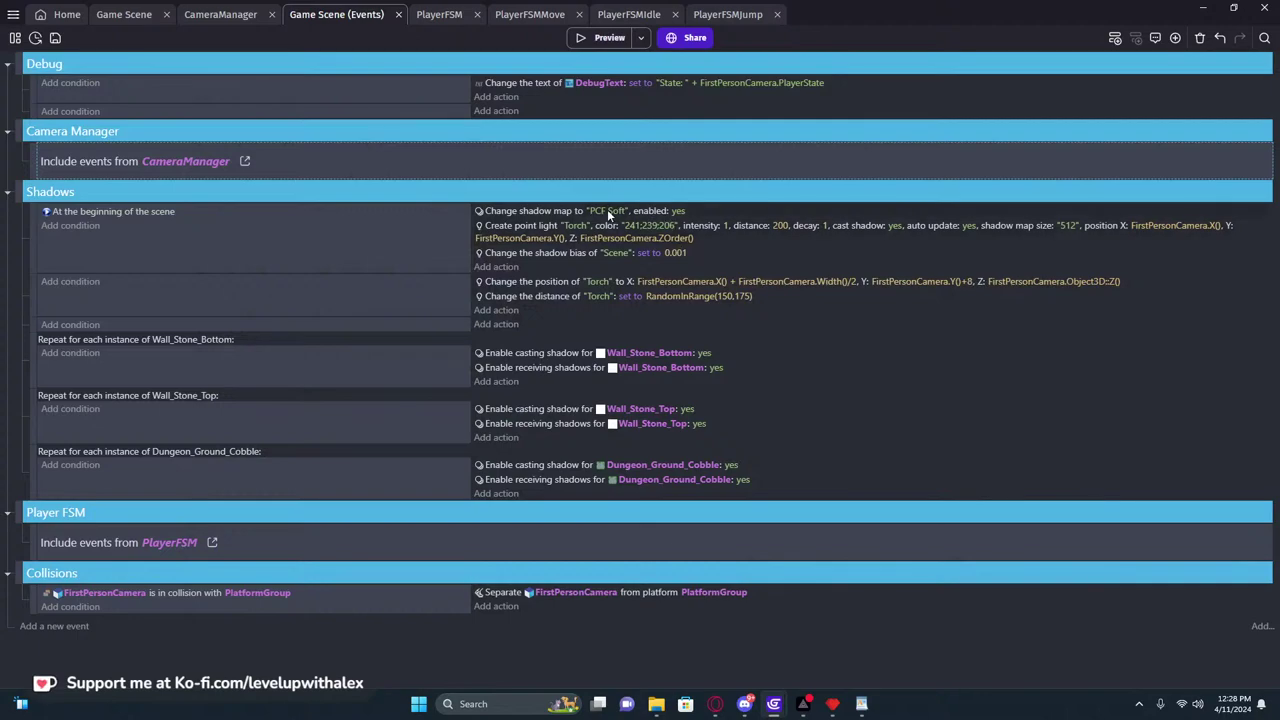
click(612, 38)
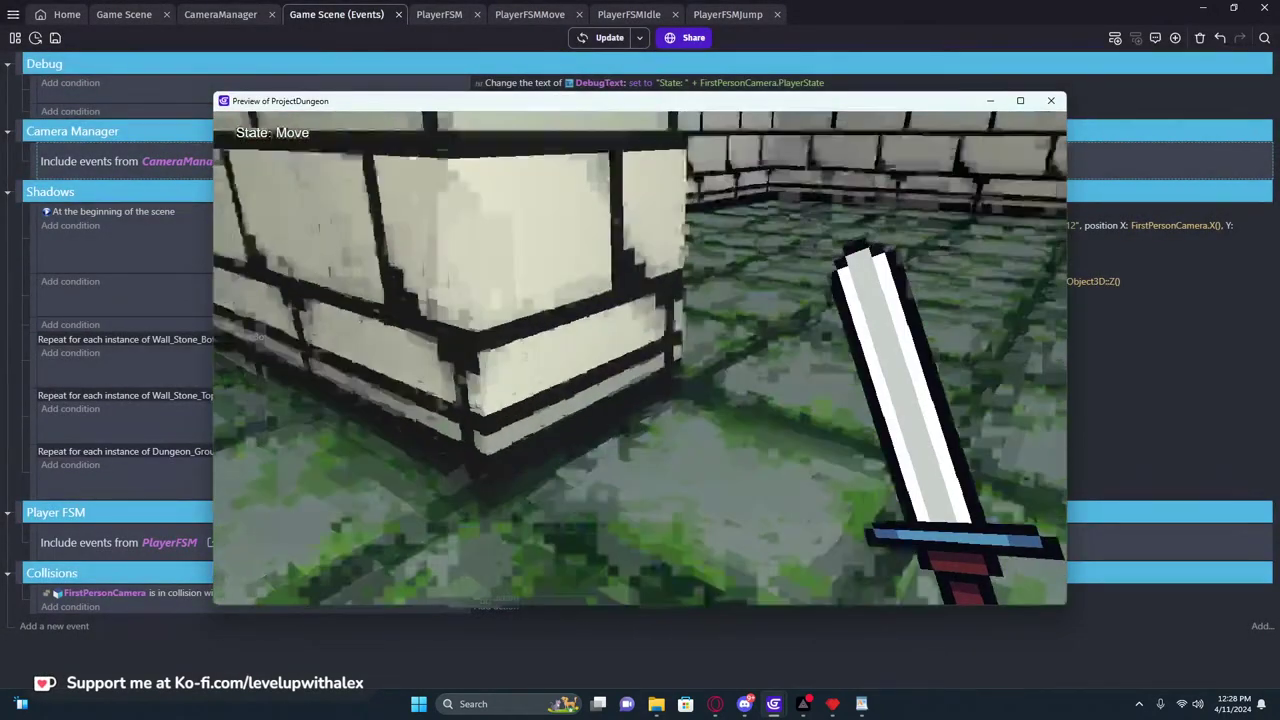
key(w)
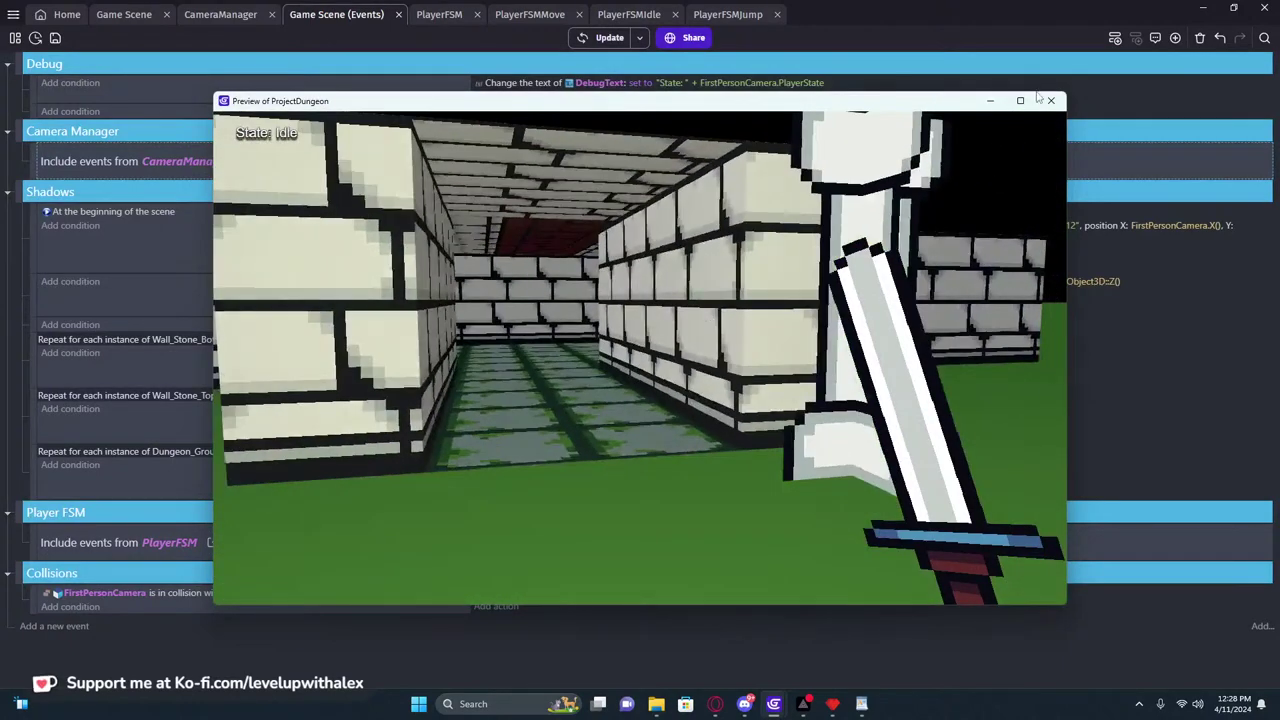
click(1050, 100)
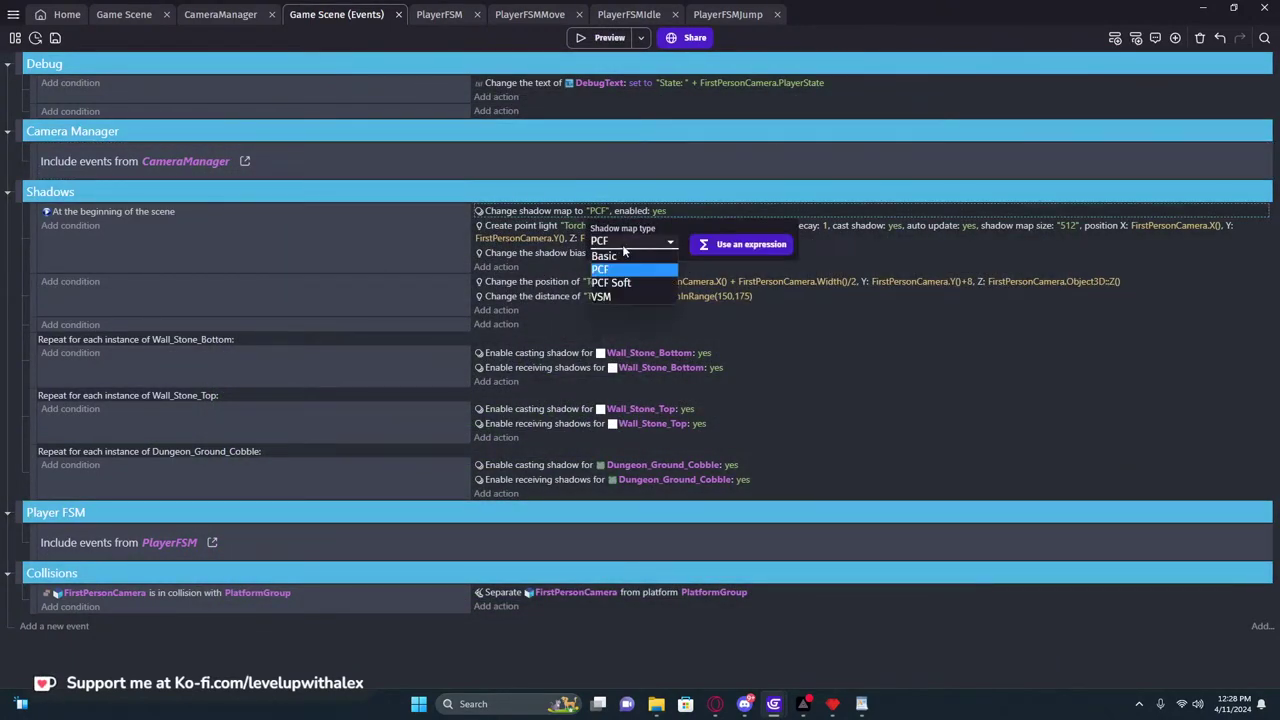
Change the shadow map type to PCF and preview the shadows on the corridor floor and walls
click(600, 37)
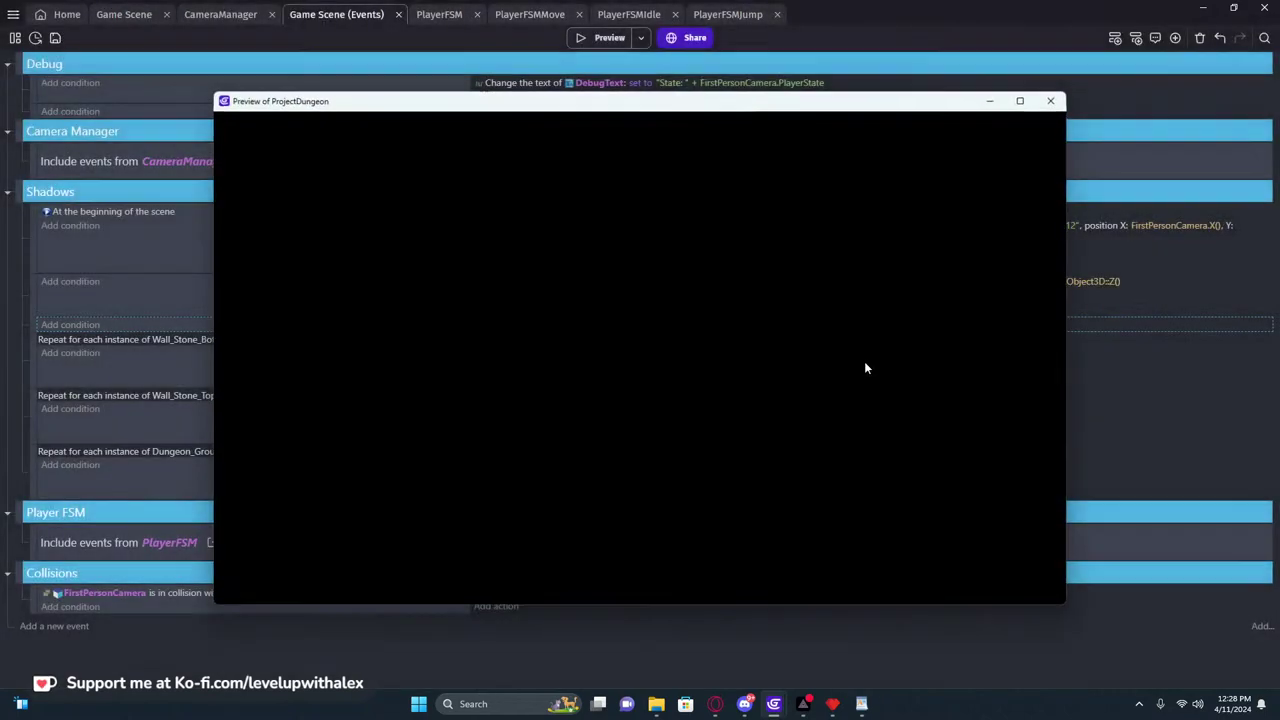
key(w)
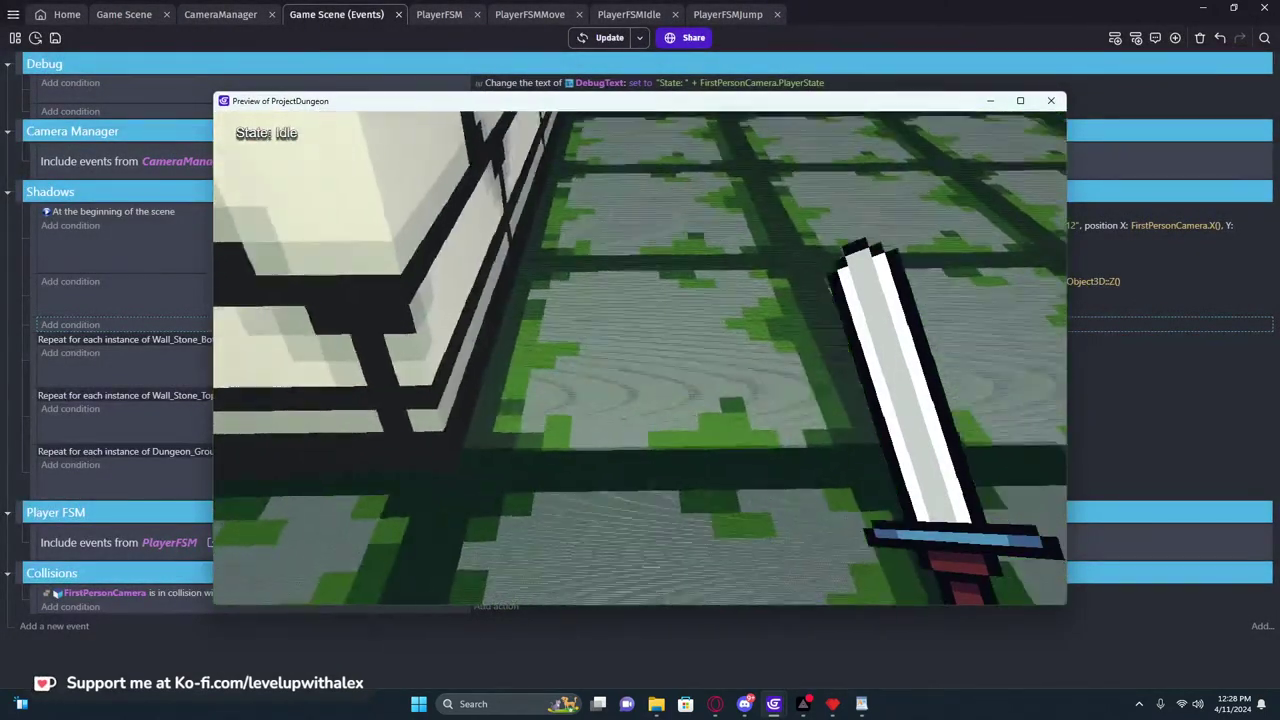
key(w)
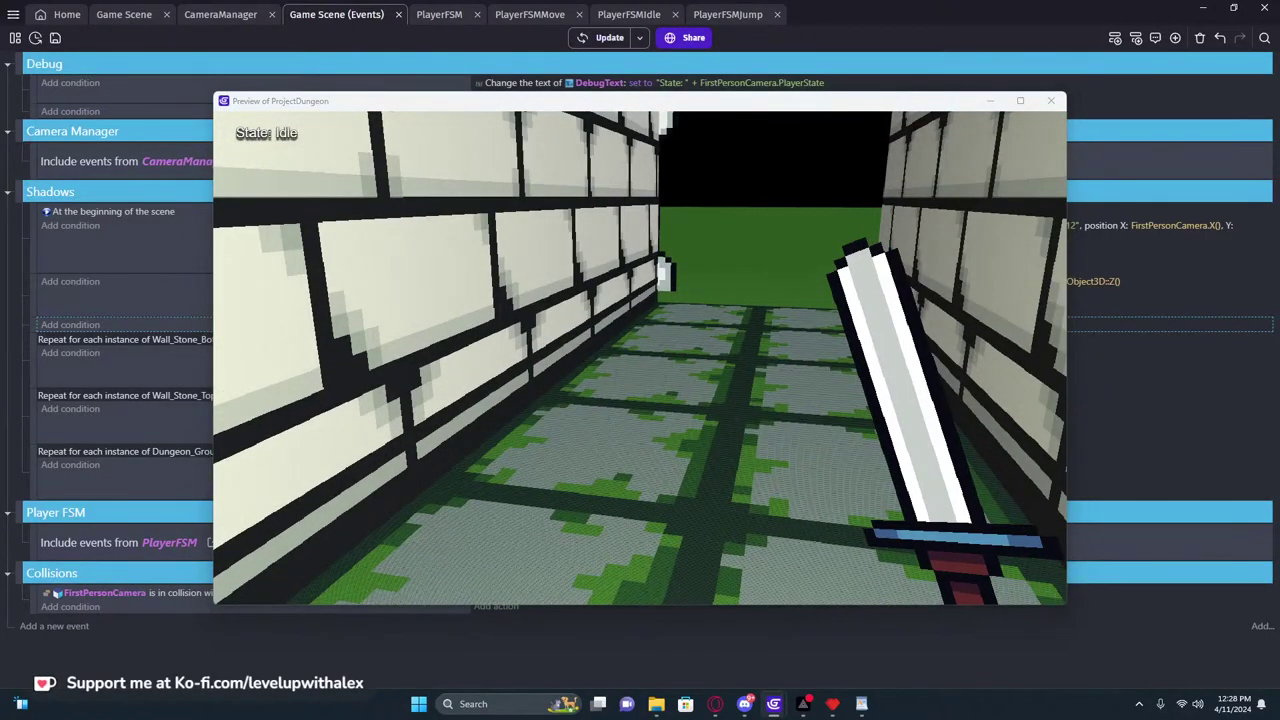
key(w)
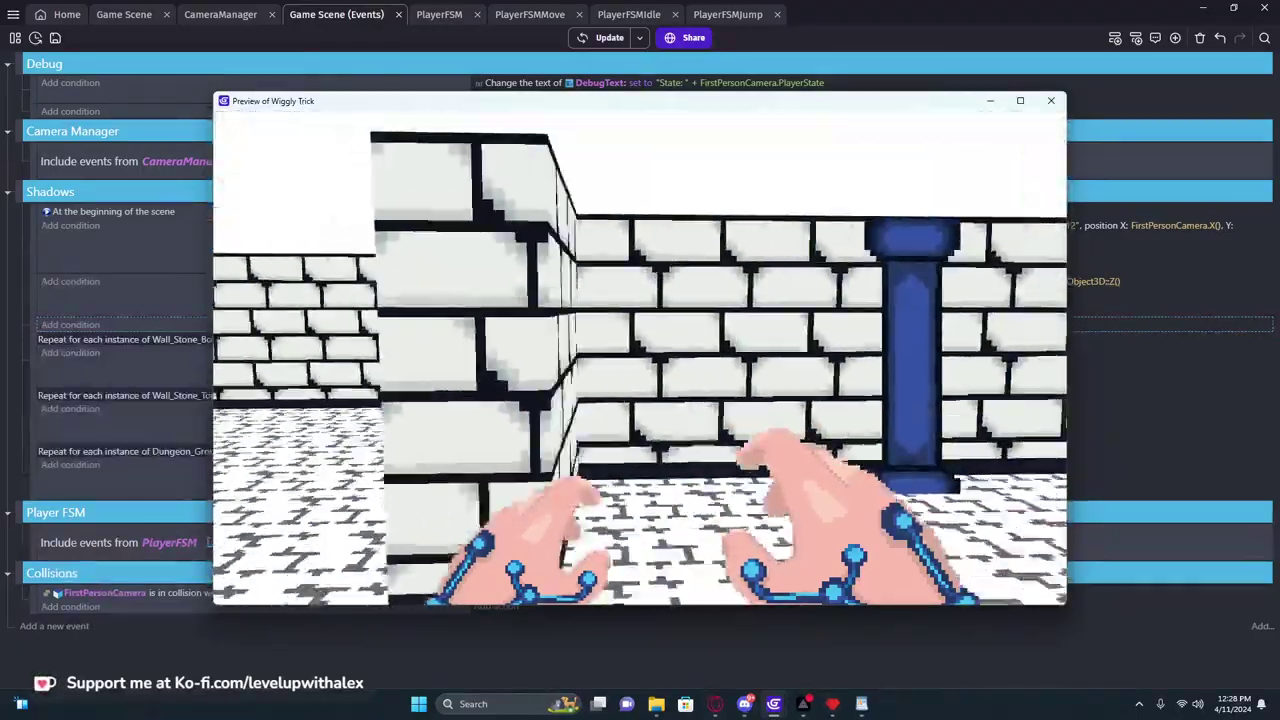
Close the Wiggly Trick preview and inspect the torchlight on the floor and walls in the ProjectDungeon preview
key(s)
click(1052, 101)
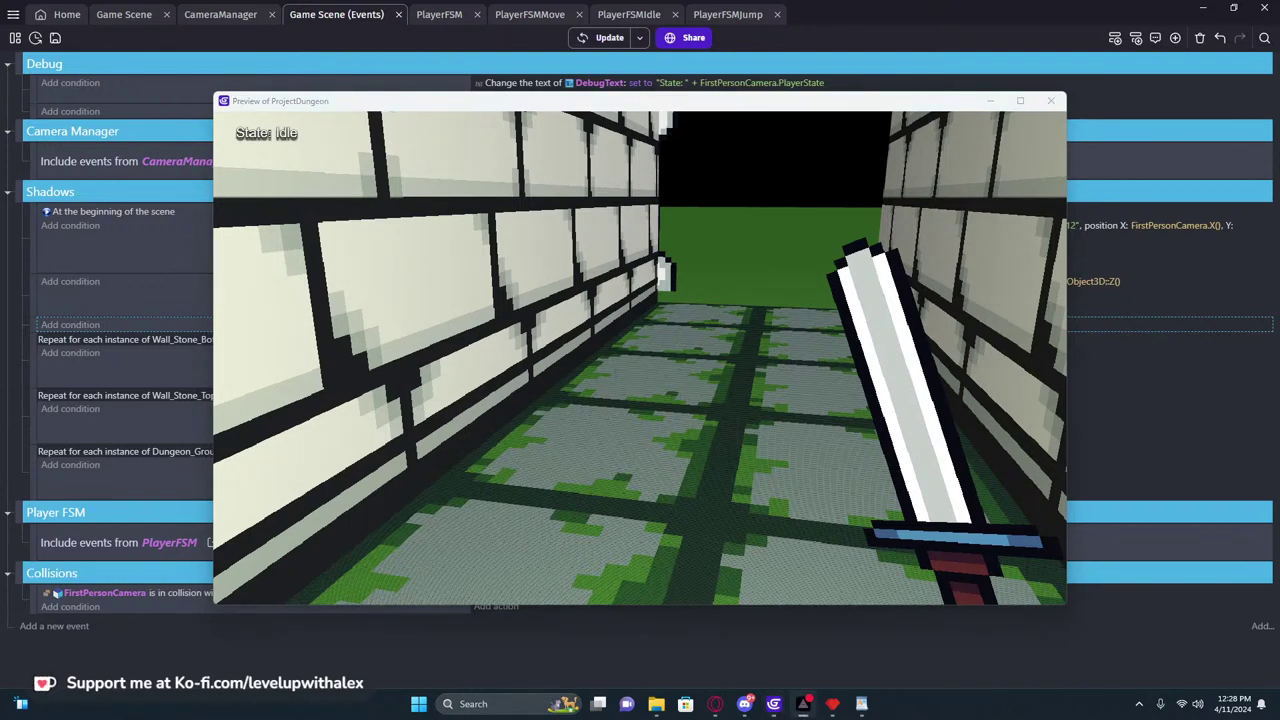
click(258, 200)
key(w)
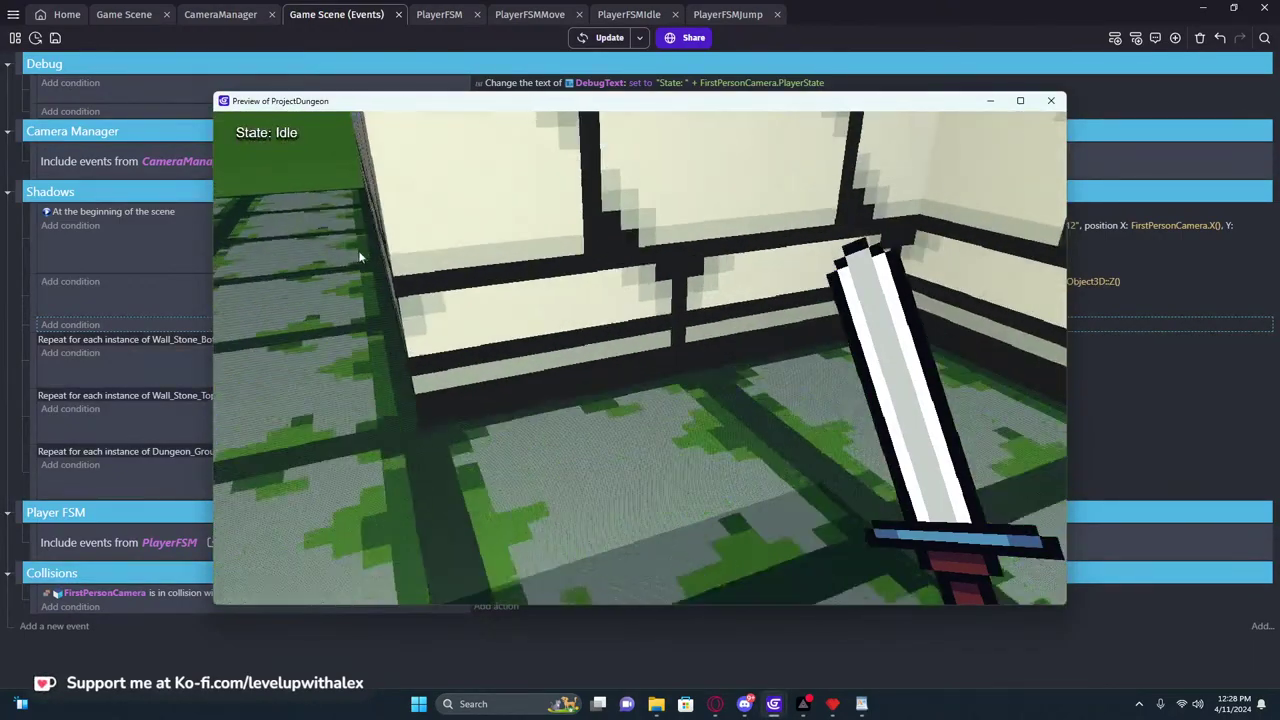
key(w)
key(w)
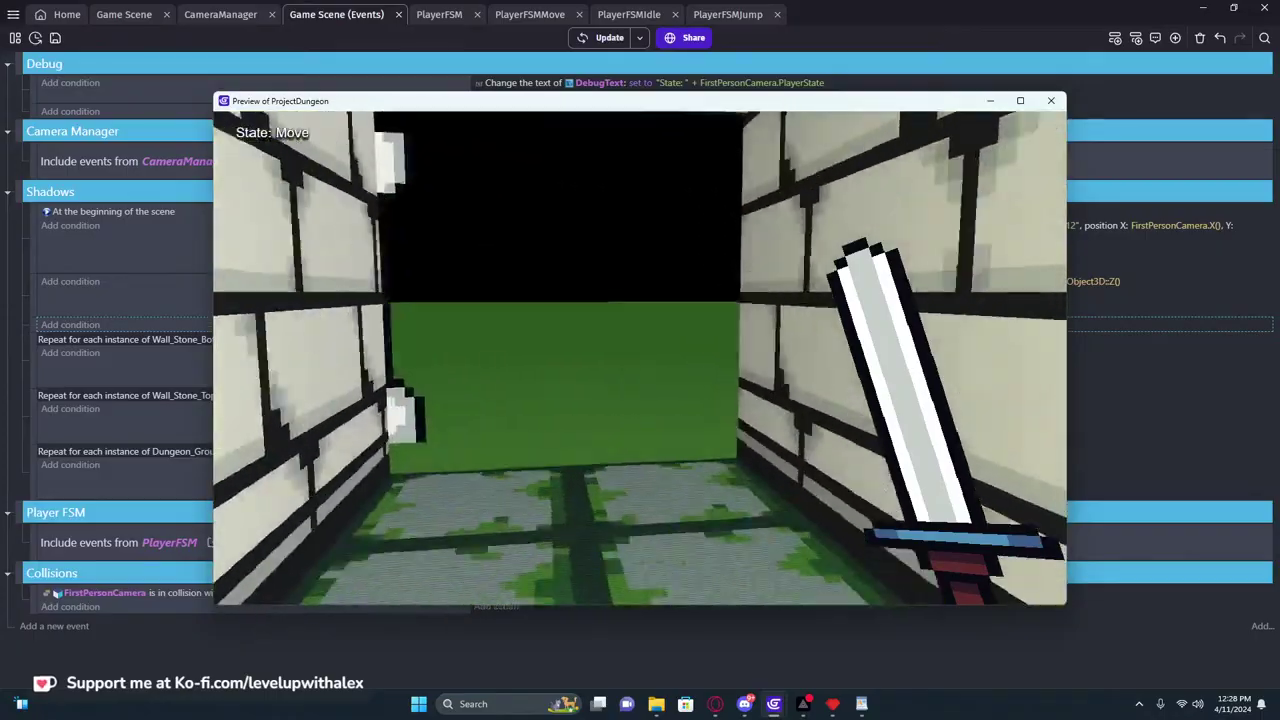
key(w)
Inspect the dungeon preview from the grass outside the entrance and back through the corridors, and close it
key(s)
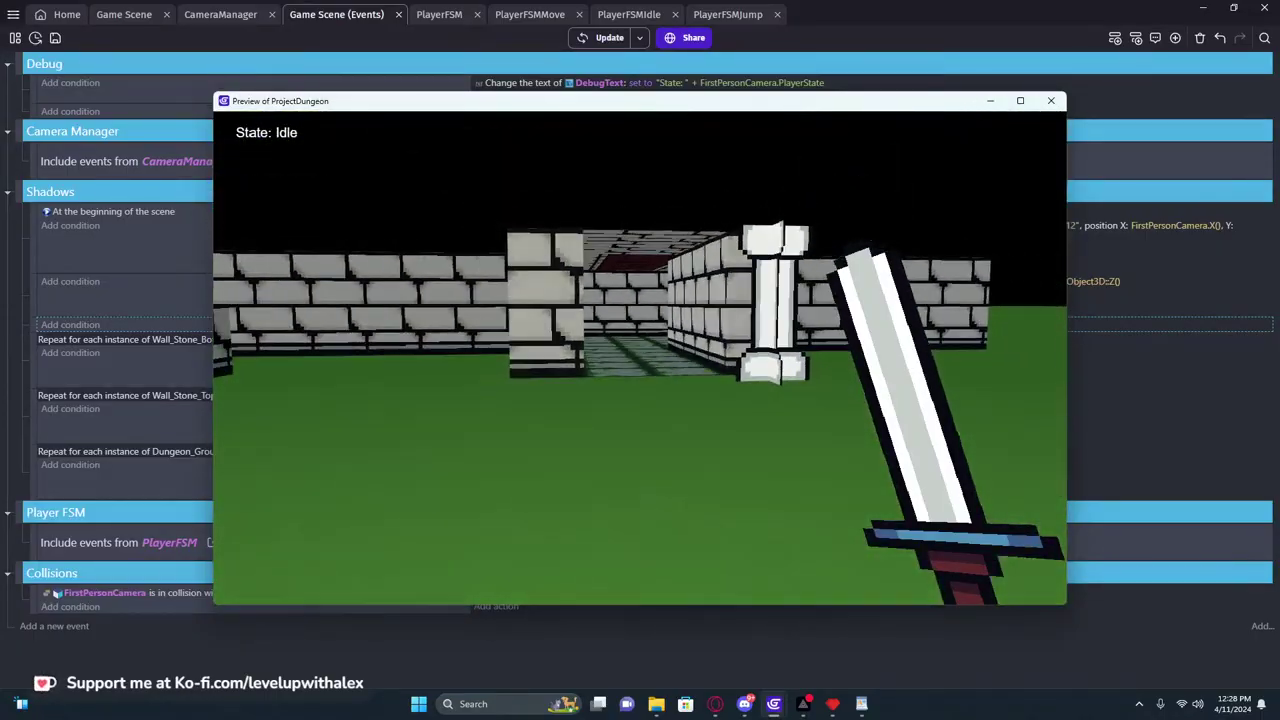
key(w)
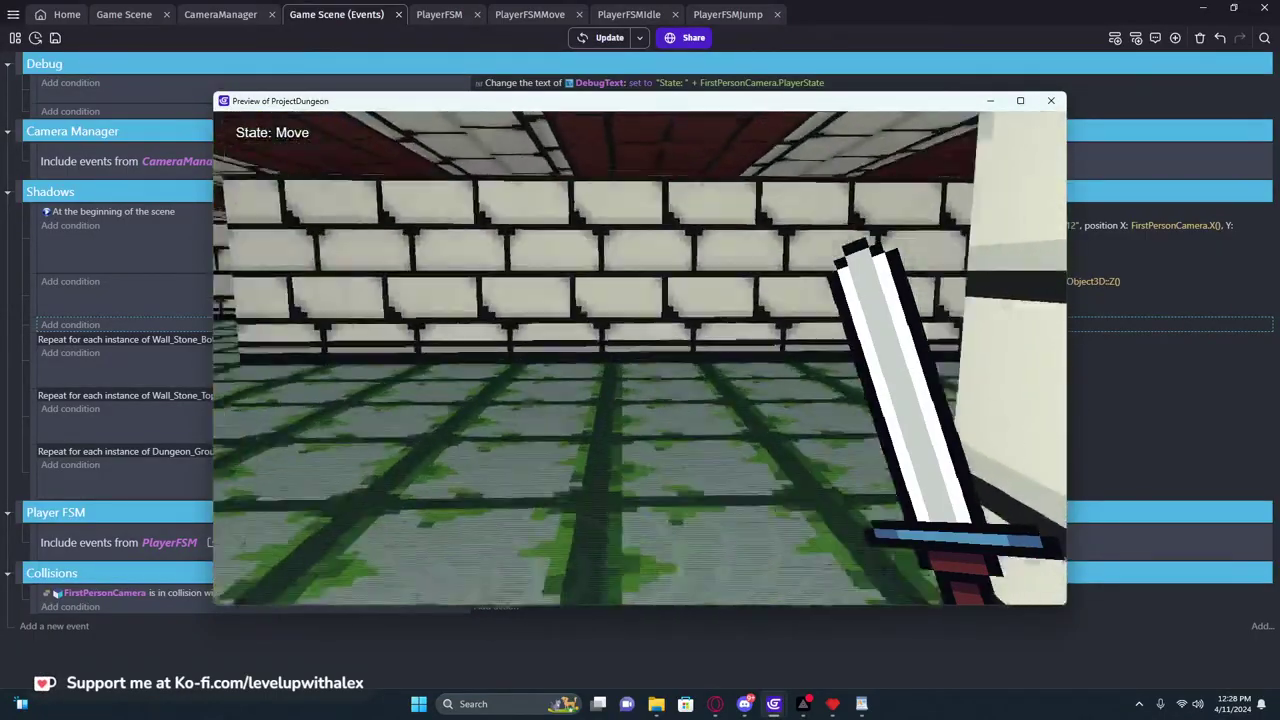
key(w)
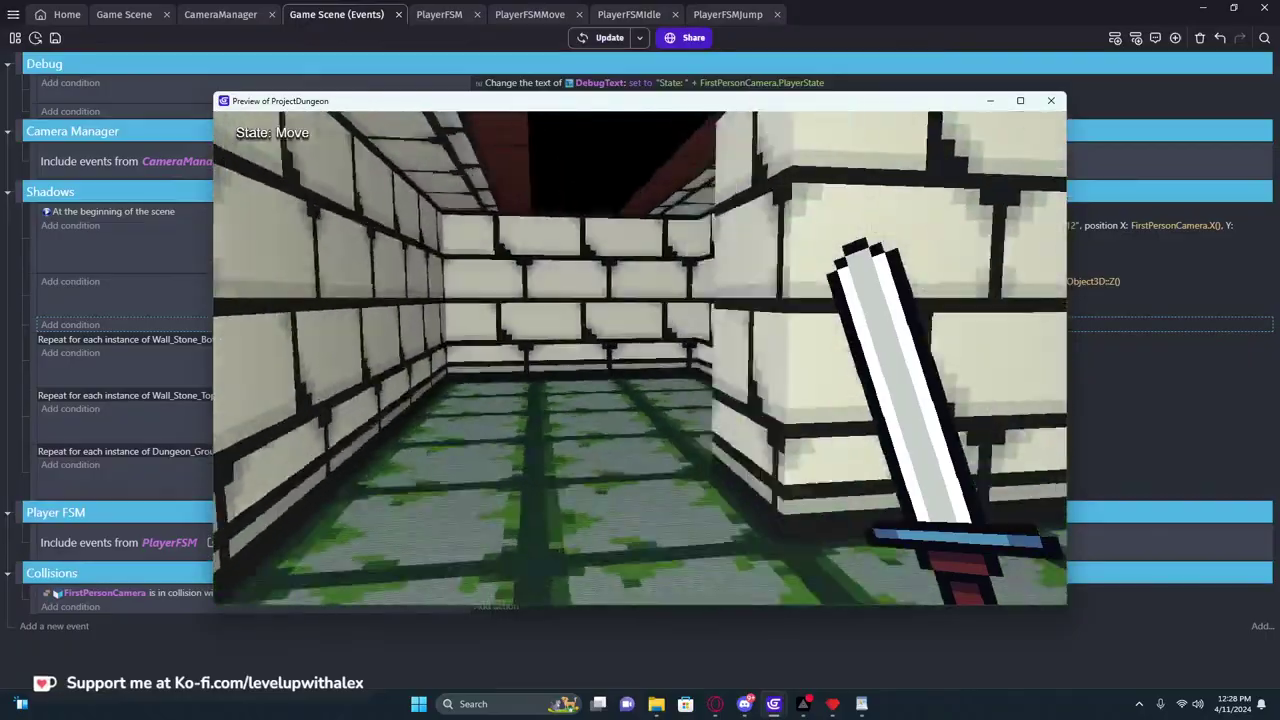
key(w)
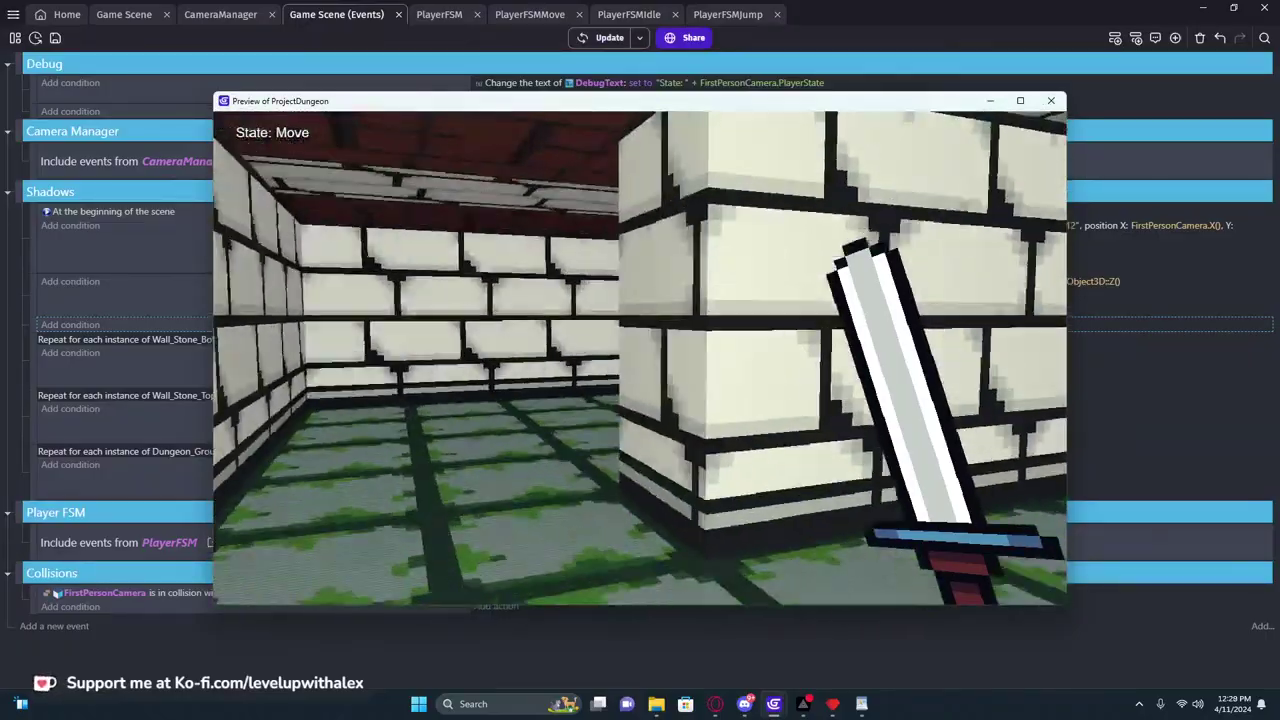
key(w)
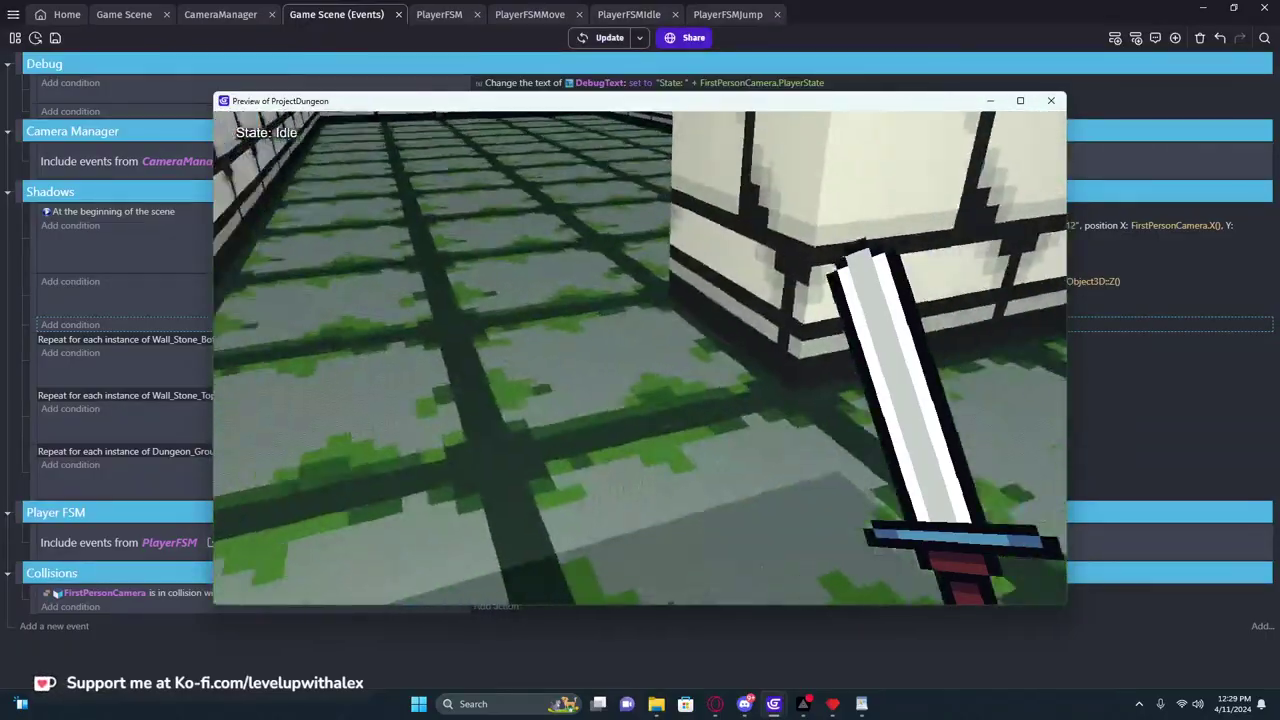
key(w)
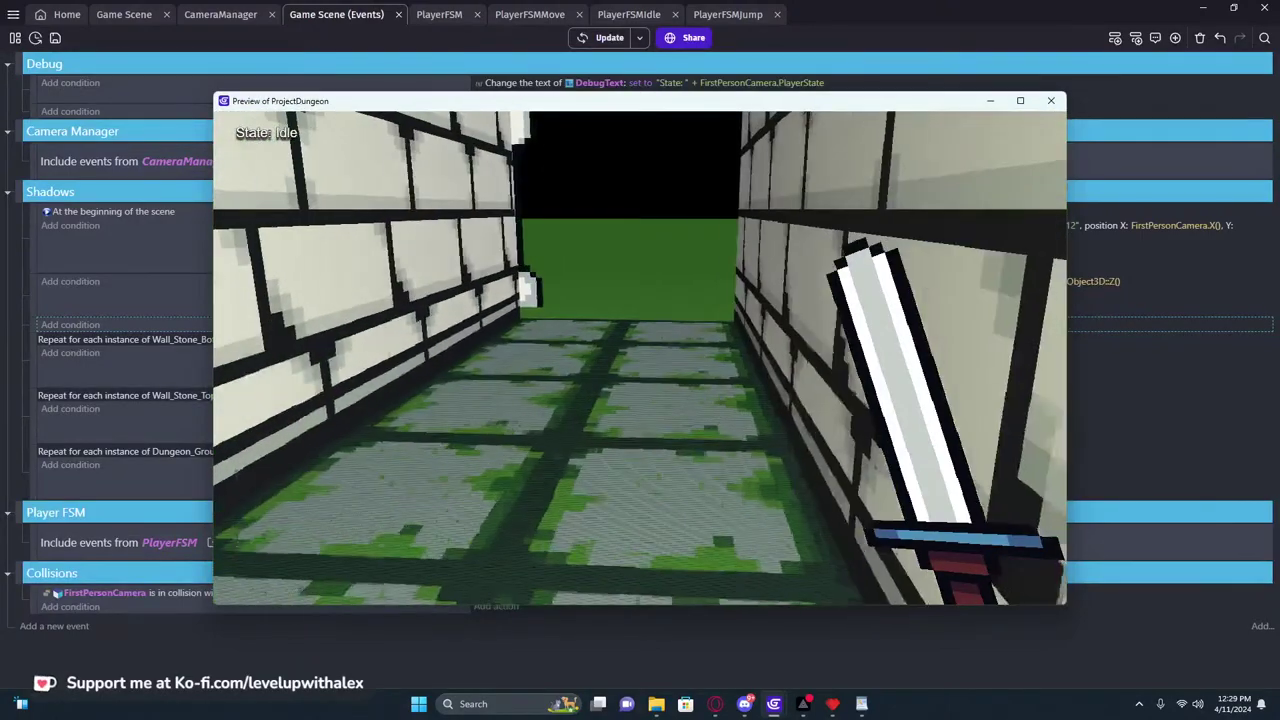
click(1051, 103)
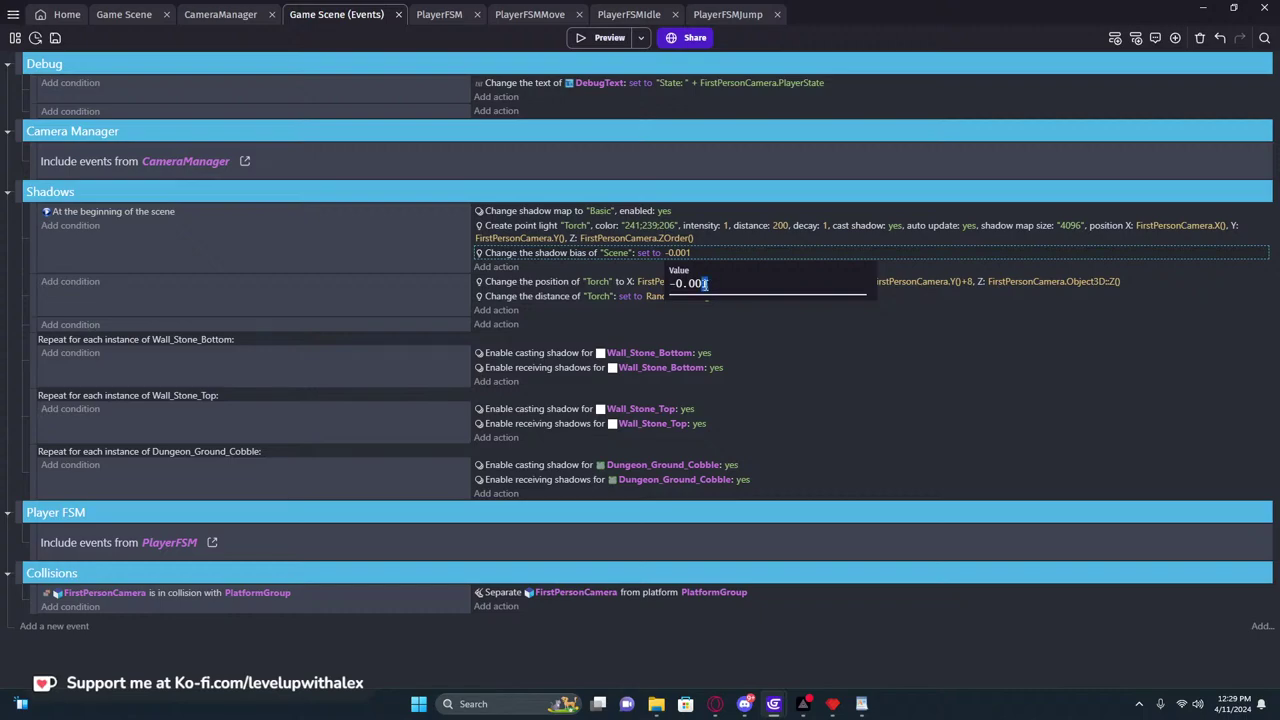
Set the "Torch" light's shadow map size to 4096 and preview the shadows on the dungeon floor
click(611, 40)
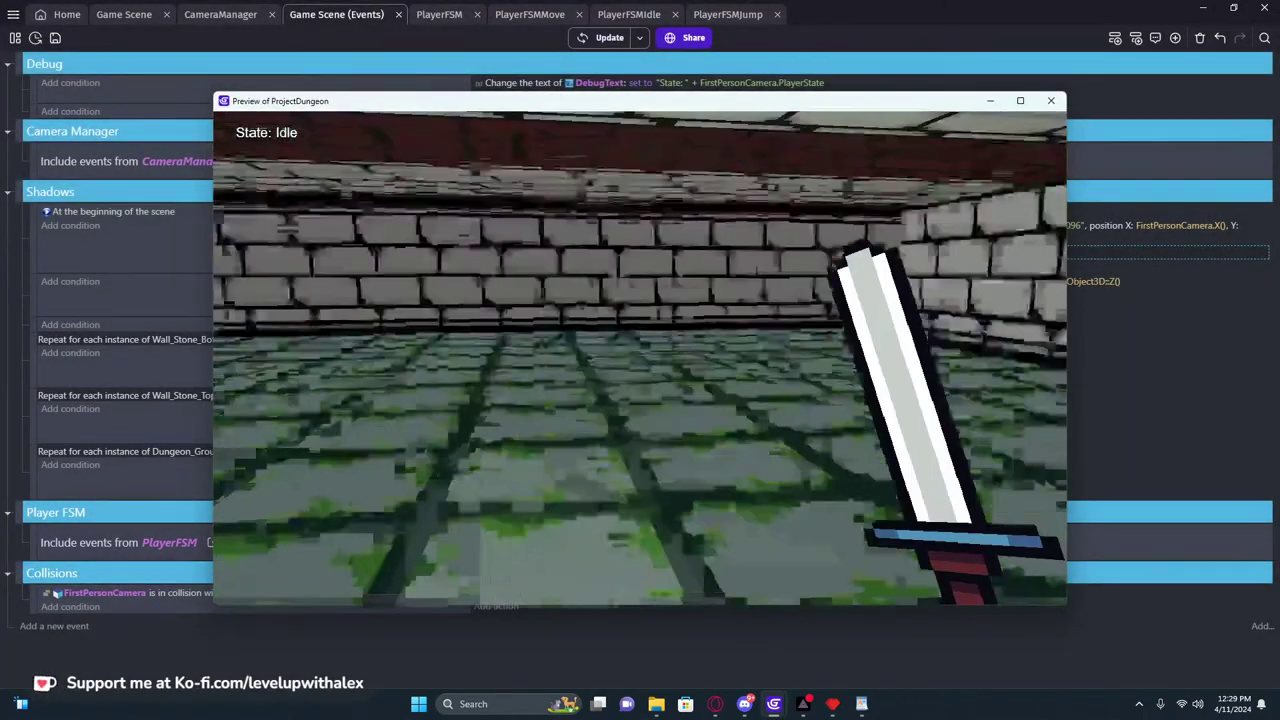
key(w)
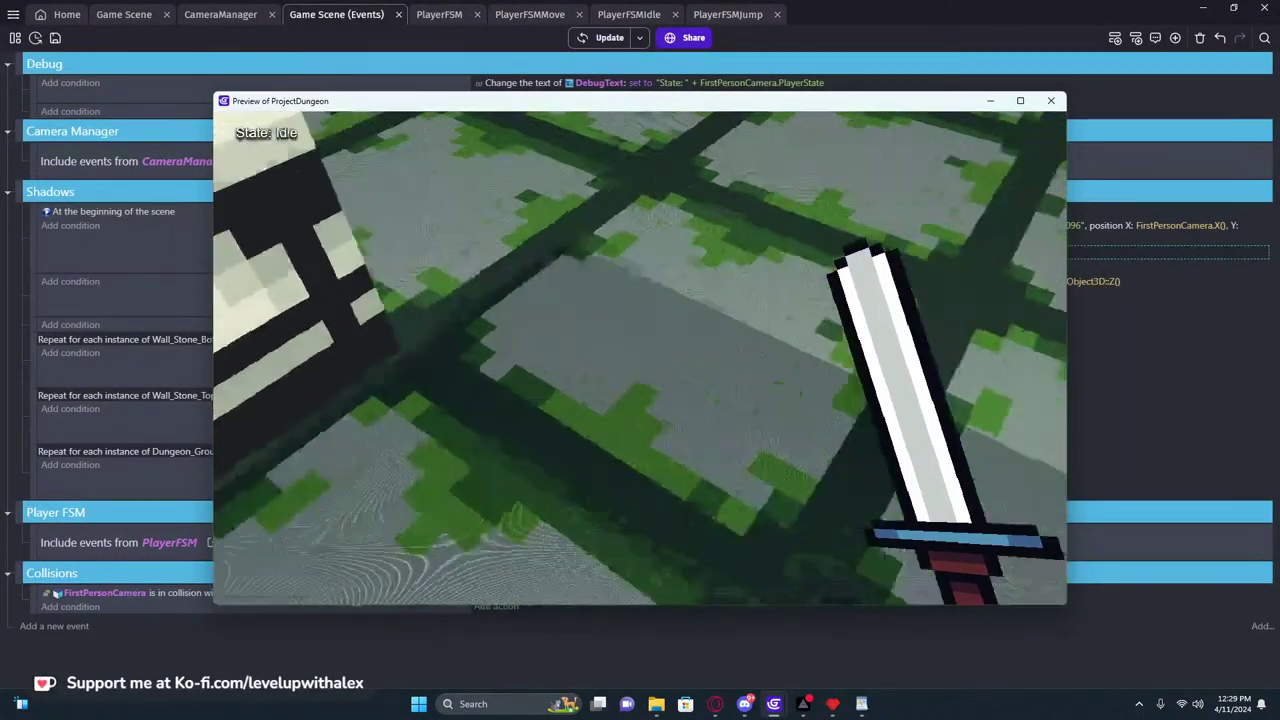
key(w)
key(Escape)
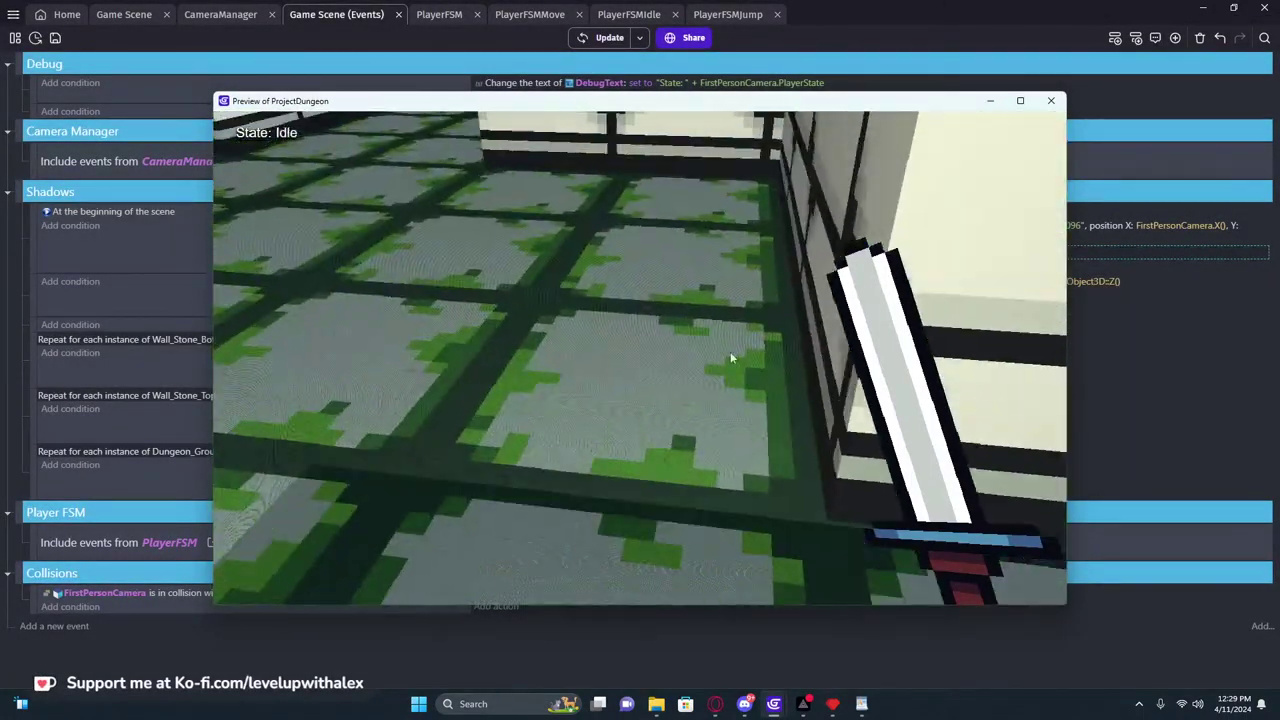
click(1051, 101)
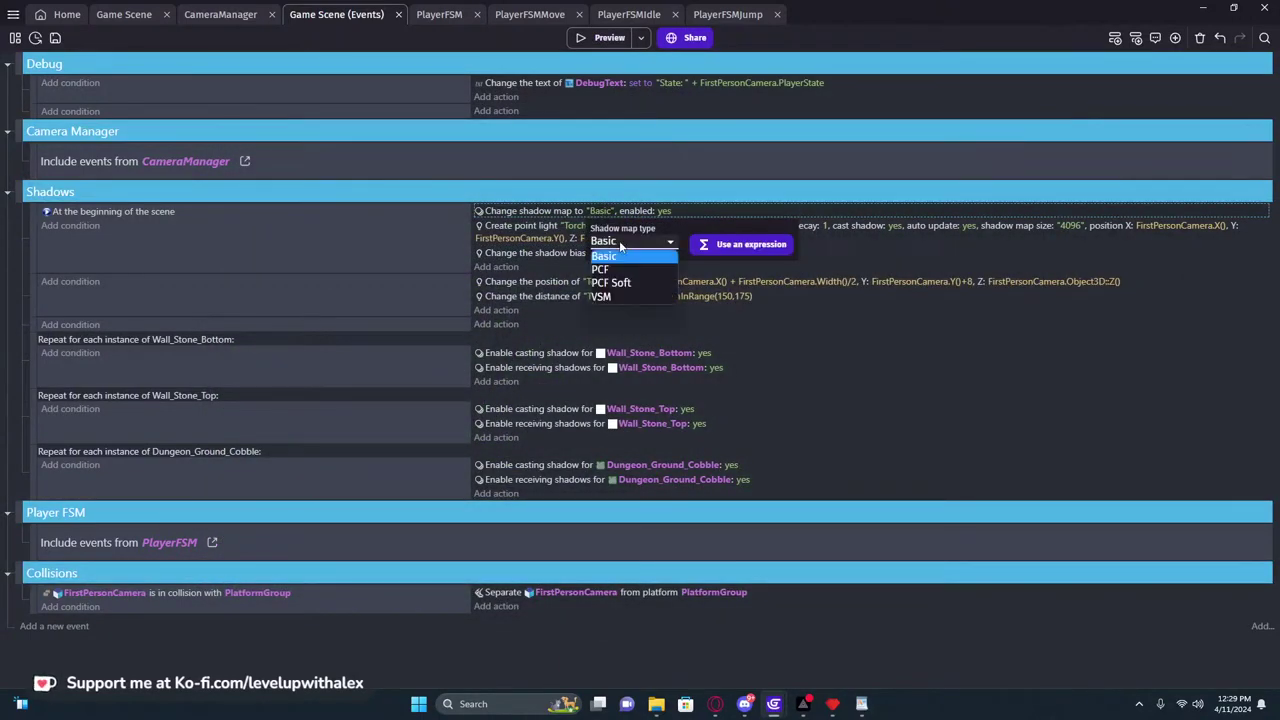
Preview the game and examine the shadows around the corridor walls and in the large roofed room
click(598, 38)
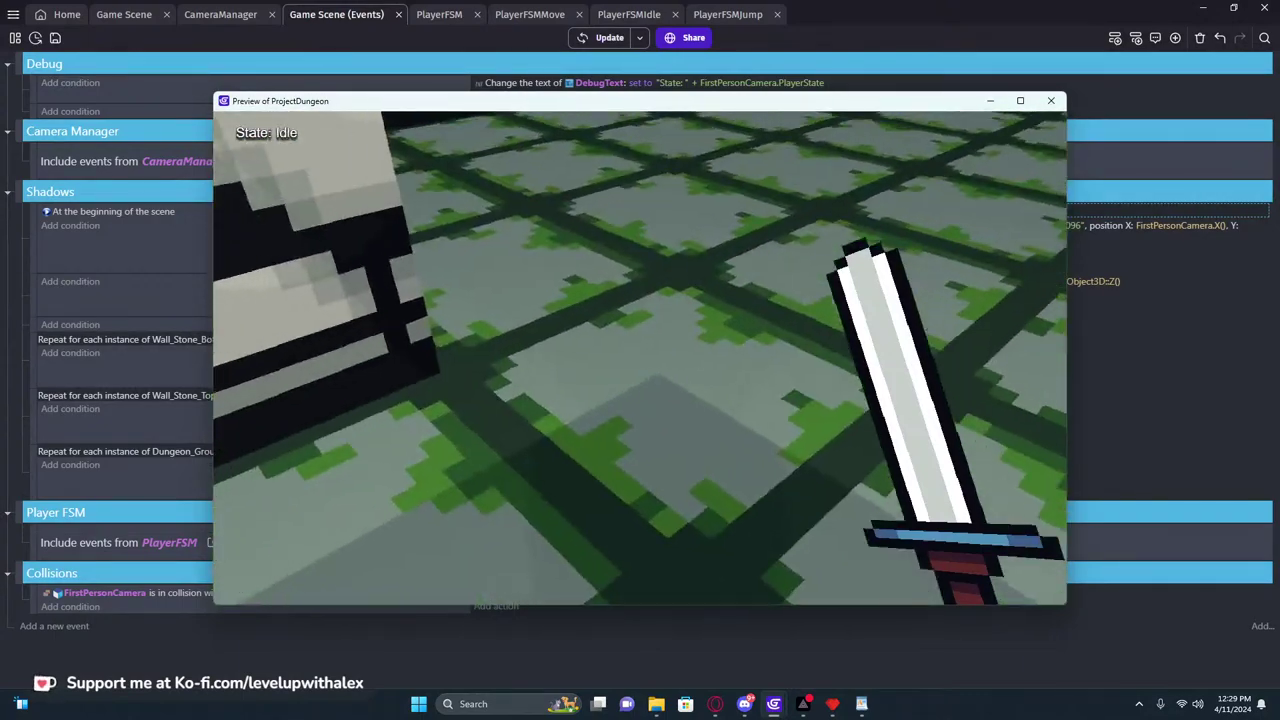
key(w)
key(w)
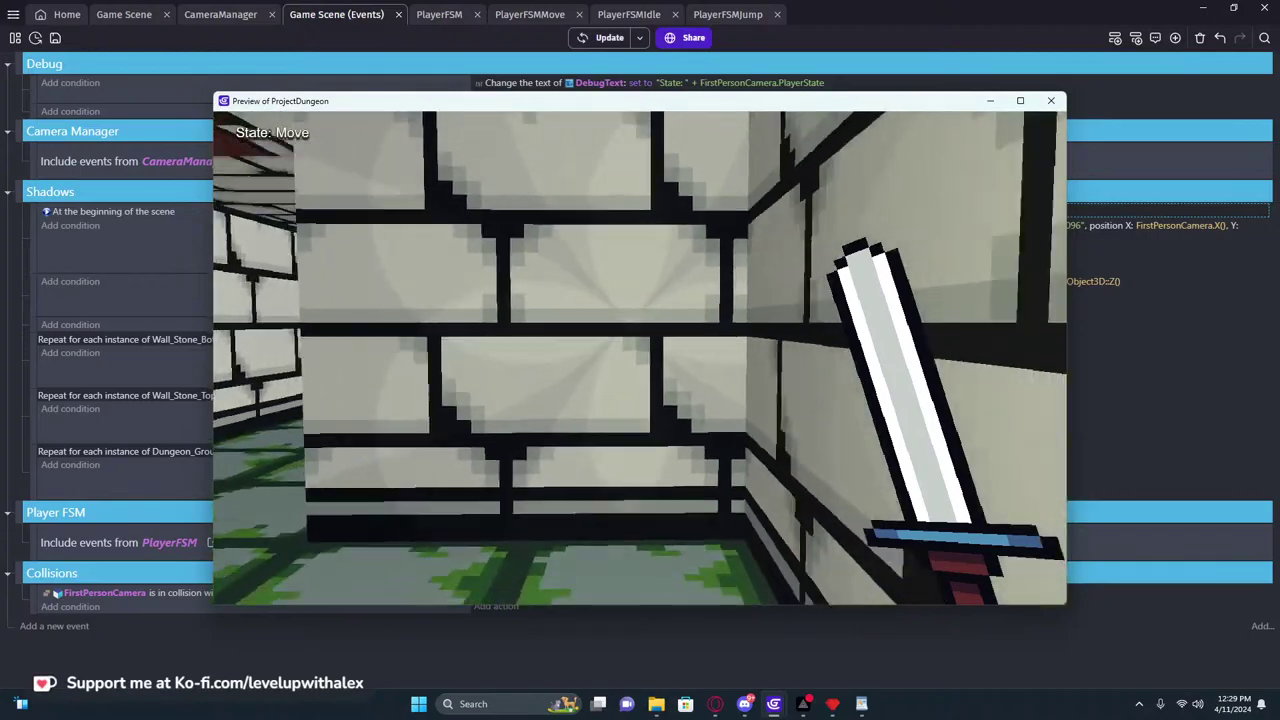
key(w)
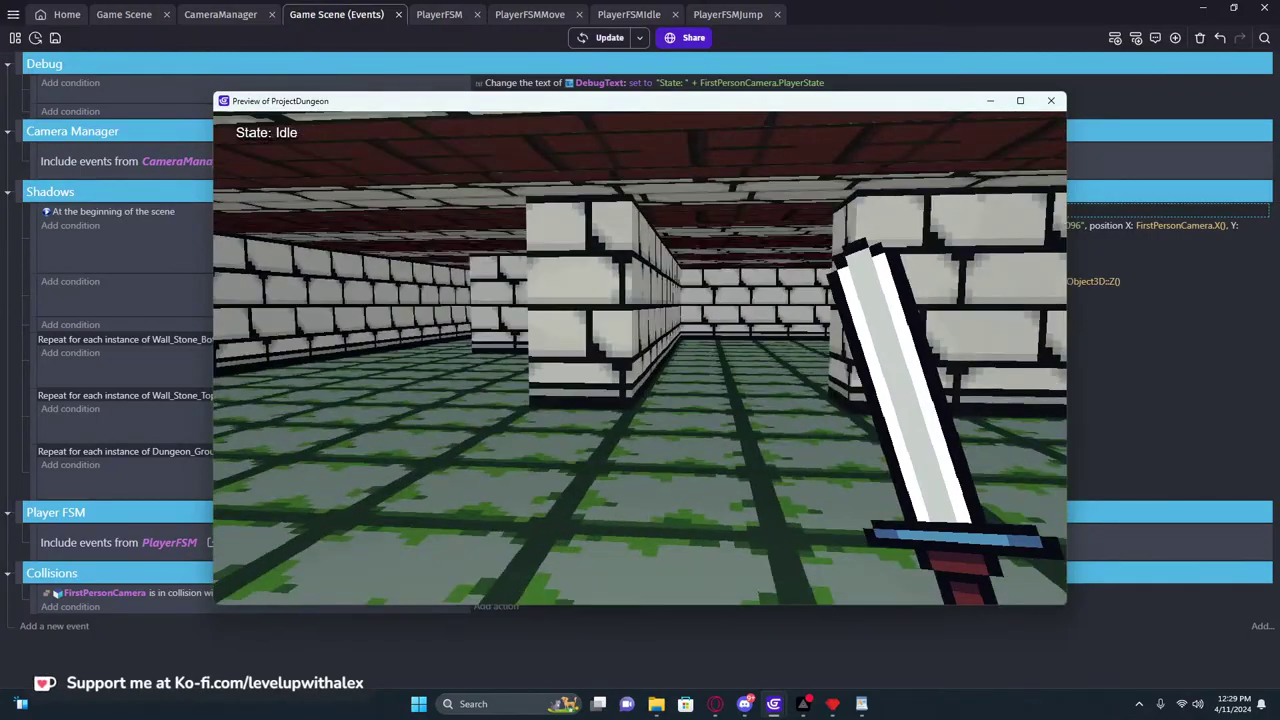
key(w)
key(w)
key(w)
key(w)
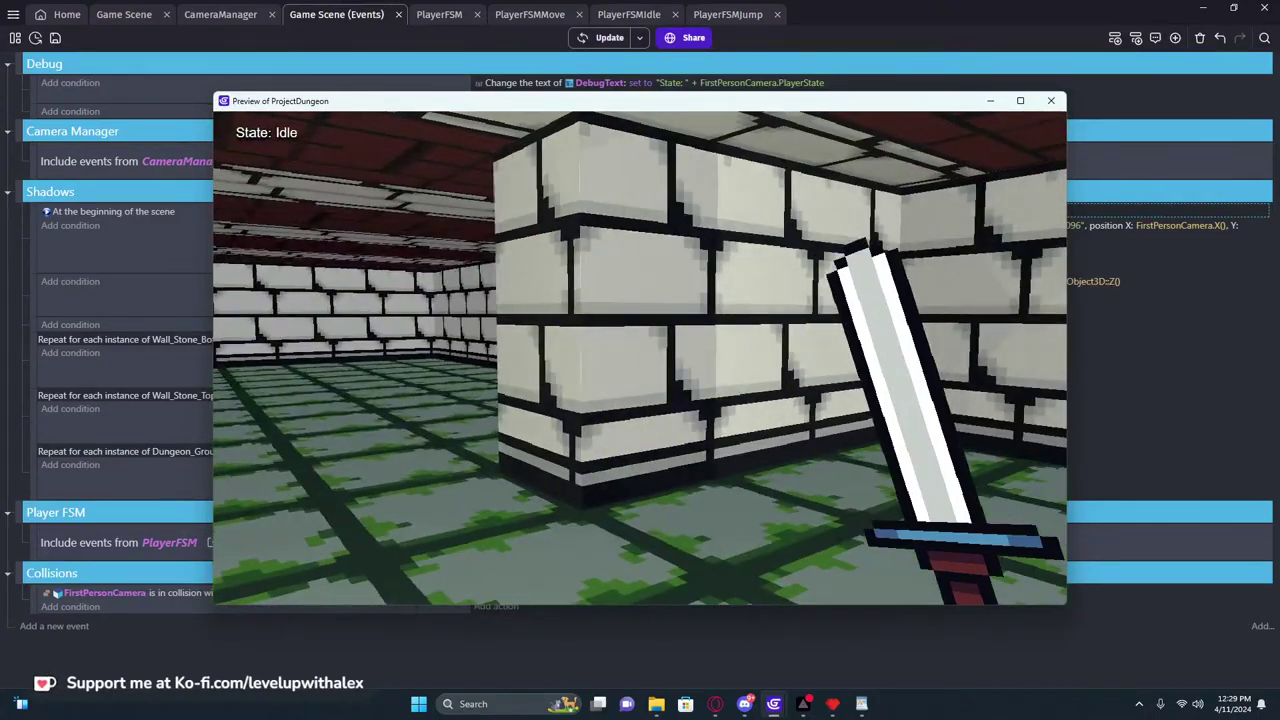
Examine the shadow edges where a dungeon wall corner meets the floor, and close the preview
key(w)
key(w)
key(a)
key(d)
key(w)
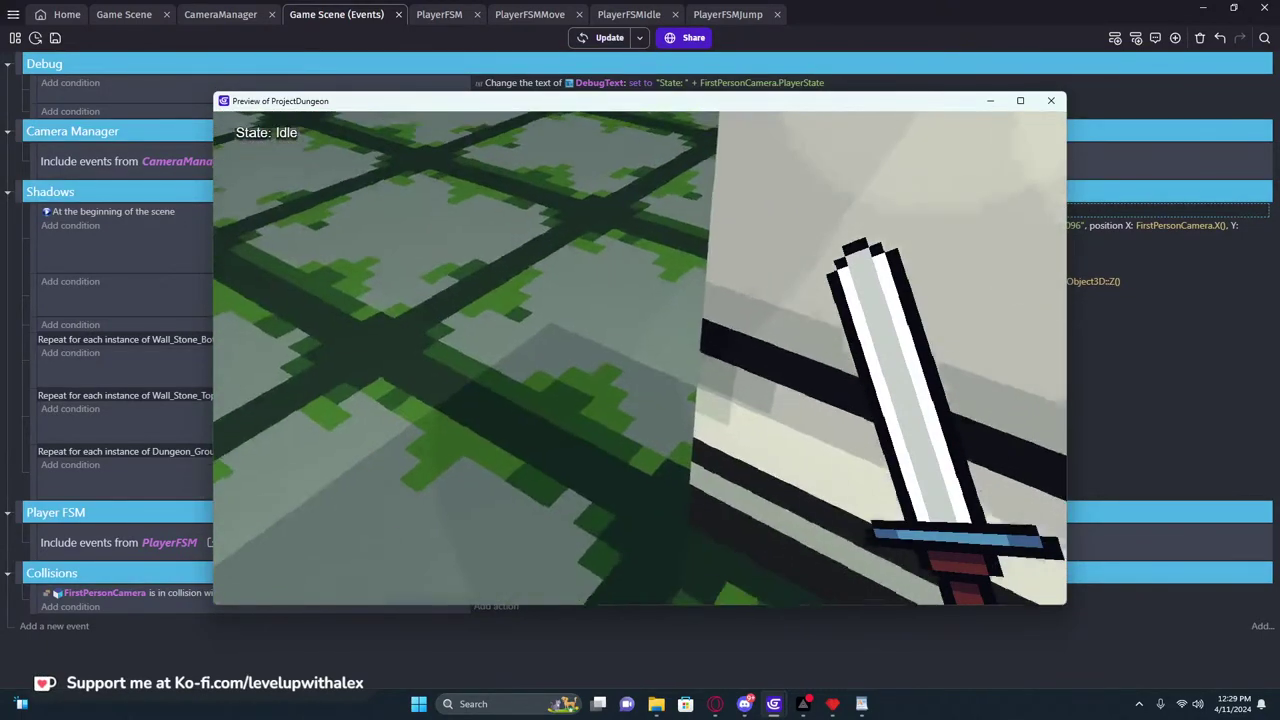
key(w)
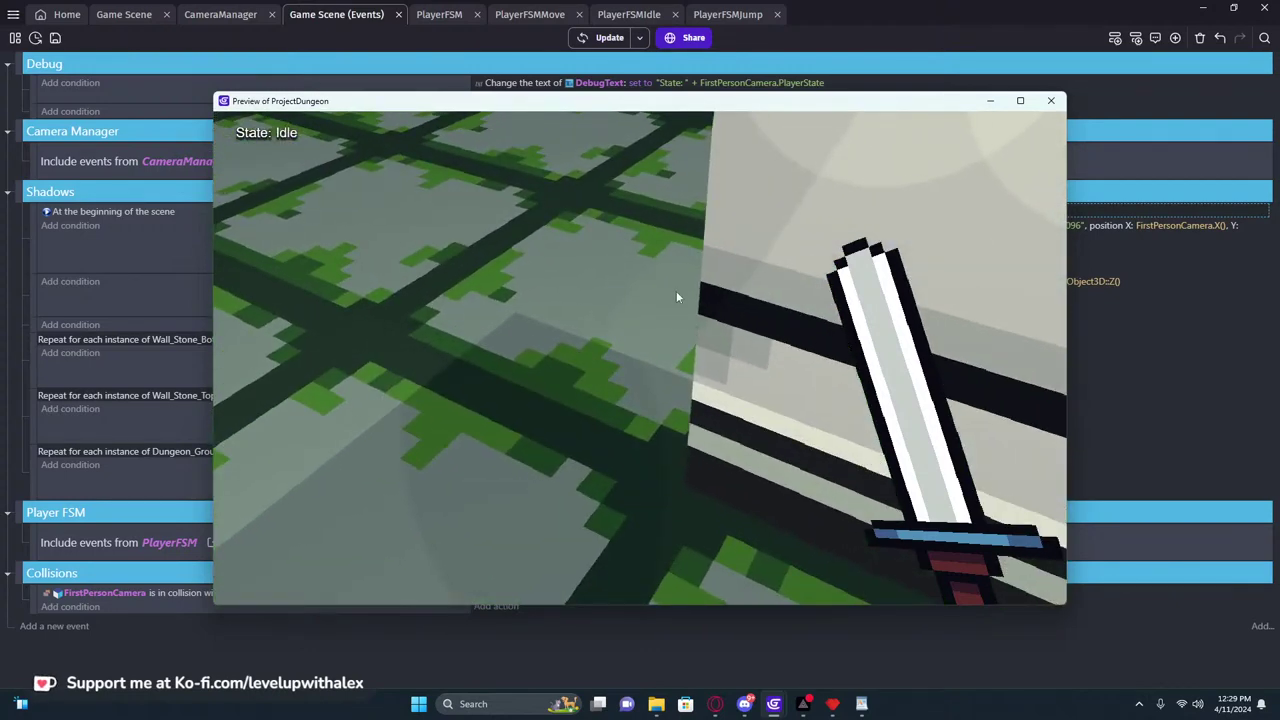
click(1051, 100)
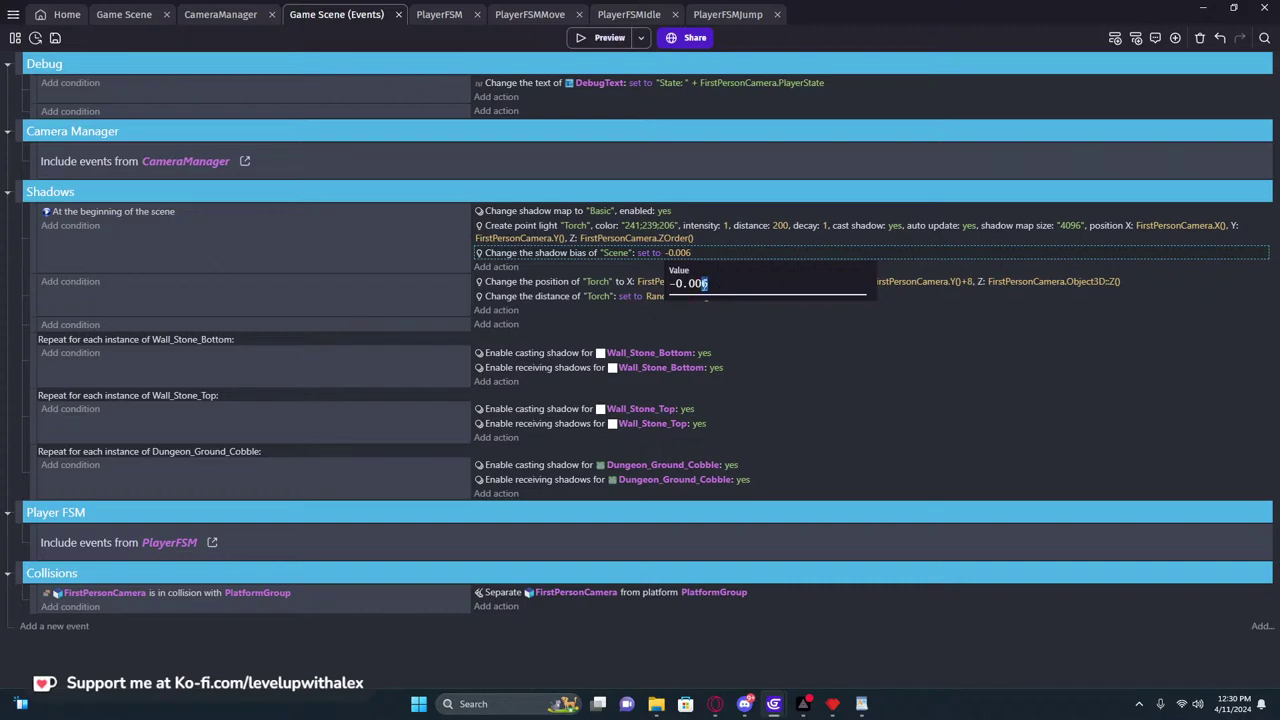
Set the shadow bias of "Scene" to -0.001 and preview the lighting around the dungeon's outer walls and the pillar
click(603, 40)
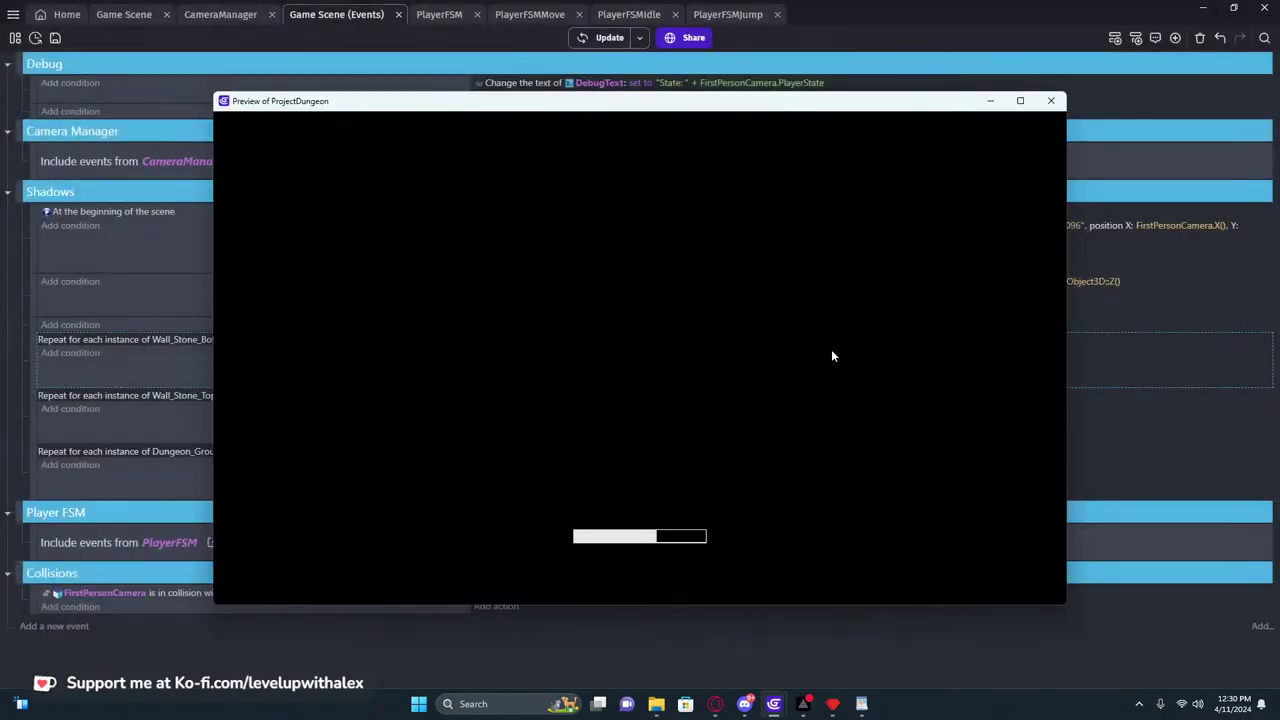
key(w)
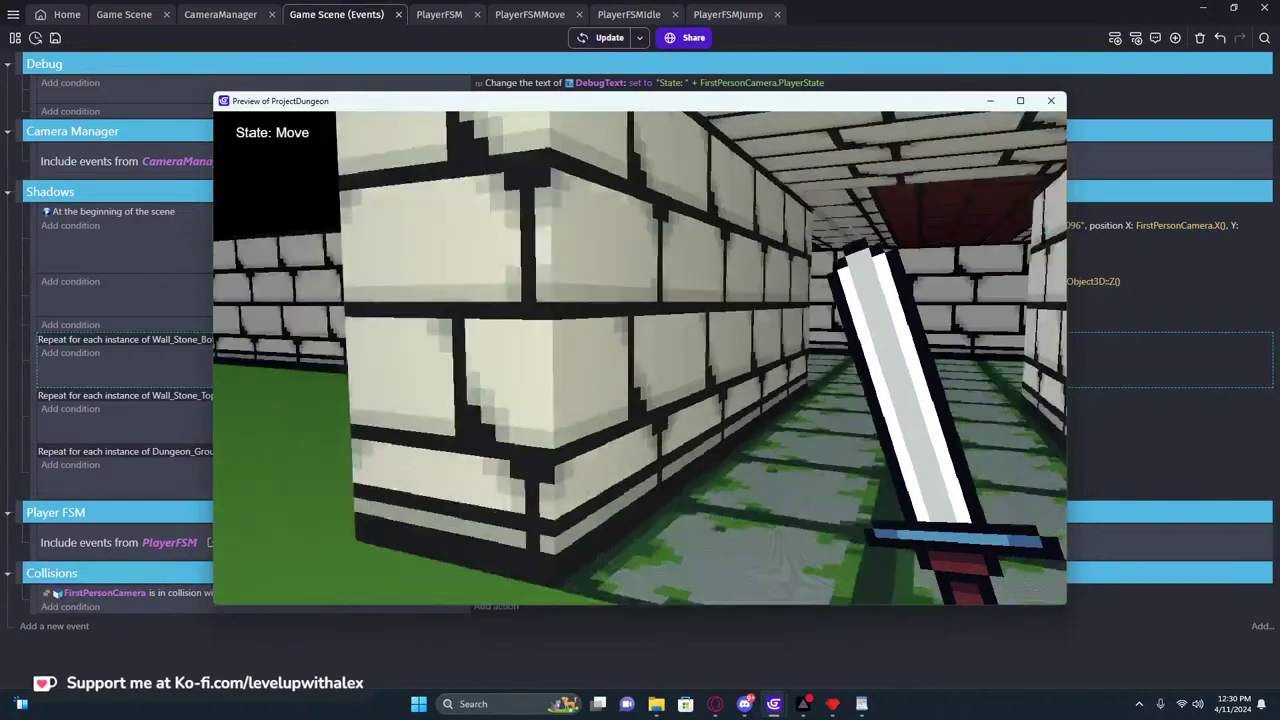
key(w)
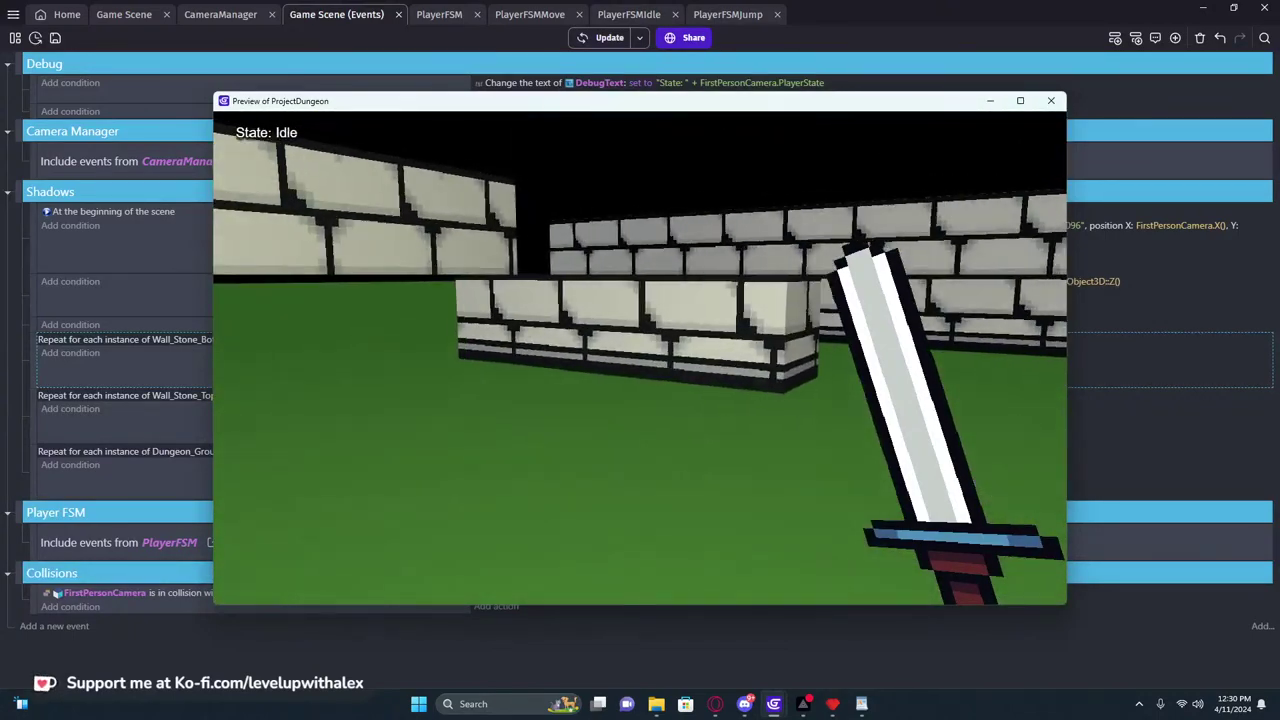
key(w)
key(w)
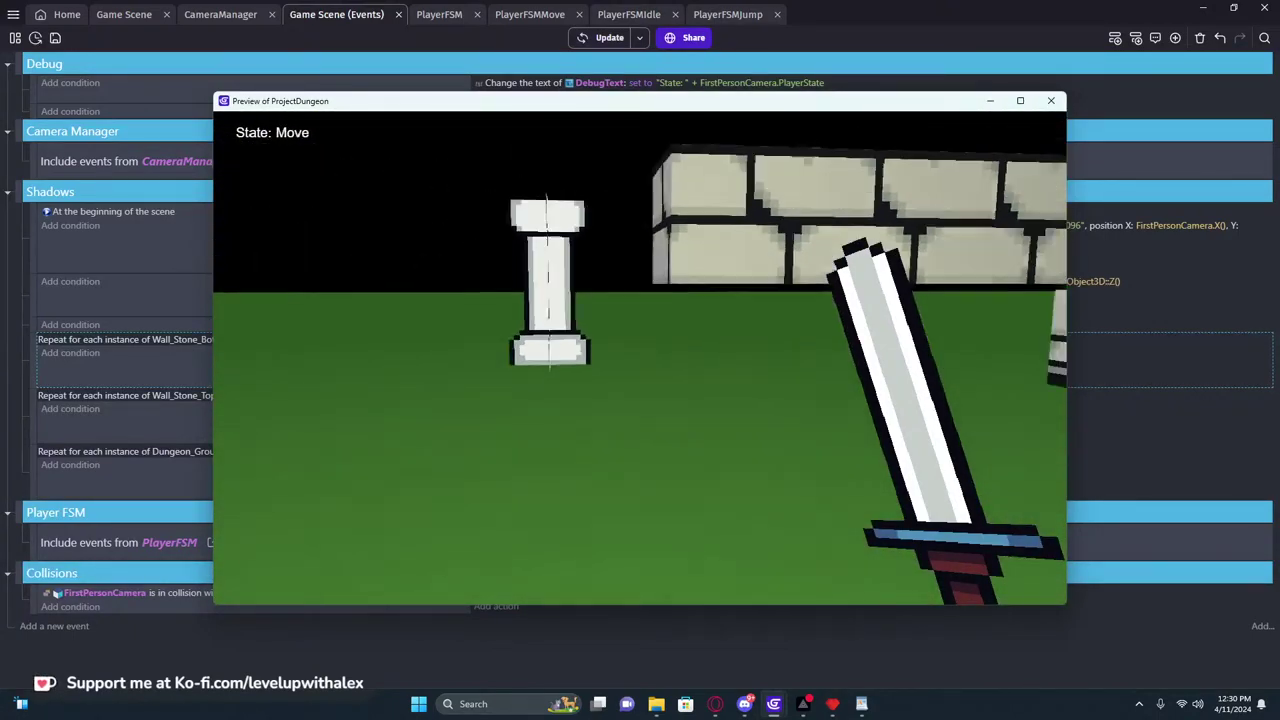
key(w)
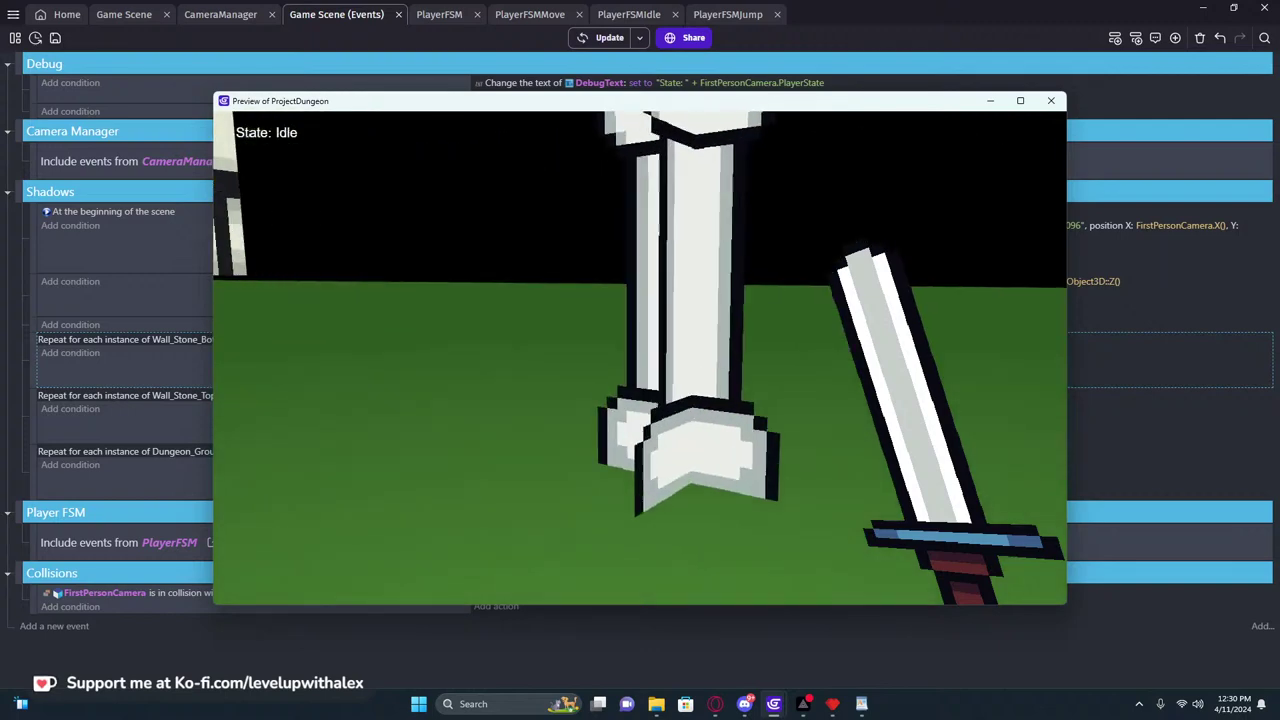
key(w)
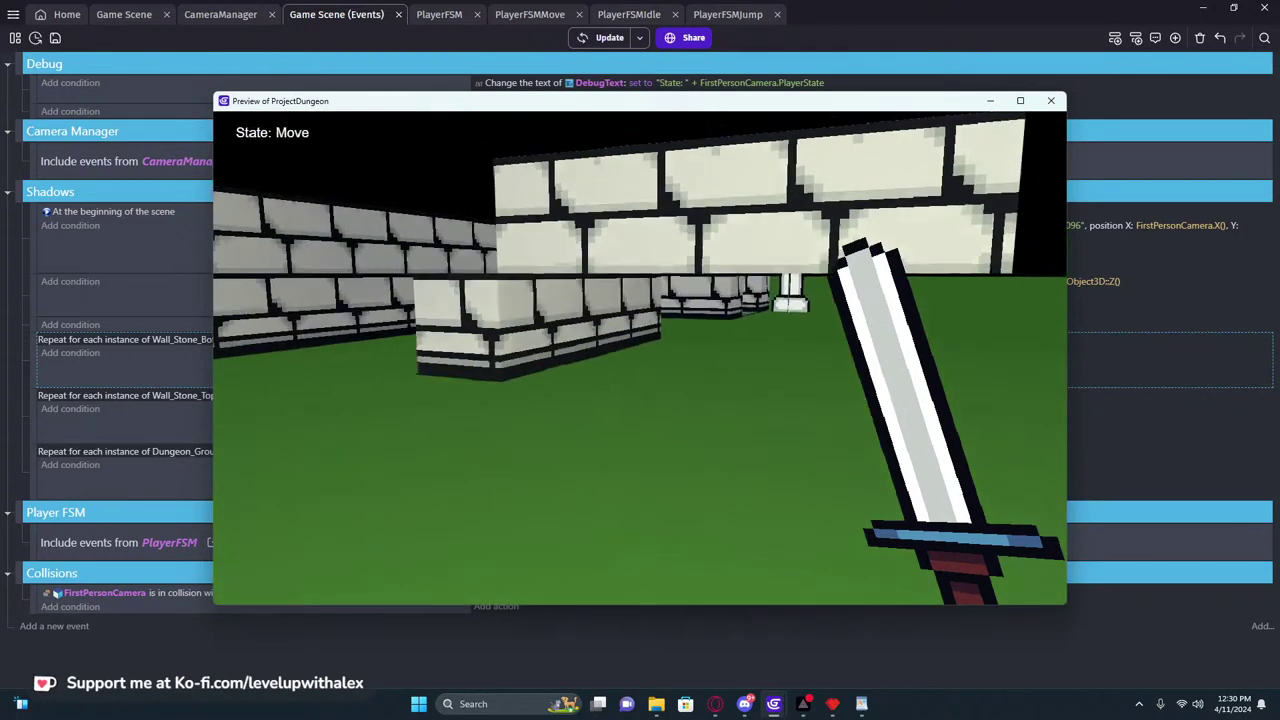
click(1051, 101)
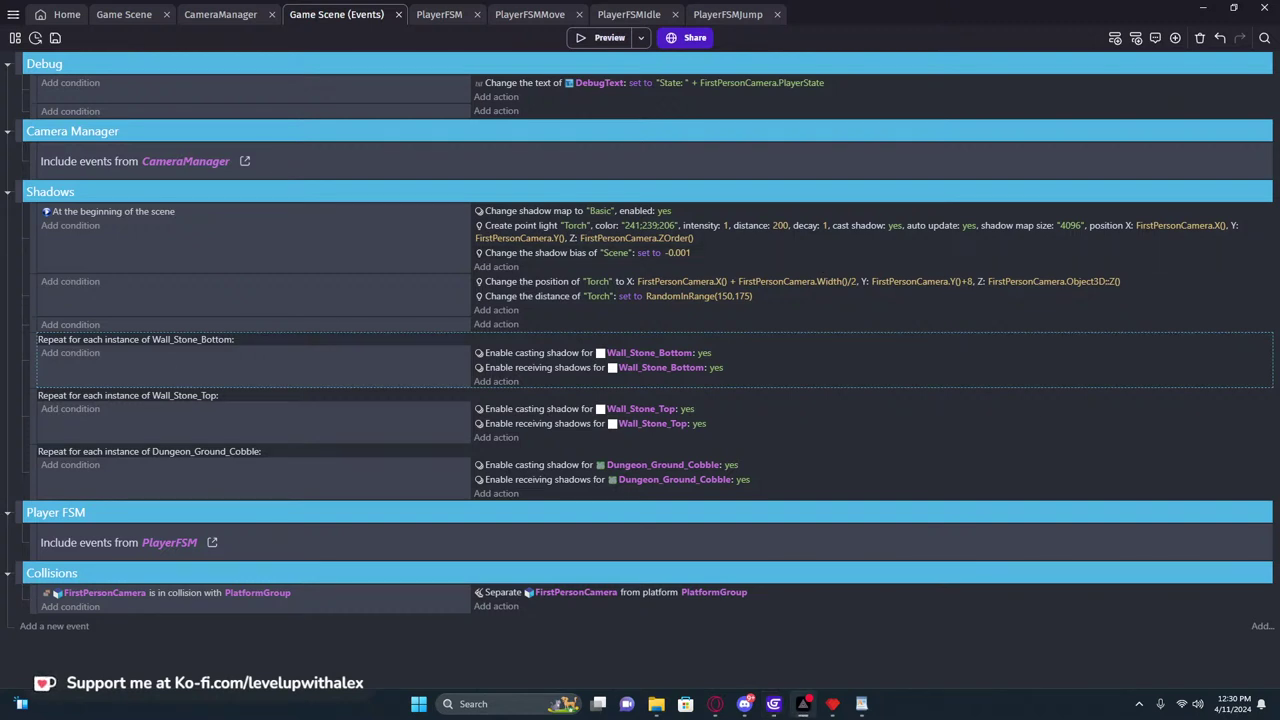
Open the Game Scene layout and briefly preview the game from it
click(214, 16)
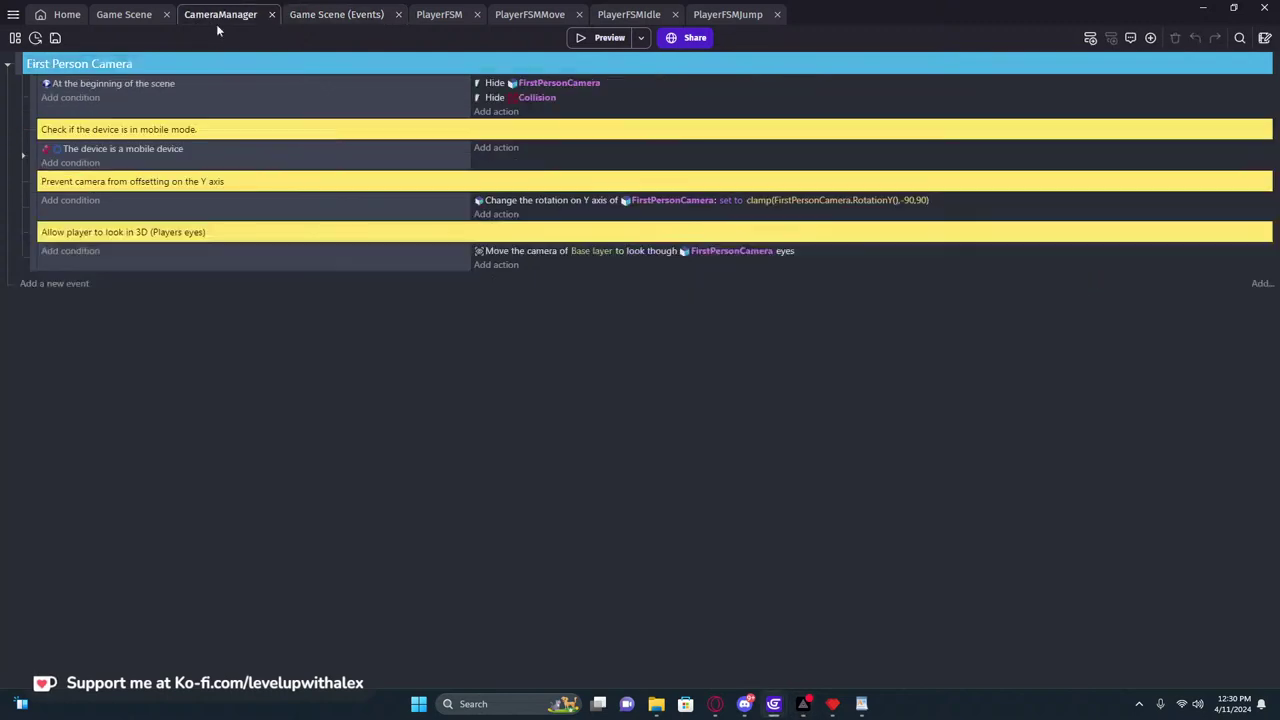
click(124, 15)
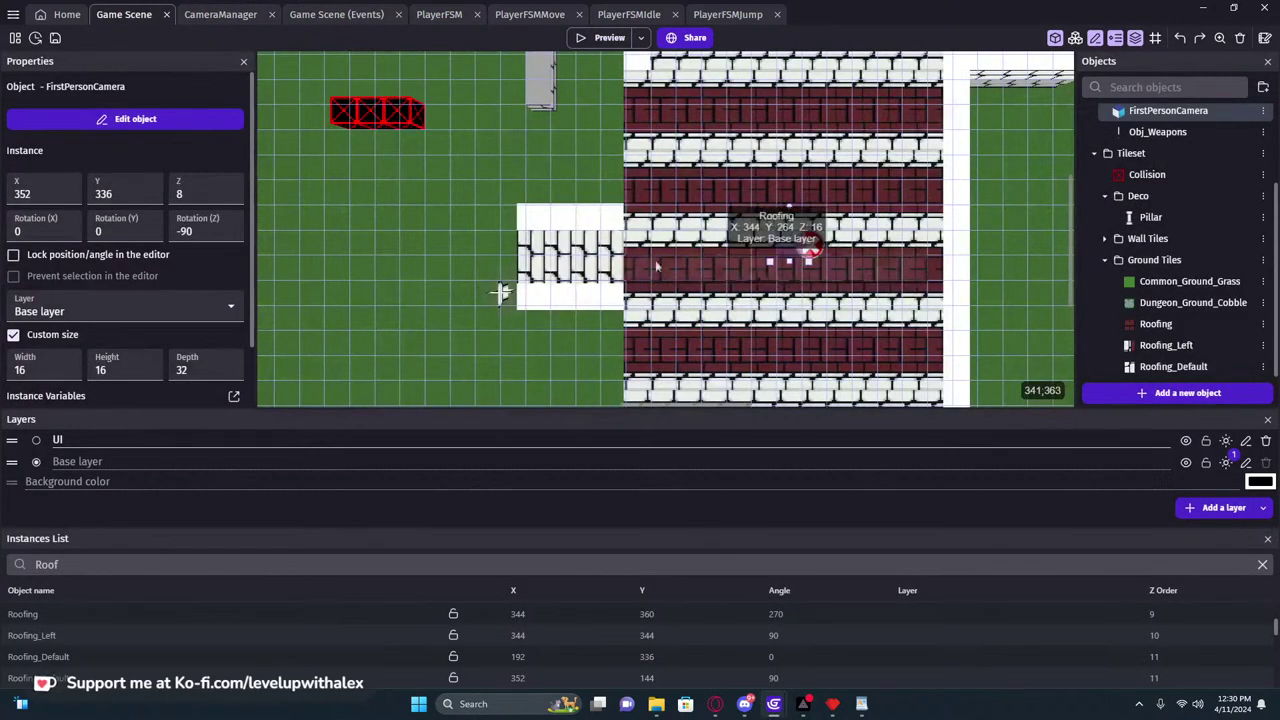
click(388, 231)
click(60, 14)
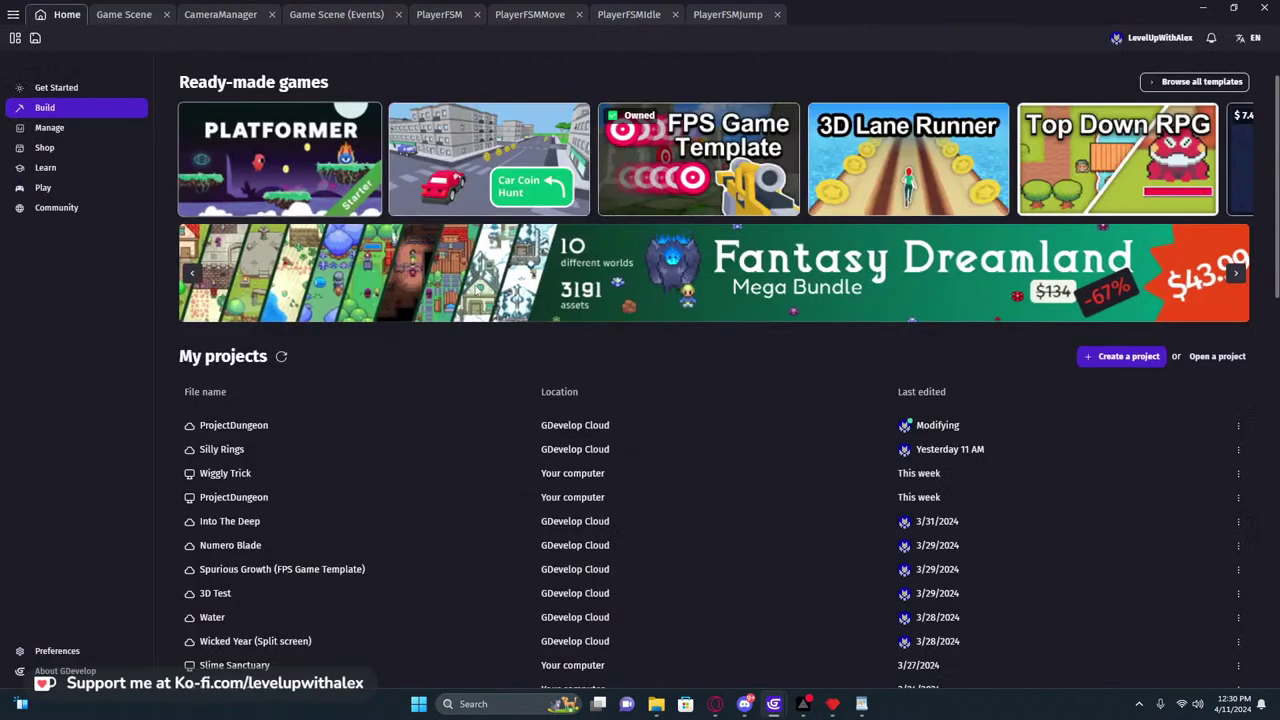
click(108, 17)
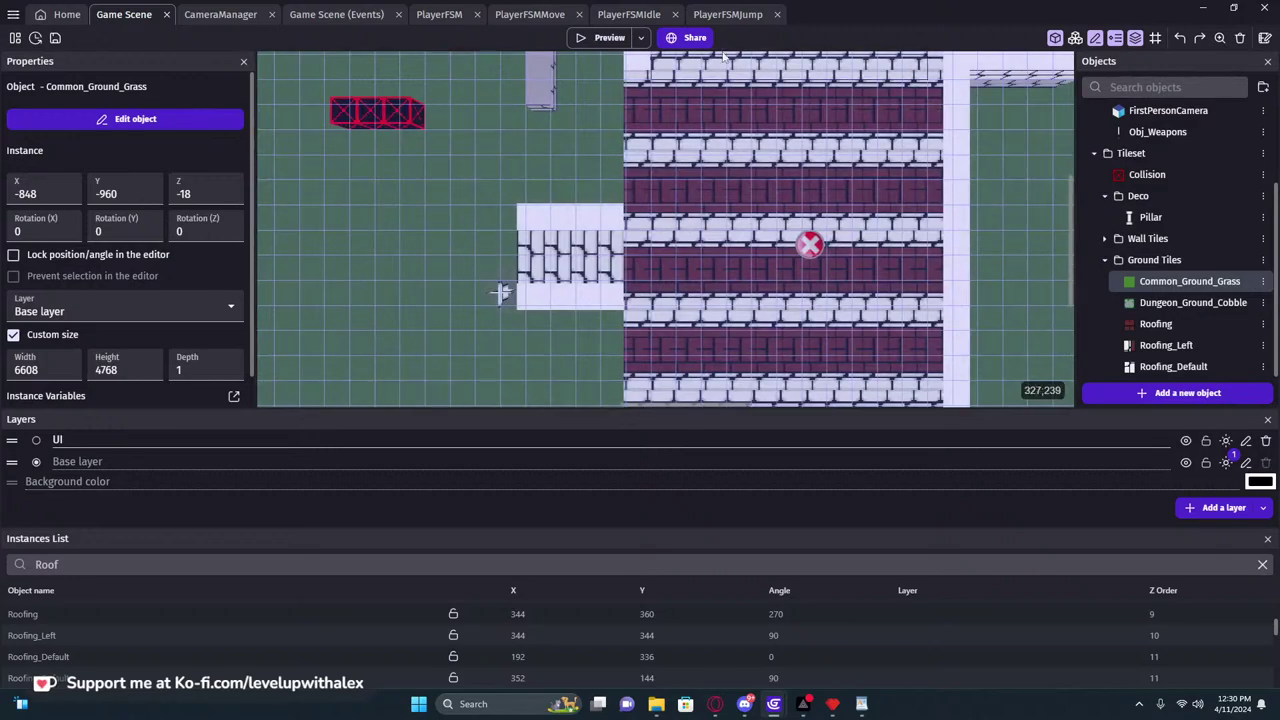
click(600, 37)
click(1048, 101)
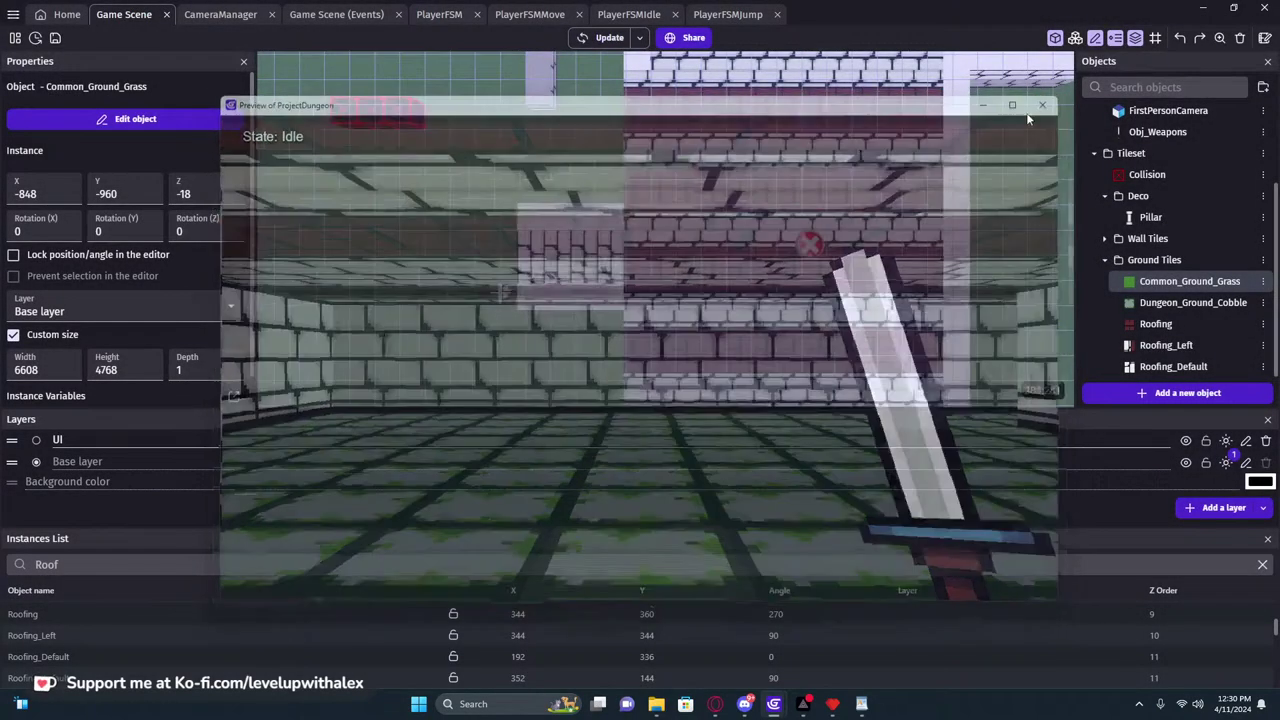
Move the Obj_Weapons sword on the UI layer farther from the dungeon, to about X 1018, Y 159
scroll(611, 329, down, 7)
middle_drag(826, 322, 501, 187)
middle_drag(510, 313, 575, 309)
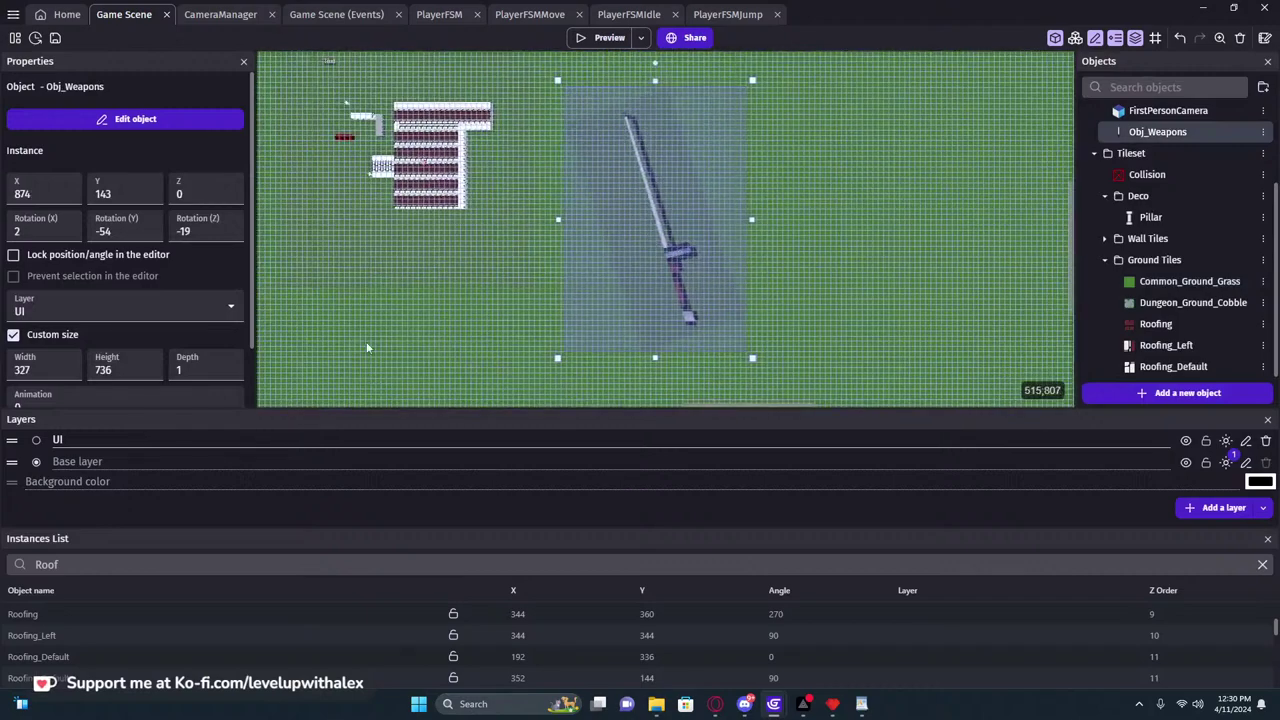
scroll(662, 207, down, 3)
drag(682, 221, 716, 227)
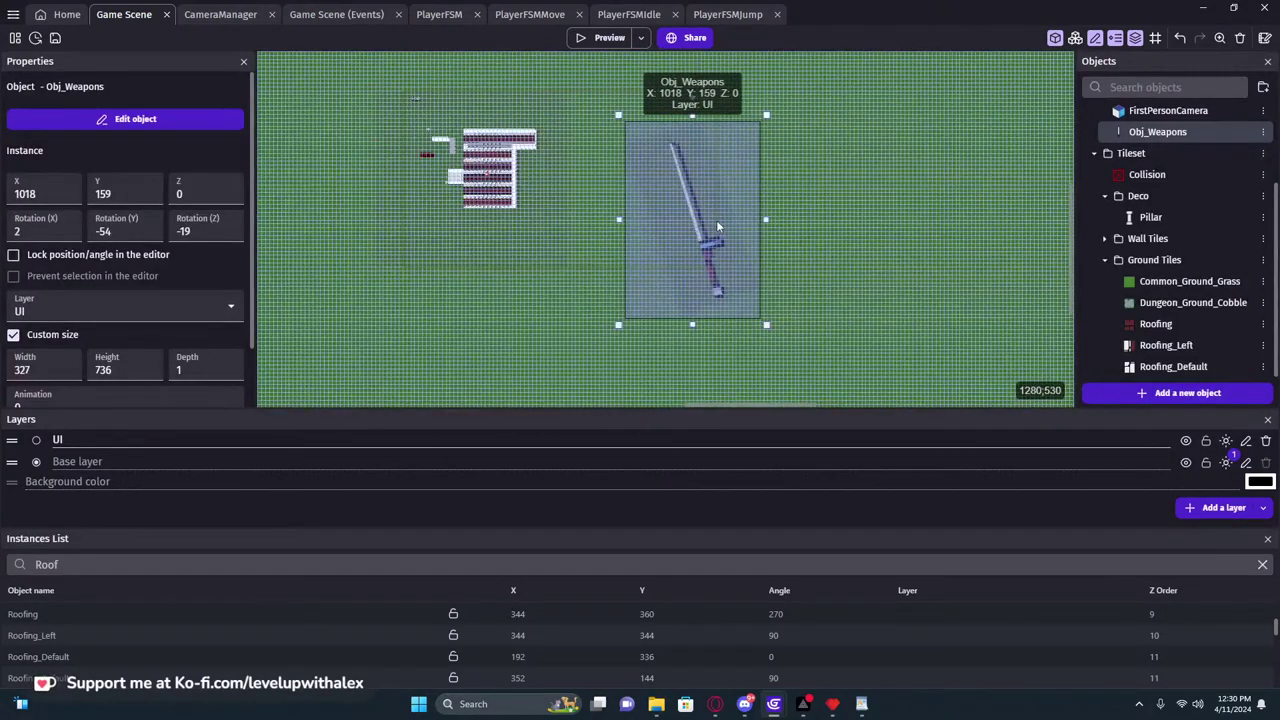
Preview the game to check the sword's placement on screen, and close the preview
click(603, 37)
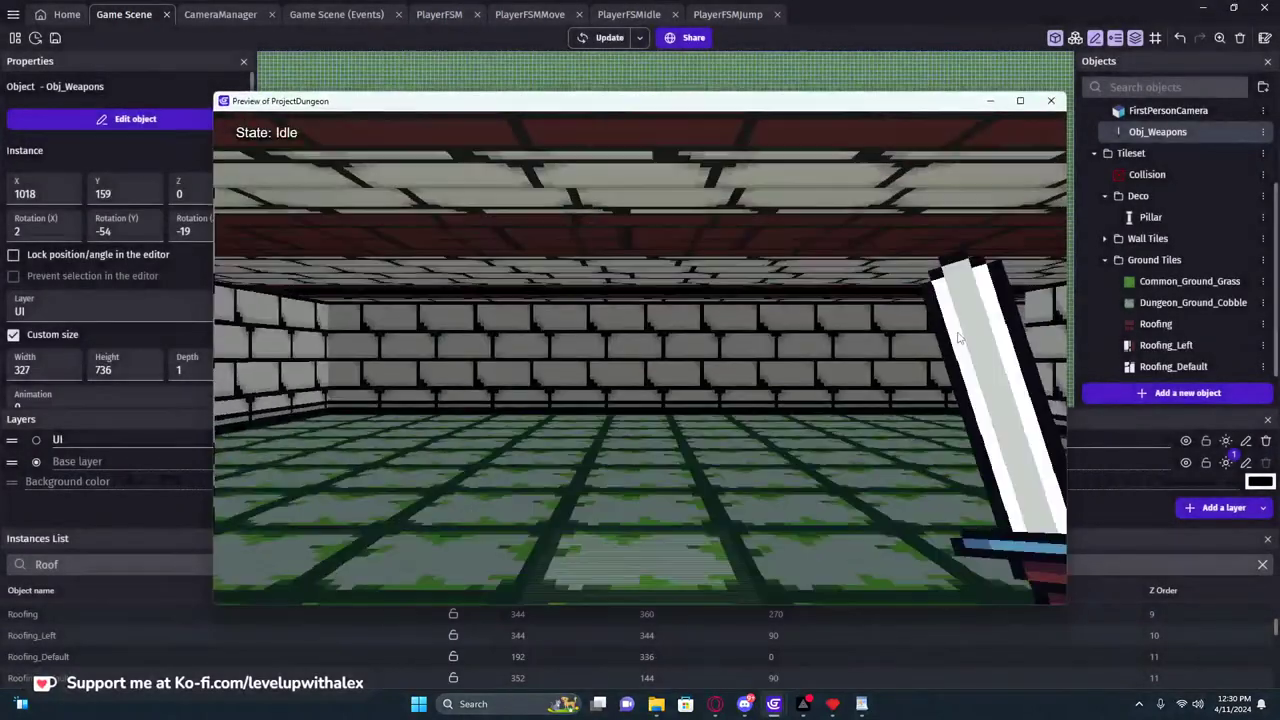
key(w)
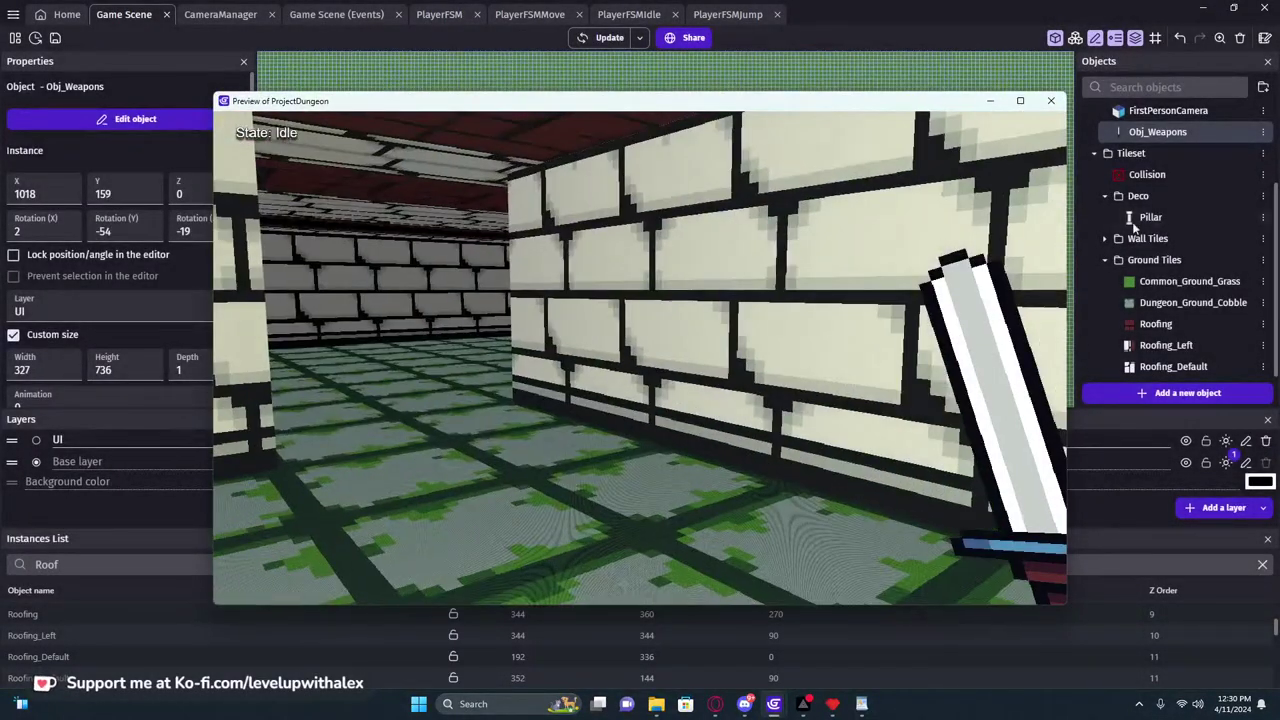
click(1050, 100)
Shift the sword slightly toward the dungeon and move the Common_Ground_Grass instance to X -672, Y -864
drag(704, 259, 700, 258)
double_click(649, 174)
click(591, 174)
click(1039, 42)
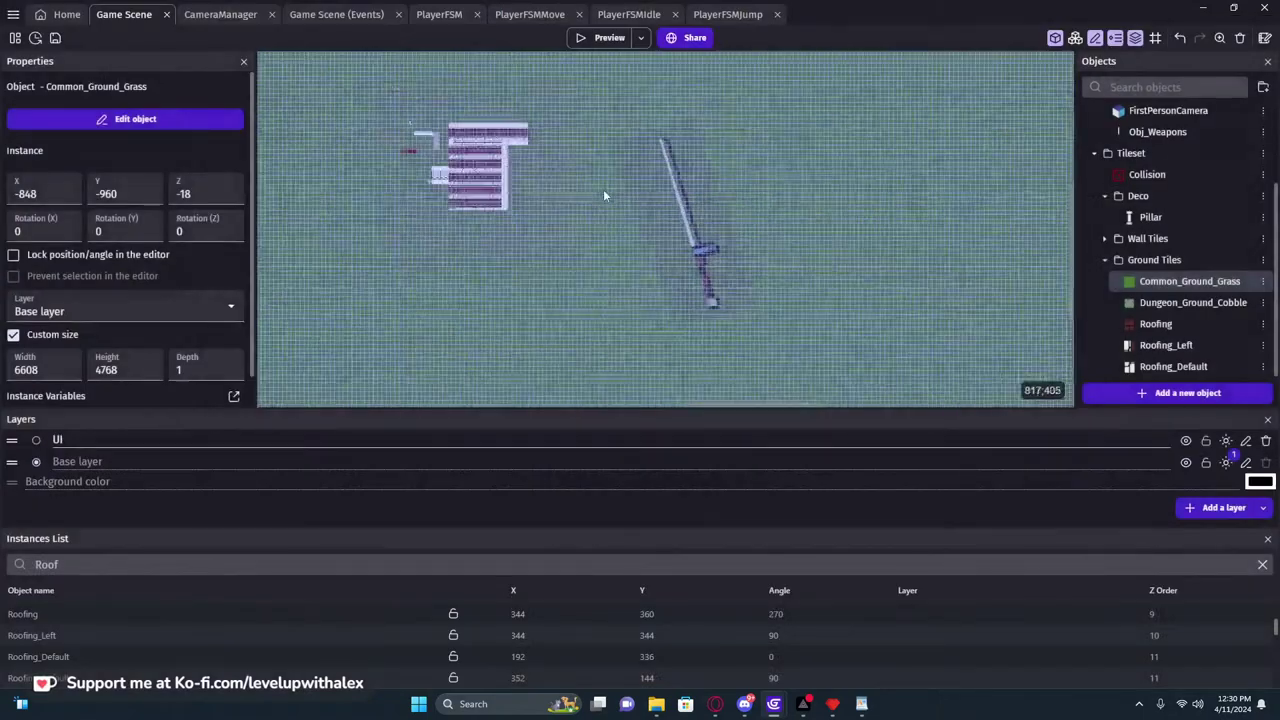
Preview the game and walk through the dungeon rooms and corridor to examine the sword's placement and the lighting
click(607, 38)
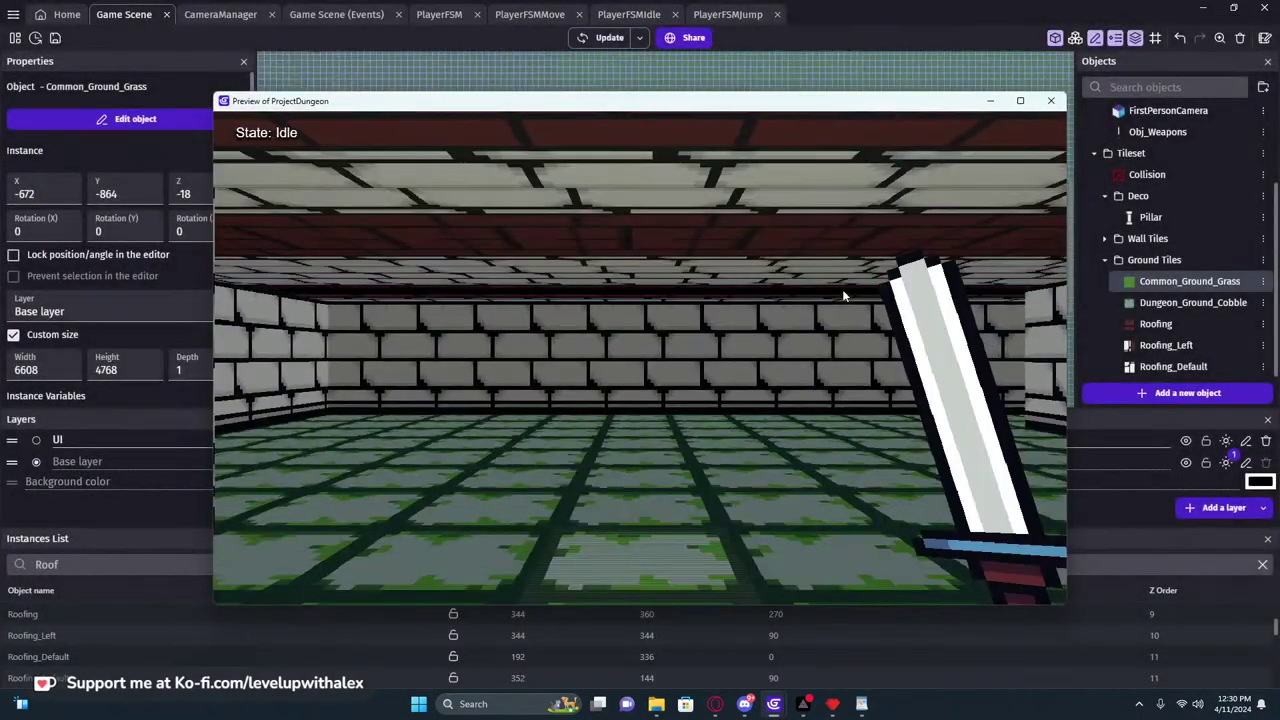
click(843, 294)
key(w)
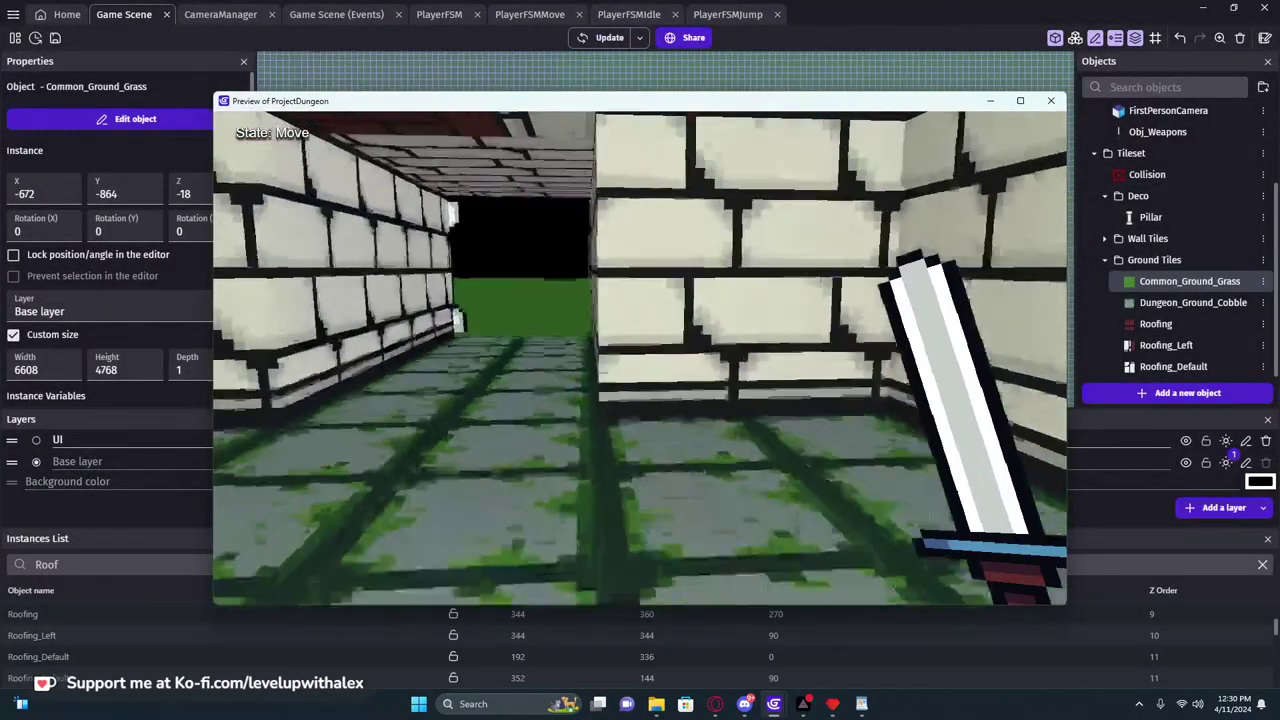
key(w)
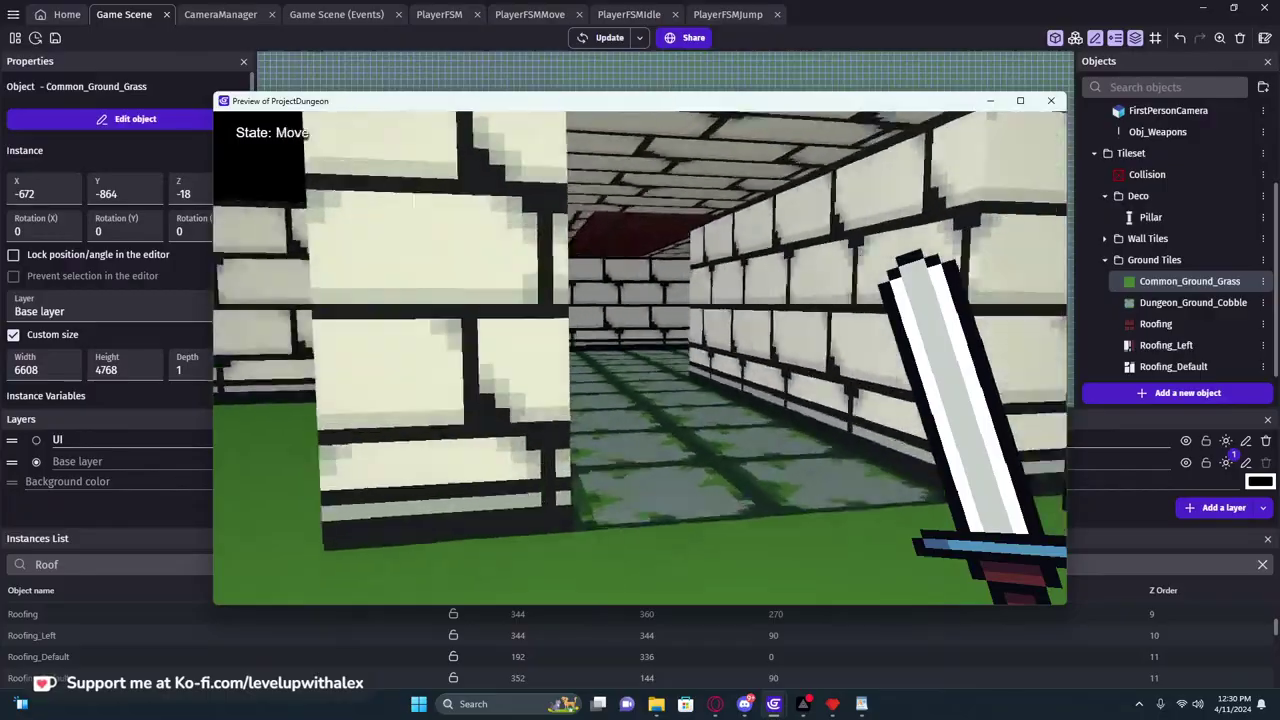
key(w)
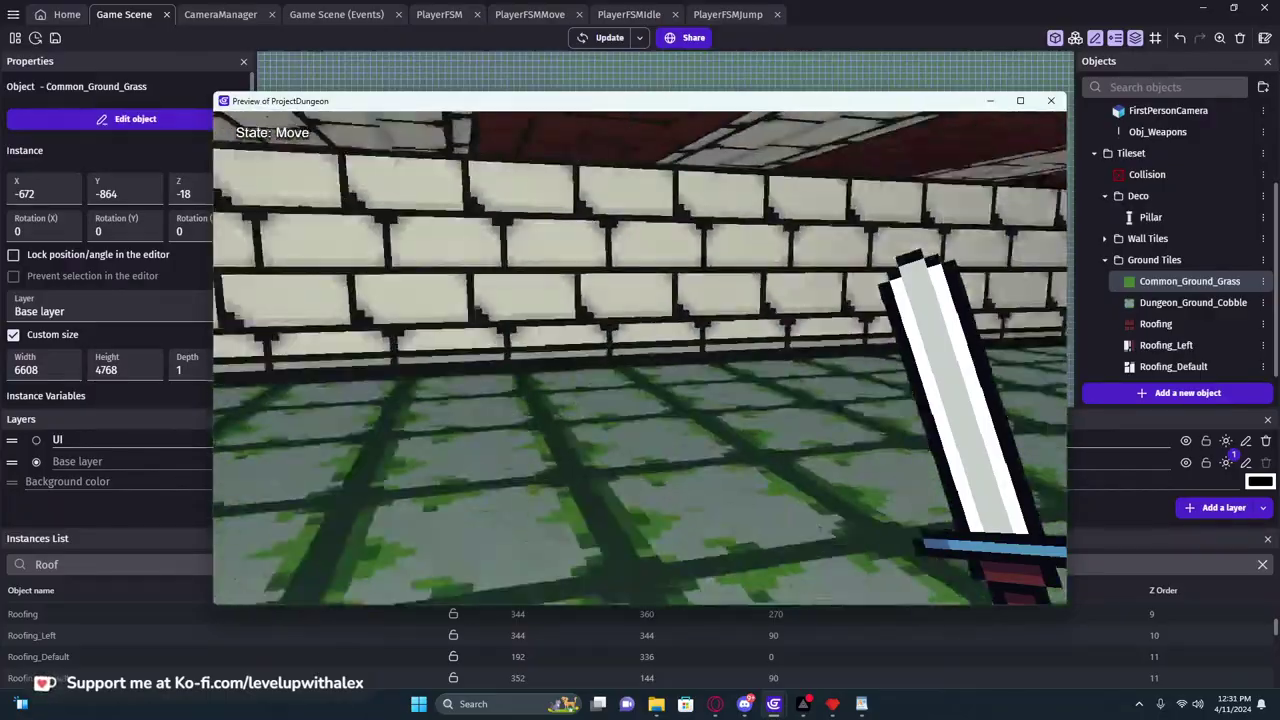
key(w)
key(w)
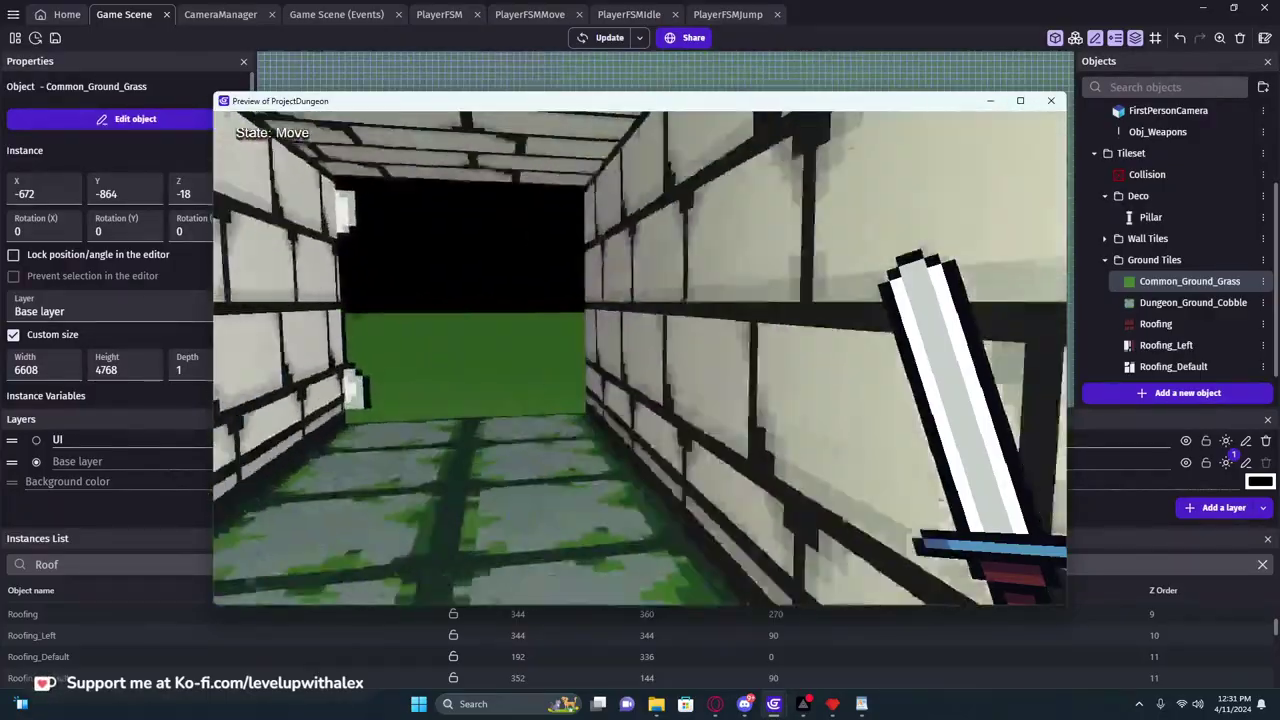
key(w)
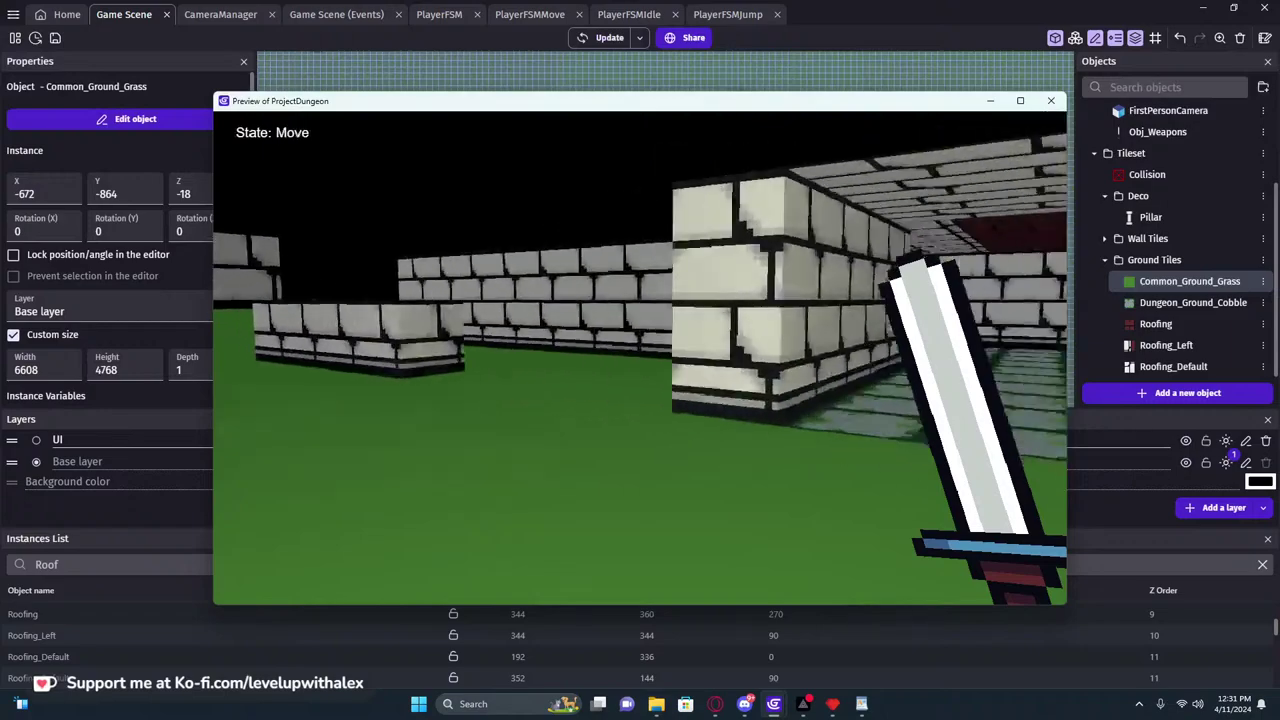
Examine the dungeon entrance, pillar and outer walls from several distances on the grass in the running preview
key(space)
key(w)
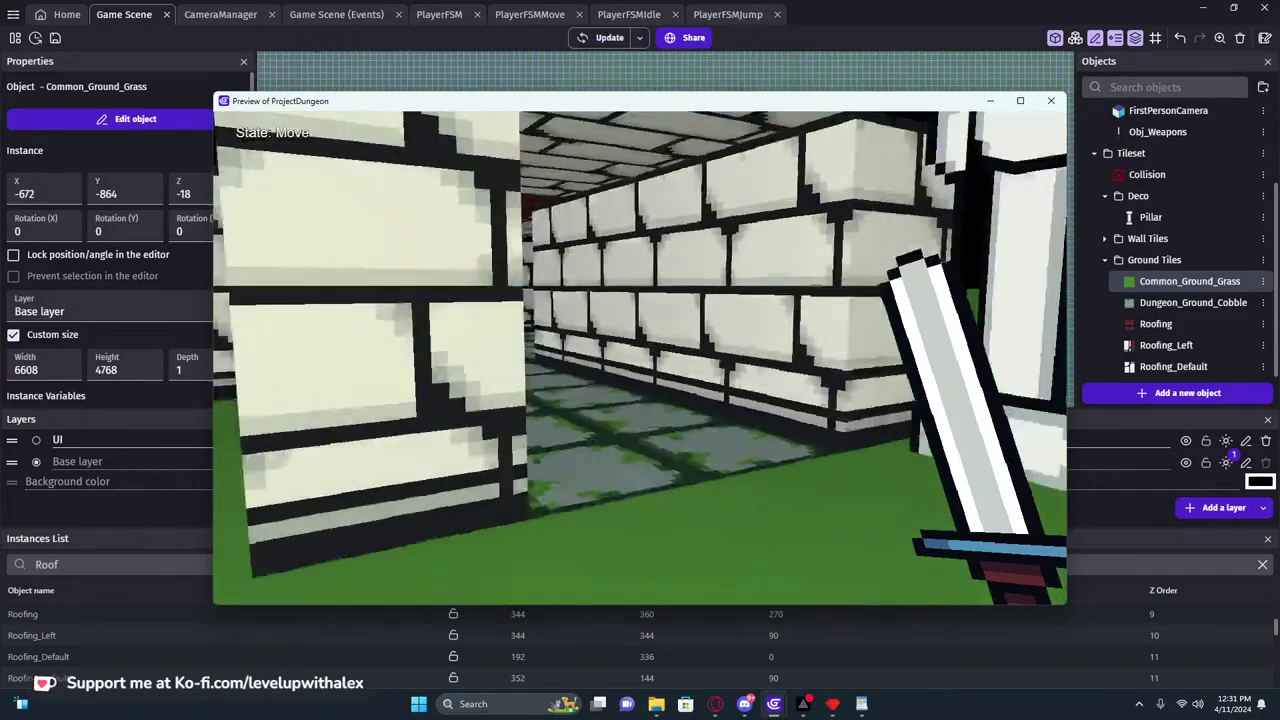
key(s)
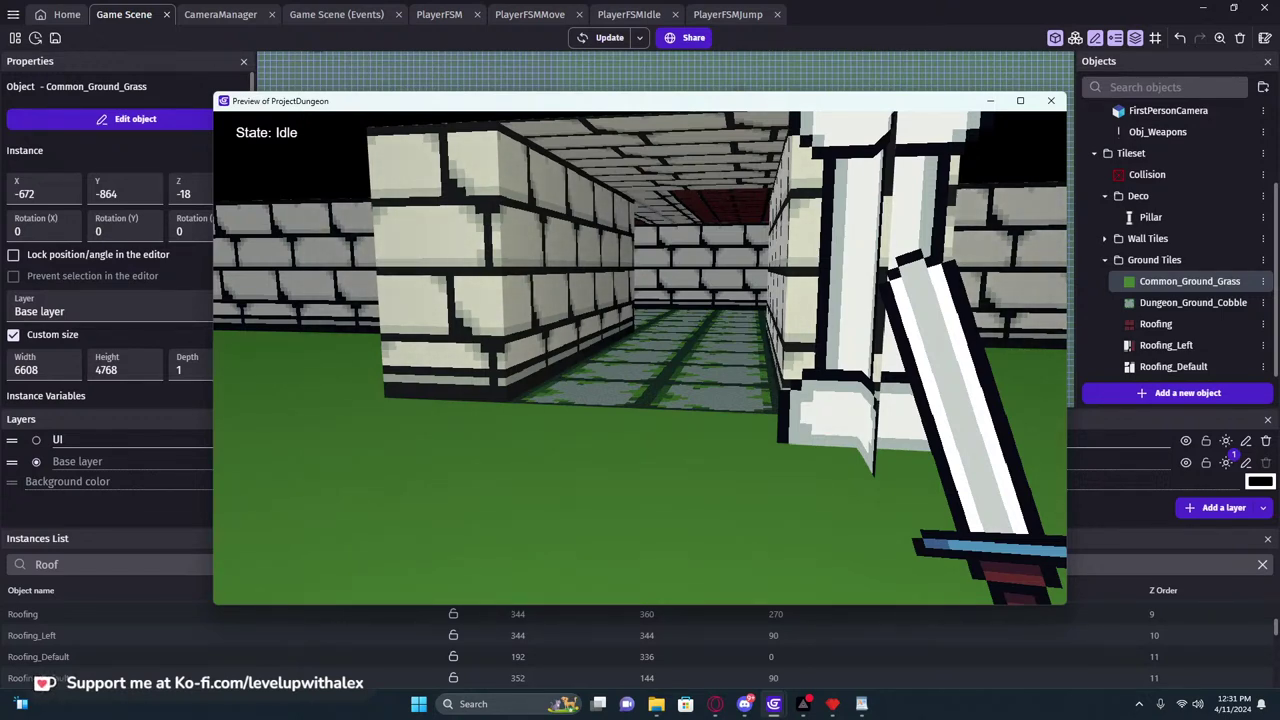
key(w)
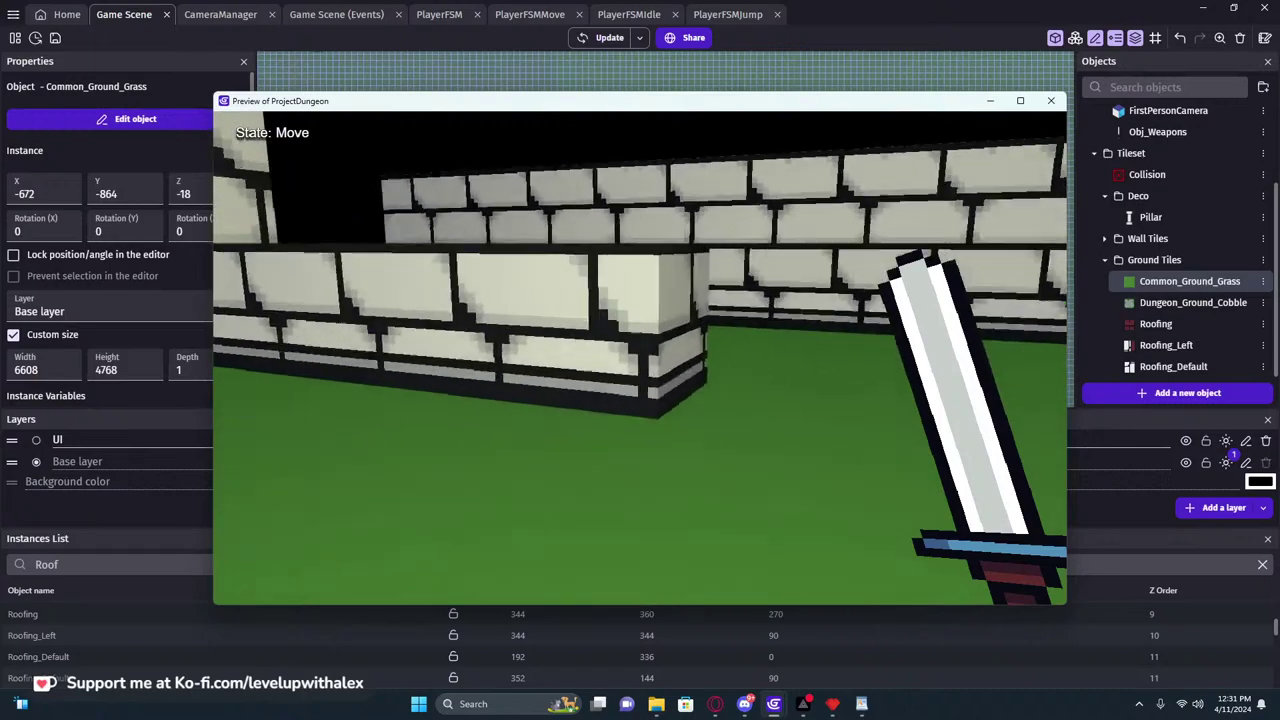
key(s)
key(a)
key(w)
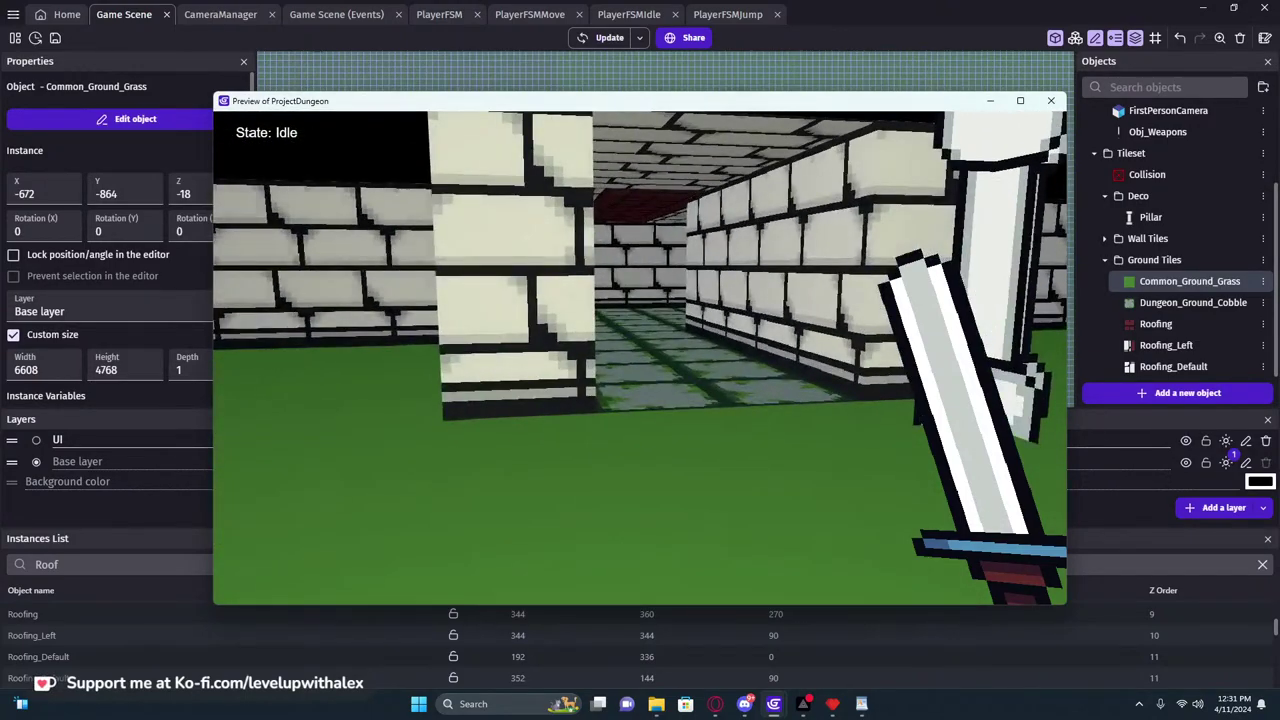
key(s)
key(d)
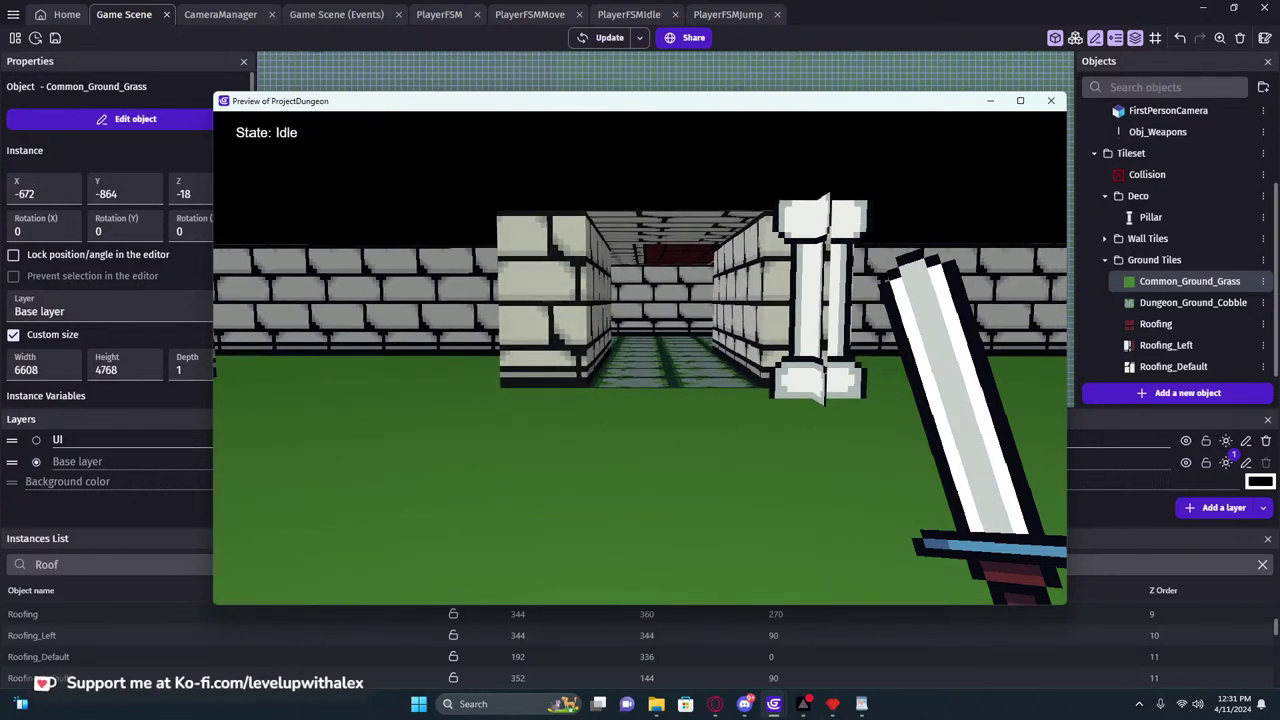
key(w)
key(s)
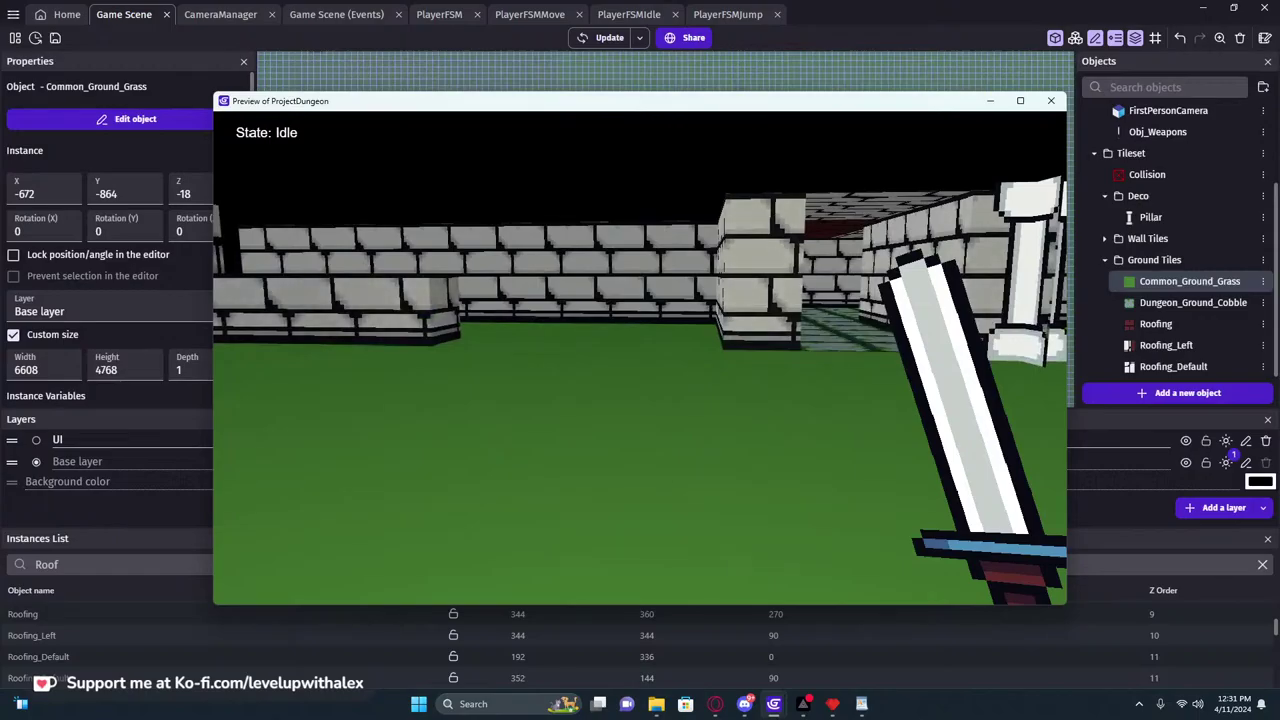
Examine the lighting on the dungeon floor and walls from inside and outside, and close the preview
key(w)
key(d)
key(w)
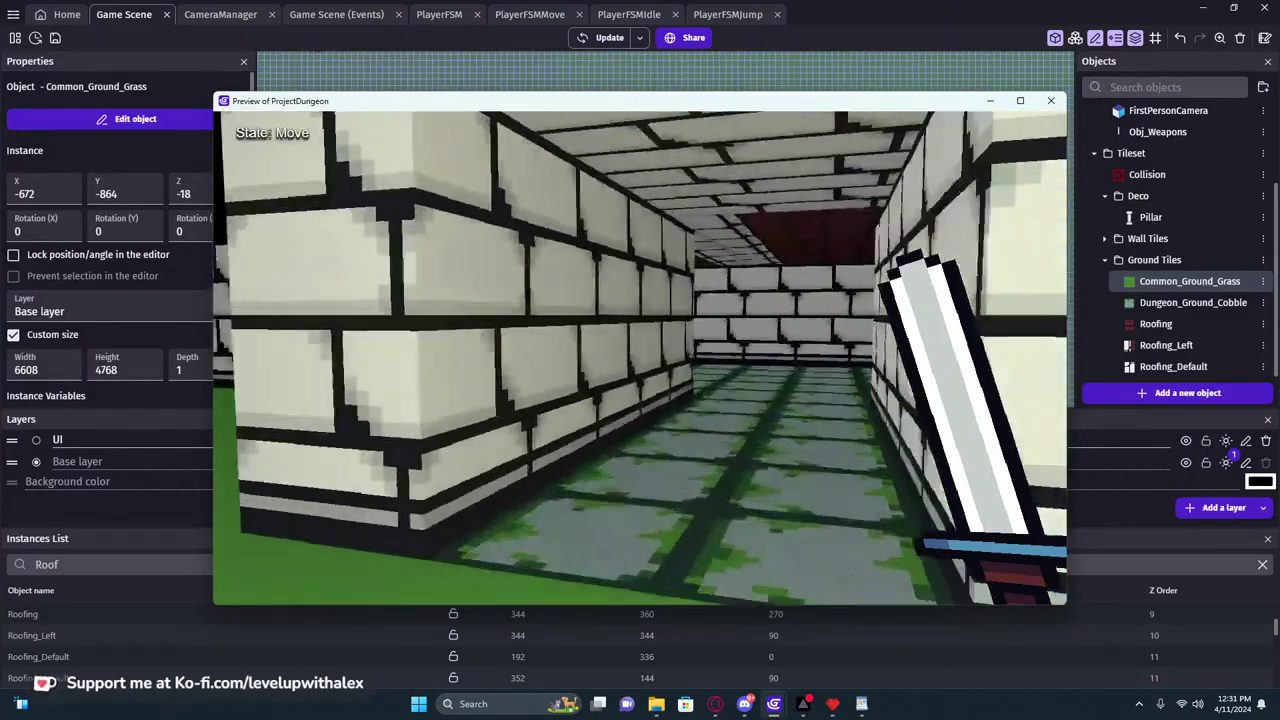
key(s)
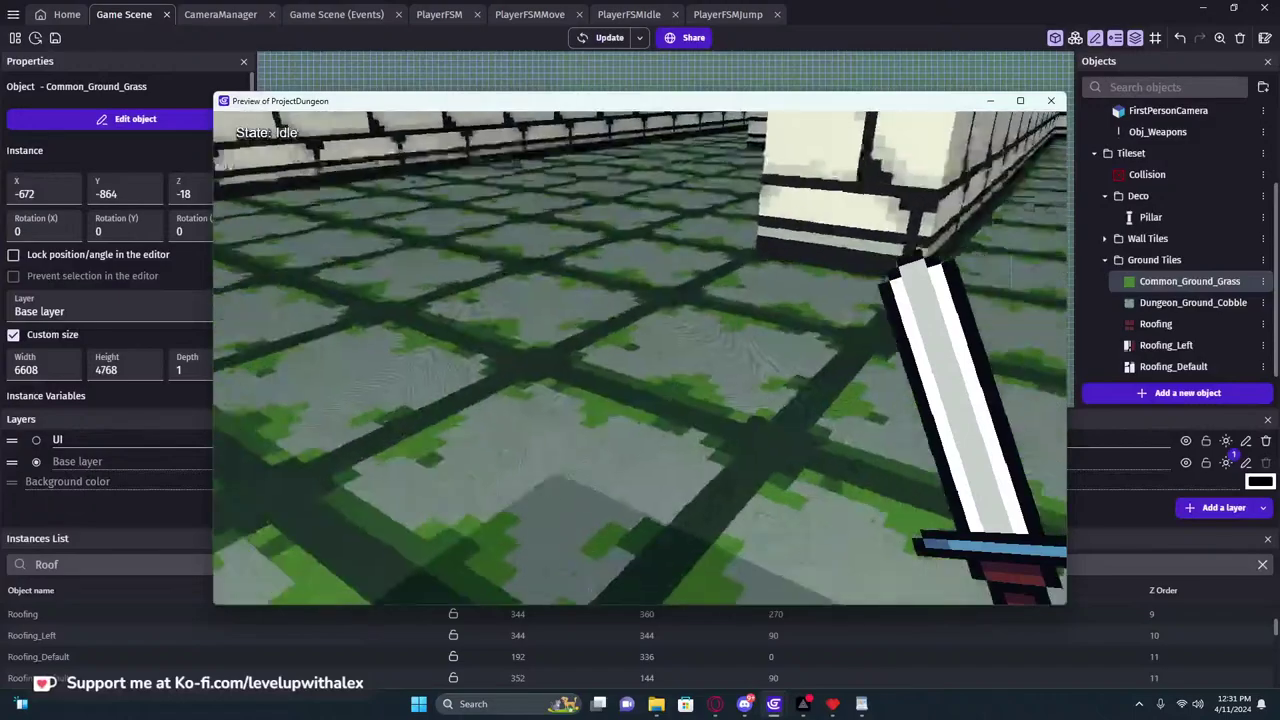
key(w)
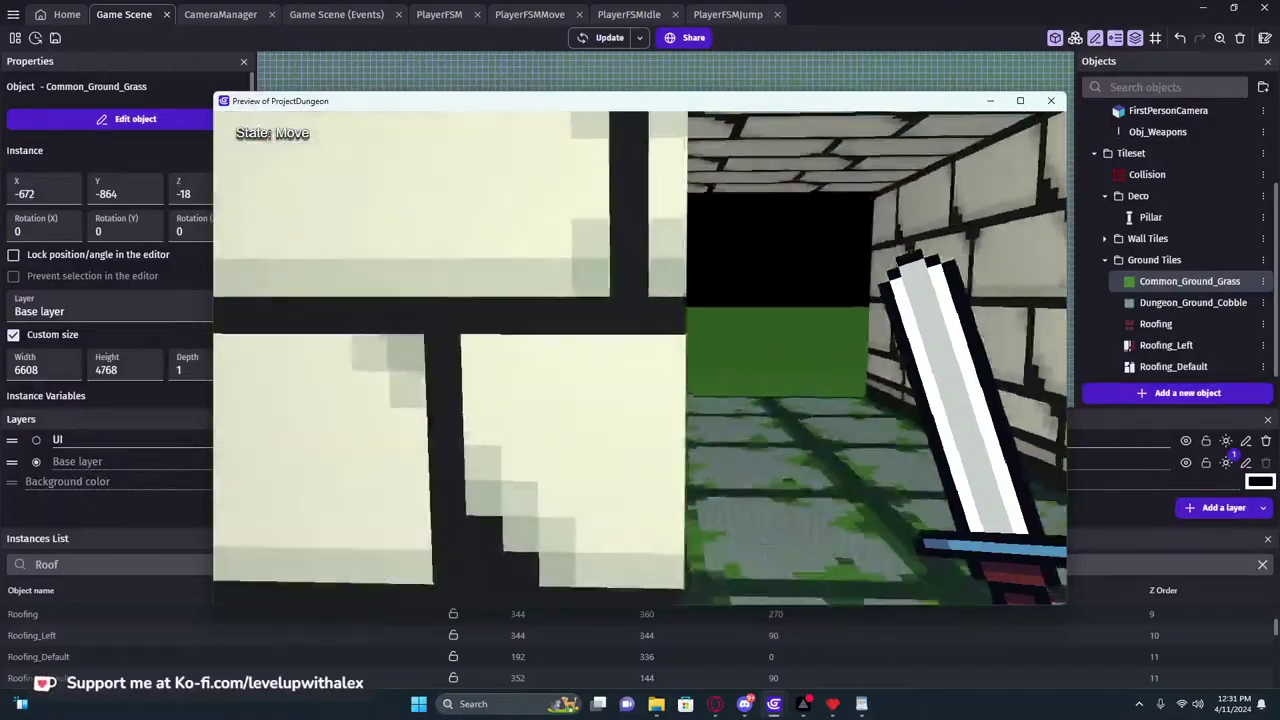
key(s)
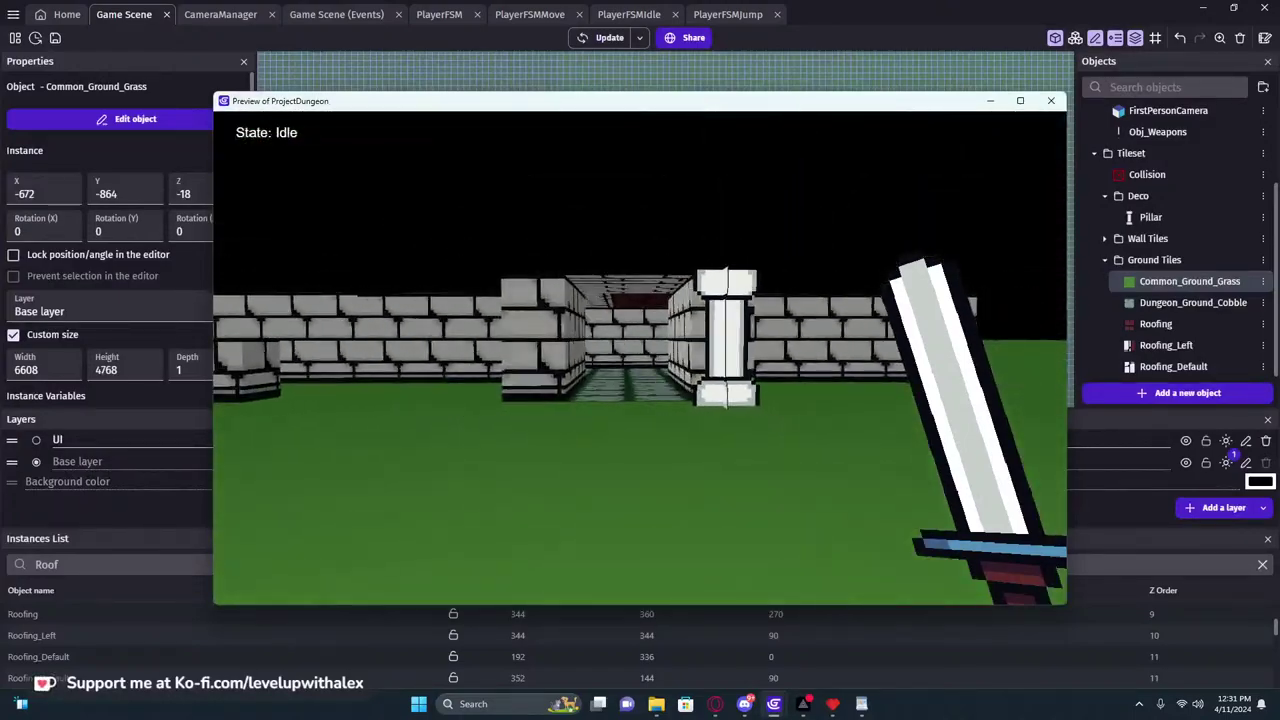
key(Escape)
click(1051, 101)
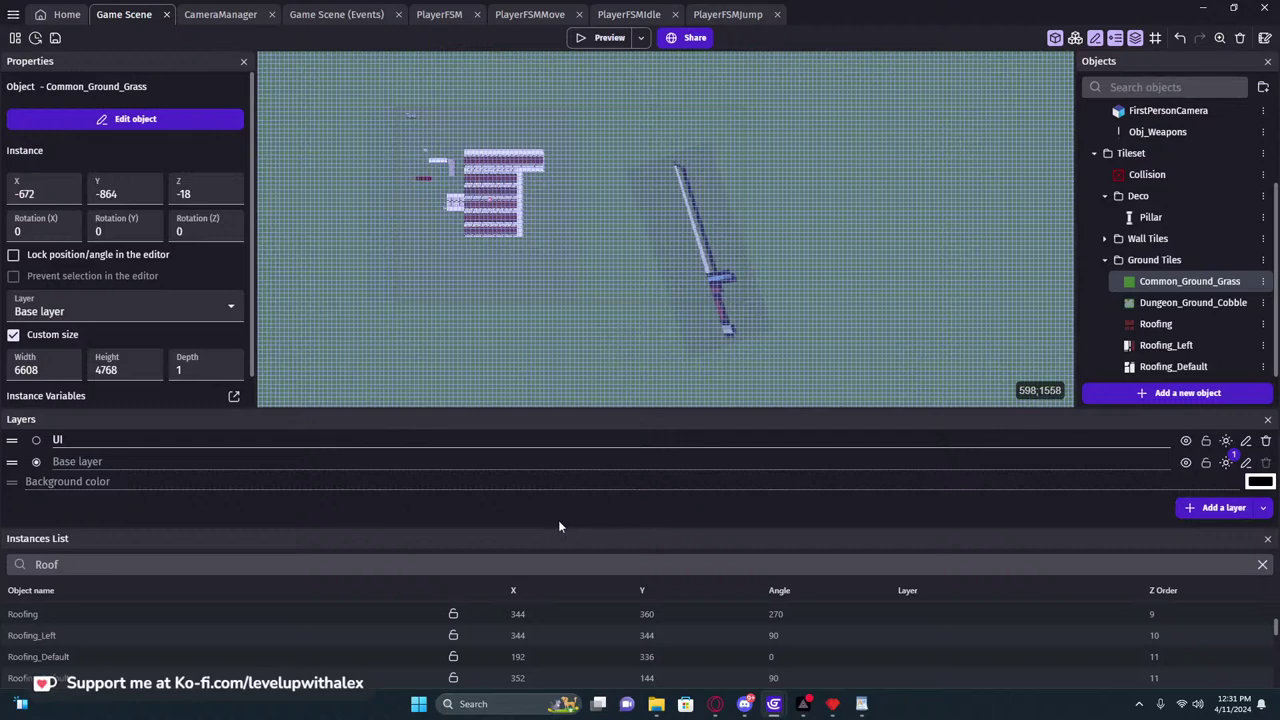
Enlarge the Instances List and set the material type of Common_Ground_Grass to "No lighting effect"
drag(558, 527, 557, 492)
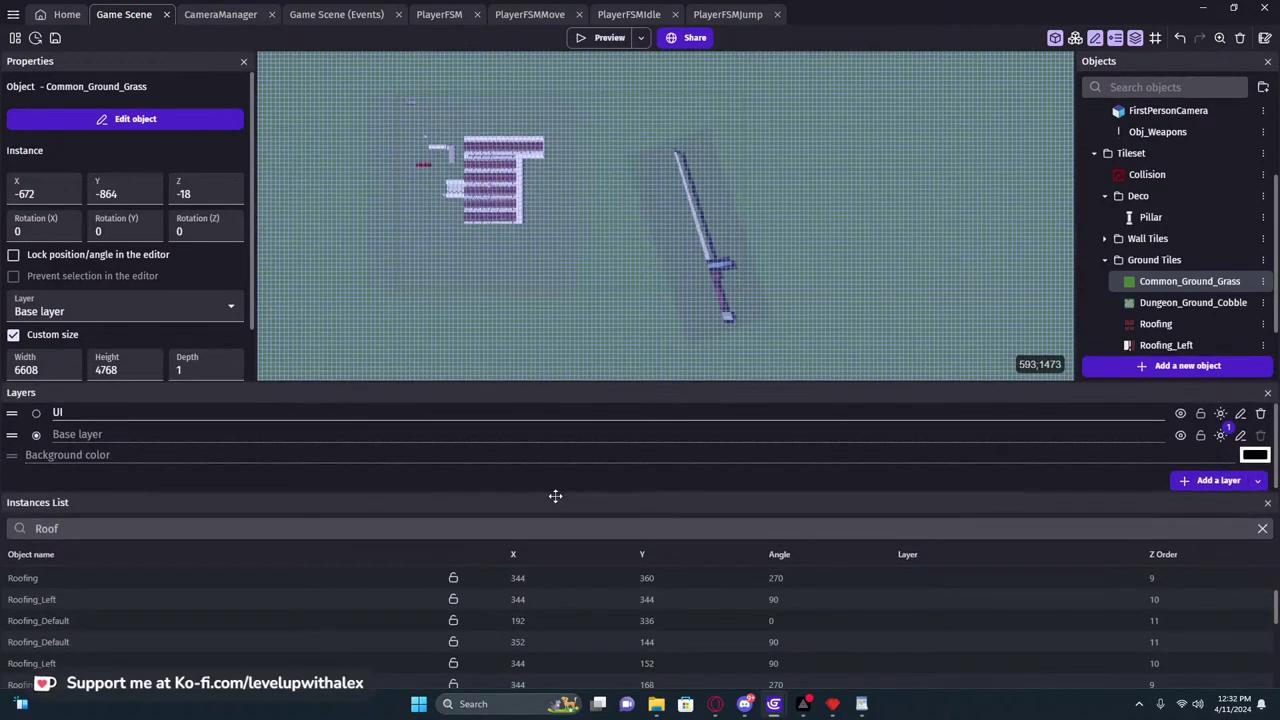
middle_drag(594, 346, 583, 393)
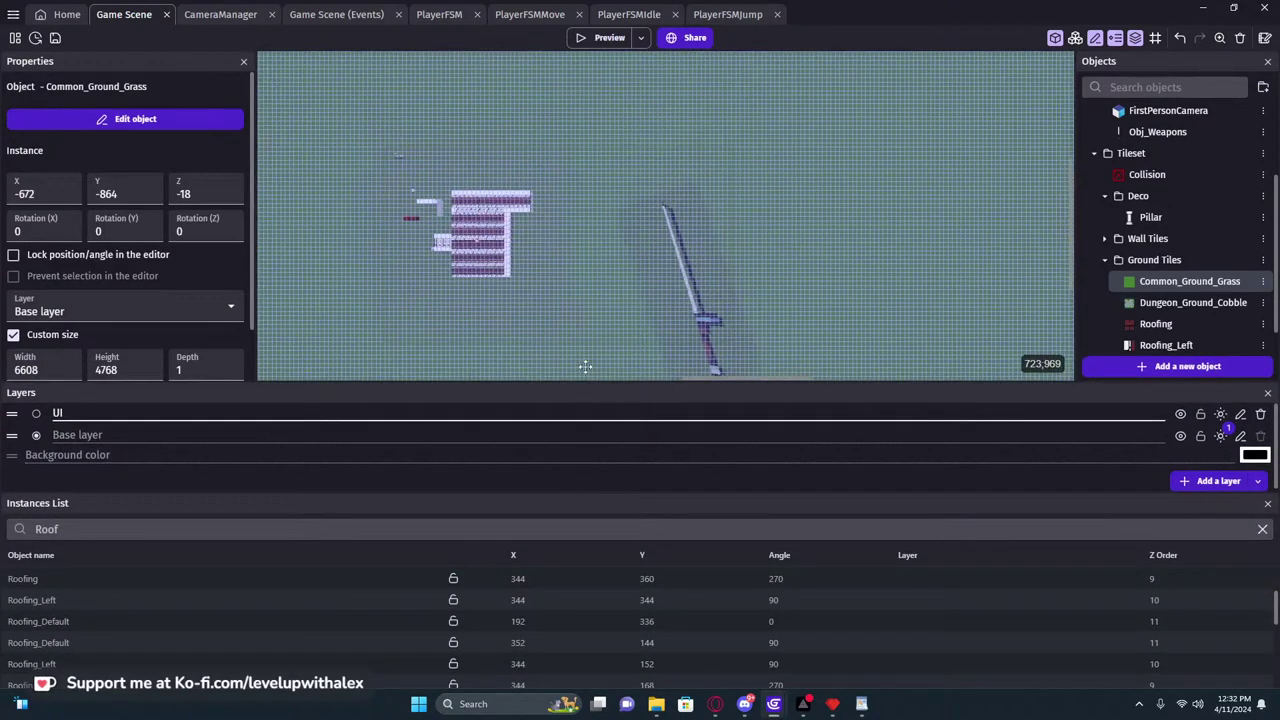
middle_drag(634, 335, 742, 291)
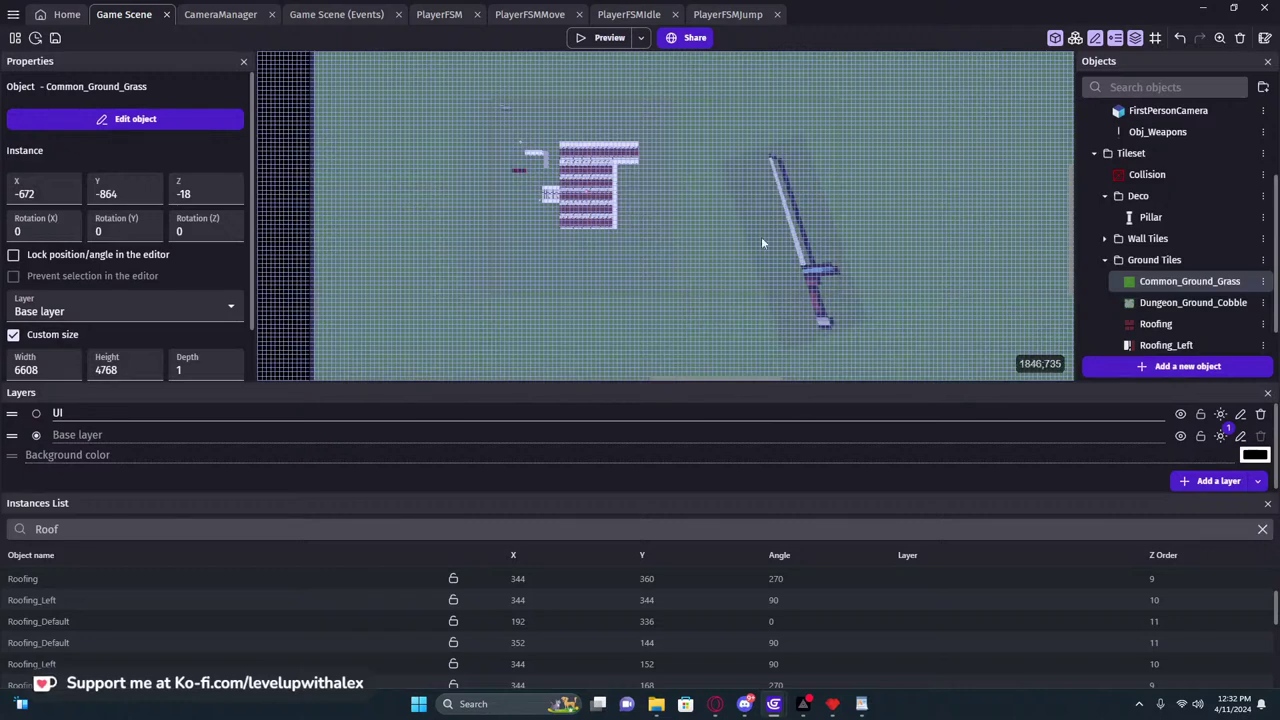
double_click(1170, 281)
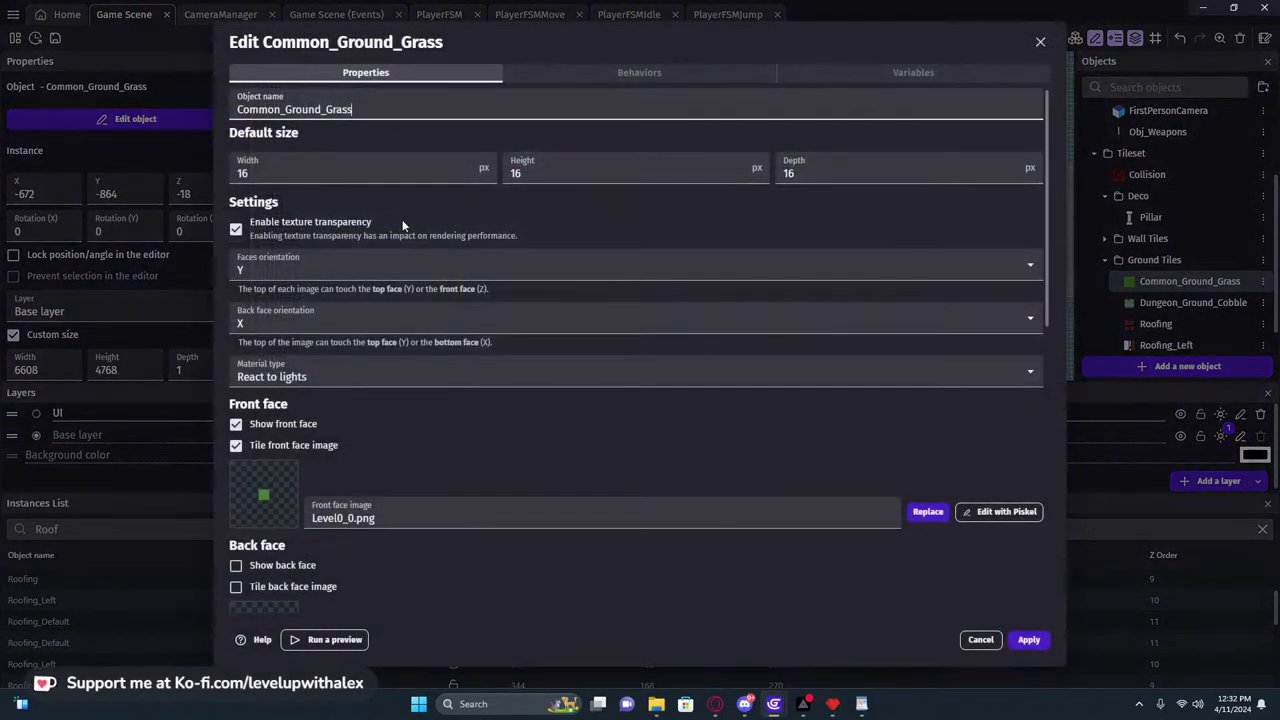
click(328, 374)
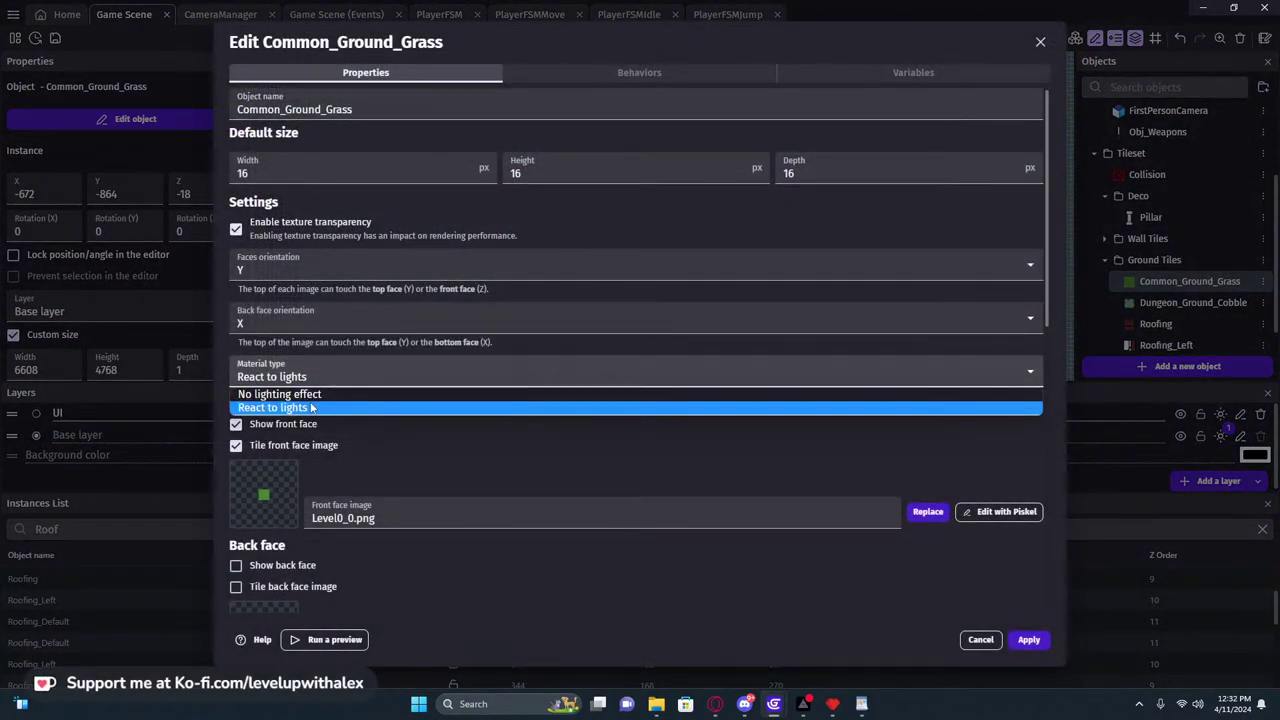
click(290, 394)
click(1029, 639)
Set the material type of Dungeon_Ground_Cobble to "No lighting effect" and apply it
double_click(1180, 303)
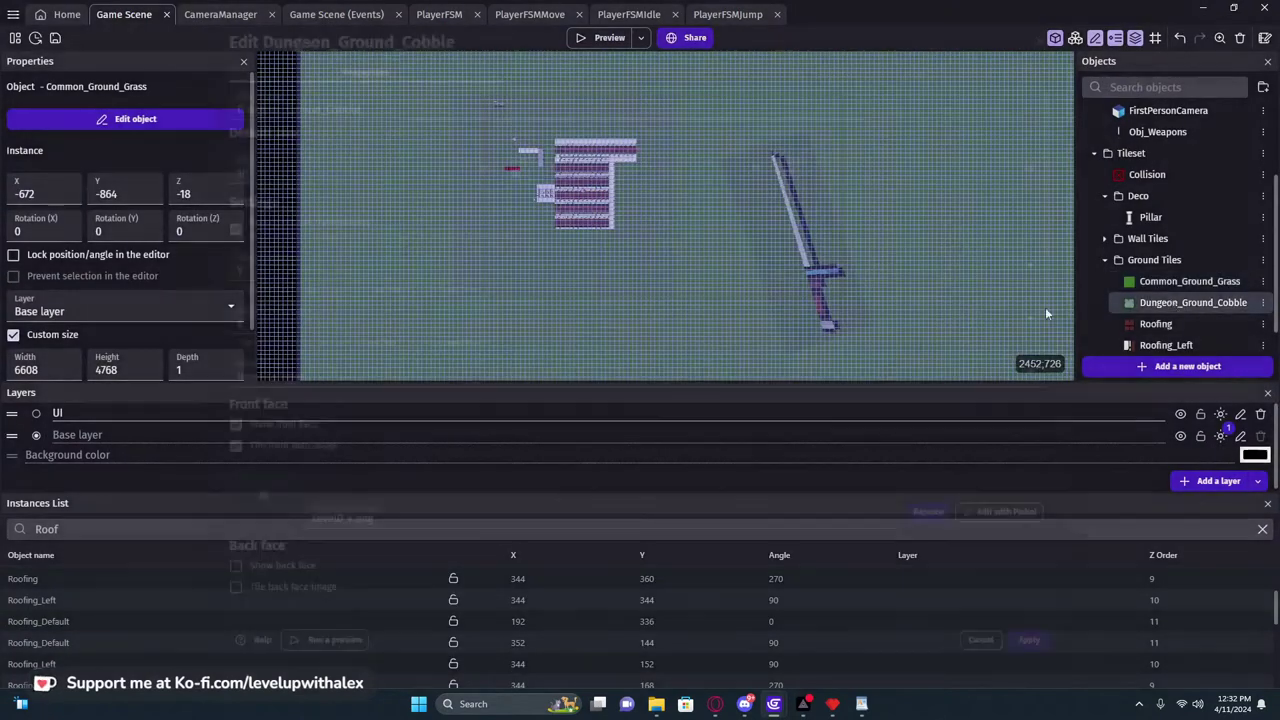
click(350, 378)
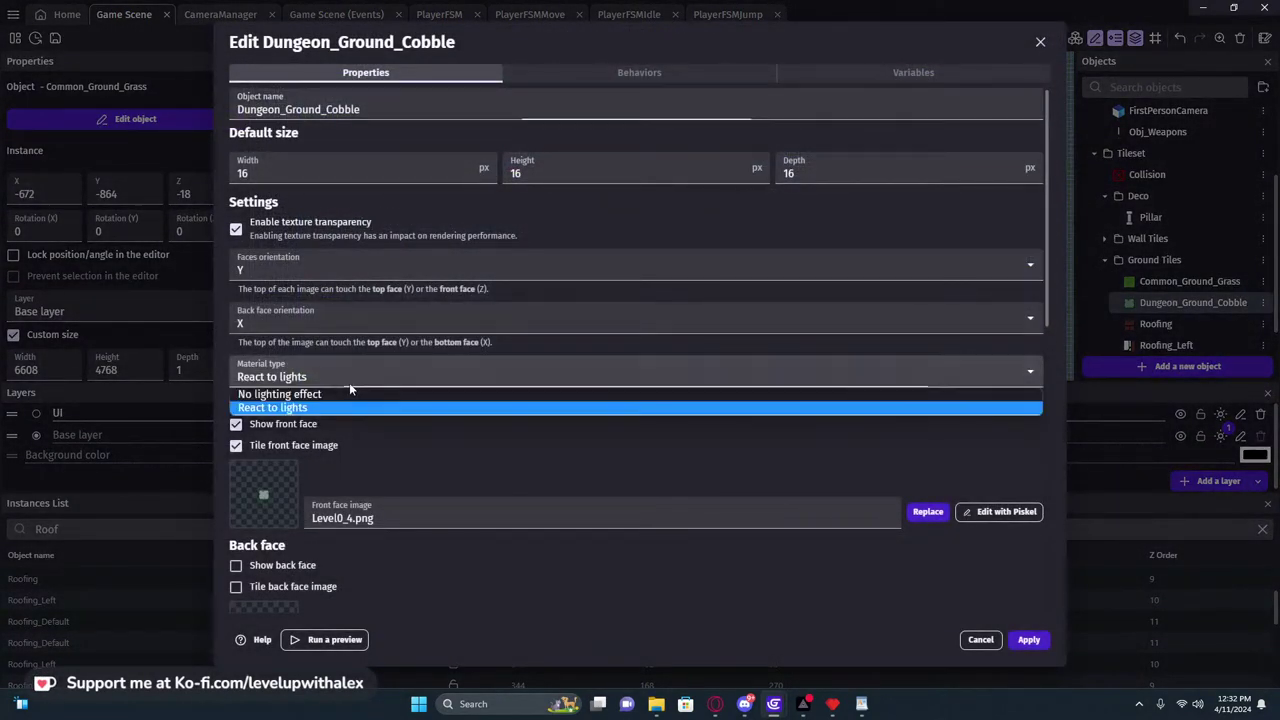
click(290, 394)
click(1029, 639)
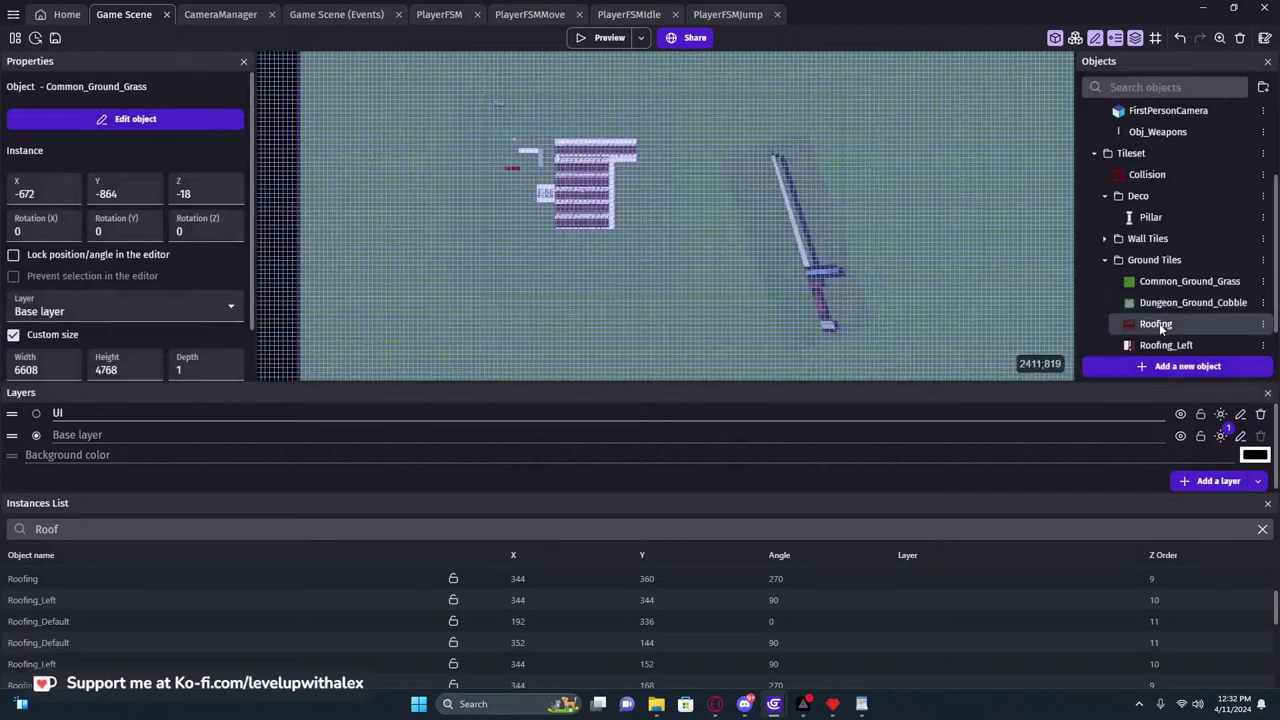
Set the material type of the Roofing object to "No lighting effect" and apply it
double_click(1158, 323)
click(350, 376)
click(290, 393)
click(1029, 639)
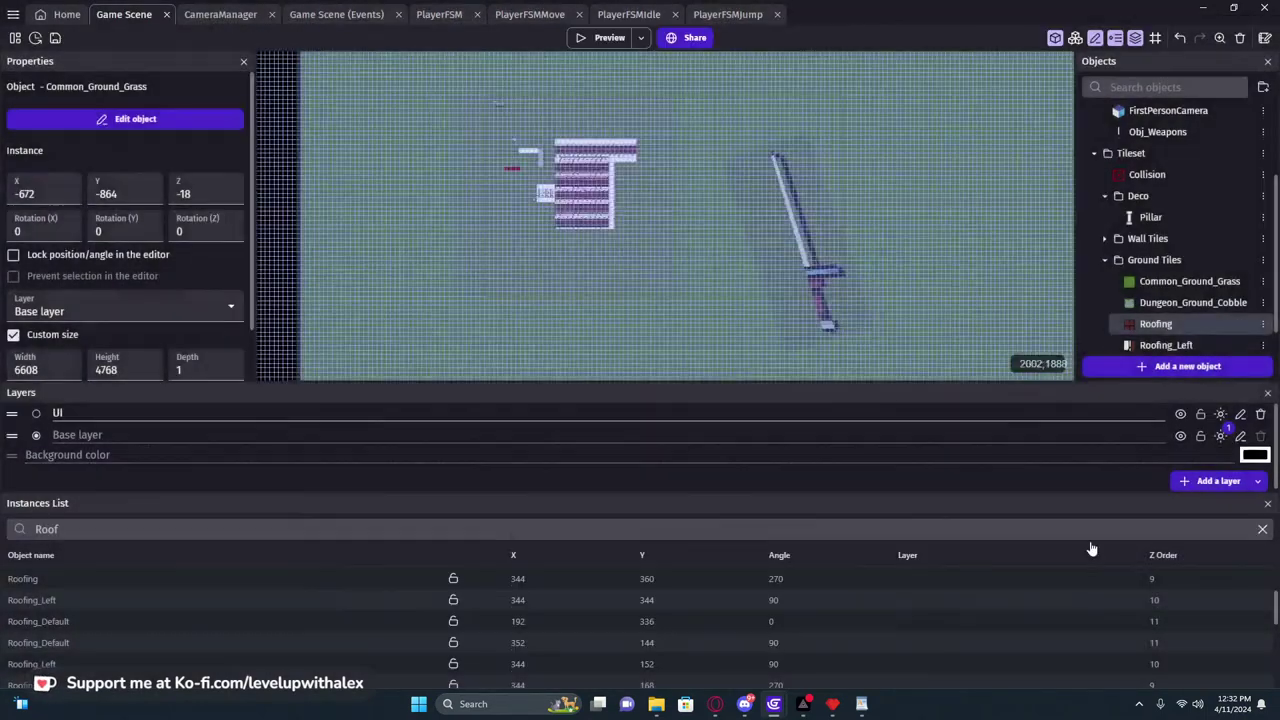
Set the material type of Roofing_Left to "No lighting effect" and apply it
double_click(1185, 345)
click(335, 376)
click(290, 393)
click(1029, 639)
Set the material type of Roofing_Default to "No lighting effect" and apply it
scroll(1170, 330, down, 1)
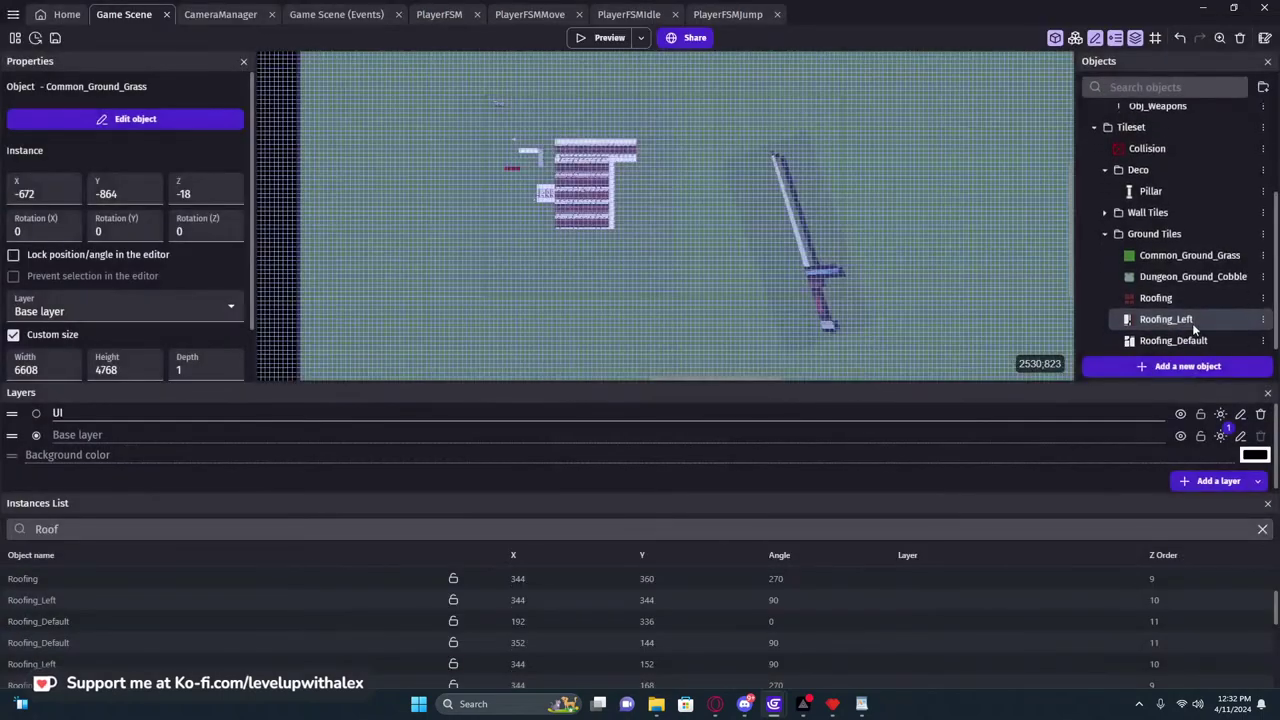
double_click(1173, 340)
click(344, 376)
click(290, 393)
click(1029, 639)
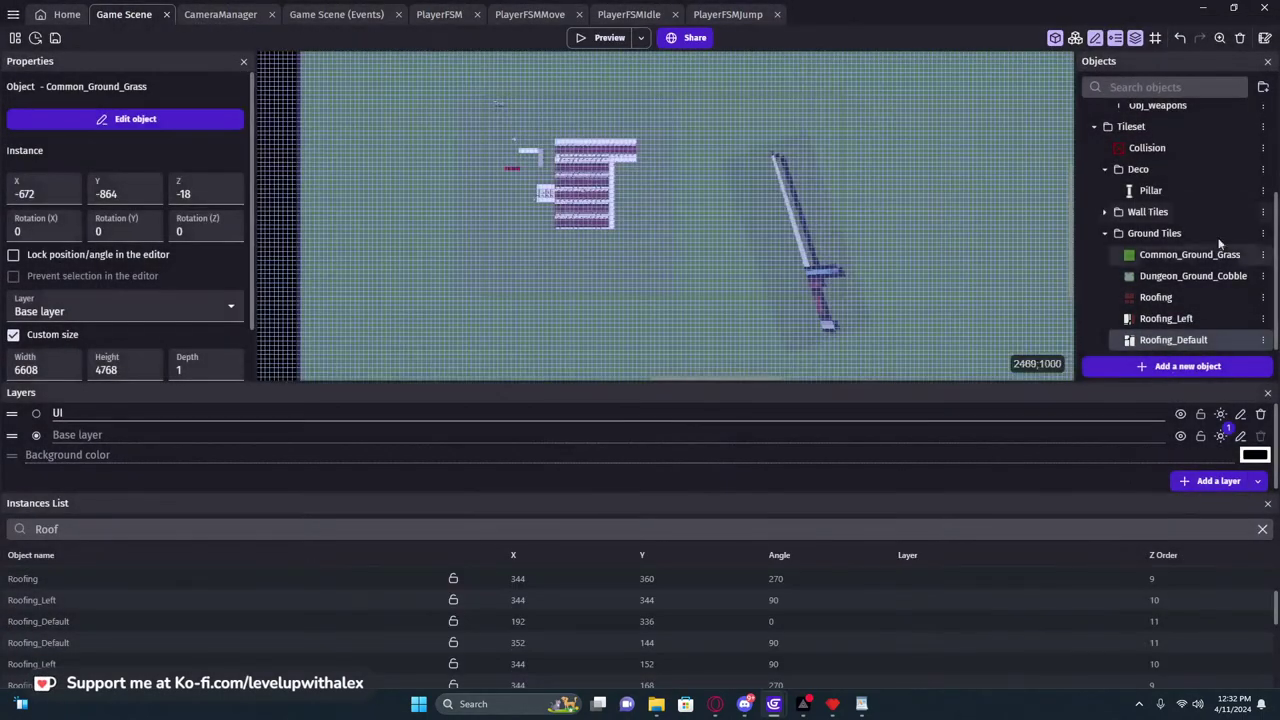
Preview the game and examine the unlit floor, grass and roof tiles from inside and outside the dungeon
click(627, 38)
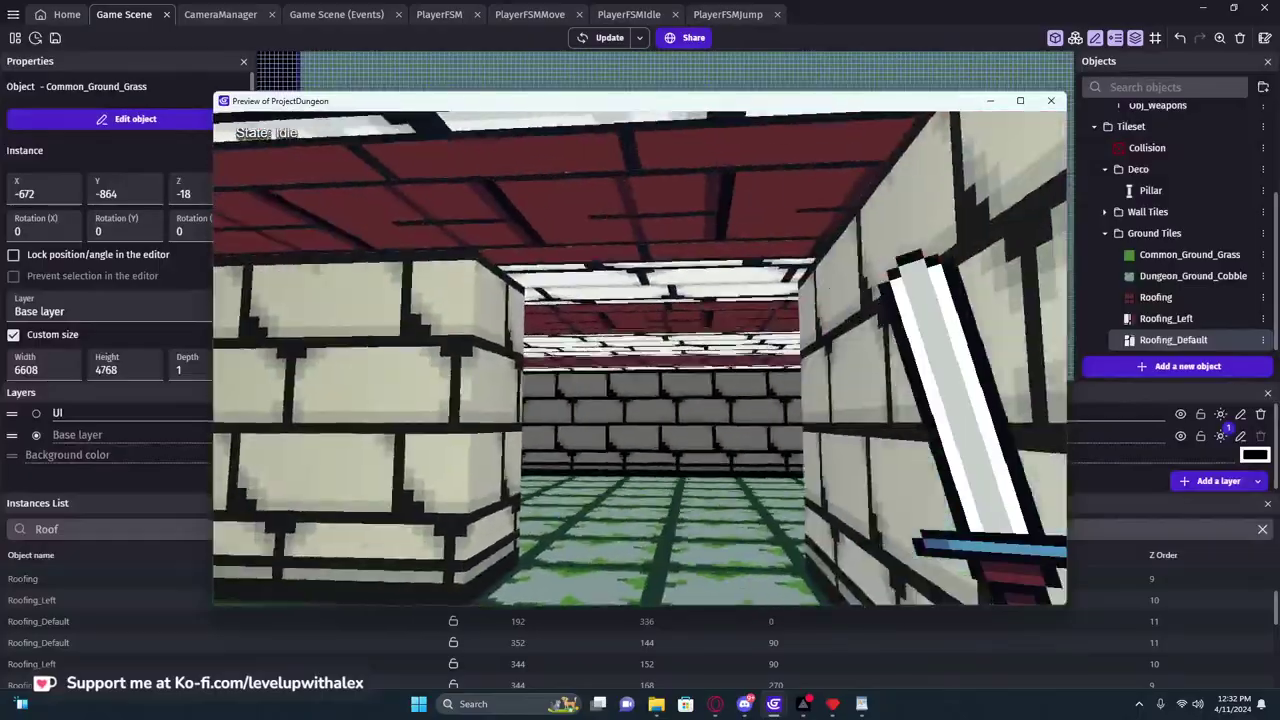
key(w)
key(s)
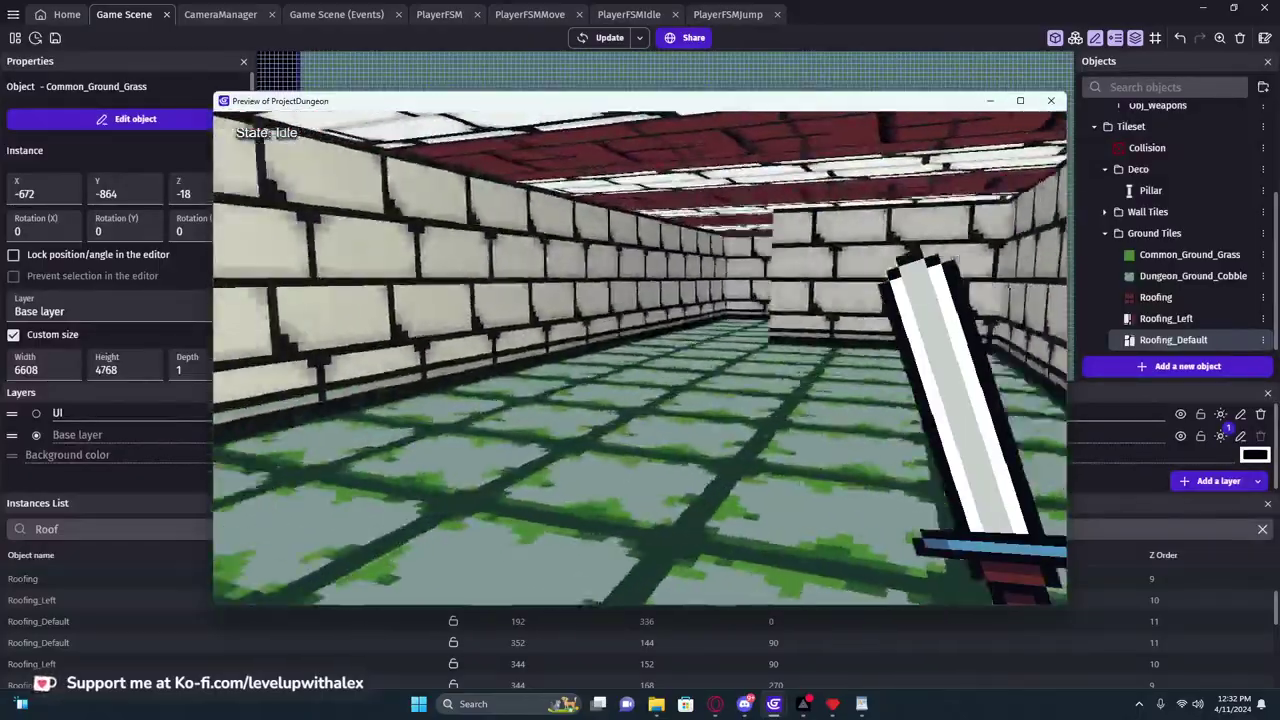
key(w)
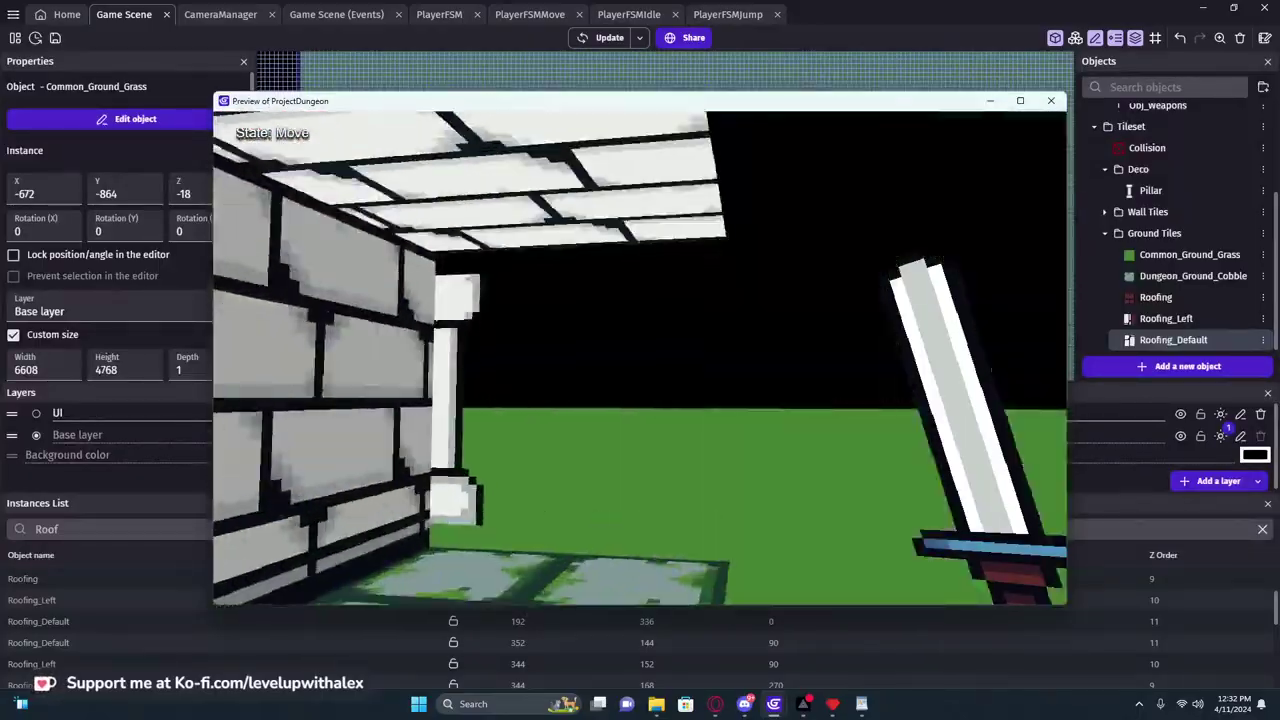
key(s)
key(w)
key(w)
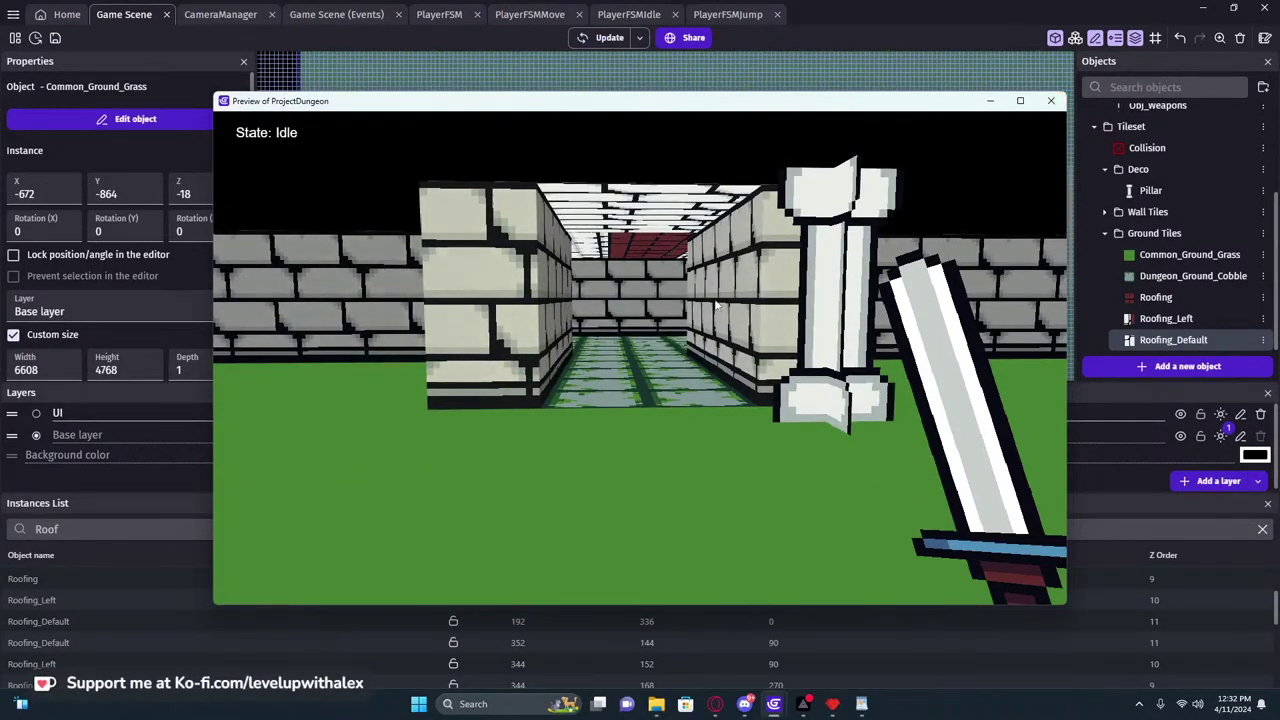
Walk back into the dungeon in the running preview to check the torchlit walls against the unlit floor, and close the preview
key(w)
key(w)
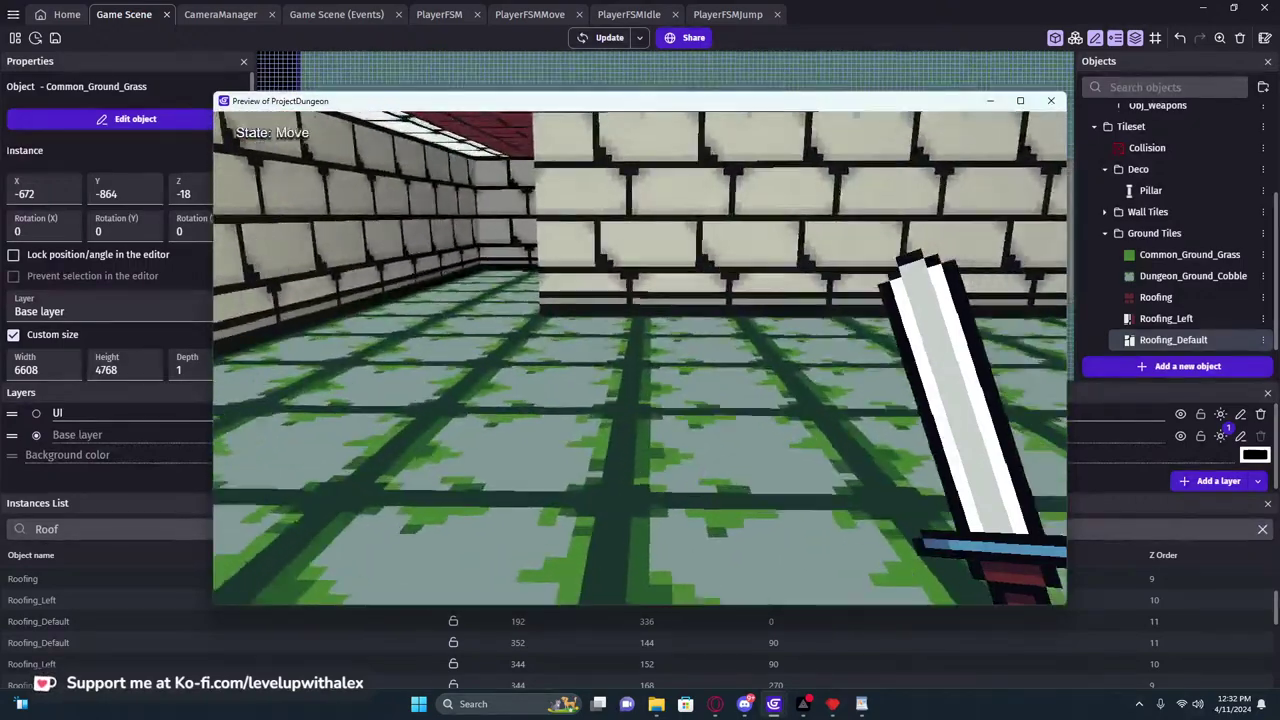
key(w)
click(1051, 101)
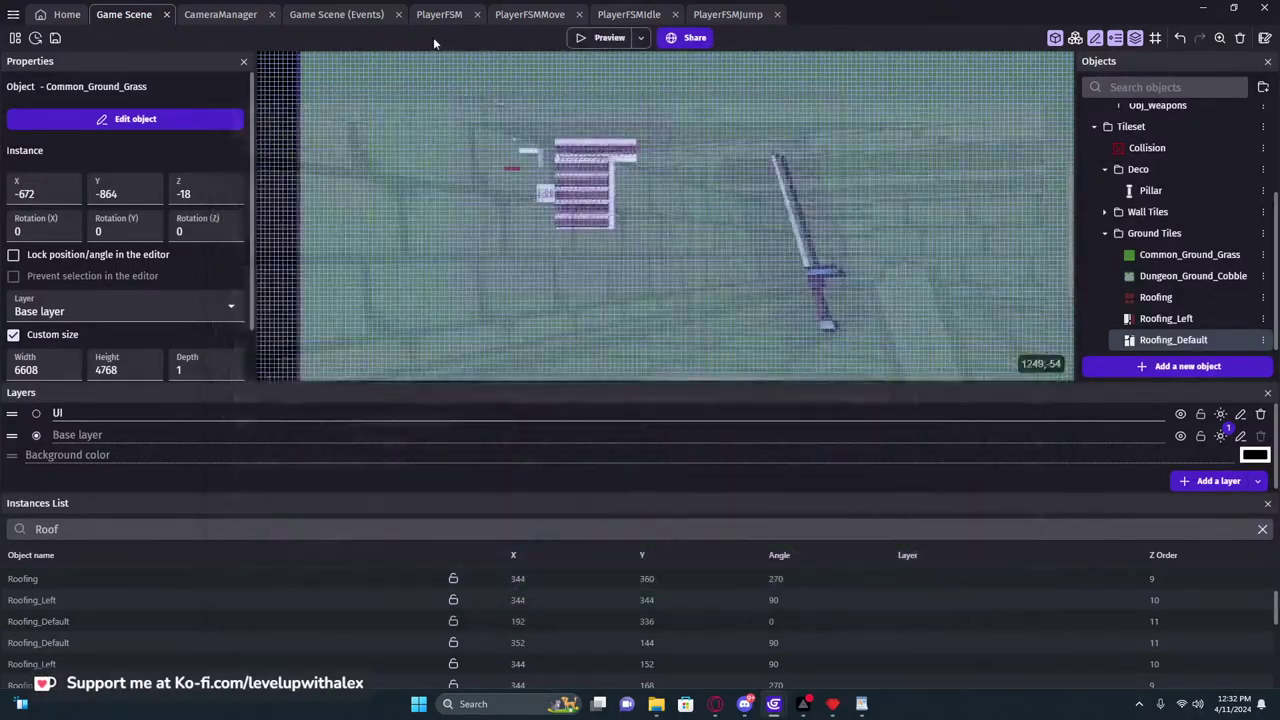
In the scene's Shadows events, delete the "Torch" point light creation action and the event updating the torch's position and distance
click(350, 14)
click(499, 226)
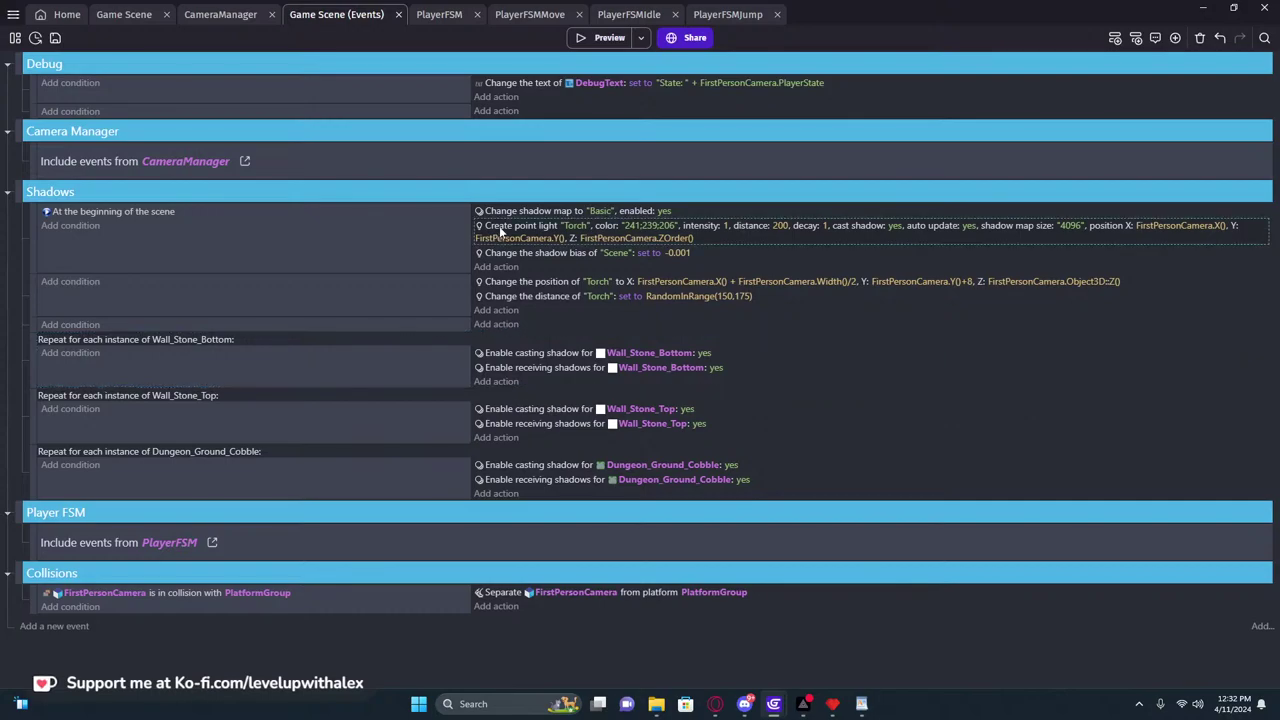
key(Delete)
click(33, 254)
key(Delete)
Preview the game without the torch light, inspect the walls inside and outside the dungeon, and close the preview
click(580, 38)
key(w)
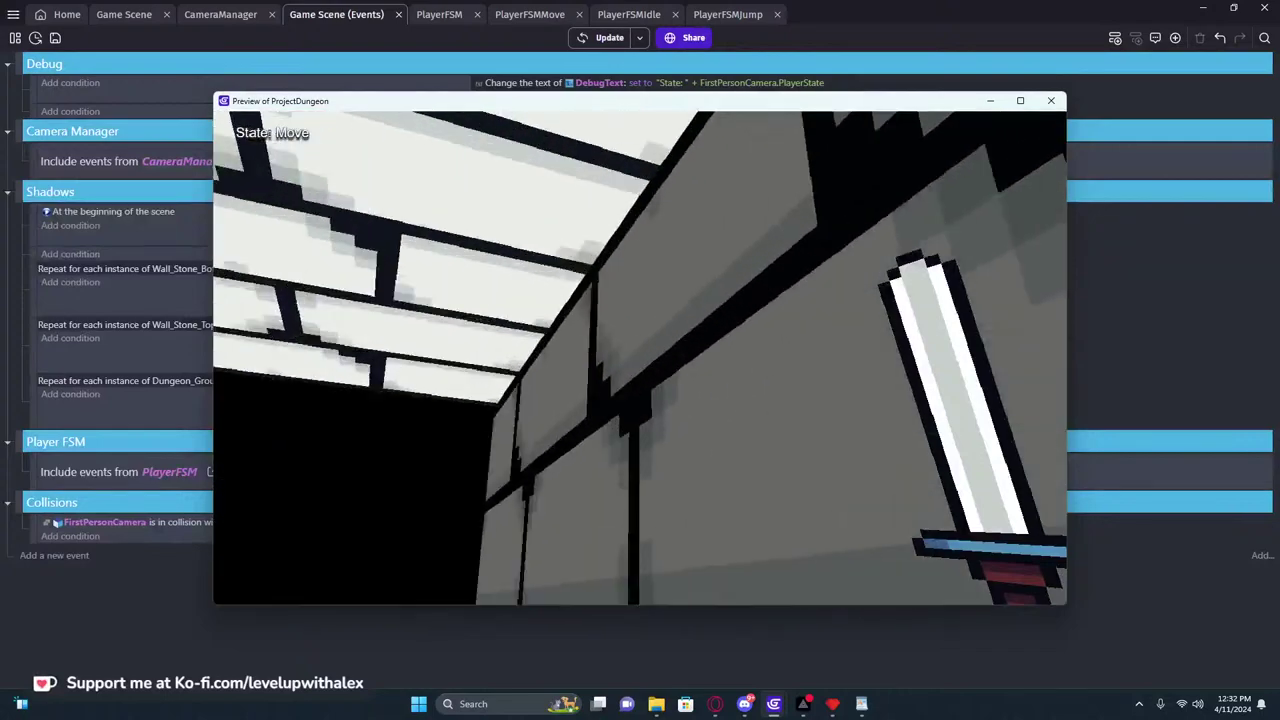
key(space)
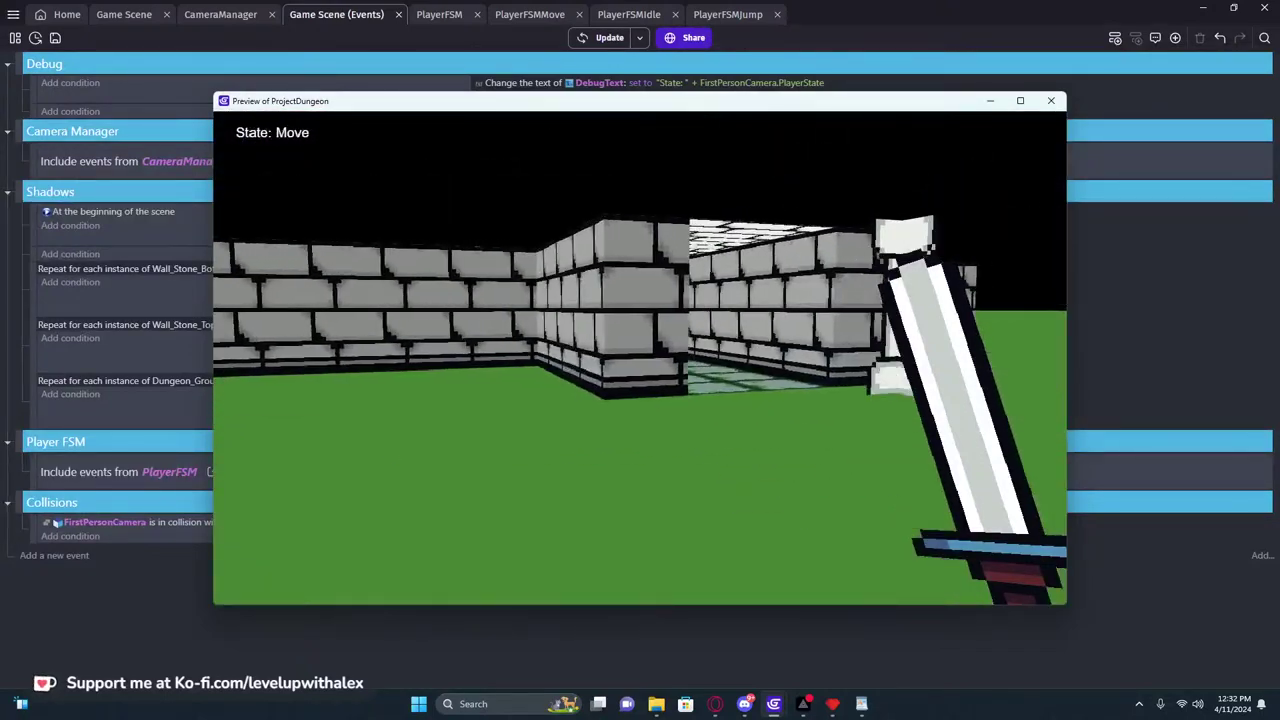
click(1051, 100)
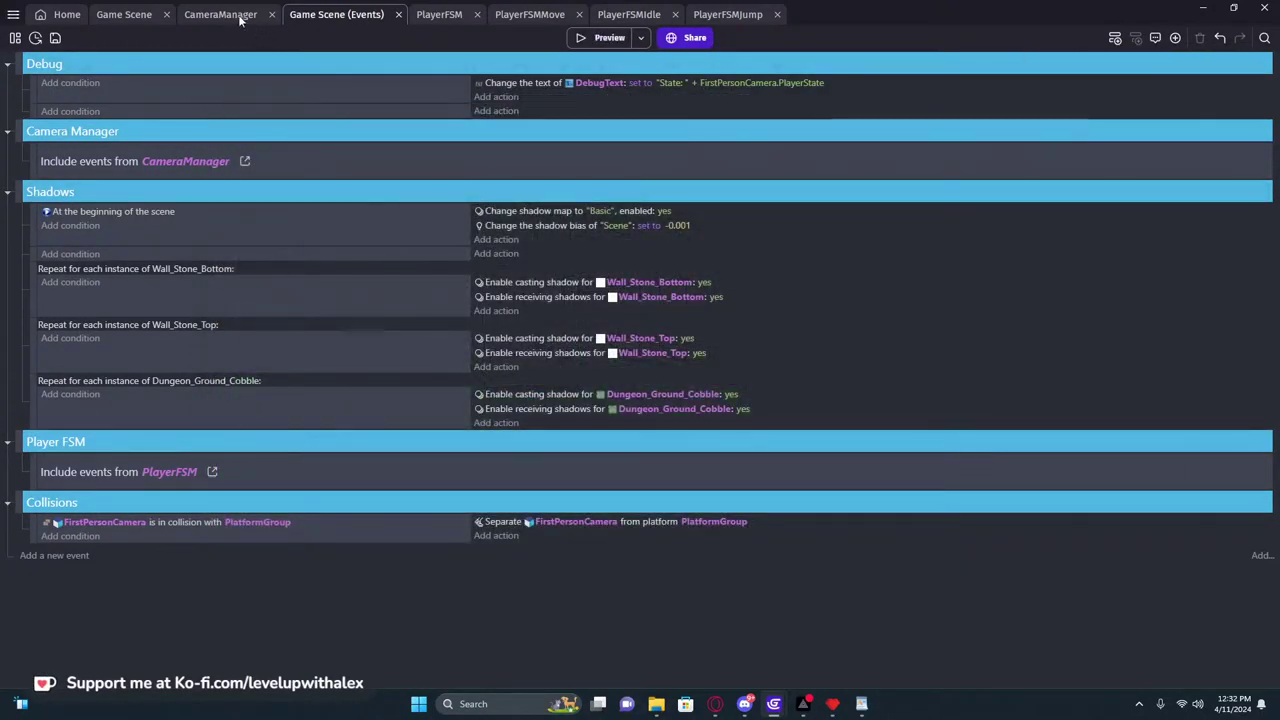
Set the ground color of the Base layer's Hemisphere light effect to white and apply it
click(222, 14)
click(124, 14)
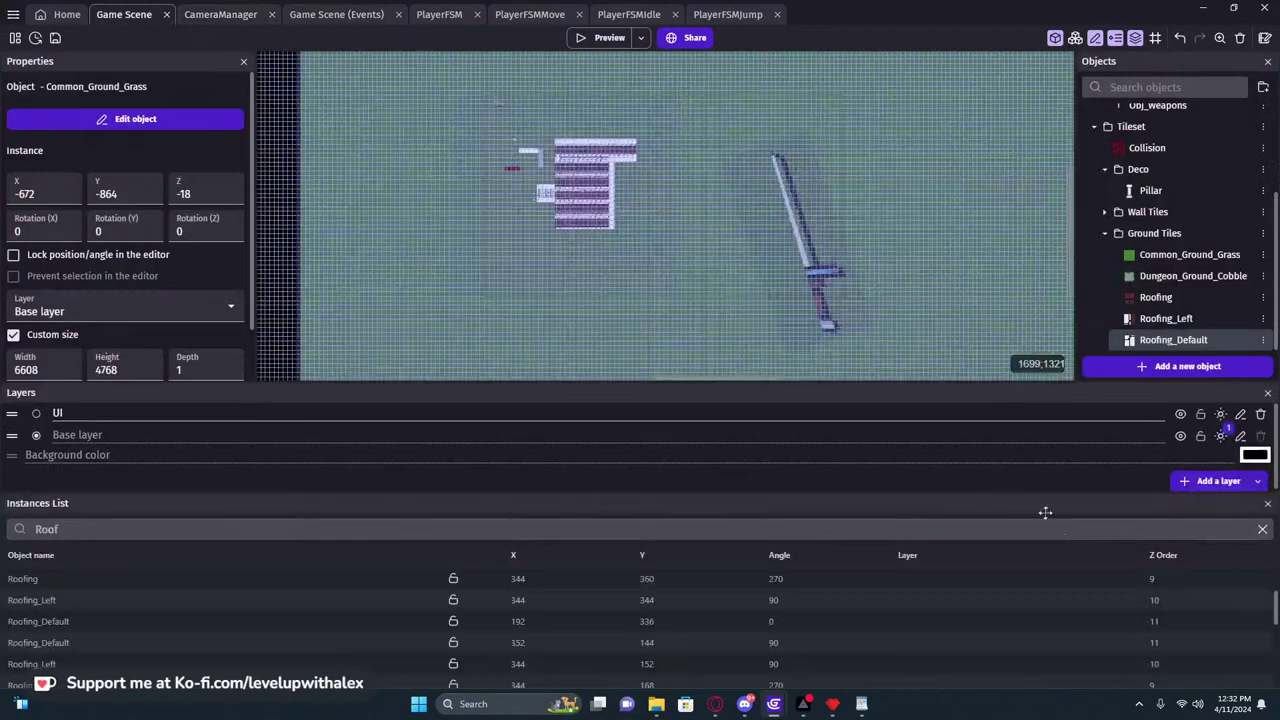
click(1222, 436)
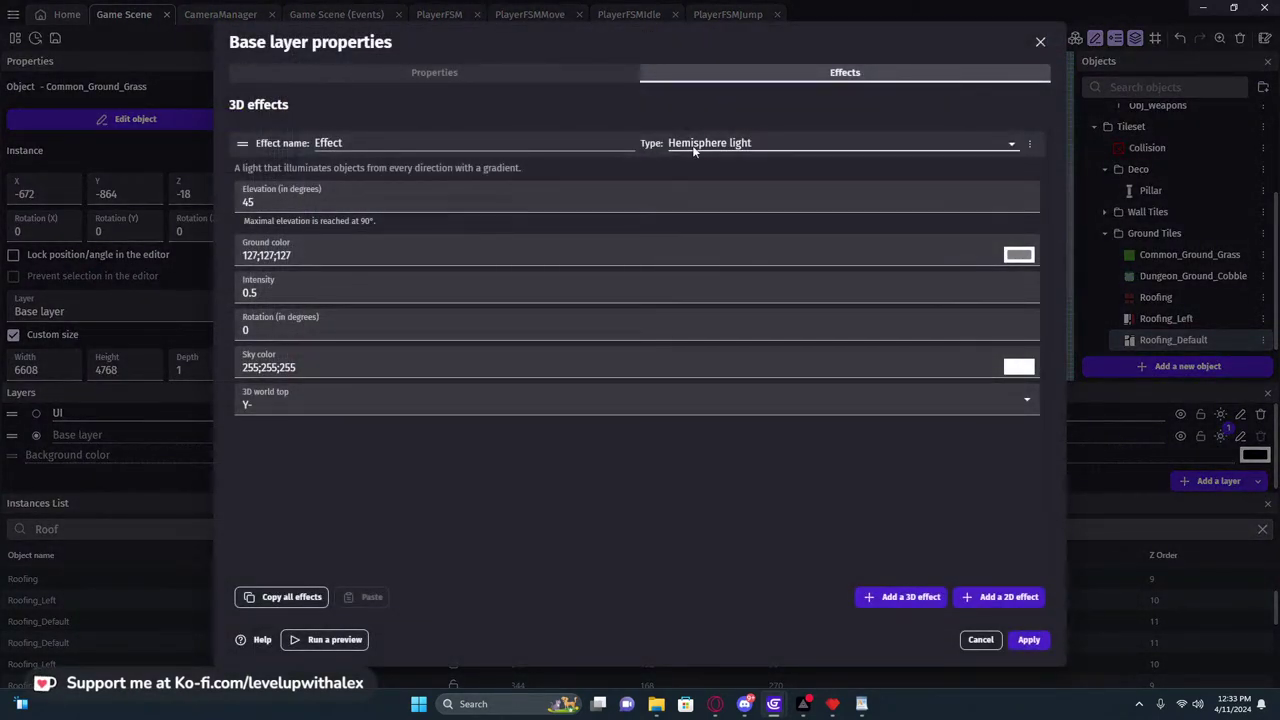
click(796, 143)
click(668, 184)
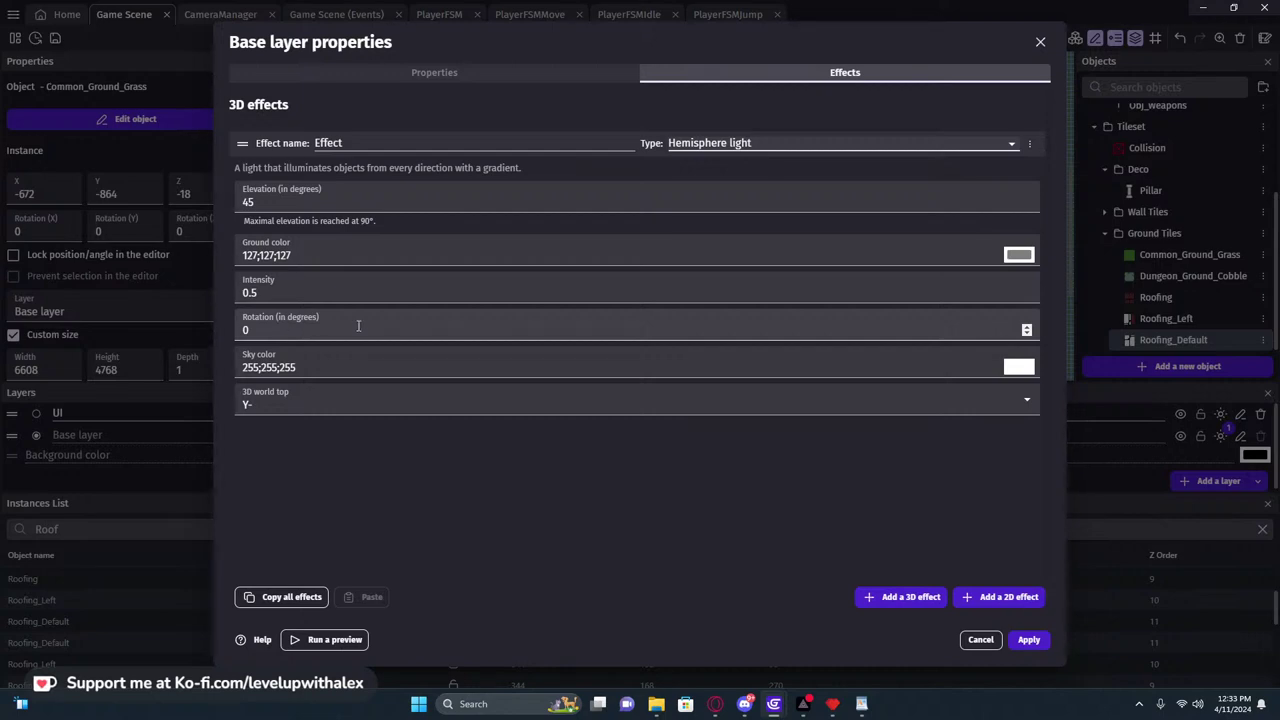
click(1019, 256)
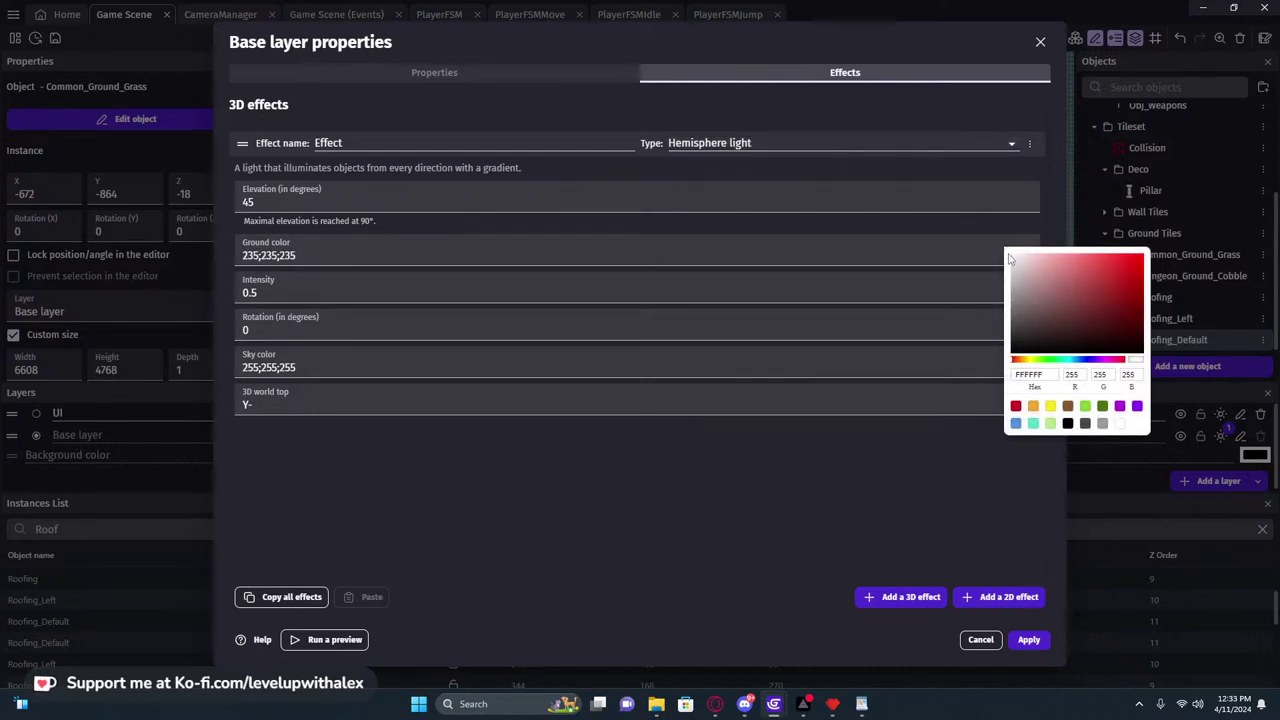
click(823, 431)
click(1029, 640)
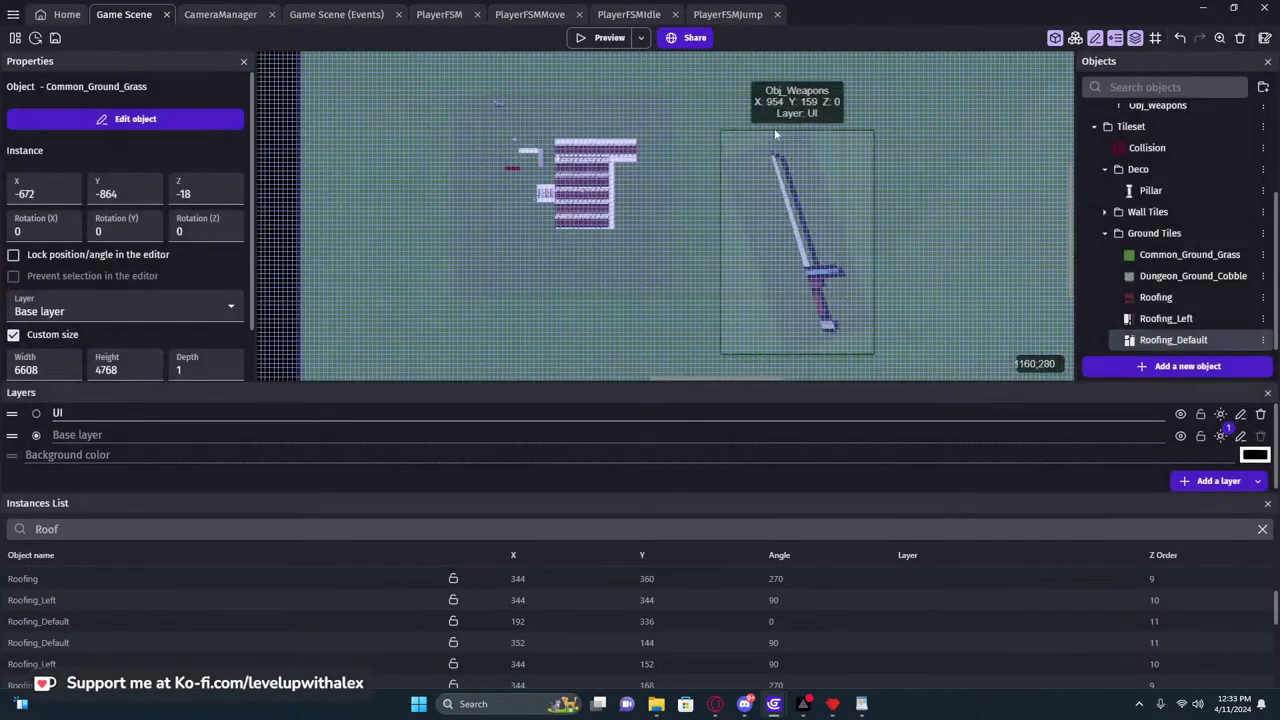
Preview the game with the white ground light and examine wall brightness in the dungeon's rooms, corridor, entrance and exterior
click(603, 37)
click(731, 299)
key(w)
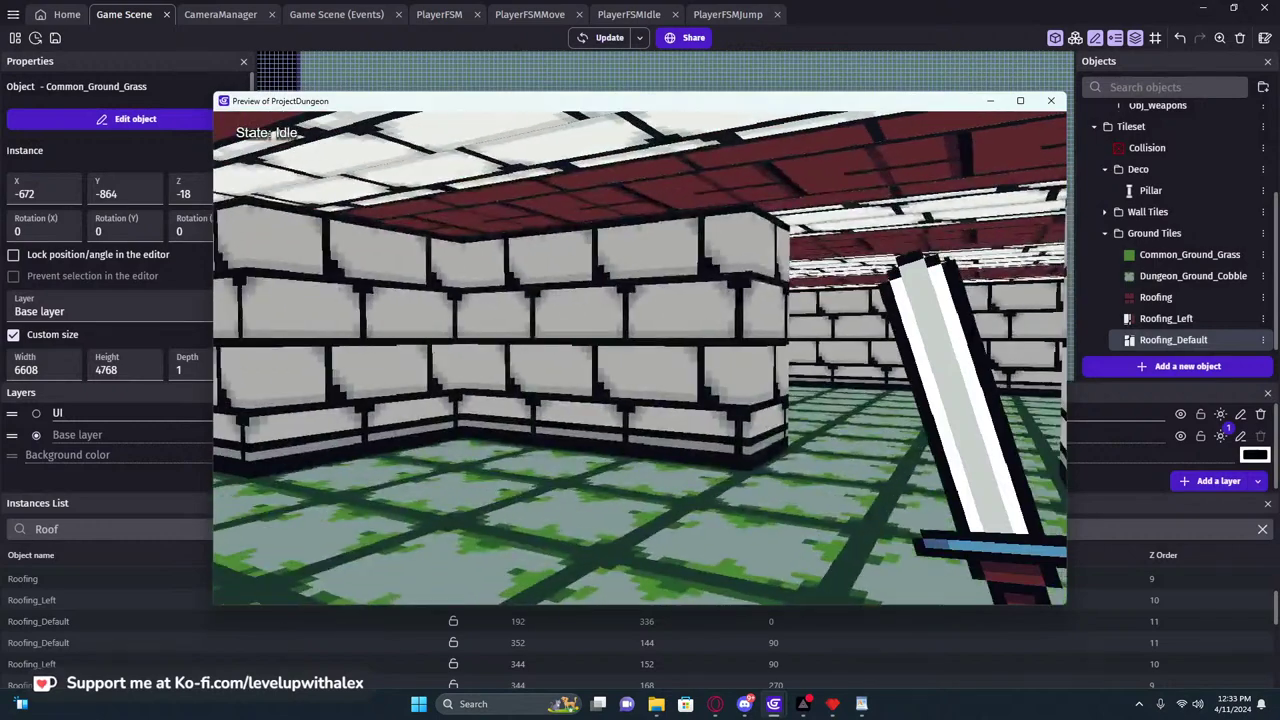
key(s)
key(w)
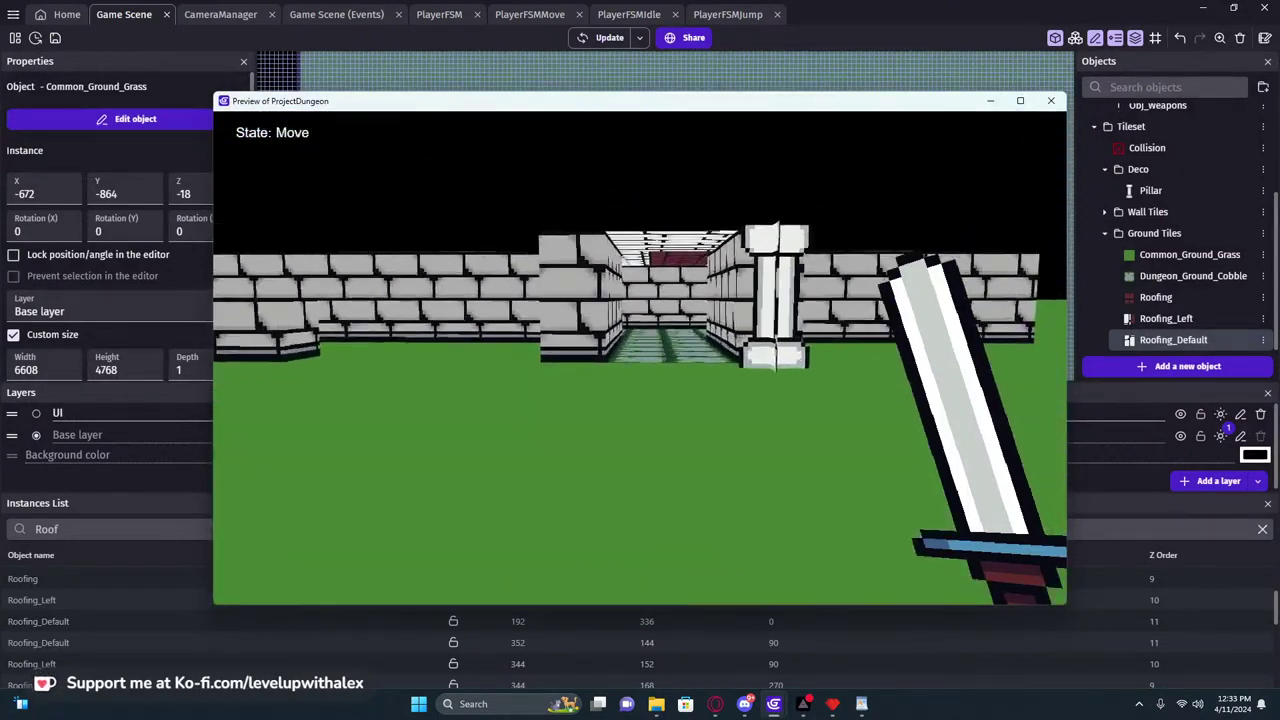
key(w)
key(w)
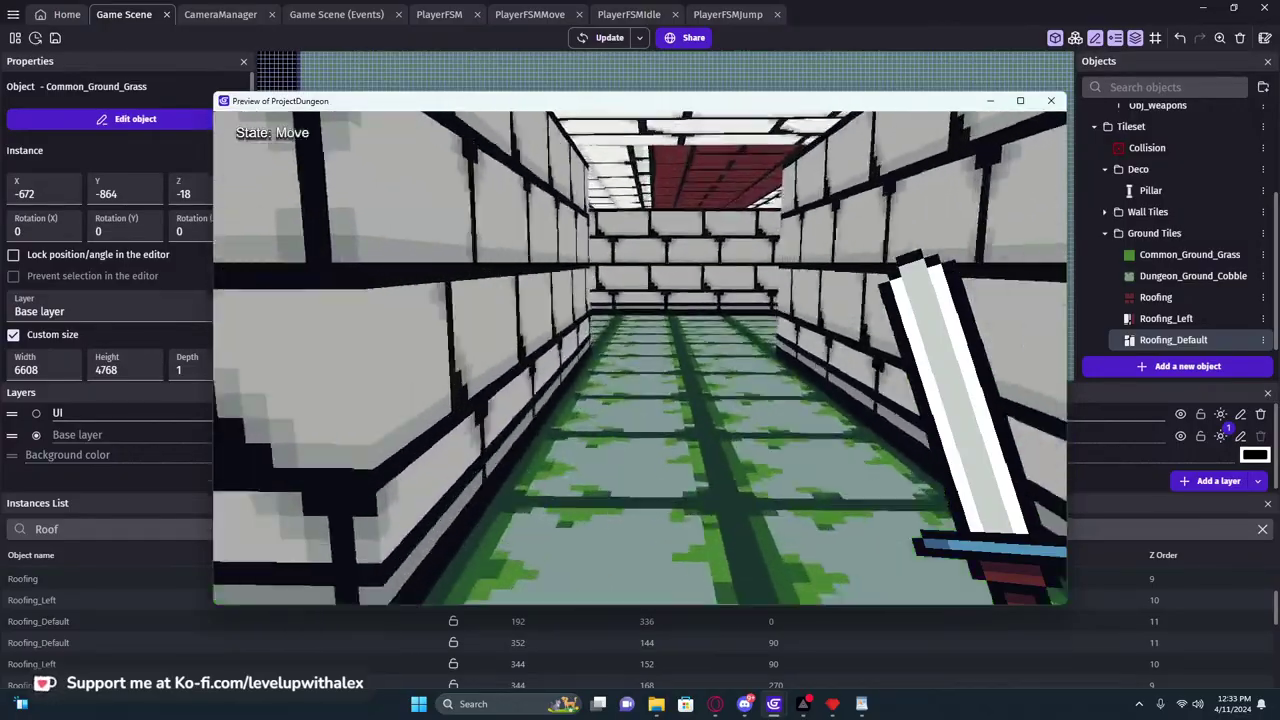
key(w)
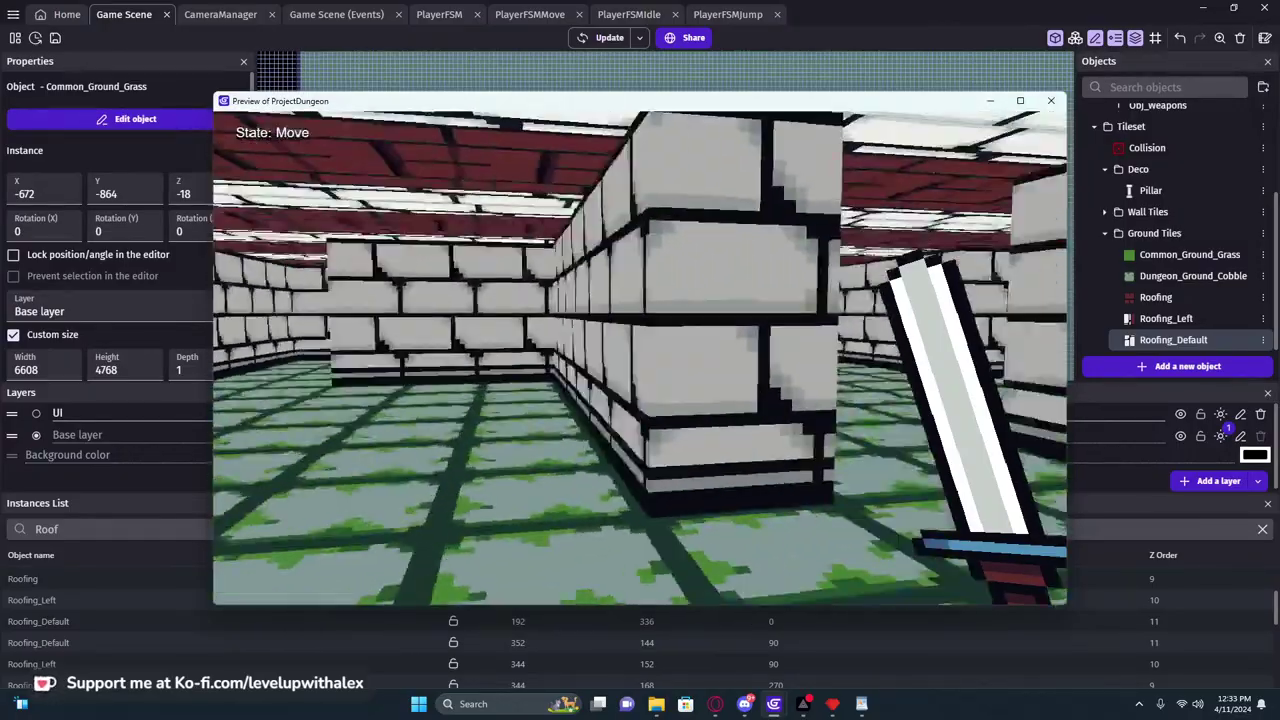
key(w)
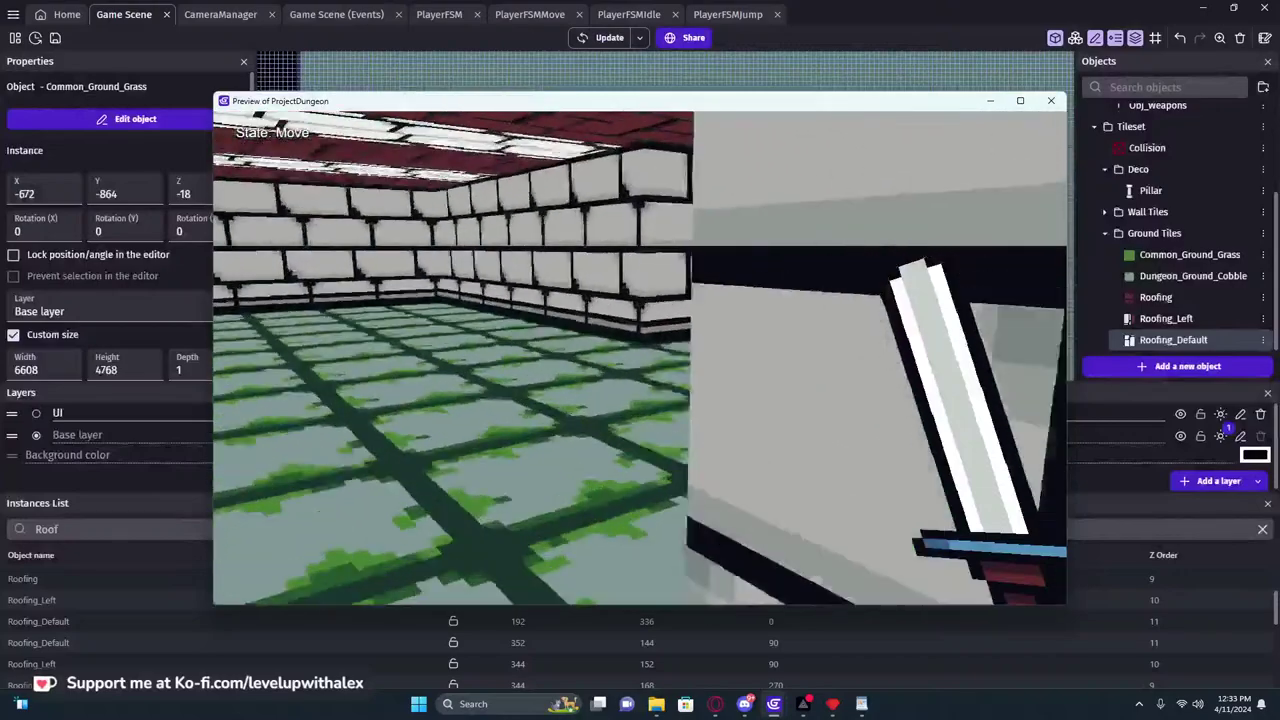
key(s)
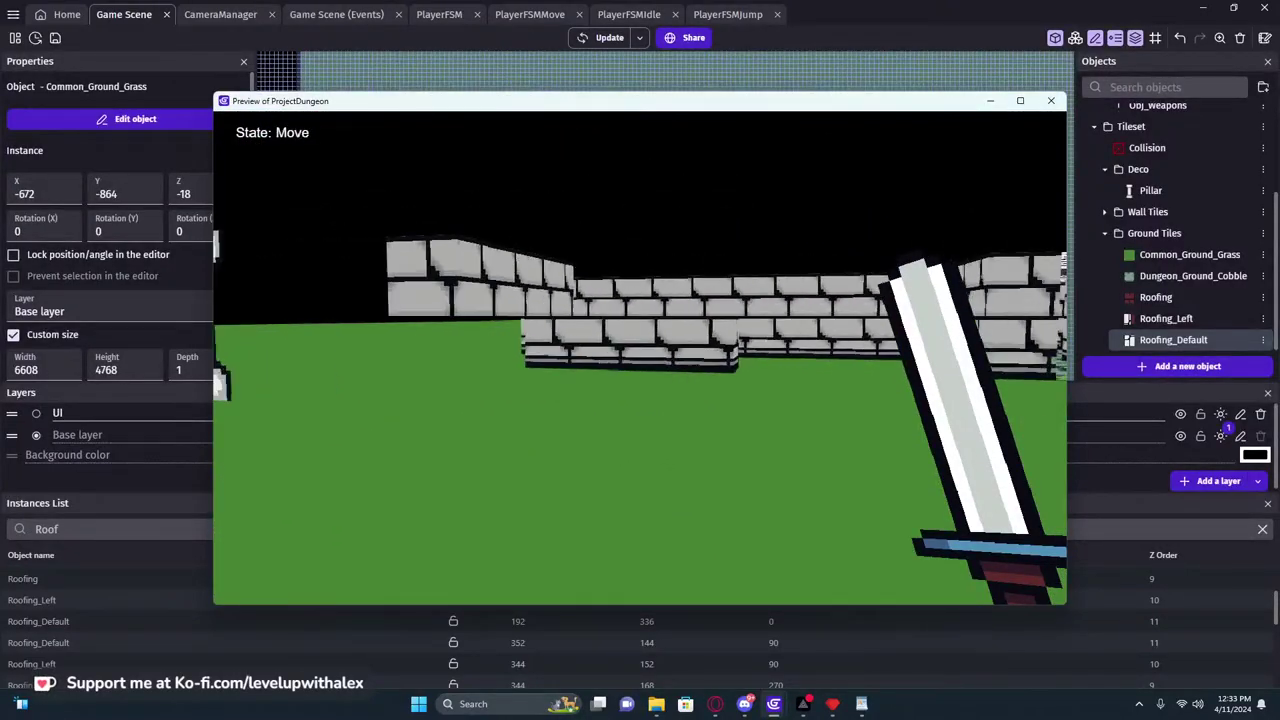
key(w)
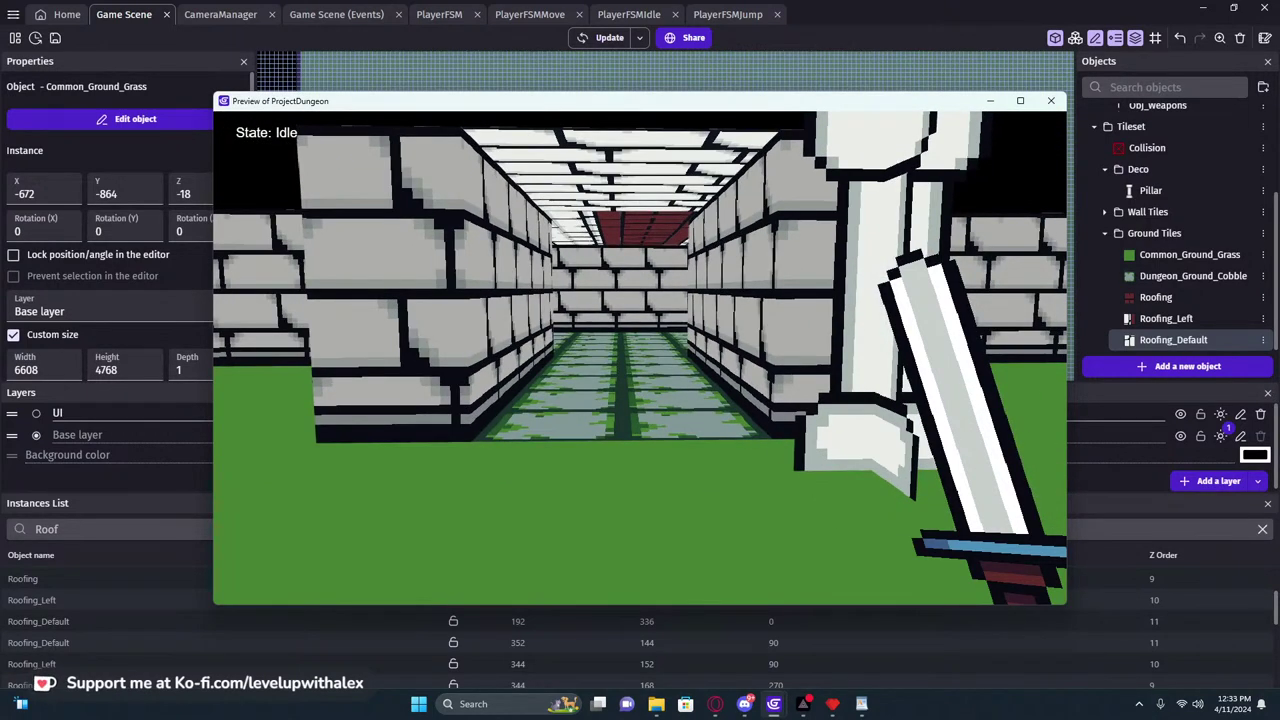
key(w)
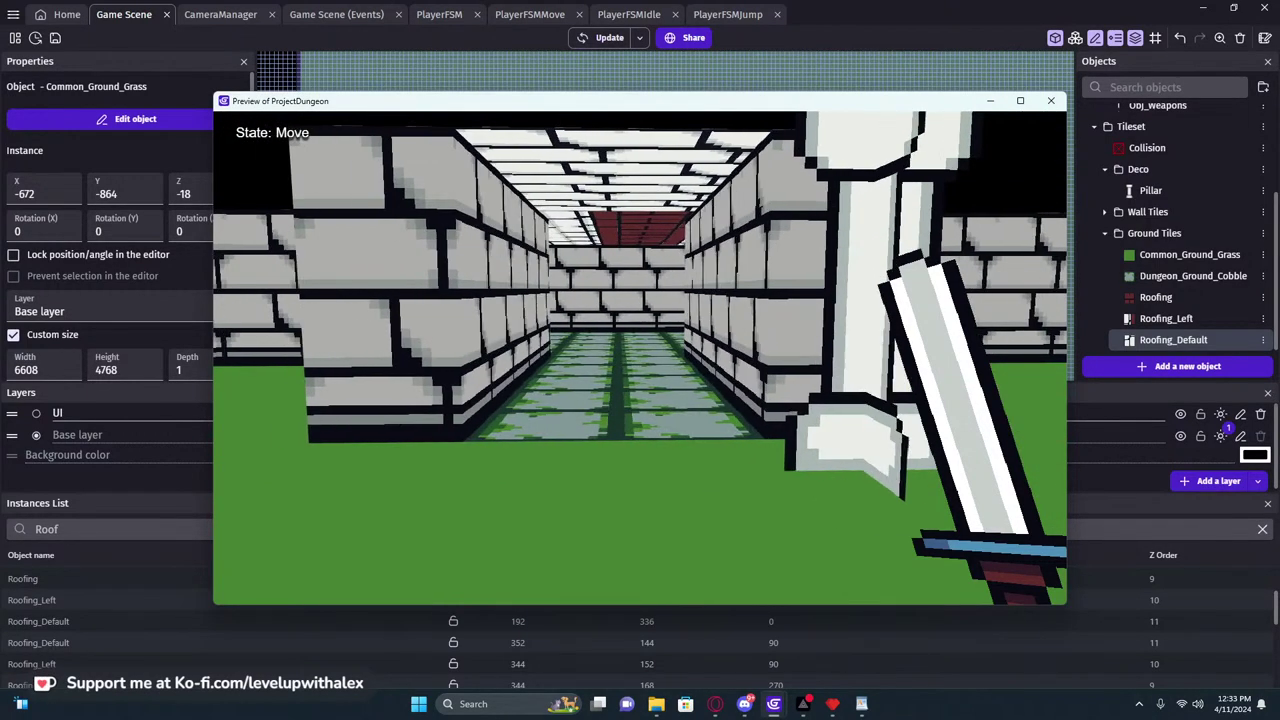
key(w)
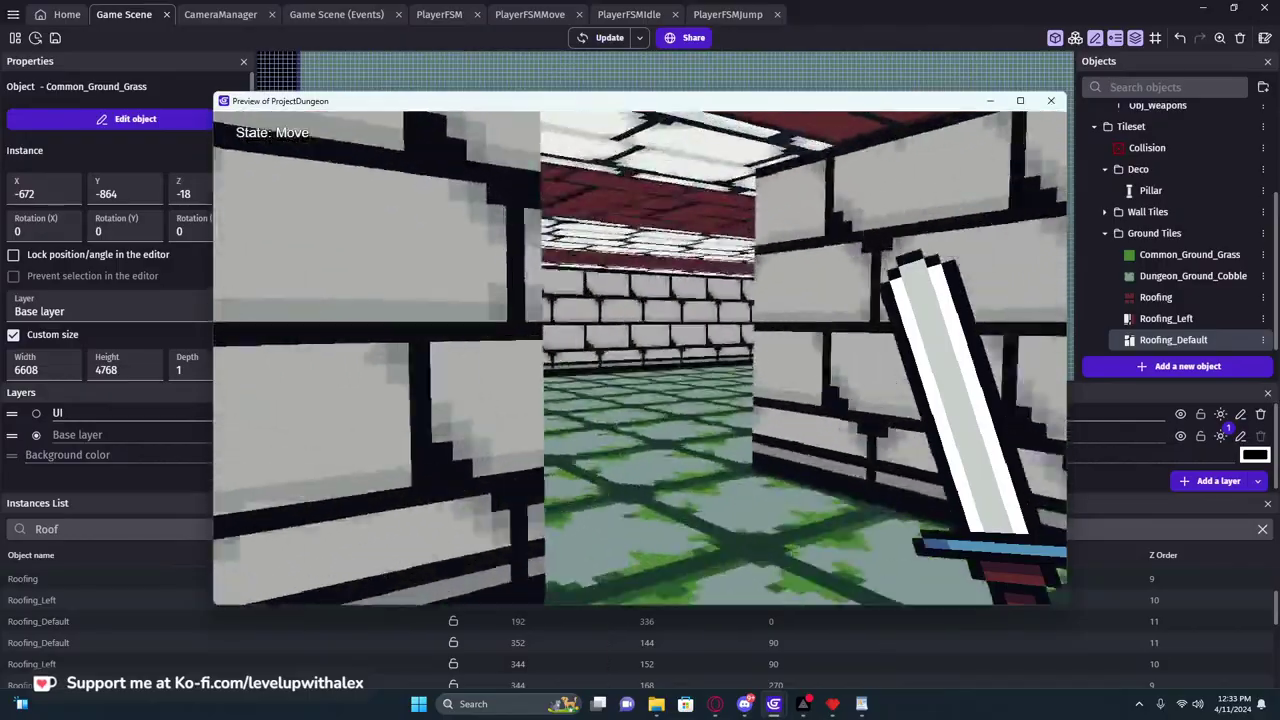
key(w)
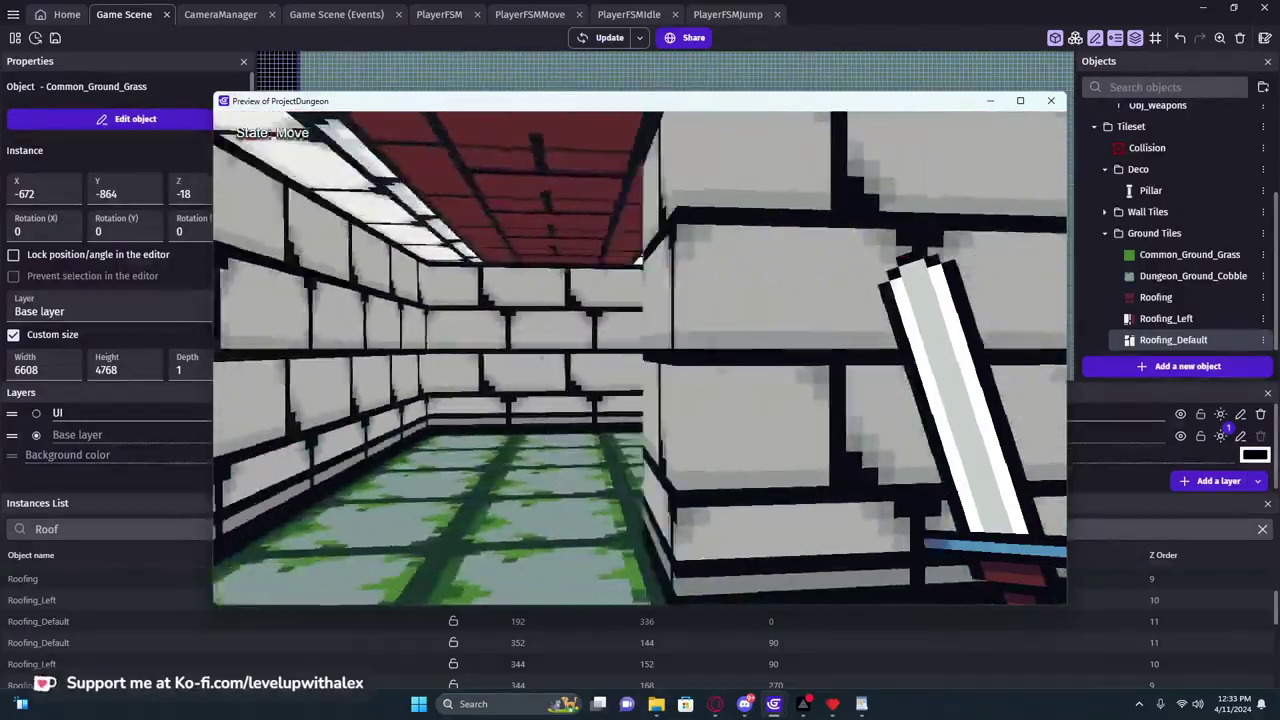
key(w)
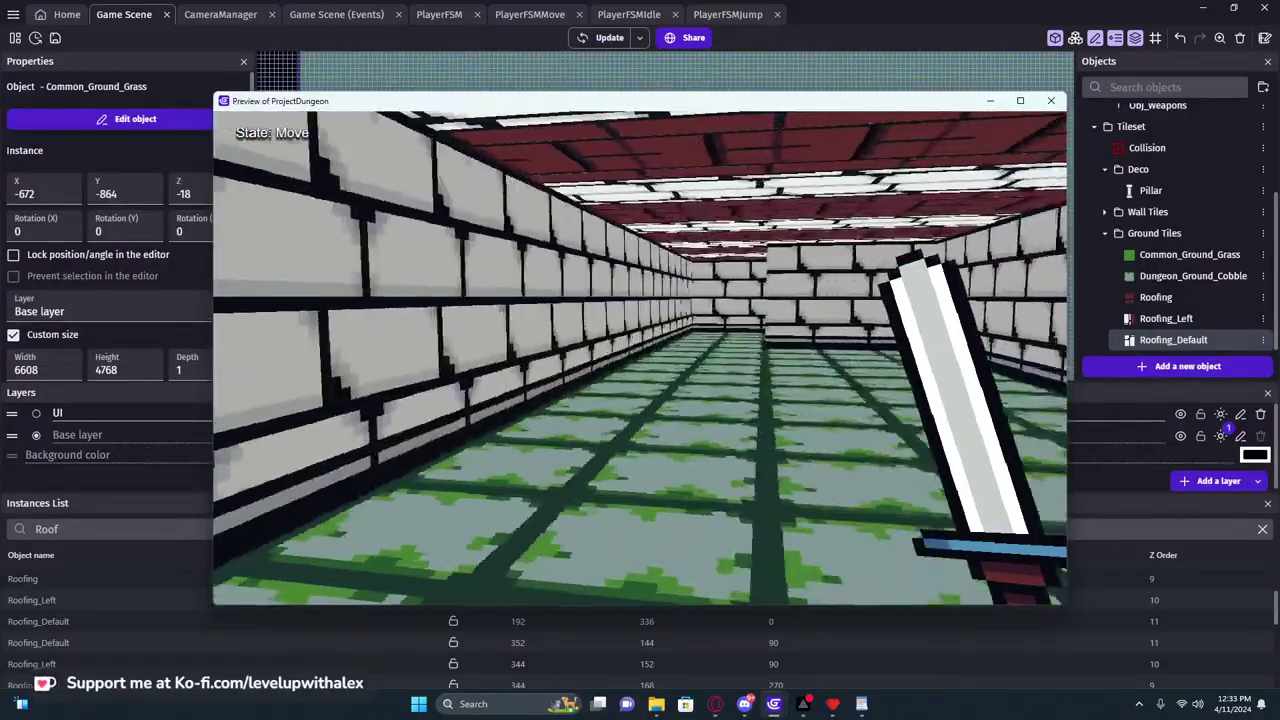
key(w)
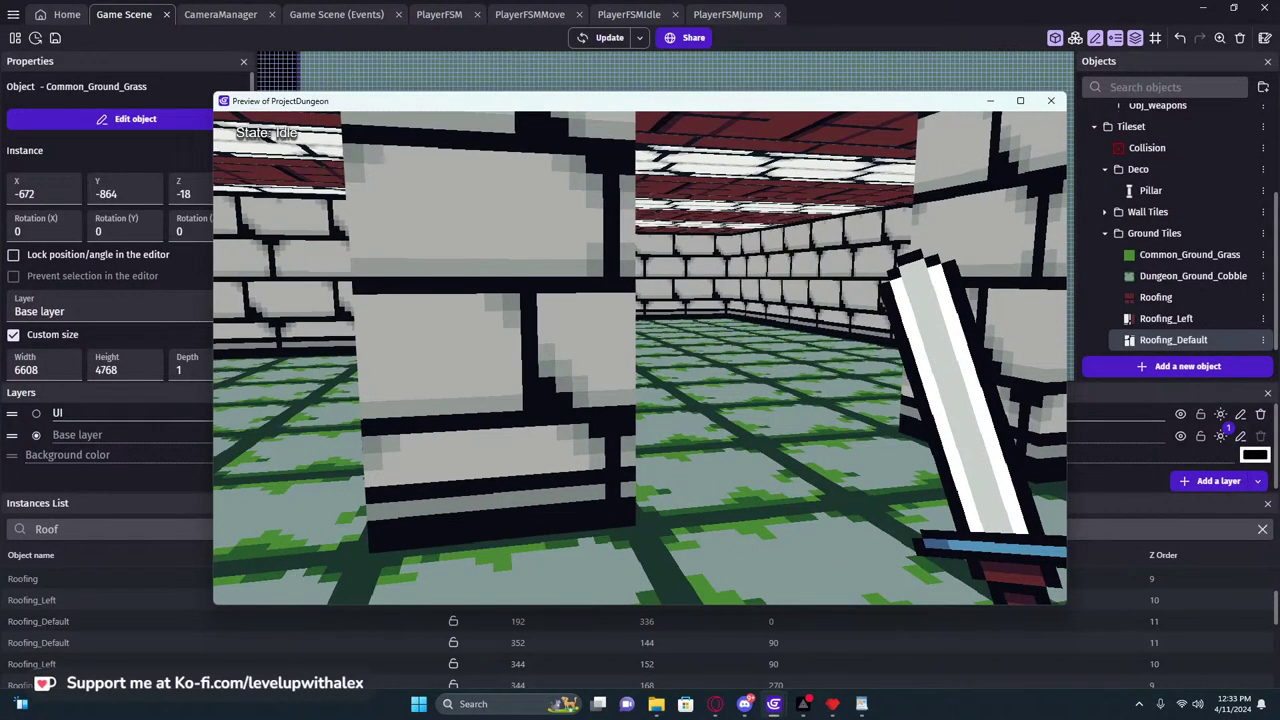
key(w)
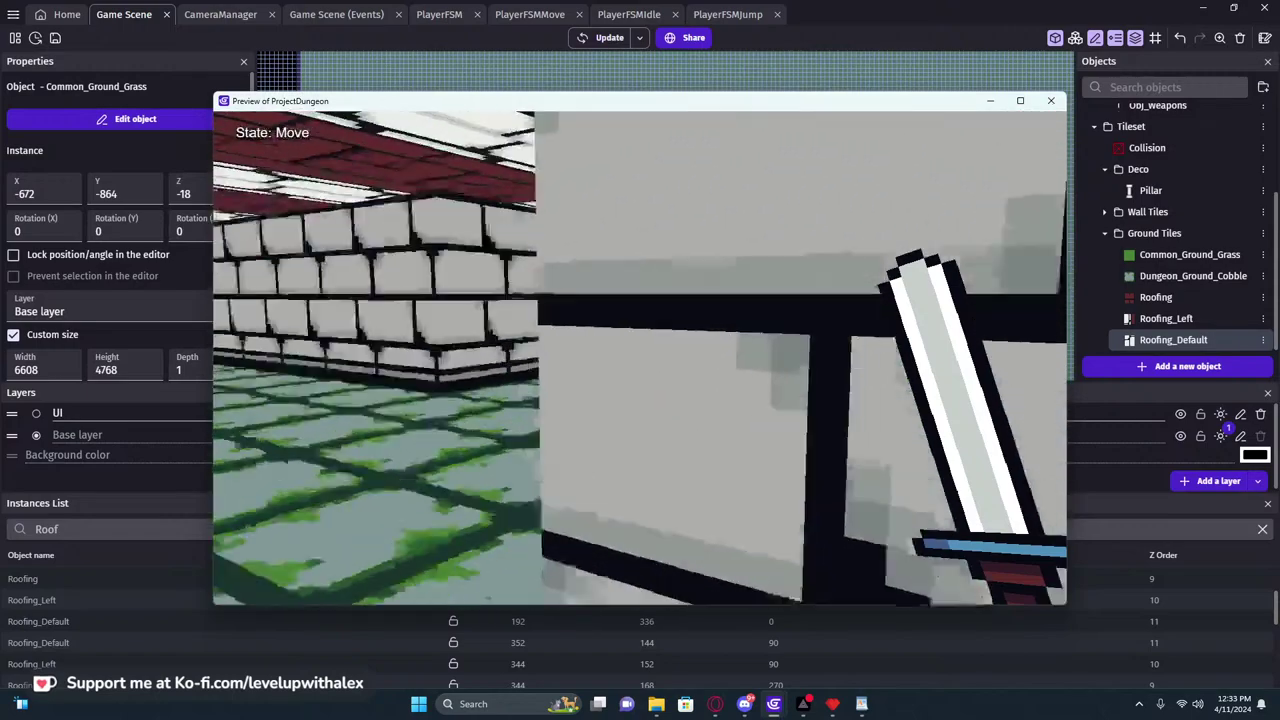
key(s)
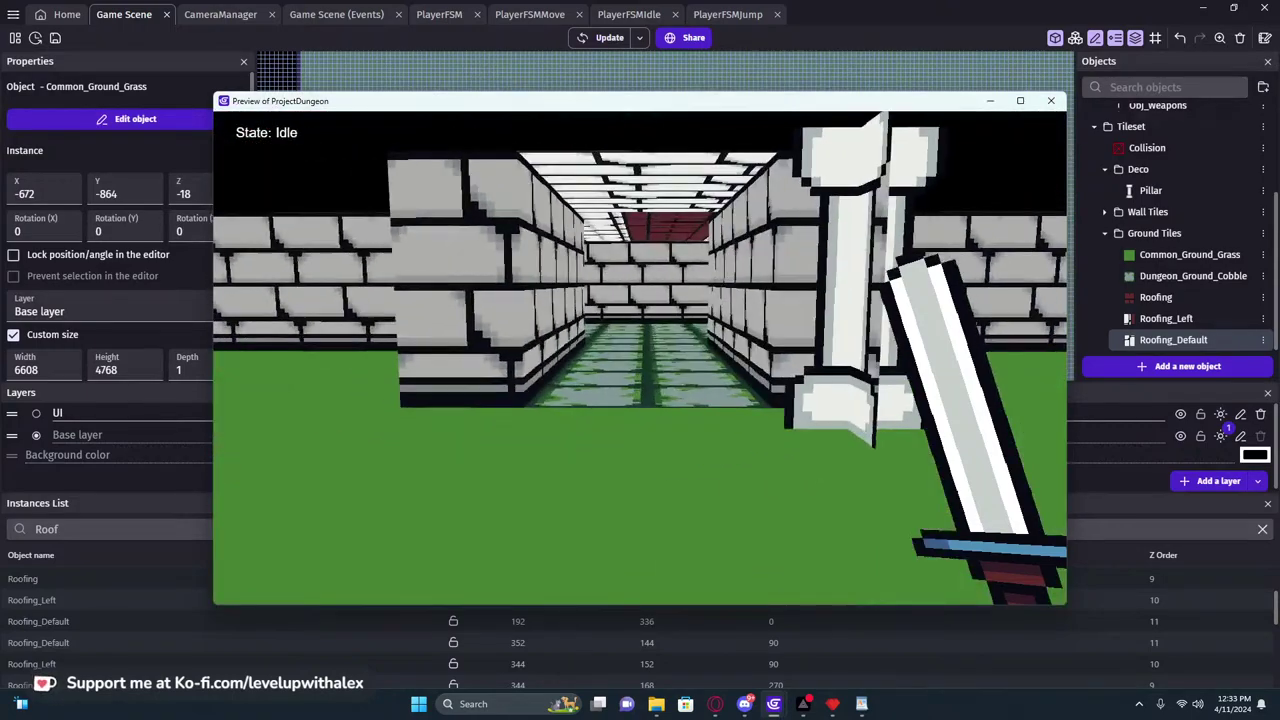
key(w)
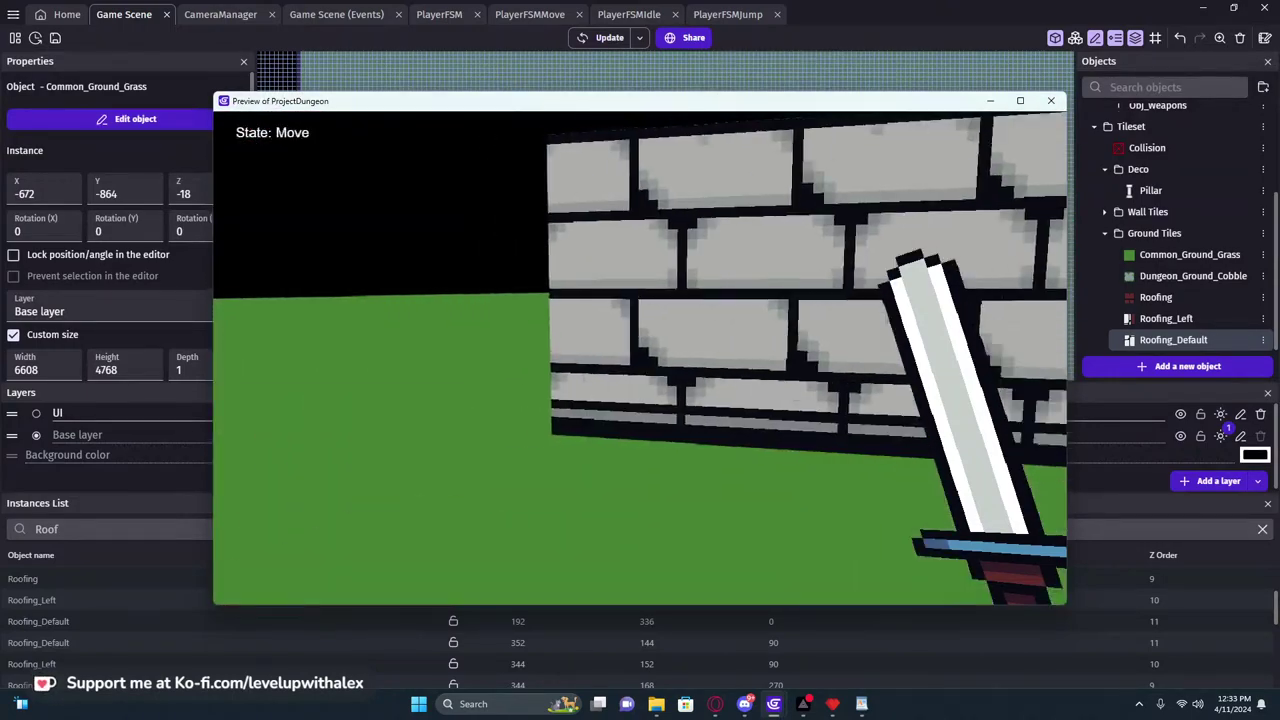
Walk the player around the outer brick walls in the game preview, approach the pillared entrance and enter the roofed room
key(w)
key(w)
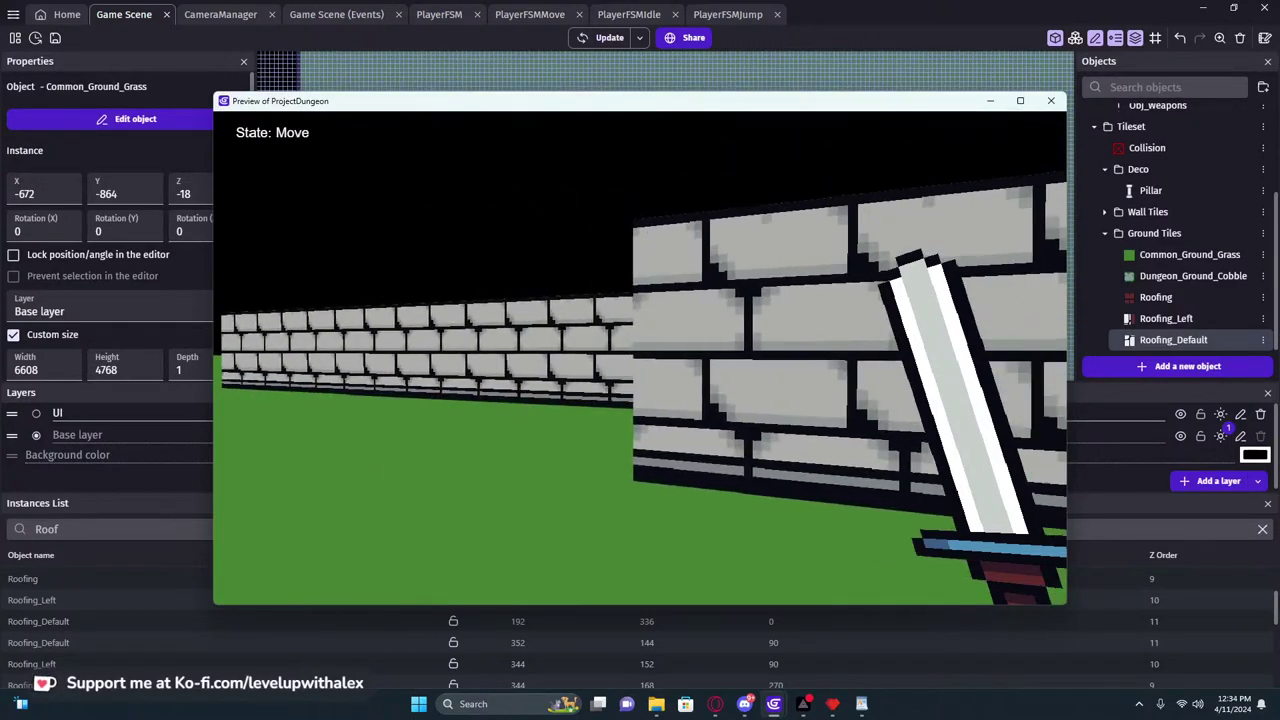
key(w)
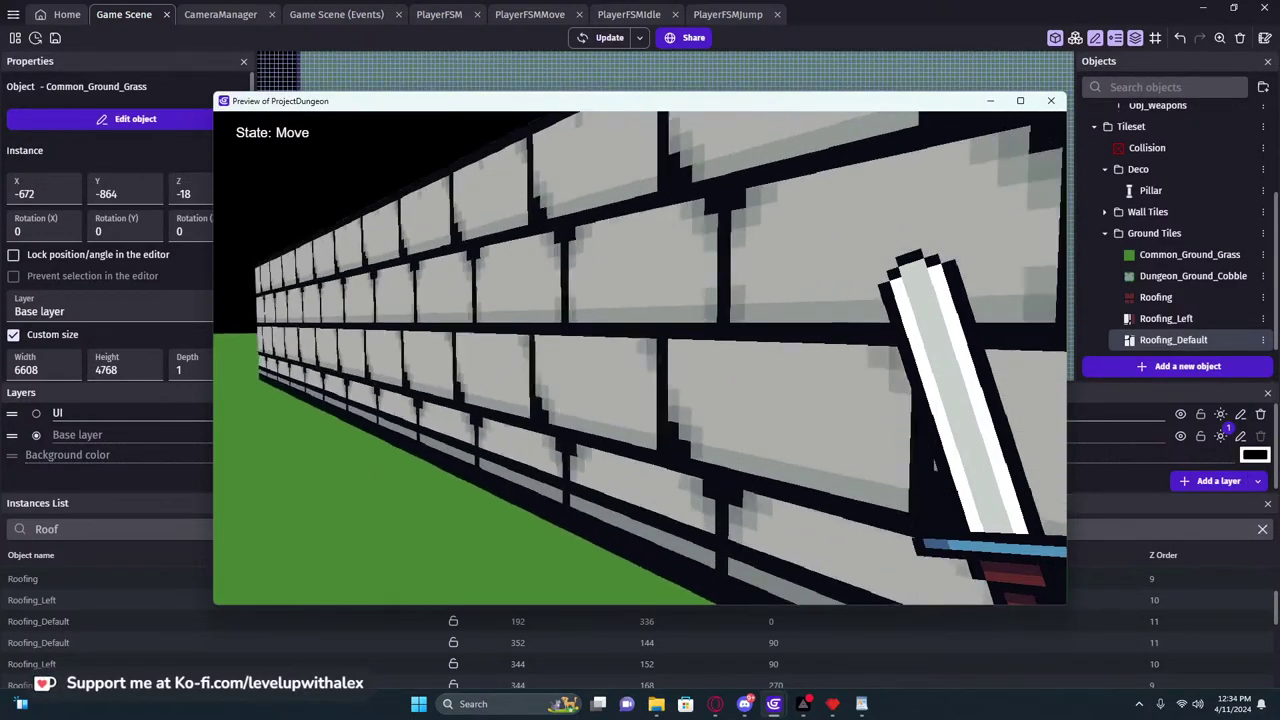
key(w)
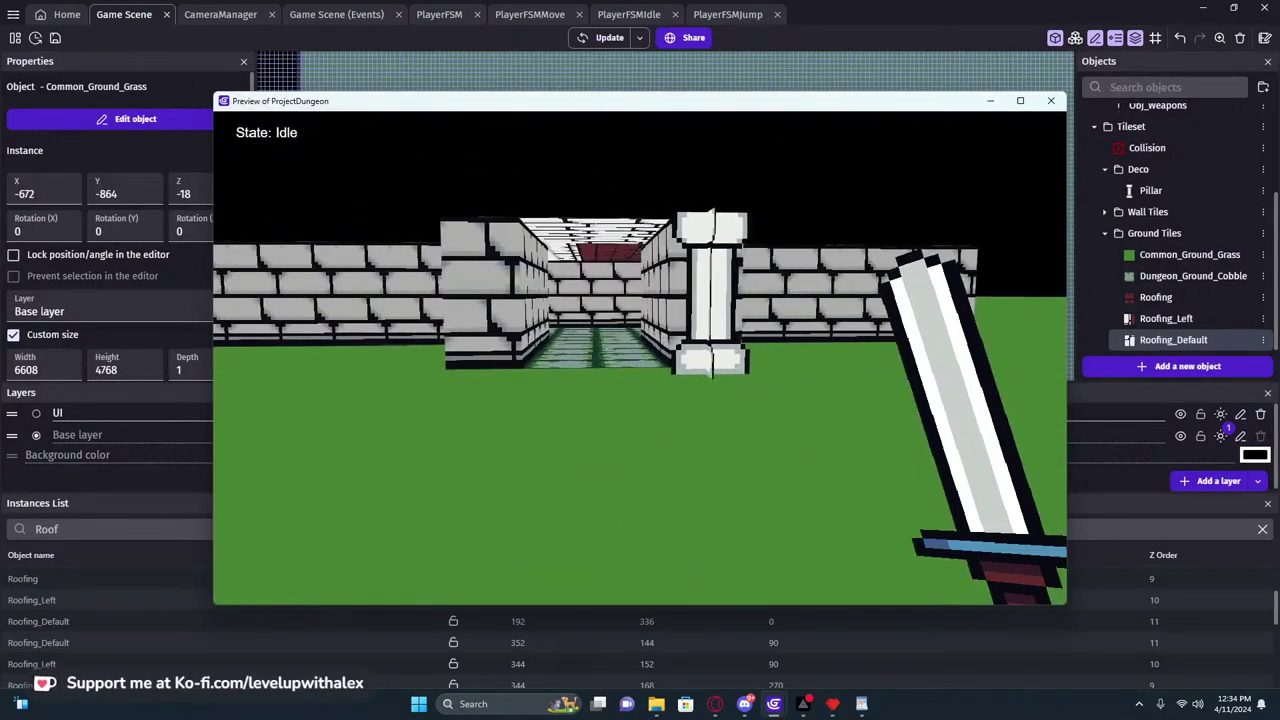
key(d)
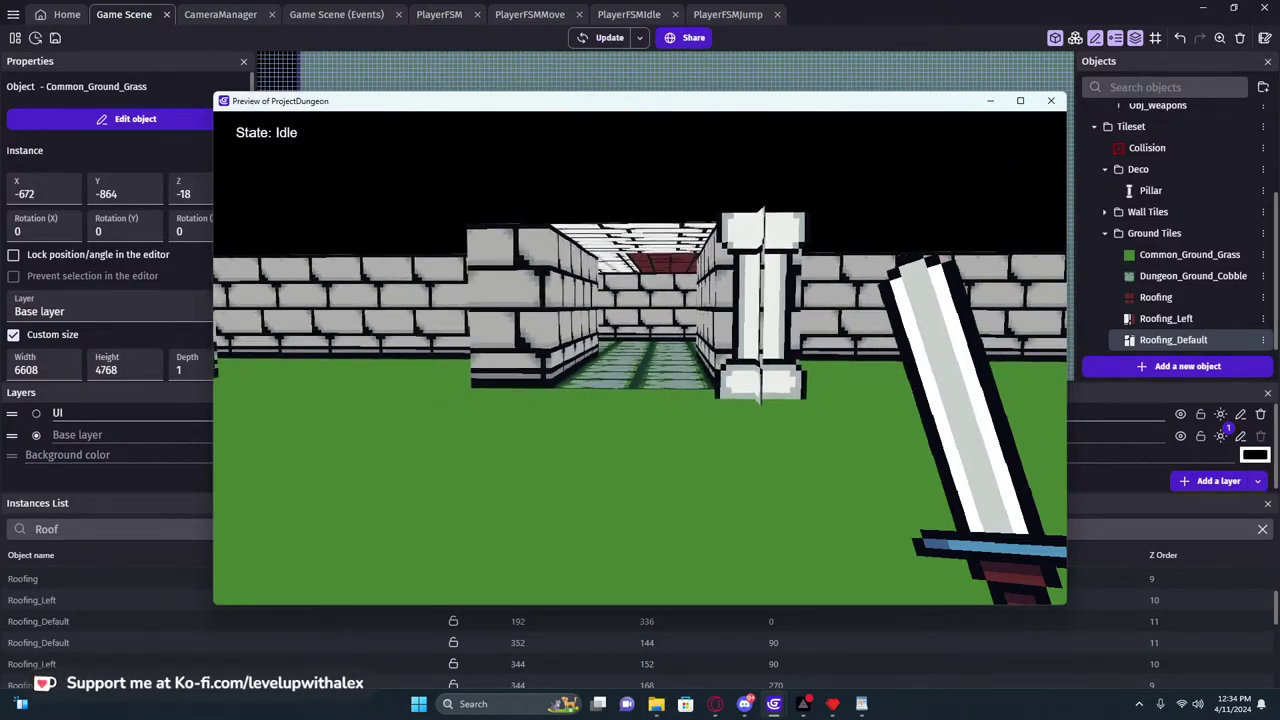
key(w)
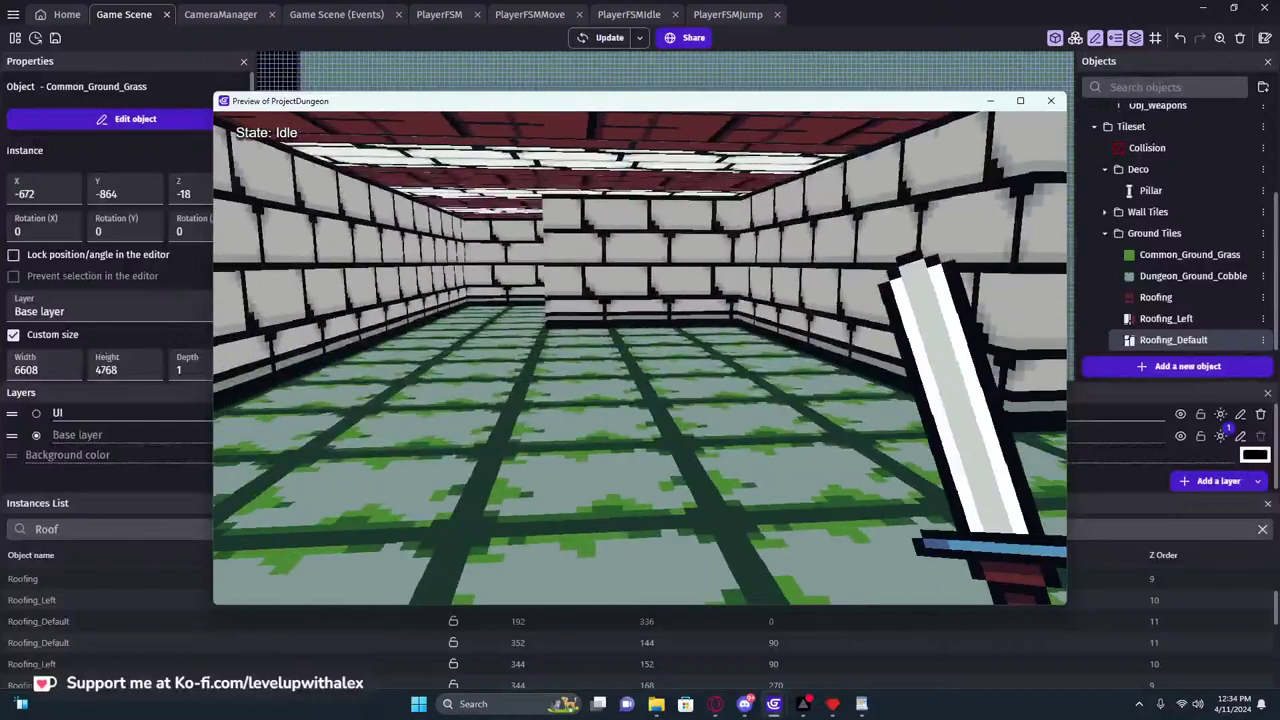
mouse_move(715, 704)
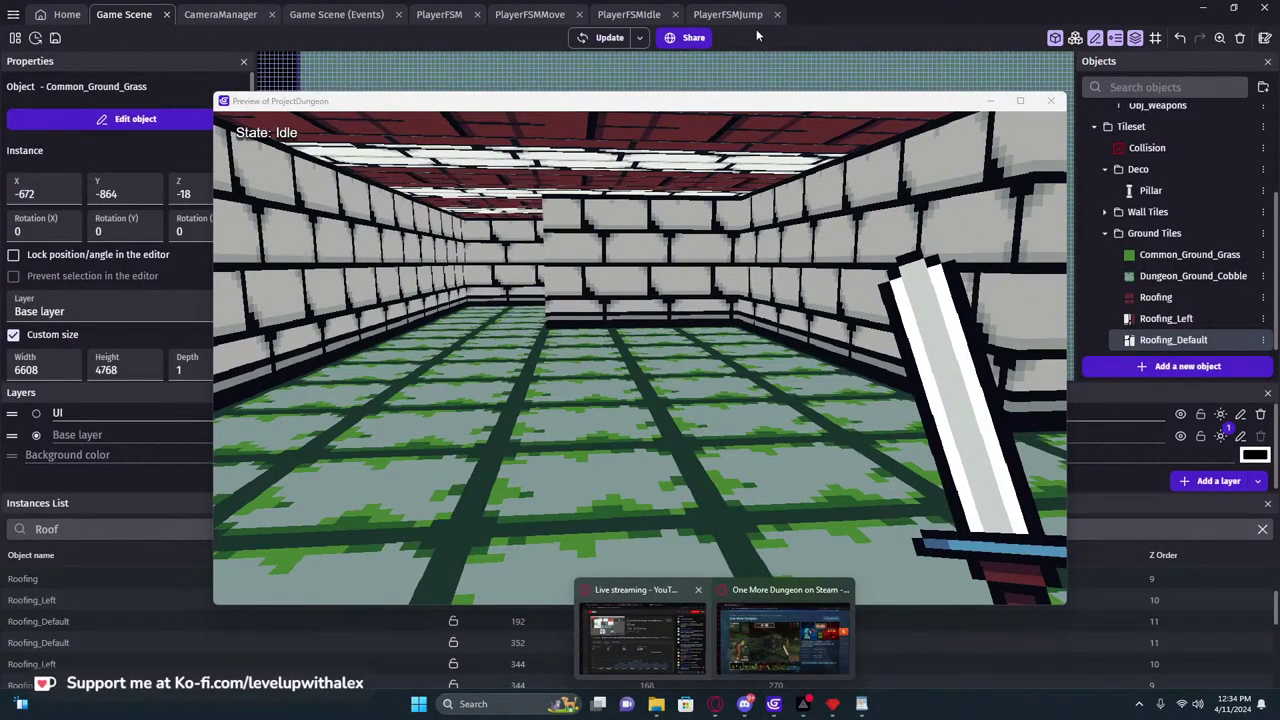
click(608, 511)
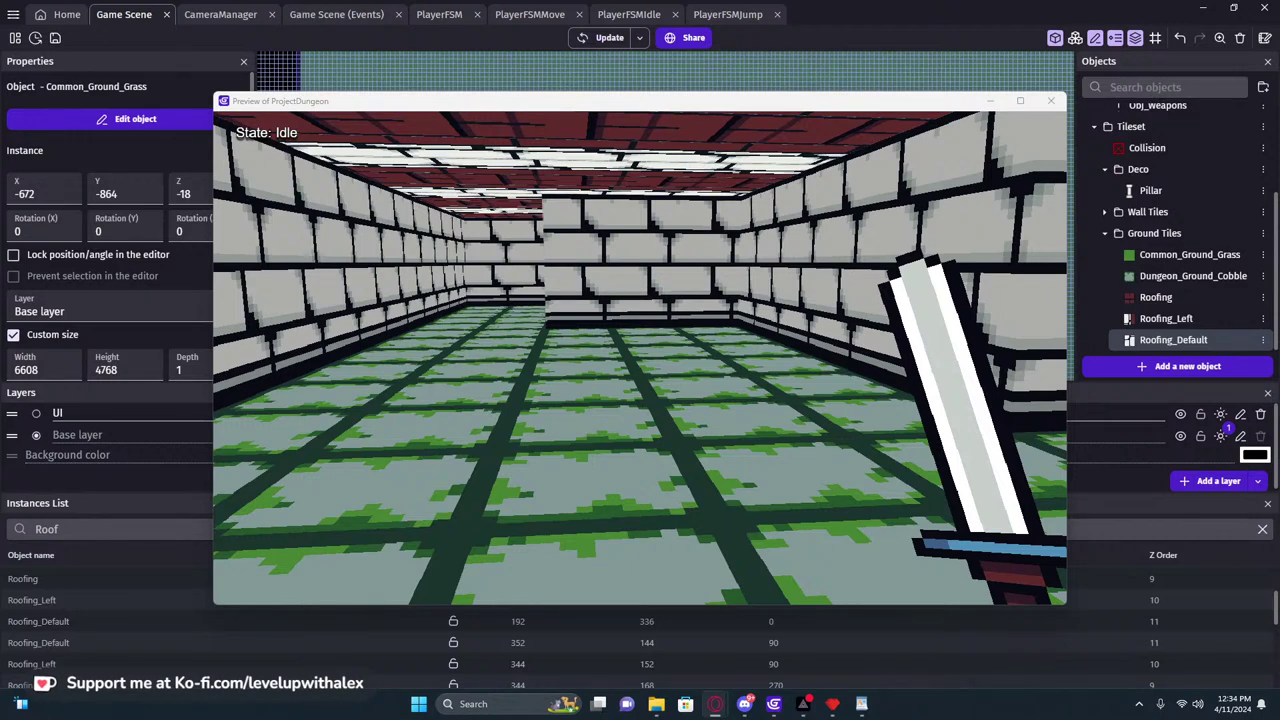
key(alt+Tab)
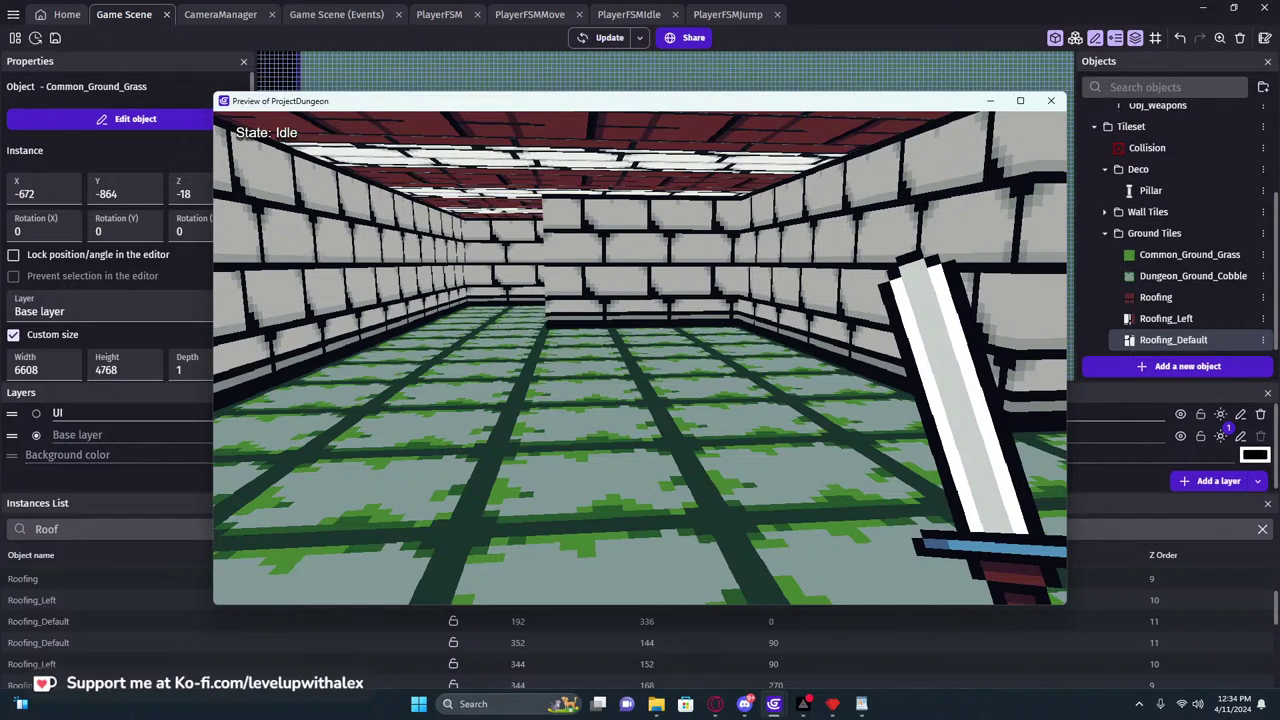
Inspect the dungeon room's walls, floor and roofing in the preview by walking through it and out onto the grass
key(w)
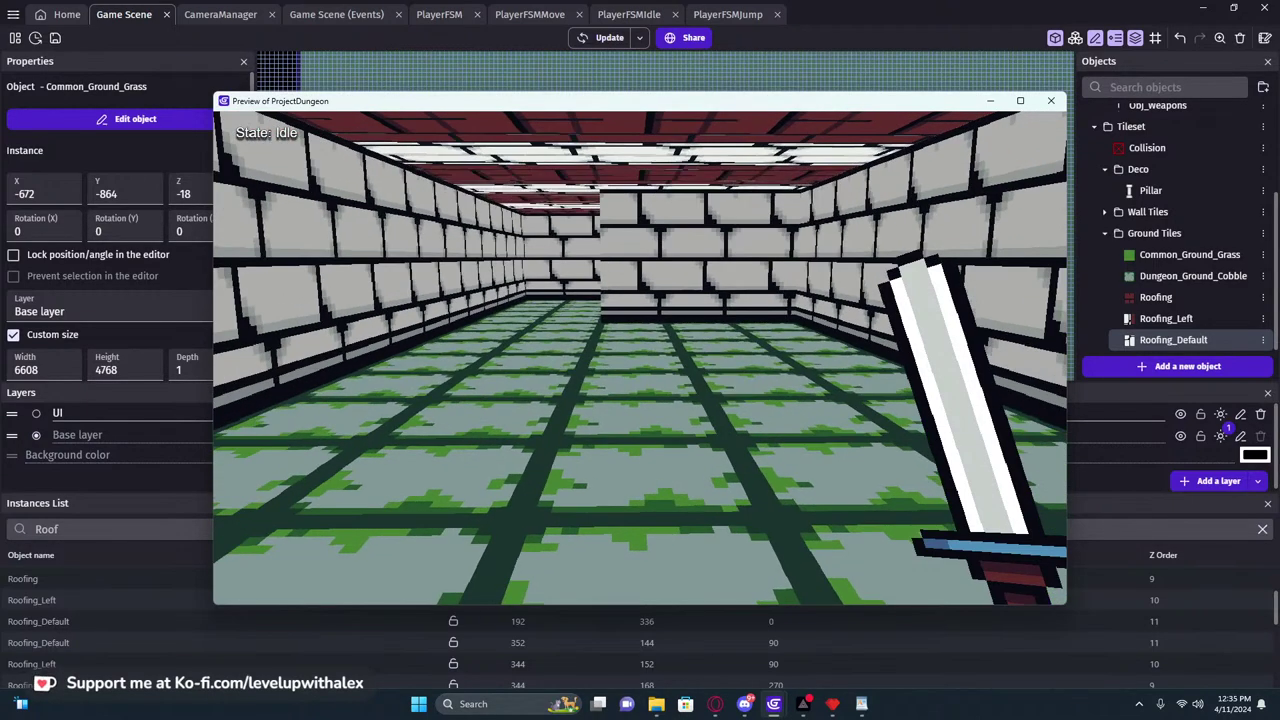
key(w)
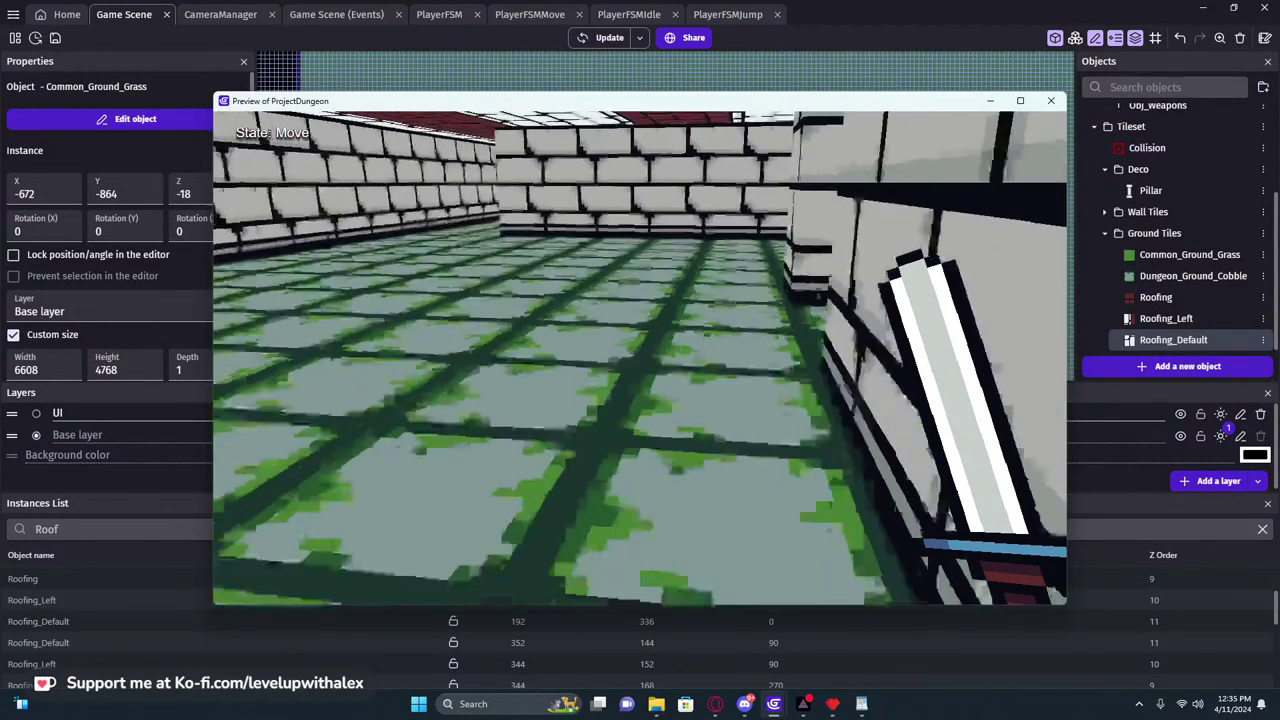
key(s)
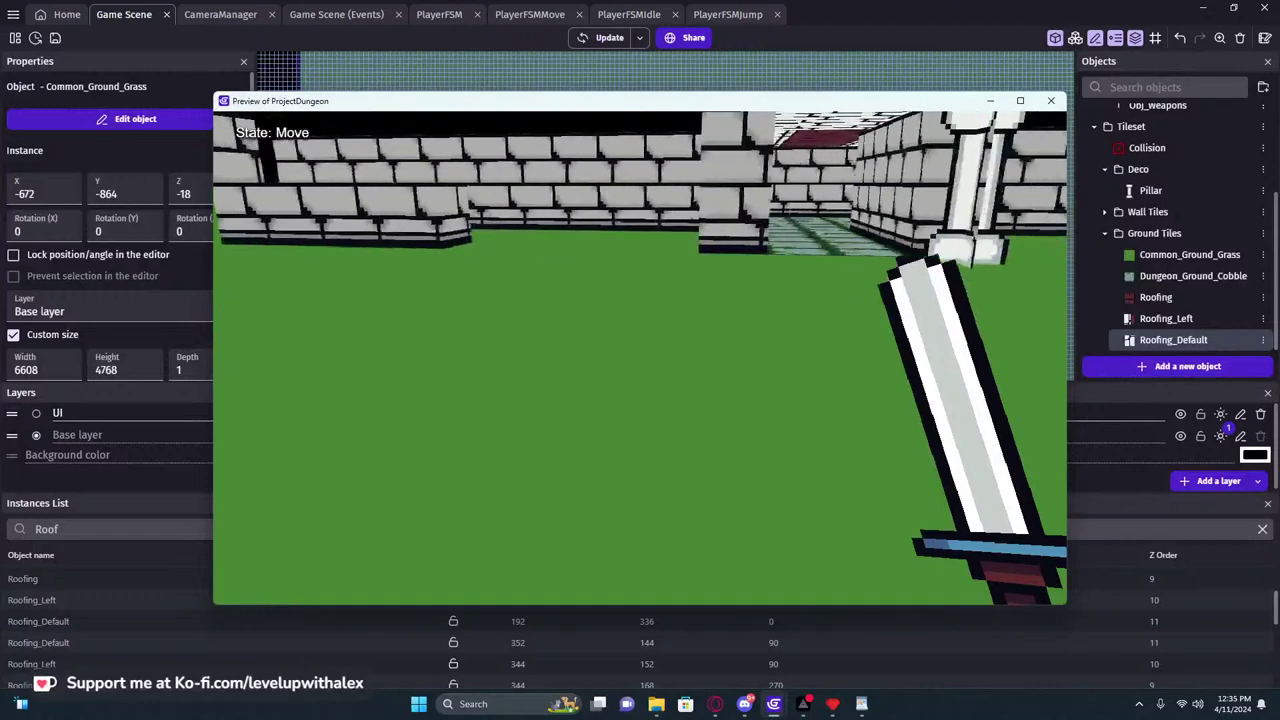
key(s)
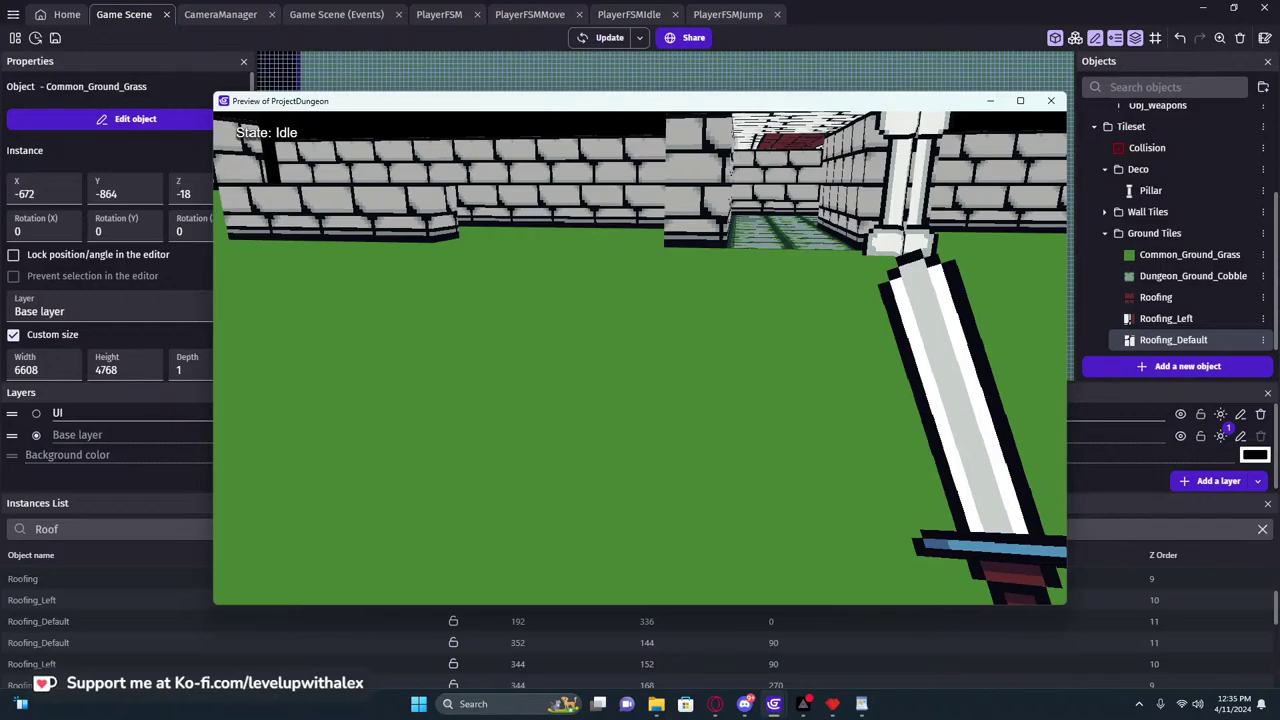
key(w)
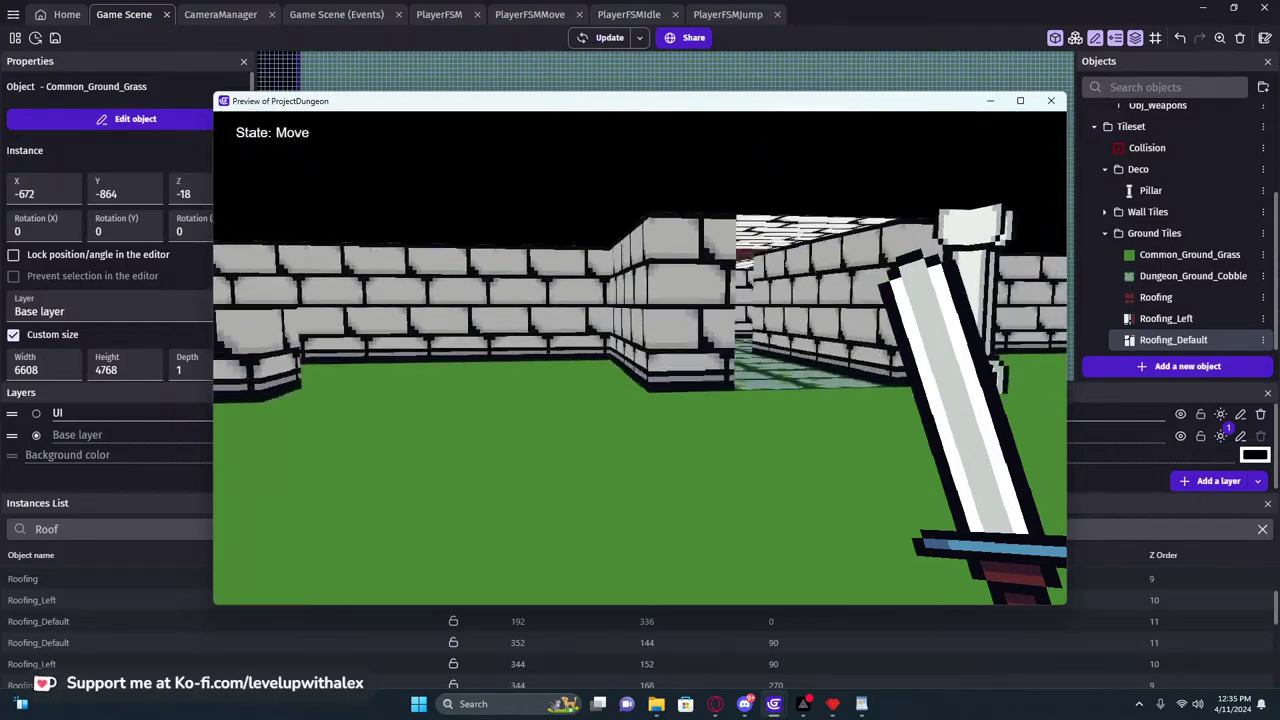
key(w)
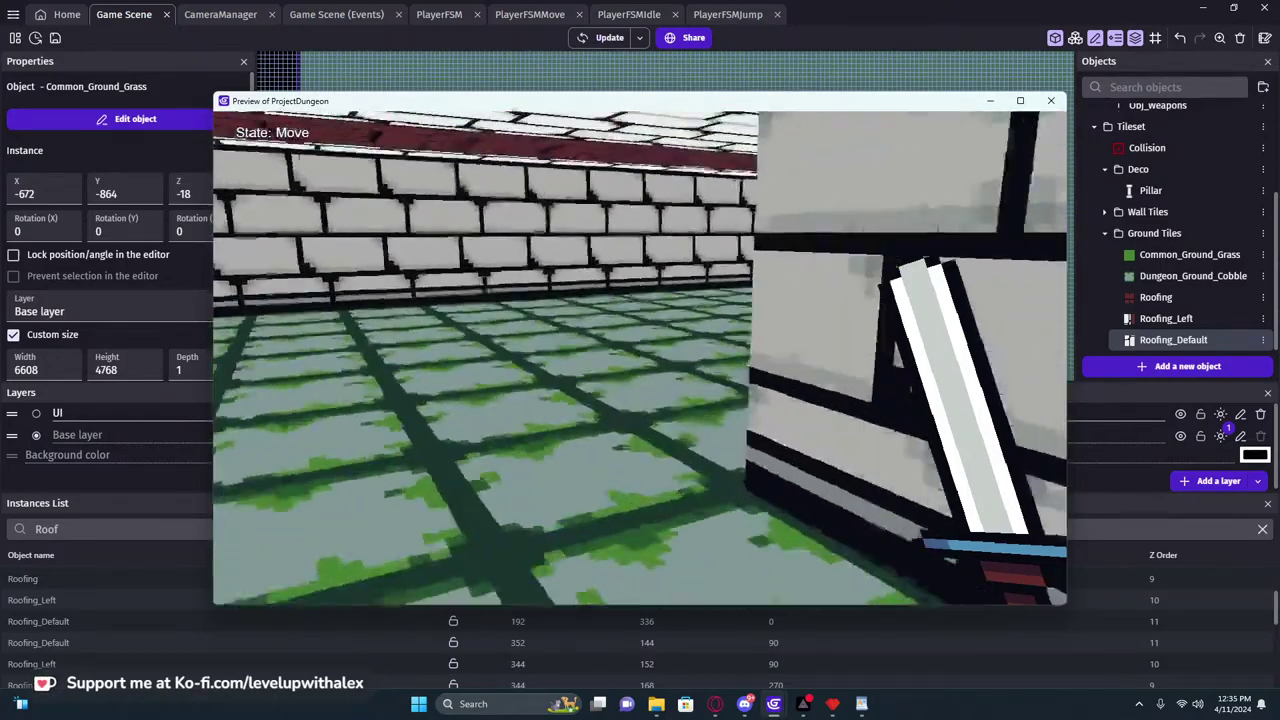
key(w)
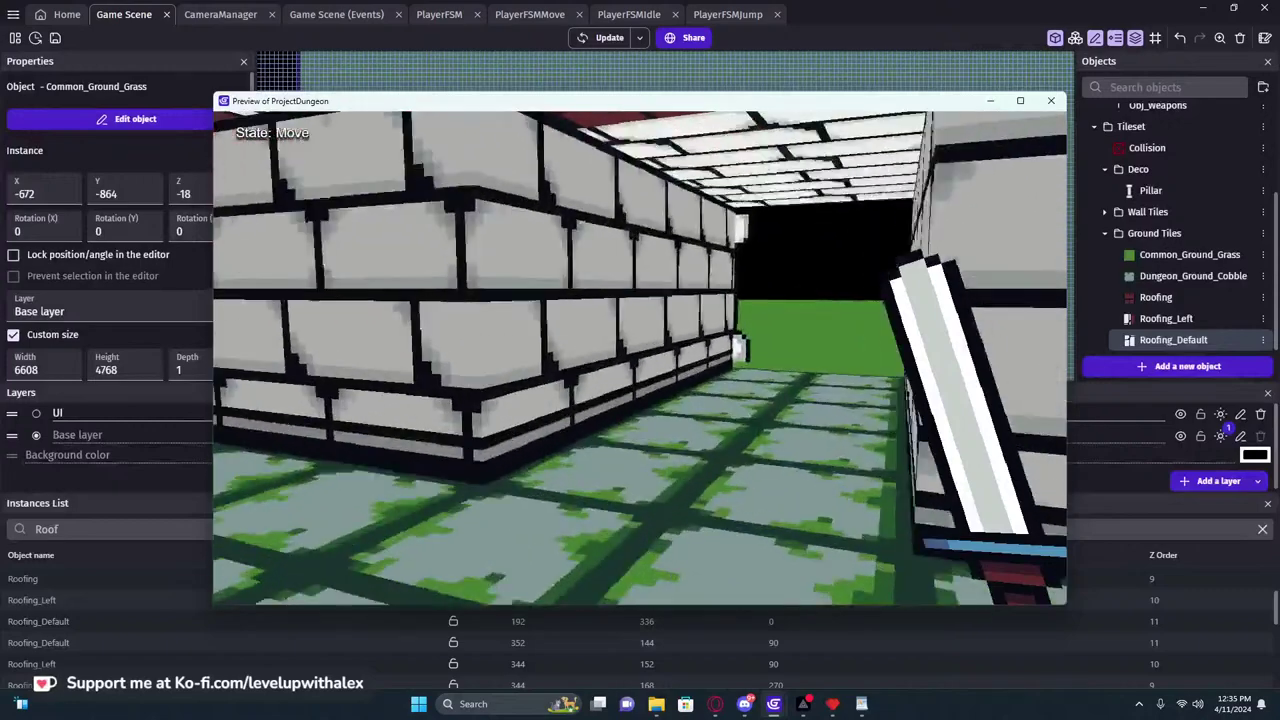
key(s)
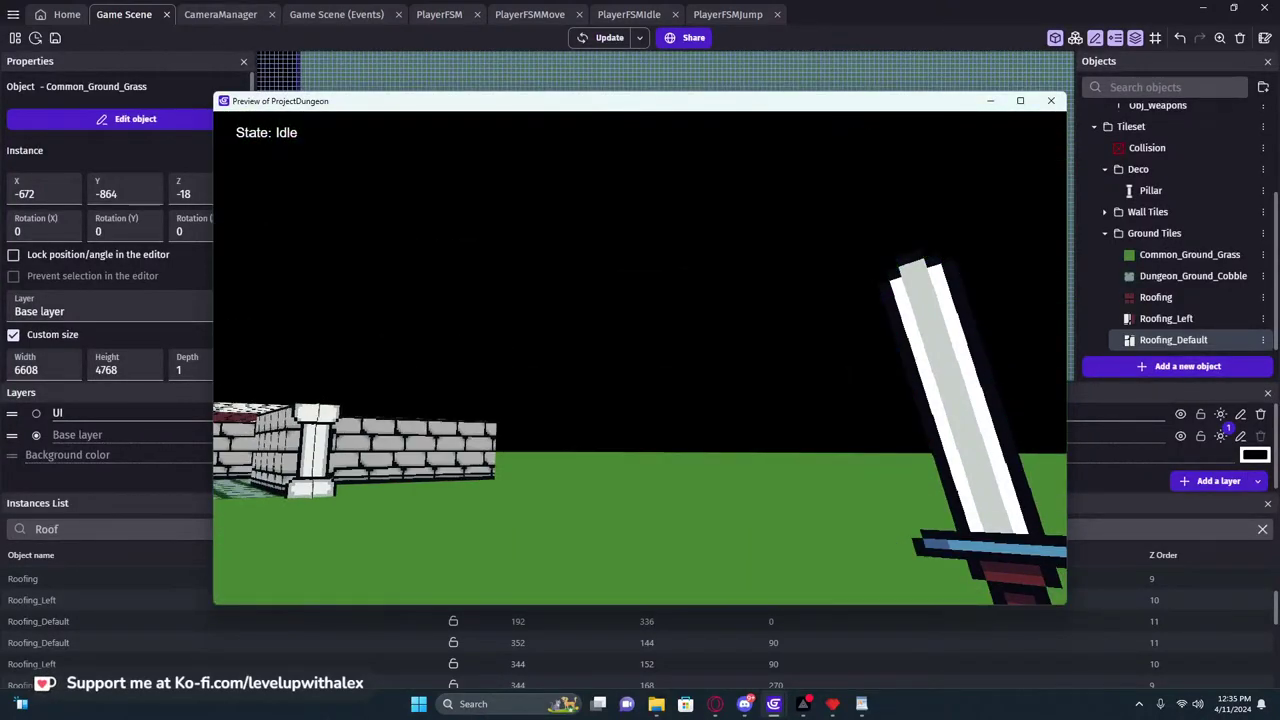
Switch to Pyxel Edit and try filling the empty tile below the first white stone tile with near-black
click(832, 706)
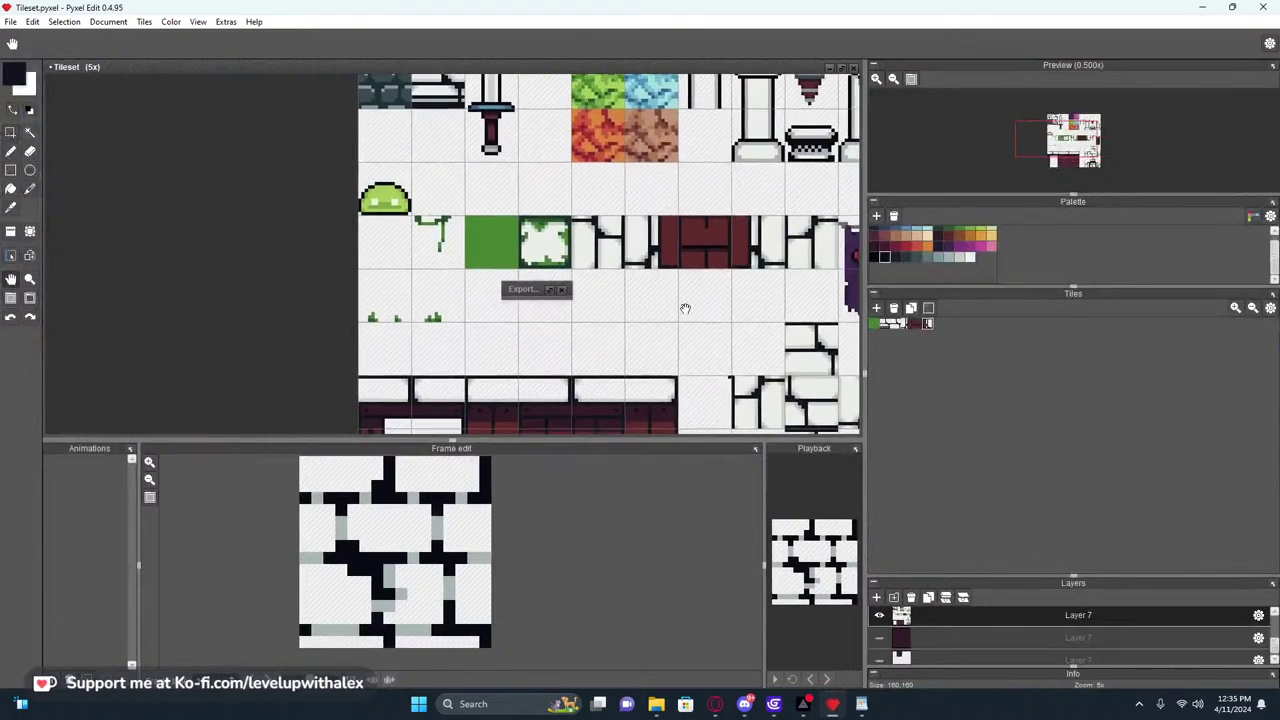
key(f)
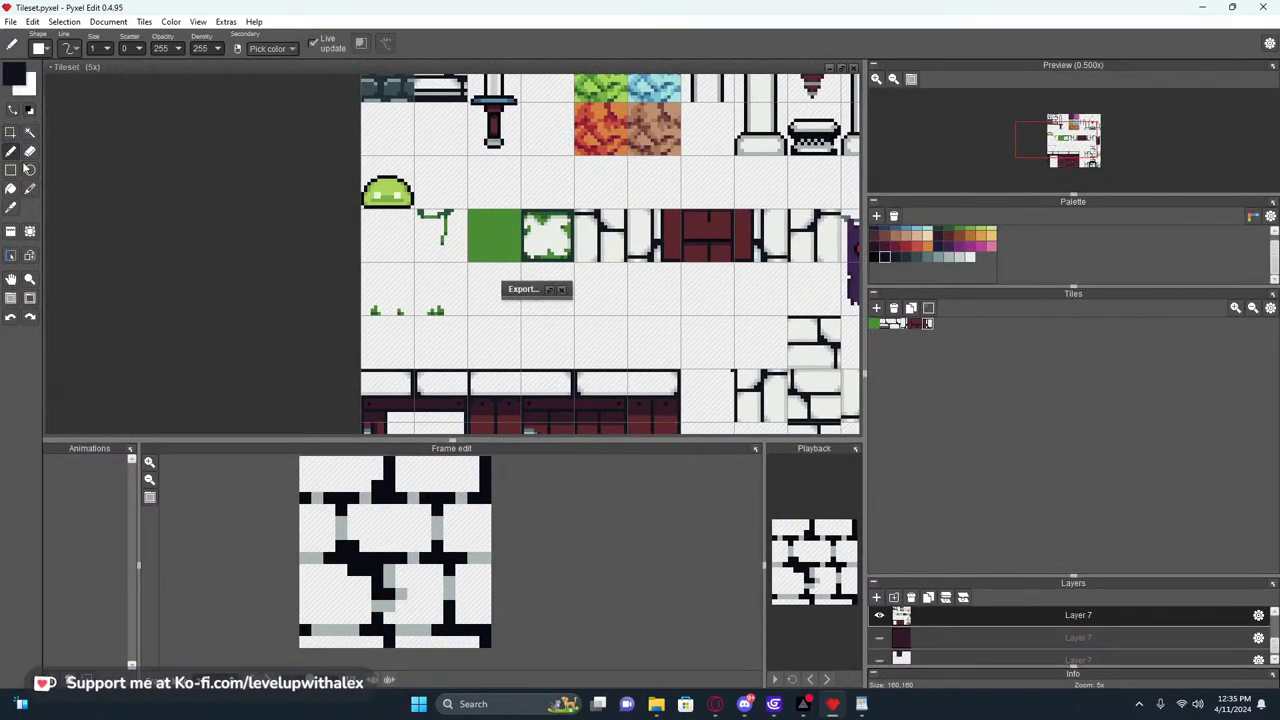
scroll(490, 280, up, 2)
click(655, 319)
middle_drag(736, 309, 634, 295)
key(s)
key(ctrl+z)
click(563, 290)
key(f)
click(569, 289)
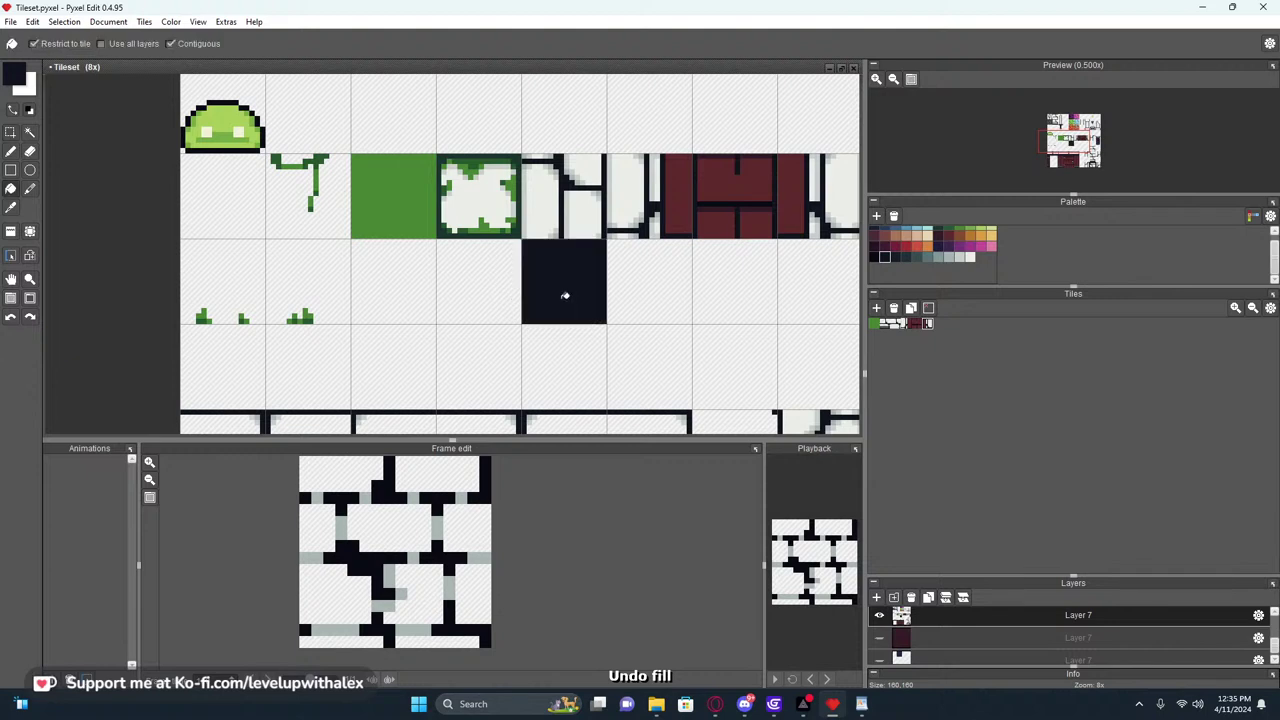
Try filling five adjacent empty tiles in the row above the wooden door artwork with near-black
click(560, 356)
click(497, 348)
click(650, 355)
click(740, 354)
click(418, 355)
scroll(608, 349, down, 2)
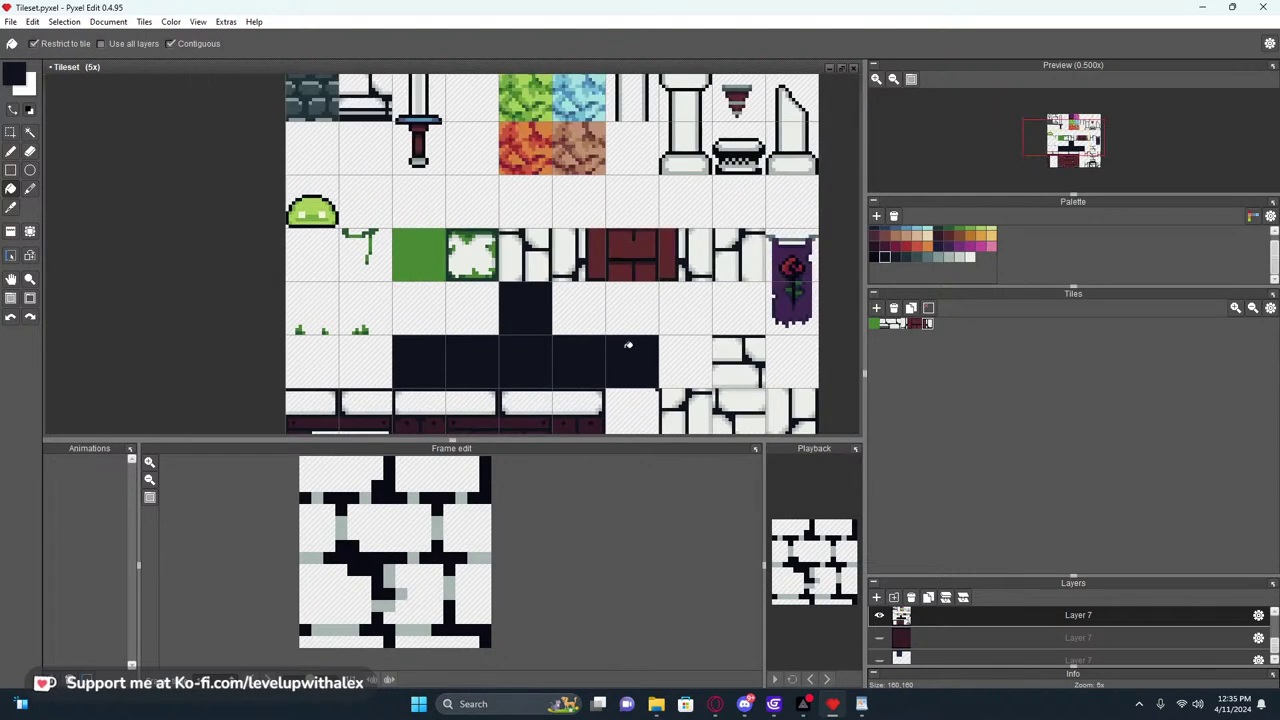
Undo the near-black test fills in the empty tiles of the tileset
key(ctrl+z)
key(ctrl+z)
key(ctrl+z)
key(ctrl+z)
key(ctrl+z)
key(ctrl+z)
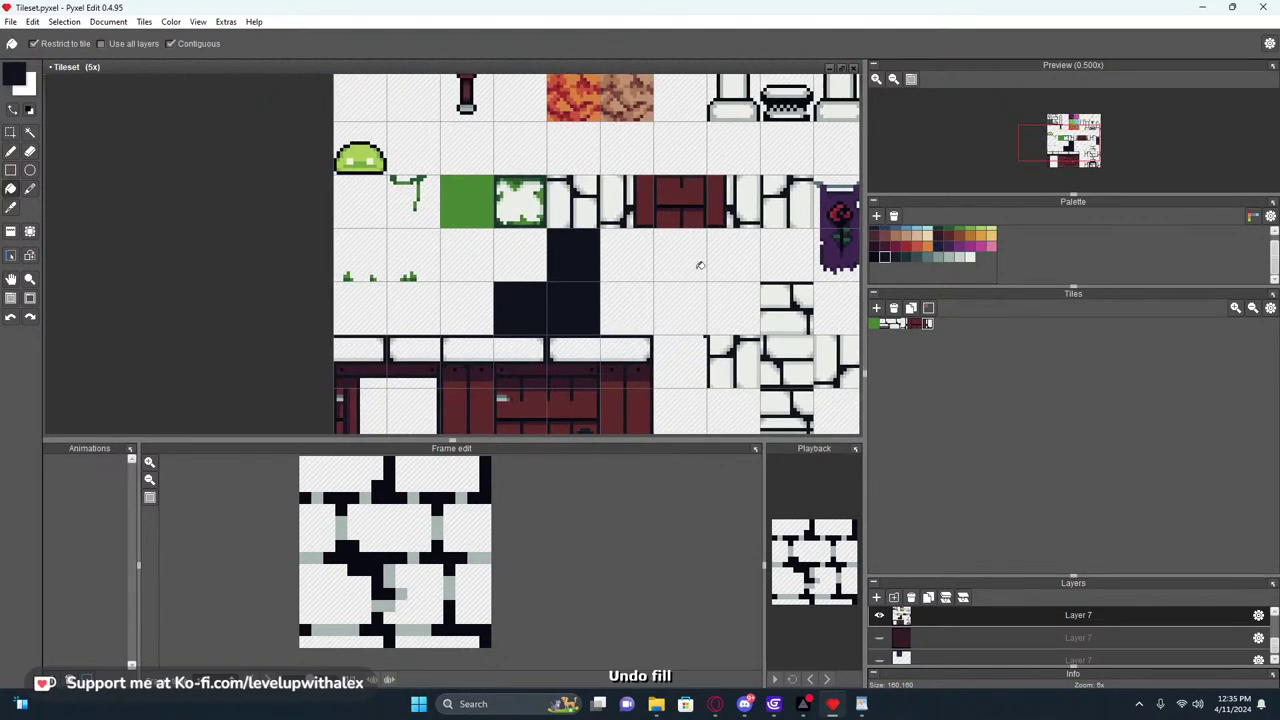
scroll(540, 269, up, 3)
click(530, 269)
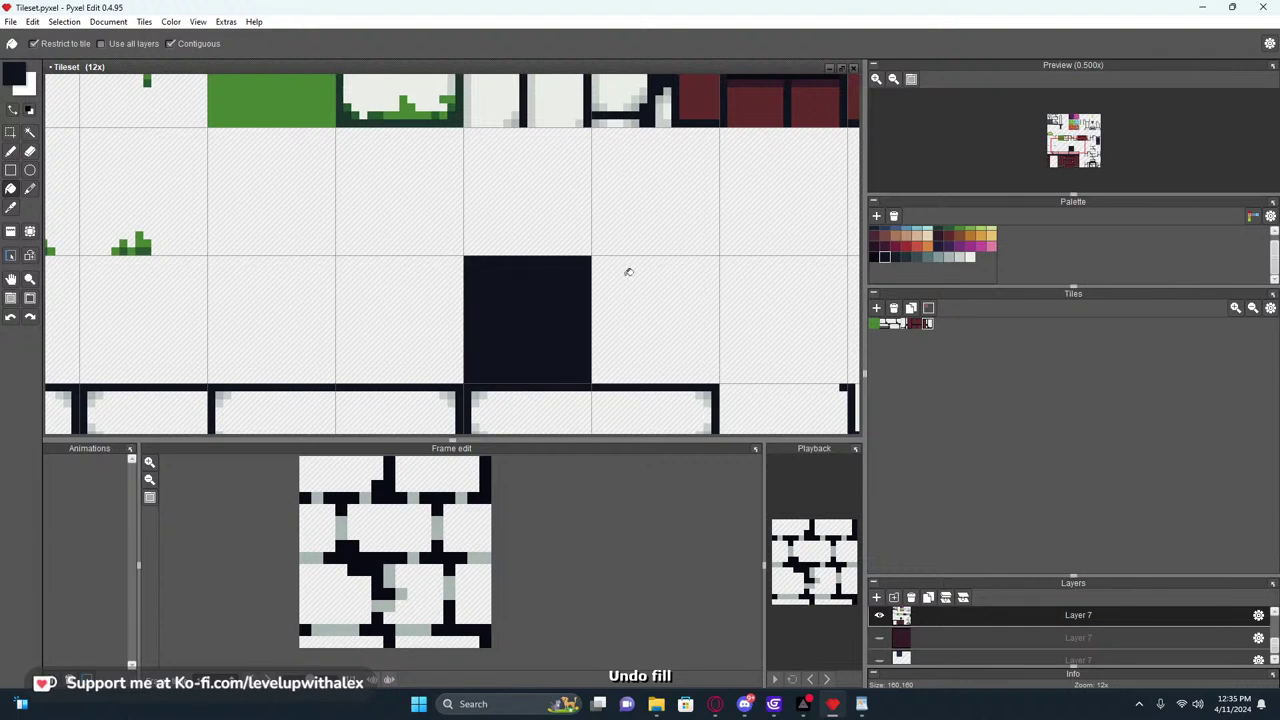
scroll(586, 251, down, 2)
key(ctrl+z)
key(b)
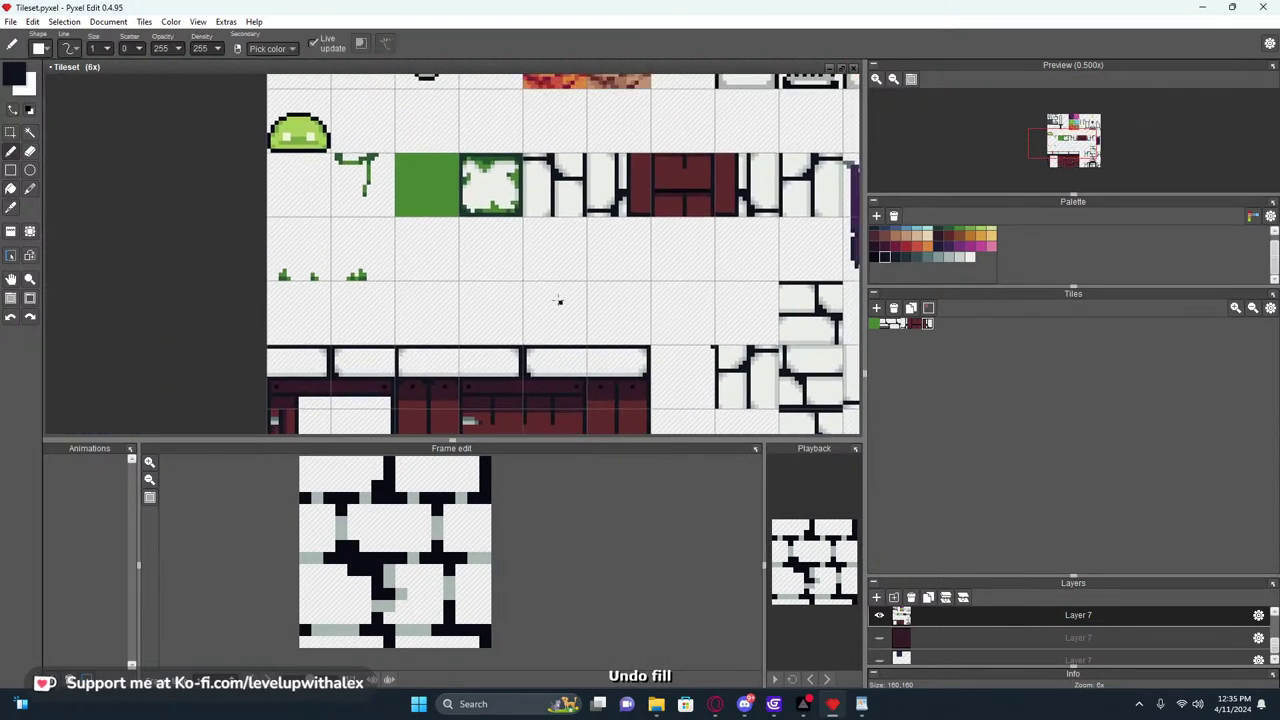
Try sketching a near-black outline of a box split by a horizontal line across two stacked empty tiles with the Pen tool
scroll(545, 290, up, 2)
mouse_move(511, 298)
mouse_down()
mouse_move(604, 298)
mouse_move(510, 358)
mouse_move(584, 370)
mouse_move(604, 370)
mouse_move(604, 300)
mouse_up()
click(568, 291)
key(ctrl+z)
drag(511, 240, 512, 289)
mouse_move(519, 235)
mouse_down()
mouse_move(594, 236)
mouse_move(600, 290)
mouse_up()
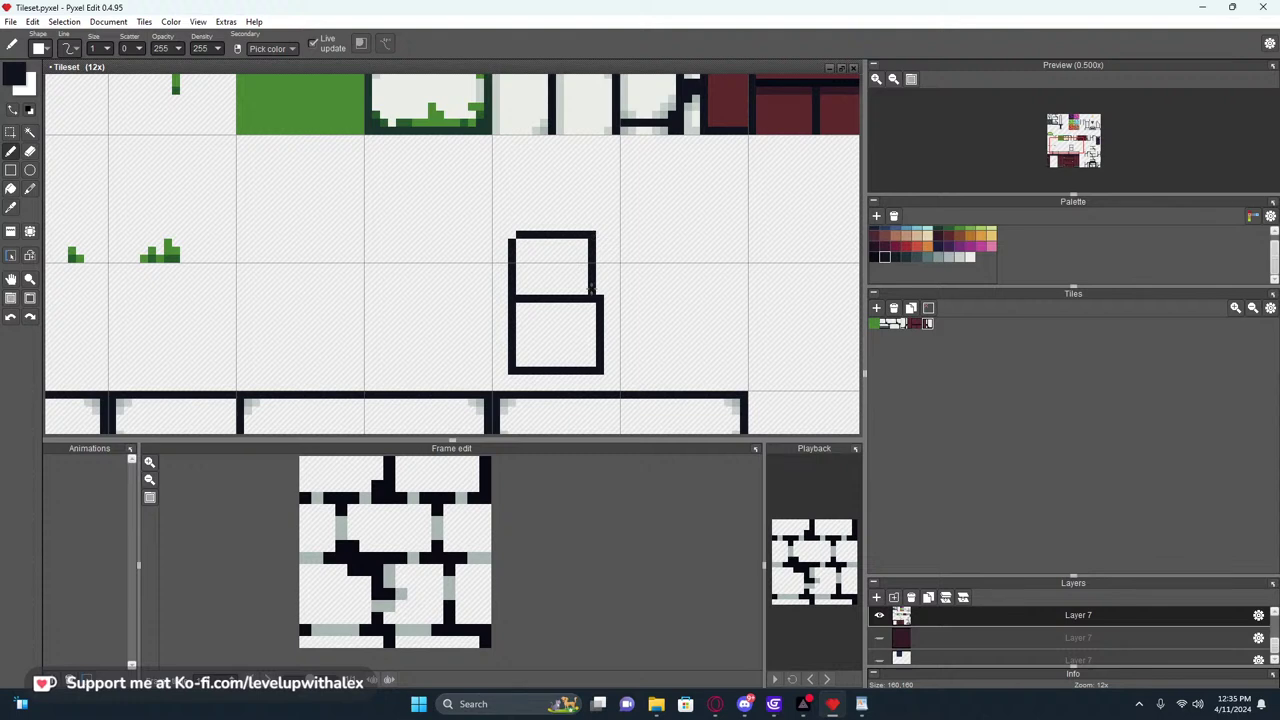
key(ctrl+z)
drag(600, 236, 596, 290)
key(e)
scroll(626, 251, down, 3)
scroll(600, 300, up, 3)
key(ctrl+z)
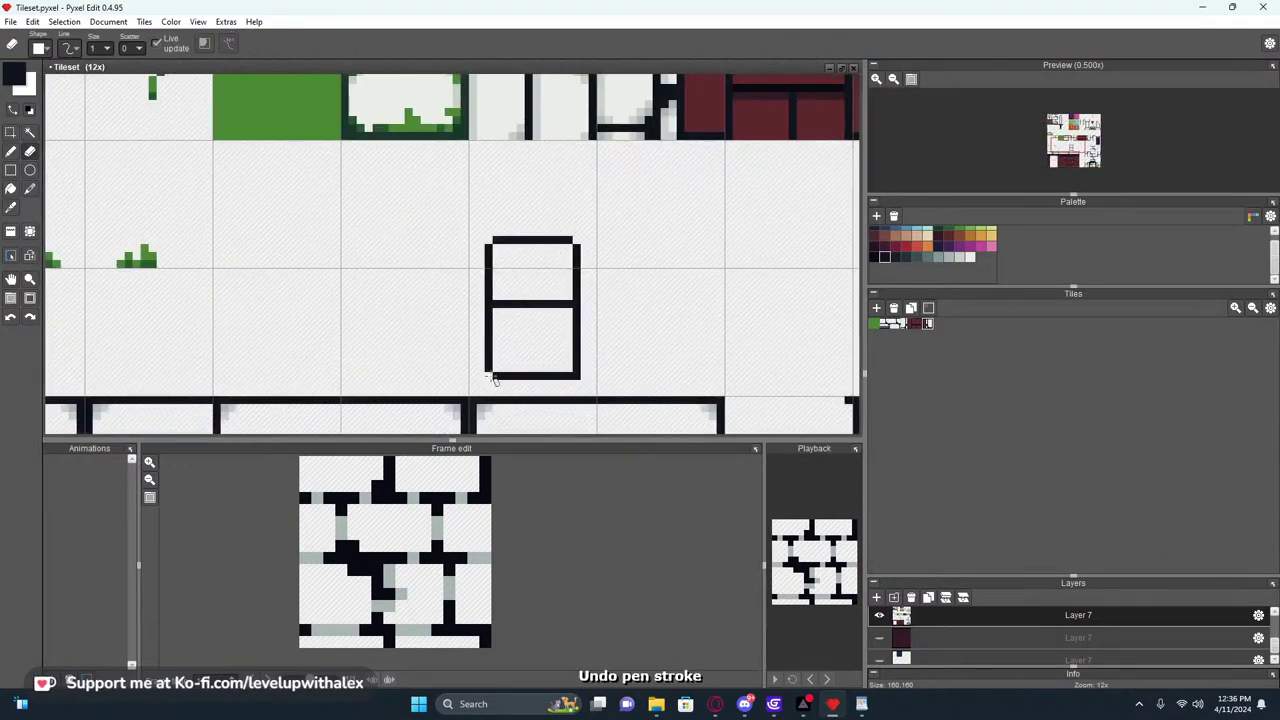
Select the sketched box outline and delete it from the empty tiles
scroll(571, 371, down, 2)
scroll(538, 318, up, 1)
key(s)
mouse_move(511, 298)
mouse_down()
mouse_move(638, 371)
mouse_move(628, 310)
mouse_up()
click(675, 320)
scroll(675, 320, down, 1)
drag(524, 288, 635, 392)
middle_drag(689, 363, 514, 318)
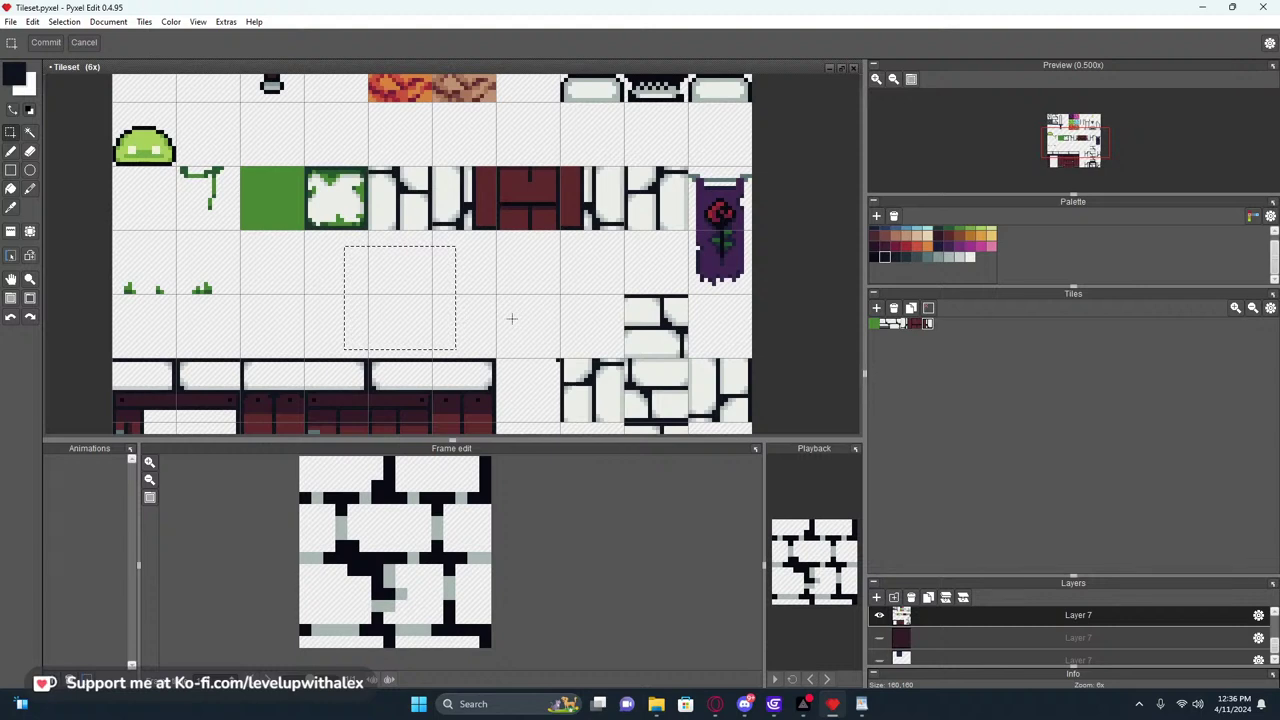
scroll(512, 318, down, 1)
scroll(548, 309, down, 2)
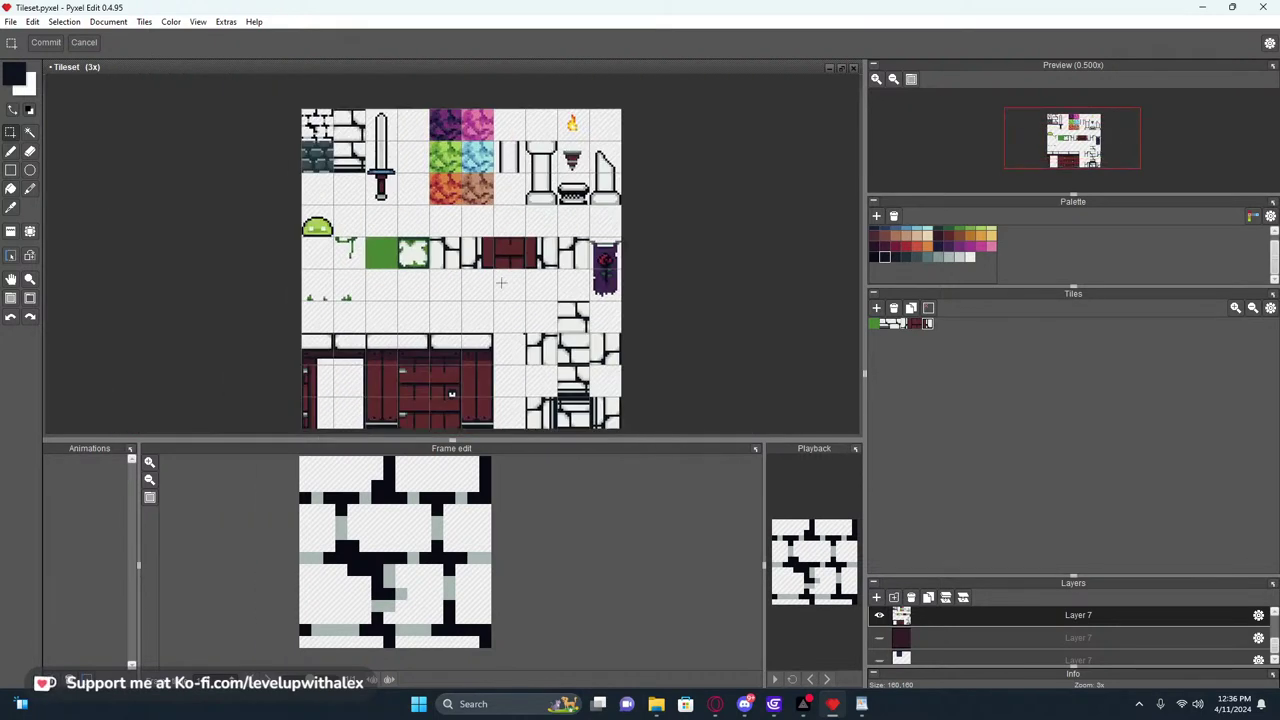
middle_drag(393, 292, 443, 292)
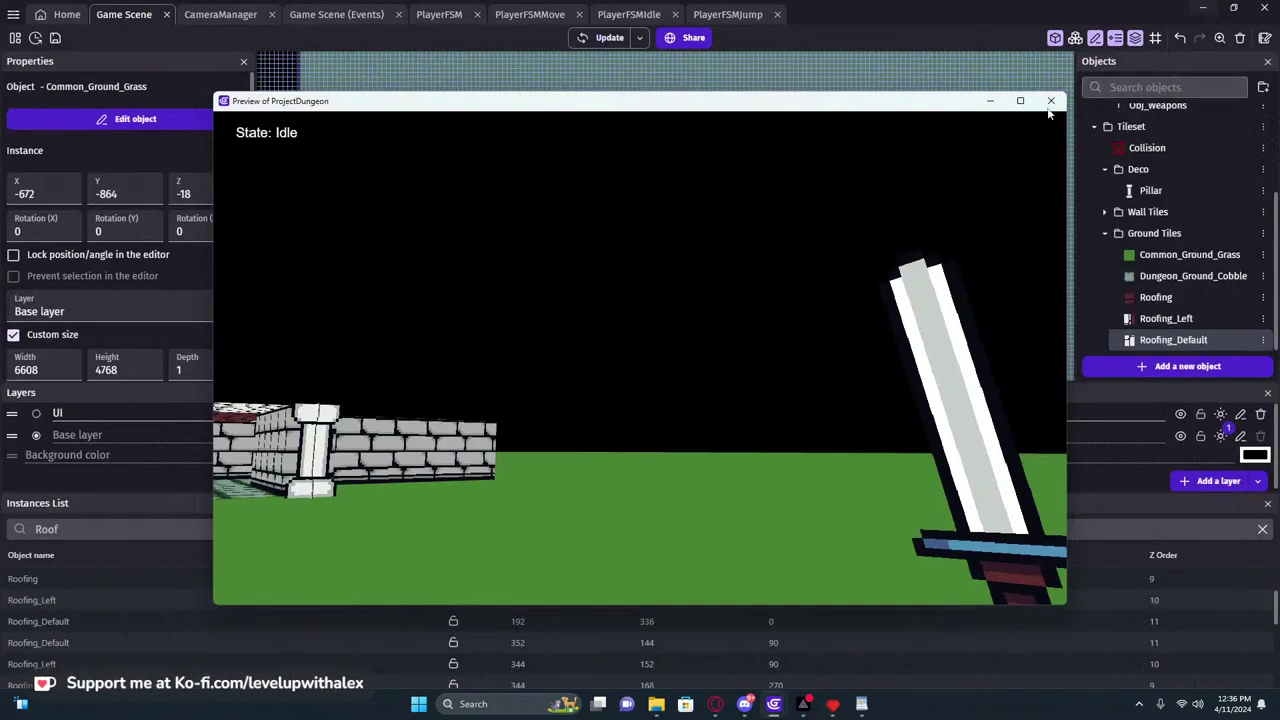
Return to the GDevelop game preview and walk the player up to the low brick wall on the grass
click(564, 340)
key(w)
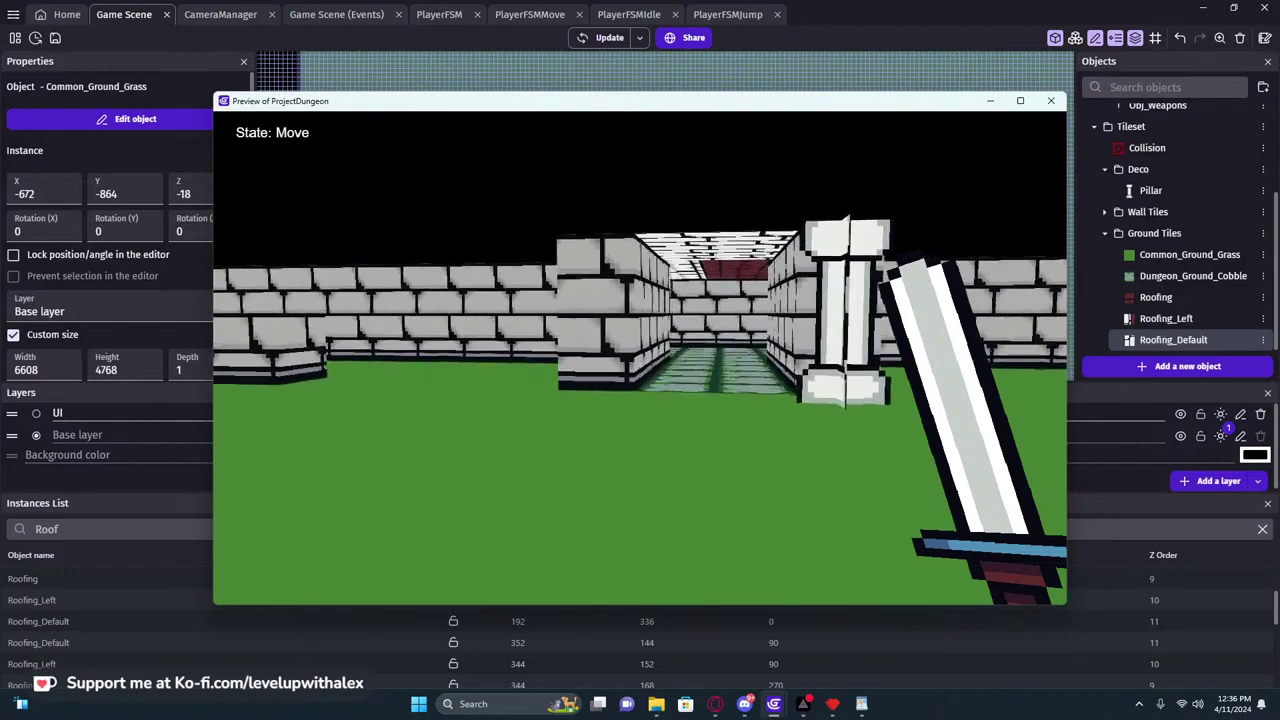
key(w)
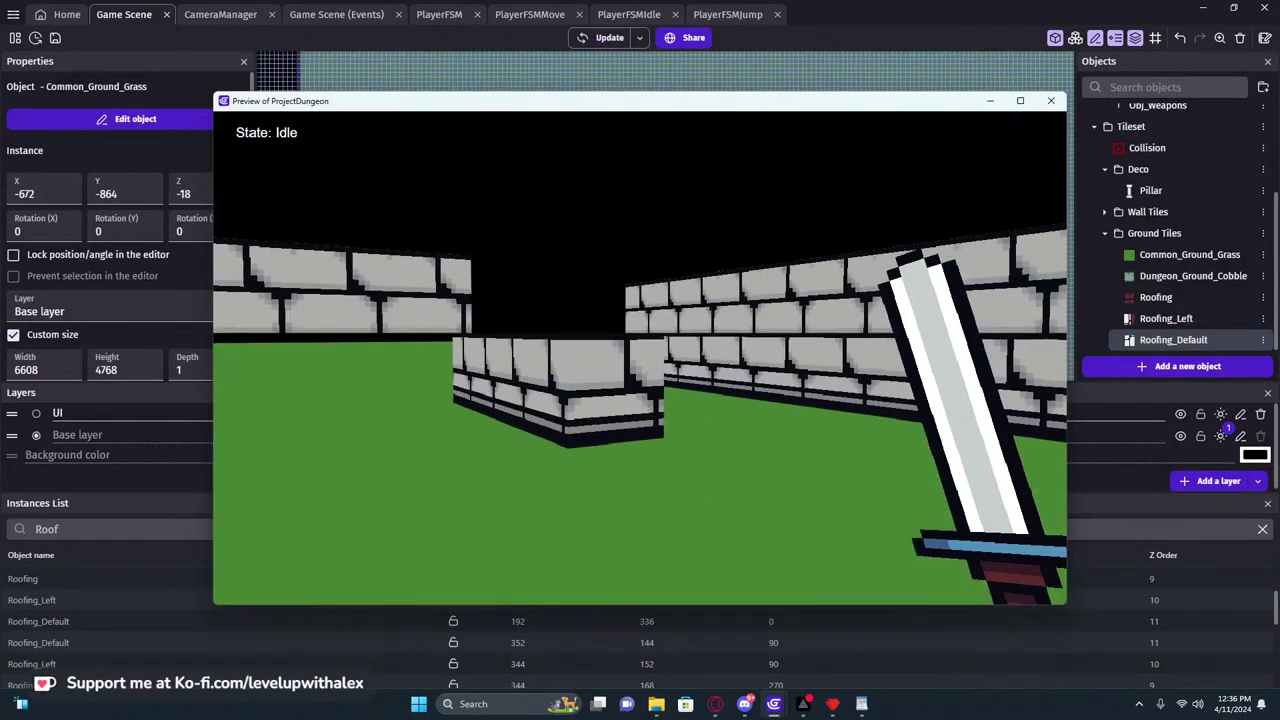
key(w)
key(w)
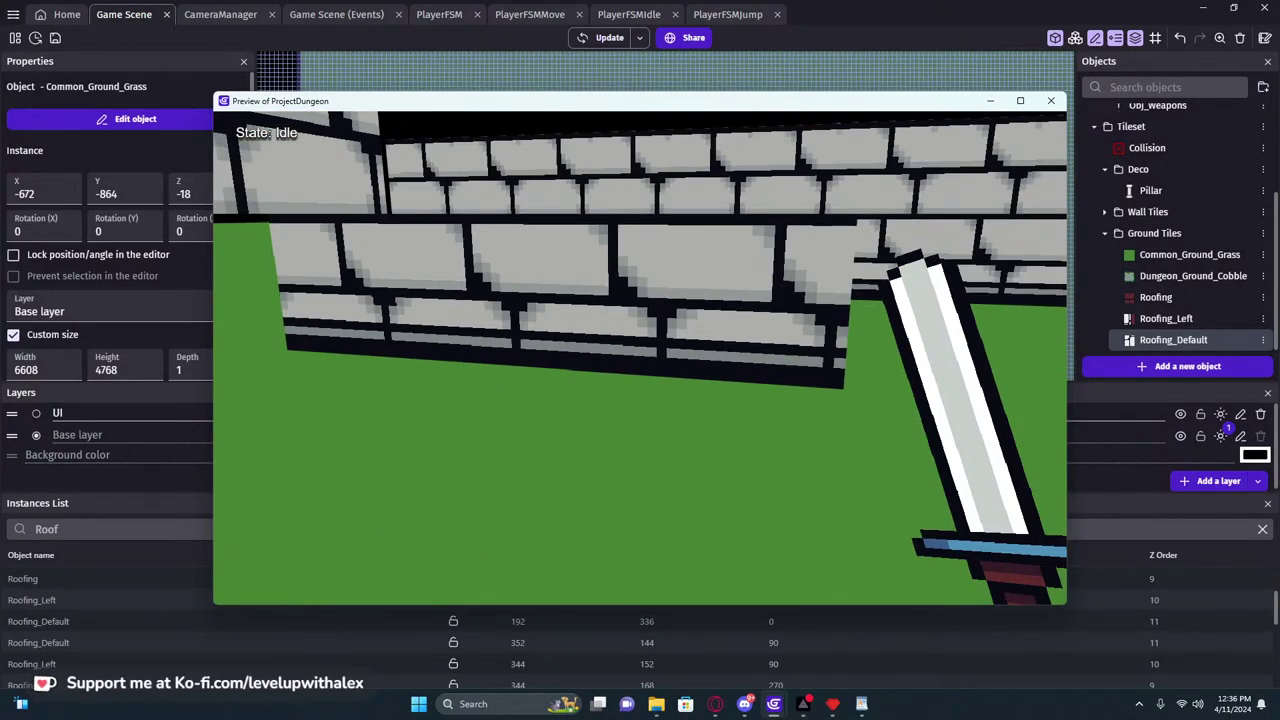
key(w)
key(w)
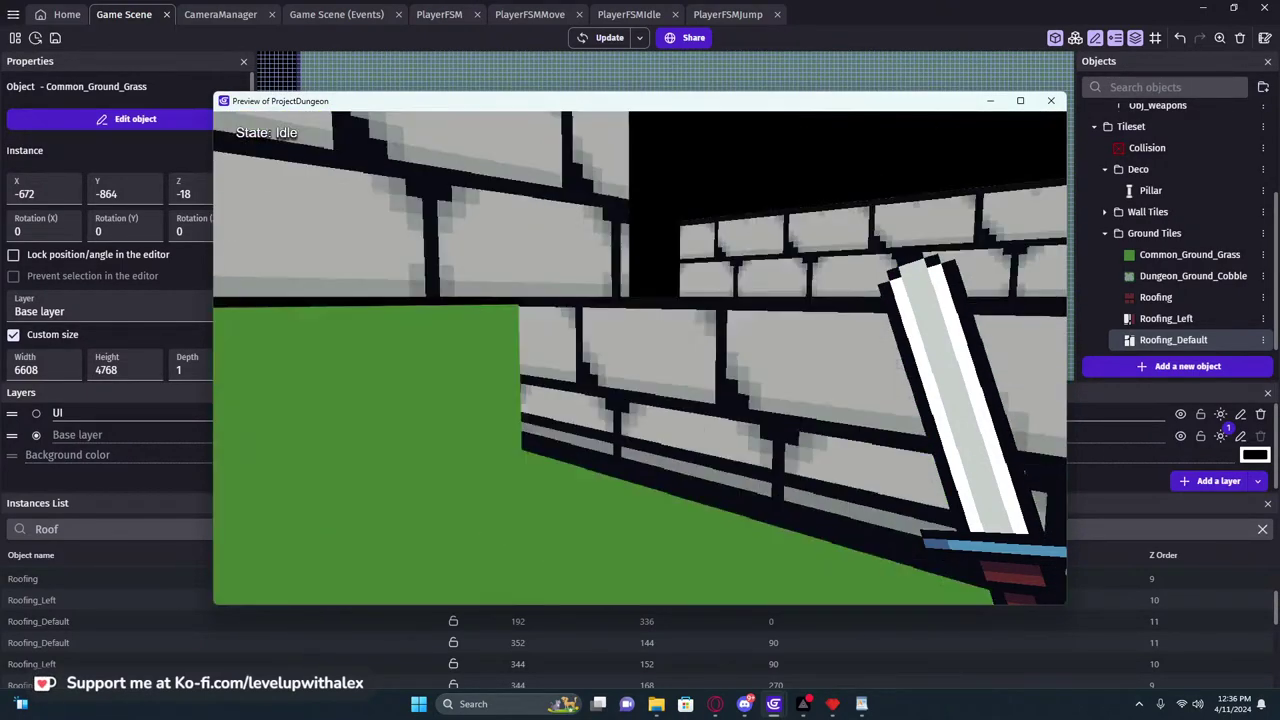
Inspect the raised walls and pillars in the preview by walking and jumping around them back to the dungeon entrance
key(s)
key(w)
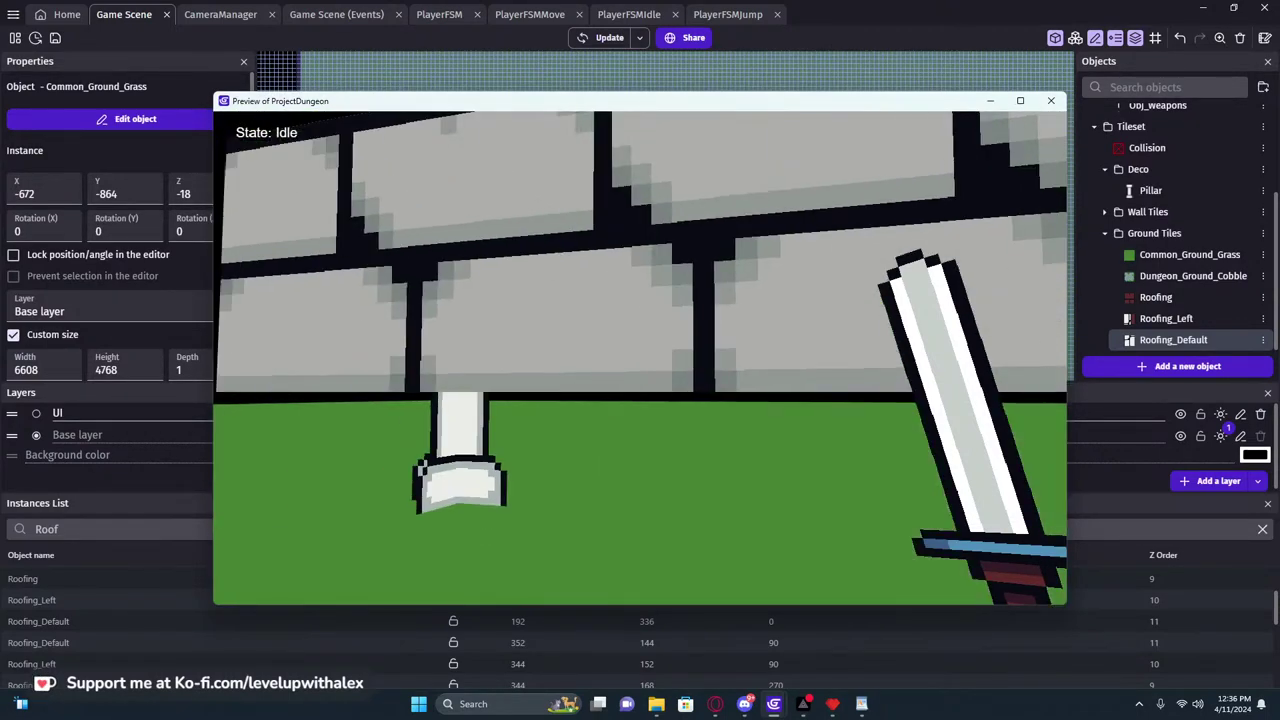
key(w)
key(w)
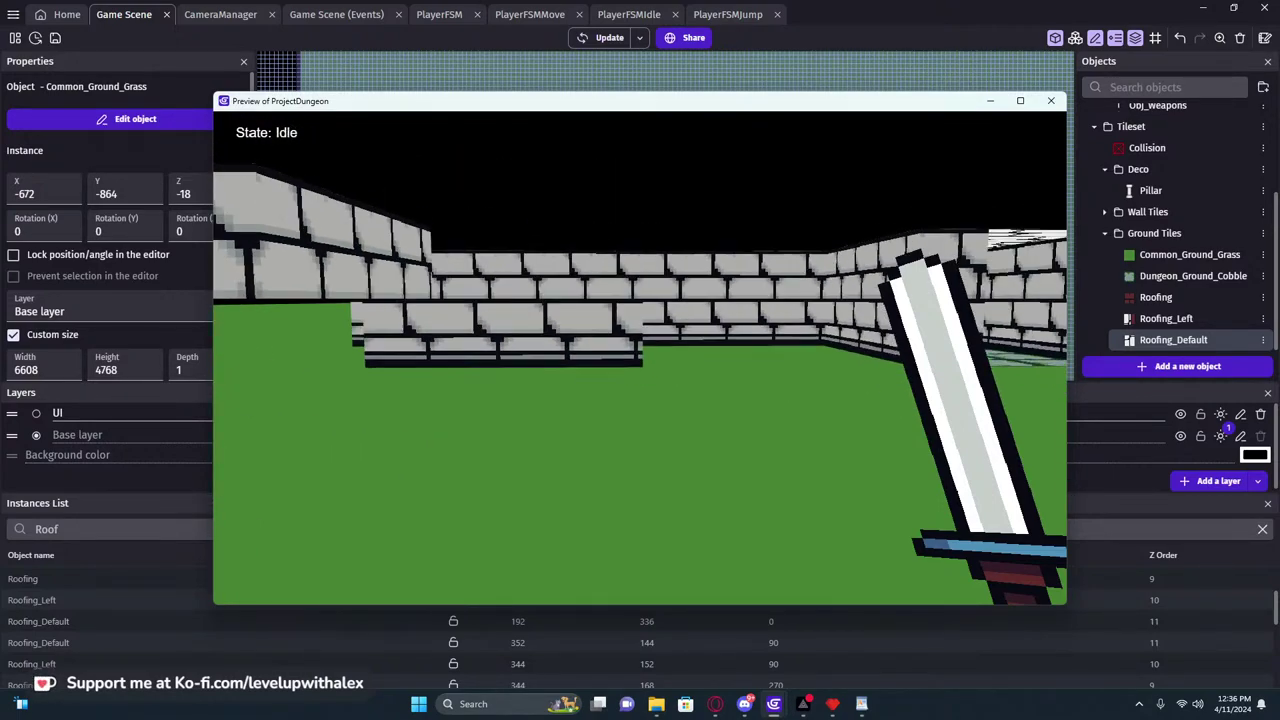
key(w)
key(s)
key(space)
key(w)
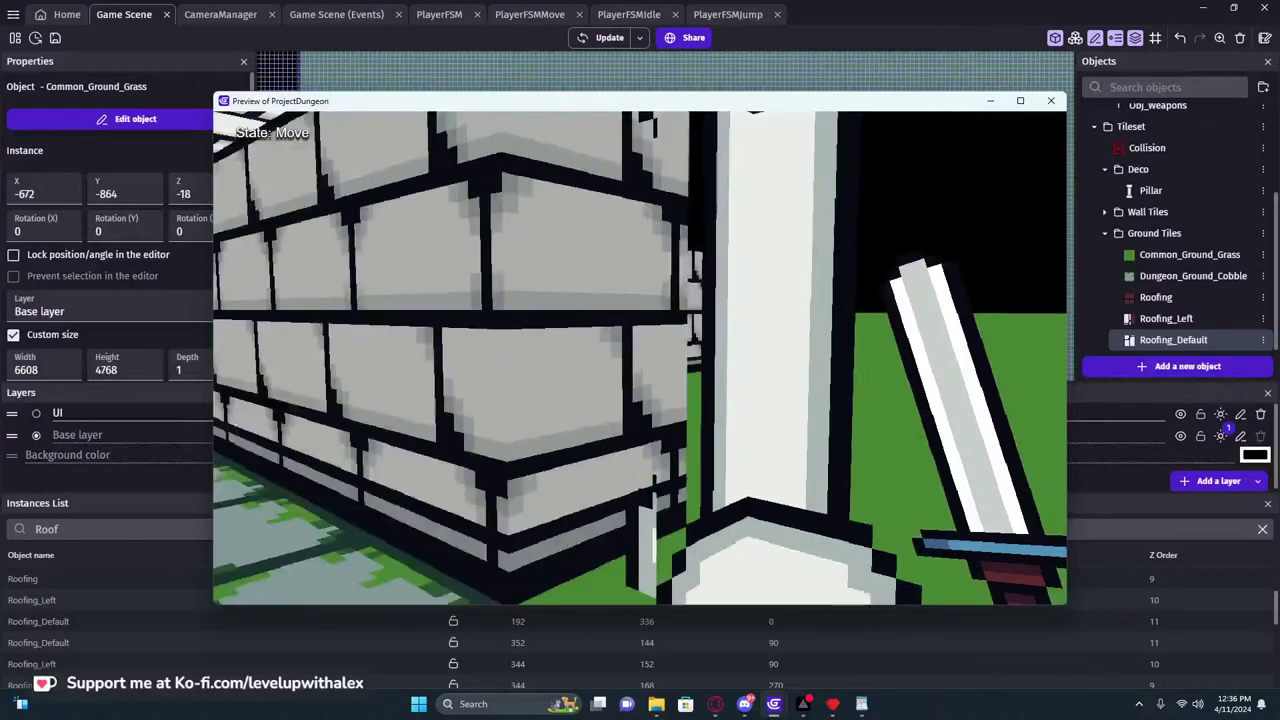
Walk the player across the grass in the preview to examine the dungeon entrance and its pillar from several angles
key(space)
key(a)
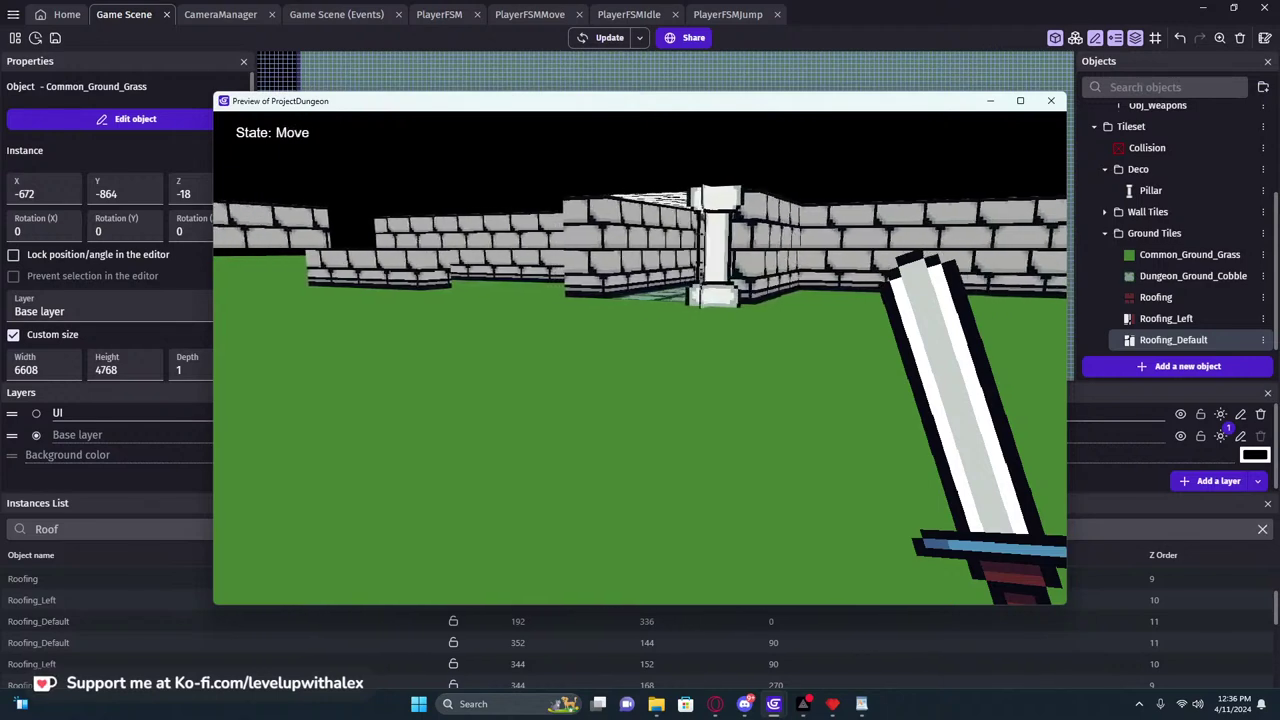
key(w)
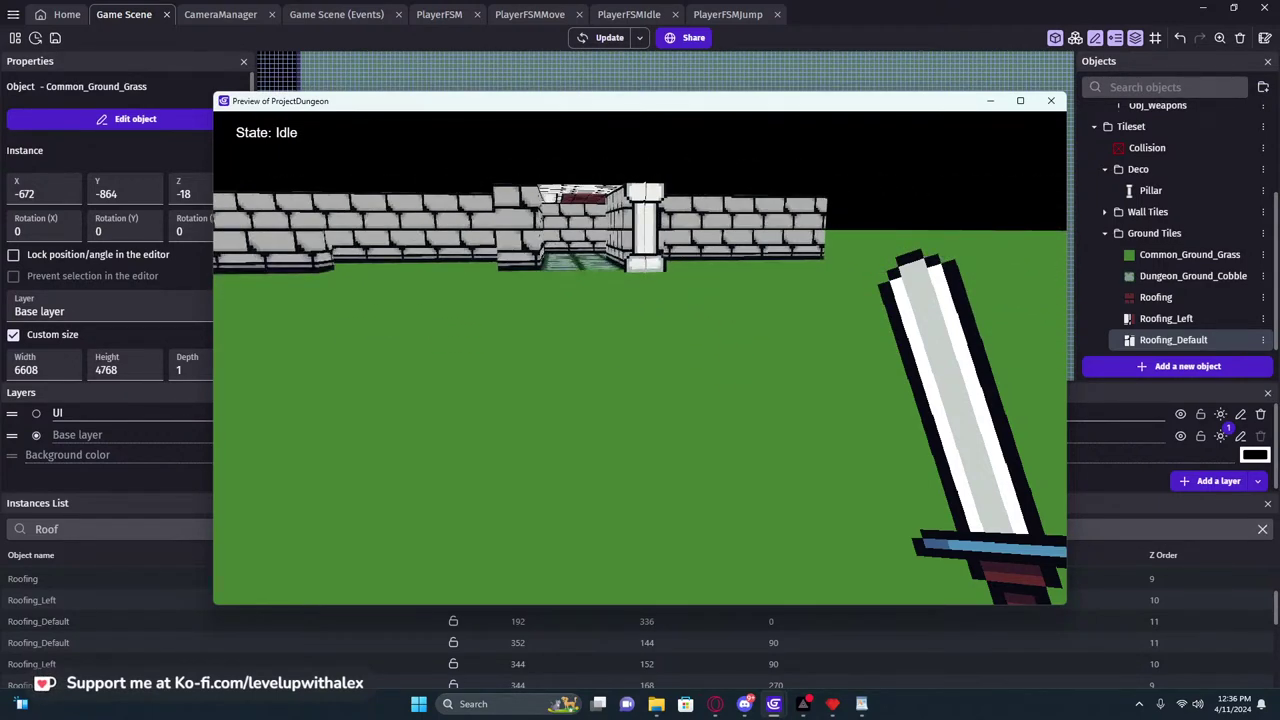
key(w)
key(d)
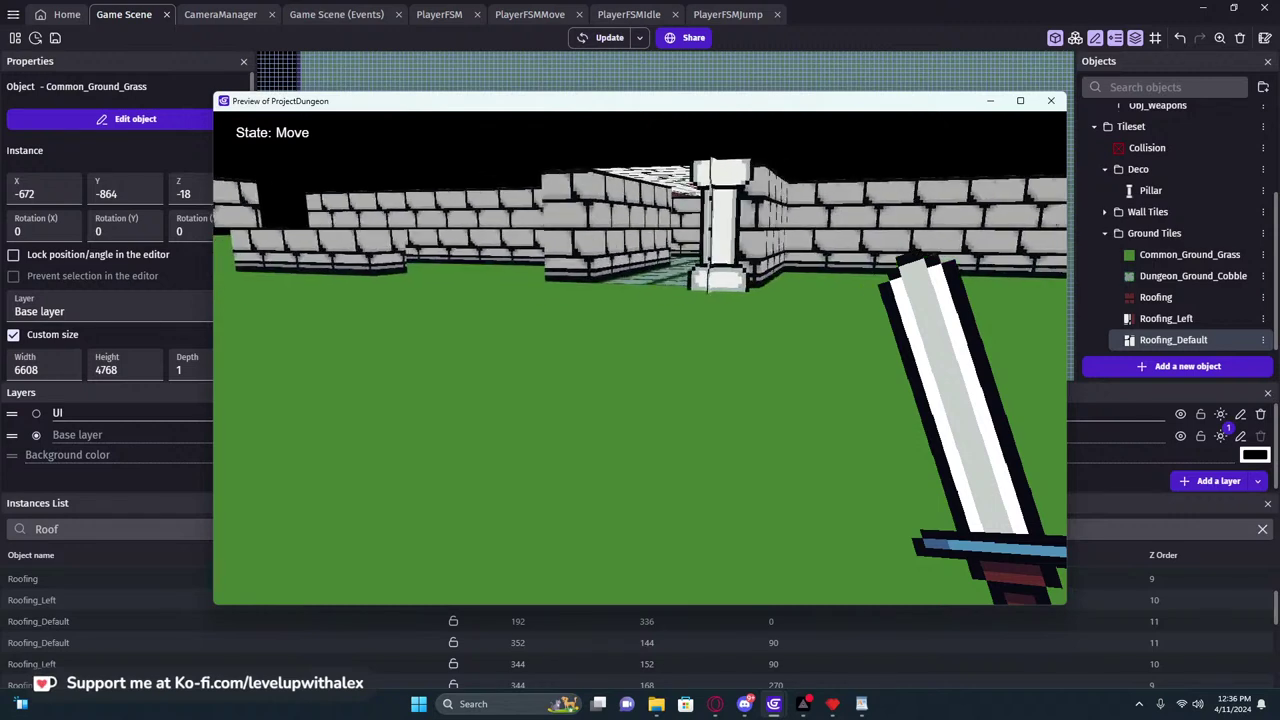
key(a)
key(w)
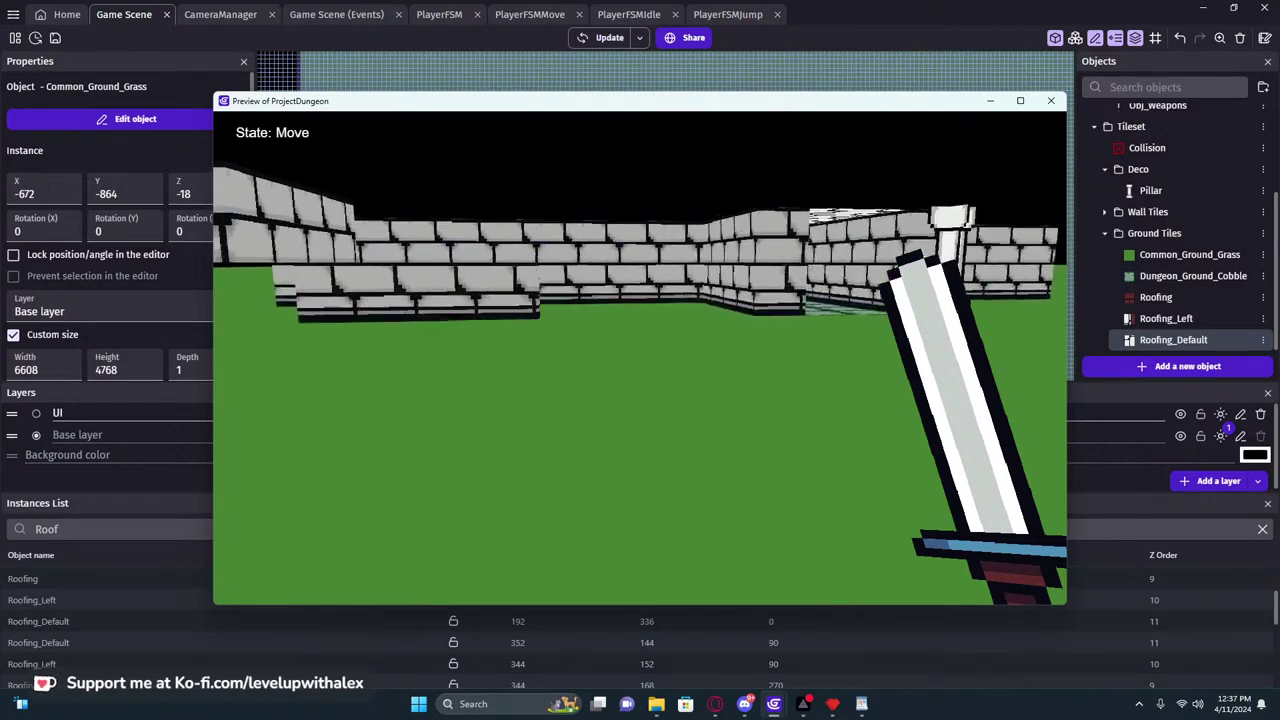
key(d)
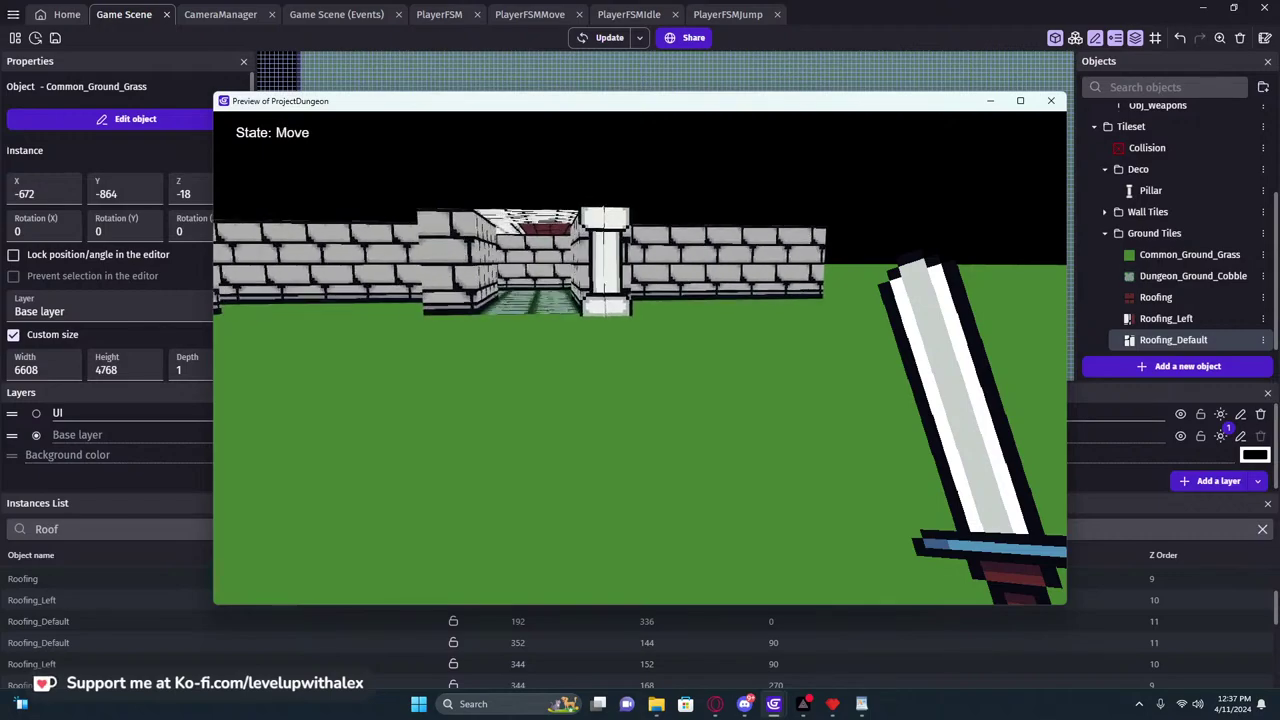
key(w)
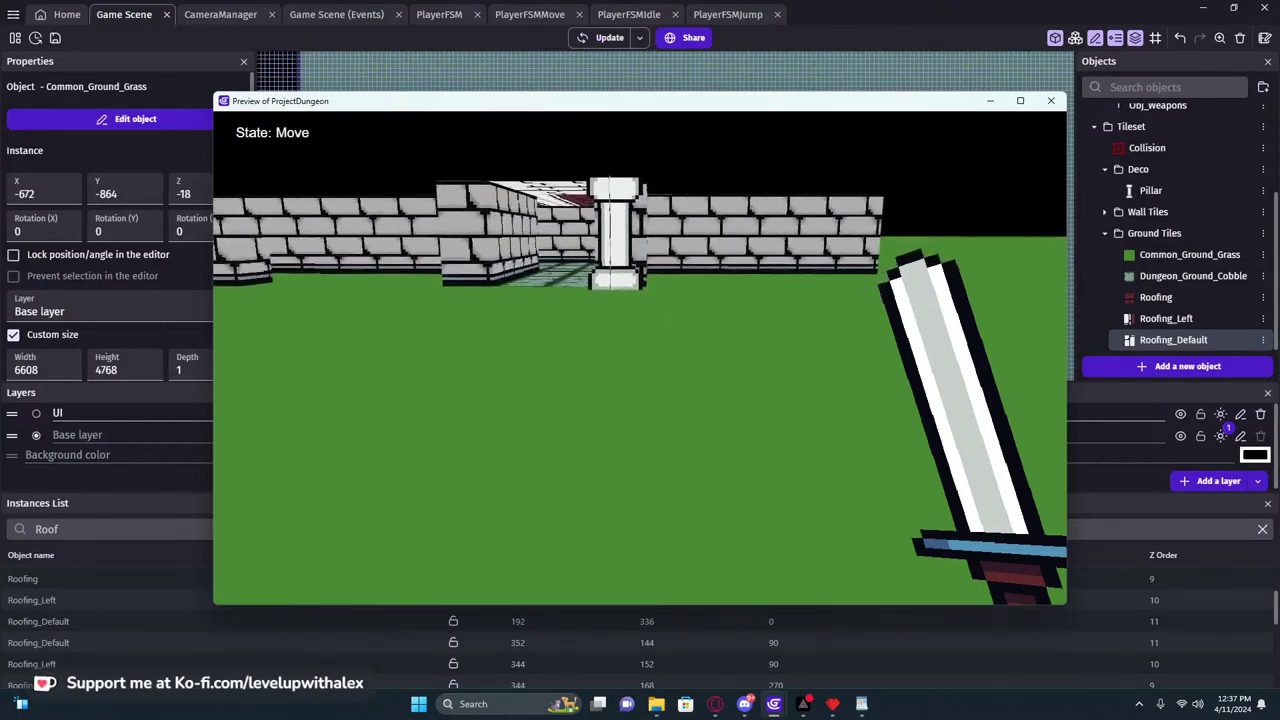
key(w)
key(a)
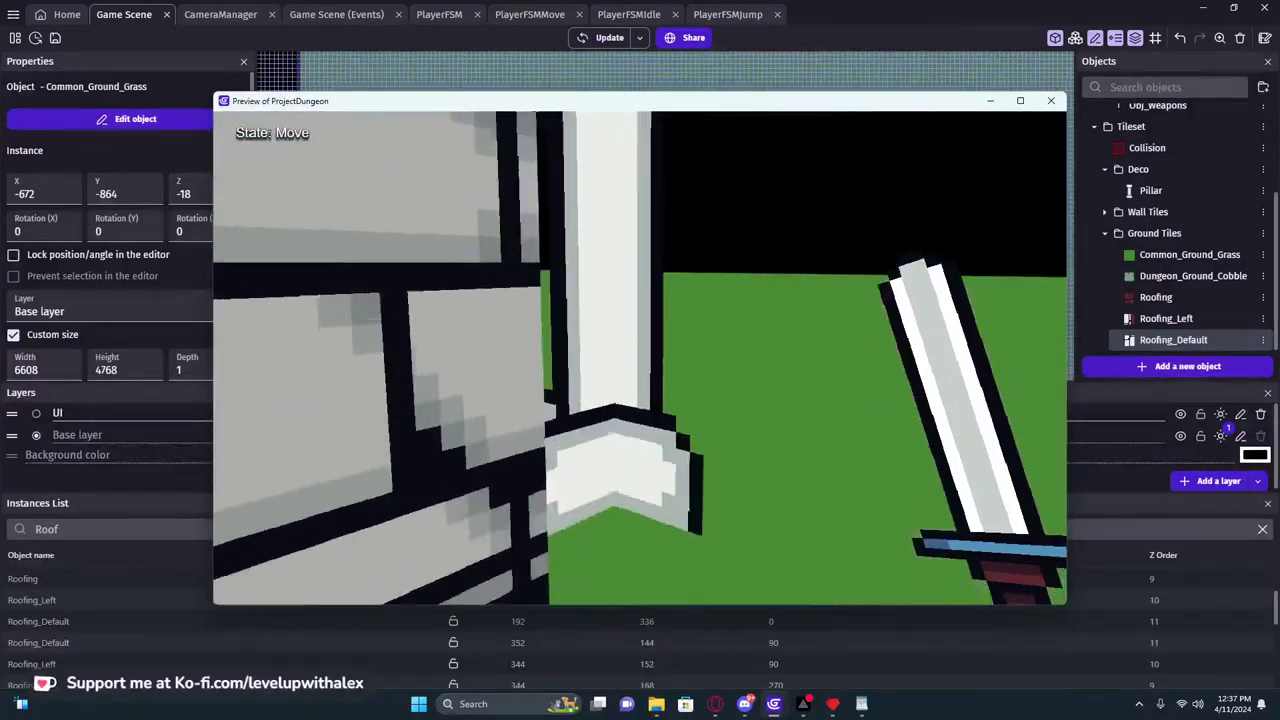
Back the player away from the pillar, view the entrance corridor from the grass, and walk into the dungeon
key(s)
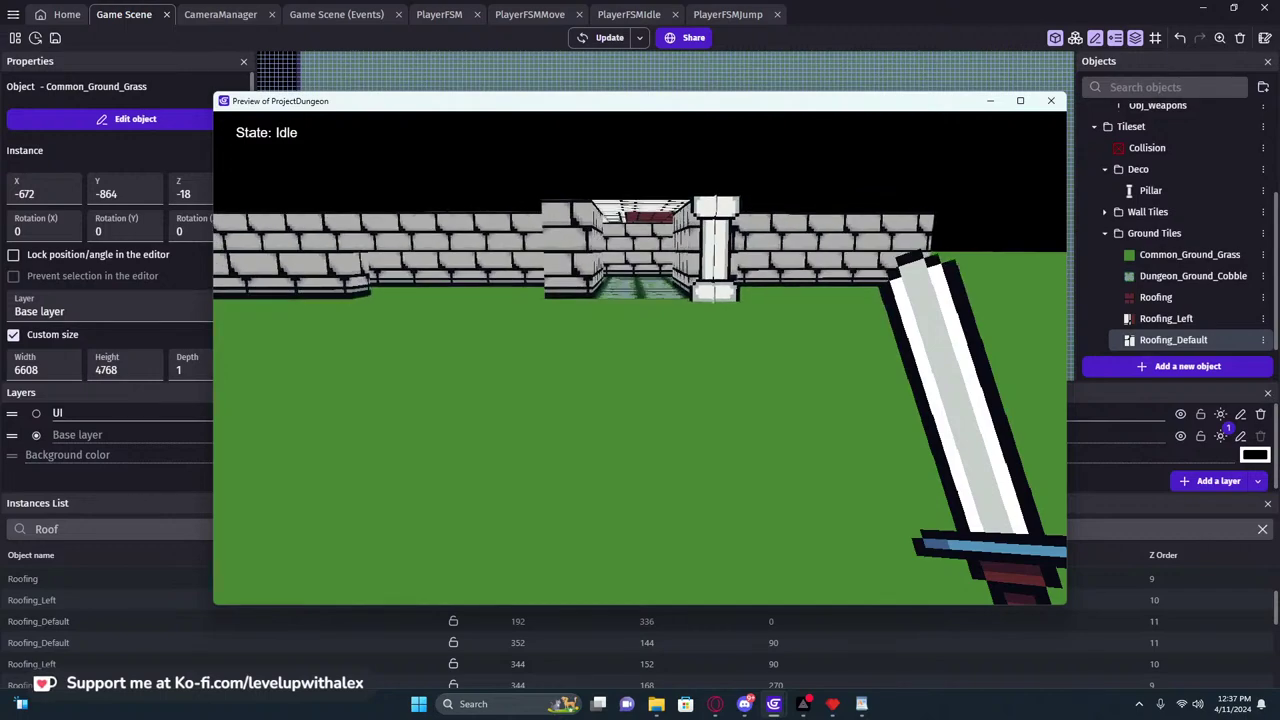
key(s)
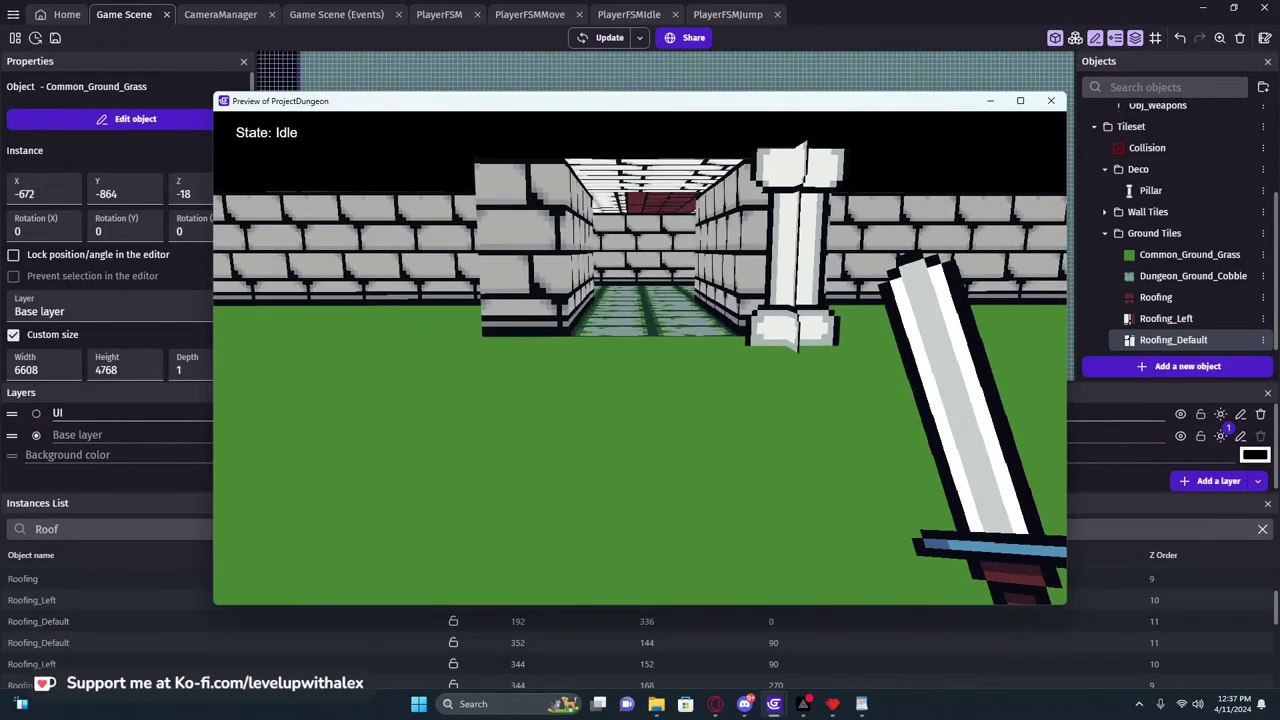
key(w)
key(s)
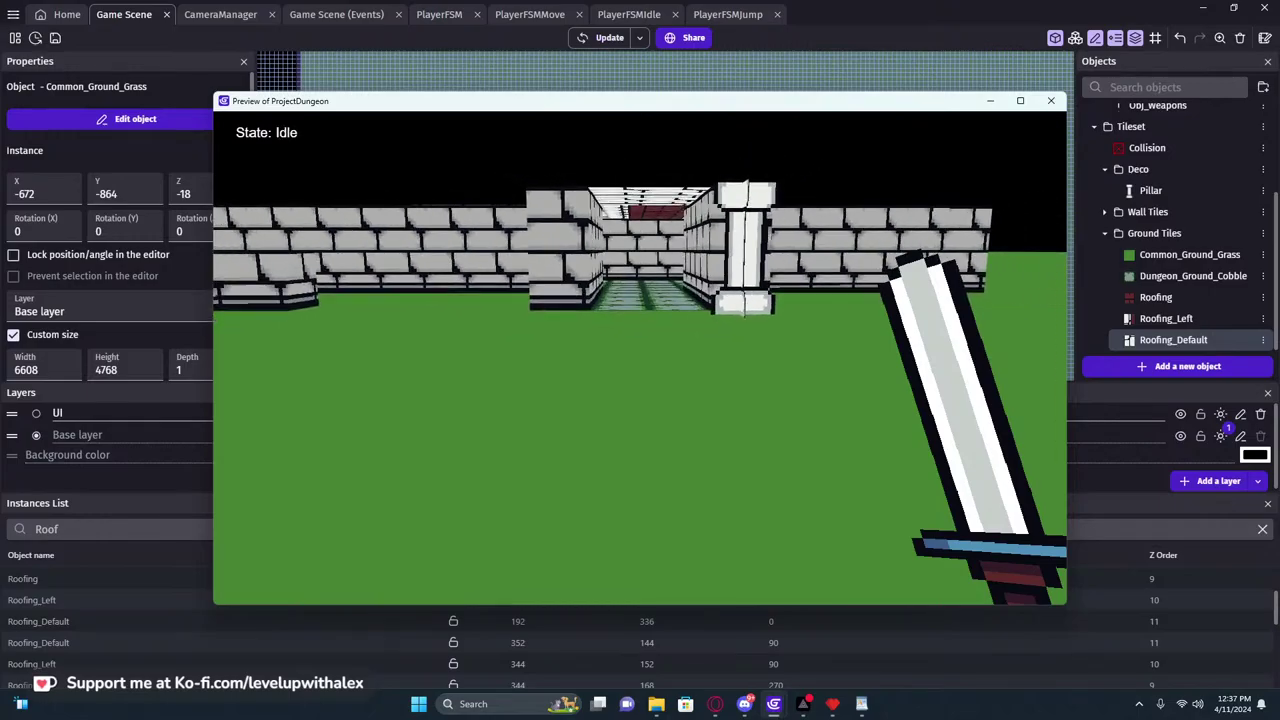
key(w)
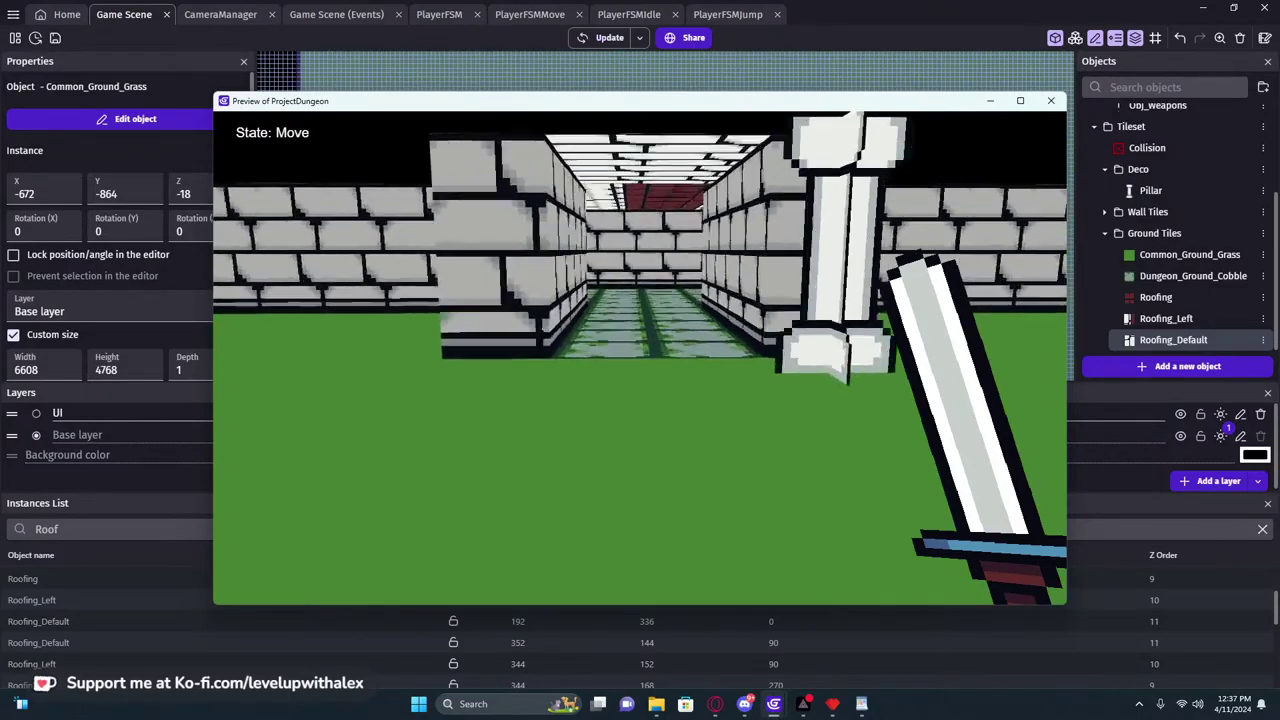
key(w)
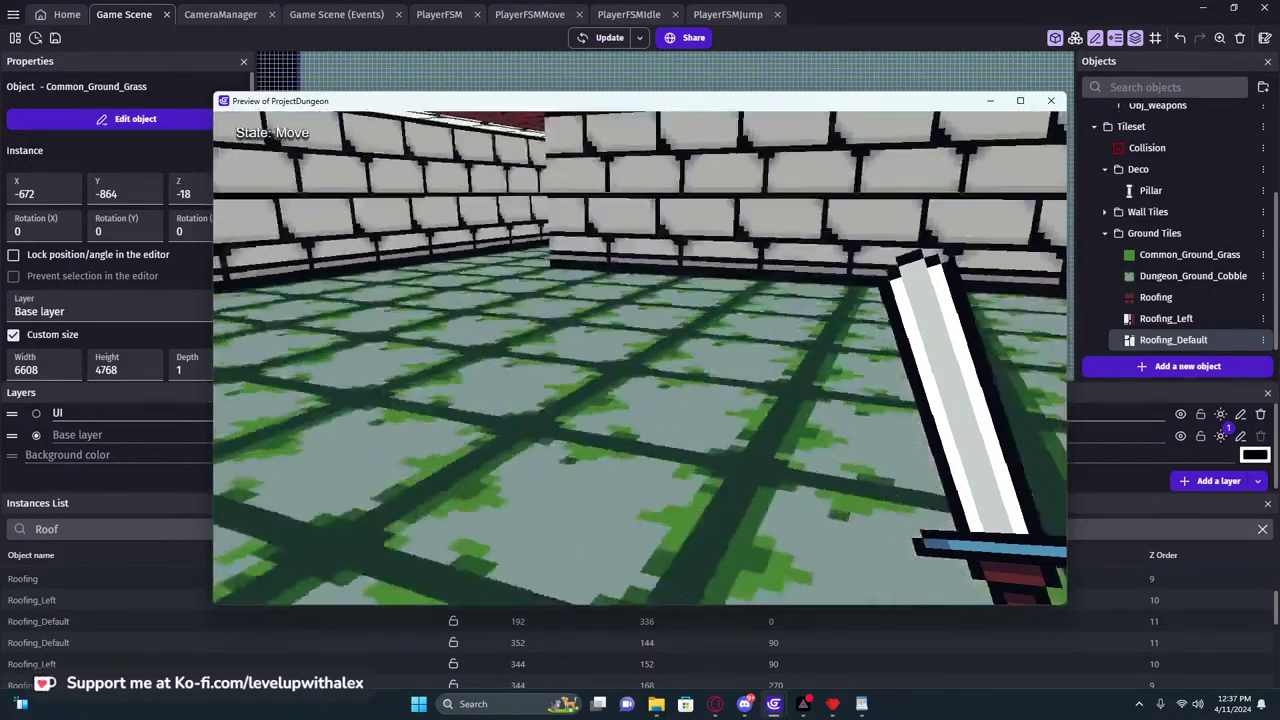
Check the stone walls around the entrance and inside the dungeon up close, and close the game preview
key(w)
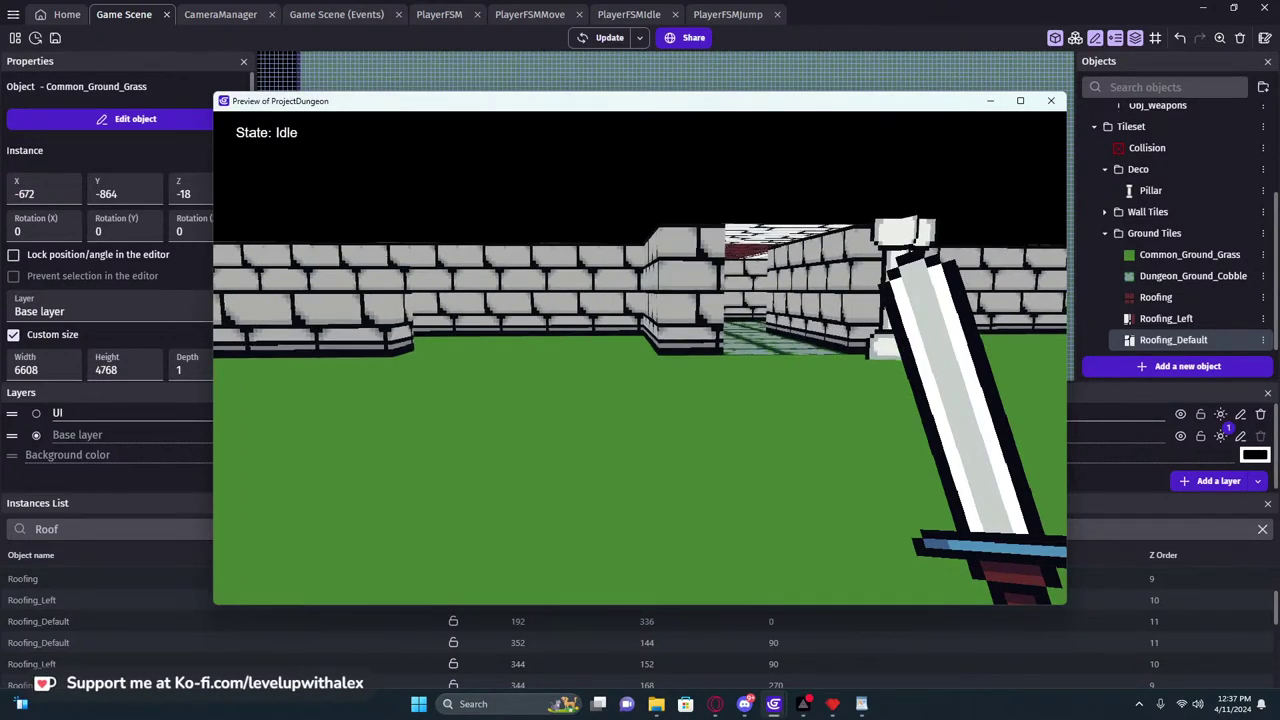
key(w)
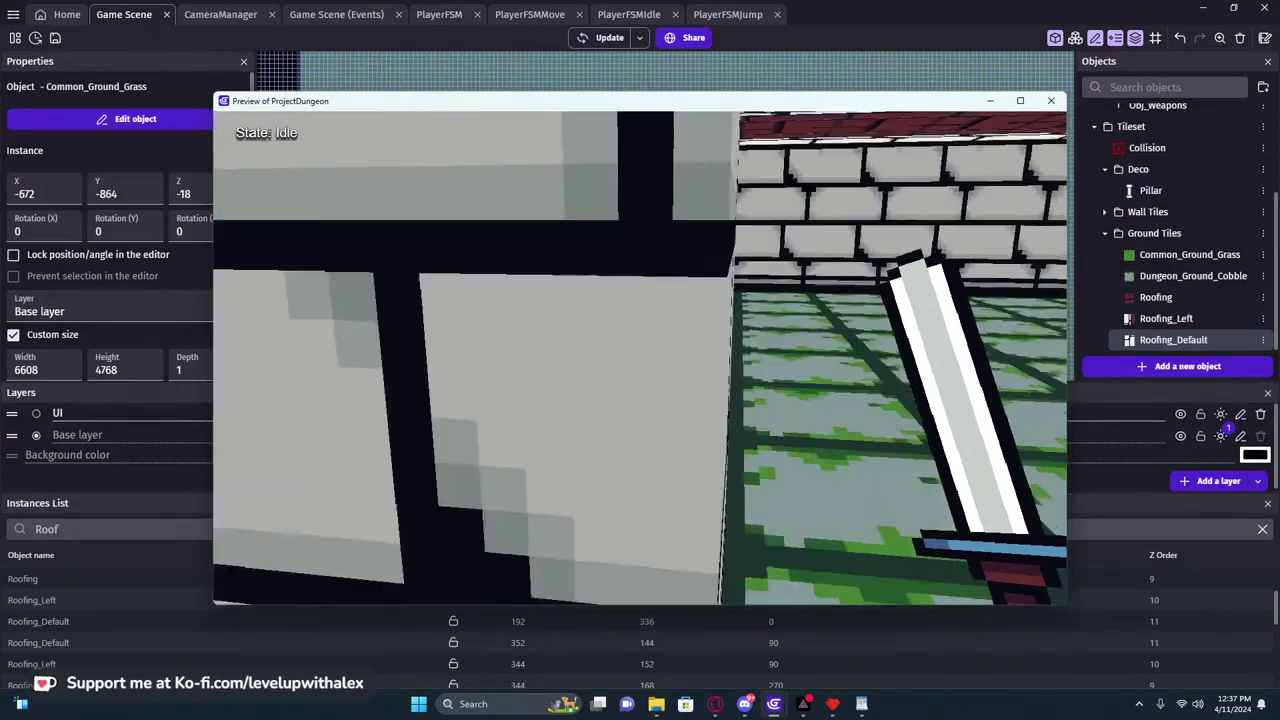
key(w)
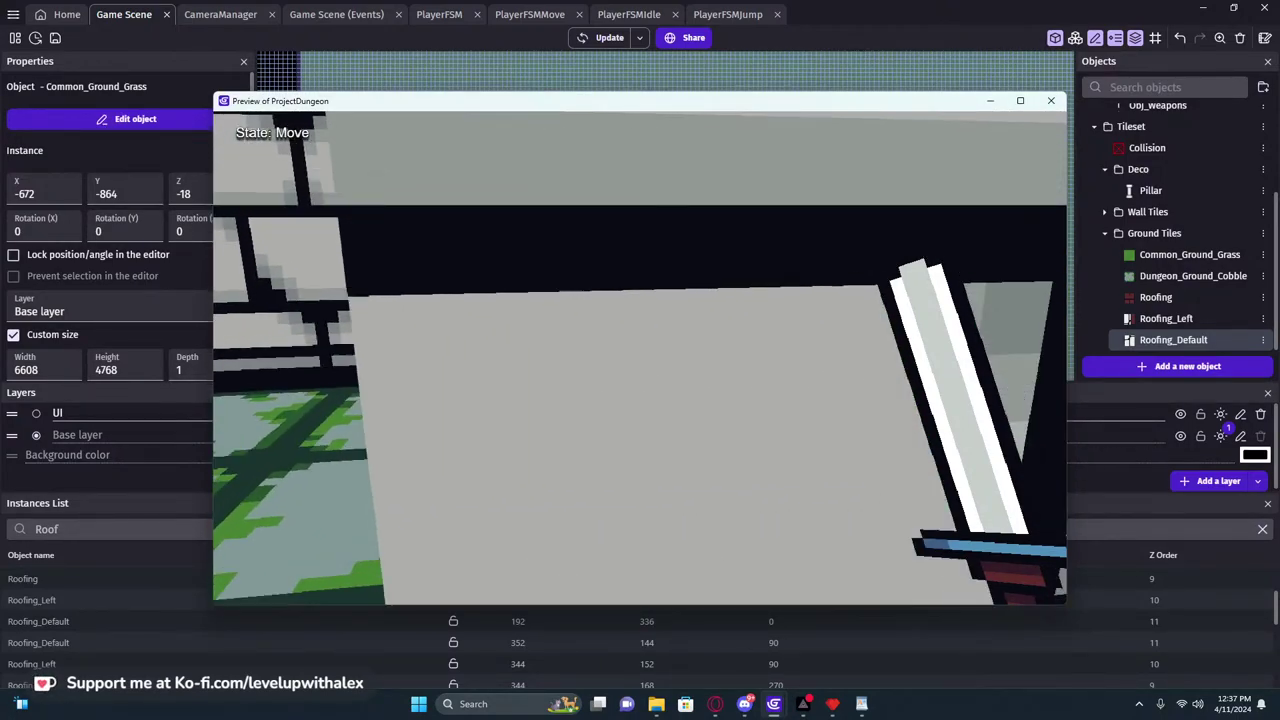
key(Escape)
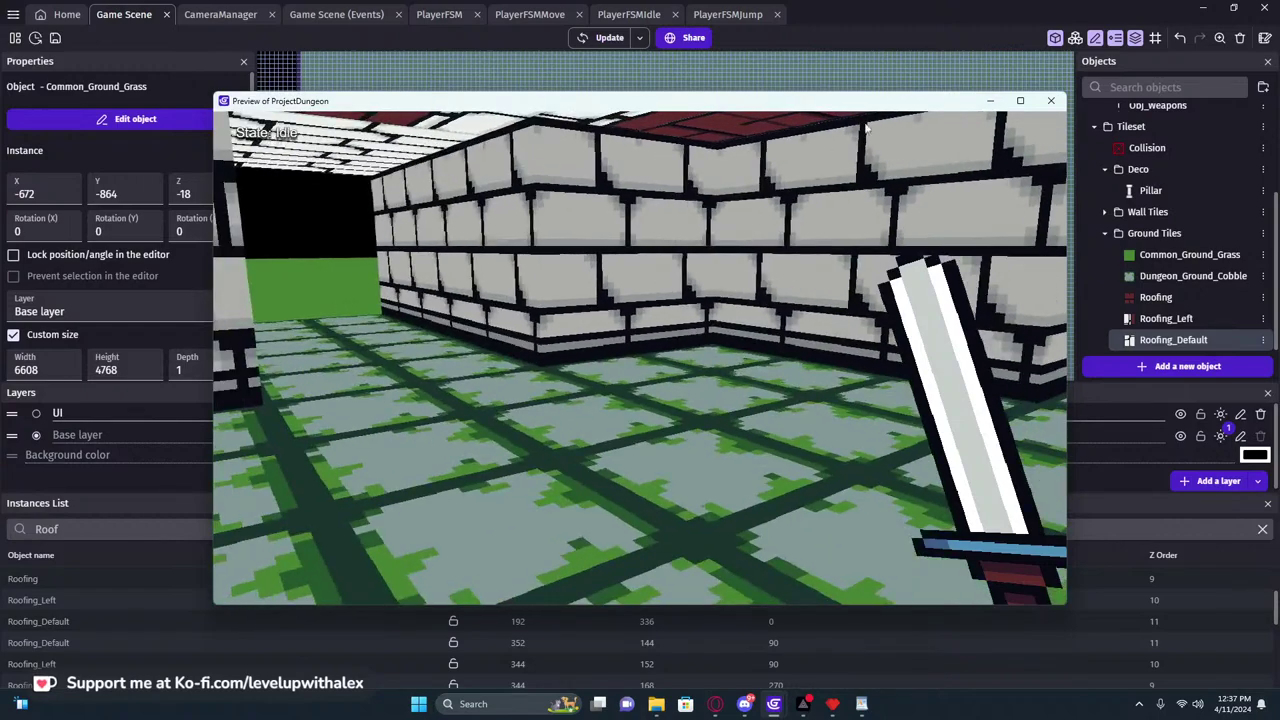
click(1050, 100)
Inspect the dungeon's roof tiles in the scene editor and select the Collision block on the grass beside the dungeon
scroll(625, 291, up, 5)
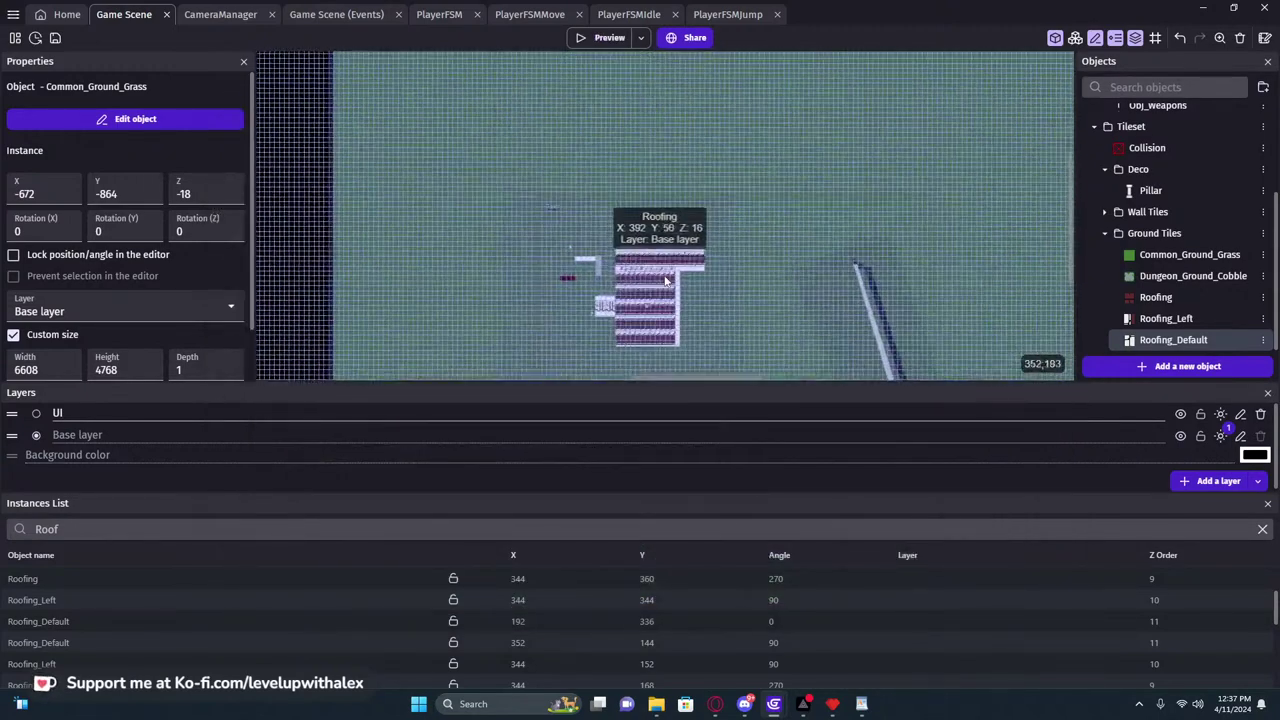
scroll(625, 291, up, 5)
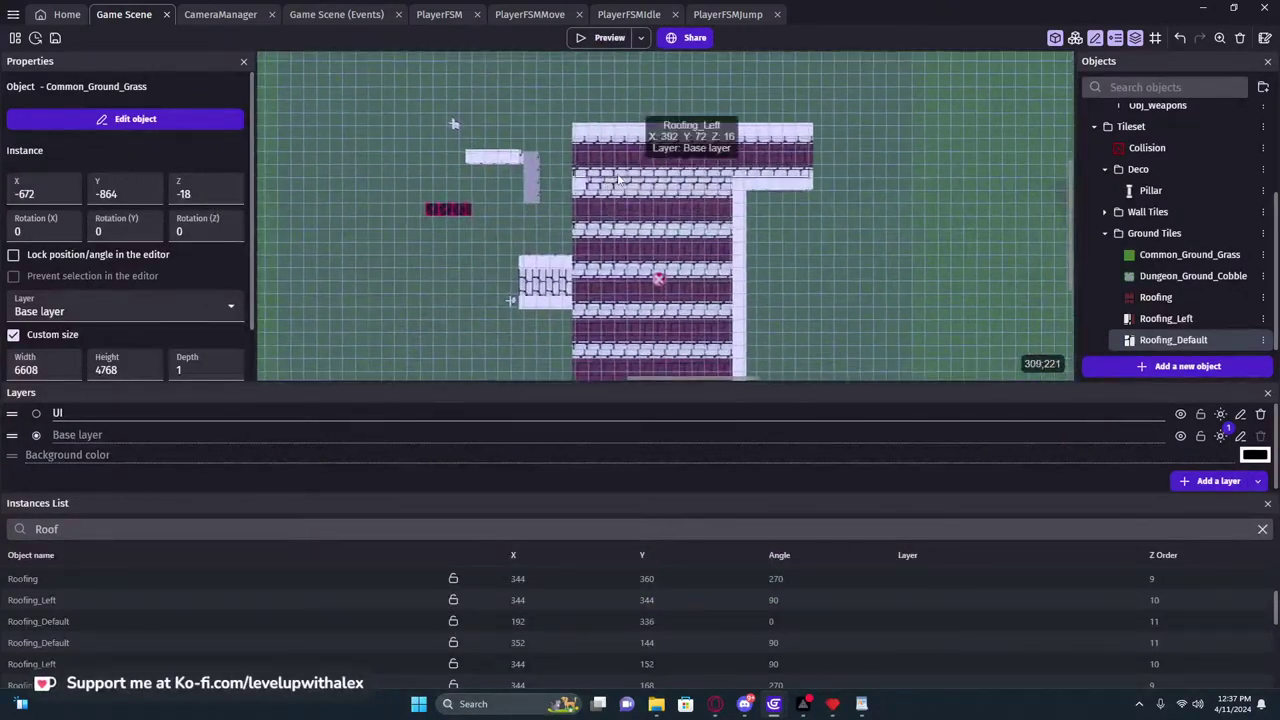
scroll(614, 168, up, 2)
click(606, 176)
click(605, 178)
click(605, 180)
shift+click(608, 155)
click(843, 97)
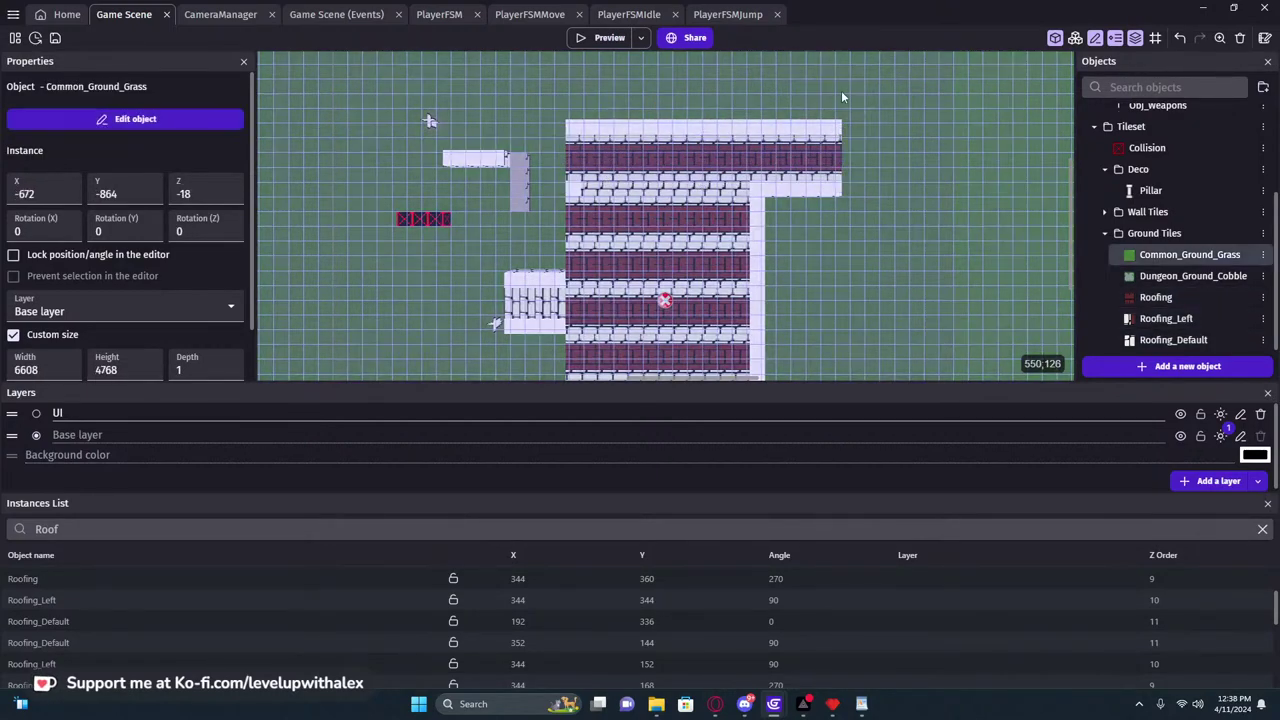
middle_drag(837, 166, 912, 153)
double_click(500, 207)
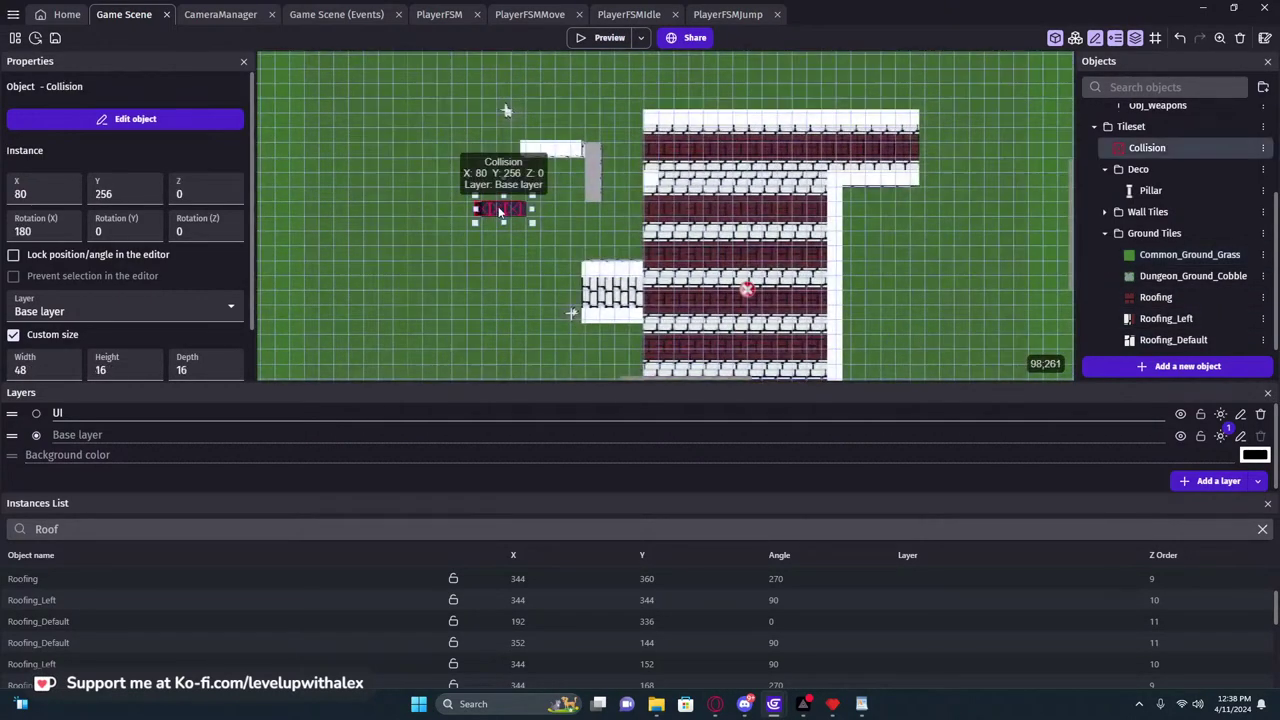
scroll(538, 193, down, 2)
scroll(916, 88, up, 2)
click(1041, 43)
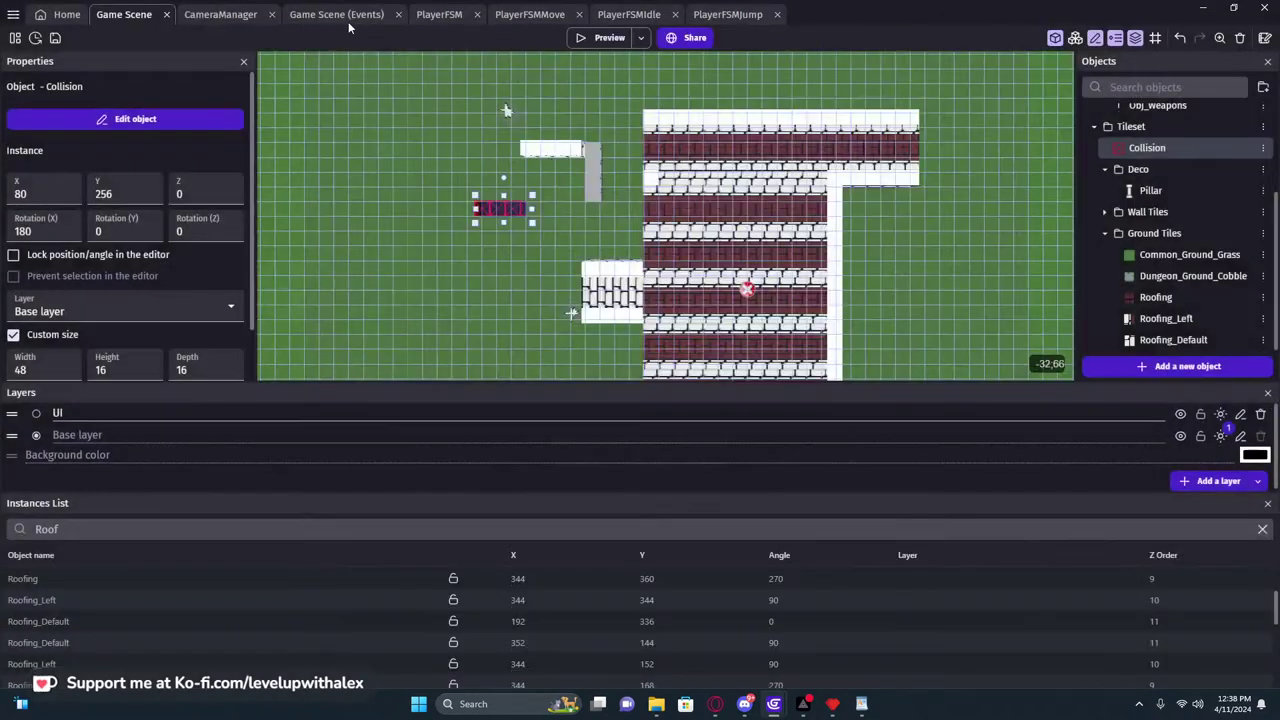
Review the CameraManager external events and the Game Scene events, including the collision rule for PlatformGroup
click(222, 15)
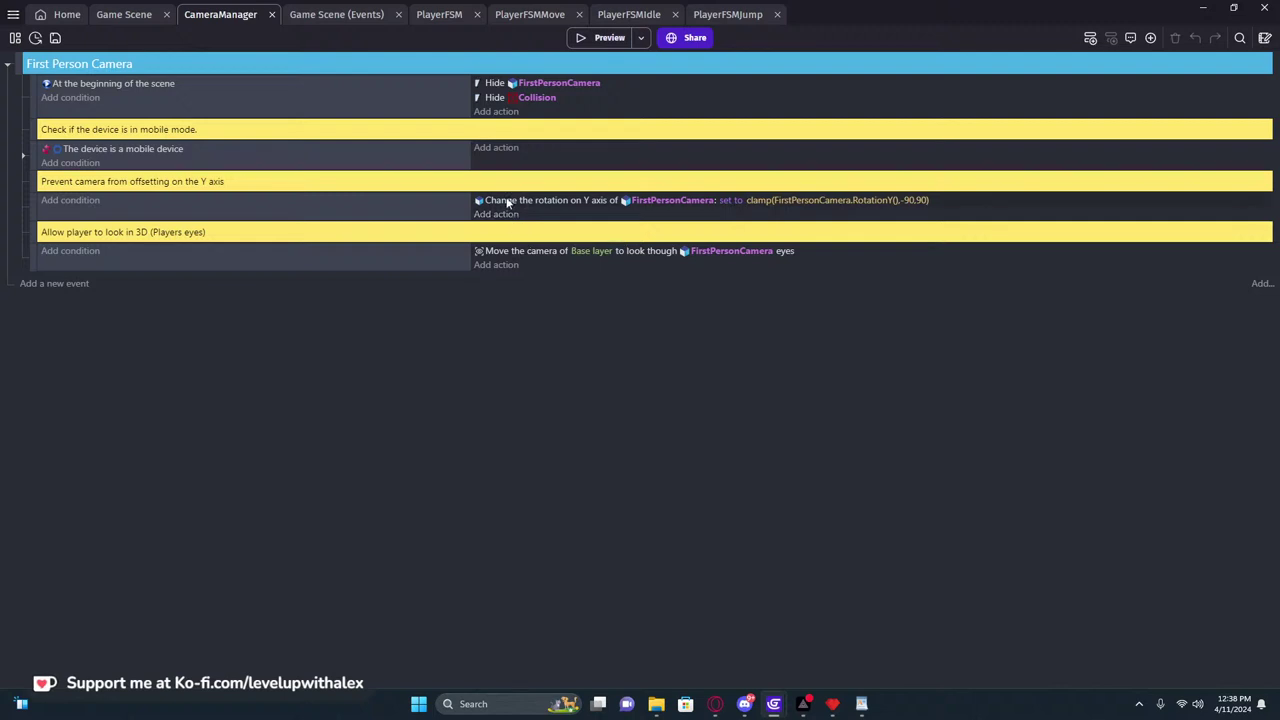
click(334, 16)
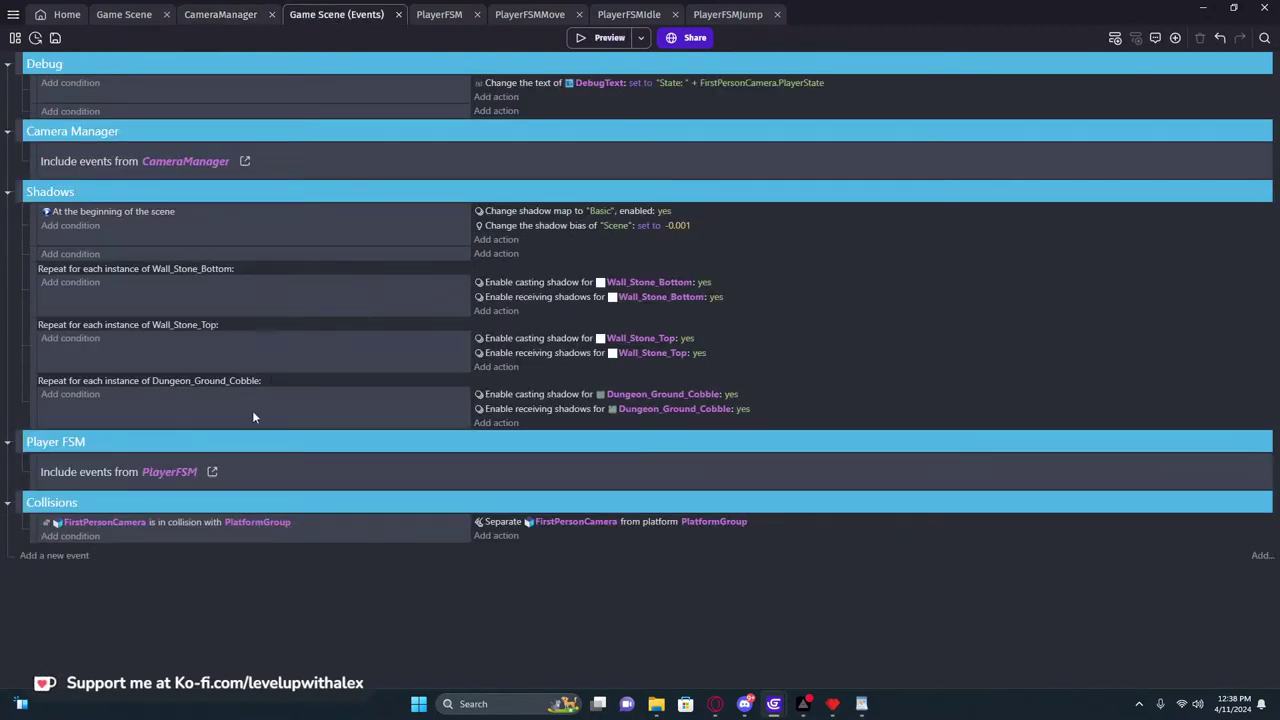
key(ctrl+v)
key(ctrl+z)
click(240, 16)
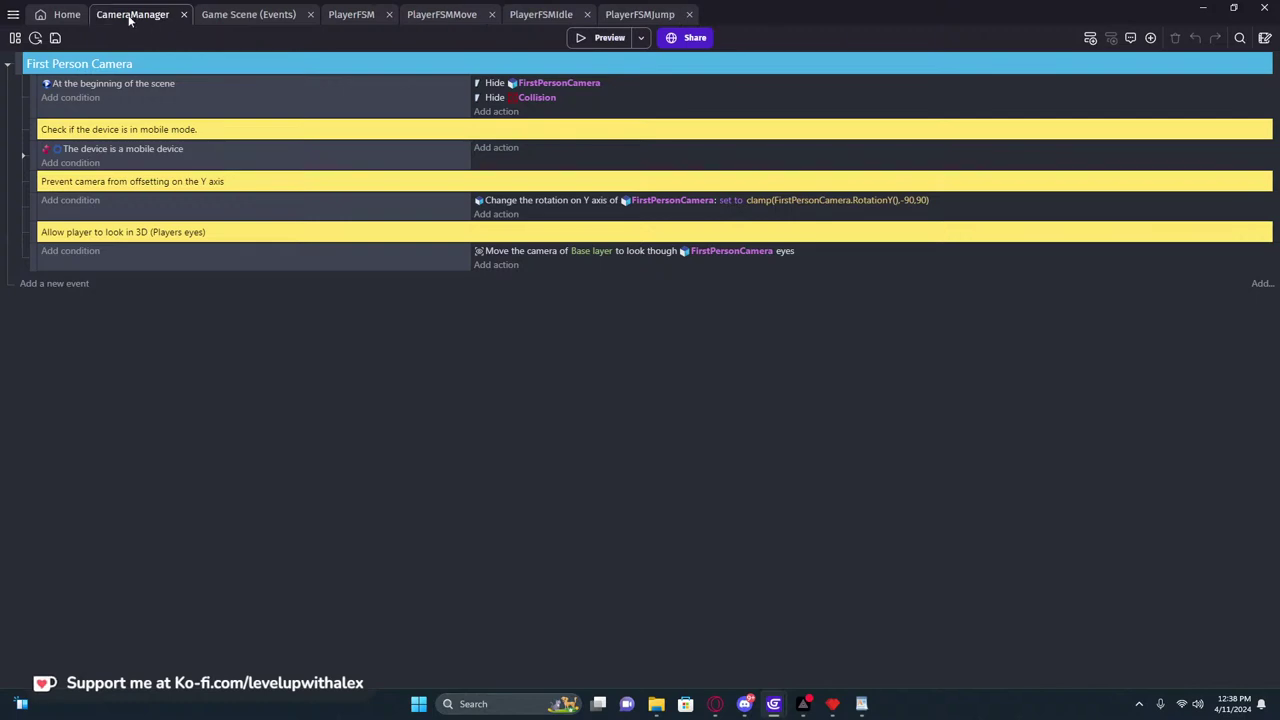
Reopen the Game Scene in the scene editor from the ProjectDungeon project contents
click(66, 15)
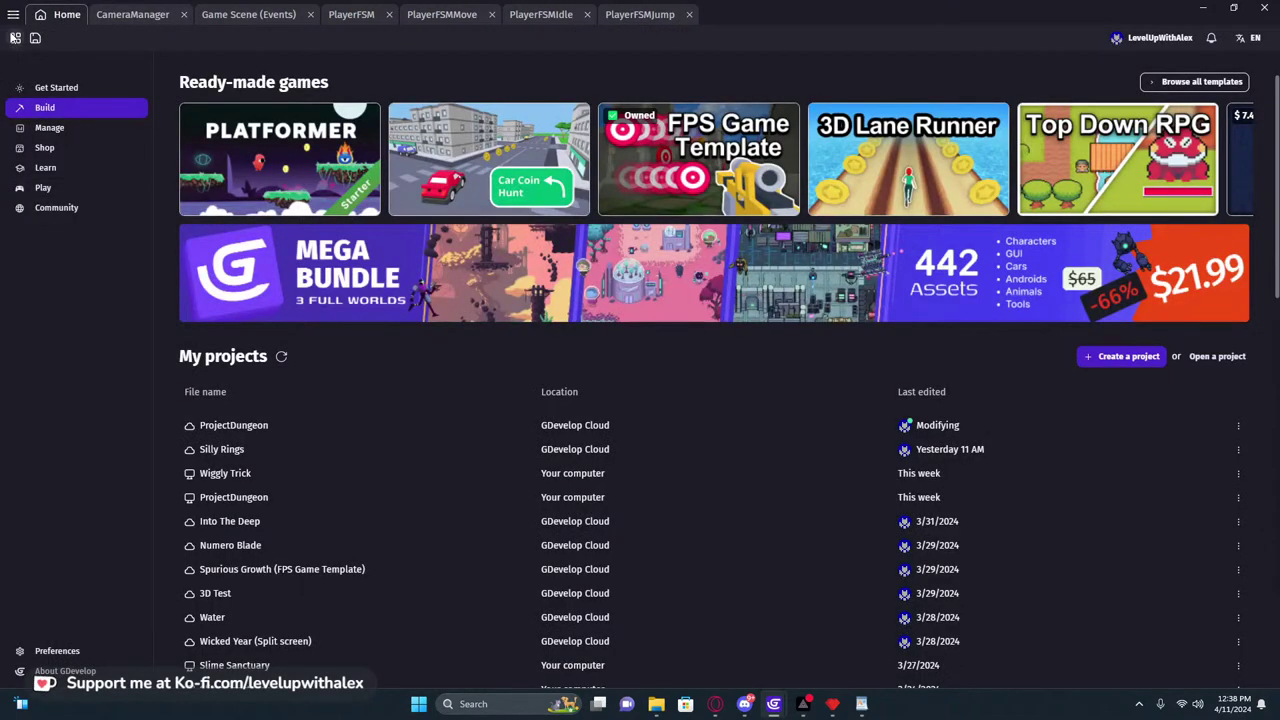
click(15, 37)
click(84, 261)
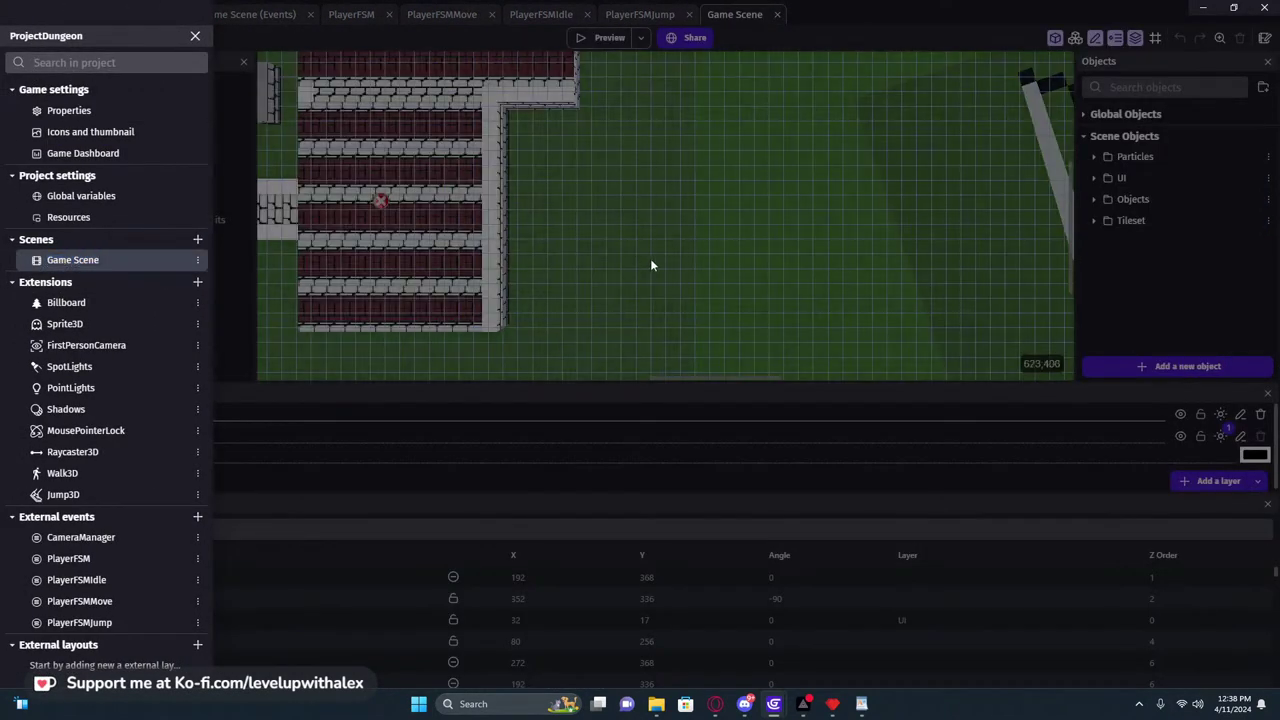
click(654, 266)
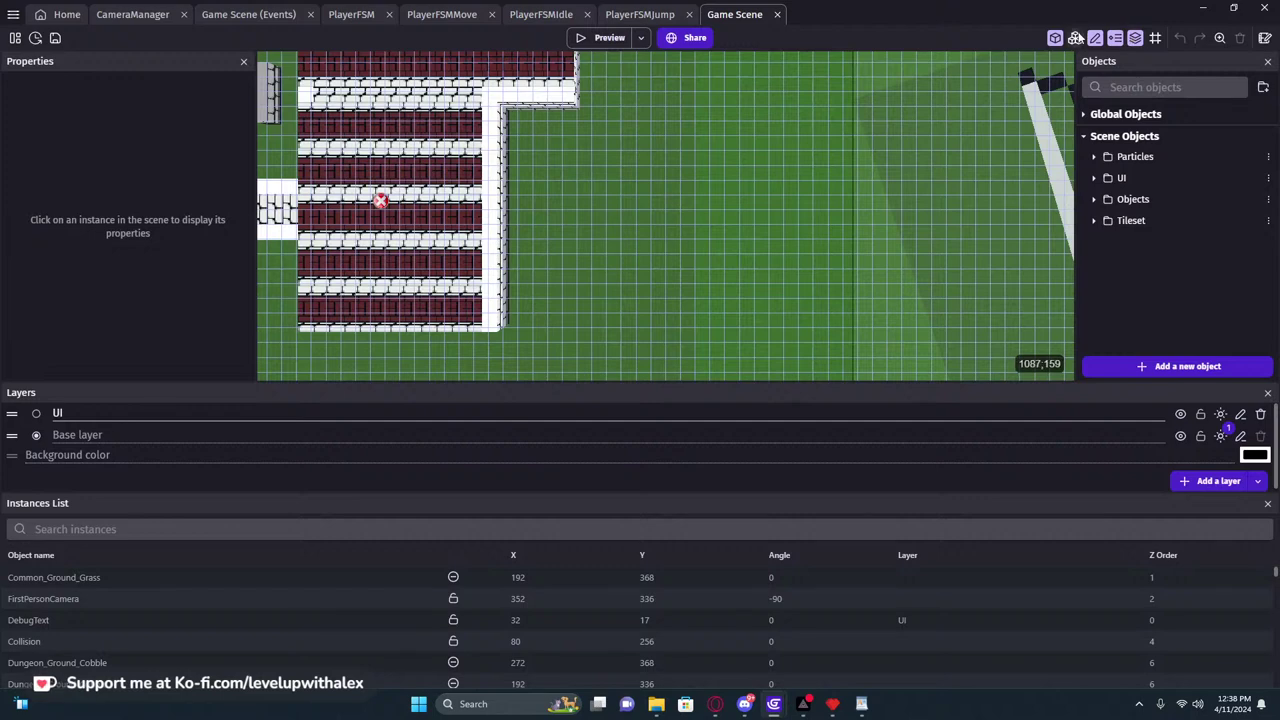
Add the Wall_Stone_Top object to the PlatformGroup object group and apply the change
click(1075, 37)
click(1016, 156)
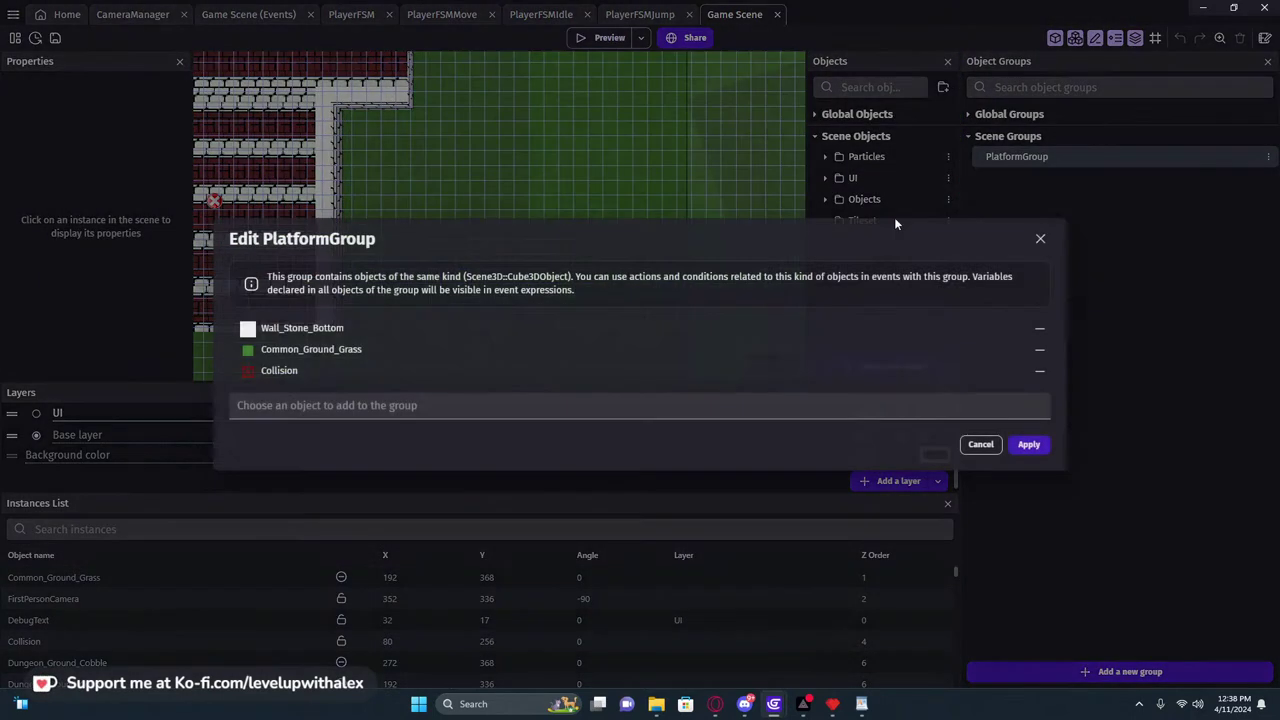
click(395, 405)
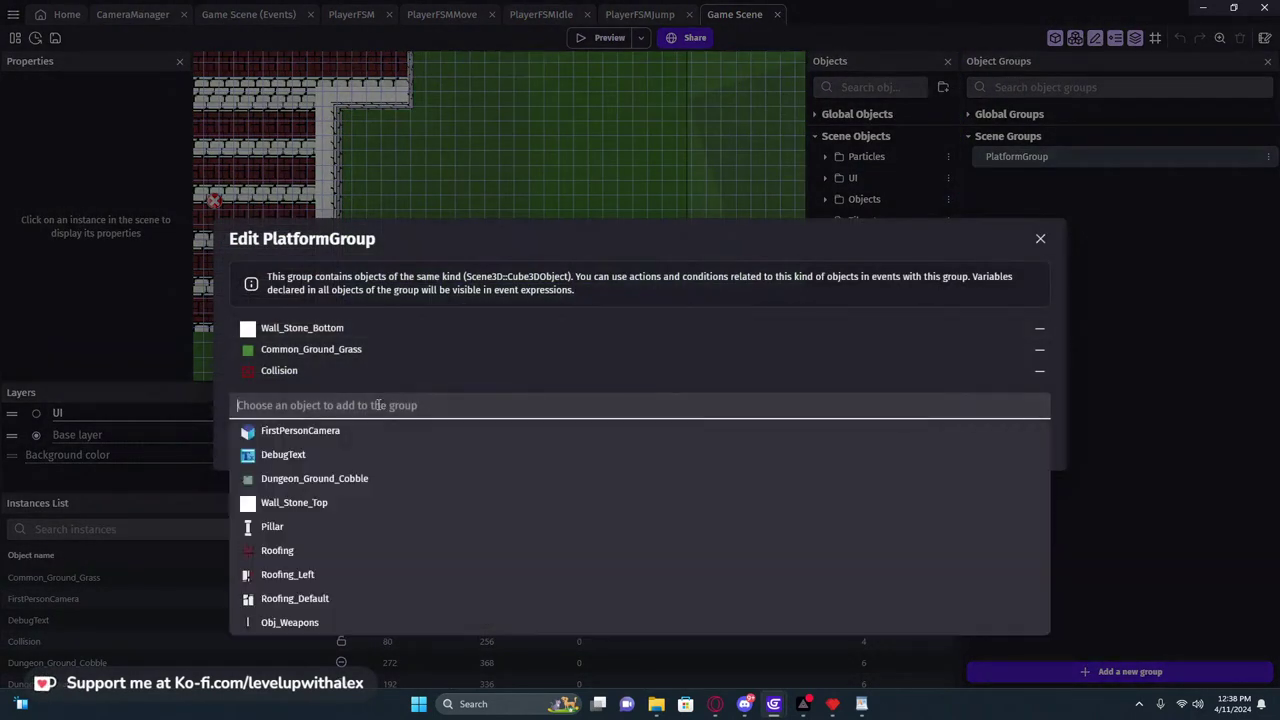
click(350, 503)
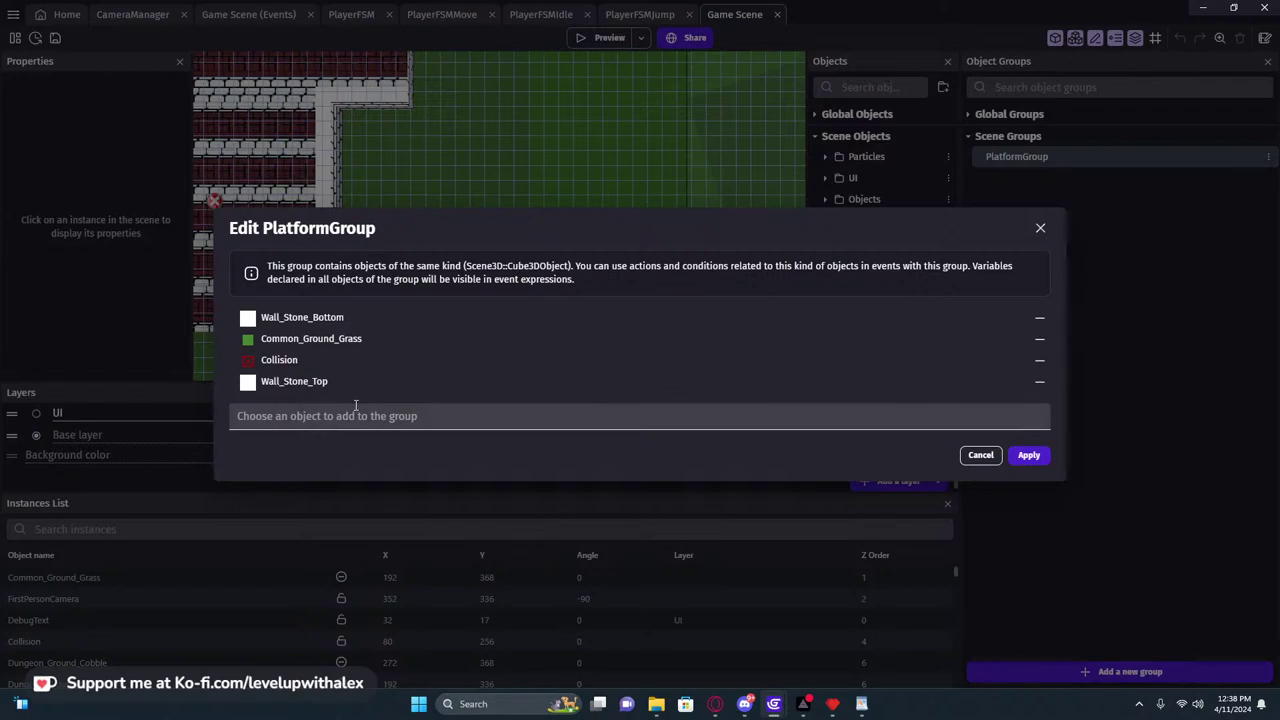
click(1029, 455)
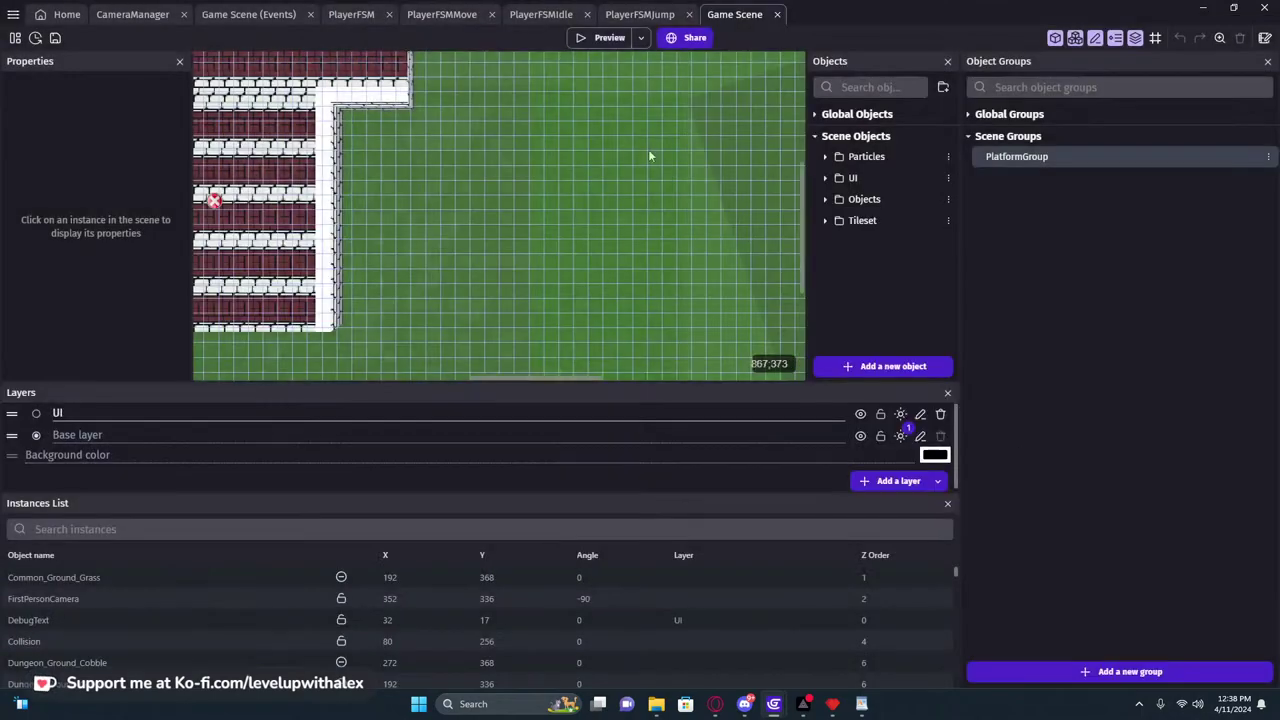
Launch the game preview and walk the player into the dungeon's stone walls to test their collision
click(605, 37)
key(w)
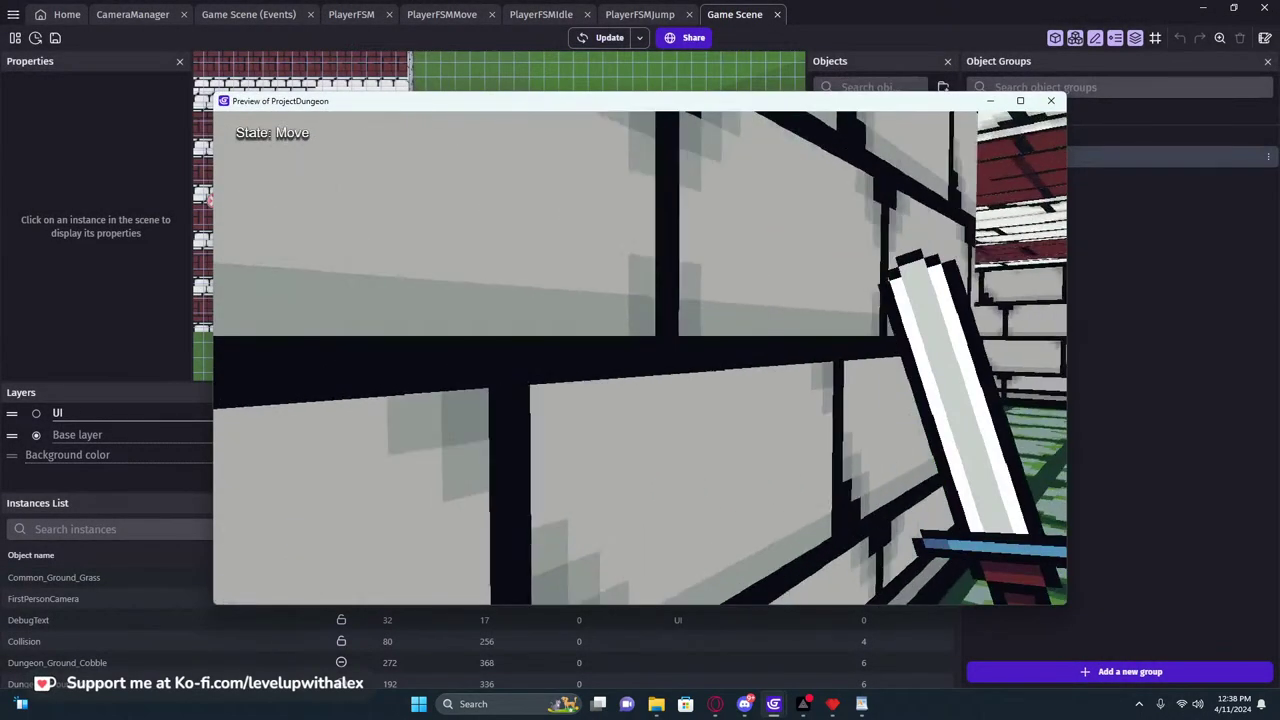
key(w)
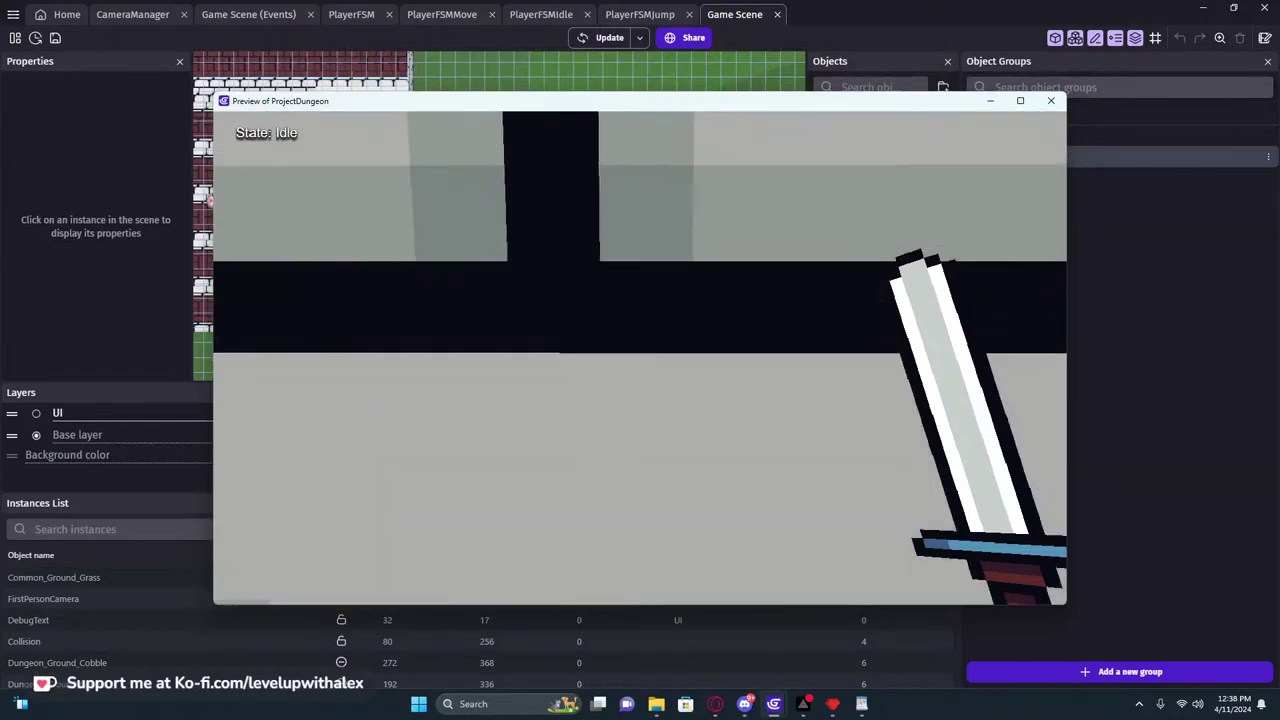
key(w)
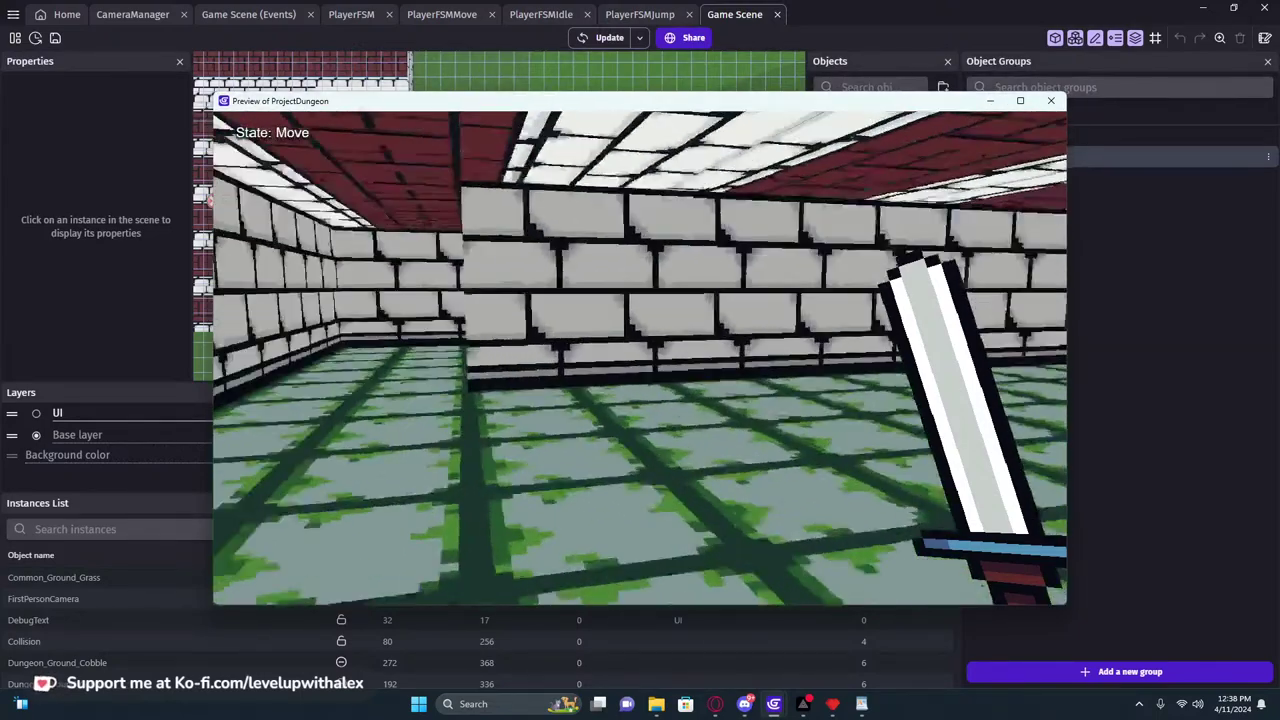
key(w)
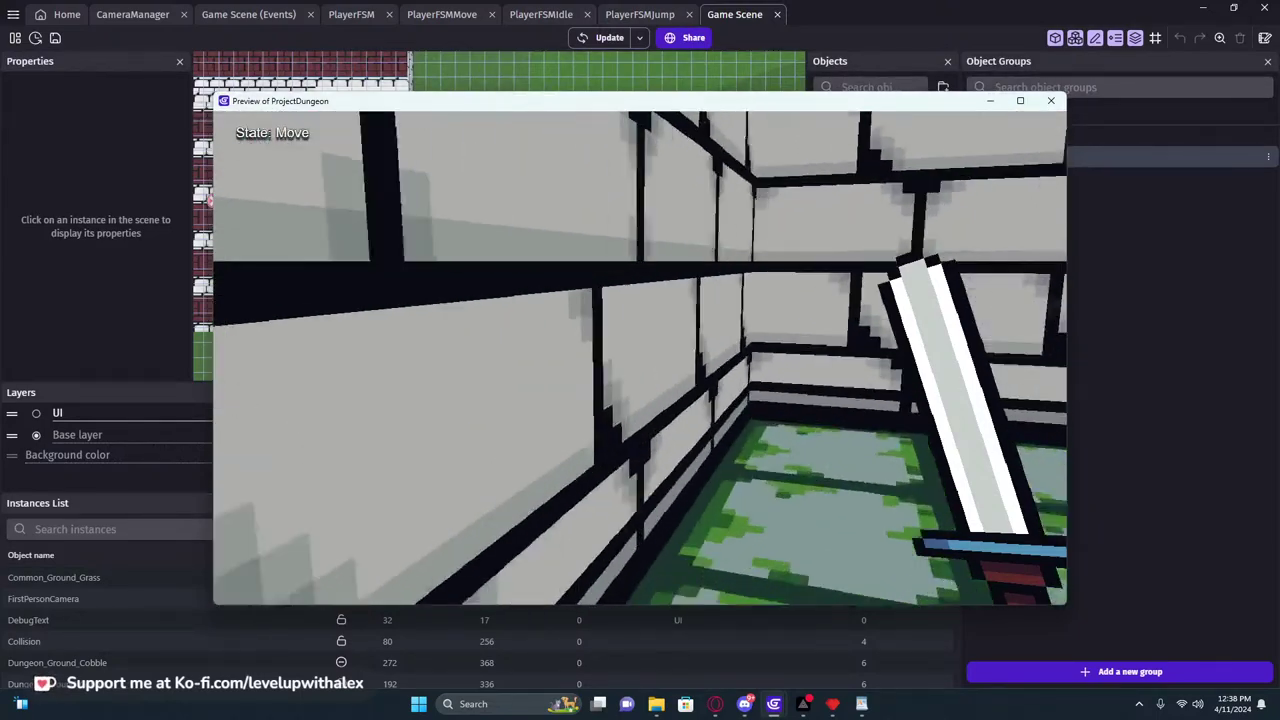
Walk and jump the player along the dungeon's inner and outer stone walls to check their collision, and close the preview
key(w)
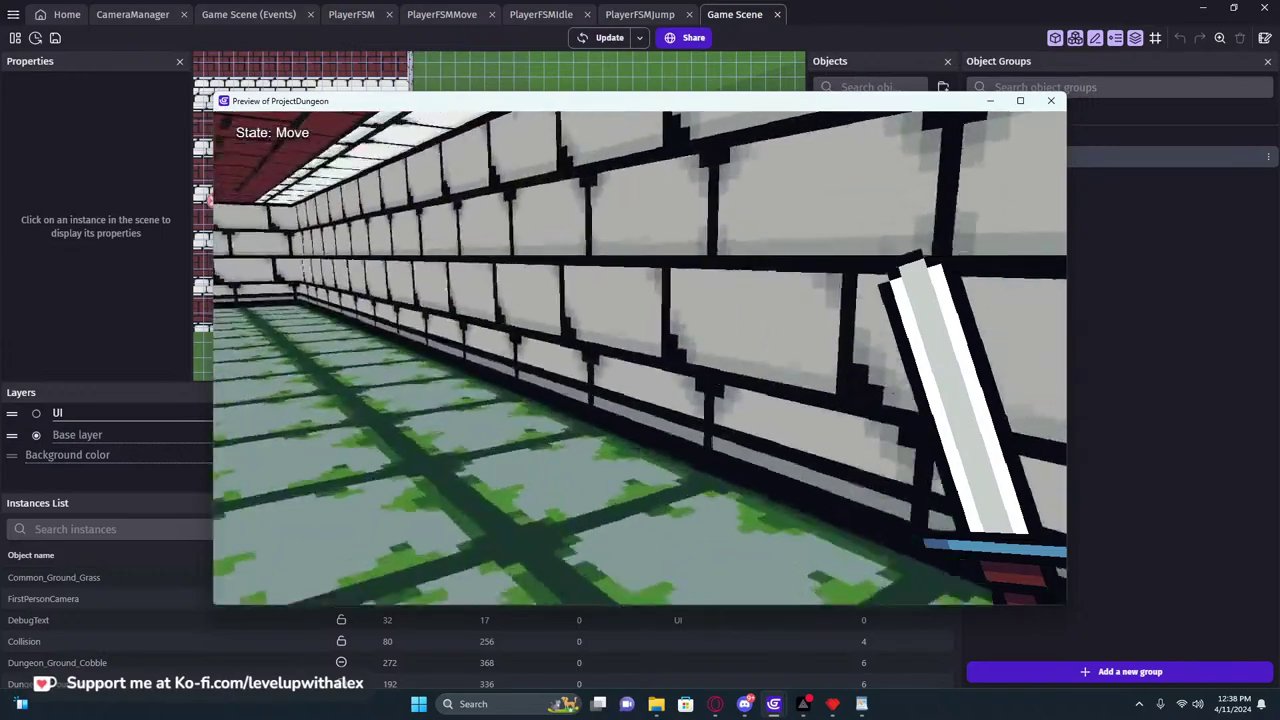
key(w)
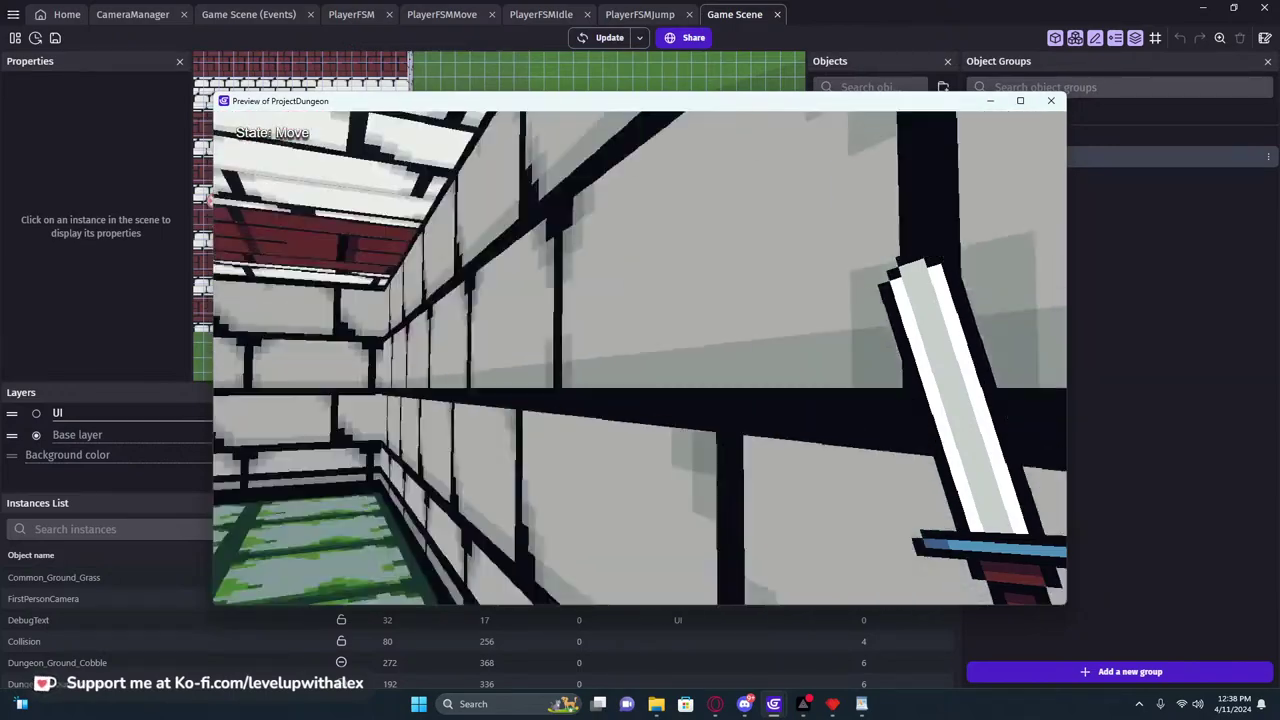
key(space)
key(space)
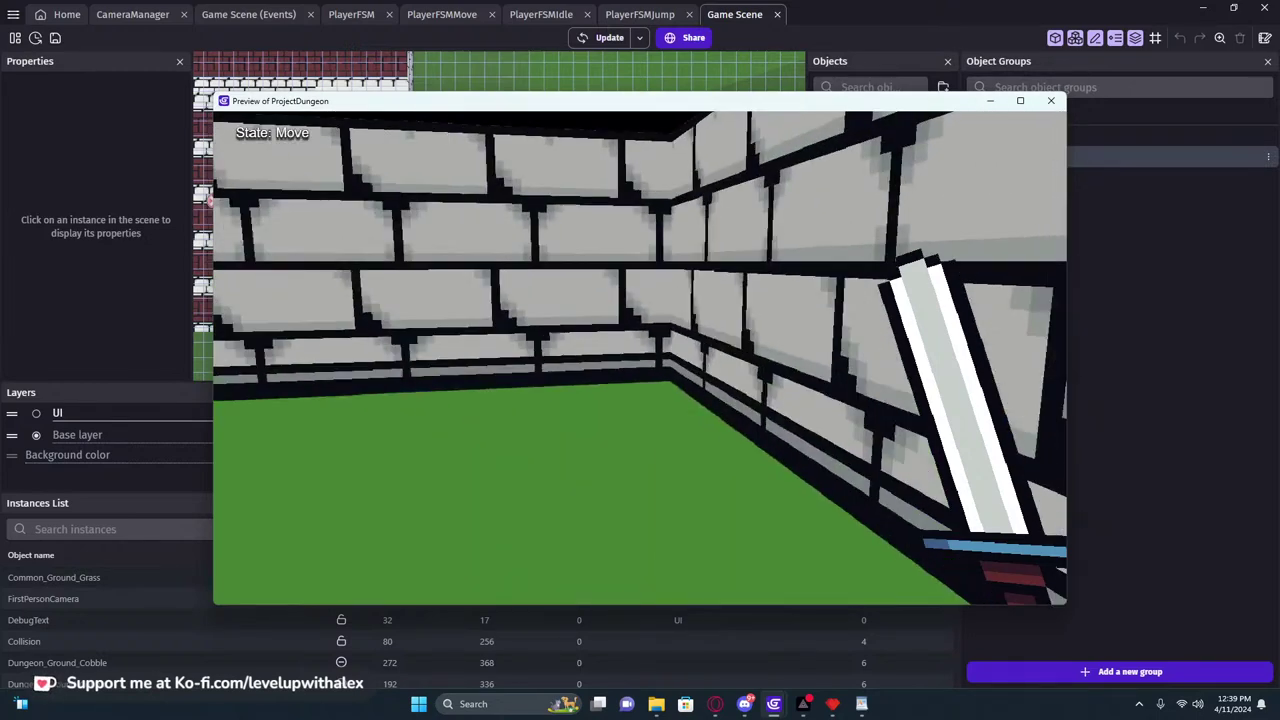
key(w)
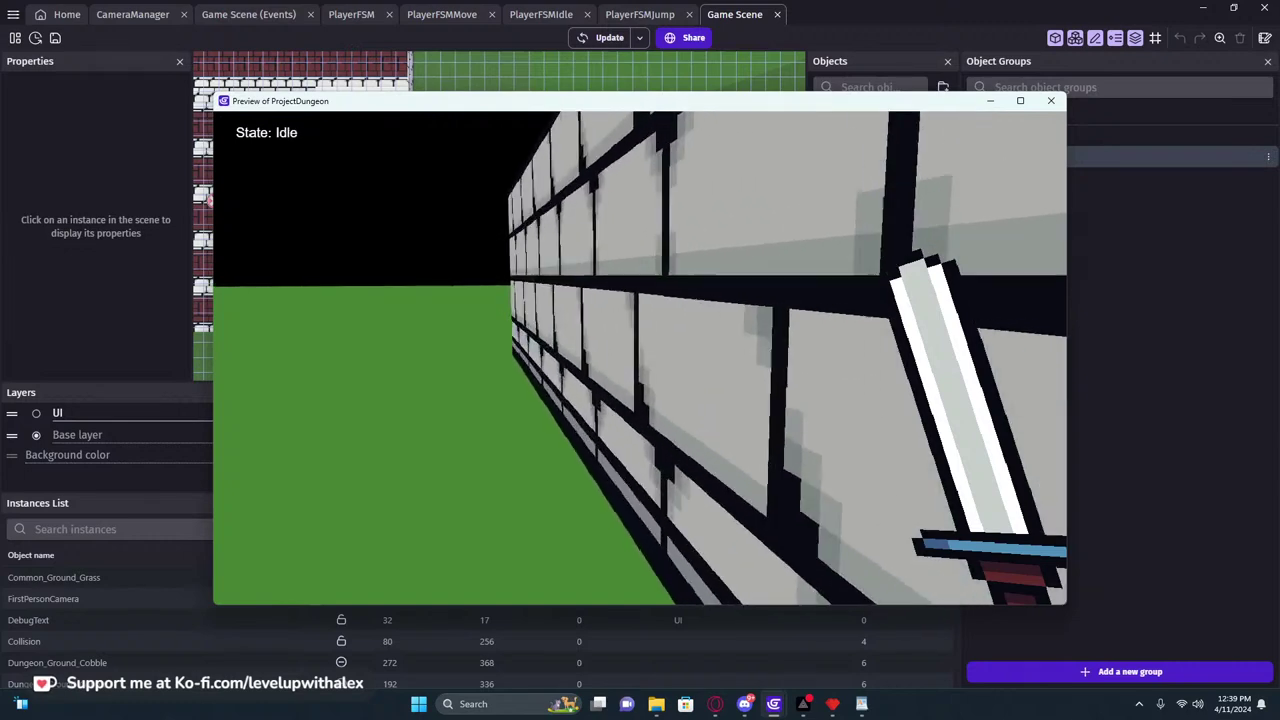
key(w)
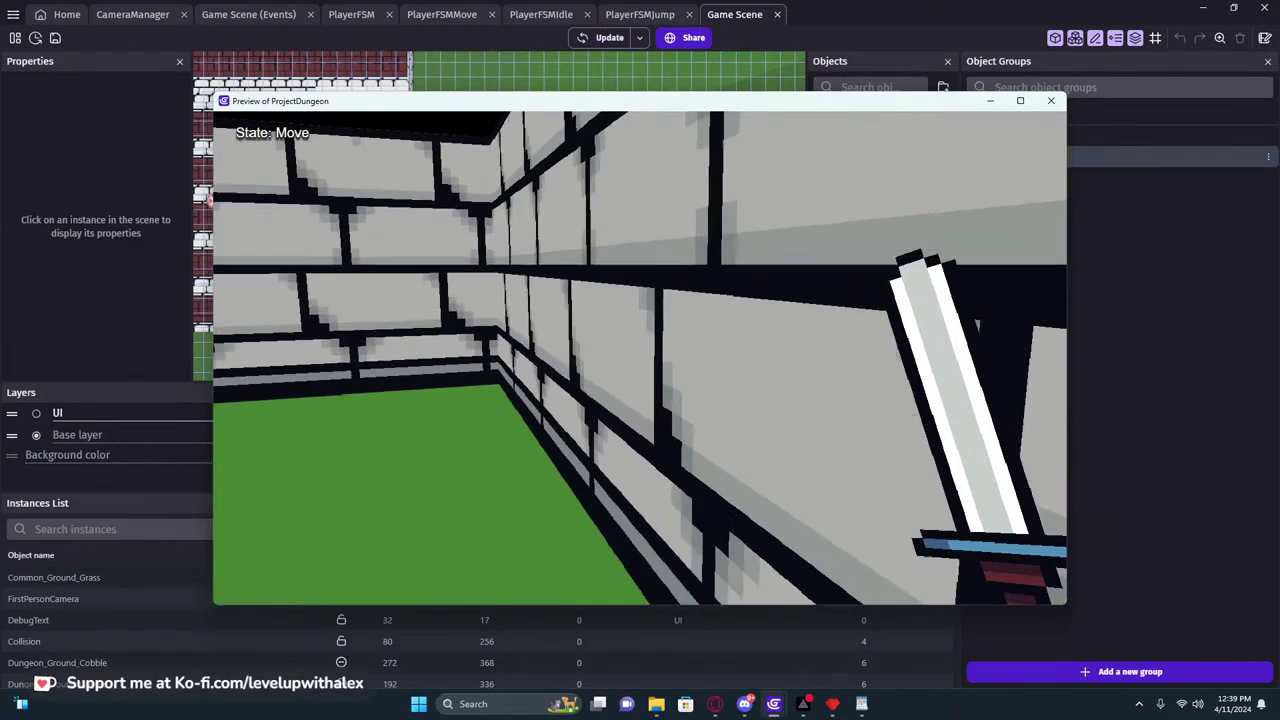
key(w)
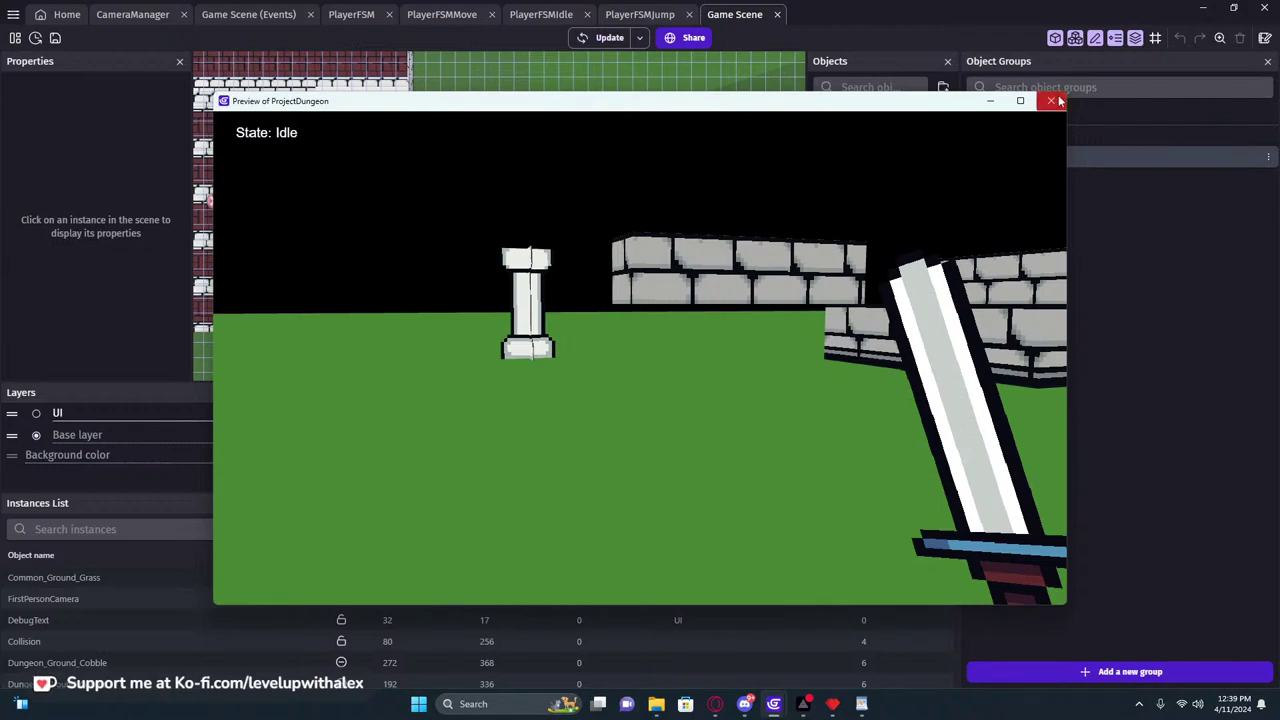
click(1058, 101)
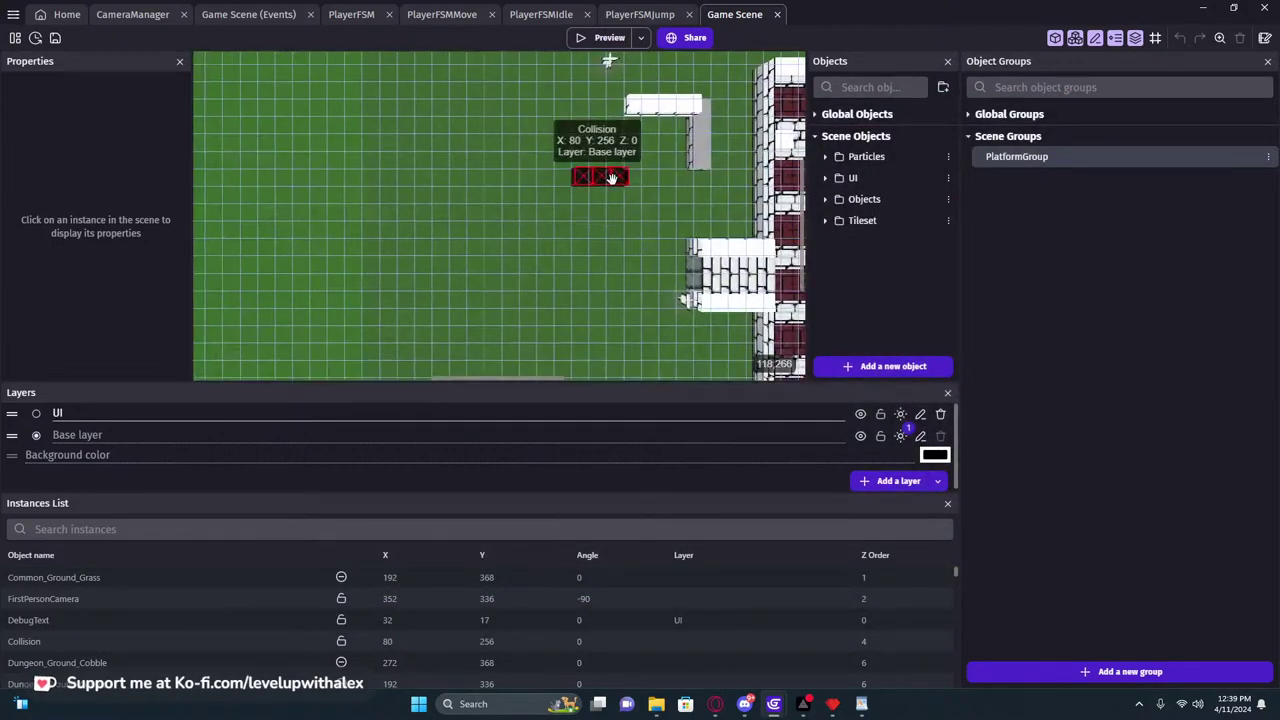
Place the Collision instance over the upper entrance-corridor wall at X 192, Y 320, Z 16 and stretch it four tiles wide
click(612, 178)
middle_drag(663, 186, 491, 291)
scroll(474, 283, up, 6)
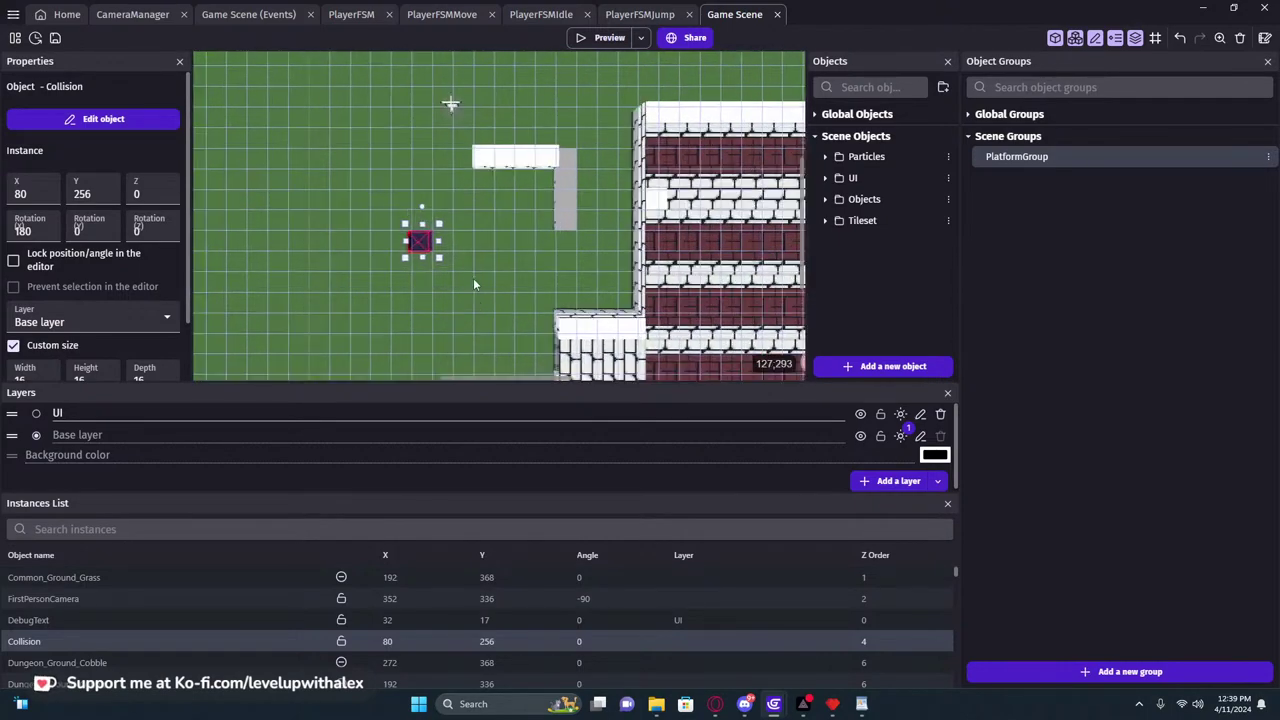
drag(409, 237, 655, 299)
middle_drag(617, 365, 344, 211)
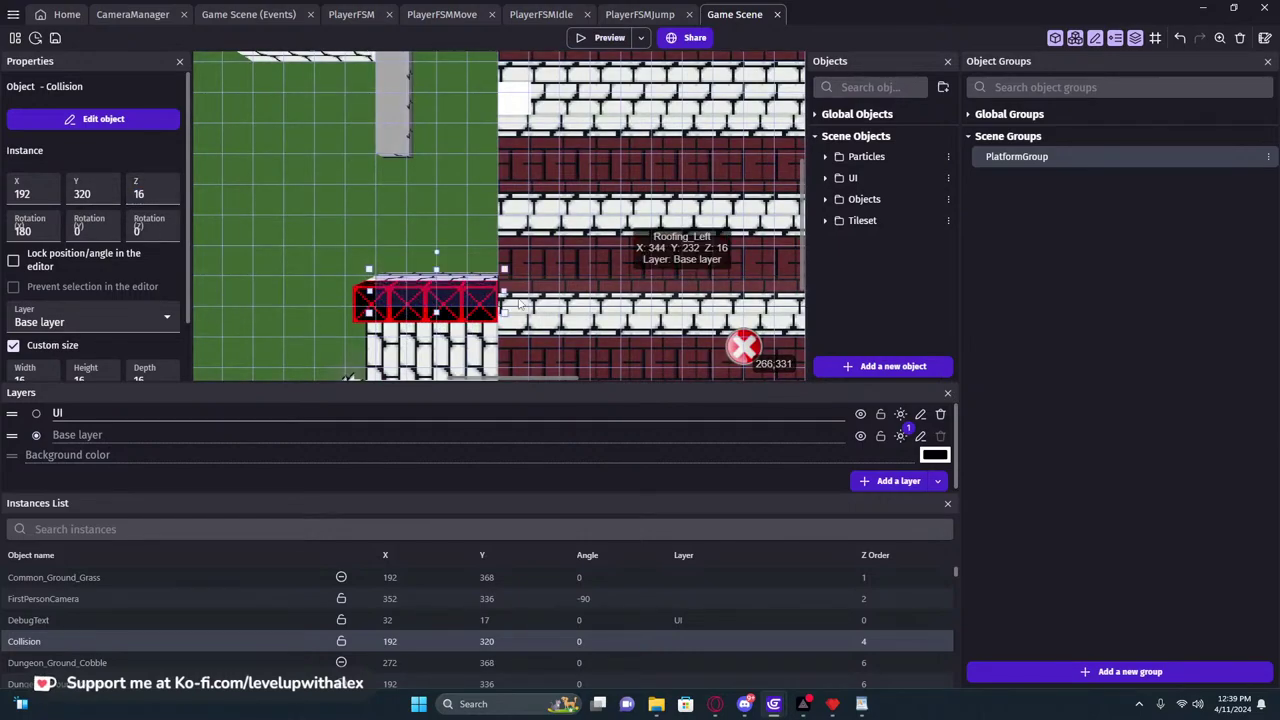
Launch the preview and jump the player against and onto the entrance wall covered by the Collision box
key(F5)
key(w)
key(w)
key(w)
key(space)
key(w)
key(space)
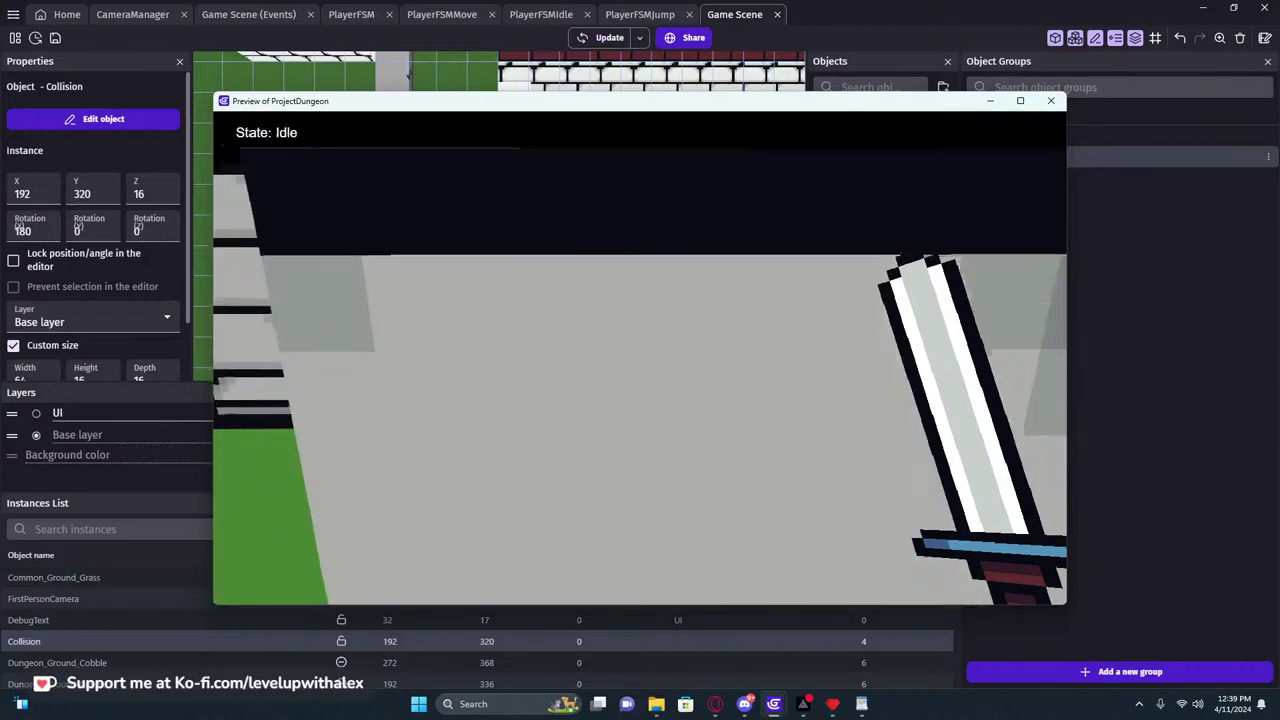
key(w)
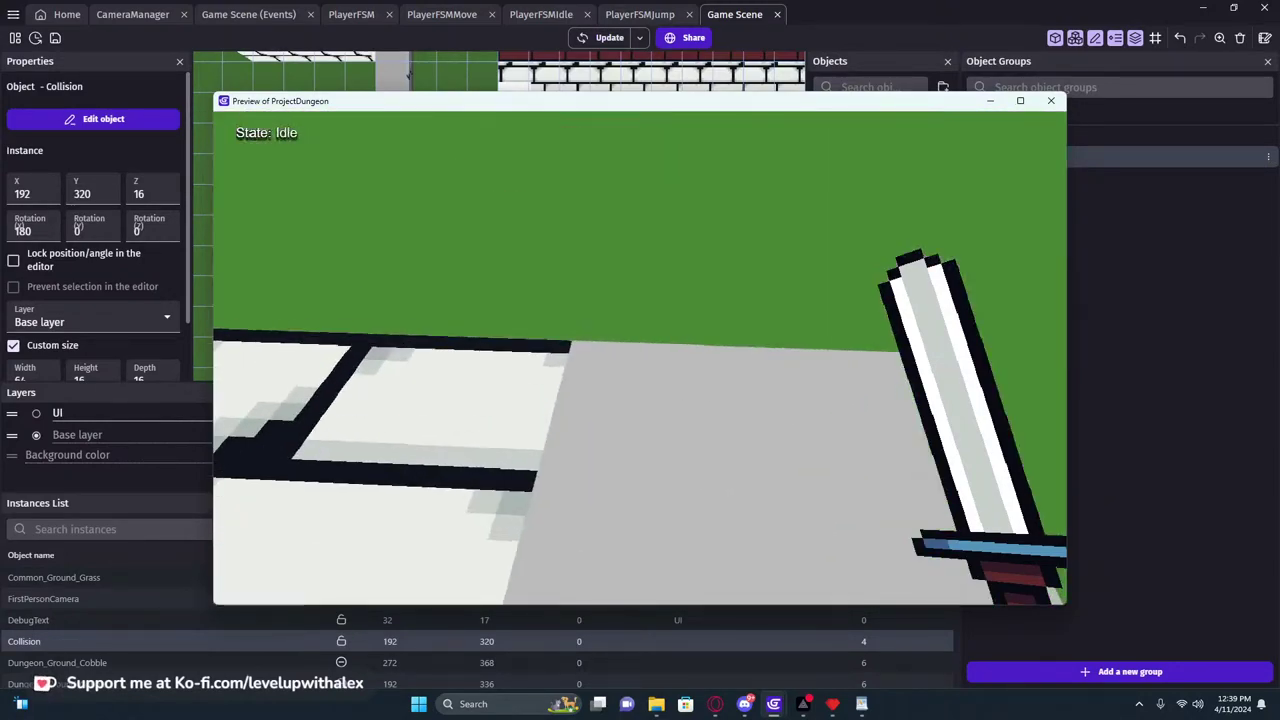
key(space)
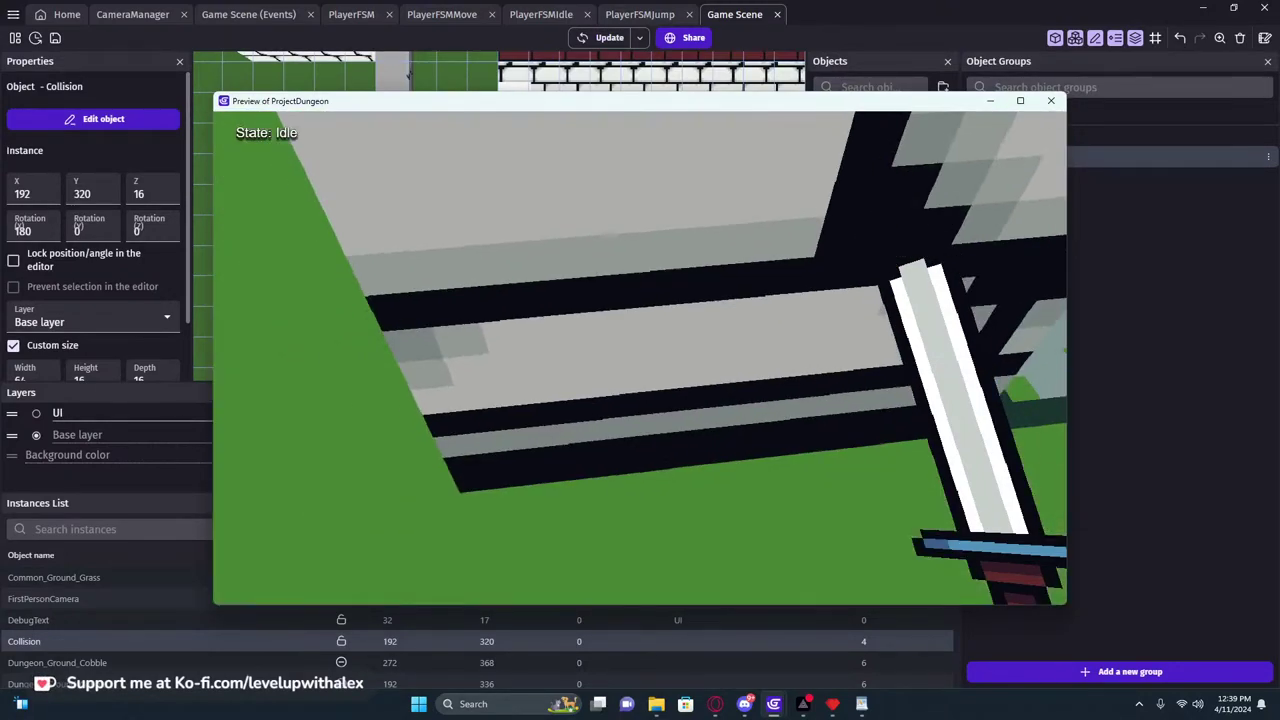
key(space)
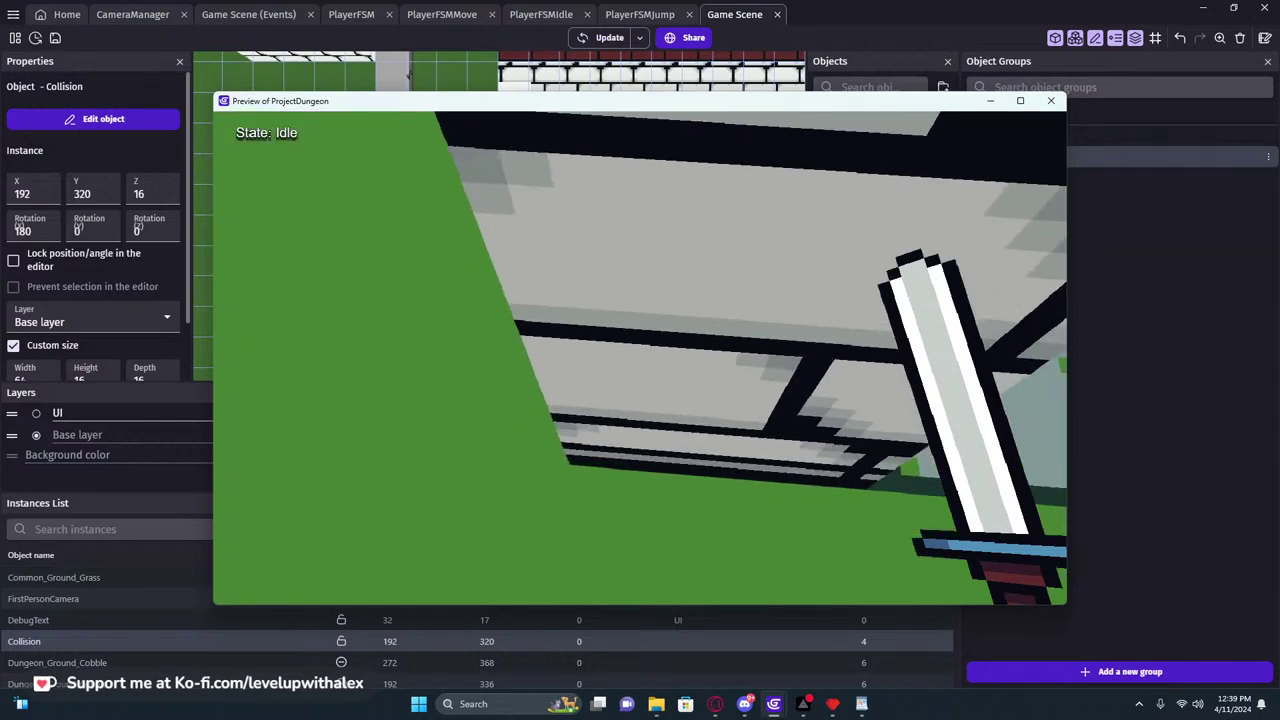
Jump the player back up from the entrance wall's side to test standing on the wall and corridor roof
key(w)
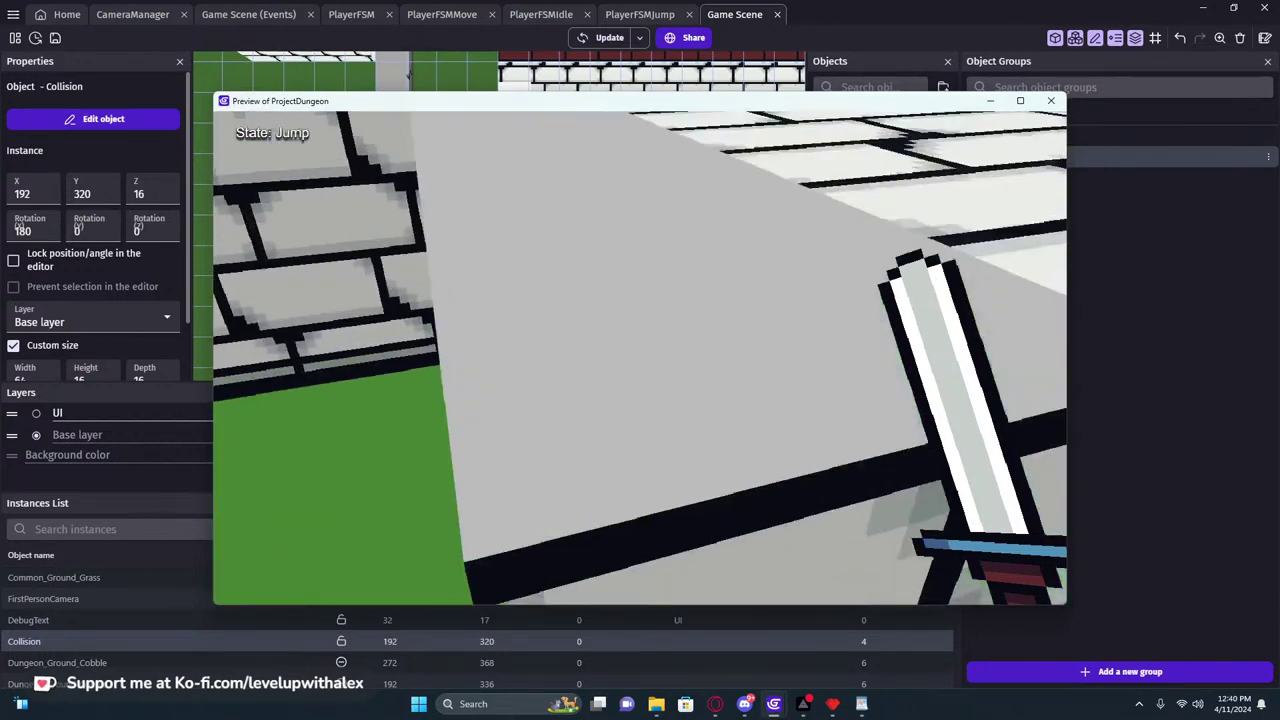
key(Left)
key(space)
key(space)
key(Right)
key(w)
key(space)
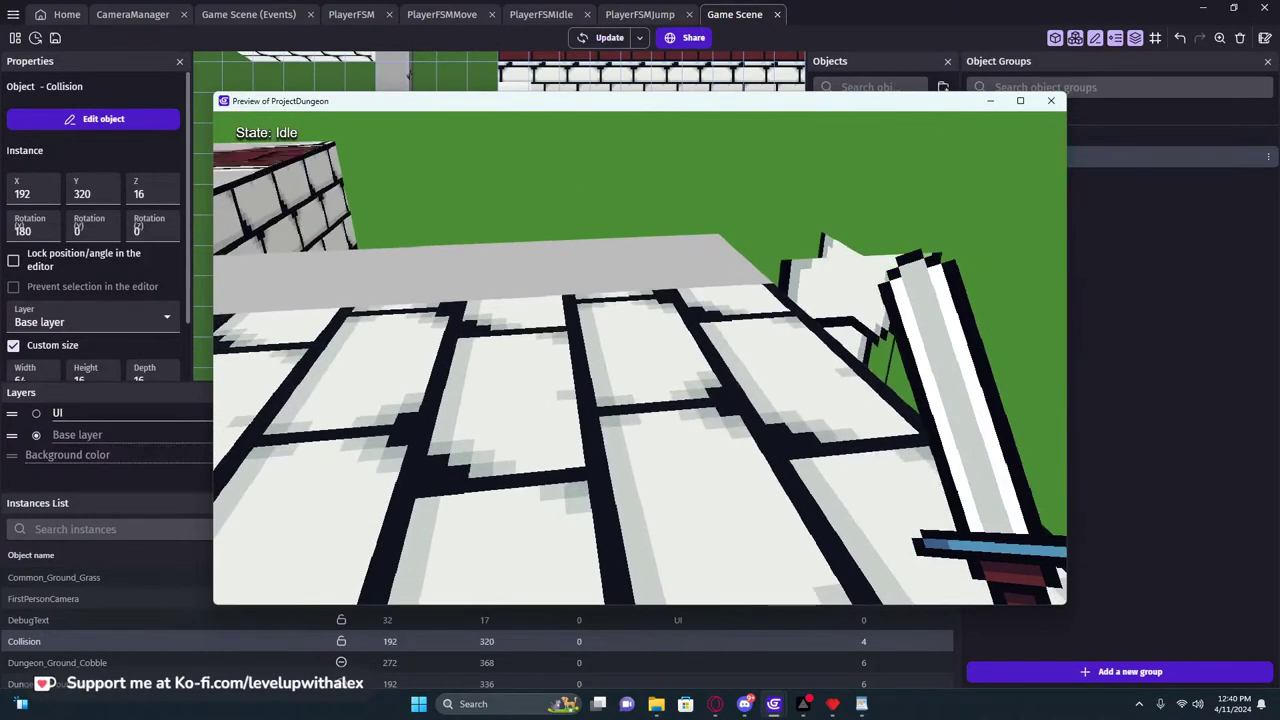
key(Left)
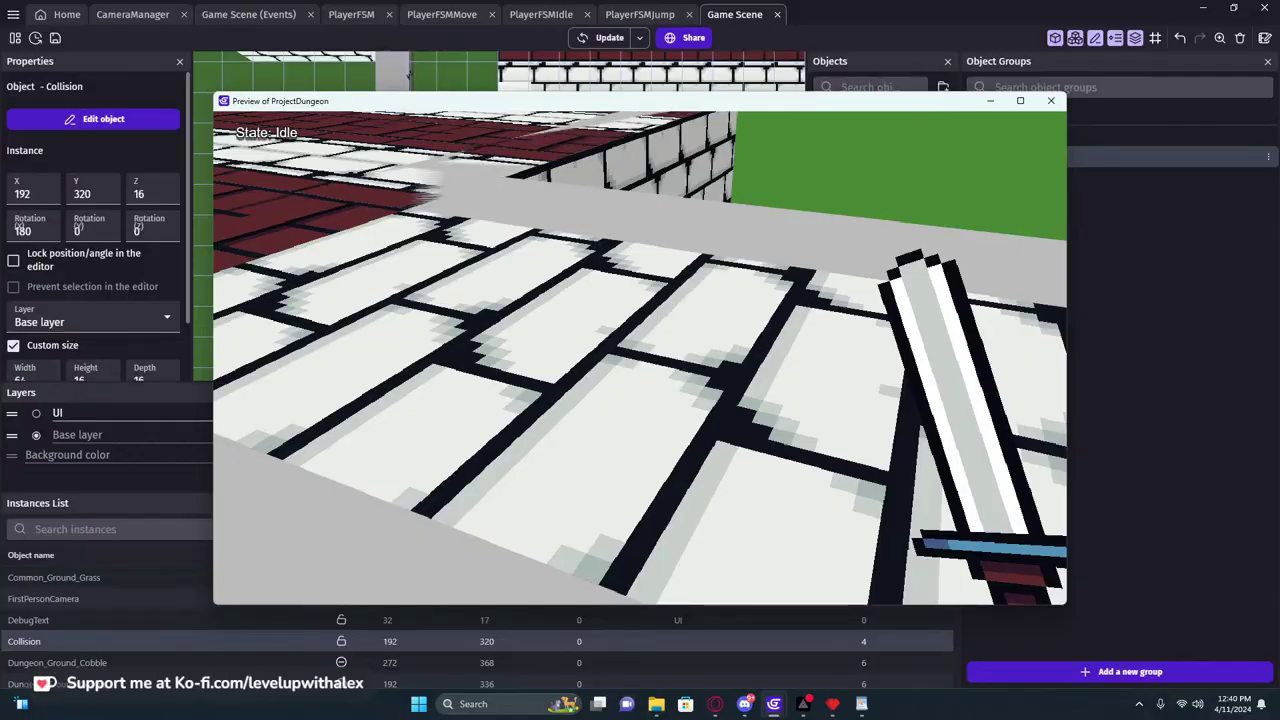
Walk the player through the dungeon room and back out onto the grass to check the interior walls
key(s)
key(w)
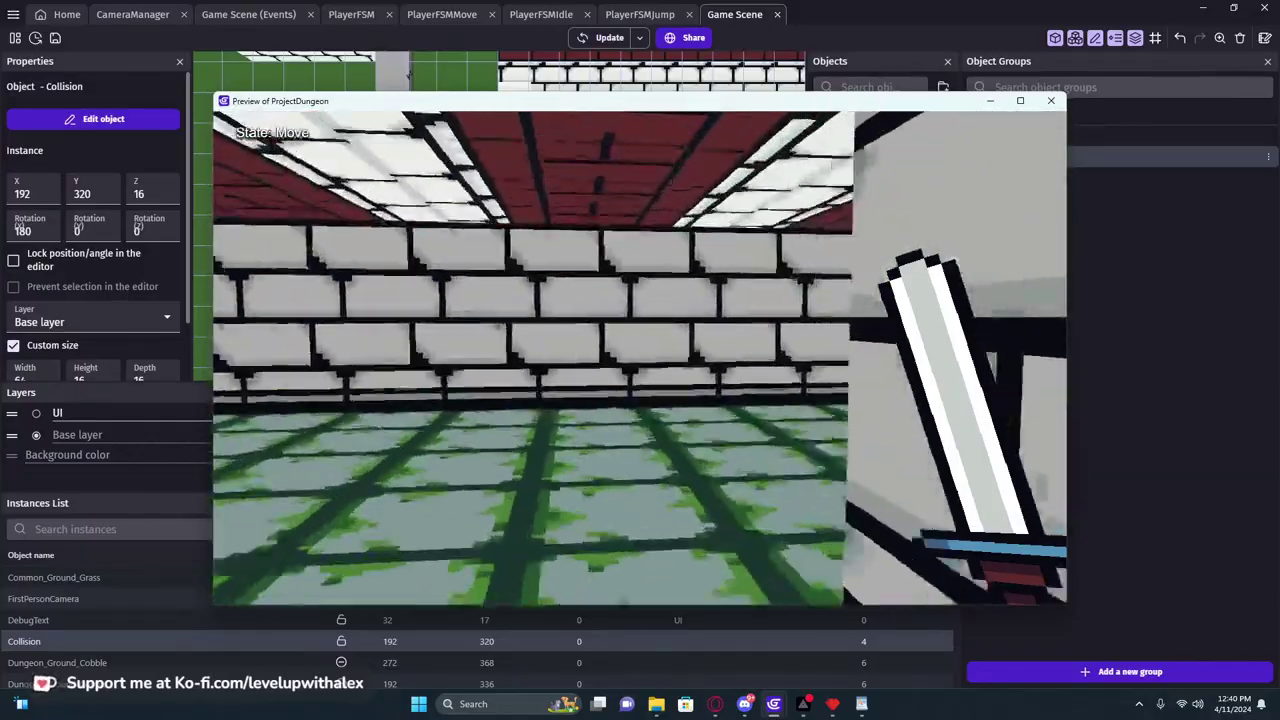
key(w)
key(w)
key(w)
key(space)
key(s)
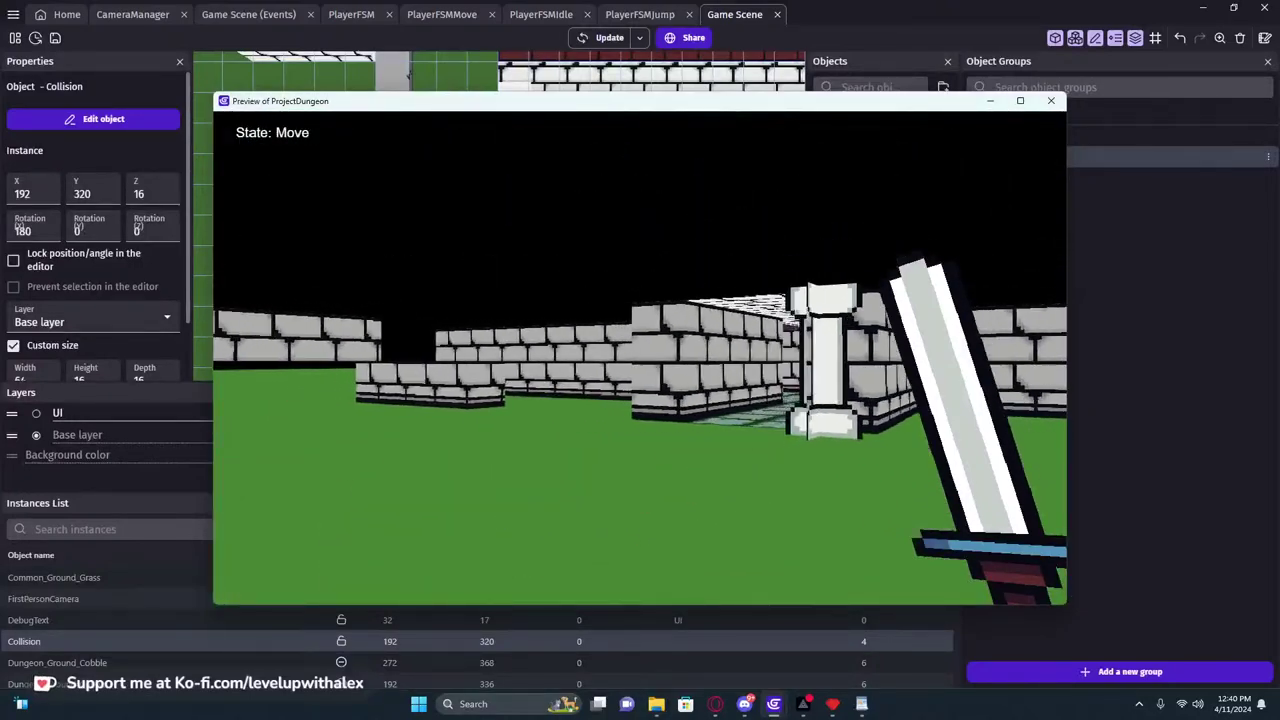
Test the entrance corridor's walls from outside and inside with the player, and close the preview
key(Up)
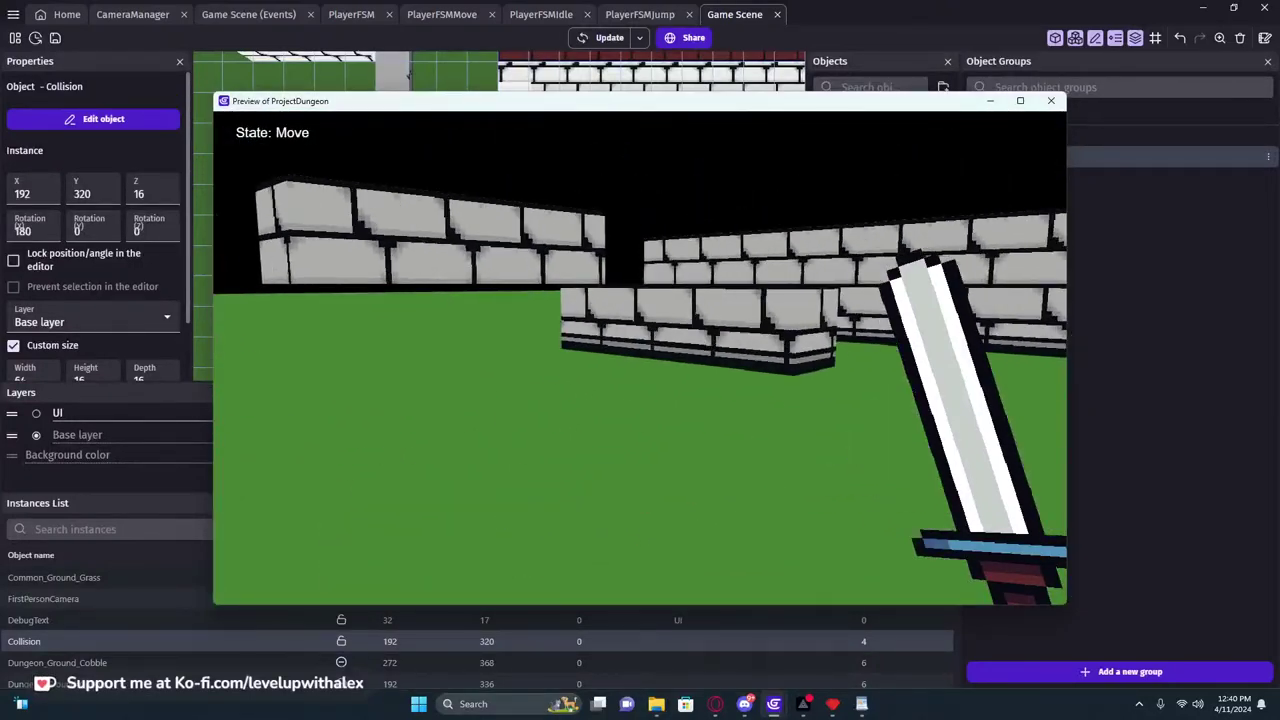
key(space)
key(w)
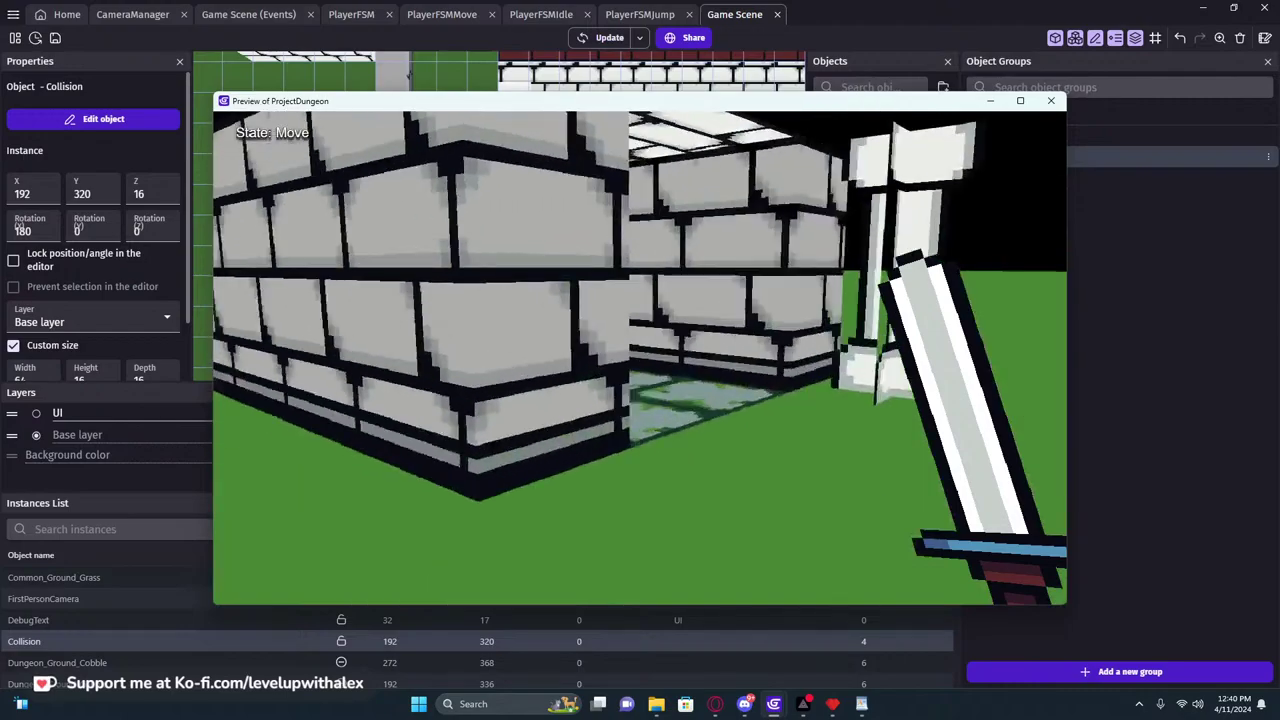
key(s)
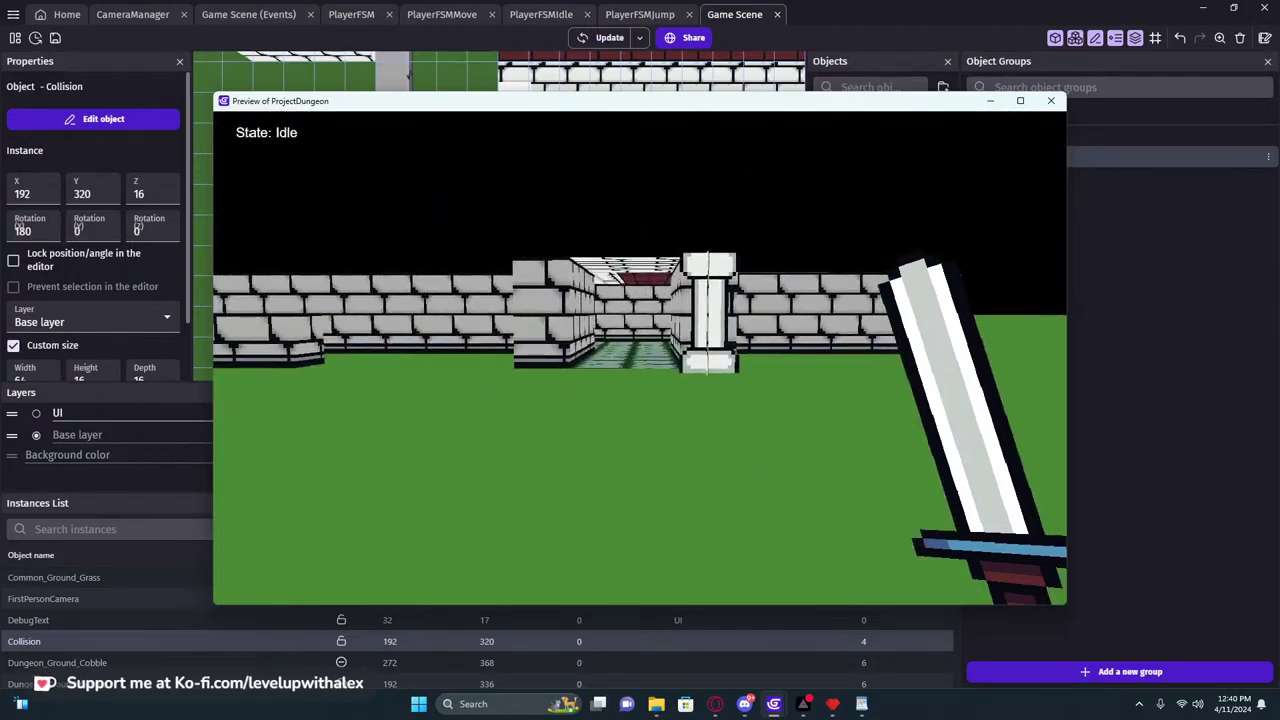
key(Up)
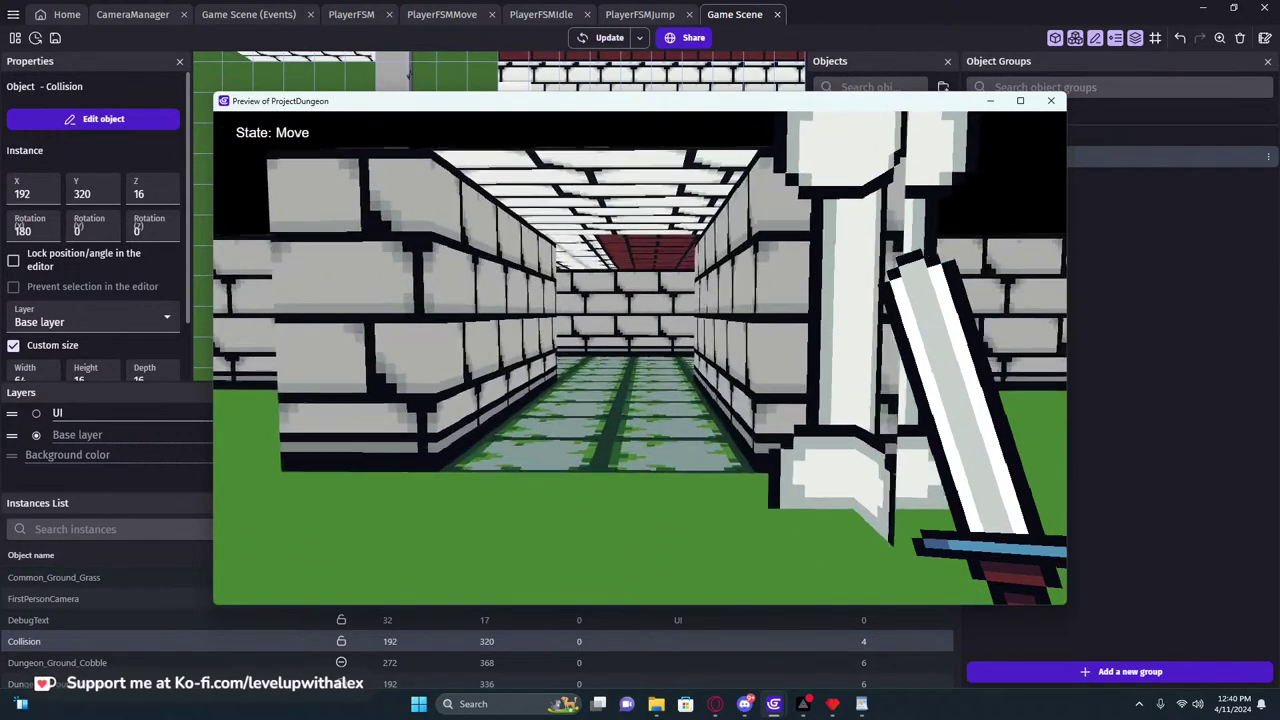
key(w)
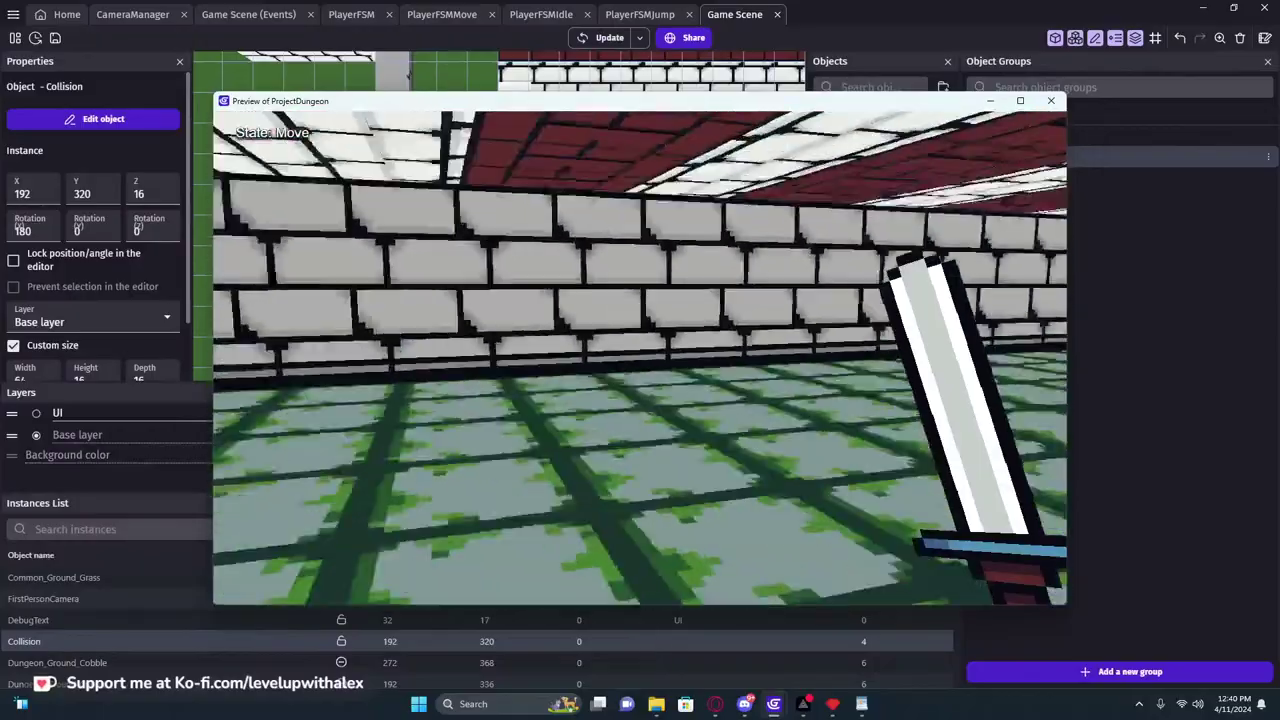
key(w)
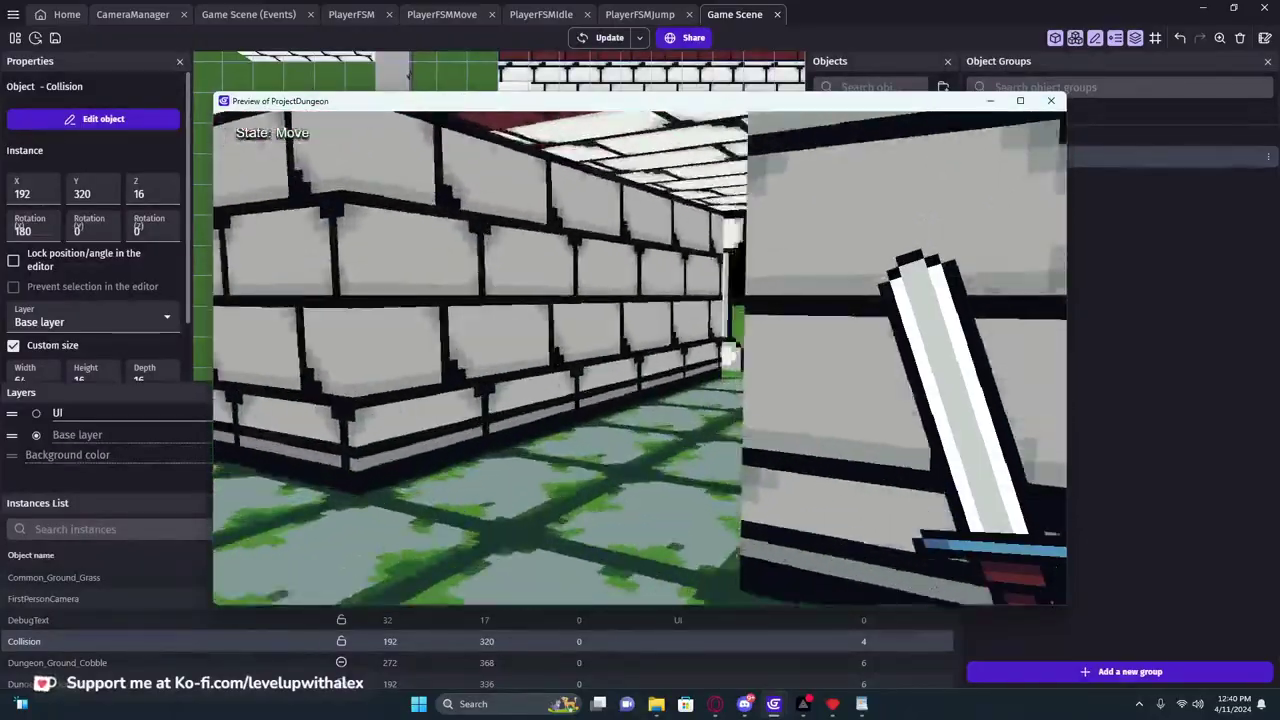
key(s)
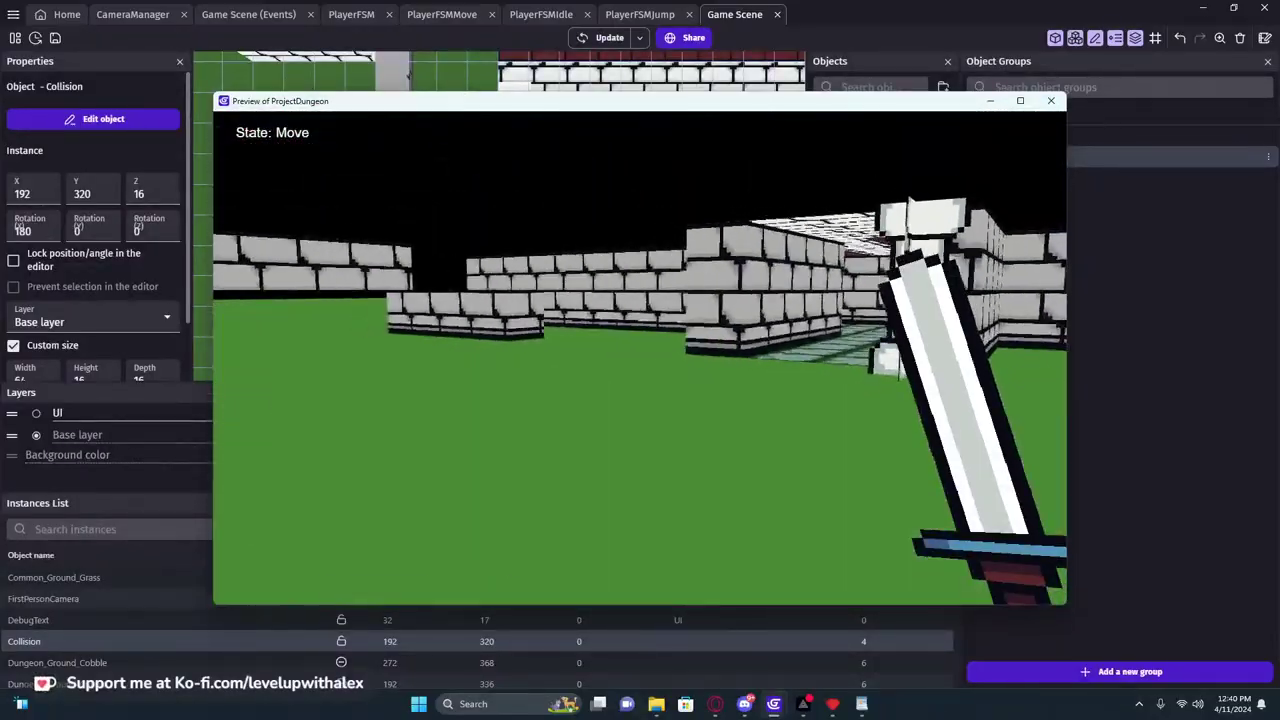
key(Escape)
click(1050, 100)
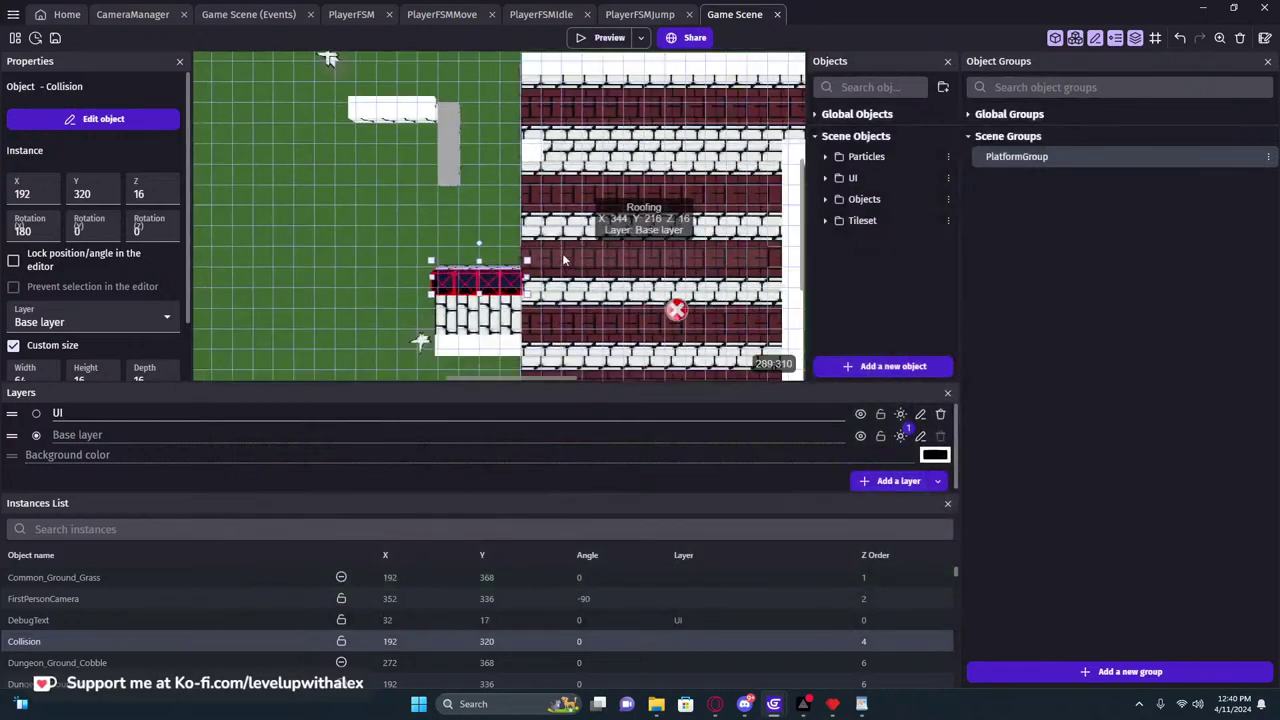
Widen the Collision box over the entrance wall at both ends to start at X 188 and span a width of 71
ctrl+scroll(505, 166, up, 5)
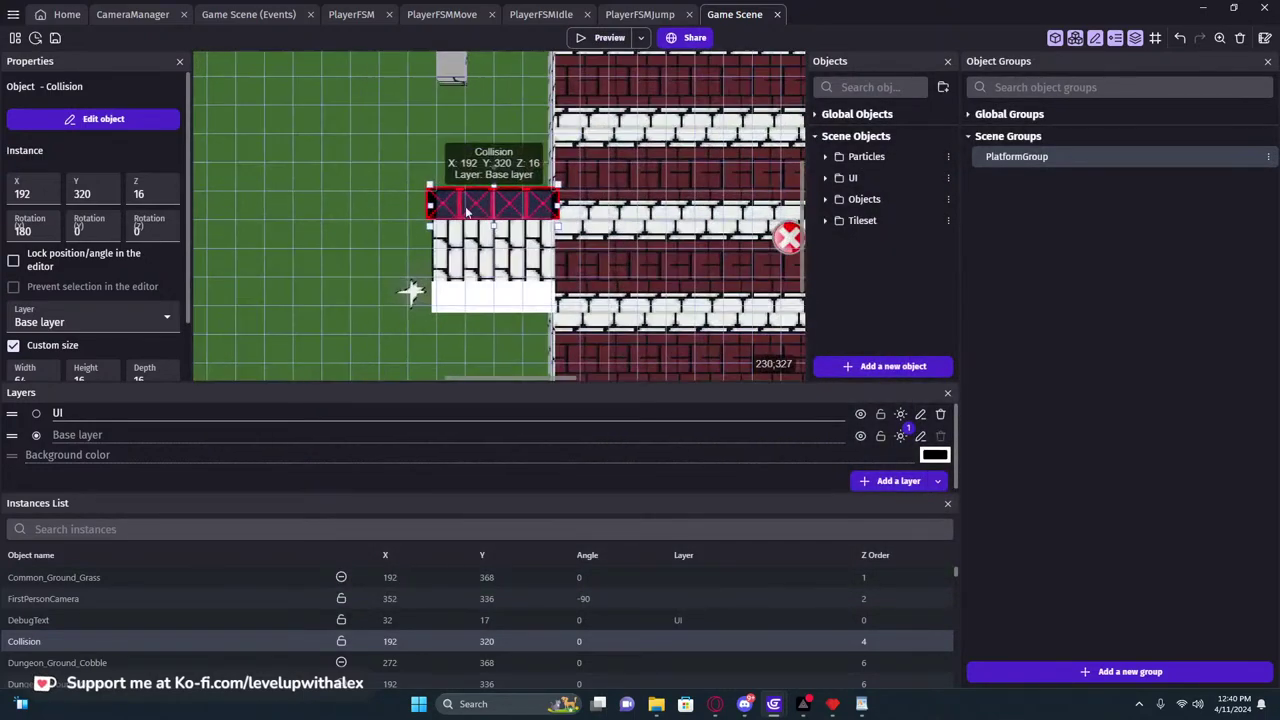
drag(428, 205, 413, 205)
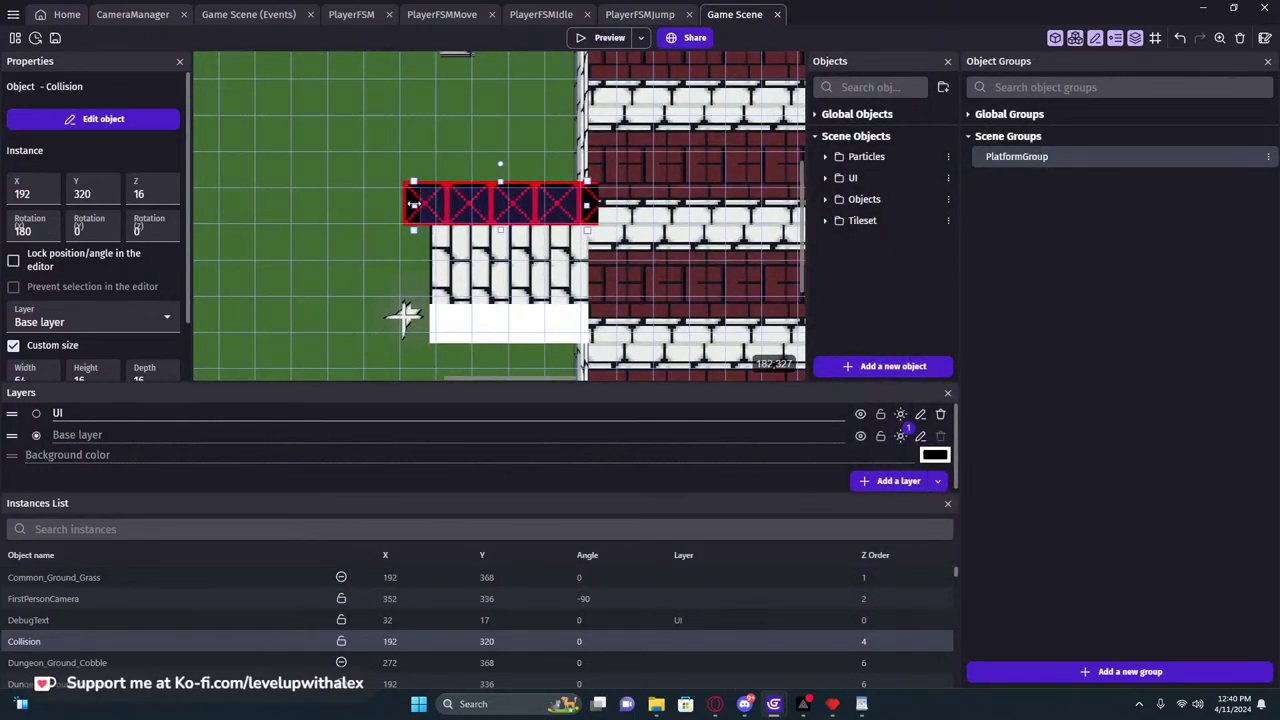
drag(599, 210, 601, 210)
middle_drag(377, 187, 493, 217)
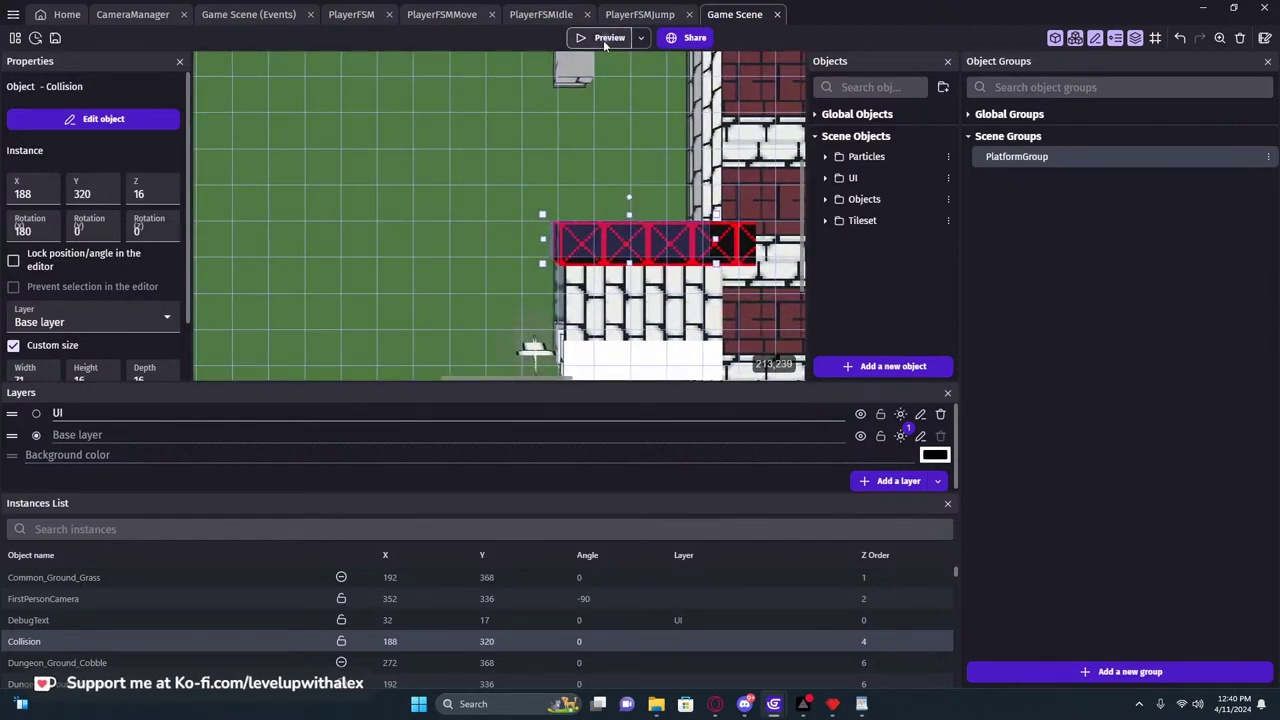
Relaunch the preview and walk and jump the player around the entrance wall to test the widened Collision box
click(607, 38)
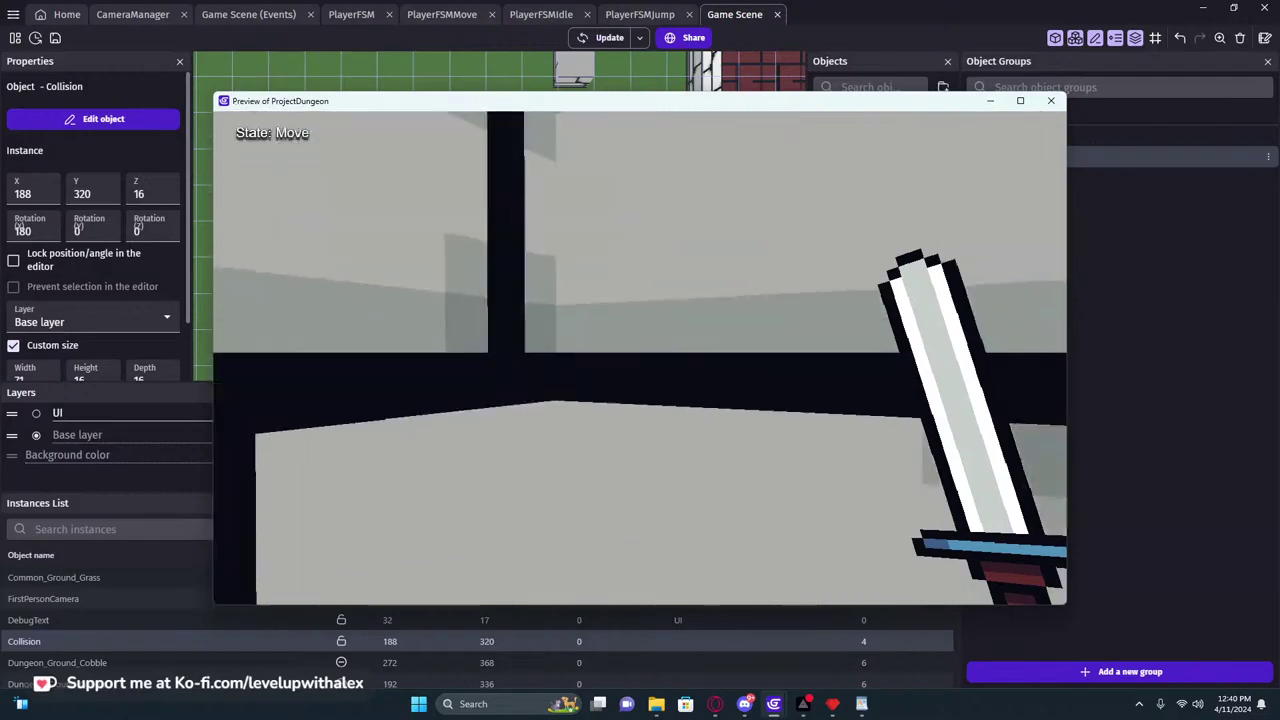
key(s)
key(w)
key(w)
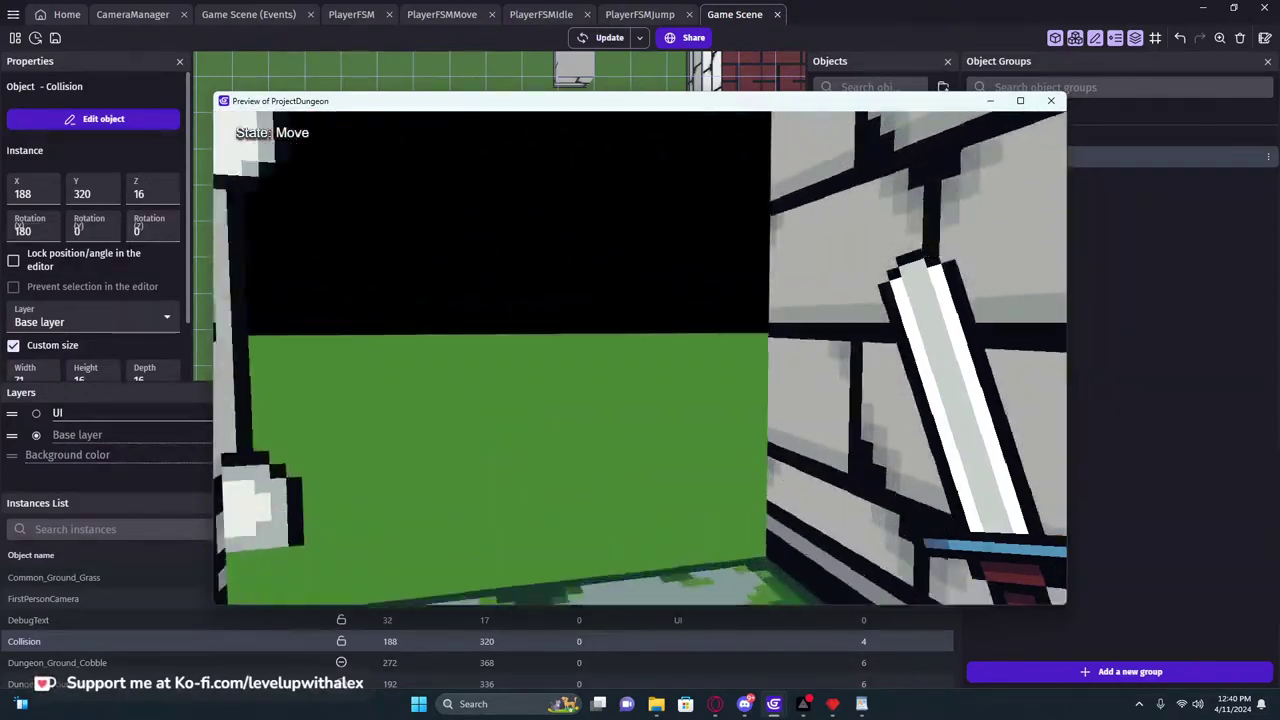
key(space)
key(w)
key(space)
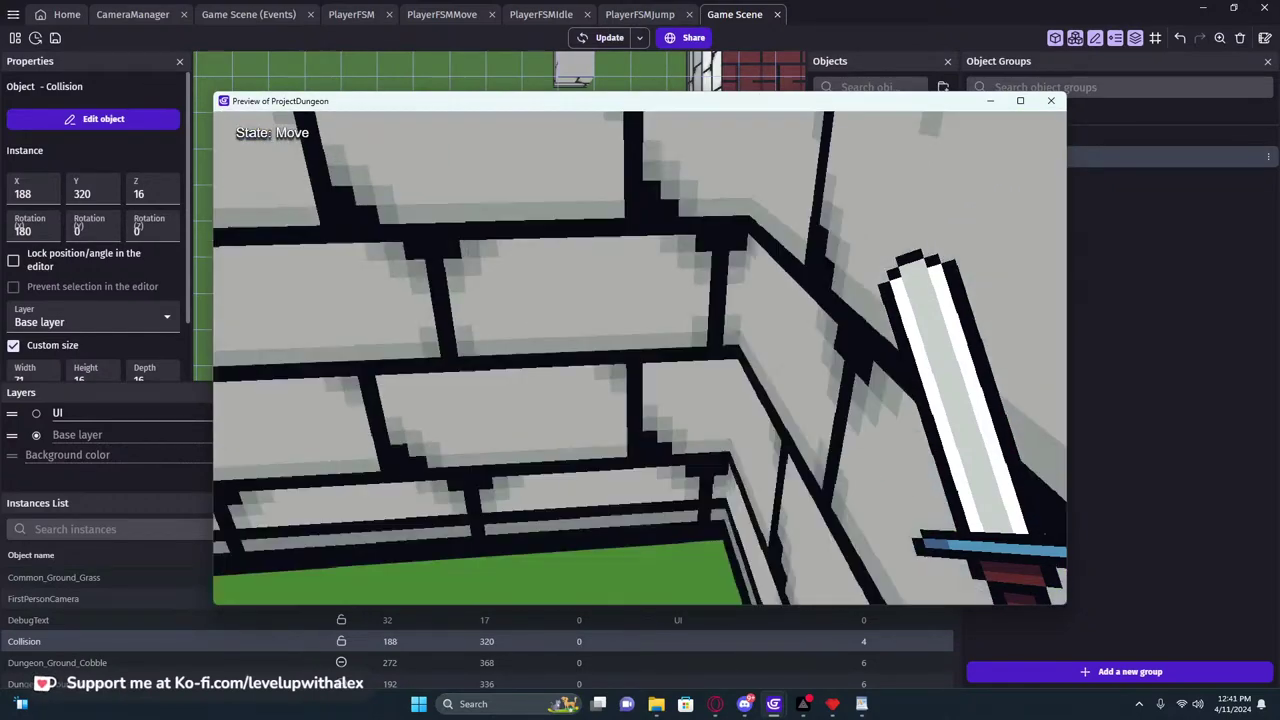
key(s)
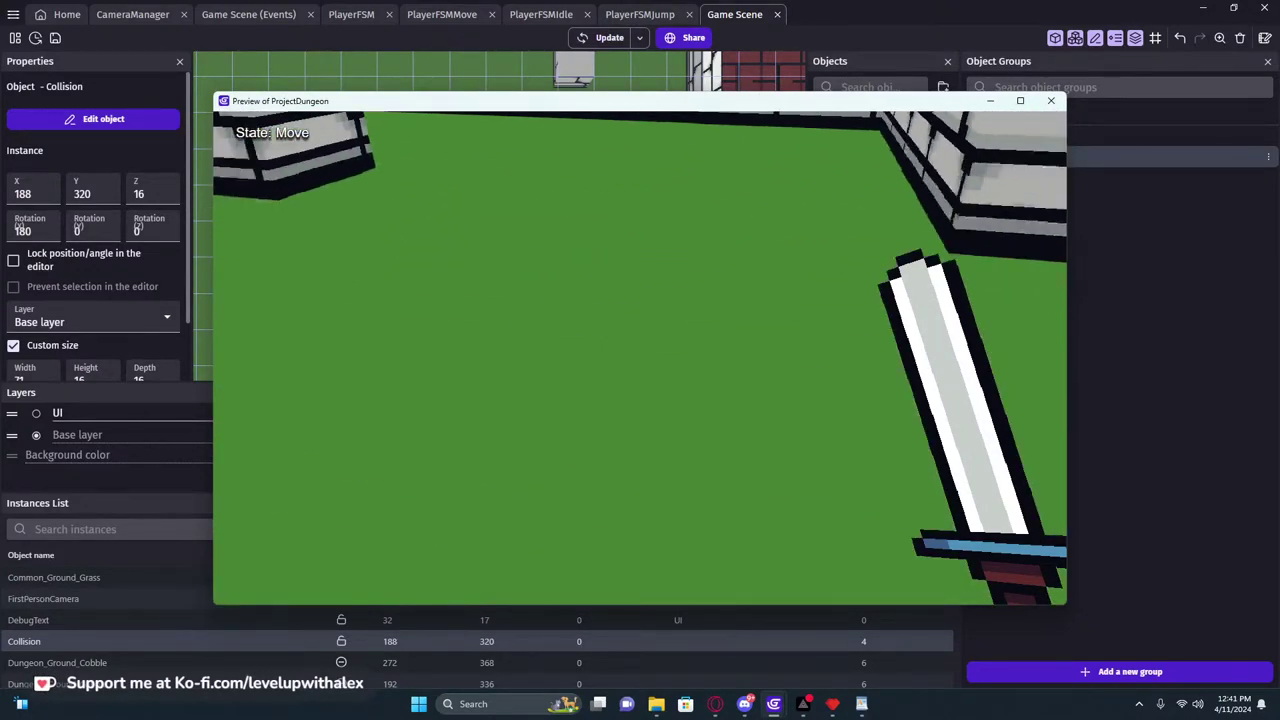
key(w)
key(s)
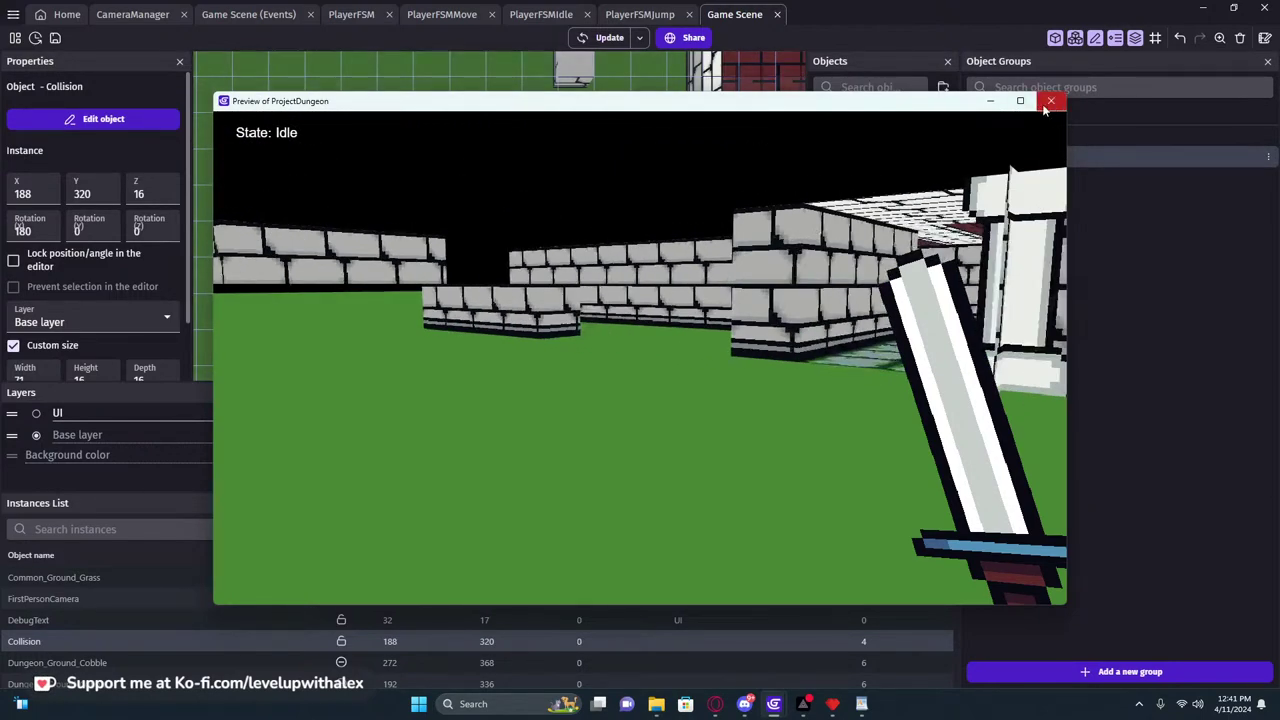
key(w)
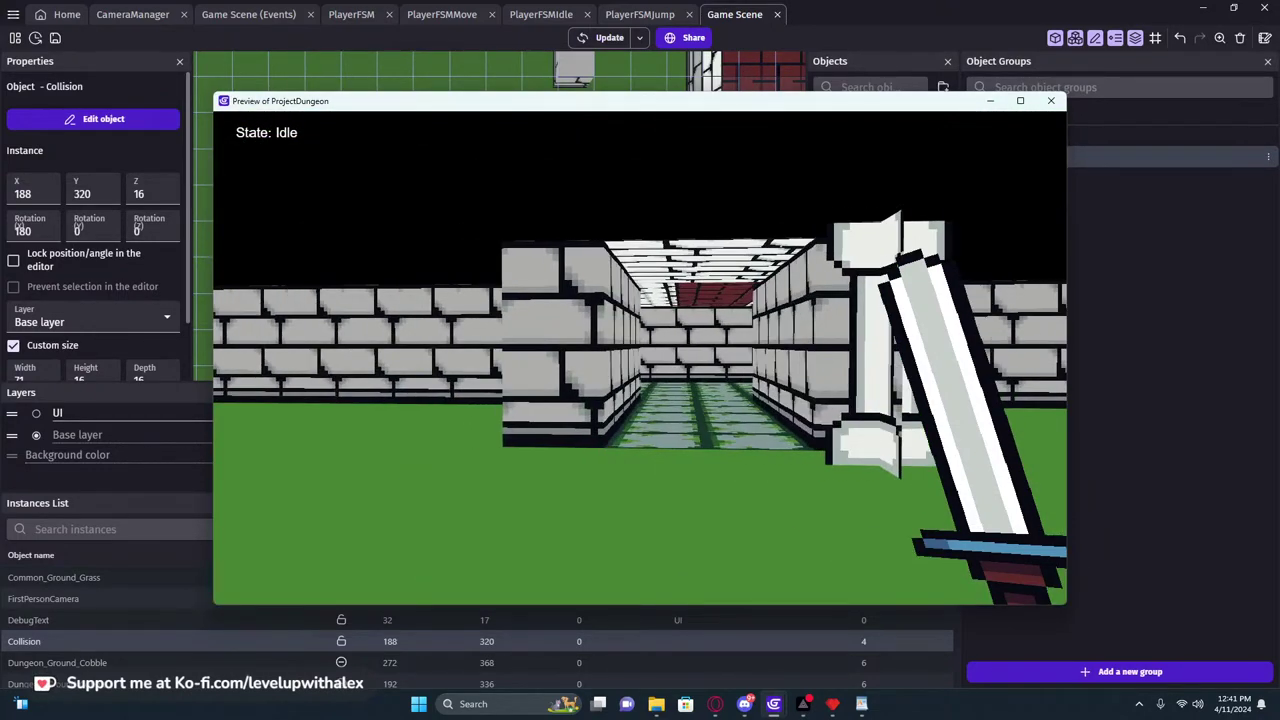
Walk and jump the player against the outside of the entrance wall to test its Collision box
key(w)
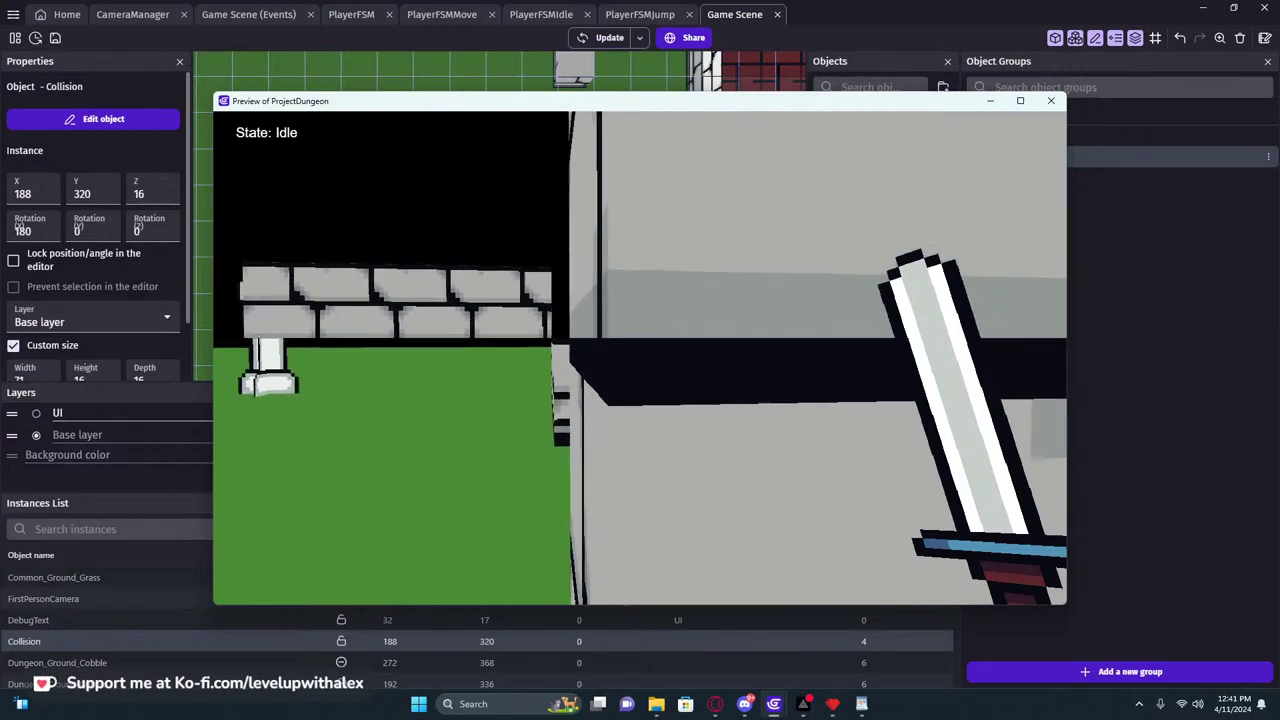
key(w)
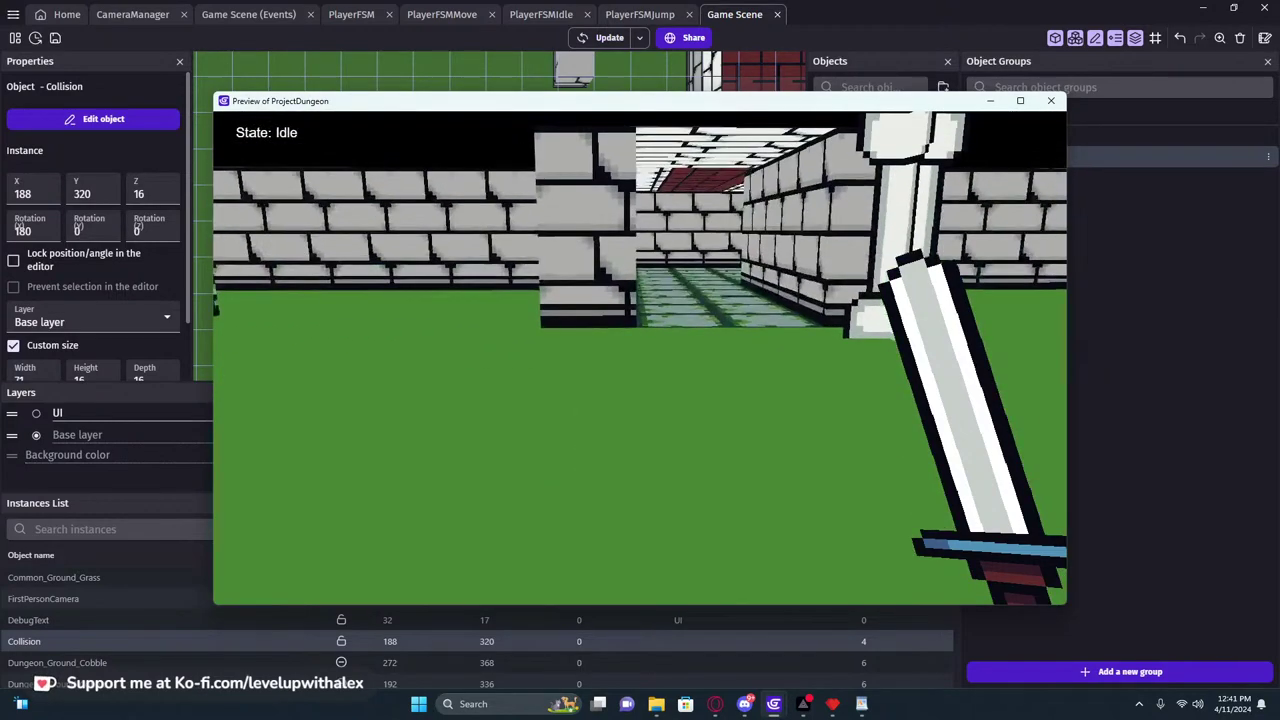
key(w)
key(space)
key(w)
key(space)
key(space)
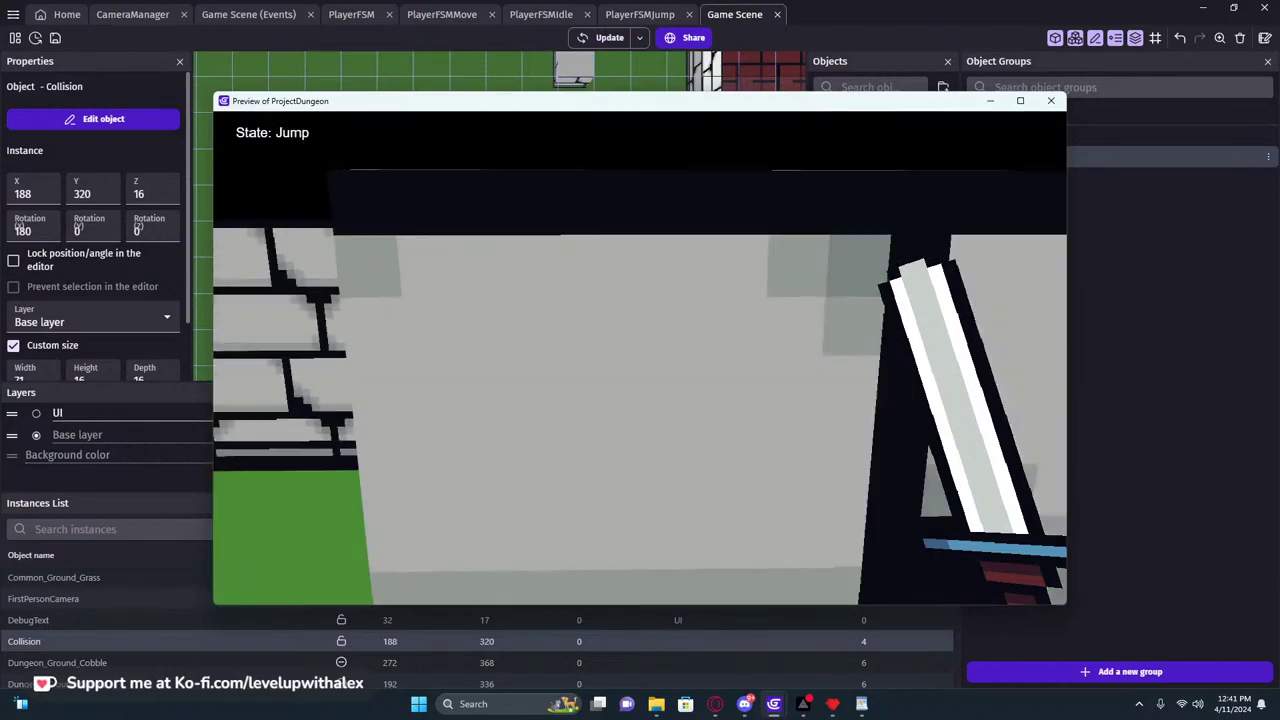
Jump and walk the player around the corner of the wall by the corridor opening, and close the preview
key(space)
key(w)
key(w)
key(space)
key(space)
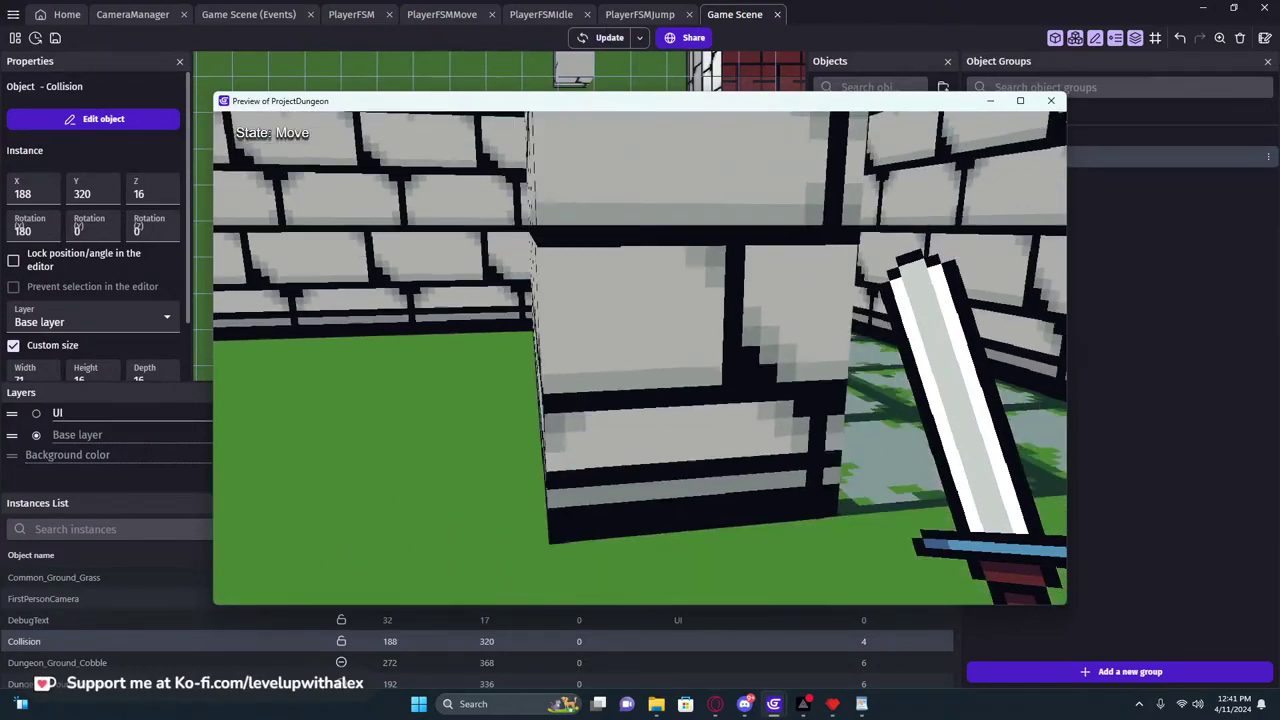
key(space)
key(w)
key(s)
key(Escape)
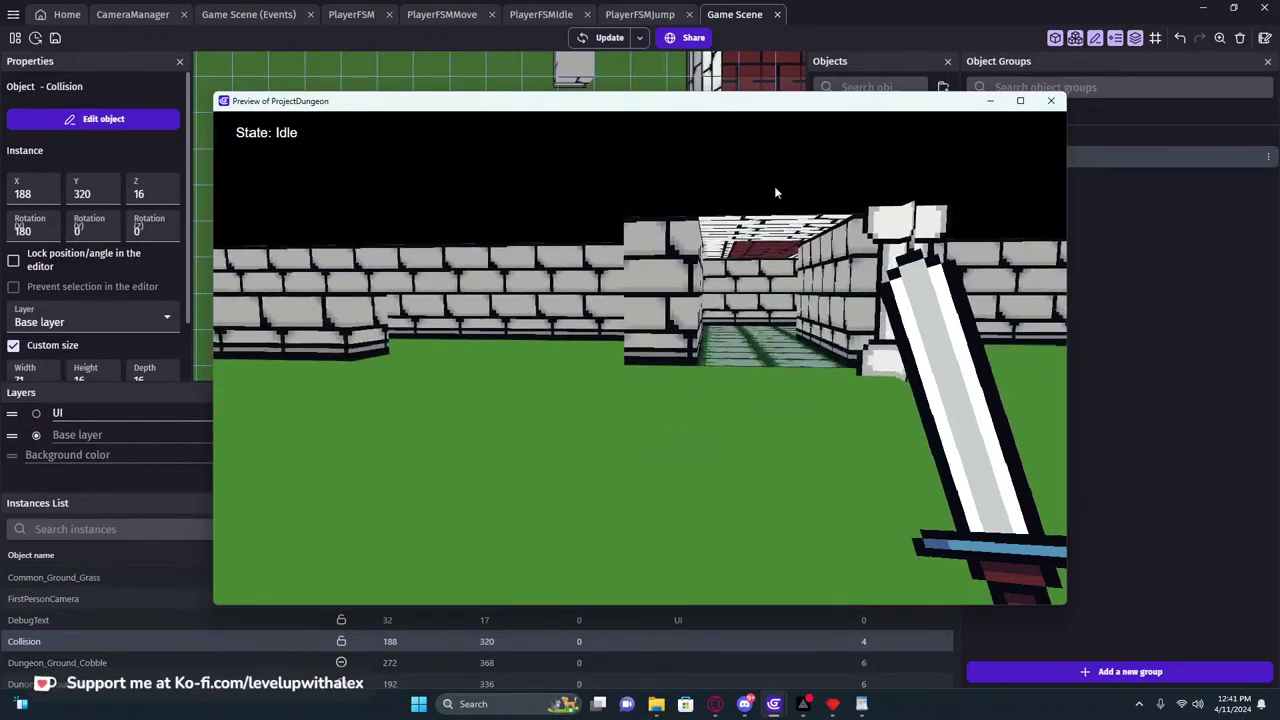
click(1049, 102)
Move the FirstPersonCamera out of the dungeon onto the grass at X 32, Y 320
middle_drag(511, 205, 583, 143)
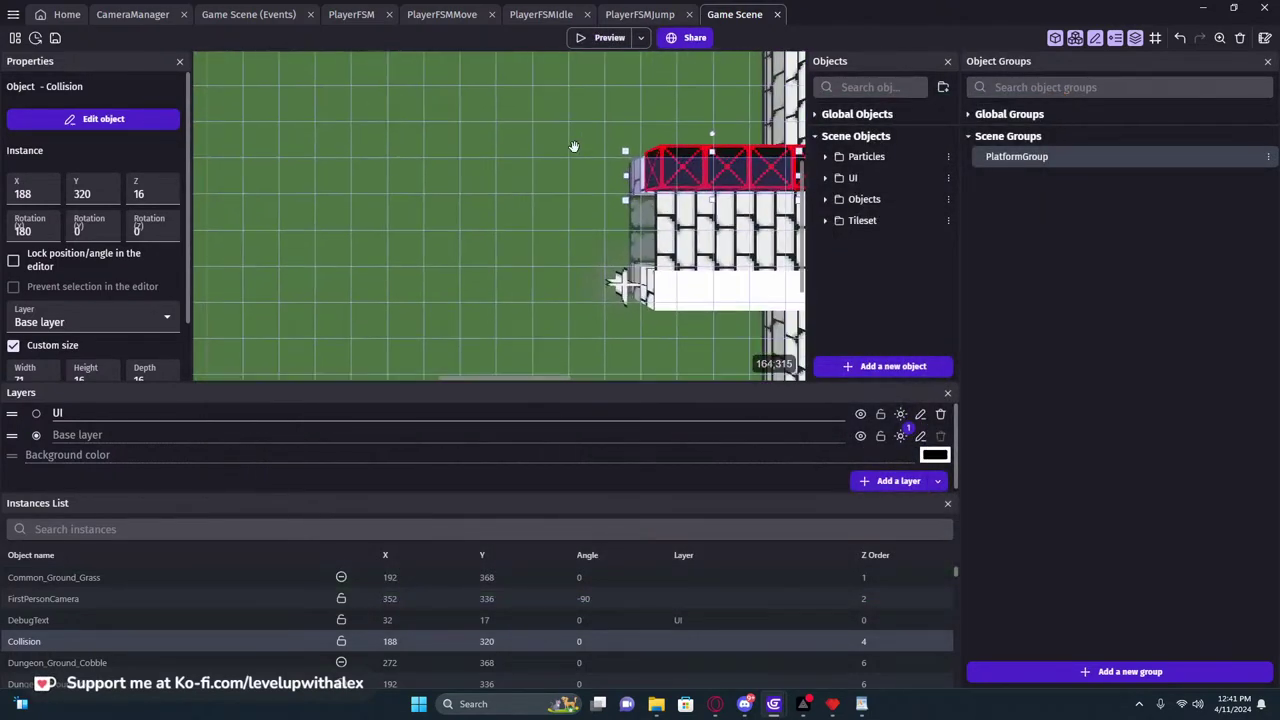
click(571, 208)
scroll(570, 206, down, 5)
mouse_move(432, 214)
middle_down()
mouse_move(574, 220)
mouse_move(671, 257)
mouse_move(414, 270)
mouse_move(428, 237)
middle_up()
scroll(587, 250, down, 3)
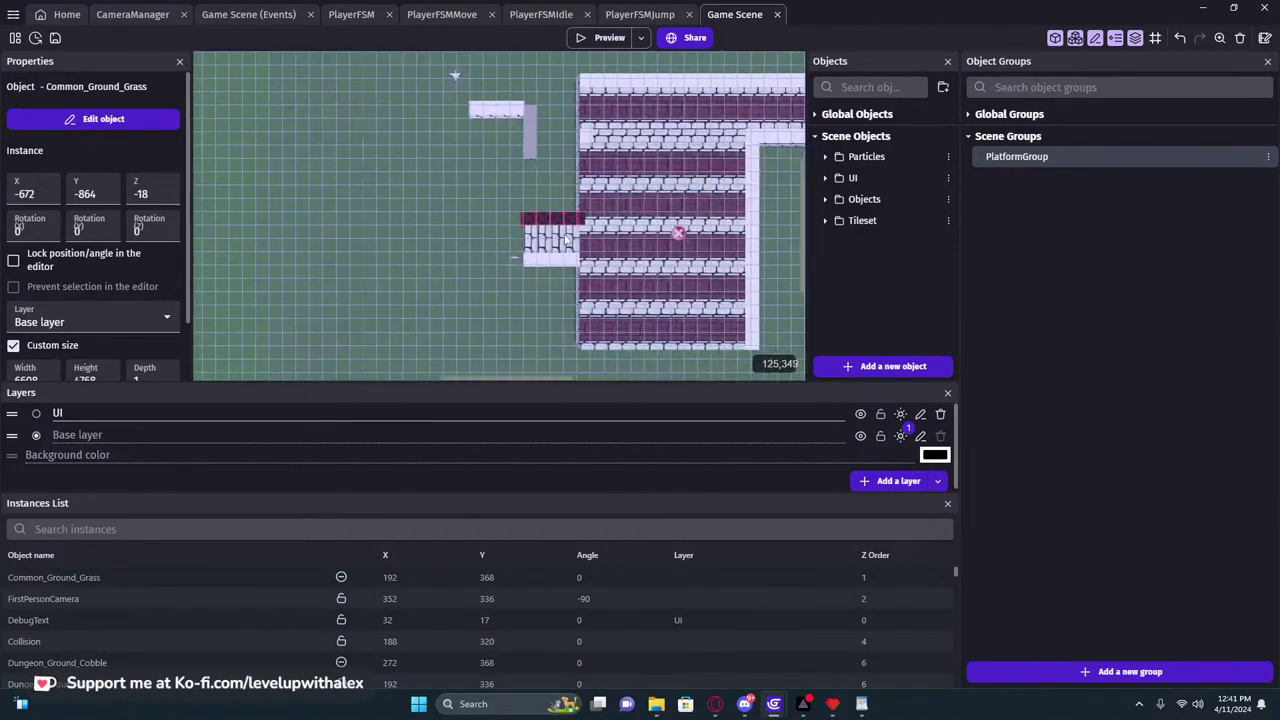
ctrl+scroll(678, 233, up, 3)
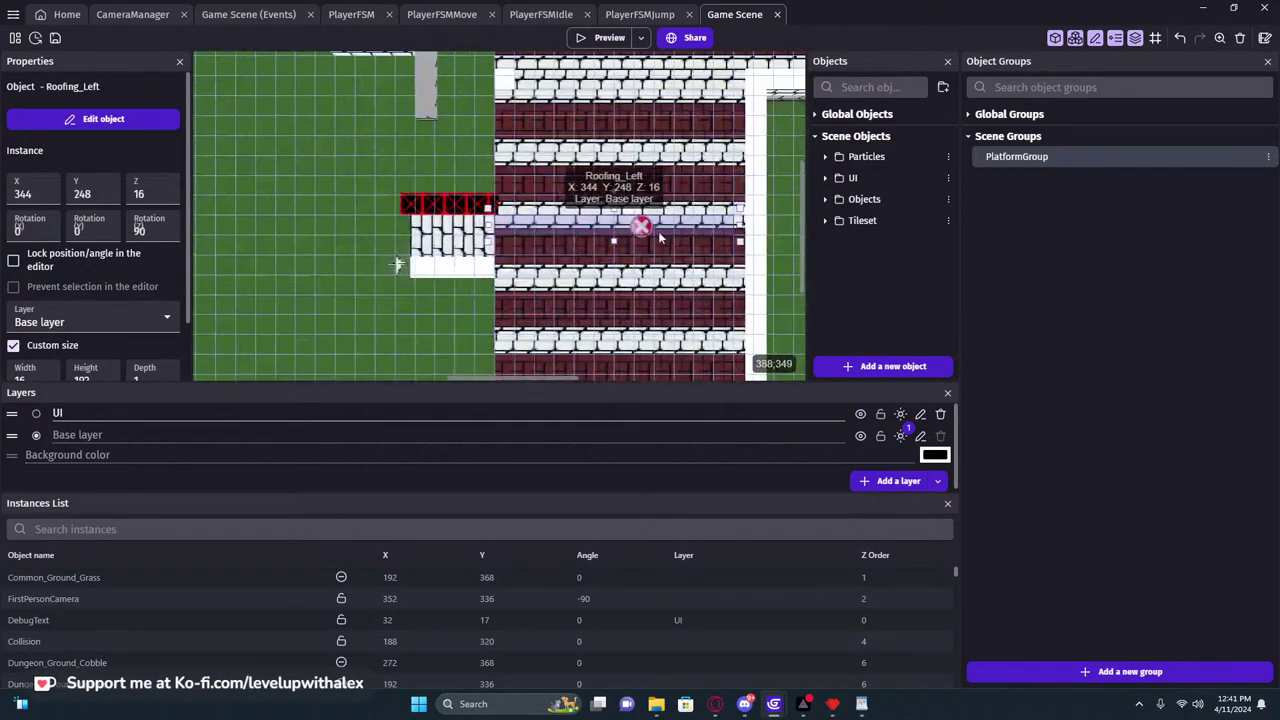
click(625, 232)
drag(625, 232, 315, 208)
drag(225, 208, 227, 209)
middle_drag(270, 219, 303, 274)
scroll(563, 268, up, 4)
drag(274, 276, 537, 298)
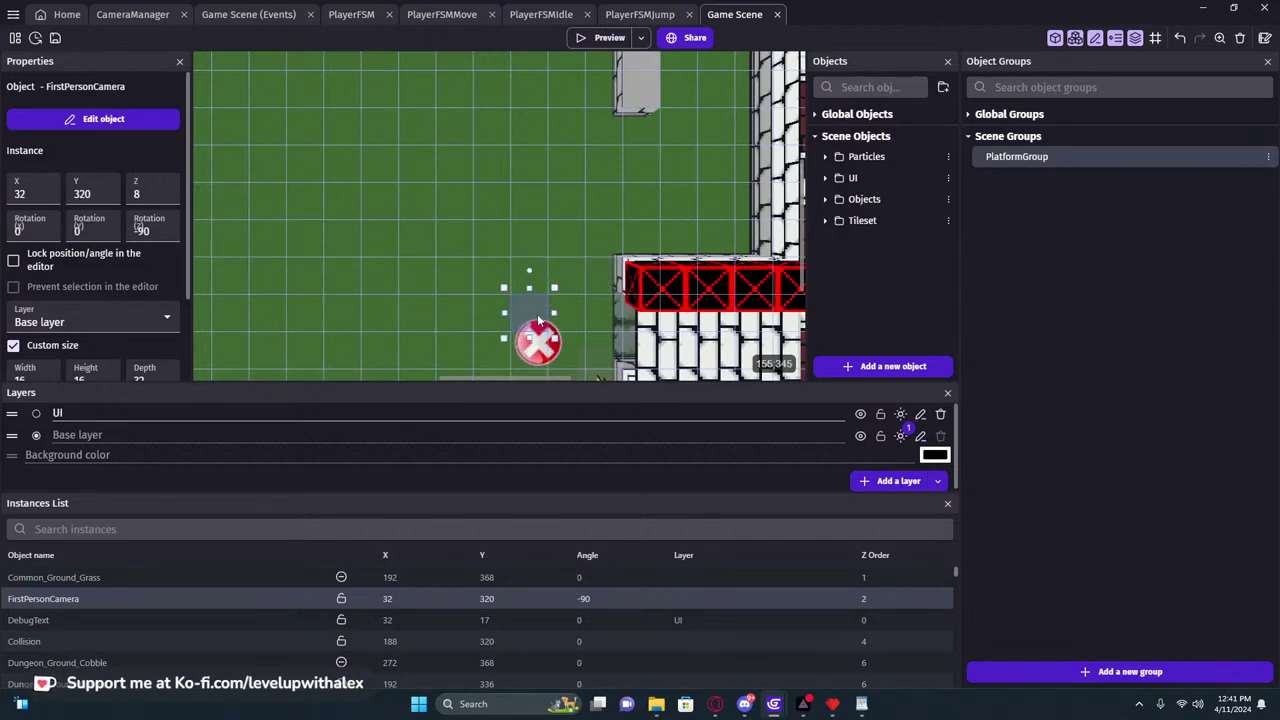
Reposition the FirstPersonCamera on the grass facing the entrance at X 48, Y 336
drag(335, 277, 277, 316)
middle_drag(277, 316, 495, 277)
scroll(495, 277, up, 3)
drag(495, 277, 538, 277)
scroll(556, 278, down, 2)
middle_drag(620, 286, 392, 263)
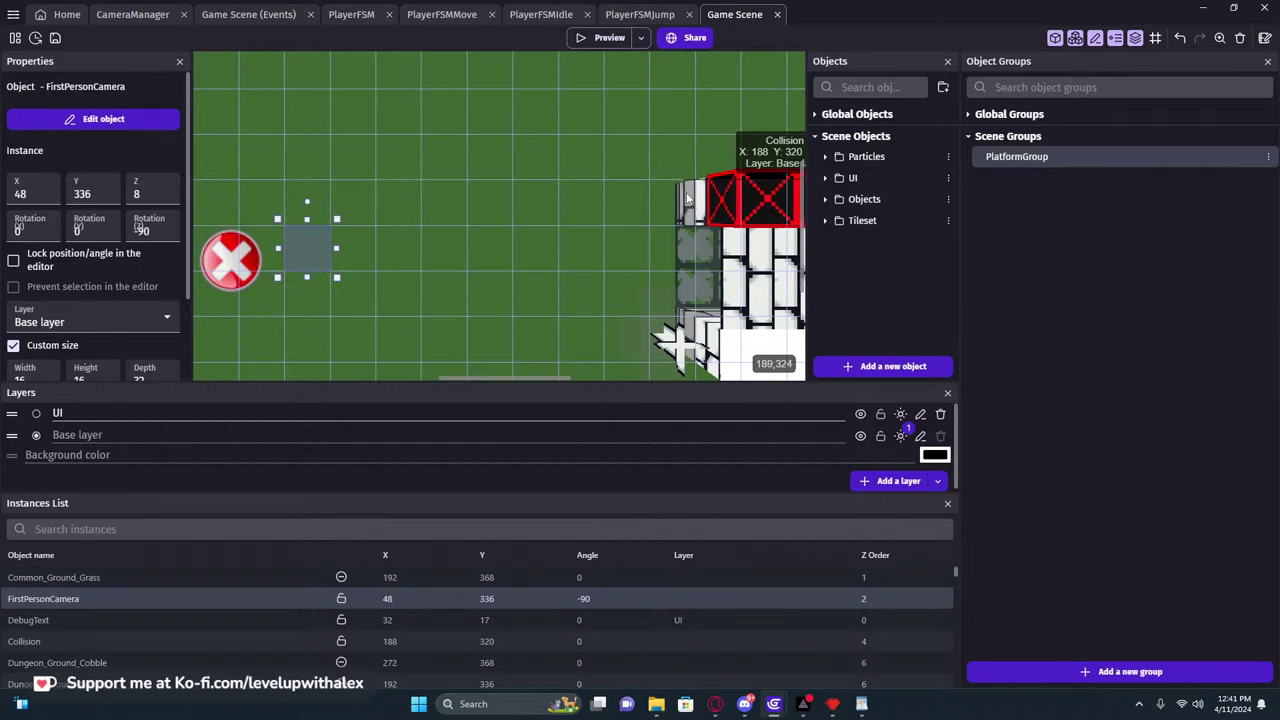
middle_drag(393, 222, 454, 207)
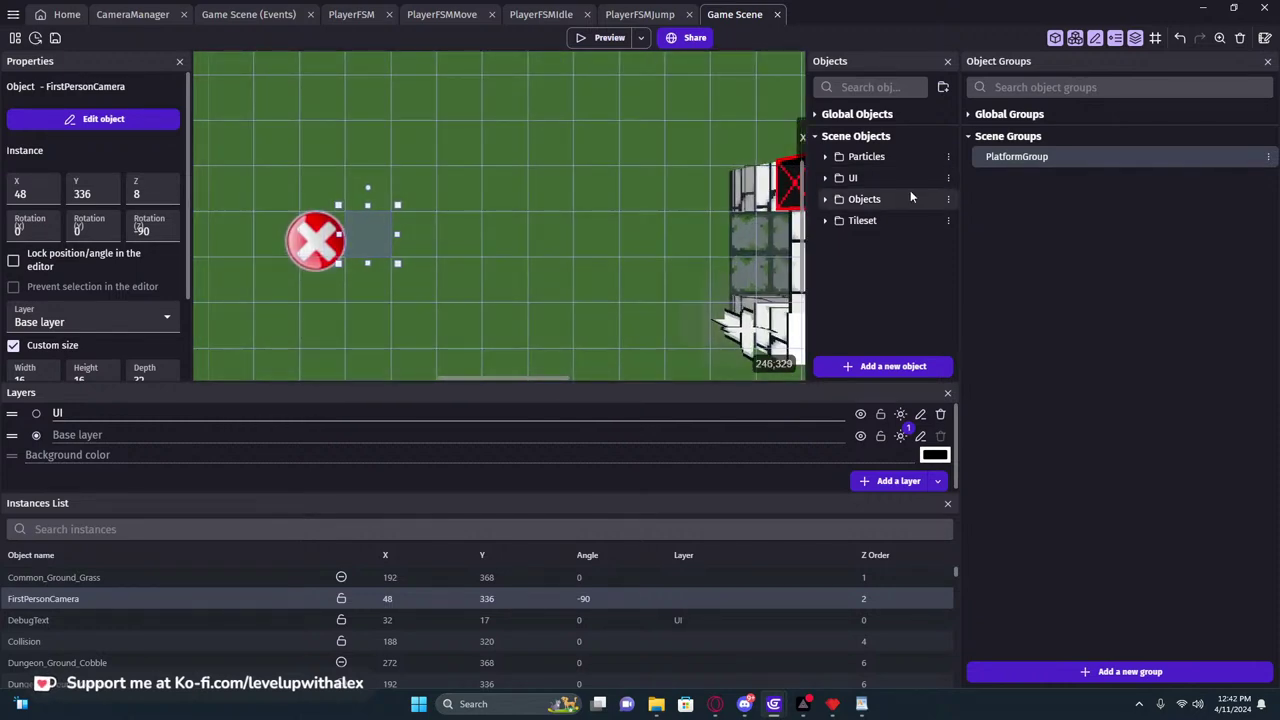
Create a new 3D Model object from scratch and open the asset store to find its model
click(896, 376)
click(893, 368)
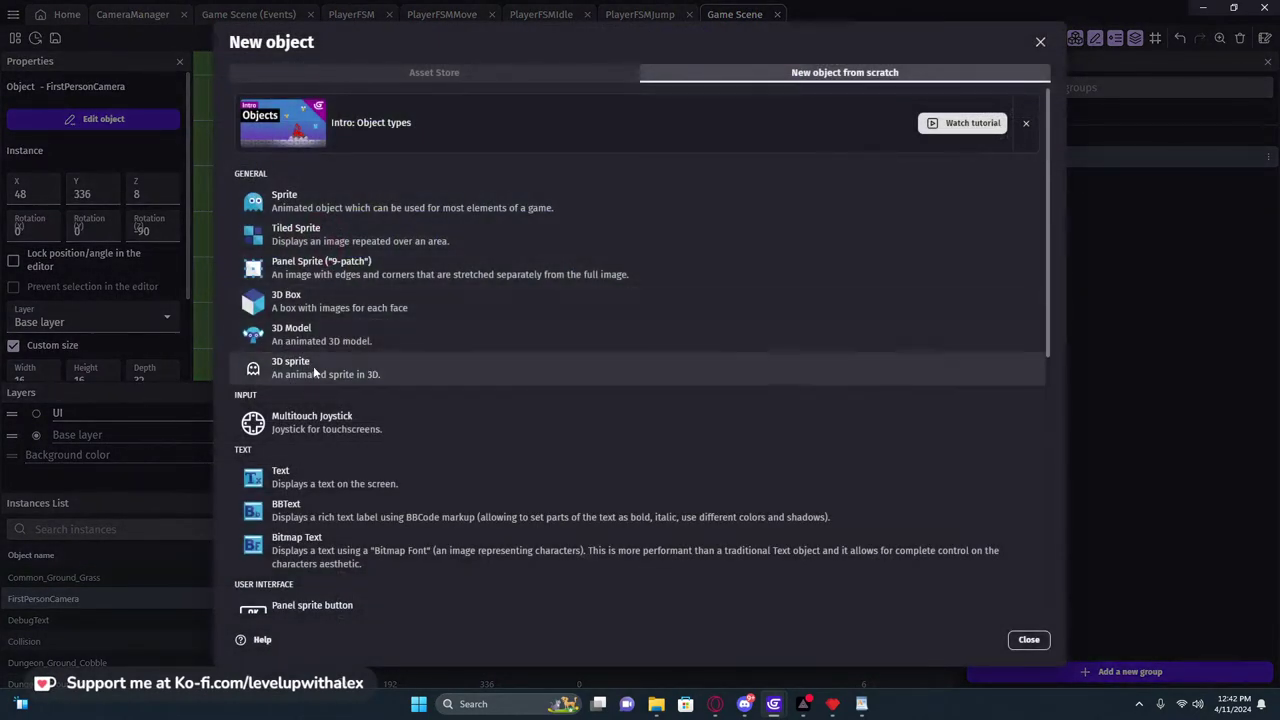
click(322, 334)
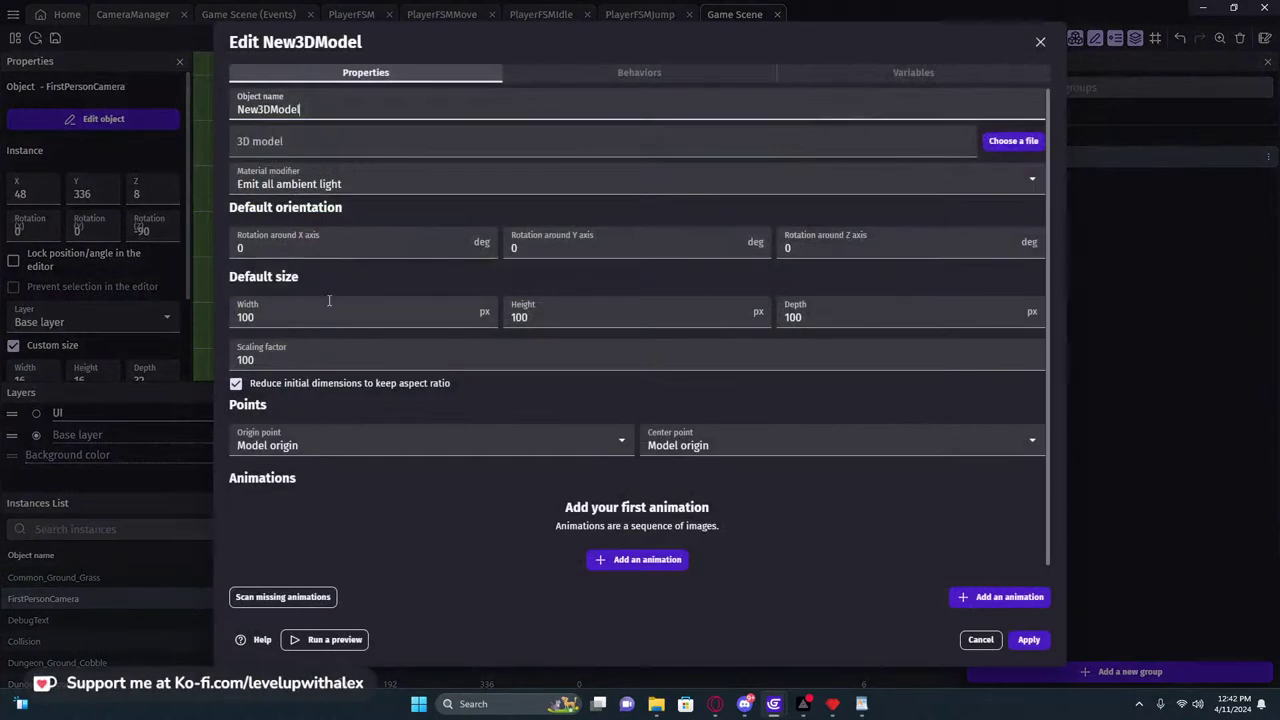
click(307, 146)
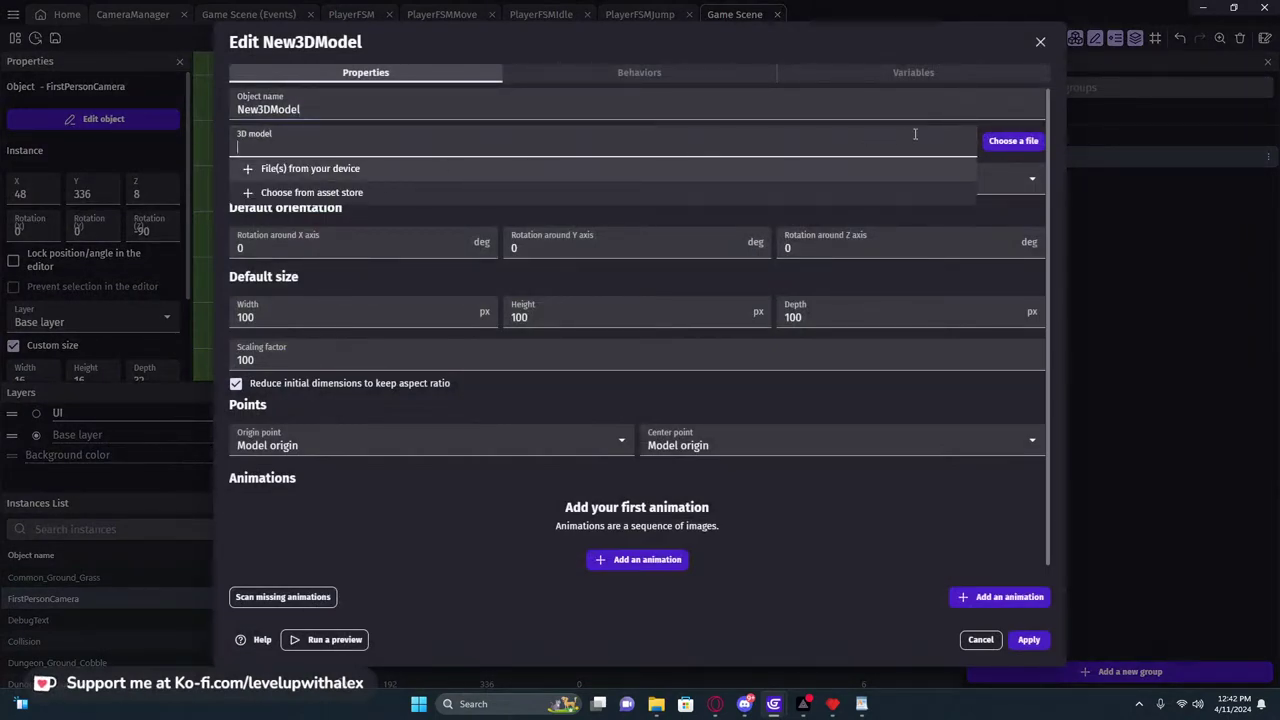
click(365, 193)
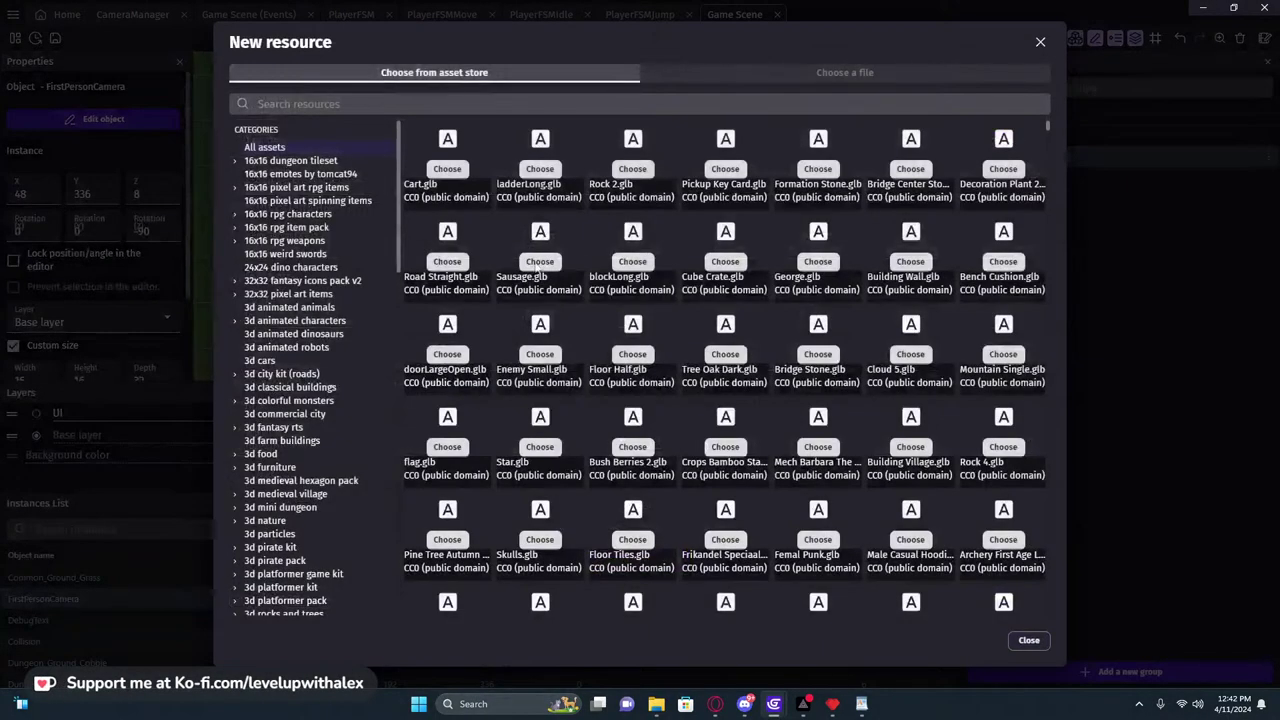
Browse the asset store categories and choose Barrel.glb from the 3d medieval village pack
click(296, 294)
click(323, 103)
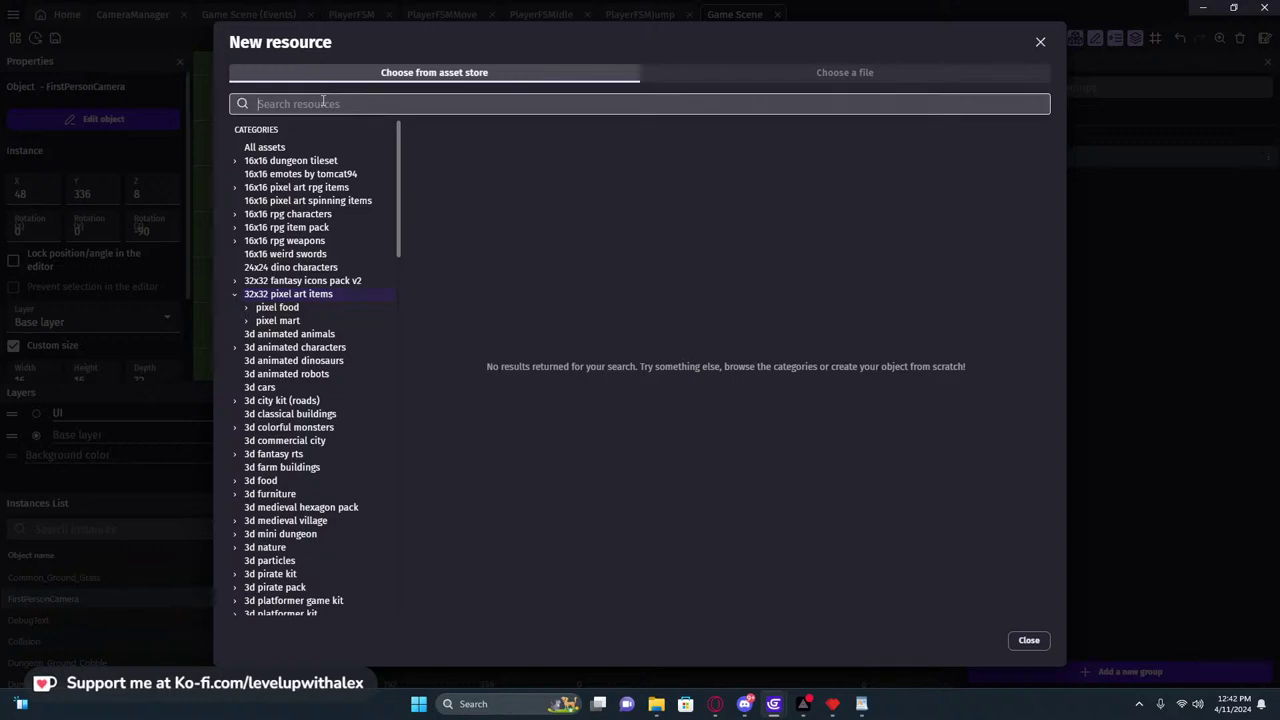
text(3)
click(340, 494)
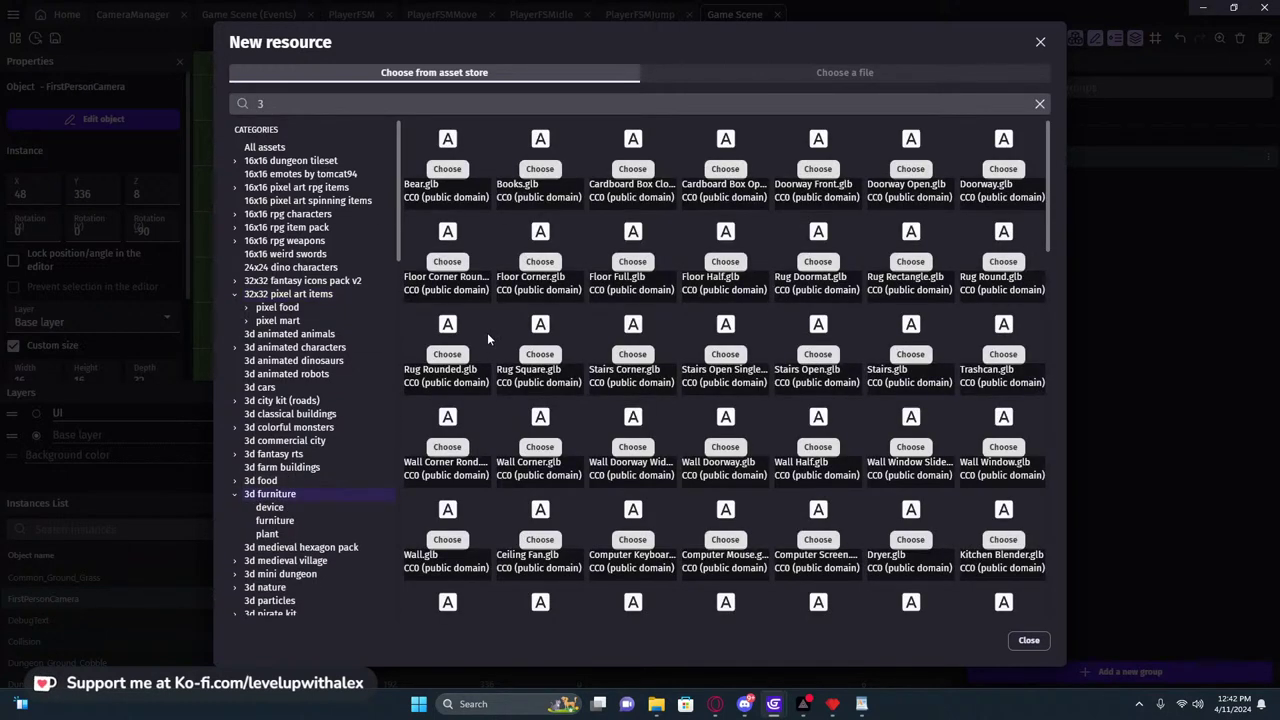
click(272, 508)
click(280, 522)
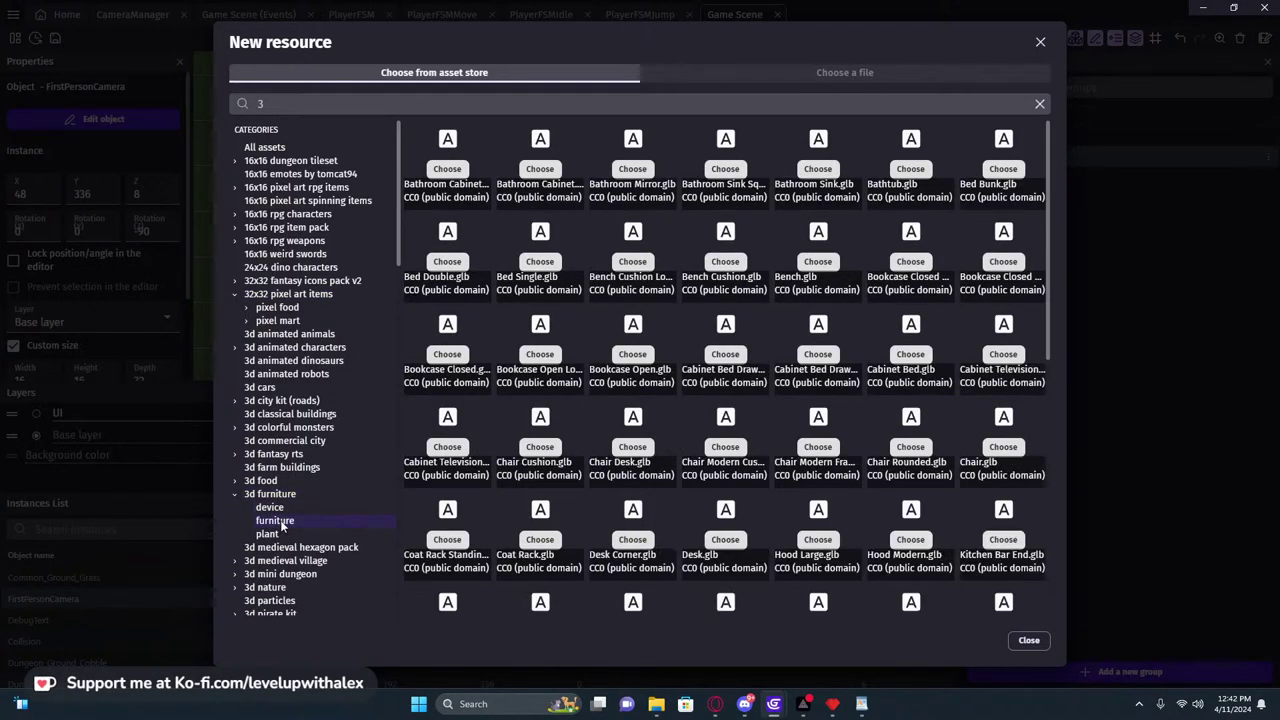
click(300, 561)
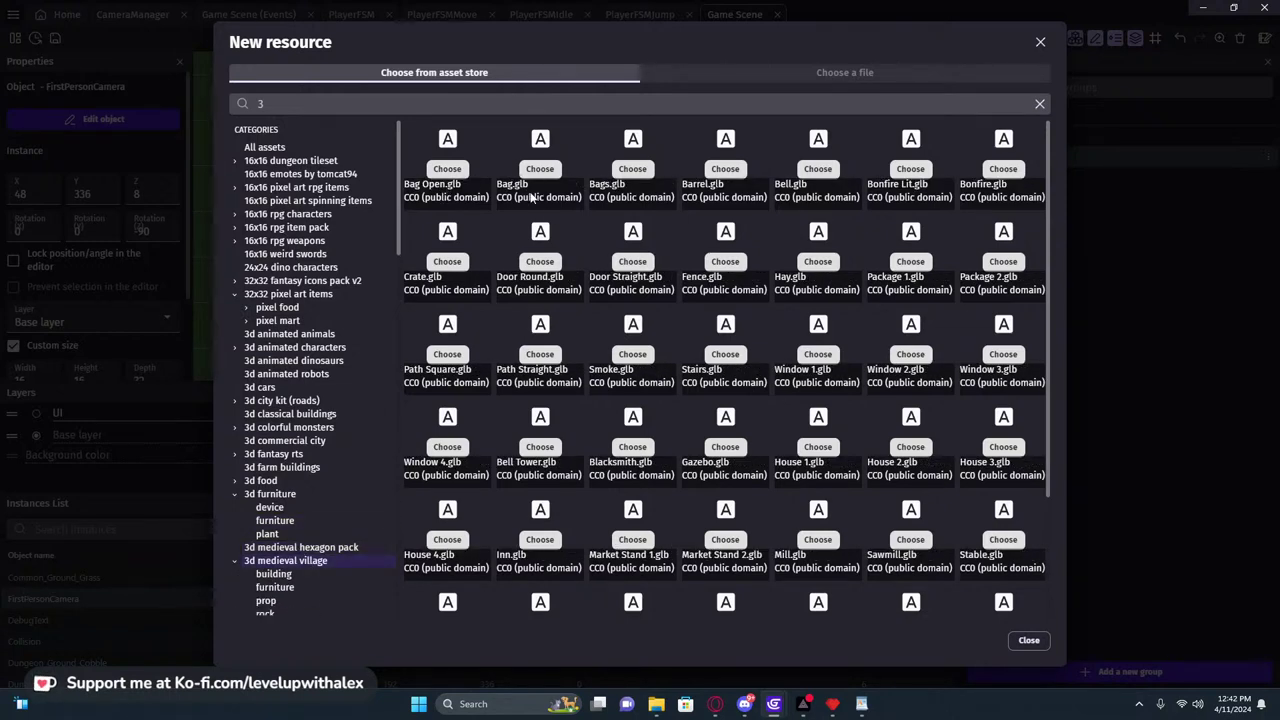
click(725, 169)
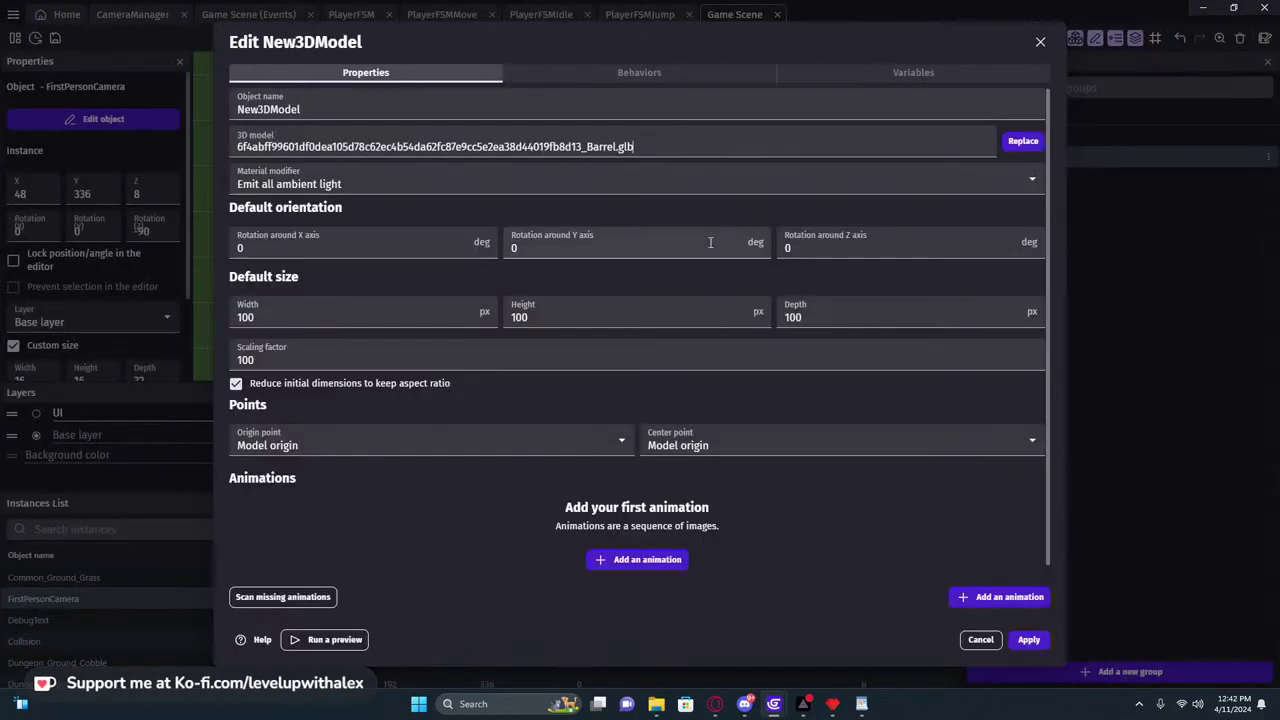
Set the model's material modifier to Keep model material and apply the object settings
click(365, 184)
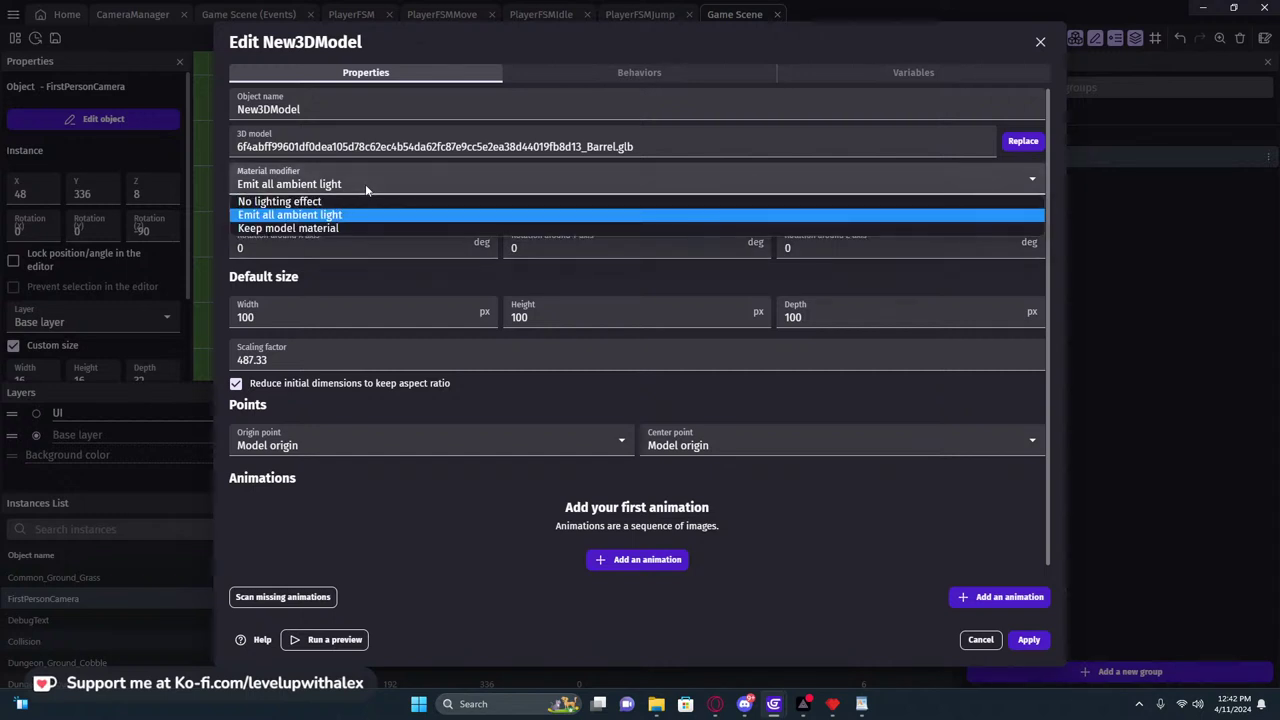
click(300, 228)
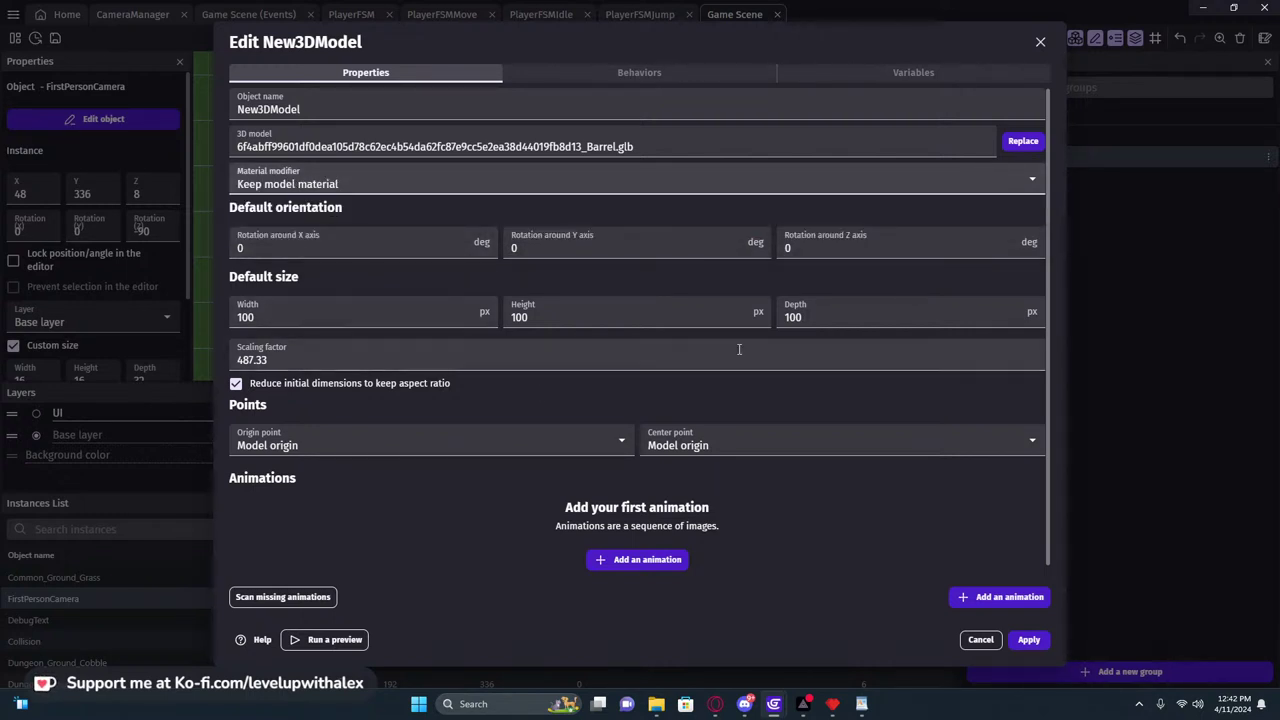
click(1030, 640)
Place the barrel on the grass before the entrance at X 112, Y 352 and set its X rotation to -90
drag(887, 241, 538, 226)
ctrl+scroll(548, 221, down, 3)
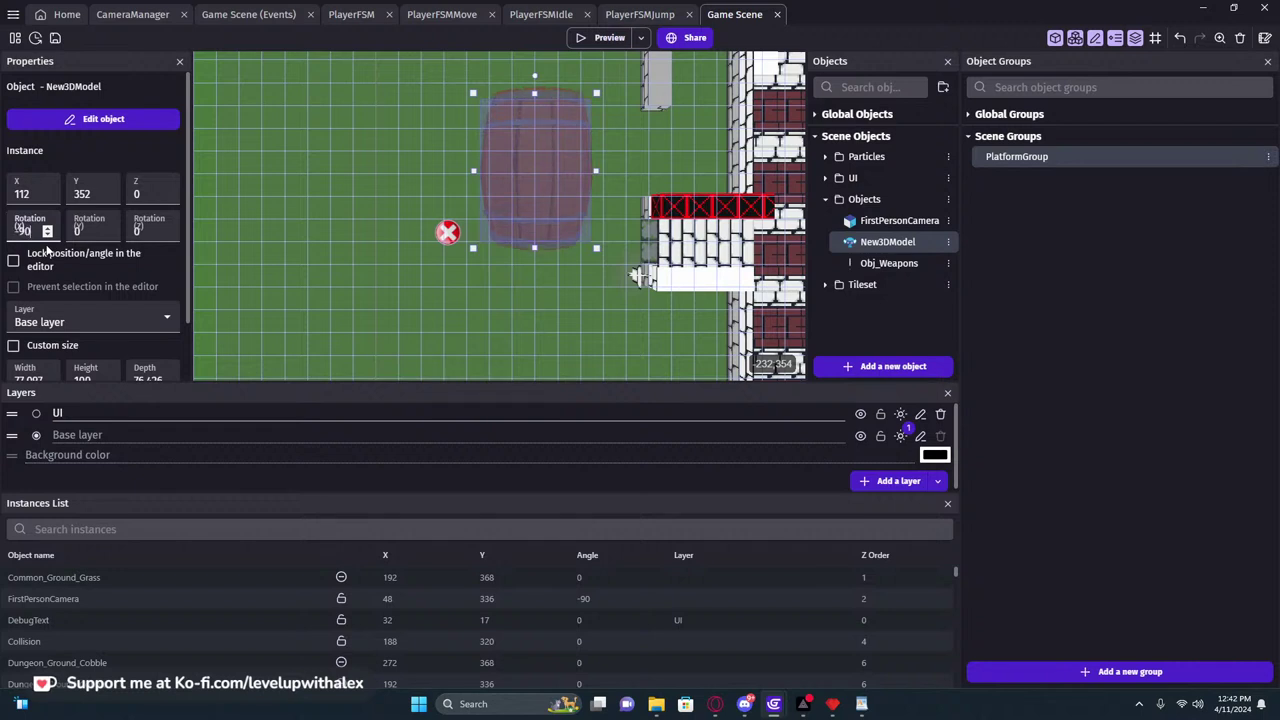
text(0)
Resize the barrel instance to a width, height and depth of 25 each
scroll(42, 162, down, 1)
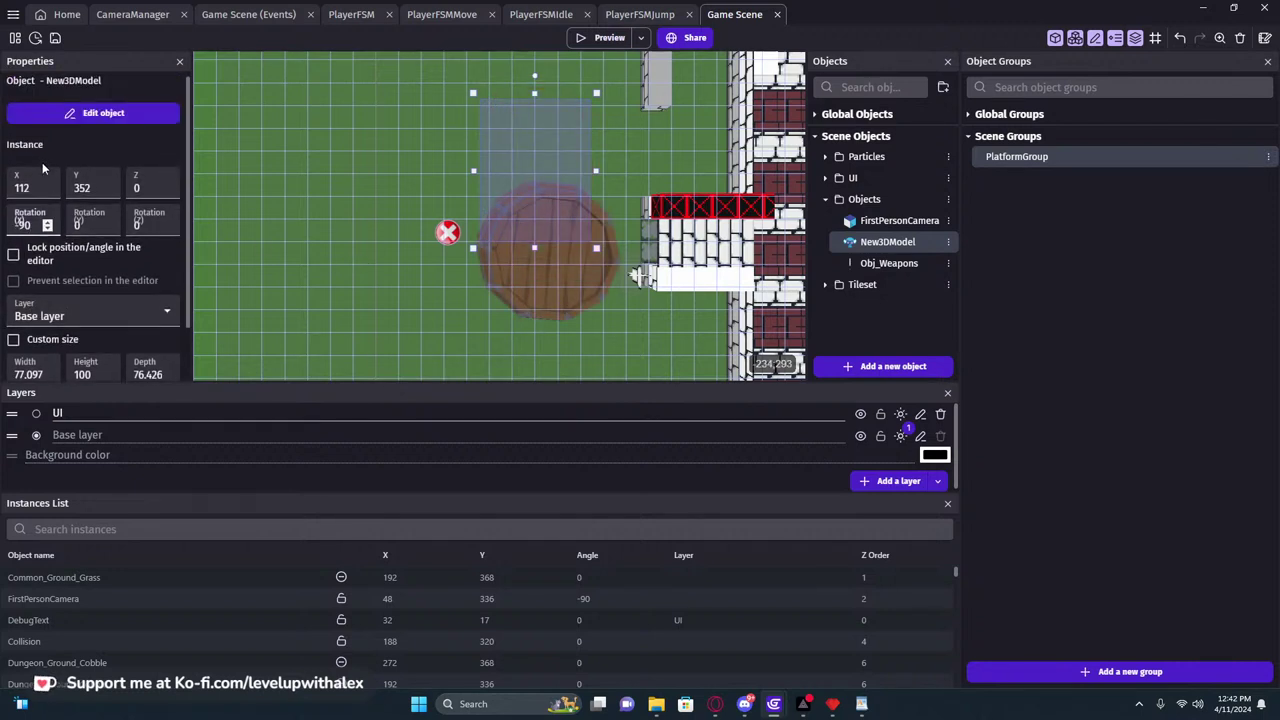
scroll(57, 313, down, 2)
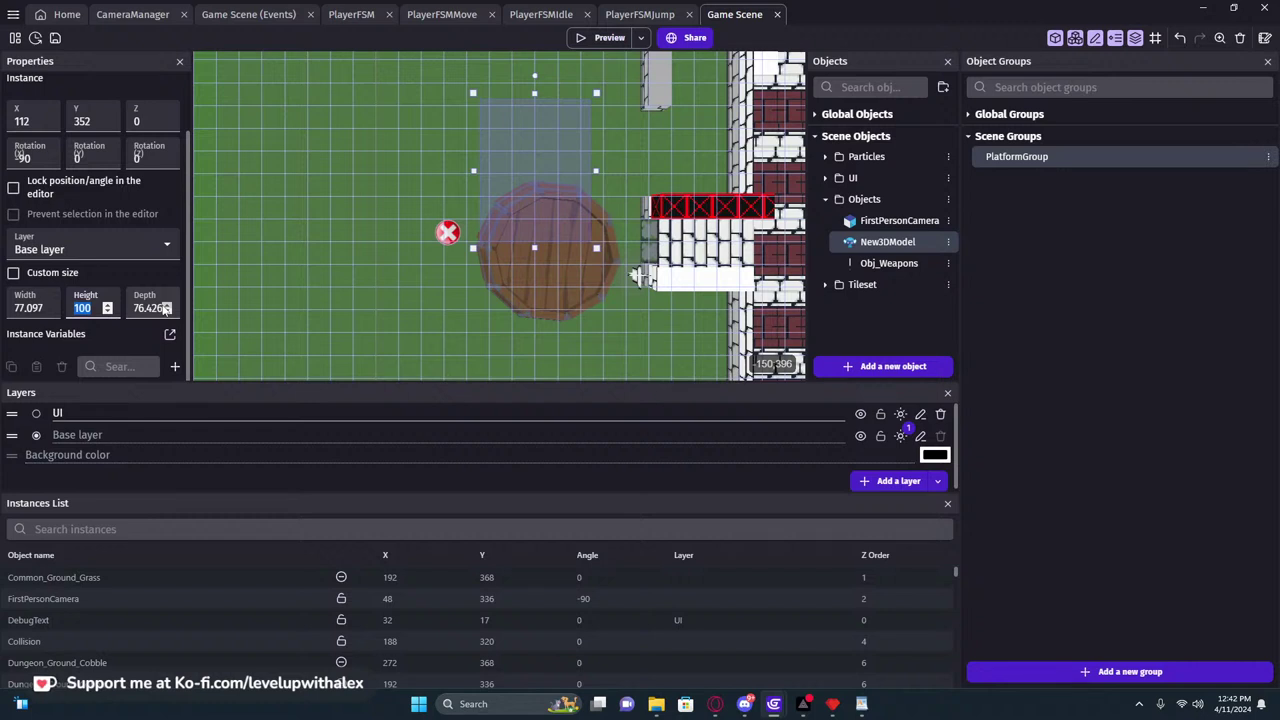
text(25)
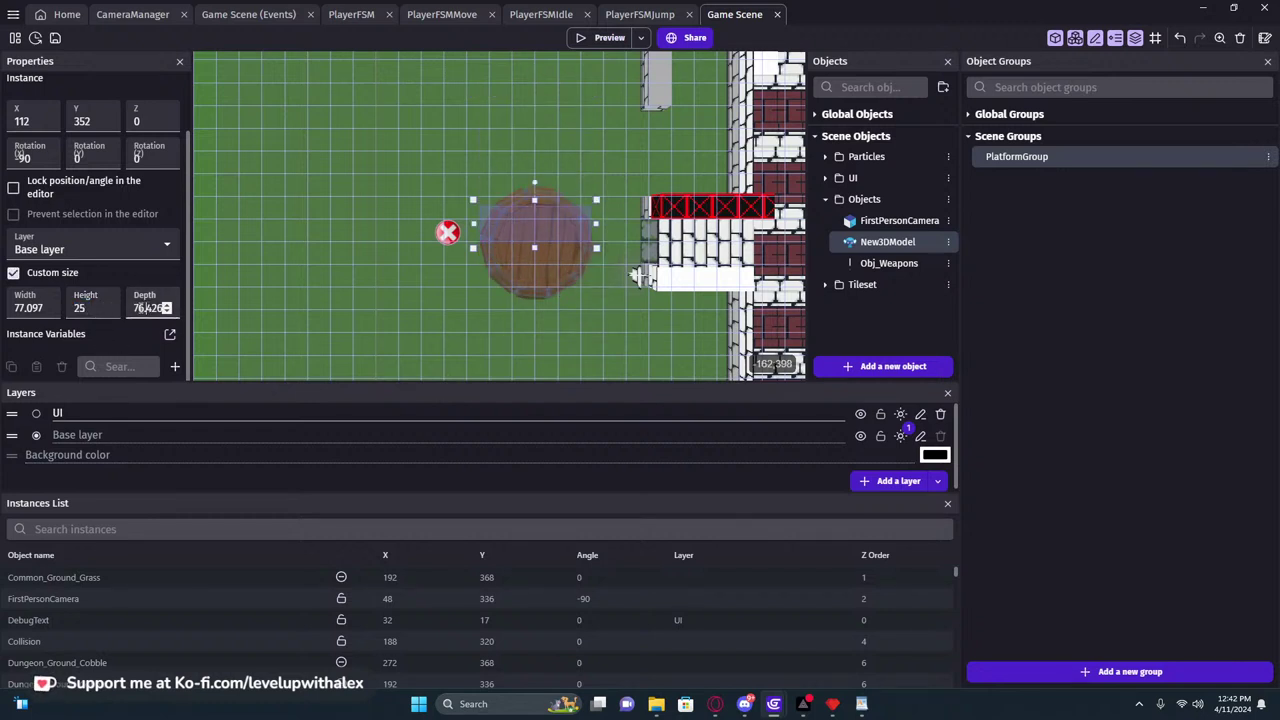
text(25)
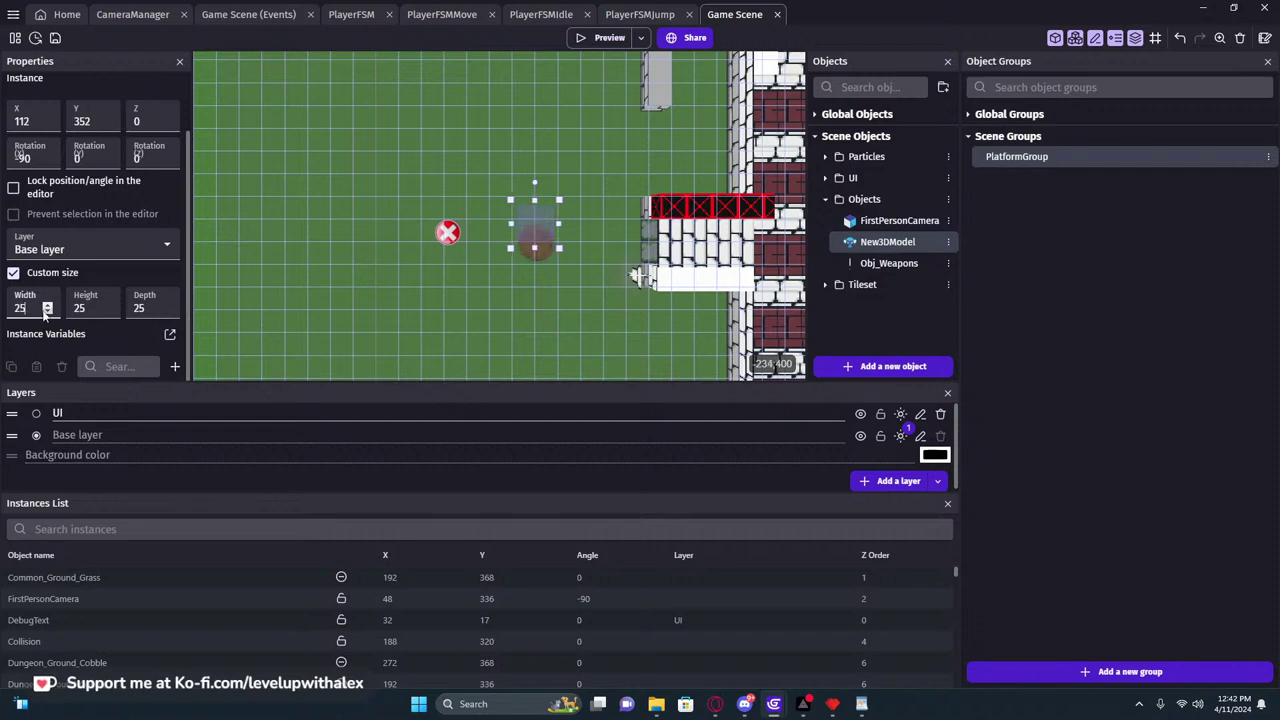
click(547, 297)
Launch the preview, walk the player around the barrel to check its size and placement, and close the preview
click(585, 37)
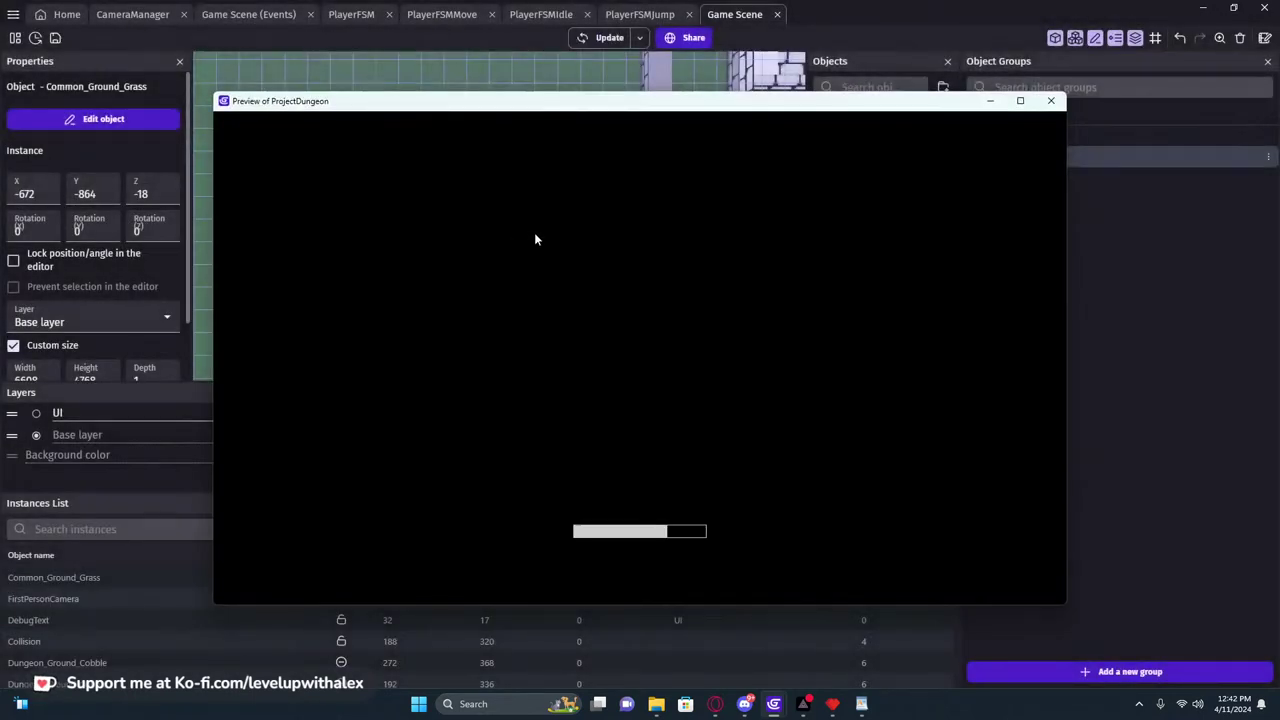
key(w)
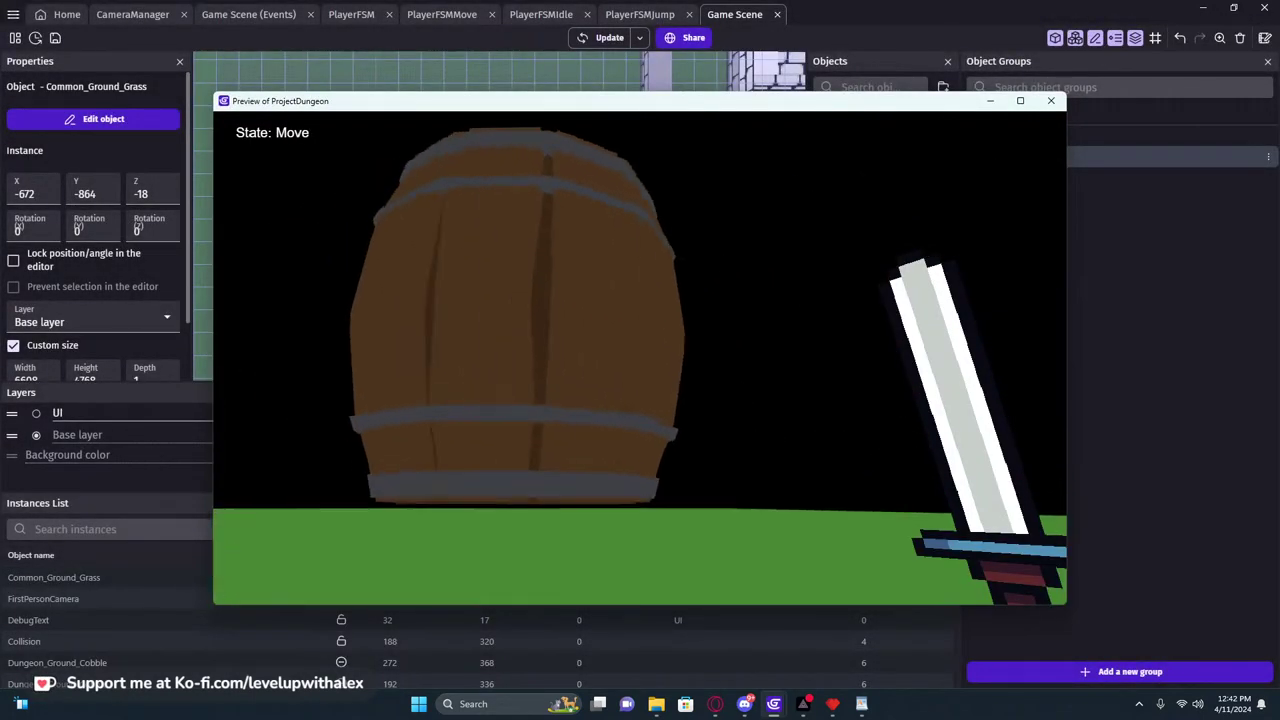
key(s)
key(d)
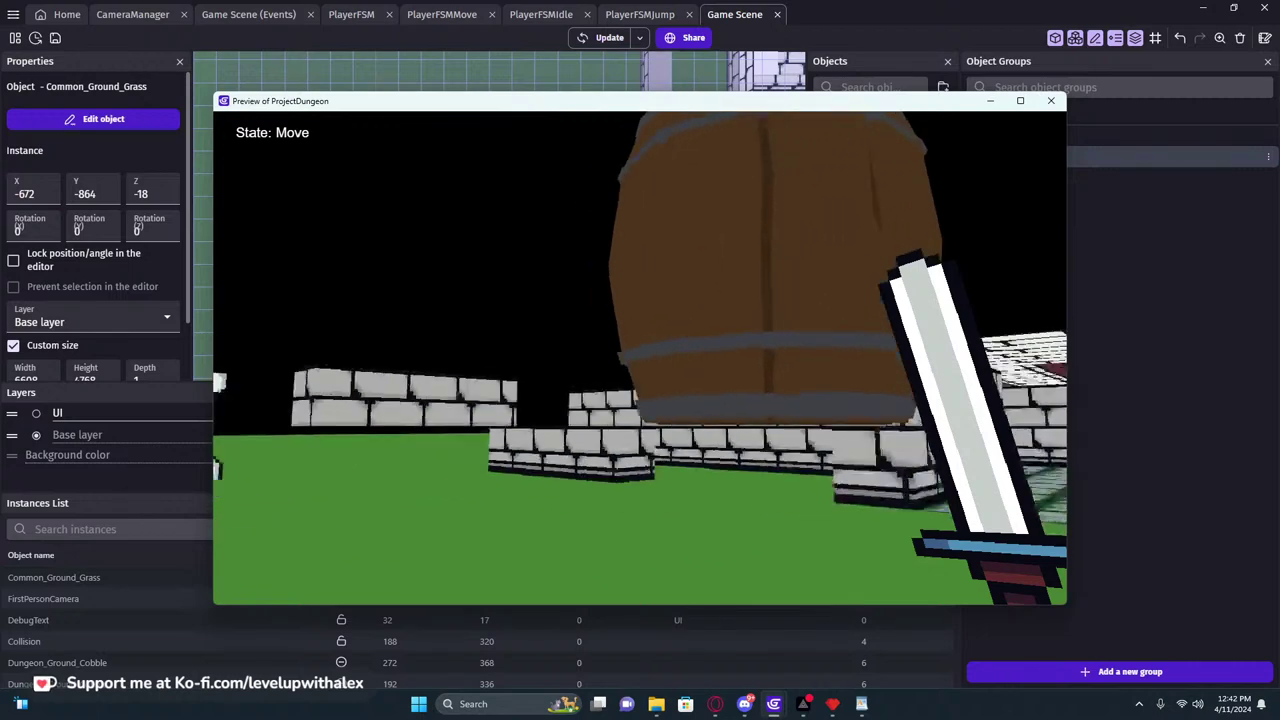
key(w)
key(s)
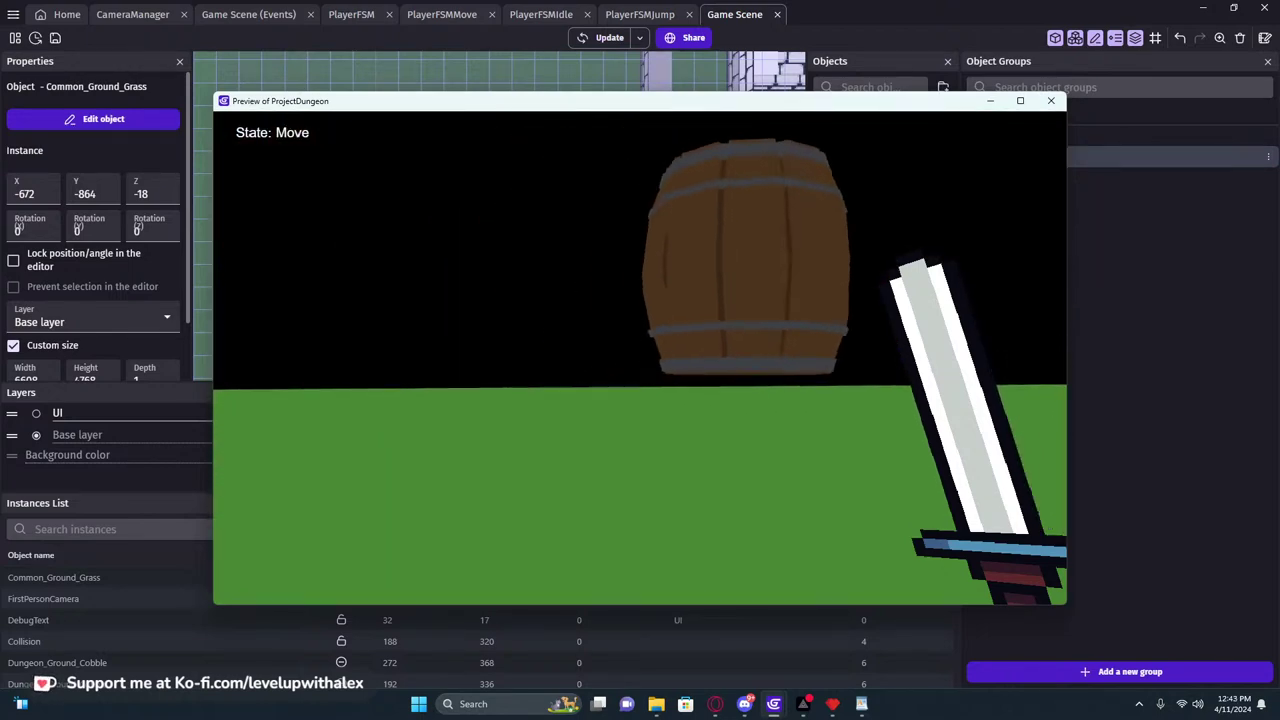
key(s)
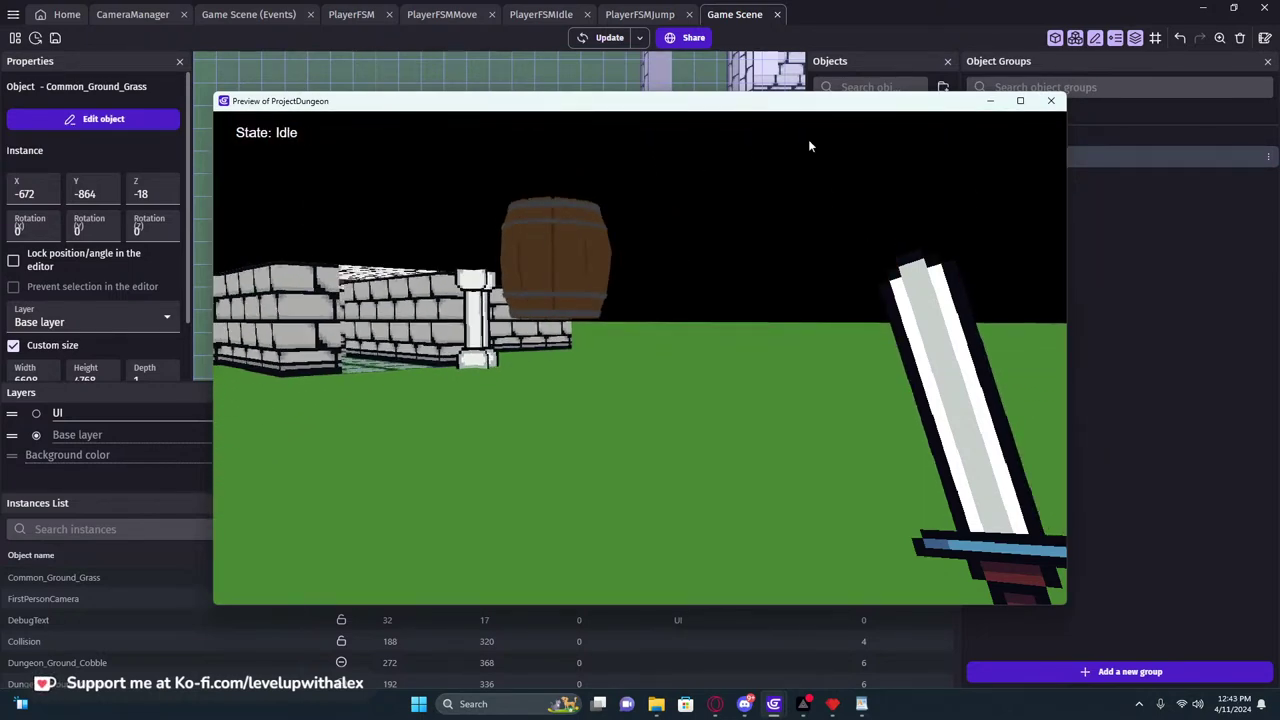
click(1054, 110)
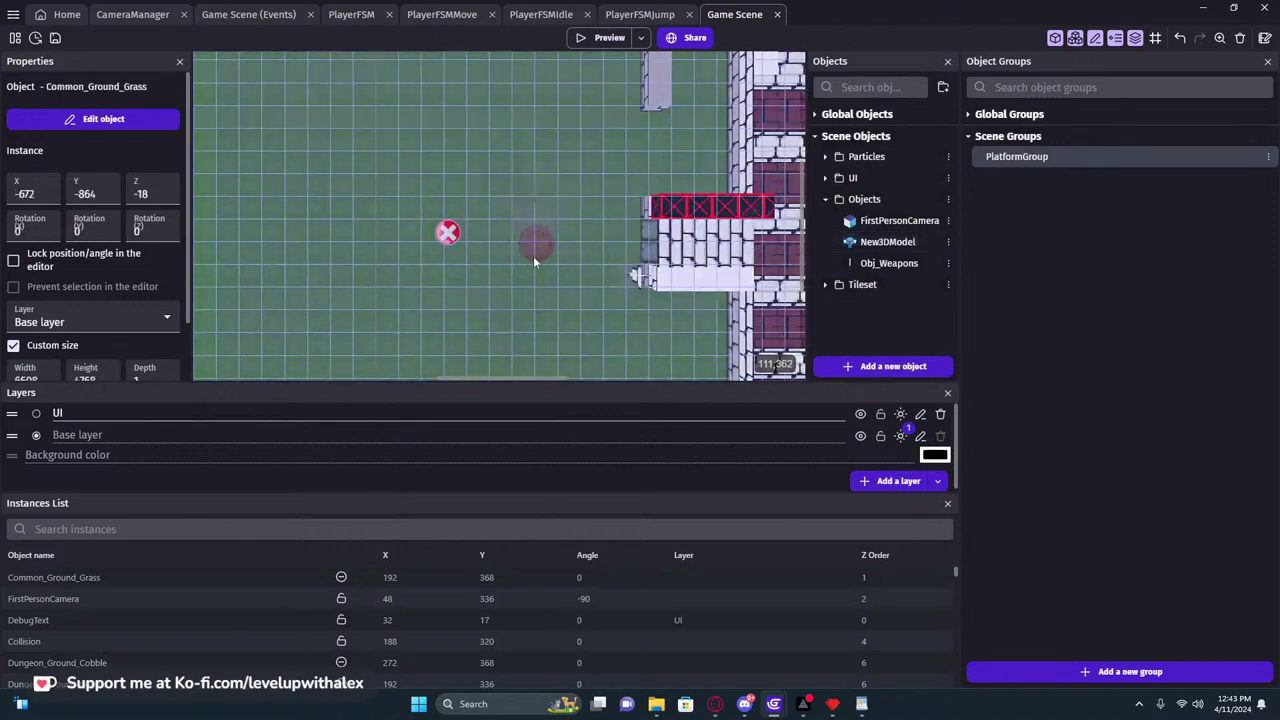
Lower the barrel by setting its Z position to -16
click(533, 235)
scroll(92, 267, down, 2)
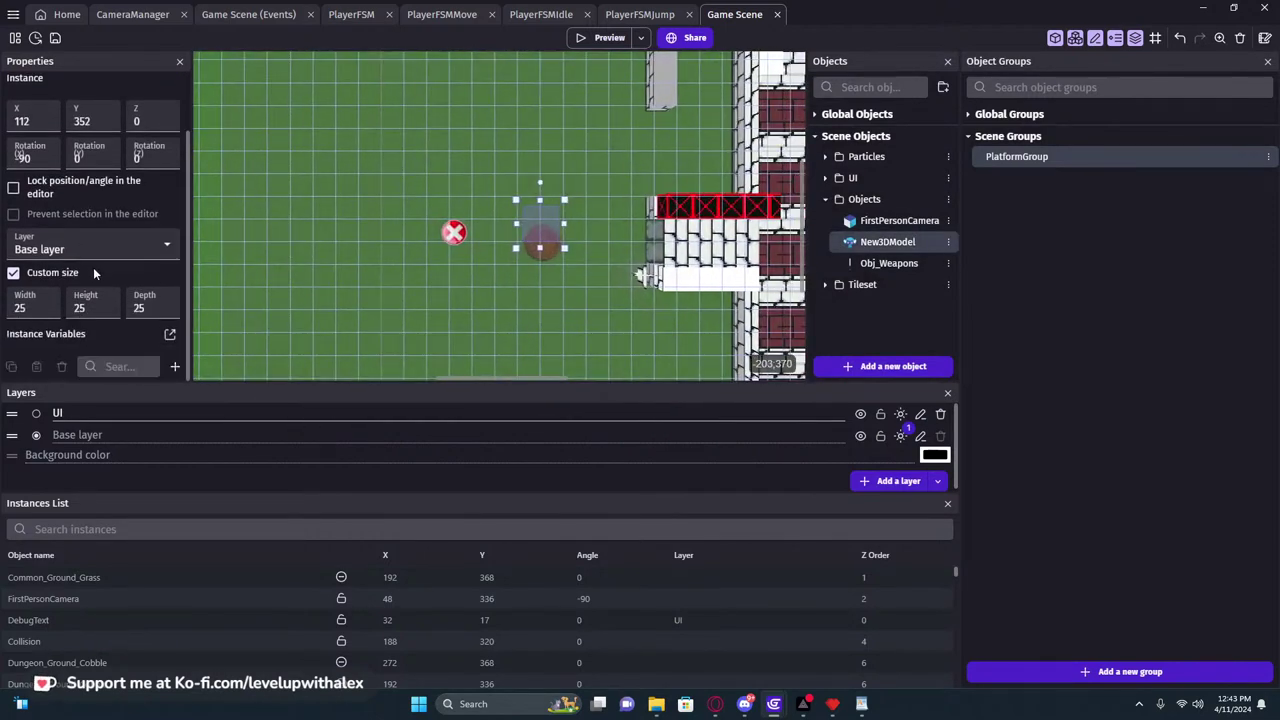
click(129, 121)
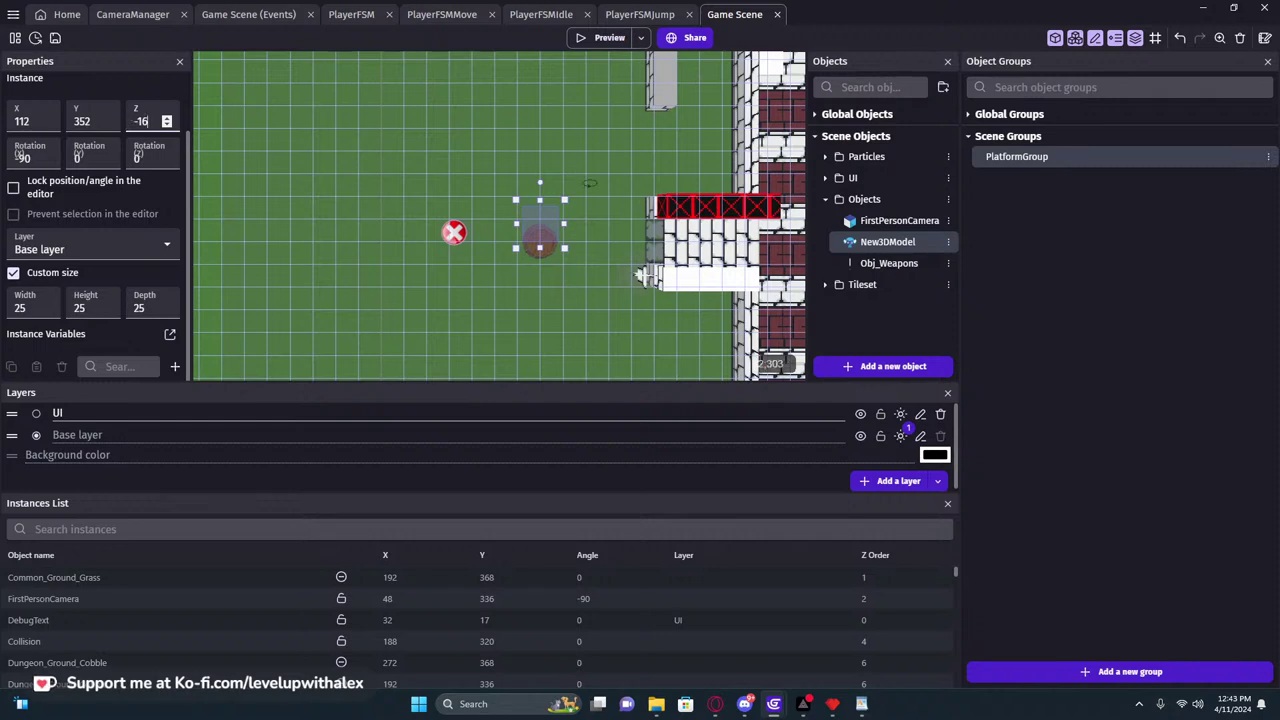
Add the New3DModel barrel object to PlatformGroup and apply the group change
click(1016, 157)
click(400, 416)
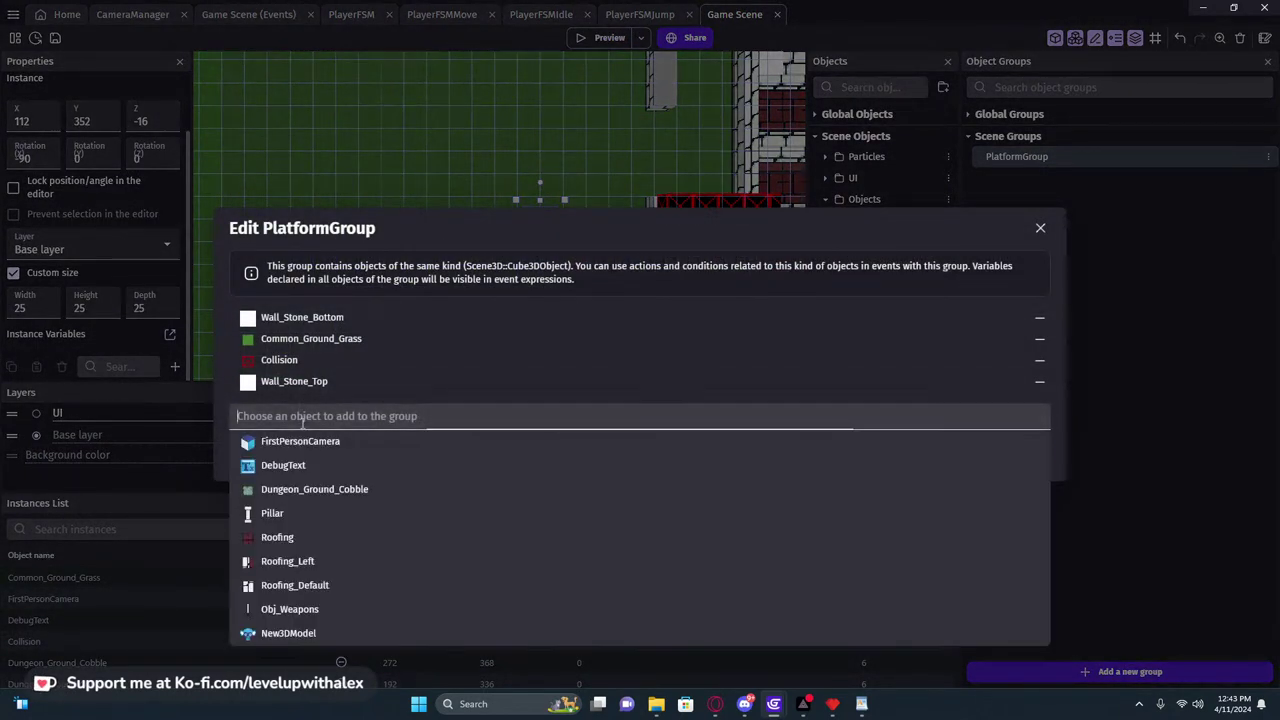
click(300, 610)
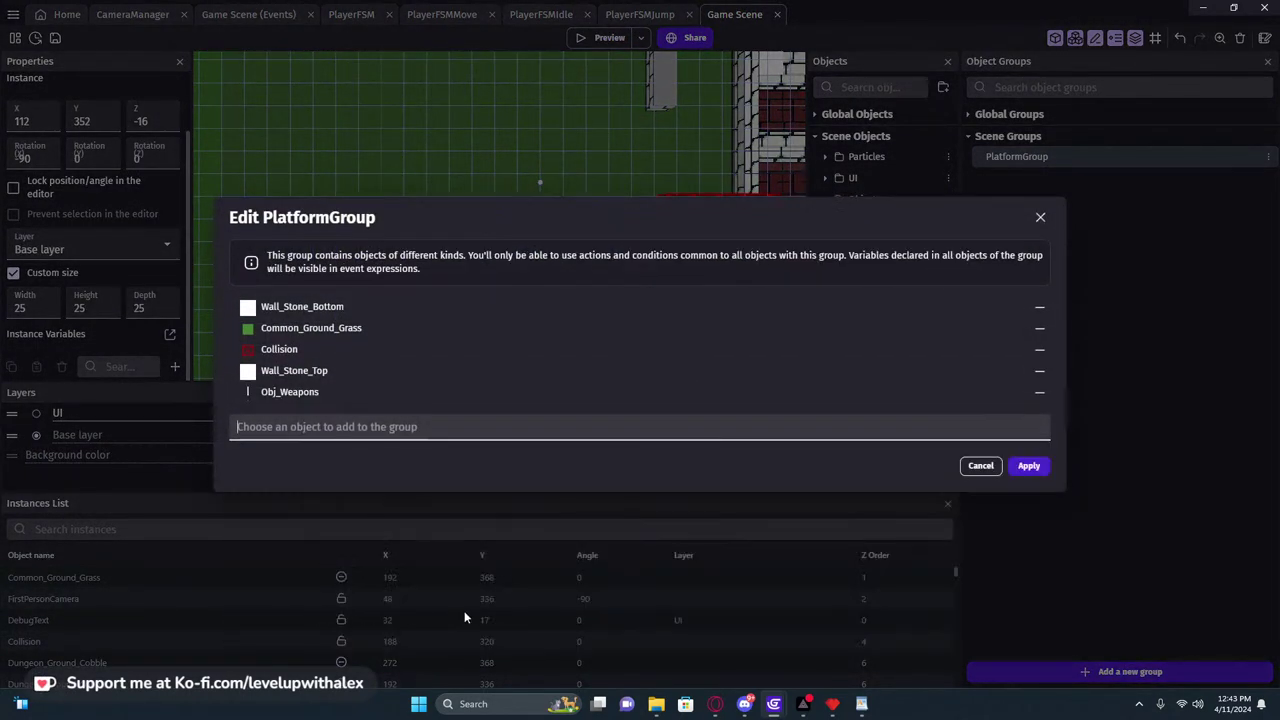
click(1042, 394)
click(391, 417)
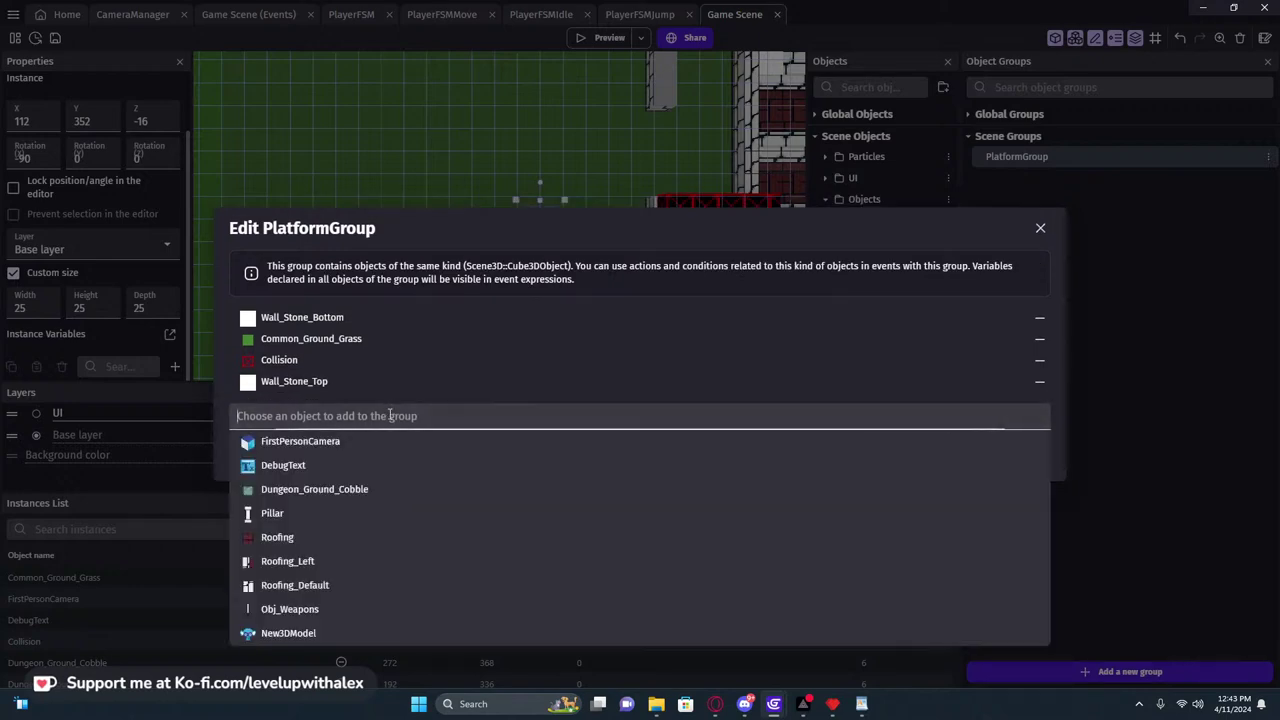
click(290, 633)
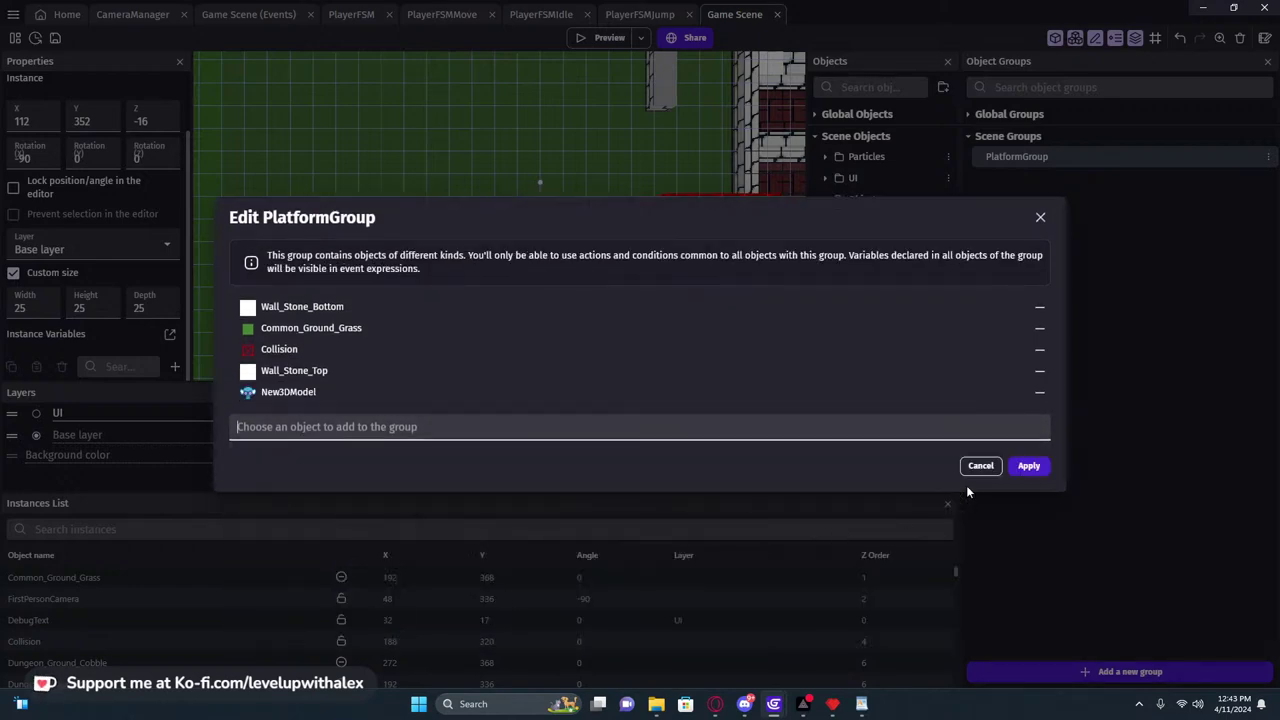
click(1025, 466)
Launch the preview, walk and jump the player against and onto the barrel to test its collision, and close the preview
click(597, 38)
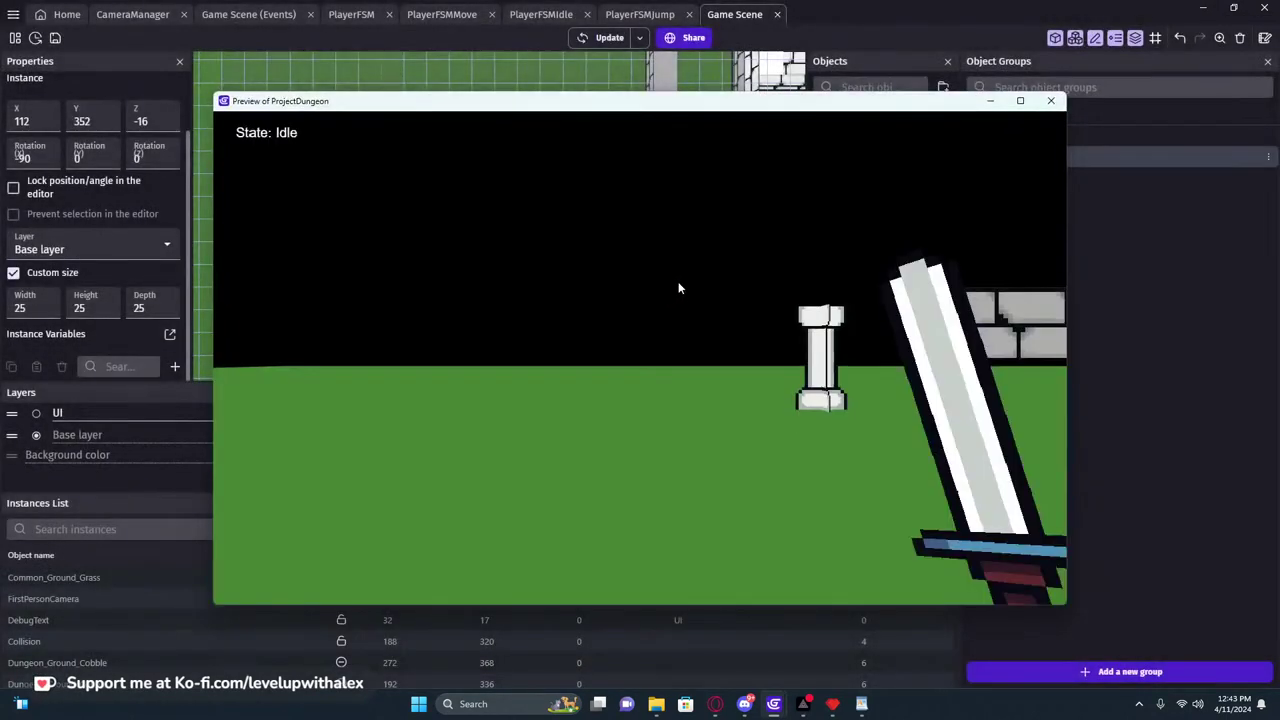
key(w)
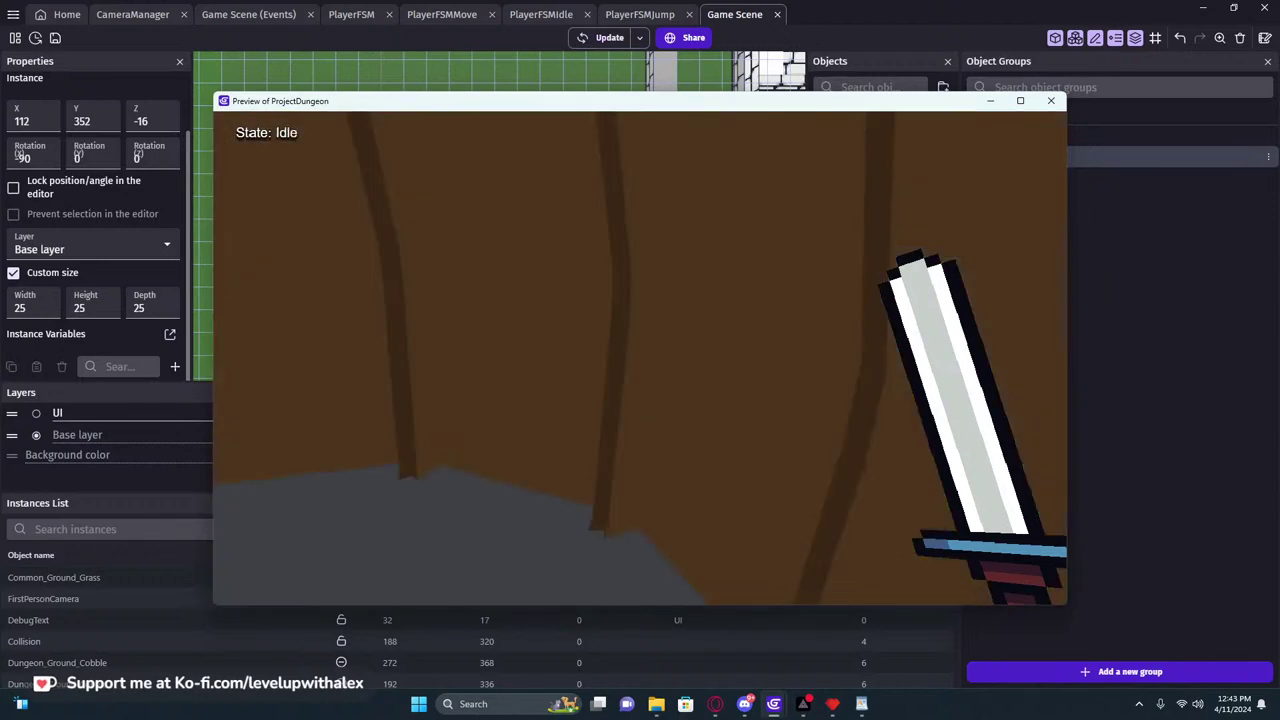
key(w)
key(w)
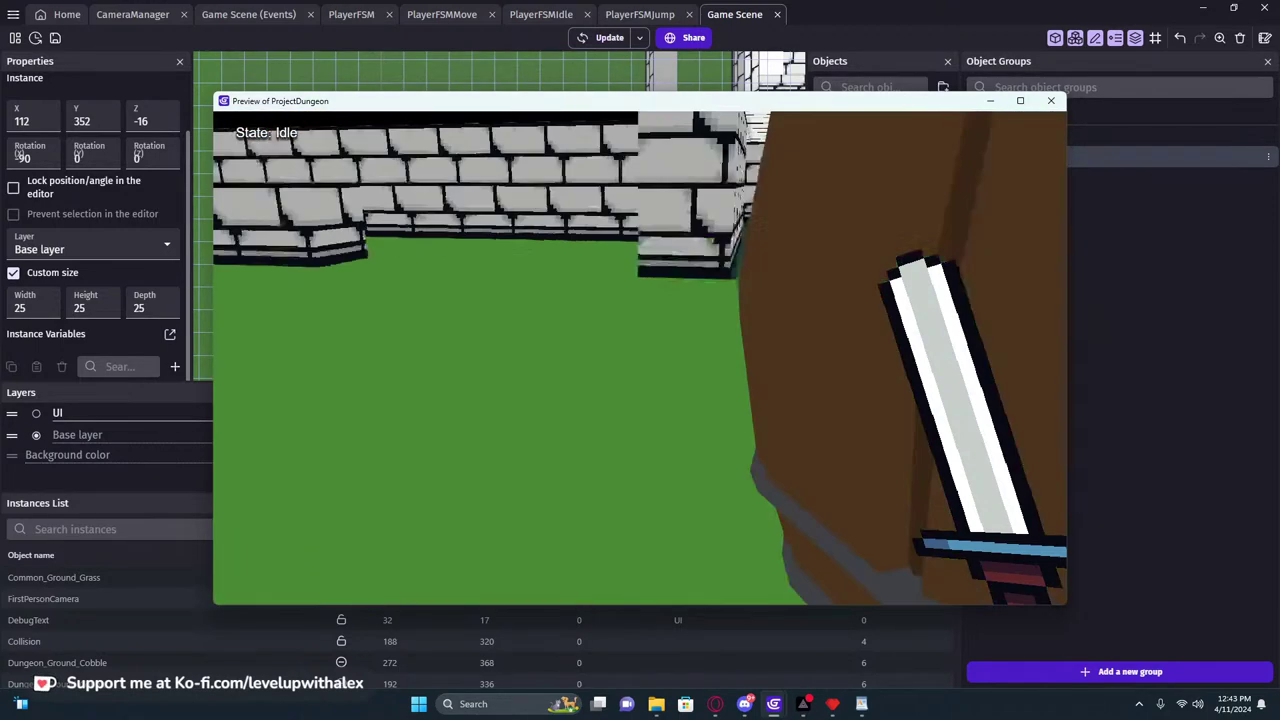
key(w)
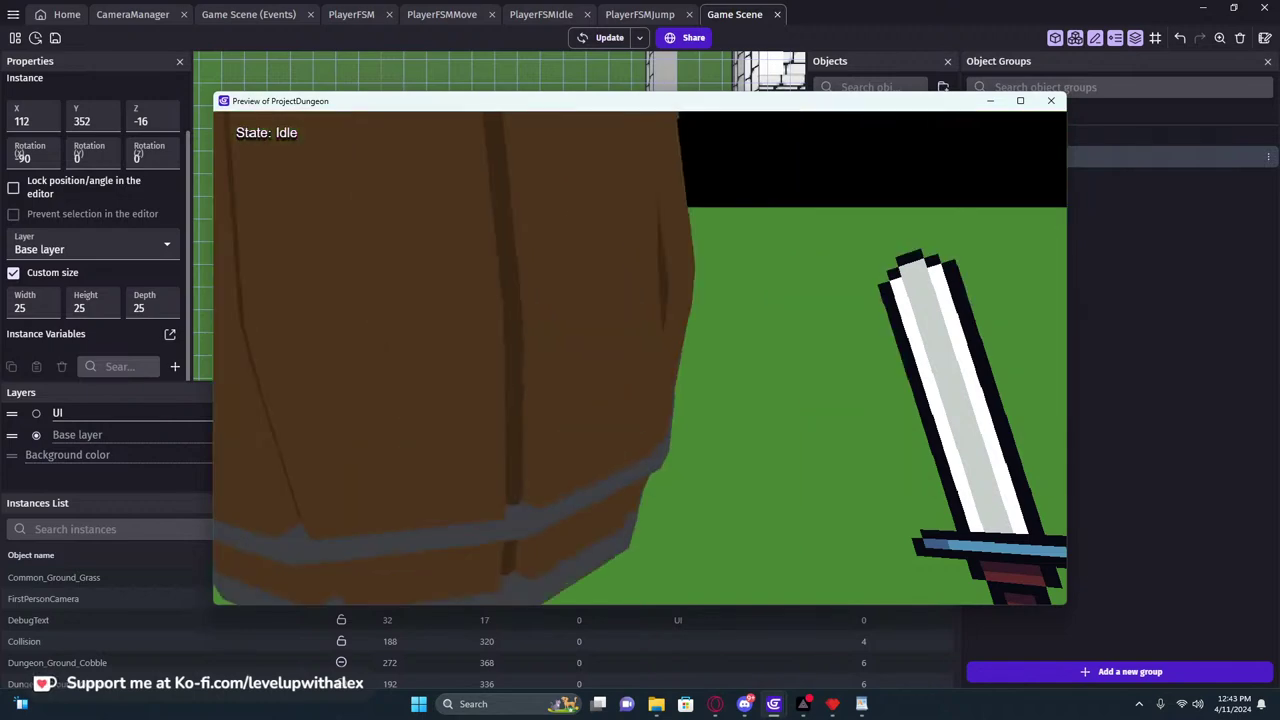
key(space)
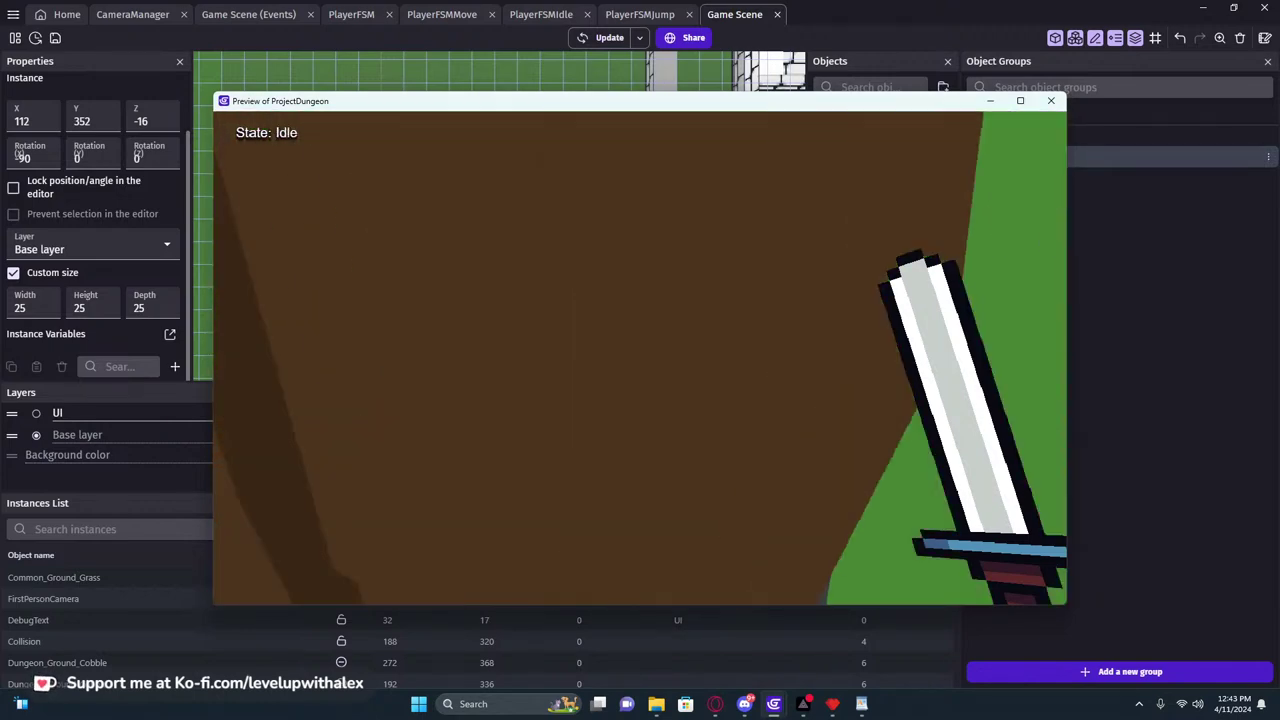
key(space)
key(s)
key(space)
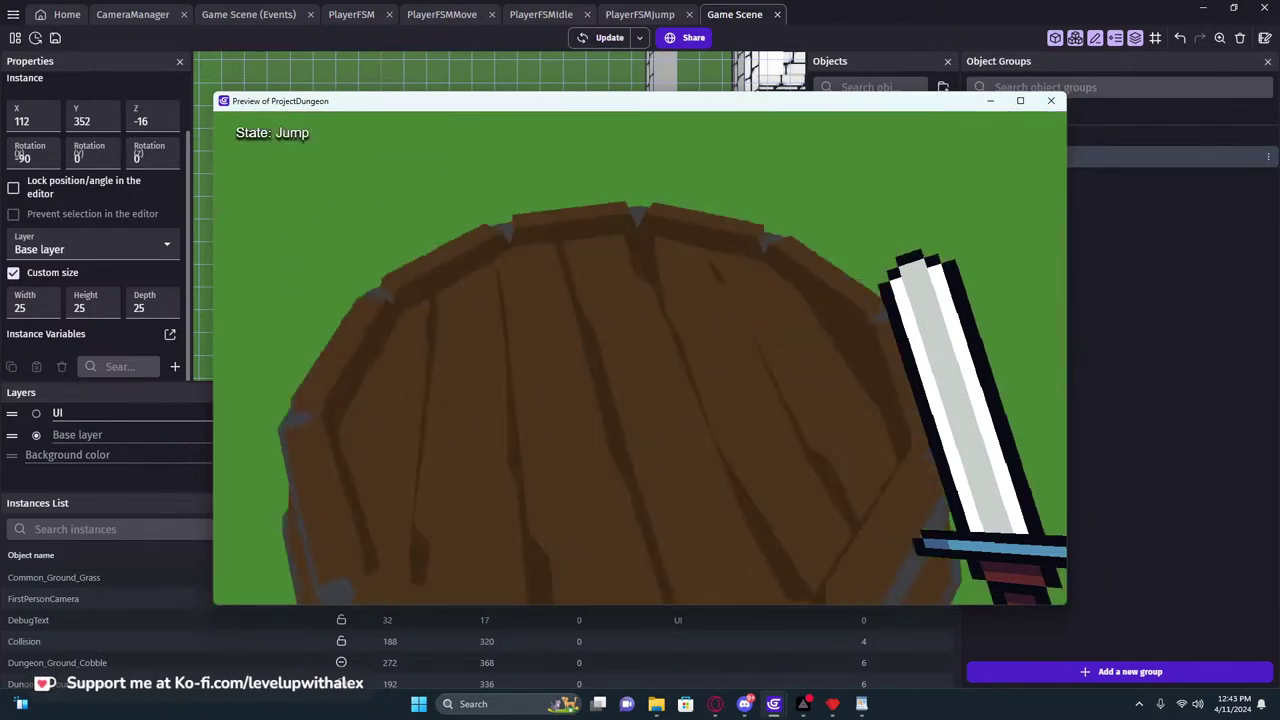
key(w)
key(s)
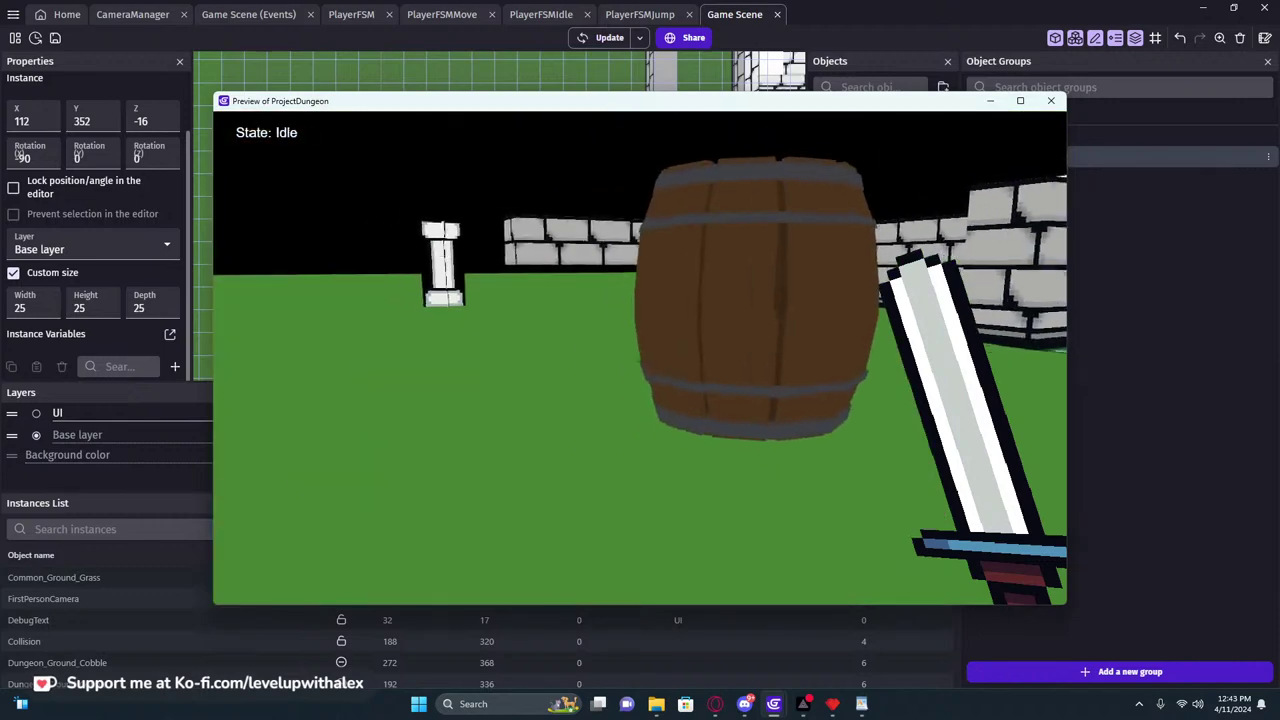
key(a)
key(w)
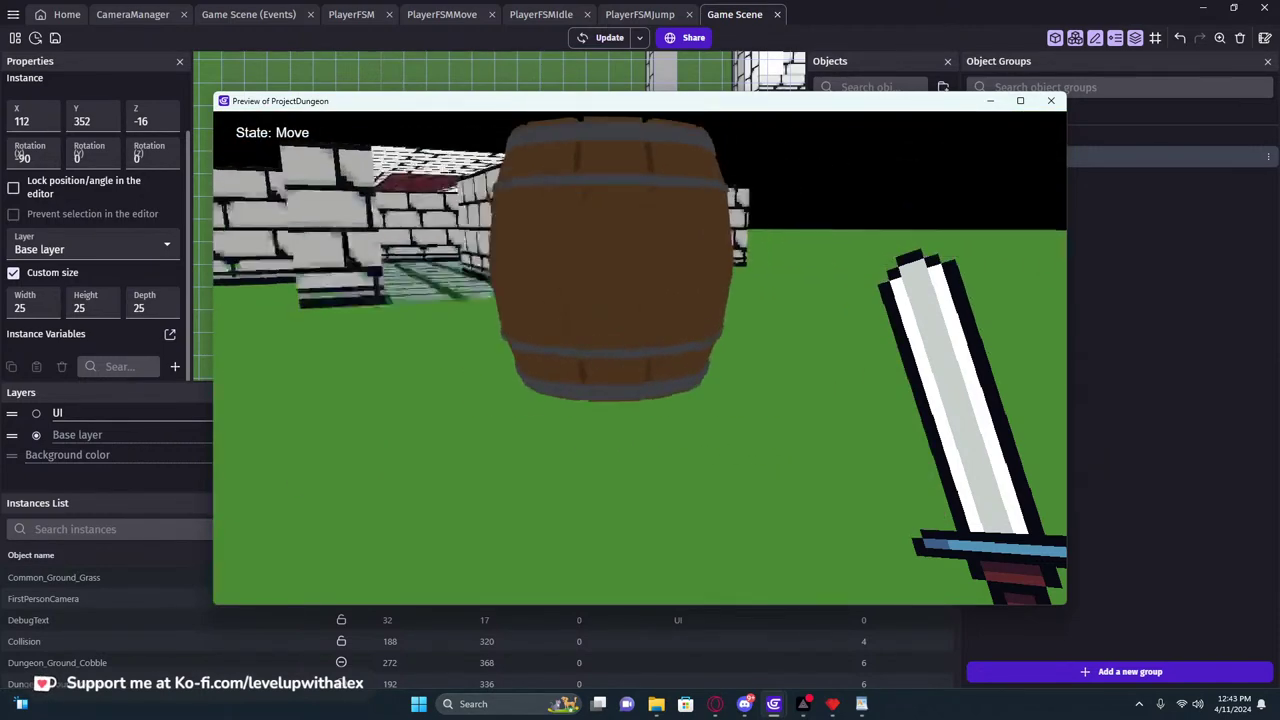
key(w)
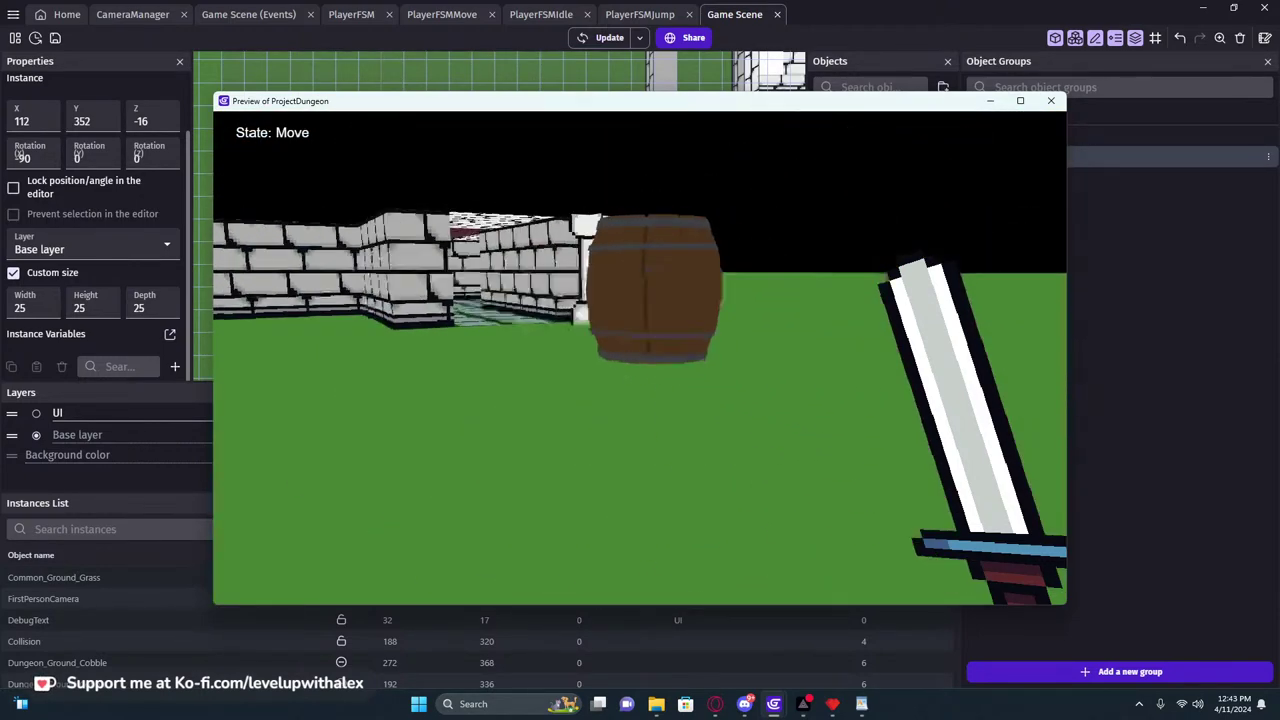
key(space)
key(s)
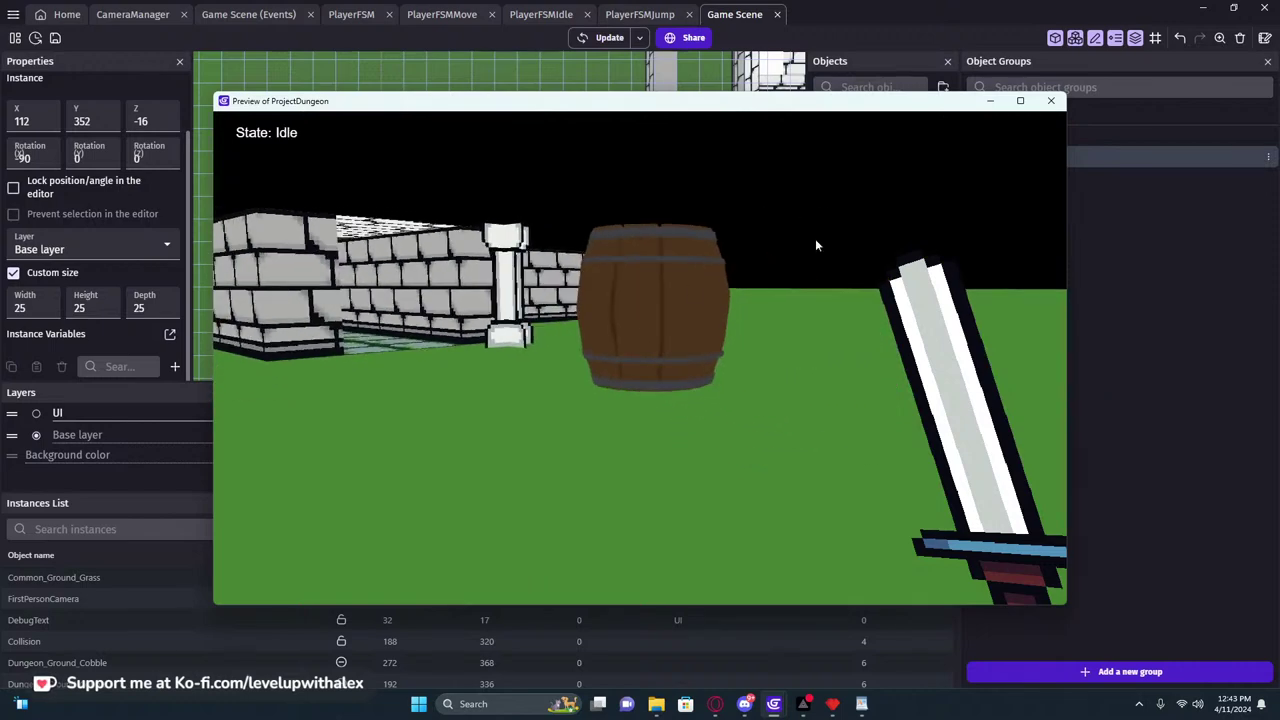
click(1058, 101)
Review the Jump3D and Walk3D behavior settings of the FirstPersonCamera object
double_click(451, 229)
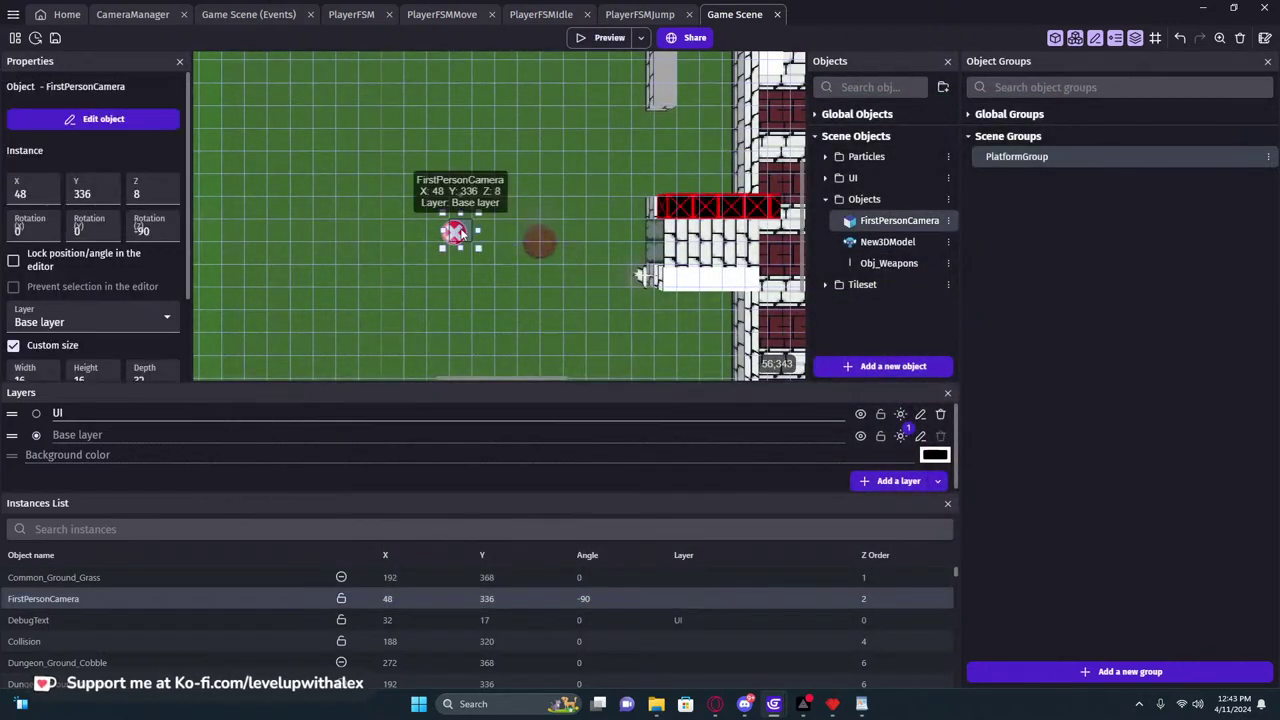
click(611, 72)
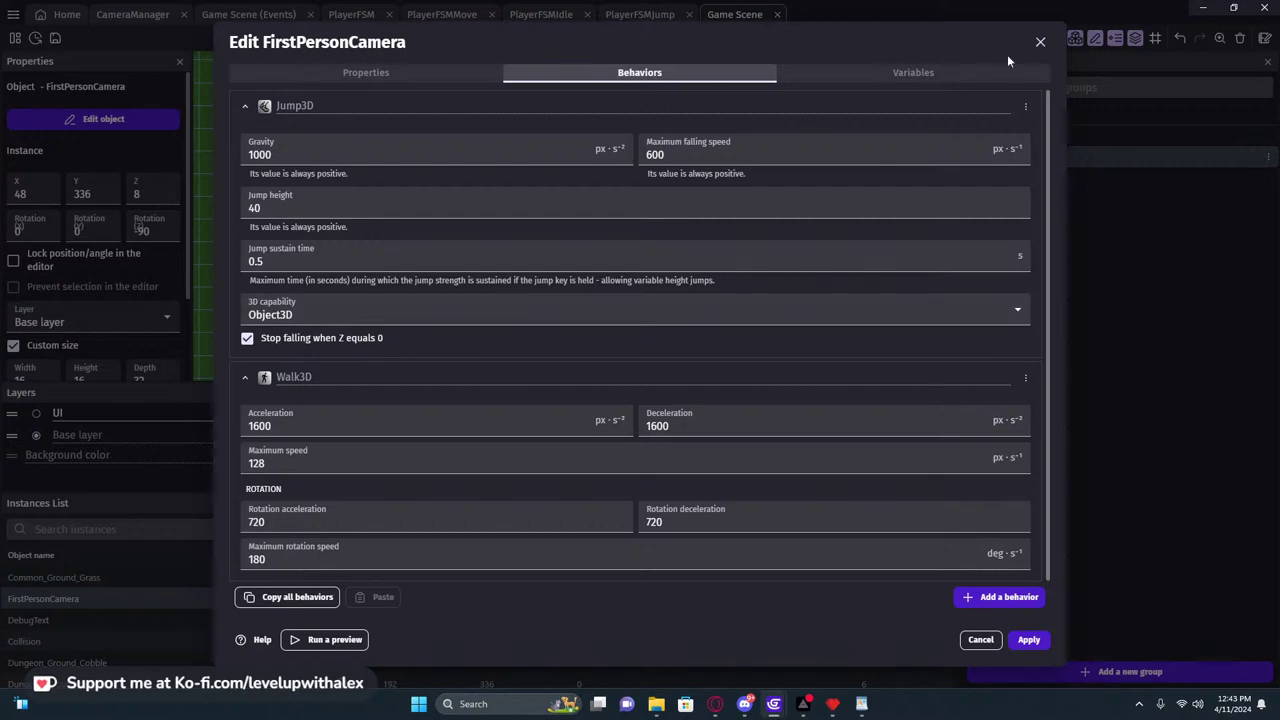
click(1040, 41)
Move the barrel to X 52, Y 320 and the FirstPersonCamera instance beside it to X 80, Y 320
click(540, 238)
drag(540, 238, 431, 161)
ctrl+scroll(431, 161, up, 3)
middle_drag(512, 160, 560, 142)
scroll(529, 285, up, 3)
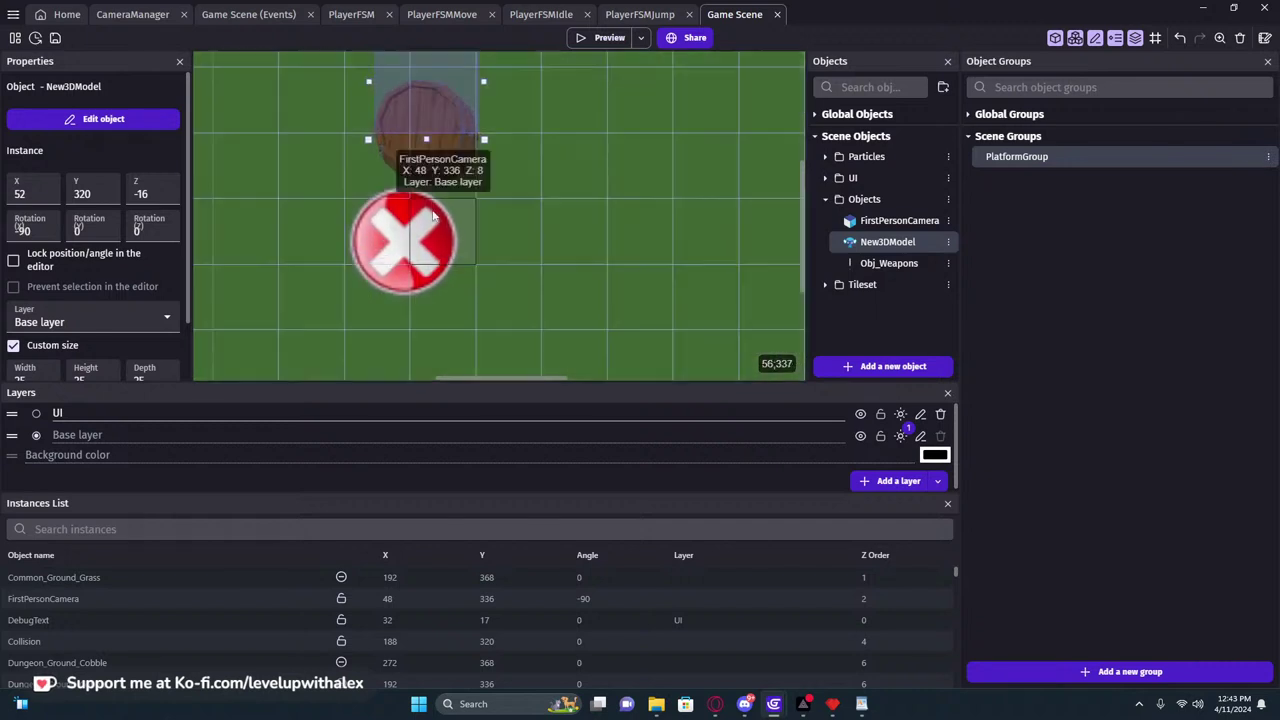
drag(422, 228, 543, 139)
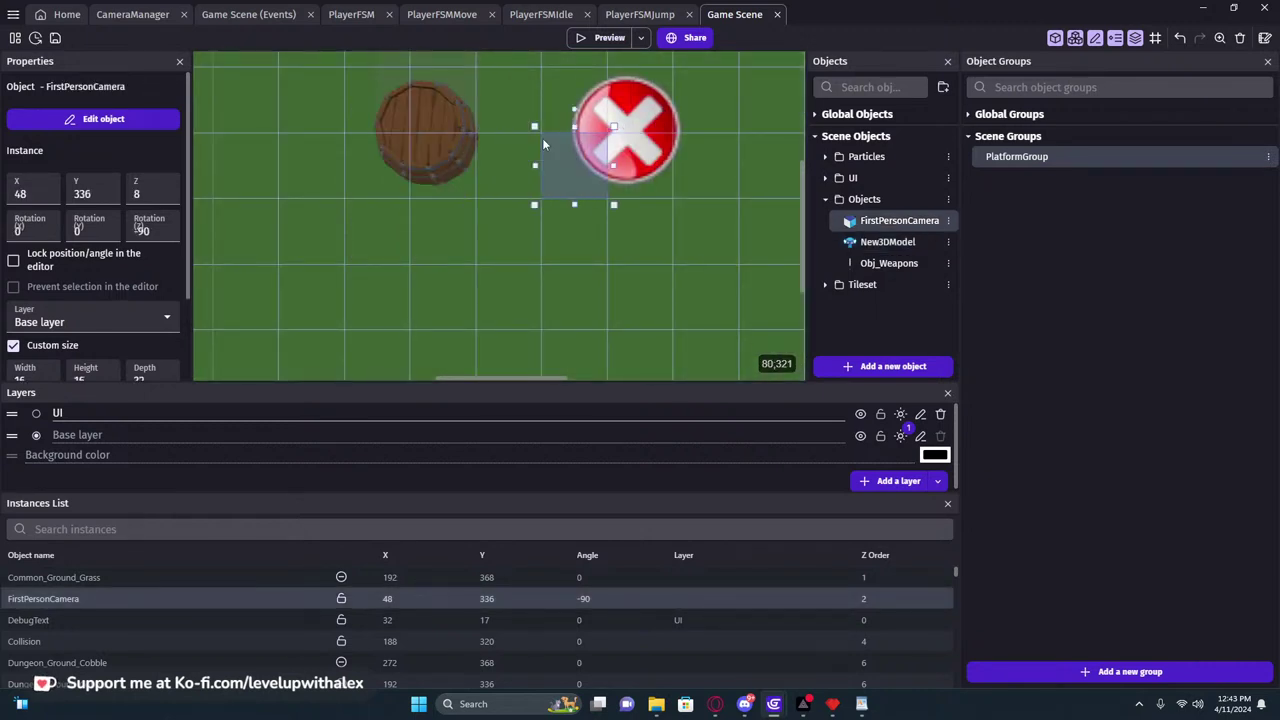
middle_drag(399, 146, 352, 250)
Examine the origin point options of the New3DModel object and close its settings without applying anything
click(372, 242)
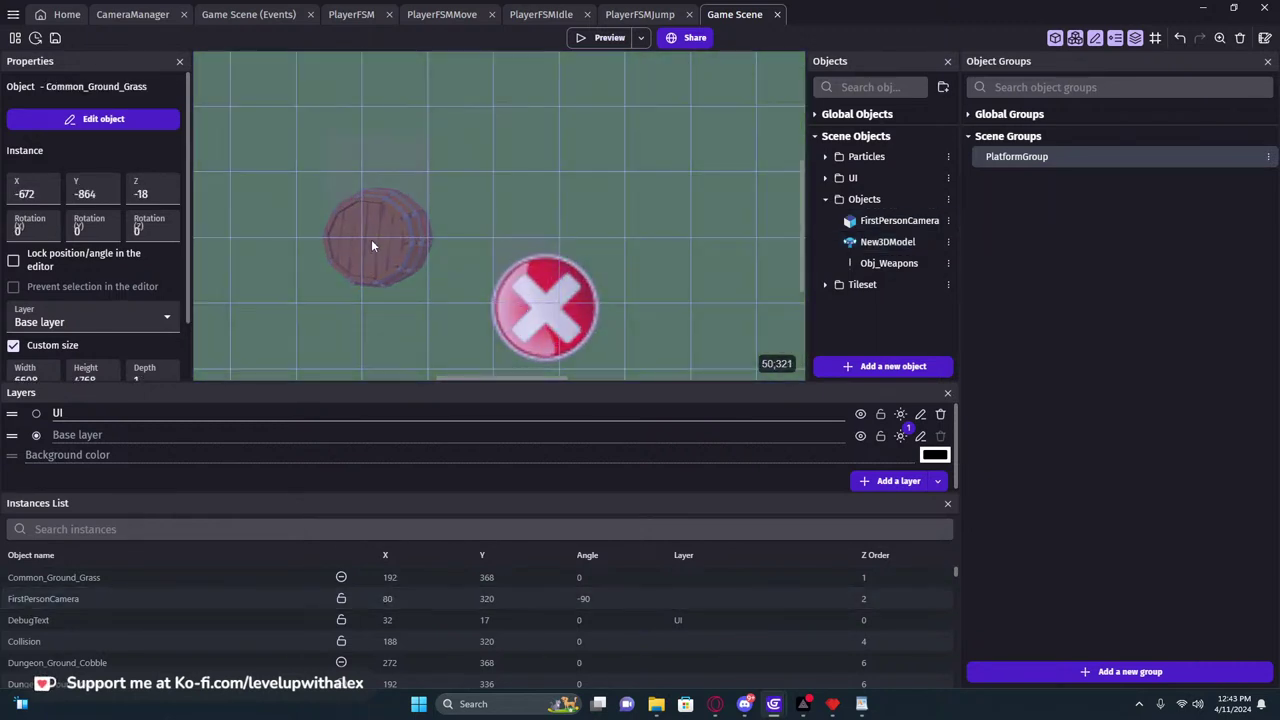
double_click(886, 242)
click(366, 447)
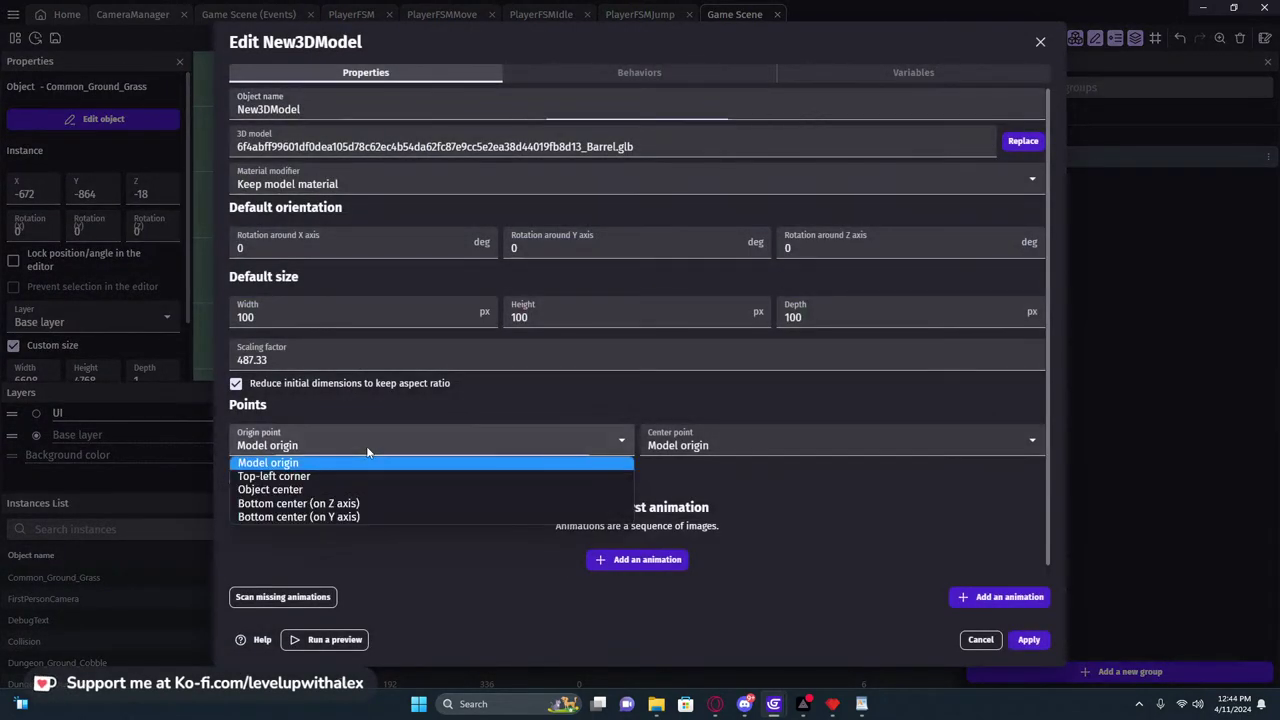
click(553, 453)
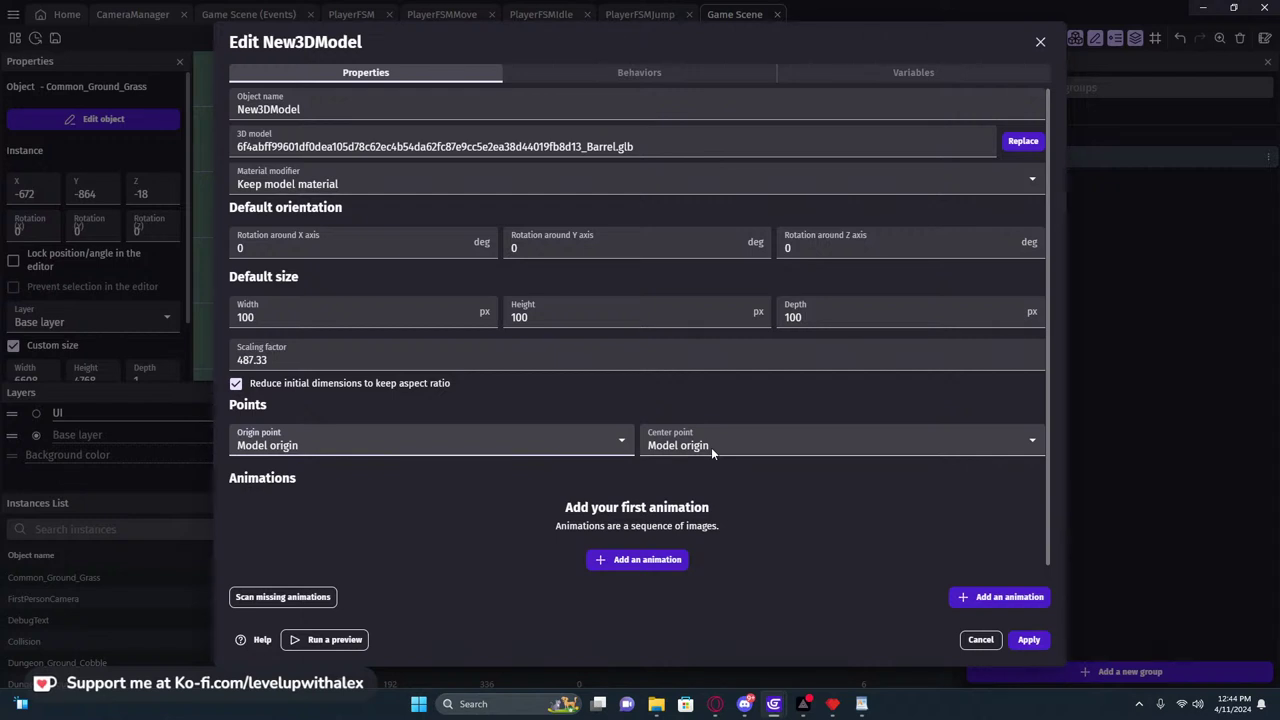
click(491, 445)
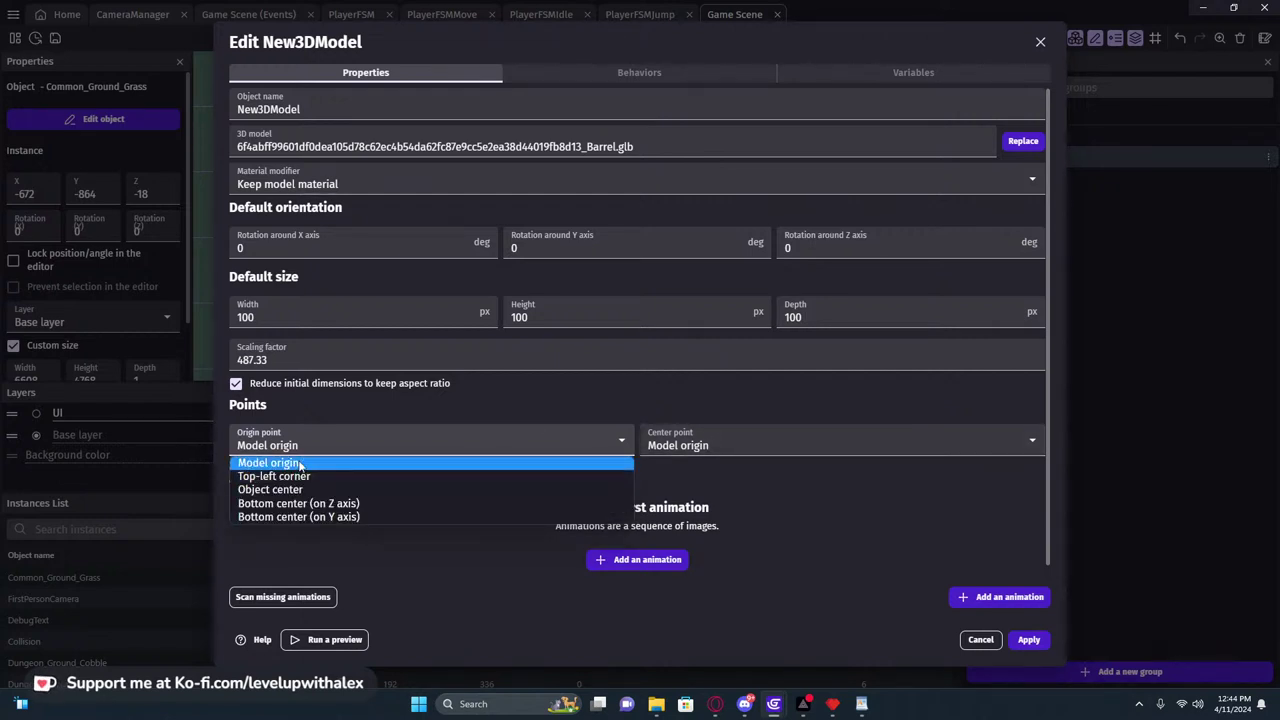
click(238, 438)
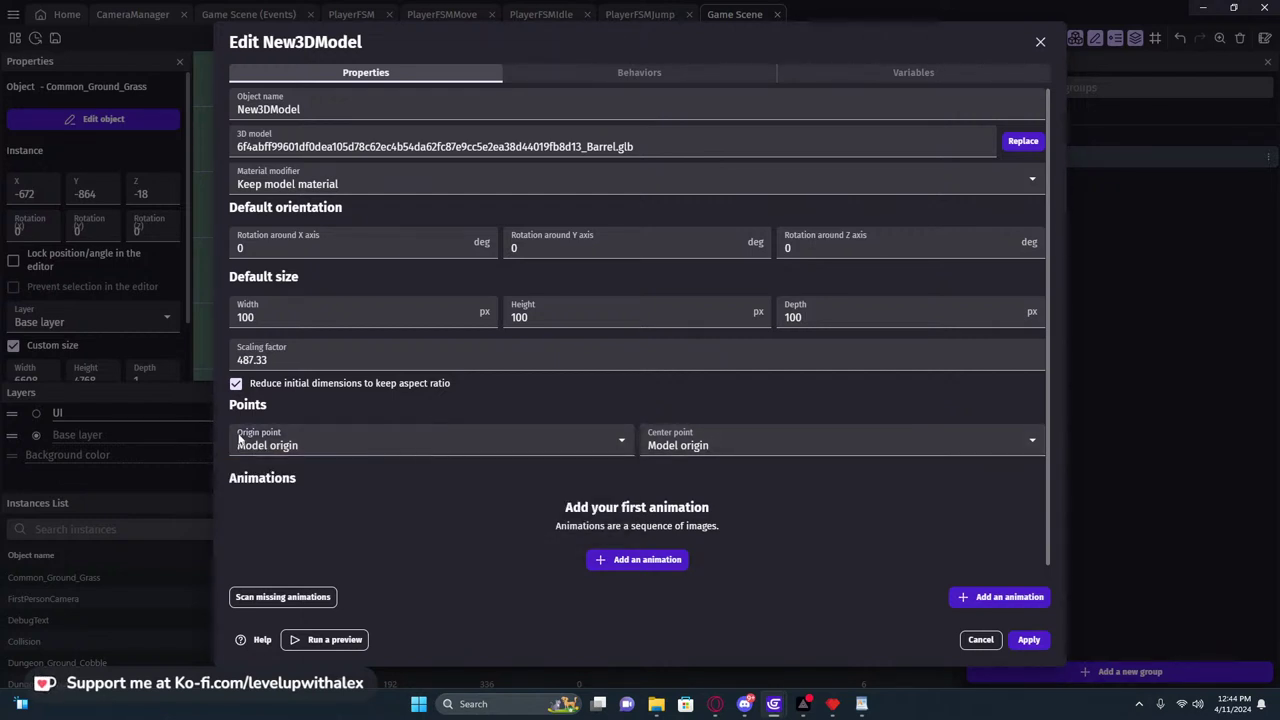
click(984, 640)
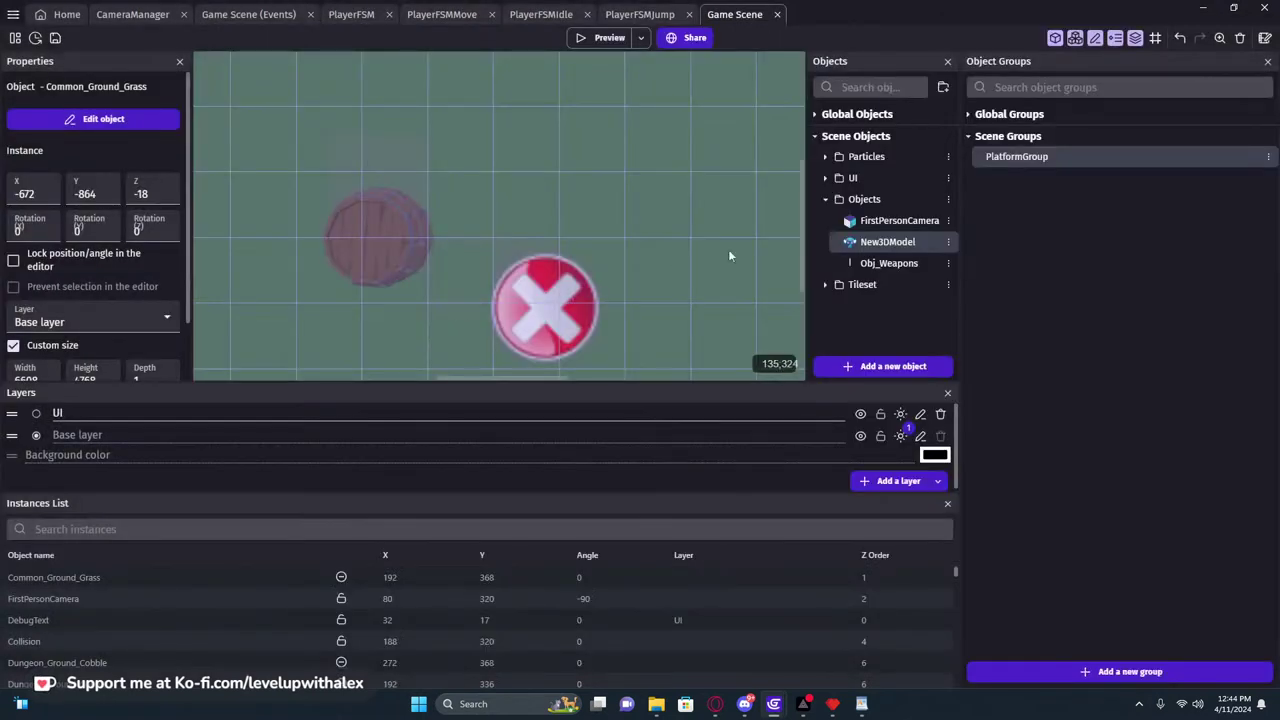
click(283, 16)
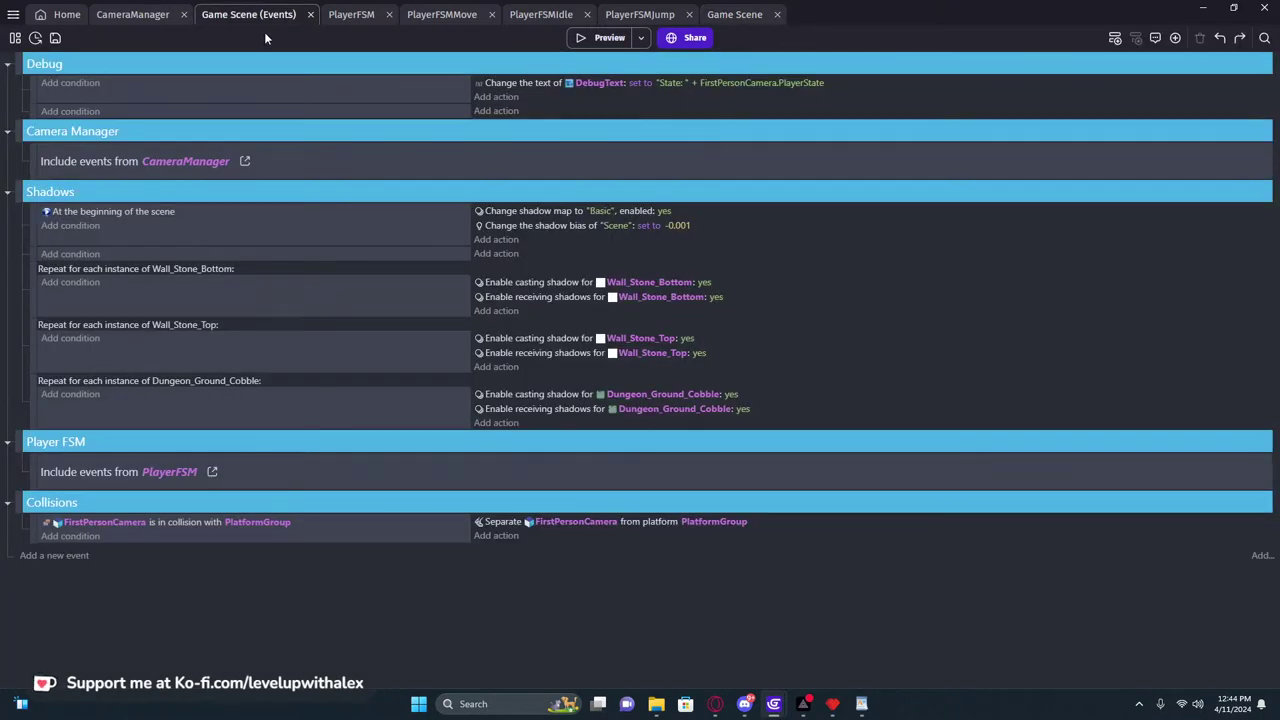
click(143, 15)
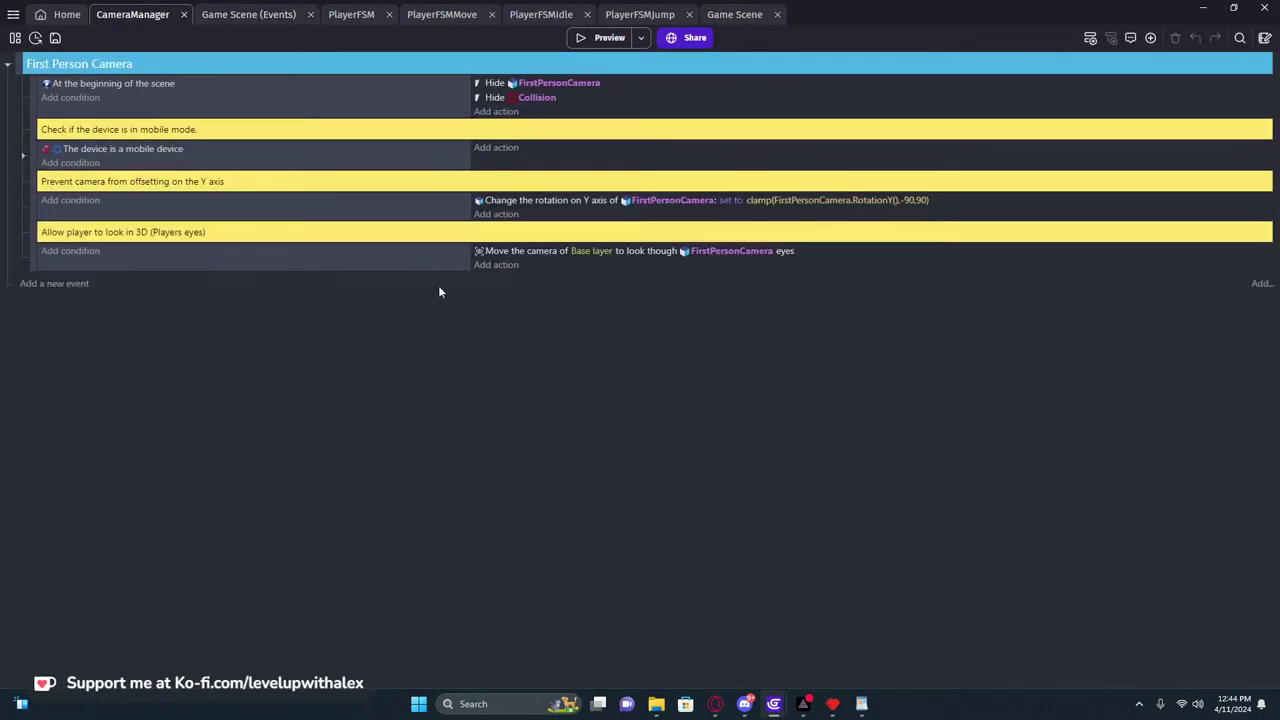
click(248, 15)
click(62, 15)
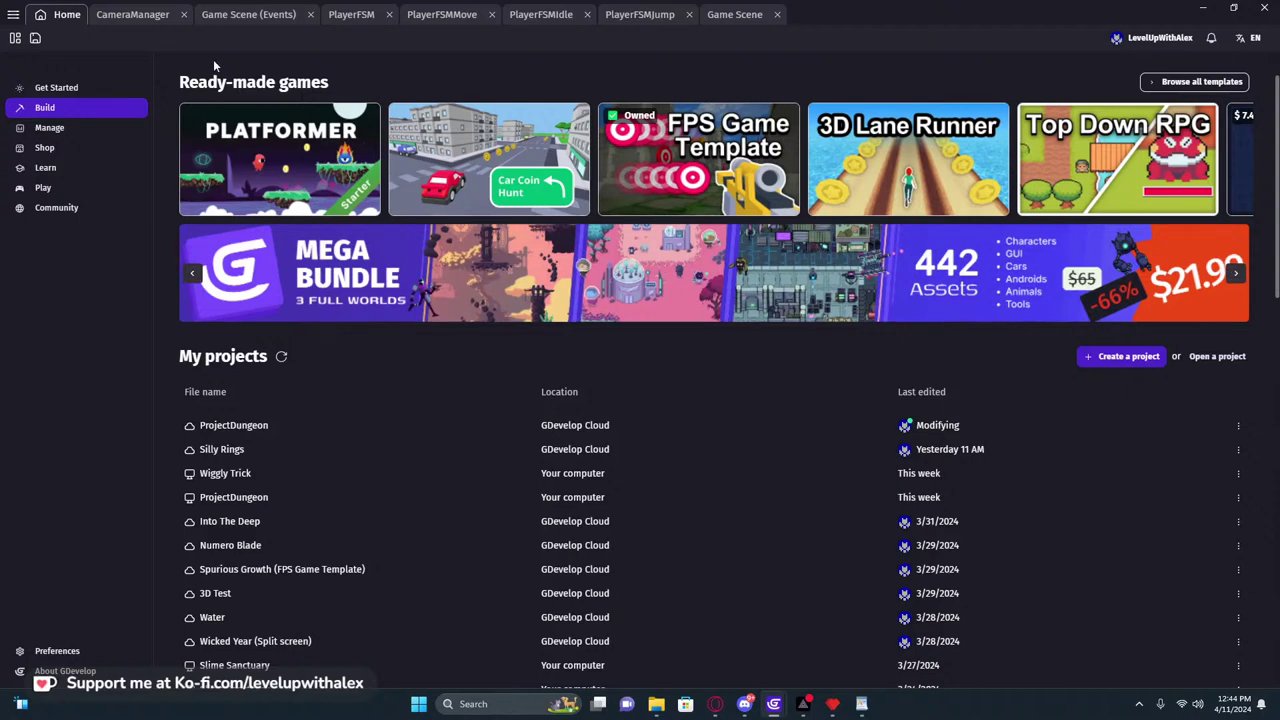
click(127, 16)
click(215, 15)
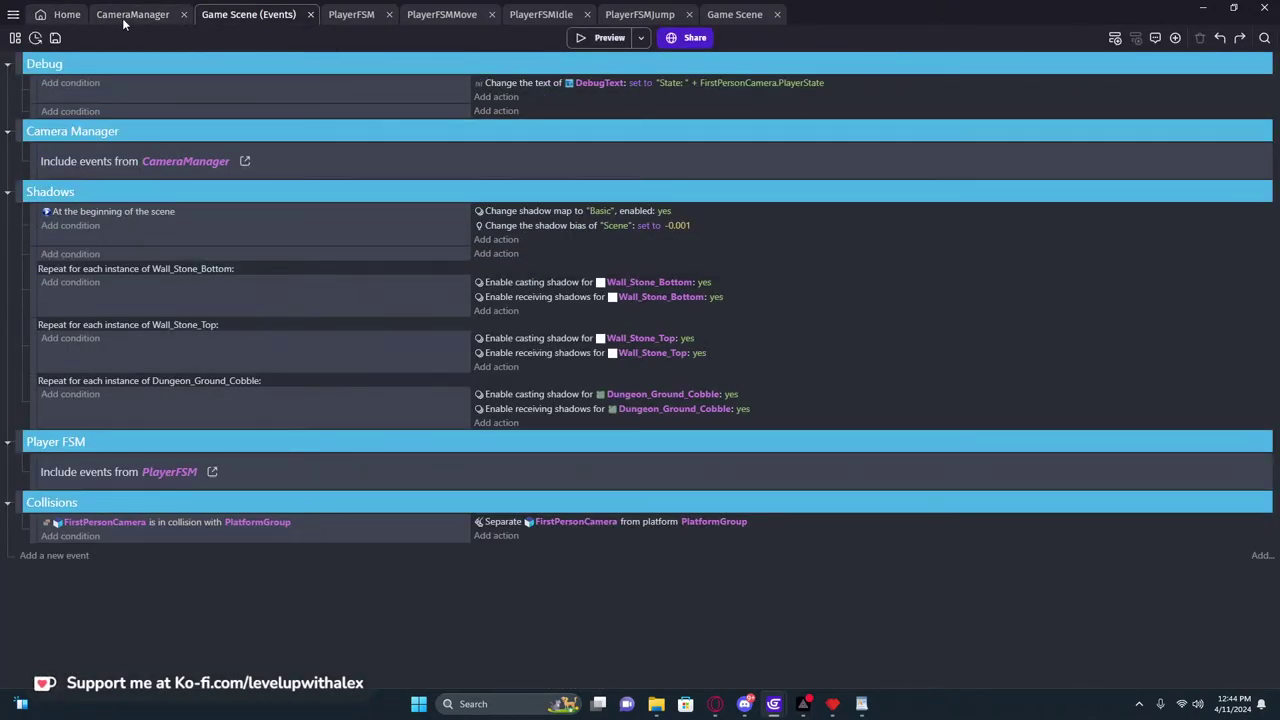
click(124, 20)
Reorder the open editors so Game Scene comes directly after CameraManager, and show the Game Scene layout
click(16, 42)
click(768, 8)
drag(729, 19, 214, 13)
click(216, 15)
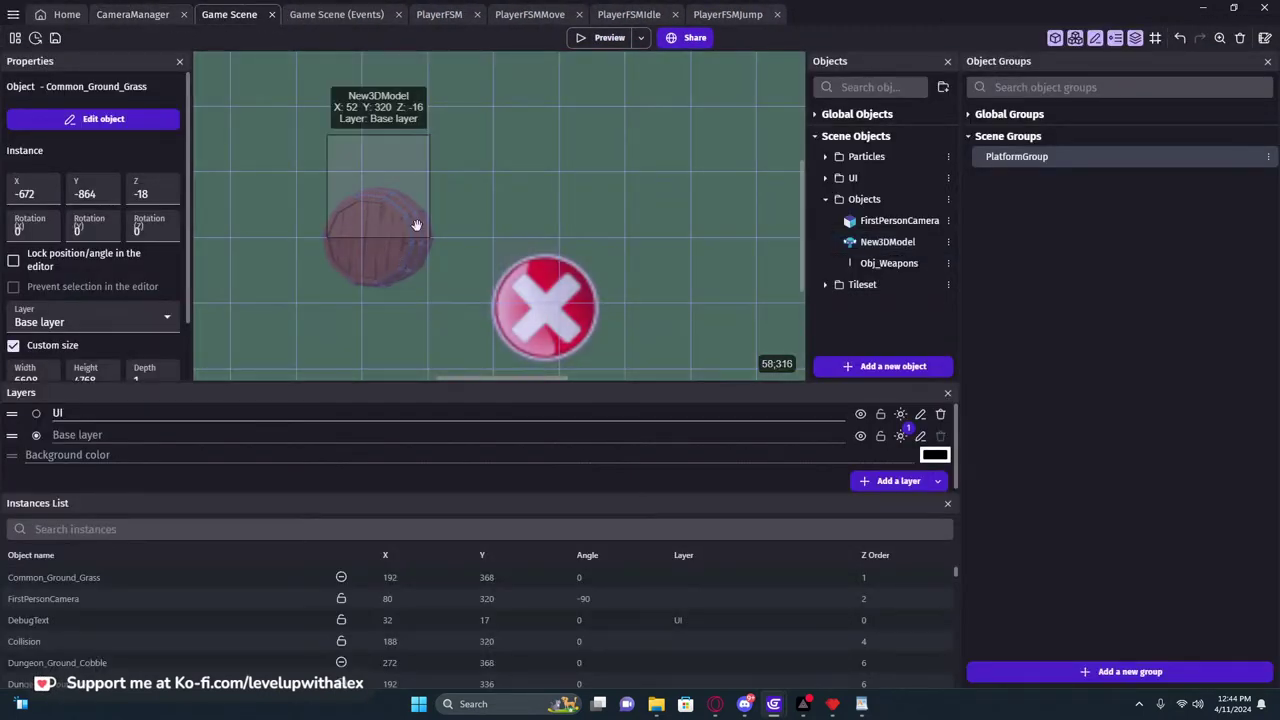
Place a second FirstPersonCamera instance on the grass near the barrel at X 64, Y 288
middle_drag(379, 210, 482, 220)
click(504, 219)
mouse_move(537, 196)
mouse_down()
mouse_move(473, 197)
mouse_move(538, 195)
mouse_up()
drag(897, 225, 627, 135)
Rename the FirstPersonCamera object as FirstPersonHitbox
middle_drag(324, 209, 486, 206)
double_click(488, 207)
double_click(307, 106)
click(338, 109)
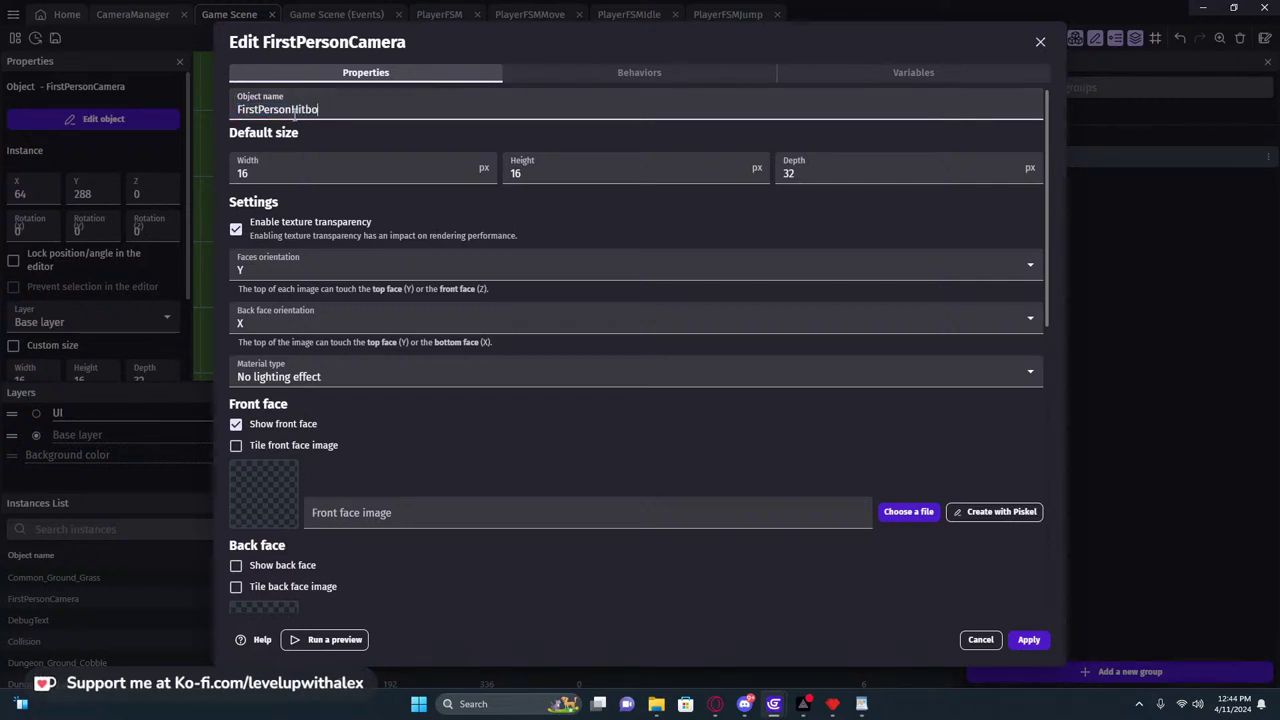
click(431, 435)
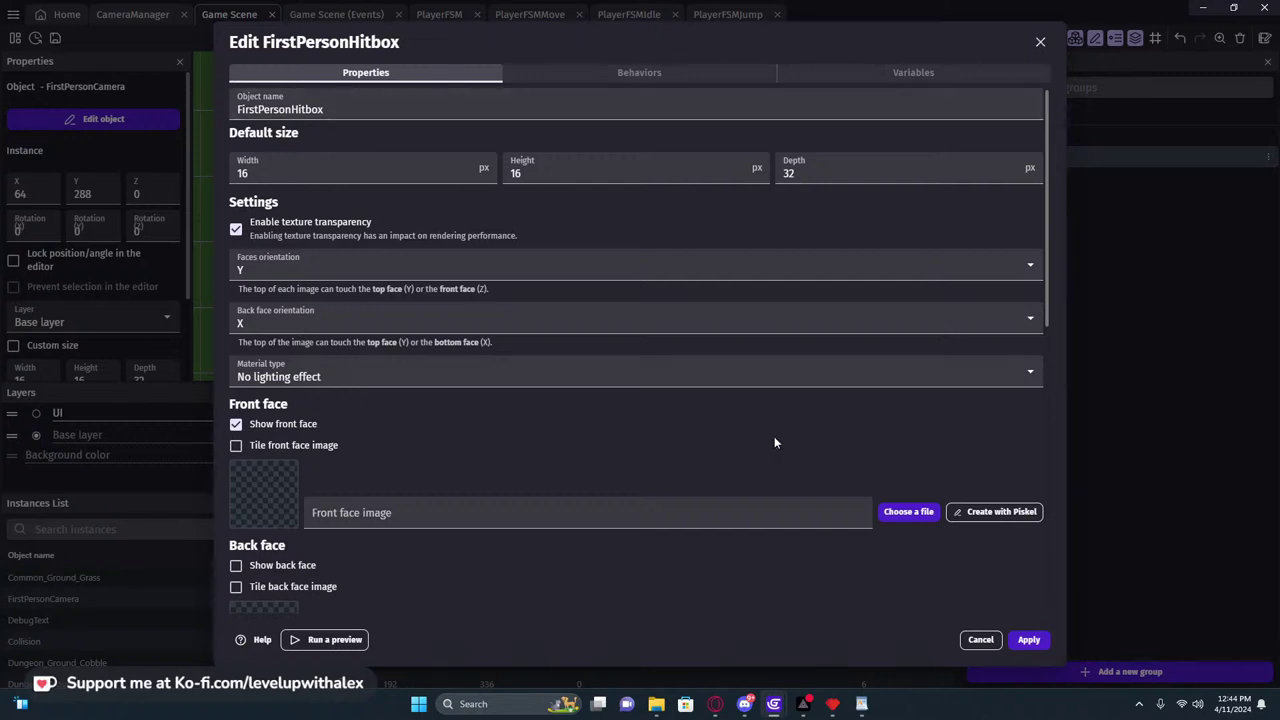
Move the new FirstPersonHitbox instance to X 80, Y 288 and set its depth to 16
middle_drag(486, 210, 376, 209)
drag(360, 223, 418, 227)
scroll(152, 290, down, 2)
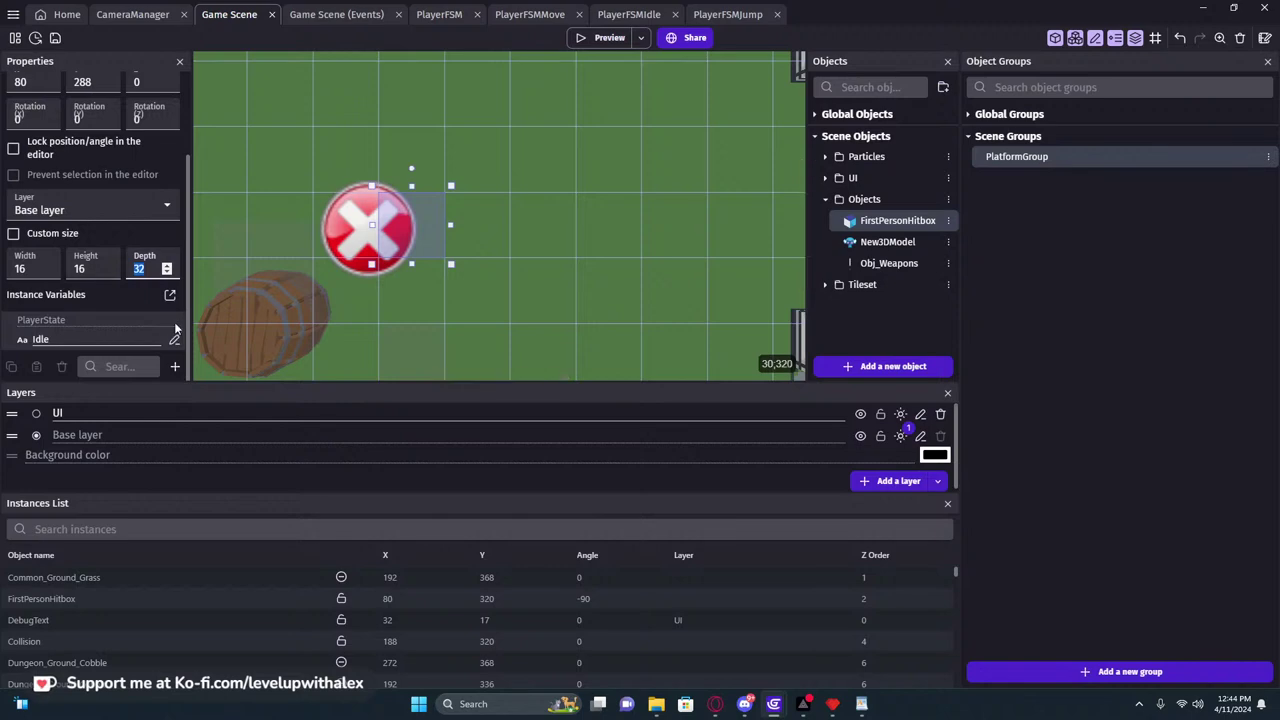
mouse_move(469, 206)
middle_down()
mouse_move(534, 268)
mouse_move(473, 231)
middle_up()
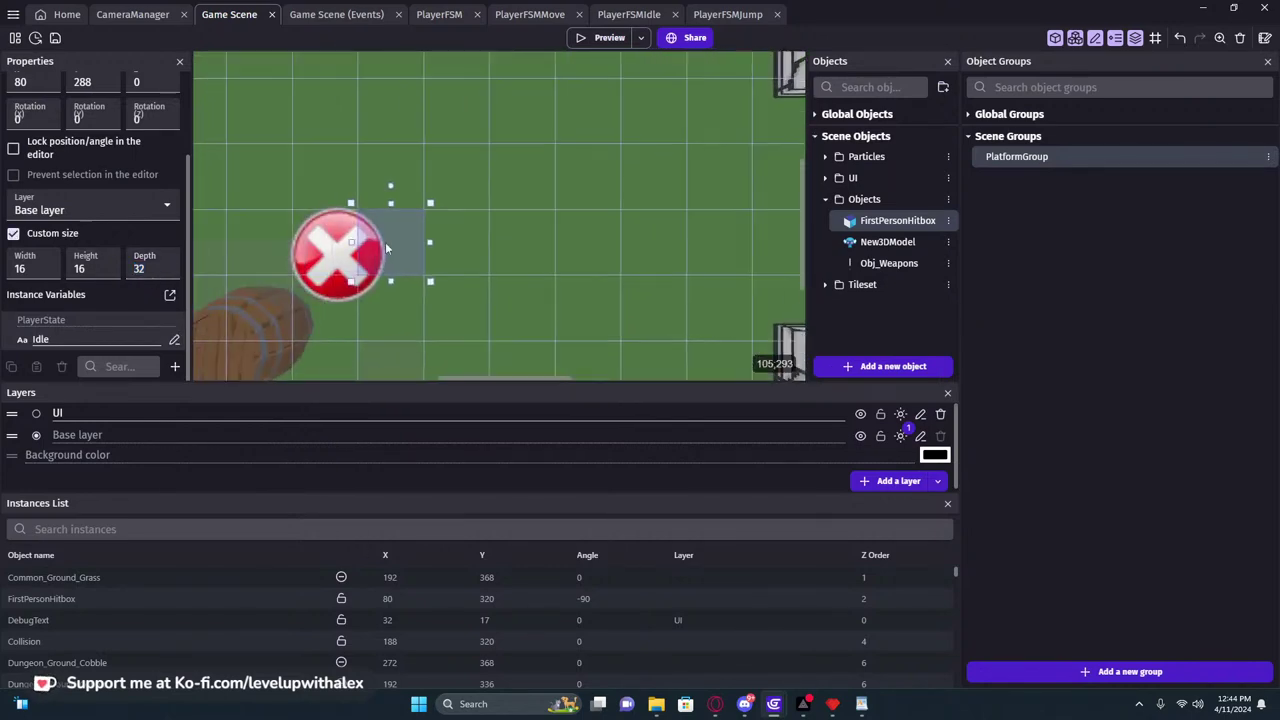
text(16)
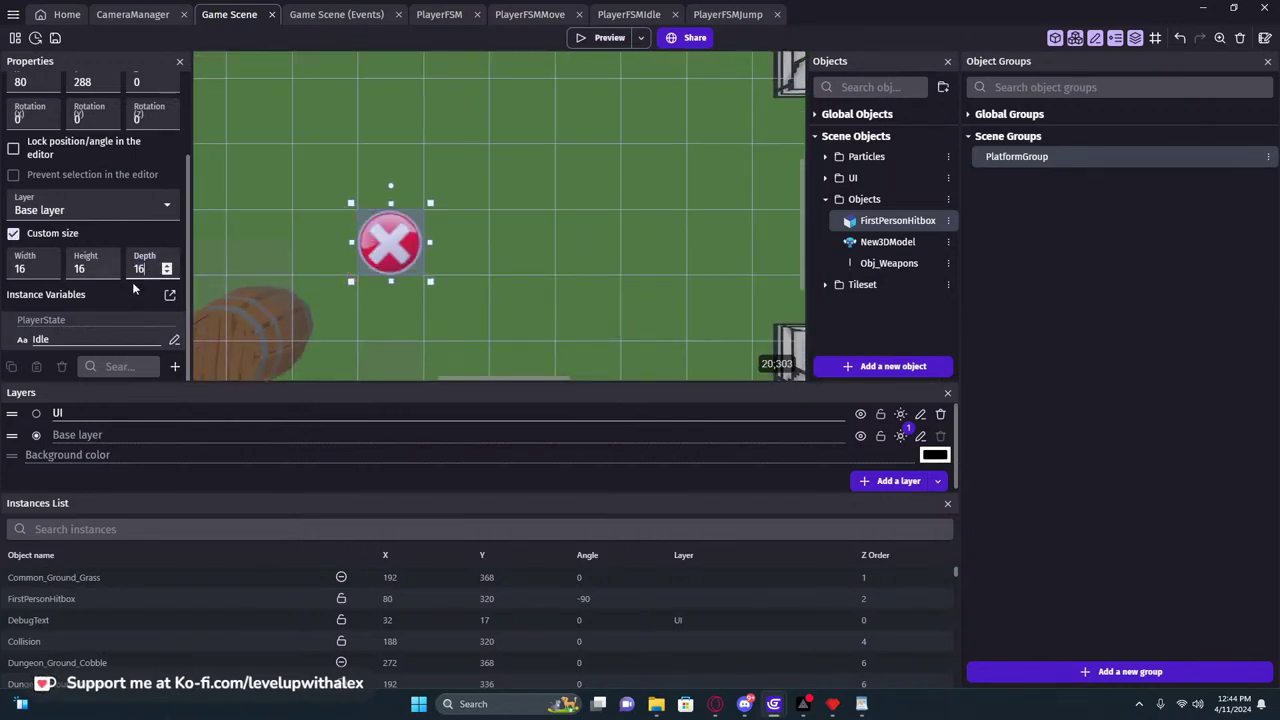
Duplicate the FirstPersonHitbox object and name the copy Camera
scroll(404, 270, down, 2)
middle_drag(404, 270, 457, 198)
click(436, 284)
click(441, 278)
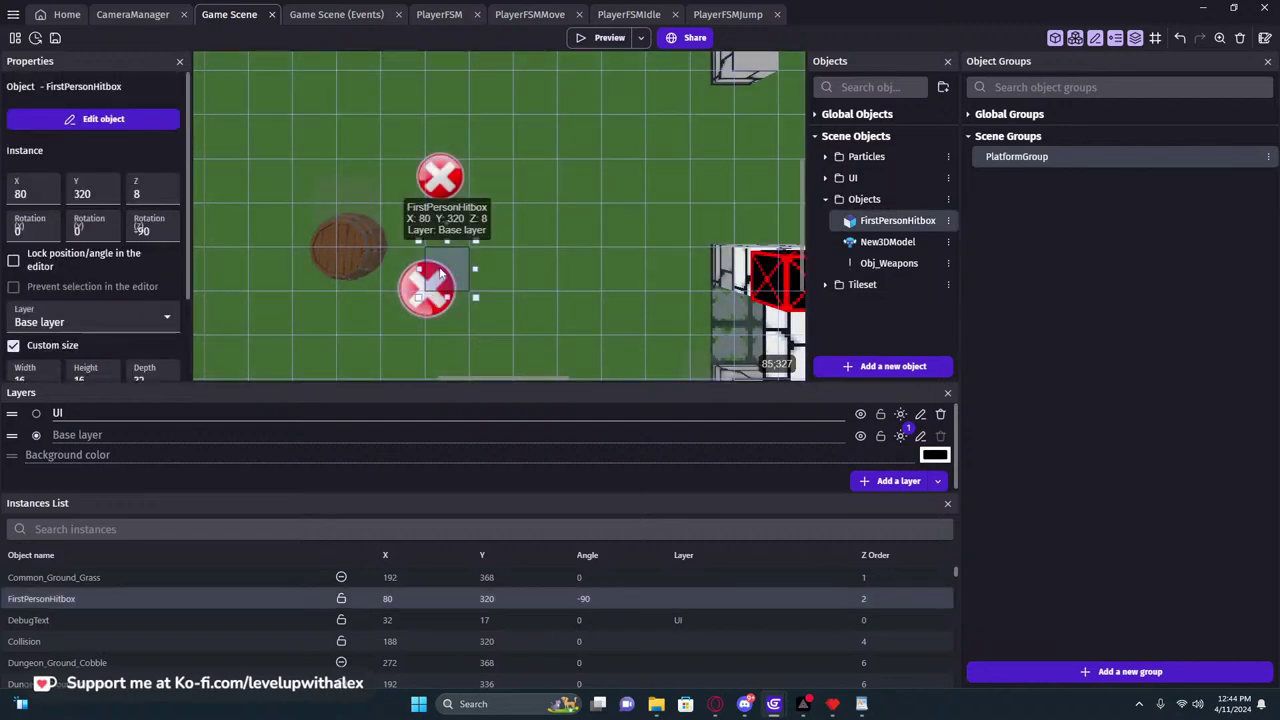
right_click(885, 220)
click(912, 278)
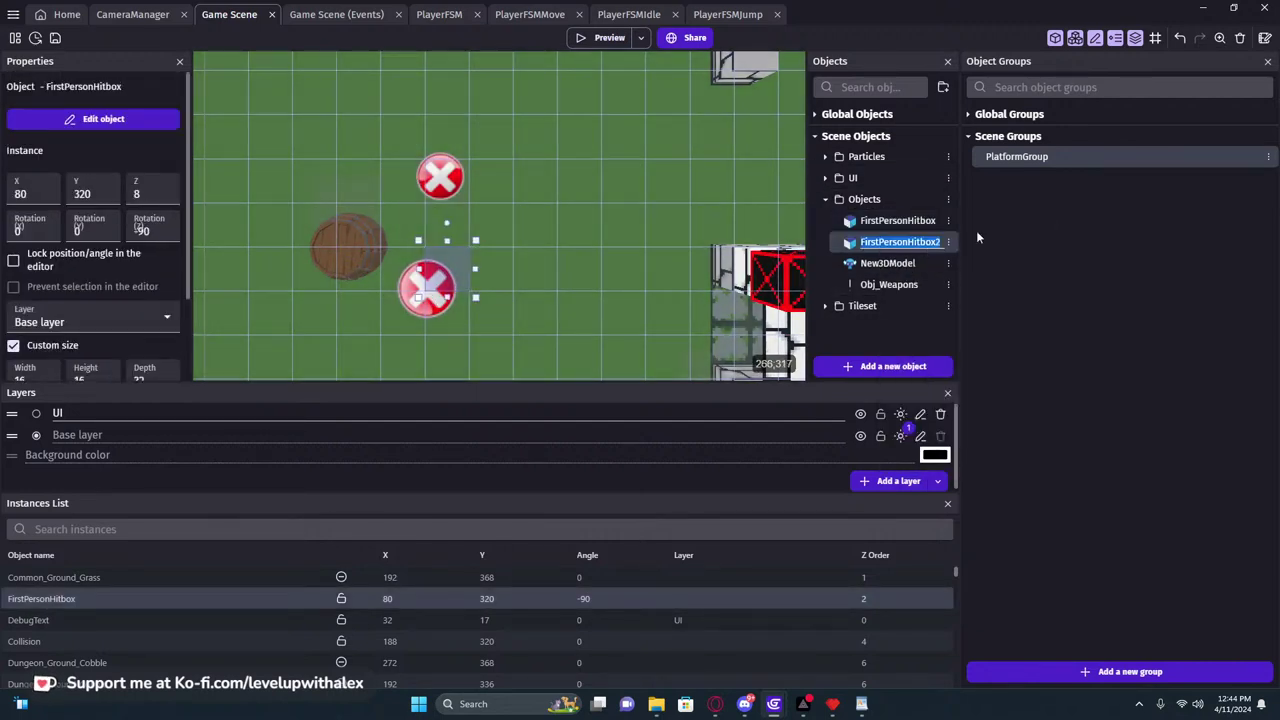
right_click(905, 242)
click(958, 318)
text(Camera)
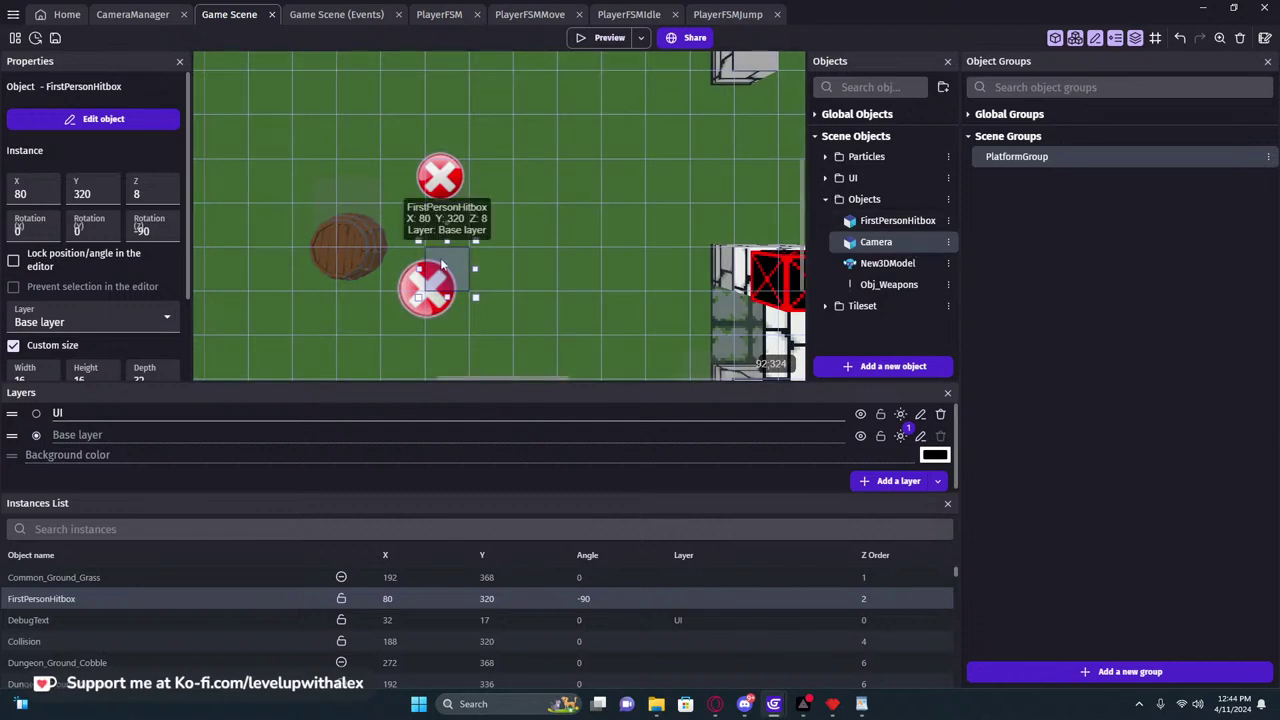
Delete the FirstPersonHitbox instance at X 80, Y 320 and place a Camera instance at X 96, Y 288
key(Delete)
drag(843, 244, 488, 183)
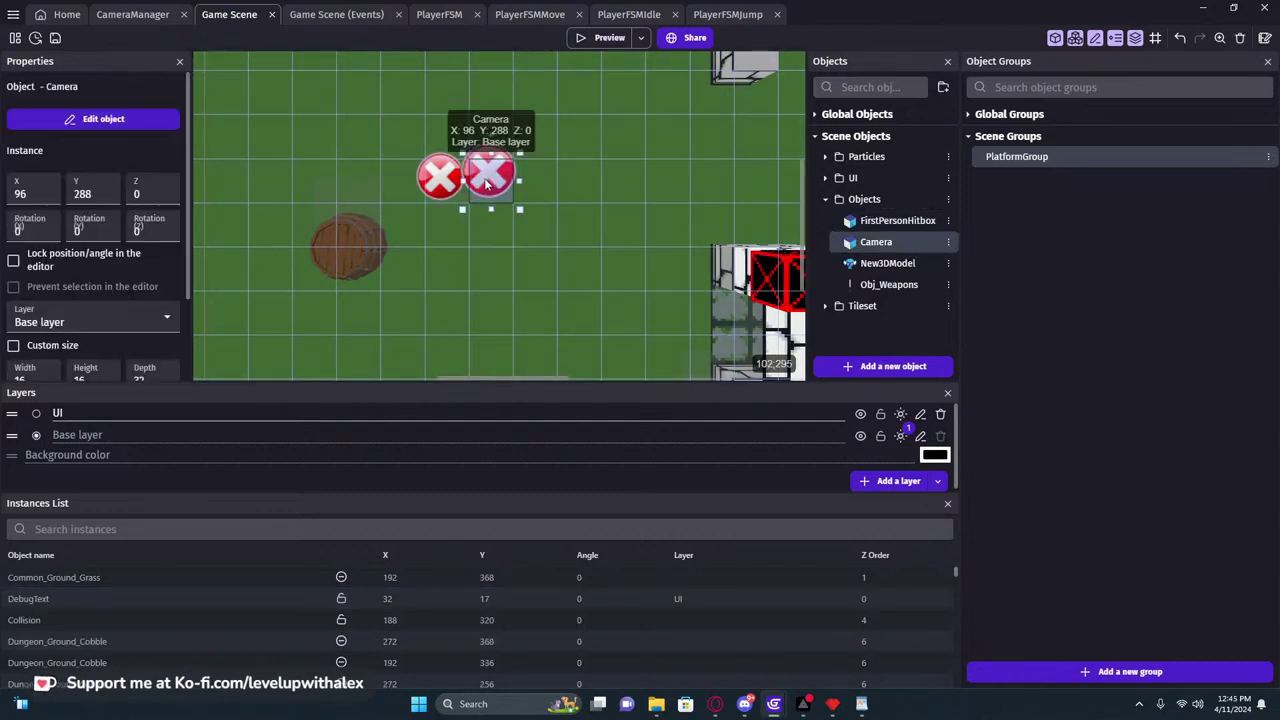
Remove the Jump3D and Walk3D behaviors from the Camera object
double_click(488, 180)
scroll(383, 414, down, 3)
scroll(383, 420, up, 3)
click(545, 78)
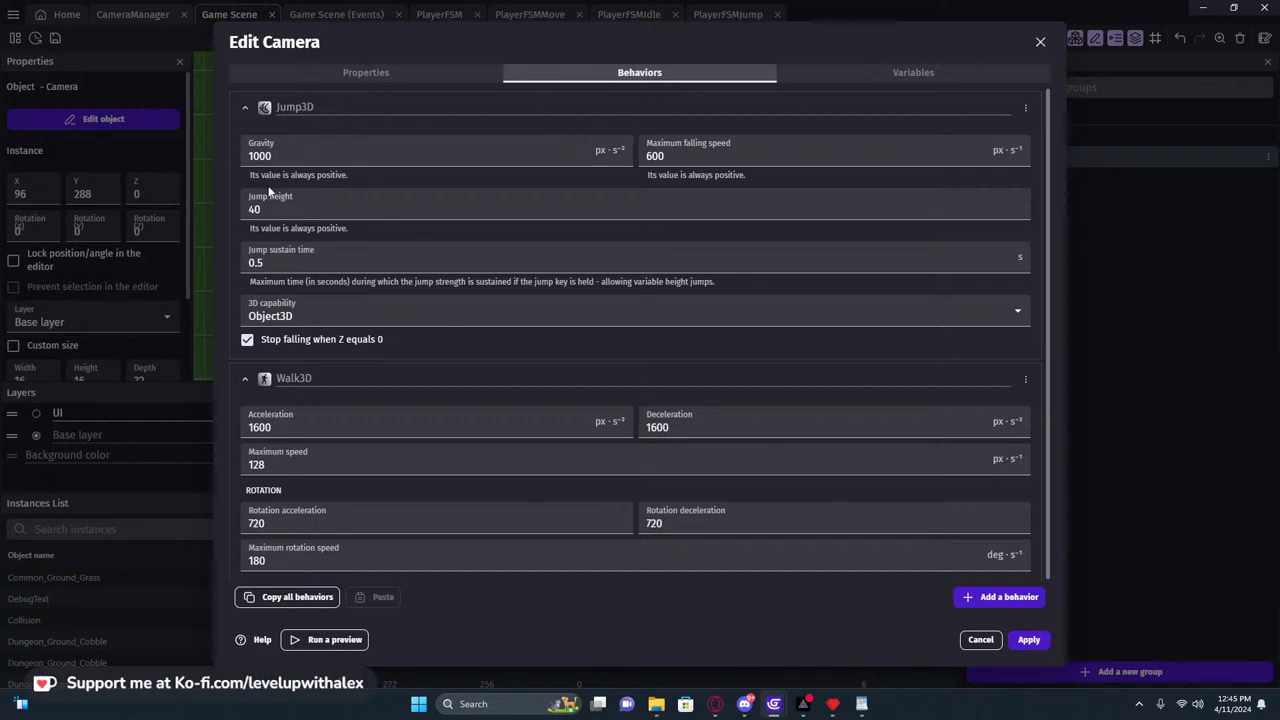
click(1025, 107)
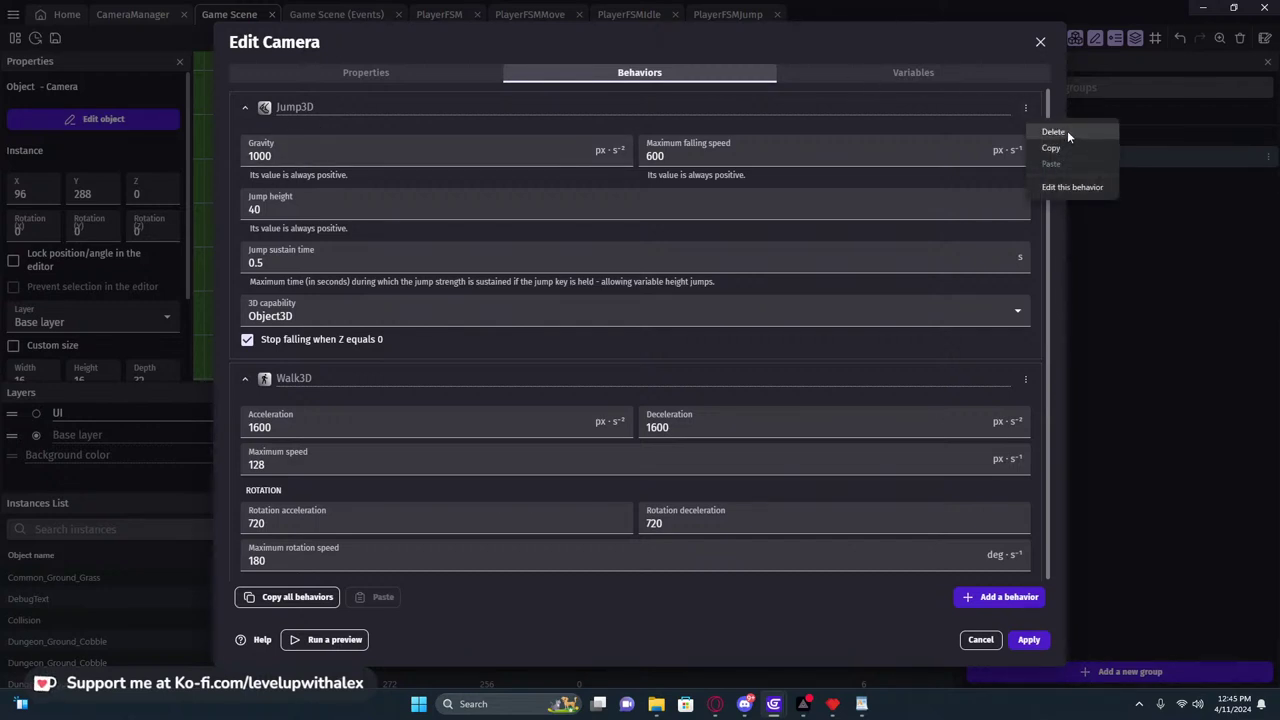
click(1054, 131)
click(690, 347)
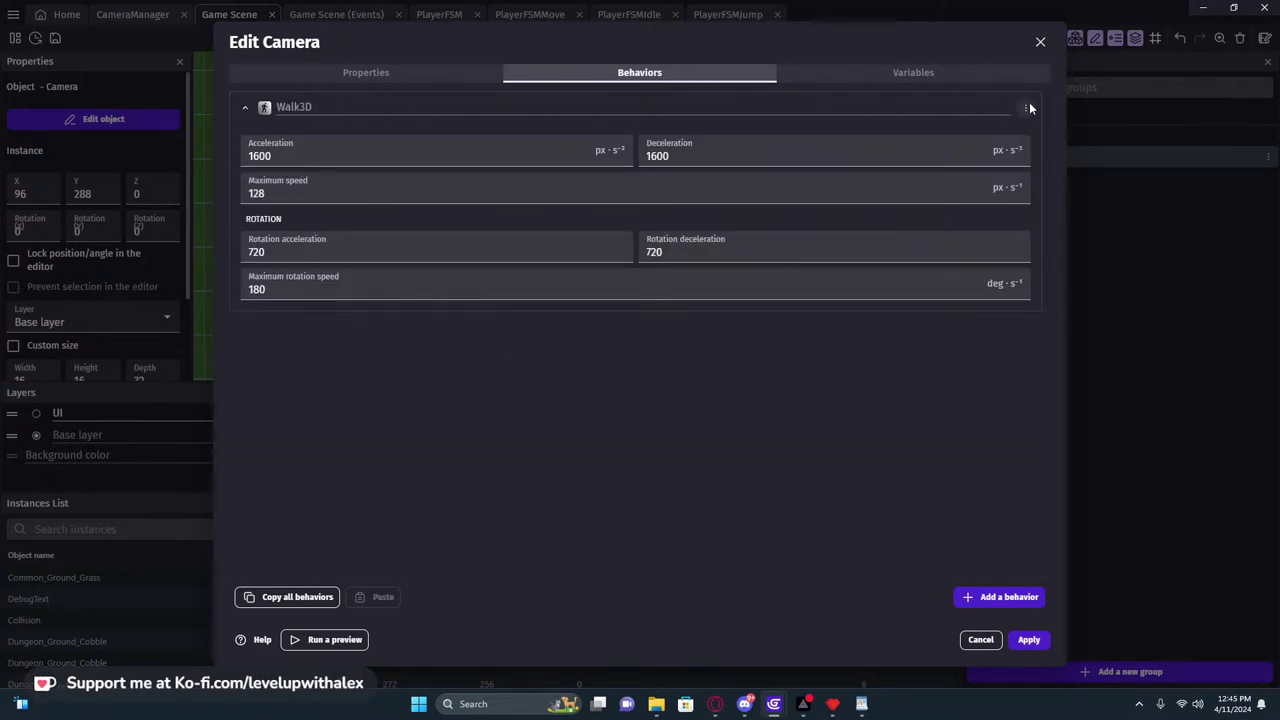
click(1027, 107)
click(1070, 130)
click(686, 348)
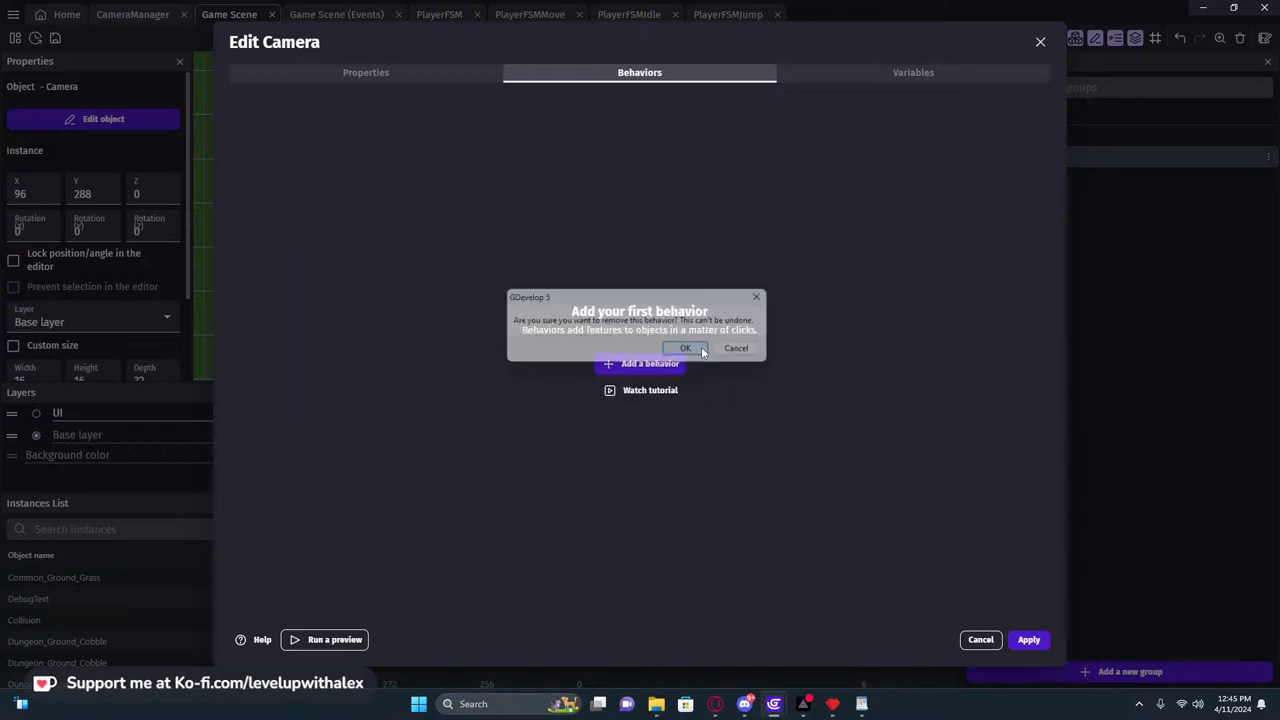
click(1018, 646)
Move the Camera instance onto the FirstPersonHitbox instance at X 80, Y 288
click(442, 178)
drag(492, 180, 454, 182)
middle_drag(563, 187, 727, 249)
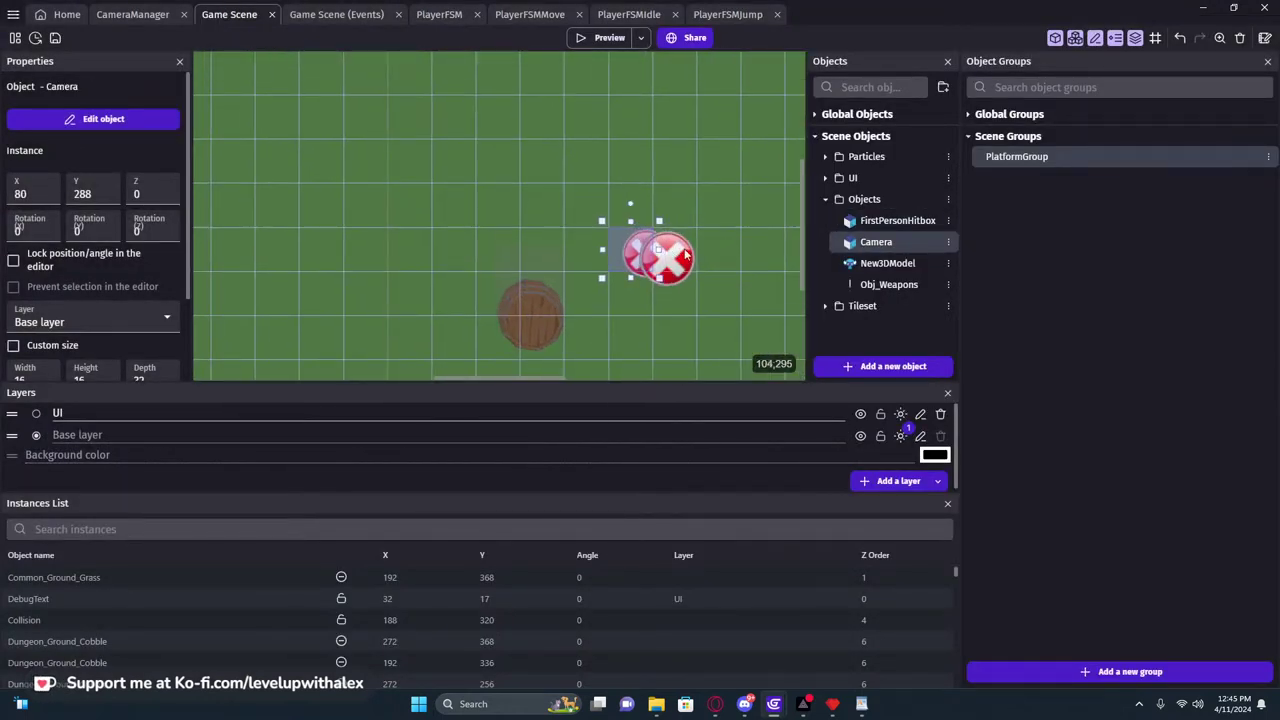
click(674, 256)
click(628, 252)
Create a solid black image named Camera_Front in Piskel for the Camera object's front face
double_click(870, 245)
scroll(360, 245, down, 2)
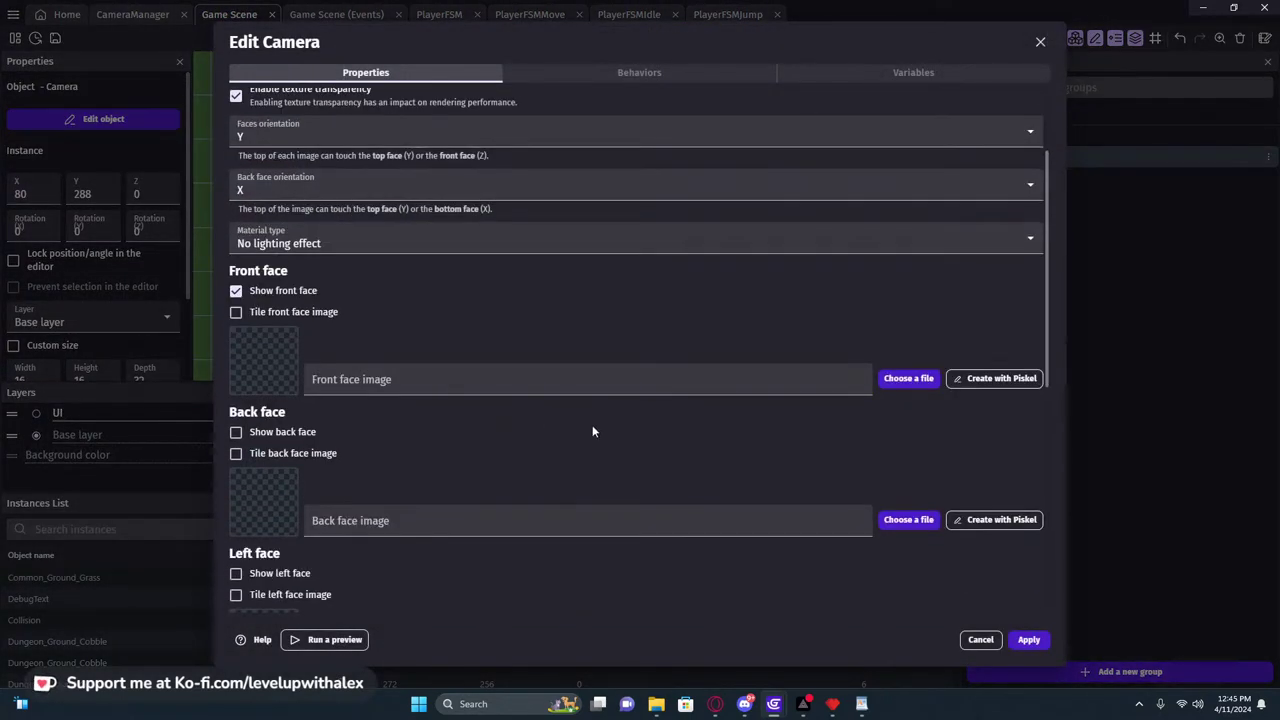
click(1034, 377)
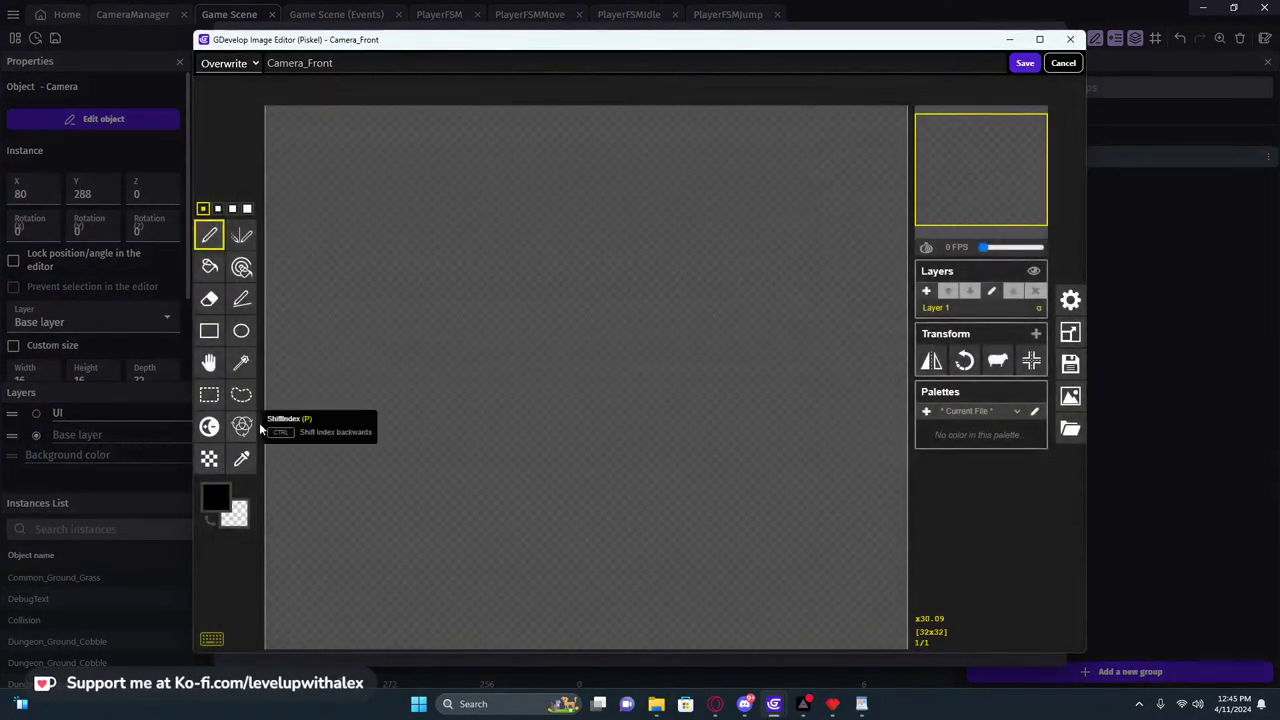
click(515, 298)
click(1025, 63)
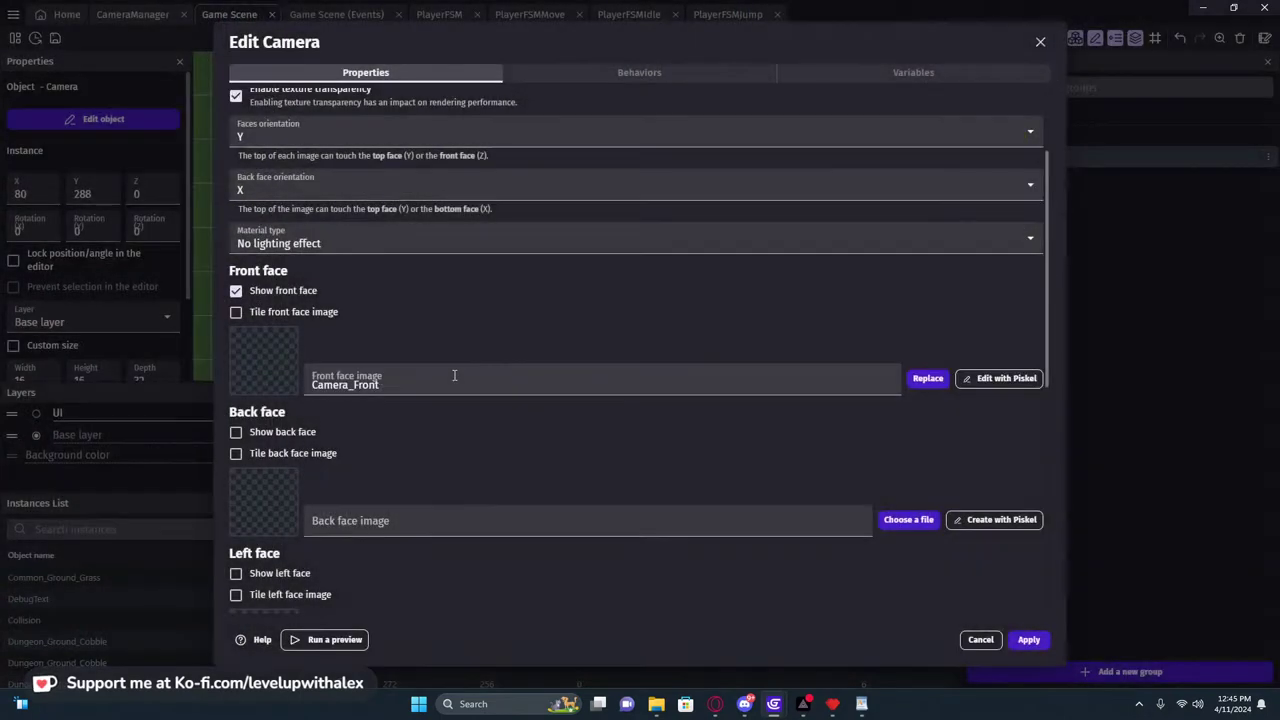
Show the Camera object's back and left faces and assign the Camera_Front image to both
click(446, 378)
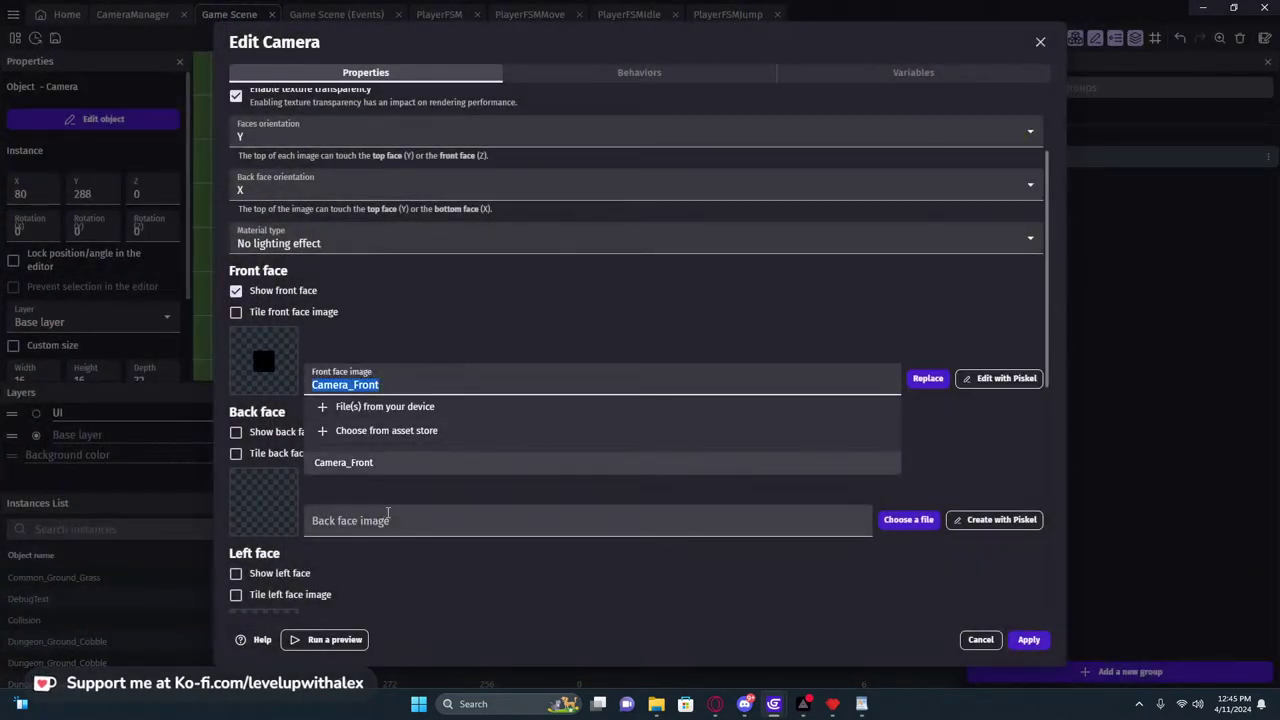
click(401, 519)
text(Camera_Front)
click(257, 433)
scroll(383, 428, down, 2)
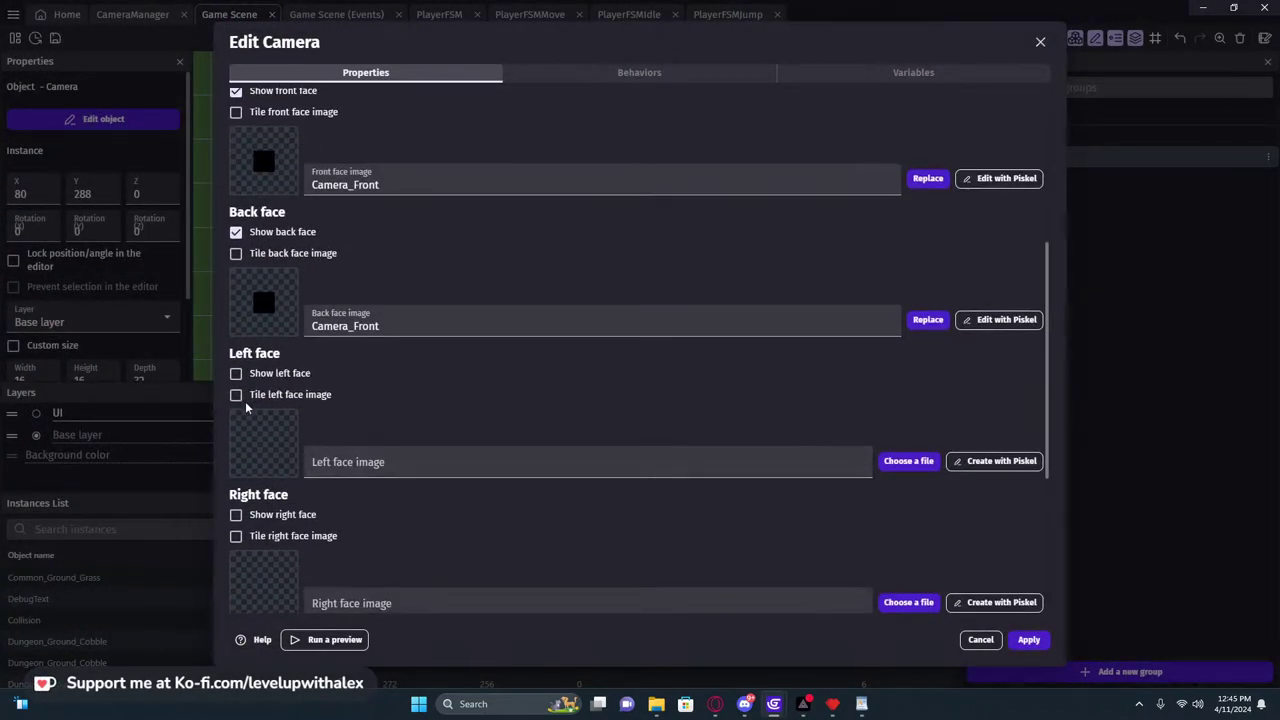
click(409, 460)
click(340, 543)
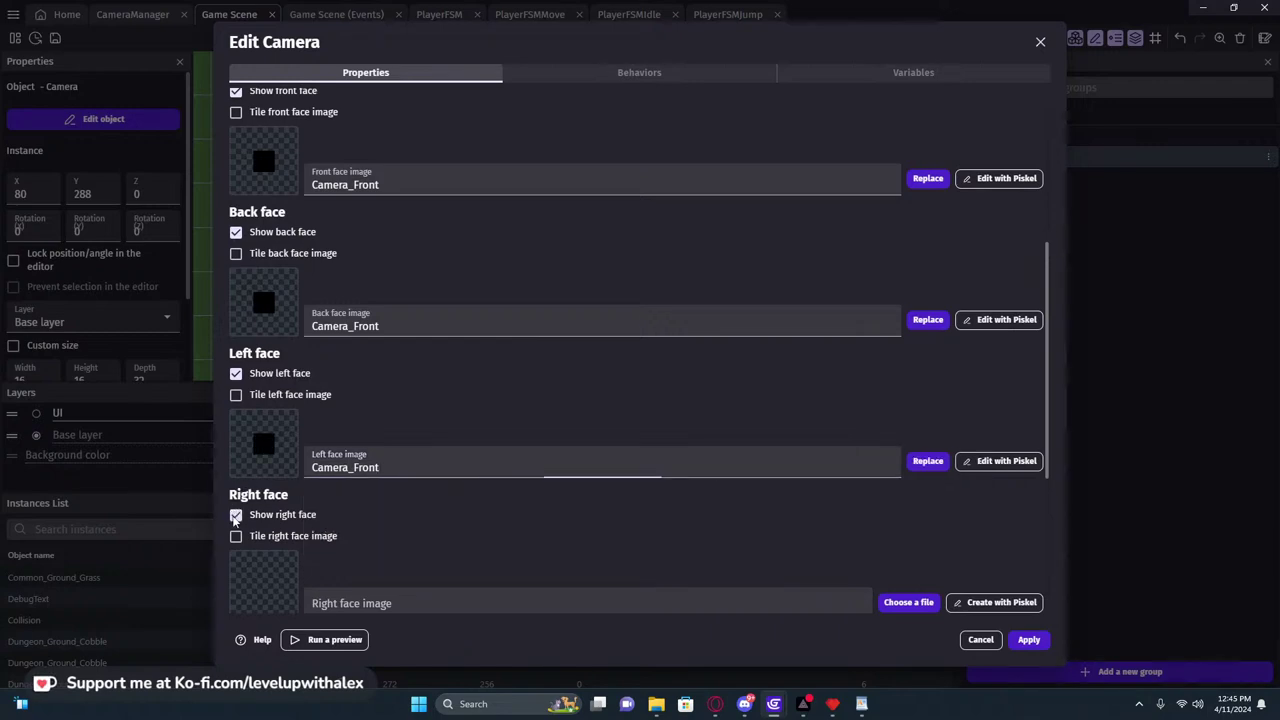
Show the Camera object's right, top and bottom faces, assign Camera_Front to each and apply the changes
scroll(385, 509, down, 3)
click(400, 336)
text(Camera_Front)
click(343, 420)
click(236, 389)
click(400, 477)
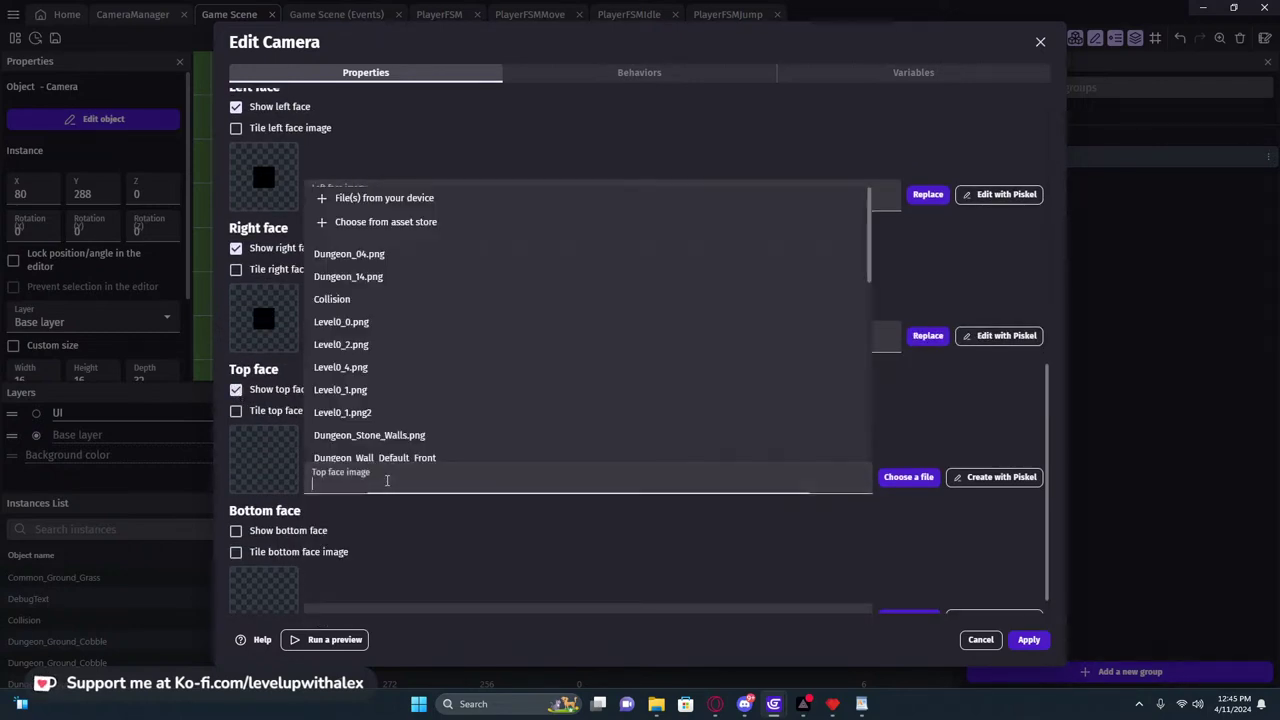
text(Camera_Front)
key(Return)
click(236, 509)
click(400, 597)
text(Camera_Front)
click(1029, 640)
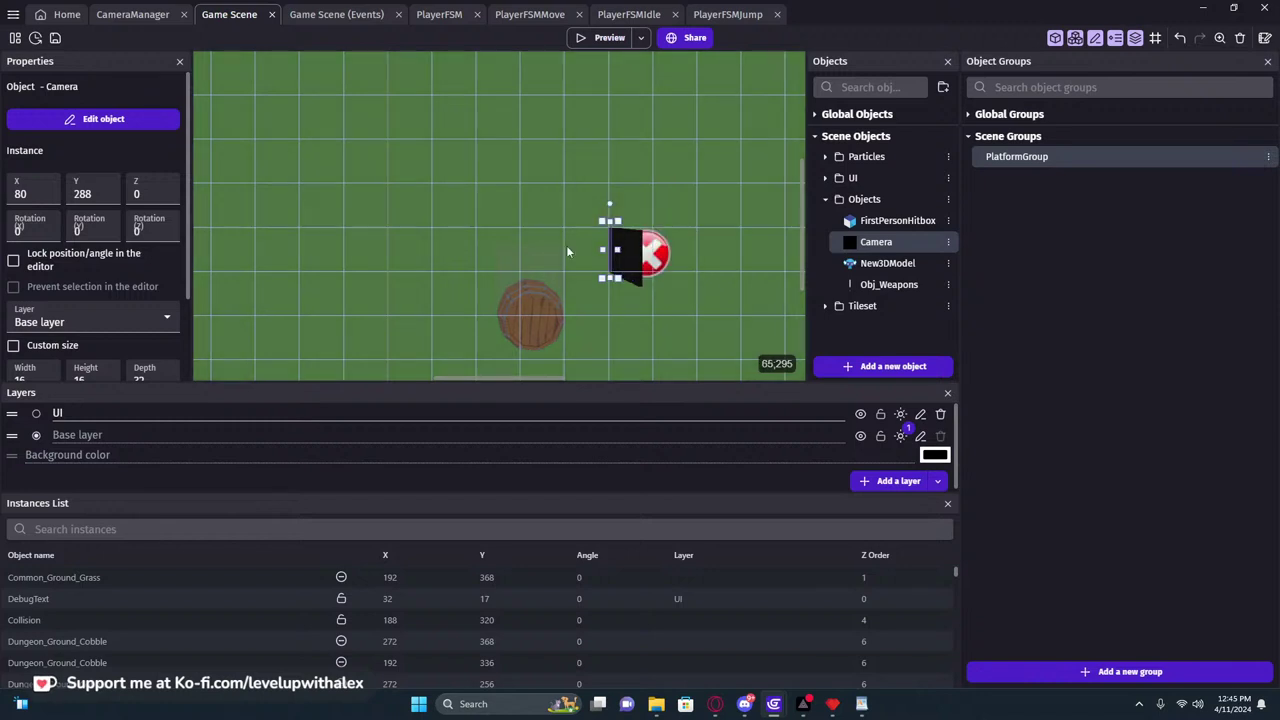
Separate the overlapping boxes by moving the Camera instance to X 64, Y 288 and the FirstPersonHitbox instance to X 96, Y 288
click(628, 249)
key(ctrl+z)
drag(626, 259, 569, 262)
middle_drag(711, 277, 529, 320)
scroll(528, 320, up, 2)
click(422, 298)
drag(422, 298, 497, 297)
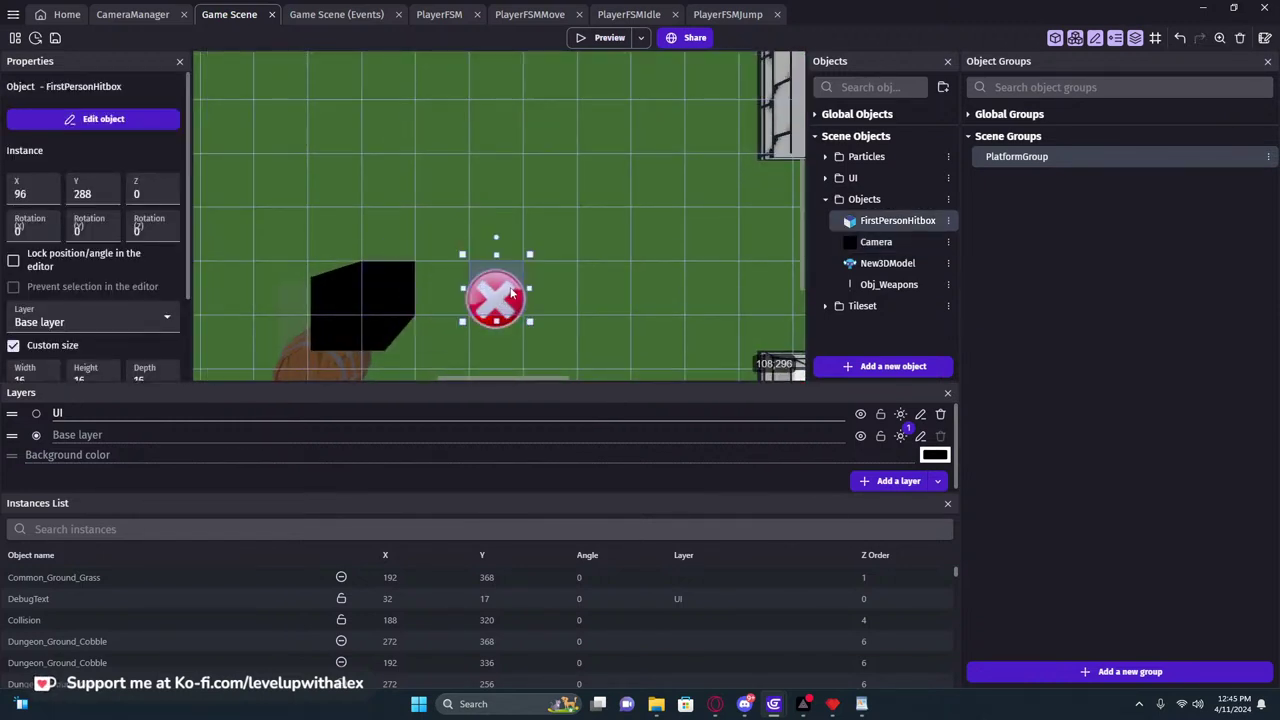
middle_drag(551, 273, 562, 213)
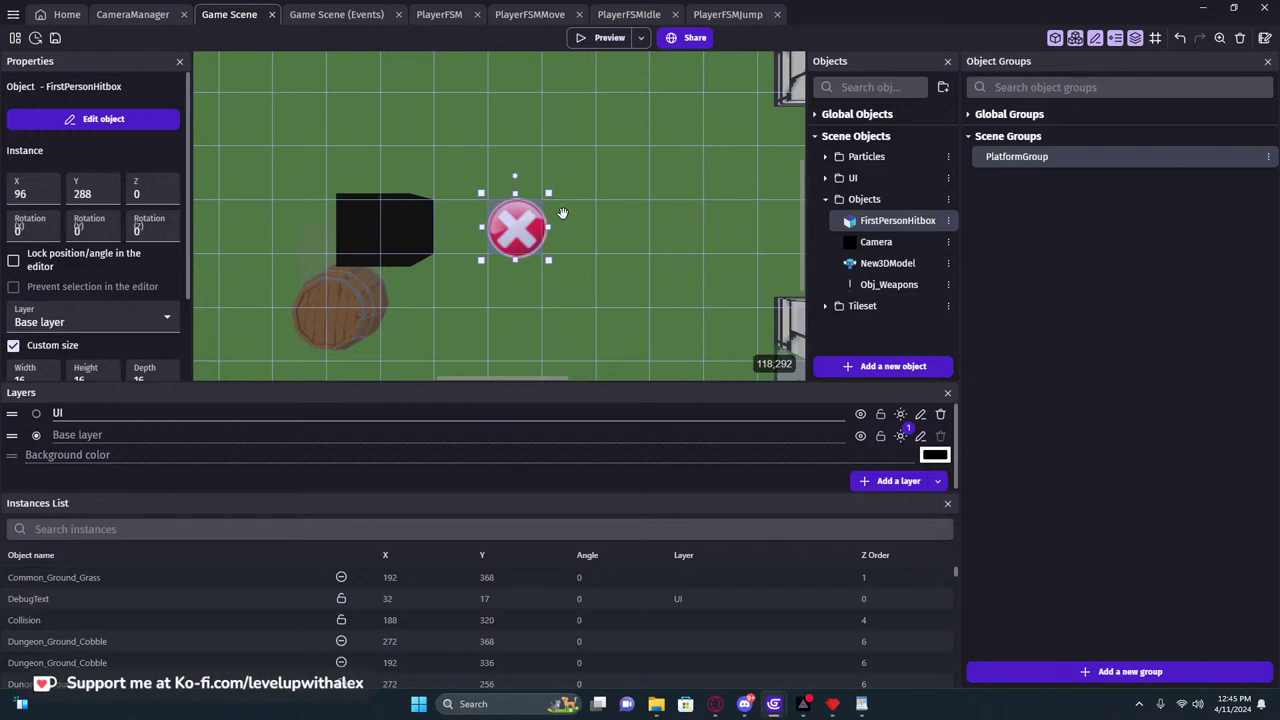
scroll(559, 211, up, 4)
scroll(558, 210, down, 1)
mouse_move(547, 191)
mouse_down()
mouse_move(583, 262)
mouse_move(526, 188)
mouse_up()
middle_drag(581, 220, 692, 235)
drag(620, 251, 590, 244)
middle_drag(632, 239, 451, 255)
drag(393, 259, 446, 259)
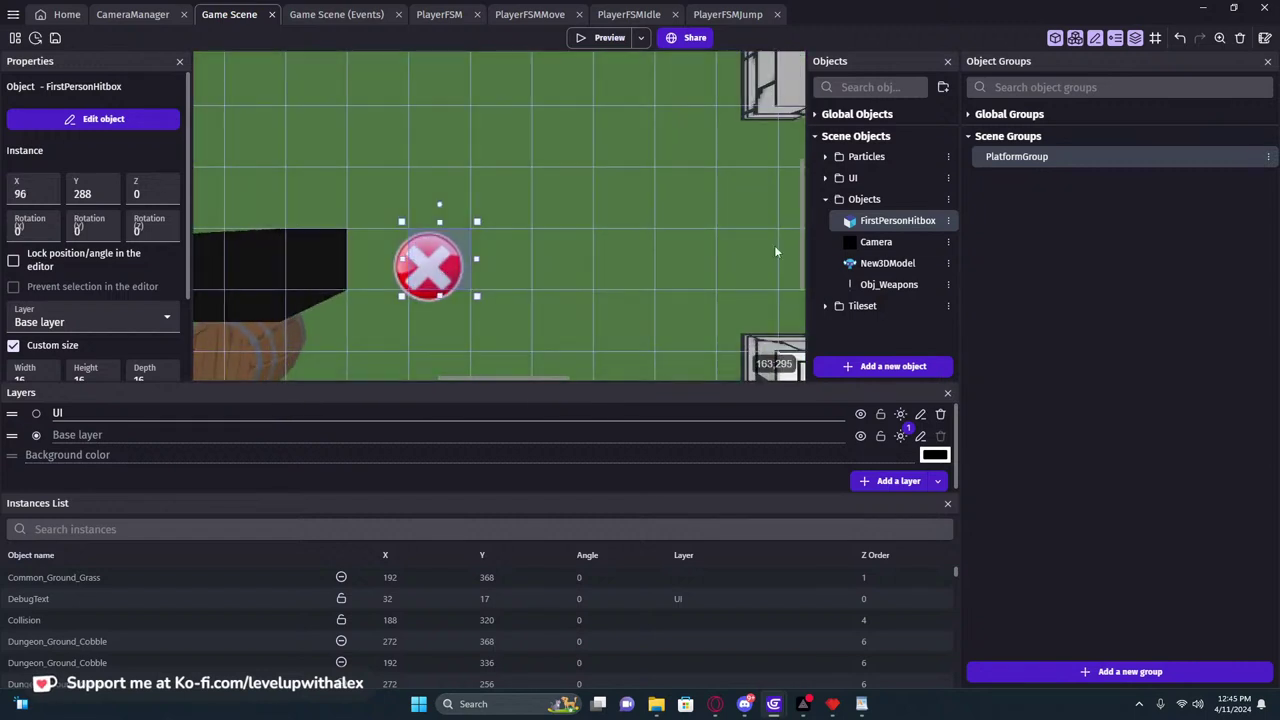
click(870, 264)
click(872, 243)
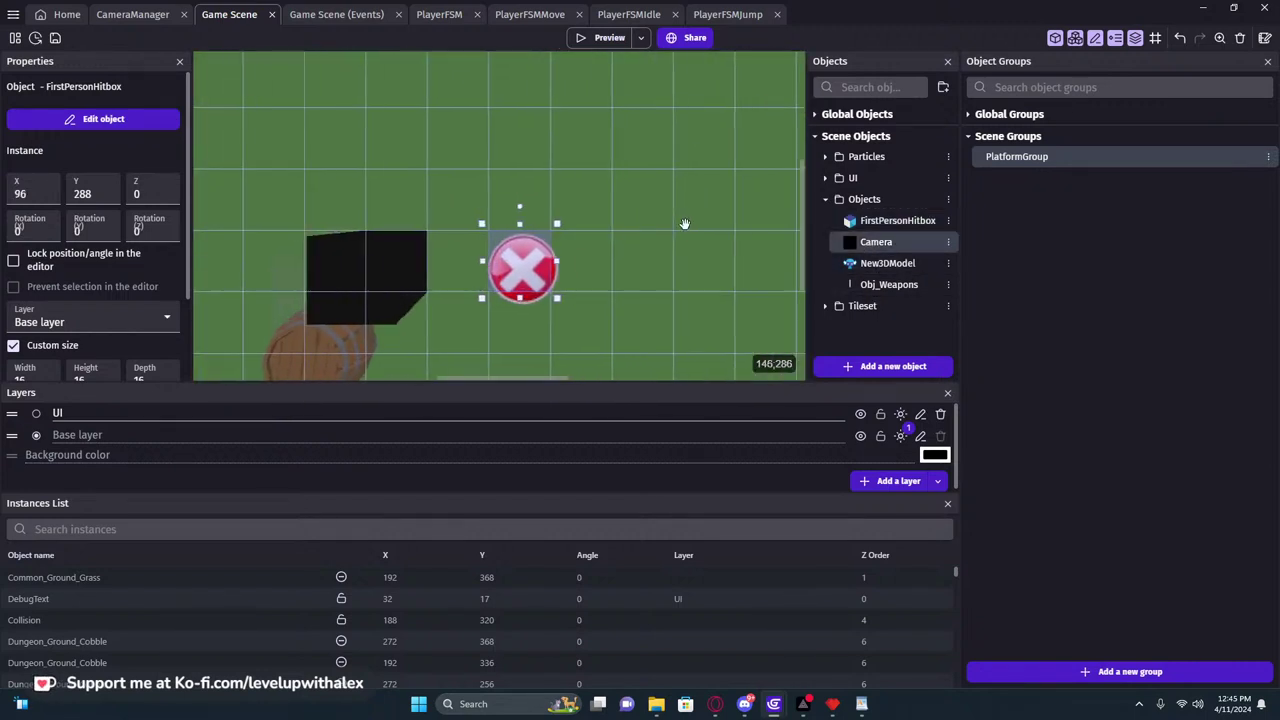
Assign the Camera_Front image to the front, back and left faces of the FirstPersonHitbox object
click(888, 222)
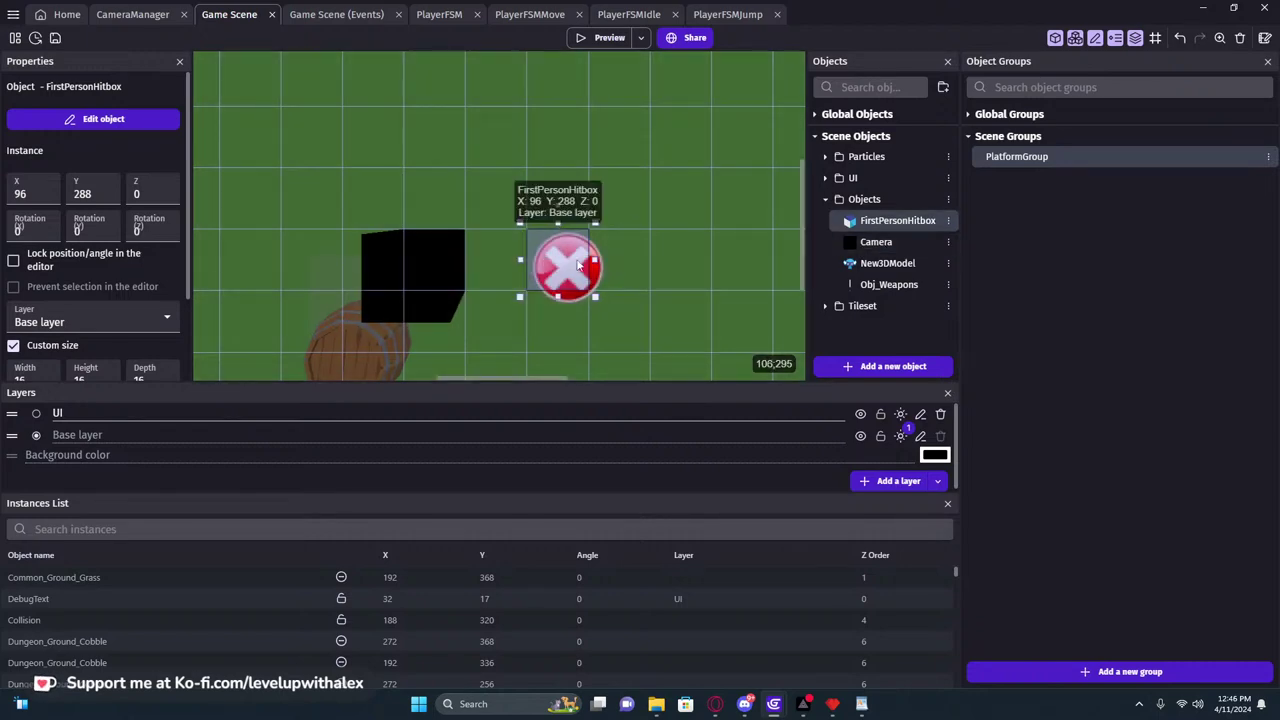
double_click(884, 222)
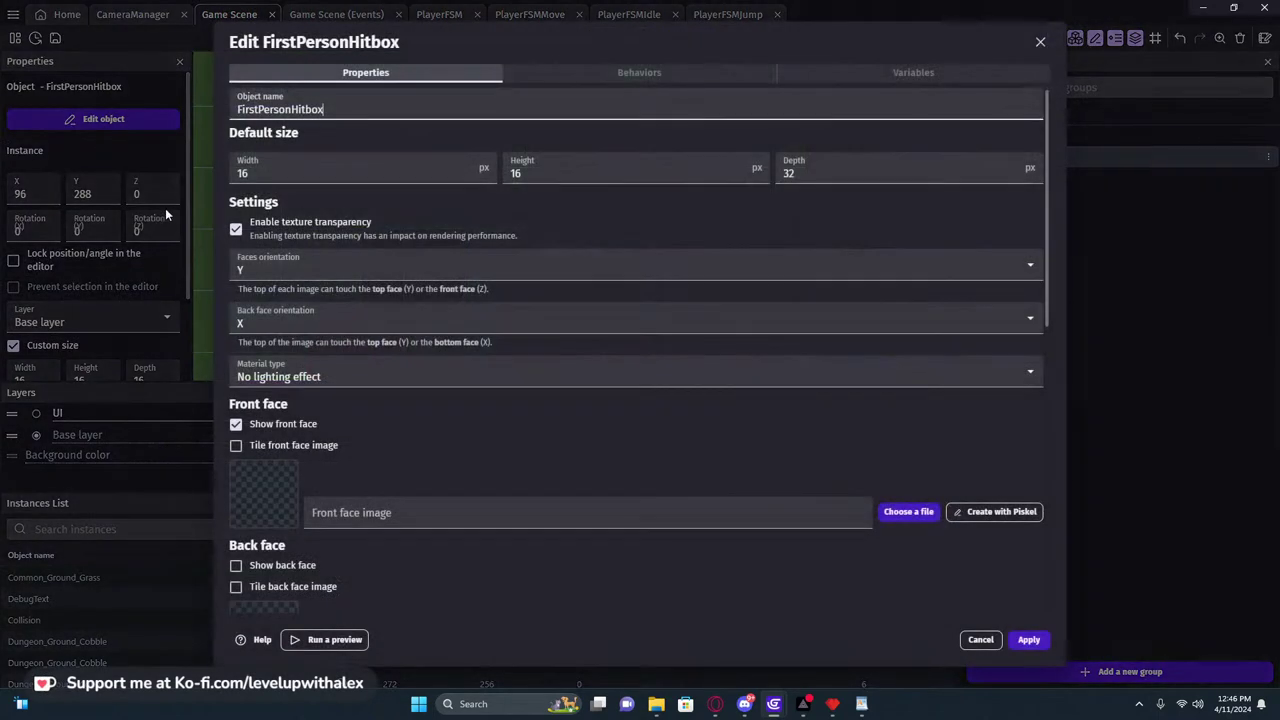
scroll(373, 392, down, 3)
click(387, 190)
text(Camera_Front)
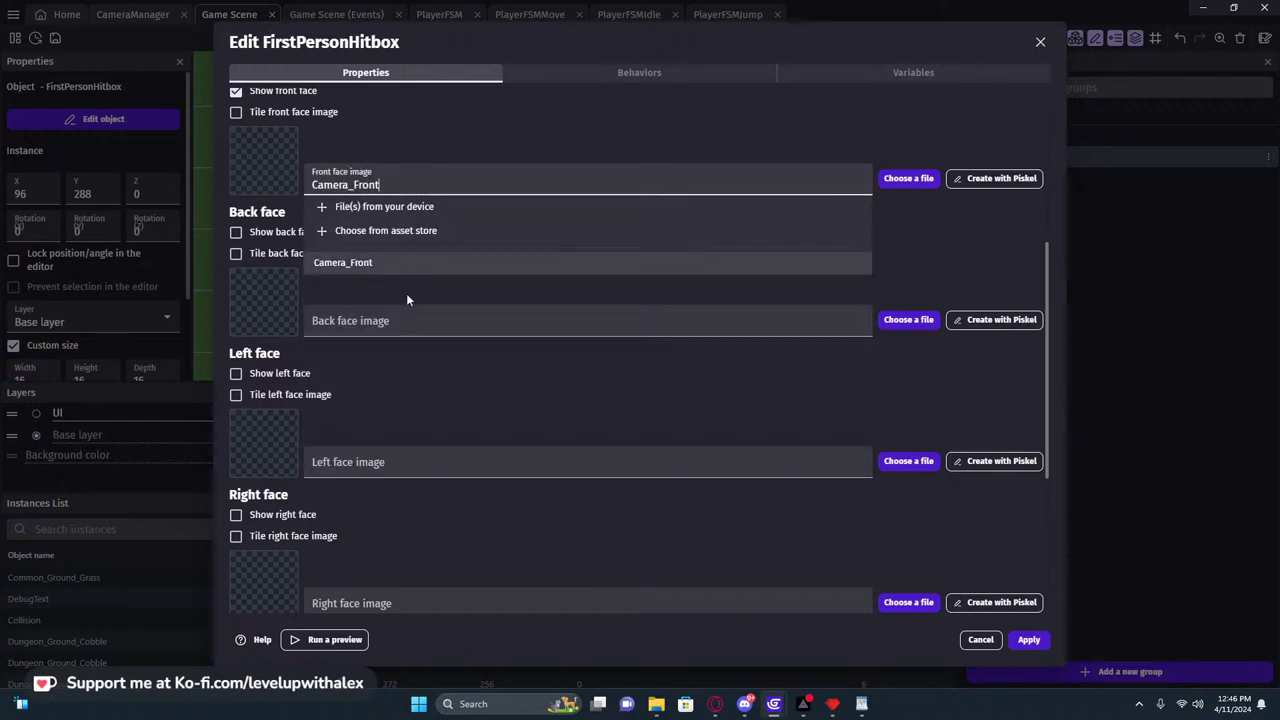
click(515, 311)
text(Camera_Front)
click(471, 279)
click(381, 462)
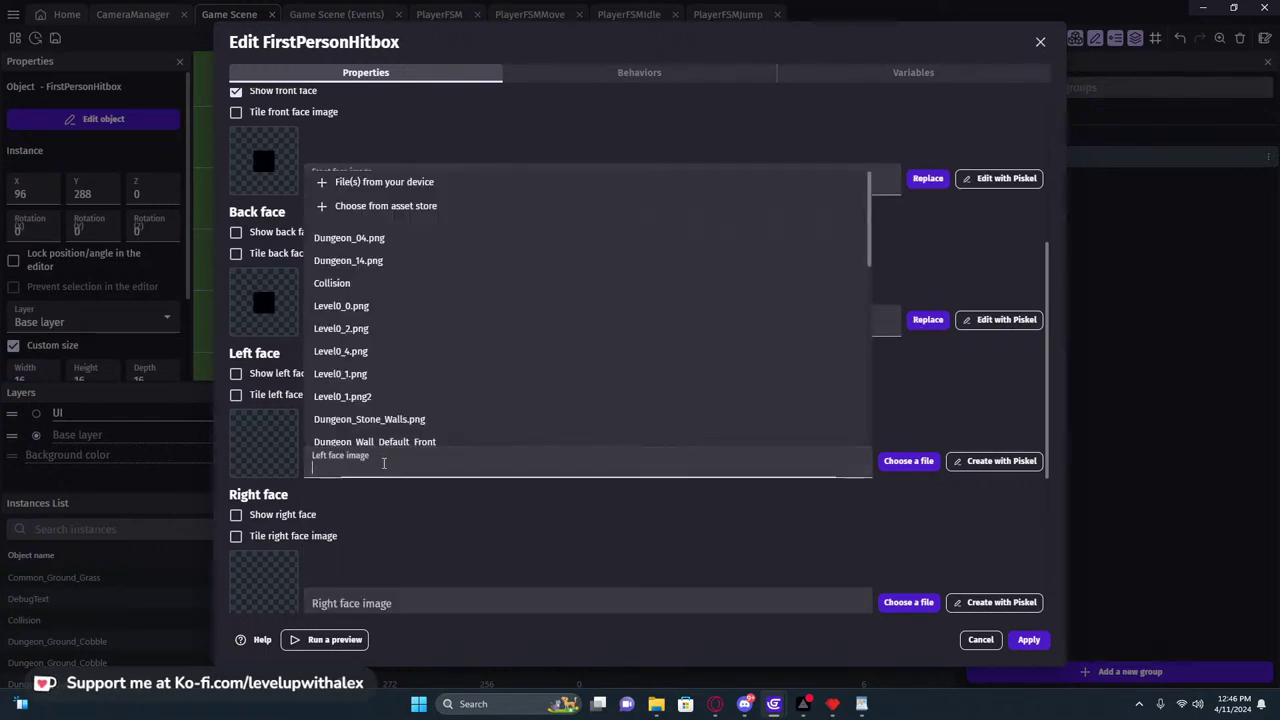
text(Camera_Front)
key(Return)
Assign Camera_Front to the right, top and bottom faces of FirstPersonHitbox and apply the changes
scroll(603, 437, down, 3)
click(429, 460)
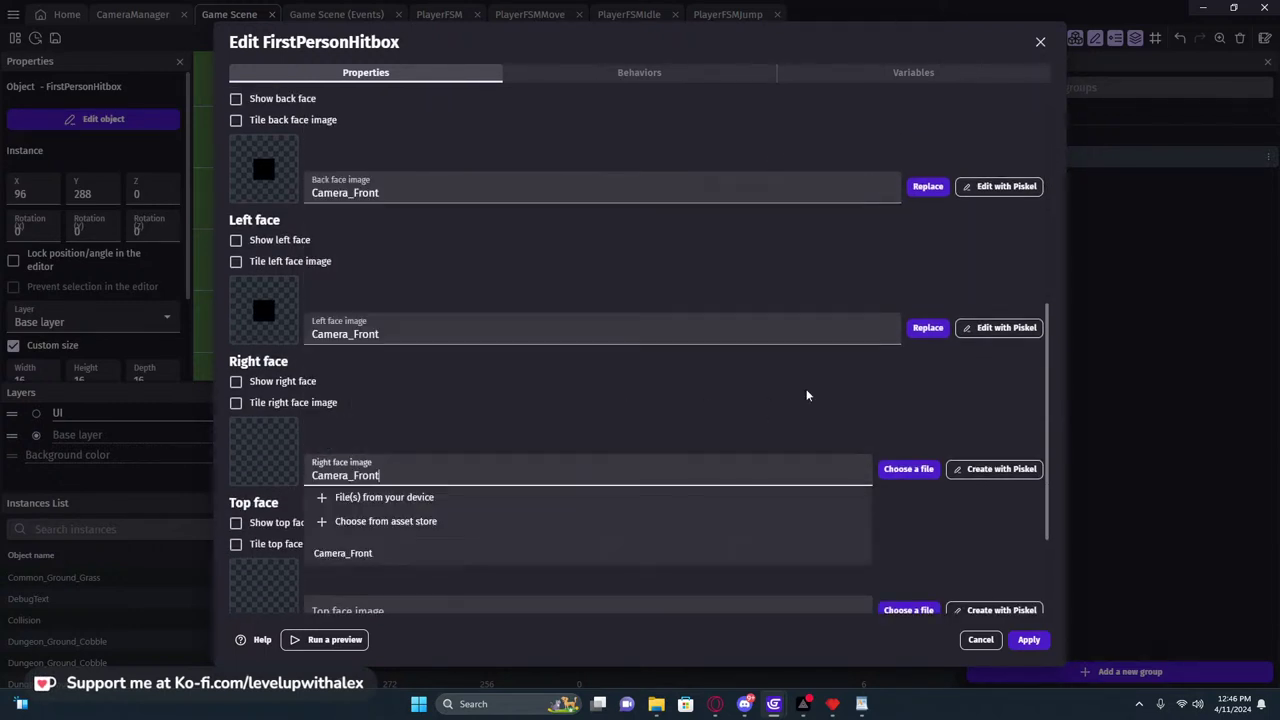
text(Camera_Front)
key(Return)
scroll(801, 411, down, 2)
click(474, 457)
text(Camera_Front)
key(Return)
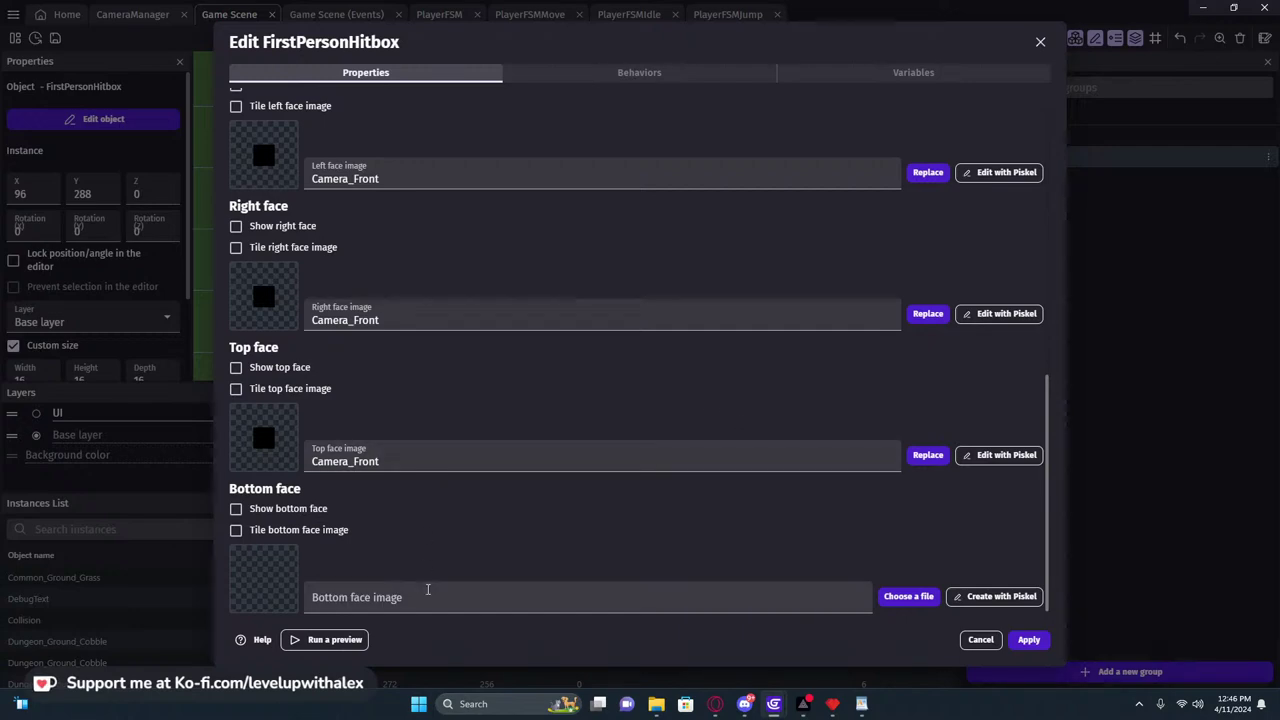
click(536, 598)
text(Camera_Front)
key(Return)
click(1029, 639)
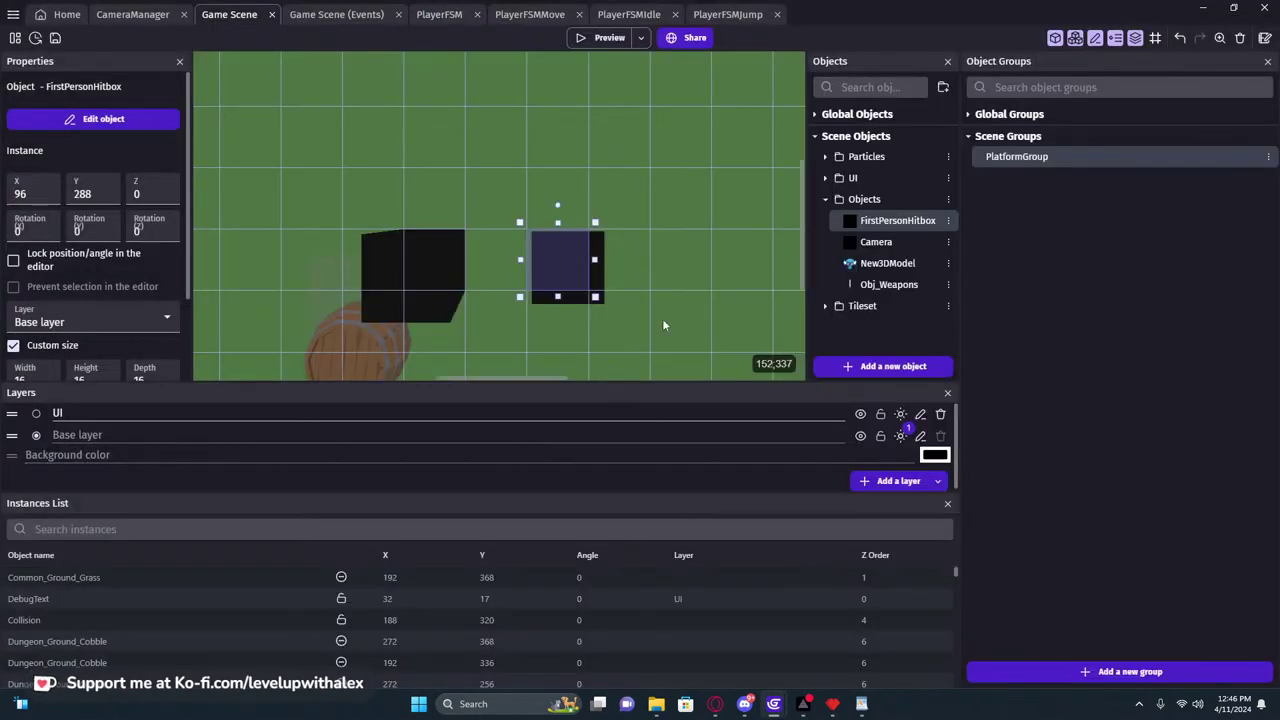
Hide all six faces of the Camera object and apply the changes
scroll(153, 345, down, 2)
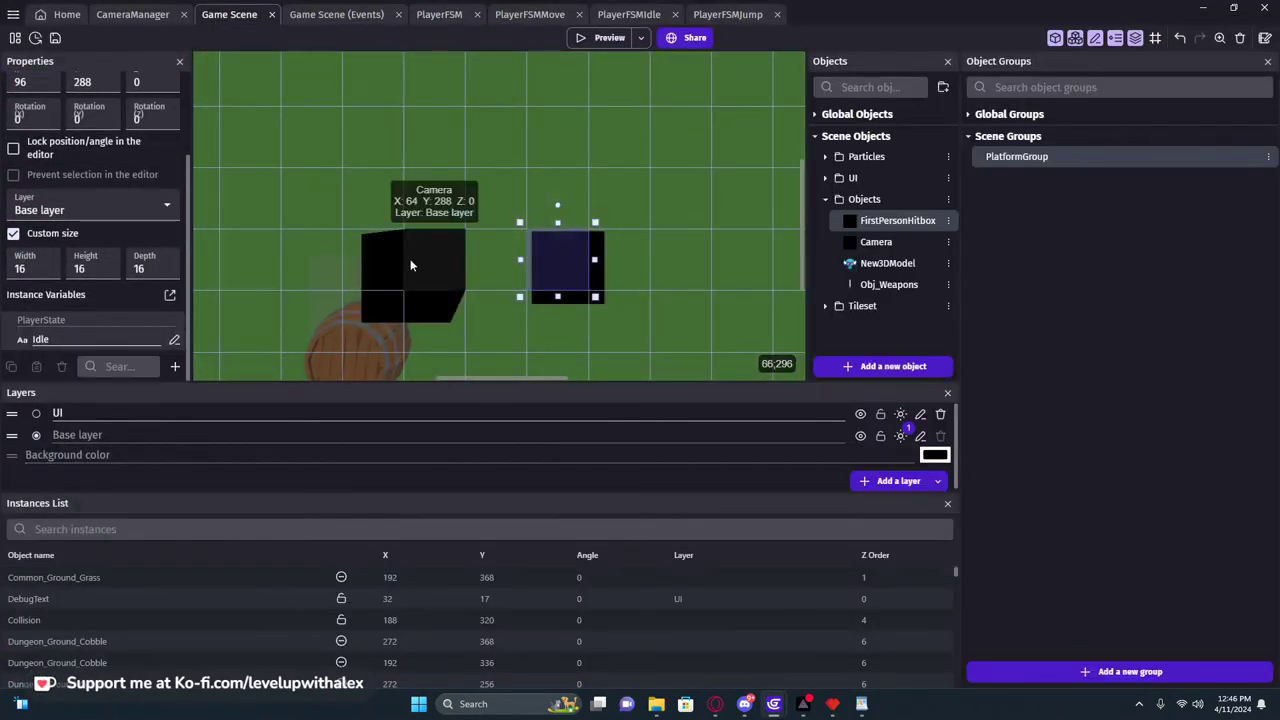
click(415, 265)
double_click(898, 243)
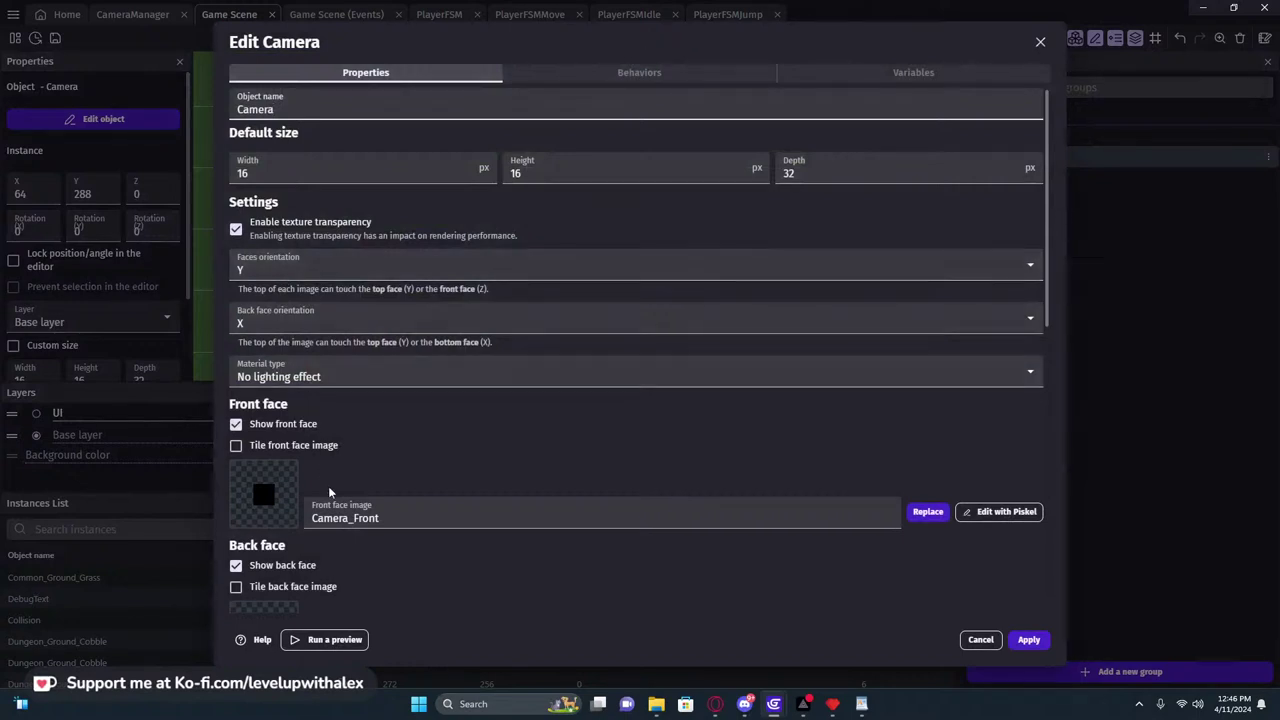
click(812, 161)
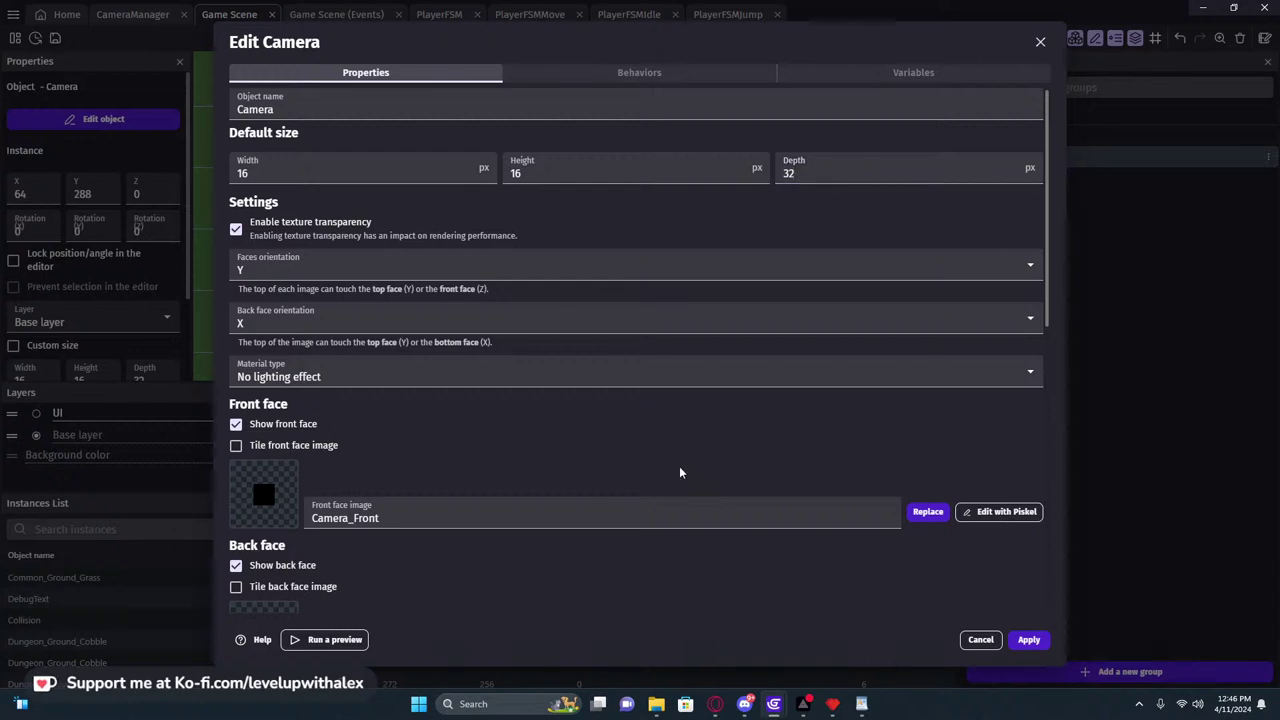
scroll(320, 445, down, 3)
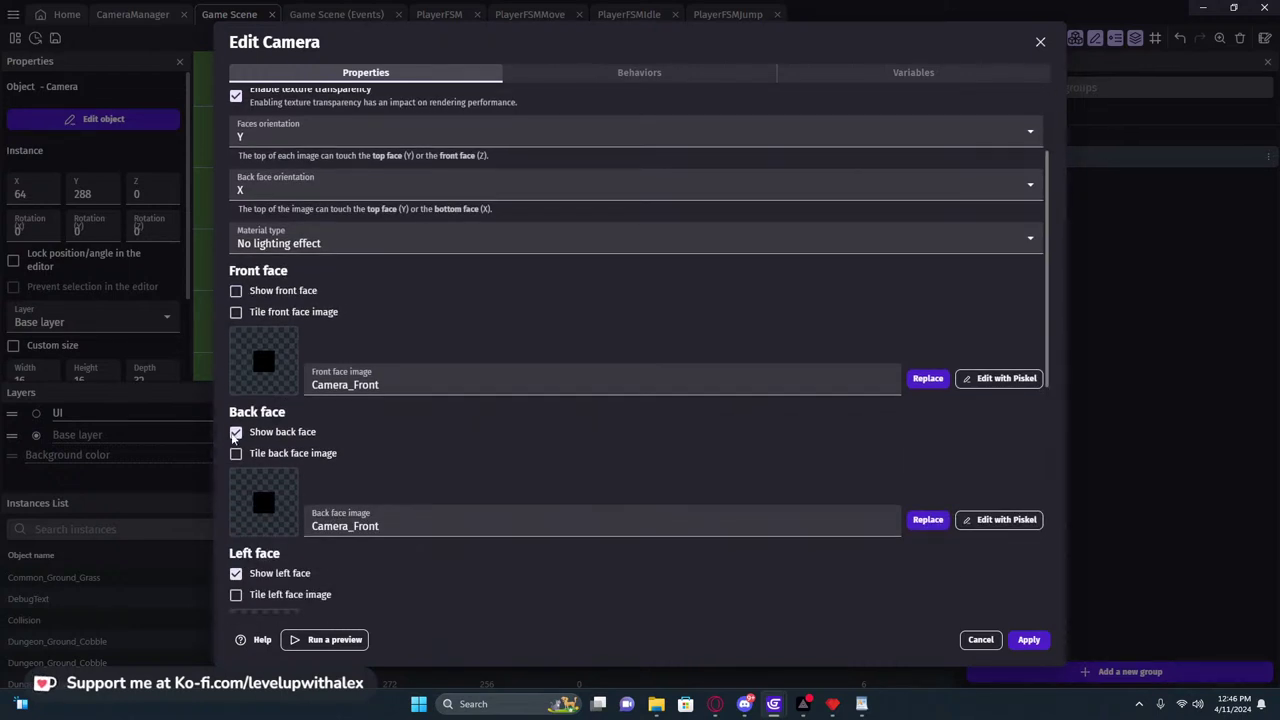
click(235, 432)
scroll(267, 415, down, 6)
click(238, 448)
scroll(238, 410, down, 5)
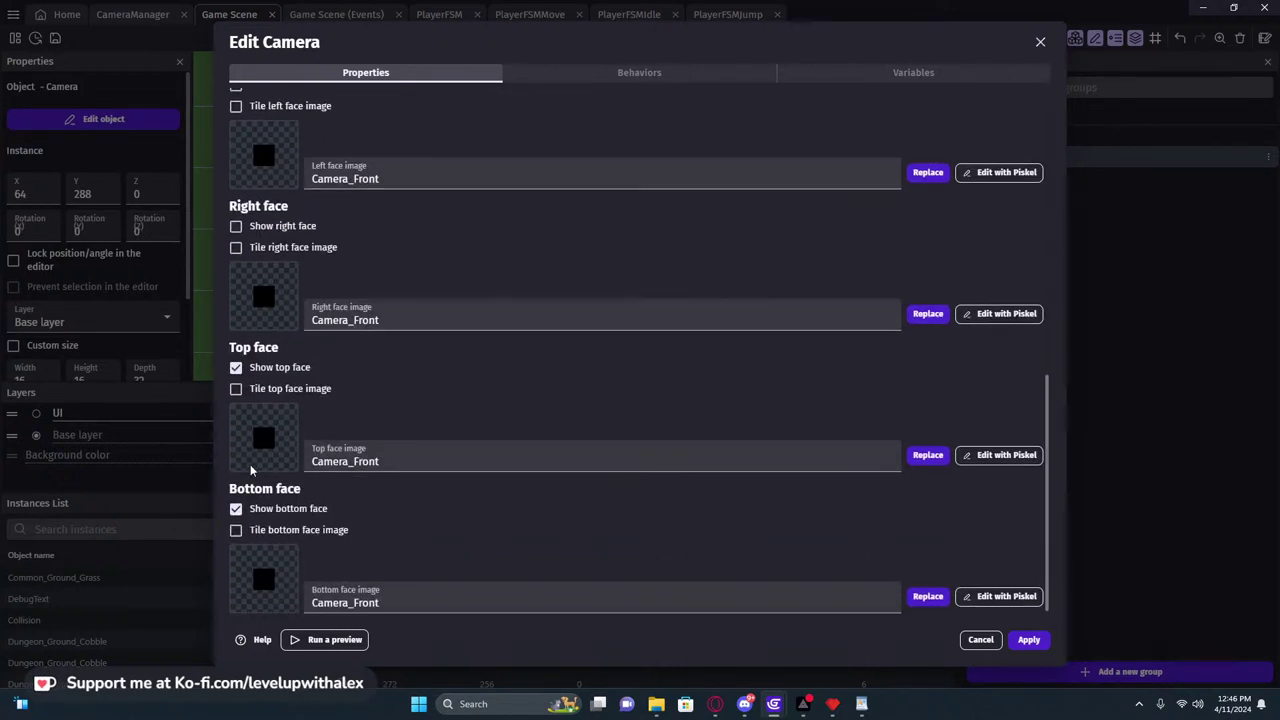
click(1013, 645)
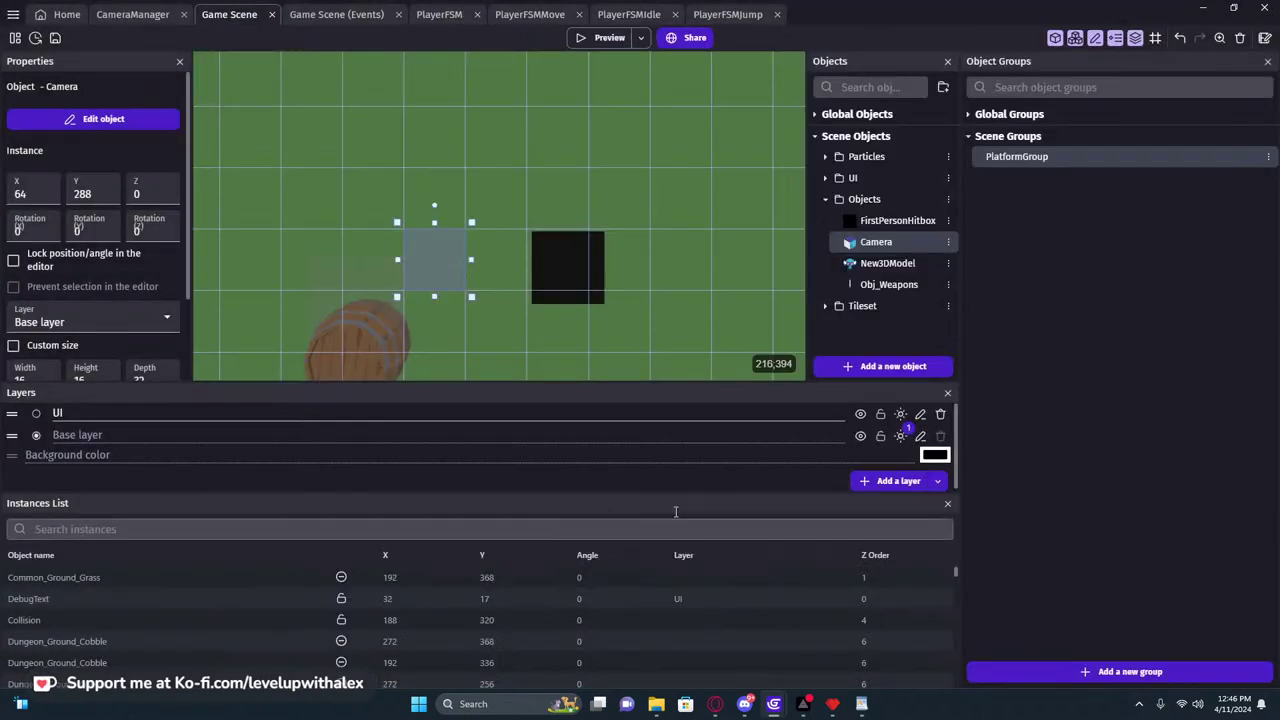
Move the Camera instance to X 80, Y 288, beside the hitbox, and check the FirstPersonHitbox object's behaviors
drag(595, 259, 500, 260)
double_click(888, 220)
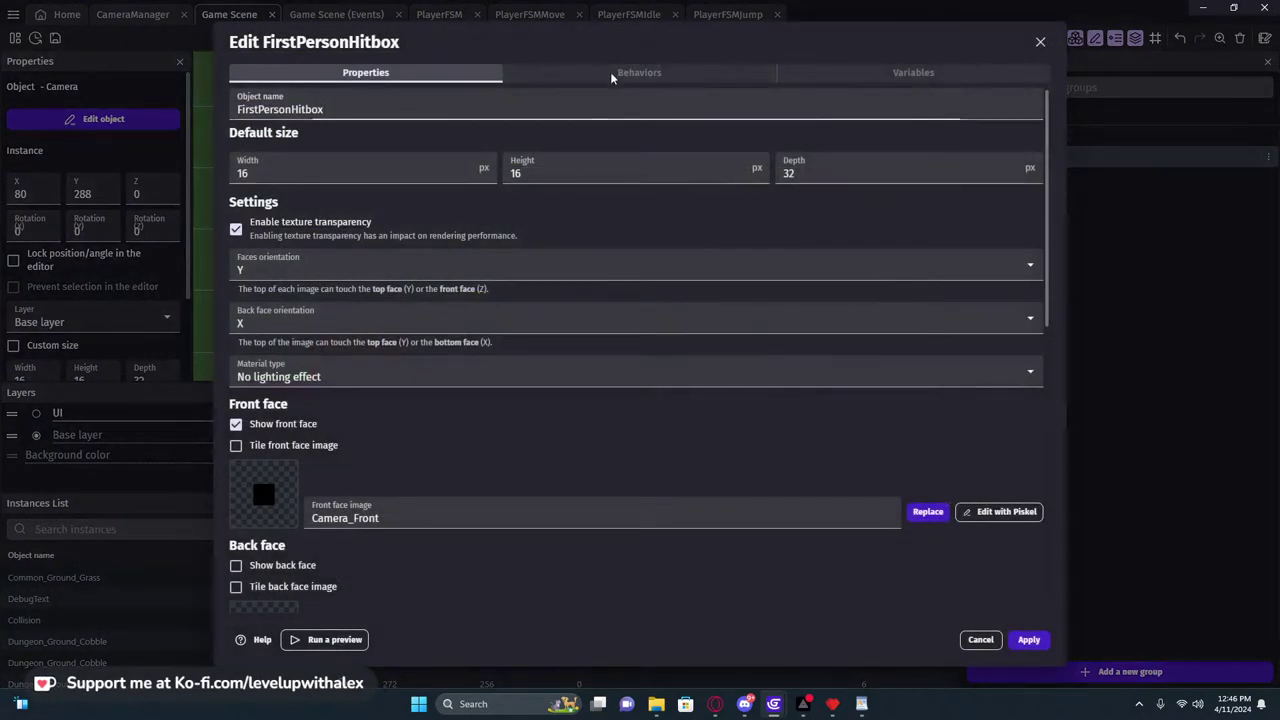
click(630, 73)
click(1039, 43)
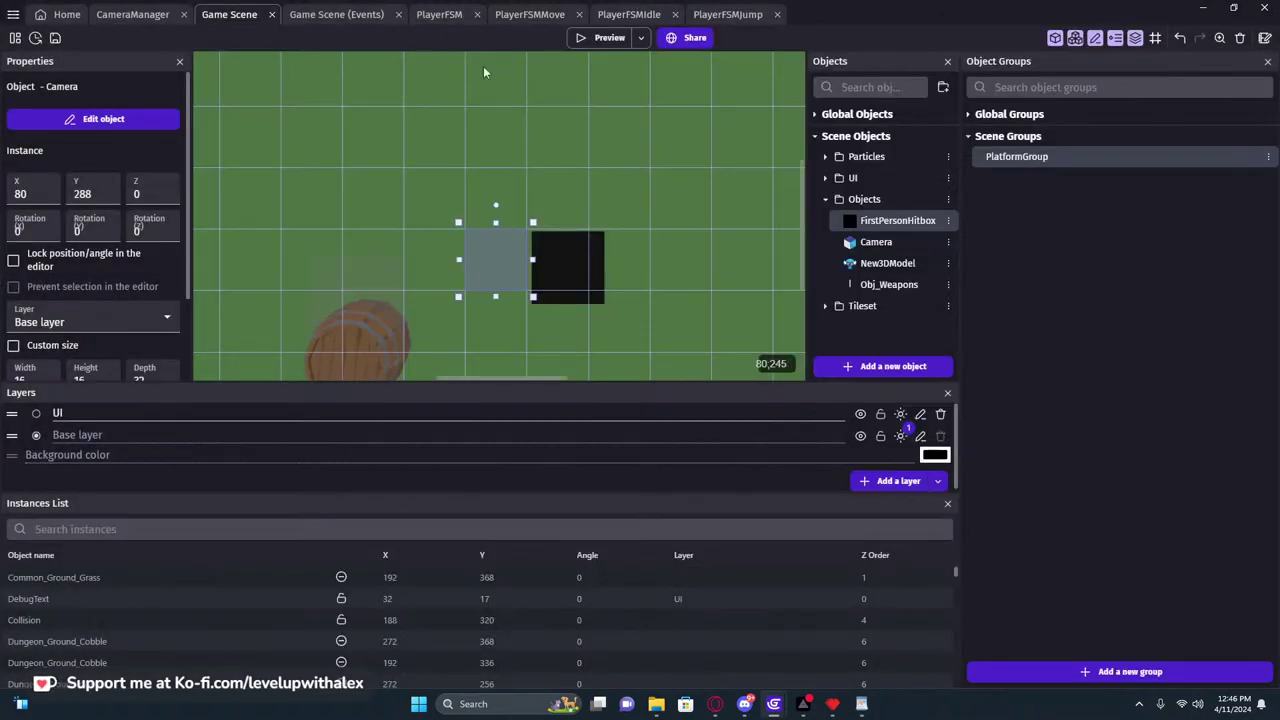
Run a preview, walk around the barrel and jump to test the player's movement, and close the preview
click(610, 40)
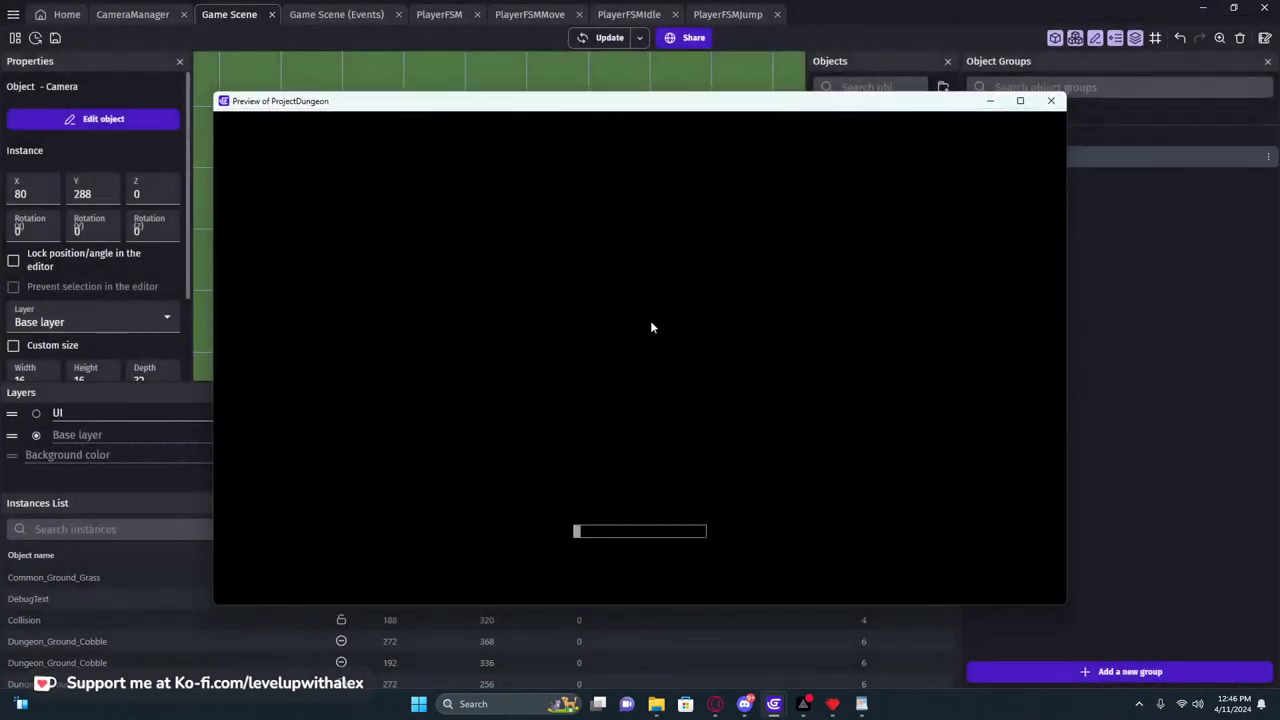
click(661, 326)
key(w)
key(w)
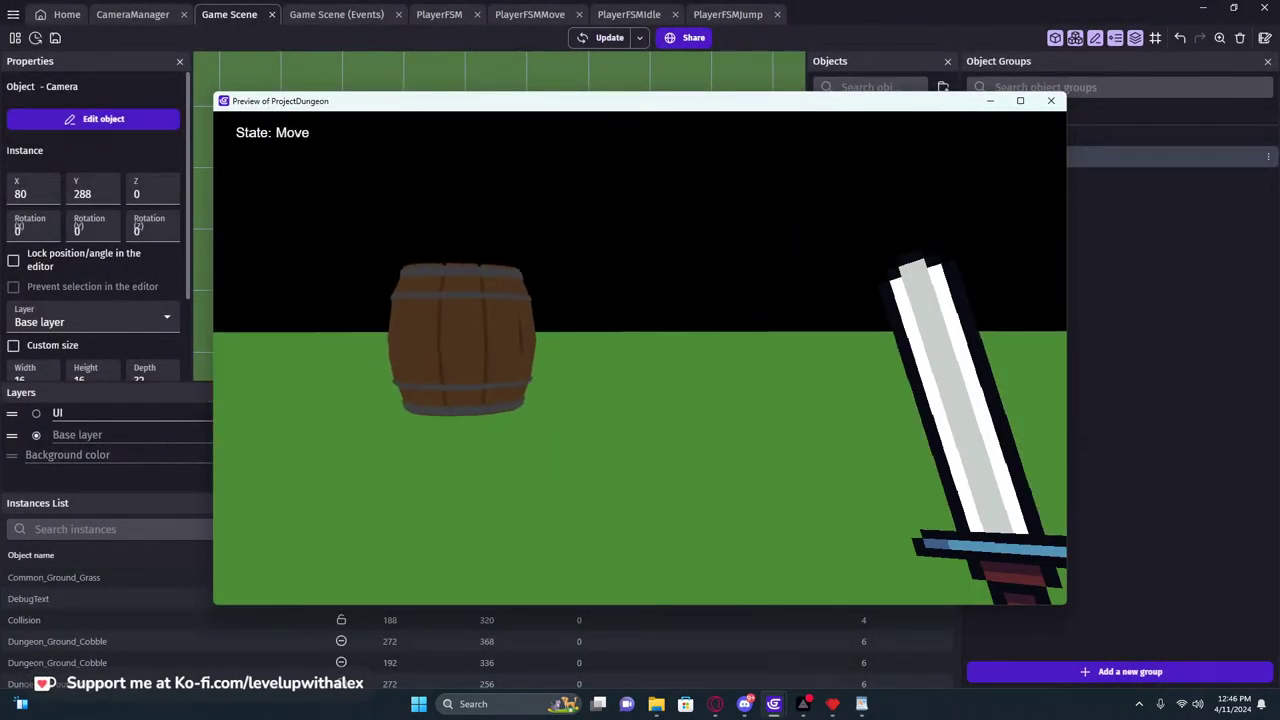
key(w)
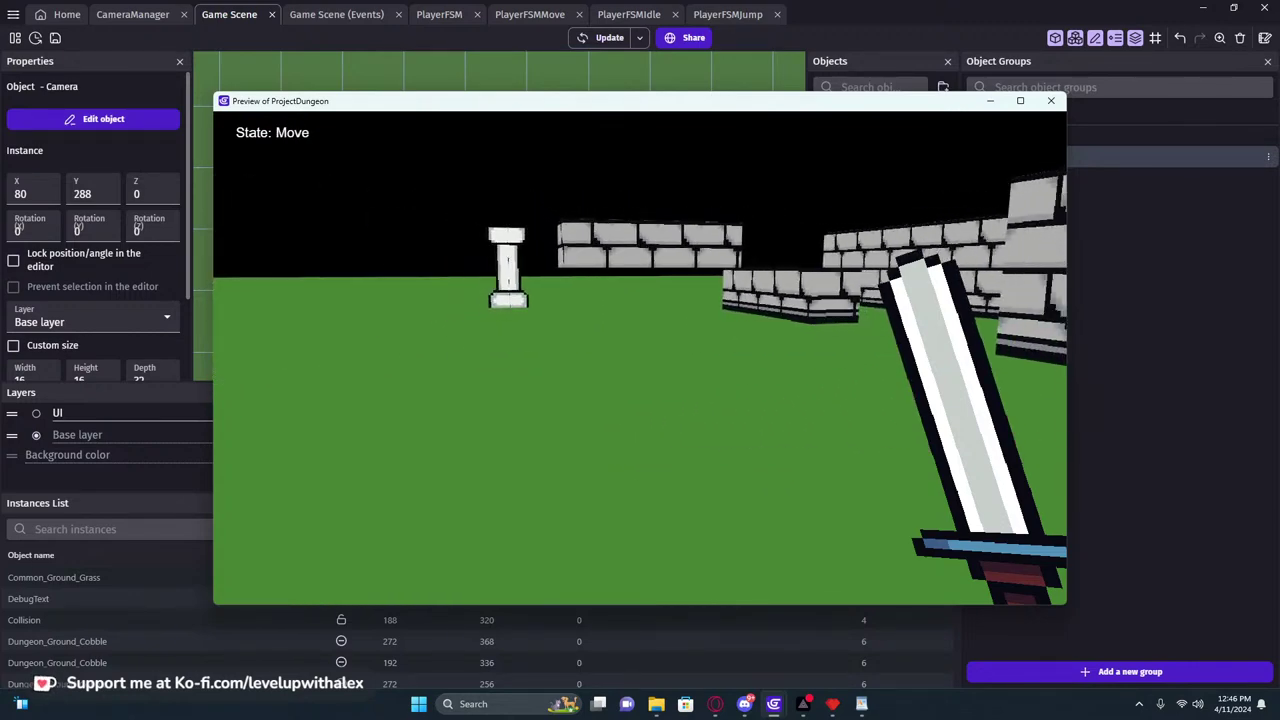
key(space)
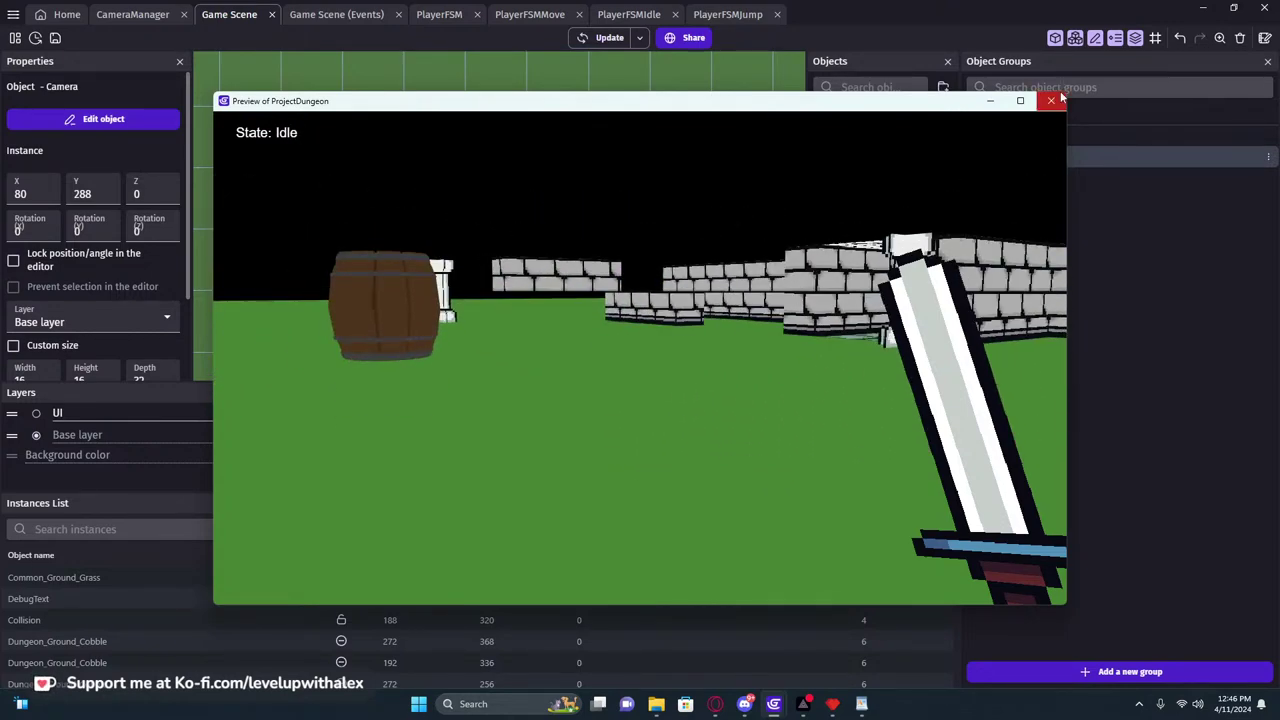
key(alt+F4)
Check the Game Scene and PlayerFSM events, and delete the unneeded action from CameraManager's beginning-of-scene event
click(313, 17)
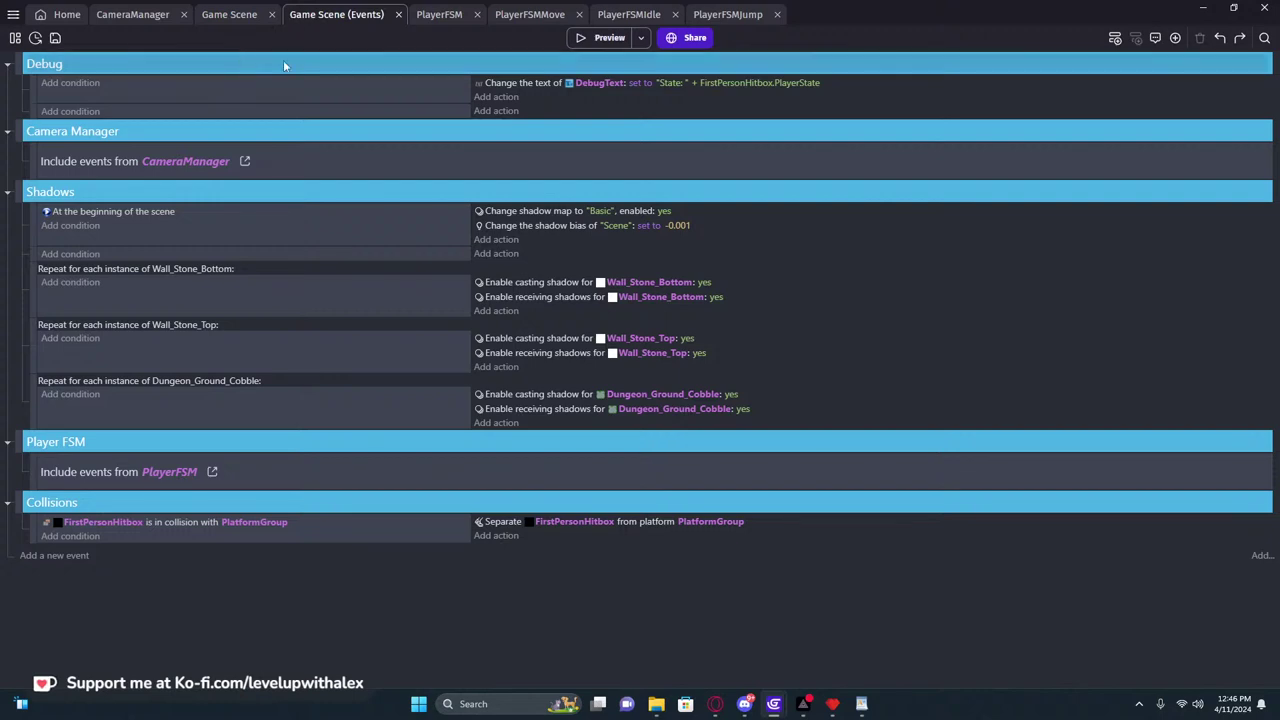
click(435, 15)
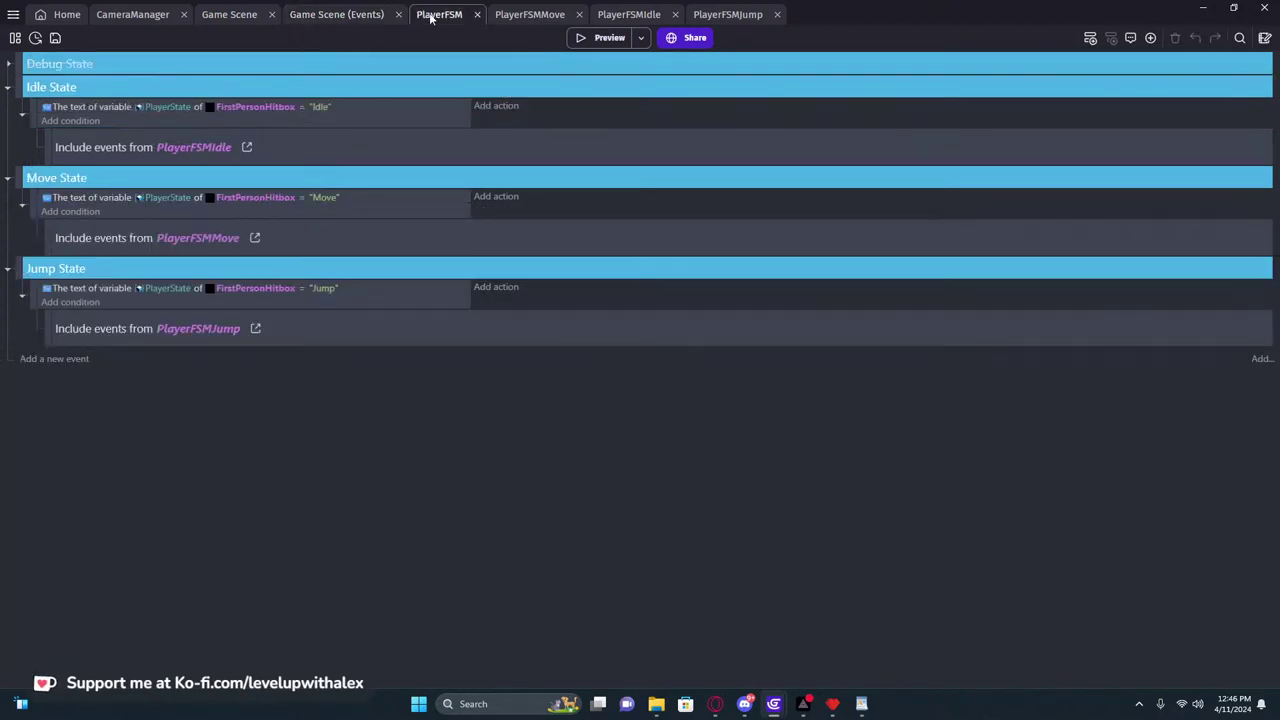
click(125, 15)
click(486, 87)
key(Delete)
Preview the game and walk forward and backward to test the edited scene-start event
click(620, 42)
click(754, 230)
key(w)
key(s)
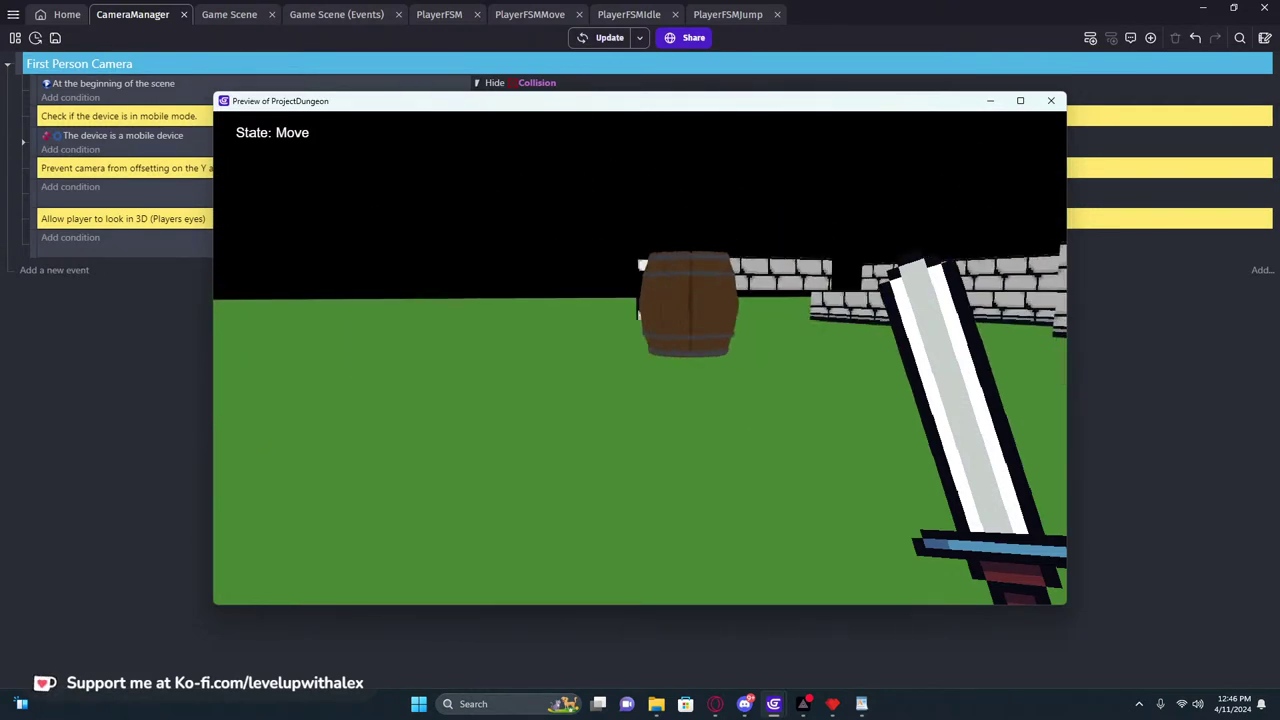
click(1051, 100)
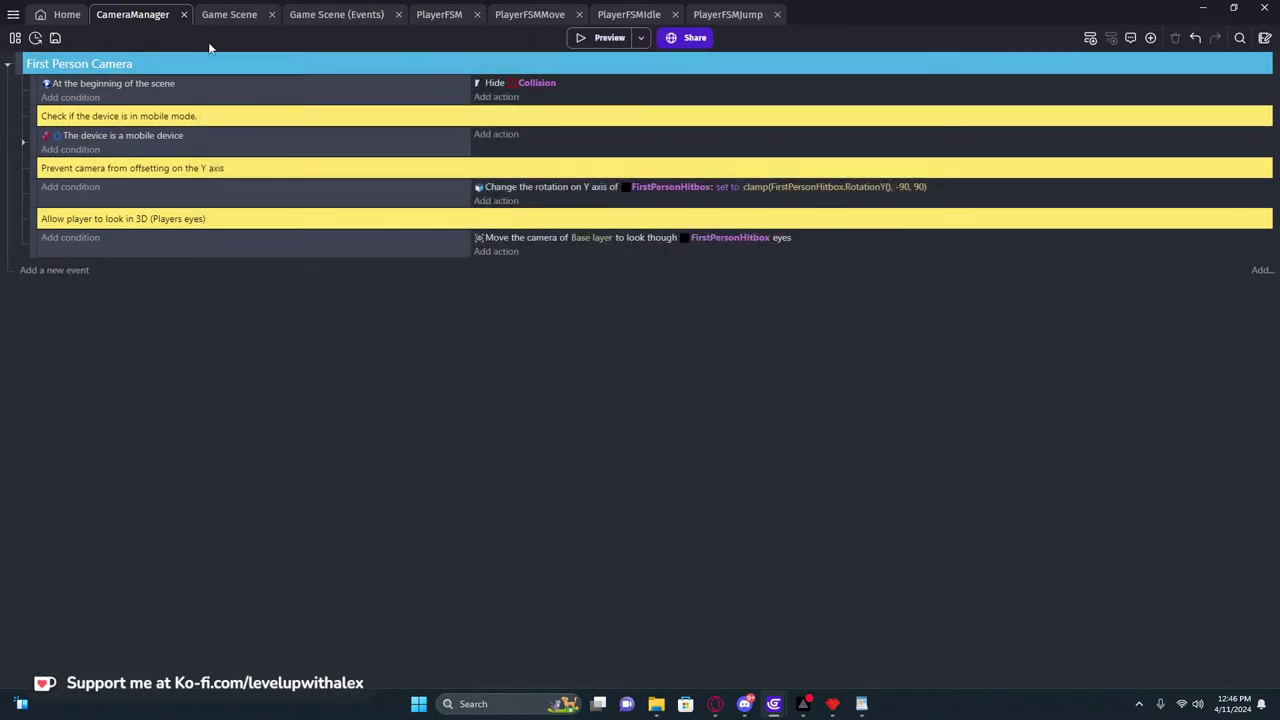
In CameraManager, make the action that clamps the Y-axis rotation act on Camera
click(60, 15)
click(140, 15)
click(669, 186)
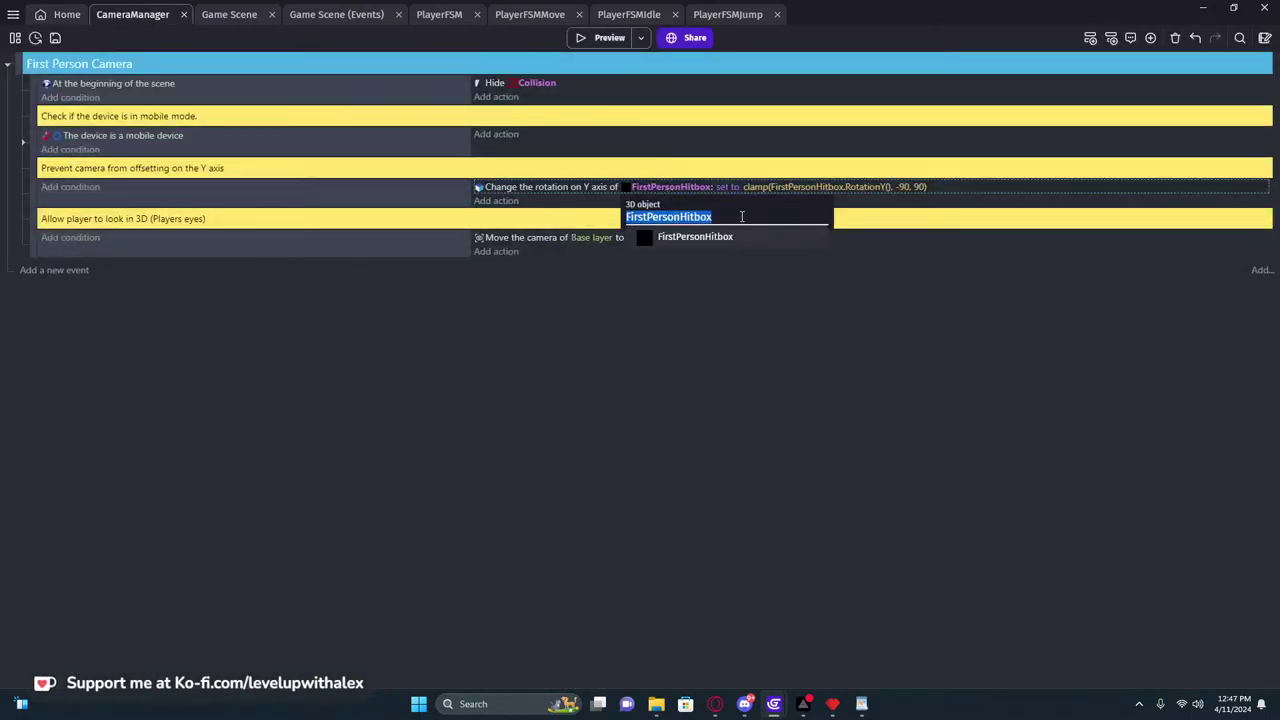
text(Cam)
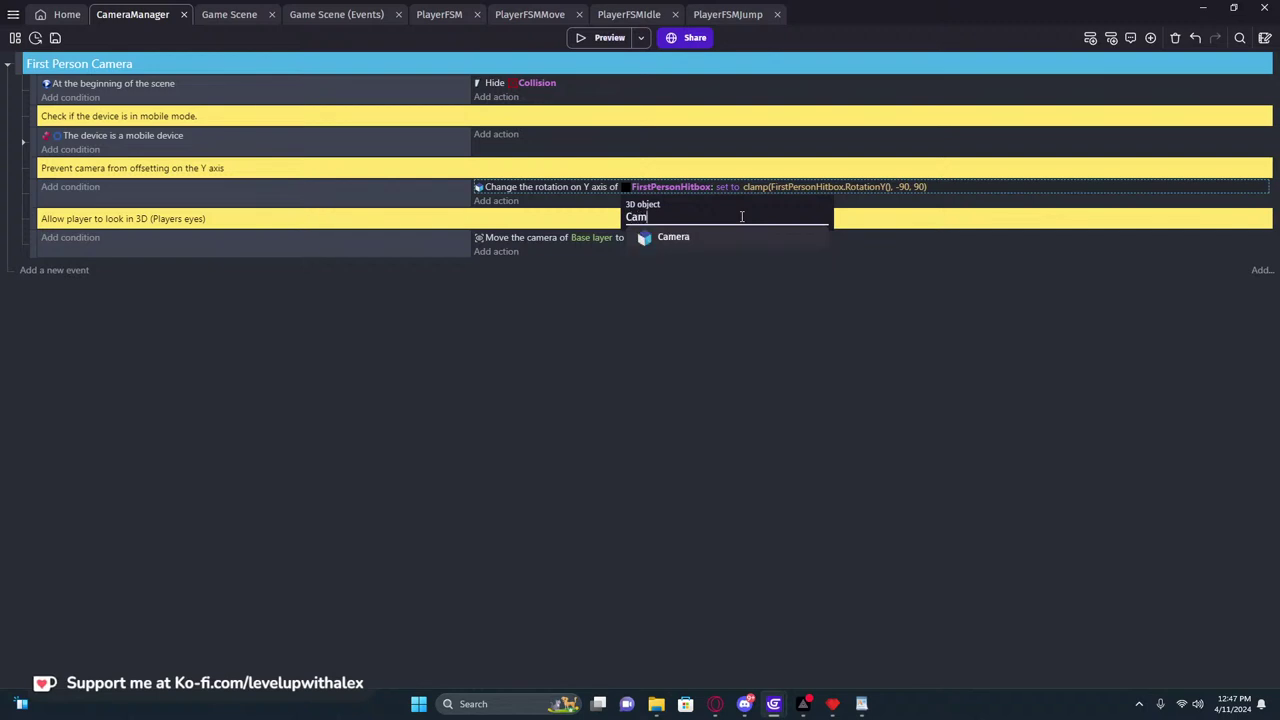
click(670, 237)
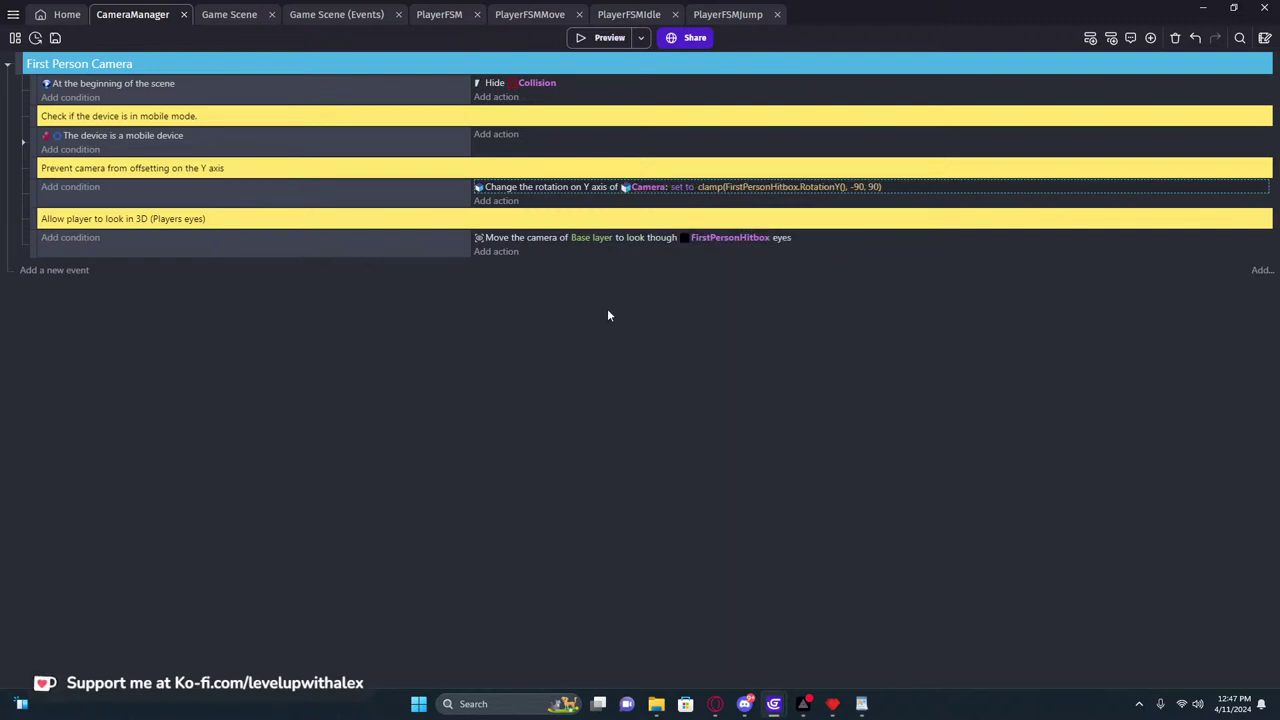
Retarget both mouse-movement actions, the angle change and the Y-axis rotation change, to the Camera object
click(23, 143)
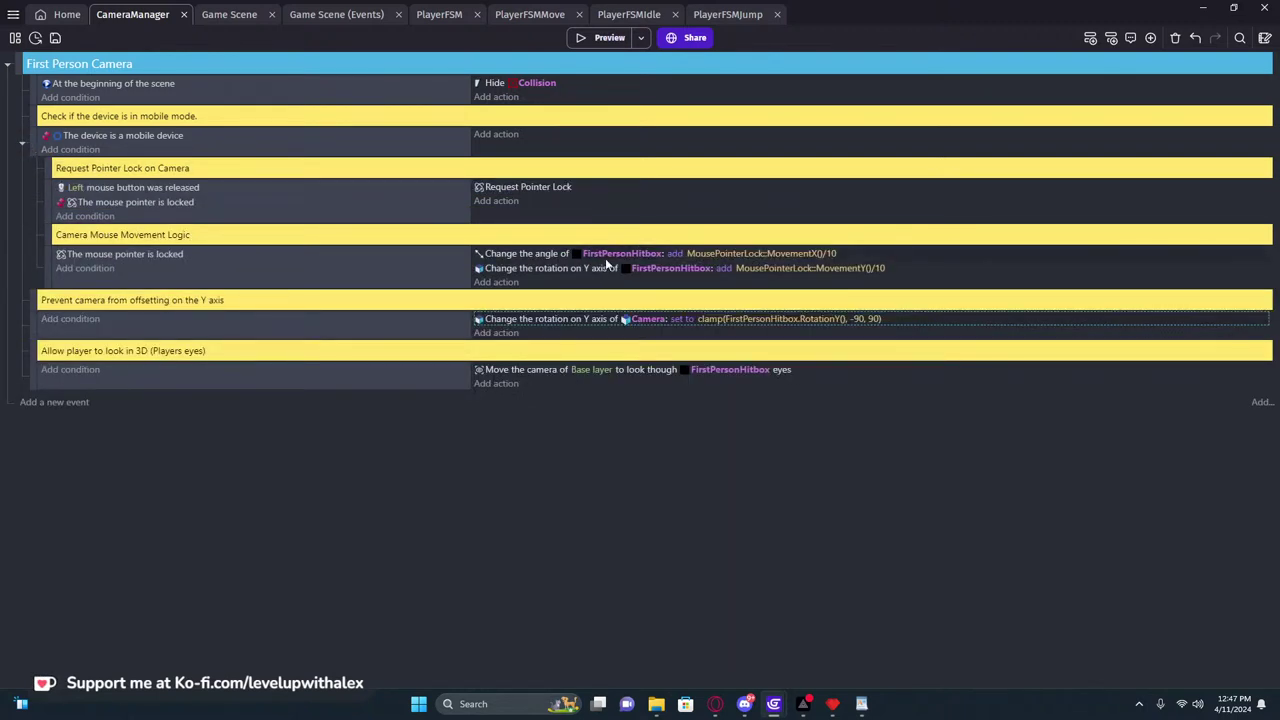
click(665, 268)
text(Cam)
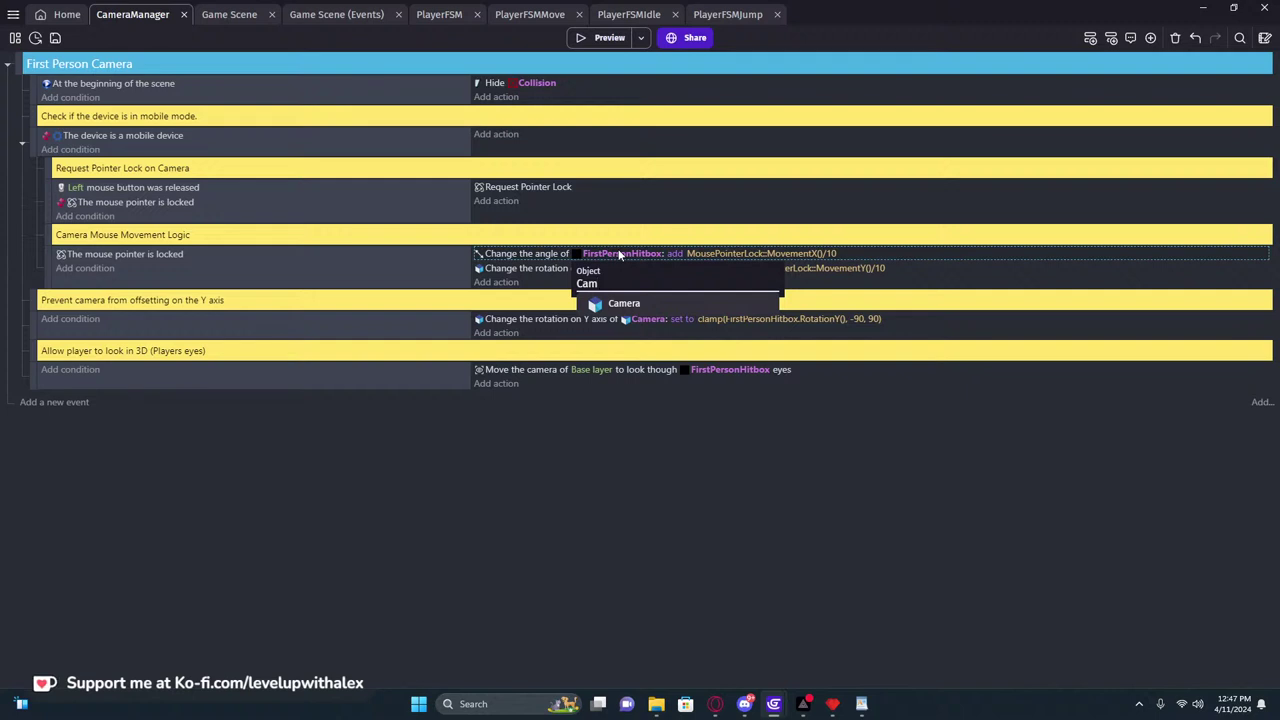
click(624, 303)
click(660, 255)
click(633, 269)
text(C)
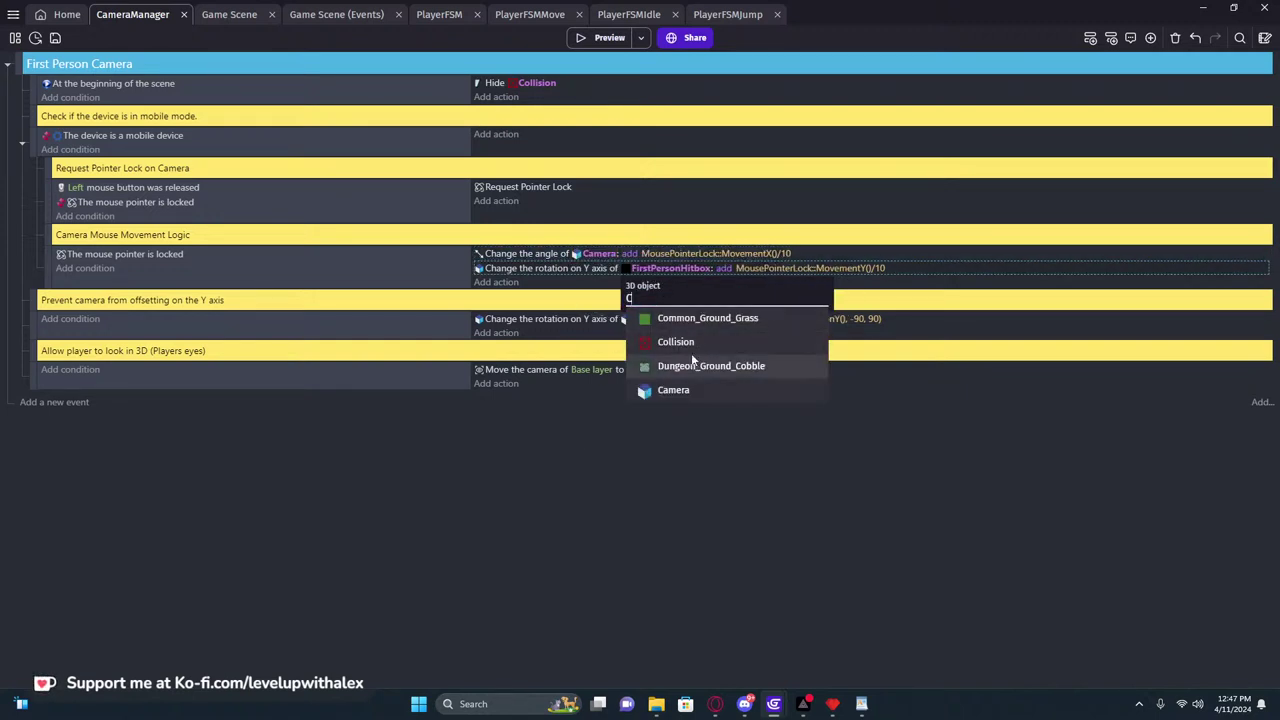
text(a)
click(648, 318)
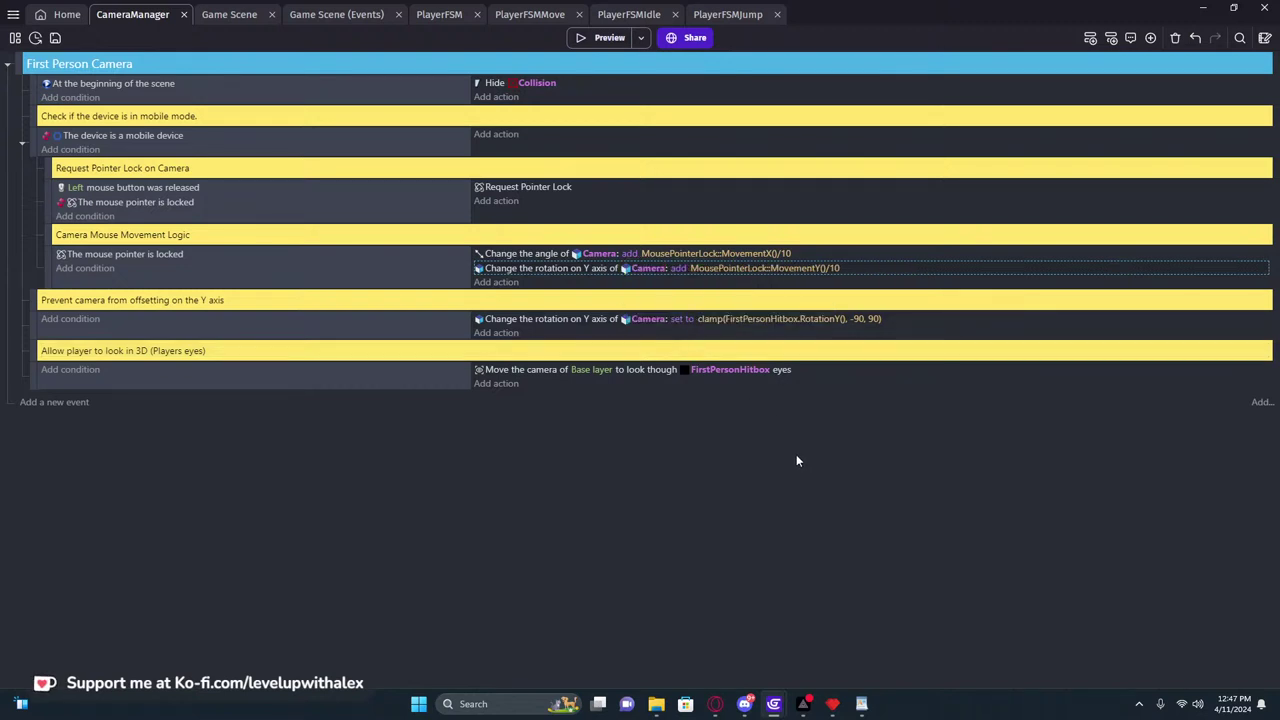
Change the Base layer's look-through action to use the eyes of the Camera object
click(719, 370)
text(C)
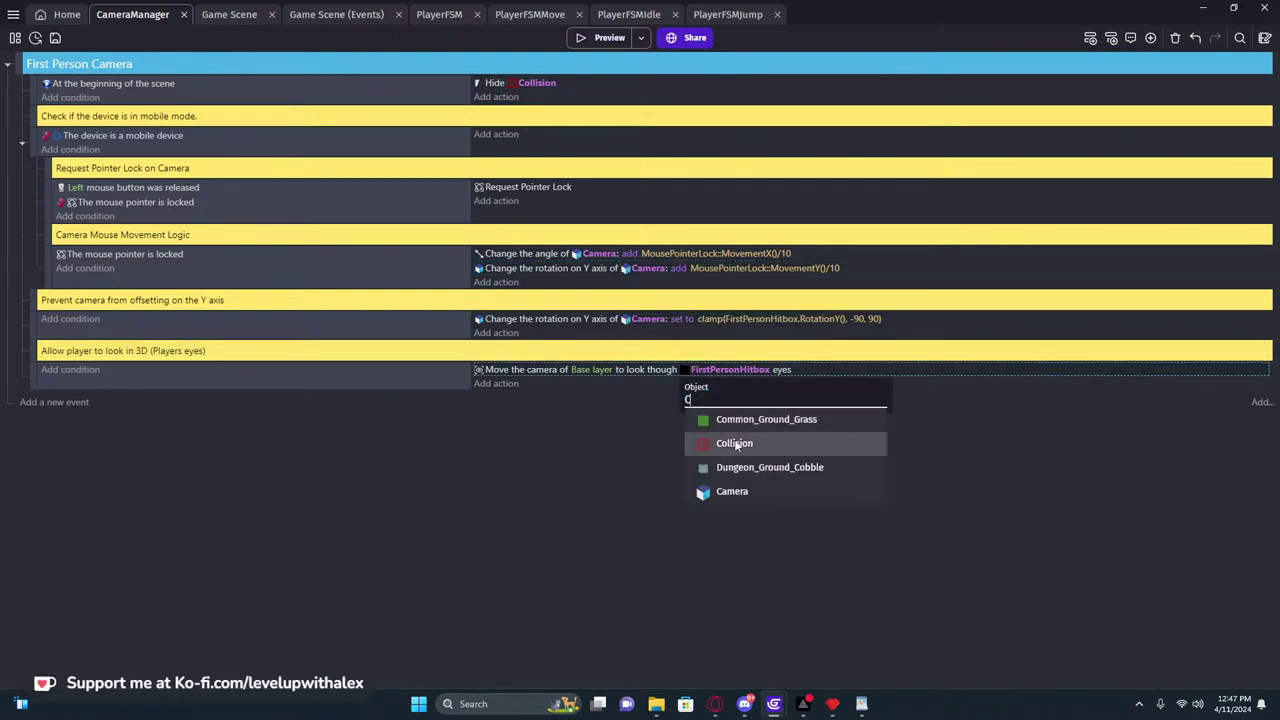
click(725, 443)
key(ctrl+z)
click(712, 371)
text(C)
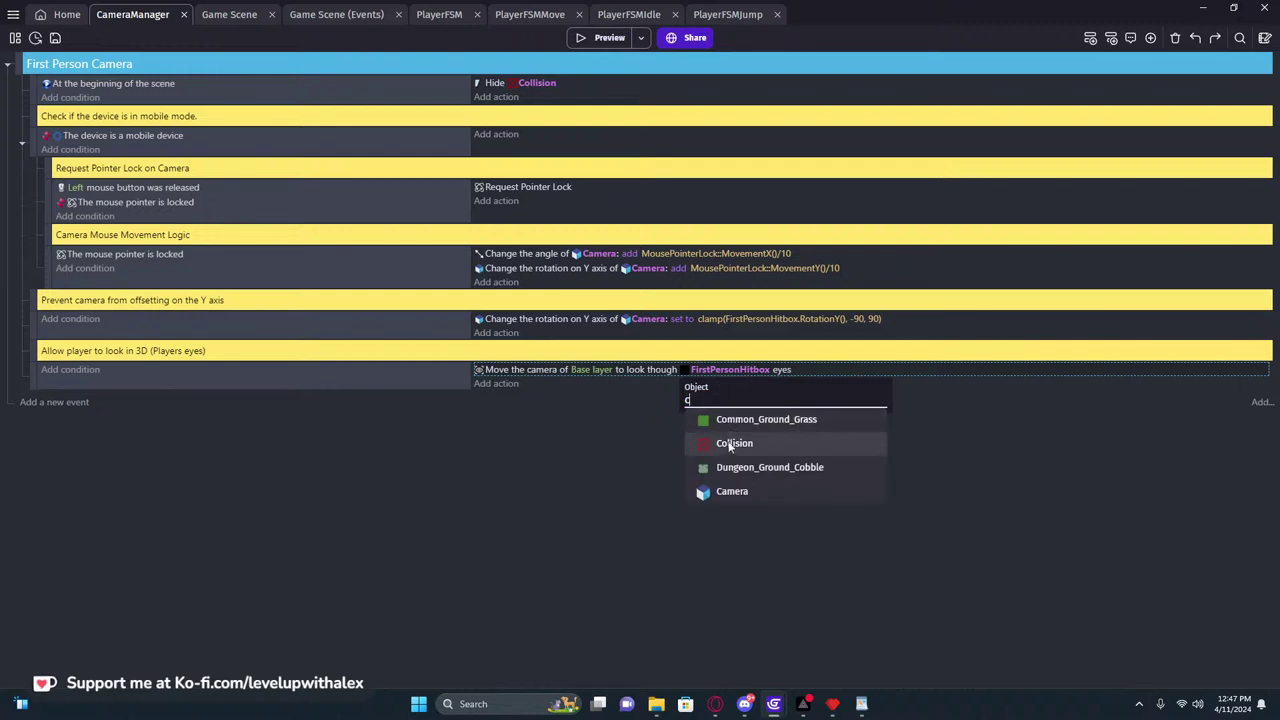
click(752, 491)
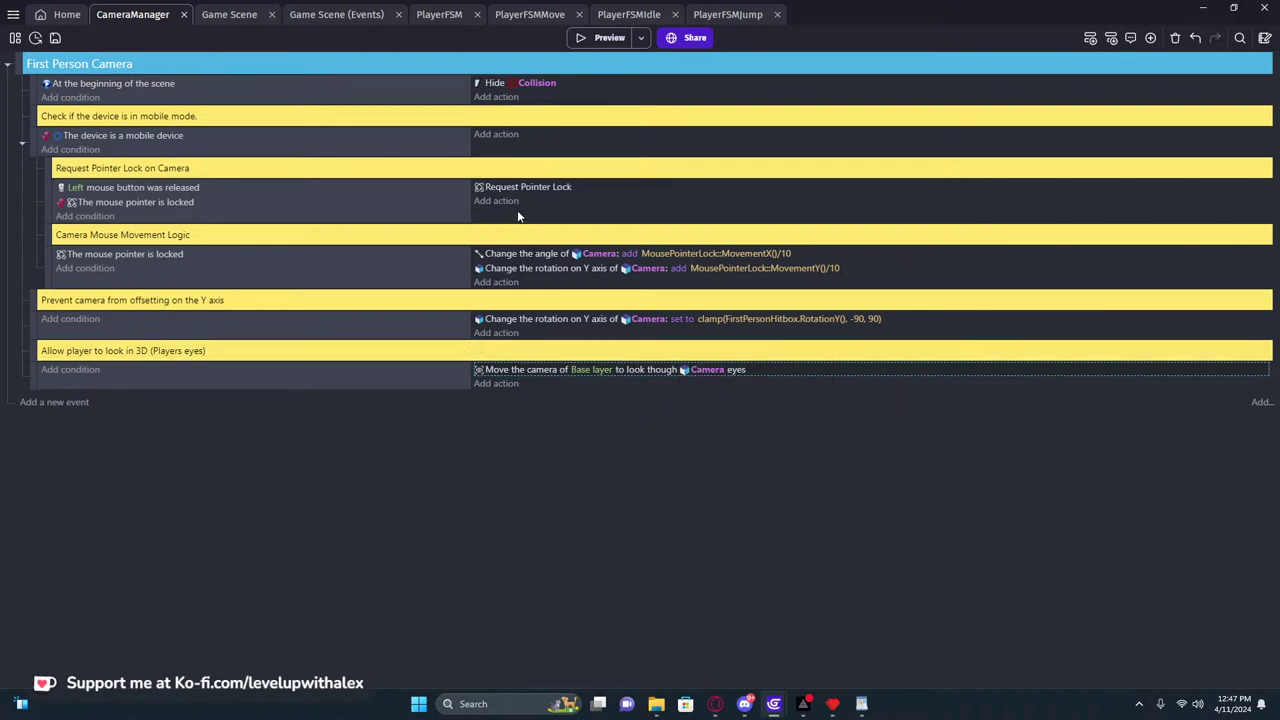
Preview the game and walk forward while looking through the Camera object, and close the preview
click(598, 38)
key(w)
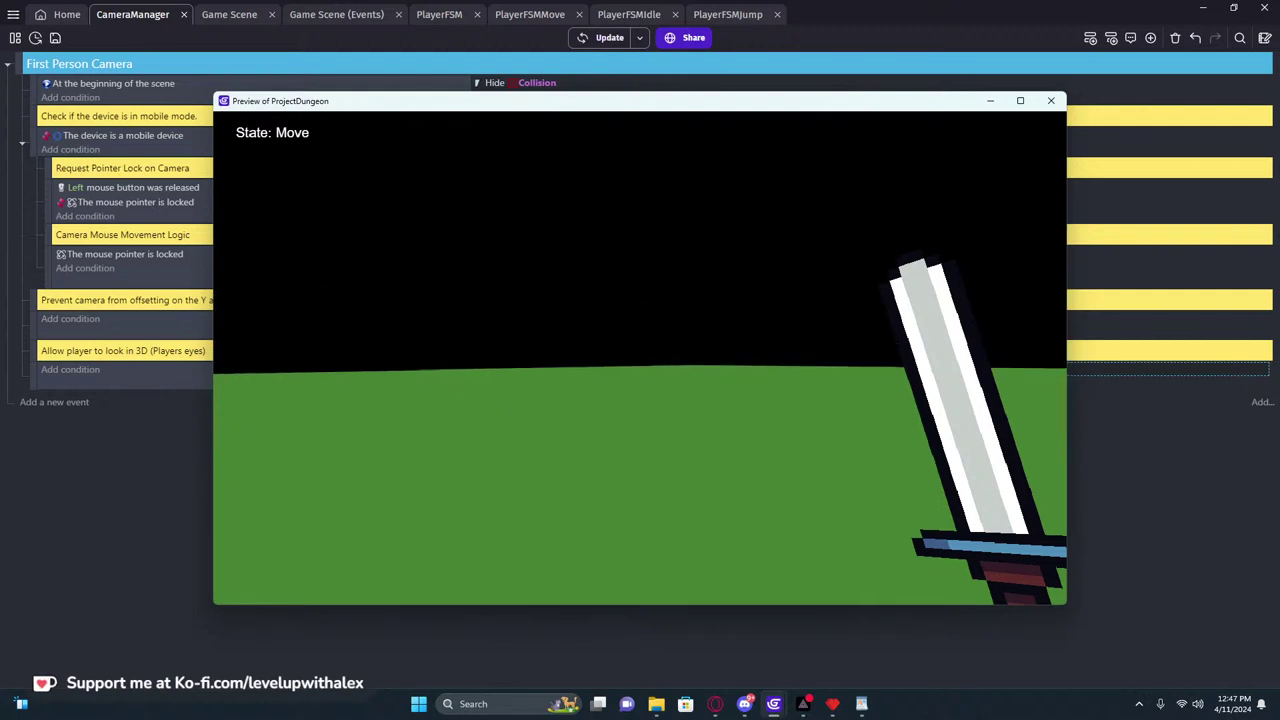
key(w)
key(w)
key(w)
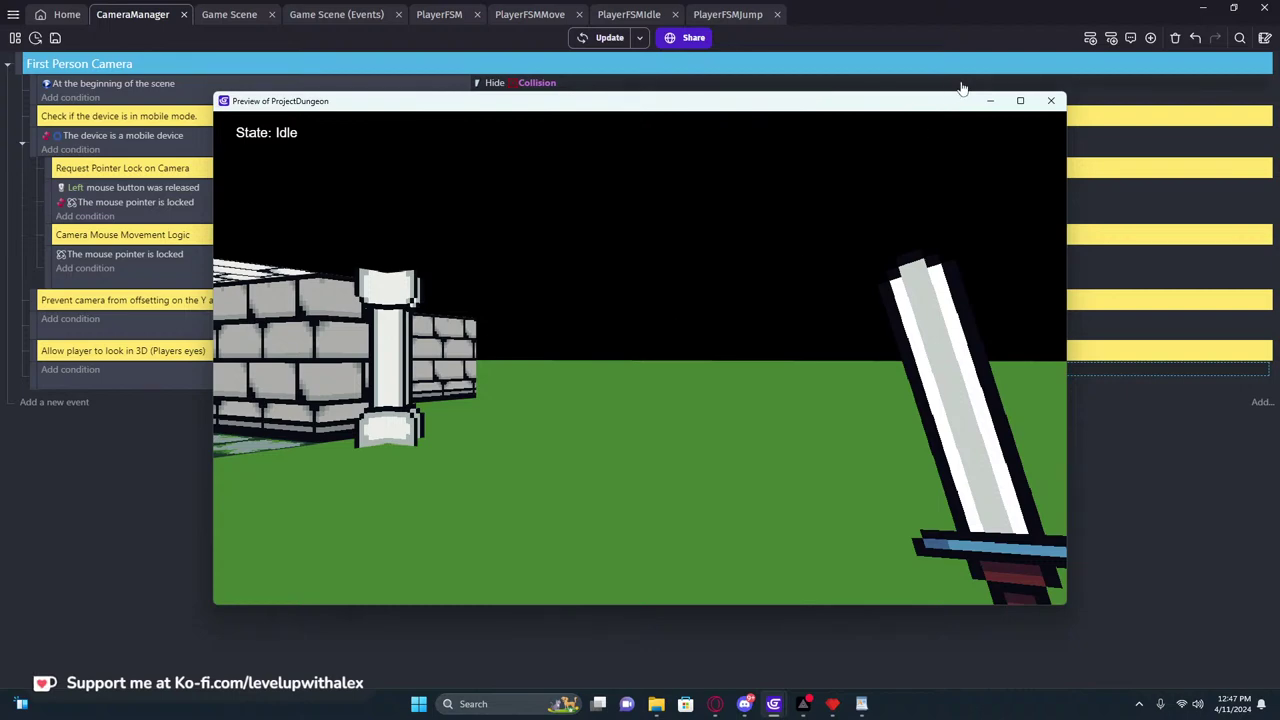
click(1051, 101)
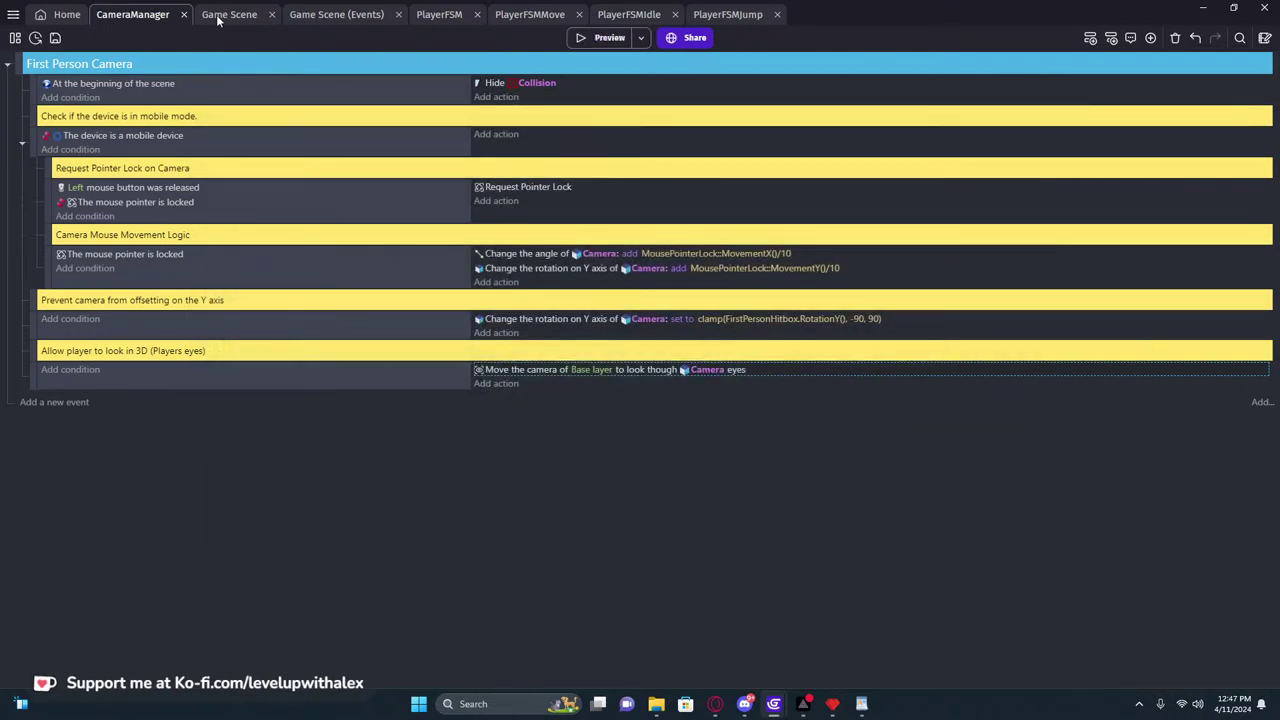
Set the FirstPersonHitbox instance in the Game Scene to Z 0 and a depth of 32
click(218, 16)
click(155, 16)
click(222, 15)
click(565, 262)
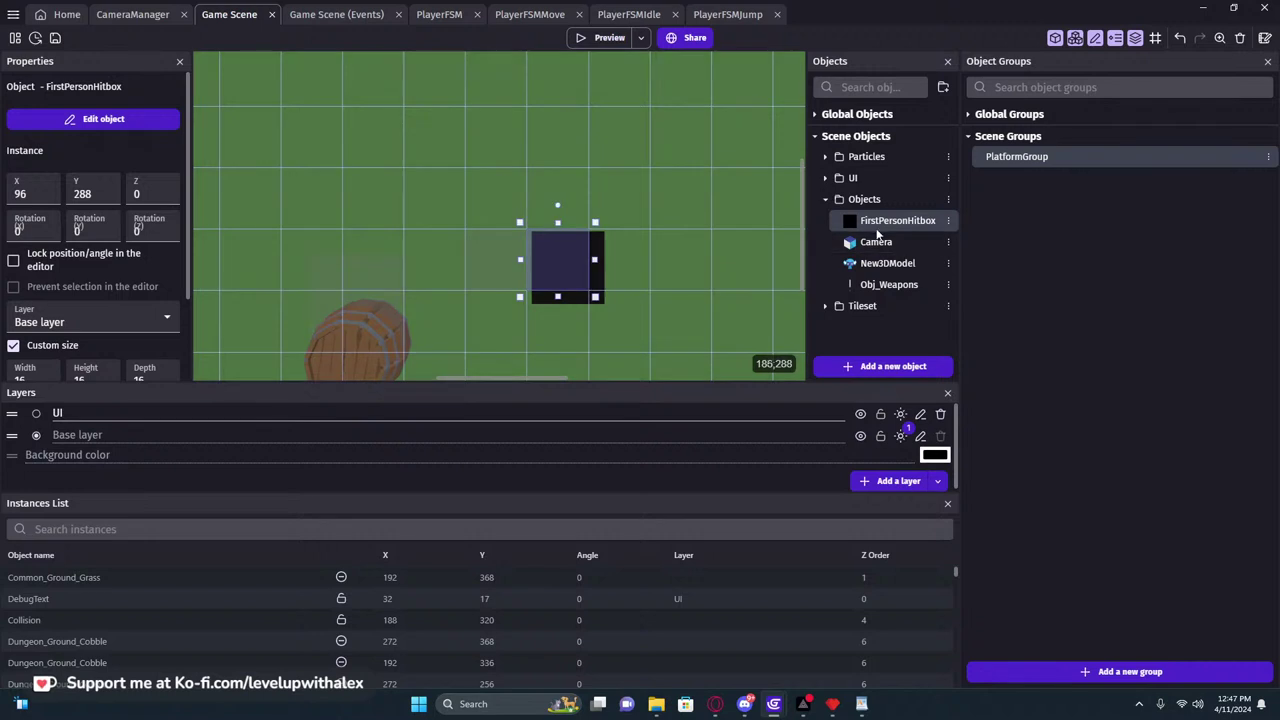
scroll(101, 289, down, 3)
scroll(168, 216, up, 3)
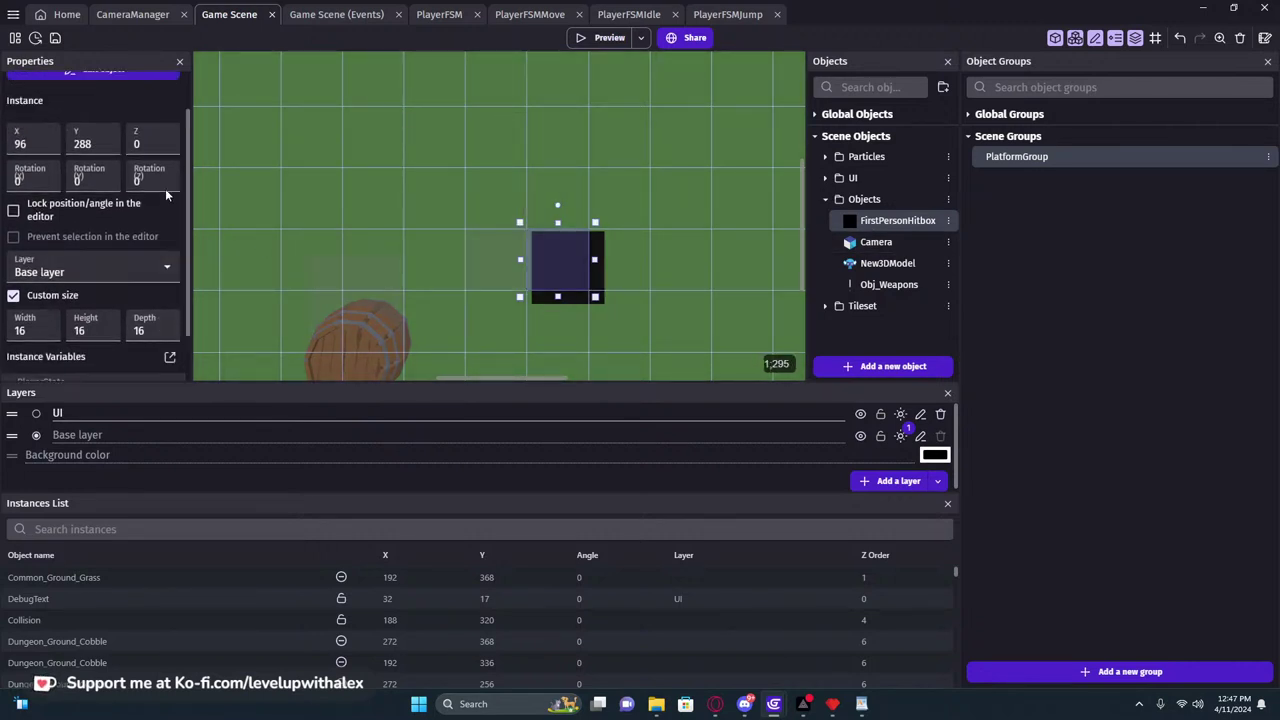
click(133, 148)
text(-16)
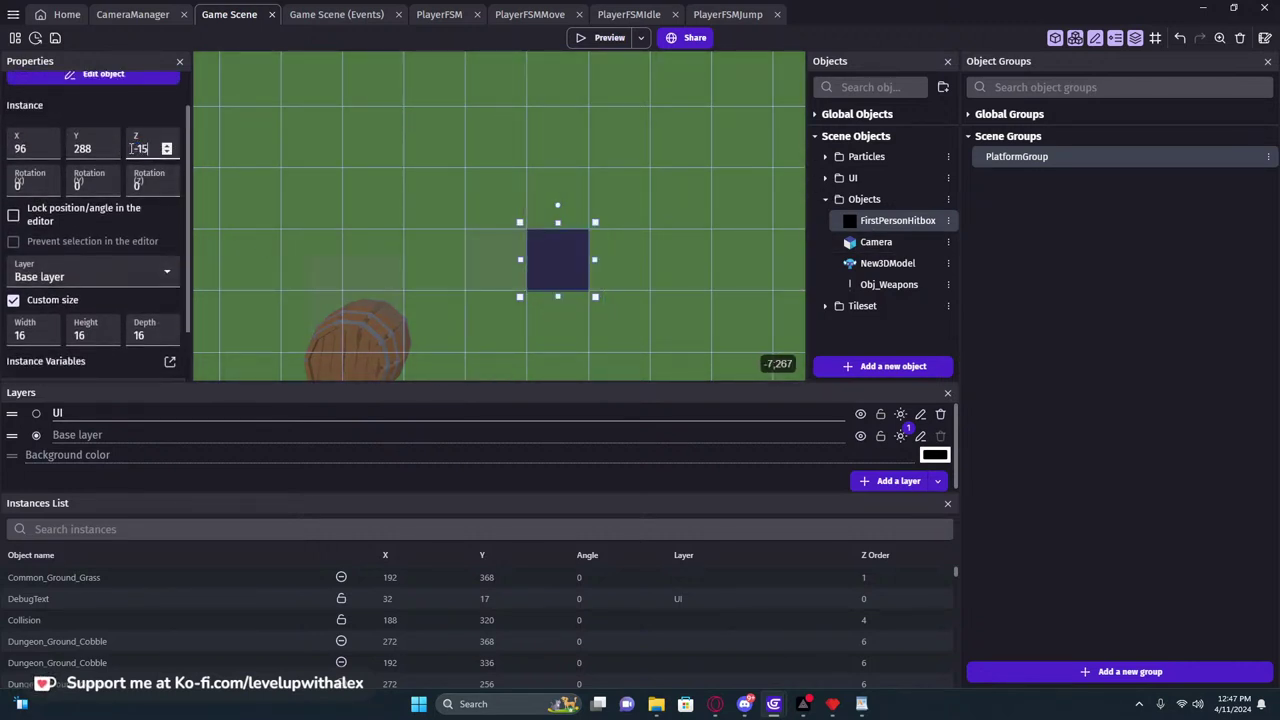
key(BackSpace)
key(BackSpace)
key(BackSpace)
text(16)
key(BackSpace)
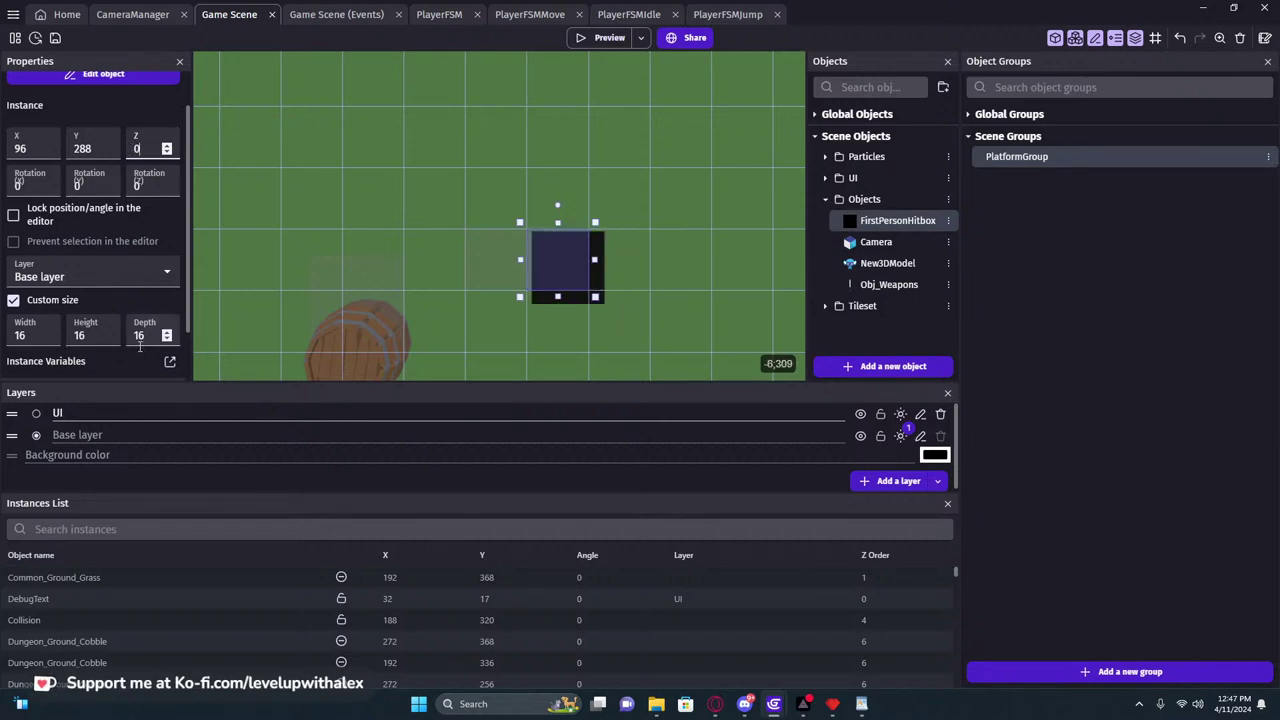
text(32)
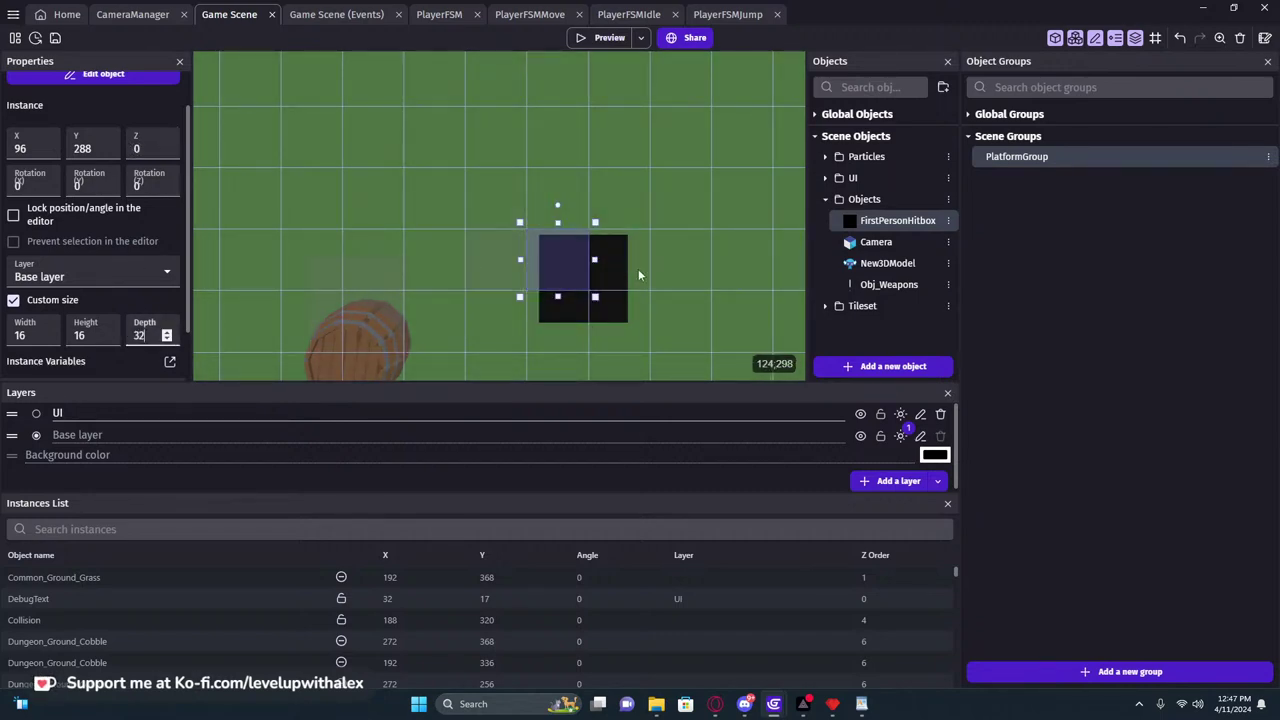
Show the back, left, right and top faces of the FirstPersonHitbox object and apply the changes
double_click(900, 221)
scroll(267, 457, down, 2)
click(236, 437)
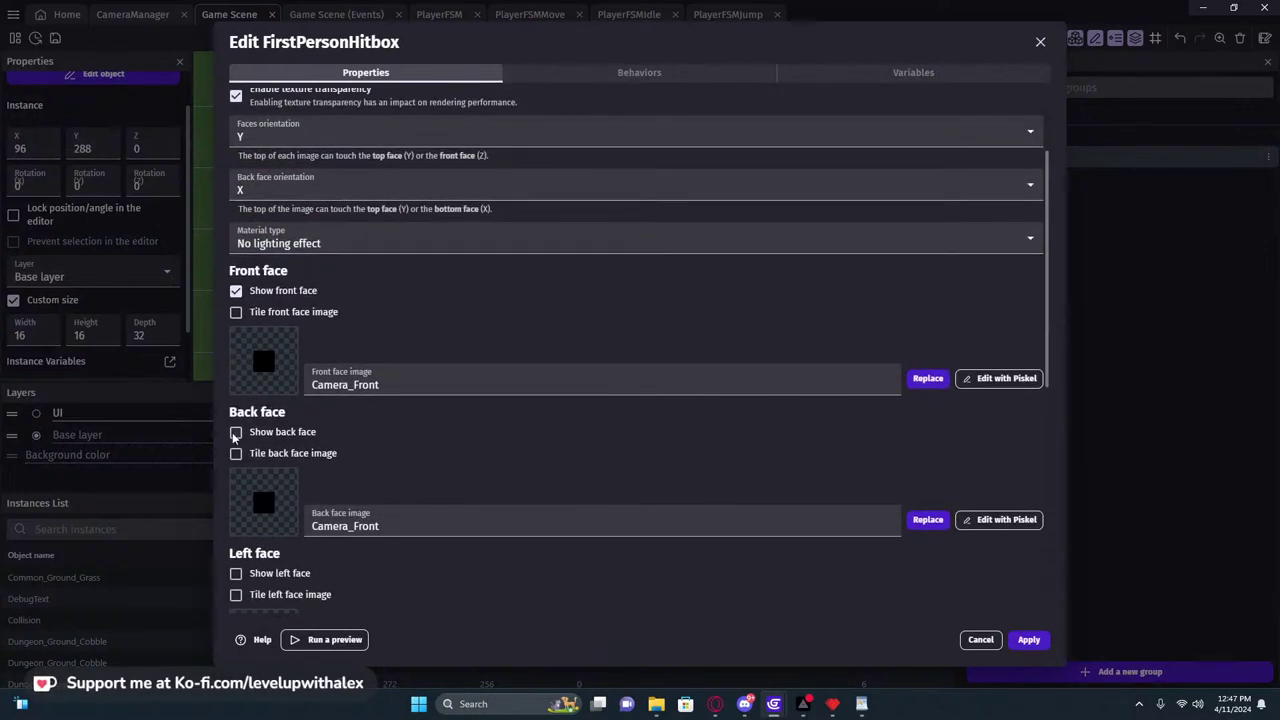
scroll(237, 441, down, 2)
click(236, 439)
scroll(236, 352, down, 3)
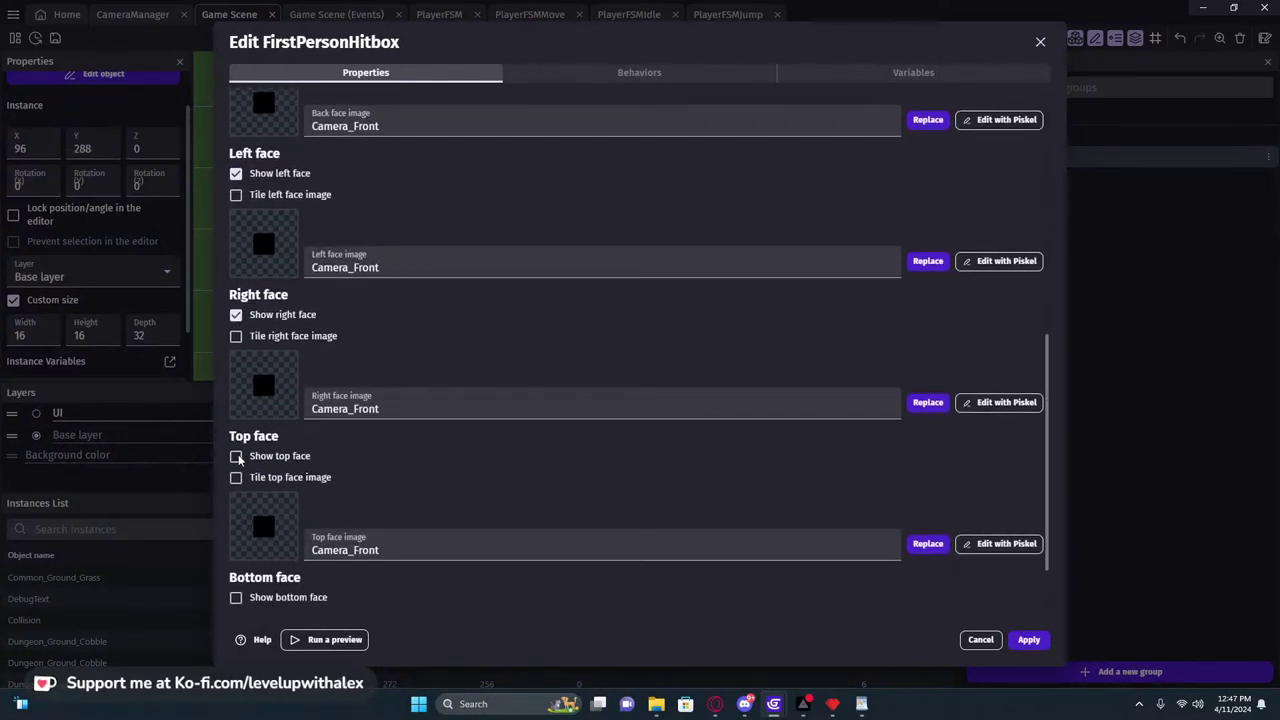
click(237, 457)
scroll(236, 480, down, 1)
click(1026, 640)
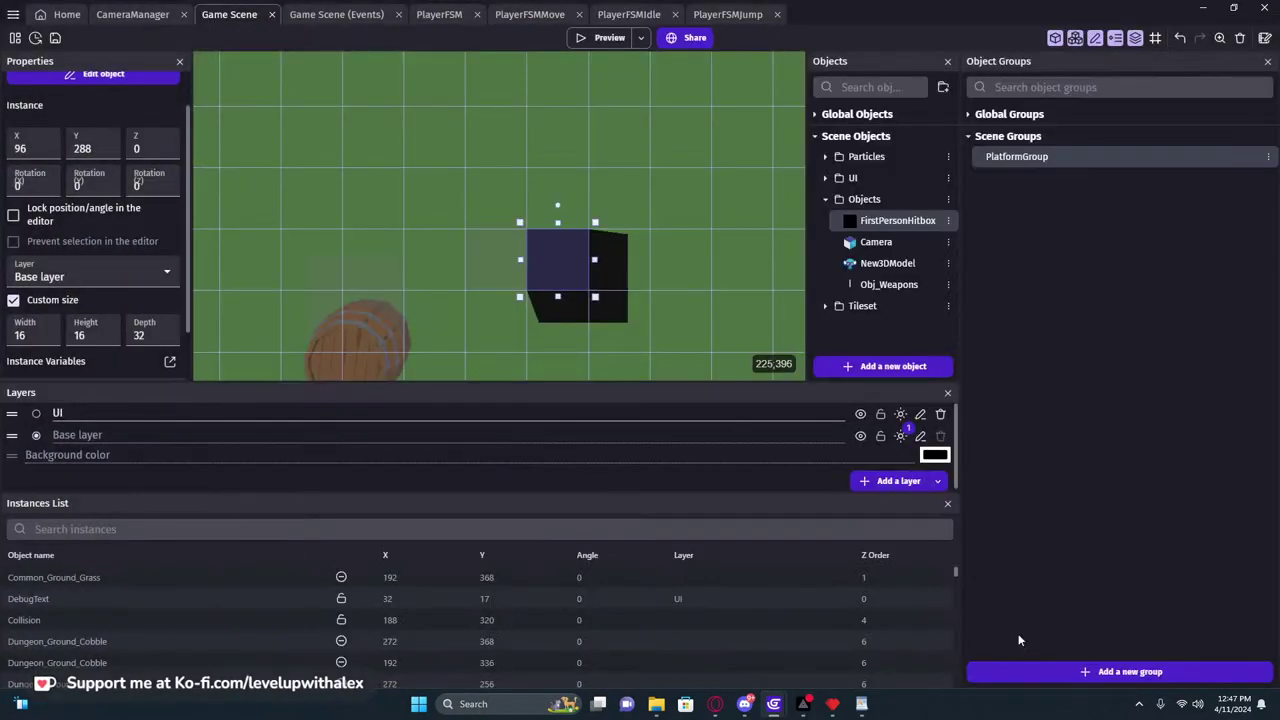
Preview the game, walk past the walls and up to the barrel to test collisions, and close the preview
click(611, 42)
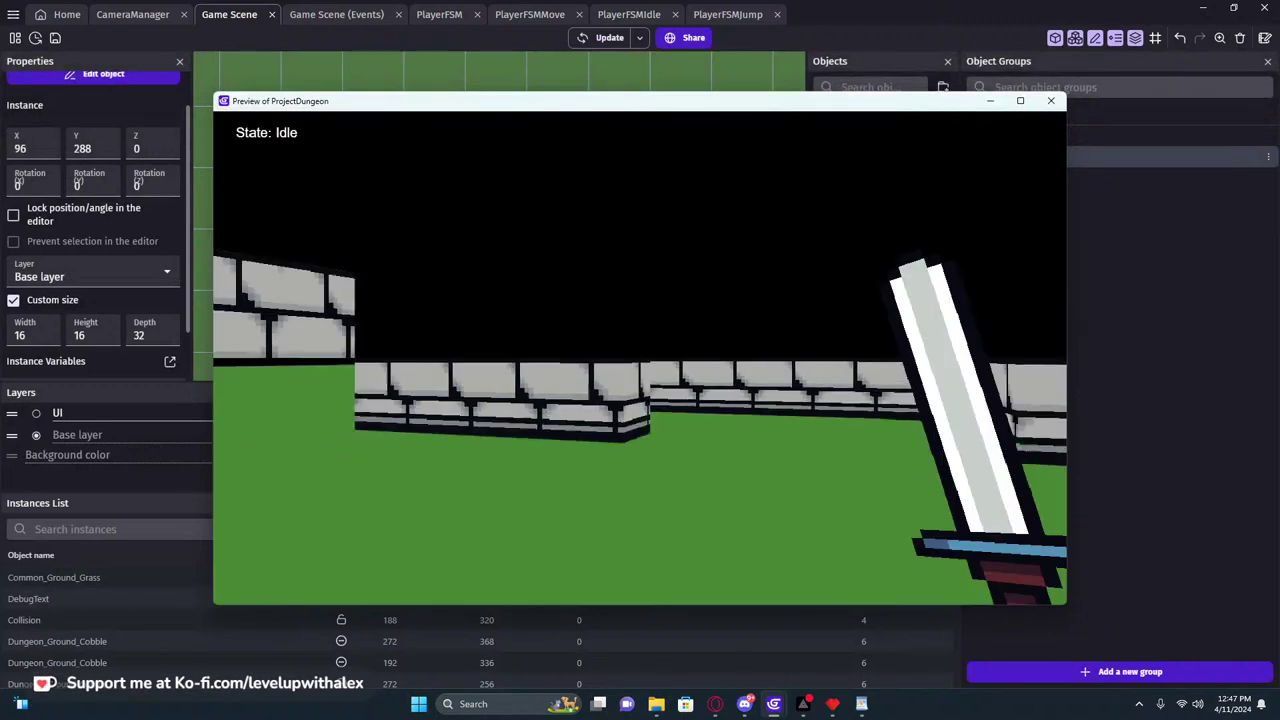
key(w)
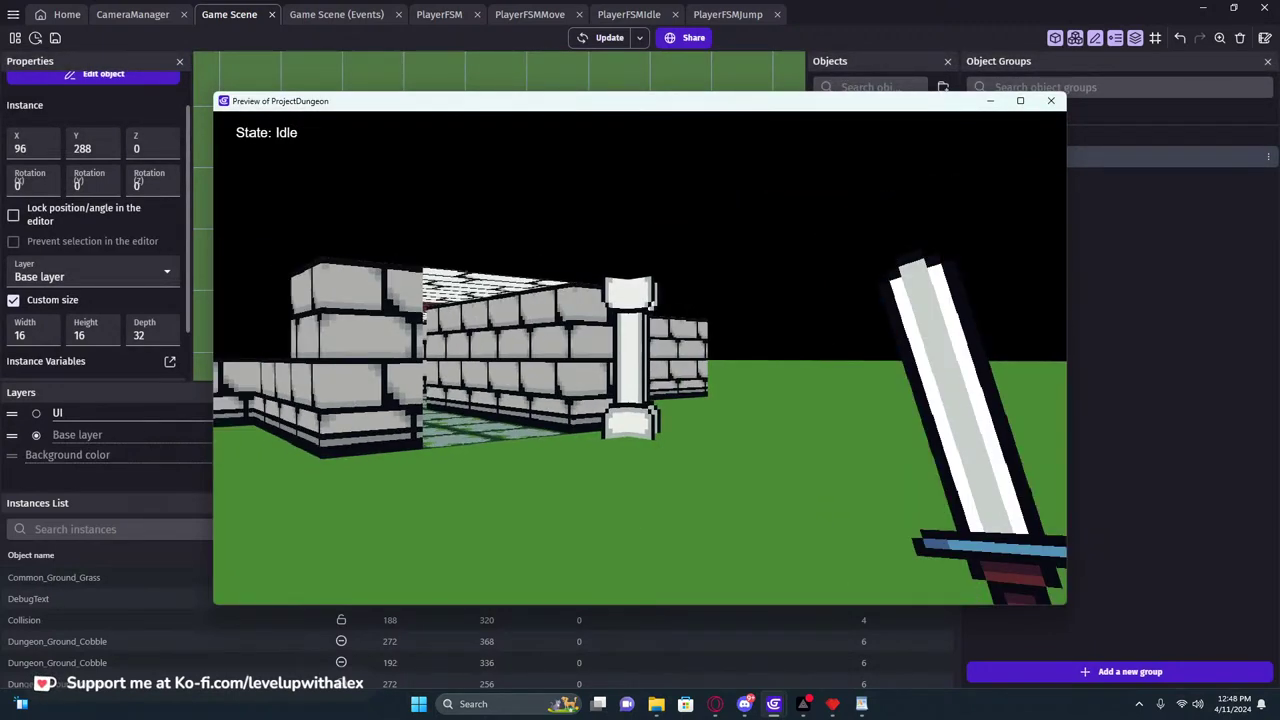
key(w)
key(w)
key(w)
key(w)
key(d)
key(a)
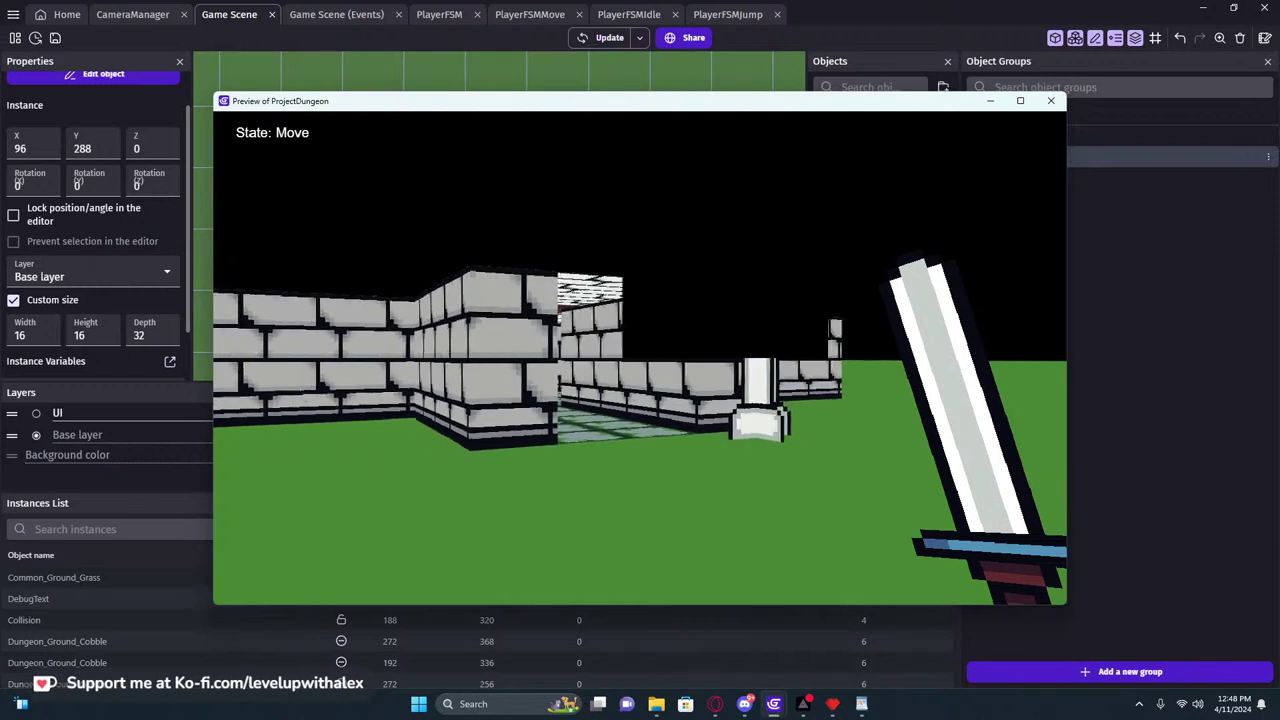
key(w)
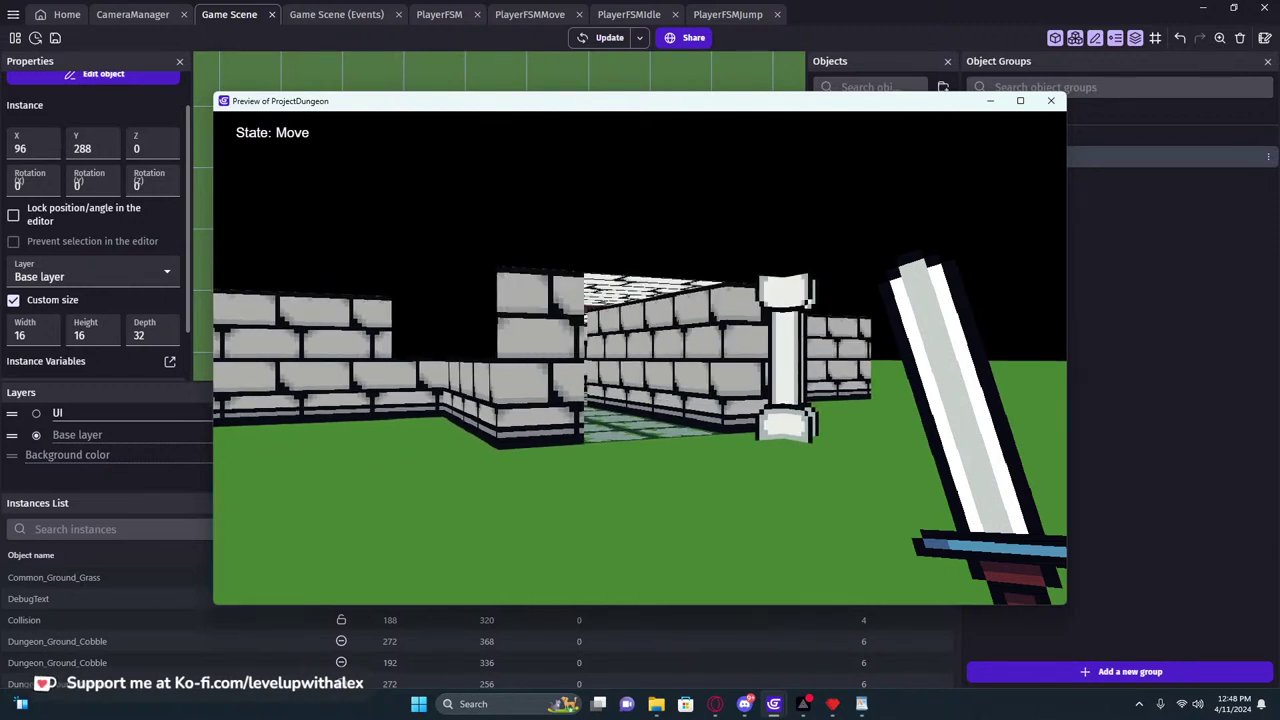
key(w)
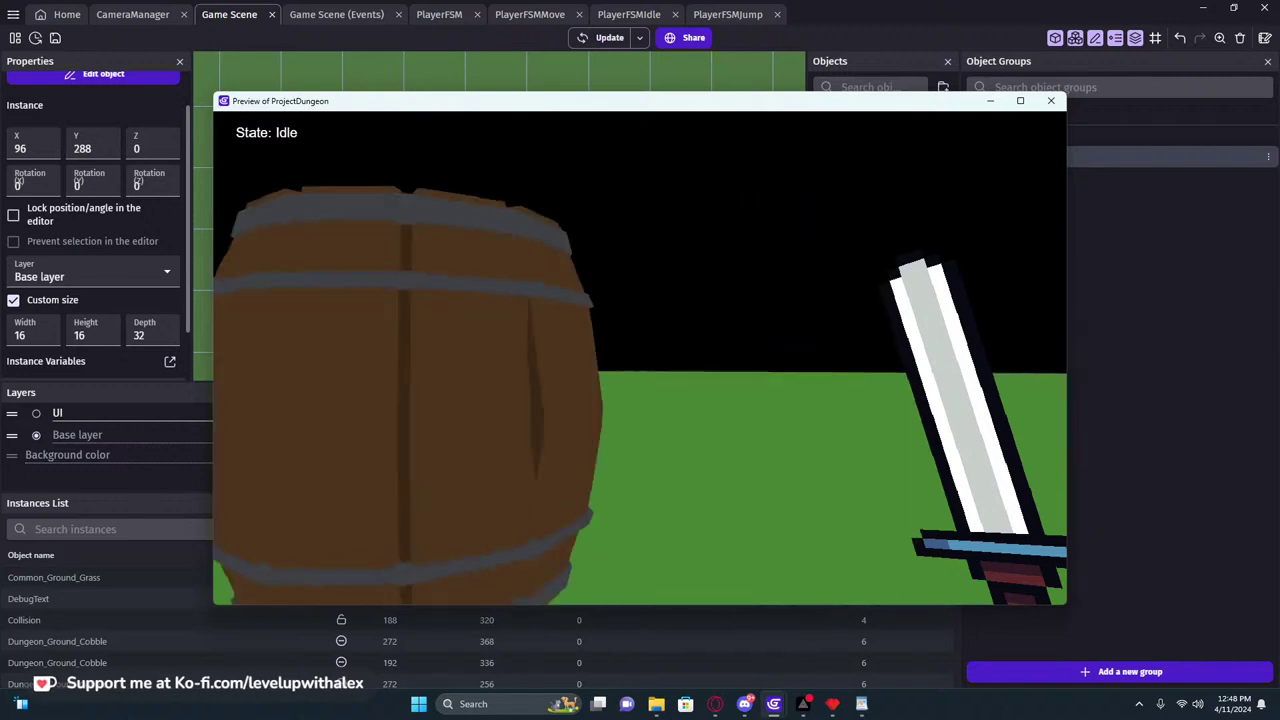
key(Escape)
click(1051, 100)
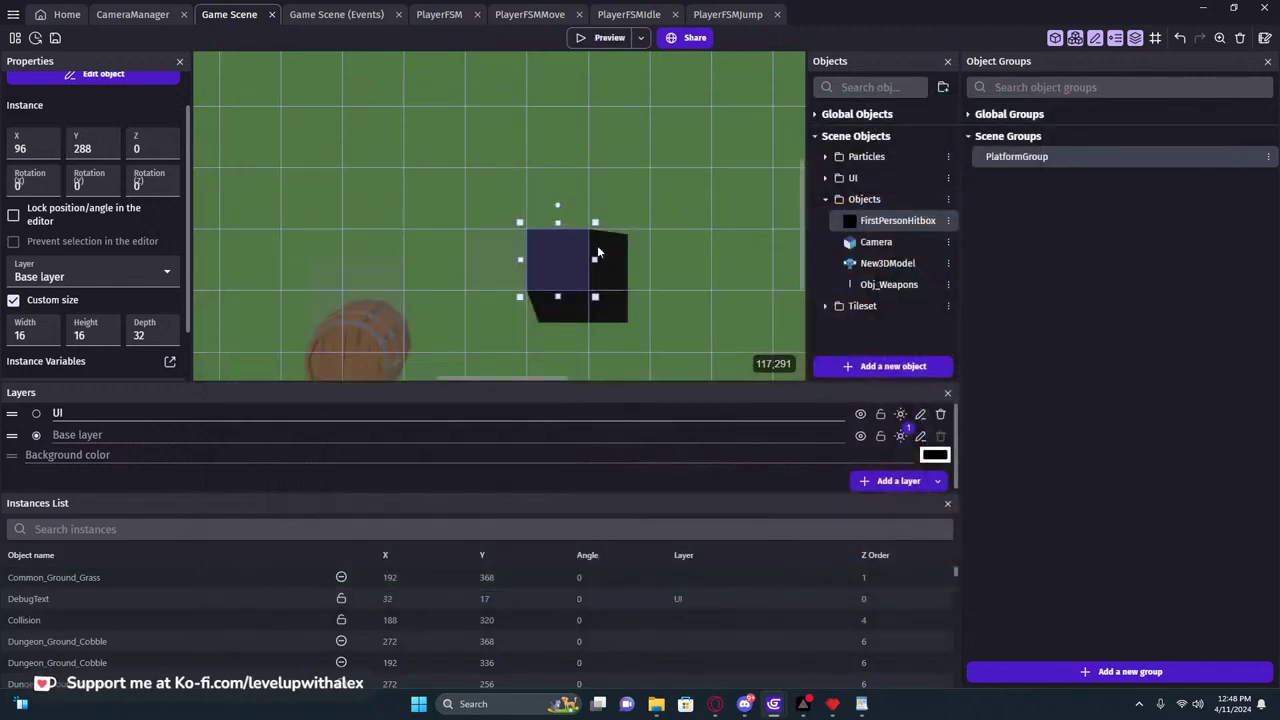
Set the FirstPersonHitbox instance's Z position to -16
middle_drag(370, 207, 390, 191)
drag(151, 149, 113, 156)
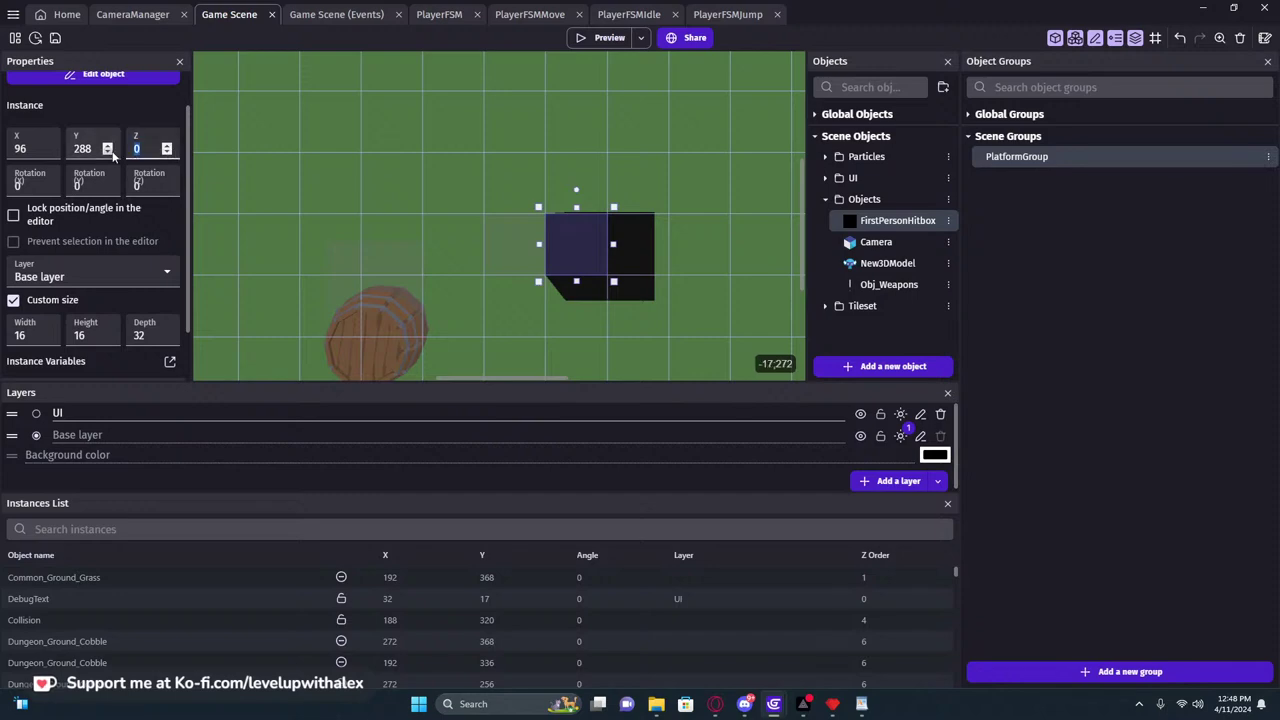
text(6)
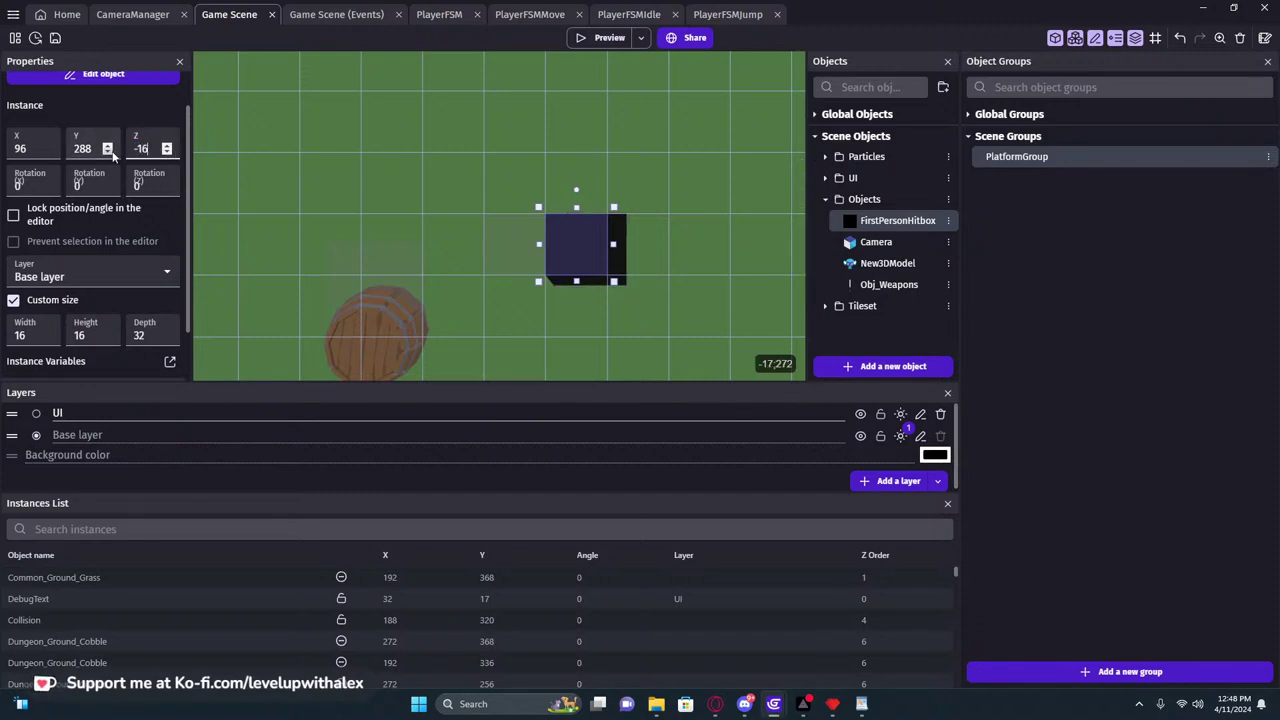
Preview the game with the lowered hitbox, walk forward, and close the preview
click(600, 39)
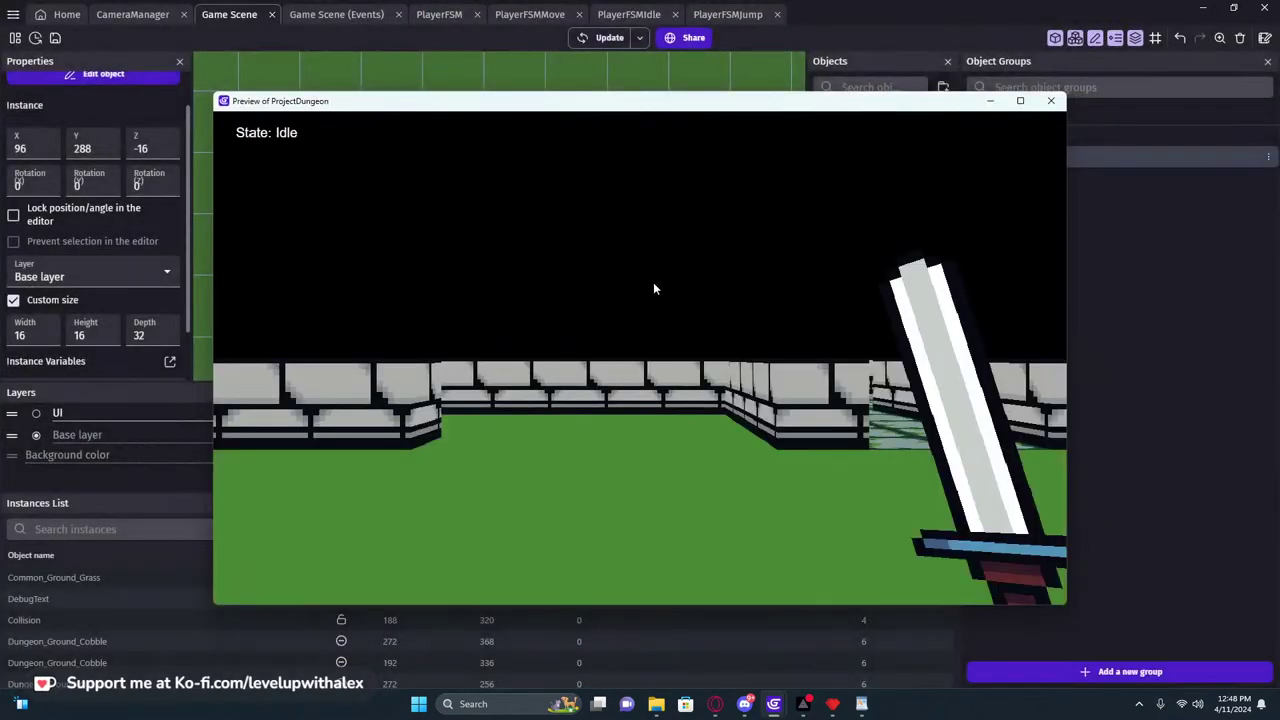
key(w)
key(w)
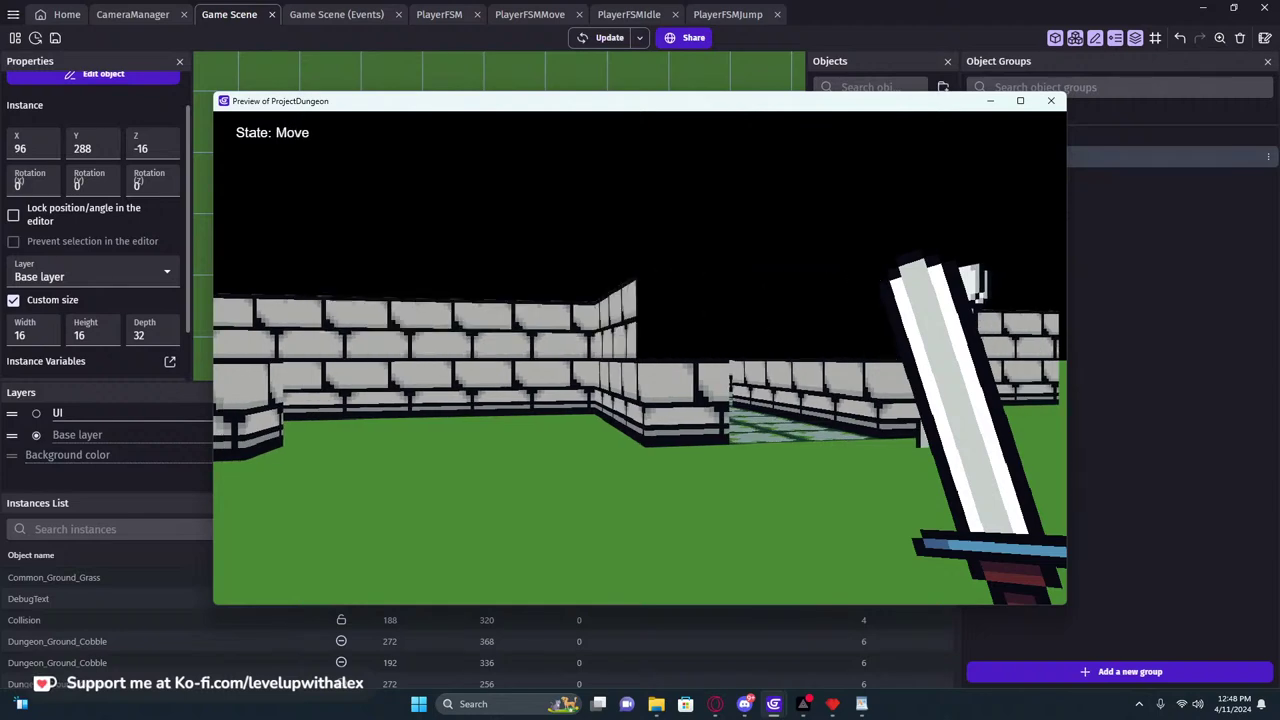
click(1051, 101)
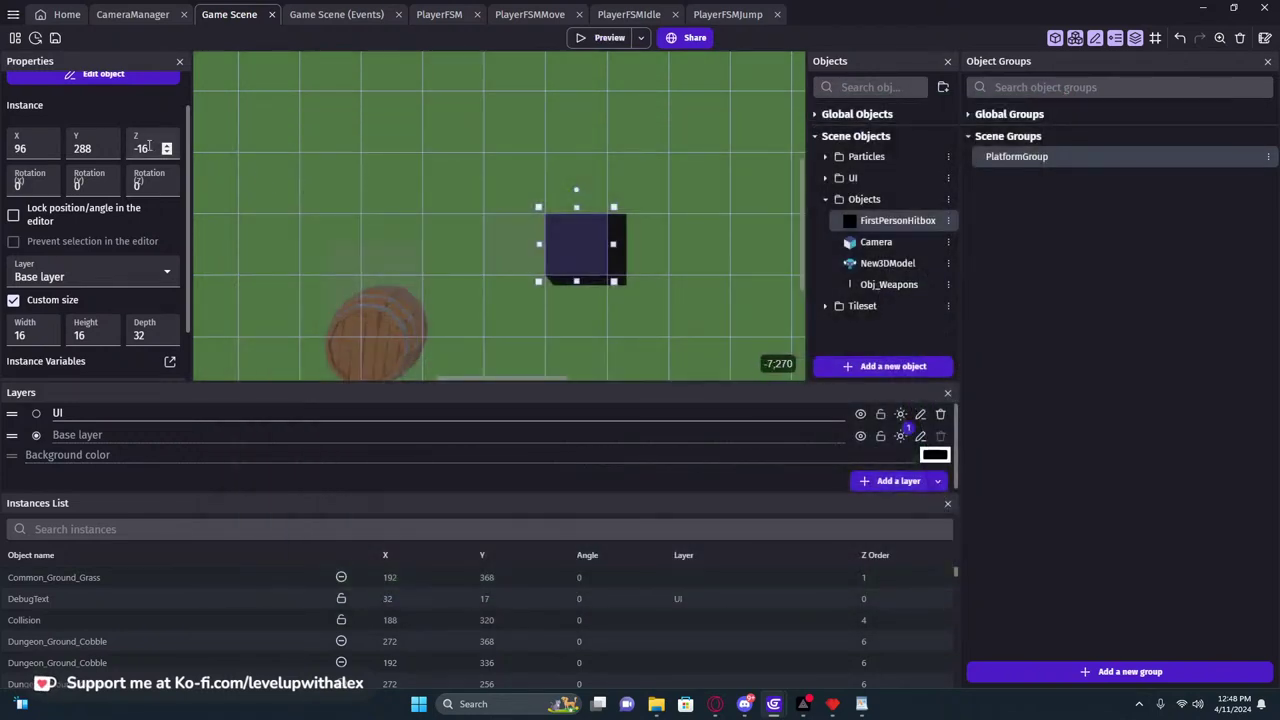
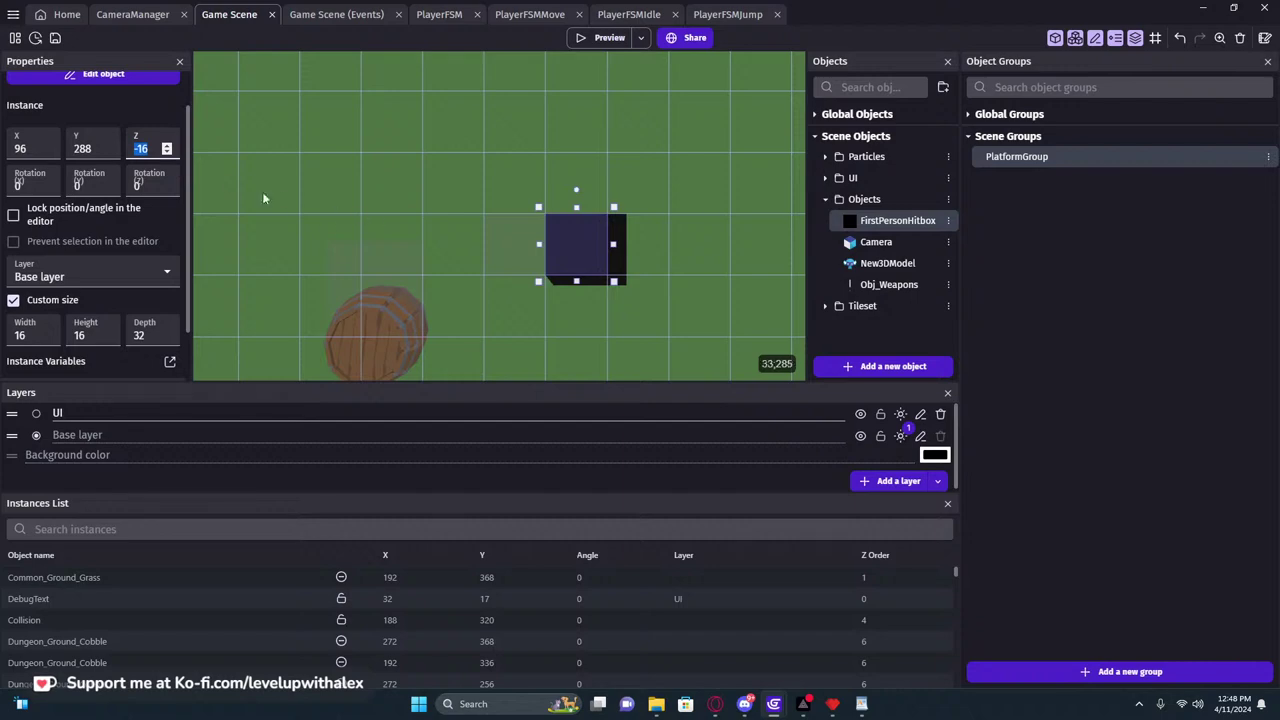
Turn off stopping the fall when Z equals 0 in FirstPersonHitbox's Jump3D behavior and apply the change
click(335, 192)
double_click(587, 250)
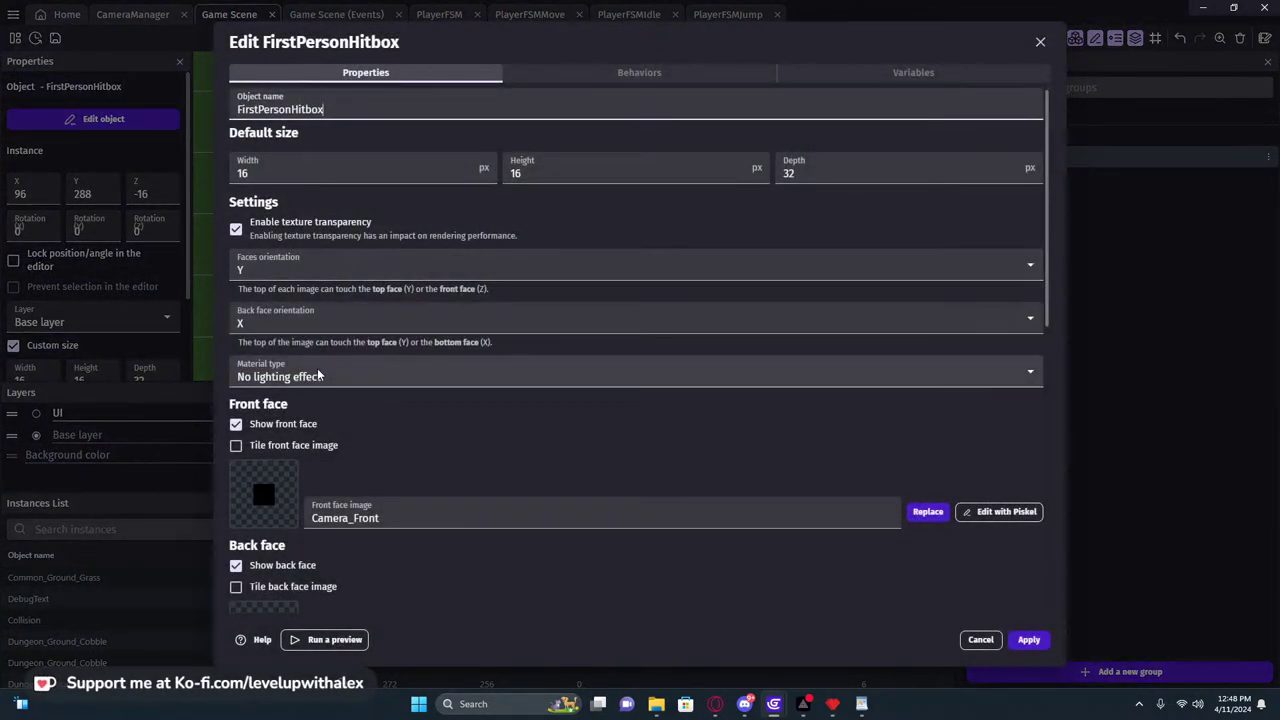
click(563, 78)
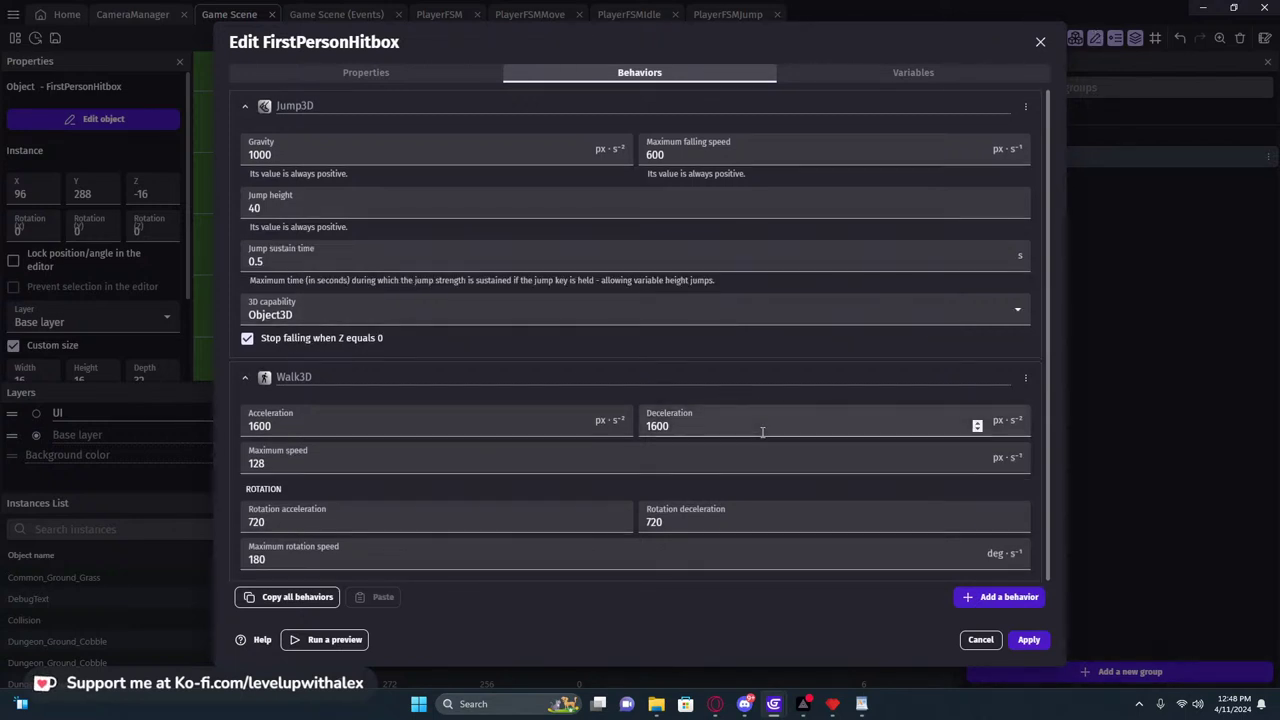
click(339, 339)
click(1027, 639)
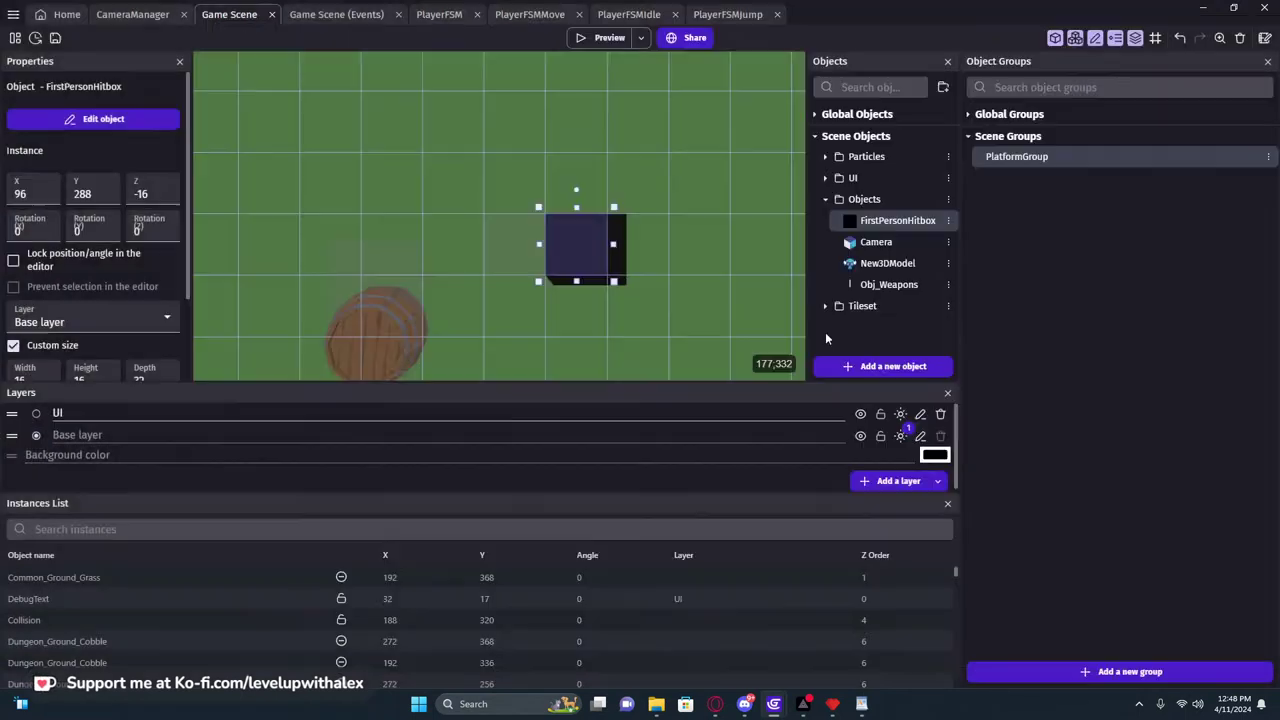
Preview the game, walk and jump around the scene with the changed Jump3D setting, and close the preview
click(604, 42)
key(s)
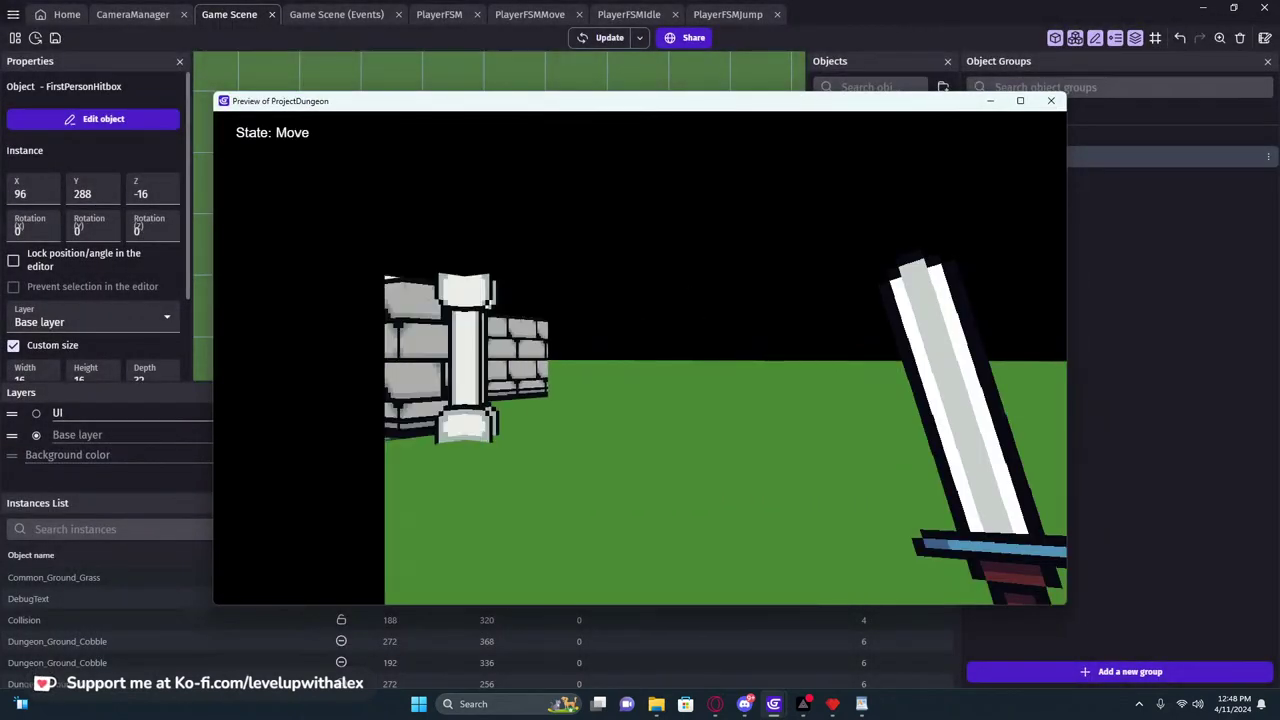
key(w)
key(space)
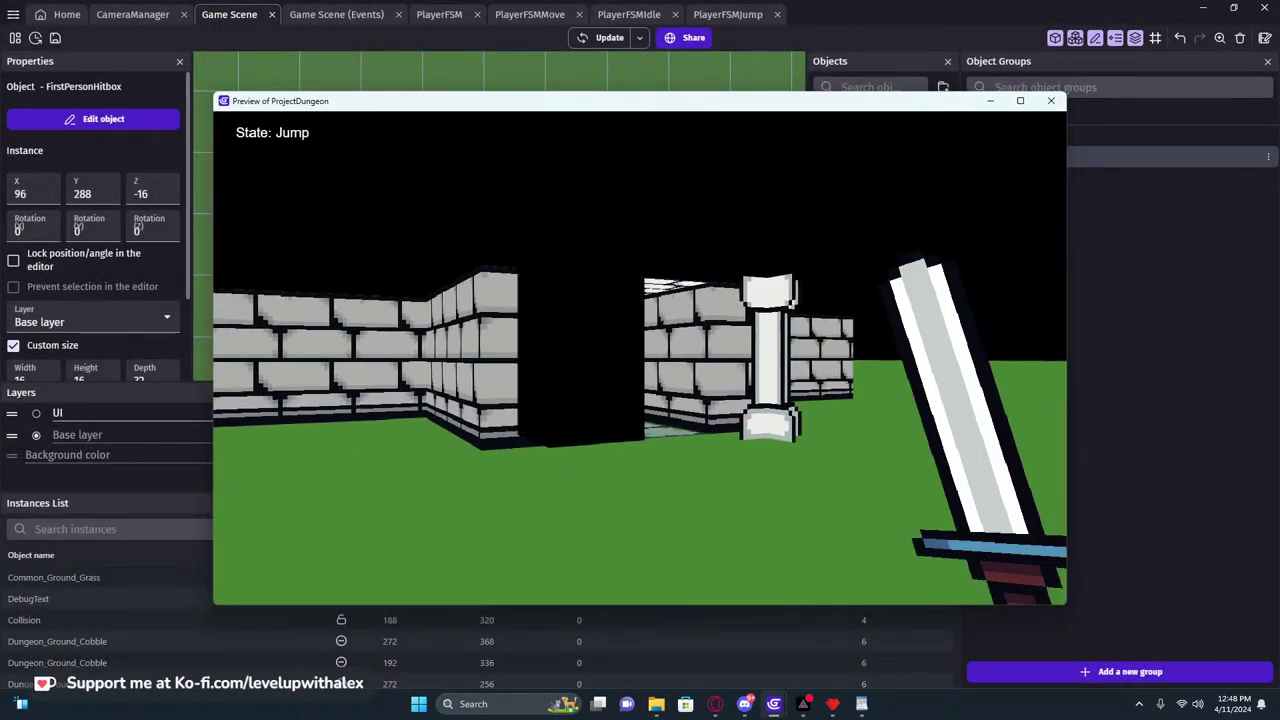
key(w)
key(space)
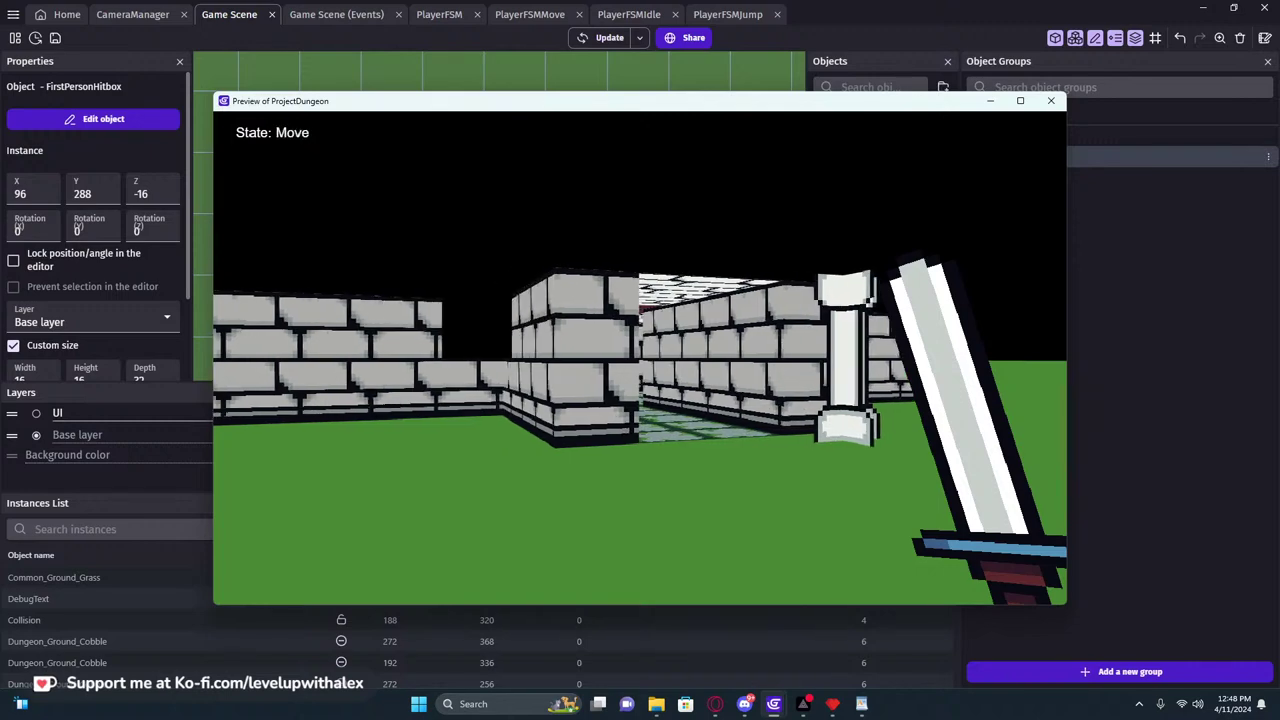
key(d)
key(w)
key(space)
key(space)
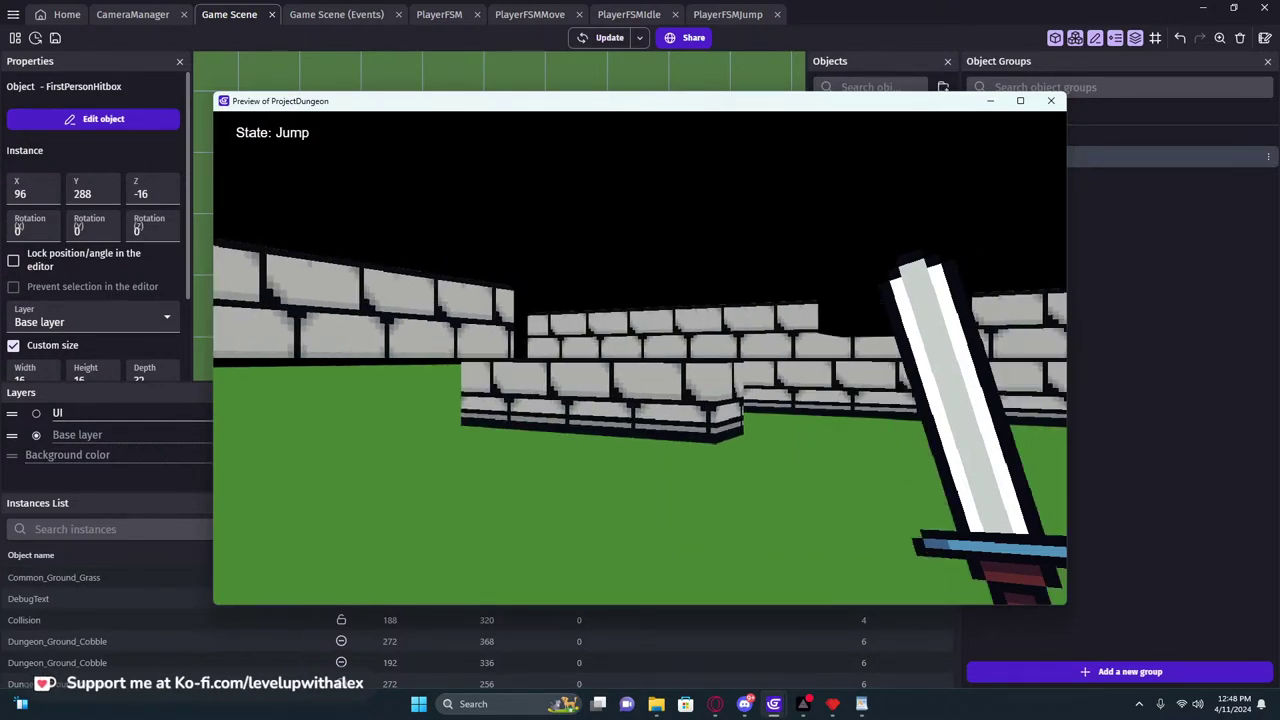
key(w)
key(w)
key(space)
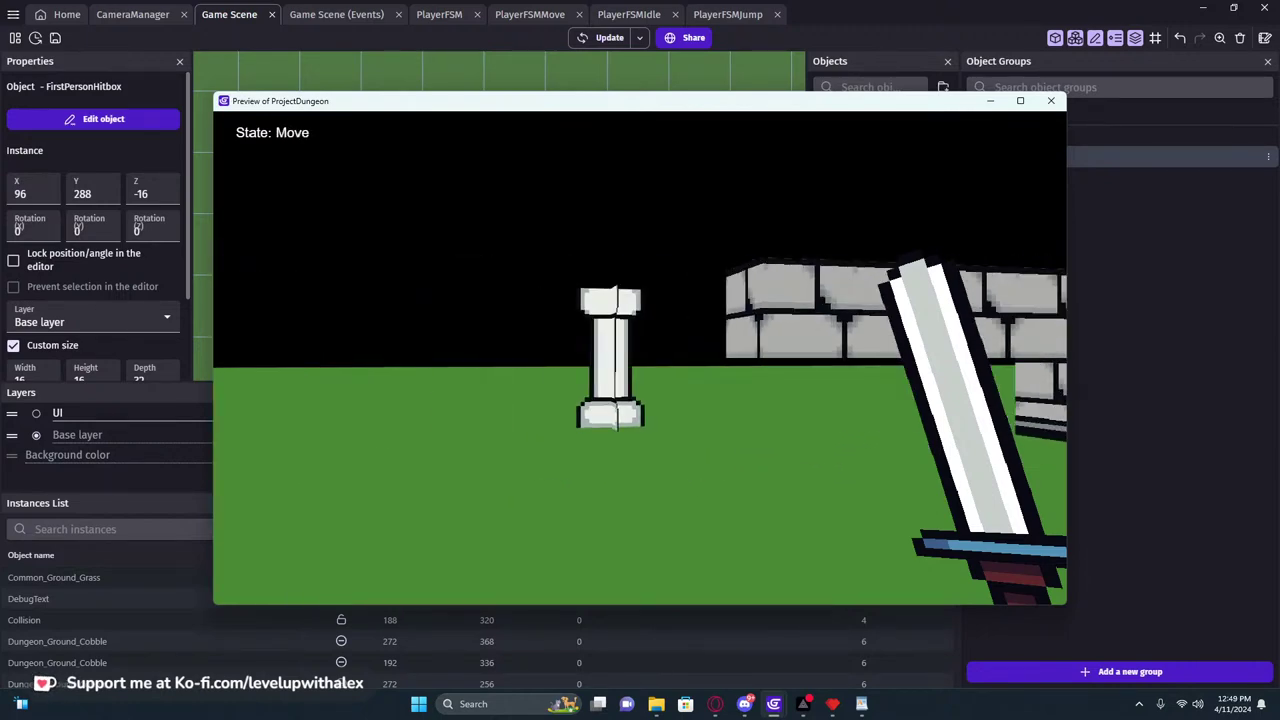
click(1051, 100)
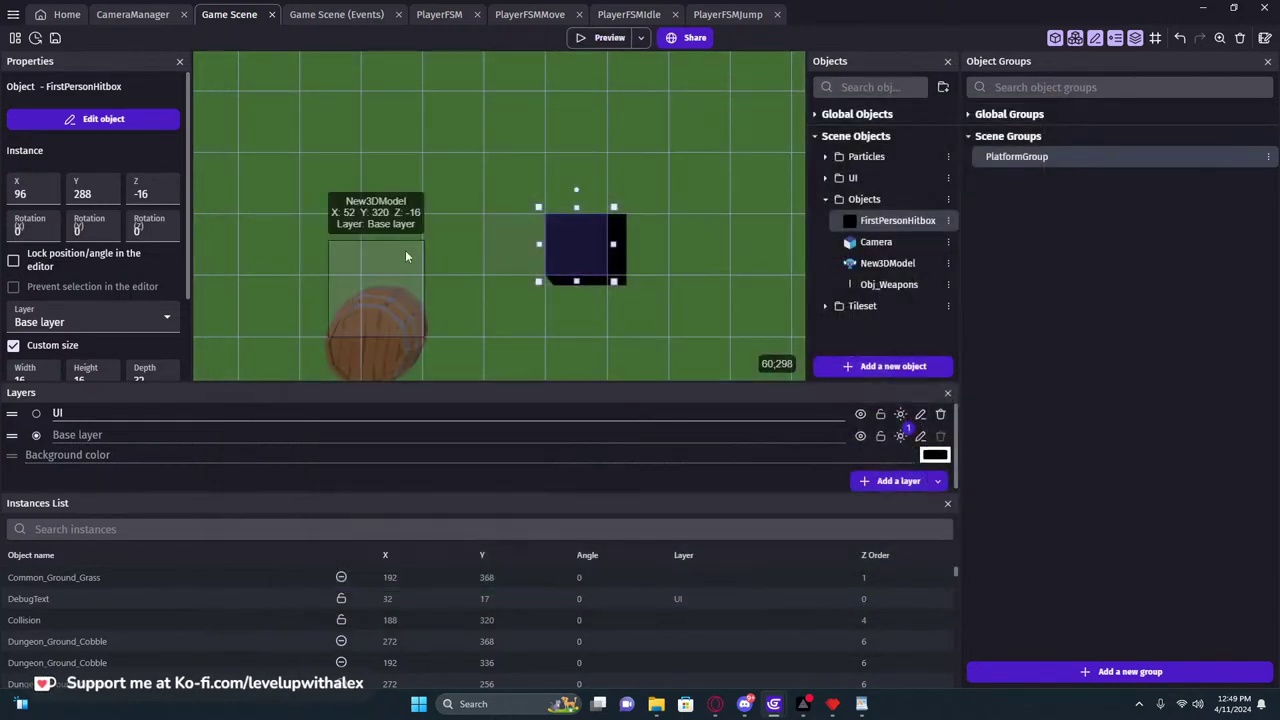
Move the FirstPersonHitbox instance to X 96, Y 272 and open the CameraManager events
drag(604, 245, 570, 189)
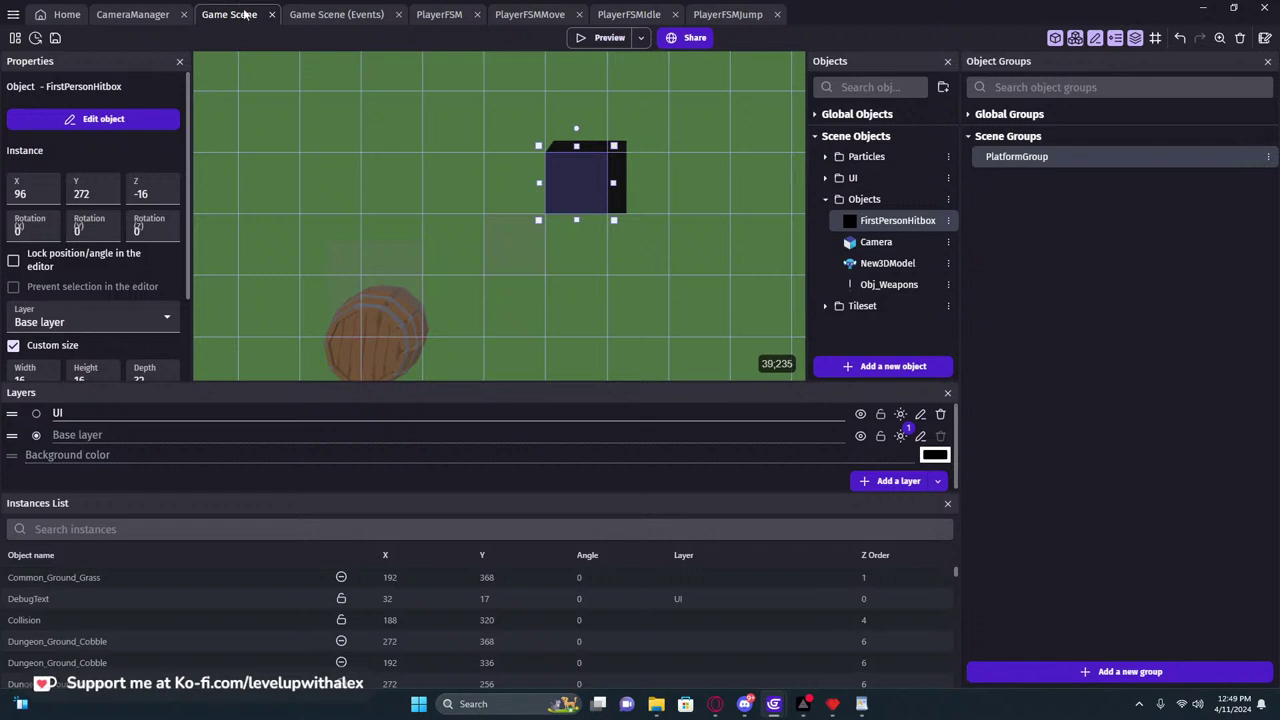
click(308, 15)
click(132, 14)
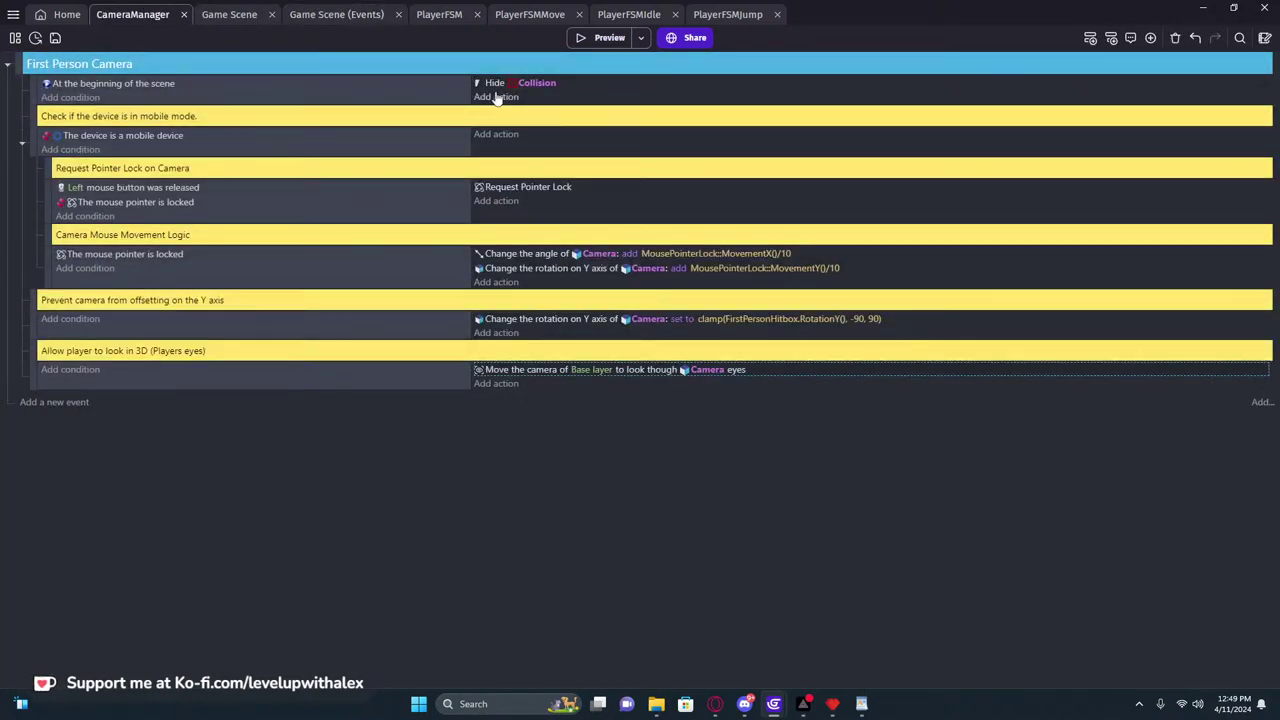
click(33, 90)
key(shift+d)
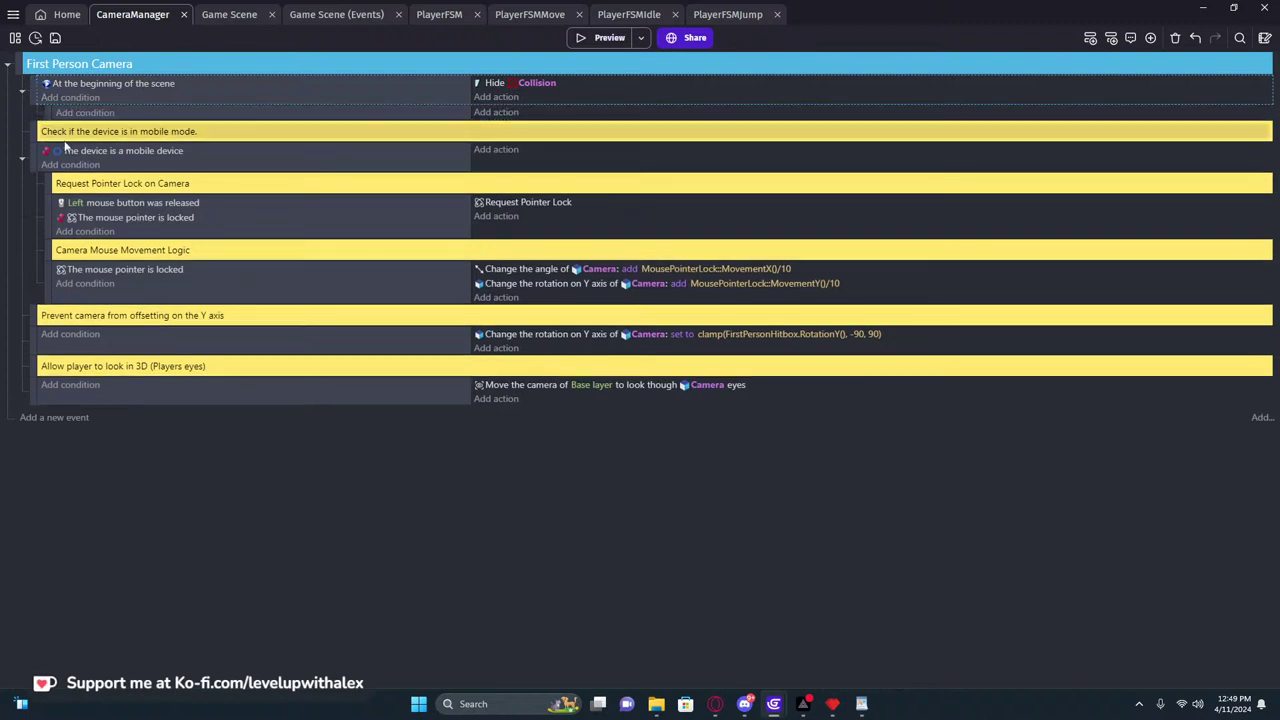
drag(47, 112, 40, 129)
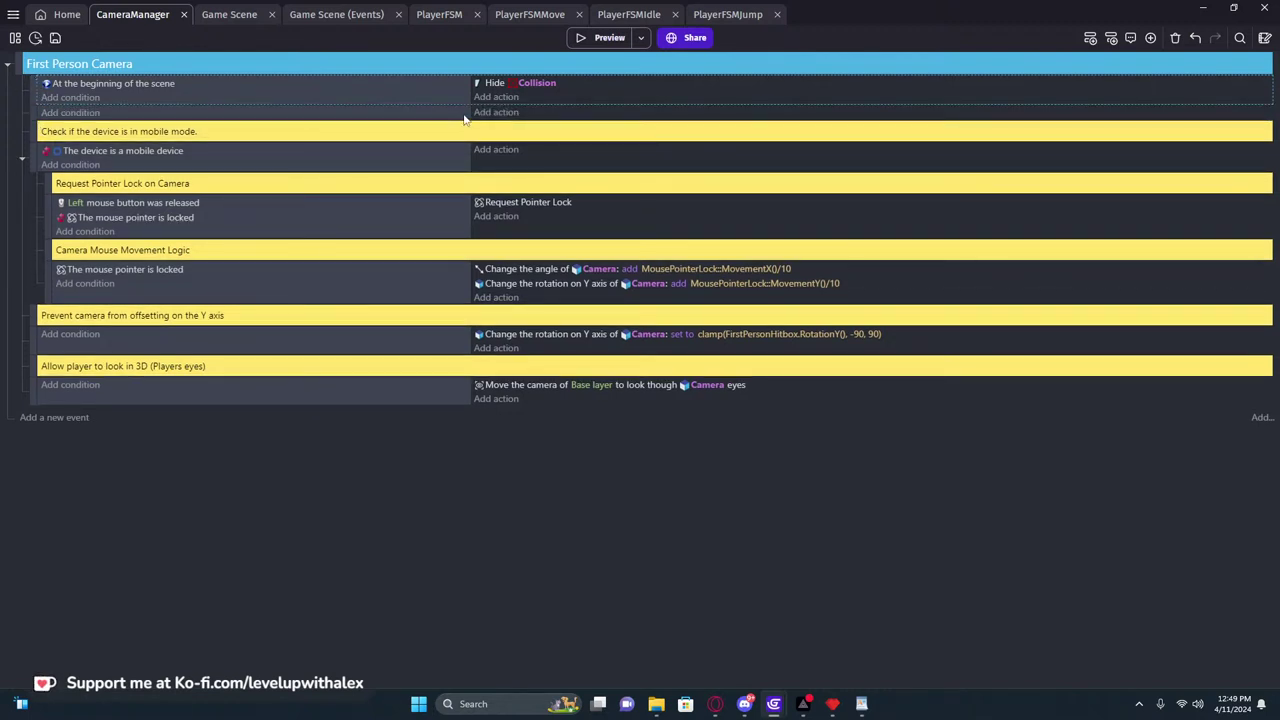
click(31, 110)
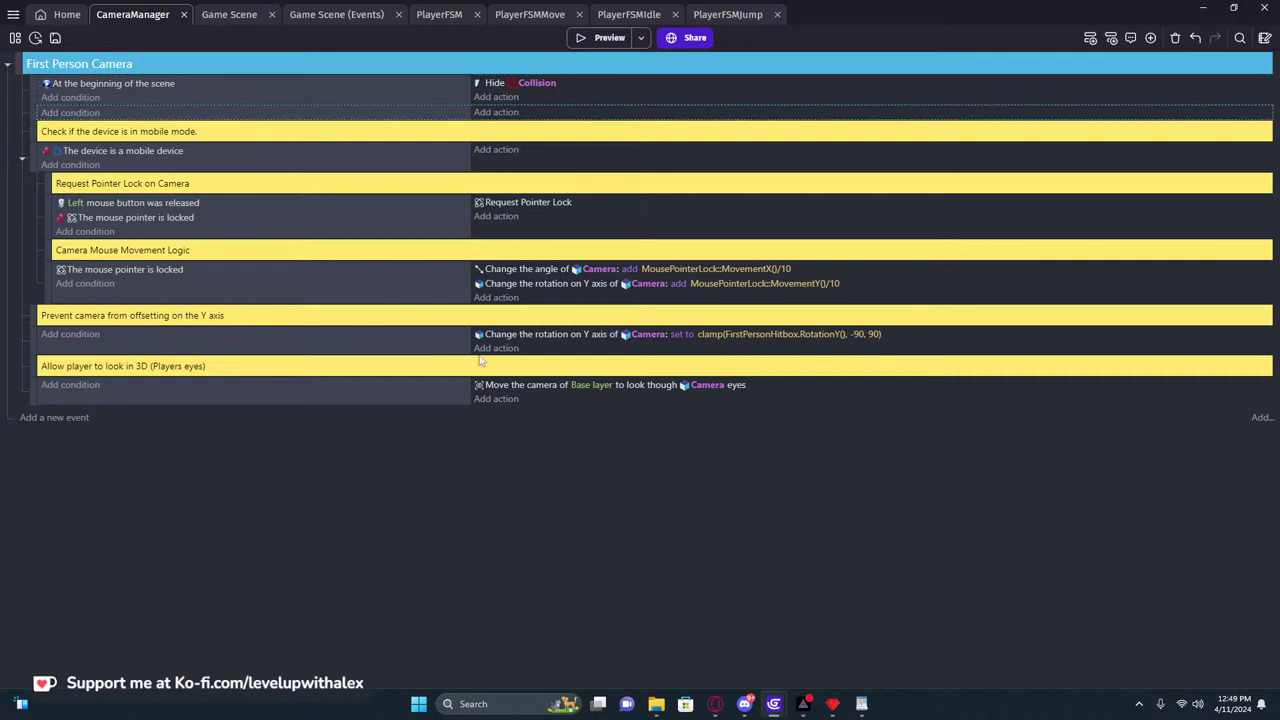
key(Delete)
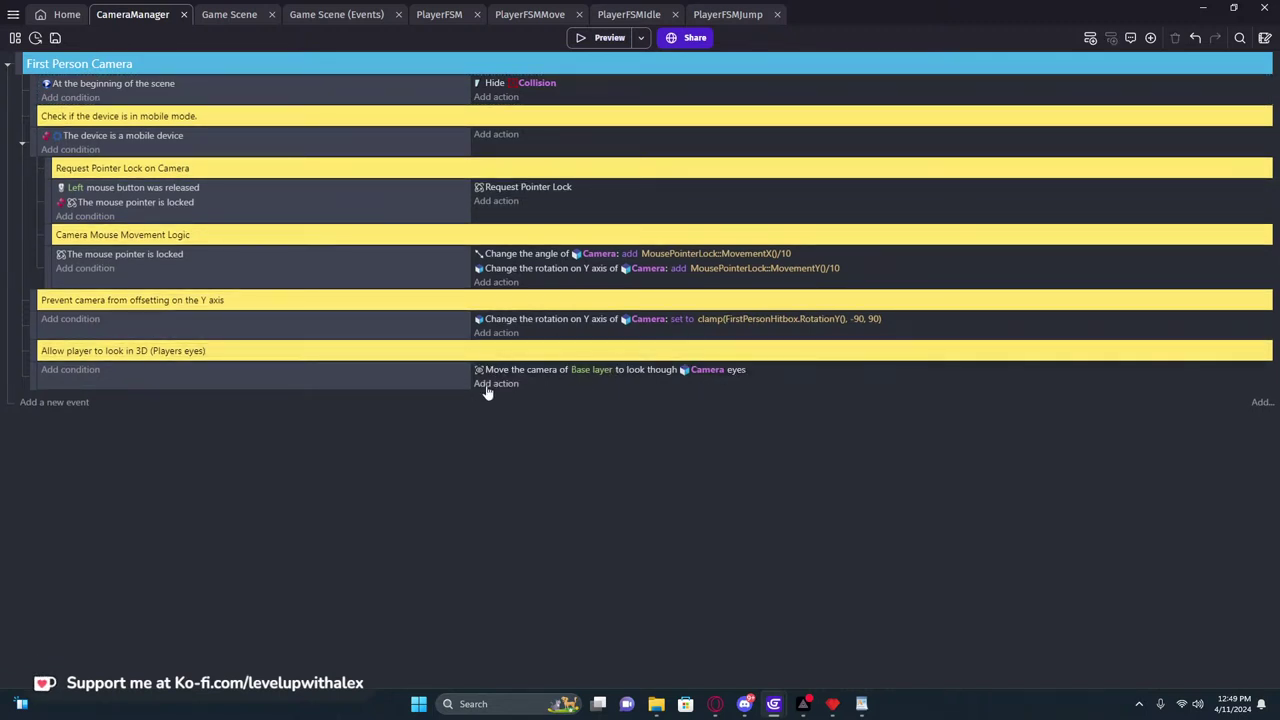
Change the Camera's Y-axis rotation value to clamp(Camera.RotationY(), -90, 90) in the event that prevents camera offsetting
click(748, 319)
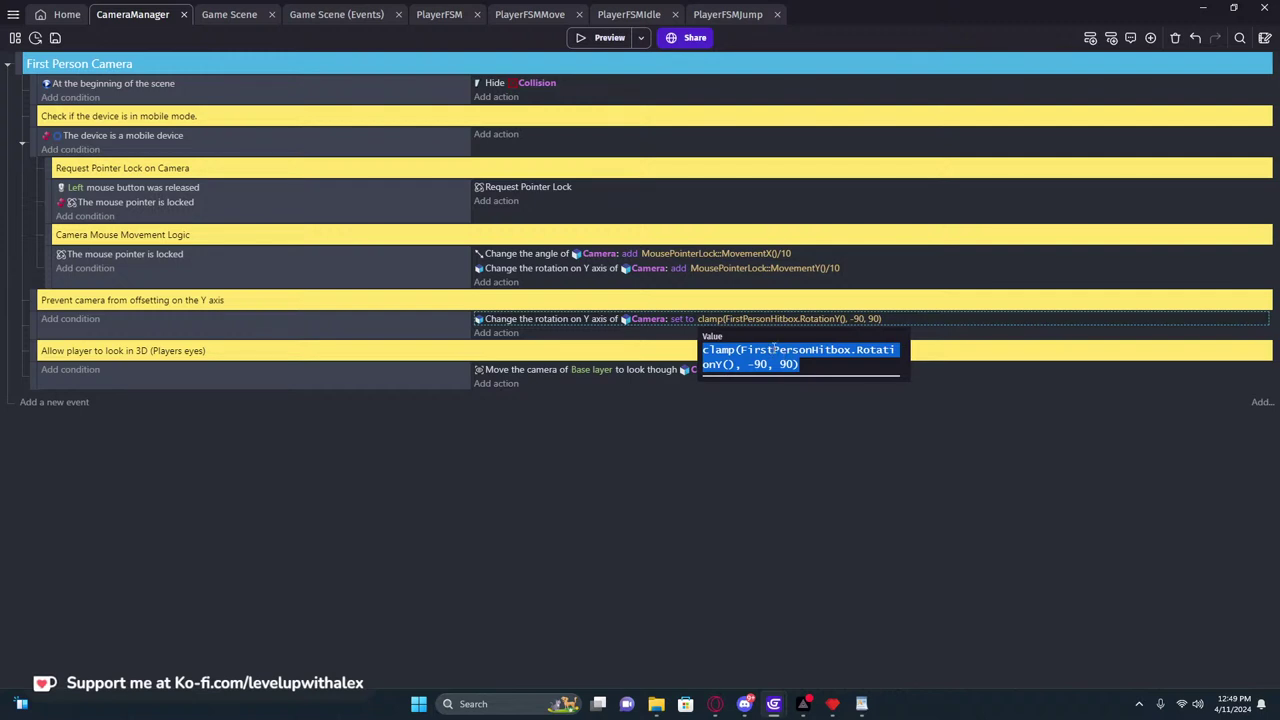
click(773, 349)
double_click(763, 350)
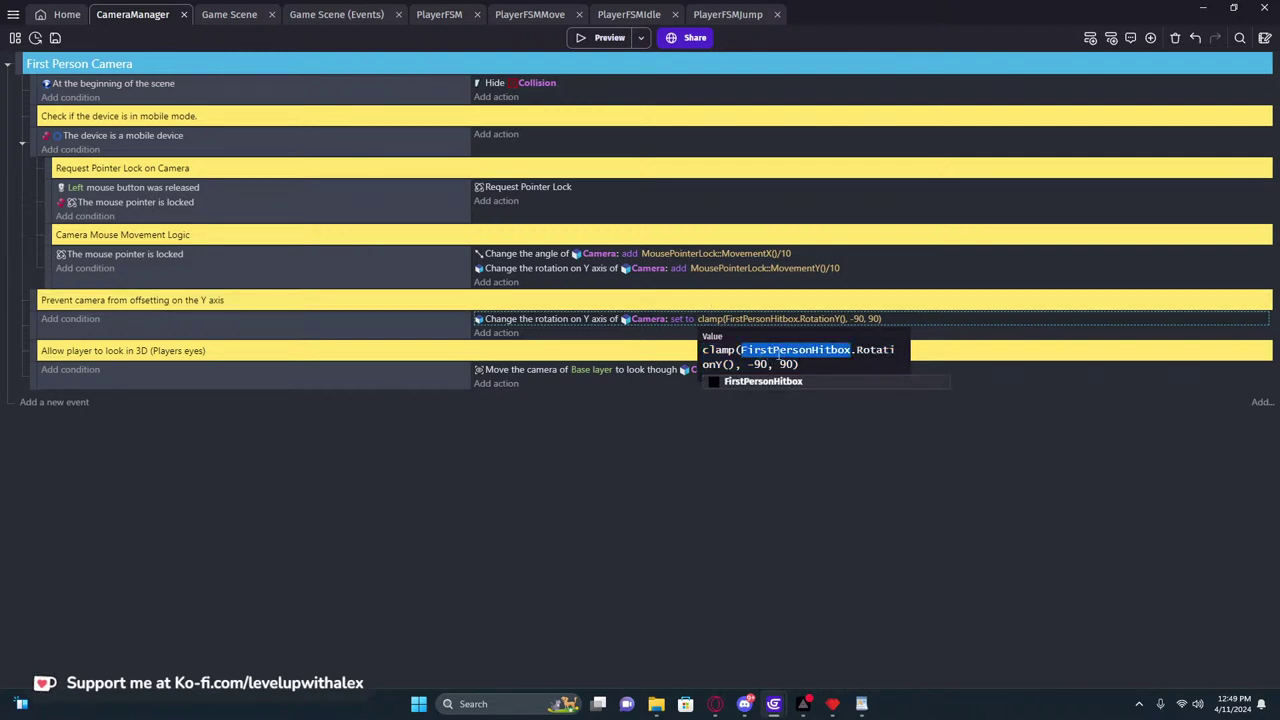
text(Camera)
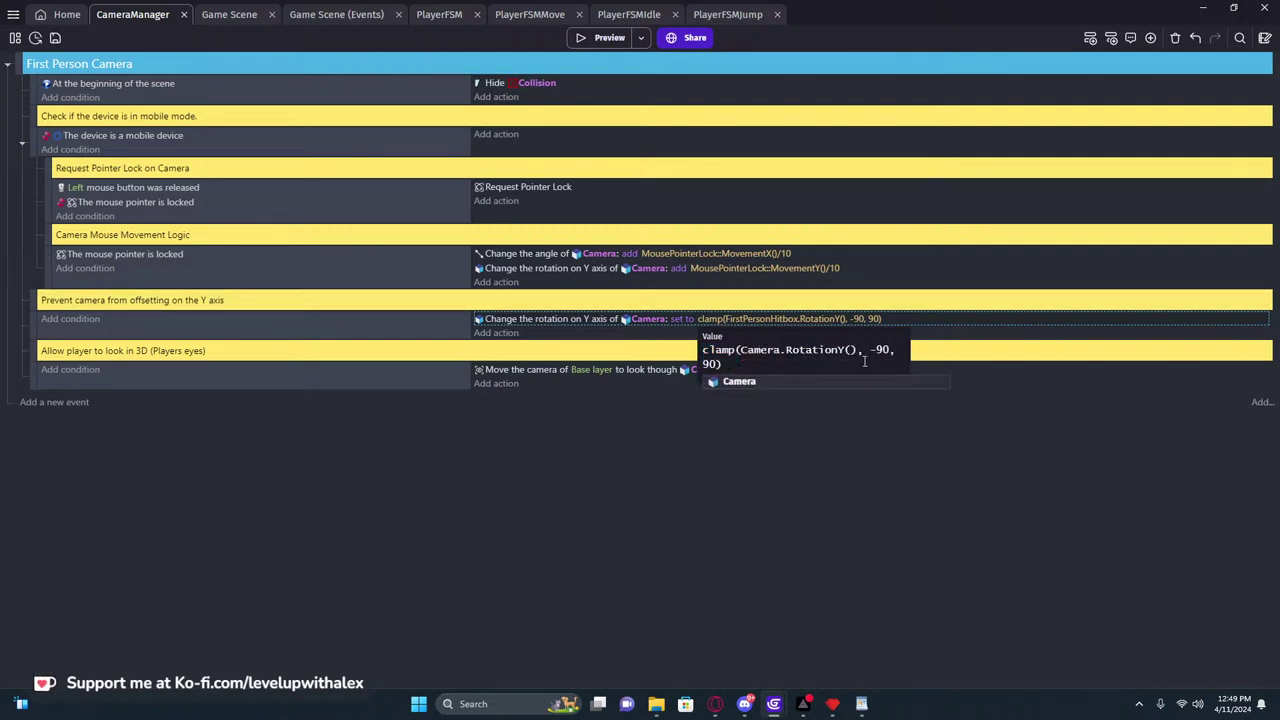
click(762, 381)
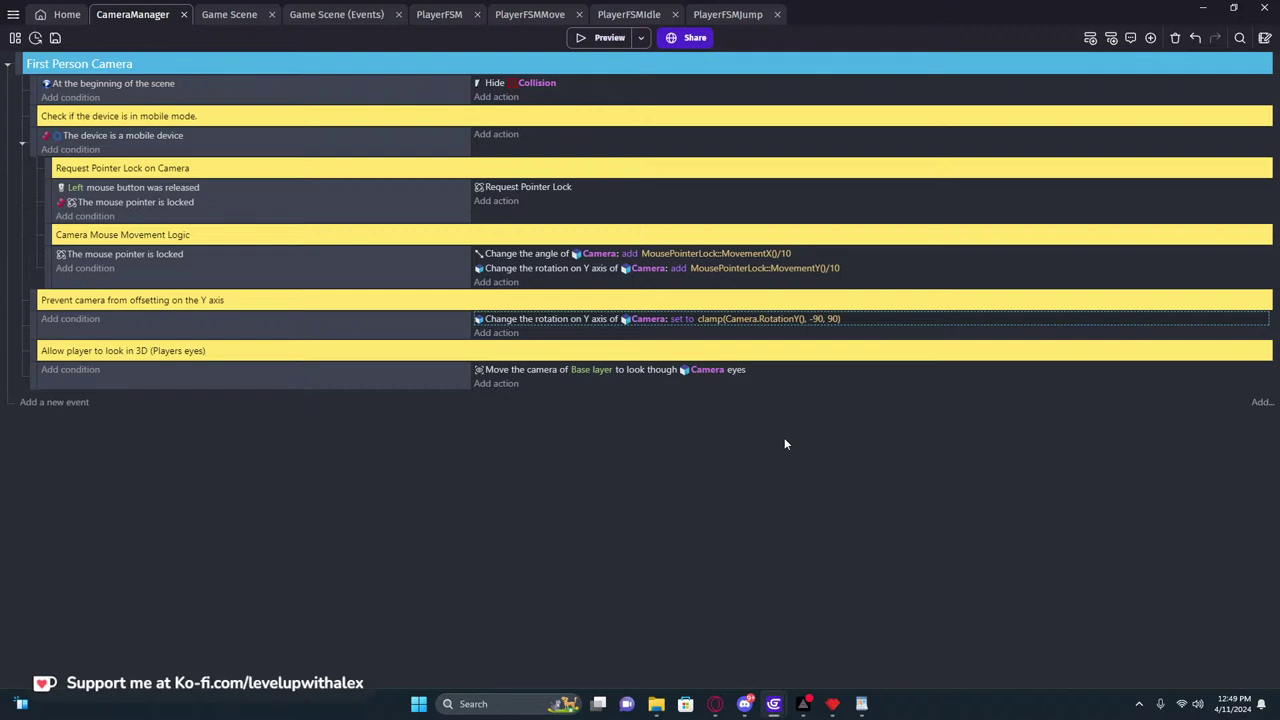
Add a Camera action to the players-eyes event setting its center Z position to FirstPersonHitbox.Object3D::Z()+1
click(498, 384)
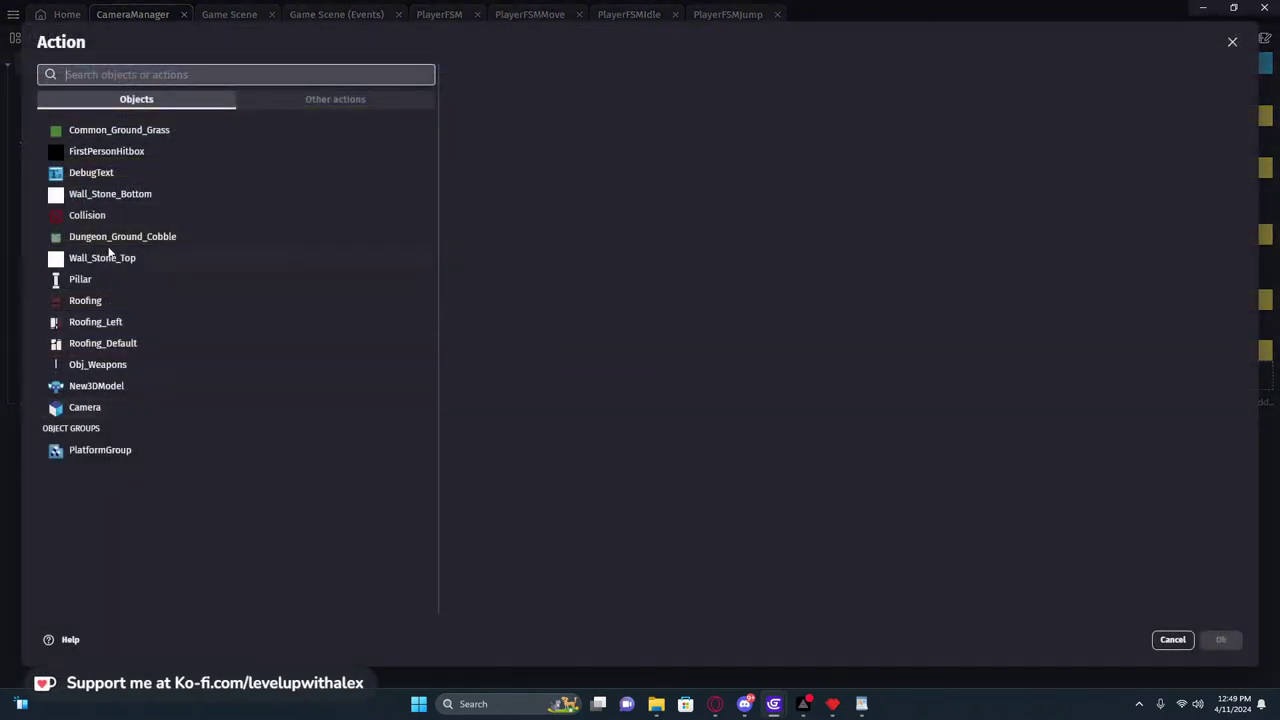
text(c)
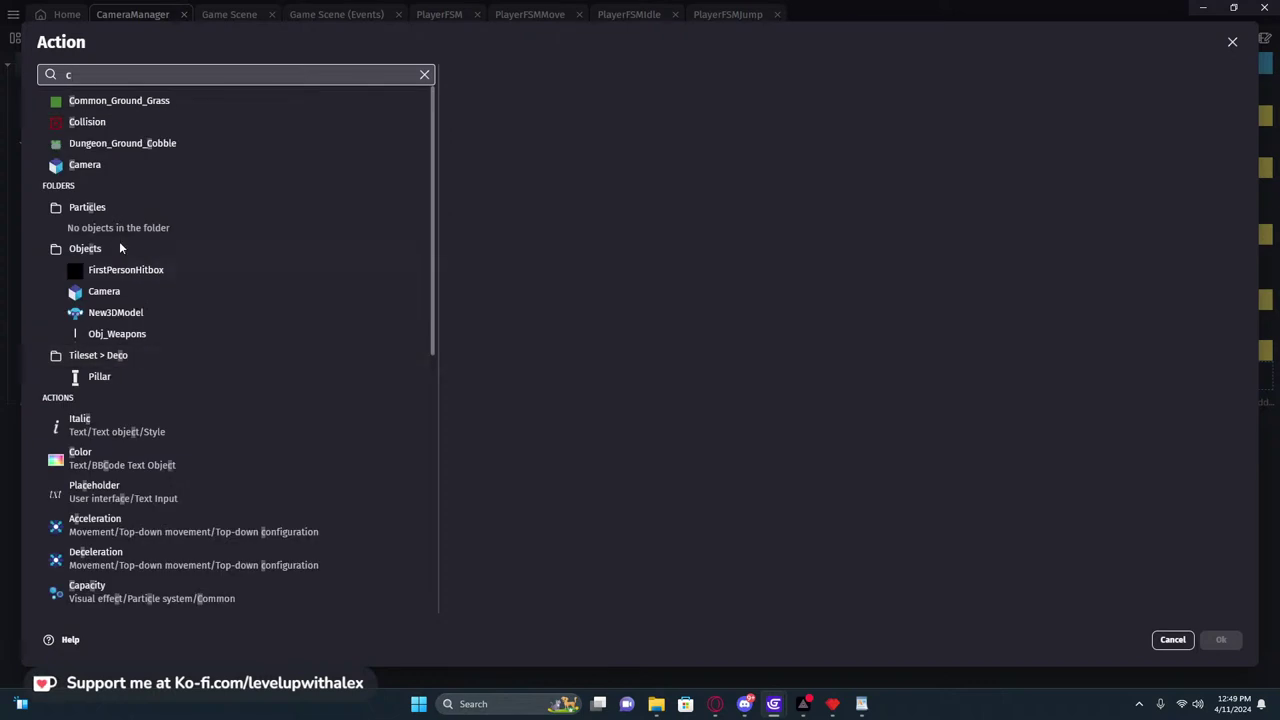
click(108, 291)
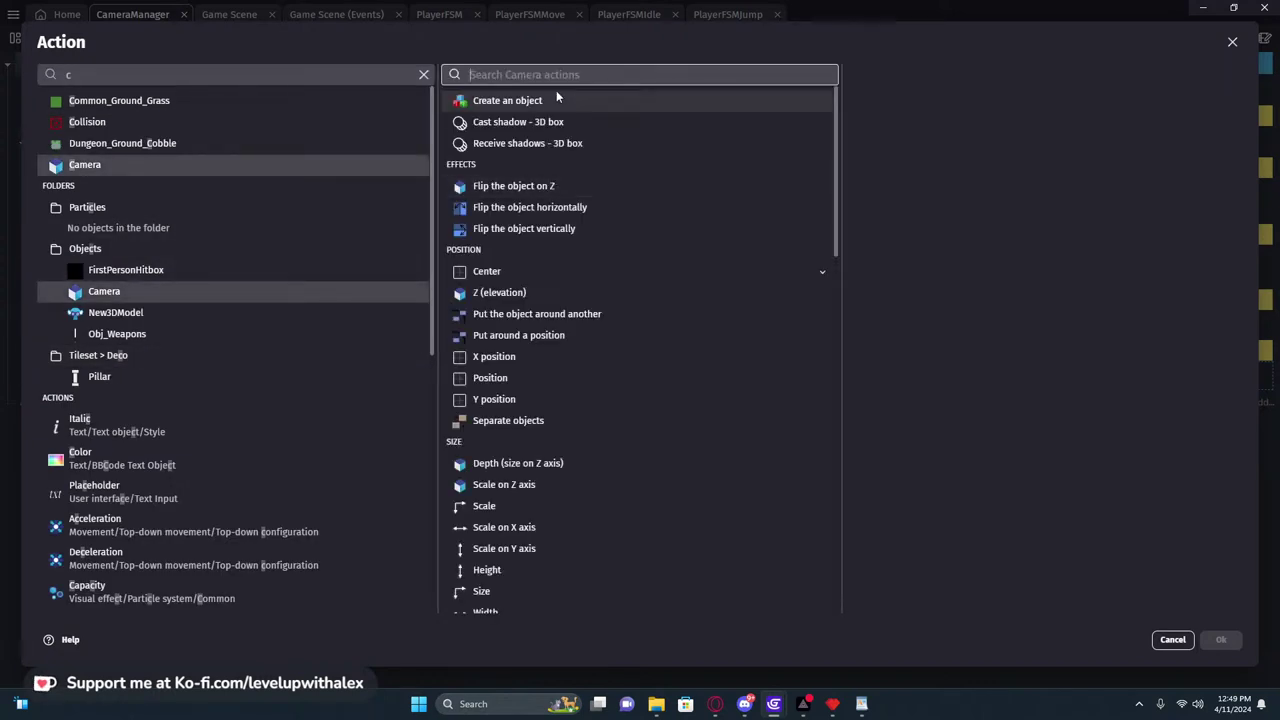
text(position)
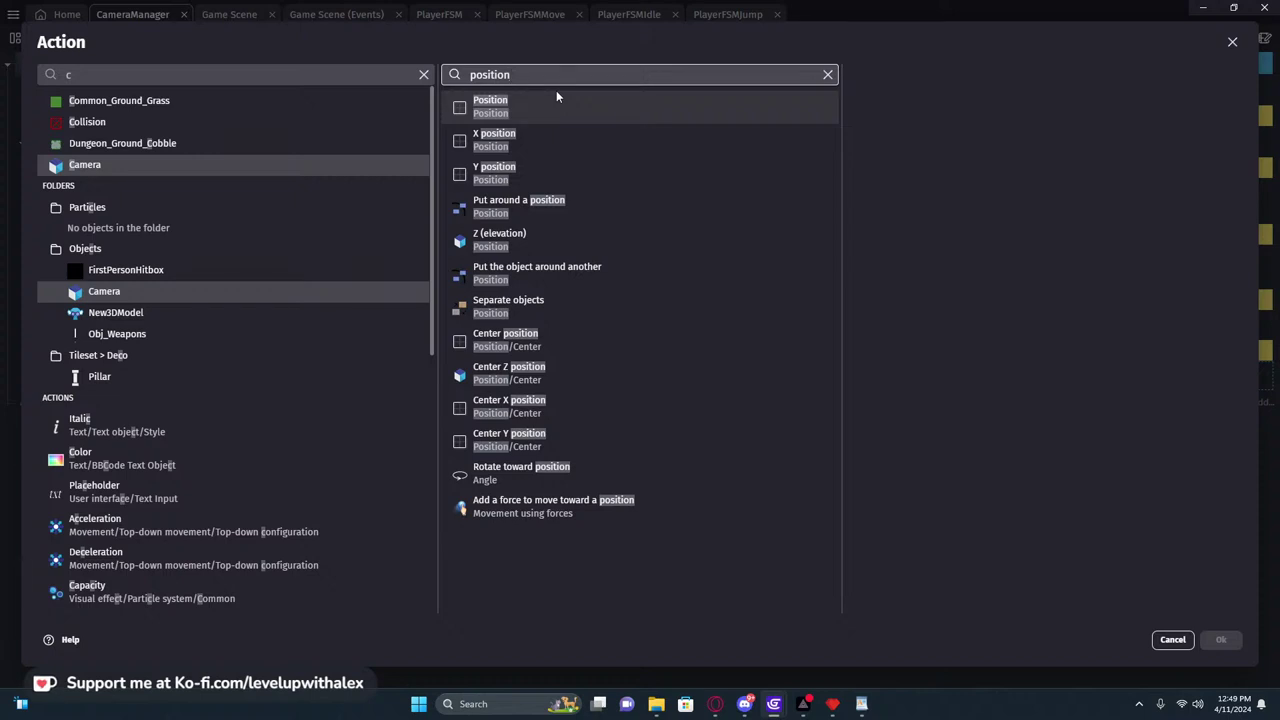
click(570, 369)
click(934, 197)
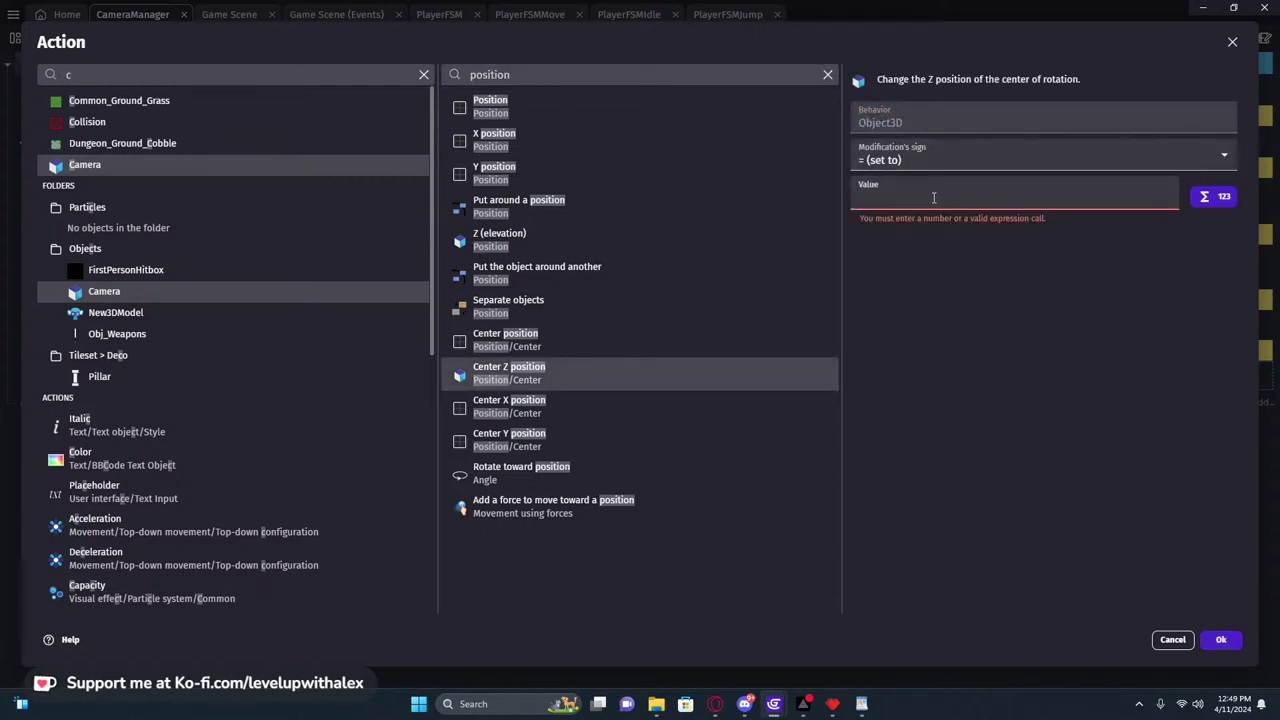
text(P)
key(Return)
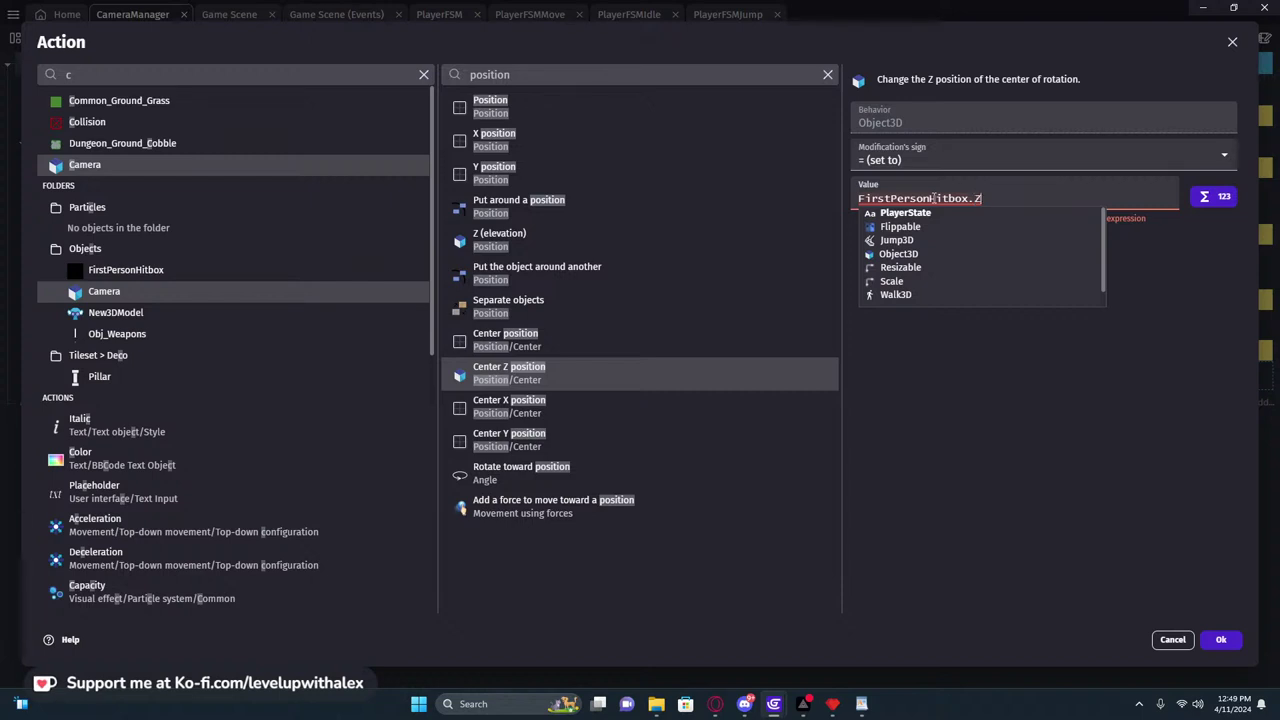
text(Z)
key(Down)
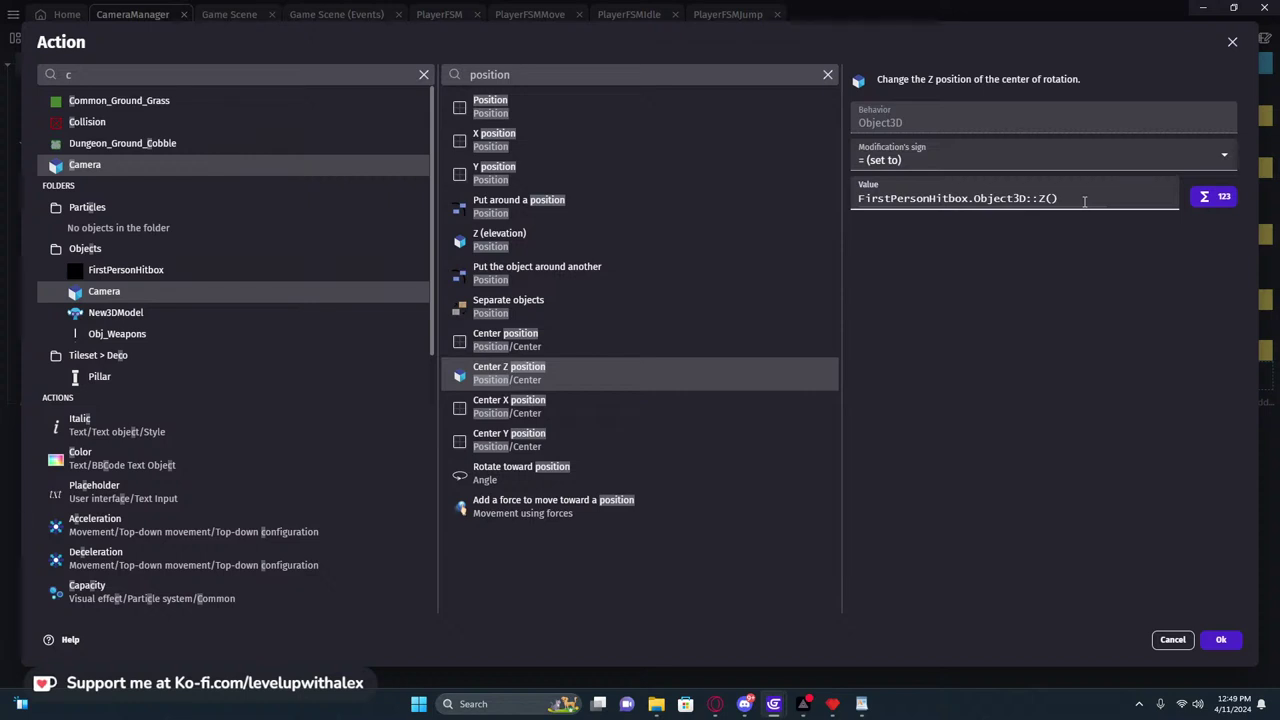
click(1030, 311)
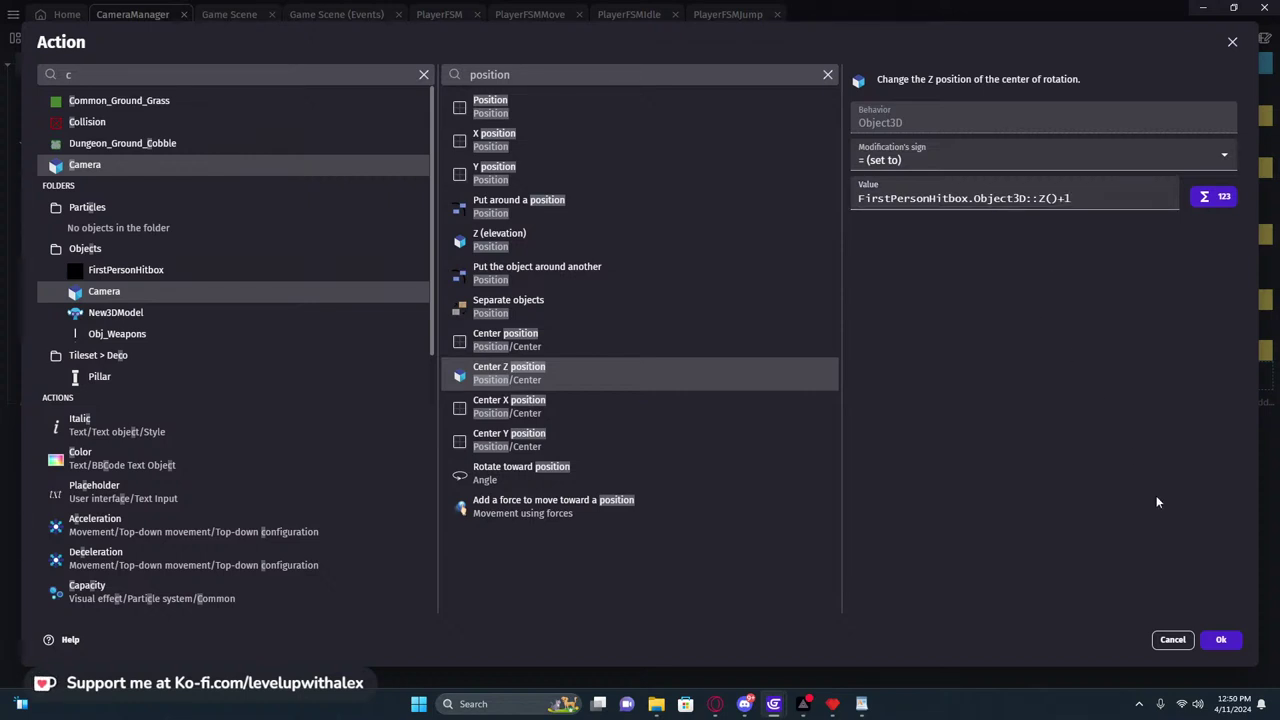
click(1222, 640)
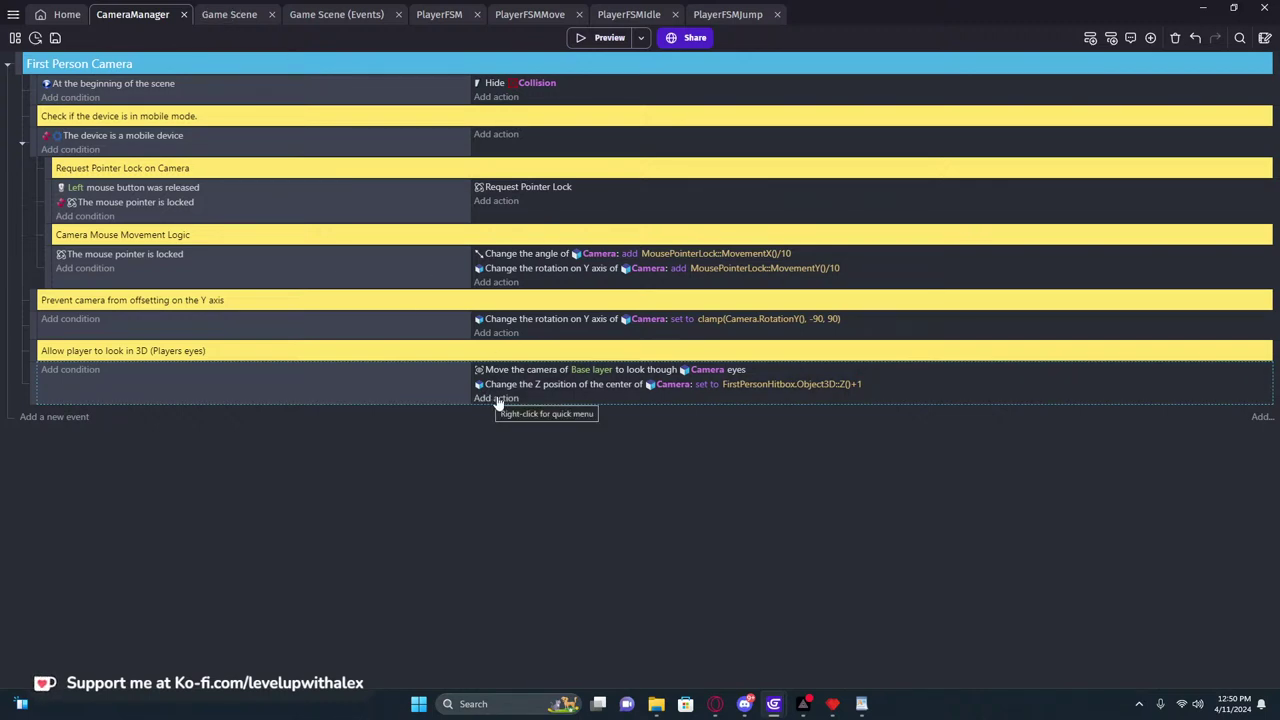
Add a Camera position action to the same event, setting X to FirstPersonHitbox.X() and Y to FirstPersonHitbox.Y()
click(497, 398)
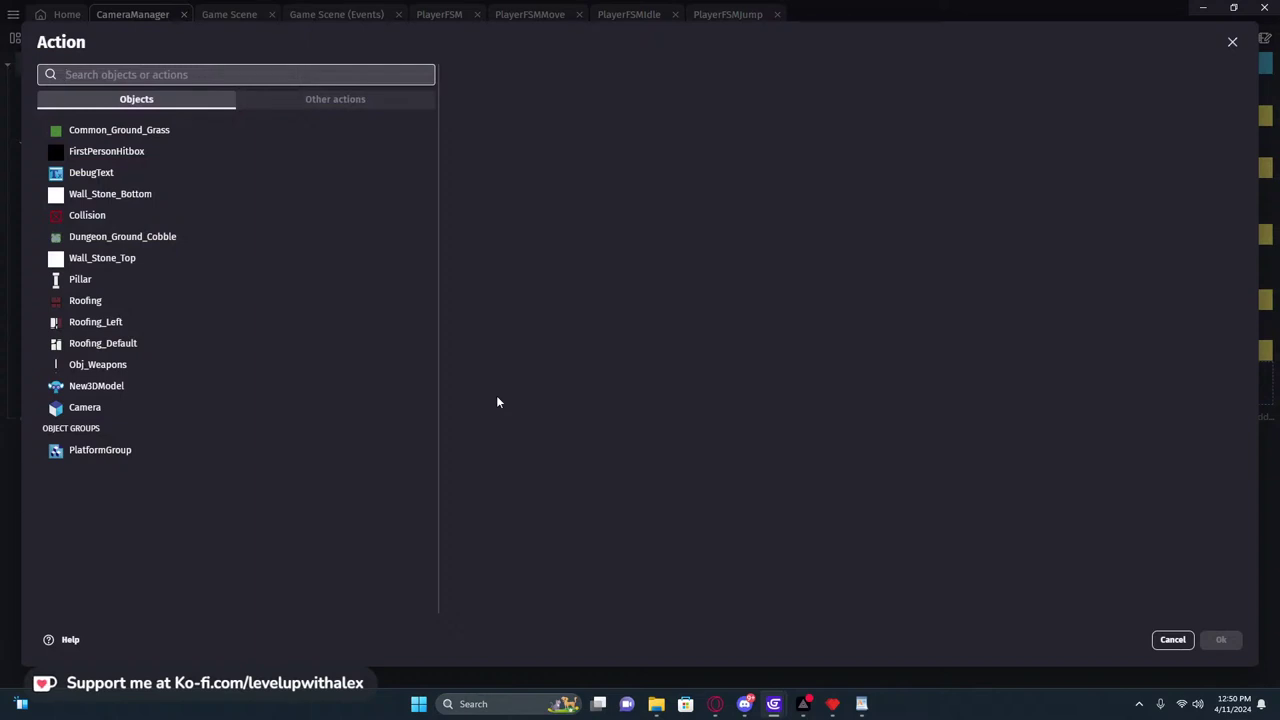
click(117, 407)
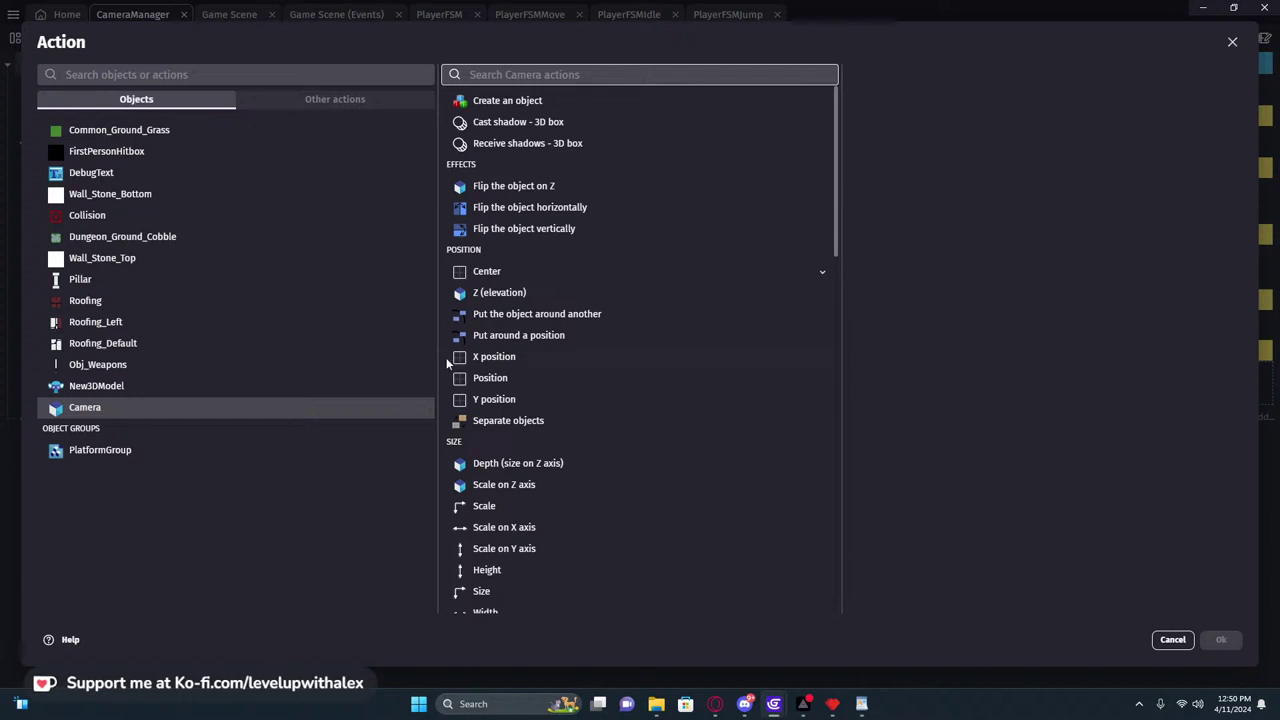
click(489, 377)
click(939, 165)
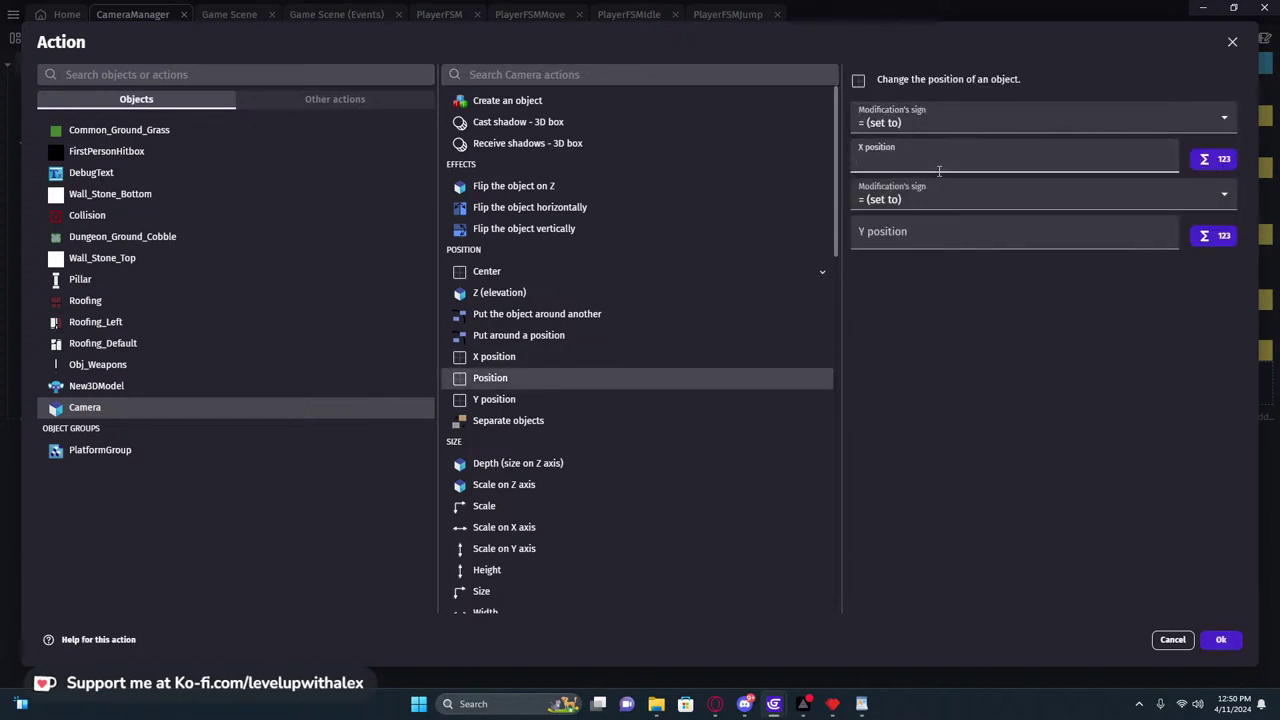
text(Hit)
click(939, 174)
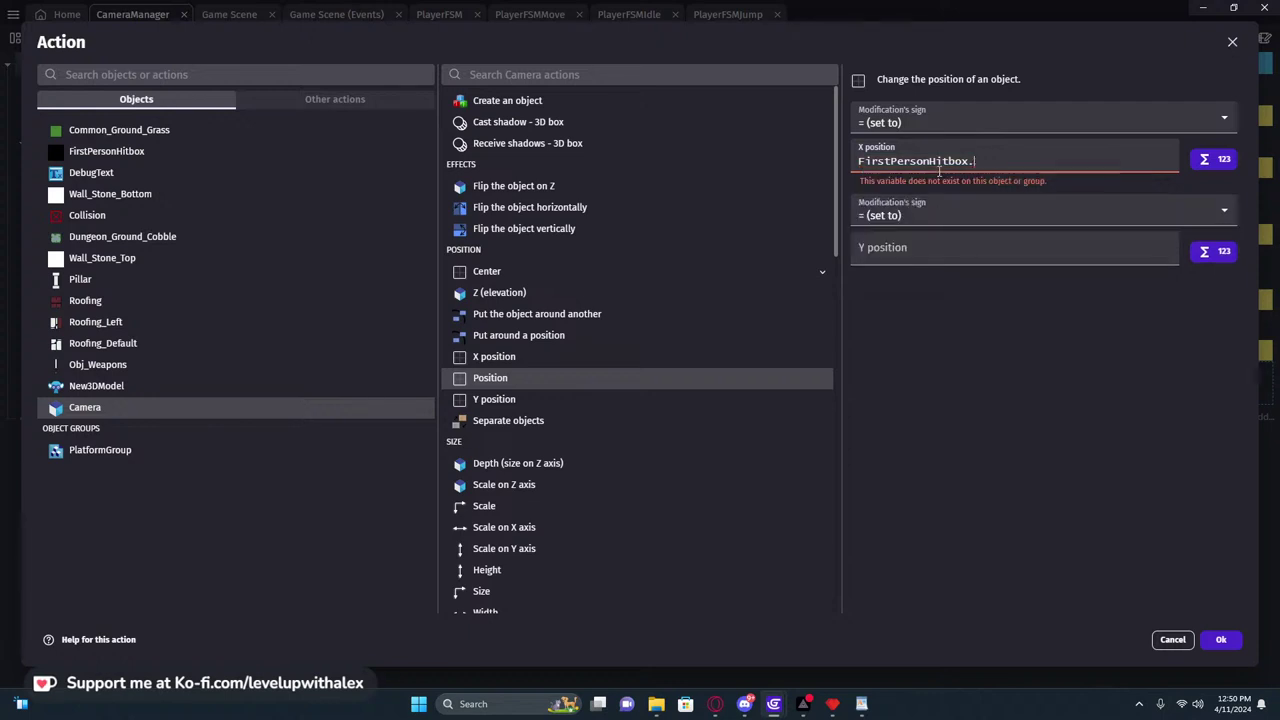
key(ctrl+a)
key(ctrl+c)
click(920, 237)
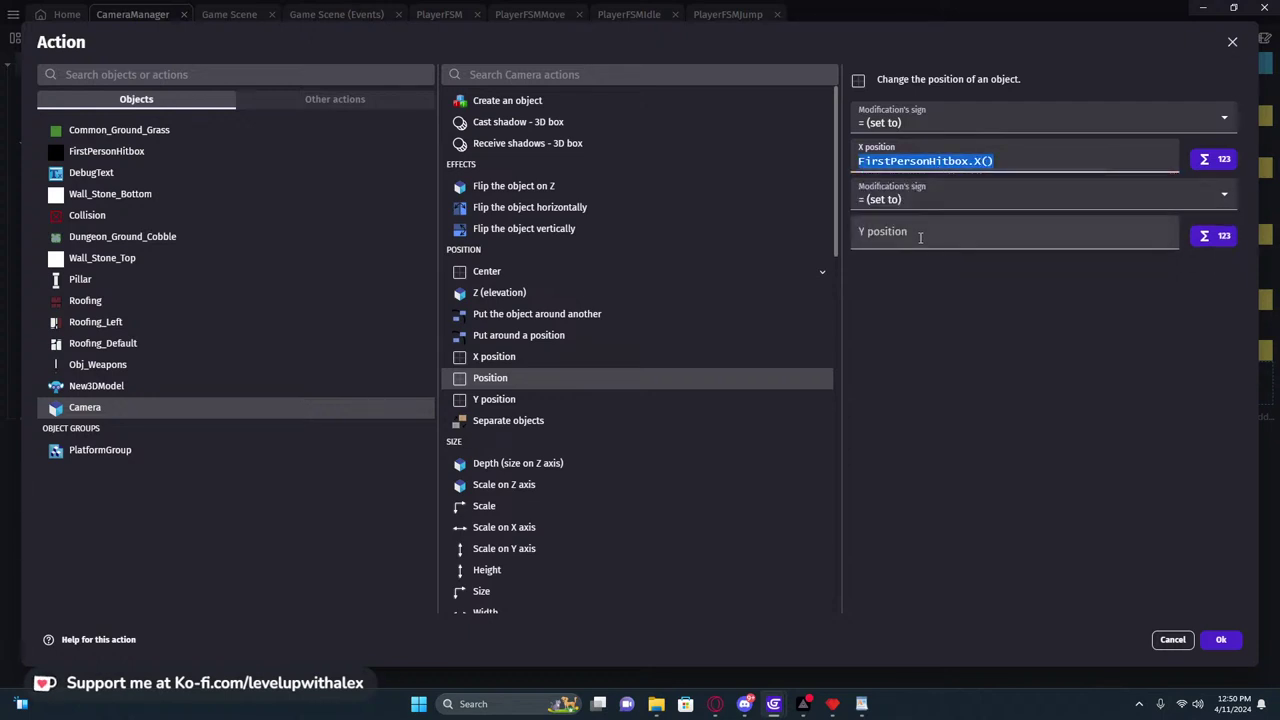
key(ctrl+v)
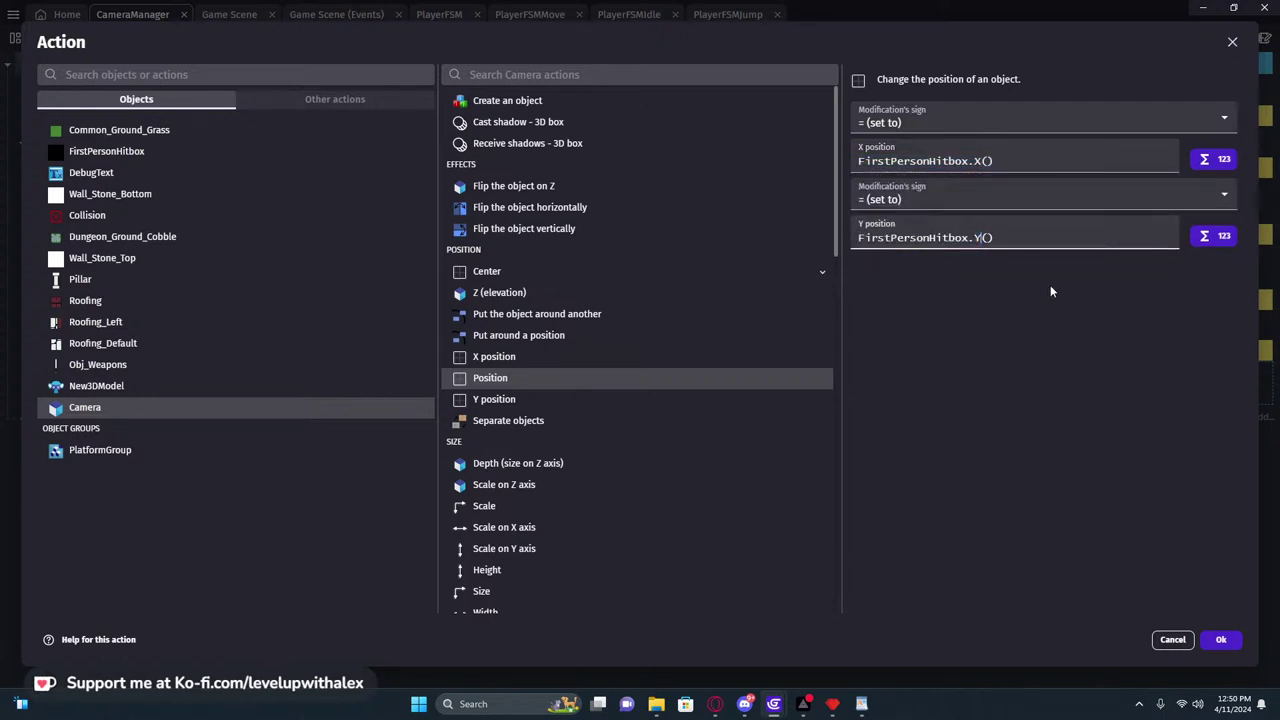
click(1220, 639)
Preview the game, walk forward to check that the Camera follows the hitbox, and close the preview
click(606, 37)
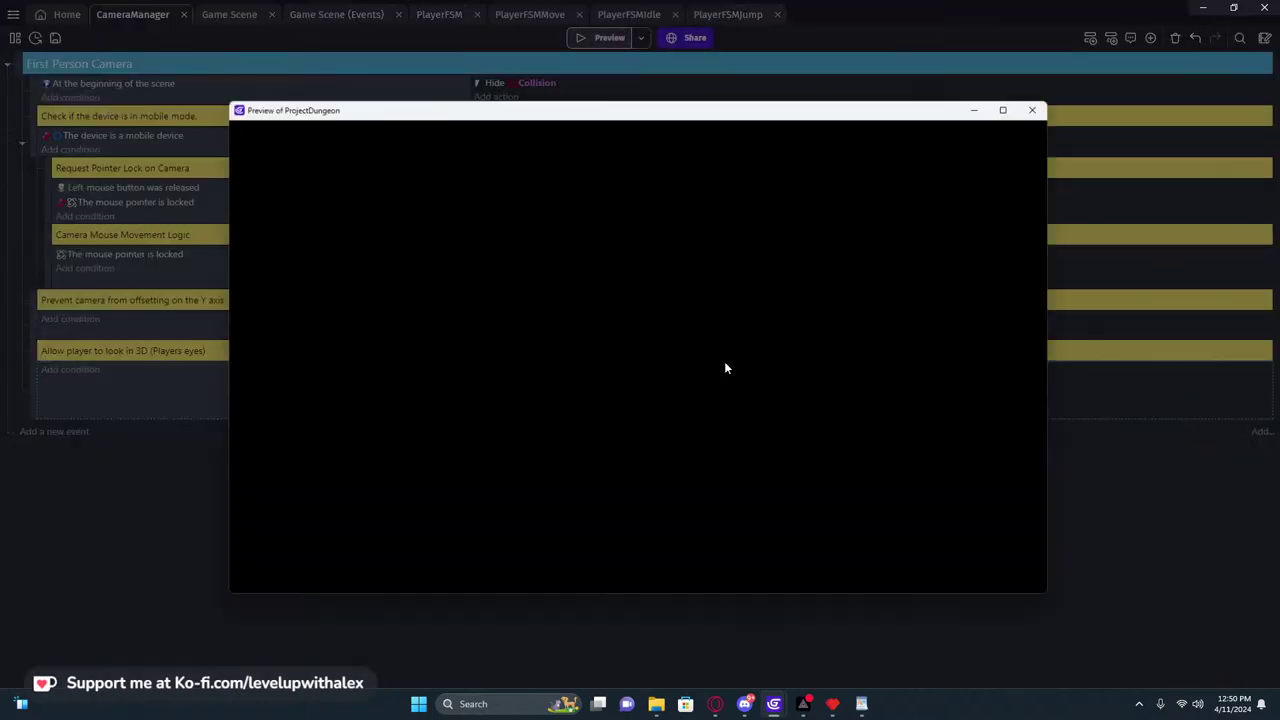
click(752, 366)
key(w)
key(w)
key(w)
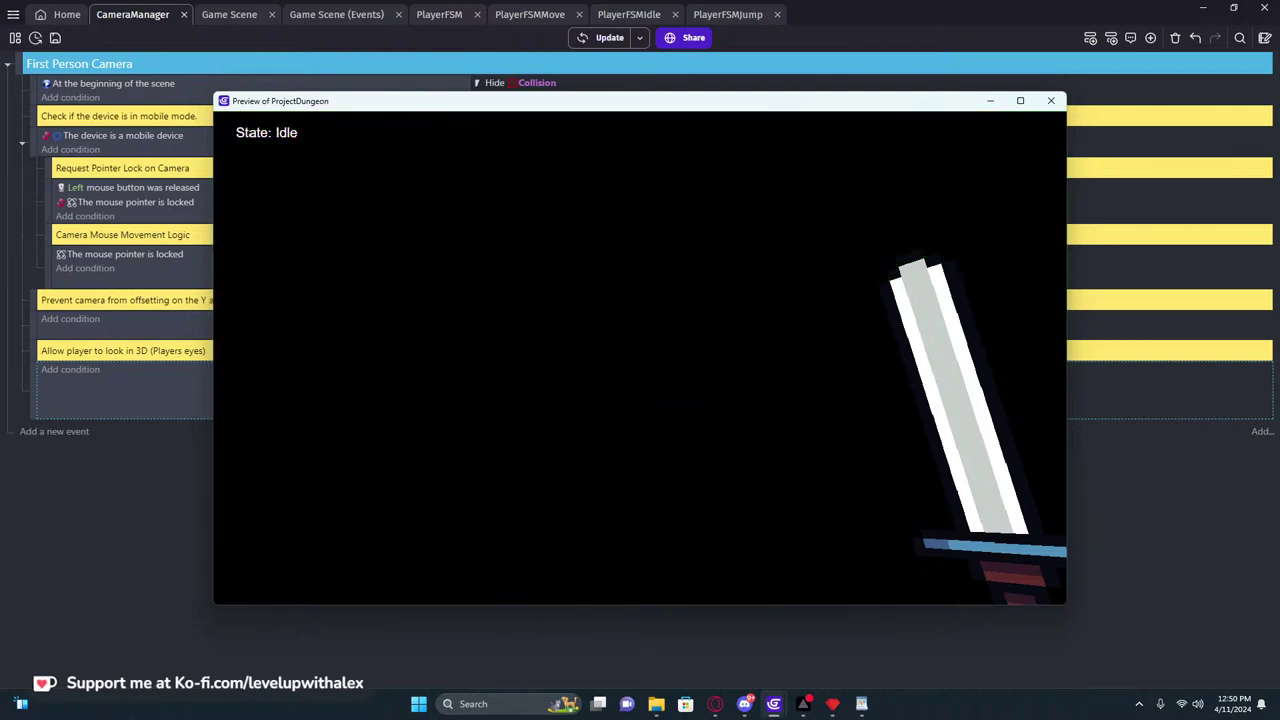
click(1058, 102)
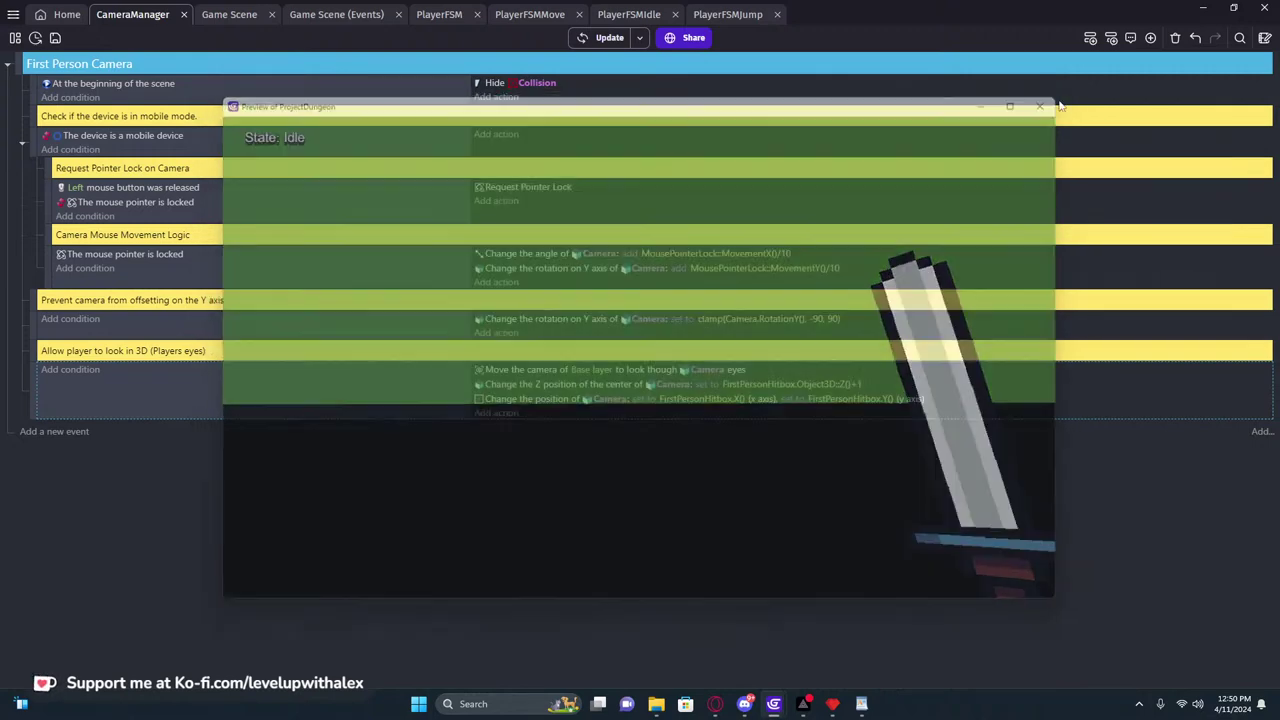
Add an action hiding FirstPersonHitbox to the beginning-of-scene event in CameraManager
click(229, 14)
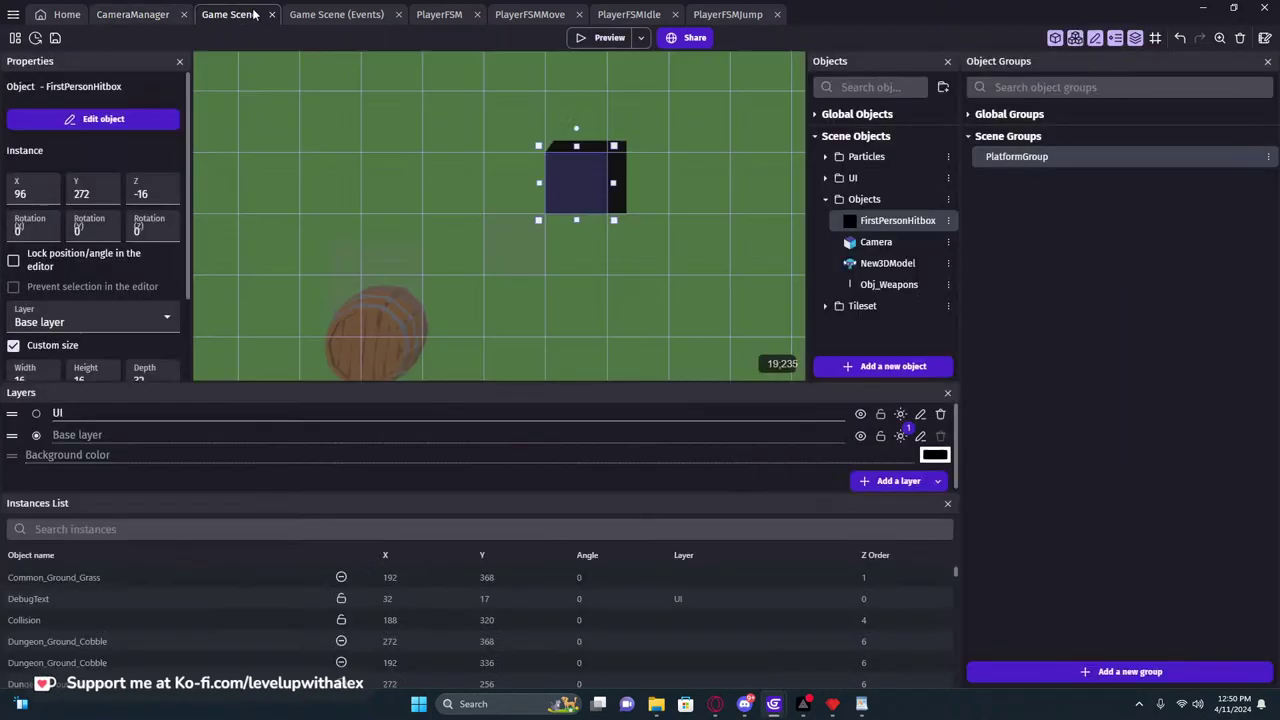
click(134, 14)
click(507, 97)
click(140, 151)
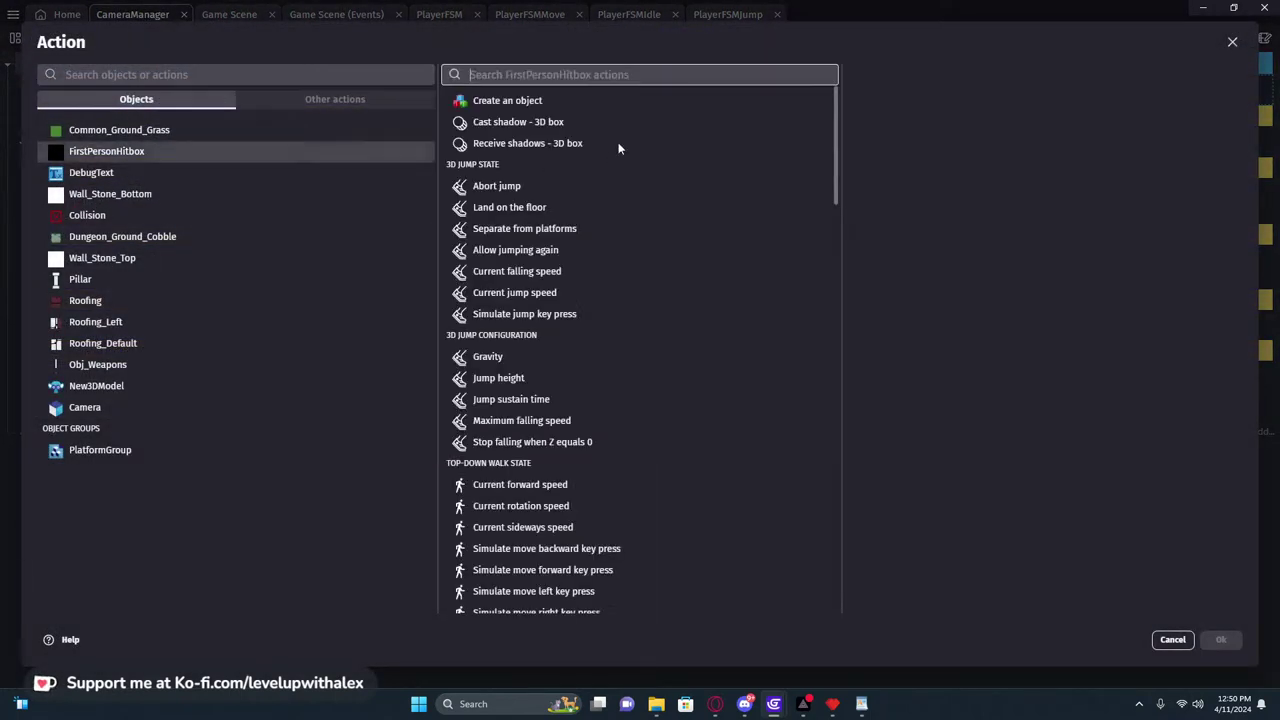
text(hi)
click(526, 101)
click(1222, 639)
Preview the game with the hitbox hidden, walk forward to check the view, and close the preview
click(603, 37)
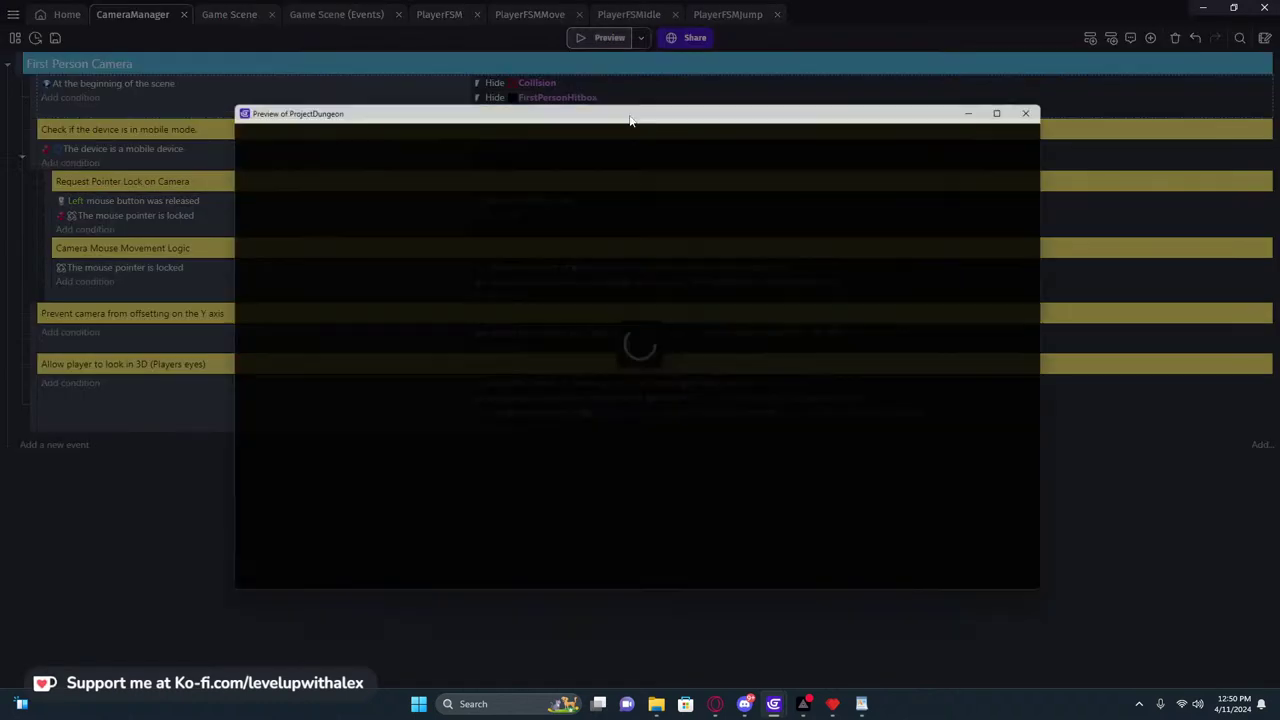
key(w)
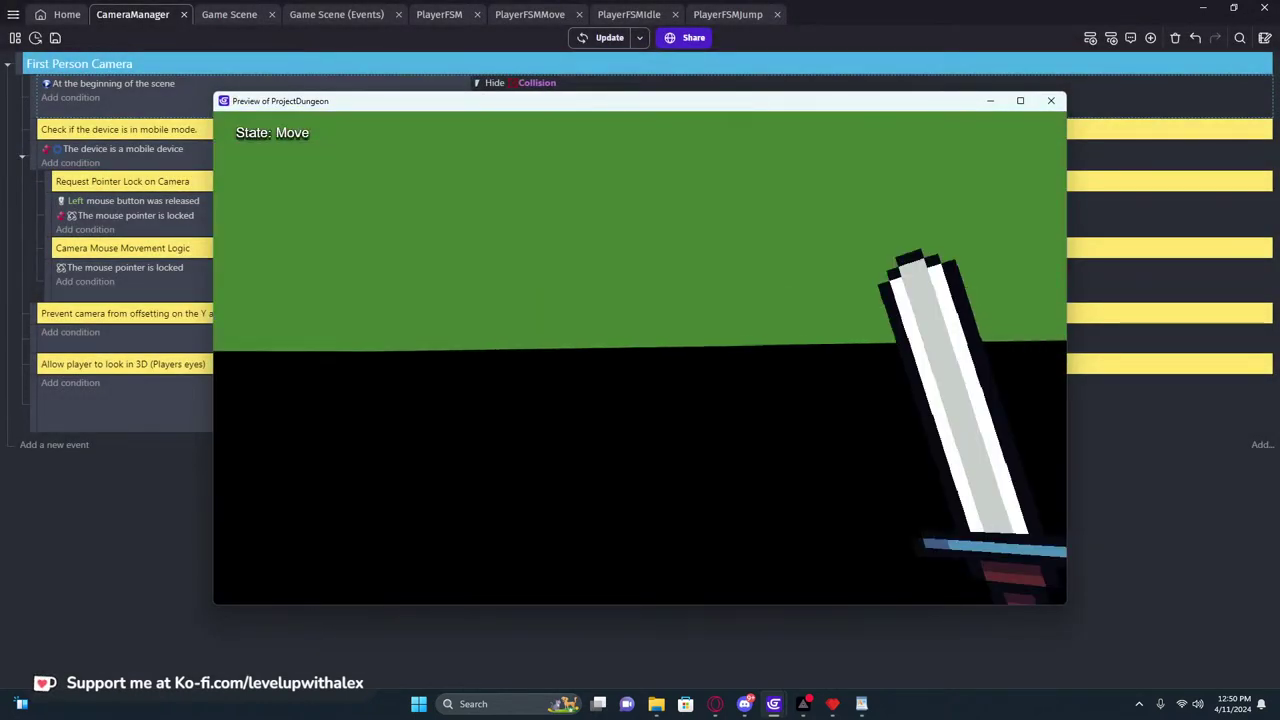
click(1051, 101)
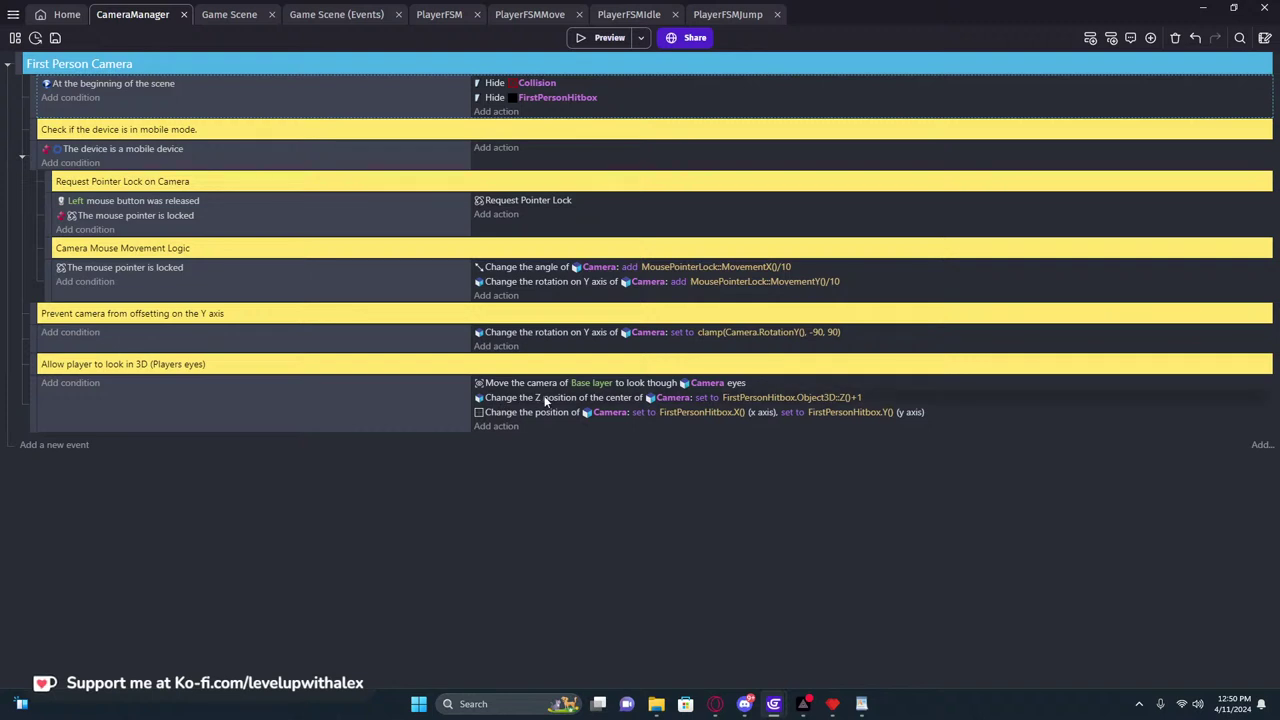
Change the Camera's center Z value to FirstPersonHitbox.Object3D::Z()-1, check the view height in a preview, and close it
click(820, 397)
click(752, 445)
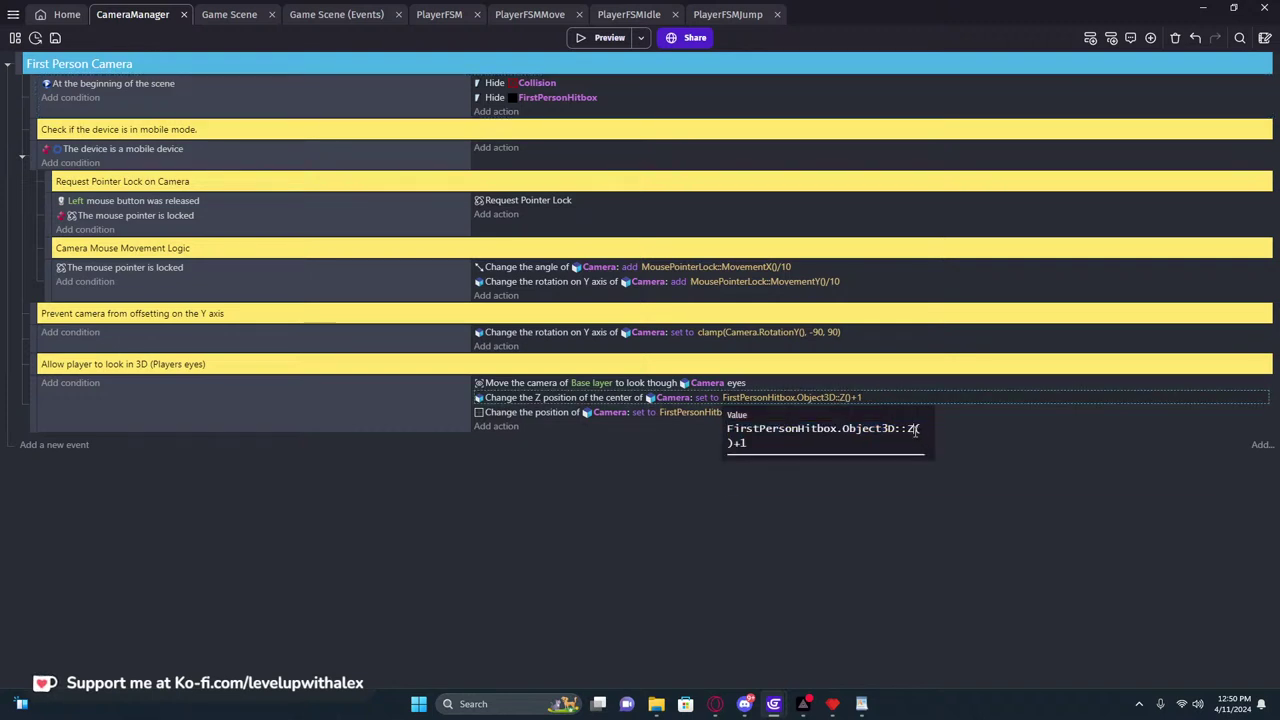
click(757, 448)
key(Return)
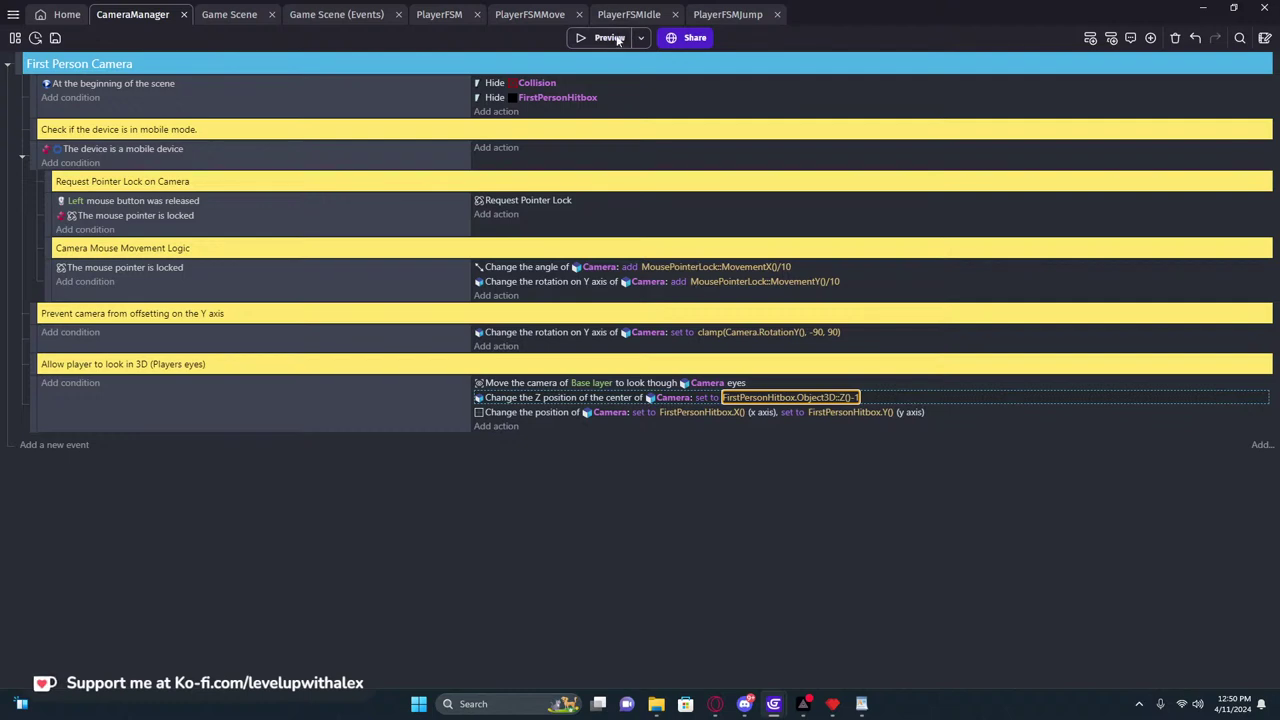
click(623, 39)
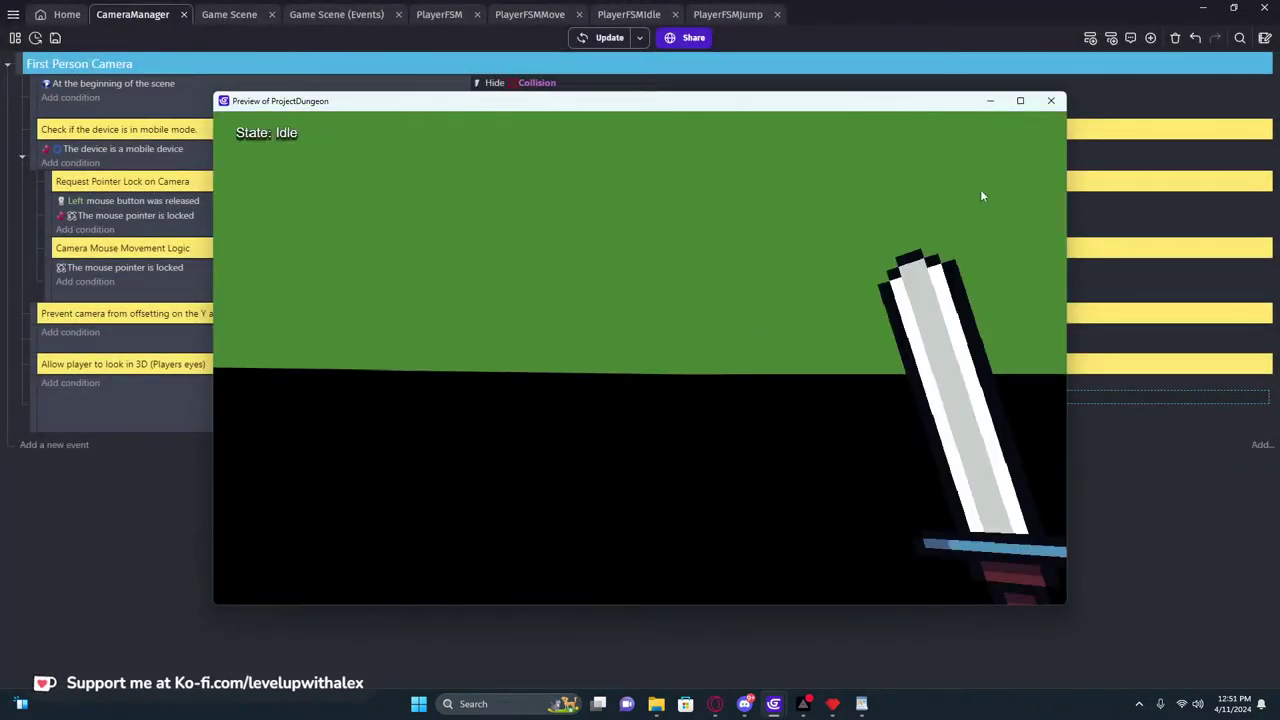
click(1052, 102)
Replace the Camera's center Z expression with the fixed value 32
click(831, 397)
click(886, 434)
key(ctrl+a)
text(32)
key(Return)
Preview the game, walk and jump around the walls, barrel and pillars to check view height and collisions, and close the preview
key(F5)
key(w)
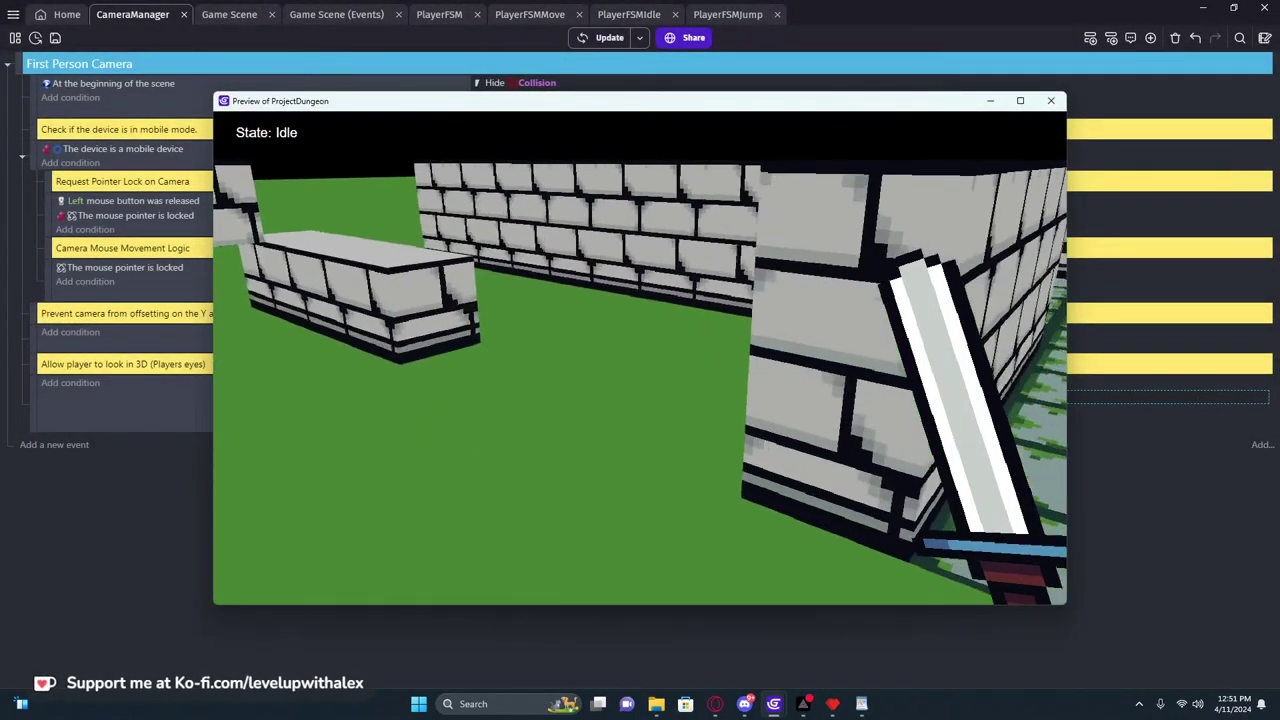
key(w)
key(s)
key(d)
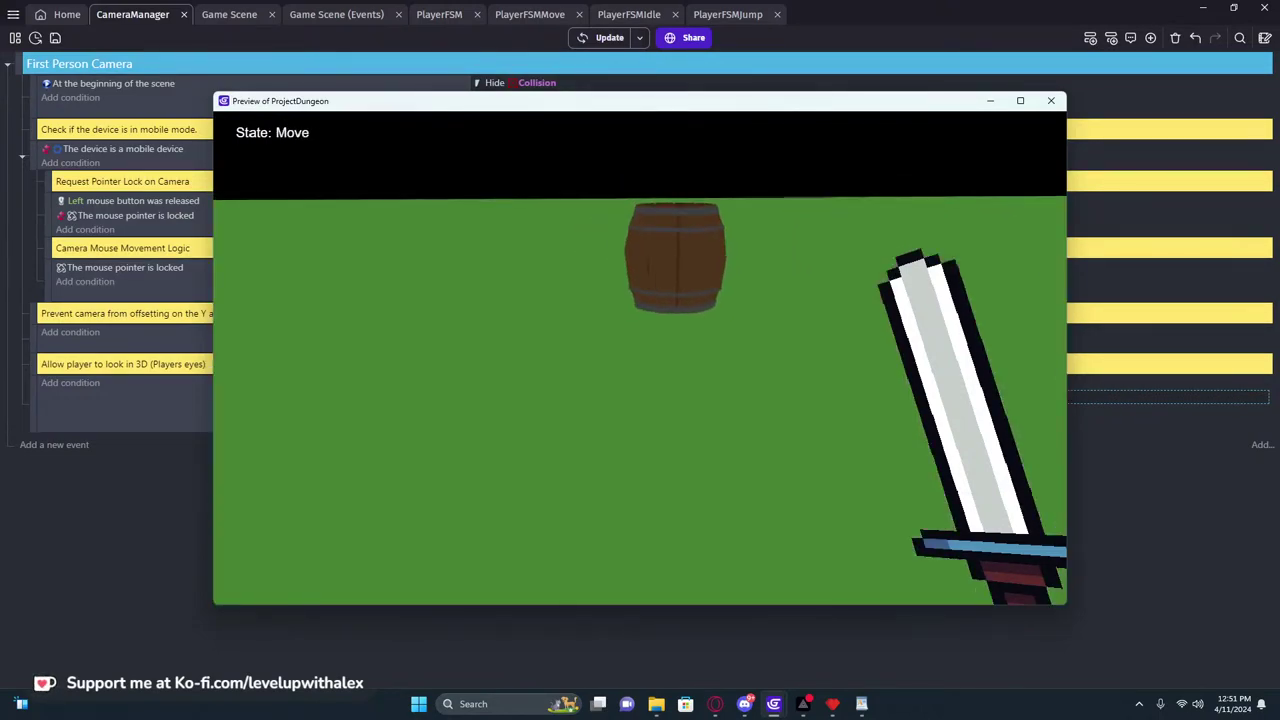
key(w)
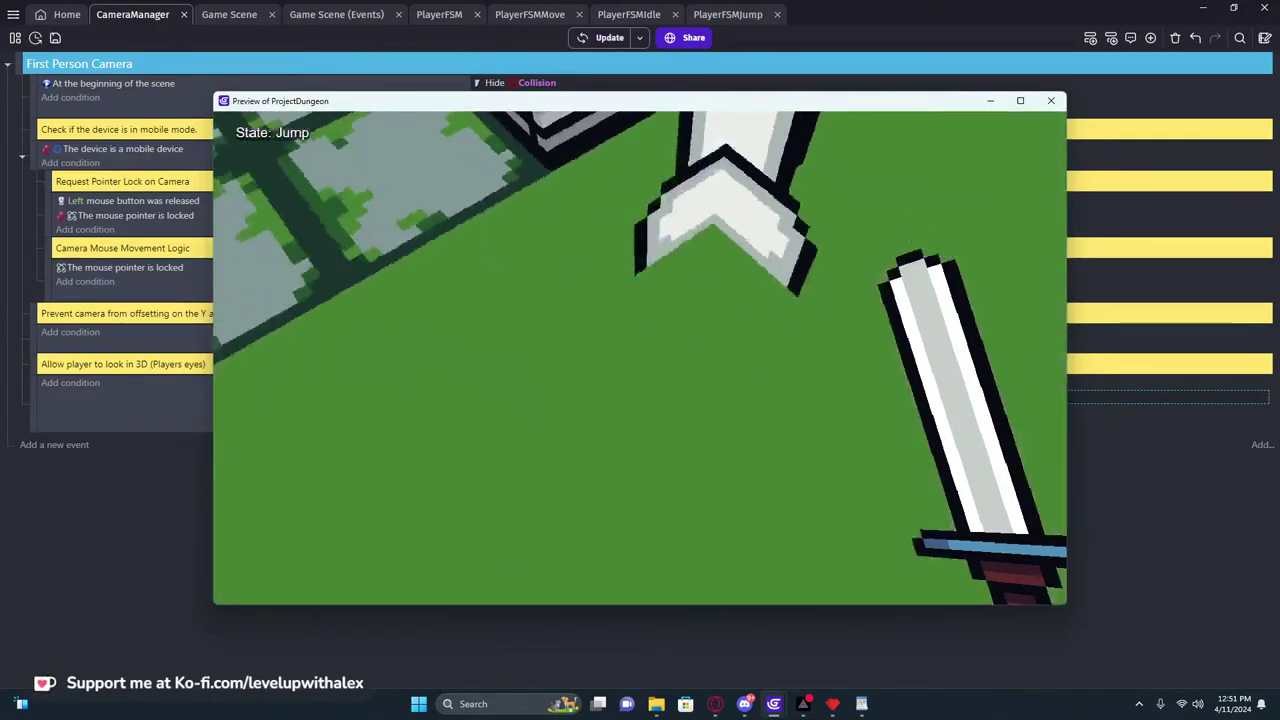
key(w)
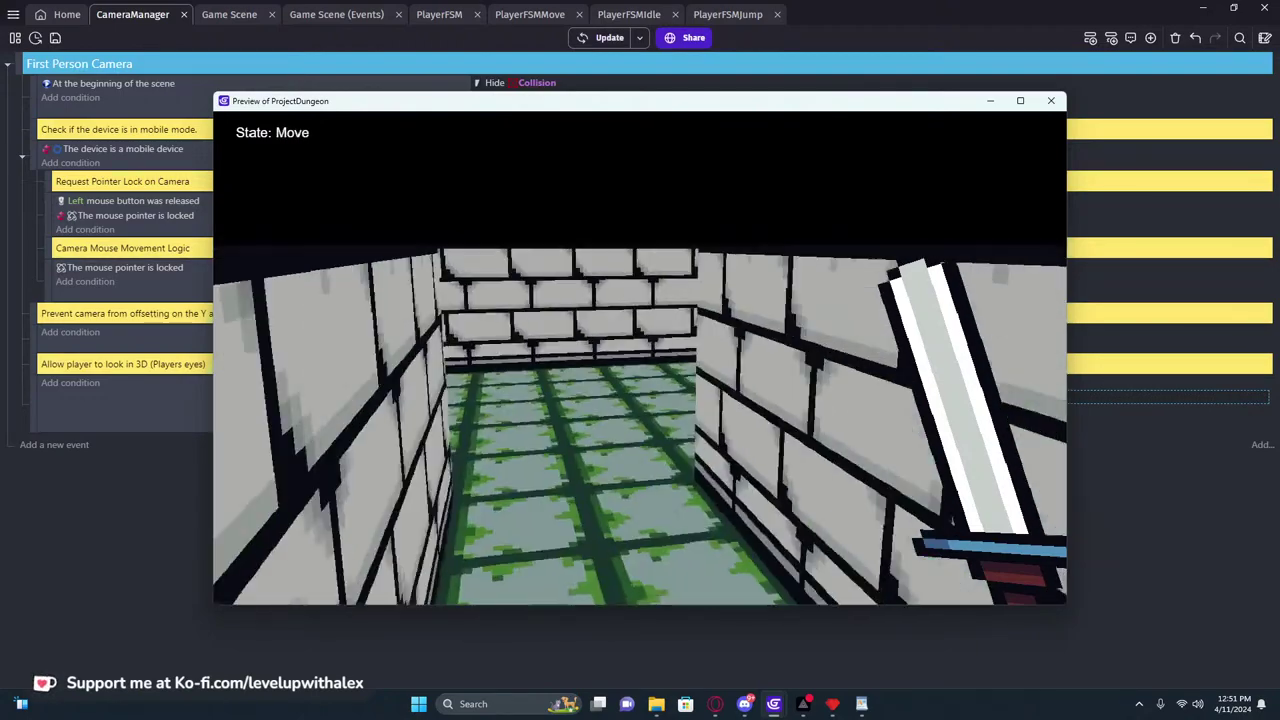
key(w)
key(w)
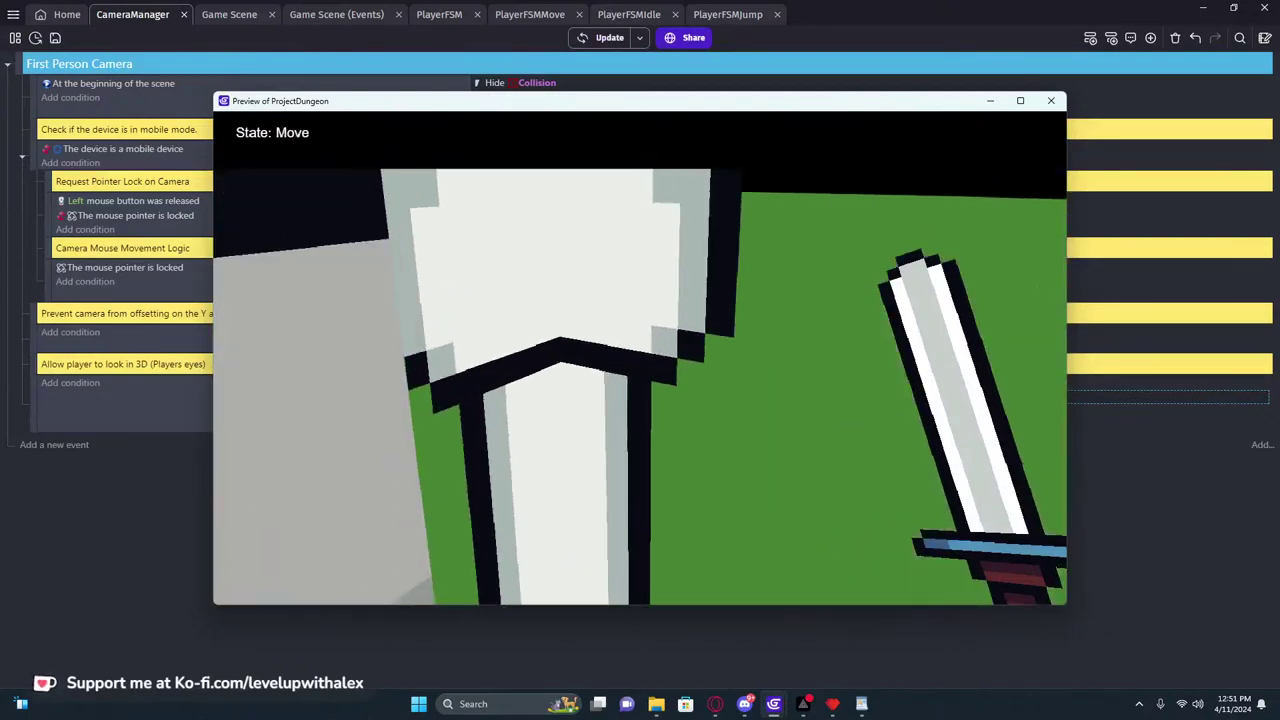
key(w)
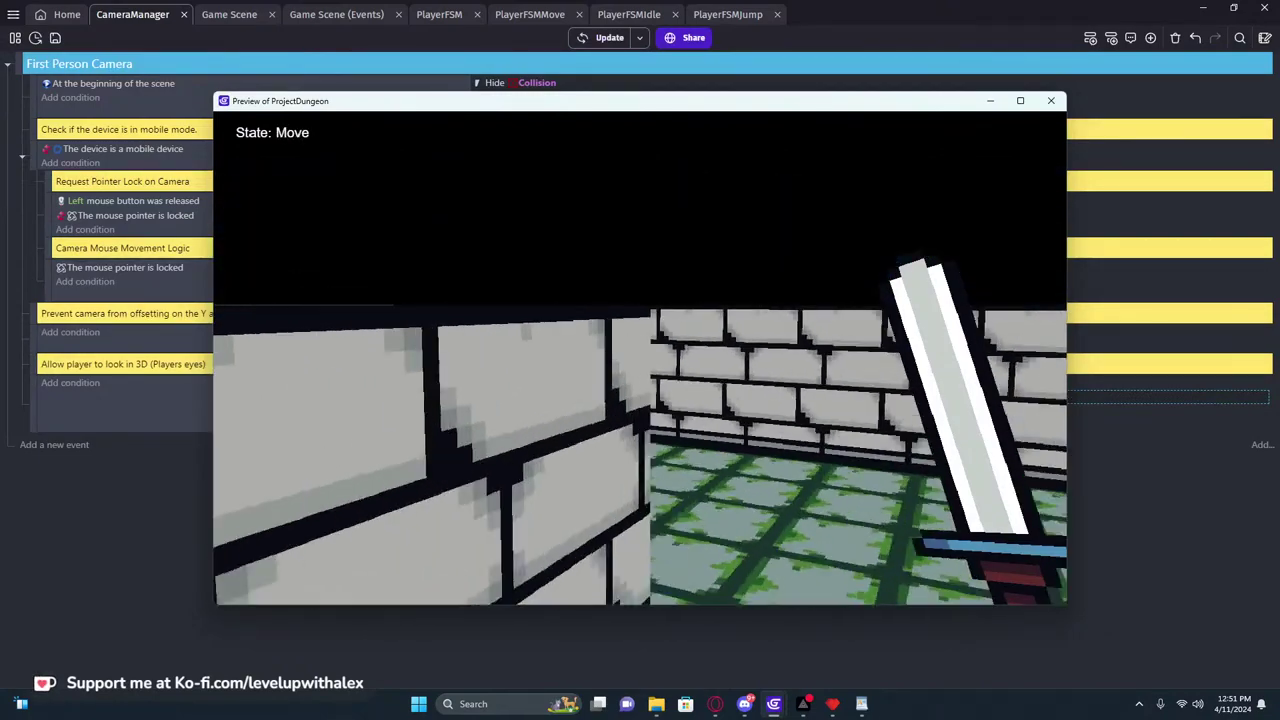
key(Escape)
click(1051, 100)
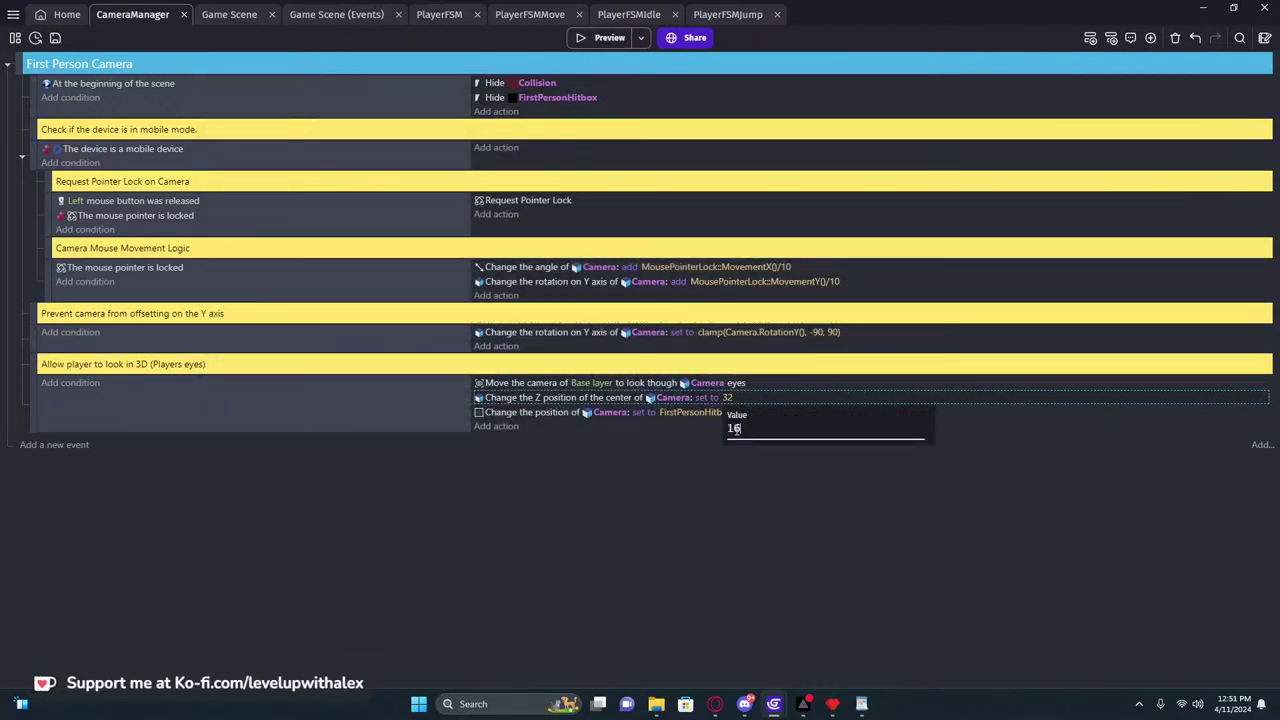
Preview the game with the Camera's center Z set to 16, walk and jump to check the view height, and close the preview
click(603, 37)
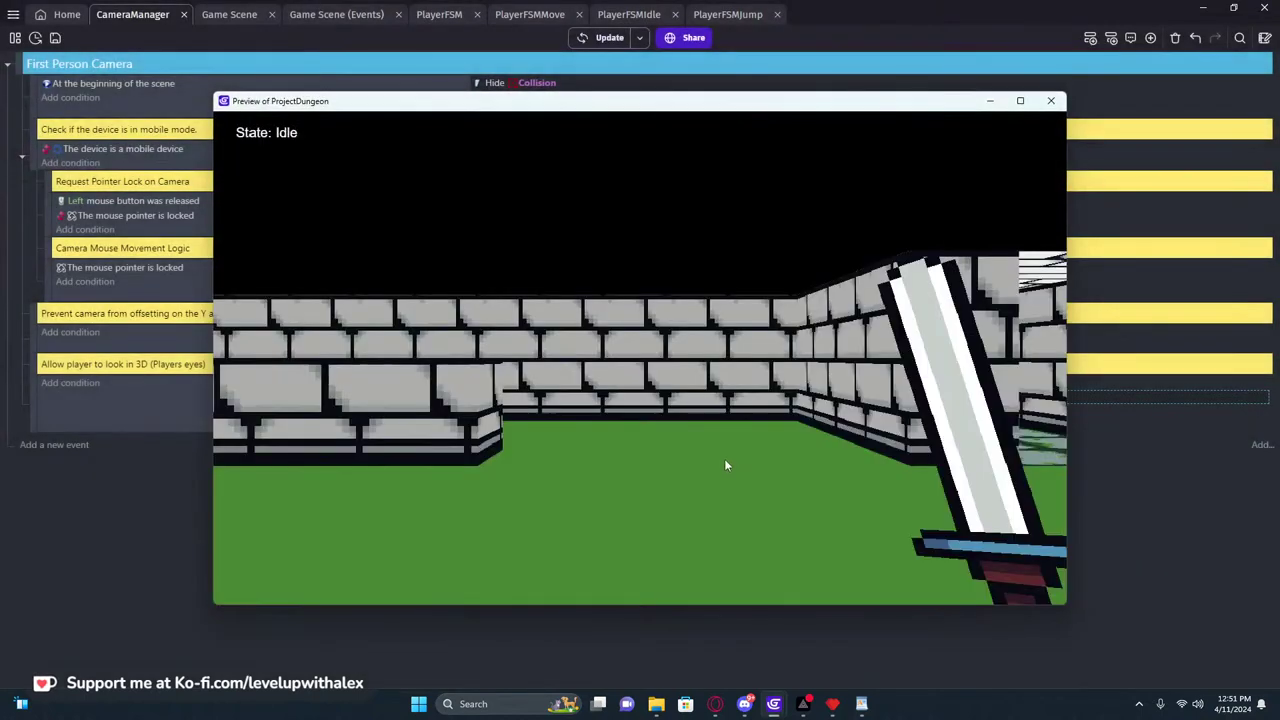
key(w)
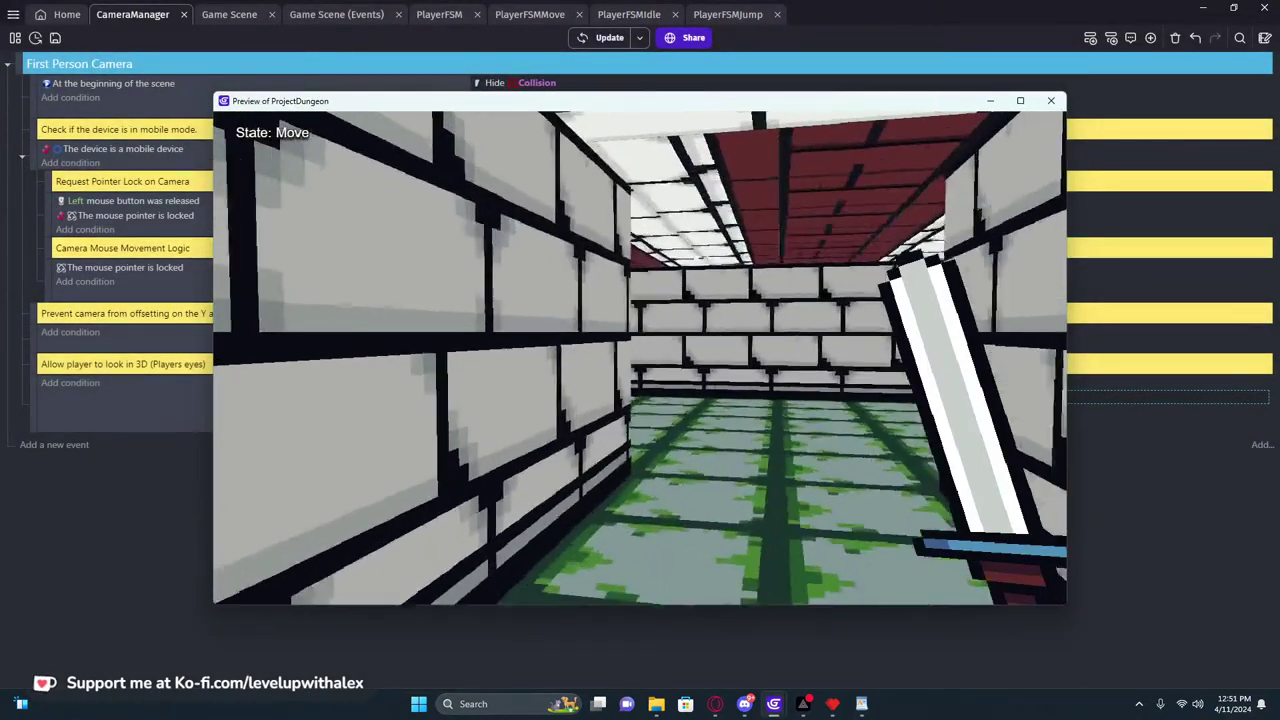
key(space)
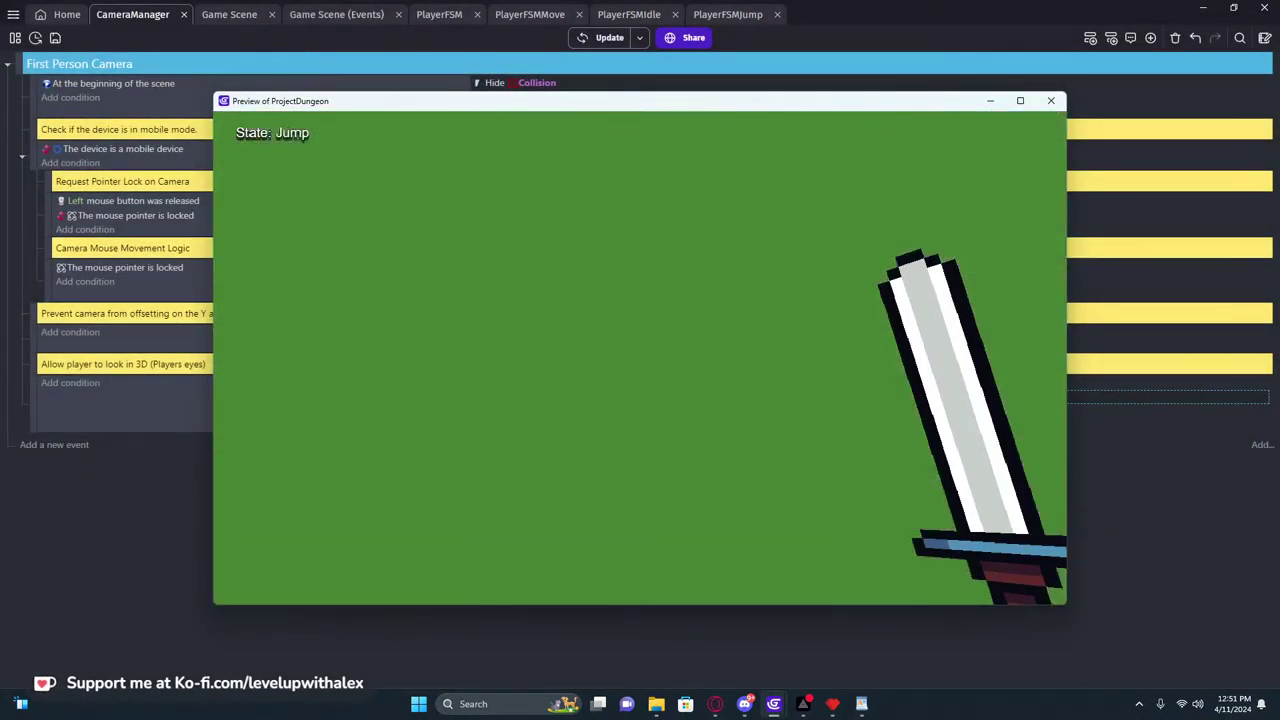
key(space)
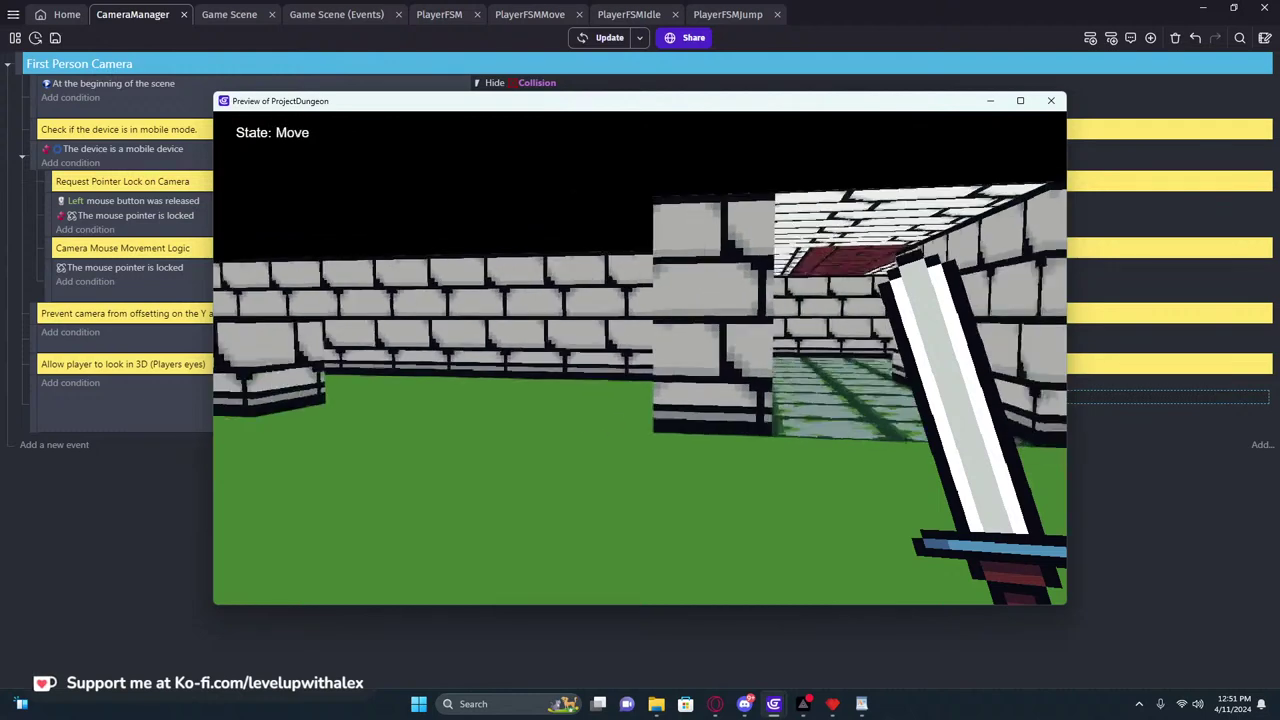
key(Escape)
click(1051, 101)
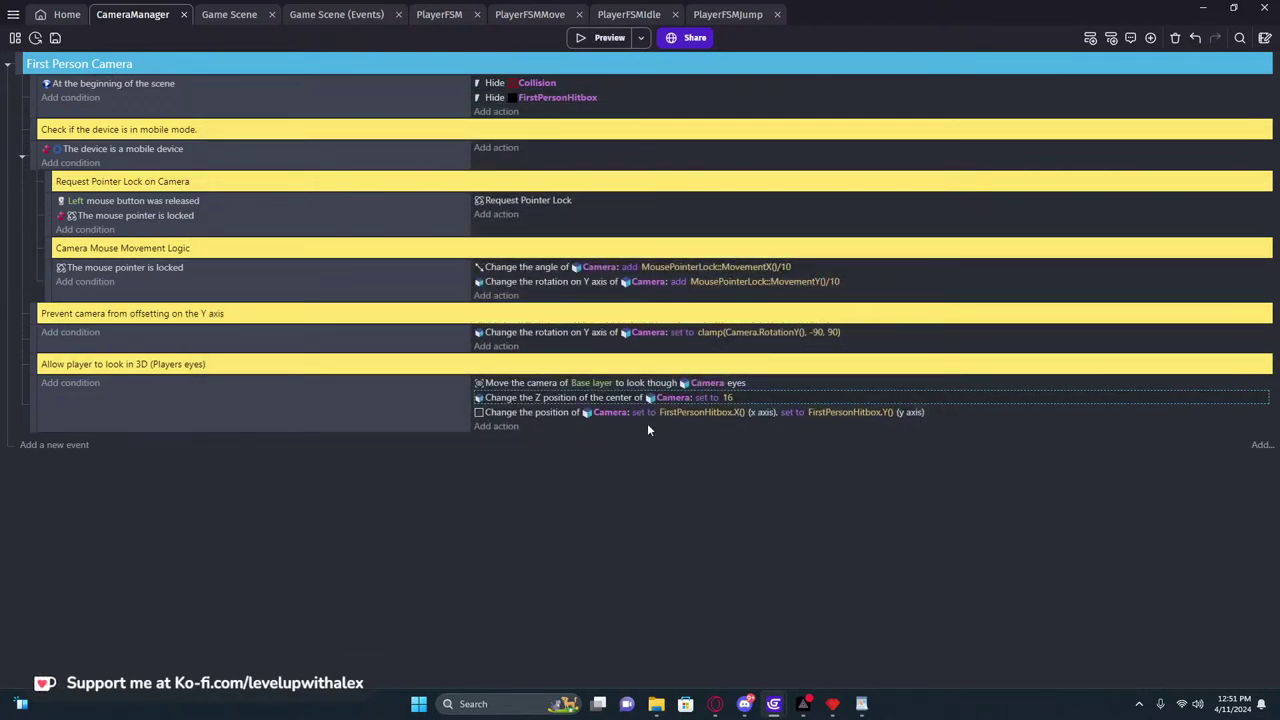
Reorder the player's-eyes actions so the Camera's position change runs first and the look-through-Camera action runs last
click(528, 411)
double_click(528, 412)
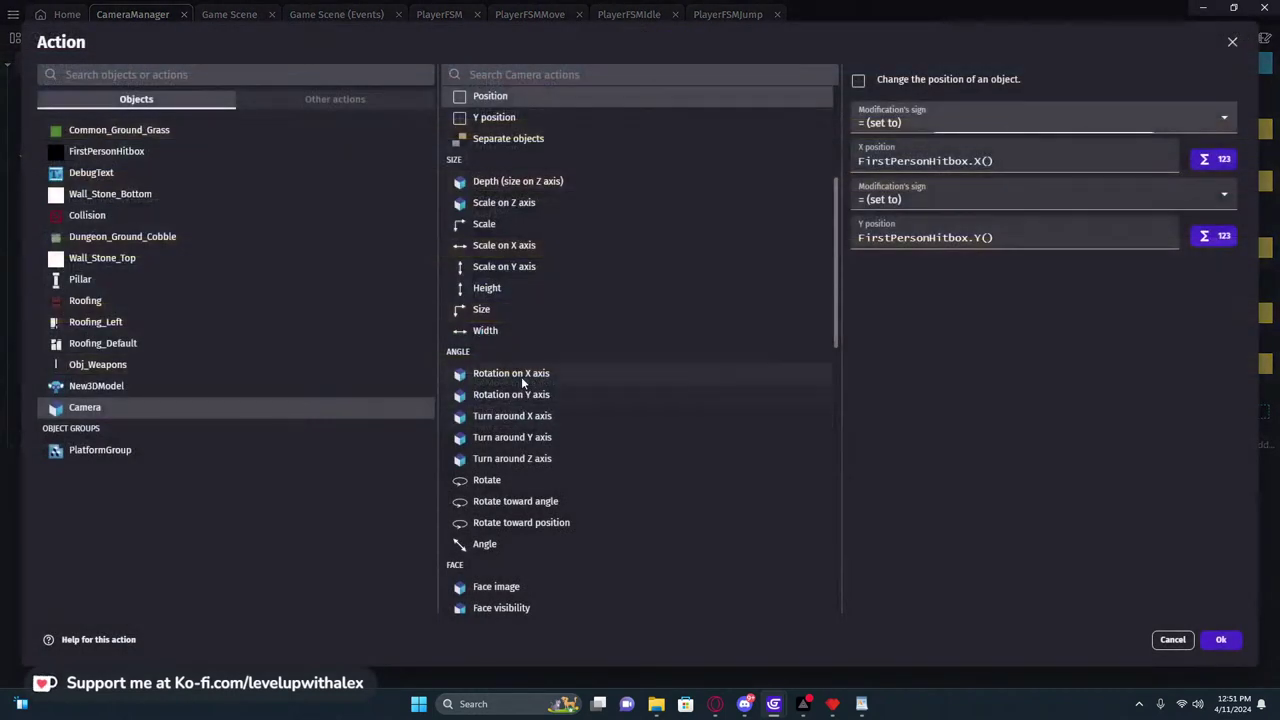
click(1232, 38)
drag(535, 382, 516, 395)
Set the Camera's center Z value to the expression FirstPersonHitbox.Object3D::Depth()
click(729, 398)
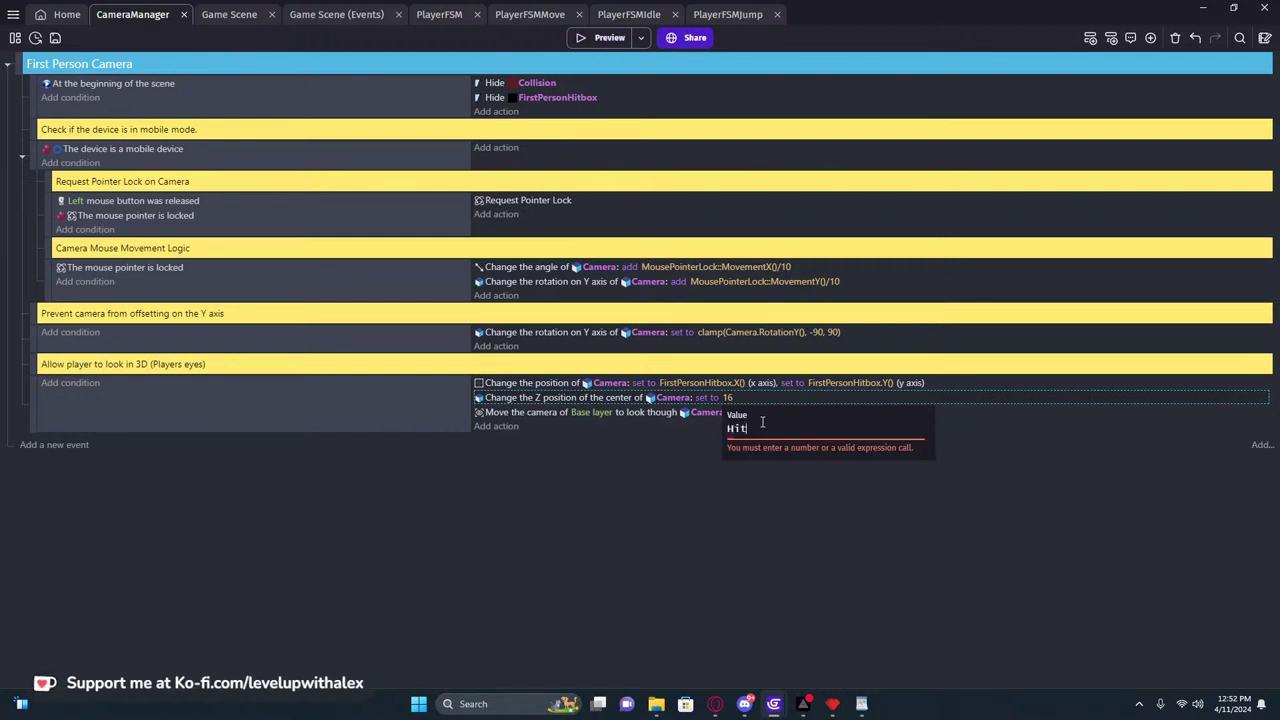
key(Return)
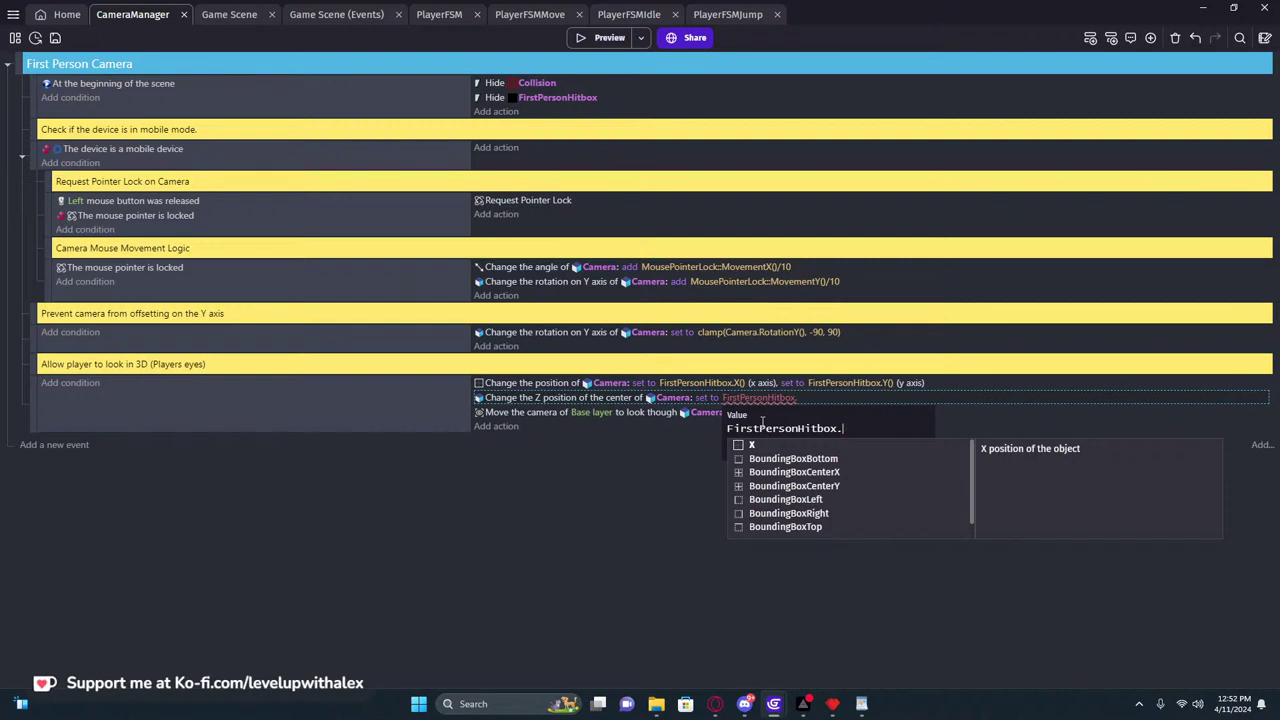
text(D::Depth()
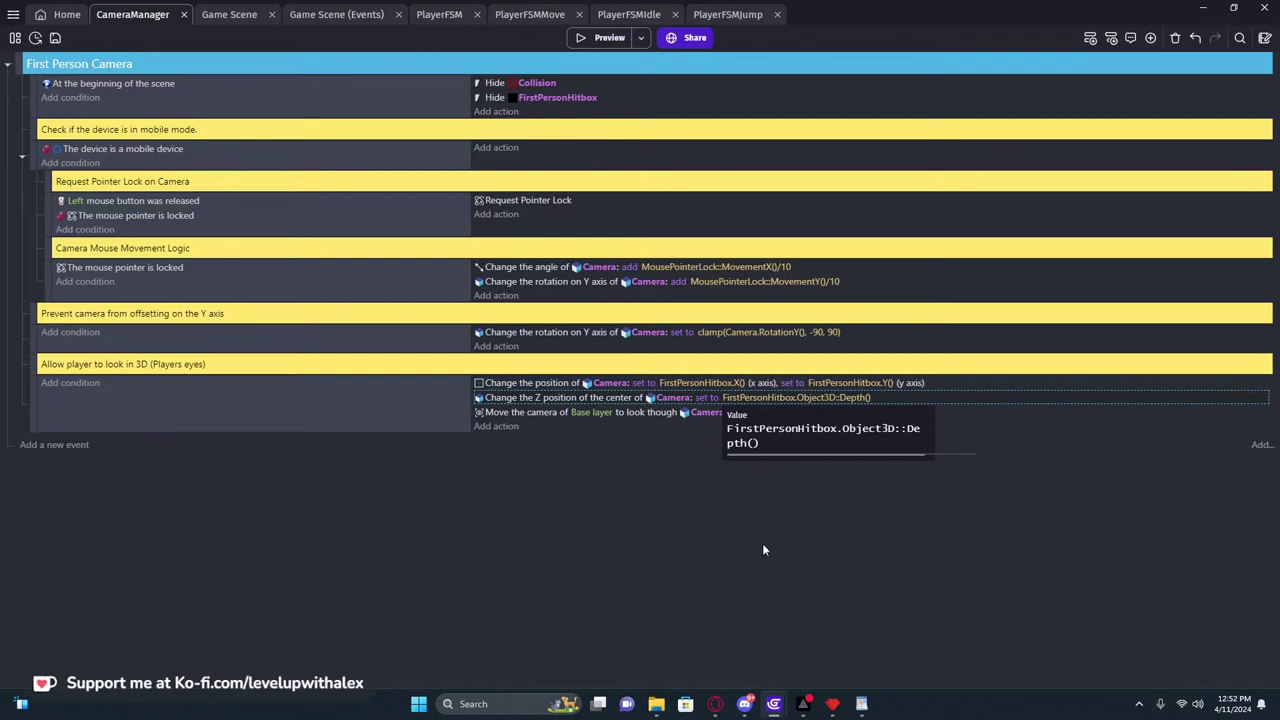
Preview the game with the hitbox-depth expression, walk around the walls to check the view height, and close the preview
click(611, 41)
click(761, 453)
key(w)
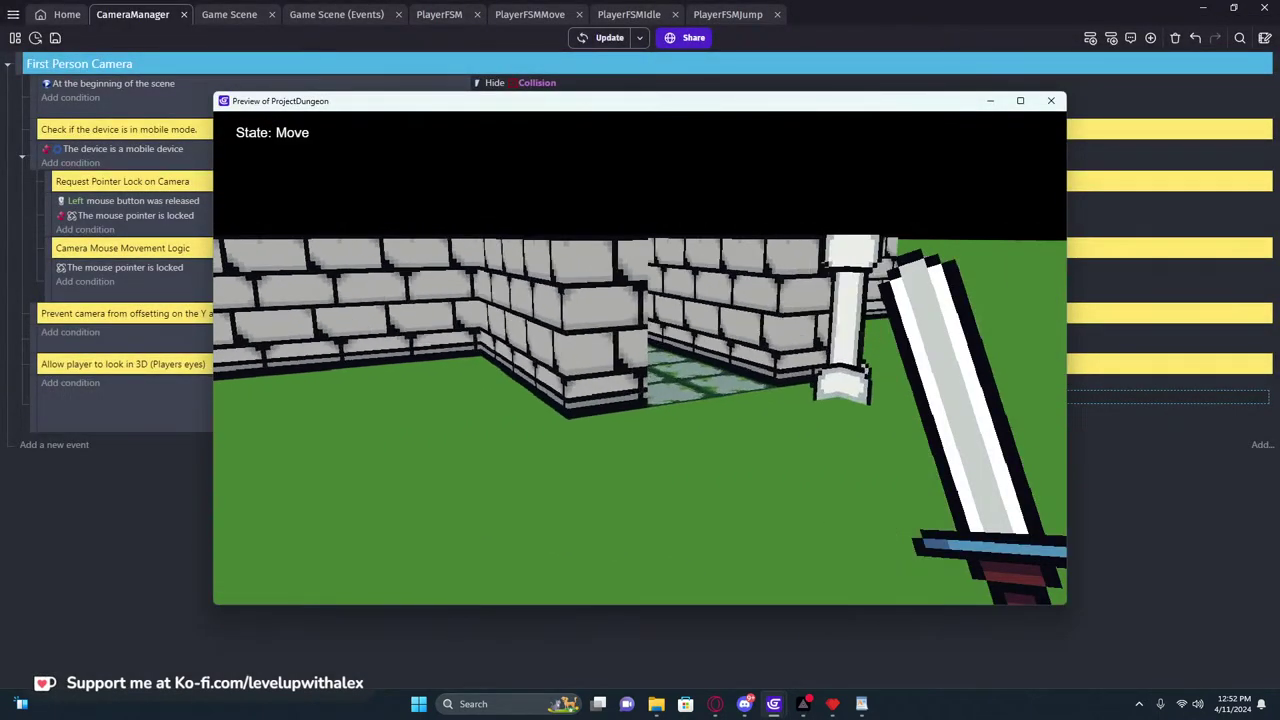
key(w)
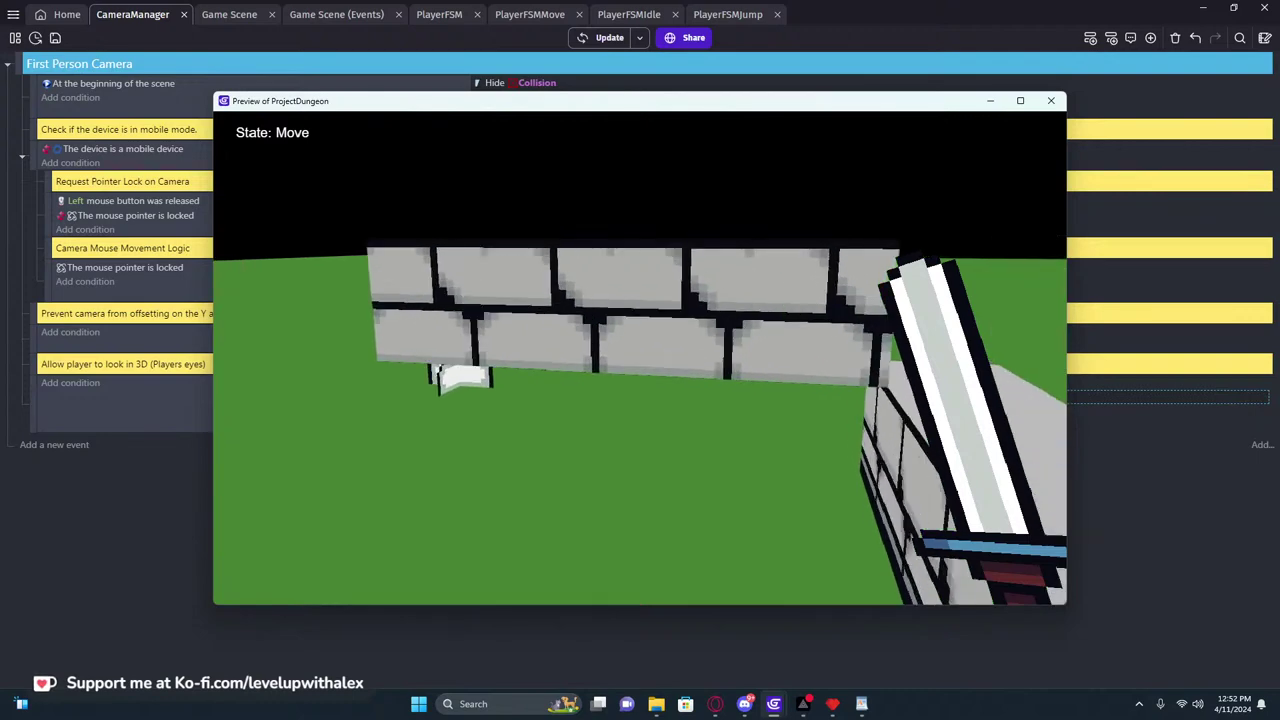
key(s)
key(Escape)
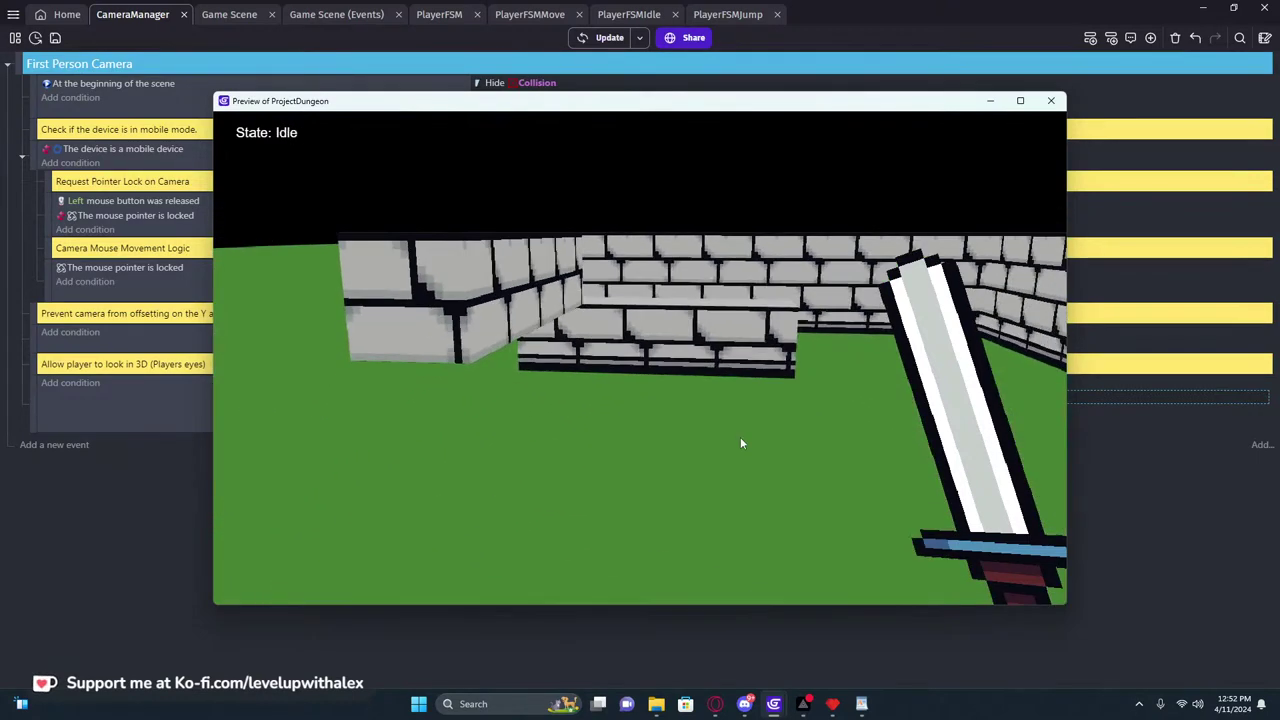
click(1049, 101)
Set the Camera object's default depth to 16 px in Game Scene and check the view in a short preview
click(227, 14)
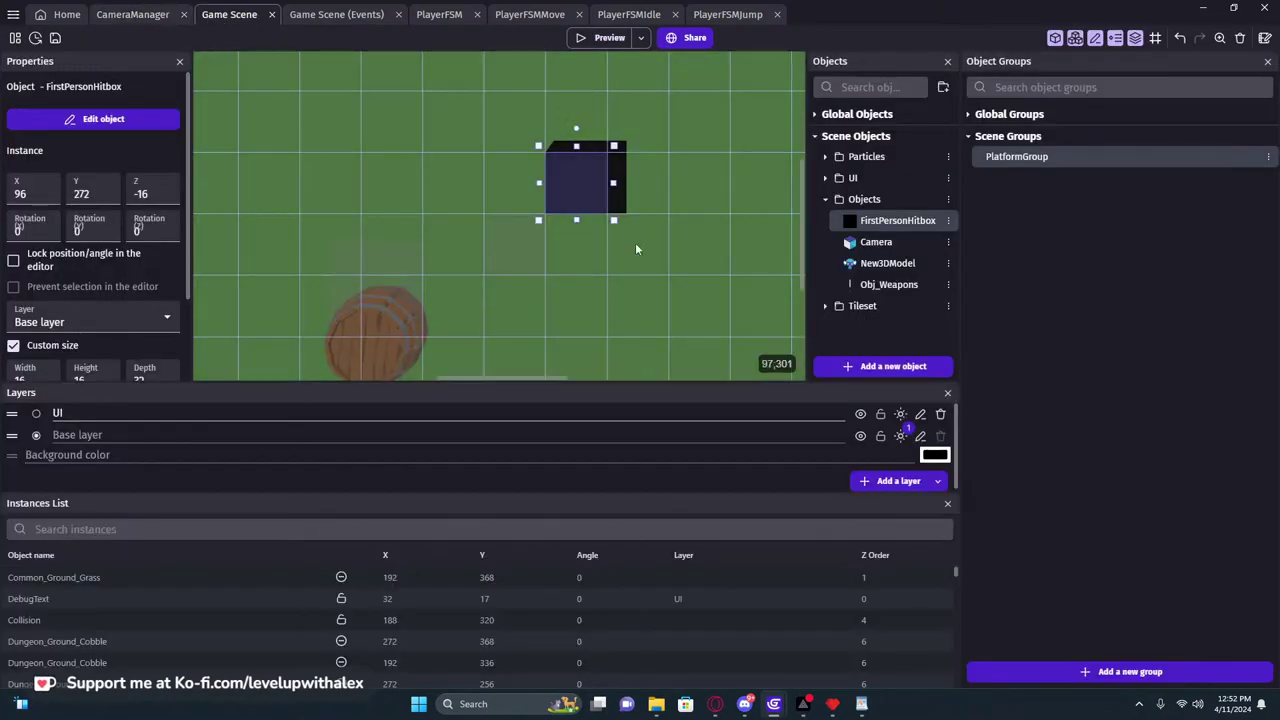
double_click(866, 240)
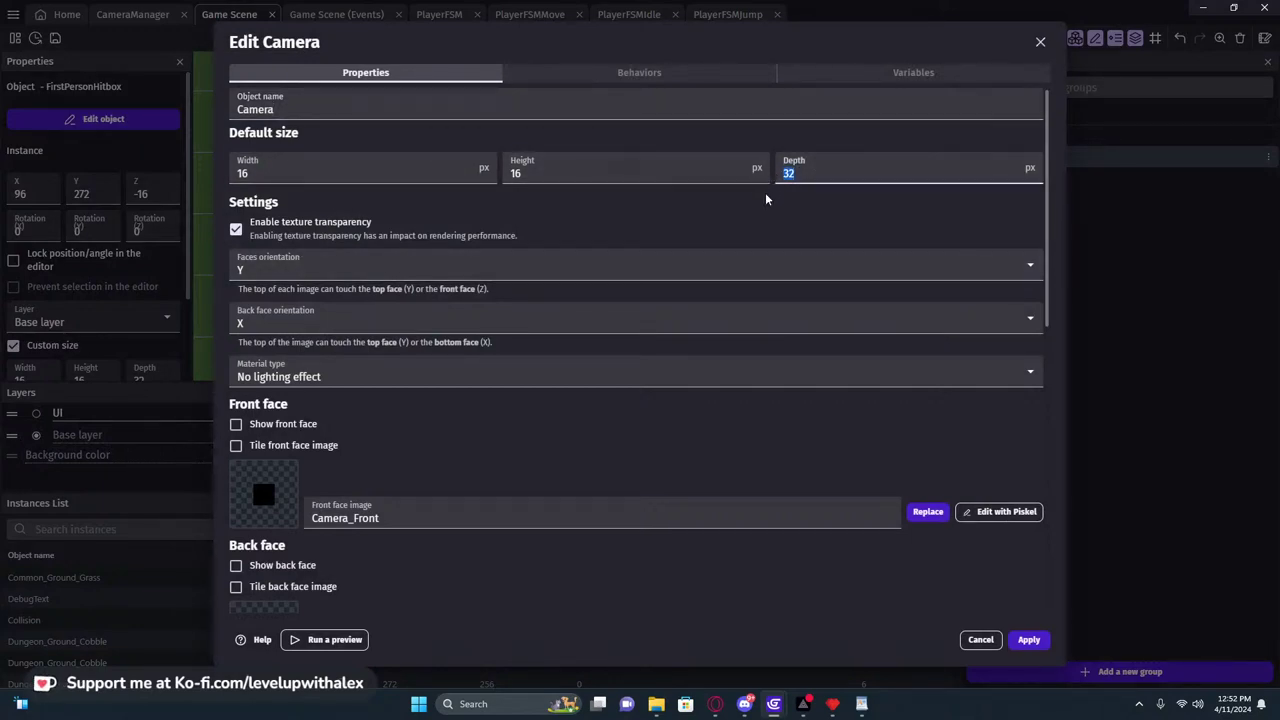
text(16)
click(1030, 640)
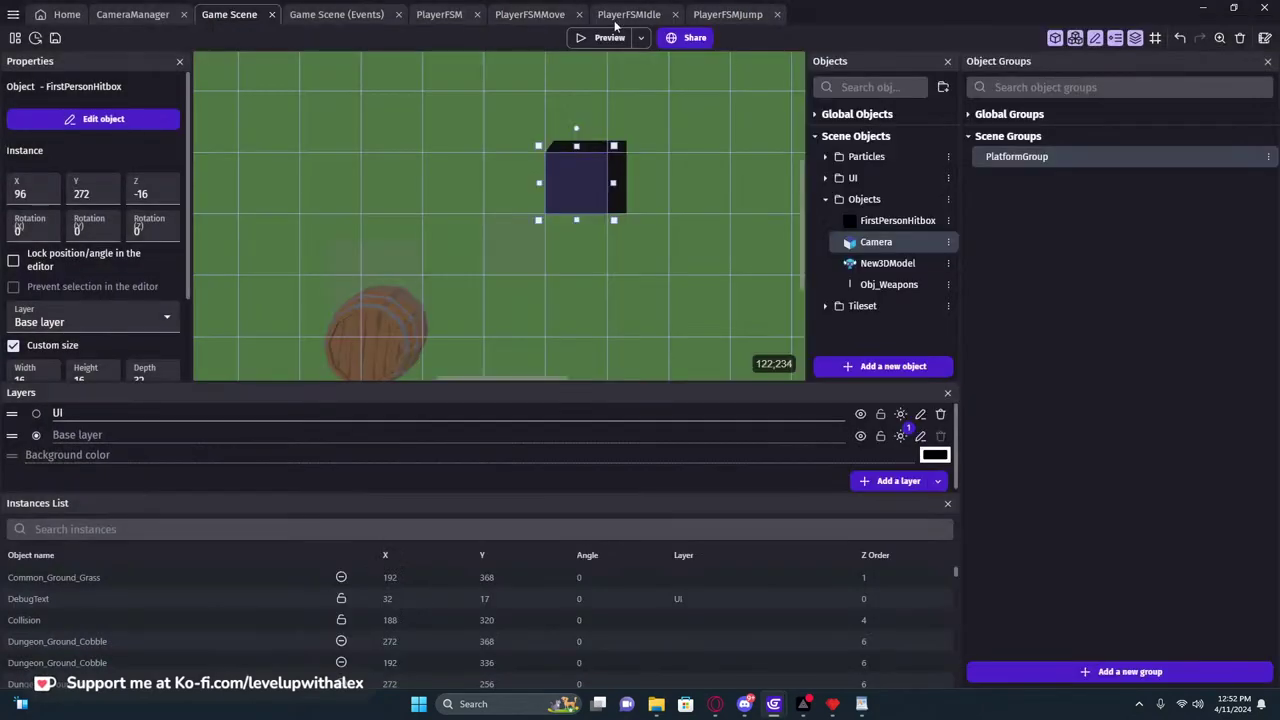
click(605, 37)
key(w)
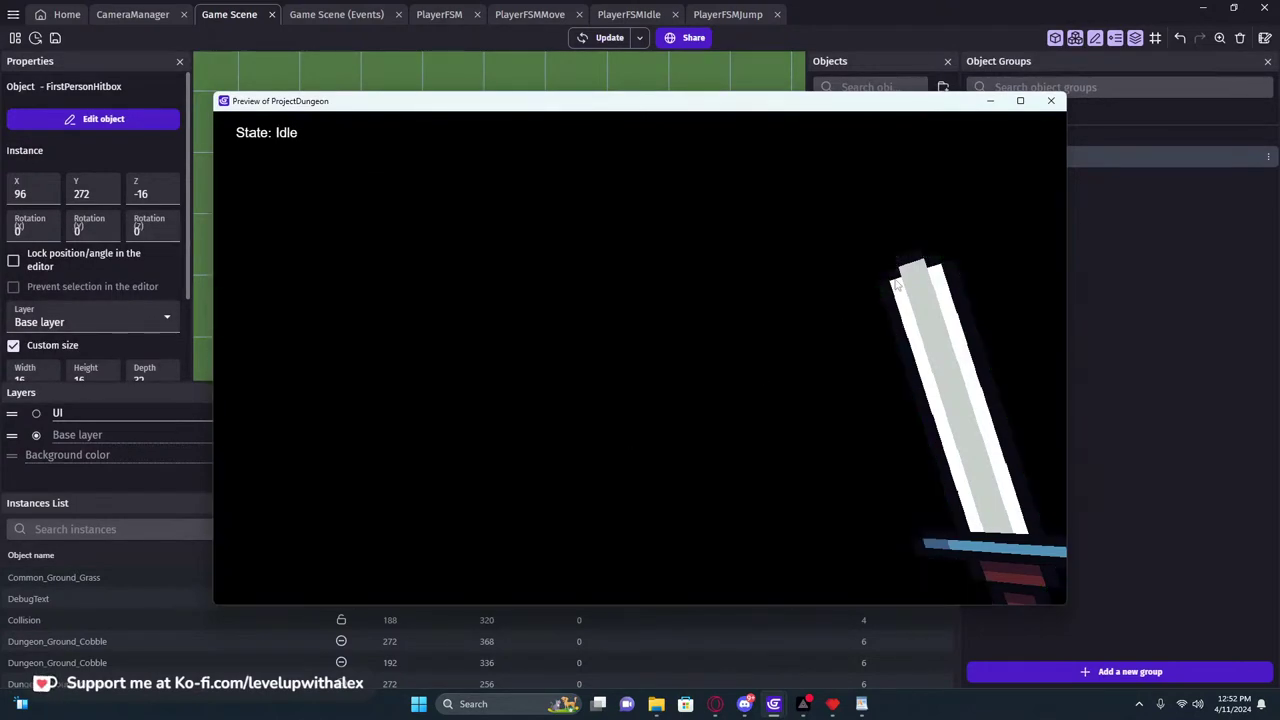
click(1051, 100)
Set the Camera object's default depth to 0 px and check the view around the walls, pillar and barrel in a preview
double_click(876, 242)
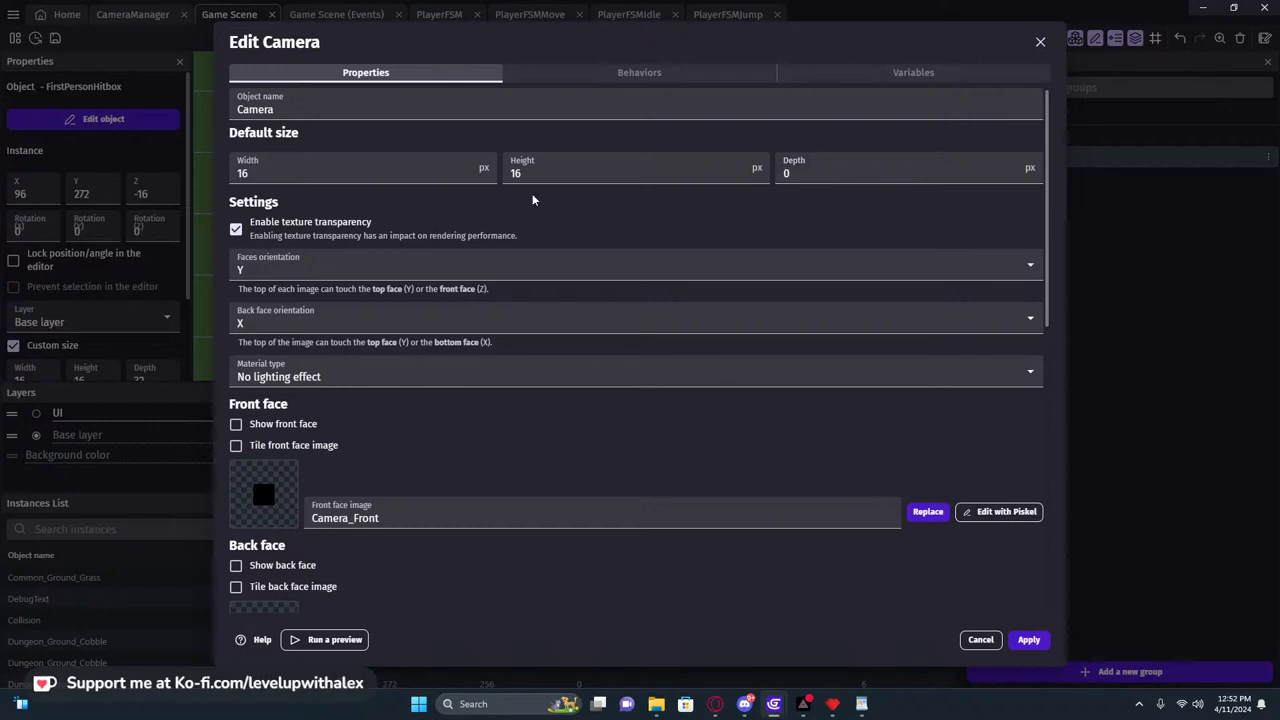
click(1029, 641)
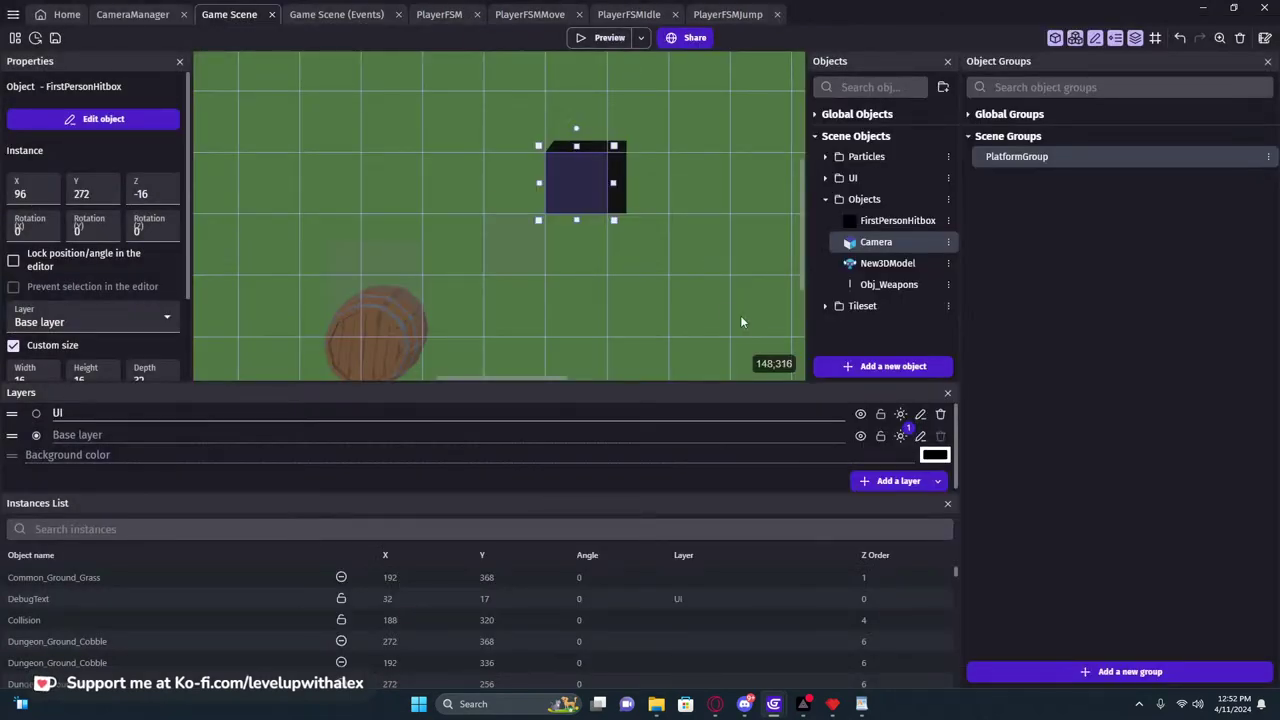
click(596, 37)
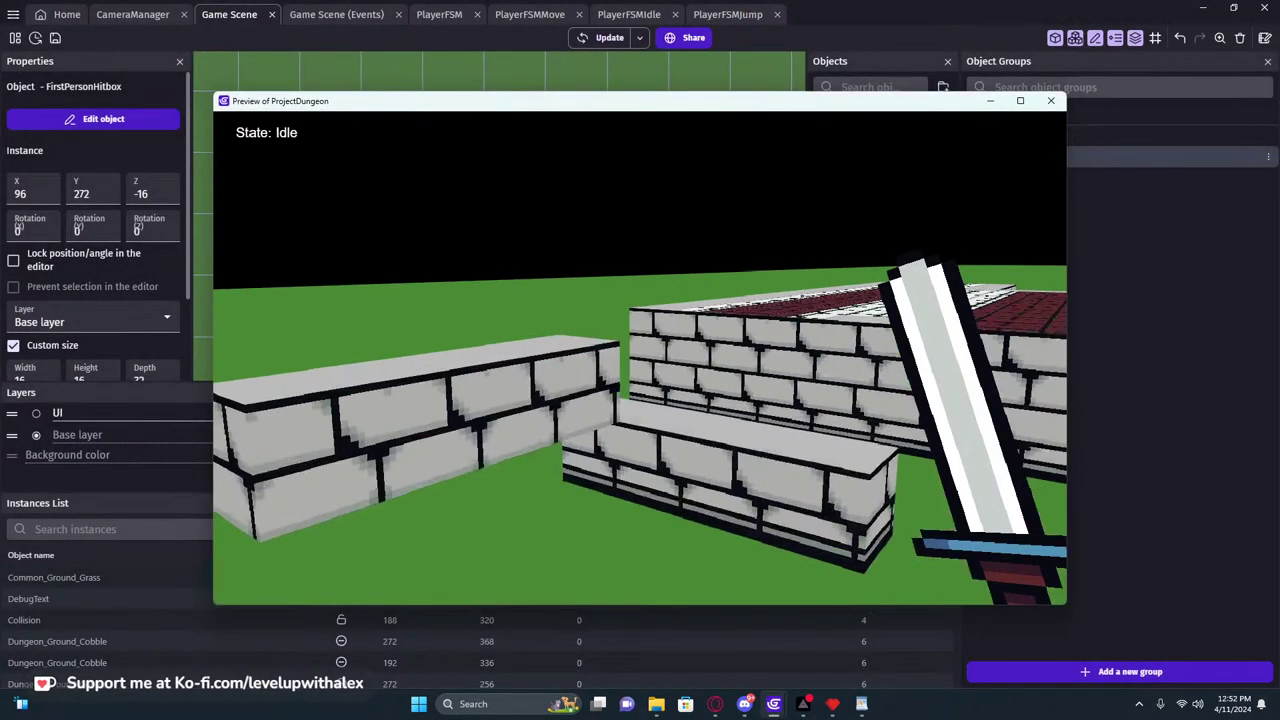
key(w)
key(d)
key(w)
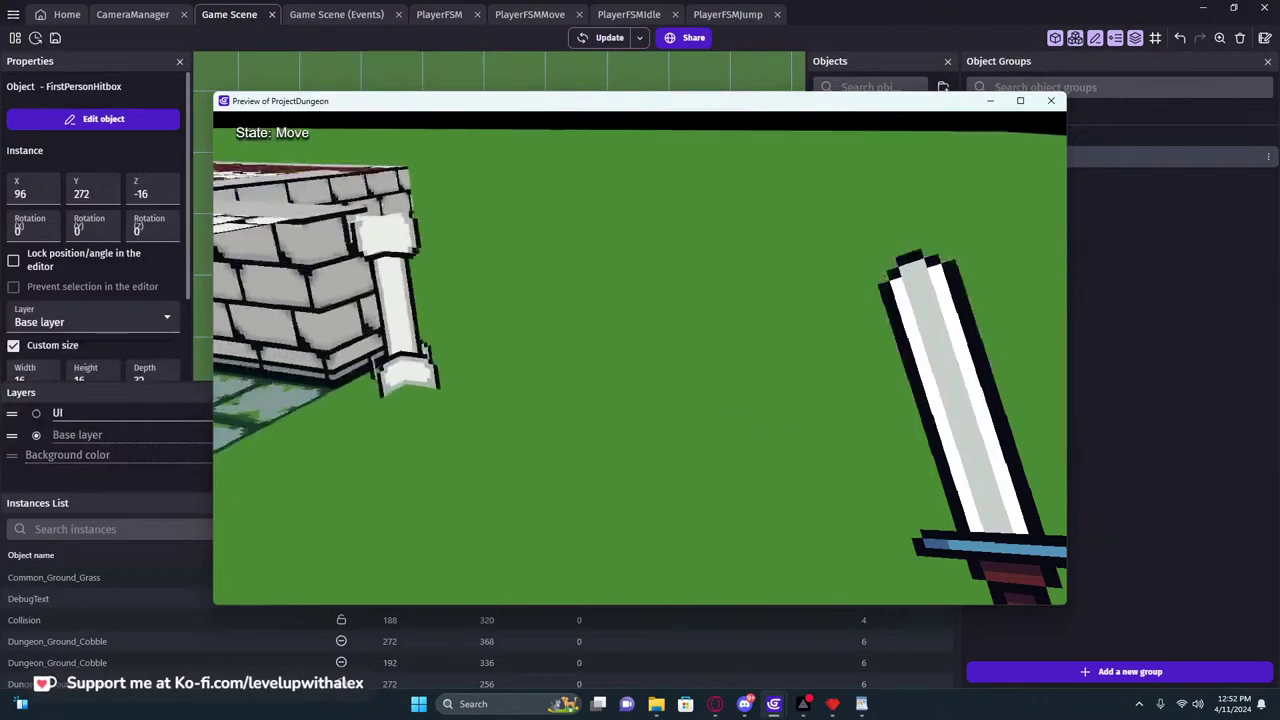
key(w)
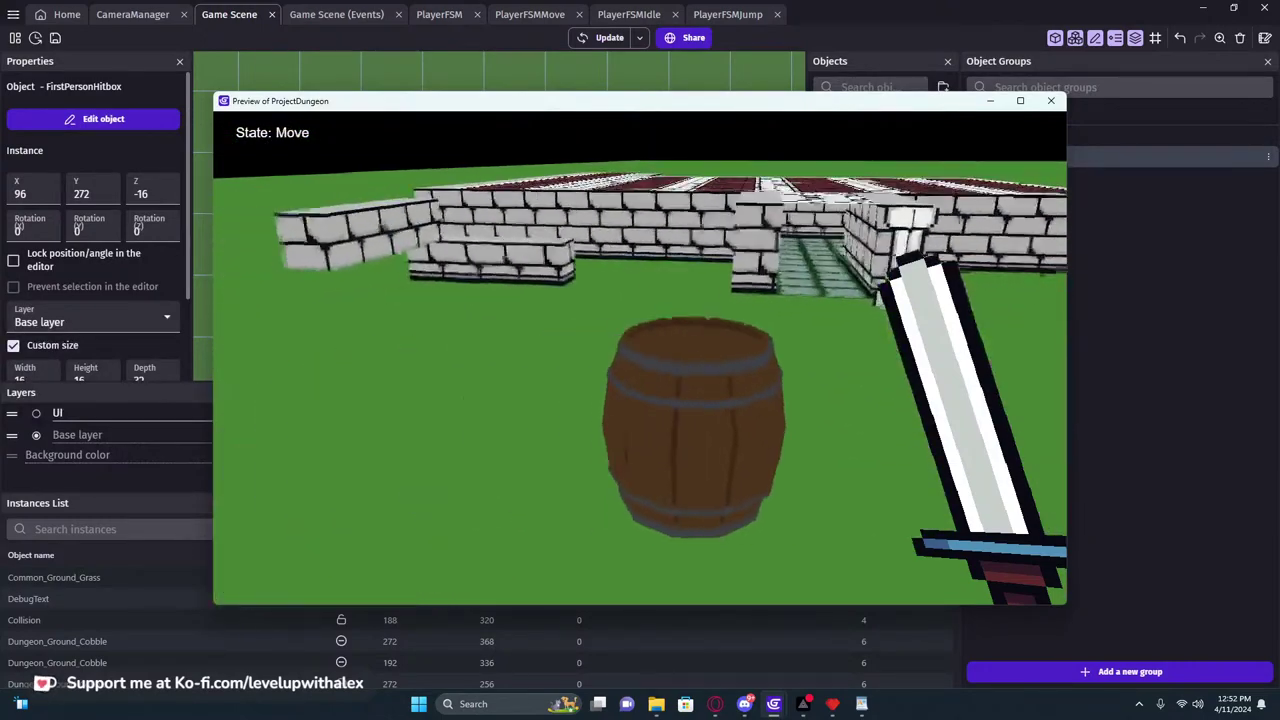
key(s)
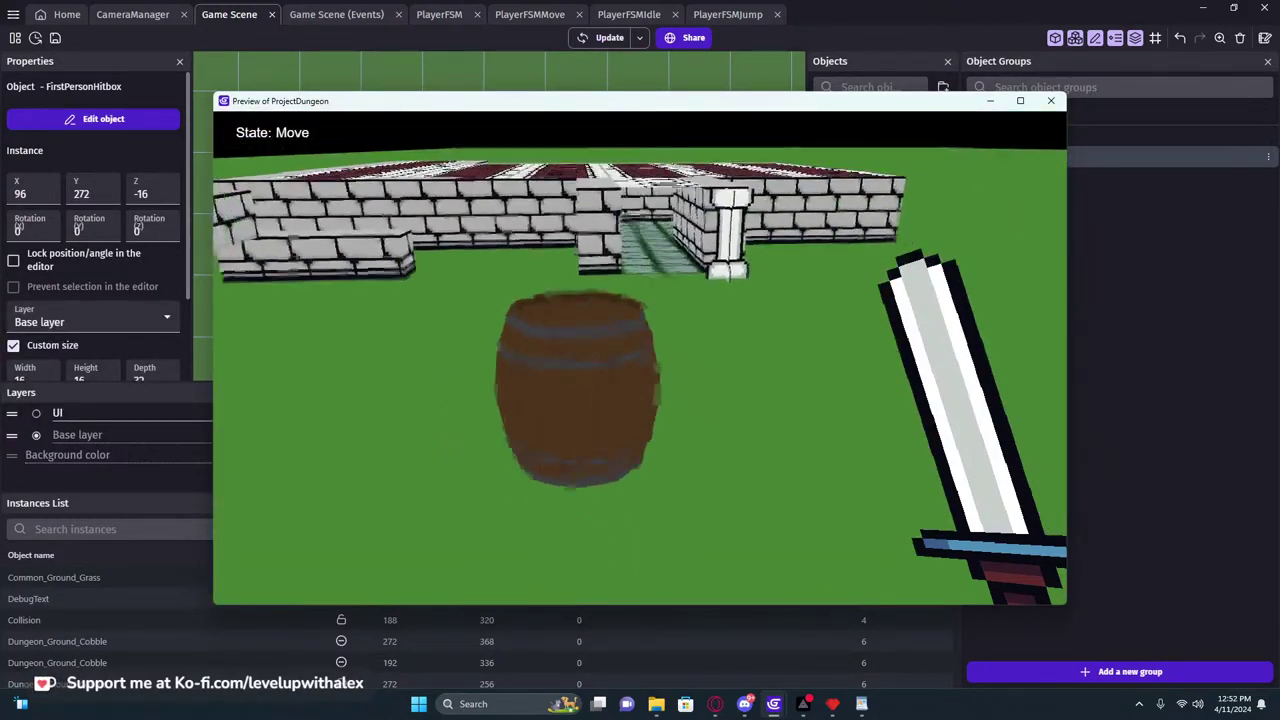
key(d)
click(1051, 103)
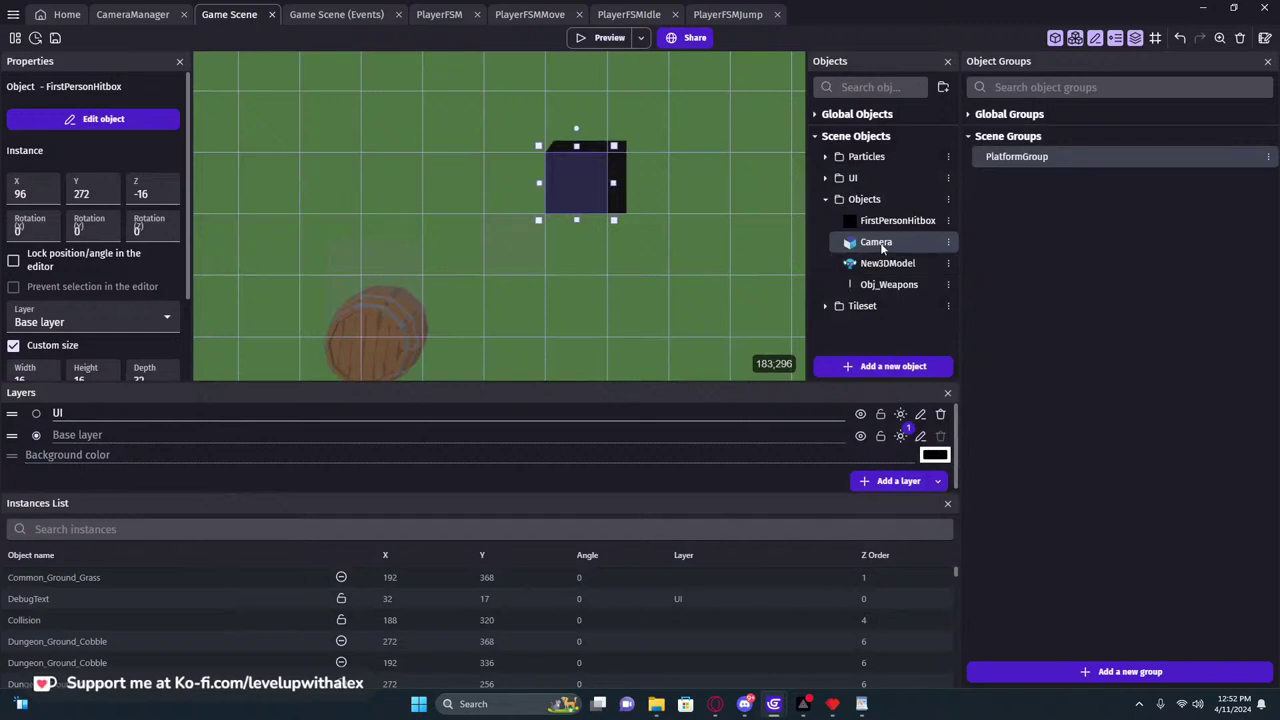
Set the Camera object's default width and height to 0 px and check the view in a short preview
double_click(876, 243)
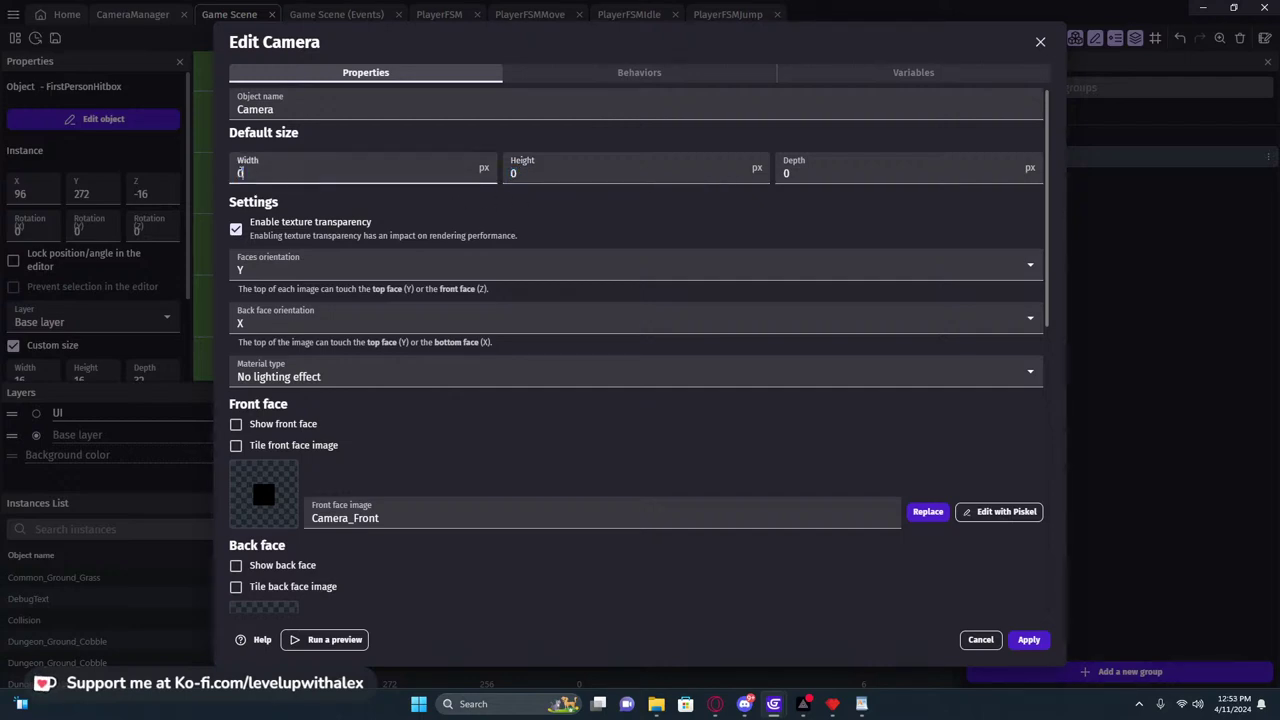
click(1028, 638)
click(605, 37)
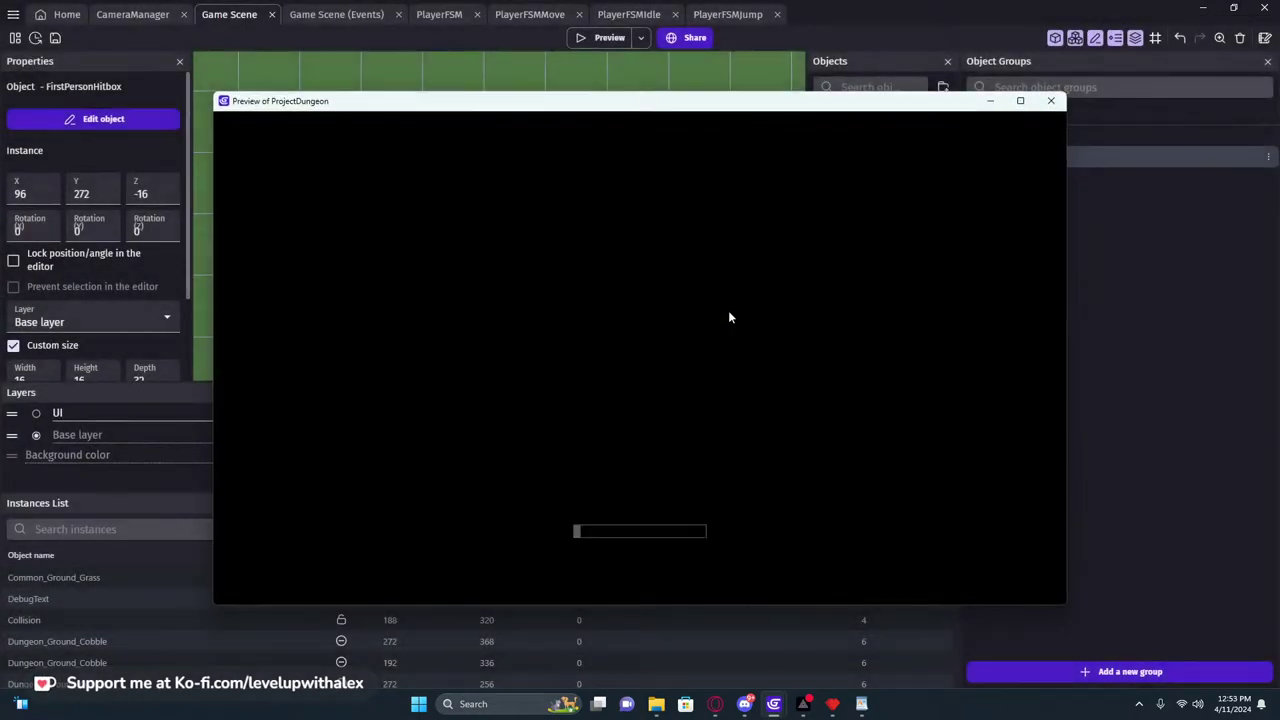
key(w)
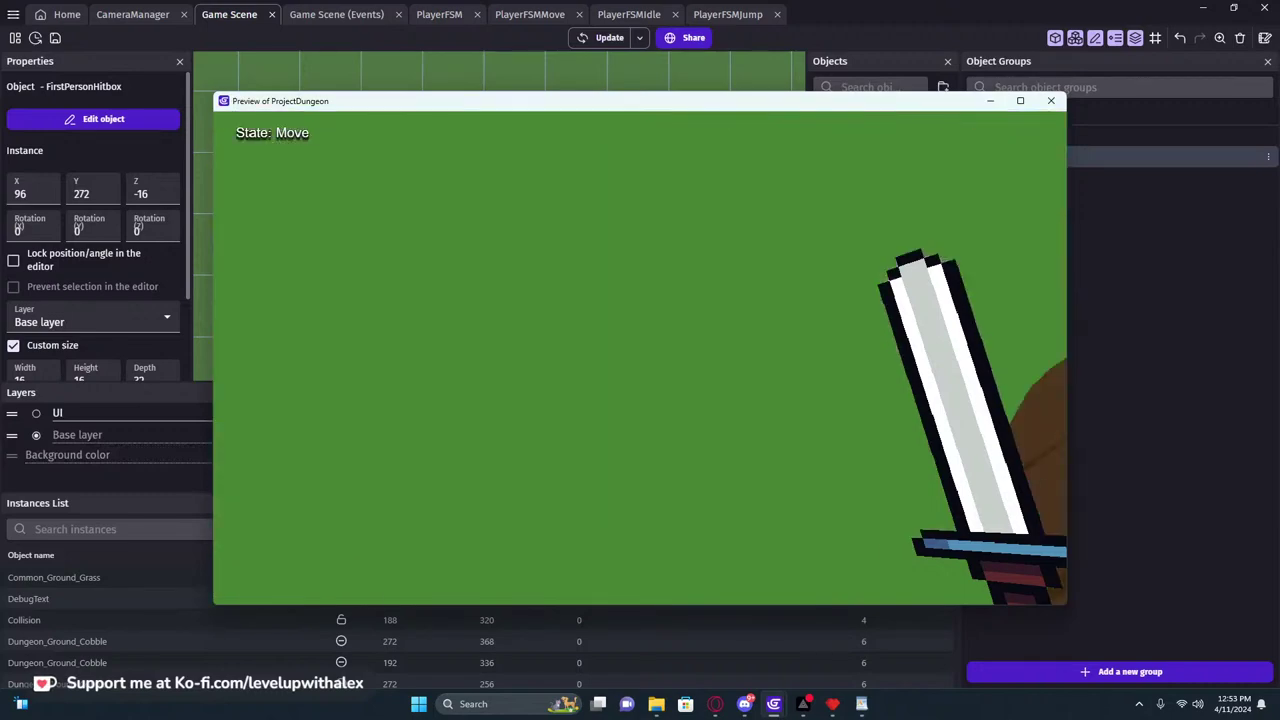
key(Escape)
click(1050, 102)
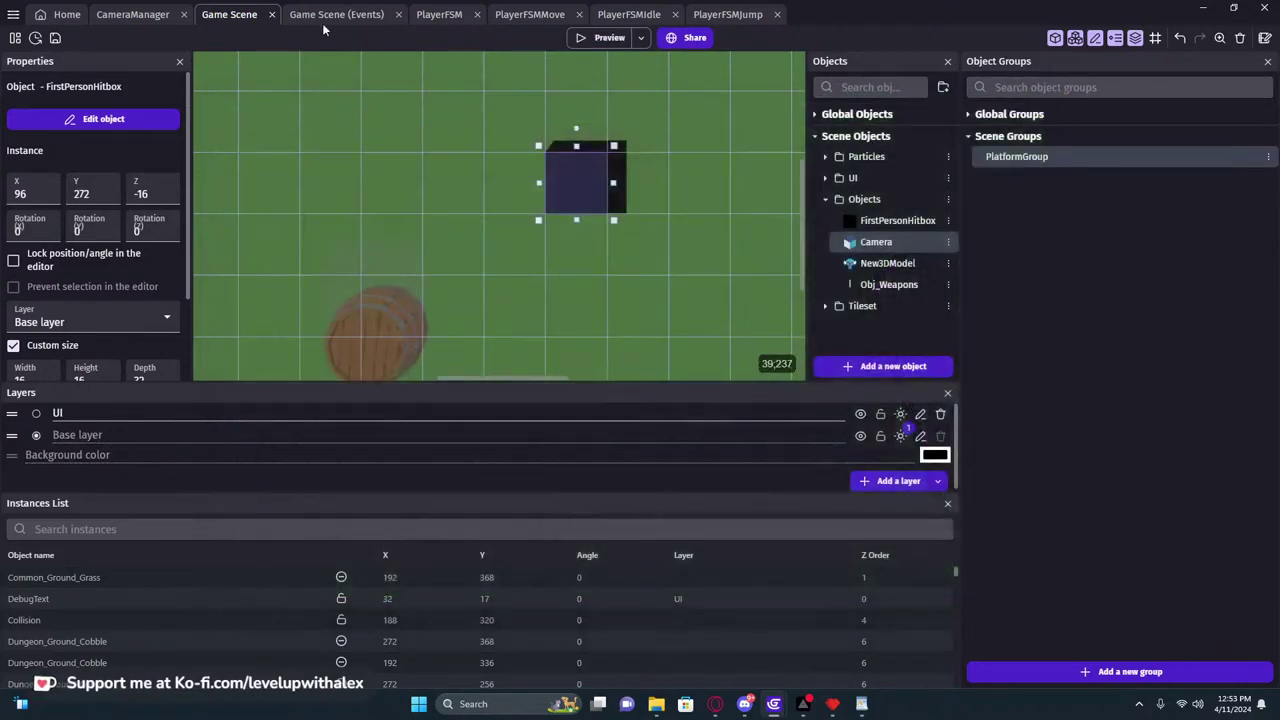
Delete the Hide FirstPersonHitbox action from the beginning-of-scene event in CameraManager
click(340, 16)
click(229, 15)
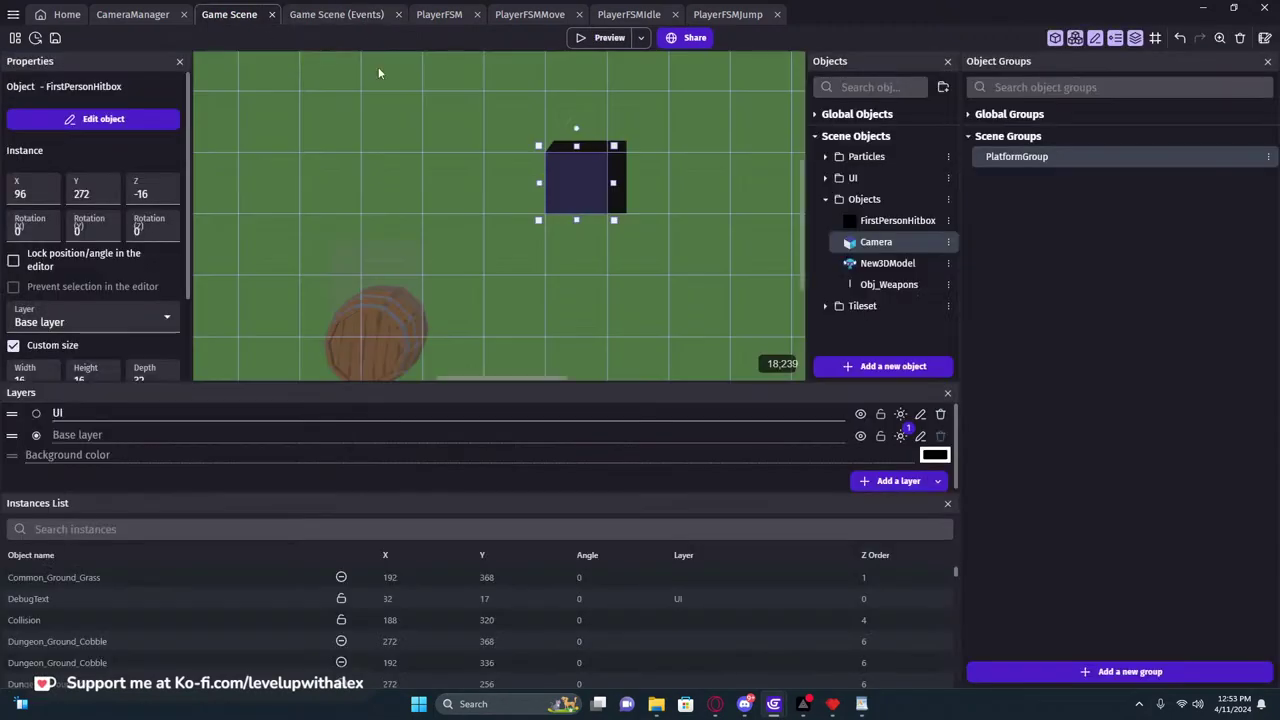
click(147, 16)
click(496, 99)
key(Delete)
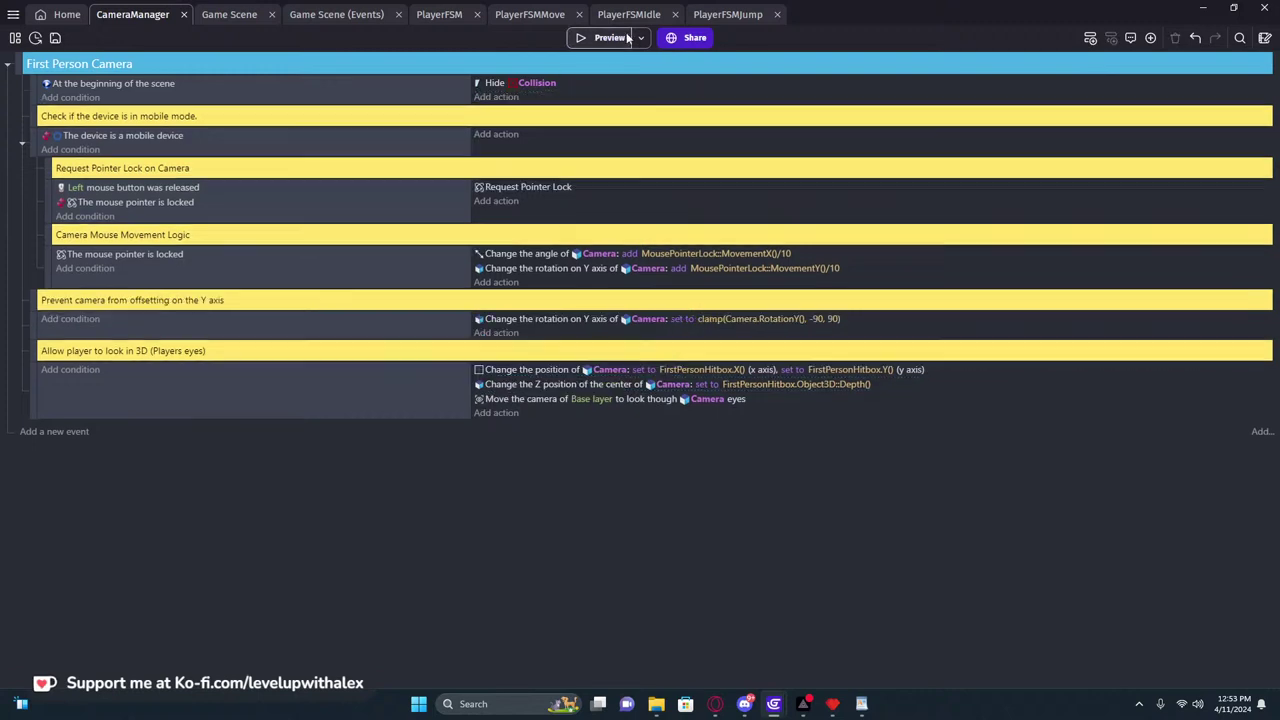
Preview the game with the hitbox shown, move forward to compare its position with the camera view, and close the preview
click(624, 38)
key(w)
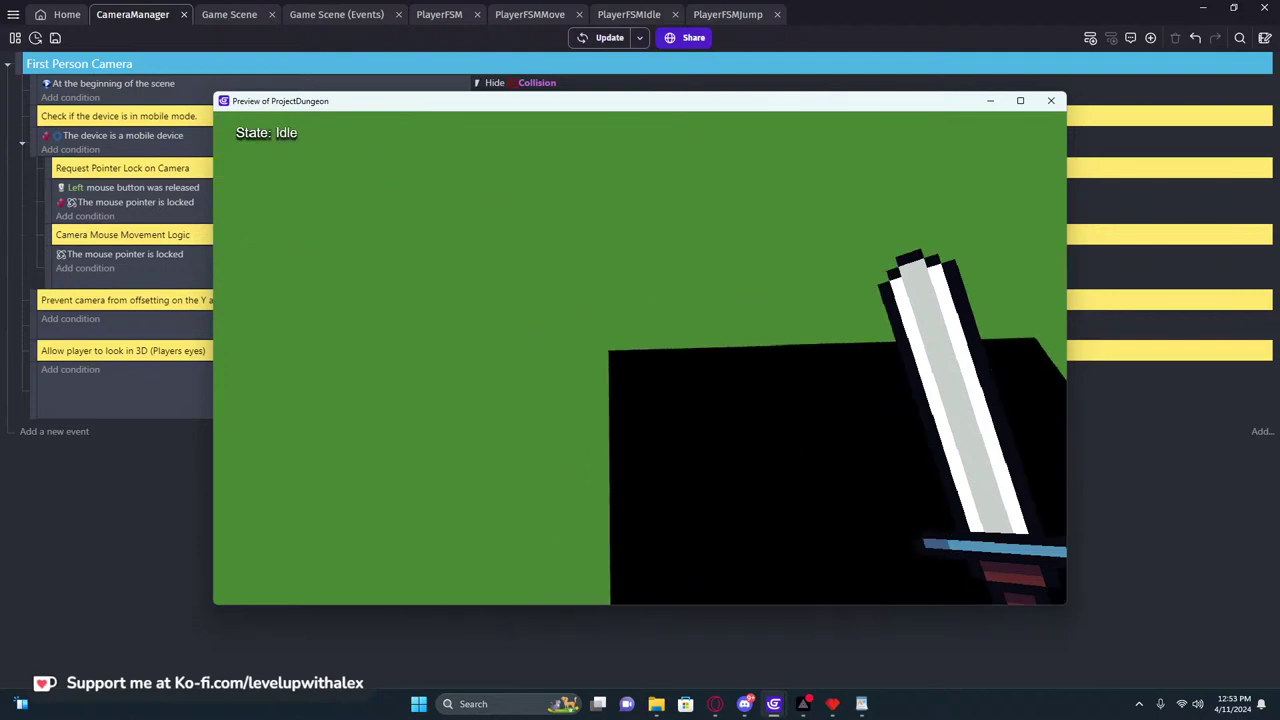
key(w)
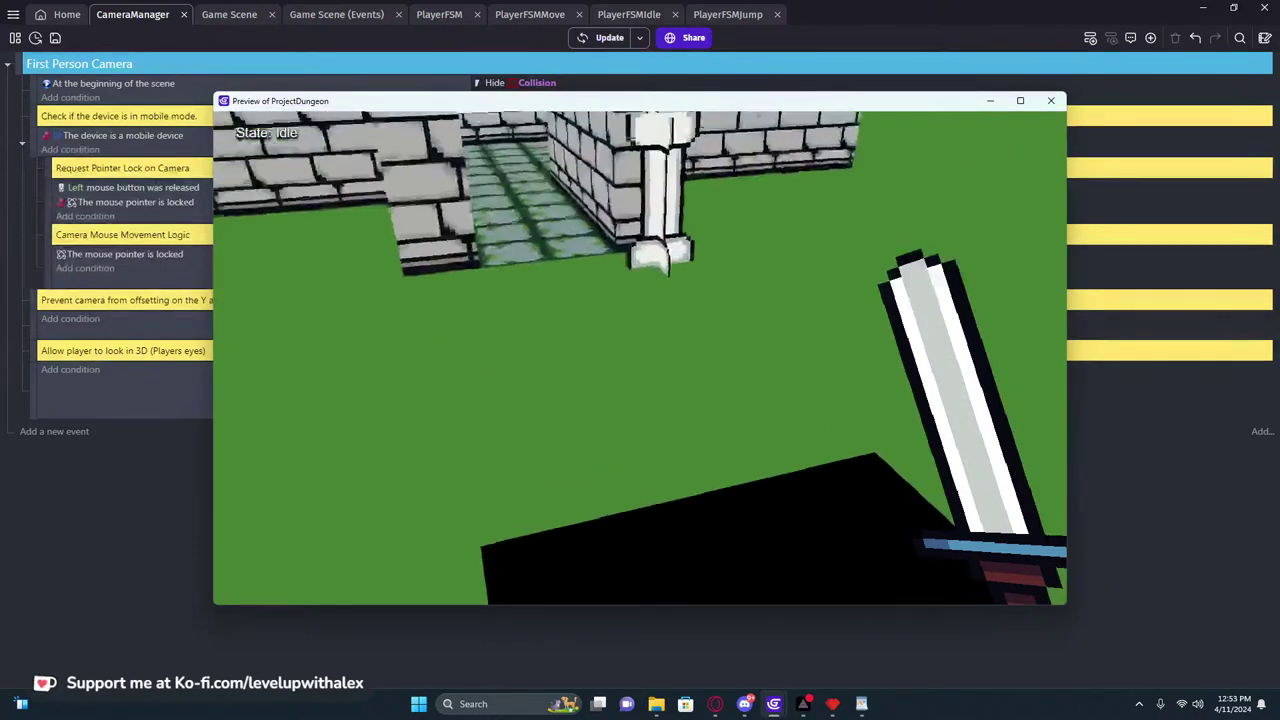
click(1050, 100)
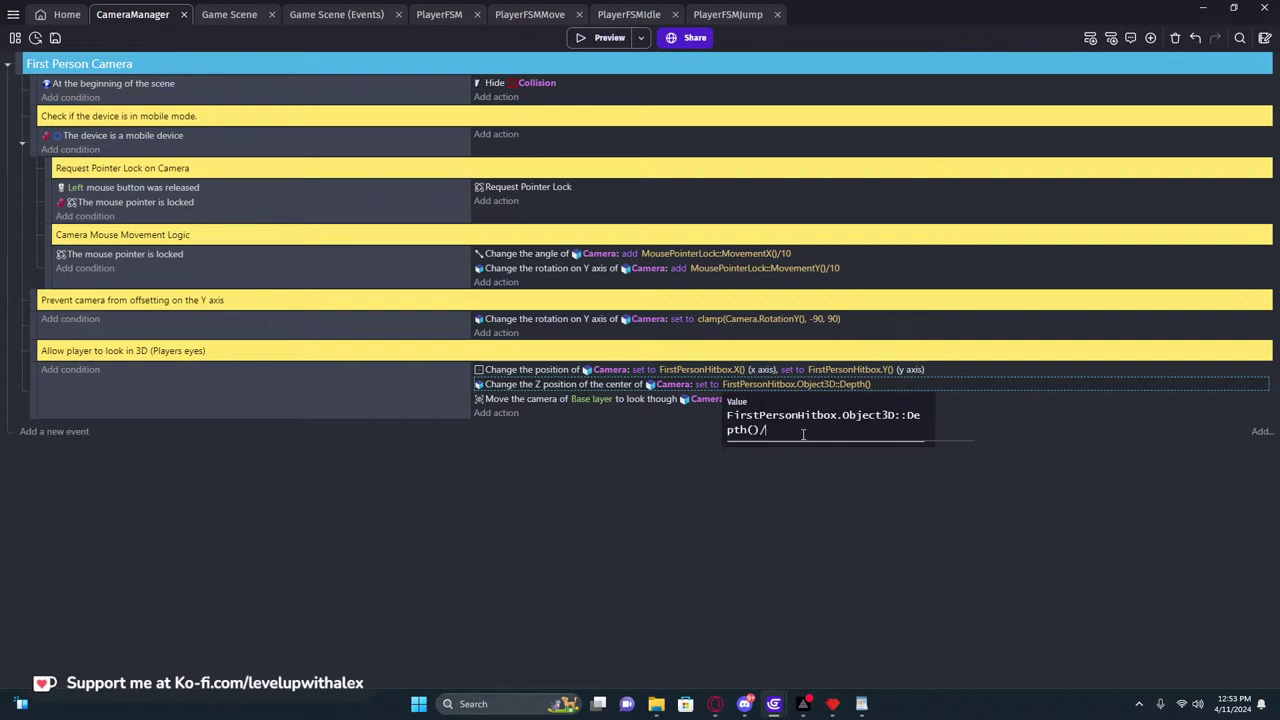
Preview the game with the Camera's centre Z position at half the hitbox depth, walk around the walls to judge the eye height, and close the preview
click(605, 38)
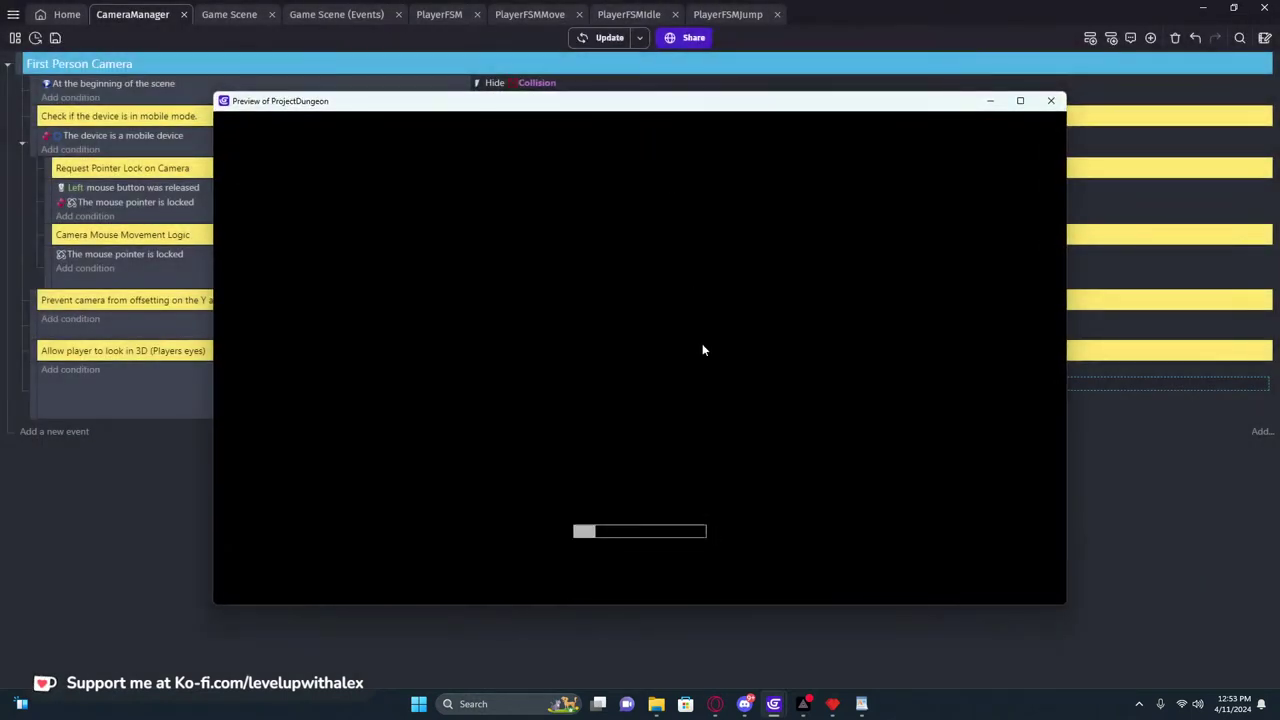
key(w)
key(d)
key(a)
key(d)
key(a)
key(w)
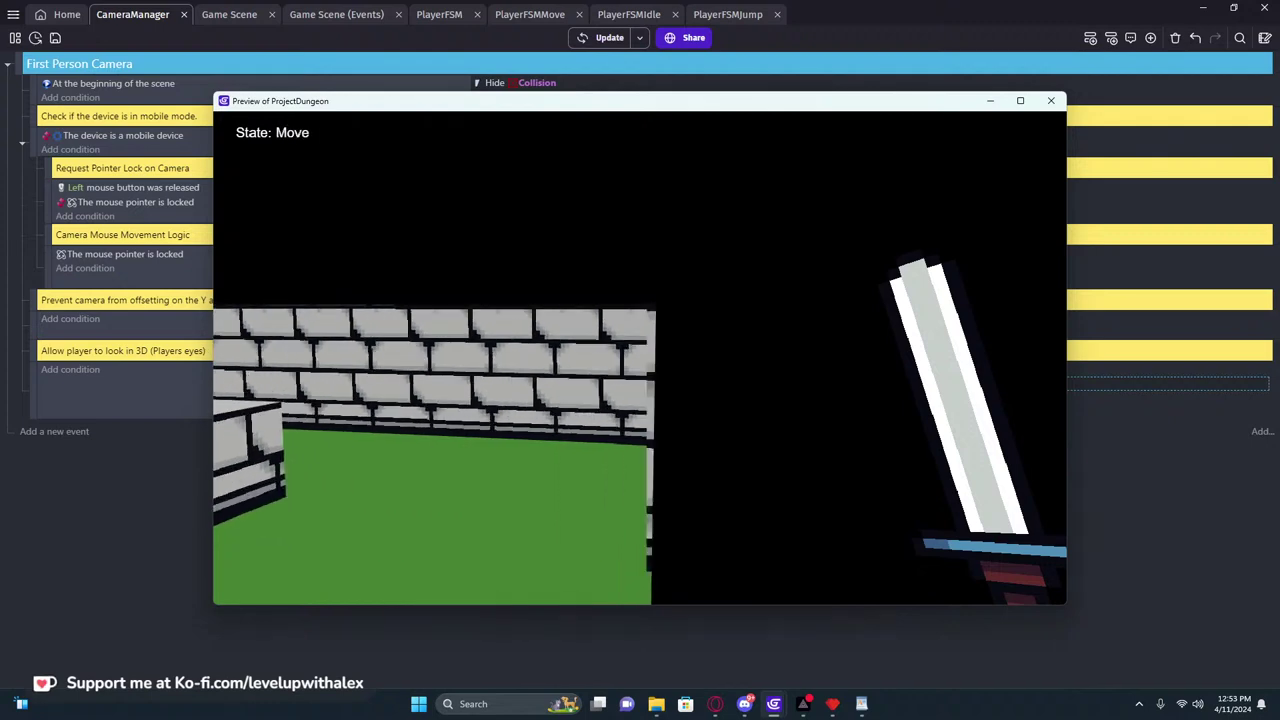
key(w)
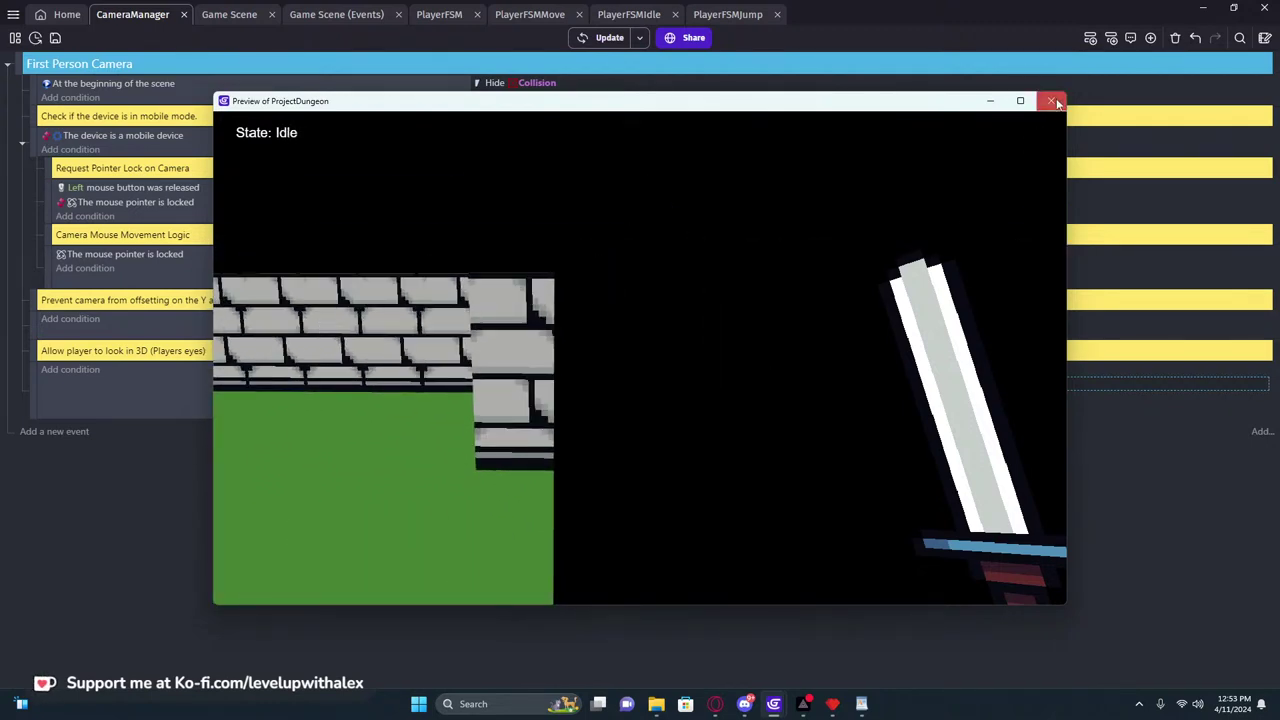
click(1054, 103)
Set the Z position of the Camera's center to FirstPersonHitbox.Object3D::Depth()/4
click(877, 383)
click(797, 432)
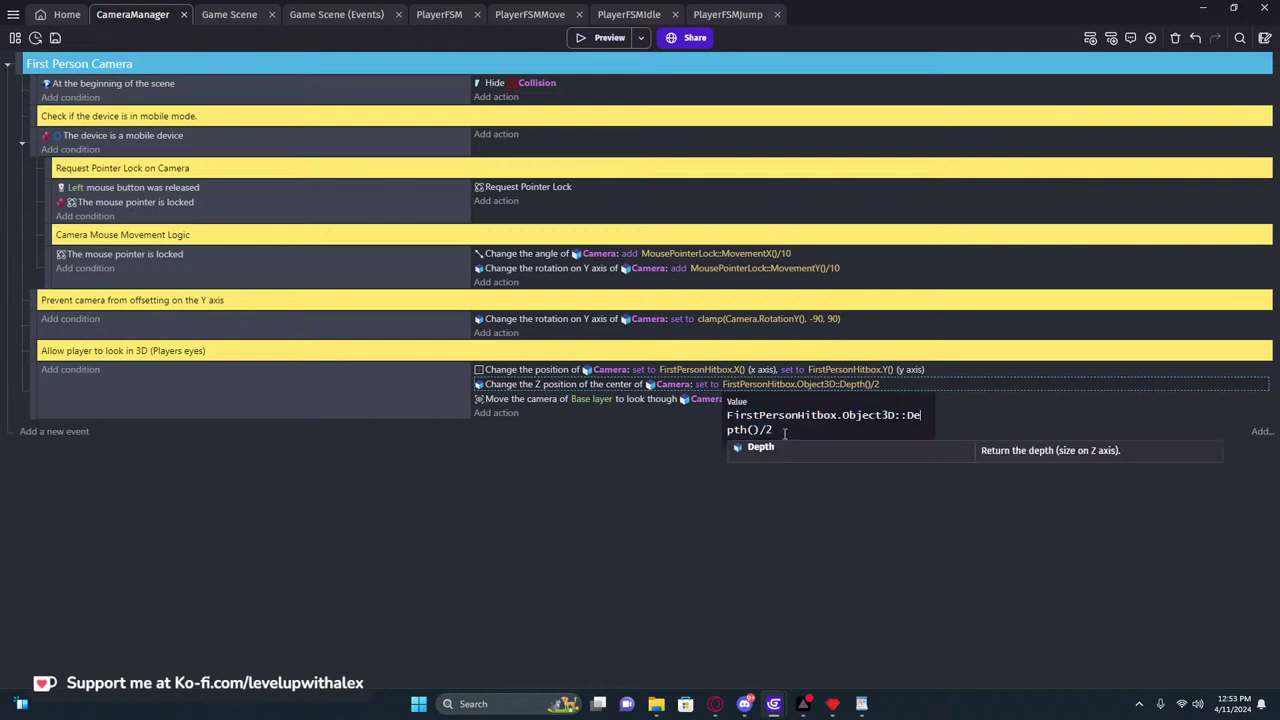
text(4)
Preview the game, move forward and backward near the wall corners to check the lowered eye height, and close the preview
key(F5)
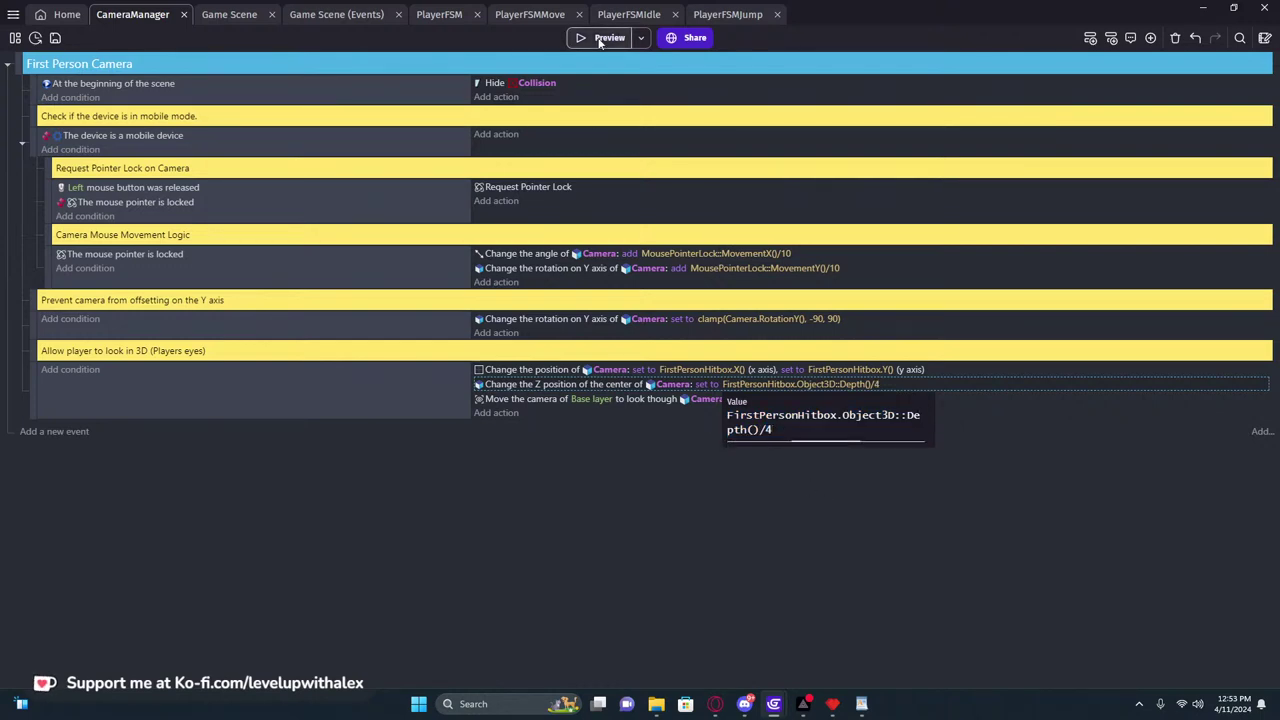
key(w)
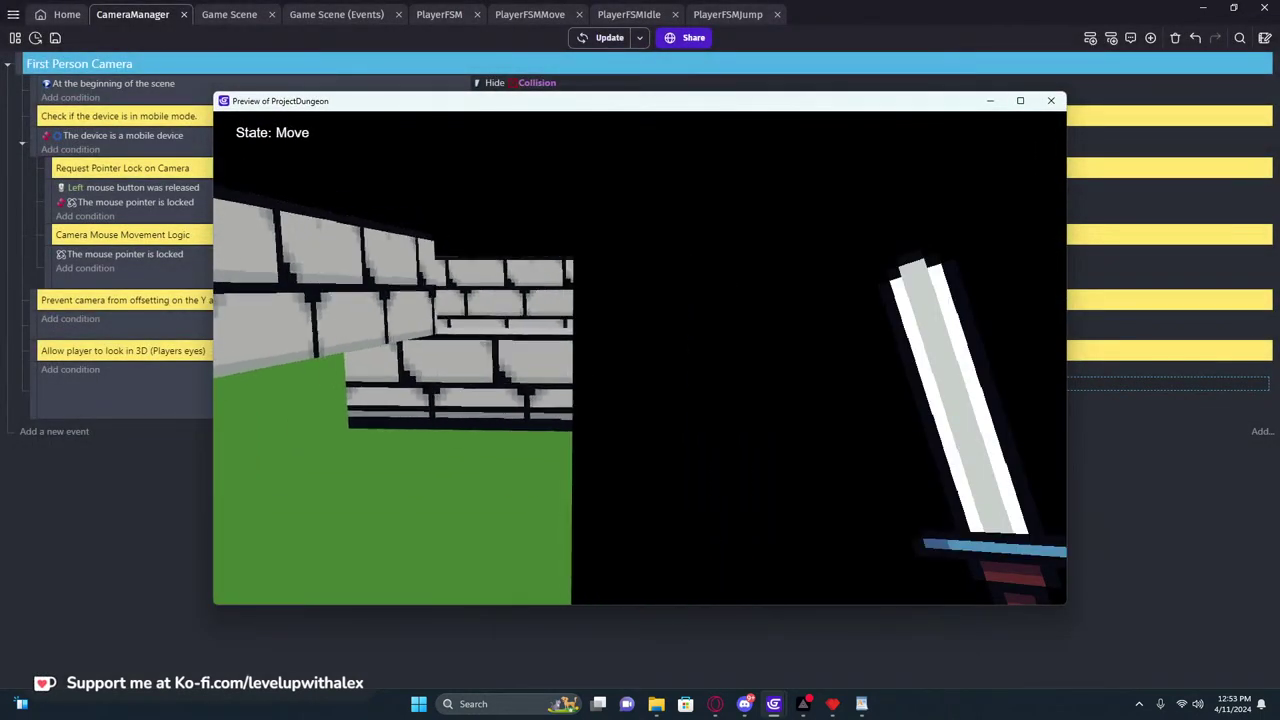
key(w)
key(w)
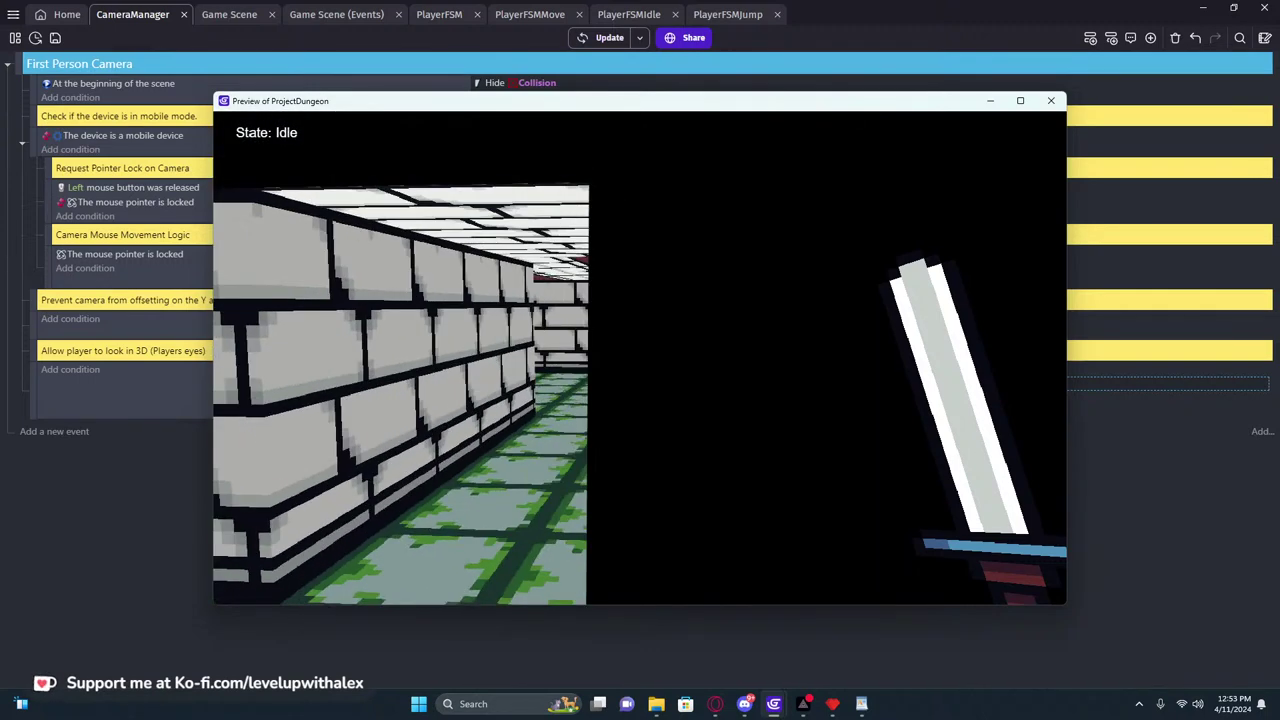
key(w)
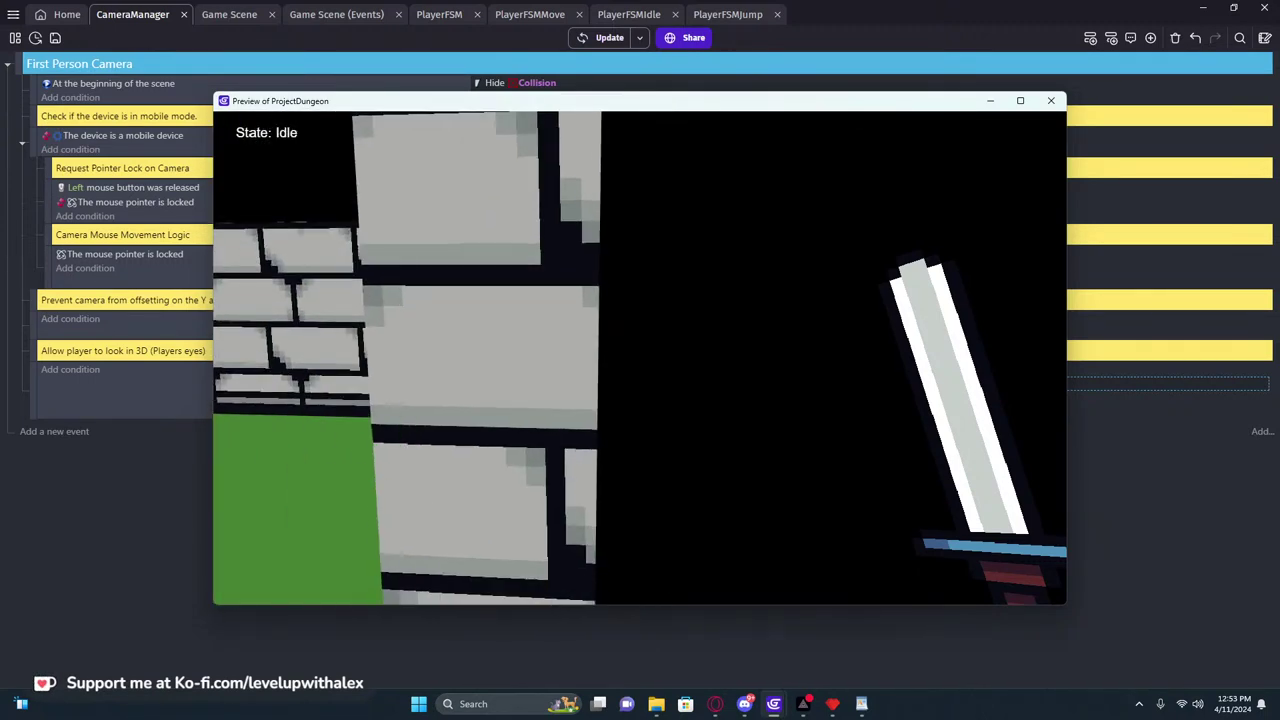
key(s)
key(w)
key(s)
key(w)
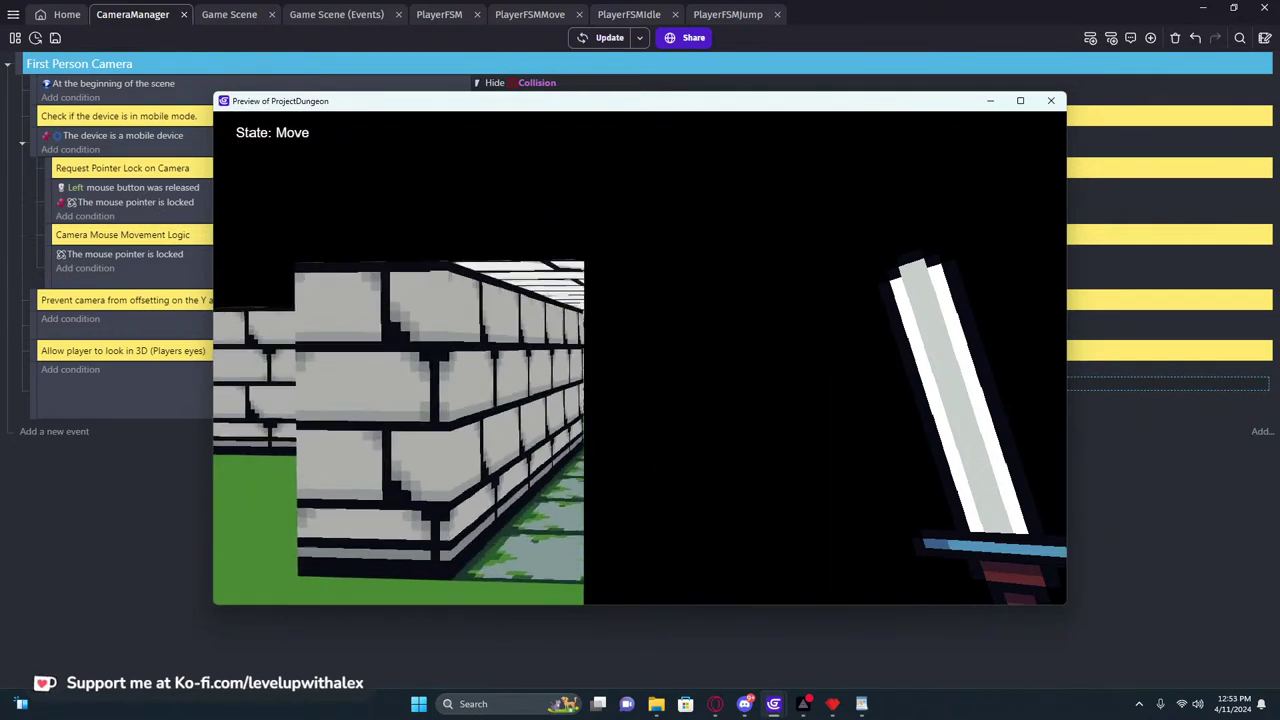
key(s)
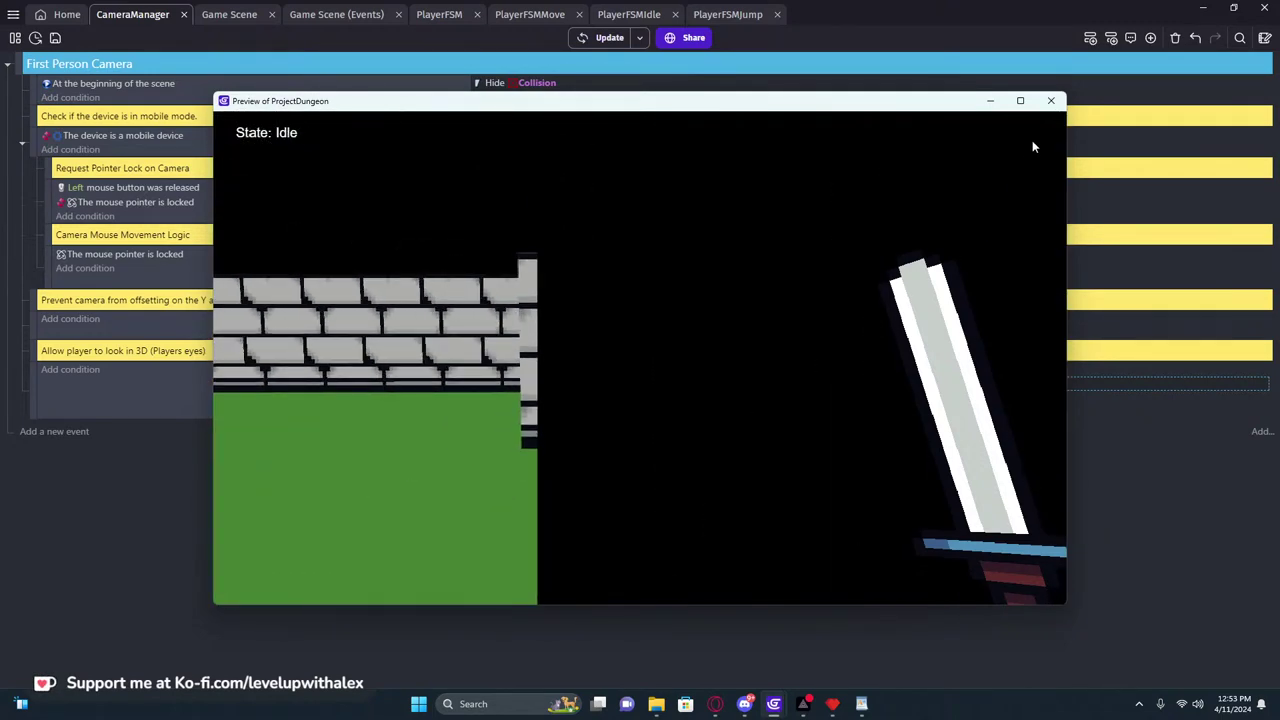
click(1051, 100)
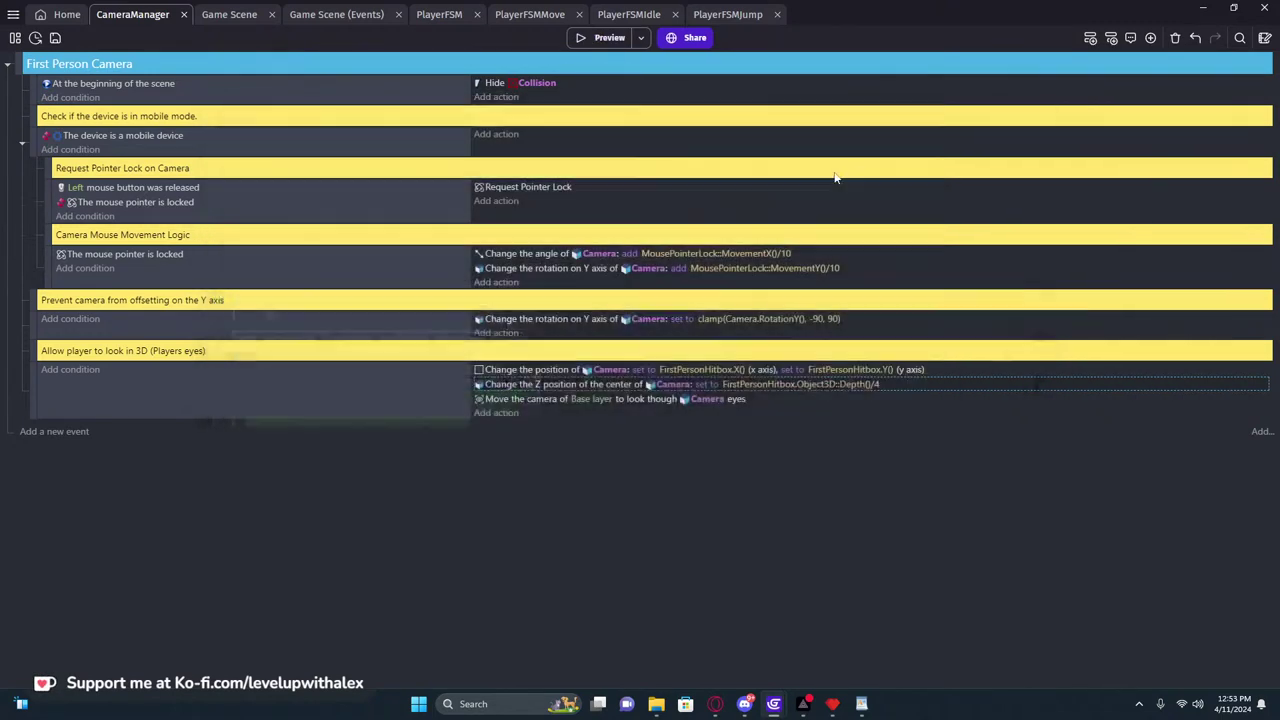
Add a Hide action for FirstPersonHitbox to the beginning-of-scene event in CameraManager
click(497, 97)
click(129, 150)
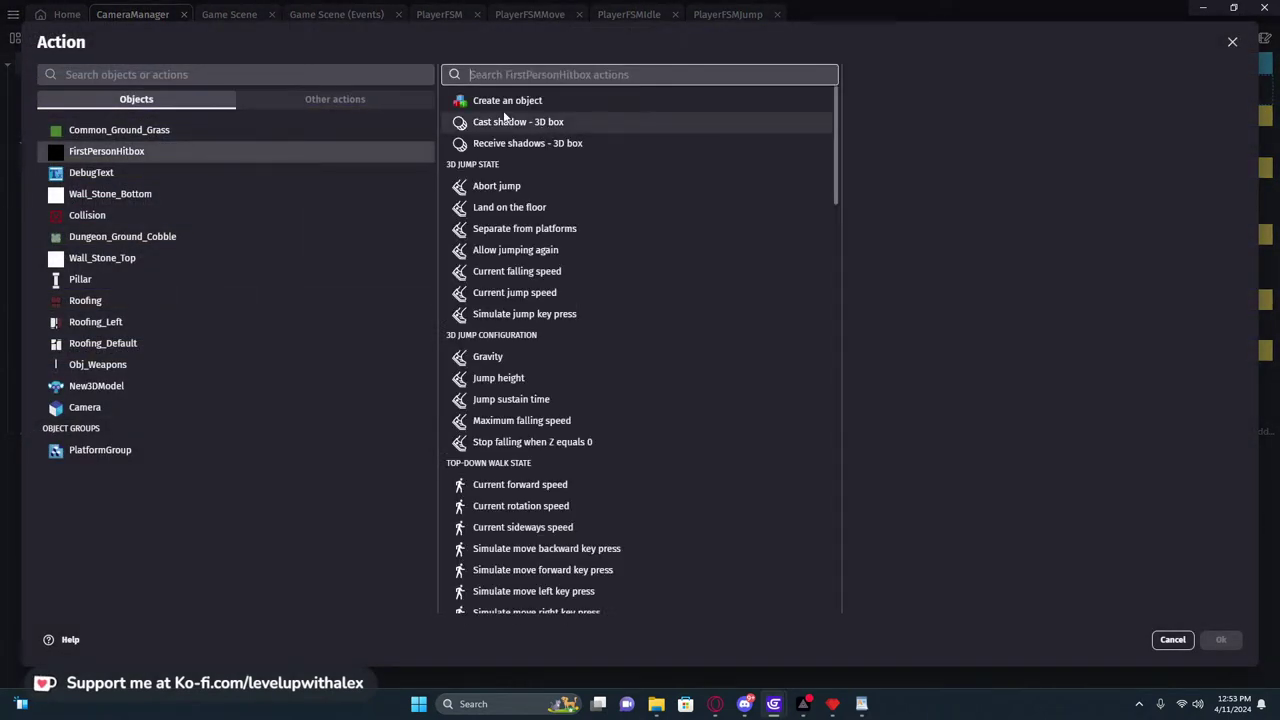
text(hi)
click(507, 112)
click(1220, 639)
Preview the game with the hitbox hidden, walk into the roofed corridor to check the view, and close the preview
click(598, 38)
click(717, 337)
key(w)
key(w)
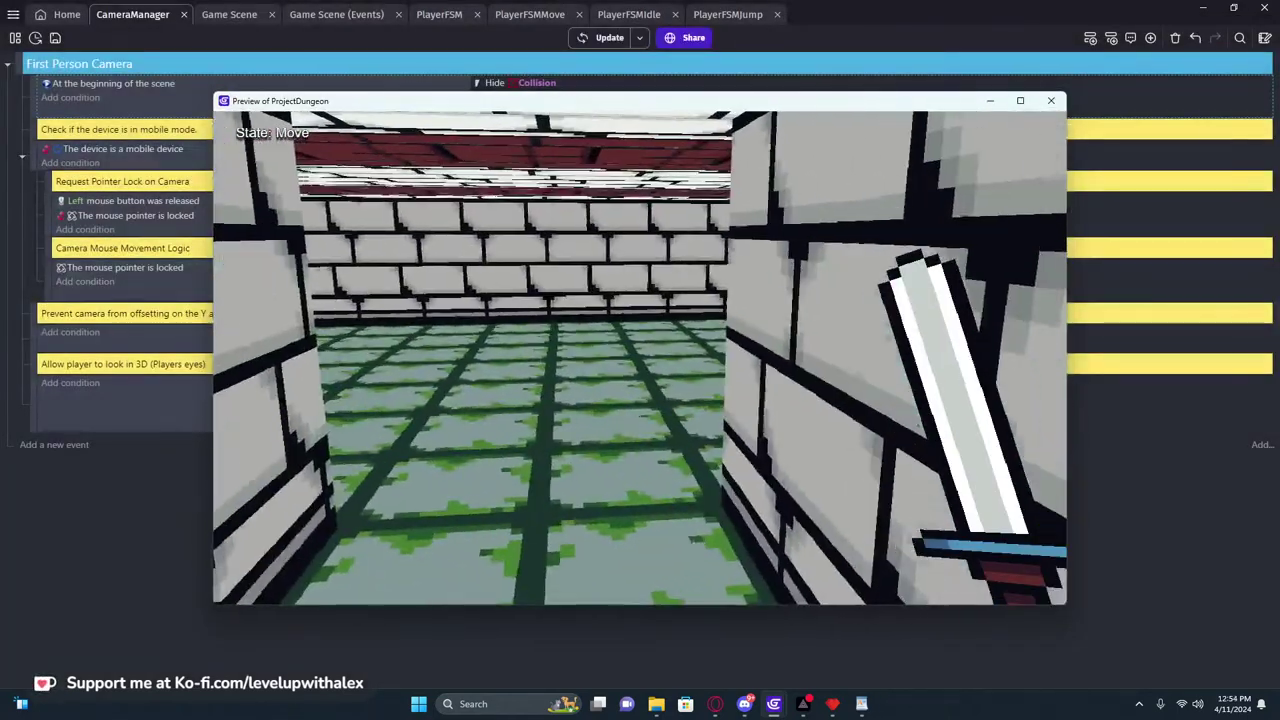
key(Escape)
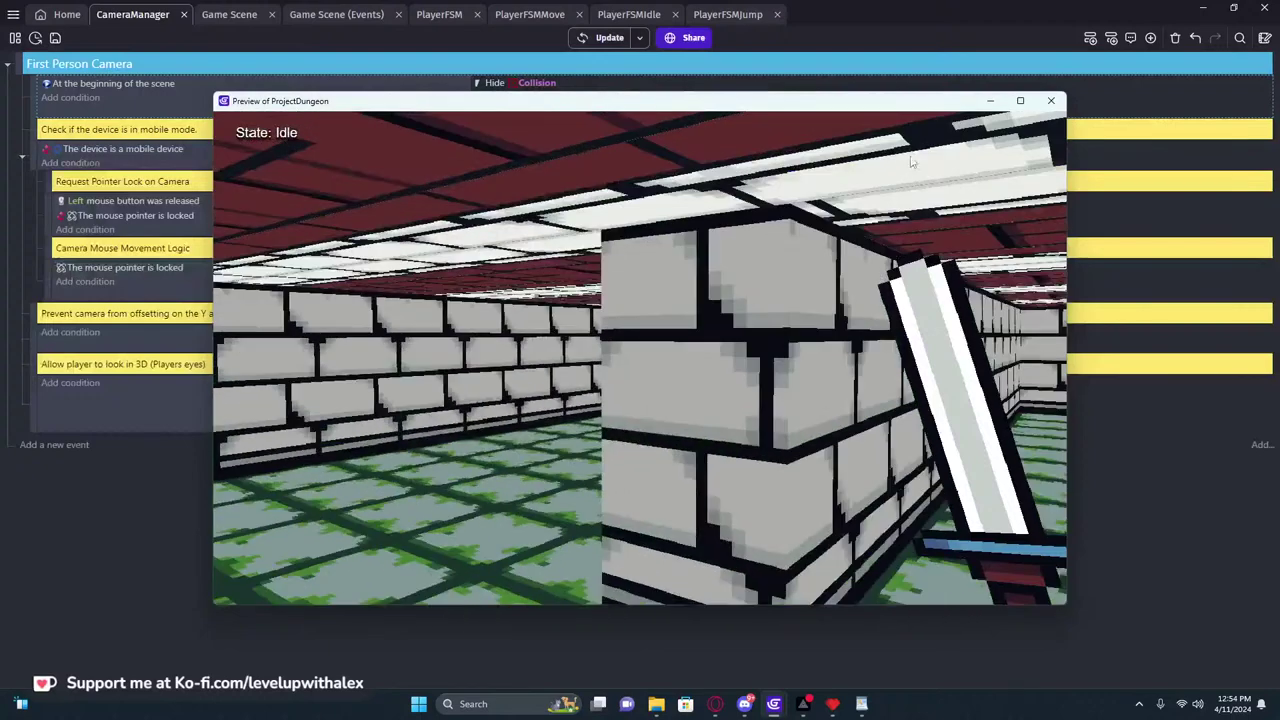
click(1053, 102)
Check FirstPersonHitbox's default size in the Game Scene object settings and apply them
click(216, 16)
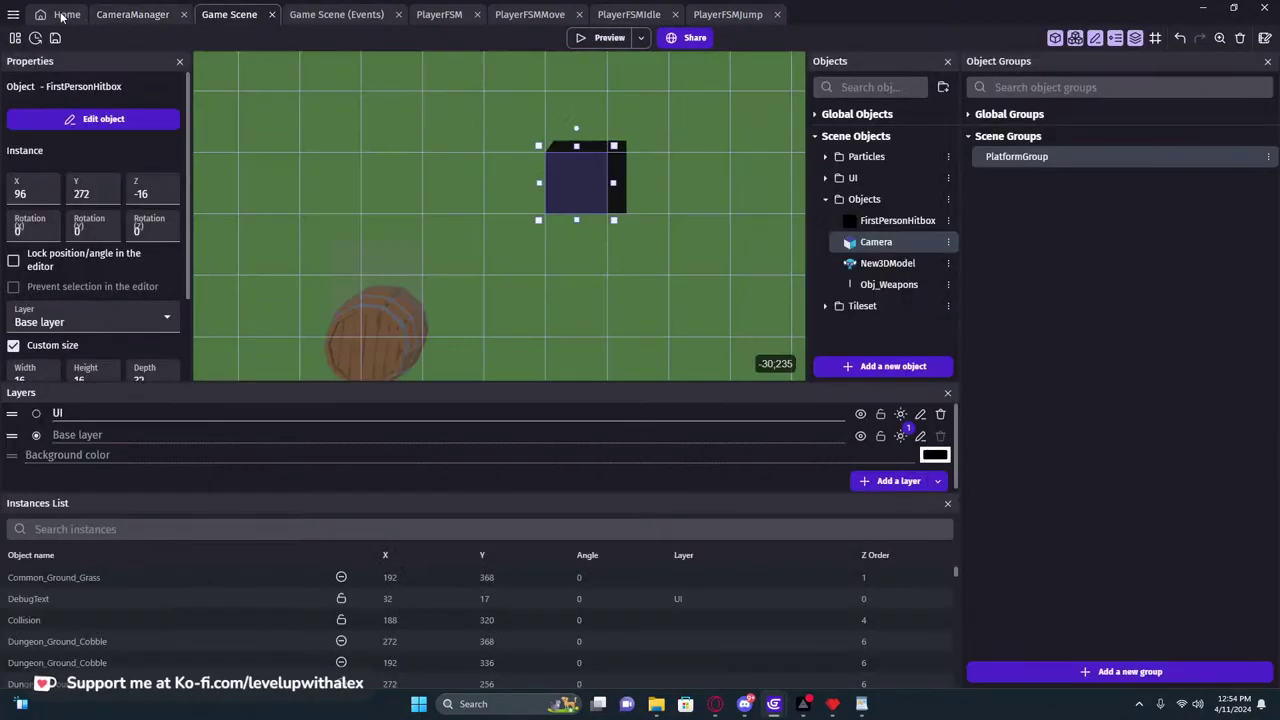
double_click(884, 222)
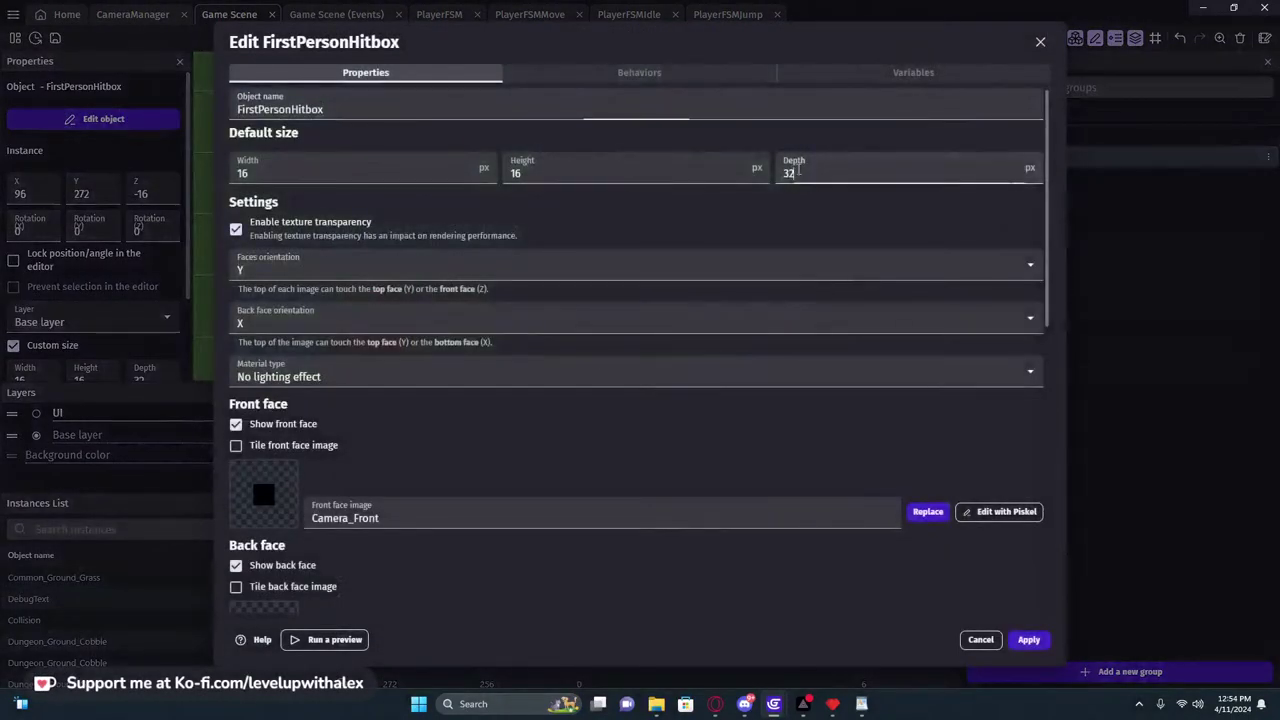
click(1029, 640)
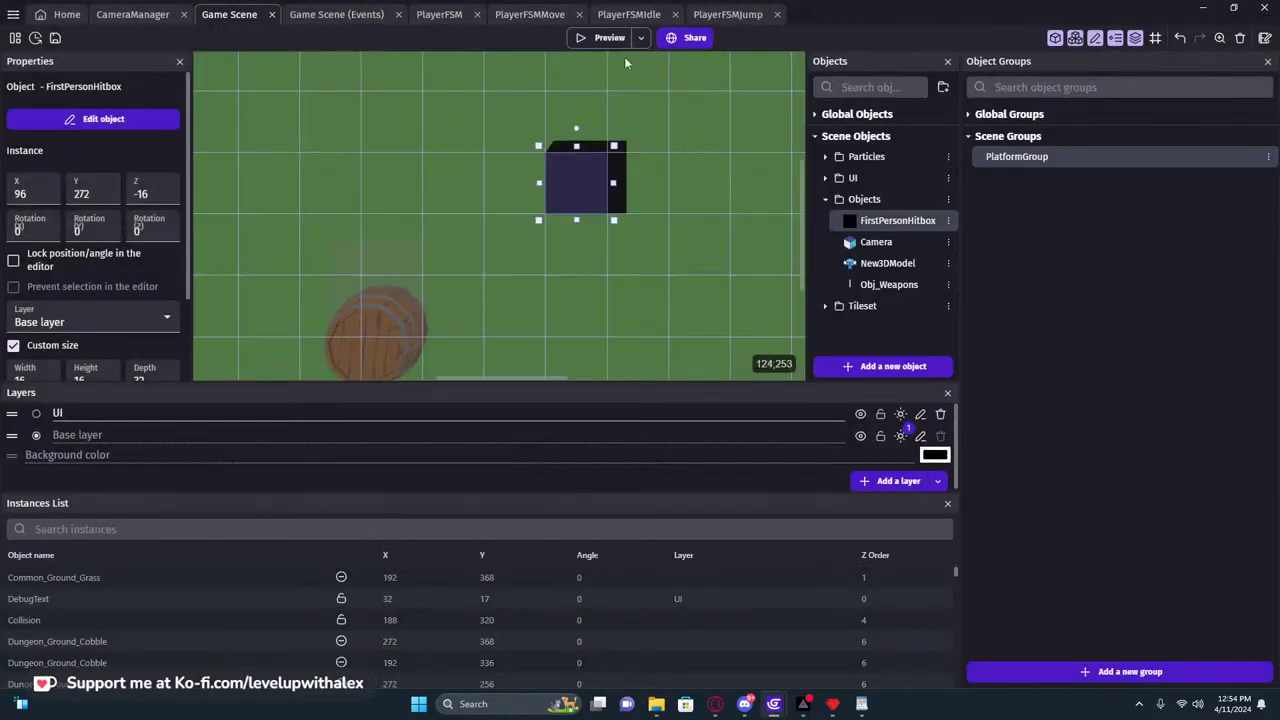
Preview the game, look around the walls and pillar from eye height, close the preview, and return to the CameraManager events
click(602, 37)
click(666, 246)
key(w)
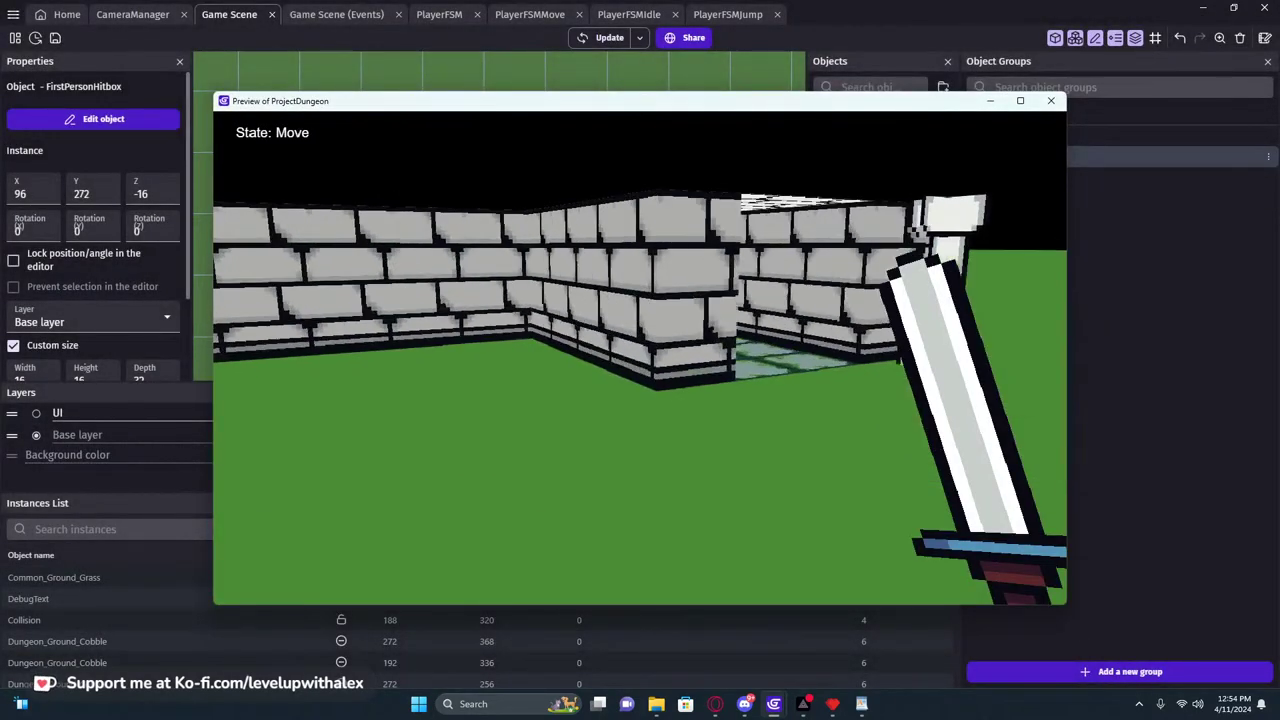
key(w)
key(s)
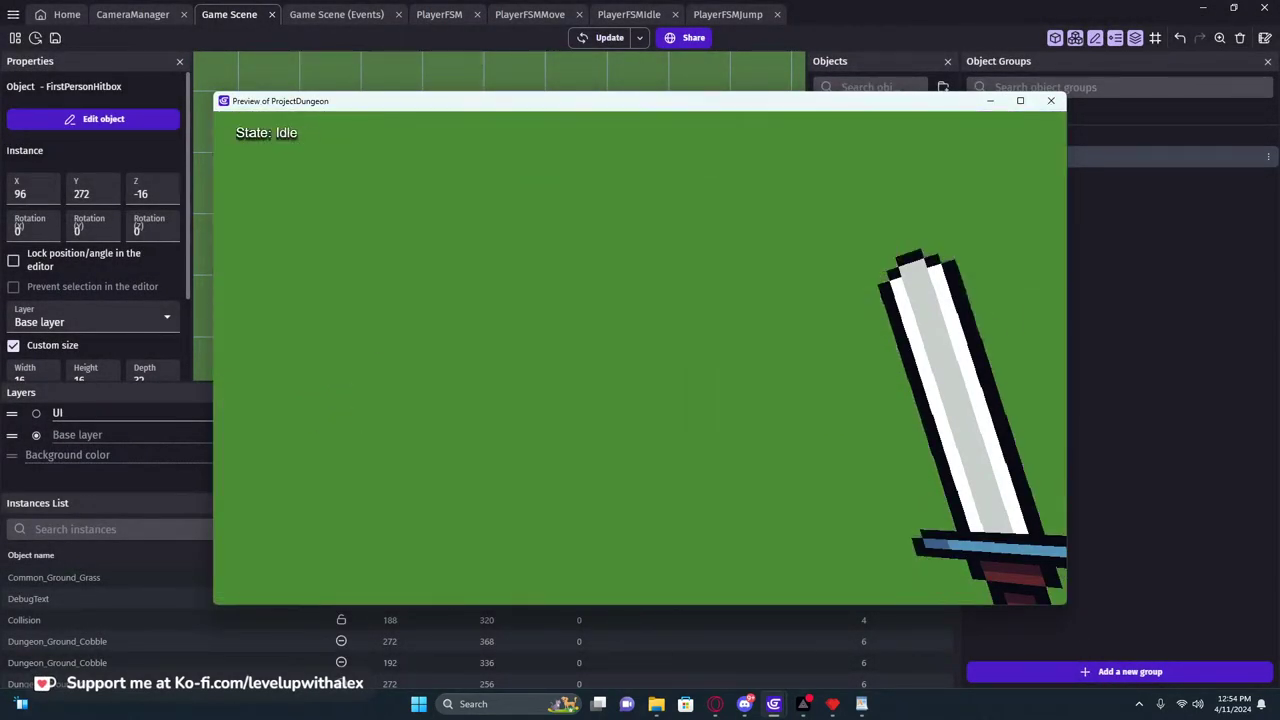
key(s)
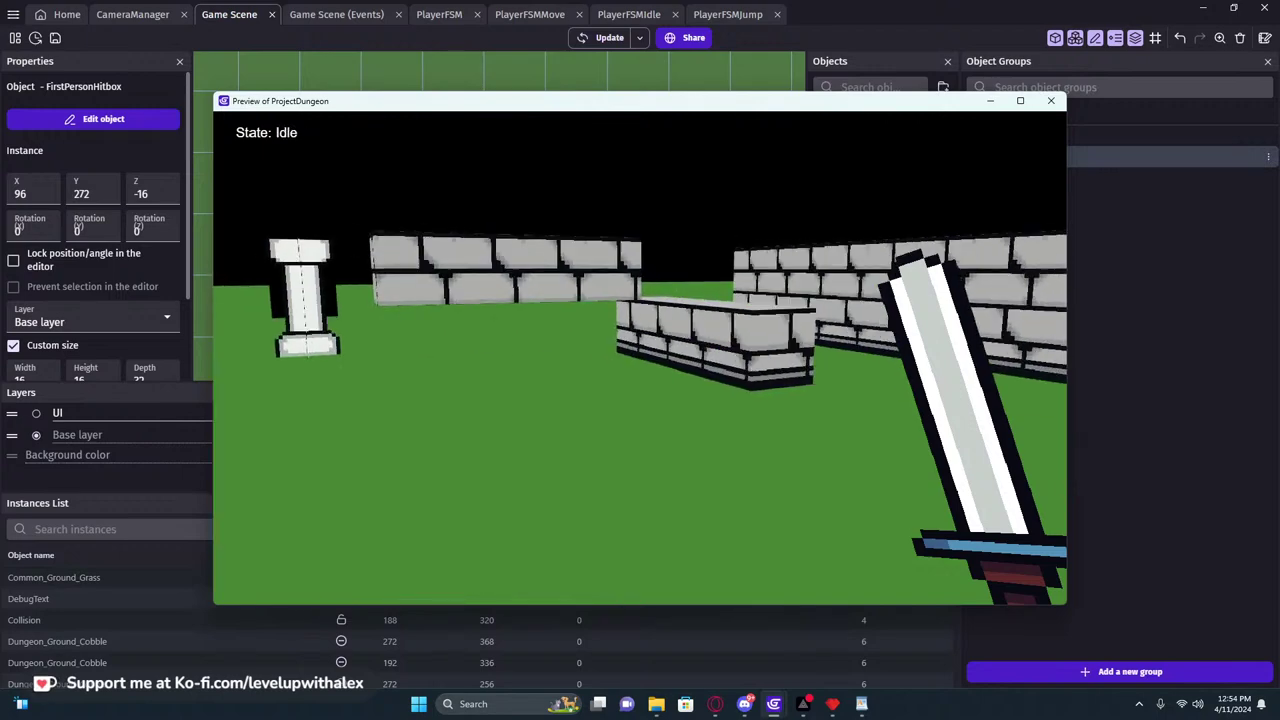
key(w)
key(Escape)
click(1051, 101)
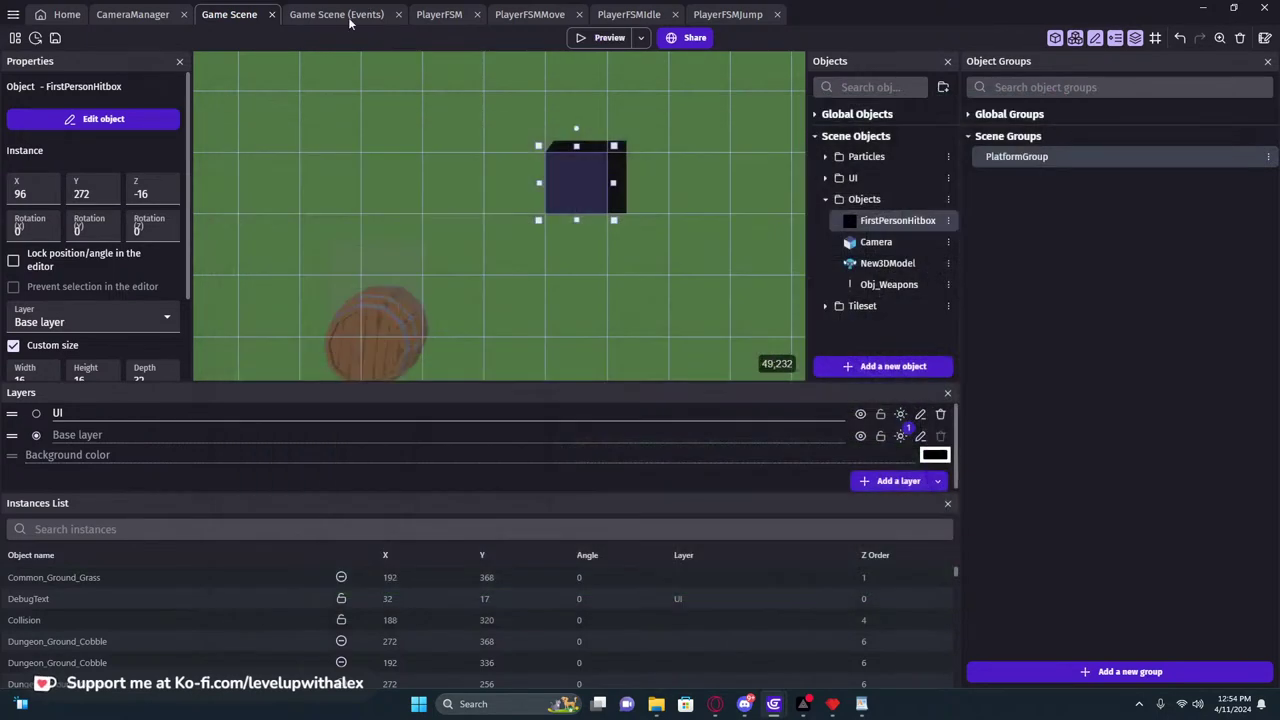
click(336, 14)
click(131, 14)
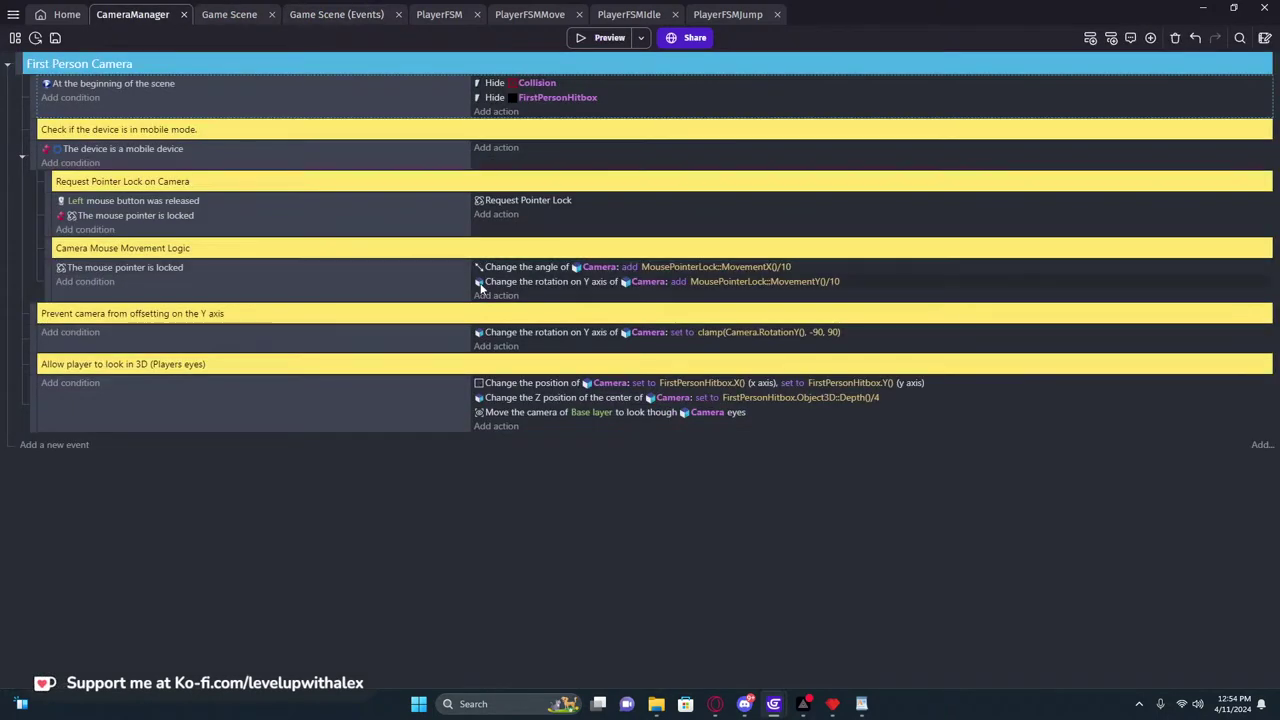